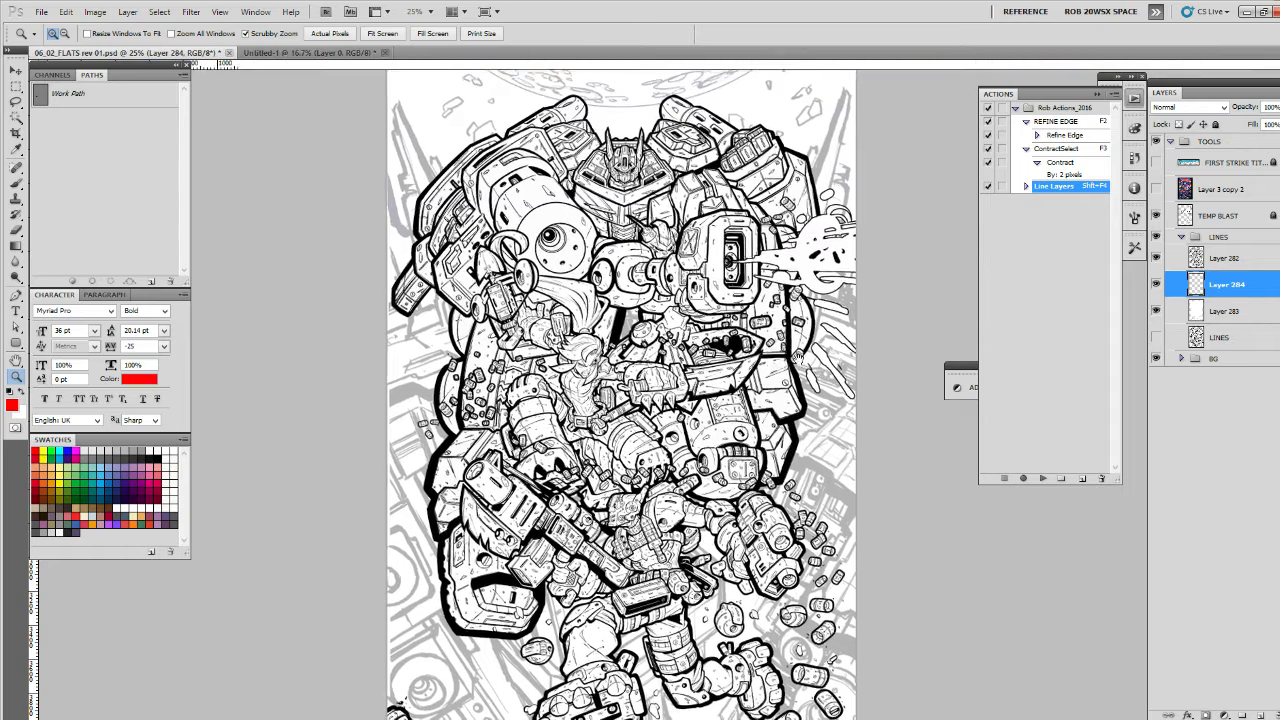
pyautogui.moveTo(786, 360); pyautogui.dragTo(874, 370)
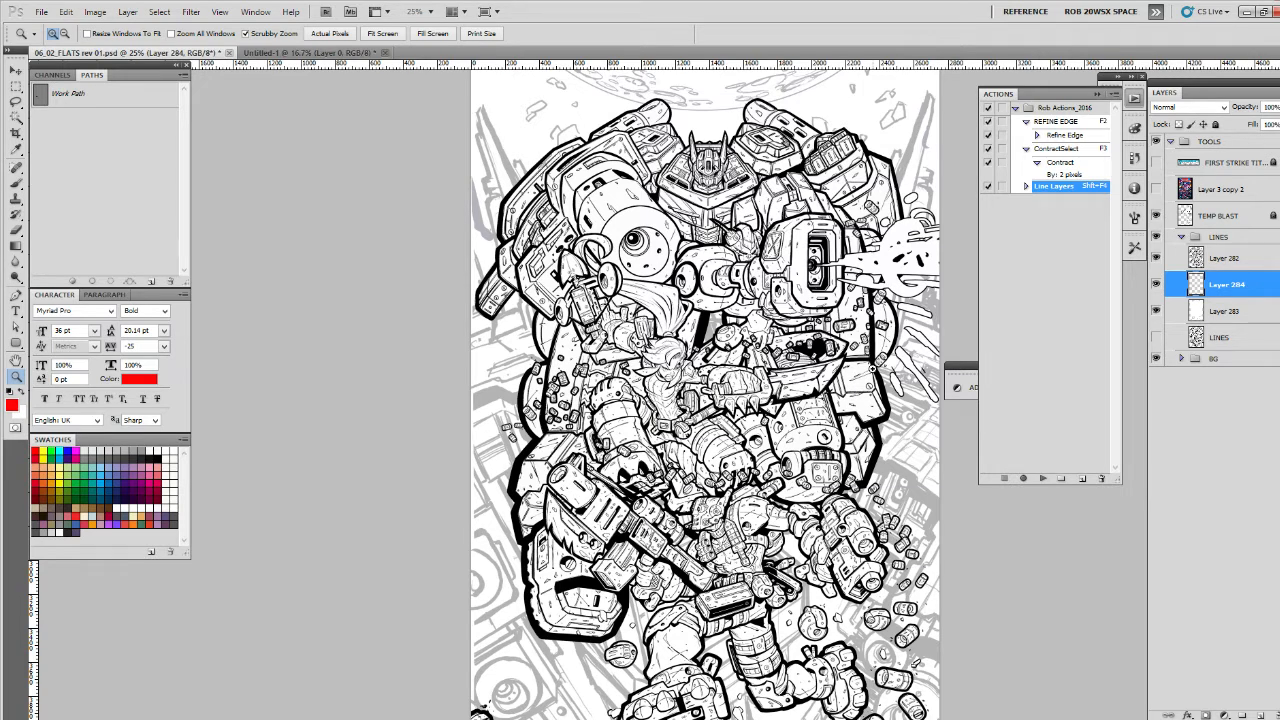
pyautogui.rightClick(868, 390)
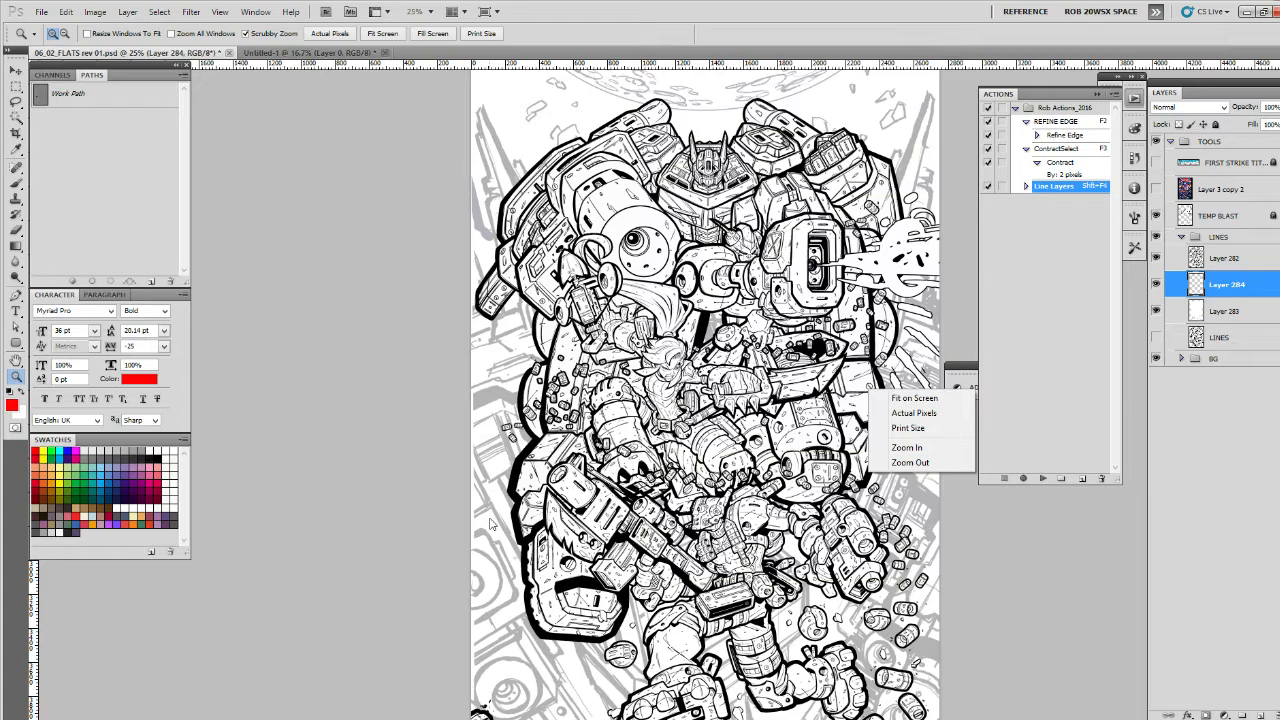
pyautogui.click(1020, 556)
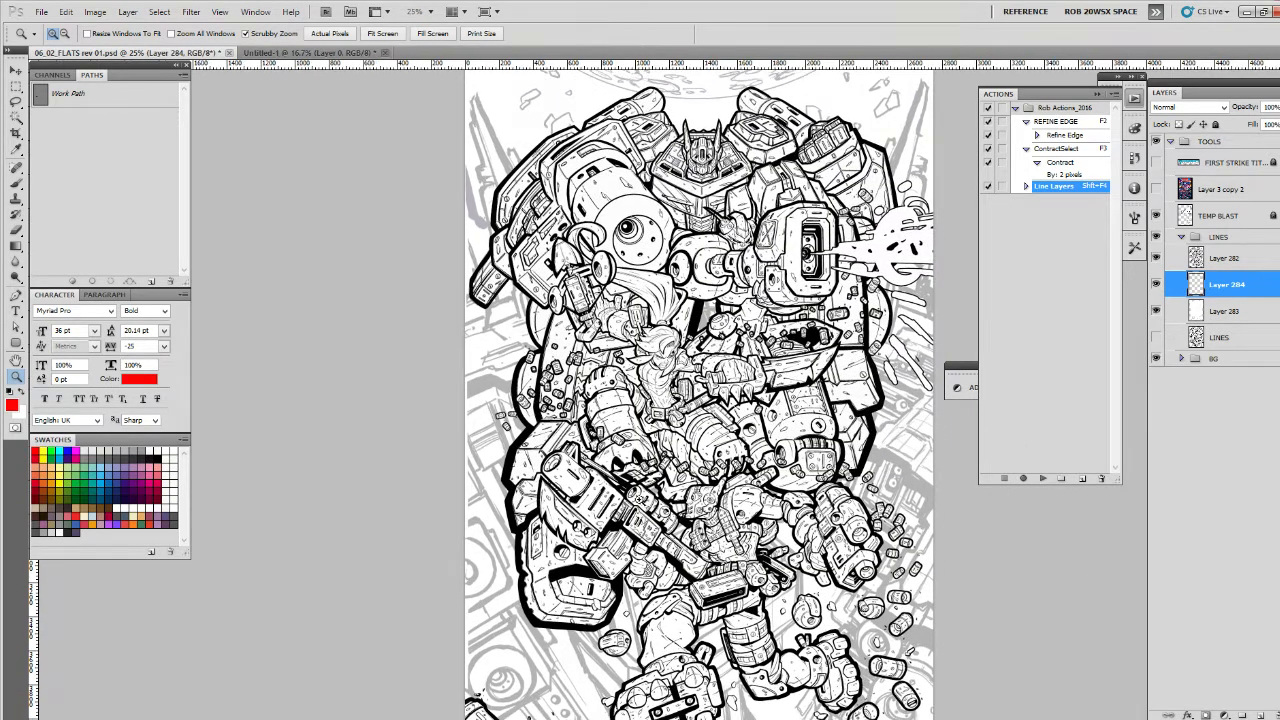
# - Start a Pen tool path along the thin rod behind the cannon barrel, running to the round bolt
pyautogui.moveTo(638, 498); pyautogui.dragTo(704, 392)
pyautogui.press('p')
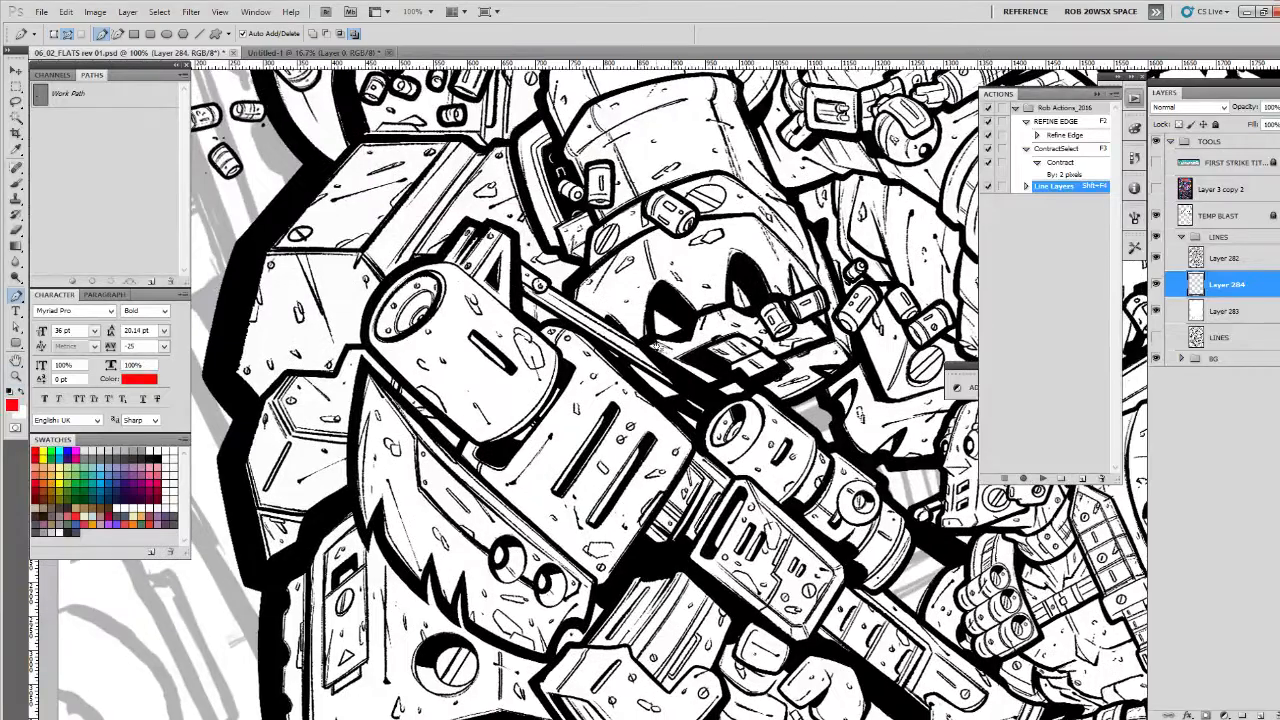
pyautogui.moveTo(644, 345); pyautogui.dragTo(650, 359)
pyautogui.press('z')
pyautogui.click(649, 359)
pyautogui.moveTo(702, 391); pyautogui.dragTo(920, 548)
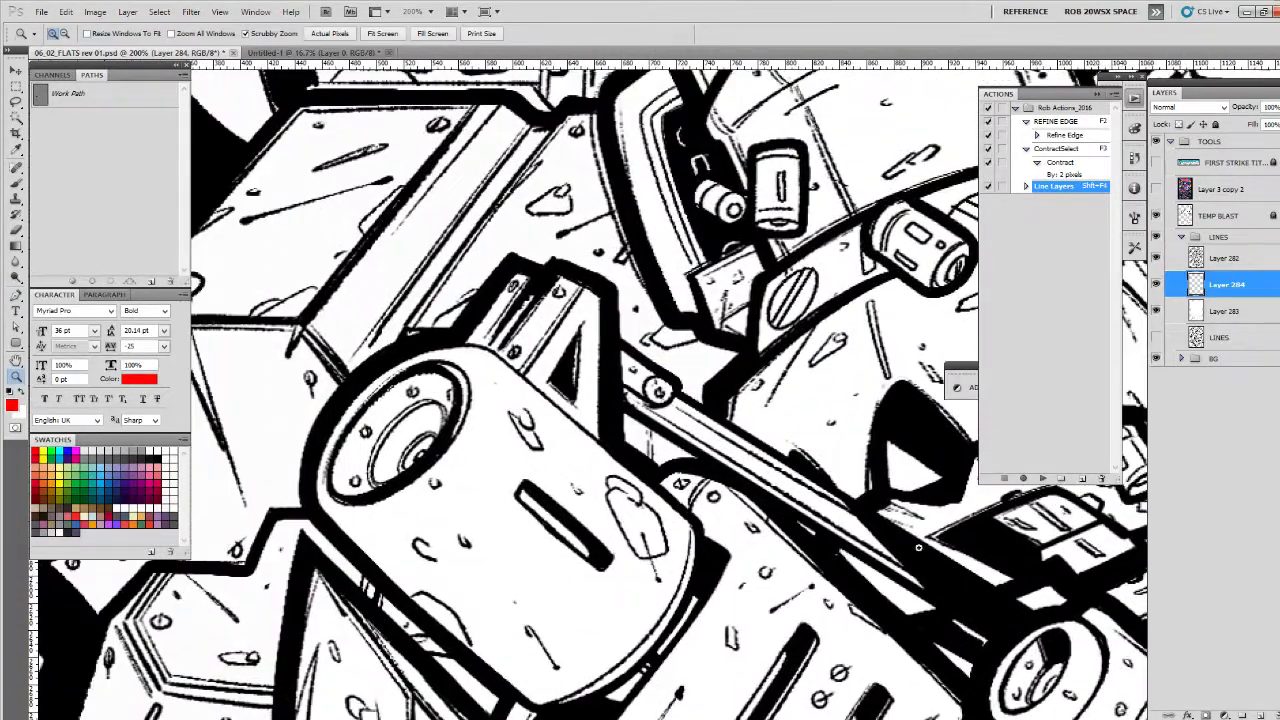
pyautogui.press('p')
pyautogui.click(921, 548)
pyautogui.click(680, 397)
pyautogui.click(677, 388)
pyautogui.click(670, 380)
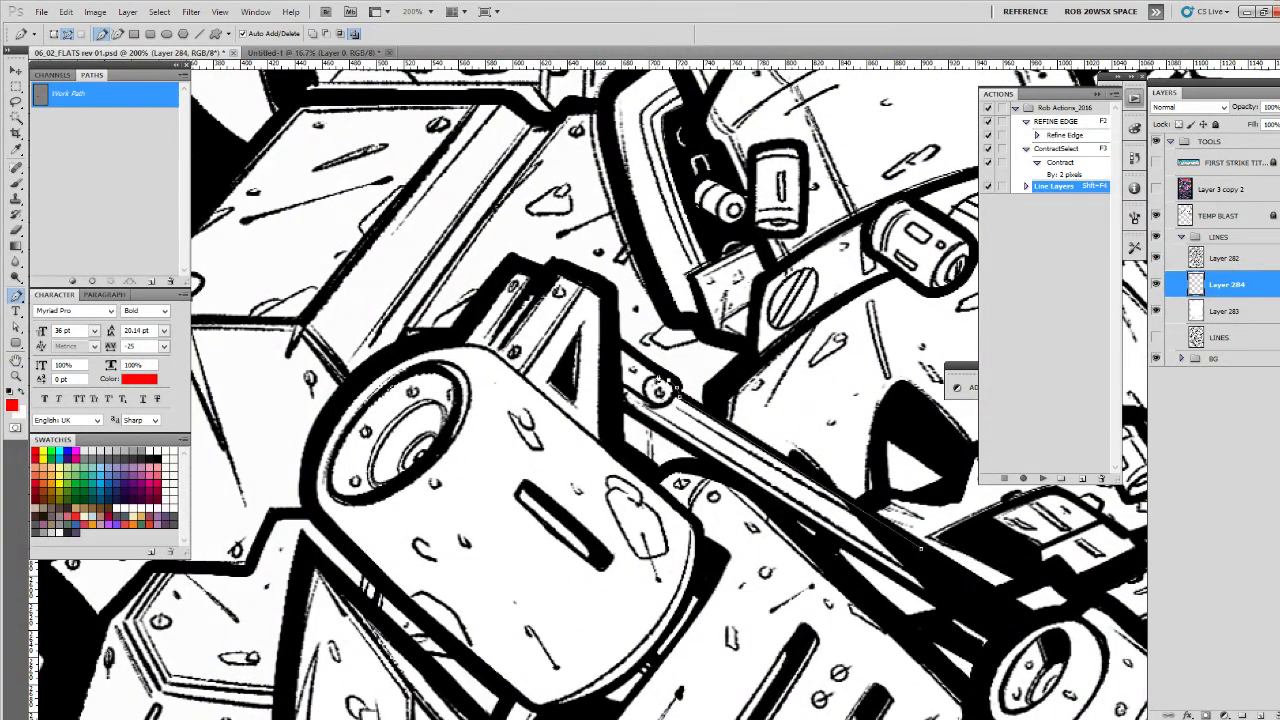
# - Continue the path around the round bolt and over the angular bracket on top of the cannon barrel
pyautogui.click(657, 372)
pyautogui.click(646, 362)
pyautogui.click(633, 353)
pyautogui.click(625, 345)
pyautogui.click(619, 338)
pyautogui.click(564, 271)
pyautogui.click(543, 274)
pyautogui.click(525, 270)
pyautogui.click(506, 271)
pyautogui.click(473, 306)
pyautogui.click(450, 332)
# - Trace the path around the thick outline of the cannon barrel's round muzzle
pyautogui.moveTo(410, 364); pyautogui.dragTo(590, 249)
pyautogui.click(559, 253)
pyautogui.click(489, 350)
pyautogui.click(488, 369)
pyautogui.click(490, 387)
pyautogui.moveTo(551, 463); pyautogui.dragTo(513, 366)
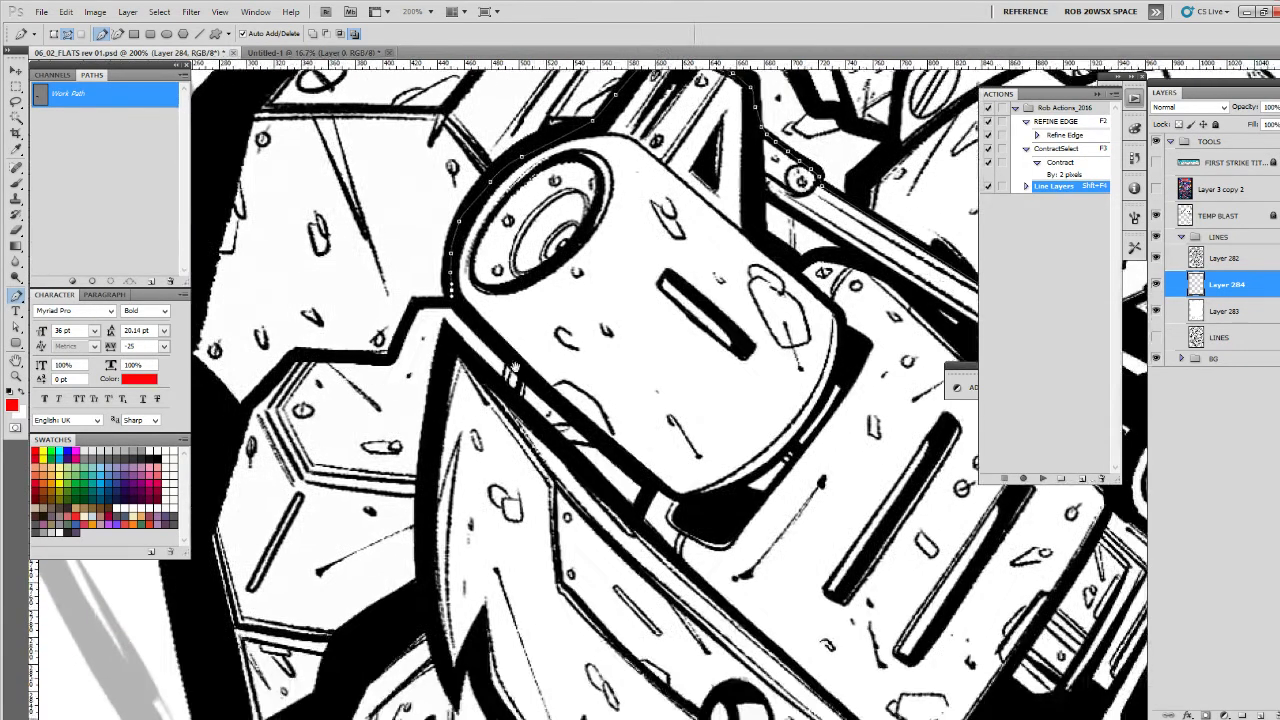
# - Trace along the barrel's underside and back up the gap to the tip of the pointed blade plate
pyautogui.click(554, 391)
pyautogui.click(608, 445)
pyautogui.click(631, 471)
pyautogui.click(643, 490)
pyautogui.click(615, 507)
pyautogui.click(593, 482)
pyautogui.click(570, 456)
pyautogui.click(537, 419)
pyautogui.click(507, 386)
pyautogui.click(466, 354)
pyautogui.click(451, 343)
# - Continue the path down the blade plate's curved outer edge and into its first notch
pyautogui.click(444, 367)
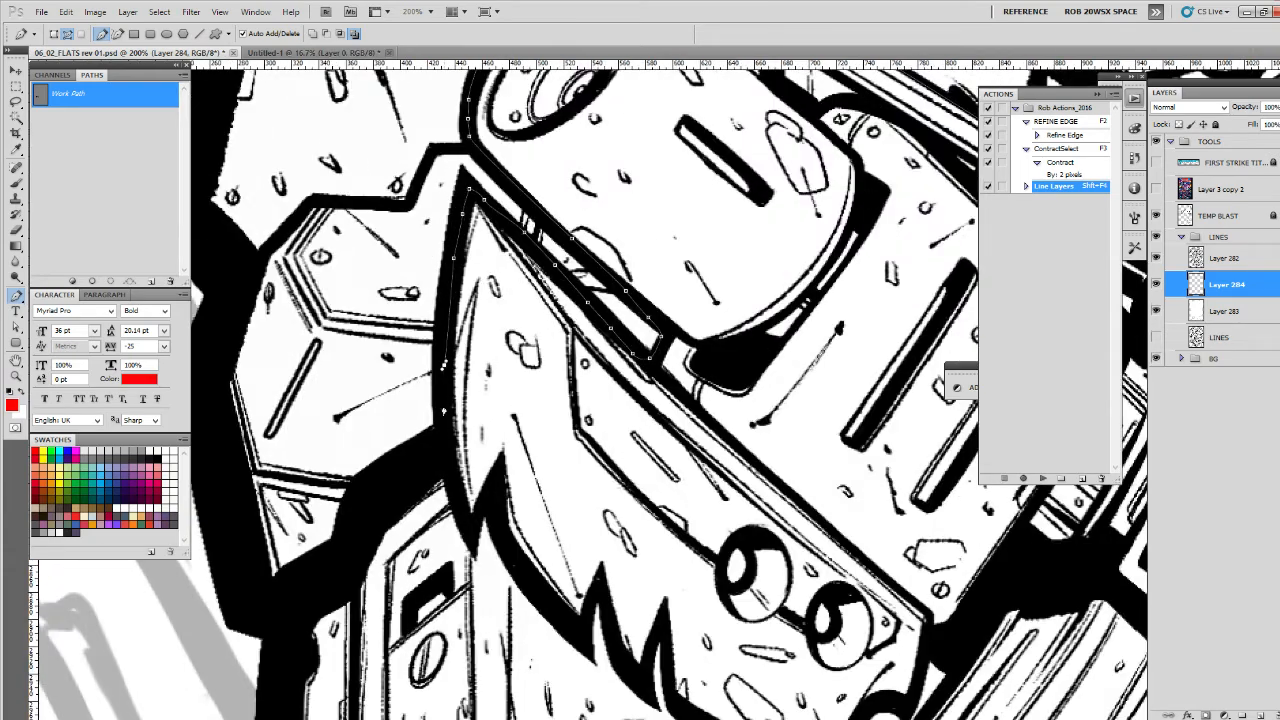
pyautogui.click(444, 400)
pyautogui.click(447, 443)
pyautogui.click(451, 482)
pyautogui.click(463, 509)
pyautogui.click(470, 518)
pyautogui.click(488, 505)
# - Extend the path along the blade plate's jagged lower edge up to the next spike
pyautogui.moveTo(619, 651); pyautogui.dragTo(574, 239)
pyautogui.moveTo(730, 318); pyautogui.dragTo(696, 475)
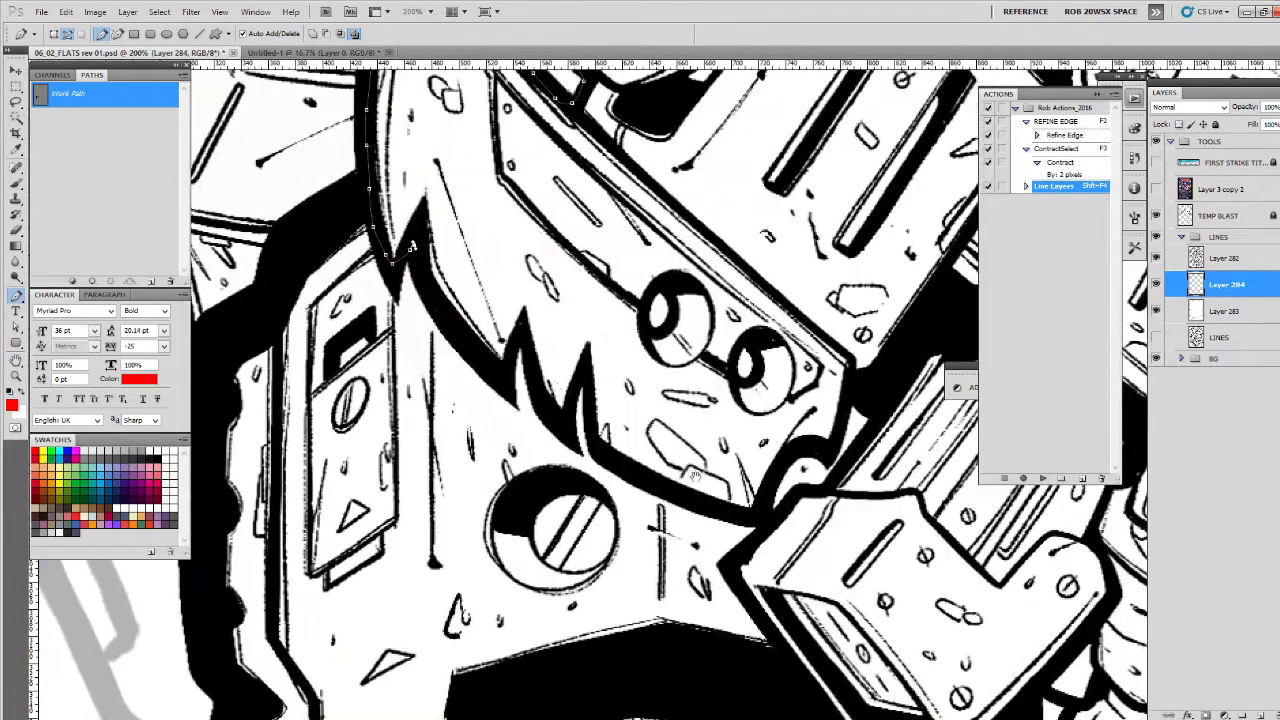
pyautogui.click(449, 329)
pyautogui.click(459, 338)
pyautogui.click(468, 347)
pyautogui.click(474, 353)
pyautogui.click(480, 359)
pyautogui.click(487, 364)
pyautogui.click(499, 374)
pyautogui.click(508, 374)
# - Trace the remaining spiked notches and the plate's bottom edge, rounding the corner beside the small joint
pyautogui.click(513, 348)
pyautogui.click(521, 335)
pyautogui.click(530, 348)
pyautogui.click(534, 375)
pyautogui.click(542, 400)
pyautogui.click(554, 418)
pyautogui.click(687, 502)
pyautogui.moveTo(707, 514); pyautogui.dragTo(723, 518)
pyautogui.moveTo(742, 517); pyautogui.dragTo(668, 445)
pyautogui.click(664, 390)
pyautogui.click(712, 344)
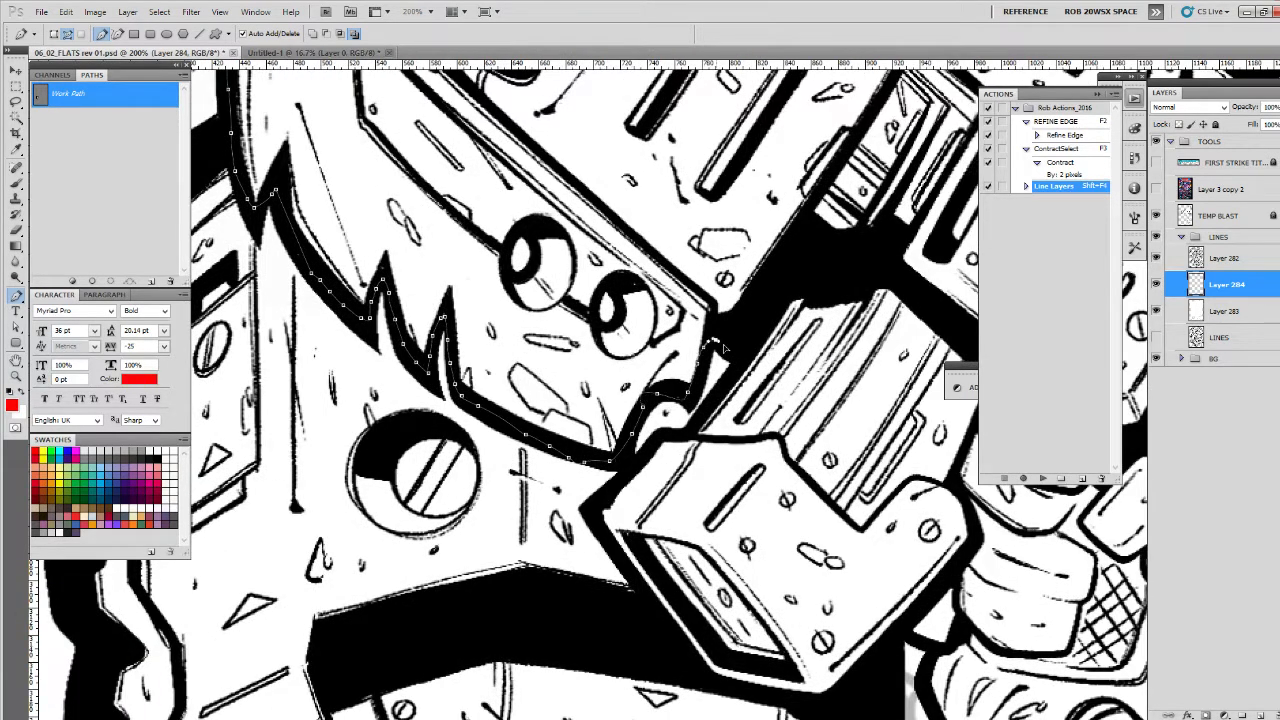
# - Bring the path back past the small joint and down to the pointed corner of the boxy gun grip
pyautogui.click(686, 433)
pyautogui.click(664, 435)
pyautogui.click(646, 455)
pyautogui.click(615, 480)
pyautogui.click(594, 501)
pyautogui.moveTo(613, 545); pyautogui.dragTo(606, 515)
# - Trace the underside of the boxy grip and continue onto the outer edge of the gripping hand
pyautogui.click(581, 469)
pyautogui.click(685, 602)
pyautogui.click(715, 613)
pyautogui.moveTo(888, 602); pyautogui.dragTo(665, 495)
pyautogui.click(660, 521)
pyautogui.moveTo(858, 555); pyautogui.dragTo(735, 627)
pyautogui.moveTo(540, 575); pyautogui.dragTo(582, 516)
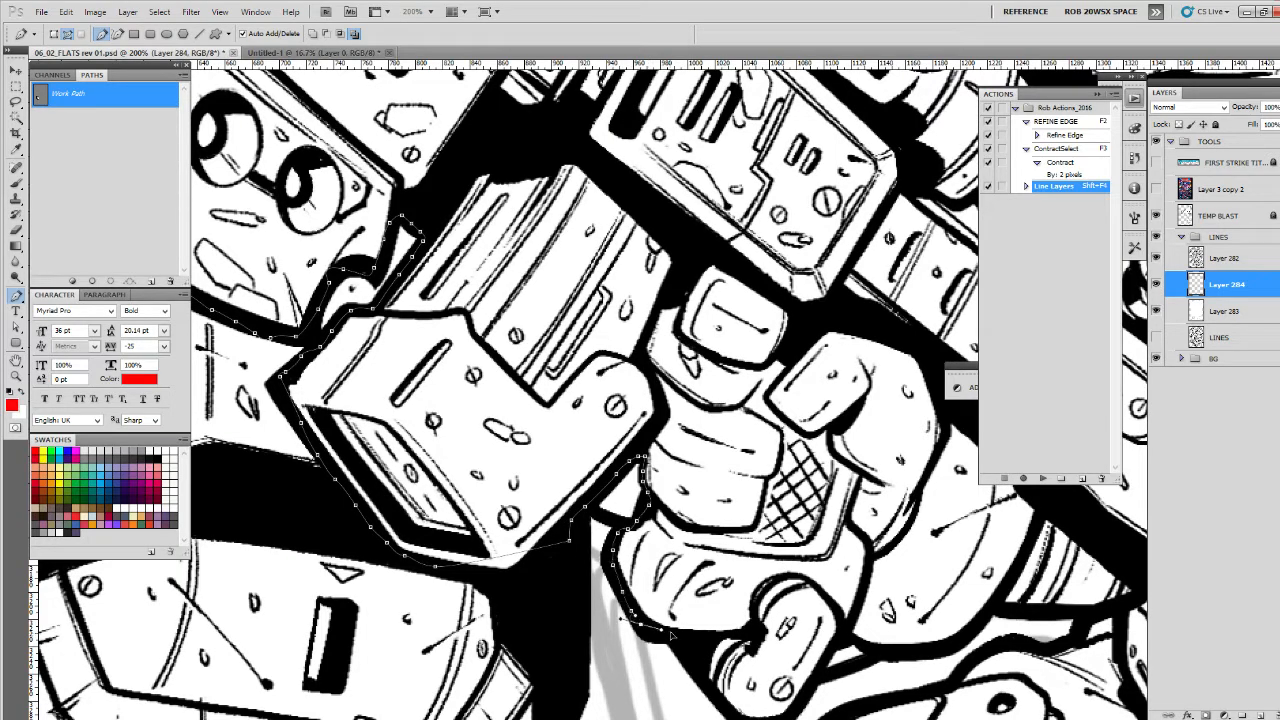
# - Continue the path around the hand's thumb and along the underside of the forearm
pyautogui.moveTo(673, 636); pyautogui.dragTo(590, 458)
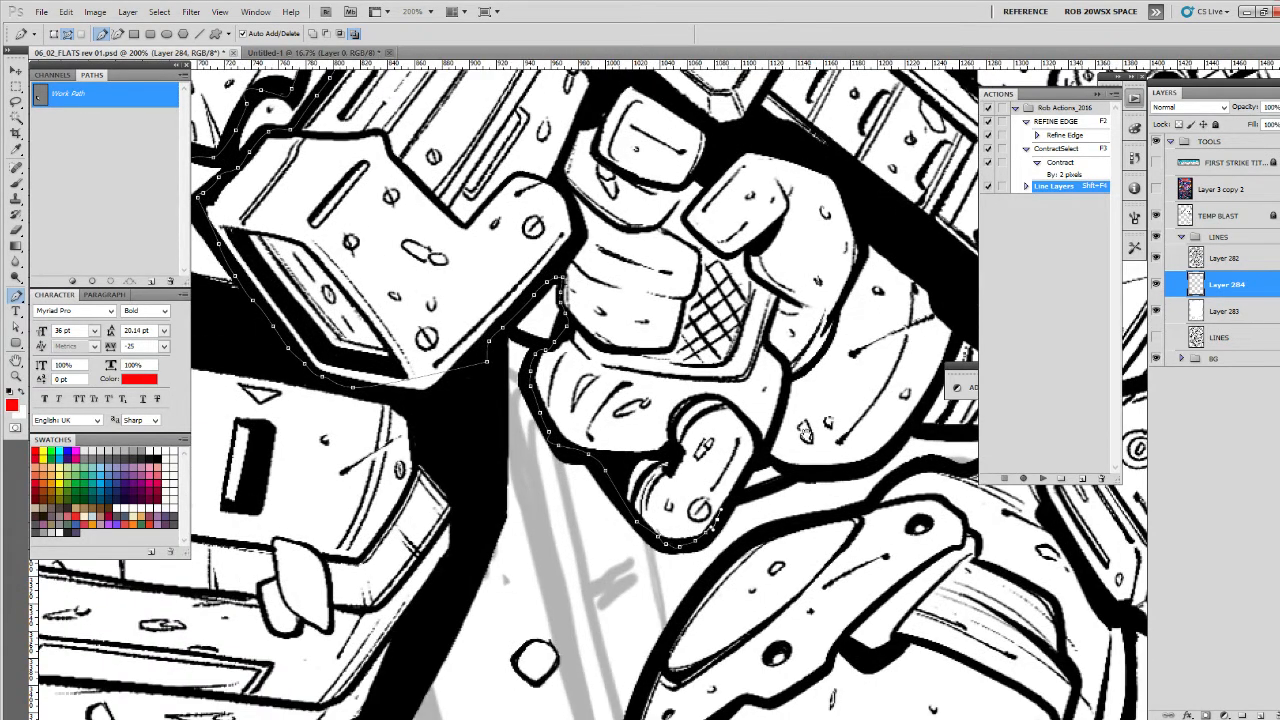
pyautogui.moveTo(805, 432); pyautogui.dragTo(744, 494)
pyautogui.click(672, 562)
pyautogui.moveTo(702, 551); pyautogui.dragTo(710, 547)
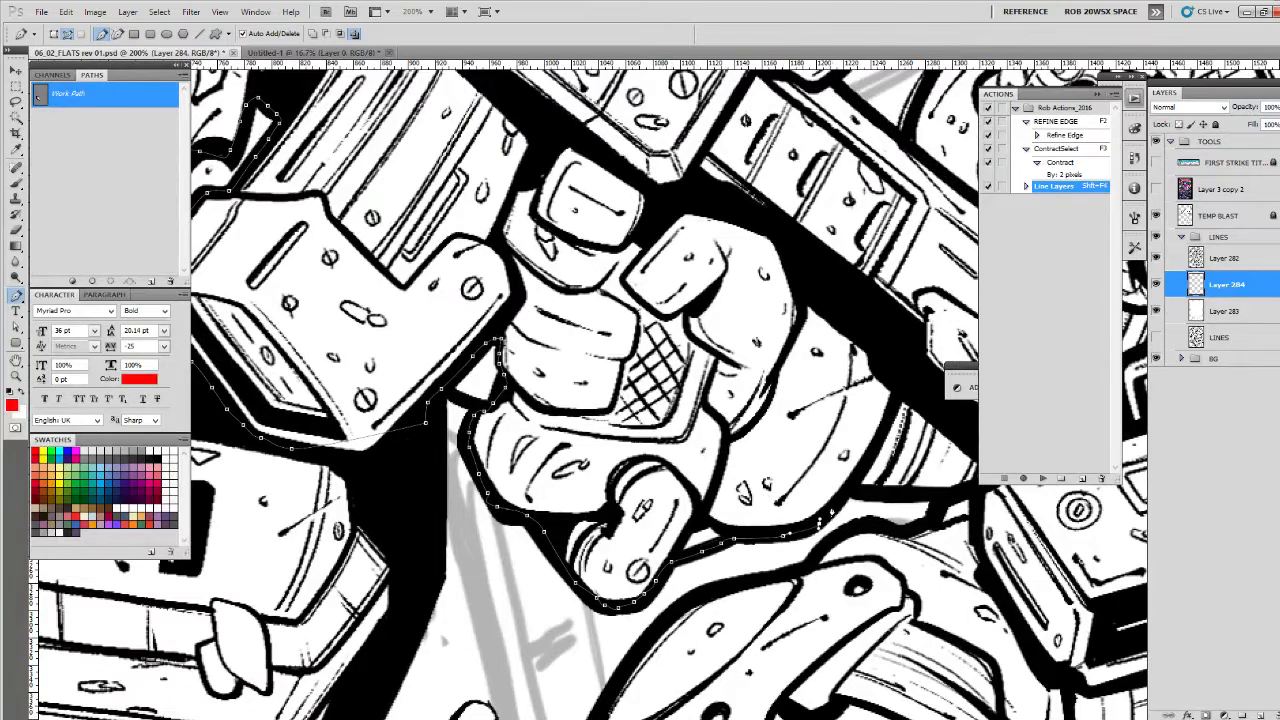
# - Turn the path at the end of the forearm and follow the thigh armour's upper outline
pyautogui.moveTo(915, 502)
pyautogui.mouseDown()
pyautogui.moveTo(700, 540)
pyautogui.moveTo(680, 570)
pyautogui.mouseUp()
pyautogui.moveTo(654, 563)
pyautogui.mouseDown()
pyautogui.moveTo(642, 558)
pyautogui.moveTo(804, 384)
pyautogui.moveTo(784, 396)
pyautogui.mouseUp()
pyautogui.moveTo(773, 409); pyautogui.dragTo(743, 422)
pyautogui.moveTo(721, 427); pyautogui.dragTo(693, 435)
pyautogui.moveTo(676, 440); pyautogui.dragTo(619, 476)
pyautogui.moveTo(602, 496)
pyautogui.mouseDown()
pyautogui.moveTo(579, 535)
pyautogui.moveTo(667, 306)
pyautogui.mouseUp()
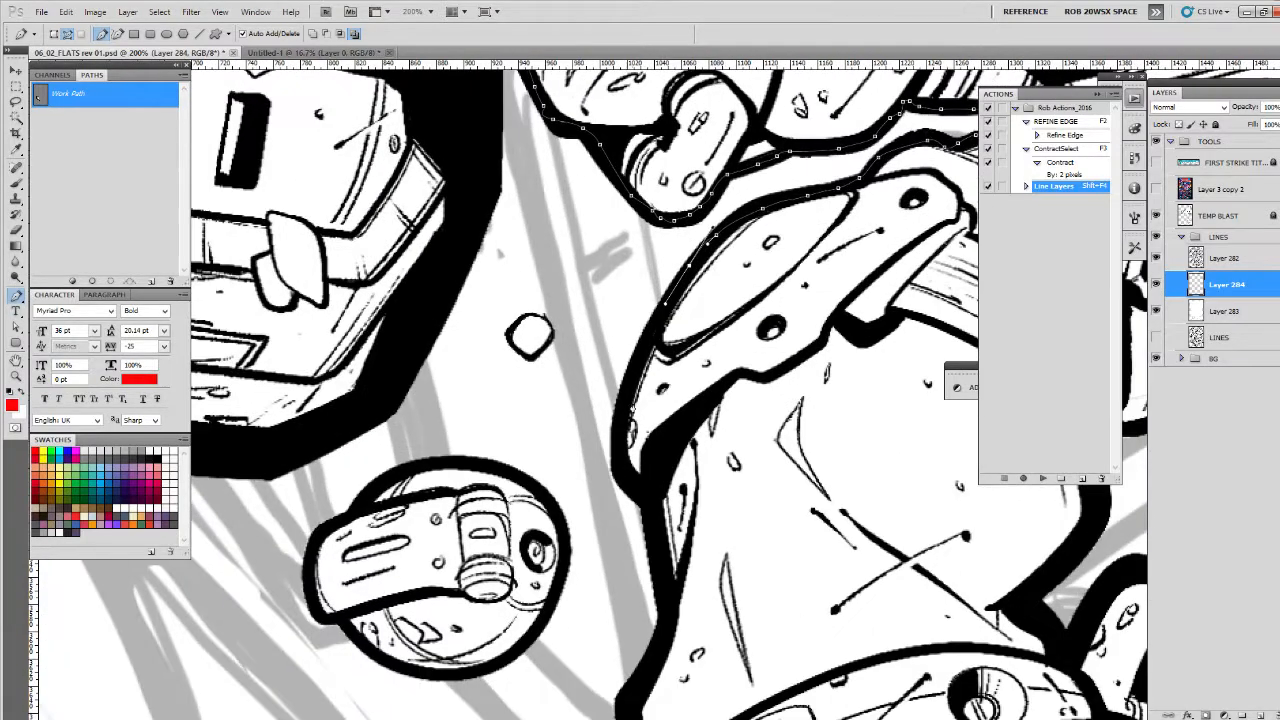
# - Trace the thigh armour's outer edge around its lower tip and down the side of the leg
pyautogui.moveTo(625, 400); pyautogui.dragTo(621, 420)
pyautogui.moveTo(619, 448); pyautogui.dragTo(626, 478)
pyautogui.moveTo(632, 488); pyautogui.dragTo(637, 494)
pyautogui.click(644, 501)
pyautogui.moveTo(654, 553); pyautogui.dragTo(657, 565)
pyautogui.moveTo(670, 613); pyautogui.dragTo(663, 419)
# - Continue the path down the lower leg and out along the top edge of the studded foot
pyautogui.moveTo(657, 410); pyautogui.dragTo(648, 461)
pyautogui.moveTo(638, 480); pyautogui.dragTo(632, 488)
pyautogui.moveTo(623, 504); pyautogui.dragTo(622, 513)
pyautogui.moveTo(624, 530); pyautogui.dragTo(627, 540)
pyautogui.moveTo(698, 509)
pyautogui.mouseDown()
pyautogui.moveTo(755, 353)
pyautogui.moveTo(728, 389)
pyautogui.mouseUp()
pyautogui.moveTo(715, 402); pyautogui.dragTo(706, 408)
pyautogui.moveTo(677, 424); pyautogui.dragTo(666, 429)
pyautogui.moveTo(626, 448); pyautogui.dragTo(578, 482)
pyautogui.moveTo(571, 505); pyautogui.dragTo(564, 517)
# - Trace the outer side of the studded foot and around its lowest corner stud
pyautogui.moveTo(551, 549); pyautogui.dragTo(676, 409)
pyautogui.moveTo(669, 434); pyautogui.dragTo(665, 443)
pyautogui.moveTo(642, 515); pyautogui.dragTo(643, 556)
pyautogui.moveTo(648, 585)
pyautogui.mouseDown()
pyautogui.moveTo(615, 427)
pyautogui.moveTo(636, 455)
pyautogui.mouseUp()
pyautogui.moveTo(641, 458); pyautogui.dragTo(640, 477)
pyautogui.moveTo(654, 561); pyautogui.dragTo(658, 569)
pyautogui.moveTo(674, 590); pyautogui.dragTo(680, 596)
pyautogui.moveTo(698, 603); pyautogui.dragTo(751, 596)
pyautogui.moveTo(759, 603); pyautogui.dragTo(763, 607)
pyautogui.moveTo(774, 609); pyautogui.dragTo(780, 607)
pyautogui.moveTo(792, 601); pyautogui.dragTo(804, 597)
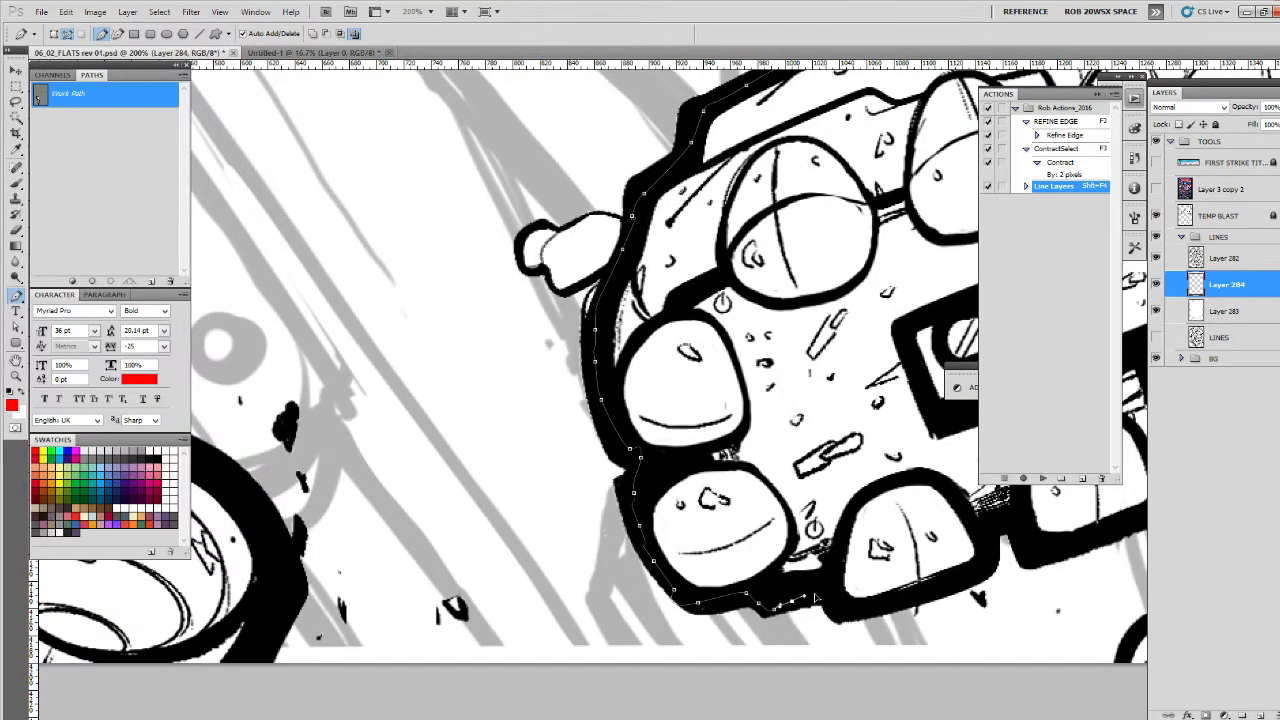
# - Follow the stepped outline beneath the foot's bottom studs and around to the opposite side
pyautogui.moveTo(998, 571); pyautogui.dragTo(634, 638)
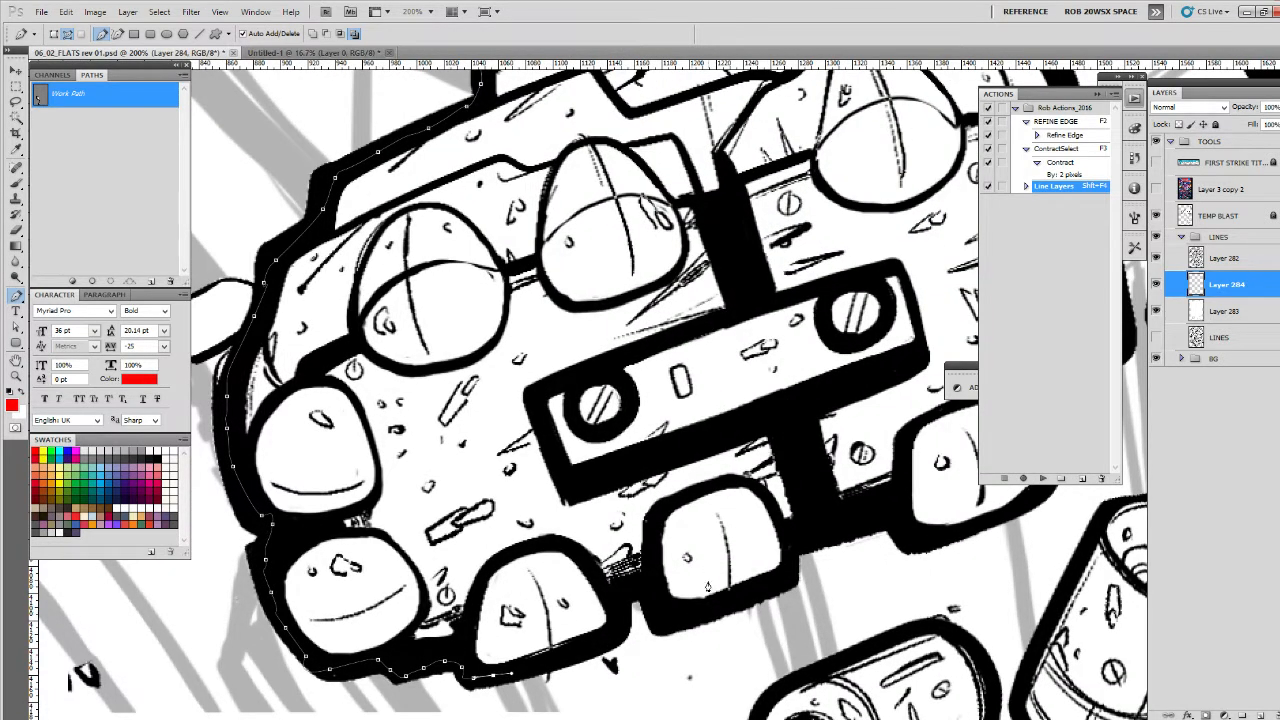
pyautogui.moveTo(596, 641); pyautogui.dragTo(603, 634)
pyautogui.moveTo(620, 610); pyautogui.dragTo(624, 602)
pyautogui.moveTo(784, 569); pyautogui.dragTo(787, 550)
pyautogui.moveTo(810, 541); pyautogui.dragTo(818, 538)
pyautogui.moveTo(850, 528); pyautogui.dragTo(859, 525)
pyautogui.moveTo(880, 520); pyautogui.dragTo(896, 532)
pyautogui.moveTo(955, 540)
pyautogui.mouseDown()
pyautogui.moveTo(592, 682)
pyautogui.moveTo(670, 641)
pyautogui.moveTo(688, 611)
pyautogui.mouseUp()
pyautogui.moveTo(711, 582); pyautogui.dragTo(728, 553)
pyautogui.moveTo(722, 532); pyautogui.dragTo(724, 527)
pyautogui.moveTo(736, 504); pyautogui.dragTo(751, 480)
# - Extend the path up the foot's inner side to the base of the loop-shaped handle
pyautogui.moveTo(758, 353); pyautogui.dragTo(786, 718)
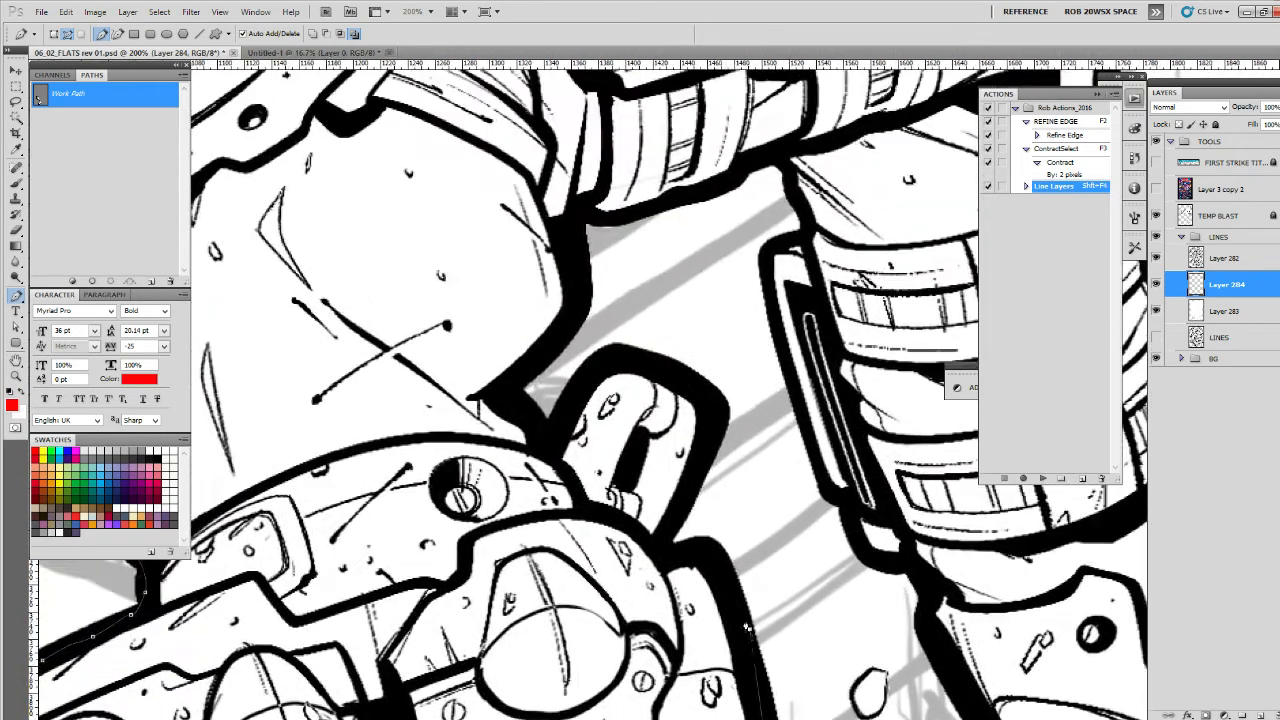
pyautogui.moveTo(750, 629); pyautogui.dragTo(745, 616)
pyautogui.moveTo(726, 581); pyautogui.dragTo(718, 567)
pyautogui.moveTo(686, 554); pyautogui.dragTo(678, 553)
pyautogui.click(665, 548)
# - Trace around the loop-shaped handle and up the inner edge of the thigh
pyautogui.moveTo(695, 467); pyautogui.dragTo(698, 399)
pyautogui.moveTo(662, 369); pyautogui.dragTo(603, 362)
pyautogui.moveTo(576, 393); pyautogui.dragTo(567, 412)
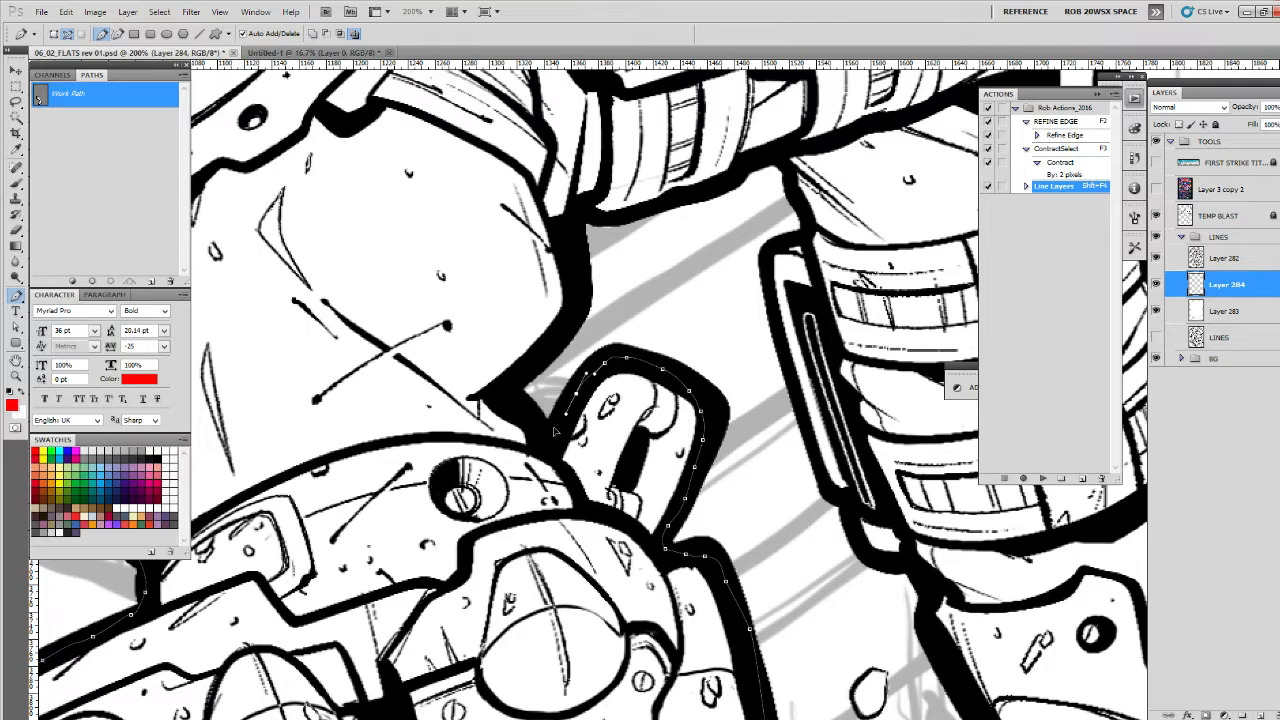
pyautogui.click(551, 432)
pyautogui.click(521, 372)
pyautogui.click(561, 328)
pyautogui.moveTo(616, 251); pyautogui.dragTo(586, 573)
# - Continue the path from the top of the thigh along the underside of the belt to the other leg
pyautogui.moveTo(536, 613); pyautogui.dragTo(535, 550)
pyautogui.click(537, 542)
pyautogui.click(578, 540)
pyautogui.moveTo(558, 534); pyautogui.dragTo(613, 533)
pyautogui.moveTo(652, 514); pyautogui.dragTo(713, 489)
pyautogui.moveTo(740, 470); pyautogui.dragTo(766, 469)
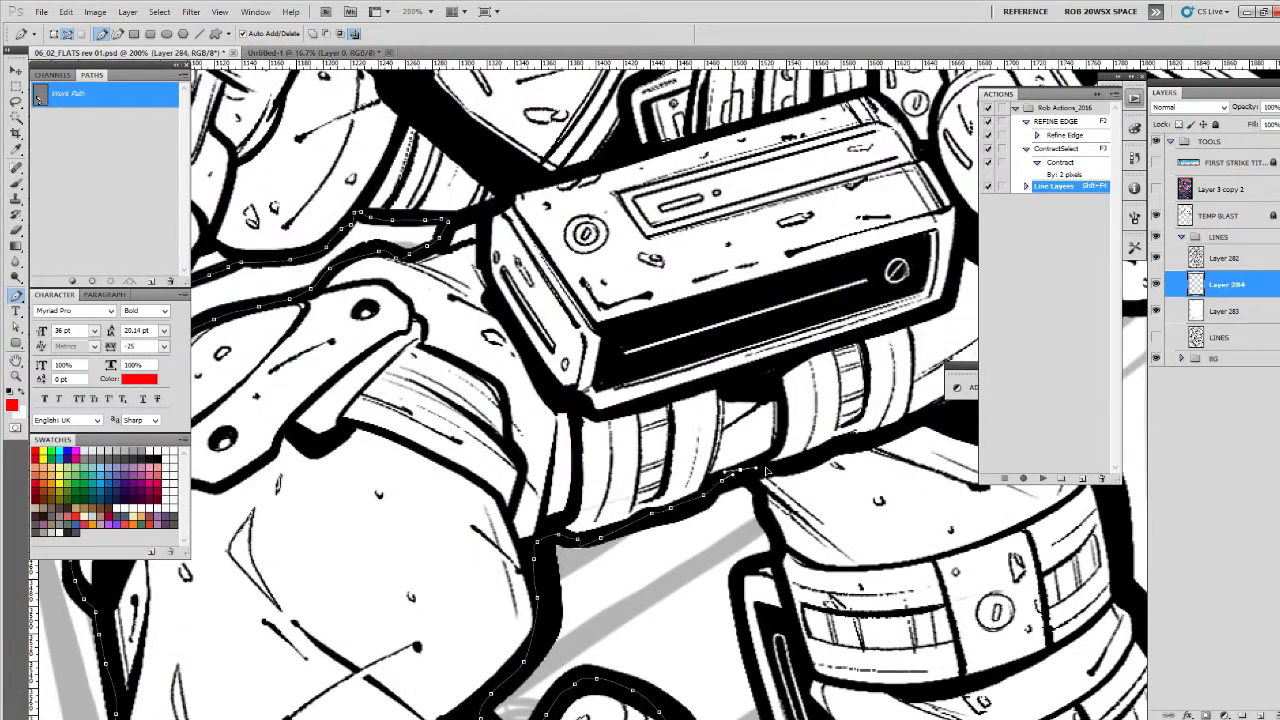
# - Trace the path down the other leg's inner edge and along the slim side panel to the ankle
pyautogui.click(773, 533)
pyautogui.click(777, 549)
pyautogui.click(762, 561)
pyautogui.moveTo(741, 566); pyautogui.dragTo(746, 421)
pyautogui.moveTo(755, 455); pyautogui.dragTo(759, 466)
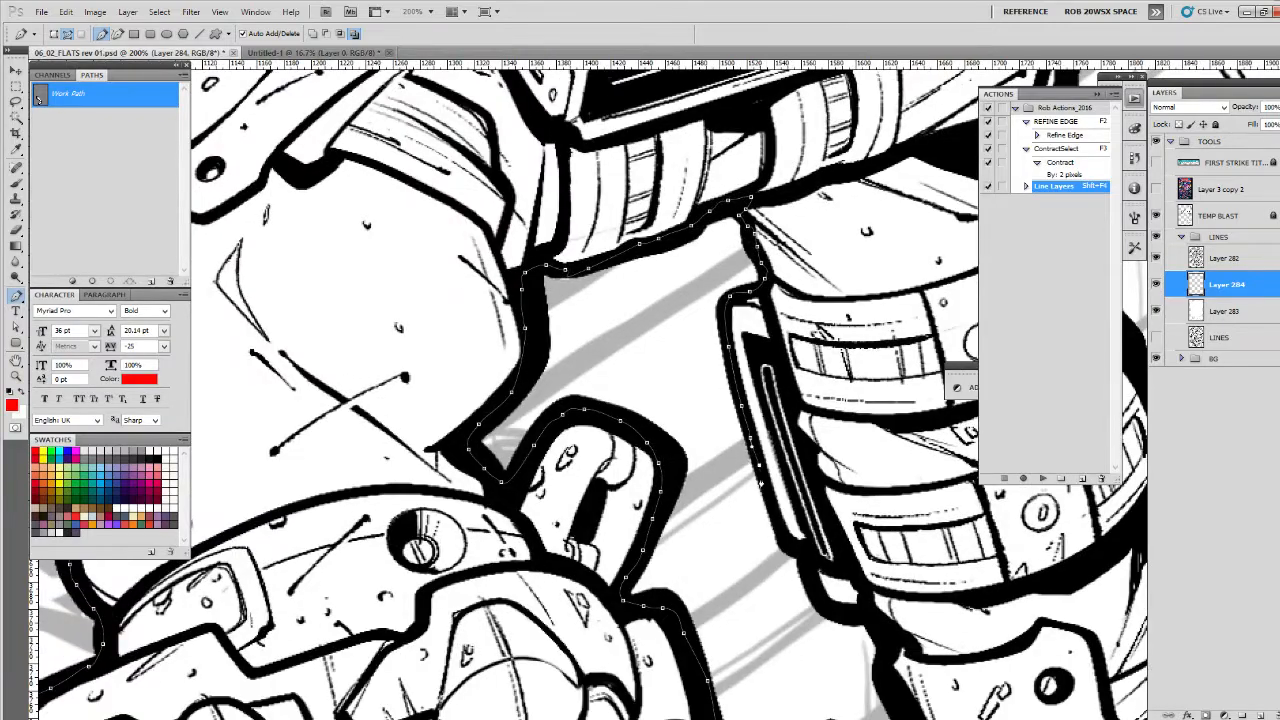
pyautogui.click(862, 617)
pyautogui.moveTo(846, 618); pyautogui.dragTo(696, 317)
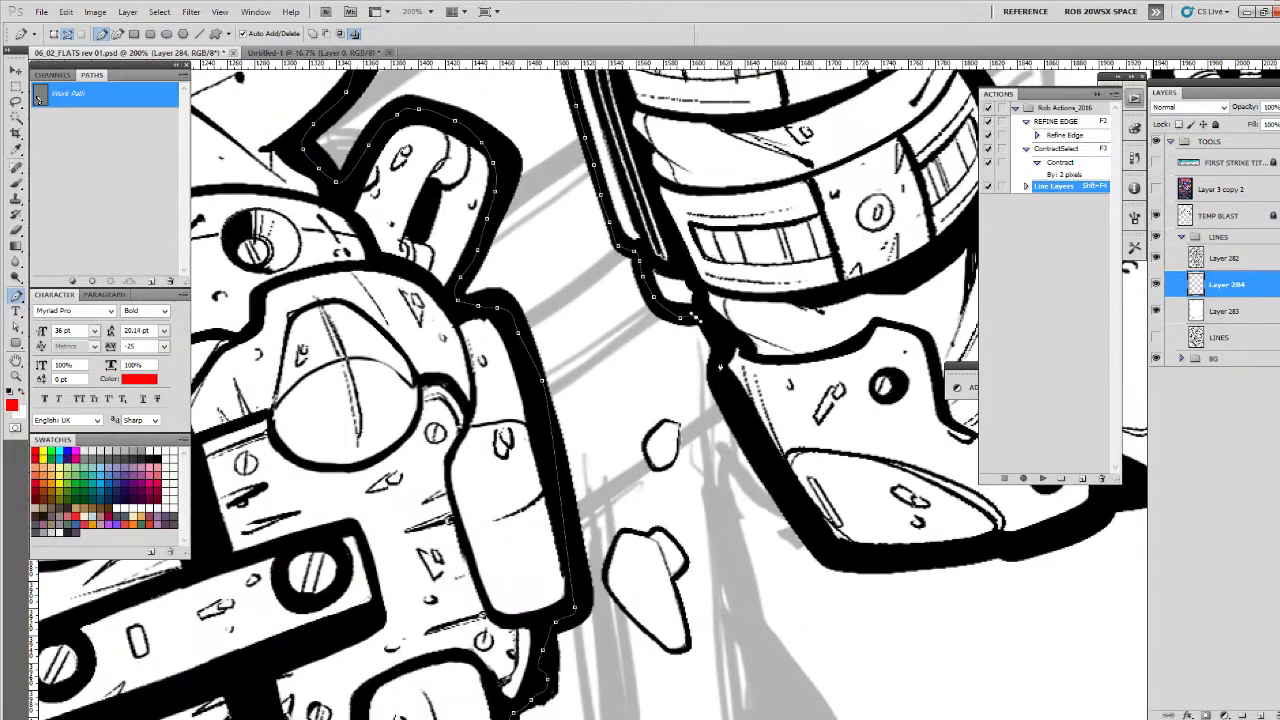
# - Continue the path from the ankle down the front edge of the foot armour and around its lower corner
pyautogui.click(722, 342)
pyautogui.moveTo(720, 375); pyautogui.dragTo(722, 385)
pyautogui.click(733, 407)
pyautogui.moveTo(753, 438); pyautogui.dragTo(763, 453)
pyautogui.moveTo(790, 494); pyautogui.dragTo(799, 505)
pyautogui.click(839, 555)
pyautogui.moveTo(865, 561); pyautogui.dragTo(878, 560)
# - Follow the underside of the foot armour across to the rounded joint above the sole
pyautogui.moveTo(1003, 549); pyautogui.dragTo(676, 643)
pyautogui.click(702, 638)
pyautogui.moveTo(755, 615); pyautogui.dragTo(803, 587)
pyautogui.moveTo(842, 579); pyautogui.dragTo(850, 577)
pyautogui.moveTo(953, 568); pyautogui.dragTo(973, 564)
pyautogui.moveTo(1034, 558); pyautogui.dragTo(635, 358)
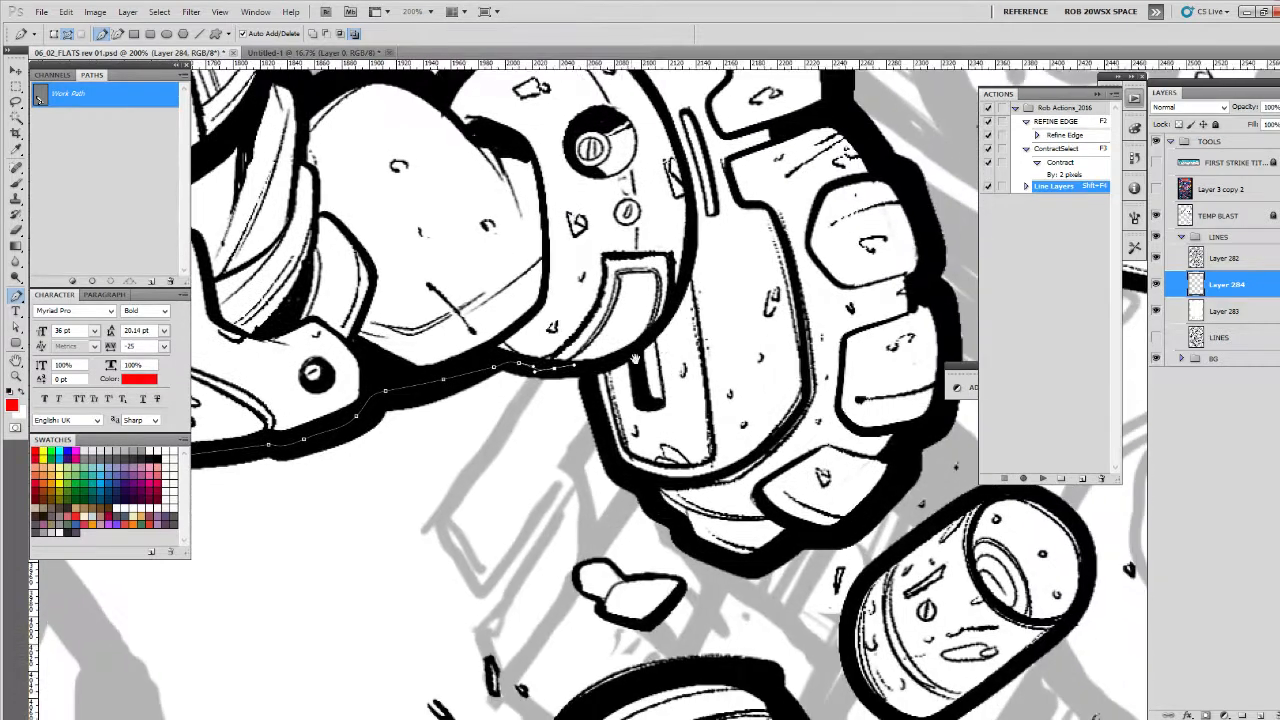
# - Trace down the near side of the sole and around its lower end
pyautogui.click(599, 415)
pyautogui.click(620, 467)
pyautogui.click(673, 521)
pyautogui.click(710, 549)
pyautogui.click(757, 564)
pyautogui.click(791, 544)
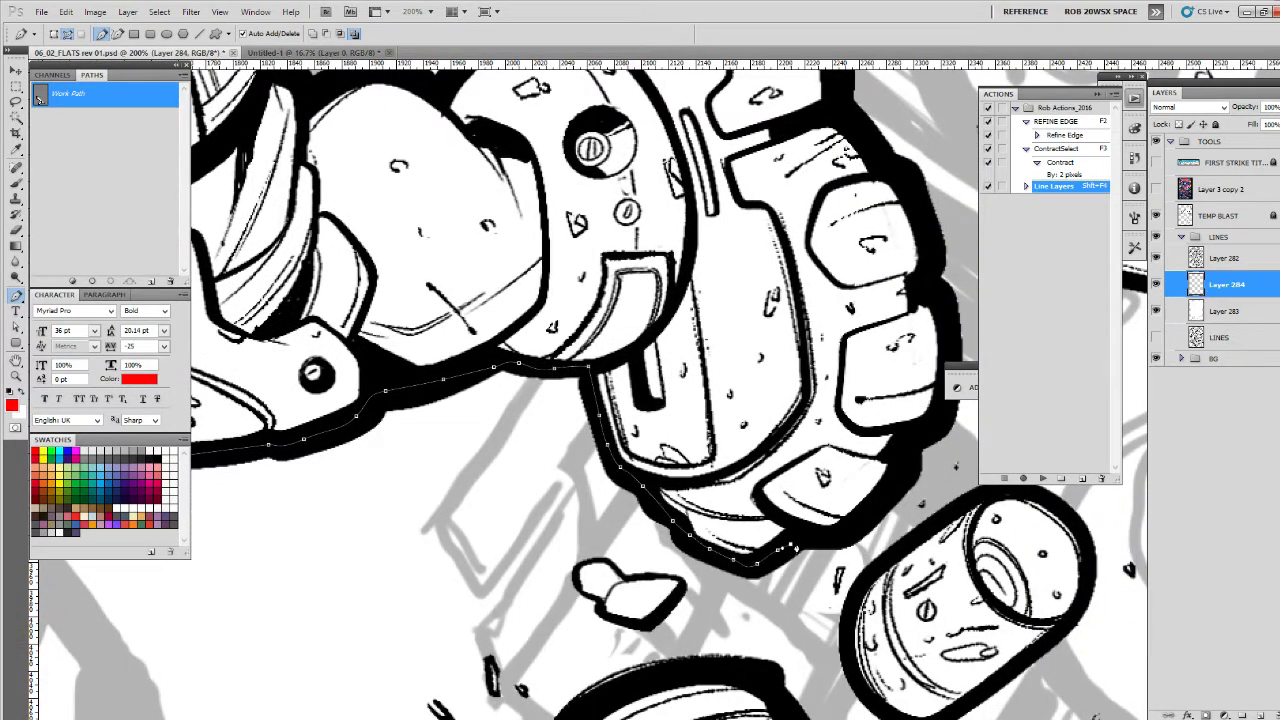
# - Extend the path around the lower studs of the sole and up its outer edge
pyautogui.moveTo(864, 521); pyautogui.dragTo(873, 512)
pyautogui.click(886, 498)
pyautogui.click(904, 480)
pyautogui.click(911, 437)
pyautogui.moveTo(927, 400); pyautogui.dragTo(786, 683)
pyautogui.click(805, 619)
pyautogui.click(799, 585)
pyautogui.click(782, 566)
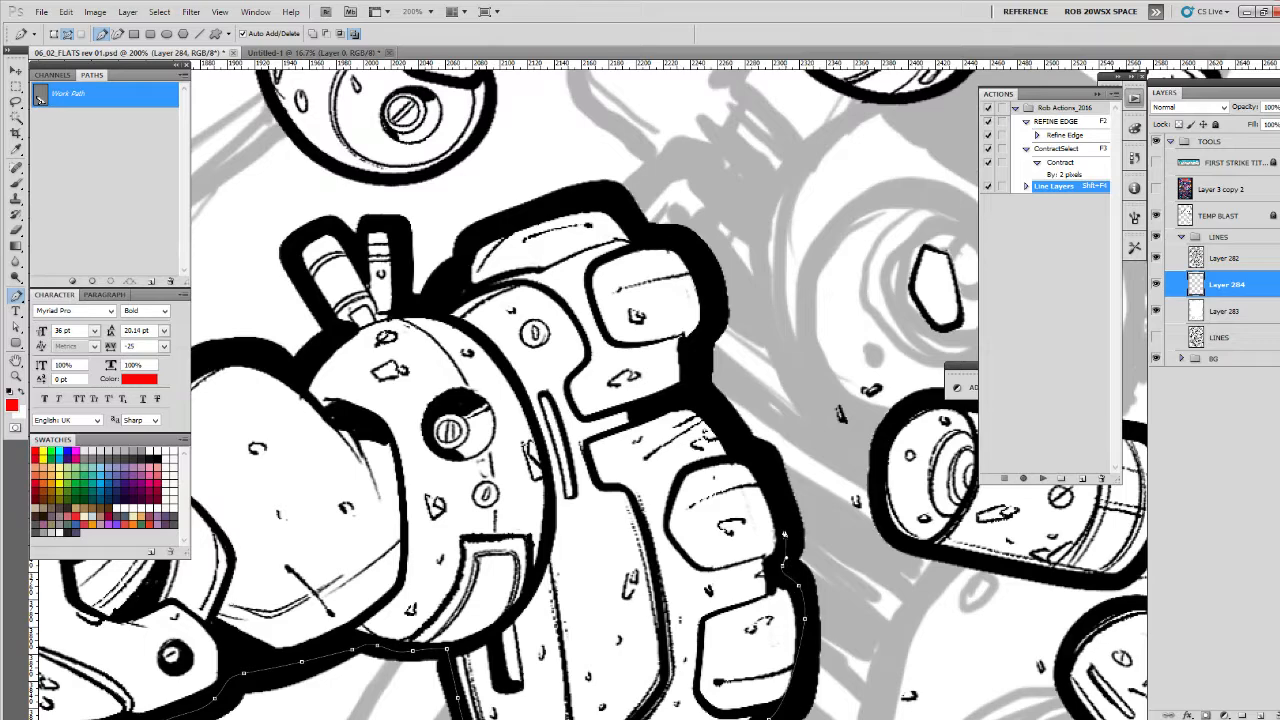
# - Follow the sole's outer edge up past the middle stud and around the uppermost stud
pyautogui.click(774, 498)
pyautogui.click(747, 452)
pyautogui.click(697, 380)
pyautogui.click(705, 345)
pyautogui.click(716, 315)
pyautogui.click(703, 282)
pyautogui.moveTo(690, 265); pyautogui.dragTo(864, 600)
pyautogui.click(857, 578)
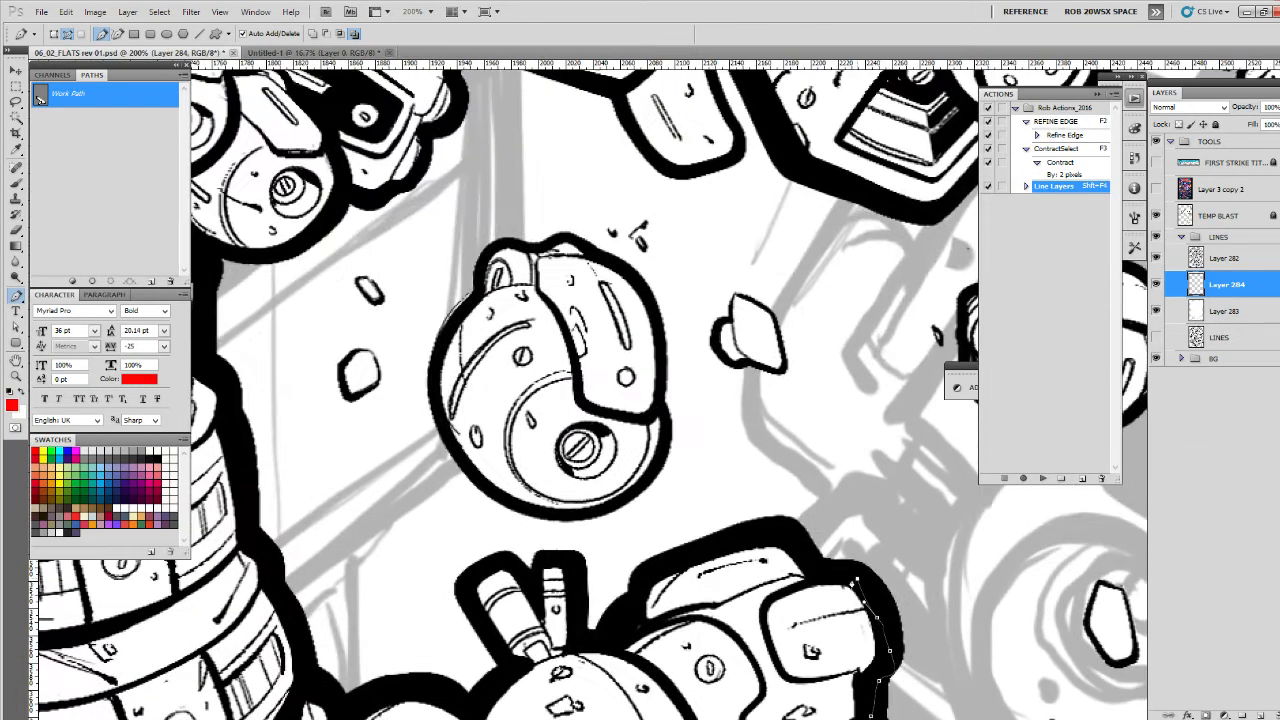
# - Trace over the top of the sole and back down to the base of the two small tubes
pyautogui.click(836, 570)
pyautogui.click(768, 537)
pyautogui.click(713, 553)
pyautogui.click(663, 567)
pyautogui.click(638, 604)
pyautogui.click(622, 626)
# - Trace the path around the two small tubes on top of the foot
pyautogui.click(575, 633)
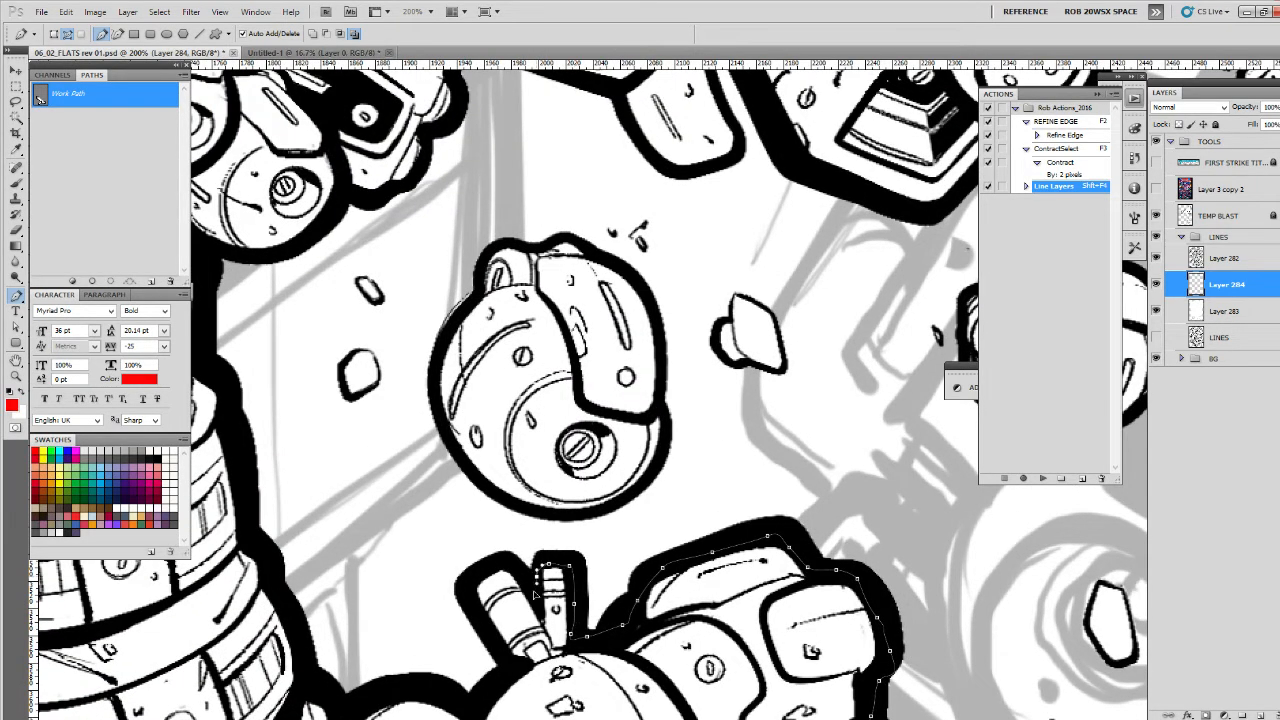
pyautogui.click(506, 673)
pyautogui.moveTo(468, 590); pyautogui.dragTo(963, 560)
pyautogui.click(489, 691)
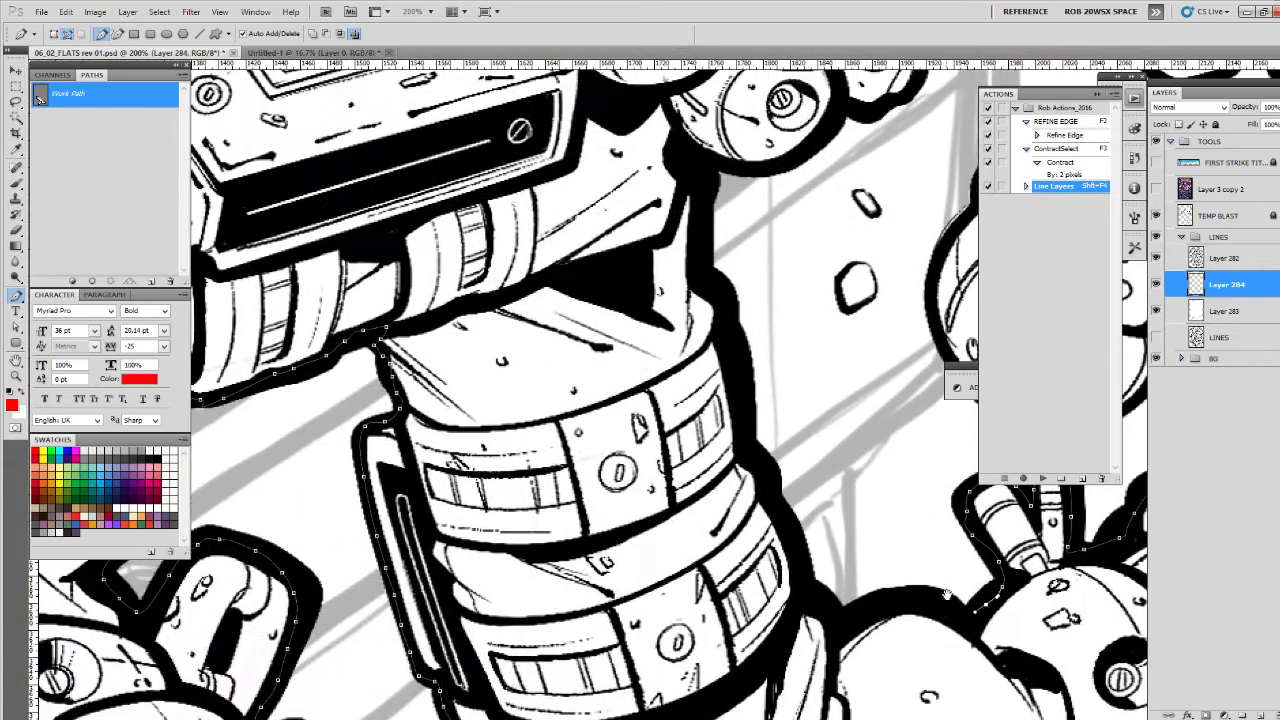
# - Continue over the rounded foot armour and up the outer edge of the banded leg
pyautogui.click(943, 612)
pyautogui.moveTo(928, 605); pyautogui.dragTo(879, 615)
pyautogui.click(839, 618)
pyautogui.click(798, 576)
pyautogui.click(778, 508)
pyautogui.click(753, 443)
pyautogui.click(731, 345)
pyautogui.click(715, 286)
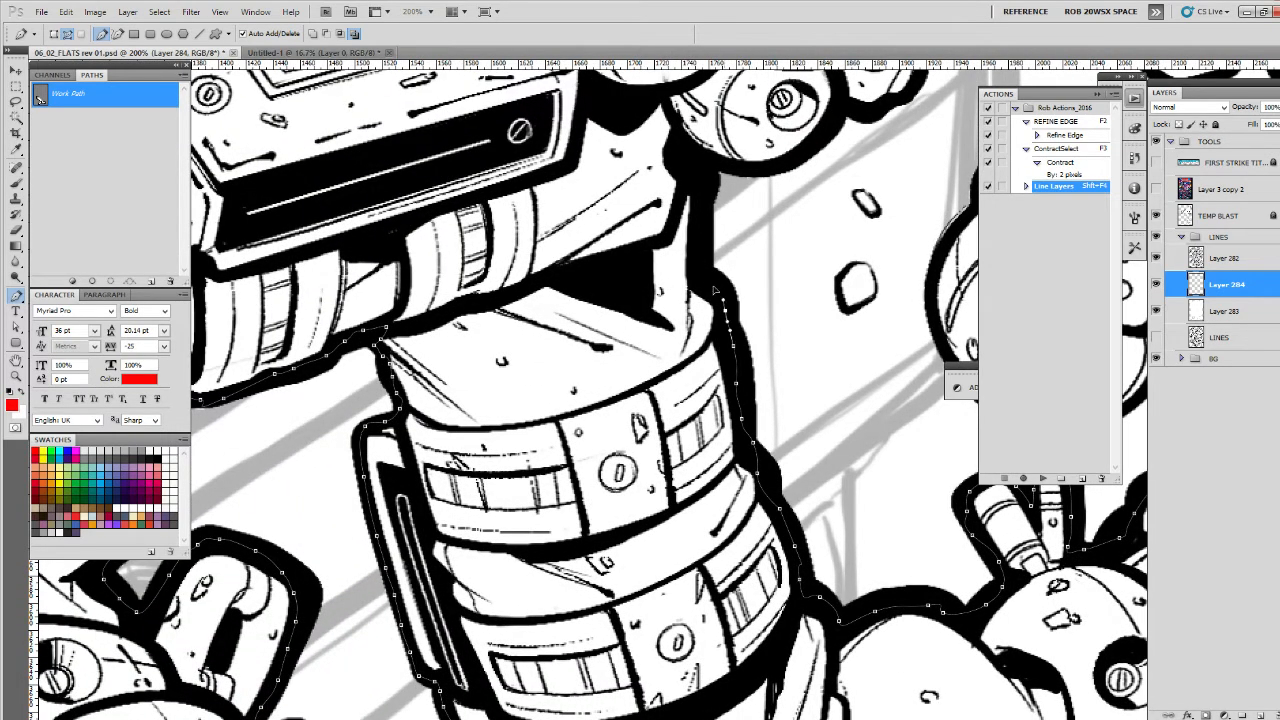
# - Trace from the top of the leg beneath the round knuckle joint and around the end of the blocky weapon
pyautogui.click(690, 230)
pyautogui.click(697, 172)
pyautogui.moveTo(697, 172)
pyautogui.mouseDown()
pyautogui.moveTo(655, 455)
pyautogui.moveTo(657, 571)
pyautogui.mouseUp()
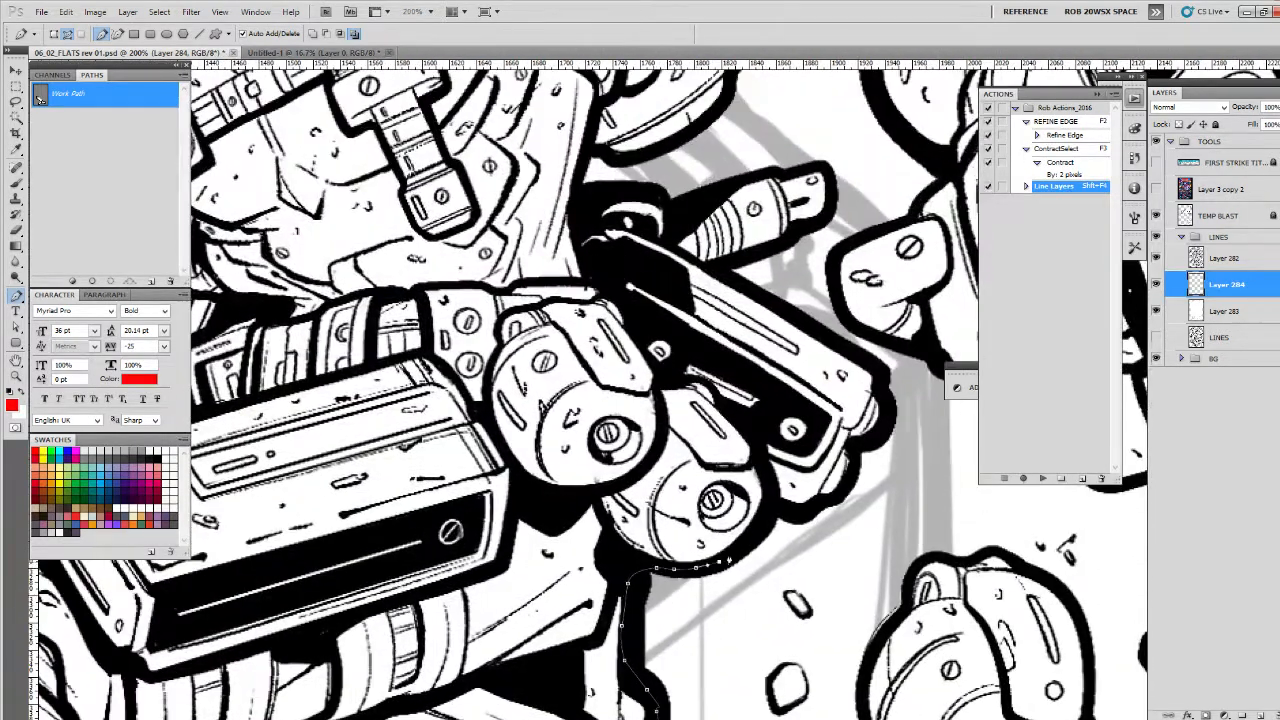
pyautogui.click(775, 511)
pyautogui.click(888, 412)
pyautogui.click(882, 393)
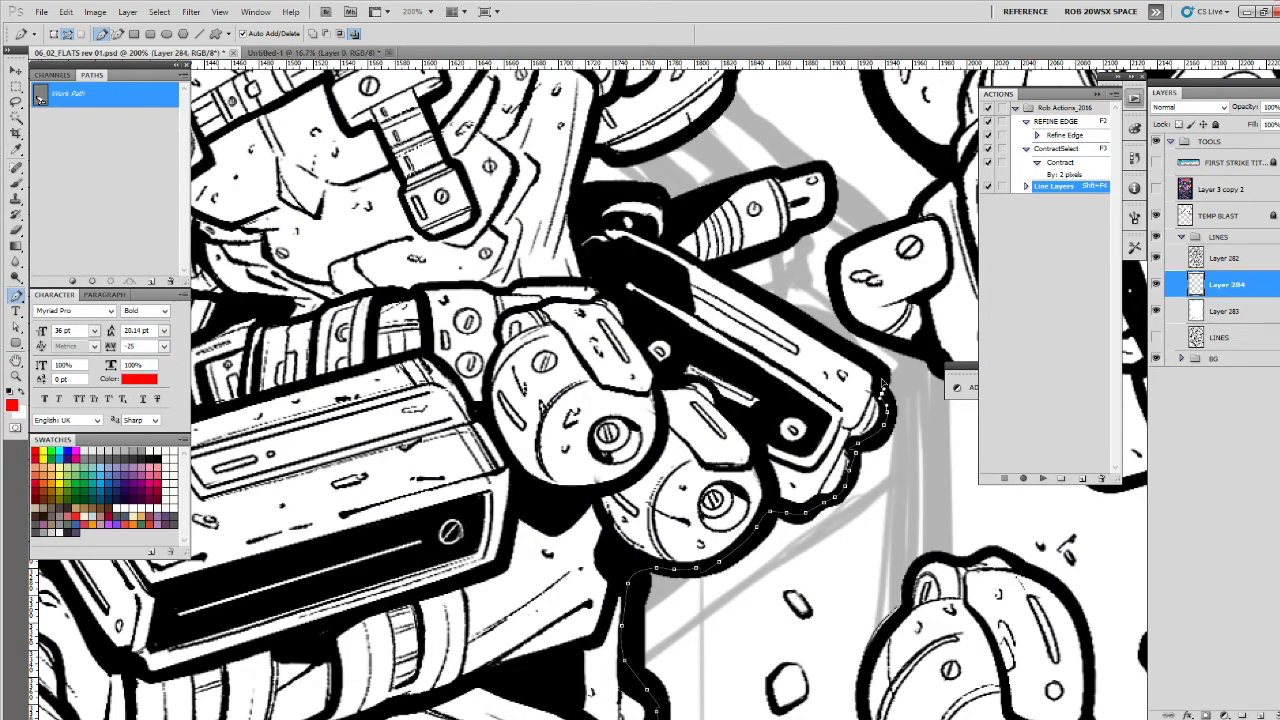
# - Follow the upper edge of the blocky weapon back to the finger-like tube and along the tube's underside
pyautogui.click(884, 376)
pyautogui.moveTo(858, 333); pyautogui.dragTo(797, 638)
pyautogui.click(682, 591)
pyautogui.click(660, 573)
pyautogui.click(681, 560)
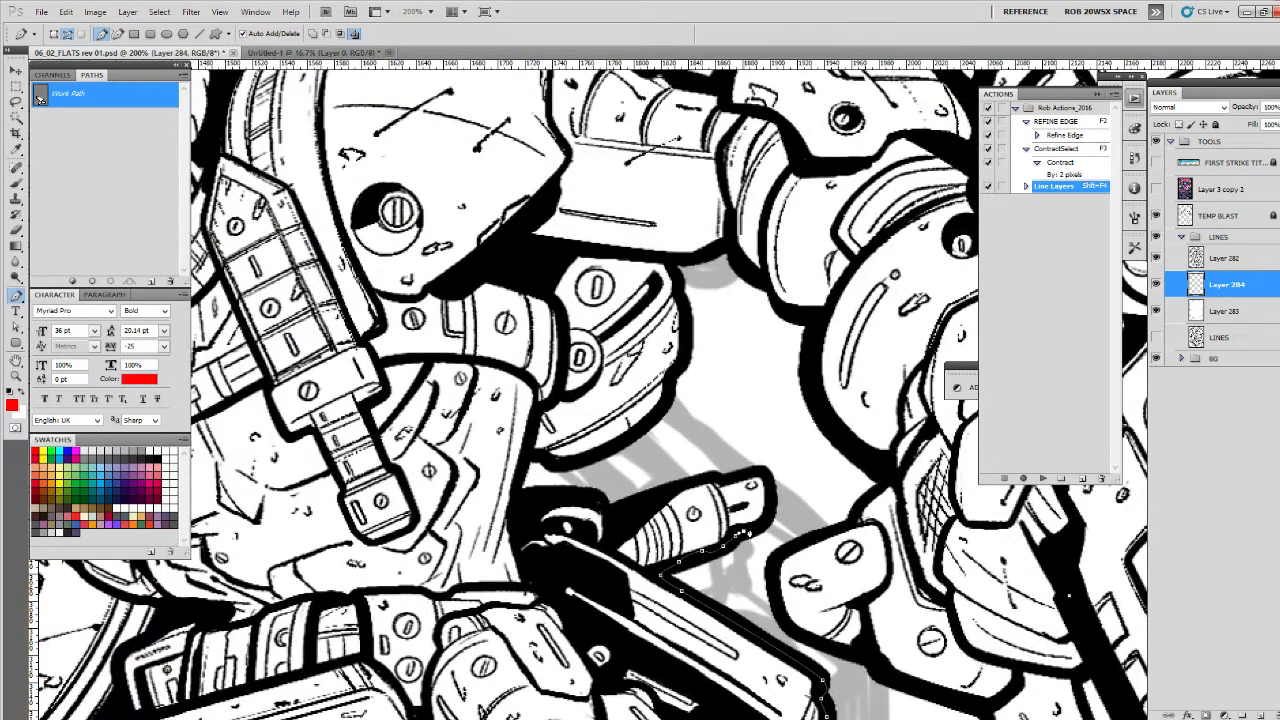
# - Trace over the top of the finger-like tube and along the underside of the rounded armour piece above it
pyautogui.click(706, 482)
pyautogui.click(604, 505)
pyautogui.click(570, 463)
pyautogui.click(611, 448)
pyautogui.click(644, 428)
pyautogui.click(659, 412)
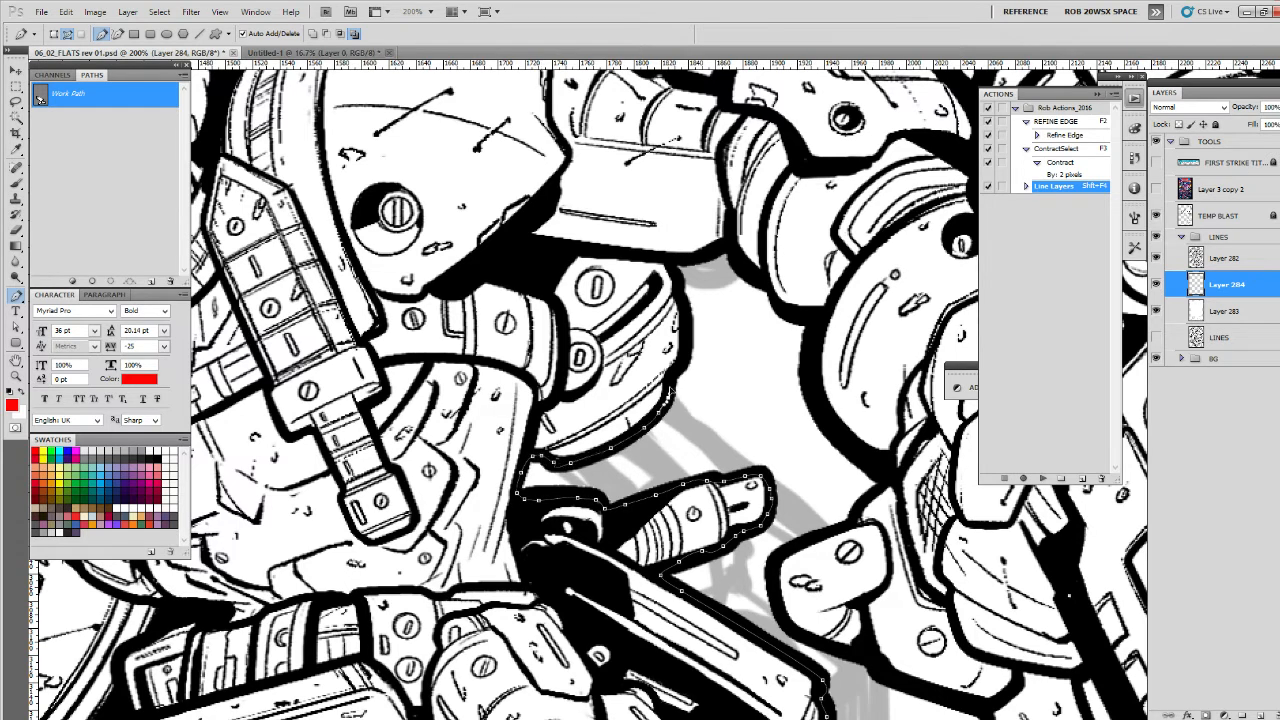
# - Continue around the rounded armour piece, beneath the arm and down the curved edge of the adjoining forearm
pyautogui.click(680, 265)
pyautogui.click(714, 248)
pyautogui.click(780, 306)
pyautogui.click(793, 313)
pyautogui.click(807, 313)
pyautogui.moveTo(811, 323); pyautogui.dragTo(816, 362)
pyautogui.moveTo(826, 419); pyautogui.dragTo(832, 432)
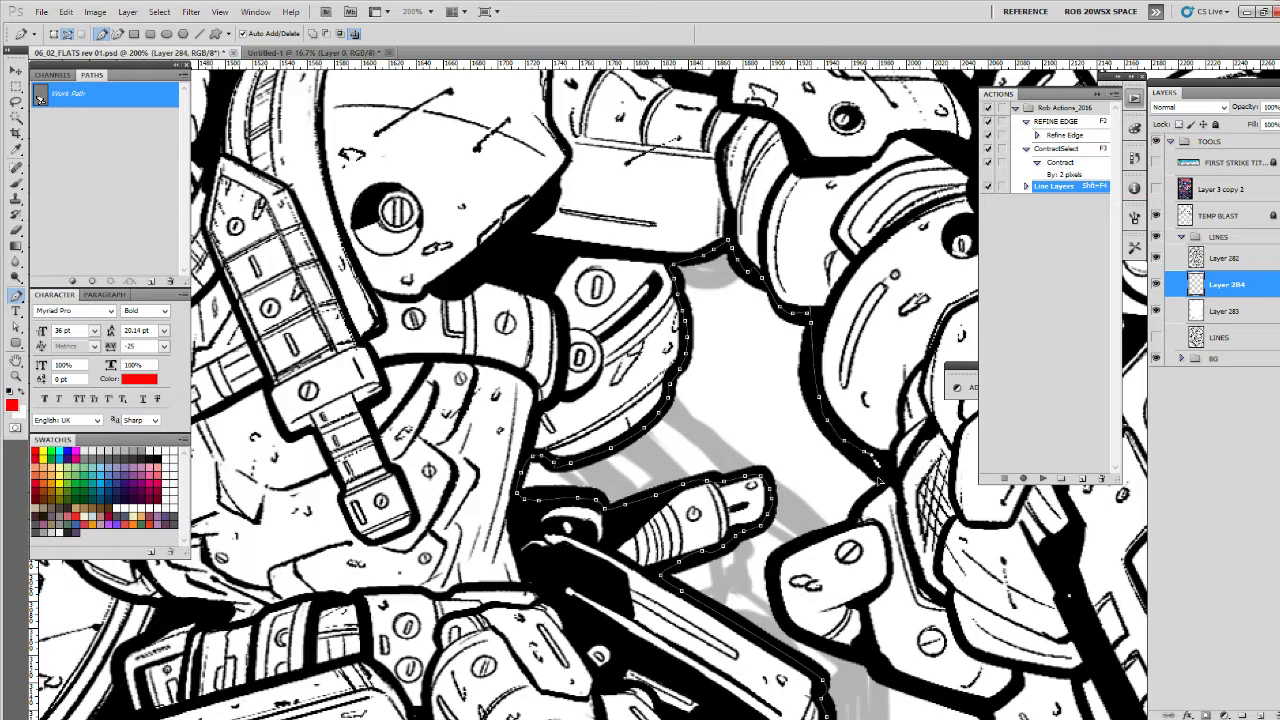
# - Trace around the thumb and the lower fingers of the hand gripping the large gun
pyautogui.click(831, 533)
pyautogui.click(804, 545)
pyautogui.click(781, 558)
pyautogui.click(771, 579)
pyautogui.moveTo(957, 685); pyautogui.dragTo(529, 466)
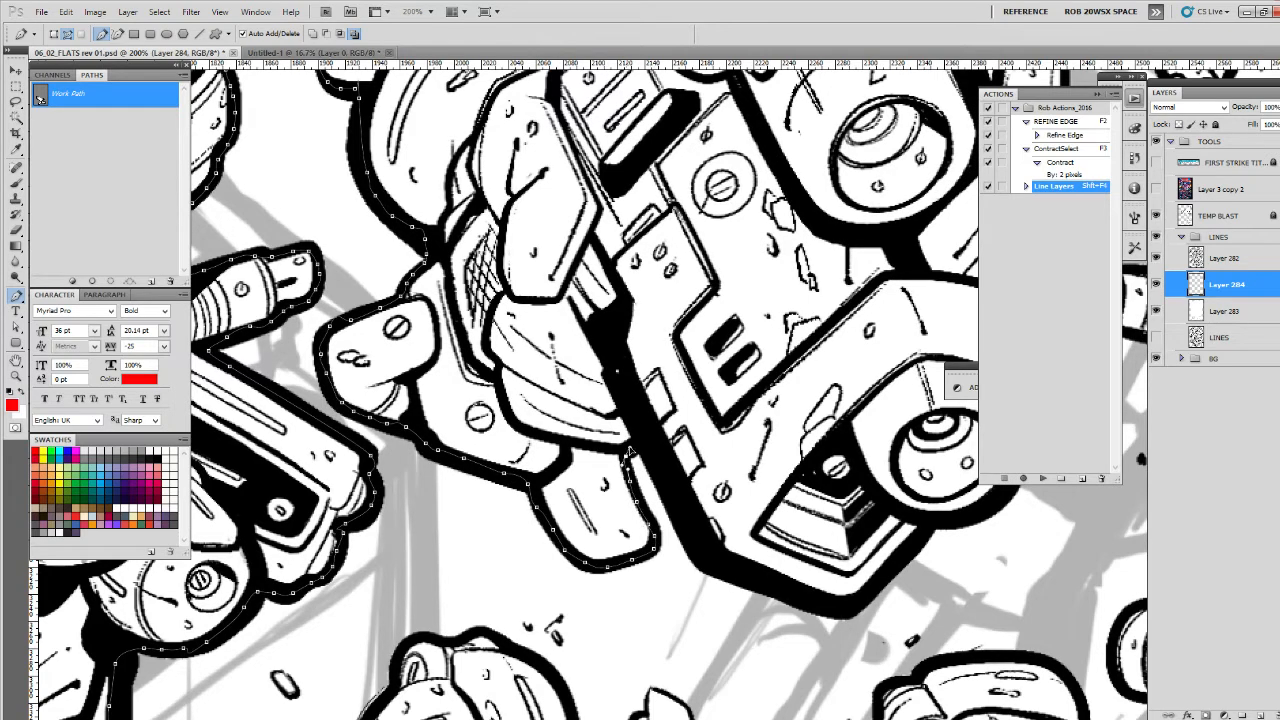
# - Follow the lower edge of the large gun's body around its angular front corner
pyautogui.moveTo(644, 441); pyautogui.dragTo(652, 449)
pyautogui.moveTo(657, 459); pyautogui.dragTo(660, 478)
pyautogui.moveTo(674, 494); pyautogui.dragTo(698, 538)
pyautogui.moveTo(708, 553); pyautogui.dragTo(716, 560)
pyautogui.moveTo(731, 568); pyautogui.dragTo(745, 573)
pyautogui.click(760, 579)
pyautogui.click(905, 562)
# - Trace around the gun's lower barrel and up its side to the angular plate above
pyautogui.moveTo(957, 523); pyautogui.dragTo(970, 519)
pyautogui.moveTo(990, 513); pyautogui.dragTo(722, 574)
pyautogui.click(723, 539)
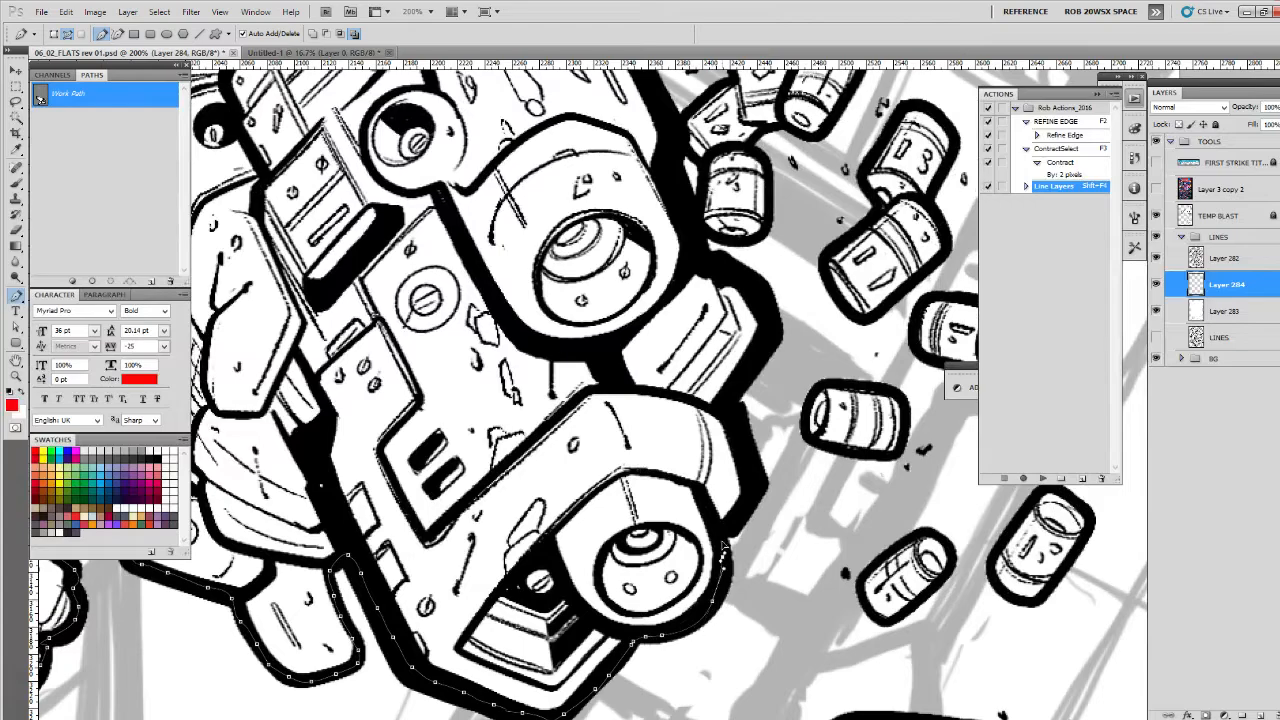
pyautogui.moveTo(741, 515); pyautogui.dragTo(745, 507)
pyautogui.moveTo(749, 487); pyautogui.dragTo(741, 442)
pyautogui.click(731, 411)
pyautogui.moveTo(747, 384); pyautogui.dragTo(757, 372)
# - Extend the path past the angular plate and up the outer edge of the gun's large upper barrel
pyautogui.moveTo(768, 332); pyautogui.dragTo(771, 606)
pyautogui.moveTo(755, 594); pyautogui.dragTo(747, 583)
pyautogui.moveTo(639, 364); pyautogui.dragTo(629, 342)
pyautogui.click(610, 320)
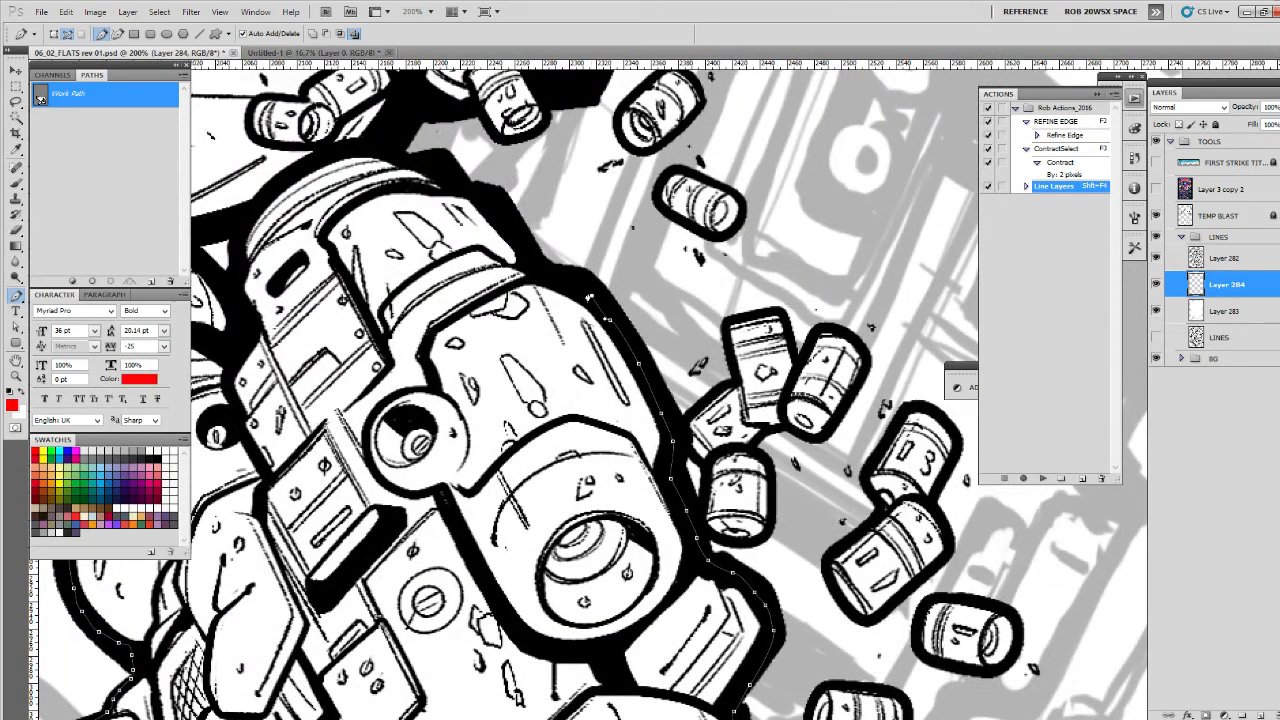
pyautogui.click(591, 295)
pyautogui.moveTo(561, 277); pyautogui.dragTo(554, 270)
pyautogui.moveTo(532, 249); pyautogui.dragTo(525, 236)
pyautogui.moveTo(496, 194)
pyautogui.mouseDown()
pyautogui.moveTo(806, 490)
pyautogui.moveTo(992, 564)
pyautogui.moveTo(958, 548)
pyautogui.mouseUp()
# - Trace over the curved rear end of the gun and into the notch beside the shoulder armour
pyautogui.moveTo(936, 531); pyautogui.dragTo(872, 518)
pyautogui.click(912, 529)
pyautogui.moveTo(851, 520); pyautogui.dragTo(805, 534)
pyautogui.moveTo(784, 546); pyautogui.dragTo(737, 597)
pyautogui.click(719, 650)
pyautogui.click(692, 627)
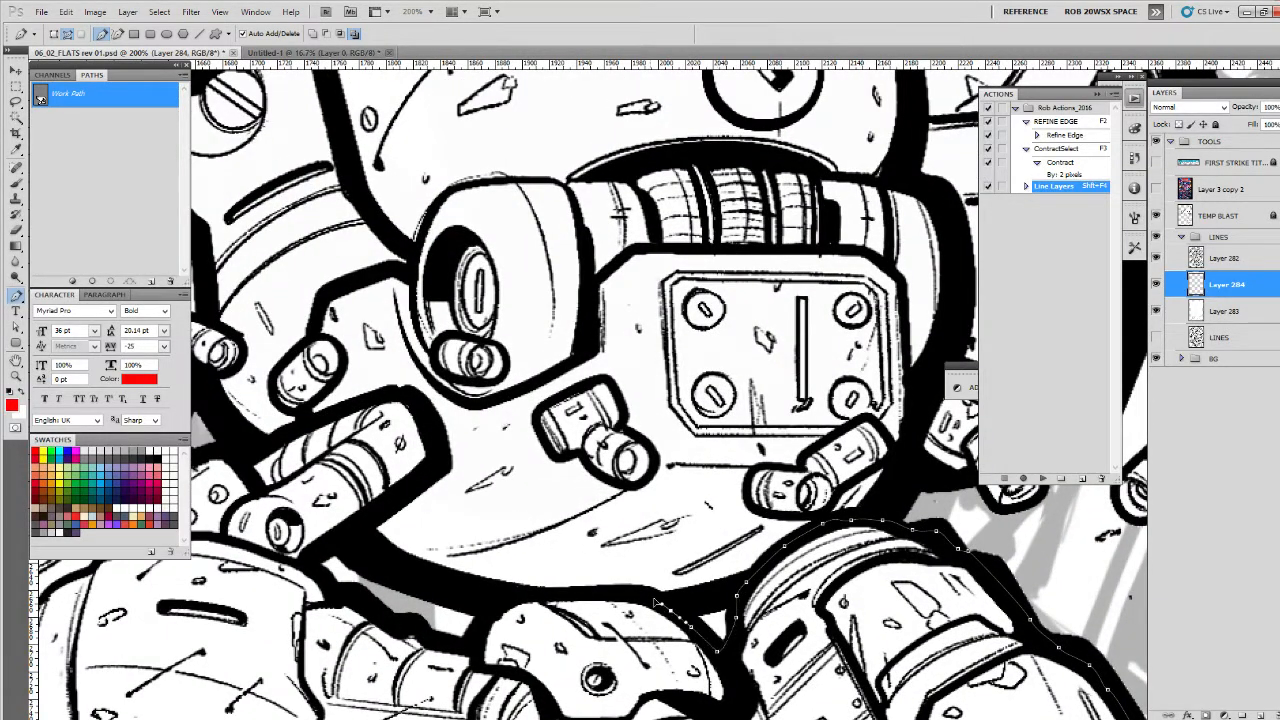
# - Follow the top of the shoulder armour and arm beneath the large robot's rounded body
pyautogui.click(662, 607)
pyautogui.click(638, 597)
pyautogui.click(607, 594)
pyautogui.click(558, 599)
pyautogui.click(478, 637)
pyautogui.click(451, 641)
pyautogui.click(408, 627)
pyautogui.click(331, 585)
# - Trace around the twin-tube piece sticking up behind the shoulder
pyautogui.click(315, 563)
pyautogui.click(325, 539)
pyautogui.click(369, 513)
pyautogui.click(398, 494)
pyautogui.click(421, 469)
pyautogui.click(421, 419)
pyautogui.moveTo(424, 392); pyautogui.dragTo(1030, 514)
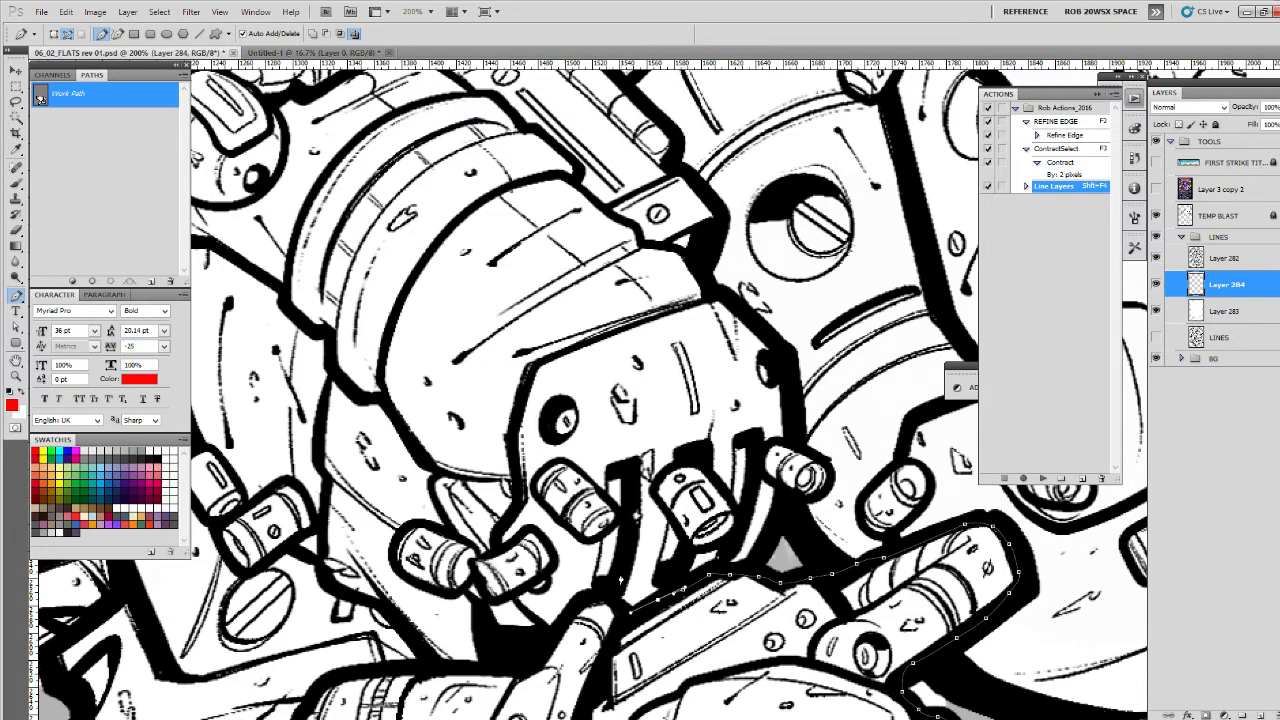
# - Continue the path past the upright fin and over the top of the foreground robot's head
pyautogui.moveTo(706, 680); pyautogui.dragTo(881, 560)
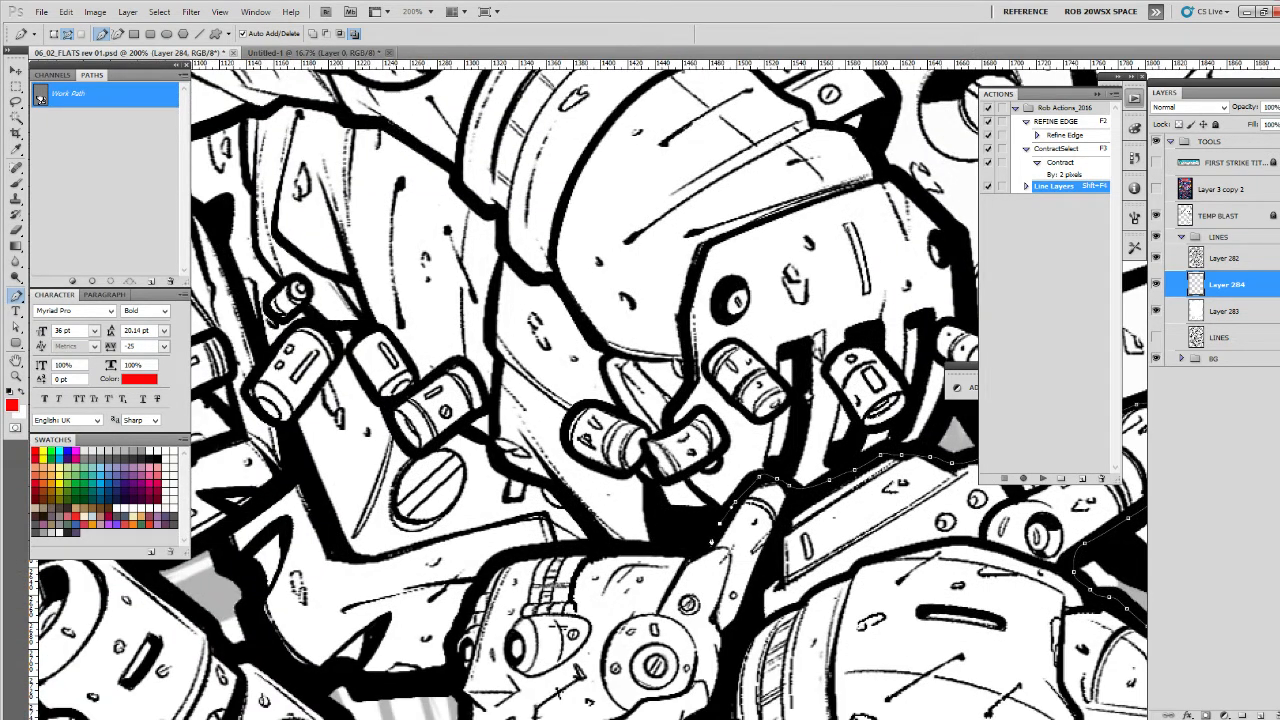
pyautogui.click(691, 546)
pyautogui.click(668, 551)
pyautogui.click(640, 550)
pyautogui.click(594, 551)
pyautogui.click(561, 552)
pyautogui.click(532, 553)
pyautogui.click(478, 596)
pyautogui.moveTo(462, 650); pyautogui.dragTo(714, 403)
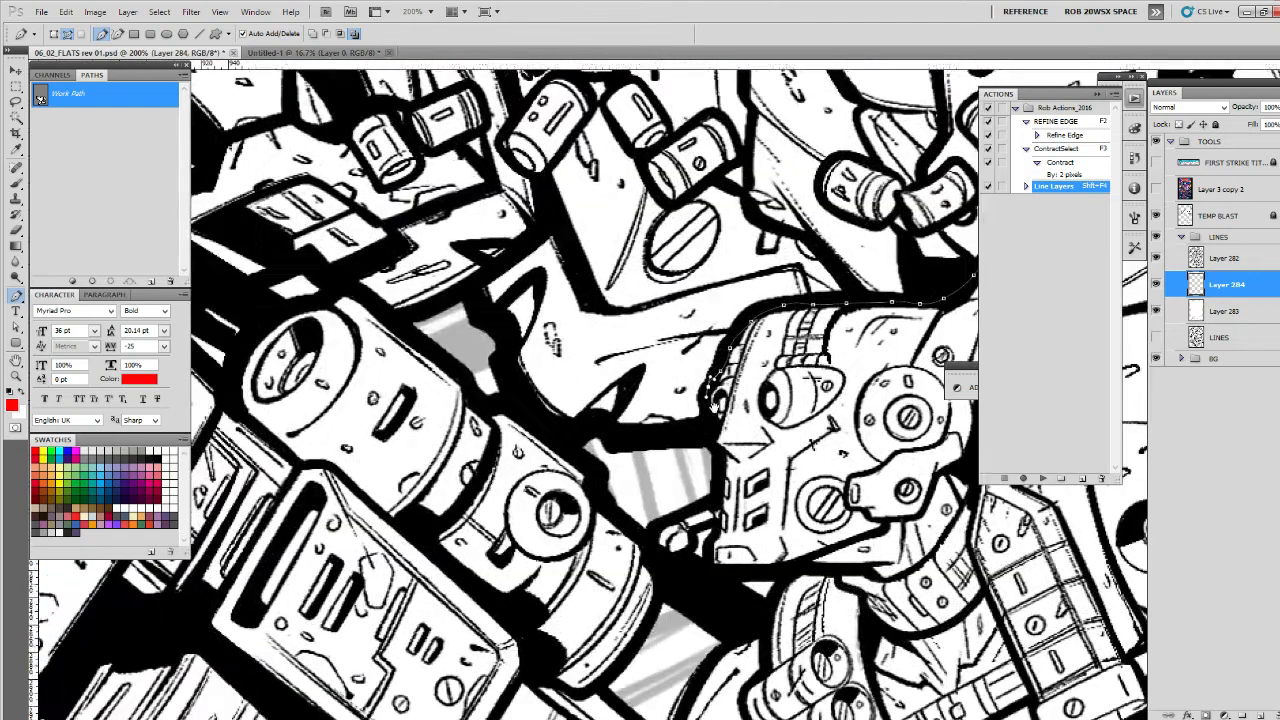
# - Trace down the front of the robot's face, around the grey gap and up along the cylindrical arm part
pyautogui.click(708, 387)
pyautogui.click(704, 419)
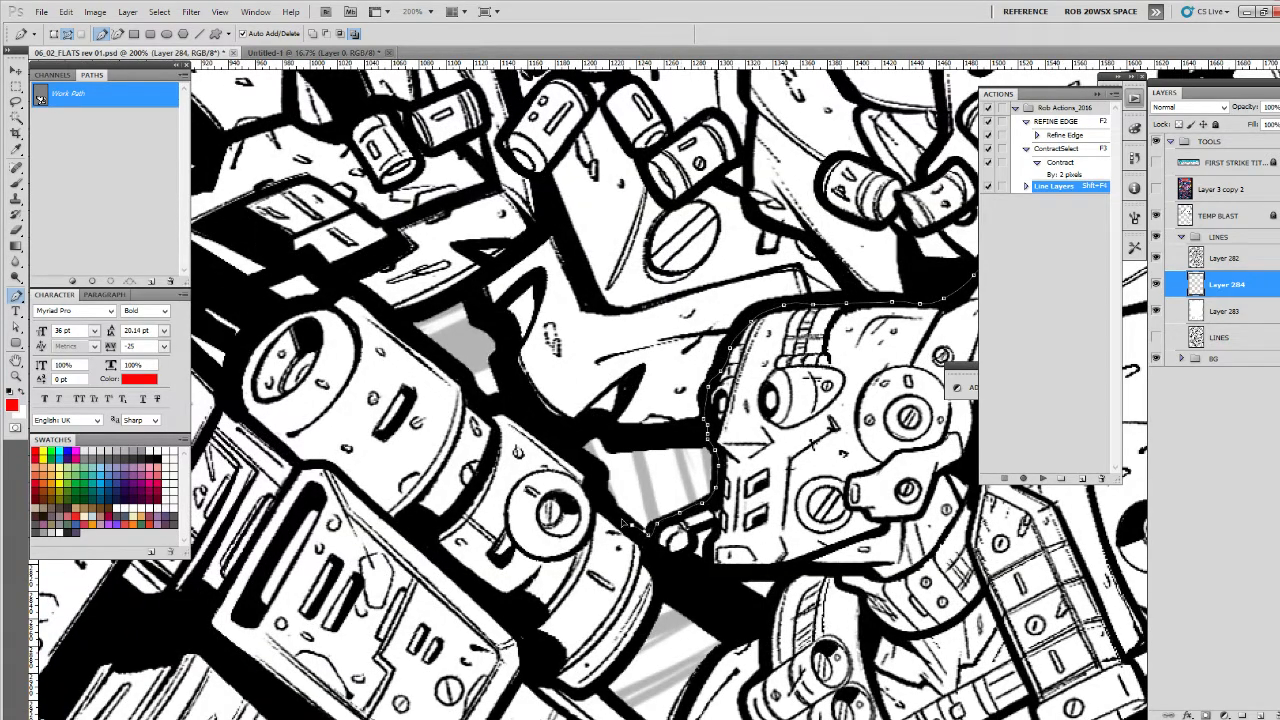
pyautogui.click(614, 510)
pyautogui.click(598, 490)
pyautogui.click(588, 462)
pyautogui.click(554, 438)
pyautogui.click(530, 417)
pyautogui.moveTo(500, 390); pyautogui.dragTo(729, 503)
# - Follow the upper edge of the cylindrical part around its open end towards the long rifle
pyautogui.click(727, 510)
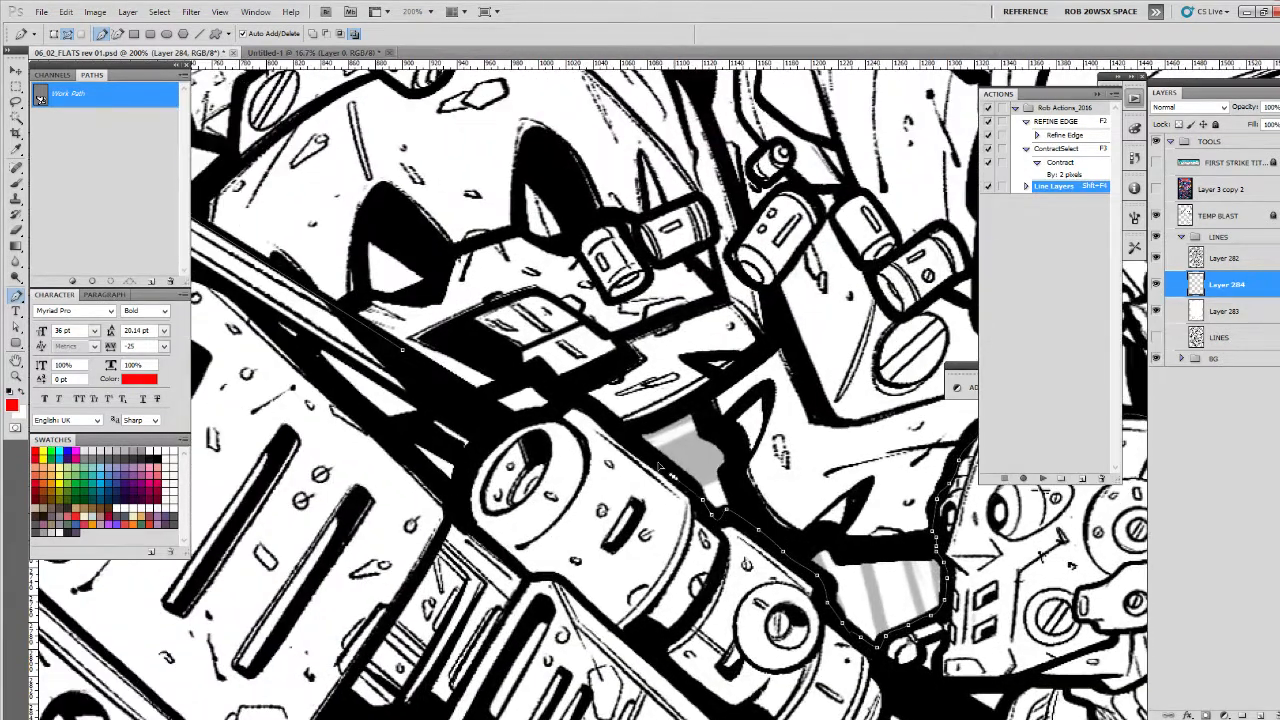
pyautogui.click(620, 428)
pyautogui.click(576, 402)
pyautogui.moveTo(470, 457); pyautogui.dragTo(446, 486)
pyautogui.moveTo(386, 429); pyautogui.dragTo(641, 534)
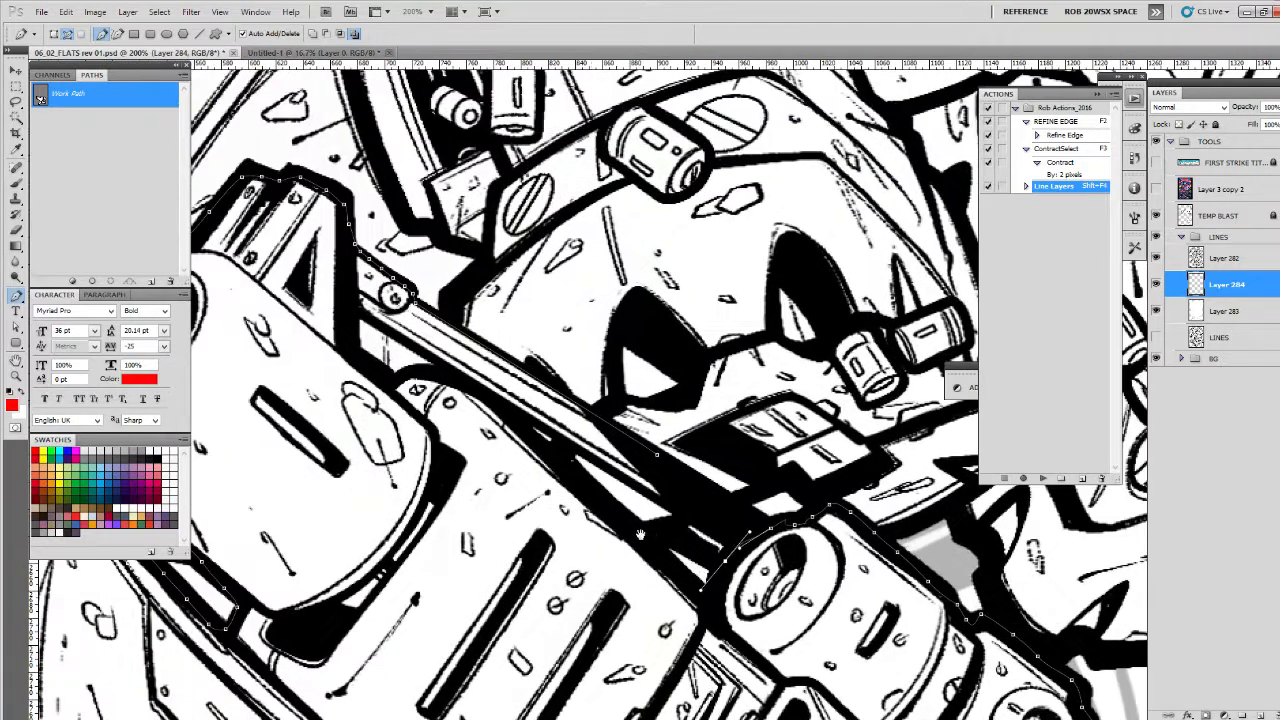
# - Trace the remaining edge between the rifle and the cylindrical part, close the path and fill it with red on Layer 284
pyautogui.click(584, 495)
pyautogui.moveTo(562, 467); pyautogui.dragTo(694, 479)
pyautogui.click(563, 438)
pyautogui.click(660, 496)
pyautogui.click(684, 512)
pyautogui.click(708, 525)
pyautogui.click(727, 536)
pyautogui.click(732, 509)
pyautogui.click(73, 284)
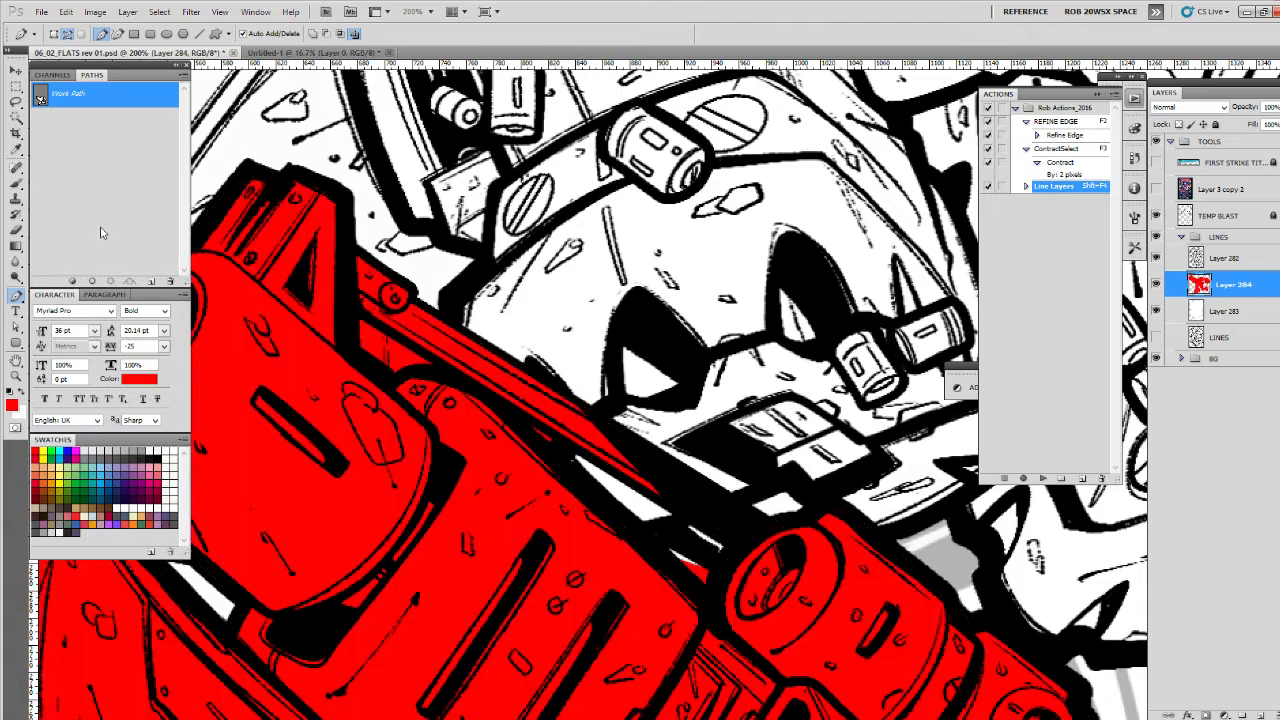
pyautogui.click(105, 232)
# - Cut the stray red out of the small gaps beside the cylindrical part and the robot's chin with the Lasso
pyautogui.moveTo(990, 565); pyautogui.dragTo(970, 553)
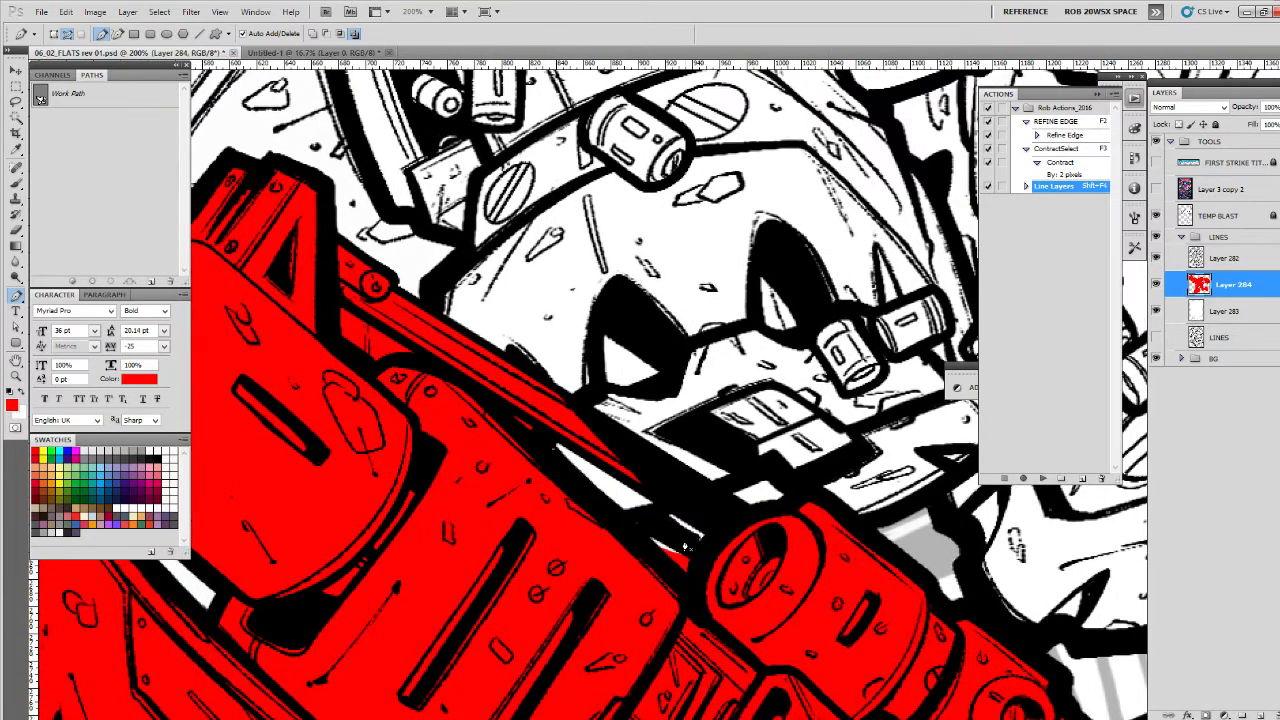
pyautogui.press('l')
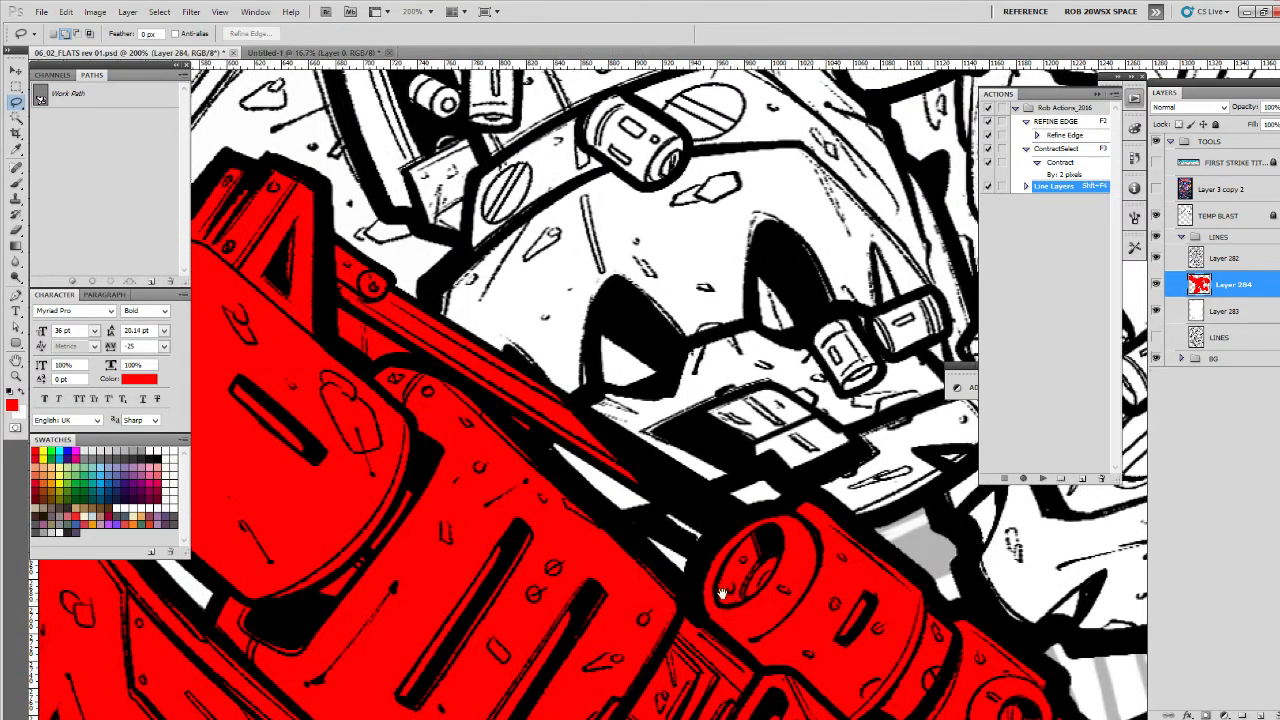
pyautogui.moveTo(934, 585); pyautogui.dragTo(818, 471)
pyautogui.moveTo(979, 608); pyautogui.dragTo(681, 478)
pyautogui.moveTo(974, 634); pyautogui.dragTo(719, 530)
pyautogui.moveTo(556, 437); pyautogui.dragTo(510, 437)
pyautogui.press('Delete')
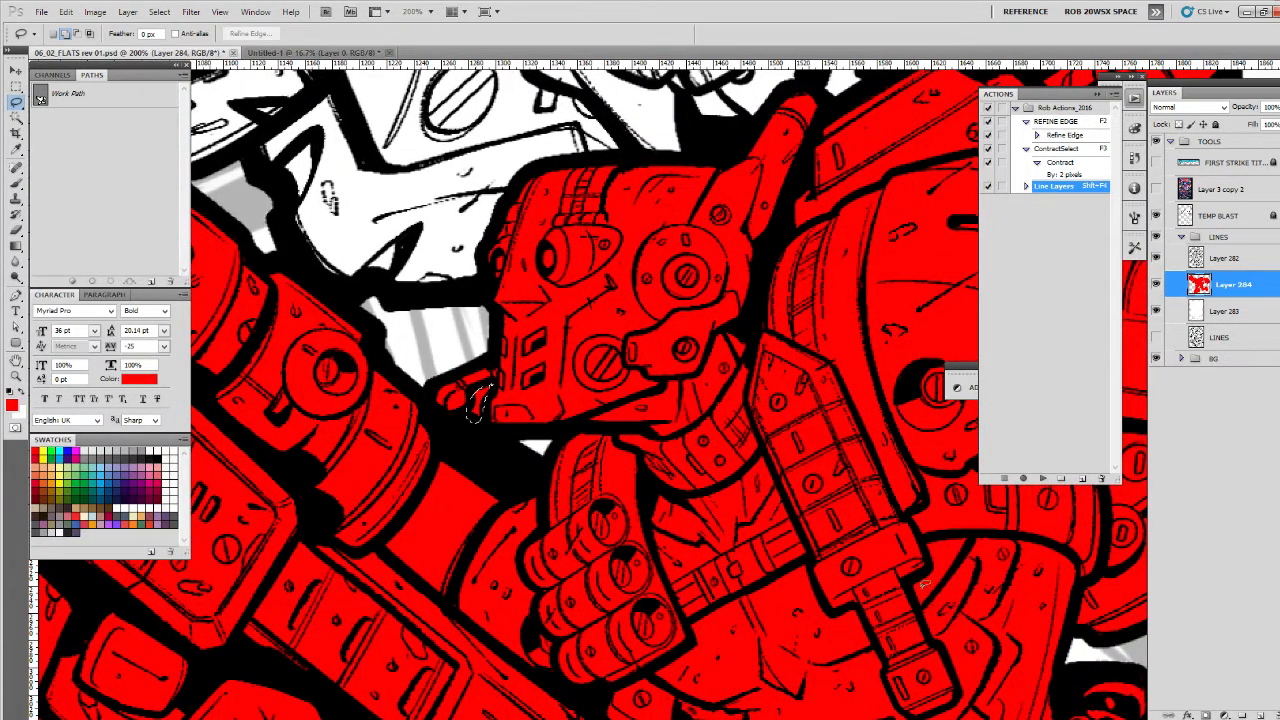
pyautogui.press('Delete')
pyautogui.moveTo(924, 594); pyautogui.dragTo(790, 572)
pyautogui.moveTo(482, 446); pyautogui.dragTo(512, 511)
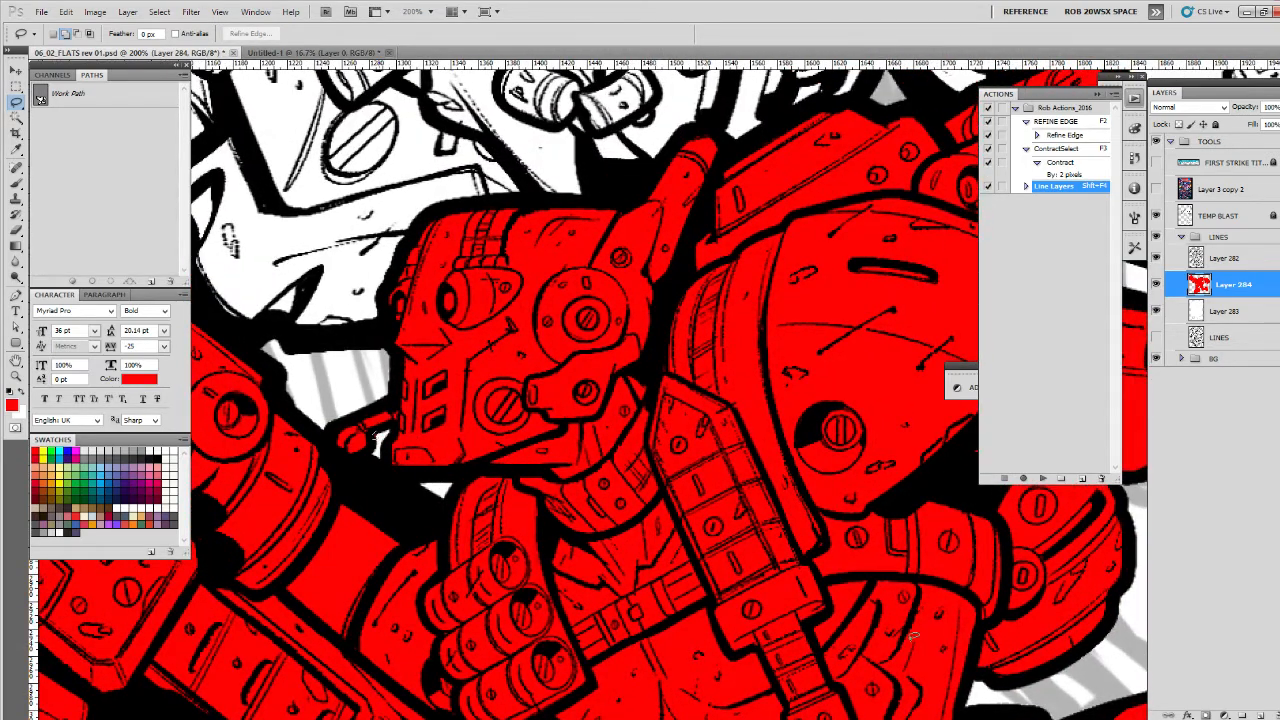
# - Cut the red fill out of the four-sided gap between the cylindrical arm part and the robot's chest with the Lasso
pyautogui.moveTo(908, 606); pyautogui.dragTo(552, 680)
pyautogui.moveTo(827, 612); pyautogui.dragTo(609, 582)
pyautogui.press('z')
pyautogui.keyDown('alt'); pyautogui.click(818, 550); pyautogui.keyUp('alt')
pyautogui.keyDown('alt'); pyautogui.click(818, 550); pyautogui.keyUp('alt')
pyautogui.keyDown('alt'); pyautogui.click(820, 553); pyautogui.keyUp('alt')
pyautogui.keyDown('alt'); pyautogui.click(822, 556); pyautogui.keyUp('alt')
pyautogui.moveTo(880, 668); pyautogui.dragTo(815, 537)
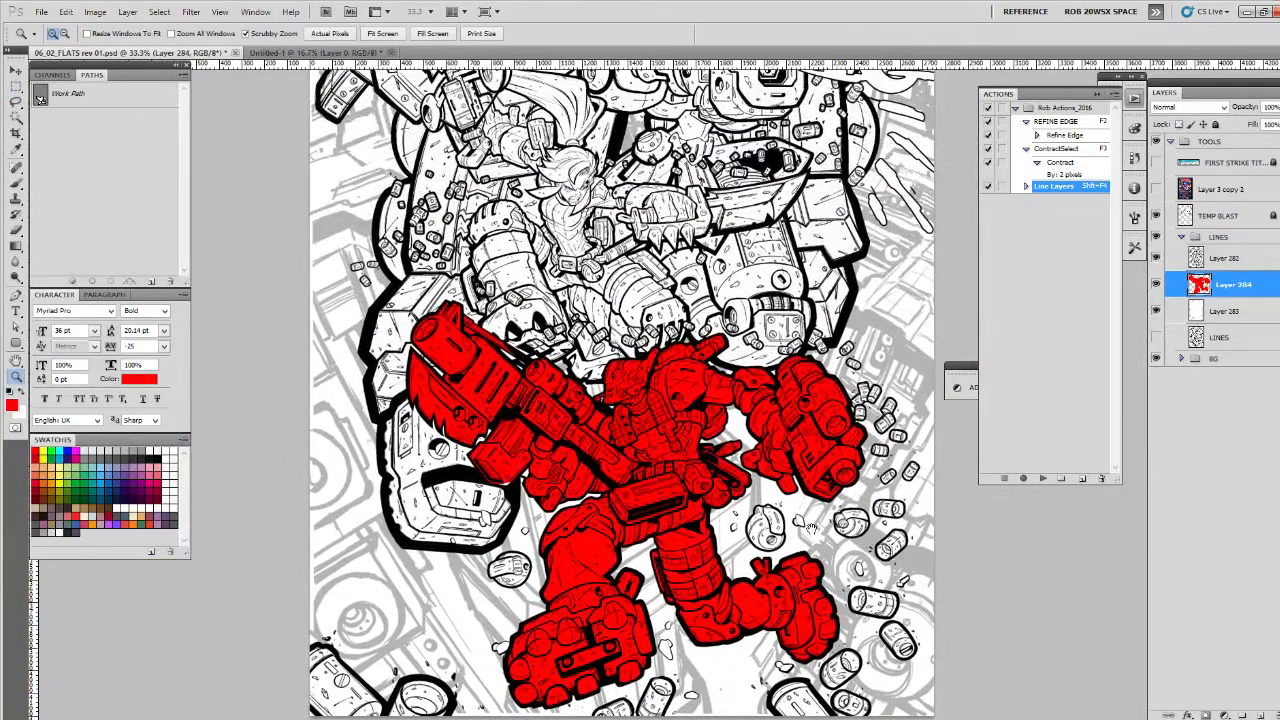
pyautogui.click(539, 486)
pyautogui.click(539, 486)
pyautogui.click(539, 486)
pyautogui.press('l')
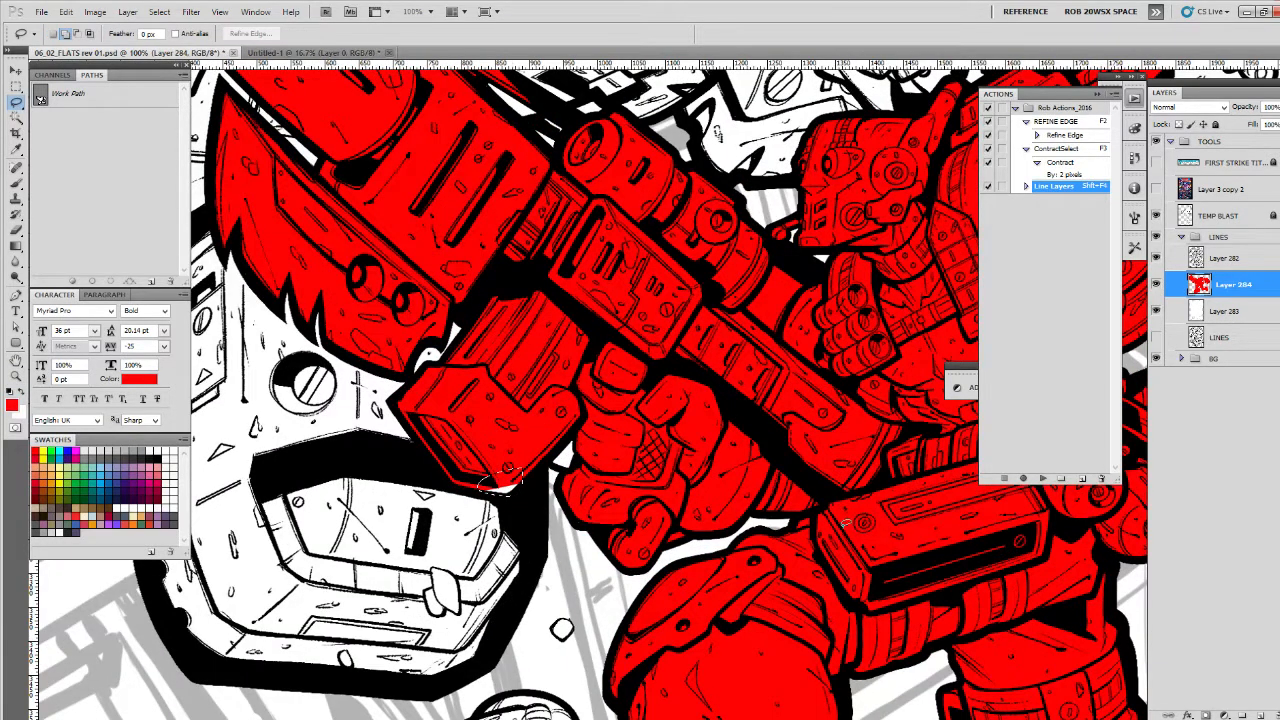
pyautogui.moveTo(852, 522)
pyautogui.mouseDown()
pyautogui.moveTo(680, 608)
pyautogui.moveTo(670, 578)
pyautogui.mouseUp()
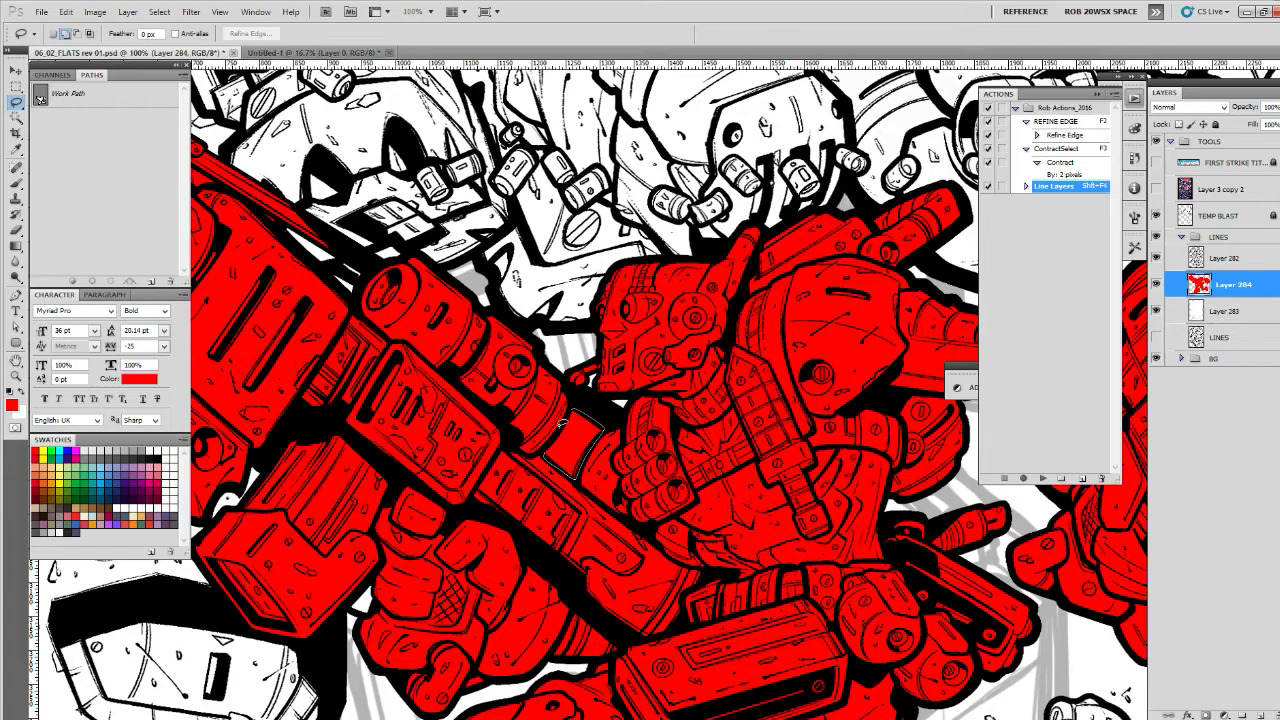
pyautogui.moveTo(915, 605)
pyautogui.mouseDown()
pyautogui.moveTo(720, 459)
pyautogui.moveTo(752, 300)
pyautogui.mouseUp()
# - Check the red fill across the legs, feet and far arm for missed gaps, clearing the Actions list out of the way
pyautogui.moveTo(775, 670); pyautogui.dragTo(800, 424)
pyautogui.moveTo(798, 526); pyautogui.dragTo(832, 530)
pyautogui.click(1097, 95)
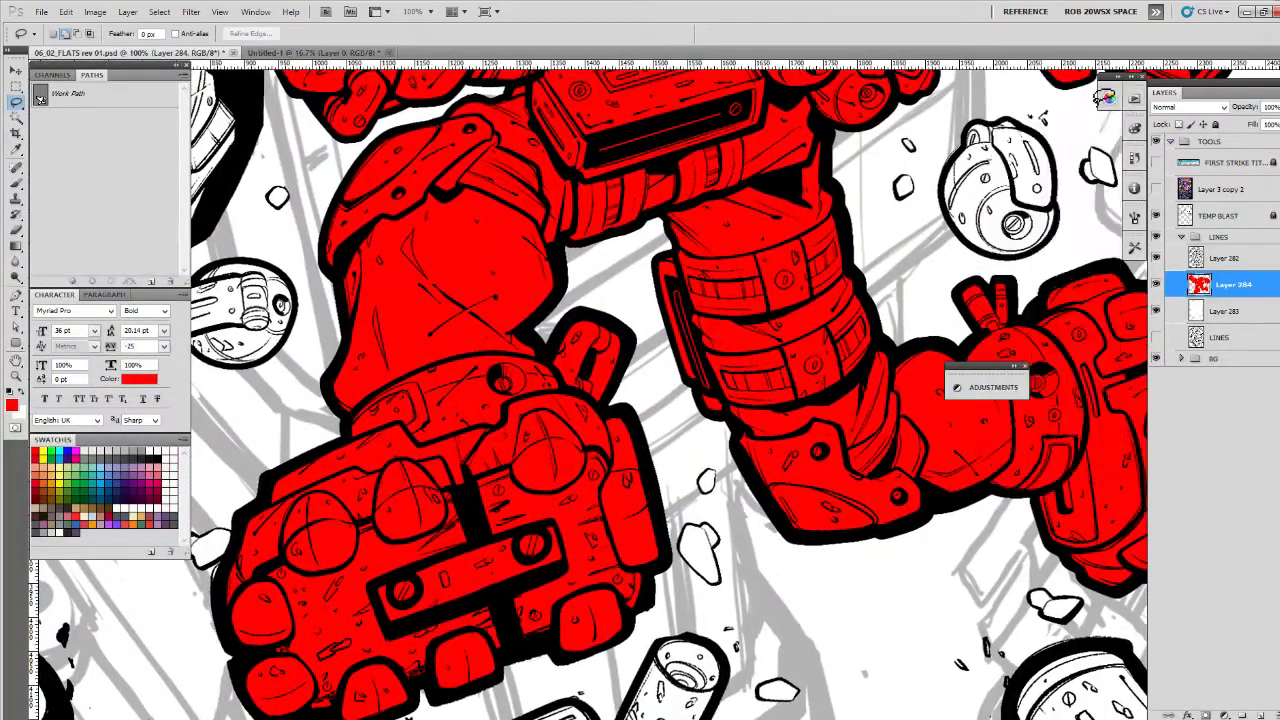
pyautogui.moveTo(797, 640)
pyautogui.mouseDown()
pyautogui.moveTo(892, 460)
pyautogui.moveTo(915, 488)
pyautogui.moveTo(831, 640)
pyautogui.mouseUp()
pyautogui.moveTo(974, 432); pyautogui.dragTo(743, 642)
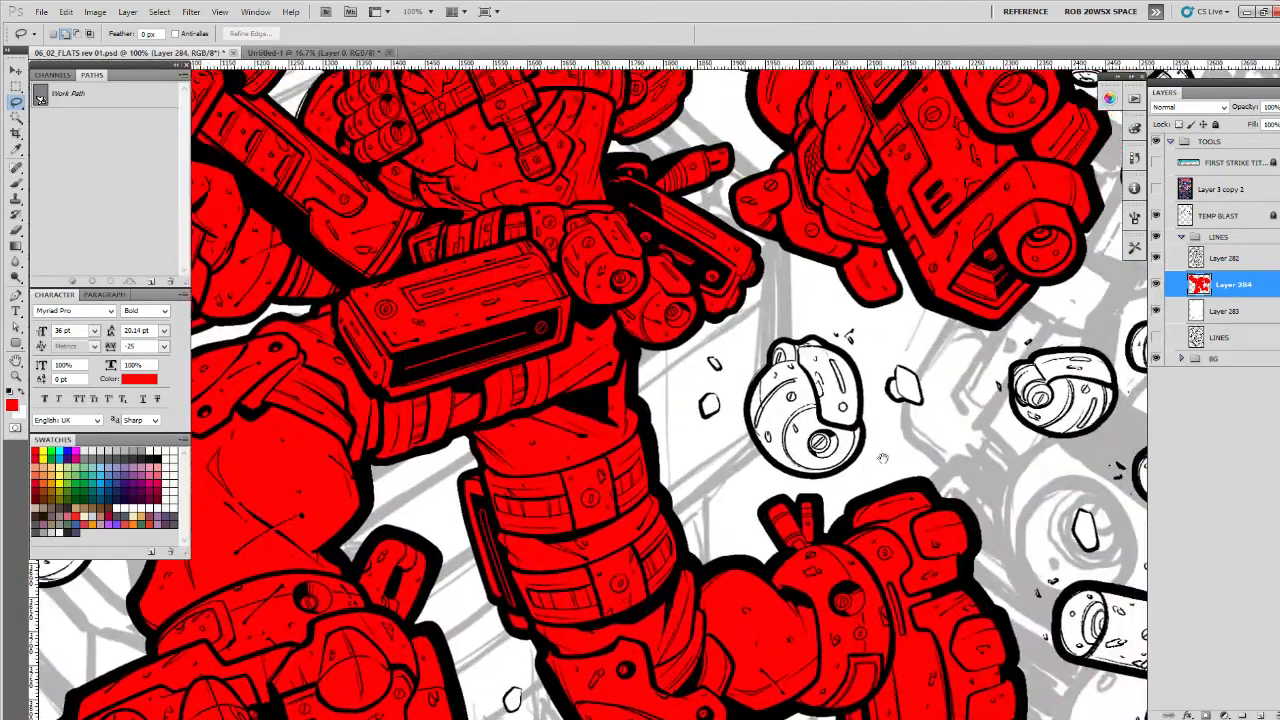
pyautogui.moveTo(883, 458); pyautogui.dragTo(845, 611)
pyautogui.moveTo(872, 337)
pyautogui.mouseDown()
pyautogui.moveTo(858, 505)
pyautogui.moveTo(874, 646)
pyautogui.mouseUp()
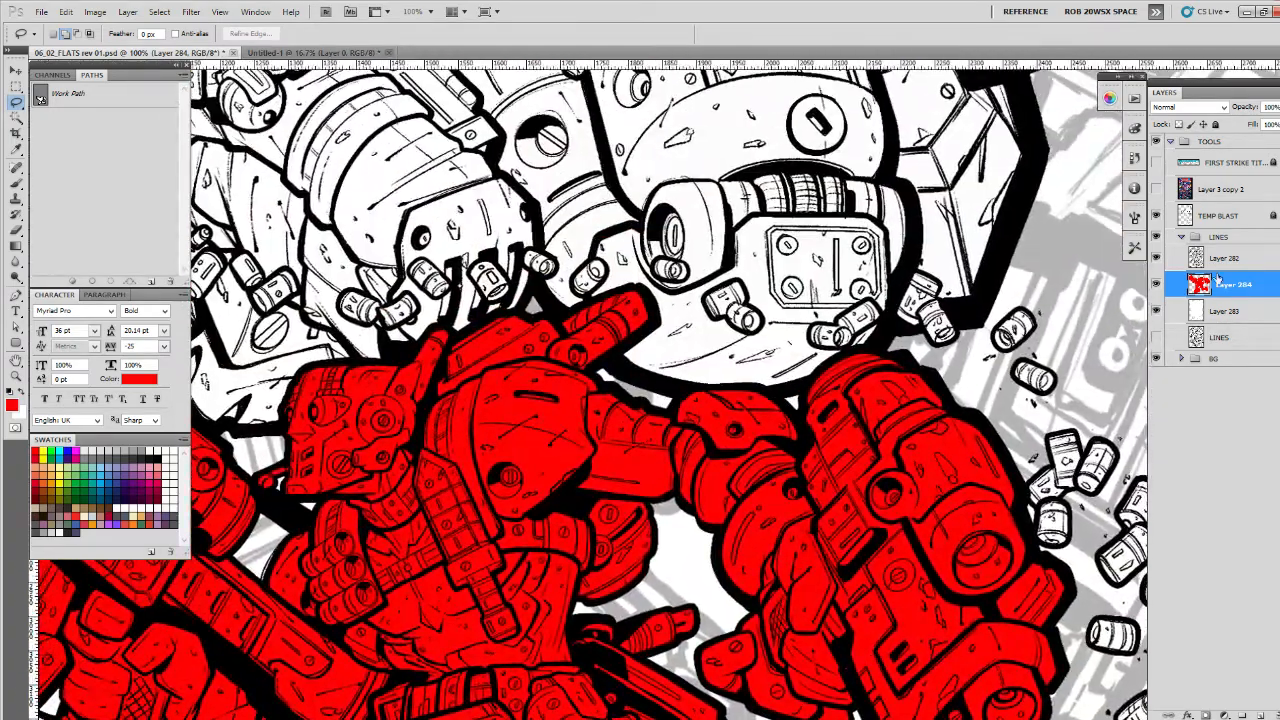
# - Place Layer 284 above the line art on Layer 282 and lower its opacity to 52%
pyautogui.moveTo(1218, 280); pyautogui.dragTo(1226, 246)
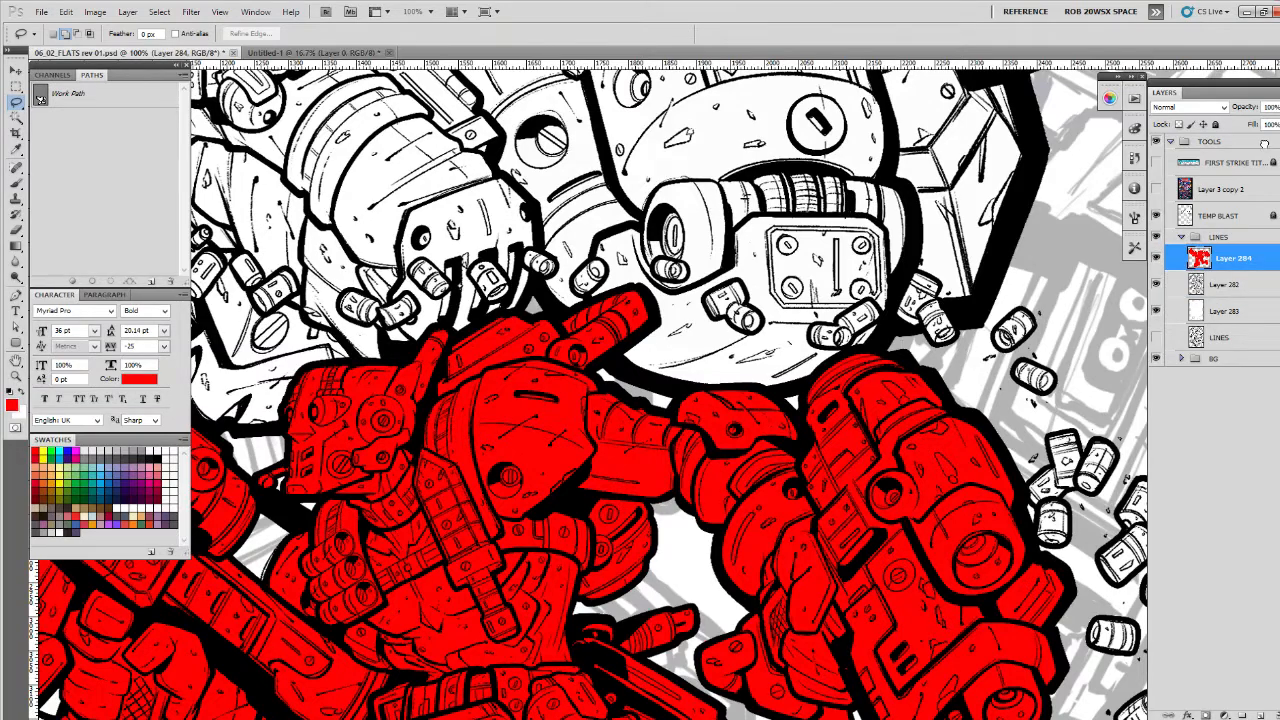
pyautogui.click(1279, 107)
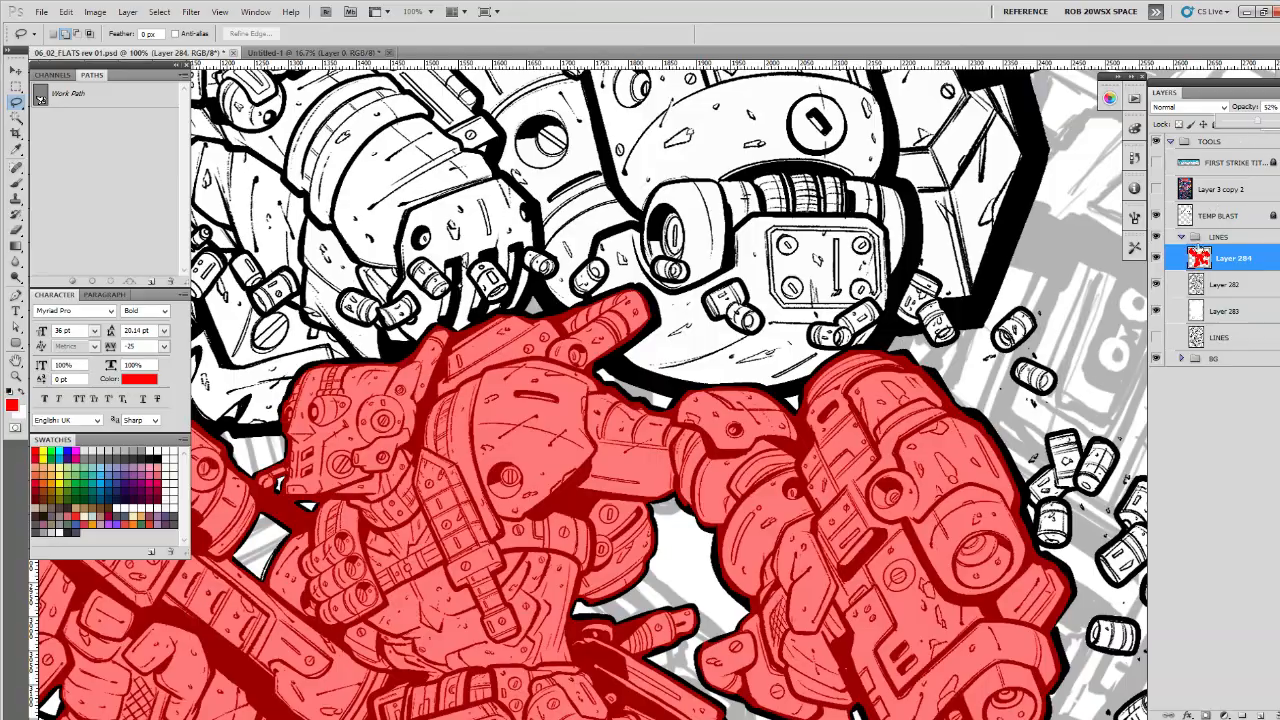
# - Load the Layer 282 line art as a selection, then add a new layer and set the Pencil to 20 px
pyautogui.click(1197, 283)
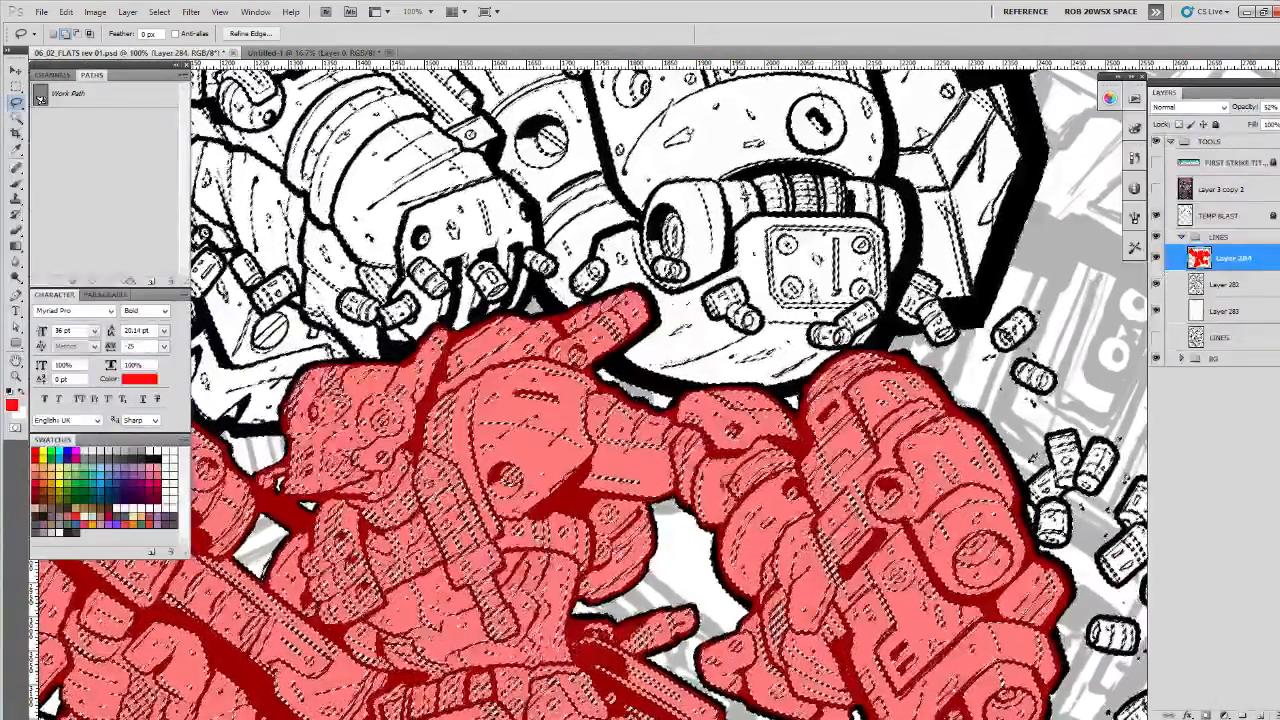
pyautogui.click(1241, 711)
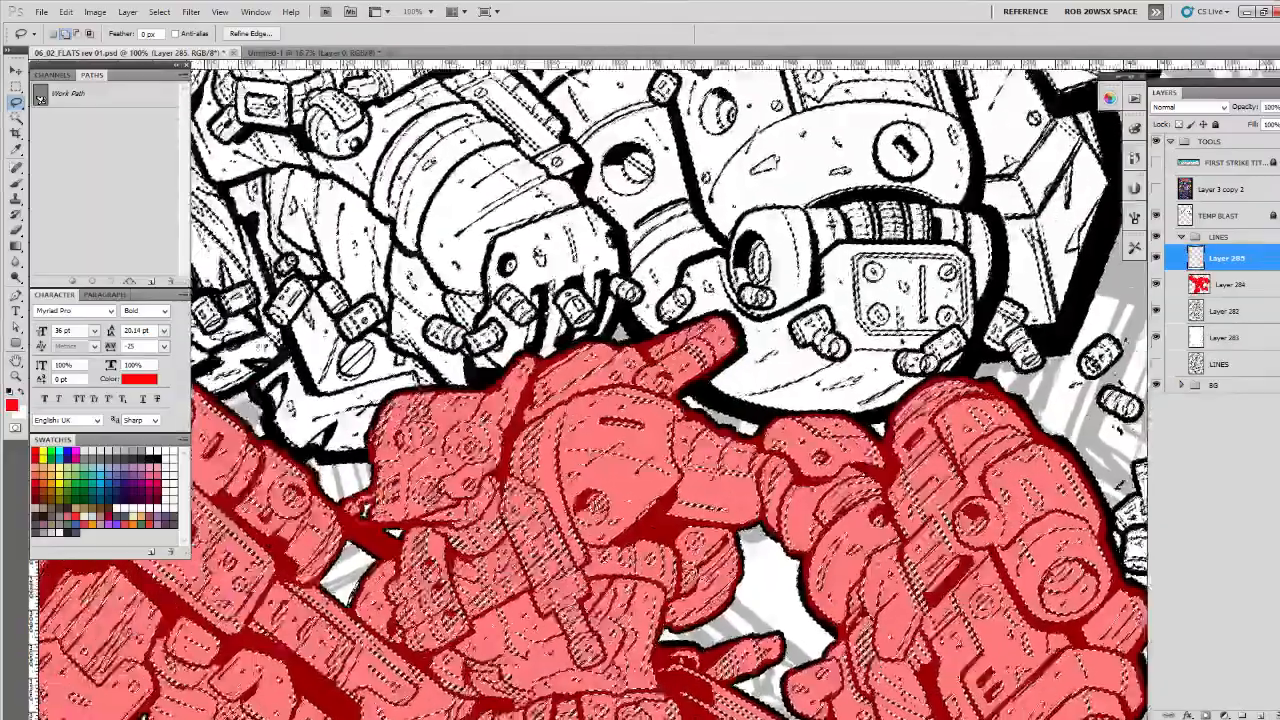
pyautogui.click(17, 184)
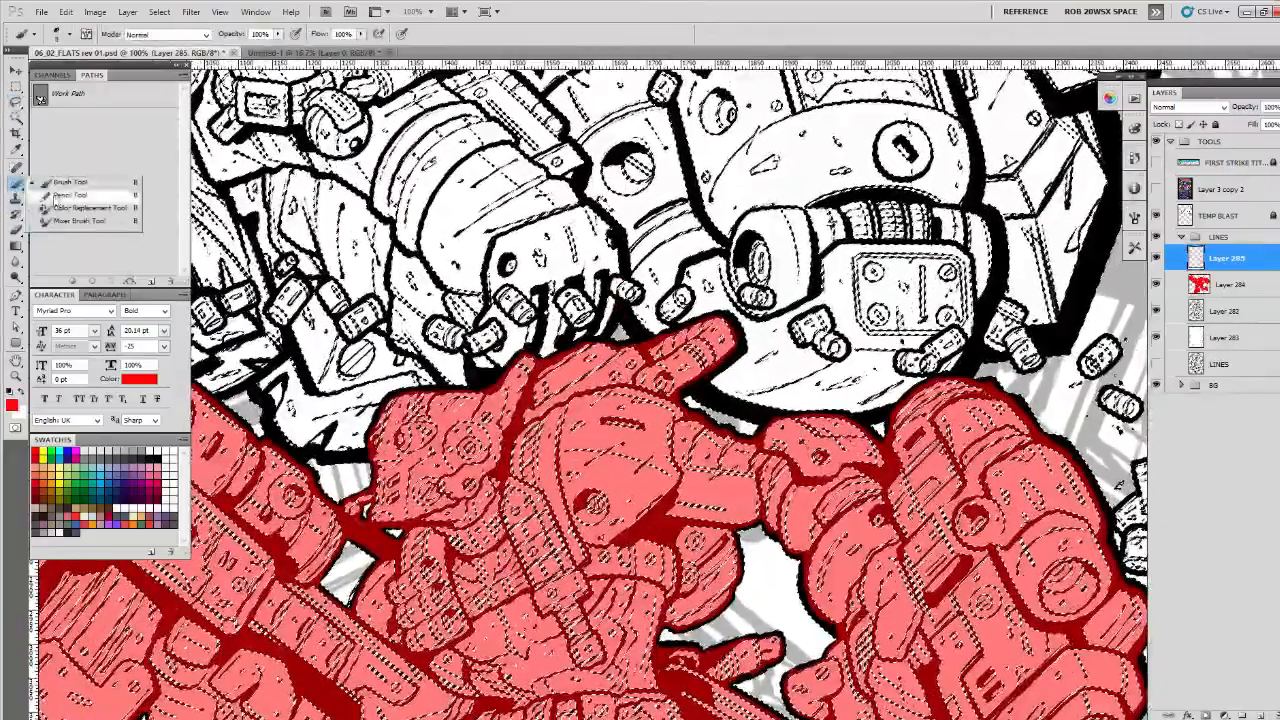
pyautogui.click(70, 194)
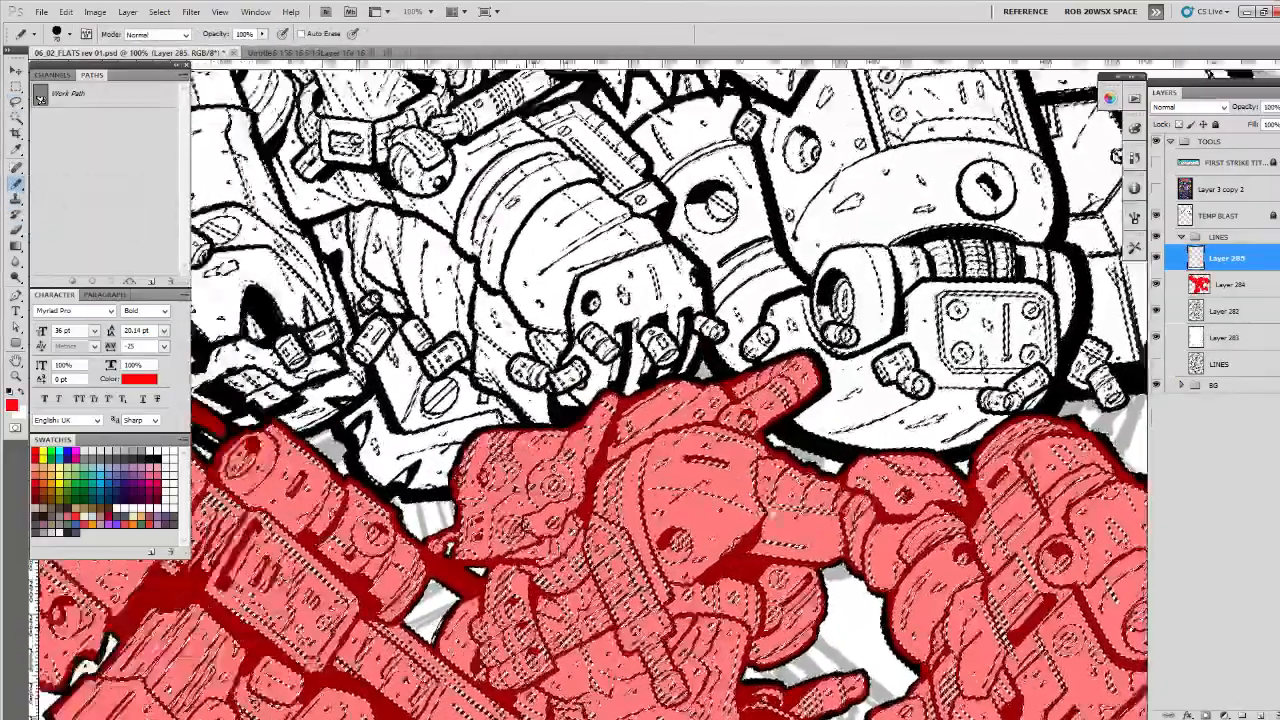
pyautogui.moveTo(648, 380); pyautogui.dragTo(772, 420)
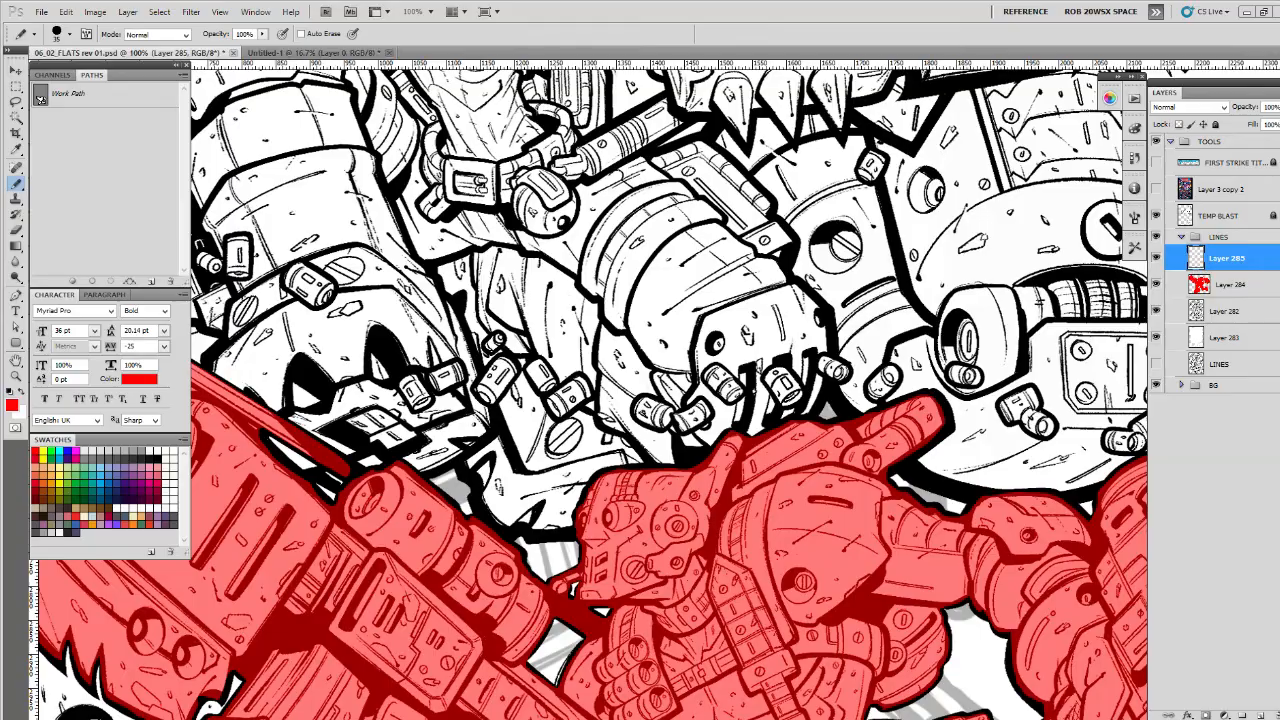
pyautogui.hotkey('ctrl', 'h')
pyautogui.press('[')
pyautogui.press('[')
pyautogui.press('[')
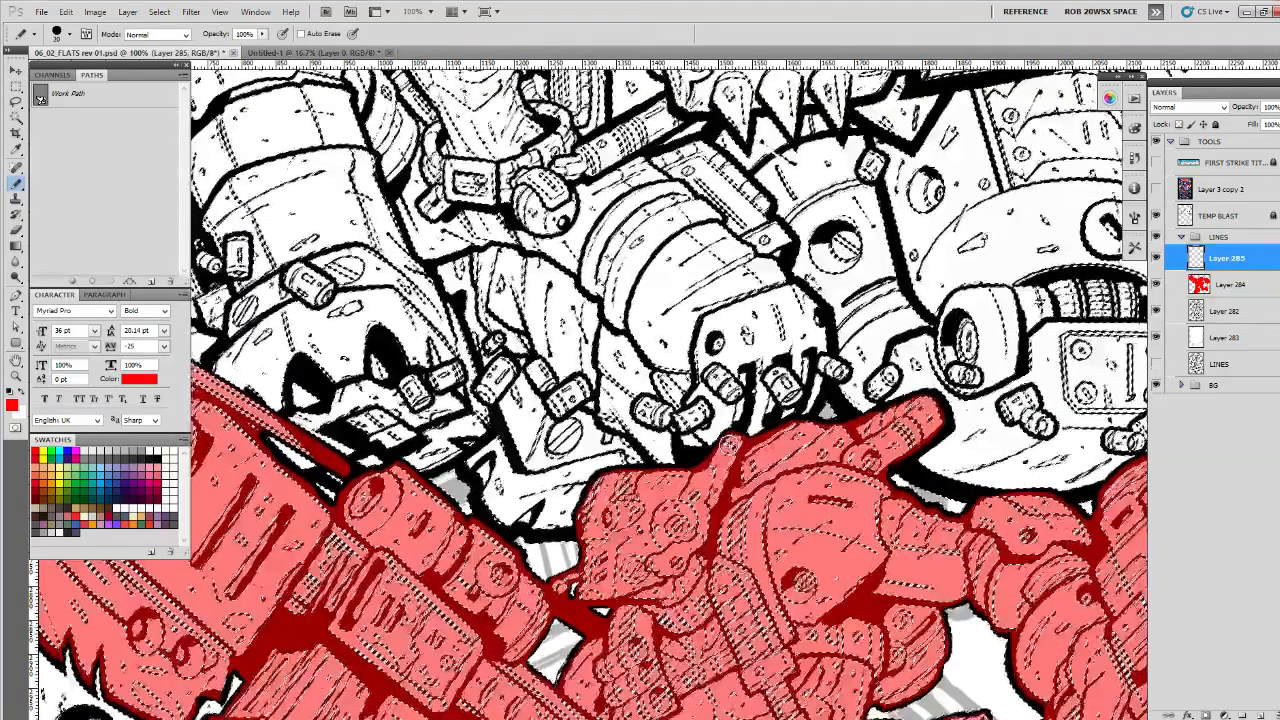
# - Paint red along the thick black outline over the robot's head on the new layer
pyautogui.press('z')
pyautogui.moveTo(728, 446); pyautogui.dragTo(831, 371)
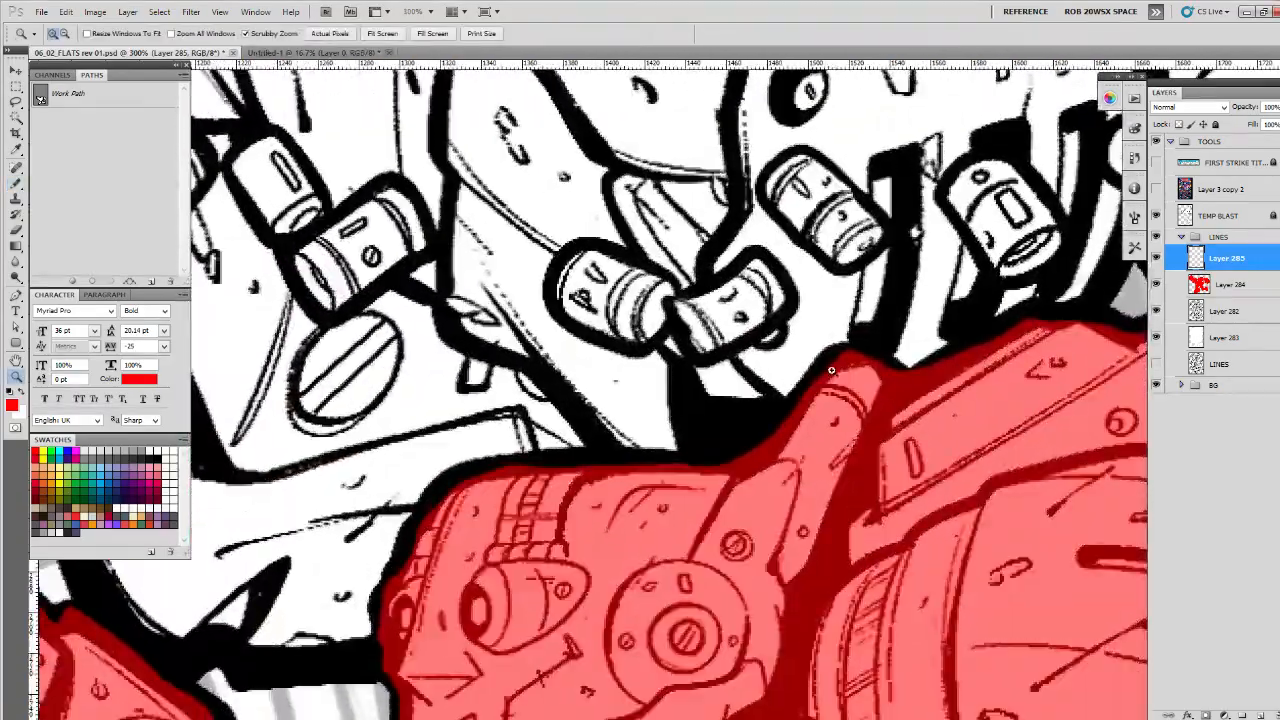
pyautogui.press('b')
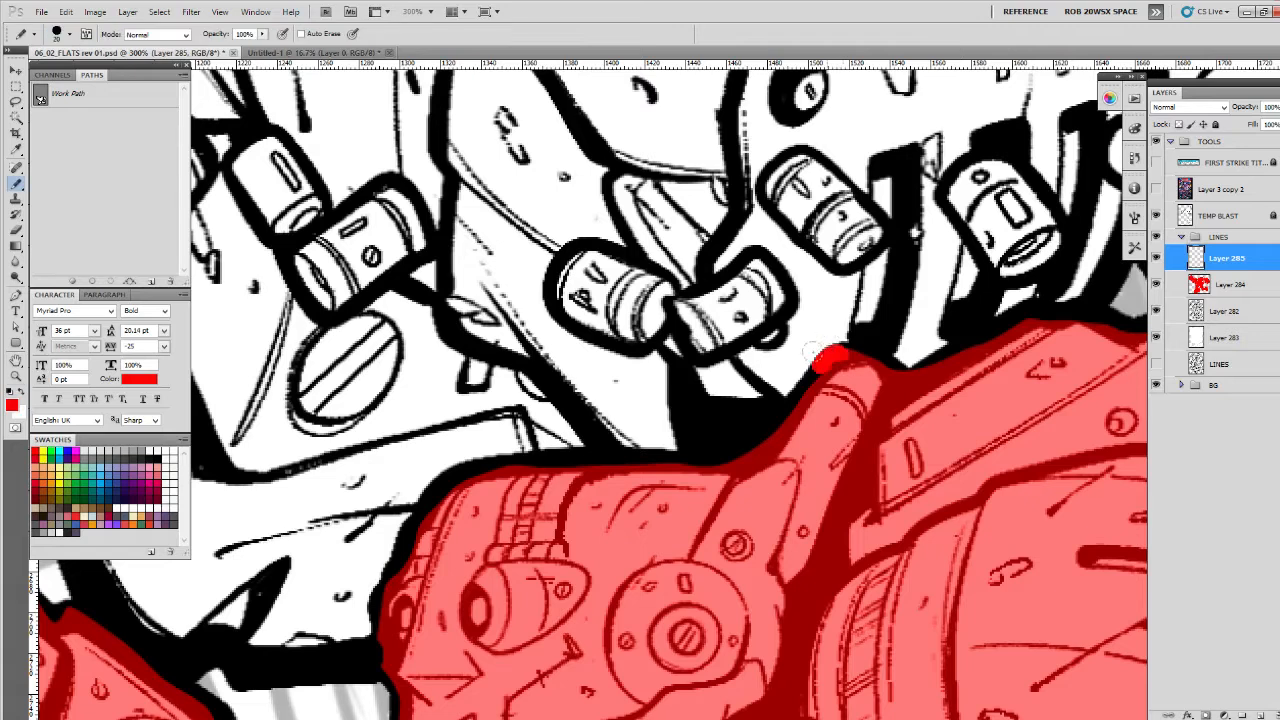
pyautogui.moveTo(735, 450); pyautogui.dragTo(940, 443)
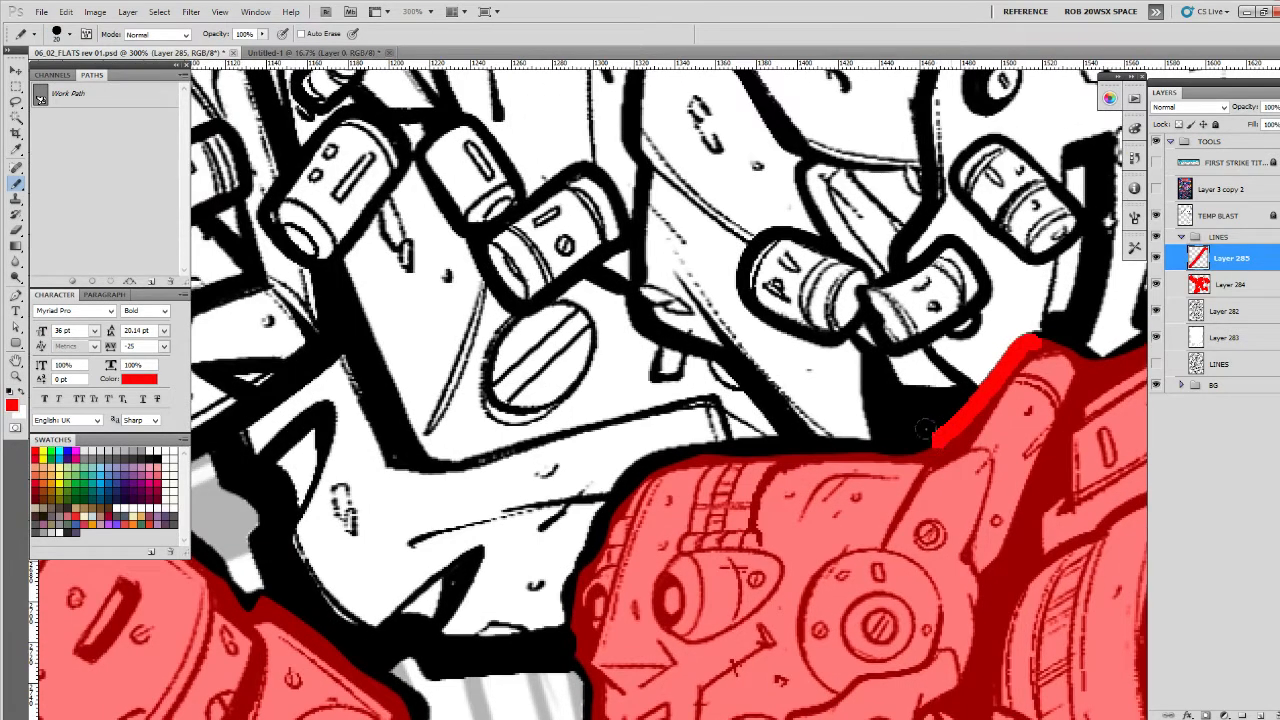
# - Hide Layer 285 and extend the red on Layer 284 over the black outline around the robot's head and face
pyautogui.click(1157, 259)
pyautogui.click(1180, 279)
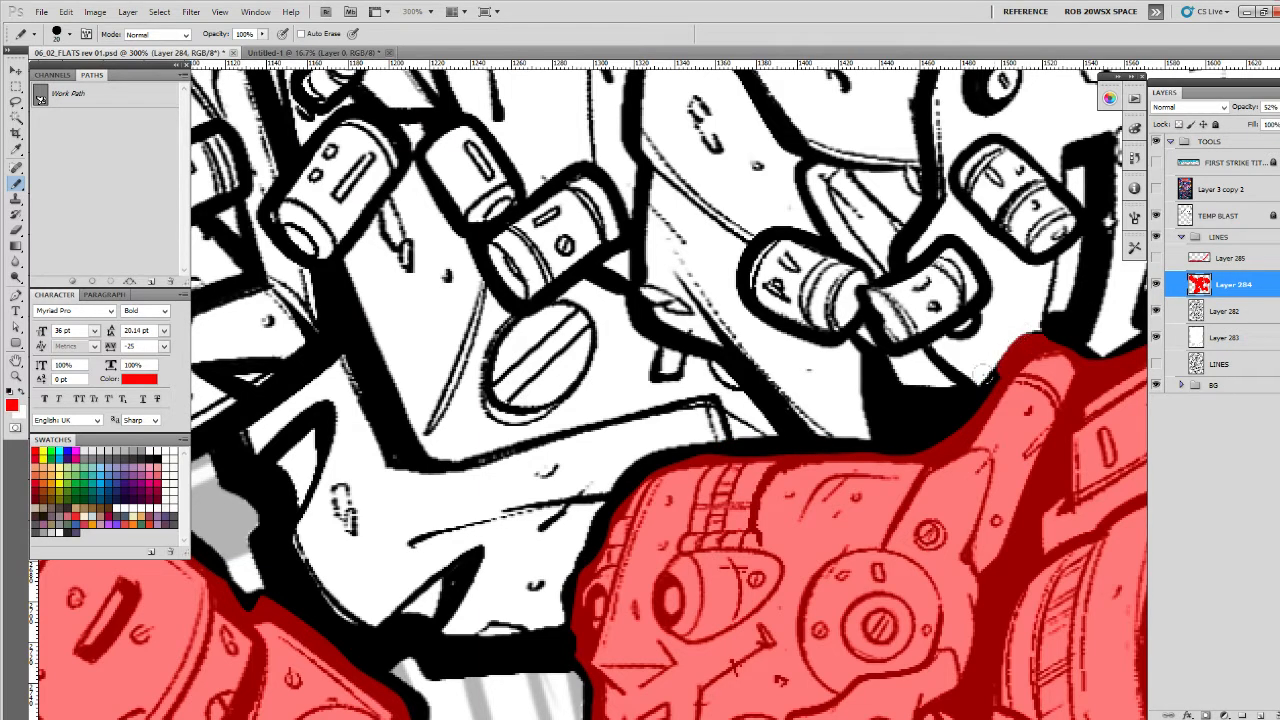
pyautogui.moveTo(927, 430)
pyautogui.mouseDown()
pyautogui.moveTo(662, 450)
pyautogui.moveTo(622, 470)
pyautogui.moveTo(600, 516)
pyautogui.mouseUp()
pyautogui.moveTo(565, 565)
pyautogui.mouseDown()
pyautogui.moveTo(575, 505)
pyautogui.moveTo(660, 355)
pyautogui.moveTo(685, 450)
pyautogui.moveTo(655, 498)
pyautogui.moveTo(585, 535)
pyautogui.mouseUp()
pyautogui.moveTo(674, 503); pyautogui.dragTo(662, 565)
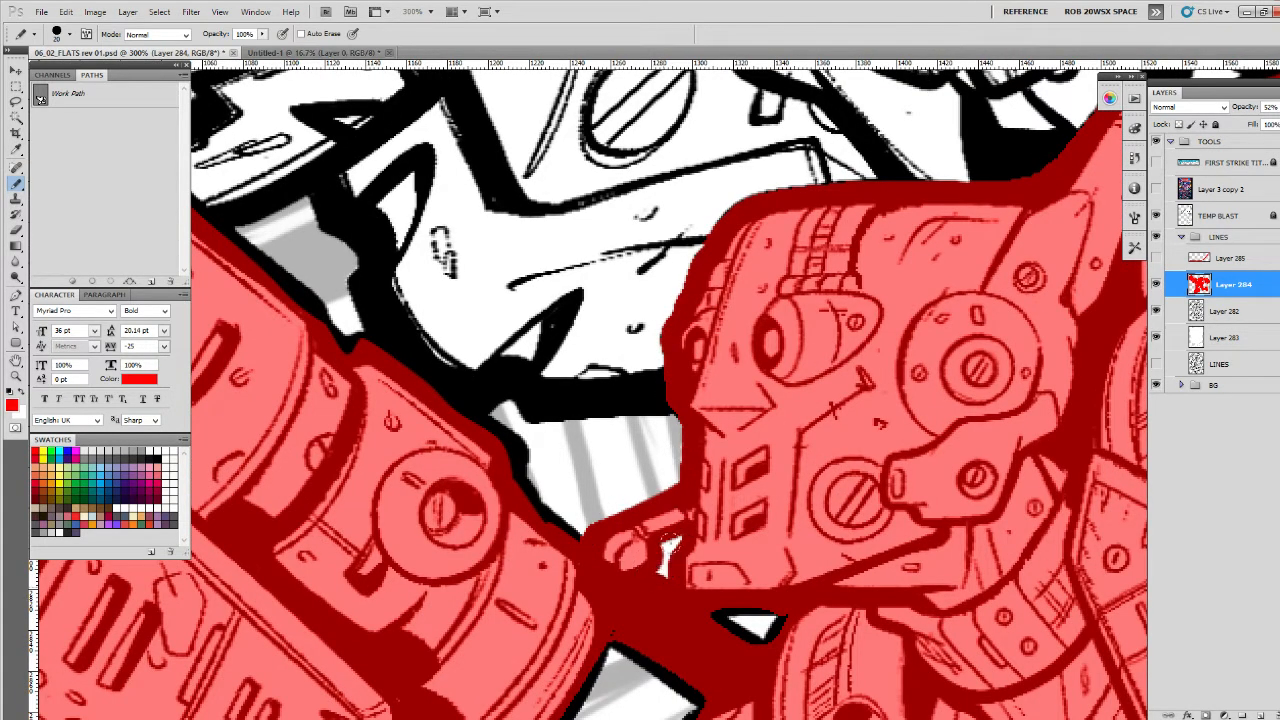
# - Paint red over the black outline surrounding the four-sided gap between the arm and the chest
pyautogui.moveTo(716, 611); pyautogui.dragTo(810, 392)
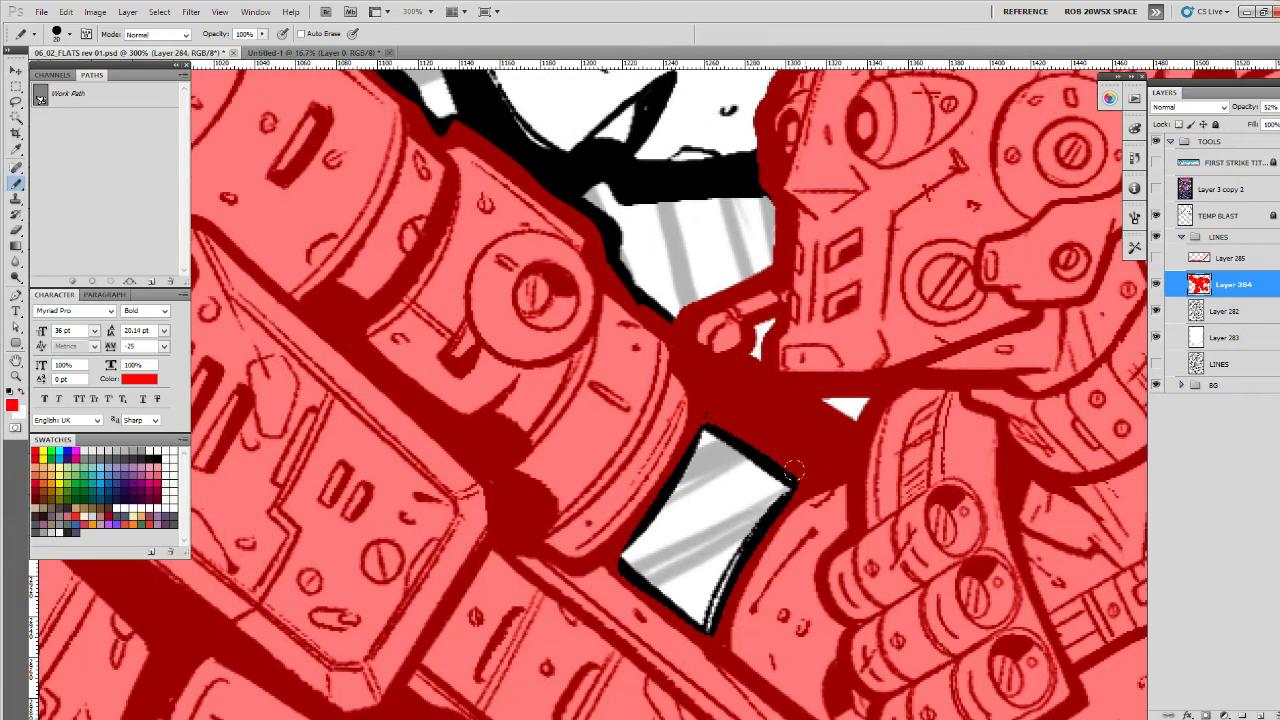
pyautogui.moveTo(674, 437)
pyautogui.mouseDown()
pyautogui.moveTo(656, 612)
pyautogui.moveTo(758, 558)
pyautogui.moveTo(806, 495)
pyautogui.mouseUp()
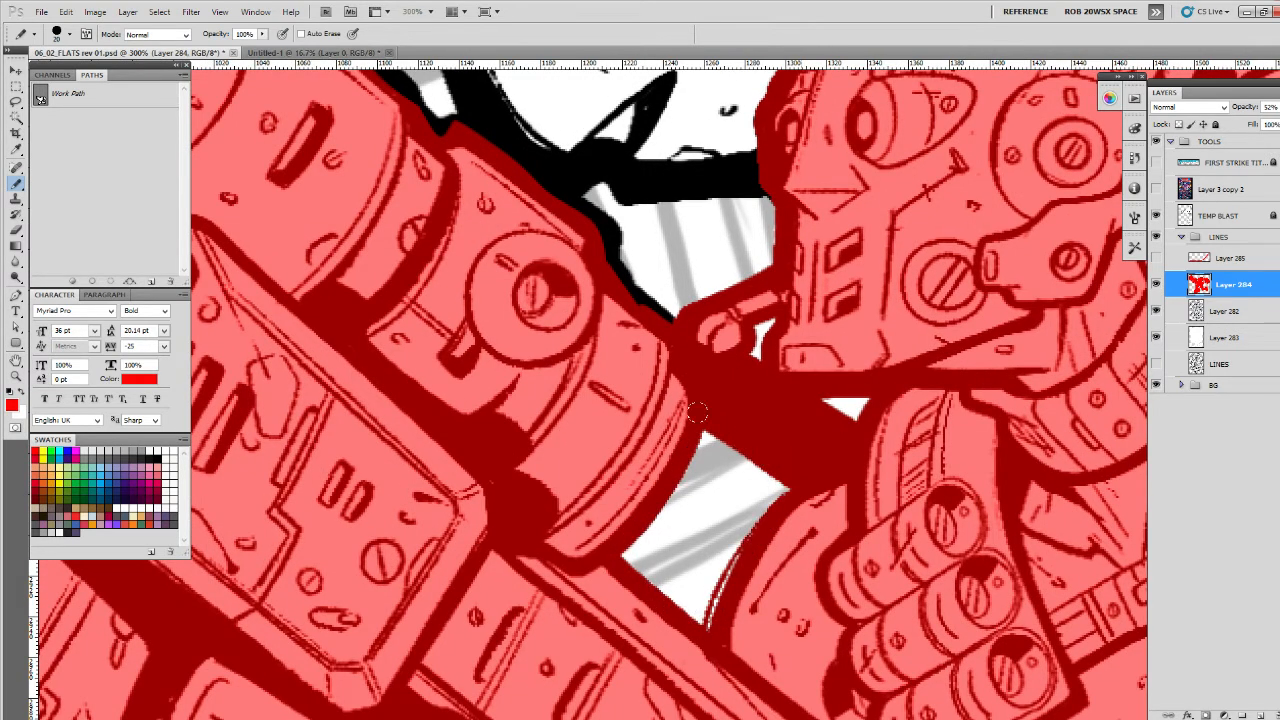
pyautogui.moveTo(743, 377); pyautogui.dragTo(888, 588)
# - Extend the red over the black outline of the cylindrical arm part and the adjoining edges of the rifle
pyautogui.moveTo(832, 548)
pyautogui.mouseDown()
pyautogui.moveTo(780, 472)
pyautogui.moveTo(649, 381)
pyautogui.moveTo(617, 382)
pyautogui.moveTo(592, 332)
pyautogui.moveTo(842, 530)
pyautogui.mouseUp()
pyautogui.moveTo(852, 552)
pyautogui.mouseDown()
pyautogui.moveTo(650, 402)
pyautogui.moveTo(510, 443)
pyautogui.moveTo(514, 461)
pyautogui.moveTo(469, 528)
pyautogui.moveTo(400, 461)
pyautogui.moveTo(545, 591)
pyautogui.moveTo(551, 614)
pyautogui.moveTo(366, 410)
pyautogui.moveTo(402, 424)
pyautogui.moveTo(382, 454)
pyautogui.moveTo(384, 440)
pyautogui.moveTo(457, 454)
pyautogui.moveTo(620, 586)
pyautogui.mouseUp()
pyautogui.moveTo(414, 460); pyautogui.dragTo(520, 568)
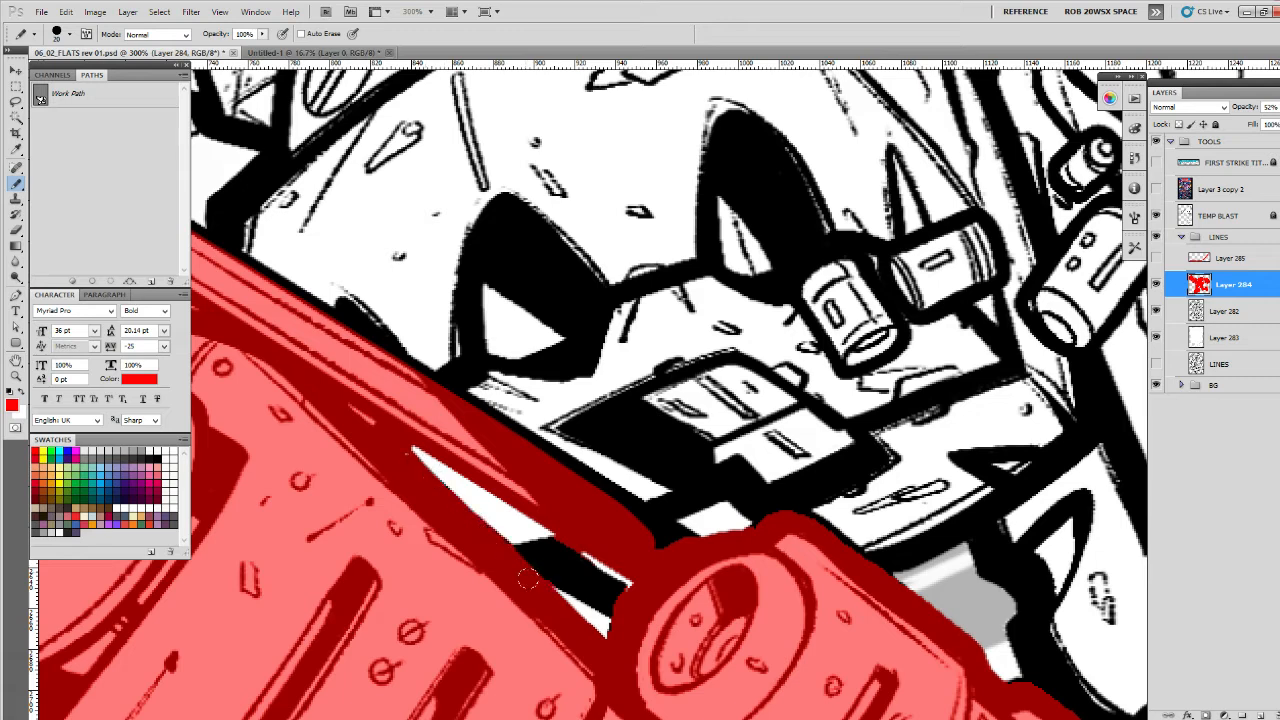
pyautogui.moveTo(641, 556); pyautogui.dragTo(612, 567)
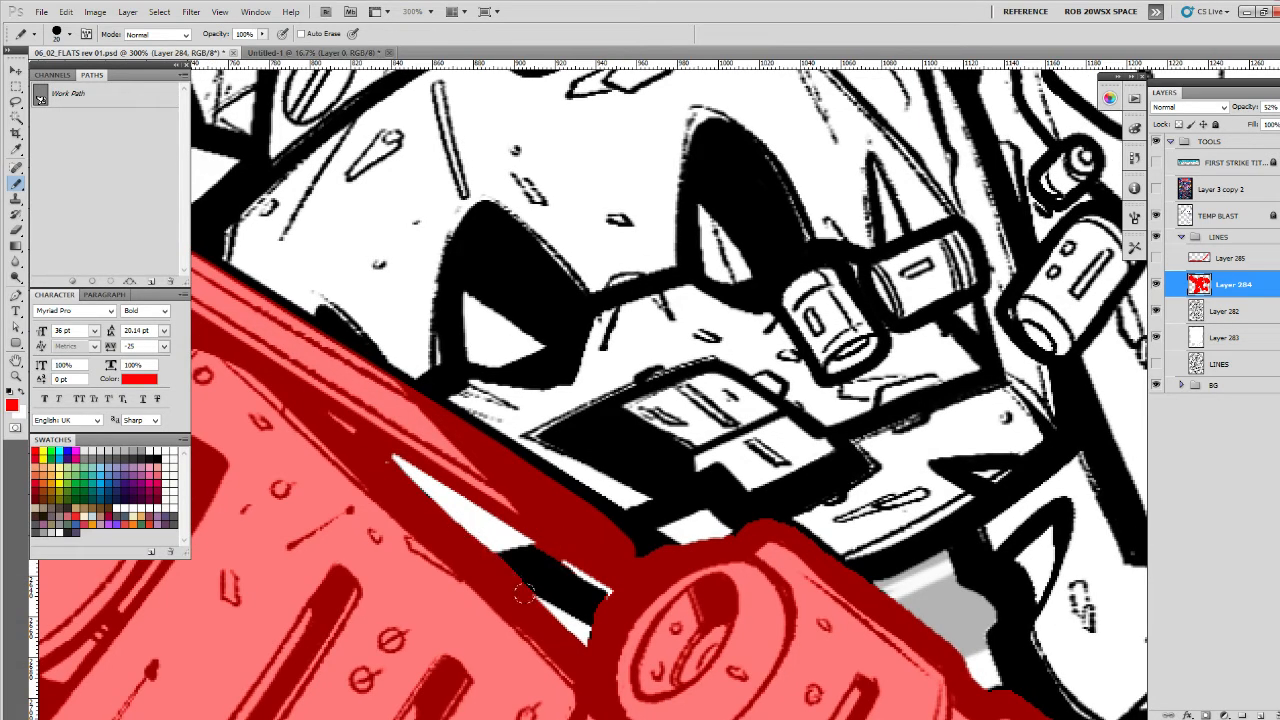
# - Switch to the Eraser and choose the ROB DRAW brush preset
pyautogui.press('e')
pyautogui.rightClick(555, 590)
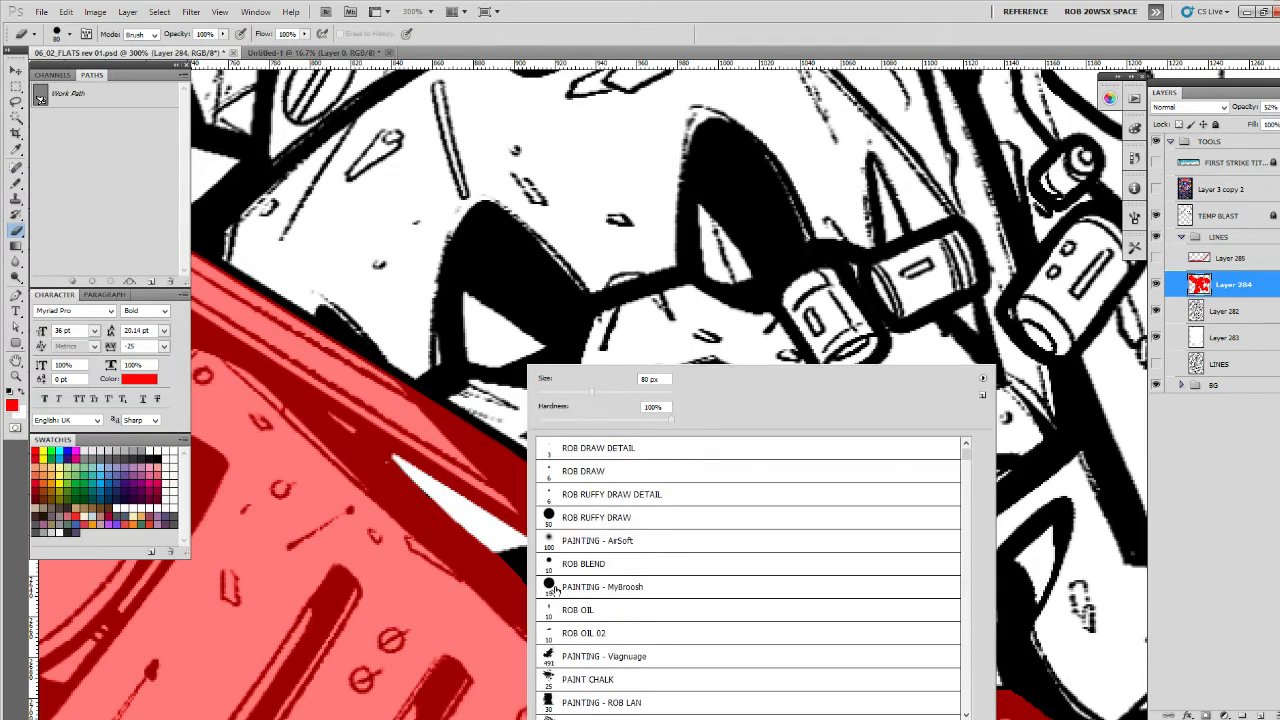
pyautogui.click(553, 519)
pyautogui.click(471, 511)
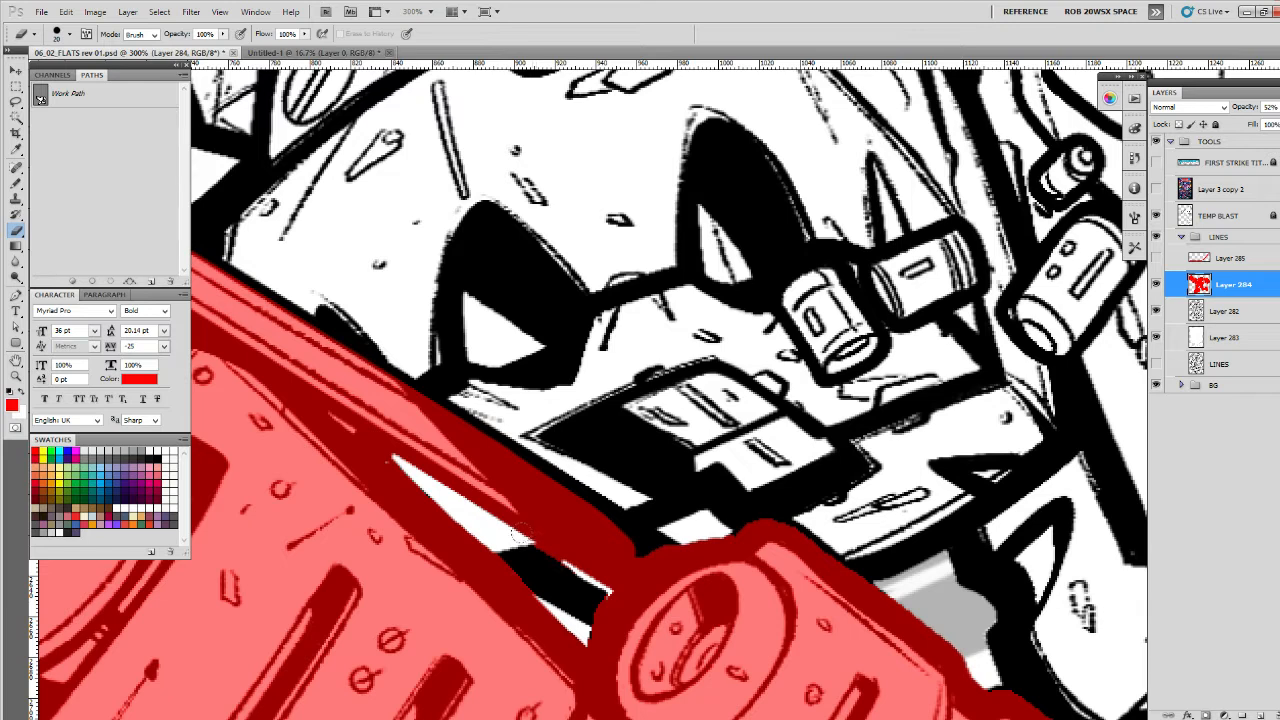
pyautogui.press('l')
pyautogui.press('b')
pyautogui.rightClick(524, 550)
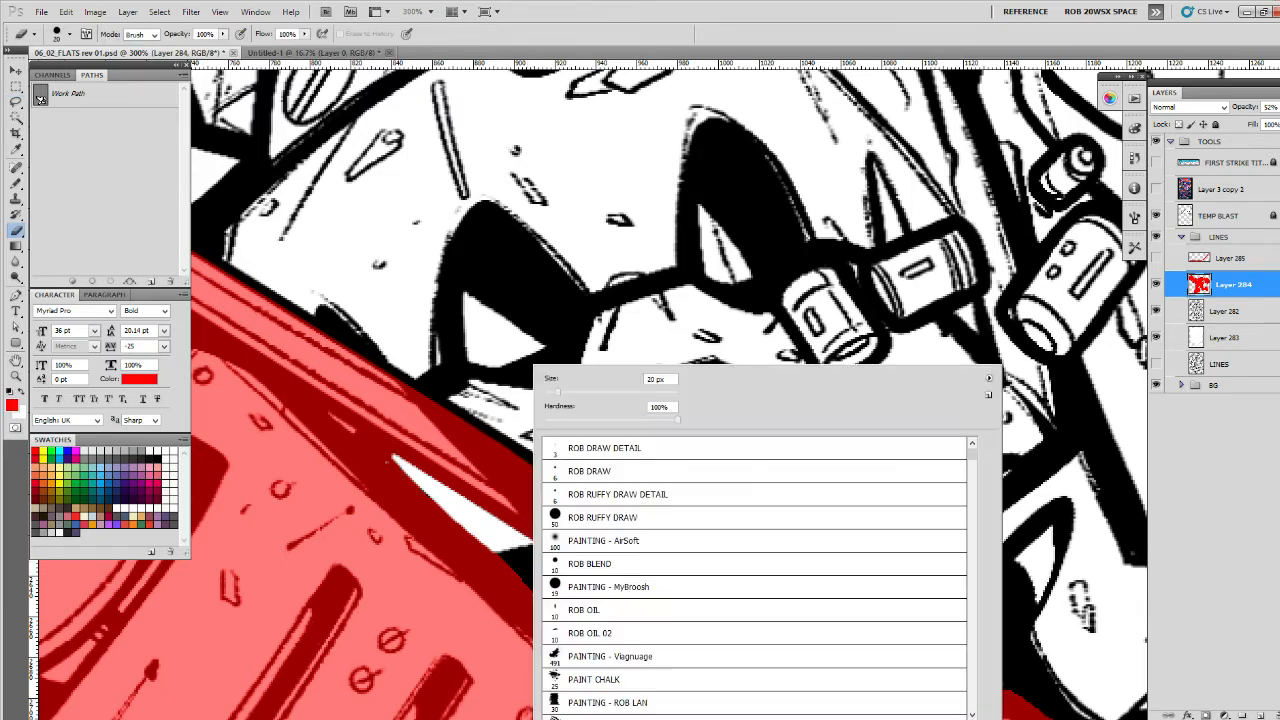
pyautogui.click(564, 476)
pyautogui.press('Return')
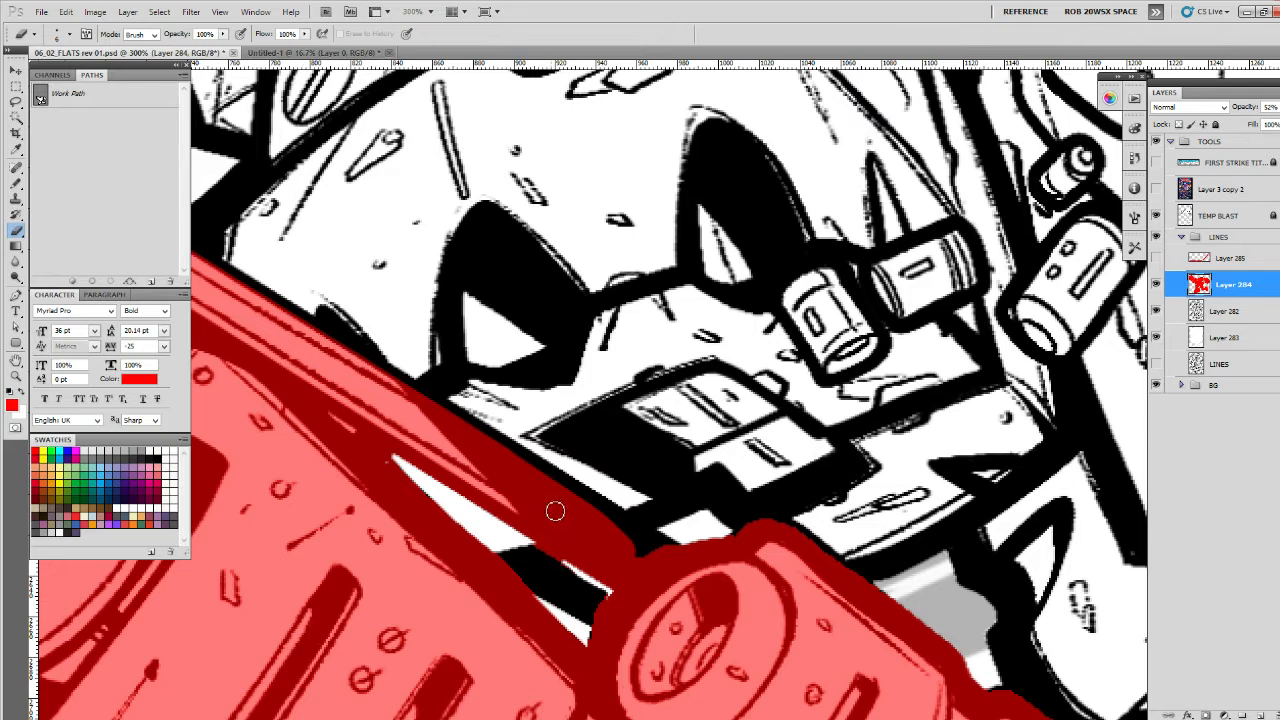
pyautogui.press('l')
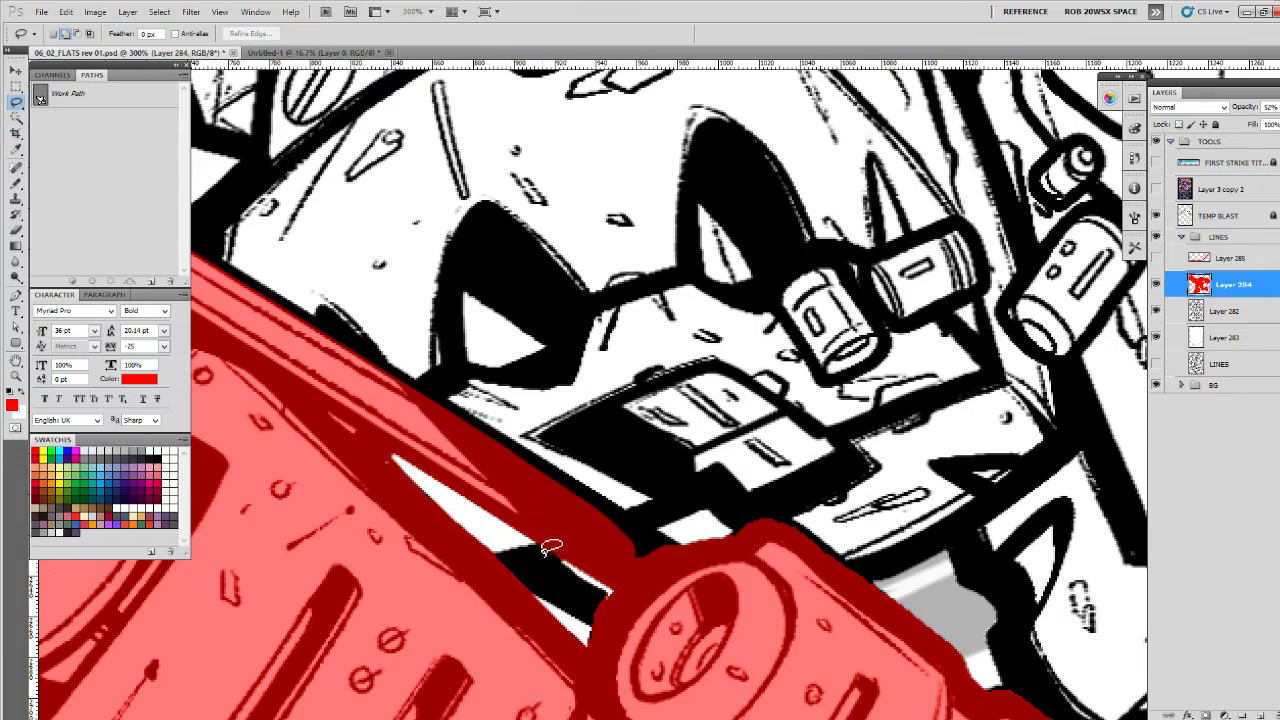
pyautogui.moveTo(573, 564); pyautogui.dragTo(540, 522)
pyautogui.hotkey('ctrl', 'd')
# - Paint red with the Pencil over the black outline where the long rifle piece meets the cylindrical part
pyautogui.press('b')
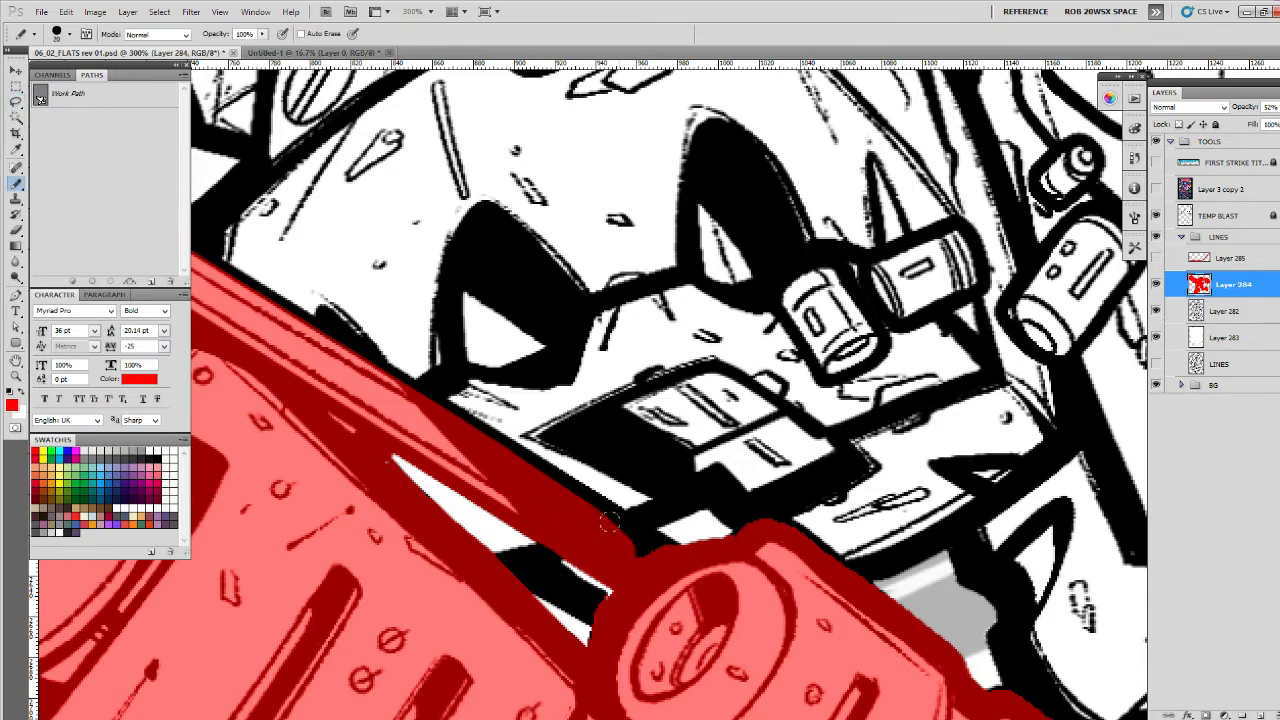
pyautogui.moveTo(609, 521); pyautogui.dragTo(639, 541)
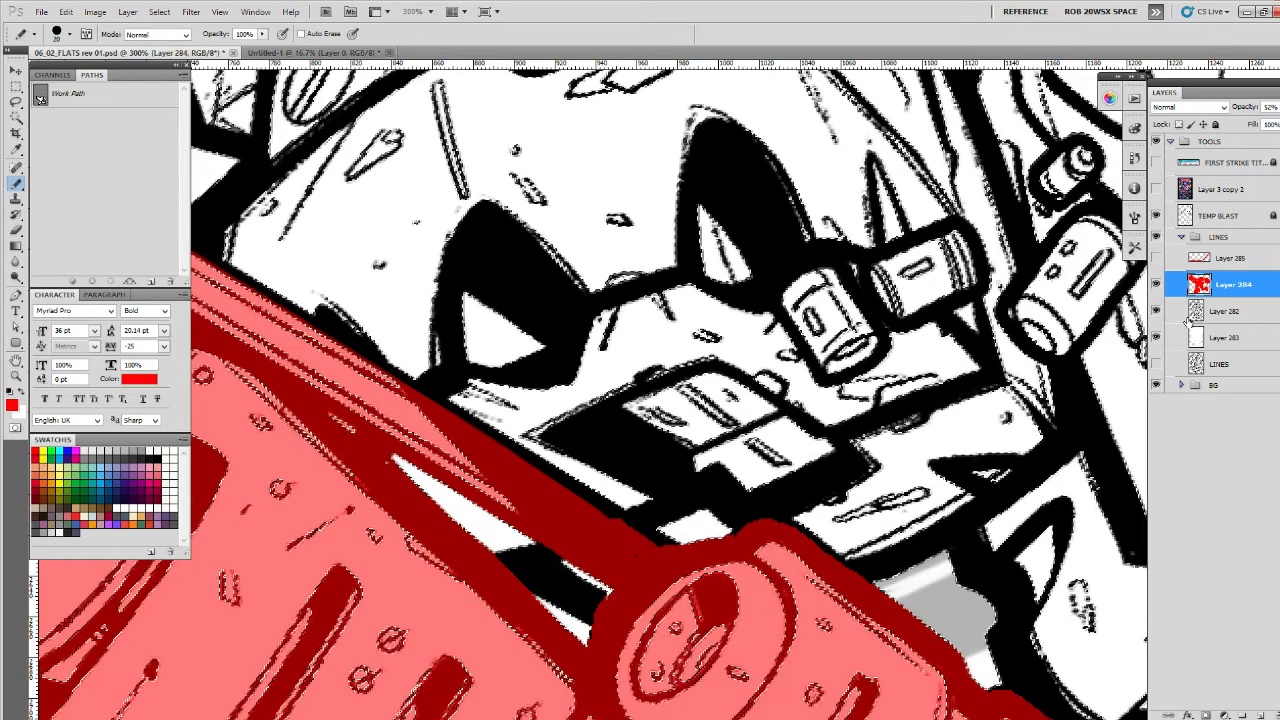
pyautogui.moveTo(587, 489)
pyautogui.mouseDown()
pyautogui.moveTo(668, 546)
pyautogui.moveTo(562, 484)
pyautogui.mouseUp()
pyautogui.moveTo(582, 502); pyautogui.dragTo(605, 524)
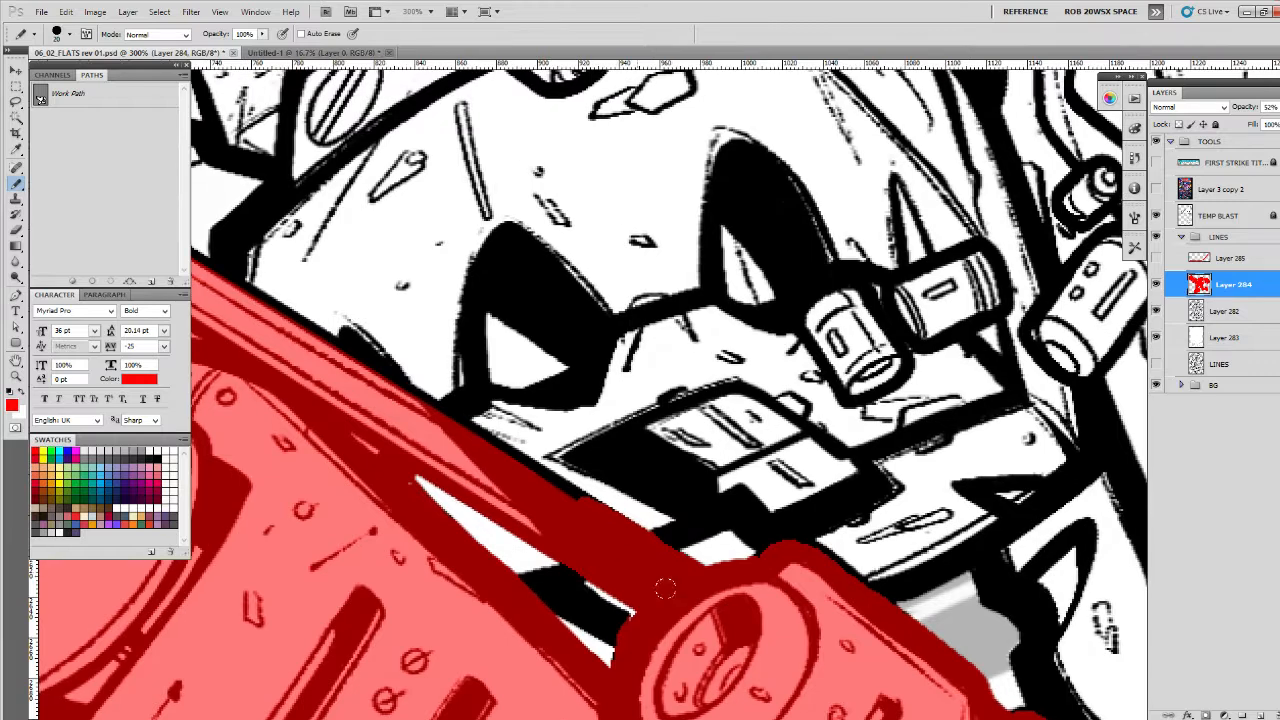
# - Paint red over the black outline along the long rifle piece's upper edge and around the raised bracket at its end
pyautogui.moveTo(630, 622)
pyautogui.mouseDown()
pyautogui.moveTo(651, 552)
pyautogui.moveTo(686, 591)
pyautogui.moveTo(723, 696)
pyautogui.mouseUp()
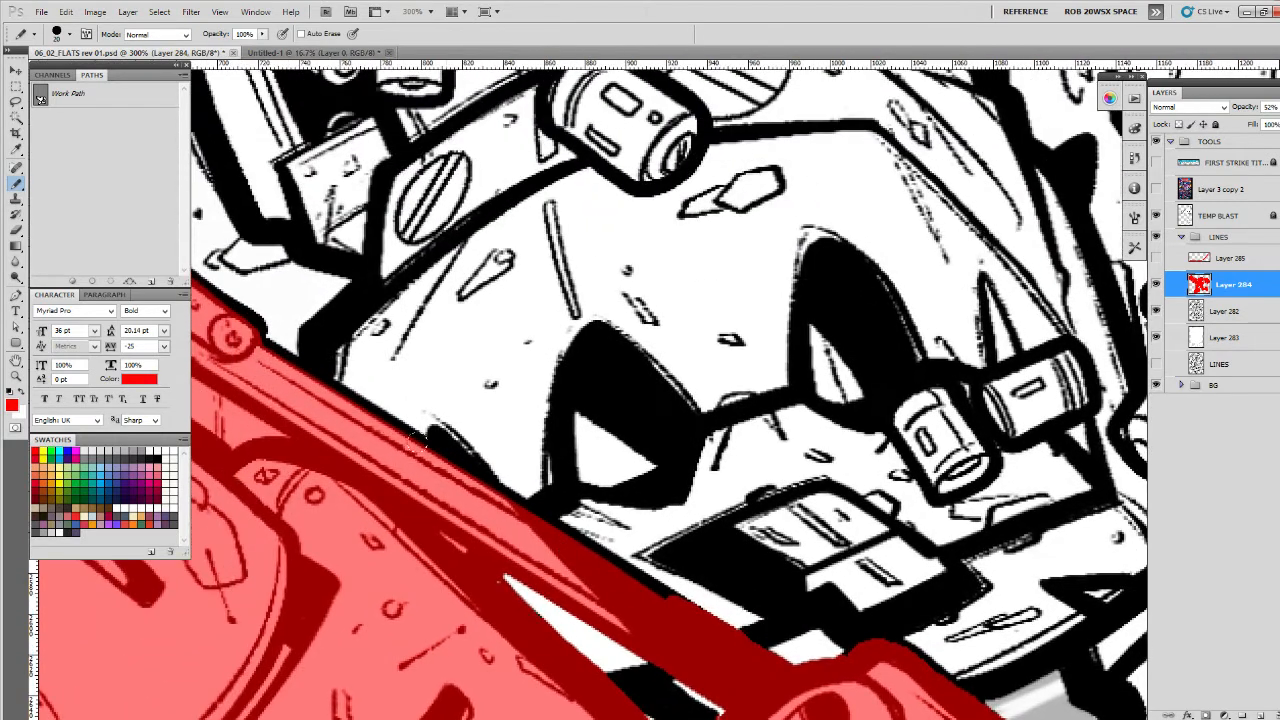
pyautogui.moveTo(411, 438); pyautogui.dragTo(688, 601)
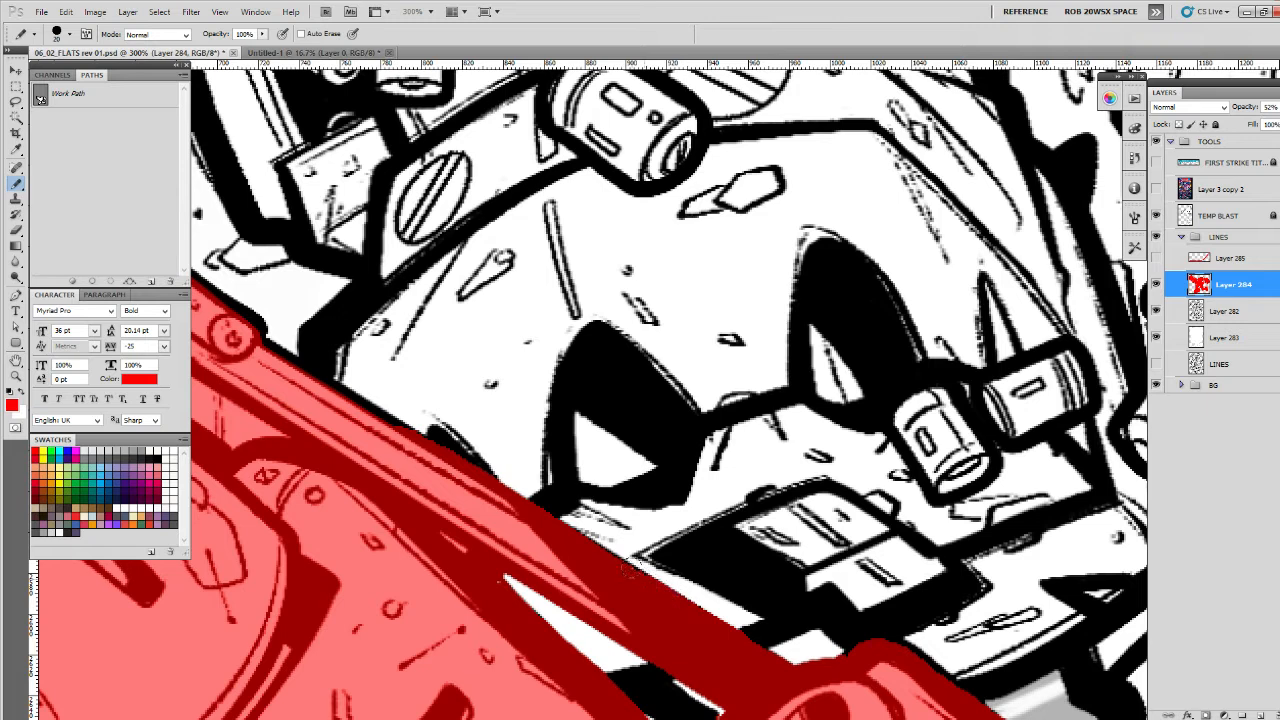
pyautogui.moveTo(500, 483); pyautogui.dragTo(702, 611)
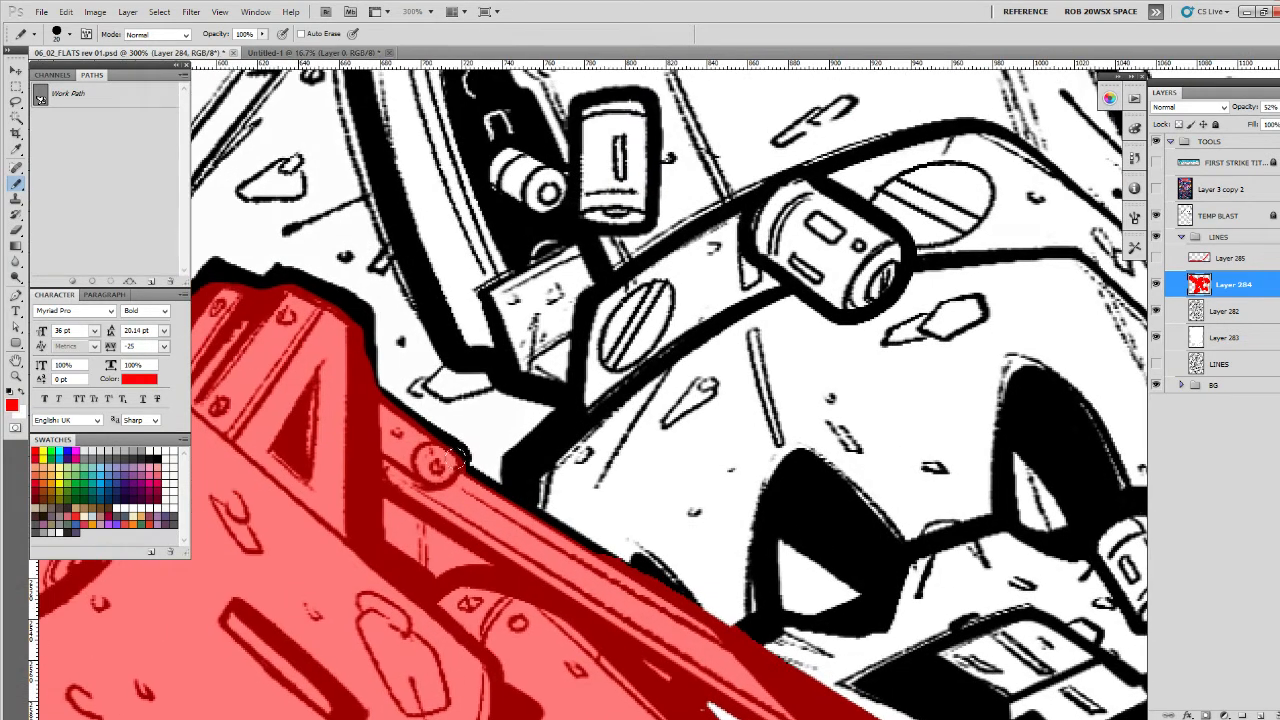
pyautogui.moveTo(460, 470); pyautogui.dragTo(632, 565)
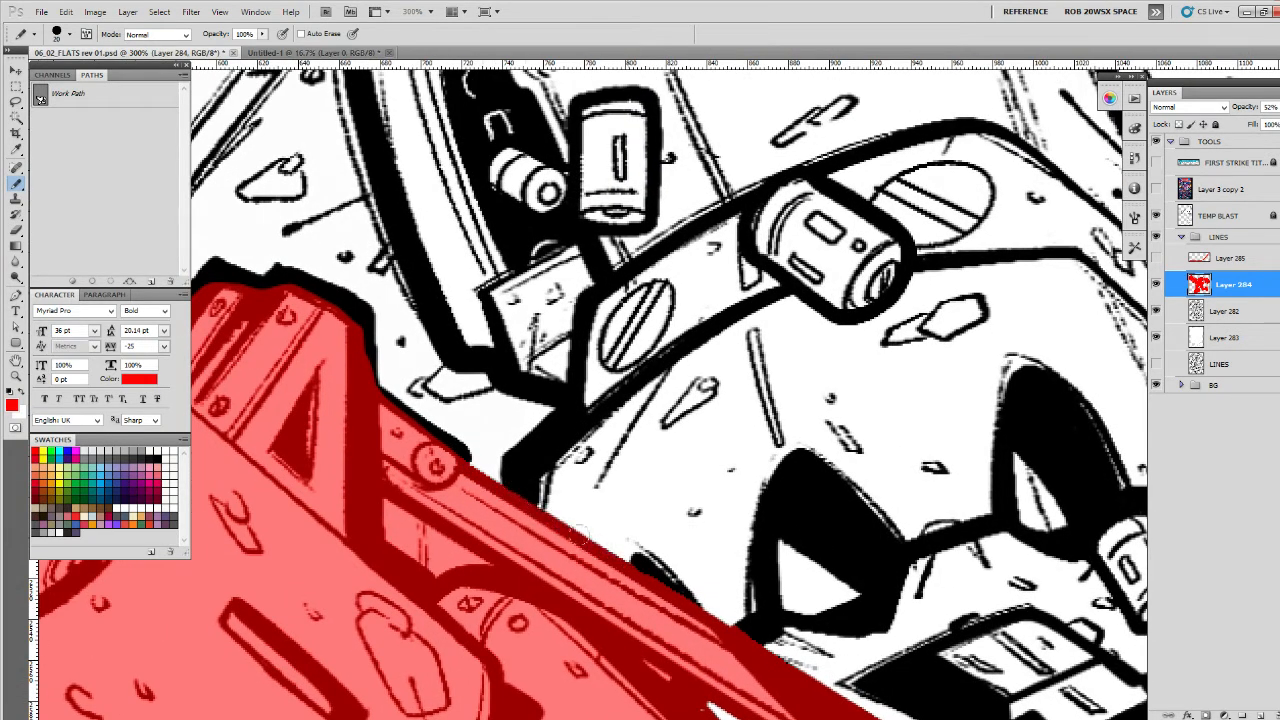
pyautogui.moveTo(476, 476)
pyautogui.mouseDown()
pyautogui.moveTo(586, 552)
pyautogui.moveTo(468, 402)
pyautogui.moveTo(380, 345)
pyautogui.moveTo(310, 345)
pyautogui.mouseUp()
pyautogui.moveTo(852, 534); pyautogui.dragTo(950, 368)
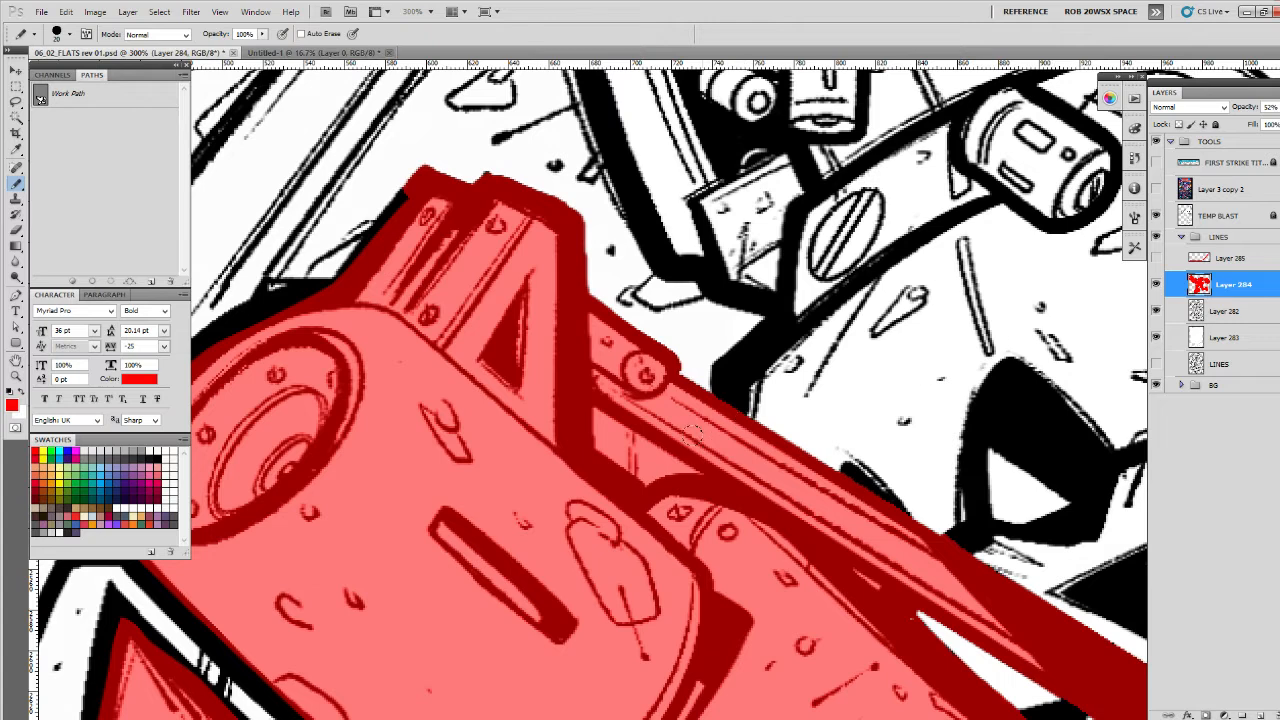
# - Lasso the small gap between the long rifle piece and the cylindrical arm part and delete the red inside it
pyautogui.press('l')
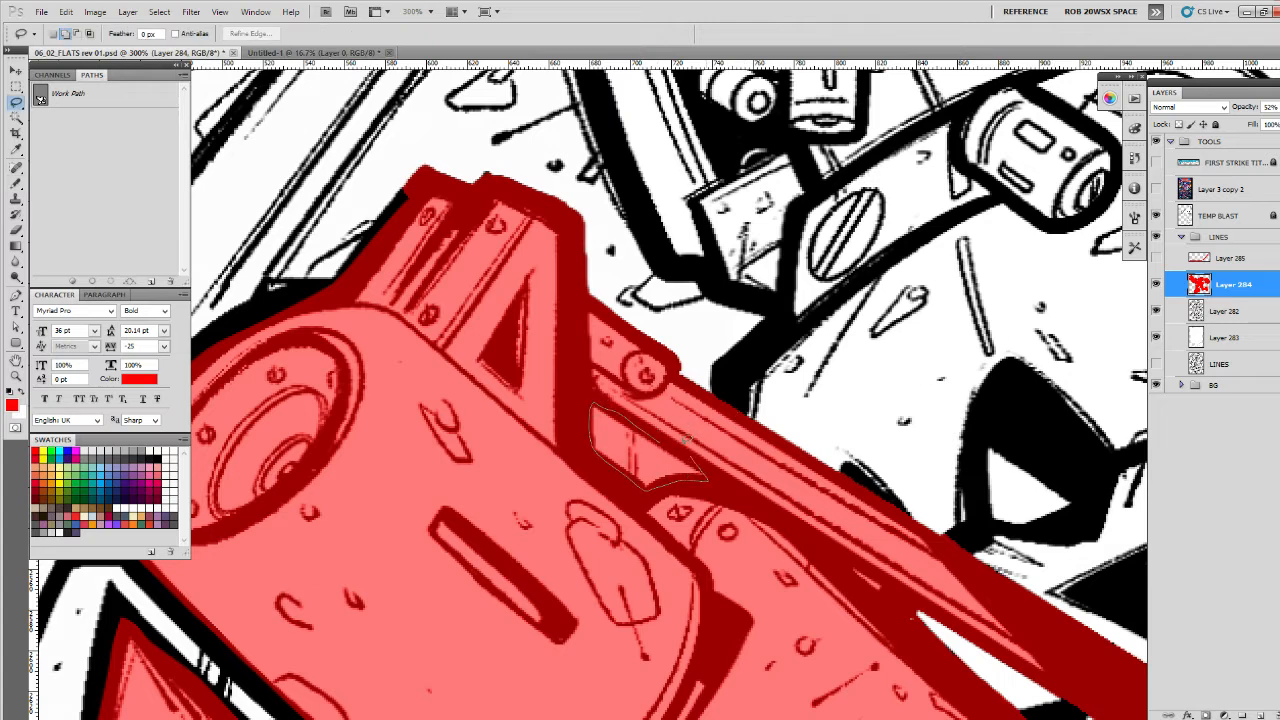
pyautogui.moveTo(685, 437); pyautogui.dragTo(687, 439)
pyautogui.press('Delete')
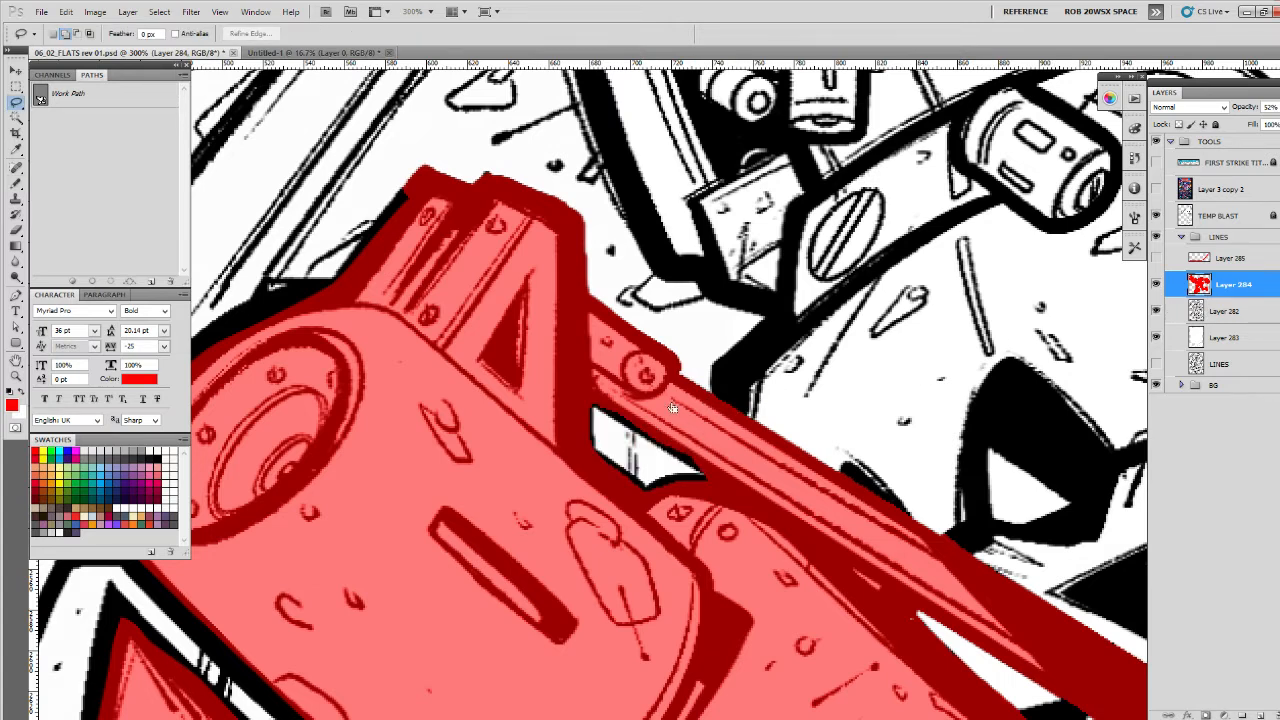
# - Paint red with the Pencil over the black outlines of the raised bracket, the cylinder's round end and the narrow gap beneath it
pyautogui.press('b')
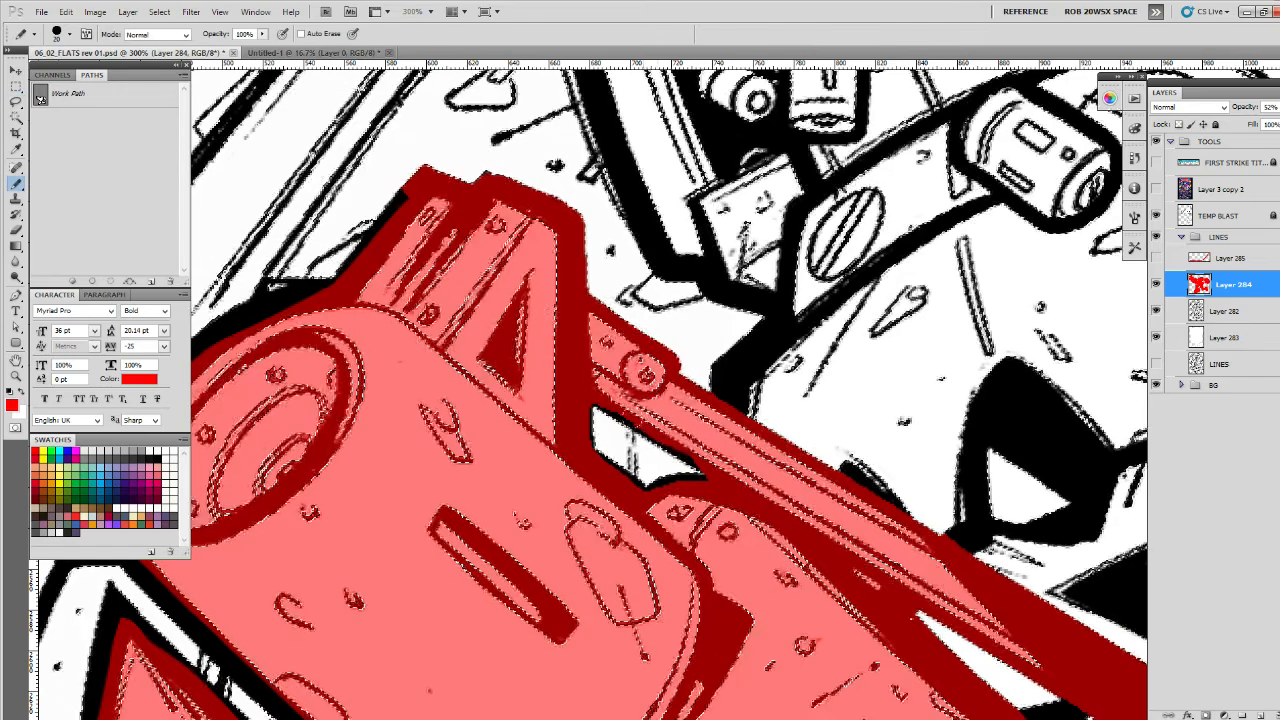
pyautogui.moveTo(615, 409)
pyautogui.mouseDown()
pyautogui.moveTo(697, 471)
pyautogui.moveTo(589, 416)
pyautogui.moveTo(942, 520)
pyautogui.mouseUp()
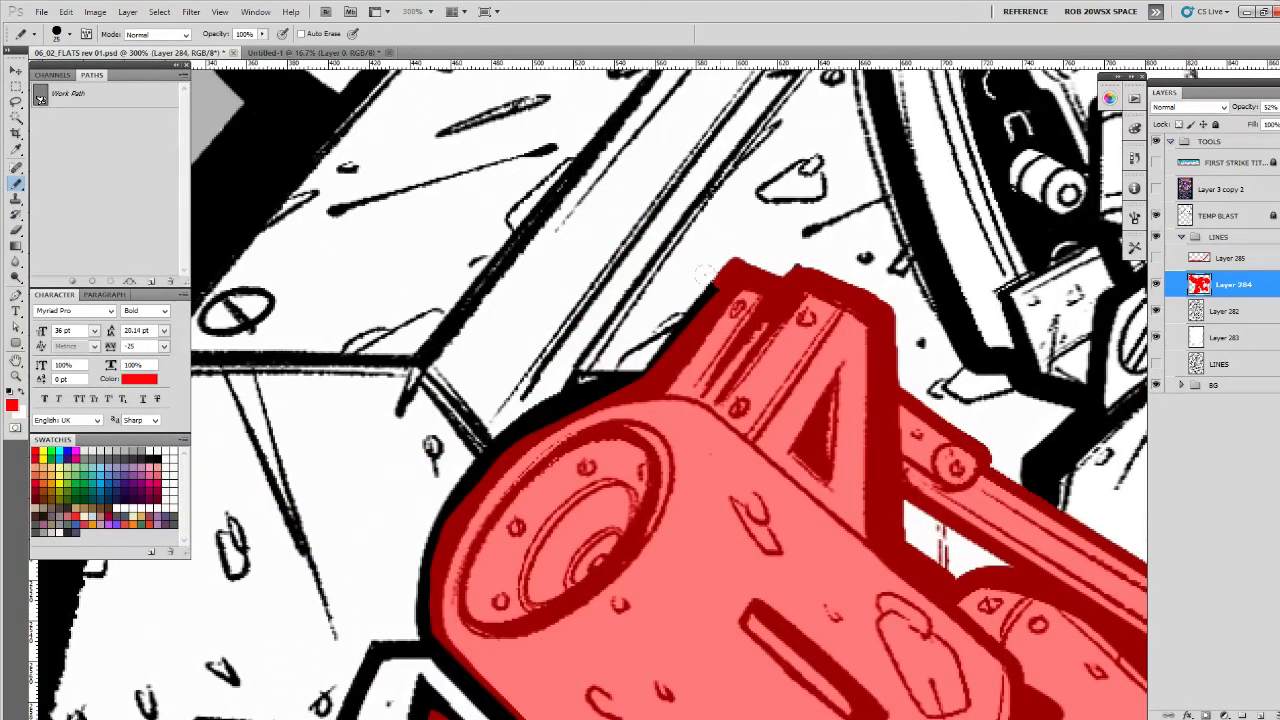
pyautogui.moveTo(722, 287)
pyautogui.mouseDown()
pyautogui.moveTo(653, 375)
pyautogui.moveTo(752, 377)
pyautogui.moveTo(814, 310)
pyautogui.moveTo(744, 328)
pyautogui.moveTo(640, 424)
pyautogui.mouseUp()
pyautogui.moveTo(773, 326)
pyautogui.mouseDown()
pyautogui.moveTo(803, 311)
pyautogui.moveTo(697, 360)
pyautogui.moveTo(656, 401)
pyautogui.mouseUp()
pyautogui.moveTo(711, 348)
pyautogui.mouseDown()
pyautogui.moveTo(609, 479)
pyautogui.moveTo(600, 547)
pyautogui.moveTo(620, 561)
pyautogui.moveTo(520, 324)
pyautogui.moveTo(527, 357)
pyautogui.moveTo(575, 413)
pyautogui.moveTo(544, 378)
pyautogui.moveTo(794, 623)
pyautogui.moveTo(645, 455)
pyautogui.moveTo(745, 553)
pyautogui.mouseUp()
pyautogui.moveTo(863, 642)
pyautogui.mouseDown()
pyautogui.moveTo(673, 482)
pyautogui.moveTo(654, 528)
pyautogui.moveTo(643, 523)
pyautogui.moveTo(366, 248)
pyautogui.mouseUp()
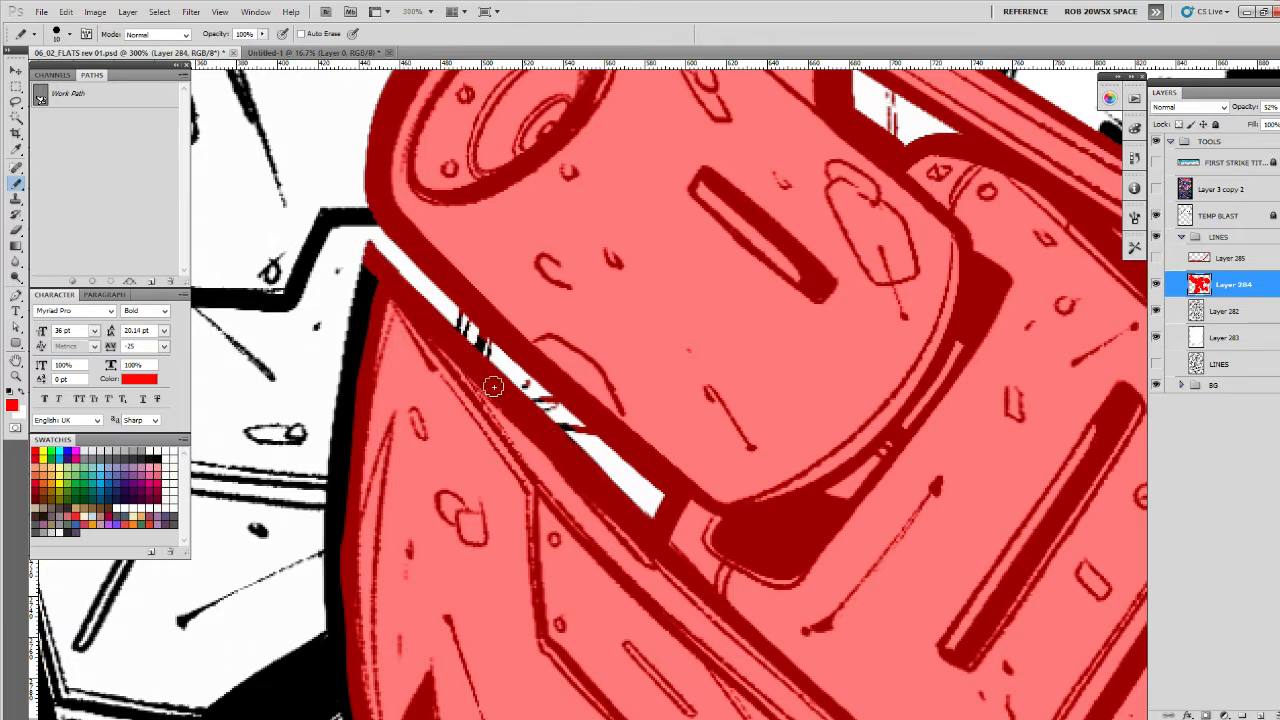
# - Lasso the debris details inside the narrow gap below the cylinder and delete the red covering them
pyautogui.press('l')
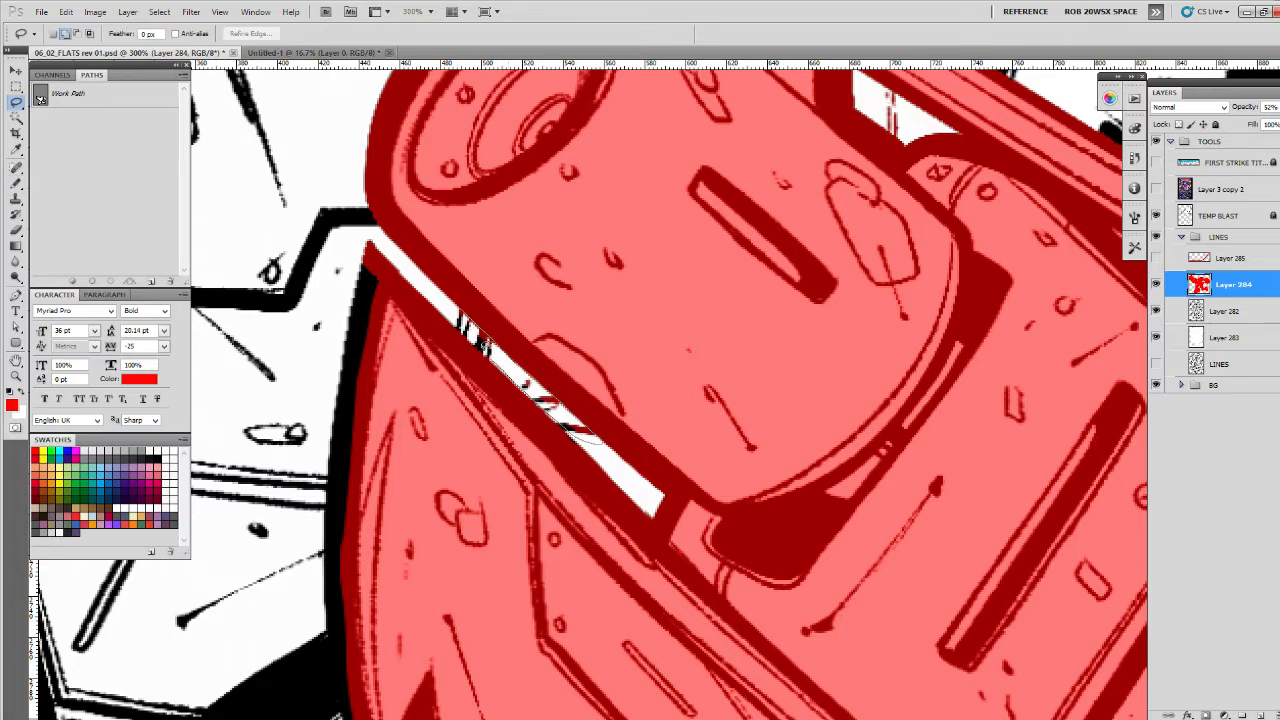
pyautogui.press('Delete')
pyautogui.hotkey('ctrl', 'd')
pyautogui.moveTo(455, 295); pyautogui.dragTo(553, 298)
# - Resize the Pencil and paint red over the black outline from the pointed plate's tip down its outer edge
pyautogui.press('b')
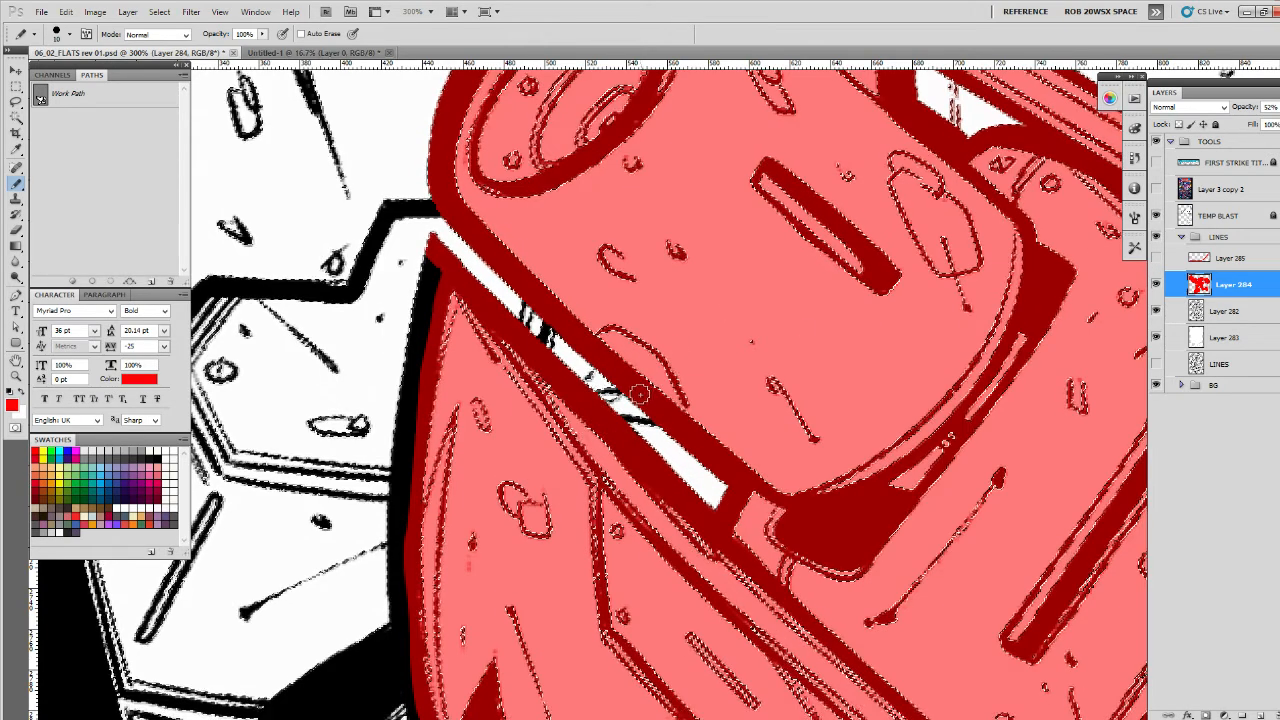
pyautogui.press(']')
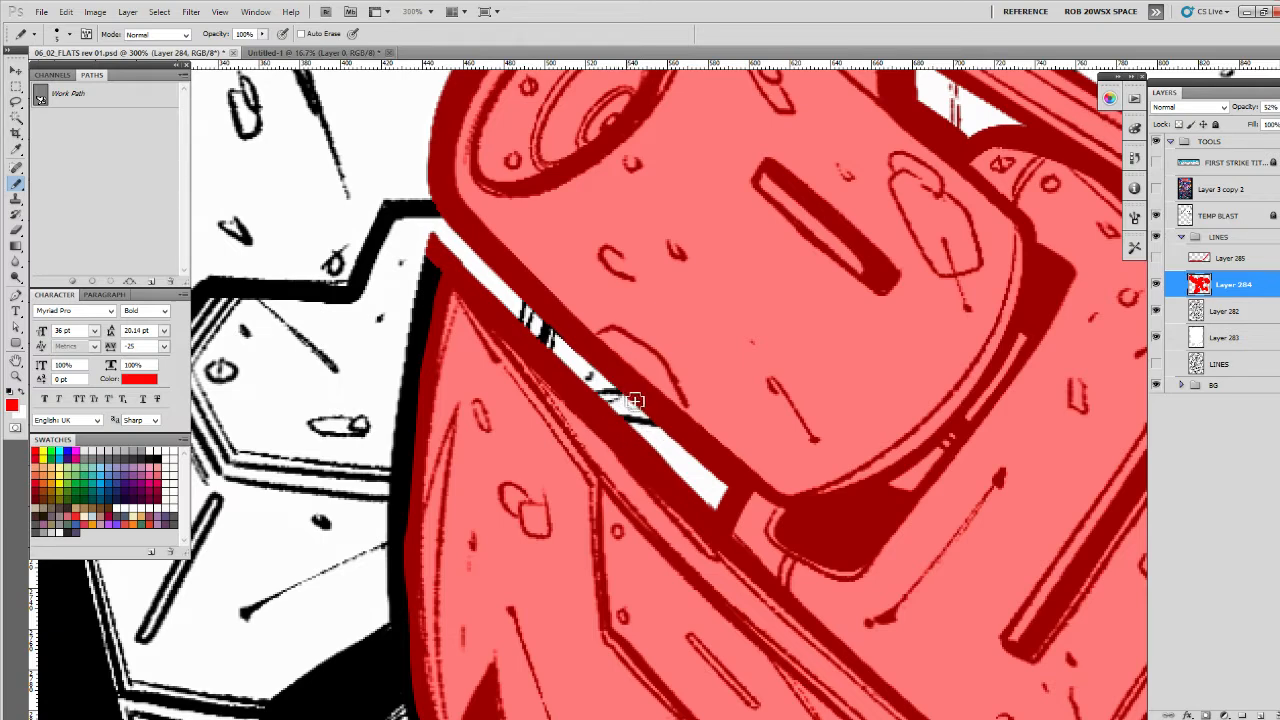
pyautogui.moveTo(441, 274); pyautogui.dragTo(434, 247)
pyautogui.moveTo(538, 354); pyautogui.dragTo(684, 284)
pyautogui.moveTo(577, 184); pyautogui.dragTo(559, 305)
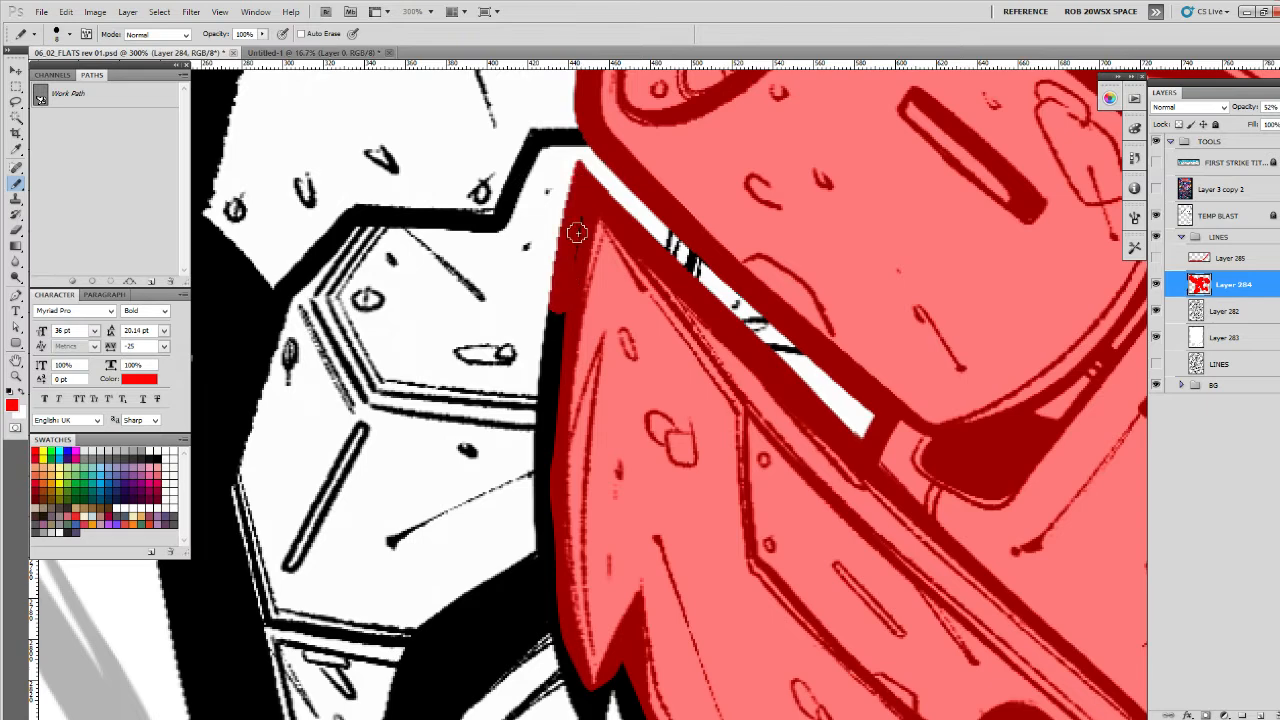
pyautogui.moveTo(577, 232)
pyautogui.mouseDown()
pyautogui.moveTo(547, 381)
pyautogui.moveTo(557, 508)
pyautogui.mouseUp()
pyautogui.moveTo(559, 508)
pyautogui.mouseDown()
pyautogui.moveTo(543, 388)
pyautogui.moveTo(501, 254)
pyautogui.moveTo(507, 356)
pyautogui.moveTo(497, 244)
pyautogui.moveTo(506, 361)
pyautogui.moveTo(554, 518)
pyautogui.moveTo(567, 417)
pyautogui.moveTo(545, 465)
pyautogui.mouseUp()
pyautogui.moveTo(575, 438); pyautogui.dragTo(584, 460)
pyautogui.moveTo(607, 464)
pyautogui.mouseDown()
pyautogui.moveTo(547, 424)
pyautogui.moveTo(511, 516)
pyautogui.moveTo(592, 590)
pyautogui.moveTo(602, 475)
pyautogui.moveTo(557, 545)
pyautogui.moveTo(539, 531)
pyautogui.moveTo(602, 481)
pyautogui.moveTo(644, 620)
pyautogui.moveTo(693, 668)
pyautogui.moveTo(689, 548)
pyautogui.moveTo(640, 589)
pyautogui.mouseUp()
# - Extend the red over the black outlines leading to the angular block and along the block's lower edges
pyautogui.moveTo(695, 627)
pyautogui.mouseDown()
pyautogui.moveTo(488, 430)
pyautogui.moveTo(512, 480)
pyautogui.moveTo(513, 467)
pyautogui.moveTo(602, 528)
pyautogui.moveTo(712, 568)
pyautogui.moveTo(772, 558)
pyautogui.moveTo(812, 462)
pyautogui.moveTo(850, 474)
pyautogui.moveTo(878, 425)
pyautogui.moveTo(910, 445)
pyautogui.moveTo(706, 606)
pyautogui.moveTo(760, 618)
pyautogui.moveTo(534, 318)
pyautogui.mouseUp()
pyautogui.moveTo(522, 419)
pyautogui.mouseDown()
pyautogui.moveTo(484, 408)
pyautogui.moveTo(607, 585)
pyautogui.moveTo(657, 606)
pyautogui.moveTo(830, 628)
pyautogui.mouseUp()
pyautogui.moveTo(1036, 562); pyautogui.dragTo(926, 508)
pyautogui.moveTo(891, 398)
pyautogui.mouseDown()
pyautogui.moveTo(702, 575)
pyautogui.moveTo(503, 541)
pyautogui.mouseUp()
pyautogui.moveTo(938, 520); pyautogui.dragTo(840, 498)
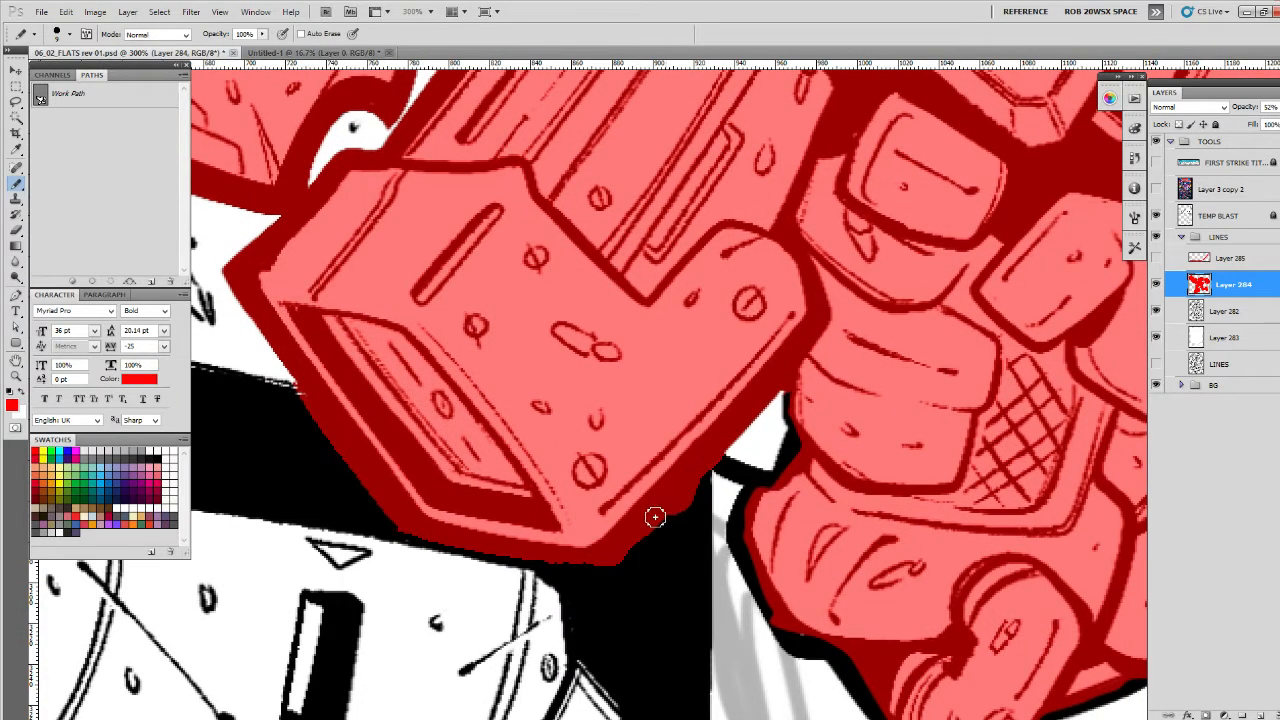
pyautogui.moveTo(669, 513)
pyautogui.mouseDown()
pyautogui.moveTo(689, 491)
pyautogui.moveTo(615, 556)
pyautogui.moveTo(719, 509)
pyautogui.moveTo(677, 538)
pyautogui.moveTo(478, 489)
pyautogui.mouseUp()
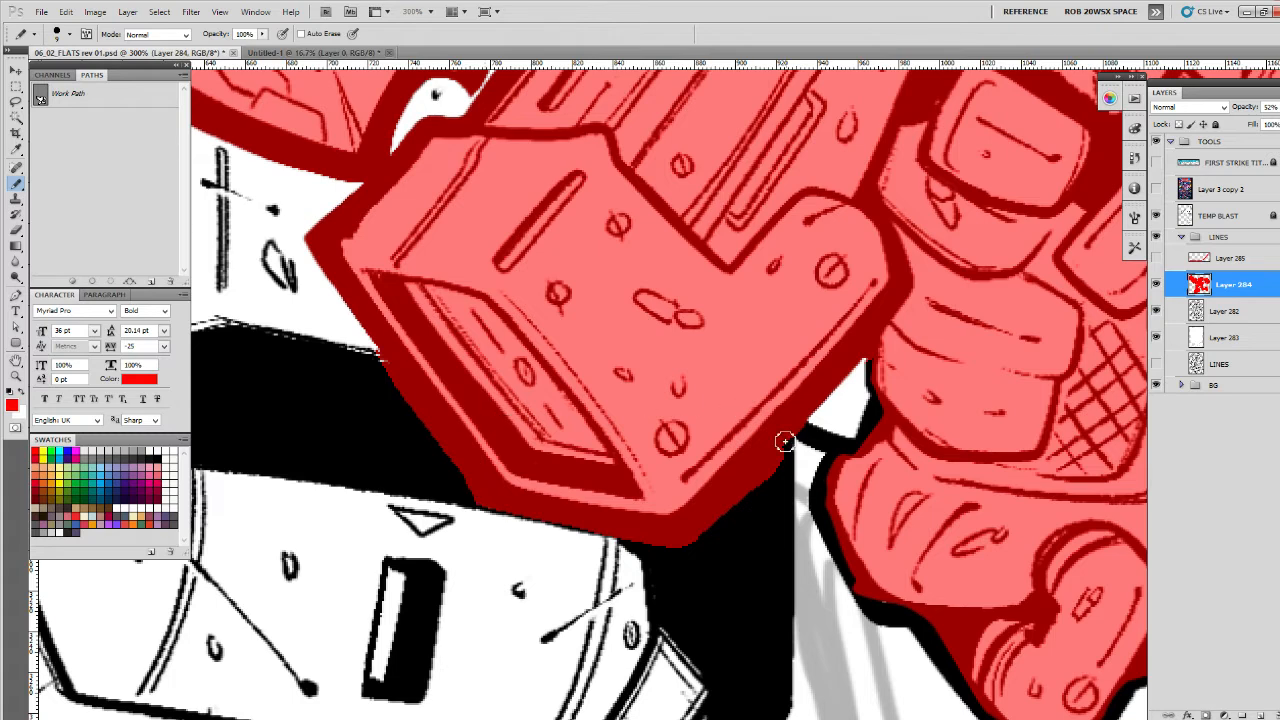
pyautogui.moveTo(806, 546); pyautogui.dragTo(797, 567)
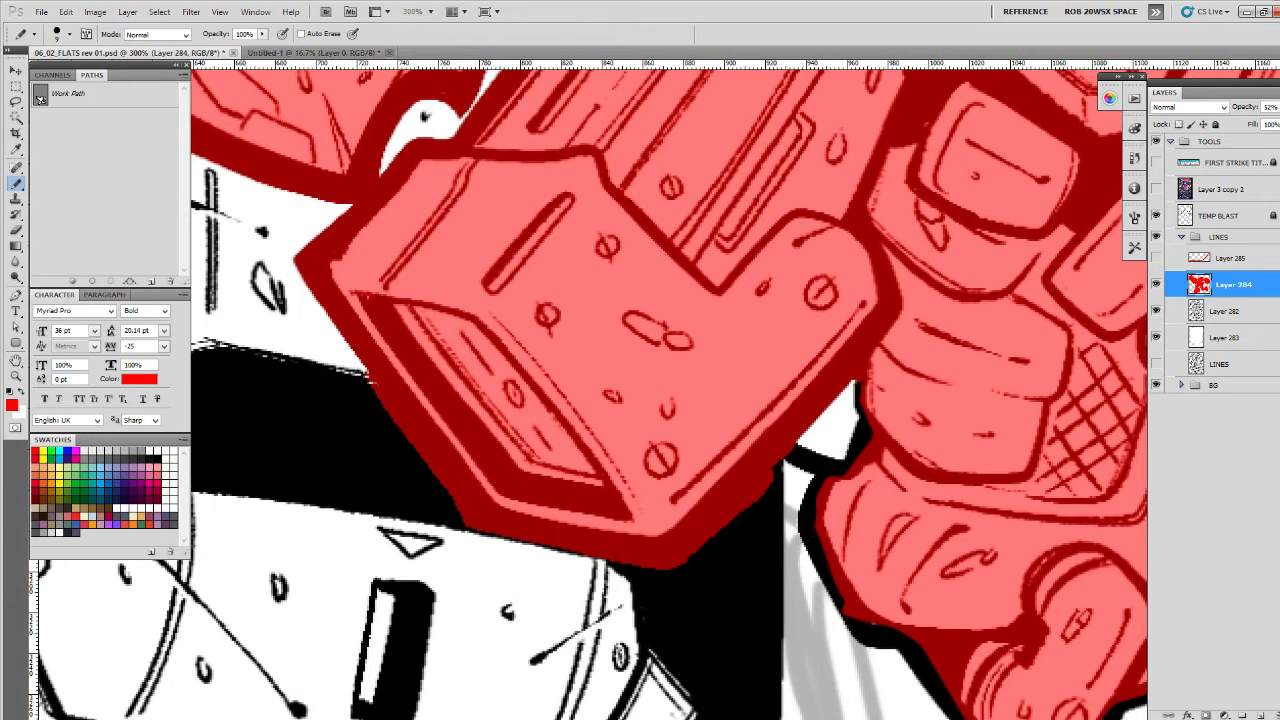
pyautogui.moveTo(823, 518); pyautogui.dragTo(799, 524)
# - Lasso the uneven lower edges of the angular block and fill them with red to straighten the silhouette
pyautogui.press('l')
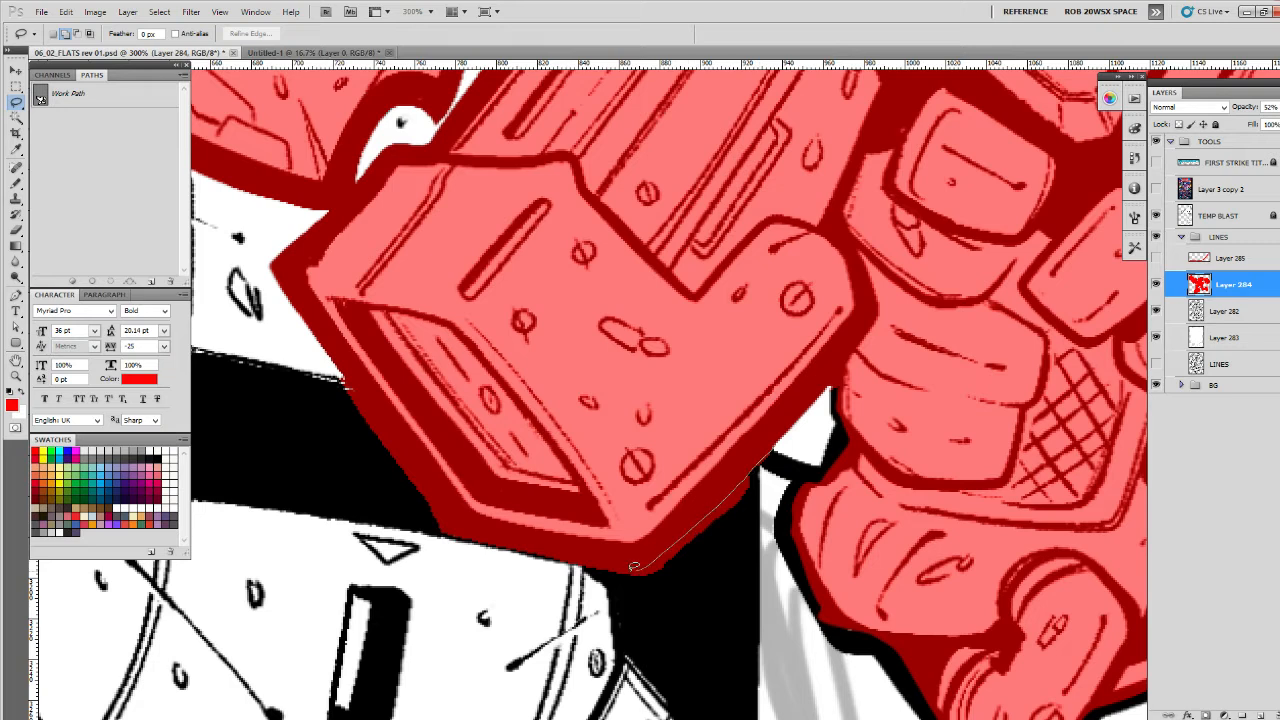
pyautogui.moveTo(481, 593)
pyautogui.mouseDown()
pyautogui.moveTo(735, 592)
pyautogui.moveTo(790, 456)
pyautogui.moveTo(799, 507)
pyautogui.mouseUp()
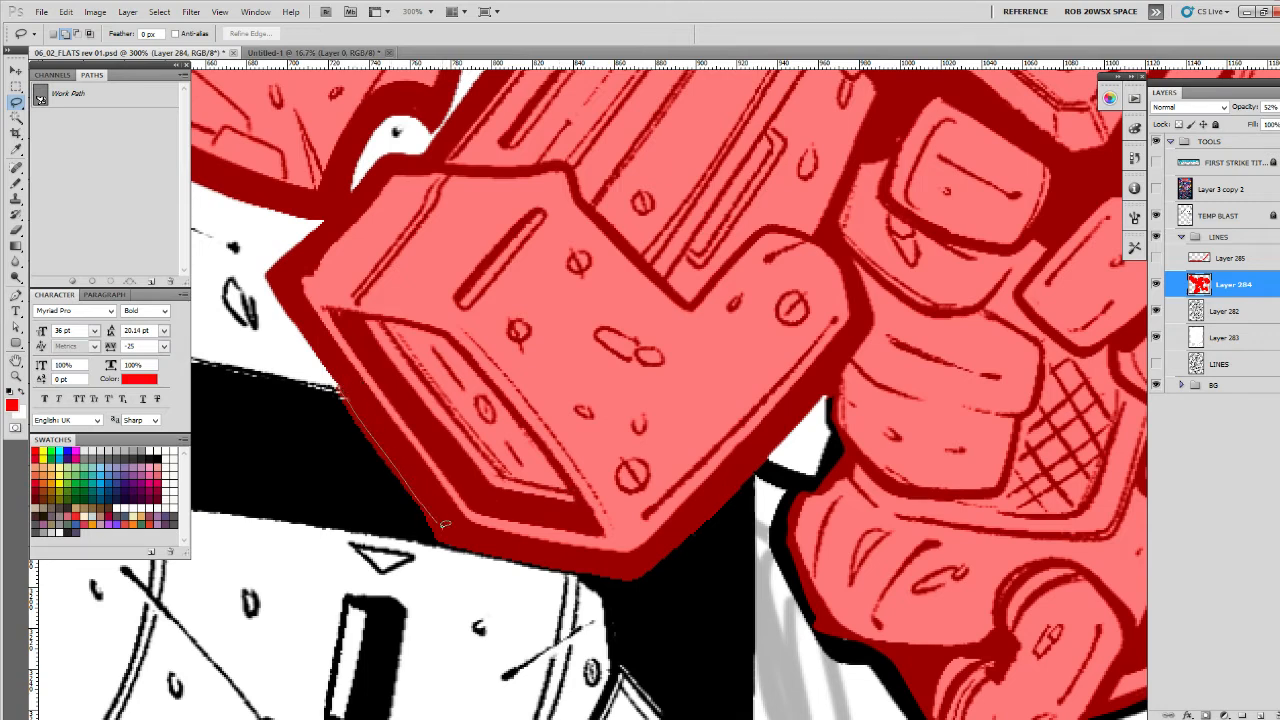
pyautogui.moveTo(397, 506); pyautogui.dragTo(323, 374)
pyautogui.hotkey('alt', 'BackSpace')
pyautogui.hotkey('ctrl', 'd')
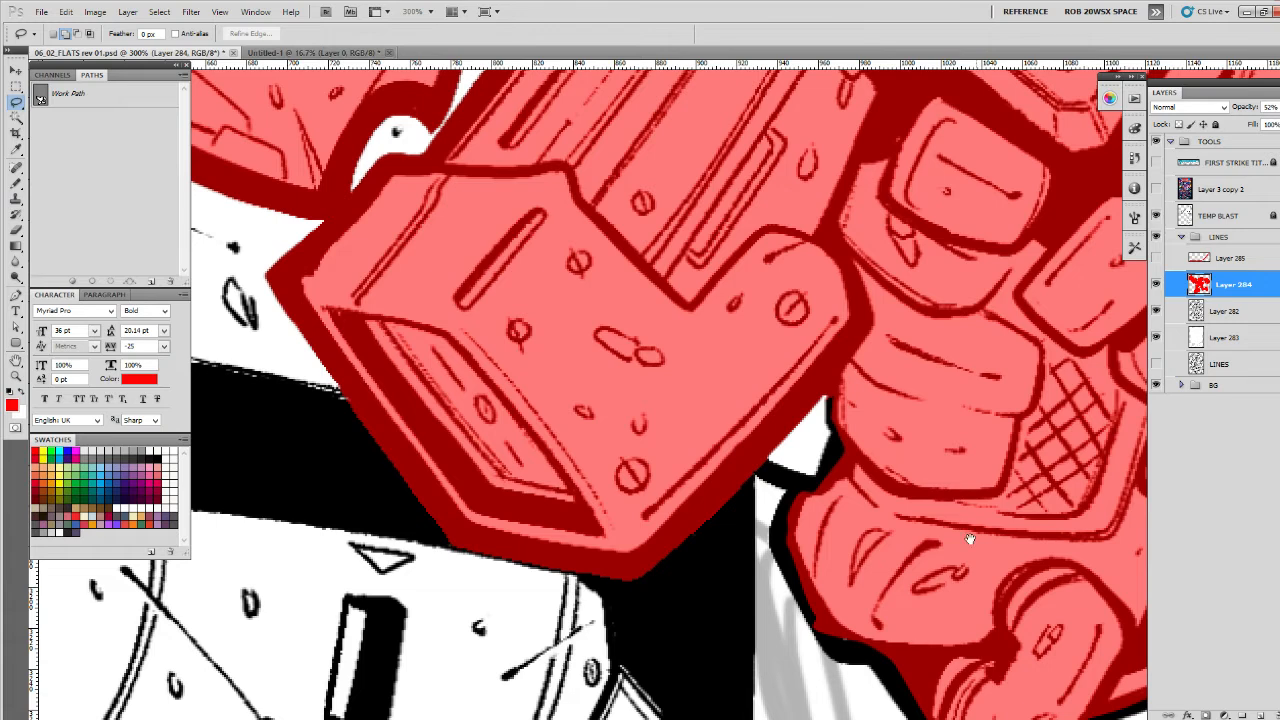
pyautogui.moveTo(970, 540); pyautogui.dragTo(868, 523)
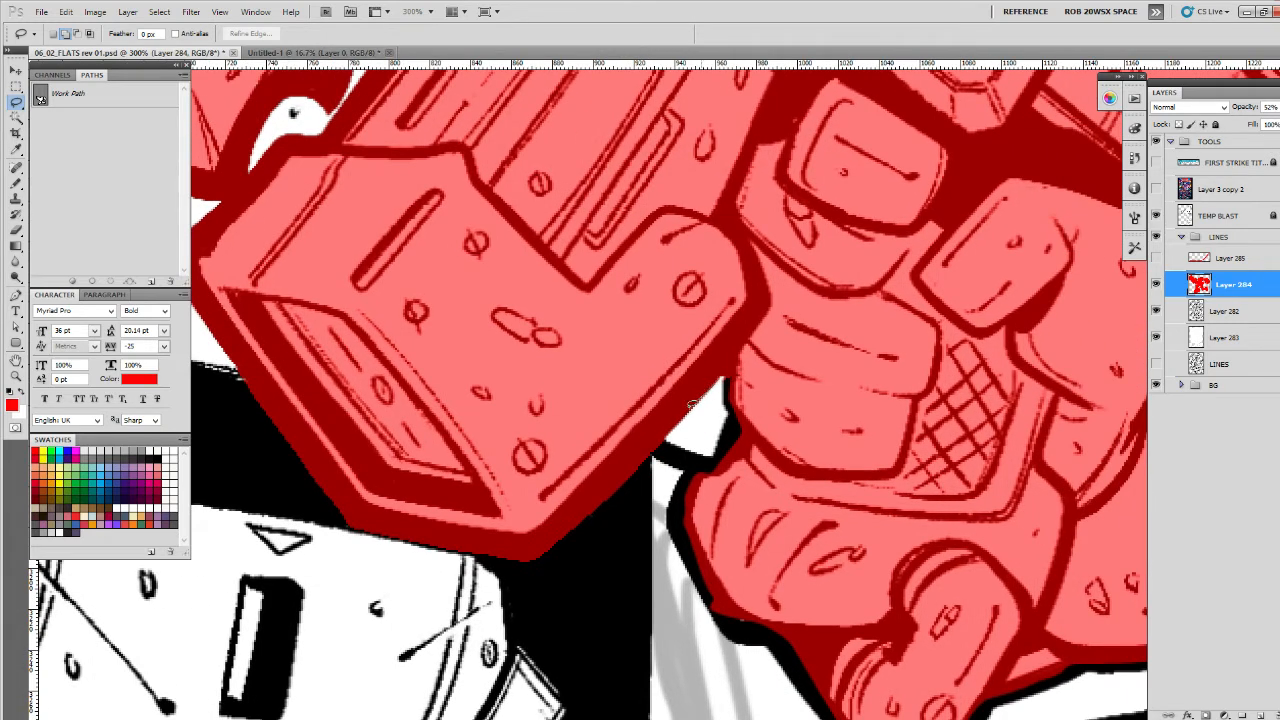
pyautogui.moveTo(635, 463)
pyautogui.mouseDown()
pyautogui.moveTo(545, 575)
pyautogui.moveTo(665, 458)
pyautogui.moveTo(727, 453)
pyautogui.mouseUp()
pyautogui.hotkey('alt', 'BackSpace')
pyautogui.hotkey('ctrl', 'd')
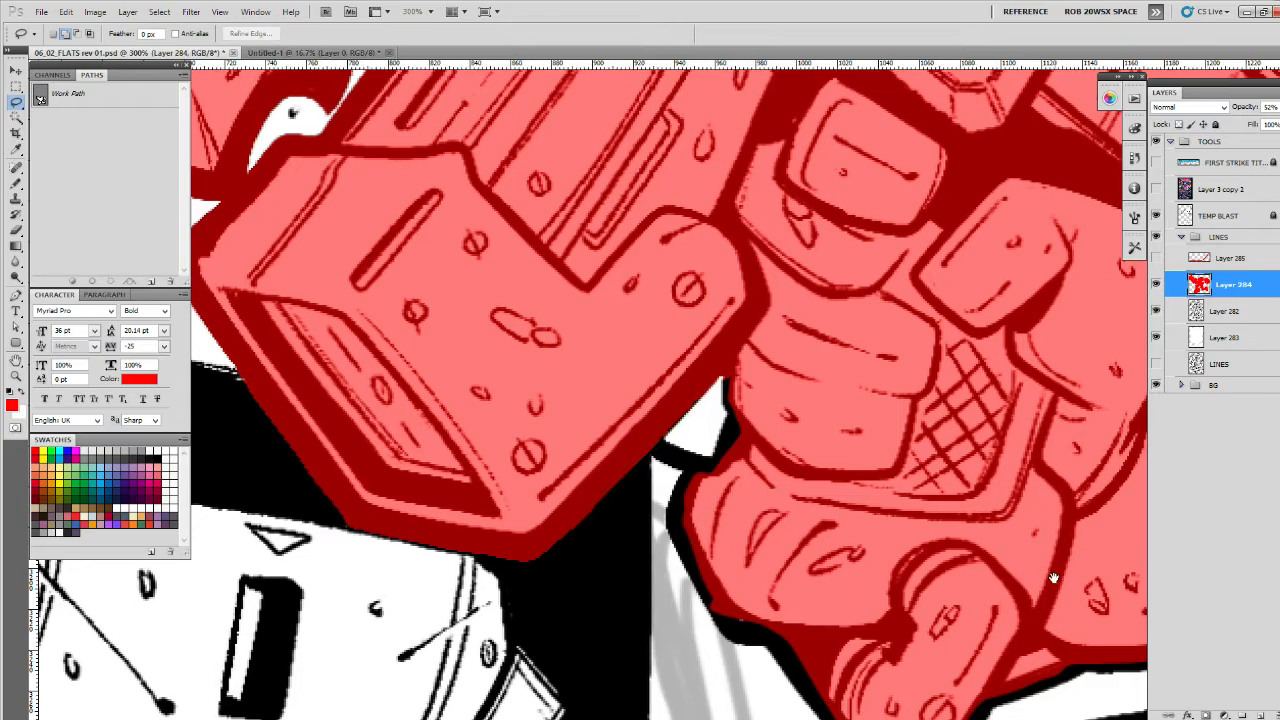
# - Paint red with the Pencil over the black outline around the outer and lower edges of the gripping hand
pyautogui.moveTo(1058, 572); pyautogui.dragTo(995, 545)
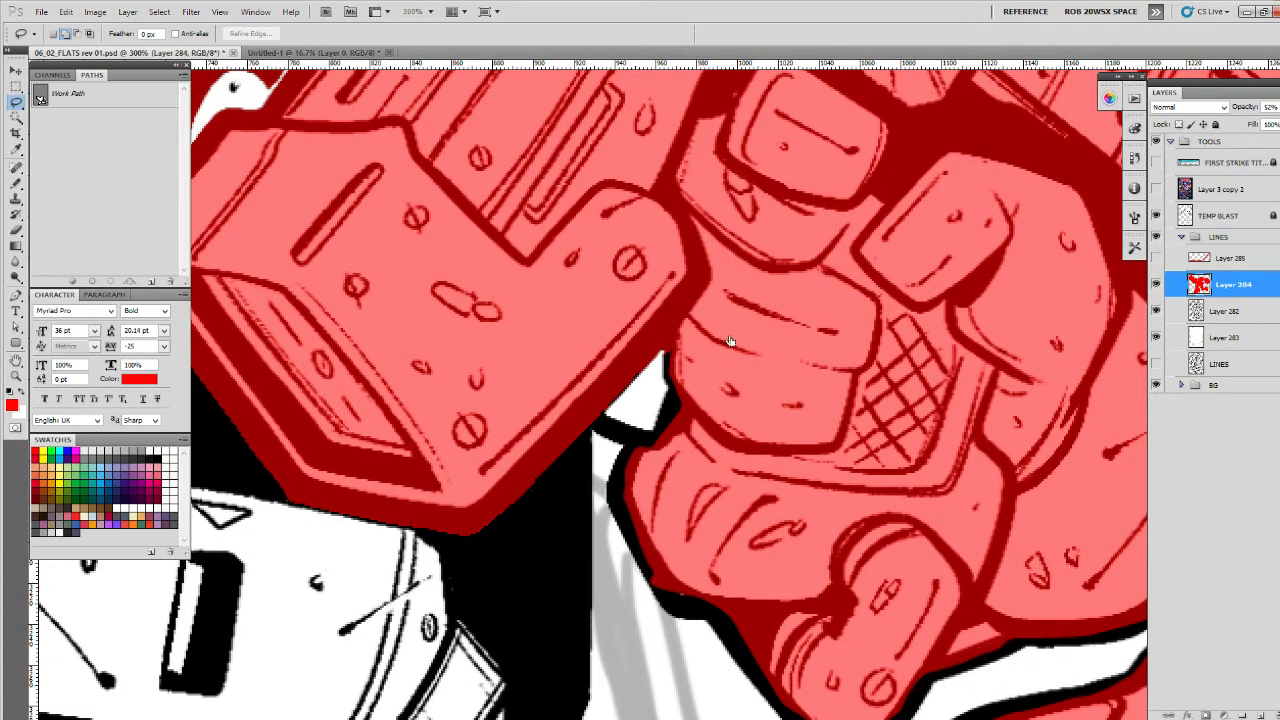
pyautogui.press('b')
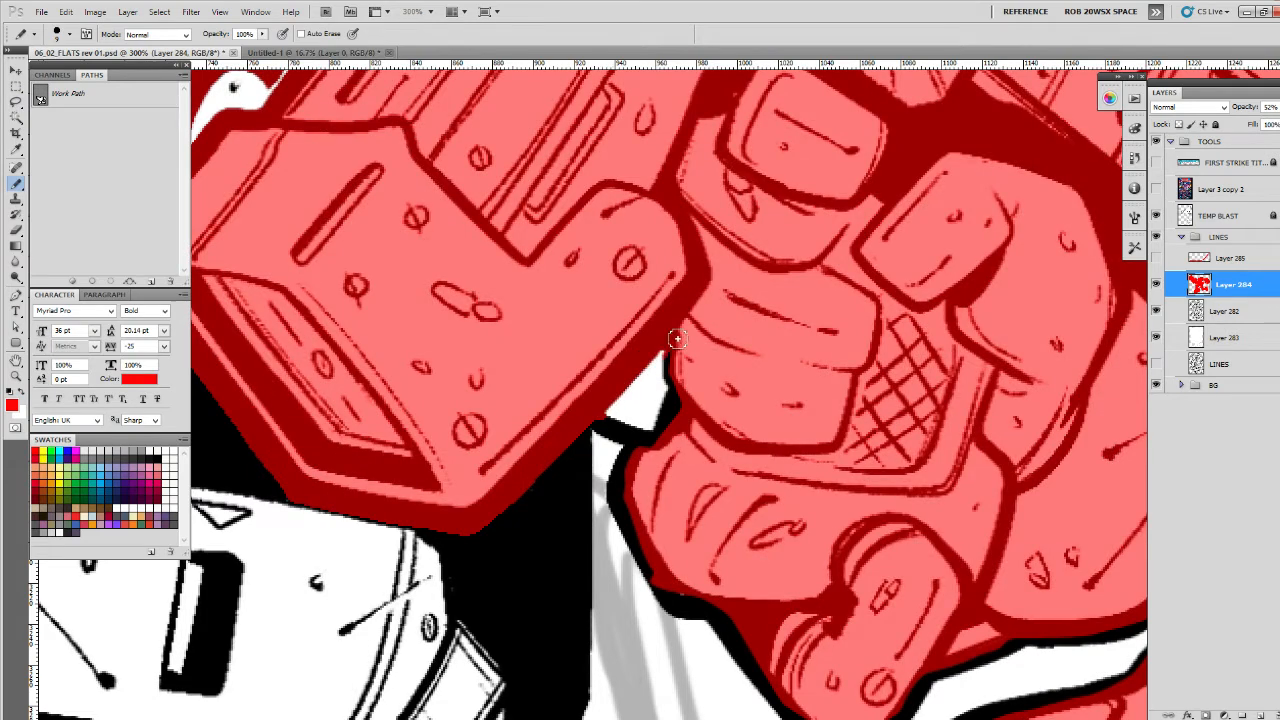
pyautogui.moveTo(641, 444)
pyautogui.mouseDown()
pyautogui.moveTo(620, 481)
pyautogui.moveTo(638, 543)
pyautogui.moveTo(677, 606)
pyautogui.moveTo(706, 610)
pyautogui.mouseUp()
pyautogui.press('space')
pyautogui.moveTo(743, 611)
pyautogui.mouseDown()
pyautogui.moveTo(611, 475)
pyautogui.moveTo(653, 575)
pyautogui.mouseUp()
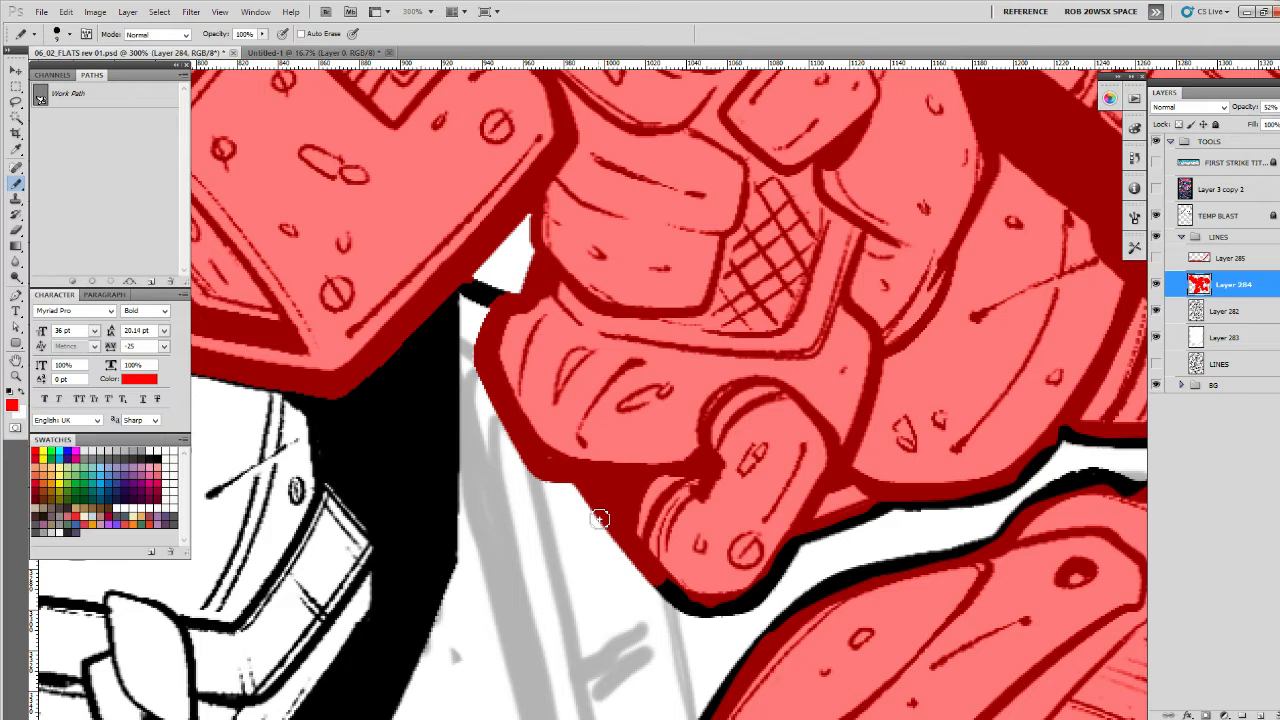
pyautogui.moveTo(858, 519)
pyautogui.mouseDown()
pyautogui.moveTo(811, 534)
pyautogui.moveTo(769, 580)
pyautogui.moveTo(691, 600)
pyautogui.moveTo(712, 614)
pyautogui.mouseUp()
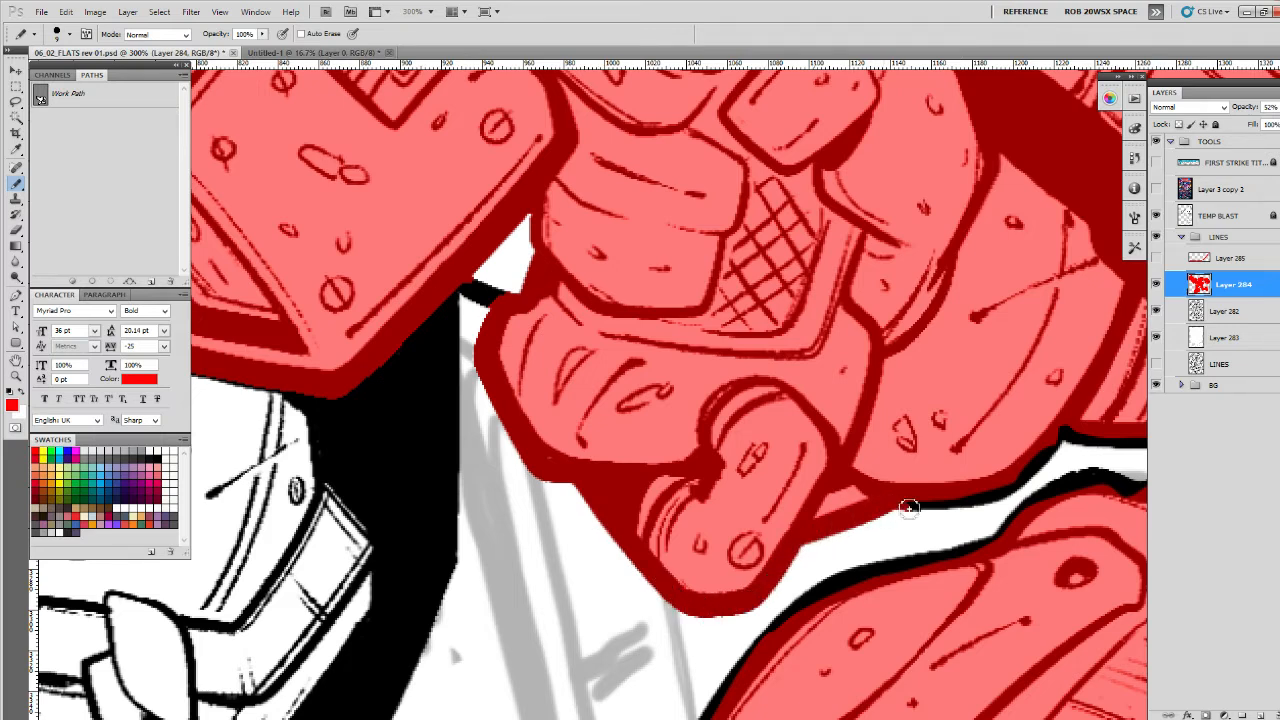
# - Paint red over the black outline below the forearm and along the upper edge of the armour with round studs
pyautogui.moveTo(909, 509); pyautogui.dragTo(938, 508)
pyautogui.moveTo(1000, 517)
pyautogui.mouseDown()
pyautogui.moveTo(877, 566)
pyautogui.moveTo(836, 567)
pyautogui.mouseUp()
pyautogui.moveTo(890, 486)
pyautogui.mouseDown()
pyautogui.moveTo(861, 525)
pyautogui.moveTo(813, 555)
pyautogui.moveTo(886, 490)
pyautogui.moveTo(1054, 487)
pyautogui.moveTo(1009, 529)
pyautogui.moveTo(954, 541)
pyautogui.moveTo(915, 528)
pyautogui.moveTo(863, 557)
pyautogui.moveTo(818, 623)
pyautogui.moveTo(912, 490)
pyautogui.moveTo(927, 405)
pyautogui.moveTo(952, 381)
pyautogui.moveTo(827, 400)
pyautogui.moveTo(775, 424)
pyautogui.moveTo(718, 486)
pyautogui.moveTo(643, 617)
pyautogui.moveTo(671, 591)
pyautogui.moveTo(735, 370)
pyautogui.moveTo(675, 529)
pyautogui.moveTo(682, 612)
pyautogui.moveTo(729, 692)
pyautogui.moveTo(695, 560)
pyautogui.moveTo(706, 616)
pyautogui.moveTo(643, 457)
pyautogui.moveTo(640, 499)
pyautogui.moveTo(662, 546)
pyautogui.moveTo(671, 427)
pyautogui.moveTo(657, 525)
pyautogui.moveTo(694, 589)
pyautogui.moveTo(693, 645)
pyautogui.moveTo(695, 618)
pyautogui.moveTo(894, 312)
pyautogui.moveTo(691, 426)
pyautogui.mouseUp()
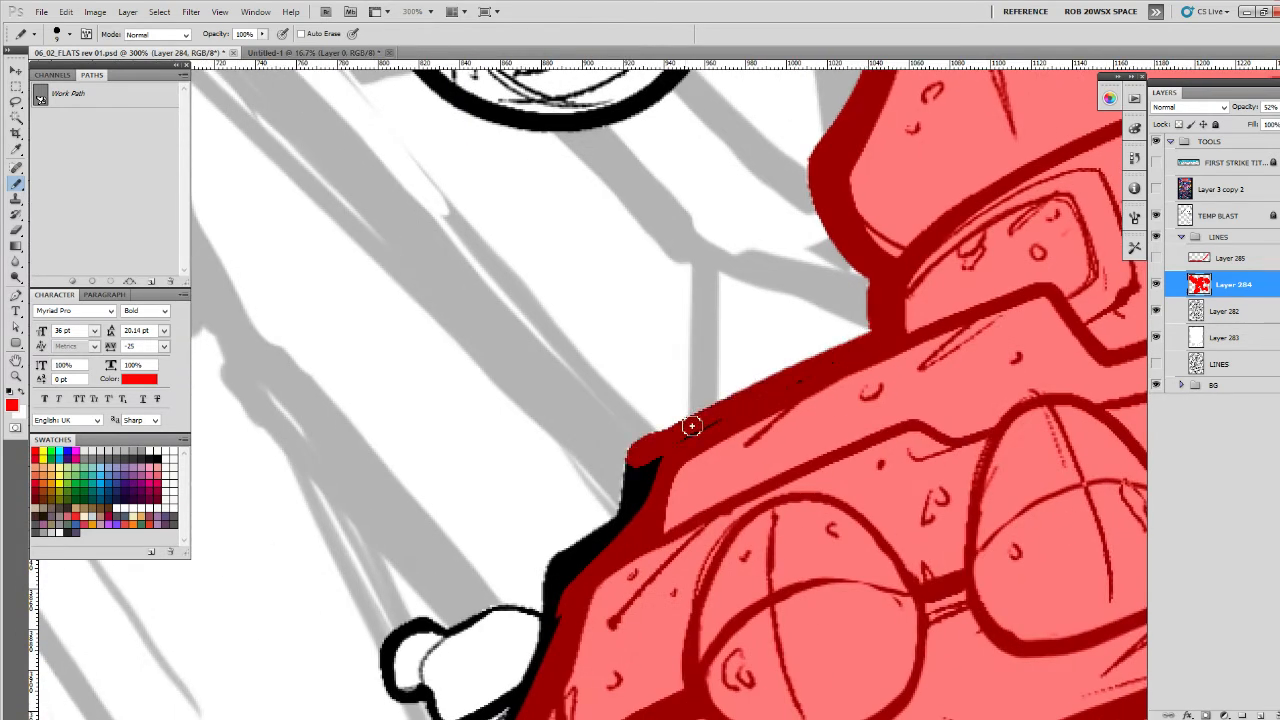
pyautogui.moveTo(633, 480)
pyautogui.mouseDown()
pyautogui.moveTo(644, 522)
pyautogui.moveTo(679, 347)
pyautogui.moveTo(610, 386)
pyautogui.moveTo(610, 427)
pyautogui.moveTo(684, 341)
pyautogui.moveTo(625, 395)
pyautogui.moveTo(551, 646)
pyautogui.mouseUp()
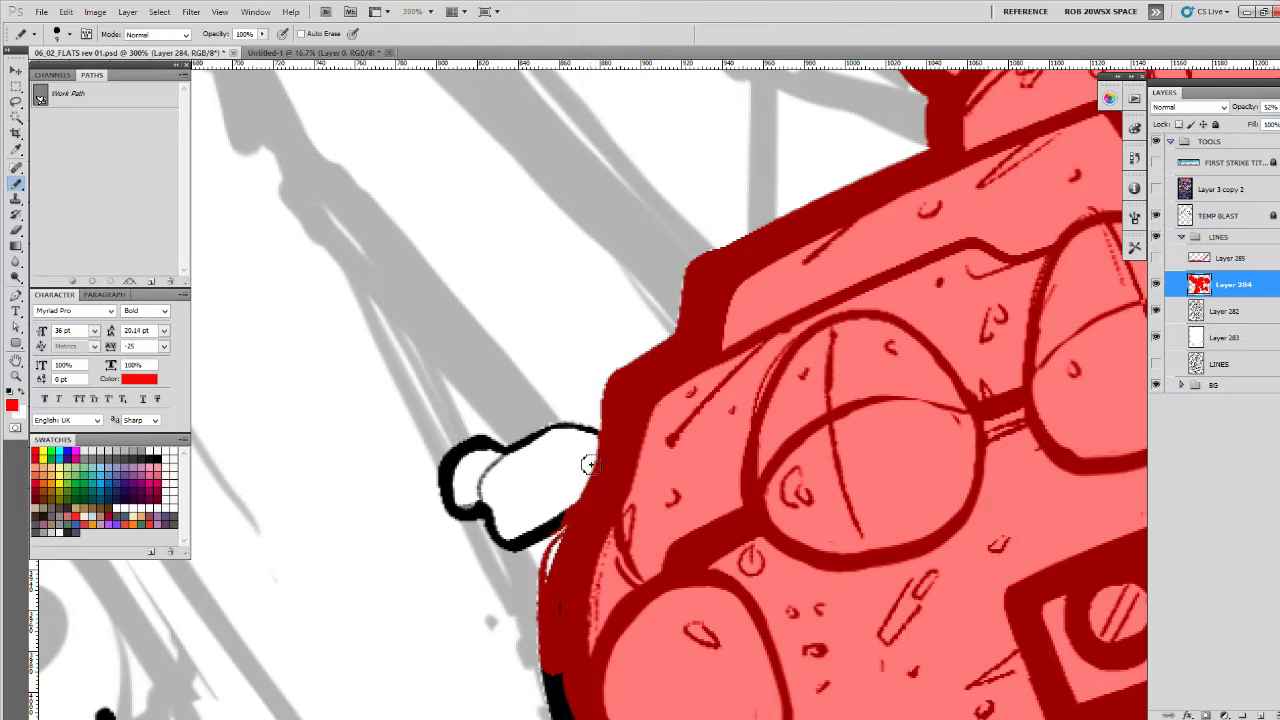
# - Lasso the area where the small debris piece meets the studded armour and delete the red there
pyautogui.press('l')
pyautogui.hotkey('ctrl', 'd')
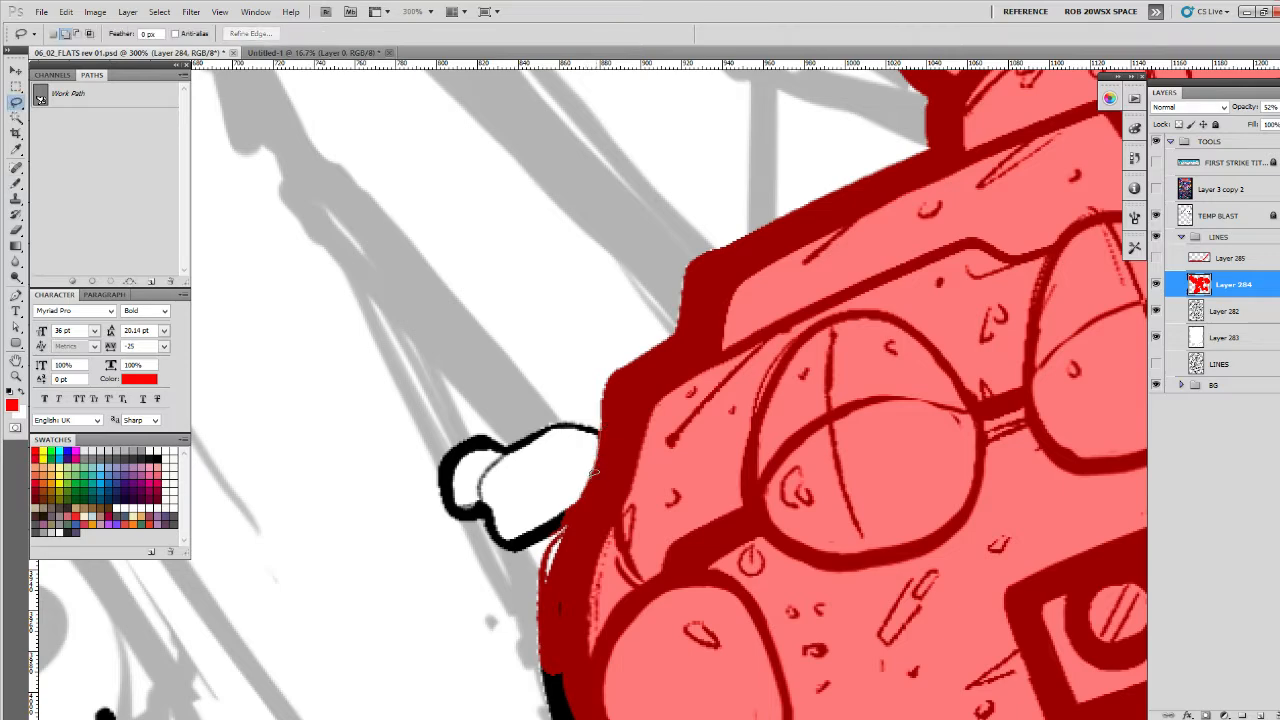
pyautogui.moveTo(602, 422); pyautogui.dragTo(606, 436)
pyautogui.press('Delete')
pyautogui.hotkey('ctrl', 'd')
# - Paint red with the Pencil over the black outline down the studded armour's outer edge and around its lower studs
pyautogui.moveTo(660, 583); pyautogui.dragTo(662, 378)
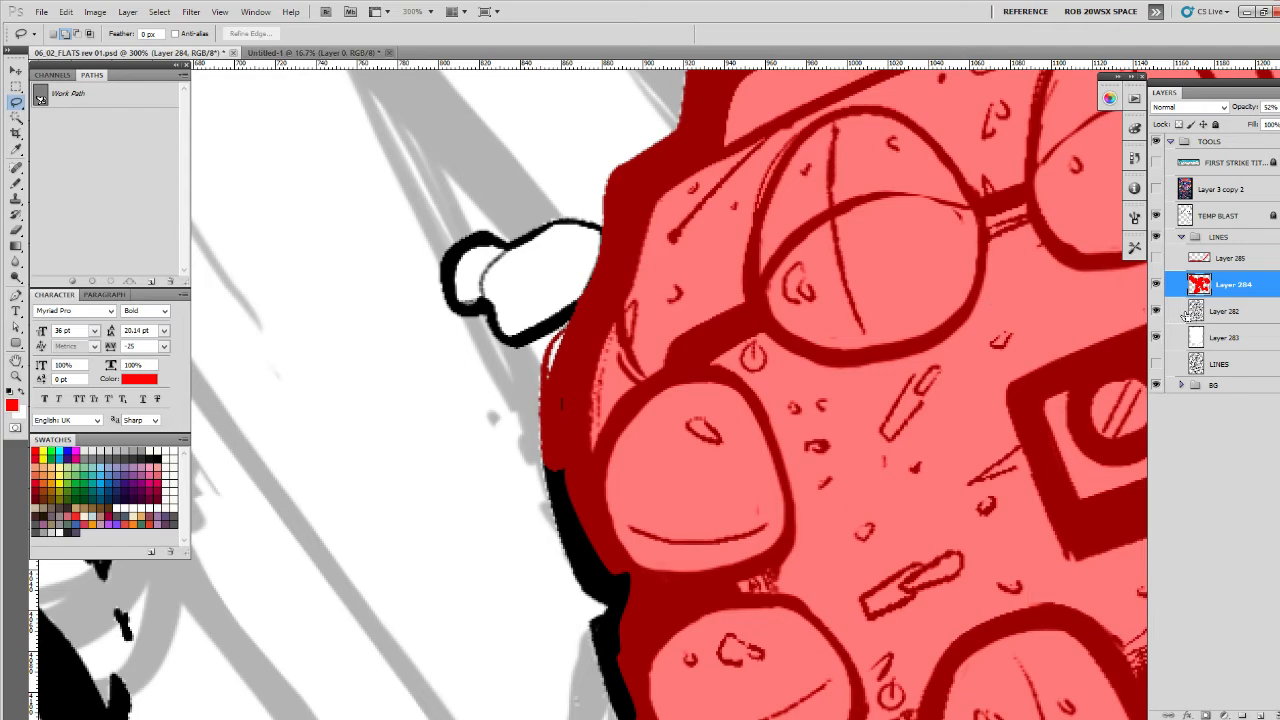
pyautogui.press('b')
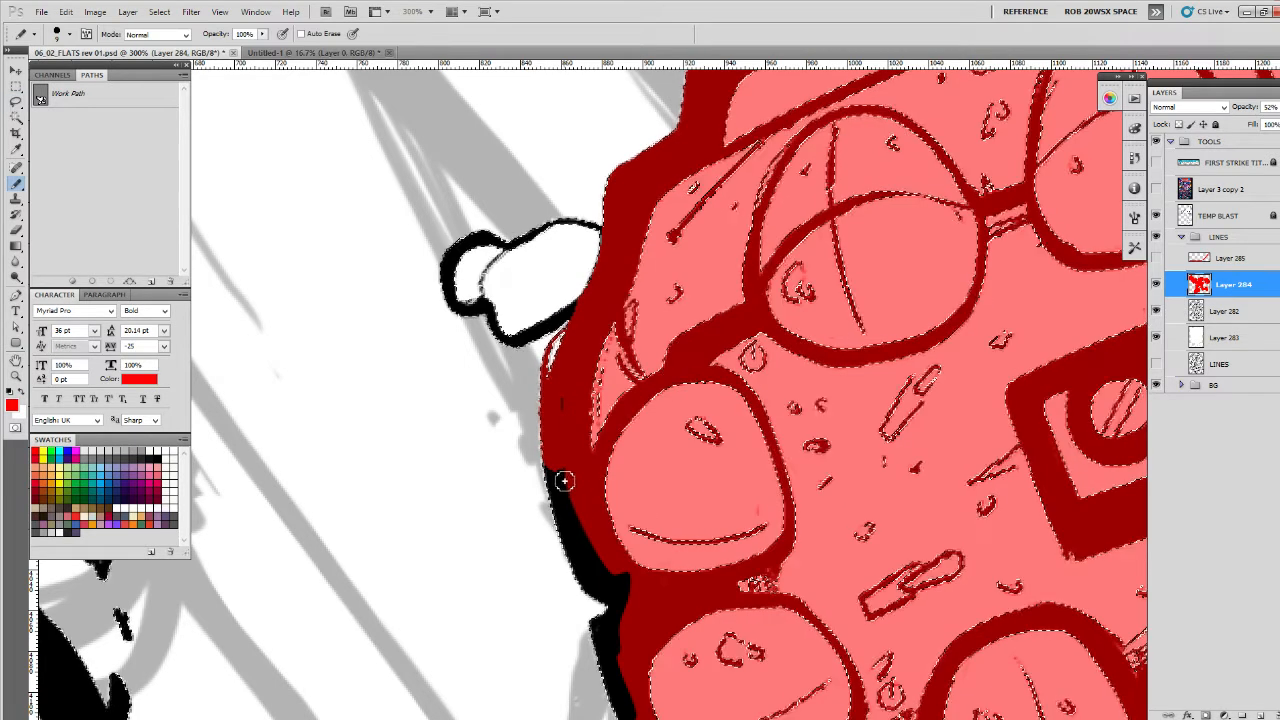
pyautogui.moveTo(563, 490)
pyautogui.mouseDown()
pyautogui.moveTo(523, 366)
pyautogui.moveTo(510, 362)
pyautogui.moveTo(508, 386)
pyautogui.moveTo(514, 360)
pyautogui.moveTo(556, 421)
pyautogui.mouseUp()
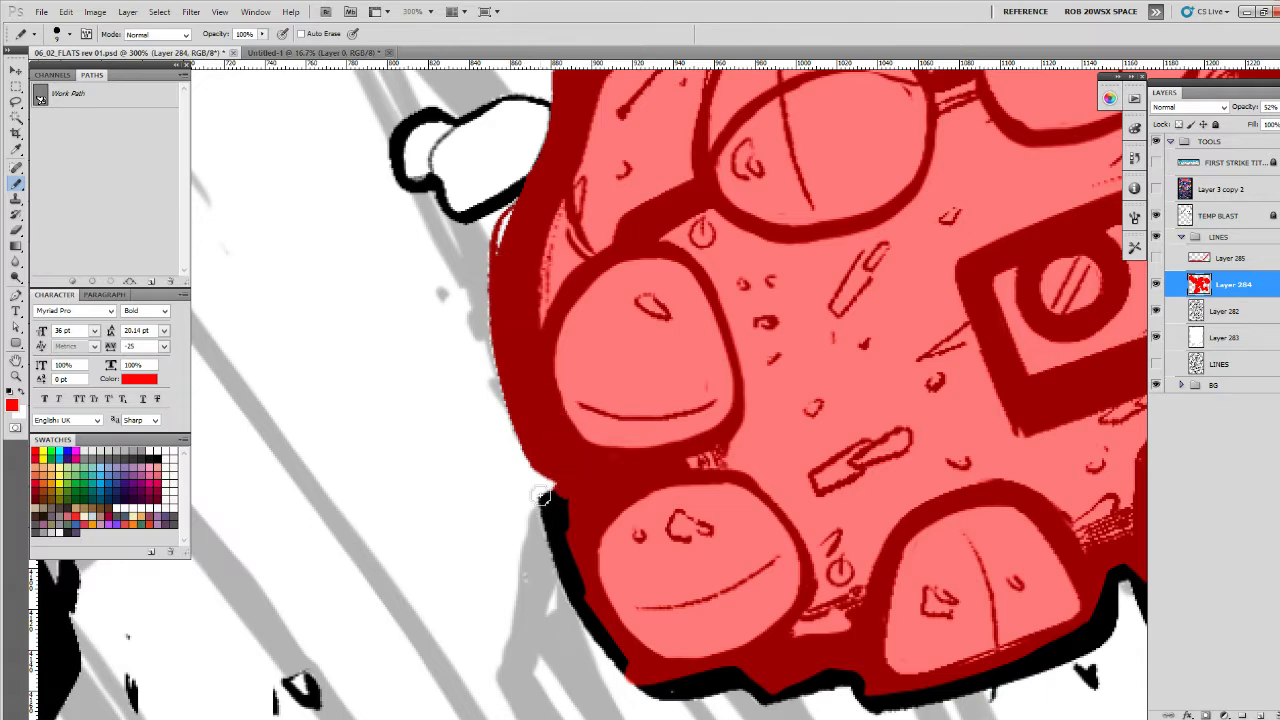
pyautogui.moveTo(541, 497)
pyautogui.mouseDown()
pyautogui.moveTo(606, 651)
pyautogui.moveTo(626, 654)
pyautogui.mouseUp()
pyautogui.moveTo(718, 596)
pyautogui.mouseDown()
pyautogui.moveTo(624, 535)
pyautogui.moveTo(487, 476)
pyautogui.mouseUp()
# - Extend the red over the remaining black outlines along the robot's underside as far as the large rounded armour part
pyautogui.moveTo(403, 557)
pyautogui.mouseDown()
pyautogui.moveTo(620, 551)
pyautogui.moveTo(643, 578)
pyautogui.moveTo(841, 507)
pyautogui.moveTo(882, 441)
pyautogui.moveTo(904, 500)
pyautogui.moveTo(968, 476)
pyautogui.moveTo(995, 507)
pyautogui.moveTo(801, 556)
pyautogui.moveTo(701, 531)
pyautogui.moveTo(676, 573)
pyautogui.moveTo(721, 524)
pyautogui.moveTo(765, 544)
pyautogui.moveTo(897, 505)
pyautogui.moveTo(967, 435)
pyautogui.moveTo(1072, 420)
pyautogui.mouseUp()
pyautogui.moveTo(848, 547); pyautogui.dragTo(532, 667)
pyautogui.moveTo(752, 528)
pyautogui.mouseDown()
pyautogui.moveTo(830, 565)
pyautogui.moveTo(880, 512)
pyautogui.moveTo(988, 500)
pyautogui.moveTo(1084, 382)
pyautogui.mouseUp()
pyautogui.moveTo(1077, 366)
pyautogui.mouseDown()
pyautogui.moveTo(845, 565)
pyautogui.moveTo(719, 621)
pyautogui.moveTo(728, 578)
pyautogui.moveTo(765, 553)
pyautogui.moveTo(722, 304)
pyautogui.moveTo(743, 540)
pyautogui.moveTo(694, 409)
pyautogui.moveTo(630, 397)
pyautogui.moveTo(690, 250)
pyautogui.mouseUp()
pyautogui.moveTo(690, 250)
pyautogui.mouseDown()
pyautogui.moveTo(720, 420)
pyautogui.moveTo(725, 600)
pyautogui.moveTo(711, 545)
pyautogui.mouseUp()
pyautogui.moveTo(655, 483)
pyautogui.mouseDown()
pyautogui.moveTo(493, 535)
pyautogui.moveTo(430, 515)
pyautogui.moveTo(568, 263)
pyautogui.moveTo(828, 150)
pyautogui.moveTo(797, 318)
pyautogui.moveTo(838, 508)
pyautogui.moveTo(922, 712)
pyautogui.mouseUp()
pyautogui.moveTo(903, 640)
pyautogui.mouseDown()
pyautogui.moveTo(788, 480)
pyautogui.moveTo(591, 252)
pyautogui.moveTo(817, 625)
pyautogui.moveTo(598, 368)
pyautogui.mouseUp()
pyautogui.moveTo(612, 388)
pyautogui.mouseDown()
pyautogui.moveTo(634, 424)
pyautogui.moveTo(712, 442)
pyautogui.moveTo(961, 407)
pyautogui.moveTo(560, 621)
pyautogui.moveTo(713, 551)
pyautogui.moveTo(861, 518)
pyautogui.moveTo(941, 520)
pyautogui.moveTo(985, 552)
pyautogui.moveTo(1015, 625)
pyautogui.moveTo(749, 480)
pyautogui.moveTo(603, 377)
pyautogui.mouseUp()
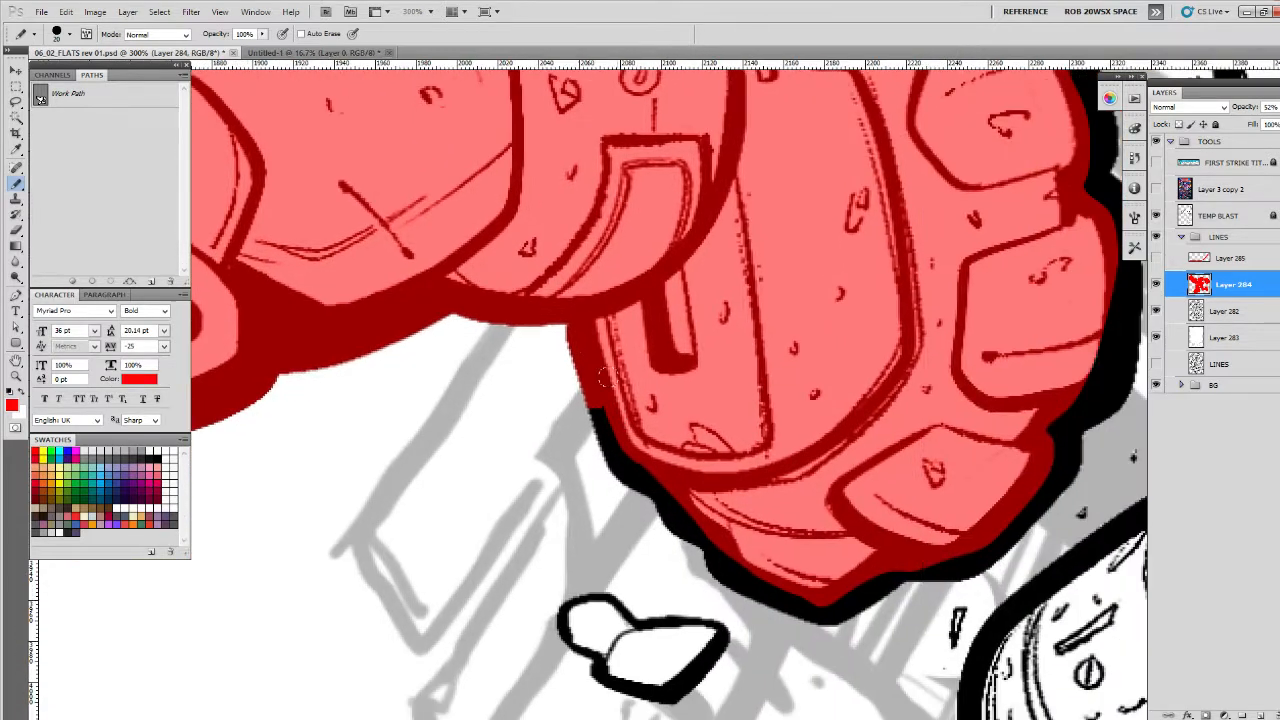
# - Paint red over the black outline around the large rounded armour part's lower edge and along the side of the waist
pyautogui.moveTo(603, 432)
pyautogui.mouseDown()
pyautogui.moveTo(694, 538)
pyautogui.moveTo(830, 605)
pyautogui.moveTo(888, 600)
pyautogui.mouseUp()
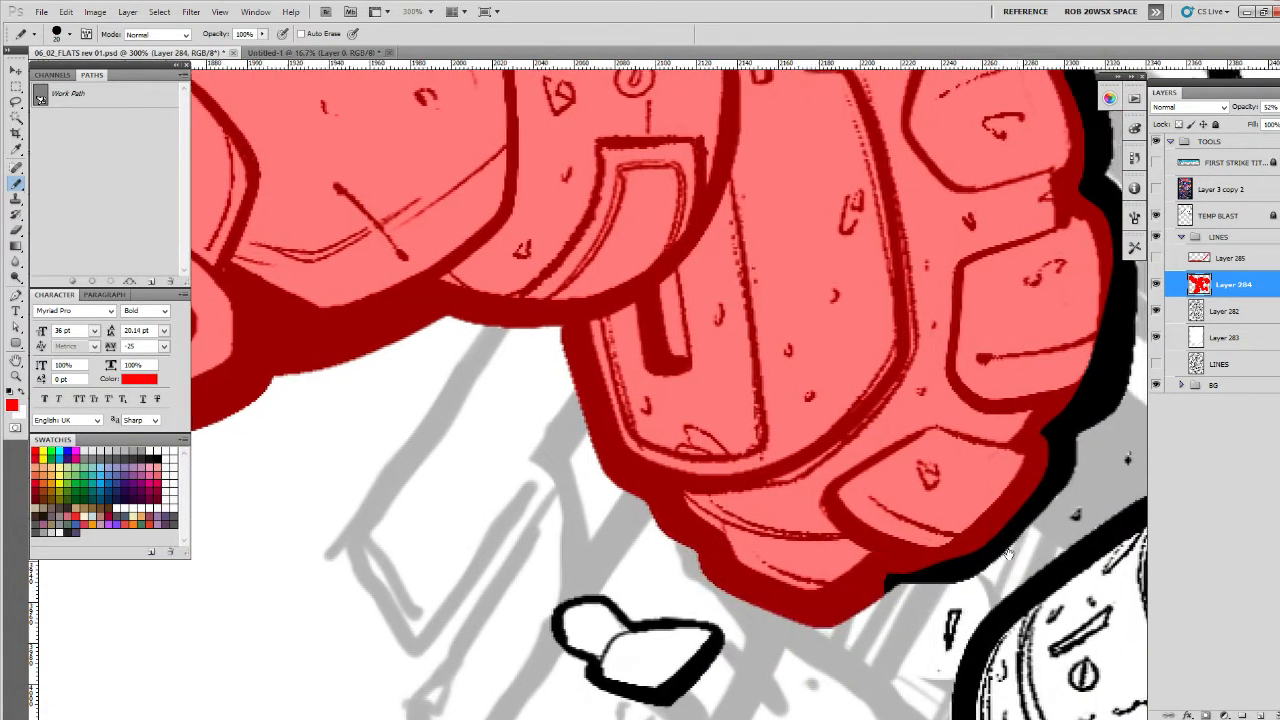
pyautogui.moveTo(1115, 298)
pyautogui.mouseDown()
pyautogui.moveTo(965, 328)
pyautogui.moveTo(962, 222)
pyautogui.moveTo(950, 445)
pyautogui.moveTo(905, 535)
pyautogui.moveTo(733, 598)
pyautogui.mouseUp()
pyautogui.moveTo(941, 388); pyautogui.dragTo(940, 424)
pyautogui.moveTo(956, 222)
pyautogui.mouseDown()
pyautogui.moveTo(929, 658)
pyautogui.moveTo(912, 665)
pyautogui.moveTo(838, 448)
pyautogui.moveTo(800, 305)
pyautogui.moveTo(805, 200)
pyautogui.moveTo(1072, 590)
pyautogui.moveTo(1030, 528)
pyautogui.moveTo(842, 438)
pyautogui.moveTo(602, 596)
pyautogui.moveTo(528, 488)
pyautogui.moveTo(458, 496)
pyautogui.moveTo(478, 645)
pyautogui.moveTo(789, 511)
pyautogui.moveTo(893, 497)
pyautogui.moveTo(654, 556)
pyautogui.moveTo(532, 288)
pyautogui.moveTo(600, 610)
pyautogui.mouseUp()
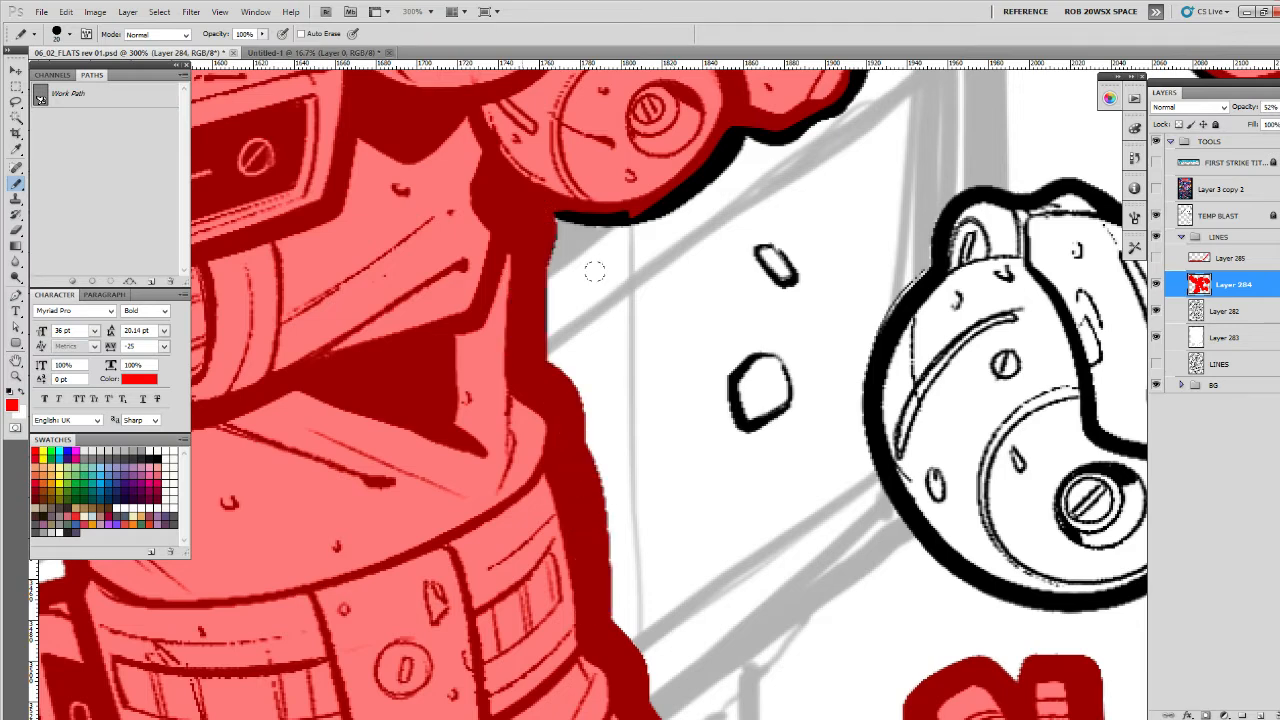
# - Paint red over the remaining black outlines along the robot's waist side and around the barrels and hand beside its hip
pyautogui.moveTo(590, 272); pyautogui.dragTo(543, 604)
pyautogui.moveTo(497, 566)
pyautogui.mouseDown()
pyautogui.moveTo(625, 525)
pyautogui.moveTo(818, 392)
pyautogui.moveTo(833, 347)
pyautogui.moveTo(820, 608)
pyautogui.mouseUp()
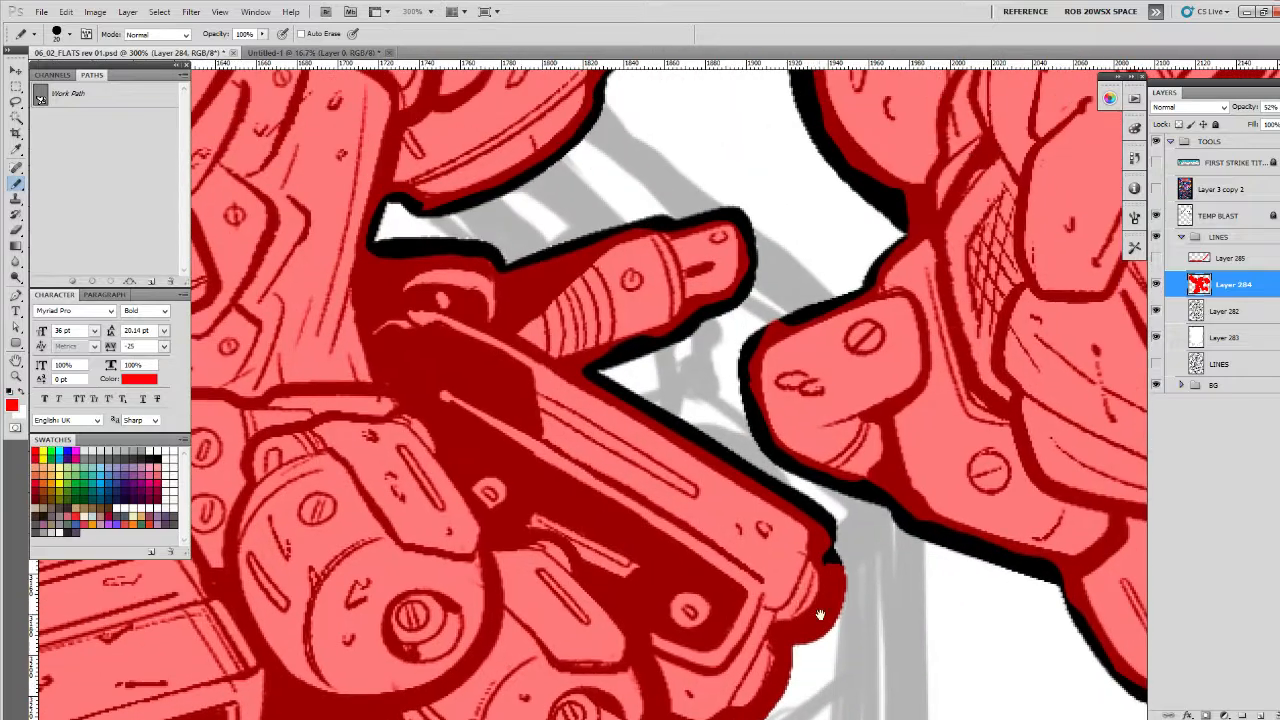
pyautogui.moveTo(648, 412)
pyautogui.mouseDown()
pyautogui.moveTo(684, 330)
pyautogui.moveTo(666, 226)
pyautogui.moveTo(466, 248)
pyautogui.mouseUp()
pyautogui.moveTo(542, 332); pyautogui.dragTo(759, 710)
pyautogui.moveTo(592, 630)
pyautogui.mouseDown()
pyautogui.moveTo(830, 445)
pyautogui.moveTo(825, 275)
pyautogui.moveTo(950, 316)
pyautogui.moveTo(1024, 388)
pyautogui.moveTo(1092, 578)
pyautogui.moveTo(1124, 606)
pyautogui.mouseUp()
pyautogui.moveTo(1033, 601)
pyautogui.mouseDown()
pyautogui.moveTo(886, 511)
pyautogui.moveTo(569, 273)
pyautogui.mouseUp()
# - Extend the red over the black outline up the outer edge of the robot's gun arm to its top armour
pyautogui.moveTo(652, 284)
pyautogui.mouseDown()
pyautogui.moveTo(592, 344)
pyautogui.moveTo(502, 478)
pyautogui.moveTo(808, 631)
pyautogui.moveTo(839, 679)
pyautogui.mouseUp()
pyautogui.moveTo(807, 612); pyautogui.dragTo(614, 360)
pyautogui.moveTo(634, 420)
pyautogui.mouseDown()
pyautogui.moveTo(796, 456)
pyautogui.moveTo(788, 306)
pyautogui.moveTo(917, 502)
pyautogui.moveTo(1097, 561)
pyautogui.moveTo(618, 611)
pyautogui.moveTo(815, 465)
pyautogui.moveTo(895, 330)
pyautogui.moveTo(935, 190)
pyautogui.moveTo(840, 688)
pyautogui.moveTo(822, 640)
pyautogui.moveTo(858, 462)
pyautogui.moveTo(772, 375)
pyautogui.mouseUp()
pyautogui.moveTo(817, 424); pyautogui.dragTo(790, 632)
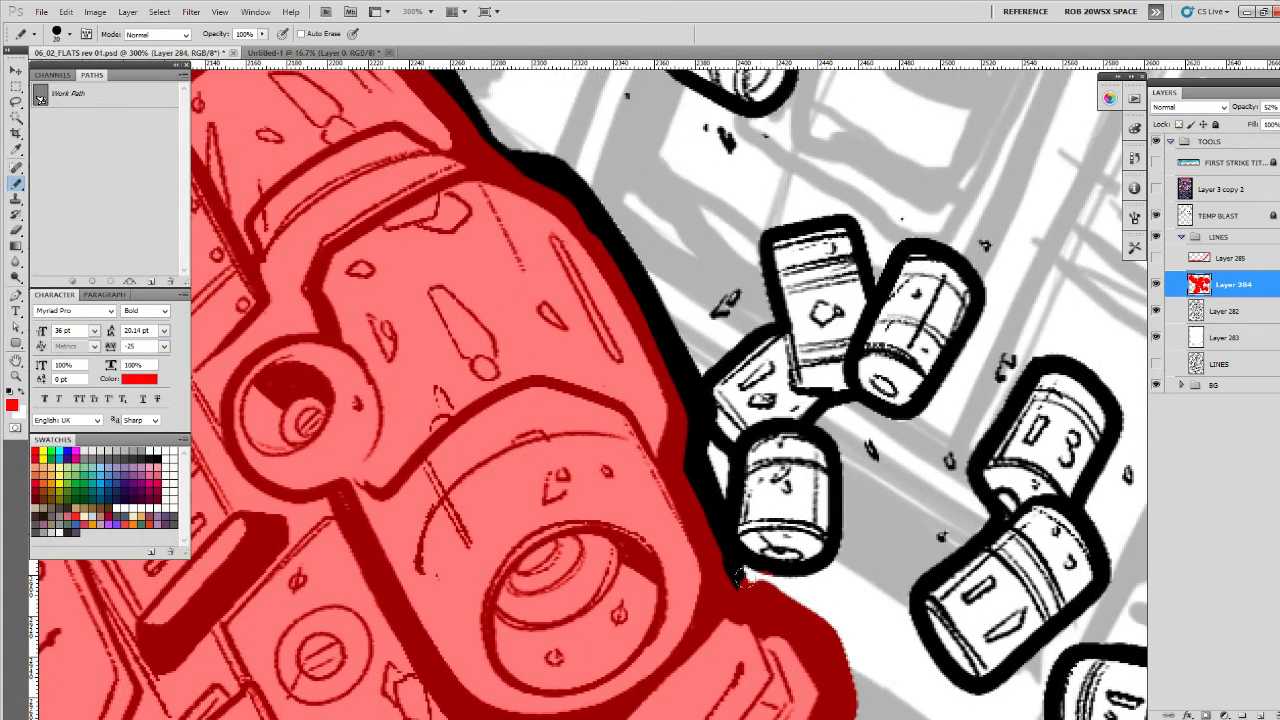
pyautogui.moveTo(697, 533)
pyautogui.mouseDown()
pyautogui.moveTo(674, 372)
pyautogui.moveTo(636, 272)
pyautogui.moveTo(730, 494)
pyautogui.moveTo(640, 370)
pyautogui.moveTo(537, 268)
pyautogui.moveTo(905, 580)
pyautogui.mouseUp()
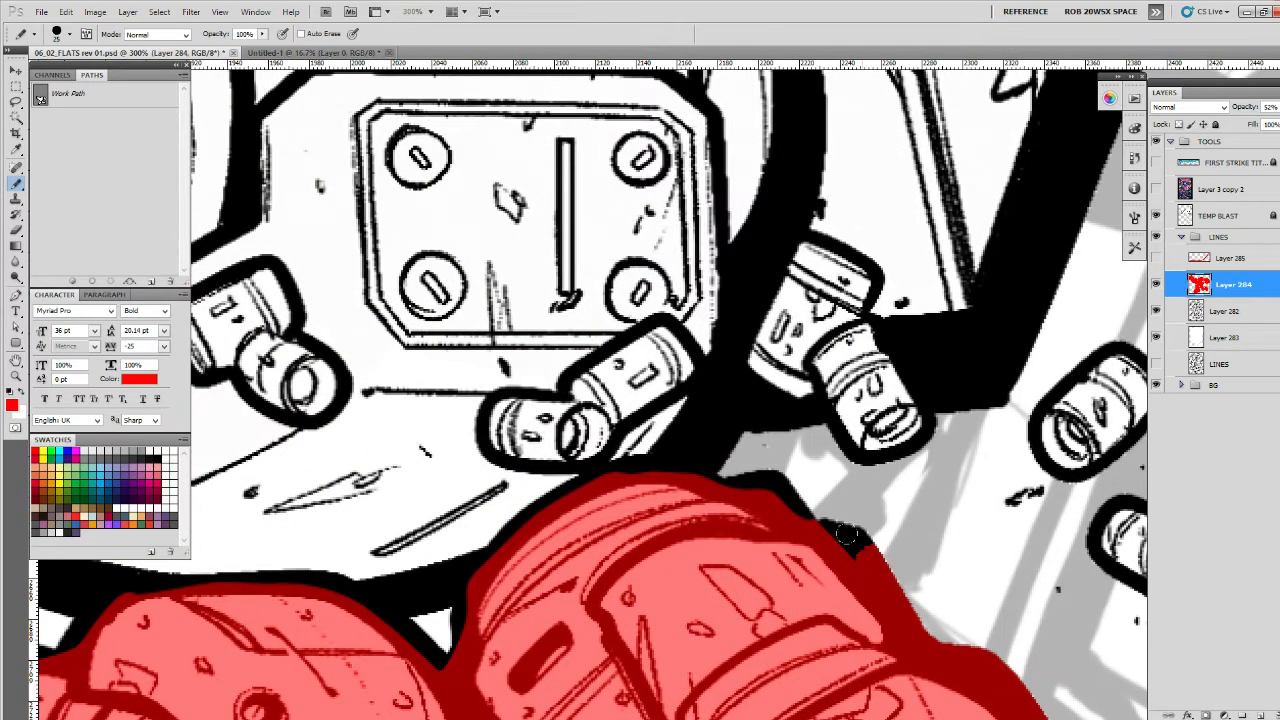
pyautogui.moveTo(842, 538); pyautogui.dragTo(864, 566)
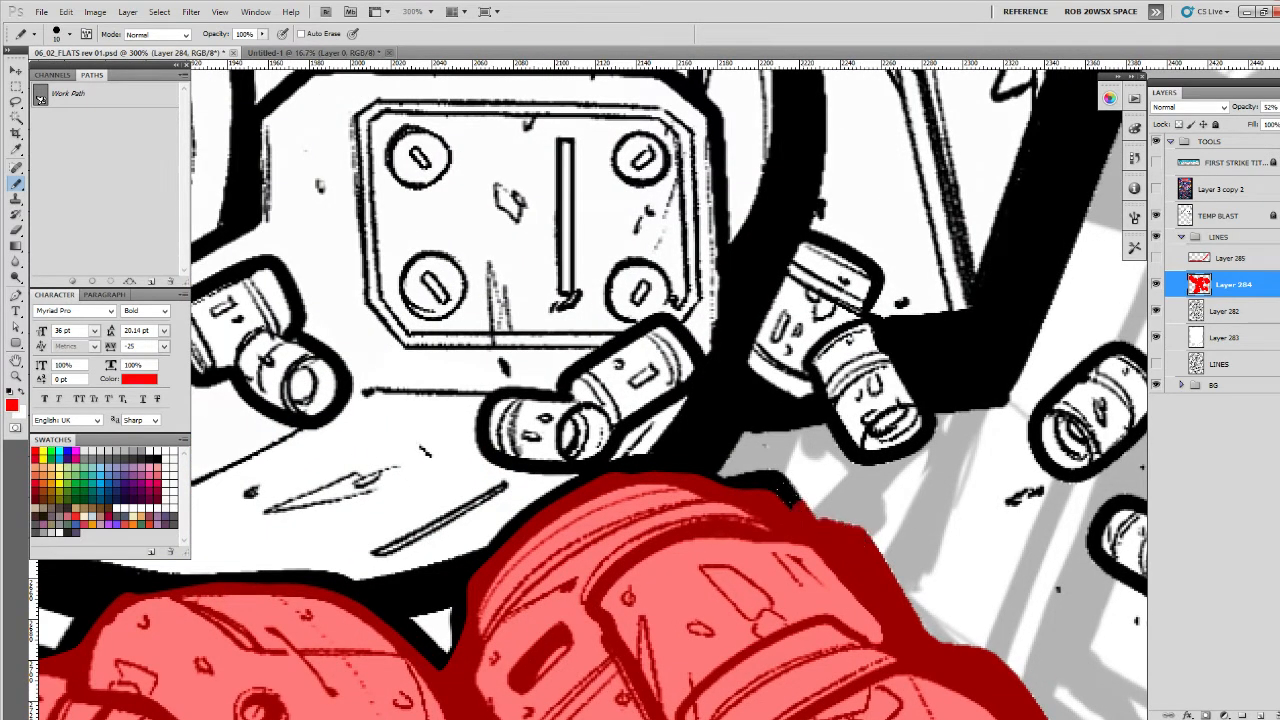
# - Cover the remaining black outline along the top of the gun arm, the shoulder barrels and the head with red
pyautogui.moveTo(796, 502)
pyautogui.mouseDown()
pyautogui.moveTo(772, 484)
pyautogui.moveTo(642, 464)
pyautogui.moveTo(578, 478)
pyautogui.moveTo(462, 588)
pyautogui.moveTo(460, 636)
pyautogui.moveTo(1051, 537)
pyautogui.moveTo(906, 455)
pyautogui.moveTo(790, 452)
pyautogui.moveTo(698, 474)
pyautogui.moveTo(648, 522)
pyautogui.moveTo(588, 516)
pyautogui.moveTo(441, 435)
pyautogui.moveTo(431, 414)
pyautogui.mouseUp()
pyautogui.moveTo(474, 465); pyautogui.dragTo(594, 633)
pyautogui.moveTo(698, 343)
pyautogui.mouseDown()
pyautogui.moveTo(736, 442)
pyautogui.moveTo(535, 570)
pyautogui.mouseUp()
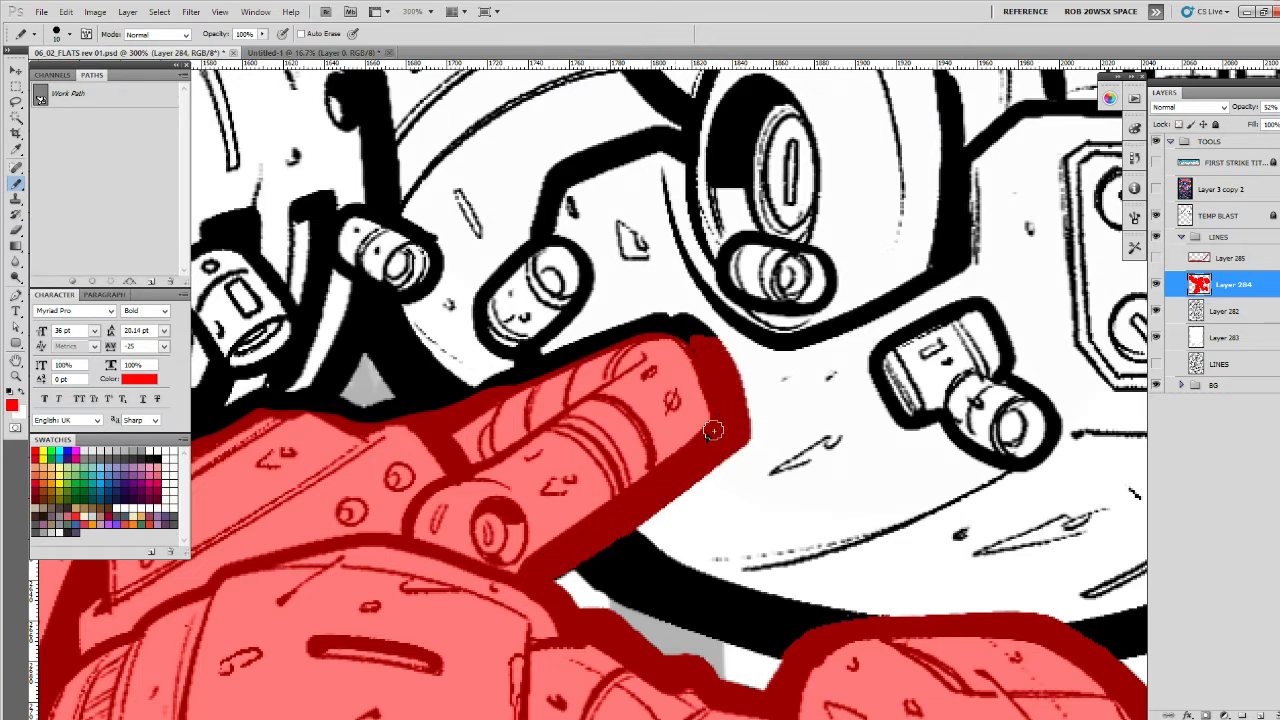
pyautogui.moveTo(713, 379)
pyautogui.mouseDown()
pyautogui.moveTo(737, 400)
pyautogui.moveTo(897, 426)
pyautogui.moveTo(795, 430)
pyautogui.moveTo(618, 499)
pyautogui.moveTo(452, 493)
pyautogui.moveTo(344, 557)
pyautogui.moveTo(740, 455)
pyautogui.moveTo(686, 434)
pyautogui.moveTo(643, 443)
pyautogui.mouseUp()
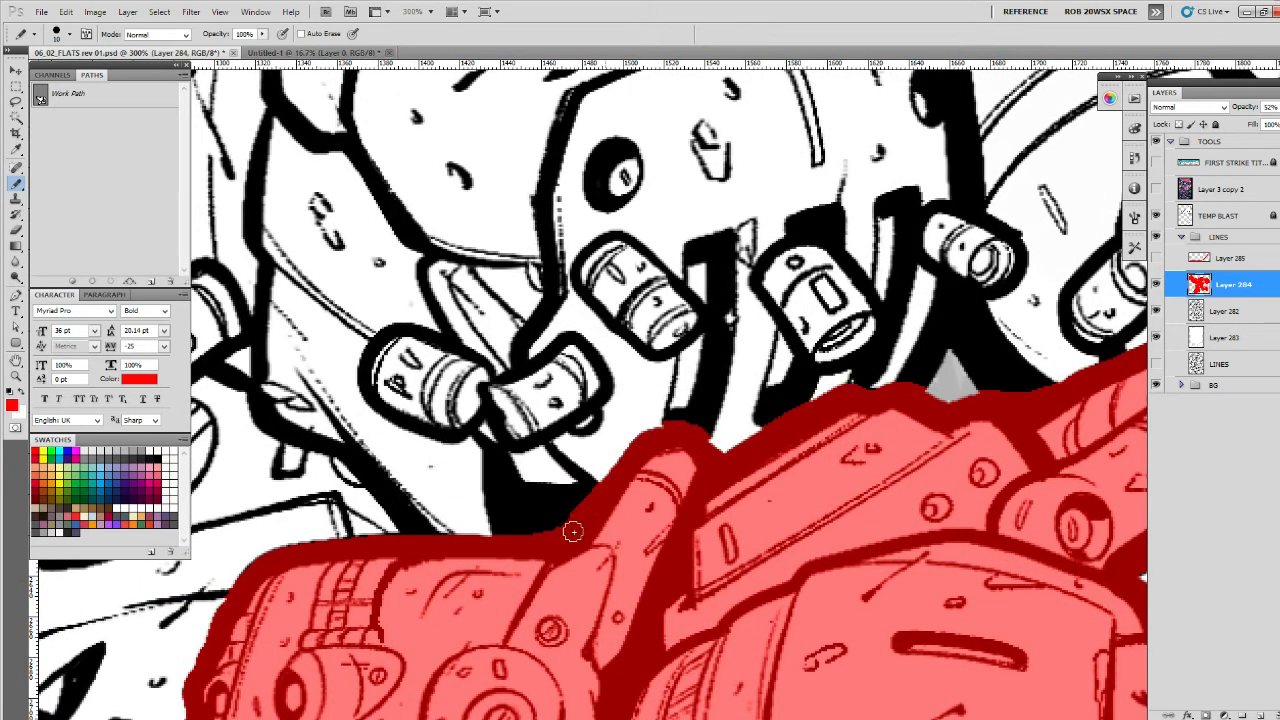
pyautogui.moveTo(572, 531); pyautogui.dragTo(660, 456)
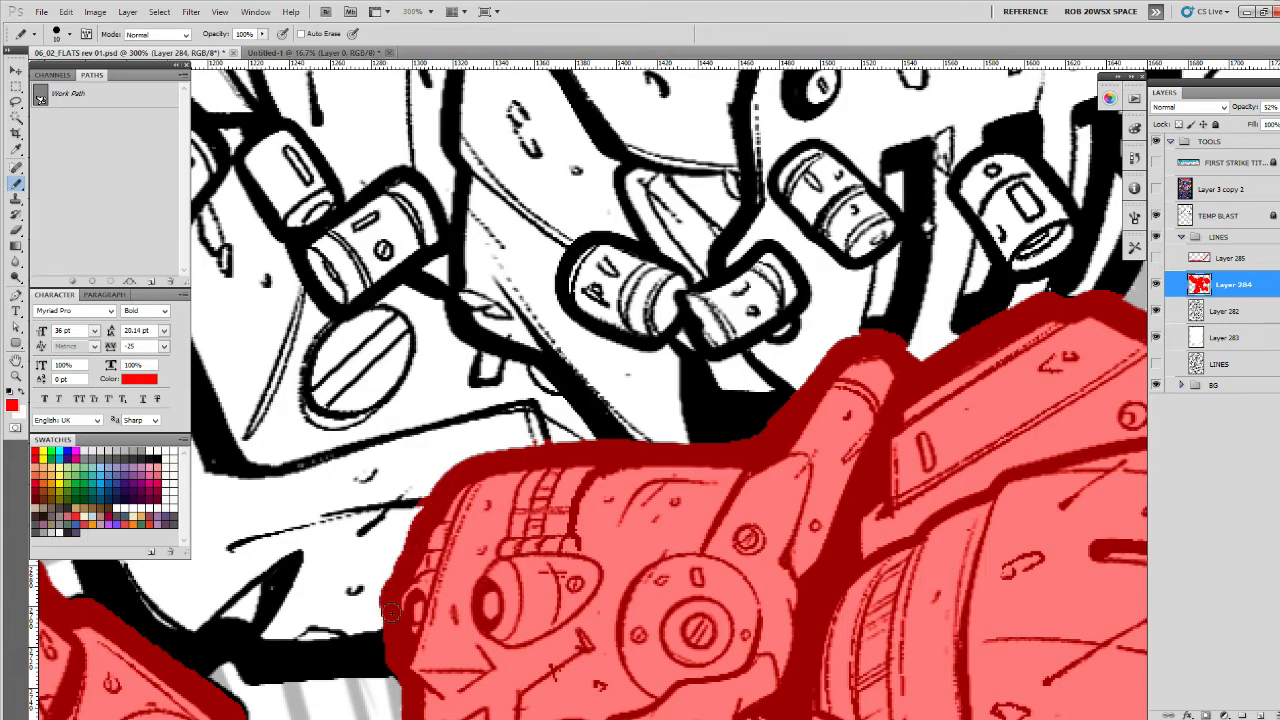
pyautogui.moveTo(391, 612)
pyautogui.mouseDown()
pyautogui.moveTo(513, 571)
pyautogui.moveTo(523, 532)
pyautogui.mouseUp()
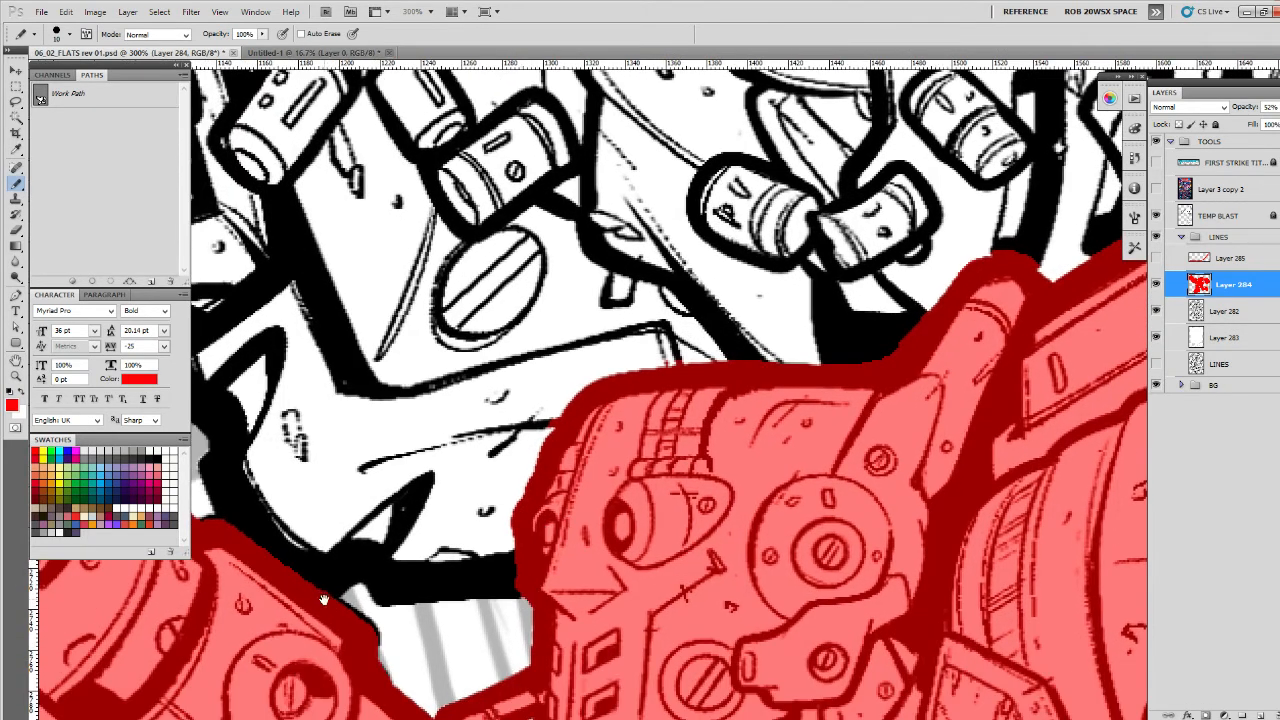
pyautogui.moveTo(323, 598)
pyautogui.mouseDown()
pyautogui.moveTo(344, 435)
pyautogui.moveTo(402, 471)
pyautogui.mouseUp()
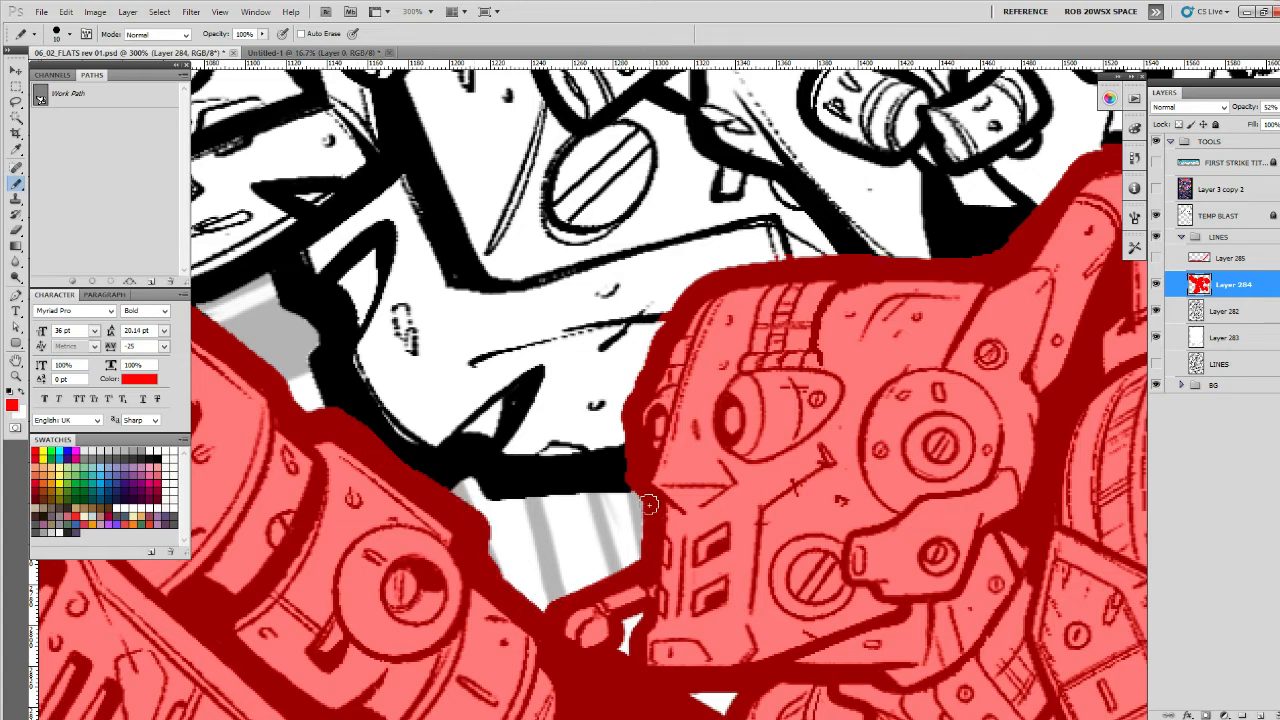
pyautogui.moveTo(855, 491); pyautogui.dragTo(670, 616)
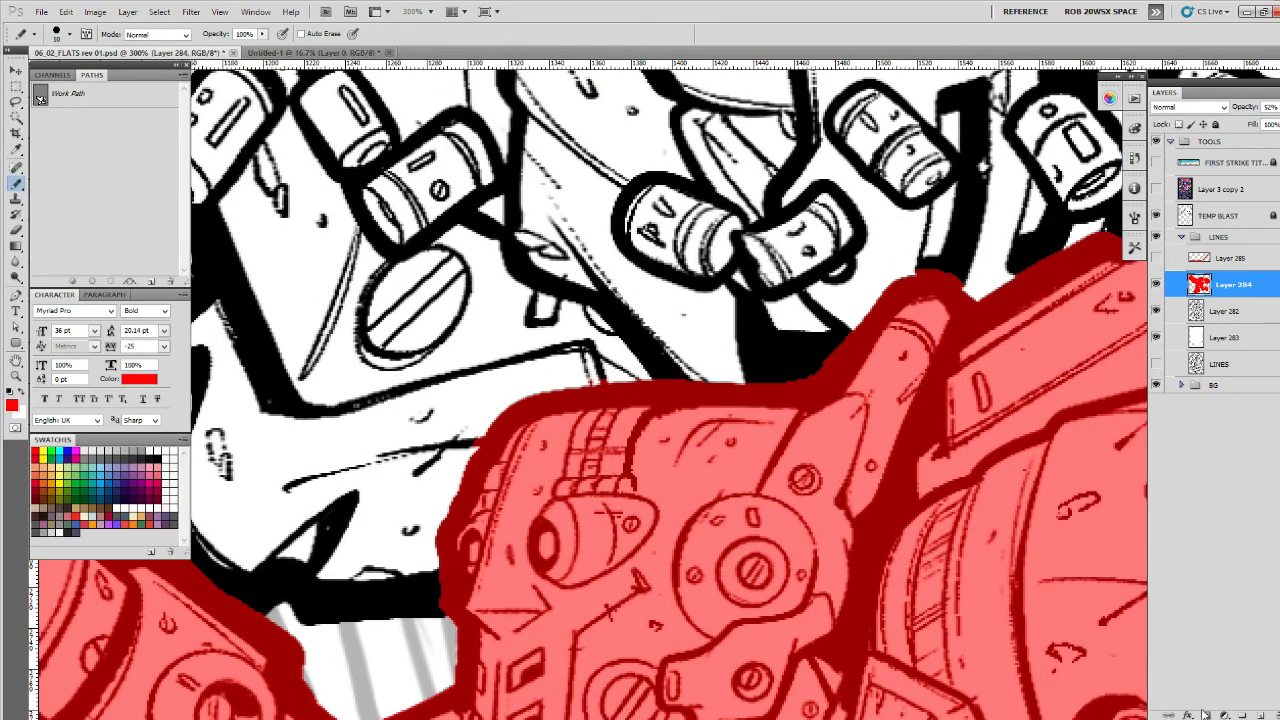
# - Add a layer mask to the red flat and check its edge from the head across the shoulder and down the gun arm
pyautogui.click(1203, 714)
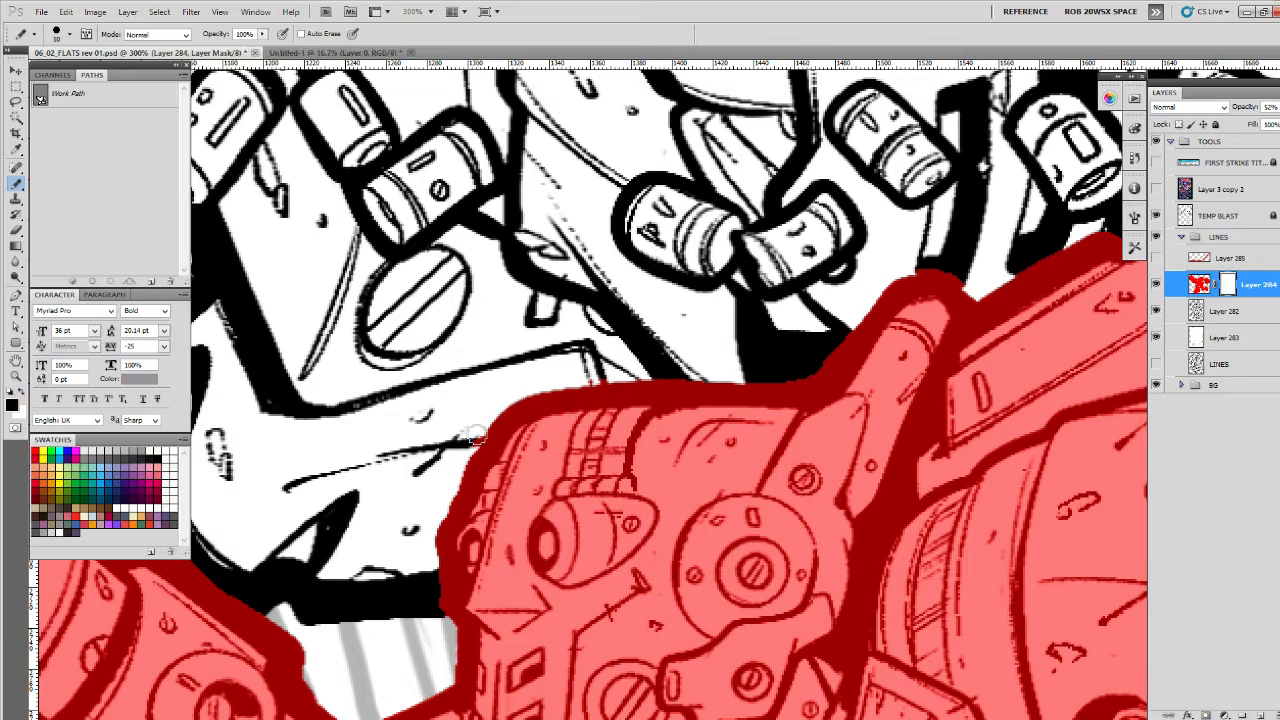
pyautogui.moveTo(874, 472); pyautogui.dragTo(753, 554)
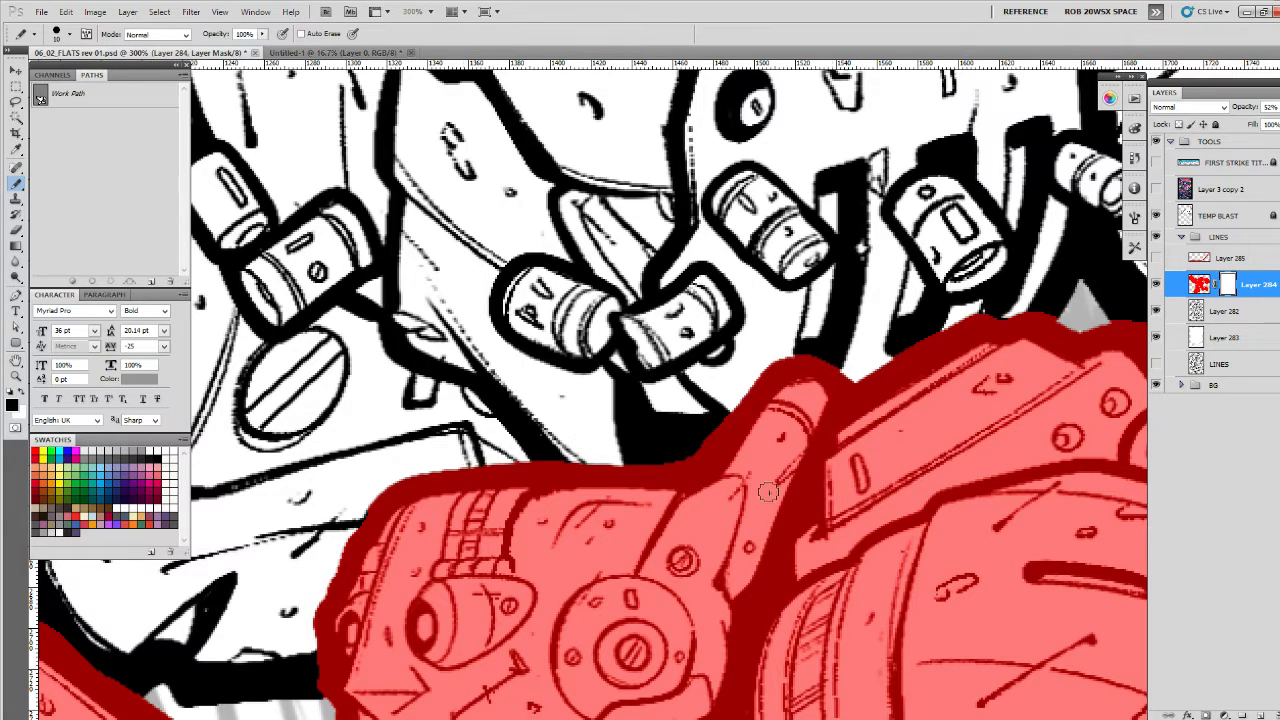
pyautogui.moveTo(1012, 529); pyautogui.dragTo(620, 571)
pyautogui.moveTo(888, 622); pyautogui.dragTo(868, 484)
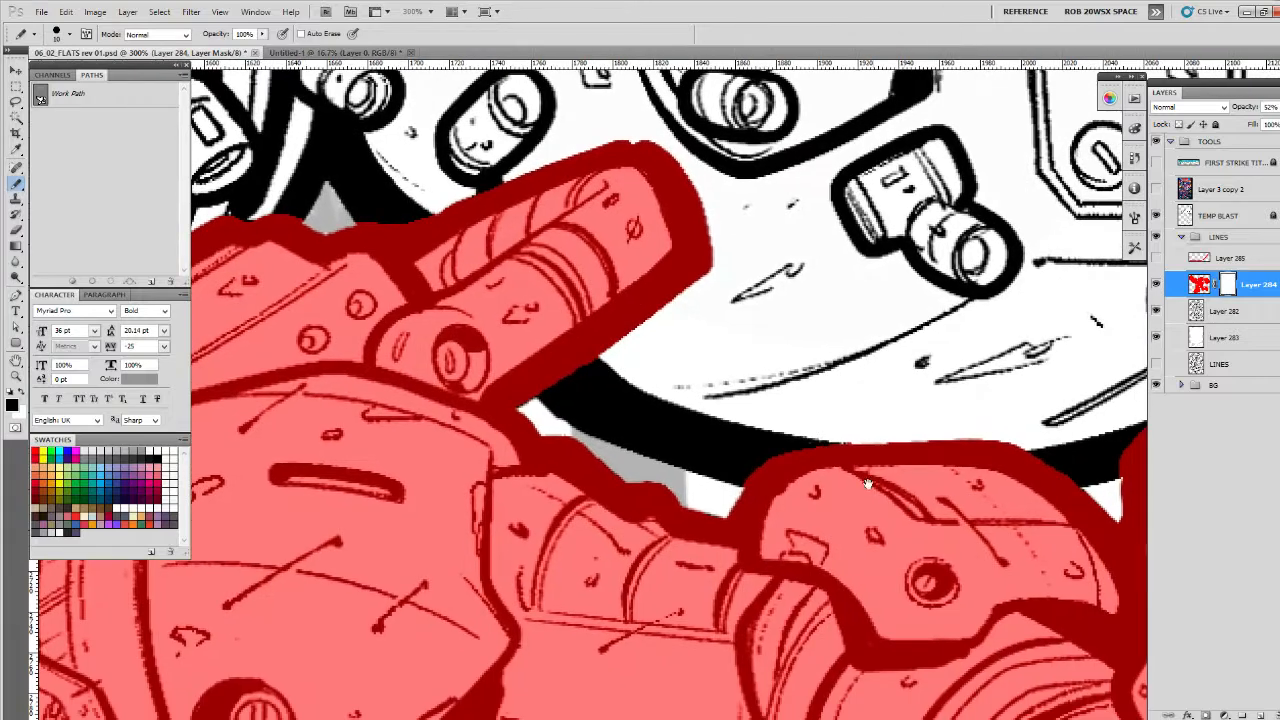
pyautogui.moveTo(1050, 596); pyautogui.dragTo(596, 551)
pyautogui.moveTo(999, 582); pyautogui.dragTo(941, 556)
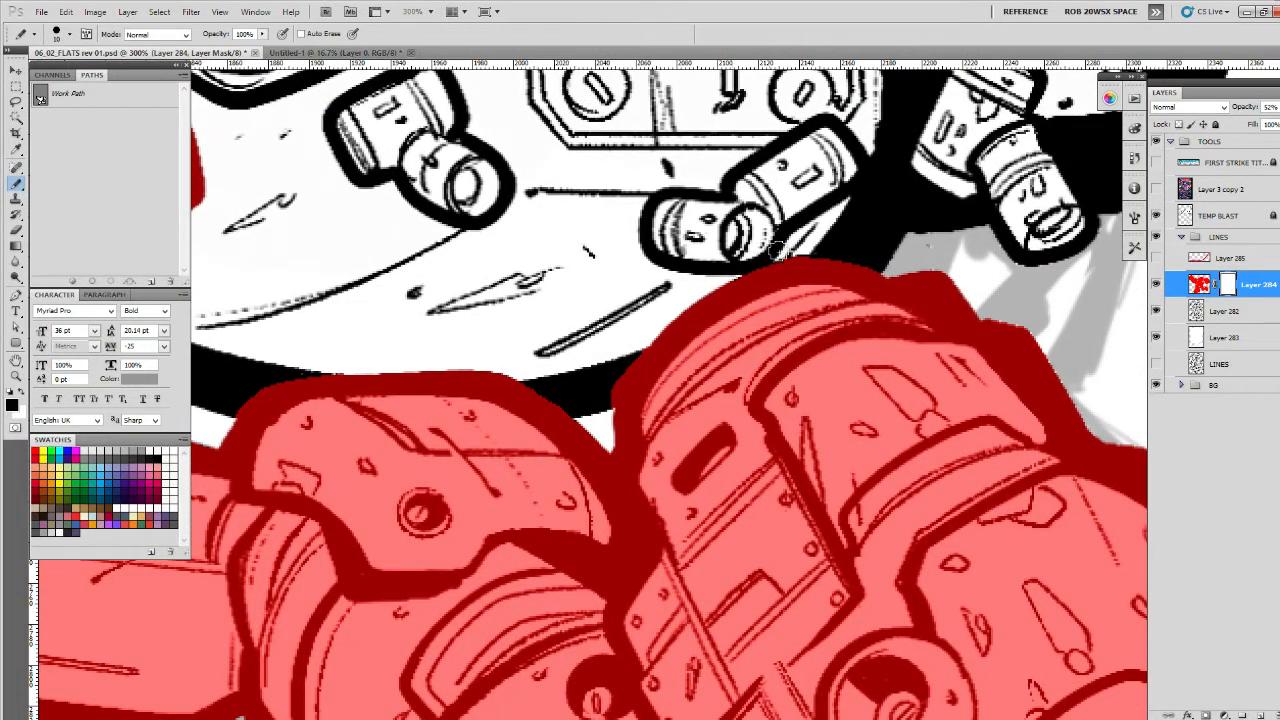
pyautogui.moveTo(1035, 619)
pyautogui.mouseDown()
pyautogui.moveTo(1010, 634)
pyautogui.moveTo(600, 594)
pyautogui.mouseUp()
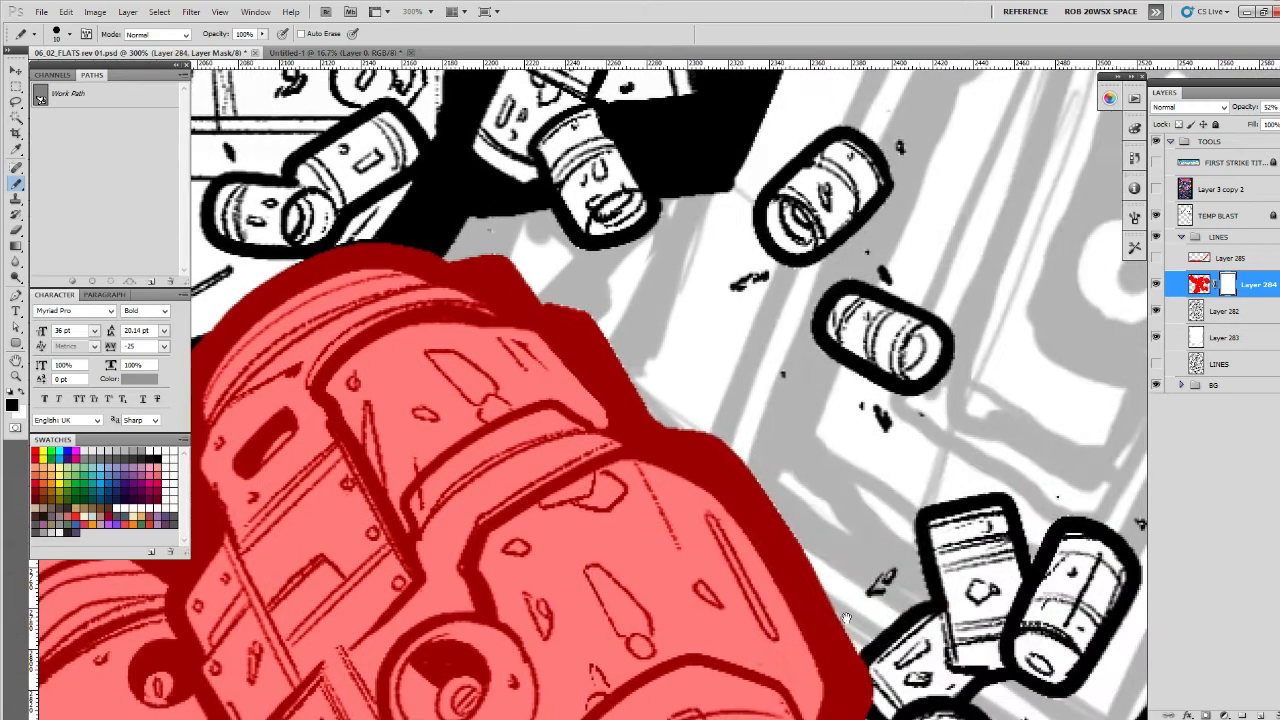
pyautogui.moveTo(940, 650); pyautogui.dragTo(929, 421)
pyautogui.moveTo(943, 618); pyautogui.dragTo(928, 453)
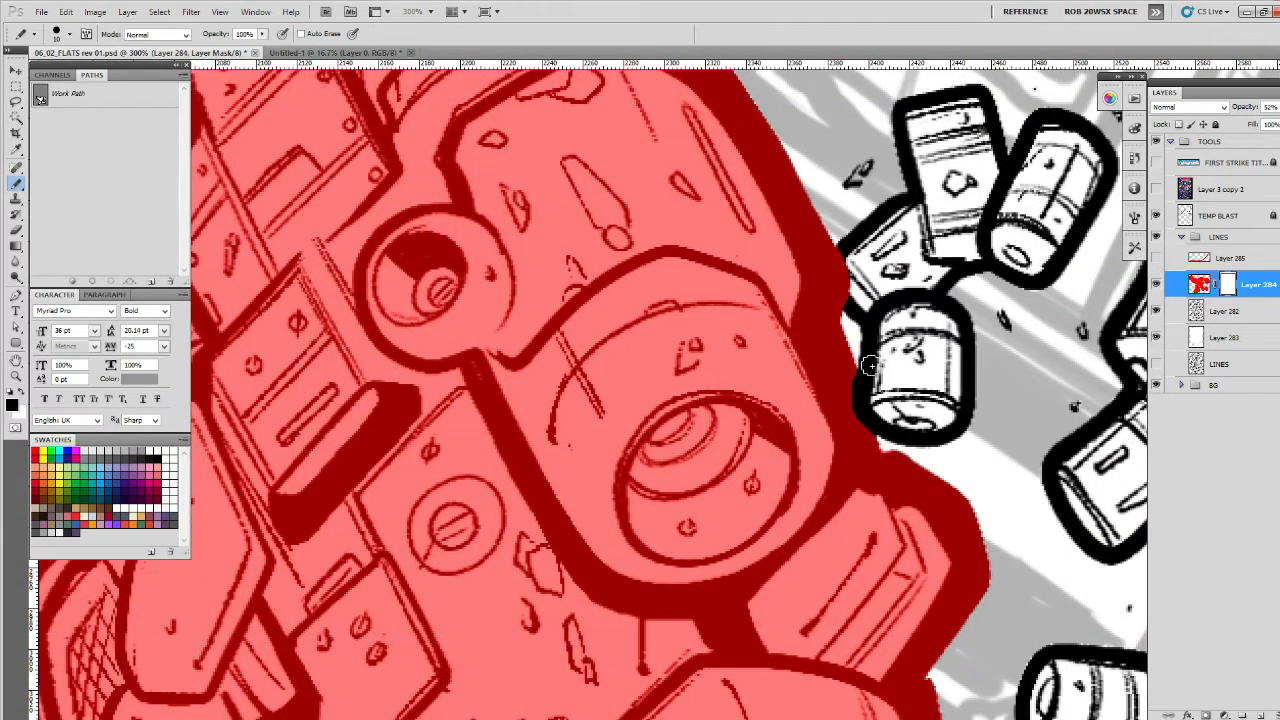
pyautogui.moveTo(890, 540); pyautogui.dragTo(896, 408)
# - Examine the red flat across the whole robot for missed or stray areas
pyautogui.keyDown('alt'); pyautogui.click(895, 413); pyautogui.keyUp('alt')
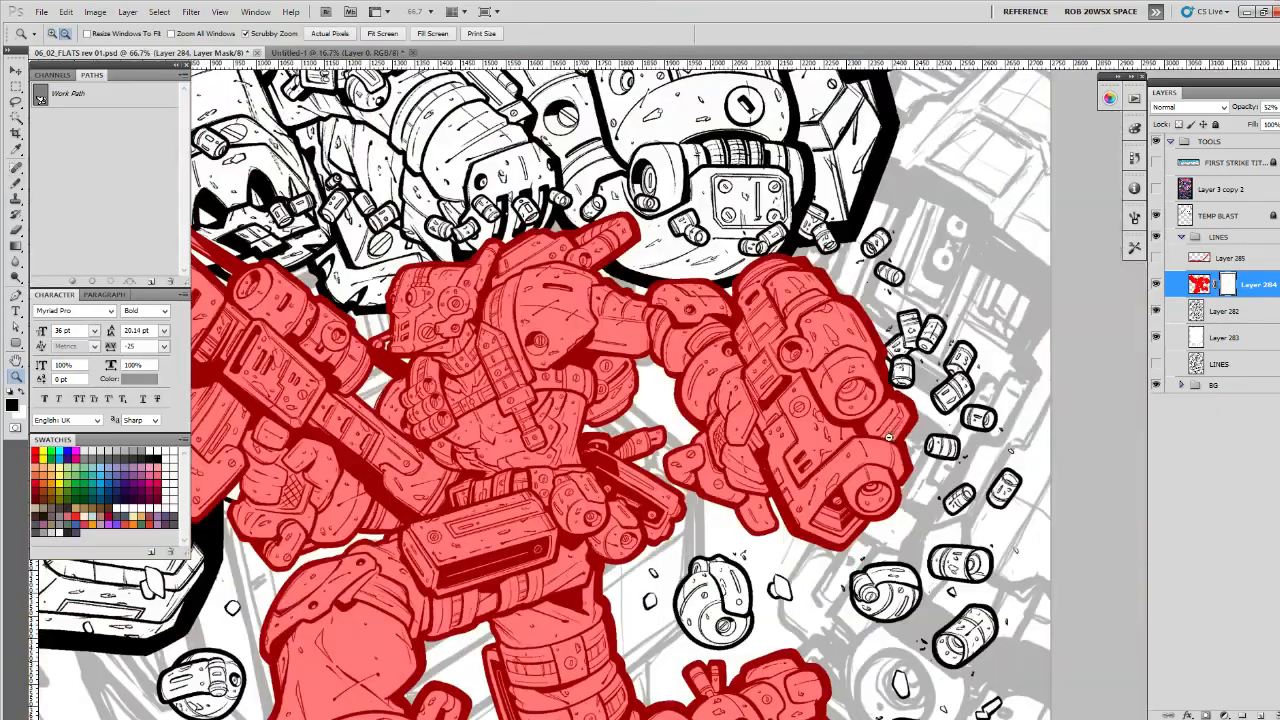
pyautogui.keyDown('alt'); pyautogui.click(888, 437); pyautogui.keyUp('alt')
pyautogui.moveTo(844, 464); pyautogui.dragTo(680, 690)
pyautogui.moveTo(1094, 131); pyautogui.dragTo(934, 360)
pyautogui.moveTo(814, 455)
pyautogui.mouseDown()
pyautogui.moveTo(812, 468)
pyautogui.moveTo(1133, 218)
pyautogui.mouseUp()
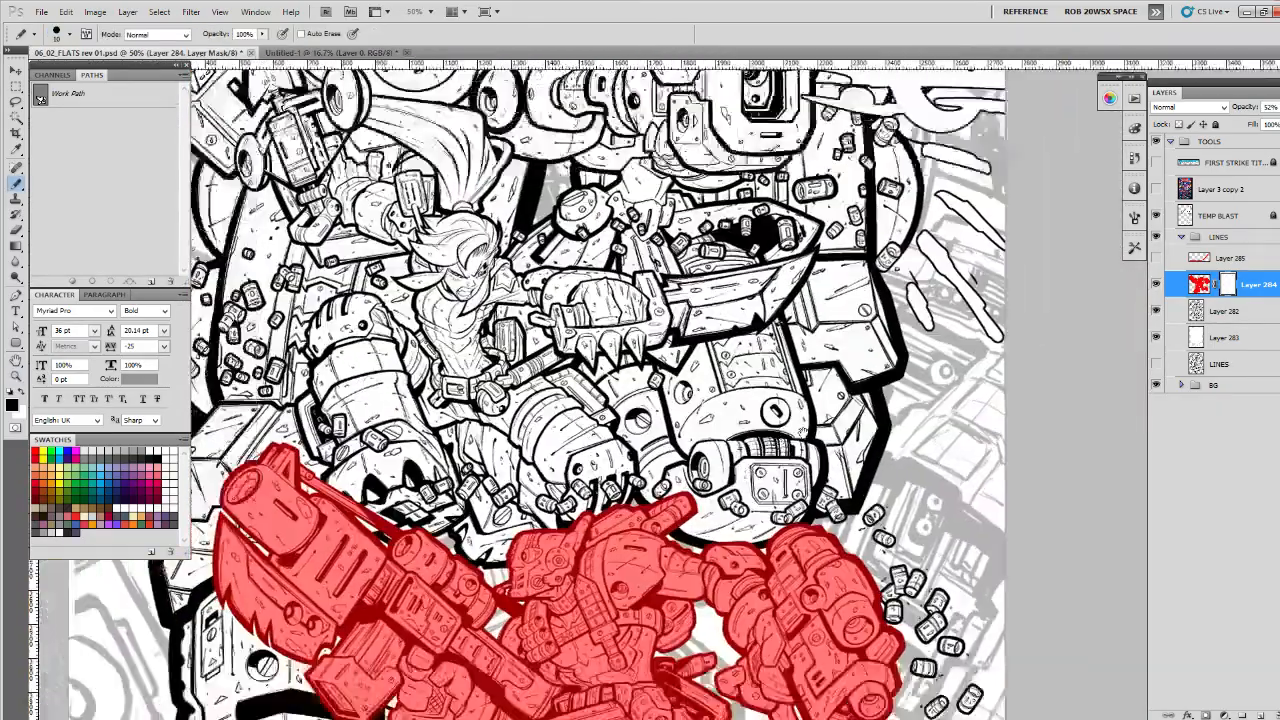
pyautogui.moveTo(722, 510); pyautogui.dragTo(962, 354)
pyautogui.moveTo(953, 527); pyautogui.dragTo(925, 435)
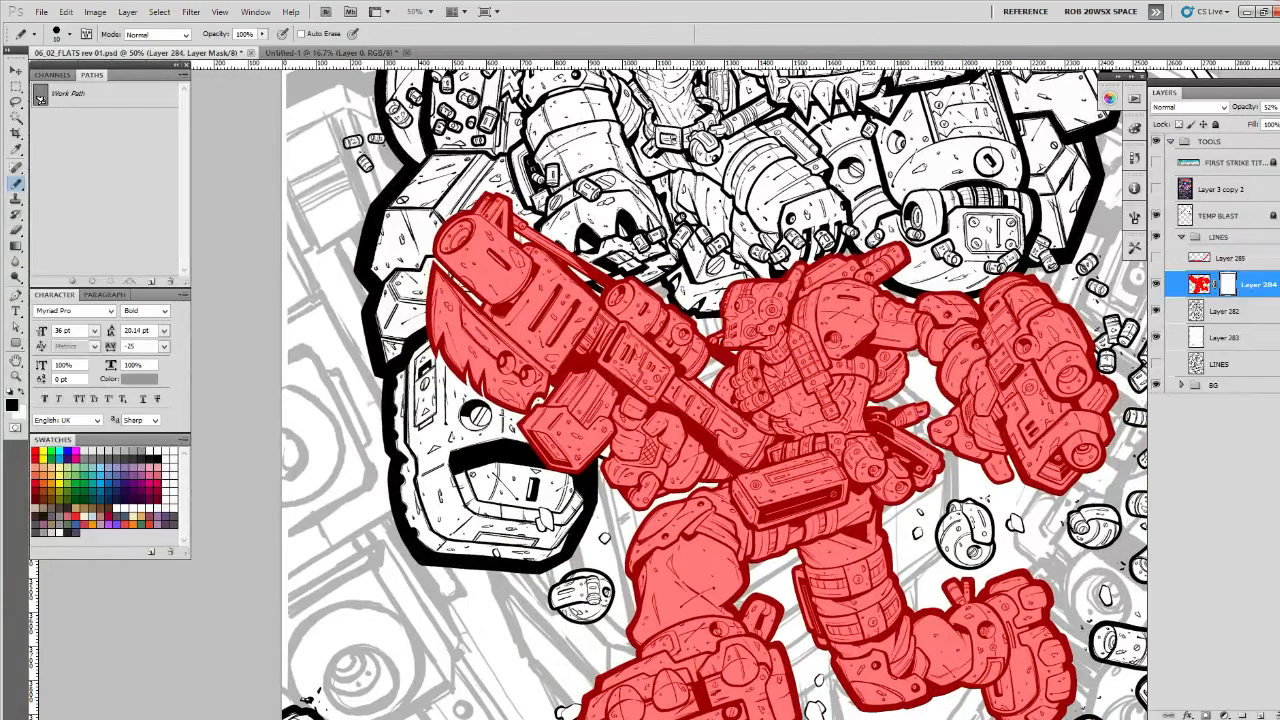
pyautogui.moveTo(930, 542); pyautogui.dragTo(894, 363)
pyautogui.moveTo(1002, 286); pyautogui.dragTo(974, 414)
pyautogui.moveTo(971, 366); pyautogui.dragTo(978, 334)
# - Apply the layer mask permanently to the robot's red flat on Layer 284
pyautogui.rightClick(1228, 288)
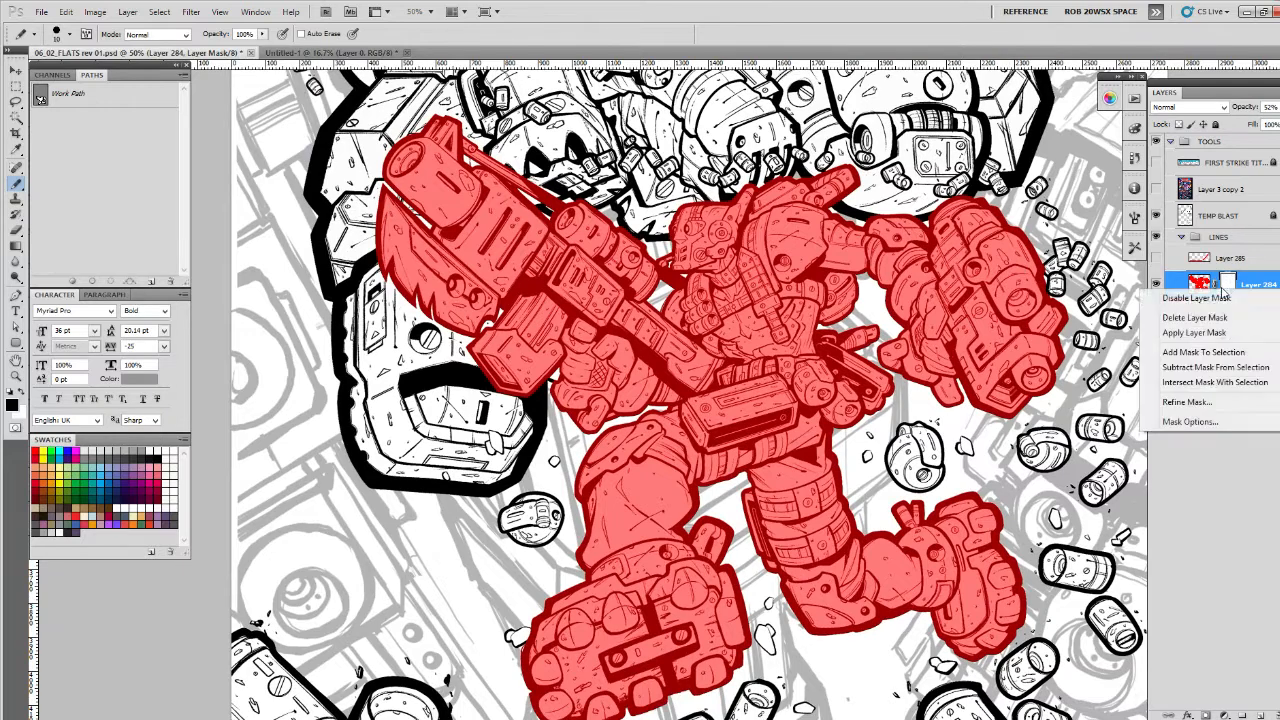
pyautogui.click(1168, 331)
pyautogui.moveTo(1076, 332); pyautogui.dragTo(1074, 348)
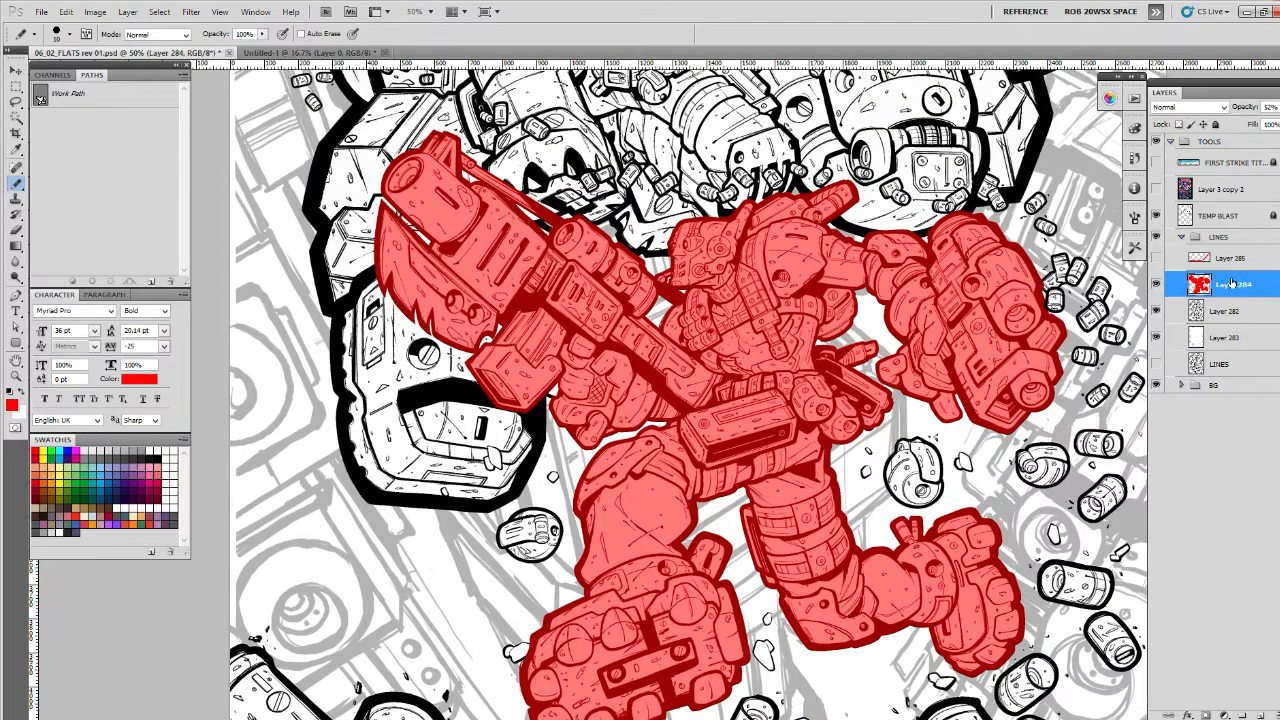
# - Move the red flat layer above TEMP BLAST and put it in a new group named MASKS
pyautogui.moveTo(1244, 287); pyautogui.dragTo(1239, 207)
pyautogui.hotkey('ctrl', 'g')
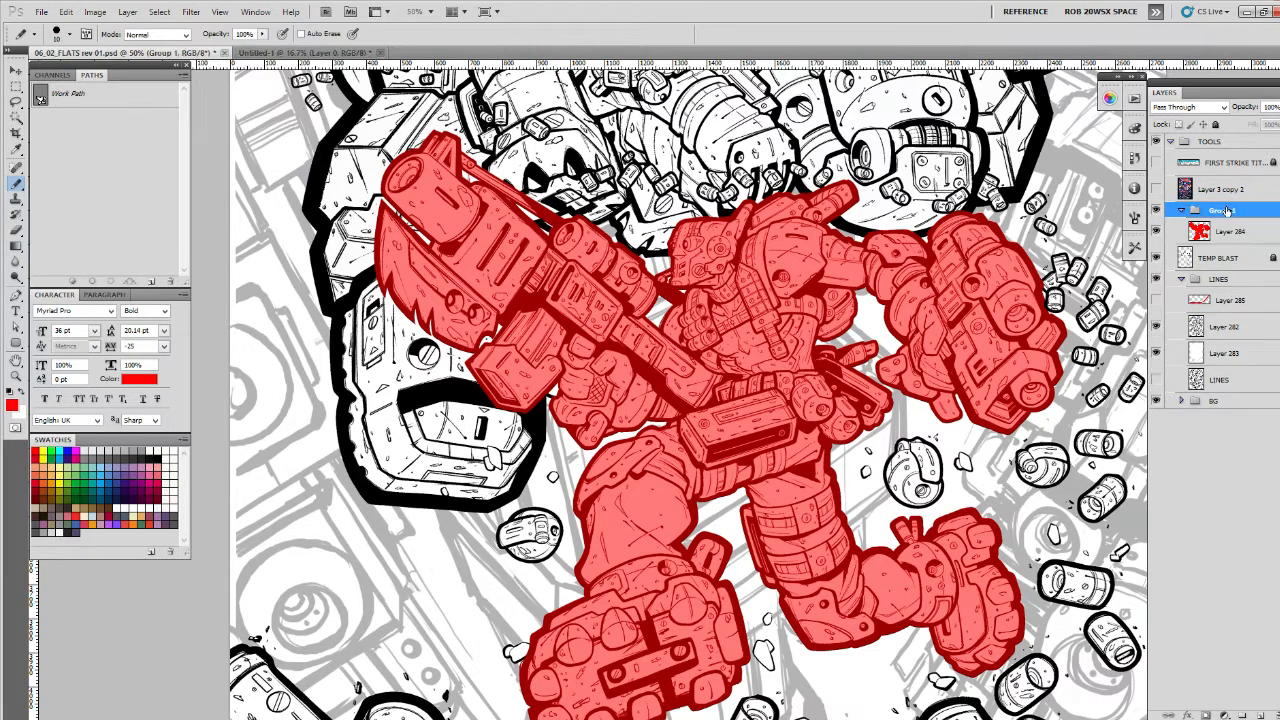
pyautogui.doubleClick(1226, 210)
pyautogui.write('MASKS')
pyautogui.press('Return')
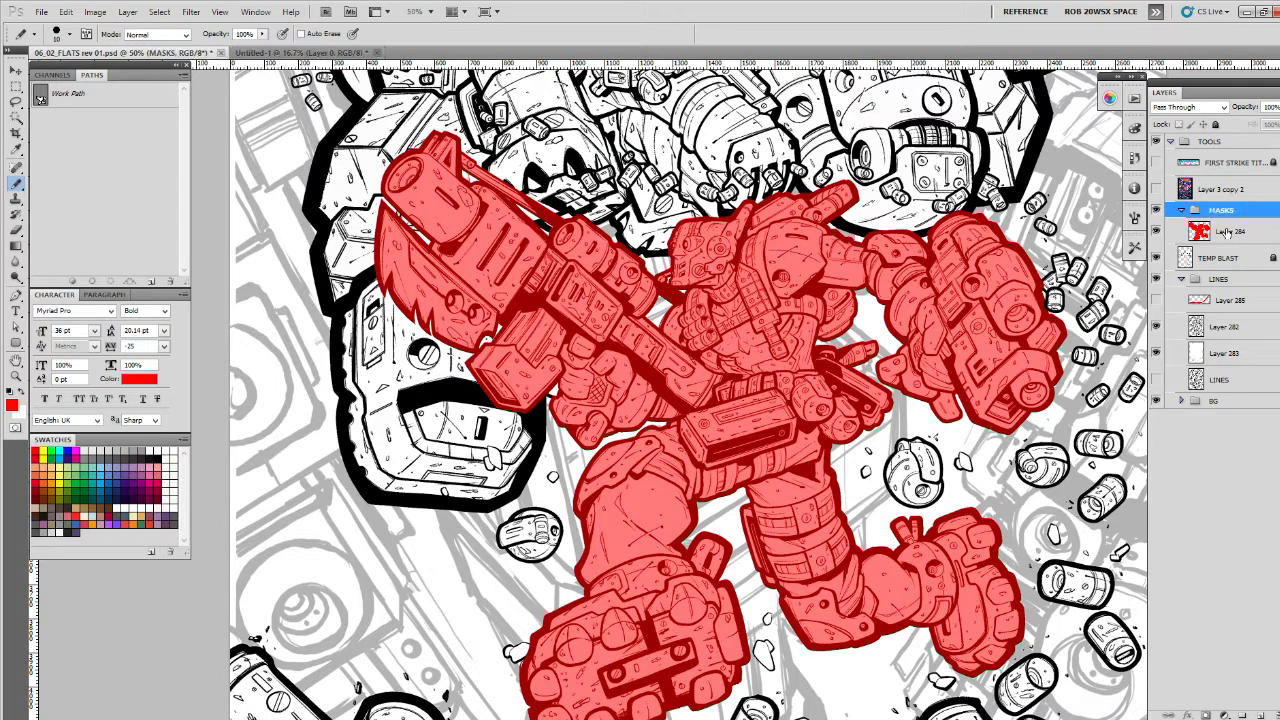
# - Rename the red flat layer inside the MASKS group as SOLDIER
pyautogui.doubleClick(1230, 232)
pyautogui.write('SOLDIER')
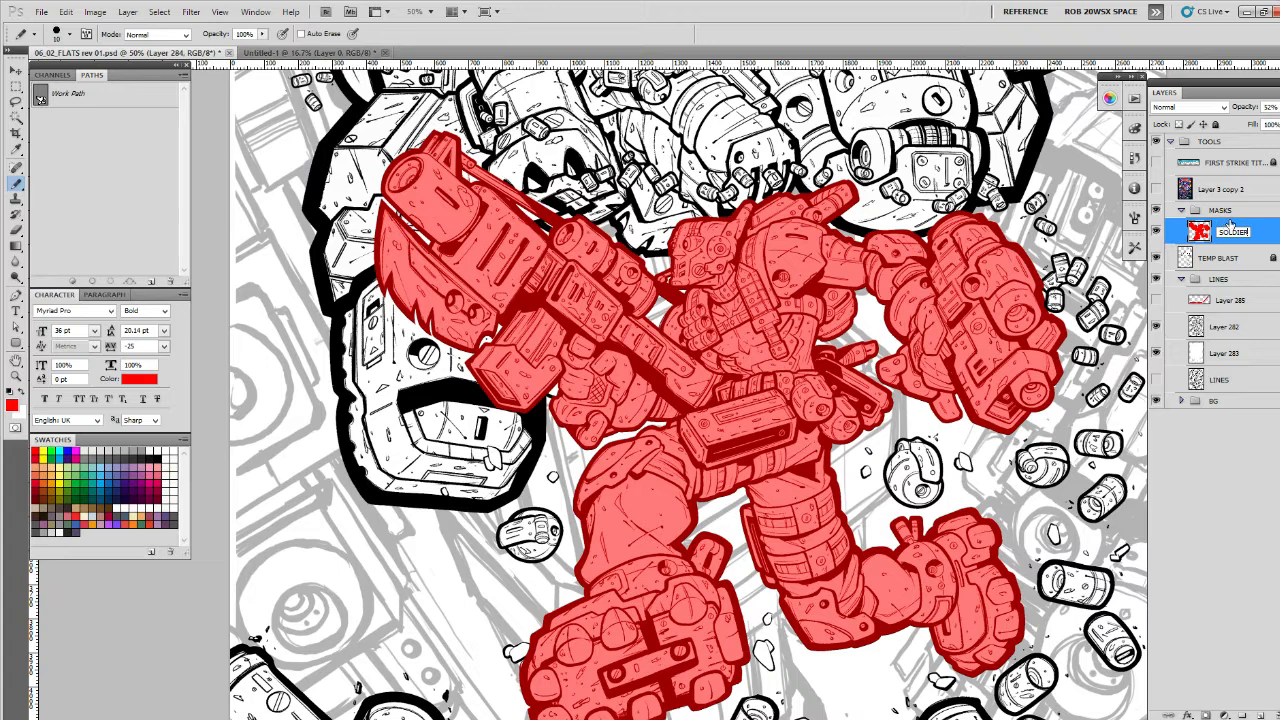
pyautogui.press('Return')
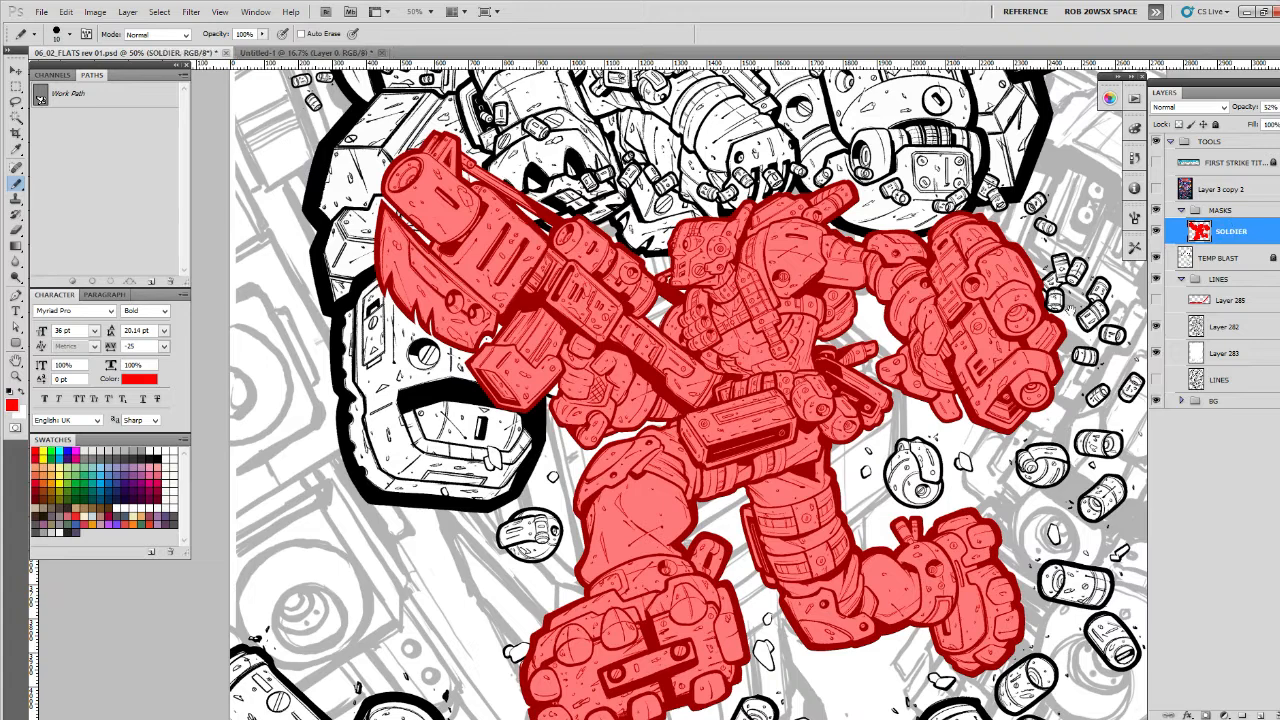
pyautogui.moveTo(972, 413); pyautogui.dragTo(1006, 339)
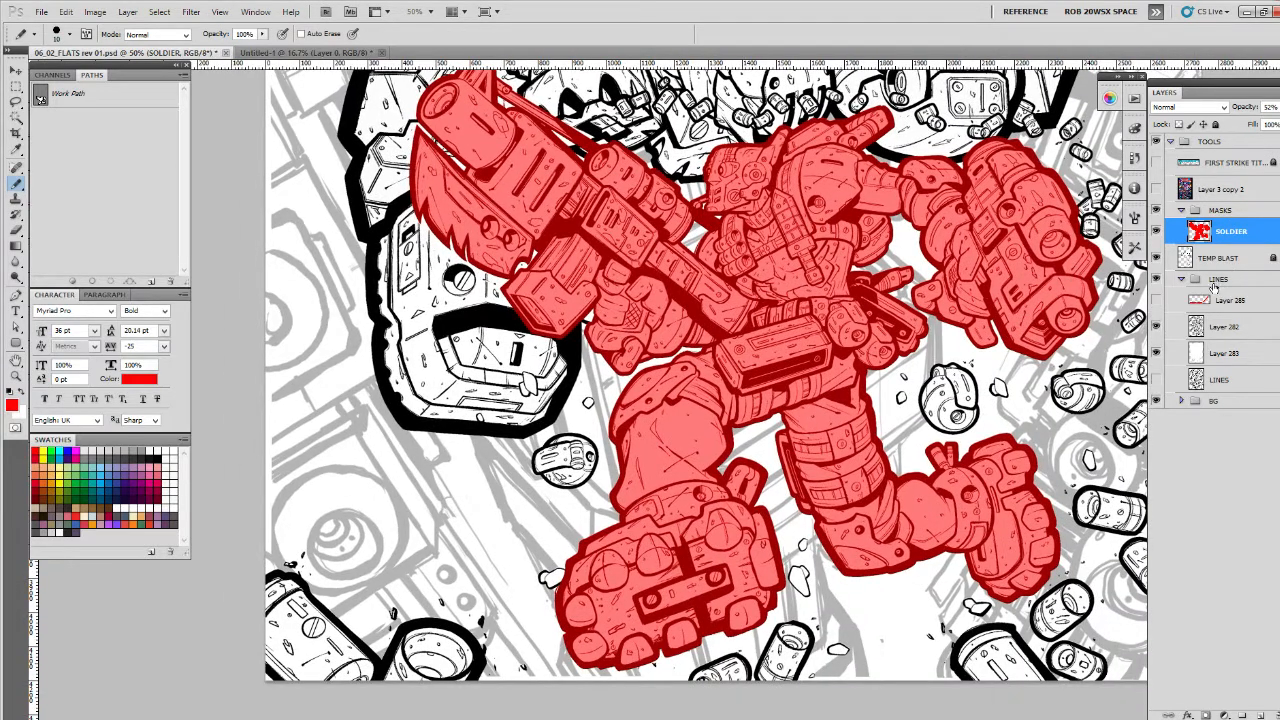
# - Create a new layer directly above Layer 283 and set the foreground colour to yellow
pyautogui.click(1211, 350)
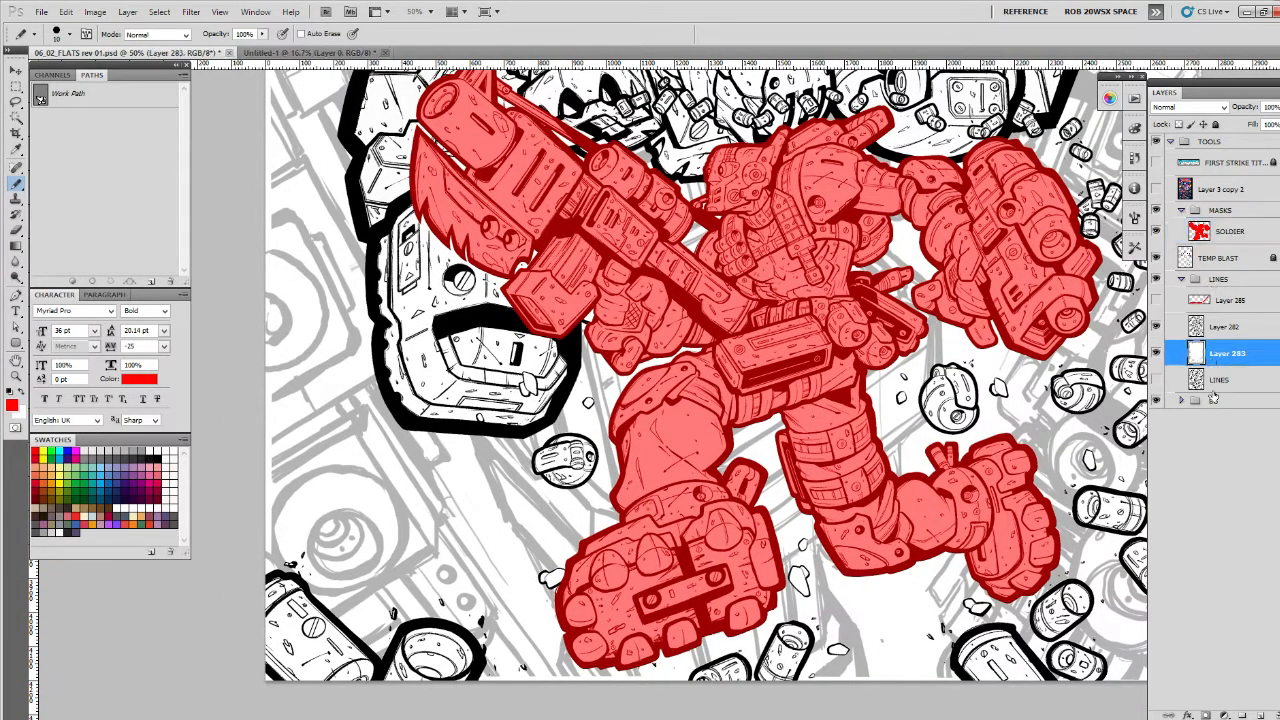
pyautogui.click(1257, 715)
pyautogui.moveTo(1007, 410); pyautogui.dragTo(982, 669)
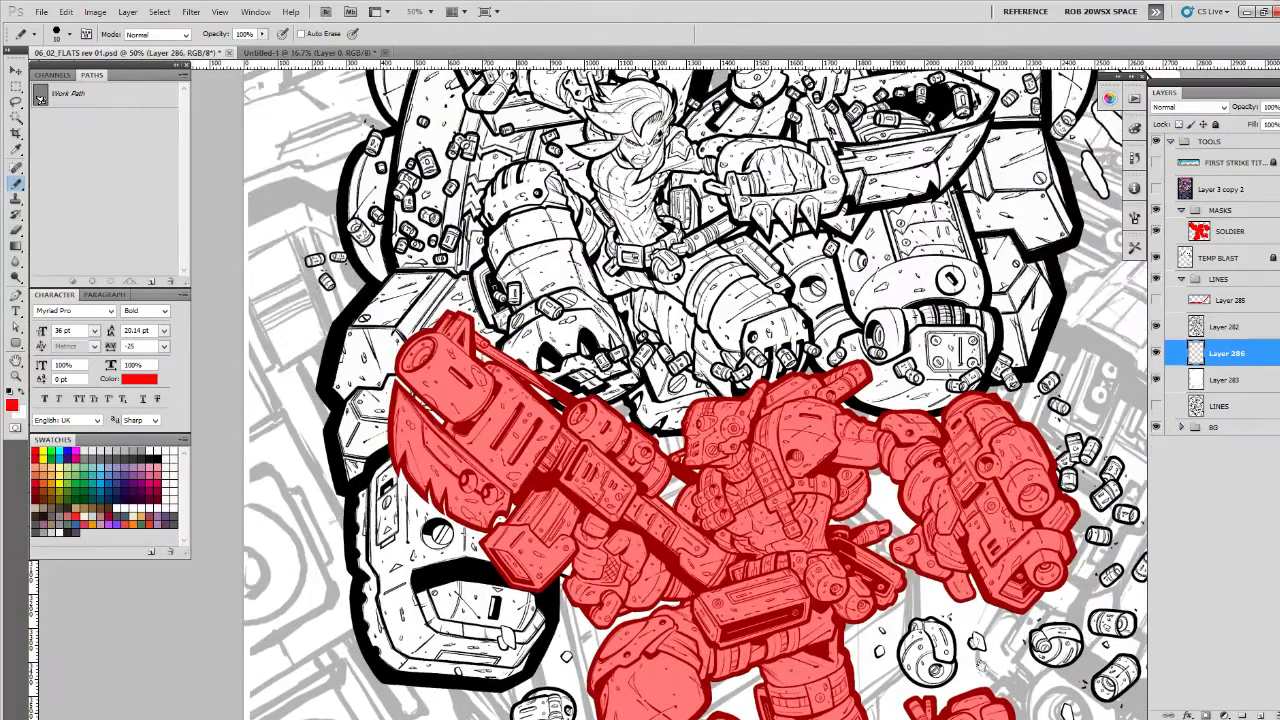
pyautogui.moveTo(918, 464); pyautogui.dragTo(958, 570)
pyautogui.moveTo(879, 534); pyautogui.dragTo(979, 488)
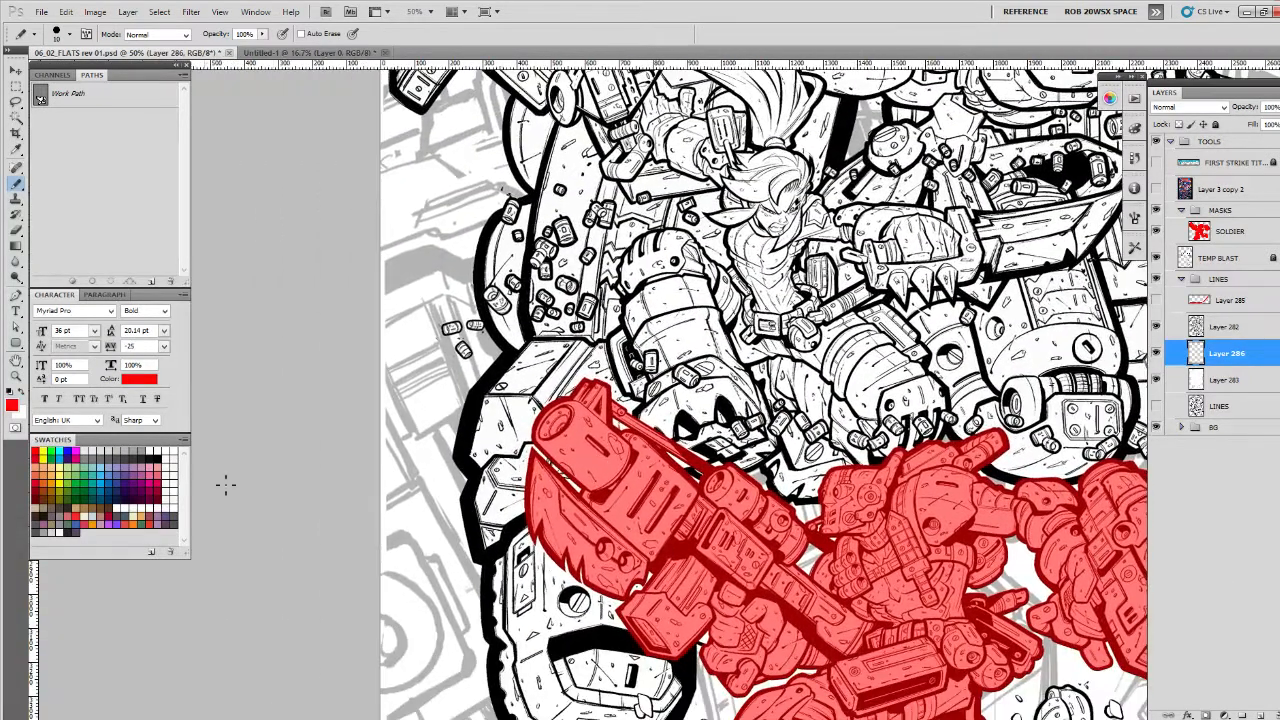
pyautogui.click(44, 453)
# - Start a Pen path on top of the large background robot's rounded arm guard and trace down the guard's outer edge
pyautogui.press('z')
pyautogui.moveTo(667, 236); pyautogui.dragTo(689, 312)
pyautogui.tripleClick(667, 255)
pyautogui.press('p')
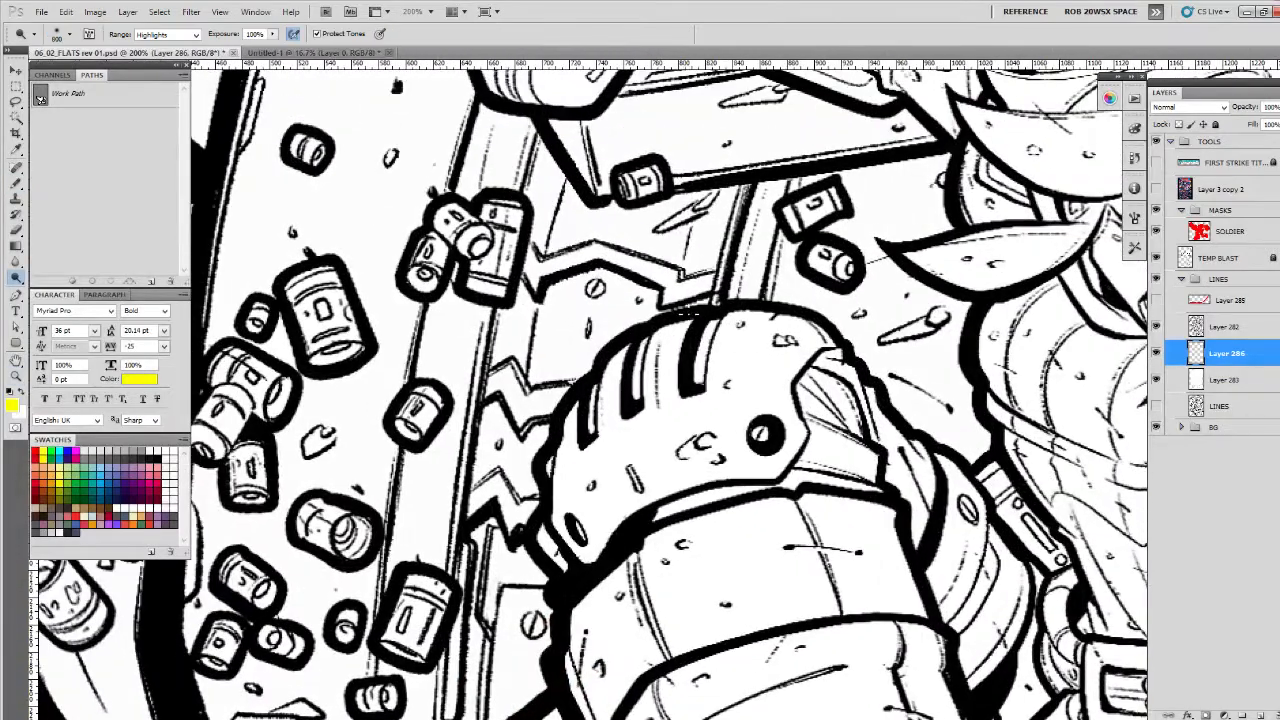
pyautogui.click(682, 318)
pyautogui.click(634, 334)
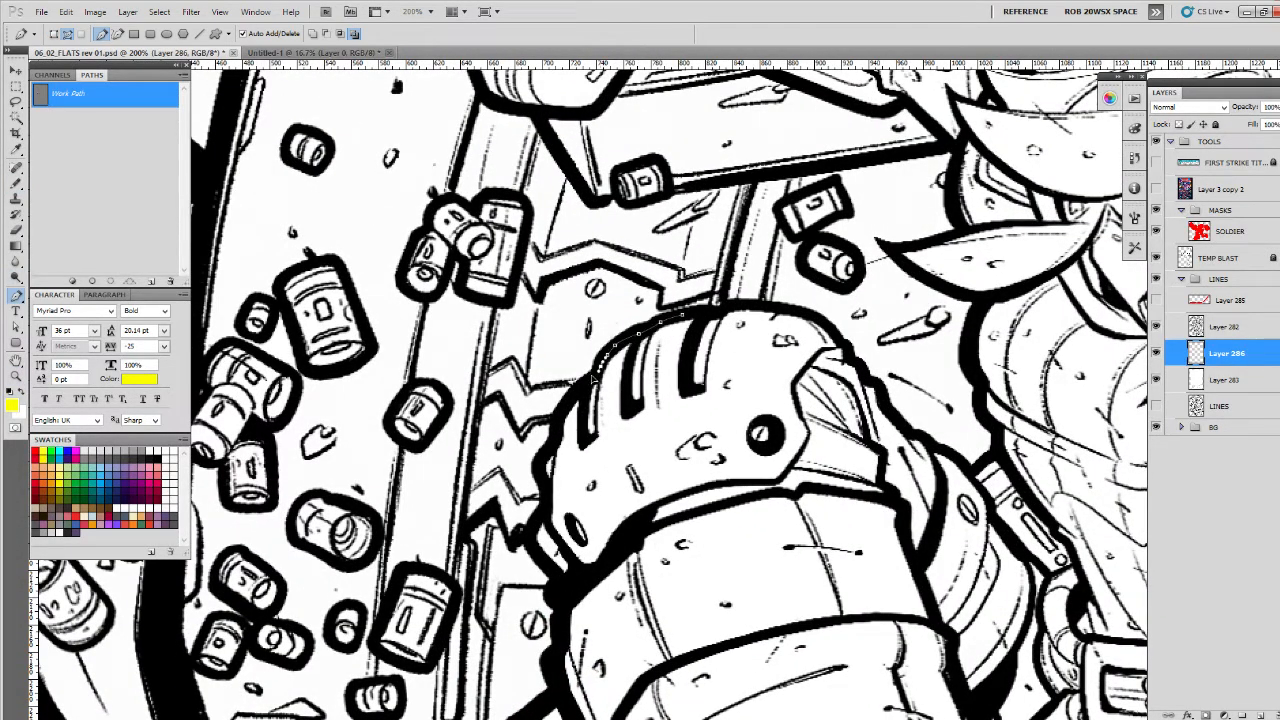
pyautogui.click(593, 376)
pyautogui.click(583, 386)
pyautogui.click(562, 409)
pyautogui.click(556, 422)
pyautogui.moveTo(552, 432); pyautogui.dragTo(608, 258)
pyautogui.moveTo(599, 323); pyautogui.dragTo(600, 338)
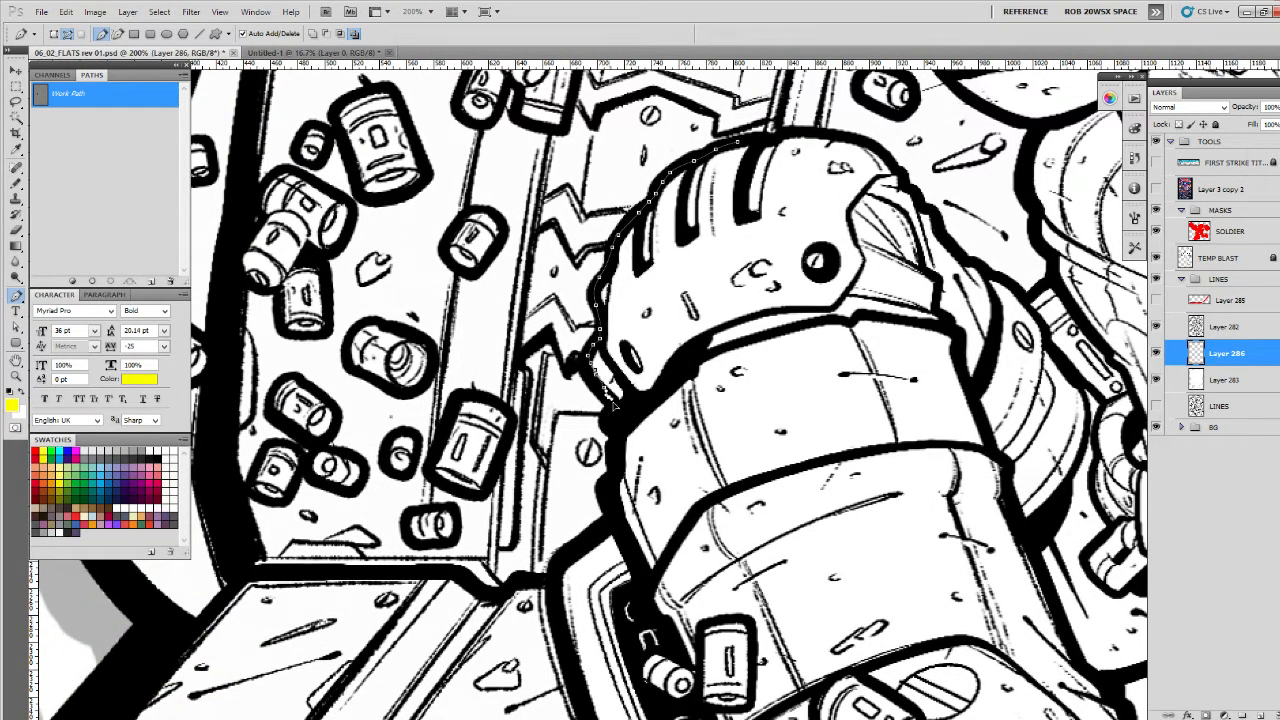
# - Continue the path down the side of the large robot's forearm and around the top corner of the curved side plate
pyautogui.moveTo(612, 484); pyautogui.dragTo(622, 358)
pyautogui.click(613, 365)
pyautogui.click(594, 382)
pyautogui.click(579, 396)
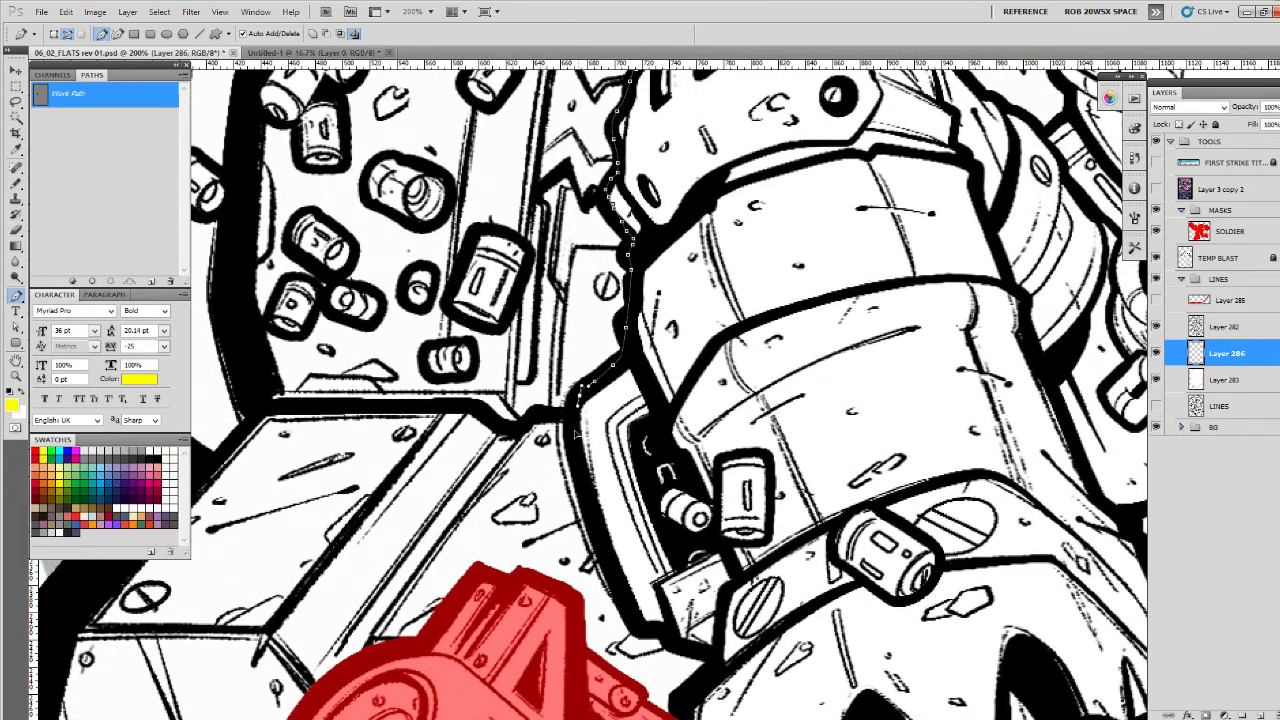
pyautogui.moveTo(575, 430); pyautogui.dragTo(577, 461)
pyautogui.moveTo(588, 478); pyautogui.dragTo(563, 335)
# - Continue the Pen path down the outer edge of the forearm's curved side plate and around its lower corner
pyautogui.click(580, 413)
pyautogui.click(589, 432)
pyautogui.click(604, 474)
pyautogui.click(628, 482)
pyautogui.click(640, 494)
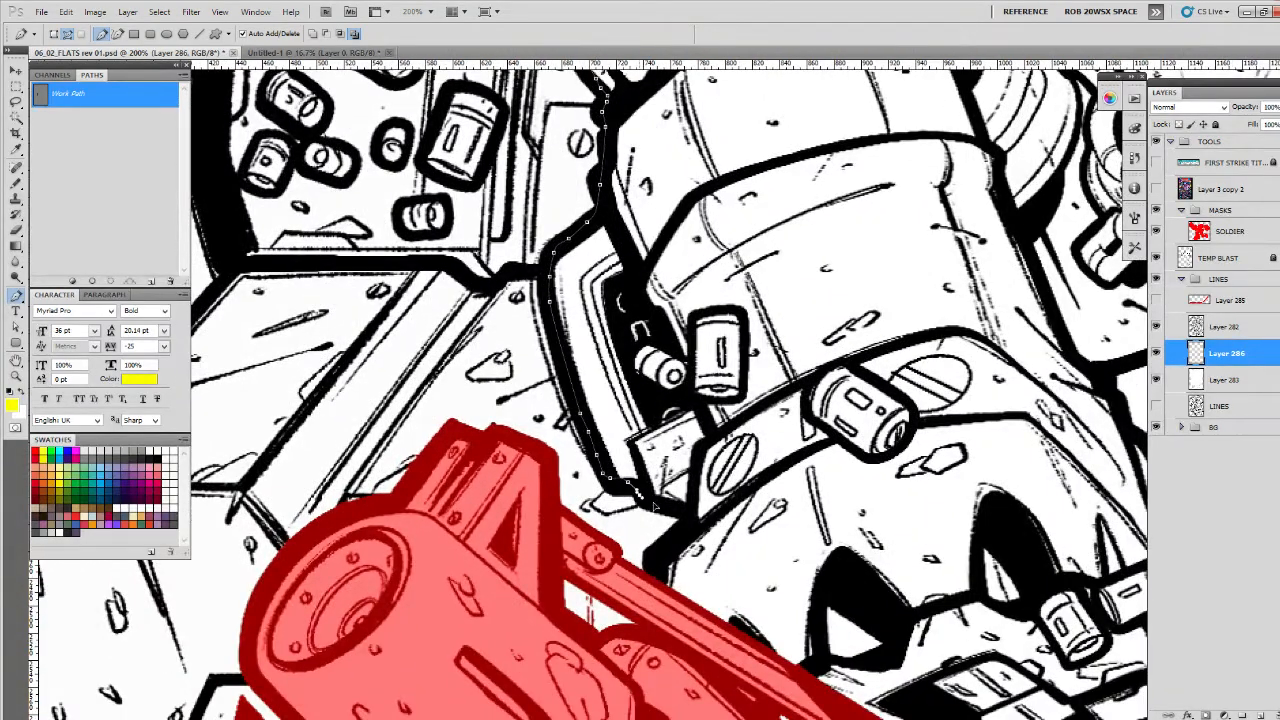
pyautogui.click(652, 502)
pyautogui.click(668, 509)
# - Carry the path from the side plate past the wrist edge and underneath the soldier's red gun
pyautogui.moveTo(698, 524); pyautogui.dragTo(618, 384)
pyautogui.click(601, 404)
pyautogui.click(578, 430)
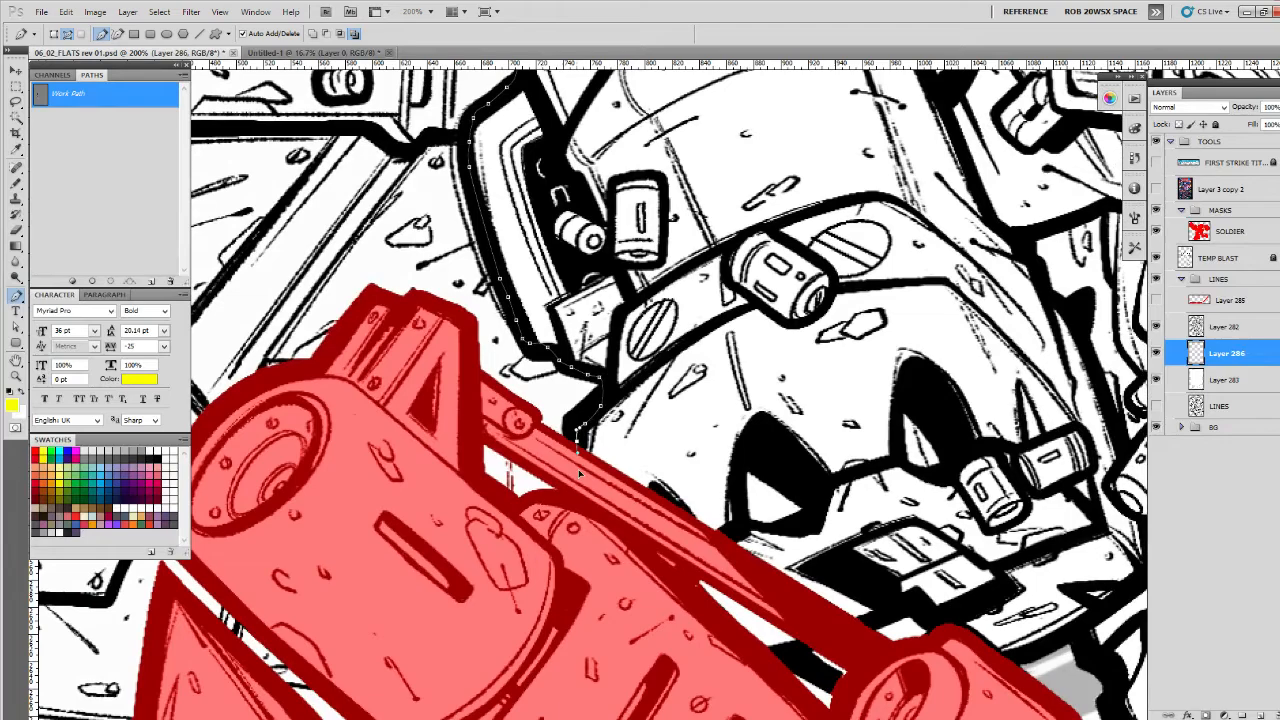
pyautogui.moveTo(924, 690); pyautogui.dragTo(827, 585)
pyautogui.click(704, 563)
pyautogui.click(724, 576)
pyautogui.moveTo(663, 578); pyautogui.dragTo(760, 596)
pyautogui.moveTo(886, 610); pyautogui.dragTo(764, 654)
# - Trace the path along the lower edge of the giant mechanical hand where it emerges from behind the red soldier
pyautogui.moveTo(764, 621); pyautogui.dragTo(800, 604)
pyautogui.click(863, 568)
pyautogui.click(887, 553)
pyautogui.click(909, 535)
pyautogui.moveTo(919, 525); pyautogui.dragTo(924, 520)
pyautogui.moveTo(1078, 439); pyautogui.dragTo(908, 560)
pyautogui.click(712, 443)
pyautogui.click(695, 393)
pyautogui.click(682, 376)
pyautogui.click(662, 359)
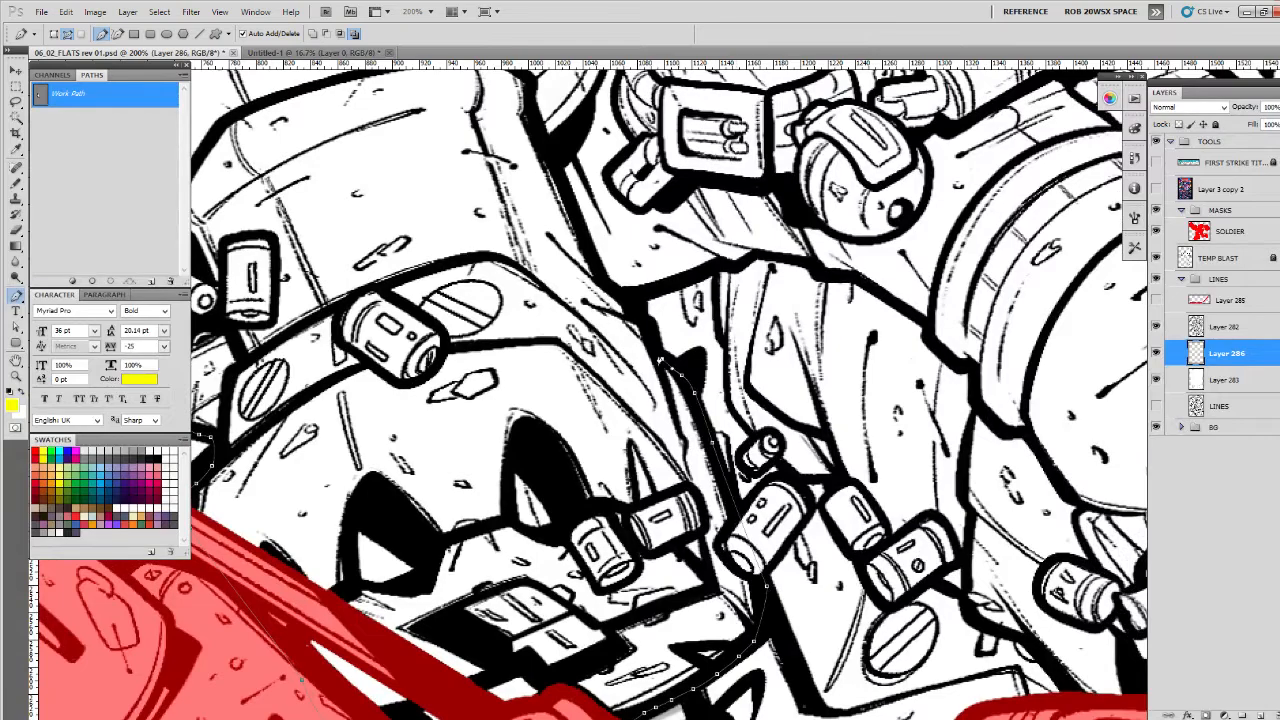
pyautogui.click(653, 341)
pyautogui.click(641, 302)
pyautogui.click(650, 295)
pyautogui.click(682, 279)
pyautogui.moveTo(1014, 468); pyautogui.dragTo(995, 425)
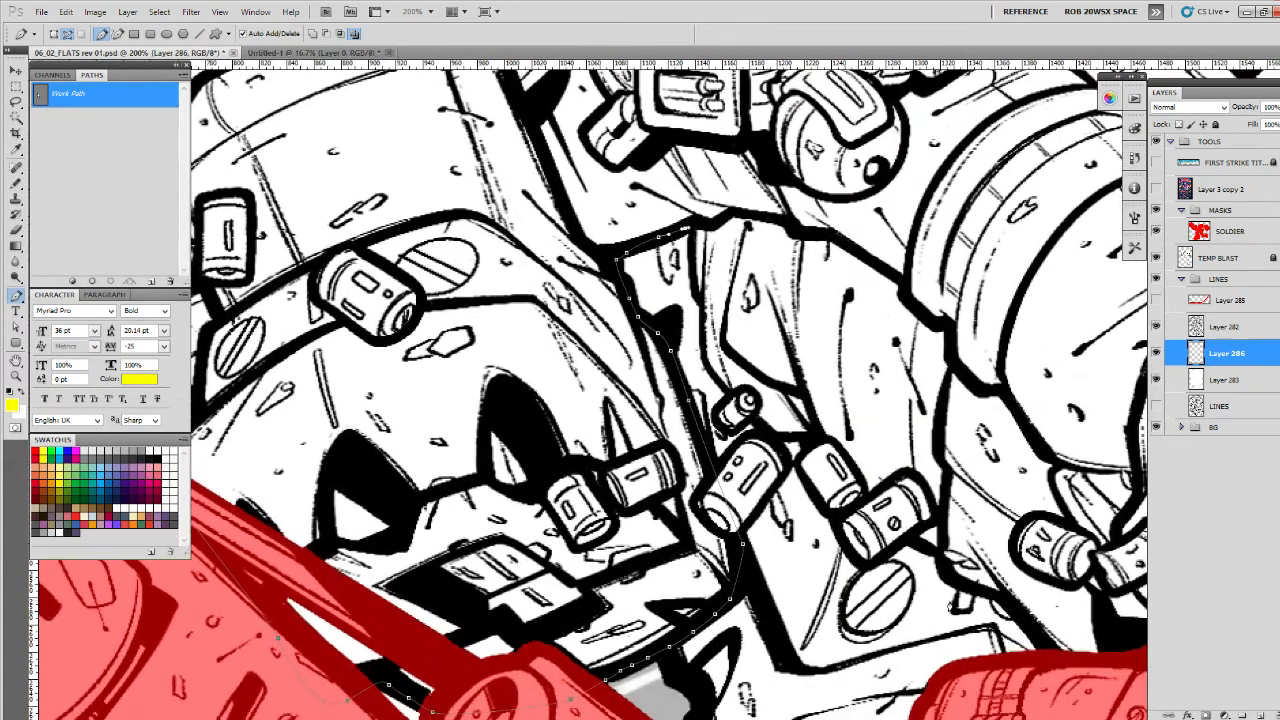
pyautogui.moveTo(950, 606); pyautogui.dragTo(945, 541)
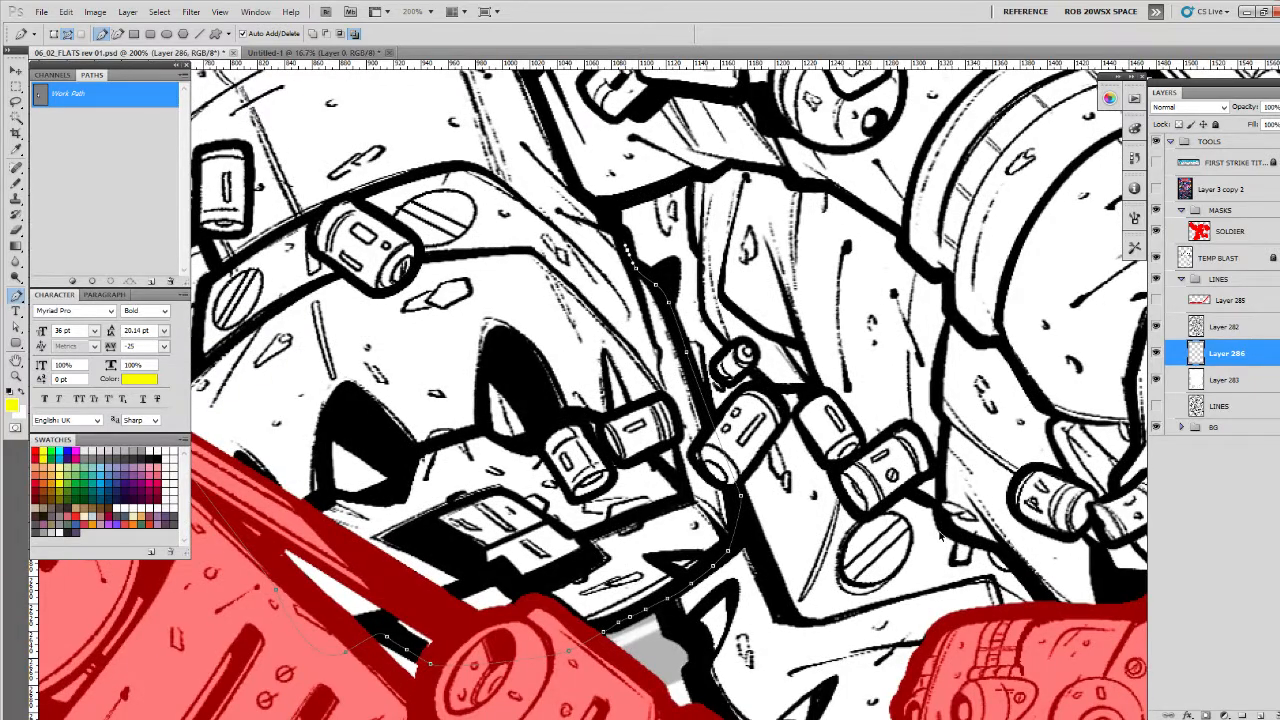
pyautogui.hotkey('ctrl', 'alt', 'z')
pyautogui.hotkey('ctrl', 'alt', 'z')
# - Trace the path from the hand's corner down the side edge of the leg armour beneath it
pyautogui.moveTo(890, 597); pyautogui.dragTo(887, 435)
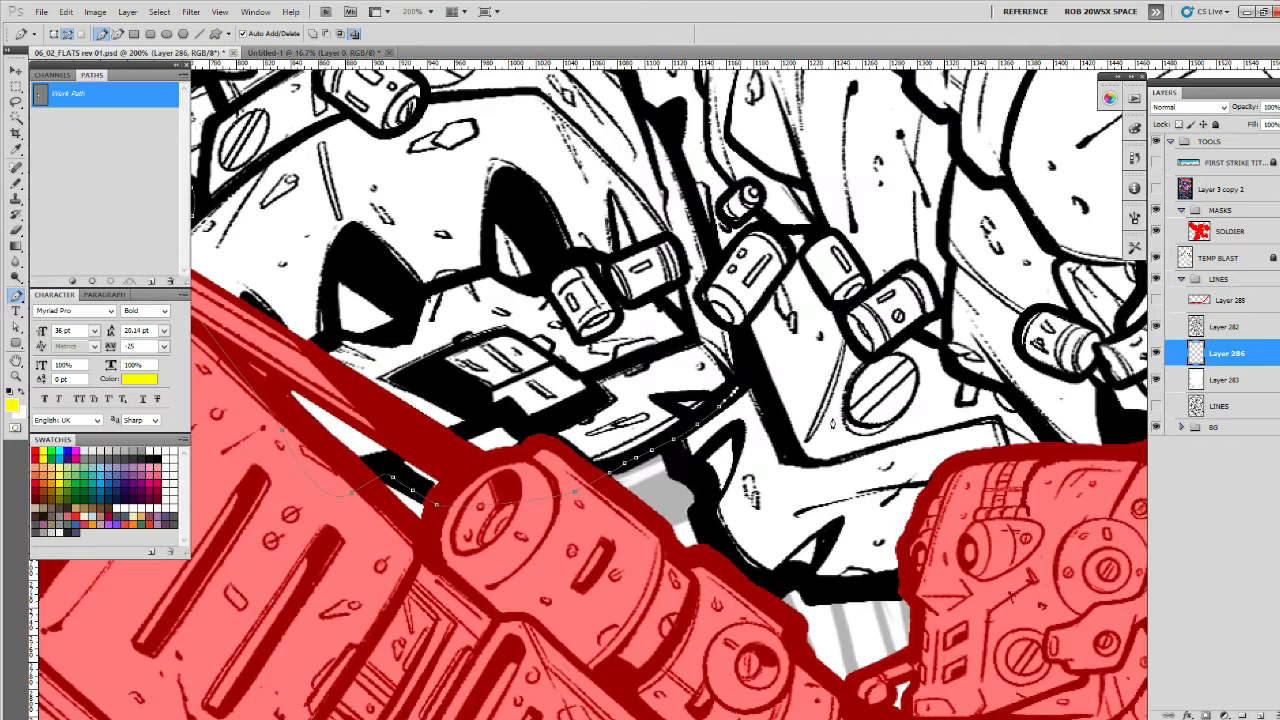
pyautogui.click(754, 379)
pyautogui.click(698, 446)
pyautogui.click(688, 459)
pyautogui.click(691, 467)
pyautogui.click(700, 477)
pyautogui.click(703, 489)
pyautogui.click(706, 503)
pyautogui.click(710, 522)
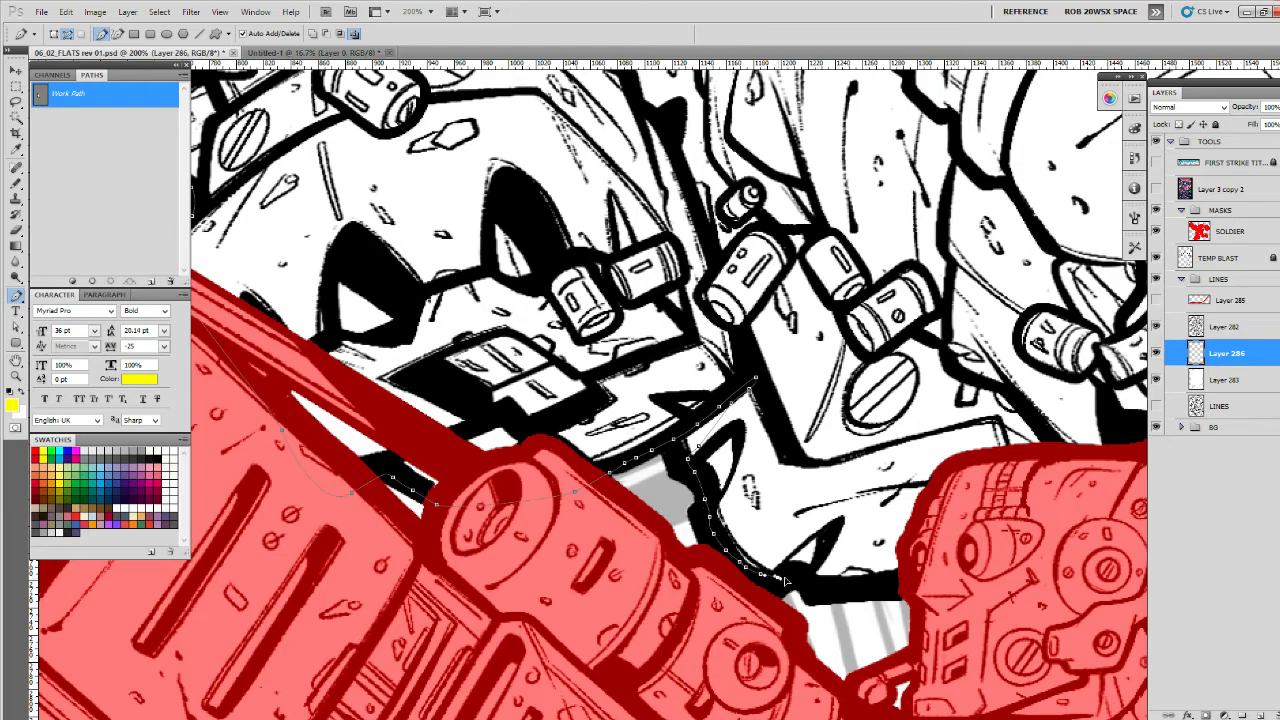
# - Continue along the leg armour's bottom edge, pass behind the red soldier's head and reach the outer side of the knee
pyautogui.click(868, 592)
pyautogui.click(888, 591)
pyautogui.click(915, 588)
pyautogui.moveTo(1064, 568); pyautogui.dragTo(770, 705)
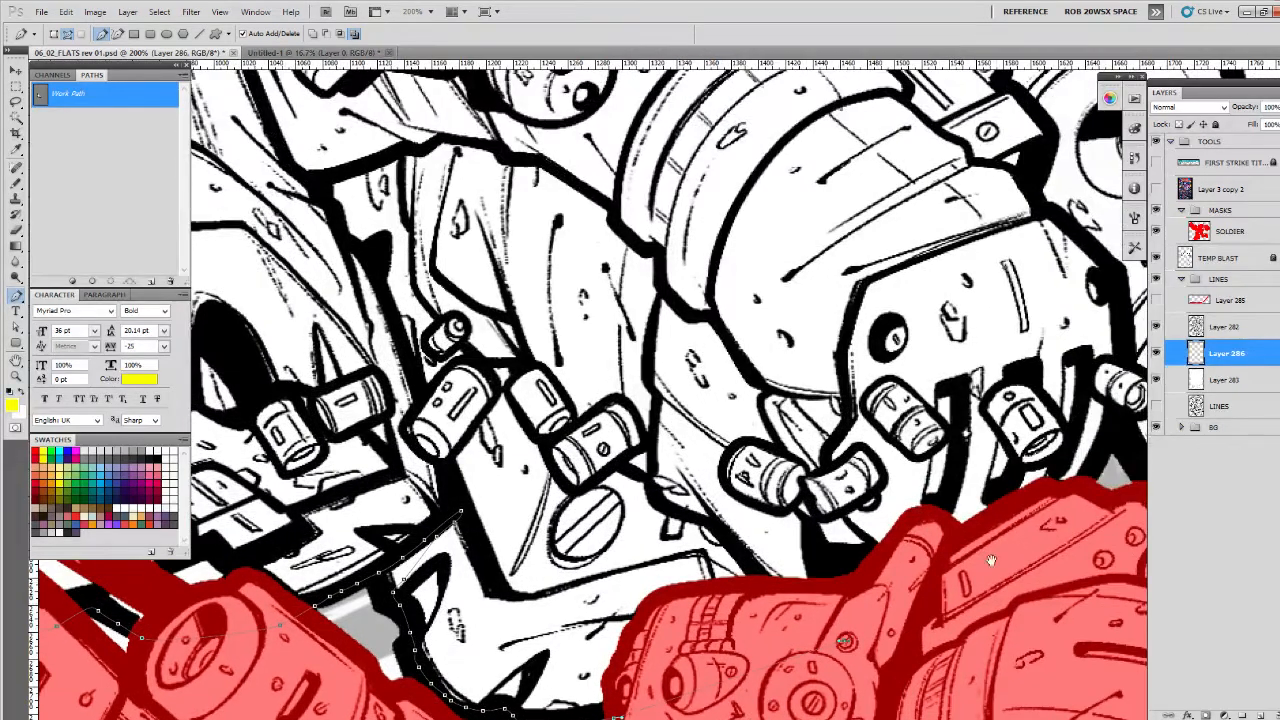
pyautogui.moveTo(1052, 544); pyautogui.dragTo(895, 676)
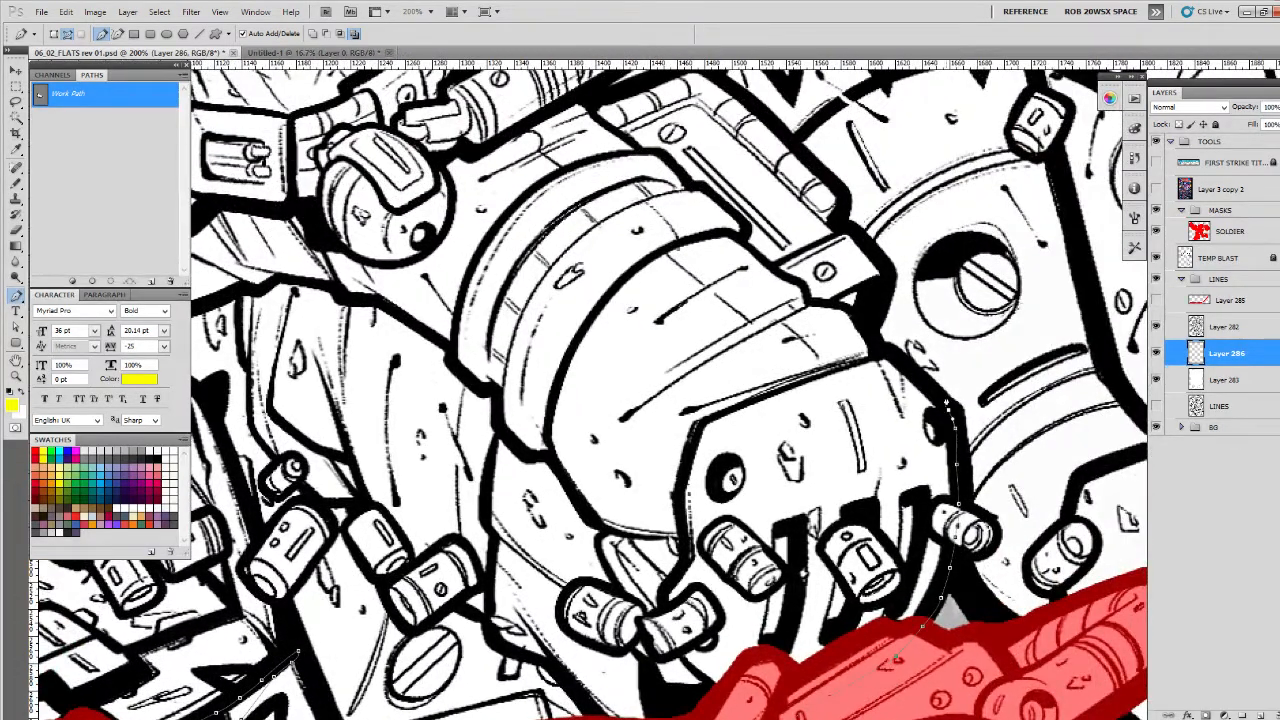
# - Trace up from the knee armour around the small screwed bracket to the side of the thigh pouch
pyautogui.moveTo(954, 395); pyautogui.dragTo(960, 592)
pyautogui.click(921, 563)
pyautogui.click(902, 547)
pyautogui.click(884, 521)
pyautogui.click(896, 485)
pyautogui.click(884, 459)
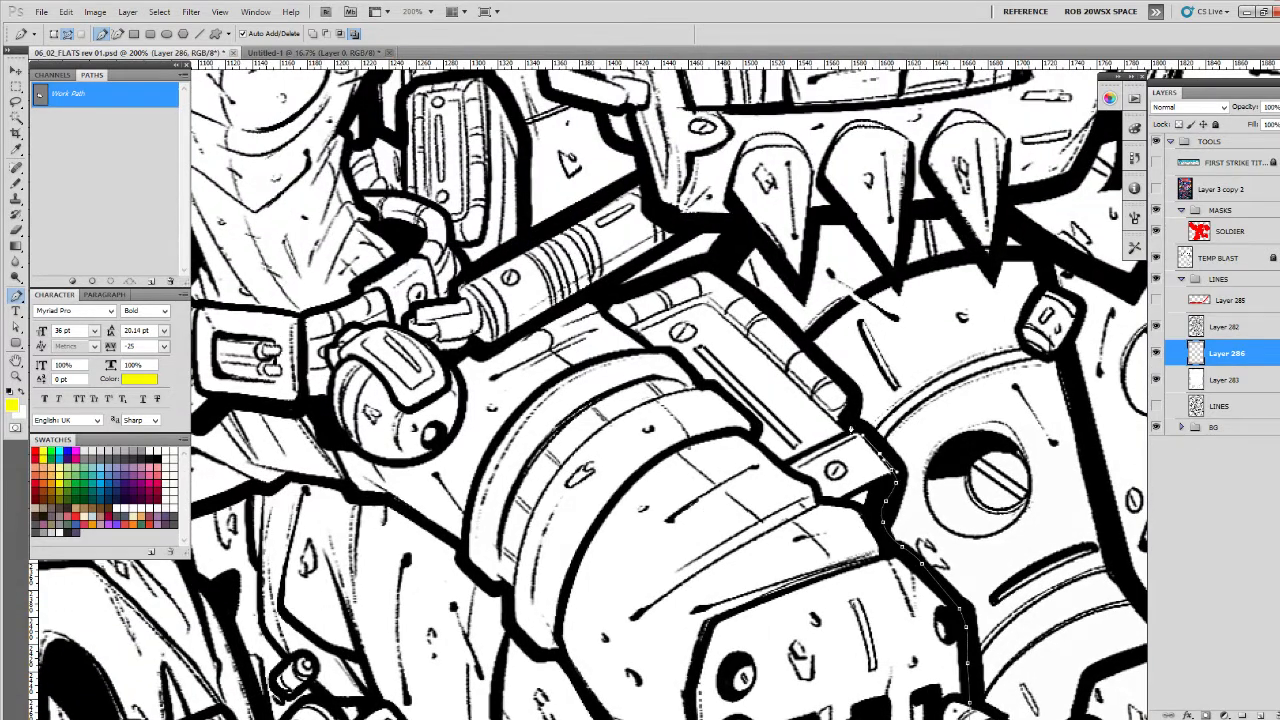
pyautogui.click(862, 433)
pyautogui.click(848, 402)
pyautogui.click(837, 380)
# - Continue the path over the thigh pouch's upper edge to where it meets the ribbed cylinder
pyautogui.moveTo(838, 378); pyautogui.dragTo(1018, 566)
pyautogui.click(936, 482)
pyautogui.click(912, 466)
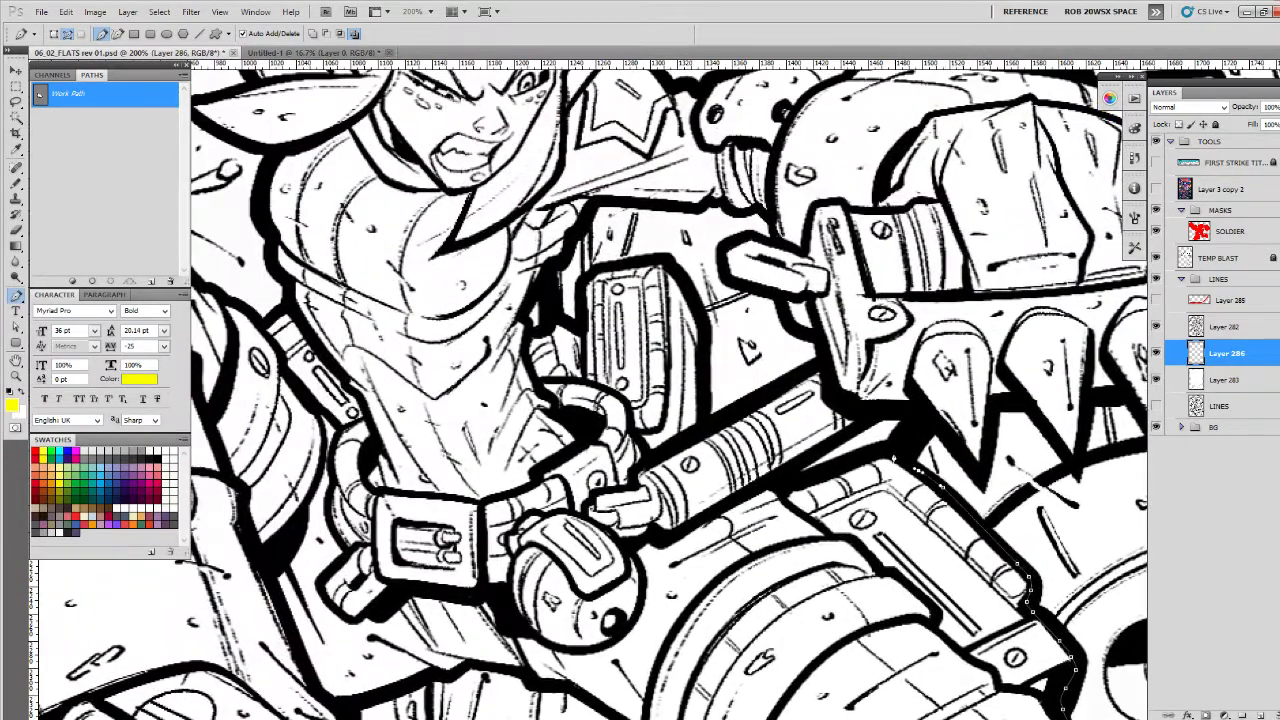
pyautogui.click(866, 452)
pyautogui.click(790, 484)
# - Trace around the end of the ribbed cylinder and back along its upper edge to the rectangular hip pouch
pyautogui.click(797, 469)
pyautogui.click(857, 428)
pyautogui.click(865, 415)
pyautogui.click(845, 408)
pyautogui.click(836, 399)
pyautogui.click(827, 389)
pyautogui.moveTo(852, 308); pyautogui.dragTo(899, 394)
pyautogui.click(790, 492)
pyautogui.click(748, 514)
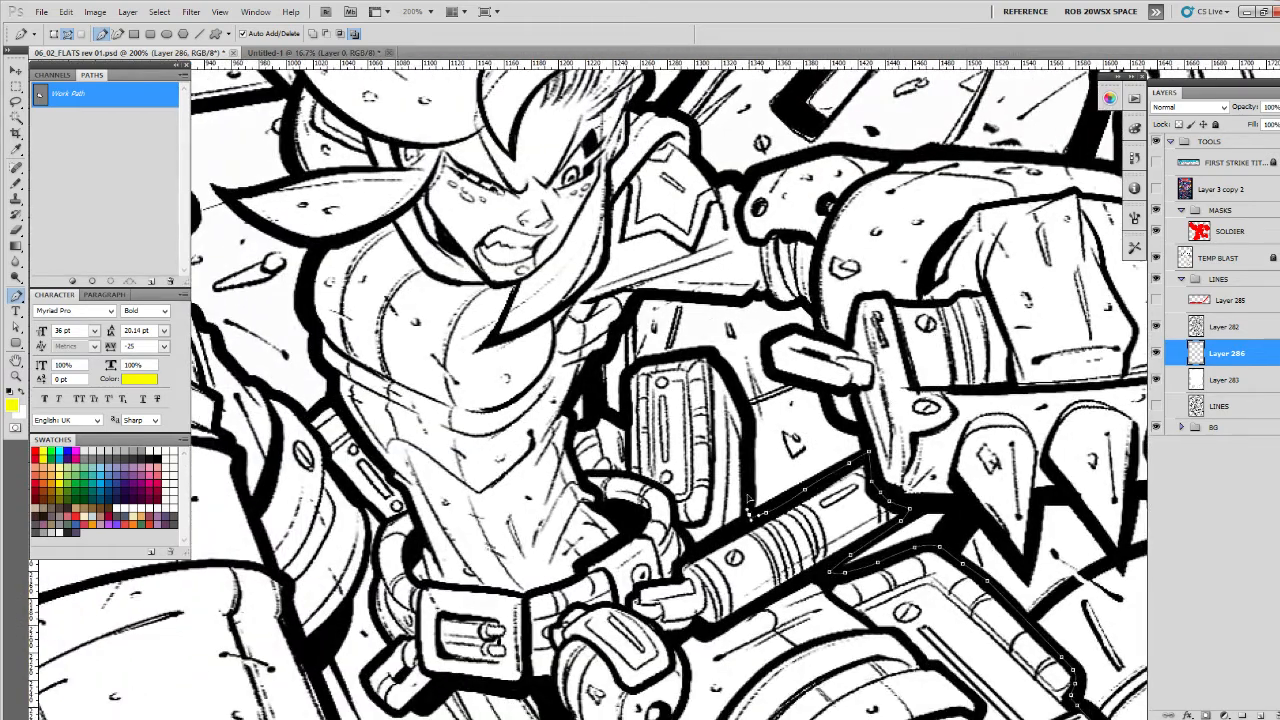
# - Trace up and over the rectangular hip pouch and down its inner side to the gap beside the waist
pyautogui.click(750, 455)
pyautogui.click(747, 404)
pyautogui.click(728, 378)
pyautogui.click(708, 358)
pyautogui.click(680, 356)
pyautogui.click(643, 366)
pyautogui.click(629, 396)
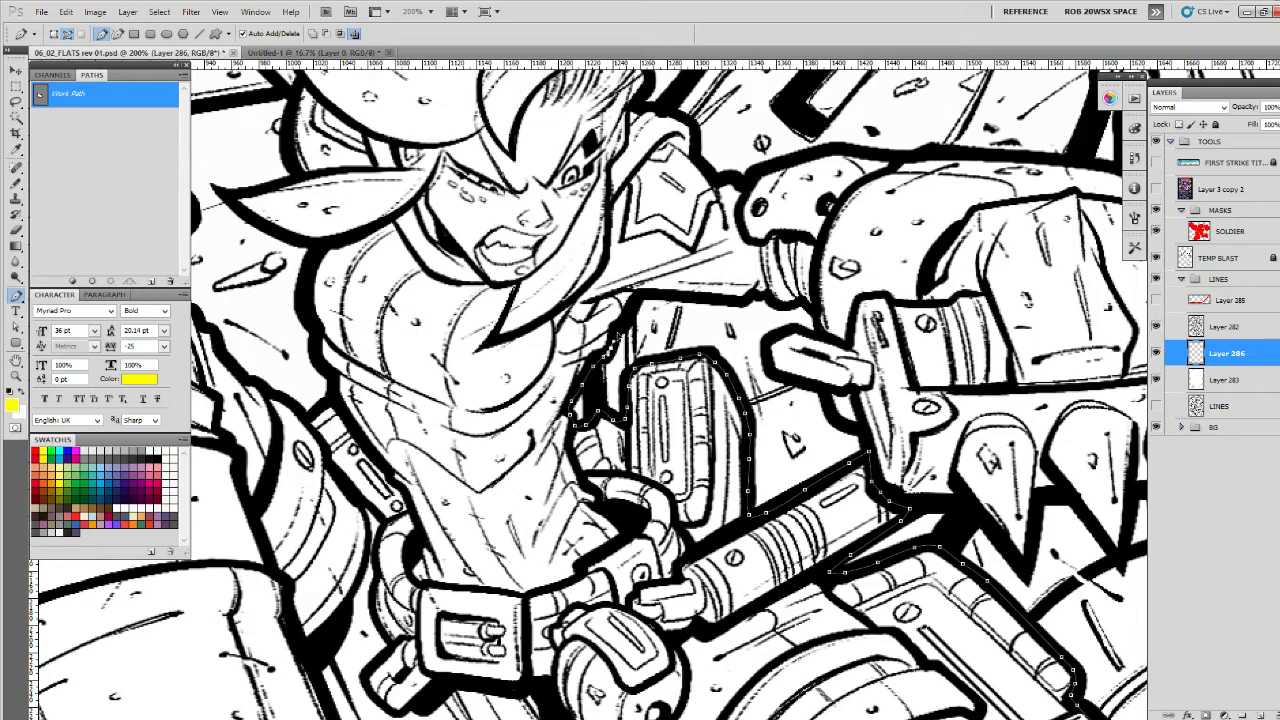
# - Continue the path up the side of the woman's torso and along the underside of her outstretched arm
pyautogui.moveTo(606, 352); pyautogui.dragTo(614, 520)
pyautogui.click(640, 464)
pyautogui.click(726, 468)
pyautogui.click(762, 459)
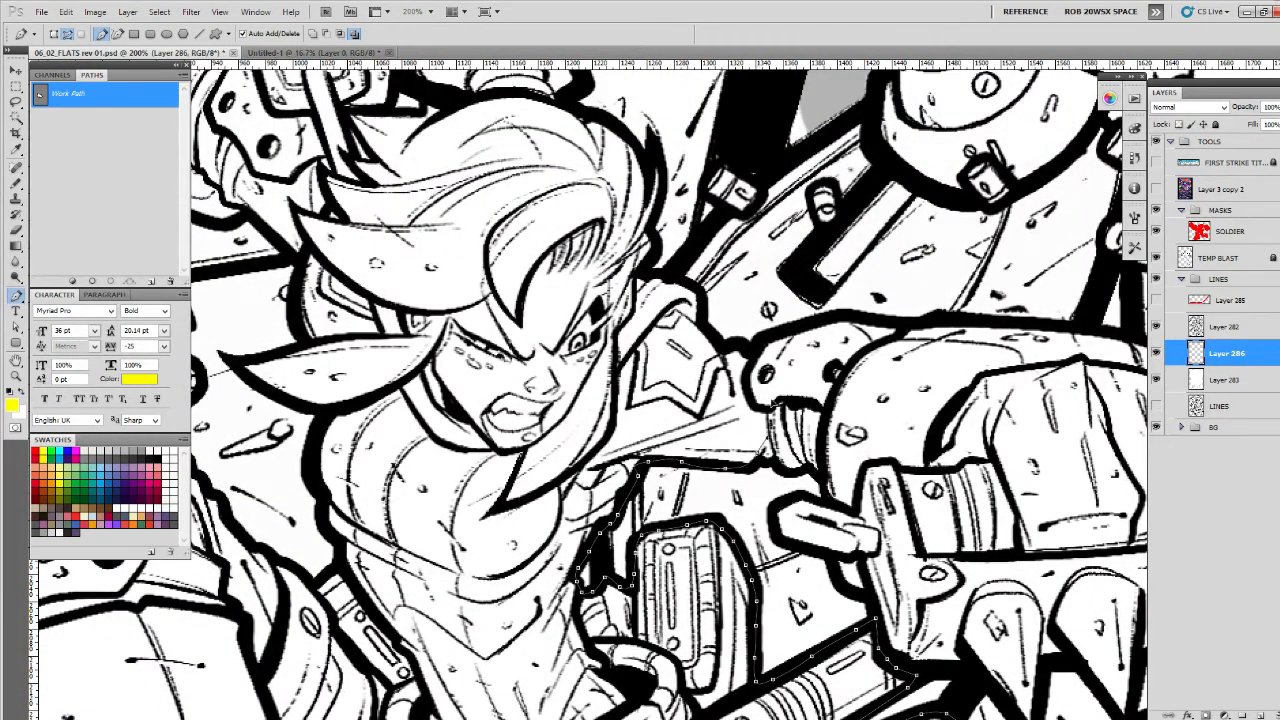
# - Trace back over the top of the arm and around the star-marked shoulder to the neck
pyautogui.click(768, 375)
pyautogui.click(749, 354)
pyautogui.click(729, 346)
pyautogui.click(701, 322)
pyautogui.click(704, 304)
pyautogui.click(685, 283)
# - Trace around the woman's hair, past the ponytail's base, and over the rectangular plates behind her head
pyautogui.moveTo(664, 280); pyautogui.dragTo(723, 410)
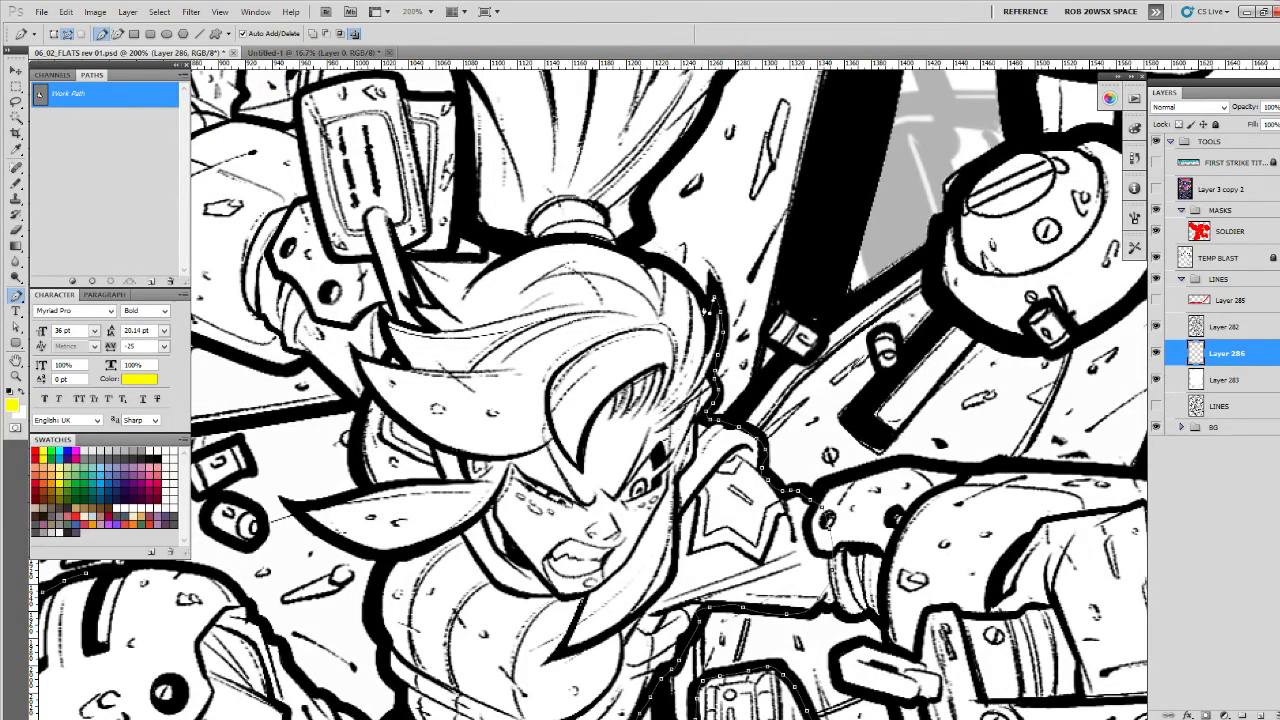
pyautogui.moveTo(670, 262); pyautogui.dragTo(755, 407)
pyautogui.moveTo(657, 380); pyautogui.dragTo(766, 404)
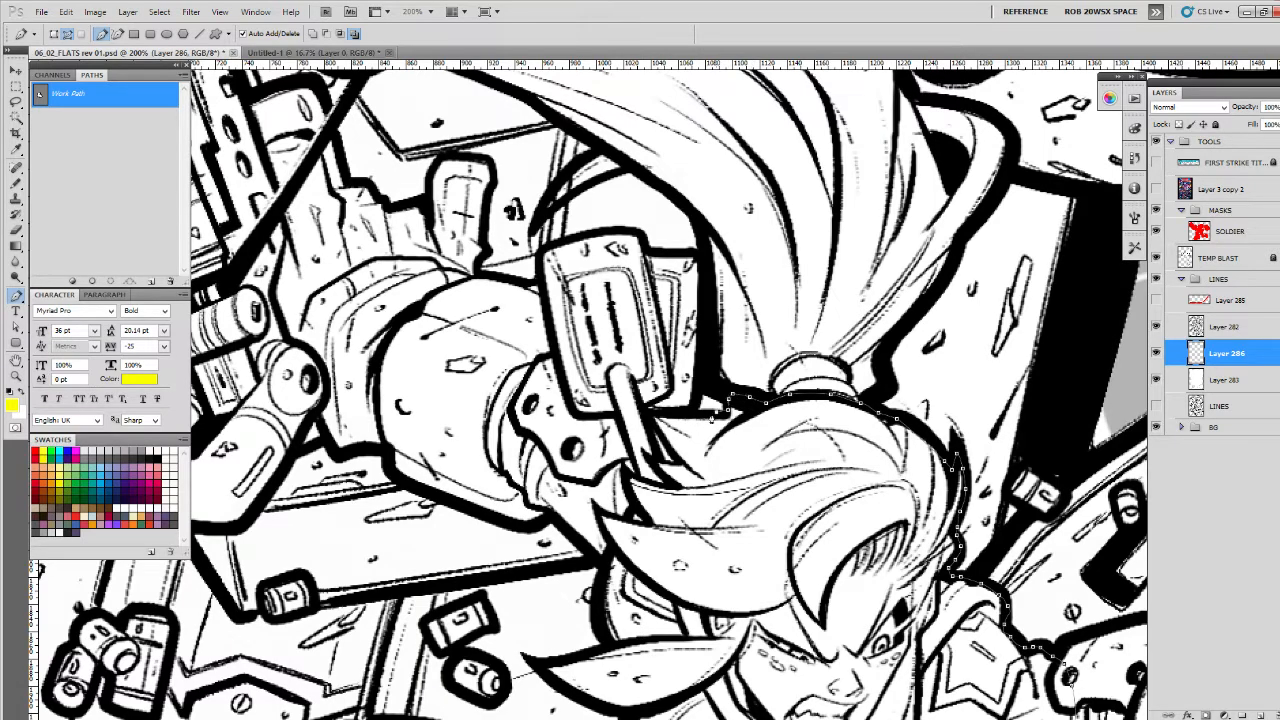
pyautogui.moveTo(703, 312); pyautogui.dragTo(722, 410)
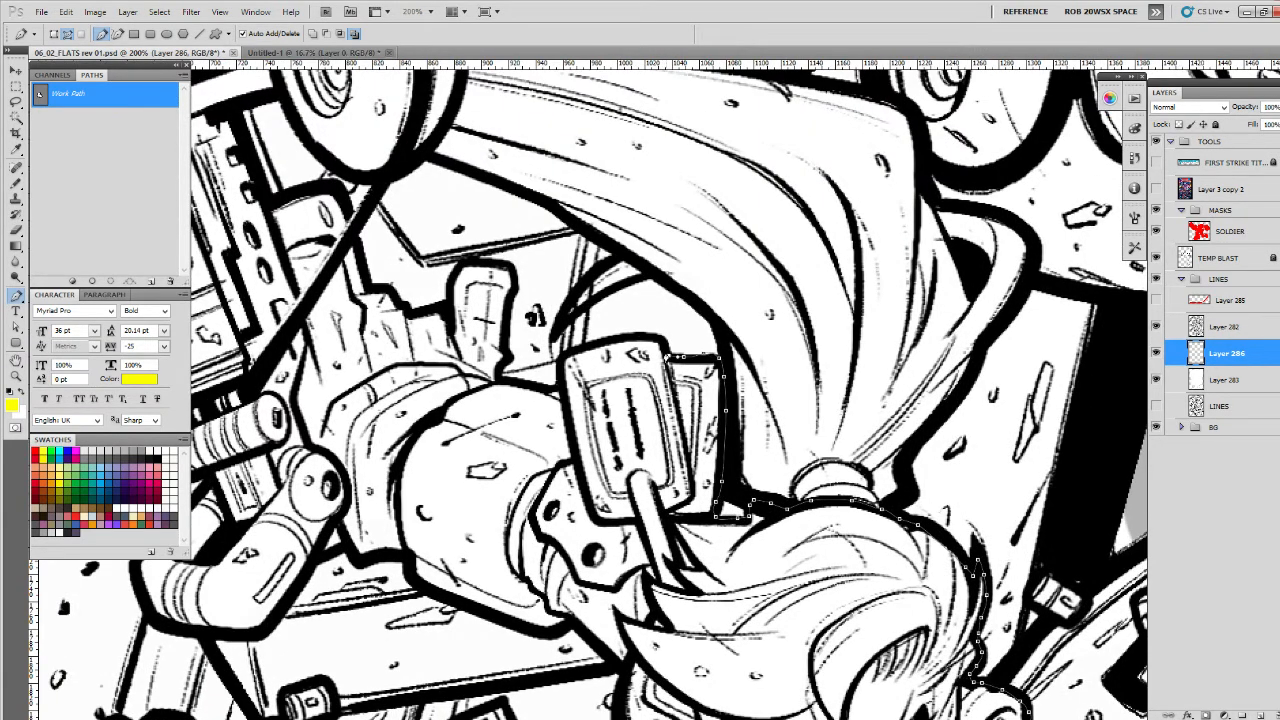
pyautogui.moveTo(640, 330); pyautogui.dragTo(860, 345)
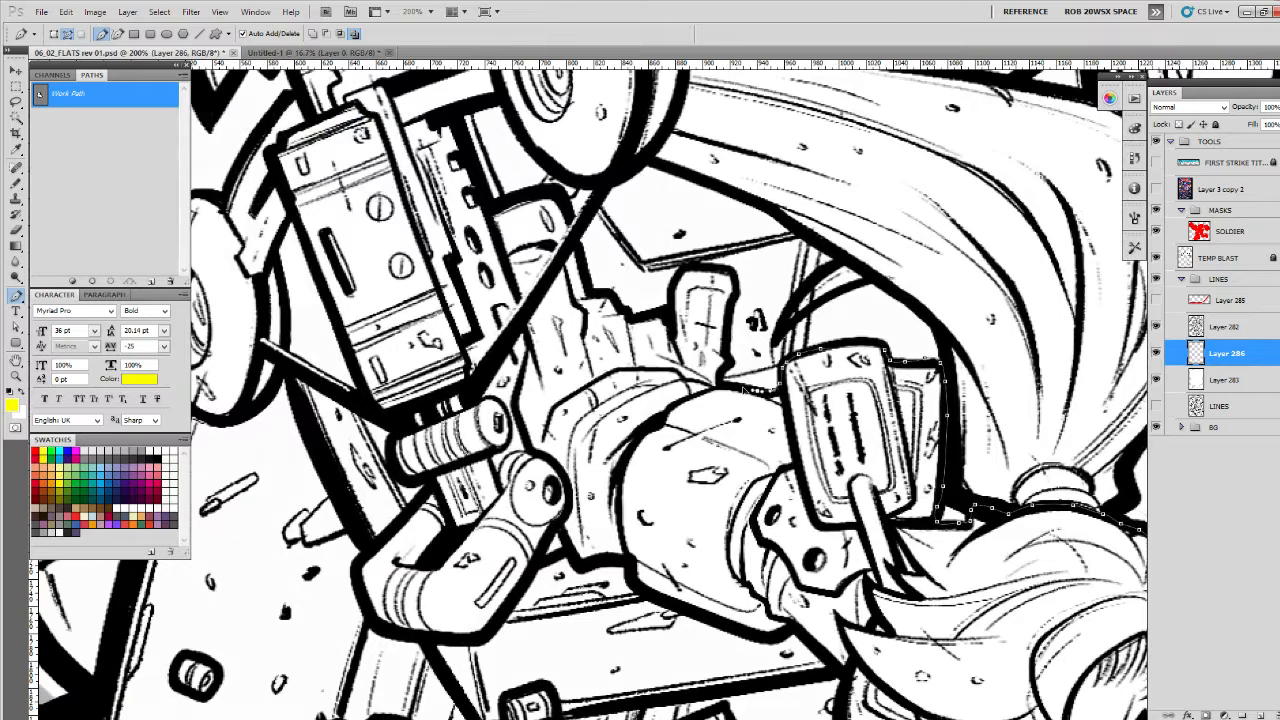
# - Trace up the side and around the rounded top of the upright tab behind the mechanical upper arm
pyautogui.click(730, 359)
pyautogui.click(726, 345)
pyautogui.click(725, 333)
pyautogui.click(728, 320)
pyautogui.click(730, 306)
pyautogui.click(732, 293)
pyautogui.moveTo(723, 272); pyautogui.dragTo(742, 325)
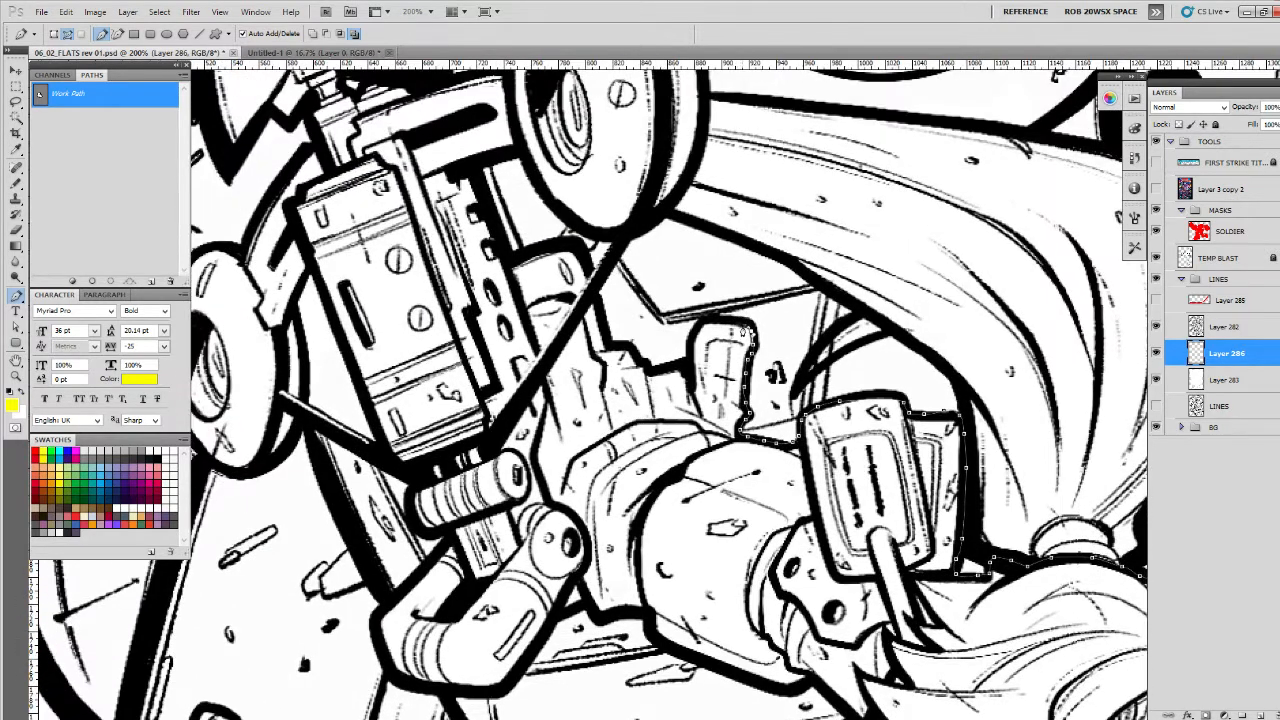
# - Follow the jagged edge behind the mechanical upper arm and trace over the rounded piece beside the hanging machine
pyautogui.click(652, 370)
pyautogui.click(618, 344)
pyautogui.moveTo(610, 334); pyautogui.dragTo(692, 419)
pyautogui.click(684, 404)
pyautogui.click(675, 379)
pyautogui.click(661, 335)
pyautogui.click(649, 331)
pyautogui.click(623, 334)
pyautogui.click(597, 341)
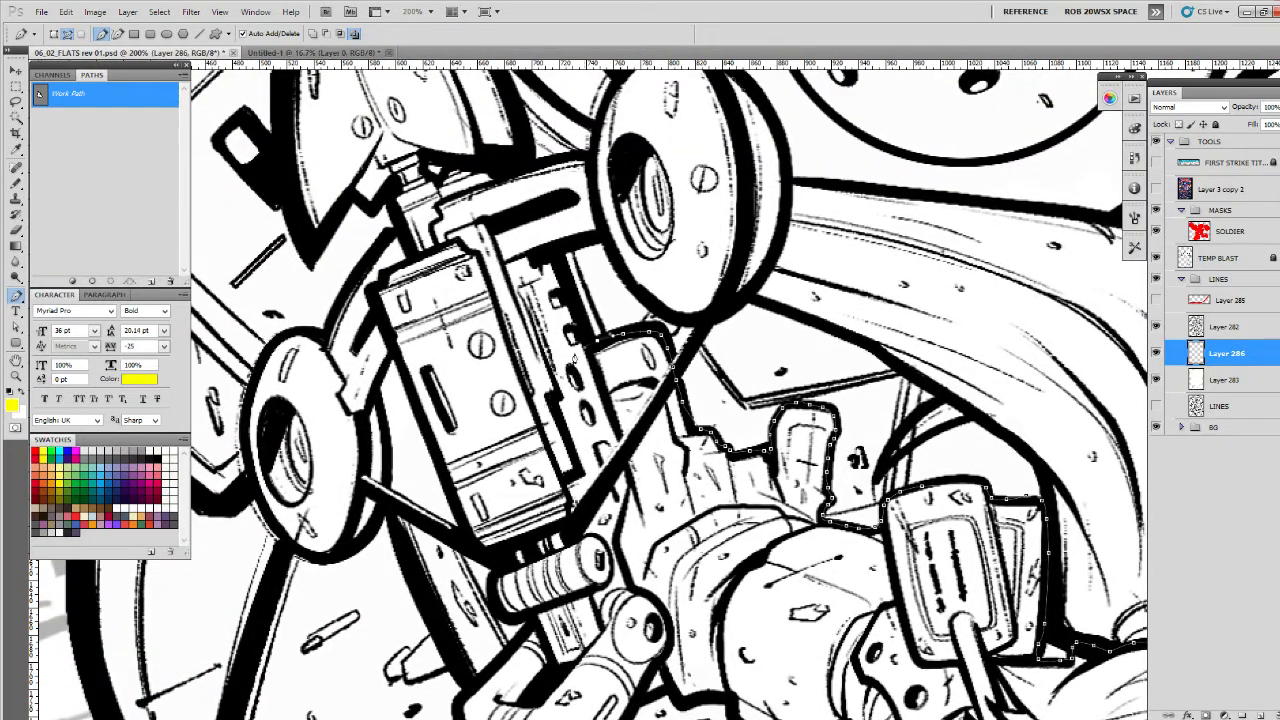
# - Take the path across the hanging machine's body and around the end of the ribbed piston below it
pyautogui.moveTo(489, 465); pyautogui.dragTo(620, 308)
pyautogui.click(589, 354)
pyautogui.moveTo(632, 415); pyautogui.dragTo(620, 343)
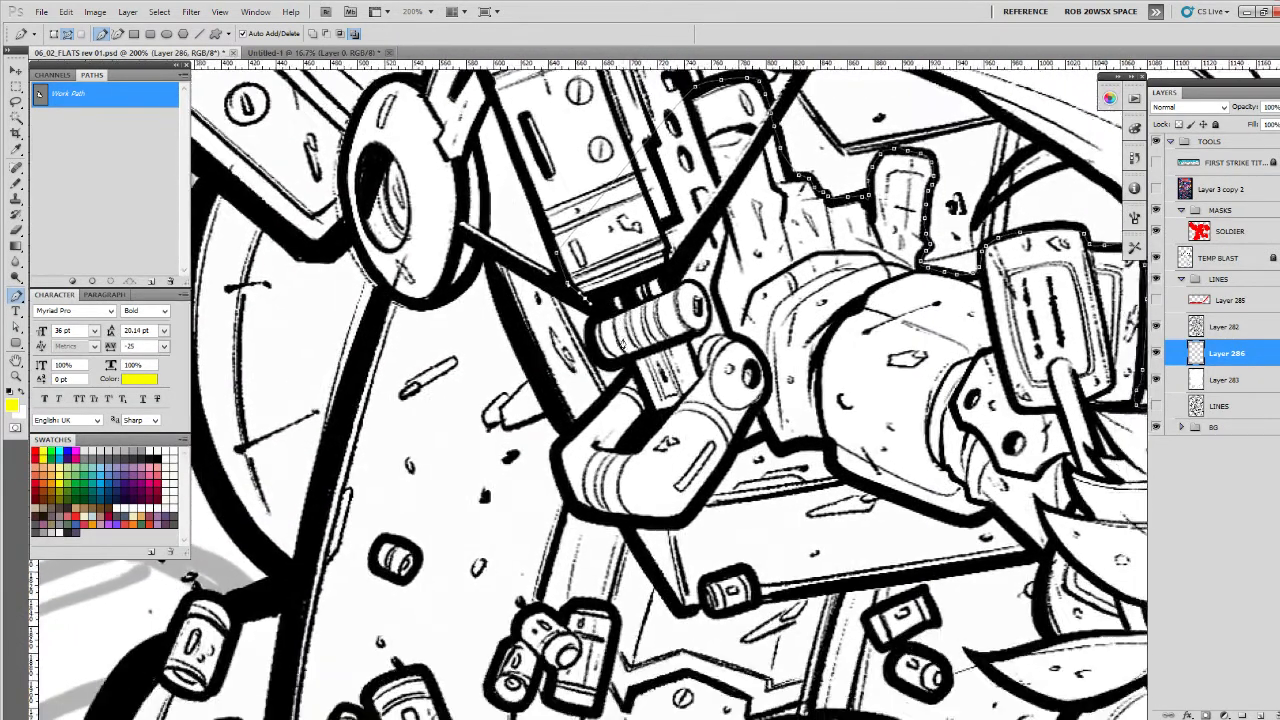
pyautogui.click(595, 310)
pyautogui.click(594, 327)
pyautogui.click(601, 357)
pyautogui.click(611, 362)
pyautogui.click(624, 362)
pyautogui.click(625, 377)
# - Trace around the outside of the bent pipe elbow and undo the misplaced point beyond it
pyautogui.click(608, 392)
pyautogui.click(594, 407)
pyautogui.click(561, 478)
pyautogui.click(576, 505)
pyautogui.click(604, 517)
pyautogui.click(661, 580)
pyautogui.moveTo(658, 467); pyautogui.dragTo(616, 420)
pyautogui.moveTo(928, 446); pyautogui.dragTo(908, 497)
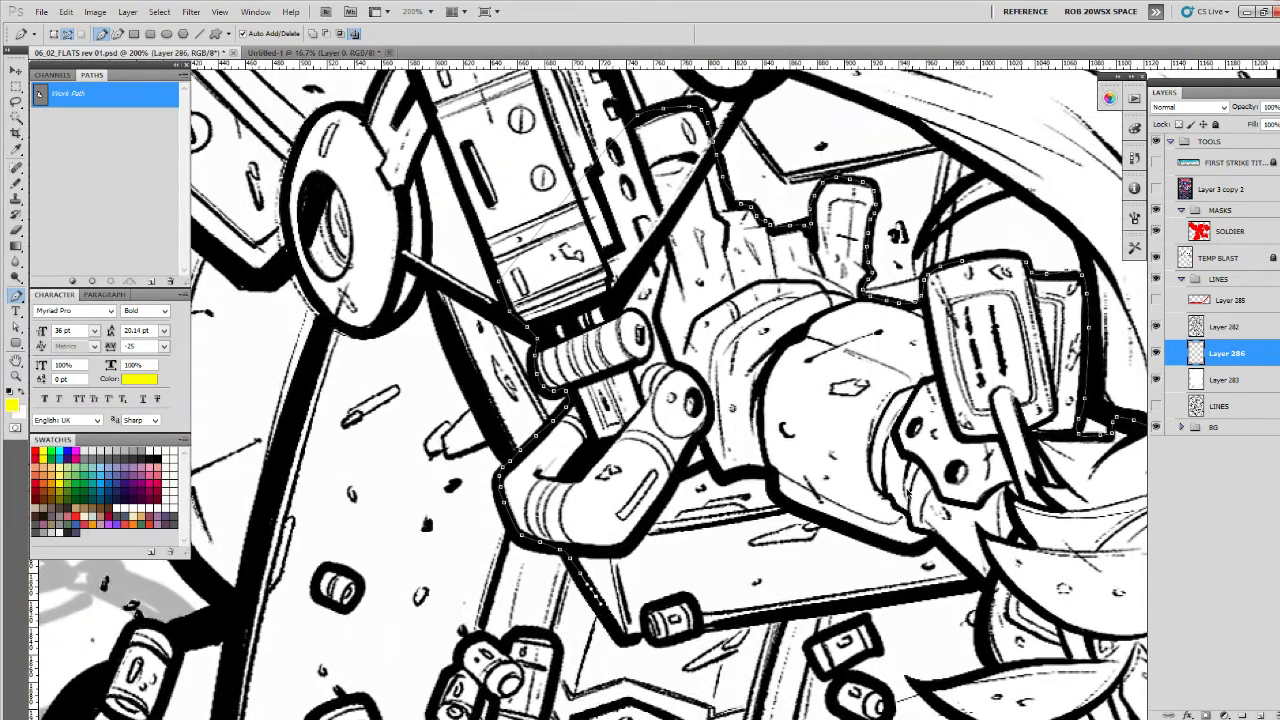
pyautogui.hotkey('ctrl', 'z')
# - Trace under the bent pipe, up its inner side, and along to the mechanical upper arm's lower edge
pyautogui.click(610, 548)
pyautogui.click(620, 550)
pyautogui.click(660, 497)
pyautogui.click(672, 476)
pyautogui.click(756, 472)
pyautogui.click(767, 472)
pyautogui.click(769, 492)
pyautogui.click(779, 502)
# - Continue the path along the lower edge of the mechanical upper arm towards the woman's shoulder
pyautogui.moveTo(886, 536); pyautogui.dragTo(803, 460)
pyautogui.click(821, 473)
pyautogui.click(866, 475)
pyautogui.click(880, 486)
pyautogui.click(892, 495)
# - Trace down the collar edge beside the woman's face and out towards the tip of the lower hair spike
pyautogui.moveTo(1048, 524); pyautogui.dragTo(920, 384)
pyautogui.click(778, 418)
pyautogui.click(780, 449)
pyautogui.click(733, 467)
pyautogui.click(718, 474)
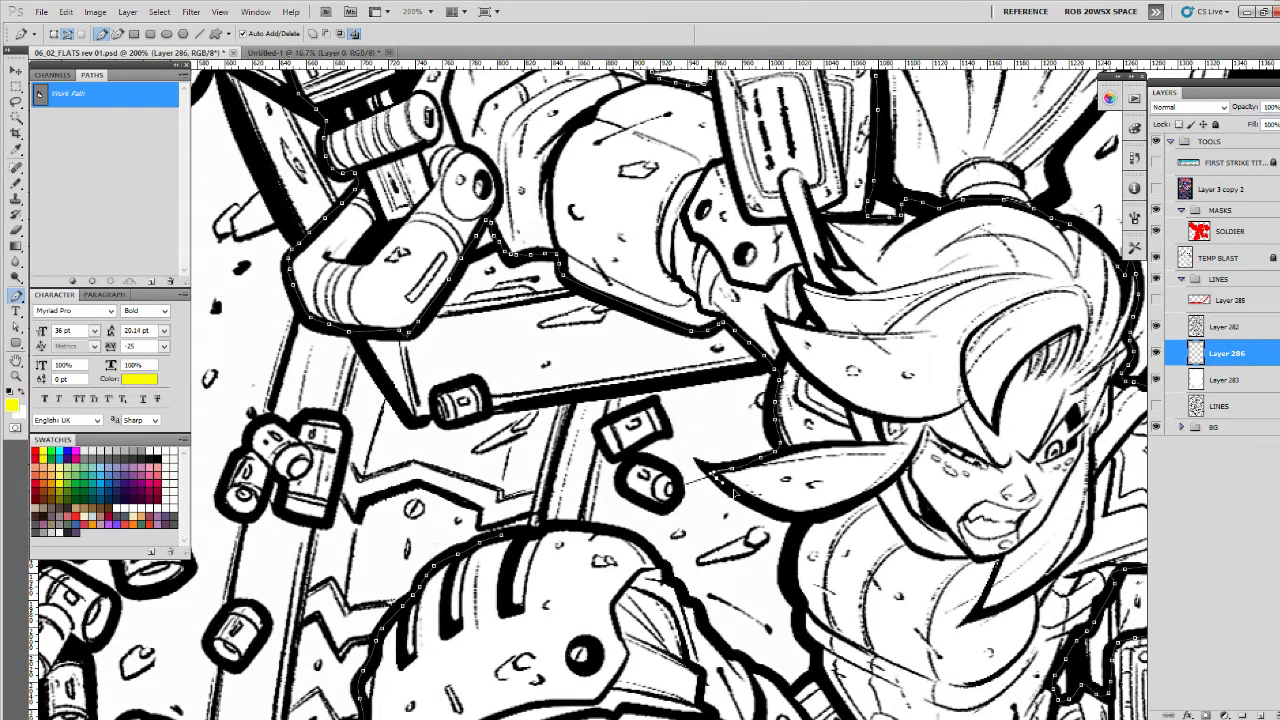
# - Trace under the lower hair spike and down the woman's shoulder and side to the giant mechanical arm
pyautogui.click(738, 490)
pyautogui.click(763, 504)
pyautogui.click(798, 518)
pyautogui.click(794, 545)
pyautogui.moveTo(794, 577); pyautogui.dragTo(787, 386)
pyautogui.click(784, 397)
pyautogui.click(790, 410)
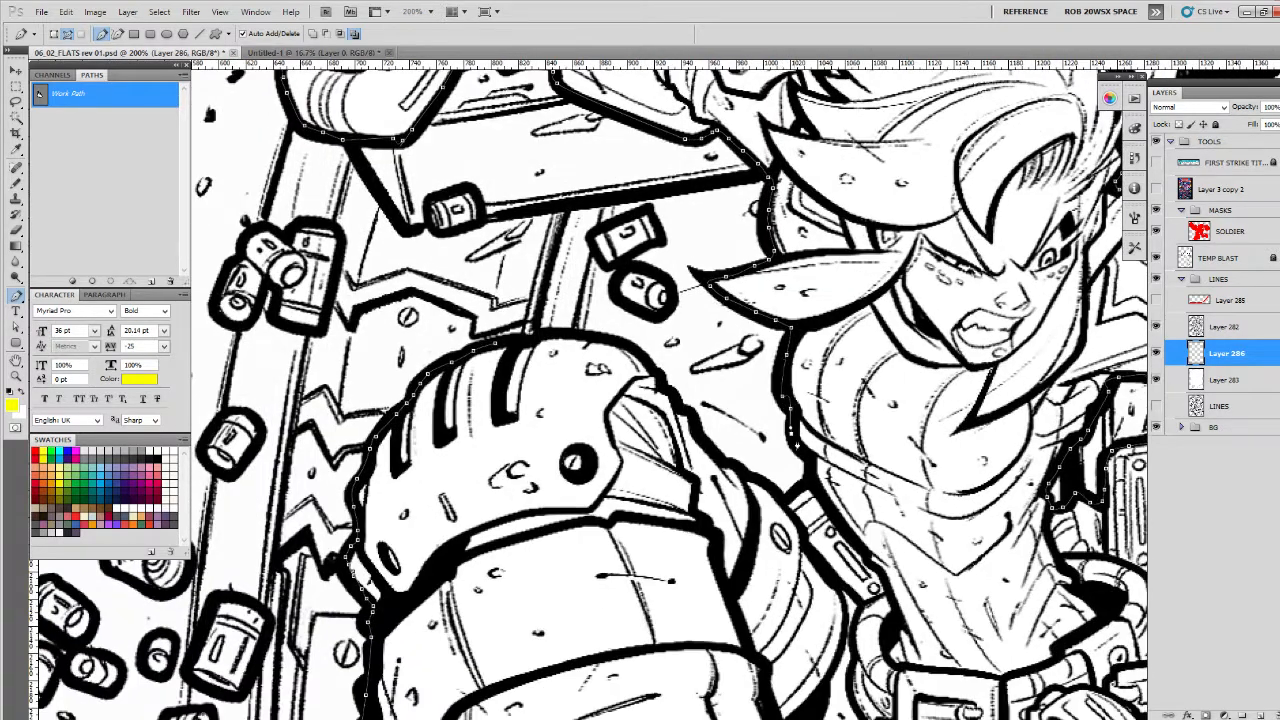
pyautogui.click(796, 434)
pyautogui.click(810, 460)
pyautogui.click(807, 483)
pyautogui.click(785, 495)
# - Close the path over the giant arm's domed shoulder armour and fill it with yellow
pyautogui.click(757, 480)
pyautogui.click(722, 462)
pyautogui.click(703, 440)
pyautogui.click(676, 395)
pyautogui.click(662, 376)
pyautogui.click(652, 364)
pyautogui.click(636, 350)
pyautogui.click(602, 341)
pyautogui.click(562, 336)
pyautogui.click(543, 338)
pyautogui.click(527, 342)
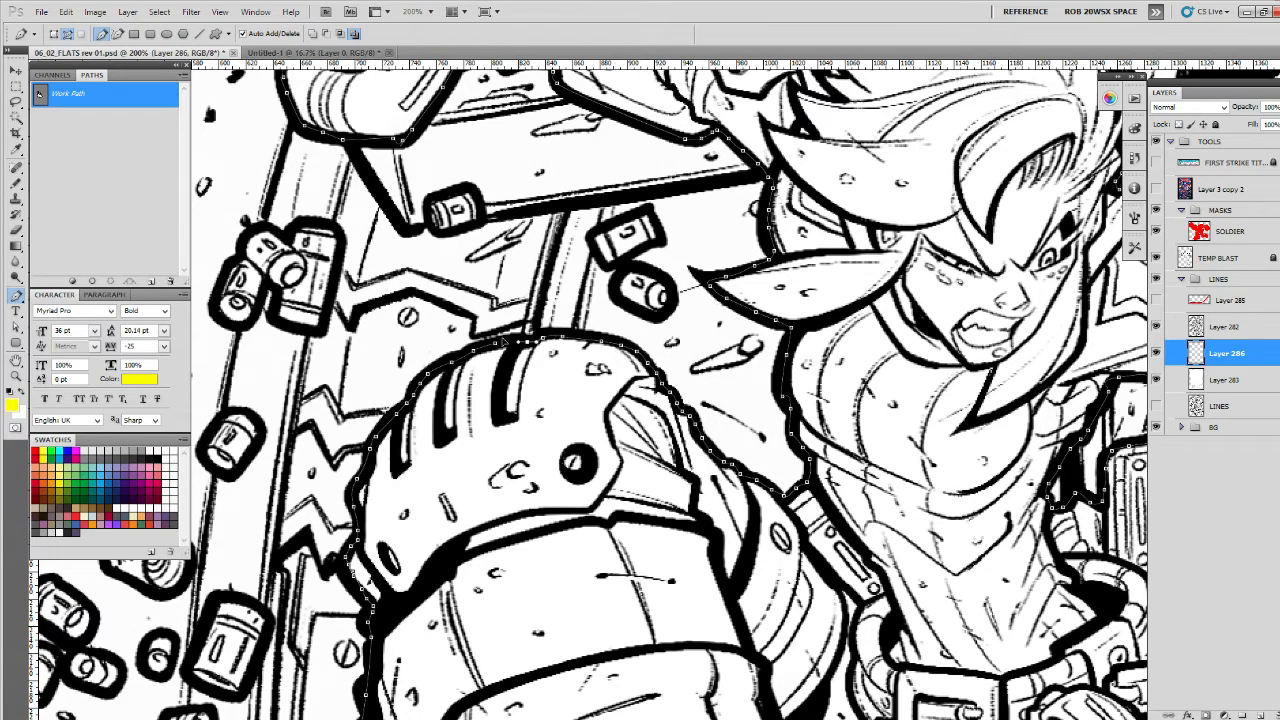
pyautogui.click(71, 281)
pyautogui.click(93, 240)
# - Lasso the unfilled part of the raised arm's cylinder and its curved bracket, and fill it with yellow
pyautogui.moveTo(597, 175); pyautogui.dragTo(763, 592)
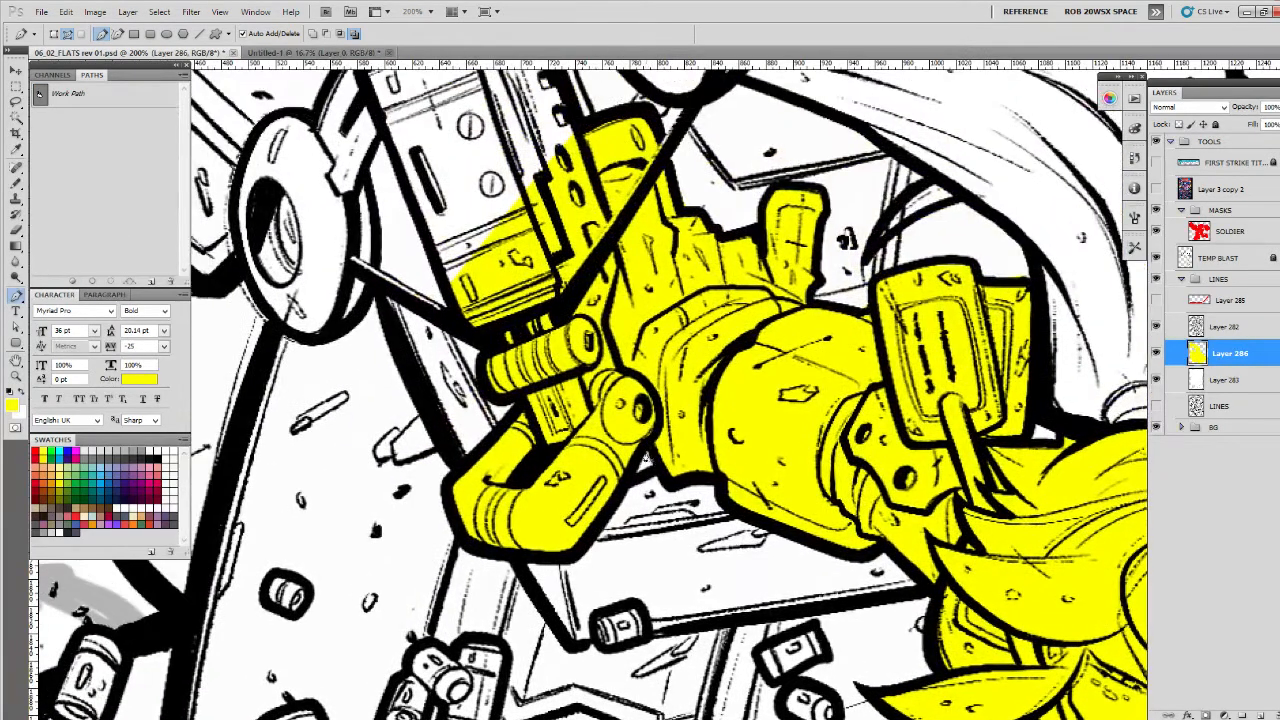
pyautogui.press('l')
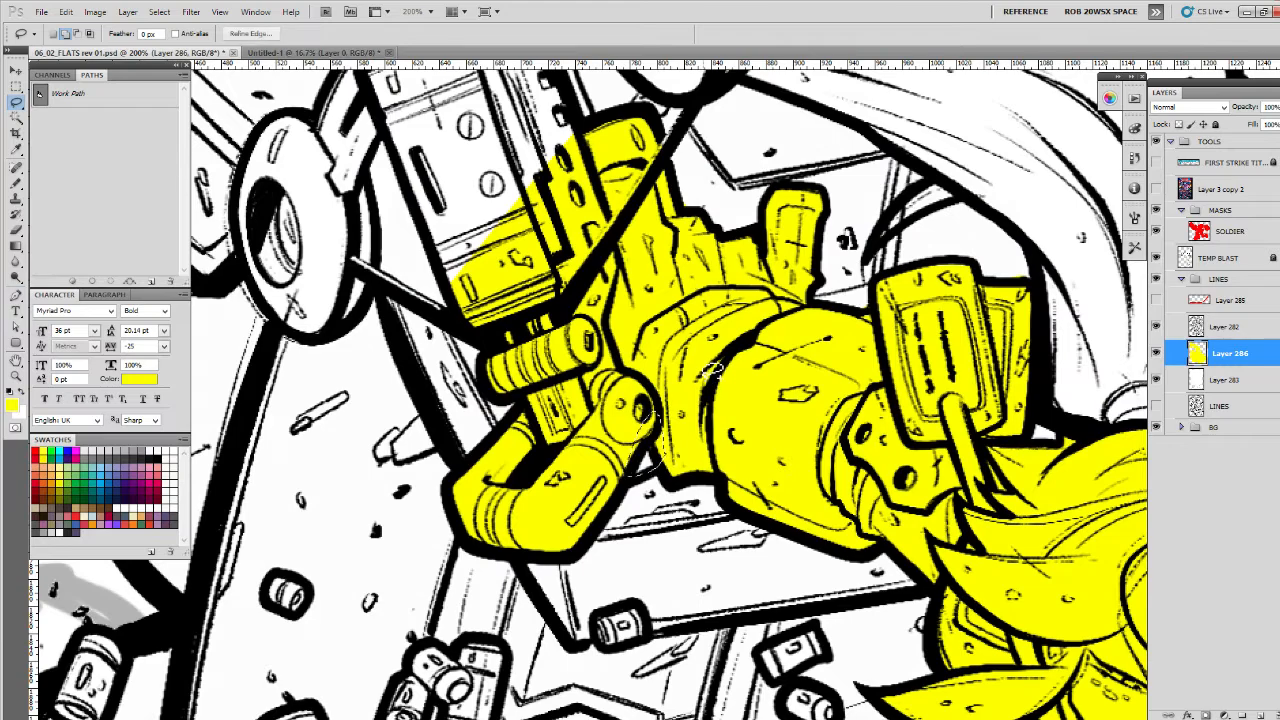
pyautogui.hotkey('ctrl', 'd')
pyautogui.moveTo(592, 279)
pyautogui.mouseDown()
pyautogui.moveTo(667, 516)
pyautogui.moveTo(714, 490)
pyautogui.mouseUp()
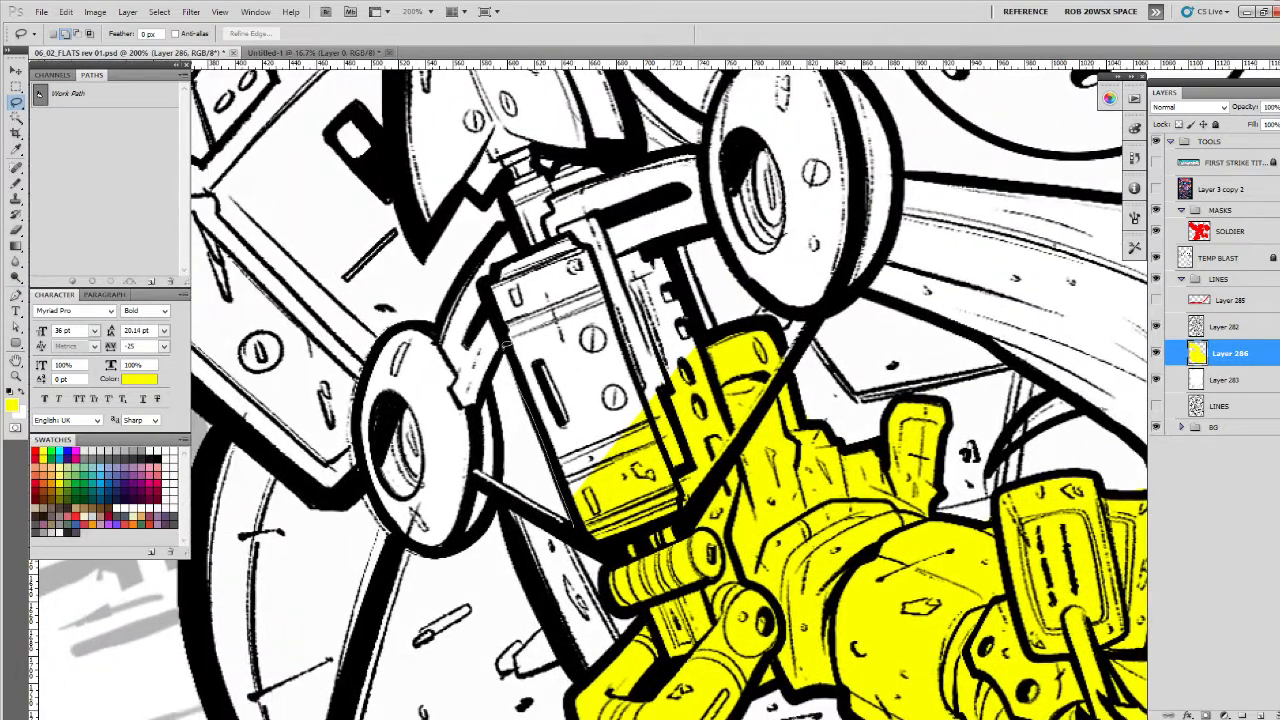
pyautogui.moveTo(466, 341)
pyautogui.mouseDown()
pyautogui.moveTo(508, 225)
pyautogui.moveTo(596, 285)
pyautogui.moveTo(466, 345)
pyautogui.mouseUp()
pyautogui.hotkey('alt', 'BackSpace')
pyautogui.hotkey('ctrl', 'd')
# - Lasso the round disc beside the cylinder and the thin rod joined to it, and fill both with yellow
pyautogui.moveTo(491, 405)
pyautogui.mouseDown()
pyautogui.moveTo(651, 385)
pyautogui.moveTo(641, 504)
pyautogui.mouseUp()
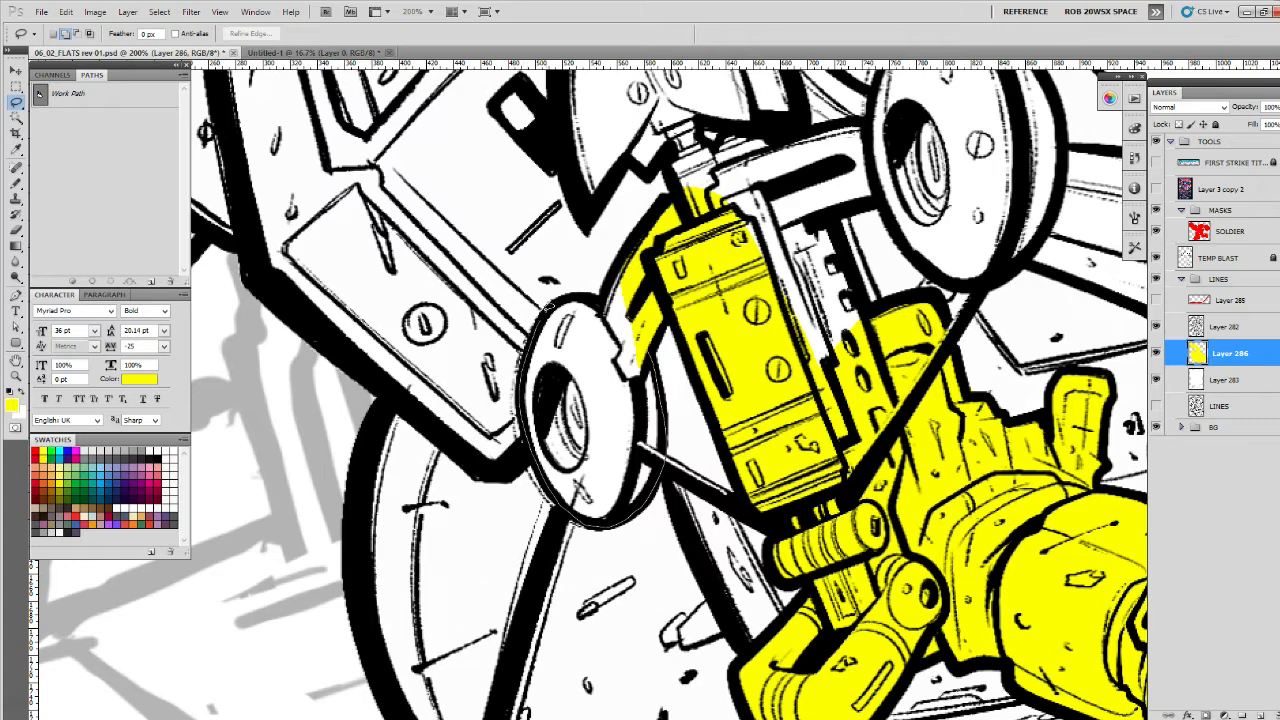
pyautogui.moveTo(604, 288); pyautogui.dragTo(640, 340)
pyautogui.hotkey('alt', 'BackSpace')
pyautogui.hotkey('ctrl', 'd')
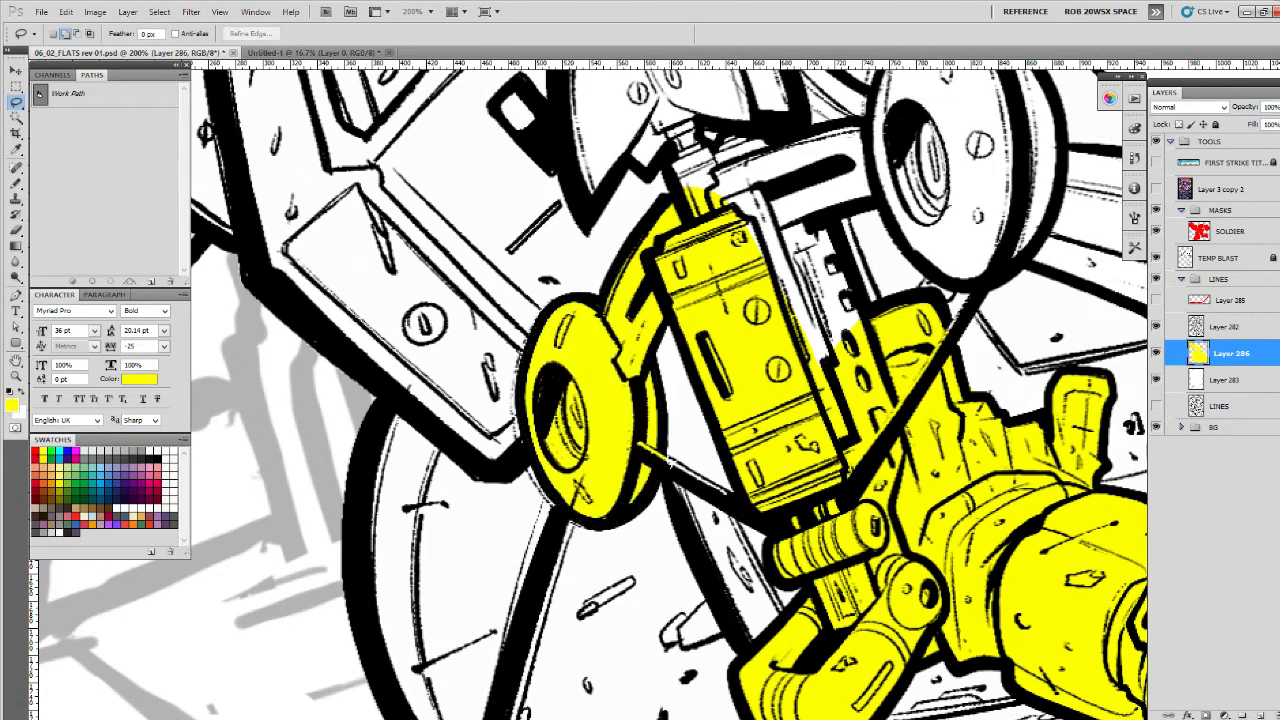
pyautogui.moveTo(698, 475)
pyautogui.mouseDown()
pyautogui.moveTo(594, 516)
pyautogui.moveTo(606, 499)
pyautogui.mouseUp()
pyautogui.hotkey('alt', 'BackSpace')
pyautogui.hotkey('ctrl', 'd')
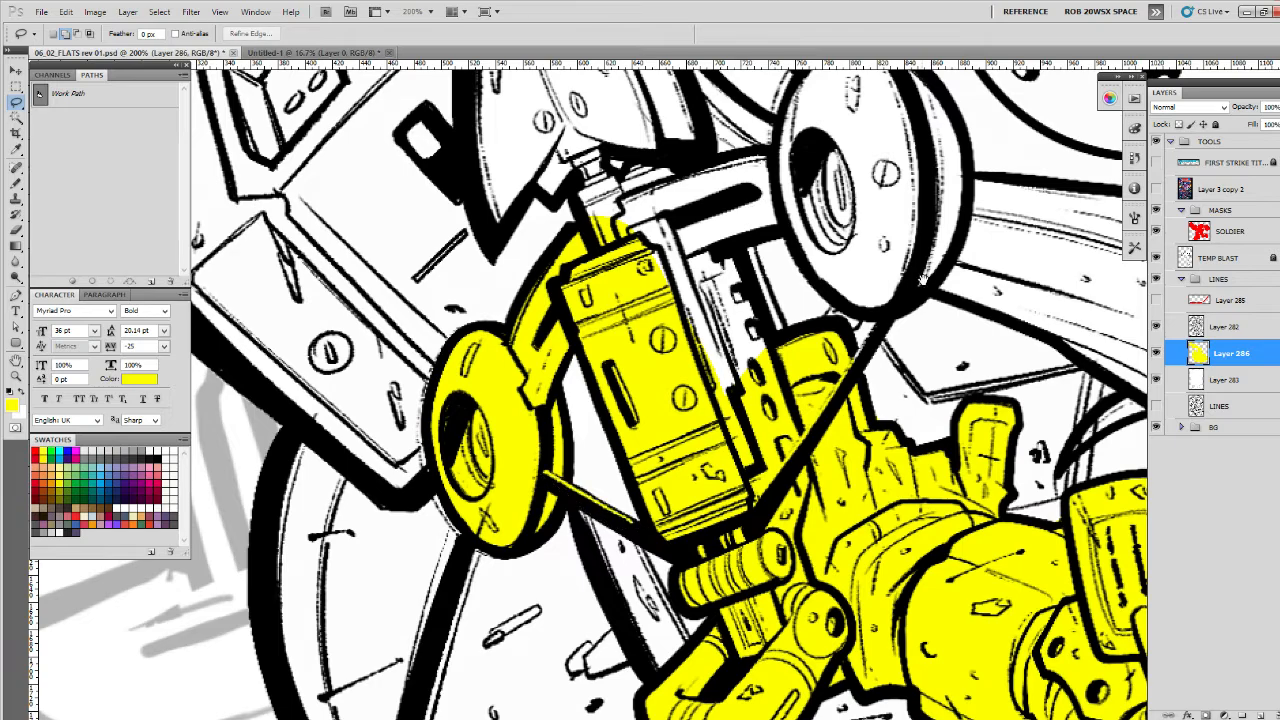
# - Start a pen path at the neck above the cylinder and trace to the pointed cone's lower tip
pyautogui.moveTo(804, 210); pyautogui.dragTo(888, 415)
pyautogui.press('z')
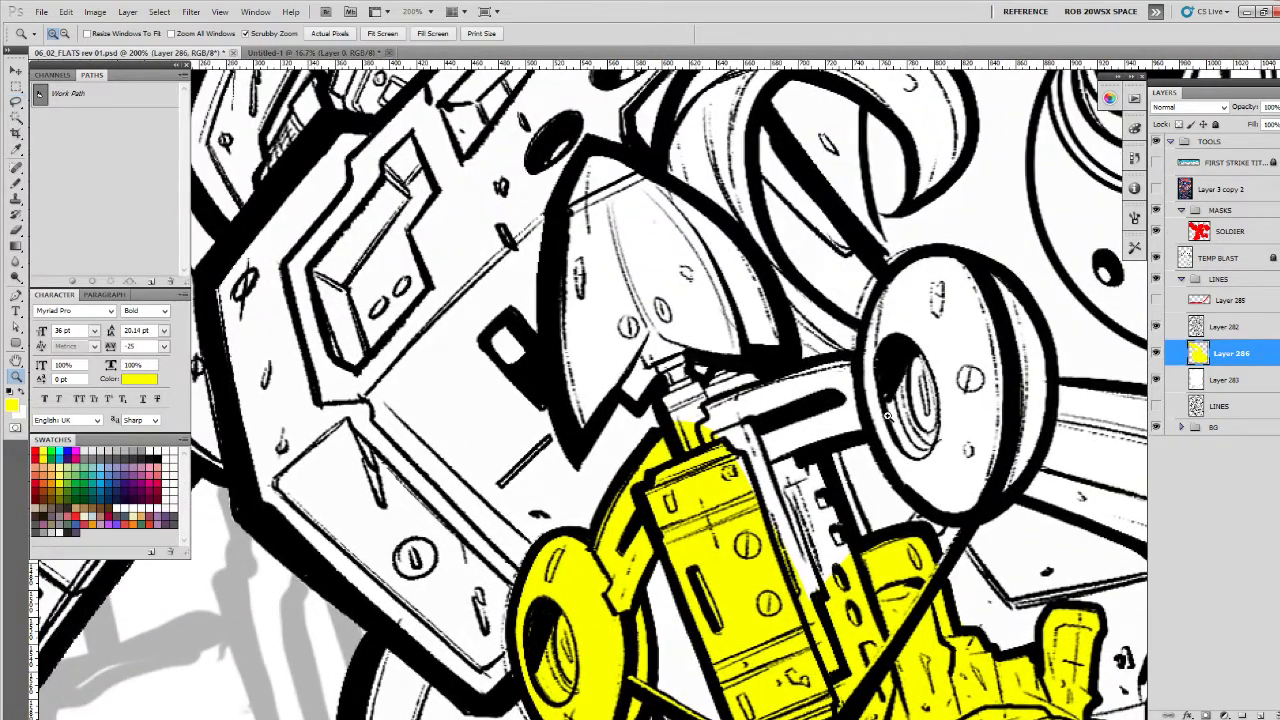
pyautogui.keyDown('alt'); pyautogui.click(888, 415); pyautogui.keyUp('alt')
pyautogui.keyDown('alt'); pyautogui.click(888, 415); pyautogui.keyUp('alt')
pyautogui.moveTo(1020, 348); pyautogui.dragTo(928, 278)
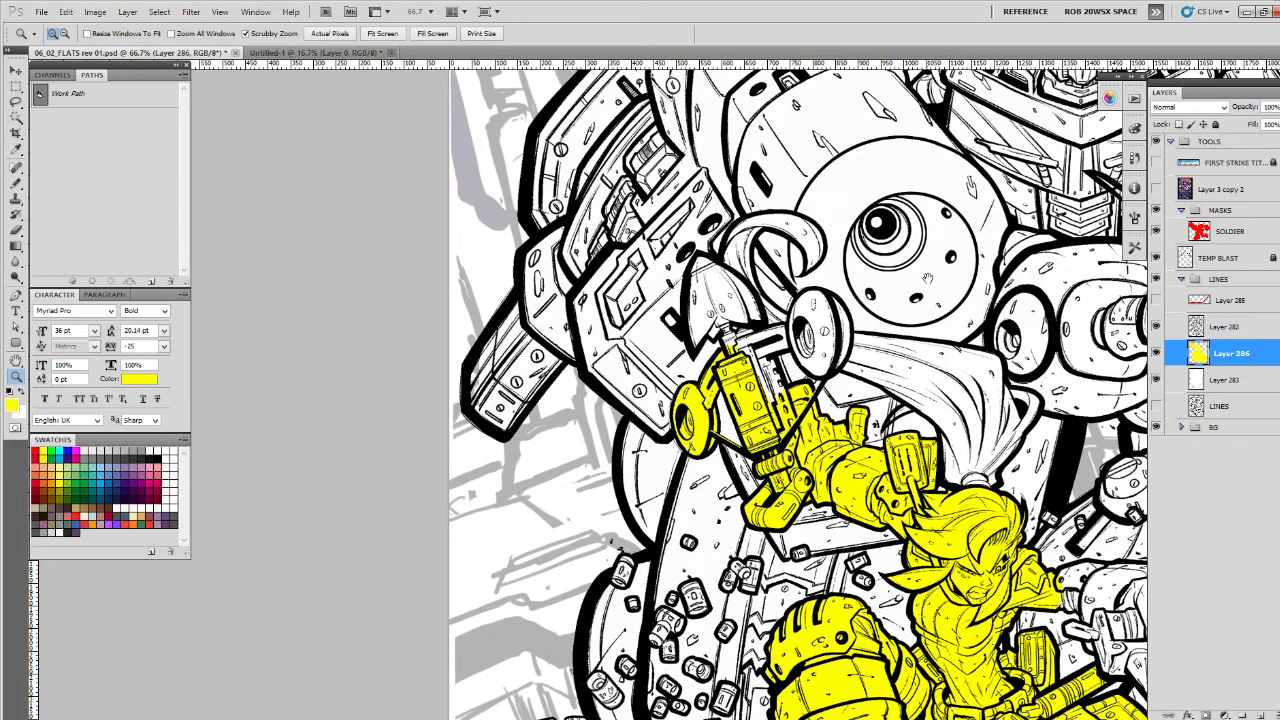
pyautogui.click(780, 372)
pyautogui.click(780, 372)
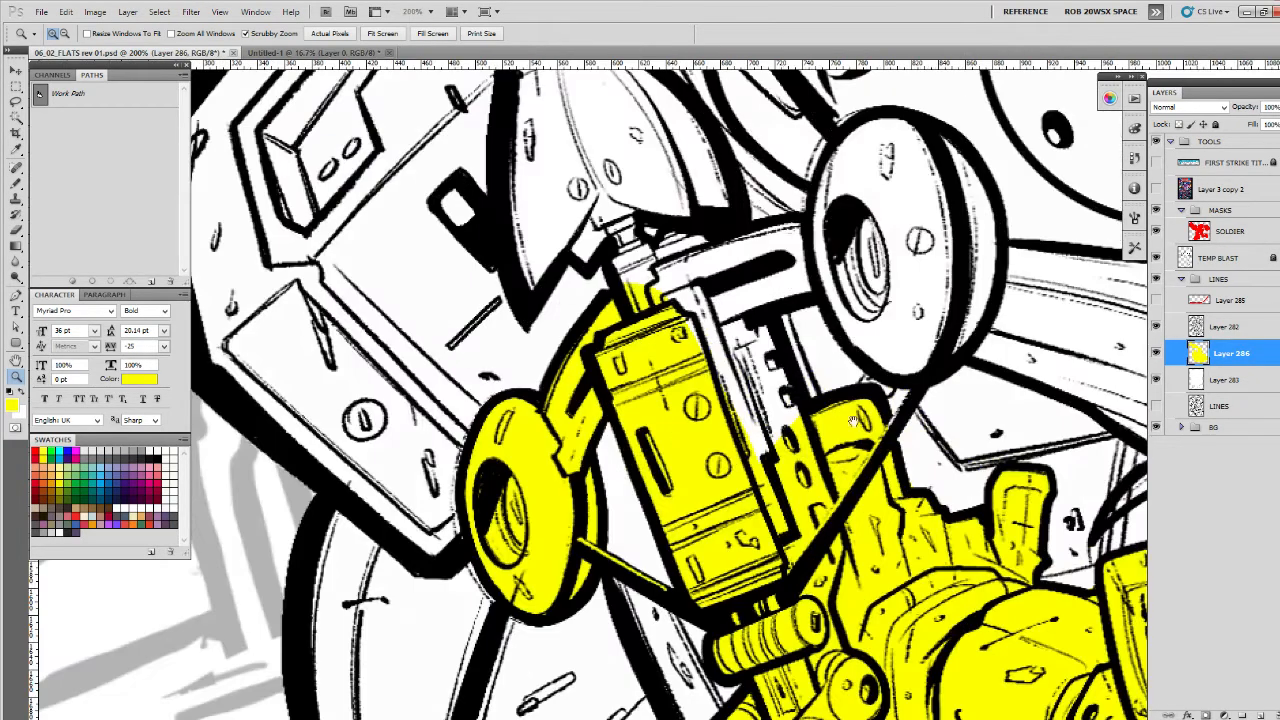
pyautogui.moveTo(853, 420); pyautogui.dragTo(818, 476)
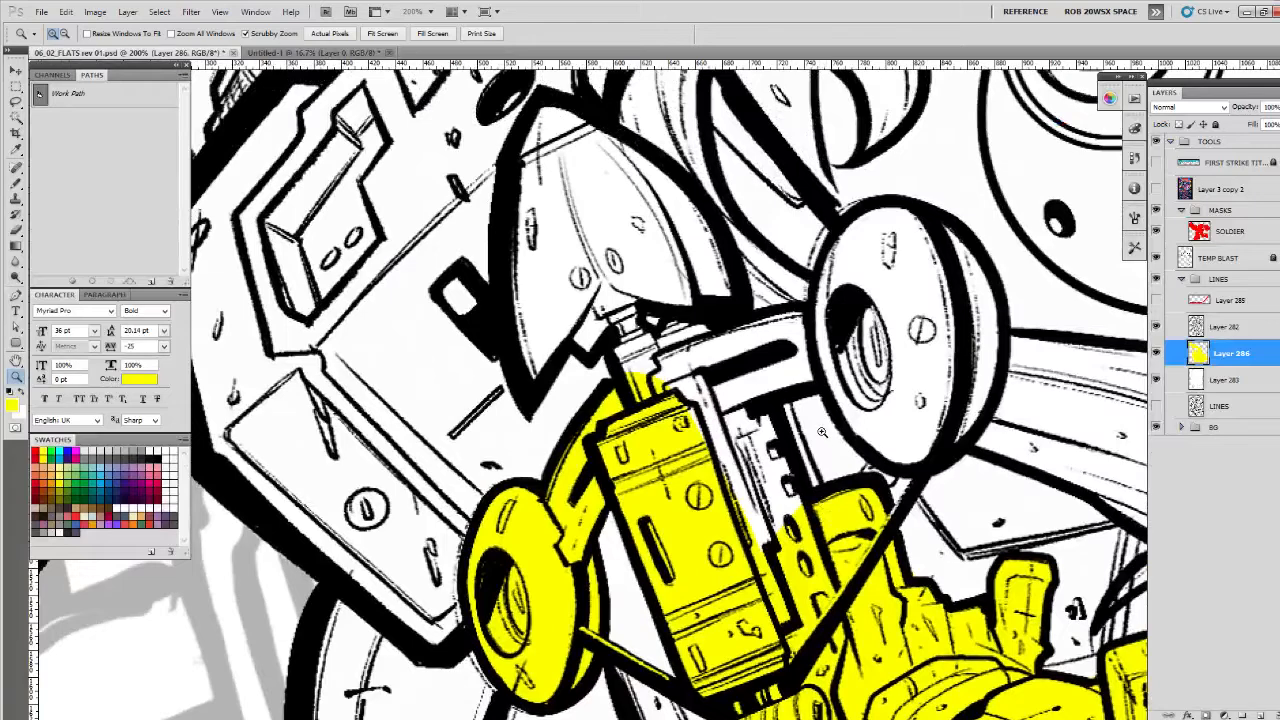
pyautogui.press('p')
pyautogui.moveTo(646, 347); pyautogui.dragTo(666, 385)
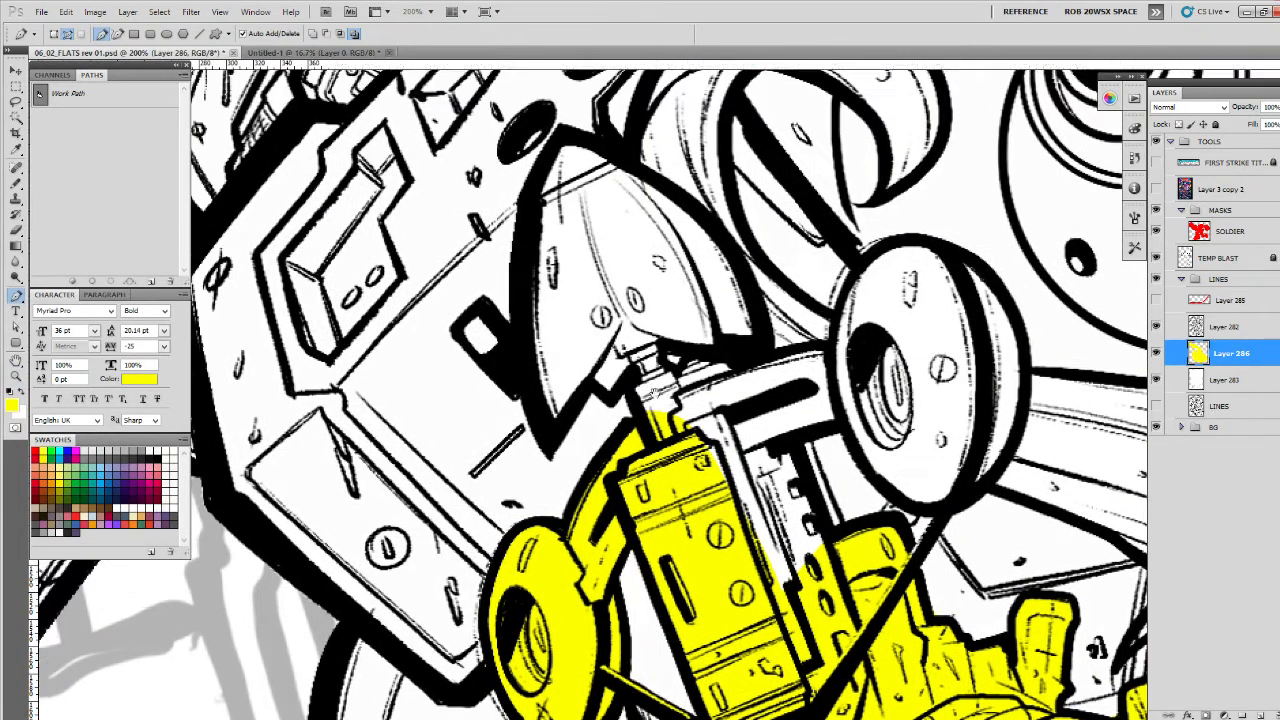
pyautogui.click(638, 413)
pyautogui.click(632, 396)
pyautogui.click(625, 391)
pyautogui.click(612, 398)
pyautogui.moveTo(548, 435); pyautogui.dragTo(551, 384)
# - Trace up the cone's outer side, over its point, and down the far side to the lower corner
pyautogui.moveTo(550, 358); pyautogui.dragTo(555, 306)
pyautogui.moveTo(557, 286); pyautogui.dragTo(618, 236)
pyautogui.moveTo(697, 282); pyautogui.dragTo(735, 315)
pyautogui.moveTo(743, 326); pyautogui.dragTo(776, 379)
pyautogui.moveTo(782, 394); pyautogui.dragTo(786, 405)
pyautogui.moveTo(789, 423); pyautogui.dragTo(789, 431)
pyautogui.moveTo(784, 440); pyautogui.dragTo(779, 445)
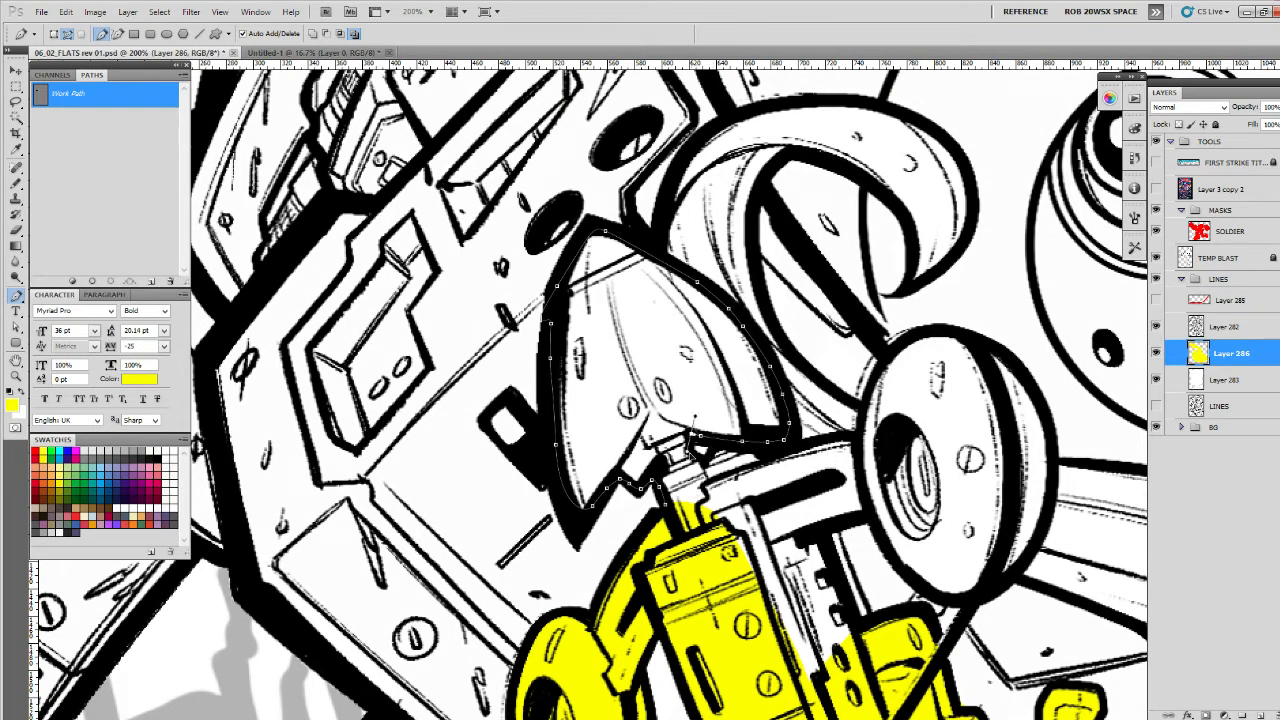
# - Trace back under the cone, along the bracket's upper edge, and over the top of the second round disc
pyautogui.moveTo(690, 436); pyautogui.dragTo(690, 414)
pyautogui.keyDown('alt'); pyautogui.click(690, 436); pyautogui.keyUp('alt')
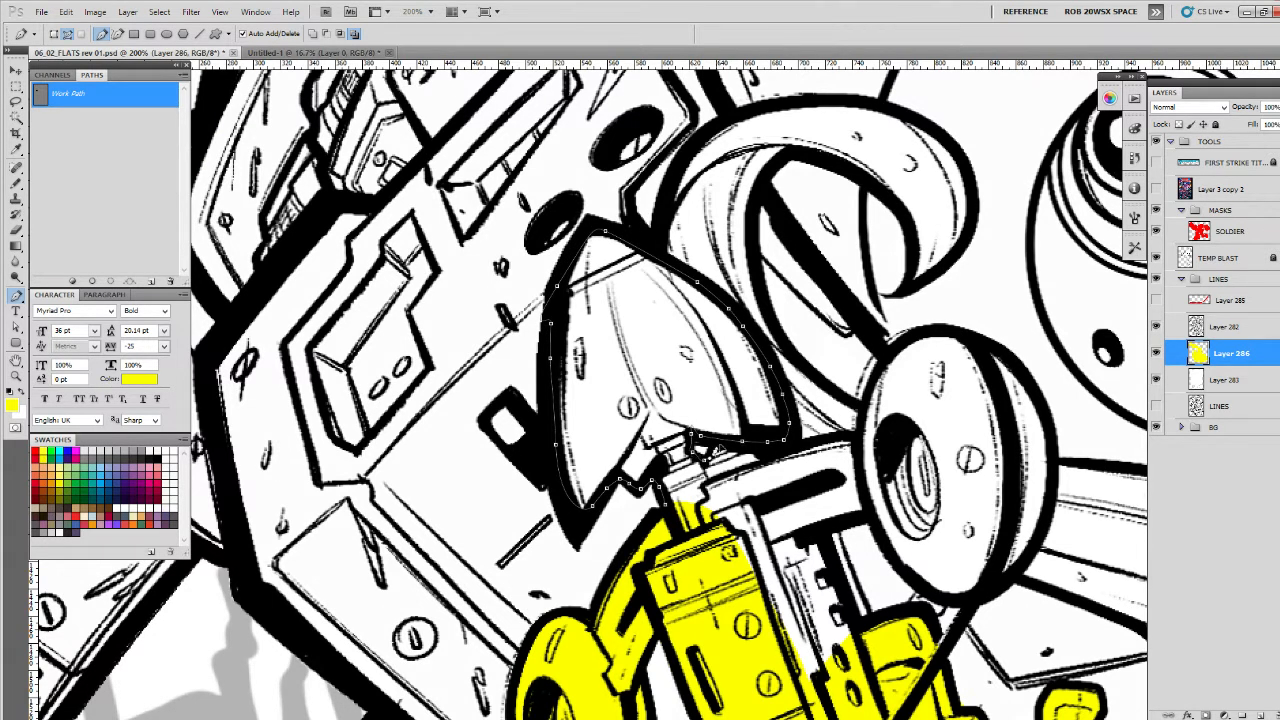
pyautogui.click(769, 456)
pyautogui.click(782, 449)
pyautogui.click(815, 442)
pyautogui.click(855, 433)
pyautogui.moveTo(862, 407); pyautogui.dragTo(880, 374)
pyautogui.moveTo(908, 338); pyautogui.dragTo(978, 338)
# - Trace around the rest of the second disc, close the path across the cylinder, and fill it with yellow
pyautogui.click(1008, 362)
pyautogui.moveTo(1029, 388); pyautogui.dragTo(1033, 394)
pyautogui.moveTo(1047, 512); pyautogui.dragTo(850, 432)
pyautogui.click(961, 453)
pyautogui.moveTo(834, 408); pyautogui.dragTo(790, 401)
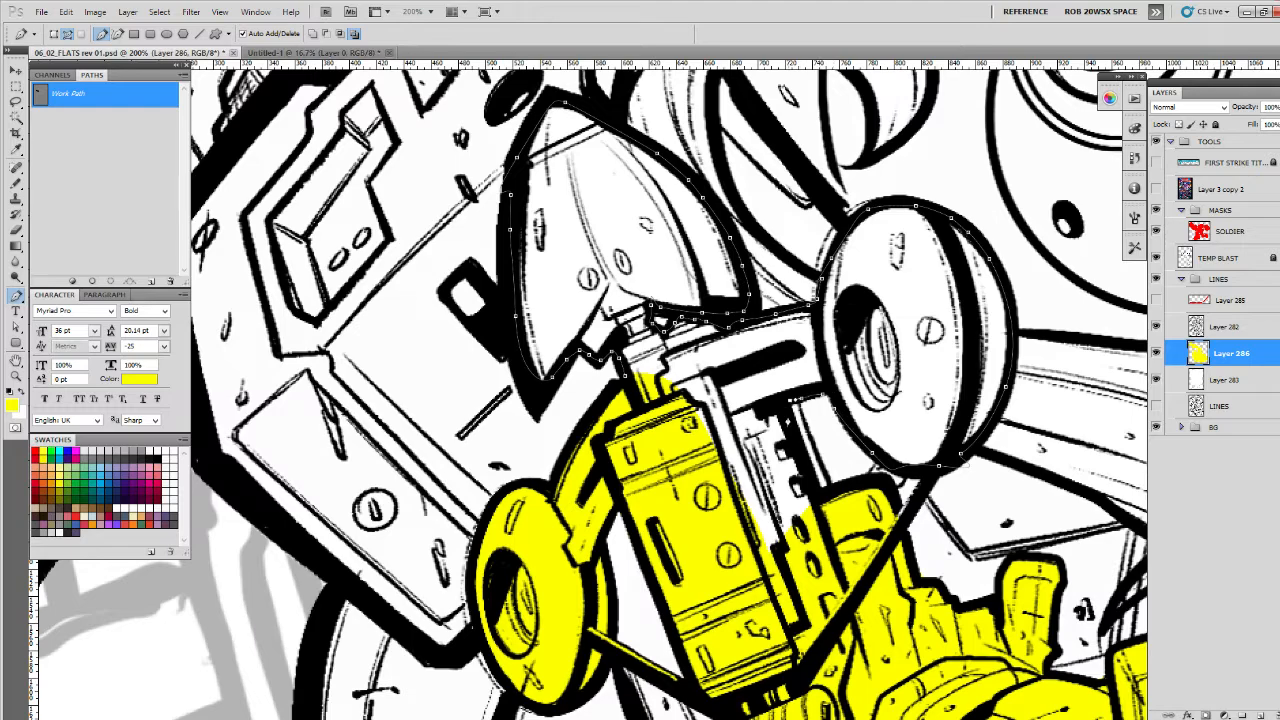
pyautogui.click(807, 473)
pyautogui.moveTo(831, 547); pyautogui.dragTo(785, 604)
pyautogui.moveTo(688, 520); pyautogui.dragTo(645, 462)
pyautogui.click(72, 282)
pyautogui.click(163, 234)
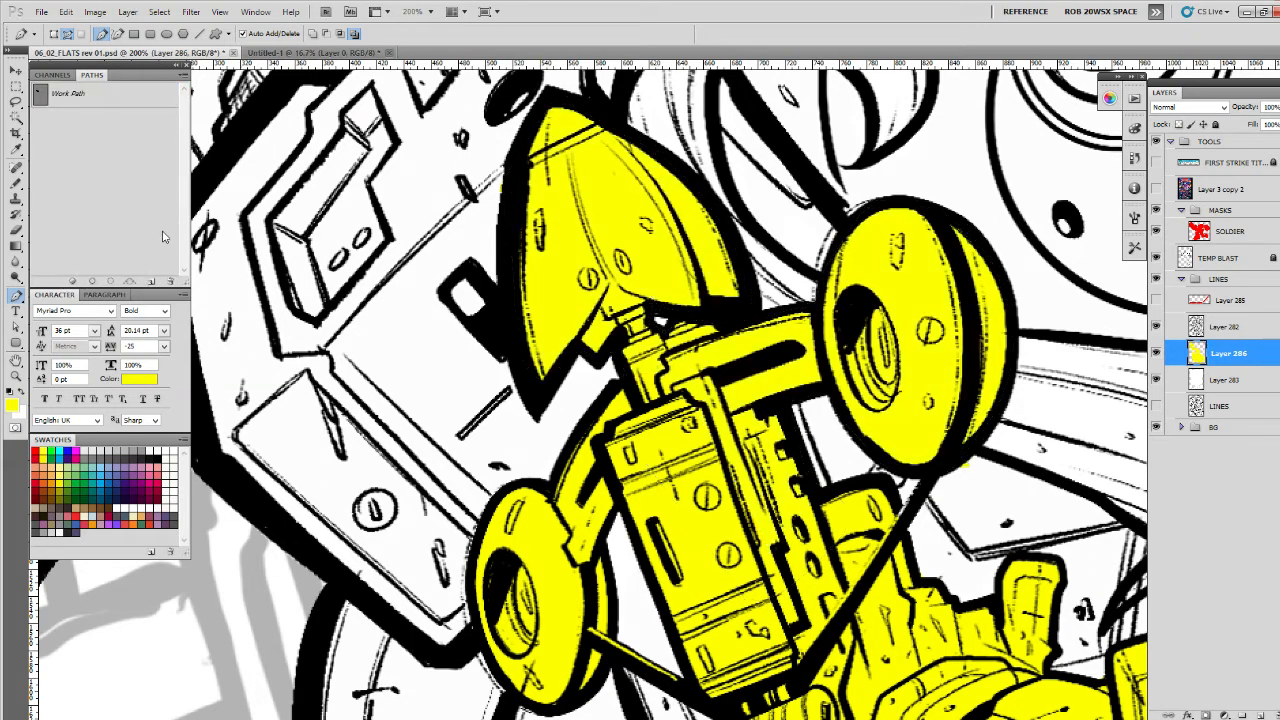
# - Start a path where the curved hook meets the disc and trace the hook's inner edge to its tip
pyautogui.moveTo(802, 225); pyautogui.dragTo(604, 608)
pyautogui.click(664, 650)
pyautogui.moveTo(577, 574); pyautogui.dragTo(562, 508)
pyautogui.moveTo(559, 475); pyautogui.dragTo(668, 426)
pyautogui.moveTo(686, 434); pyautogui.dragTo(699, 449)
pyautogui.click(708, 461)
pyautogui.click(715, 488)
pyautogui.click(715, 524)
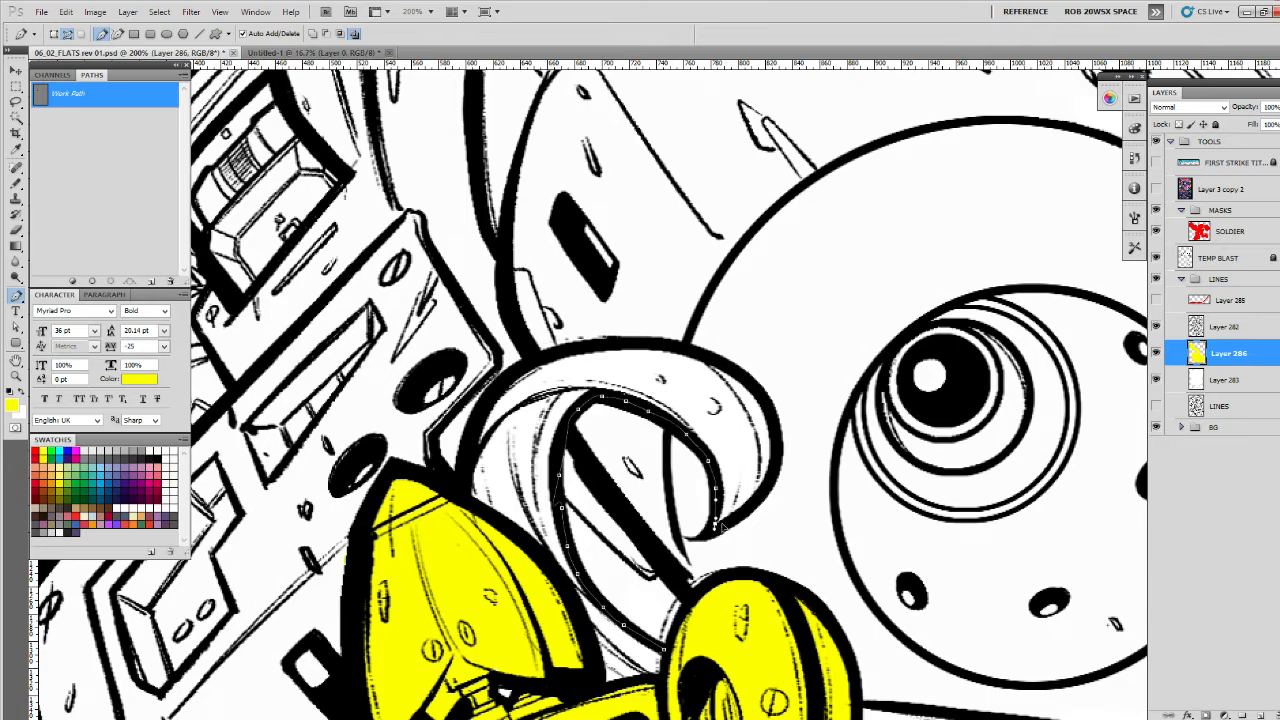
# - Trace the hook's outer edge from its tip over the top and down towards the cone
pyautogui.click(741, 516)
pyautogui.click(756, 499)
pyautogui.click(770, 479)
pyautogui.click(775, 455)
pyautogui.click(774, 428)
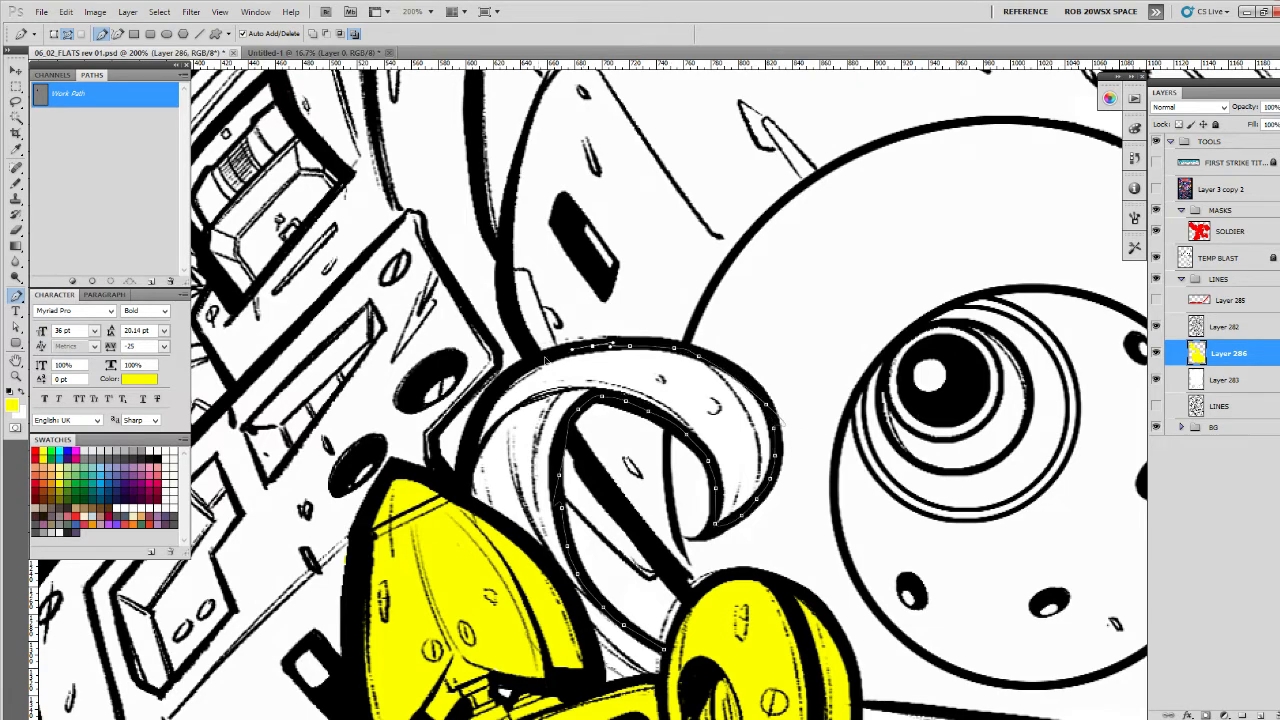
pyautogui.moveTo(535, 363); pyautogui.dragTo(514, 372)
pyautogui.moveTo(499, 382); pyautogui.dragTo(487, 393)
pyautogui.moveTo(473, 422); pyautogui.dragTo(465, 442)
# - Close the hook's path across the filled cone and disc, and fill it with yellow
pyautogui.moveTo(458, 497); pyautogui.dragTo(470, 388)
pyautogui.moveTo(484, 448); pyautogui.dragTo(492, 460)
pyautogui.moveTo(514, 480); pyautogui.dragTo(527, 496)
pyautogui.moveTo(656, 540); pyautogui.dragTo(675, 501)
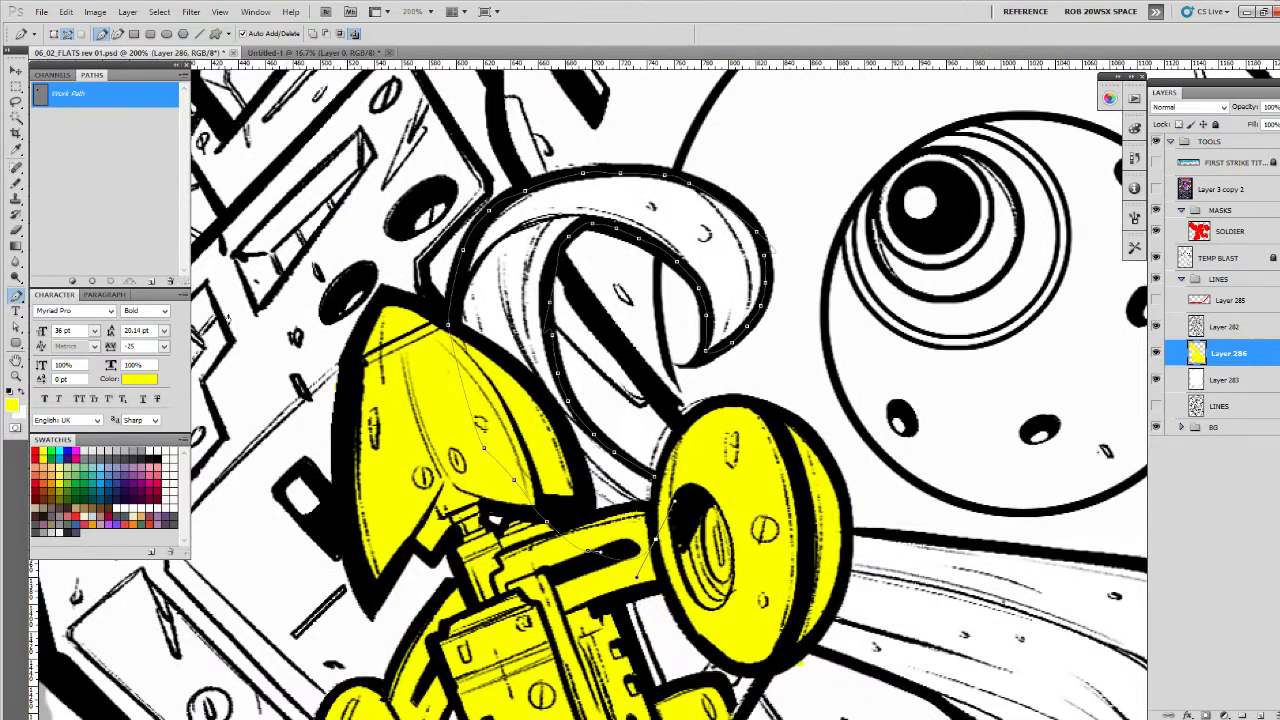
pyautogui.click(72, 281)
pyautogui.click(116, 245)
# - Trace the ponytail's lower edge from the disc, around the loose strand, and down beside the shoulder plate
pyautogui.moveTo(948, 650); pyautogui.dragTo(712, 196)
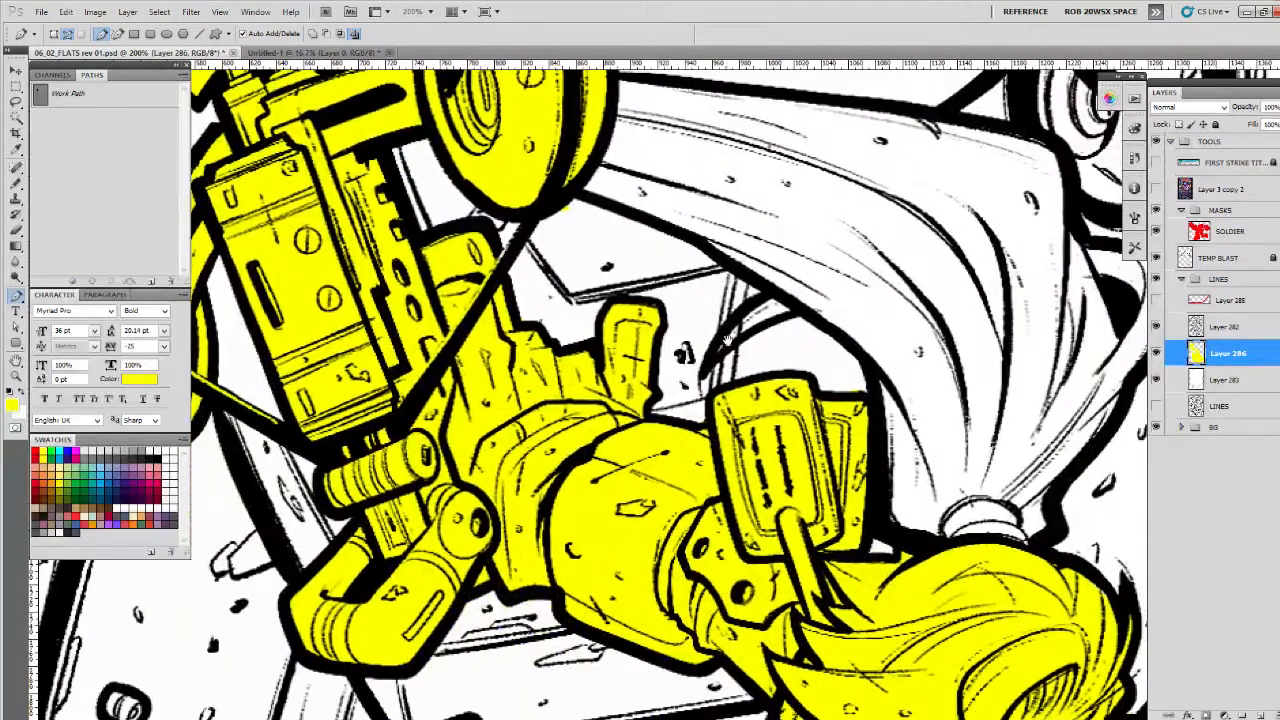
pyautogui.moveTo(728, 325); pyautogui.dragTo(652, 334)
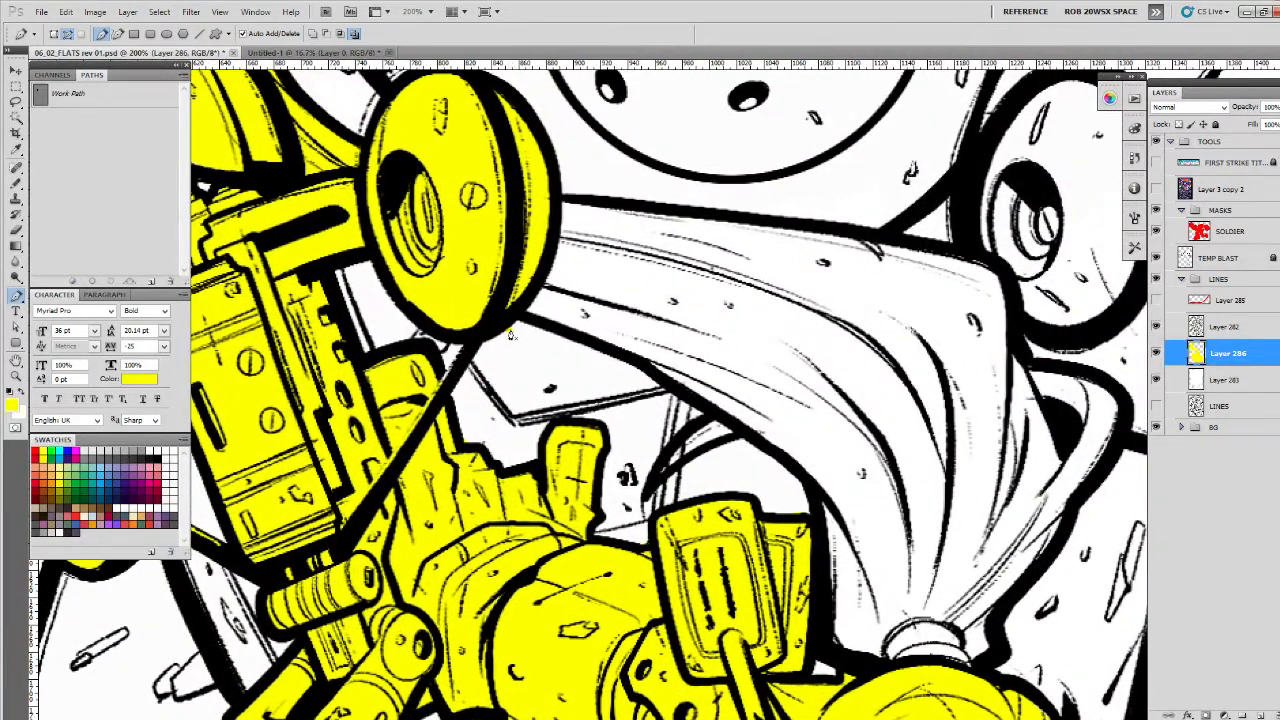
pyautogui.press('l')
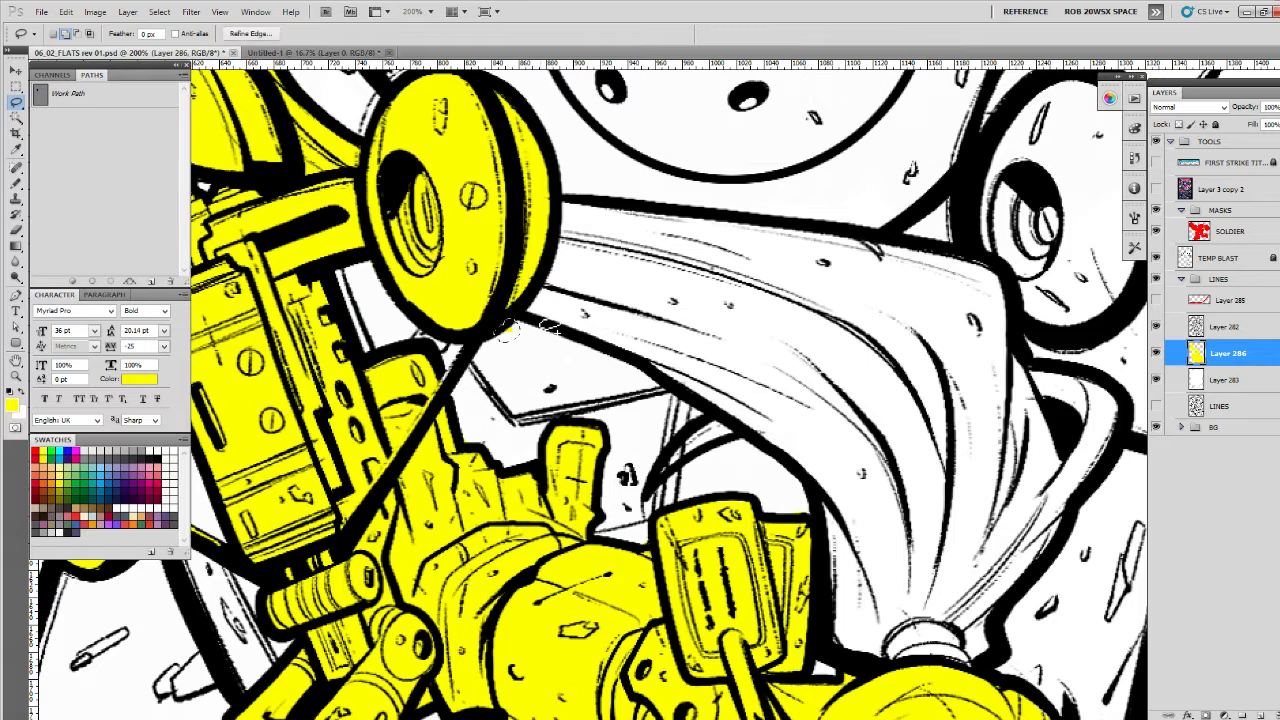
pyautogui.press('p')
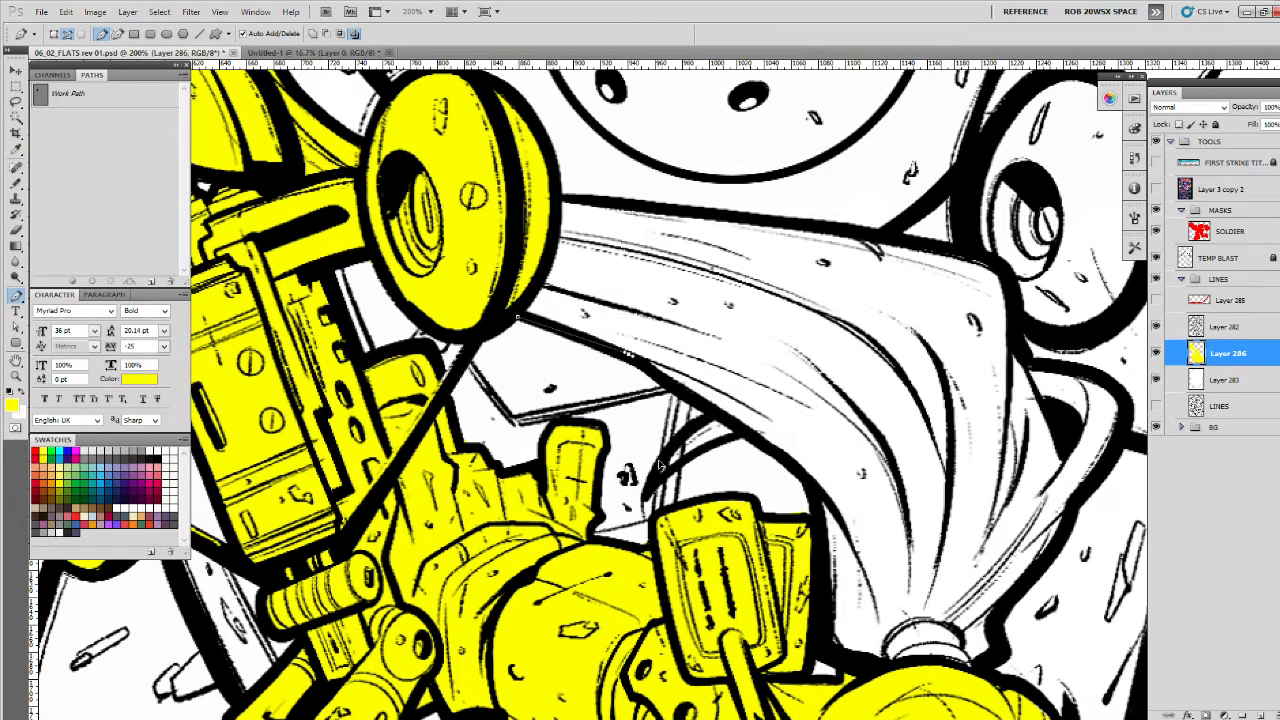
pyautogui.click(737, 436)
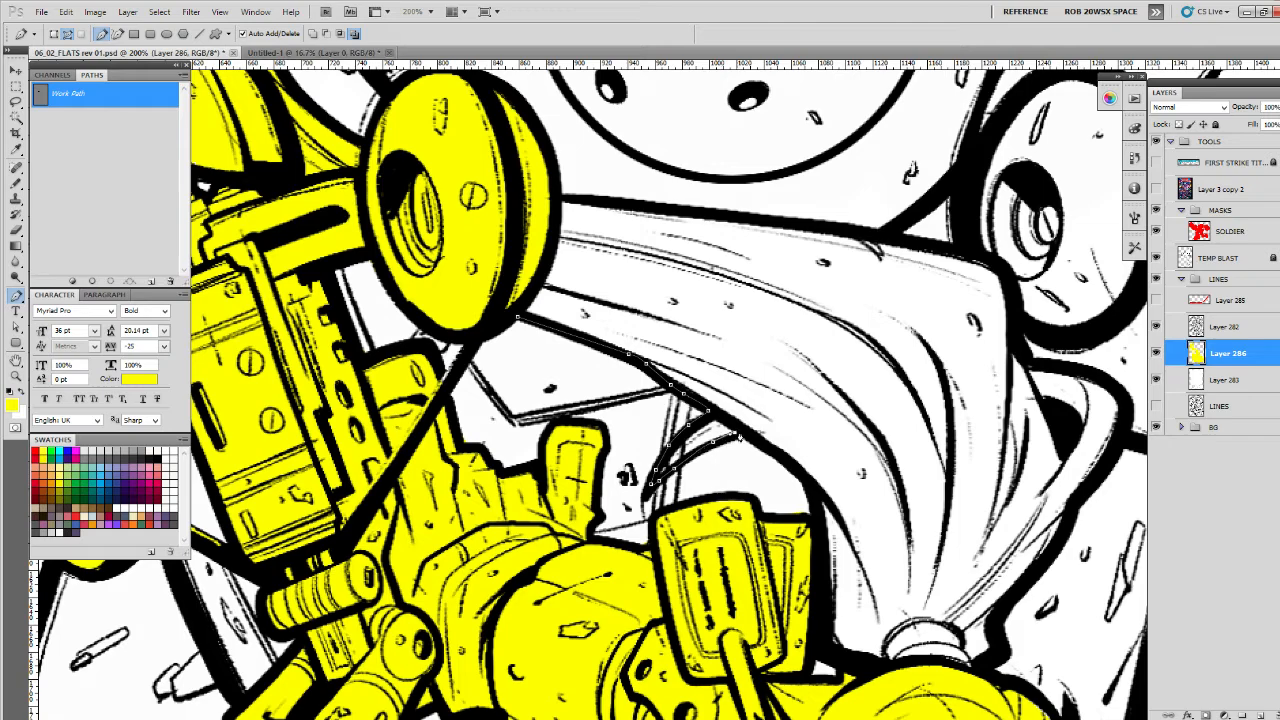
pyautogui.click(819, 522)
# - Continue the path down to the ponytail's base and across the top of the head below the hair tie
pyautogui.moveTo(829, 607); pyautogui.dragTo(762, 441)
pyautogui.click(757, 465)
pyautogui.click(781, 491)
pyautogui.click(847, 520)
pyautogui.moveTo(860, 516); pyautogui.dragTo(832, 566)
pyautogui.click(889, 571)
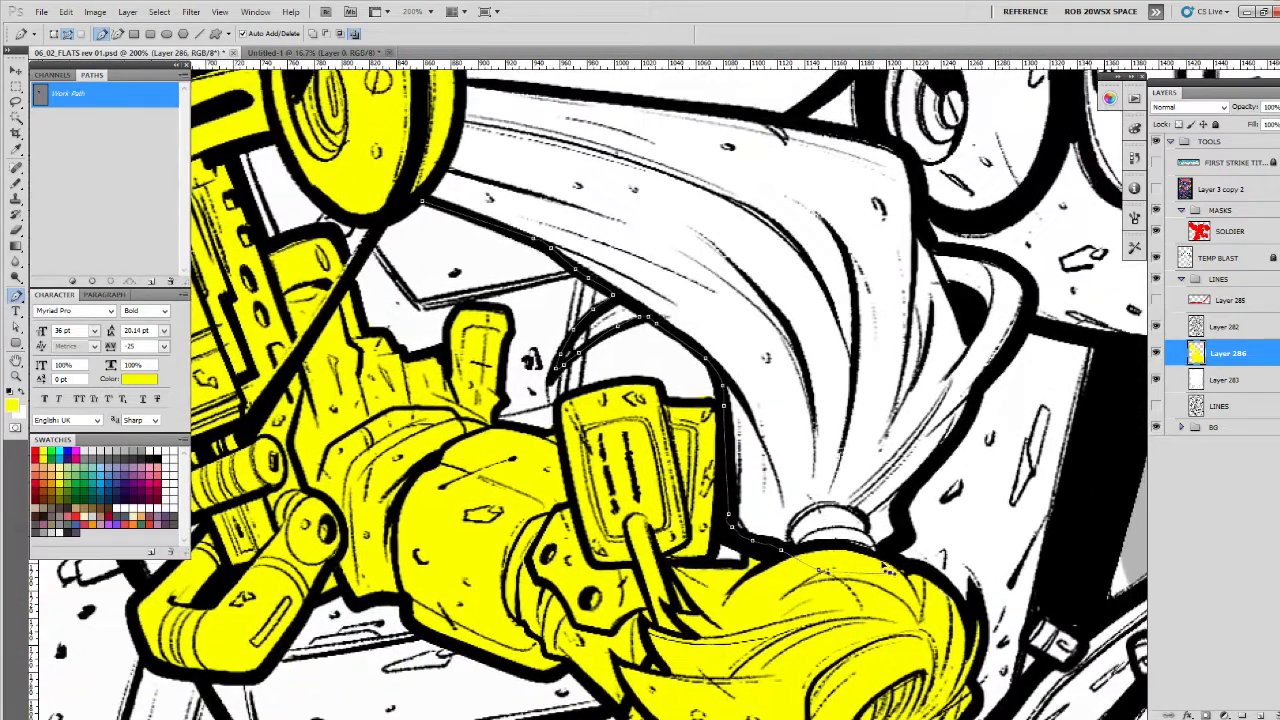
# - Trace the ponytail's outer edge and loop back along its top to the disc, and fill the path with yellow
pyautogui.moveTo(1014, 340); pyautogui.dragTo(957, 578)
pyautogui.moveTo(971, 545); pyautogui.dragTo(768, 372)
pyautogui.click(955, 509)
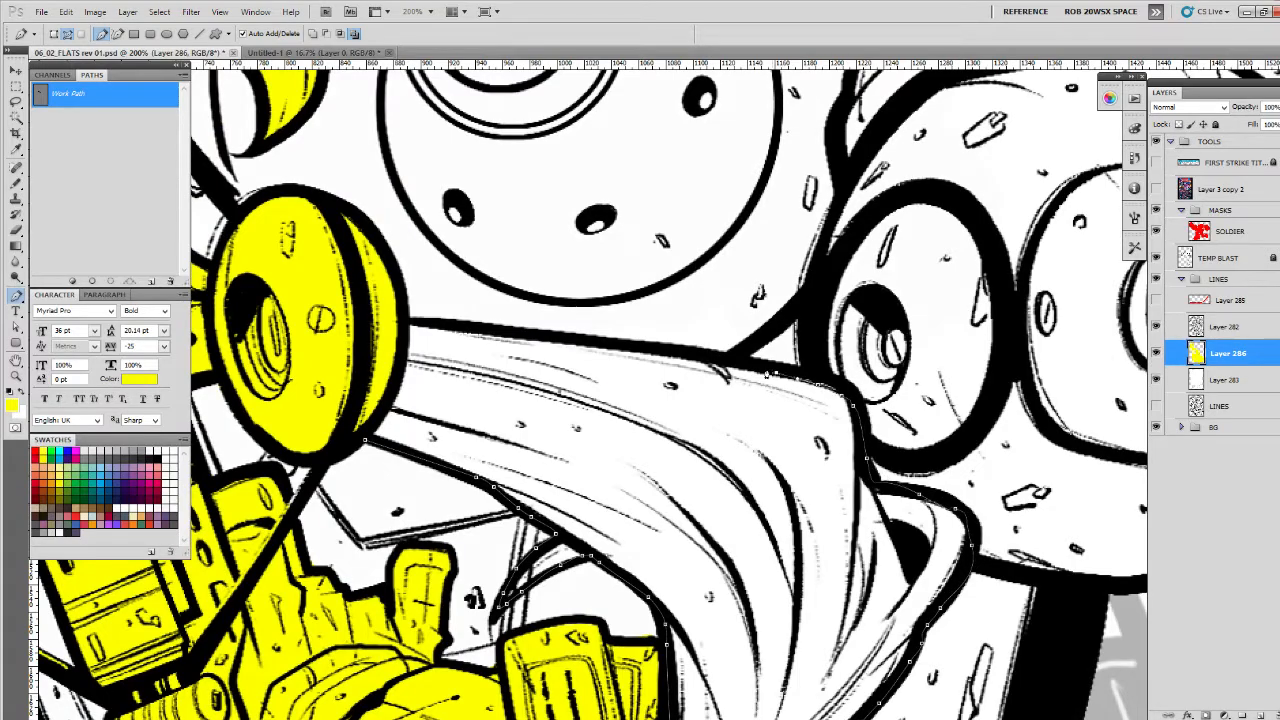
pyautogui.moveTo(630, 346); pyautogui.dragTo(616, 342)
pyautogui.moveTo(486, 330); pyautogui.dragTo(453, 327)
pyautogui.click(400, 328)
pyautogui.click(74, 281)
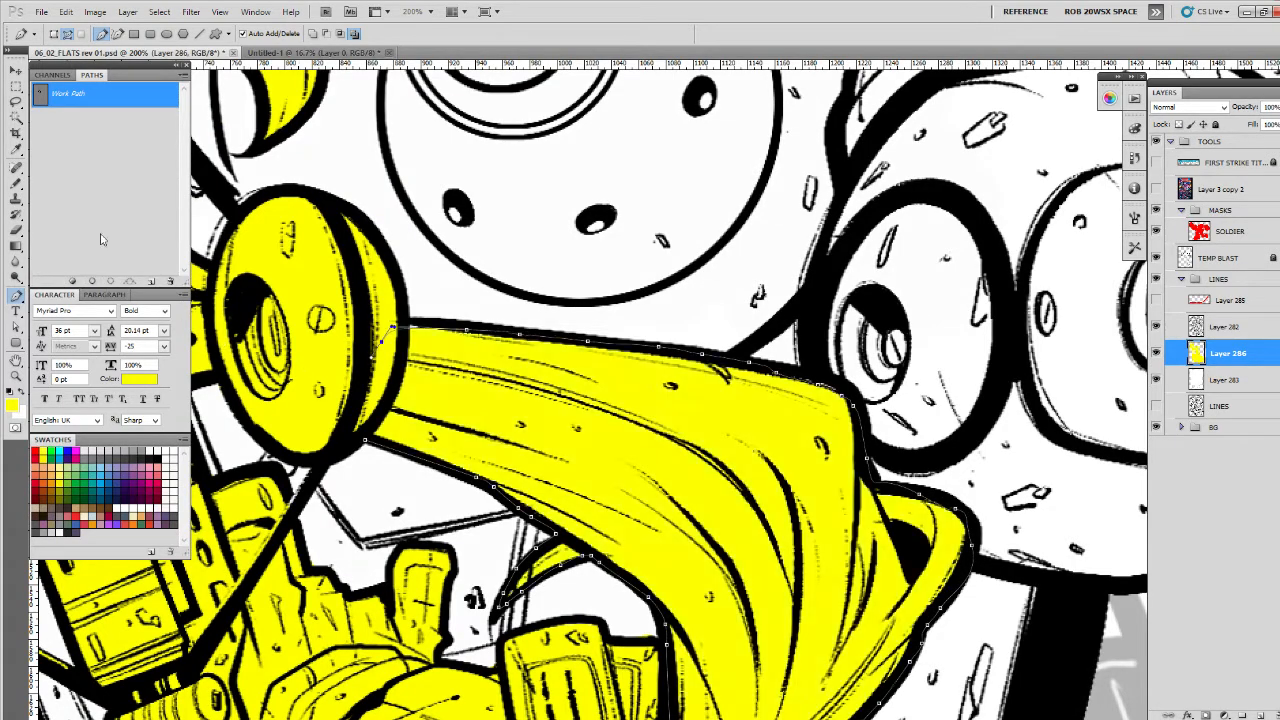
pyautogui.click(128, 231)
# - Trace a new path over the clawed gauntlet's top, around its wrist and protruding rod, and along the three claws
pyautogui.moveTo(980, 624); pyautogui.dragTo(795, 151)
pyautogui.moveTo(900, 474); pyautogui.dragTo(867, 340)
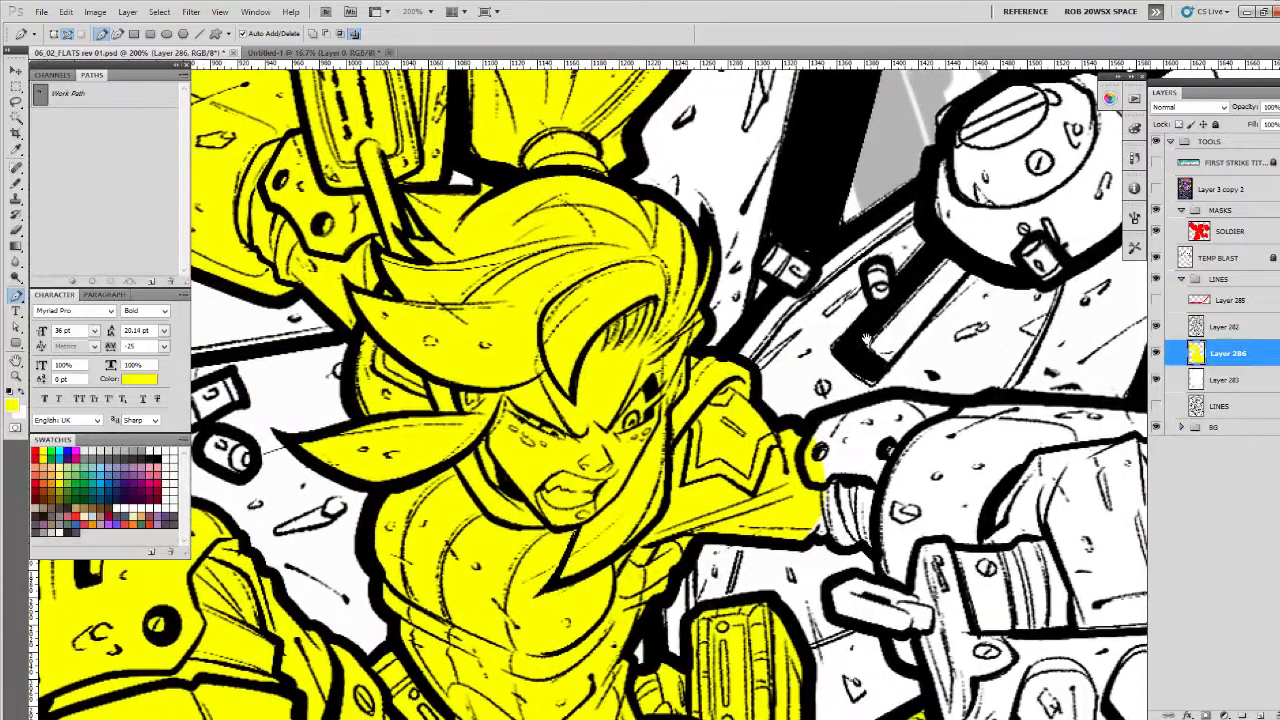
pyautogui.moveTo(1058, 582); pyautogui.dragTo(685, 391)
pyautogui.moveTo(987, 295); pyautogui.dragTo(906, 402)
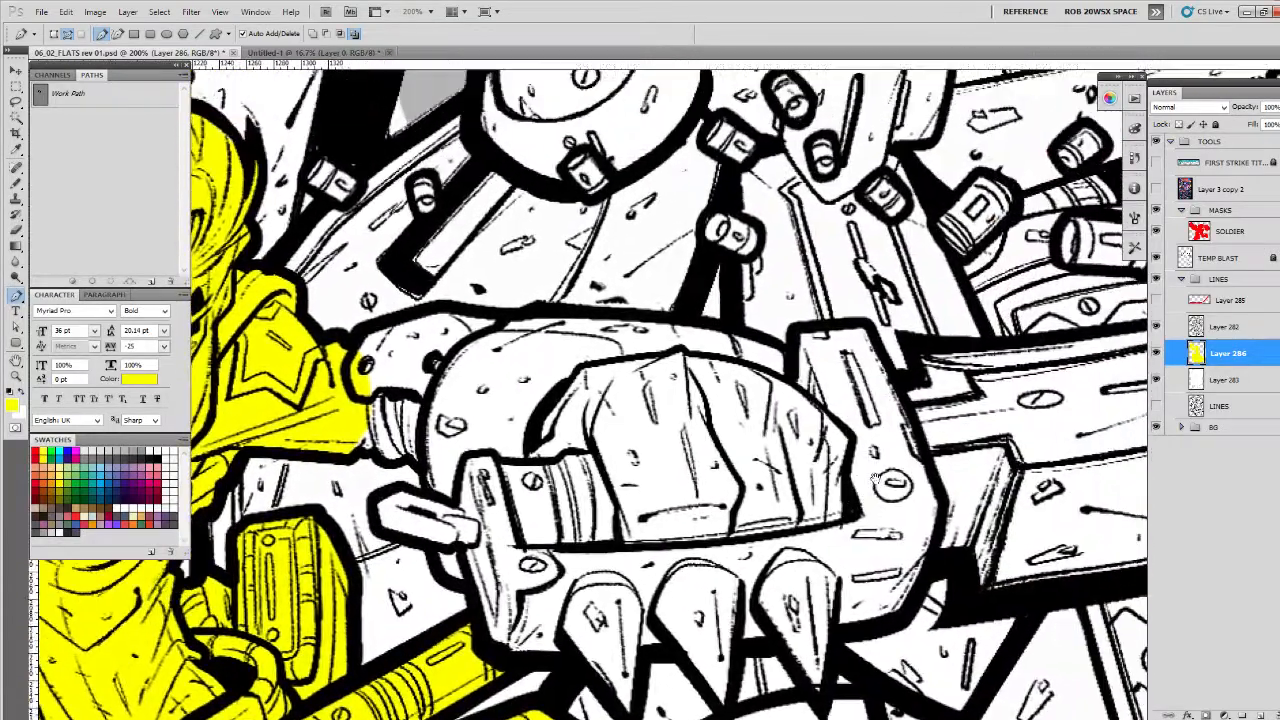
pyautogui.click(904, 397)
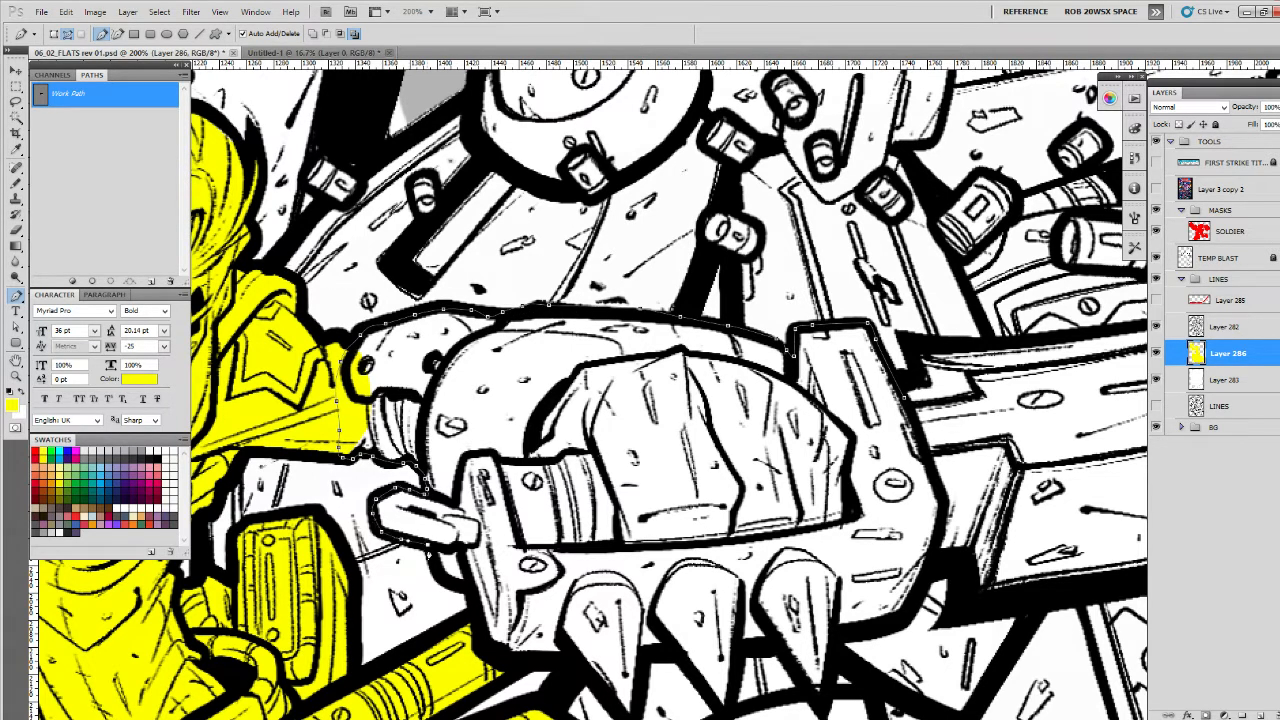
pyautogui.moveTo(455, 588); pyautogui.dragTo(422, 488)
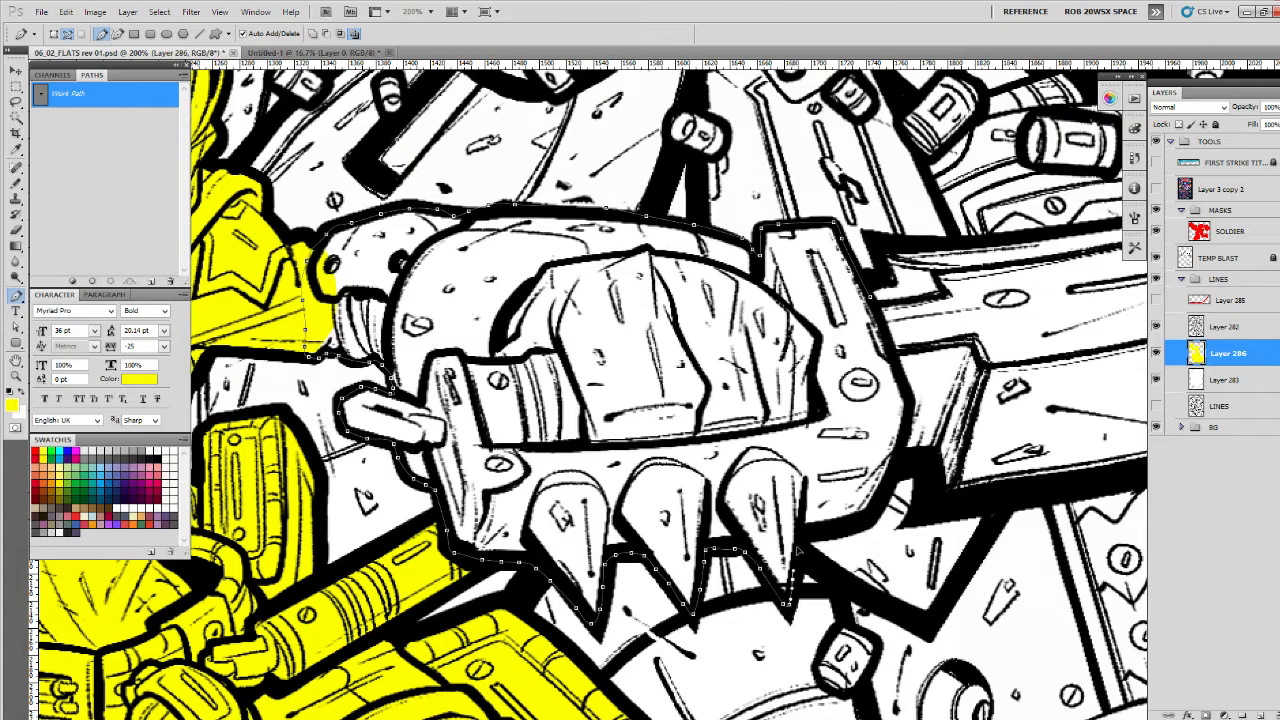
# - Trace from the claws along the gauntlet blade's lower edge and up its curve to the pointed tip
pyautogui.moveTo(1008, 526); pyautogui.dragTo(700, 535)
pyautogui.click(769, 525)
pyautogui.click(799, 511)
pyautogui.moveTo(811, 486); pyautogui.dragTo(817, 482)
pyautogui.moveTo(830, 497); pyautogui.dragTo(838, 507)
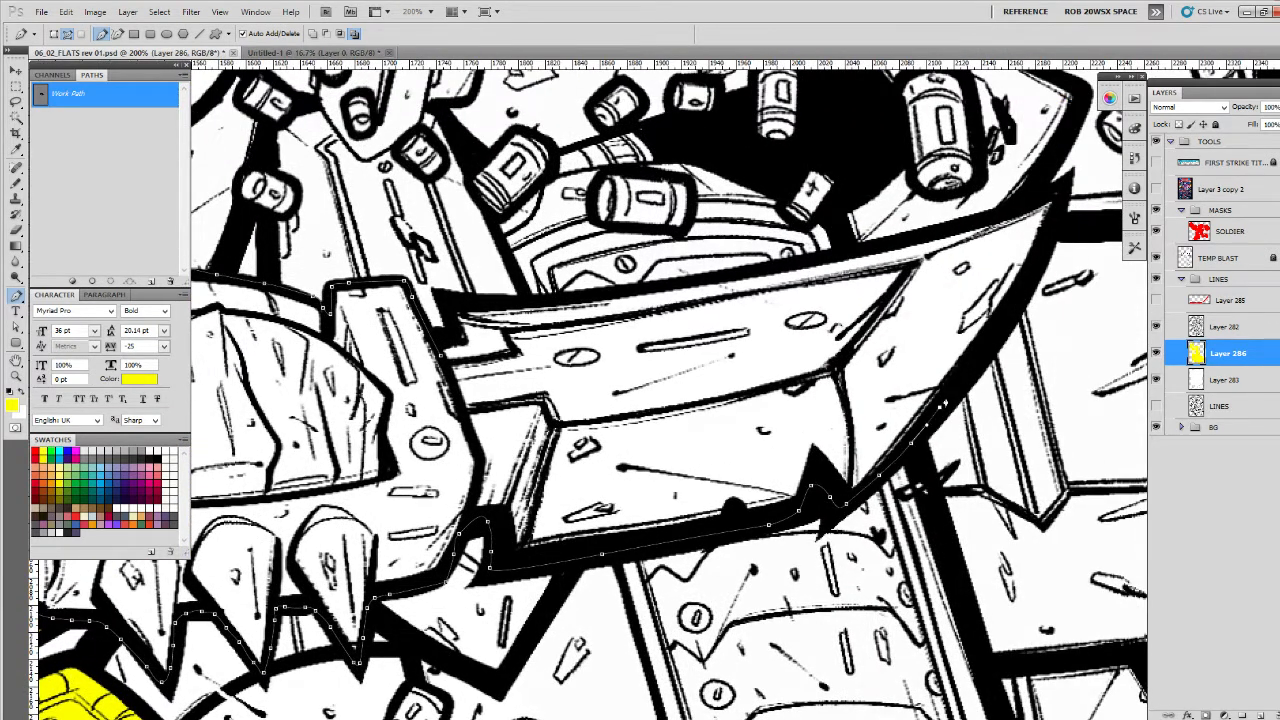
pyautogui.moveTo(943, 403); pyautogui.dragTo(952, 388)
pyautogui.moveTo(971, 362); pyautogui.dragTo(980, 348)
pyautogui.moveTo(994, 331); pyautogui.dragTo(1003, 317)
pyautogui.moveTo(1015, 294); pyautogui.dragTo(1046, 227)
pyautogui.moveTo(1052, 215); pyautogui.dragTo(1057, 188)
# - Trace the blade's top edge back to the gauntlet, close the path, and fill it with yellow
pyautogui.click(873, 241)
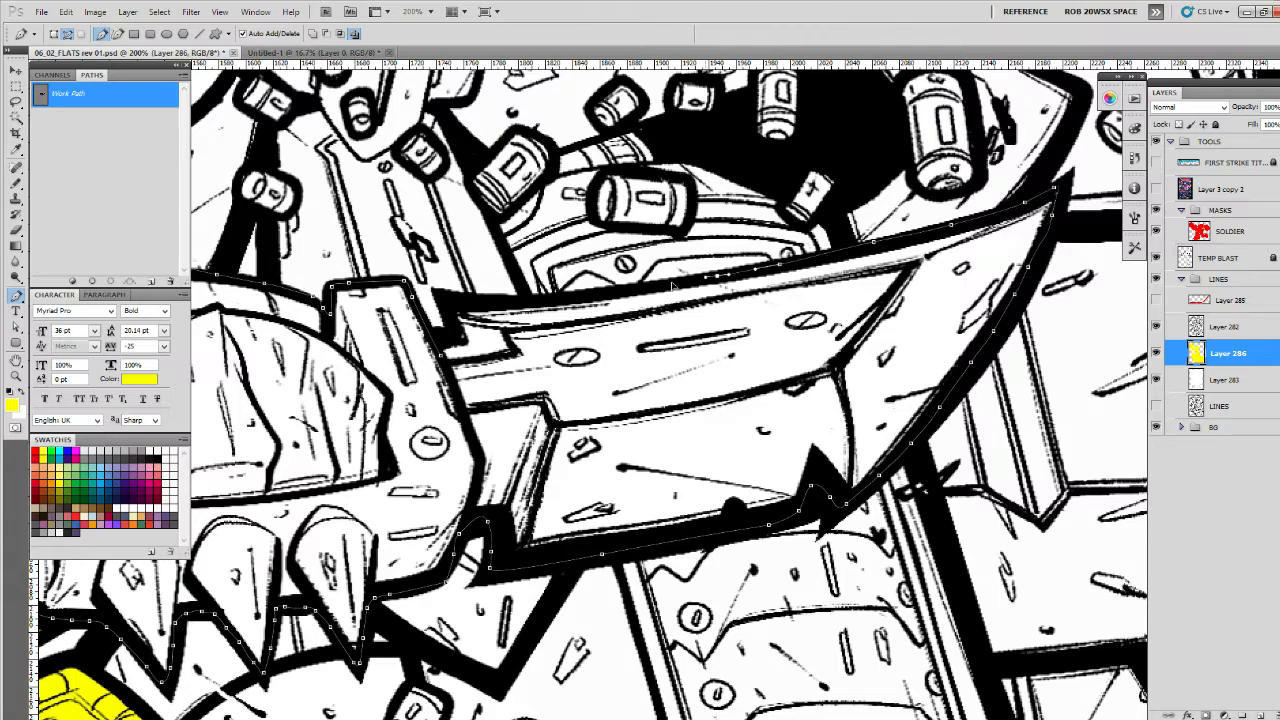
pyautogui.click(717, 275)
pyautogui.click(515, 304)
pyautogui.click(80, 281)
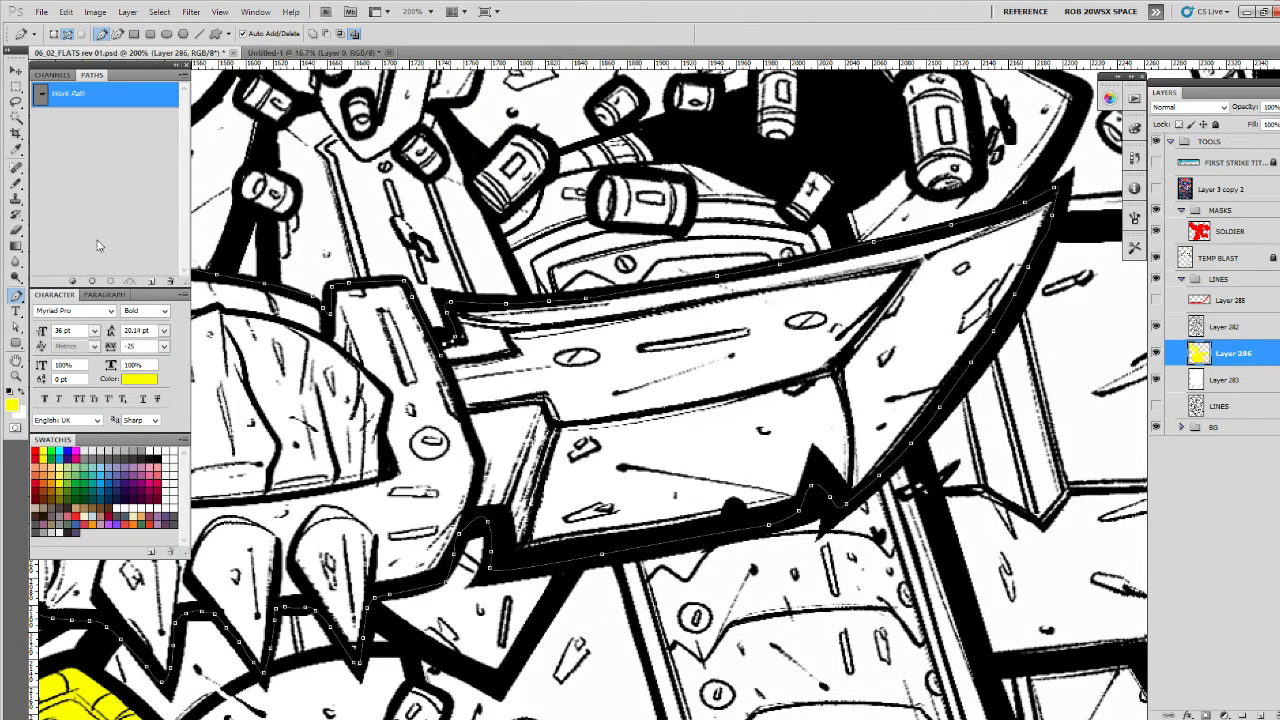
# - Dismiss the finished gauntlet path and move the yellow layer into the MASKS group, directly below SOLDIER
pyautogui.click(98, 246)
pyautogui.moveTo(562, 516); pyautogui.dragTo(989, 216)
pyautogui.moveTo(818, 483); pyautogui.dragTo(912, 338)
pyautogui.keyDown('alt'); pyautogui.click(888, 440); pyautogui.keyUp('alt')
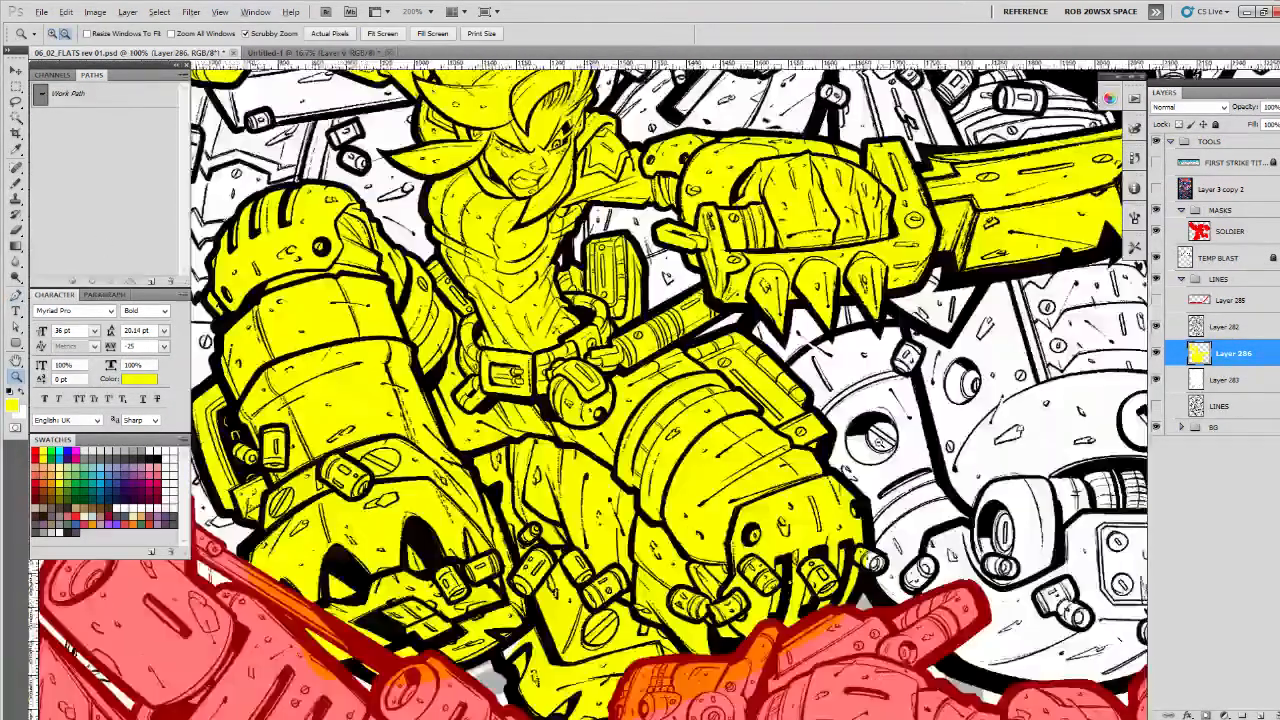
pyautogui.keyDown('alt'); pyautogui.click(886, 448); pyautogui.keyUp('alt')
pyautogui.moveTo(926, 434); pyautogui.dragTo(895, 456)
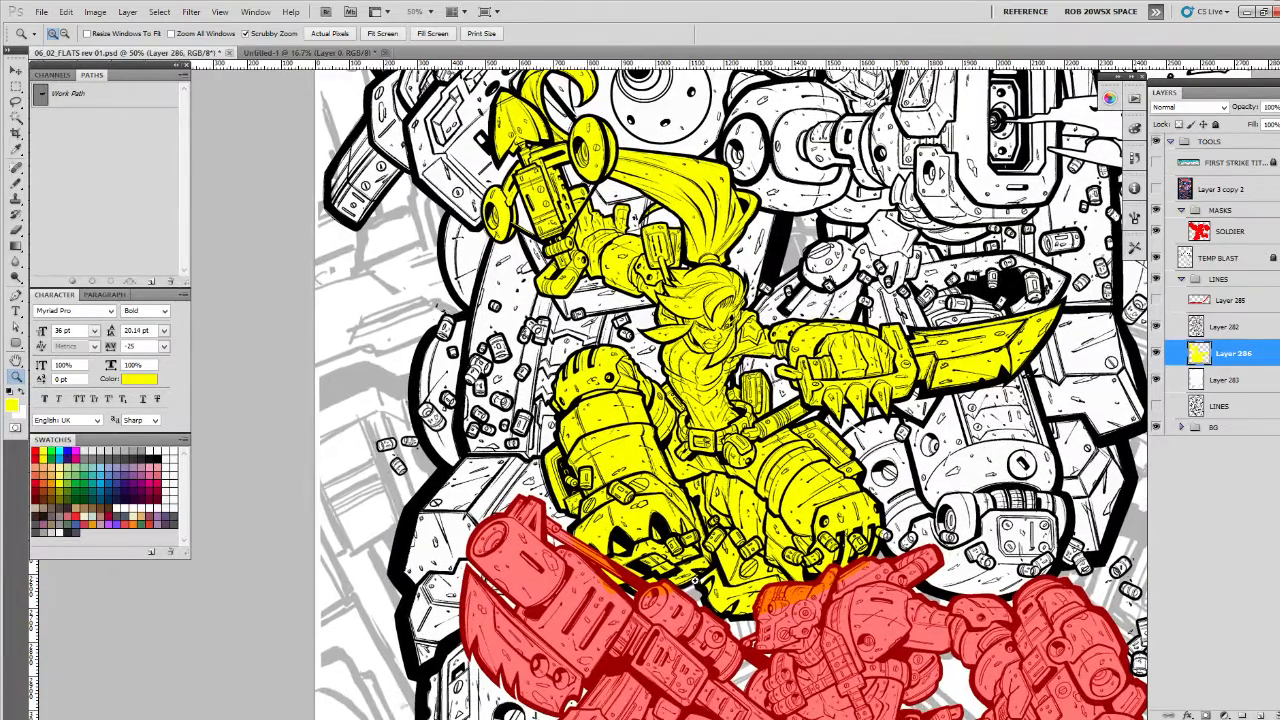
pyautogui.press('l')
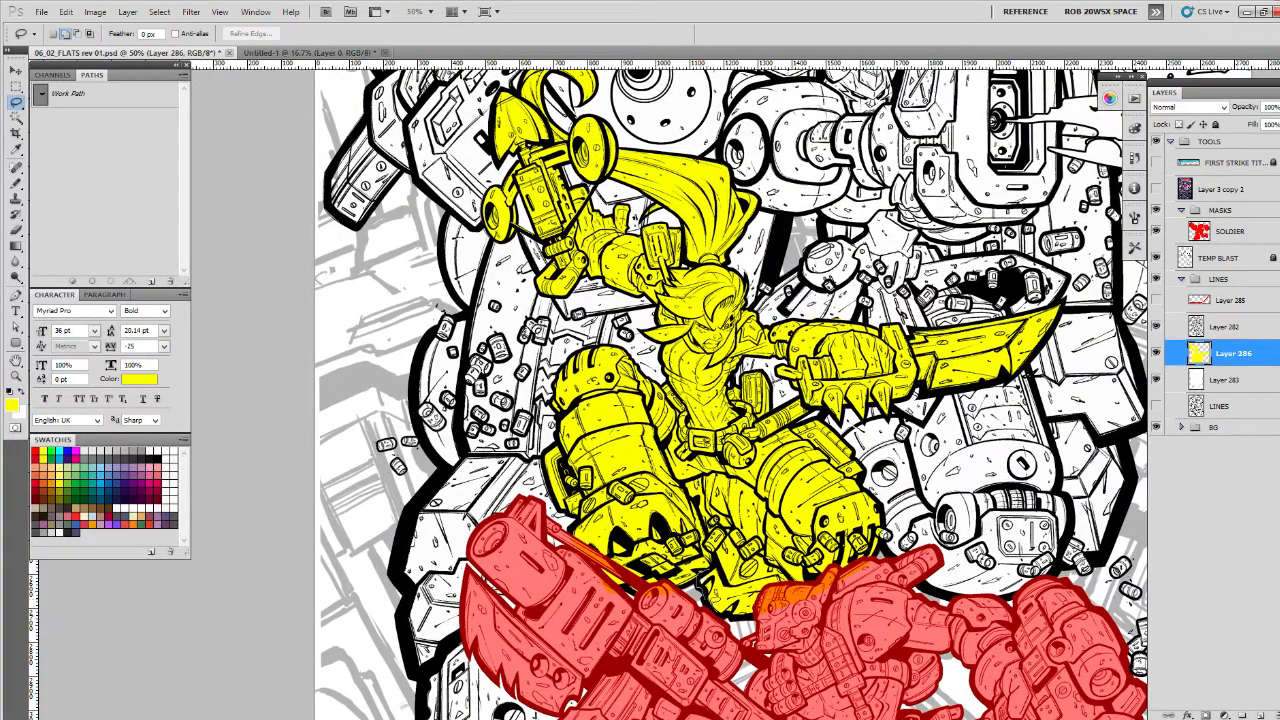
pyautogui.moveTo(702, 600)
pyautogui.mouseDown()
pyautogui.moveTo(768, 530)
pyautogui.moveTo(700, 596)
pyautogui.mouseUp()
pyautogui.hotkey('ctrl', 'd')
pyautogui.moveTo(1050, 496); pyautogui.dragTo(1051, 484)
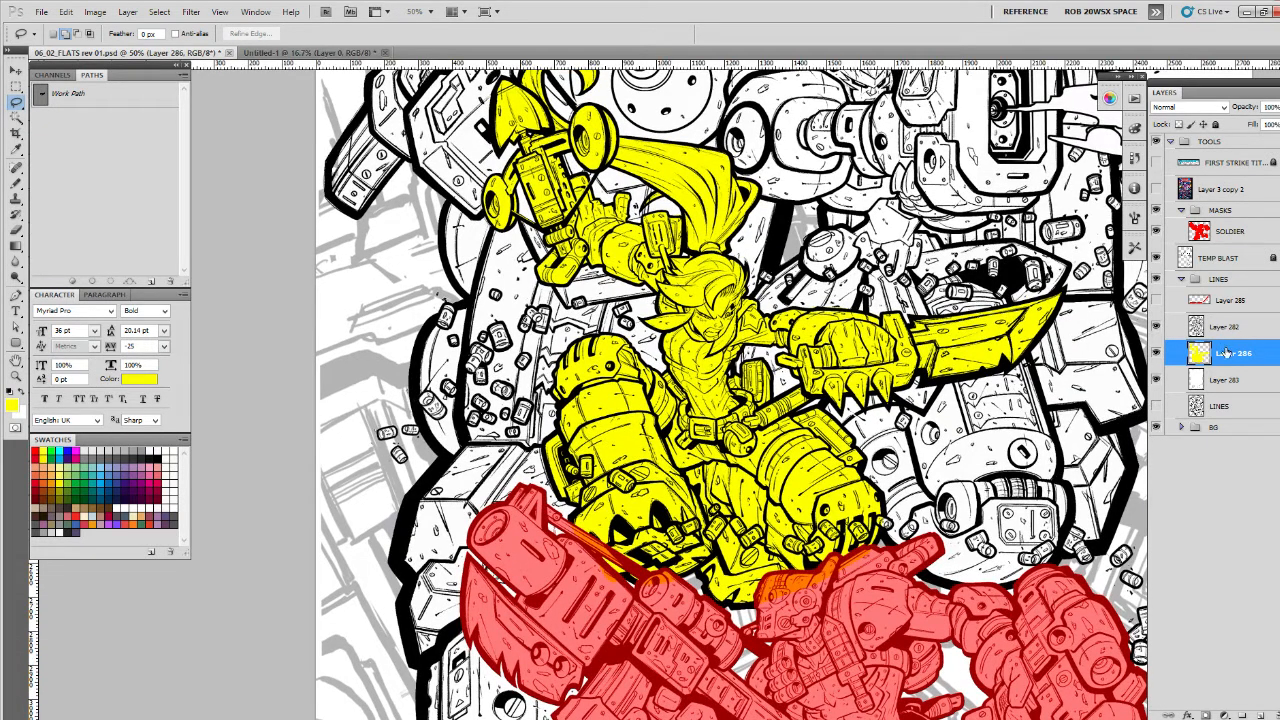
pyautogui.moveTo(1226, 353); pyautogui.dragTo(1230, 245)
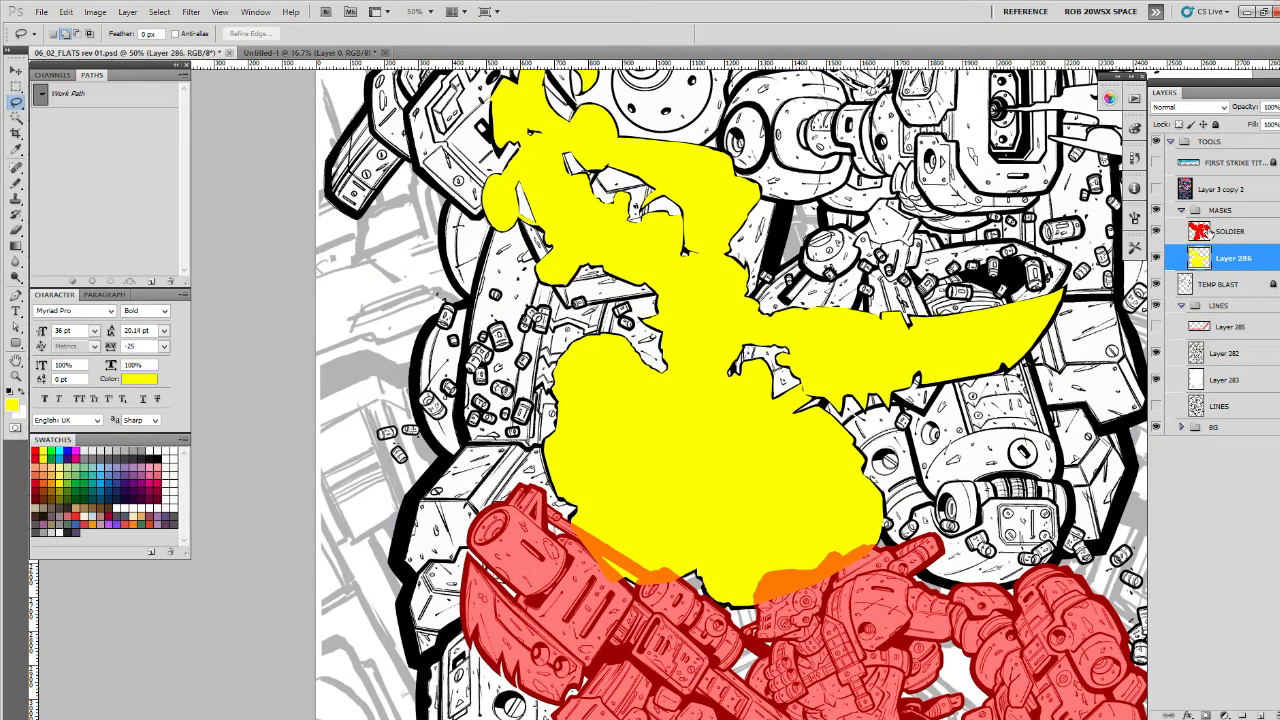
# - Set the SOLDIER layer to full opacity and reduce the MASKS group's opacity to 54%
pyautogui.click(1209, 232)
pyautogui.click(1279, 107)
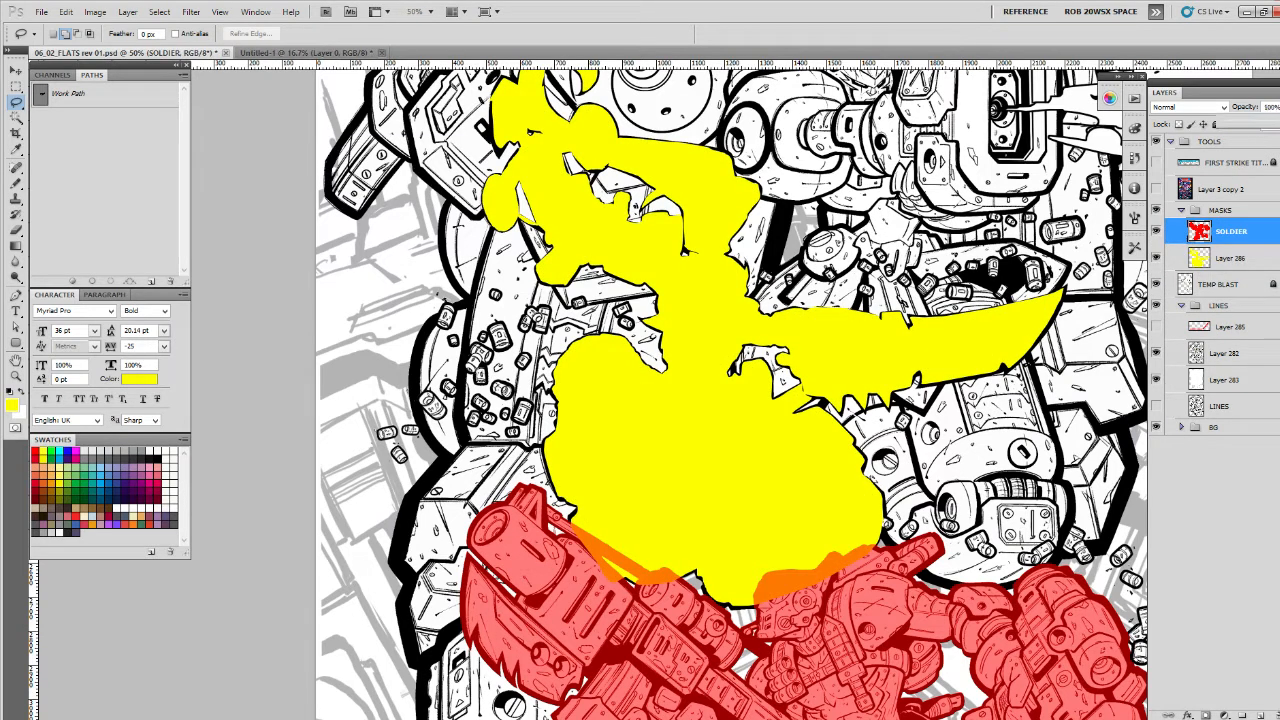
pyautogui.moveTo(1272, 122); pyautogui.dragTo(1258, 124)
pyautogui.click(1232, 210)
pyautogui.click(1276, 107)
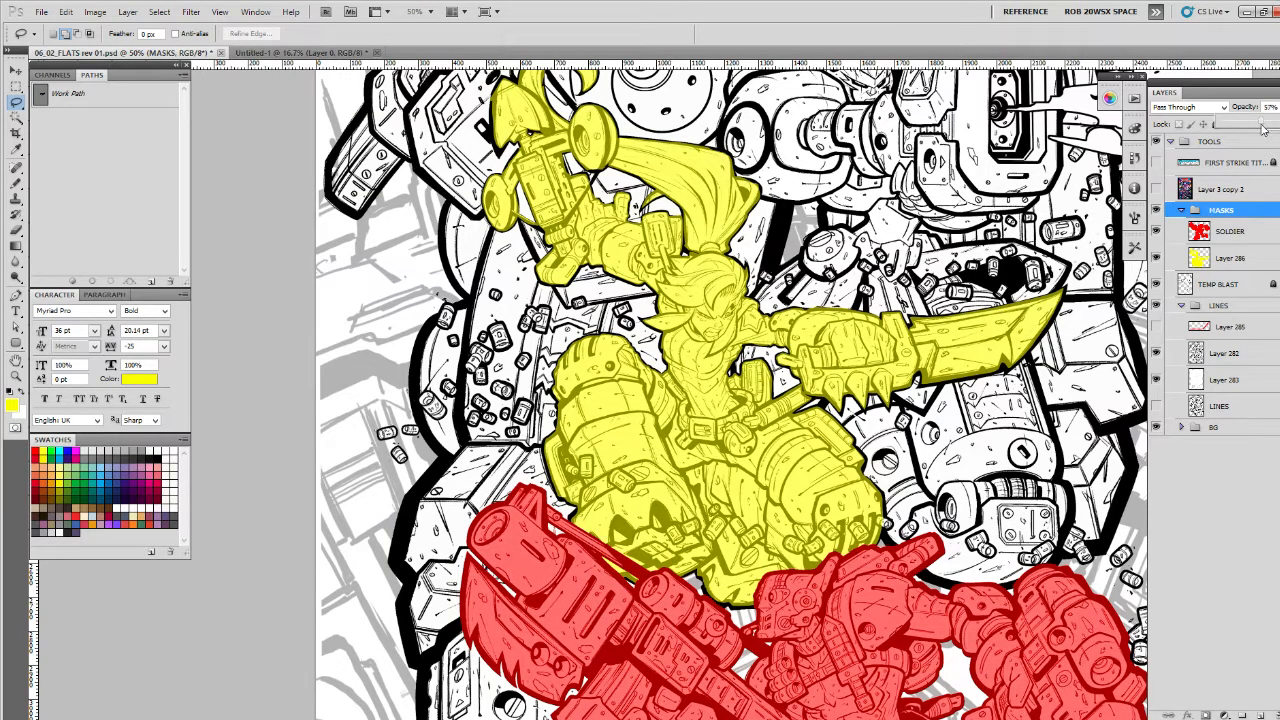
pyautogui.moveTo(1262, 128); pyautogui.dragTo(1260, 130)
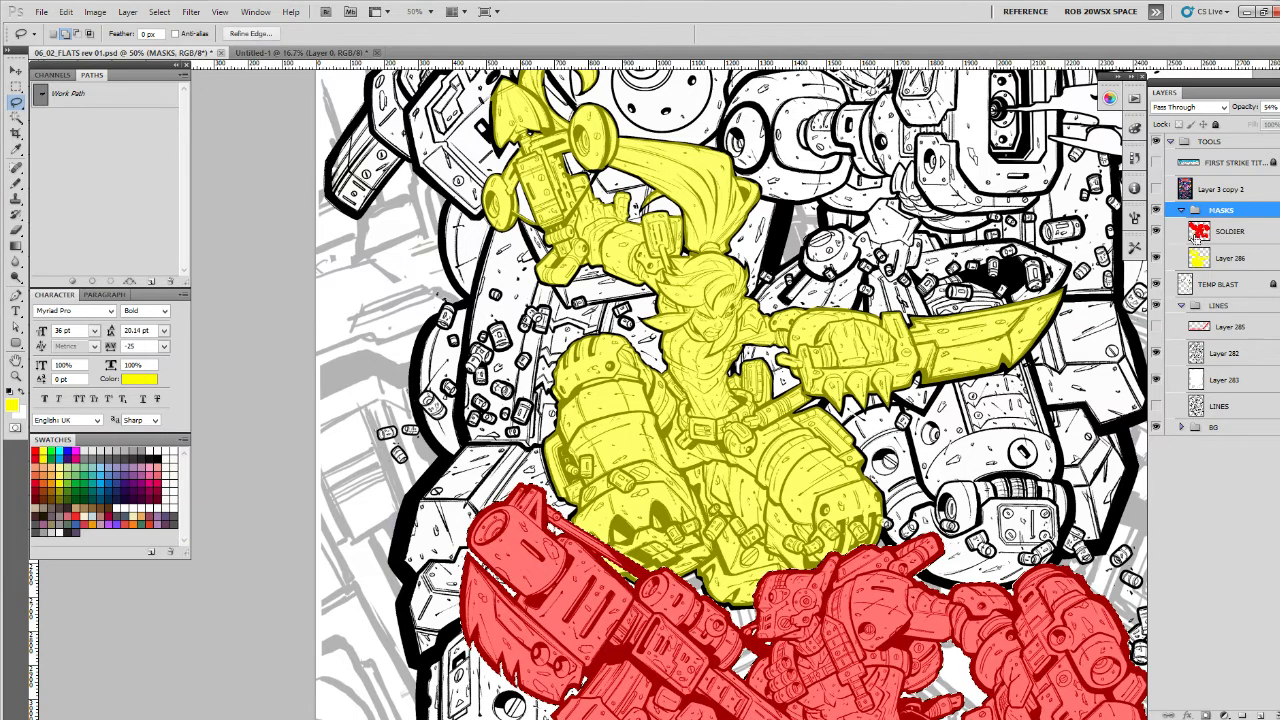
# - Add a layer mask to the yellow layer that hides the area covered by the SOLDIER shape
pyautogui.click(1199, 257)
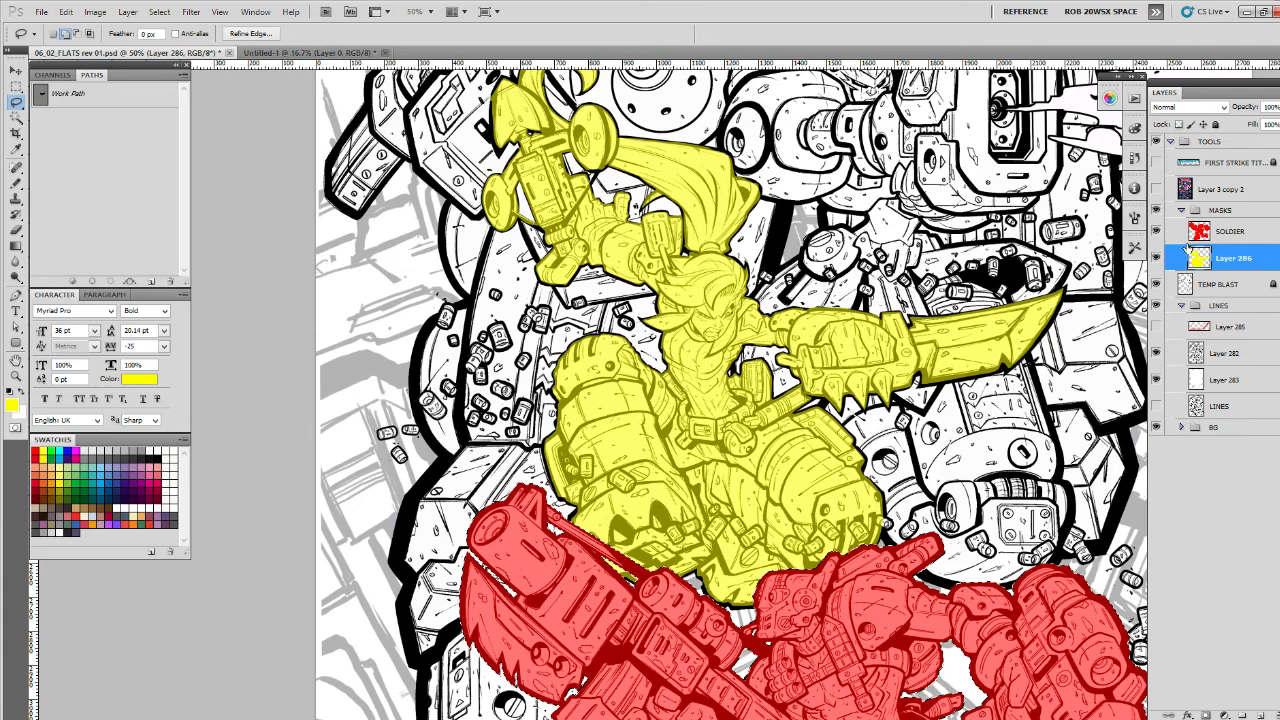
pyautogui.click(1206, 715)
pyautogui.hotkey('ctrl', 'i')
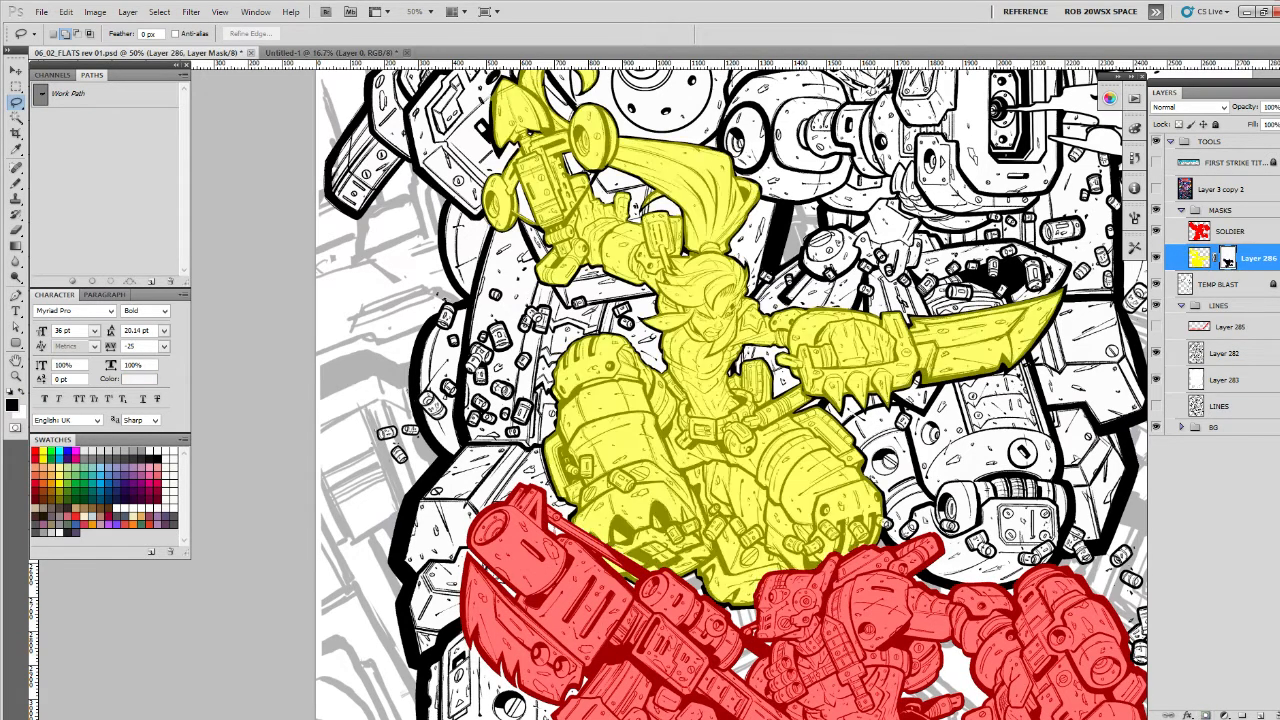
# - Pencil yellow over the black outline beneath the woman's lower body, between the red soldier's weapon and head
pyautogui.moveTo(993, 574); pyautogui.dragTo(1018, 512)
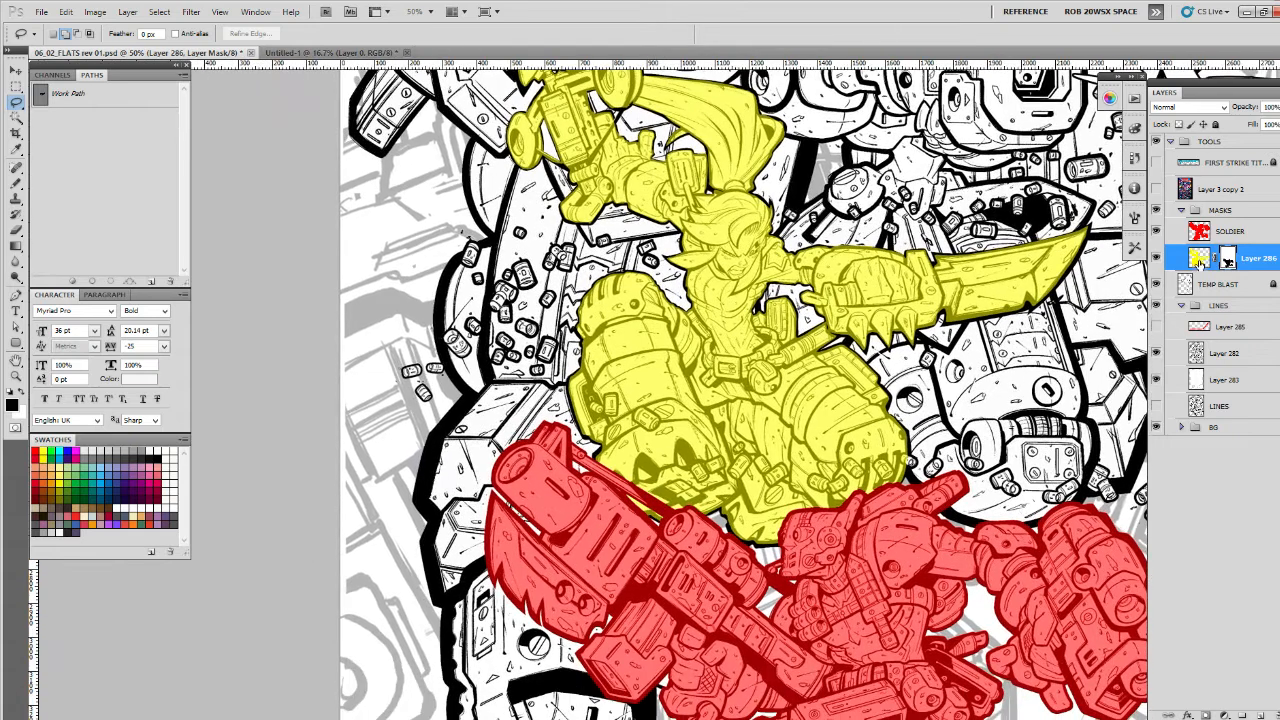
pyautogui.click(1199, 259)
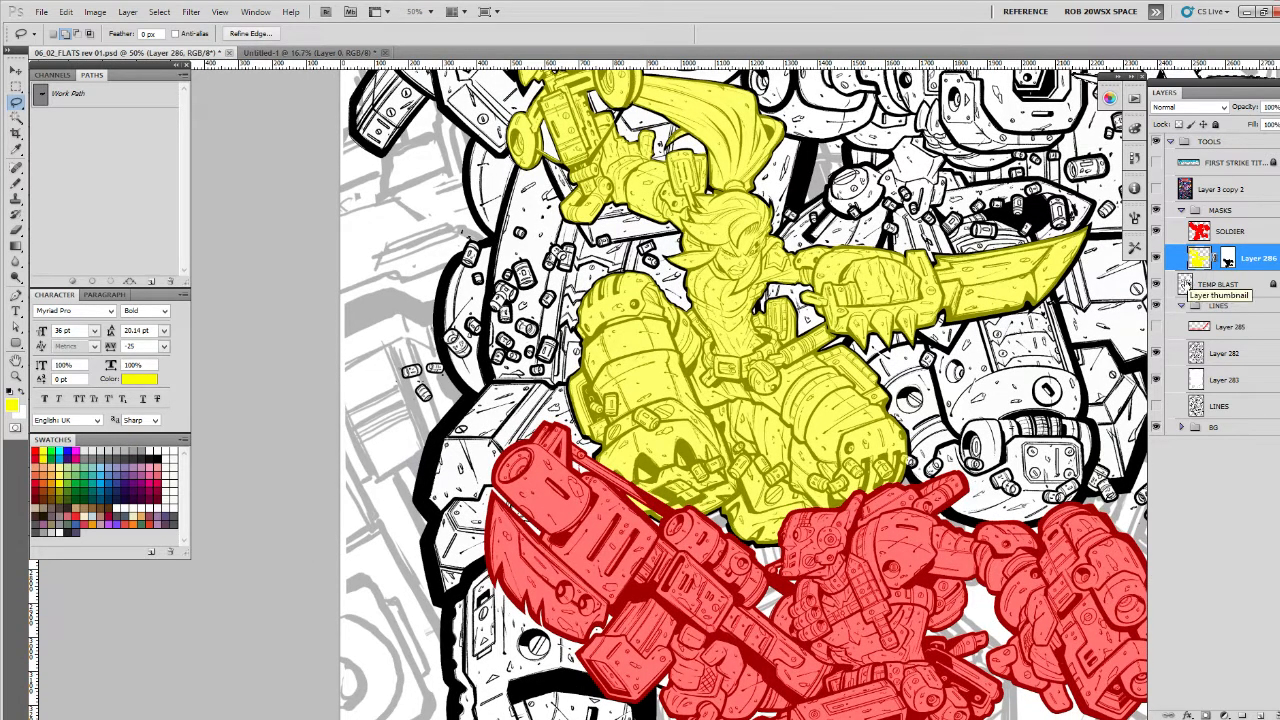
pyautogui.keyDown('ctrl'); pyautogui.click(1192, 353); pyautogui.keyUp('ctrl')
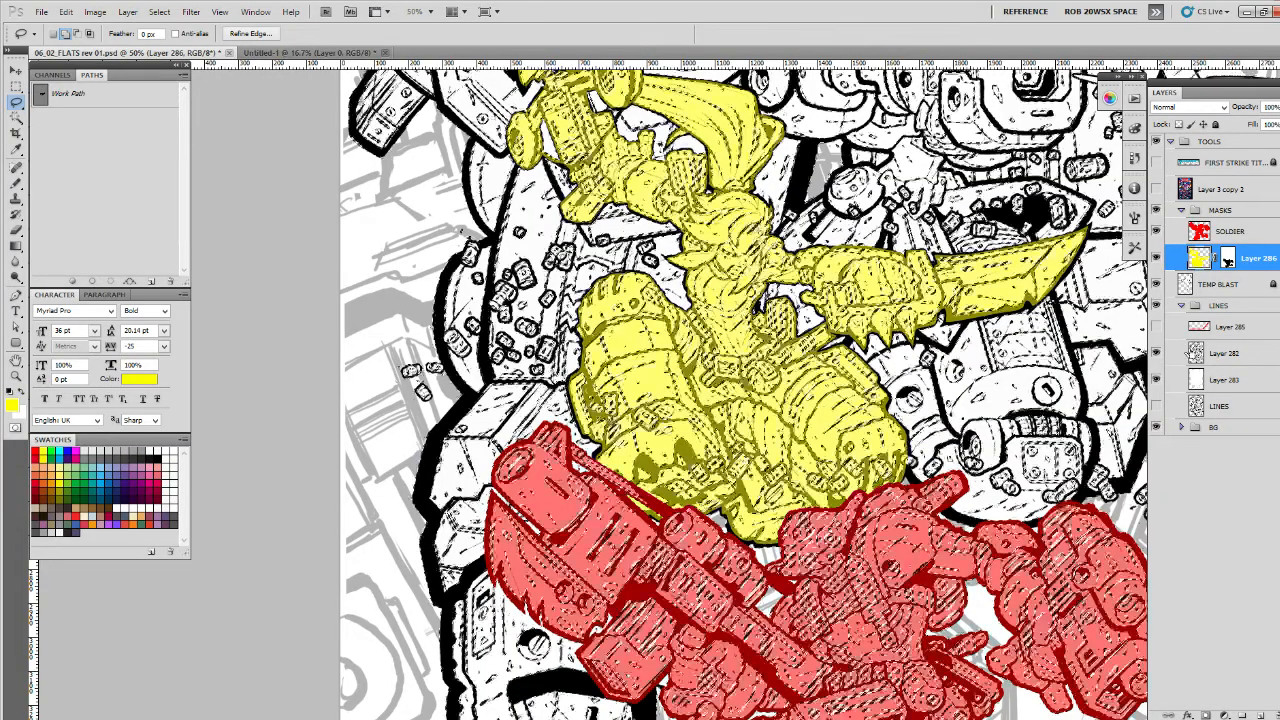
pyautogui.press('z')
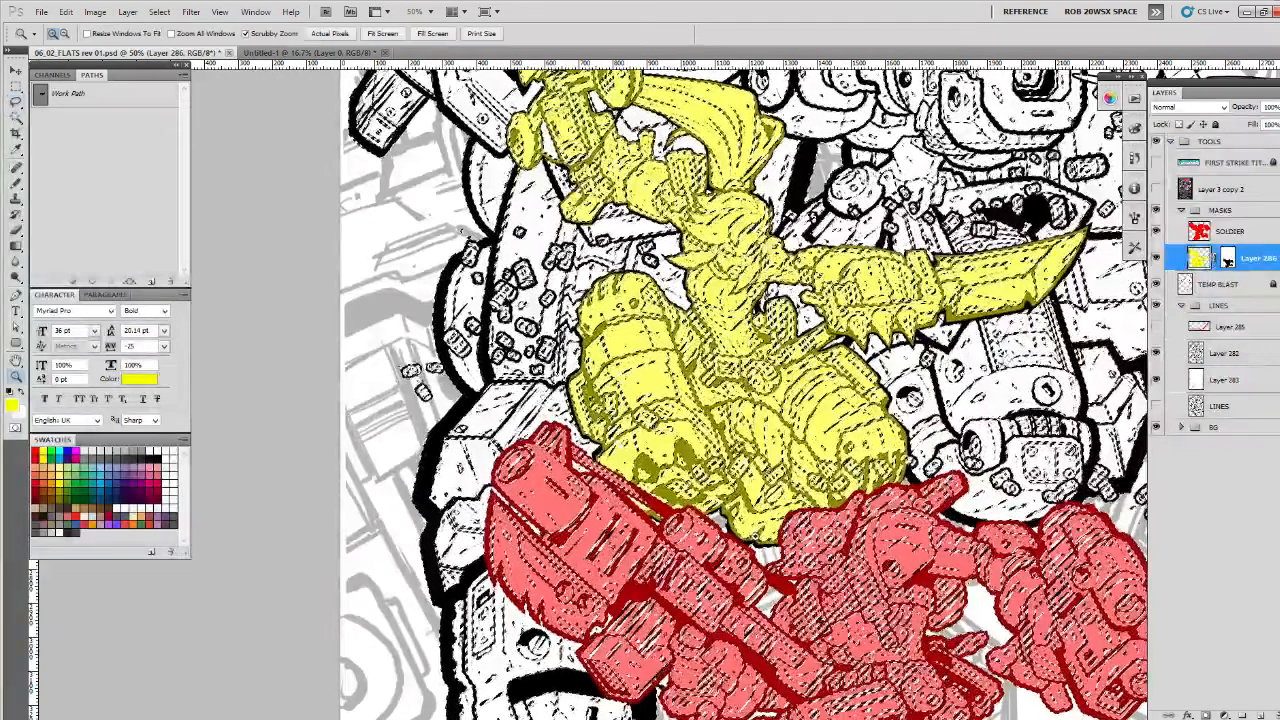
pyautogui.click(765, 540)
pyautogui.click(765, 540)
pyautogui.click(765, 540)
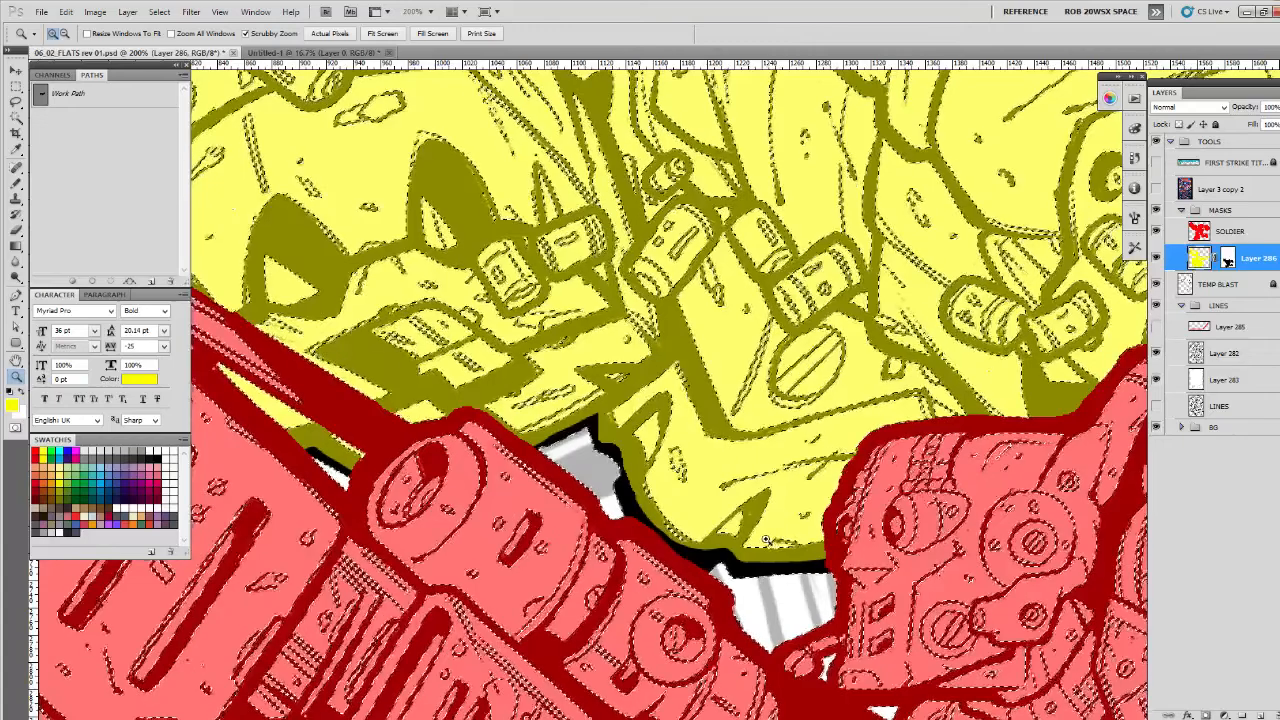
pyautogui.press('b')
pyautogui.hotkey('ctrl', 'd')
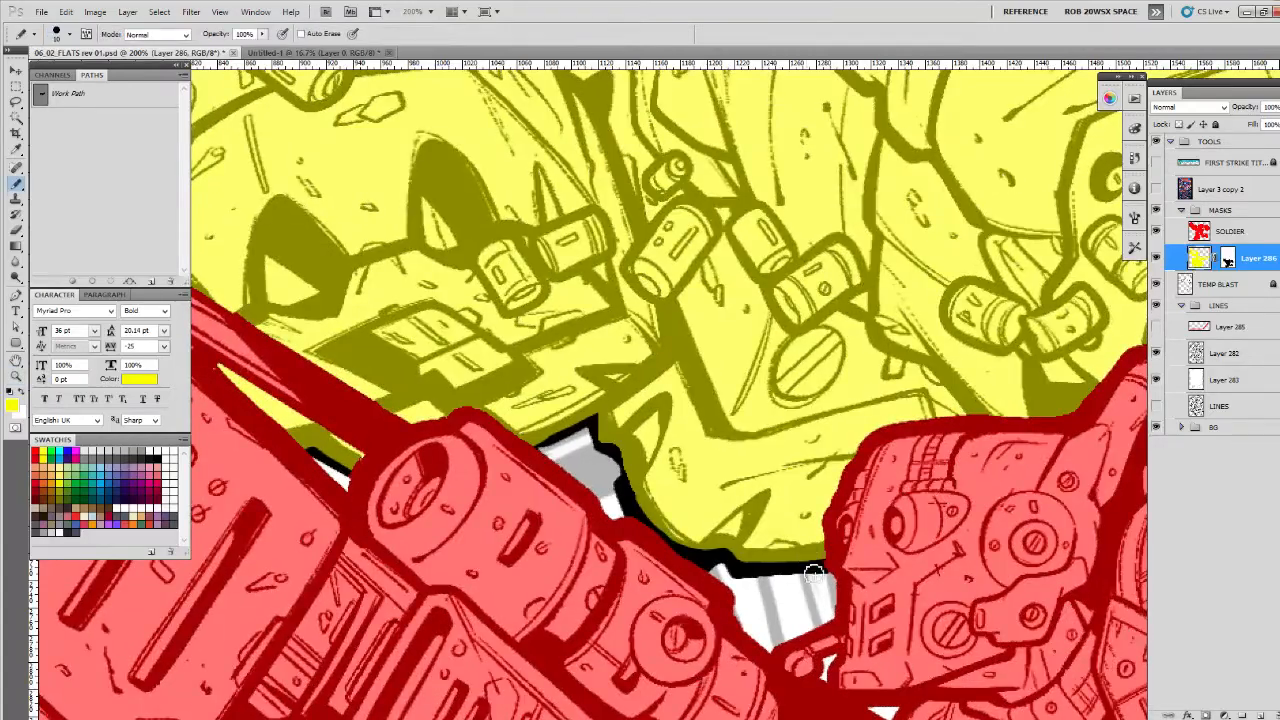
pyautogui.moveTo(824, 575)
pyautogui.mouseDown()
pyautogui.moveTo(805, 560)
pyautogui.moveTo(740, 572)
pyautogui.moveTo(680, 550)
pyautogui.moveTo(594, 428)
pyautogui.moveTo(537, 450)
pyautogui.moveTo(559, 437)
pyautogui.moveTo(852, 598)
pyautogui.mouseUp()
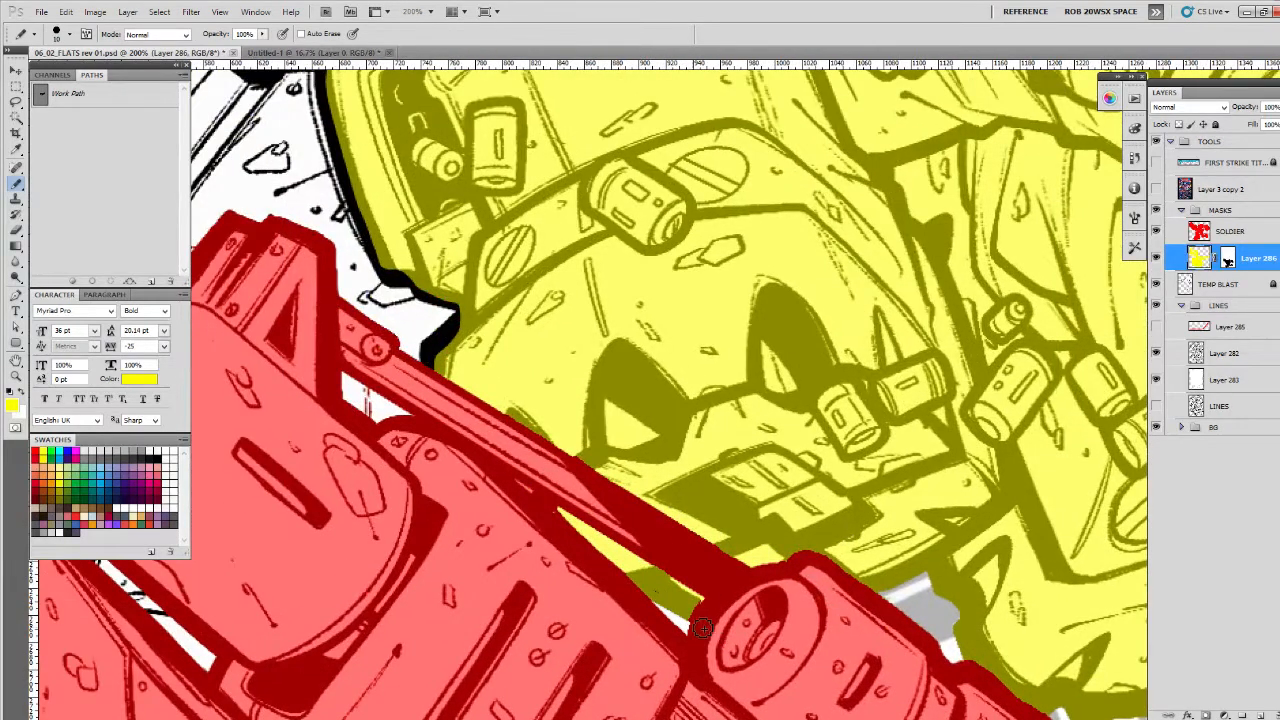
# - Extend the yellow over the outlines beside the soldier's weapon and up the outer edge of the large mechanical arm
pyautogui.moveTo(570, 445); pyautogui.dragTo(738, 719)
pyautogui.moveTo(600, 643)
pyautogui.mouseDown()
pyautogui.moveTo(628, 606)
pyautogui.moveTo(617, 633)
pyautogui.moveTo(620, 596)
pyautogui.moveTo(546, 553)
pyautogui.mouseUp()
pyautogui.moveTo(495, 396); pyautogui.dragTo(563, 565)
pyautogui.moveTo(496, 375)
pyautogui.mouseDown()
pyautogui.moveTo(518, 455)
pyautogui.moveTo(515, 426)
pyautogui.moveTo(545, 393)
pyautogui.moveTo(566, 325)
pyautogui.moveTo(581, 474)
pyautogui.moveTo(557, 356)
pyautogui.moveTo(572, 323)
pyautogui.moveTo(559, 440)
pyautogui.moveTo(568, 345)
pyautogui.moveTo(616, 286)
pyautogui.mouseUp()
pyautogui.moveTo(789, 455); pyautogui.dragTo(730, 606)
pyautogui.moveTo(789, 404)
pyautogui.mouseDown()
pyautogui.moveTo(752, 381)
pyautogui.moveTo(645, 378)
pyautogui.moveTo(585, 402)
pyautogui.moveTo(555, 433)
pyautogui.mouseUp()
pyautogui.moveTo(840, 530); pyautogui.dragTo(689, 549)
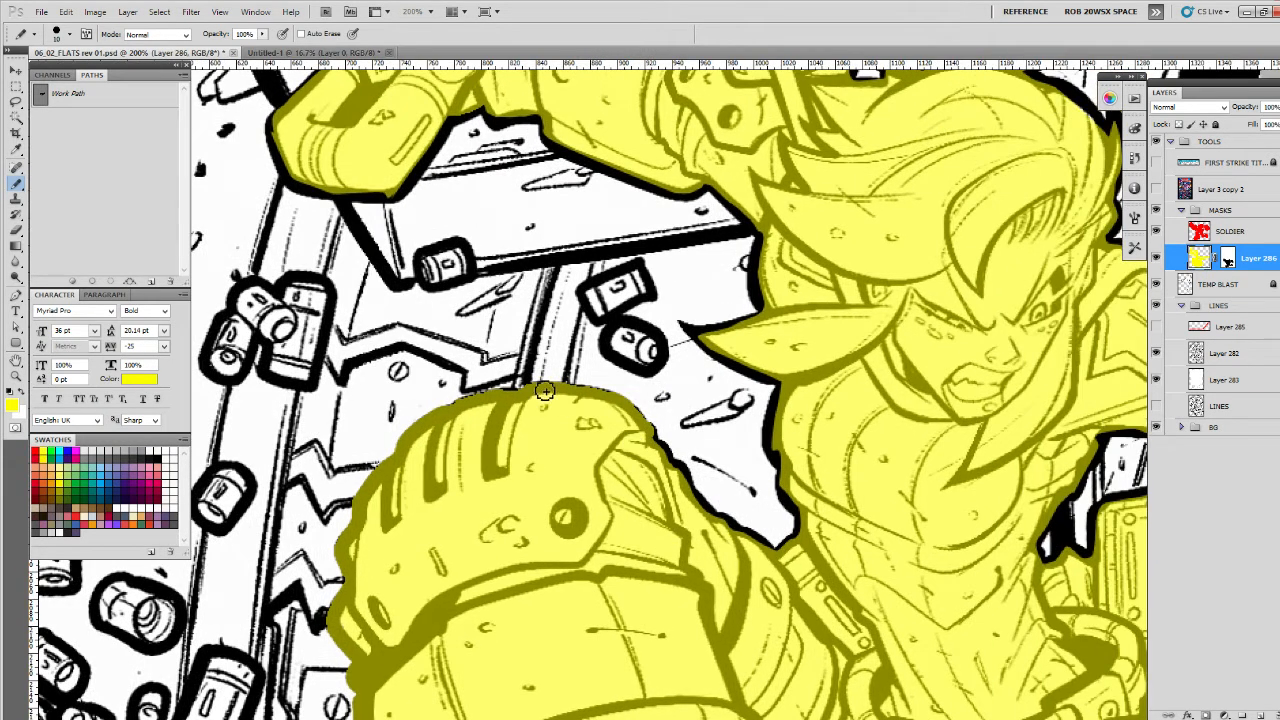
# - Pencil yellow over the outlines of the large arm's top, the torso's side, the hair spike and the raised arm
pyautogui.moveTo(598, 397)
pyautogui.mouseDown()
pyautogui.moveTo(646, 424)
pyautogui.moveTo(716, 518)
pyautogui.moveTo(760, 545)
pyautogui.moveTo(800, 546)
pyautogui.moveTo(772, 400)
pyautogui.moveTo(790, 368)
pyautogui.mouseUp()
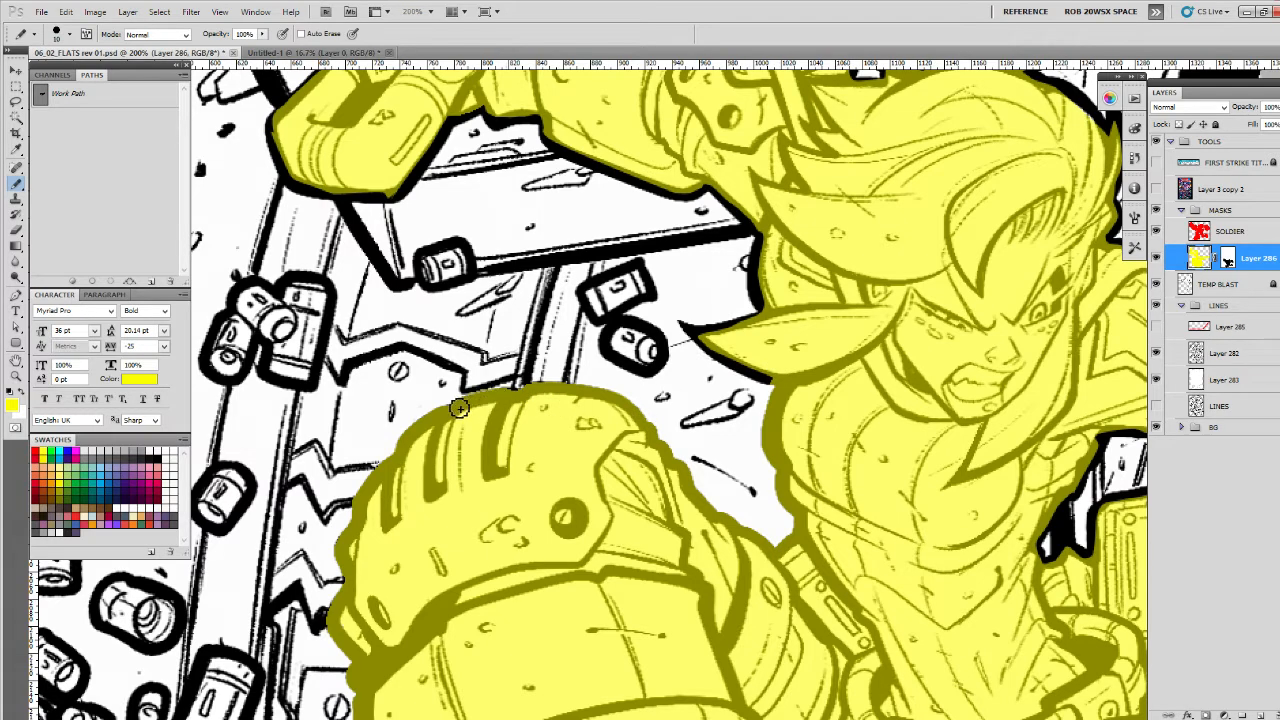
pyautogui.moveTo(848, 533)
pyautogui.mouseDown()
pyautogui.moveTo(766, 600)
pyautogui.moveTo(624, 513)
pyautogui.moveTo(714, 505)
pyautogui.moveTo(710, 428)
pyautogui.moveTo(664, 365)
pyautogui.moveTo(809, 556)
pyautogui.moveTo(801, 568)
pyautogui.moveTo(778, 579)
pyautogui.moveTo(630, 510)
pyautogui.moveTo(568, 499)
pyautogui.moveTo(478, 580)
pyautogui.moveTo(422, 576)
pyautogui.moveTo(386, 564)
pyautogui.moveTo(372, 510)
pyautogui.moveTo(401, 575)
pyautogui.moveTo(541, 591)
pyautogui.moveTo(585, 611)
pyautogui.mouseUp()
pyautogui.moveTo(500, 562); pyautogui.dragTo(573, 476)
pyautogui.moveTo(570, 469)
pyautogui.mouseDown()
pyautogui.moveTo(580, 540)
pyautogui.moveTo(552, 545)
pyautogui.moveTo(538, 493)
pyautogui.moveTo(498, 472)
pyautogui.moveTo(607, 540)
pyautogui.mouseUp()
pyautogui.moveTo(540, 409)
pyautogui.mouseDown()
pyautogui.moveTo(566, 531)
pyautogui.moveTo(519, 424)
pyautogui.moveTo(531, 375)
pyautogui.mouseUp()
pyautogui.moveTo(569, 551)
pyautogui.mouseDown()
pyautogui.moveTo(518, 520)
pyautogui.moveTo(472, 576)
pyautogui.moveTo(408, 540)
pyautogui.moveTo(380, 470)
pyautogui.moveTo(396, 390)
pyautogui.moveTo(430, 350)
pyautogui.moveTo(460, 364)
pyautogui.mouseUp()
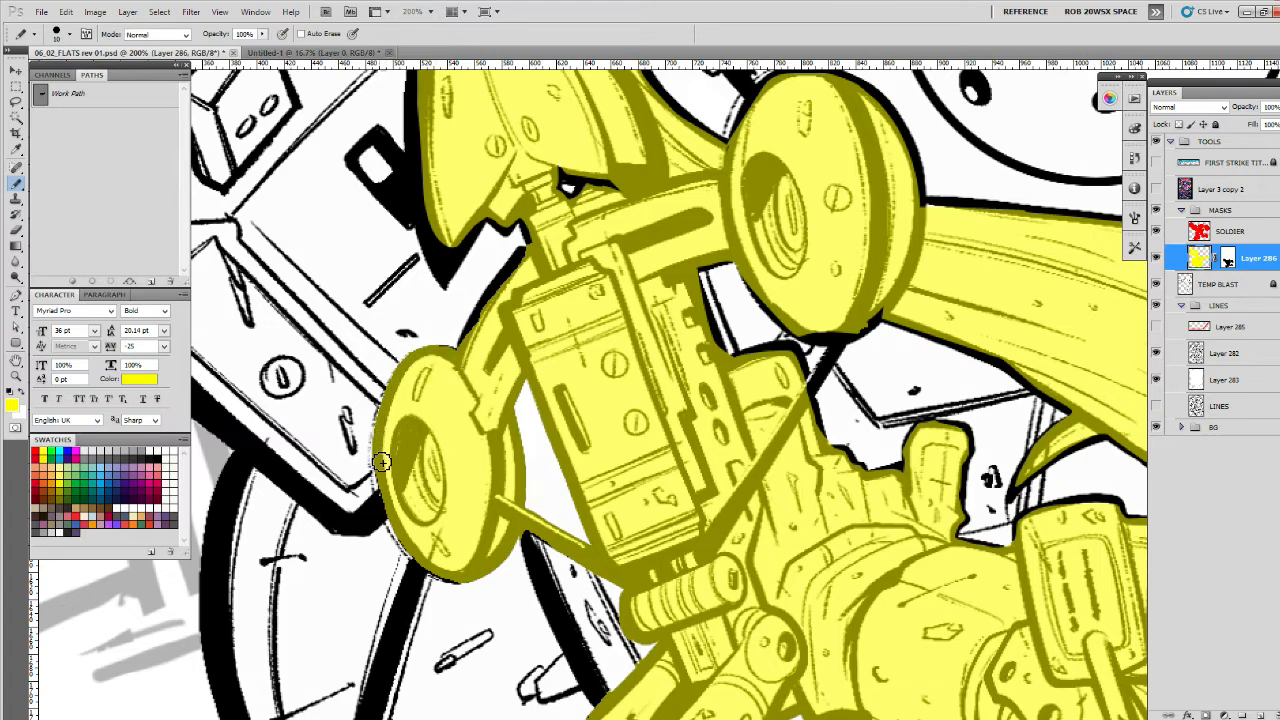
# - Cover the outlines of the raised weapon's small disc, curved bracket and pointed dome with yellow
pyautogui.moveTo(381, 462)
pyautogui.mouseDown()
pyautogui.moveTo(410, 552)
pyautogui.moveTo(443, 575)
pyautogui.mouseUp()
pyautogui.scroll(3, 465, 570)
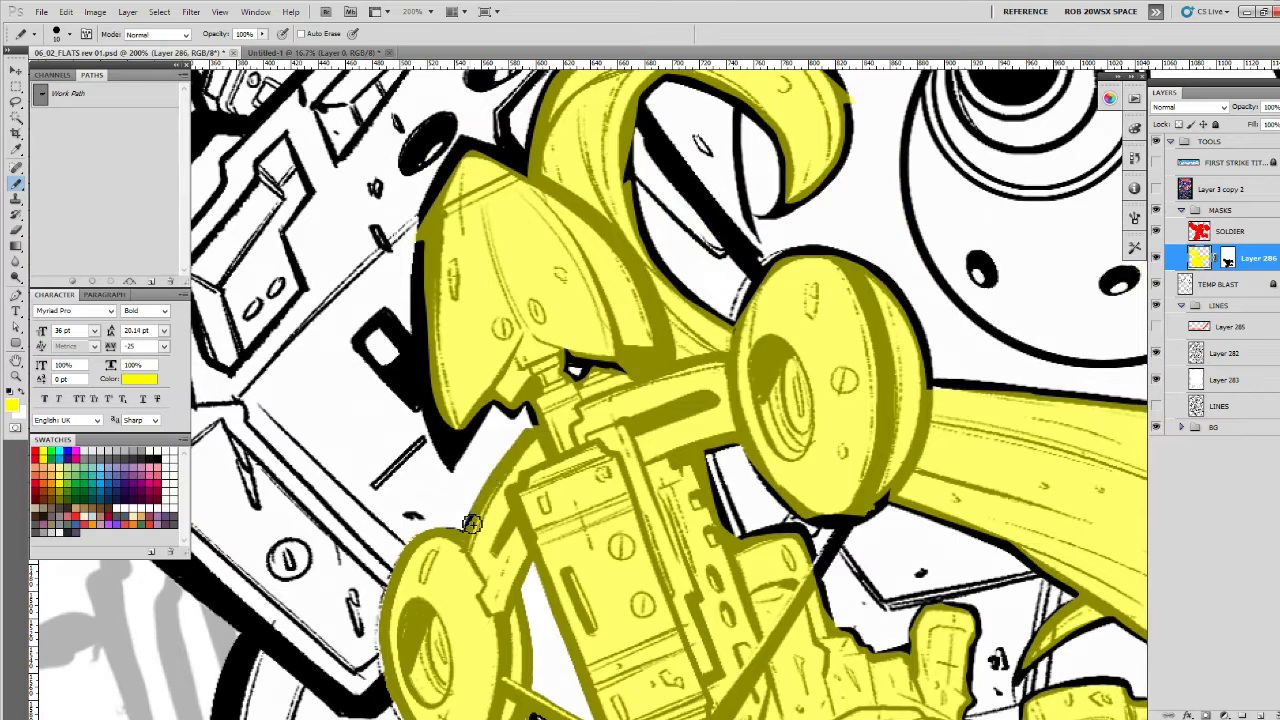
pyautogui.moveTo(537, 415); pyautogui.dragTo(547, 534)
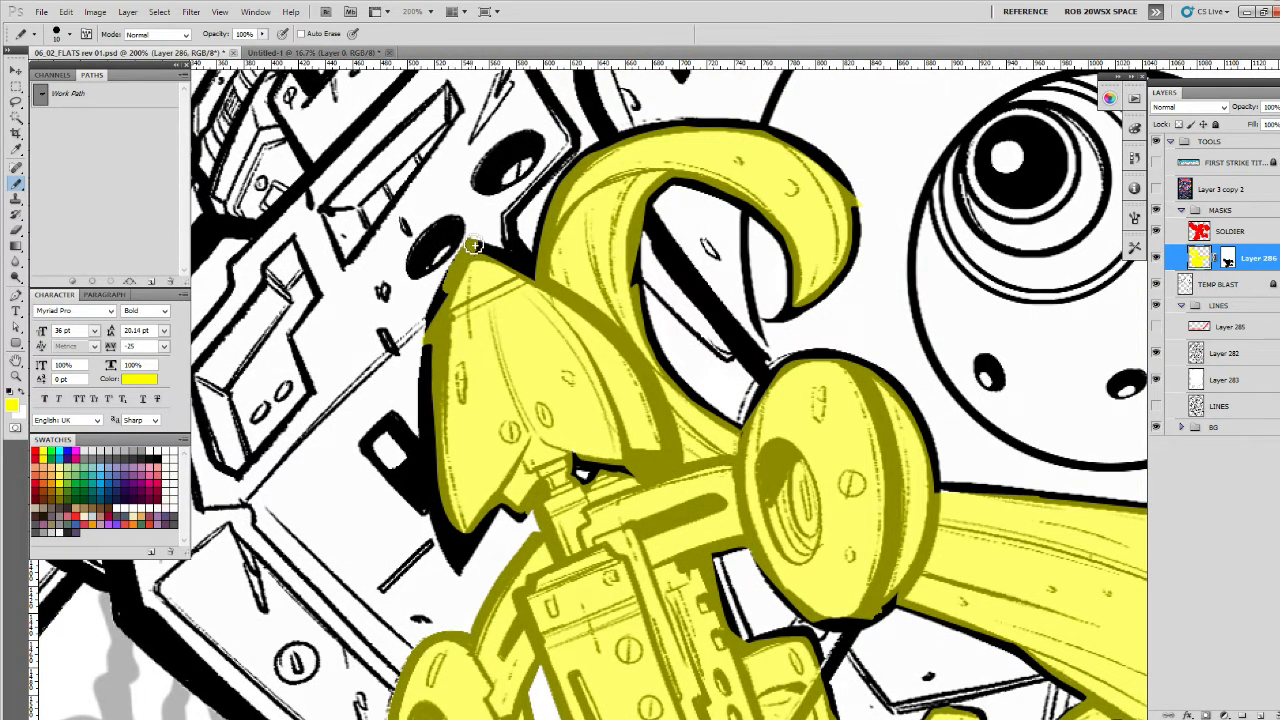
pyautogui.moveTo(453, 278)
pyautogui.mouseDown()
pyautogui.moveTo(430, 328)
pyautogui.moveTo(422, 428)
pyautogui.moveTo(450, 555)
pyautogui.moveTo(466, 565)
pyautogui.moveTo(488, 522)
pyautogui.moveTo(460, 535)
pyautogui.moveTo(437, 384)
pyautogui.mouseUp()
pyautogui.moveTo(502, 512); pyautogui.dragTo(517, 524)
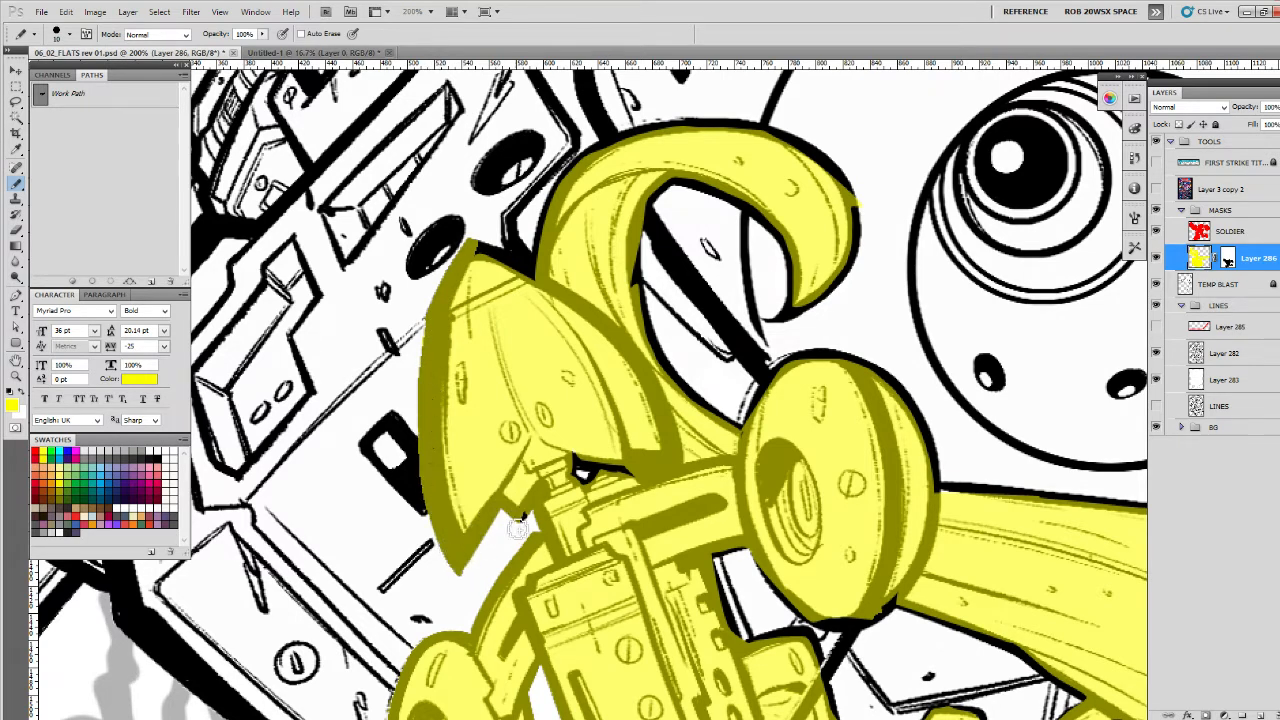
pyautogui.moveTo(645, 486); pyautogui.dragTo(587, 603)
pyautogui.moveTo(520, 567)
pyautogui.mouseDown()
pyautogui.moveTo(523, 588)
pyautogui.moveTo(561, 582)
pyautogui.moveTo(583, 597)
pyautogui.mouseUp()
# - Pencil yellow over the inner outline of the ponytail's curled end and around the large disc
pyautogui.moveTo(735, 430)
pyautogui.mouseDown()
pyautogui.moveTo(718, 463)
pyautogui.moveTo(712, 386)
pyautogui.moveTo(697, 375)
pyautogui.mouseUp()
pyautogui.moveTo(675, 358)
pyautogui.mouseDown()
pyautogui.moveTo(618, 328)
pyautogui.moveTo(586, 330)
pyautogui.moveTo(563, 372)
pyautogui.moveTo(578, 488)
pyautogui.moveTo(606, 540)
pyautogui.moveTo(662, 590)
pyautogui.moveTo(705, 532)
pyautogui.moveTo(672, 457)
pyautogui.mouseUp()
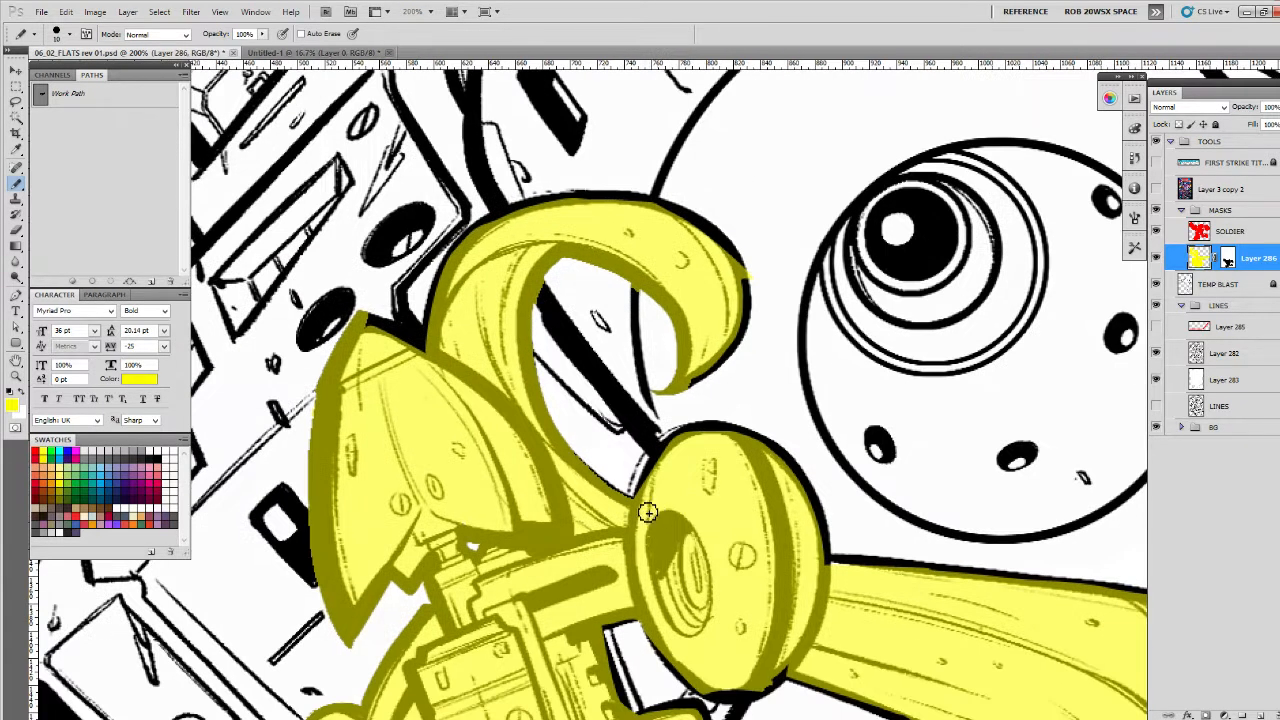
pyautogui.moveTo(647, 512)
pyautogui.mouseDown()
pyautogui.moveTo(684, 442)
pyautogui.moveTo(717, 432)
pyautogui.moveTo(769, 449)
pyautogui.moveTo(820, 521)
pyautogui.moveTo(825, 606)
pyautogui.moveTo(798, 490)
pyautogui.moveTo(788, 531)
pyautogui.moveTo(743, 575)
pyautogui.moveTo(705, 580)
pyautogui.moveTo(657, 551)
pyautogui.moveTo(659, 385)
pyautogui.mouseUp()
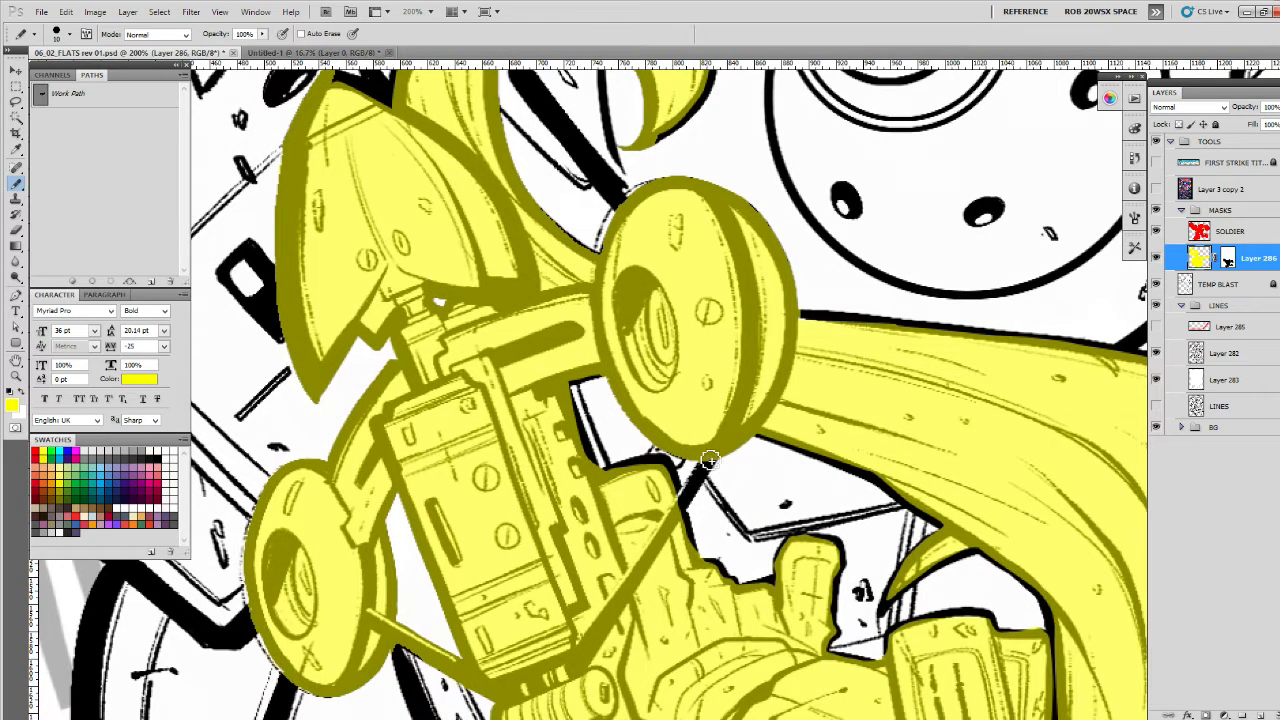
pyautogui.moveTo(710, 460)
pyautogui.mouseDown()
pyautogui.moveTo(676, 519)
pyautogui.moveTo(709, 466)
pyautogui.moveTo(683, 505)
pyautogui.moveTo(691, 491)
pyautogui.moveTo(679, 499)
pyautogui.moveTo(664, 465)
pyautogui.moveTo(601, 478)
pyautogui.moveTo(567, 399)
pyautogui.moveTo(601, 371)
pyautogui.mouseUp()
pyautogui.moveTo(628, 311); pyautogui.dragTo(570, 550)
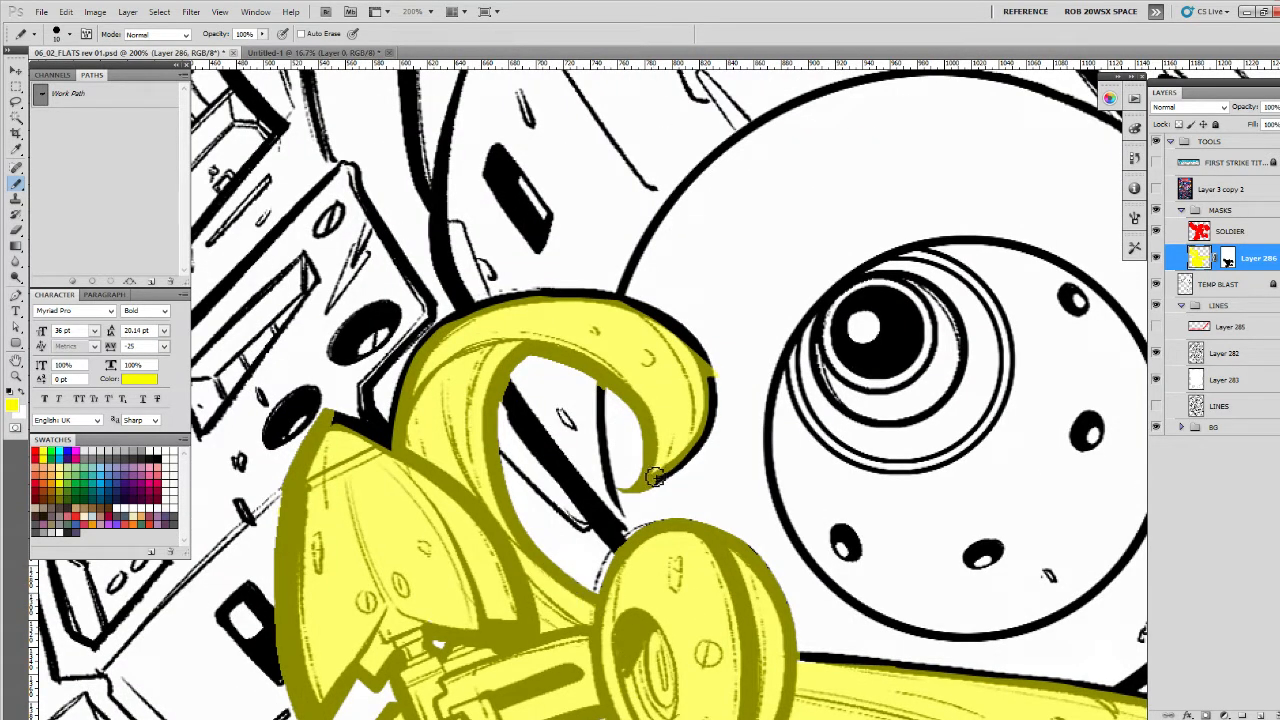
# - Cover the outer outline of the ponytail's curled tip and the pointed dome's upper edge with yellow
pyautogui.moveTo(655, 484)
pyautogui.mouseDown()
pyautogui.moveTo(691, 458)
pyautogui.moveTo(717, 392)
pyautogui.moveTo(665, 321)
pyautogui.moveTo(576, 298)
pyautogui.moveTo(501, 308)
pyautogui.moveTo(437, 339)
pyautogui.moveTo(405, 396)
pyautogui.moveTo(396, 464)
pyautogui.mouseUp()
pyautogui.moveTo(452, 498); pyautogui.dragTo(612, 573)
pyautogui.moveTo(700, 371); pyautogui.dragTo(627, 394)
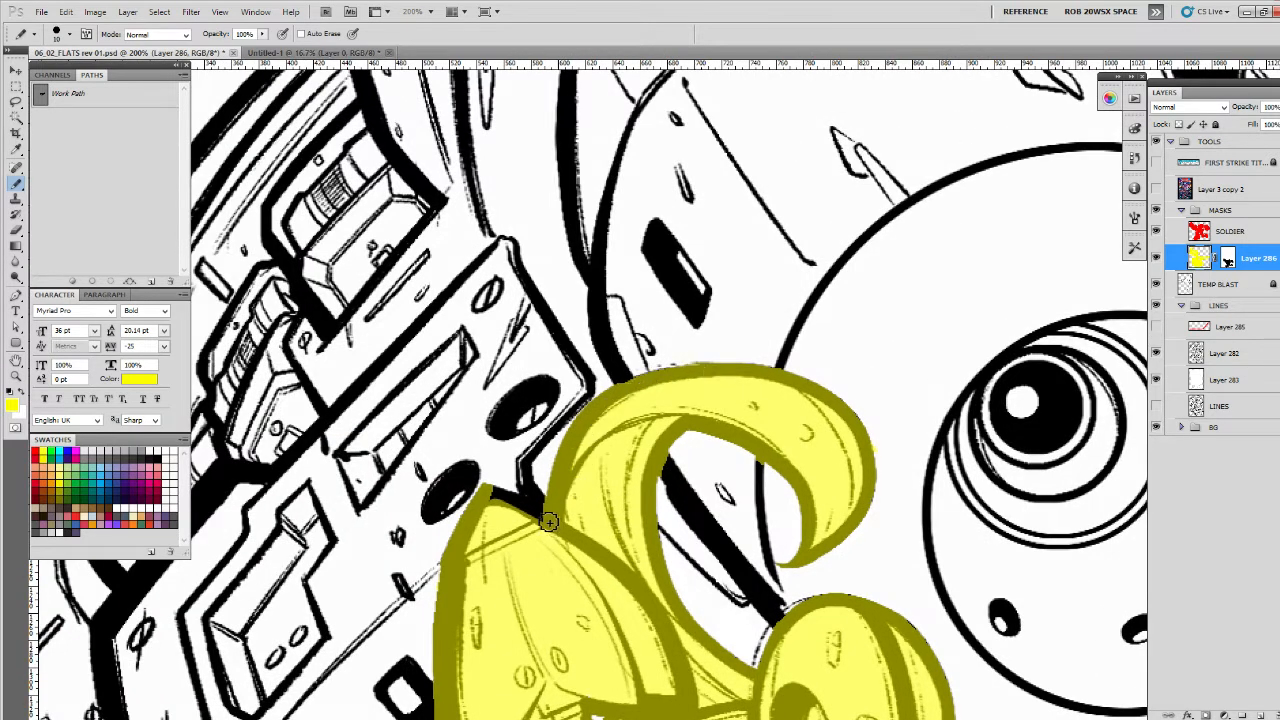
pyautogui.moveTo(549, 522); pyautogui.dragTo(489, 498)
# - Pencil yellow over the ponytail's lower outline, from the large disc down to the hair band
pyautogui.moveTo(954, 612)
pyautogui.mouseDown()
pyautogui.moveTo(637, 371)
pyautogui.moveTo(561, 281)
pyautogui.mouseUp()
pyautogui.moveTo(784, 492); pyautogui.dragTo(712, 334)
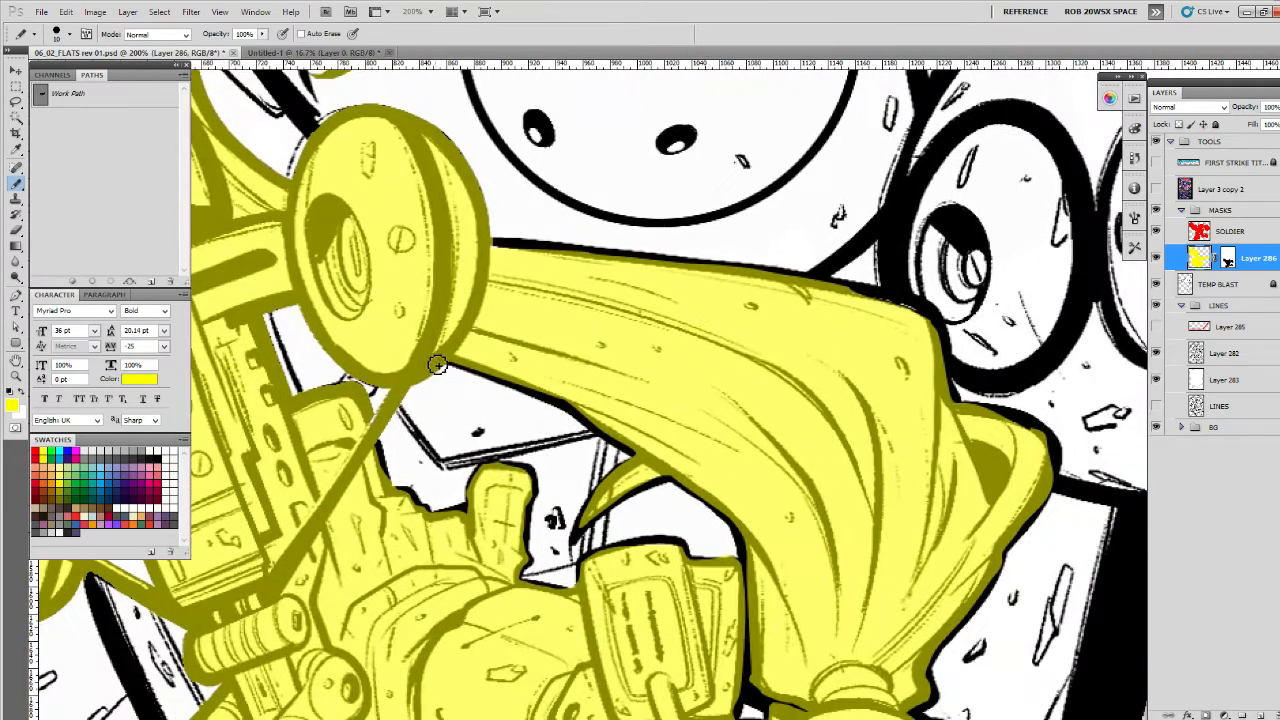
pyautogui.moveTo(437, 366)
pyautogui.mouseDown()
pyautogui.moveTo(555, 405)
pyautogui.moveTo(712, 505)
pyautogui.moveTo(748, 575)
pyautogui.moveTo(748, 678)
pyautogui.mouseUp()
pyautogui.moveTo(740, 595)
pyautogui.mouseDown()
pyautogui.moveTo(838, 553)
pyautogui.moveTo(772, 508)
pyautogui.moveTo(720, 514)
pyautogui.moveTo(701, 541)
pyautogui.mouseUp()
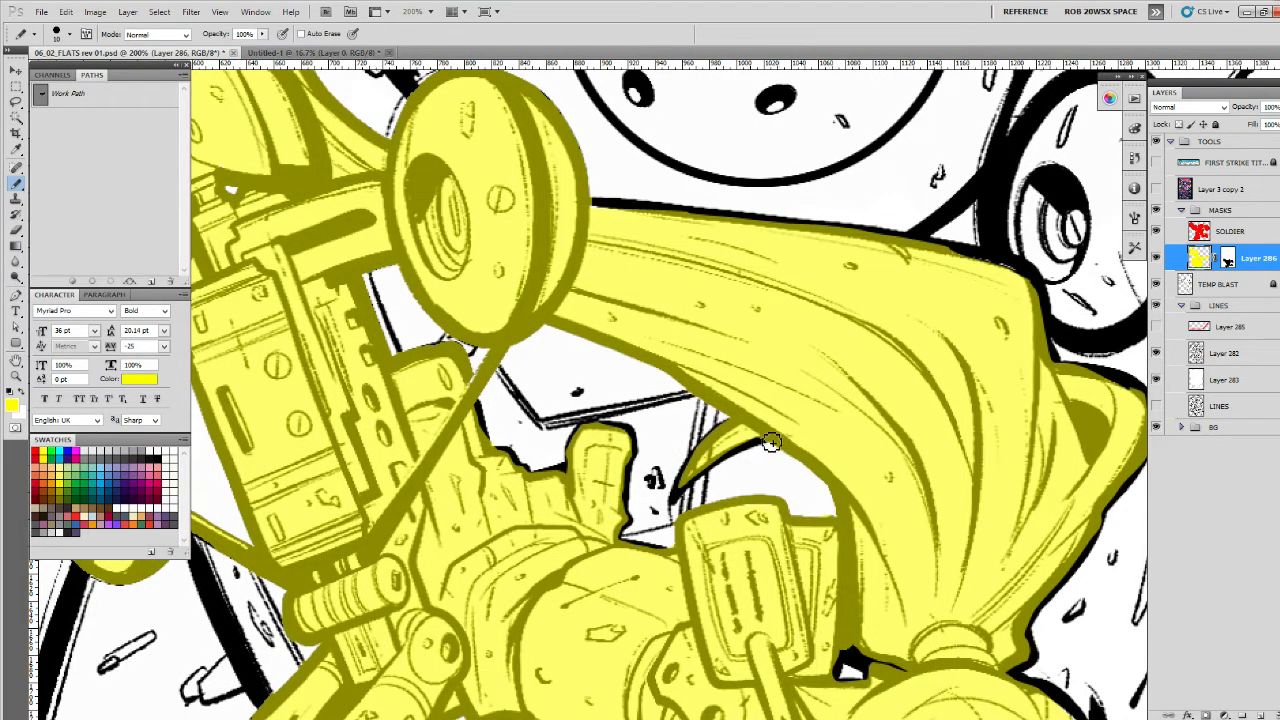
# - Cover the thin hair strand under the ponytail with yellow and trim its tip on the layer mask
pyautogui.moveTo(752, 443); pyautogui.dragTo(680, 495)
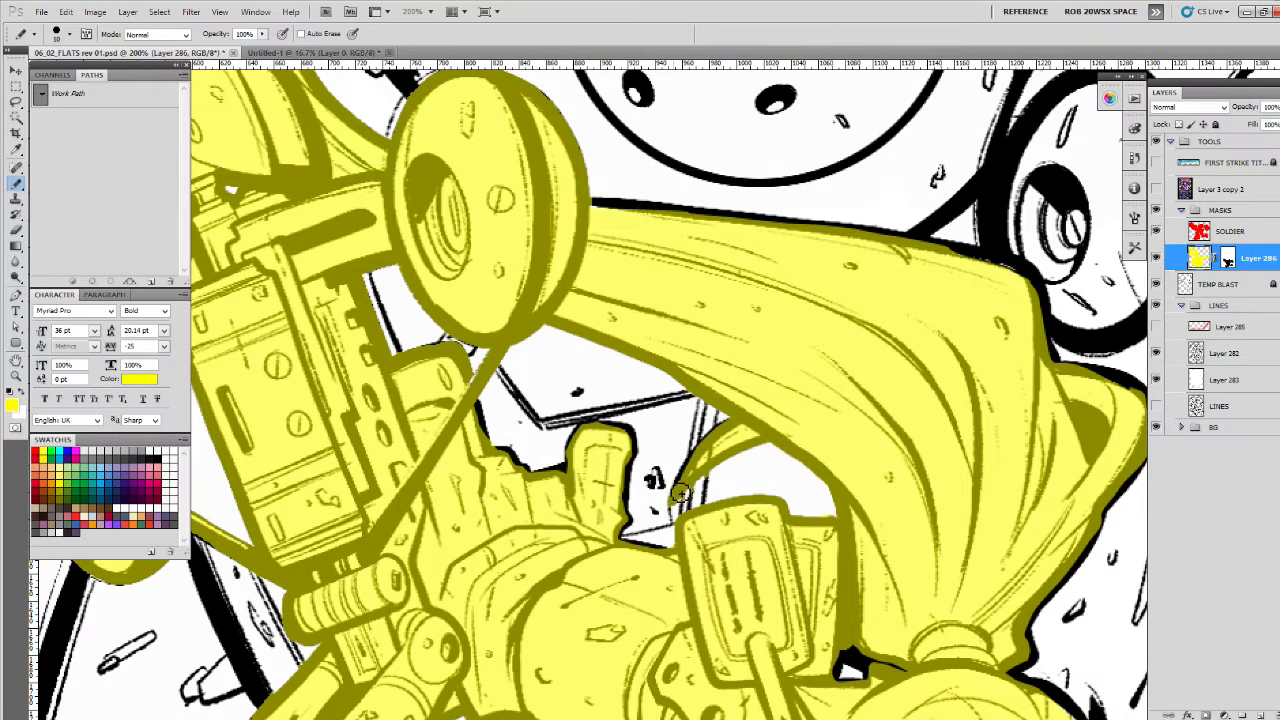
pyautogui.moveTo(747, 417); pyautogui.dragTo(690, 472)
pyautogui.click(1227, 260)
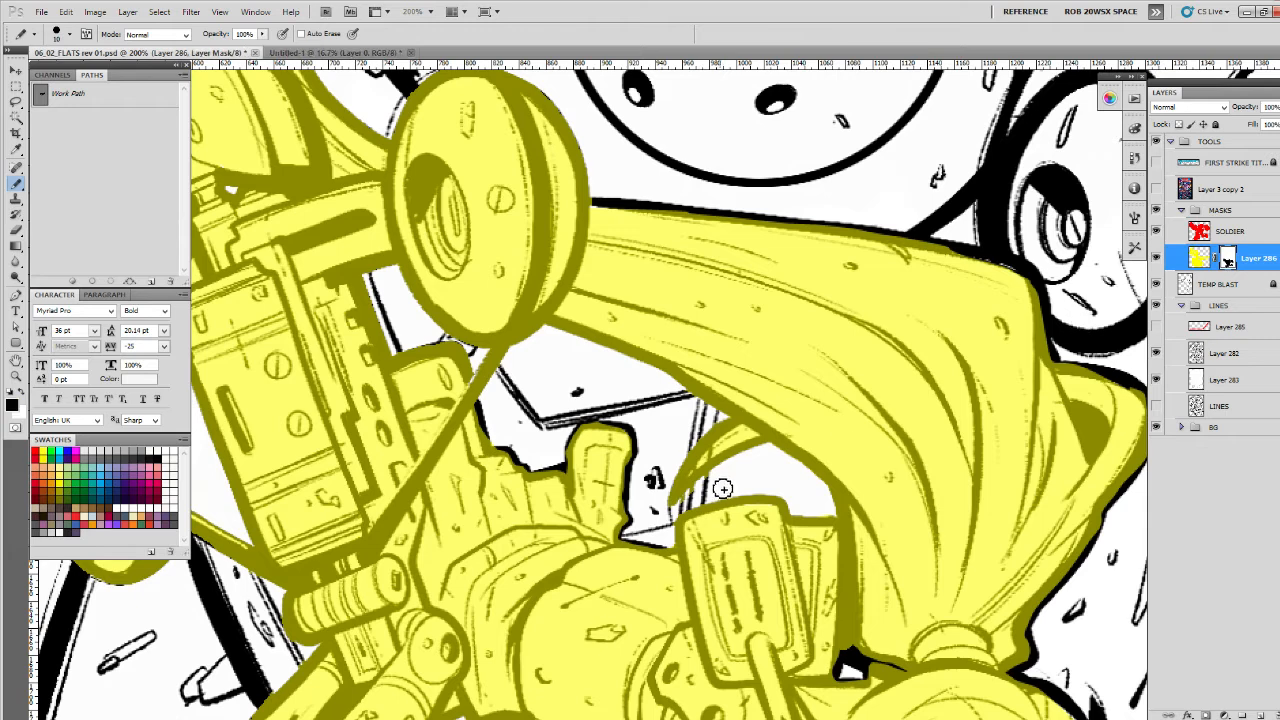
pyautogui.moveTo(686, 507); pyautogui.dragTo(690, 498)
# - Return to the yellow layer's pixels and pencil over the outlines of the upright stub and jagged cuff below the disc
pyautogui.click(1197, 259)
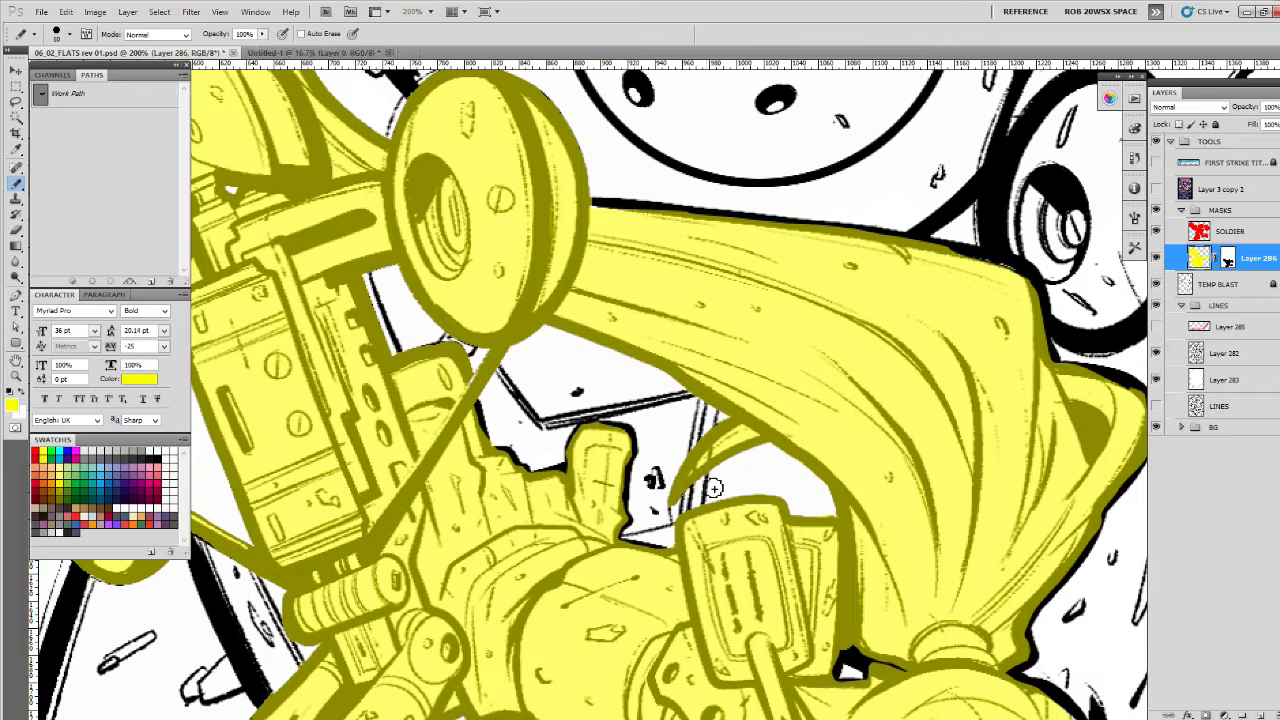
pyautogui.click(1228, 259)
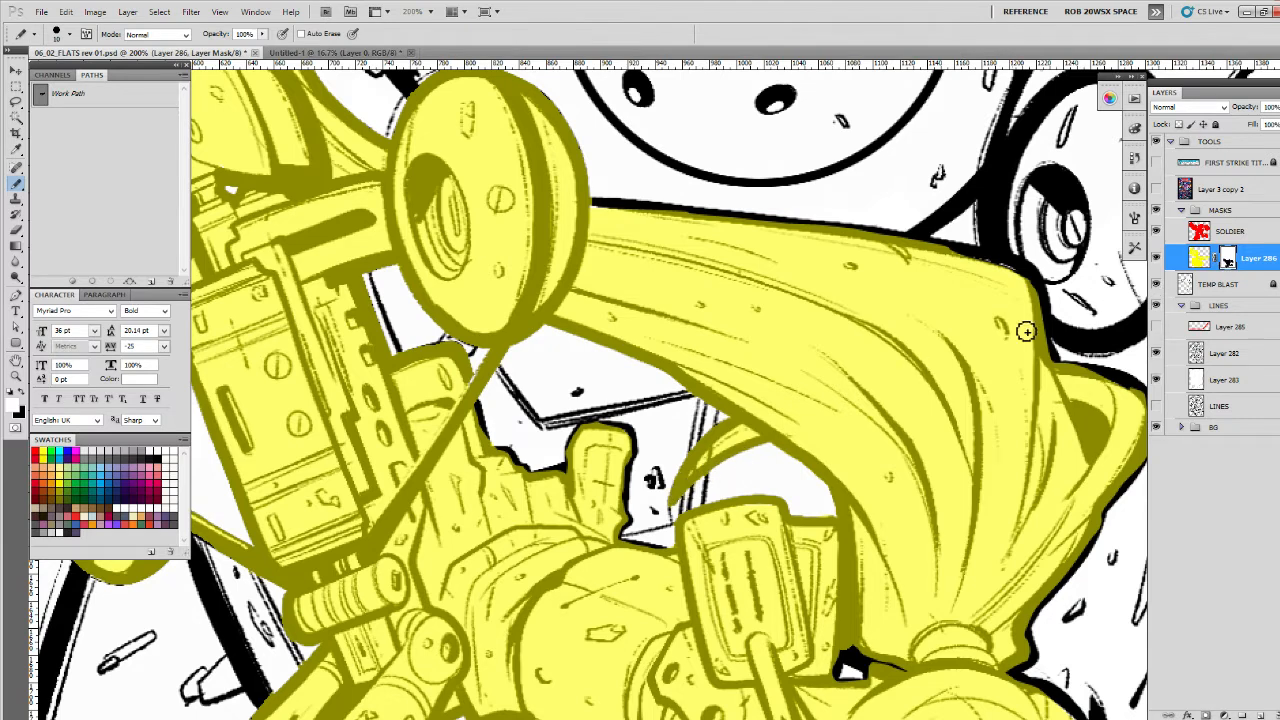
pyautogui.click(1197, 262)
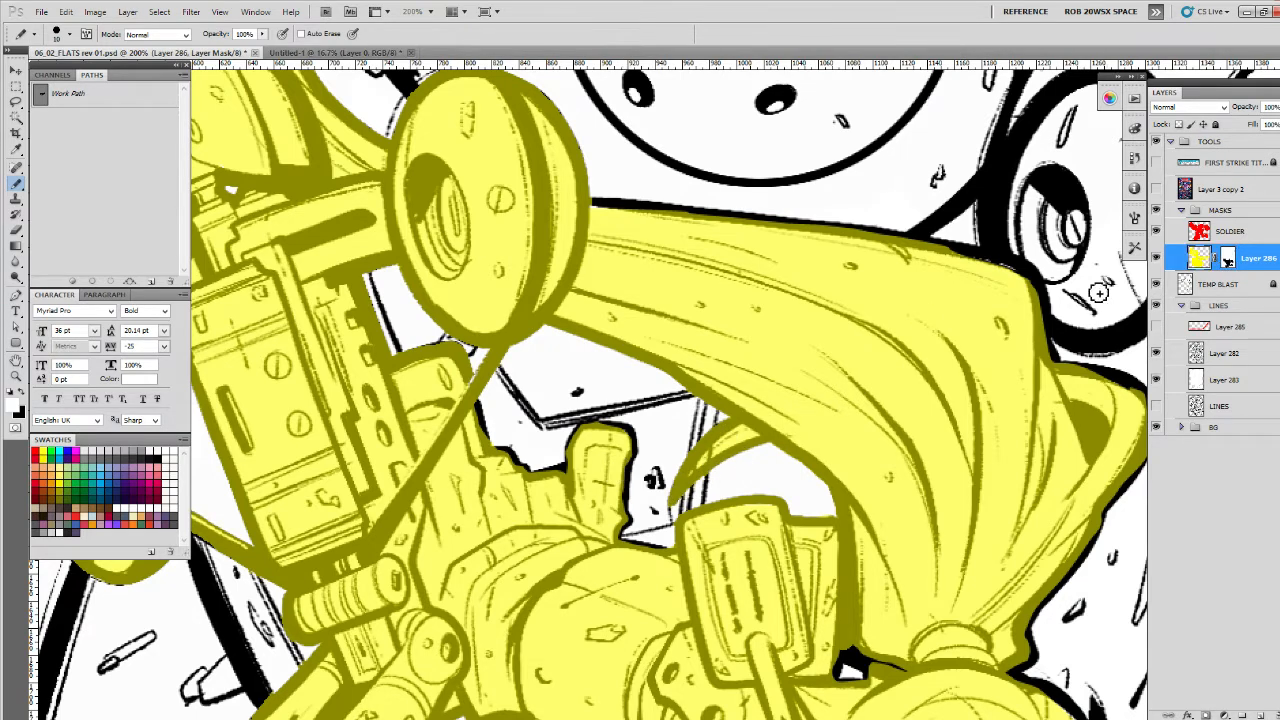
pyautogui.moveTo(638, 455)
pyautogui.mouseDown()
pyautogui.moveTo(704, 475)
pyautogui.moveTo(691, 538)
pyautogui.mouseUp()
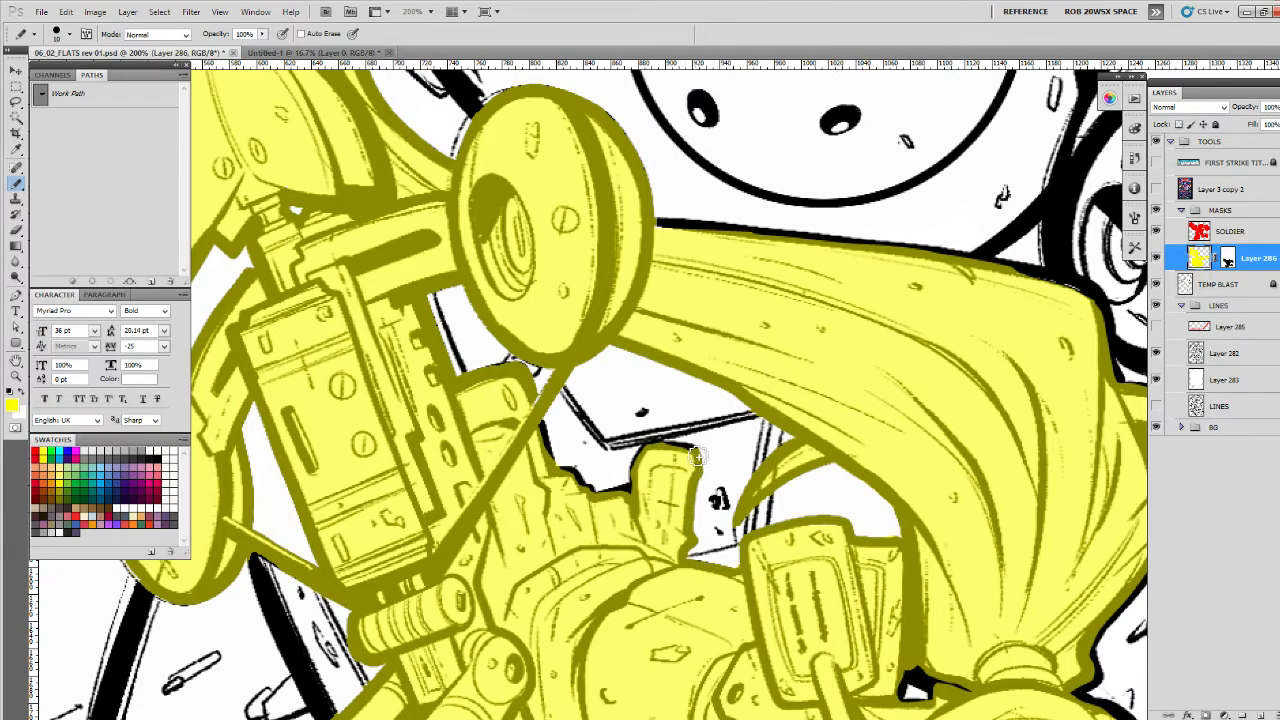
pyautogui.moveTo(640, 464)
pyautogui.mouseDown()
pyautogui.moveTo(605, 498)
pyautogui.moveTo(556, 464)
pyautogui.moveTo(531, 391)
pyautogui.mouseUp()
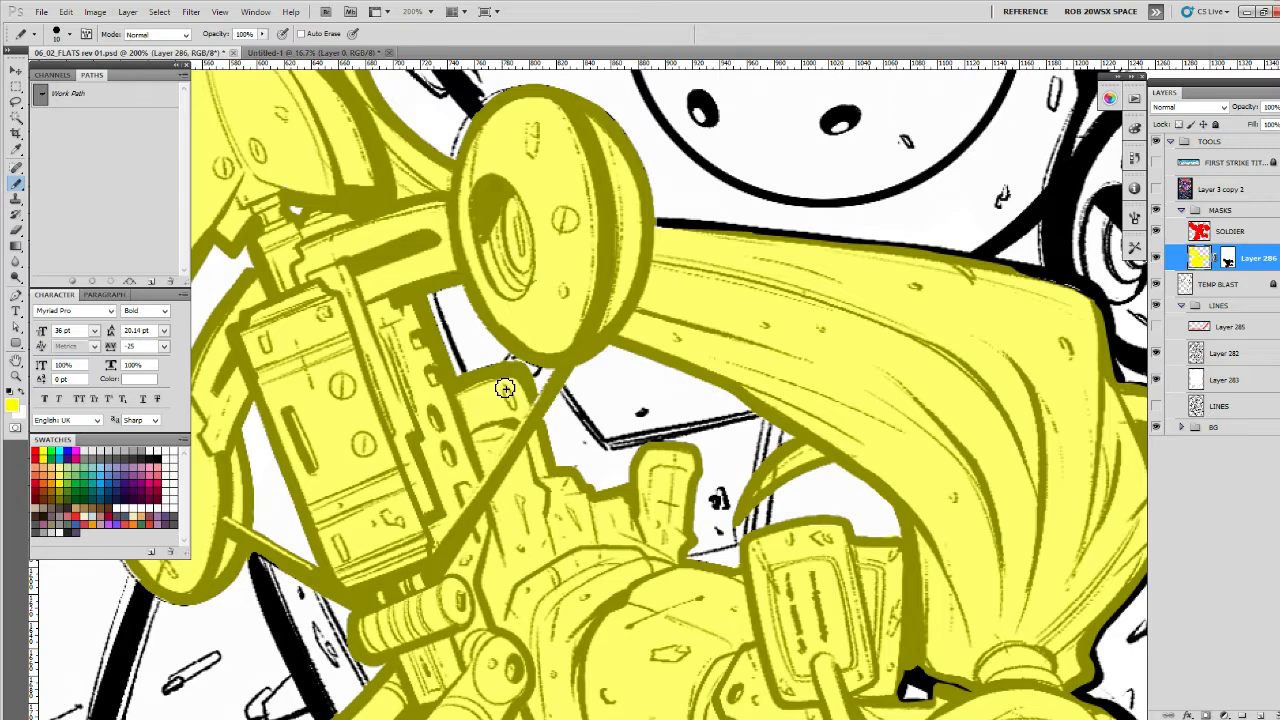
# - Pencil yellow over the outlines of the ponytail's looped outer edge, the hair band, the back of the head and the shoulder
pyautogui.moveTo(978, 663)
pyautogui.mouseDown()
pyautogui.moveTo(764, 413)
pyautogui.moveTo(689, 455)
pyautogui.moveTo(695, 422)
pyautogui.moveTo(746, 434)
pyautogui.mouseUp()
pyautogui.moveTo(881, 529); pyautogui.dragTo(703, 676)
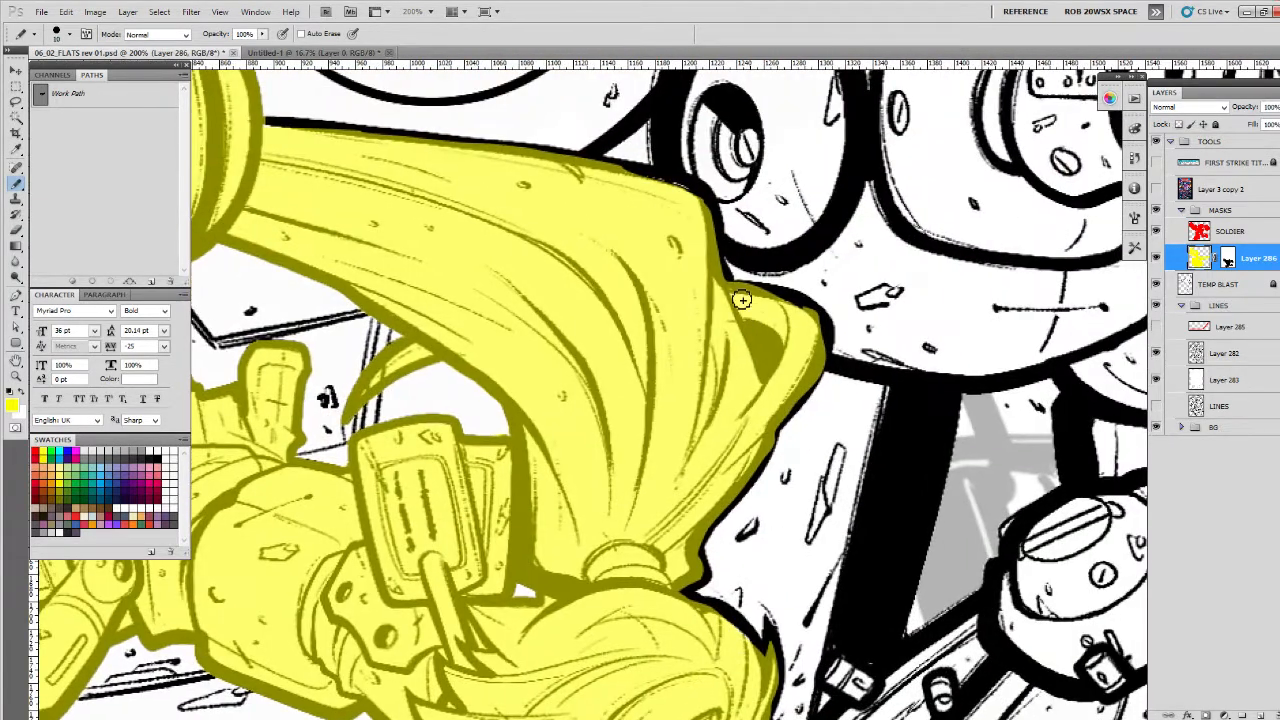
pyautogui.moveTo(735, 287)
pyautogui.mouseDown()
pyautogui.moveTo(821, 311)
pyautogui.moveTo(828, 347)
pyautogui.moveTo(703, 549)
pyautogui.moveTo(708, 572)
pyautogui.moveTo(689, 598)
pyautogui.moveTo(734, 615)
pyautogui.moveTo(767, 656)
pyautogui.moveTo(769, 623)
pyautogui.moveTo(781, 695)
pyautogui.mouseUp()
pyautogui.moveTo(772, 633)
pyautogui.mouseDown()
pyautogui.moveTo(759, 549)
pyautogui.moveTo(769, 435)
pyautogui.mouseUp()
pyautogui.moveTo(765, 468)
pyautogui.mouseDown()
pyautogui.moveTo(753, 562)
pyautogui.moveTo(802, 583)
pyautogui.moveTo(809, 616)
pyautogui.moveTo(872, 628)
pyautogui.mouseUp()
pyautogui.moveTo(1072, 638); pyautogui.dragTo(892, 562)
pyautogui.moveTo(854, 535); pyautogui.dragTo(699, 549)
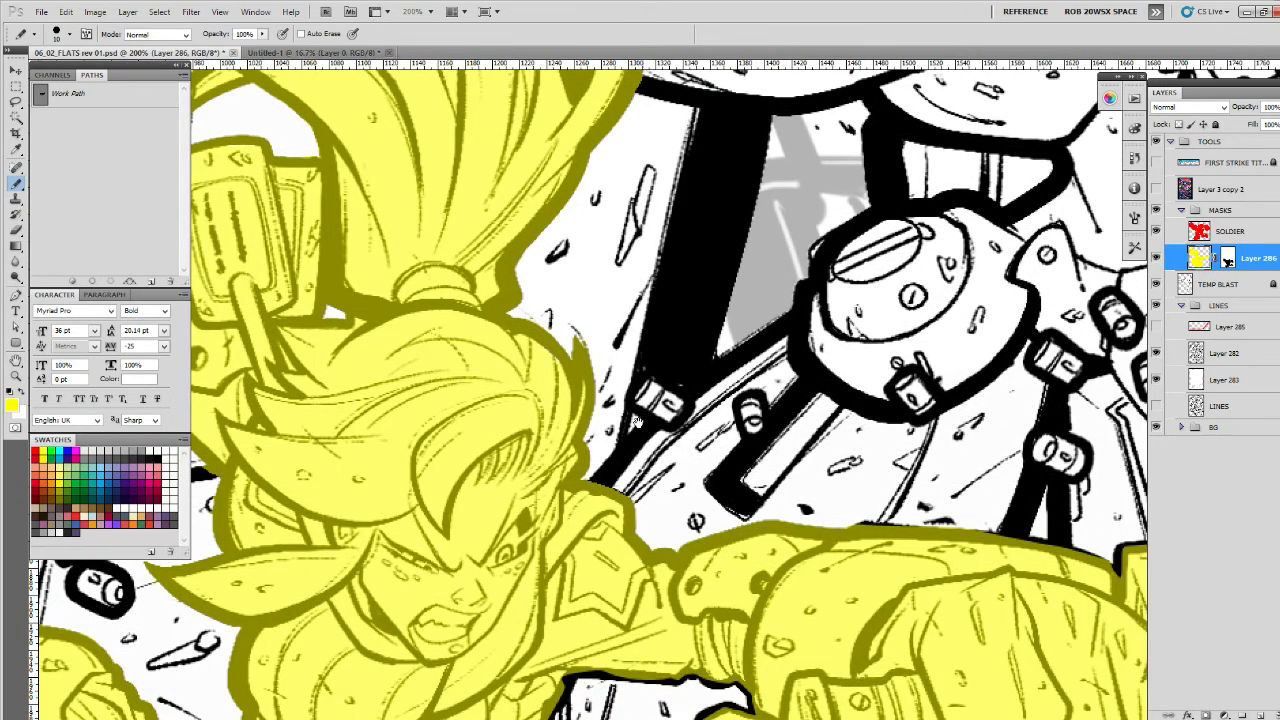
# - Cover the ponytail's long upper outline with yellow, from the large disc to the corner where the hair bends down
pyautogui.moveTo(618, 310); pyautogui.dragTo(791, 686)
pyautogui.moveTo(646, 457); pyautogui.dragTo(721, 641)
pyautogui.moveTo(767, 485)
pyautogui.mouseDown()
pyautogui.moveTo(745, 463)
pyautogui.moveTo(776, 505)
pyautogui.moveTo(792, 580)
pyautogui.mouseUp()
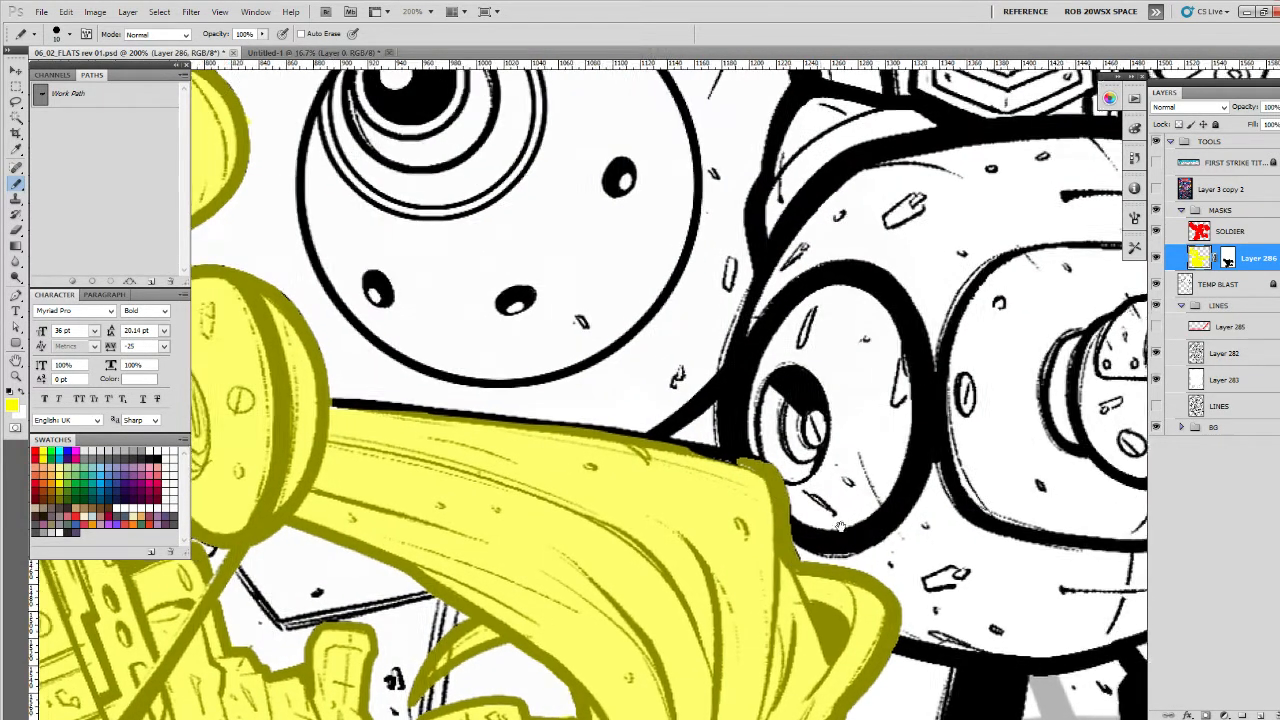
pyautogui.moveTo(840, 525)
pyautogui.mouseDown()
pyautogui.moveTo(998, 536)
pyautogui.moveTo(733, 483)
pyautogui.moveTo(556, 468)
pyautogui.mouseUp()
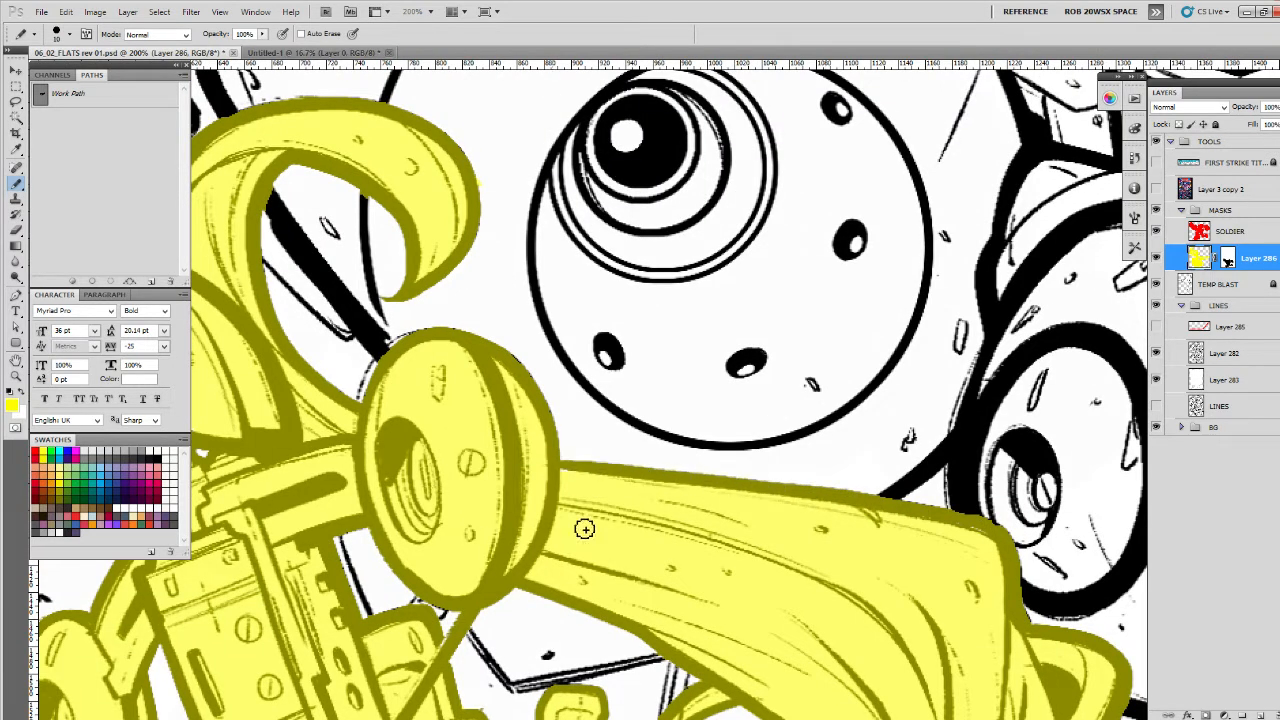
pyautogui.moveTo(996, 618); pyautogui.dragTo(574, 531)
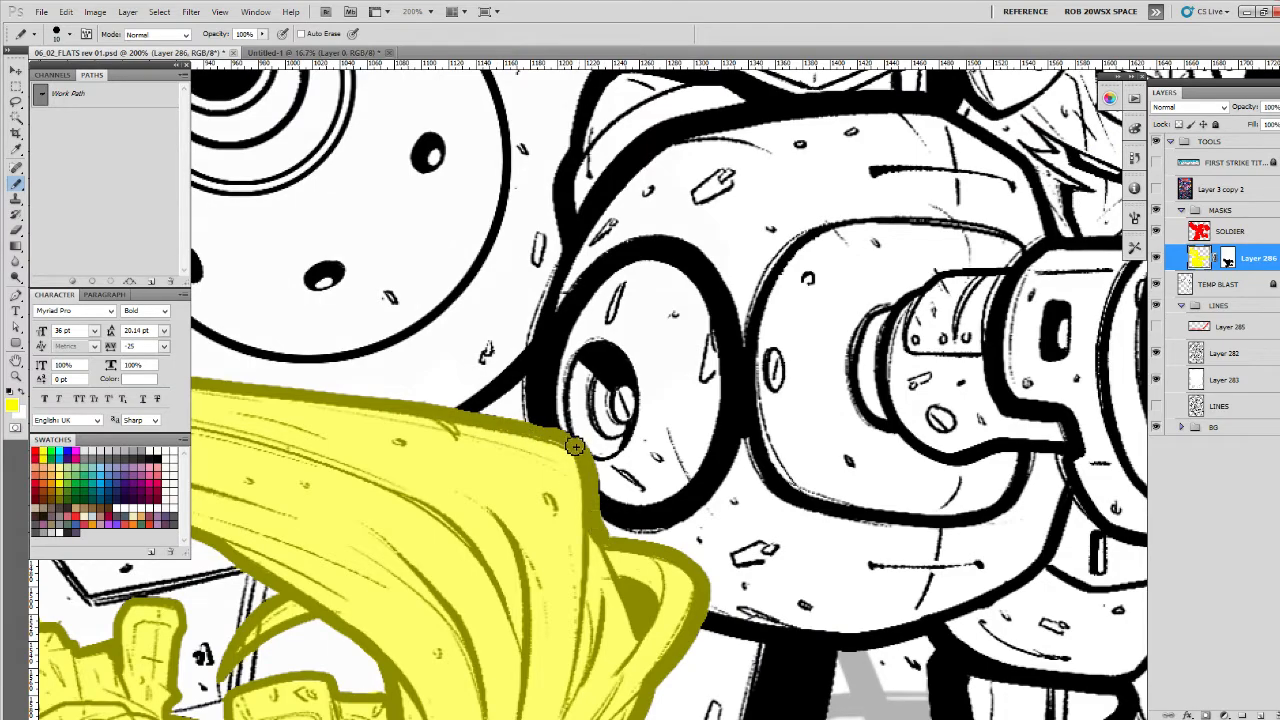
# - Extend the yellow over the gauntlet arm's upper outline up to the bracket at the base of the blade
pyautogui.moveTo(714, 660); pyautogui.dragTo(690, 228)
pyautogui.moveTo(952, 620); pyautogui.dragTo(842, 345)
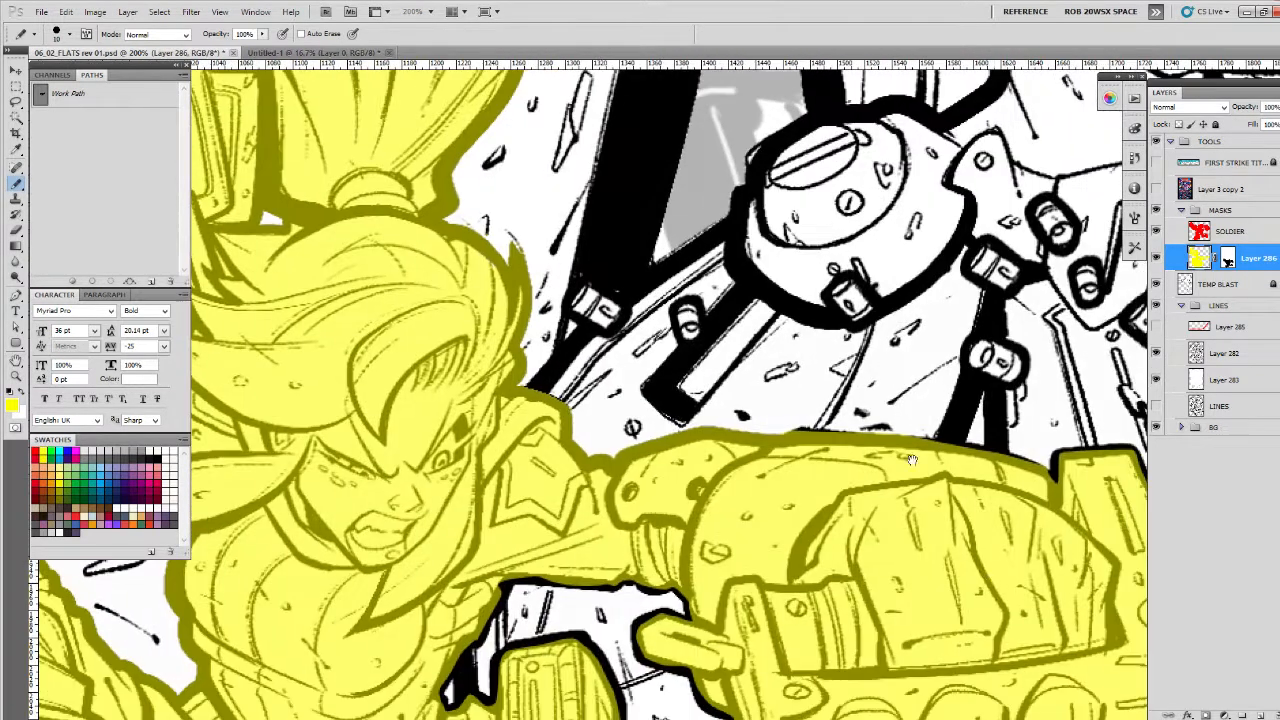
pyautogui.moveTo(961, 578)
pyautogui.mouseDown()
pyautogui.moveTo(901, 531)
pyautogui.moveTo(741, 623)
pyautogui.moveTo(753, 643)
pyautogui.mouseUp()
pyautogui.moveTo(927, 524); pyautogui.dragTo(960, 585)
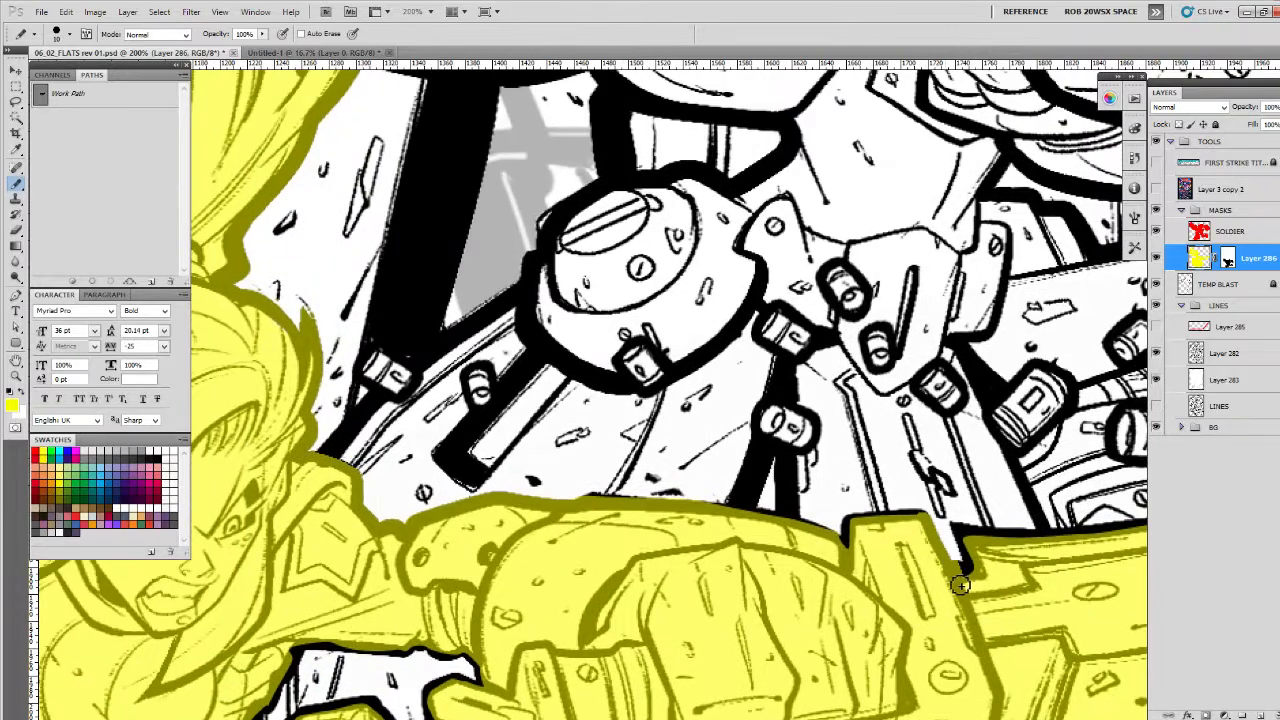
pyautogui.moveTo(920, 520)
pyautogui.mouseDown()
pyautogui.moveTo(851, 526)
pyautogui.moveTo(850, 555)
pyautogui.moveTo(937, 558)
pyautogui.moveTo(875, 530)
pyautogui.moveTo(709, 514)
pyautogui.mouseUp()
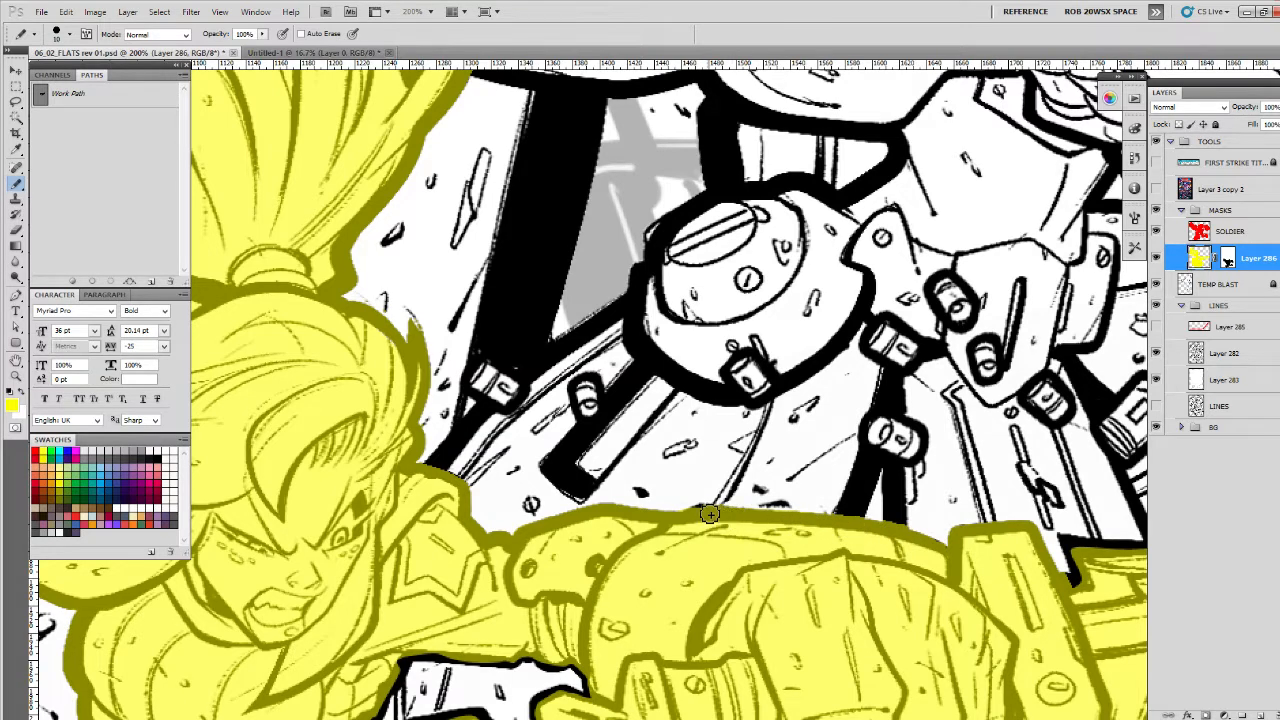
# - Cover the outlines around the gap between torso and gauntlet and those of the gauntlet's first two spikes with yellow
pyautogui.moveTo(583, 681)
pyautogui.mouseDown()
pyautogui.moveTo(723, 543)
pyautogui.moveTo(676, 588)
pyautogui.moveTo(700, 612)
pyautogui.moveTo(731, 615)
pyautogui.moveTo(783, 697)
pyautogui.mouseUp()
pyautogui.moveTo(710, 530)
pyautogui.mouseDown()
pyautogui.moveTo(545, 530)
pyautogui.moveTo(498, 622)
pyautogui.moveTo(497, 652)
pyautogui.moveTo(556, 592)
pyautogui.moveTo(620, 583)
pyautogui.moveTo(676, 668)
pyautogui.mouseUp()
pyautogui.moveTo(690, 660)
pyautogui.mouseDown()
pyautogui.moveTo(652, 405)
pyautogui.moveTo(645, 488)
pyautogui.moveTo(760, 435)
pyautogui.mouseUp()
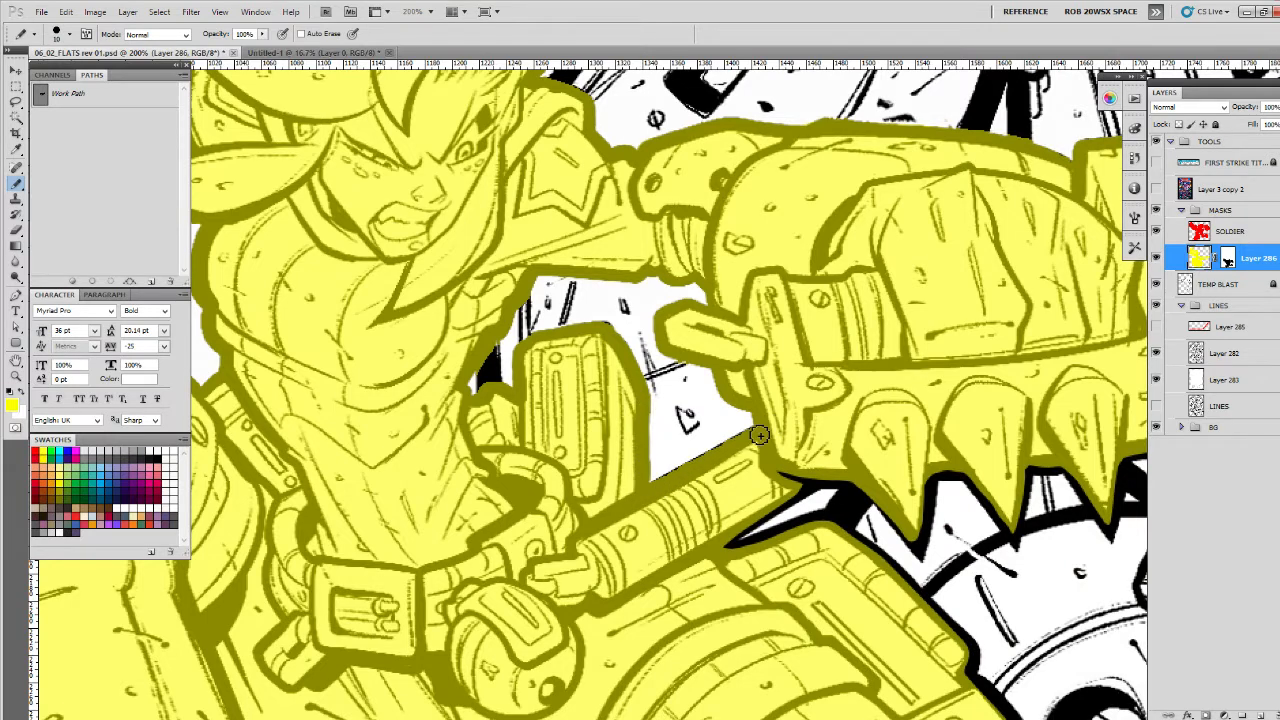
pyautogui.moveTo(853, 488)
pyautogui.mouseDown()
pyautogui.moveTo(775, 472)
pyautogui.moveTo(860, 484)
pyautogui.moveTo(808, 493)
pyautogui.moveTo(721, 553)
pyautogui.moveTo(866, 492)
pyautogui.moveTo(679, 507)
pyautogui.moveTo(708, 536)
pyautogui.moveTo(755, 464)
pyautogui.moveTo(787, 507)
pyautogui.moveTo(819, 444)
pyautogui.moveTo(816, 457)
pyautogui.mouseUp()
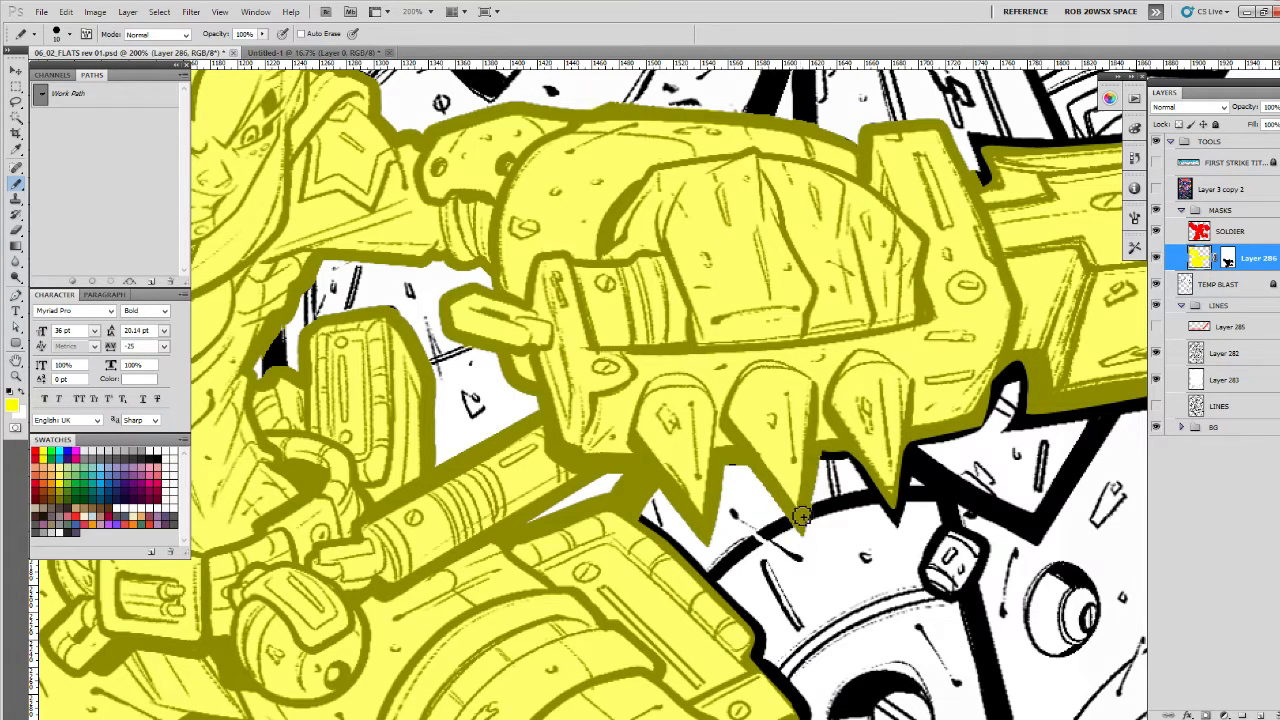
# - Pencil yellow over the armoured leg's outer outline, from the thigh plate down to the red soldier mask
pyautogui.moveTo(637, 531)
pyautogui.mouseDown()
pyautogui.moveTo(750, 625)
pyautogui.moveTo(758, 658)
pyautogui.mouseUp()
pyautogui.moveTo(811, 616); pyautogui.dragTo(672, 368)
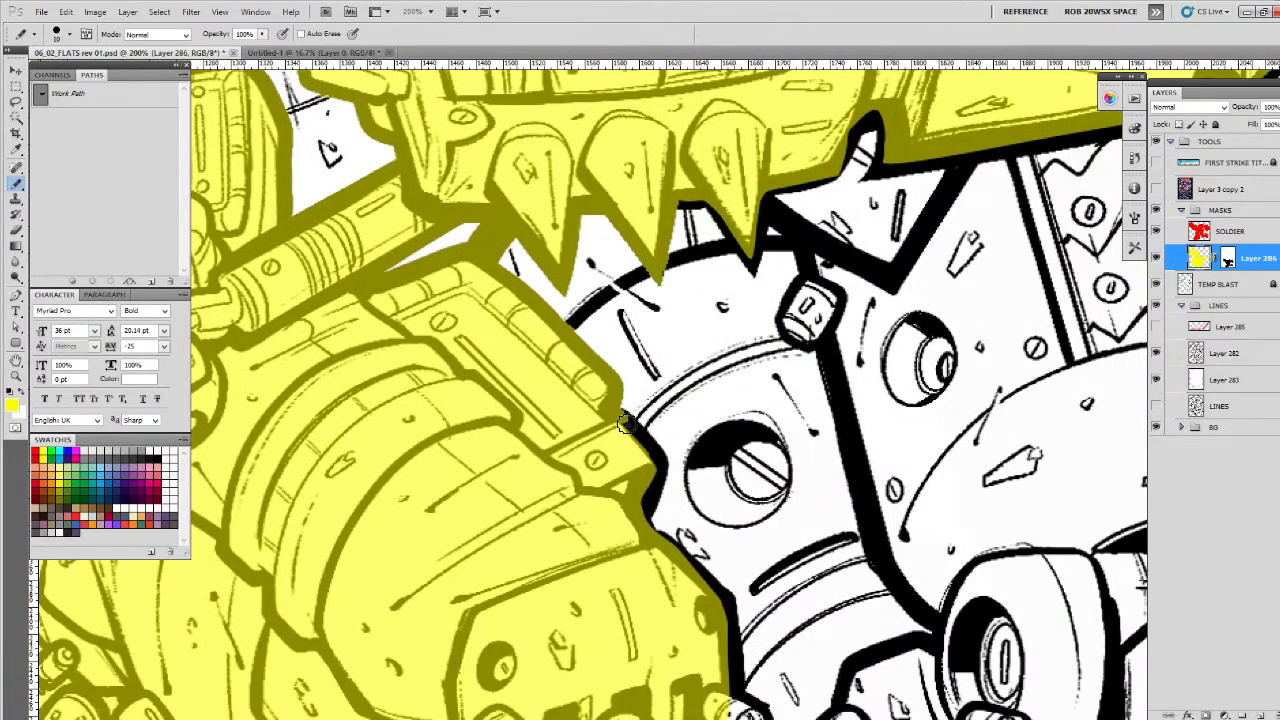
pyautogui.moveTo(634, 430)
pyautogui.mouseDown()
pyautogui.moveTo(658, 488)
pyautogui.moveTo(648, 498)
pyautogui.moveTo(725, 608)
pyautogui.moveTo(740, 700)
pyautogui.mouseUp()
pyautogui.moveTo(740, 635)
pyautogui.mouseDown()
pyautogui.moveTo(736, 402)
pyautogui.moveTo(724, 527)
pyautogui.moveTo(705, 567)
pyautogui.moveTo(728, 468)
pyautogui.mouseUp()
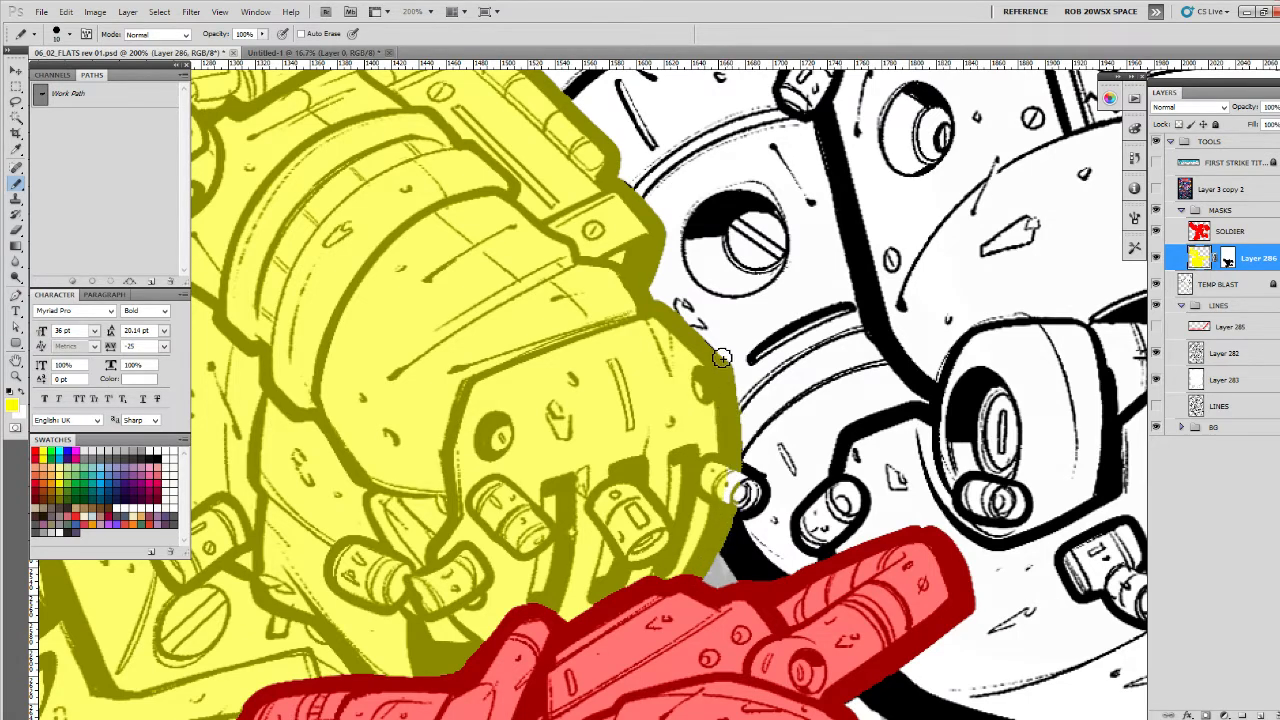
# - Cover the gauntlet's third spike and the lower edge beside it with yellow
pyautogui.moveTo(705, 201); pyautogui.dragTo(663, 496)
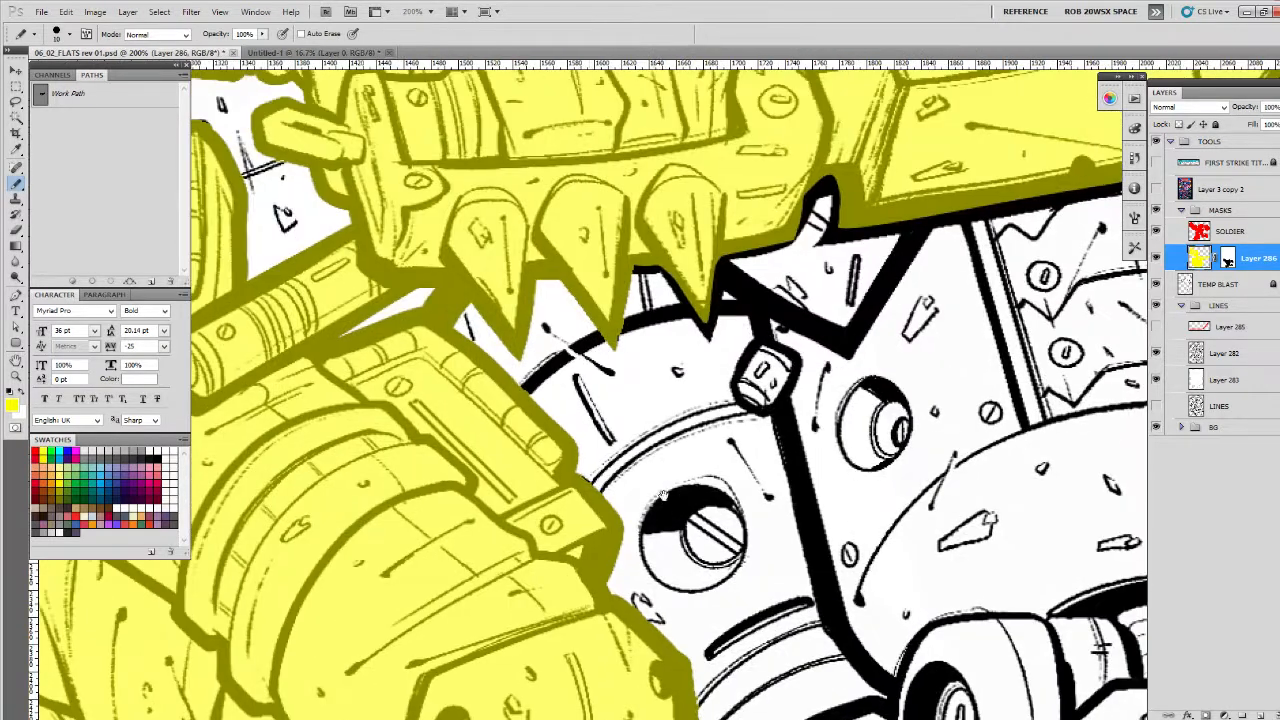
pyautogui.moveTo(790, 290); pyautogui.dragTo(728, 557)
pyautogui.moveTo(655, 530)
pyautogui.mouseDown()
pyautogui.moveTo(645, 609)
pyautogui.moveTo(604, 546)
pyautogui.mouseUp()
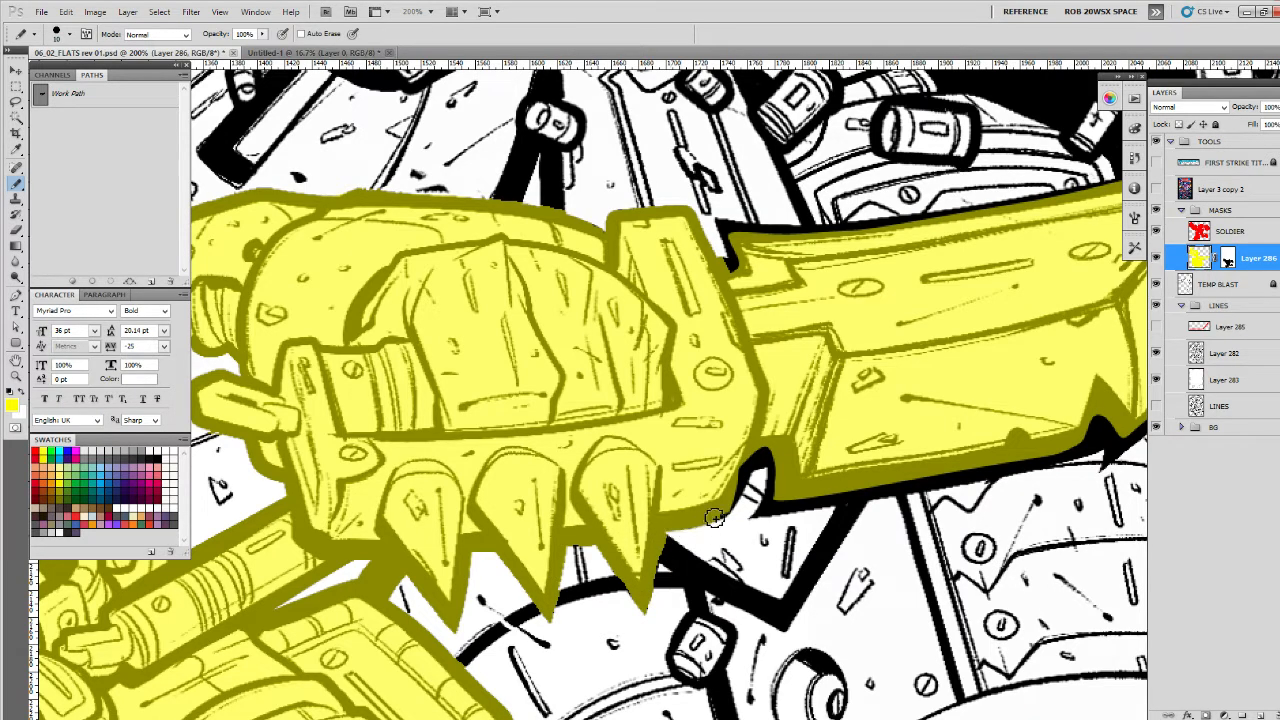
# - Extend the yellow over the blade's lower outline, from the gauntlet past the notch and along the outer curve to the tip
pyautogui.moveTo(731, 505)
pyautogui.mouseDown()
pyautogui.moveTo(756, 465)
pyautogui.moveTo(775, 482)
pyautogui.mouseUp()
pyautogui.moveTo(1132, 434)
pyautogui.mouseDown()
pyautogui.moveTo(934, 478)
pyautogui.moveTo(917, 505)
pyautogui.moveTo(553, 545)
pyautogui.moveTo(572, 545)
pyautogui.mouseUp()
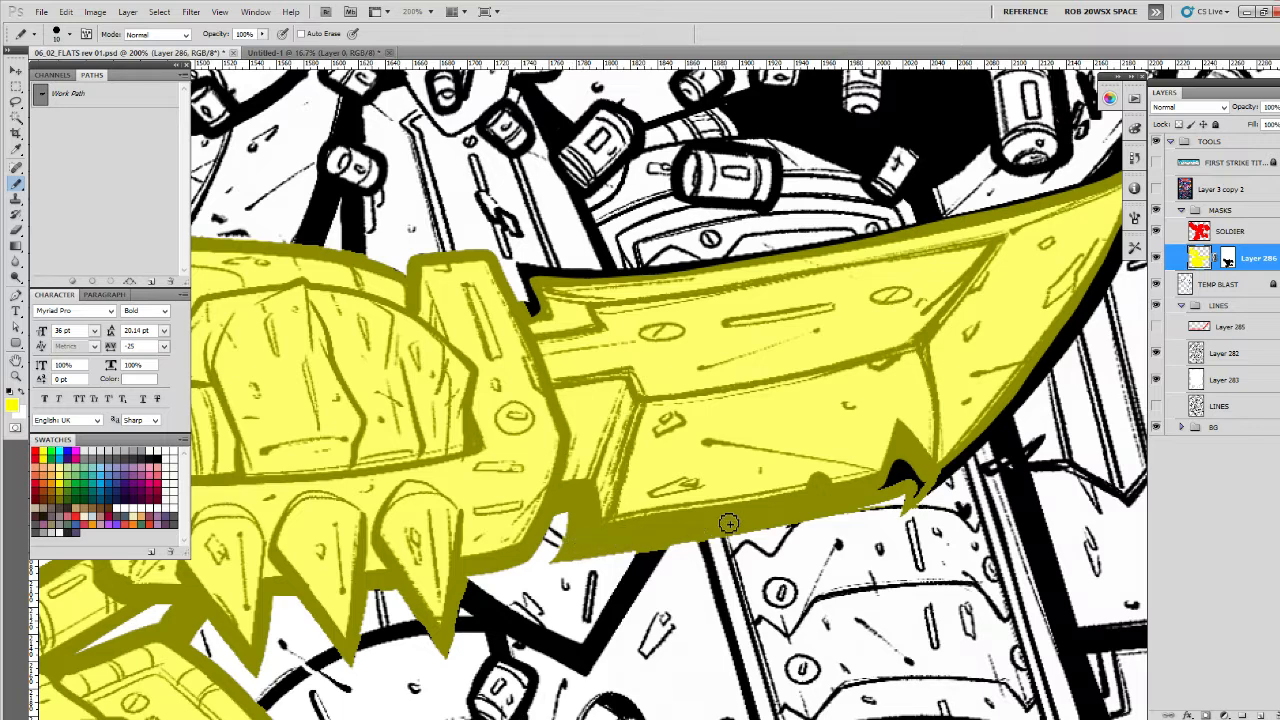
pyautogui.moveTo(863, 493)
pyautogui.mouseDown()
pyautogui.moveTo(891, 484)
pyautogui.moveTo(917, 497)
pyautogui.mouseUp()
pyautogui.moveTo(1120, 215); pyautogui.dragTo(941, 345)
pyautogui.moveTo(952, 292)
pyautogui.mouseDown()
pyautogui.moveTo(888, 446)
pyautogui.moveTo(738, 622)
pyautogui.moveTo(763, 587)
pyautogui.mouseUp()
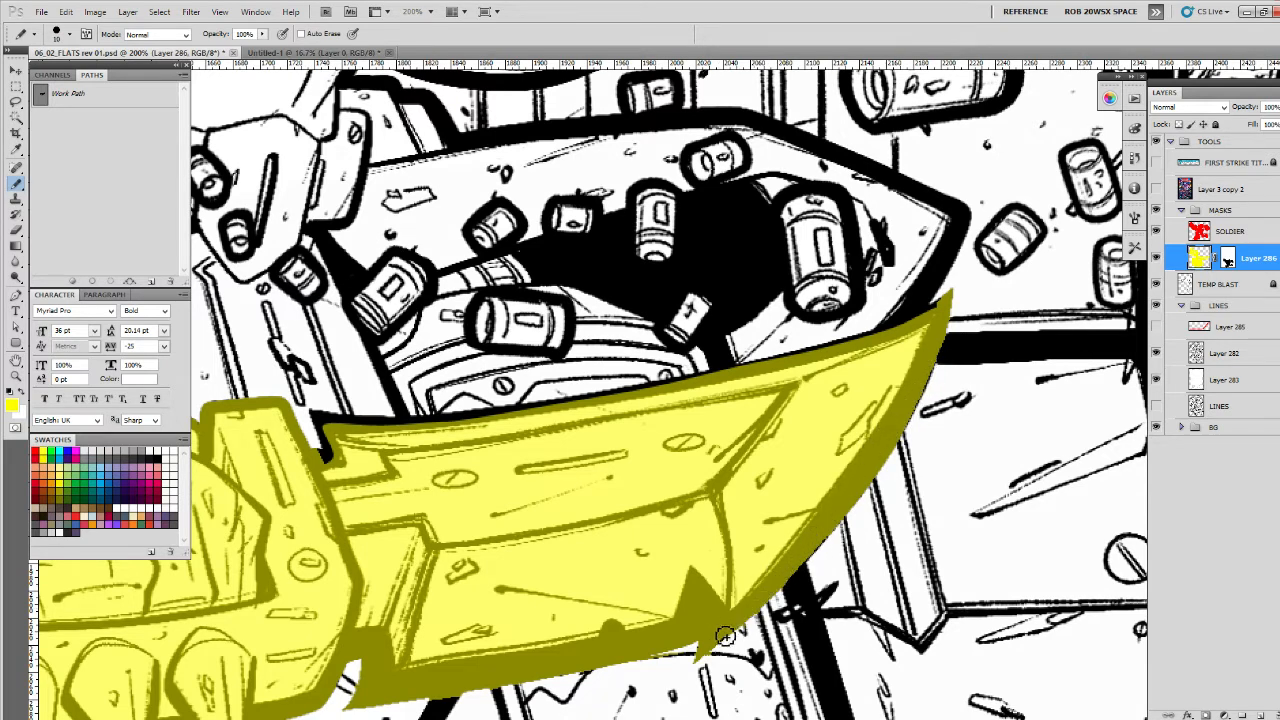
pyautogui.moveTo(796, 568); pyautogui.dragTo(828, 536)
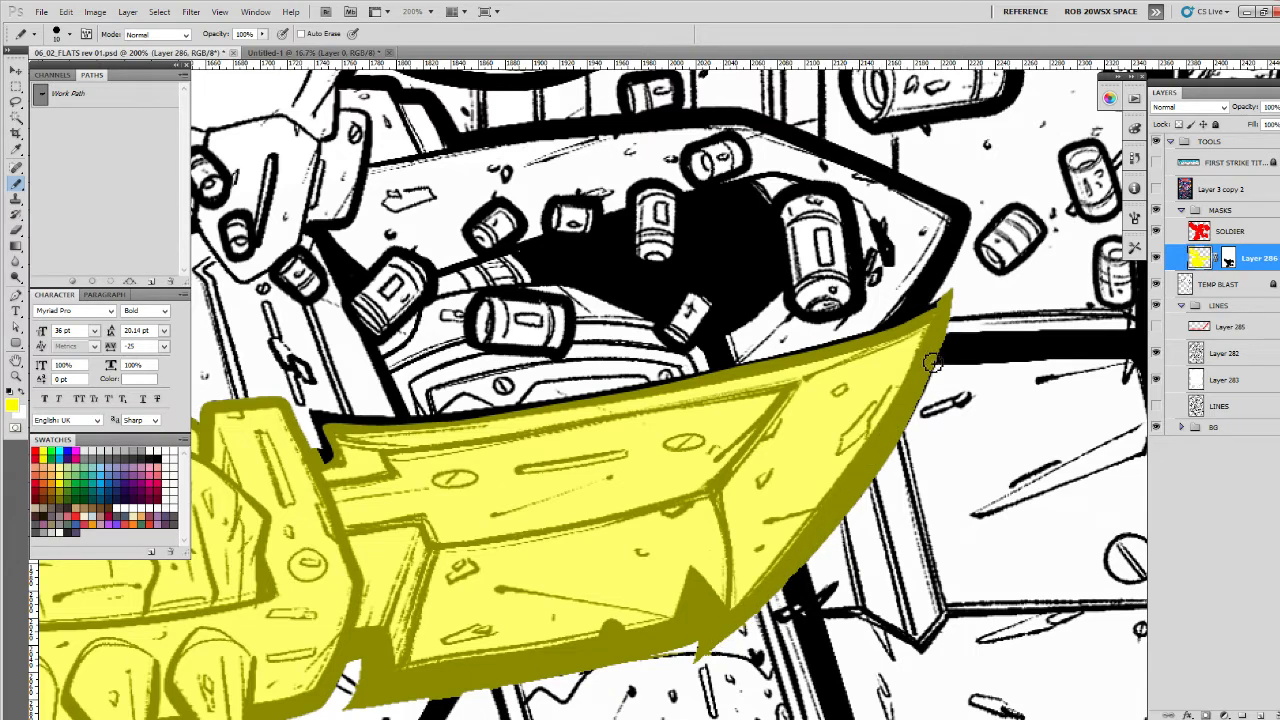
# - Pencil yellow over the blade's upper outline from its tip back to the gauntlet bracket
pyautogui.moveTo(883, 419); pyautogui.dragTo(1003, 537)
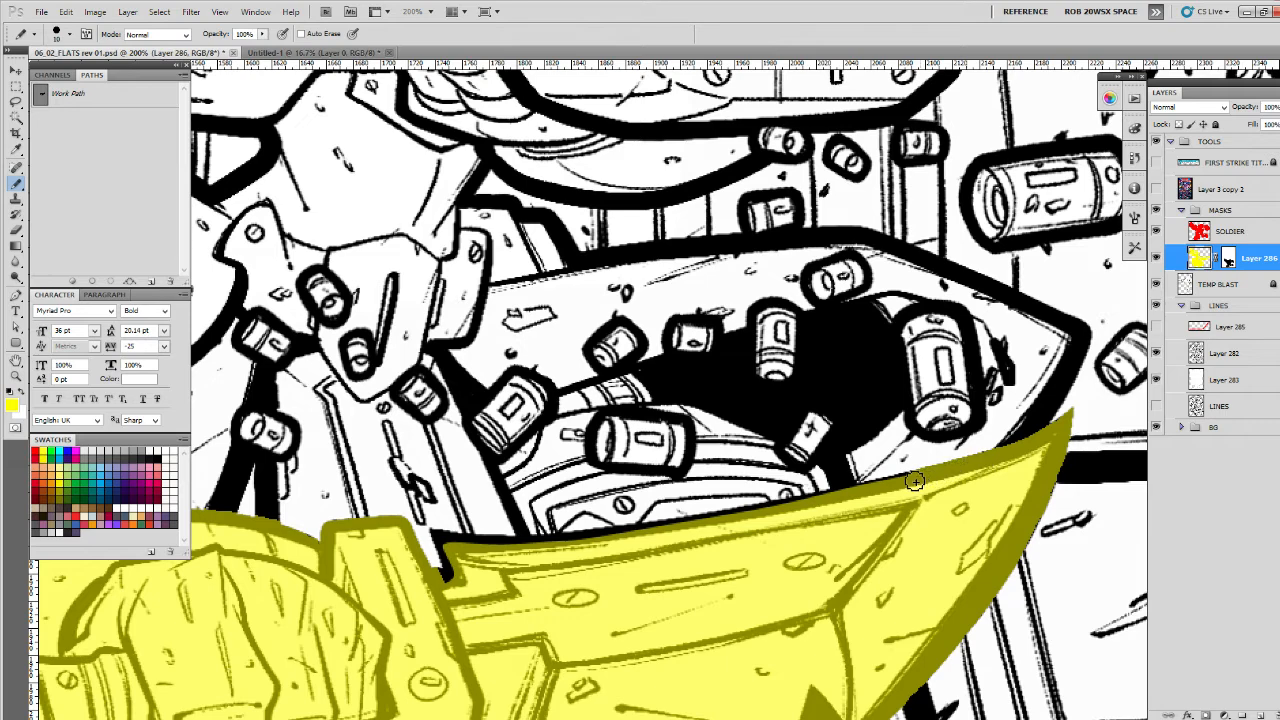
pyautogui.moveTo(873, 509)
pyautogui.mouseDown()
pyautogui.moveTo(1040, 484)
pyautogui.moveTo(834, 523)
pyautogui.moveTo(604, 531)
pyautogui.moveTo(612, 572)
pyautogui.mouseUp()
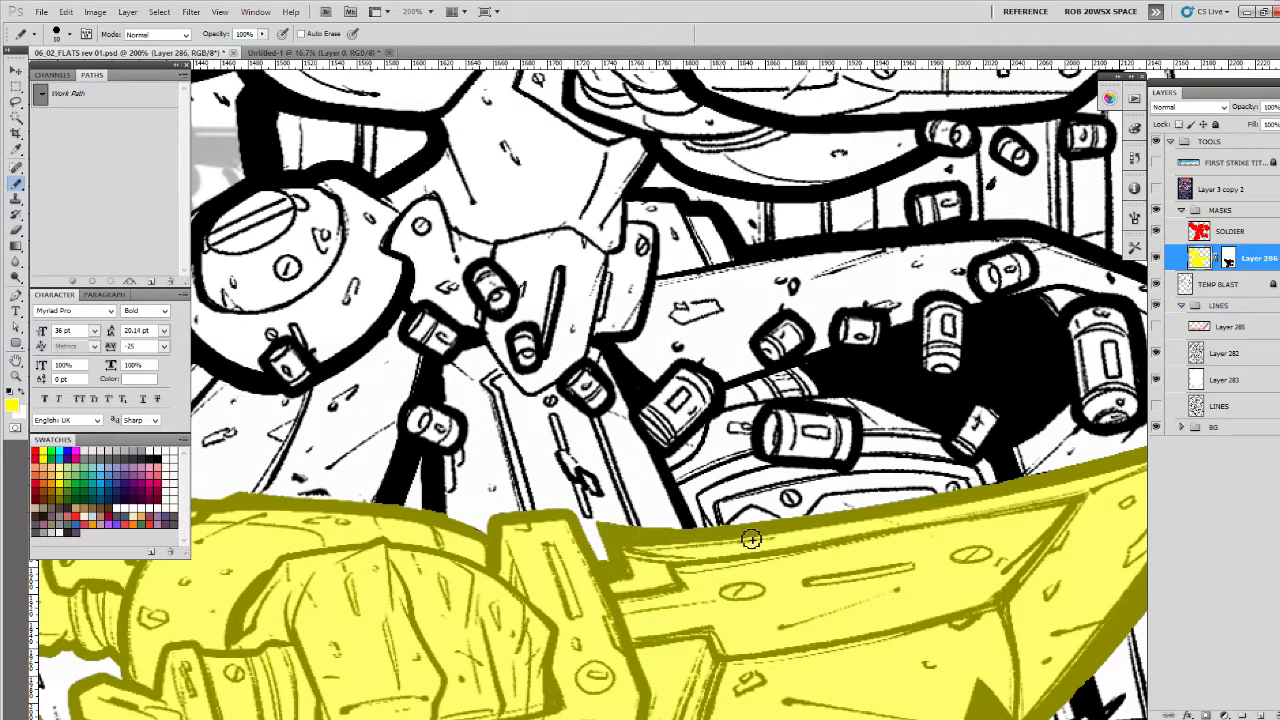
pyautogui.moveTo(1002, 520); pyautogui.dragTo(776, 549)
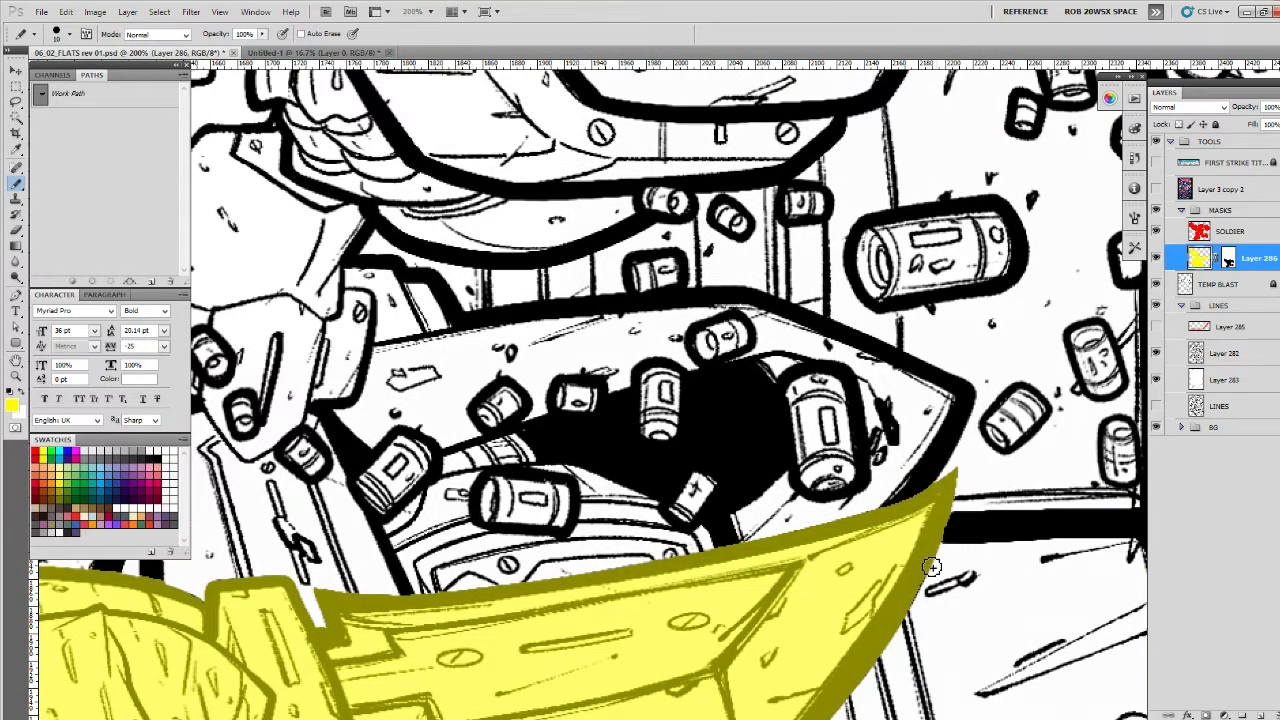
pyautogui.moveTo(875, 656); pyautogui.dragTo(983, 397)
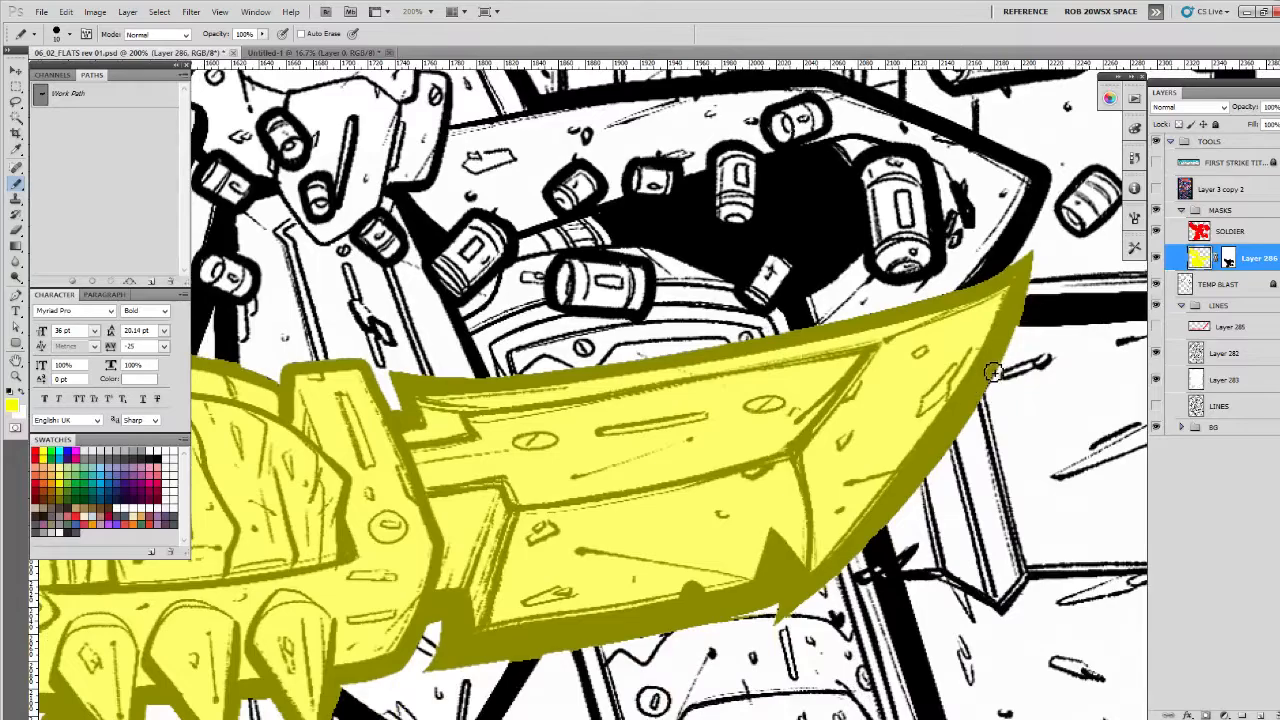
# - Review the yellow mask across the whole woman figure, checking its edges against the line art and the red mask
pyautogui.moveTo(651, 566); pyautogui.dragTo(1160, 600)
pyautogui.press('z')
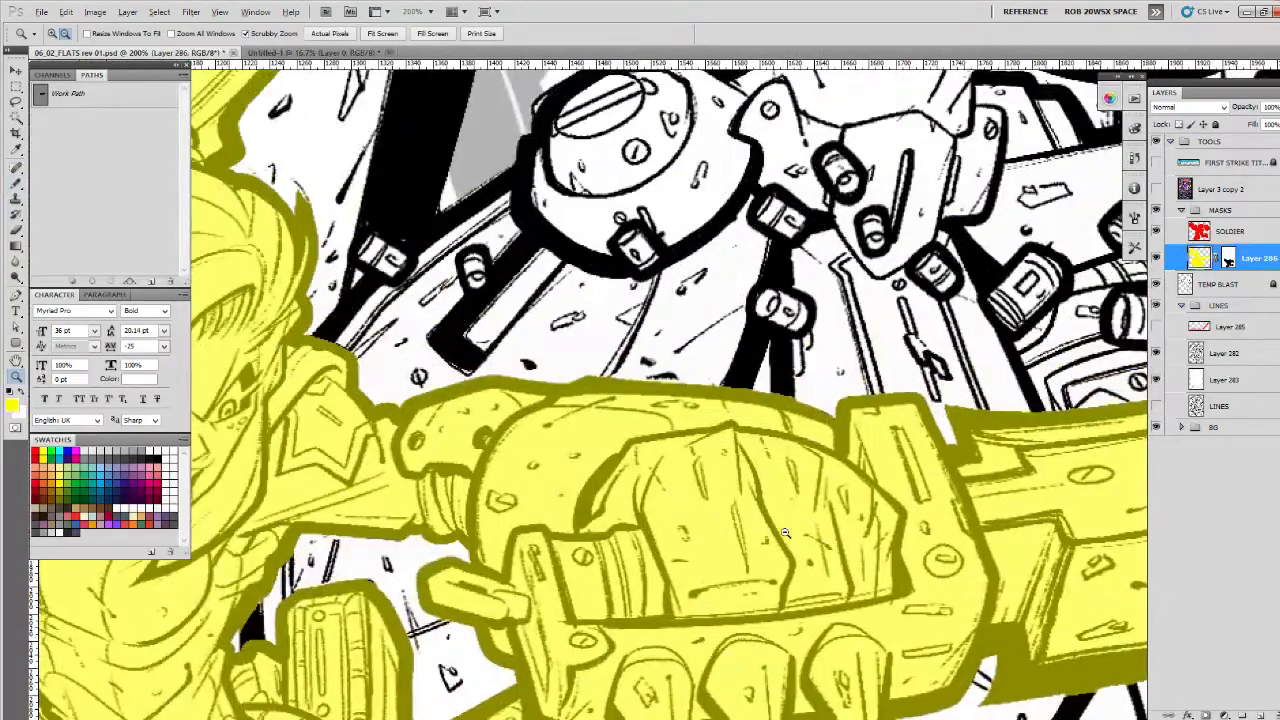
pyautogui.keyDown('alt'); pyautogui.click(790, 535); pyautogui.keyUp('alt')
pyautogui.keyDown('alt'); pyautogui.click(790, 545); pyautogui.keyUp('alt')
pyautogui.keyDown('alt'); pyautogui.click(791, 560); pyautogui.keyUp('alt')
pyautogui.keyDown('alt'); pyautogui.click(789, 578); pyautogui.keyUp('alt')
pyautogui.scroll(-5, 790, 581)
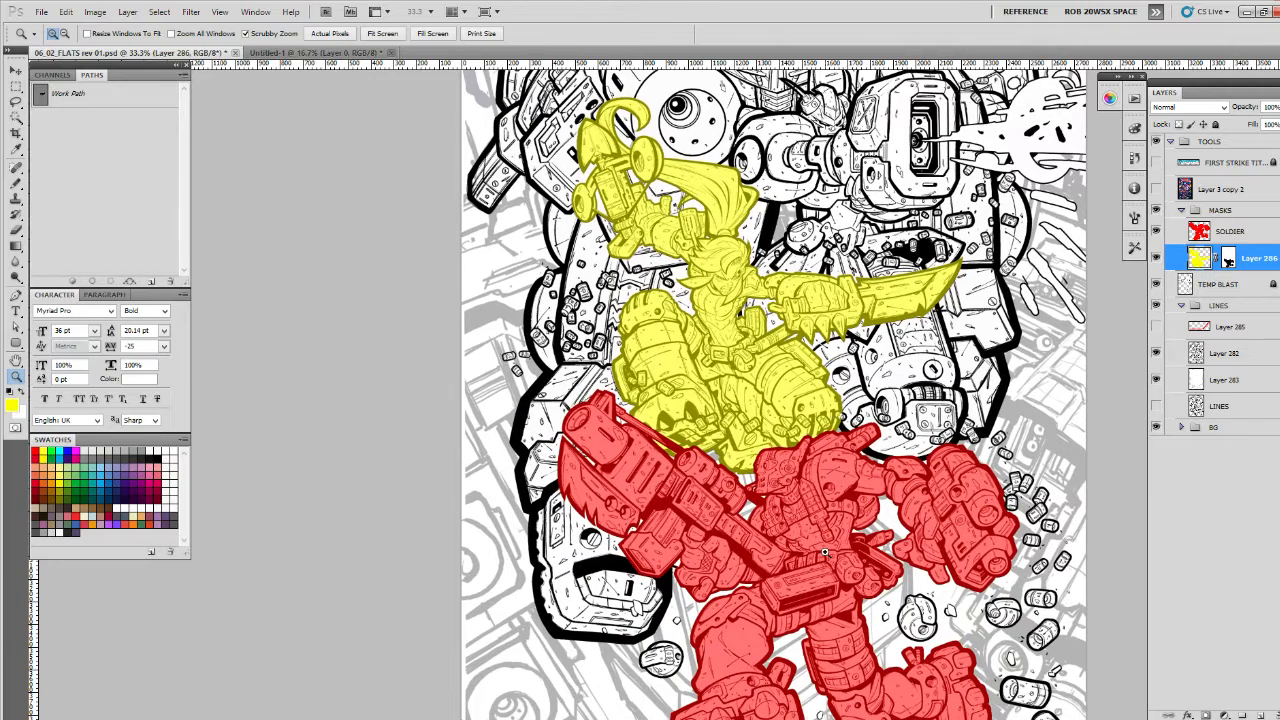
pyautogui.click(887, 283)
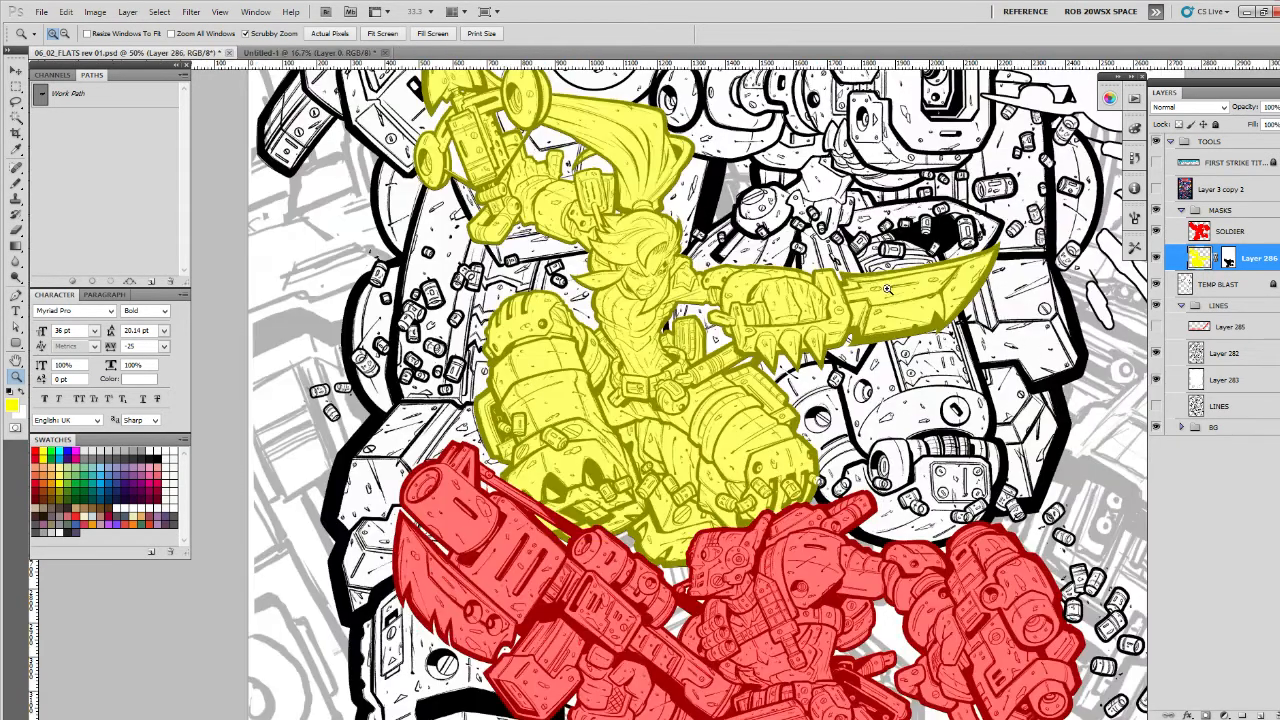
pyautogui.moveTo(742, 286); pyautogui.dragTo(790, 302)
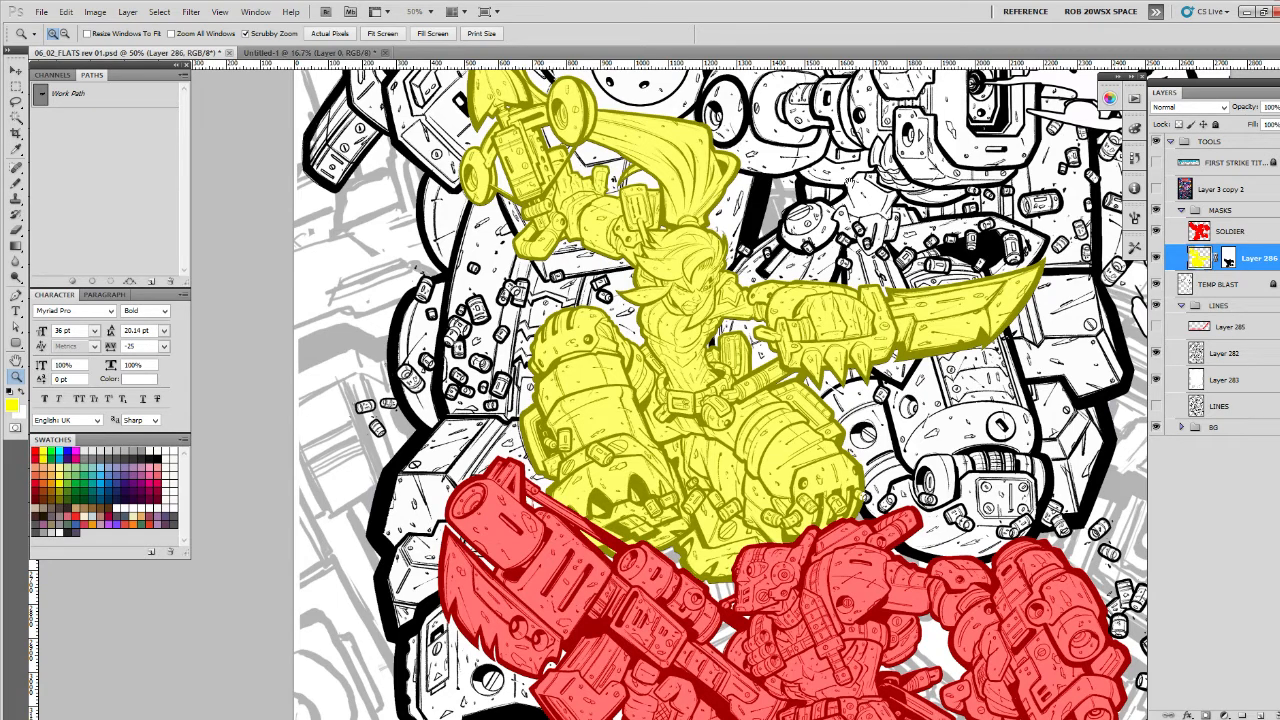
pyautogui.moveTo(802, 218); pyautogui.dragTo(786, 197)
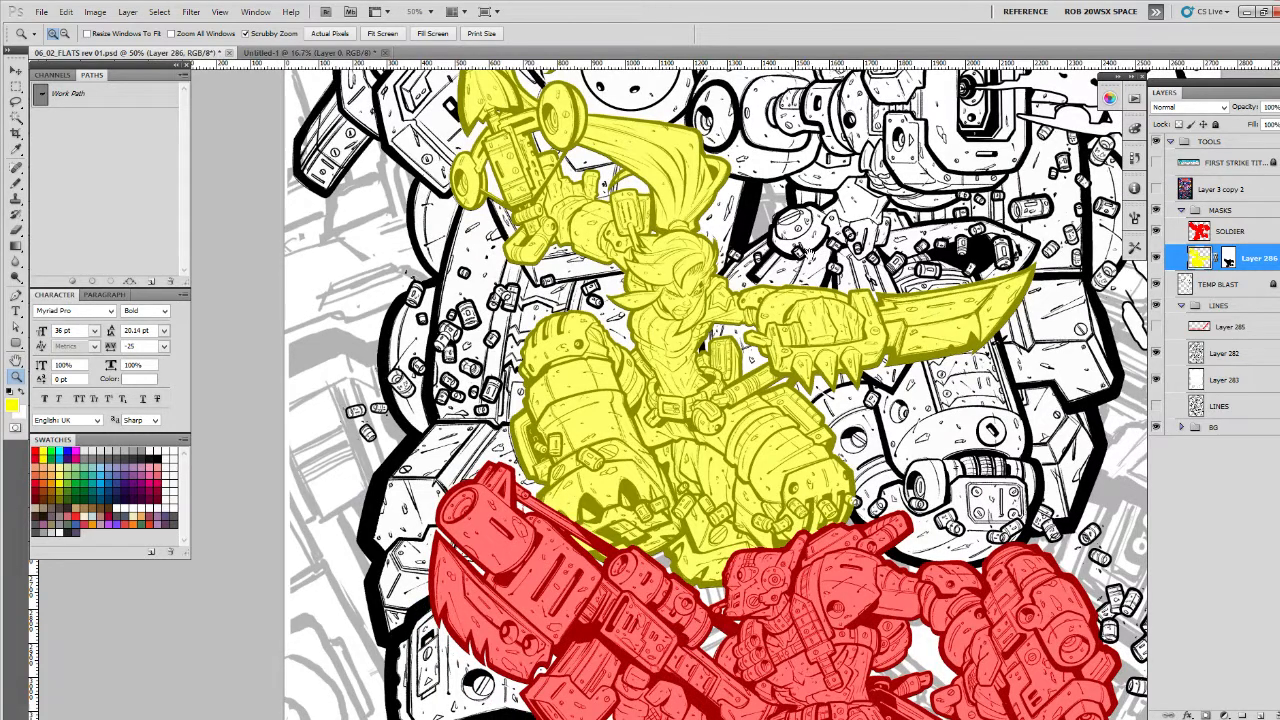
pyautogui.moveTo(836, 326); pyautogui.dragTo(798, 327)
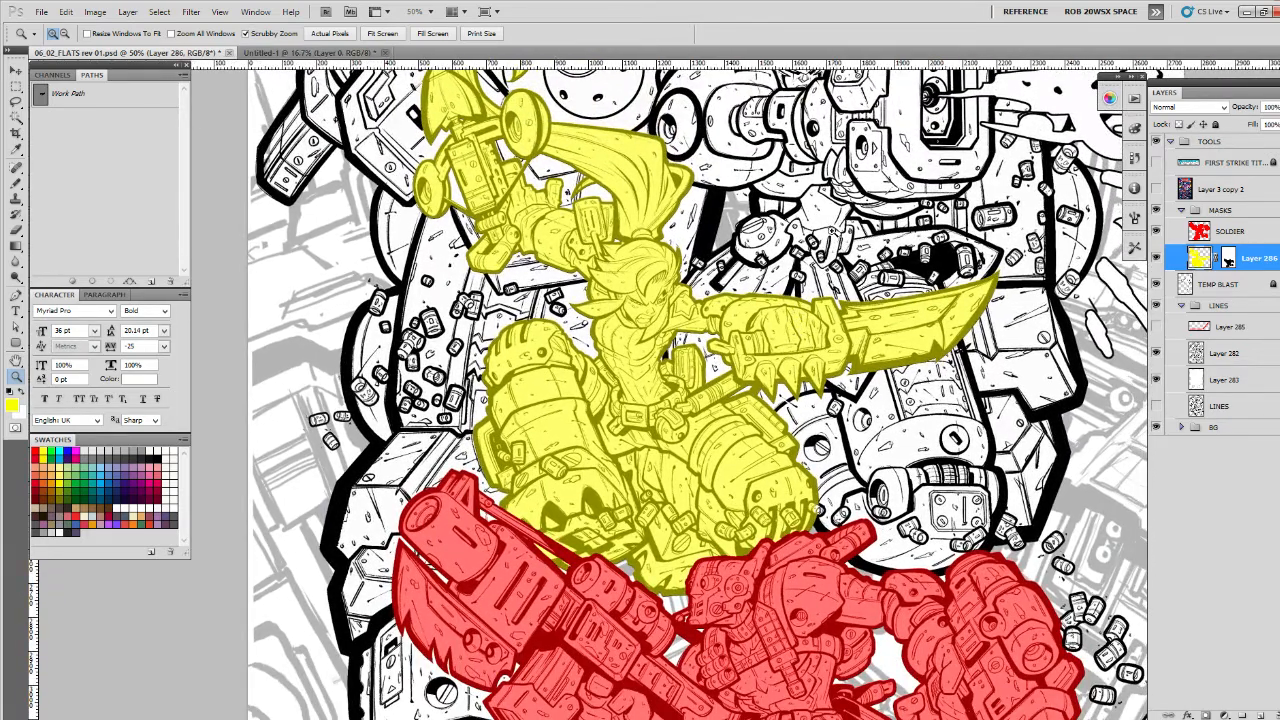
pyautogui.moveTo(829, 227); pyautogui.dragTo(837, 285)
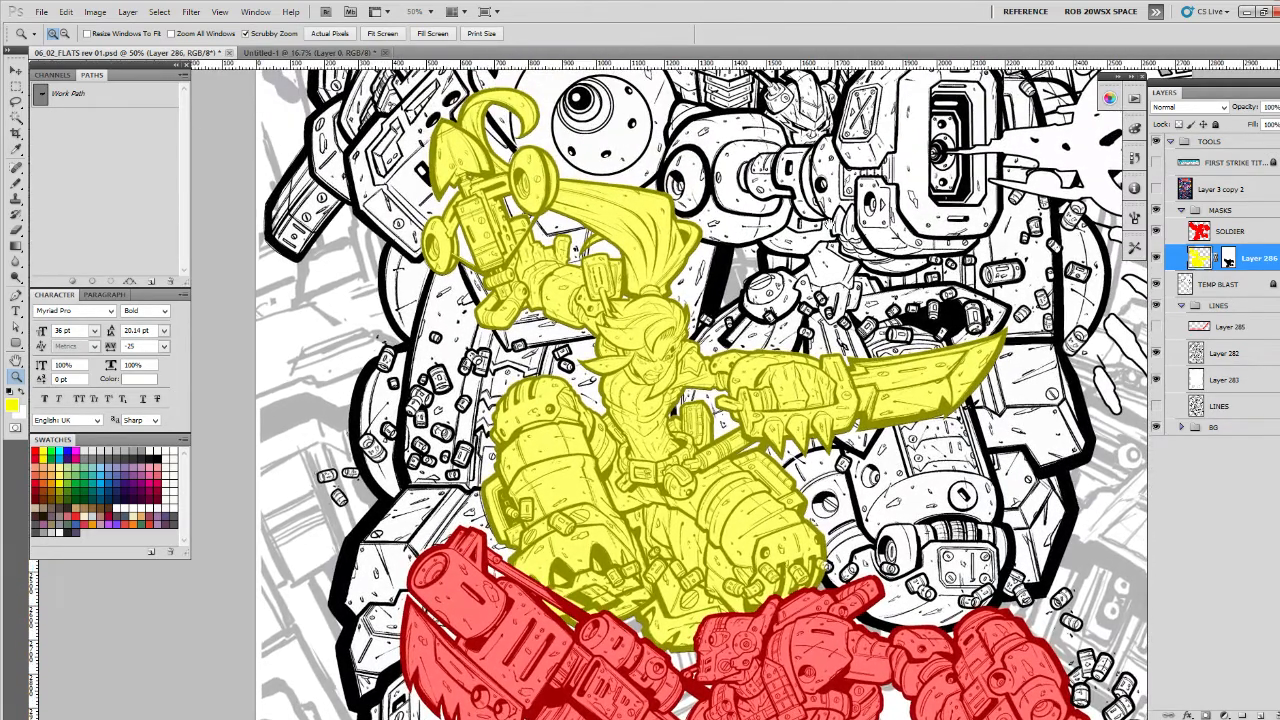
# - Apply the yellow layer's mask permanently and rename the layer SCARLETT
pyautogui.rightClick(1227, 258)
pyautogui.click(1245, 307)
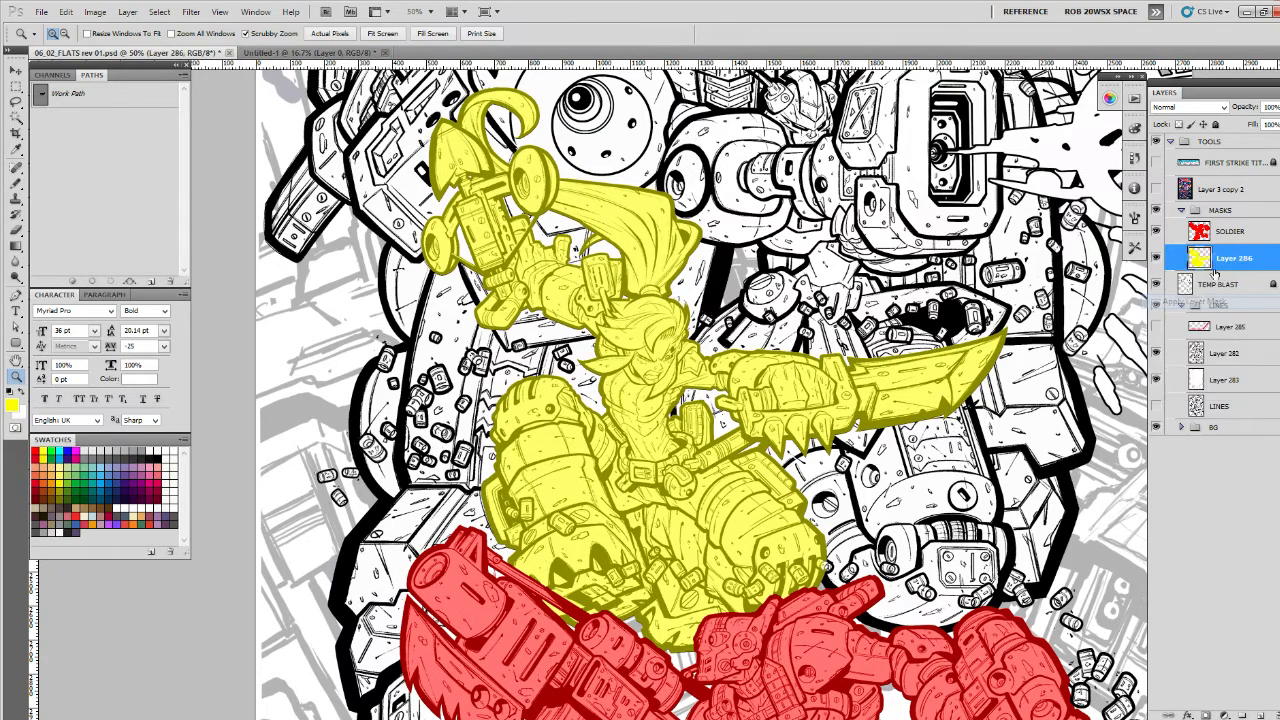
pyautogui.doubleClick(1231, 259)
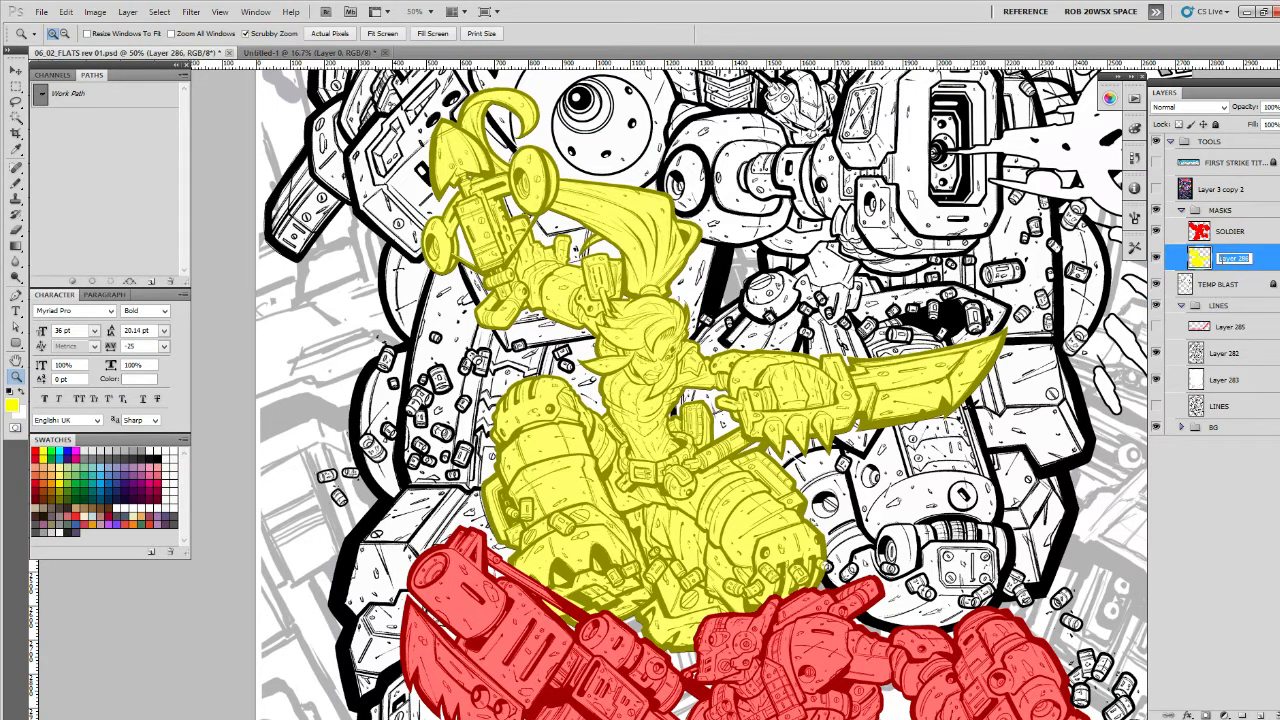
pyautogui.write('SCARLETT')
pyautogui.press('Return')
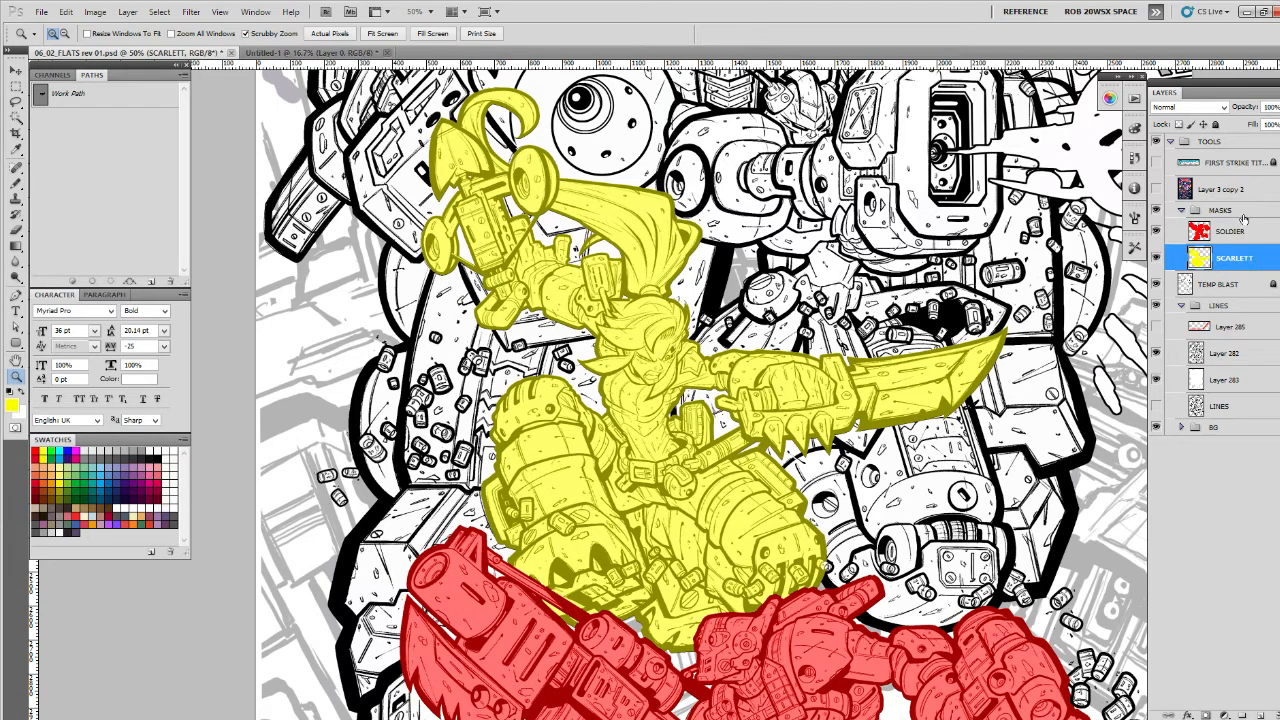
# - Add a new layer directly above Layer 283 in the LINES group and choose magenta as the foreground colour
pyautogui.click(1222, 380)
pyautogui.click(1258, 714)
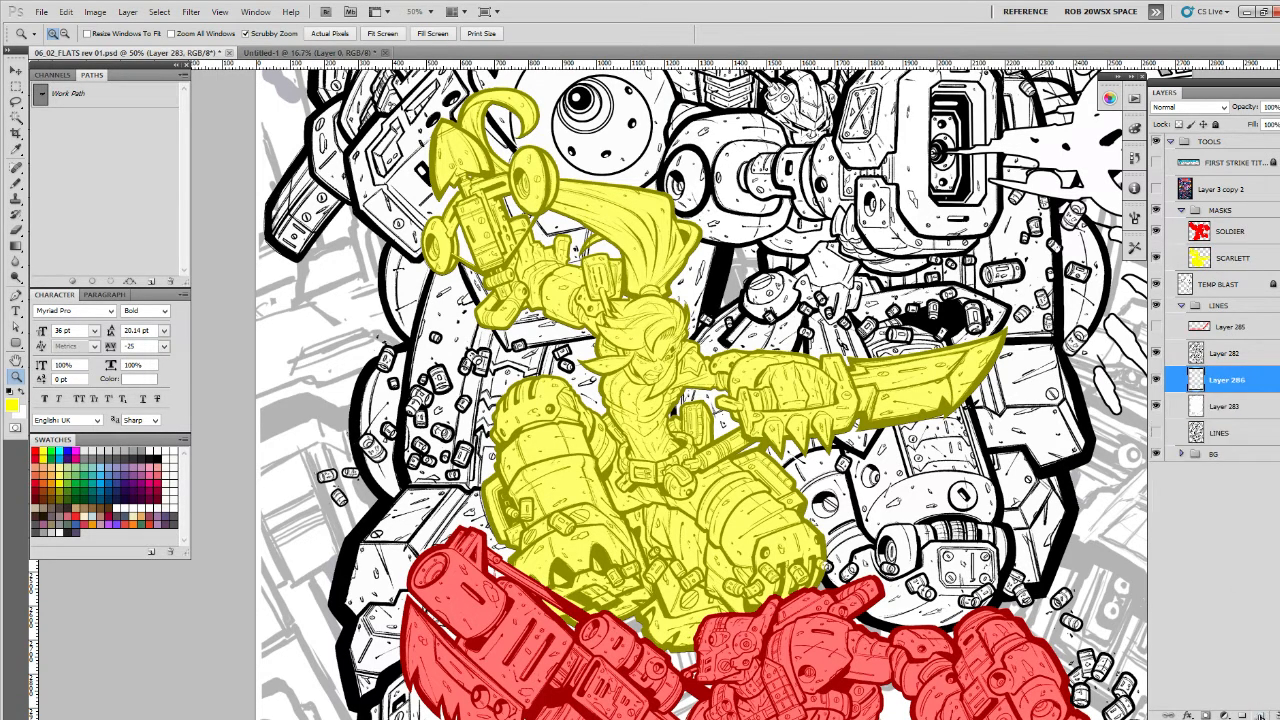
pyautogui.moveTo(1063, 524); pyautogui.dragTo(914, 578)
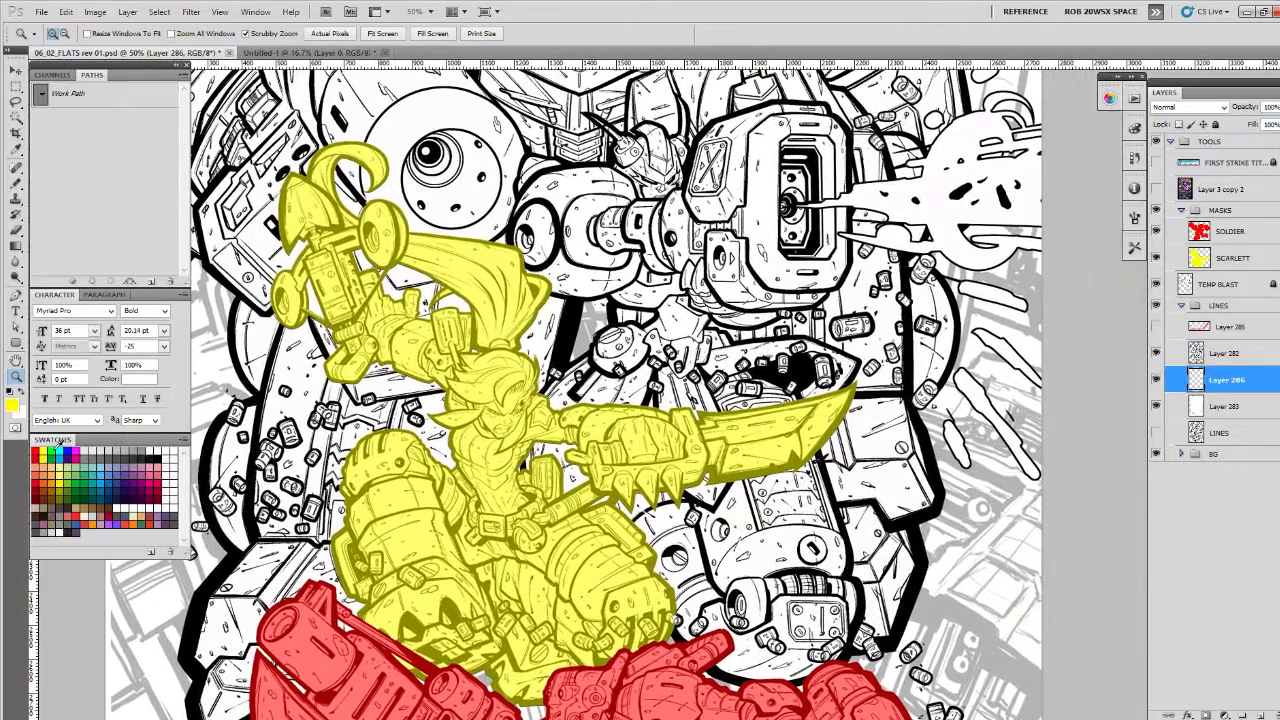
pyautogui.click(77, 451)
# - Start a Pen path at the helmeted figure's left-hand horn and trace down it to the top of the round arm cannon
pyautogui.moveTo(674, 146); pyautogui.dragTo(700, 300)
pyautogui.click(664, 209)
pyautogui.click(658, 211)
pyautogui.press('p')
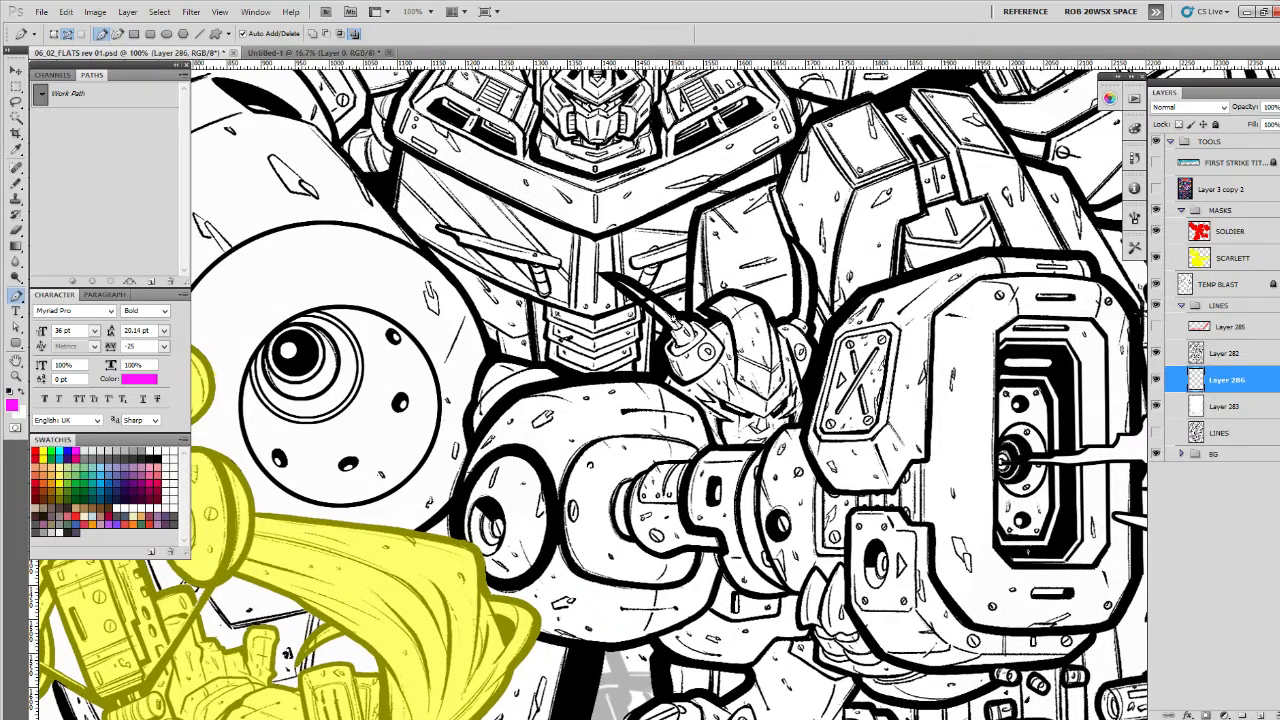
pyautogui.click(668, 310)
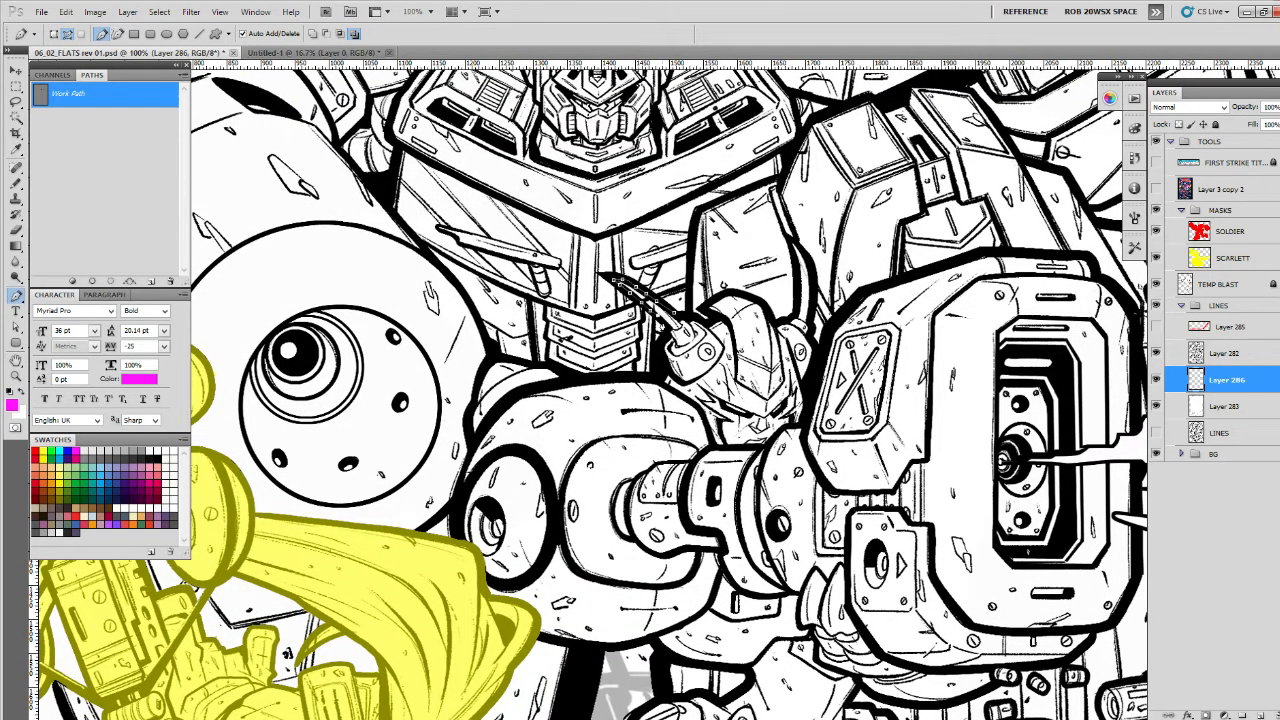
pyautogui.click(650, 375)
pyautogui.click(637, 375)
# - Continue the path along the cannon's upper outline and around its rounded rear end to the woman's ponytail
pyautogui.click(553, 387)
pyautogui.click(532, 391)
pyautogui.click(513, 398)
pyautogui.click(493, 413)
pyautogui.click(481, 432)
pyautogui.moveTo(468, 486); pyautogui.dragTo(509, 336)
pyautogui.click(502, 336)
pyautogui.click(497, 370)
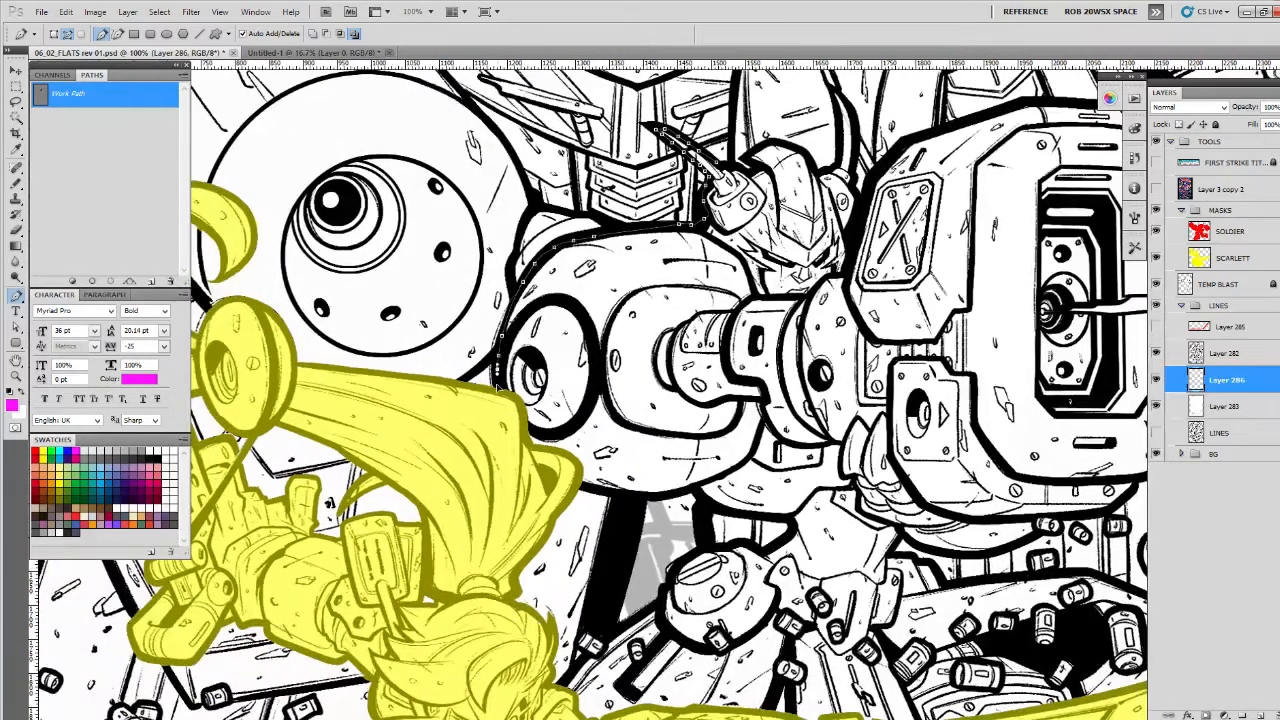
pyautogui.click(501, 408)
pyautogui.click(513, 430)
# - Trace the cannon's underside from the ponytail, then down to the outline of the round armour pad below it
pyautogui.click(637, 496)
pyautogui.click(656, 496)
pyautogui.click(671, 495)
pyautogui.click(690, 490)
pyautogui.click(703, 512)
pyautogui.moveTo(706, 536); pyautogui.dragTo(697, 431)
pyautogui.click(697, 442)
pyautogui.click(656, 481)
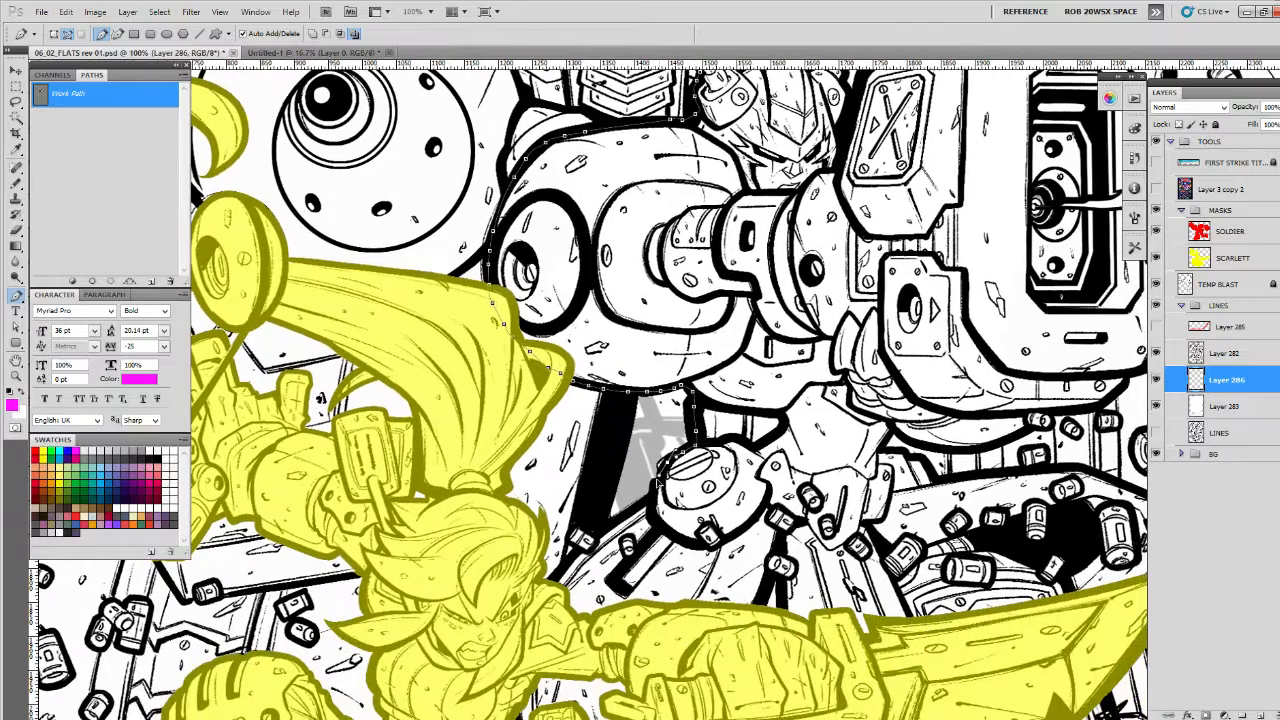
# - Extend the path down the edge of the figure's coat from the round pad into the woman's shoulder area
pyautogui.click(644, 502)
pyautogui.click(611, 526)
pyautogui.click(591, 537)
pyautogui.moveTo(557, 578); pyautogui.dragTo(628, 450)
pyautogui.click(625, 453)
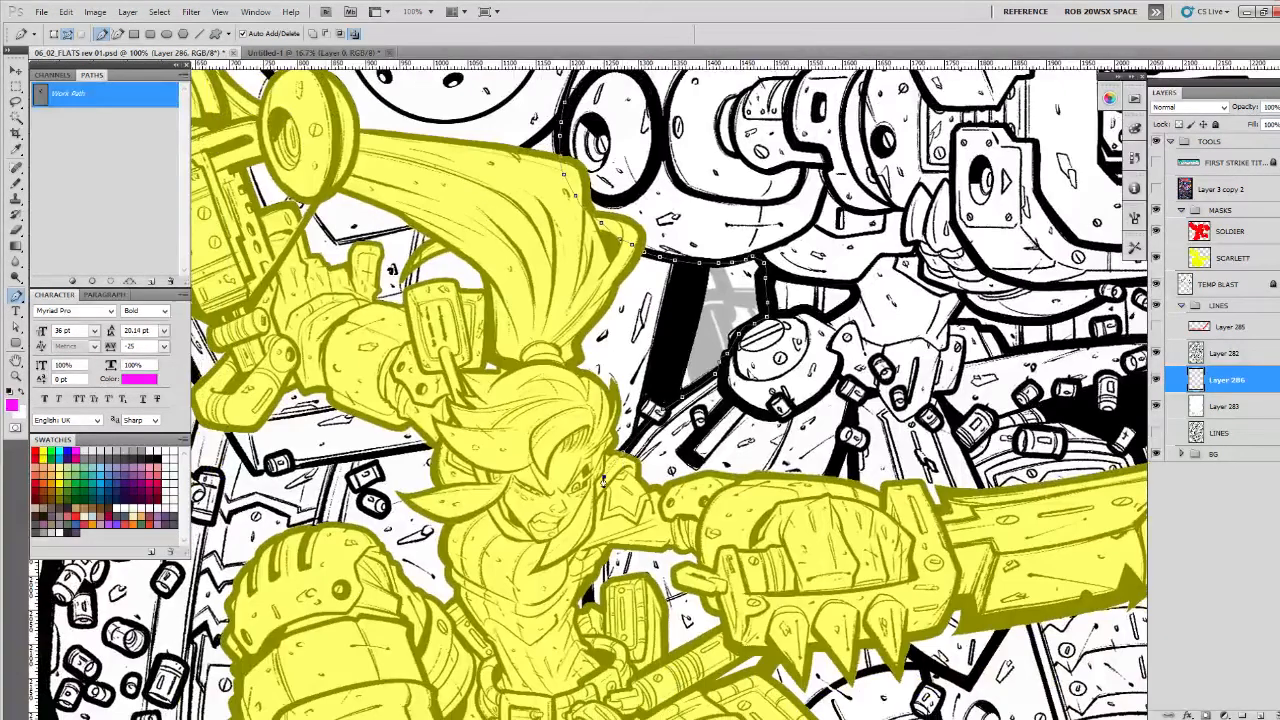
# - Run the path roughly beneath the yellow mask, over the woman's torso and thigh, to the red soldier's gun barrel
pyautogui.moveTo(818, 612); pyautogui.dragTo(778, 455)
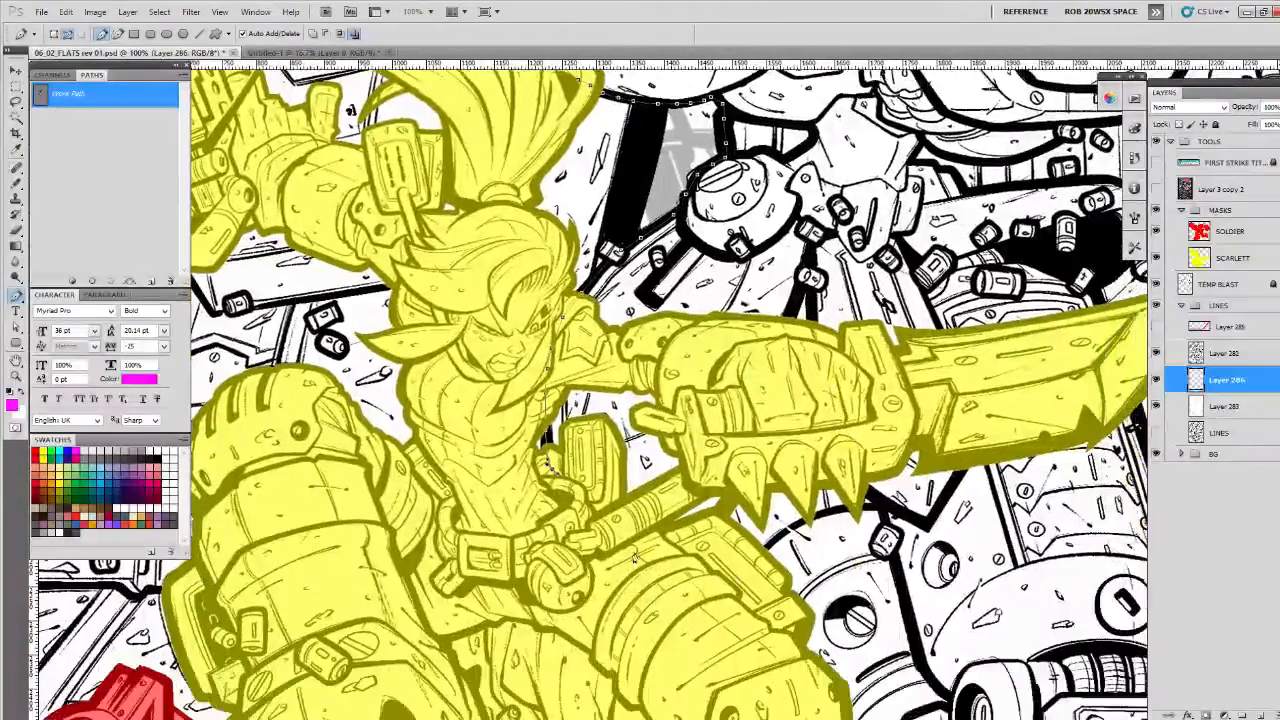
pyautogui.moveTo(1053, 592); pyautogui.dragTo(885, 467)
pyautogui.click(628, 582)
pyautogui.click(656, 596)
pyautogui.click(697, 664)
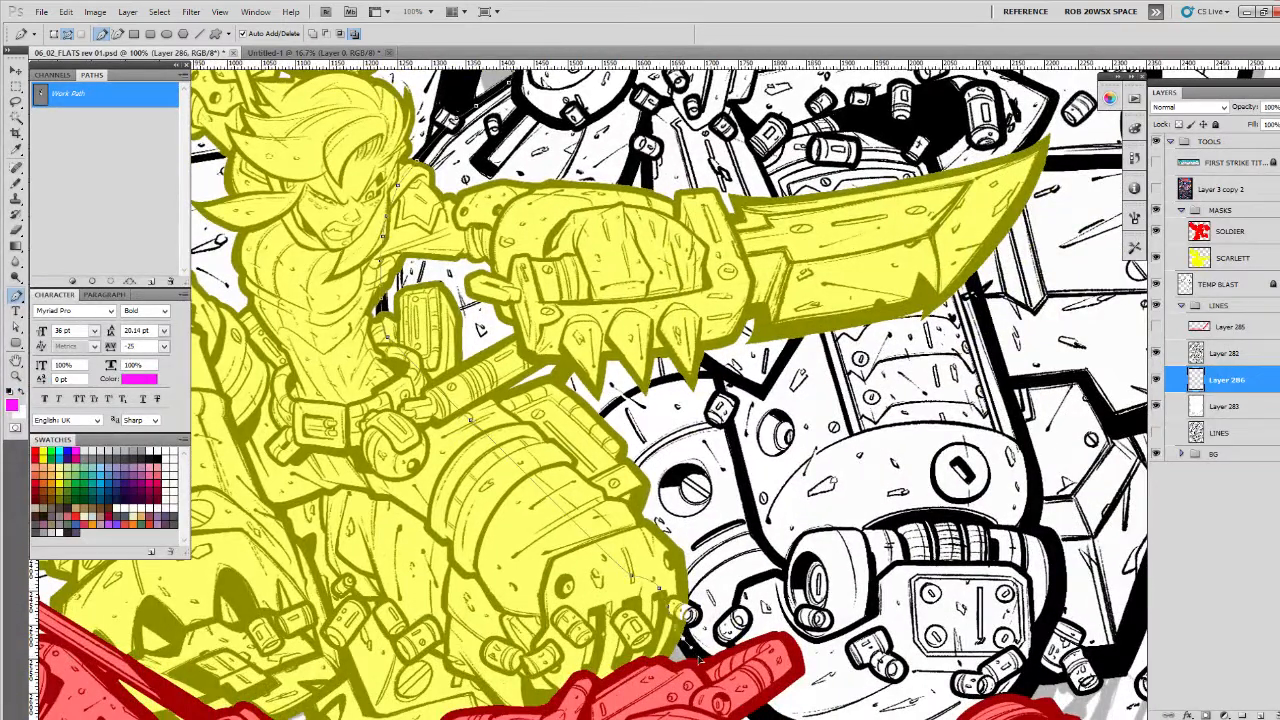
# - Continue the path over the red gun barrel and along the underside of the figure's large foot beside the red mask
pyautogui.moveTo(725, 658); pyautogui.dragTo(675, 516)
pyautogui.click(691, 571)
pyautogui.click(707, 583)
pyautogui.click(731, 595)
pyautogui.click(762, 605)
pyautogui.click(790, 615)
pyautogui.click(824, 617)
pyautogui.click(863, 611)
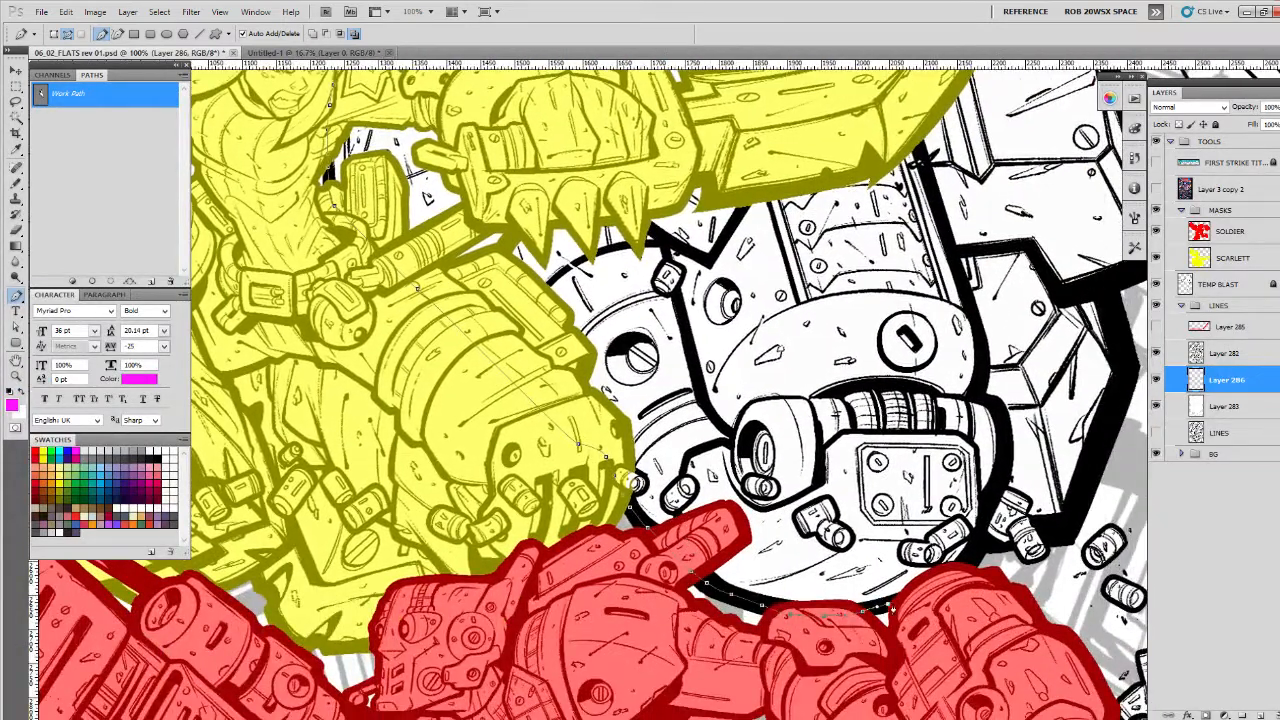
# - Trace the outer side of the large foot upward from the red mask to the ankle
pyautogui.click(983, 524)
pyautogui.click(988, 508)
pyautogui.click(1002, 471)
pyautogui.click(999, 425)
pyautogui.click(990, 410)
pyautogui.click(979, 391)
pyautogui.click(979, 376)
pyautogui.moveTo(984, 336); pyautogui.dragTo(952, 603)
# - Trace the outer edge of the leg up to the underside of the blade and carry the path into the yellow area
pyautogui.click(936, 584)
pyautogui.click(922, 546)
pyautogui.click(913, 510)
pyautogui.click(900, 471)
pyautogui.click(889, 430)
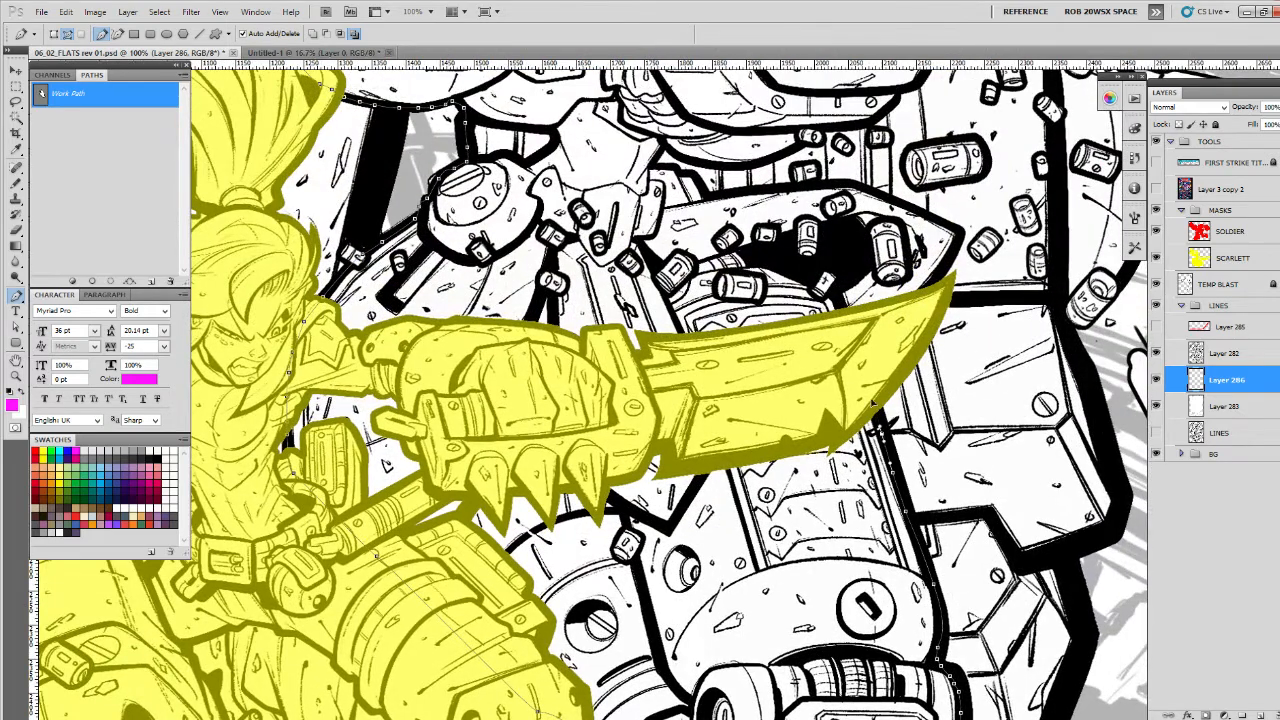
pyautogui.click(877, 395)
pyautogui.moveTo(856, 364); pyautogui.dragTo(900, 566)
pyautogui.click(895, 508)
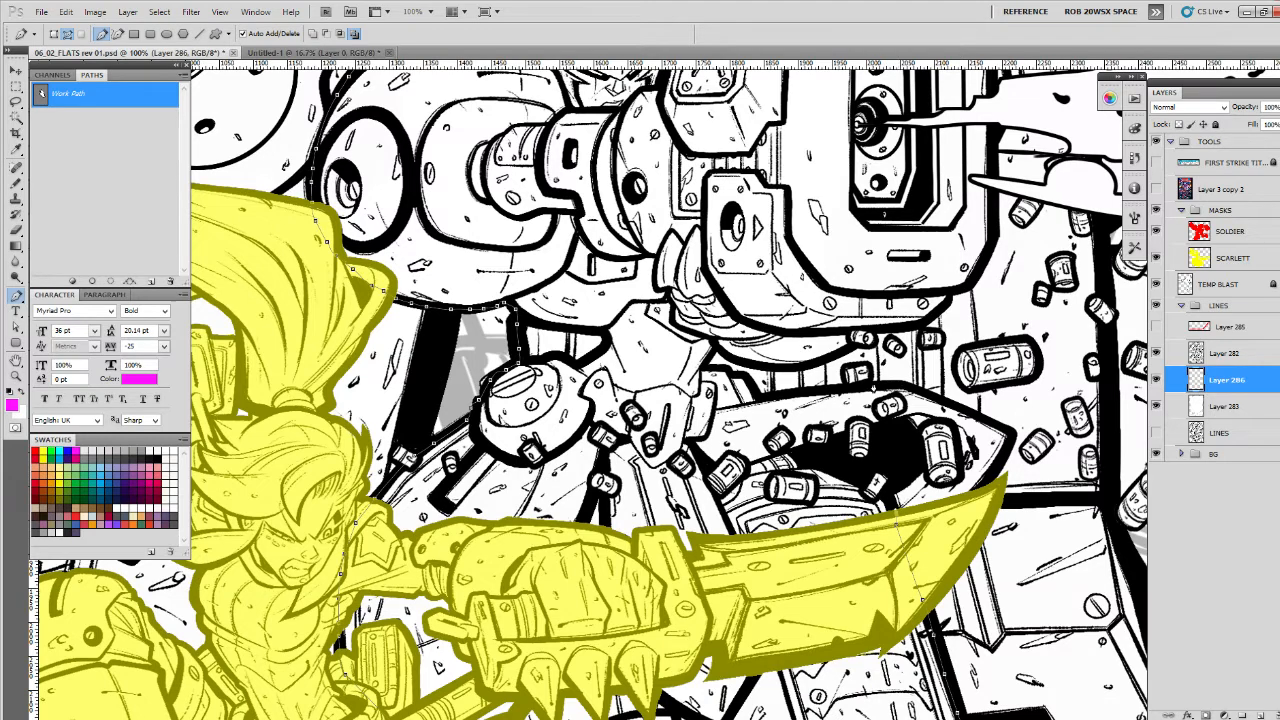
# - Trace from the blade tip around the pointed coat flap and along its upper edge to the figure's waist
pyautogui.scroll(-3, 978, 500)
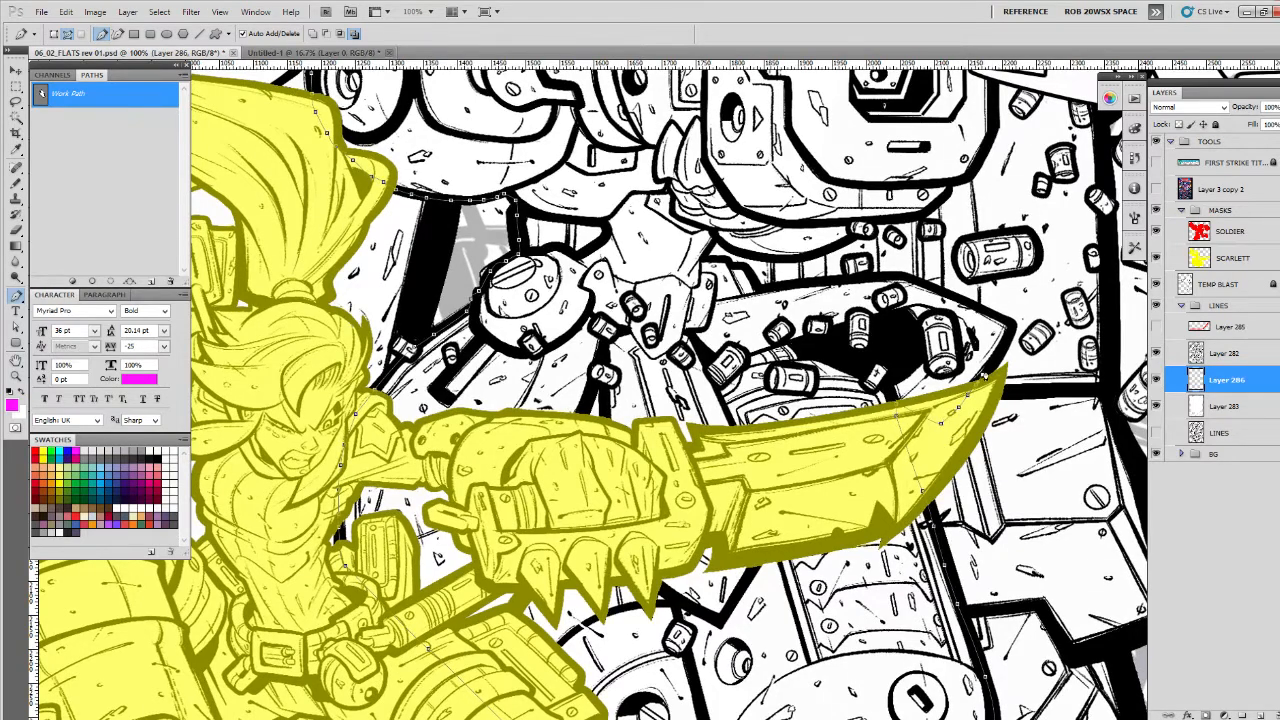
pyautogui.scroll(3, 990, 370)
pyautogui.click(958, 446)
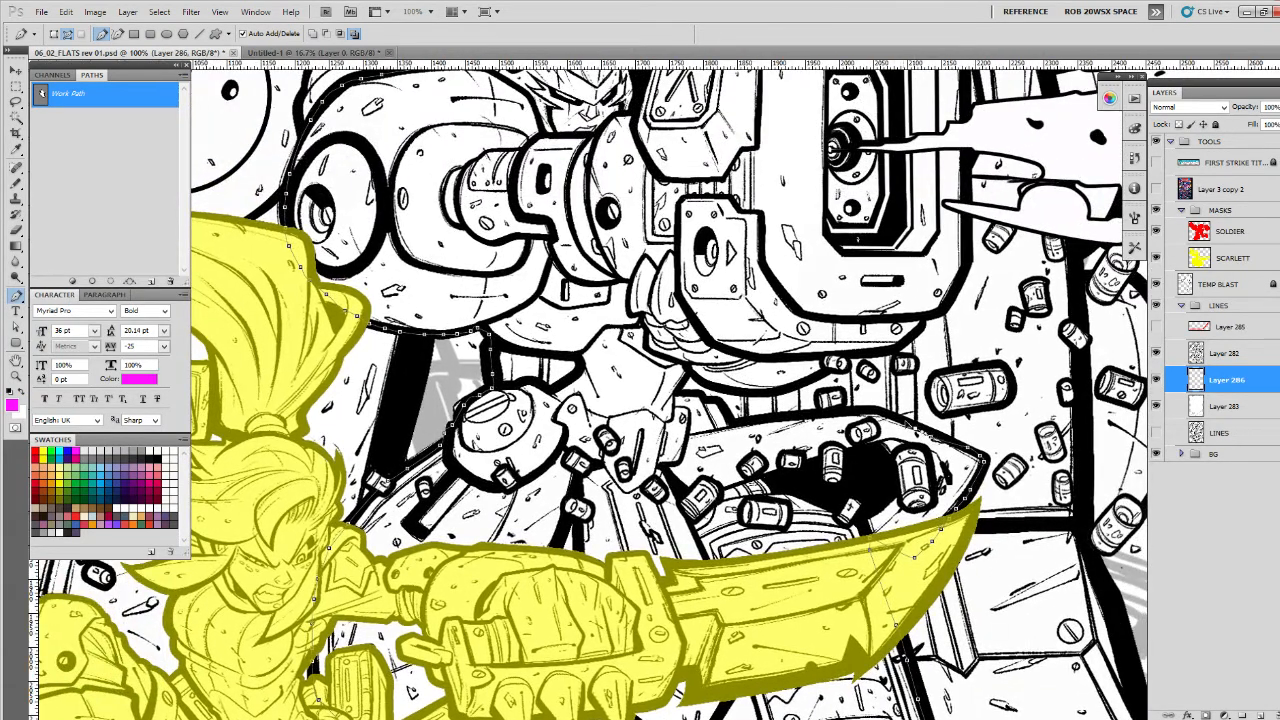
pyautogui.click(837, 414)
pyautogui.click(811, 416)
pyautogui.click(782, 418)
pyautogui.click(738, 424)
pyautogui.click(731, 410)
pyautogui.click(718, 401)
pyautogui.click(698, 393)
pyautogui.click(686, 386)
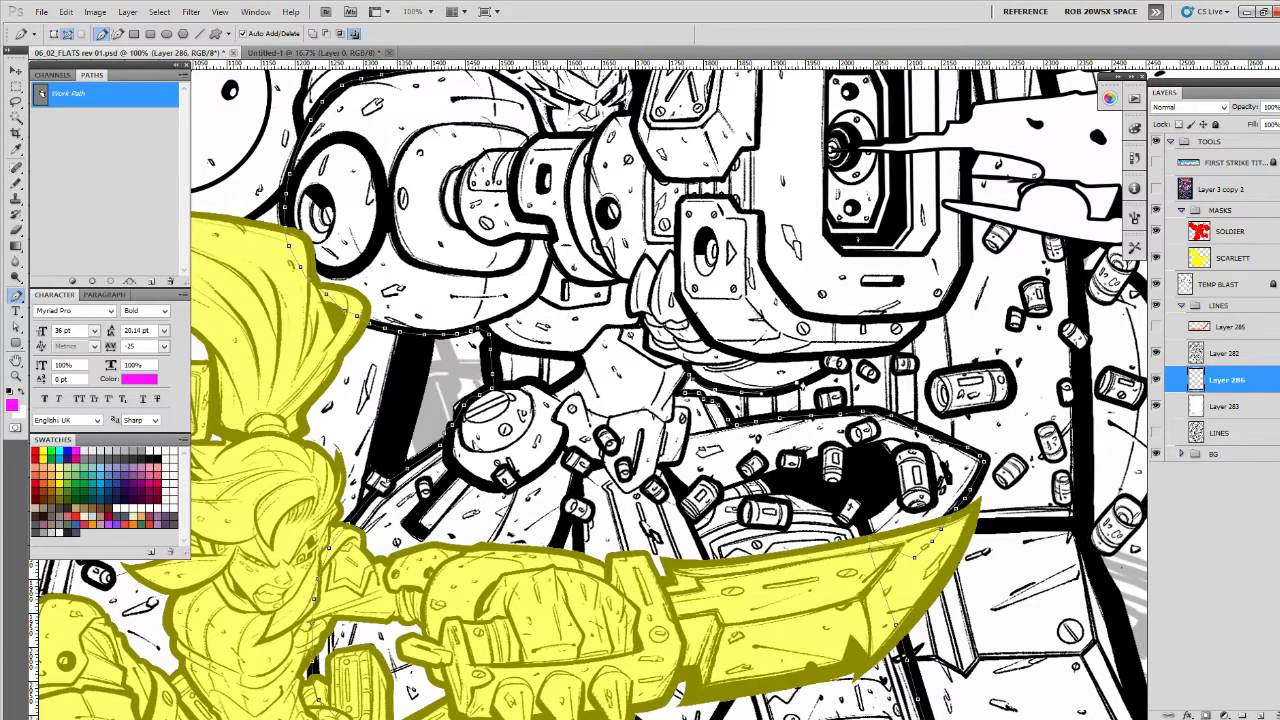
# - Continue the path along the underside of the big gun and around its lower outer corner
pyautogui.click(856, 355)
pyautogui.click(876, 353)
pyautogui.moveTo(918, 332); pyautogui.dragTo(870, 439)
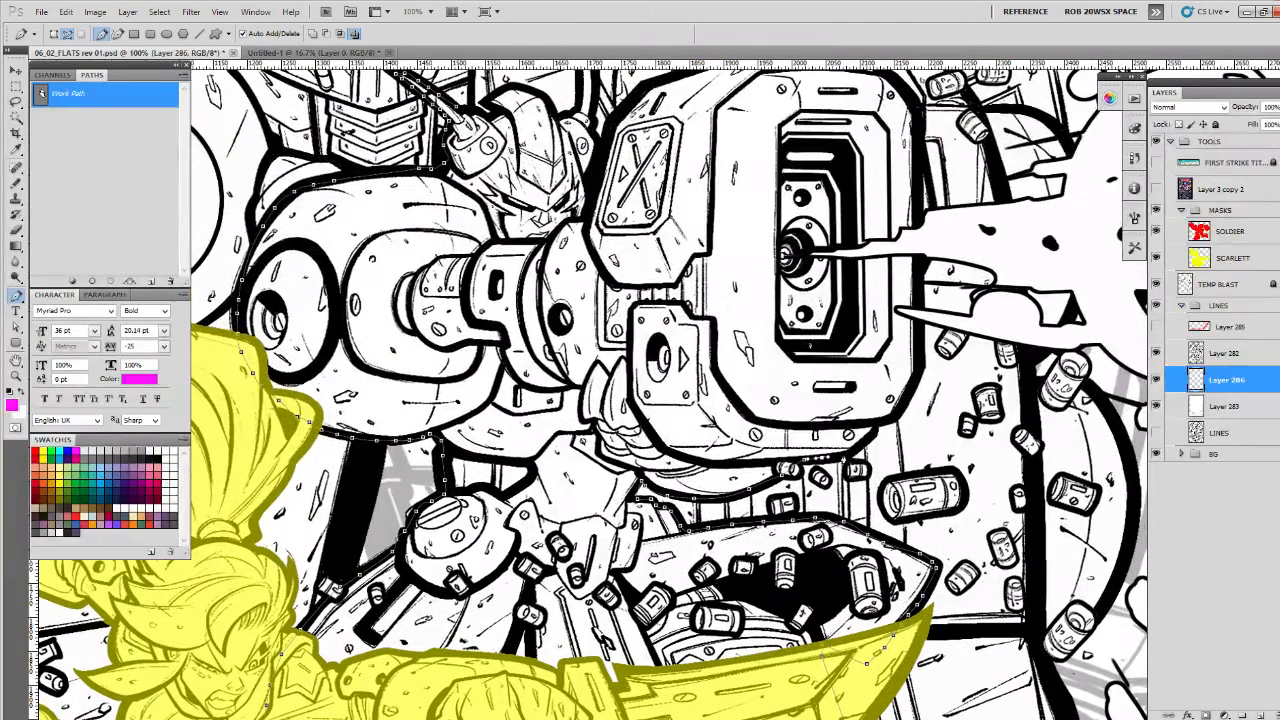
pyautogui.click(869, 441)
pyautogui.moveTo(910, 392); pyautogui.dragTo(898, 440)
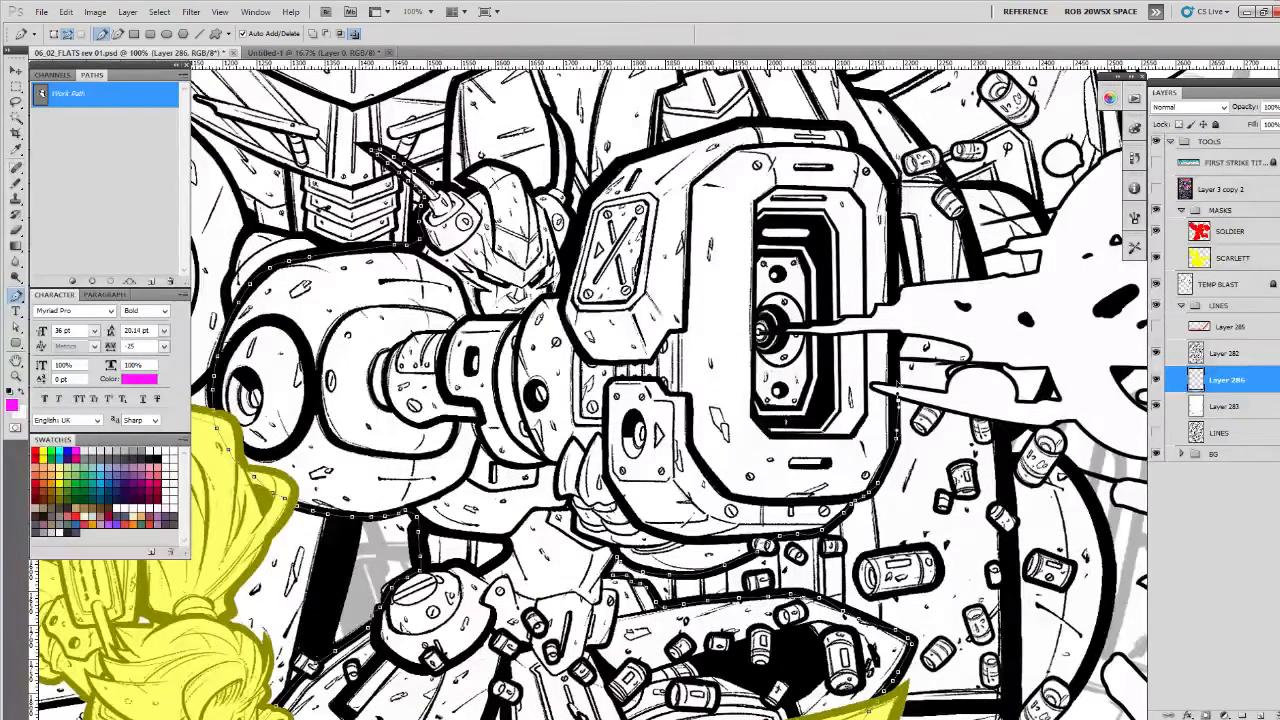
pyautogui.moveTo(898, 330); pyautogui.dragTo(895, 410)
# - Hide the TEMP BLAST layer and trace the gun's outer side, including the small bracket, up to its upper corner
pyautogui.click(1156, 284)
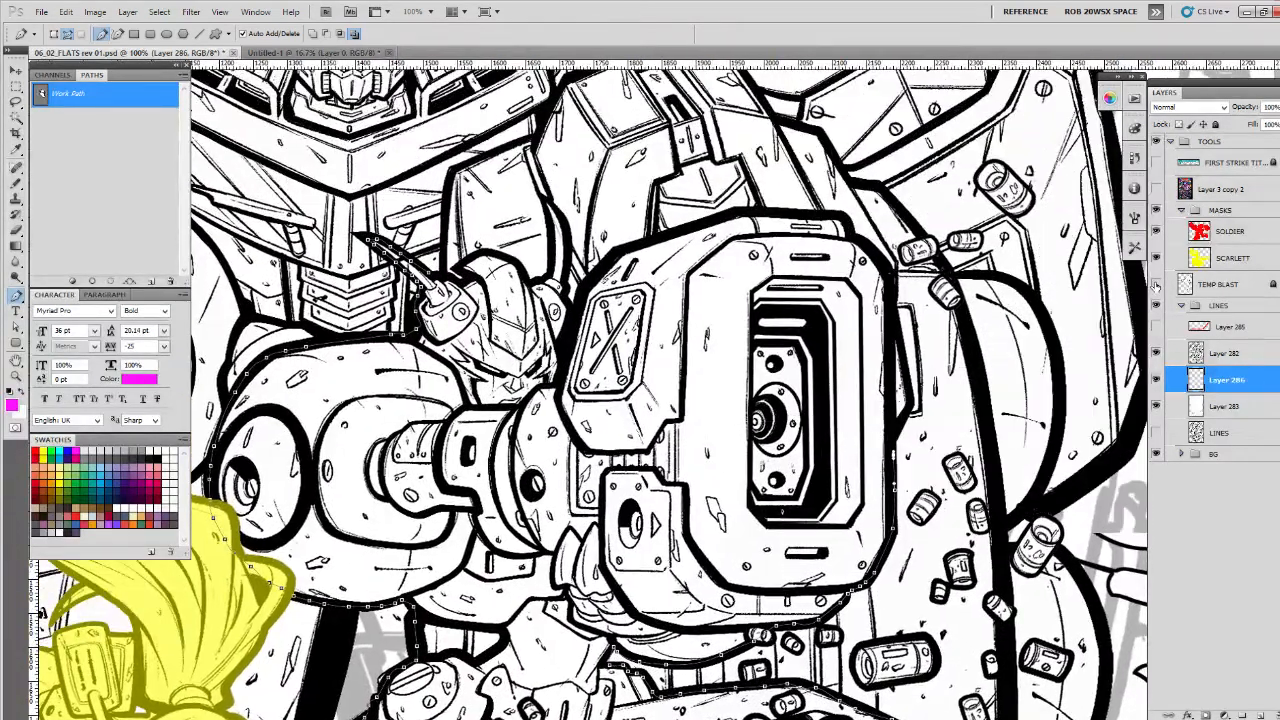
pyautogui.click(894, 425)
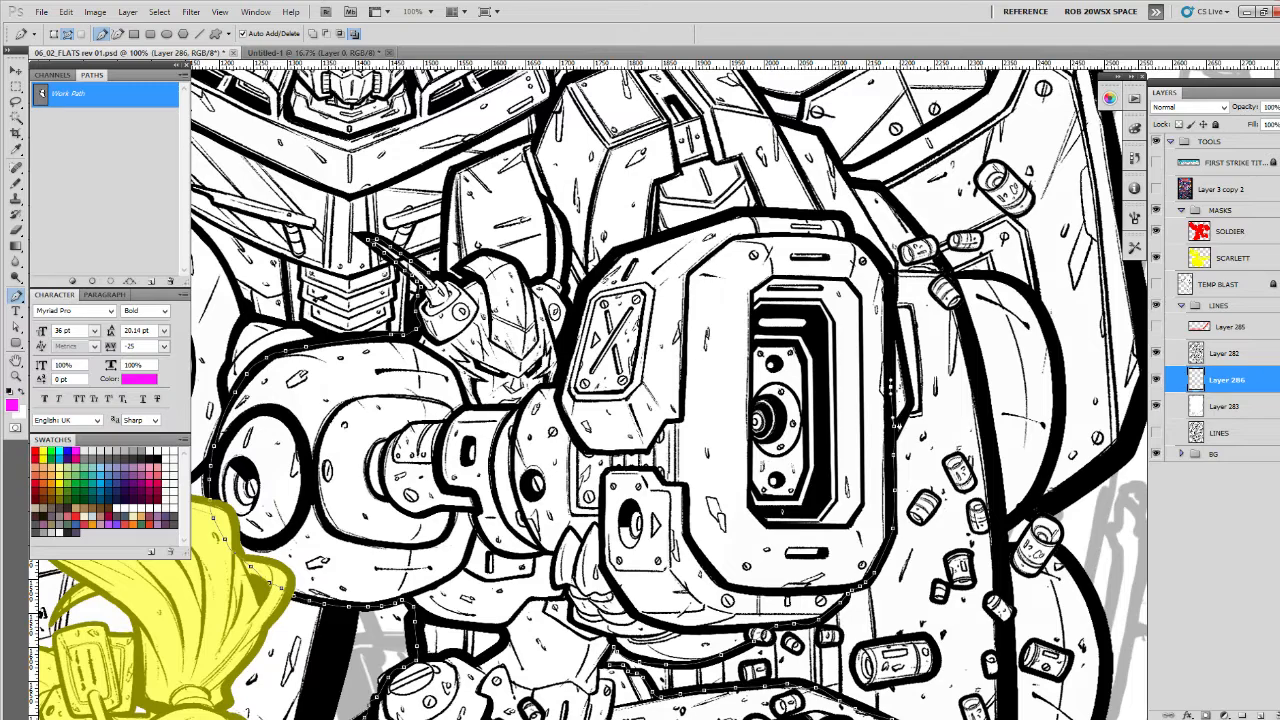
pyautogui.click(897, 424)
pyautogui.click(901, 420)
pyautogui.click(910, 400)
pyautogui.click(903, 366)
pyautogui.click(893, 295)
pyautogui.moveTo(889, 280); pyautogui.dragTo(910, 423)
pyautogui.click(909, 408)
pyautogui.click(889, 386)
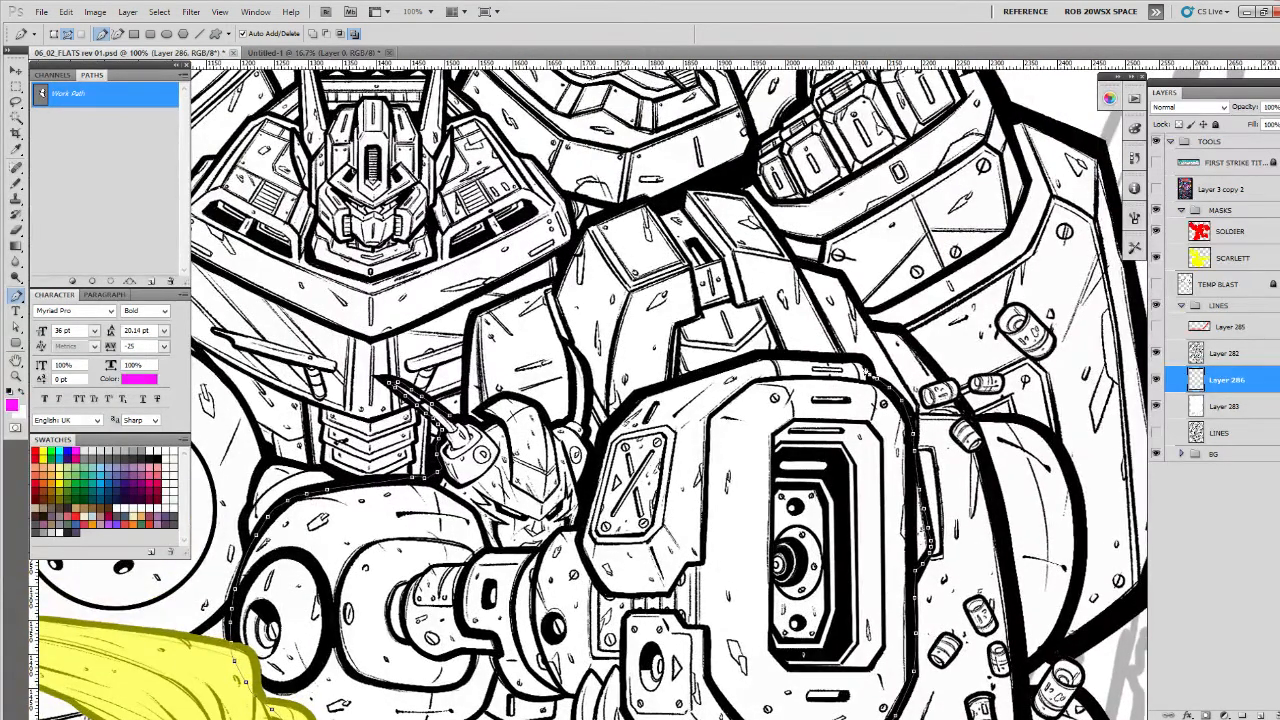
# - Trace the top outline of the gun from its outer corner back down towards the helmet
pyautogui.click(864, 361)
pyautogui.moveTo(864, 363); pyautogui.dragTo(1020, 332)
pyautogui.click(984, 326)
pyautogui.click(930, 323)
pyautogui.click(900, 326)
pyautogui.click(859, 343)
pyautogui.click(826, 354)
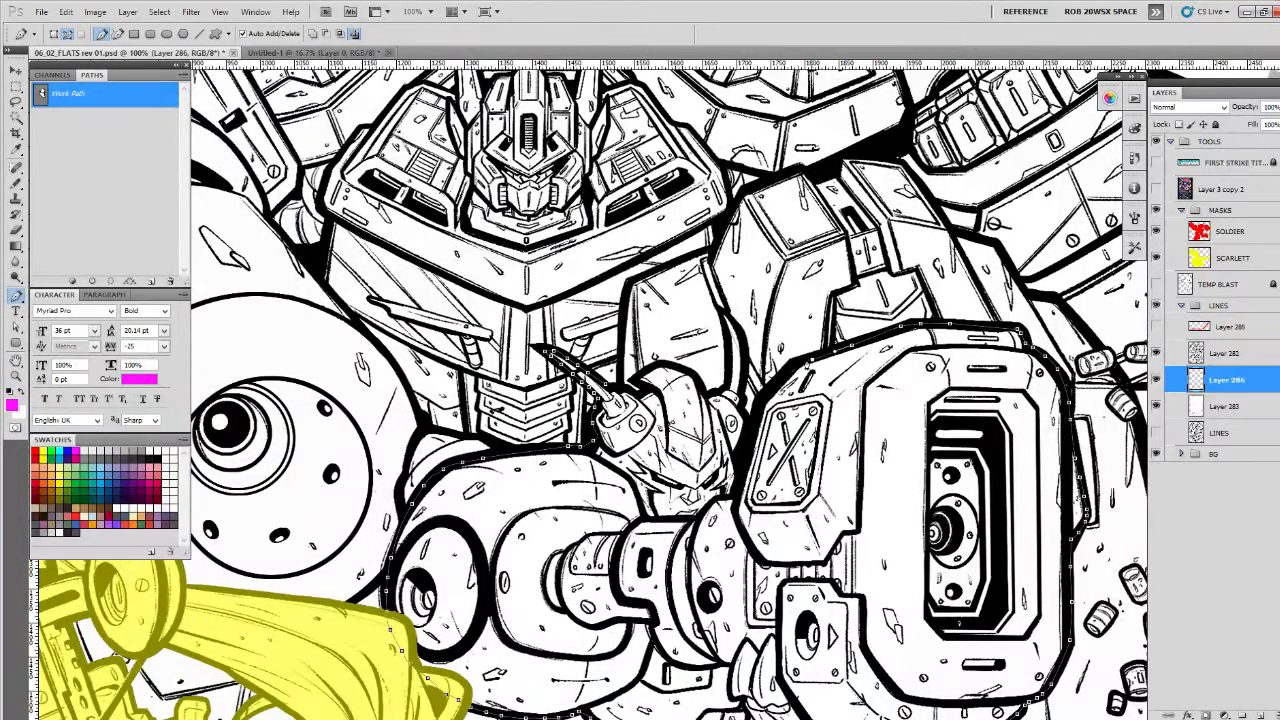
pyautogui.click(780, 382)
pyautogui.click(761, 408)
# - Trace the right-hand horn and the helmet's dome to complete the path around the figure
pyautogui.click(738, 330)
pyautogui.click(729, 337)
pyautogui.click(729, 366)
pyautogui.click(708, 392)
pyautogui.click(700, 378)
pyautogui.click(687, 368)
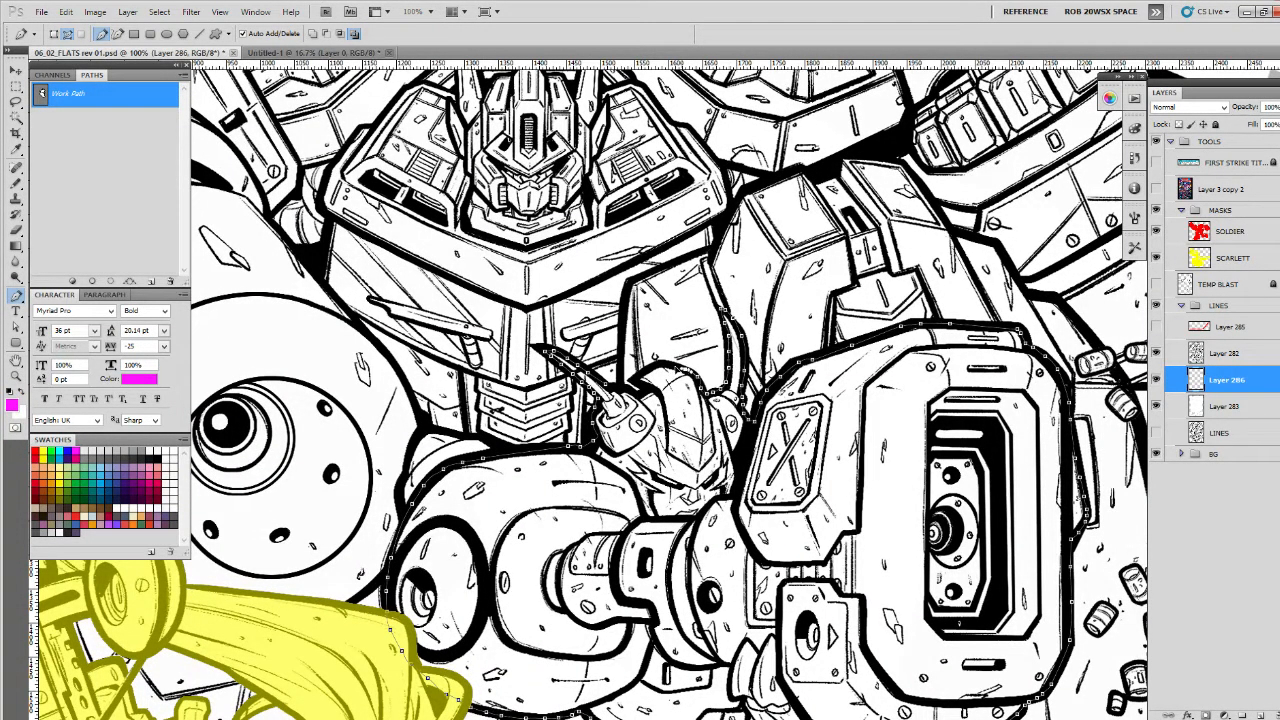
pyautogui.click(671, 366)
pyautogui.click(657, 365)
pyautogui.click(641, 370)
# - Fill the figure's path with solid magenta on Layer 286 and deselect the path
pyautogui.click(89, 235)
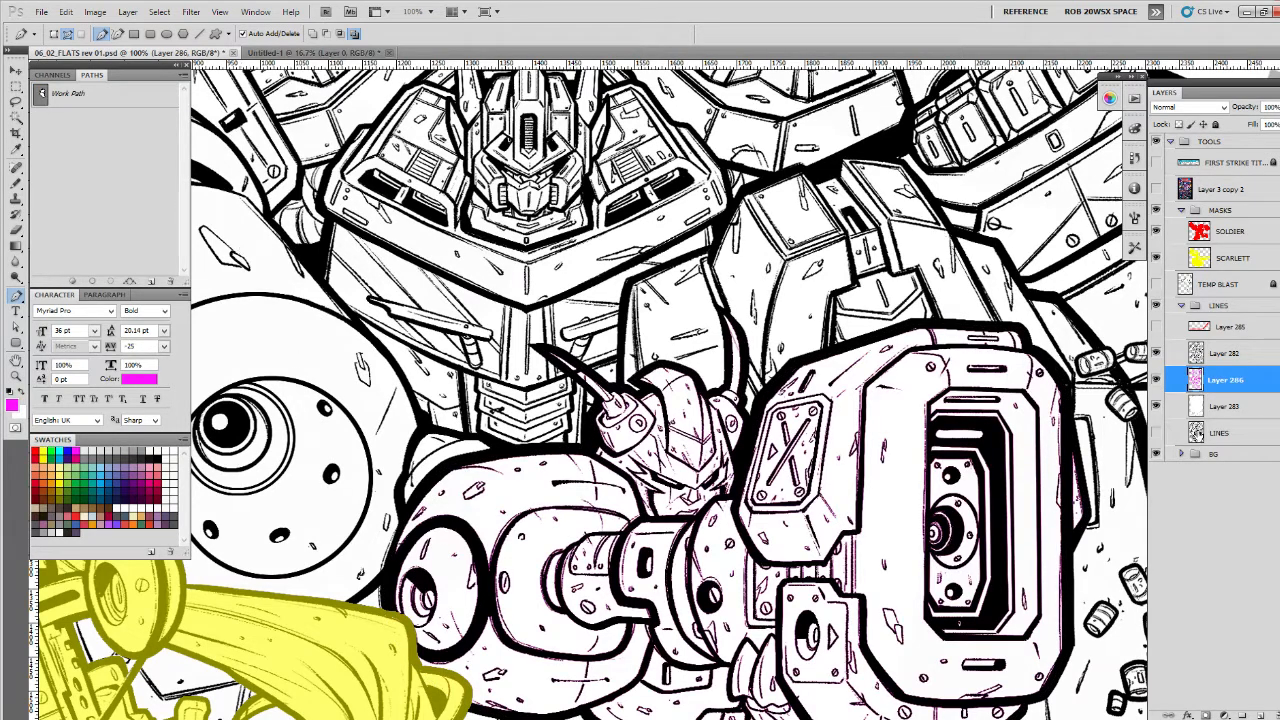
pyautogui.keyDown('ctrl'); pyautogui.click(1195, 379); pyautogui.keyUp('ctrl')
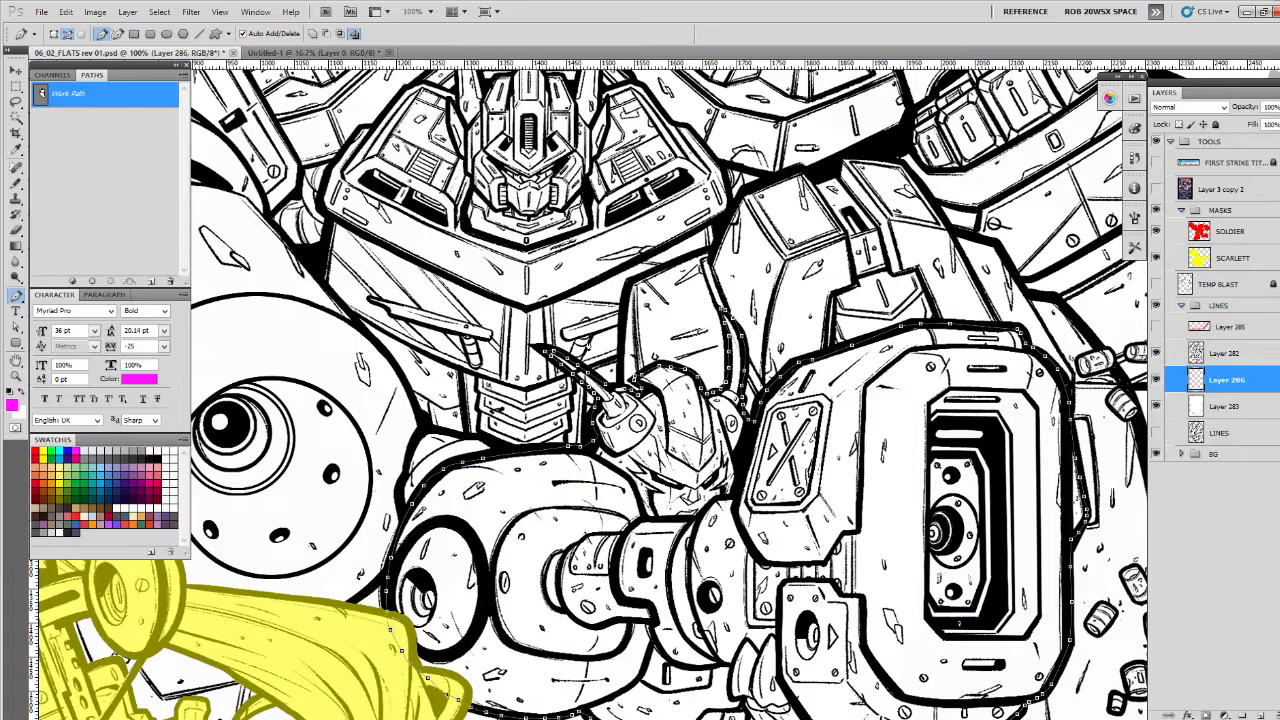
pyautogui.click(72, 281)
pyautogui.click(123, 226)
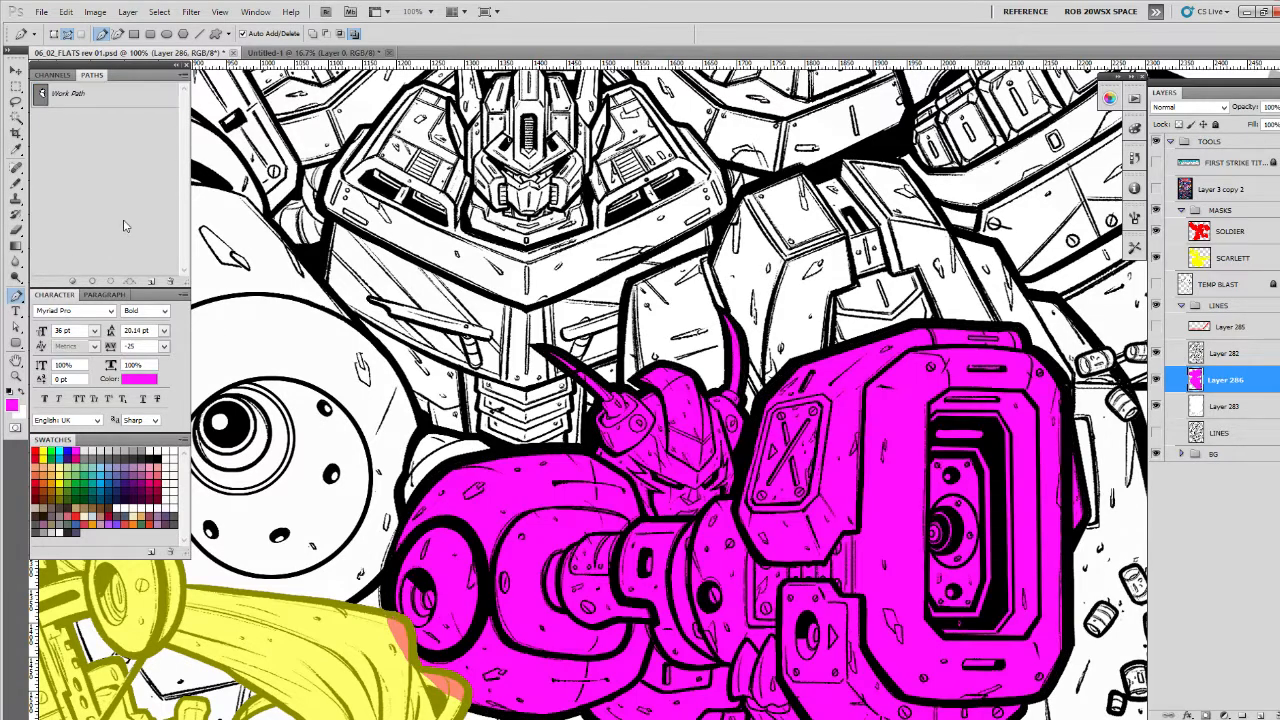
# - Inspect the magenta fill closely at the left-hand horn, then across the whole helmeted figure
pyautogui.click(1208, 284)
pyautogui.click(1226, 353)
pyautogui.press('z')
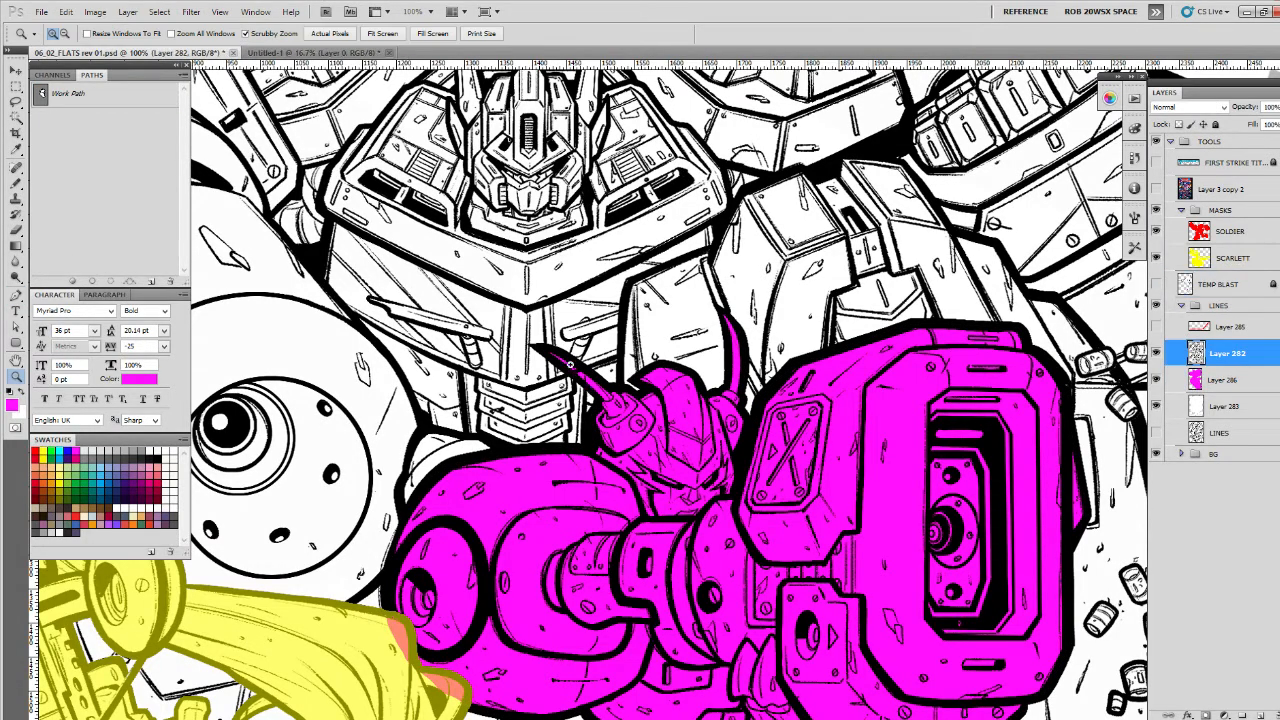
pyautogui.click(570, 365)
pyautogui.click(576, 371)
pyautogui.press('l')
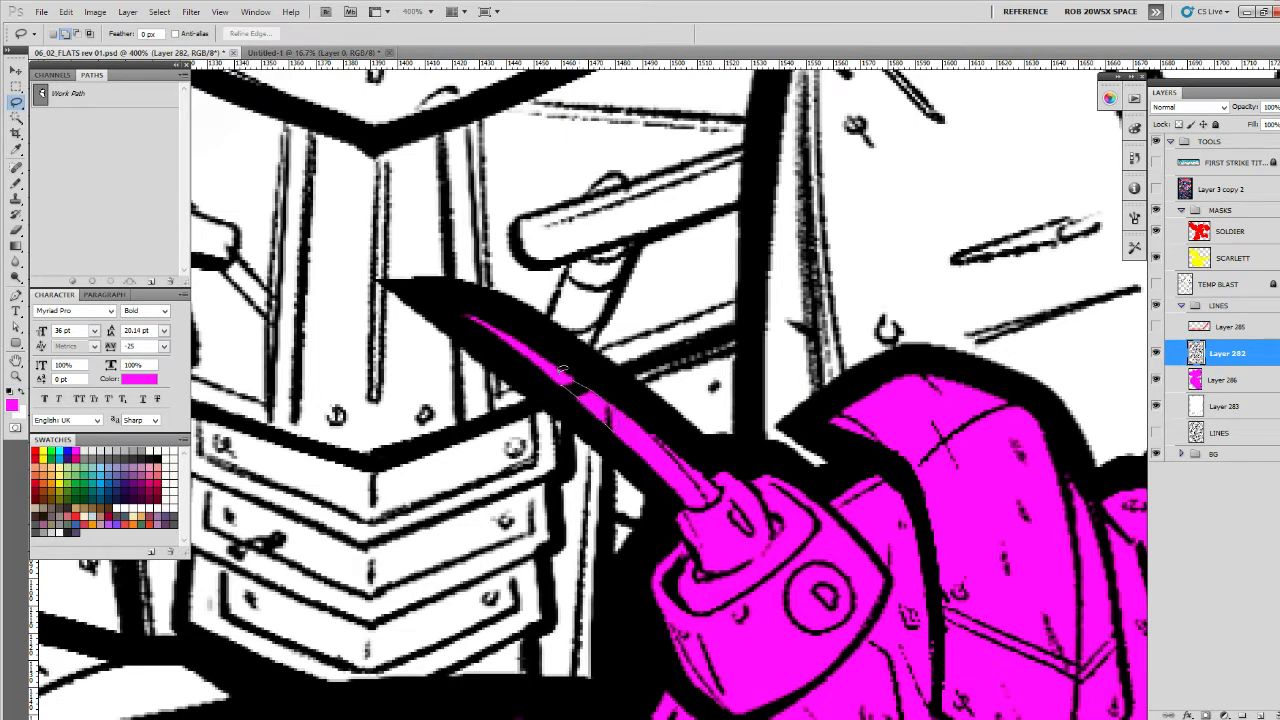
pyautogui.press('z')
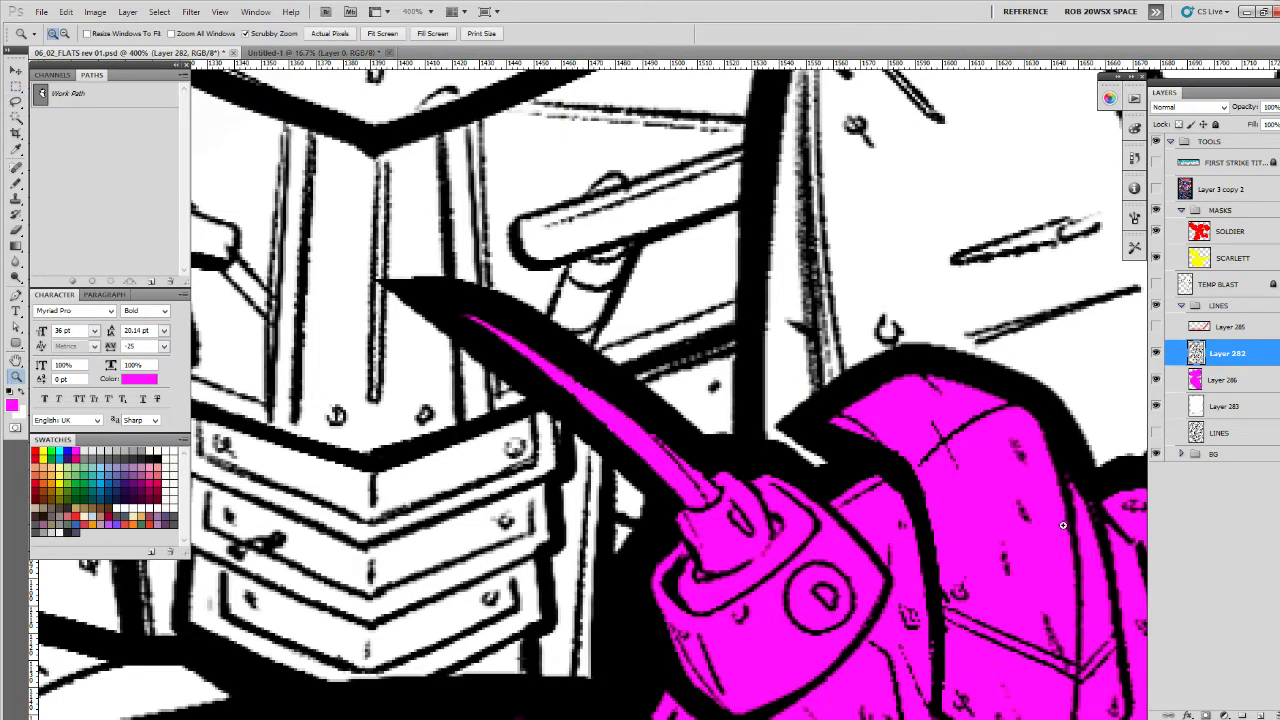
pyautogui.keyDown('alt'); pyautogui.click(1063, 525); pyautogui.keyUp('alt')
pyautogui.keyDown('alt'); pyautogui.click(1063, 525); pyautogui.keyUp('alt')
pyautogui.keyDown('alt'); pyautogui.click(1063, 525); pyautogui.keyUp('alt')
pyautogui.keyDown('alt'); pyautogui.click(1064, 527); pyautogui.keyUp('alt')
pyautogui.moveTo(1100, 640); pyautogui.dragTo(945, 361)
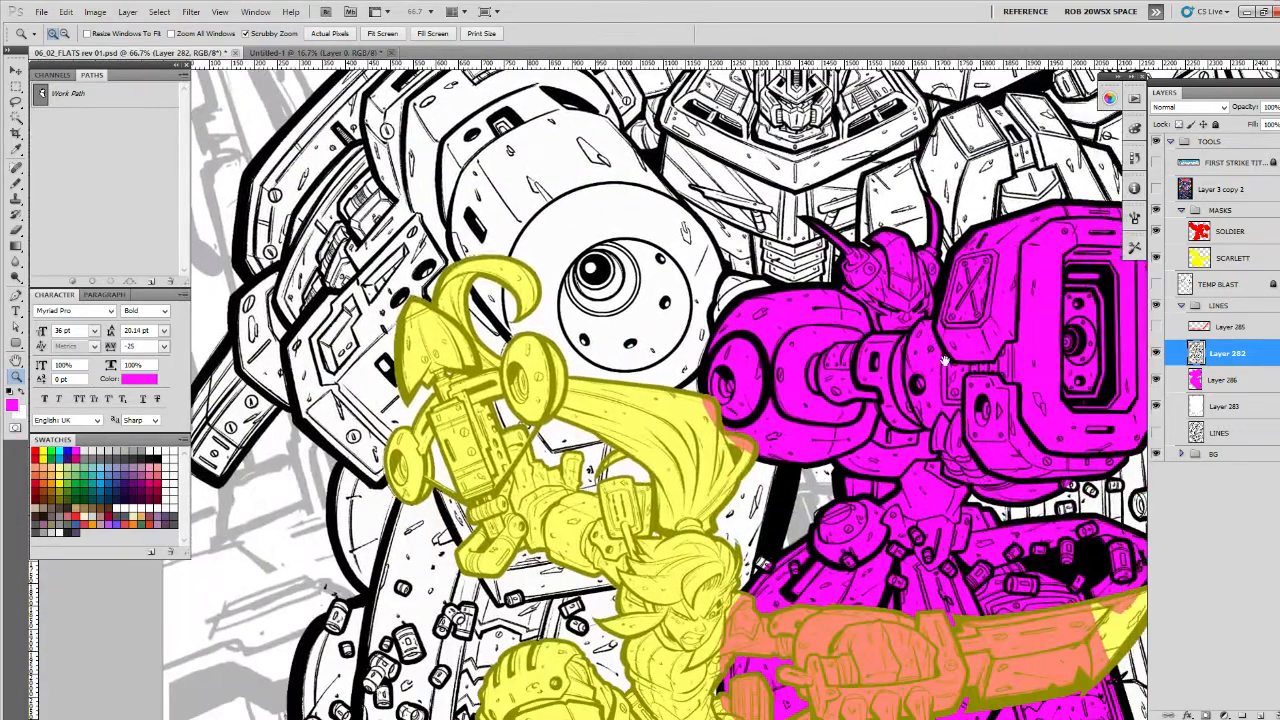
pyautogui.moveTo(1016, 437); pyautogui.dragTo(885, 453)
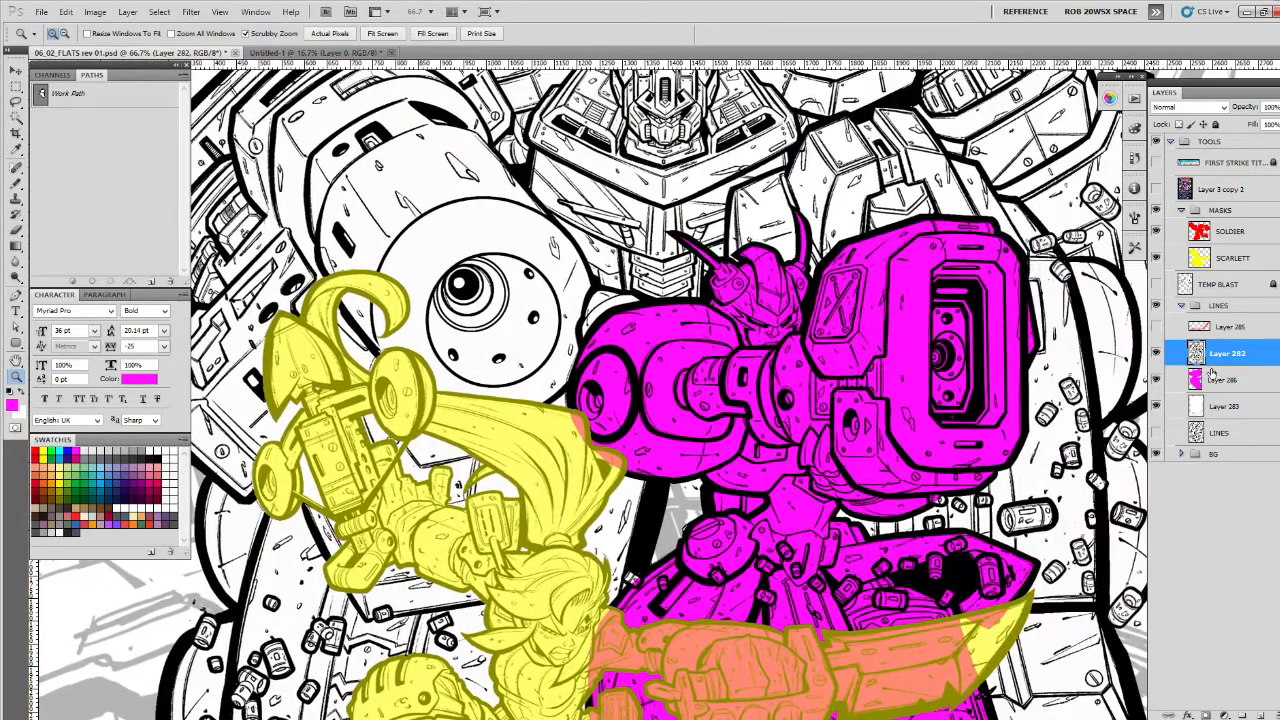
# - Move Layer 286 below SCARLETT in the MASKS group and mask out the SCARLETT shape with an inverted layer mask
pyautogui.moveTo(1214, 375); pyautogui.dragTo(1221, 262)
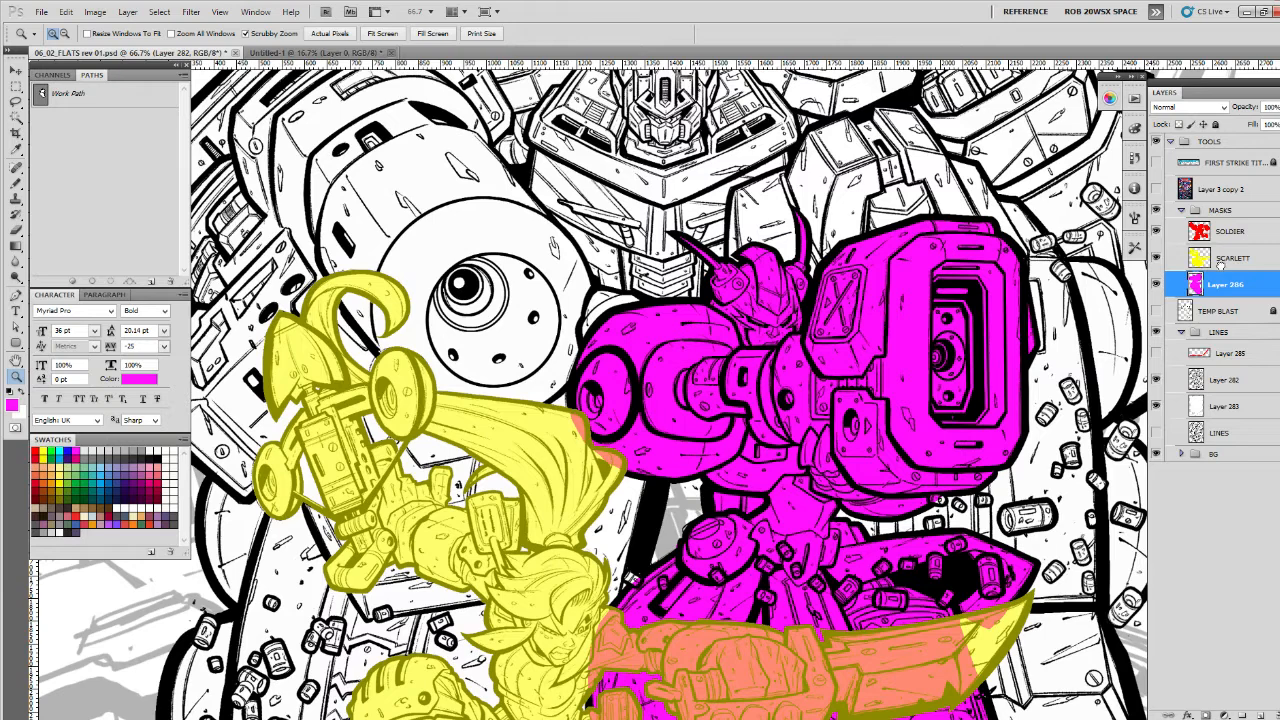
pyautogui.keyDown('ctrl'); pyautogui.click(1200, 254); pyautogui.keyUp('ctrl')
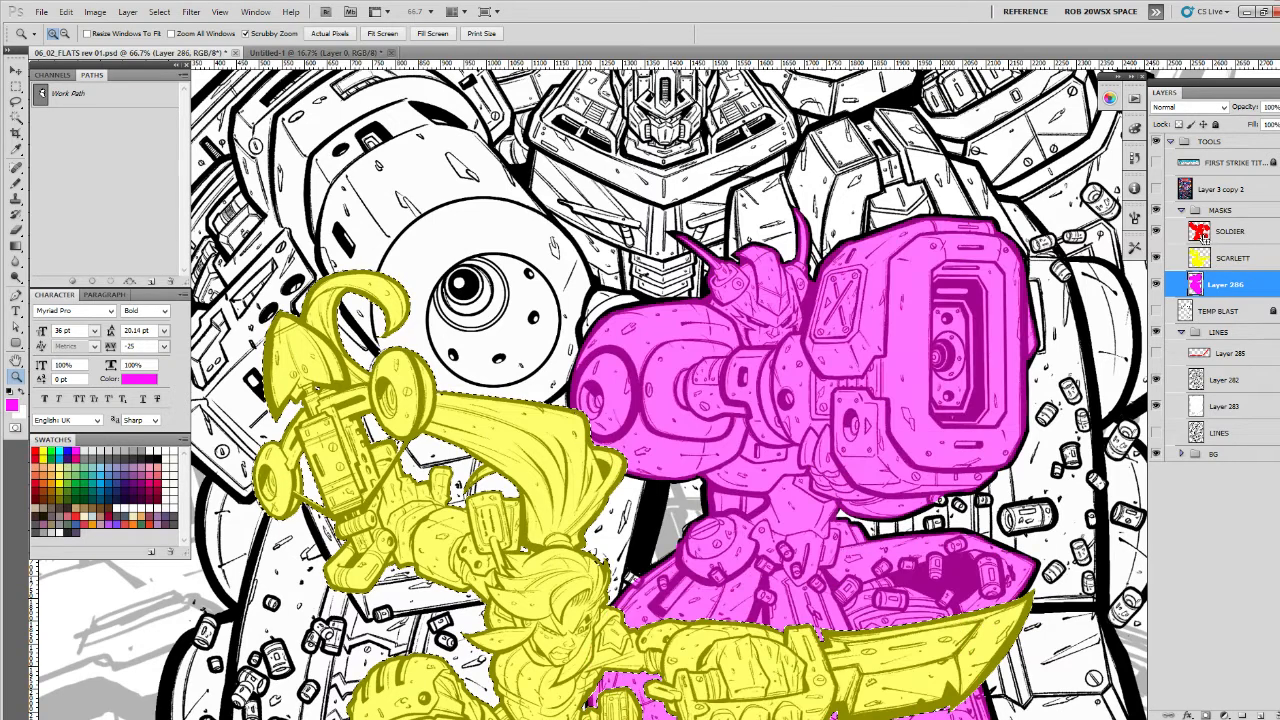
pyautogui.click(1205, 715)
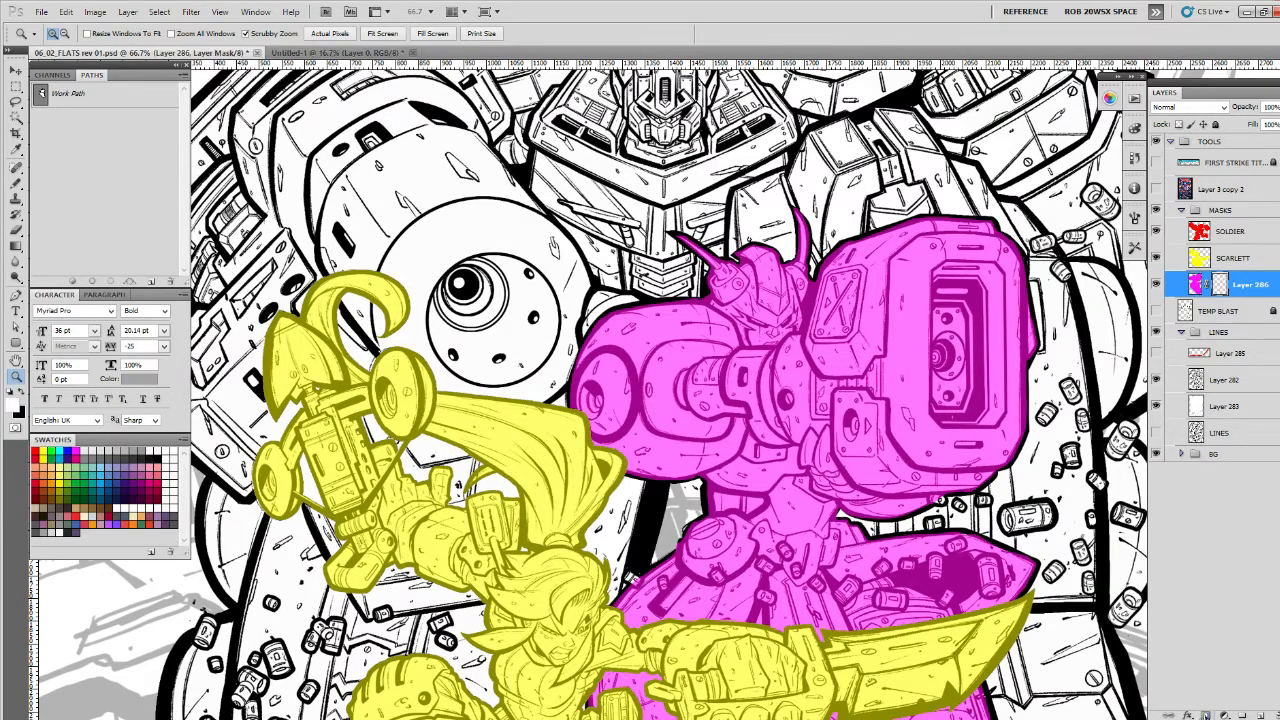
pyautogui.hotkey('ctrl', 'i')
pyautogui.moveTo(1147, 346); pyautogui.dragTo(1102, 296)
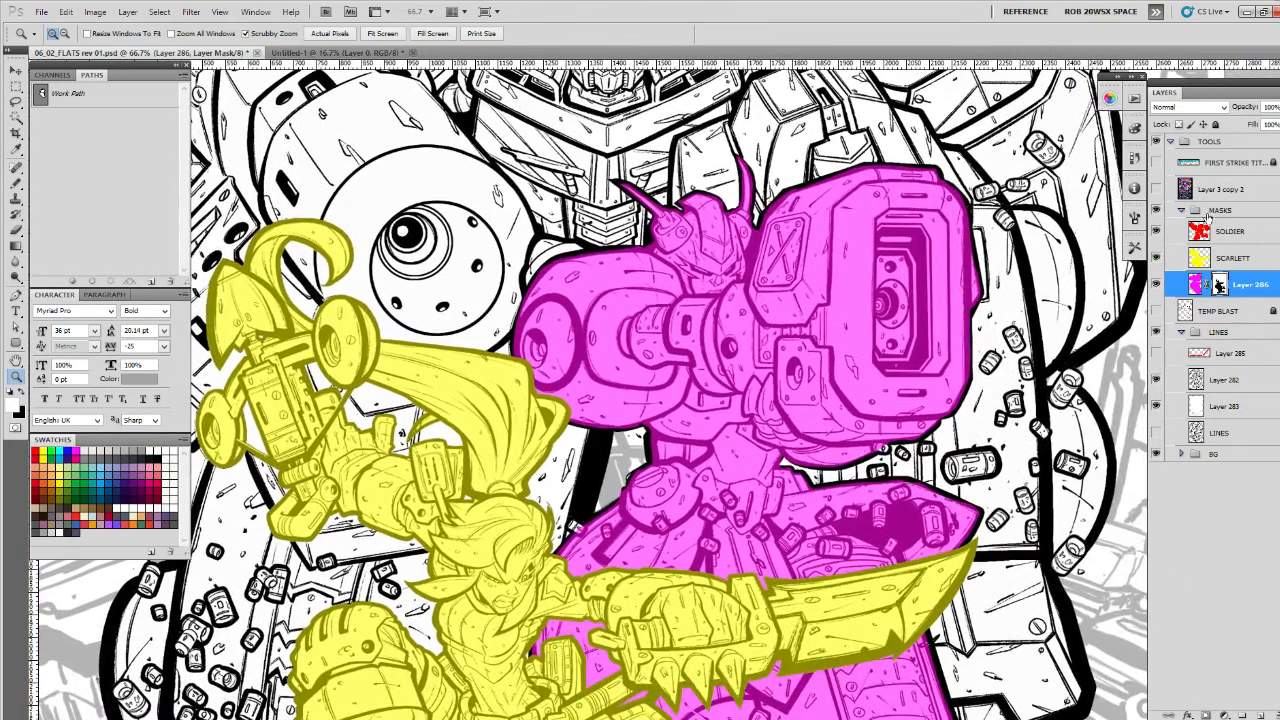
# - Target Layer 286's colour fill, load Layer 282's line art as a selection and hide the selection edges
pyautogui.click(1194, 284)
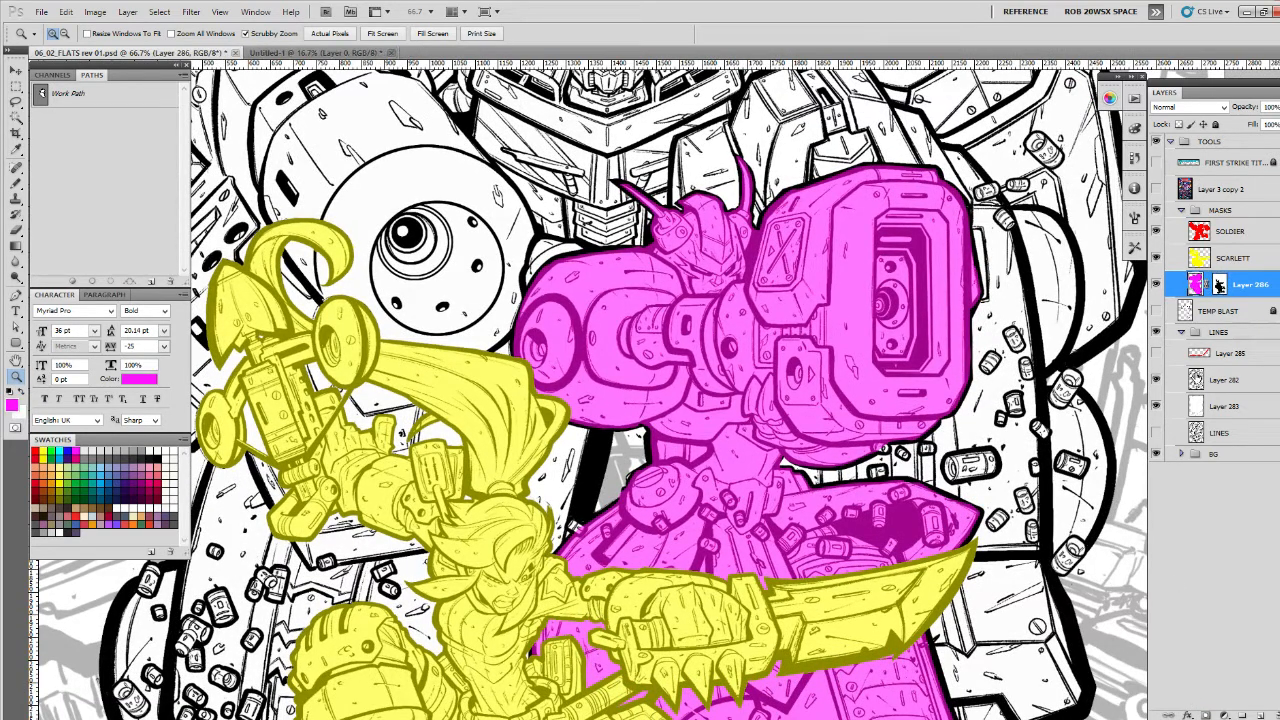
pyautogui.keyDown('ctrl'); pyautogui.click(1196, 381); pyautogui.keyUp('ctrl')
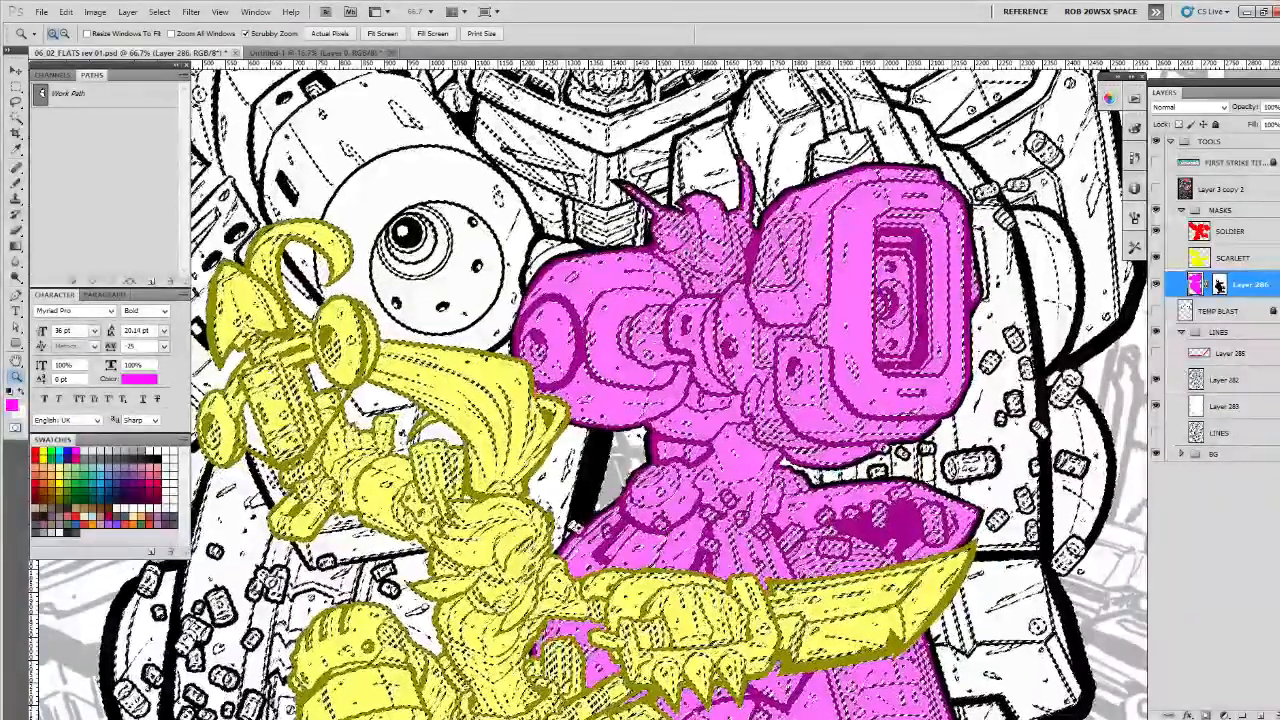
pyautogui.press('b')
pyautogui.hotkey('ctrl', 'h')
pyautogui.press('z')
pyautogui.click(658, 215)
pyautogui.click(658, 215)
pyautogui.click(658, 215)
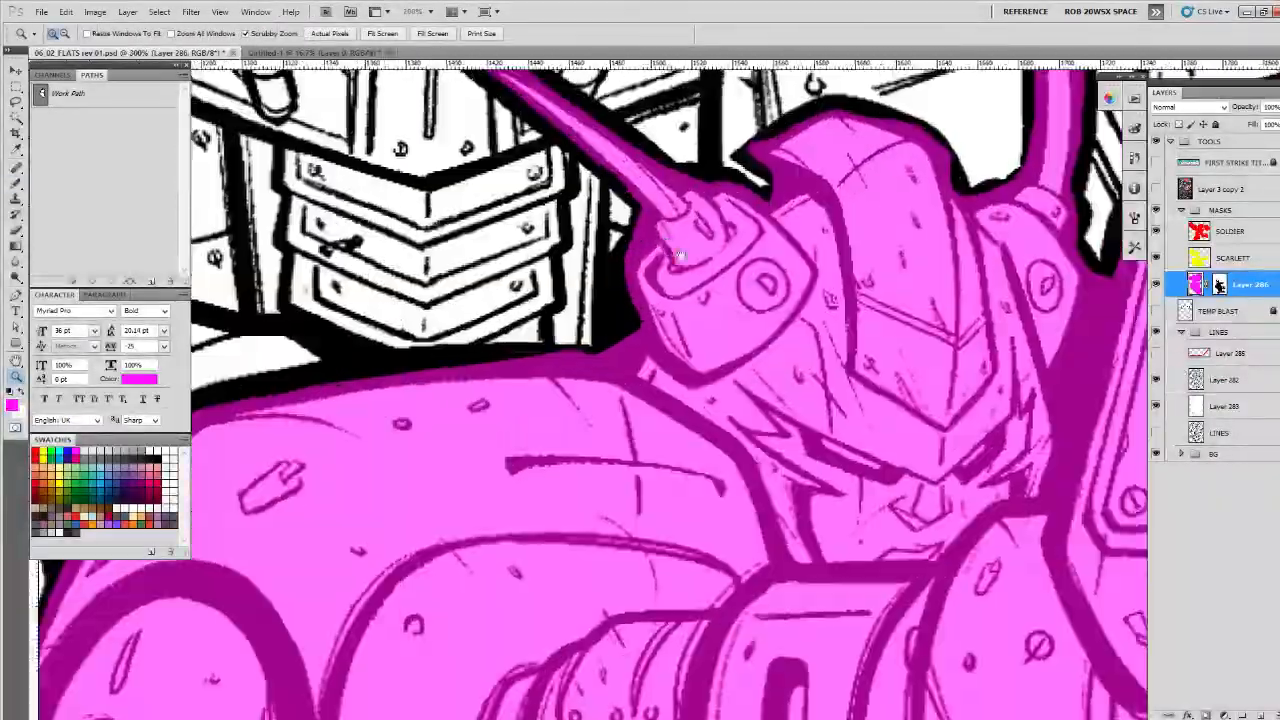
# - Lasso the unfilled shoulder piece behind the helmeted figure's upper arm, fill it with magenta on Layer 286 and deselect
pyautogui.moveTo(677, 255)
pyautogui.mouseDown()
pyautogui.moveTo(876, 307)
pyautogui.moveTo(904, 286)
pyautogui.moveTo(883, 328)
pyautogui.moveTo(905, 396)
pyautogui.moveTo(992, 365)
pyautogui.moveTo(949, 399)
pyautogui.moveTo(666, 424)
pyautogui.moveTo(842, 412)
pyautogui.moveTo(696, 428)
pyautogui.mouseUp()
pyautogui.press('b')
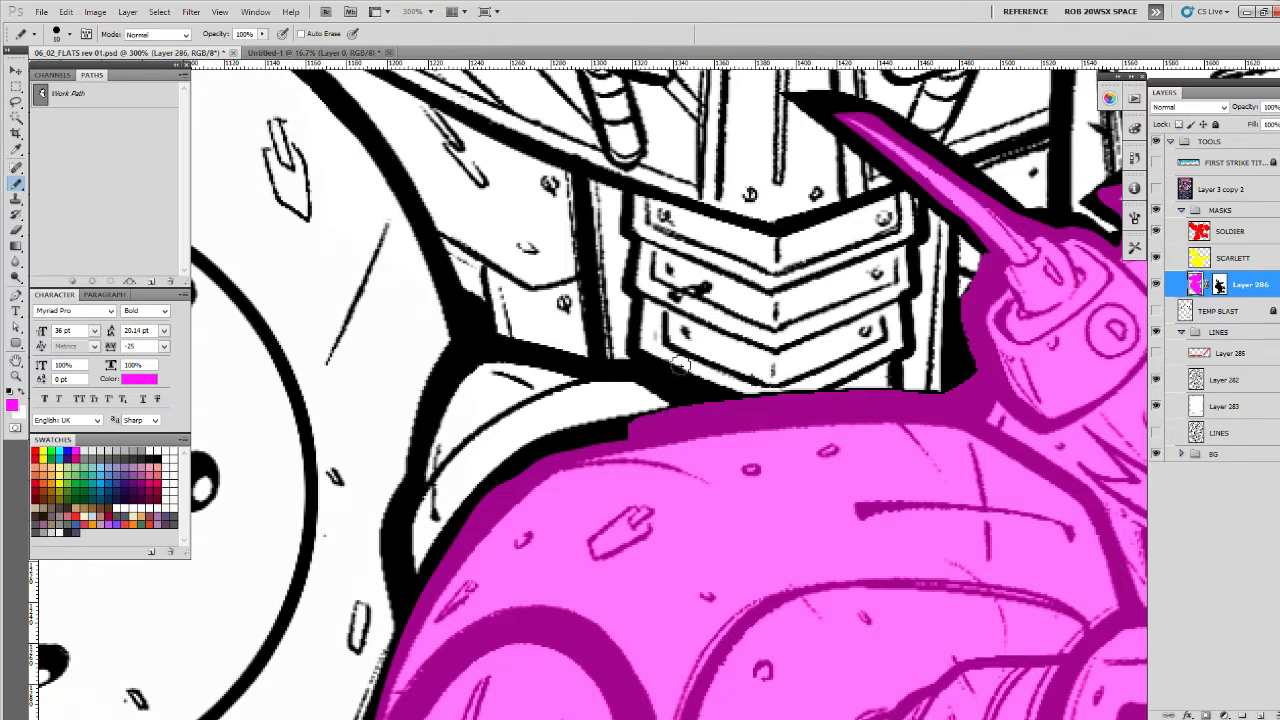
pyautogui.press('l')
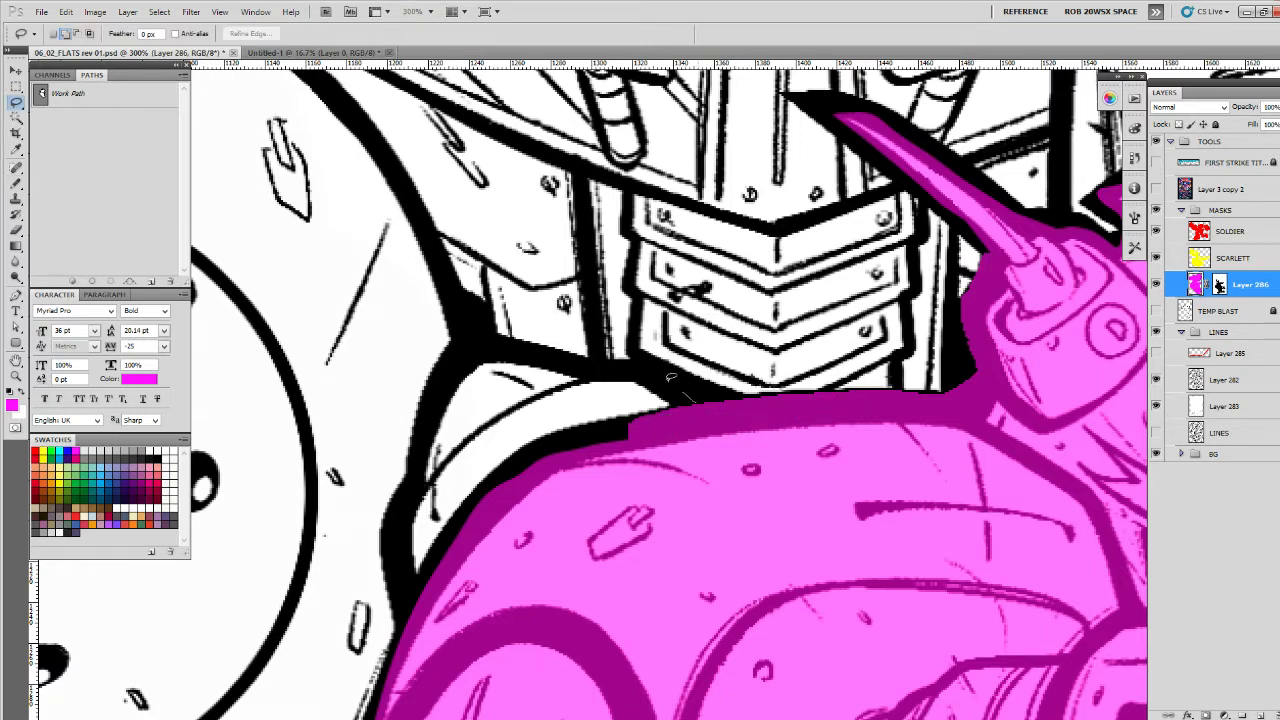
pyautogui.moveTo(700, 405)
pyautogui.mouseDown()
pyautogui.moveTo(575, 362)
pyautogui.moveTo(421, 427)
pyautogui.moveTo(492, 564)
pyautogui.moveTo(712, 438)
pyautogui.mouseUp()
pyautogui.hotkey('alt', 'BackSpace')
pyautogui.hotkey('ctrl', 'd')
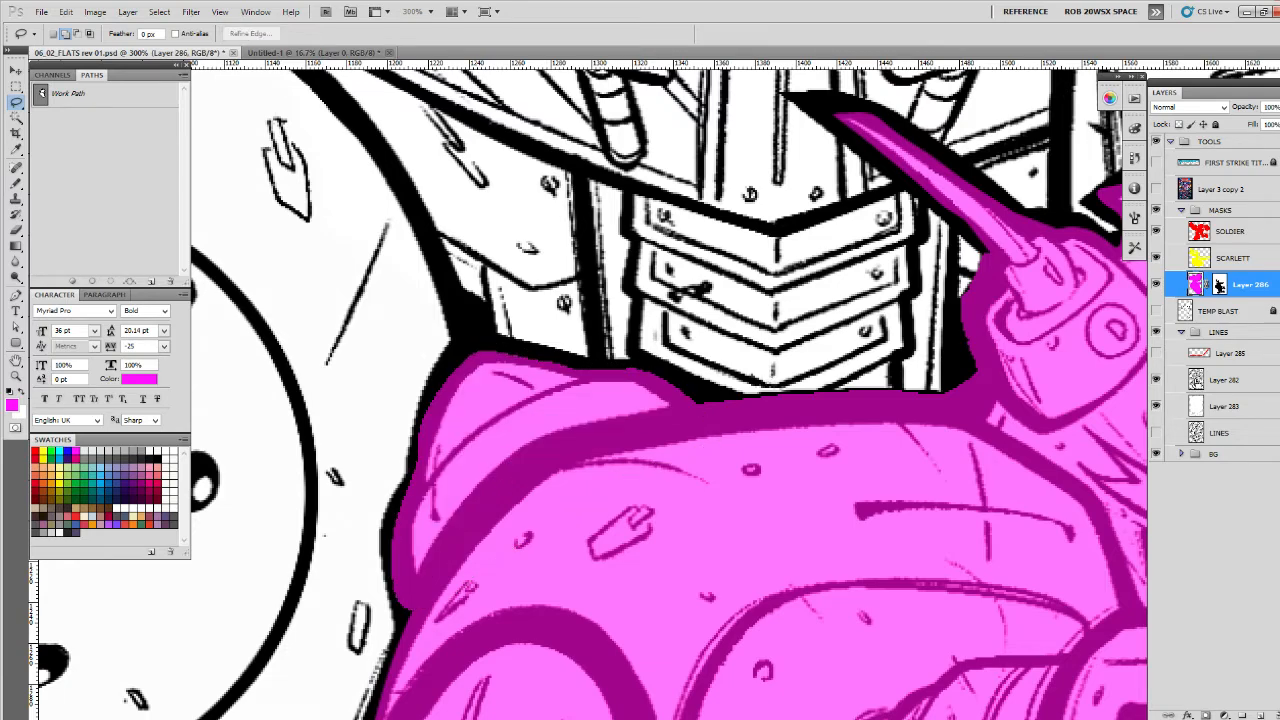
# - Load Layer 282's line art as a selection again and pencil magenta over the outline of the figure's shoulder and rounded arm
pyautogui.keyDown('ctrl'); pyautogui.click(1195, 380); pyautogui.keyUp('ctrl')
pyautogui.press('b')
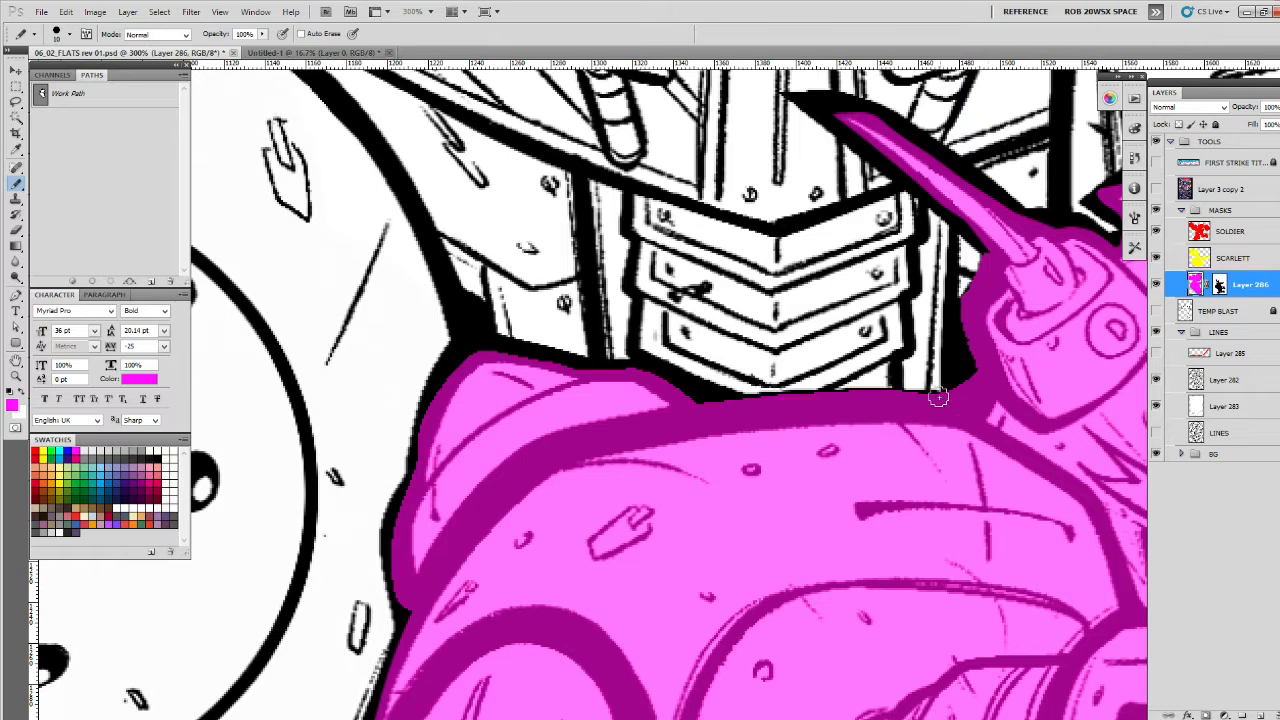
pyautogui.moveTo(841, 397)
pyautogui.mouseDown()
pyautogui.moveTo(728, 405)
pyautogui.moveTo(639, 372)
pyautogui.moveTo(463, 347)
pyautogui.moveTo(419, 443)
pyautogui.moveTo(428, 493)
pyautogui.moveTo(526, 325)
pyautogui.moveTo(513, 296)
pyautogui.moveTo(488, 352)
pyautogui.moveTo(505, 447)
pyautogui.moveTo(521, 401)
pyautogui.moveTo(498, 311)
pyautogui.moveTo(454, 456)
pyautogui.moveTo(451, 566)
pyautogui.mouseUp()
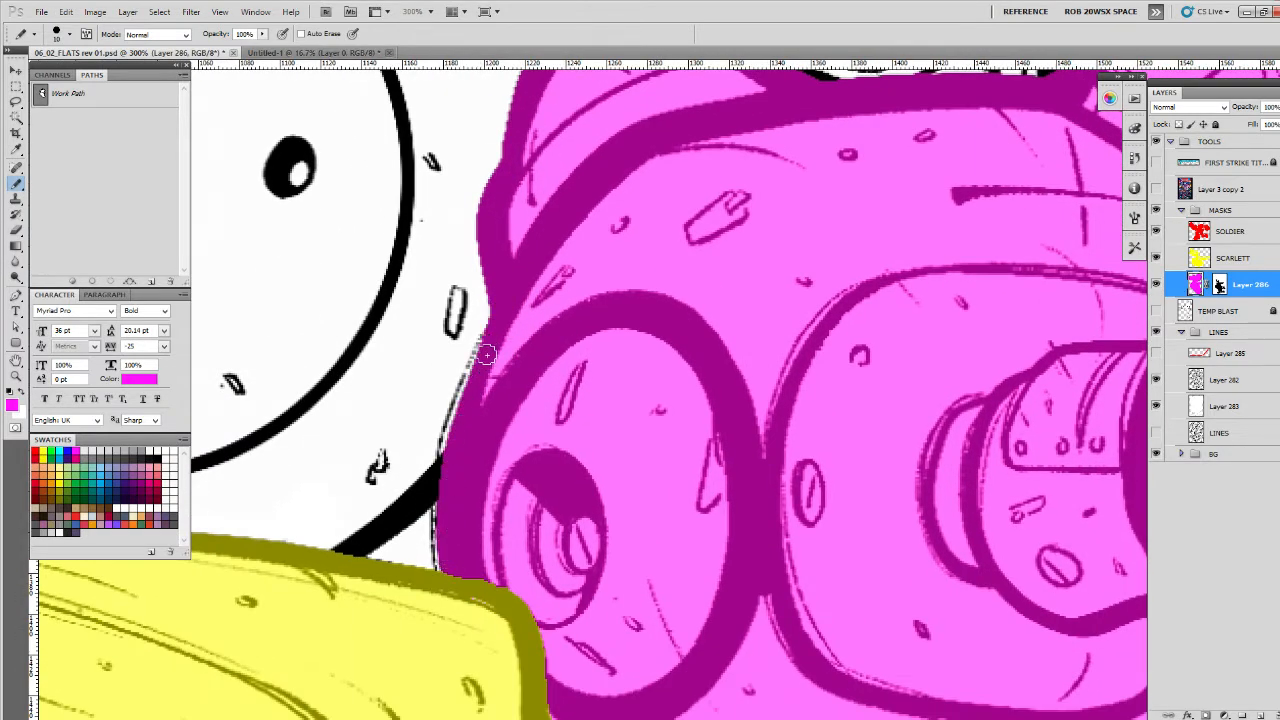
pyautogui.moveTo(687, 528)
pyautogui.mouseDown()
pyautogui.moveTo(674, 429)
pyautogui.moveTo(602, 245)
pyautogui.mouseUp()
pyautogui.moveTo(1052, 530)
pyautogui.mouseDown()
pyautogui.moveTo(931, 508)
pyautogui.moveTo(932, 495)
pyautogui.mouseUp()
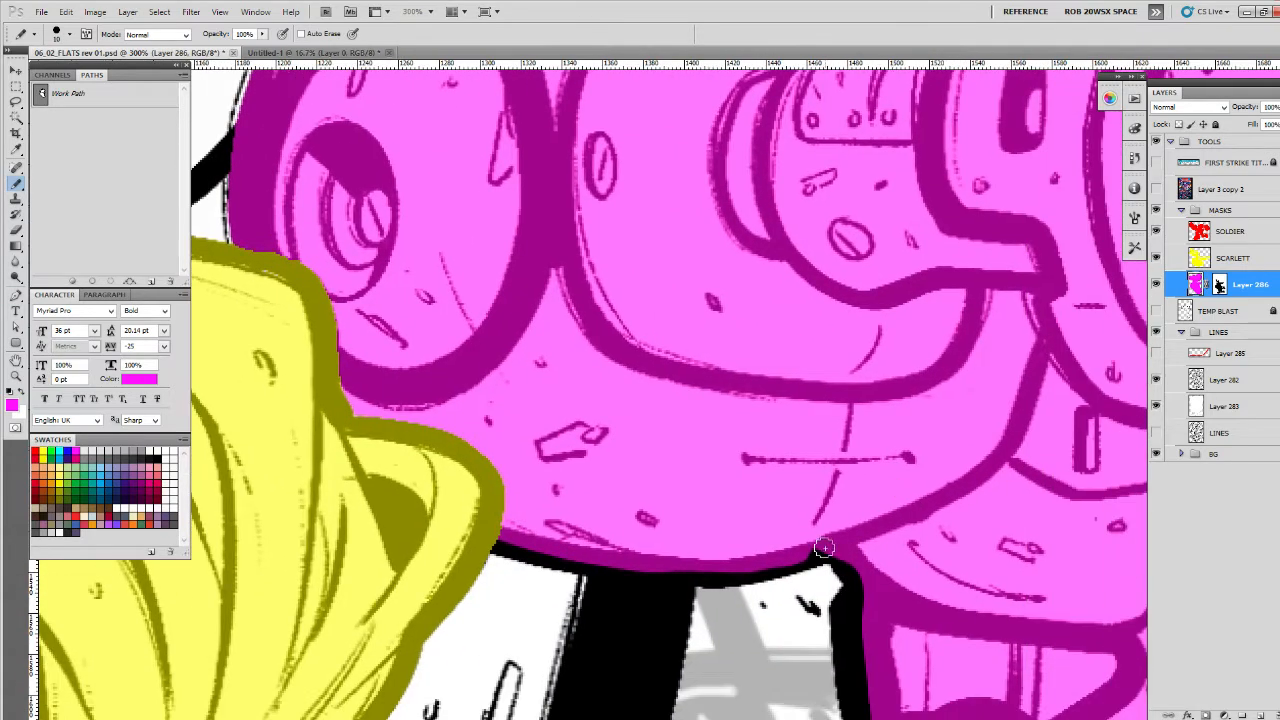
pyautogui.moveTo(816, 553)
pyautogui.mouseDown()
pyautogui.moveTo(645, 572)
pyautogui.moveTo(477, 537)
pyautogui.mouseUp()
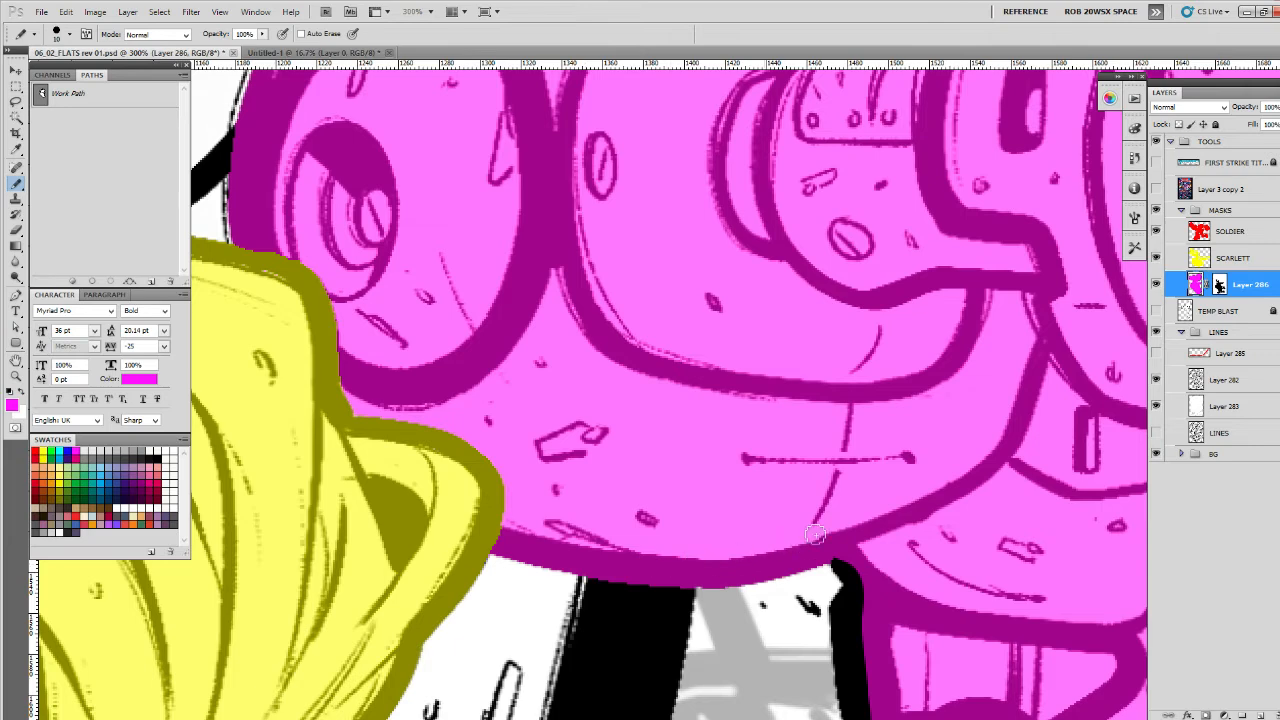
# - Pencil magenta over the black outline beside the figure's waist, round hip guard and skirt edge down to Scarlett's hair
pyautogui.moveTo(815, 536)
pyautogui.mouseDown()
pyautogui.moveTo(714, 371)
pyautogui.moveTo(591, 337)
pyautogui.moveTo(598, 452)
pyautogui.moveTo(609, 366)
pyautogui.mouseUp()
pyautogui.moveTo(620, 517); pyautogui.dragTo(800, 327)
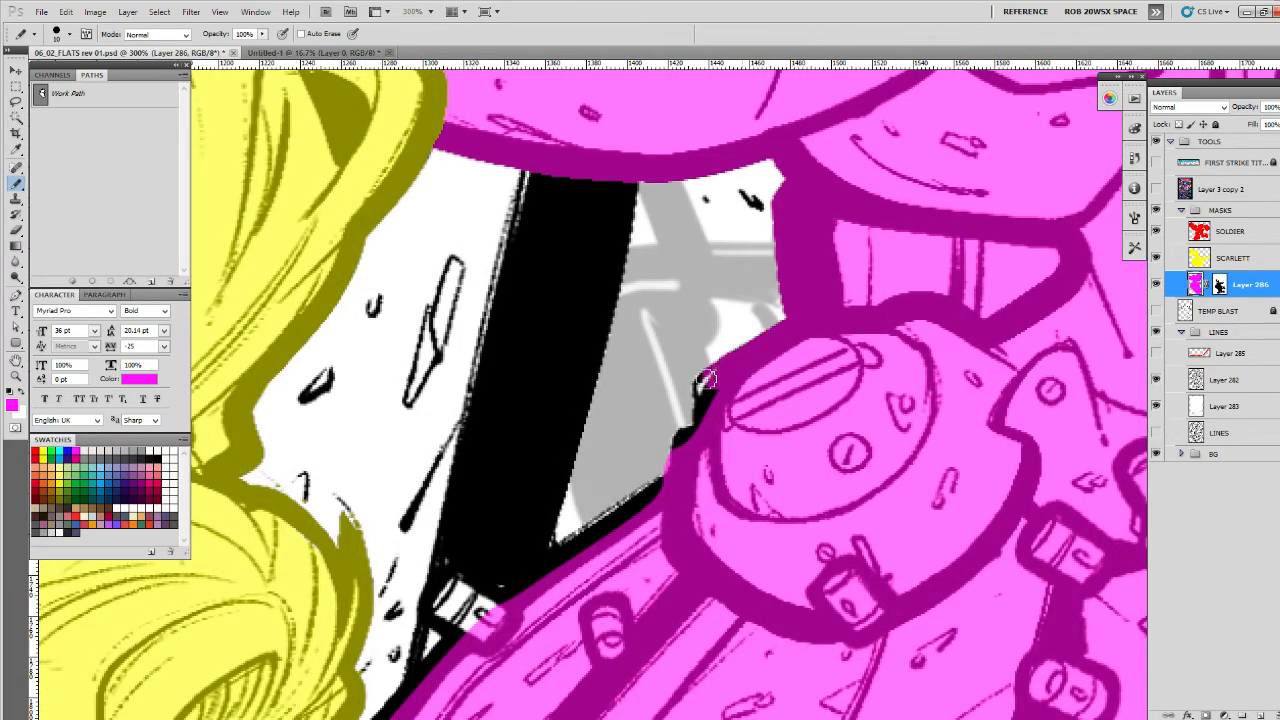
pyautogui.moveTo(706, 378); pyautogui.dragTo(689, 435)
pyautogui.moveTo(678, 532)
pyautogui.mouseDown()
pyautogui.moveTo(781, 280)
pyautogui.moveTo(631, 382)
pyautogui.moveTo(508, 512)
pyautogui.mouseUp()
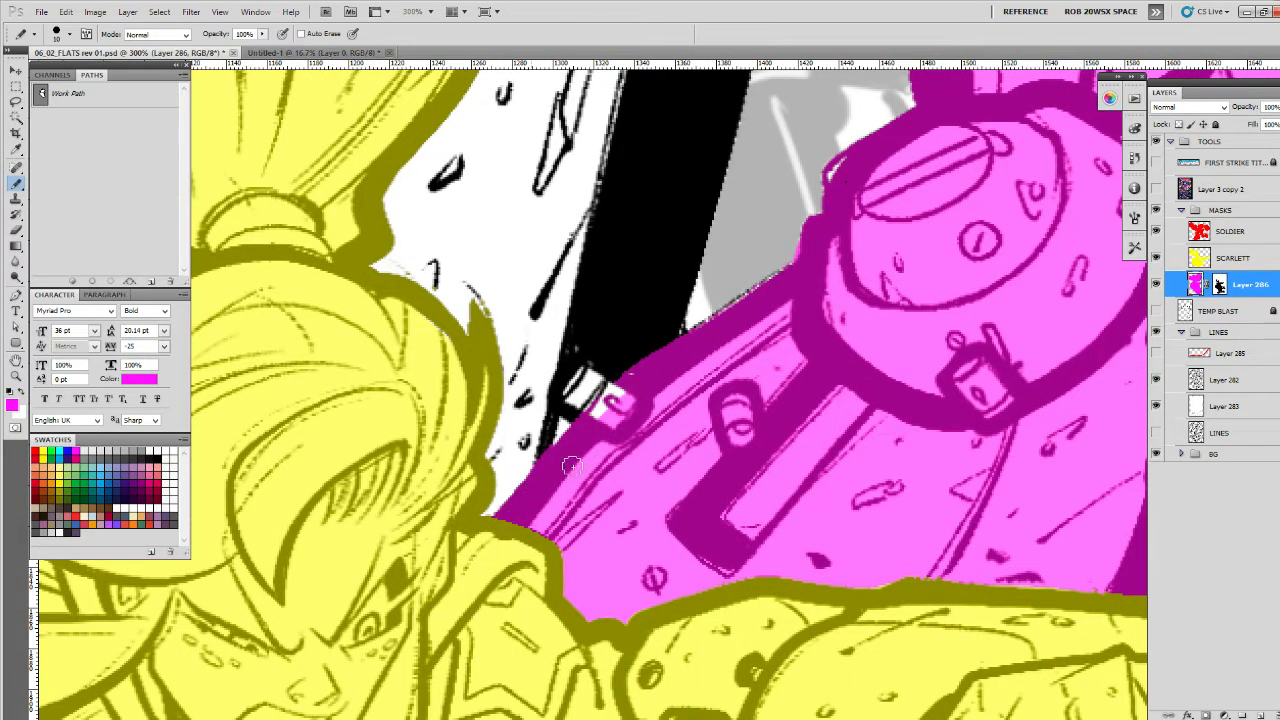
# - Extend the magenta over the black outline along the outer edge of the helmeted figure's armoured foot
pyautogui.press('z')
pyautogui.keyDown('alt'); pyautogui.click(947, 364); pyautogui.keyUp('alt')
pyautogui.keyDown('alt'); pyautogui.click(947, 364); pyautogui.keyUp('alt')
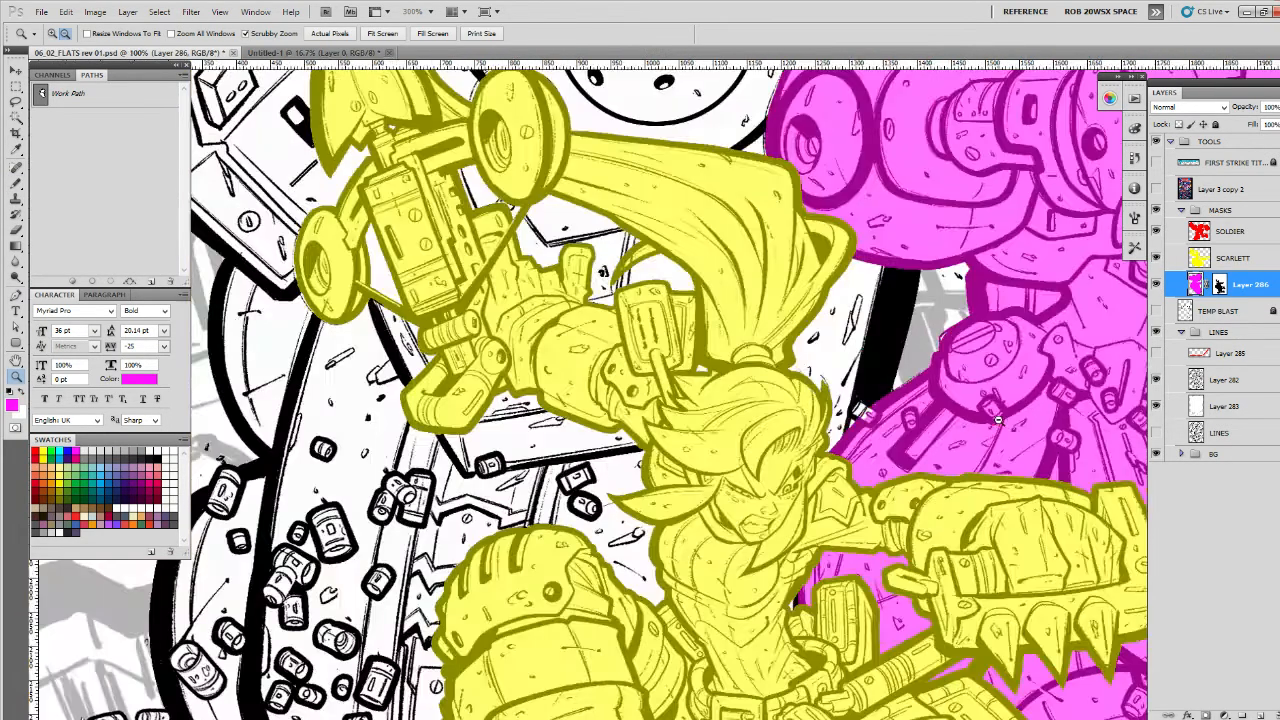
pyautogui.keyDown('alt'); pyautogui.click(1000, 432); pyautogui.keyUp('alt')
pyautogui.keyDown('alt'); pyautogui.click(1000, 432); pyautogui.keyUp('alt')
pyautogui.moveTo(1008, 505); pyautogui.dragTo(527, 620)
pyautogui.moveTo(727, 616); pyautogui.dragTo(728, 400)
pyautogui.moveTo(744, 554); pyautogui.dragTo(840, 442)
pyautogui.click(752, 565)
pyautogui.click(752, 565)
pyautogui.click(757, 570)
pyautogui.press('b')
pyautogui.moveTo(927, 415)
pyautogui.mouseDown()
pyautogui.moveTo(957, 320)
pyautogui.moveTo(951, 214)
pyautogui.moveTo(923, 174)
pyautogui.moveTo(955, 195)
pyautogui.moveTo(963, 266)
pyautogui.moveTo(946, 374)
pyautogui.moveTo(895, 503)
pyautogui.mouseUp()
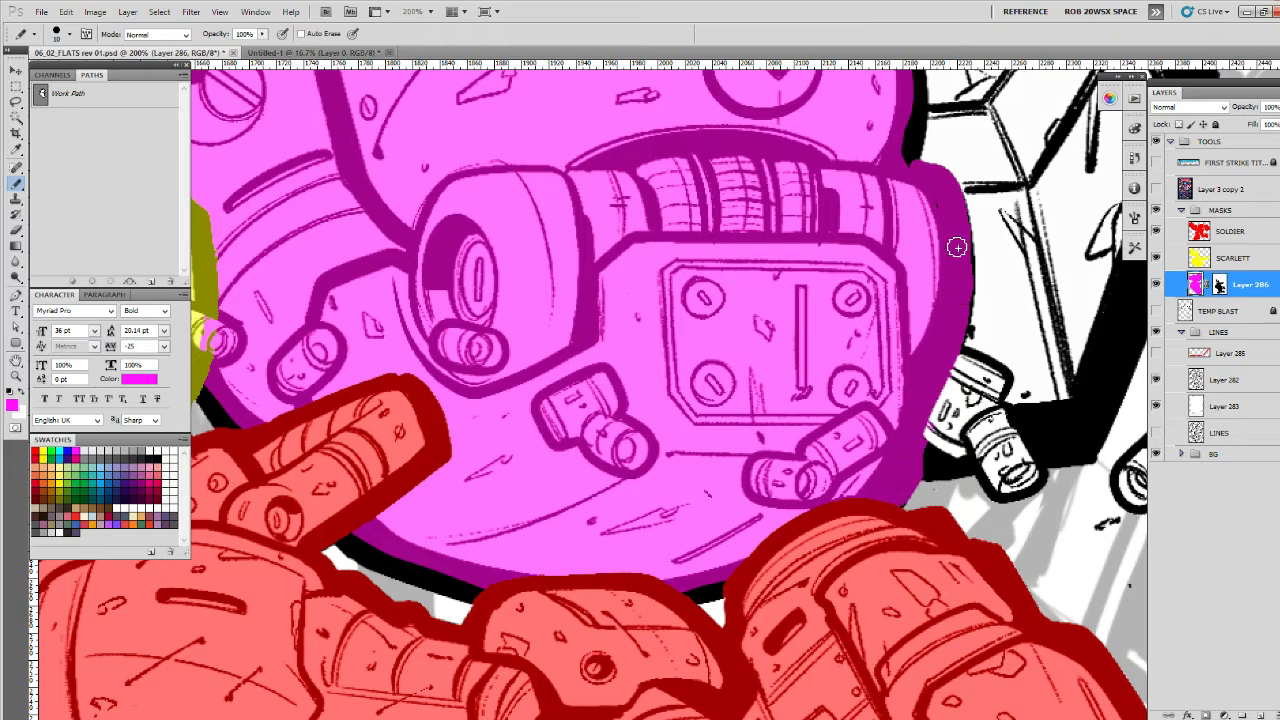
# - Pencil magenta over the outer outline of the figure's lower leg, up to the underside of Scarlett's blade
pyautogui.moveTo(933, 197); pyautogui.dragTo(843, 574)
pyautogui.moveTo(790, 322)
pyautogui.mouseDown()
pyautogui.moveTo(828, 487)
pyautogui.moveTo(822, 544)
pyautogui.moveTo(824, 416)
pyautogui.mouseUp()
pyautogui.moveTo(807, 507); pyautogui.dragTo(803, 704)
pyautogui.moveTo(703, 257)
pyautogui.mouseDown()
pyautogui.moveTo(707, 301)
pyautogui.moveTo(695, 235)
pyautogui.moveTo(779, 525)
pyautogui.mouseUp()
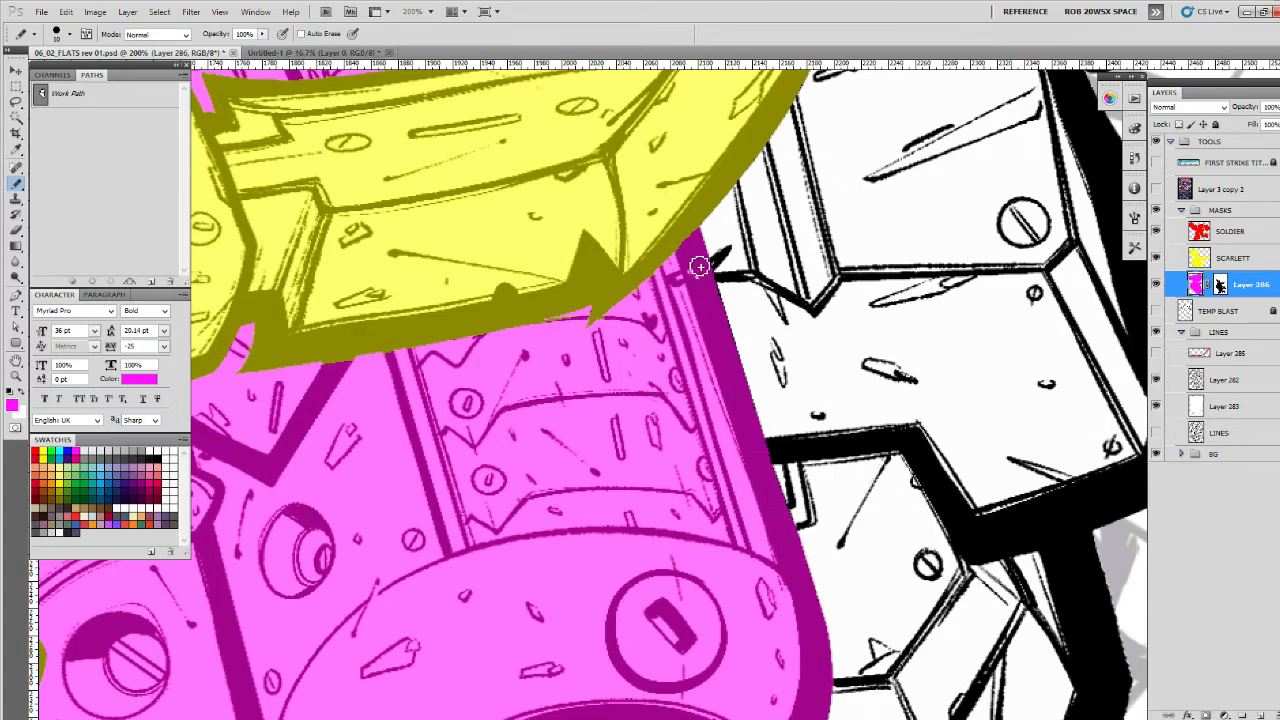
pyautogui.moveTo(713, 618); pyautogui.dragTo(866, 269)
pyautogui.moveTo(868, 517); pyautogui.dragTo(946, 330)
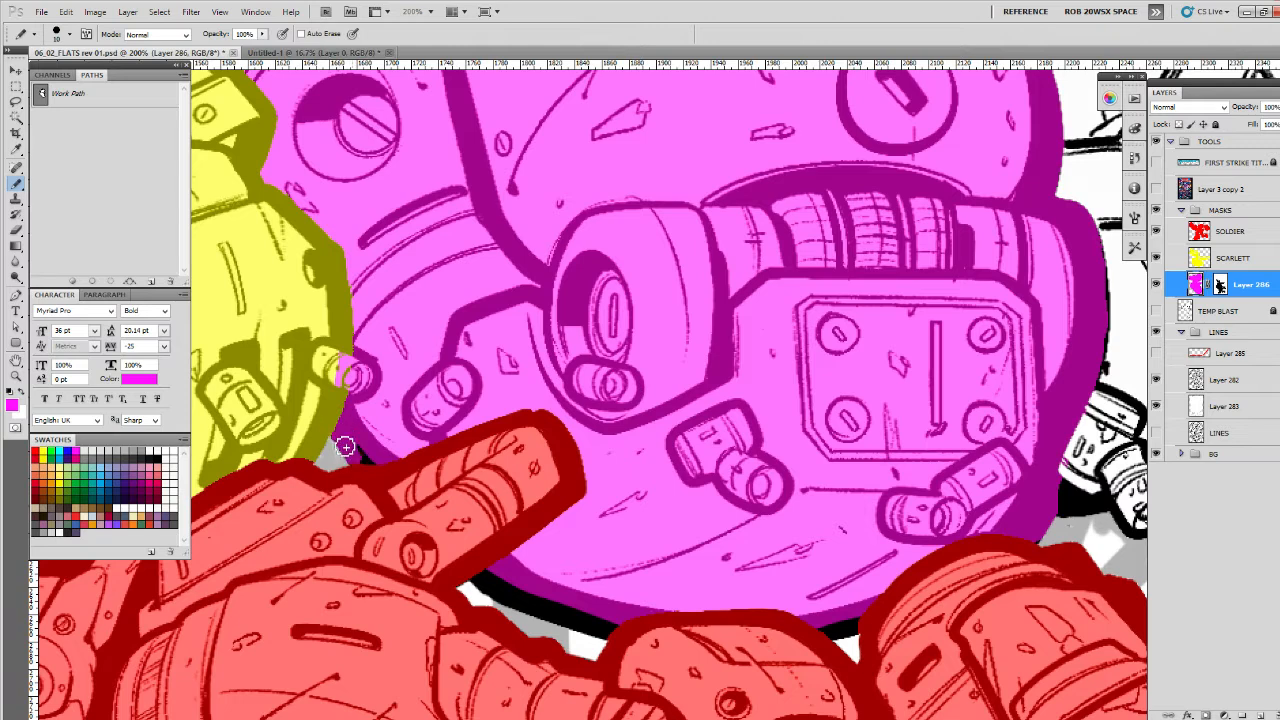
# - Cover the foot's bottom outline with magenta between the yellow Scarlett mask and the red soldier mask
pyautogui.moveTo(440, 542)
pyautogui.mouseDown()
pyautogui.moveTo(509, 603)
pyautogui.moveTo(623, 635)
pyautogui.moveTo(503, 586)
pyautogui.mouseUp()
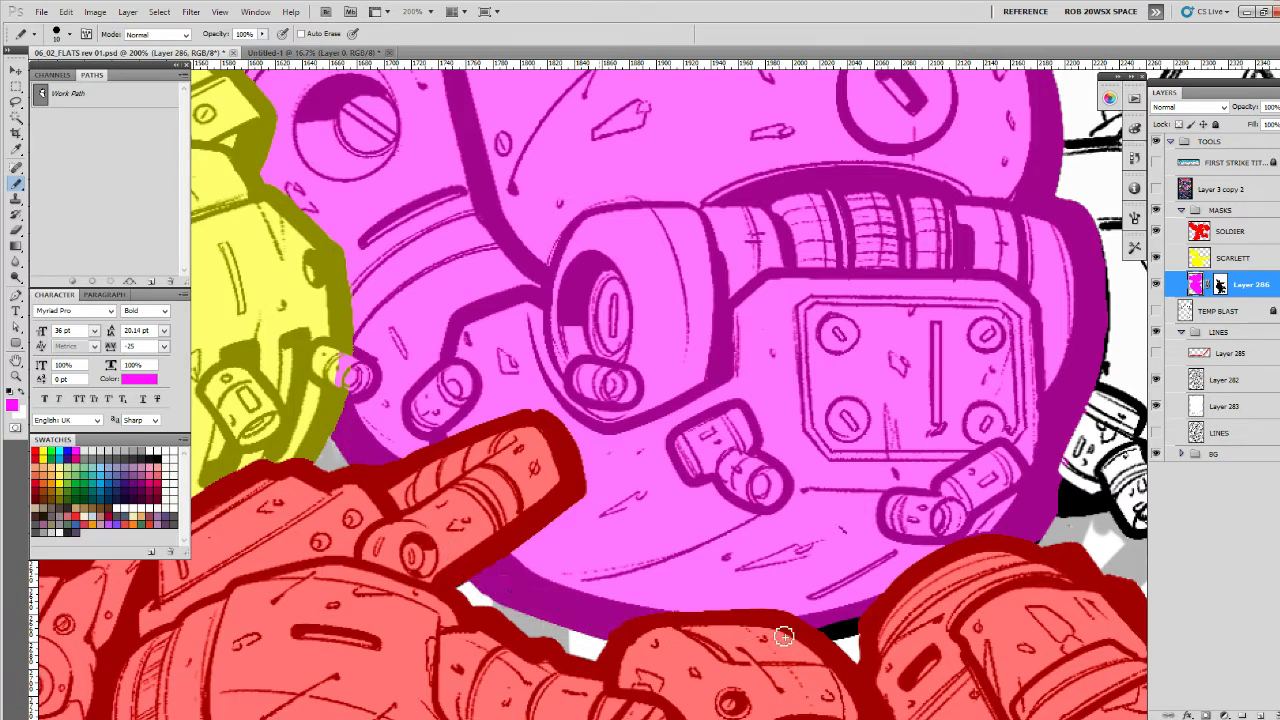
pyautogui.moveTo(982, 636); pyautogui.dragTo(886, 628)
pyautogui.moveTo(755, 619)
pyautogui.mouseDown()
pyautogui.moveTo(723, 627)
pyautogui.moveTo(761, 625)
pyautogui.mouseUp()
pyautogui.moveTo(946, 530)
pyautogui.mouseDown()
pyautogui.moveTo(930, 544)
pyautogui.moveTo(979, 410)
pyautogui.moveTo(940, 520)
pyautogui.moveTo(992, 286)
pyautogui.moveTo(984, 372)
pyautogui.mouseUp()
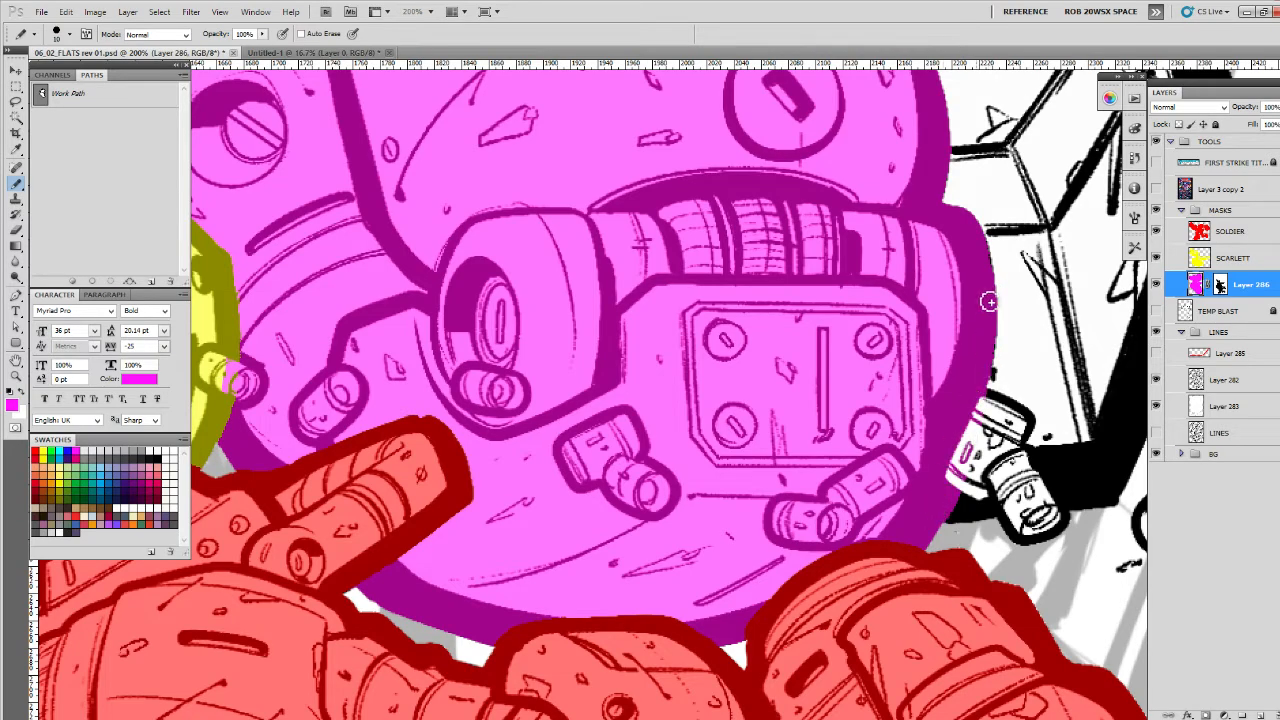
# - Pencil magenta over the top outline of the debris-filled skirt armour above Scarlett's blade and the gap beneath the big gun arm
pyautogui.moveTo(243, 383); pyautogui.dragTo(834, 523)
pyautogui.keyDown('ctrl'); pyautogui.keyDown('alt'); pyautogui.click(834, 523); pyautogui.keyUp('alt'); pyautogui.keyUp('ctrl')
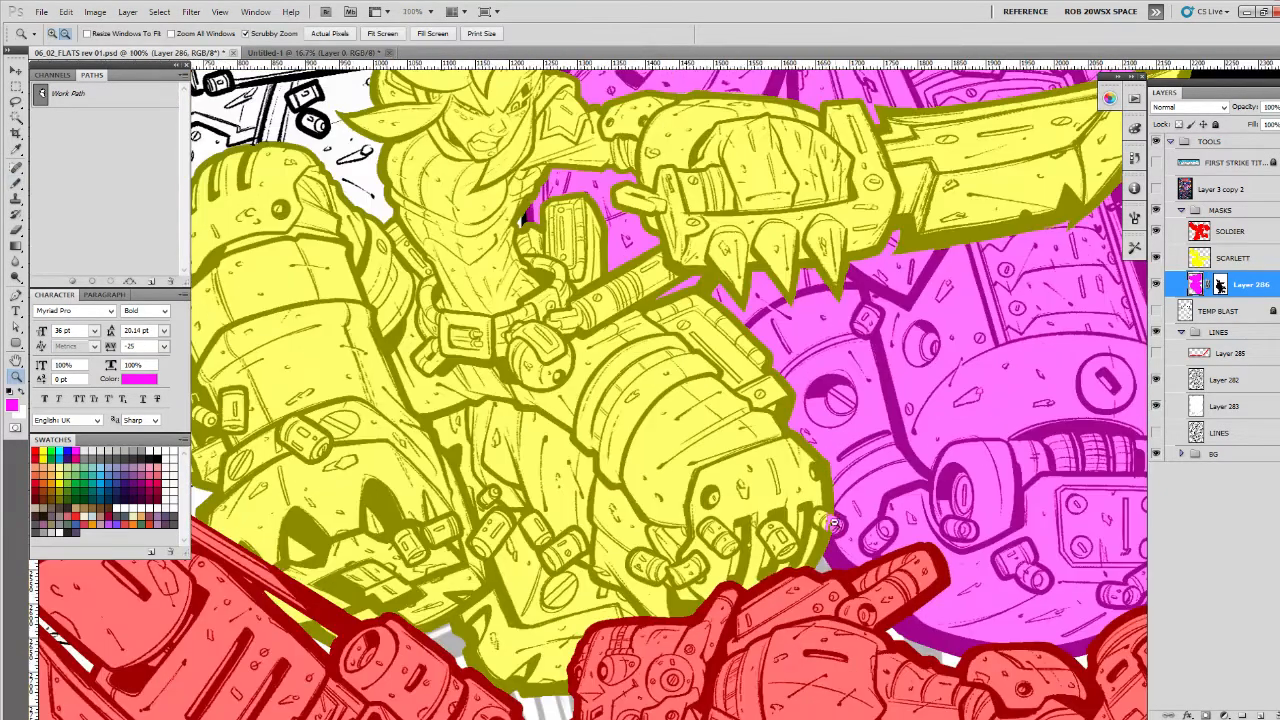
pyautogui.keyDown('ctrl'); pyautogui.keyDown('alt'); pyautogui.click(834, 523); pyautogui.keyUp('alt'); pyautogui.keyUp('ctrl')
pyautogui.moveTo(633, 311); pyautogui.dragTo(603, 437)
pyautogui.keyDown('ctrl'); pyautogui.click(603, 437); pyautogui.keyUp('ctrl')
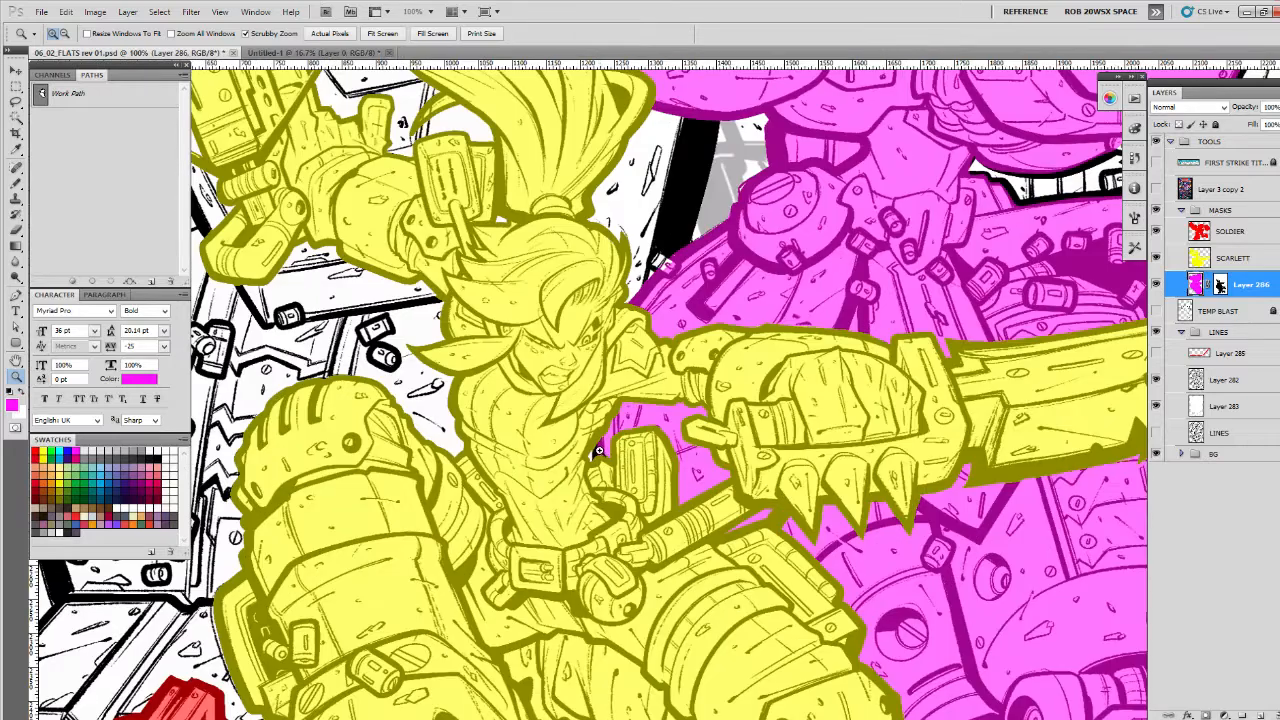
pyautogui.press('b')
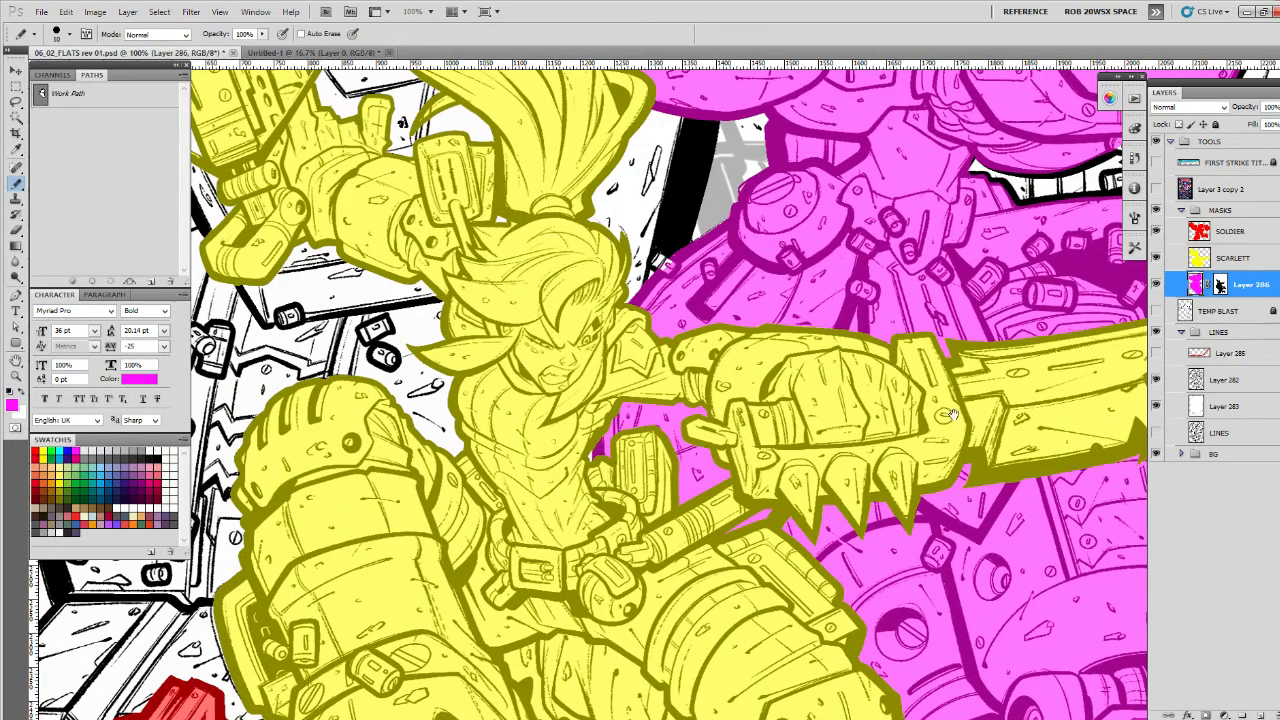
pyautogui.moveTo(1048, 305); pyautogui.dragTo(832, 613)
pyautogui.moveTo(1036, 594)
pyautogui.mouseDown()
pyautogui.moveTo(925, 548)
pyautogui.moveTo(934, 525)
pyautogui.moveTo(884, 650)
pyautogui.mouseUp()
pyautogui.keyDown('ctrl'); pyautogui.click(928, 552); pyautogui.keyUp('ctrl')
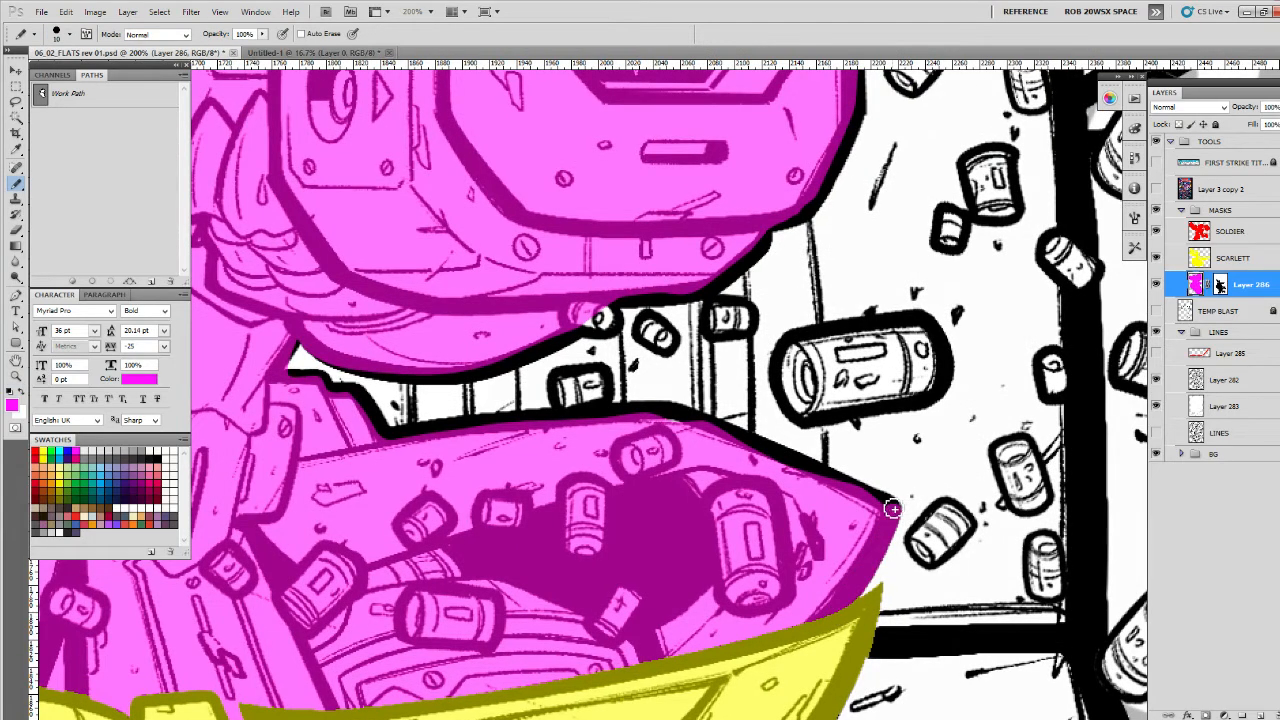
pyautogui.moveTo(892, 508)
pyautogui.mouseDown()
pyautogui.moveTo(1002, 597)
pyautogui.moveTo(790, 510)
pyautogui.moveTo(806, 505)
pyautogui.mouseUp()
pyautogui.moveTo(950, 577)
pyautogui.mouseDown()
pyautogui.moveTo(771, 496)
pyautogui.moveTo(878, 491)
pyautogui.moveTo(978, 540)
pyautogui.moveTo(692, 568)
pyautogui.moveTo(670, 527)
pyautogui.moveTo(599, 504)
pyautogui.moveTo(604, 476)
pyautogui.moveTo(676, 503)
pyautogui.moveTo(797, 503)
pyautogui.mouseUp()
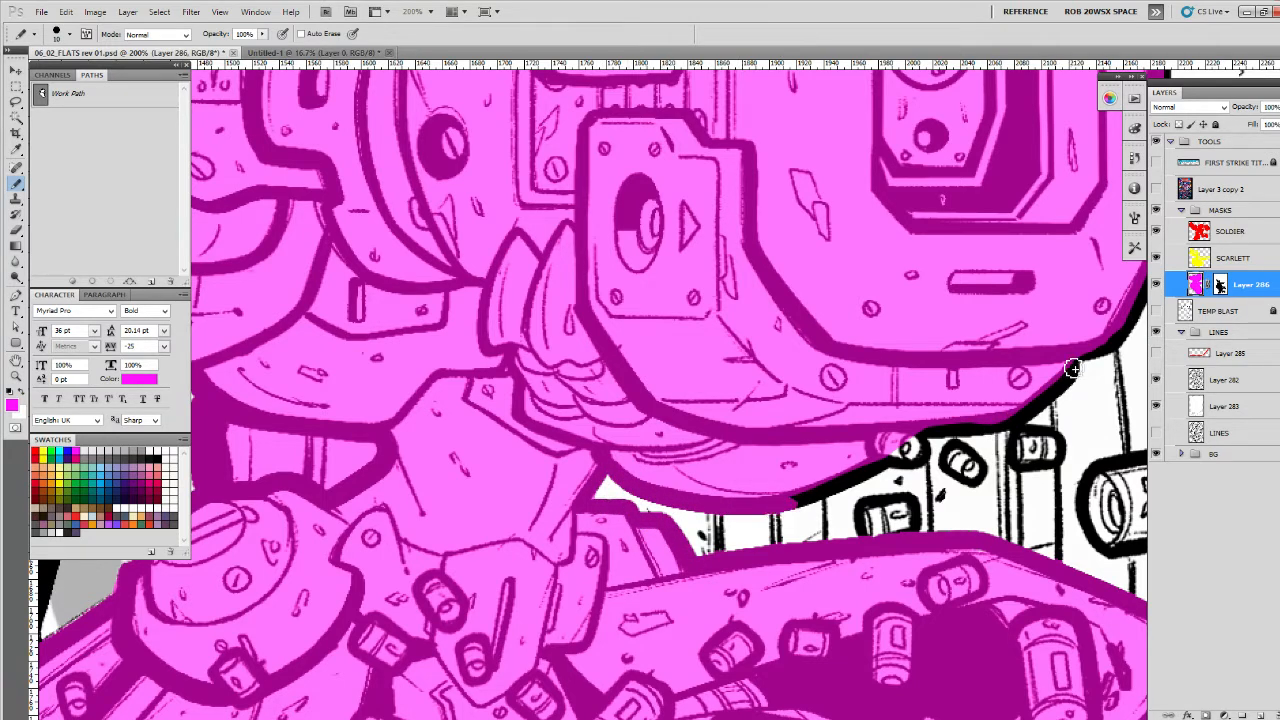
# - Cover the black outline along the underside and outer side of the figure's large boxy arm with magenta
pyautogui.moveTo(1072, 368)
pyautogui.mouseDown()
pyautogui.moveTo(1009, 426)
pyautogui.moveTo(925, 433)
pyautogui.moveTo(864, 475)
pyautogui.moveTo(780, 502)
pyautogui.mouseUp()
pyautogui.moveTo(1090, 318); pyautogui.dragTo(889, 433)
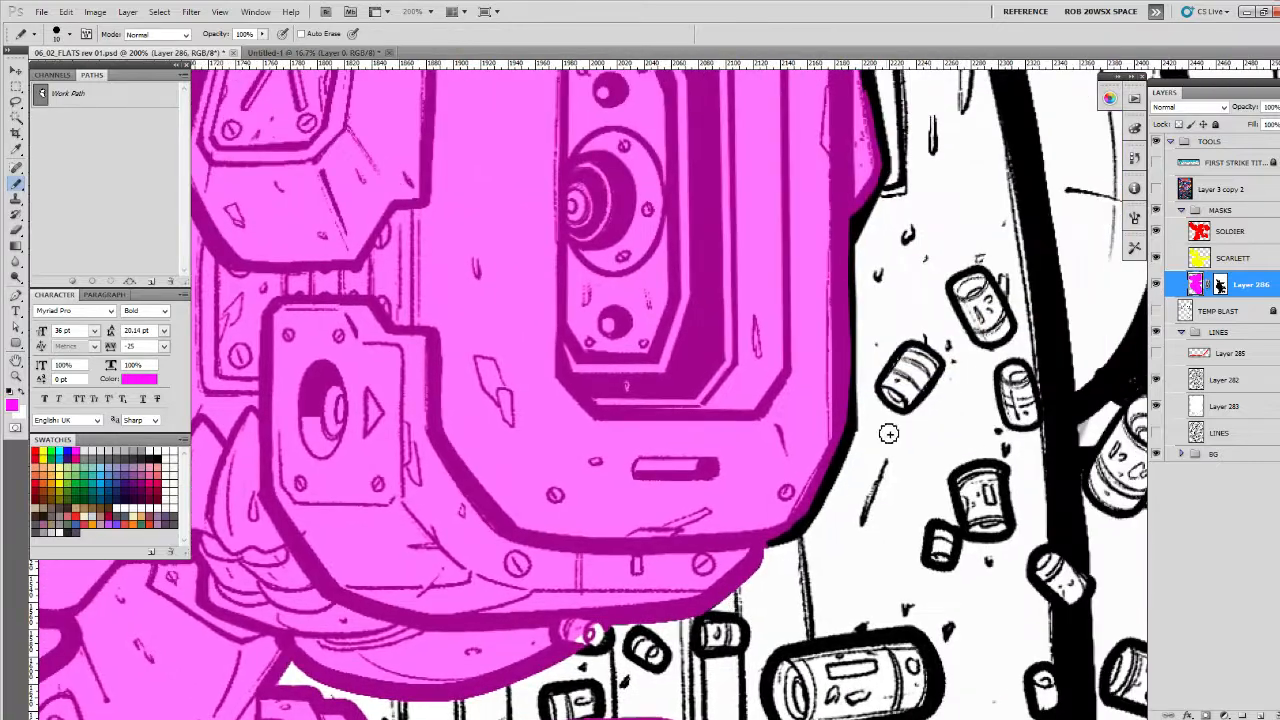
pyautogui.moveTo(849, 369)
pyautogui.mouseDown()
pyautogui.moveTo(851, 428)
pyautogui.moveTo(765, 542)
pyautogui.mouseUp()
pyautogui.moveTo(845, 386); pyautogui.dragTo(799, 606)
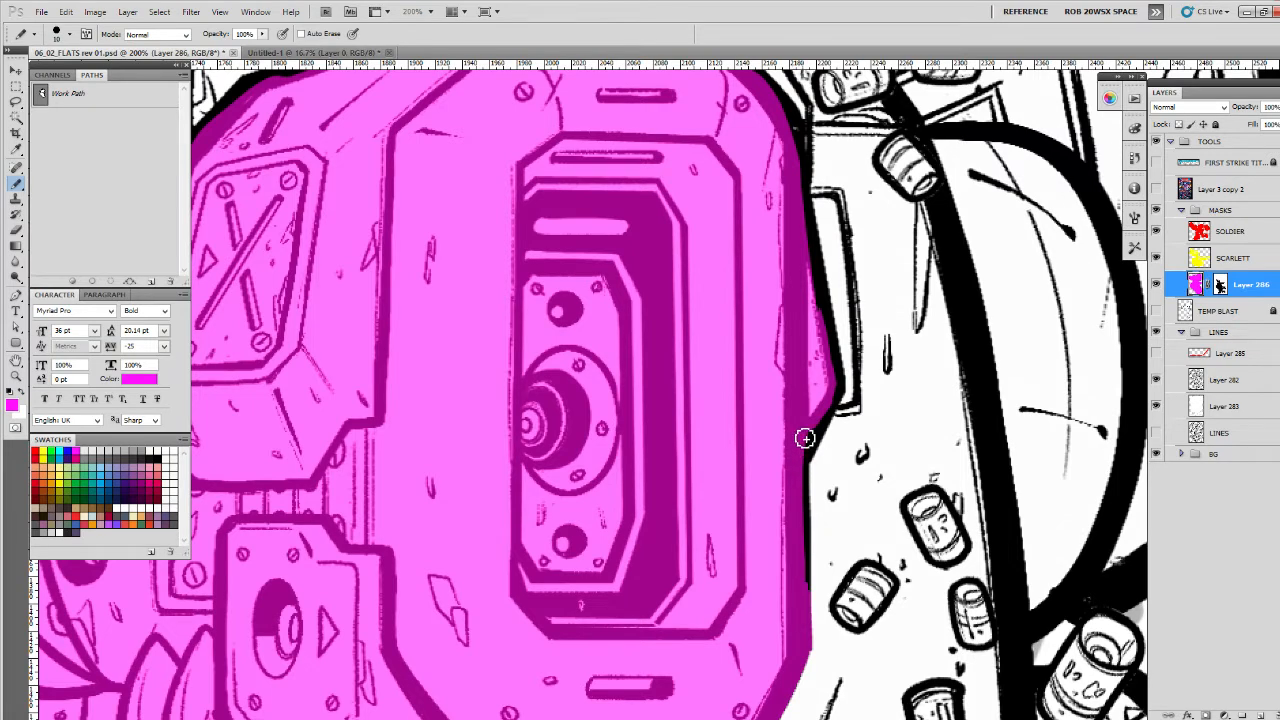
# - Pencil magenta over the outline around the upper corner and along the top edge of the boxy arm
pyautogui.moveTo(798, 522); pyautogui.dragTo(771, 597)
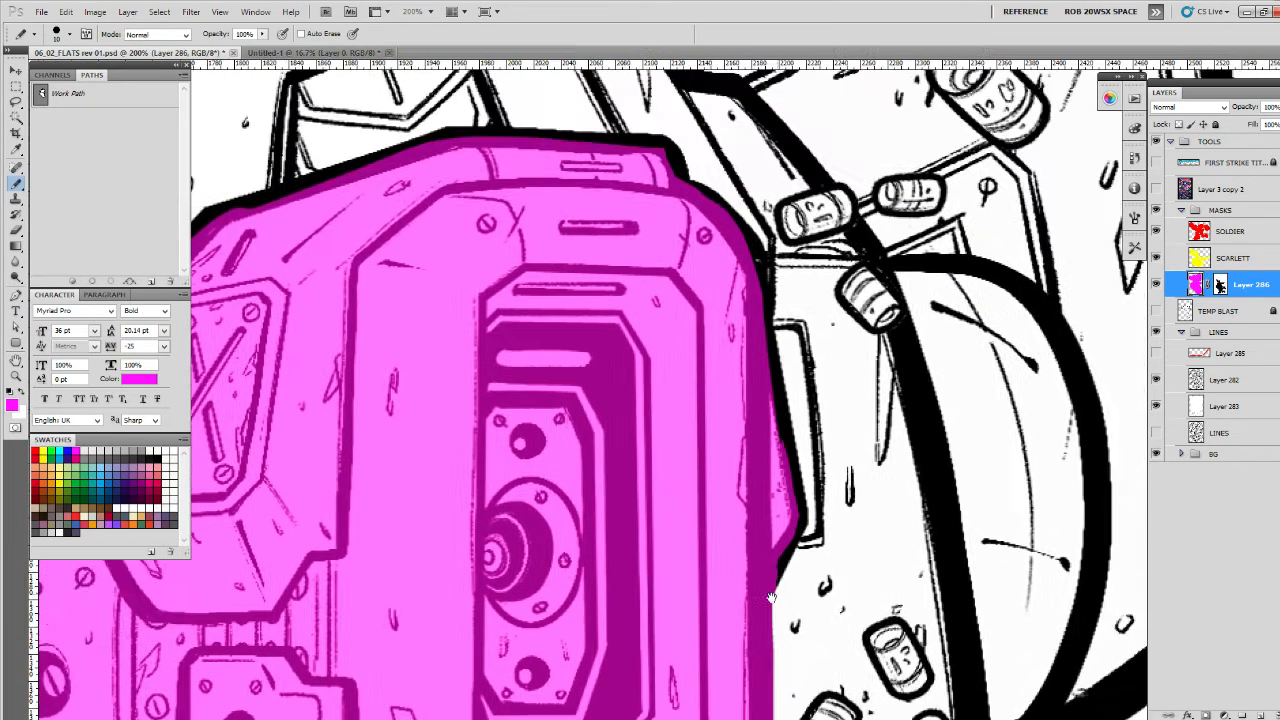
pyautogui.moveTo(783, 552)
pyautogui.mouseDown()
pyautogui.moveTo(772, 583)
pyautogui.moveTo(801, 525)
pyautogui.moveTo(756, 252)
pyautogui.moveTo(774, 364)
pyautogui.mouseUp()
pyautogui.moveTo(763, 259)
pyautogui.mouseDown()
pyautogui.moveTo(874, 491)
pyautogui.moveTo(786, 386)
pyautogui.moveTo(968, 444)
pyautogui.moveTo(729, 423)
pyautogui.moveTo(492, 501)
pyautogui.mouseUp()
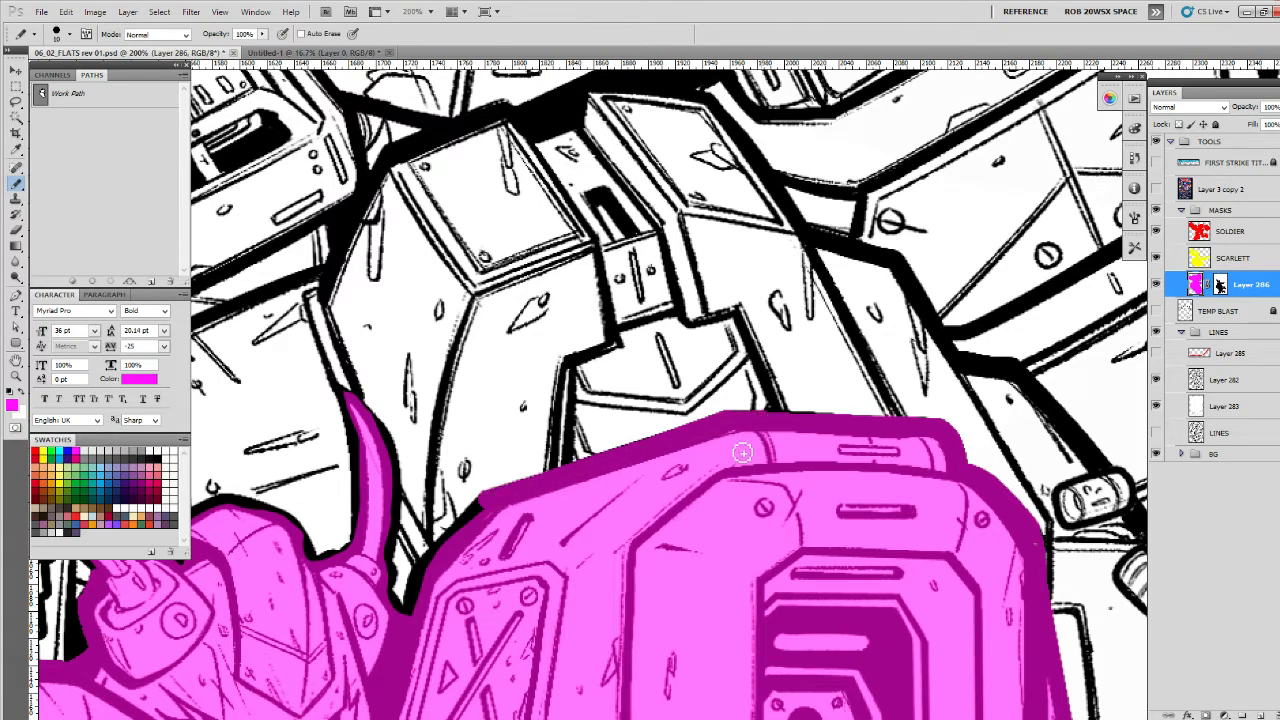
pyautogui.moveTo(745, 453); pyautogui.dragTo(890, 428)
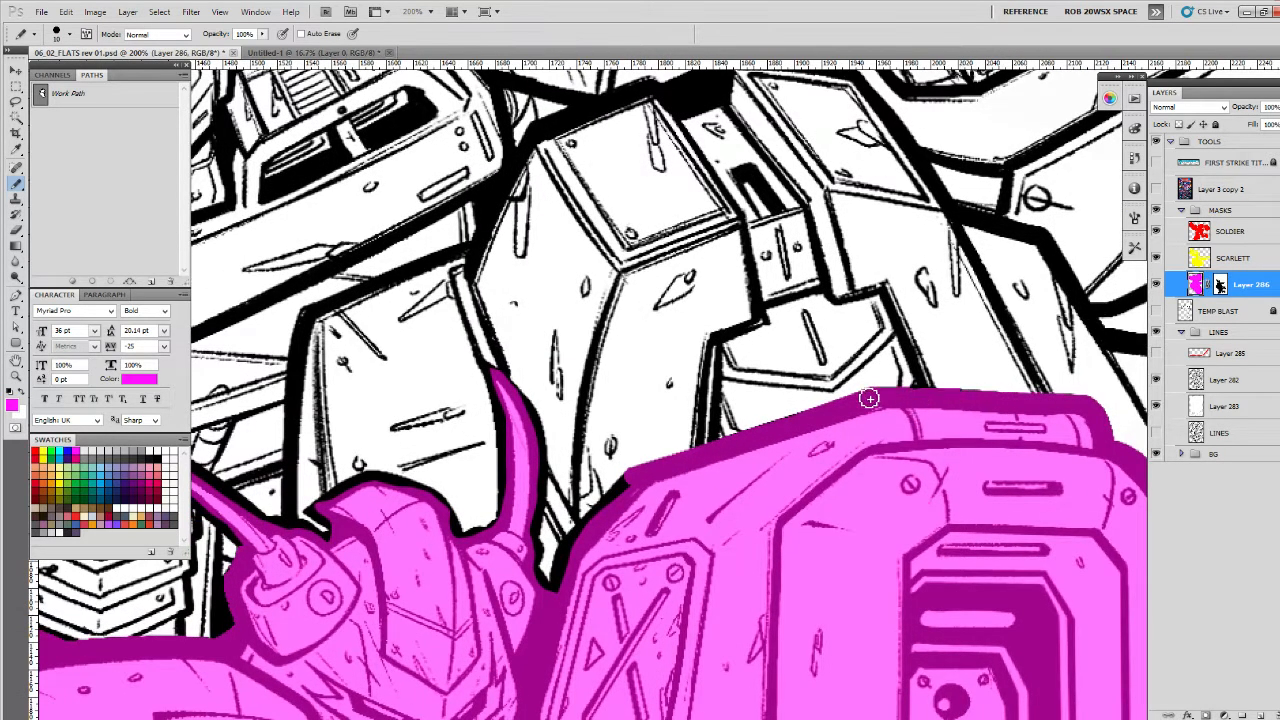
# - Cover the outlines of the helmet's dome and both horns with magenta
pyautogui.moveTo(636, 477)
pyautogui.mouseDown()
pyautogui.moveTo(588, 508)
pyautogui.moveTo(558, 572)
pyautogui.moveTo(536, 571)
pyautogui.moveTo(540, 457)
pyautogui.moveTo(530, 408)
pyautogui.moveTo(496, 373)
pyautogui.moveTo(506, 512)
pyautogui.moveTo(754, 500)
pyautogui.moveTo(748, 523)
pyautogui.moveTo(706, 531)
pyautogui.moveTo(645, 488)
pyautogui.moveTo(604, 486)
pyautogui.moveTo(565, 512)
pyautogui.moveTo(566, 540)
pyautogui.moveTo(523, 534)
pyautogui.moveTo(438, 470)
pyautogui.moveTo(507, 519)
pyautogui.mouseUp()
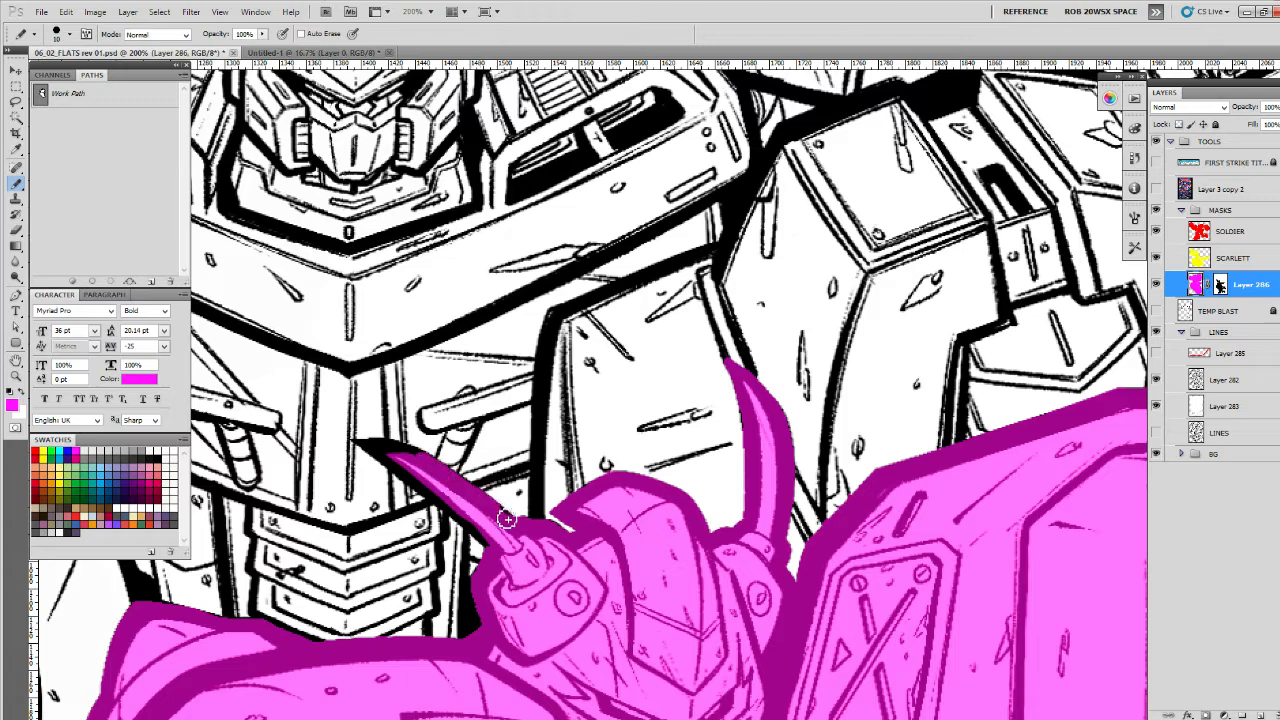
pyautogui.moveTo(441, 473)
pyautogui.mouseDown()
pyautogui.moveTo(355, 441)
pyautogui.moveTo(495, 553)
pyautogui.mouseUp()
pyautogui.moveTo(477, 538); pyautogui.dragTo(487, 518)
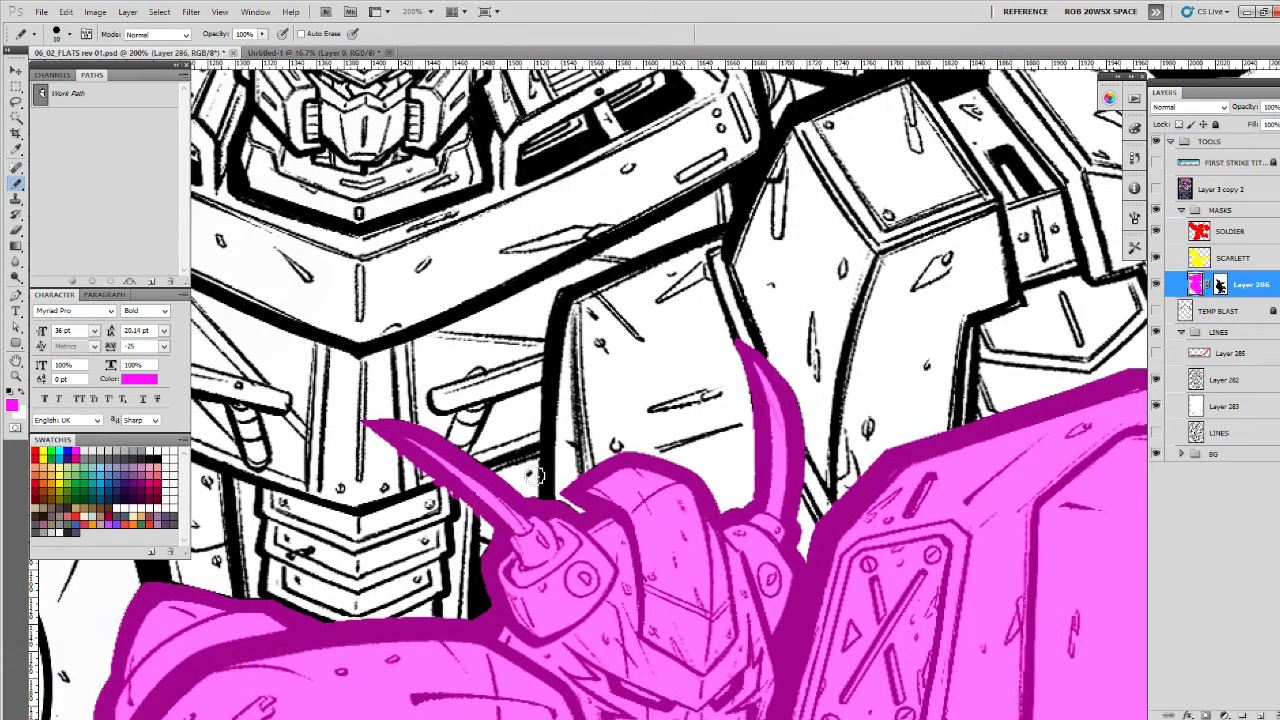
# - Reset the layer mask's colours to default, return to Layer 286's fill and cover the outline beside the helmet's ear piece with magenta
pyautogui.click(1218, 284)
pyautogui.press('d')
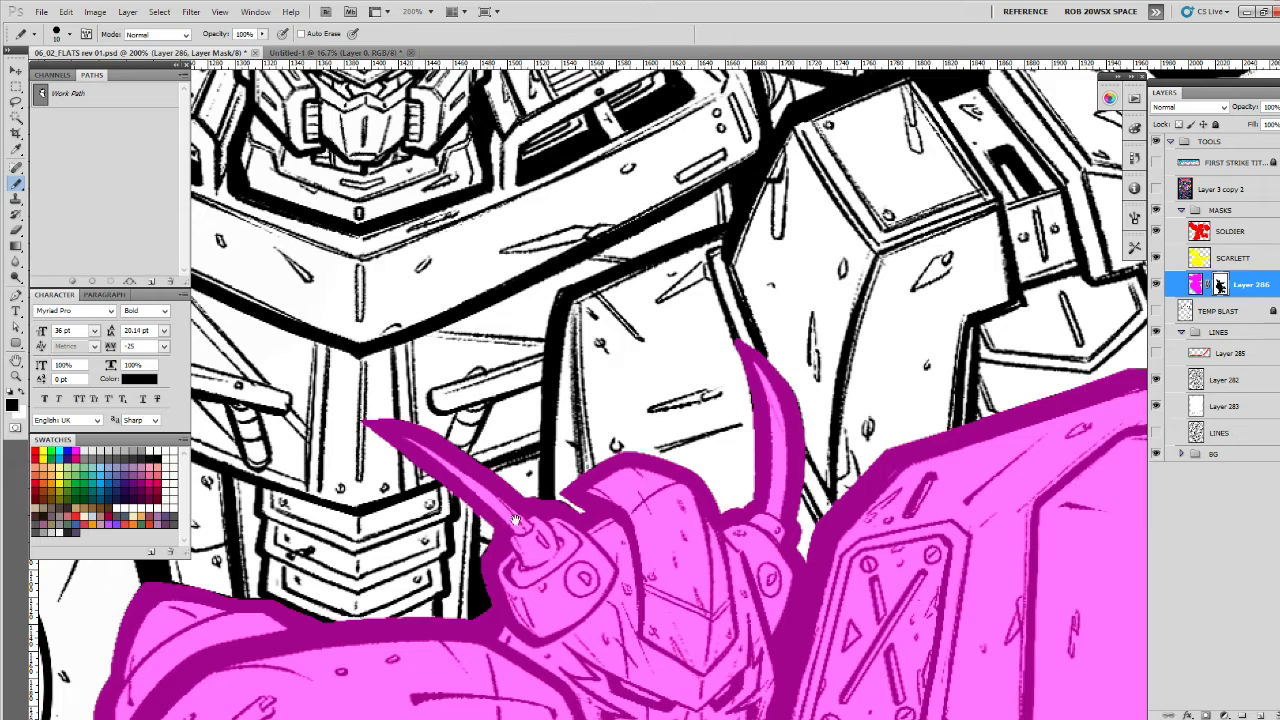
pyautogui.moveTo(515, 520); pyautogui.dragTo(690, 435)
pyautogui.click(1194, 285)
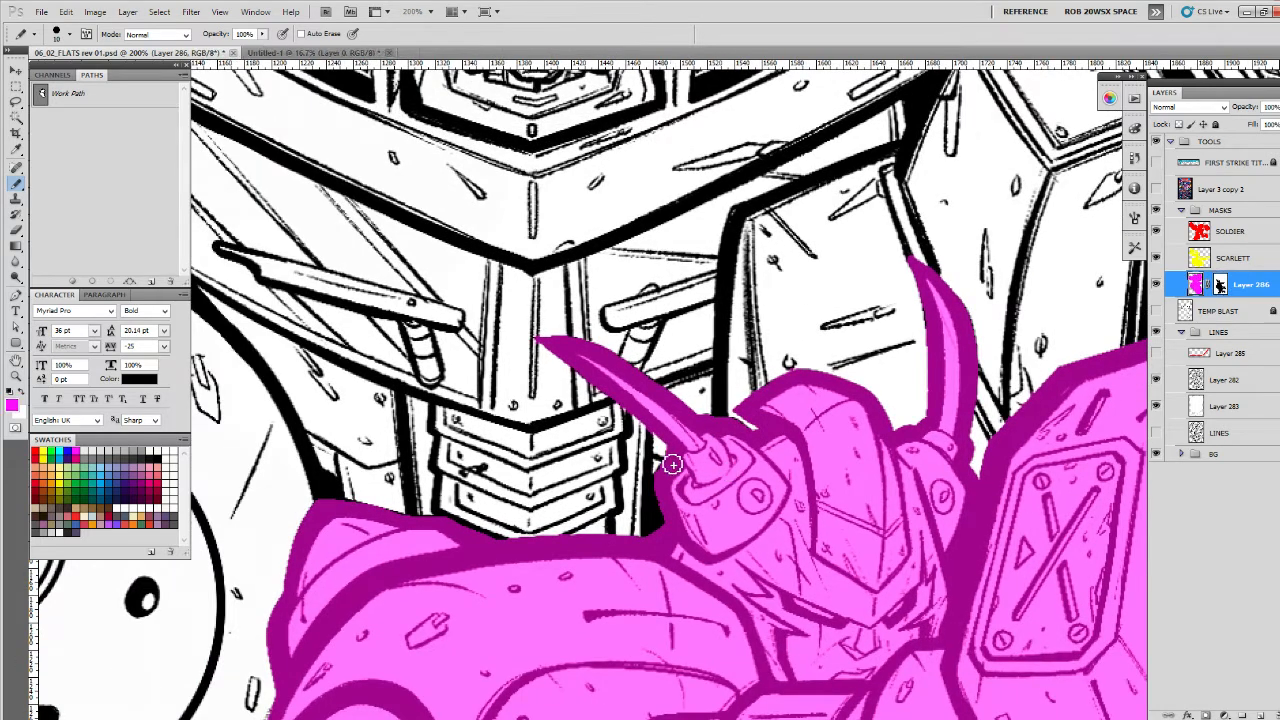
pyautogui.moveTo(660, 482); pyautogui.dragTo(670, 524)
pyautogui.moveTo(623, 585); pyautogui.dragTo(649, 547)
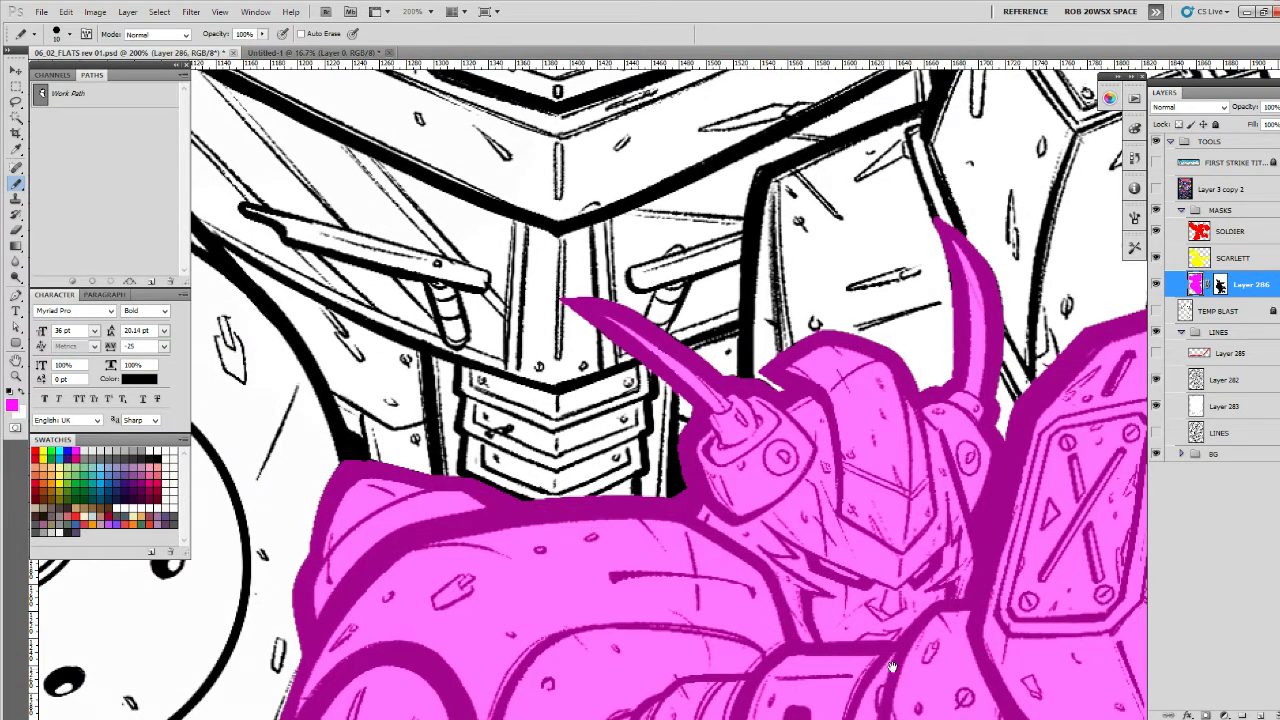
# - Examine the magenta, yellow and red masks together at 50% zoom, from the helmeted figure down to the soldier
pyautogui.moveTo(892, 666); pyautogui.dragTo(876, 290)
pyautogui.press('z')
pyautogui.keyDown('alt'); pyautogui.click(871, 498); pyautogui.keyUp('alt')
pyautogui.keyDown('alt'); pyautogui.click(871, 498); pyautogui.keyUp('alt')
pyautogui.keyDown('alt'); pyautogui.click(871, 498); pyautogui.keyUp('alt')
pyautogui.moveTo(907, 547); pyautogui.dragTo(885, 340)
pyautogui.moveTo(875, 452); pyautogui.dragTo(885, 364)
pyautogui.moveTo(873, 453); pyautogui.dragTo(877, 387)
pyautogui.moveTo(883, 472); pyautogui.dragTo(884, 397)
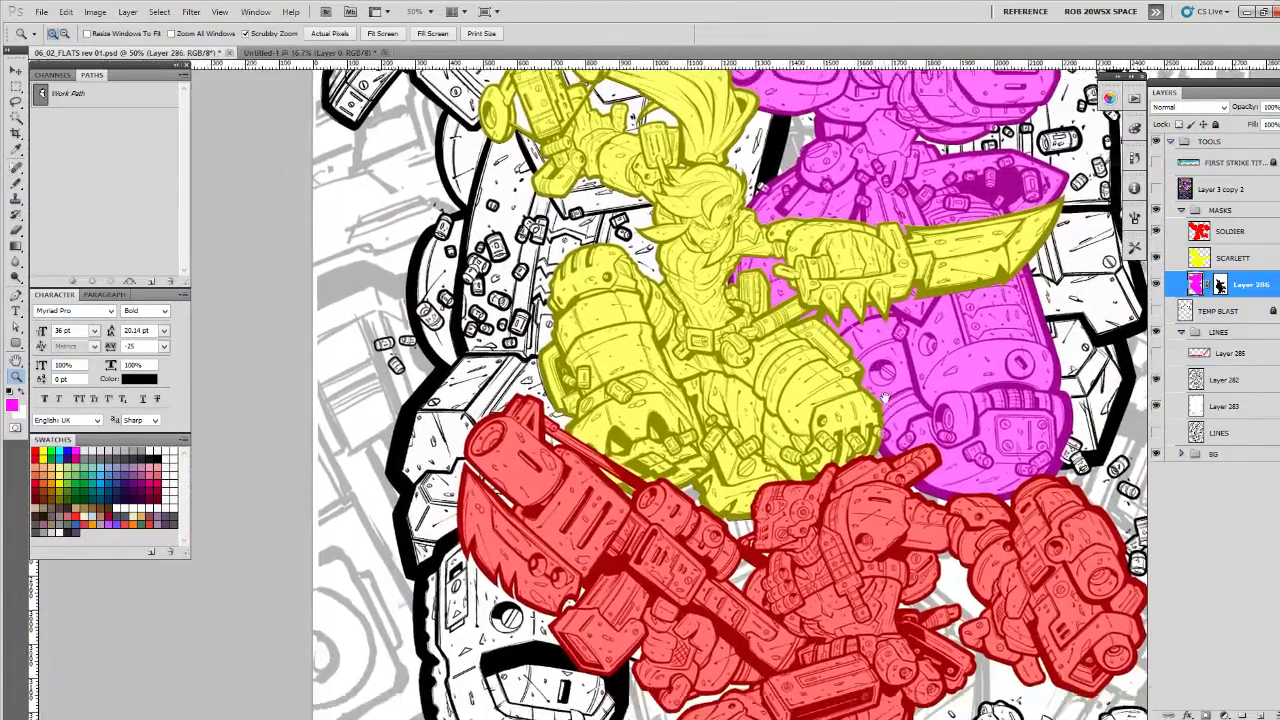
pyautogui.moveTo(910, 444); pyautogui.dragTo(914, 384)
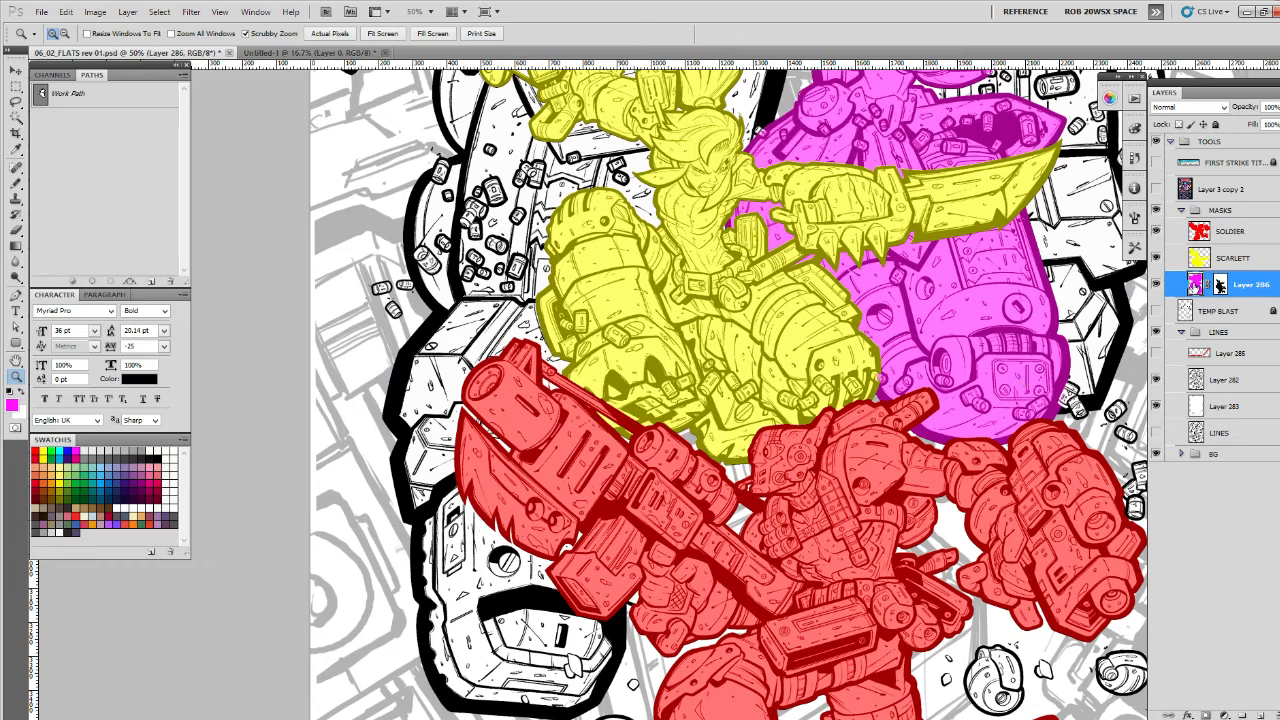
# - Lasso the small gap between the yellow figure and the soldier's rifle, fill it with magenta and deselect
pyautogui.press('l')
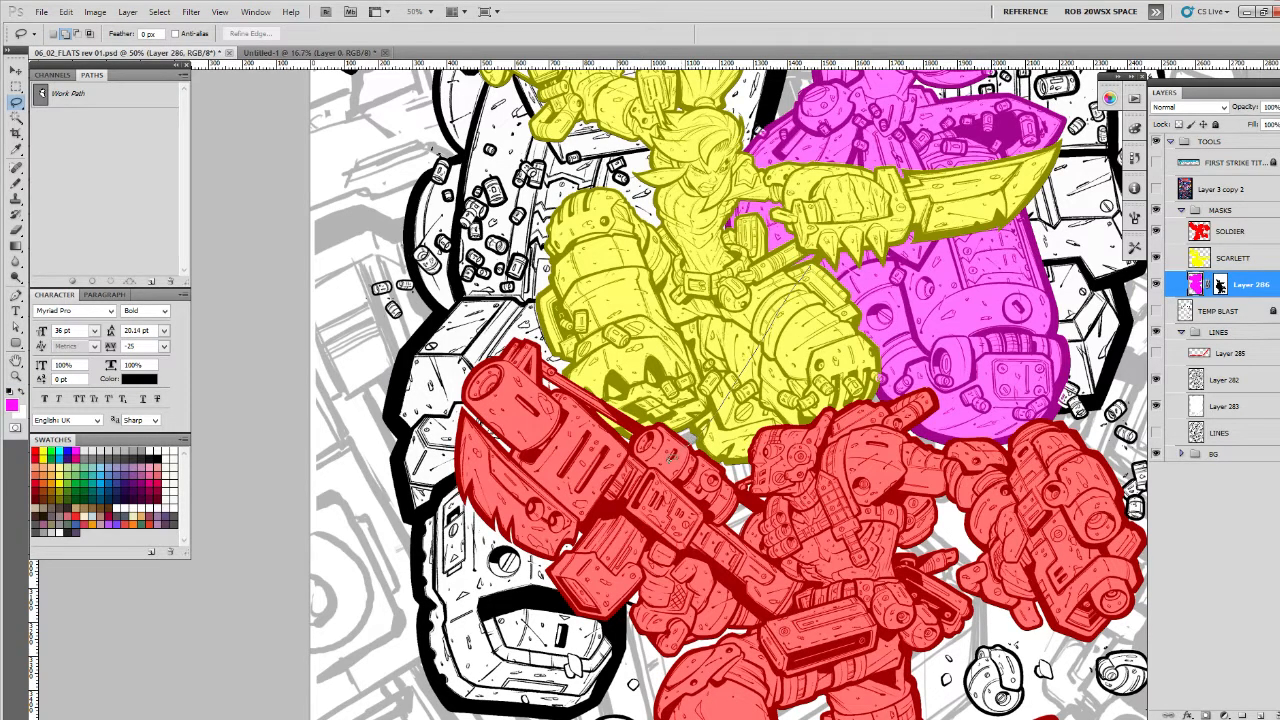
pyautogui.moveTo(784, 216); pyautogui.dragTo(785, 218)
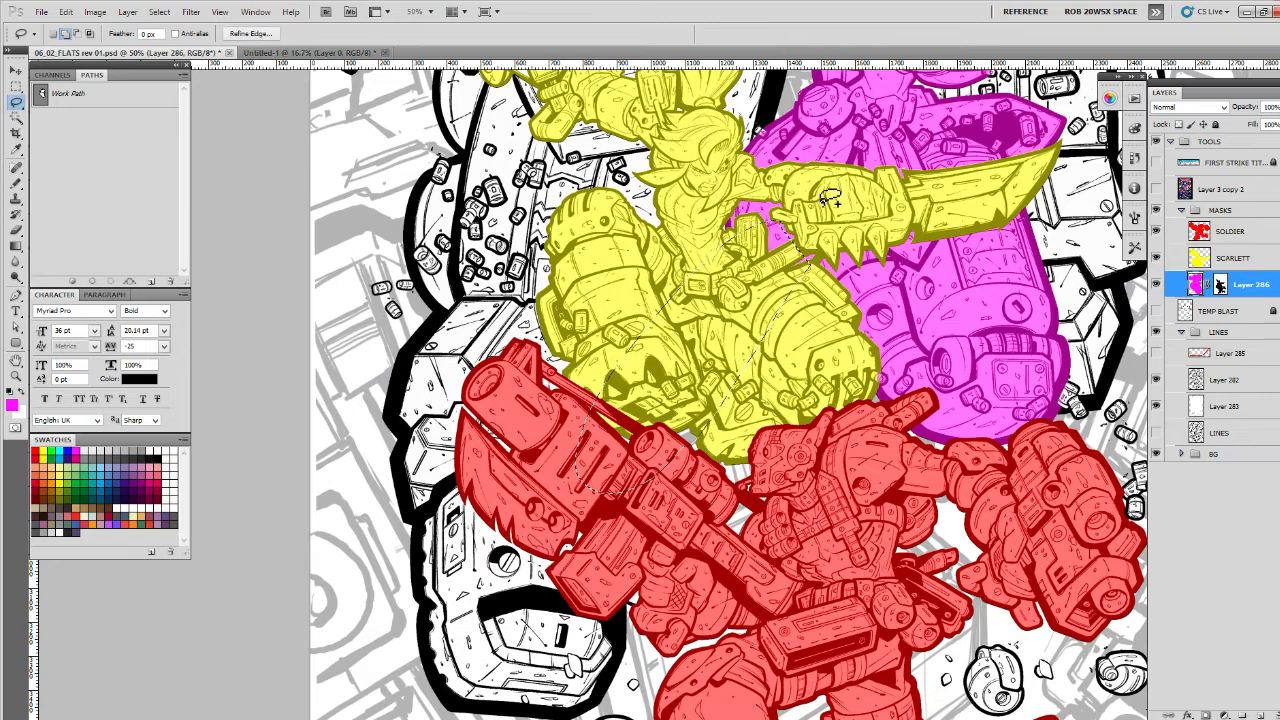
pyautogui.hotkey('alt', 'BackSpace')
pyautogui.hotkey('ctrl', 'd')
pyautogui.moveTo(642, 597); pyautogui.dragTo(699, 480)
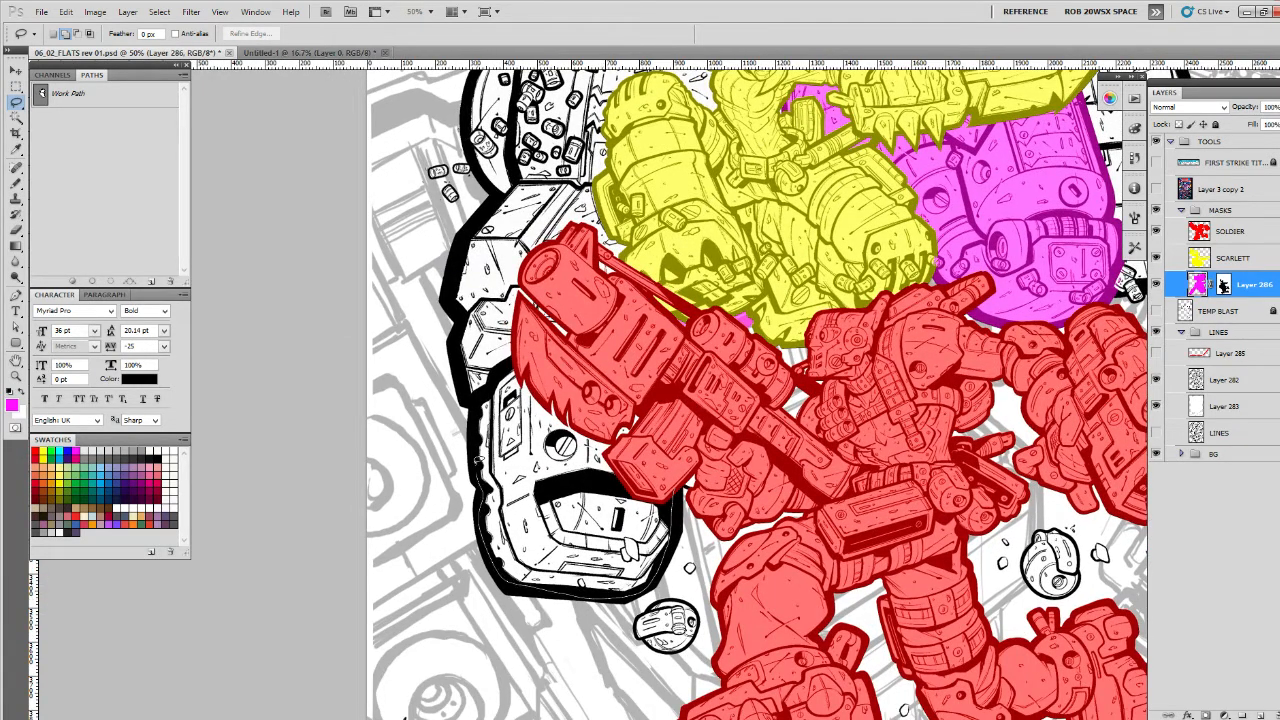
# - Lasso the large foot showing behind the soldier's rifle and fill it with magenta
pyautogui.moveTo(683, 322); pyautogui.dragTo(684, 328)
pyautogui.hotkey('alt', 'BackSpace')
pyautogui.moveTo(932, 388); pyautogui.dragTo(926, 480)
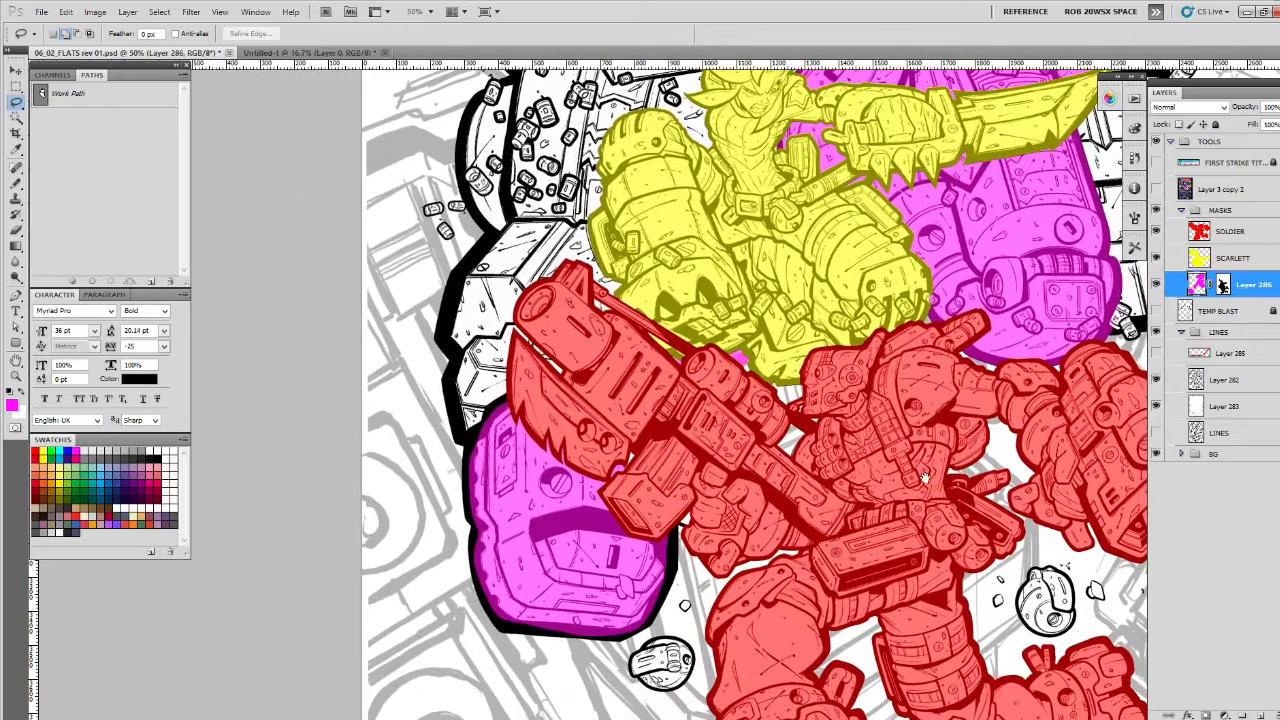
# - Load the line art as a selection, hide its edges and pencil magenta over the foot's outline beside the rifle and along the sole
pyautogui.keyDown('ctrl'); pyautogui.click(1181, 316); pyautogui.keyUp('ctrl')
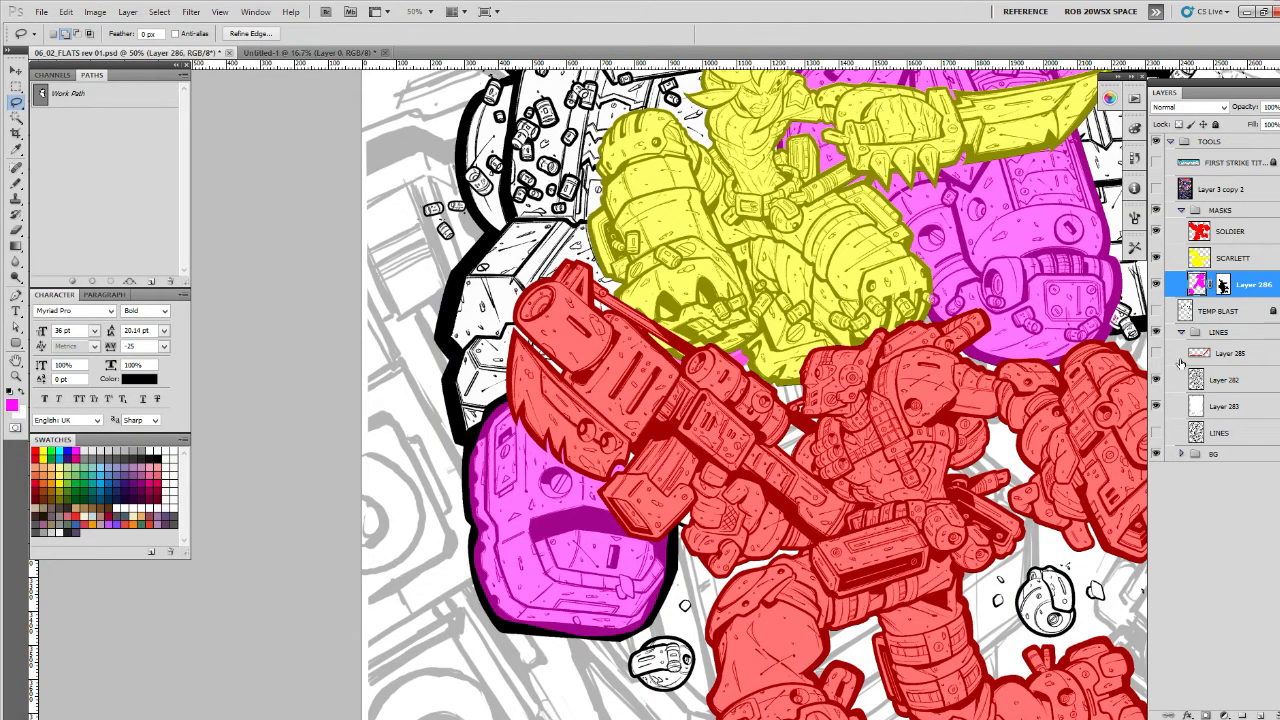
pyautogui.press('z')
pyautogui.click(673, 561)
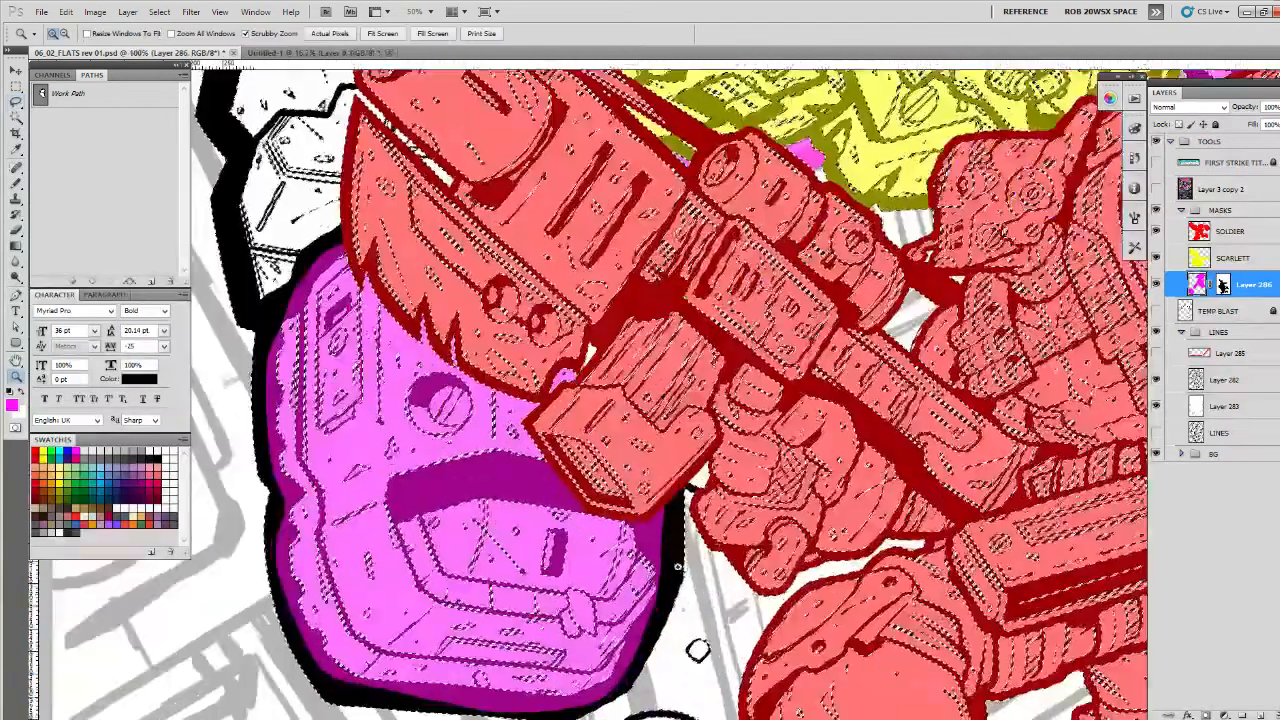
pyautogui.moveTo(760, 556); pyautogui.dragTo(896, 499)
pyautogui.press('b')
pyautogui.hotkey('ctrl', 'h')
pyautogui.moveTo(808, 452); pyautogui.dragTo(802, 480)
pyautogui.moveTo(808, 436); pyautogui.dragTo(809, 477)
pyautogui.moveTo(814, 432)
pyautogui.mouseDown()
pyautogui.moveTo(810, 520)
pyautogui.moveTo(806, 484)
pyautogui.moveTo(790, 575)
pyautogui.moveTo(745, 635)
pyautogui.moveTo(695, 660)
pyautogui.moveTo(568, 648)
pyautogui.moveTo(455, 615)
pyautogui.moveTo(607, 645)
pyautogui.mouseUp()
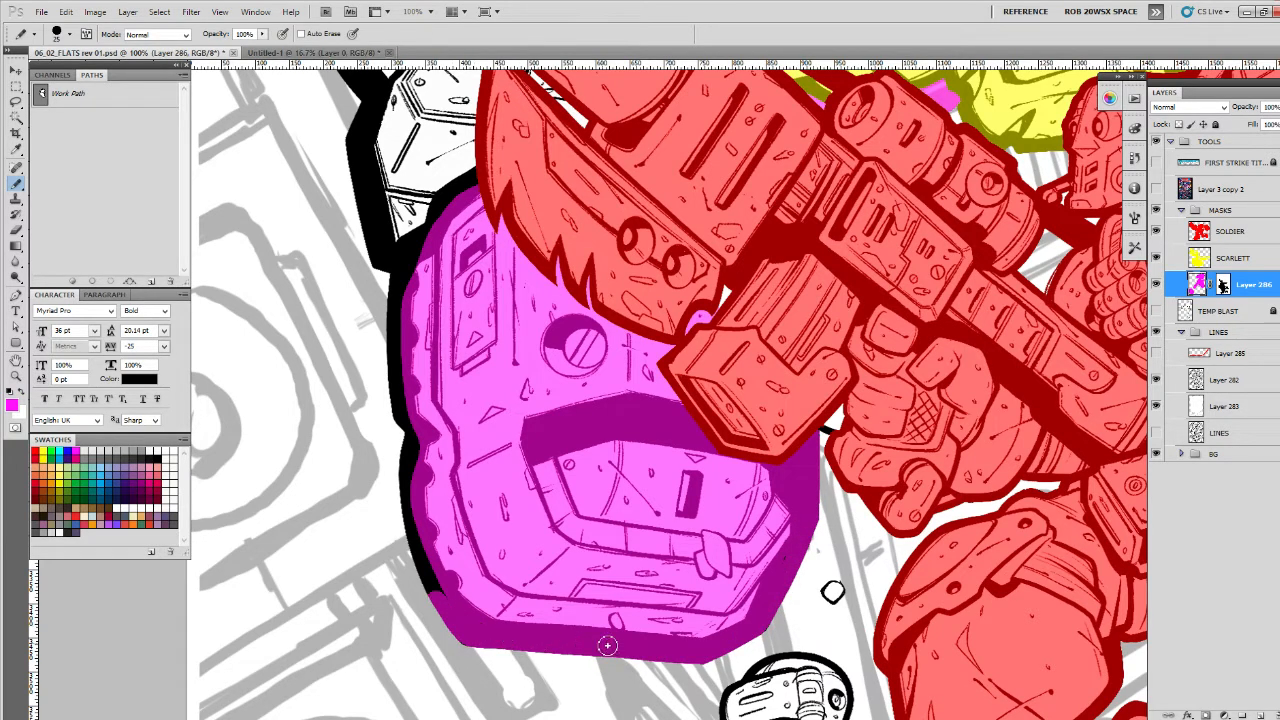
# - Pencil magenta over the foot's outer side and its upper edge as far as the rifle's blade
pyautogui.moveTo(455, 619); pyautogui.dragTo(398, 347)
pyautogui.moveTo(468, 205); pyautogui.dragTo(571, 459)
pyautogui.moveTo(584, 430)
pyautogui.mouseDown()
pyautogui.moveTo(505, 507)
pyautogui.moveTo(500, 610)
pyautogui.moveTo(512, 509)
pyautogui.mouseUp()
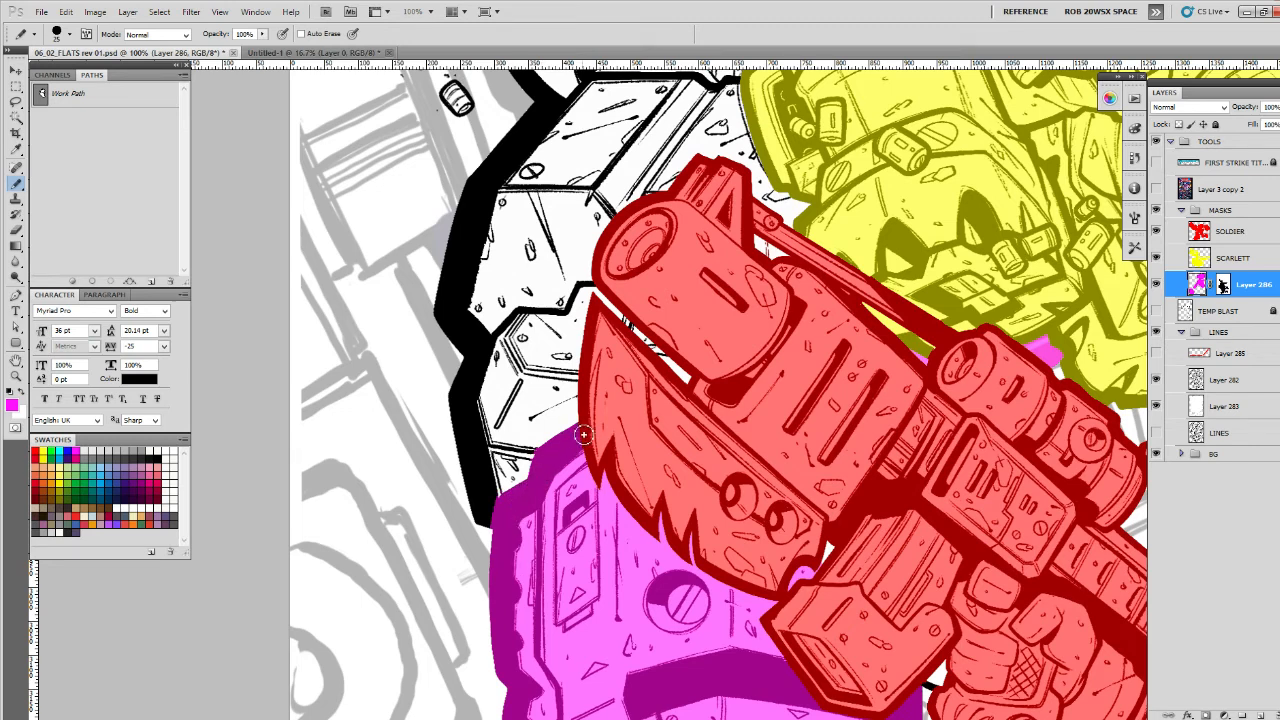
# - Touch up Layer 286's layer mask in black where the foot meets the leg, and return to the layer's fill
pyautogui.click(1222, 285)
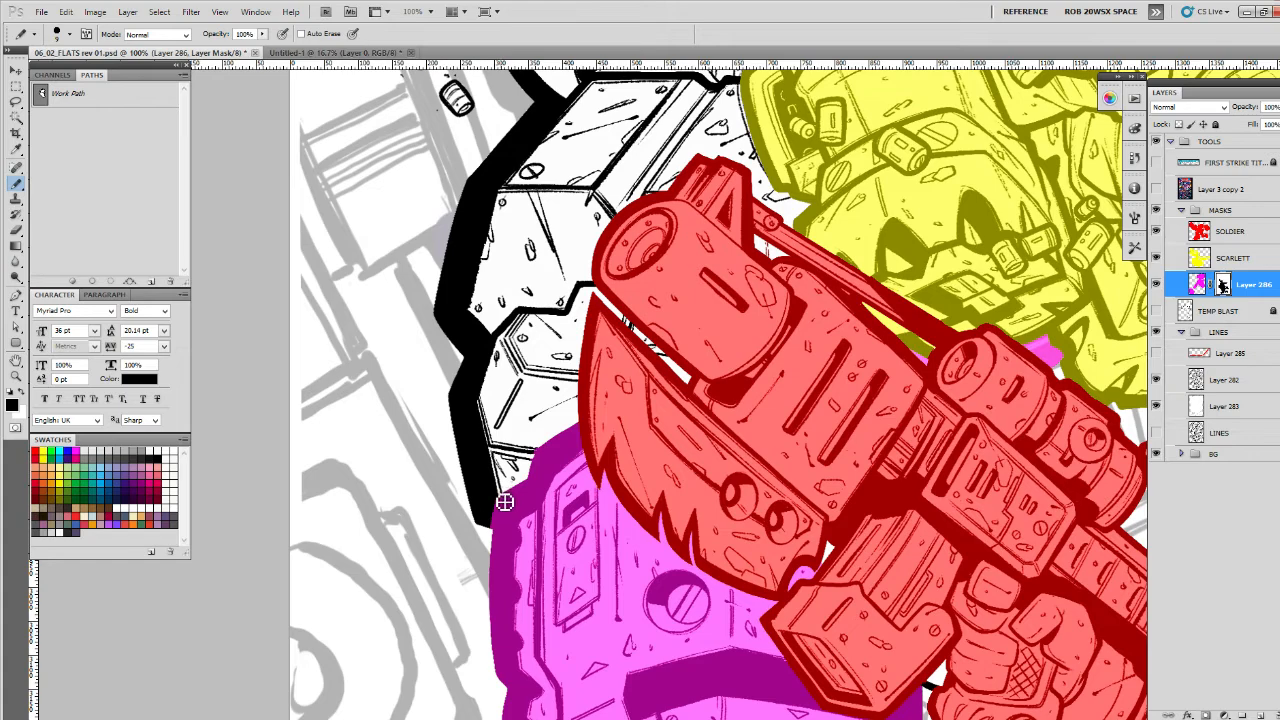
pyautogui.moveTo(503, 500)
pyautogui.mouseDown()
pyautogui.moveTo(495, 541)
pyautogui.moveTo(503, 501)
pyautogui.mouseUp()
pyautogui.moveTo(1050, 530); pyautogui.dragTo(714, 614)
pyautogui.moveTo(1016, 461); pyautogui.dragTo(905, 527)
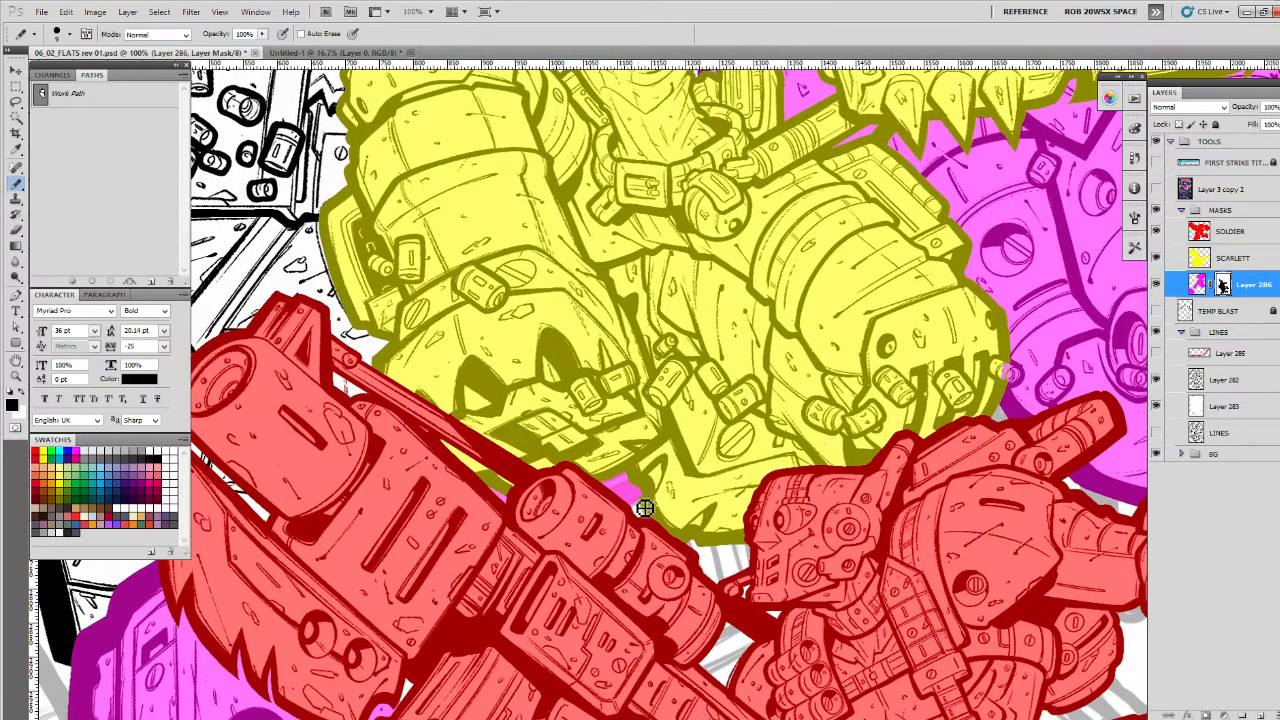
pyautogui.click(1195, 286)
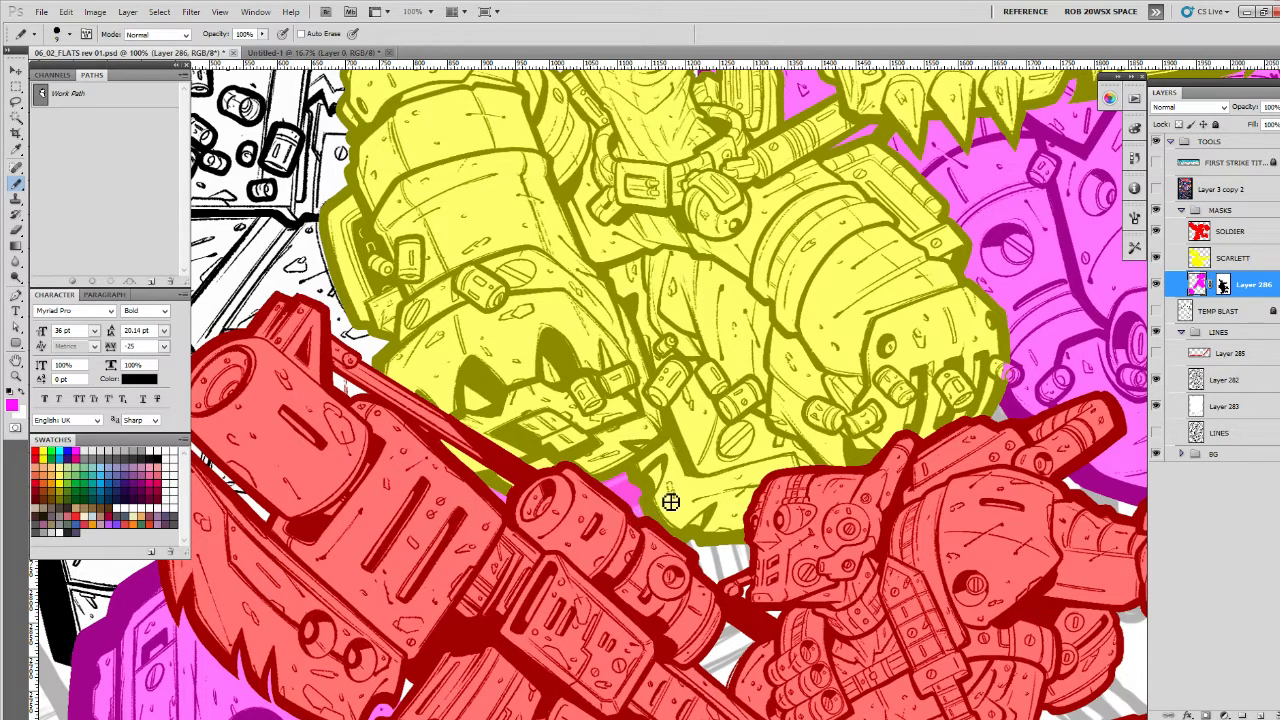
# - Examine the magenta, yellow and red masks from the sword up to the helmeted figure and together at 33.3% zoom
pyautogui.moveTo(987, 521); pyautogui.dragTo(738, 672)
pyautogui.moveTo(880, 455); pyautogui.dragTo(770, 614)
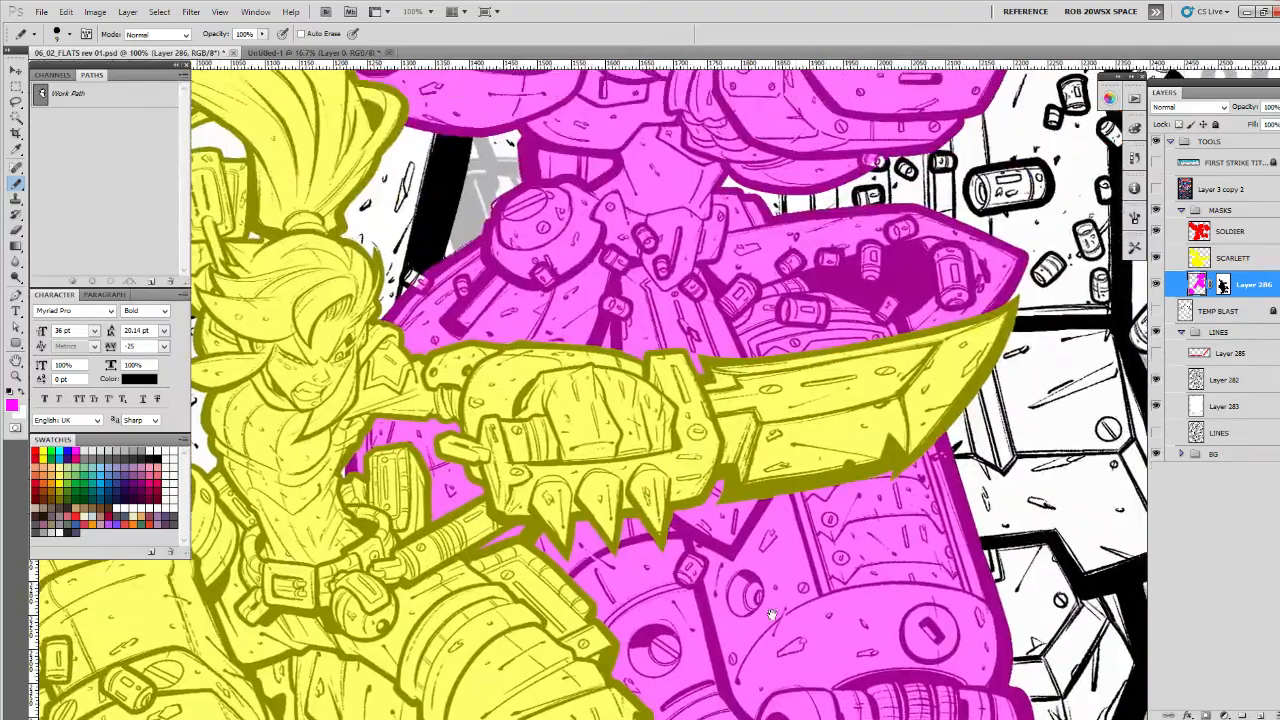
pyautogui.moveTo(840, 472); pyautogui.dragTo(768, 593)
pyautogui.moveTo(800, 446); pyautogui.dragTo(786, 591)
pyautogui.press('z')
pyautogui.moveTo(822, 374)
pyautogui.mouseDown()
pyautogui.moveTo(797, 553)
pyautogui.moveTo(841, 373)
pyautogui.mouseUp()
pyautogui.keyDown('alt'); pyautogui.click(797, 553); pyautogui.keyUp('alt')
pyautogui.keyDown('alt'); pyautogui.click(805, 581); pyautogui.keyUp('alt')
pyautogui.keyDown('alt'); pyautogui.click(806, 582); pyautogui.keyUp('alt')
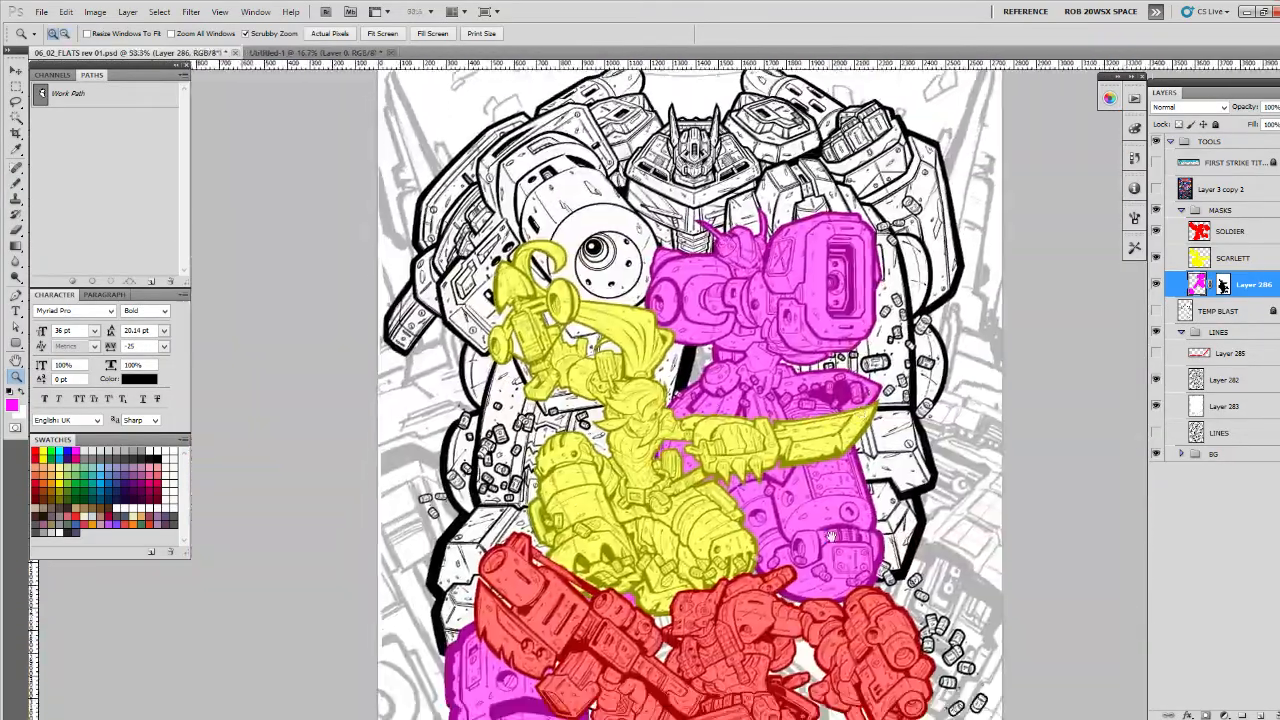
pyautogui.moveTo(831, 598); pyautogui.dragTo(857, 443)
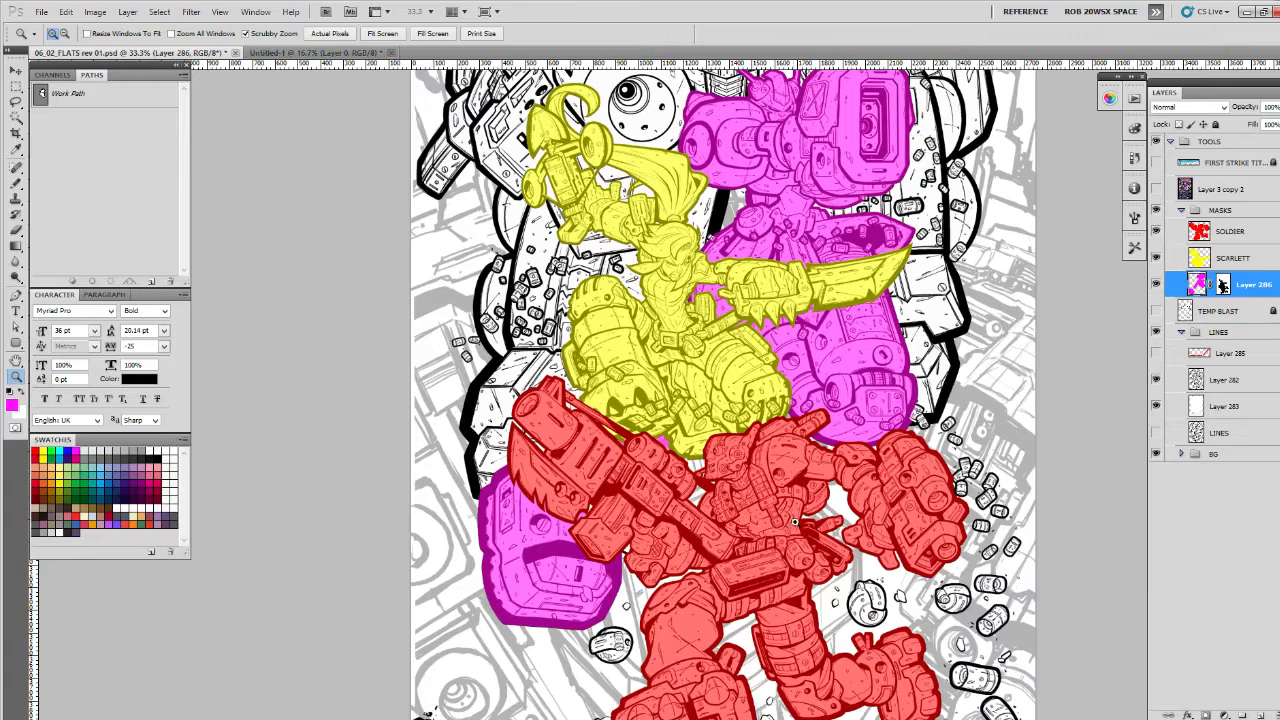
pyautogui.press('b')
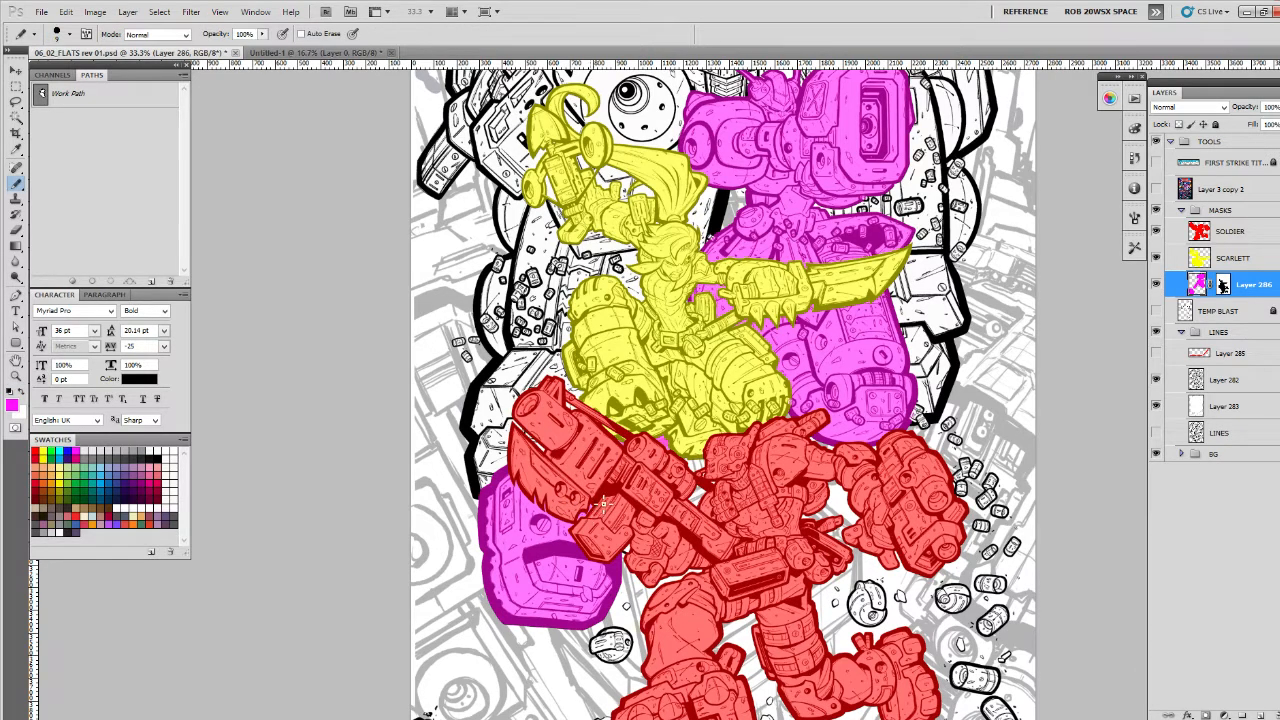
pyautogui.moveTo(920, 404)
pyautogui.mouseDown()
pyautogui.moveTo(882, 492)
pyautogui.moveTo(919, 501)
pyautogui.moveTo(910, 604)
pyautogui.moveTo(905, 482)
pyautogui.mouseUp()
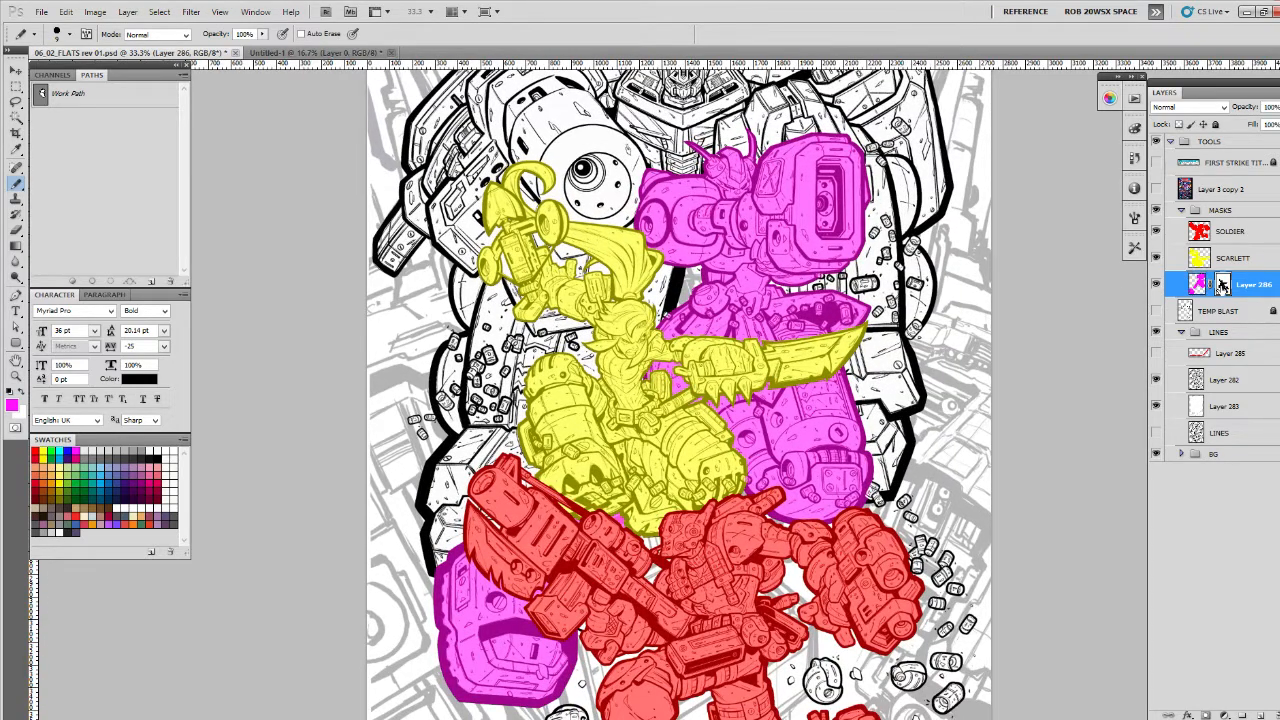
# - Apply the layer mask of Layer 286 and rename the layer ELITA ONE
pyautogui.rightClick(1222, 286)
pyautogui.click(1225, 328)
pyautogui.doubleClick(1230, 286)
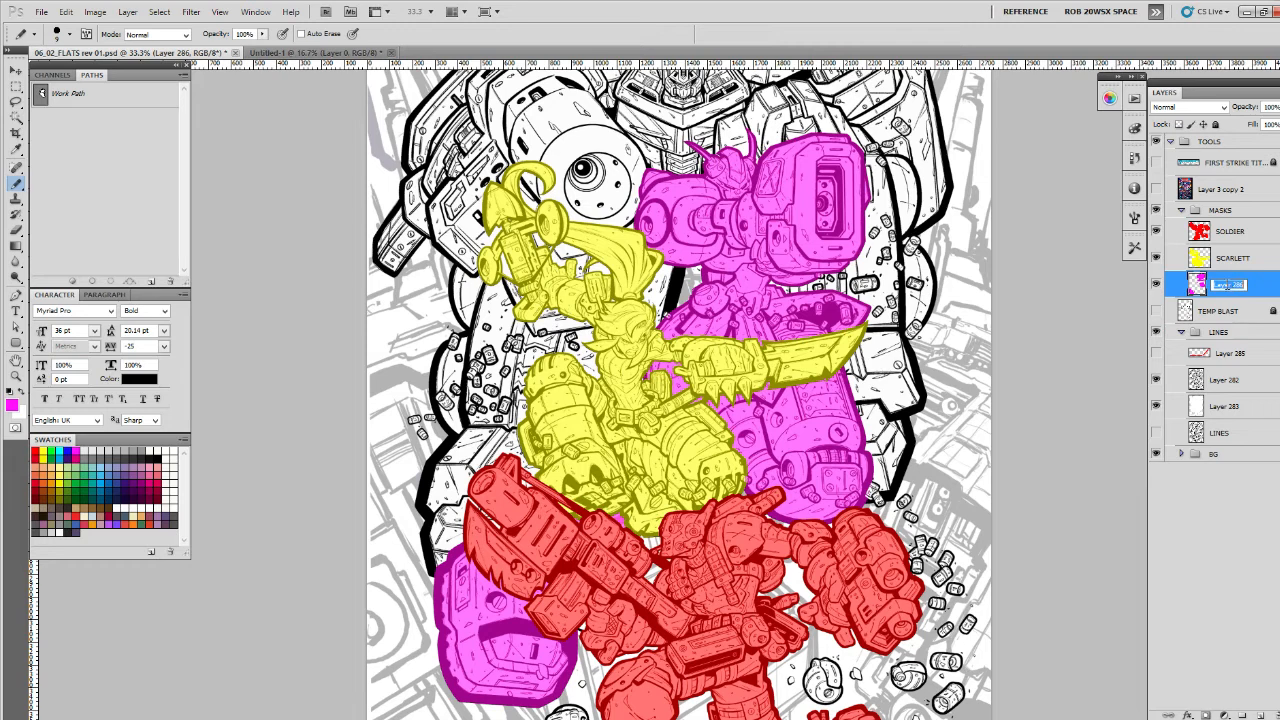
pyautogui.write('ELITA ONE')
pyautogui.press('Return')
# - Add a new layer directly above Layer 283 in the LINES group and choose cyan as the foreground colour
pyautogui.click(1210, 406)
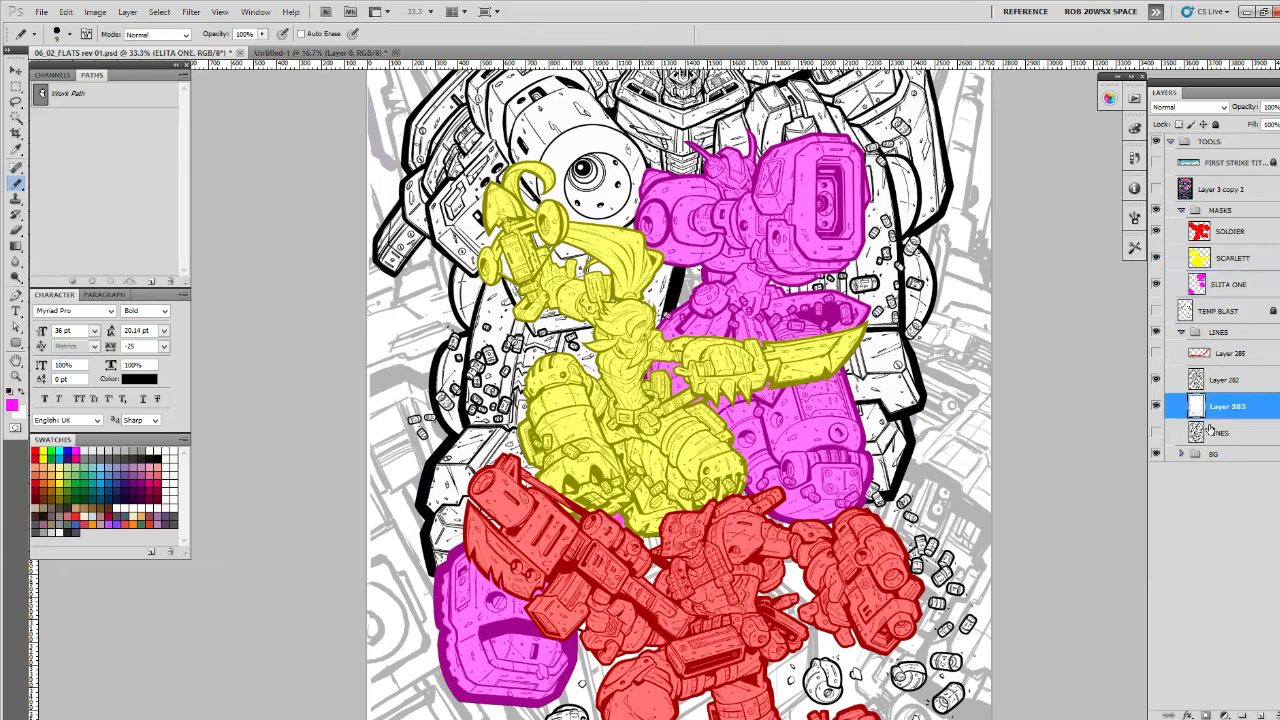
pyautogui.click(1252, 715)
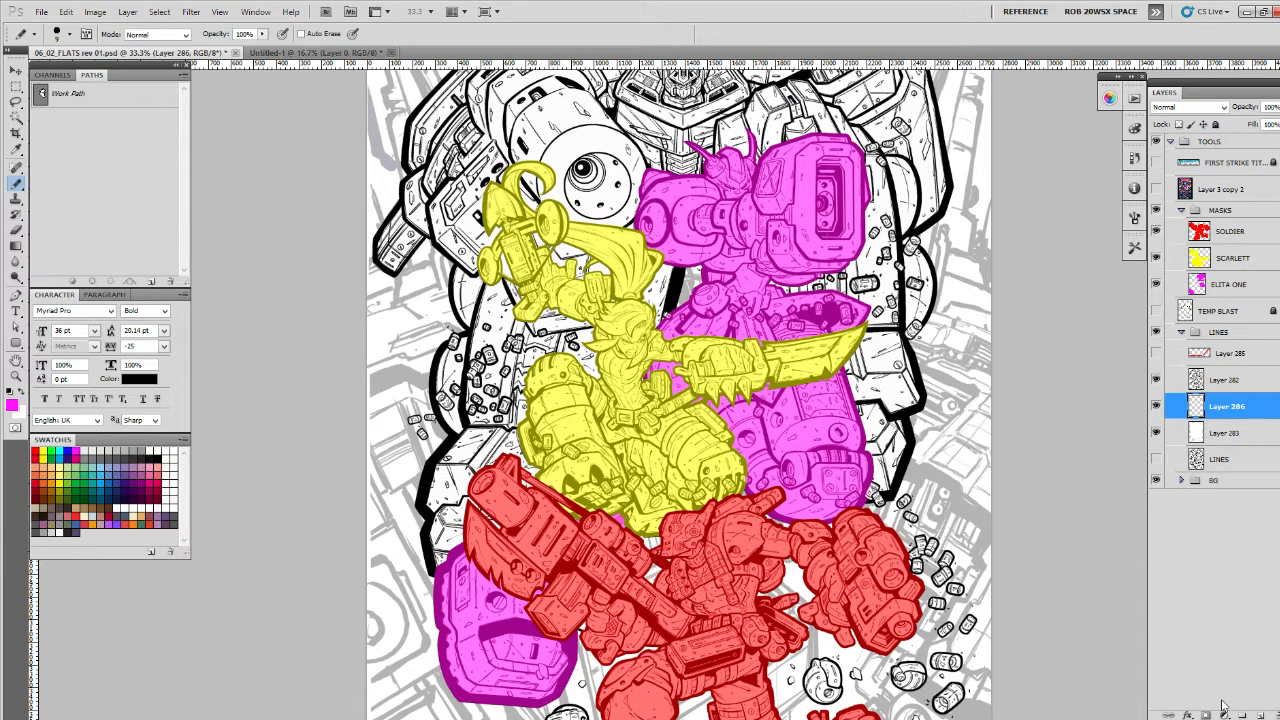
pyautogui.scroll(3, 680, 400)
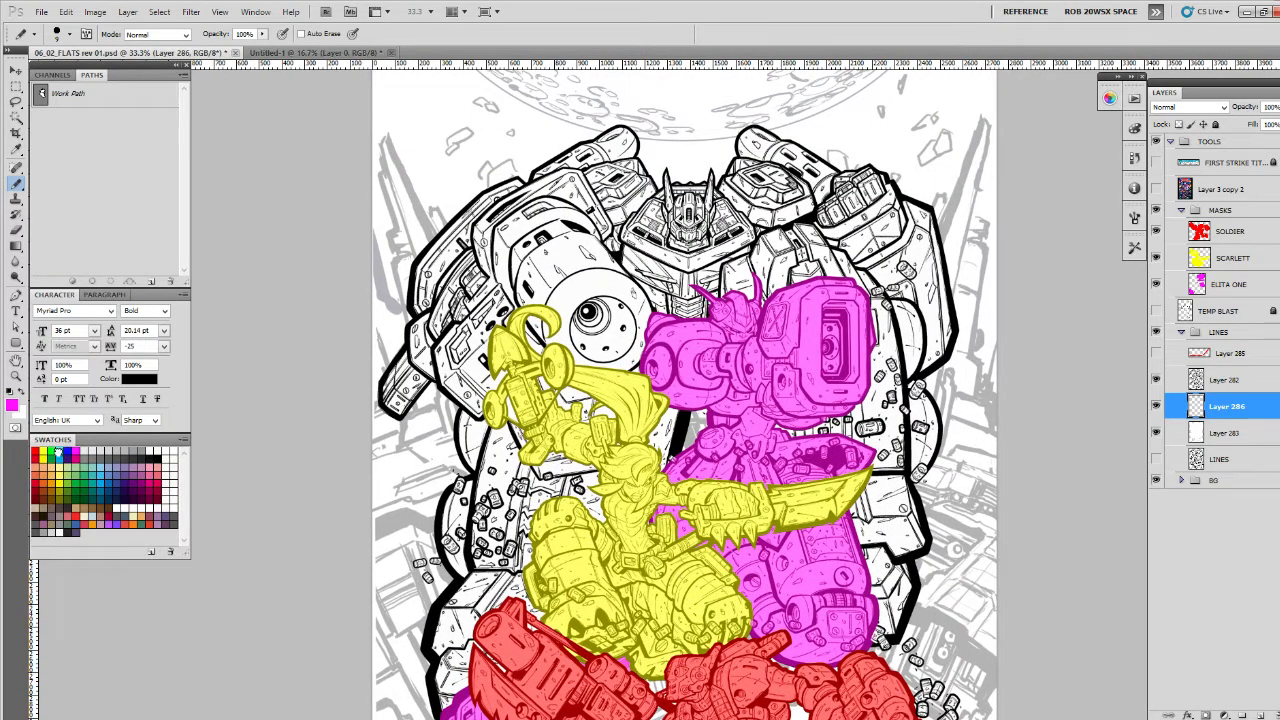
pyautogui.click(59, 453)
# - Begin a pen path at the tip of the giant robot's shoulder cannon and trace its upper outline down to the shoulder armour
pyautogui.moveTo(638, 138); pyautogui.dragTo(648, 196)
pyautogui.press('z')
pyautogui.click(648, 195)
pyautogui.click(648, 195)
pyautogui.click(648, 195)
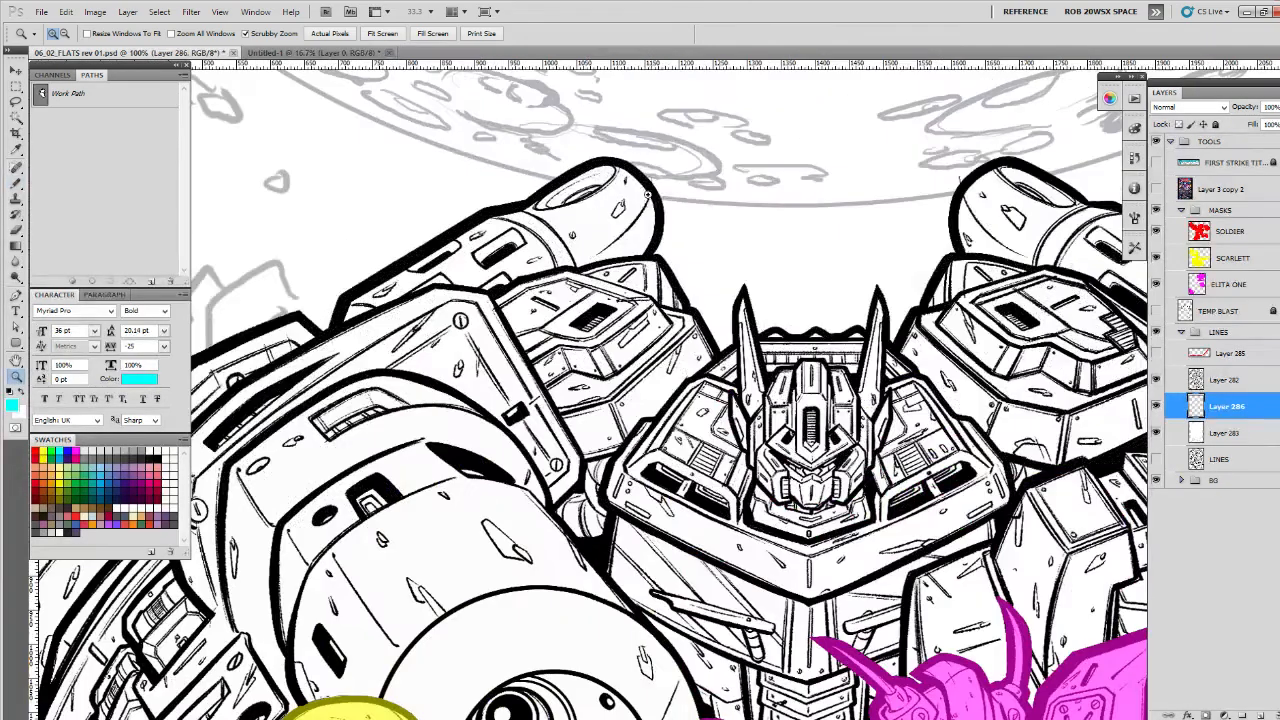
pyautogui.press('p')
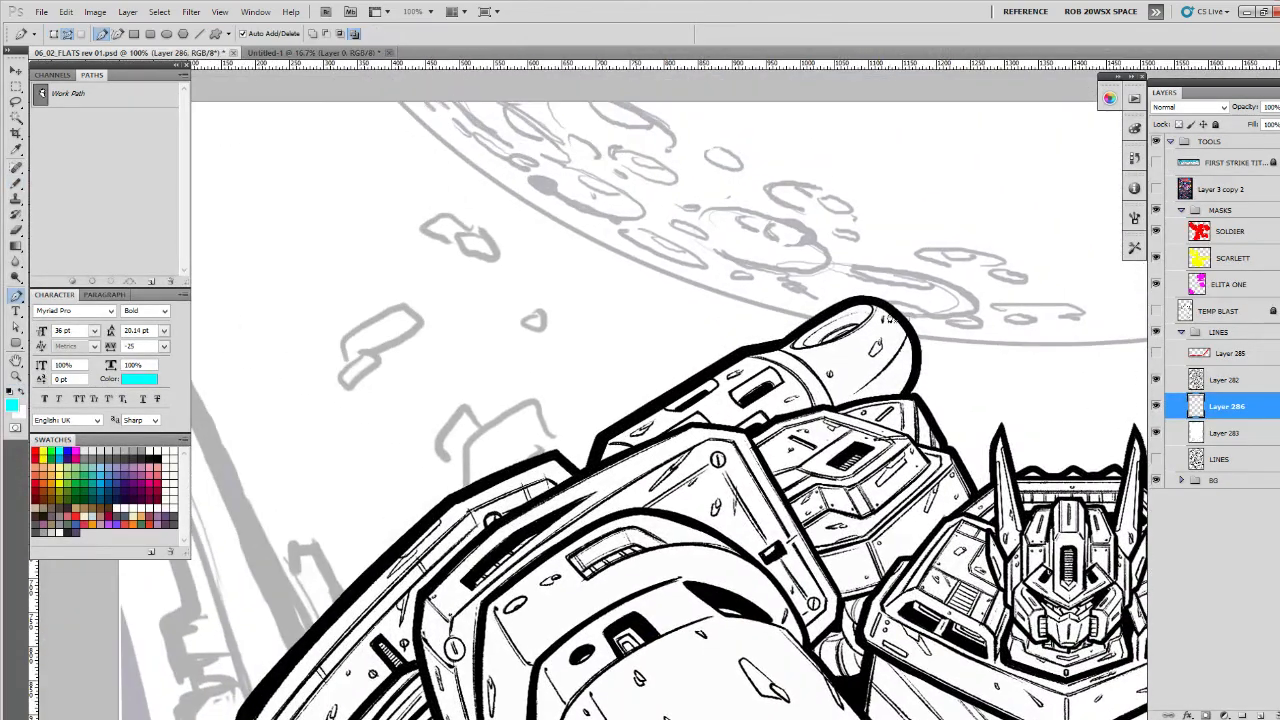
pyautogui.keyDown('ctrl'); pyautogui.click(887, 318); pyautogui.keyUp('ctrl')
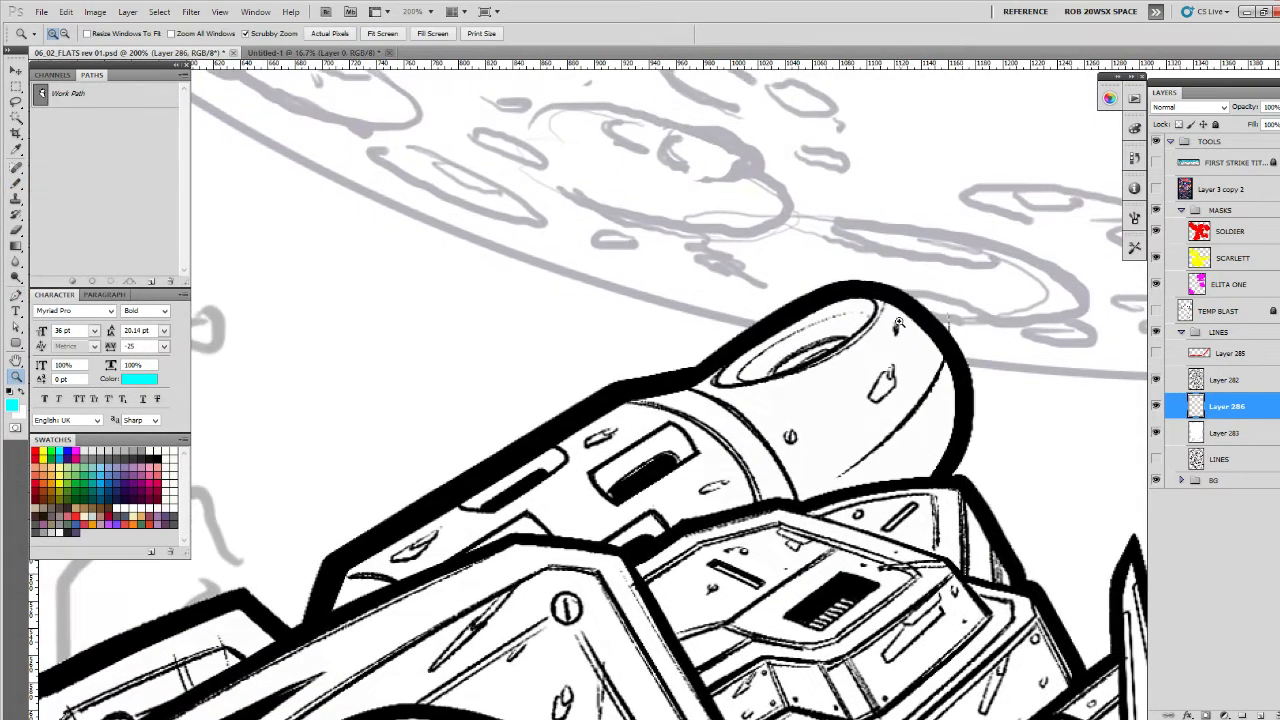
pyautogui.moveTo(903, 316); pyautogui.dragTo(792, 311)
pyautogui.moveTo(757, 335); pyautogui.dragTo(736, 349)
pyautogui.moveTo(714, 367); pyautogui.dragTo(652, 389)
pyautogui.moveTo(632, 393); pyautogui.dragTo(620, 398)
pyautogui.moveTo(591, 412); pyautogui.dragTo(556, 432)
pyautogui.moveTo(372, 555); pyautogui.dragTo(790, 340)
pyautogui.moveTo(773, 347); pyautogui.dragTo(748, 392)
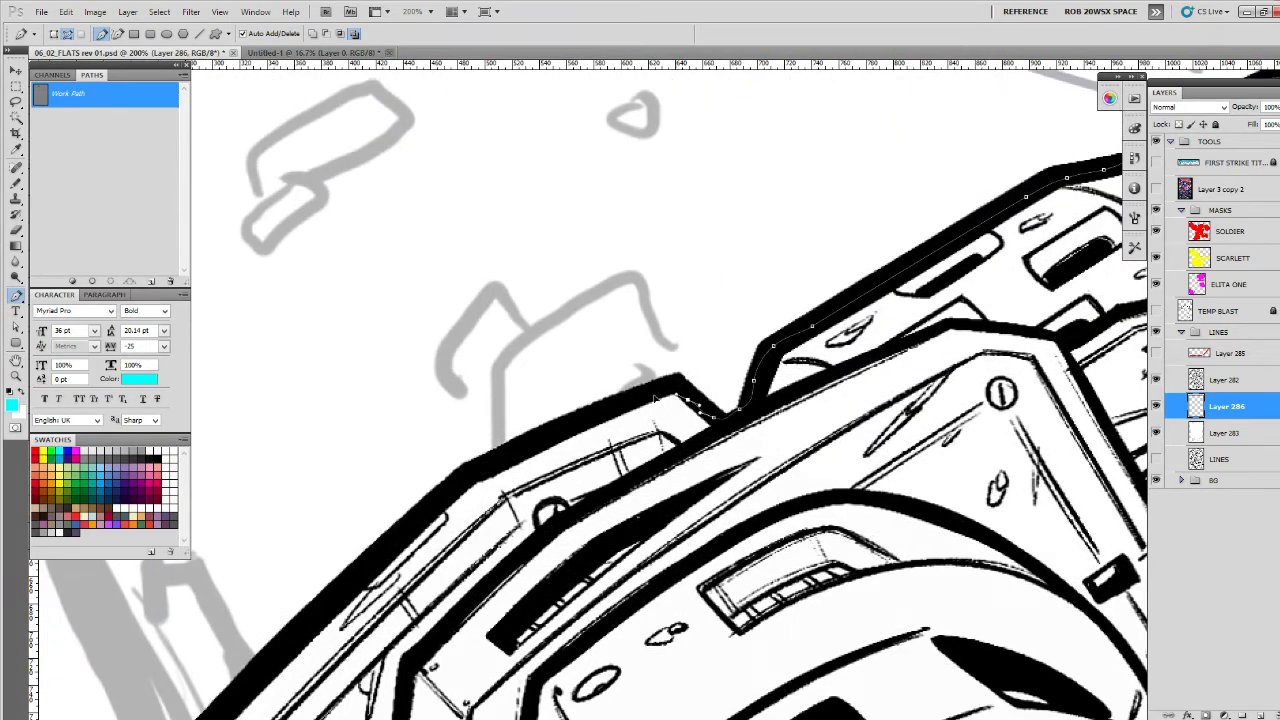
# - Continue the pen path along the top and sloping outer edge of the giant robot's shoulder armour
pyautogui.moveTo(659, 395); pyautogui.dragTo(620, 408)
pyautogui.moveTo(587, 420); pyautogui.dragTo(543, 438)
pyautogui.moveTo(489, 462); pyautogui.dragTo(427, 506)
pyautogui.moveTo(443, 515); pyautogui.dragTo(795, 189)
pyautogui.moveTo(584, 362); pyautogui.dragTo(570, 380)
pyautogui.moveTo(500, 470); pyautogui.dragTo(471, 503)
pyautogui.moveTo(437, 541); pyautogui.dragTo(421, 562)
pyautogui.click(401, 597)
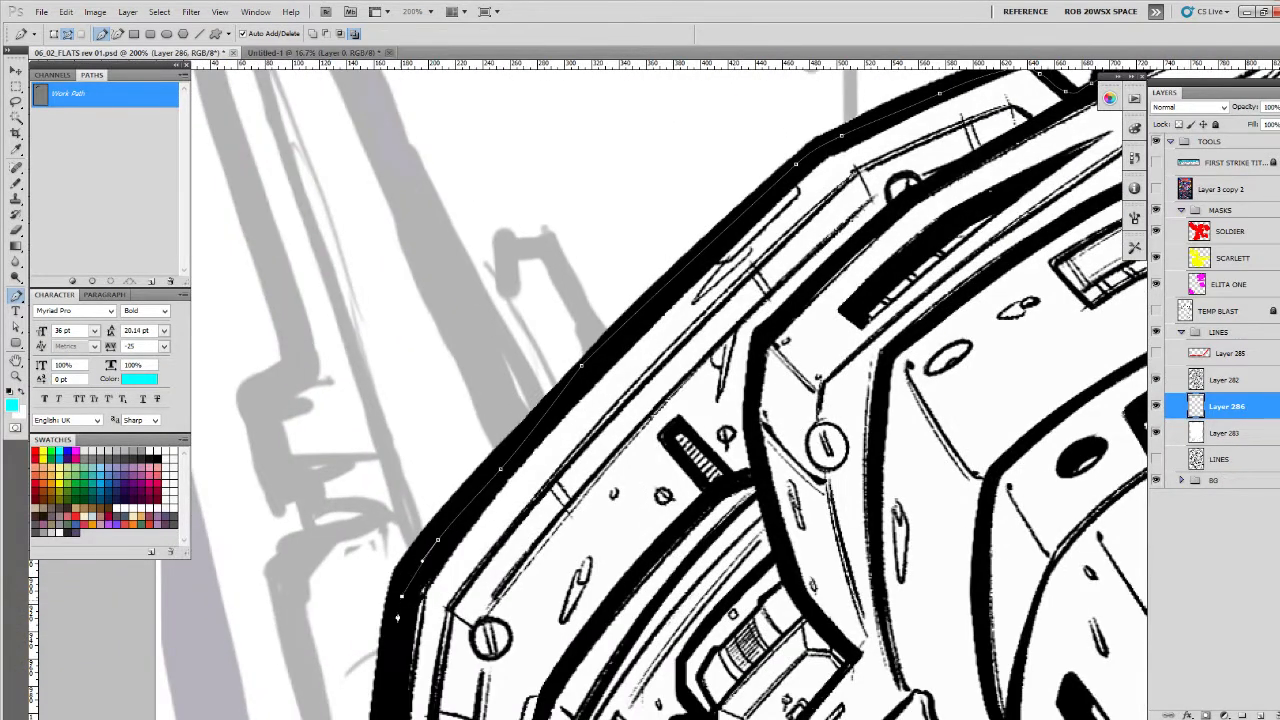
# - Trace the path down the side of the shoulder armour and onto the panel projecting below it
pyautogui.moveTo(400, 605); pyautogui.dragTo(481, 211)
pyautogui.moveTo(468, 364); pyautogui.dragTo(471, 453)
pyautogui.moveTo(479, 471); pyautogui.dragTo(488, 489)
pyautogui.moveTo(484, 516); pyautogui.dragTo(474, 526)
pyautogui.moveTo(448, 548); pyautogui.dragTo(443, 557)
pyautogui.moveTo(461, 624); pyautogui.dragTo(512, 311)
pyautogui.moveTo(506, 330); pyautogui.dragTo(456, 401)
# - Trace the path around the projecting panel's end and along the underside of the adjoining arm armour
pyautogui.moveTo(353, 573); pyautogui.dragTo(384, 431)
pyautogui.moveTo(386, 472); pyautogui.dragTo(387, 484)
pyautogui.moveTo(391, 514); pyautogui.dragTo(395, 524)
pyautogui.moveTo(402, 546); pyautogui.dragTo(444, 587)
pyautogui.moveTo(464, 604); pyautogui.dragTo(476, 613)
pyautogui.moveTo(493, 617); pyautogui.dragTo(509, 610)
pyautogui.moveTo(672, 418); pyautogui.dragTo(688, 400)
pyautogui.moveTo(733, 410); pyautogui.dragTo(748, 456)
pyautogui.moveTo(764, 471); pyautogui.dragTo(771, 478)
pyautogui.click(809, 511)
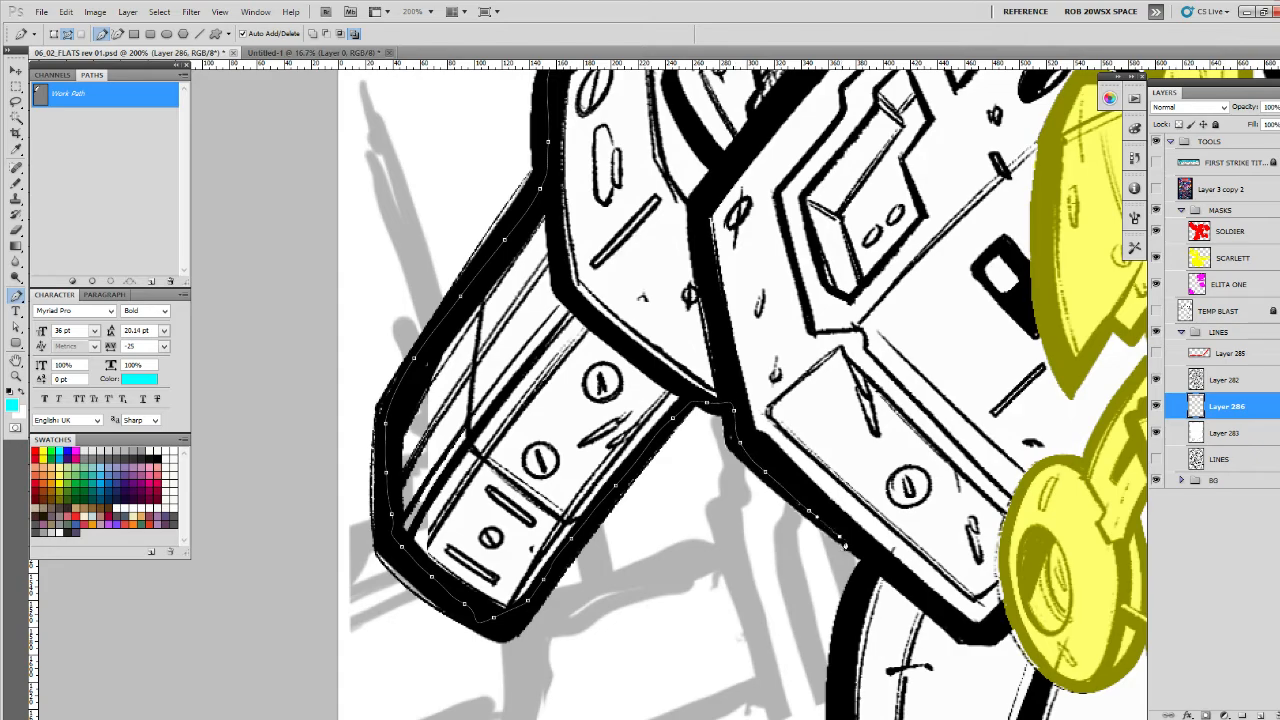
pyautogui.moveTo(839, 536); pyautogui.dragTo(859, 549)
# - Continue the path down the curved body plate below the arm and around the start of the next plate
pyautogui.moveTo(867, 641); pyautogui.dragTo(688, 297)
pyautogui.moveTo(681, 360); pyautogui.dragTo(690, 469)
pyautogui.moveTo(701, 508); pyautogui.dragTo(707, 522)
pyautogui.moveTo(723, 559); pyautogui.dragTo(727, 565)
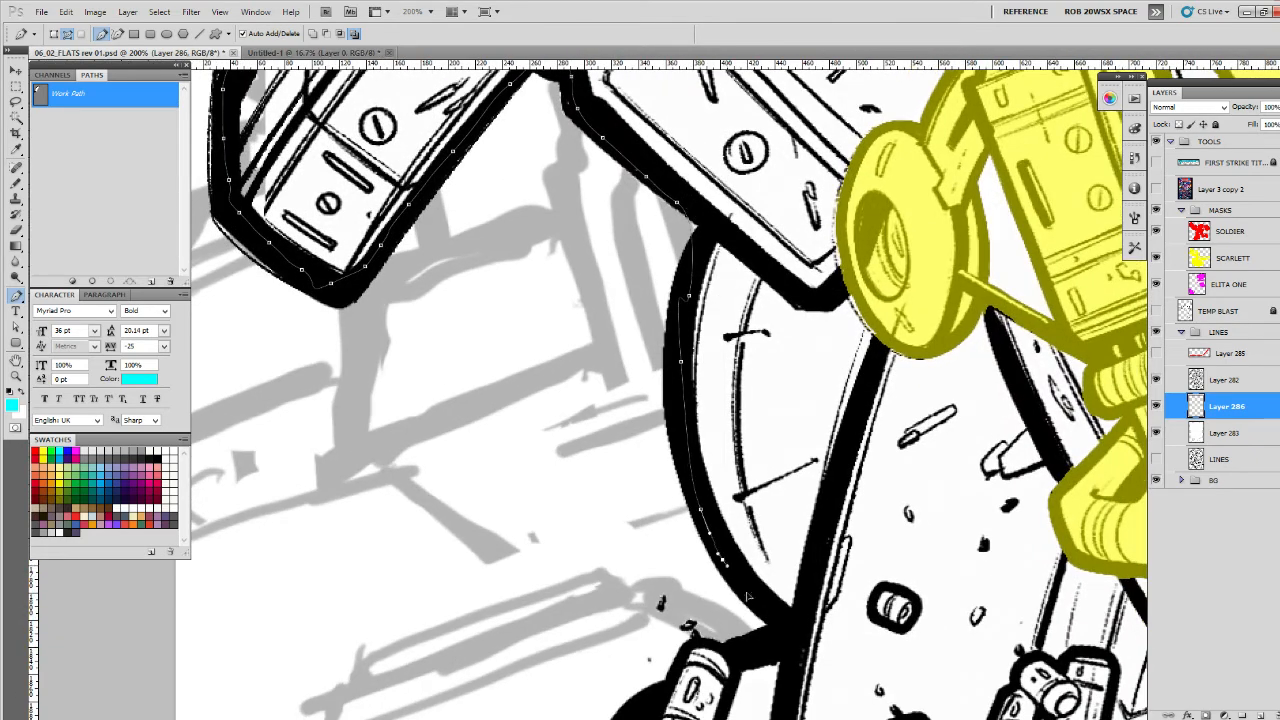
pyautogui.moveTo(792, 621); pyautogui.dragTo(698, 334)
pyautogui.moveTo(688, 325); pyautogui.dragTo(680, 355)
pyautogui.moveTo(662, 363); pyautogui.dragTo(643, 367)
pyautogui.moveTo(612, 383); pyautogui.dragTo(511, 499)
pyautogui.moveTo(492, 592); pyautogui.dragTo(559, 337)
# - Trace the path down the lower curved plate to the notch where the lower leg begins
pyautogui.moveTo(550, 341); pyautogui.dragTo(541, 412)
pyautogui.moveTo(547, 472); pyautogui.dragTo(571, 565)
pyautogui.moveTo(628, 665); pyautogui.dragTo(555, 424)
pyautogui.moveTo(575, 436); pyautogui.dragTo(583, 443)
pyautogui.moveTo(593, 459); pyautogui.dragTo(593, 471)
pyautogui.moveTo(575, 510); pyautogui.dragTo(567, 521)
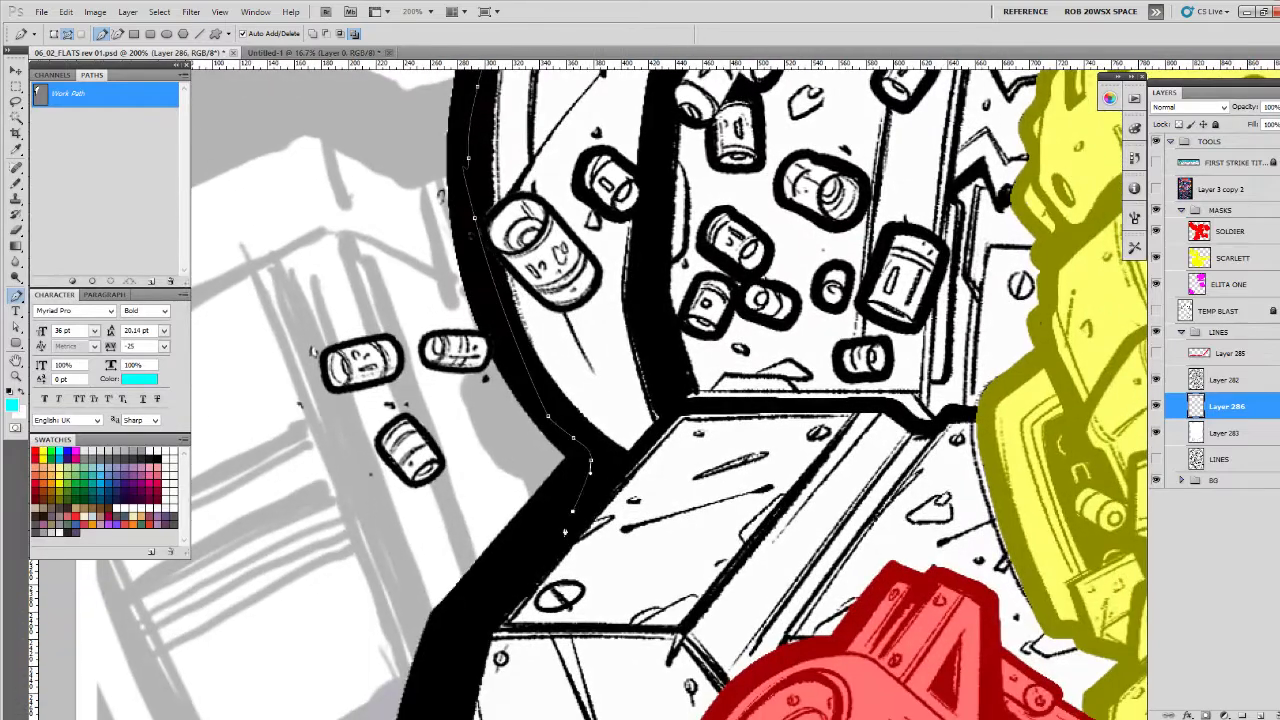
# - Trace the path down the stepped outer outline of the giant robot's lower leg to the magenta foot
pyautogui.moveTo(495, 605); pyautogui.dragTo(483, 618)
pyautogui.moveTo(470, 665); pyautogui.dragTo(503, 419)
pyautogui.moveTo(490, 468); pyautogui.dragTo(487, 490)
pyautogui.moveTo(478, 536); pyautogui.dragTo(476, 574)
pyautogui.moveTo(488, 615); pyautogui.dragTo(493, 623)
pyautogui.moveTo(543, 693); pyautogui.dragTo(507, 371)
pyautogui.moveTo(490, 408); pyautogui.dragTo(483, 420)
pyautogui.moveTo(477, 460); pyautogui.dragTo(479, 498)
pyautogui.moveTo(490, 540); pyautogui.dragTo(493, 556)
# - Carry the path beneath the red, yellow and magenta masks, along the inner leg edge and up past the robot's chest
pyautogui.moveTo(1000, 513); pyautogui.dragTo(599, 719)
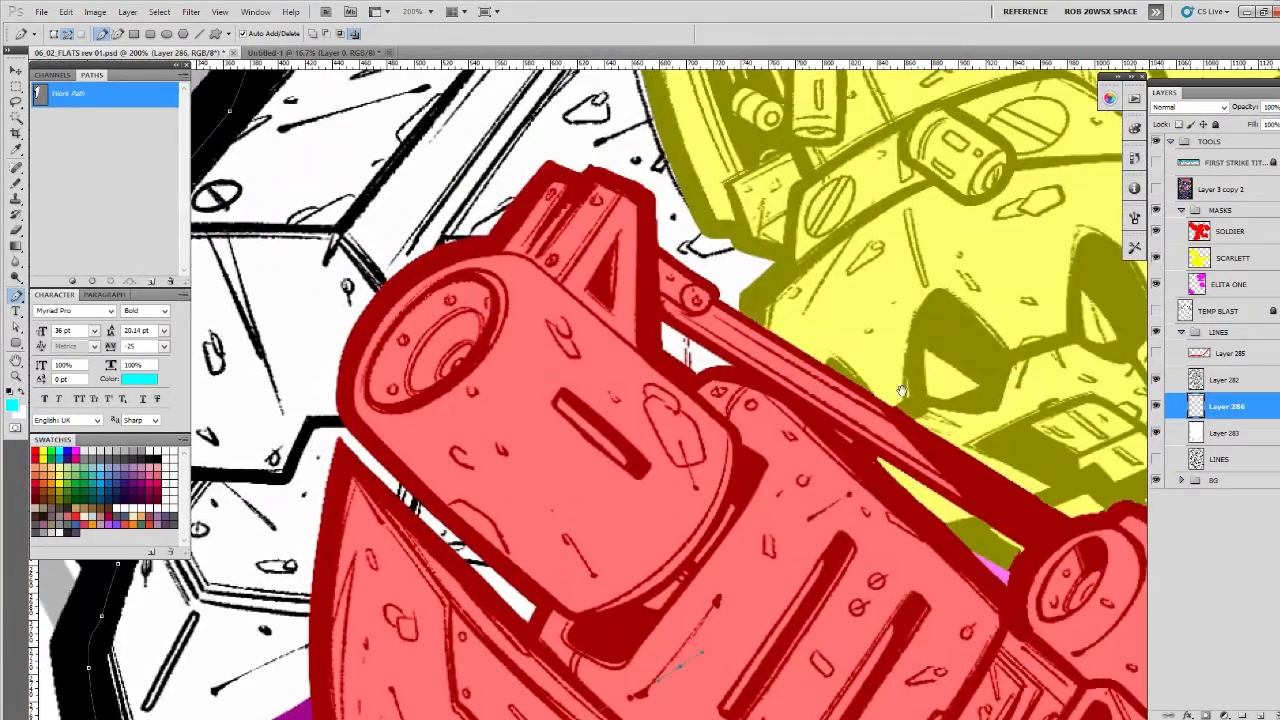
pyautogui.moveTo(898, 387); pyautogui.dragTo(715, 716)
pyautogui.moveTo(786, 418); pyautogui.dragTo(707, 658)
pyautogui.moveTo(802, 366); pyautogui.dragTo(686, 551)
pyautogui.moveTo(804, 498); pyautogui.dragTo(688, 719)
pyautogui.moveTo(810, 370); pyautogui.dragTo(667, 713)
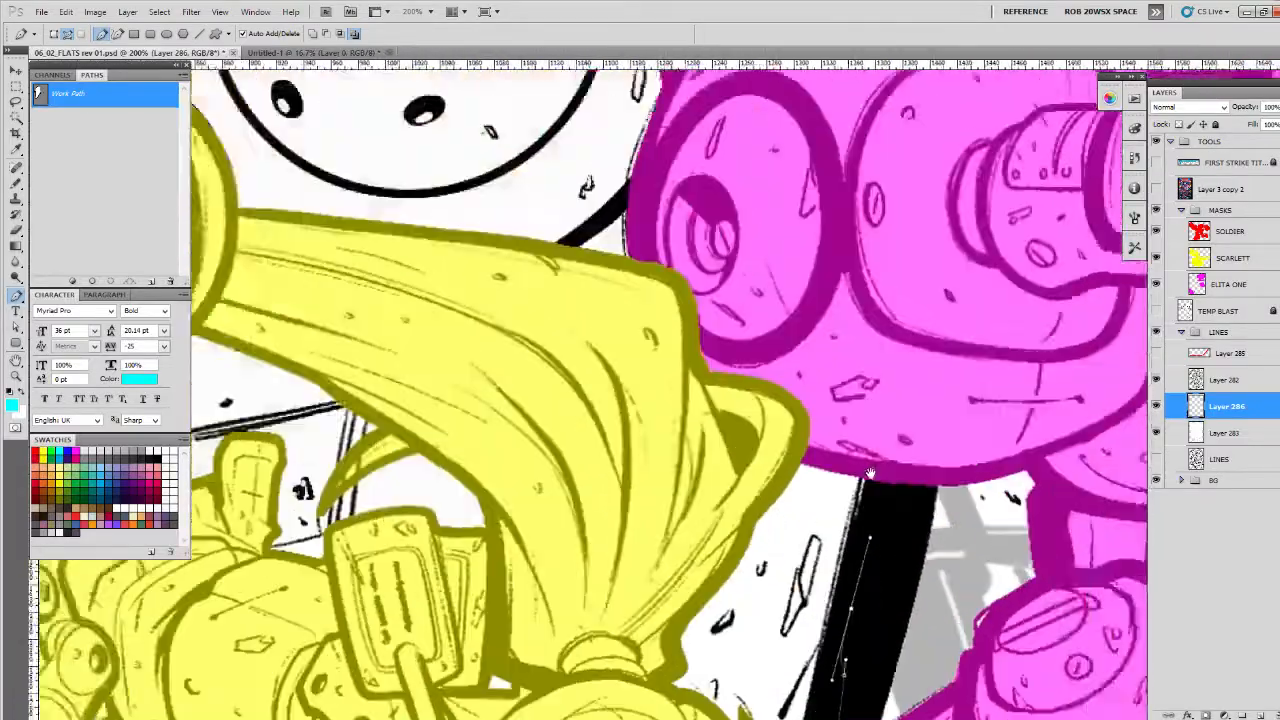
pyautogui.moveTo(800, 420); pyautogui.dragTo(714, 677)
pyautogui.moveTo(797, 380); pyautogui.dragTo(780, 705)
pyautogui.moveTo(925, 550); pyautogui.dragTo(842, 613)
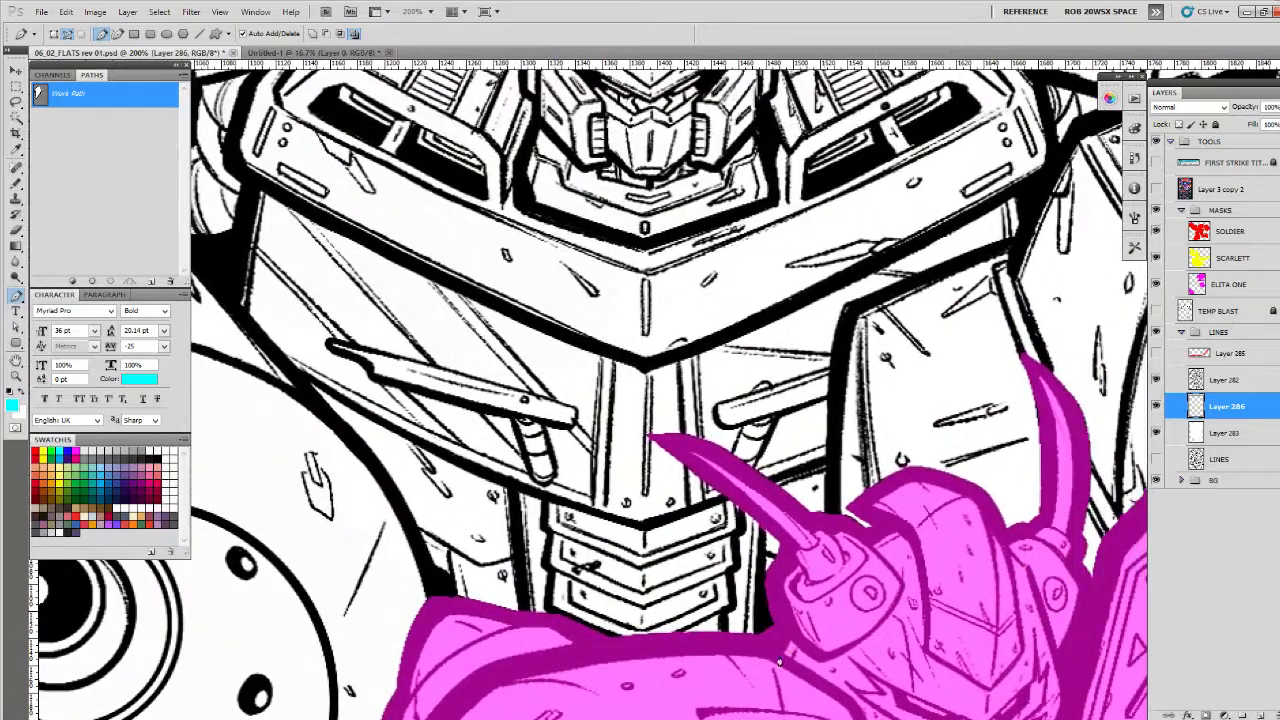
pyautogui.moveTo(1010, 297); pyautogui.dragTo(833, 608)
pyautogui.moveTo(851, 252); pyautogui.dragTo(959, 613)
# - Trace the path over the far shoulder's corner, both helmet horns and the wavy crest between them
pyautogui.moveTo(822, 490); pyautogui.dragTo(798, 487)
pyautogui.moveTo(744, 541); pyautogui.dragTo(740, 524)
pyautogui.moveTo(739, 498); pyautogui.dragTo(738, 478)
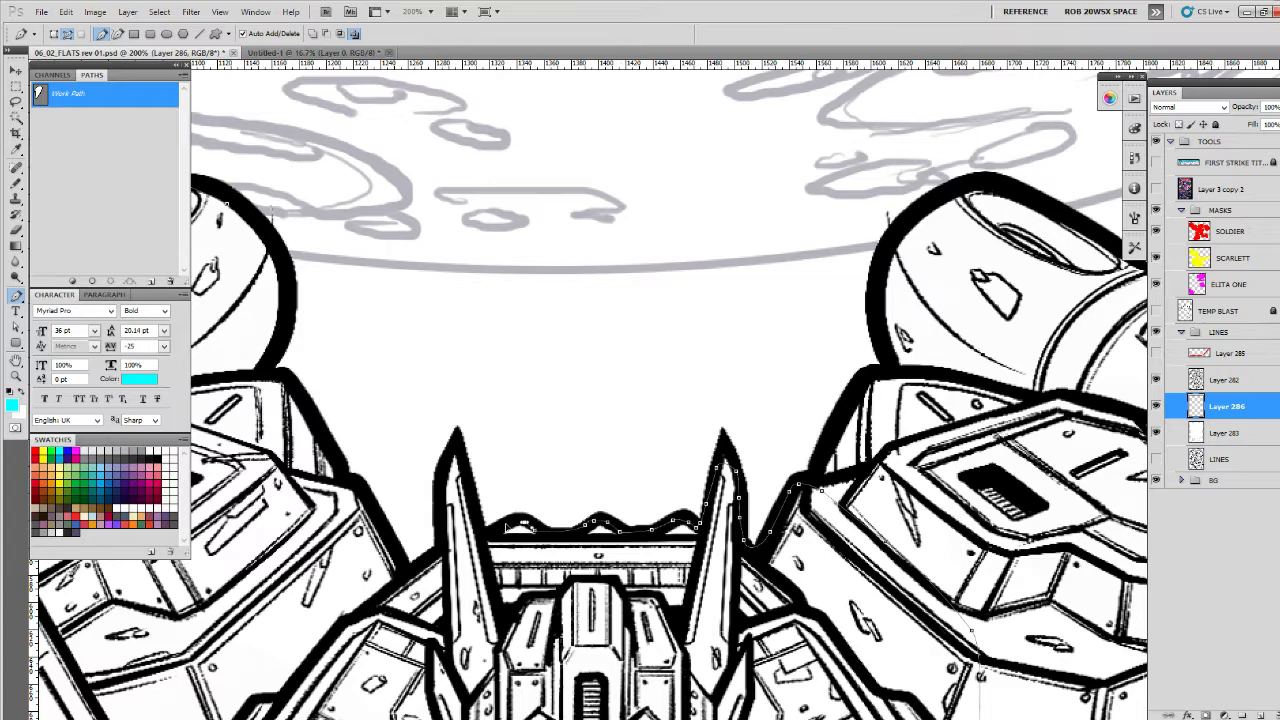
pyautogui.moveTo(477, 521); pyautogui.dragTo(470, 500)
pyautogui.moveTo(456, 437); pyautogui.dragTo(449, 455)
# - Trace the near shoulder back to the cannon's tip, fill the finished path with cyan and deselect it
pyautogui.click(406, 567)
pyautogui.moveTo(394, 545); pyautogui.dragTo(379, 530)
pyautogui.moveTo(356, 483); pyautogui.dragTo(347, 476)
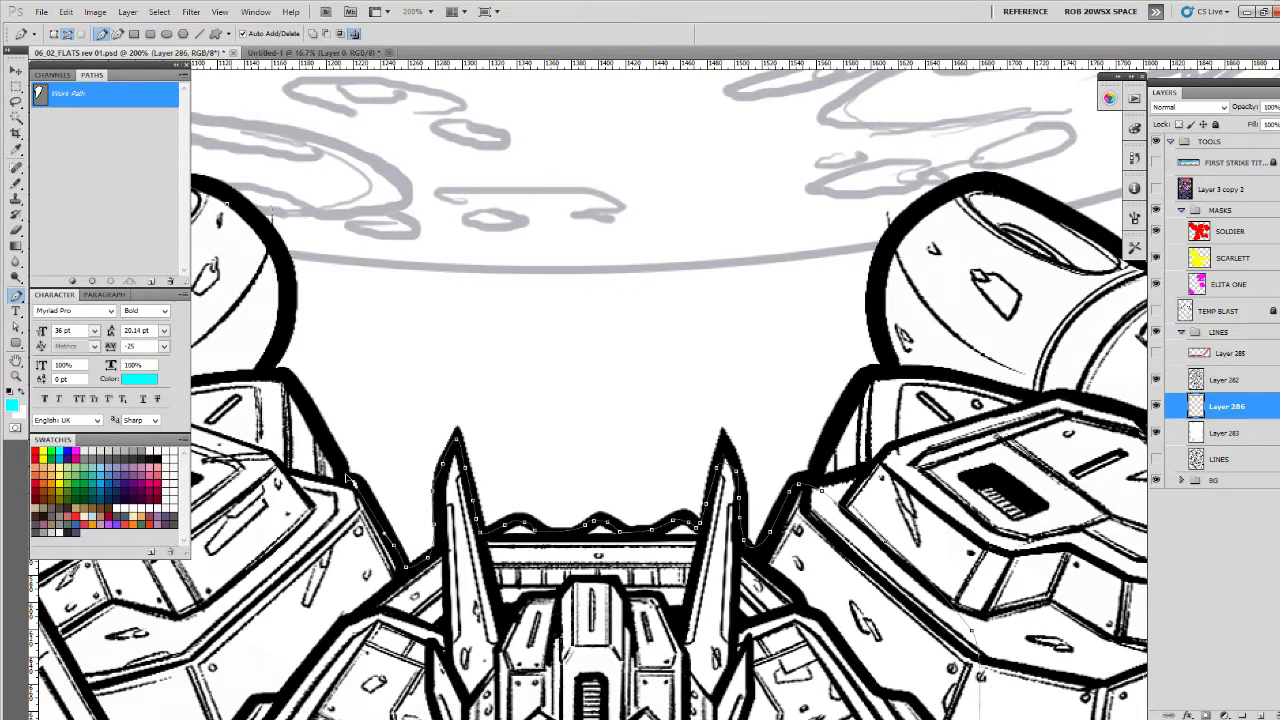
pyautogui.click(280, 376)
pyautogui.moveTo(267, 363); pyautogui.dragTo(273, 353)
pyautogui.moveTo(360, 308); pyautogui.dragTo(1062, 533)
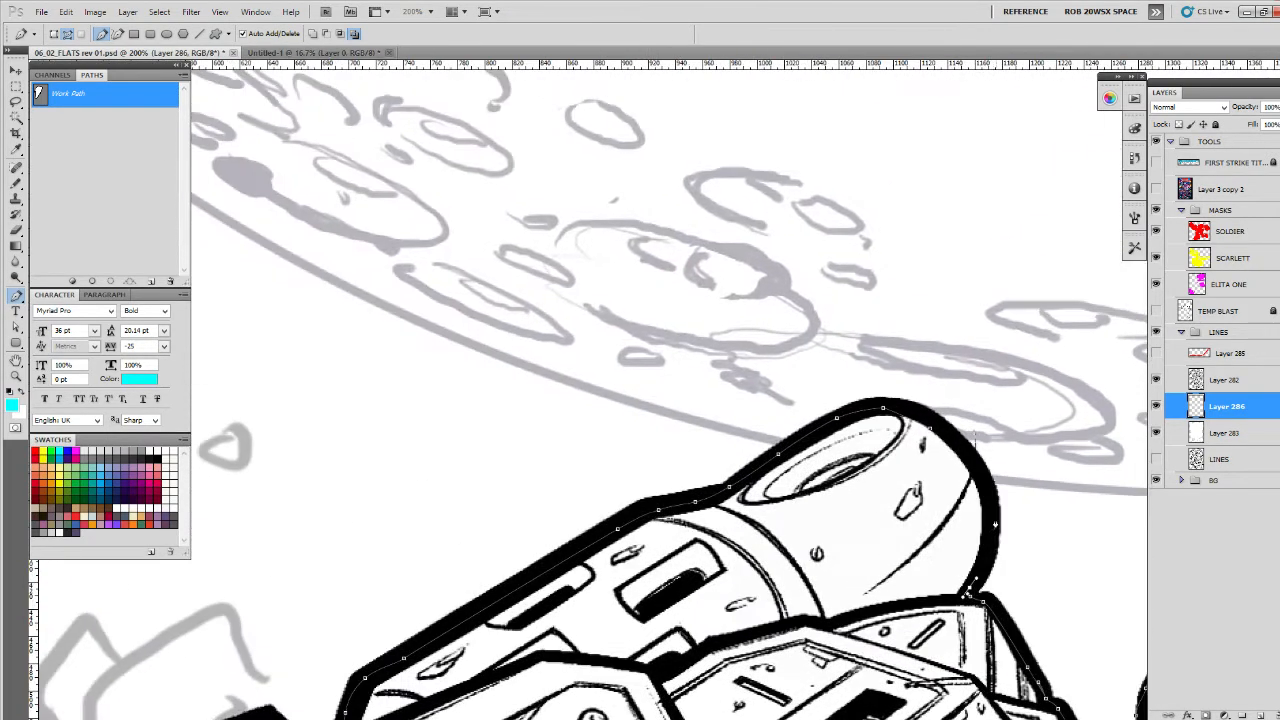
pyautogui.click(99, 241)
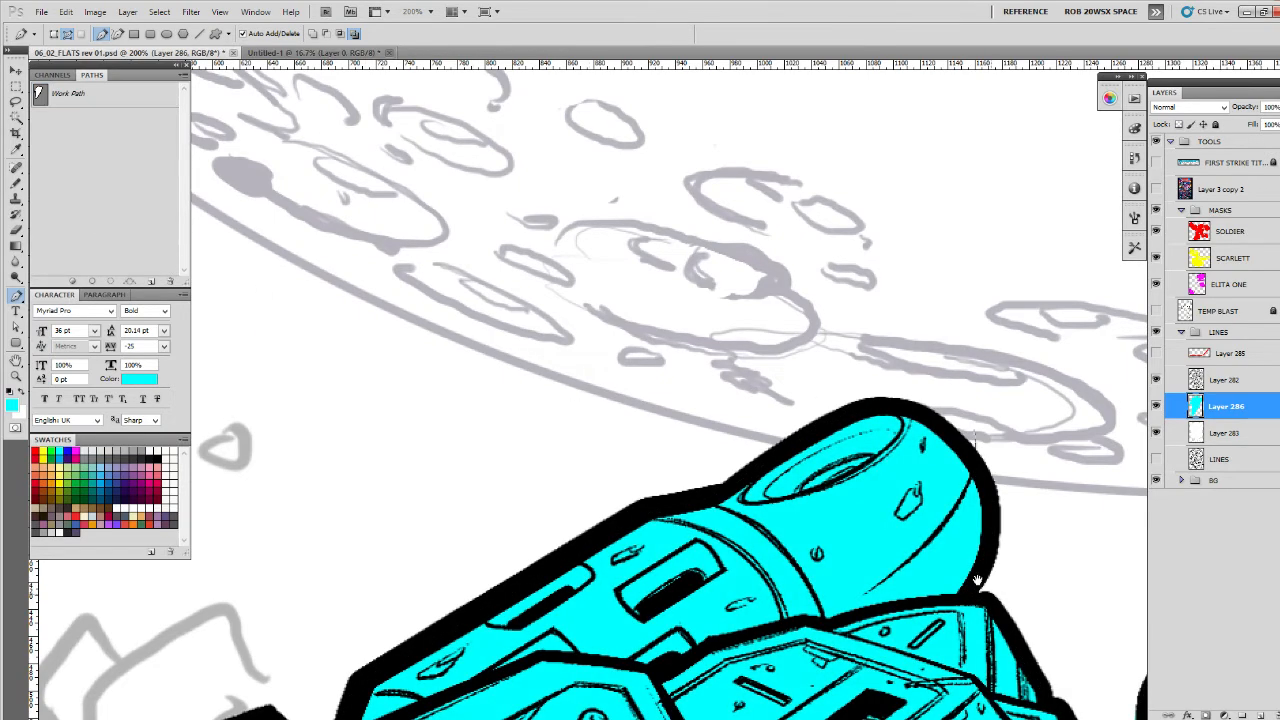
# - Touch up the cyan at the tip of the far helmet horn using a small lasso selection, and deselect
pyautogui.moveTo(988, 642)
pyautogui.mouseDown()
pyautogui.moveTo(503, 374)
pyautogui.moveTo(222, 292)
pyautogui.mouseUp()
pyautogui.moveTo(942, 515); pyautogui.dragTo(767, 592)
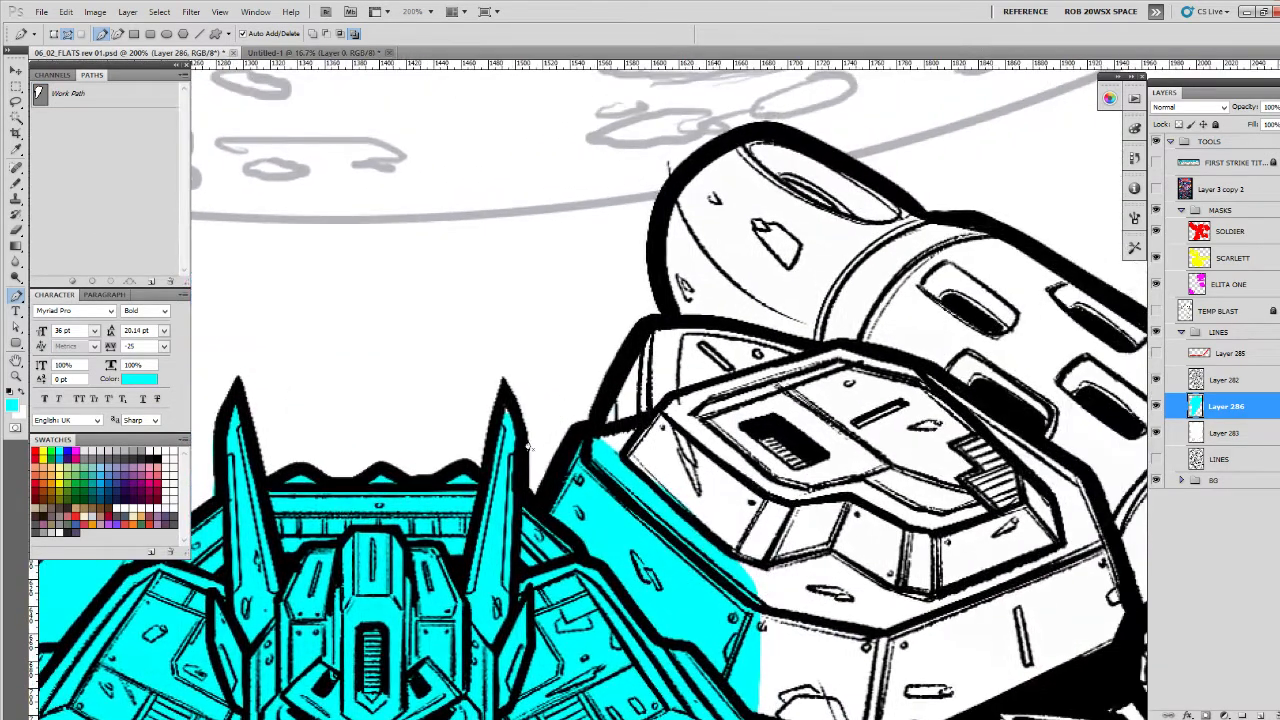
pyautogui.press('l')
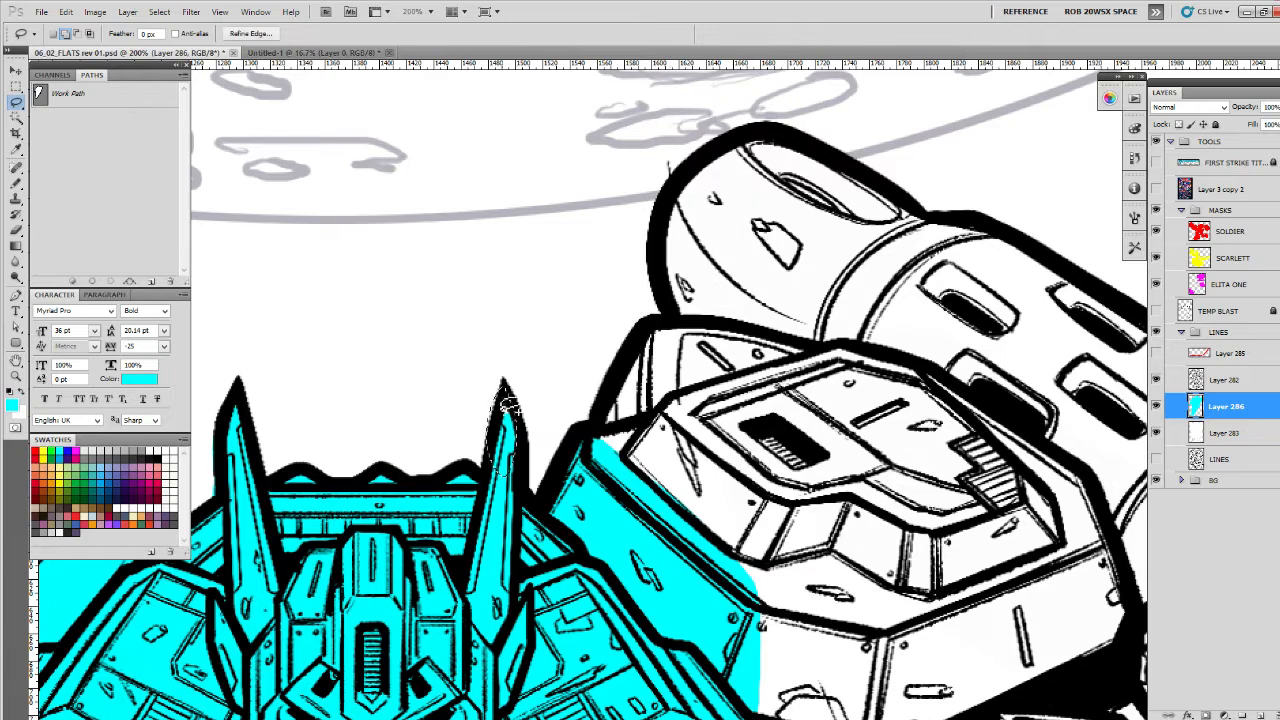
pyautogui.moveTo(500, 424); pyautogui.dragTo(506, 434)
pyautogui.hotkey('ctrl', 'd')
# - Trace a new path from the far shoulder's corner around the far cannon's rounded tip and along its upper edge to the shoulder pods
pyautogui.moveTo(896, 493); pyautogui.dragTo(815, 494)
pyautogui.press('p')
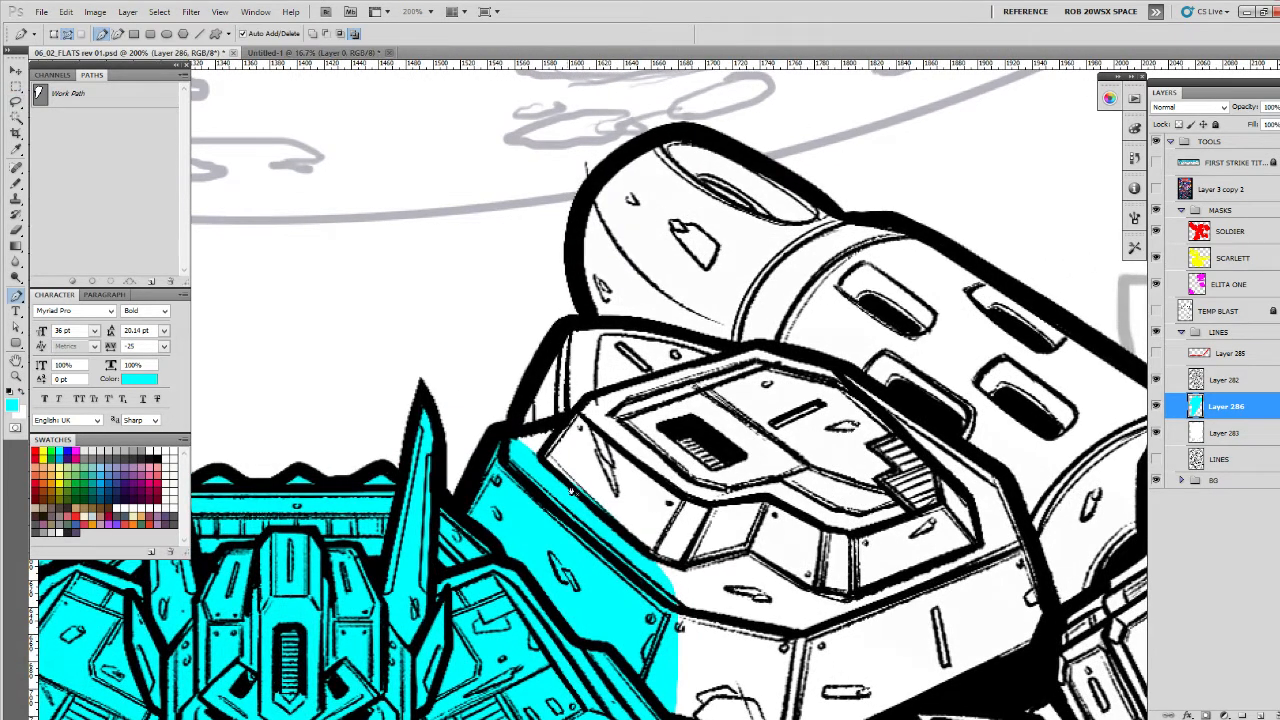
pyautogui.click(505, 433)
pyautogui.click(547, 344)
pyautogui.moveTo(630, 315); pyautogui.dragTo(642, 415)
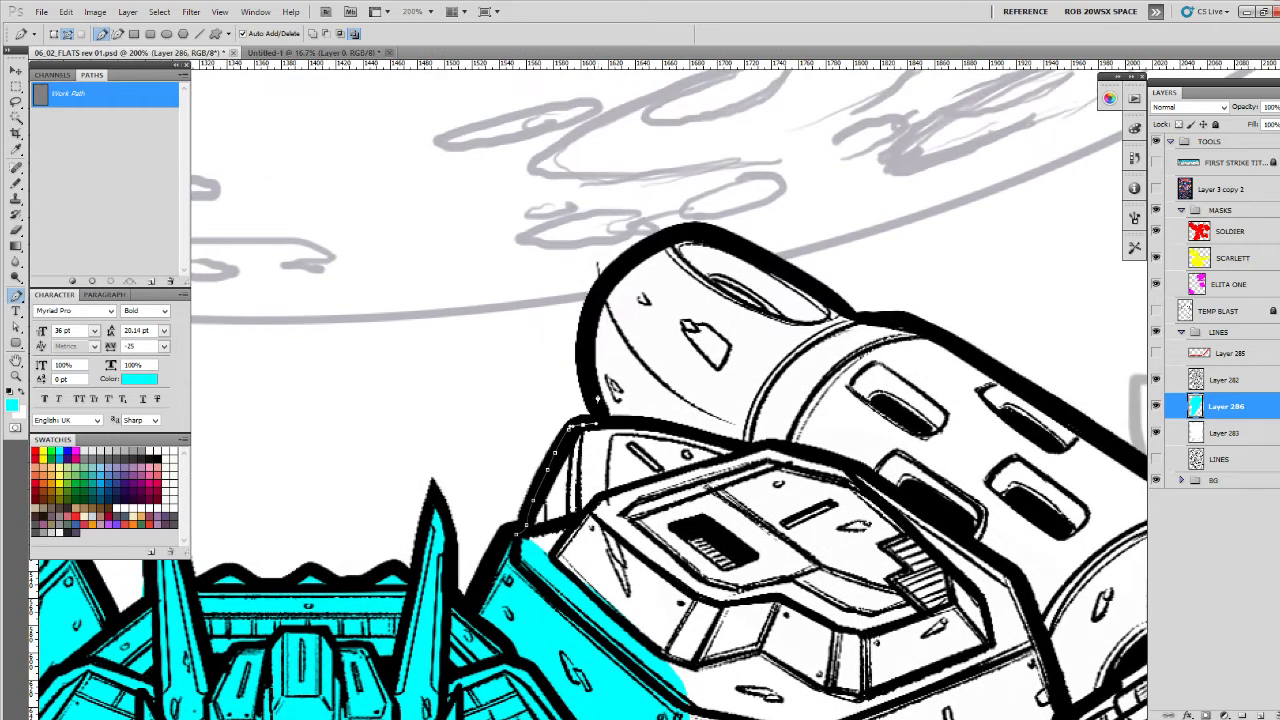
pyautogui.moveTo(587, 321); pyautogui.dragTo(592, 310)
pyautogui.moveTo(605, 288); pyautogui.dragTo(613, 278)
pyautogui.moveTo(630, 264); pyautogui.dragTo(643, 253)
pyautogui.moveTo(660, 243); pyautogui.dragTo(667, 240)
pyautogui.moveTo(919, 329); pyautogui.dragTo(928, 334)
pyautogui.moveTo(940, 337); pyautogui.dragTo(948, 342)
pyautogui.moveTo(1116, 431); pyautogui.dragTo(700, 303)
pyautogui.click(719, 318)
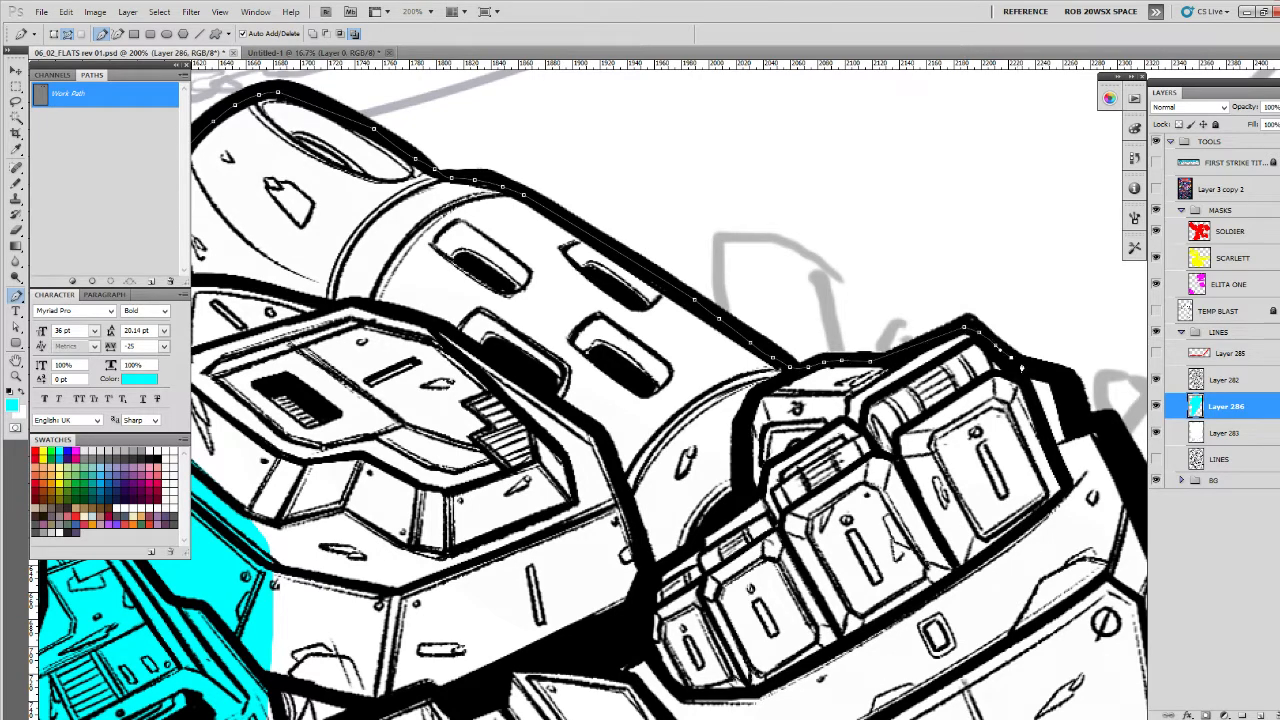
# - Extend the path past the shoulder pods, over the armour corner and down the far arm's outer edge
pyautogui.moveTo(1117, 513); pyautogui.dragTo(753, 226)
pyautogui.click(794, 235)
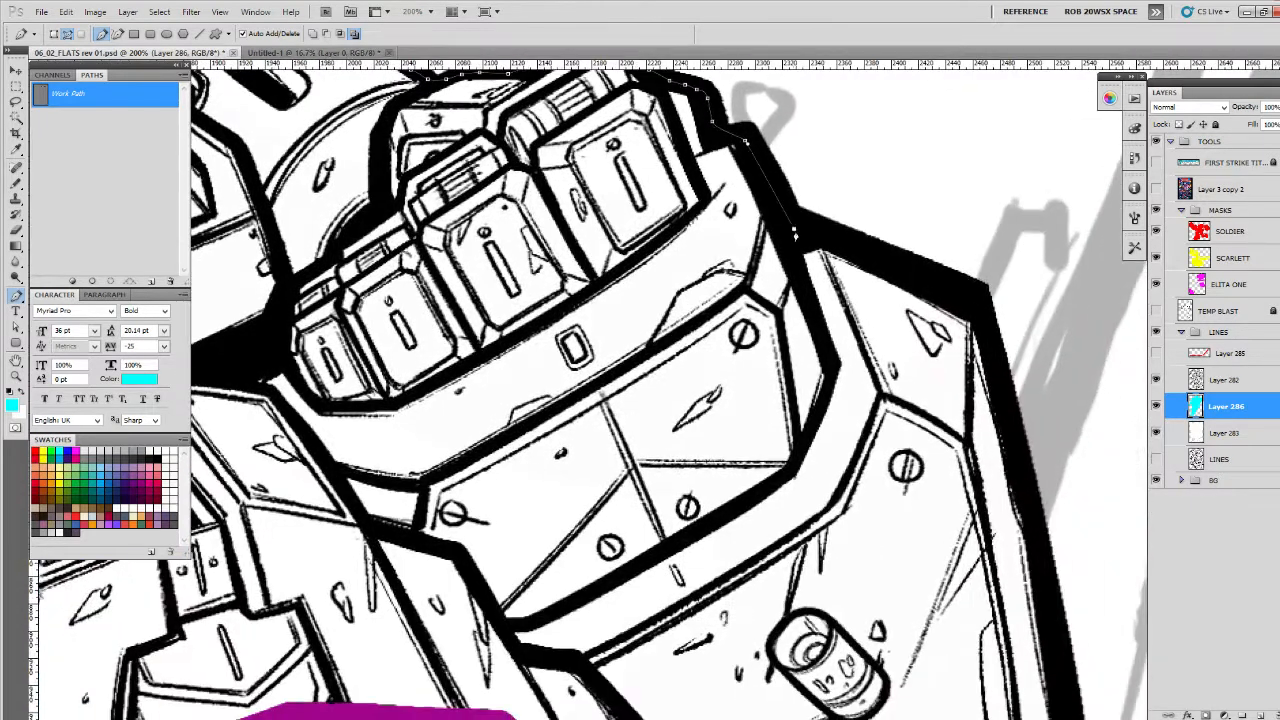
pyautogui.moveTo(947, 341); pyautogui.dragTo(889, 346)
pyautogui.moveTo(951, 433); pyautogui.dragTo(953, 443)
pyautogui.moveTo(973, 540); pyautogui.dragTo(917, 335)
pyautogui.moveTo(939, 423); pyautogui.dragTo(940, 435)
pyautogui.moveTo(967, 600); pyautogui.dragTo(929, 391)
pyautogui.moveTo(951, 484); pyautogui.dragTo(953, 493)
pyautogui.moveTo(977, 607); pyautogui.dragTo(951, 388)
pyautogui.click(947, 419)
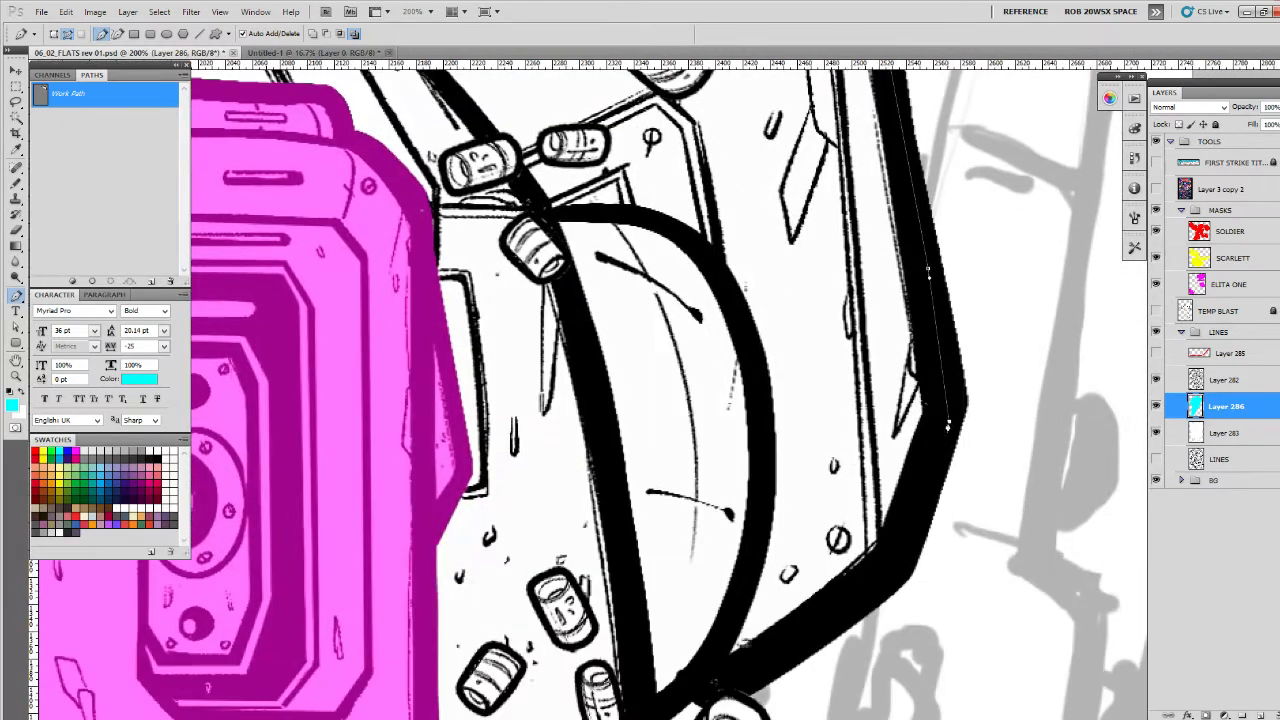
# - Carry the path around the far arm's angled lower corner and back inward to the large falling can
pyautogui.moveTo(934, 446); pyautogui.dragTo(930, 456)
pyautogui.moveTo(918, 482); pyautogui.dragTo(911, 493)
pyautogui.moveTo(892, 526); pyautogui.dragTo(884, 541)
pyautogui.moveTo(863, 570); pyautogui.dragTo(942, 388)
pyautogui.moveTo(873, 434); pyautogui.dragTo(860, 444)
pyautogui.click(748, 515)
pyautogui.click(745, 542)
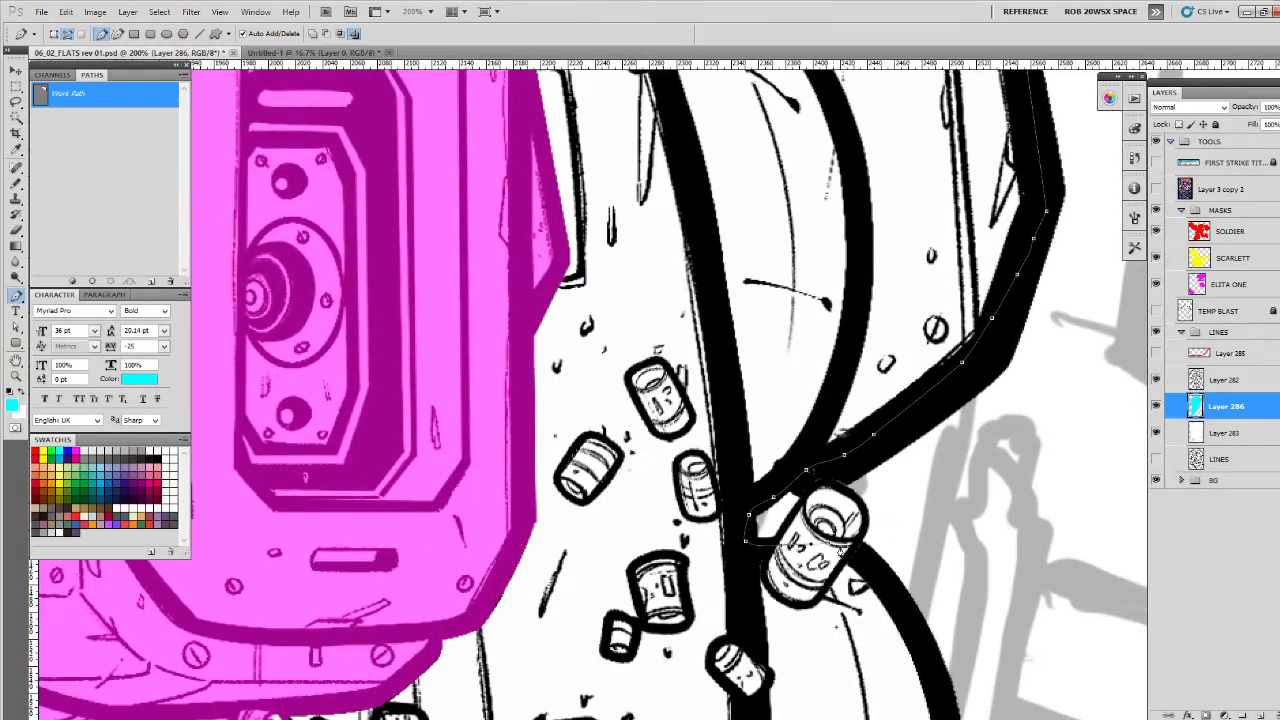
pyautogui.click(851, 555)
# - Trace the path around the rounded leg guard below the can and onto the far leg's outer edge
pyautogui.moveTo(910, 636); pyautogui.dragTo(790, 397)
pyautogui.moveTo(825, 665); pyautogui.dragTo(847, 412)
pyautogui.moveTo(829, 425); pyautogui.dragTo(824, 437)
pyautogui.moveTo(812, 465); pyautogui.dragTo(802, 494)
pyautogui.moveTo(690, 630); pyautogui.dragTo(685, 313)
pyautogui.click(731, 425)
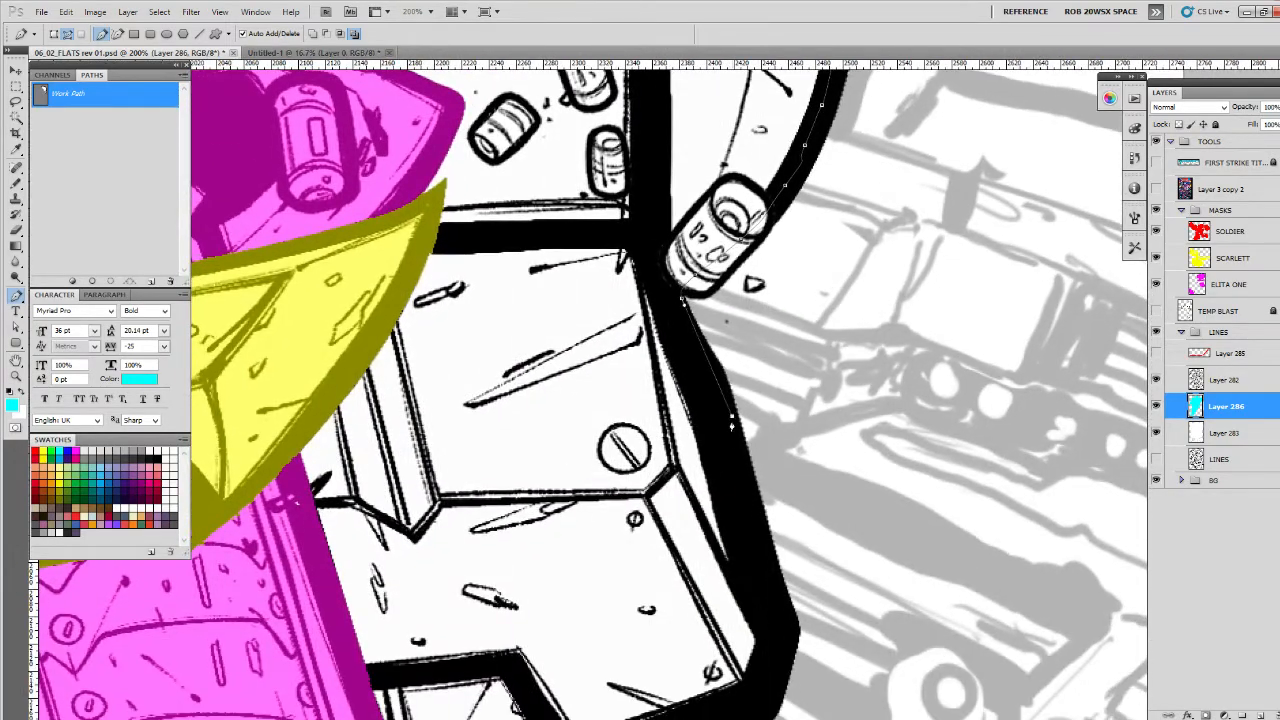
# - Trace the path down the far lower leg's outer outline, around its foot corner and in beneath the magenta mask
pyautogui.moveTo(775, 660); pyautogui.dragTo(802, 404)
pyautogui.moveTo(715, 521); pyautogui.dragTo(716, 528)
pyautogui.moveTo(725, 615); pyautogui.dragTo(862, 434)
pyautogui.moveTo(852, 481); pyautogui.dragTo(842, 507)
pyautogui.moveTo(785, 667); pyautogui.dragTo(840, 408)
pyautogui.moveTo(618, 531); pyautogui.dragTo(545, 524)
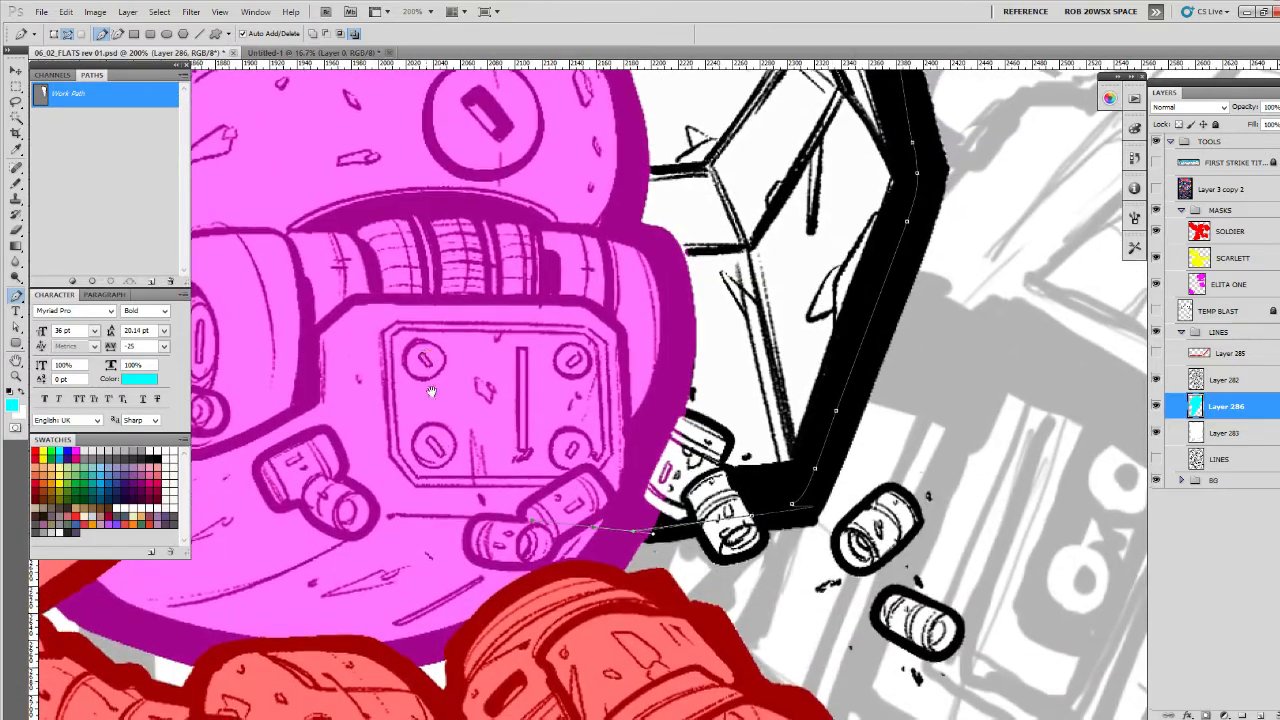
# - Run the path back beneath the magenta figure to the far shoulder, fill it with cyan and deselect the path
pyautogui.moveTo(434, 394); pyautogui.dragTo(539, 716)
pyautogui.moveTo(482, 475); pyautogui.dragTo(1016, 717)
pyautogui.moveTo(900, 520); pyautogui.dragTo(957, 717)
pyautogui.moveTo(731, 398); pyautogui.dragTo(934, 716)
pyautogui.moveTo(868, 500); pyautogui.dragTo(569, 679)
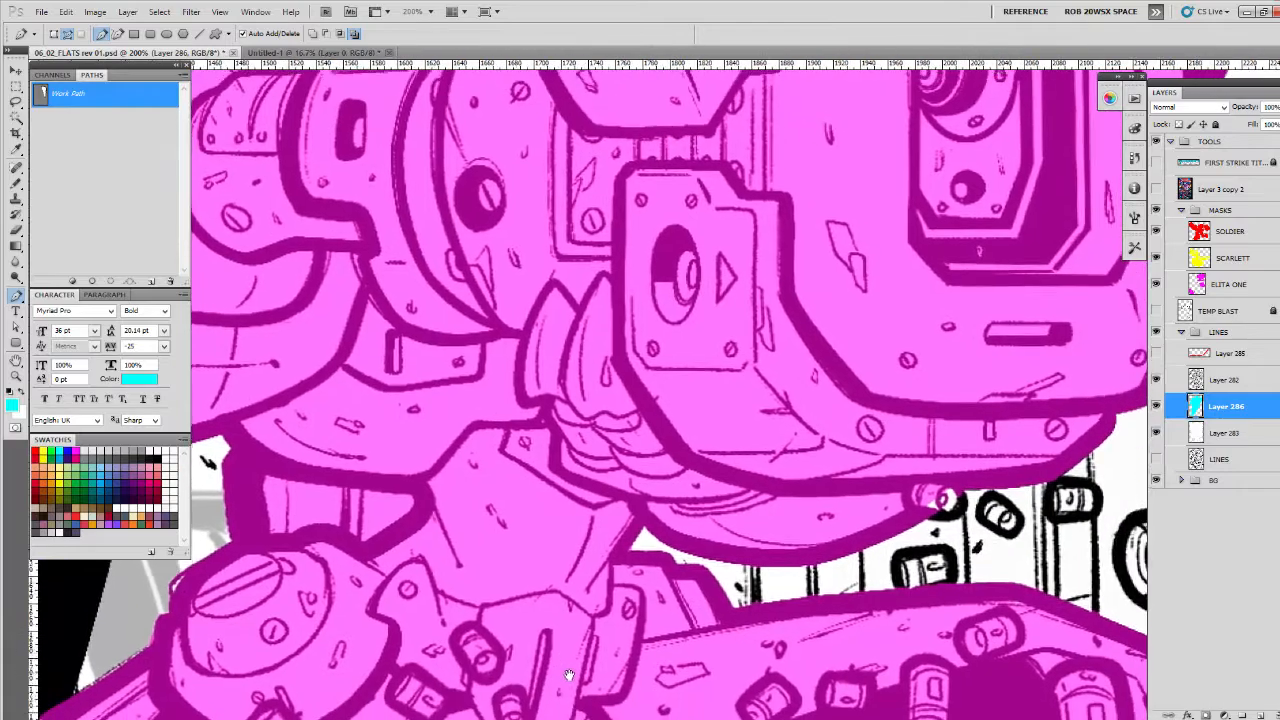
pyautogui.moveTo(593, 190); pyautogui.dragTo(690, 711)
pyautogui.moveTo(480, 340); pyautogui.dragTo(556, 484)
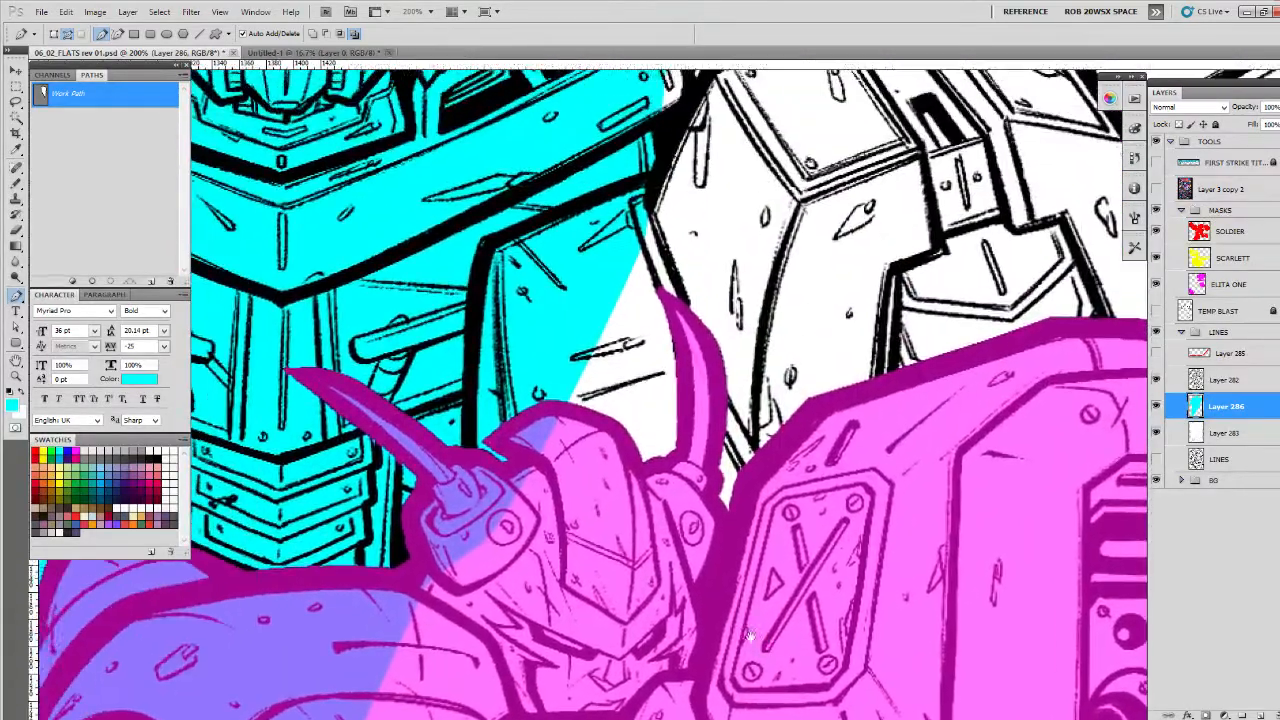
pyautogui.moveTo(452, 260); pyautogui.dragTo(412, 712)
pyautogui.moveTo(490, 472); pyautogui.dragTo(495, 491)
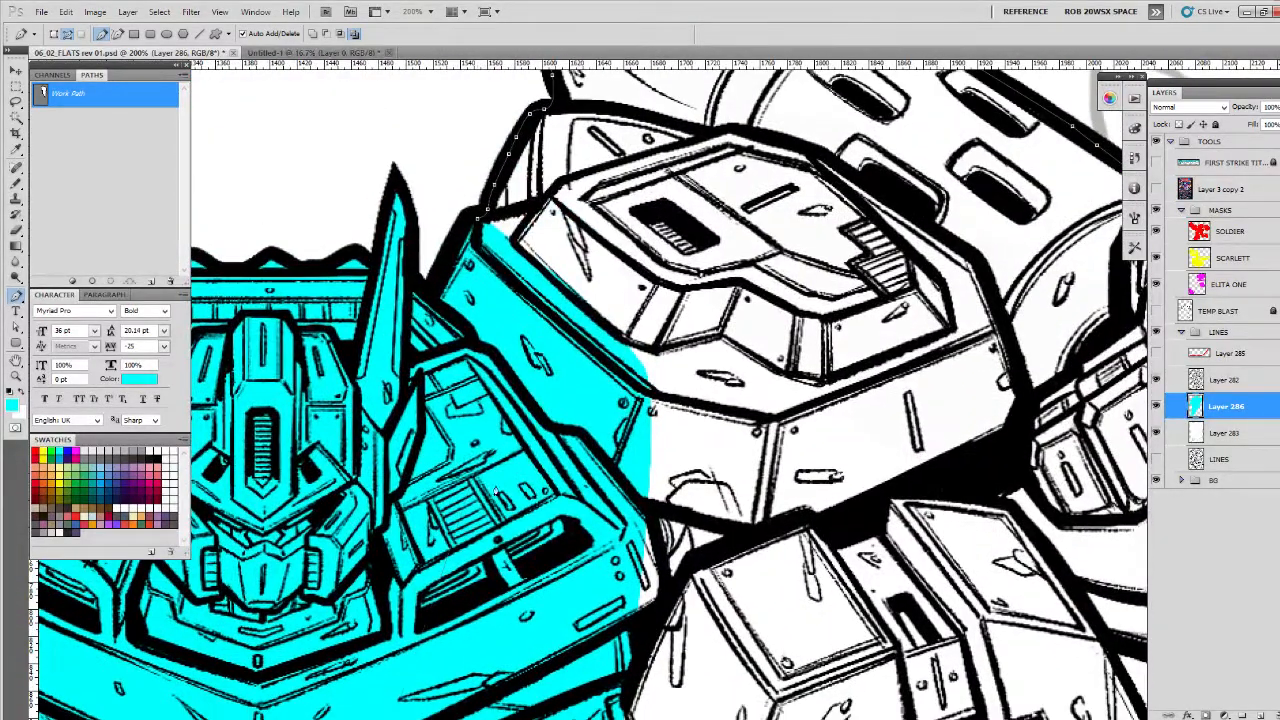
pyautogui.click(73, 283)
pyautogui.click(164, 228)
# - Move the cyan robot layer into the MASKS group directly below ELITA ONE
pyautogui.press('z')
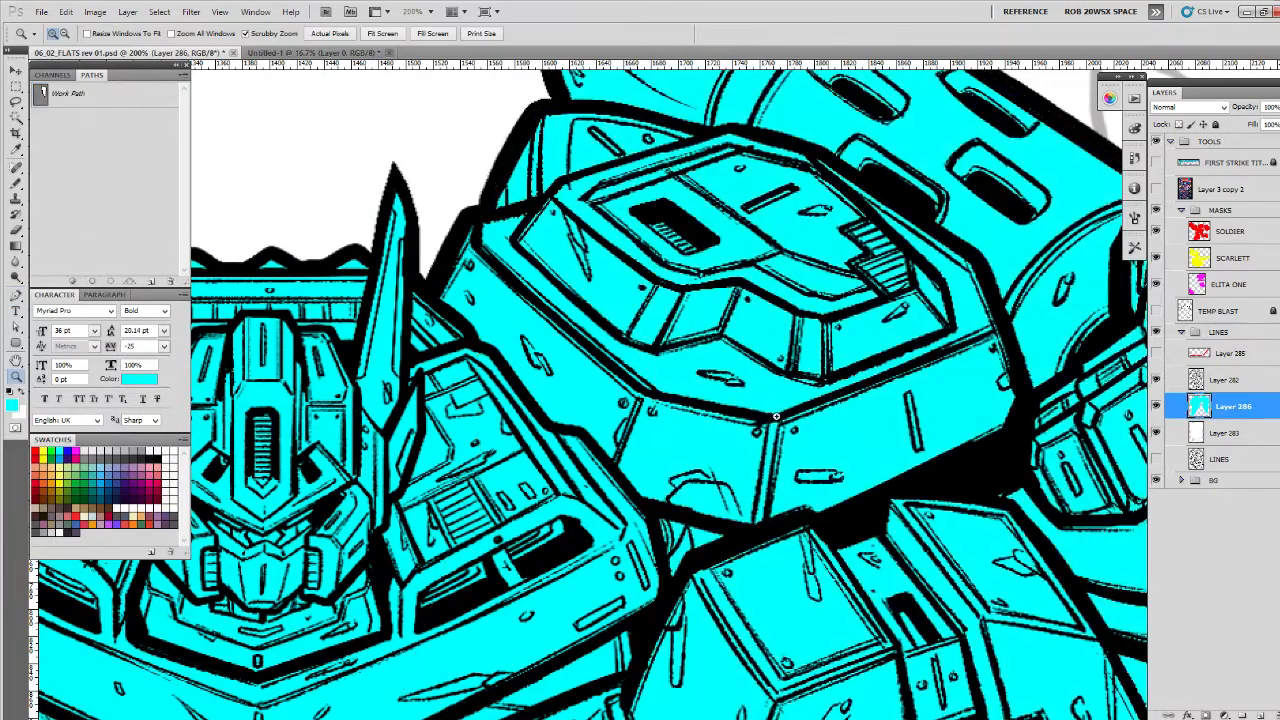
pyautogui.keyDown('alt'); pyautogui.click(784, 440); pyautogui.keyUp('alt')
pyautogui.keyDown('alt'); pyautogui.click(784, 440); pyautogui.keyUp('alt')
pyautogui.moveTo(784, 502); pyautogui.dragTo(757, 303)
pyautogui.moveTo(790, 443); pyautogui.dragTo(784, 283)
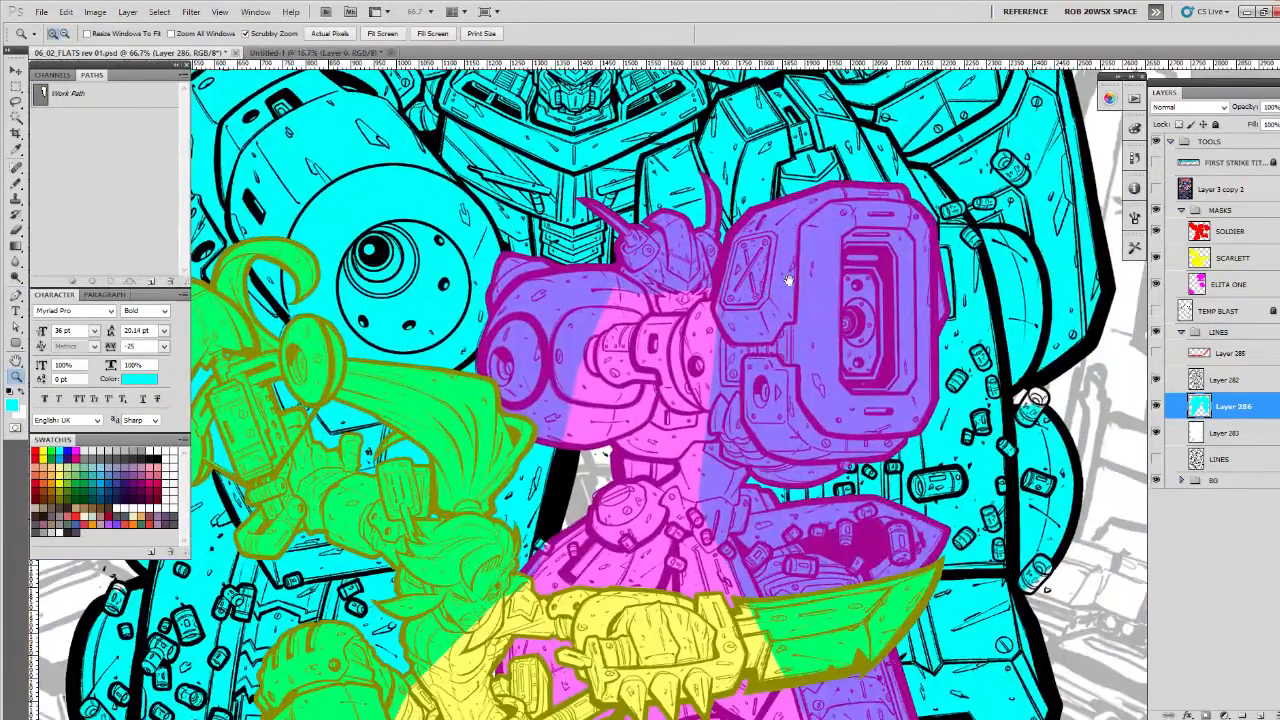
pyautogui.moveTo(875, 254); pyautogui.dragTo(833, 378)
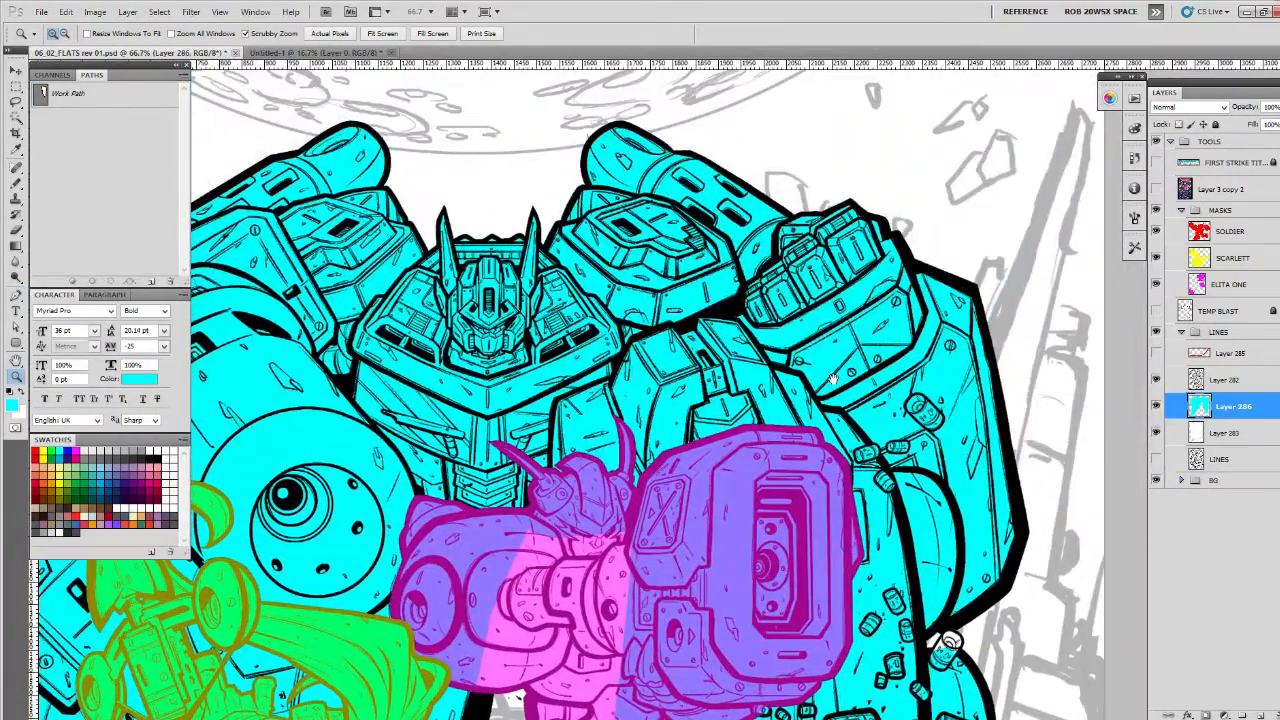
pyautogui.moveTo(1215, 406); pyautogui.dragTo(1208, 298)
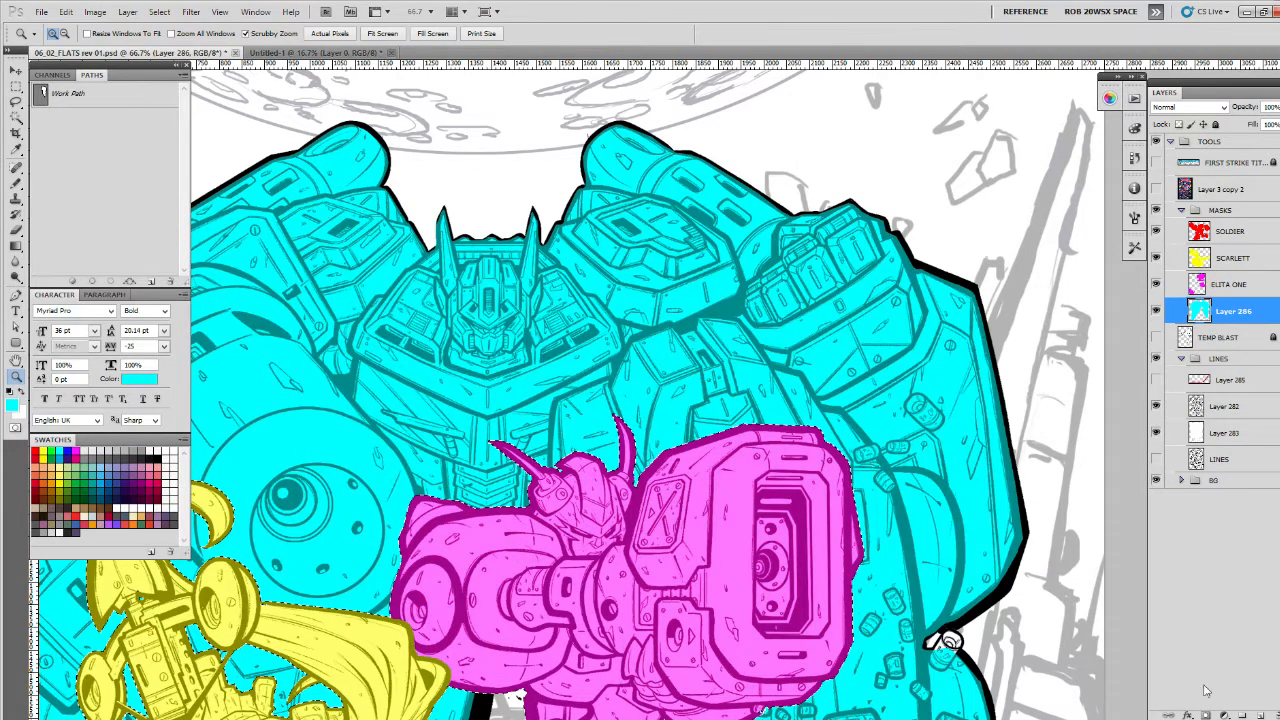
# - Add a layer mask to the cyan layer from the other figures' combined selection and invert it to knock those figures out
pyautogui.click(1206, 715)
pyautogui.hotkey('ctrl', 'i')
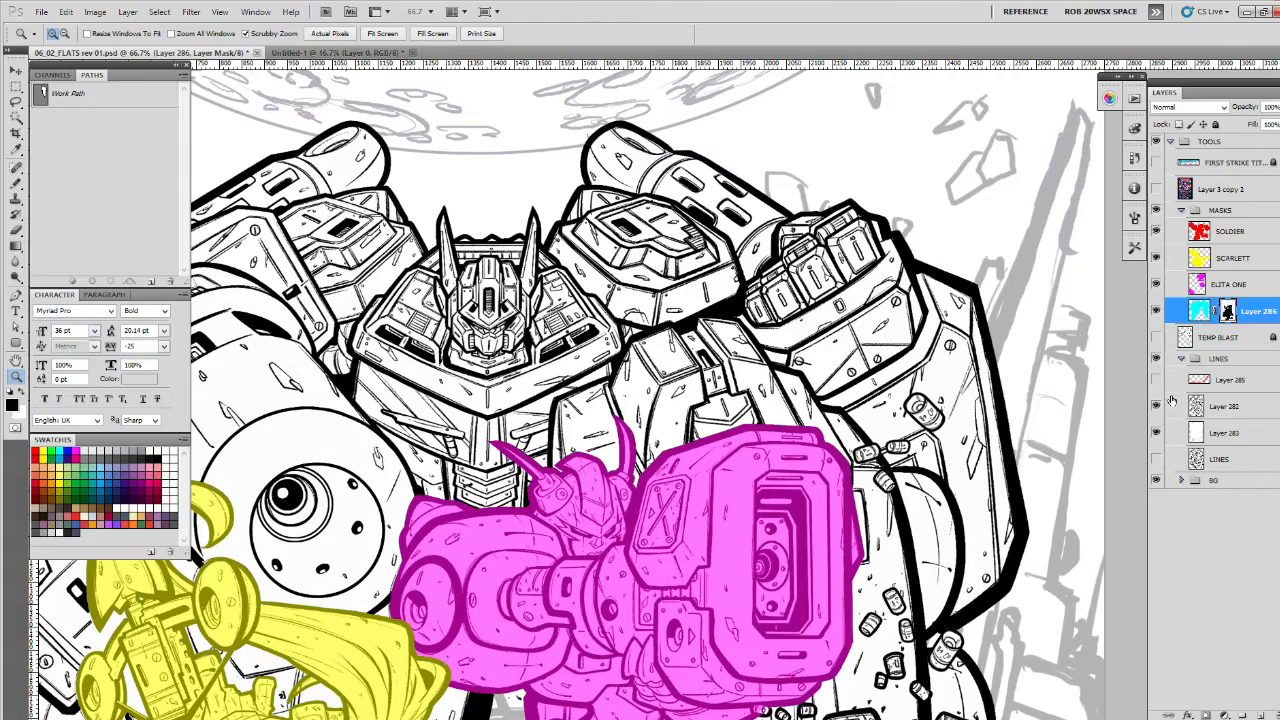
pyautogui.moveTo(820, 517); pyautogui.dragTo(902, 522)
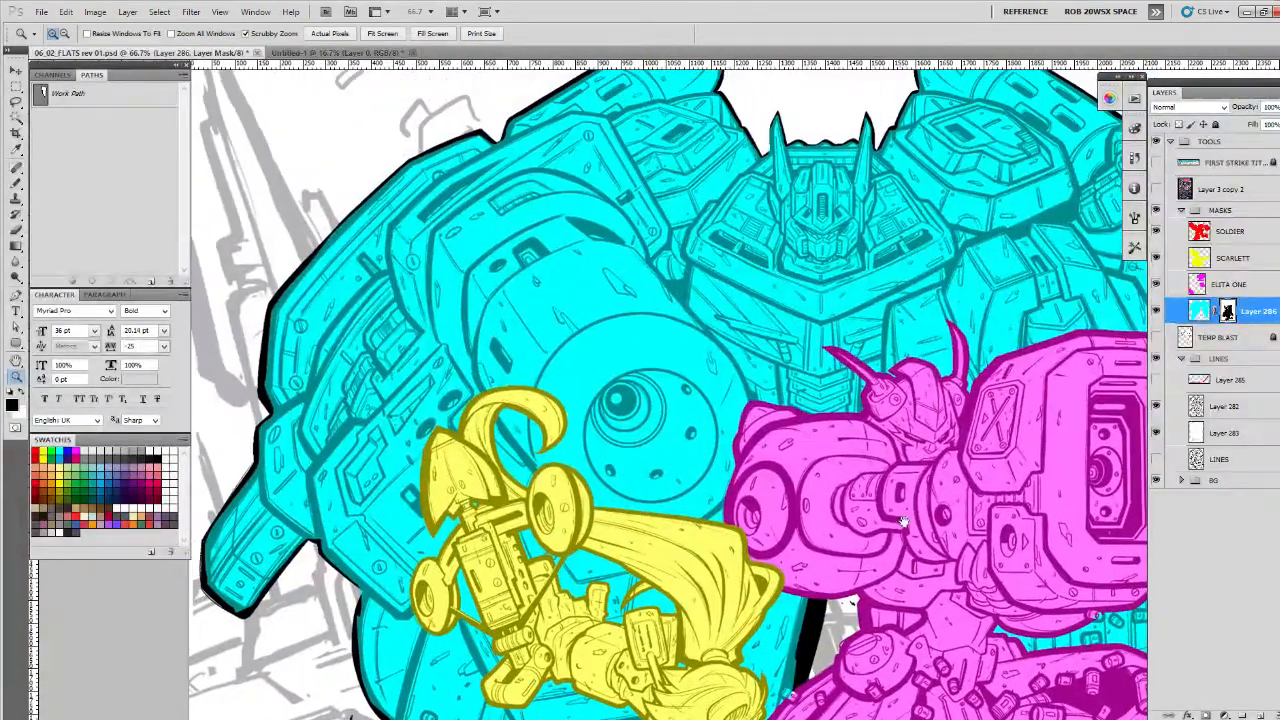
# - Clean up the cyan edge at the corner where the robot's near forearm meets the leg, using the Lasso and Pencil tools
pyautogui.click(404, 592)
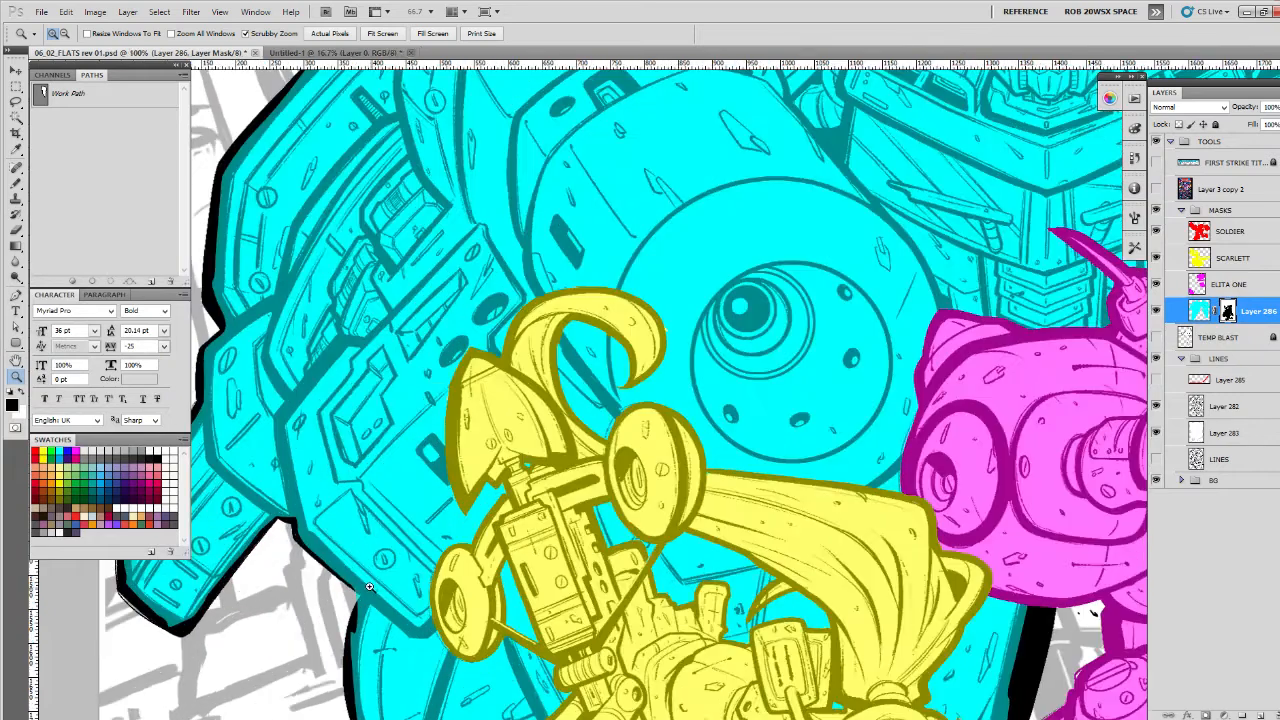
pyautogui.click(400, 585)
pyautogui.moveTo(388, 575); pyautogui.dragTo(412, 440)
pyautogui.press('l')
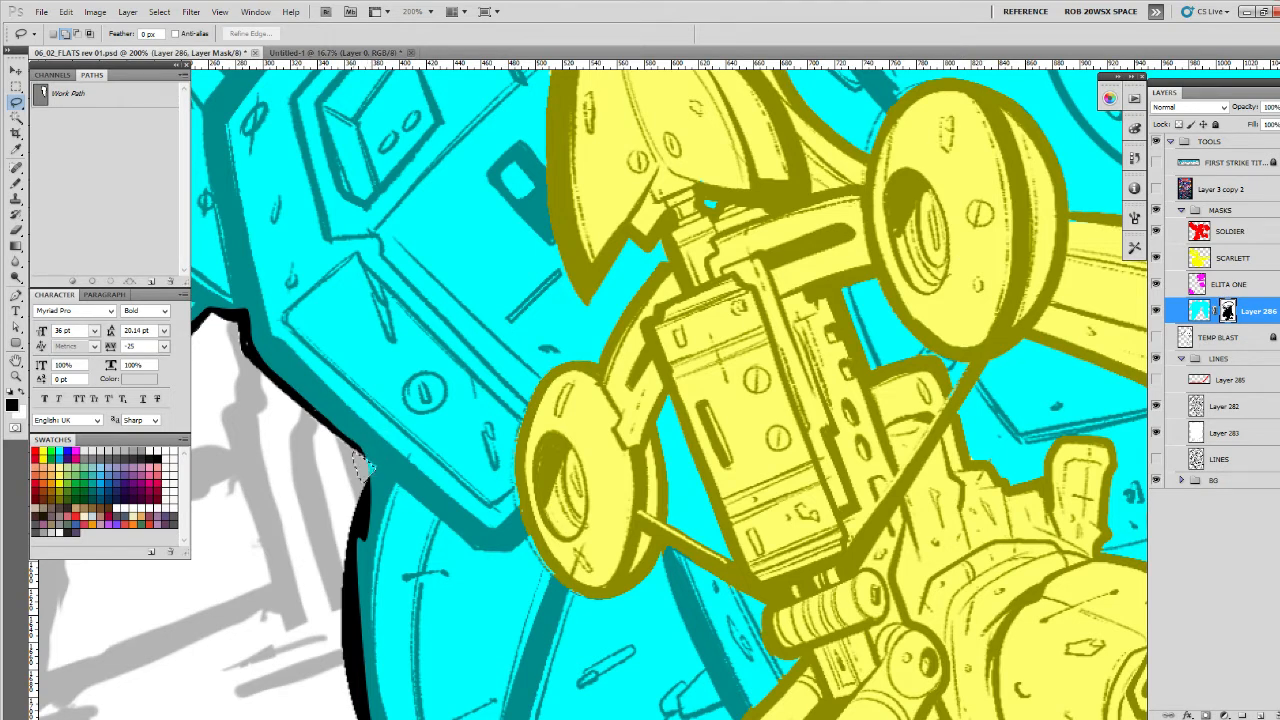
pyautogui.press('b')
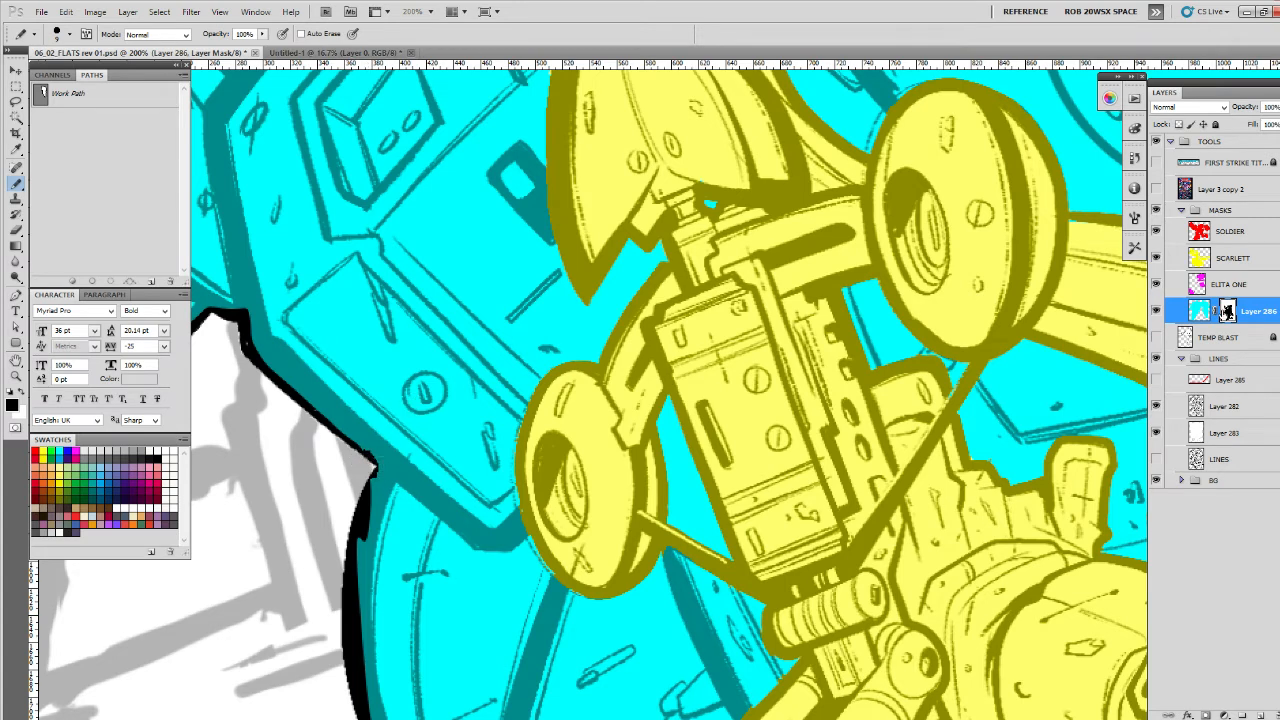
pyautogui.press('x')
pyautogui.press('x')
pyautogui.press('x')
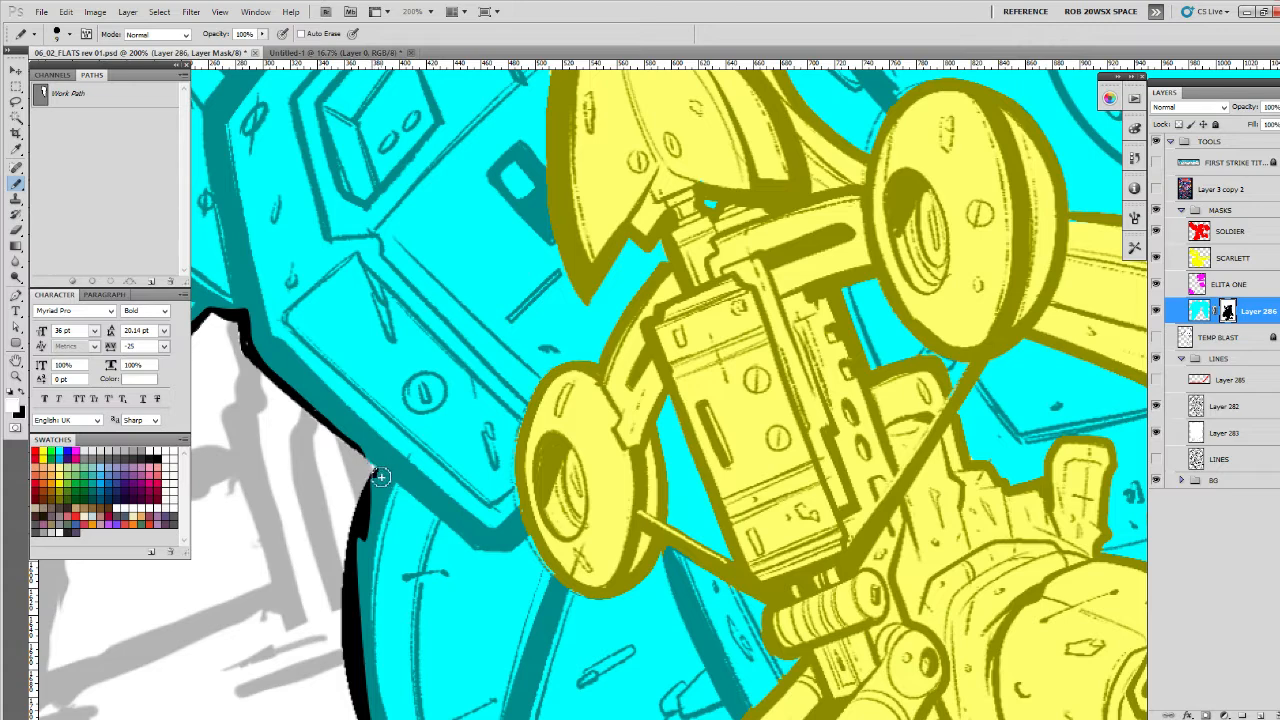
pyautogui.press('x')
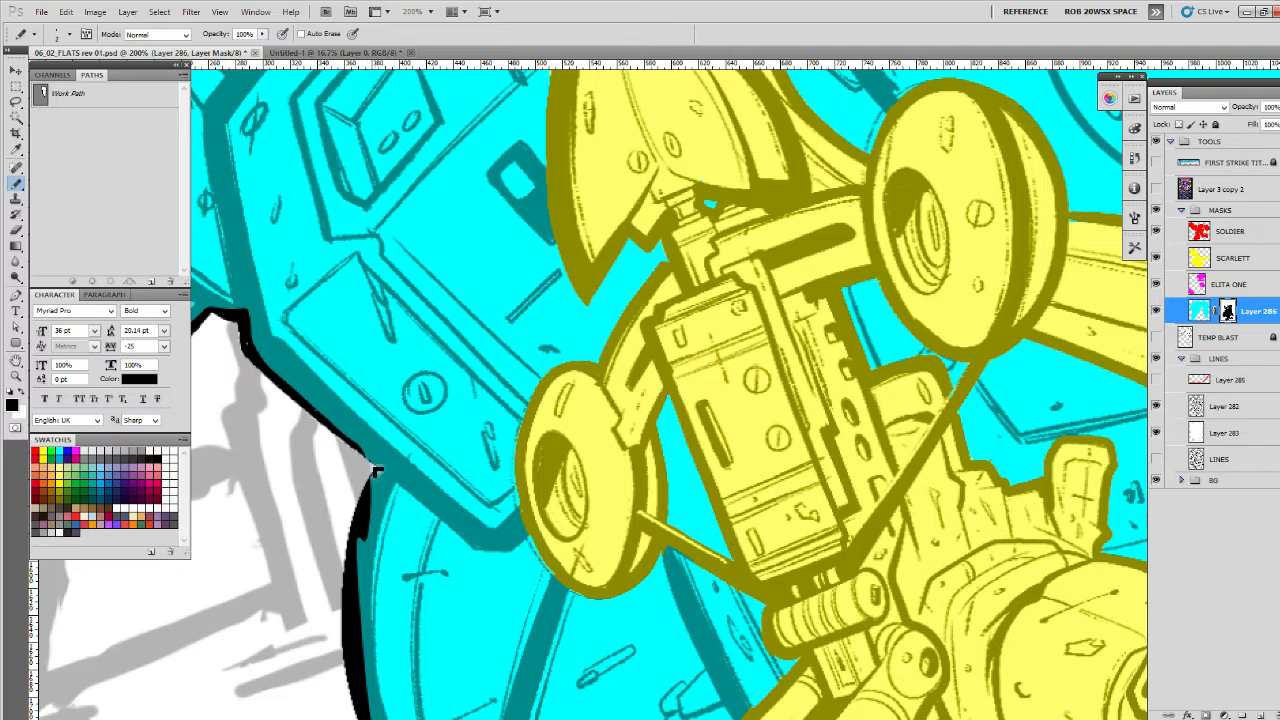
pyautogui.press('x')
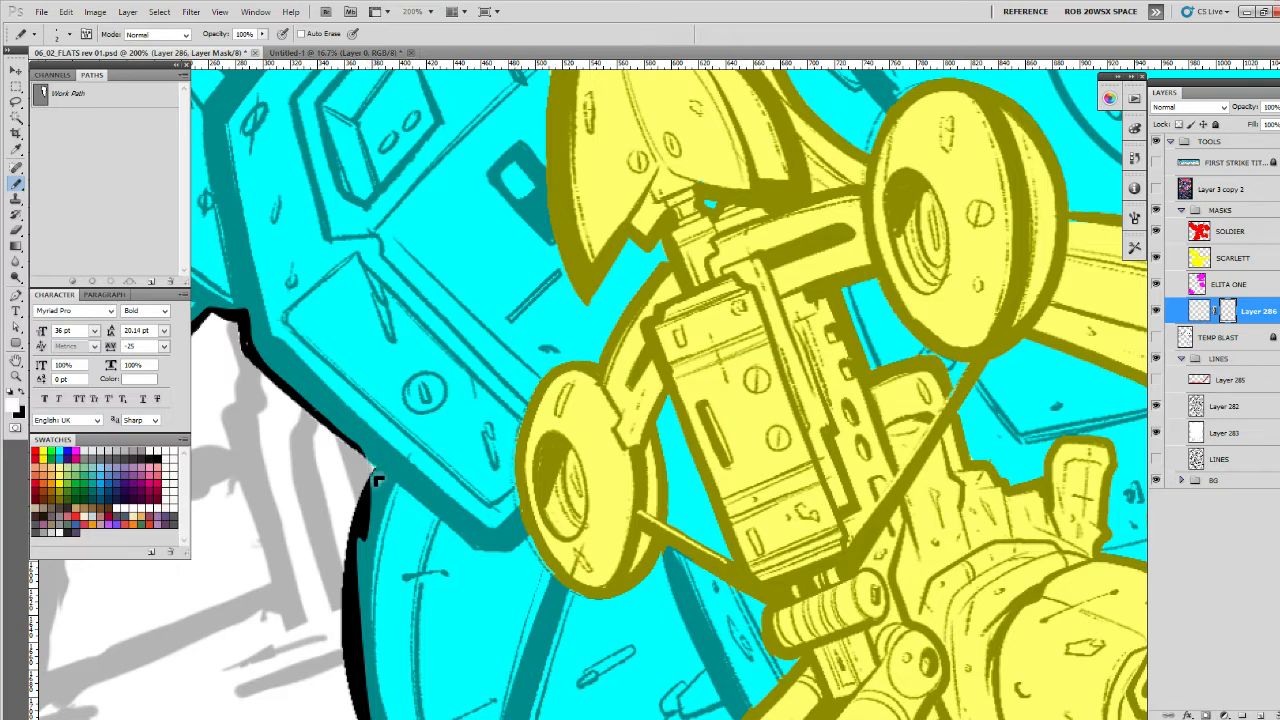
# - Load Layer 282's line art as a selection and pencil cyan over the black outline of the near shoulder beside the helmet
pyautogui.keyDown('ctrl'); pyautogui.click(1196, 405); pyautogui.keyUp('ctrl')
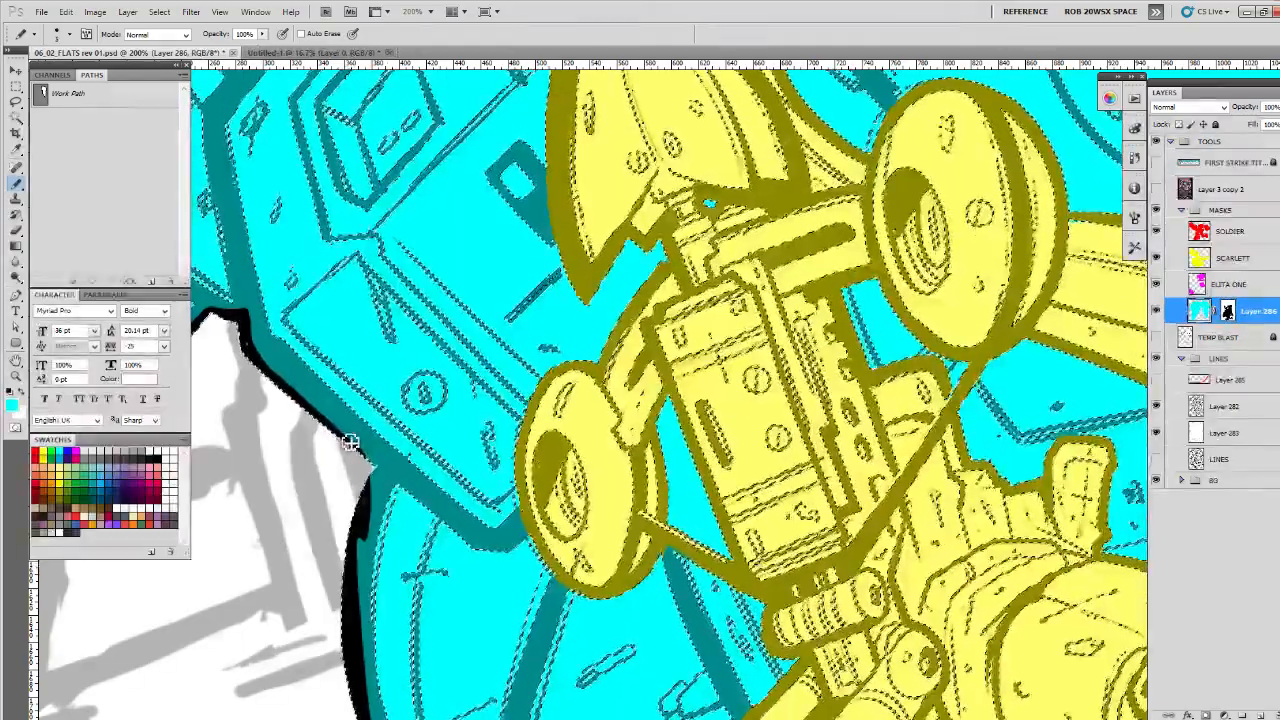
pyautogui.moveTo(310, 202); pyautogui.dragTo(423, 320)
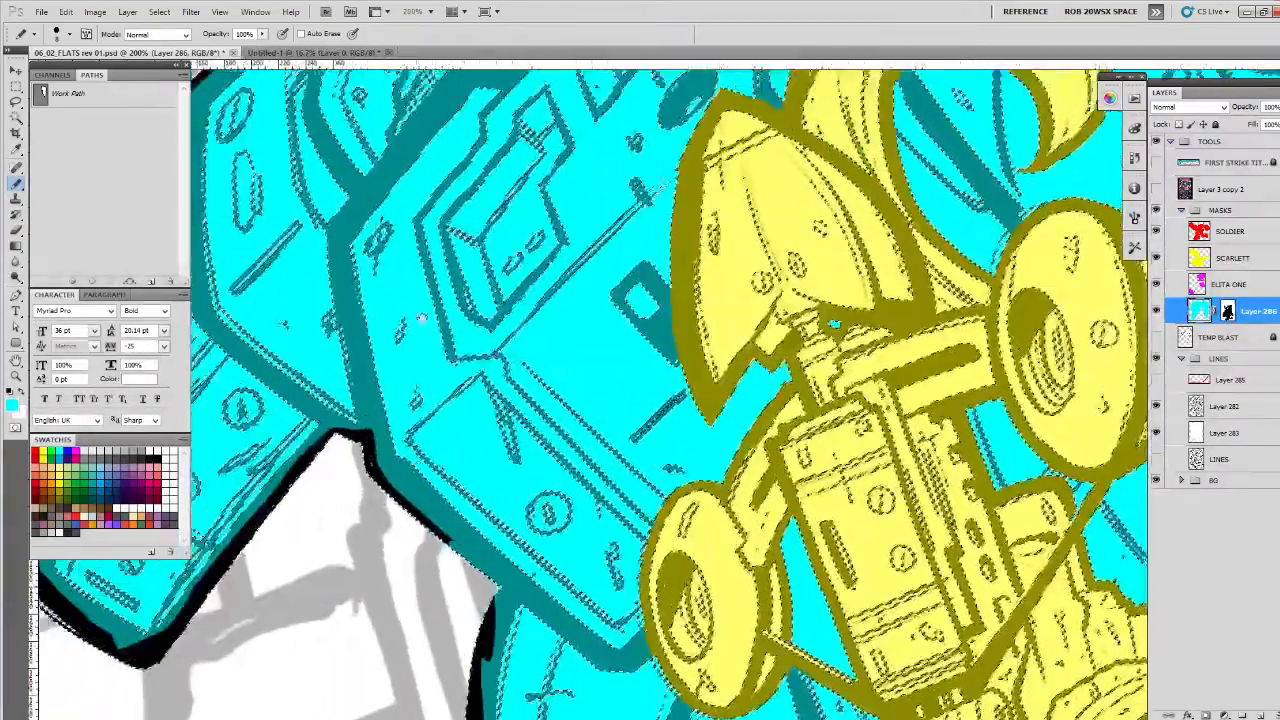
pyautogui.moveTo(620, 150); pyautogui.dragTo(520, 590)
pyautogui.moveTo(850, 210); pyautogui.dragTo(623, 591)
pyautogui.moveTo(940, 205); pyautogui.dragTo(703, 571)
pyautogui.moveTo(860, 455); pyautogui.dragTo(700, 571)
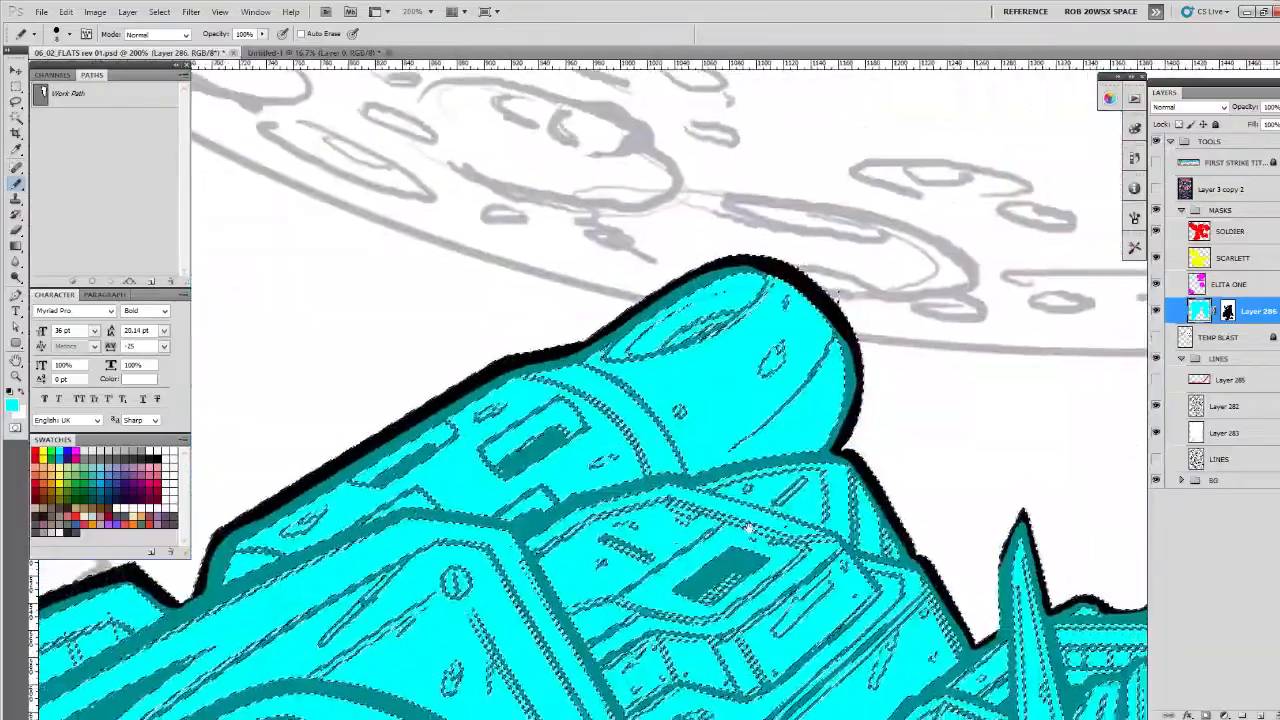
pyautogui.moveTo(957, 583); pyautogui.dragTo(665, 451)
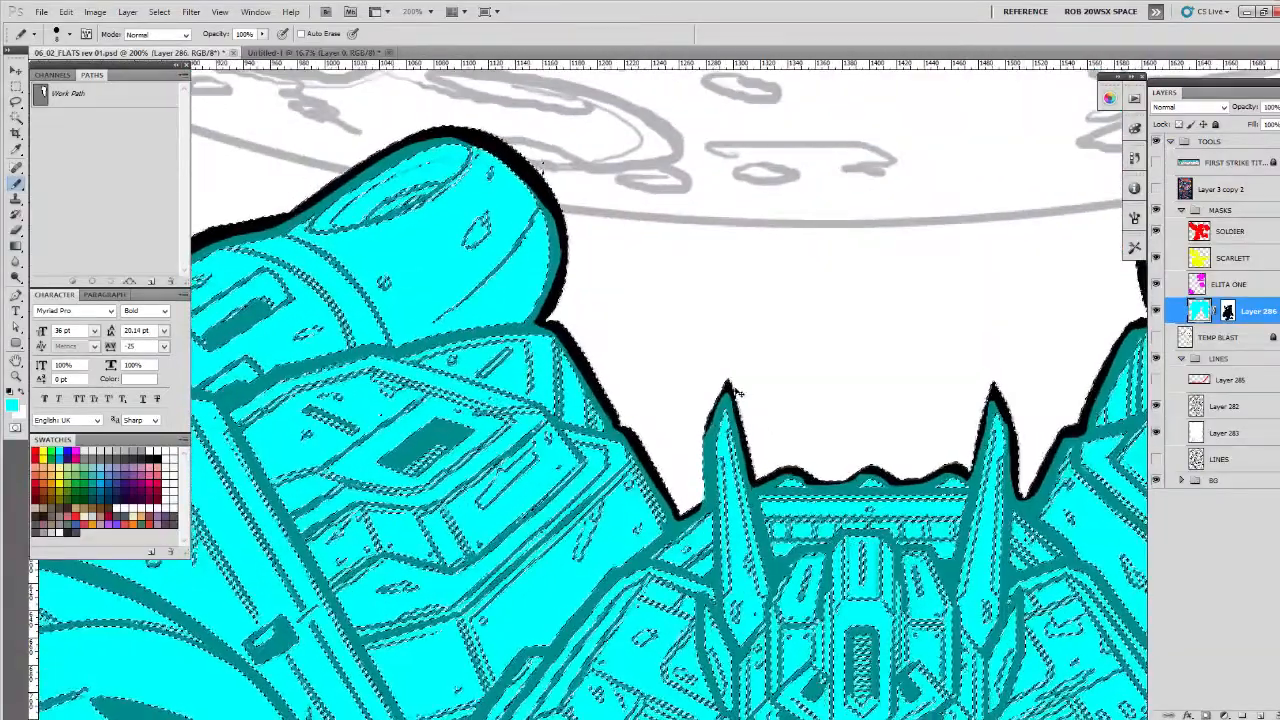
pyautogui.hotkey('ctrl', 'd')
pyautogui.moveTo(707, 480)
pyautogui.mouseDown()
pyautogui.moveTo(682, 512)
pyautogui.moveTo(634, 437)
pyautogui.mouseUp()
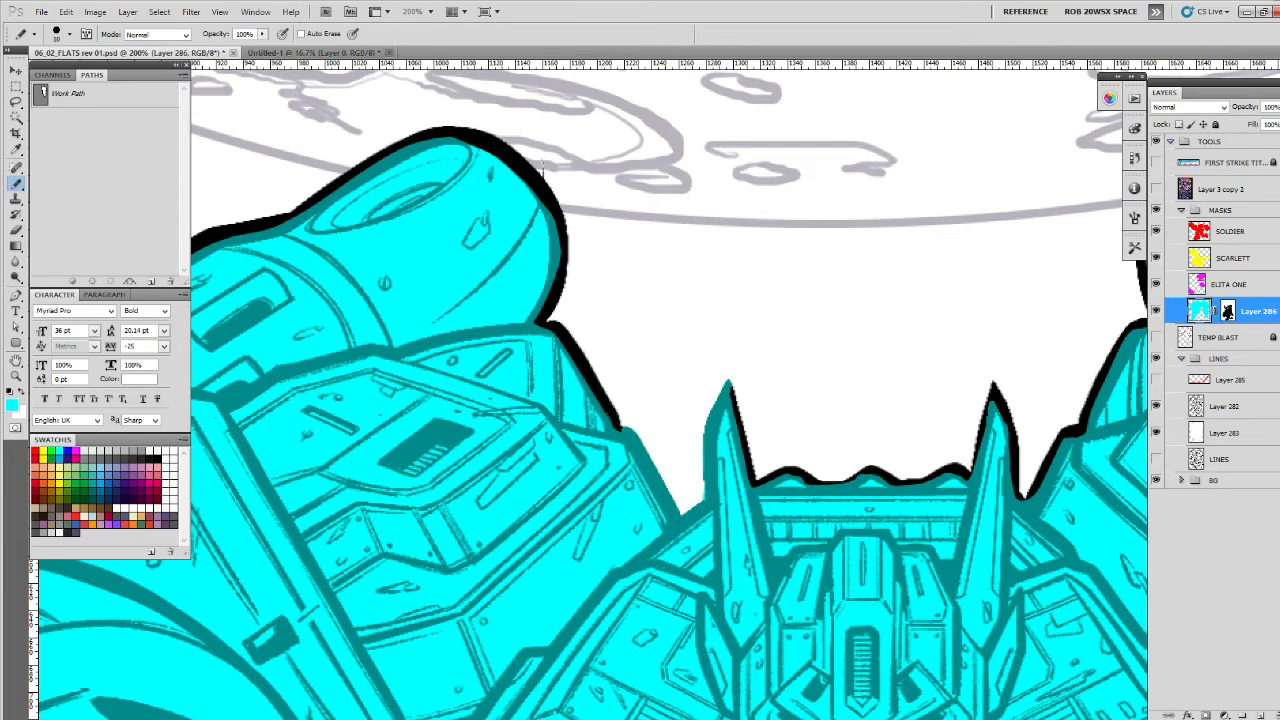
# - Pencil cyan over the black outlines of the near cannon and arm, back to the top of the near leg
pyautogui.moveTo(573, 292)
pyautogui.mouseDown()
pyautogui.moveTo(754, 354)
pyautogui.moveTo(810, 392)
pyautogui.moveTo(773, 276)
pyautogui.mouseUp()
pyautogui.moveTo(682, 230)
pyautogui.mouseDown()
pyautogui.moveTo(602, 261)
pyautogui.moveTo(824, 179)
pyautogui.moveTo(719, 215)
pyautogui.moveTo(439, 391)
pyautogui.moveTo(402, 447)
pyautogui.moveTo(762, 289)
pyautogui.moveTo(703, 254)
pyautogui.moveTo(532, 325)
pyautogui.moveTo(423, 413)
pyautogui.moveTo(340, 528)
pyautogui.mouseUp()
pyautogui.moveTo(461, 380)
pyautogui.mouseDown()
pyautogui.moveTo(677, 160)
pyautogui.moveTo(423, 419)
pyautogui.moveTo(345, 528)
pyautogui.mouseUp()
pyautogui.moveTo(518, 339)
pyautogui.mouseDown()
pyautogui.moveTo(583, 159)
pyautogui.moveTo(421, 364)
pyautogui.moveTo(389, 580)
pyautogui.moveTo(410, 472)
pyautogui.mouseUp()
pyautogui.moveTo(409, 613)
pyautogui.mouseDown()
pyautogui.moveTo(457, 372)
pyautogui.moveTo(371, 390)
pyautogui.moveTo(368, 501)
pyautogui.moveTo(458, 297)
pyautogui.moveTo(461, 190)
pyautogui.moveTo(389, 296)
pyautogui.moveTo(483, 143)
pyautogui.moveTo(318, 404)
pyautogui.moveTo(309, 505)
pyautogui.moveTo(334, 575)
pyautogui.moveTo(395, 618)
pyautogui.moveTo(321, 511)
pyautogui.moveTo(424, 631)
pyautogui.moveTo(438, 630)
pyautogui.moveTo(523, 508)
pyautogui.moveTo(434, 617)
pyautogui.moveTo(640, 405)
pyautogui.mouseUp()
pyautogui.moveTo(489, 567)
pyautogui.mouseDown()
pyautogui.moveTo(637, 398)
pyautogui.moveTo(669, 441)
pyautogui.moveTo(568, 469)
pyautogui.moveTo(437, 646)
pyautogui.moveTo(637, 388)
pyautogui.moveTo(673, 449)
pyautogui.moveTo(791, 552)
pyautogui.mouseUp()
pyautogui.moveTo(867, 590); pyautogui.dragTo(620, 223)
pyautogui.moveTo(551, 191)
pyautogui.mouseDown()
pyautogui.moveTo(525, 311)
pyautogui.moveTo(538, 446)
pyautogui.moveTo(541, 205)
pyautogui.mouseUp()
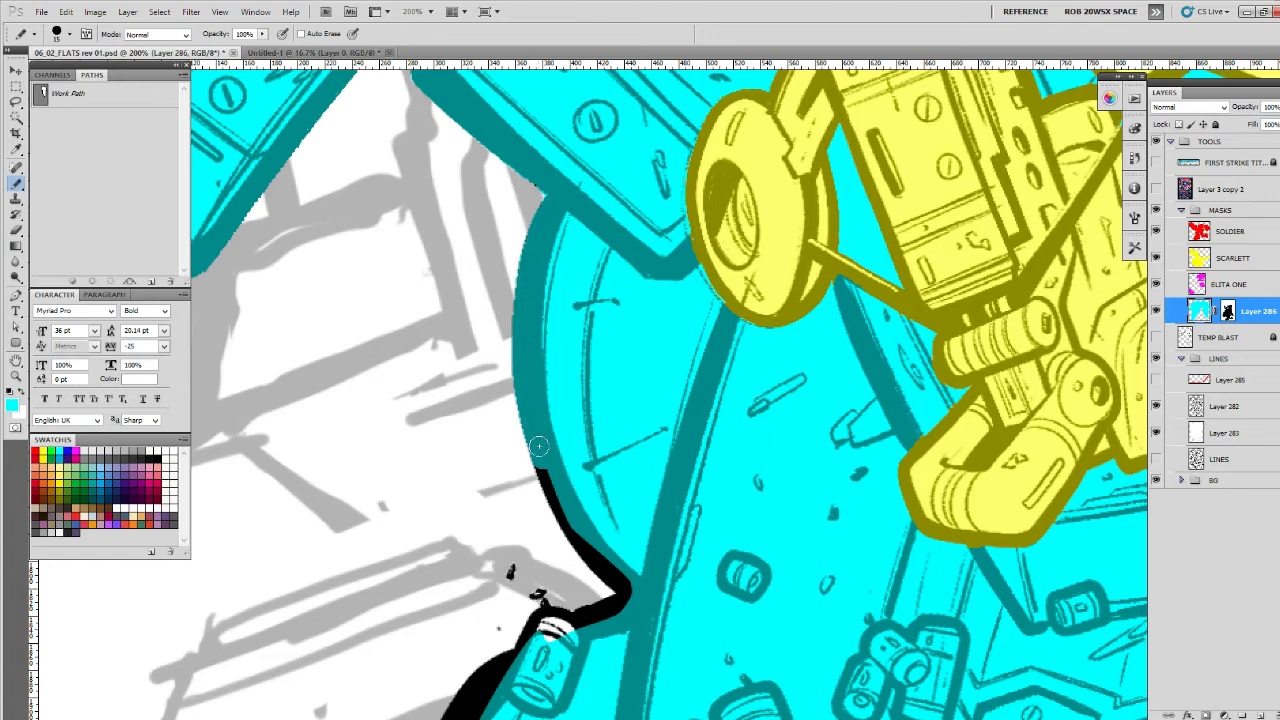
# - Pencil cyan over the black outer outline of the near leg's rounded guards beside the falling cans
pyautogui.moveTo(539, 446); pyautogui.dragTo(628, 598)
pyautogui.moveTo(643, 593)
pyautogui.mouseDown()
pyautogui.moveTo(721, 314)
pyautogui.moveTo(555, 415)
pyautogui.moveTo(535, 450)
pyautogui.moveTo(535, 490)
pyautogui.mouseUp()
pyautogui.moveTo(582, 454)
pyautogui.mouseDown()
pyautogui.moveTo(578, 297)
pyautogui.moveTo(487, 442)
pyautogui.moveTo(495, 478)
pyautogui.moveTo(475, 309)
pyautogui.mouseUp()
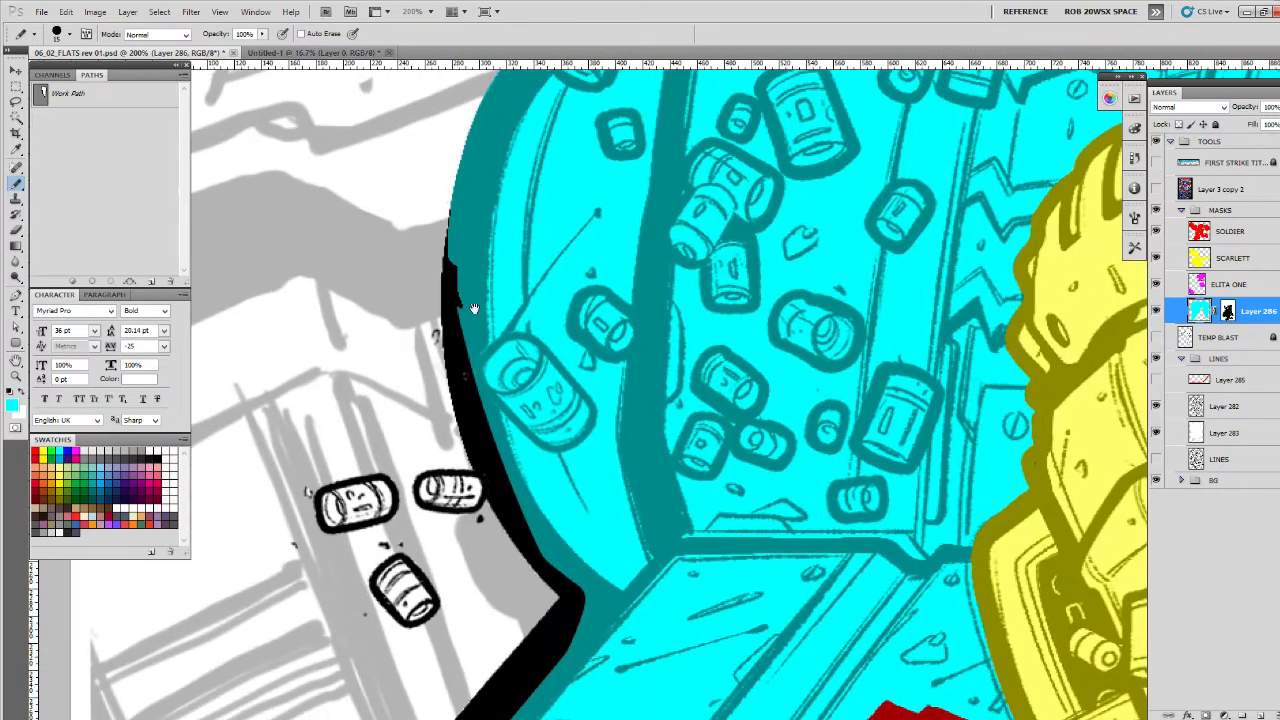
pyautogui.moveTo(460, 179)
pyautogui.mouseDown()
pyautogui.moveTo(450, 317)
pyautogui.moveTo(465, 403)
pyautogui.moveTo(504, 510)
pyautogui.moveTo(580, 610)
pyautogui.mouseUp()
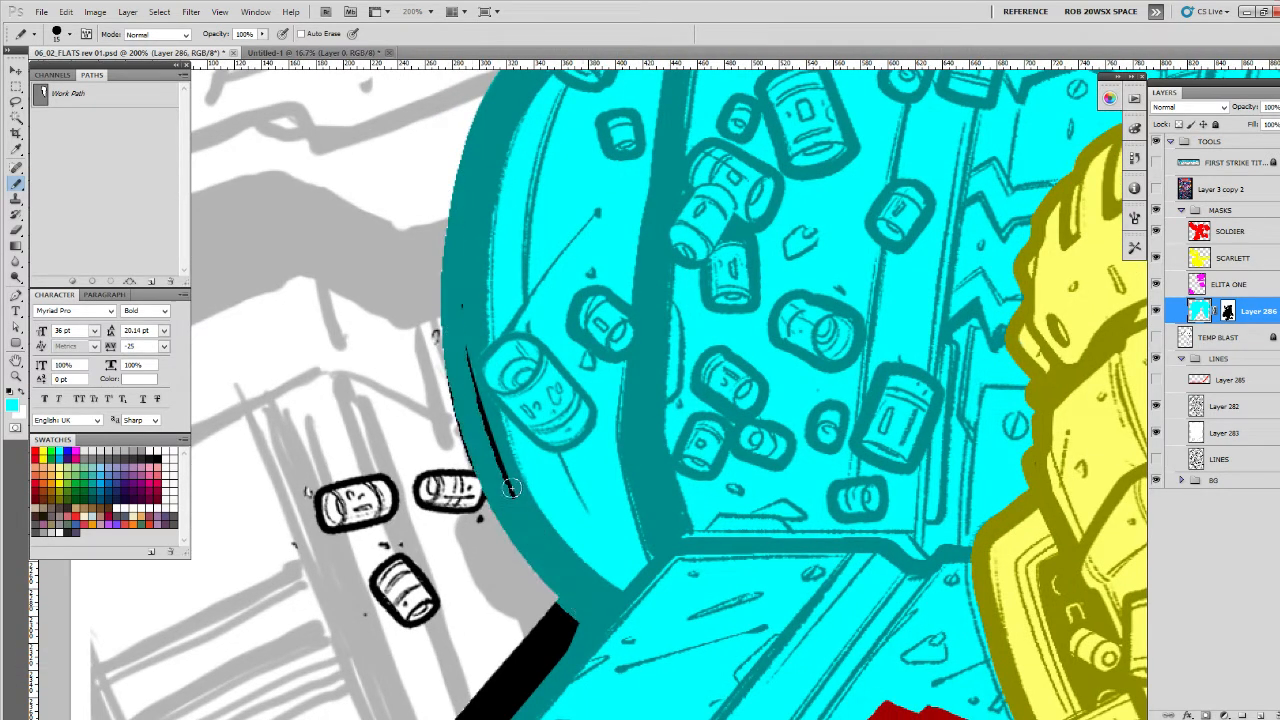
pyautogui.moveTo(468, 331)
pyautogui.mouseDown()
pyautogui.moveTo(502, 499)
pyautogui.moveTo(452, 383)
pyautogui.mouseUp()
# - Pencil cyan over the near lower leg's outer outline down to the magenta foot
pyautogui.moveTo(632, 605)
pyautogui.mouseDown()
pyautogui.moveTo(707, 233)
pyautogui.moveTo(554, 289)
pyautogui.moveTo(491, 378)
pyautogui.mouseUp()
pyautogui.moveTo(491, 378)
pyautogui.mouseDown()
pyautogui.moveTo(644, 217)
pyautogui.moveTo(519, 385)
pyautogui.moveTo(658, 203)
pyautogui.moveTo(501, 411)
pyautogui.moveTo(482, 485)
pyautogui.moveTo(500, 346)
pyautogui.moveTo(440, 605)
pyautogui.moveTo(474, 537)
pyautogui.moveTo(468, 667)
pyautogui.moveTo(512, 636)
pyautogui.moveTo(497, 371)
pyautogui.moveTo(520, 414)
pyautogui.moveTo(473, 370)
pyautogui.moveTo(502, 399)
pyautogui.moveTo(464, 522)
pyautogui.moveTo(514, 447)
pyautogui.moveTo(479, 538)
pyautogui.moveTo(506, 483)
pyautogui.moveTo(537, 300)
pyautogui.mouseUp()
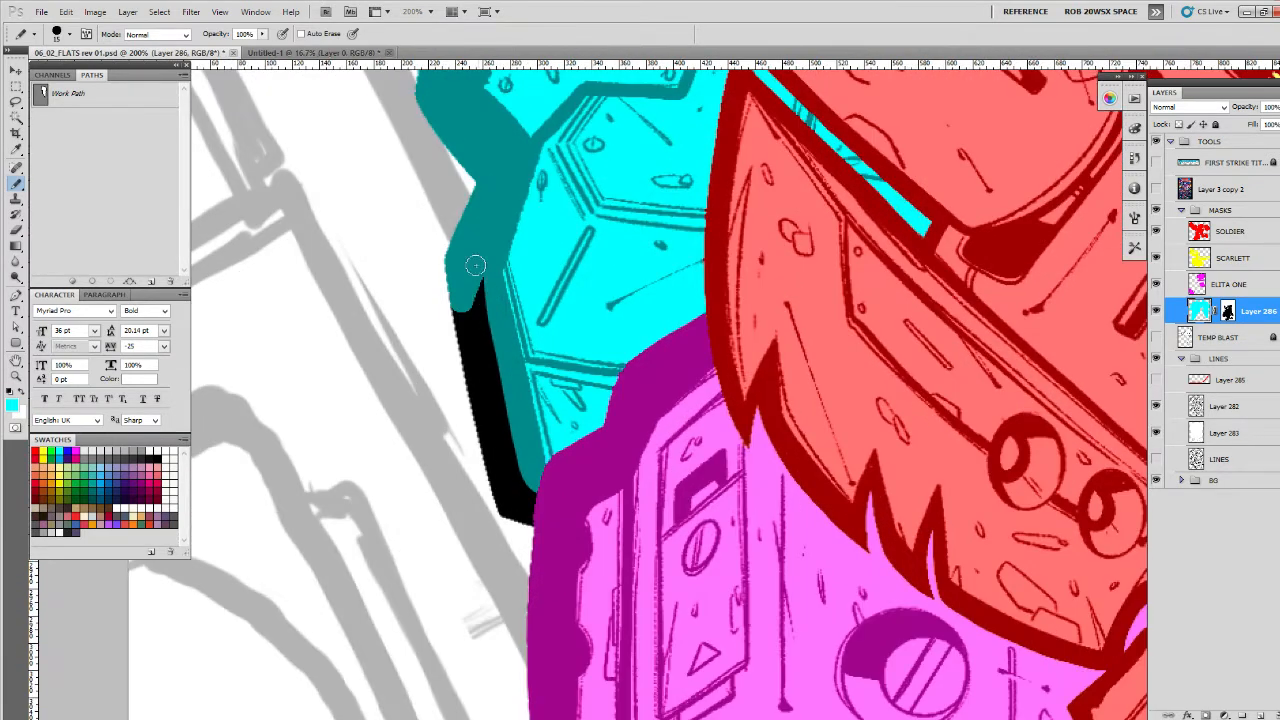
pyautogui.moveTo(475, 265)
pyautogui.mouseDown()
pyautogui.moveTo(540, 501)
pyautogui.moveTo(533, 518)
pyautogui.moveTo(509, 512)
pyautogui.moveTo(451, 265)
pyautogui.mouseUp()
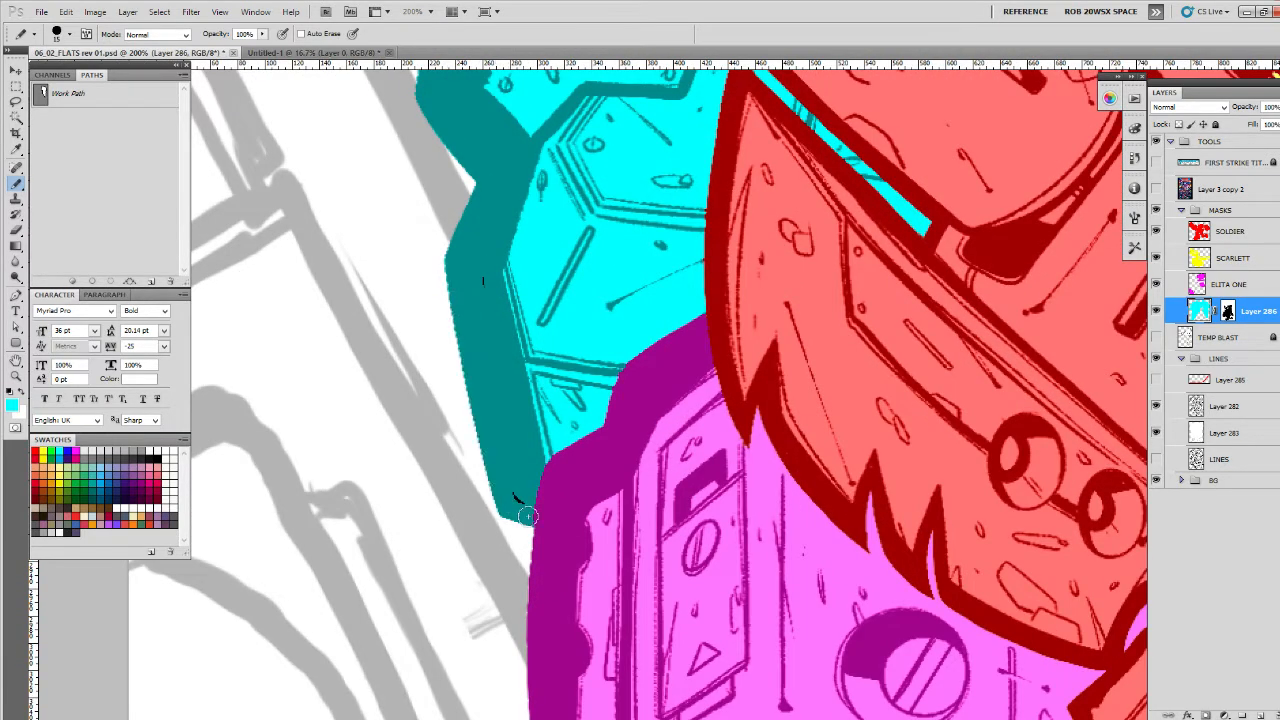
# - Pencil cyan over the black outer outline of the giant robot's far leg, starting beside the falling cans below its magenta neighbour
pyautogui.press('z')
pyautogui.keyDown('alt'); pyautogui.click(868, 508); pyautogui.keyUp('alt')
pyautogui.keyDown('alt'); pyautogui.click(868, 508); pyautogui.keyUp('alt')
pyautogui.keyDown('alt'); pyautogui.click(868, 508); pyautogui.keyUp('alt')
pyautogui.keyDown('alt'); pyautogui.click(868, 508); pyautogui.keyUp('alt')
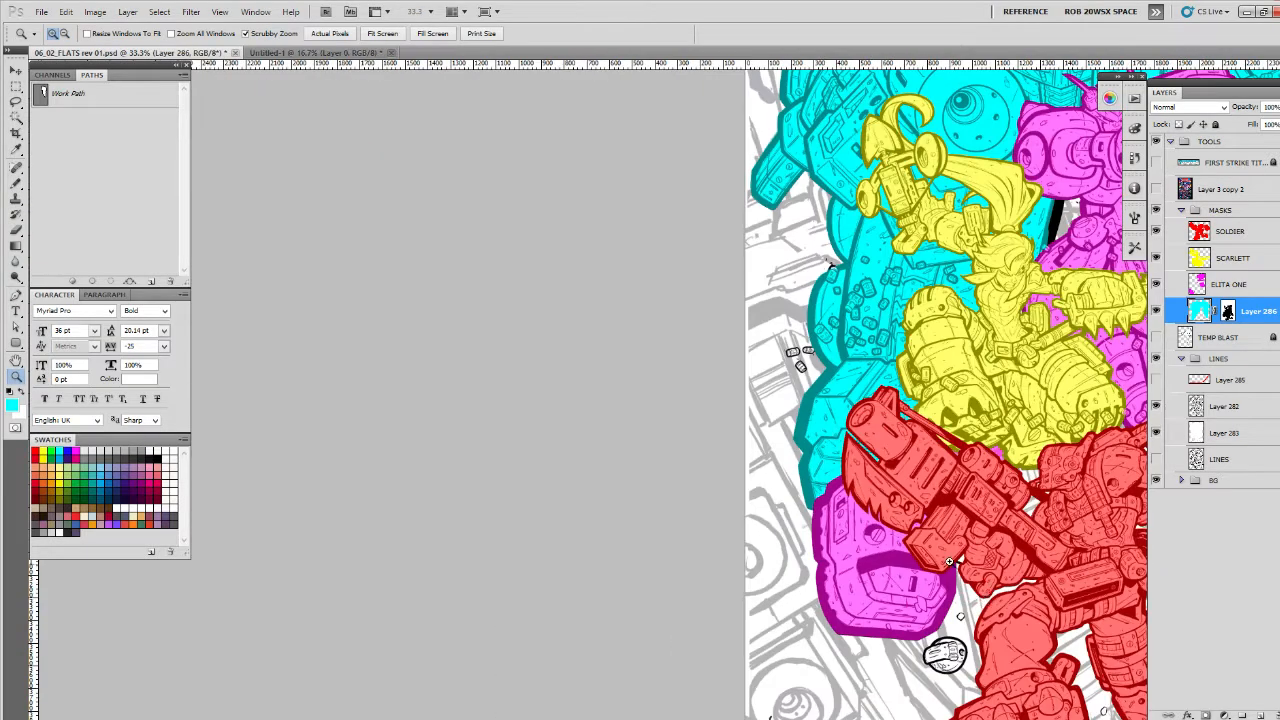
pyautogui.moveTo(903, 667); pyautogui.dragTo(602, 706)
pyautogui.press('b')
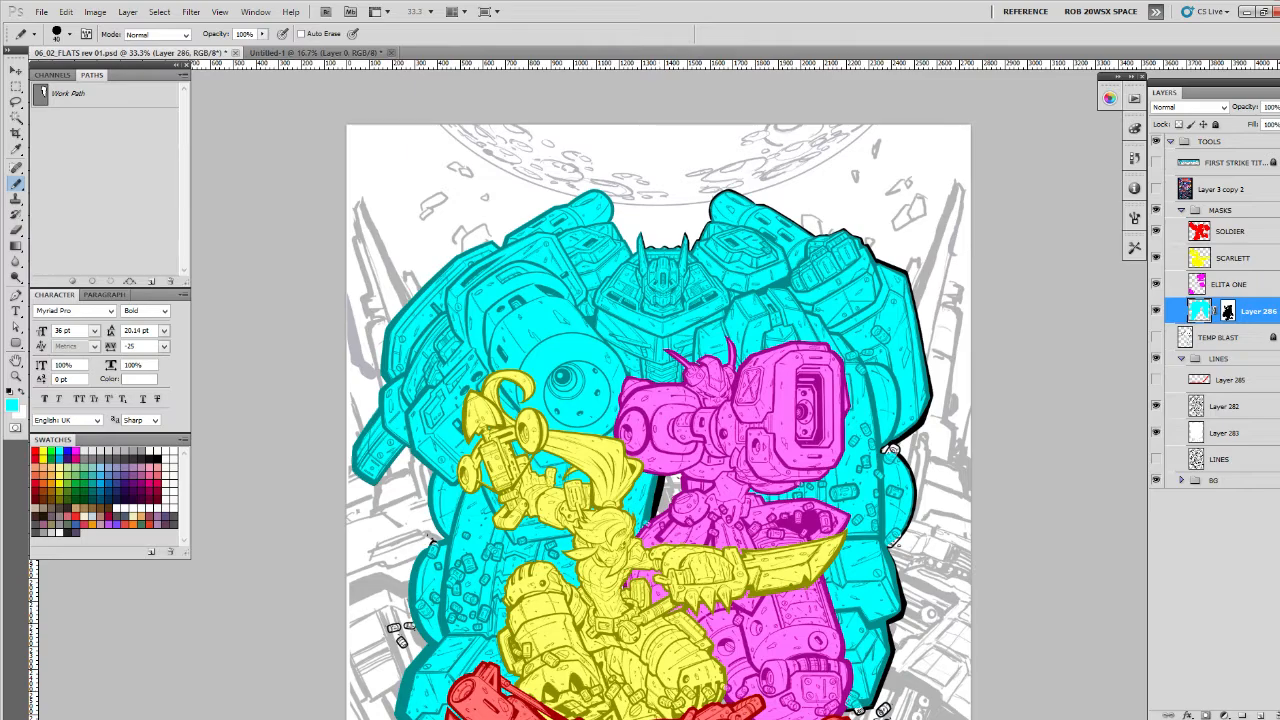
pyautogui.moveTo(909, 552); pyautogui.dragTo(826, 346)
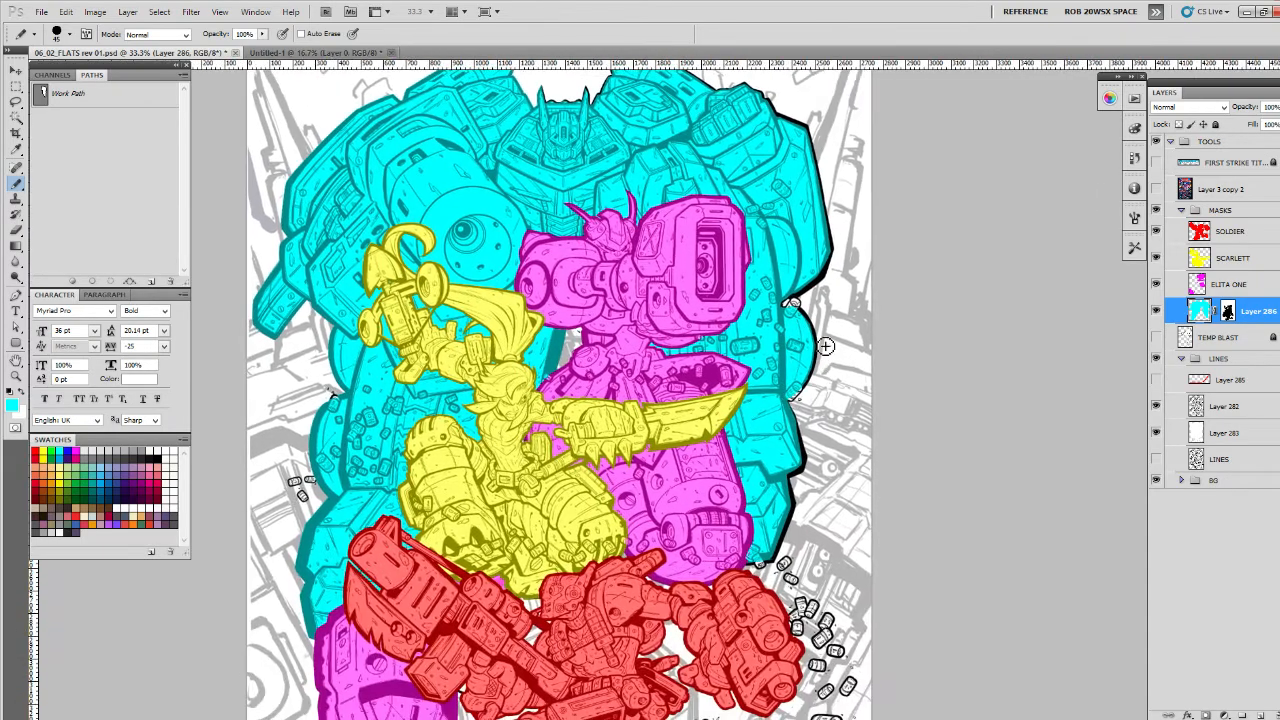
pyautogui.keyDown('ctrl'); pyautogui.click(768, 564); pyautogui.keyUp('ctrl')
pyautogui.keyDown('ctrl'); pyautogui.click(768, 564); pyautogui.keyUp('ctrl')
pyautogui.keyDown('ctrl'); pyautogui.click(768, 564); pyautogui.keyUp('ctrl')
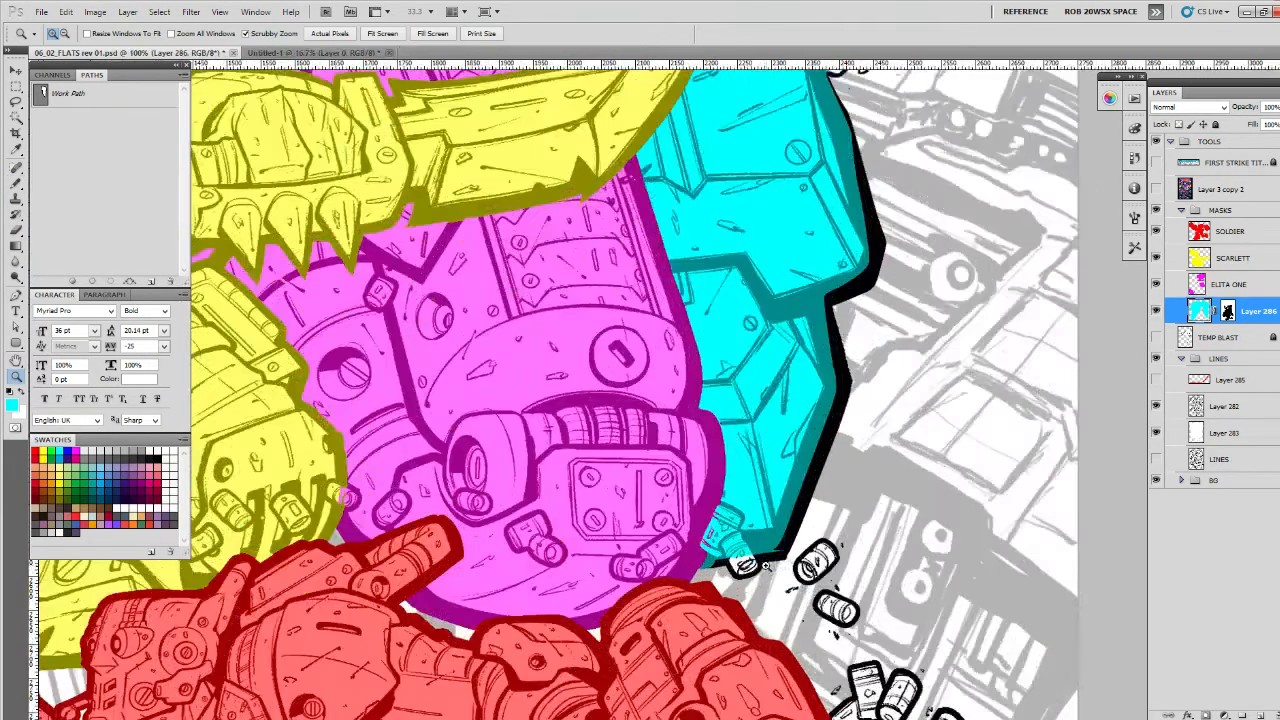
pyautogui.keyDown('ctrl'); pyautogui.click(768, 564); pyautogui.keyUp('ctrl')
pyautogui.moveTo(660, 562)
pyautogui.mouseDown()
pyautogui.moveTo(786, 548)
pyautogui.moveTo(808, 528)
pyautogui.moveTo(906, 222)
pyautogui.mouseUp()
pyautogui.moveTo(893, 274); pyautogui.dragTo(745, 706)
pyautogui.moveTo(774, 643)
pyautogui.mouseDown()
pyautogui.moveTo(748, 597)
pyautogui.moveTo(752, 465)
pyautogui.moveTo(840, 405)
pyautogui.moveTo(805, 188)
pyautogui.mouseUp()
# - Pencil cyan over the remaining black outlines of the far arm and shoulder, up to the helmet crest
pyautogui.moveTo(795, 228)
pyautogui.mouseDown()
pyautogui.moveTo(827, 664)
pyautogui.moveTo(788, 497)
pyautogui.moveTo(810, 467)
pyautogui.mouseUp()
pyautogui.moveTo(806, 415); pyautogui.dragTo(897, 276)
pyautogui.moveTo(913, 307)
pyautogui.mouseDown()
pyautogui.moveTo(809, 707)
pyautogui.moveTo(804, 476)
pyautogui.moveTo(715, 306)
pyautogui.moveTo(757, 531)
pyautogui.moveTo(661, 521)
pyautogui.moveTo(736, 513)
pyautogui.moveTo(934, 308)
pyautogui.mouseUp()
pyautogui.moveTo(920, 368); pyautogui.dragTo(750, 696)
pyautogui.moveTo(768, 622)
pyautogui.mouseDown()
pyautogui.moveTo(781, 535)
pyautogui.moveTo(747, 318)
pyautogui.mouseUp()
pyautogui.moveTo(744, 320); pyautogui.dragTo(806, 685)
pyautogui.moveTo(807, 681); pyautogui.dragTo(739, 271)
pyautogui.moveTo(765, 318)
pyautogui.mouseDown()
pyautogui.moveTo(778, 360)
pyautogui.moveTo(905, 527)
pyautogui.moveTo(985, 607)
pyautogui.moveTo(955, 478)
pyautogui.moveTo(868, 408)
pyautogui.moveTo(728, 333)
pyautogui.moveTo(672, 255)
pyautogui.moveTo(583, 199)
pyautogui.moveTo(365, 208)
pyautogui.moveTo(1030, 523)
pyautogui.moveTo(1081, 592)
pyautogui.moveTo(1035, 527)
pyautogui.moveTo(937, 452)
pyautogui.moveTo(583, 271)
pyautogui.moveTo(469, 279)
pyautogui.moveTo(416, 376)
pyautogui.moveTo(383, 550)
pyautogui.mouseUp()
pyautogui.moveTo(418, 588)
pyautogui.mouseDown()
pyautogui.moveTo(743, 413)
pyautogui.moveTo(797, 409)
pyautogui.moveTo(668, 356)
pyautogui.moveTo(548, 440)
pyautogui.moveTo(374, 341)
pyautogui.mouseUp()
# - On Layer 286's layer mask, paint black along the outer edge of the helmet's left horn to trim the cyan
pyautogui.press('z')
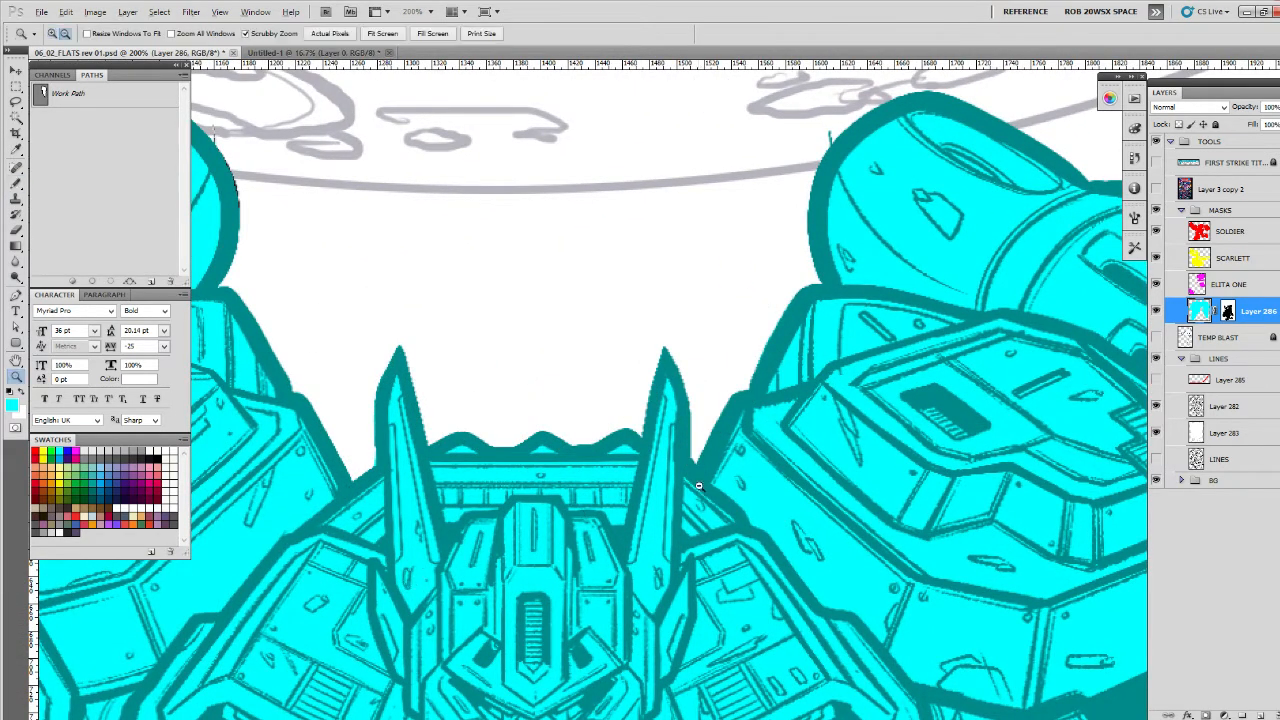
pyautogui.keyDown('alt'); pyautogui.click(686, 503); pyautogui.keyUp('alt')
pyautogui.keyDown('alt'); pyautogui.click(686, 503); pyautogui.keyUp('alt')
pyautogui.click(599, 475)
pyautogui.click(599, 475)
pyautogui.click(599, 476)
pyautogui.click(599, 476)
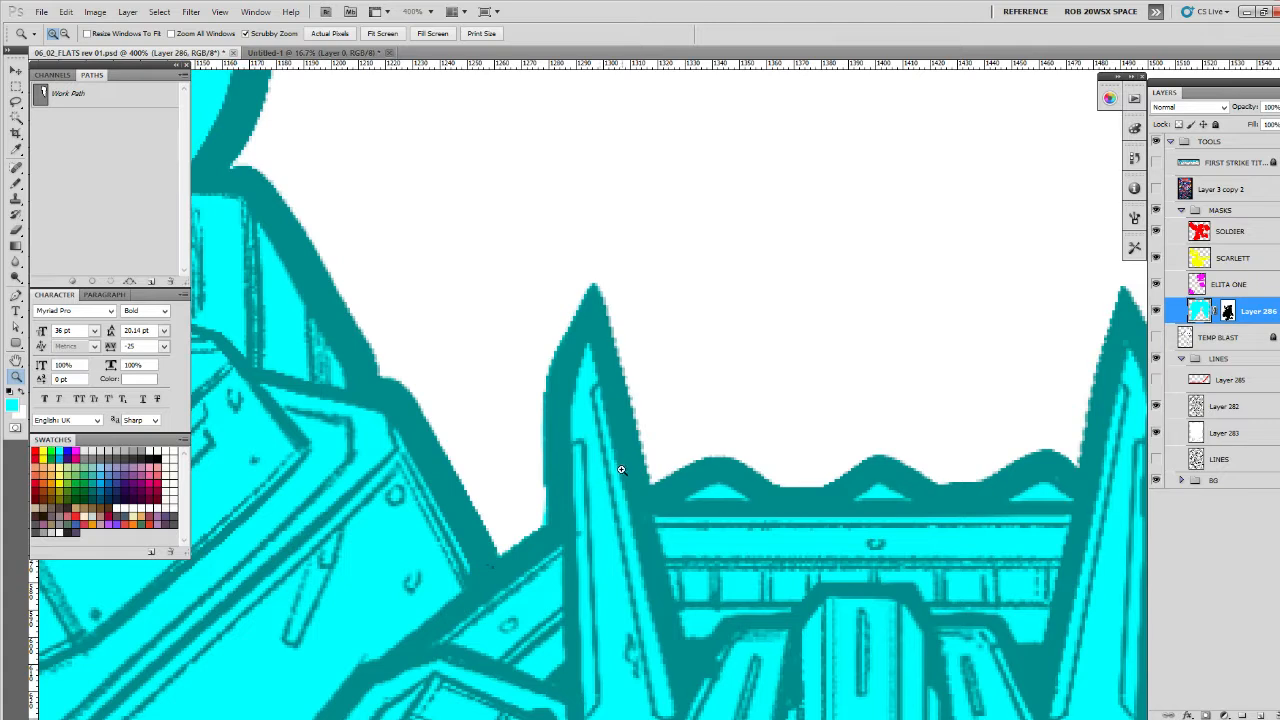
pyautogui.press('b')
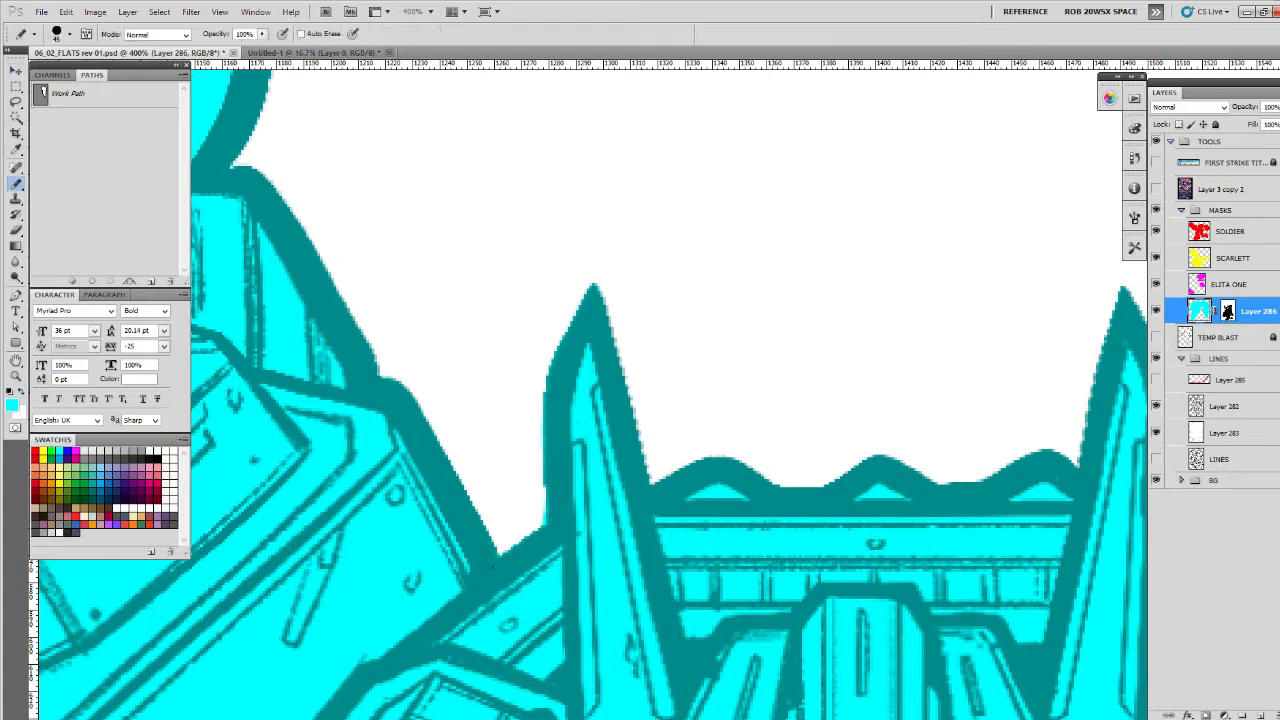
pyautogui.click(1228, 311)
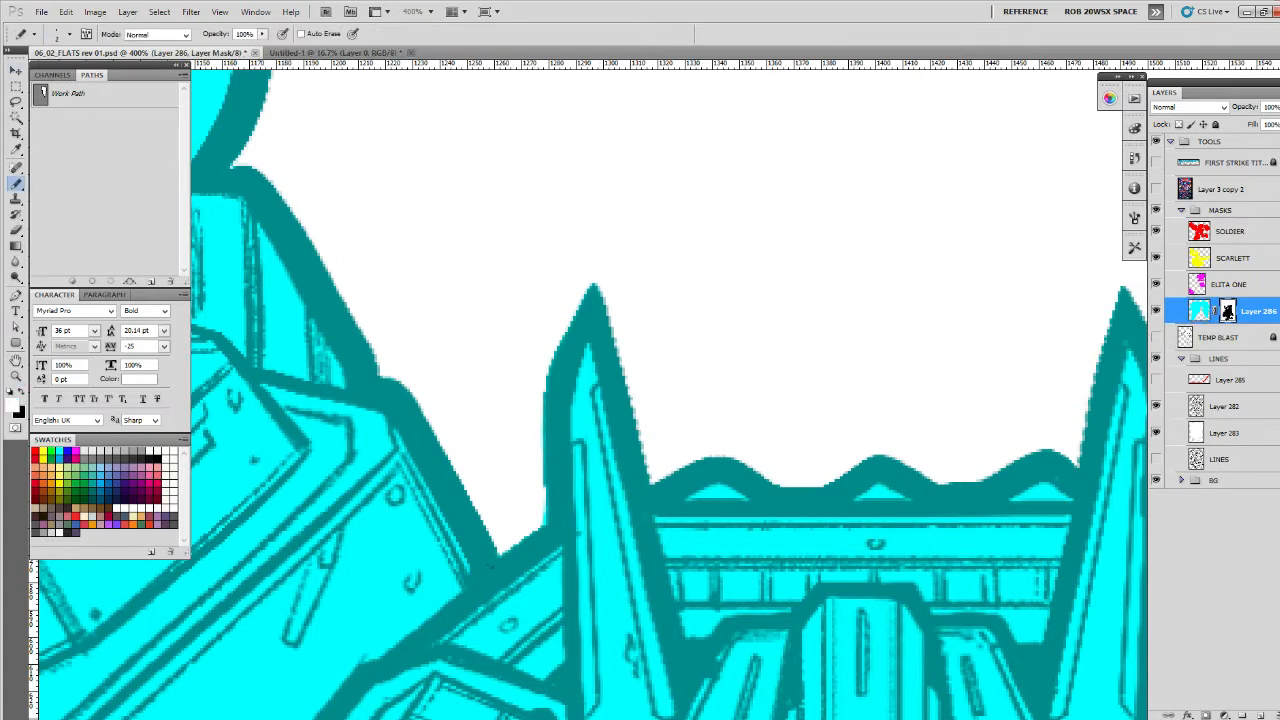
pyautogui.press('x')
pyautogui.moveTo(546, 438)
pyautogui.mouseDown()
pyautogui.moveTo(548, 517)
pyautogui.moveTo(541, 493)
pyautogui.mouseUp()
pyautogui.press('z')
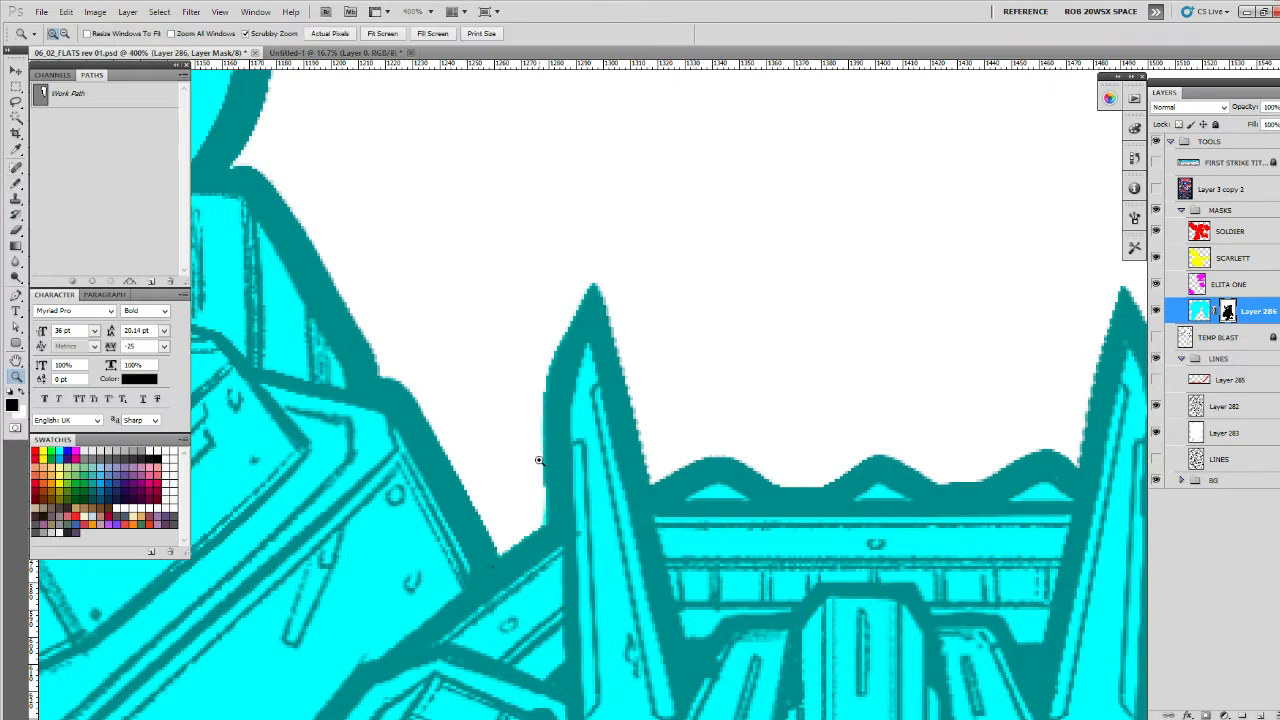
pyautogui.keyDown('alt'); pyautogui.click(542, 471); pyautogui.keyUp('alt')
pyautogui.keyDown('alt'); pyautogui.click(542, 471); pyautogui.keyUp('alt')
pyautogui.keyDown('alt'); pyautogui.click(545, 485); pyautogui.keyUp('alt')
pyautogui.keyDown('alt'); pyautogui.click(560, 507); pyautogui.keyUp('alt')
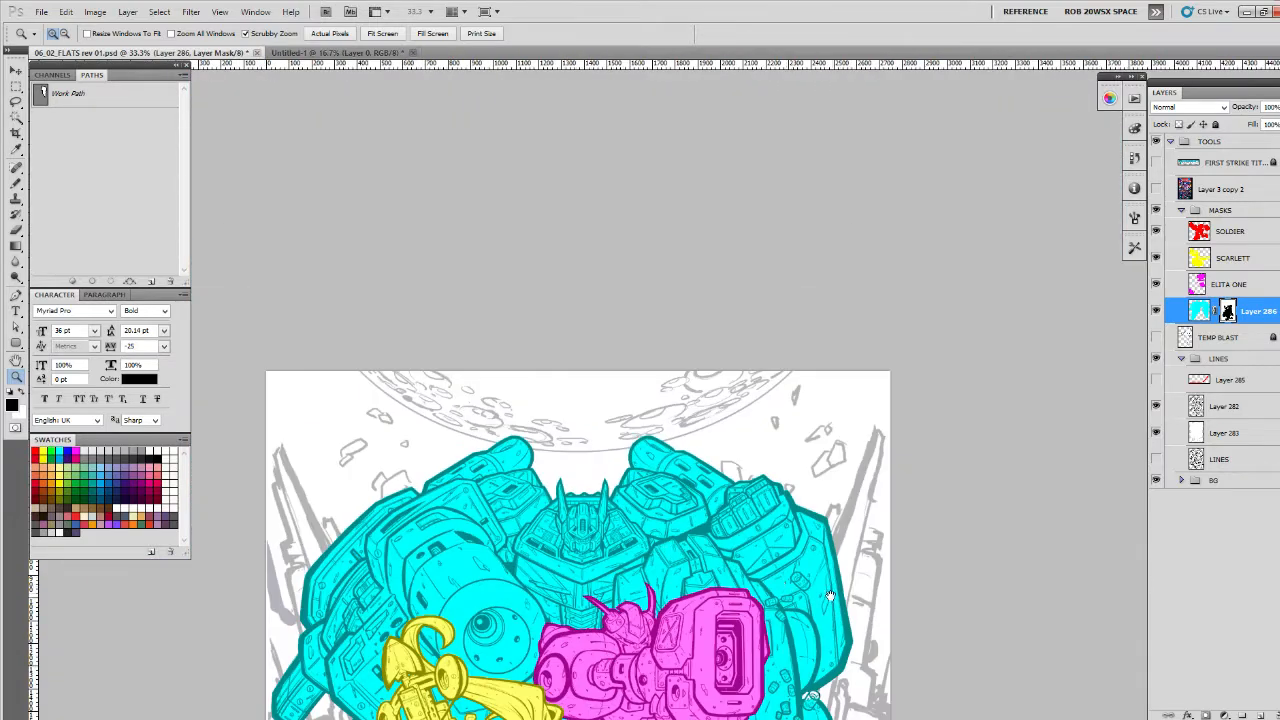
# - Apply Layer 286's layer mask permanently and look over the figures' colour masks
pyautogui.keyDown('alt'); pyautogui.click(676, 550); pyautogui.keyUp('alt')
pyautogui.moveTo(876, 424); pyautogui.dragTo(850, 368)
pyautogui.moveTo(828, 436); pyautogui.dragTo(859, 312)
pyautogui.rightClick(1227, 311)
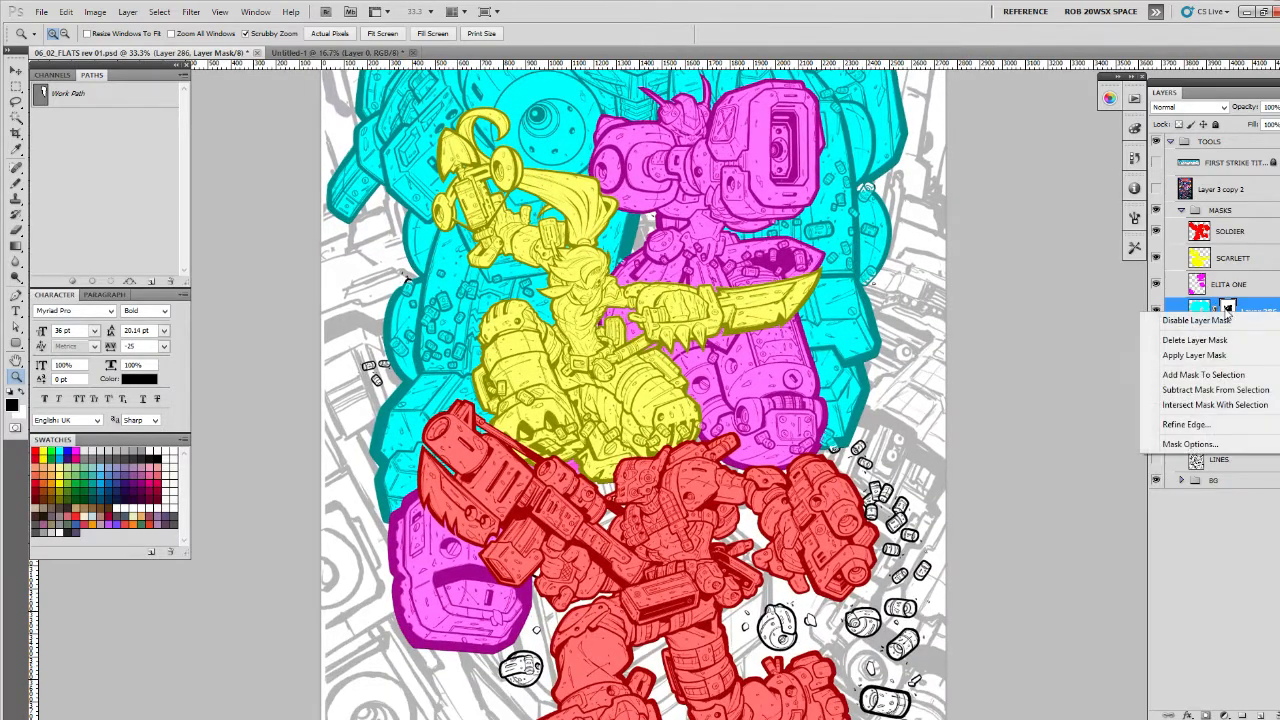
pyautogui.click(1192, 358)
pyautogui.moveTo(931, 356); pyautogui.dragTo(940, 397)
pyautogui.moveTo(950, 464); pyautogui.dragTo(950, 314)
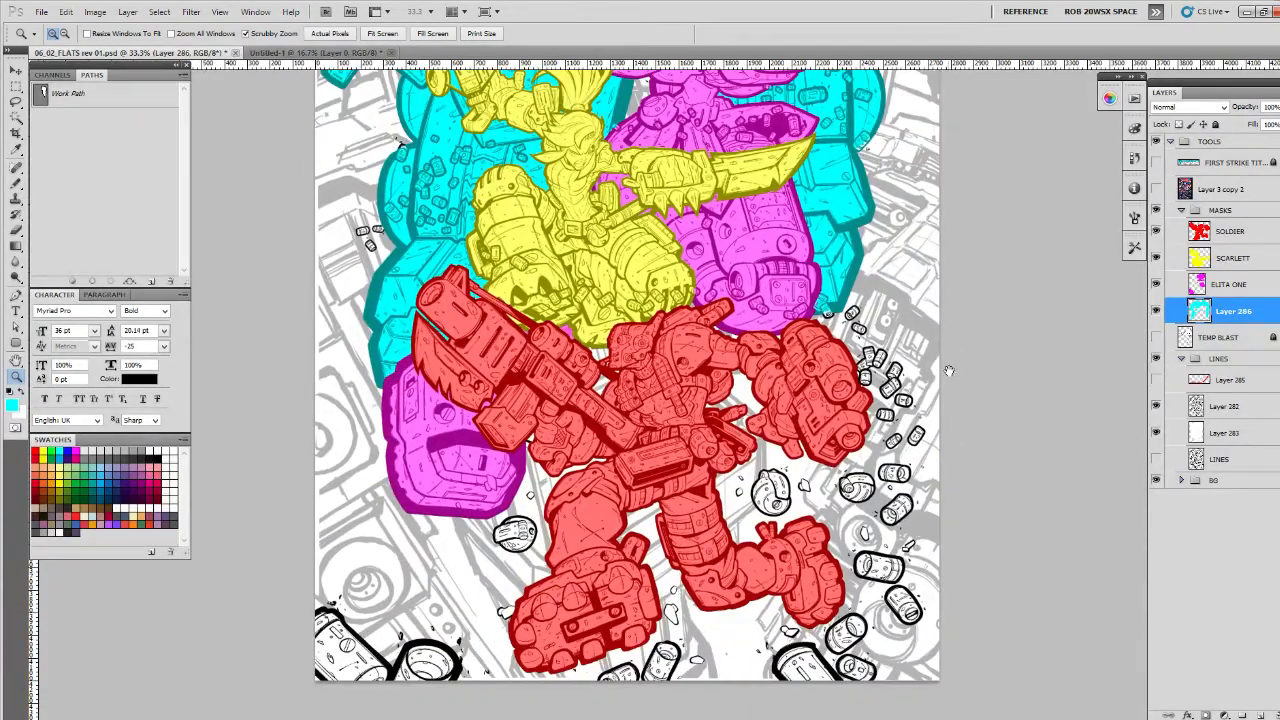
pyautogui.moveTo(951, 369); pyautogui.dragTo(940, 476)
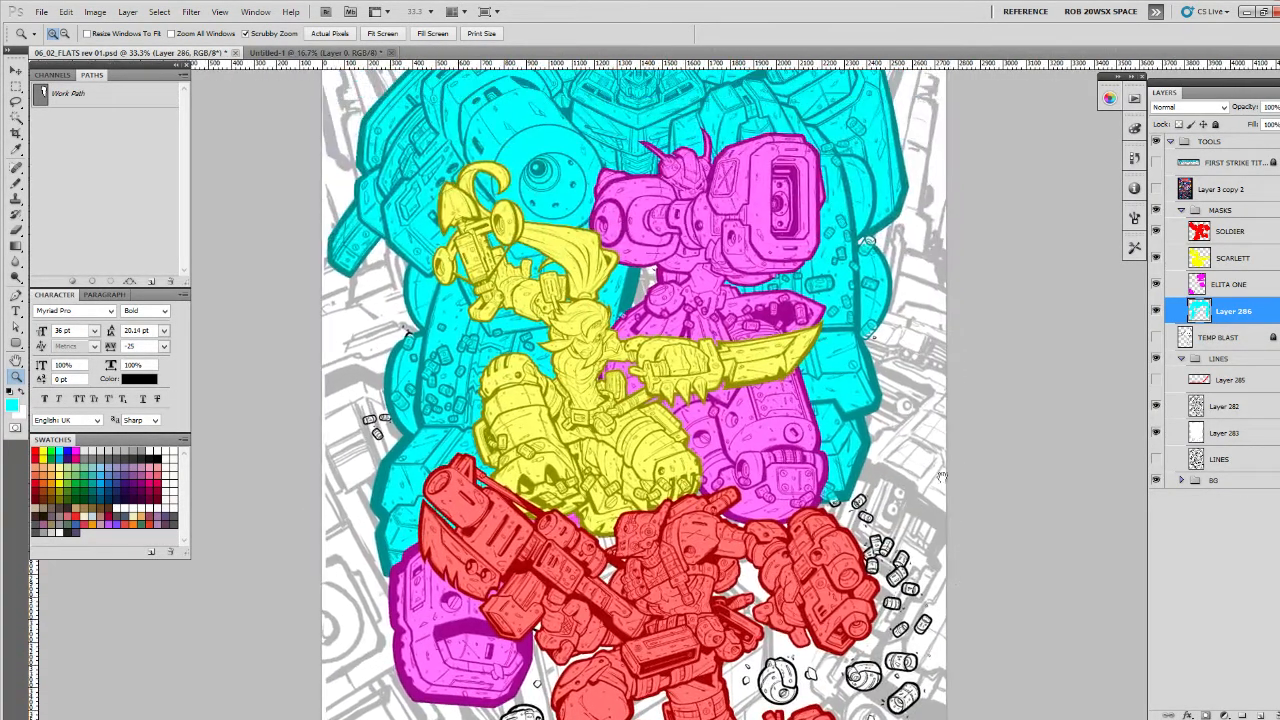
pyautogui.moveTo(953, 413); pyautogui.dragTo(1012, 315)
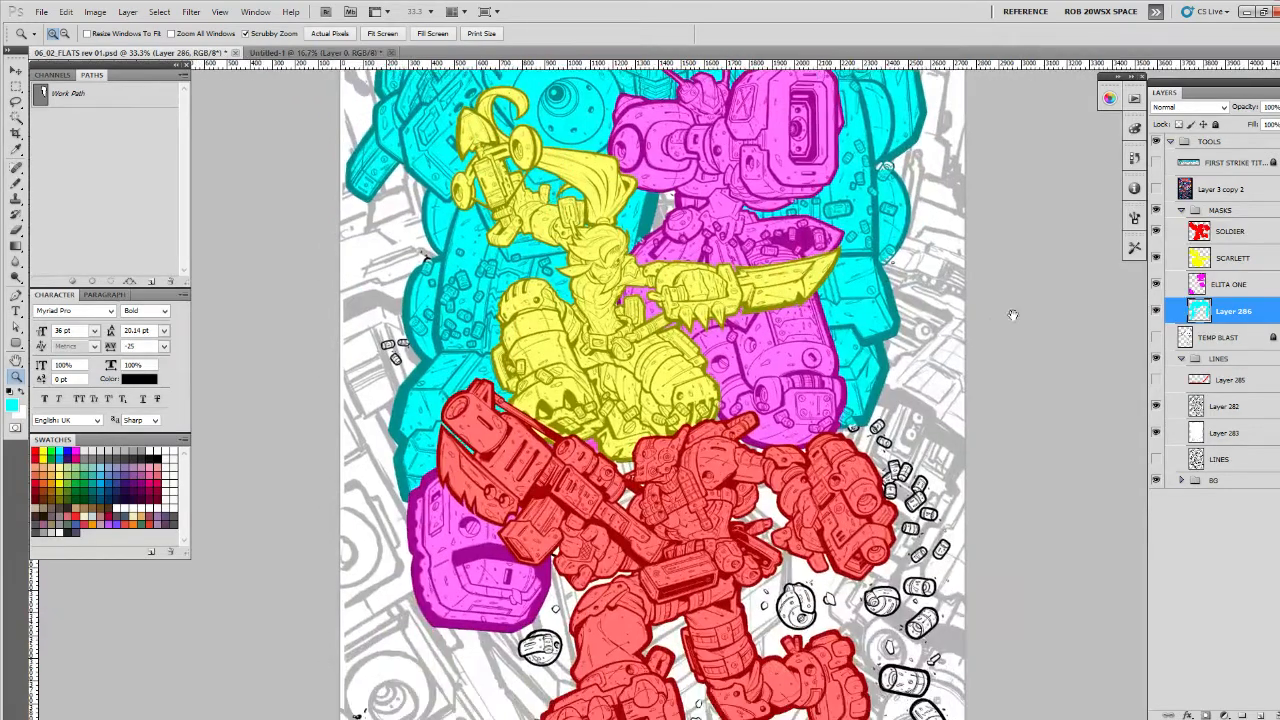
# - Hide the four colour mask layers, add a new layer above Layer 283 and choose green as the foreground colour
pyautogui.click(1157, 311)
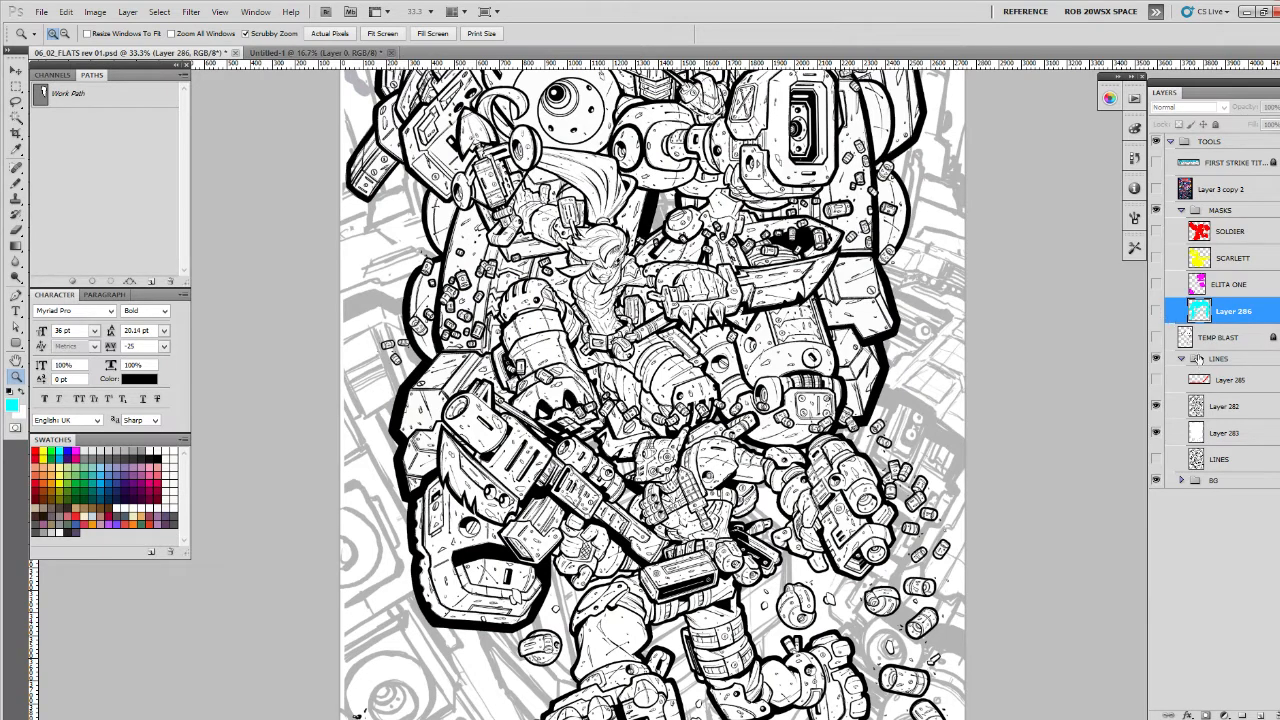
pyautogui.click(1210, 433)
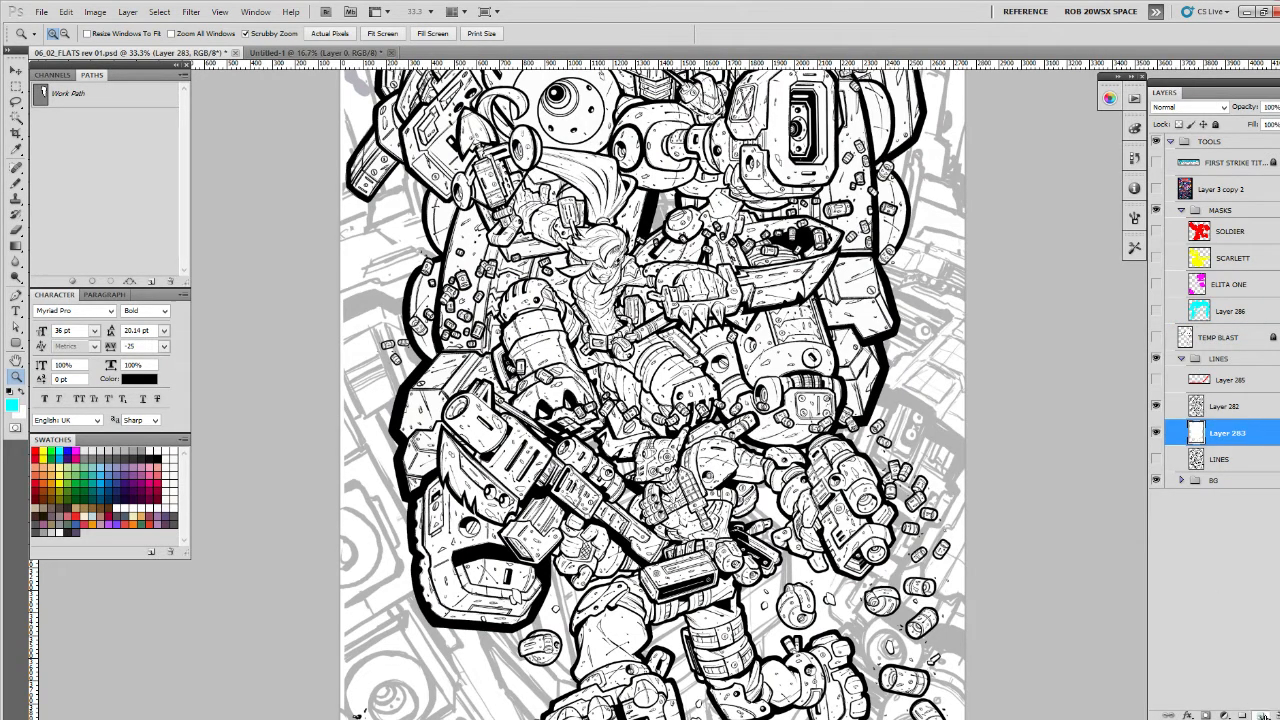
pyautogui.click(1263, 716)
pyautogui.moveTo(512, 703); pyautogui.dragTo(573, 453)
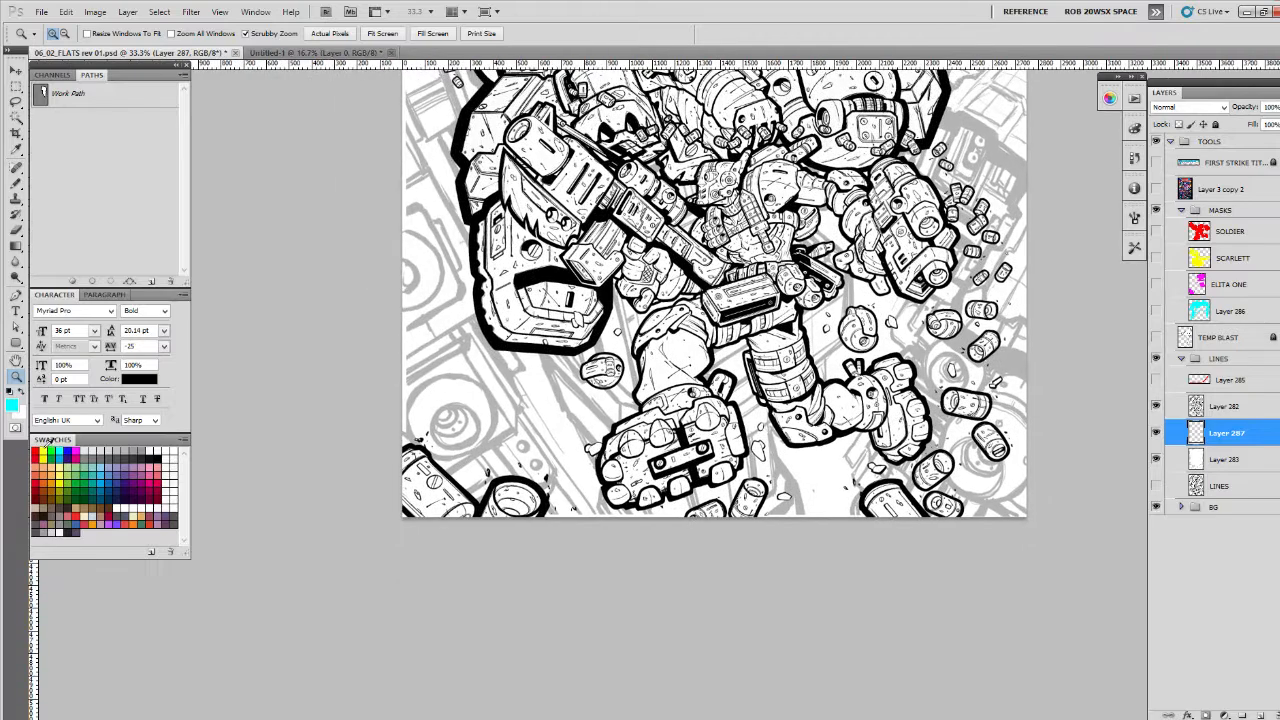
pyautogui.click(47, 455)
# - Trace a Pen path along the outline of the open can in the artwork's lower left corner area
pyautogui.click(532, 494)
pyautogui.click(532, 494)
pyautogui.click(534, 495)
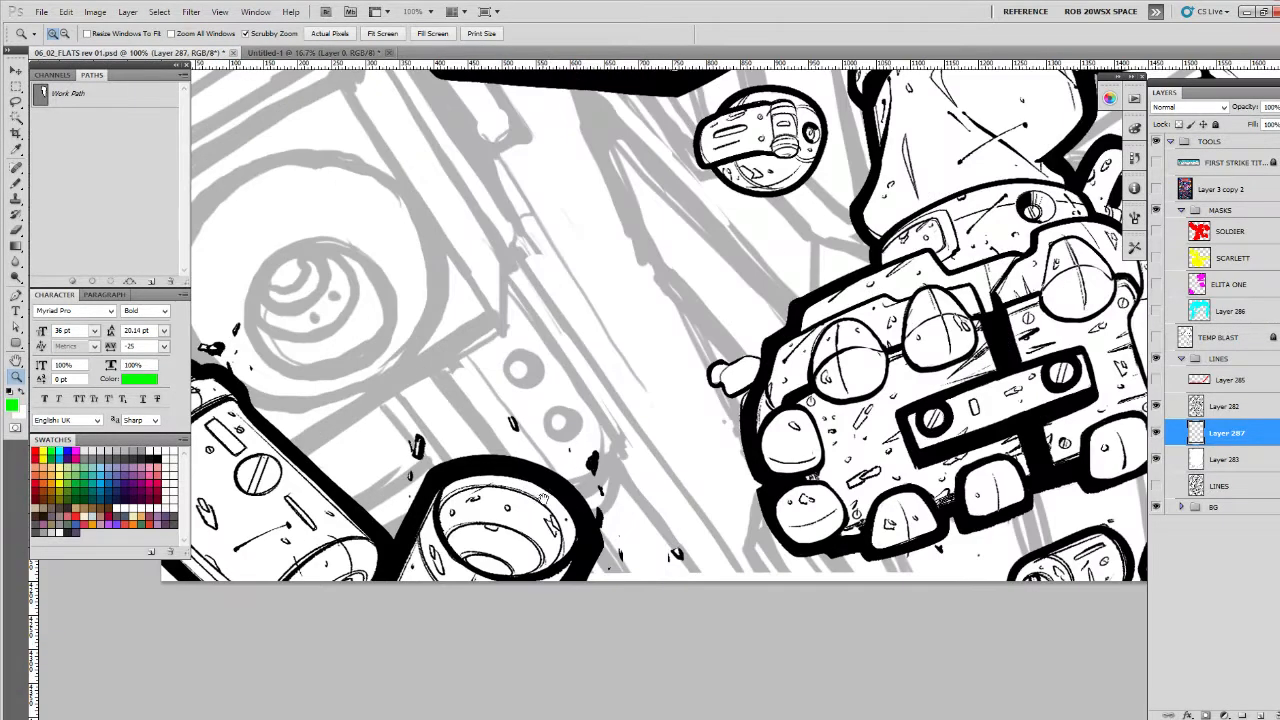
pyautogui.moveTo(574, 498); pyautogui.dragTo(876, 517)
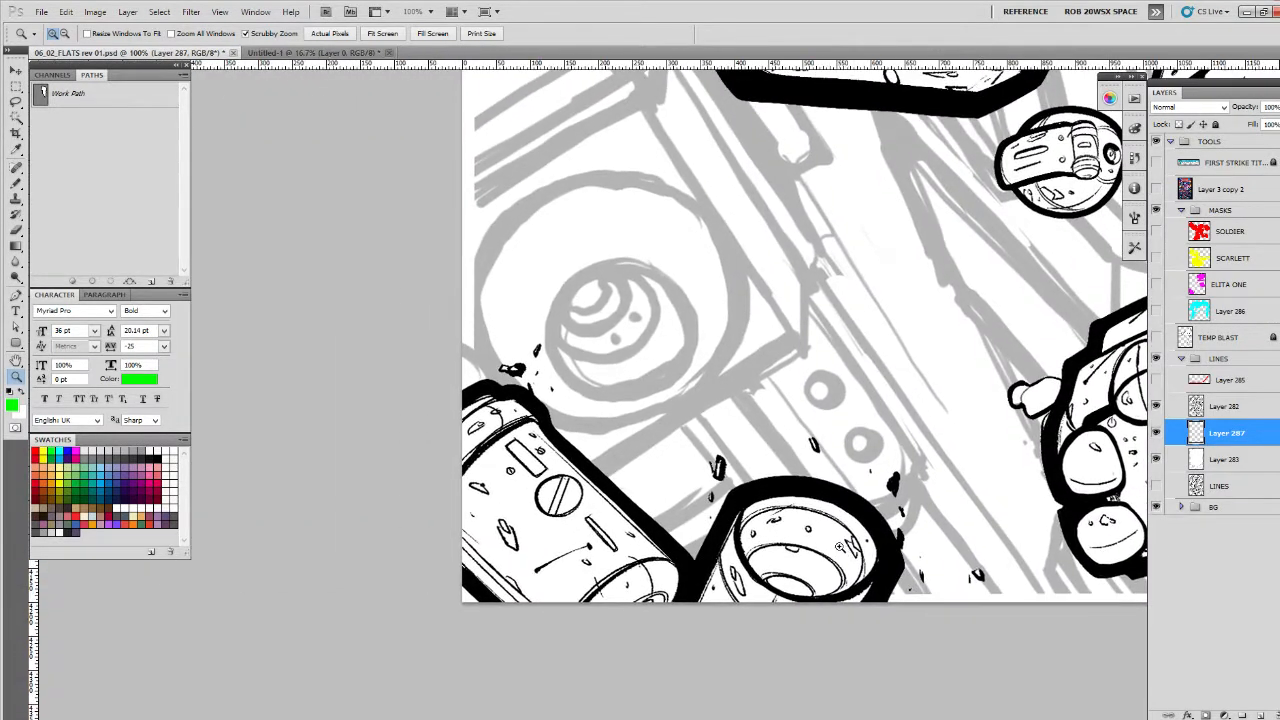
pyautogui.press('p')
pyautogui.moveTo(891, 564); pyautogui.dragTo(890, 553)
pyautogui.moveTo(887, 542); pyautogui.dragTo(882, 531)
pyautogui.moveTo(870, 514); pyautogui.dragTo(860, 506)
pyautogui.moveTo(843, 499); pyautogui.dragTo(765, 485)
pyautogui.moveTo(754, 490); pyautogui.dragTo(740, 498)
pyautogui.moveTo(724, 517); pyautogui.dragTo(704, 554)
# - Continue the path around the neighbouring large corner can and loop it back outside the canvas edge
pyautogui.moveTo(603, 488); pyautogui.dragTo(591, 478)
pyautogui.moveTo(575, 463); pyautogui.dragTo(566, 455)
pyautogui.moveTo(553, 443); pyautogui.dragTo(540, 411)
pyautogui.moveTo(527, 399); pyautogui.dragTo(518, 394)
pyautogui.moveTo(506, 391); pyautogui.dragTo(440, 417)
pyautogui.moveTo(435, 445); pyautogui.dragTo(433, 470)
pyautogui.moveTo(690, 641); pyautogui.dragTo(708, 640)
pyautogui.moveTo(790, 636); pyautogui.dragTo(809, 636)
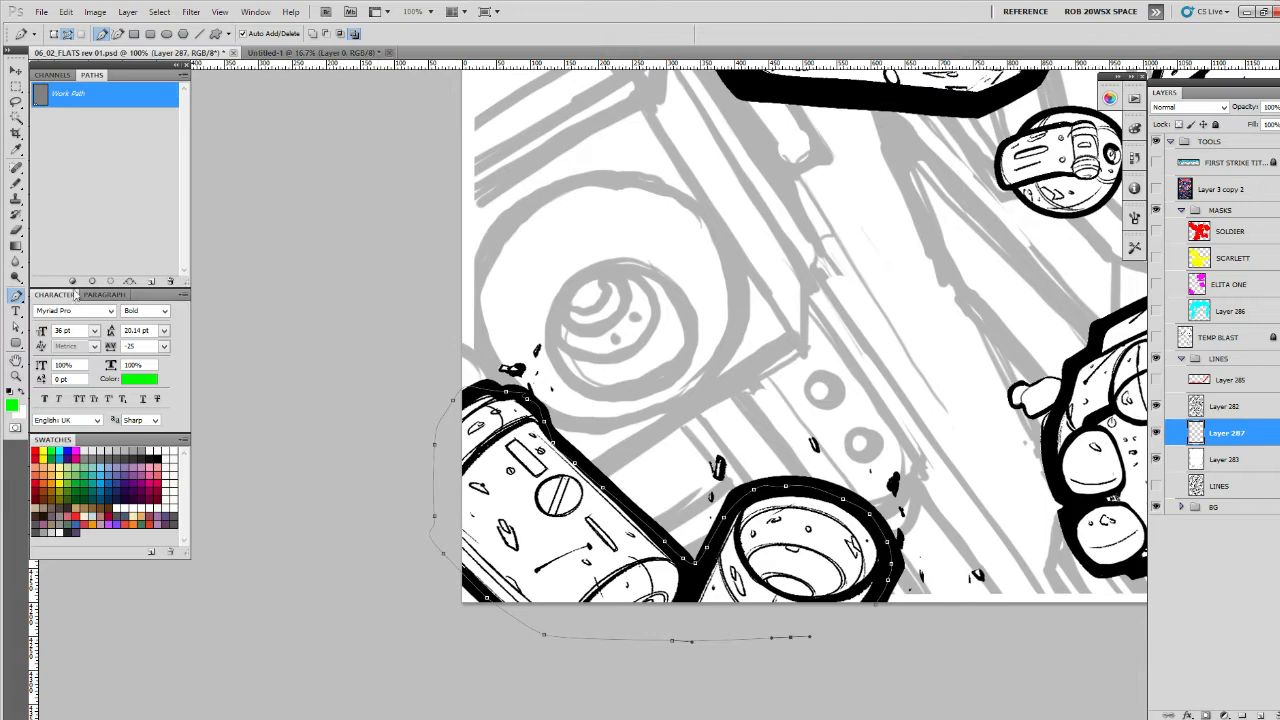
# - Fill the path around the two corner cans with green and deselect the path
pyautogui.click(163, 238)
pyautogui.moveTo(1011, 543); pyautogui.dragTo(828, 519)
pyautogui.hotkey('ctrl', 'z')
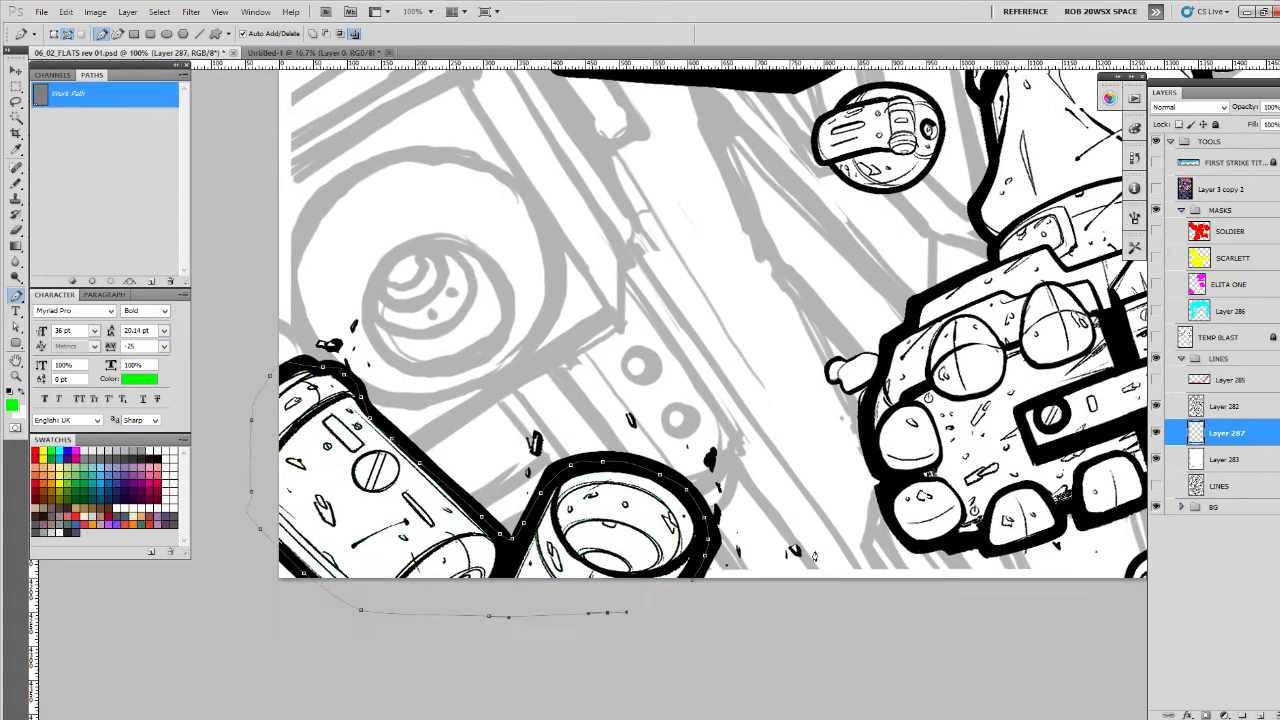
pyautogui.click(73, 282)
pyautogui.click(86, 248)
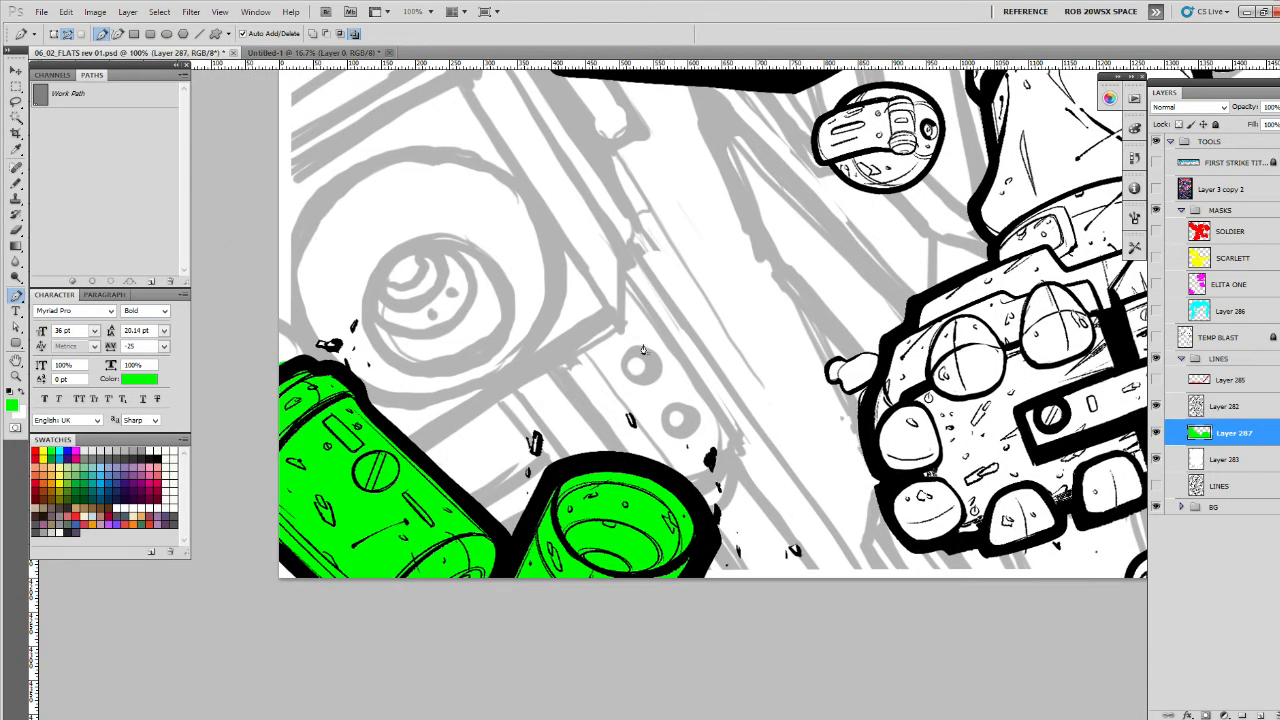
# - Trace a Pen path around the upright open can beside the soldier's front foot and fill it with green
pyautogui.moveTo(1000, 532); pyautogui.dragTo(562, 582)
pyautogui.moveTo(994, 563); pyautogui.dragTo(900, 551)
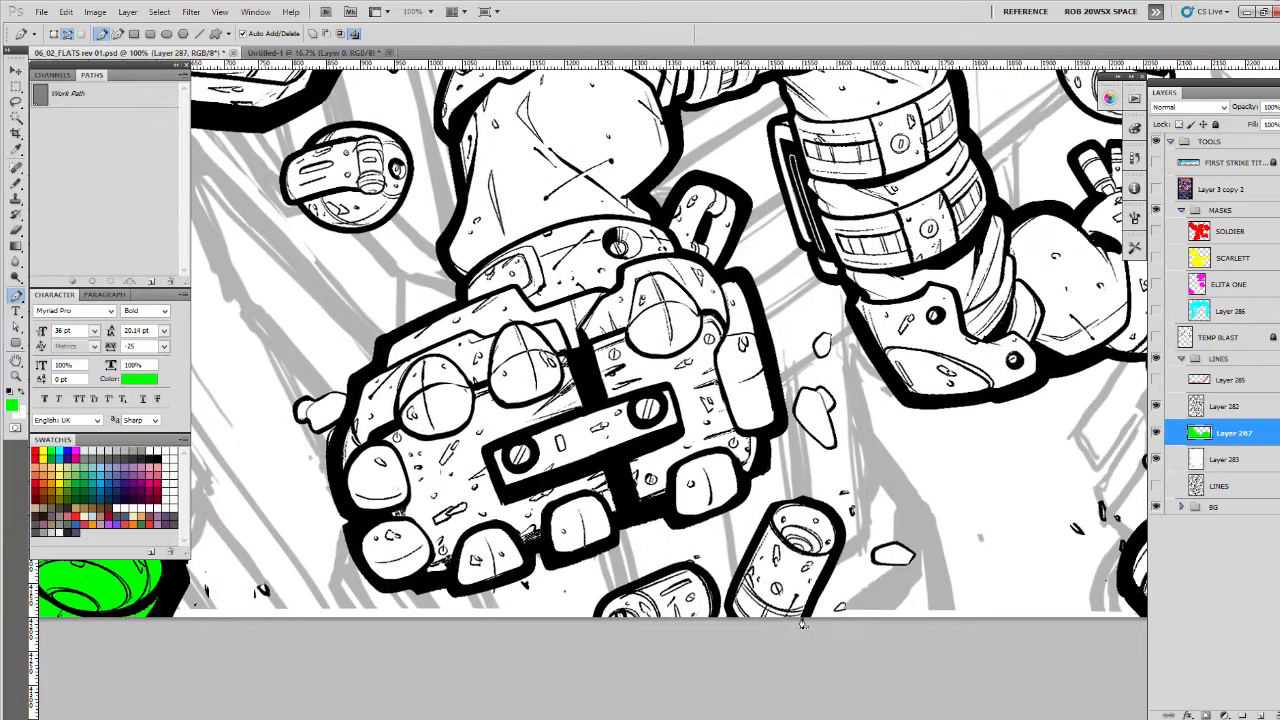
pyautogui.click(803, 619)
pyautogui.click(826, 572)
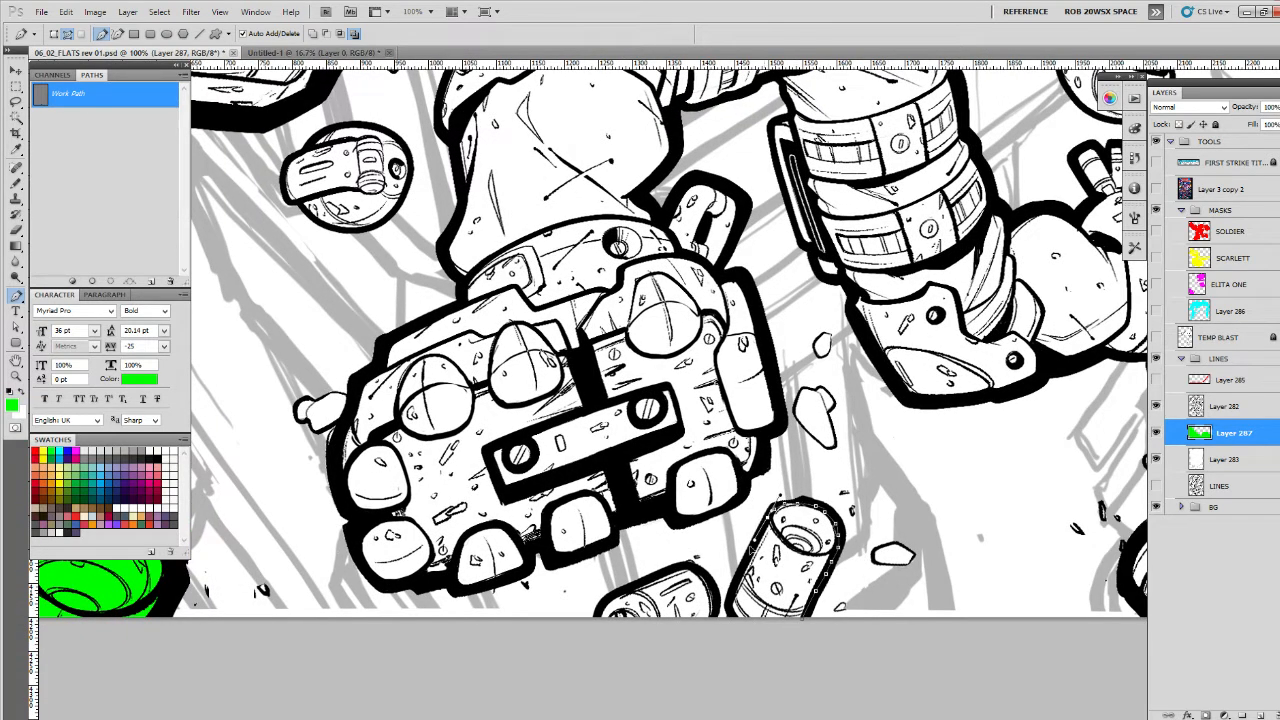
pyautogui.click(73, 282)
pyautogui.click(79, 258)
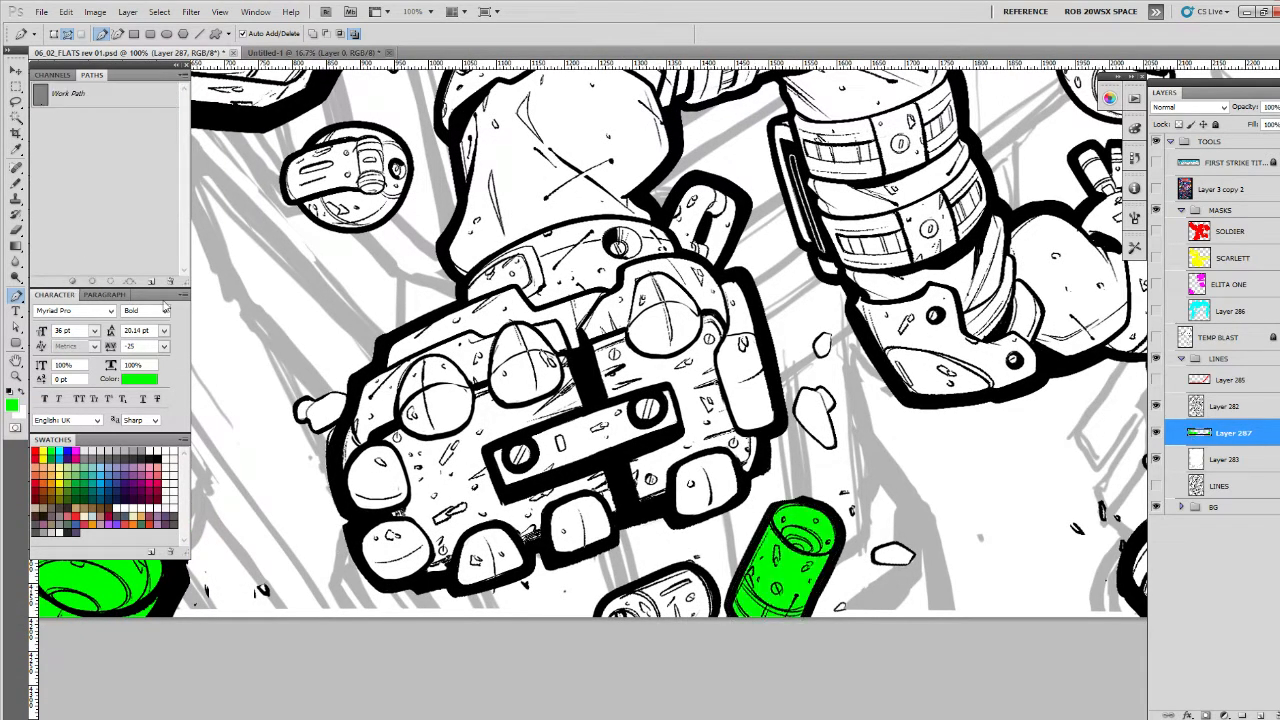
# - Trace a Pen path around the cropped can directly below the soldier's front foot and fill it with green
pyautogui.click(716, 606)
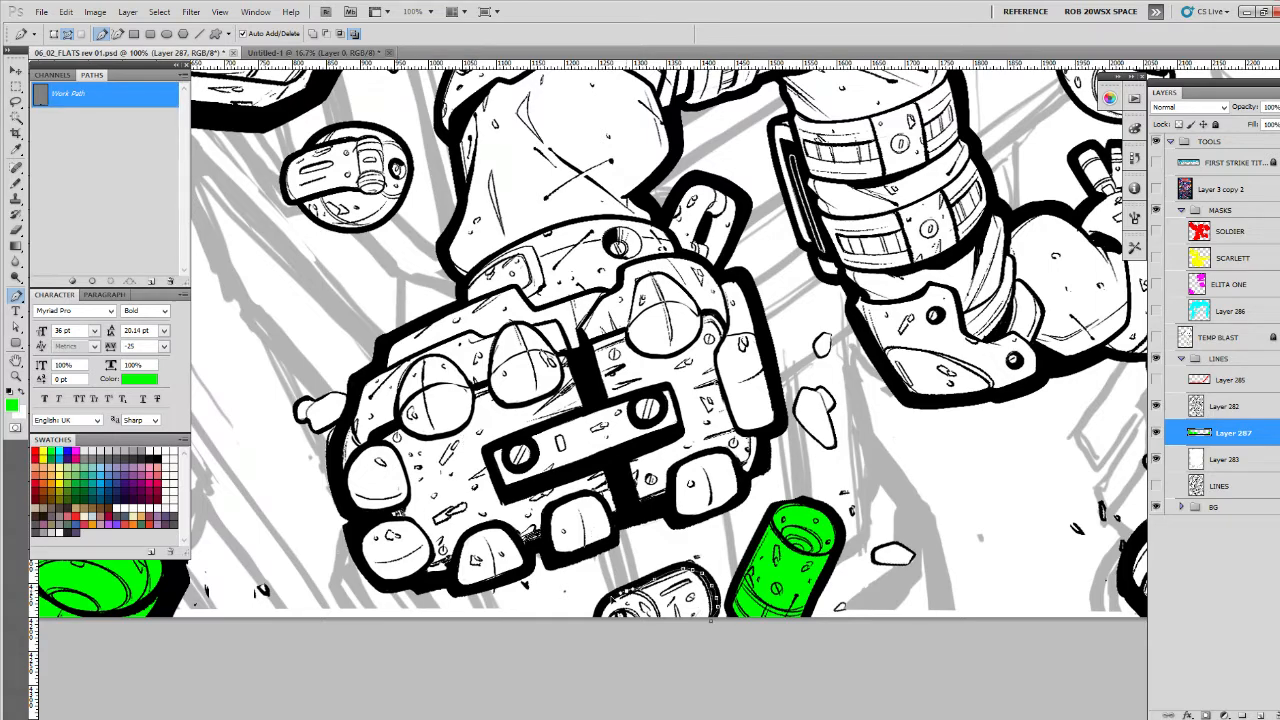
pyautogui.click(73, 282)
pyautogui.click(108, 244)
# - Lasso the round canister between the giant foot and the soldier's shin, fill it with green and deselect
pyautogui.moveTo(473, 212); pyautogui.dragTo(701, 497)
pyautogui.press('l')
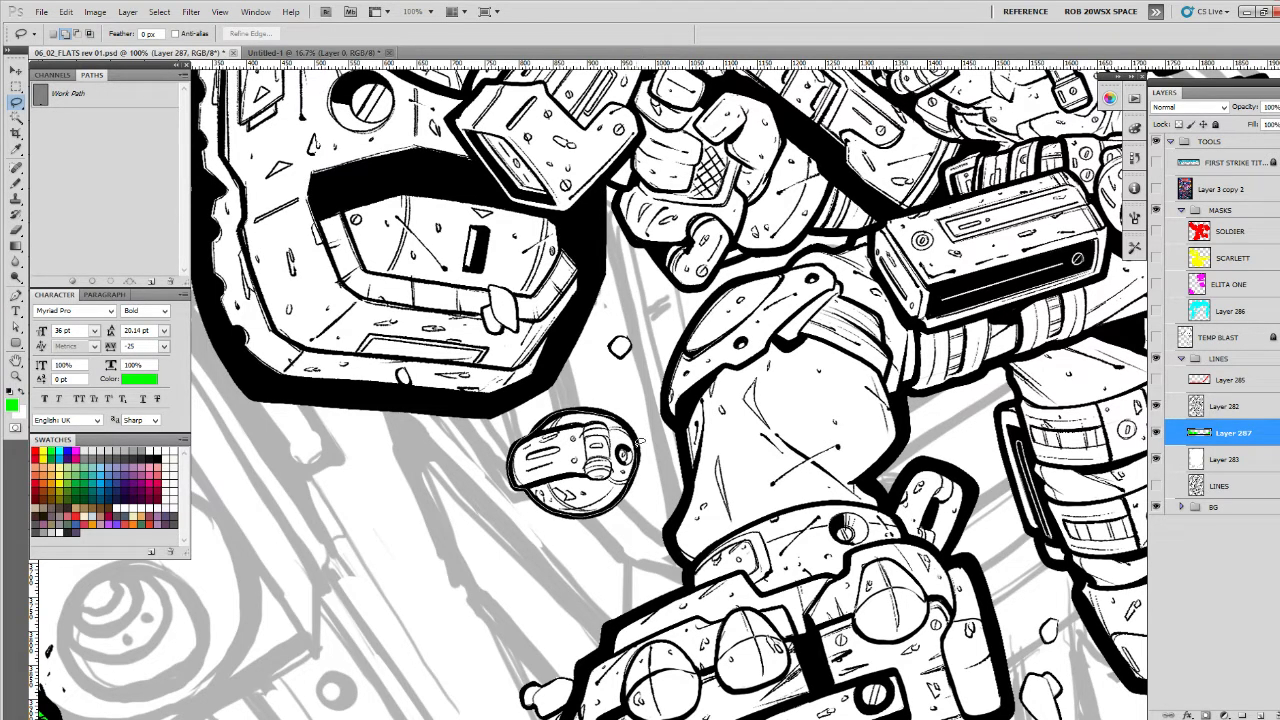
pyautogui.moveTo(625, 415)
pyautogui.mouseDown()
pyautogui.moveTo(524, 432)
pyautogui.moveTo(625, 425)
pyautogui.mouseUp()
pyautogui.hotkey('alt', 'BackSpace')
pyautogui.hotkey('ctrl', 'd')
# - Lasso the large cropped can below the soldier's rear foot and the small can beside it, and fill both with green
pyautogui.moveTo(983, 606); pyautogui.dragTo(683, 448)
pyautogui.moveTo(1030, 540); pyautogui.dragTo(722, 413)
pyautogui.moveTo(979, 523); pyautogui.dragTo(757, 521)
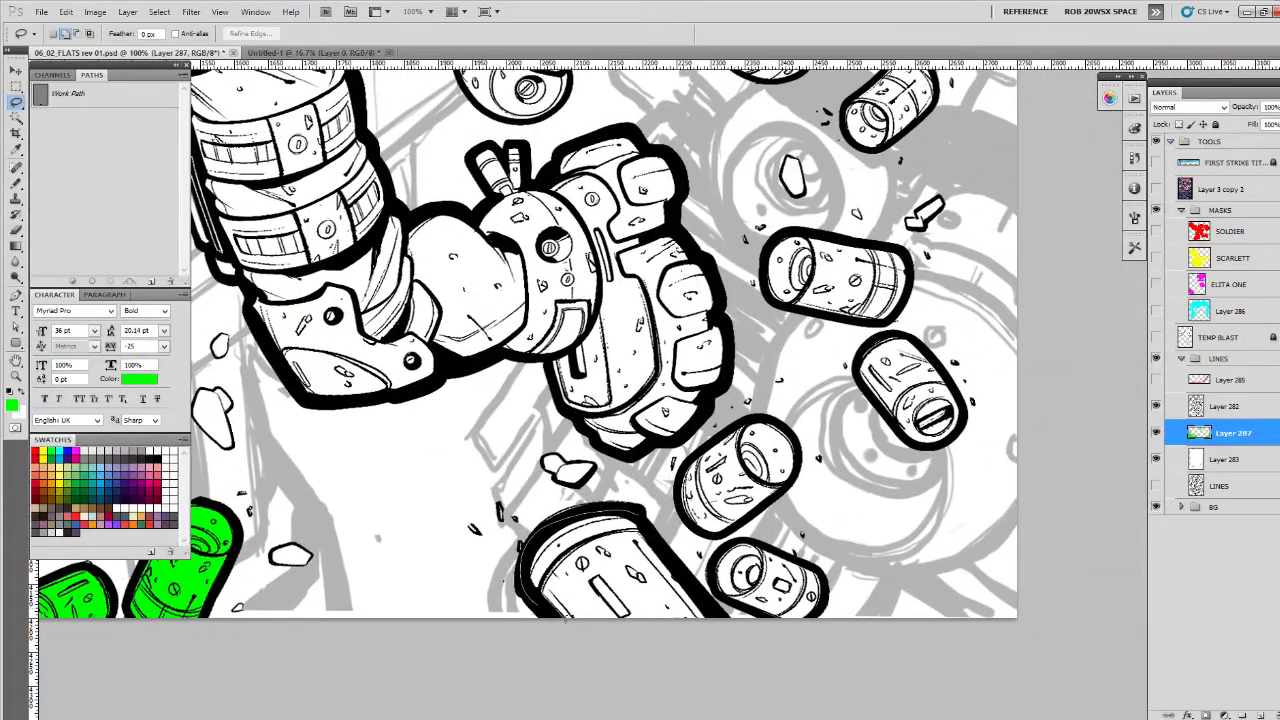
pyautogui.moveTo(640, 508); pyautogui.dragTo(525, 610)
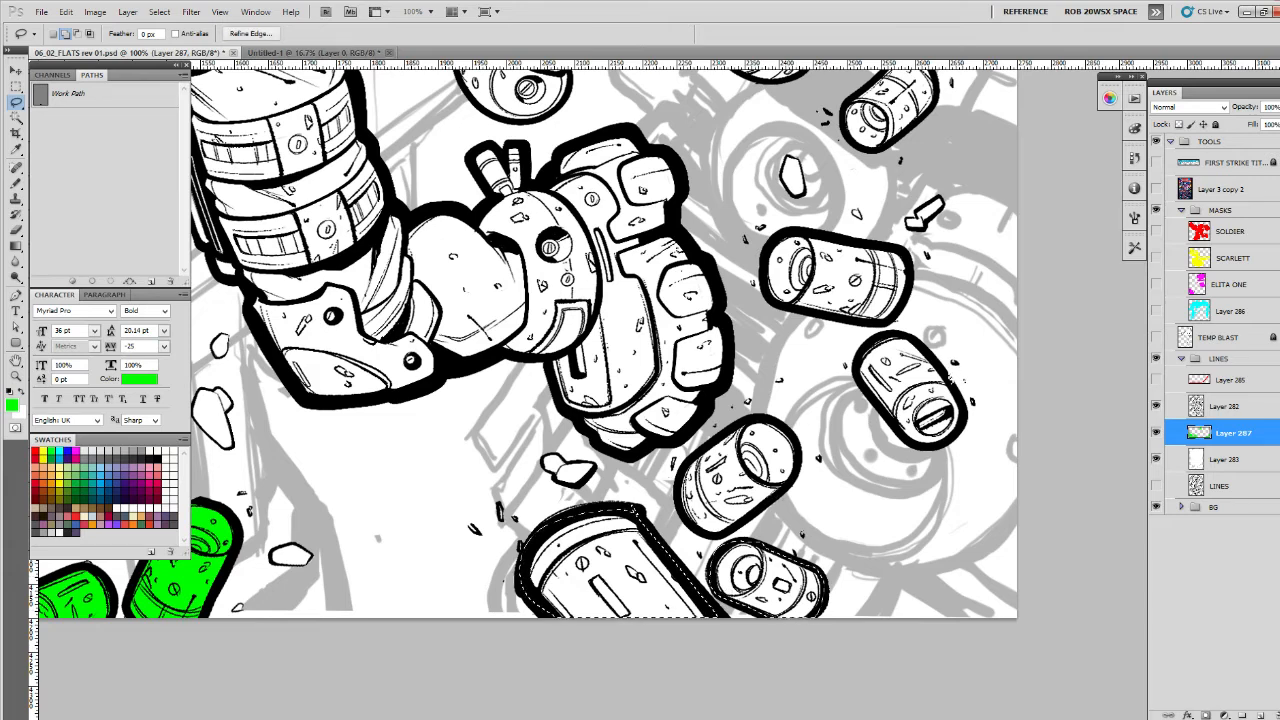
pyautogui.hotkey('alt', 'BackSpace')
pyautogui.hotkey('ctrl', 'd')
# - Lasso the open can above the small green one and the slotted can next to it, filling each with green
pyautogui.moveTo(925, 470); pyautogui.dragTo(765, 558)
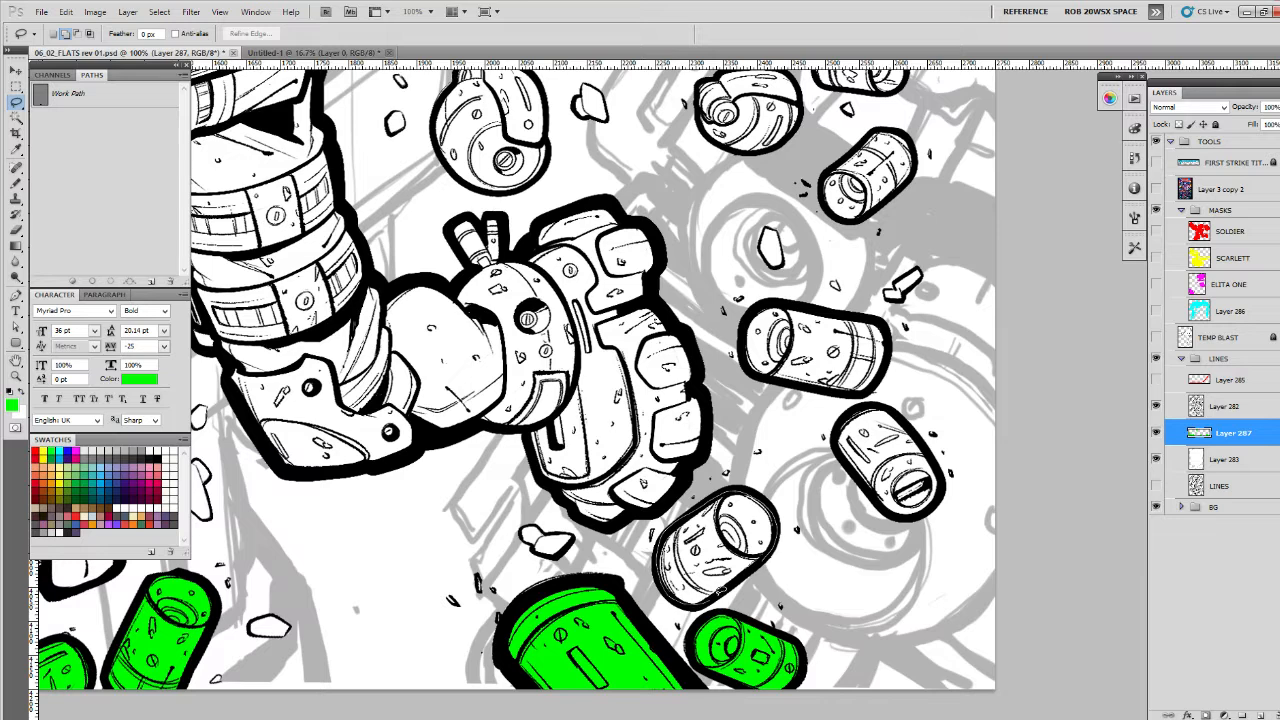
pyautogui.moveTo(720, 590); pyautogui.dragTo(749, 571)
pyautogui.hotkey('alt', 'BackSpace')
pyautogui.hotkey('ctrl', 'd')
pyautogui.moveTo(949, 571); pyautogui.dragTo(820, 462)
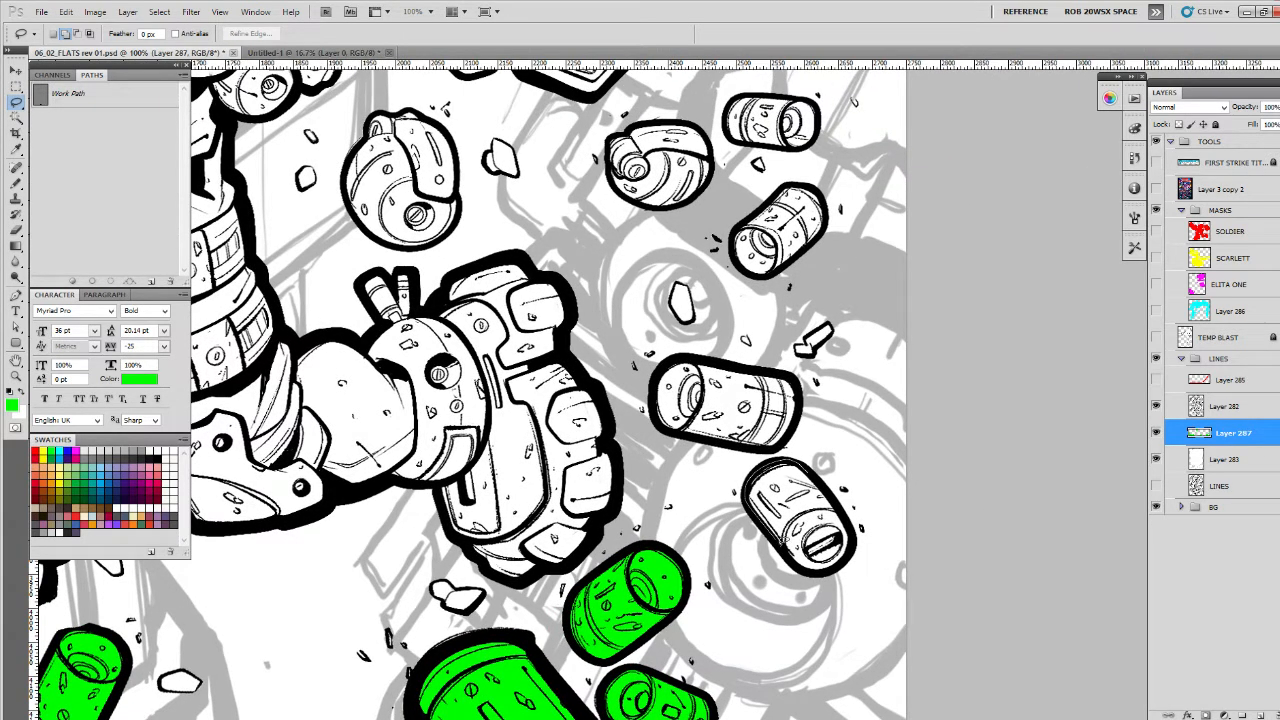
pyautogui.moveTo(820, 455); pyautogui.dragTo(818, 458)
pyautogui.hotkey('alt', 'BackSpace')
pyautogui.hotkey('ctrl', 'd')
# - Lasso the wide can beside the soldier's rear foot and the tilted can above it, filling each with green
pyautogui.moveTo(793, 362); pyautogui.dragTo(811, 426)
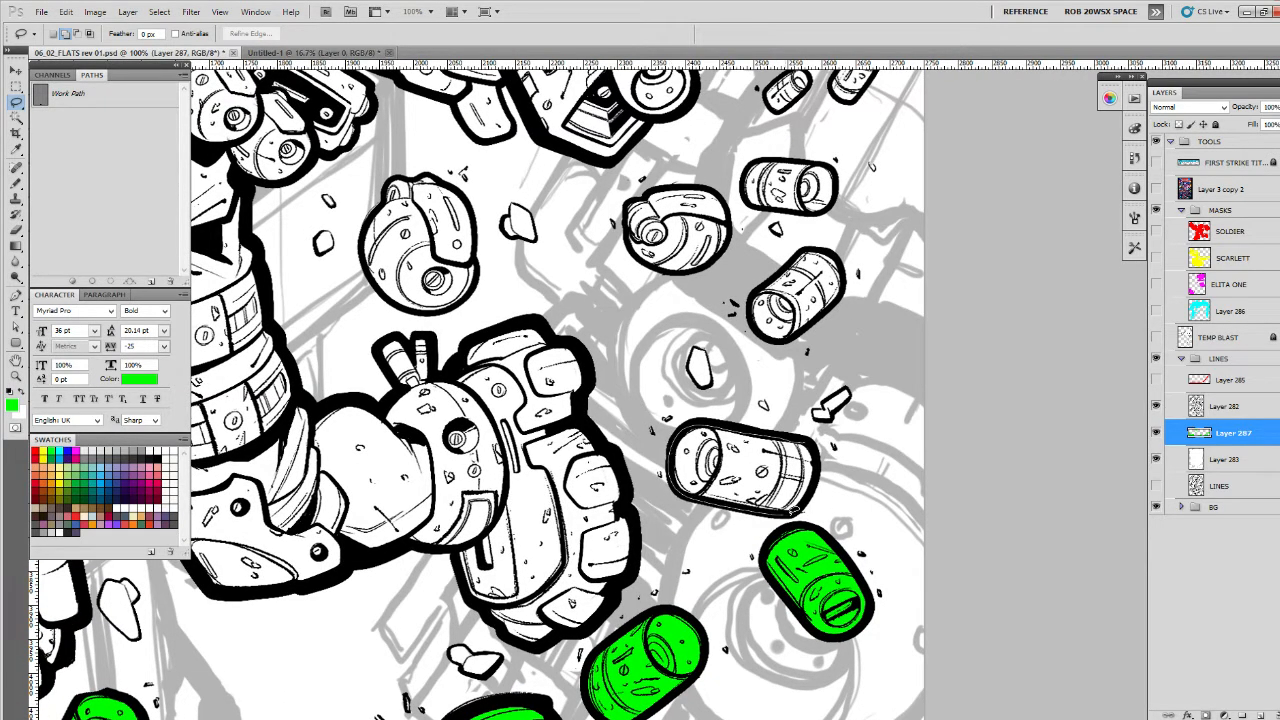
pyautogui.moveTo(815, 440); pyautogui.dragTo(812, 448)
pyautogui.hotkey('alt', 'BackSpace')
pyautogui.hotkey('ctrl', 'd')
pyautogui.moveTo(841, 286); pyautogui.dragTo(842, 422)
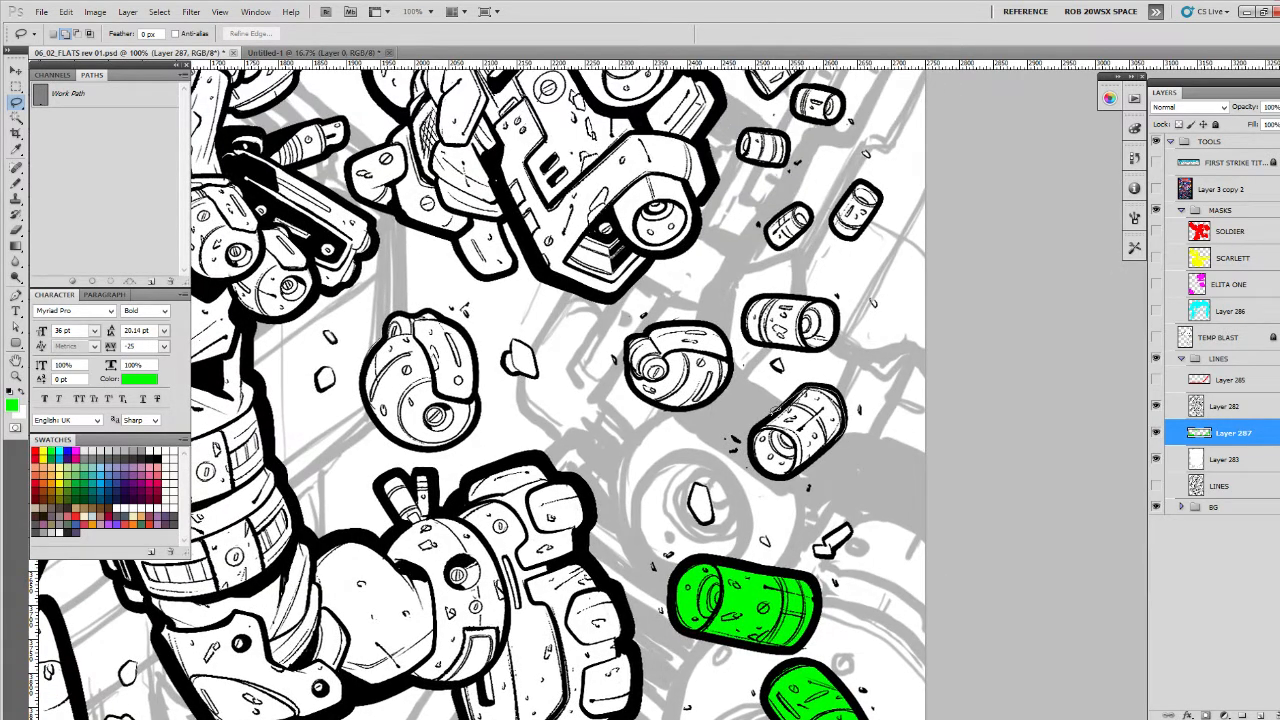
pyautogui.moveTo(816, 458); pyautogui.dragTo(812, 460)
pyautogui.hotkey('alt', 'BackSpace')
pyautogui.hotkey('ctrl', 'd')
# - Lasso the round canister below the soldier's gun arm and the can beside it, filling each with green
pyautogui.moveTo(719, 320); pyautogui.dragTo(764, 405)
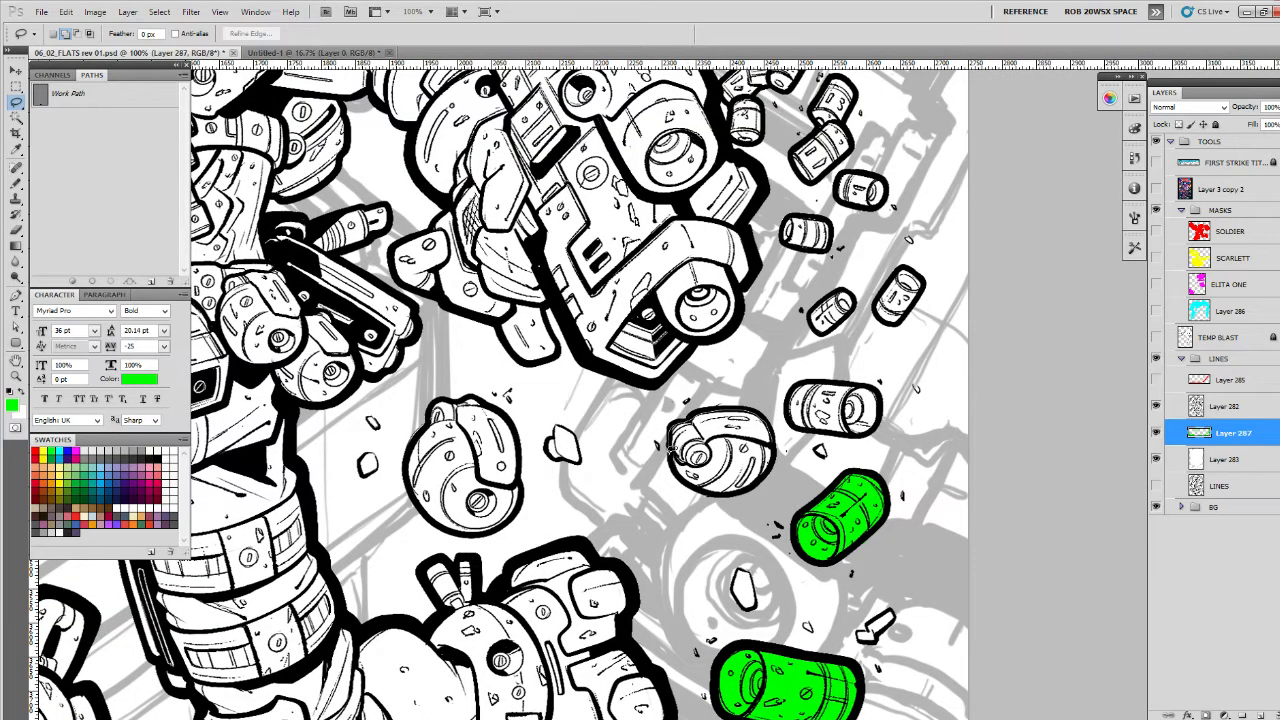
pyautogui.moveTo(775, 458)
pyautogui.mouseDown()
pyautogui.moveTo(672, 440)
pyautogui.moveTo(776, 456)
pyautogui.mouseUp()
pyautogui.hotkey('alt', 'BackSpace')
pyautogui.hotkey('ctrl', 'd')
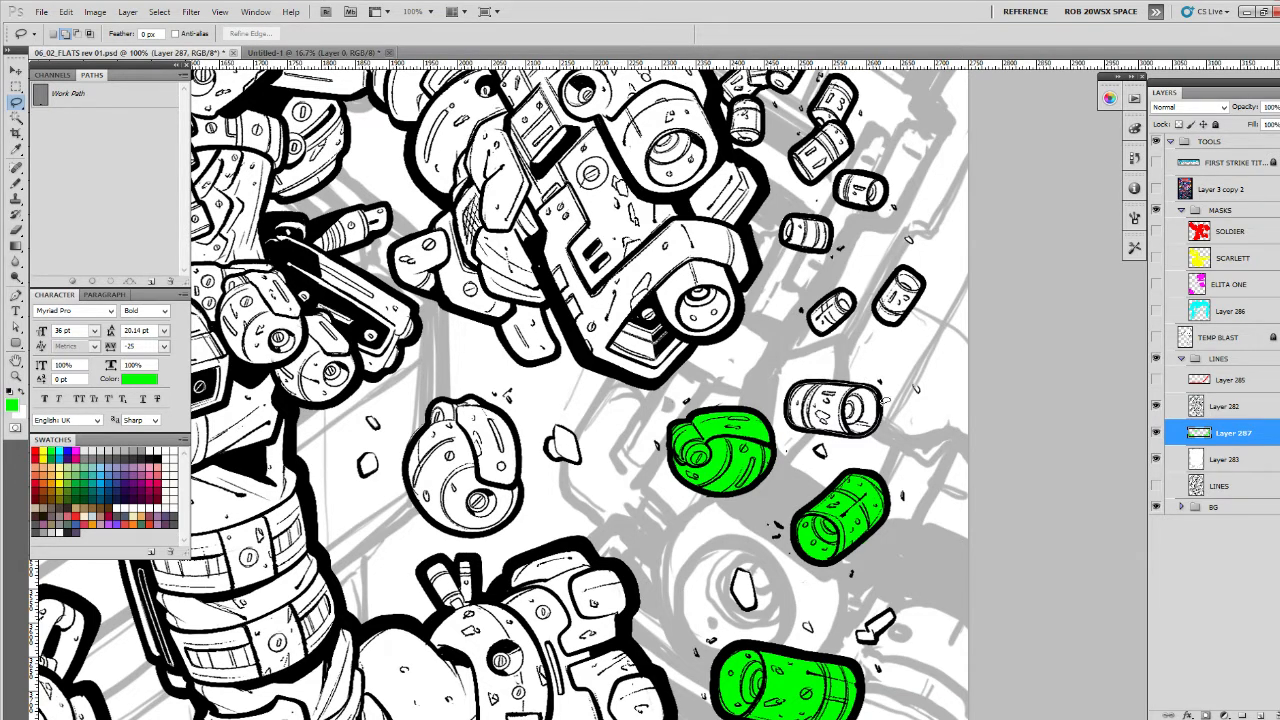
pyautogui.moveTo(882, 404)
pyautogui.mouseDown()
pyautogui.moveTo(880, 374)
pyautogui.moveTo(873, 405)
pyautogui.mouseUp()
pyautogui.hotkey('alt', 'BackSpace')
pyautogui.hotkey('ctrl', 'd')
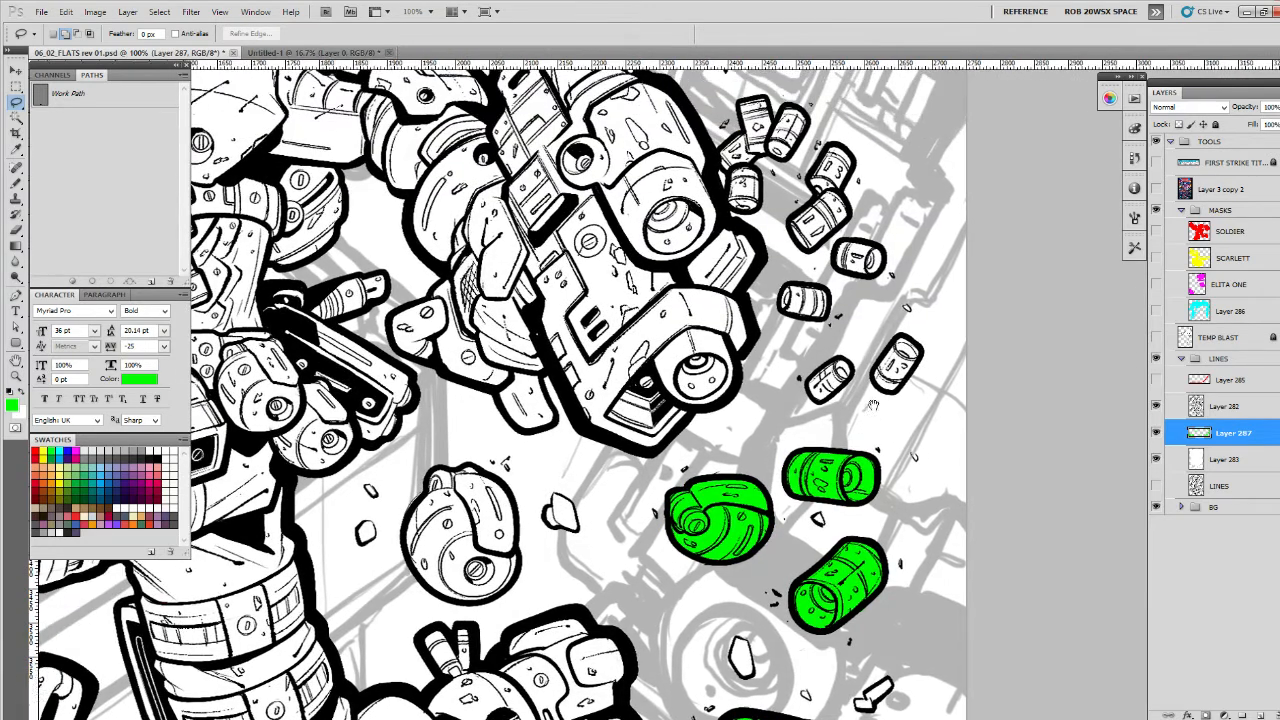
# - Lasso around the large round canister above the soldier's rear foot
pyautogui.keyDown('ctrl'); pyautogui.click(529, 517); pyautogui.keyUp('ctrl')
pyautogui.moveTo(546, 476); pyautogui.dragTo(766, 379)
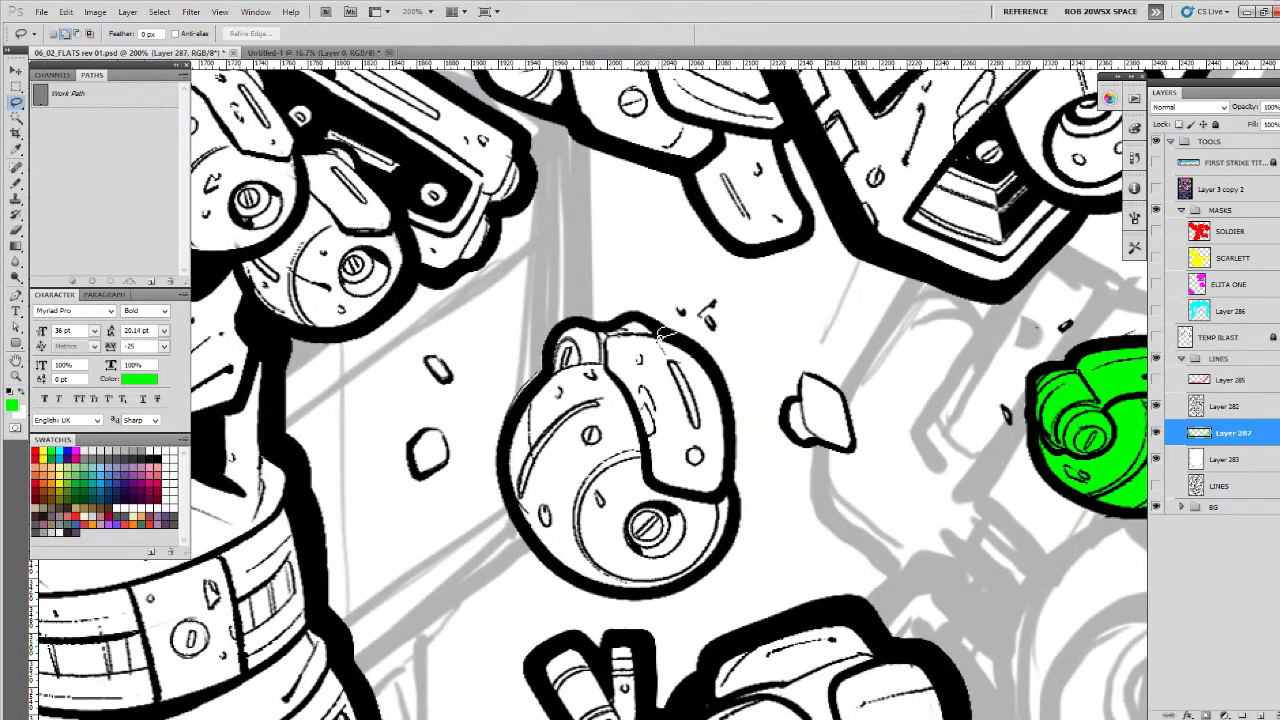
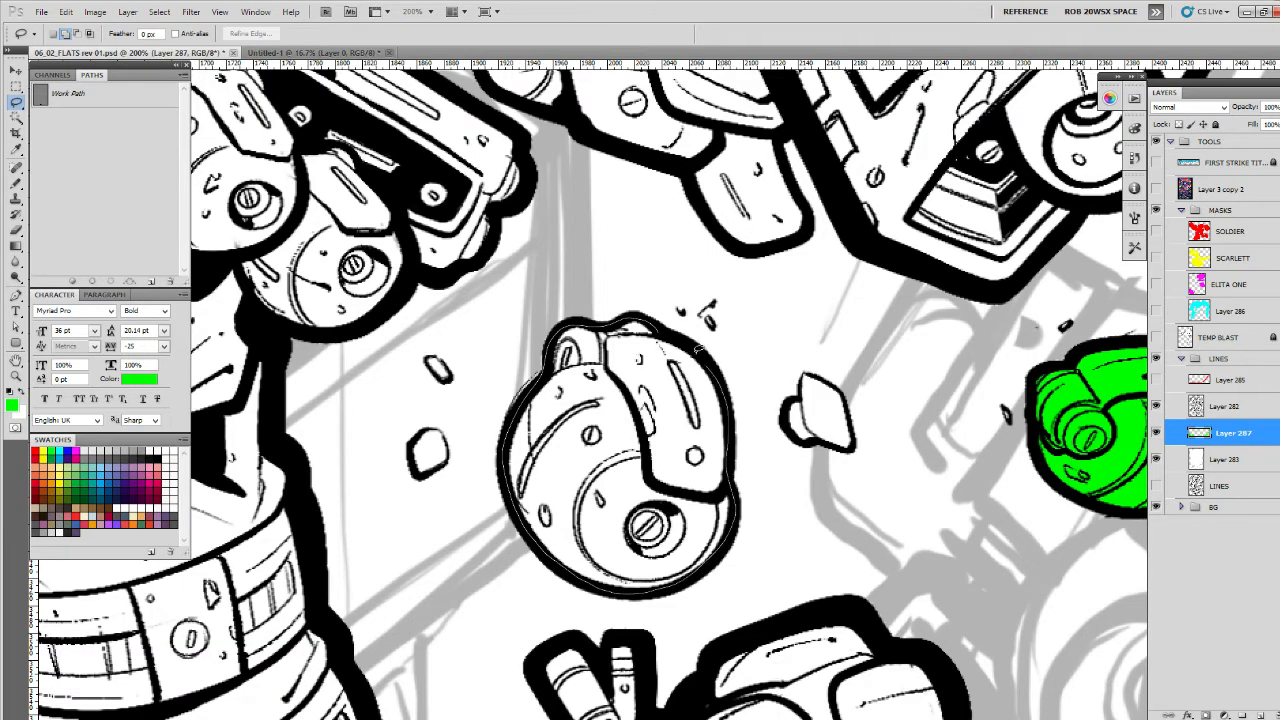
# - Finish the lasso around the large round canister above the soldier's rear foot and fill it with green
pyautogui.moveTo(699, 349); pyautogui.dragTo(658, 329)
pyautogui.hotkey('alt', 'BackSpace')
pyautogui.hotkey('ctrl', 'd')
# - Lasso the two small tilted cans above the filled wide can near the page edge and fill them with green
pyautogui.moveTo(994, 455)
pyautogui.mouseDown()
pyautogui.moveTo(800, 500)
pyautogui.moveTo(382, 653)
pyautogui.mouseUp()
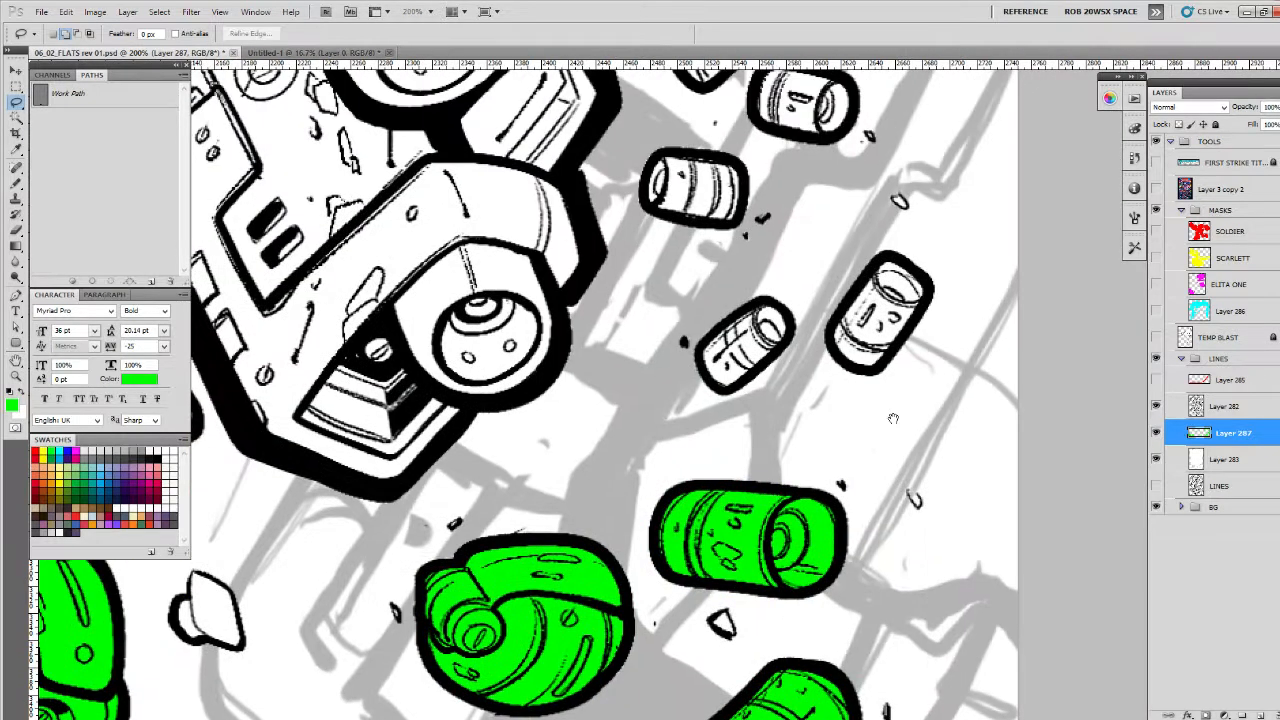
pyautogui.moveTo(893, 418); pyautogui.dragTo(803, 568)
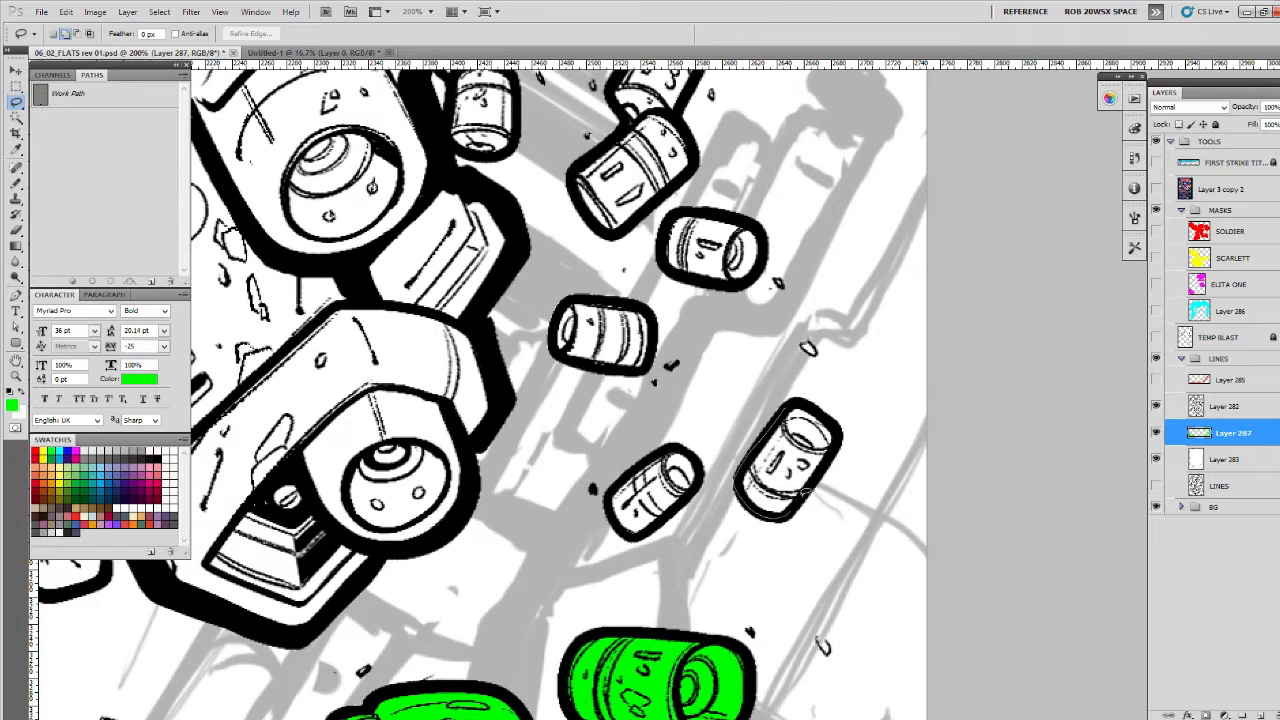
pyautogui.moveTo(676, 443)
pyautogui.mouseDown()
pyautogui.moveTo(601, 488)
pyautogui.moveTo(622, 526)
pyautogui.moveTo(657, 528)
pyautogui.moveTo(691, 496)
pyautogui.moveTo(677, 444)
pyautogui.mouseUp()
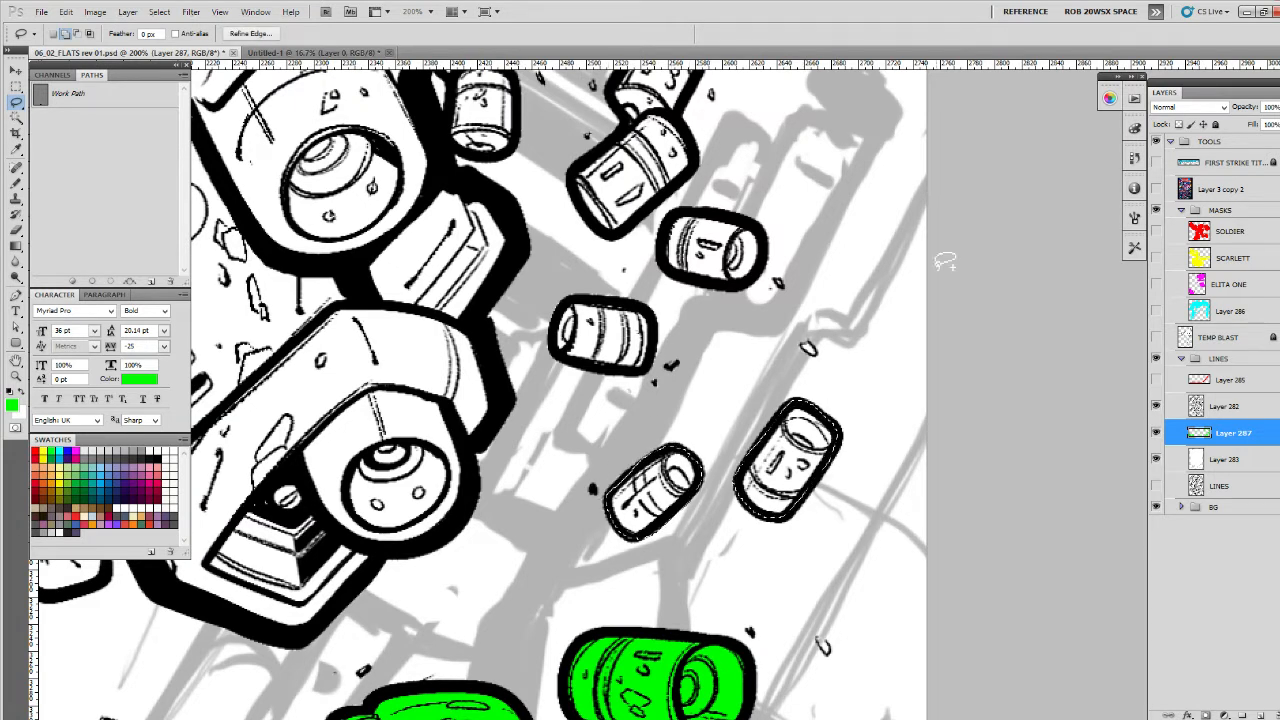
pyautogui.hotkey('alt', 'BackSpace')
pyautogui.hotkey('ctrl', 'd')
# - Lasso the banded can beside the robot's lower arm and the slotted can just above it, filling each with green
pyautogui.scroll(3, 703, 463)
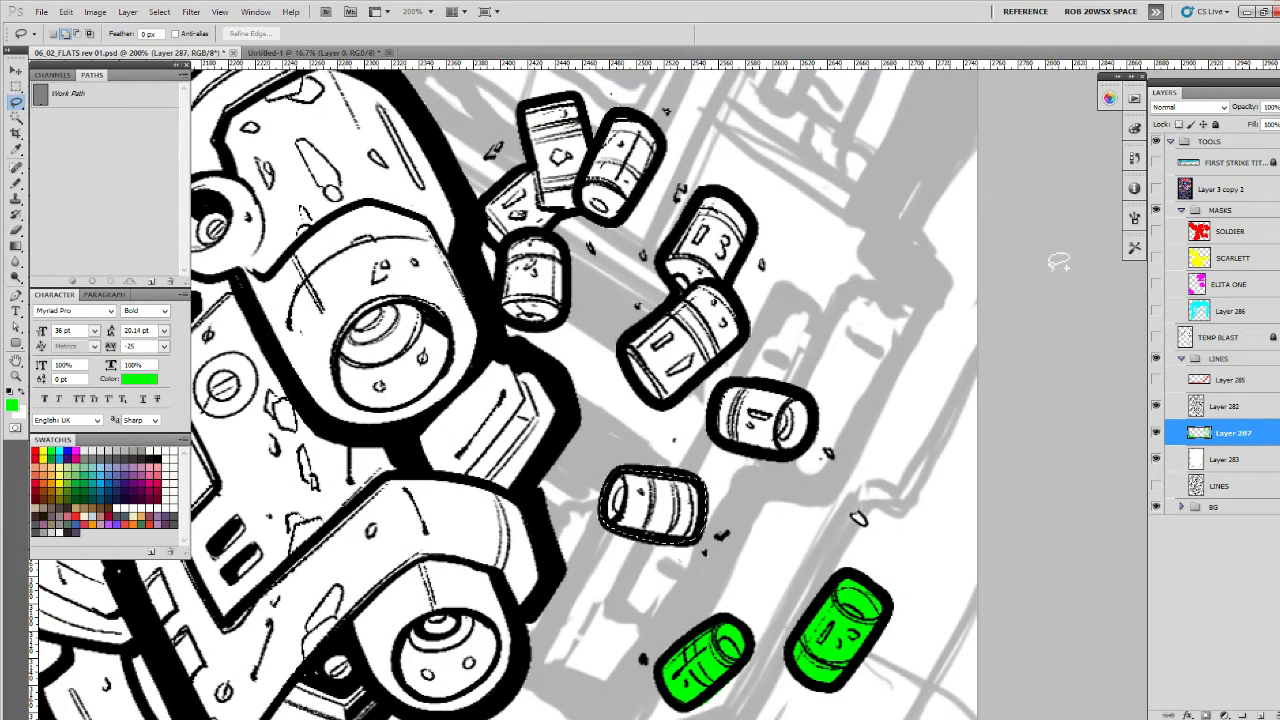
pyautogui.hotkey('alt', 'BackSpace')
pyautogui.scroll(2, 807, 350)
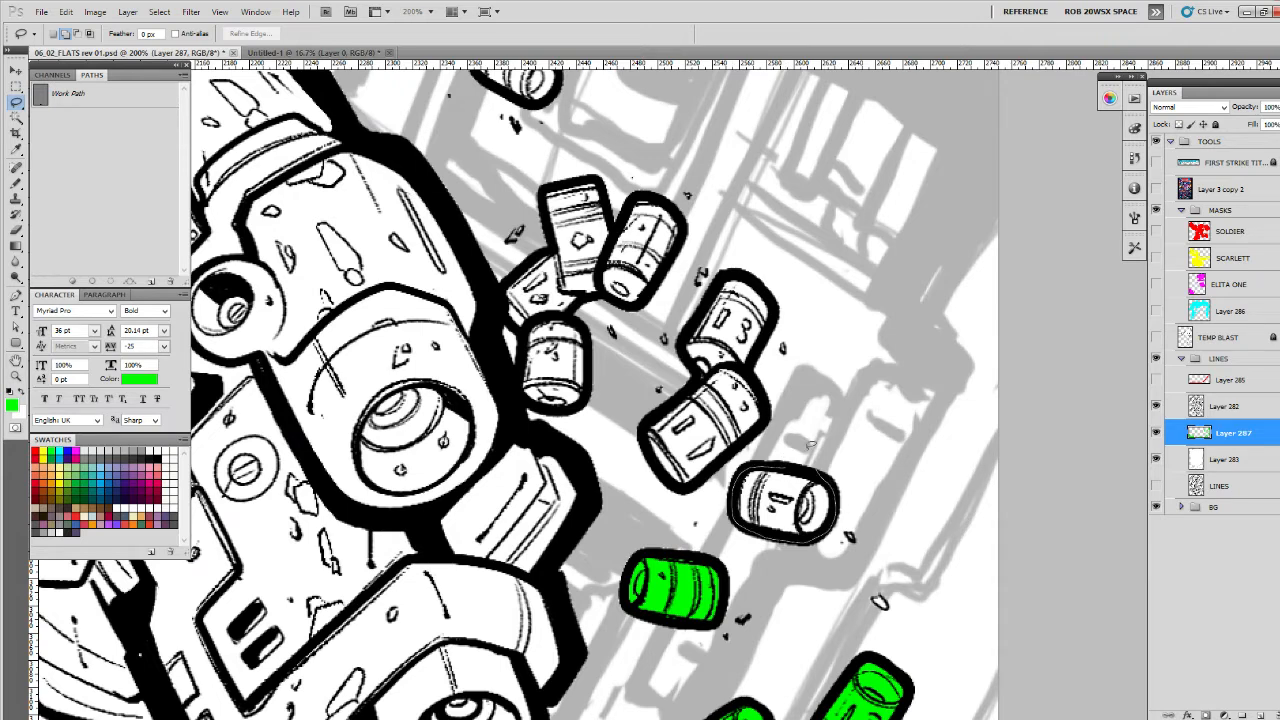
pyautogui.hotkey('alt', 'BackSpace')
pyautogui.hotkey('ctrl', 'z')
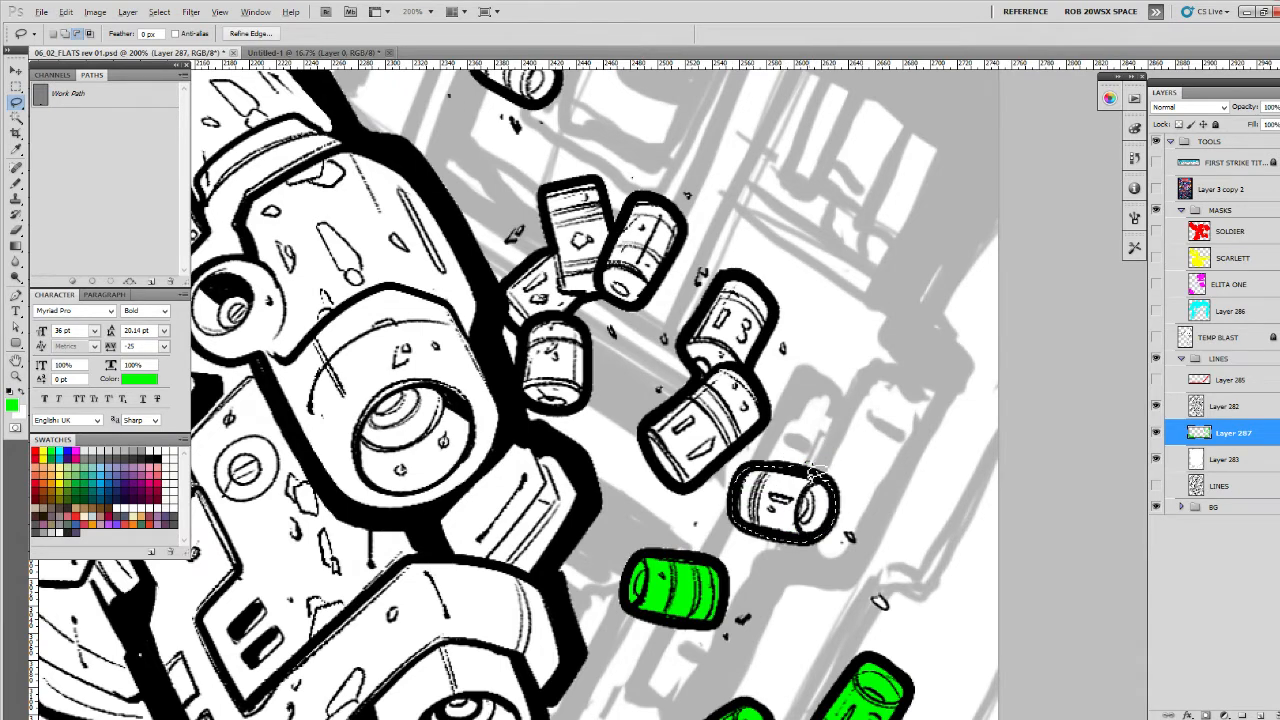
pyautogui.hotkey('alt', 'BackSpace')
pyautogui.hotkey('ctrl', 'd')
# - Lasso the overlapping pair of cans, including the one marked 3, and fill both with green
pyautogui.scroll(2, 795, 455)
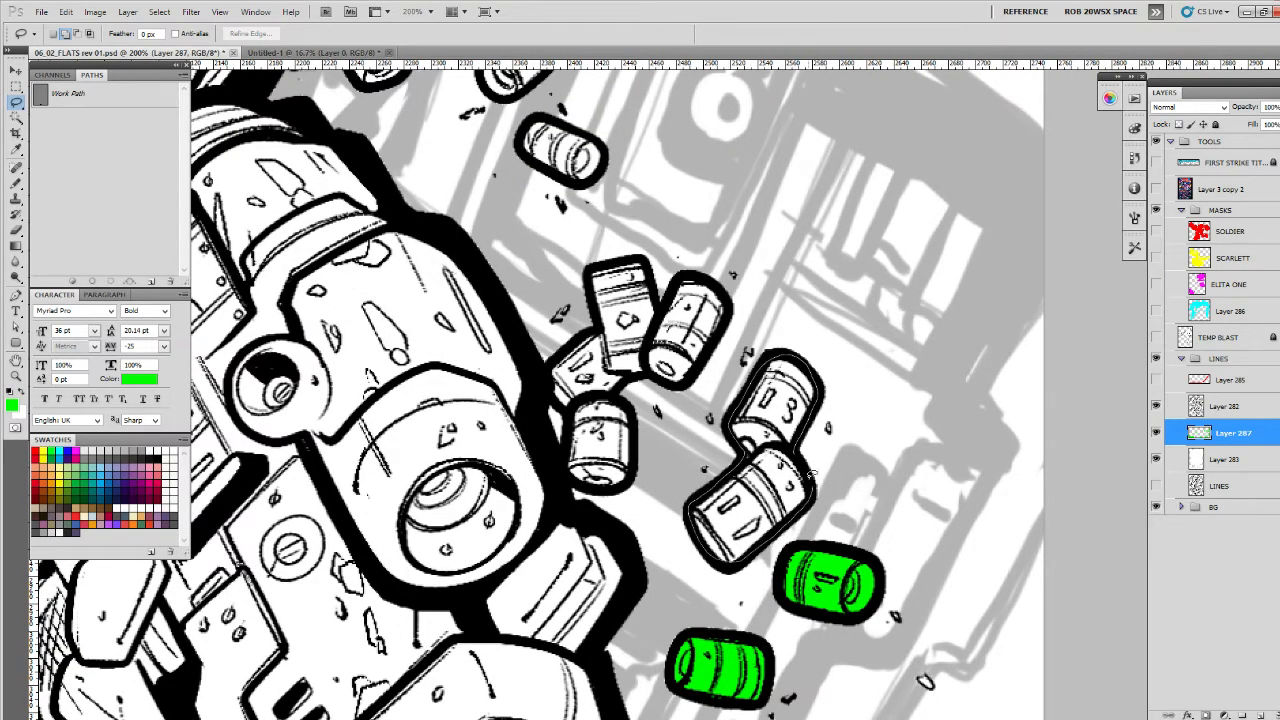
pyautogui.hotkey('alt', 'BackSpace')
pyautogui.hotkey('ctrl', 'd')
# - Lasso the cluster of four overlapping cans beside the robot's arm and fill it with green
pyautogui.scroll(1, 812, 440)
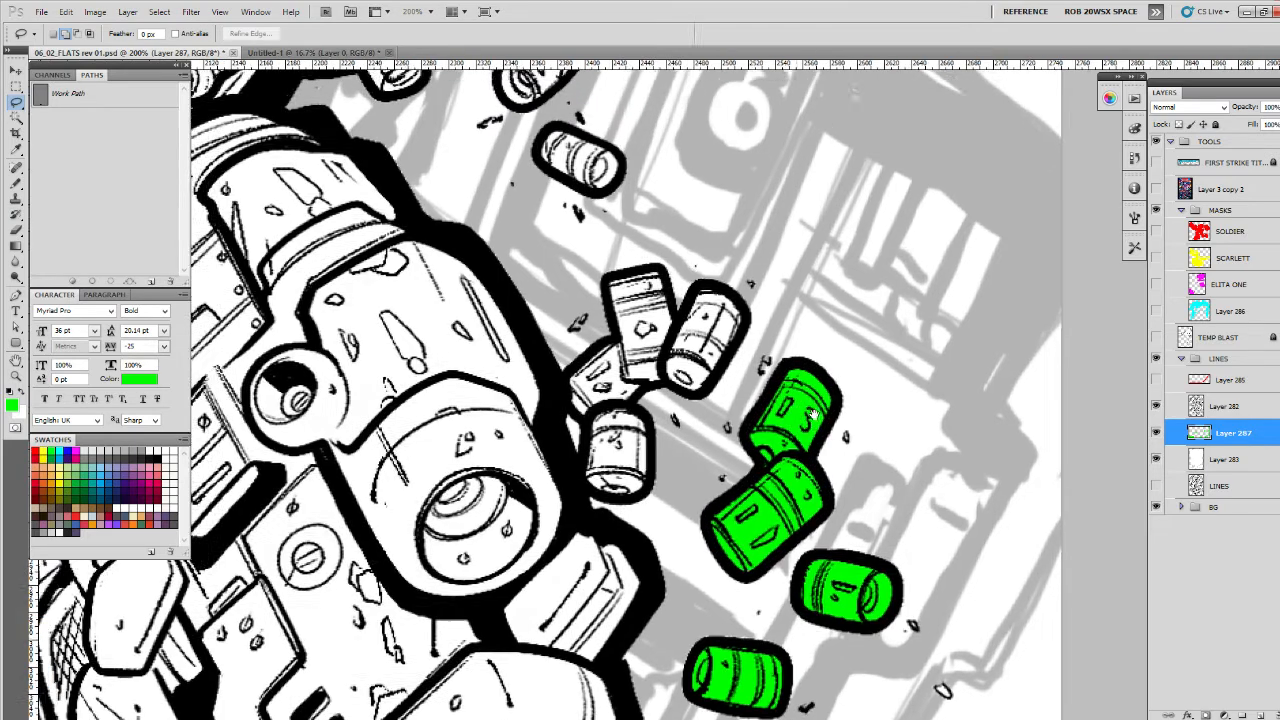
pyautogui.moveTo(786, 402); pyautogui.dragTo(824, 410)
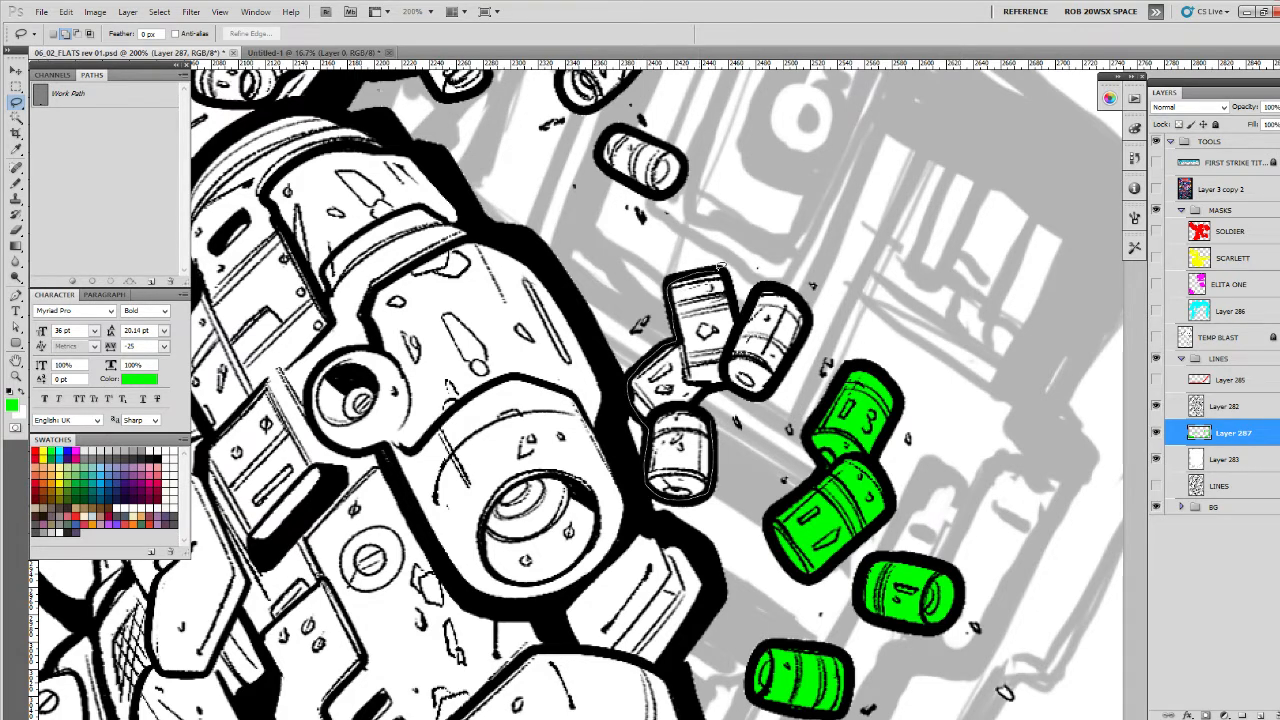
pyautogui.moveTo(716, 266)
pyautogui.mouseDown()
pyautogui.moveTo(757, 289)
pyautogui.moveTo(779, 279)
pyautogui.moveTo(803, 298)
pyautogui.moveTo(806, 340)
pyautogui.mouseUp()
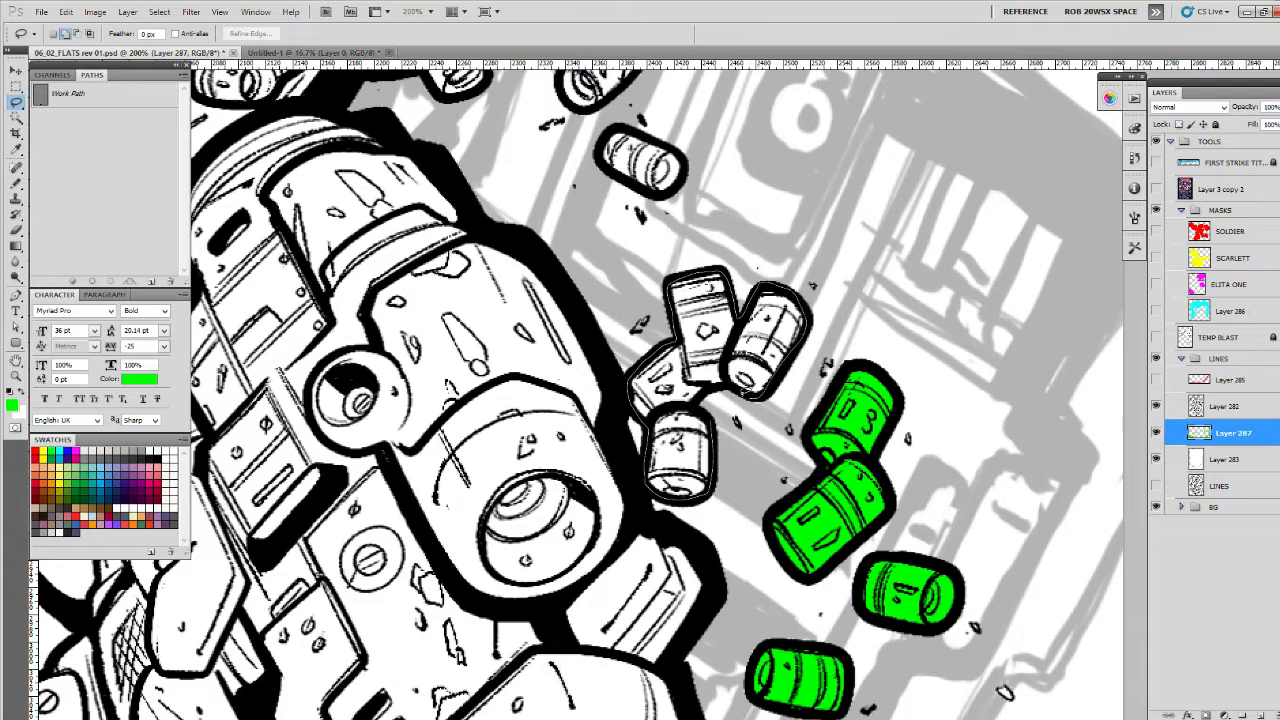
pyautogui.moveTo(700, 395); pyautogui.dragTo(704, 408)
pyautogui.hotkey('alt', 'BackSpace')
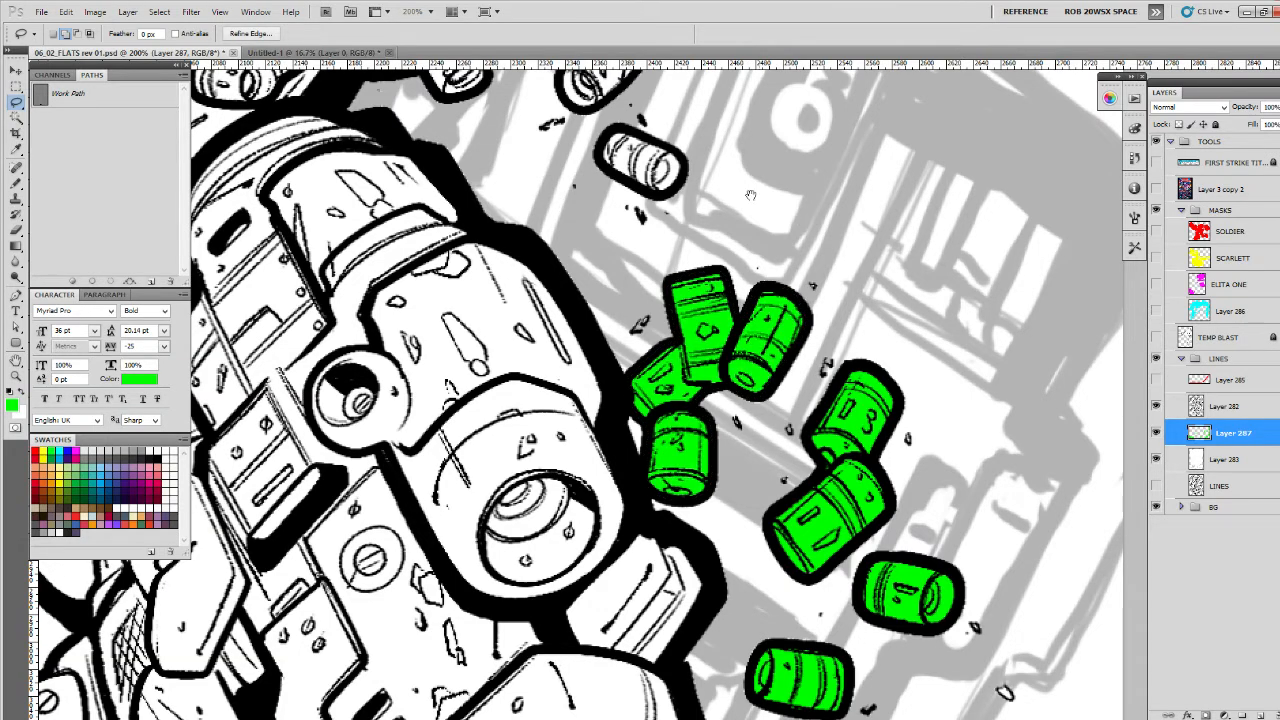
# - Lasso the two separate cans above the four-can cluster, filling each with green
pyautogui.moveTo(750, 195)
pyautogui.mouseDown()
pyautogui.moveTo(719, 214)
pyautogui.moveTo(789, 487)
pyautogui.moveTo(751, 525)
pyautogui.moveTo(718, 495)
pyautogui.moveTo(699, 505)
pyautogui.moveTo(699, 530)
pyautogui.moveTo(771, 553)
pyautogui.moveTo(781, 538)
pyautogui.moveTo(758, 506)
pyautogui.mouseUp()
pyautogui.hotkey('alt', 'BackSpace')
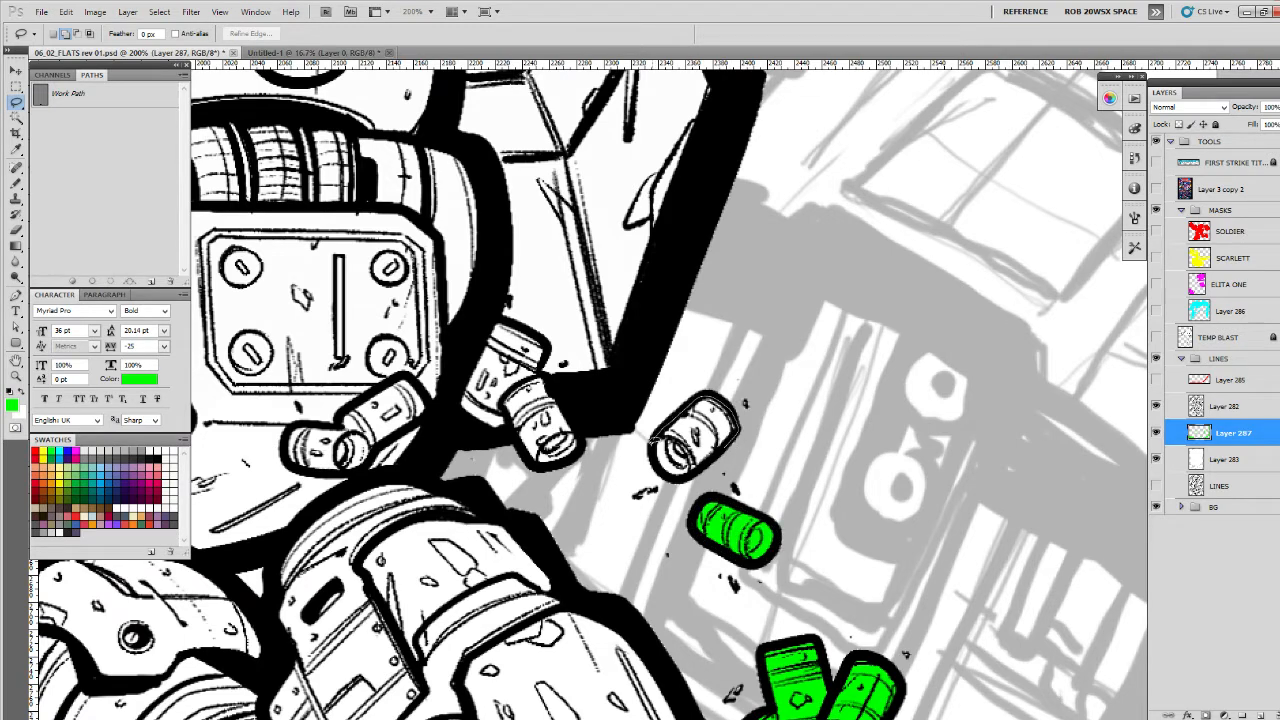
pyautogui.moveTo(692, 469); pyautogui.dragTo(720, 445)
pyautogui.hotkey('alt', 'BackSpace')
pyautogui.hotkey('ctrl', 'd')
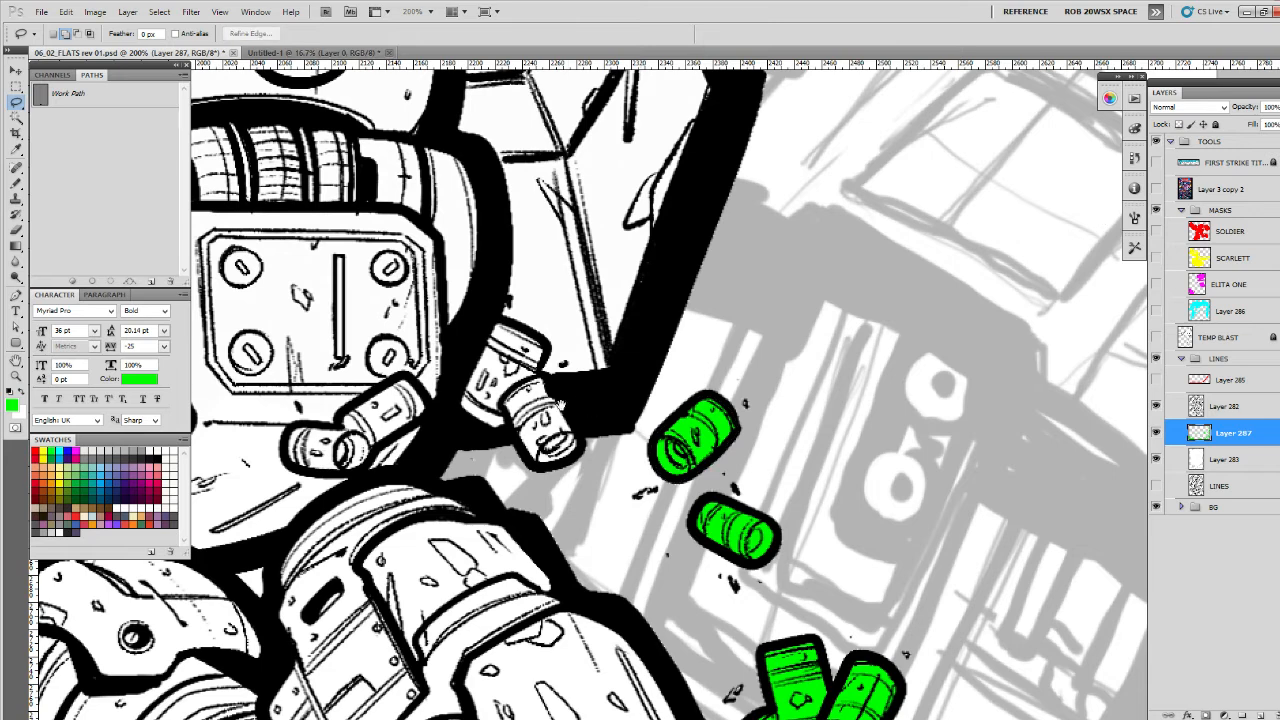
# - Lasso the overlapping can pair beside the robot's torso and the pair below its bolted plate, filling each with green
pyautogui.moveTo(555, 389); pyautogui.dragTo(723, 435)
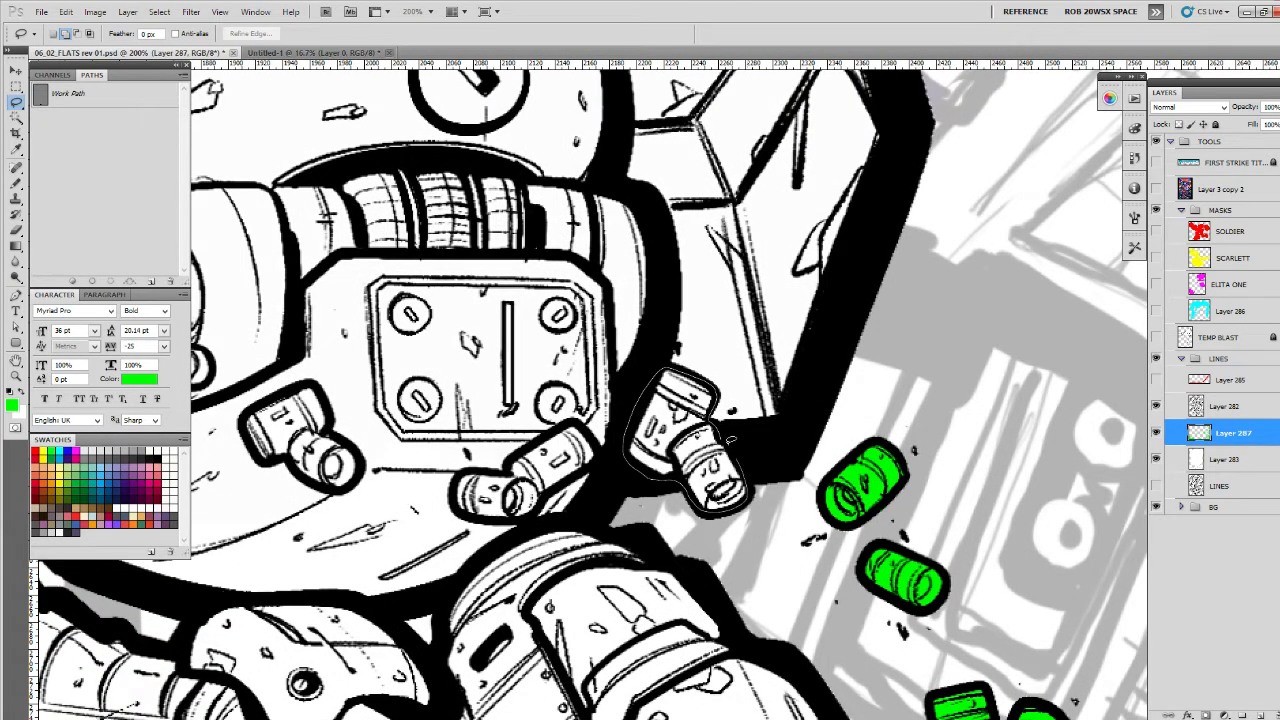
pyautogui.hotkey('alt', 'BackSpace')
pyautogui.hotkey('ctrl', 'd')
pyautogui.moveTo(591, 434); pyautogui.dragTo(762, 423)
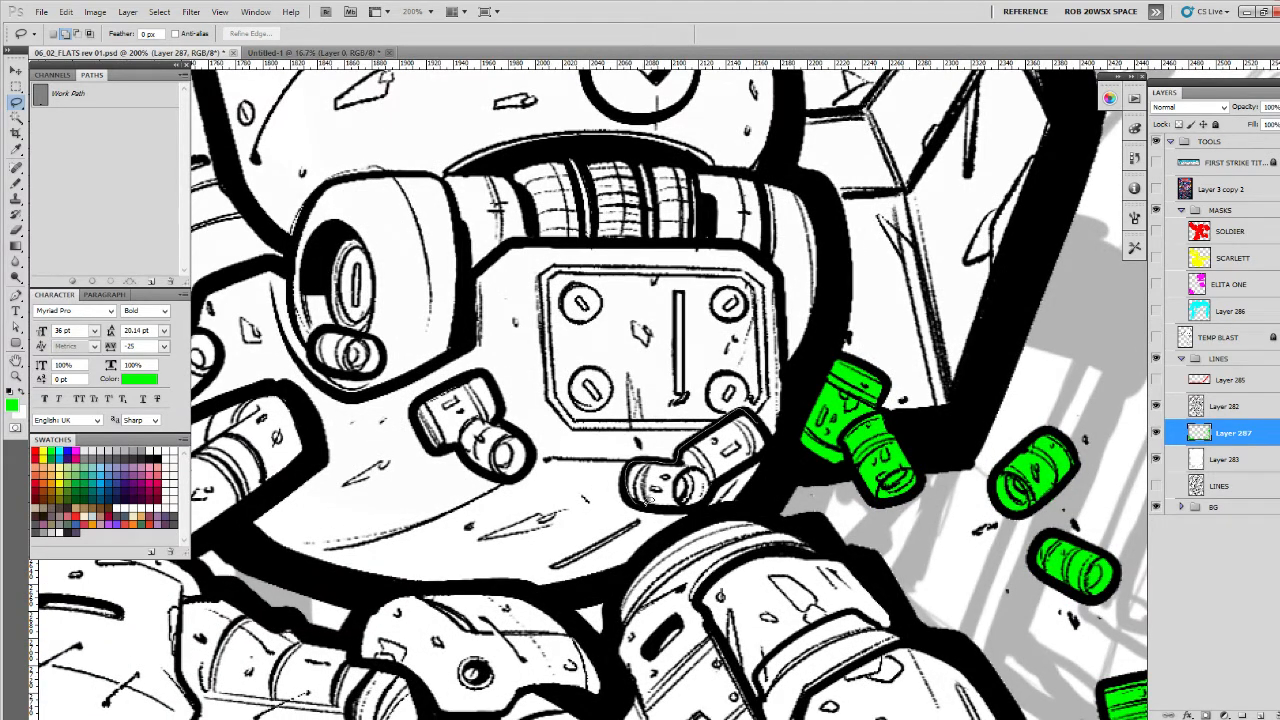
pyautogui.moveTo(775, 440); pyautogui.dragTo(770, 440)
pyautogui.hotkey('alt', 'BackSpace')
pyautogui.hotkey('ctrl', 'd')
# - Lasso the can pair beside the bolted plate, fill it with green, and add the small can on the round joint to the selection
pyautogui.moveTo(495, 400); pyautogui.dragTo(785, 470)
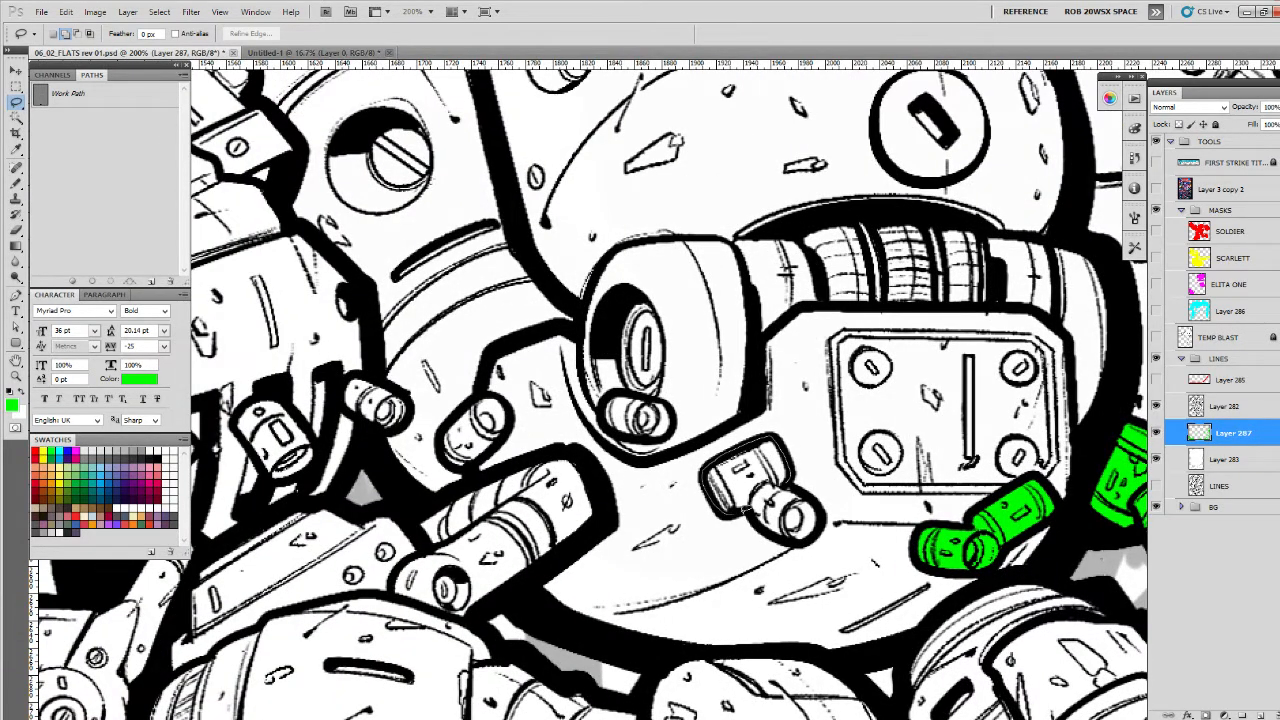
pyautogui.hotkey('alt', 'BackSpace')
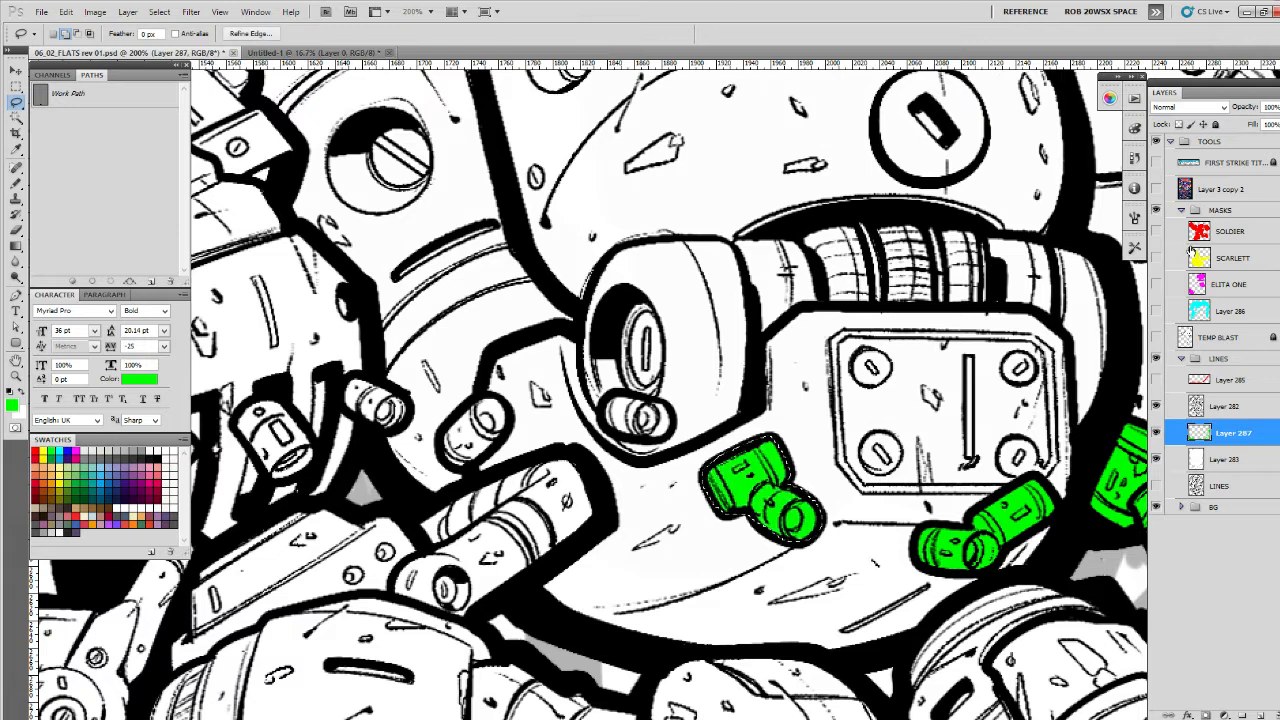
pyautogui.press('d')
pyautogui.moveTo(668, 404)
pyautogui.mouseDown()
pyautogui.moveTo(634, 392)
pyautogui.moveTo(608, 400)
pyautogui.moveTo(604, 417)
pyautogui.moveTo(665, 433)
pyautogui.mouseUp()
pyautogui.hotkey('alt', 'BackSpace')
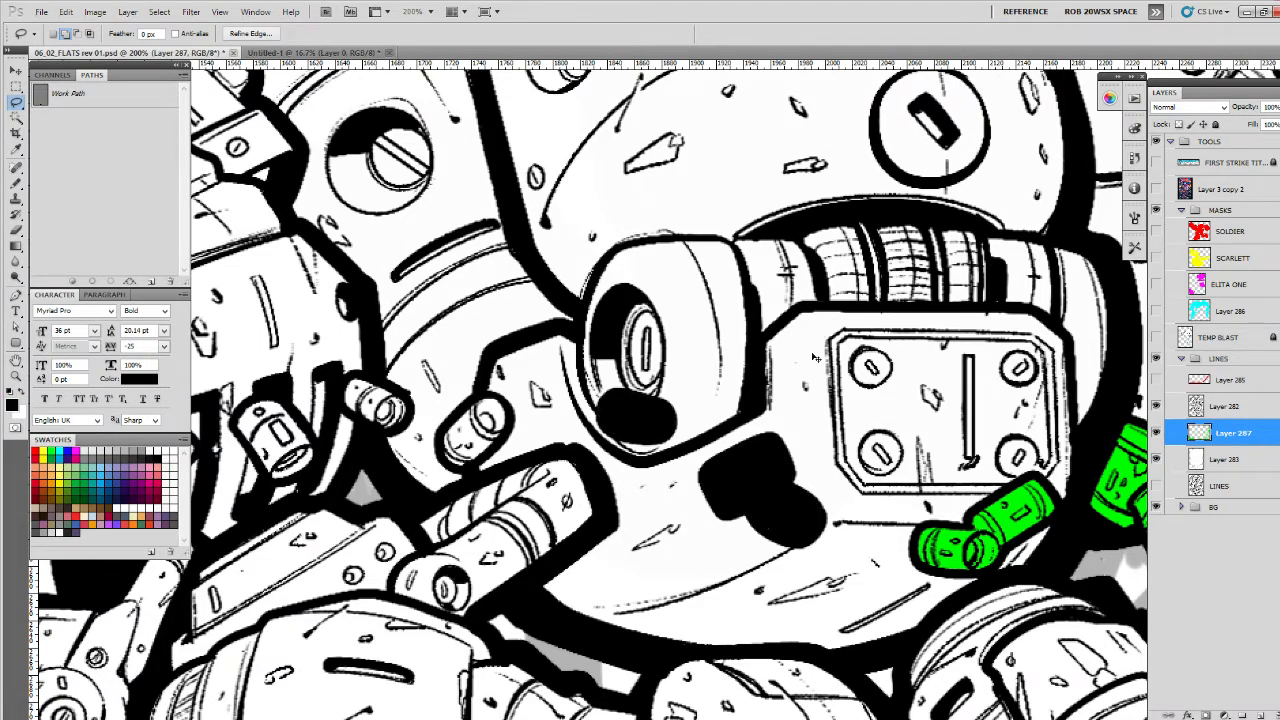
pyautogui.hotkey('ctrl', 'z')
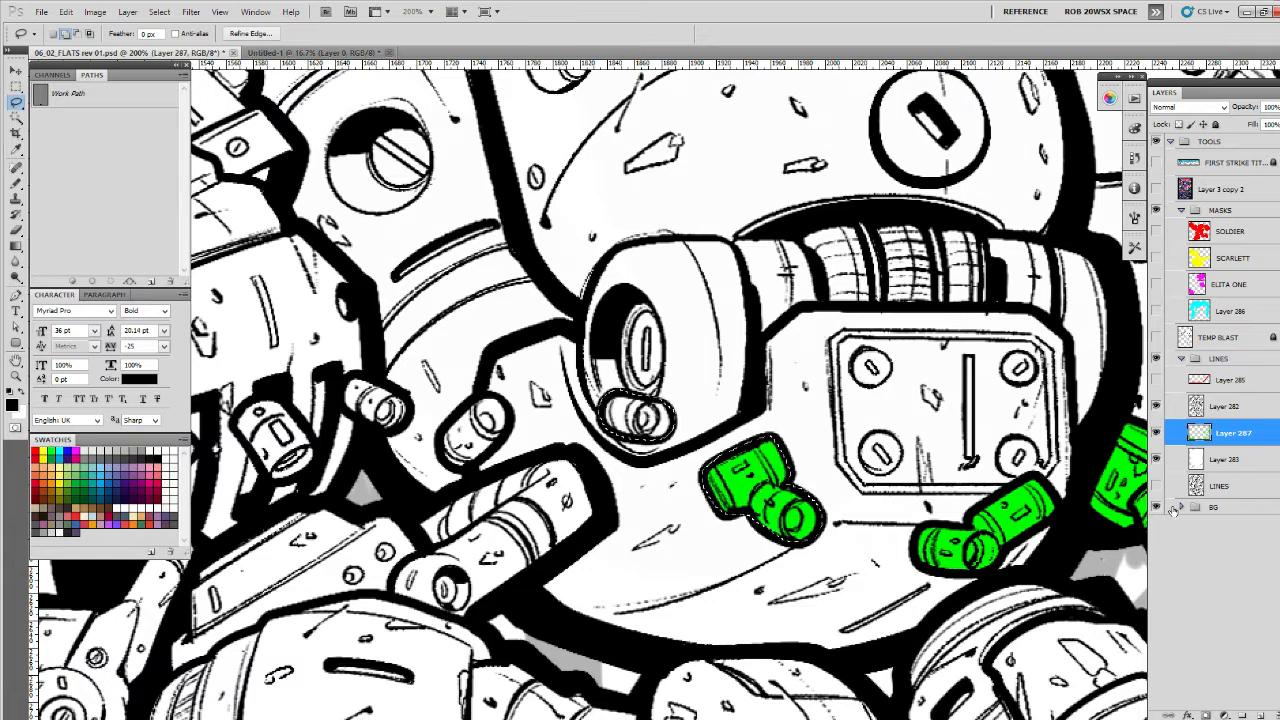
# - Sample the green from a filled can and fill the selected cans with it
pyautogui.press('b')
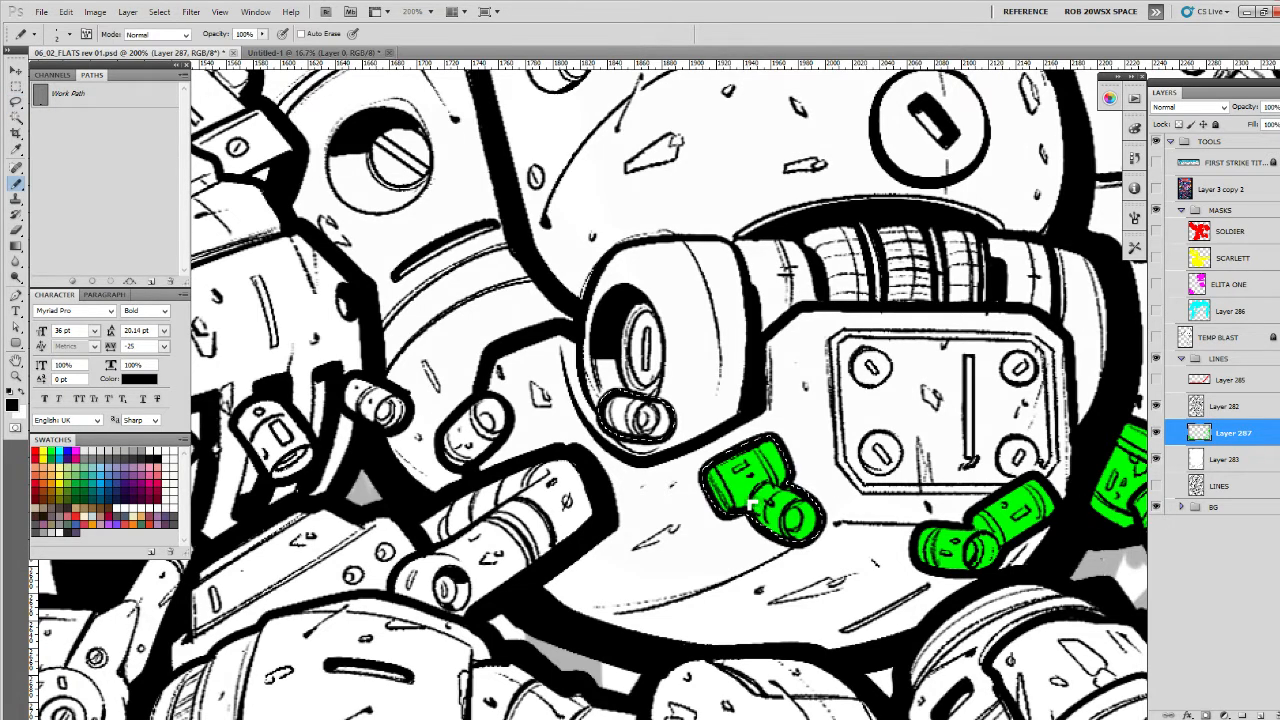
pyautogui.keyDown('alt'); pyautogui.click(1113, 482); pyautogui.keyUp('alt')
pyautogui.hotkey('alt', 'BackSpace')
pyautogui.hotkey('ctrl', 'd')
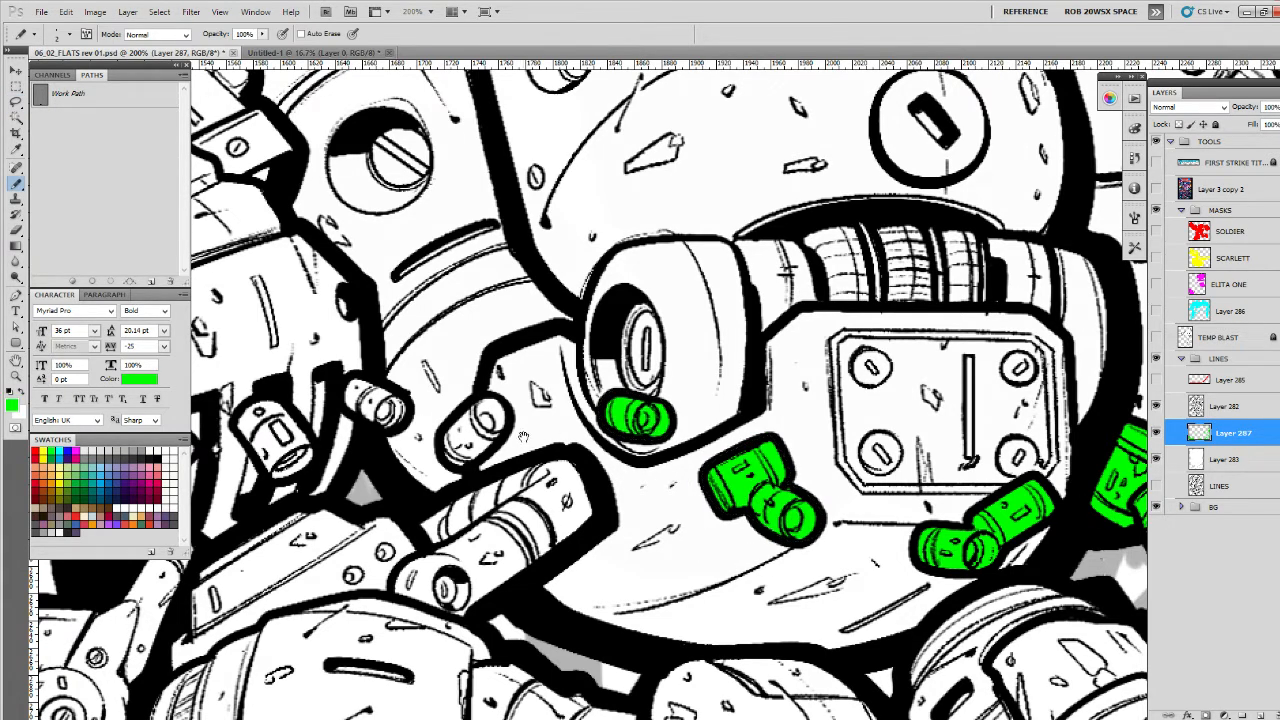
# - Lasso the cans around the robot's clawed hand into one selection, including the one between its fingers and the pair beside it
pyautogui.moveTo(523, 437); pyautogui.dragTo(718, 494)
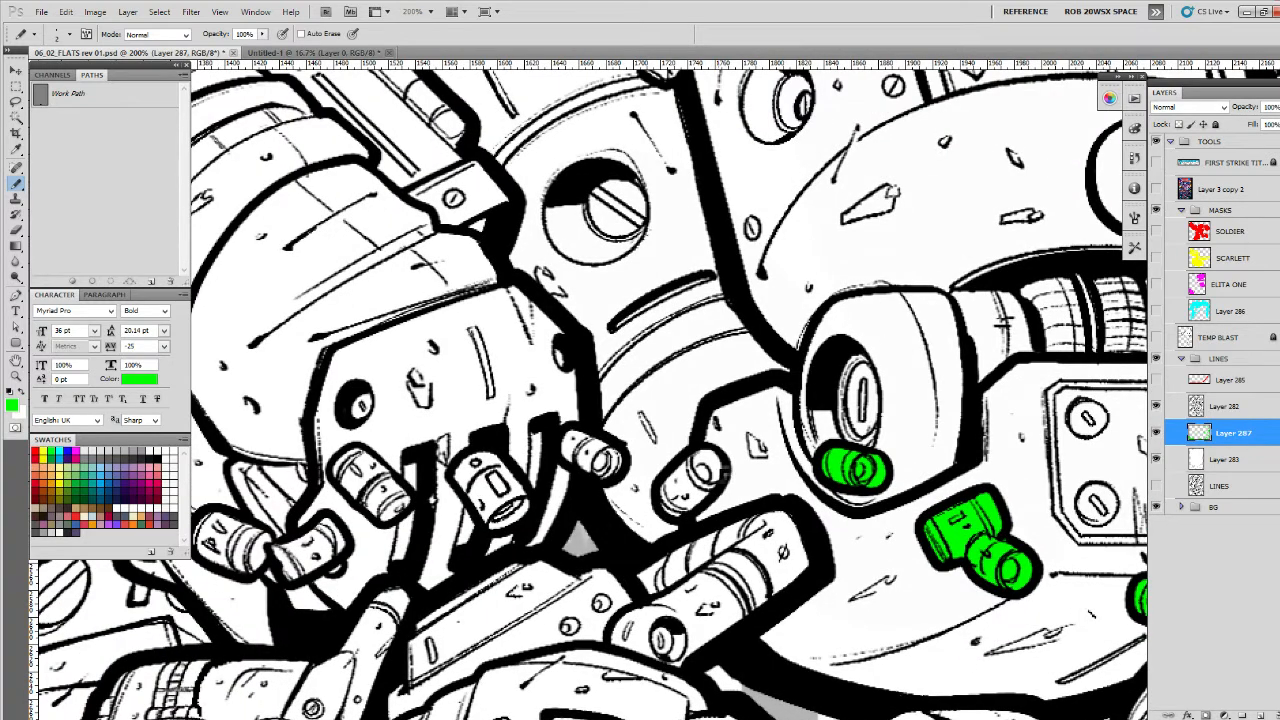
pyautogui.press('l')
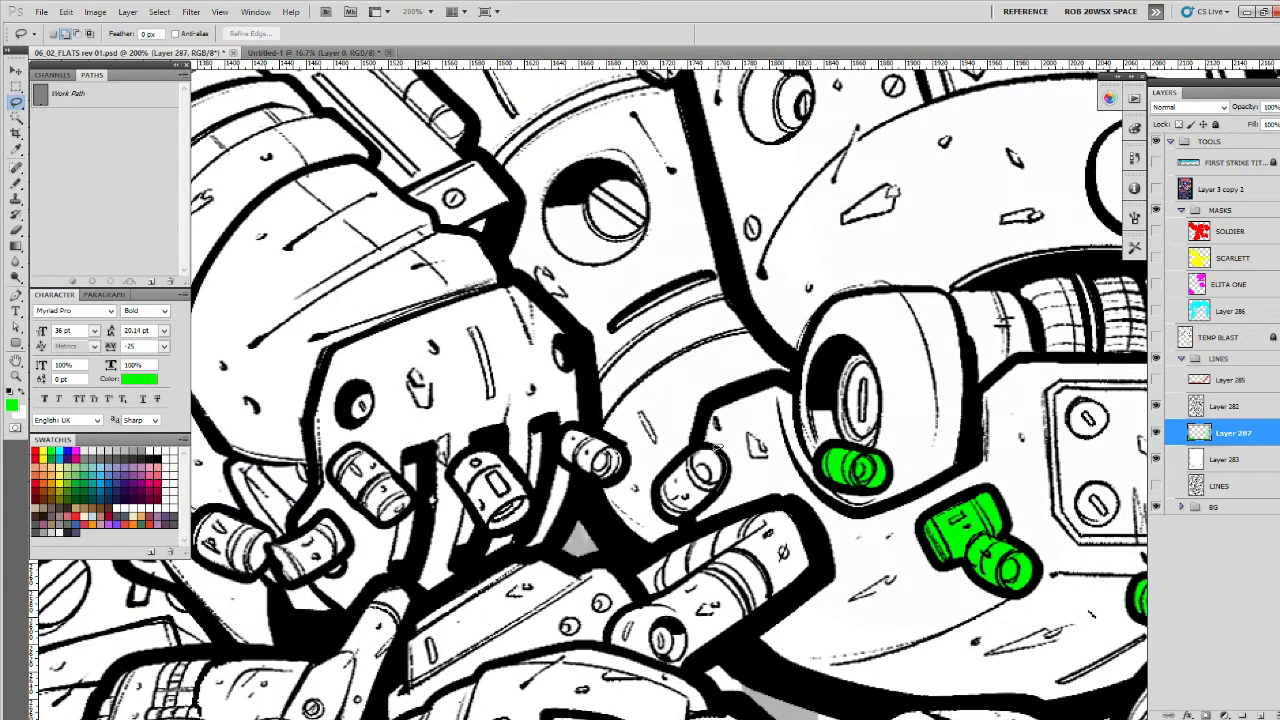
pyautogui.moveTo(619, 444)
pyautogui.mouseDown()
pyautogui.moveTo(705, 468)
pyautogui.moveTo(777, 457)
pyautogui.mouseUp()
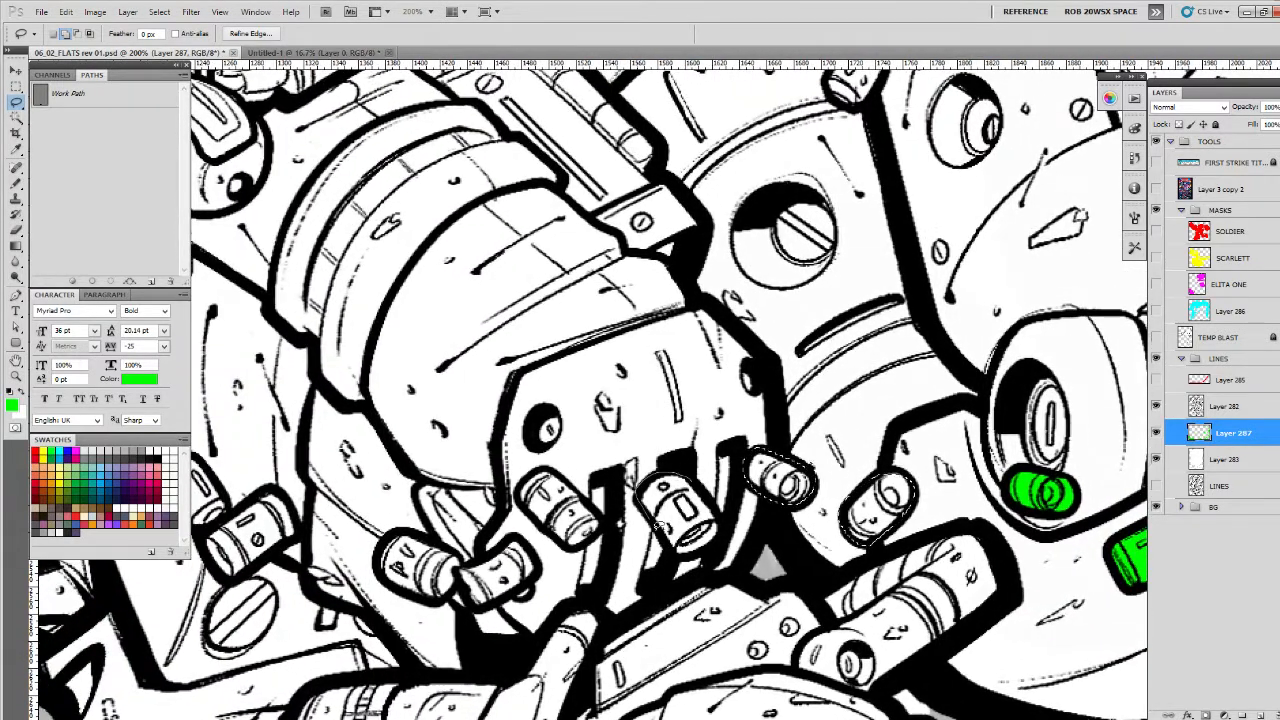
pyautogui.moveTo(698, 479); pyautogui.dragTo(691, 474)
pyautogui.moveTo(642, 446); pyautogui.dragTo(773, 440)
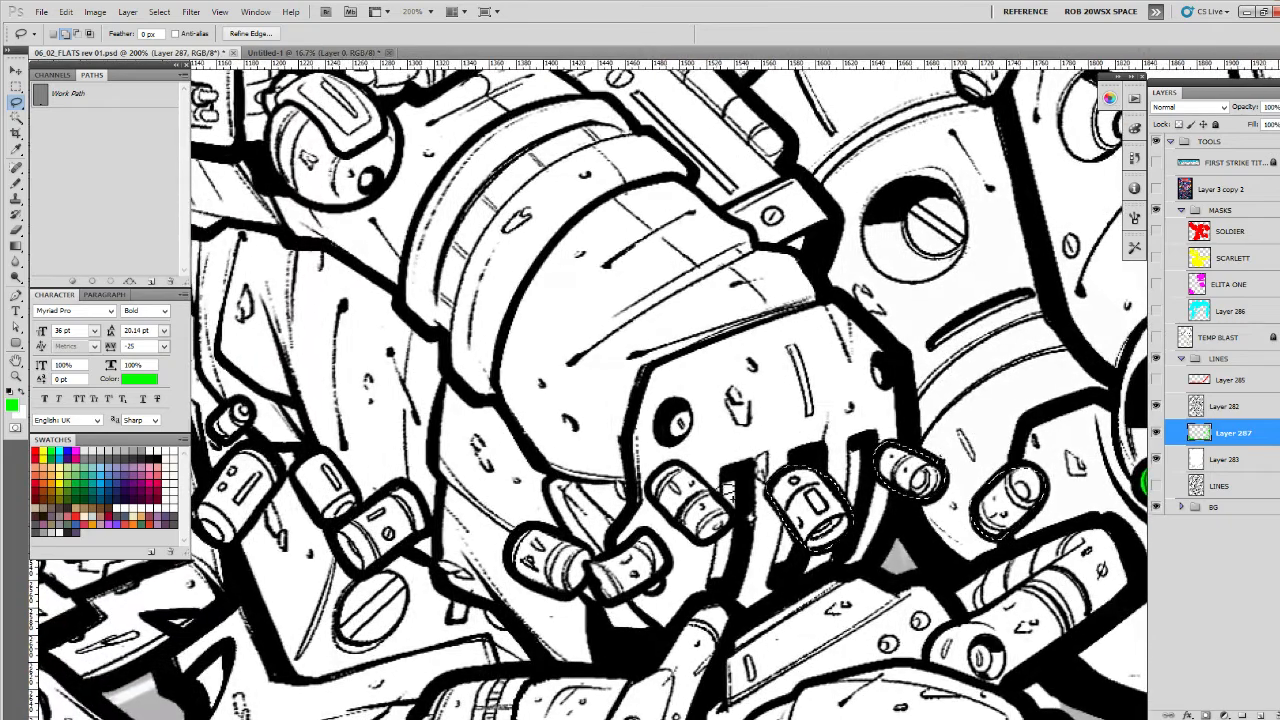
pyautogui.moveTo(670, 462)
pyautogui.mouseDown()
pyautogui.moveTo(652, 500)
pyautogui.moveTo(704, 543)
pyautogui.moveTo(714, 488)
pyautogui.moveTo(674, 461)
pyautogui.mouseUp()
pyautogui.moveTo(577, 539)
pyautogui.mouseDown()
pyautogui.moveTo(673, 513)
pyautogui.moveTo(618, 501)
pyautogui.moveTo(626, 564)
pyautogui.moveTo(734, 566)
pyautogui.moveTo(765, 516)
pyautogui.moveTo(676, 515)
pyautogui.mouseUp()
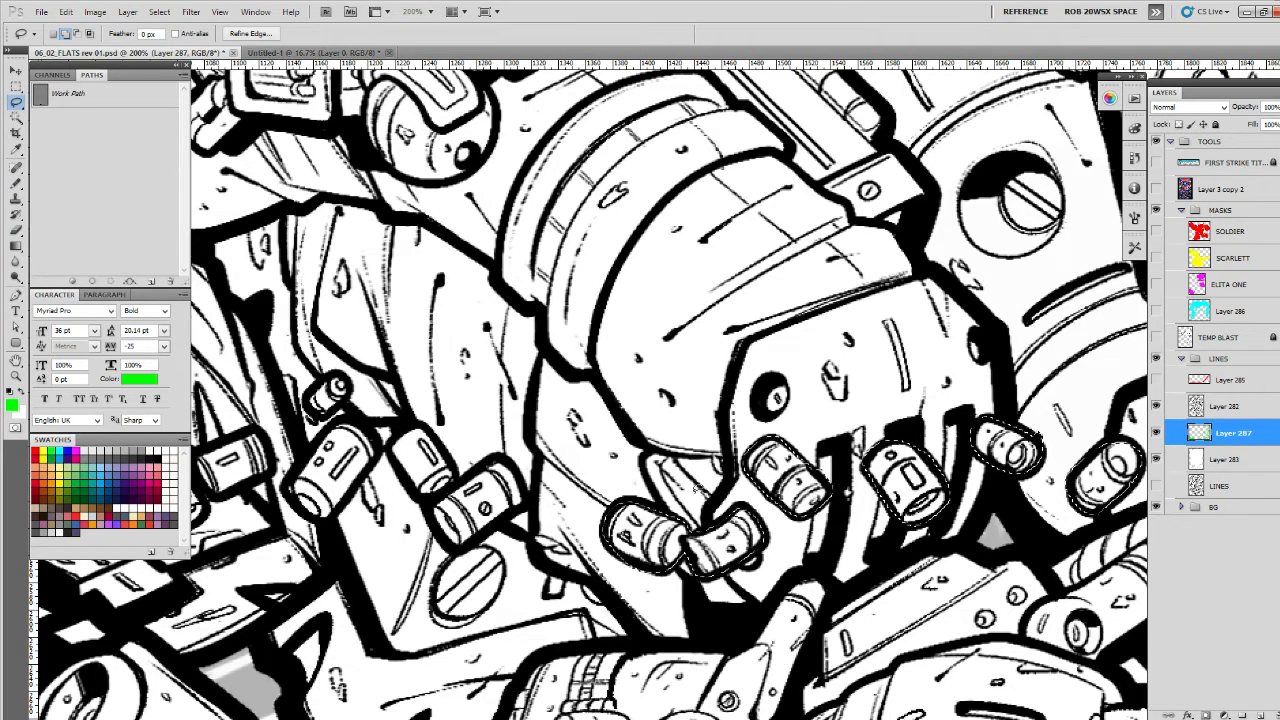
# - Add the group of slotted cans beyond the hand and the pair near the dark arched openings to the lasso selection
pyautogui.moveTo(537, 497)
pyautogui.mouseDown()
pyautogui.moveTo(668, 484)
pyautogui.moveTo(628, 446)
pyautogui.moveTo(566, 498)
pyautogui.moveTo(640, 505)
pyautogui.mouseUp()
pyautogui.moveTo(550, 406); pyautogui.dragTo(650, 466)
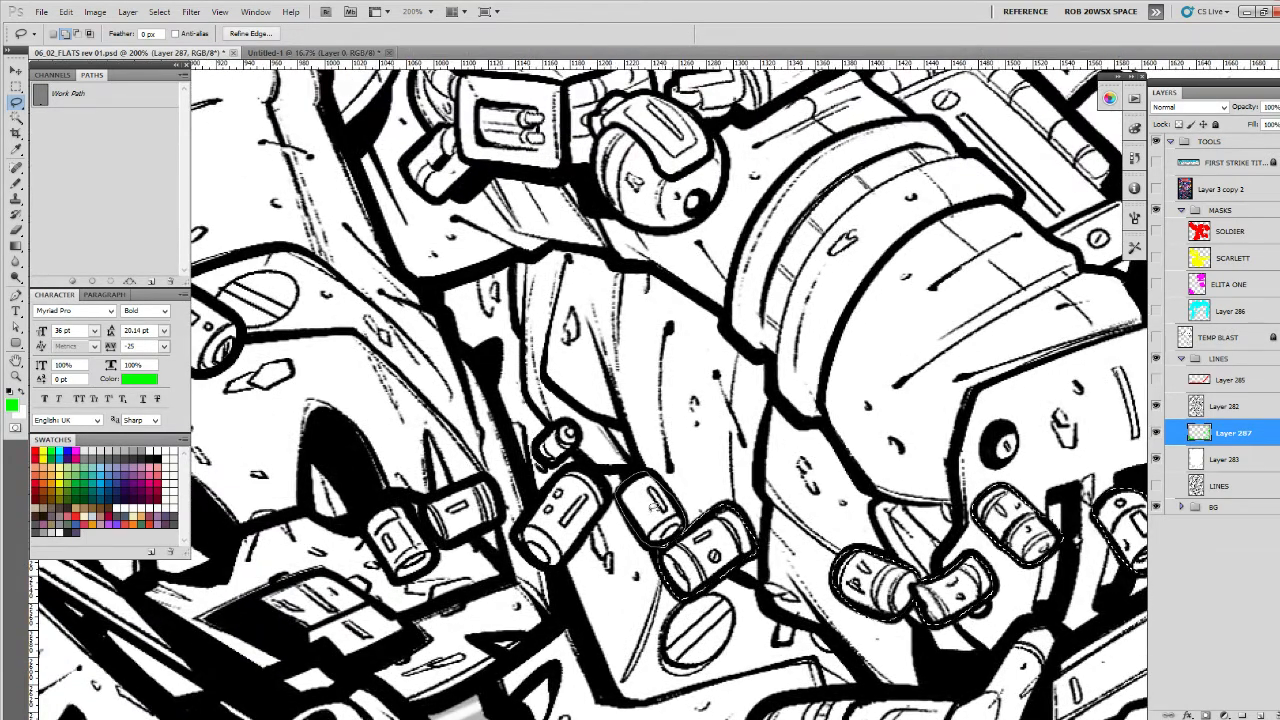
pyautogui.moveTo(578, 437); pyautogui.dragTo(690, 447)
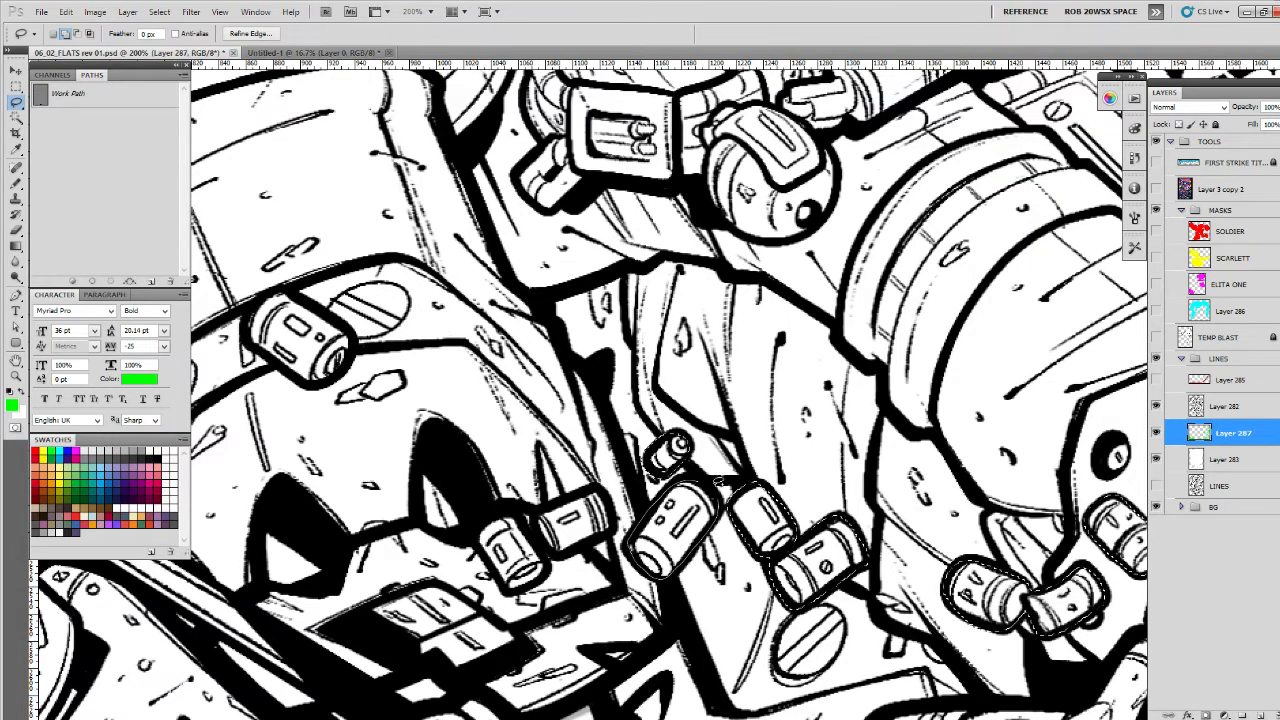
pyautogui.moveTo(613, 520)
pyautogui.mouseDown()
pyautogui.moveTo(647, 485)
pyautogui.moveTo(603, 491)
pyautogui.moveTo(636, 559)
pyautogui.moveTo(651, 557)
pyautogui.moveTo(663, 507)
pyautogui.moveTo(686, 520)
pyautogui.moveTo(734, 492)
pyautogui.mouseUp()
# - Add the can on the armour rim, the upright can and the small one beside it, and fill the whole selection with green
pyautogui.moveTo(547, 413)
pyautogui.mouseDown()
pyautogui.moveTo(727, 505)
pyautogui.moveTo(801, 583)
pyautogui.mouseUp()
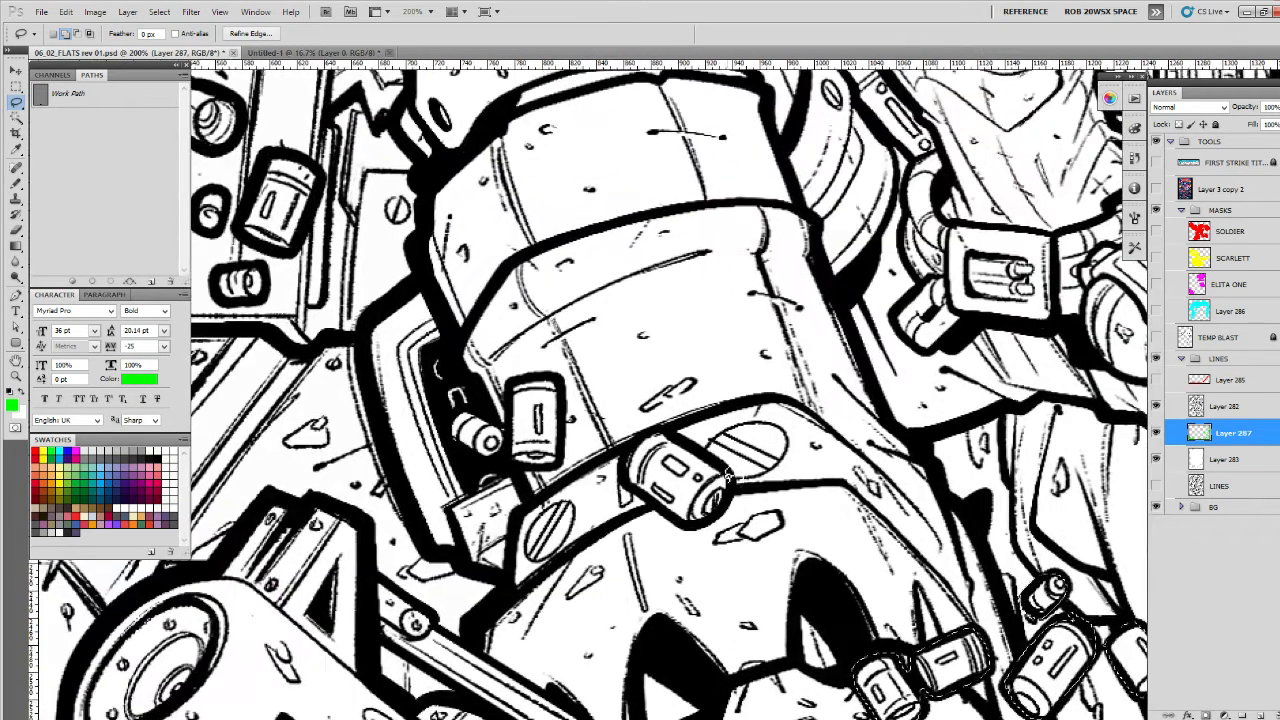
pyautogui.moveTo(733, 480)
pyautogui.mouseDown()
pyautogui.moveTo(670, 425)
pyautogui.moveTo(628, 443)
pyautogui.moveTo(622, 477)
pyautogui.moveTo(665, 507)
pyautogui.moveTo(705, 522)
pyautogui.moveTo(733, 482)
pyautogui.mouseUp()
pyautogui.moveTo(625, 418); pyautogui.dragTo(745, 471)
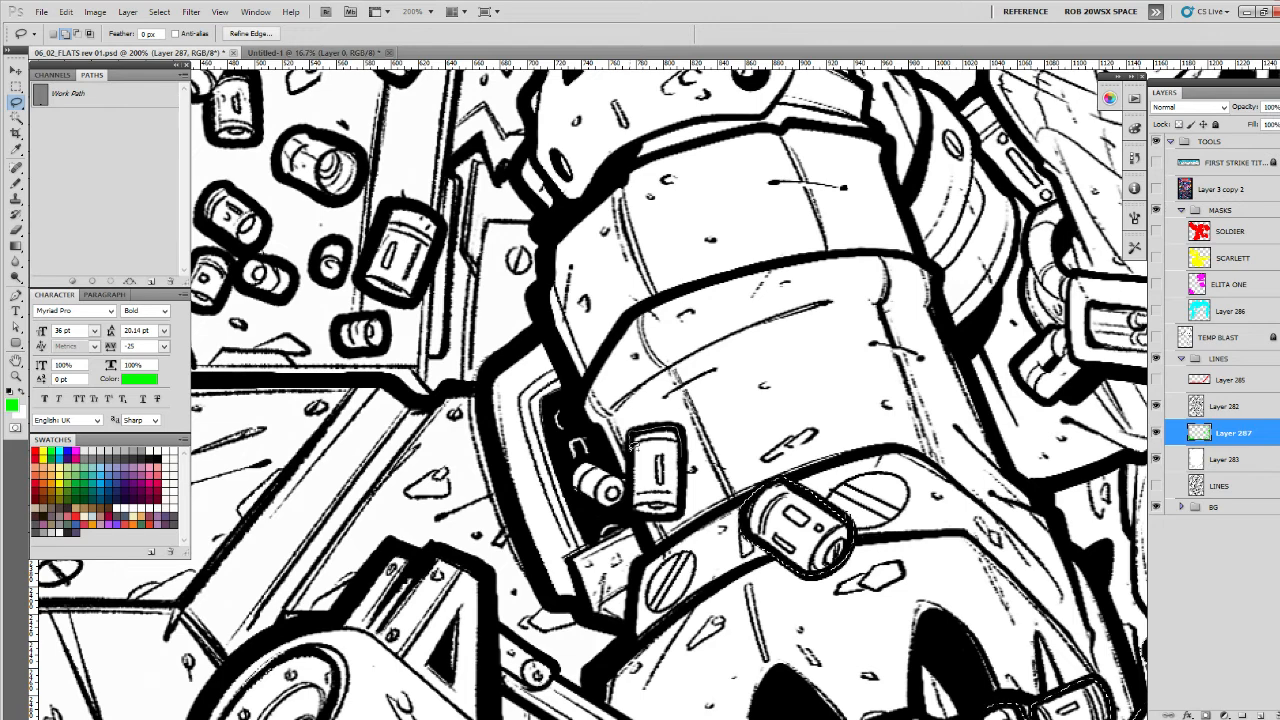
pyautogui.moveTo(610, 403); pyautogui.dragTo(682, 423)
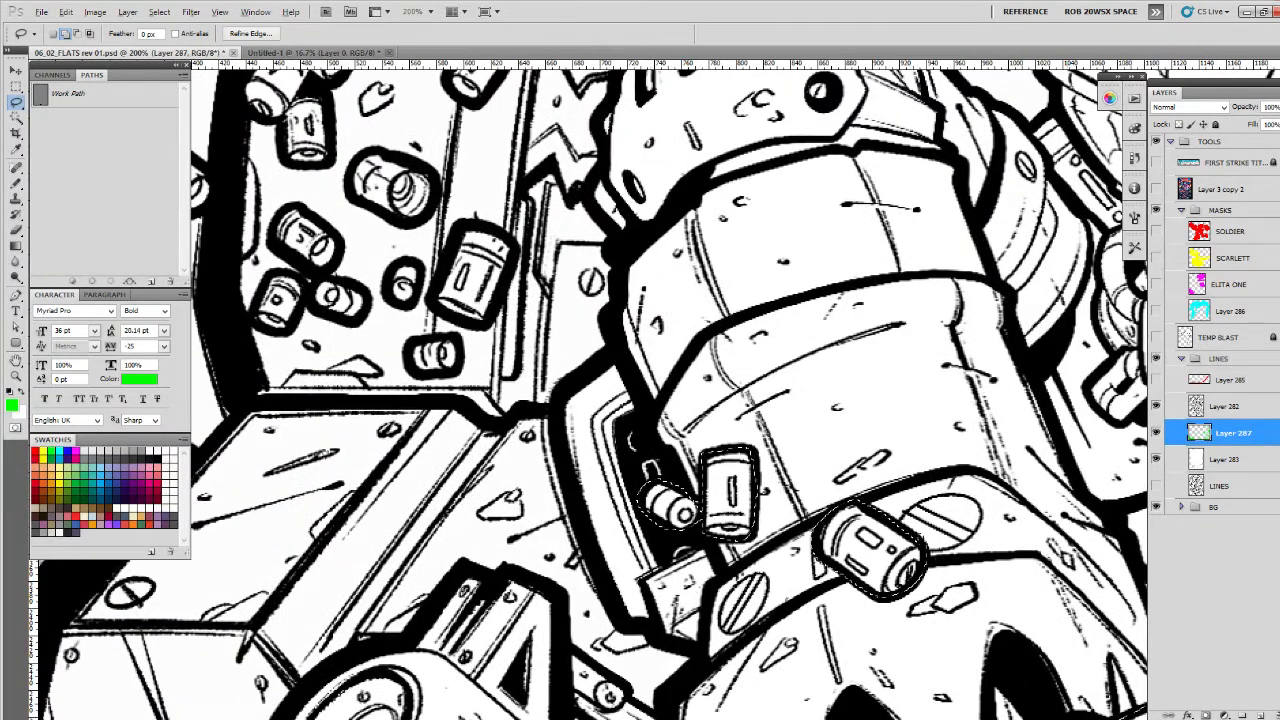
pyautogui.hotkey('alt', 'BackSpace')
pyautogui.hotkey('ctrl', 'd')
# - Lasso the tall can and the cluster of small cans near the lower edge of the robot's flat panel
pyautogui.moveTo(574, 367); pyautogui.dragTo(764, 557)
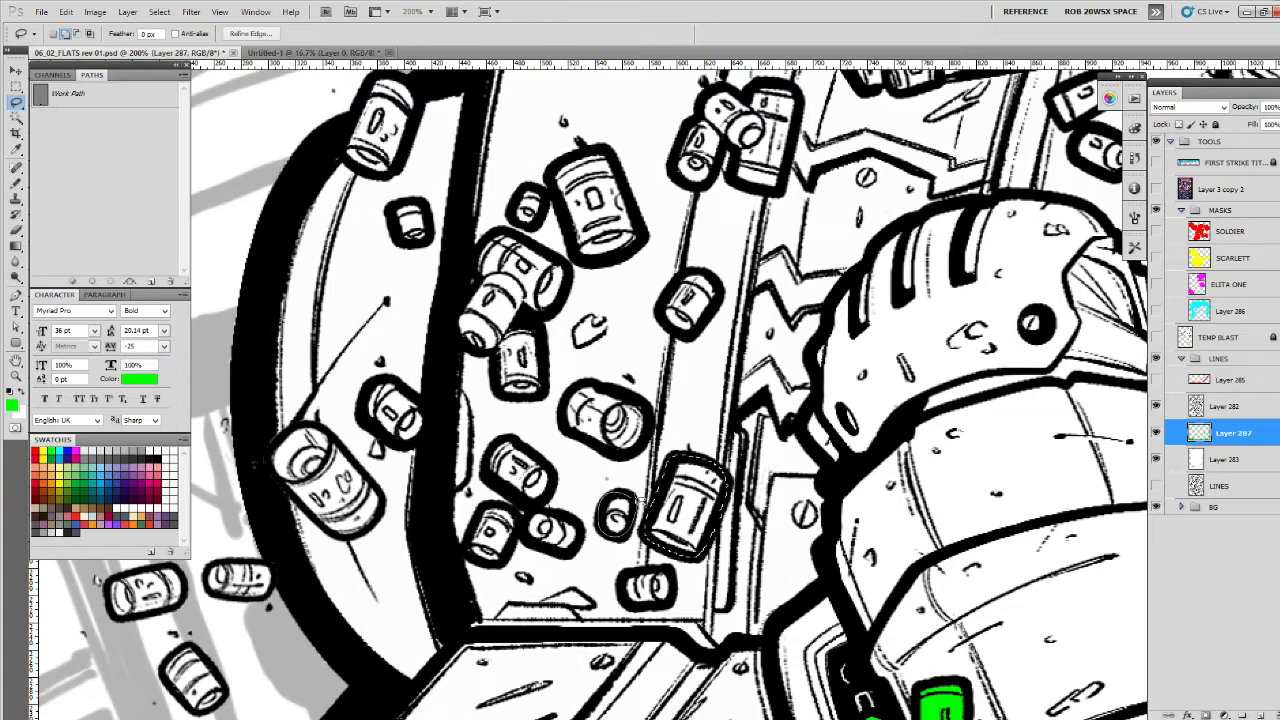
pyautogui.moveTo(678, 572); pyautogui.dragTo(675, 578)
pyautogui.moveTo(559, 512); pyautogui.dragTo(620, 530)
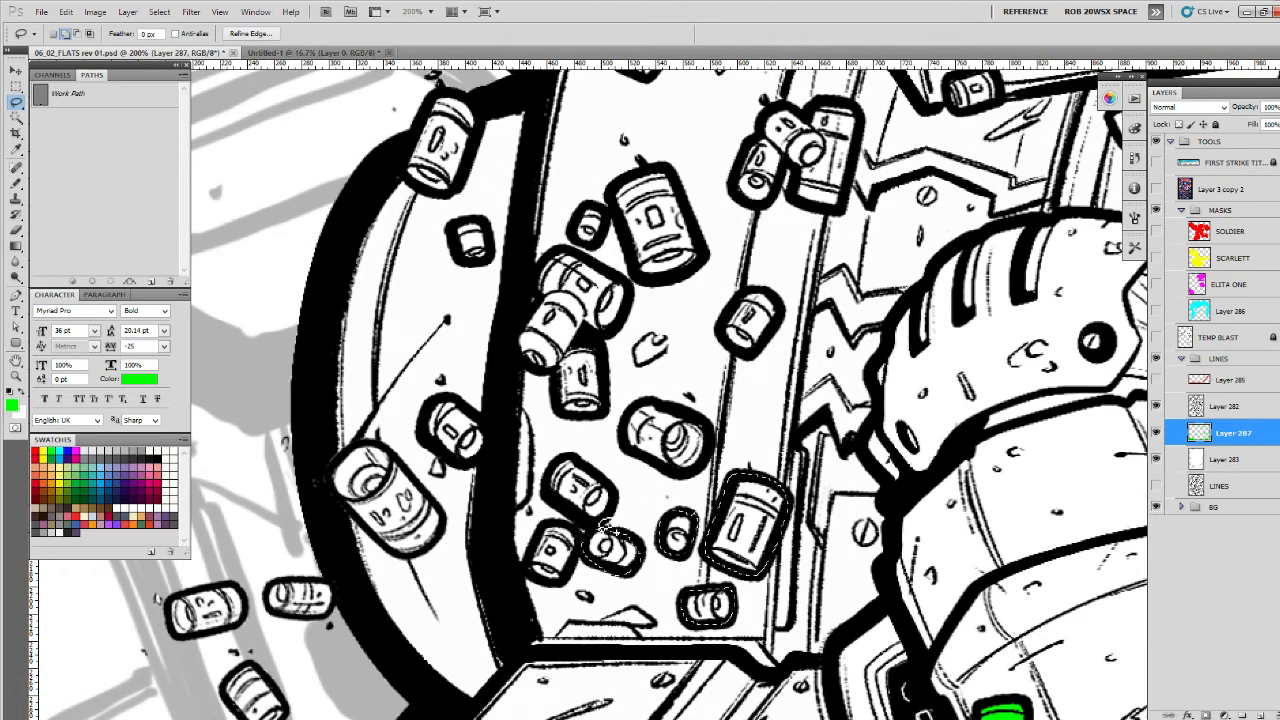
pyautogui.moveTo(553, 462)
pyautogui.mouseDown()
pyautogui.moveTo(576, 519)
pyautogui.moveTo(604, 524)
pyautogui.moveTo(530, 545)
pyautogui.moveTo(578, 547)
pyautogui.mouseUp()
# - Add the cans on and just outside the dark curved rim to the selection, and fill them all with green
pyautogui.moveTo(482, 427); pyautogui.dragTo(608, 375)
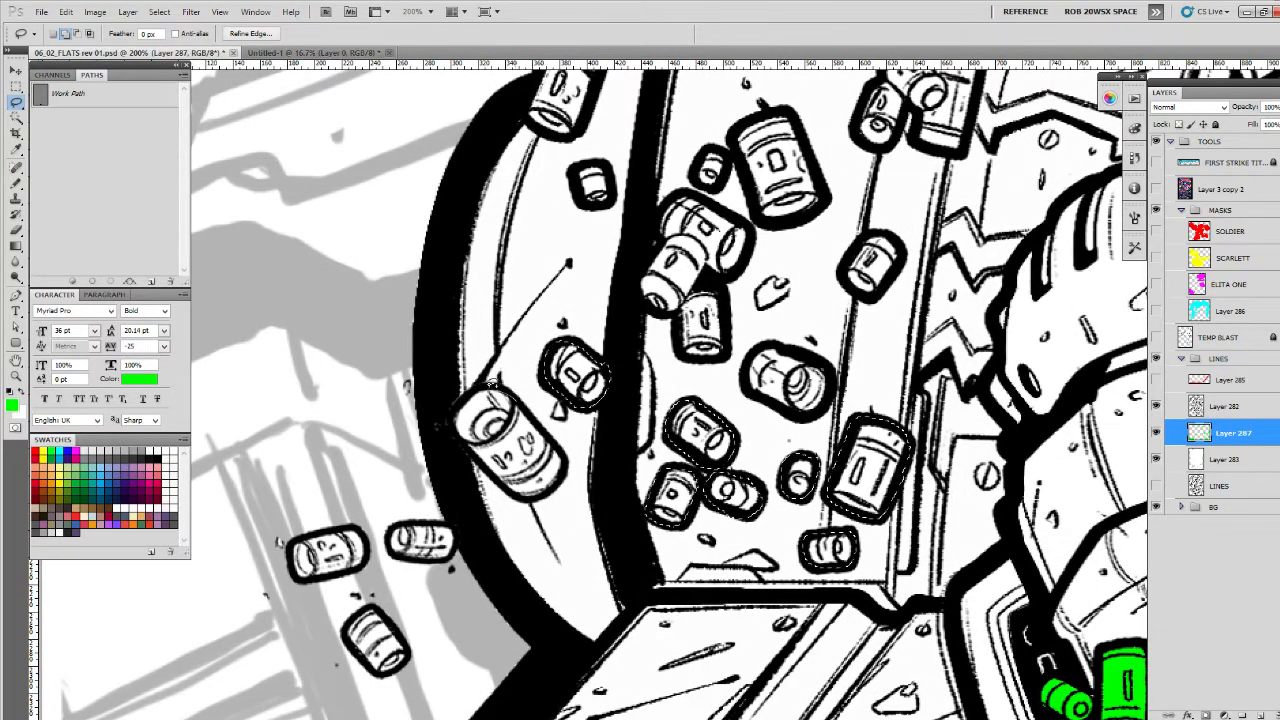
pyautogui.moveTo(499, 385)
pyautogui.mouseDown()
pyautogui.moveTo(452, 434)
pyautogui.moveTo(540, 500)
pyautogui.moveTo(567, 460)
pyautogui.moveTo(522, 394)
pyautogui.moveTo(500, 385)
pyautogui.mouseUp()
pyautogui.moveTo(445, 526)
pyautogui.mouseDown()
pyautogui.moveTo(396, 526)
pyautogui.moveTo(391, 548)
pyautogui.moveTo(448, 569)
pyautogui.moveTo(446, 524)
pyautogui.mouseUp()
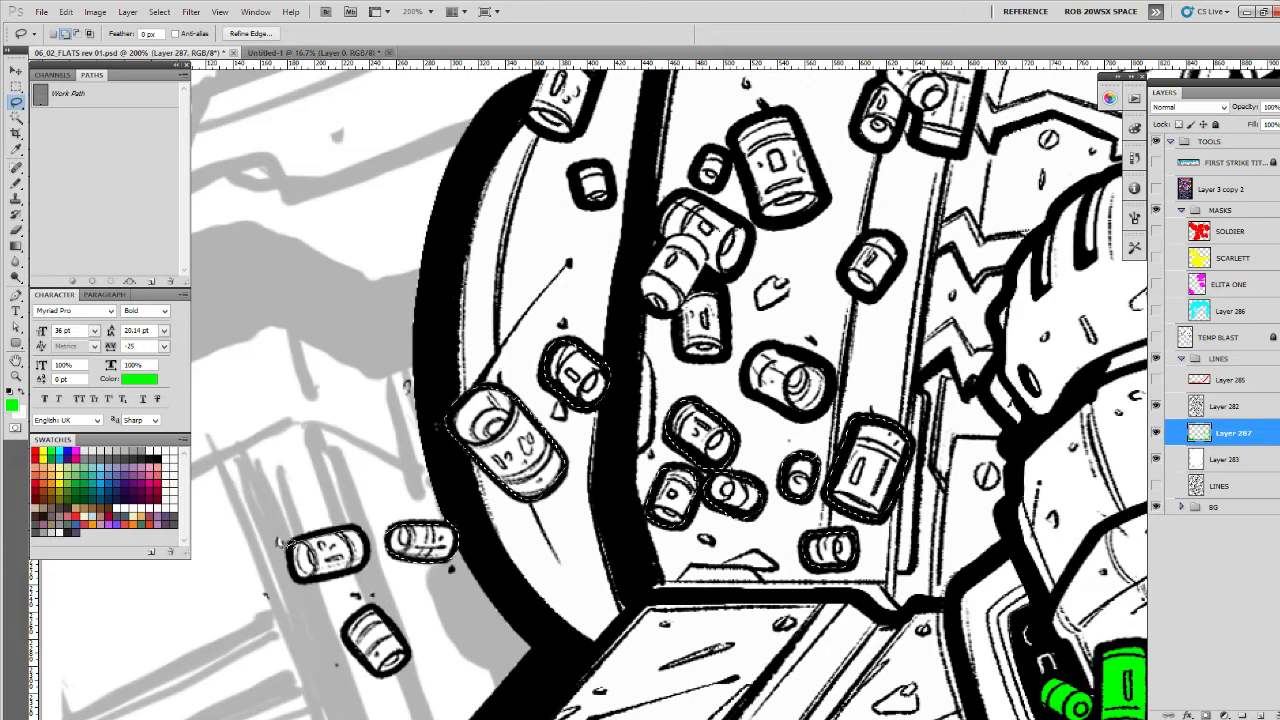
pyautogui.moveTo(370, 549); pyautogui.dragTo(346, 524)
pyautogui.hotkey('alt', 'BackSpace')
pyautogui.hotkey('ctrl', 'd')
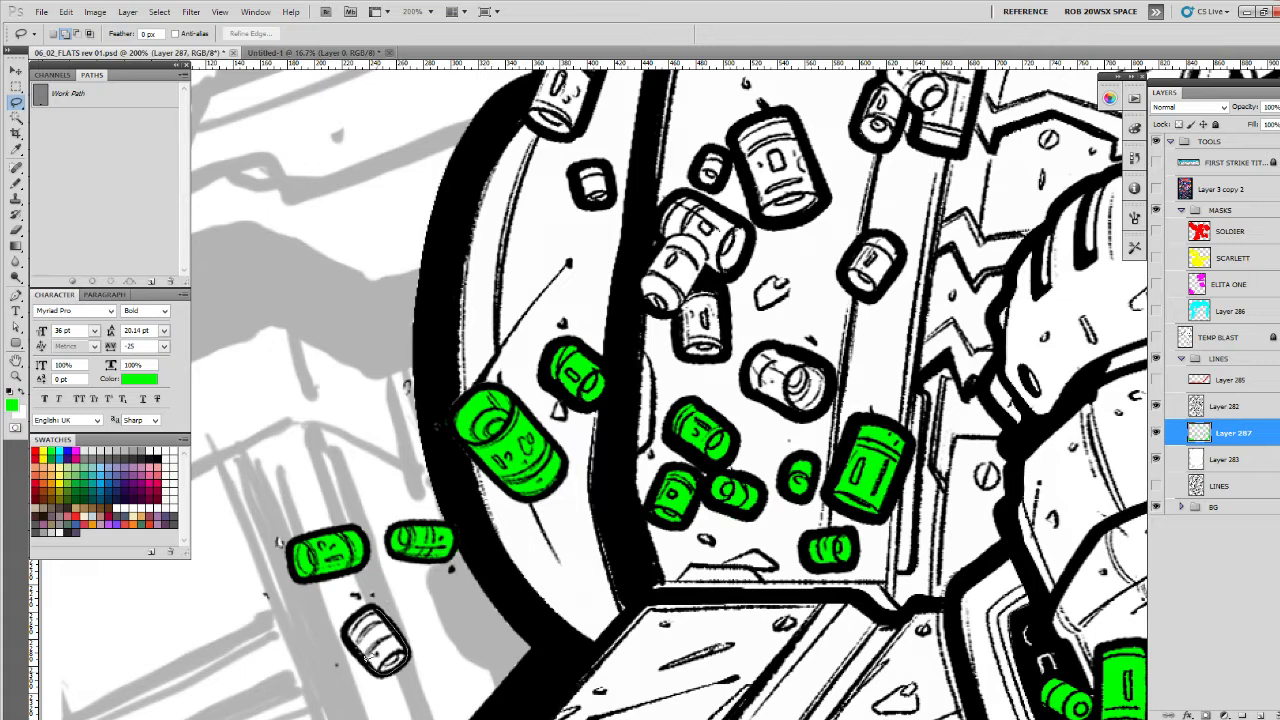
pyautogui.moveTo(385, 575); pyautogui.dragTo(389, 574)
pyautogui.hotkey('alt', 'BackSpace')
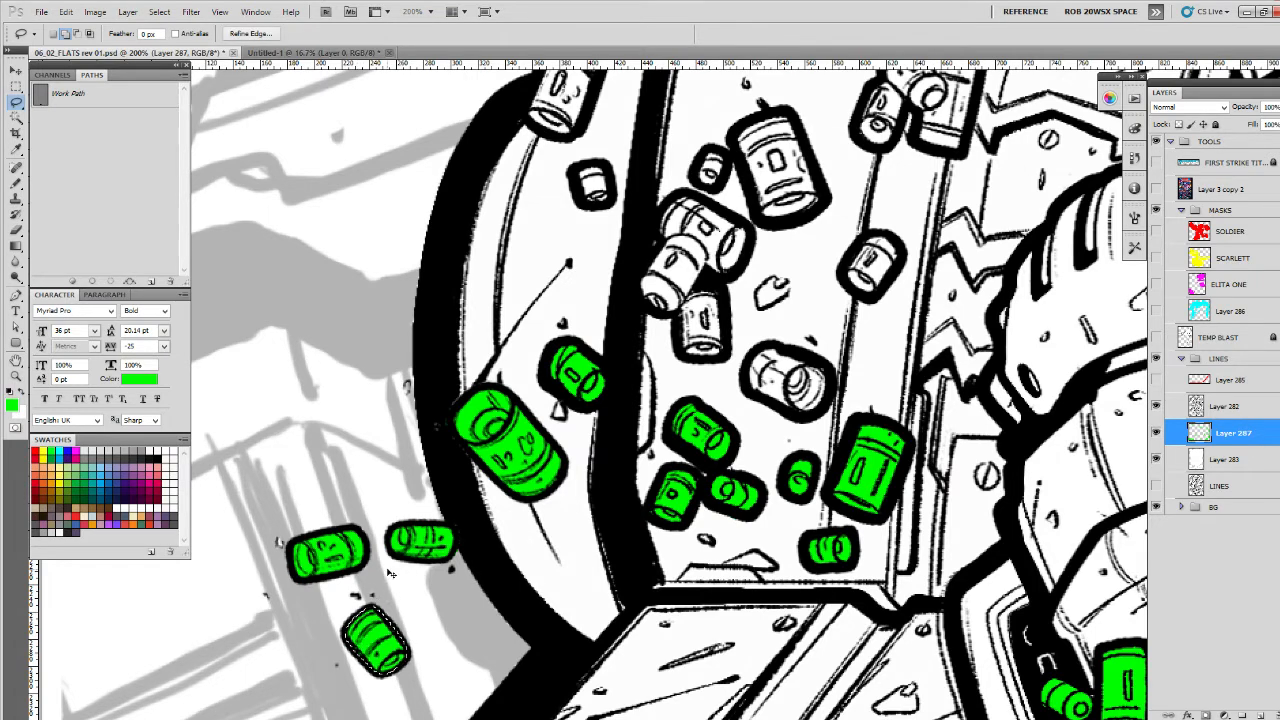
# - Lasso the round-ended can, the tall can, the overlapping trio and the small cans around them, fill them with green and deselect
pyautogui.moveTo(920, 390); pyautogui.dragTo(716, 545)
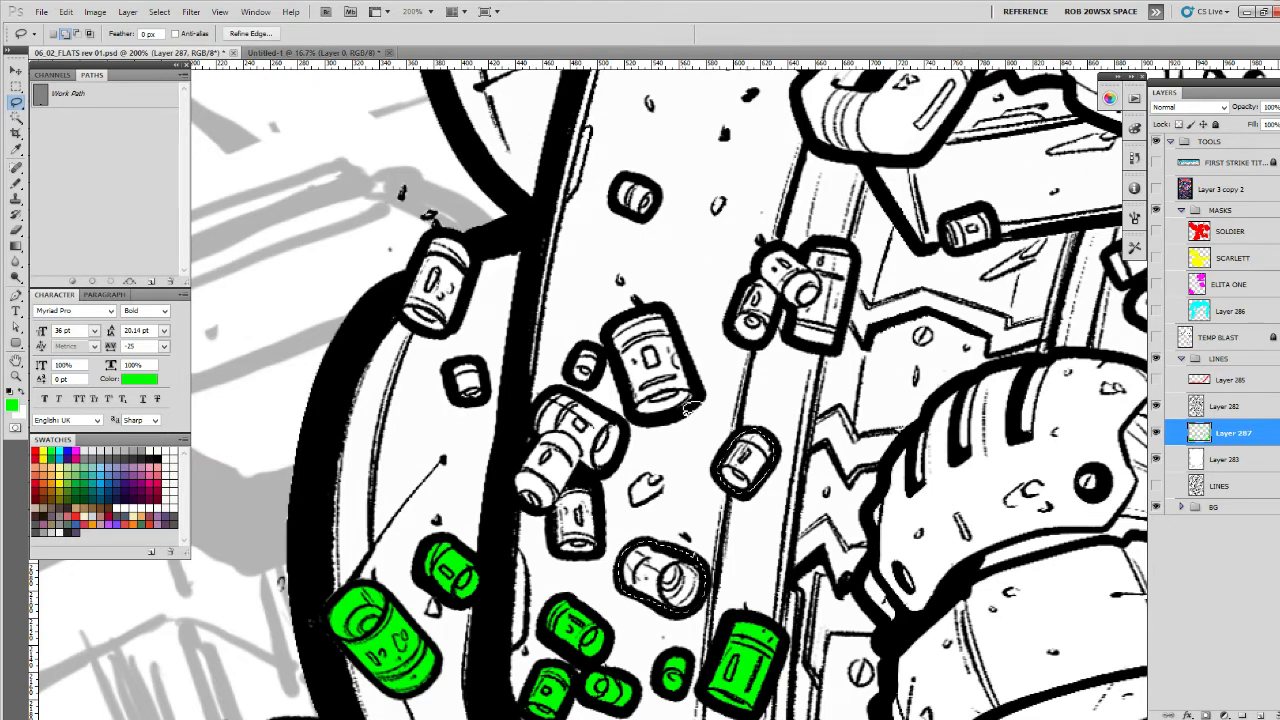
pyautogui.moveTo(657, 415)
pyautogui.mouseDown()
pyautogui.moveTo(606, 345)
pyautogui.moveTo(635, 305)
pyautogui.moveTo(688, 330)
pyautogui.moveTo(700, 395)
pyautogui.moveTo(657, 419)
pyautogui.mouseUp()
pyautogui.moveTo(600, 354)
pyautogui.mouseDown()
pyautogui.moveTo(570, 351)
pyautogui.moveTo(574, 384)
pyautogui.moveTo(600, 362)
pyautogui.mouseUp()
pyautogui.moveTo(596, 407)
pyautogui.mouseDown()
pyautogui.moveTo(533, 402)
pyautogui.moveTo(516, 481)
pyautogui.moveTo(526, 504)
pyautogui.moveTo(551, 511)
pyautogui.moveTo(554, 542)
pyautogui.moveTo(579, 551)
pyautogui.moveTo(604, 542)
pyautogui.moveTo(606, 467)
pyautogui.moveTo(626, 446)
pyautogui.moveTo(597, 408)
pyautogui.mouseUp()
pyautogui.hotkey('alt', 'BackSpace')
pyautogui.hotkey('ctrl', 'd')
# - Lasso the small can high on the flat panel, the two cans on the curved rim and the overlapping trio, fill them green and deselect
pyautogui.moveTo(675, 216); pyautogui.dragTo(681, 384)
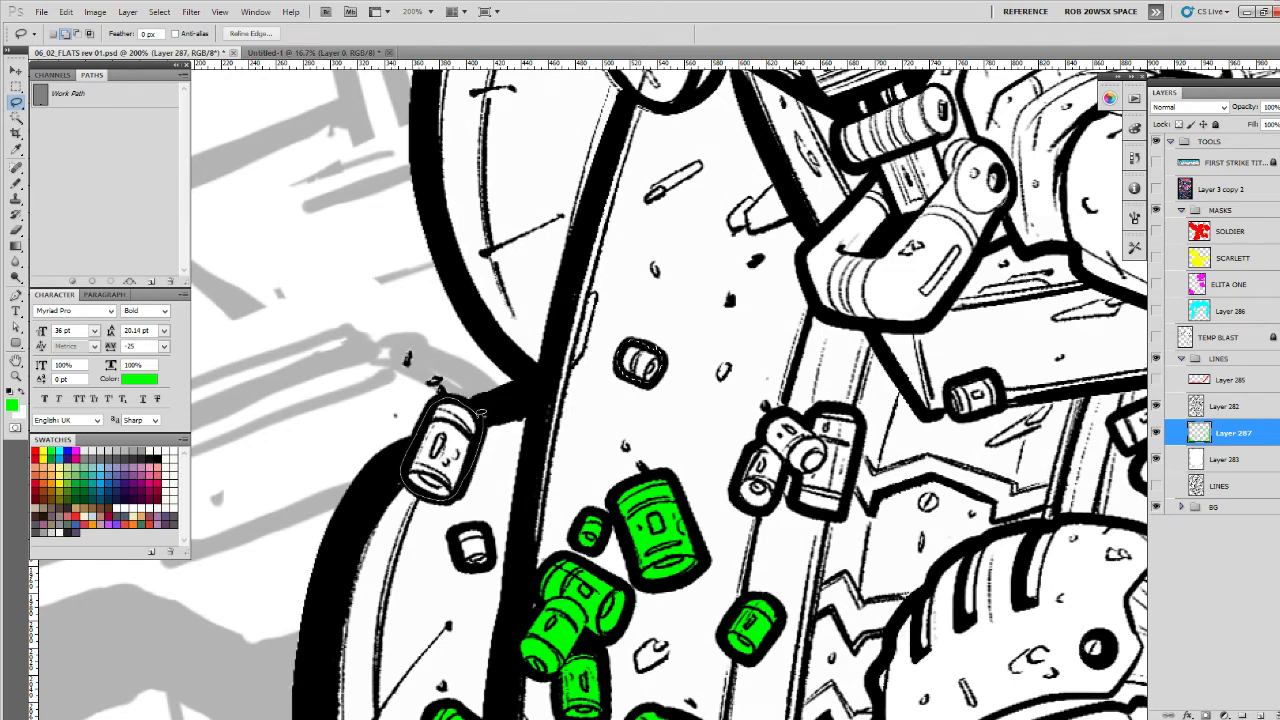
pyautogui.moveTo(481, 413); pyautogui.dragTo(458, 398)
pyautogui.moveTo(480, 522); pyautogui.dragTo(488, 526)
pyautogui.moveTo(867, 472); pyautogui.dragTo(737, 507)
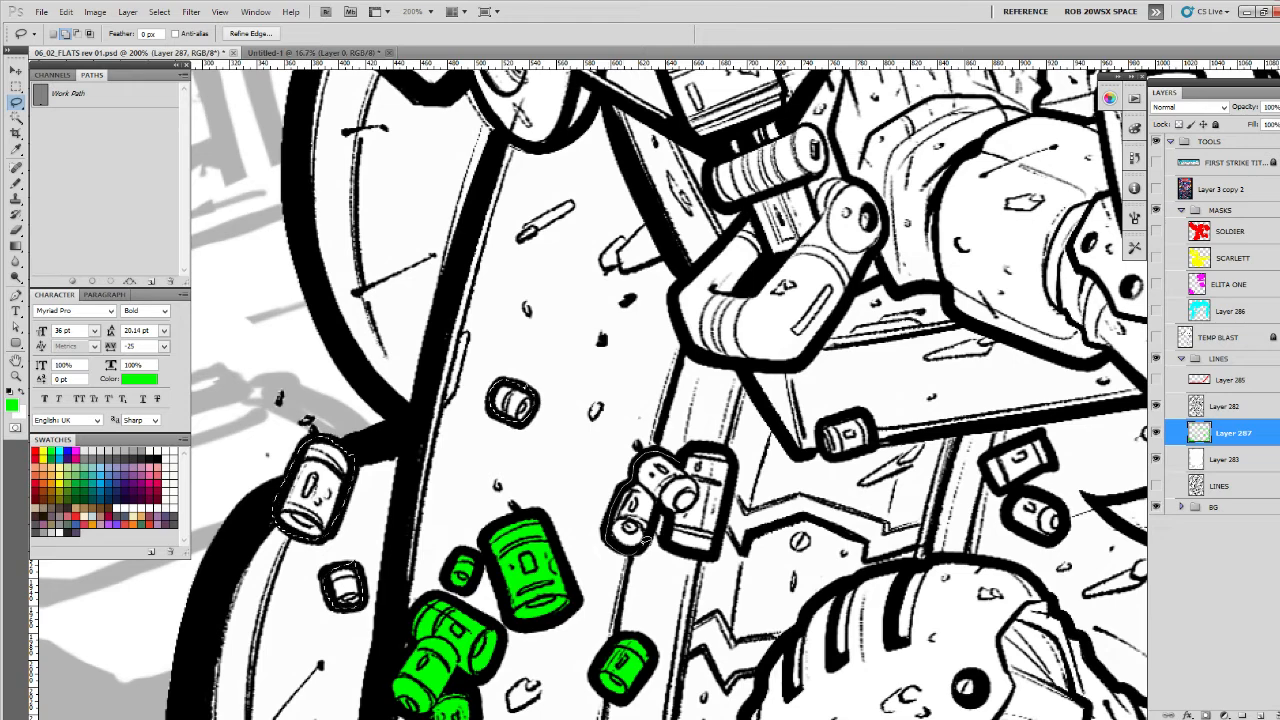
pyautogui.moveTo(648, 541)
pyautogui.mouseDown()
pyautogui.moveTo(659, 517)
pyautogui.moveTo(672, 550)
pyautogui.moveTo(717, 552)
pyautogui.moveTo(728, 445)
pyautogui.moveTo(686, 452)
pyautogui.mouseUp()
pyautogui.hotkey('alt', 'BackSpace')
pyautogui.hotkey('ctrl', 'd')
# - Lasso the can at the ledge corner and the two small cans near the woman's hair tips, fill them with green and deselect
pyautogui.moveTo(956, 533); pyautogui.dragTo(855, 545)
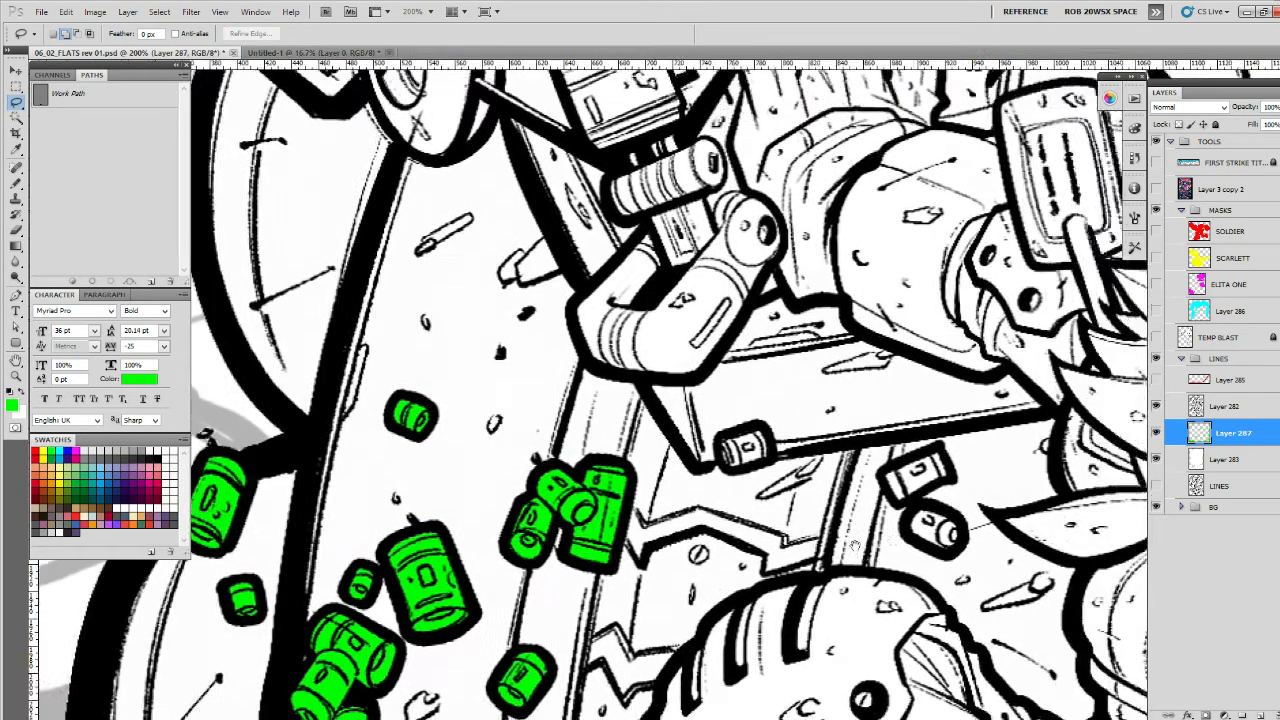
pyautogui.moveTo(787, 390); pyautogui.dragTo(529, 410)
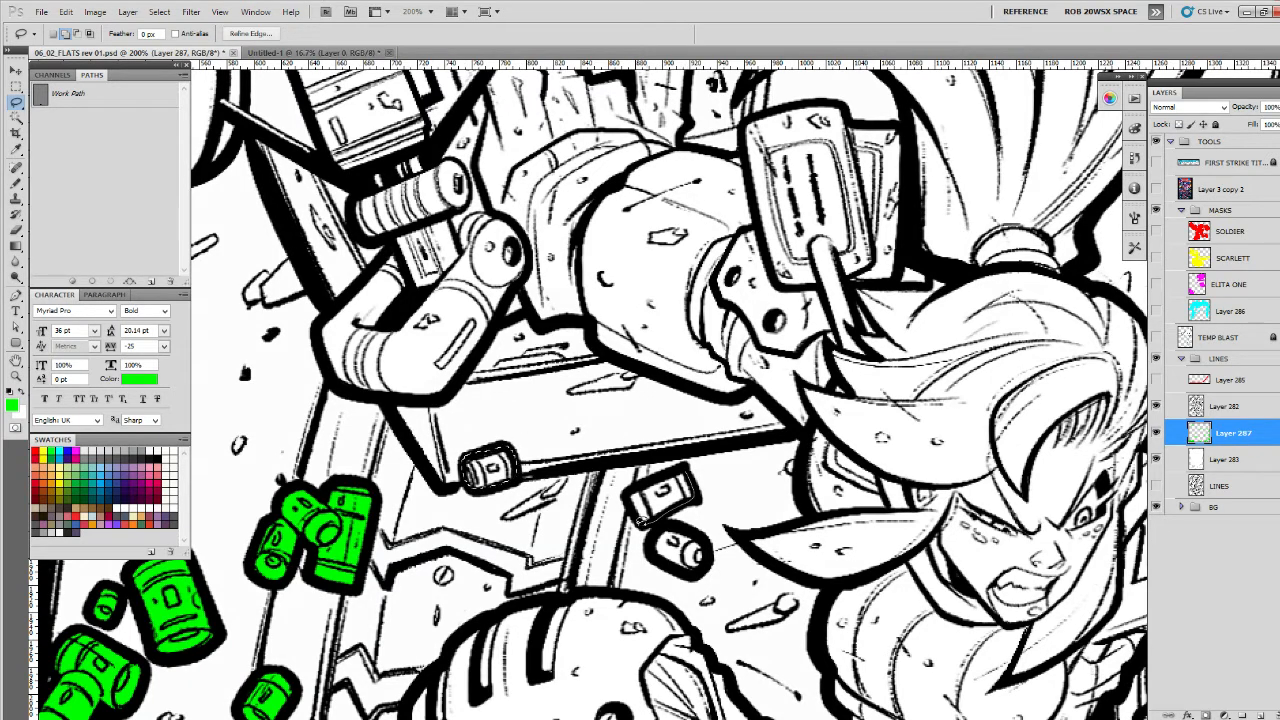
pyautogui.moveTo(683, 461); pyautogui.dragTo(684, 468)
pyautogui.moveTo(668, 528)
pyautogui.mouseDown()
pyautogui.moveTo(708, 548)
pyautogui.moveTo(656, 562)
pyautogui.moveTo(668, 528)
pyautogui.mouseUp()
pyautogui.hotkey('alt', 'BackSpace')
pyautogui.hotkey('ctrl', 'd')
# - Lasso the small cans behind the woman's head, on the round joint and around the pointed plate into one selection
pyautogui.moveTo(707, 449); pyautogui.dragTo(204, 359)
pyautogui.moveTo(985, 500); pyautogui.dragTo(818, 650)
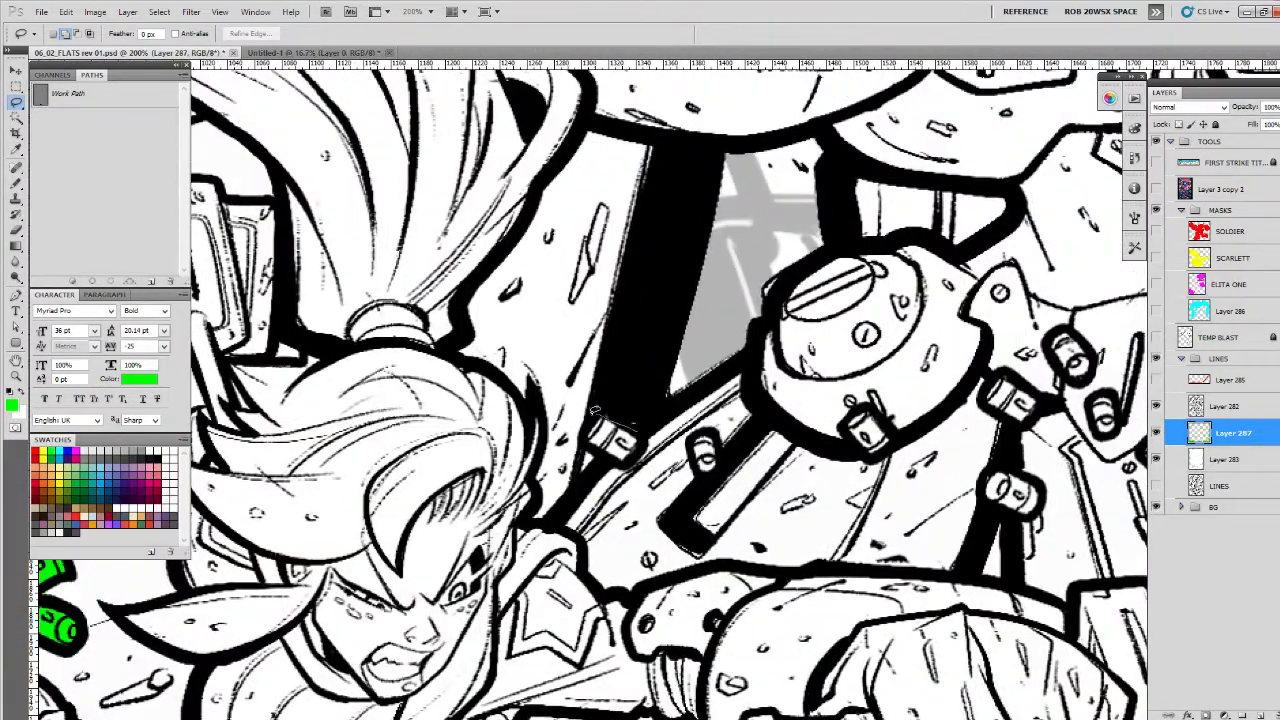
pyautogui.moveTo(719, 444)
pyautogui.mouseDown()
pyautogui.moveTo(688, 440)
pyautogui.moveTo(717, 440)
pyautogui.mouseUp()
pyautogui.moveTo(882, 410); pyautogui.dragTo(673, 467)
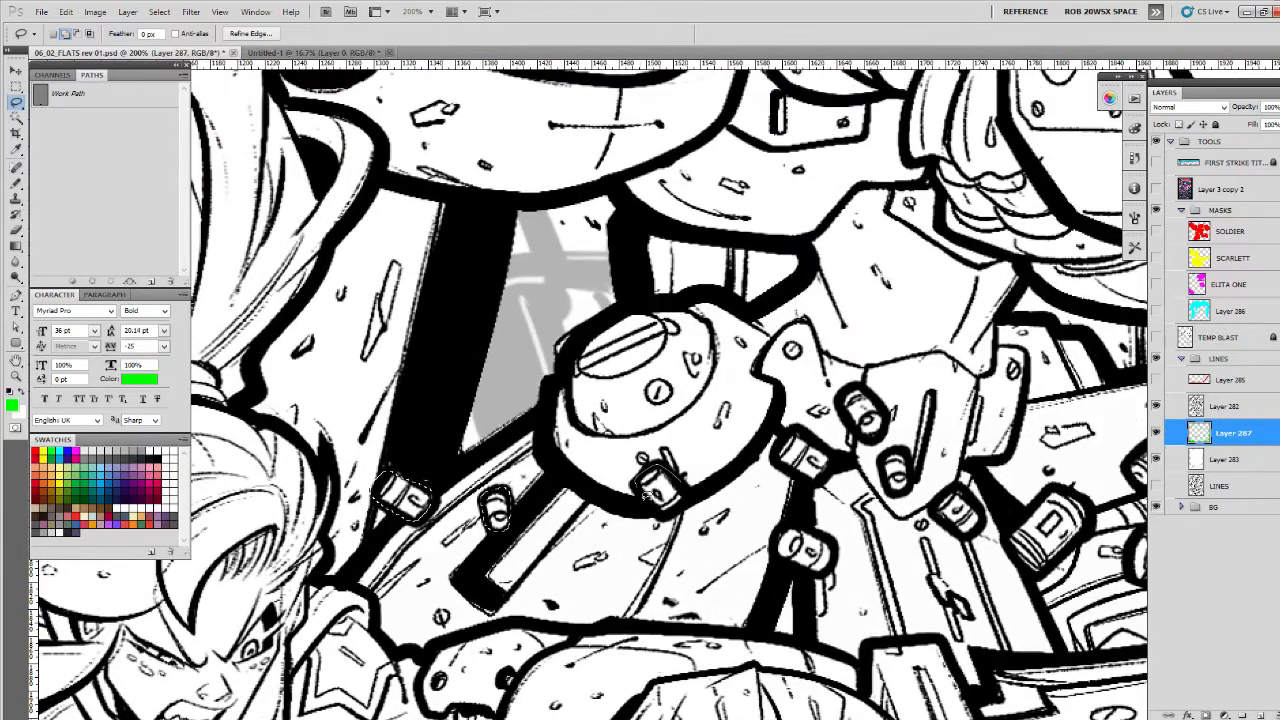
pyautogui.moveTo(779, 439)
pyautogui.mouseDown()
pyautogui.moveTo(646, 469)
pyautogui.moveTo(660, 508)
pyautogui.moveTo(699, 490)
pyautogui.moveTo(650, 466)
pyautogui.mouseUp()
pyautogui.moveTo(668, 557)
pyautogui.mouseDown()
pyautogui.moveTo(639, 572)
pyautogui.moveTo(697, 600)
pyautogui.moveTo(670, 557)
pyautogui.mouseUp()
pyautogui.moveTo(725, 469)
pyautogui.mouseDown()
pyautogui.moveTo(608, 513)
pyautogui.moveTo(636, 543)
pyautogui.moveTo(624, 494)
pyautogui.mouseUp()
pyautogui.moveTo(709, 546); pyautogui.dragTo(660, 512)
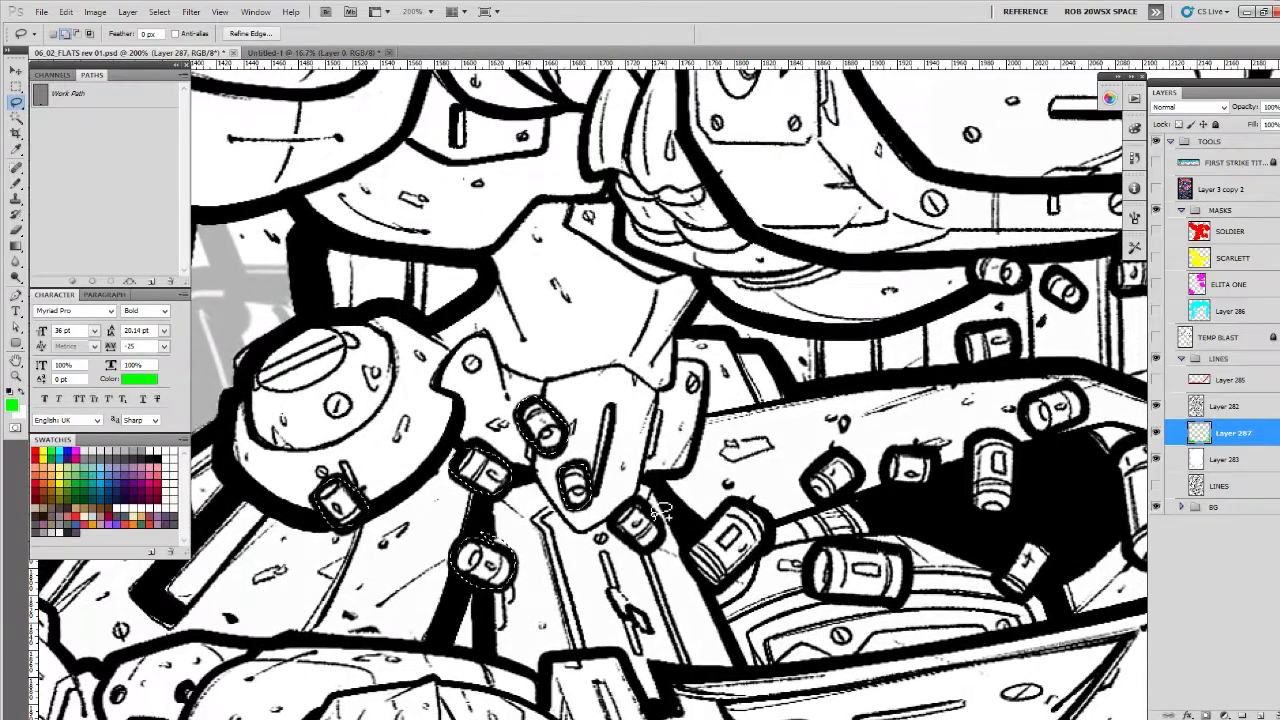
# - Add the cans in and around the dark opening of the pointed hull to the lasso selection
pyautogui.moveTo(752, 505)
pyautogui.mouseDown()
pyautogui.moveTo(728, 500)
pyautogui.moveTo(695, 548)
pyautogui.moveTo(740, 558)
pyautogui.mouseUp()
pyautogui.moveTo(752, 497); pyautogui.dragTo(754, 499)
pyautogui.moveTo(914, 524); pyautogui.dragTo(740, 510)
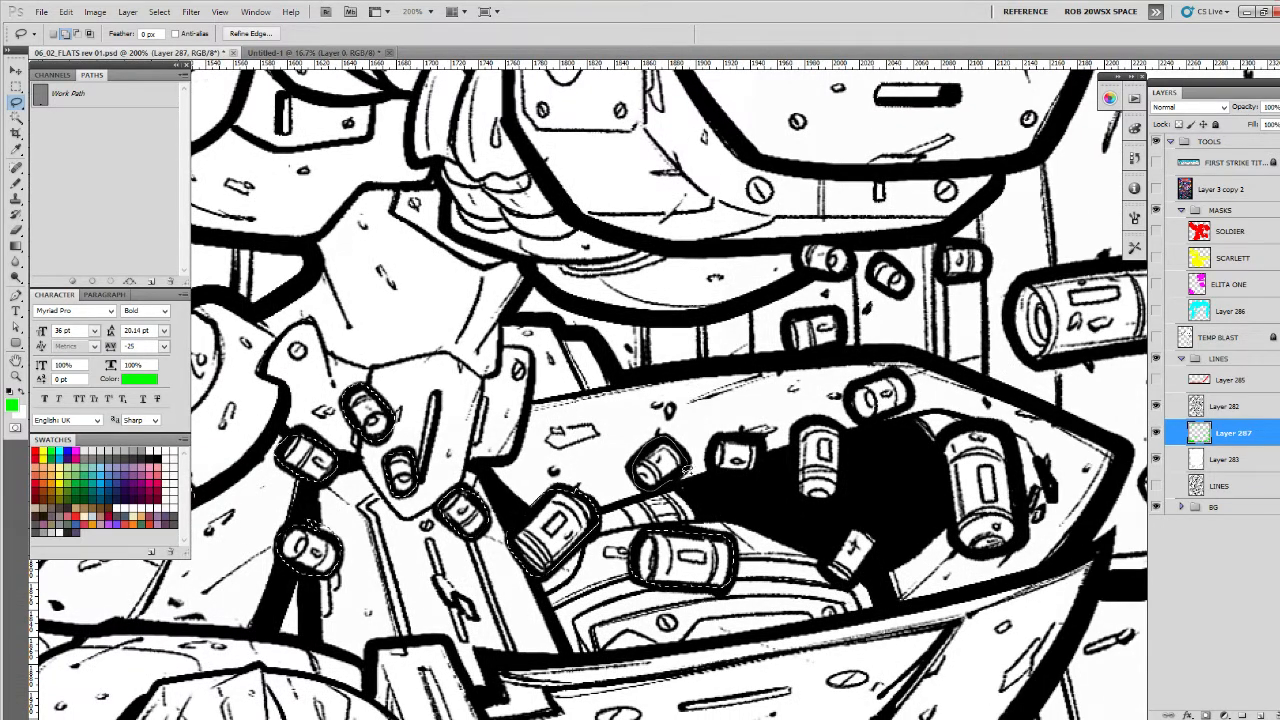
pyautogui.moveTo(834, 418)
pyautogui.mouseDown()
pyautogui.moveTo(712, 467)
pyautogui.moveTo(670, 505)
pyautogui.moveTo(714, 470)
pyautogui.mouseUp()
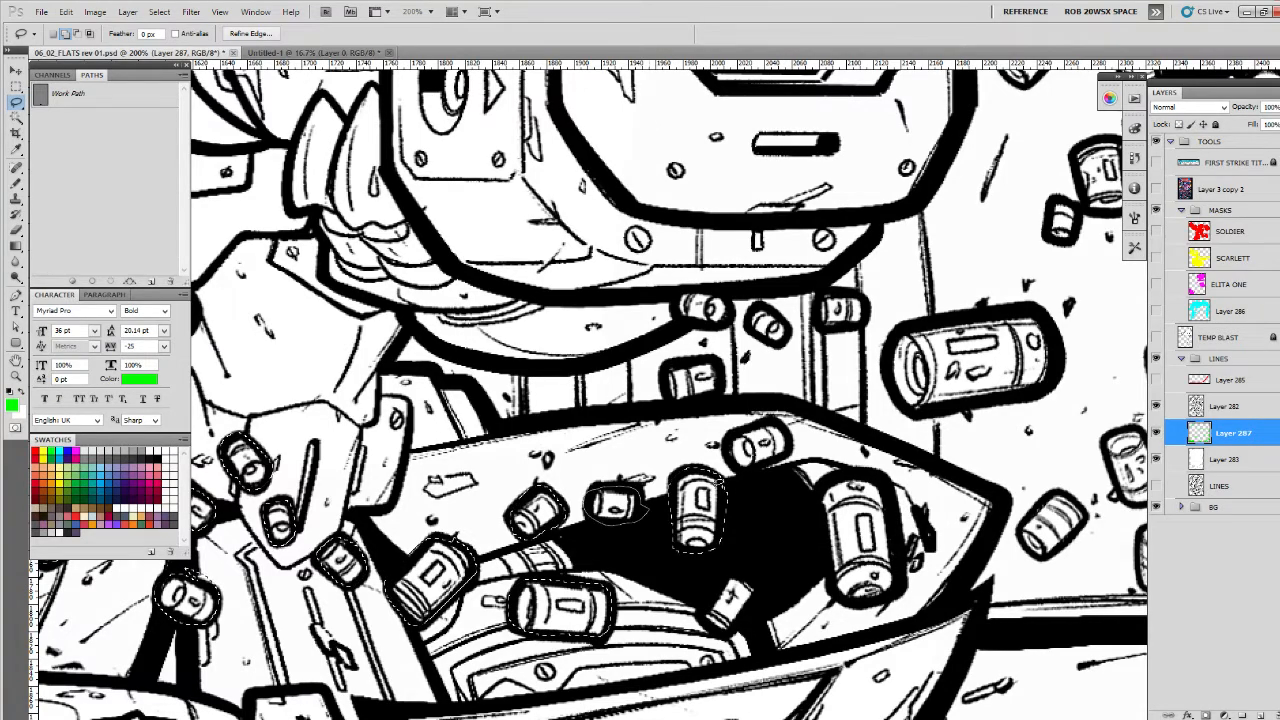
pyautogui.moveTo(751, 578); pyautogui.dragTo(567, 603)
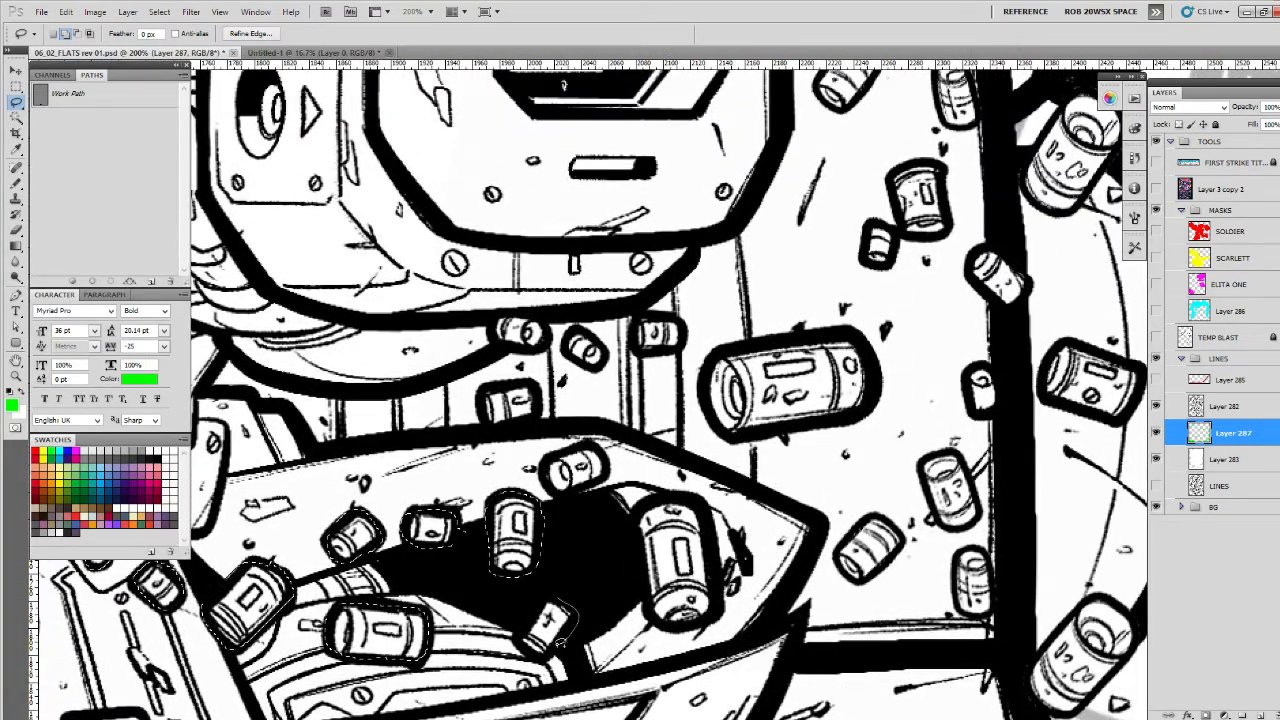
pyautogui.moveTo(584, 504)
pyautogui.mouseDown()
pyautogui.moveTo(600, 560)
pyautogui.moveTo(562, 546)
pyautogui.moveTo(576, 507)
pyautogui.moveTo(618, 535)
pyautogui.mouseUp()
pyautogui.moveTo(749, 552)
pyautogui.mouseDown()
pyautogui.moveTo(713, 492)
pyautogui.moveTo(656, 494)
pyautogui.moveTo(614, 521)
pyautogui.moveTo(631, 606)
pyautogui.moveTo(686, 617)
pyautogui.moveTo(706, 584)
pyautogui.moveTo(692, 502)
pyautogui.mouseUp()
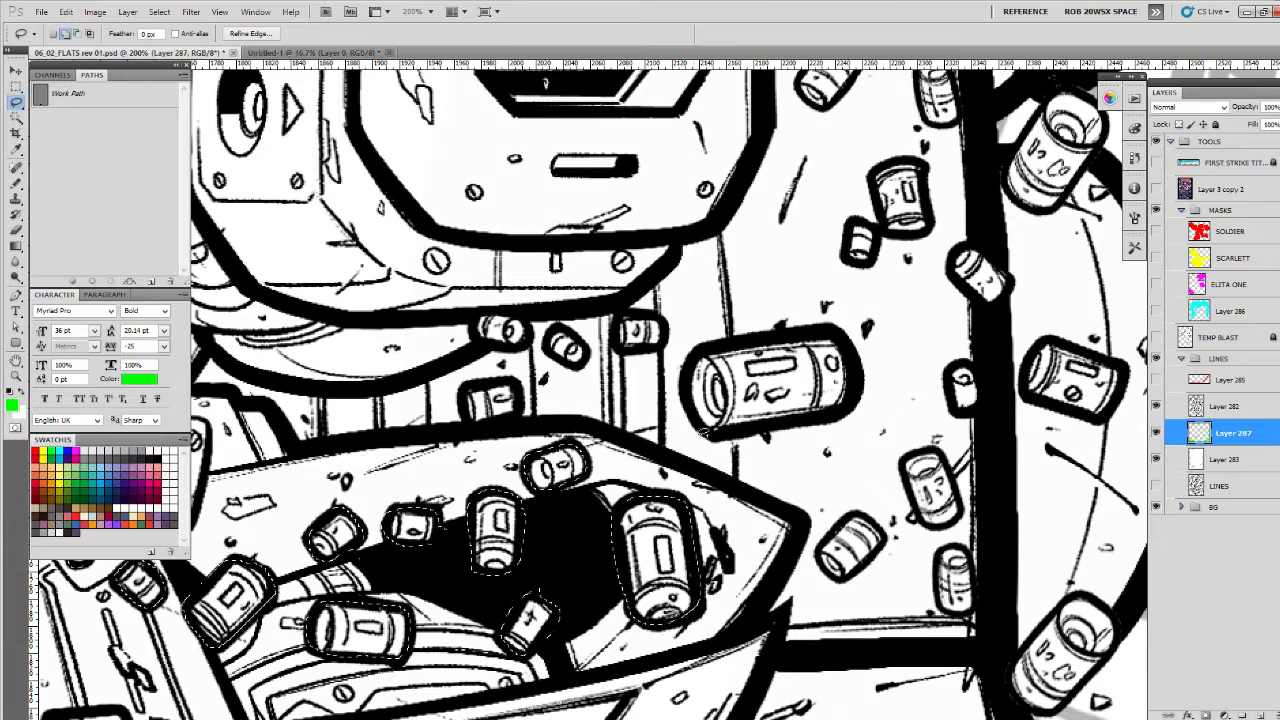
# - Add the big horizontal canister and the four small cans beneath the robot's forearm armour to the lasso selection
pyautogui.moveTo(726, 370)
pyautogui.mouseDown()
pyautogui.moveTo(750, 487)
pyautogui.moveTo(713, 478)
pyautogui.moveTo(735, 549)
pyautogui.moveTo(835, 548)
pyautogui.moveTo(886, 505)
pyautogui.moveTo(765, 458)
pyautogui.mouseUp()
pyautogui.moveTo(689, 441)
pyautogui.mouseDown()
pyautogui.moveTo(646, 431)
pyautogui.moveTo(640, 466)
pyautogui.moveTo(686, 466)
pyautogui.moveTo(690, 442)
pyautogui.mouseUp()
pyautogui.moveTo(608, 478)
pyautogui.mouseDown()
pyautogui.moveTo(574, 446)
pyautogui.moveTo(606, 483)
pyautogui.mouseUp()
pyautogui.moveTo(550, 438)
pyautogui.mouseDown()
pyautogui.moveTo(498, 450)
pyautogui.moveTo(520, 425)
pyautogui.moveTo(550, 440)
pyautogui.mouseUp()
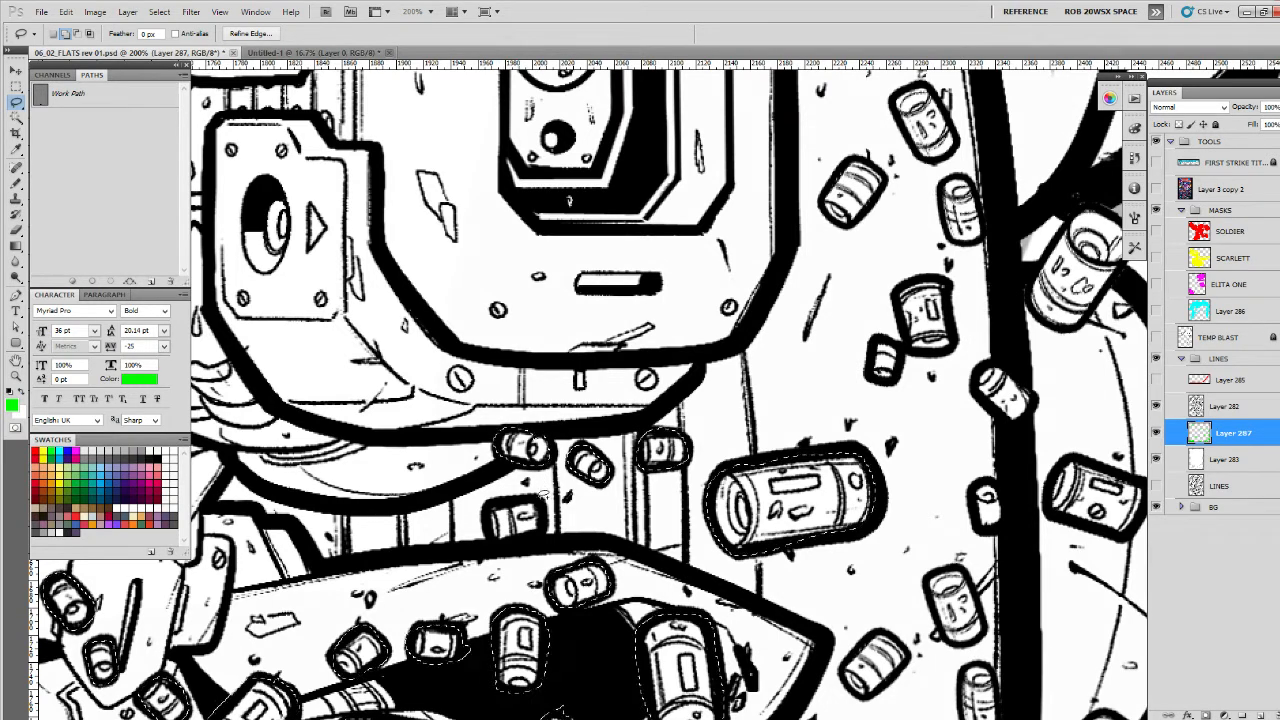
pyautogui.moveTo(547, 502)
pyautogui.mouseDown()
pyautogui.moveTo(486, 534)
pyautogui.moveTo(546, 500)
pyautogui.mouseUp()
# - Add the small cans beside the thick vertical column and the two larger cans on the curved rim to the selection
pyautogui.moveTo(1028, 533); pyautogui.dragTo(715, 380)
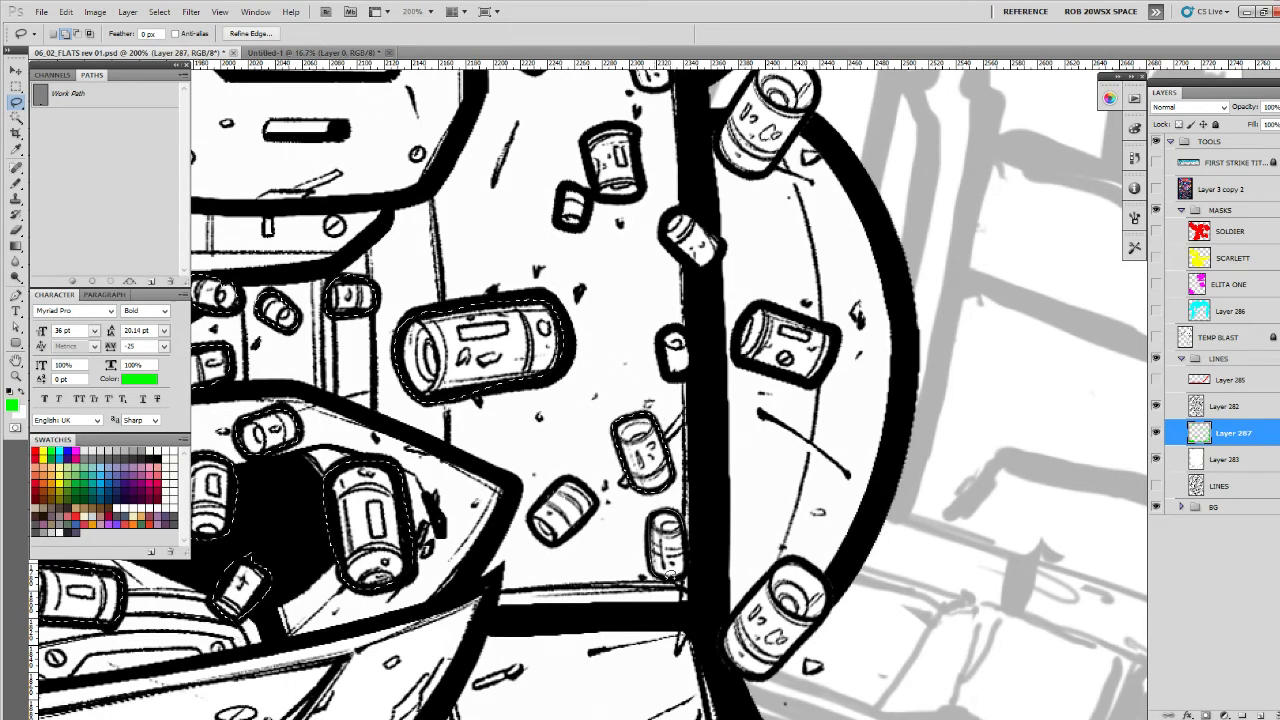
pyautogui.moveTo(538, 499)
pyautogui.mouseDown()
pyautogui.moveTo(592, 494)
pyautogui.moveTo(538, 502)
pyautogui.mouseUp()
pyautogui.moveTo(886, 434); pyautogui.dragTo(824, 470)
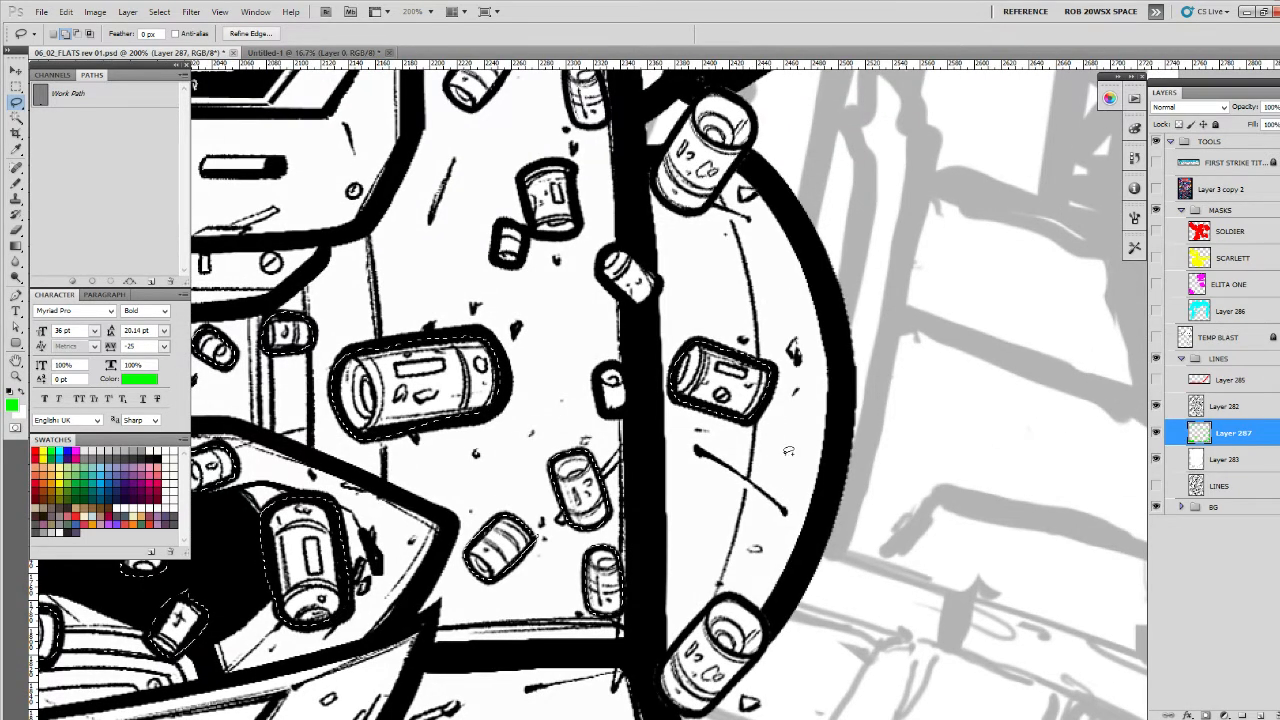
pyautogui.scroll(-3, 720, 380)
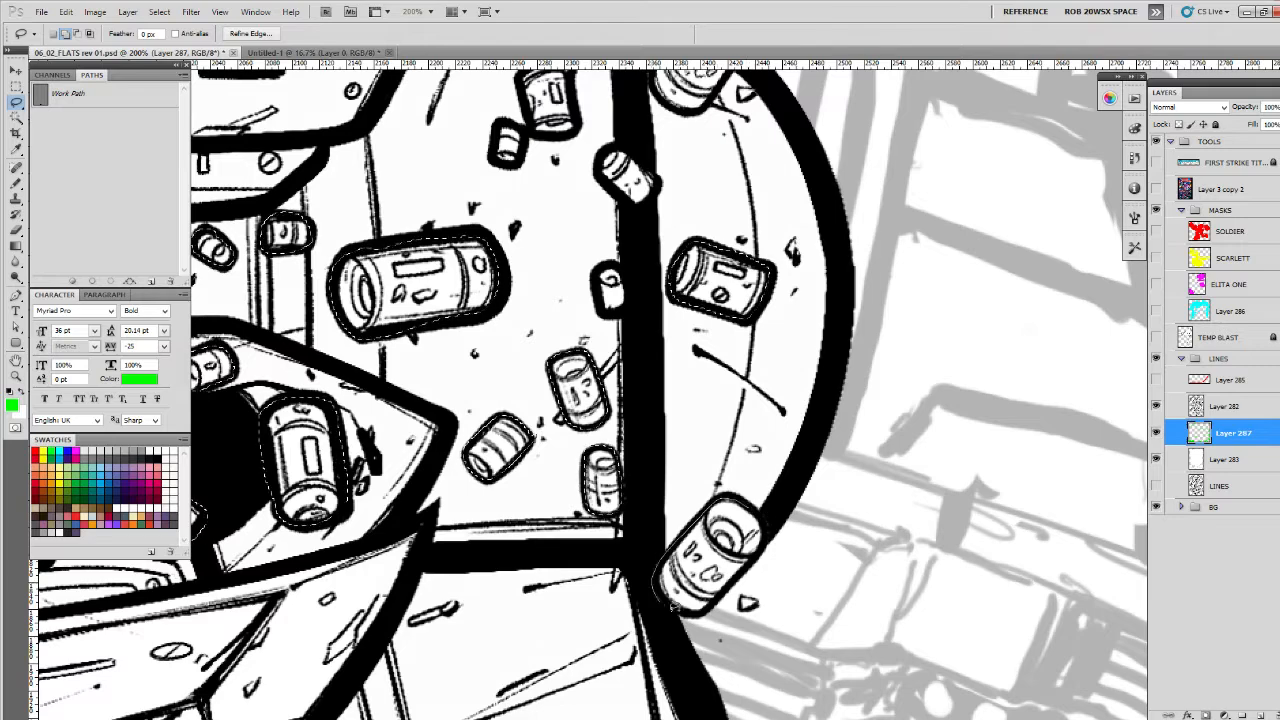
pyautogui.moveTo(680, 534)
pyautogui.mouseDown()
pyautogui.moveTo(690, 612)
pyautogui.moveTo(762, 528)
pyautogui.mouseUp()
# - Add the can crossing the vertical column, the large open can at the armour joint and the touching pair to the selection
pyautogui.scroll(6, 668, 390)
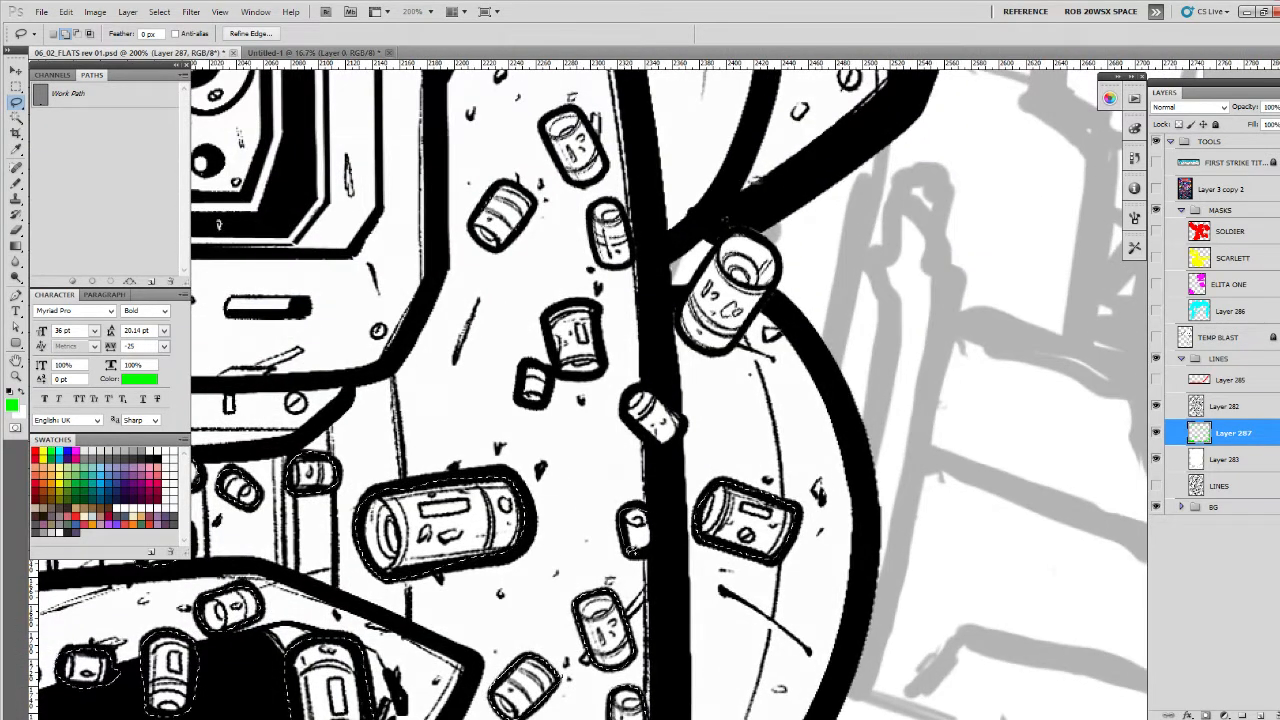
pyautogui.scroll(2, 690, 487)
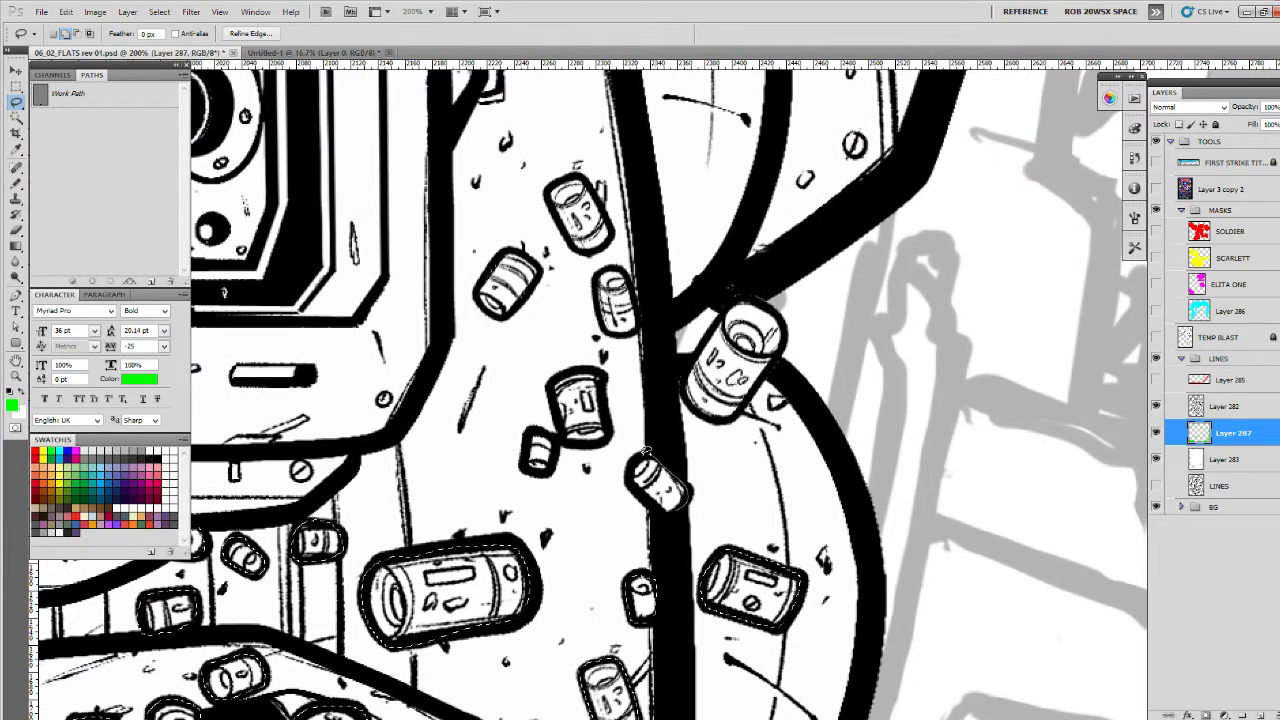
pyautogui.scroll(2, 690, 487)
pyautogui.moveTo(750, 375)
pyautogui.mouseDown()
pyautogui.moveTo(675, 438)
pyautogui.moveTo(697, 488)
pyautogui.moveTo(720, 496)
pyautogui.moveTo(771, 430)
pyautogui.mouseUp()
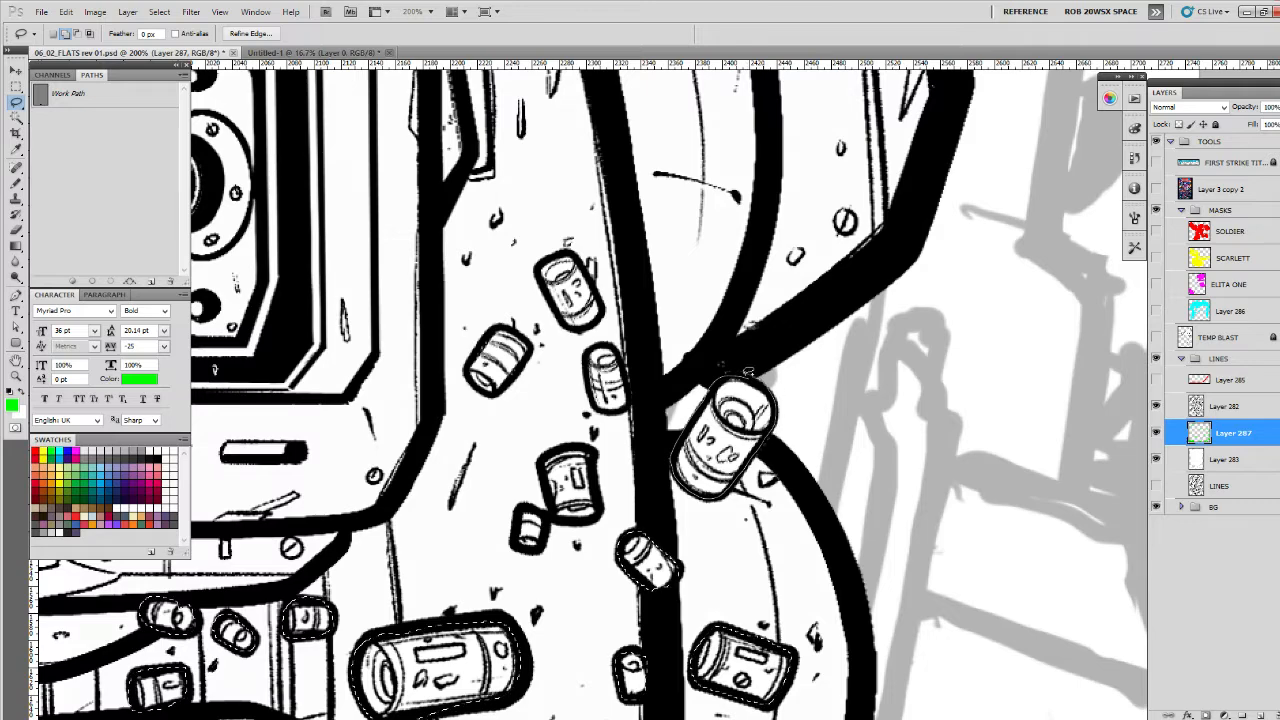
pyautogui.hscroll(-3, 771, 430)
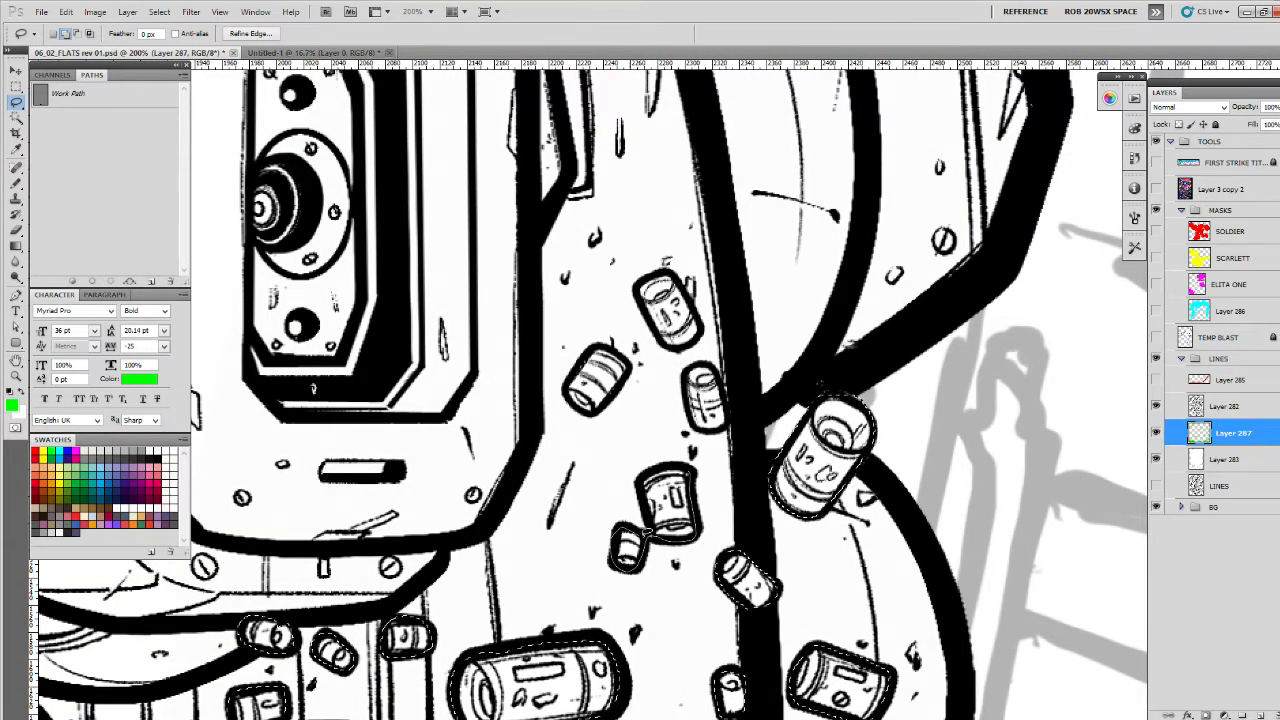
# - Add the cluster of three cans above the touching pair, beside the vertical column, to the lasso selection
pyautogui.moveTo(717, 390); pyautogui.dragTo(722, 457)
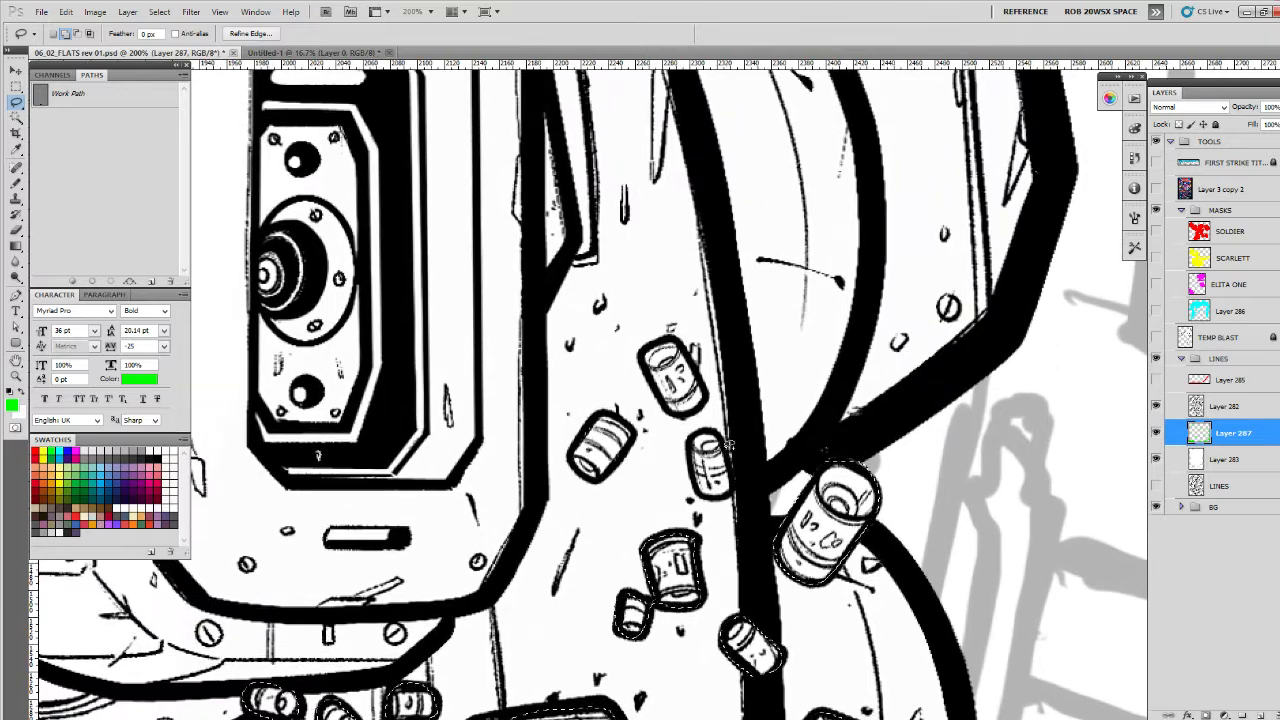
pyautogui.moveTo(708, 410); pyautogui.dragTo(730, 478)
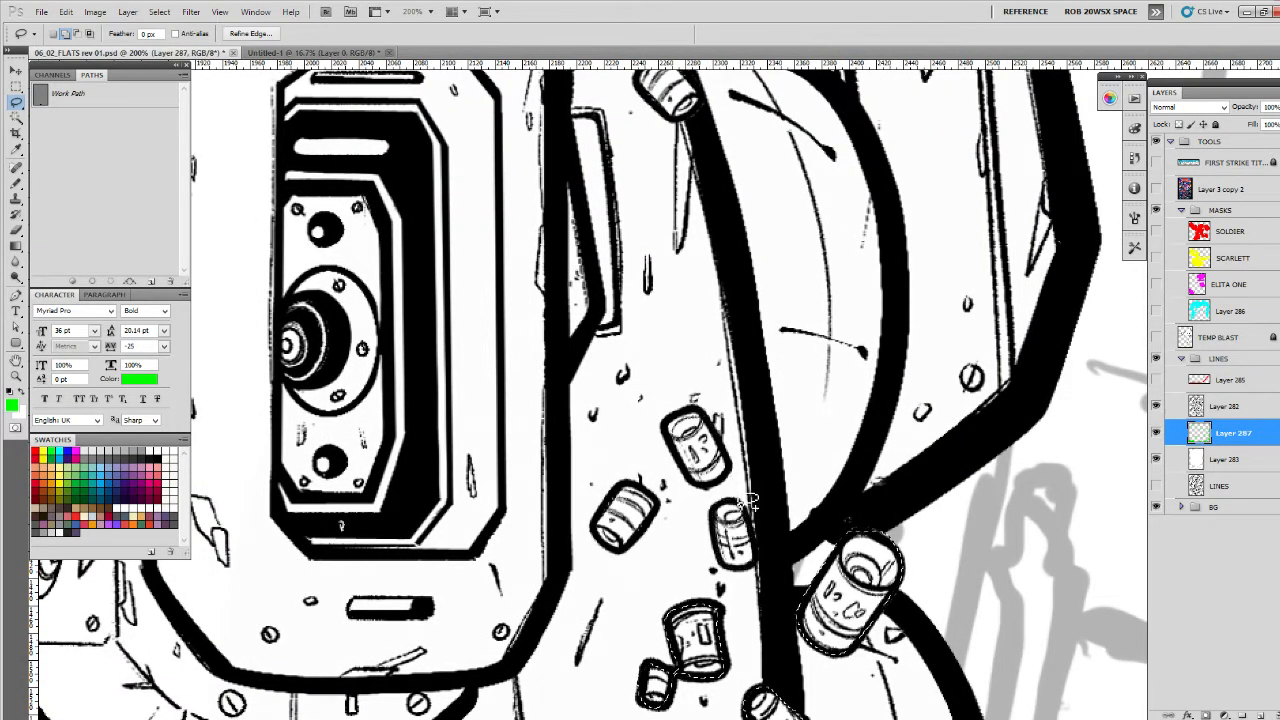
pyautogui.moveTo(758, 488); pyautogui.dragTo(738, 433)
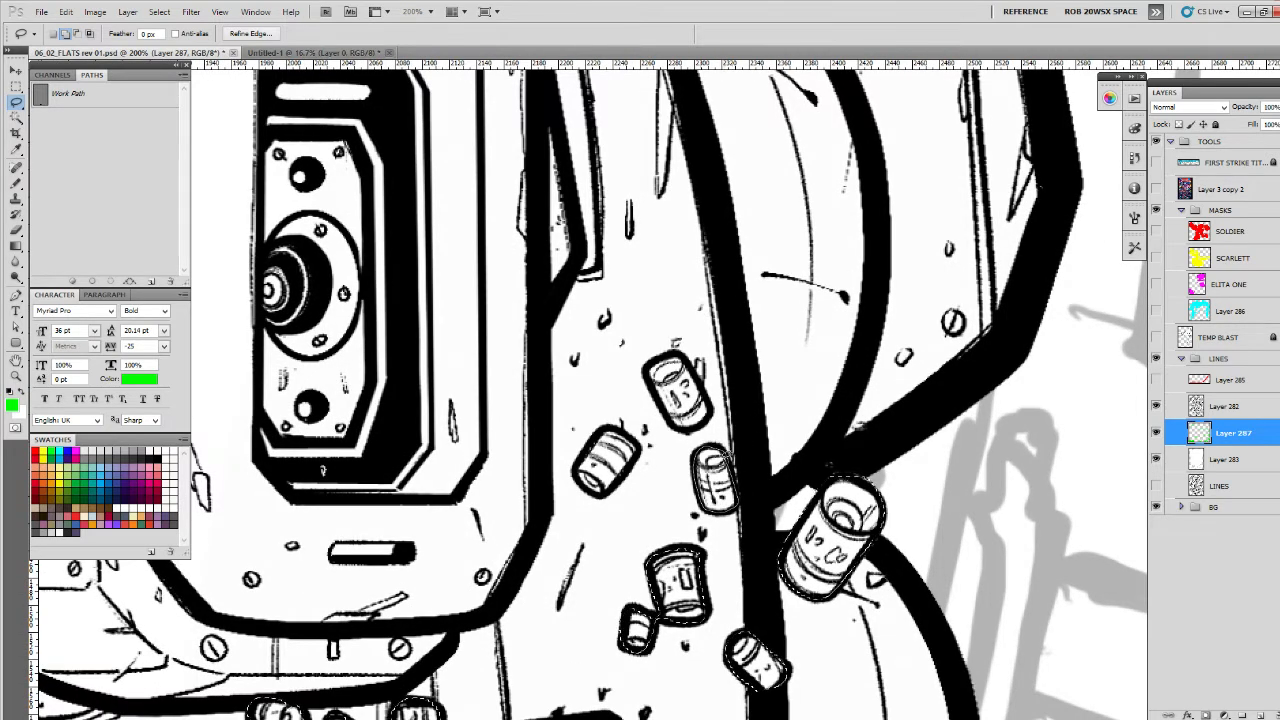
pyautogui.moveTo(697, 376); pyautogui.dragTo(723, 428)
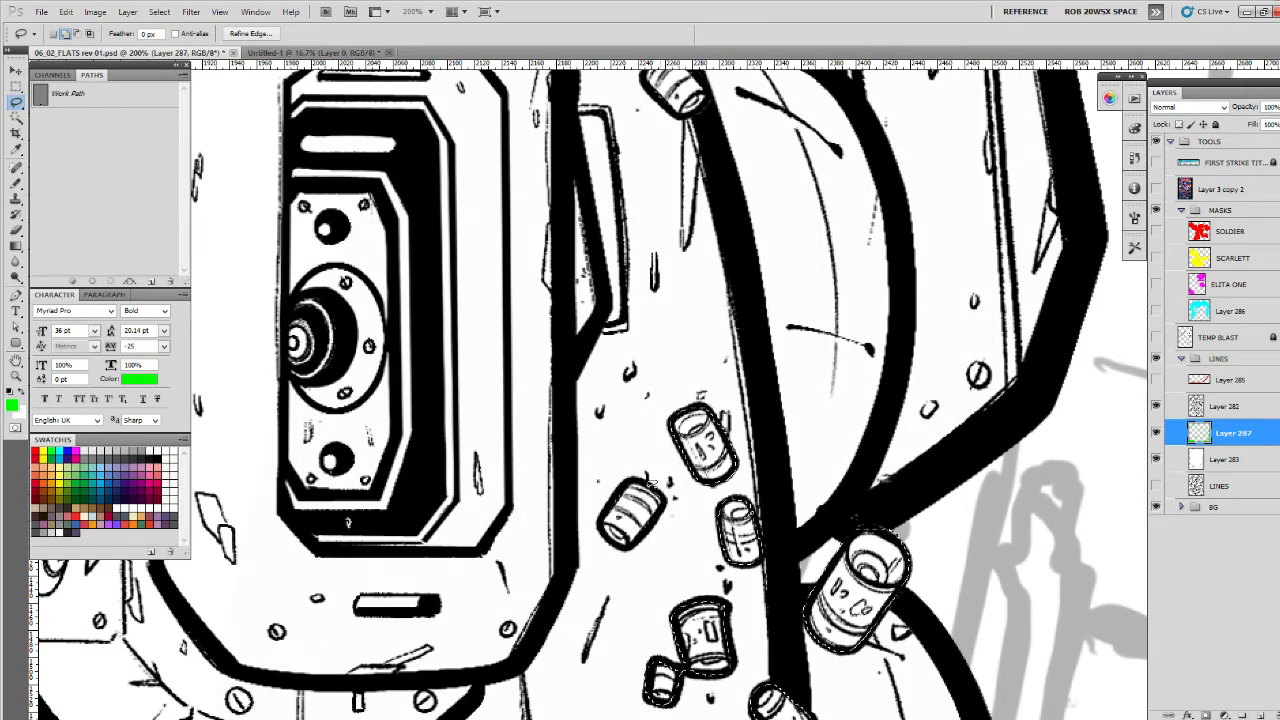
pyautogui.moveTo(763, 405); pyautogui.dragTo(703, 551)
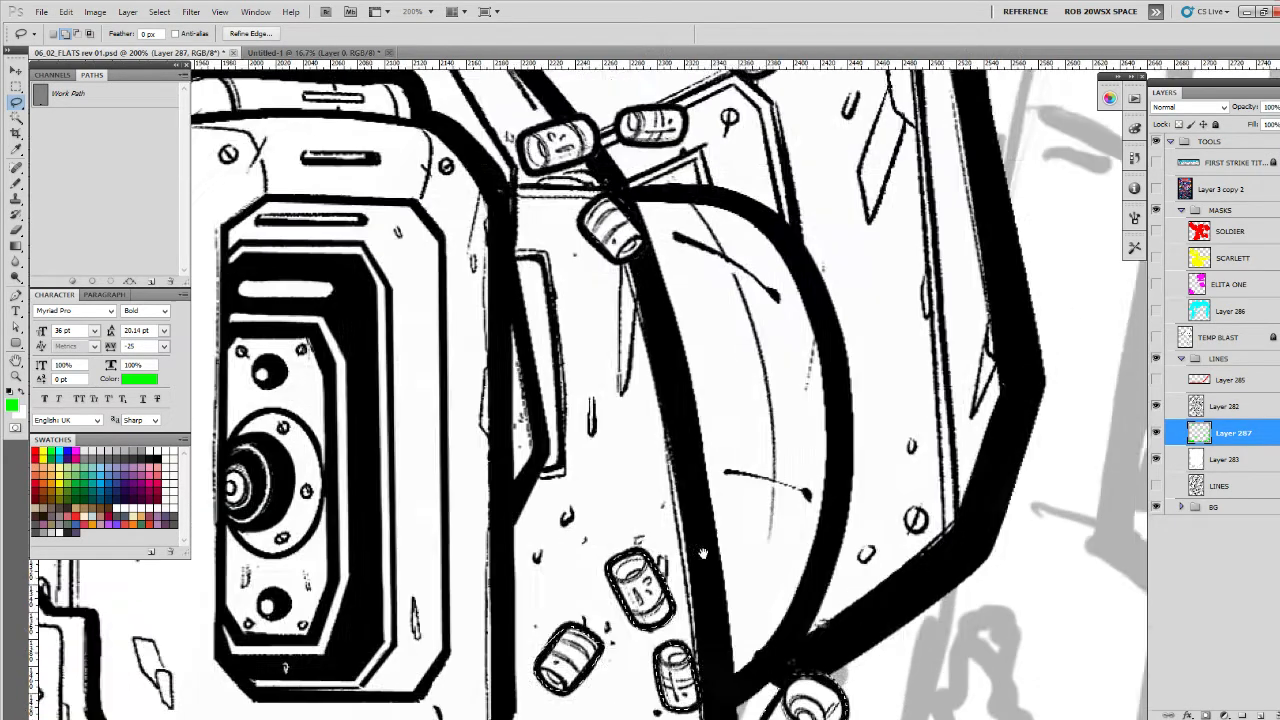
# - Add the three cans at the top of the column and the large can on the shoulder plate, and fill the whole selection with green
pyautogui.moveTo(660, 296); pyautogui.dragTo(700, 543)
pyautogui.moveTo(671, 459); pyautogui.dragTo(691, 553)
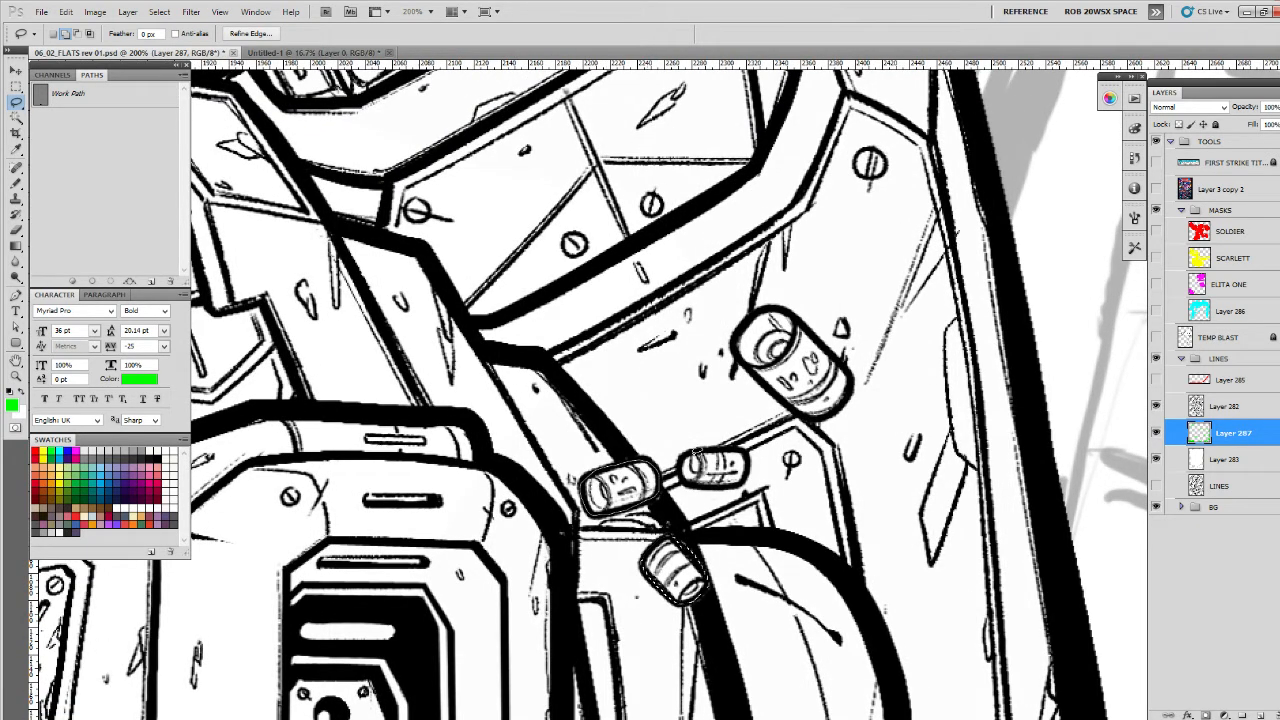
pyautogui.moveTo(697, 455)
pyautogui.mouseDown()
pyautogui.moveTo(731, 456)
pyautogui.moveTo(715, 494)
pyautogui.moveTo(655, 477)
pyautogui.mouseUp()
pyautogui.moveTo(761, 410)
pyautogui.mouseDown()
pyautogui.moveTo(746, 472)
pyautogui.moveTo(731, 408)
pyautogui.moveTo(713, 396)
pyautogui.moveTo(679, 454)
pyautogui.moveTo(780, 483)
pyautogui.moveTo(779, 456)
pyautogui.moveTo(739, 411)
pyautogui.mouseUp()
pyautogui.moveTo(763, 318)
pyautogui.mouseDown()
pyautogui.moveTo(746, 337)
pyautogui.moveTo(686, 621)
pyautogui.moveTo(902, 534)
pyautogui.moveTo(927, 484)
pyautogui.mouseUp()
pyautogui.hotkey('alt', 'BackSpace')
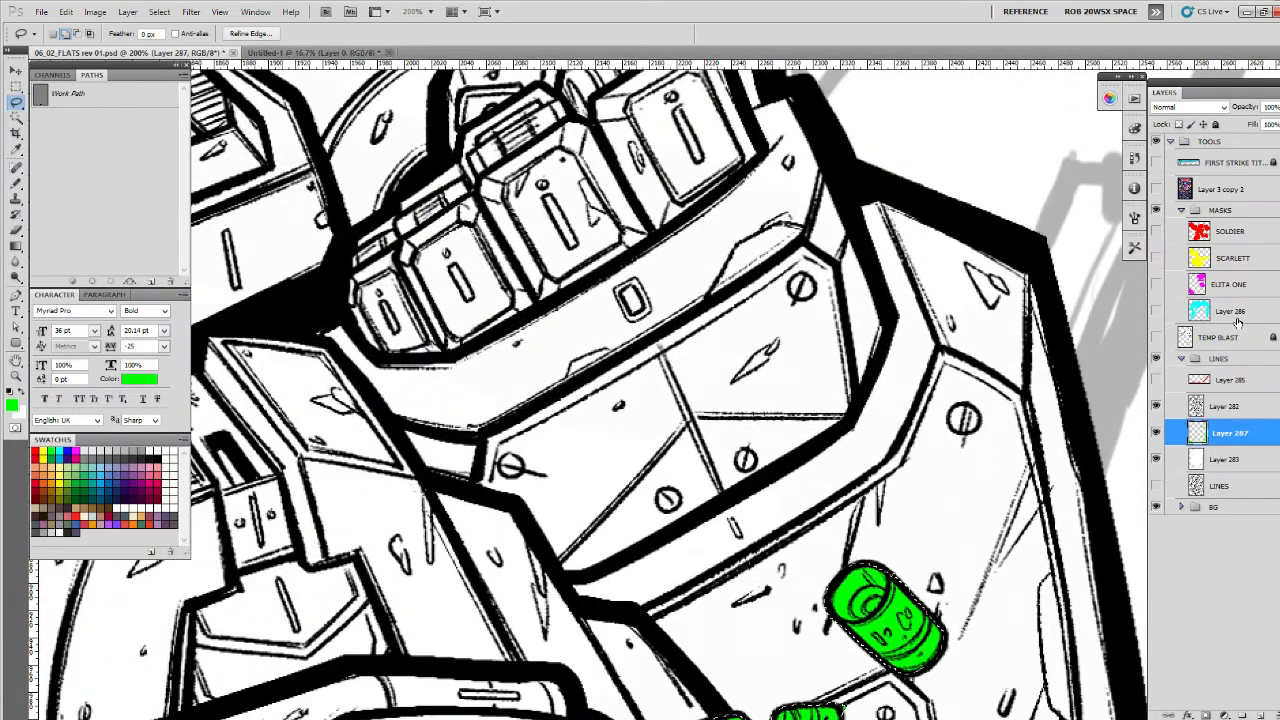
# - Examine the whole page from shoulders to legs for any cans still missing the green fill
pyautogui.press('z')
pyautogui.keyDown('alt'); pyautogui.click(927, 438); pyautogui.keyUp('alt')
pyautogui.keyDown('alt'); pyautogui.click(927, 438); pyautogui.keyUp('alt')
pyautogui.keyDown('alt'); pyautogui.click(927, 438); pyautogui.keyUp('alt')
pyautogui.keyDown('alt'); pyautogui.click(927, 438); pyautogui.keyUp('alt')
pyautogui.moveTo(1111, 551); pyautogui.dragTo(920, 480)
pyautogui.press('l')
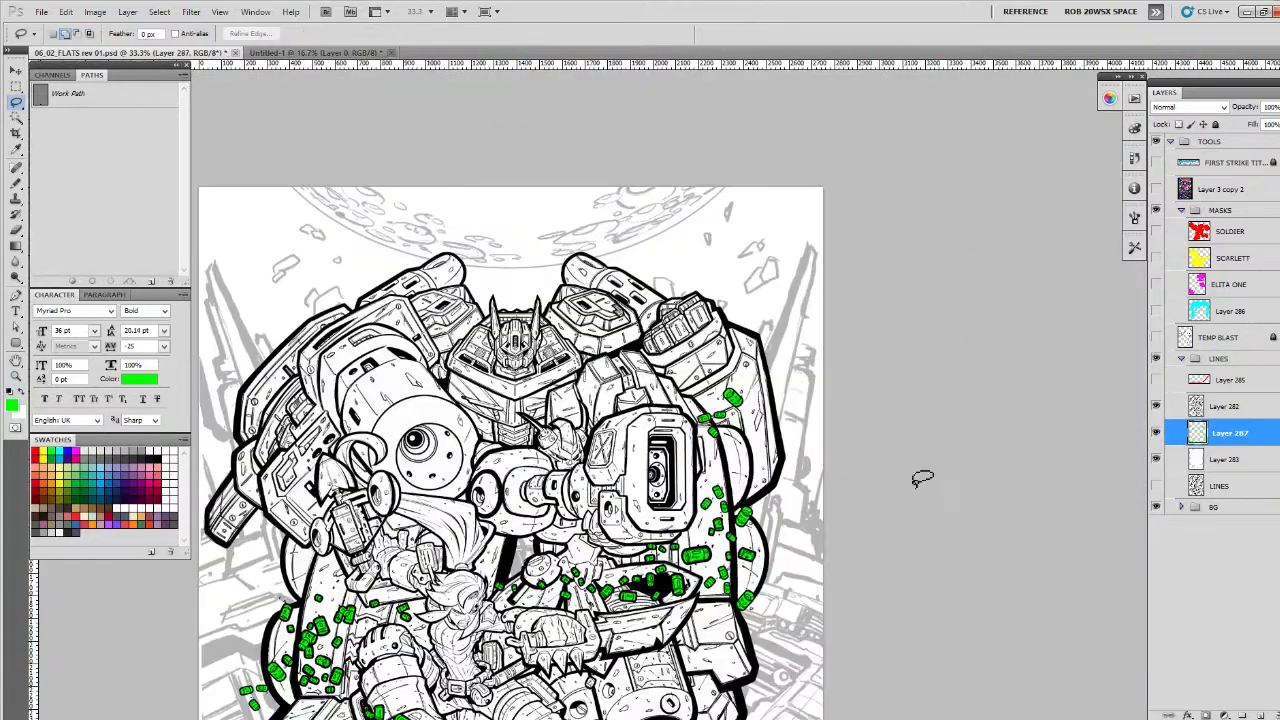
pyautogui.moveTo(827, 591)
pyautogui.mouseDown()
pyautogui.moveTo(991, 308)
pyautogui.moveTo(1003, 240)
pyautogui.mouseUp()
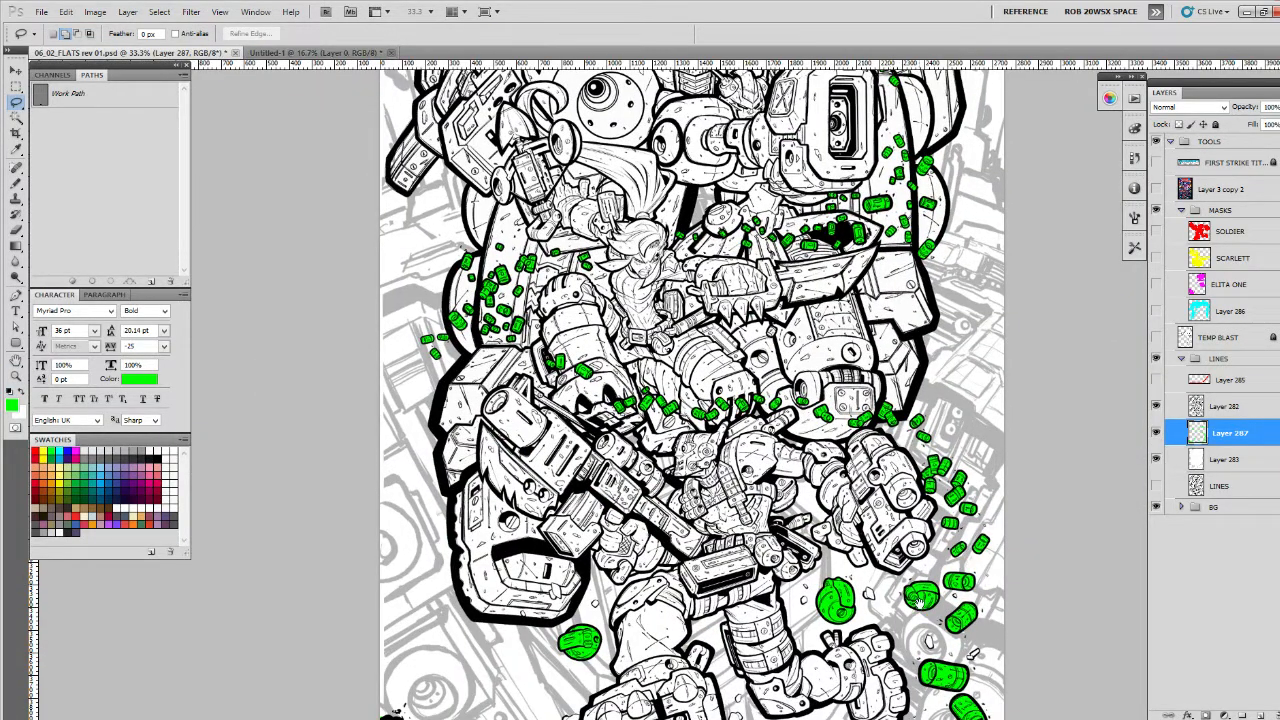
pyautogui.moveTo(918, 599); pyautogui.dragTo(903, 406)
pyautogui.moveTo(877, 336); pyautogui.dragTo(900, 575)
pyautogui.moveTo(873, 479); pyautogui.dragTo(910, 490)
# - Move the green can layer to the top of the MASKS group and load the Layer 282 line art as a selection
pyautogui.moveTo(1216, 432); pyautogui.dragTo(1210, 242)
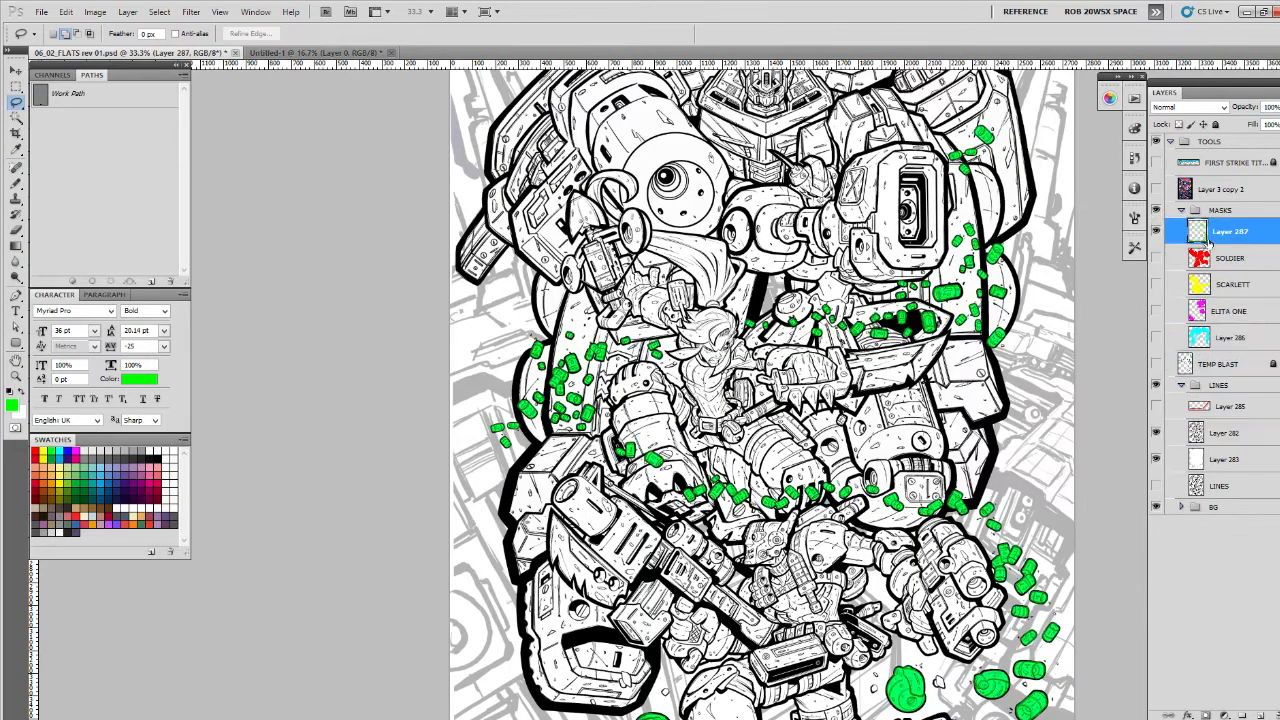
pyautogui.keyDown('ctrl'); pyautogui.click(1197, 434); pyautogui.keyUp('ctrl')
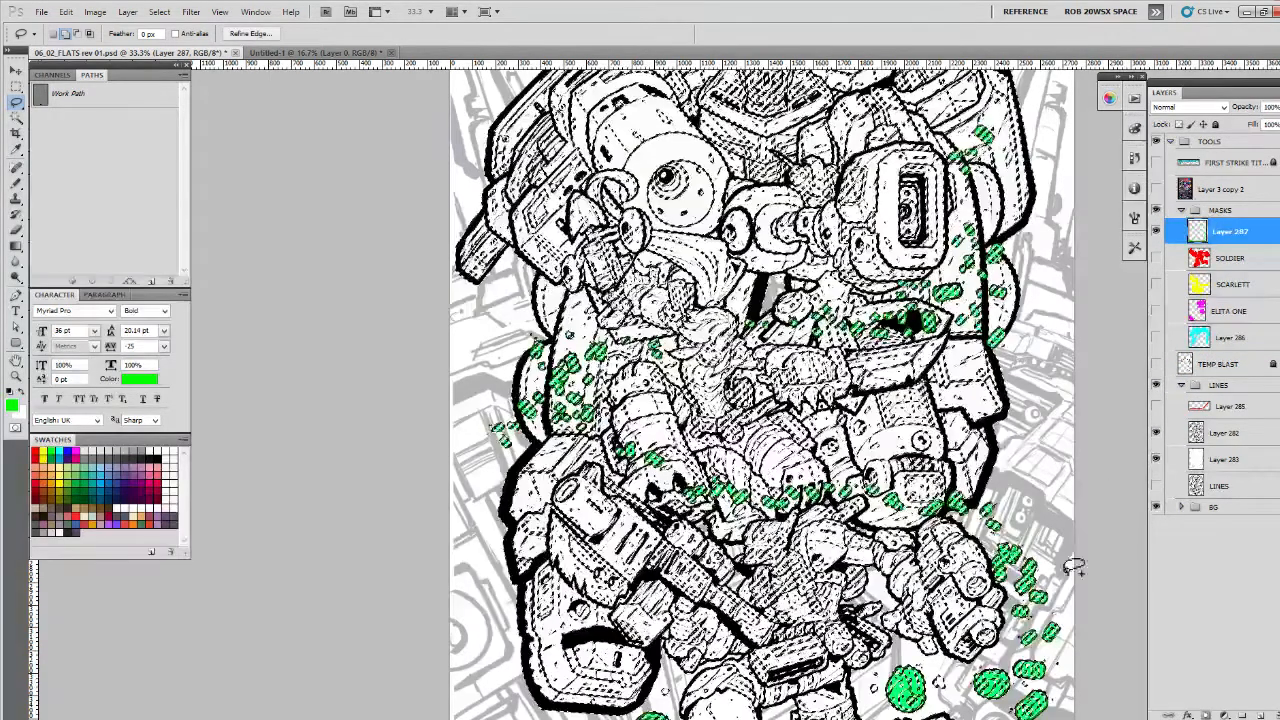
# - Hide the selection edges and pencil green over the black outline of the open-ended can near the page's lower-left corner
pyautogui.moveTo(915, 612); pyautogui.dragTo(960, 293)
pyautogui.moveTo(924, 544); pyautogui.dragTo(960, 424)
pyautogui.press('z')
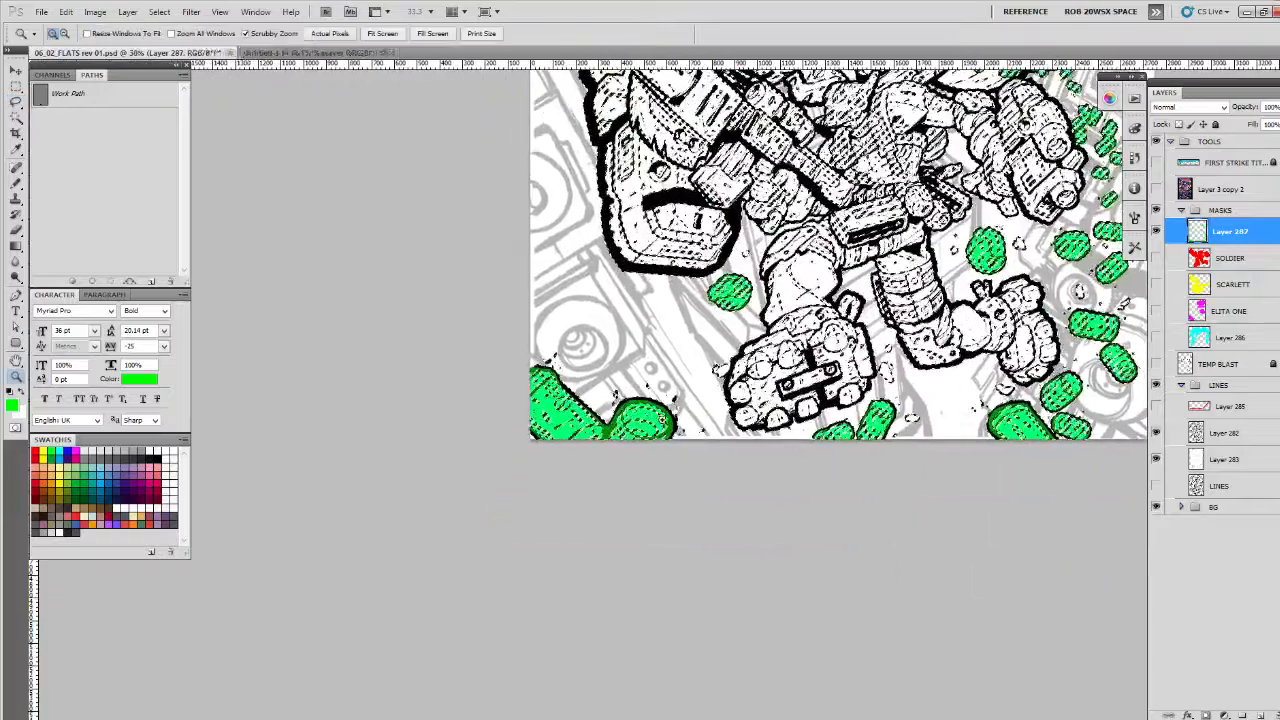
pyautogui.click(663, 421)
pyautogui.click(669, 422)
pyautogui.moveTo(672, 423); pyautogui.dragTo(825, 527)
pyautogui.press('b')
pyautogui.hotkey('ctrl', 'h')
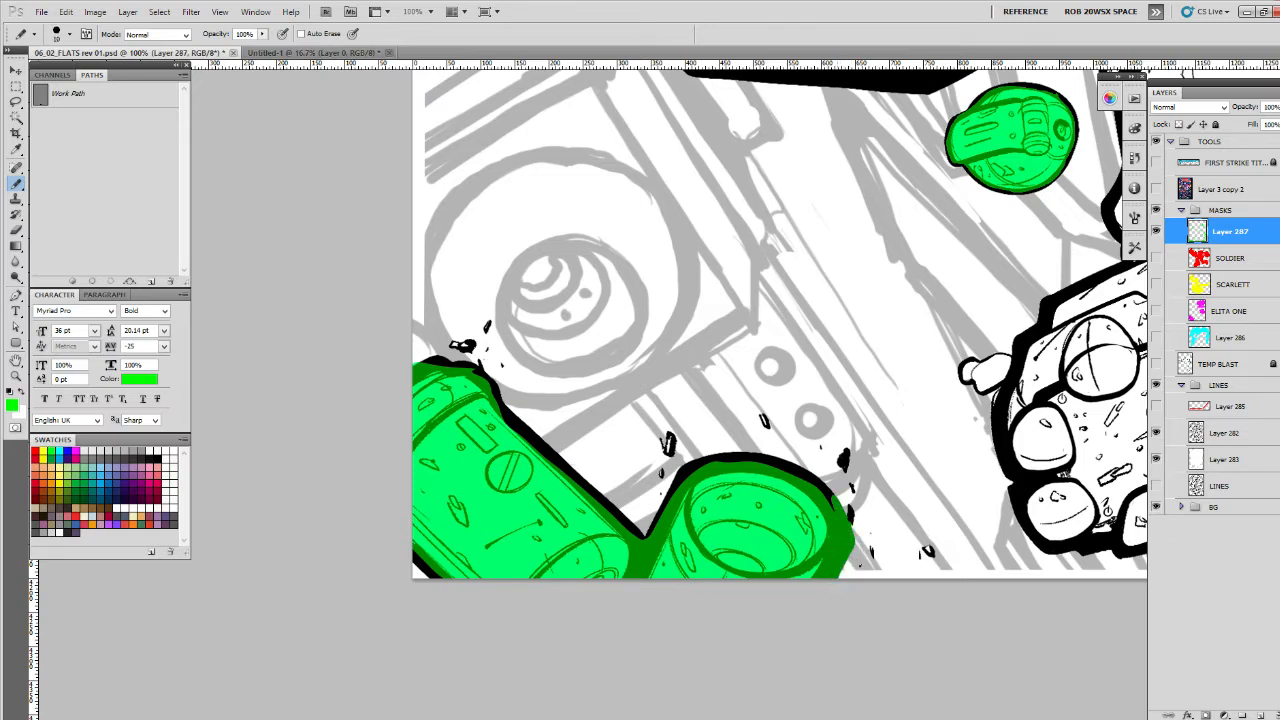
pyautogui.moveTo(783, 469)
pyautogui.mouseDown()
pyautogui.moveTo(833, 500)
pyautogui.moveTo(772, 469)
pyautogui.moveTo(708, 468)
pyautogui.moveTo(649, 547)
pyautogui.mouseUp()
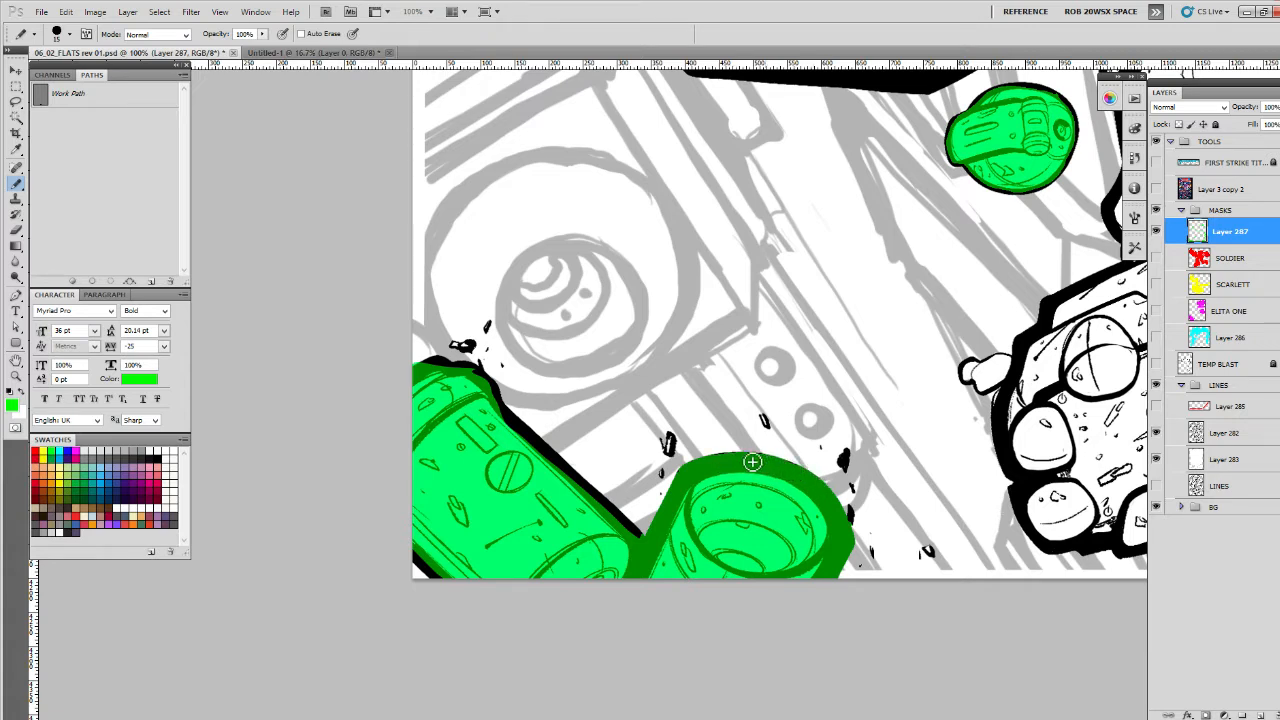
# - Pencil green over the outline of the large can in the page's lower-left corner and the debris chip just above it
pyautogui.moveTo(523, 439); pyautogui.dragTo(591, 493)
pyautogui.keyDown('ctrl'); pyautogui.click(540, 497); pyautogui.keyUp('ctrl')
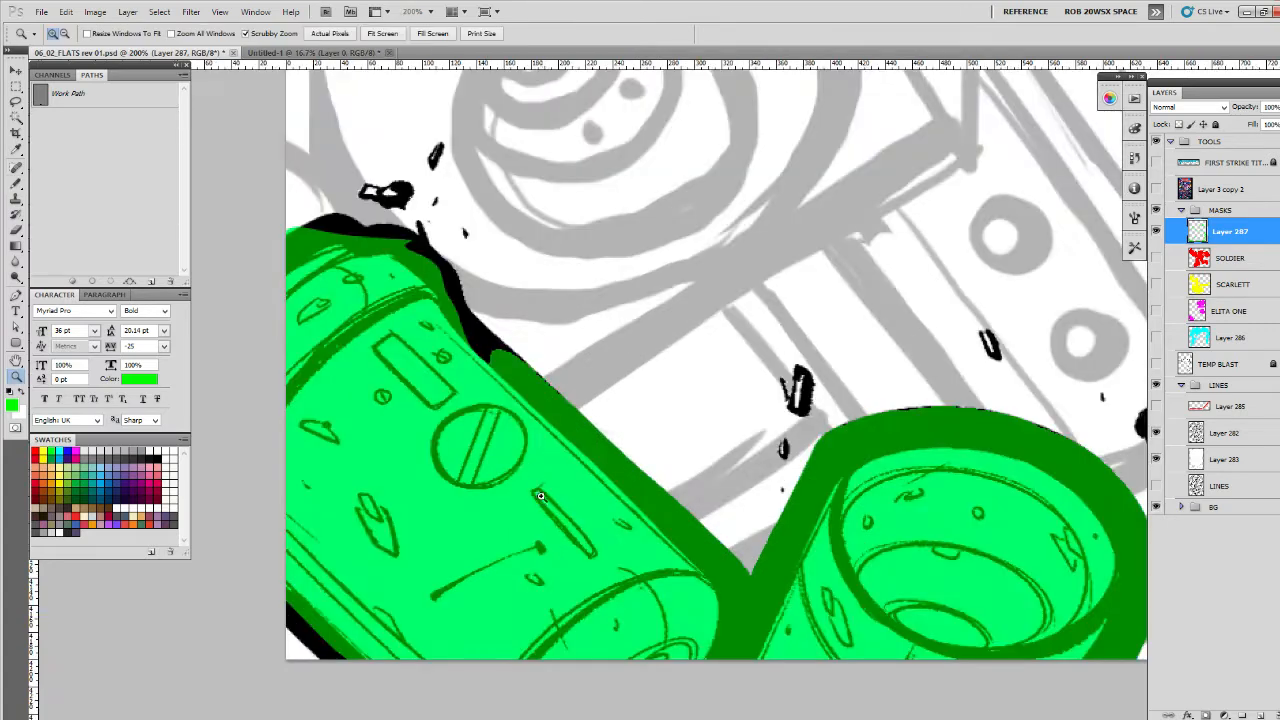
pyautogui.moveTo(312, 633); pyautogui.dragTo(340, 663)
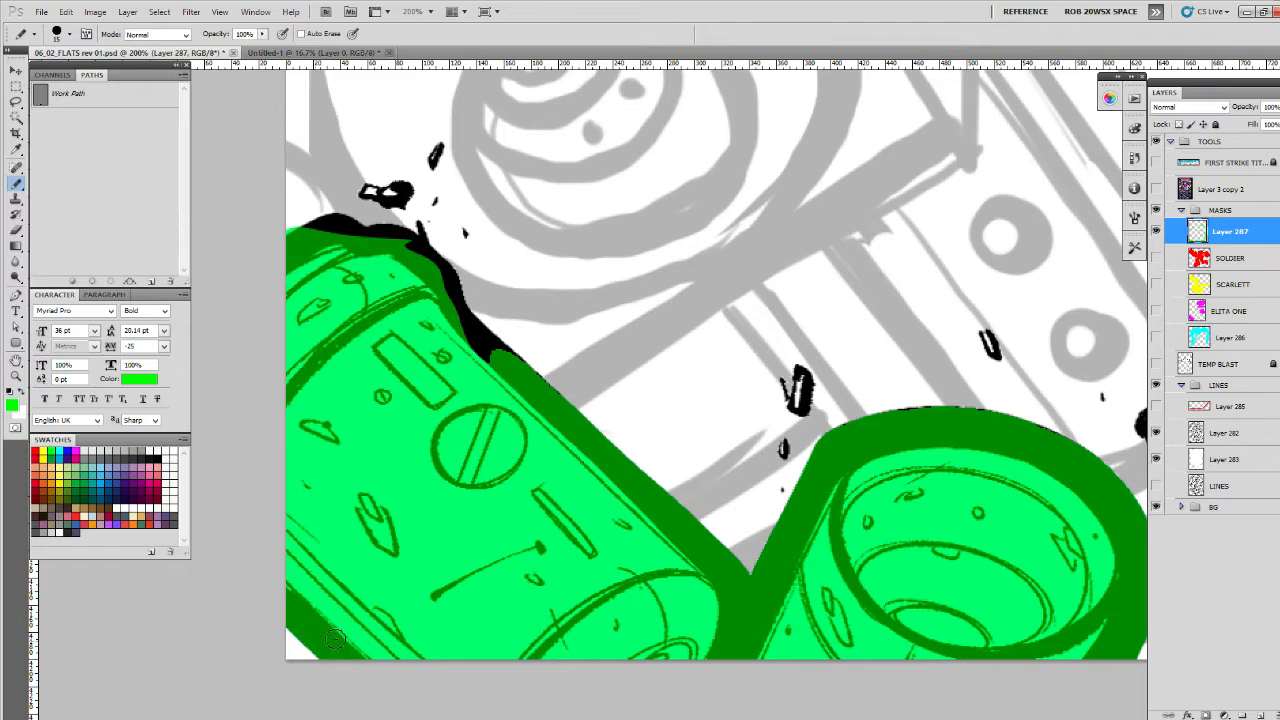
pyautogui.moveTo(448, 349); pyautogui.dragTo(532, 537)
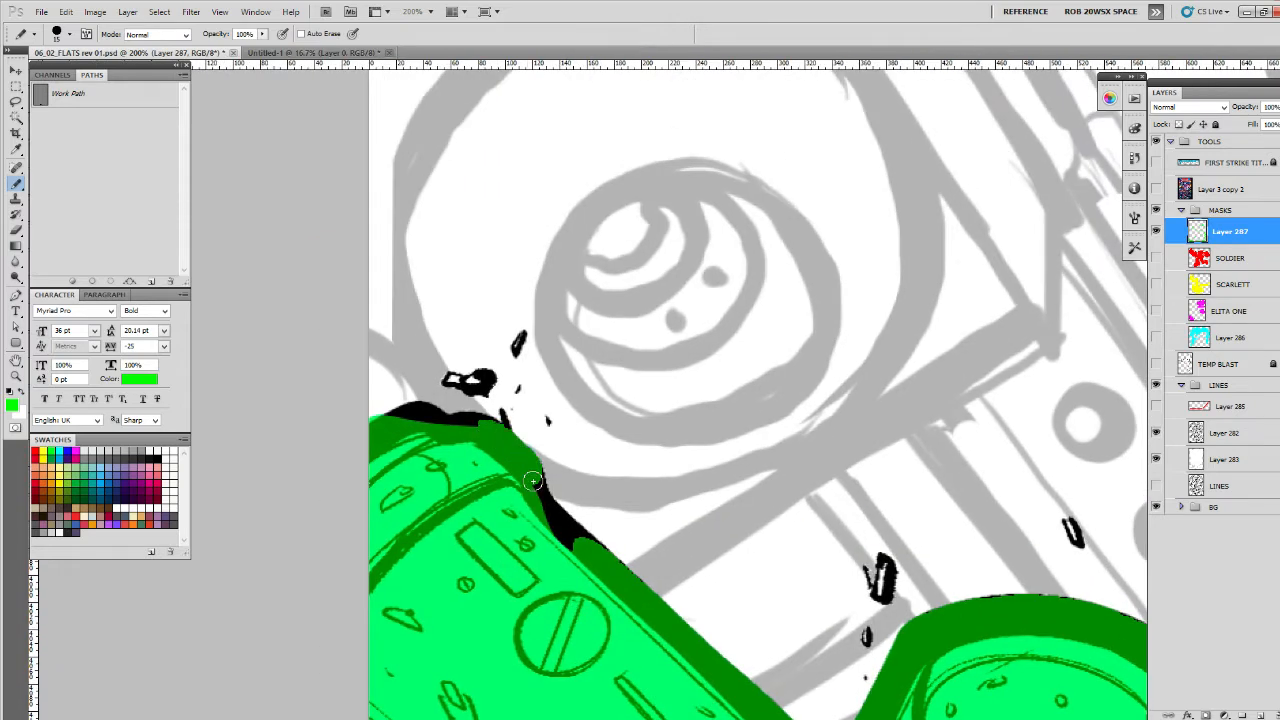
pyautogui.moveTo(533, 481); pyautogui.dragTo(597, 558)
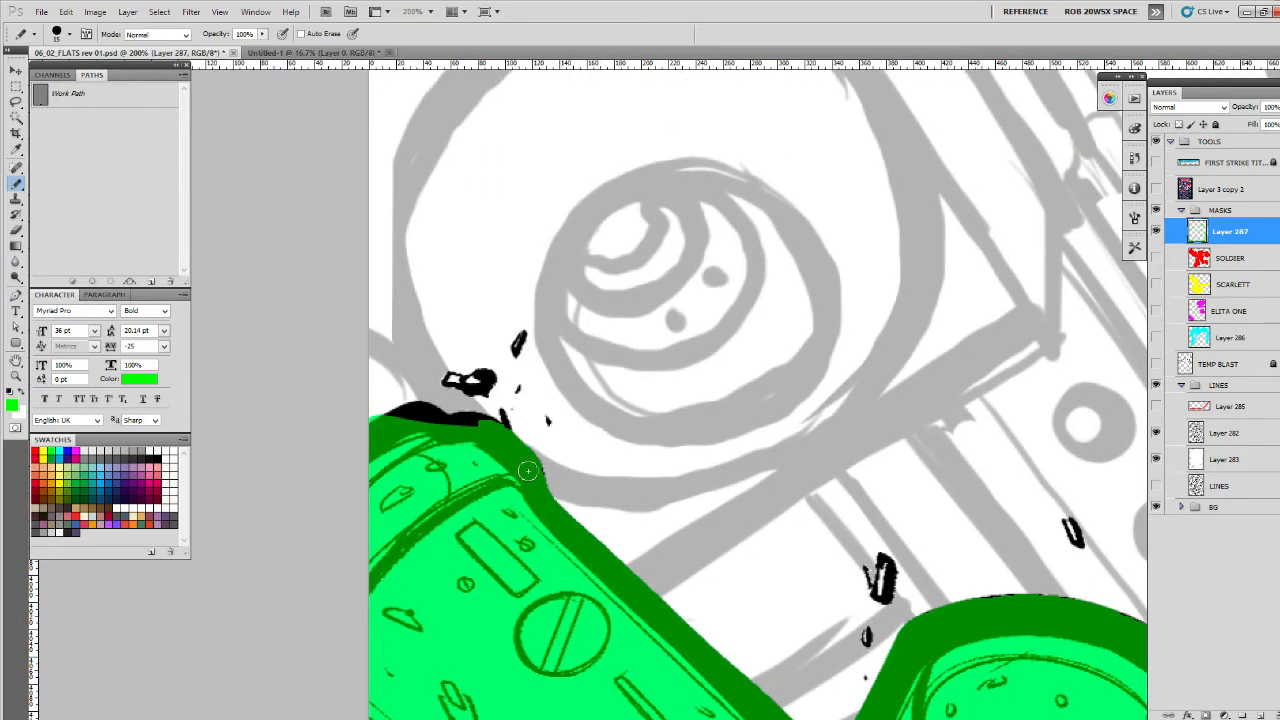
pyautogui.moveTo(430, 415); pyautogui.dragTo(377, 433)
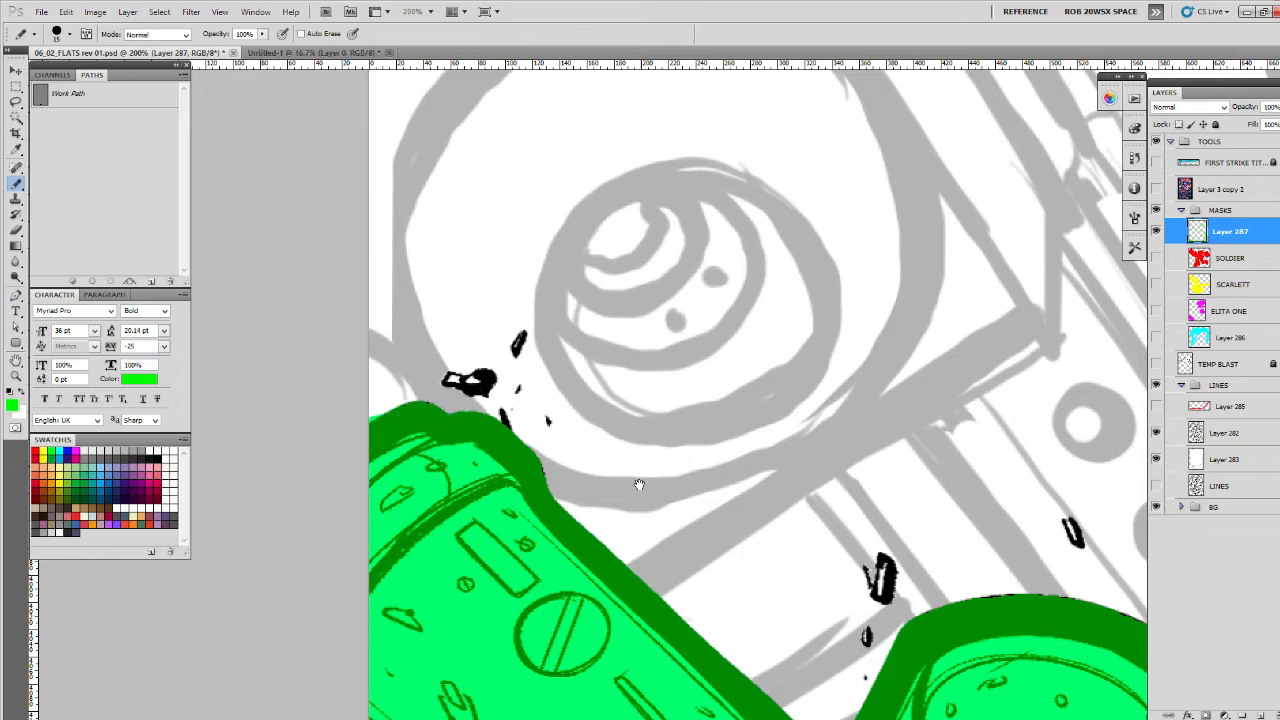
pyautogui.moveTo(448, 386); pyautogui.dragTo(486, 385)
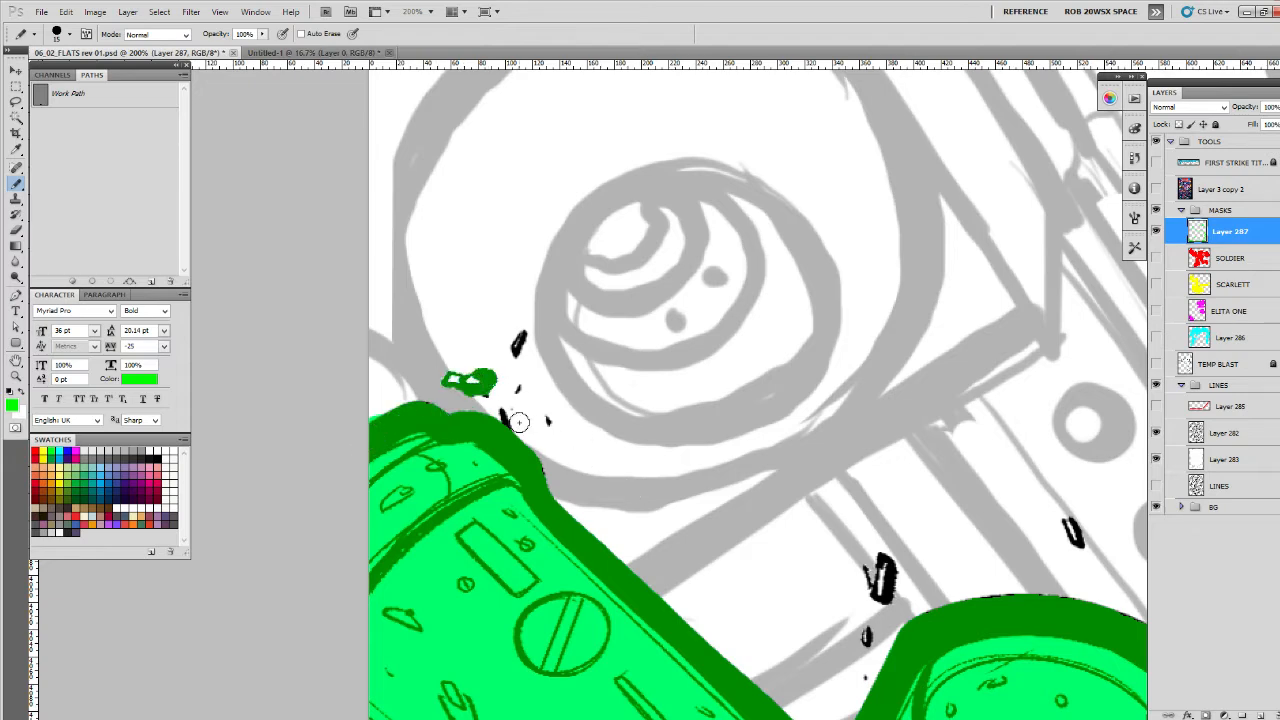
# - Pencil green over the outlines of the two cans cut off by the page's lower edge beneath the robot's foot
pyautogui.moveTo(1002, 635); pyautogui.dragTo(787, 347)
pyautogui.moveTo(982, 600)
pyautogui.mouseDown()
pyautogui.moveTo(937, 594)
pyautogui.moveTo(675, 640)
pyautogui.mouseUp()
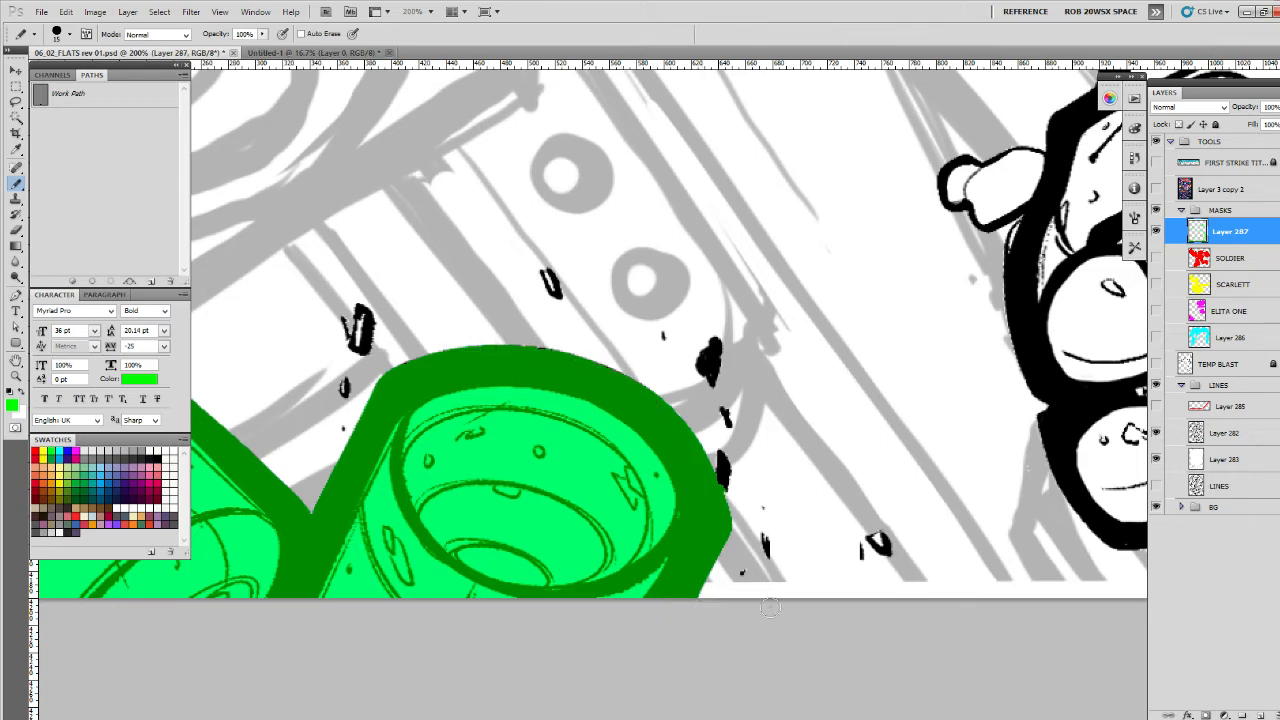
pyautogui.moveTo(925, 621); pyautogui.dragTo(385, 588)
pyautogui.moveTo(975, 580); pyautogui.dragTo(513, 625)
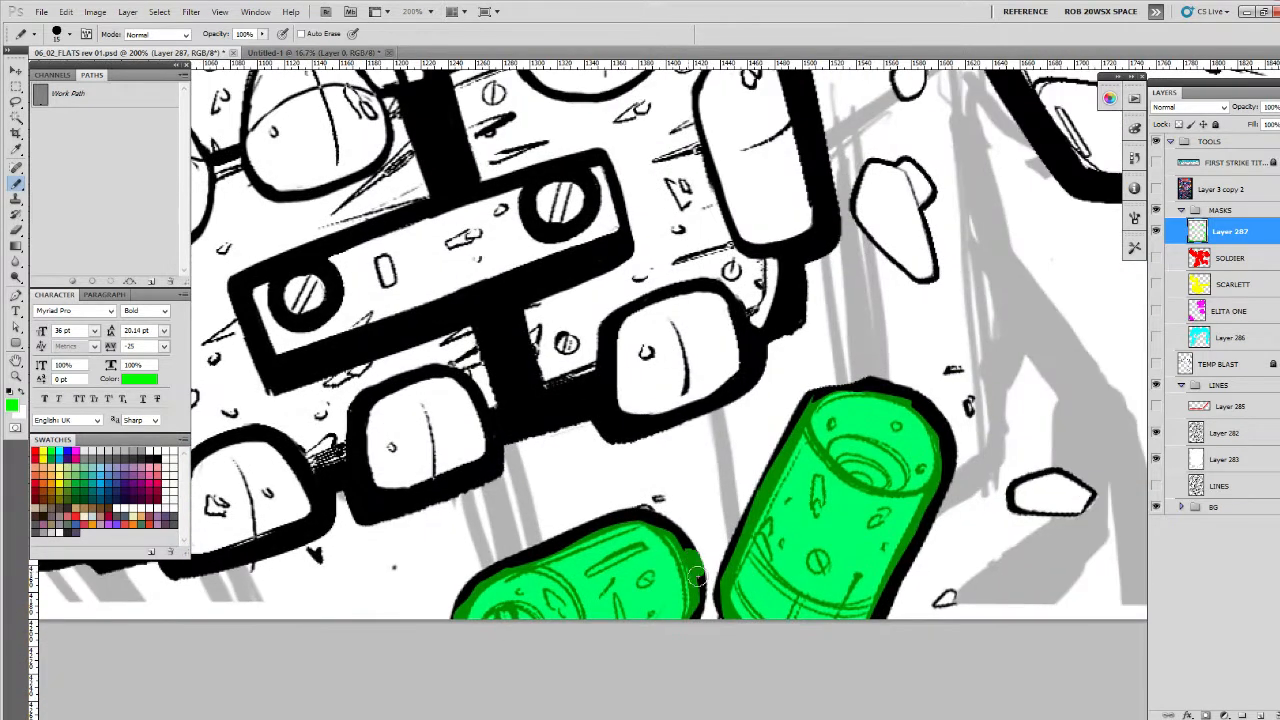
pyautogui.moveTo(628, 516); pyautogui.dragTo(464, 592)
pyautogui.moveTo(757, 499); pyautogui.dragTo(721, 586)
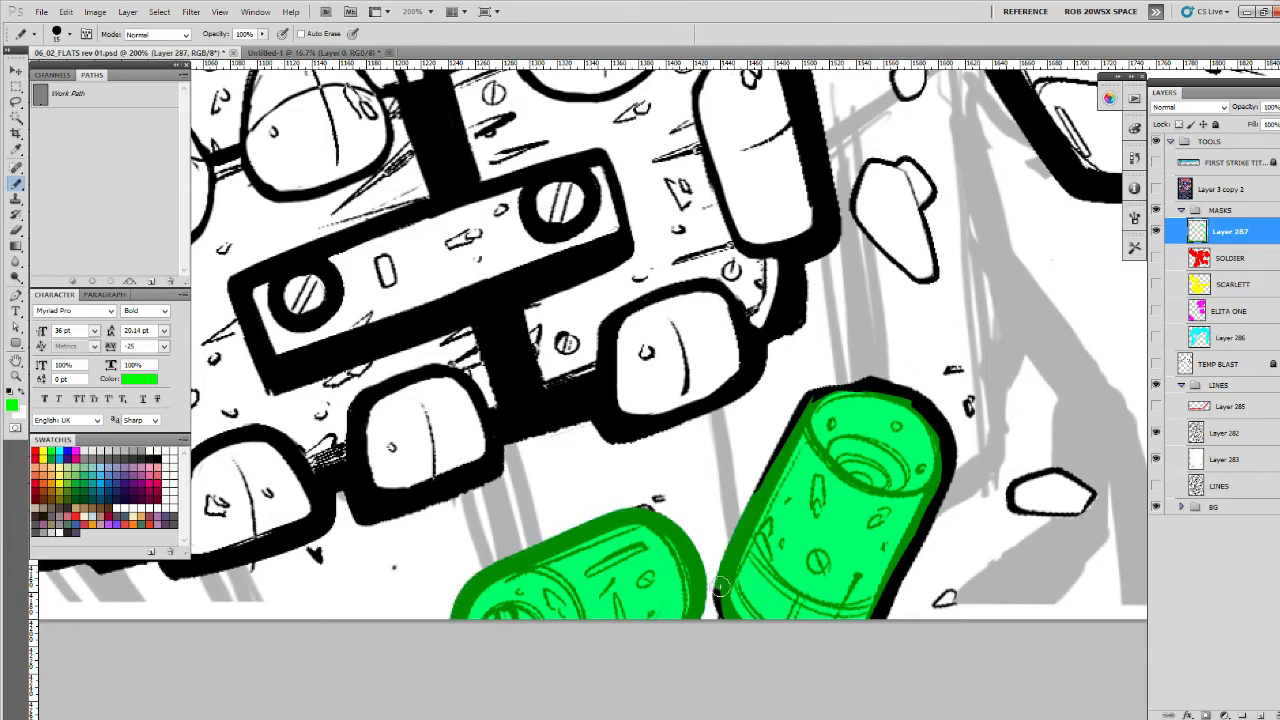
pyautogui.moveTo(805, 557); pyautogui.dragTo(765, 592)
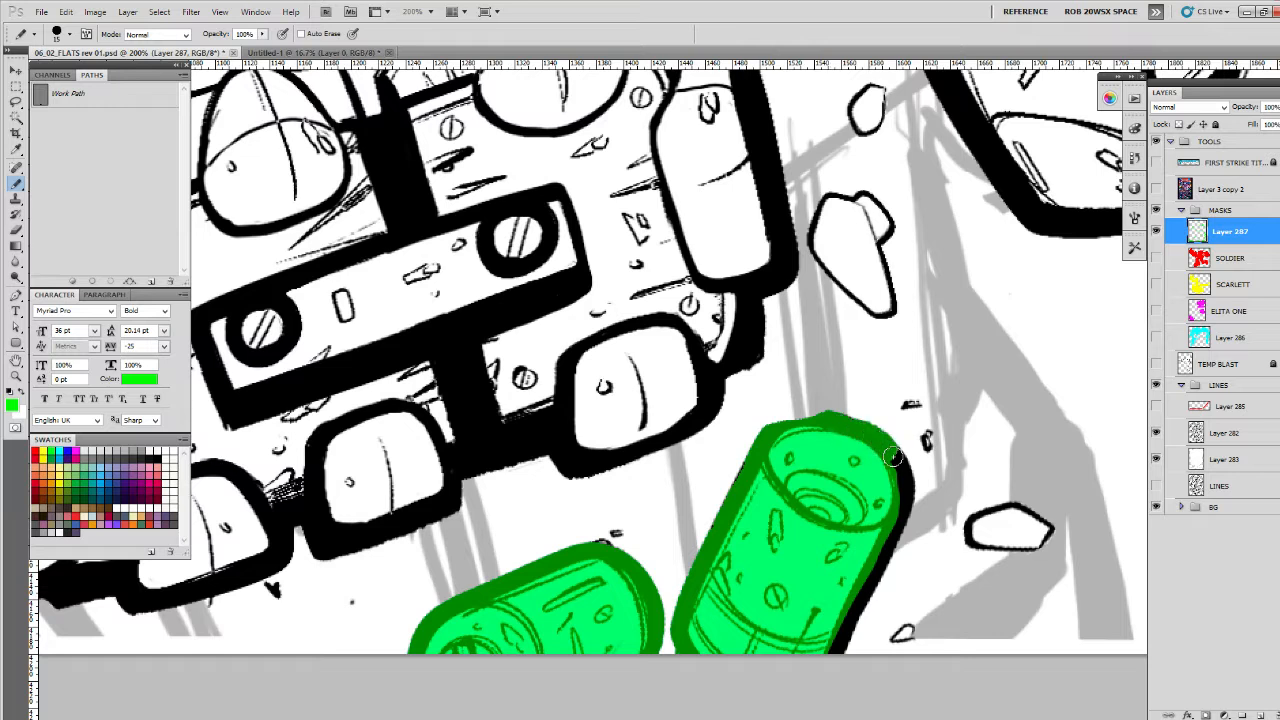
pyautogui.moveTo(904, 470)
pyautogui.mouseDown()
pyautogui.moveTo(876, 570)
pyautogui.moveTo(820, 636)
pyautogui.mouseUp()
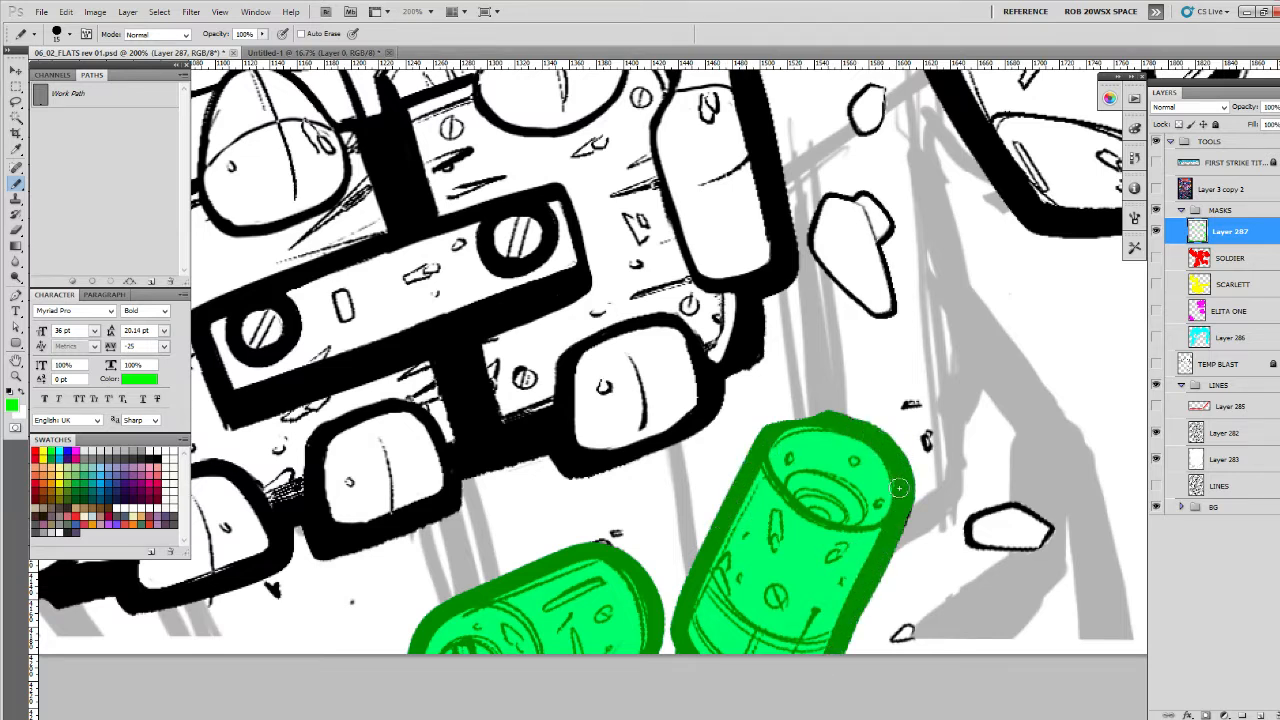
# - Pencil green over the outlines of the large cropped can near the page's lower-right corner and the small can beside it
pyautogui.moveTo(986, 527)
pyautogui.mouseDown()
pyautogui.moveTo(698, 432)
pyautogui.moveTo(612, 430)
pyautogui.moveTo(576, 479)
pyautogui.mouseUp()
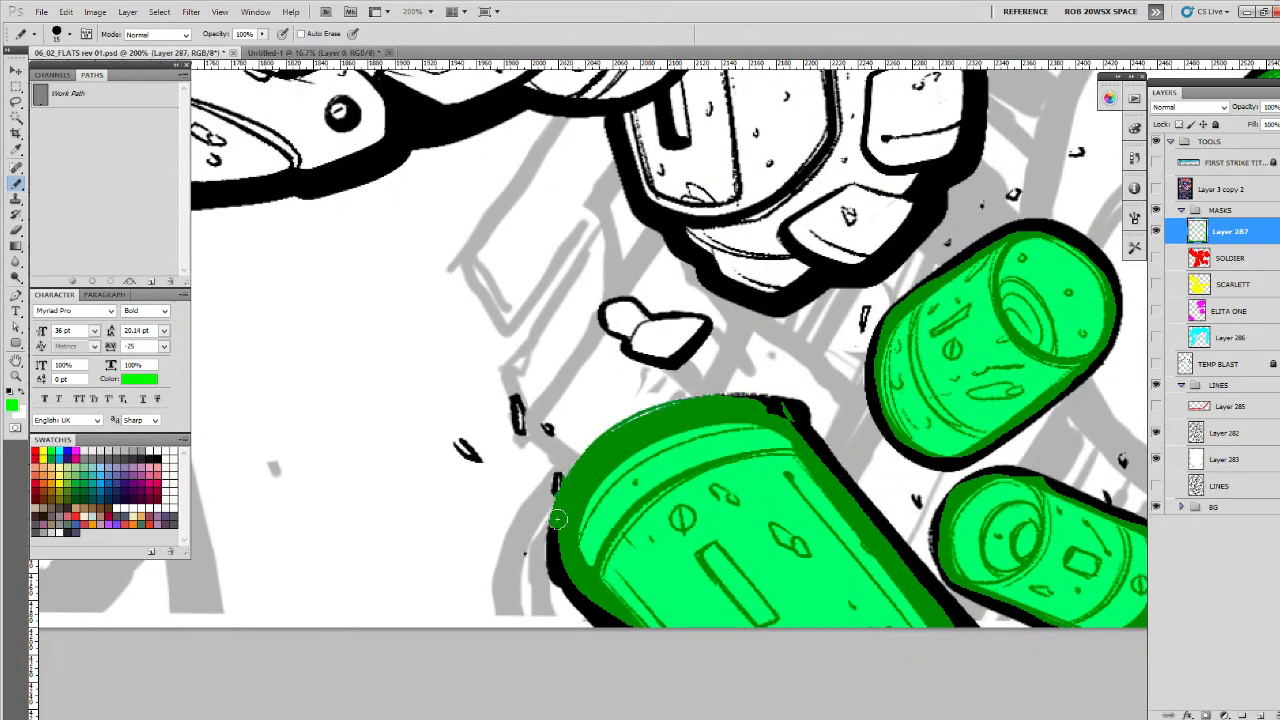
pyautogui.moveTo(556, 573); pyautogui.dragTo(614, 626)
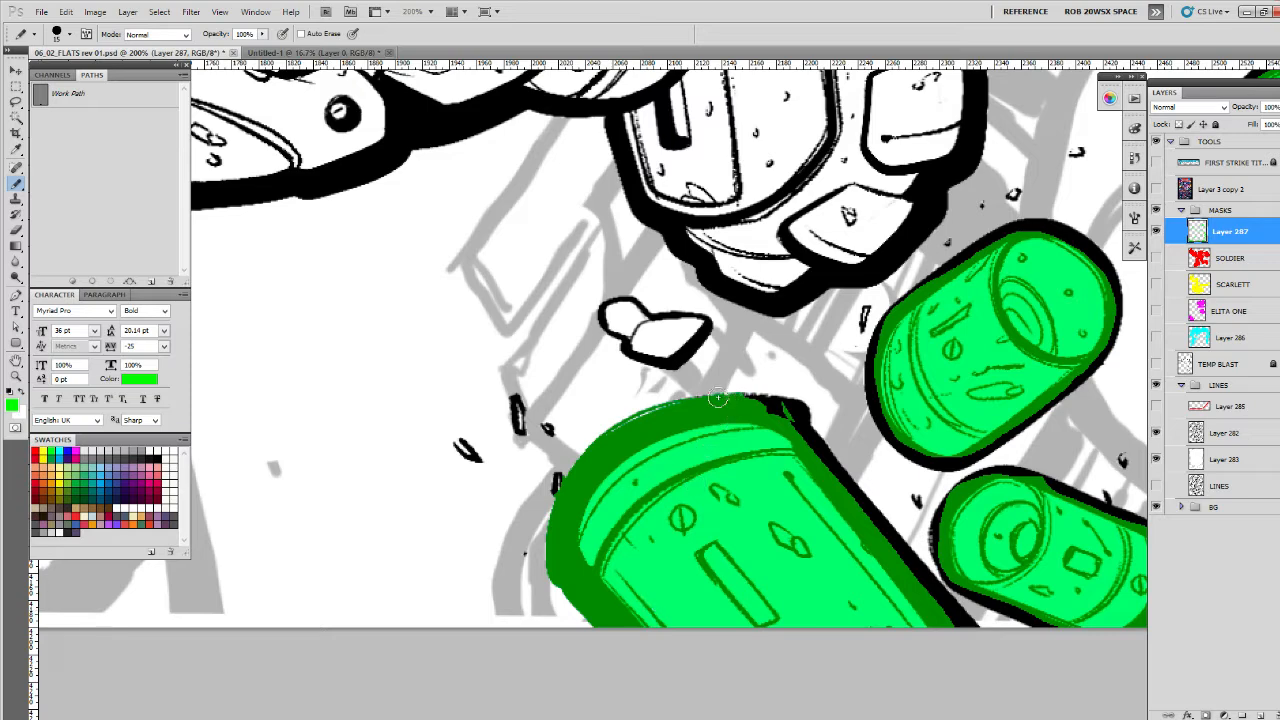
pyautogui.moveTo(791, 410)
pyautogui.mouseDown()
pyautogui.moveTo(554, 399)
pyautogui.moveTo(735, 622)
pyautogui.mouseUp()
pyautogui.moveTo(673, 487)
pyautogui.mouseDown()
pyautogui.moveTo(600, 510)
pyautogui.moveTo(583, 583)
pyautogui.moveTo(689, 620)
pyautogui.mouseUp()
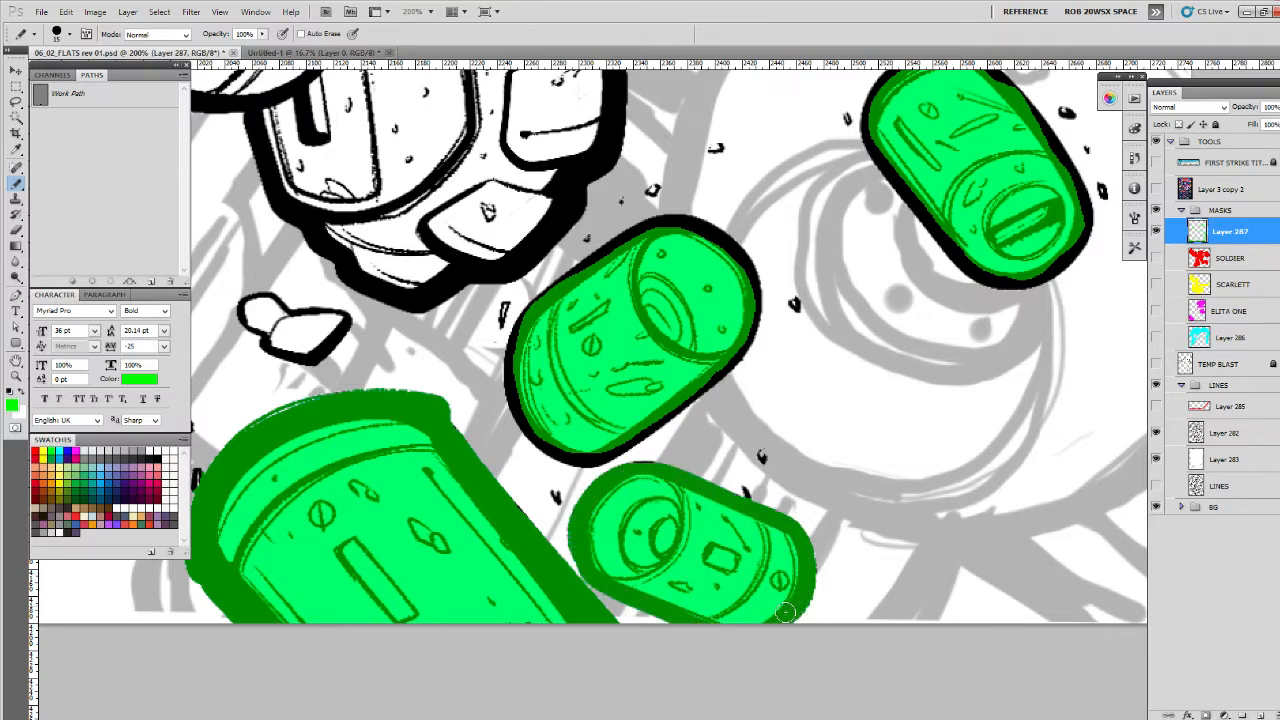
pyautogui.moveTo(635, 459); pyautogui.dragTo(645, 459)
# - Pencil green around the outline of the tilted can directly above the large cropped can and its small neighbour
pyautogui.moveTo(686, 405)
pyautogui.mouseDown()
pyautogui.moveTo(706, 496)
pyautogui.moveTo(661, 523)
pyautogui.mouseUp()
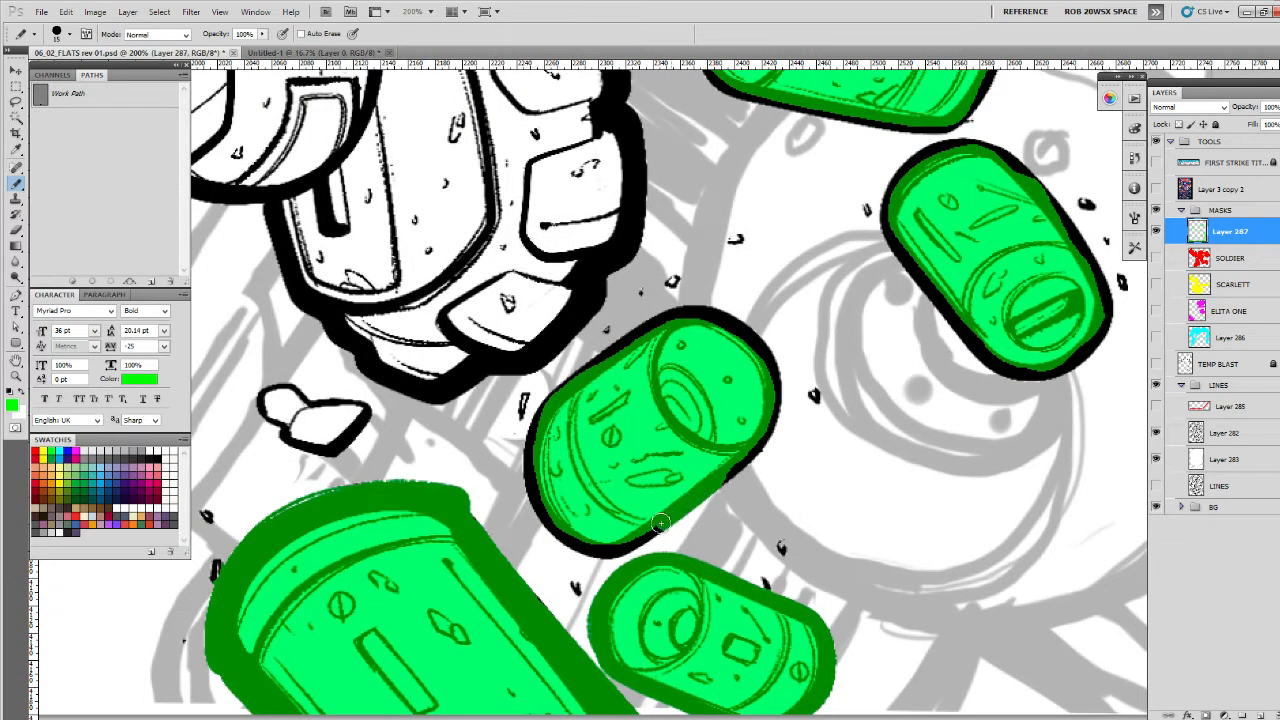
pyautogui.moveTo(565, 537)
pyautogui.mouseDown()
pyautogui.moveTo(530, 465)
pyautogui.moveTo(545, 402)
pyautogui.mouseUp()
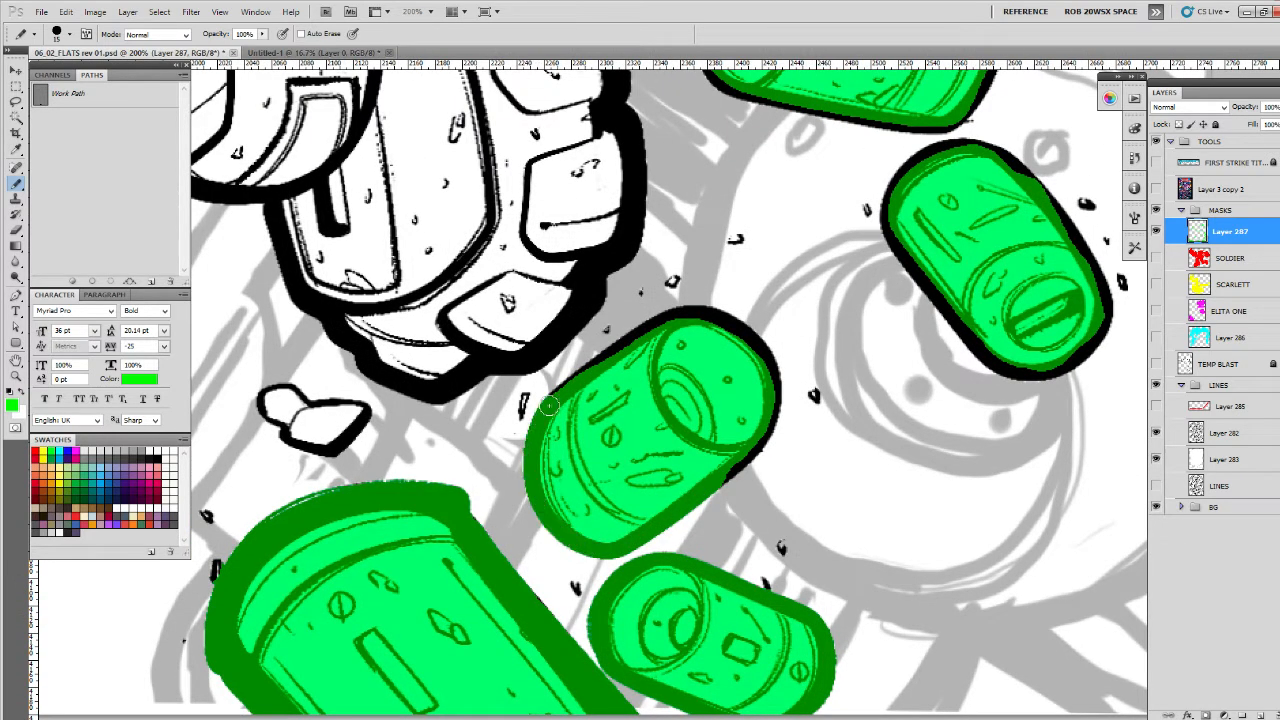
pyautogui.moveTo(642, 362)
pyautogui.mouseDown()
pyautogui.moveTo(628, 416)
pyautogui.moveTo(532, 462)
pyautogui.mouseUp()
pyautogui.moveTo(619, 394)
pyautogui.mouseDown()
pyautogui.moveTo(659, 373)
pyautogui.moveTo(712, 372)
pyautogui.moveTo(745, 404)
pyautogui.mouseUp()
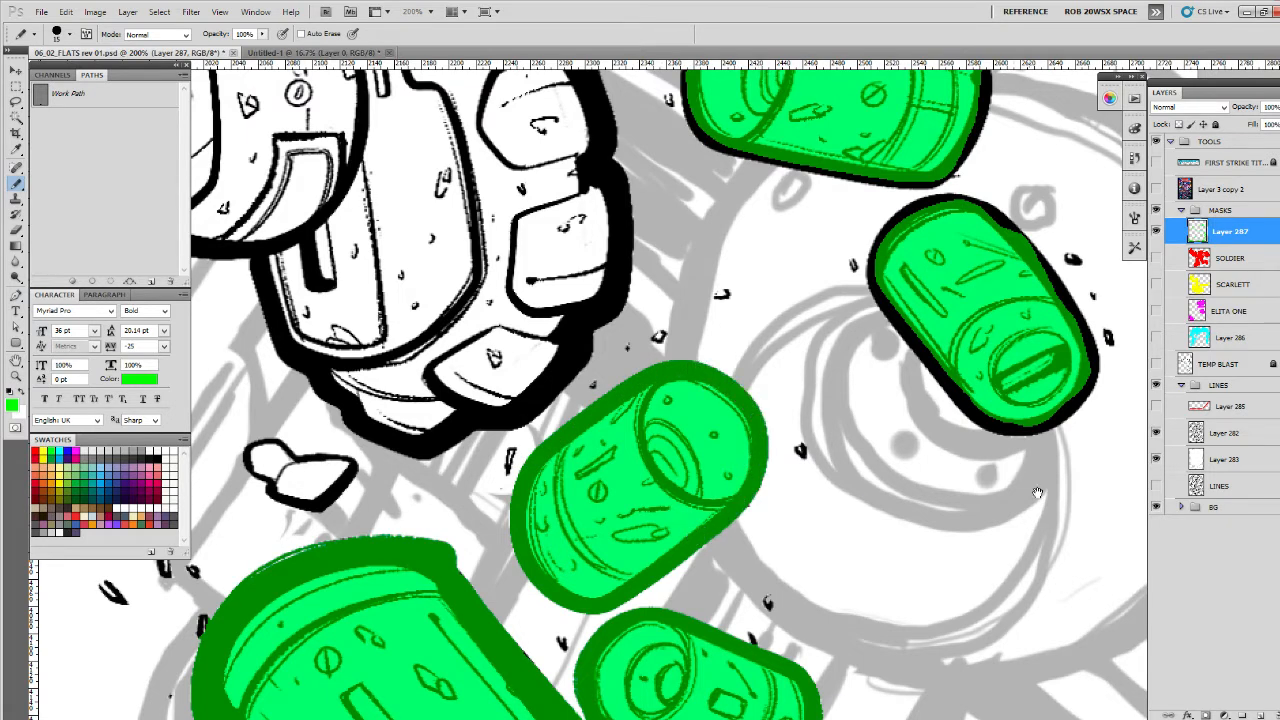
# - Pencil green over the outlines of the tilted slotted-end can near the right page edge and the wide can above it
pyautogui.moveTo(1037, 493); pyautogui.dragTo(767, 663)
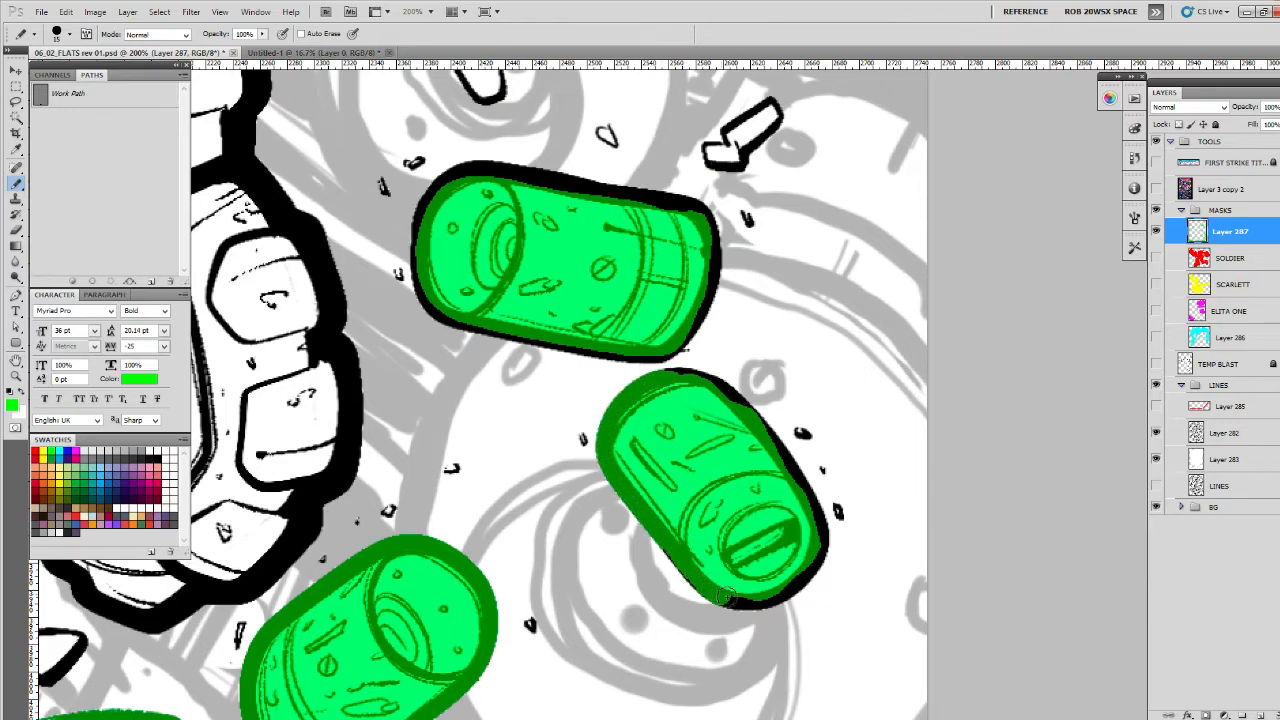
pyautogui.moveTo(724, 596); pyautogui.dragTo(802, 578)
pyautogui.moveTo(816, 533); pyautogui.dragTo(783, 467)
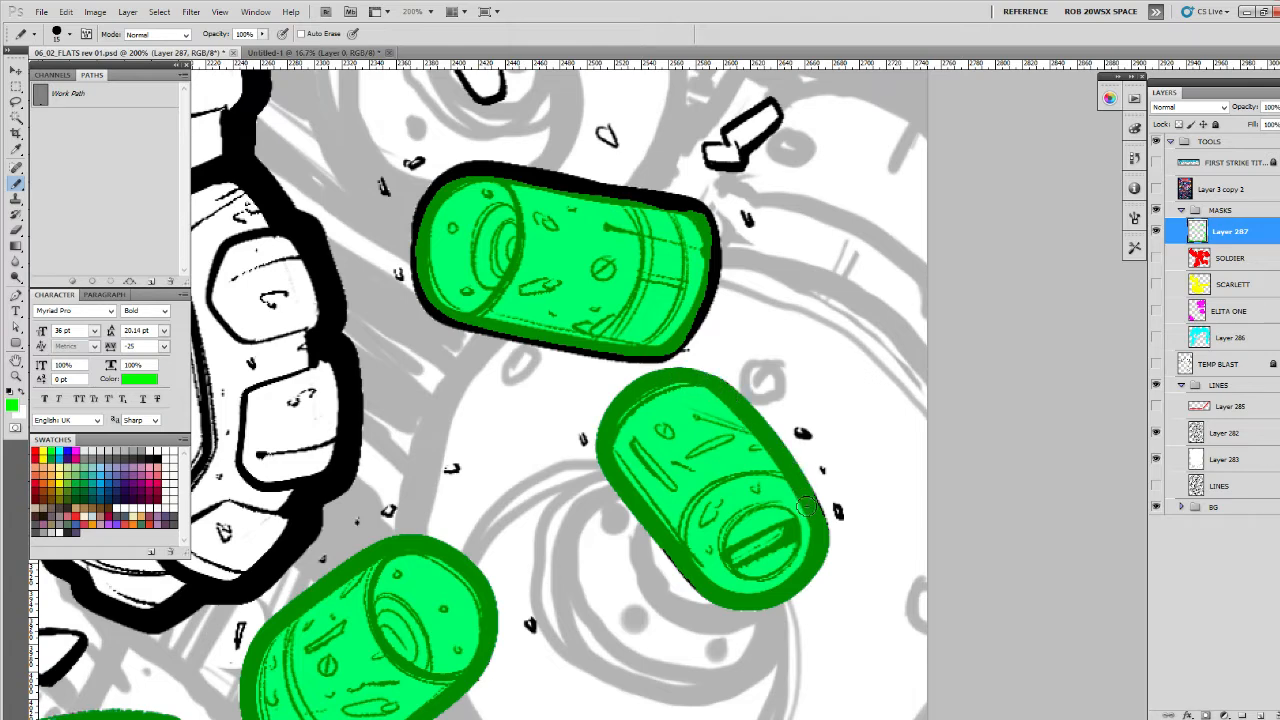
pyautogui.moveTo(685, 423); pyautogui.dragTo(733, 607)
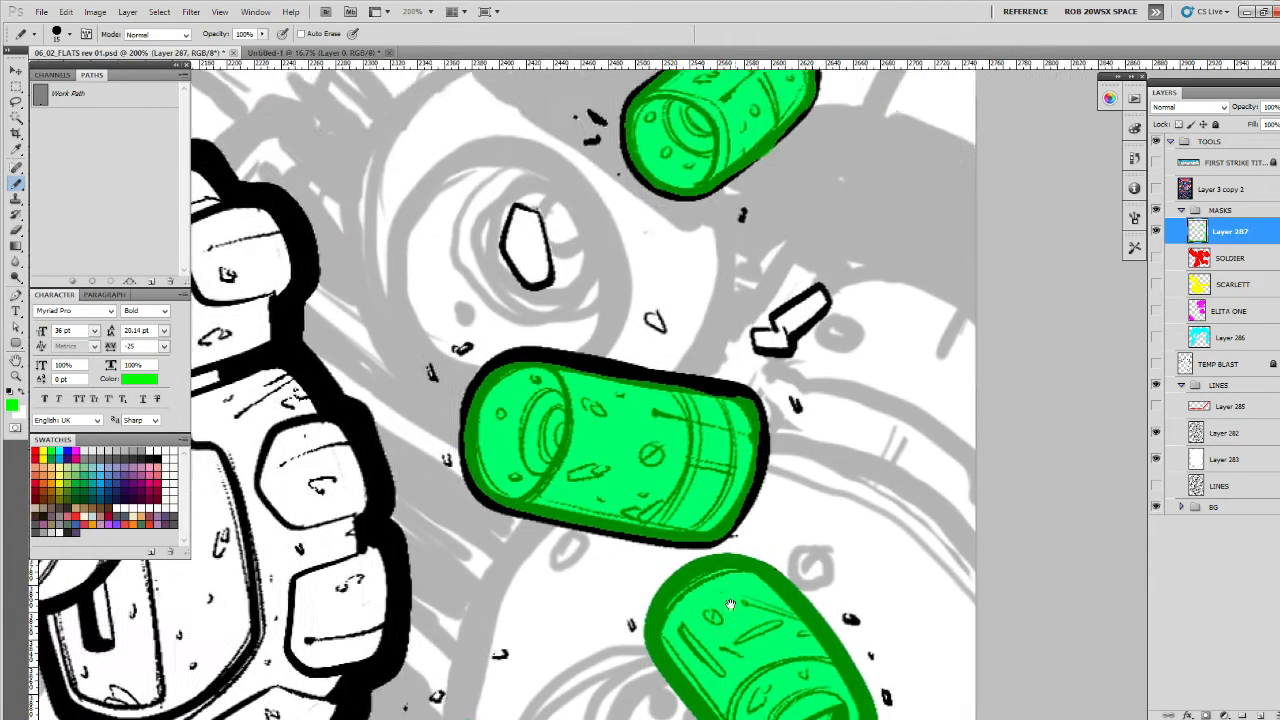
pyautogui.moveTo(749, 403); pyautogui.dragTo(749, 399)
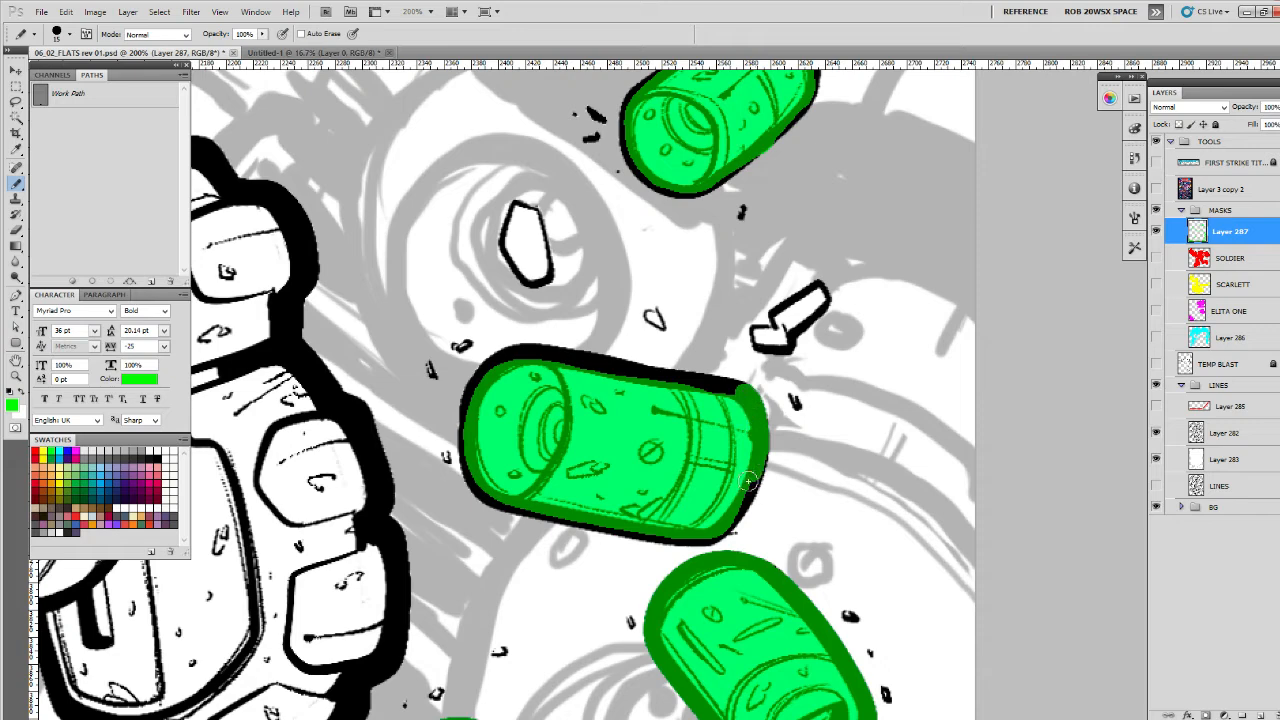
pyautogui.moveTo(690, 537); pyautogui.dragTo(598, 523)
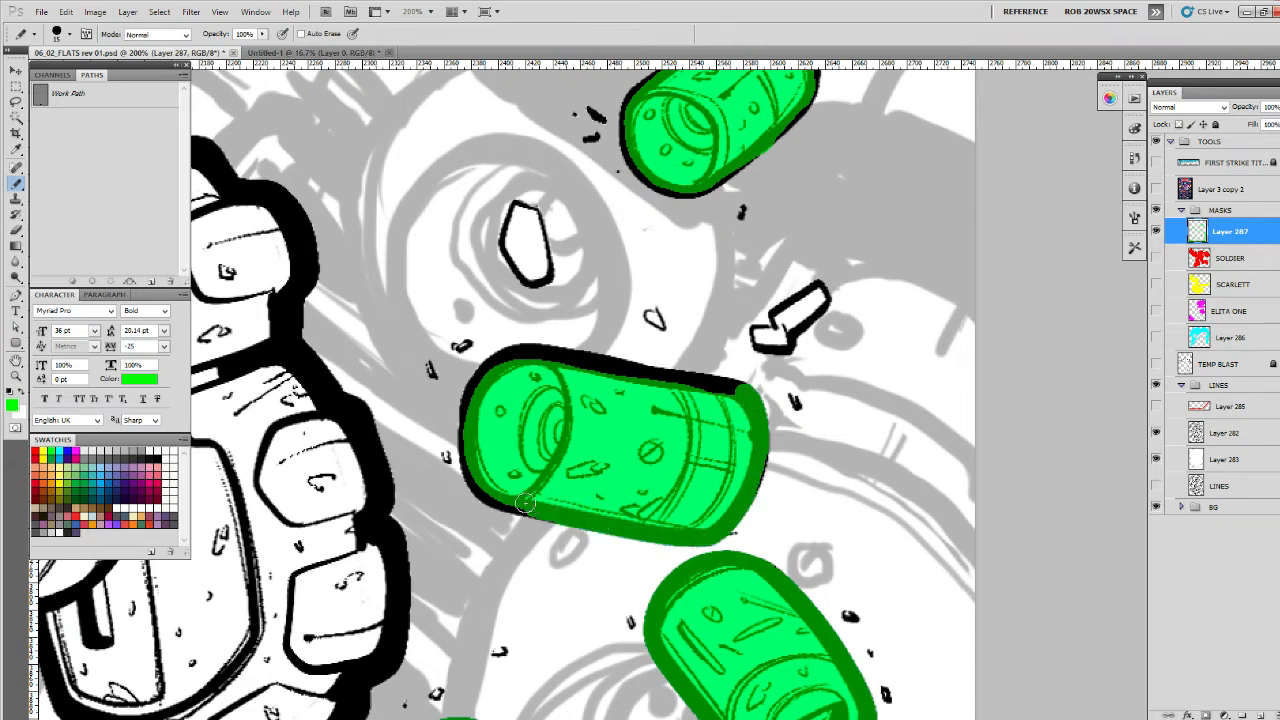
pyautogui.moveTo(476, 484); pyautogui.dragTo(474, 394)
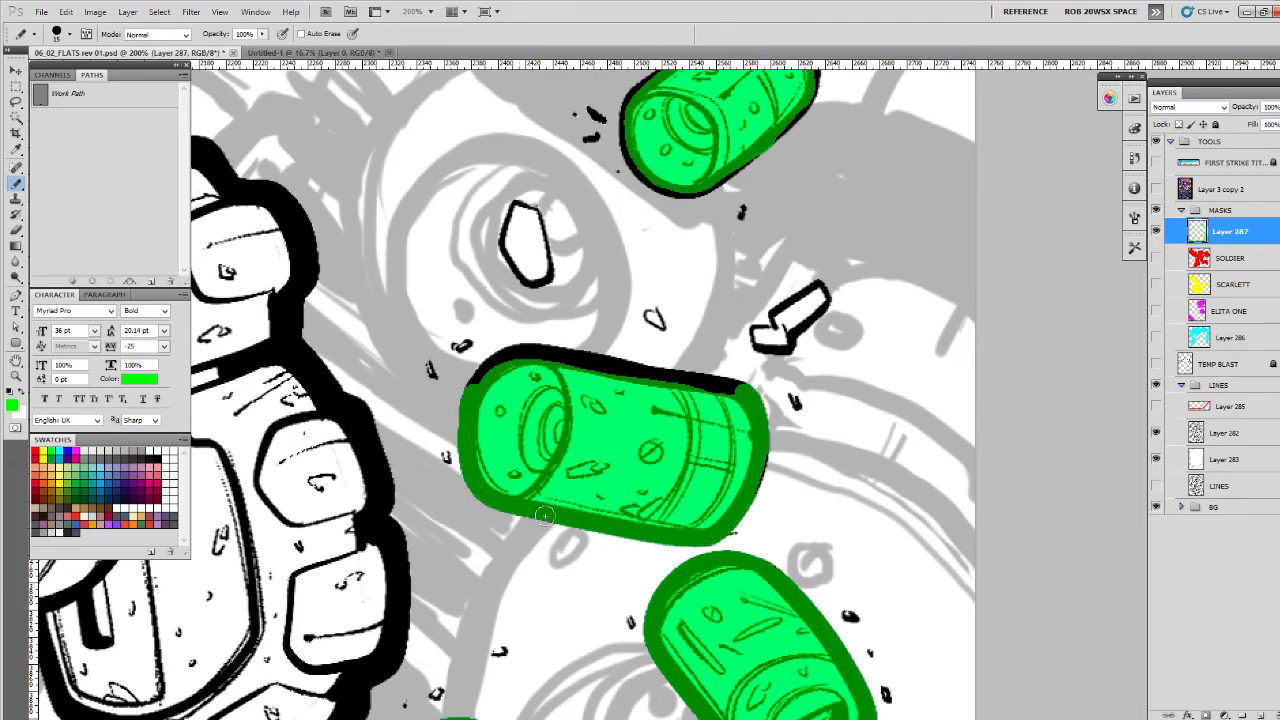
# - Pencil green over the outlines of the diagonal can and the horizontal can stacked above the wide one near the right page edge
pyautogui.moveTo(544, 515); pyautogui.dragTo(616, 576)
pyautogui.moveTo(818, 452)
pyautogui.mouseDown()
pyautogui.moveTo(646, 420)
pyautogui.moveTo(566, 427)
pyautogui.mouseUp()
pyautogui.moveTo(868, 296); pyautogui.dragTo(787, 511)
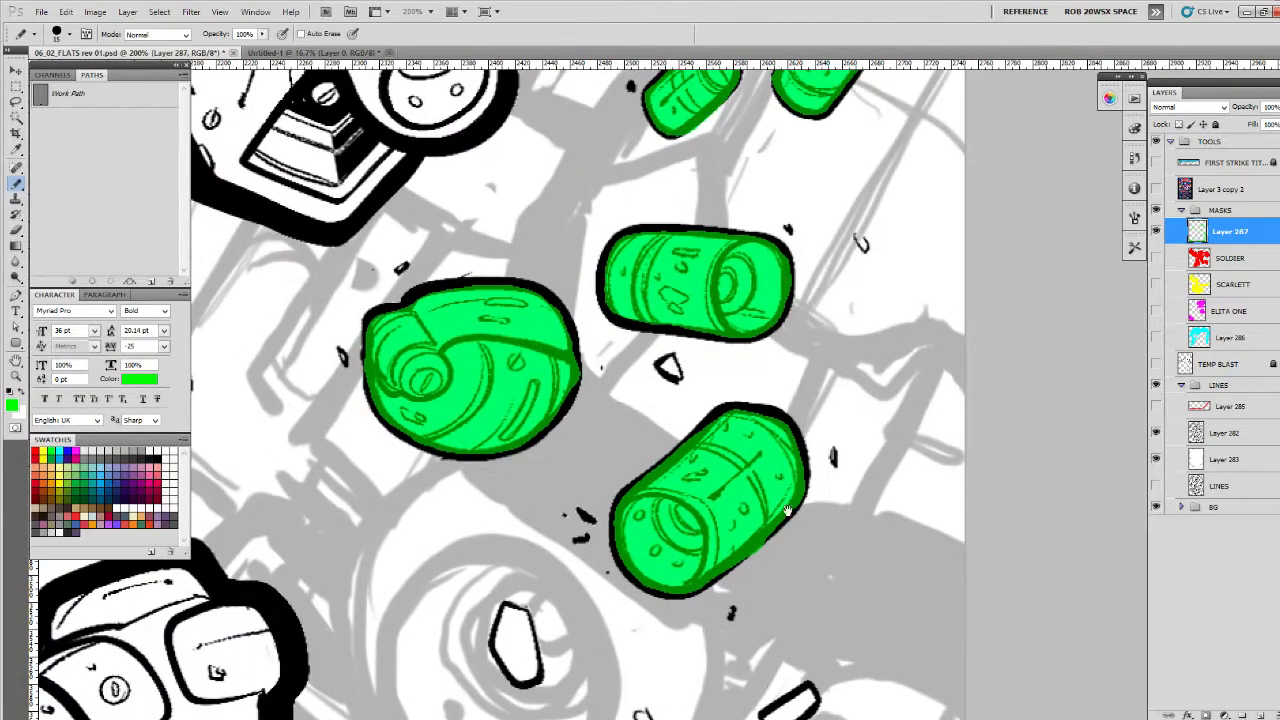
pyautogui.moveTo(775, 419)
pyautogui.mouseDown()
pyautogui.moveTo(715, 415)
pyautogui.moveTo(617, 510)
pyautogui.moveTo(615, 551)
pyautogui.moveTo(662, 586)
pyautogui.mouseUp()
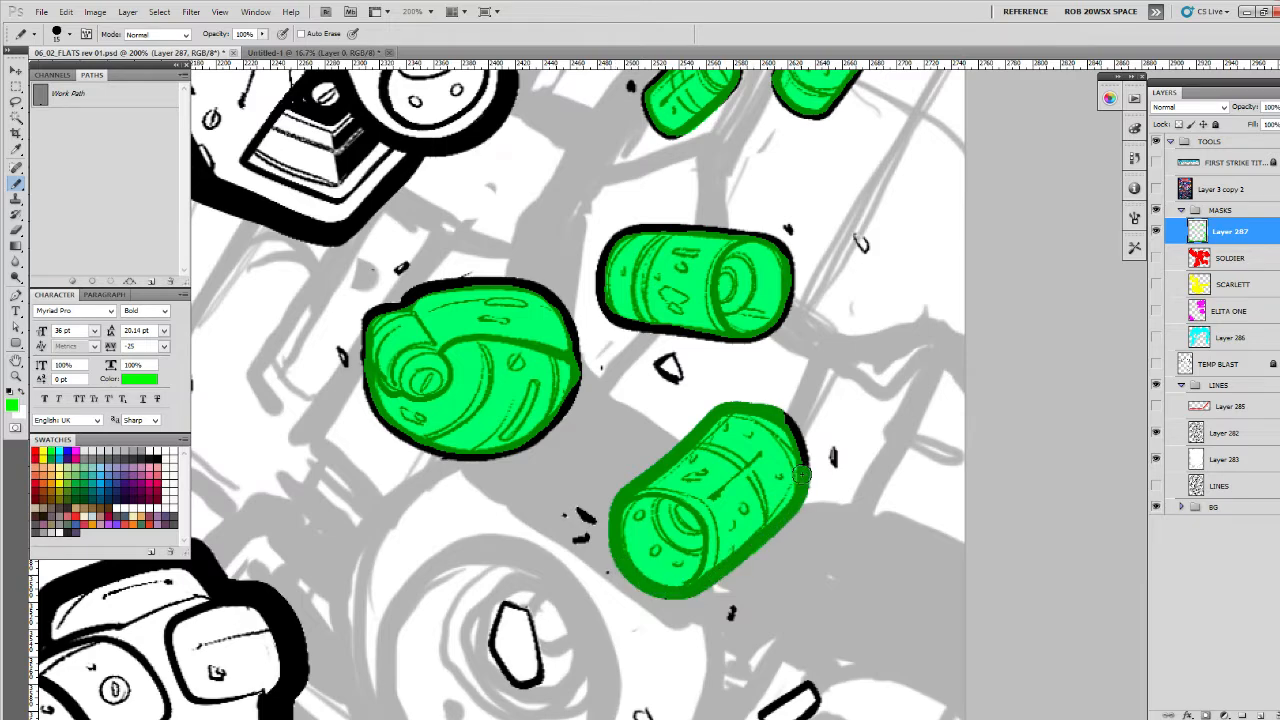
pyautogui.moveTo(803, 476)
pyautogui.mouseDown()
pyautogui.moveTo(772, 412)
pyautogui.moveTo(850, 478)
pyautogui.mouseUp()
pyautogui.moveTo(861, 392)
pyautogui.mouseDown()
pyautogui.moveTo(870, 435)
pyautogui.moveTo(836, 474)
pyautogui.moveTo(731, 464)
pyautogui.moveTo(693, 445)
pyautogui.moveTo(708, 373)
pyautogui.moveTo(834, 378)
pyautogui.mouseUp()
# - Pencil green over the outlines of the two large rounded canisters below the robot's arm
pyautogui.moveTo(673, 481)
pyautogui.mouseDown()
pyautogui.moveTo(808, 459)
pyautogui.moveTo(776, 533)
pyautogui.moveTo(725, 566)
pyautogui.moveTo(650, 572)
pyautogui.moveTo(596, 525)
pyautogui.moveTo(590, 432)
pyautogui.moveTo(650, 402)
pyautogui.moveTo(730, 397)
pyautogui.moveTo(787, 432)
pyautogui.mouseUp()
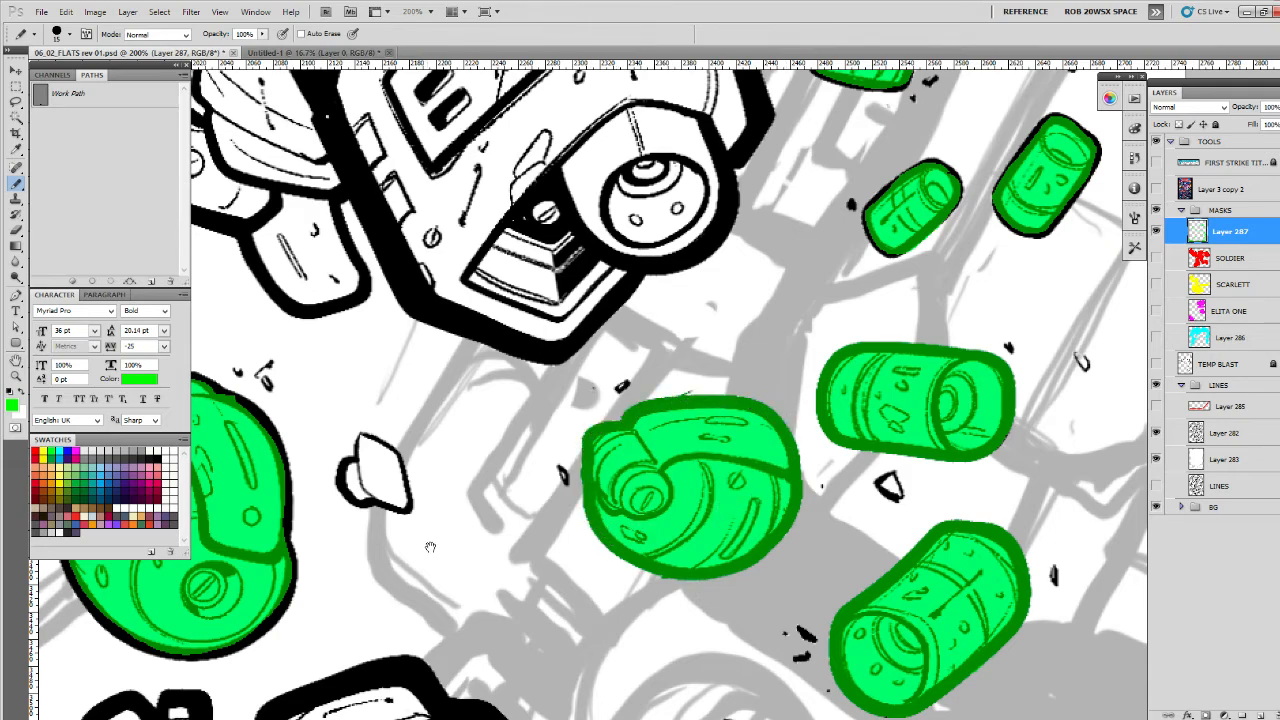
pyautogui.moveTo(430, 547)
pyautogui.mouseDown()
pyautogui.moveTo(464, 532)
pyautogui.moveTo(813, 529)
pyautogui.mouseUp()
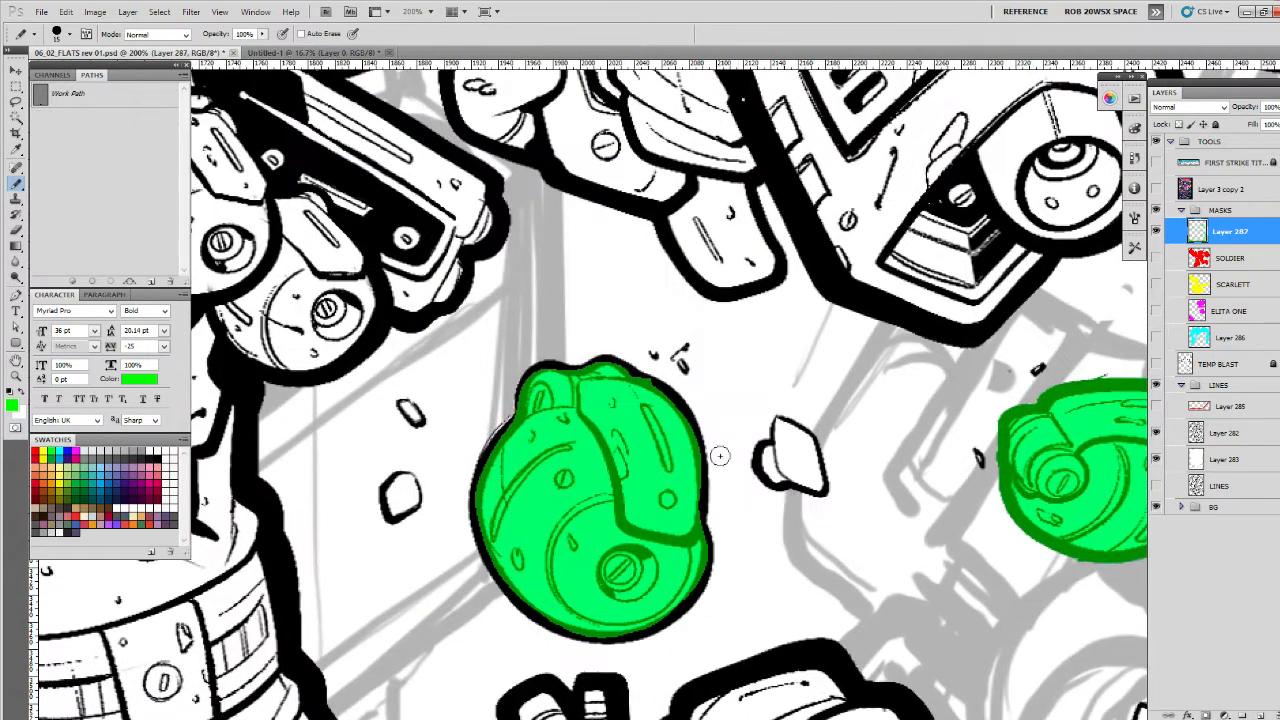
pyautogui.moveTo(682, 398)
pyautogui.mouseDown()
pyautogui.moveTo(701, 467)
pyautogui.moveTo(703, 582)
pyautogui.moveTo(633, 636)
pyautogui.moveTo(572, 634)
pyautogui.moveTo(512, 587)
pyautogui.moveTo(487, 546)
pyautogui.moveTo(485, 464)
pyautogui.moveTo(525, 376)
pyautogui.moveTo(606, 356)
pyautogui.moveTo(677, 410)
pyautogui.mouseUp()
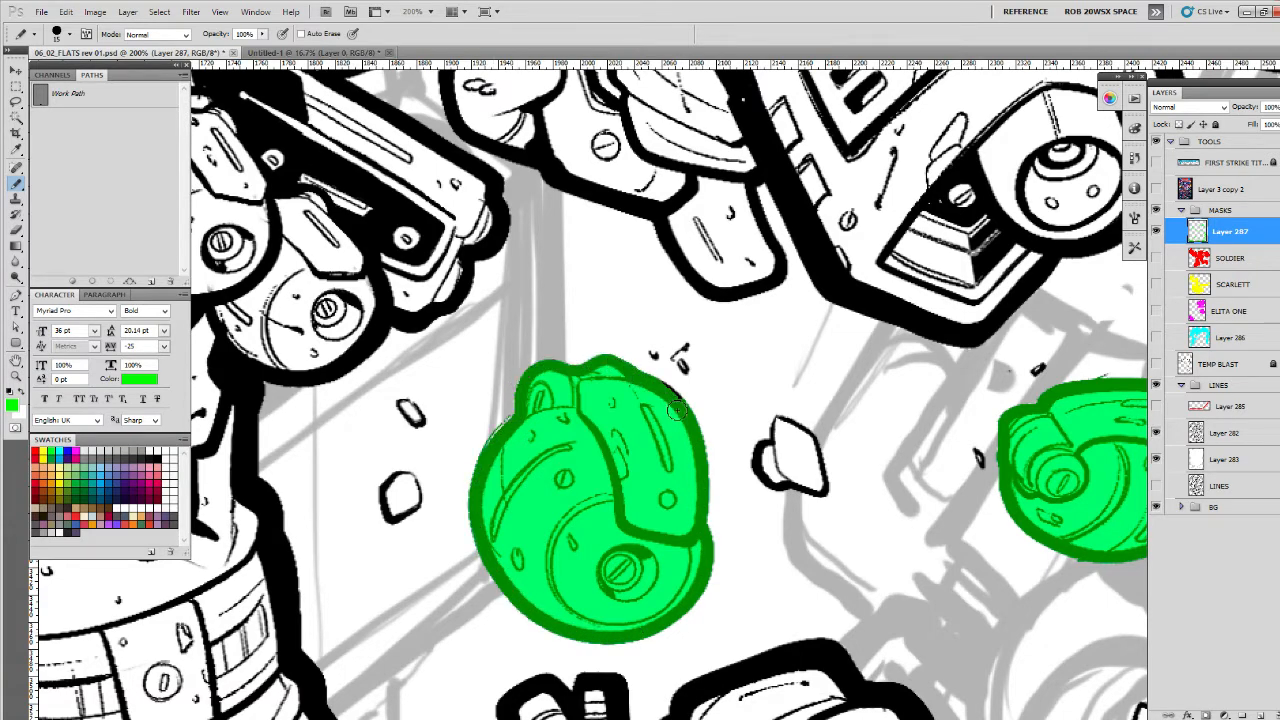
# - Pencil green over the outlines of the two small slanted cans beside the robot's arm barrel
pyautogui.moveTo(1002, 466); pyautogui.dragTo(484, 688)
pyautogui.moveTo(873, 395)
pyautogui.mouseDown()
pyautogui.moveTo(817, 417)
pyautogui.moveTo(702, 545)
pyautogui.mouseUp()
pyautogui.moveTo(592, 598)
pyautogui.mouseDown()
pyautogui.moveTo(682, 526)
pyautogui.moveTo(717, 538)
pyautogui.moveTo(732, 588)
pyautogui.moveTo(780, 578)
pyautogui.moveTo(815, 506)
pyautogui.moveTo(780, 473)
pyautogui.moveTo(728, 522)
pyautogui.mouseUp()
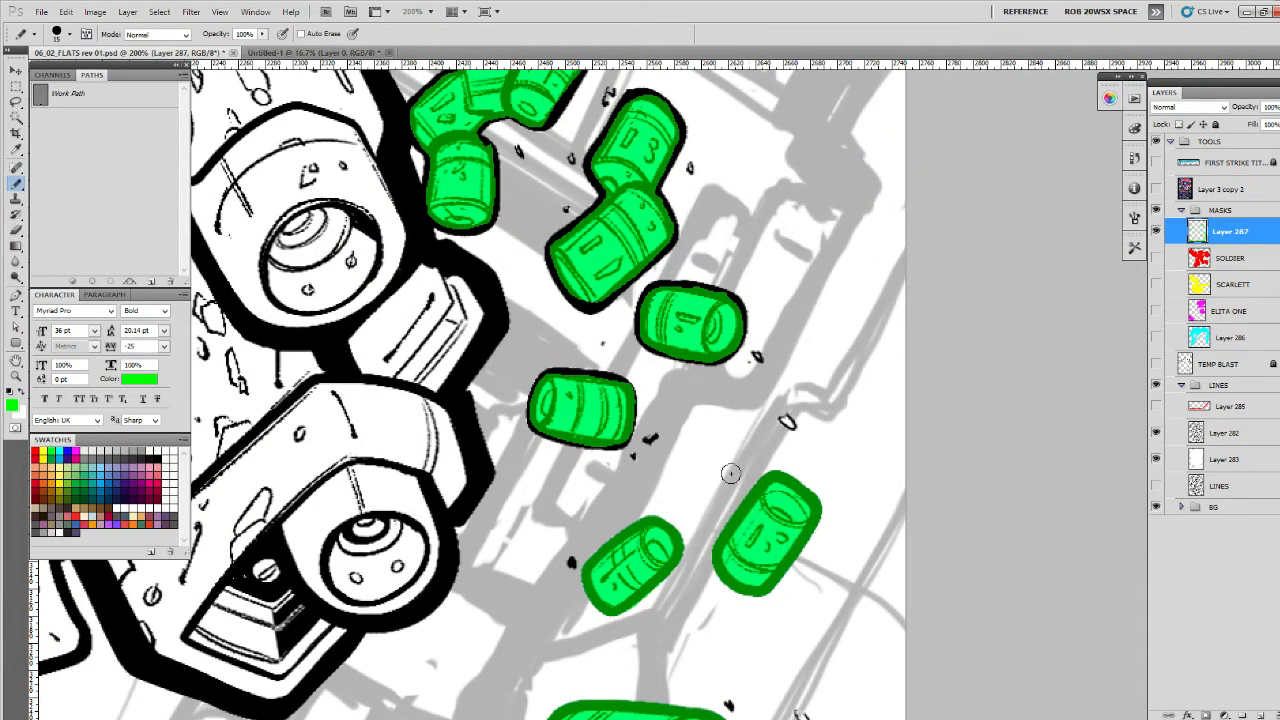
# - Pencil green over the outlines of the two horizontal cans, the touching pair and the lower cans of the cluster above
pyautogui.moveTo(639, 387); pyautogui.dragTo(640, 509)
pyautogui.moveTo(589, 566)
pyautogui.mouseDown()
pyautogui.moveTo(538, 502)
pyautogui.moveTo(629, 506)
pyautogui.mouseUp()
pyautogui.moveTo(654, 444); pyautogui.dragTo(641, 538)
pyautogui.moveTo(706, 567)
pyautogui.mouseDown()
pyautogui.moveTo(728, 532)
pyautogui.moveTo(710, 499)
pyautogui.moveTo(659, 482)
pyautogui.moveTo(691, 476)
pyautogui.moveTo(730, 544)
pyautogui.mouseUp()
pyautogui.moveTo(690, 466)
pyautogui.mouseDown()
pyautogui.moveTo(710, 513)
pyautogui.moveTo(686, 555)
pyautogui.moveTo(608, 588)
pyautogui.moveTo(588, 538)
pyautogui.moveTo(640, 492)
pyautogui.moveTo(626, 459)
pyautogui.moveTo(680, 375)
pyautogui.moveTo(715, 404)
pyautogui.moveTo(704, 462)
pyautogui.mouseUp()
pyautogui.moveTo(618, 365)
pyautogui.mouseDown()
pyautogui.moveTo(659, 449)
pyautogui.moveTo(617, 495)
pyautogui.moveTo(573, 588)
pyautogui.mouseUp()
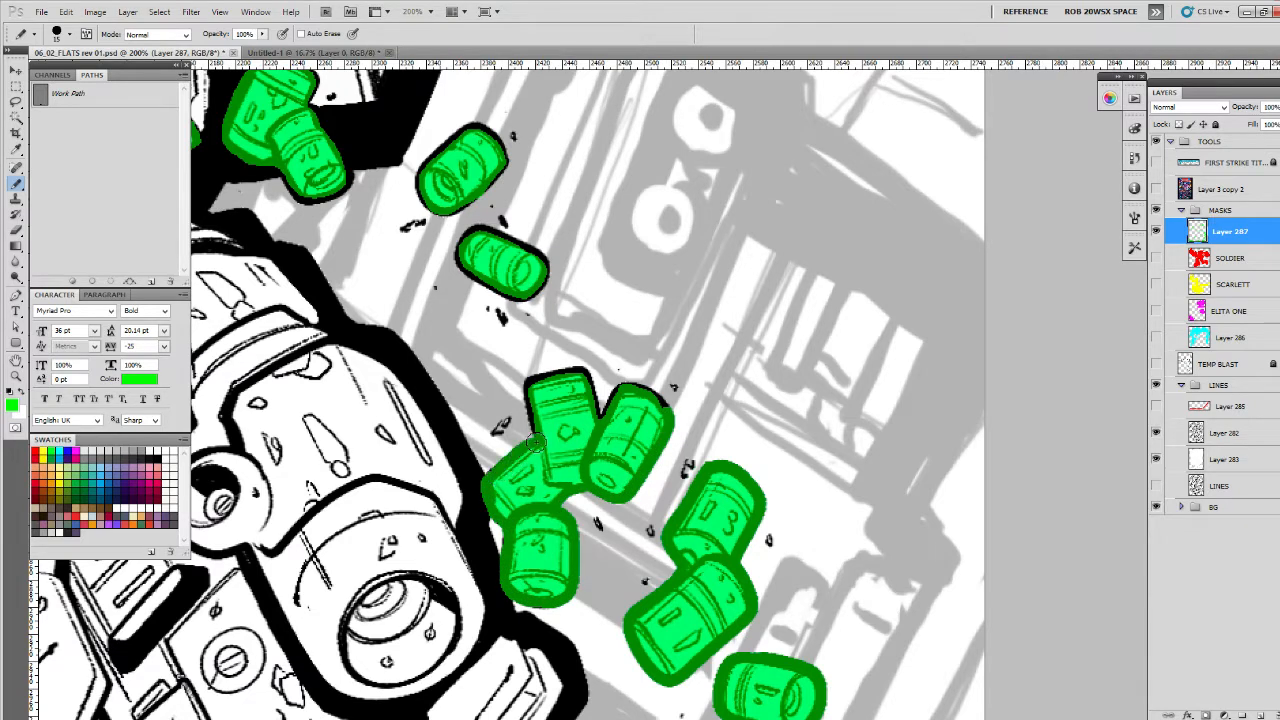
# - Pencil green over the remaining outlines of the upper cans in the four-can cluster and of the two loose cans above it
pyautogui.moveTo(533, 415); pyautogui.dragTo(553, 370)
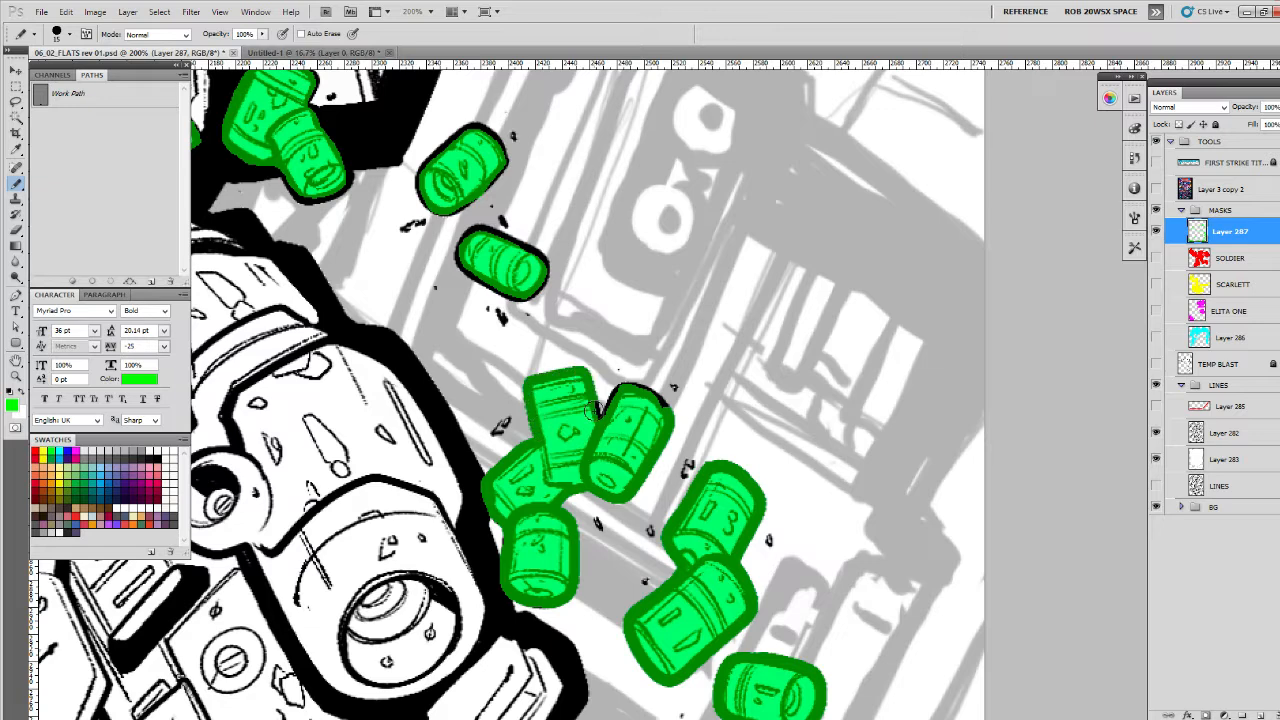
pyautogui.moveTo(540, 255)
pyautogui.mouseDown()
pyautogui.moveTo(665, 463)
pyautogui.moveTo(615, 441)
pyautogui.moveTo(655, 505)
pyautogui.moveTo(657, 435)
pyautogui.mouseUp()
pyautogui.moveTo(657, 435); pyautogui.dragTo(781, 490)
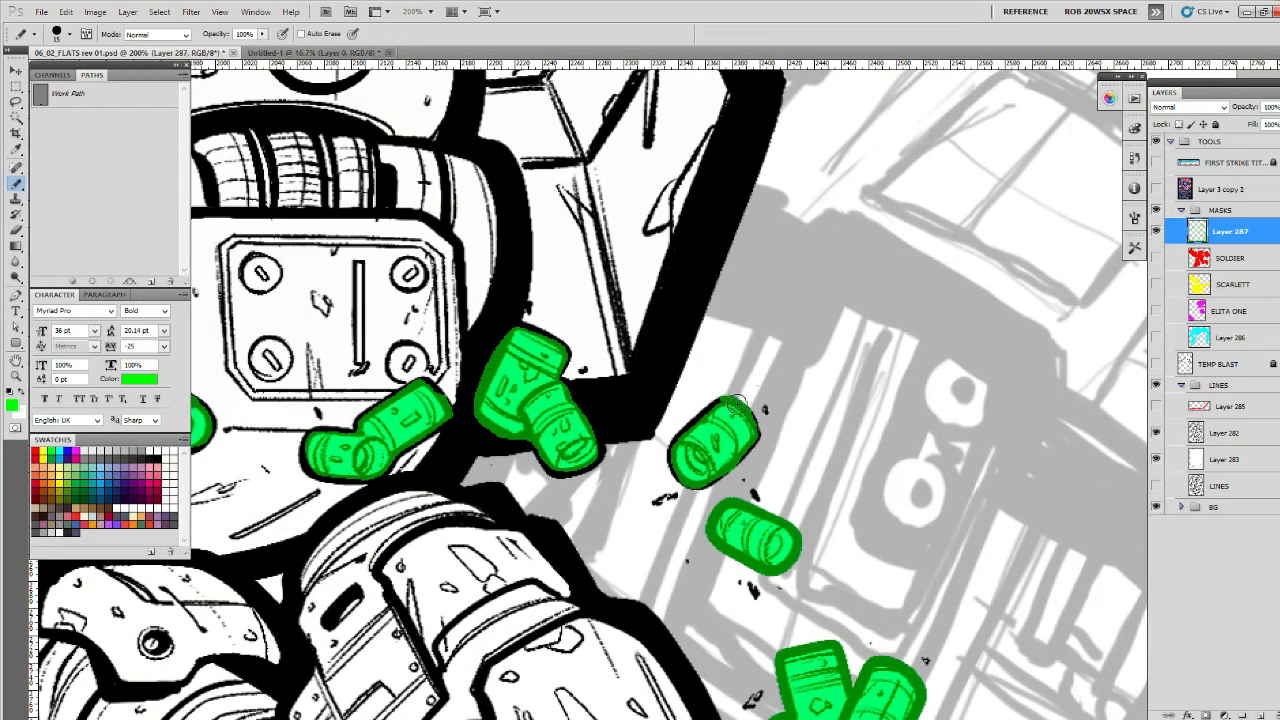
pyautogui.moveTo(736, 404); pyautogui.dragTo(676, 445)
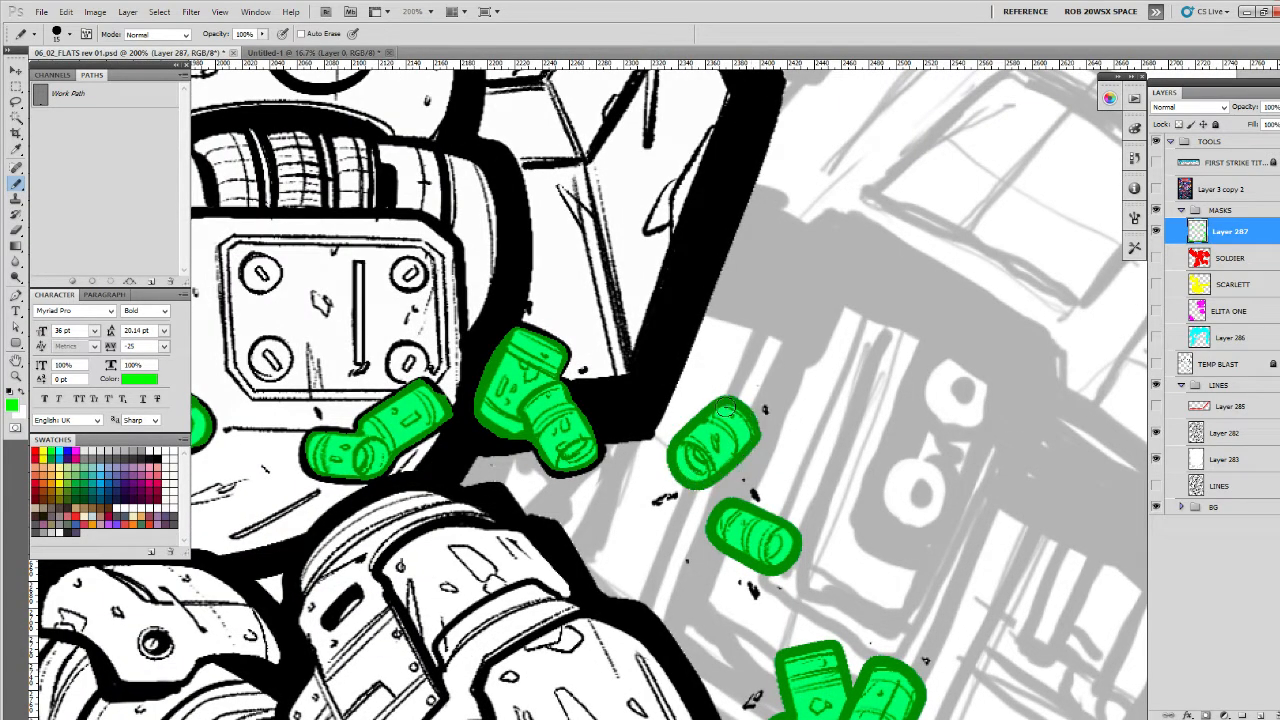
pyautogui.moveTo(726, 408); pyautogui.dragTo(777, 522)
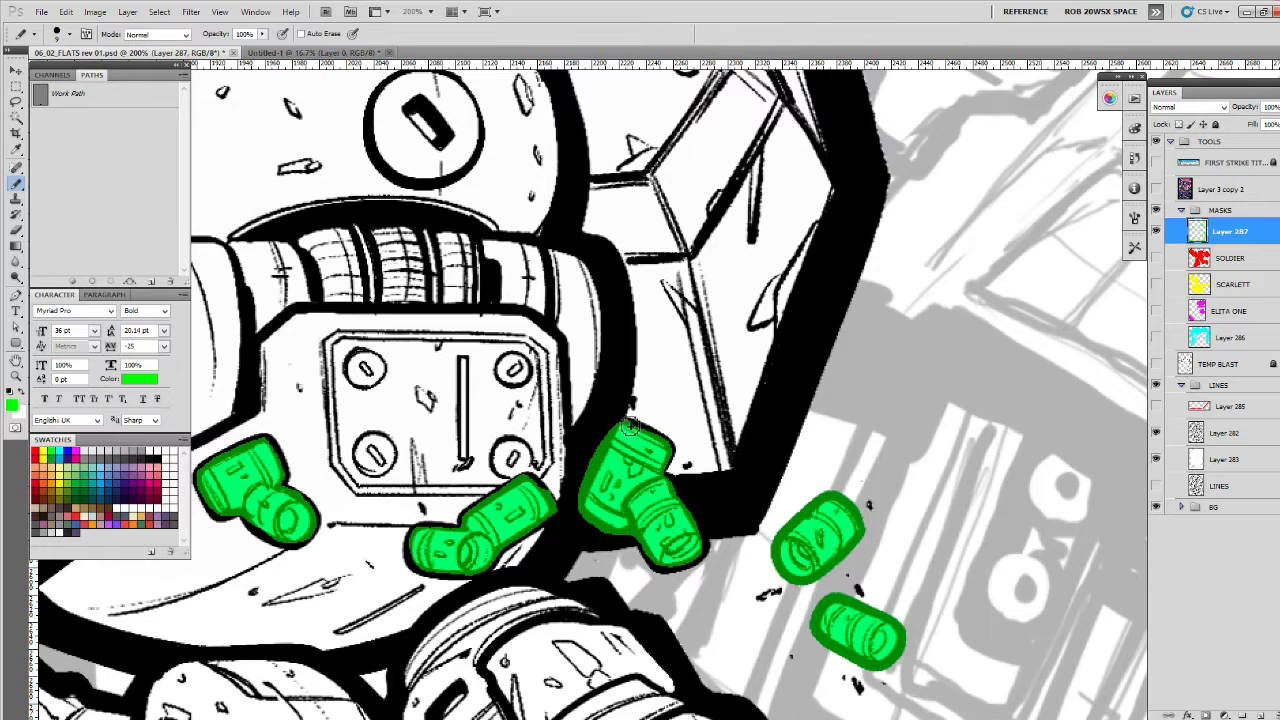
# - Pencil green over the outlines of the three touching can pairs around the robot's screwed rectangular plate
pyautogui.moveTo(672, 447)
pyautogui.mouseDown()
pyautogui.moveTo(661, 479)
pyautogui.moveTo(706, 559)
pyautogui.moveTo(665, 572)
pyautogui.moveTo(639, 537)
pyautogui.moveTo(586, 516)
pyautogui.moveTo(622, 424)
pyautogui.mouseUp()
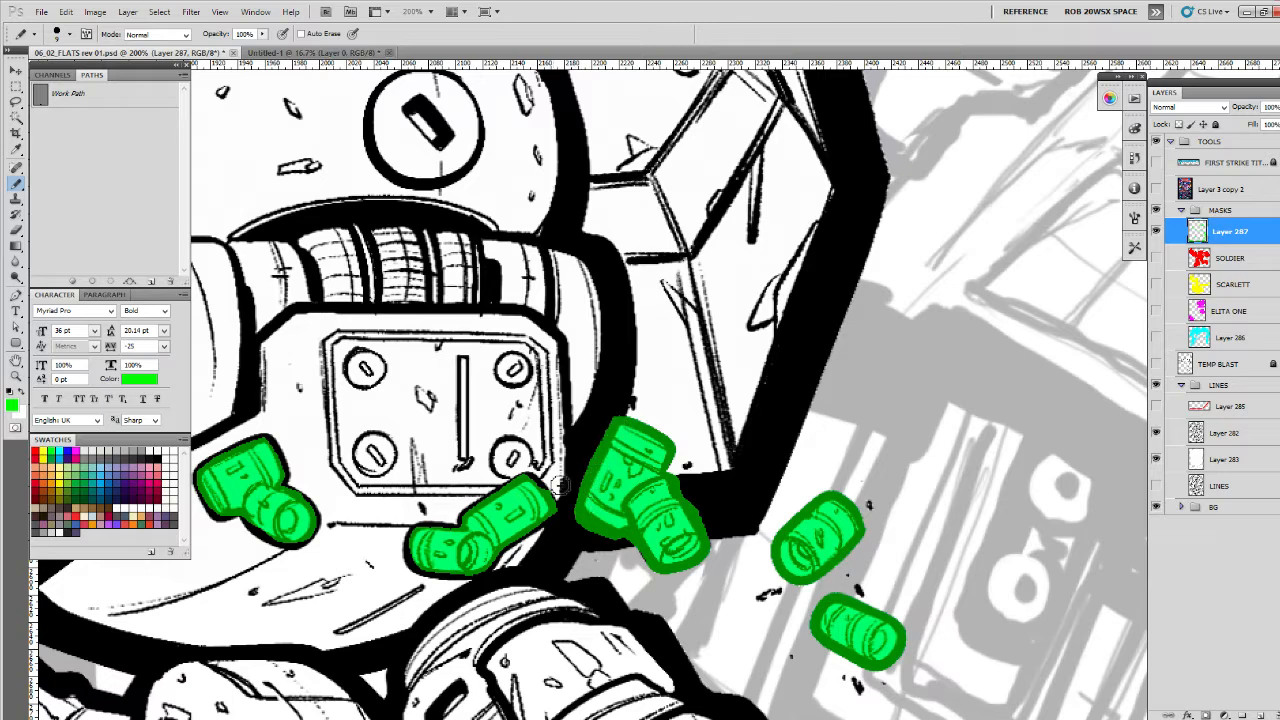
pyautogui.moveTo(535, 480)
pyautogui.mouseDown()
pyautogui.moveTo(555, 518)
pyautogui.moveTo(490, 572)
pyautogui.moveTo(440, 574)
pyautogui.moveTo(411, 558)
pyautogui.moveTo(424, 535)
pyautogui.moveTo(465, 536)
pyautogui.mouseUp()
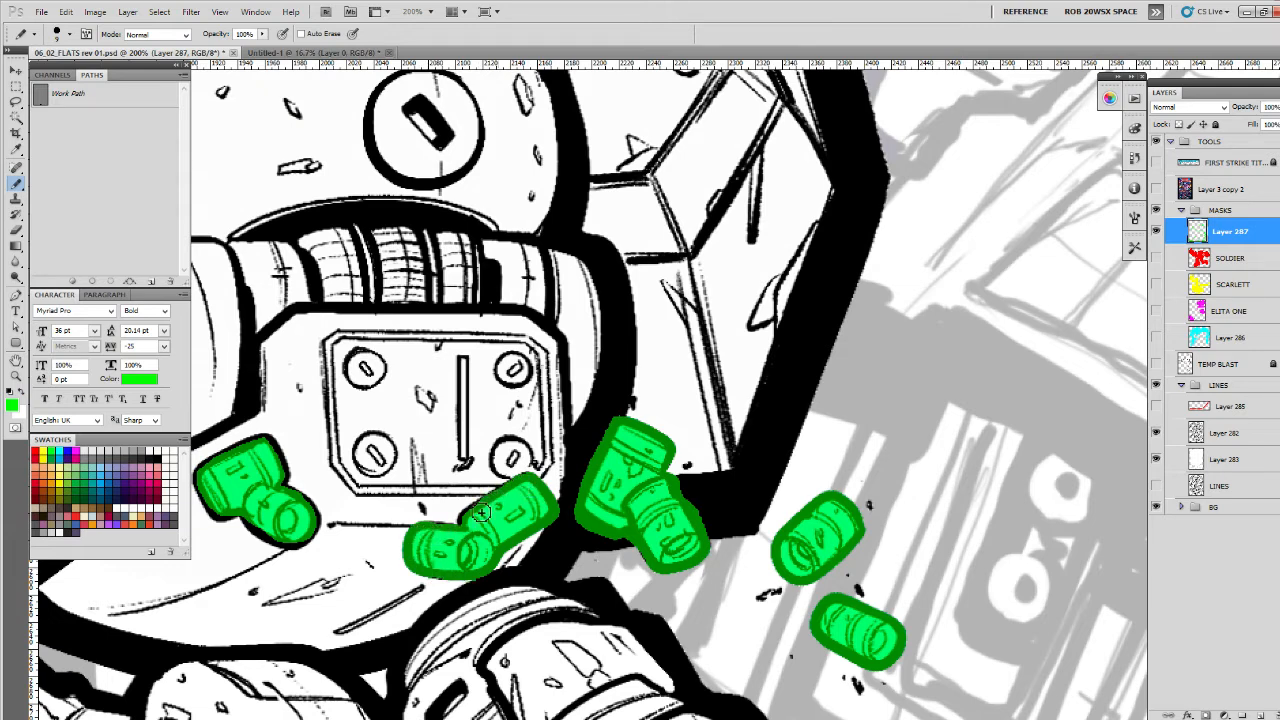
pyautogui.moveTo(494, 512); pyautogui.dragTo(852, 496)
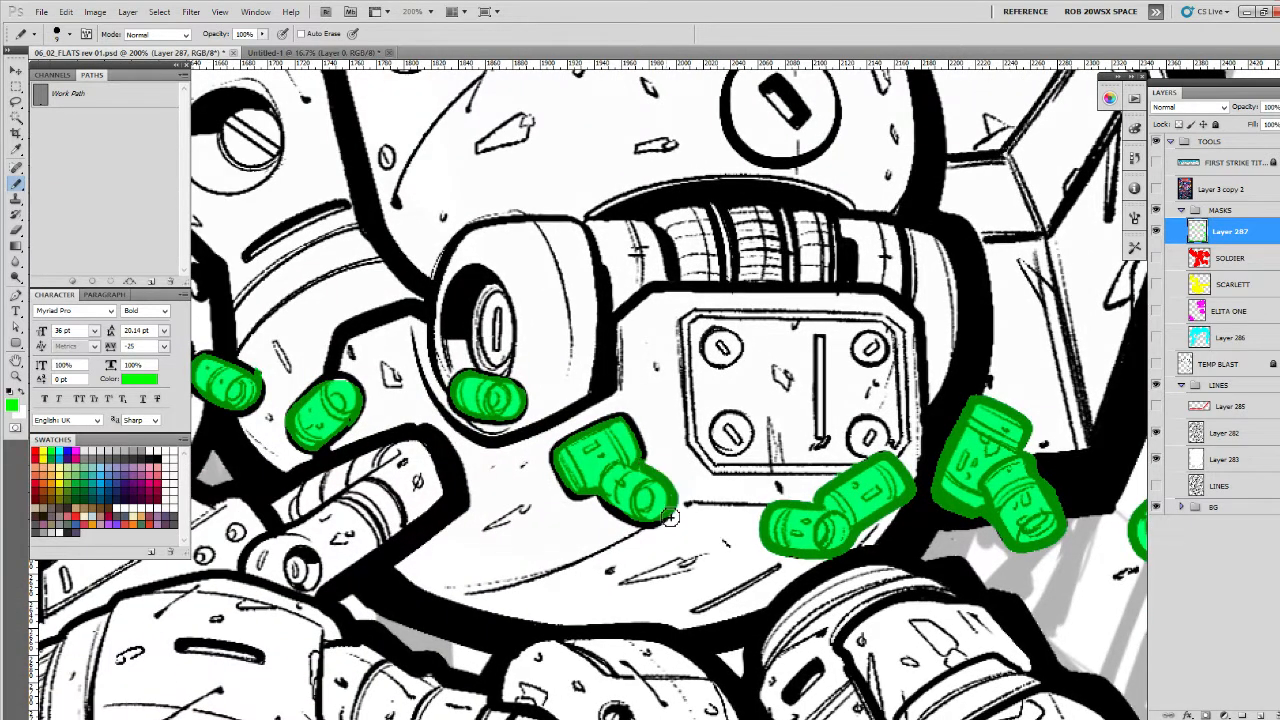
pyautogui.moveTo(567, 485)
pyautogui.mouseDown()
pyautogui.moveTo(580, 436)
pyautogui.moveTo(632, 426)
pyautogui.moveTo(637, 470)
pyautogui.moveTo(605, 476)
pyautogui.moveTo(696, 566)
pyautogui.mouseUp()
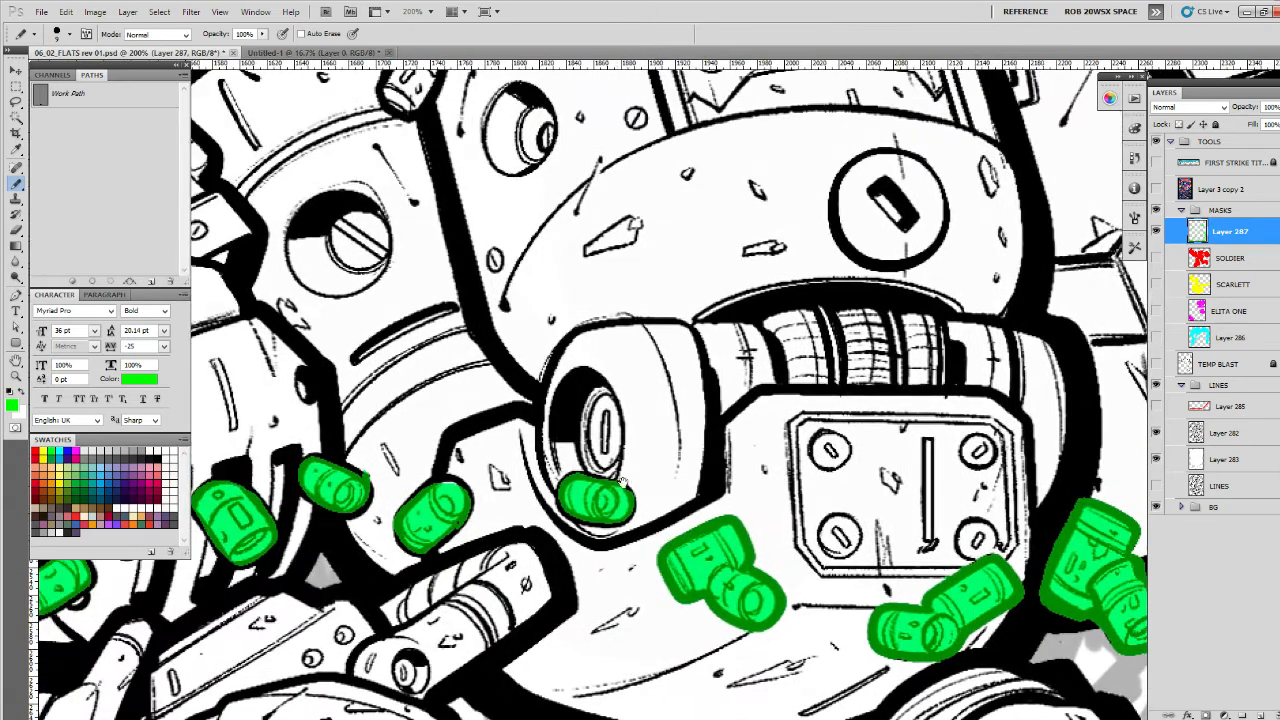
# - Pencil green over the outlines of the can on the robot's round joint and the row of cans to its left
pyautogui.moveTo(578, 482)
pyautogui.mouseDown()
pyautogui.moveTo(564, 504)
pyautogui.moveTo(617, 524)
pyautogui.mouseUp()
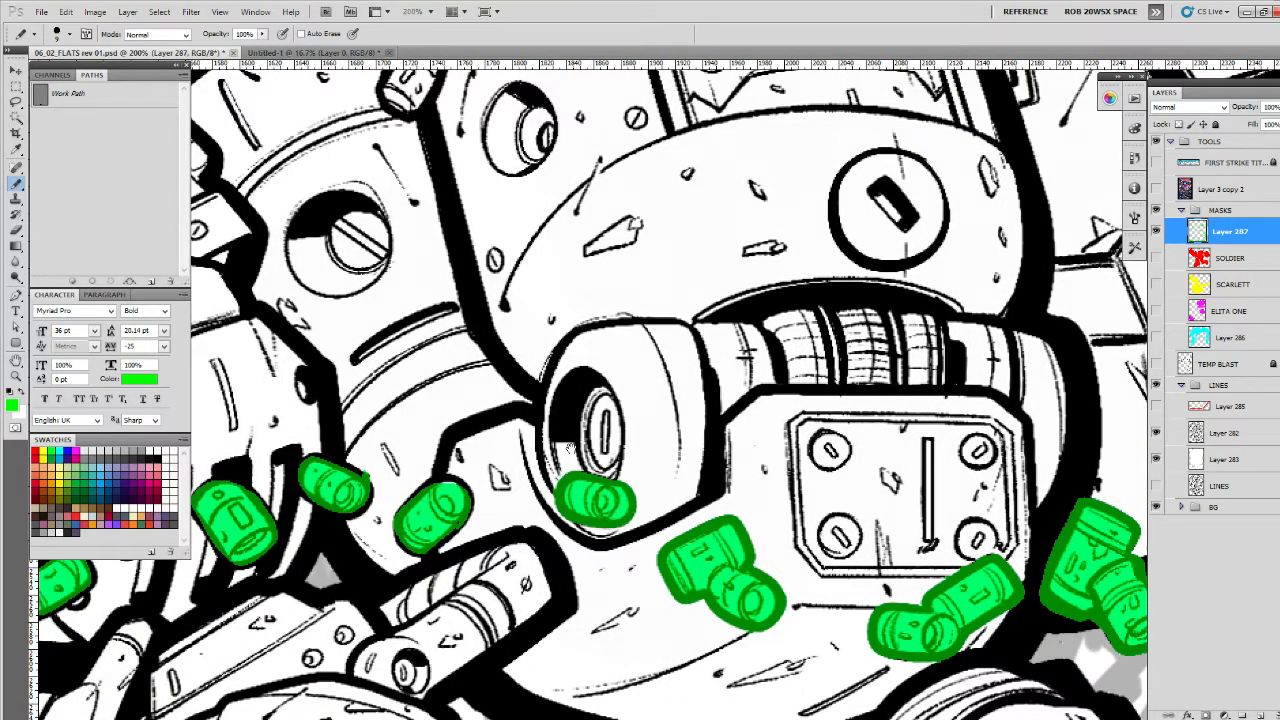
pyautogui.moveTo(568, 448); pyautogui.dragTo(670, 445)
pyautogui.moveTo(603, 474)
pyautogui.mouseDown()
pyautogui.moveTo(651, 469)
pyautogui.moveTo(570, 508)
pyautogui.moveTo(583, 535)
pyautogui.moveTo(608, 530)
pyautogui.moveTo(641, 487)
pyautogui.mouseUp()
pyautogui.moveTo(577, 450)
pyautogui.mouseDown()
pyautogui.moveTo(622, 497)
pyautogui.moveTo(615, 507)
pyautogui.moveTo(560, 484)
pyautogui.moveTo(551, 513)
pyautogui.moveTo(599, 535)
pyautogui.moveTo(618, 516)
pyautogui.moveTo(591, 541)
pyautogui.moveTo(551, 511)
pyautogui.moveTo(577, 490)
pyautogui.moveTo(528, 513)
pyautogui.moveTo(559, 552)
pyautogui.moveTo(529, 588)
pyautogui.moveTo(479, 527)
pyautogui.moveTo(533, 513)
pyautogui.mouseUp()
pyautogui.moveTo(430, 538)
pyautogui.mouseDown()
pyautogui.moveTo(513, 532)
pyautogui.moveTo(464, 496)
pyautogui.moveTo(442, 518)
pyautogui.moveTo(497, 573)
pyautogui.moveTo(541, 516)
pyautogui.moveTo(554, 550)
pyautogui.moveTo(500, 592)
pyautogui.moveTo(479, 566)
pyautogui.moveTo(530, 520)
pyautogui.moveTo(540, 533)
pyautogui.moveTo(463, 500)
pyautogui.moveTo(450, 535)
pyautogui.moveTo(490, 565)
pyautogui.moveTo(572, 568)
pyautogui.mouseUp()
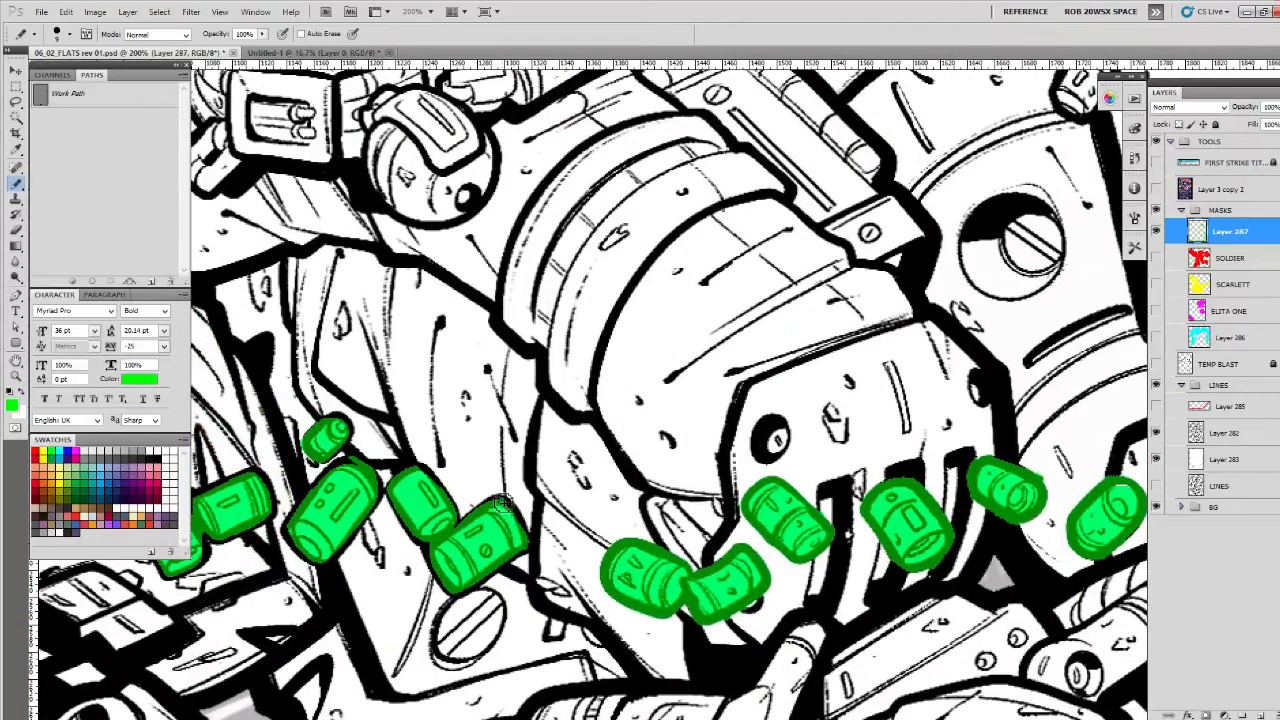
# - Pencil green over the outlines of the slanted pair, the large diagonal can, the tiny can above it and the touching pair further left
pyautogui.moveTo(502, 503)
pyautogui.mouseDown()
pyautogui.moveTo(532, 556)
pyautogui.moveTo(460, 592)
pyautogui.moveTo(436, 570)
pyautogui.moveTo(500, 503)
pyautogui.moveTo(536, 536)
pyautogui.moveTo(505, 505)
pyautogui.moveTo(478, 510)
pyautogui.moveTo(466, 540)
pyautogui.moveTo(508, 582)
pyautogui.mouseUp()
pyautogui.moveTo(469, 533)
pyautogui.mouseDown()
pyautogui.moveTo(531, 537)
pyautogui.moveTo(498, 500)
pyautogui.moveTo(470, 508)
pyautogui.moveTo(436, 560)
pyautogui.moveTo(443, 588)
pyautogui.moveTo(468, 602)
pyautogui.moveTo(502, 560)
pyautogui.moveTo(522, 631)
pyautogui.mouseUp()
pyautogui.moveTo(510, 503)
pyautogui.mouseDown()
pyautogui.moveTo(528, 491)
pyautogui.moveTo(538, 508)
pyautogui.moveTo(510, 533)
pyautogui.moveTo(496, 512)
pyautogui.mouseUp()
pyautogui.moveTo(457, 550)
pyautogui.mouseDown()
pyautogui.moveTo(525, 498)
pyautogui.moveTo(509, 498)
pyautogui.moveTo(530, 535)
pyautogui.moveTo(472, 558)
pyautogui.moveTo(436, 597)
pyautogui.moveTo(410, 566)
pyautogui.mouseUp()
pyautogui.moveTo(512, 496)
pyautogui.mouseDown()
pyautogui.moveTo(560, 506)
pyautogui.moveTo(492, 542)
pyautogui.moveTo(463, 536)
pyautogui.moveTo(445, 556)
pyautogui.moveTo(467, 598)
pyautogui.mouseUp()
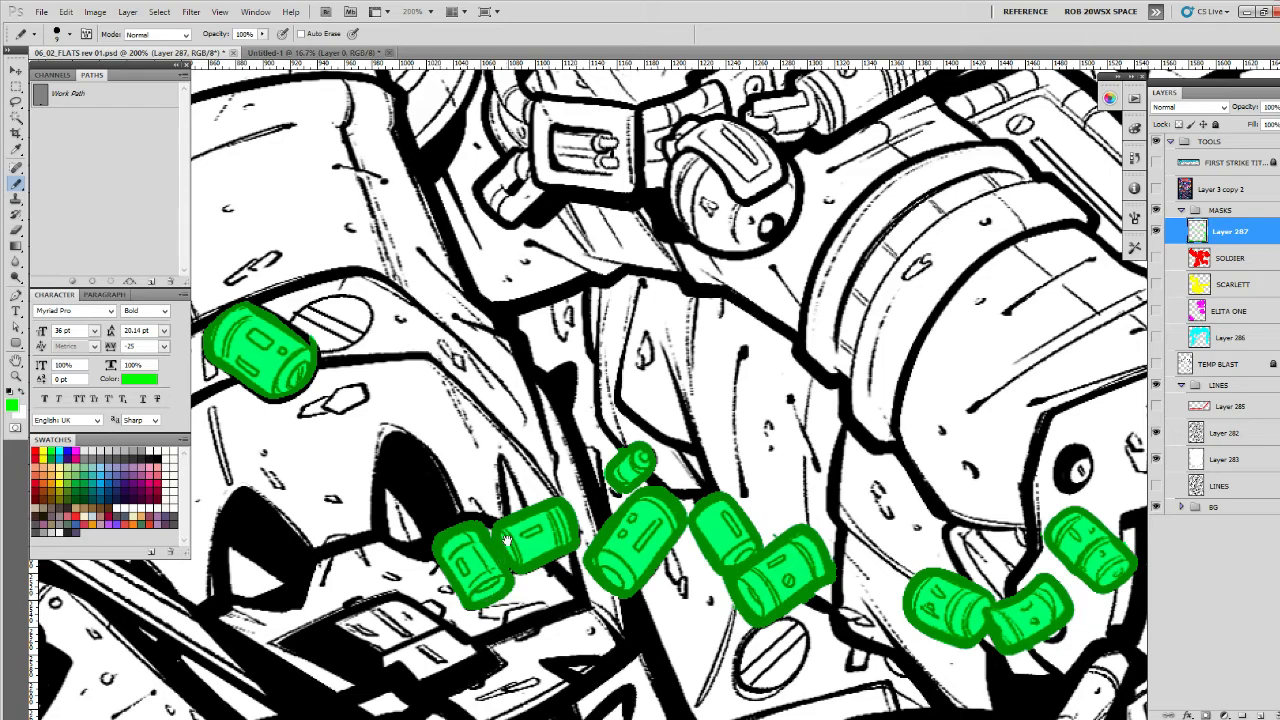
pyautogui.moveTo(506, 540); pyautogui.dragTo(572, 507)
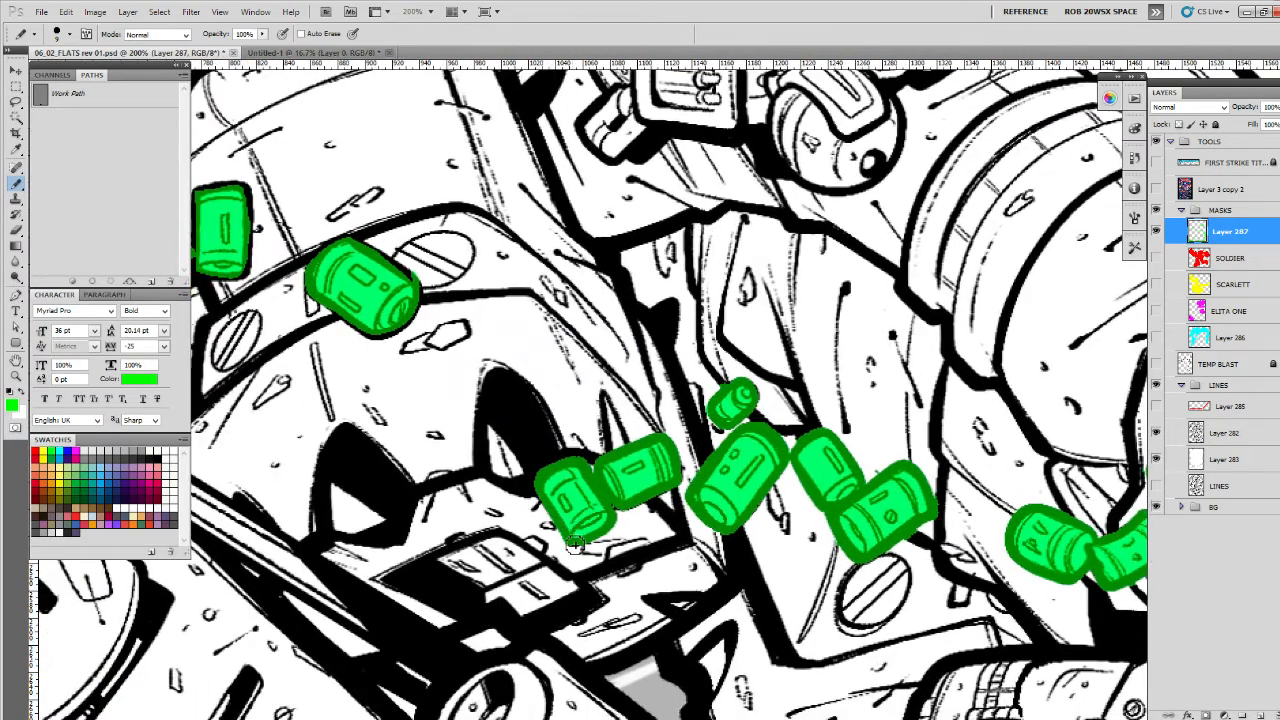
# - Pencil green over the outlines of the large slanted can on the armoured limb and the upright and small cans beside it
pyautogui.moveTo(400, 321); pyautogui.dragTo(508, 518)
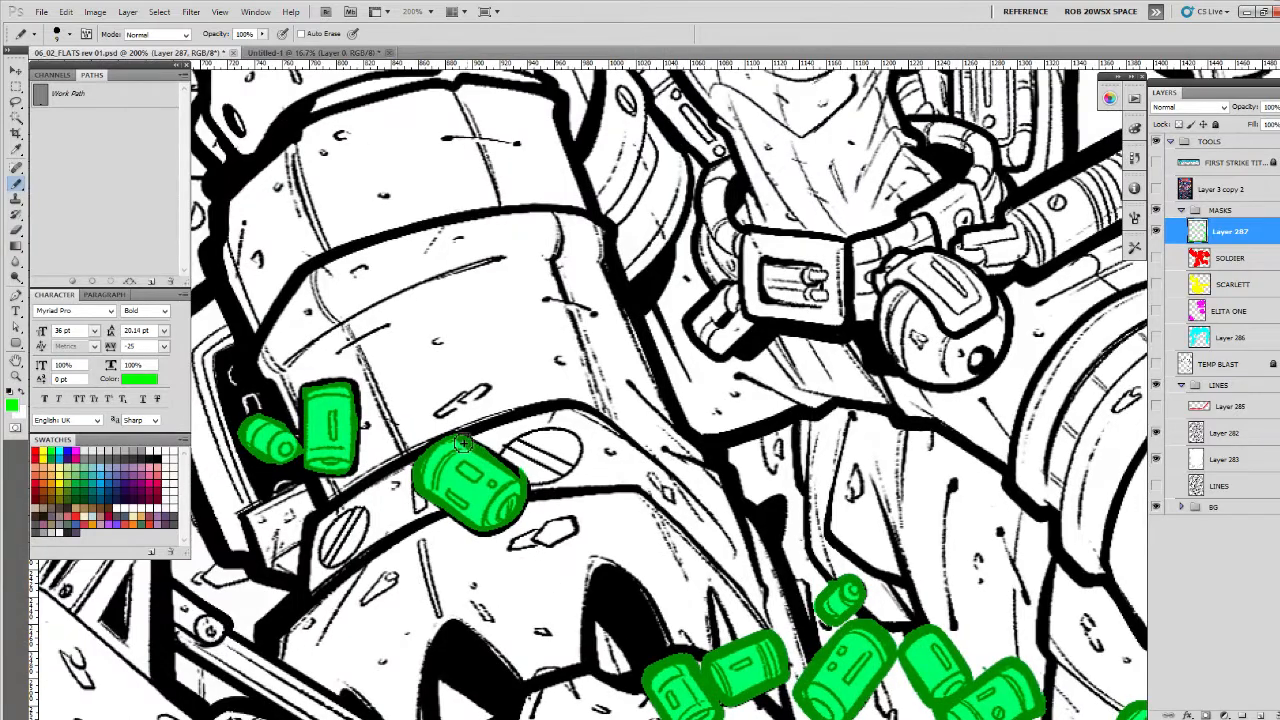
pyautogui.moveTo(462, 443); pyautogui.dragTo(526, 487)
pyautogui.moveTo(472, 530); pyautogui.dragTo(546, 566)
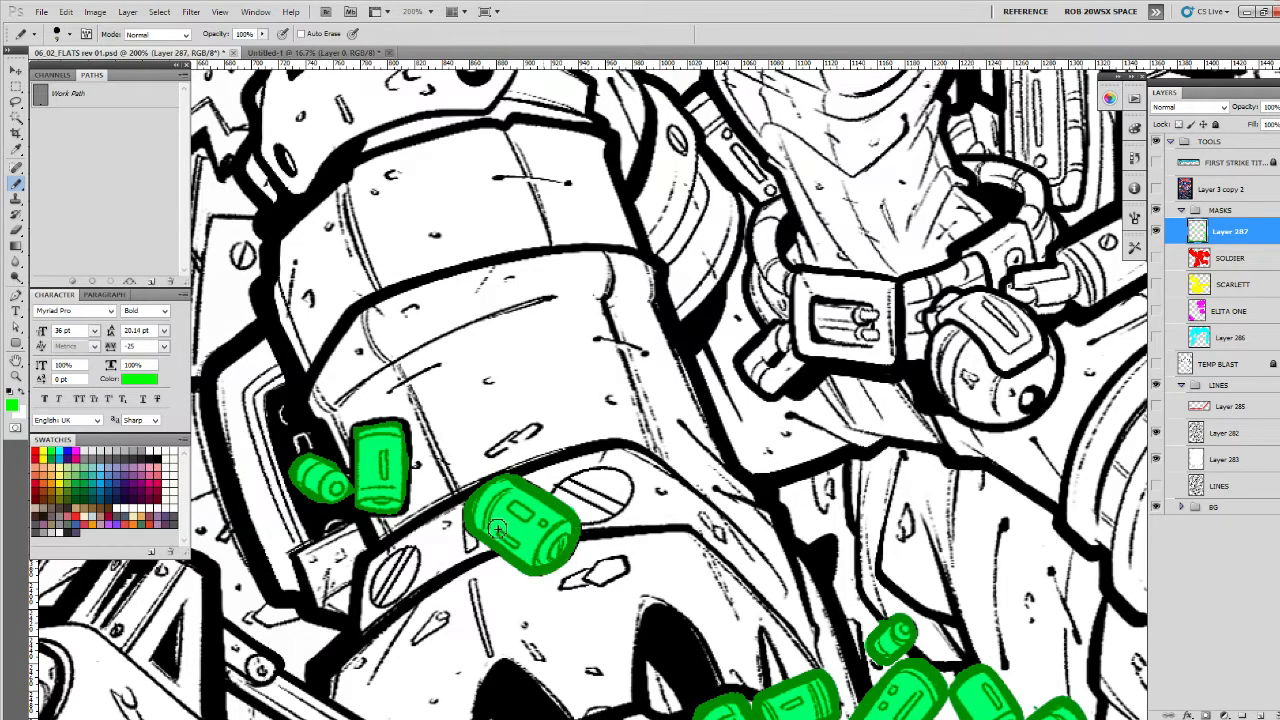
pyautogui.moveTo(386, 415)
pyautogui.mouseDown()
pyautogui.moveTo(481, 431)
pyautogui.moveTo(452, 462)
pyautogui.moveTo(452, 515)
pyautogui.moveTo(470, 535)
pyautogui.moveTo(499, 528)
pyautogui.moveTo(502, 446)
pyautogui.mouseUp()
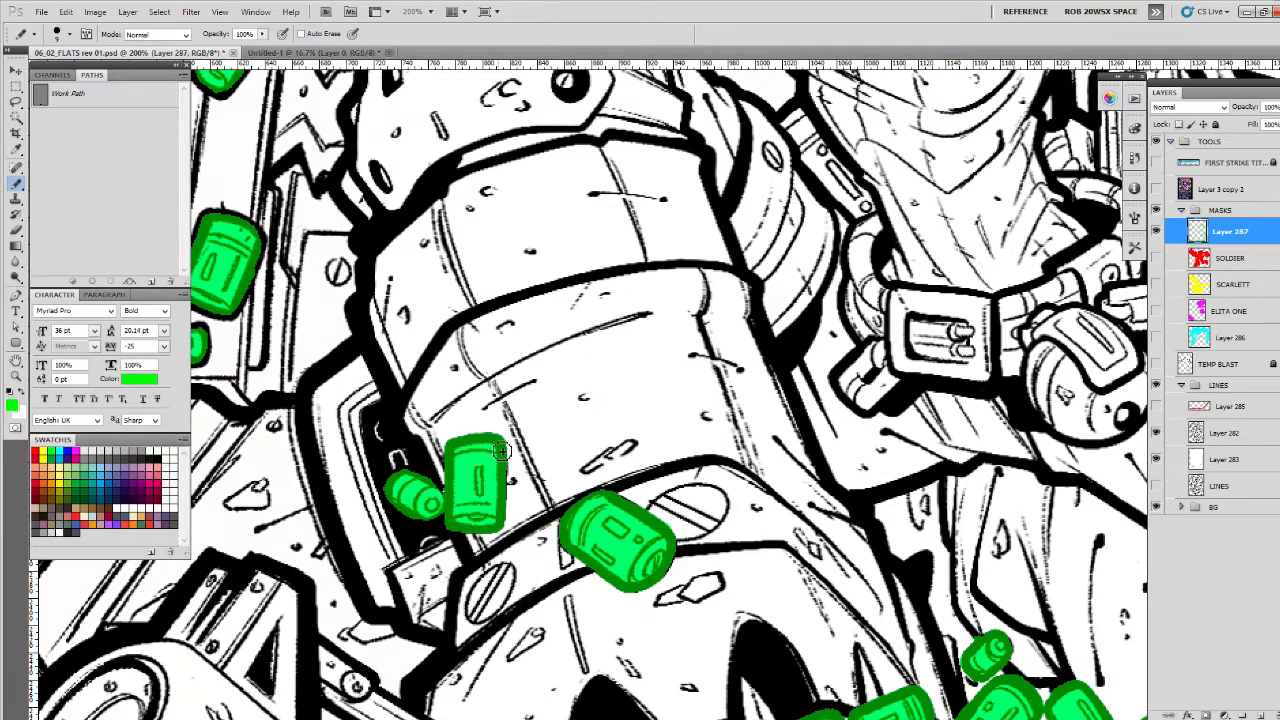
pyautogui.moveTo(477, 491)
pyautogui.mouseDown()
pyautogui.moveTo(396, 486)
pyautogui.moveTo(425, 520)
pyautogui.mouseUp()
# - Pencil green over the outlines of the large can and small cans low on the panel, and the three cans on the grey background
pyautogui.moveTo(203, 229)
pyautogui.mouseDown()
pyautogui.moveTo(296, 396)
pyautogui.moveTo(495, 457)
pyautogui.moveTo(468, 527)
pyautogui.moveTo(500, 545)
pyautogui.moveTo(524, 545)
pyautogui.moveTo(556, 483)
pyautogui.moveTo(543, 460)
pyautogui.moveTo(497, 447)
pyautogui.moveTo(545, 403)
pyautogui.mouseUp()
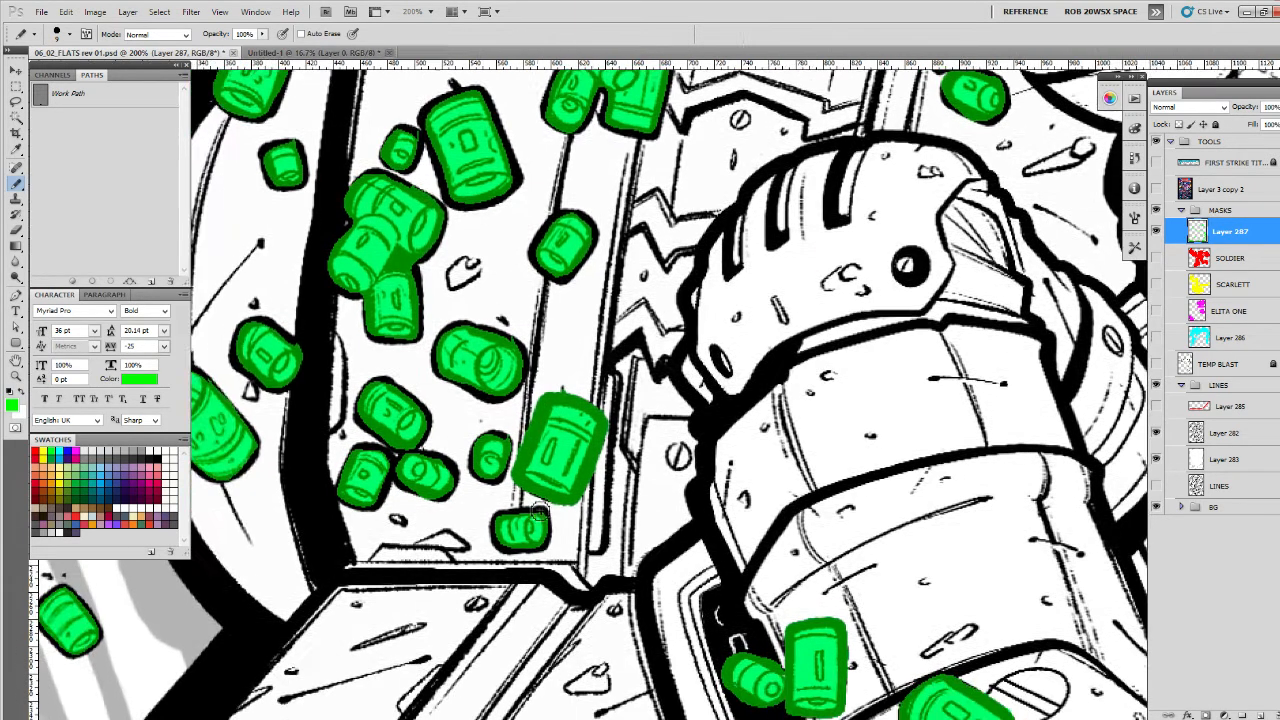
pyautogui.moveTo(546, 511)
pyautogui.mouseDown()
pyautogui.moveTo(499, 525)
pyautogui.moveTo(538, 552)
pyautogui.moveTo(541, 507)
pyautogui.moveTo(544, 526)
pyautogui.moveTo(522, 498)
pyautogui.moveTo(549, 521)
pyautogui.moveTo(533, 489)
pyautogui.moveTo(541, 508)
pyautogui.moveTo(503, 490)
pyautogui.moveTo(467, 424)
pyautogui.moveTo(464, 488)
pyautogui.moveTo(432, 540)
pyautogui.moveTo(453, 551)
pyautogui.moveTo(533, 528)
pyautogui.moveTo(539, 544)
pyautogui.mouseUp()
pyautogui.moveTo(444, 518); pyautogui.dragTo(469, 499)
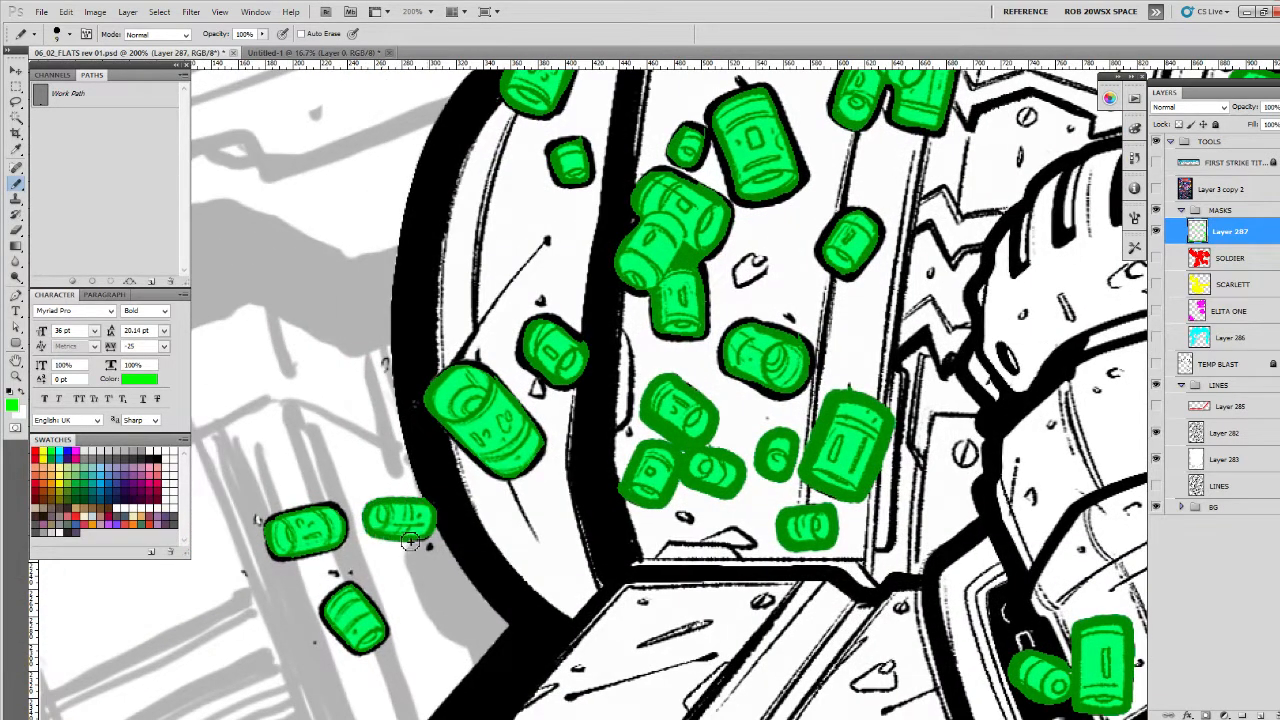
pyautogui.moveTo(328, 510)
pyautogui.mouseDown()
pyautogui.moveTo(335, 560)
pyautogui.moveTo(262, 535)
pyautogui.moveTo(340, 508)
pyautogui.mouseUp()
pyautogui.moveTo(352, 592)
pyautogui.mouseDown()
pyautogui.moveTo(380, 660)
pyautogui.moveTo(342, 597)
pyautogui.mouseUp()
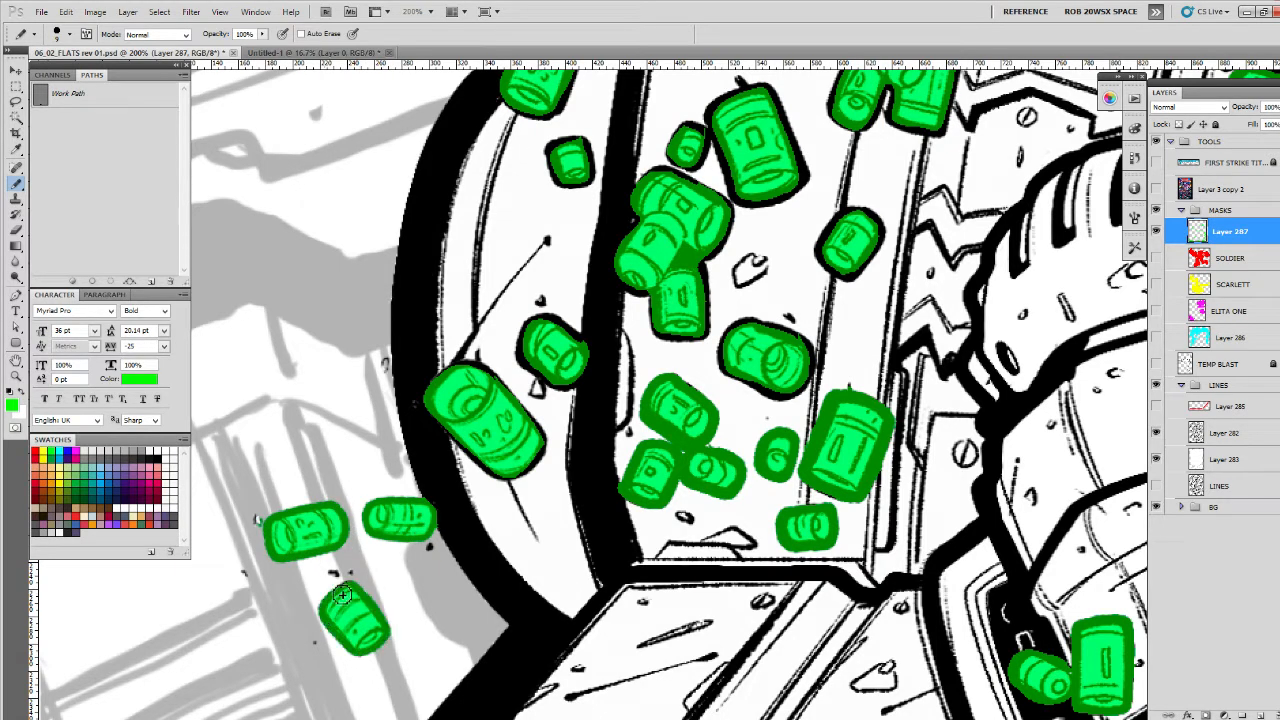
# - Pencil green over the outlines of the four cans along the curved rim left of the panel
pyautogui.moveTo(613, 423); pyautogui.dragTo(563, 570)
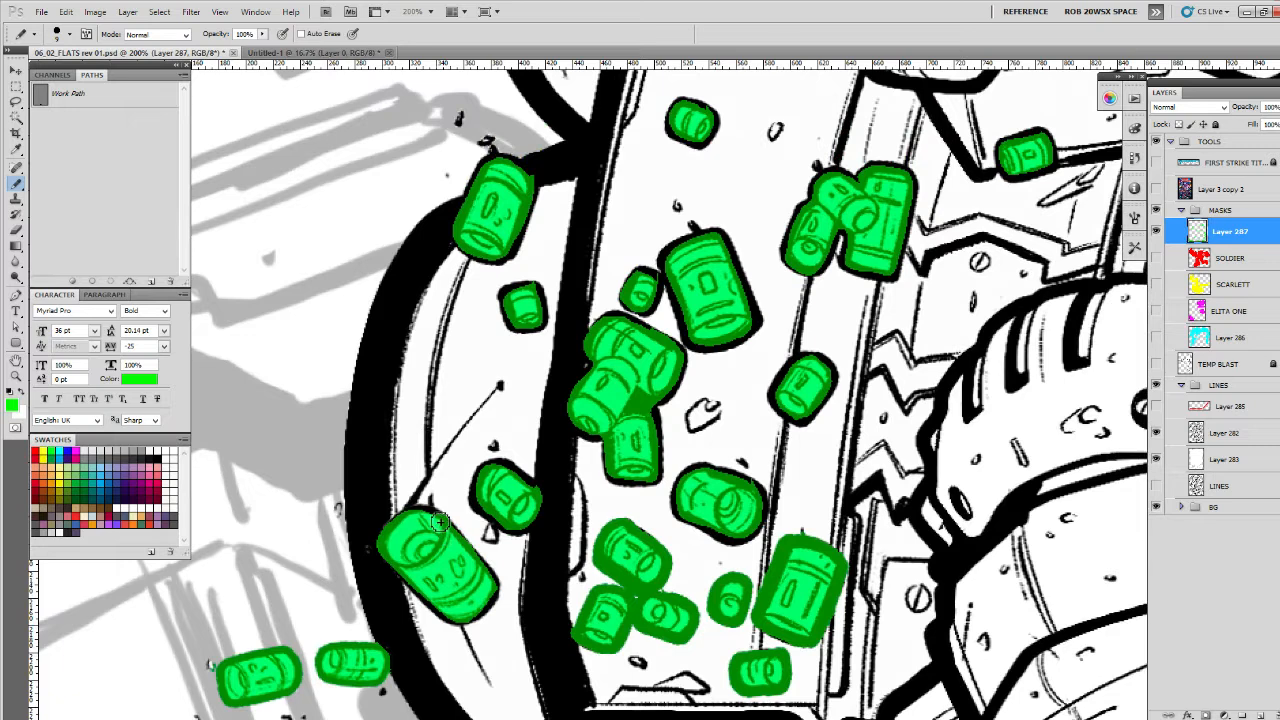
pyautogui.moveTo(417, 518)
pyautogui.mouseDown()
pyautogui.moveTo(382, 540)
pyautogui.moveTo(408, 588)
pyautogui.moveTo(443, 612)
pyautogui.moveTo(496, 604)
pyautogui.moveTo(454, 528)
pyautogui.moveTo(486, 520)
pyautogui.moveTo(518, 538)
pyautogui.moveTo(544, 514)
pyautogui.moveTo(525, 482)
pyautogui.moveTo(488, 466)
pyautogui.moveTo(518, 478)
pyautogui.mouseUp()
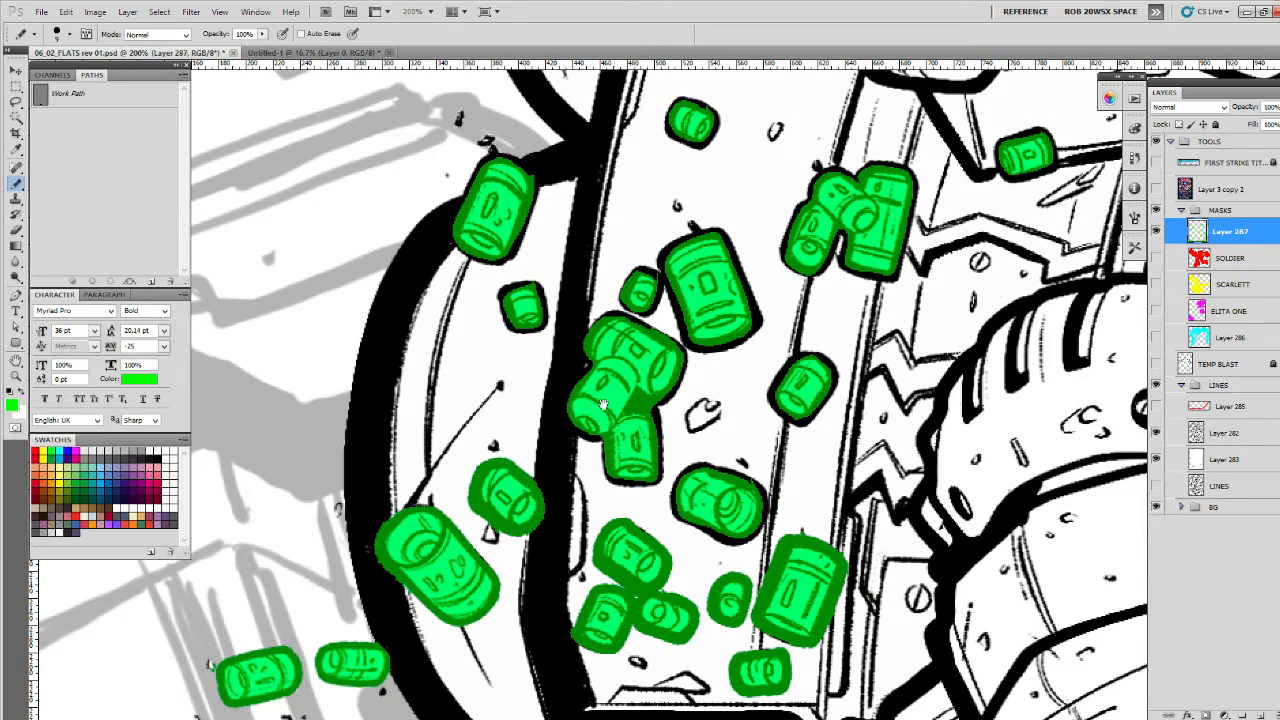
pyautogui.moveTo(603, 404); pyautogui.dragTo(573, 589)
pyautogui.moveTo(500, 455)
pyautogui.mouseDown()
pyautogui.moveTo(520, 500)
pyautogui.moveTo(482, 463)
pyautogui.moveTo(509, 465)
pyautogui.mouseUp()
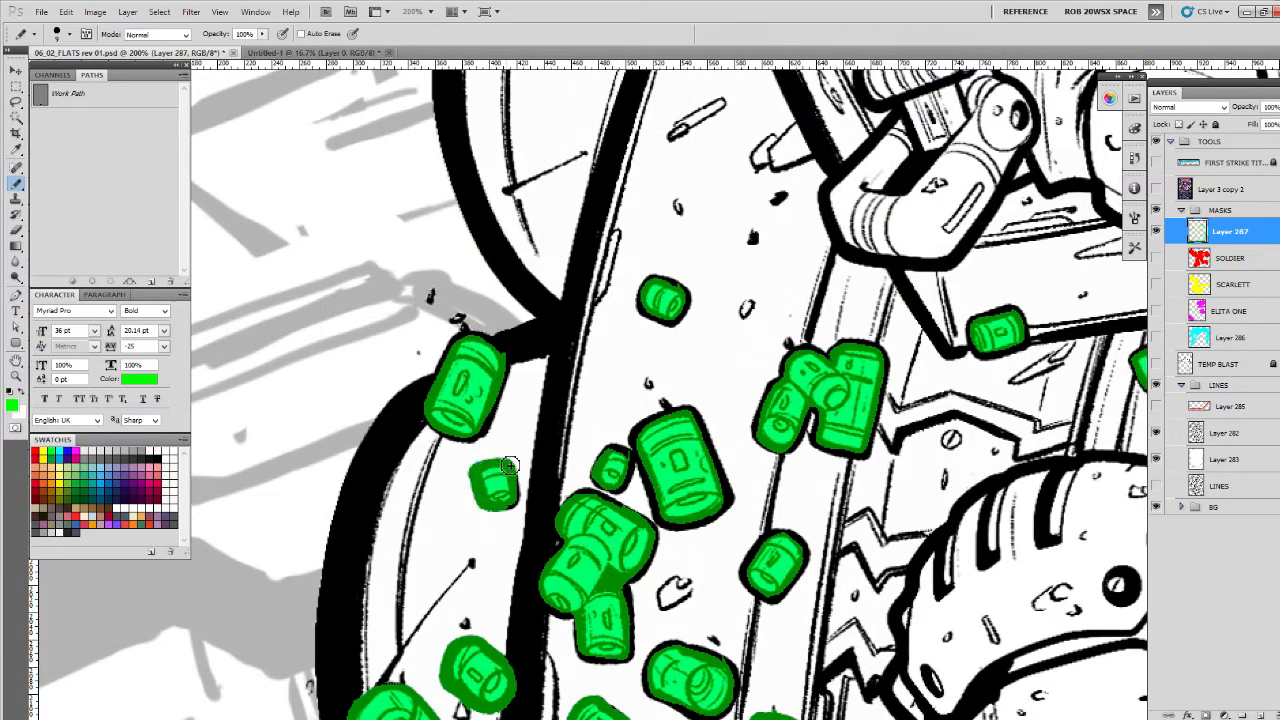
pyautogui.moveTo(507, 375)
pyautogui.mouseDown()
pyautogui.moveTo(520, 437)
pyautogui.moveTo(505, 409)
pyautogui.moveTo(462, 424)
pyautogui.moveTo(440, 476)
pyautogui.moveTo(484, 502)
pyautogui.moveTo(506, 482)
pyautogui.mouseUp()
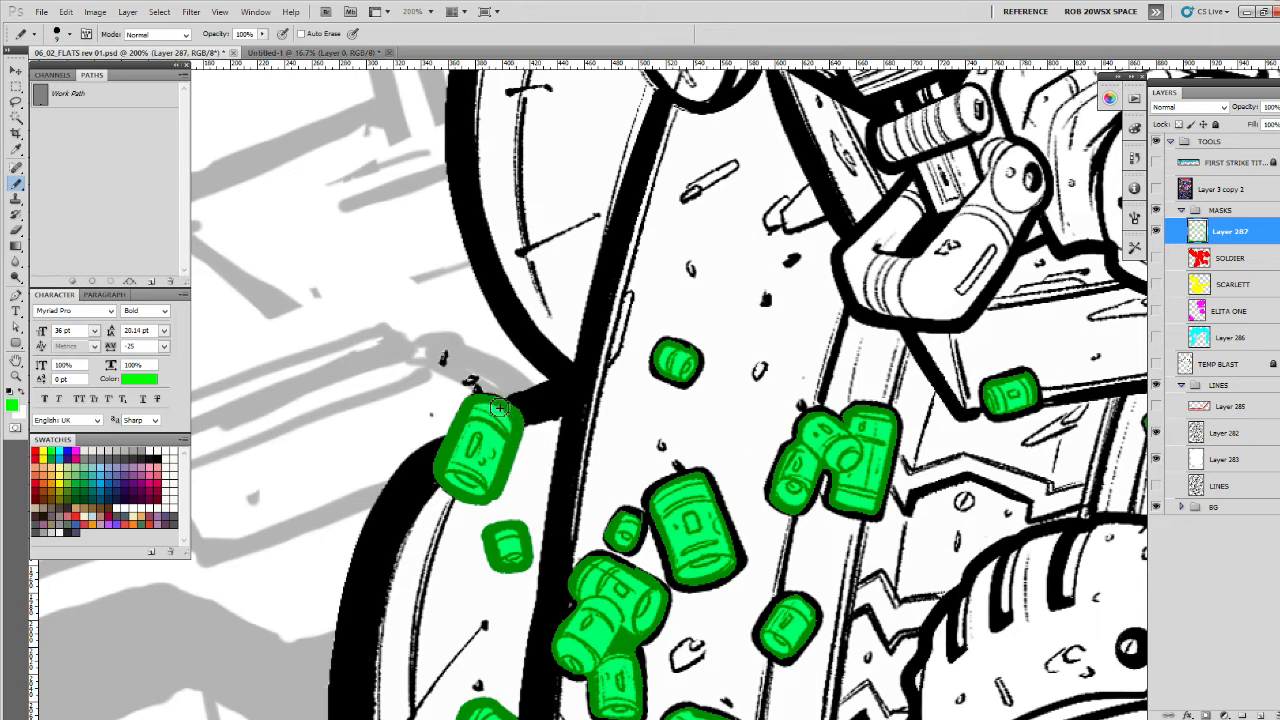
# - Pencil green over the outlines of the stacked can cluster on the panel and the small and large cans above it
pyautogui.moveTo(696, 518); pyautogui.dragTo(576, 435)
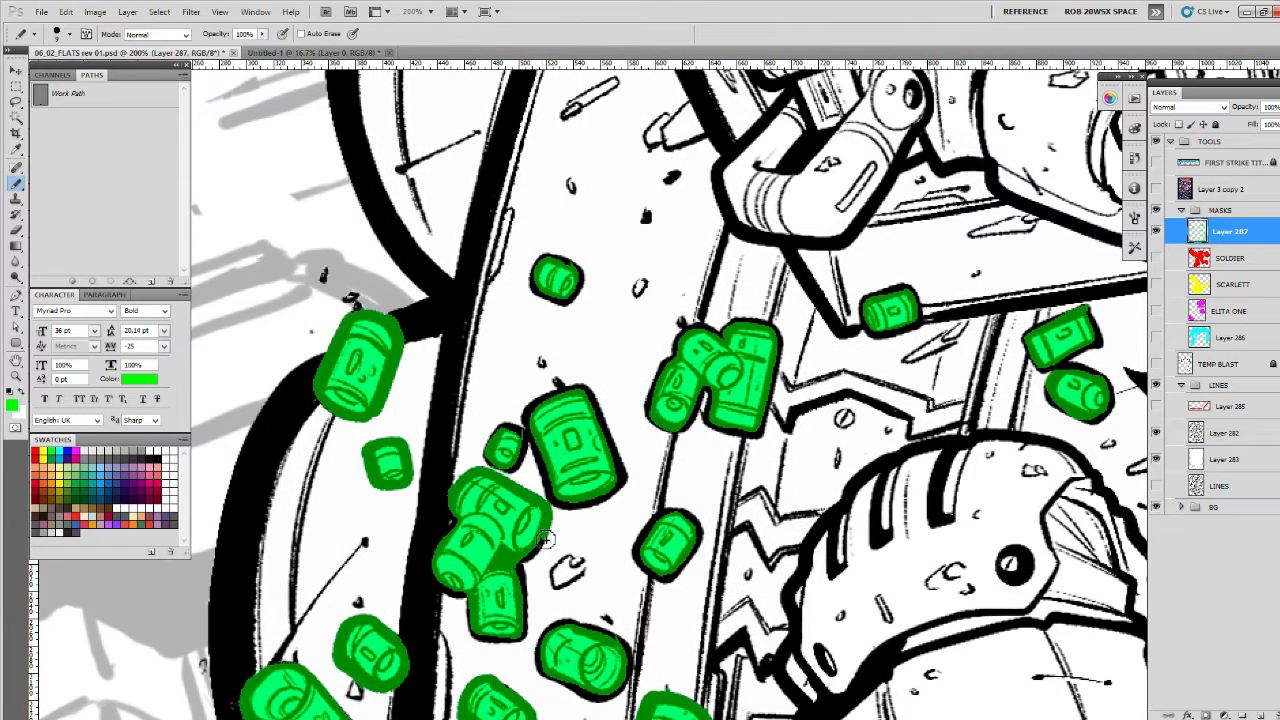
pyautogui.moveTo(521, 596)
pyautogui.mouseDown()
pyautogui.moveTo(520, 638)
pyautogui.moveTo(479, 638)
pyautogui.moveTo(437, 574)
pyautogui.moveTo(467, 505)
pyautogui.moveTo(498, 582)
pyautogui.mouseUp()
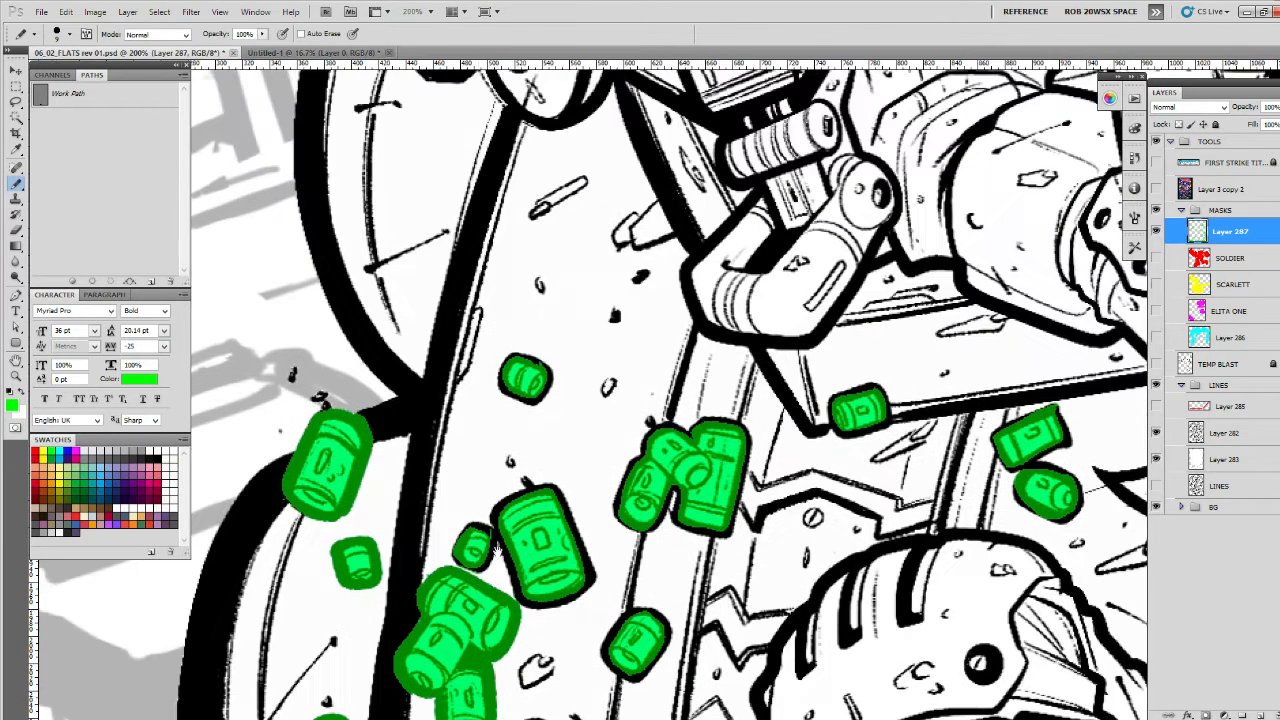
pyautogui.moveTo(477, 527)
pyautogui.mouseDown()
pyautogui.moveTo(453, 570)
pyautogui.moveTo(473, 540)
pyautogui.moveTo(490, 547)
pyautogui.moveTo(506, 511)
pyautogui.moveTo(561, 497)
pyautogui.moveTo(592, 584)
pyautogui.mouseUp()
pyautogui.moveTo(592, 584)
pyautogui.mouseDown()
pyautogui.moveTo(571, 485)
pyautogui.moveTo(570, 501)
pyautogui.moveTo(506, 521)
pyautogui.mouseUp()
pyautogui.moveTo(543, 600); pyautogui.dragTo(520, 480)
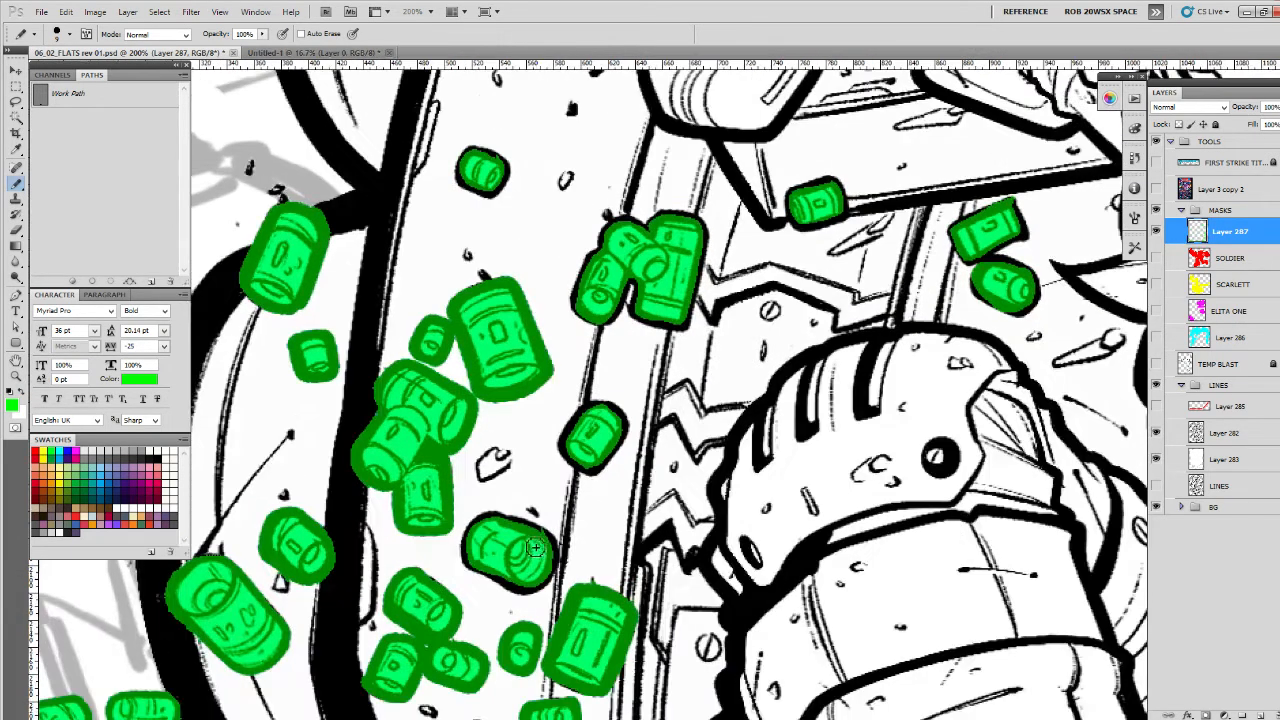
# - Pencil green over the outlines of the panel's remaining single cans and the three overlapping cans on its right edge
pyautogui.moveTo(517, 530)
pyautogui.mouseDown()
pyautogui.moveTo(473, 545)
pyautogui.moveTo(489, 577)
pyautogui.moveTo(533, 595)
pyautogui.moveTo(547, 582)
pyautogui.moveTo(538, 535)
pyautogui.mouseUp()
pyautogui.moveTo(577, 457)
pyautogui.mouseDown()
pyautogui.moveTo(553, 526)
pyautogui.moveTo(549, 486)
pyautogui.moveTo(584, 472)
pyautogui.moveTo(604, 501)
pyautogui.moveTo(578, 535)
pyautogui.mouseUp()
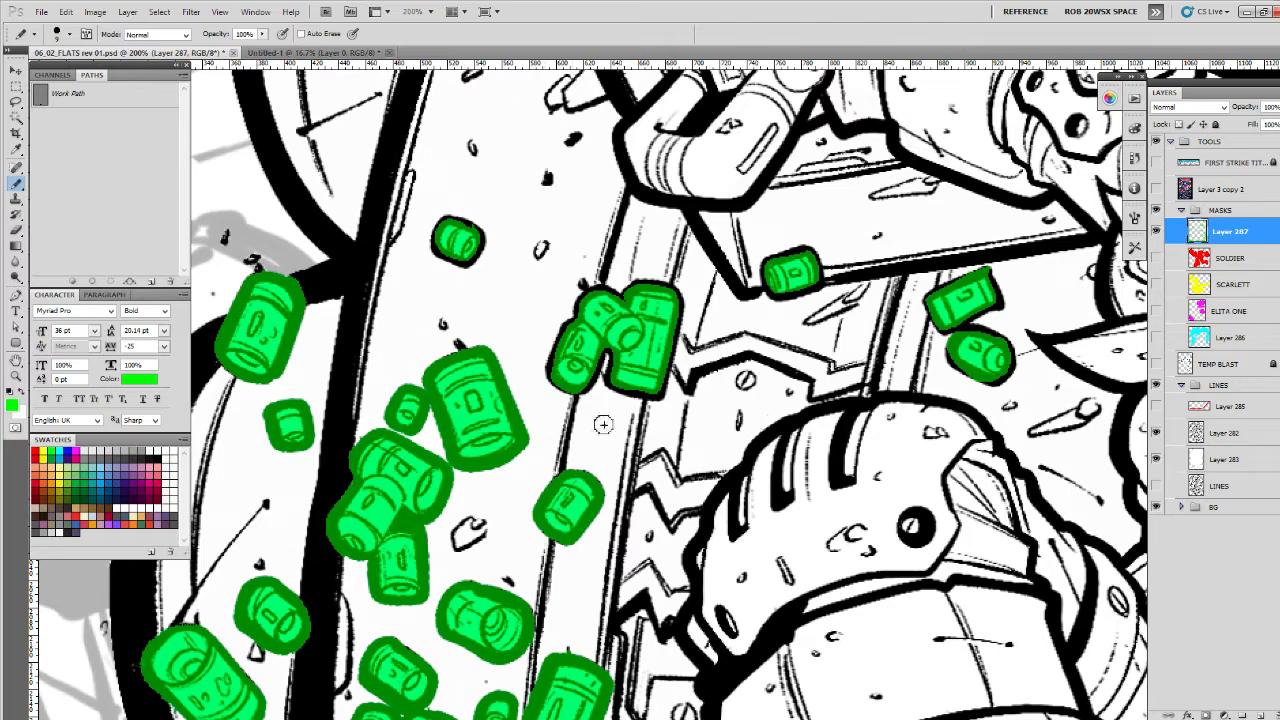
pyautogui.moveTo(499, 228); pyautogui.dragTo(491, 403)
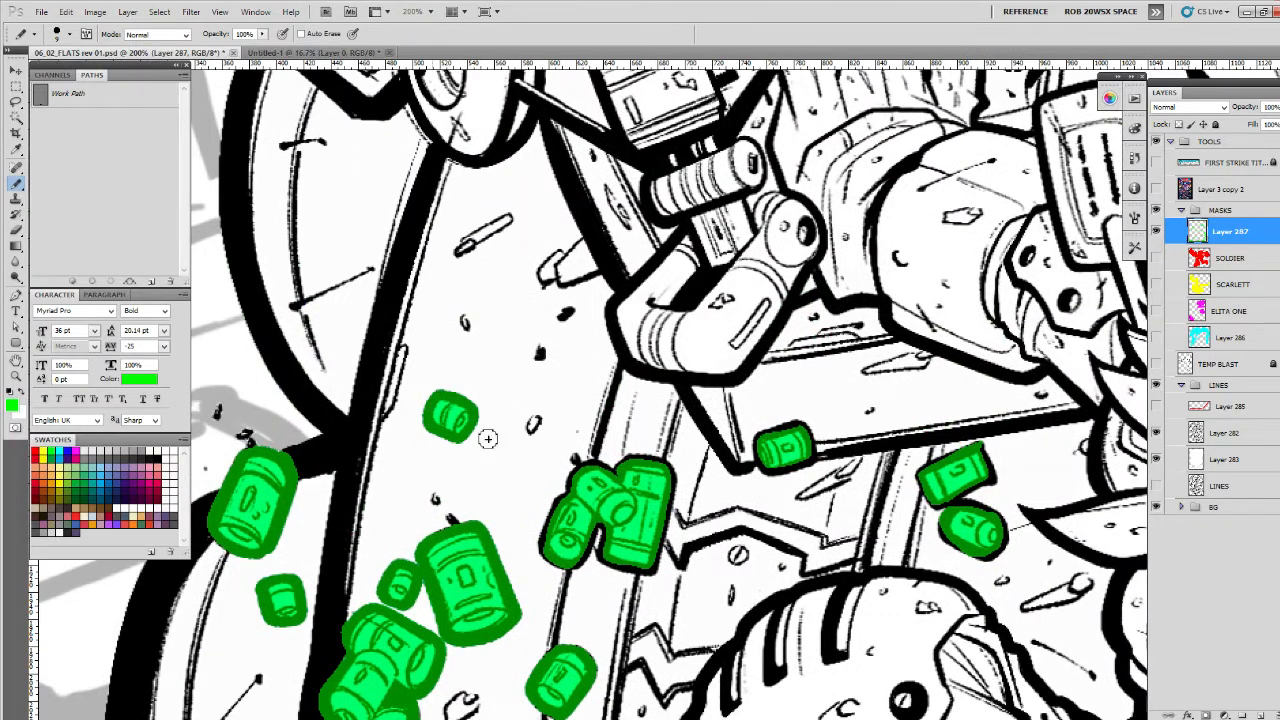
pyautogui.moveTo(671, 473)
pyautogui.mouseDown()
pyautogui.moveTo(502, 493)
pyautogui.moveTo(468, 566)
pyautogui.moveTo(530, 545)
pyautogui.moveTo(578, 590)
pyautogui.mouseUp()
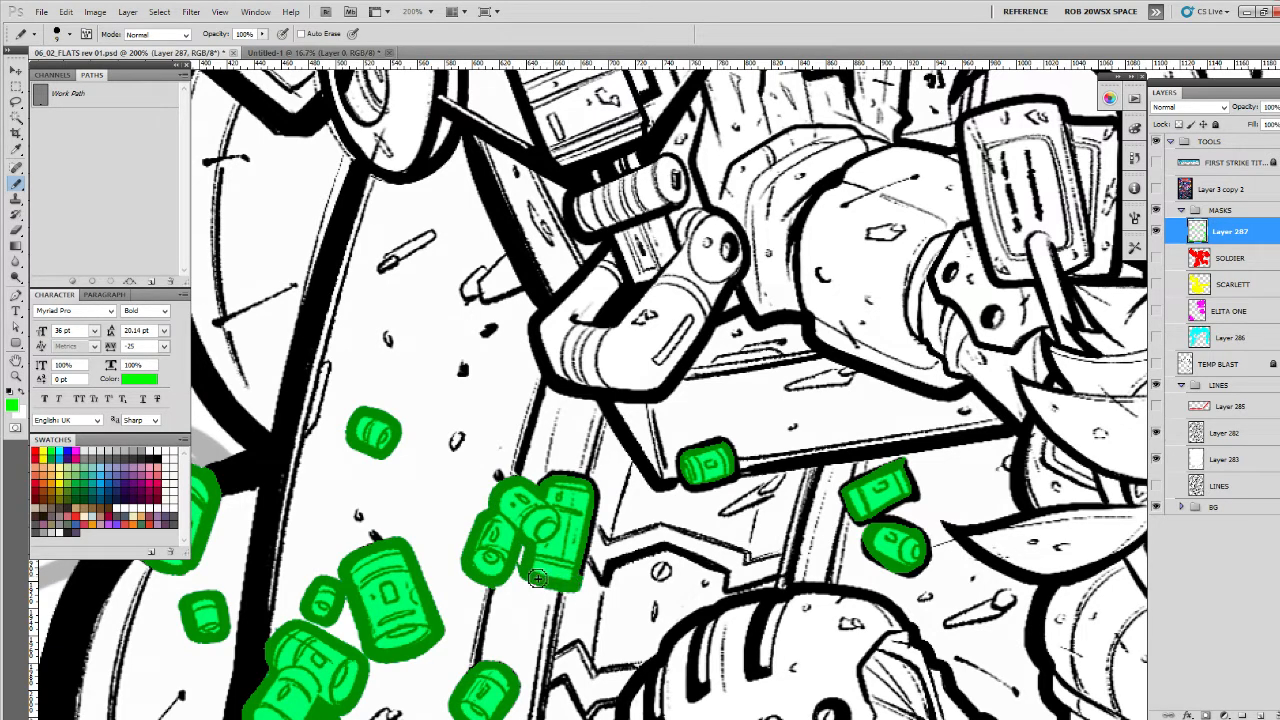
pyautogui.moveTo(576, 507); pyautogui.dragTo(540, 507)
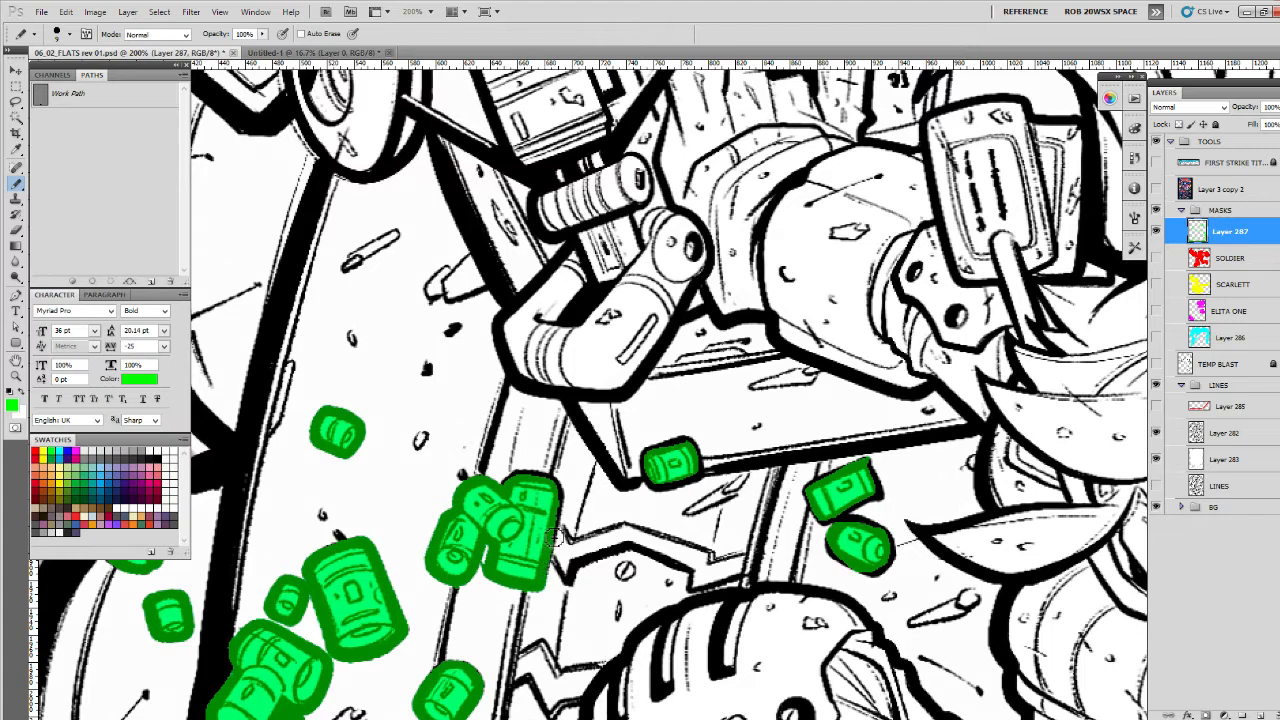
pyautogui.moveTo(561, 499); pyautogui.dragTo(533, 482)
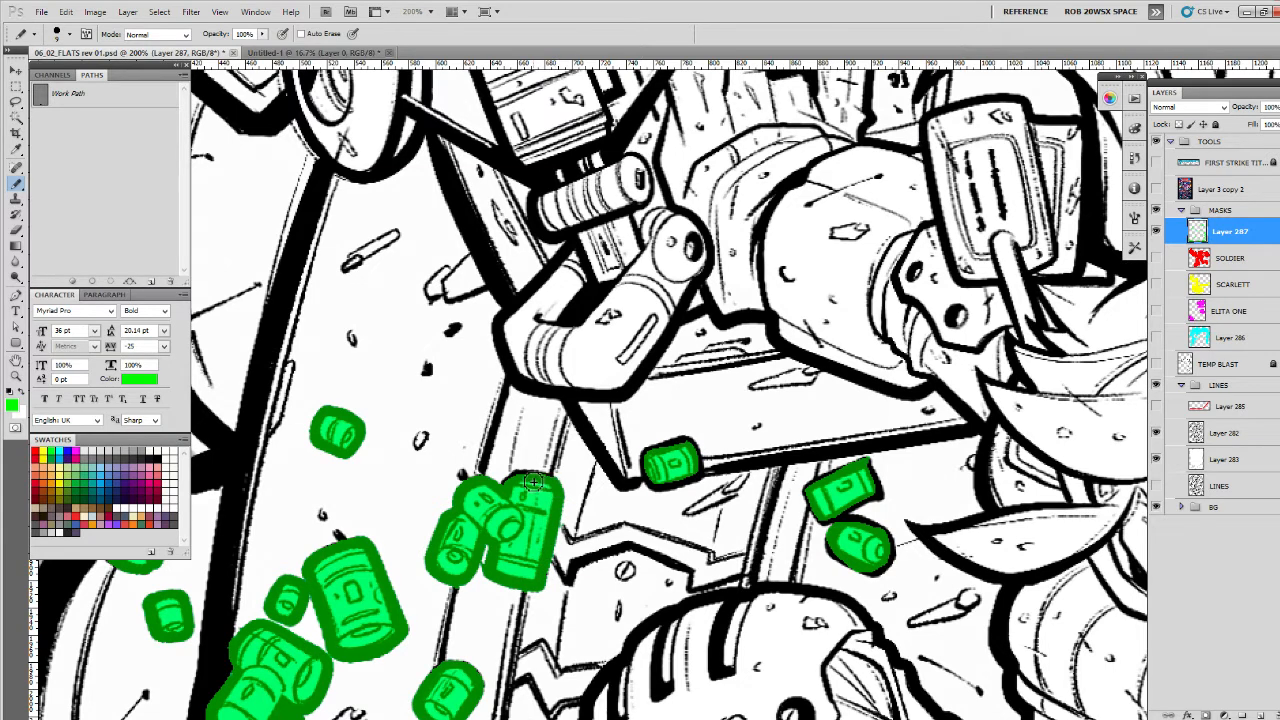
# - Pencil green over the outlines of the small can on the beam's edge and the two cans beside the pointed hair strands
pyautogui.moveTo(738, 470); pyautogui.dragTo(630, 508)
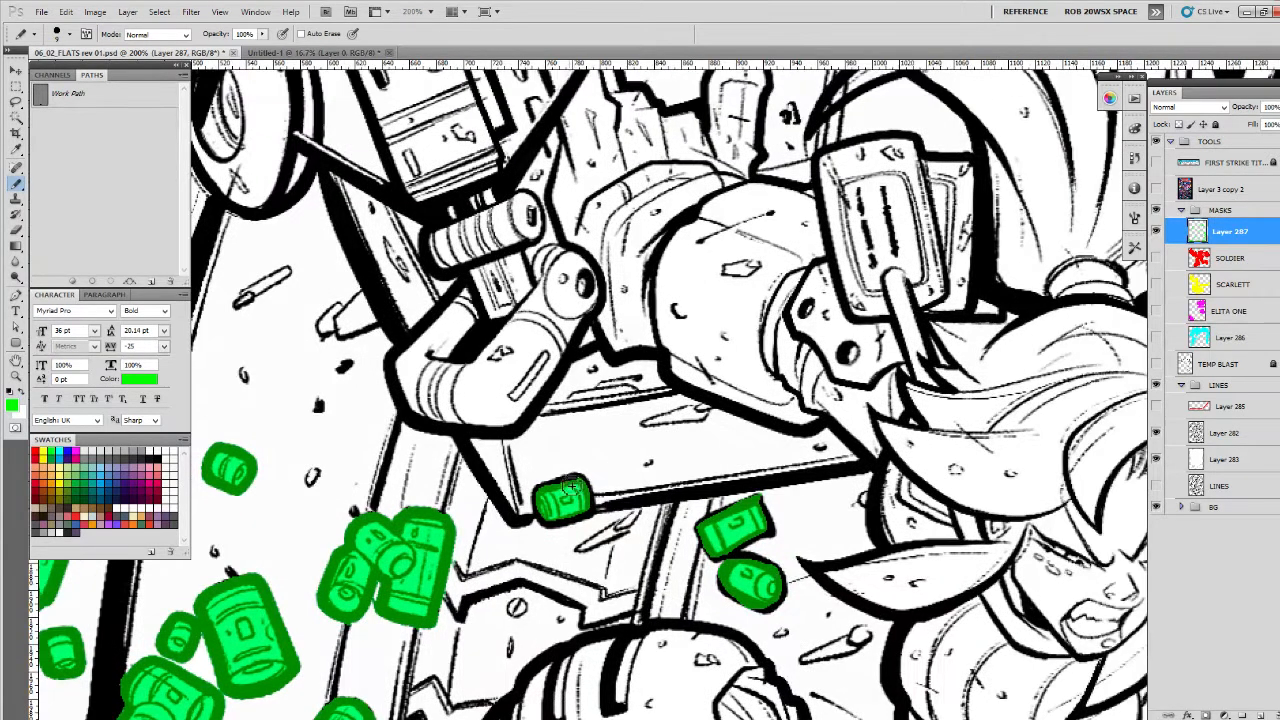
pyautogui.moveTo(539, 510)
pyautogui.mouseDown()
pyautogui.moveTo(558, 528)
pyautogui.moveTo(590, 514)
pyautogui.moveTo(568, 474)
pyautogui.mouseUp()
pyautogui.moveTo(826, 526)
pyautogui.mouseDown()
pyautogui.moveTo(612, 467)
pyautogui.moveTo(630, 498)
pyautogui.moveTo(600, 517)
pyautogui.moveTo(635, 546)
pyautogui.moveTo(637, 569)
pyautogui.moveTo(618, 578)
pyautogui.moveTo(585, 562)
pyautogui.mouseUp()
pyautogui.moveTo(568, 519)
pyautogui.mouseDown()
pyautogui.moveTo(558, 498)
pyautogui.moveTo(598, 475)
pyautogui.mouseUp()
# - Pencil green over the outlines of the can on the large round joint's lower edge and the cans to its left
pyautogui.moveTo(846, 634); pyautogui.dragTo(691, 351)
pyautogui.moveTo(901, 536); pyautogui.dragTo(493, 531)
pyautogui.moveTo(640, 110)
pyautogui.mouseDown()
pyautogui.moveTo(562, 332)
pyautogui.moveTo(628, 598)
pyautogui.mouseUp()
pyautogui.moveTo(590, 548)
pyautogui.mouseDown()
pyautogui.moveTo(556, 562)
pyautogui.moveTo(578, 596)
pyautogui.moveTo(615, 590)
pyautogui.moveTo(618, 548)
pyautogui.moveTo(573, 538)
pyautogui.mouseUp()
pyautogui.moveTo(678, 560)
pyautogui.mouseDown()
pyautogui.moveTo(660, 570)
pyautogui.moveTo(668, 604)
pyautogui.moveTo(700, 592)
pyautogui.moveTo(694, 556)
pyautogui.mouseUp()
pyautogui.moveTo(849, 537)
pyautogui.mouseDown()
pyautogui.moveTo(590, 522)
pyautogui.moveTo(586, 568)
pyautogui.moveTo(630, 552)
pyautogui.moveTo(622, 510)
pyautogui.moveTo(596, 500)
pyautogui.mouseUp()
pyautogui.moveTo(944, 545); pyautogui.dragTo(808, 503)
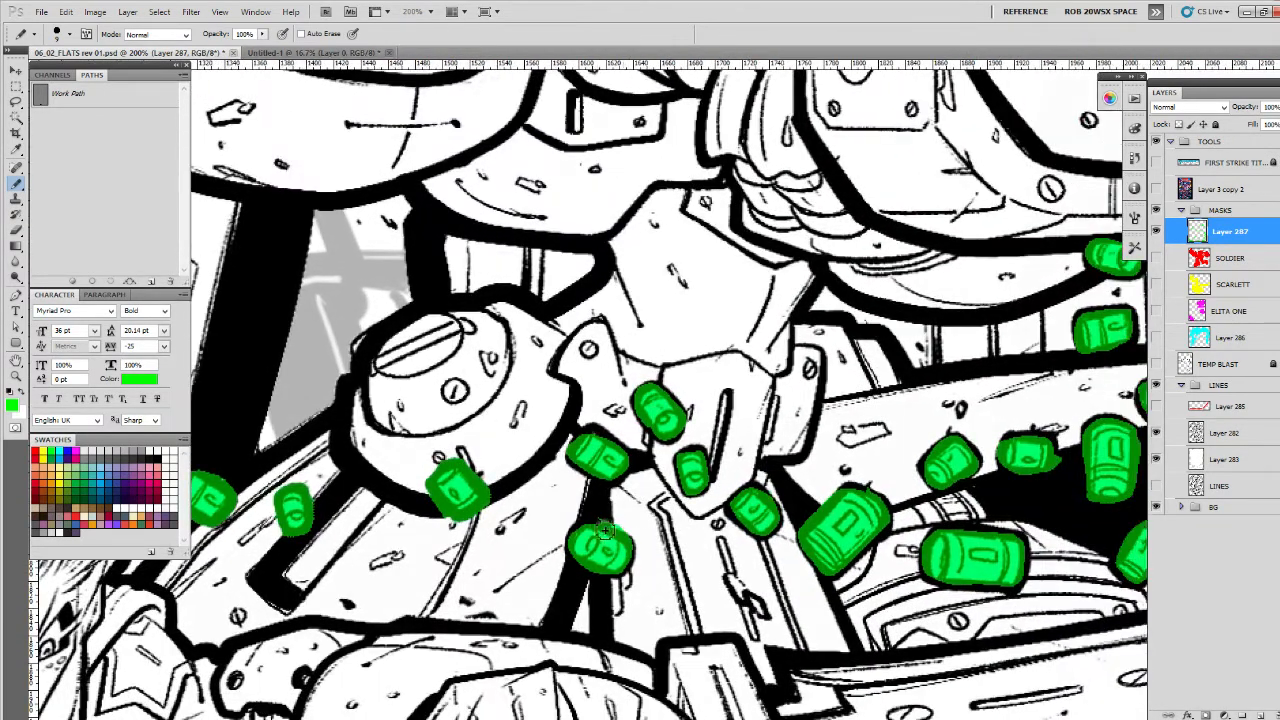
# - Pencil green over the outlines of the two cans, one above the other, just right of the large round joint
pyautogui.moveTo(597, 527)
pyautogui.mouseDown()
pyautogui.moveTo(568, 552)
pyautogui.moveTo(602, 584)
pyautogui.moveTo(629, 568)
pyautogui.mouseUp()
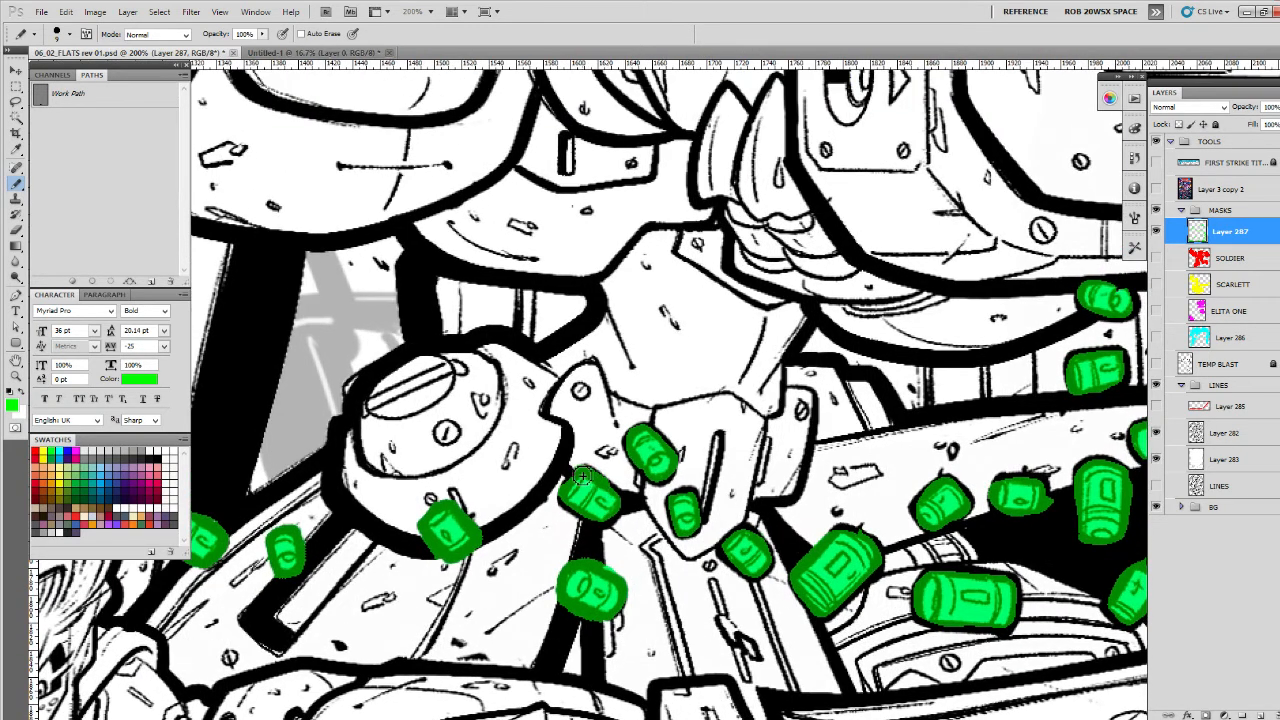
pyautogui.moveTo(581, 476)
pyautogui.mouseDown()
pyautogui.moveTo(566, 508)
pyautogui.moveTo(598, 528)
pyautogui.moveTo(626, 512)
pyautogui.moveTo(608, 484)
pyautogui.mouseUp()
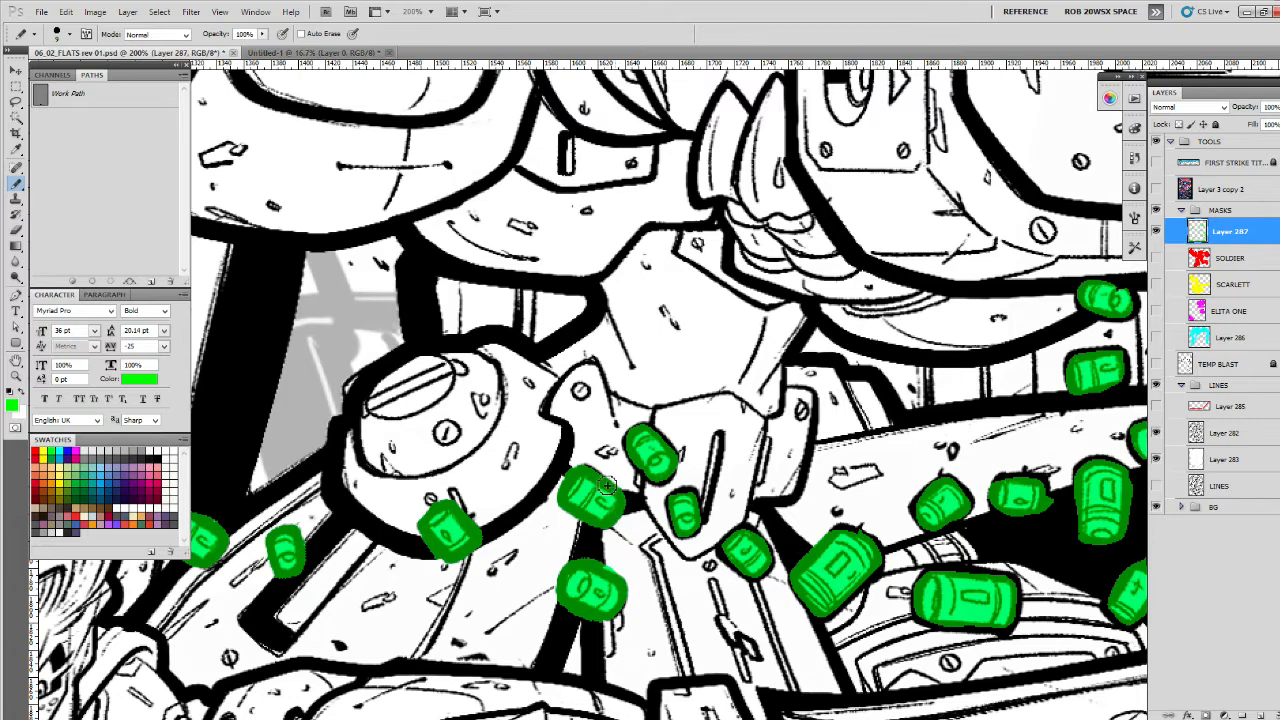
pyautogui.moveTo(778, 470); pyautogui.dragTo(649, 479)
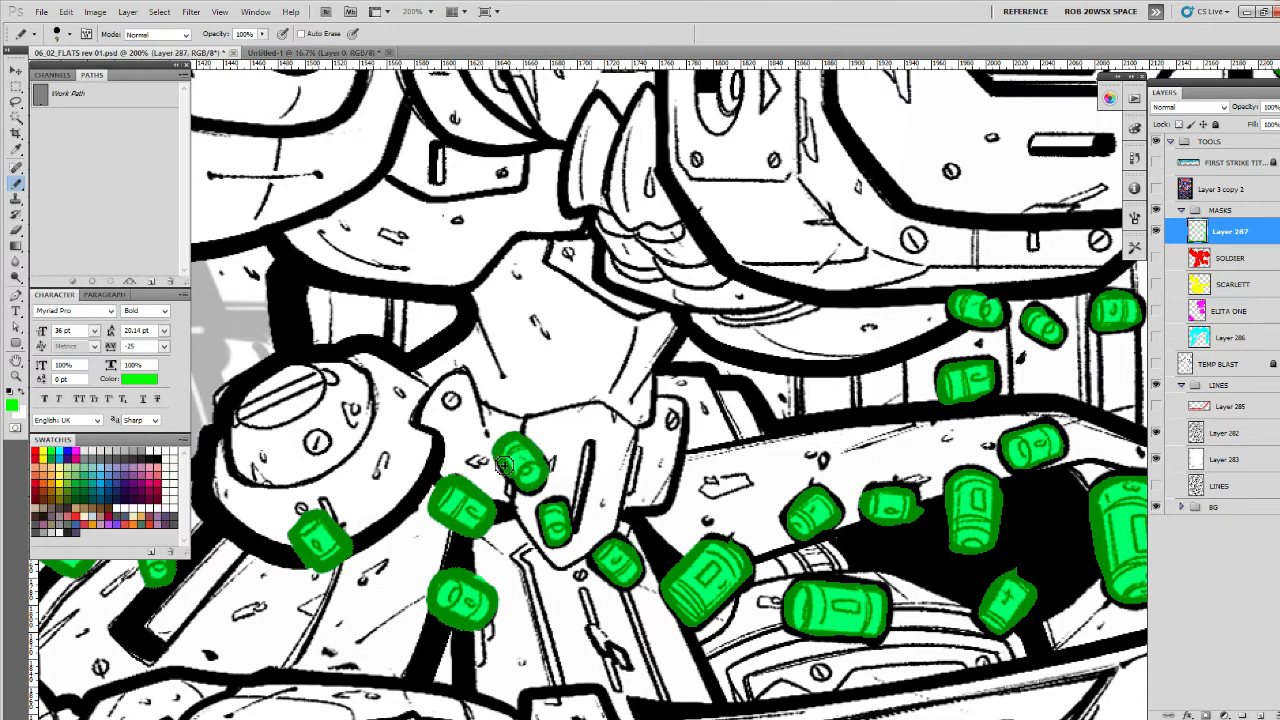
# - Pencil green over the outlines of the three small cans around the pointed bracket and the large slanted can to their right
pyautogui.moveTo(561, 504)
pyautogui.mouseDown()
pyautogui.moveTo(551, 482)
pyautogui.moveTo(535, 500)
pyautogui.moveTo(553, 517)
pyautogui.moveTo(556, 467)
pyautogui.mouseUp()
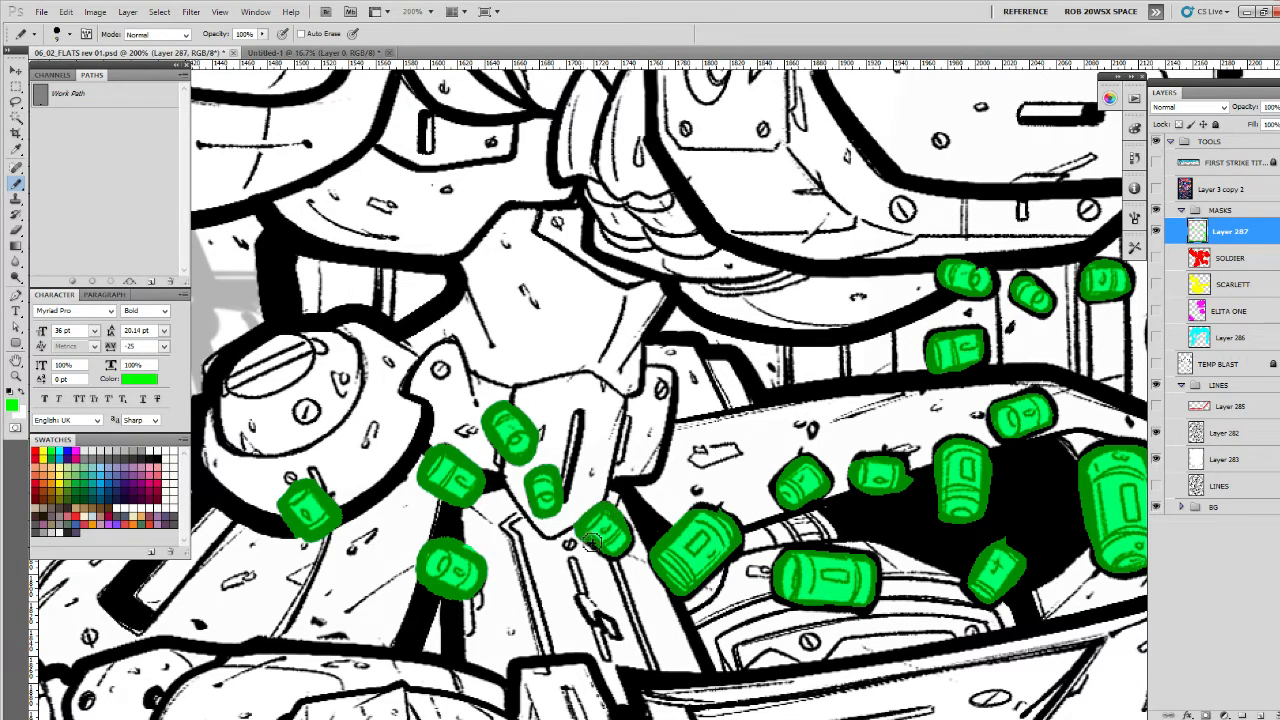
pyautogui.moveTo(623, 560); pyautogui.dragTo(628, 524)
pyautogui.moveTo(714, 516)
pyautogui.mouseDown()
pyautogui.moveTo(690, 511)
pyautogui.moveTo(703, 510)
pyautogui.moveTo(716, 540)
pyautogui.moveTo(686, 580)
pyautogui.moveTo(659, 592)
pyautogui.moveTo(633, 557)
pyautogui.mouseUp()
pyautogui.moveTo(893, 505); pyautogui.dragTo(785, 501)
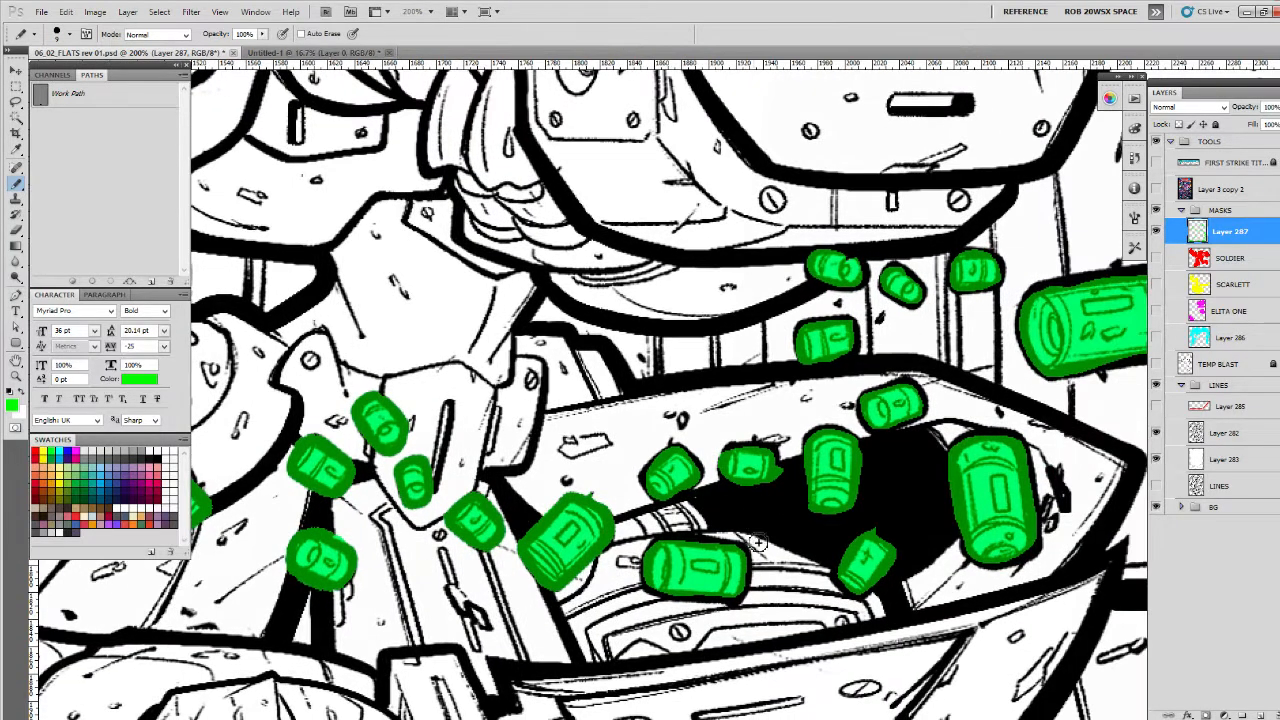
# - Pencil green over the outlines of the large horizontal can and the small cans along the upper edge of the black opening
pyautogui.moveTo(743, 551)
pyautogui.mouseDown()
pyautogui.moveTo(655, 548)
pyautogui.moveTo(648, 582)
pyautogui.moveTo(672, 600)
pyautogui.moveTo(726, 604)
pyautogui.moveTo(746, 598)
pyautogui.moveTo(748, 552)
pyautogui.moveTo(744, 568)
pyautogui.mouseUp()
pyautogui.moveTo(665, 493)
pyautogui.mouseDown()
pyautogui.moveTo(667, 527)
pyautogui.moveTo(635, 502)
pyautogui.moveTo(666, 485)
pyautogui.mouseUp()
pyautogui.moveTo(769, 492)
pyautogui.mouseDown()
pyautogui.moveTo(703, 536)
pyautogui.moveTo(682, 510)
pyautogui.moveTo(649, 524)
pyautogui.moveTo(702, 541)
pyautogui.moveTo(753, 495)
pyautogui.moveTo(730, 482)
pyautogui.mouseUp()
pyautogui.moveTo(735, 490)
pyautogui.mouseDown()
pyautogui.moveTo(684, 484)
pyautogui.moveTo(690, 558)
pyautogui.moveTo(712, 558)
pyautogui.moveTo(733, 526)
pyautogui.moveTo(732, 490)
pyautogui.moveTo(777, 479)
pyautogui.moveTo(746, 470)
pyautogui.moveTo(712, 493)
pyautogui.moveTo(696, 468)
pyautogui.moveTo(715, 452)
pyautogui.moveTo(750, 454)
pyautogui.mouseUp()
pyautogui.scroll(-3, 714, 510)
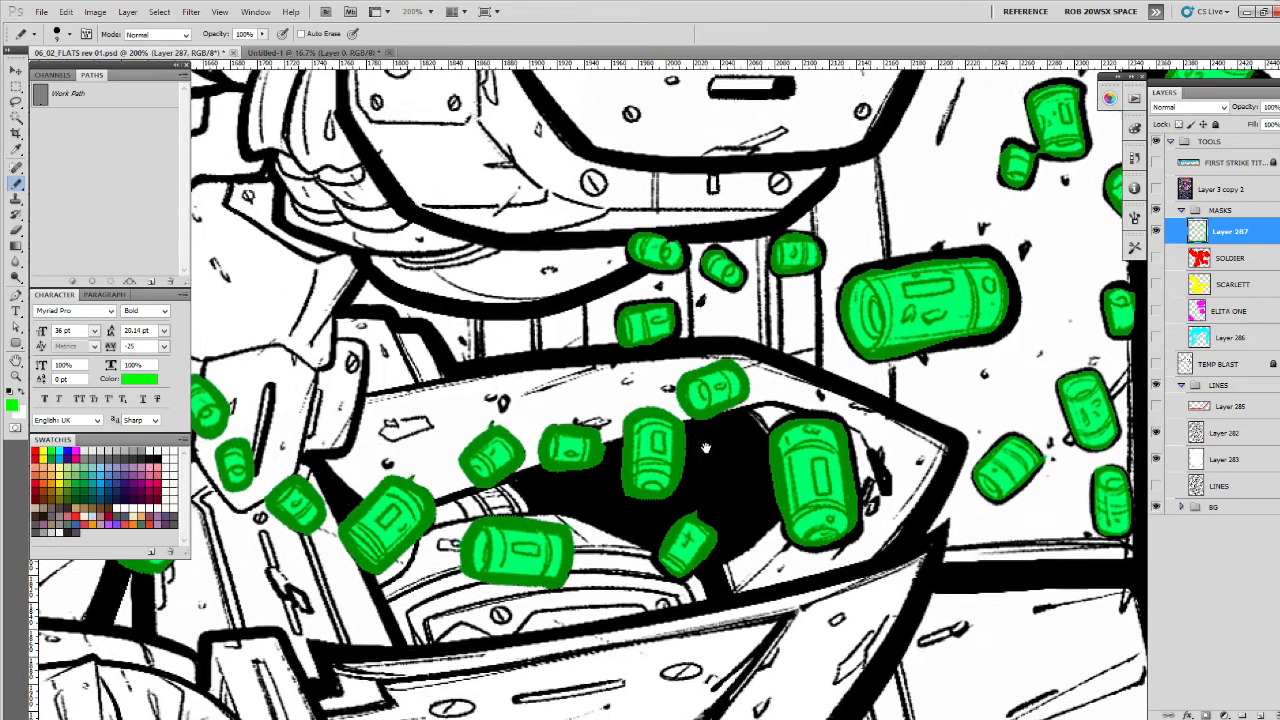
# - Pencil green over the outlines of the small slanted can and the large upright can at the black opening's right end
pyautogui.moveTo(705, 550)
pyautogui.mouseDown()
pyautogui.moveTo(684, 578)
pyautogui.moveTo(660, 560)
pyautogui.moveTo(678, 512)
pyautogui.moveTo(708, 522)
pyautogui.mouseUp()
pyautogui.moveTo(906, 491); pyautogui.dragTo(775, 549)
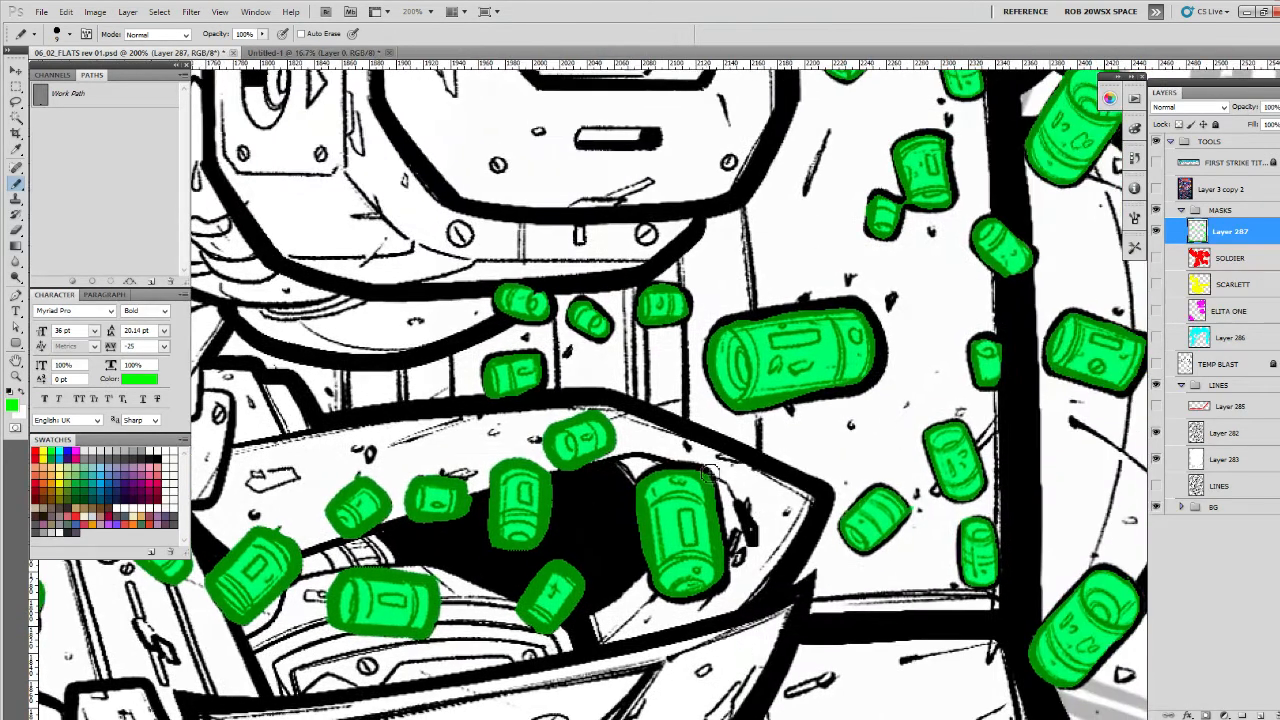
pyautogui.moveTo(705, 473)
pyautogui.mouseDown()
pyautogui.moveTo(648, 489)
pyautogui.moveTo(660, 476)
pyautogui.moveTo(711, 478)
pyautogui.moveTo(726, 591)
pyautogui.moveTo(684, 602)
pyautogui.moveTo(660, 586)
pyautogui.moveTo(642, 504)
pyautogui.mouseUp()
pyautogui.moveTo(632, 361); pyautogui.dragTo(679, 488)
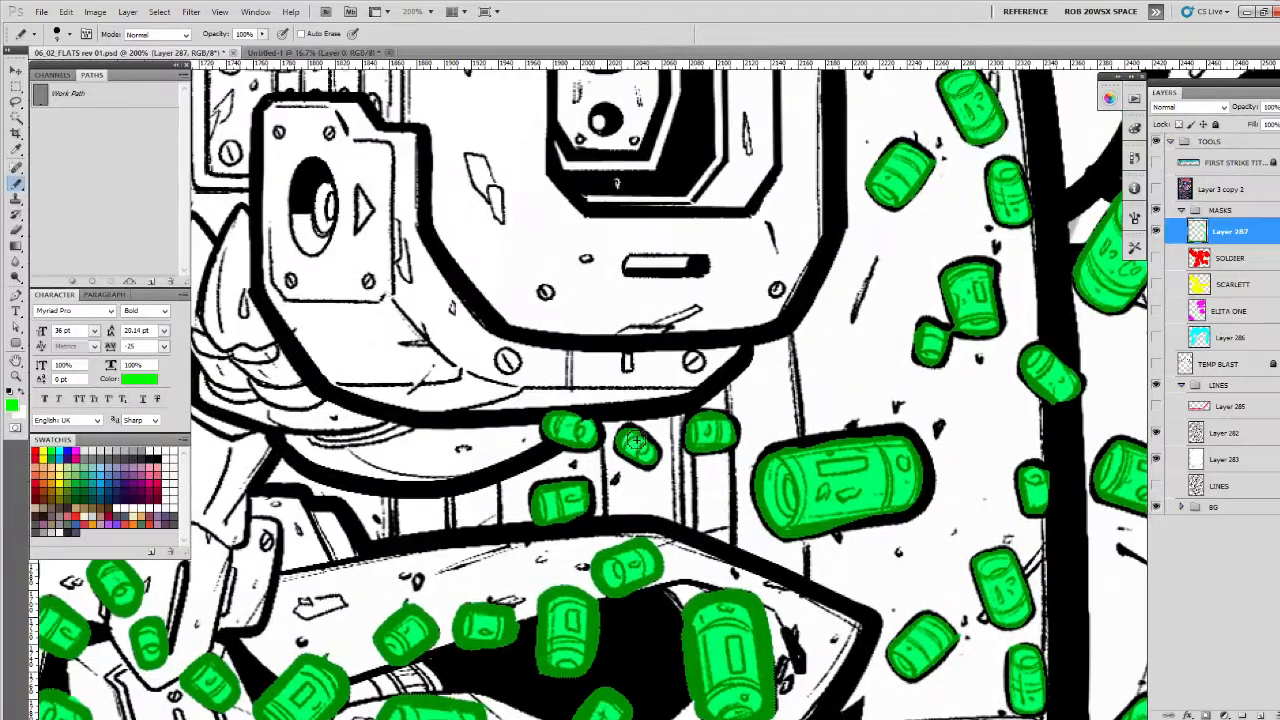
# - Pencil green over the outlines of the three small cans between the curved armour edge and the beam below it
pyautogui.moveTo(643, 439)
pyautogui.mouseDown()
pyautogui.moveTo(626, 433)
pyautogui.moveTo(652, 465)
pyautogui.moveTo(636, 438)
pyautogui.moveTo(587, 448)
pyautogui.moveTo(599, 436)
pyautogui.mouseUp()
pyautogui.moveTo(589, 488)
pyautogui.mouseDown()
pyautogui.moveTo(575, 519)
pyautogui.moveTo(588, 489)
pyautogui.moveTo(537, 495)
pyautogui.moveTo(537, 517)
pyautogui.moveTo(573, 522)
pyautogui.mouseUp()
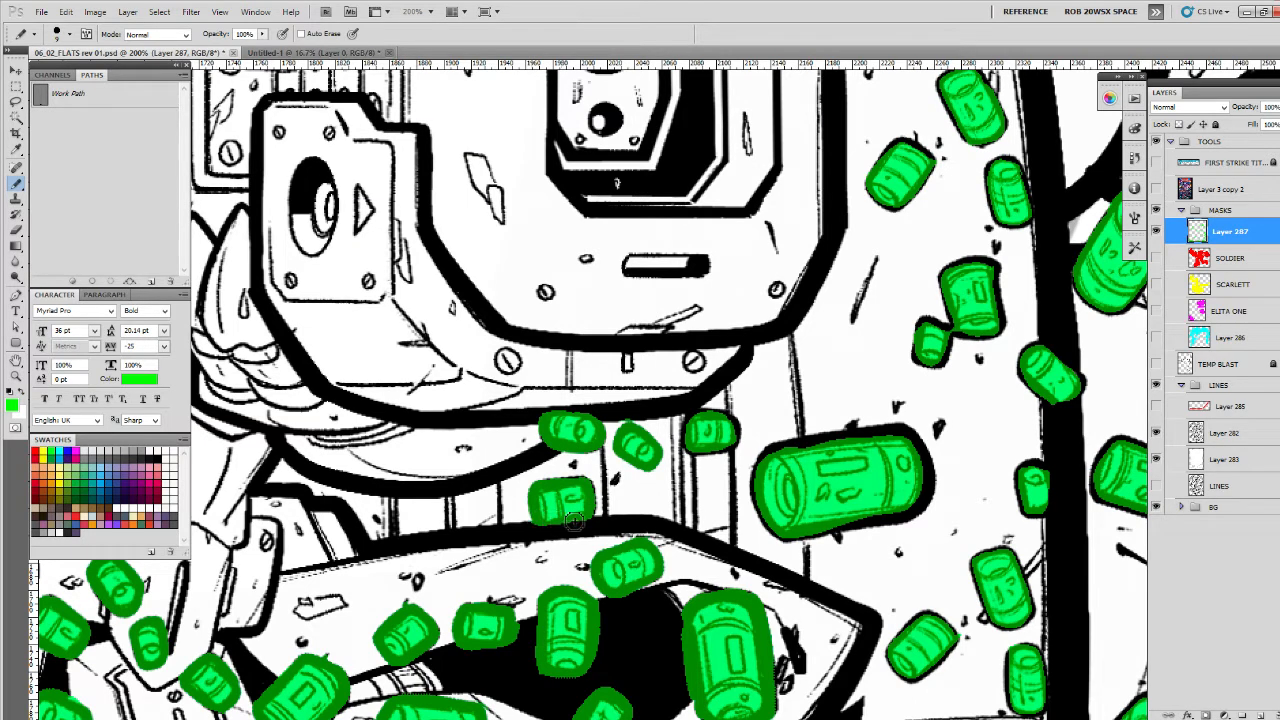
pyautogui.moveTo(930, 530); pyautogui.dragTo(885, 550)
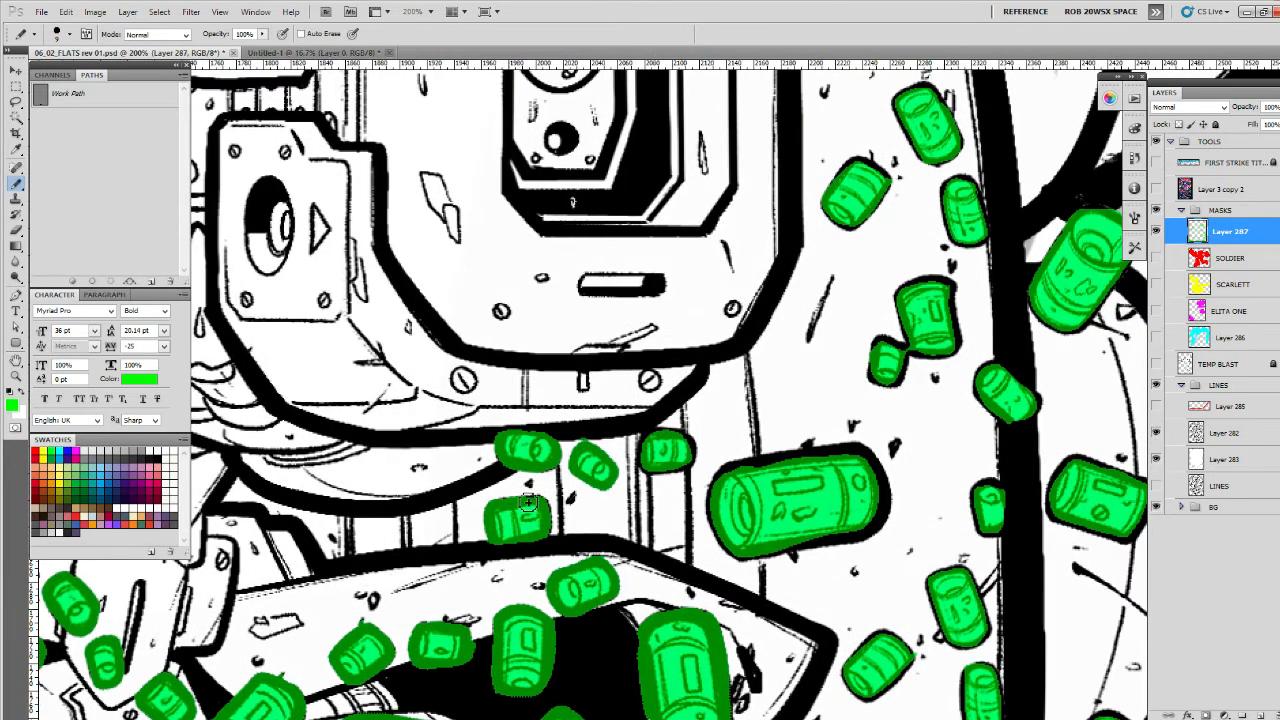
# - Pencil green over the outlines of the large horizontal can on the white panel and the small can to its left
pyautogui.moveTo(947, 469); pyautogui.dragTo(833, 466)
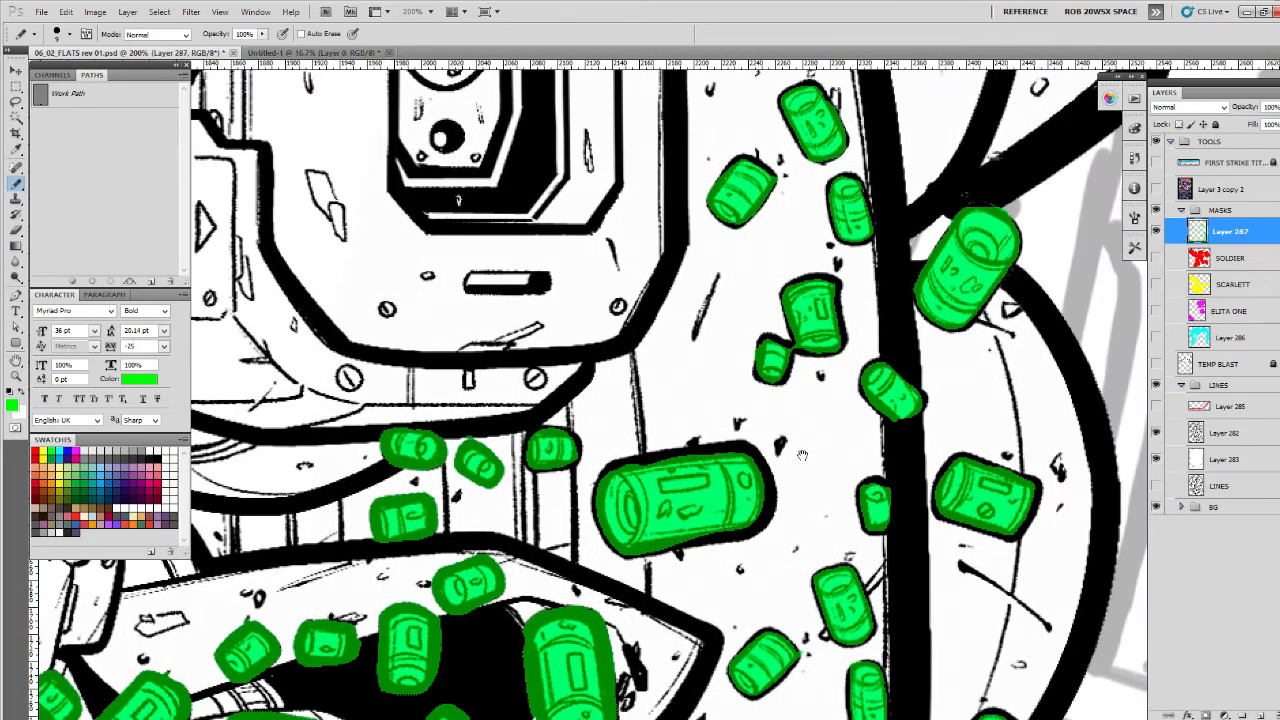
pyautogui.moveTo(748, 454)
pyautogui.mouseDown()
pyautogui.moveTo(636, 466)
pyautogui.moveTo(597, 498)
pyautogui.moveTo(614, 548)
pyautogui.moveTo(660, 552)
pyautogui.moveTo(760, 530)
pyautogui.moveTo(765, 456)
pyautogui.moveTo(763, 503)
pyautogui.mouseUp()
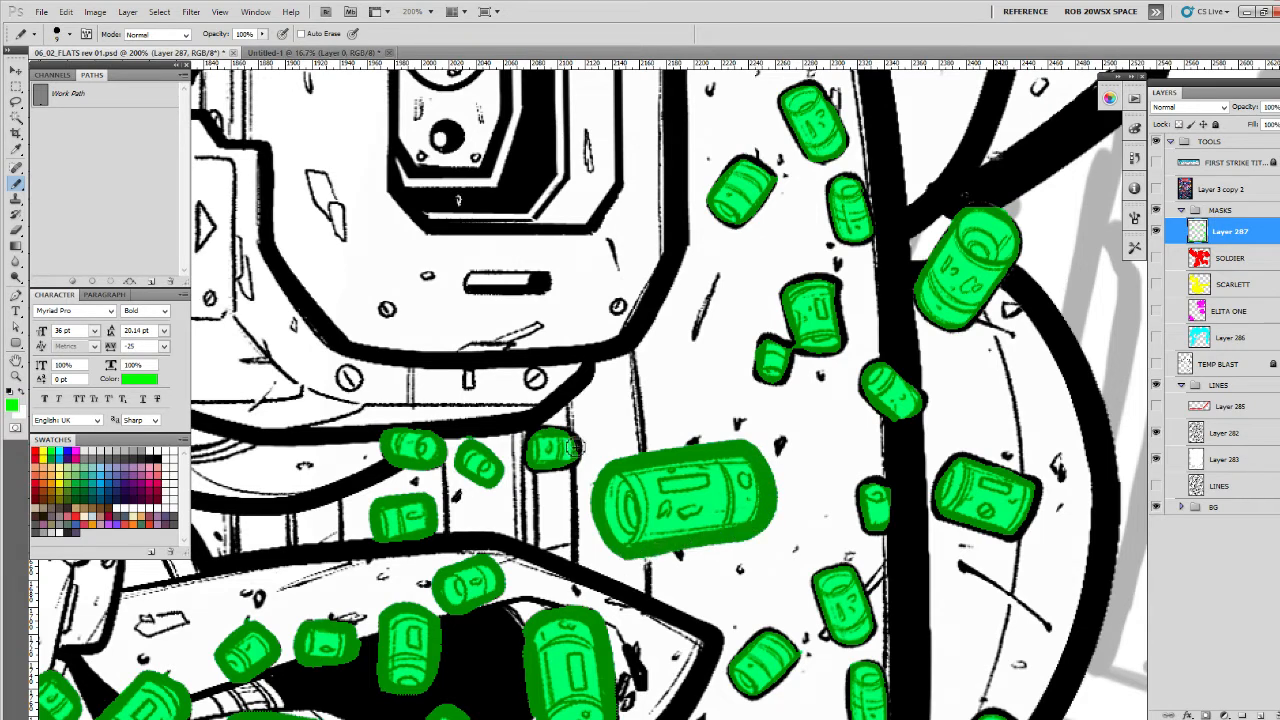
pyautogui.moveTo(565, 440)
pyautogui.mouseDown()
pyautogui.moveTo(526, 446)
pyautogui.moveTo(538, 478)
pyautogui.moveTo(578, 462)
pyautogui.mouseUp()
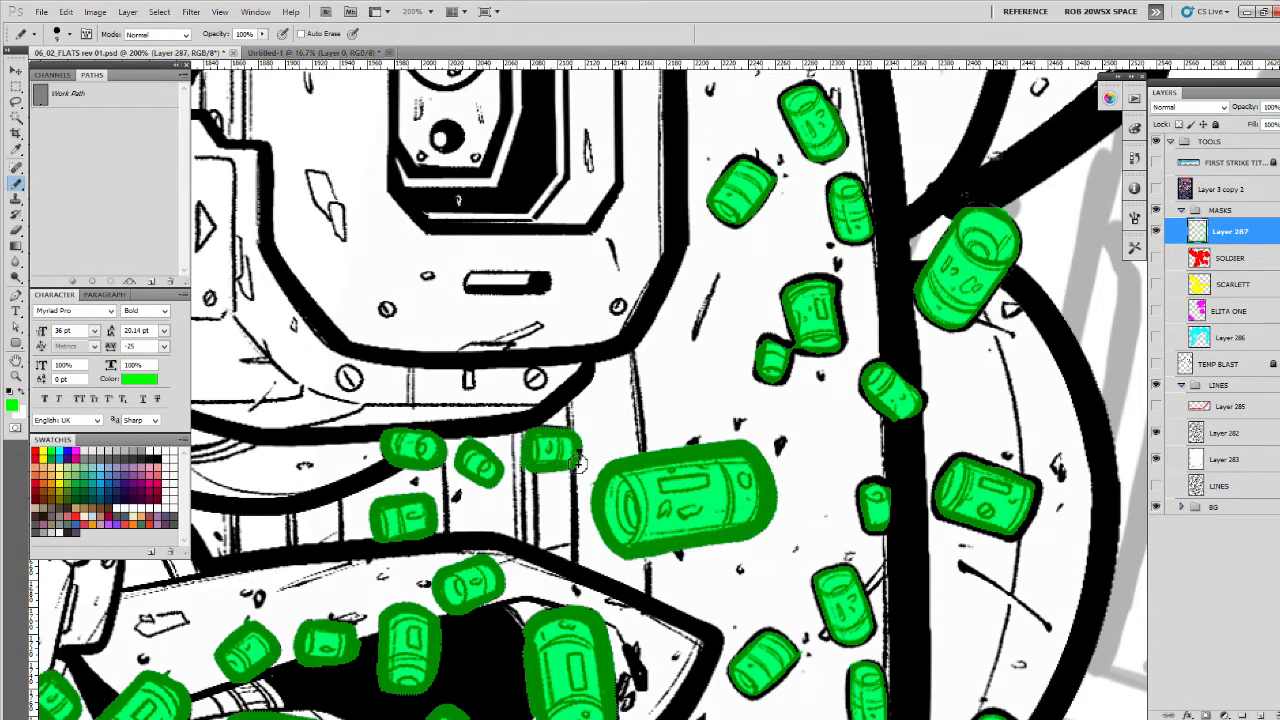
# - Pencil green over the outlines of the four cans in the lower corner of the panel beside the thick vertical line
pyautogui.moveTo(916, 475)
pyautogui.mouseDown()
pyautogui.moveTo(749, 423)
pyautogui.moveTo(717, 397)
pyautogui.moveTo(674, 407)
pyautogui.moveTo(669, 447)
pyautogui.moveTo(690, 456)
pyautogui.moveTo(694, 420)
pyautogui.moveTo(680, 401)
pyautogui.mouseUp()
pyautogui.moveTo(668, 526)
pyautogui.mouseDown()
pyautogui.moveTo(673, 553)
pyautogui.moveTo(623, 514)
pyautogui.moveTo(657, 501)
pyautogui.mouseUp()
pyautogui.moveTo(649, 513); pyautogui.dragTo(683, 438)
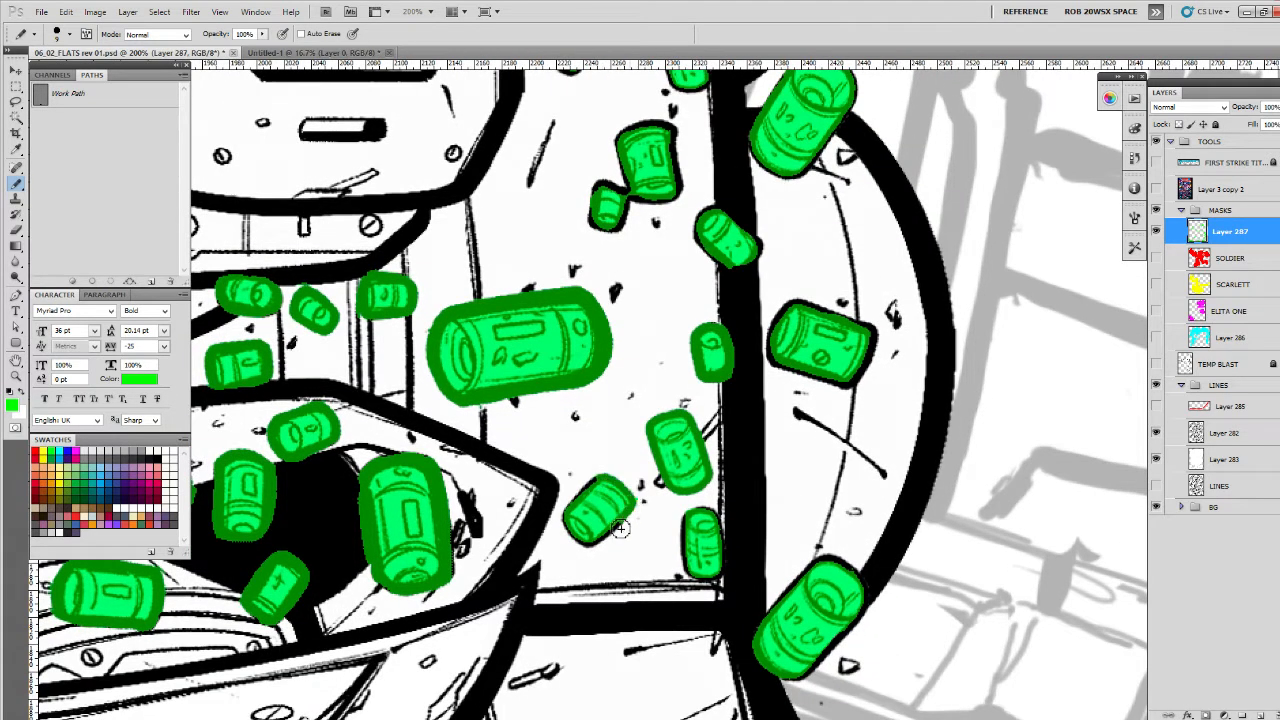
pyautogui.moveTo(678, 476)
pyautogui.mouseDown()
pyautogui.moveTo(640, 432)
pyautogui.moveTo(655, 524)
pyautogui.moveTo(675, 534)
pyautogui.moveTo(674, 468)
pyautogui.moveTo(606, 397)
pyautogui.mouseUp()
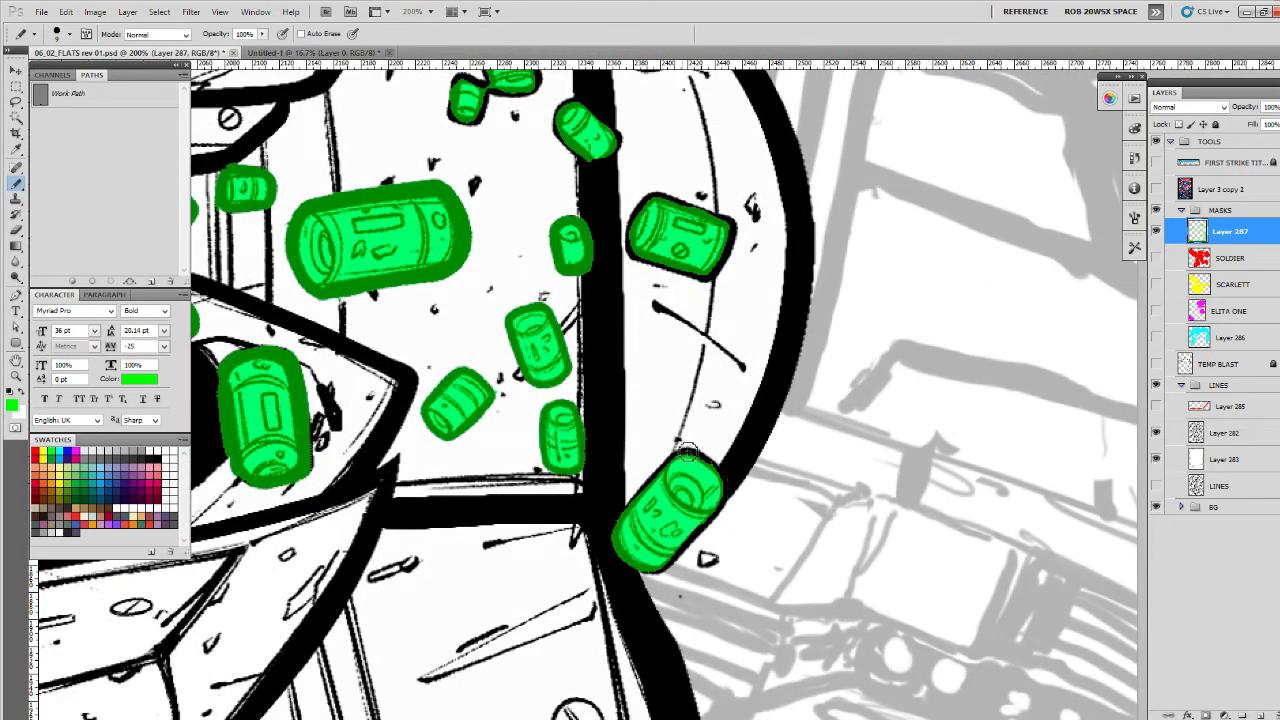
# - Pencil green over the outlines of the two cans on the rounded plate, the slanted can on the thick line and the touching pair beside it
pyautogui.moveTo(676, 467)
pyautogui.mouseDown()
pyautogui.moveTo(625, 522)
pyautogui.moveTo(635, 560)
pyautogui.moveTo(694, 540)
pyautogui.moveTo(720, 490)
pyautogui.moveTo(706, 462)
pyautogui.moveTo(726, 500)
pyautogui.mouseUp()
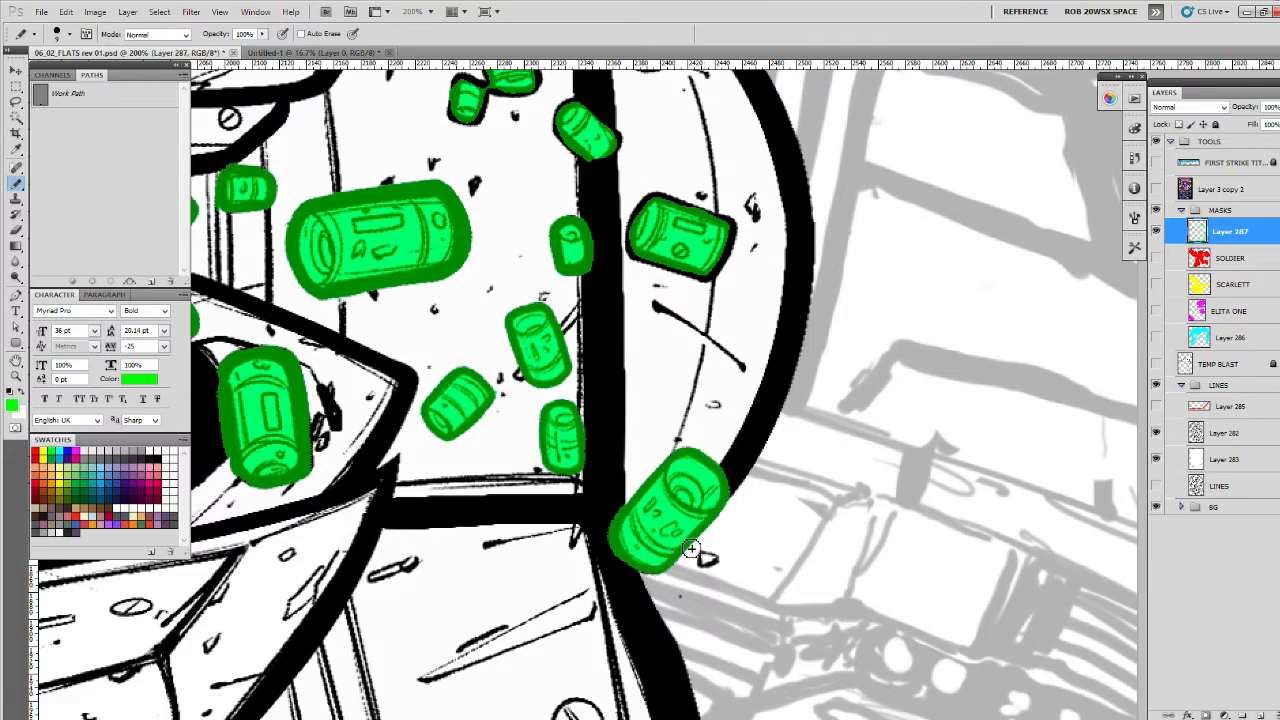
pyautogui.moveTo(716, 240)
pyautogui.mouseDown()
pyautogui.moveTo(685, 484)
pyautogui.moveTo(706, 488)
pyautogui.moveTo(686, 522)
pyautogui.moveTo(660, 524)
pyautogui.moveTo(614, 506)
pyautogui.moveTo(600, 476)
pyautogui.moveTo(646, 440)
pyautogui.moveTo(688, 466)
pyautogui.moveTo(675, 468)
pyautogui.mouseUp()
pyautogui.moveTo(627, 410); pyautogui.dragTo(686, 578)
pyautogui.moveTo(606, 516)
pyautogui.mouseDown()
pyautogui.moveTo(642, 534)
pyautogui.moveTo(648, 560)
pyautogui.moveTo(616, 574)
pyautogui.moveTo(592, 543)
pyautogui.mouseUp()
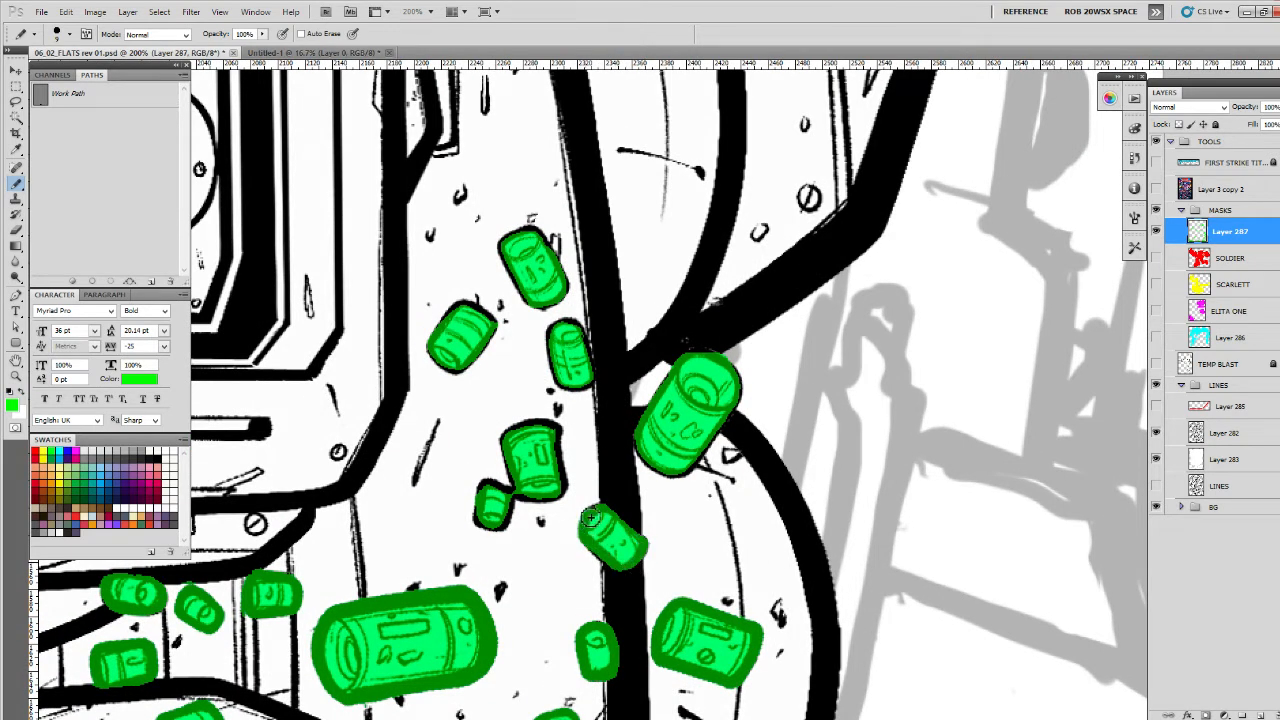
pyautogui.moveTo(574, 490)
pyautogui.mouseDown()
pyautogui.moveTo(628, 566)
pyautogui.moveTo(580, 576)
pyautogui.moveTo(545, 562)
pyautogui.moveTo(538, 612)
pyautogui.moveTo(604, 508)
pyautogui.moveTo(621, 515)
pyautogui.mouseUp()
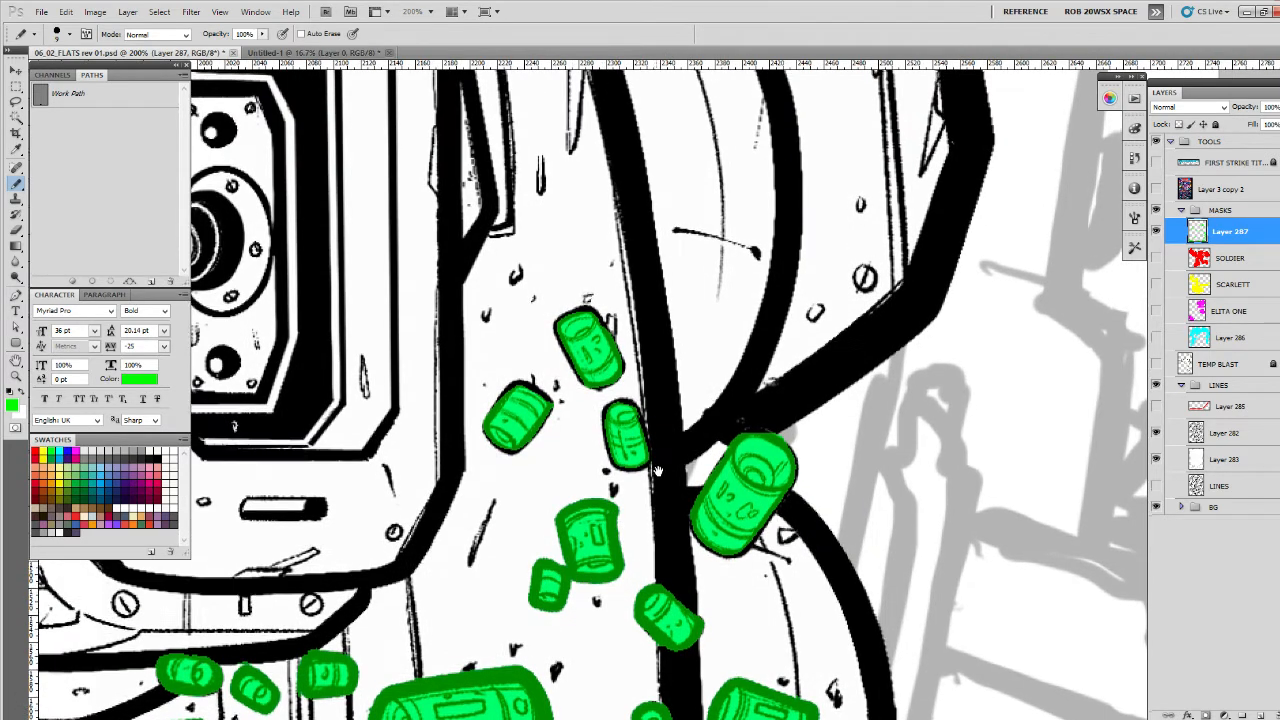
# - Pencil green over the outlines of the three clustered cans higher on the panel and the large can where the thick lines meet
pyautogui.moveTo(628, 388)
pyautogui.mouseDown()
pyautogui.moveTo(662, 479)
pyautogui.moveTo(648, 478)
pyautogui.moveTo(652, 528)
pyautogui.moveTo(679, 512)
pyautogui.moveTo(664, 478)
pyautogui.mouseUp()
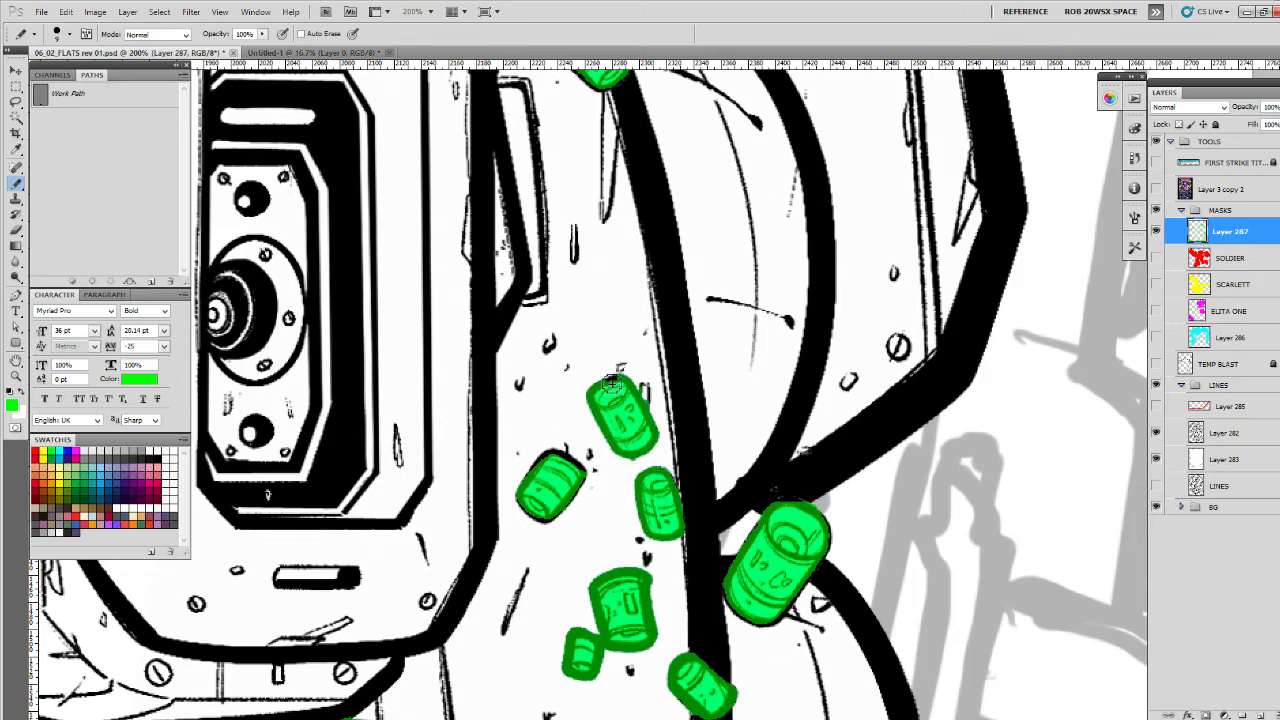
pyautogui.moveTo(572, 468)
pyautogui.mouseDown()
pyautogui.moveTo(583, 494)
pyautogui.moveTo(533, 472)
pyautogui.moveTo(535, 496)
pyautogui.mouseUp()
pyautogui.moveTo(816, 497)
pyautogui.mouseDown()
pyautogui.moveTo(742, 455)
pyautogui.moveTo(752, 512)
pyautogui.moveTo(703, 581)
pyautogui.mouseUp()
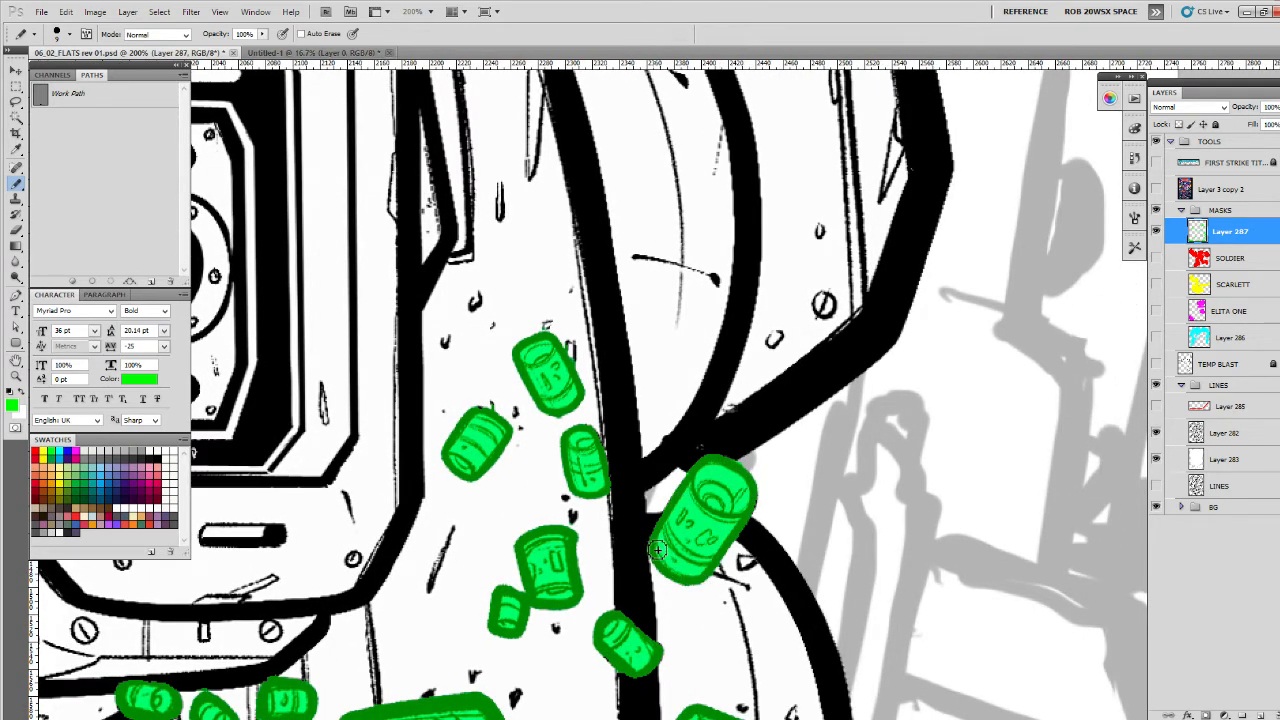
# - Pencil green over the outlines of the can at the thick line's upper end, the two cans above it and the large can on the armour plate
pyautogui.moveTo(738, 415); pyautogui.dragTo(726, 528)
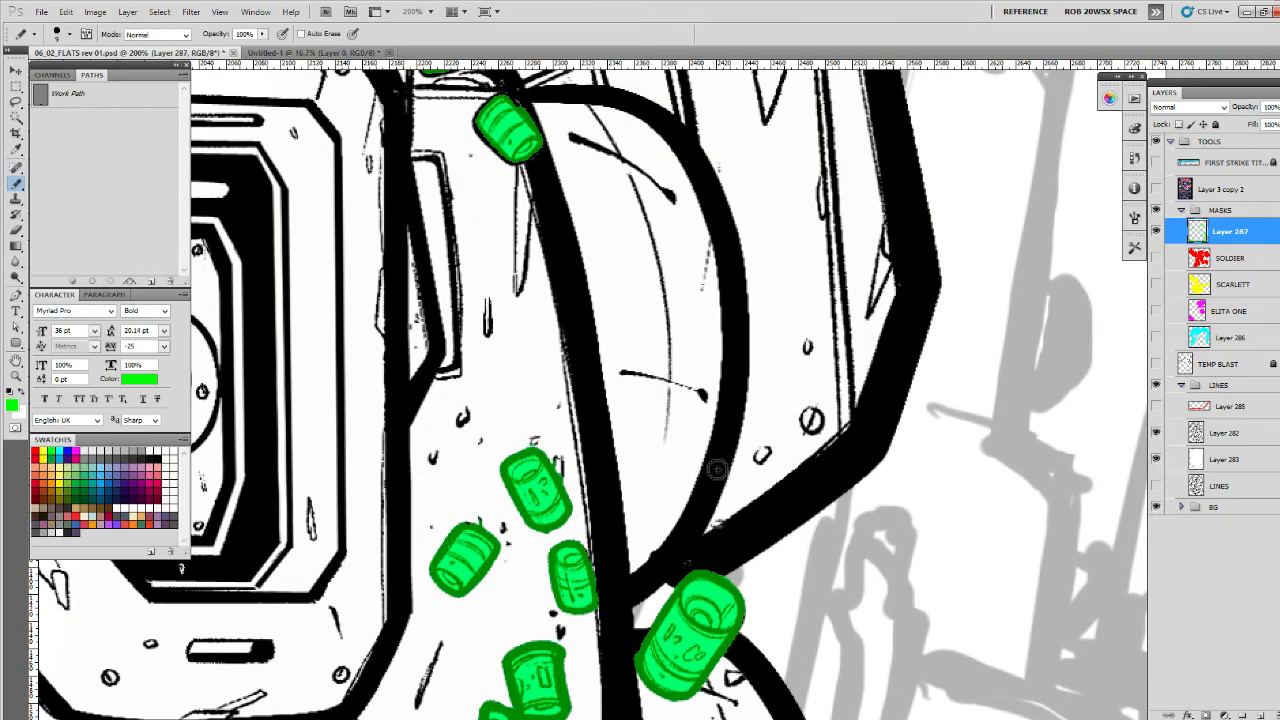
pyautogui.moveTo(640, 340); pyautogui.dragTo(663, 443)
pyautogui.moveTo(532, 207)
pyautogui.mouseDown()
pyautogui.moveTo(628, 467)
pyautogui.moveTo(600, 495)
pyautogui.moveTo(612, 520)
pyautogui.moveTo(640, 530)
pyautogui.moveTo(660, 508)
pyautogui.moveTo(642, 468)
pyautogui.mouseUp()
pyautogui.moveTo(612, 413)
pyautogui.mouseDown()
pyautogui.moveTo(632, 493)
pyautogui.moveTo(578, 474)
pyautogui.moveTo(561, 499)
pyautogui.moveTo(606, 508)
pyautogui.moveTo(590, 511)
pyautogui.moveTo(630, 494)
pyautogui.moveTo(624, 470)
pyautogui.mouseUp()
pyautogui.moveTo(708, 459)
pyautogui.mouseDown()
pyautogui.moveTo(659, 469)
pyautogui.moveTo(667, 491)
pyautogui.moveTo(703, 491)
pyautogui.moveTo(711, 453)
pyautogui.mouseUp()
pyautogui.moveTo(787, 376)
pyautogui.mouseDown()
pyautogui.moveTo(687, 474)
pyautogui.moveTo(660, 414)
pyautogui.moveTo(632, 412)
pyautogui.moveTo(610, 440)
pyautogui.moveTo(627, 475)
pyautogui.moveTo(688, 522)
pyautogui.moveTo(712, 510)
pyautogui.moveTo(716, 477)
pyautogui.moveTo(681, 439)
pyautogui.mouseUp()
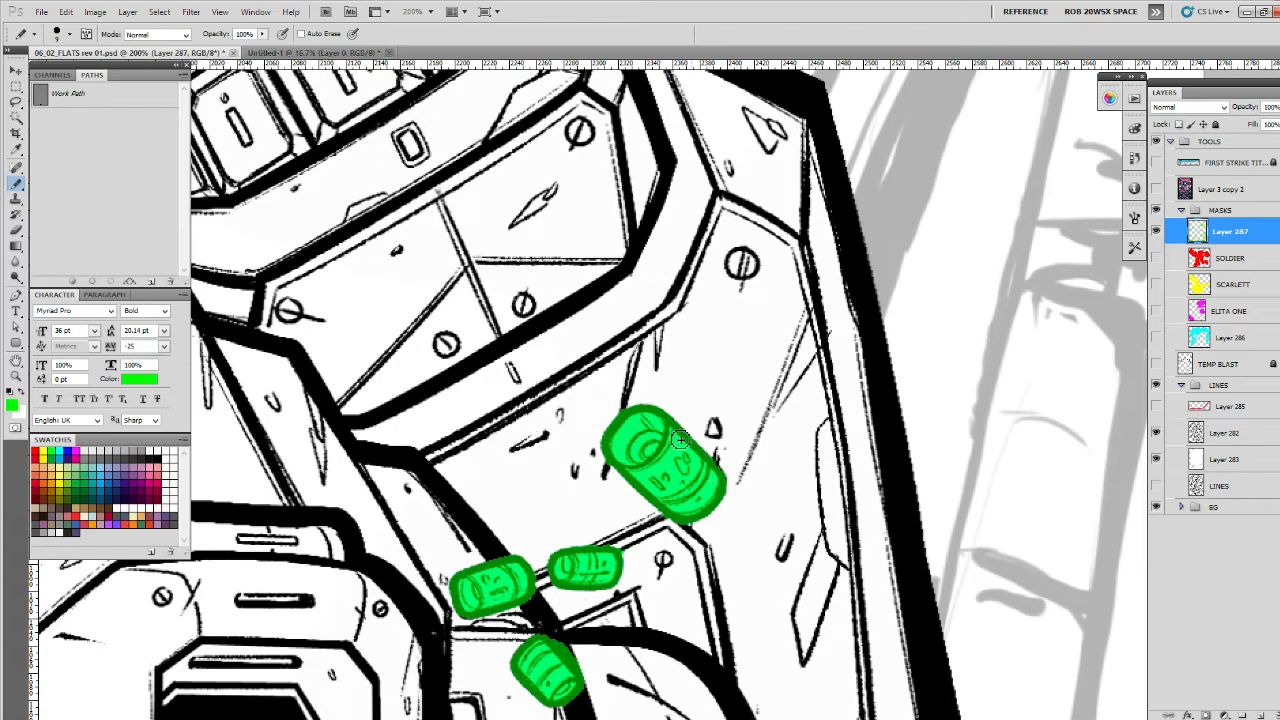
# - Sample the lighter green from the large can and pencil over the edge of the round canister beside the soldier's foot
pyautogui.keyDown('alt'); pyautogui.click(669, 453); pyautogui.keyUp('alt')
pyautogui.keyDown('alt'); pyautogui.click(668, 454); pyautogui.keyUp('alt')
pyautogui.press('z')
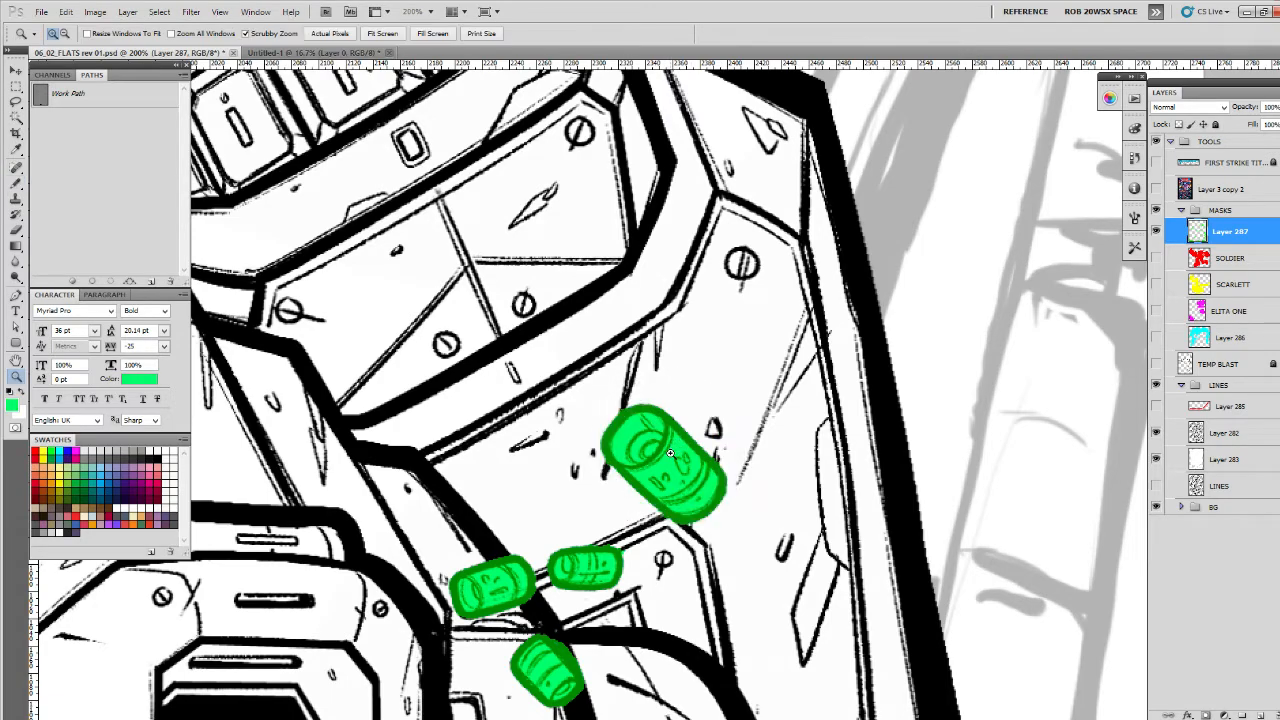
pyautogui.keyDown('alt'); pyautogui.click(668, 458); pyautogui.keyUp('alt')
pyautogui.keyDown('alt'); pyautogui.click(668, 459); pyautogui.keyUp('alt')
pyautogui.keyDown('alt'); pyautogui.click(668, 459); pyautogui.keyUp('alt')
pyautogui.keyDown('alt'); pyautogui.click(668, 459); pyautogui.keyUp('alt')
pyautogui.moveTo(677, 522); pyautogui.dragTo(720, 375)
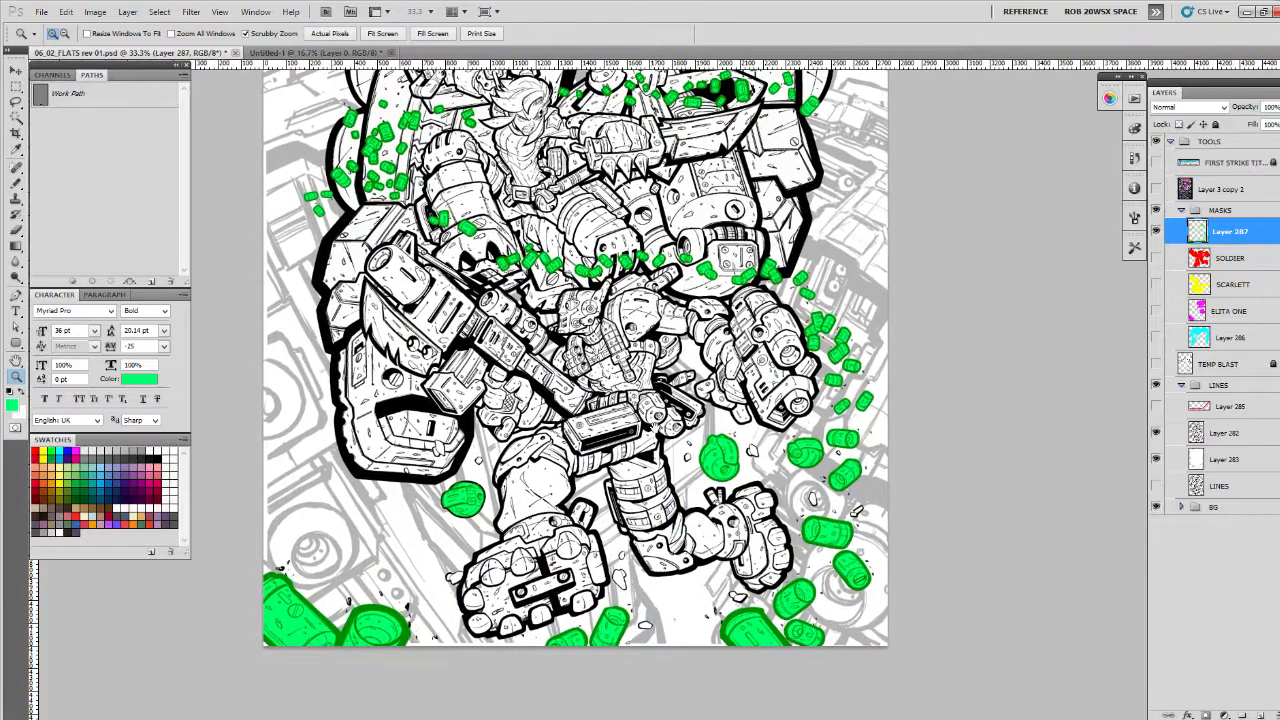
pyautogui.click(464, 491)
pyautogui.click(464, 491)
pyautogui.click(464, 491)
pyautogui.click(464, 491)
pyautogui.press('b')
pyautogui.moveTo(494, 440)
pyautogui.mouseDown()
pyautogui.moveTo(413, 453)
pyautogui.moveTo(378, 483)
pyautogui.moveTo(422, 481)
pyautogui.moveTo(406, 452)
pyautogui.moveTo(343, 488)
pyautogui.moveTo(330, 561)
pyautogui.moveTo(371, 598)
pyautogui.moveTo(549, 626)
pyautogui.moveTo(588, 555)
pyautogui.moveTo(591, 482)
pyautogui.moveTo(466, 430)
pyautogui.mouseUp()
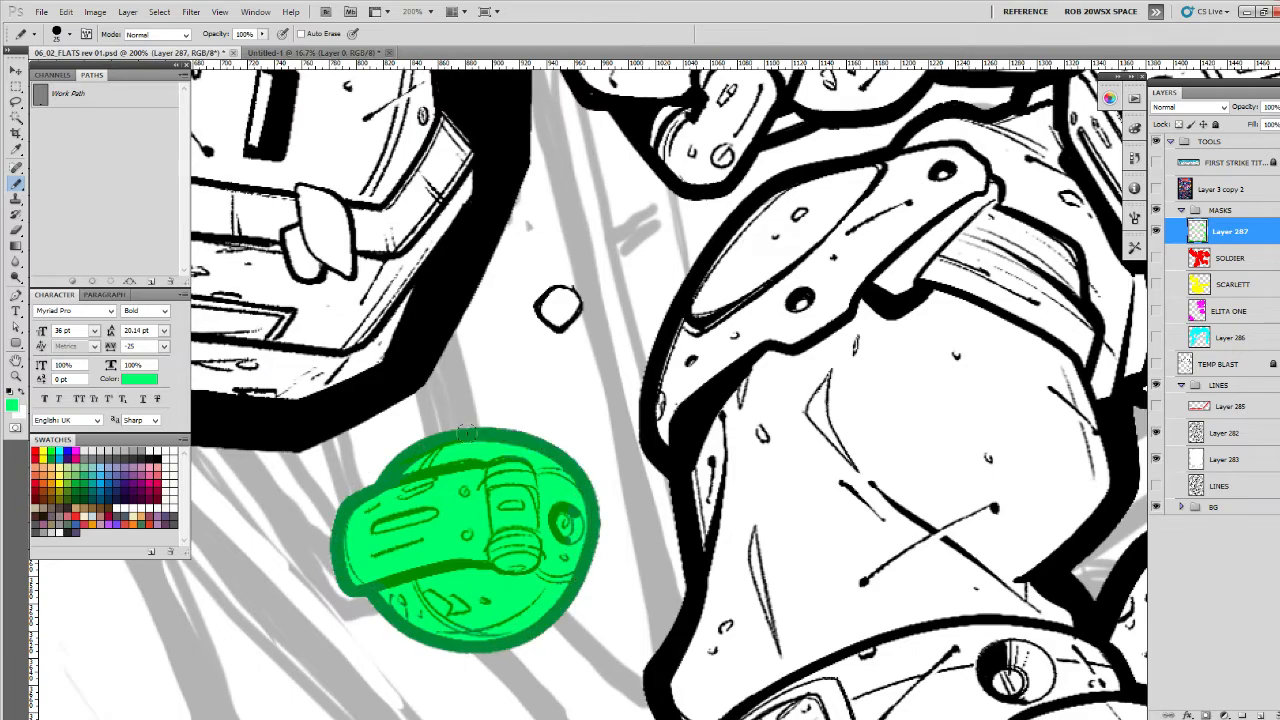
# - Hide the green can layer, Layer 287, and show and select the red SOLDIER mask
pyautogui.press('z')
pyautogui.keyDown('alt'); pyautogui.click(773, 444); pyautogui.keyUp('alt')
pyautogui.keyDown('alt'); pyautogui.click(773, 444); pyautogui.keyUp('alt')
pyautogui.keyDown('alt'); pyautogui.click(773, 444); pyautogui.keyUp('alt')
pyautogui.keyDown('alt'); pyautogui.click(773, 444); pyautogui.keyUp('alt')
pyautogui.keyDown('alt'); pyautogui.click(773, 444); pyautogui.keyUp('alt')
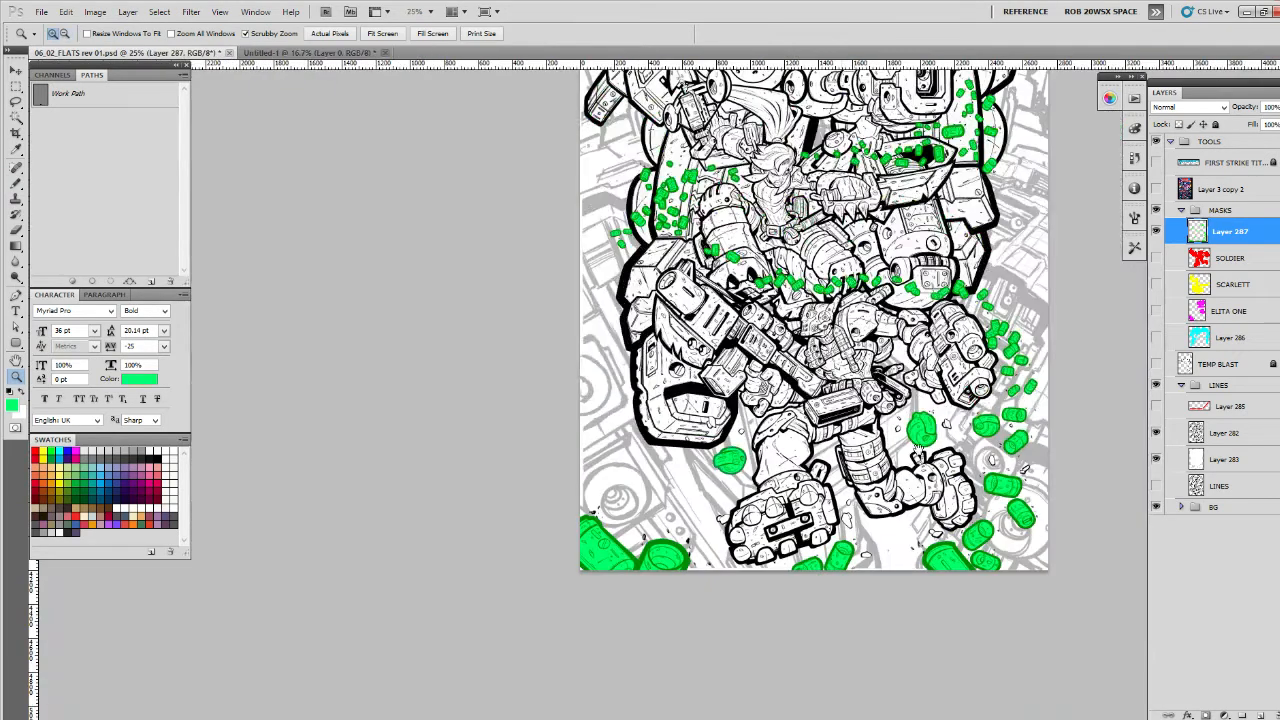
pyautogui.moveTo(1030, 521); pyautogui.dragTo(983, 592)
pyautogui.moveTo(908, 450); pyautogui.dragTo(909, 588)
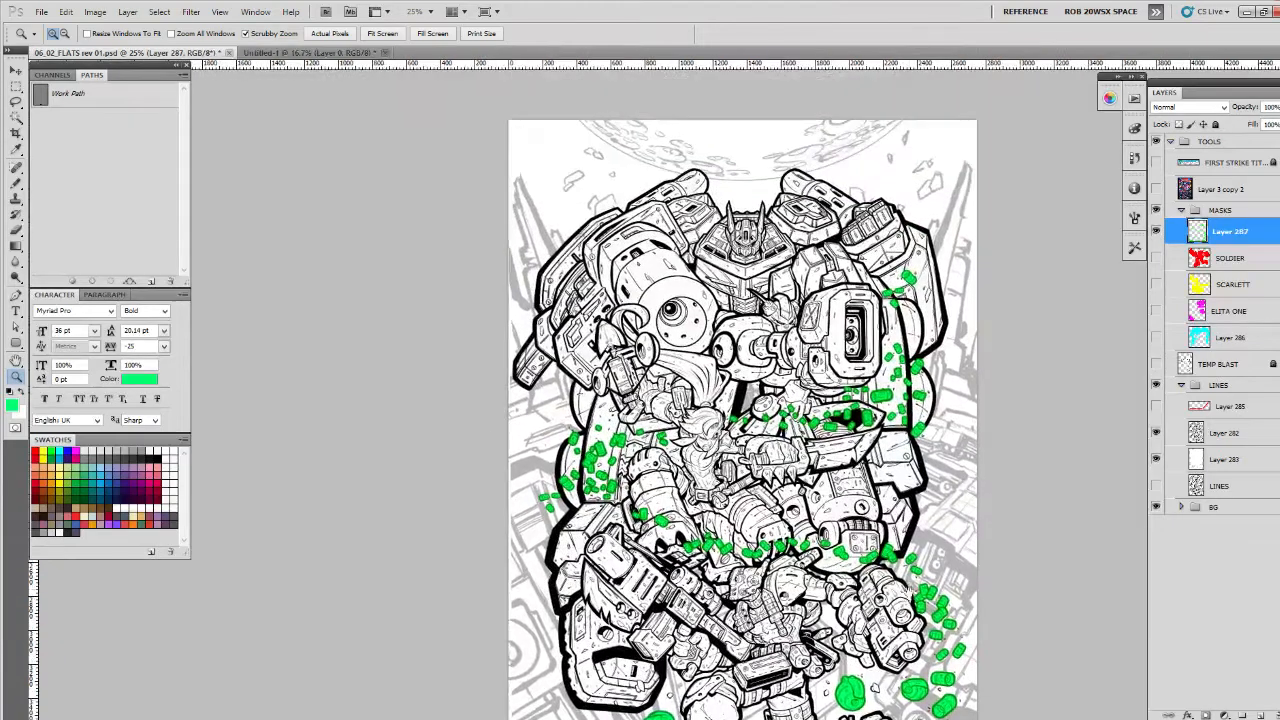
pyautogui.moveTo(925, 638); pyautogui.dragTo(923, 504)
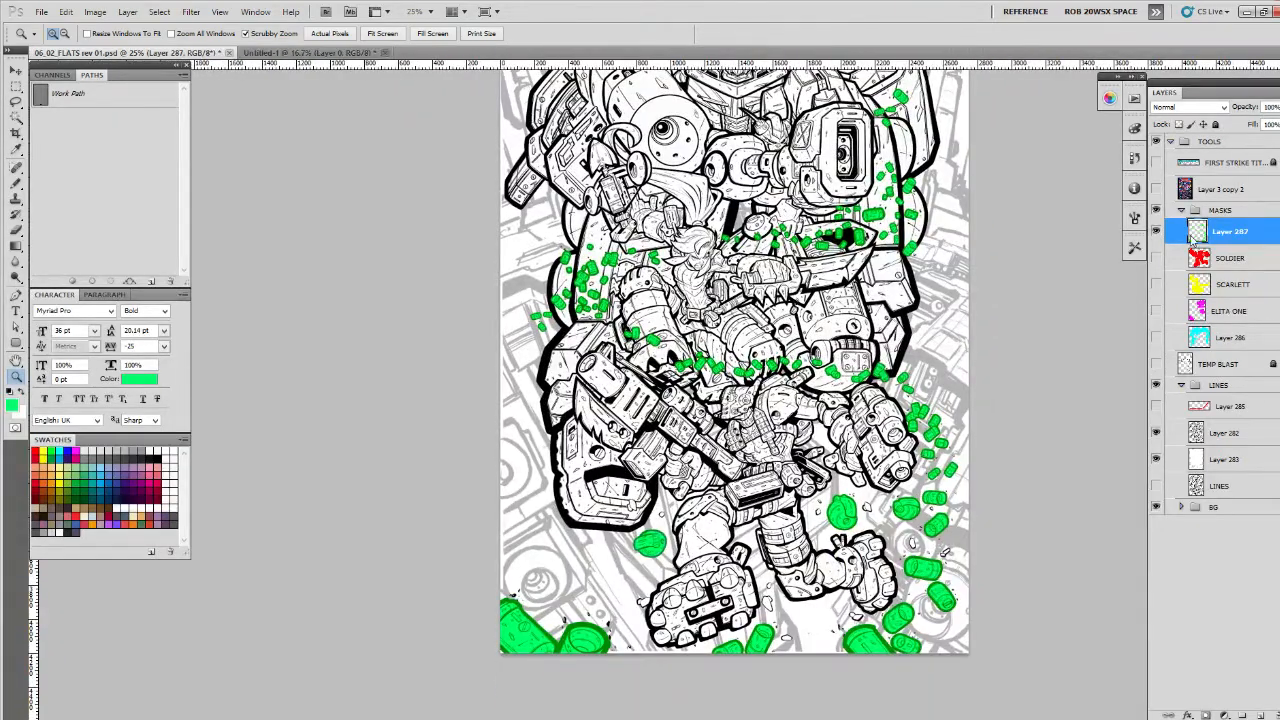
pyautogui.click(1156, 231)
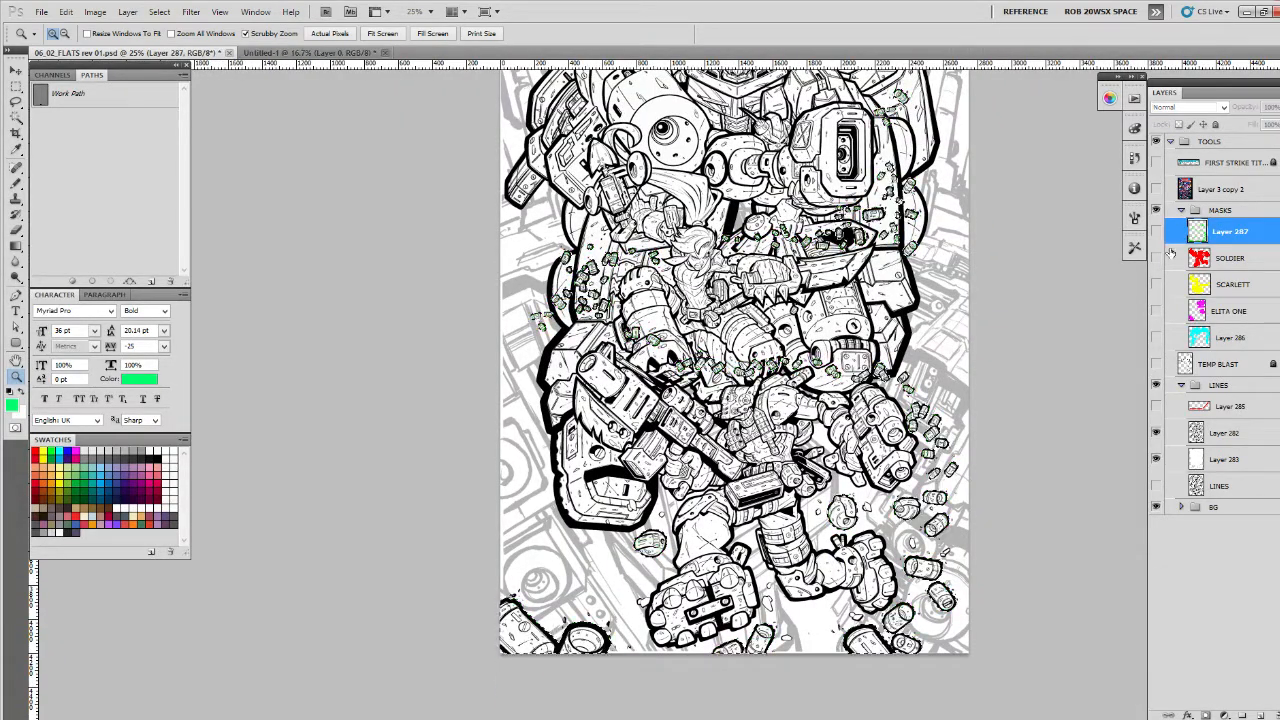
pyautogui.click(1156, 258)
pyautogui.click(1194, 260)
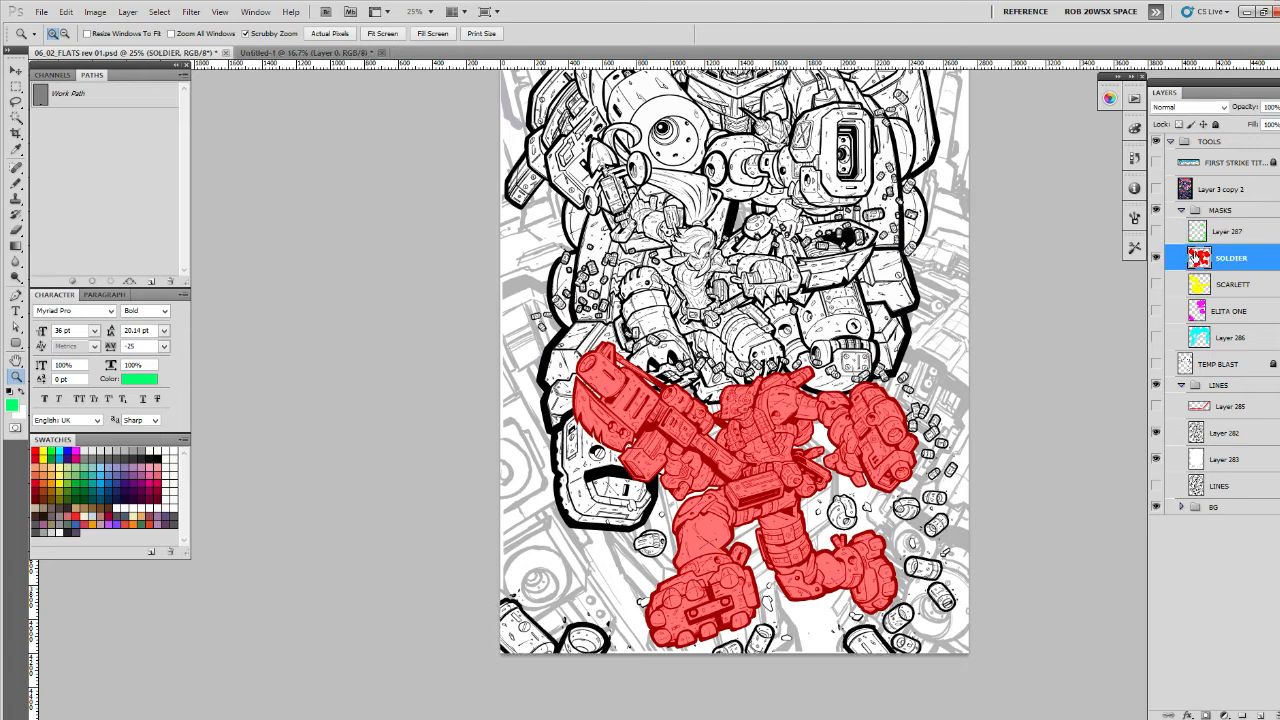
# - Show the SCARLETT, ELITA ONE and Layer 286 masks, leaving Layer 286 selected
pyautogui.click(1194, 285)
pyautogui.click(1157, 284)
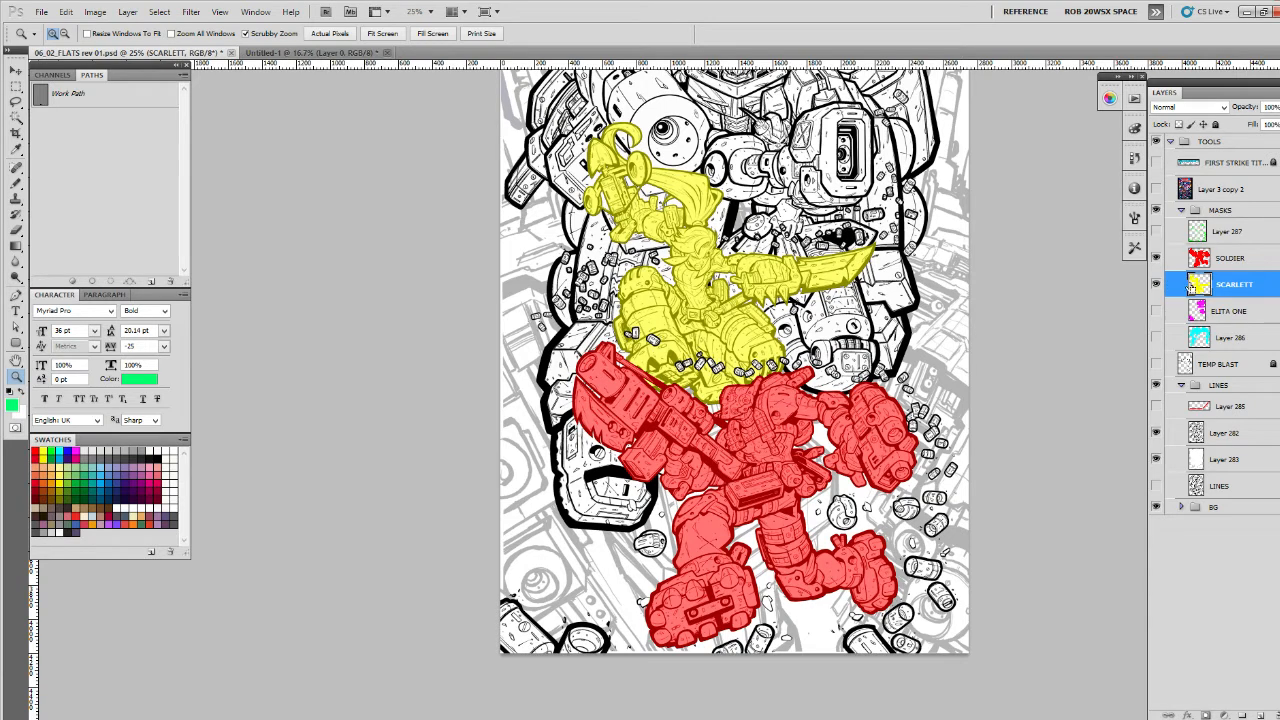
pyautogui.click(1157, 311)
pyautogui.click(1195, 311)
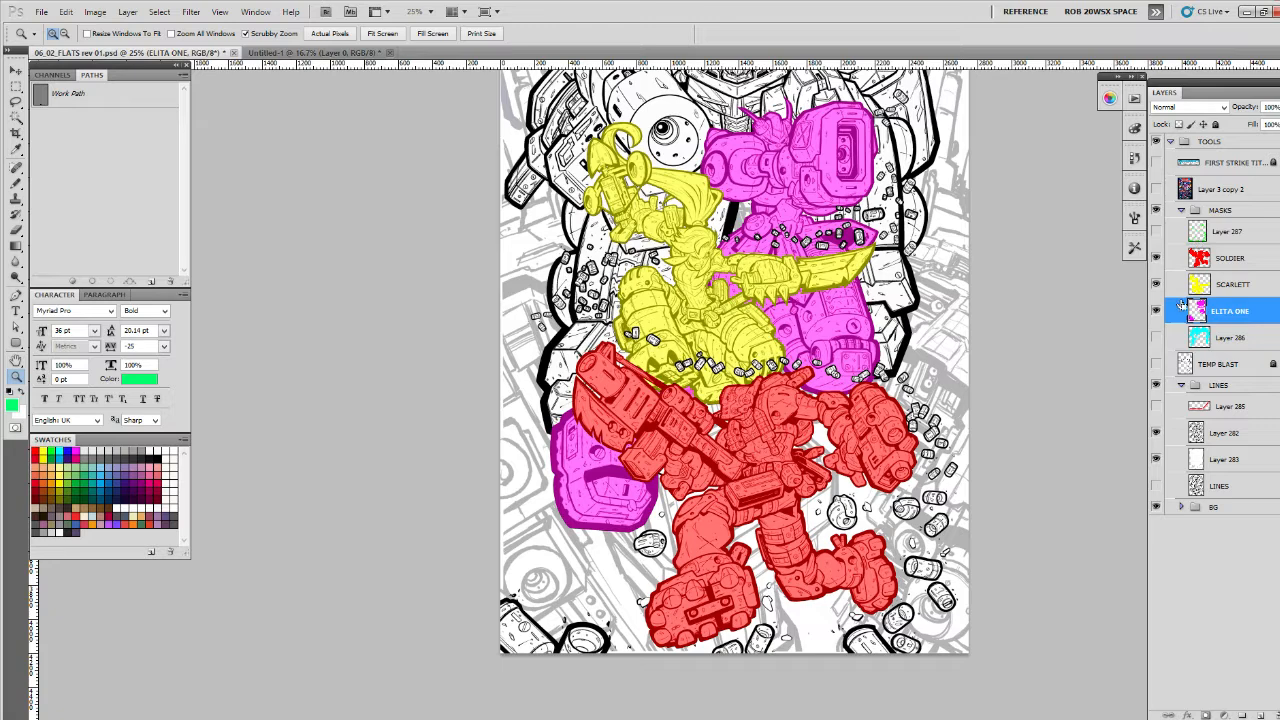
pyautogui.click(1157, 338)
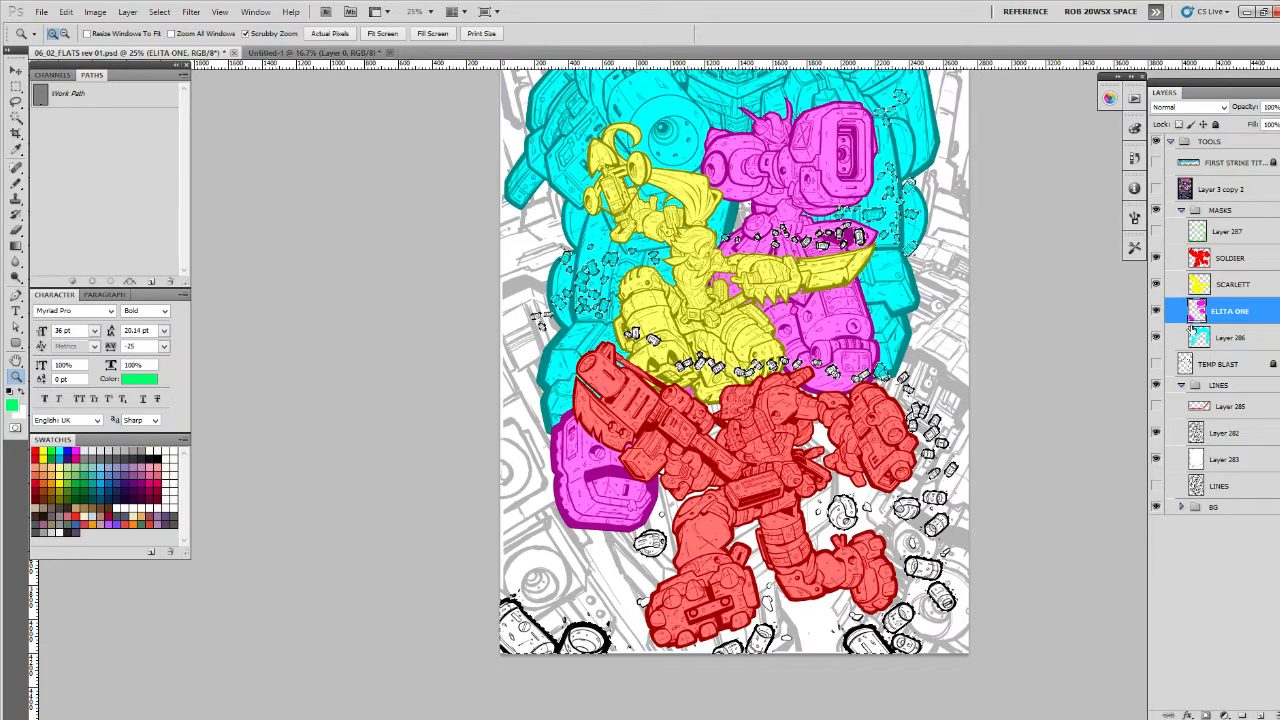
pyautogui.click(1192, 331)
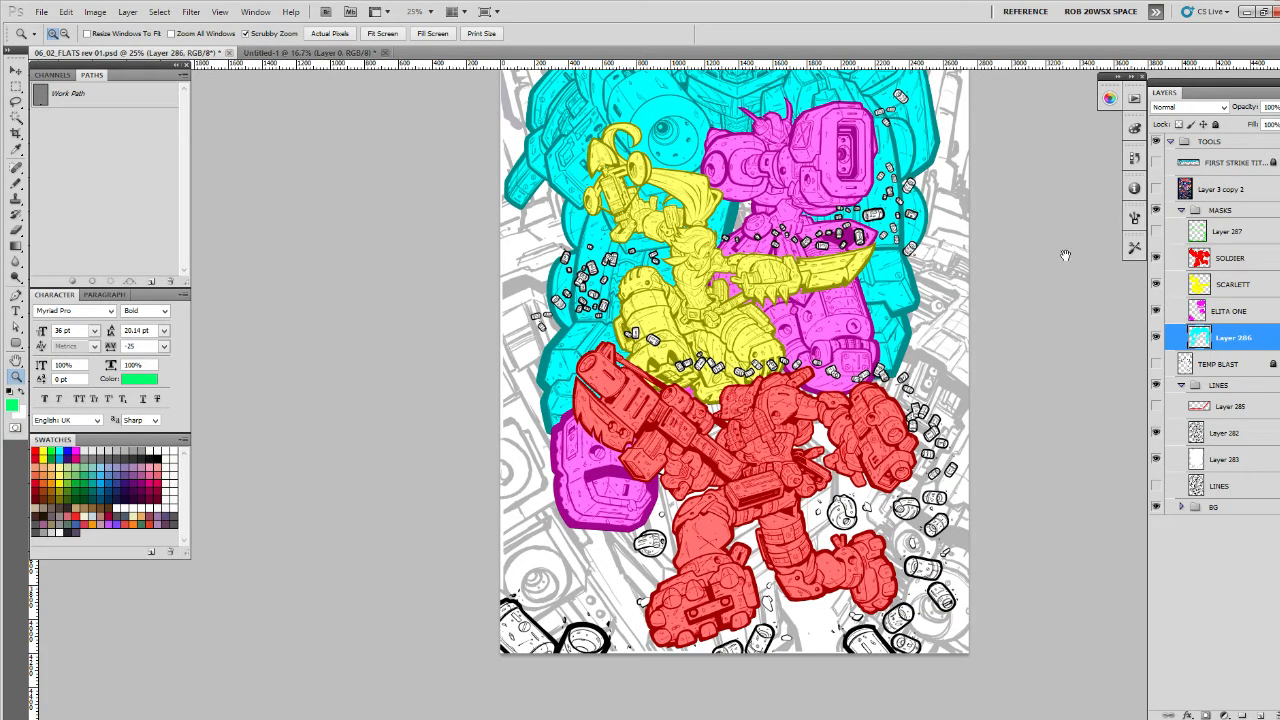
# - Look over the combined character masks across the page and show the green can layer, Layer 287, again
pyautogui.moveTo(1065, 255); pyautogui.dragTo(1063, 414)
pyautogui.moveTo(1089, 460); pyautogui.dragTo(1086, 349)
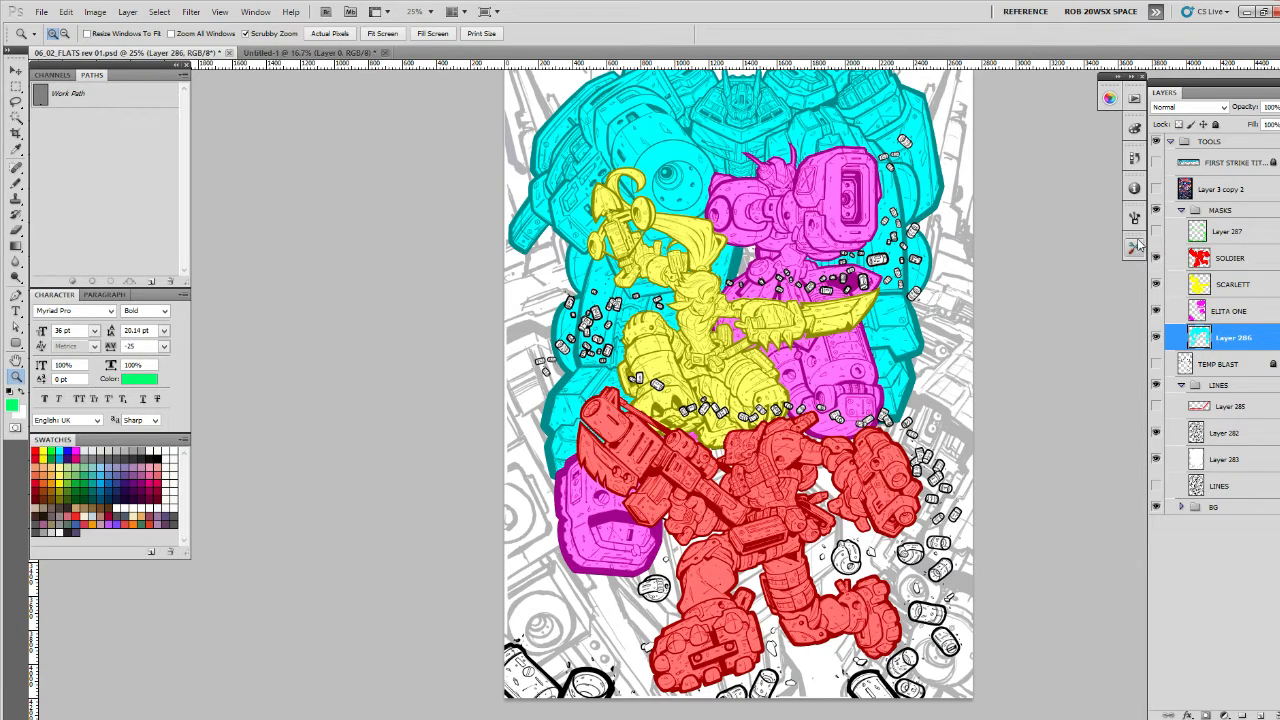
pyautogui.moveTo(1014, 300); pyautogui.dragTo(1032, 413)
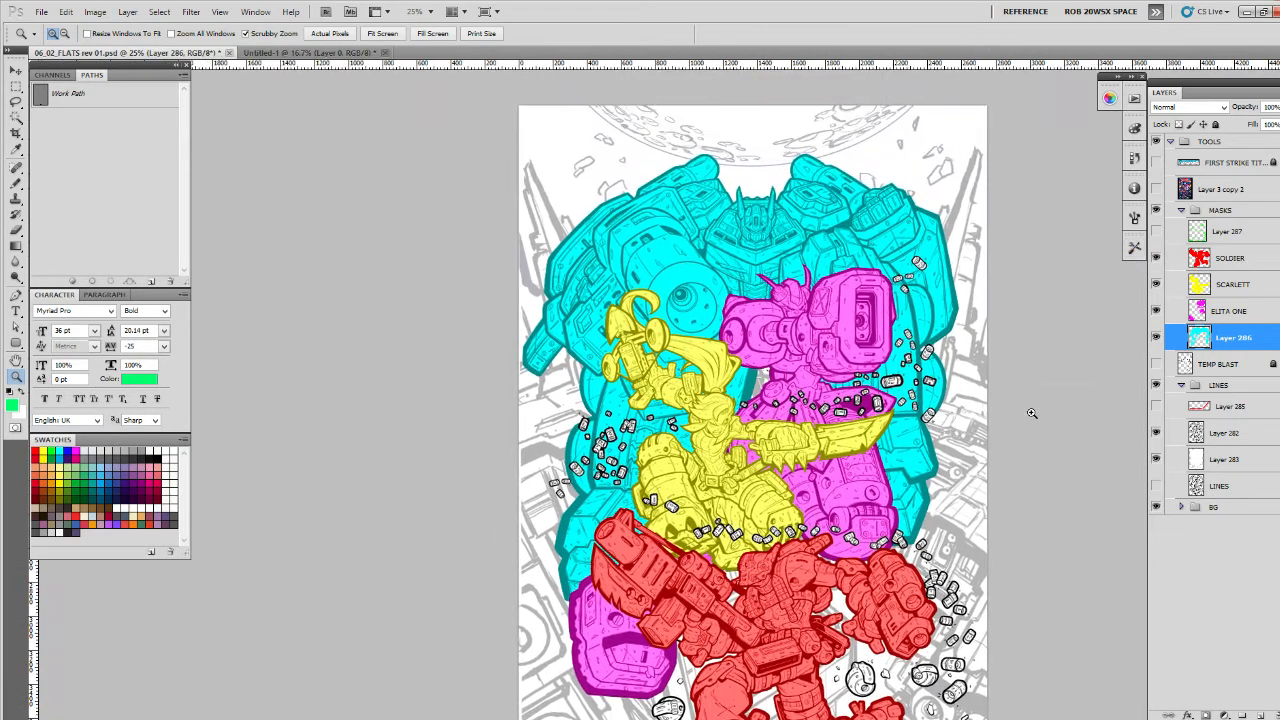
pyautogui.moveTo(1054, 500); pyautogui.dragTo(1062, 303)
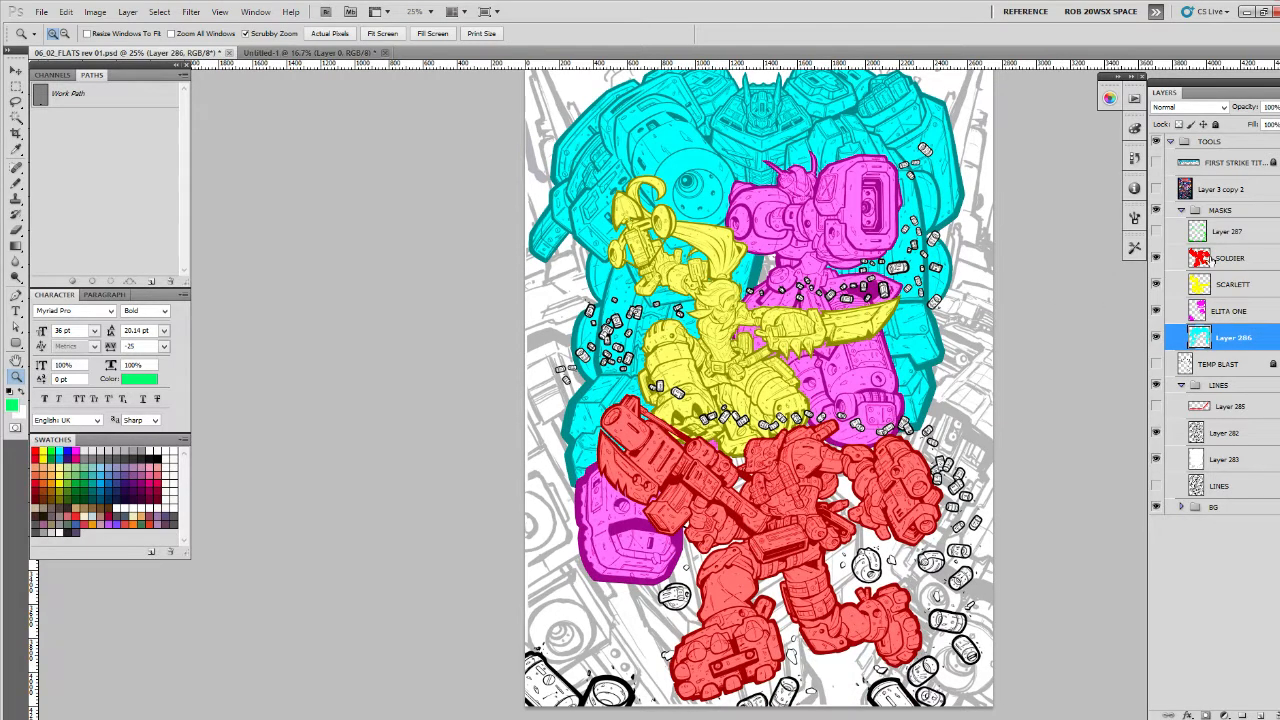
pyautogui.click(1156, 232)
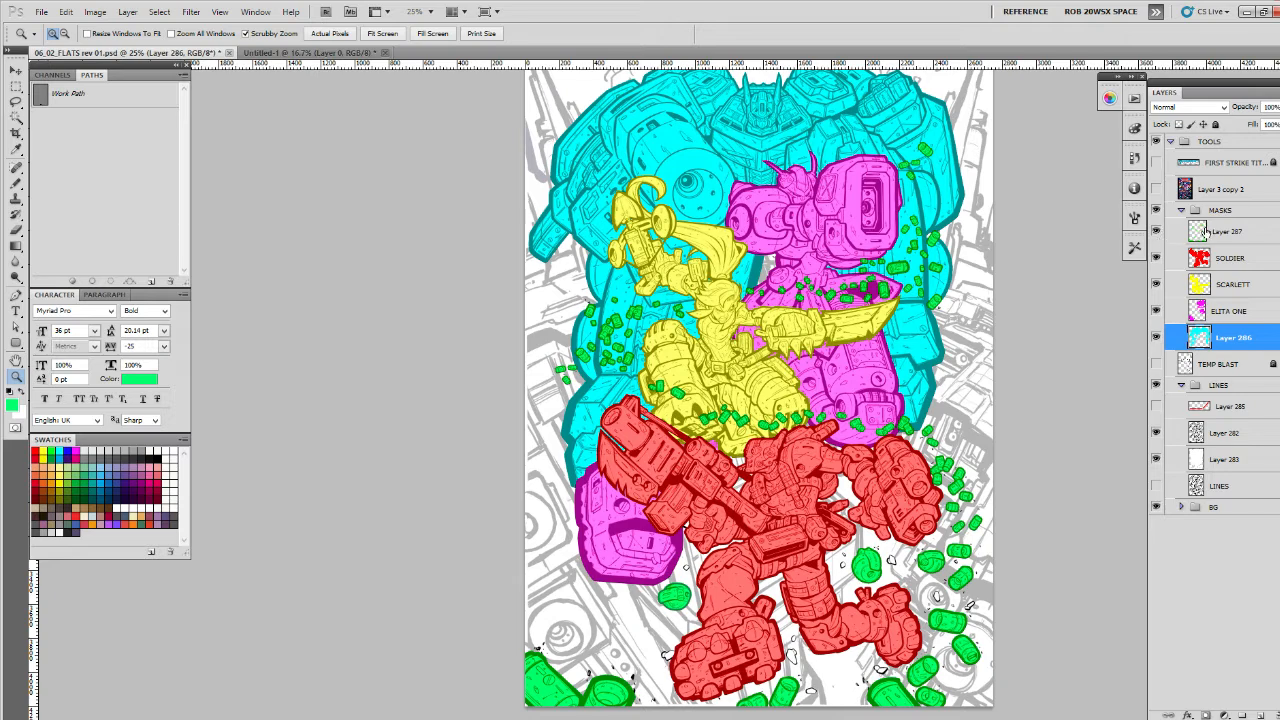
# - Rename the cyan mask layer, Layer 286, as PRIME
pyautogui.doubleClick(1228, 339)
pyautogui.write('s')
pyautogui.write('rime')
pyautogui.moveTo(1240, 338); pyautogui.dragTo(1181, 336)
pyautogui.write('PRIME')
pyautogui.press('Return')
# - Rename the green can mask, Layer 287, as BULLETS GRENADE
pyautogui.doubleClick(1227, 232)
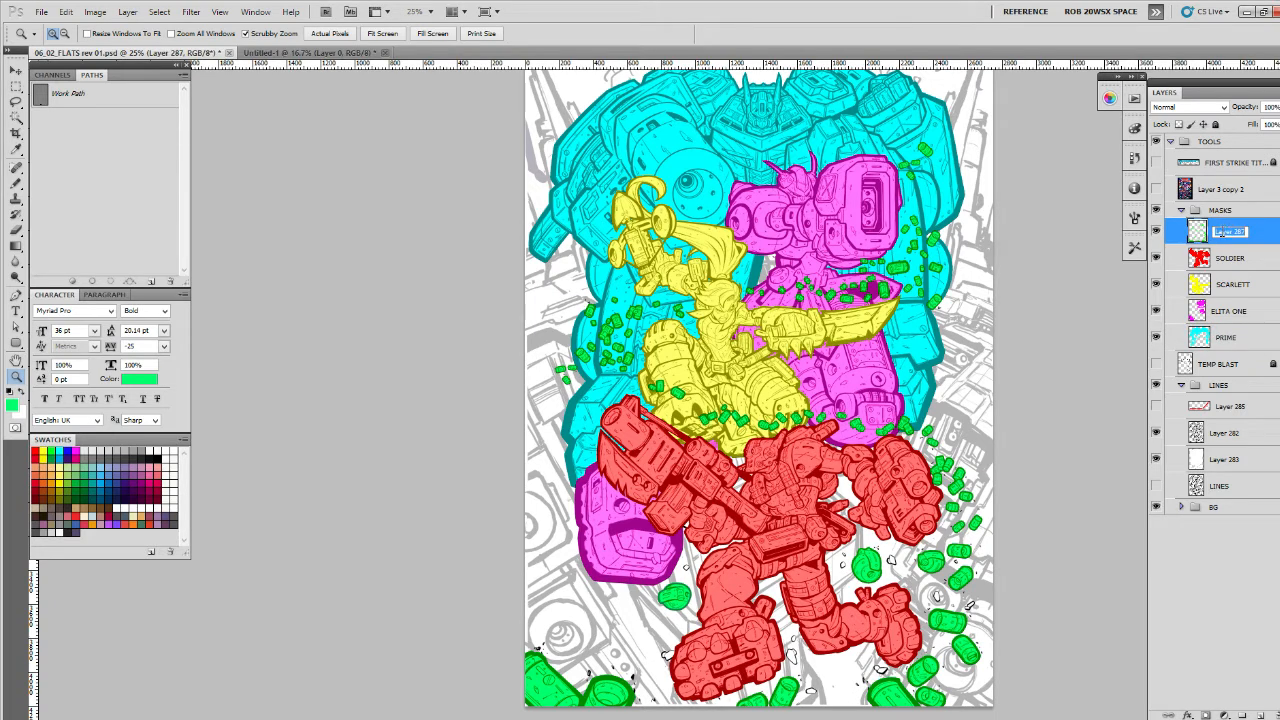
pyautogui.write('BULLETS GRENADE')
pyautogui.press('Return')
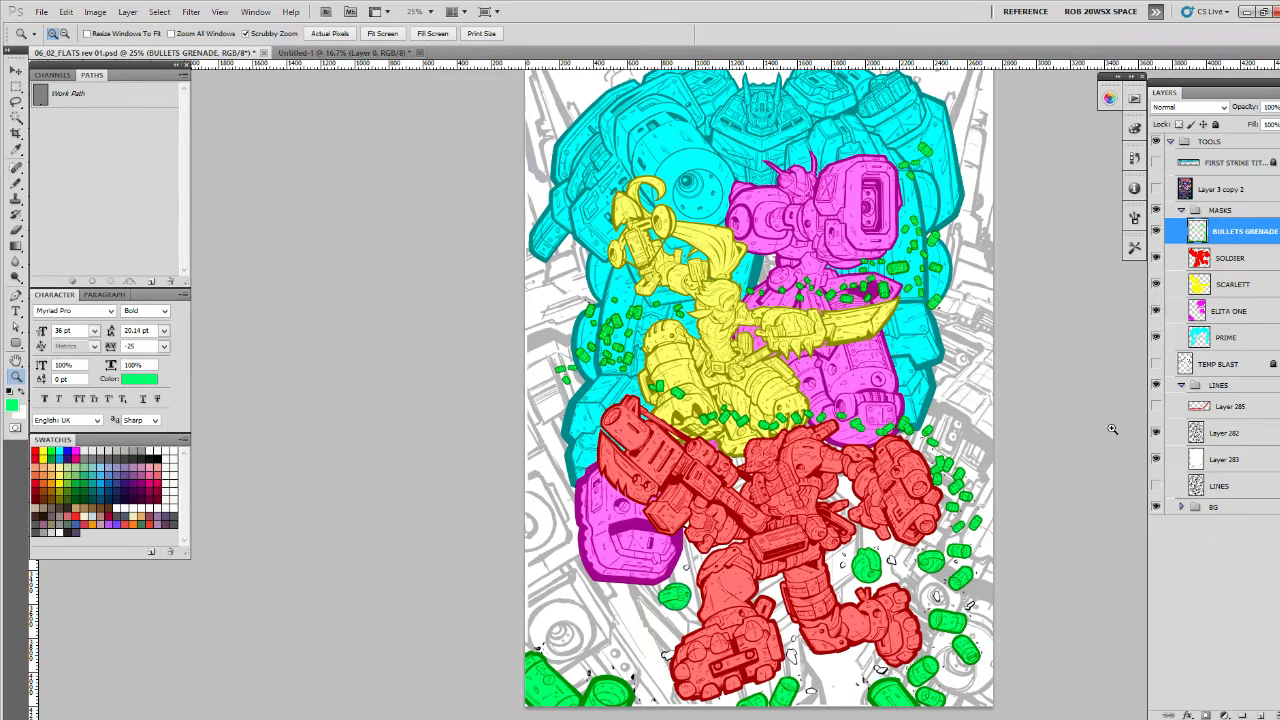
# - Add a new layer above BULLETS GRENADE, try selecting the Layer 282 line art, and clear that selection
pyautogui.scroll(-2, 1105, 465)
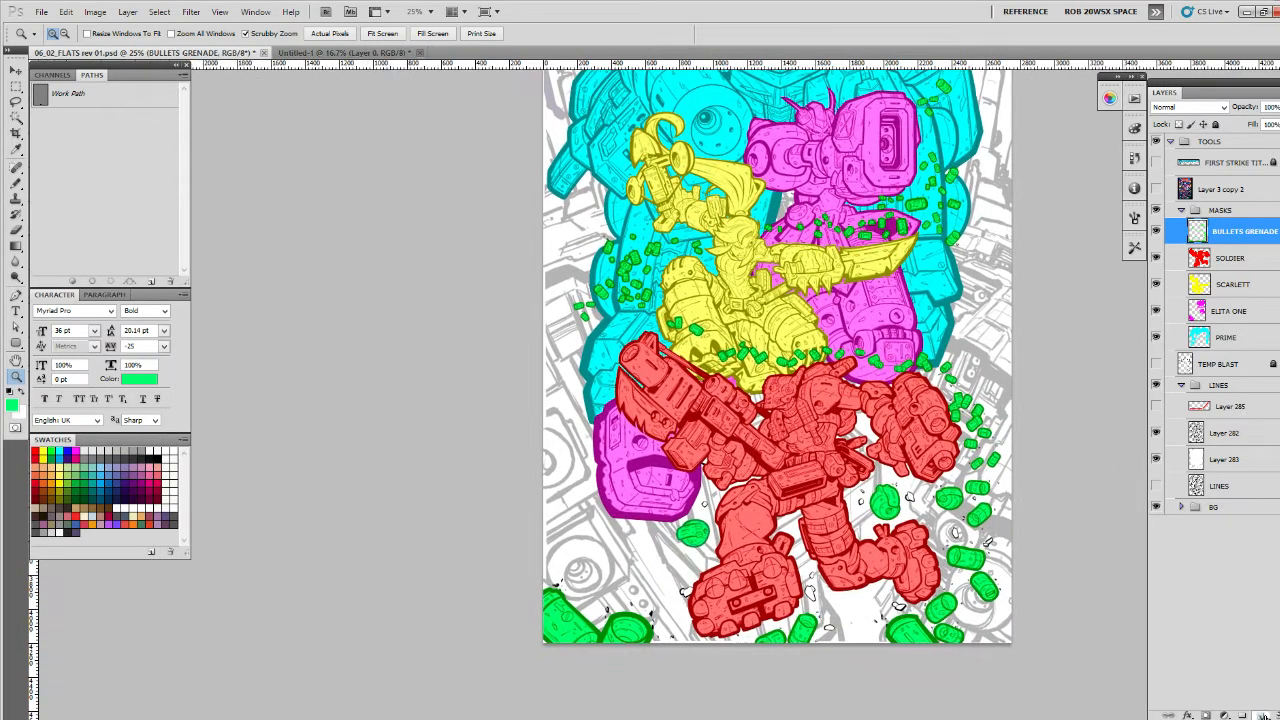
pyautogui.click(1262, 716)
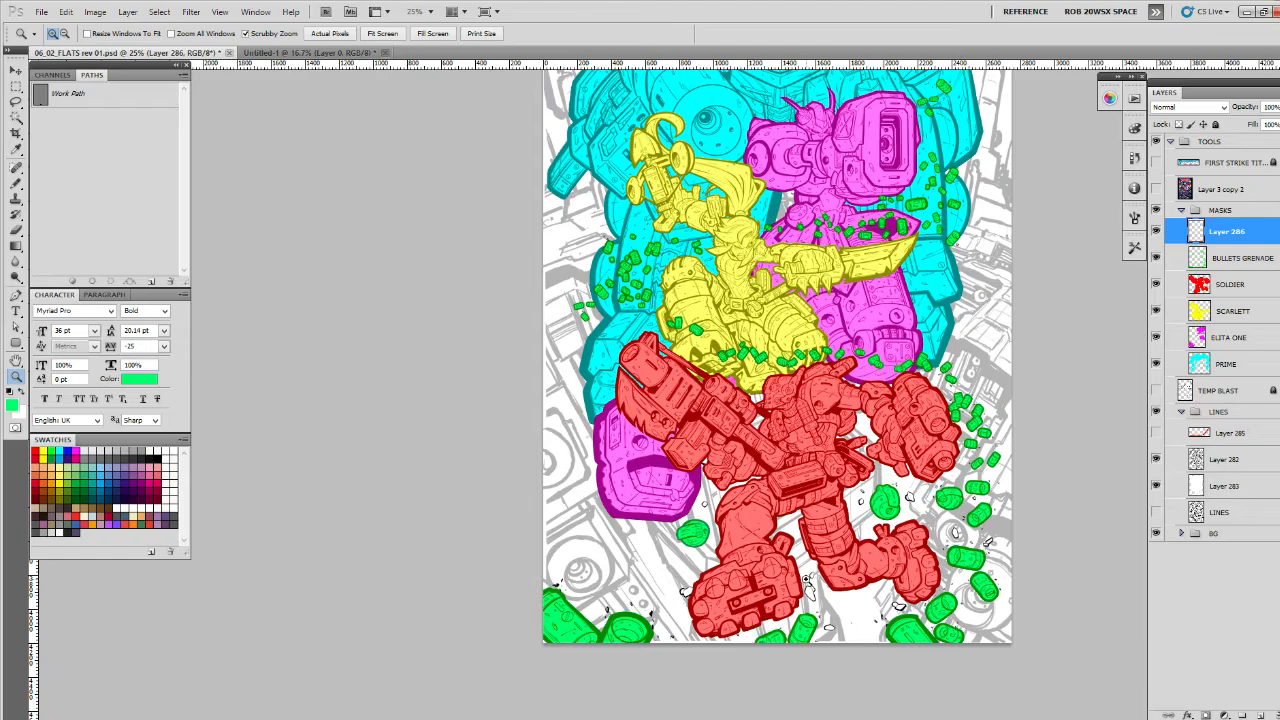
pyautogui.click(819, 602)
pyautogui.click(819, 602)
pyautogui.click(819, 602)
pyautogui.click(819, 602)
pyautogui.click(820, 602)
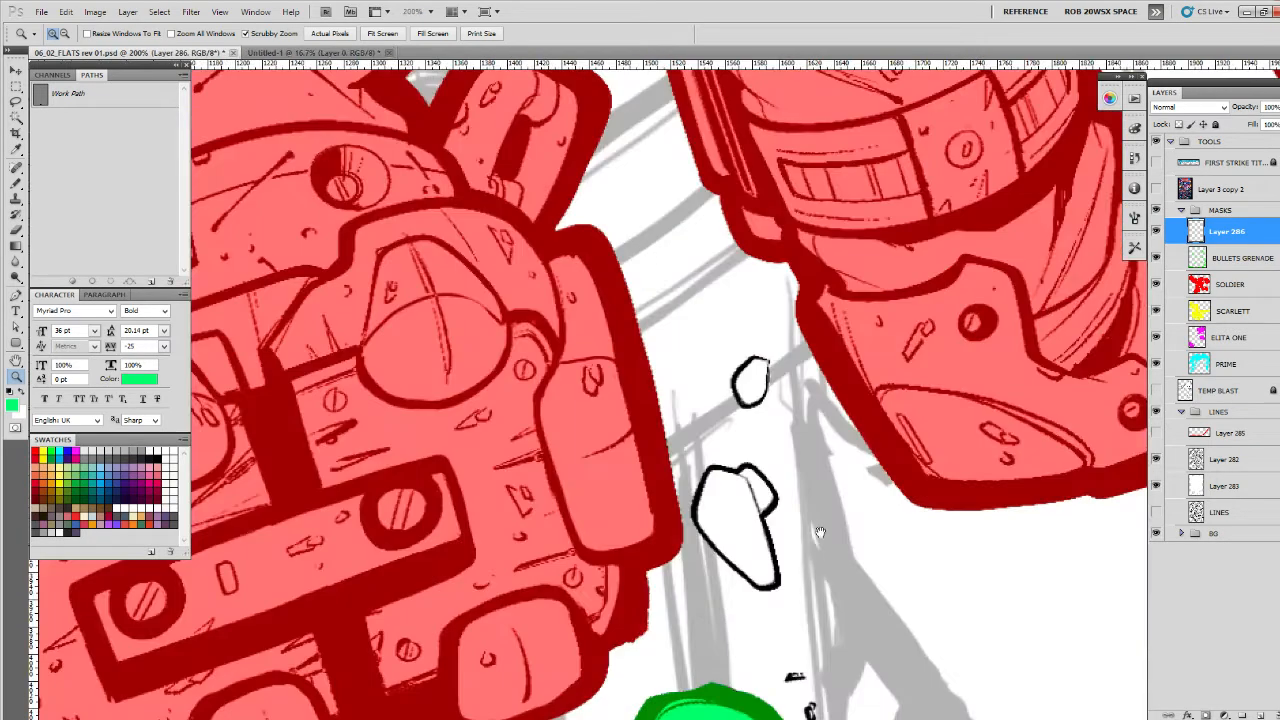
pyautogui.moveTo(810, 485); pyautogui.dragTo(804, 522)
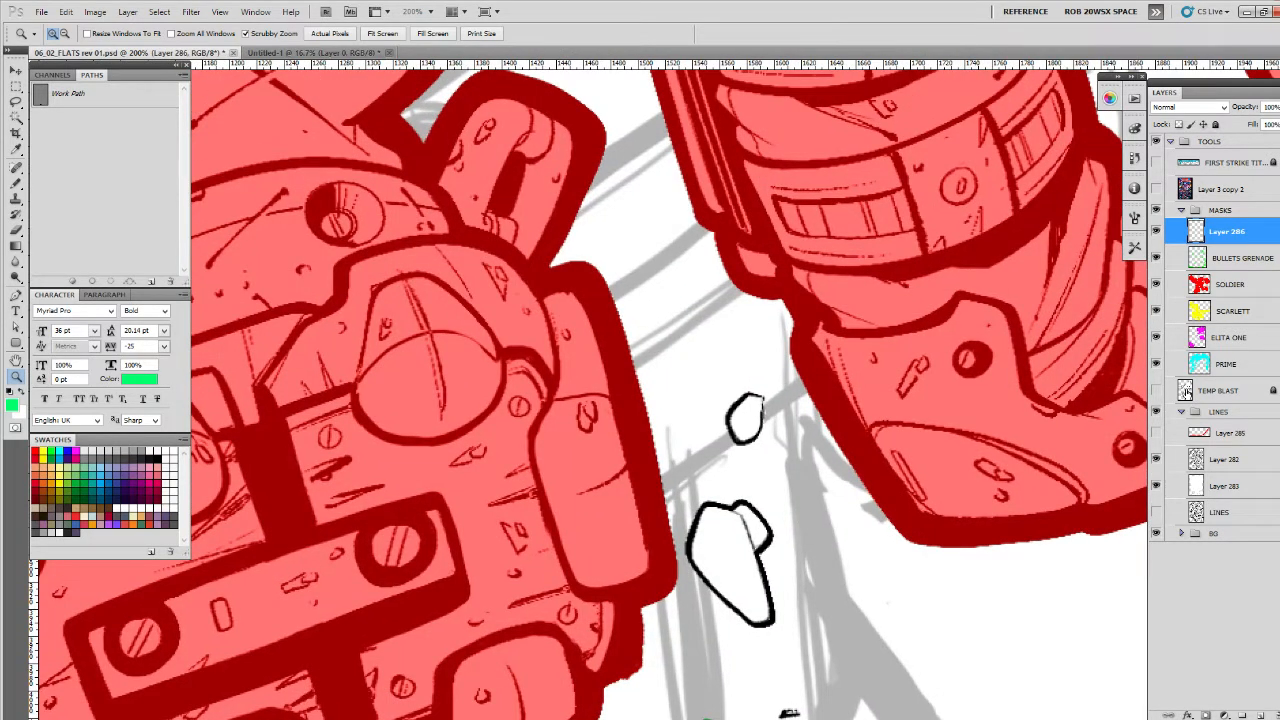
pyautogui.keyDown('ctrl'); pyautogui.click(1195, 459); pyautogui.keyUp('ctrl')
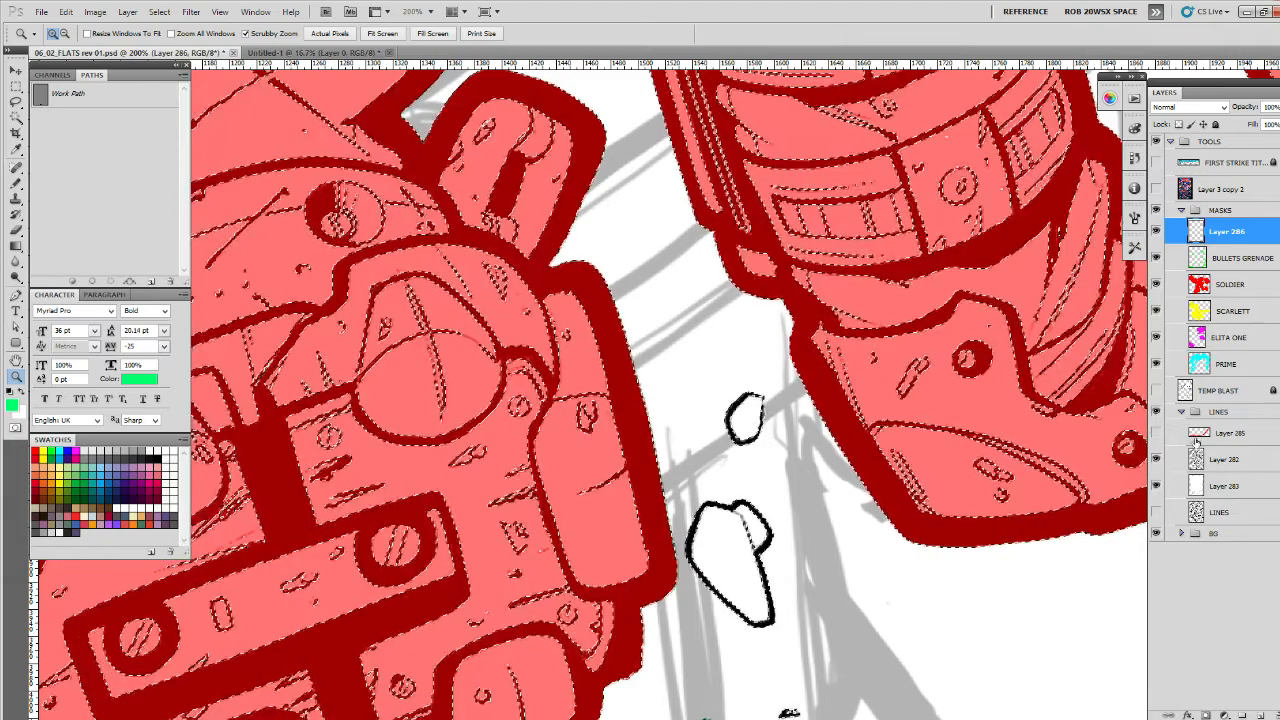
pyautogui.hotkey('ctrl', 'd')
# - Lasso loosely around the outlined debris chips between the soldier's feet, down to the page's lower edge
pyautogui.press('l')
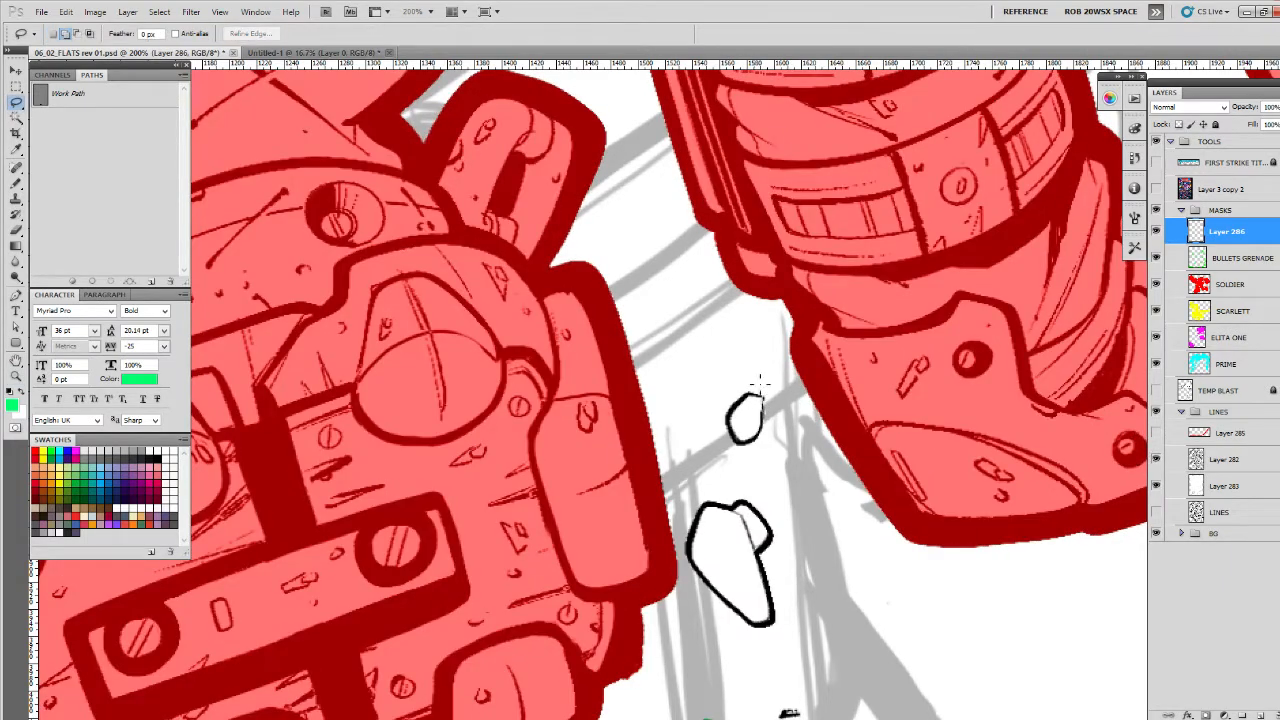
pyautogui.moveTo(752, 381); pyautogui.dragTo(761, 386)
pyautogui.moveTo(765, 507)
pyautogui.mouseDown()
pyautogui.moveTo(754, 446)
pyautogui.moveTo(755, 580)
pyautogui.moveTo(736, 438)
pyautogui.mouseUp()
pyautogui.moveTo(765, 560); pyautogui.dragTo(677, 195)
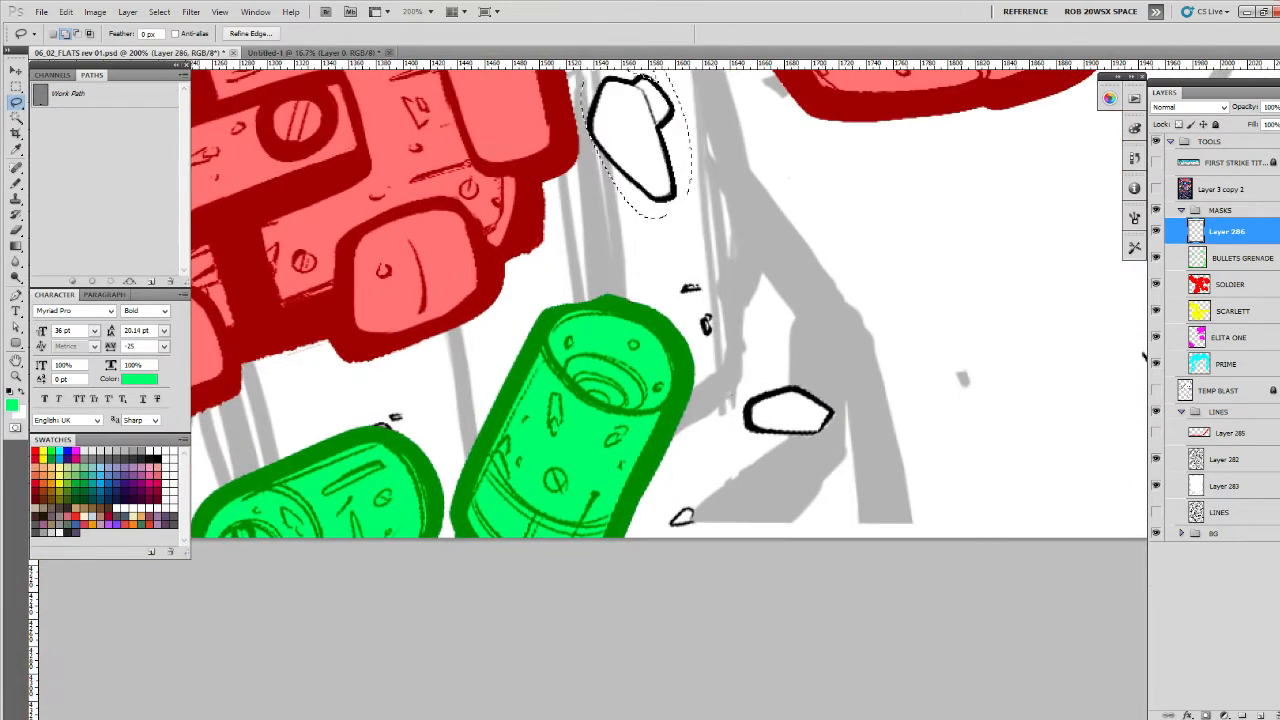
pyautogui.moveTo(818, 372)
pyautogui.mouseDown()
pyautogui.moveTo(728, 567)
pyautogui.moveTo(806, 367)
pyautogui.mouseUp()
# - Extend the lasso selection to the debris chips between the soldier's raised foot and the large green can
pyautogui.press('z')
pyautogui.keyDown('alt'); pyautogui.click(794, 400); pyautogui.keyUp('alt')
pyautogui.keyDown('alt'); pyautogui.click(794, 400); pyautogui.keyUp('alt')
pyautogui.keyDown('alt'); pyautogui.click(794, 400); pyautogui.keyUp('alt')
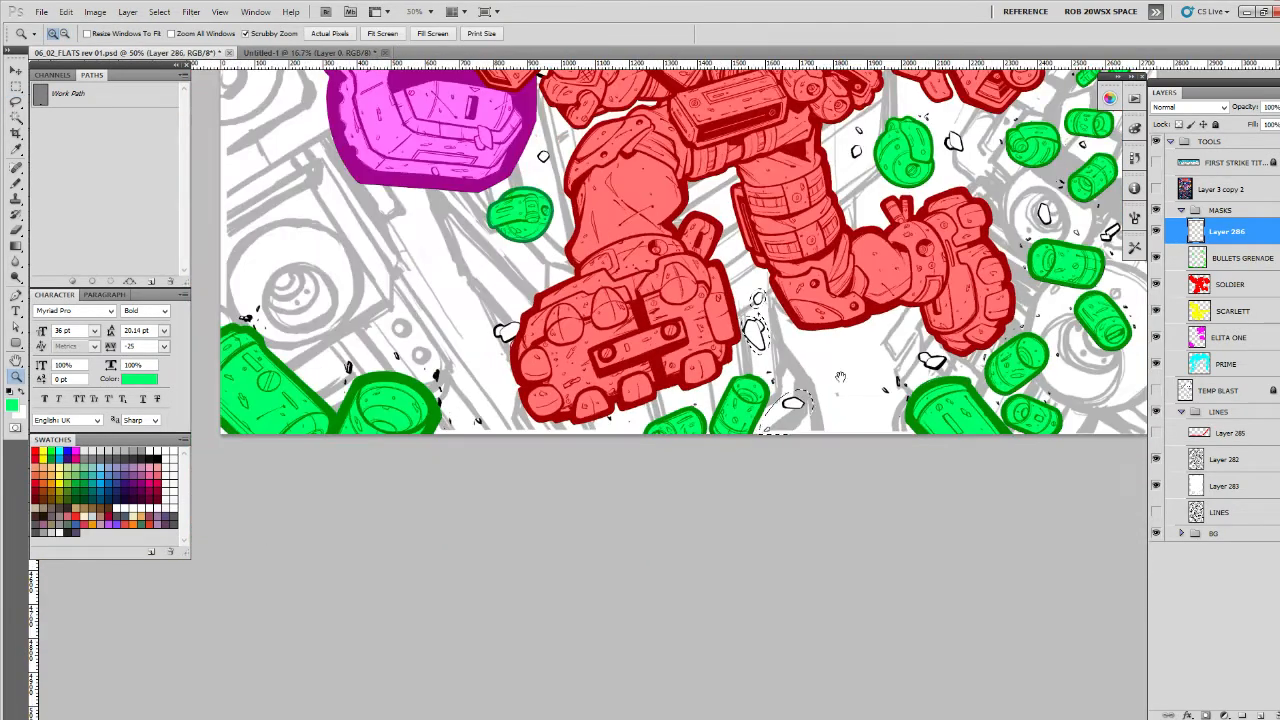
pyautogui.click(955, 357)
pyautogui.click(955, 357)
pyautogui.moveTo(960, 360)
pyautogui.mouseDown()
pyautogui.moveTo(938, 448)
pyautogui.moveTo(726, 461)
pyautogui.moveTo(900, 490)
pyautogui.moveTo(920, 440)
pyautogui.mouseUp()
pyautogui.click(942, 450)
pyautogui.press('l')
pyautogui.press('z')
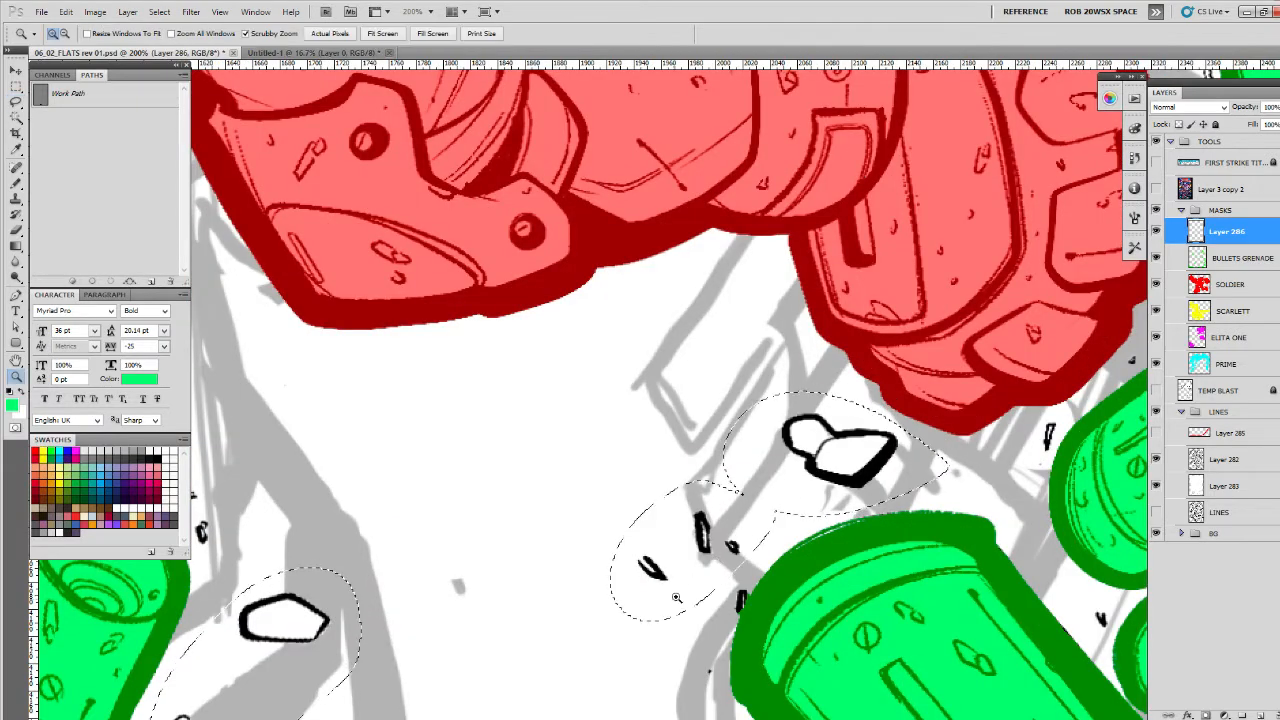
# - Add the debris chips around the green cans and on both sides of the large grenade to the lasso selection
pyautogui.keyDown('alt'); pyautogui.click(652, 606); pyautogui.keyUp('alt')
pyautogui.keyDown('alt'); pyautogui.click(652, 606); pyautogui.keyUp('alt')
pyautogui.keyDown('alt'); pyautogui.click(652, 606); pyautogui.keyUp('alt')
pyautogui.click(882, 414)
pyautogui.click(882, 414)
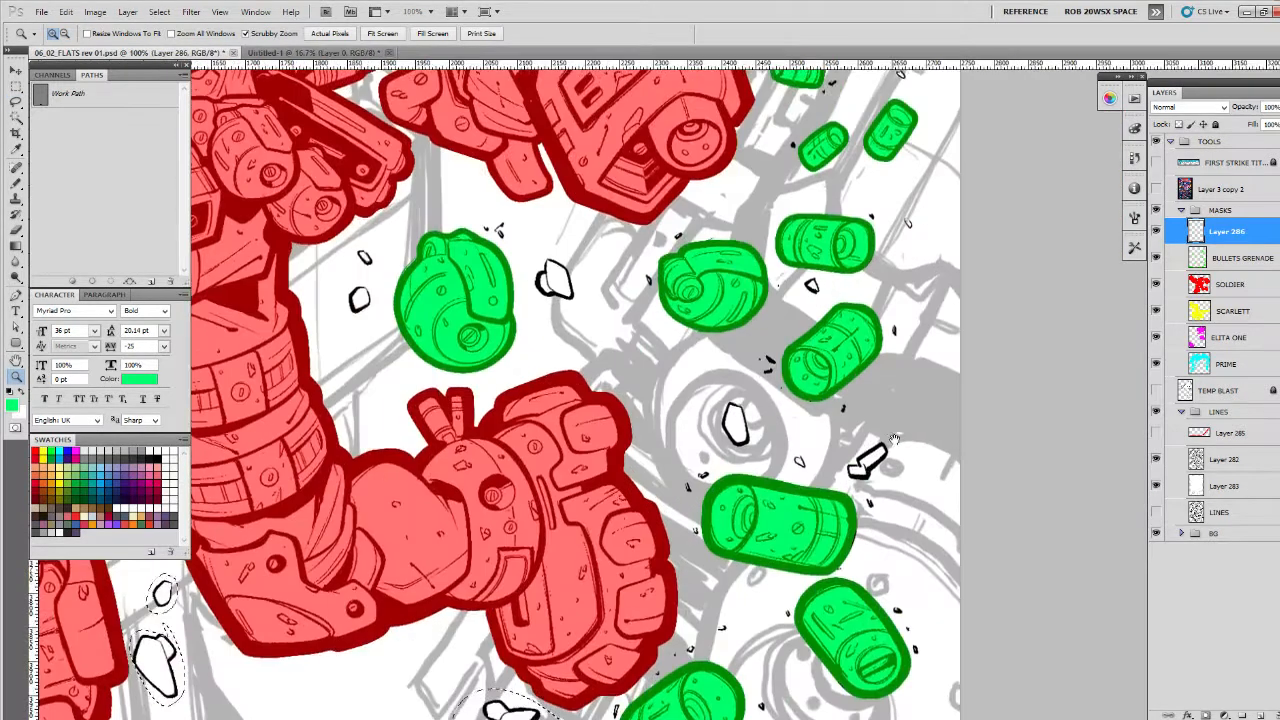
pyautogui.moveTo(882, 414)
pyautogui.mouseDown()
pyautogui.moveTo(891, 506)
pyautogui.moveTo(848, 540)
pyautogui.moveTo(742, 496)
pyautogui.moveTo(715, 549)
pyautogui.moveTo(810, 589)
pyautogui.moveTo(911, 532)
pyautogui.moveTo(885, 497)
pyautogui.mouseUp()
pyautogui.press('l')
pyautogui.scroll(1, 887, 505)
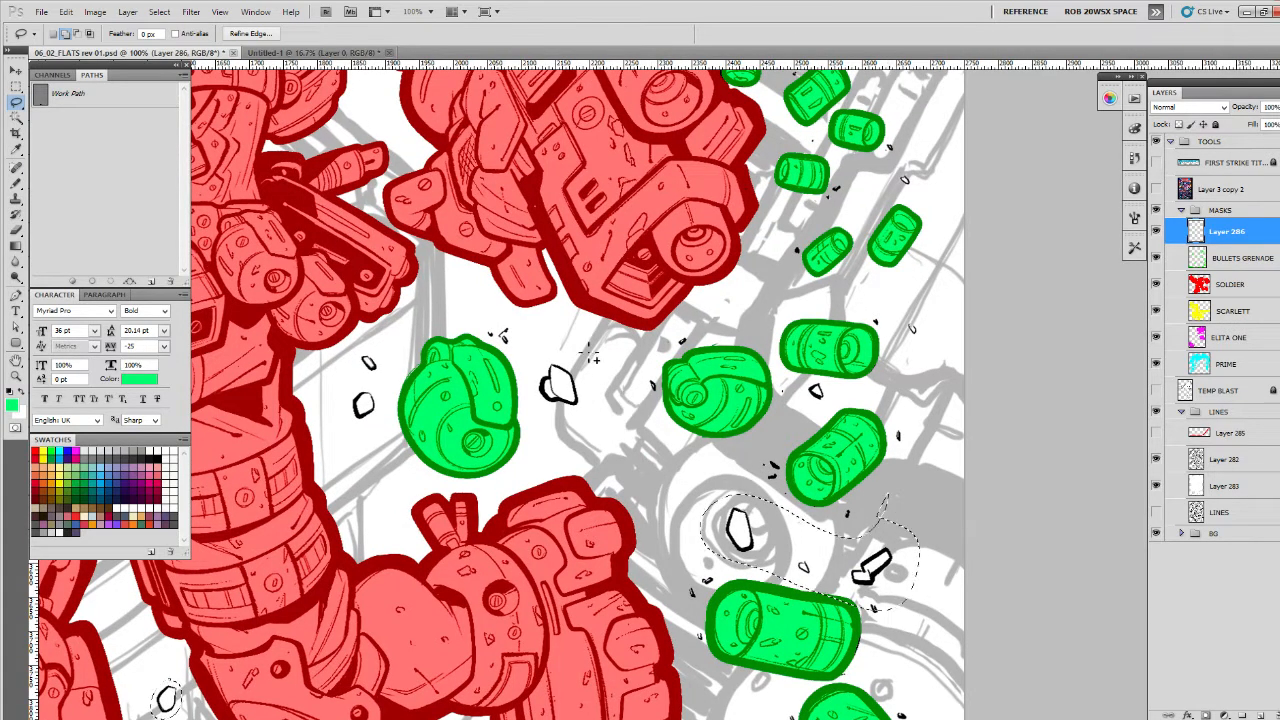
pyautogui.moveTo(590, 352)
pyautogui.mouseDown()
pyautogui.moveTo(553, 422)
pyautogui.moveTo(588, 352)
pyautogui.mouseUp()
pyautogui.moveTo(375, 335)
pyautogui.mouseDown()
pyautogui.moveTo(345, 440)
pyautogui.moveTo(398, 345)
pyautogui.mouseUp()
# - Add the chips beside the soldier's lower foot and above the small grenade to the lasso selection
pyautogui.moveTo(378, 605); pyautogui.dragTo(1049, 380)
pyautogui.moveTo(697, 449); pyautogui.dragTo(824, 373)
pyautogui.moveTo(637, 388)
pyautogui.mouseDown()
pyautogui.moveTo(612, 443)
pyautogui.moveTo(640, 388)
pyautogui.mouseUp()
pyautogui.moveTo(879, 124); pyautogui.dragTo(806, 471)
pyautogui.press('z')
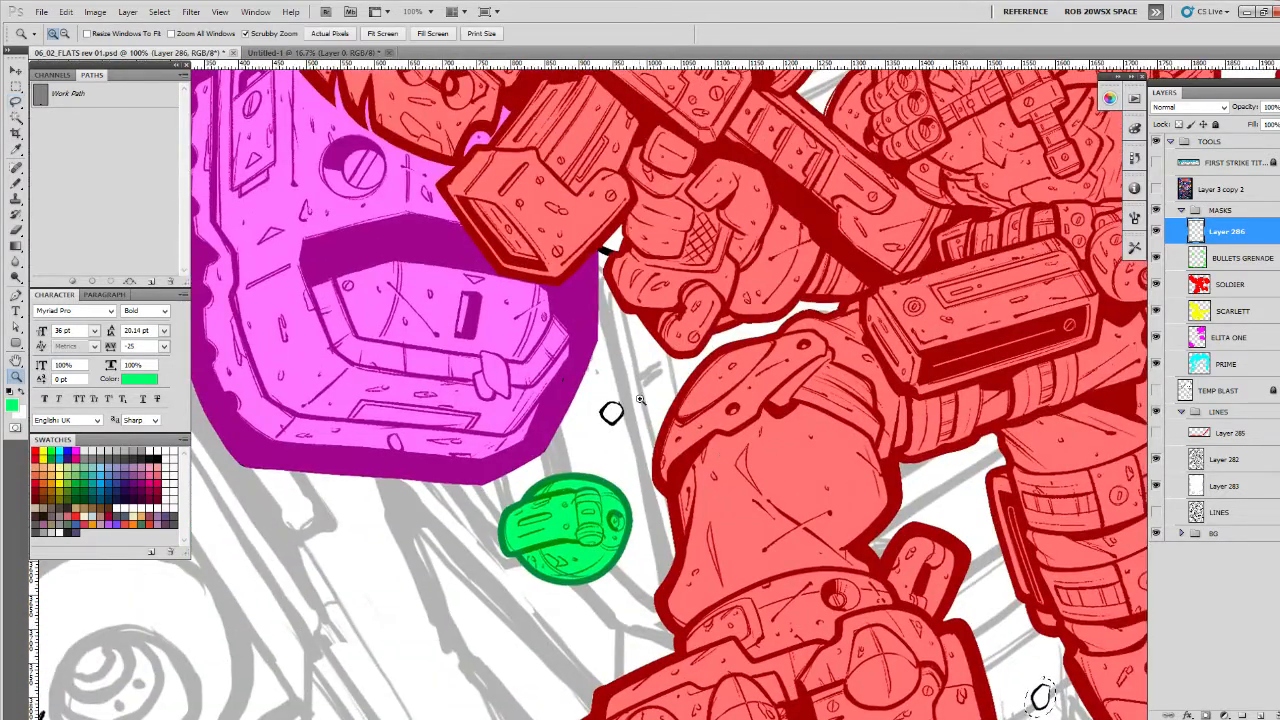
pyautogui.press('l')
pyautogui.moveTo(624, 384)
pyautogui.mouseDown()
pyautogui.moveTo(636, 420)
pyautogui.moveTo(626, 382)
pyautogui.mouseUp()
# - Examine the upper cans and characters for further debris chips that need selecting
pyautogui.moveTo(1081, 479)
pyautogui.mouseDown()
pyautogui.moveTo(661, 631)
pyautogui.moveTo(424, 690)
pyautogui.mouseUp()
pyautogui.moveTo(1012, 216); pyautogui.dragTo(815, 615)
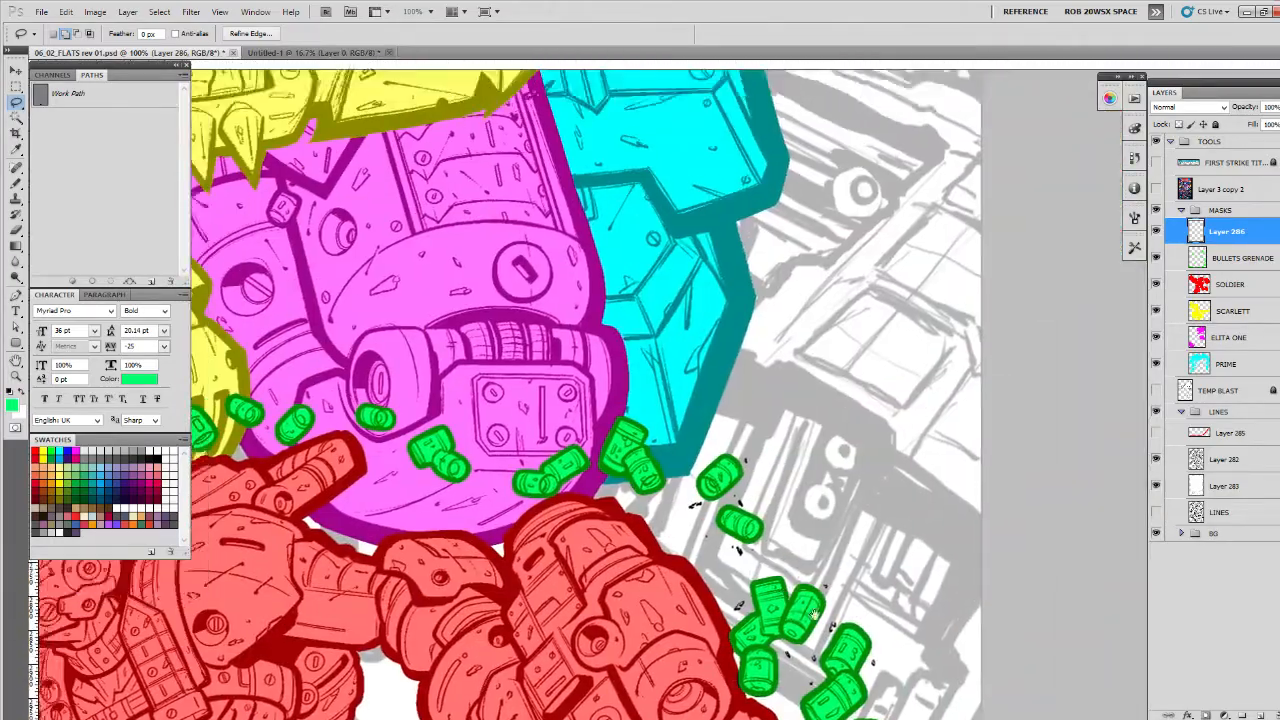
pyautogui.moveTo(647, 345); pyautogui.dragTo(879, 496)
pyautogui.press('z')
pyautogui.moveTo(455, 560); pyautogui.dragTo(844, 553)
pyautogui.keyDown('alt'); pyautogui.click(870, 501); pyautogui.keyUp('alt')
pyautogui.keyDown('alt'); pyautogui.click(870, 501); pyautogui.keyUp('alt')
pyautogui.keyDown('alt'); pyautogui.click(870, 501); pyautogui.keyUp('alt')
pyautogui.keyDown('alt'); pyautogui.click(870, 501); pyautogui.keyUp('alt')
pyautogui.click(914, 421)
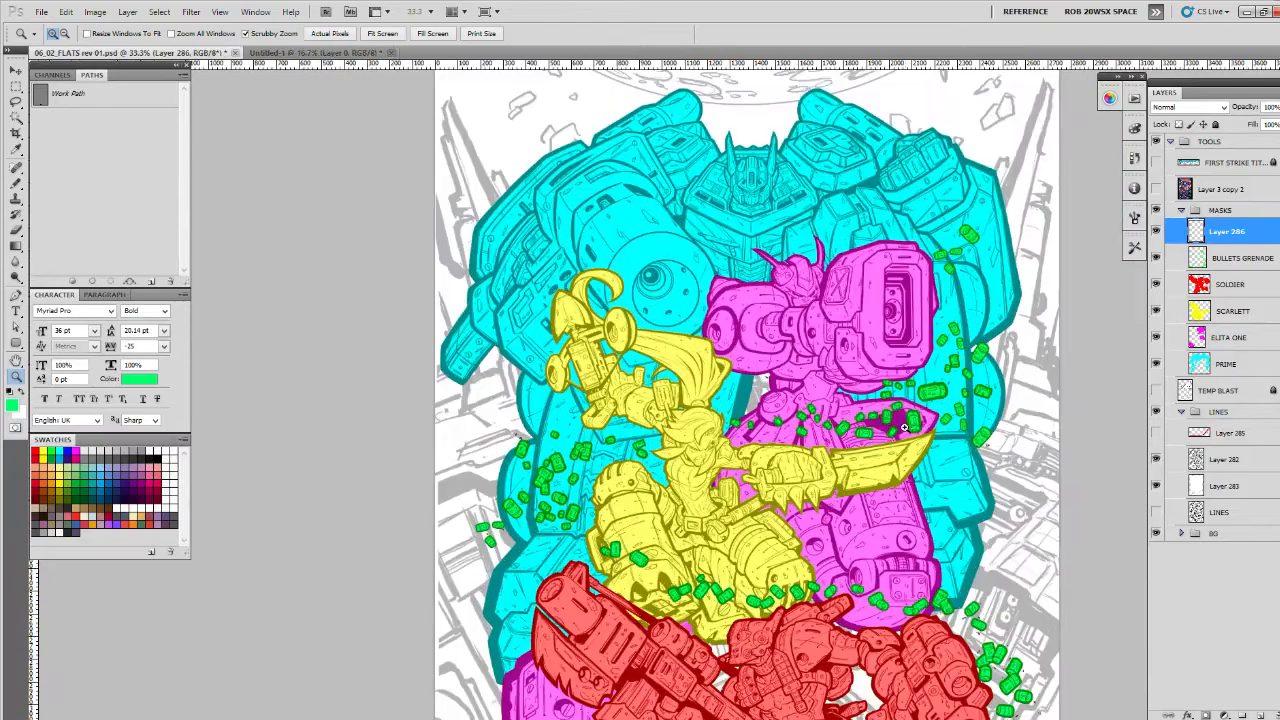
pyautogui.keyDown('alt'); pyautogui.click(885, 589); pyautogui.keyUp('alt')
pyautogui.scroll(-6, 885, 589)
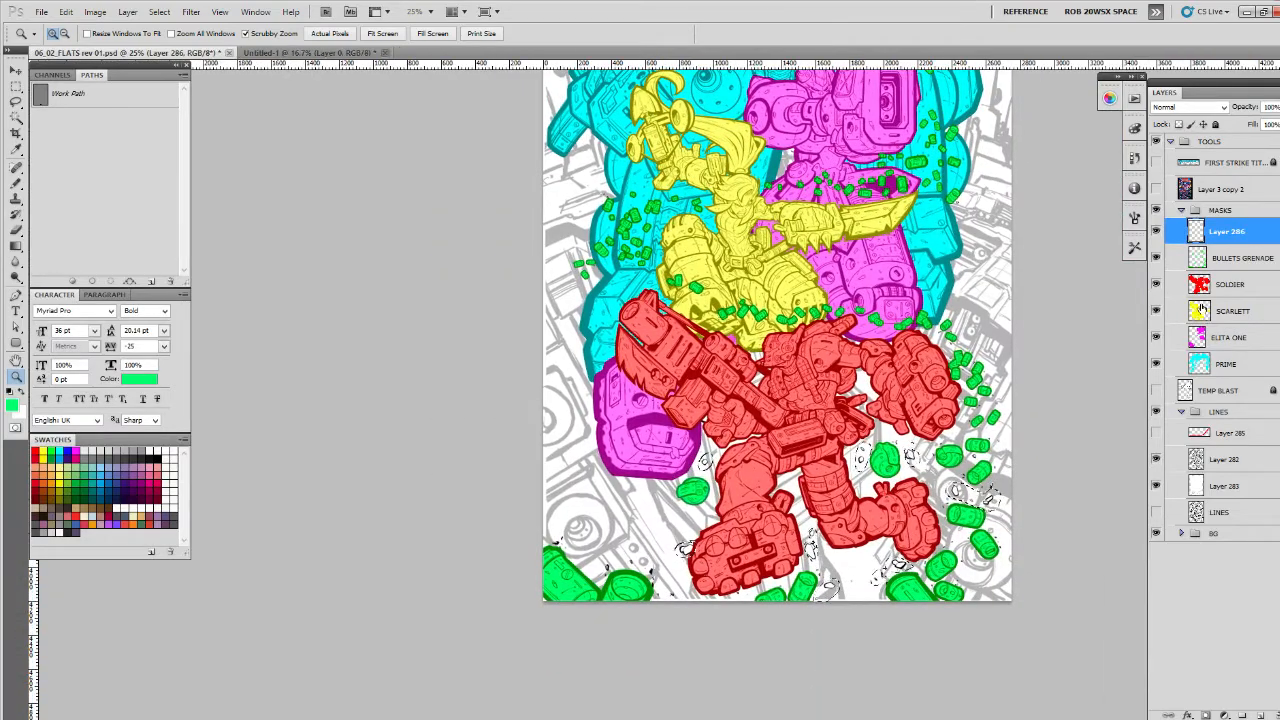
# - Restrict the lassoed debris selection to the chip shapes using the transparency of Layer 283
pyautogui.click(1195, 488)
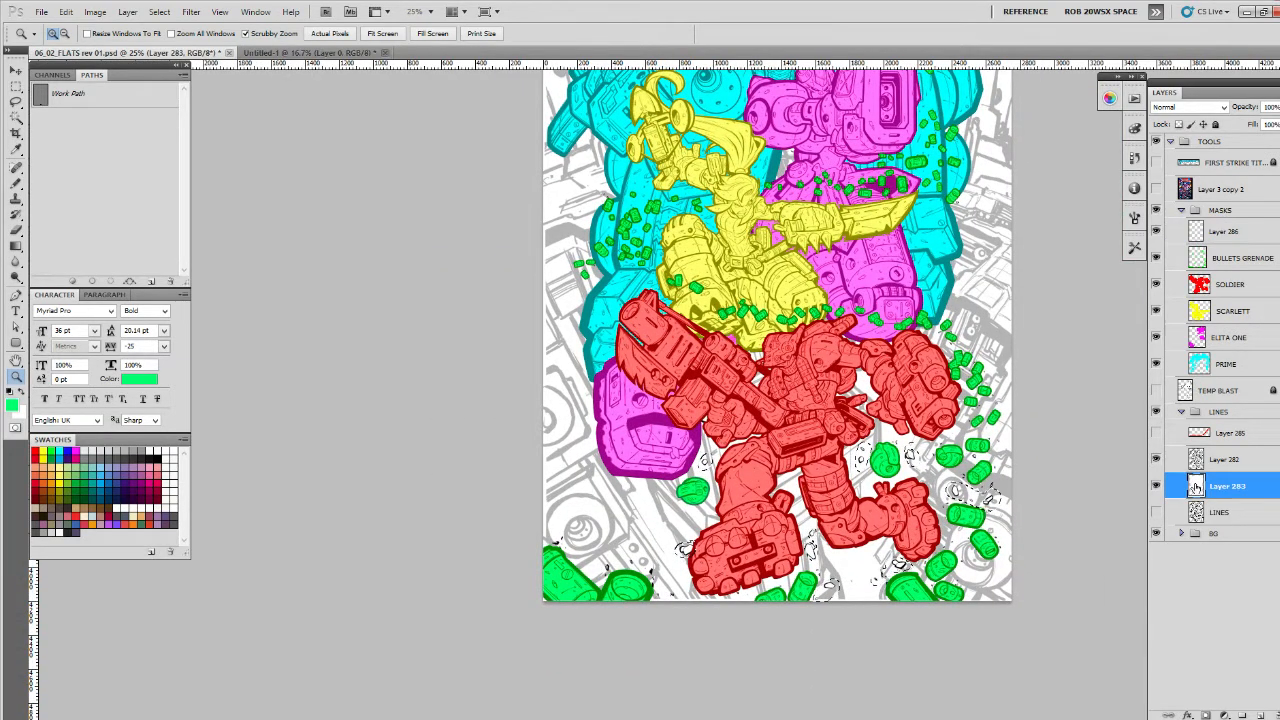
pyautogui.rightClick(1195, 488)
pyautogui.click(1160, 594)
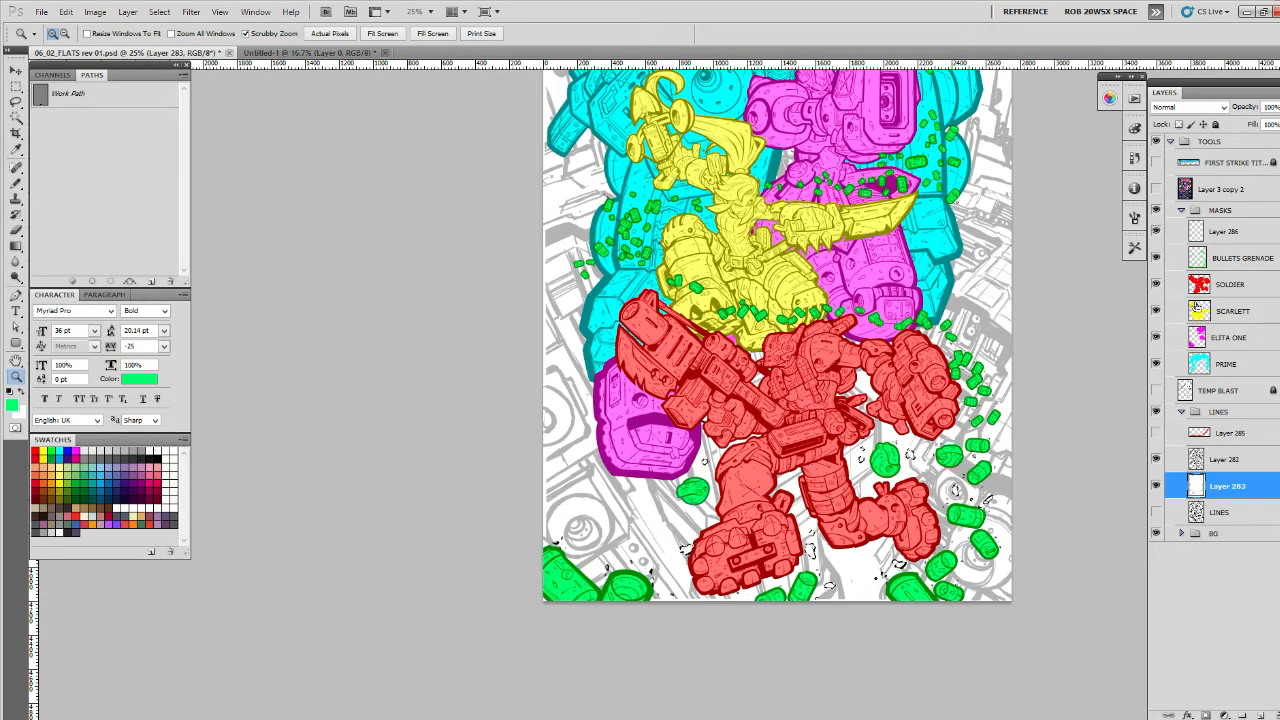
# - Fill the selected debris chips with blue on Layer 286 in the MASKS group
pyautogui.click(1215, 234)
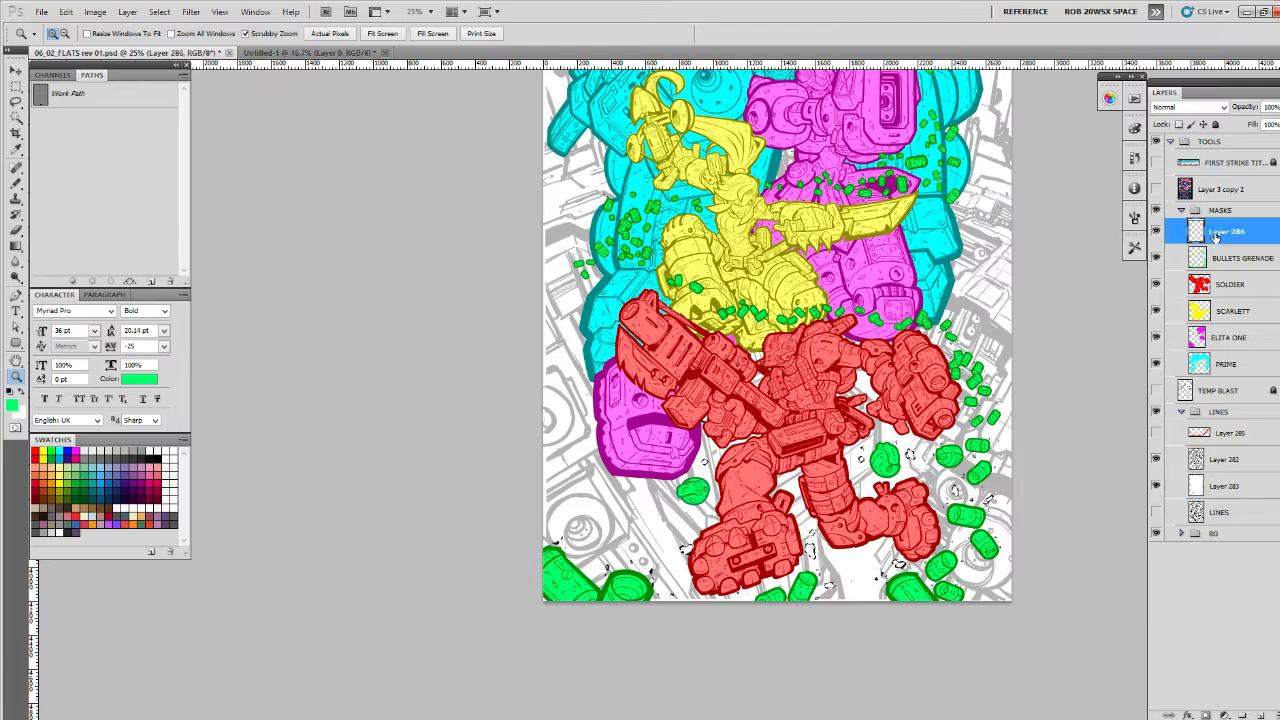
pyautogui.click(67, 454)
pyautogui.hotkey('alt', 'BackSpace')
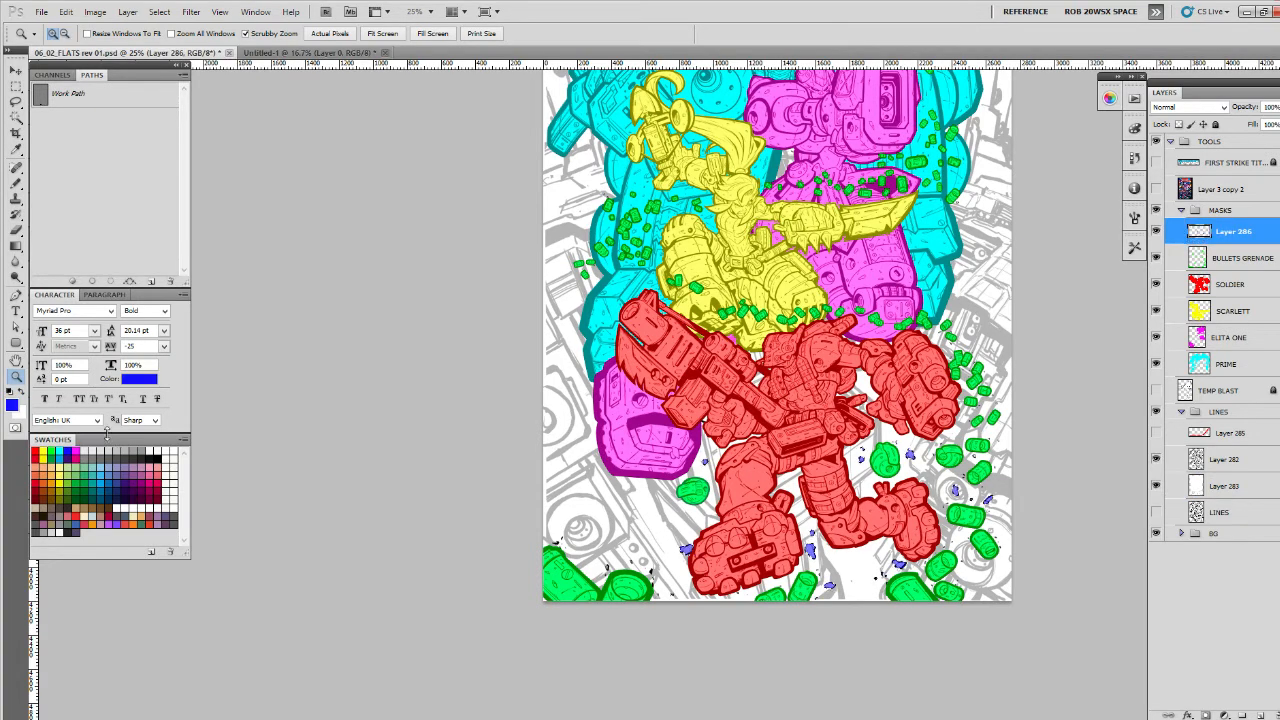
# - Erase the stray blue sliver below the chip at the edge of the soldier's lower foot
pyautogui.click(707, 552)
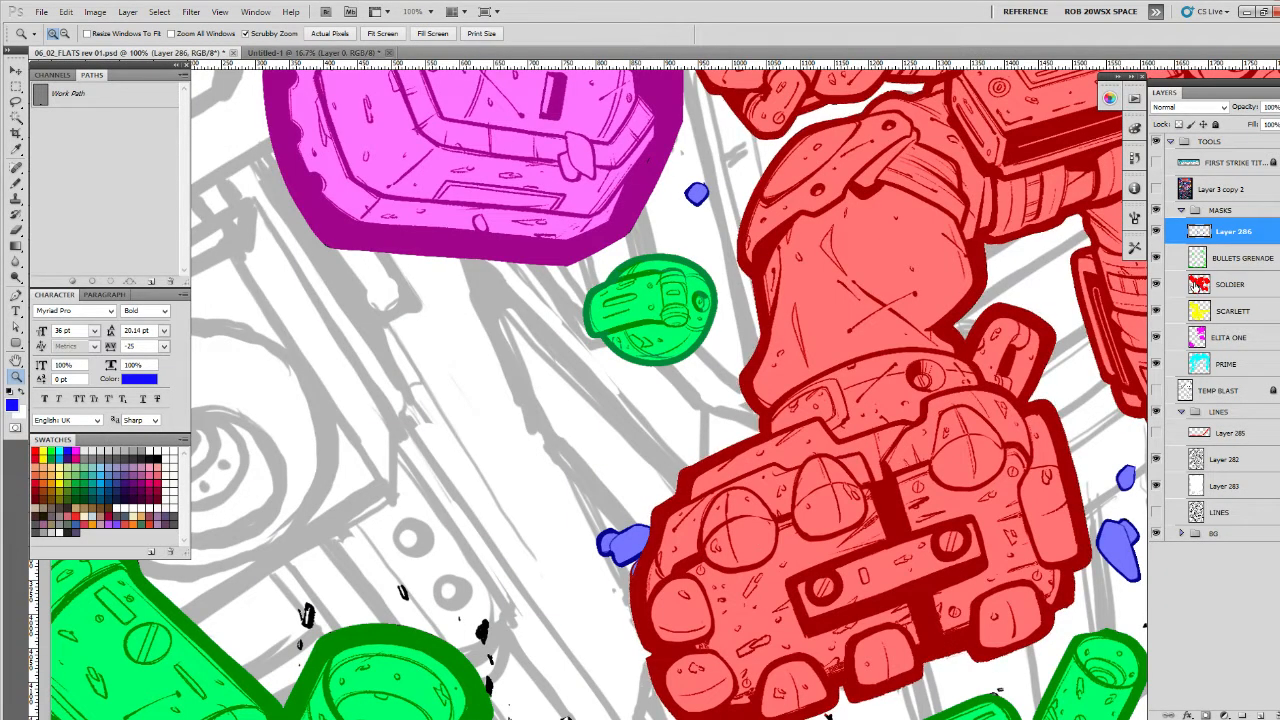
pyautogui.click(643, 560)
pyautogui.click(643, 560)
pyautogui.press('b')
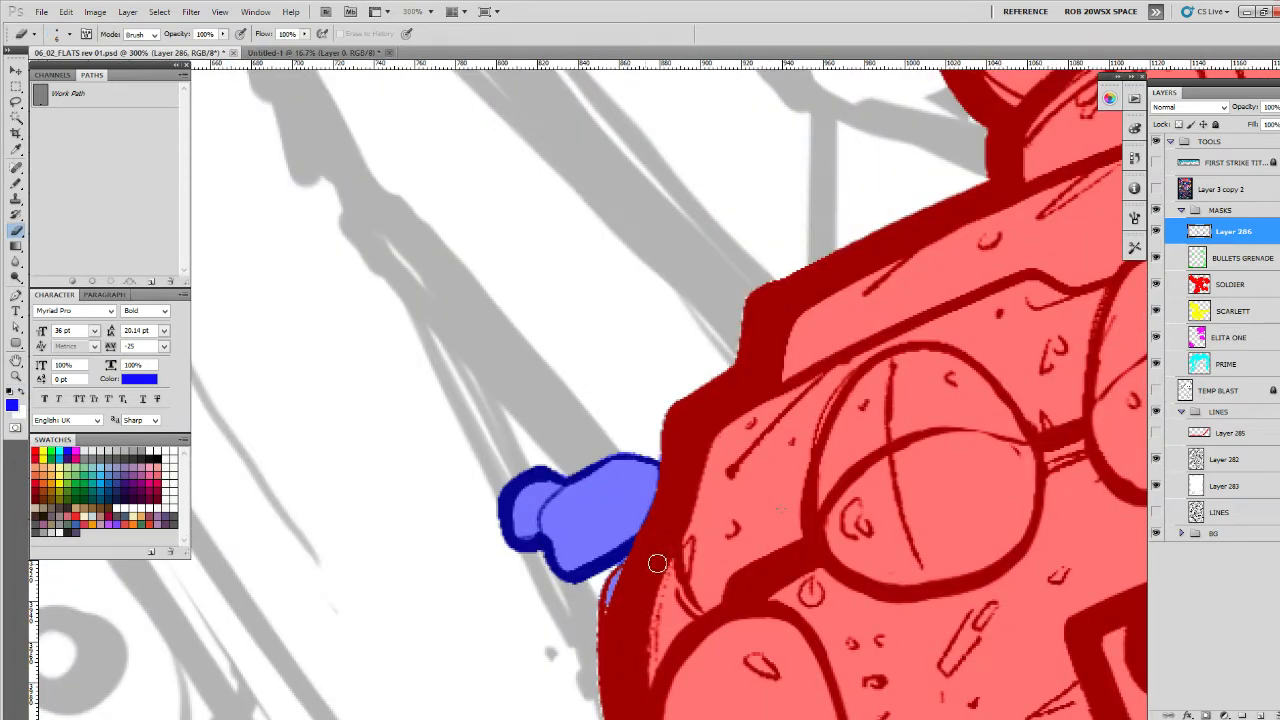
pyautogui.moveTo(606, 608); pyautogui.dragTo(611, 608)
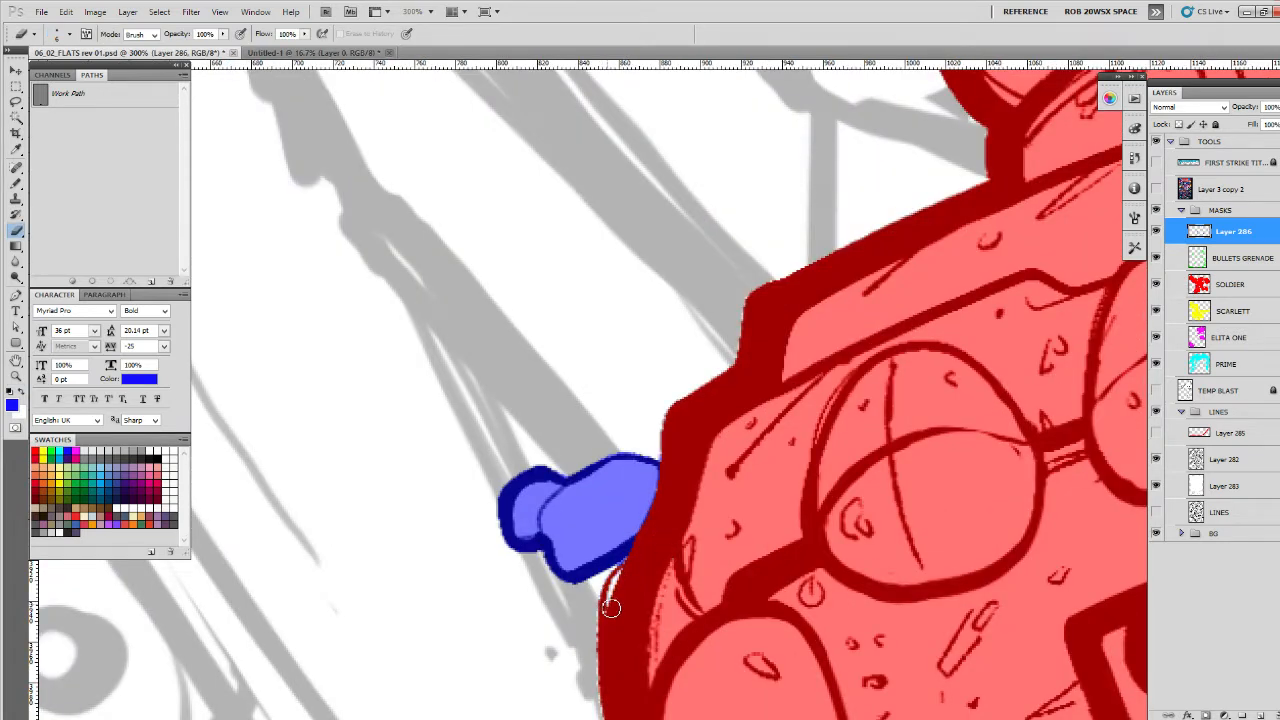
pyautogui.press('z')
# - Check the blue debris flats around the soldier's feet, the grenades and the cans further up the page
pyautogui.keyDown('alt'); pyautogui.click(665, 518); pyautogui.keyUp('alt')
pyautogui.keyDown('alt'); pyautogui.click(665, 518); pyautogui.keyUp('alt')
pyautogui.keyDown('alt'); pyautogui.click(665, 518); pyautogui.keyUp('alt')
pyautogui.keyDown('alt'); pyautogui.click(665, 518); pyautogui.keyUp('alt')
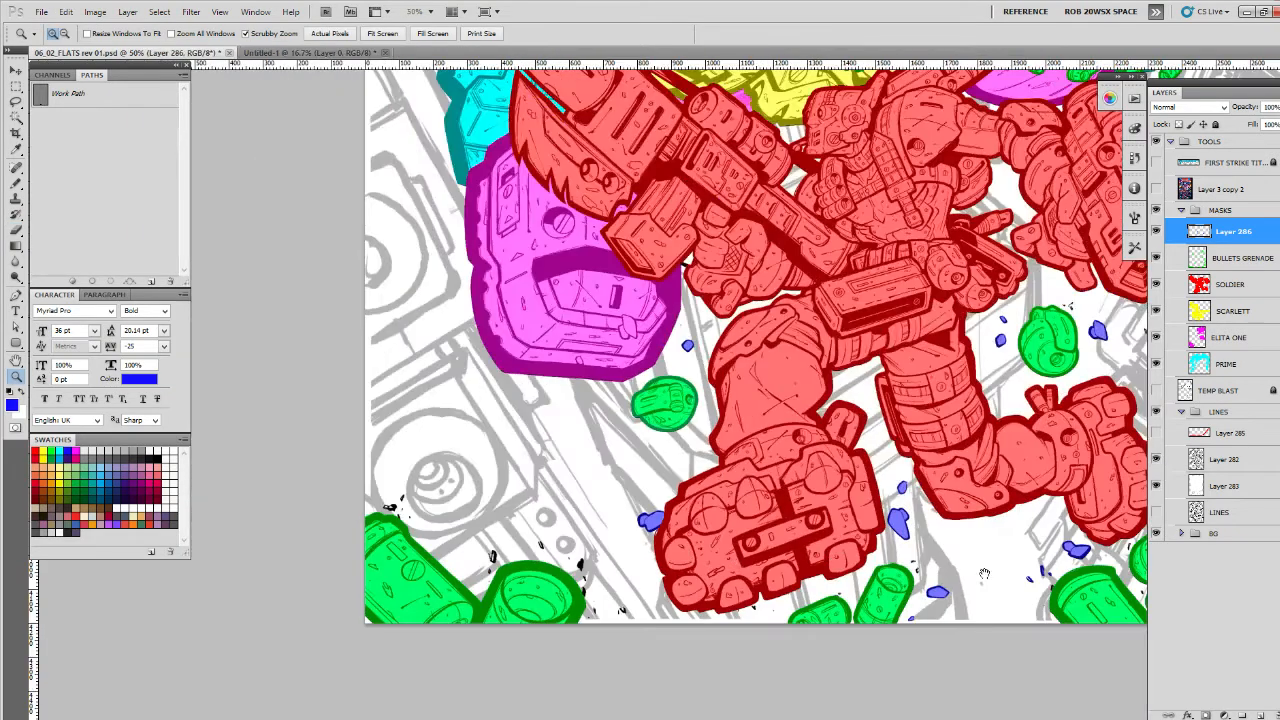
pyautogui.click(1023, 594)
pyautogui.click(1008, 611)
pyautogui.click(1008, 611)
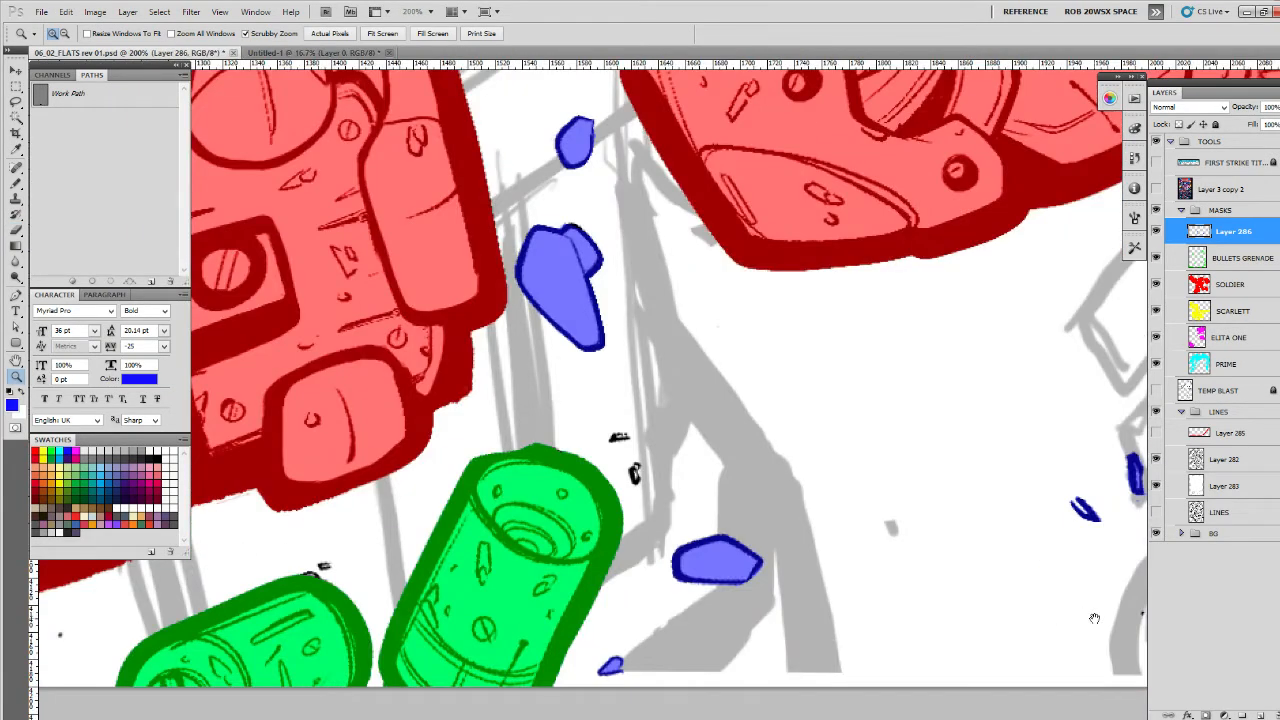
pyautogui.moveTo(1093, 620); pyautogui.dragTo(700, 680)
pyautogui.keyDown('alt'); pyautogui.click(986, 533); pyautogui.keyUp('alt')
pyautogui.keyDown('alt'); pyautogui.click(986, 533); pyautogui.keyUp('alt')
pyautogui.moveTo(1078, 379); pyautogui.dragTo(987, 509)
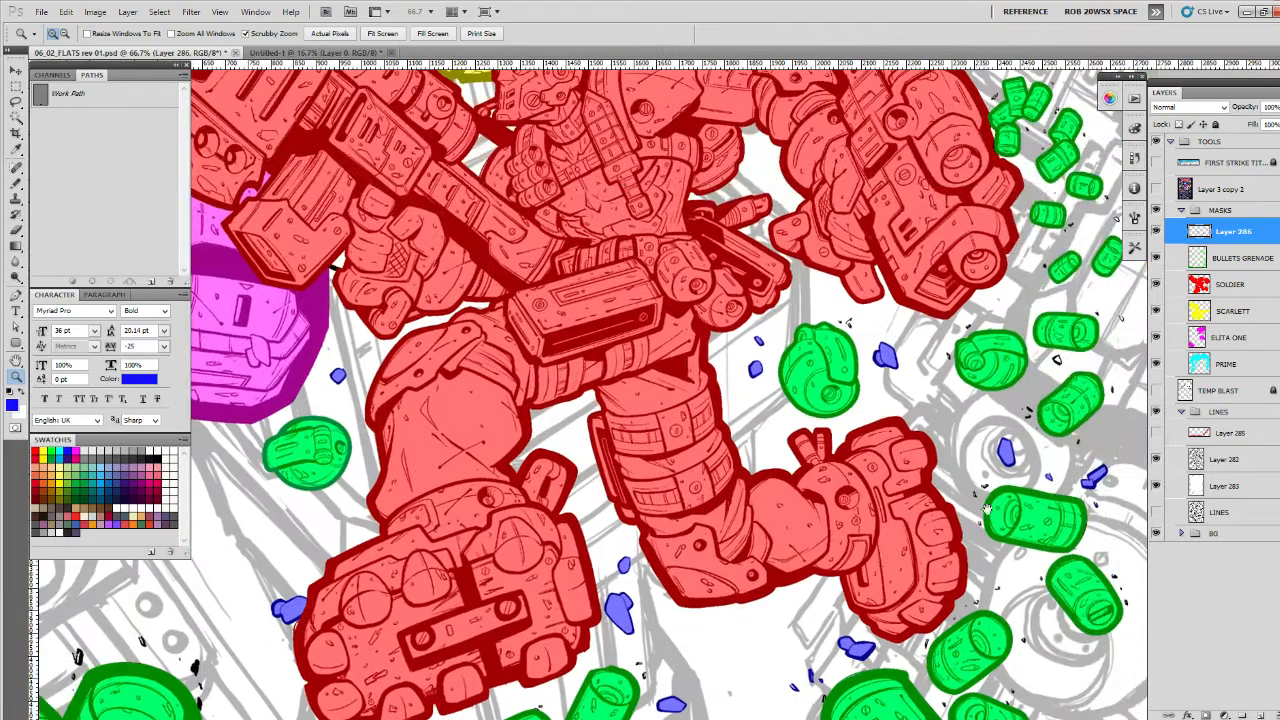
pyautogui.moveTo(1049, 397); pyautogui.dragTo(1037, 535)
pyautogui.moveTo(1058, 188); pyautogui.dragTo(990, 533)
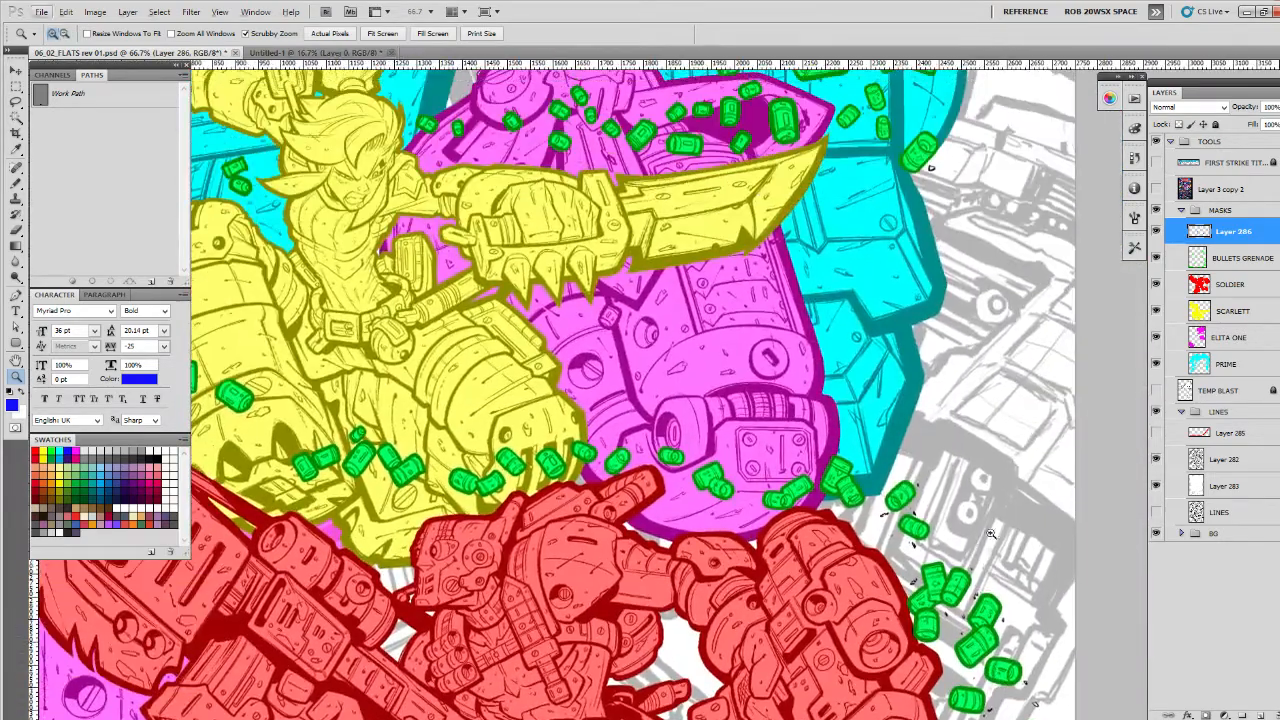
# - Rename the blue debris mask, Layer 286, as BITS
pyautogui.doubleClick(1232, 230)
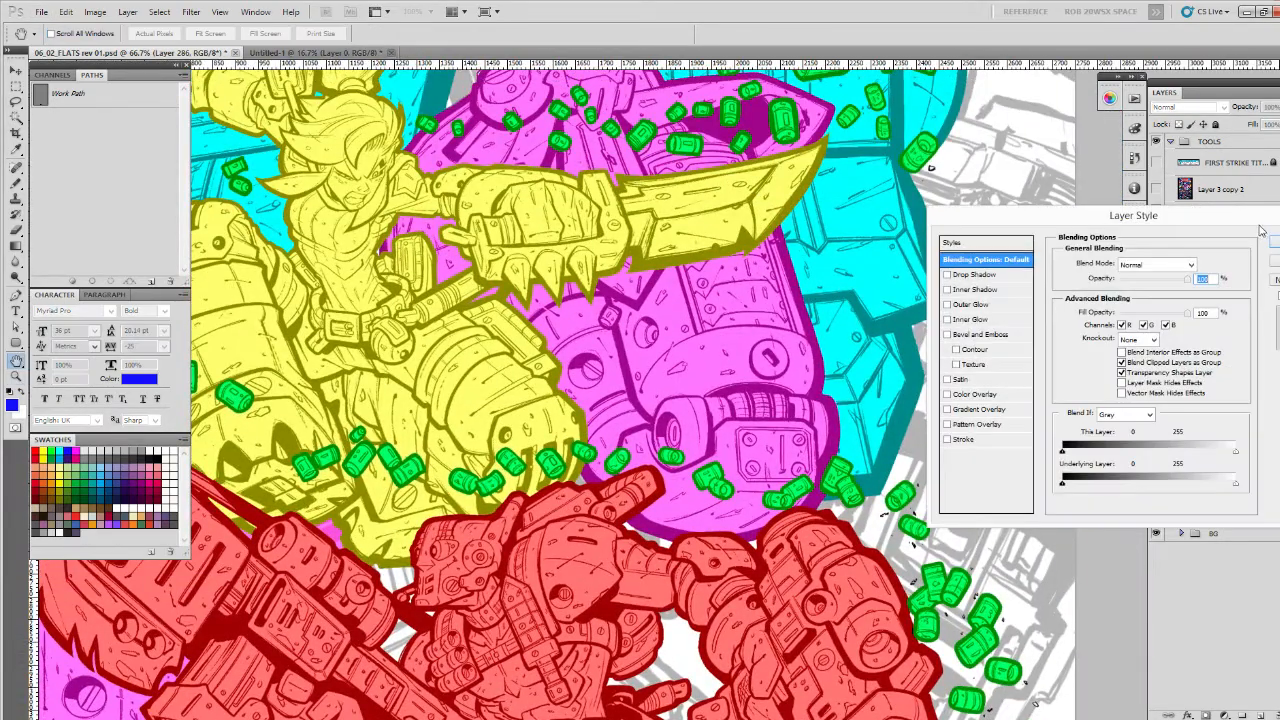
pyautogui.click(1273, 262)
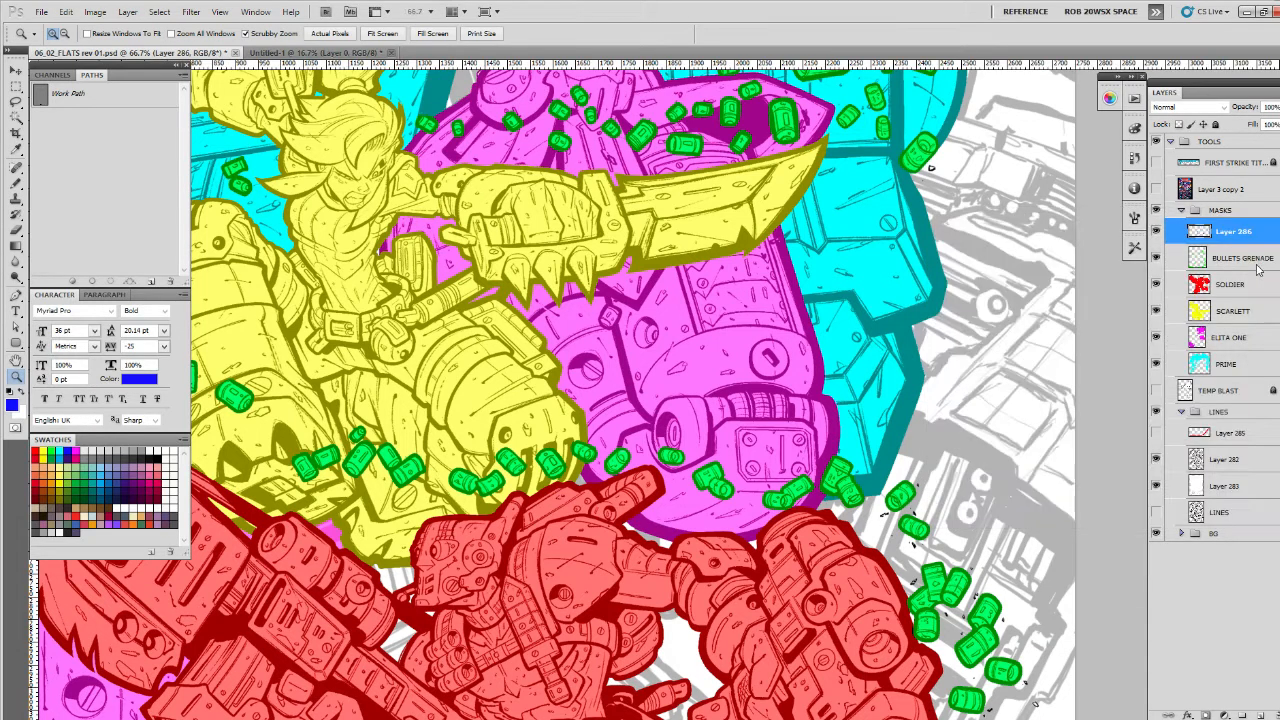
pyautogui.doubleClick(1238, 232)
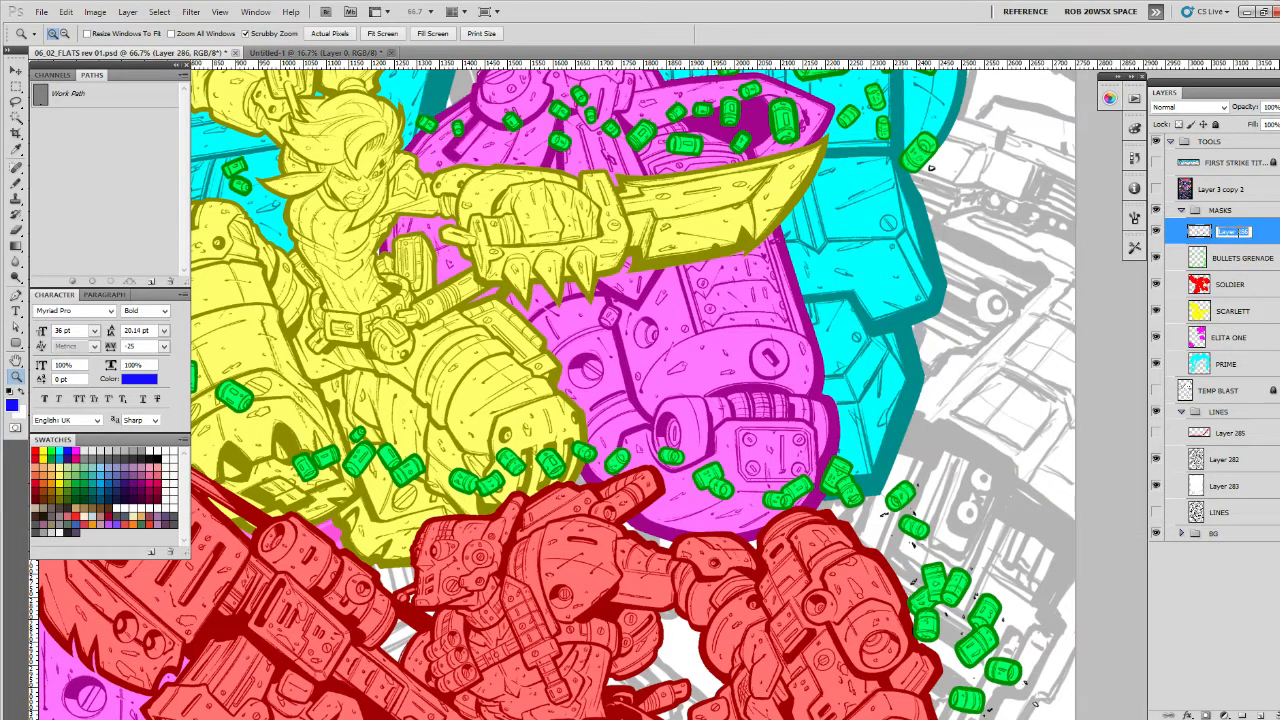
pyautogui.write('BITS')
pyautogui.press('Return')
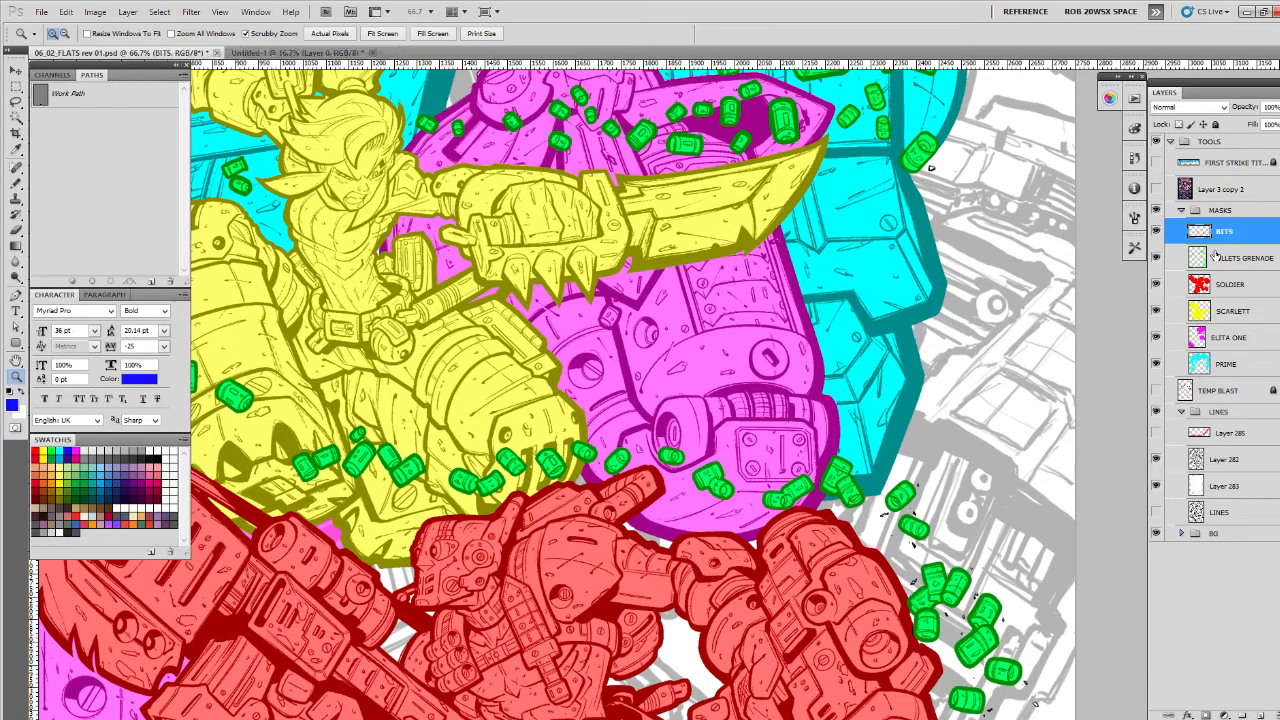
# - Look over all the masks across the page and examine the gap beneath the magenta figure's large gun
pyautogui.moveTo(978, 373); pyautogui.dragTo(1002, 361)
pyautogui.keyDown('alt'); pyautogui.click(992, 372); pyautogui.keyUp('alt')
pyautogui.keyDown('alt'); pyautogui.click(992, 374); pyautogui.keyUp('alt')
pyautogui.keyDown('alt'); pyautogui.click(992, 375); pyautogui.keyUp('alt')
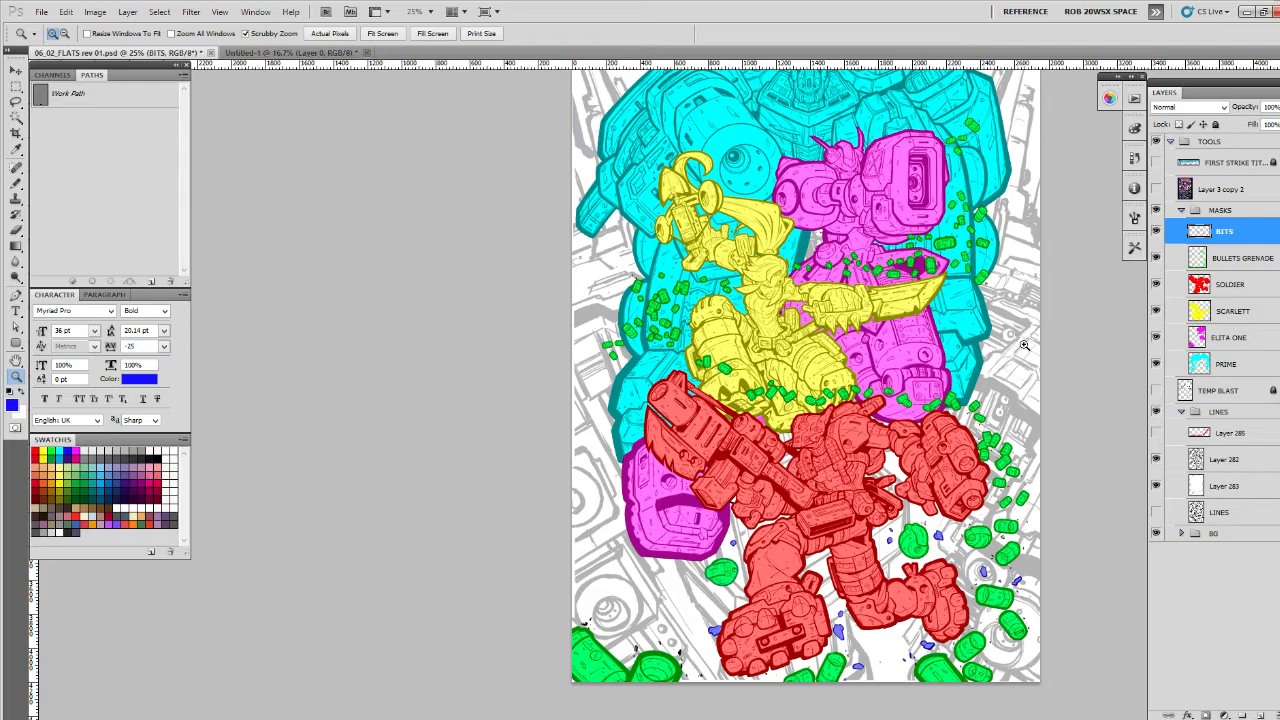
pyautogui.moveTo(1020, 288)
pyautogui.mouseDown()
pyautogui.moveTo(1006, 468)
pyautogui.moveTo(1017, 290)
pyautogui.mouseUp()
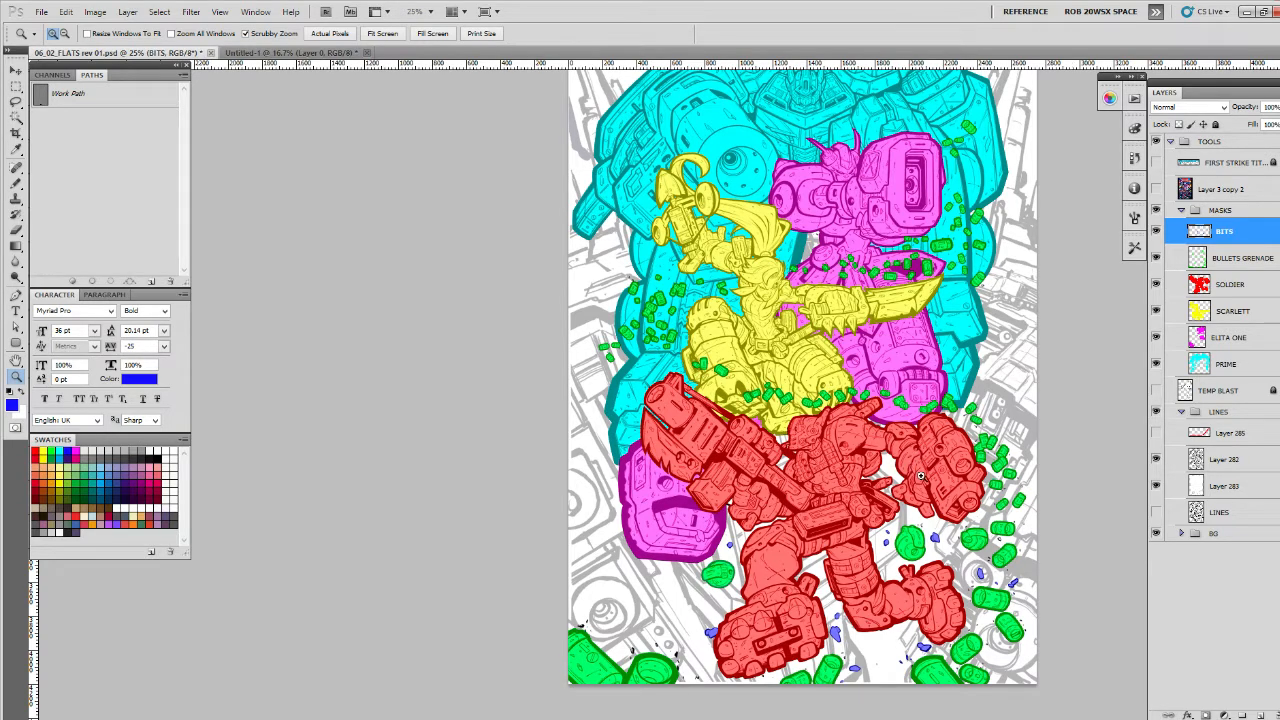
pyautogui.moveTo(923, 437); pyautogui.dragTo(896, 558)
pyautogui.scroll(5, 812, 355)
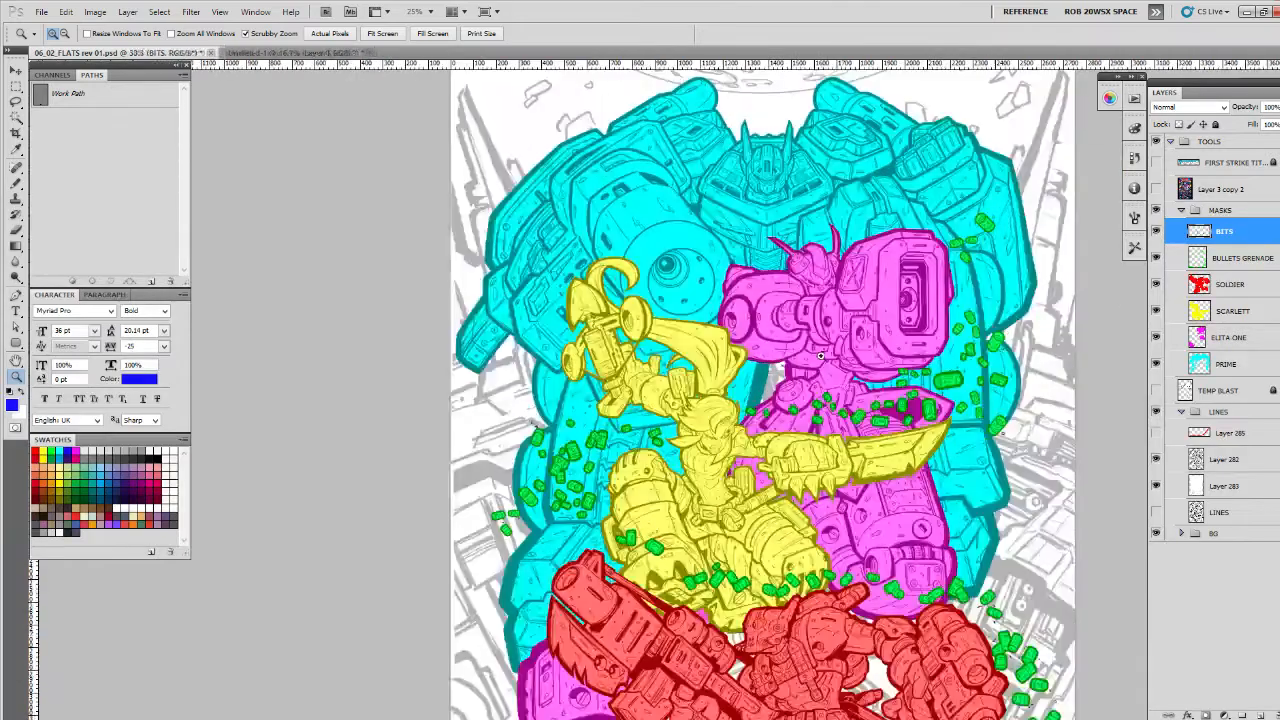
pyautogui.moveTo(825, 373); pyautogui.dragTo(832, 478)
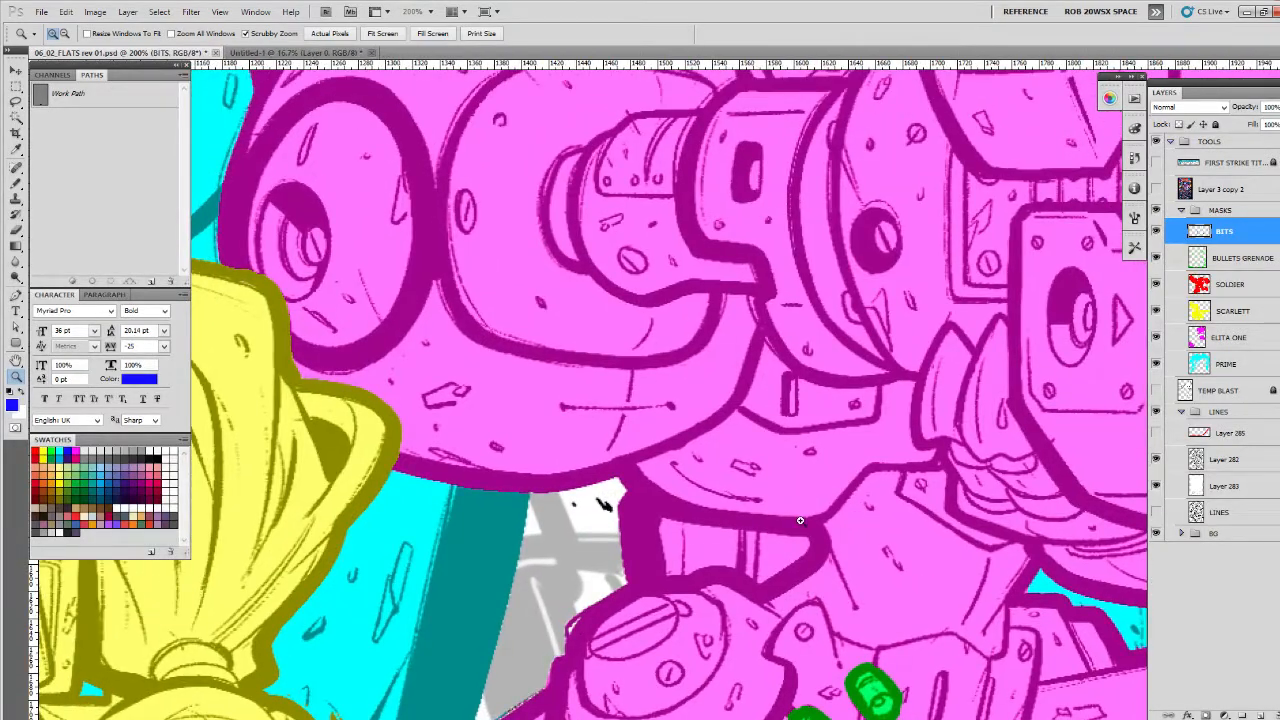
# - Cut the gap beneath the magenta figure's large gun out of the ELITA ONE mask with a freehand selection
pyautogui.press('l')
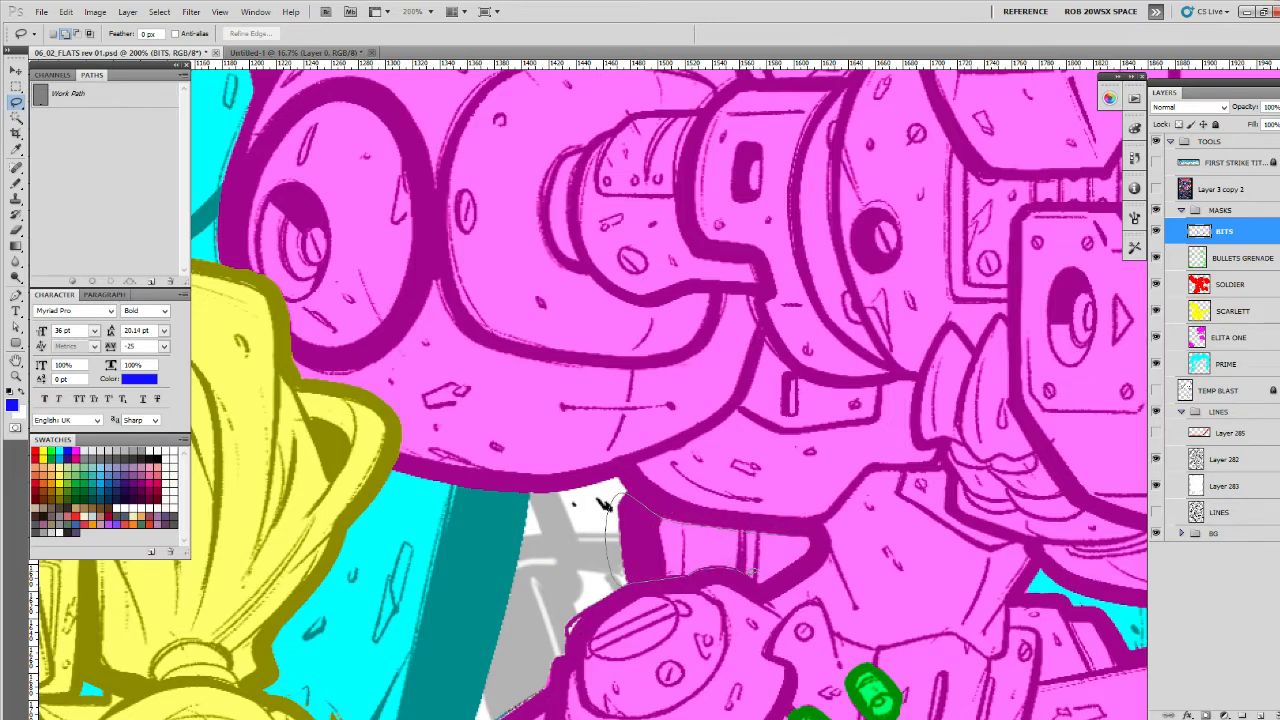
pyautogui.click(1203, 338)
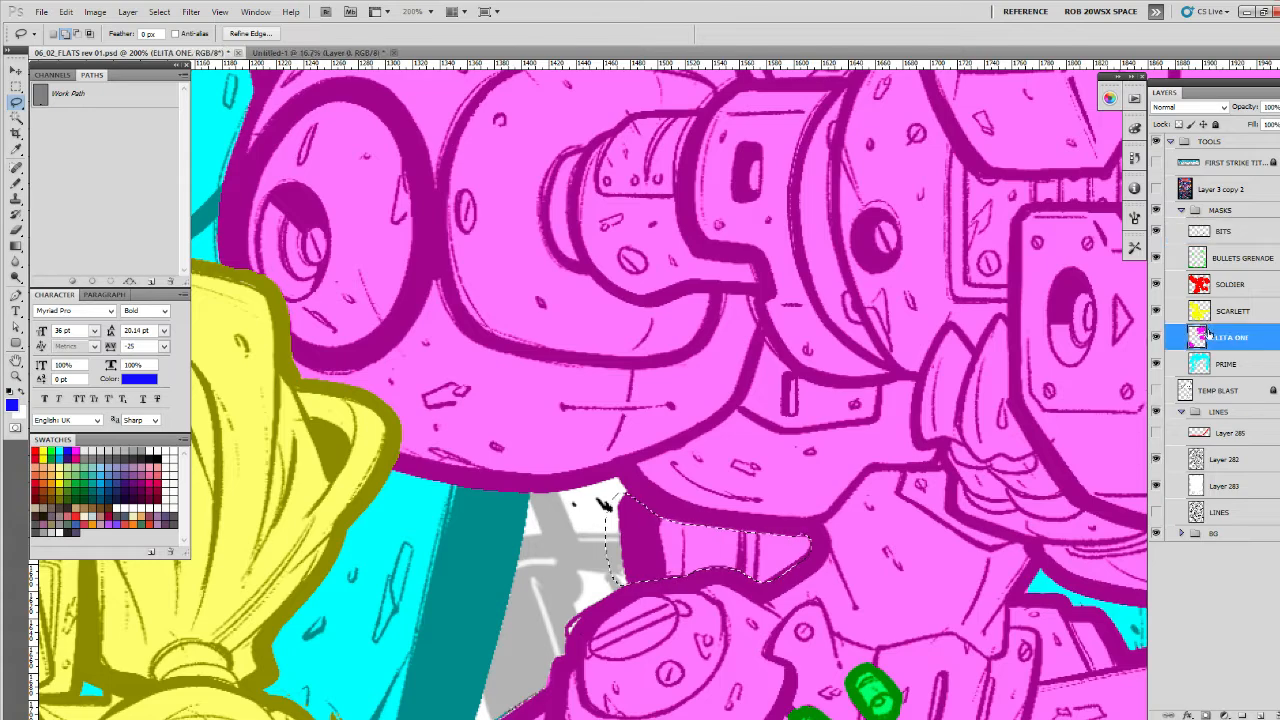
pyautogui.hotkey('ctrl', 'x')
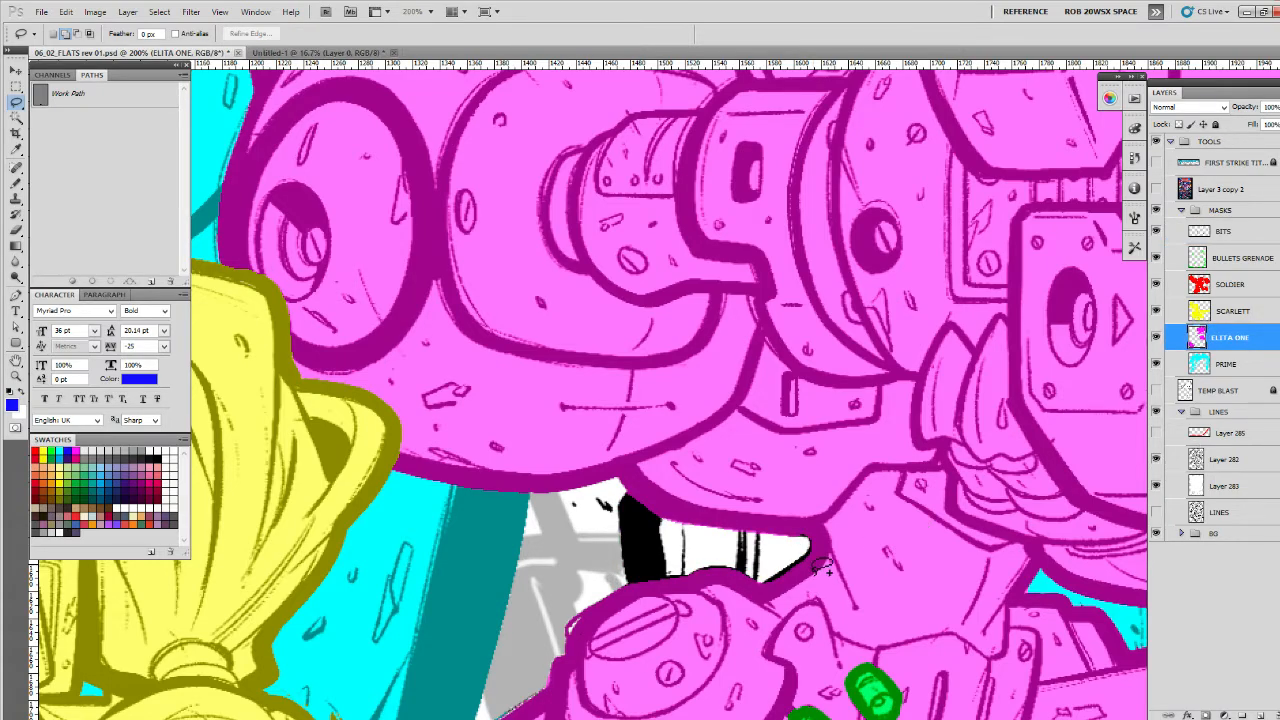
# - Touch up the ELITA ONE mask's edges around the gap with the magenta swatch, keeping the strokes within a selection based on the line art
pyautogui.keyDown('ctrl'); pyautogui.click(1197, 460); pyautogui.keyUp('ctrl')
pyautogui.press('b')
pyautogui.click(76, 452)
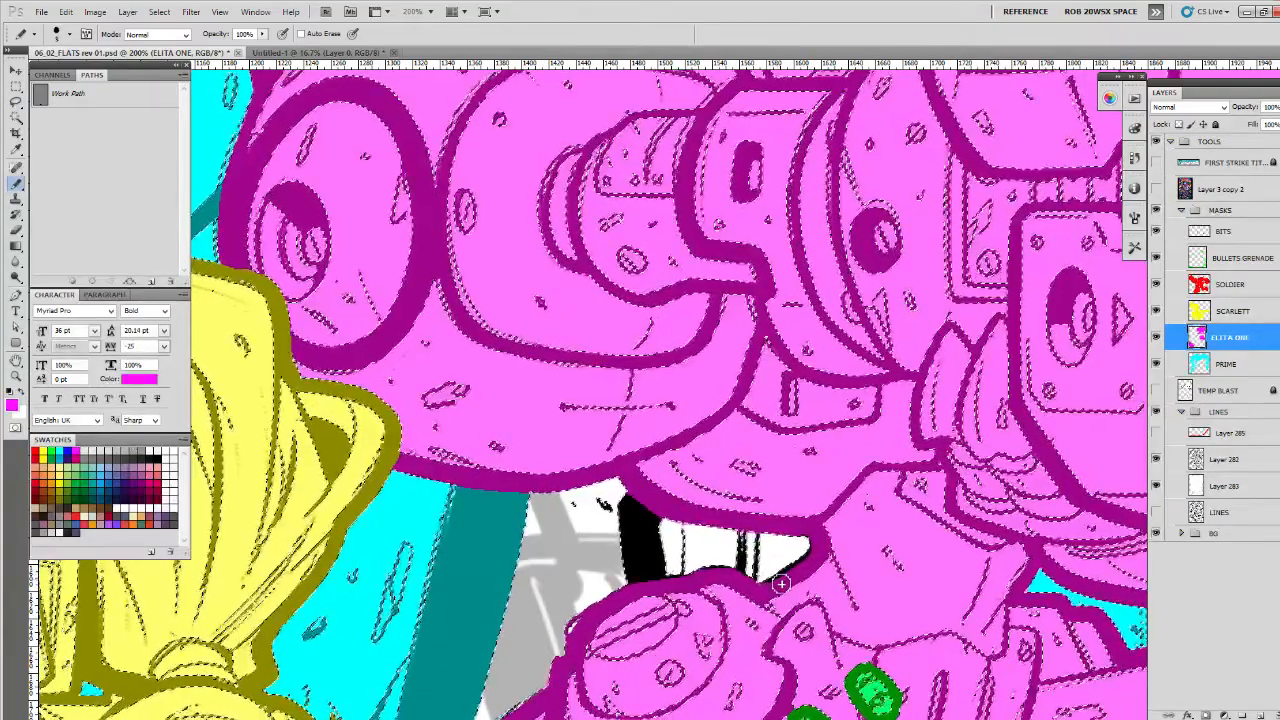
pyautogui.hotkey('ctrl', 'h')
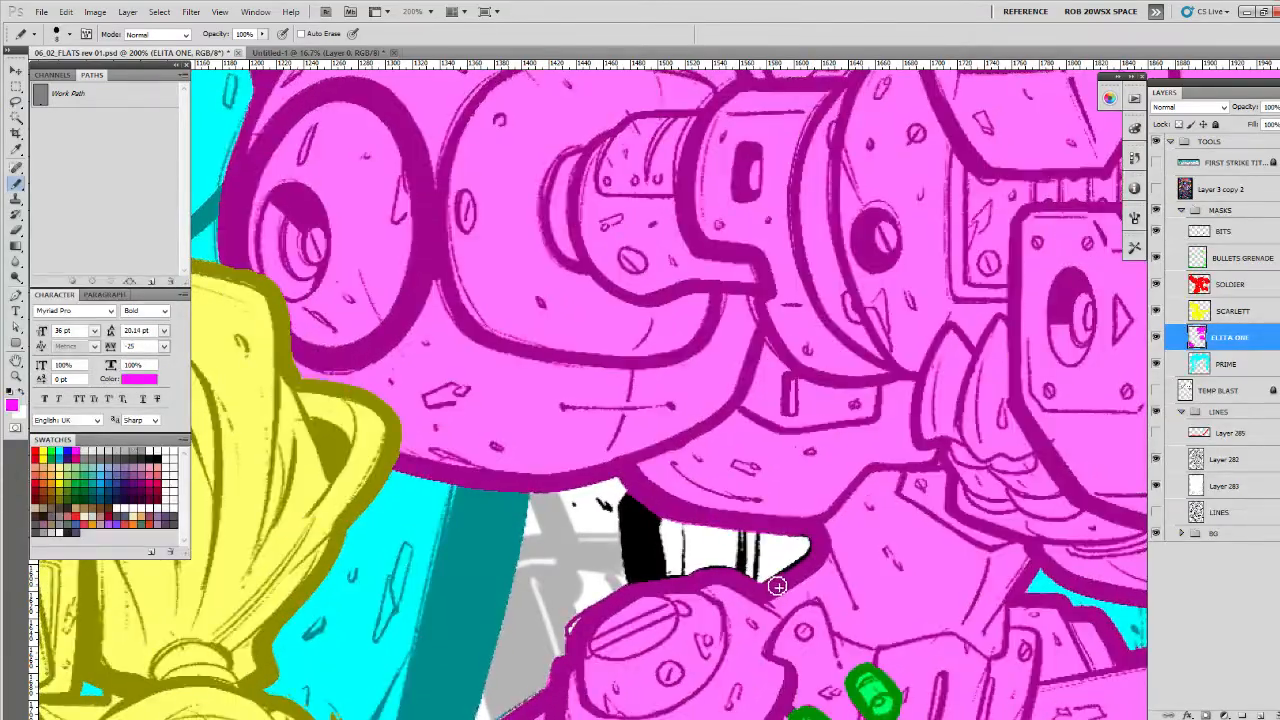
pyautogui.moveTo(777, 587)
pyautogui.mouseDown()
pyautogui.moveTo(808, 563)
pyautogui.moveTo(802, 536)
pyautogui.mouseUp()
pyautogui.moveTo(757, 588)
pyautogui.mouseDown()
pyautogui.moveTo(708, 577)
pyautogui.moveTo(615, 604)
pyautogui.mouseUp()
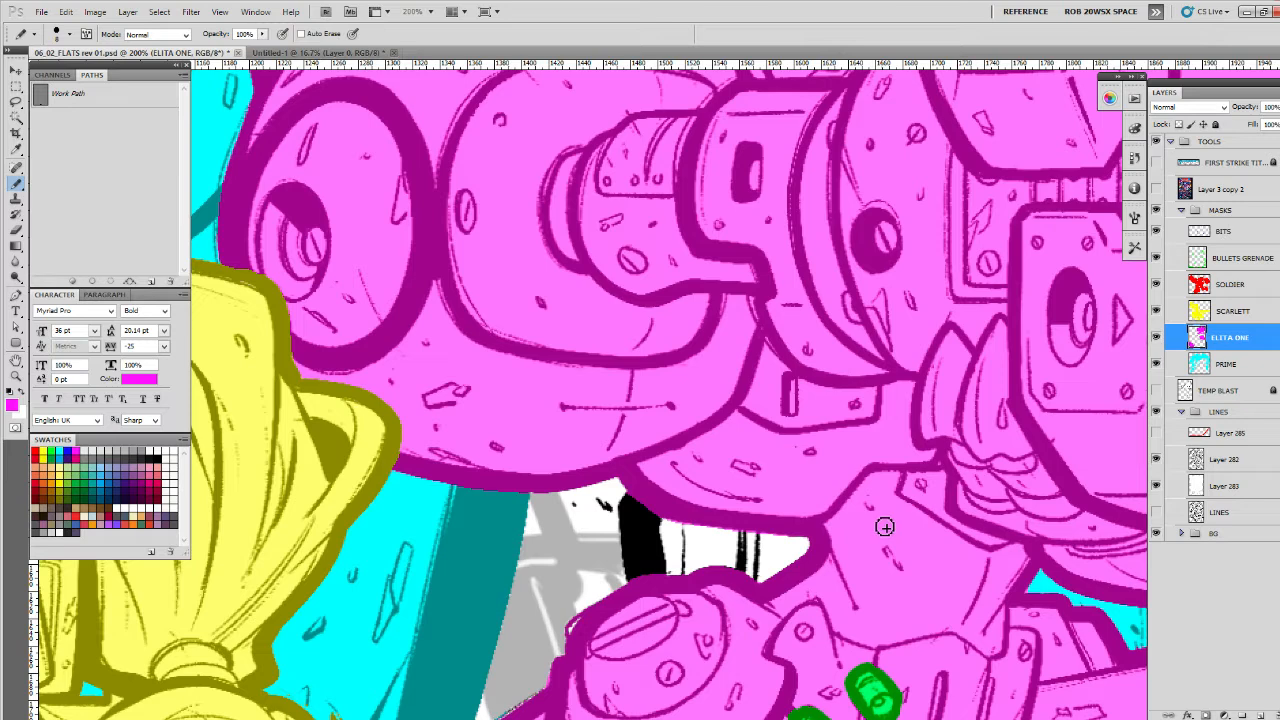
# - Fill the gap beneath the large gun with cyan on the PRIME mask inside a freehand selection
pyautogui.click(1197, 362)
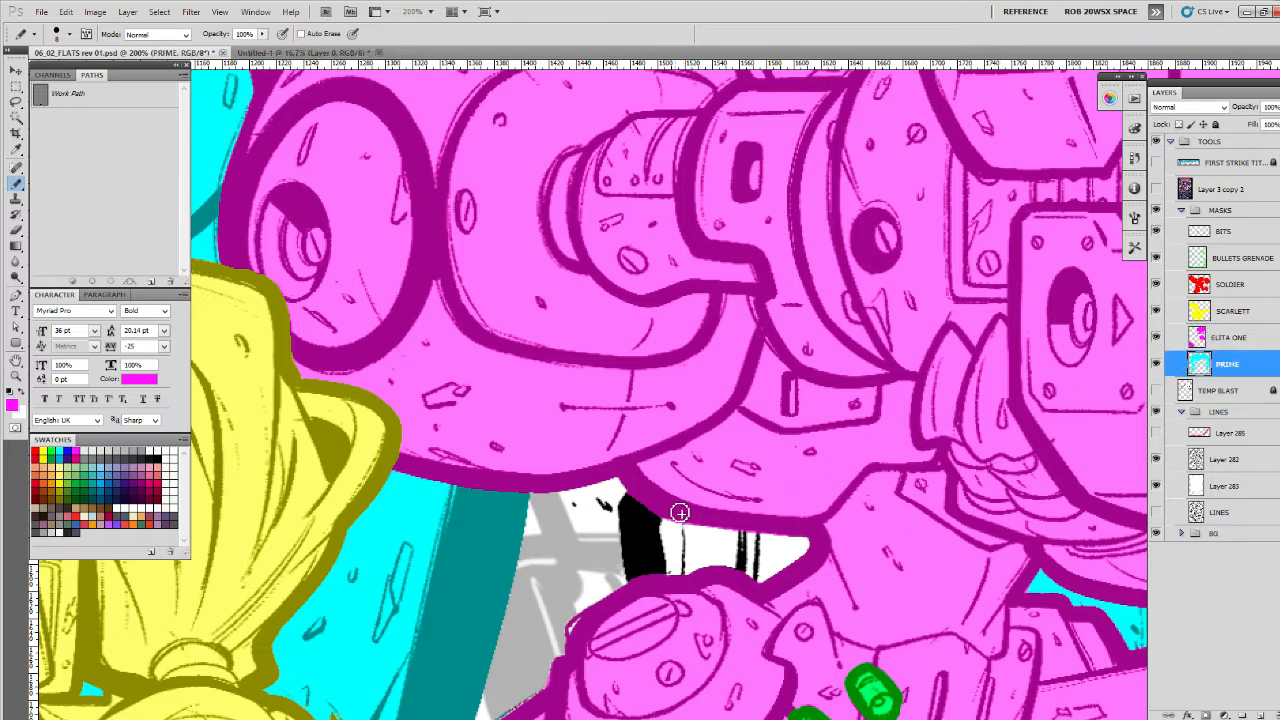
pyautogui.press('l')
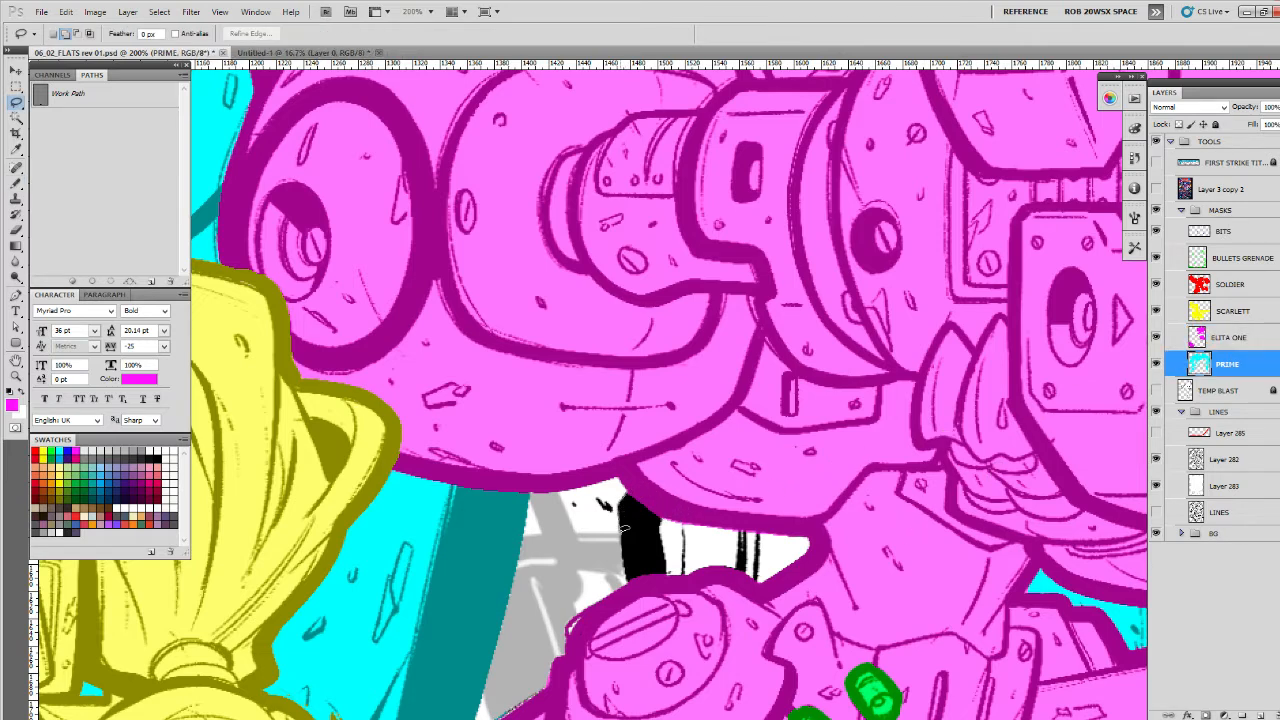
pyautogui.moveTo(688, 467); pyautogui.dragTo(630, 482)
pyautogui.press('x')
pyautogui.hotkey('alt', 'BackSpace')
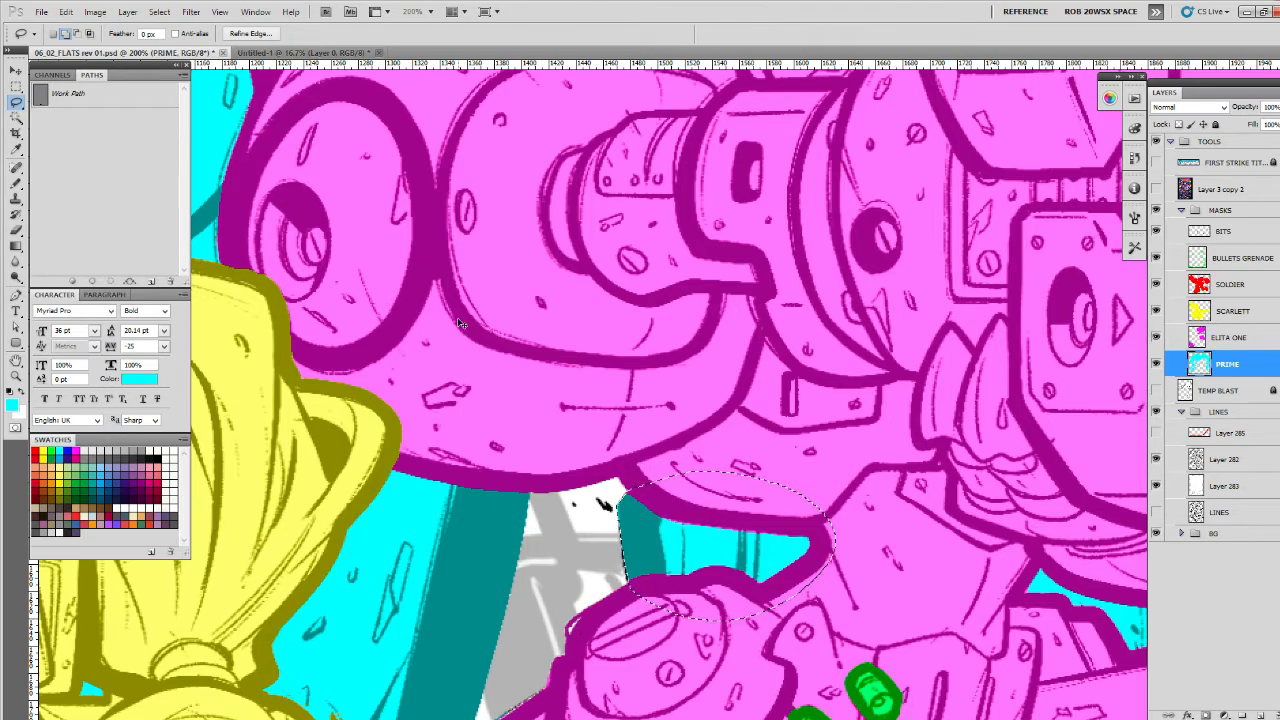
# - Clean up the outer edge of the new cyan area on the PRIME mask with a brush stroke
pyautogui.hotkey('ctrl', 'd')
pyautogui.press('b')
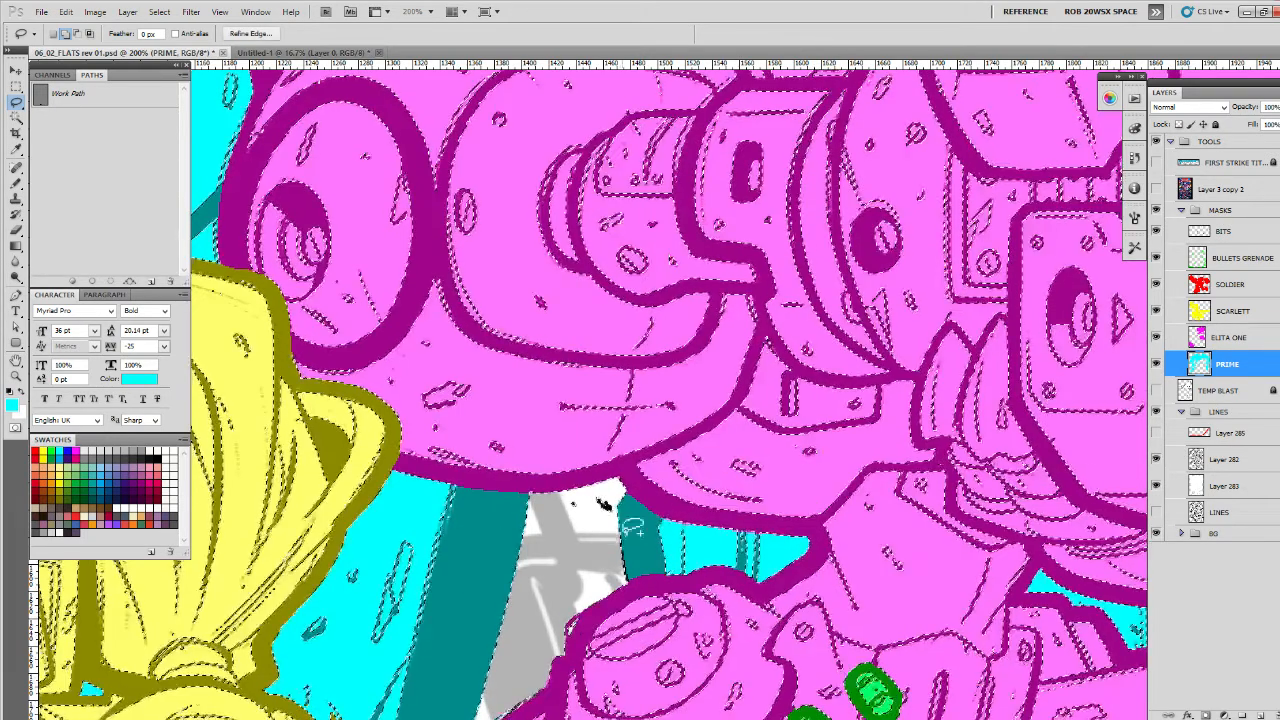
pyautogui.moveTo(625, 542); pyautogui.dragTo(630, 580)
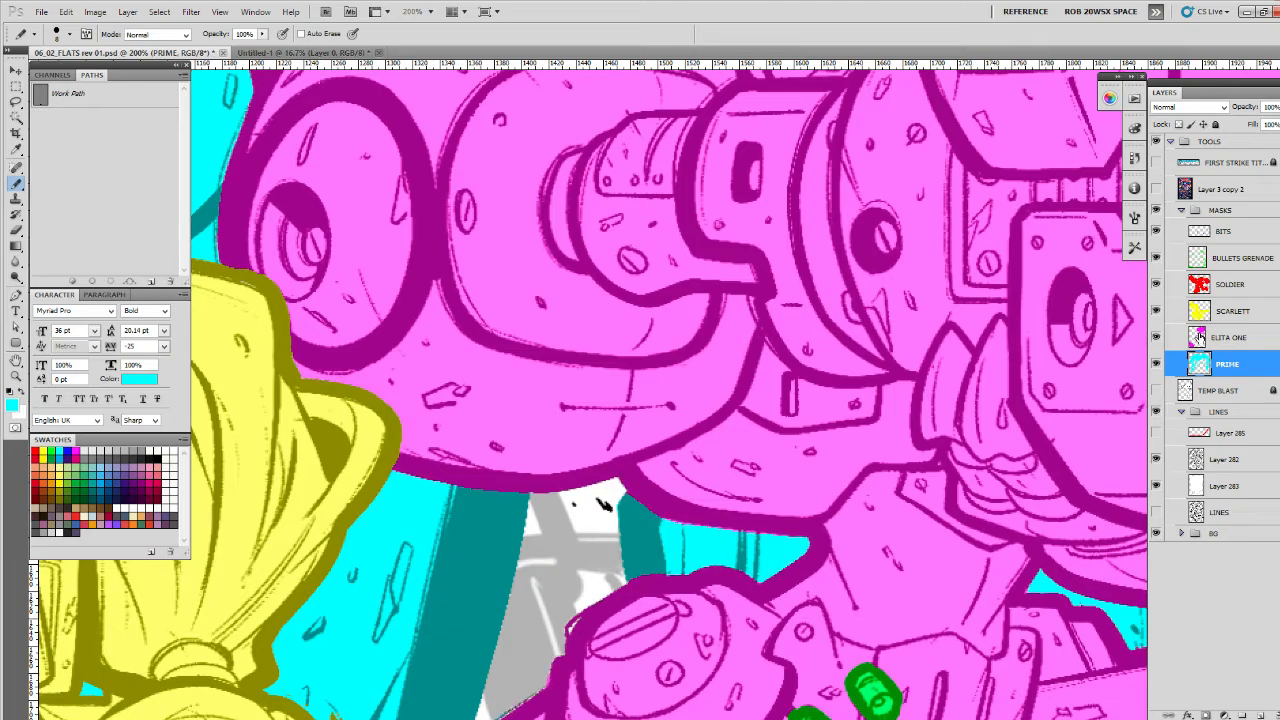
# - Check the masks over the whole page, from the cyan figure down to the soldier
pyautogui.press('z')
pyautogui.keyDown('alt'); pyautogui.click(1102, 418); pyautogui.keyUp('alt')
pyautogui.keyDown('alt'); pyautogui.click(1101, 422); pyautogui.keyUp('alt')
pyautogui.keyDown('alt'); pyautogui.click(1100, 428); pyautogui.keyUp('alt')
pyautogui.keyDown('alt'); pyautogui.click(1098, 433); pyautogui.keyUp('alt')
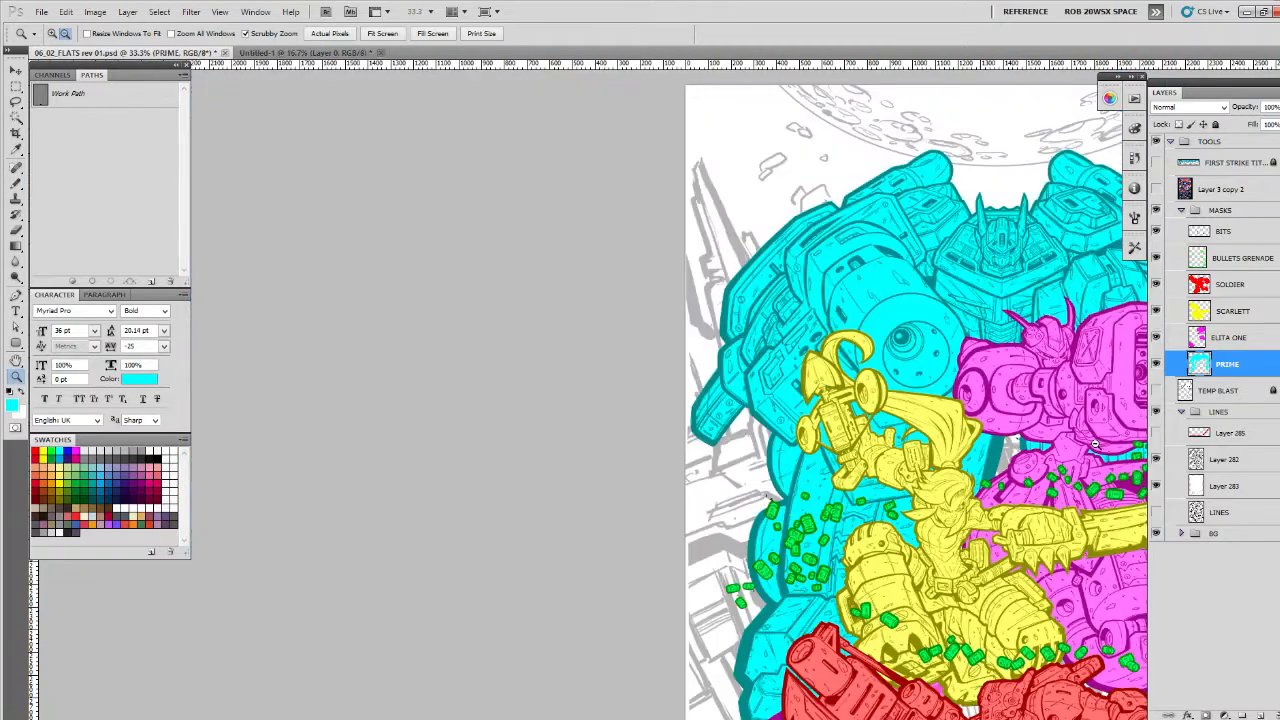
pyautogui.keyDown('alt'); pyautogui.click(1097, 447); pyautogui.keyUp('alt')
pyautogui.moveTo(1102, 461); pyautogui.dragTo(825, 398)
pyautogui.moveTo(946, 542); pyautogui.dragTo(877, 455)
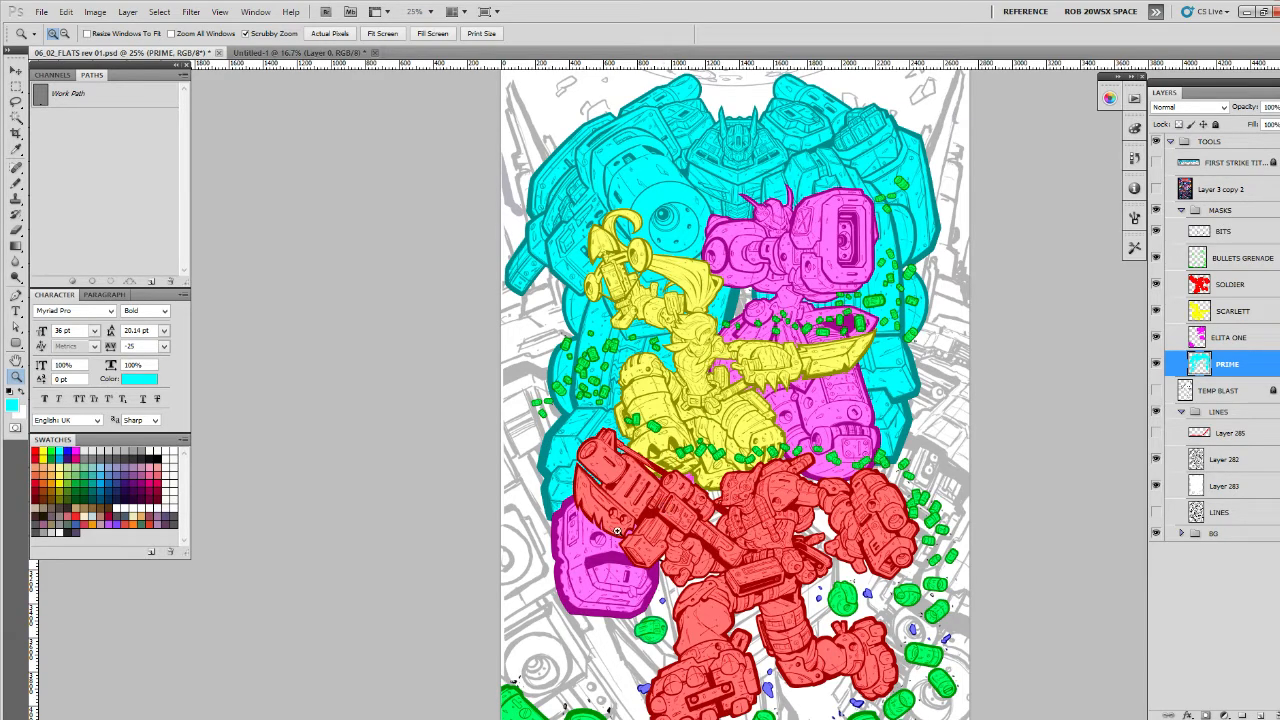
# - Outline the two teardrop-shaped openings inside the round holes of the soldier's serrated weapon and delete them from the SOLDIER mask
pyautogui.moveTo(617, 531); pyautogui.dragTo(616, 510)
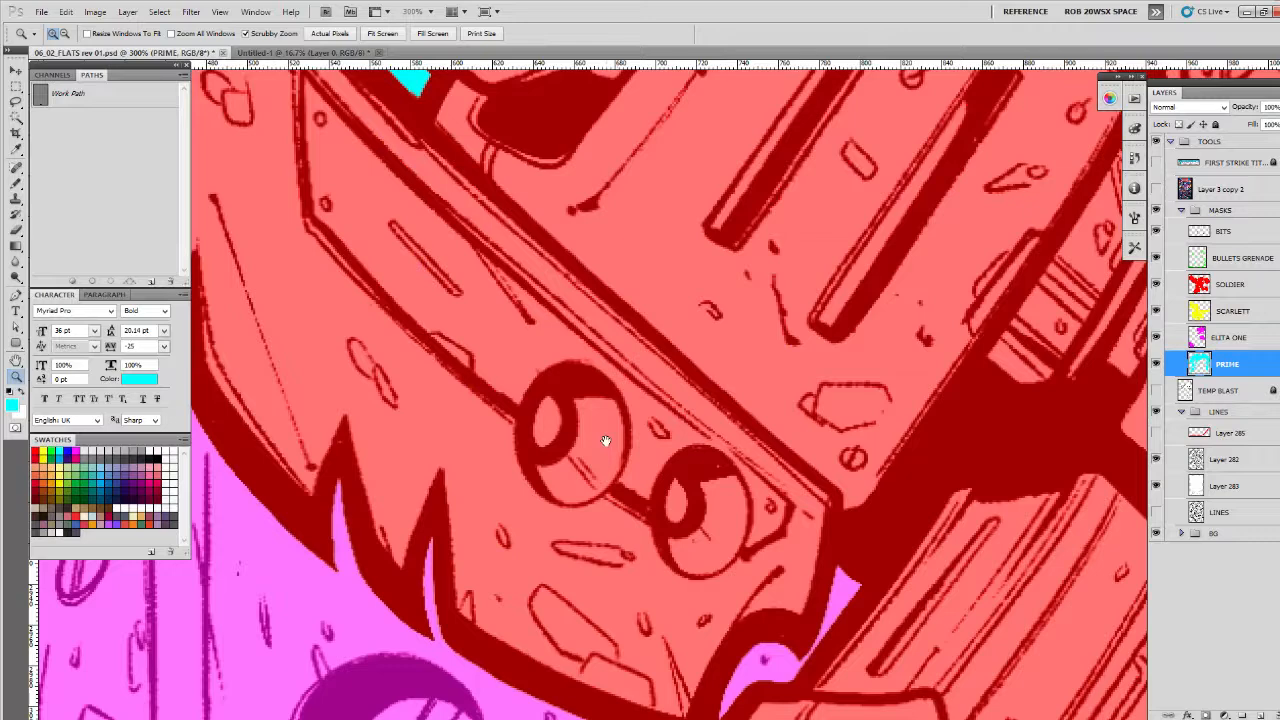
pyautogui.moveTo(605, 440); pyautogui.dragTo(733, 565)
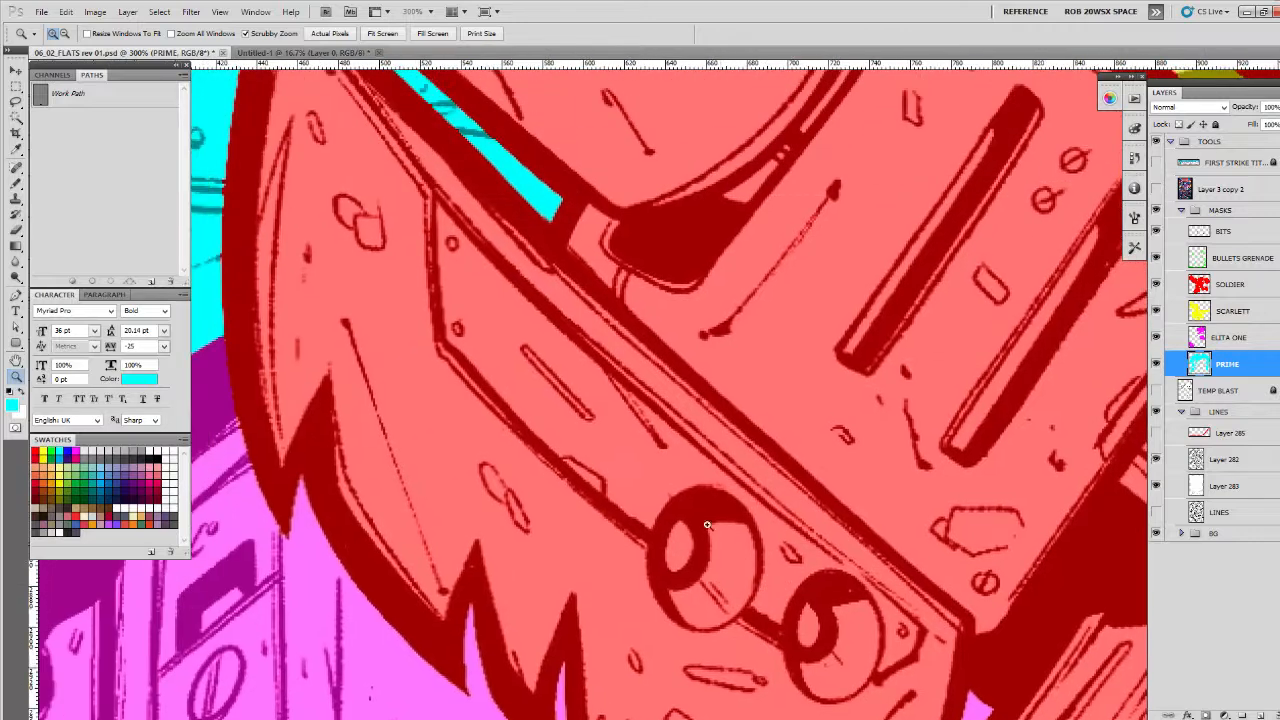
pyautogui.click(702, 513)
pyautogui.press('l')
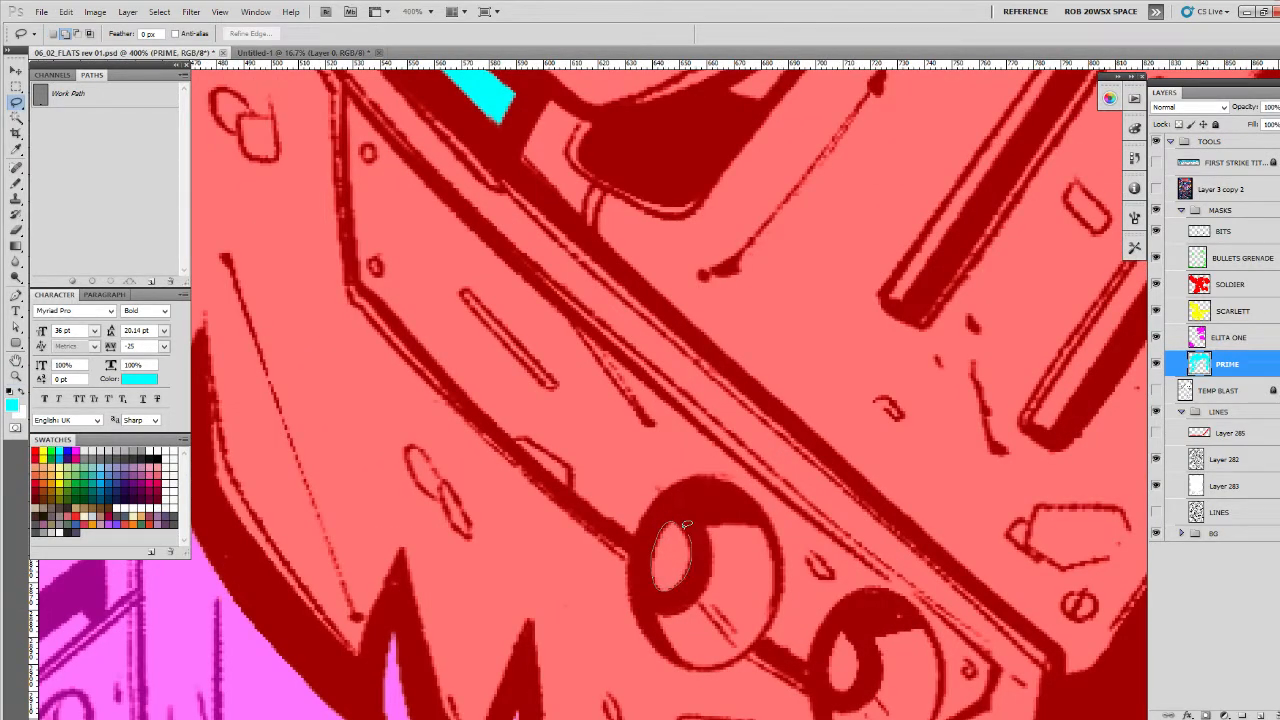
pyautogui.moveTo(686, 524); pyautogui.dragTo(666, 480)
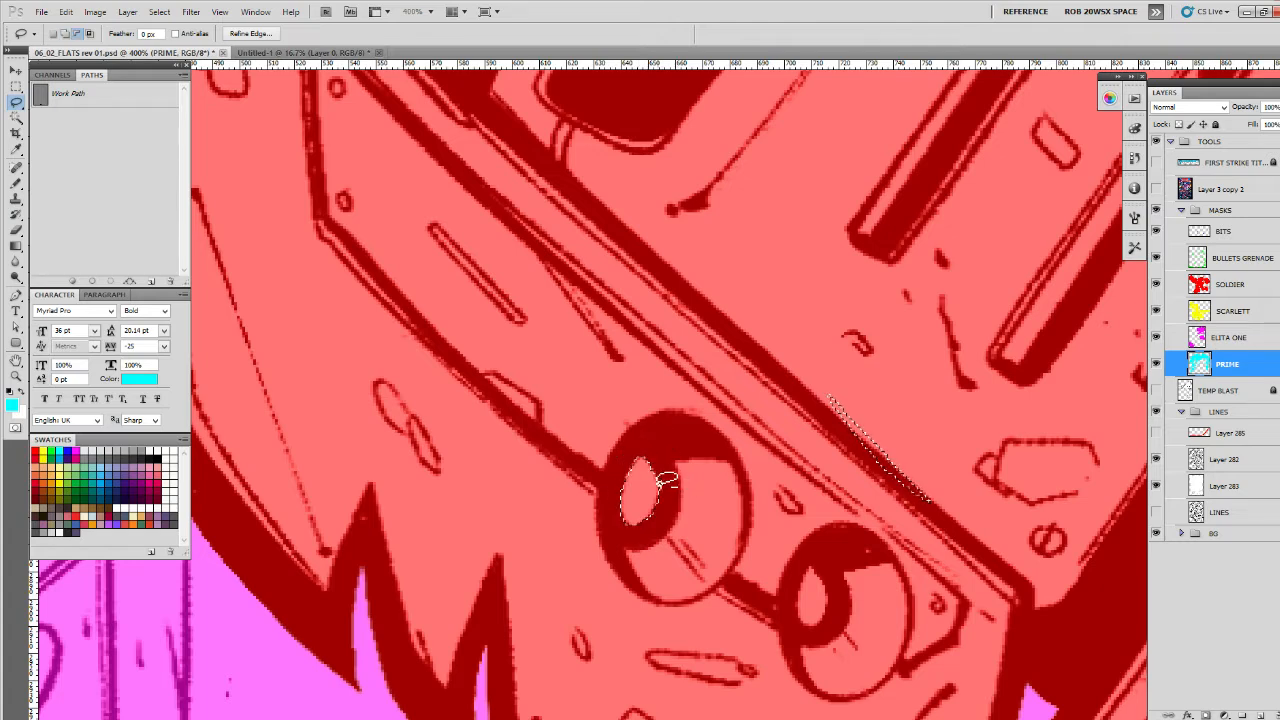
pyautogui.moveTo(846, 558); pyautogui.dragTo(786, 506)
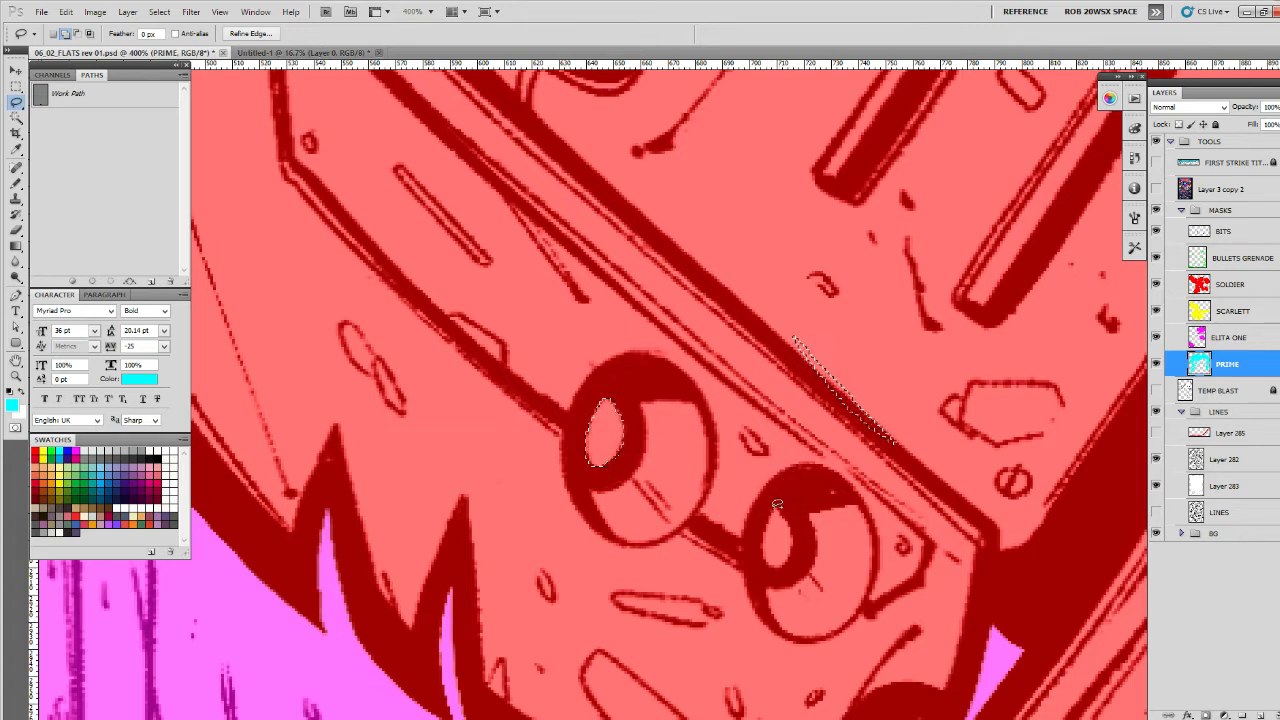
pyautogui.hotkey('ctrl', 'd')
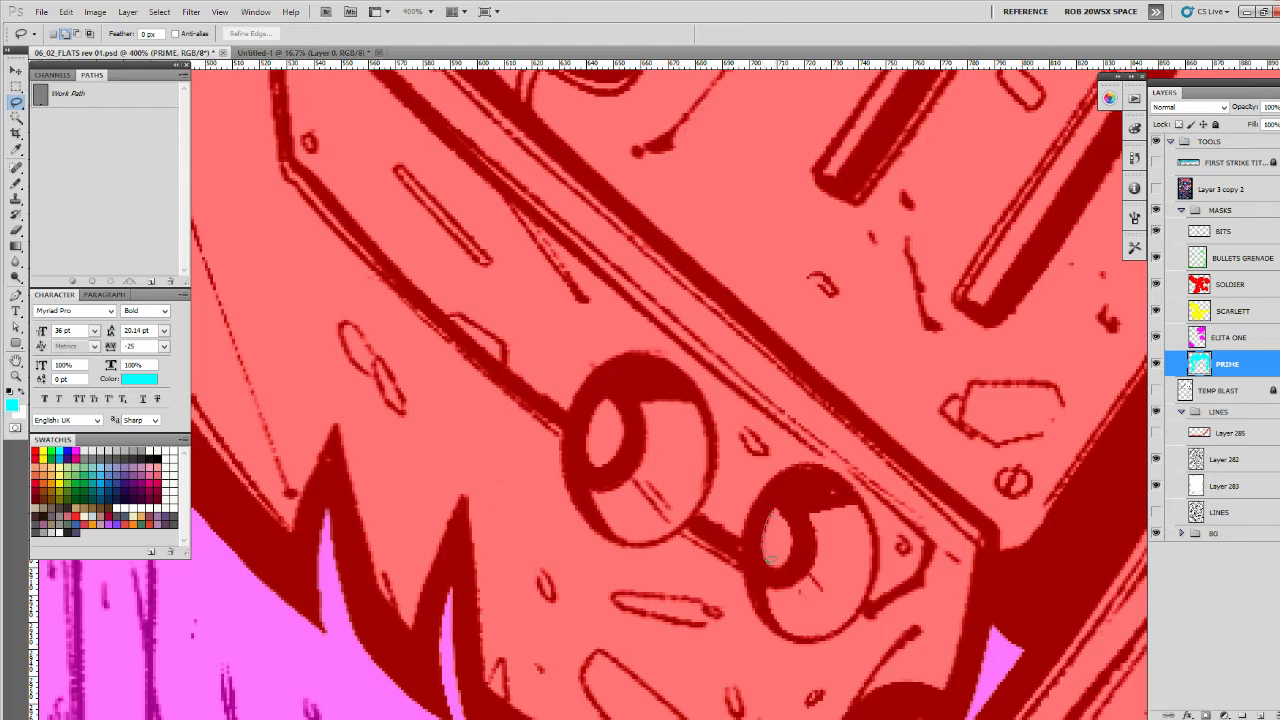
pyautogui.moveTo(776, 503); pyautogui.dragTo(777, 506)
pyautogui.click(1205, 286)
pyautogui.hotkey('ctrl', 'd')
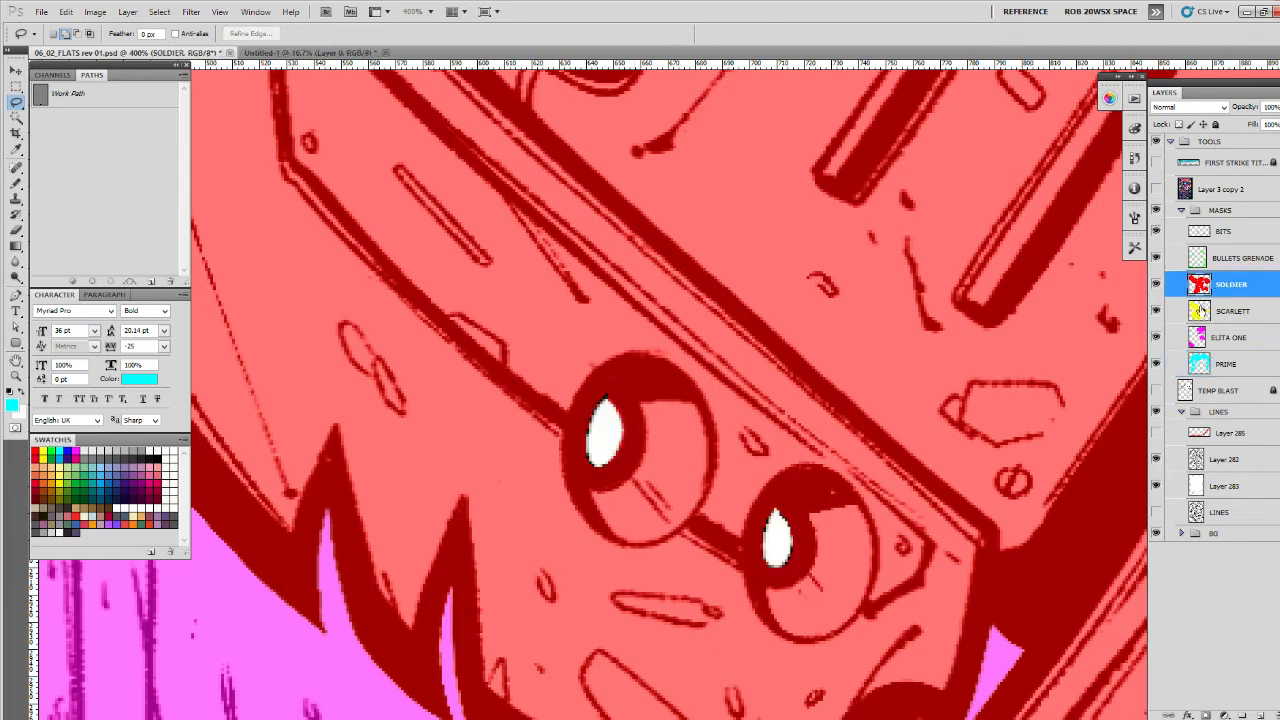
# - Touch up the edges of the two teardrop openings on the SOLDIER mask with the bright red swatch
pyautogui.keyDown('ctrl'); pyautogui.click(1180, 400); pyautogui.keyUp('ctrl')
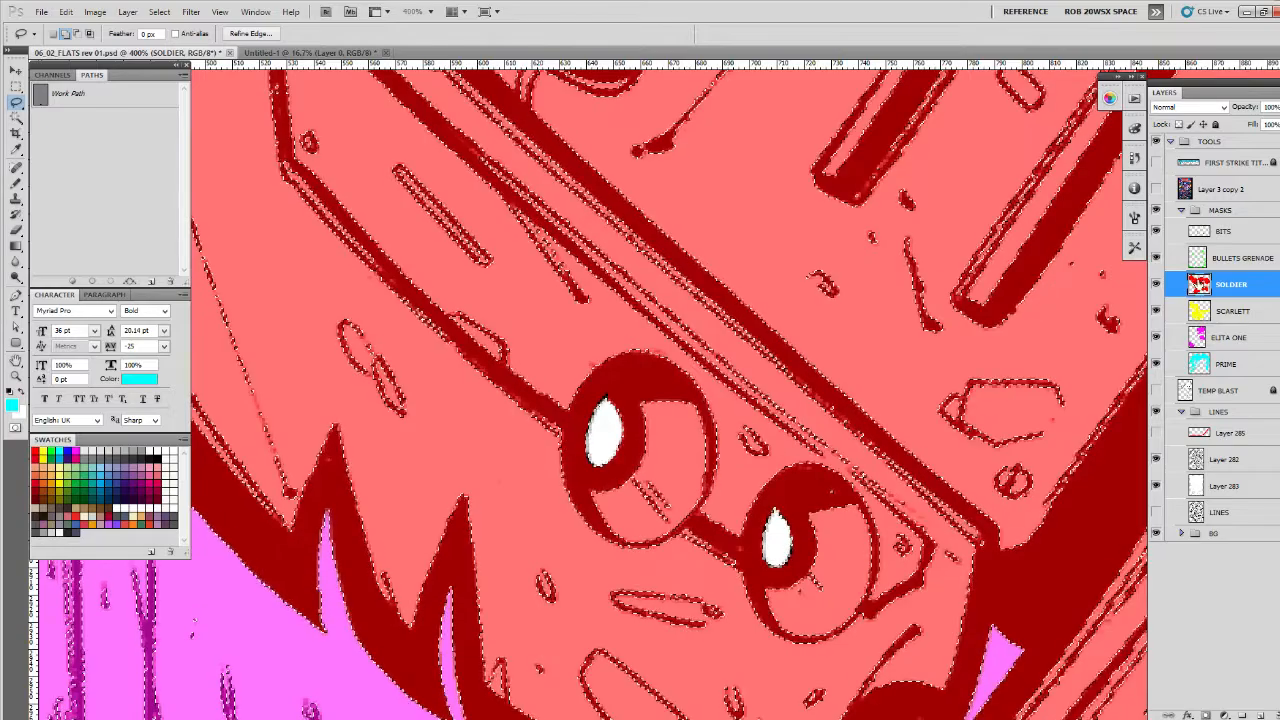
pyautogui.press('b')
pyautogui.keyDown('alt'); pyautogui.click(622, 374); pyautogui.keyUp('alt')
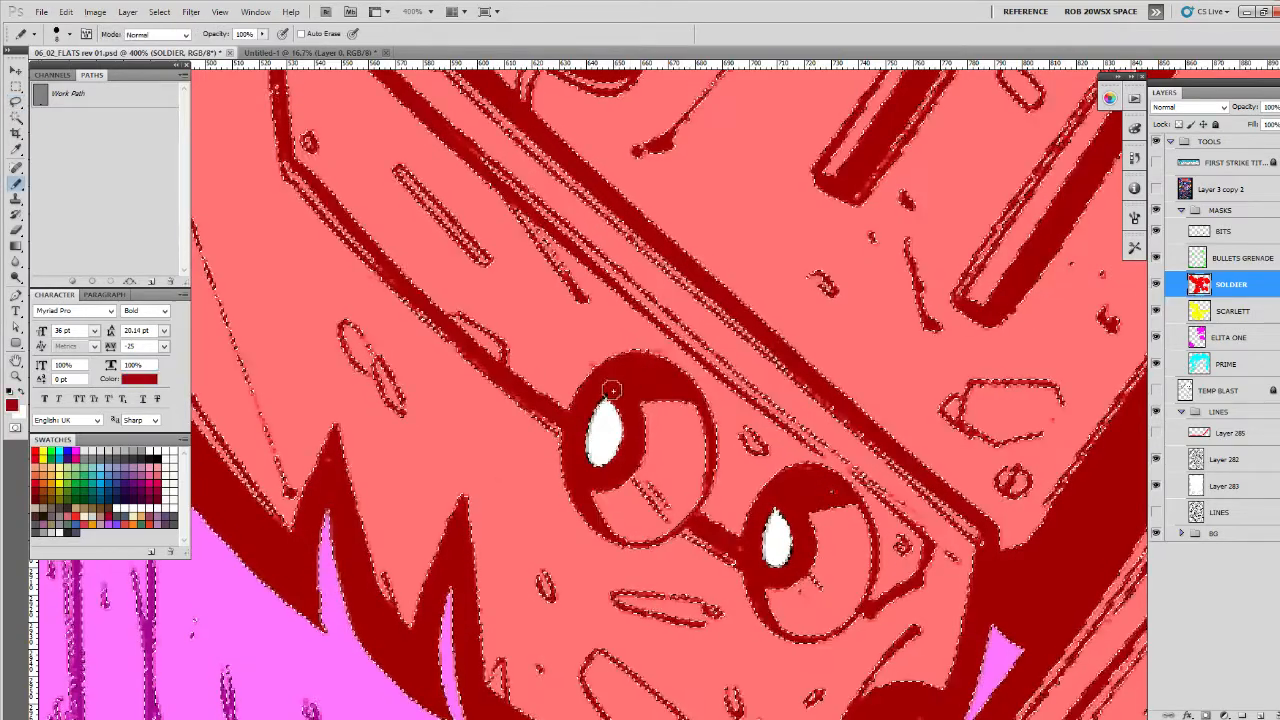
pyautogui.hotkey('ctrl', 'd')
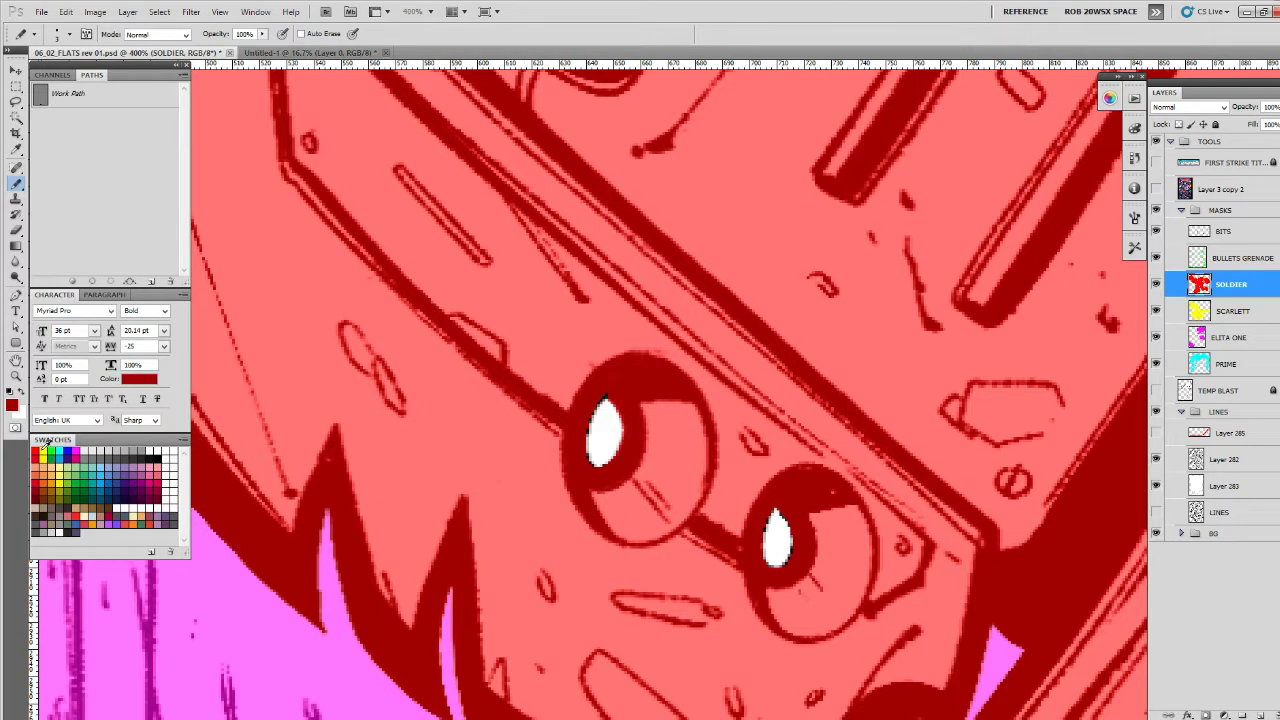
pyautogui.click(38, 450)
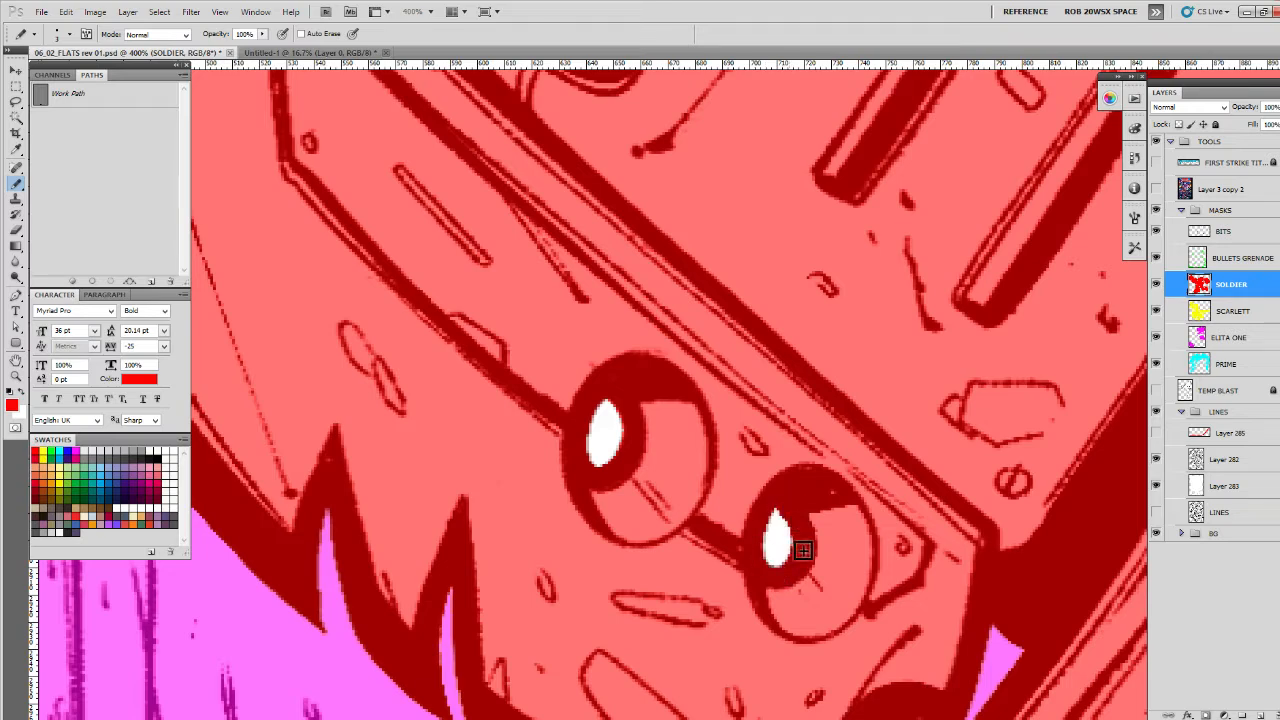
pyautogui.moveTo(1060, 528); pyautogui.dragTo(1040, 507)
# - Paint the two teardrop openings in the soldier's weapon magenta on the ELITA ONE mask
pyautogui.click(1230, 339)
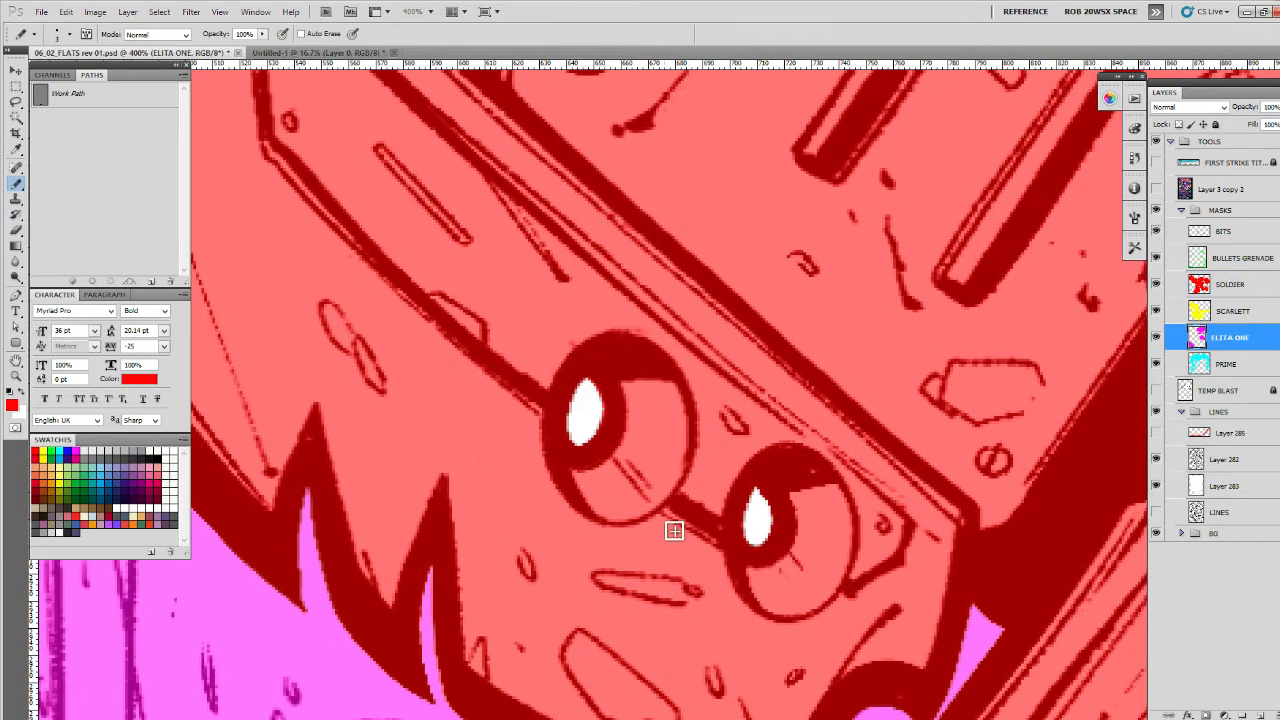
pyautogui.click(78, 452)
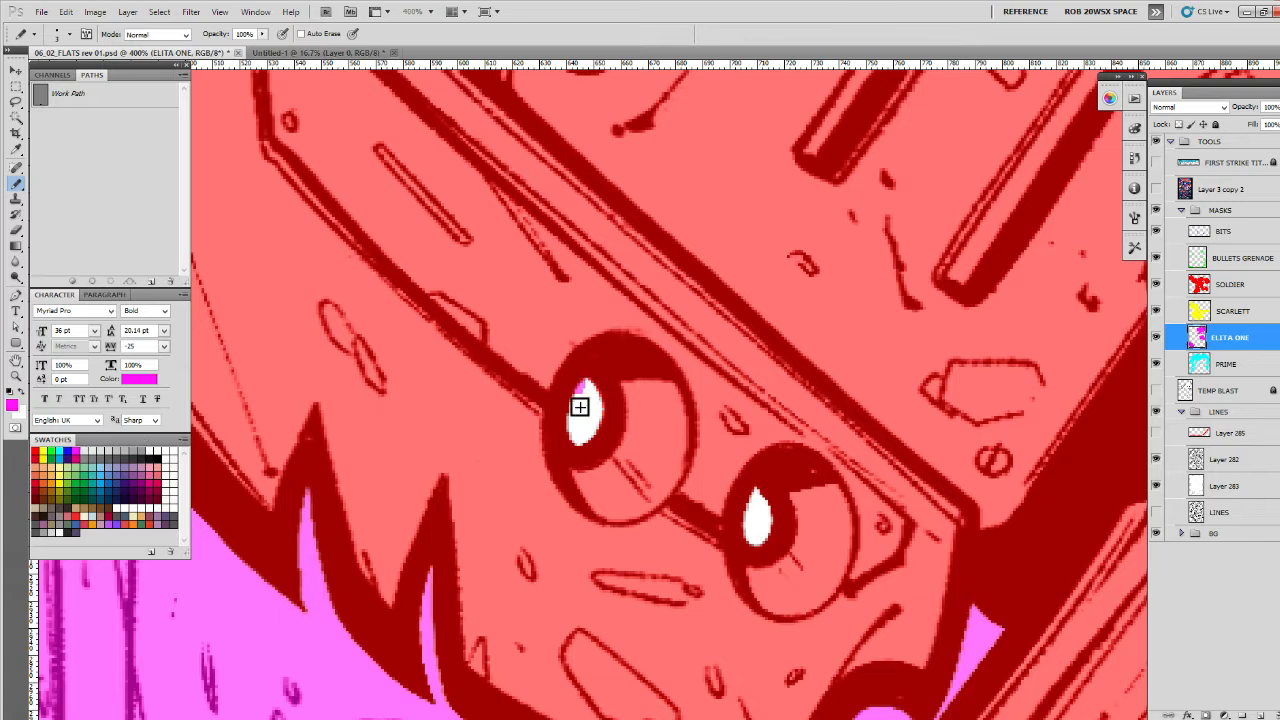
pyautogui.moveTo(580, 408); pyautogui.dragTo(597, 429)
pyautogui.moveTo(777, 503)
pyautogui.mouseDown()
pyautogui.moveTo(776, 543)
pyautogui.moveTo(773, 498)
pyautogui.mouseUp()
pyautogui.keyDown('ctrl'); pyautogui.click(1199, 309); pyautogui.keyUp('ctrl')
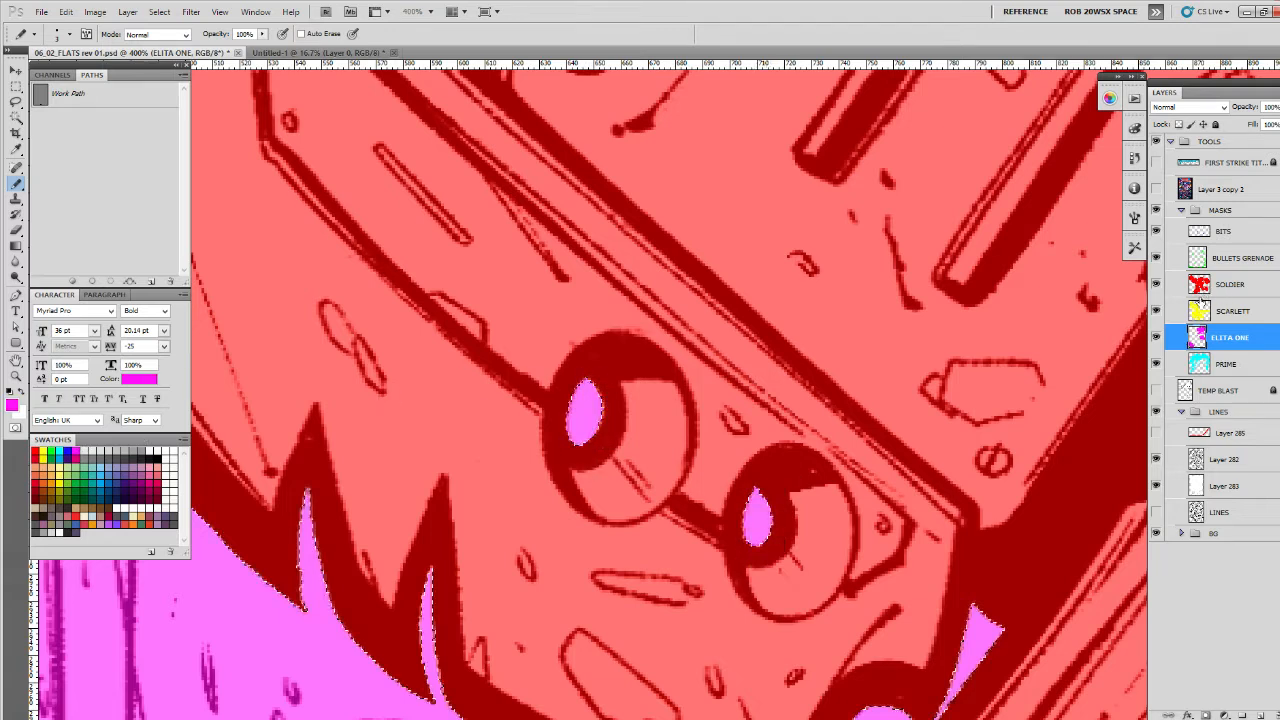
# - Examine all the colour masks across the full page, from the cyan figure to the soldier's feet
pyautogui.press('z')
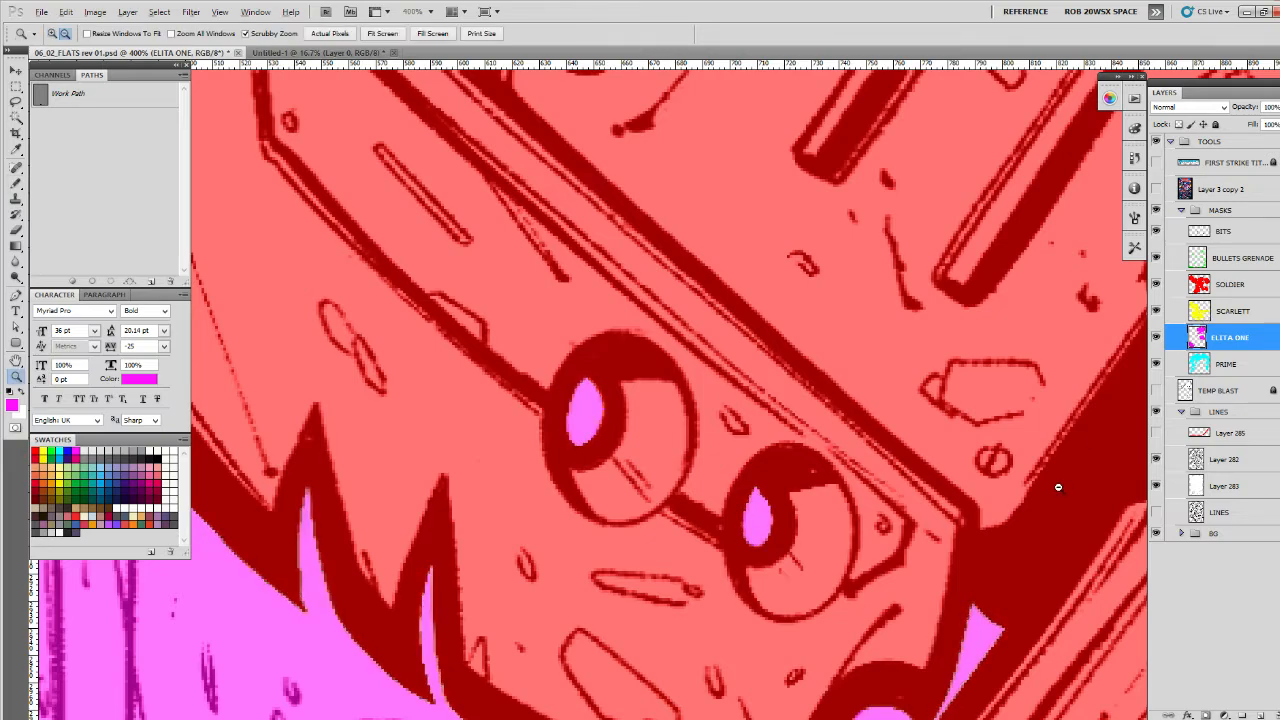
pyautogui.keyDown('alt'); pyautogui.click(1062, 501); pyautogui.keyUp('alt')
pyautogui.keyDown('alt'); pyautogui.click(1066, 505); pyautogui.keyUp('alt')
pyautogui.keyDown('alt'); pyautogui.click(1070, 515); pyautogui.keyUp('alt')
pyautogui.keyDown('alt'); pyautogui.click(1084, 555); pyautogui.keyUp('alt')
pyautogui.keyDown('alt'); pyautogui.click(1090, 564); pyautogui.keyUp('alt')
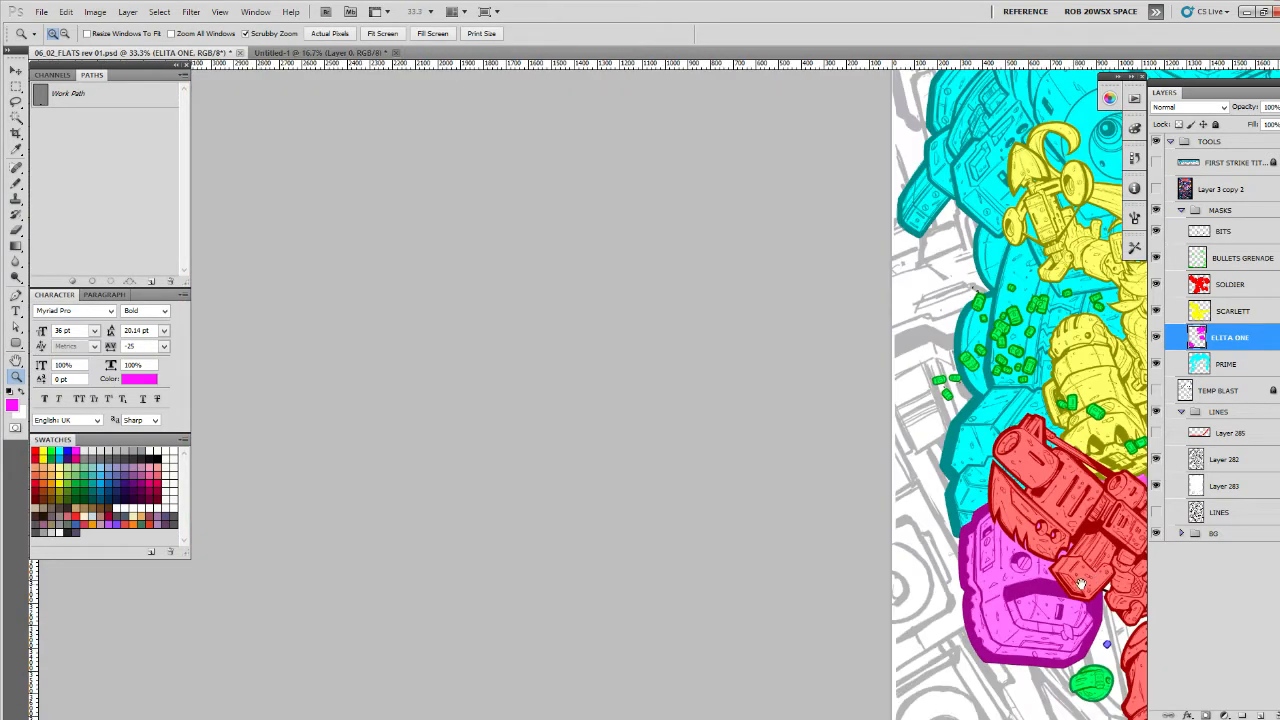
pyautogui.moveTo(1019, 577); pyautogui.dragTo(552, 550)
pyautogui.moveTo(890, 420); pyautogui.dragTo(881, 566)
pyautogui.moveTo(874, 480); pyautogui.dragTo(864, 517)
pyautogui.keyDown('alt'); pyautogui.click(864, 497); pyautogui.keyUp('alt')
pyautogui.click(850, 471)
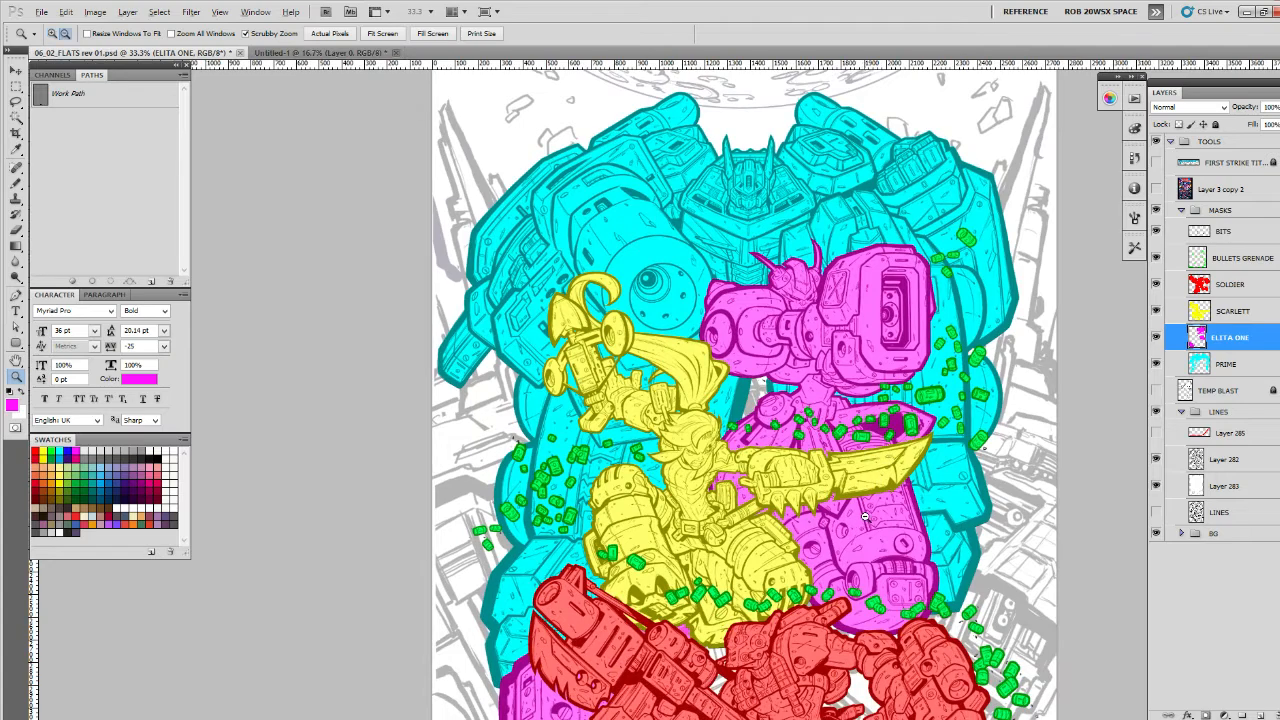
pyautogui.keyDown('alt'); pyautogui.click(862, 520); pyautogui.keyUp('alt')
pyautogui.moveTo(885, 455); pyautogui.dragTo(877, 410)
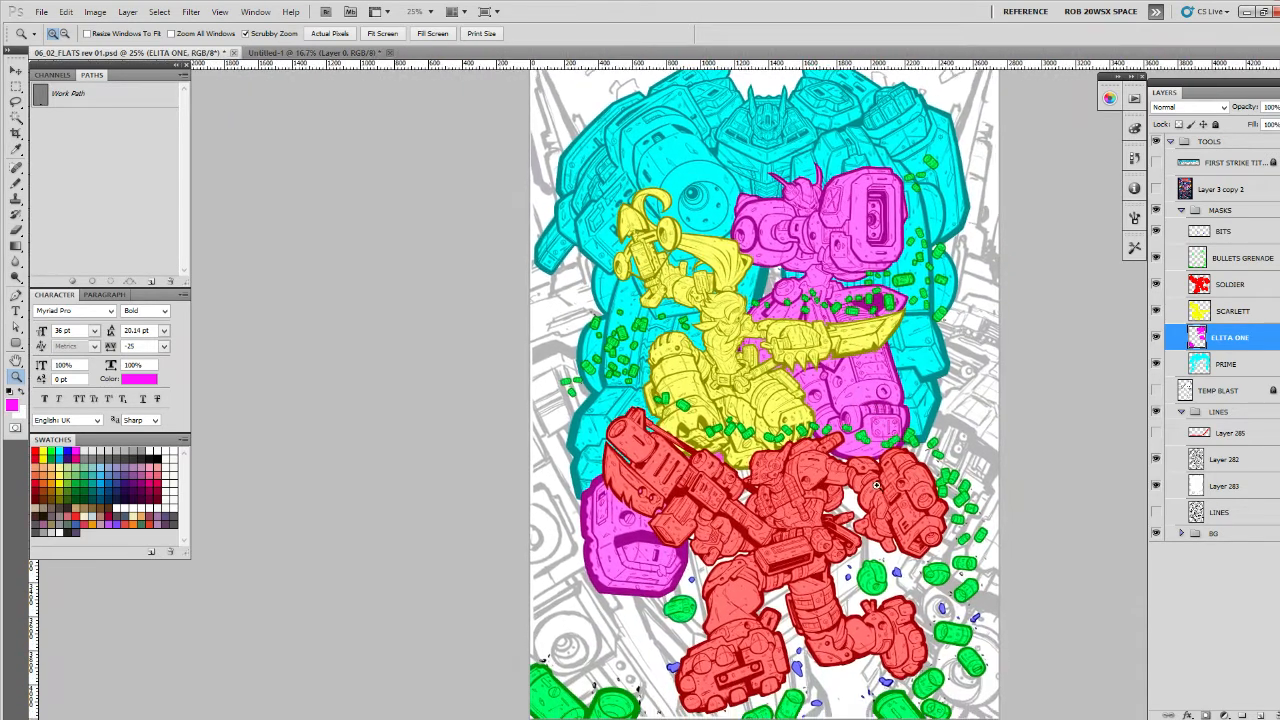
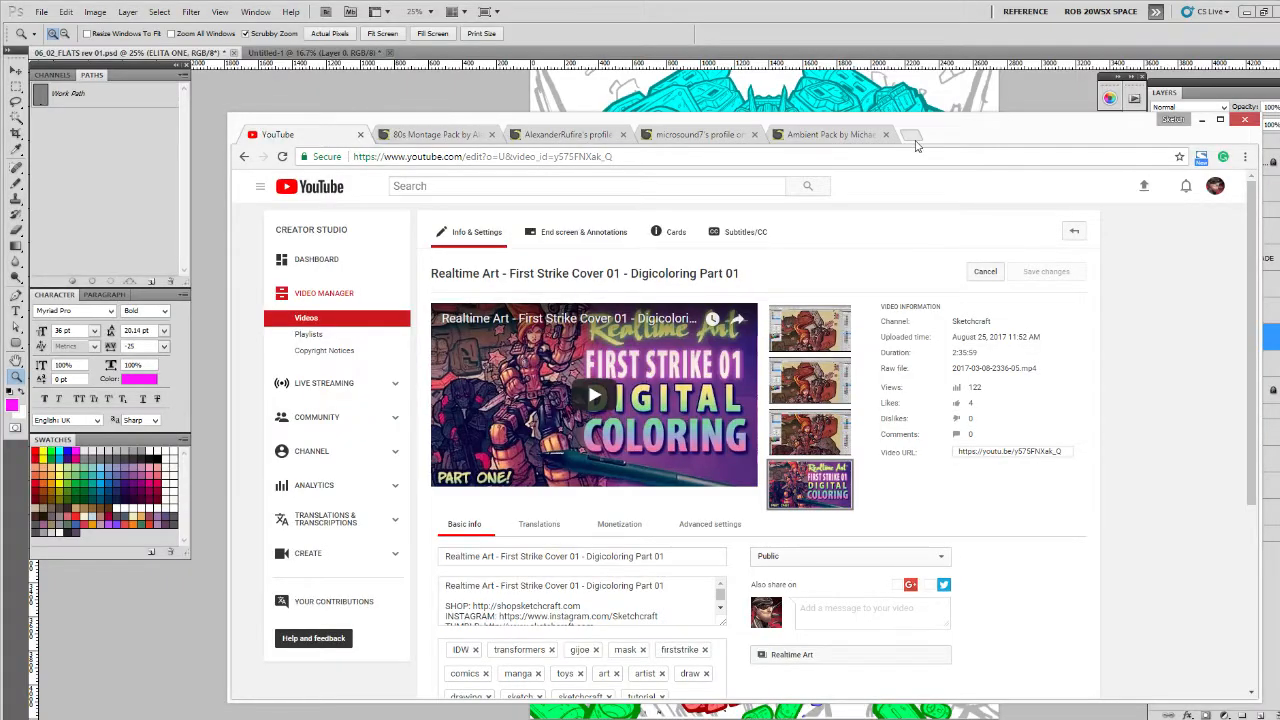
# - Open the artist's DeviantArt gallery in a new browser tab and search it for "t shirt" designs
pyautogui.click(910, 136)
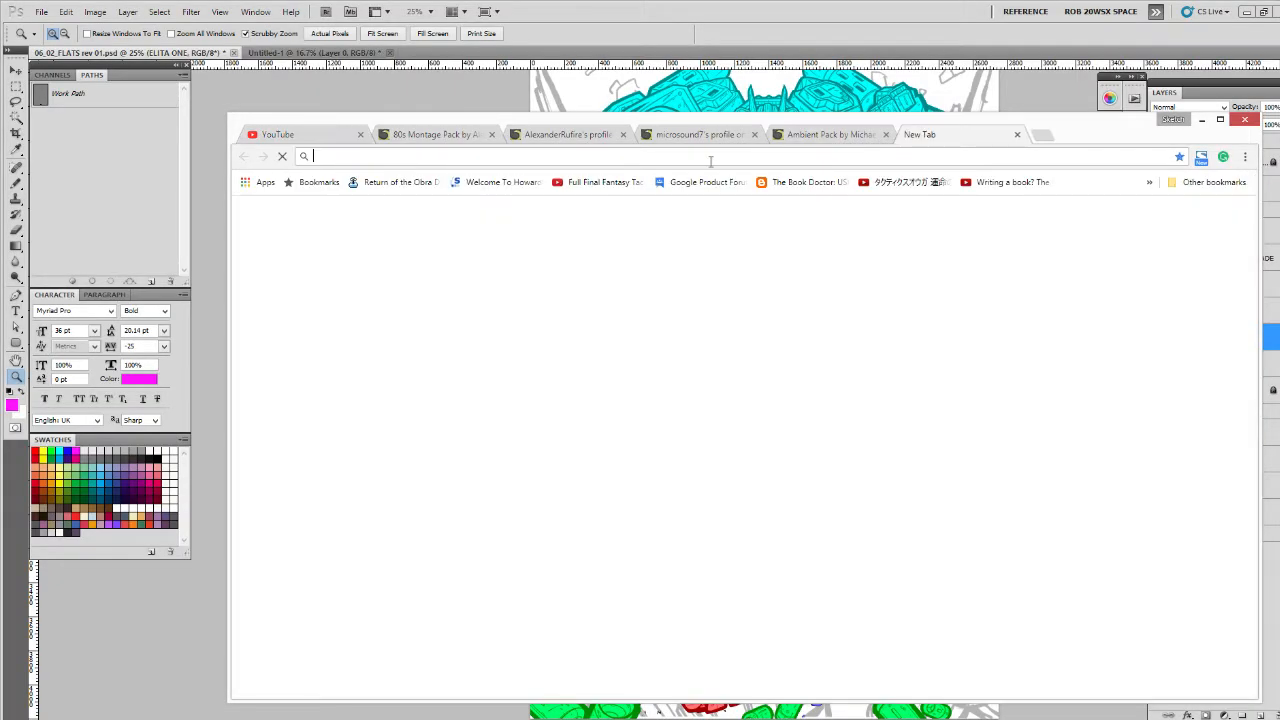
pyautogui.write('robduenas.deviantart.com')
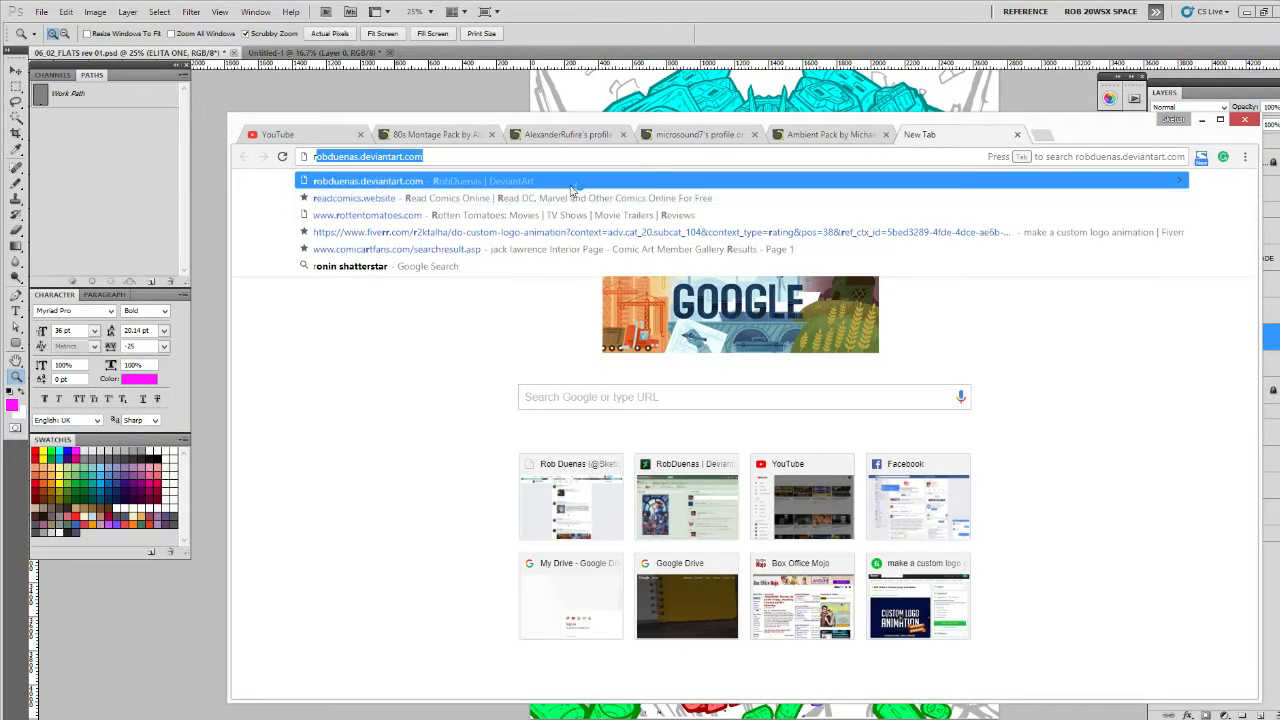
pyautogui.click(571, 186)
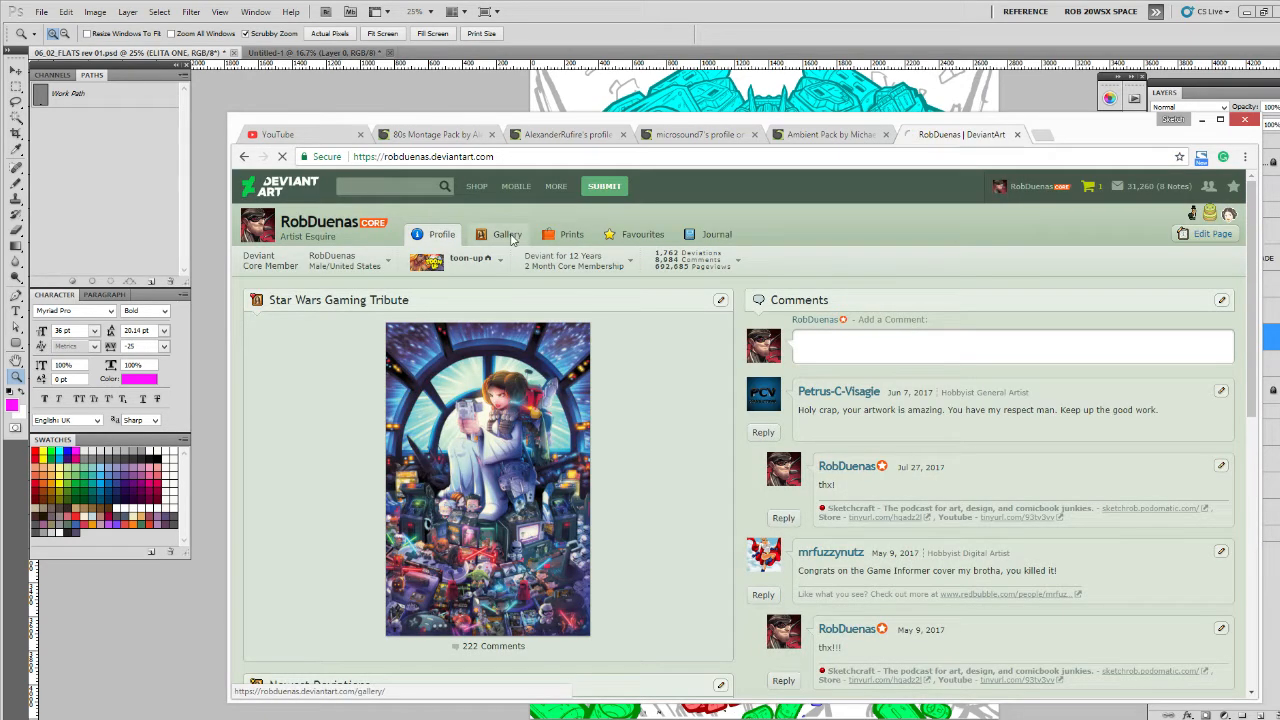
pyautogui.click(508, 235)
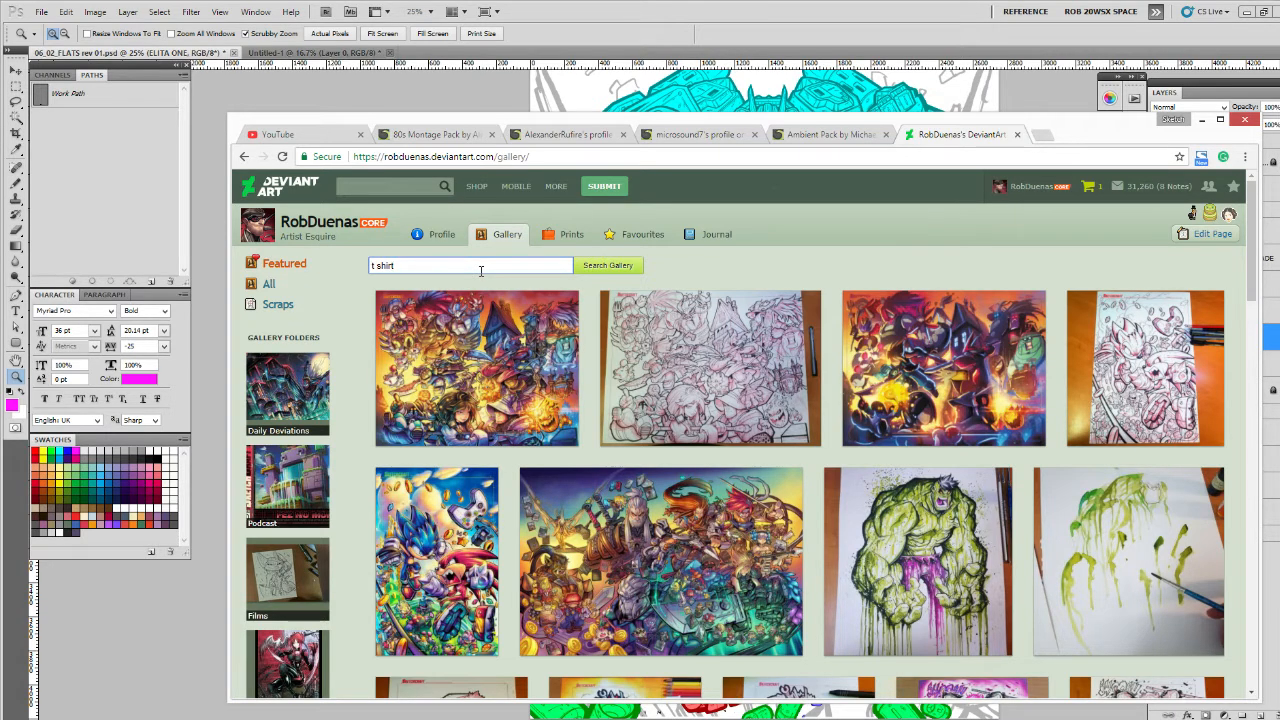
pyautogui.press('Return')
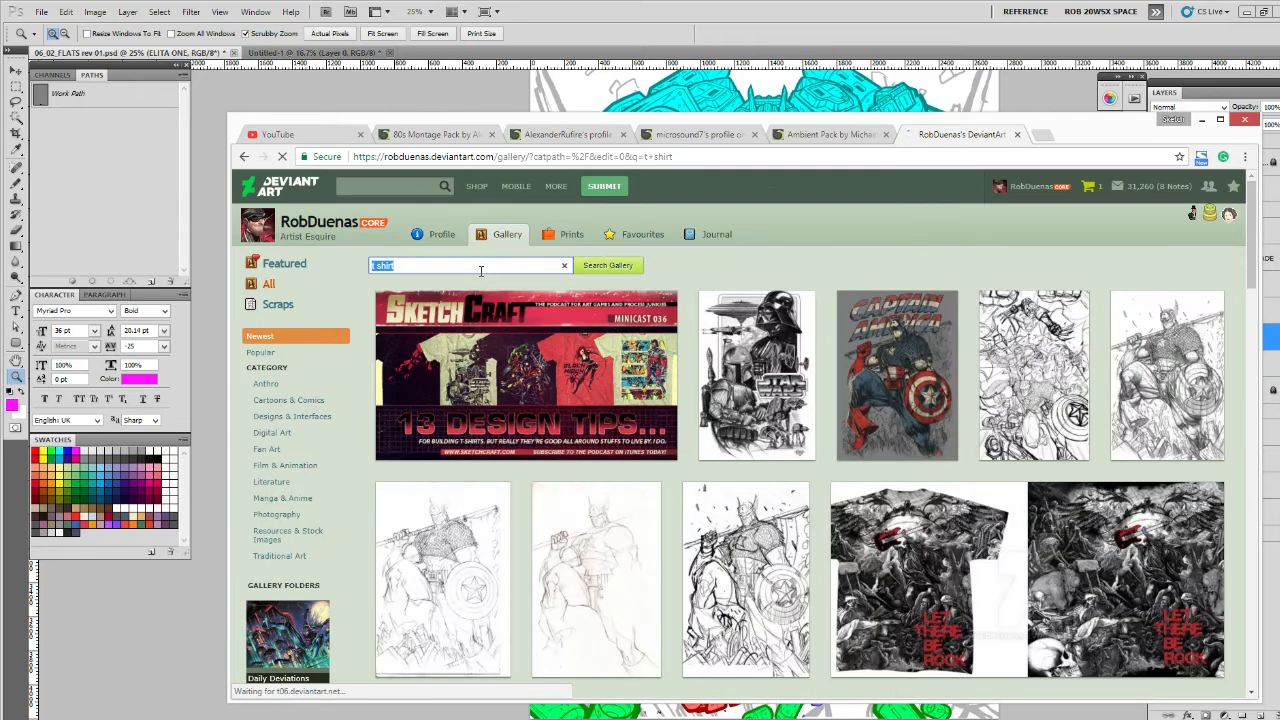
pyautogui.scroll(-10, 600, 350)
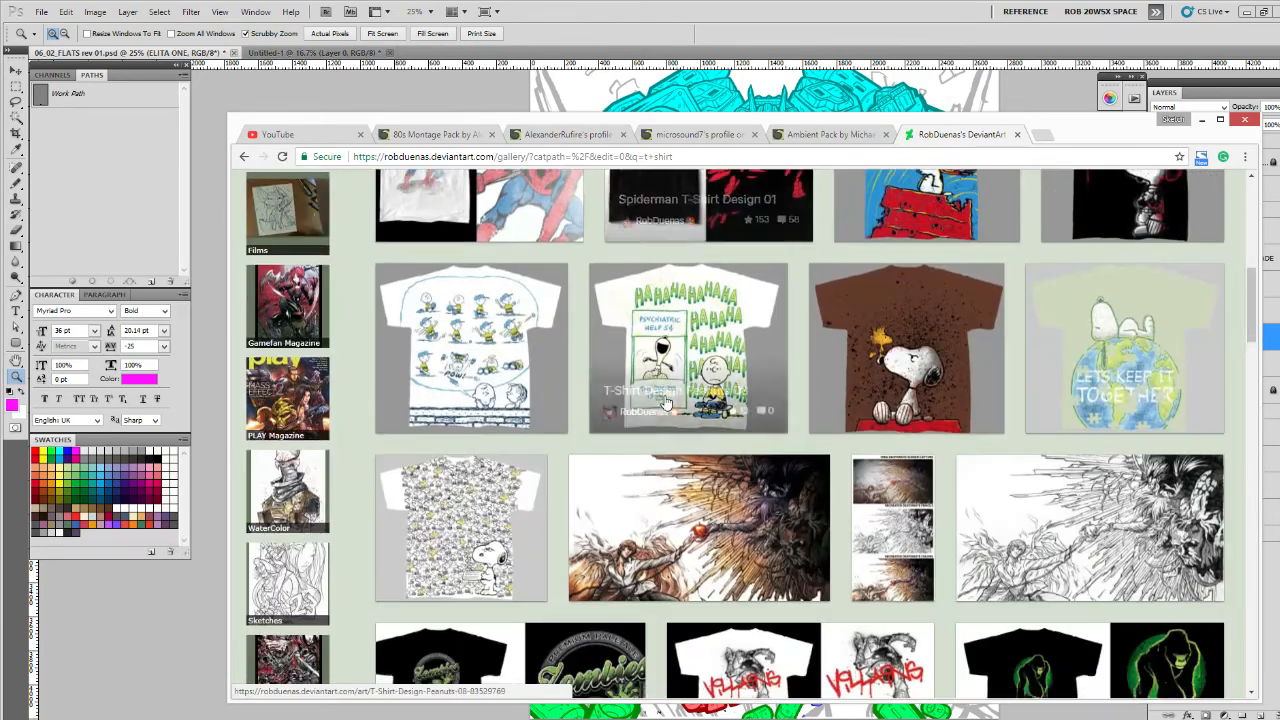
pyautogui.scroll(-15, 666, 403)
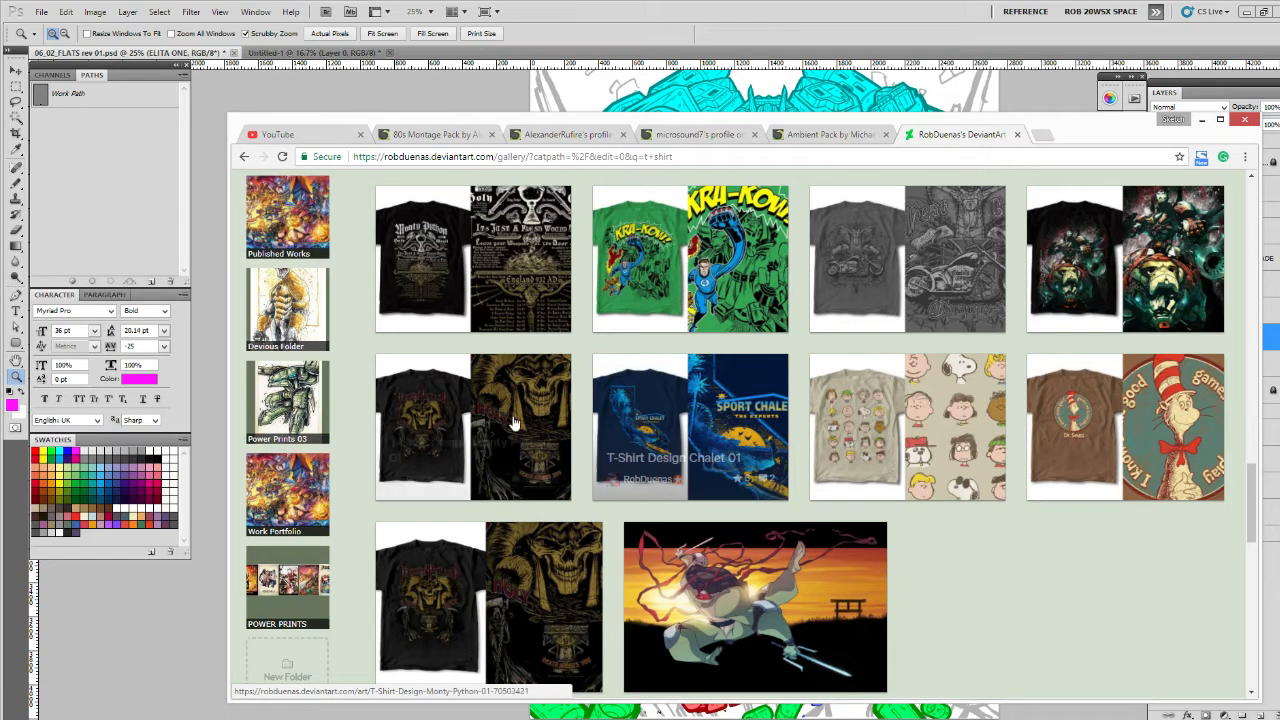
# - View the grey motorcycle shirt artwork T-Shirt Design WCC 01 with its comments and return to the gallery results
pyautogui.click(935, 260)
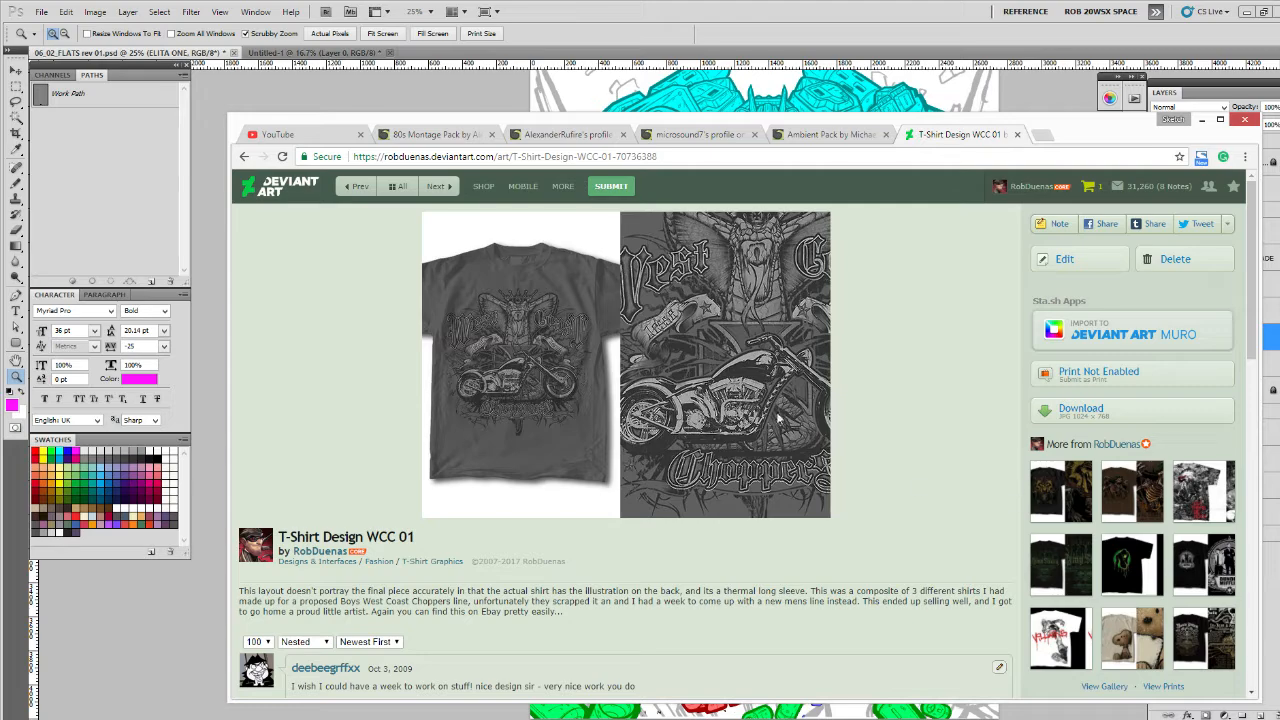
pyautogui.scroll(-4, 760, 382)
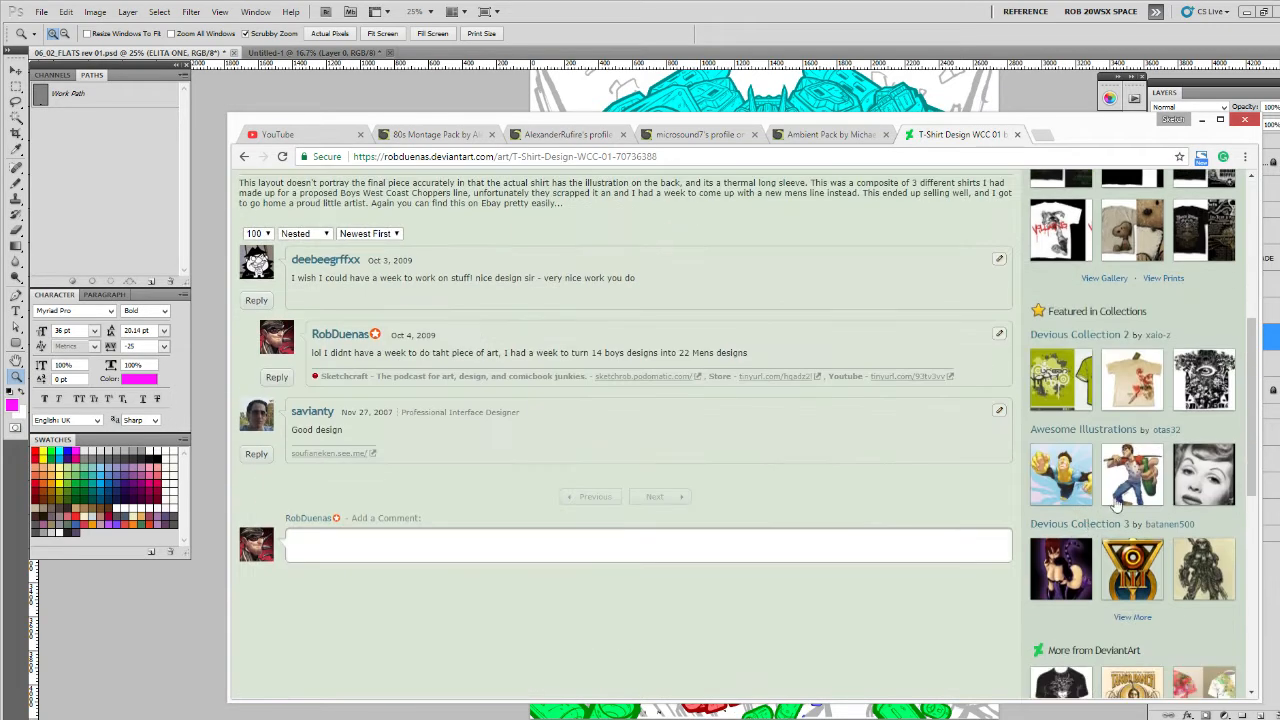
pyautogui.scroll(3, 1117, 505)
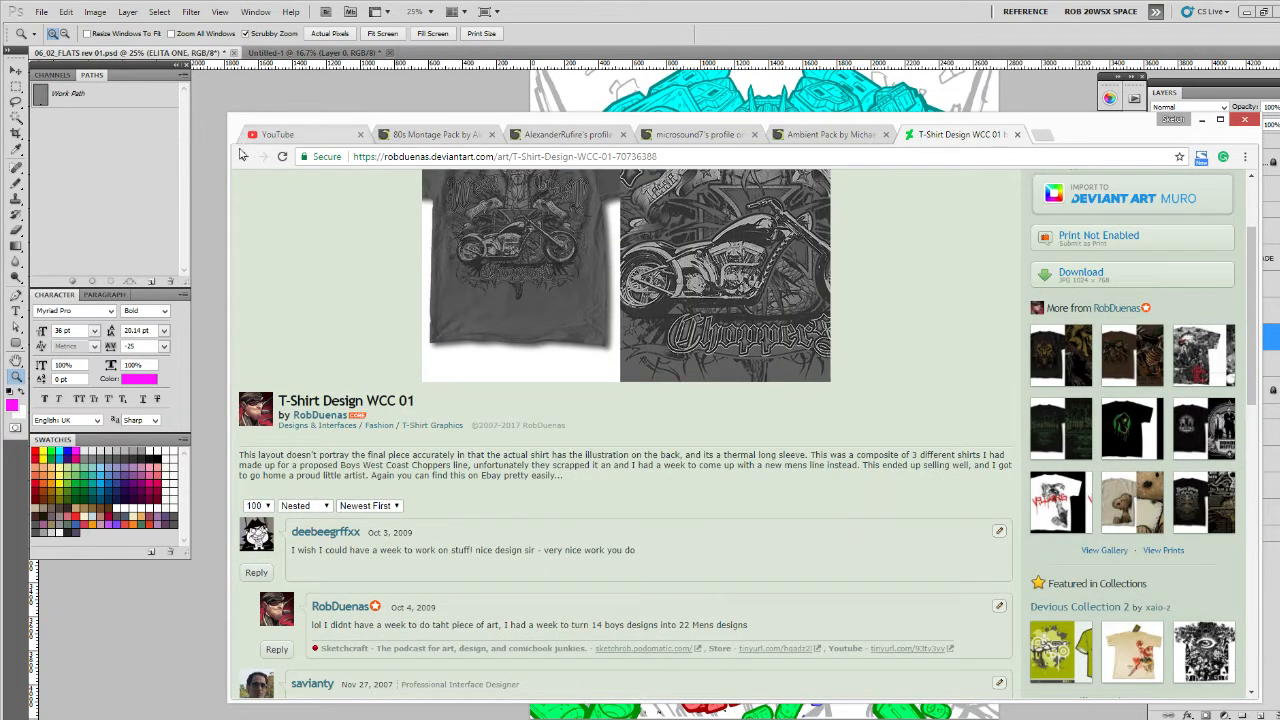
pyautogui.click(243, 156)
# - View the T-Shirt Design Monty Python 01 artwork with its description and return to the start of the gallery results
pyautogui.click(442, 449)
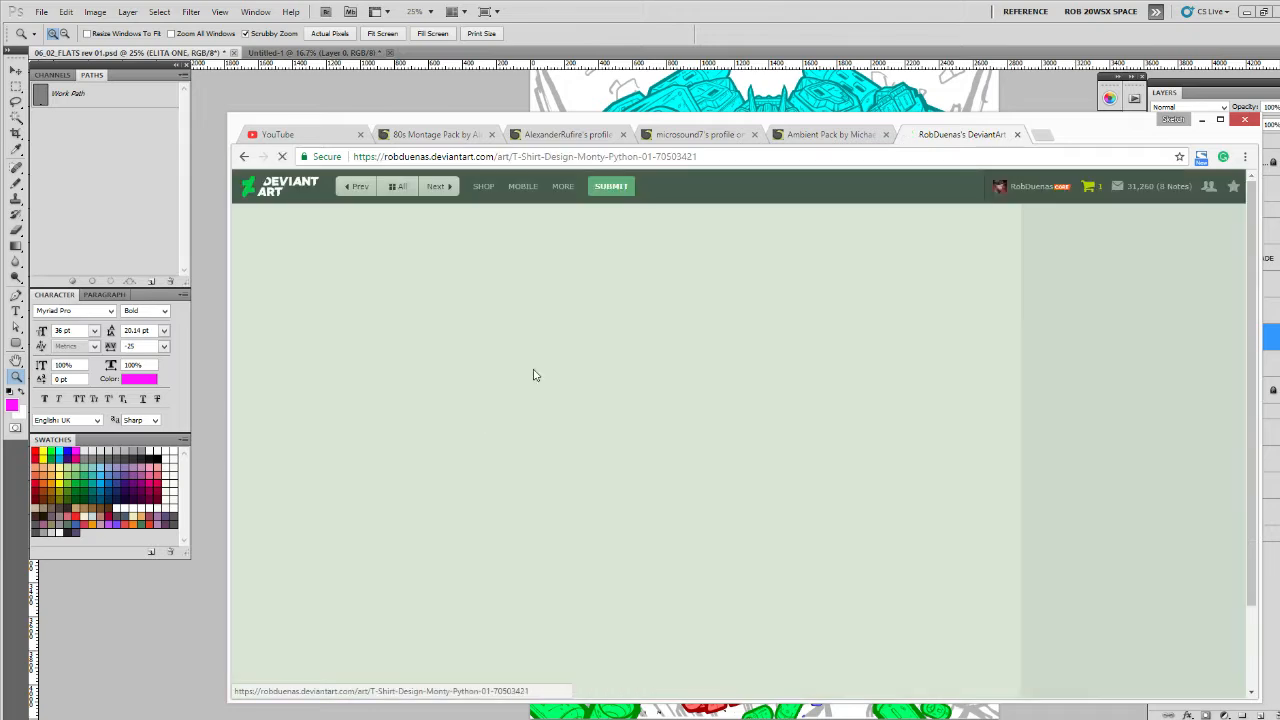
pyautogui.scroll(-2, 1133, 445)
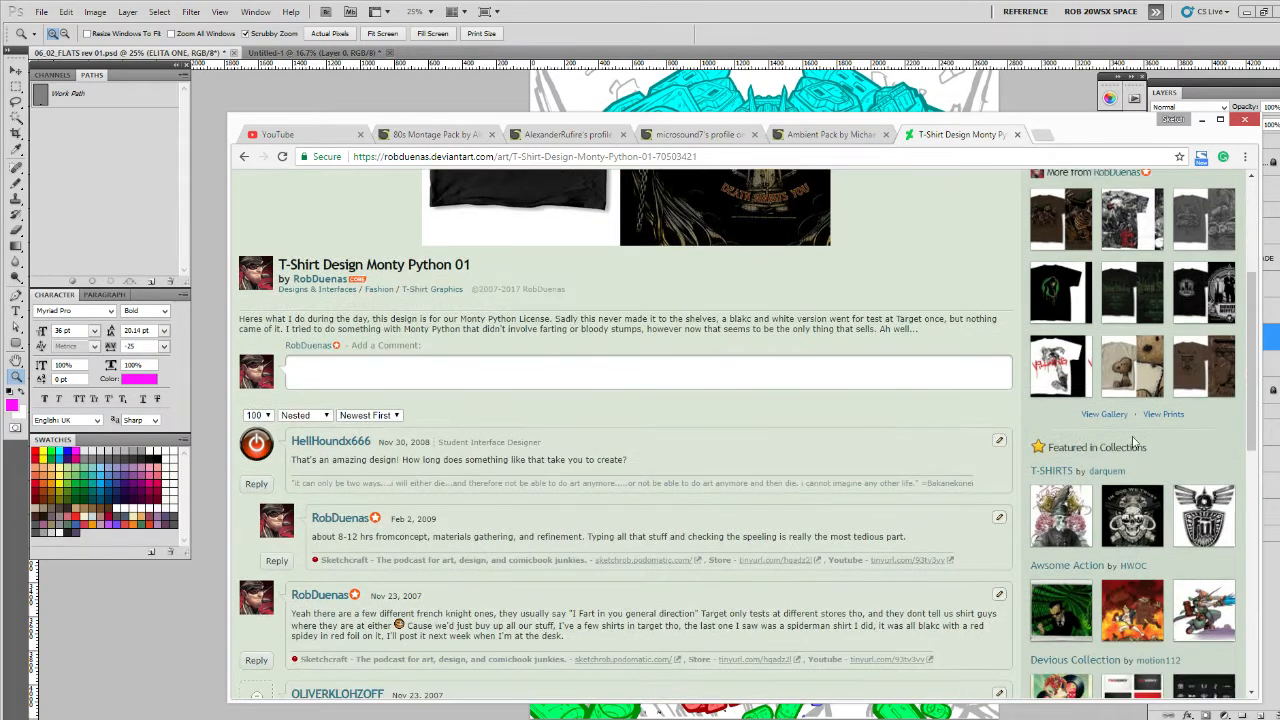
pyautogui.scroll(3, 1103, 424)
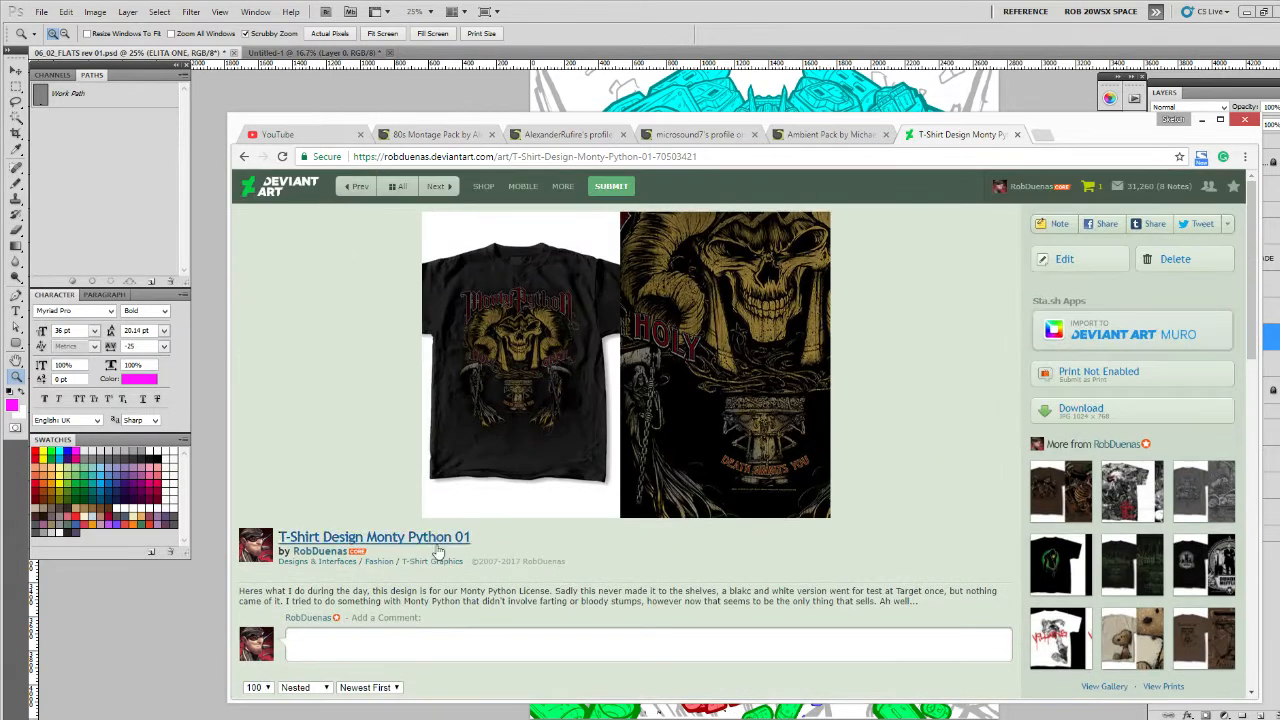
pyautogui.click(243, 156)
pyautogui.scroll(15, 372, 207)
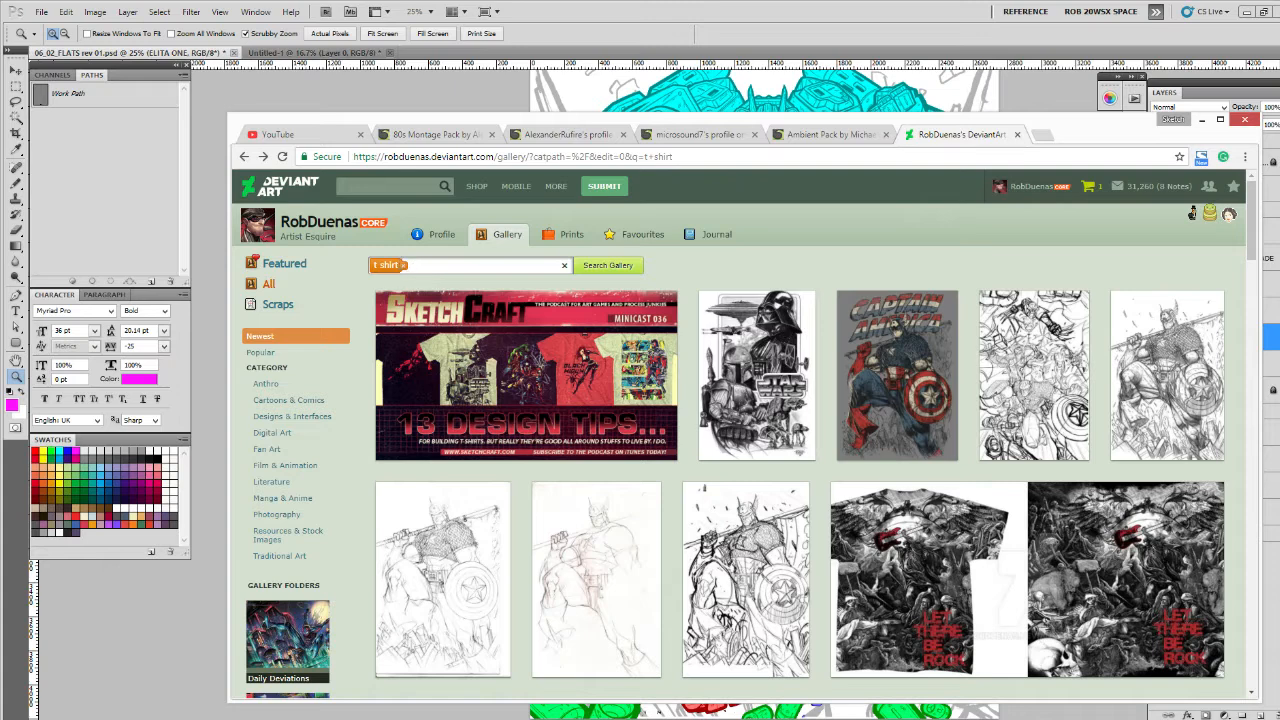
# - Search the artist's gallery for "ink" and browse the results down to the horned skull line art
pyautogui.click(404, 267)
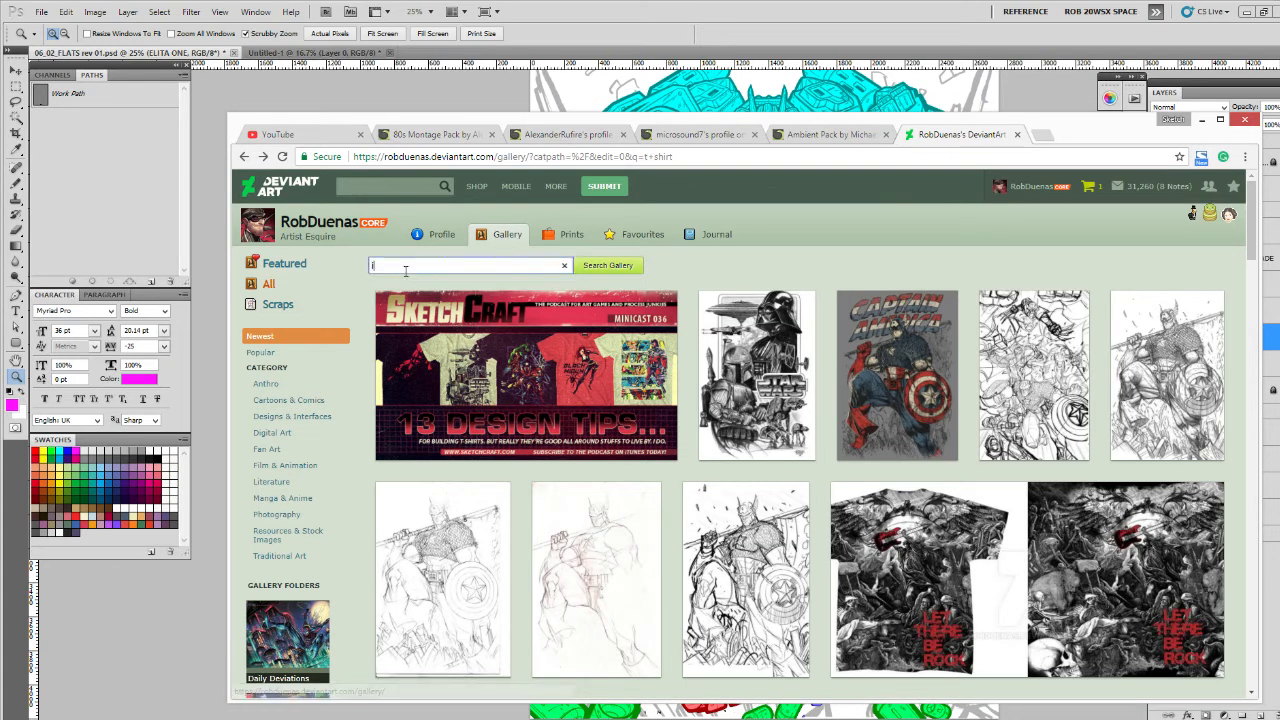
pyautogui.write('ink')
pyautogui.press('Return')
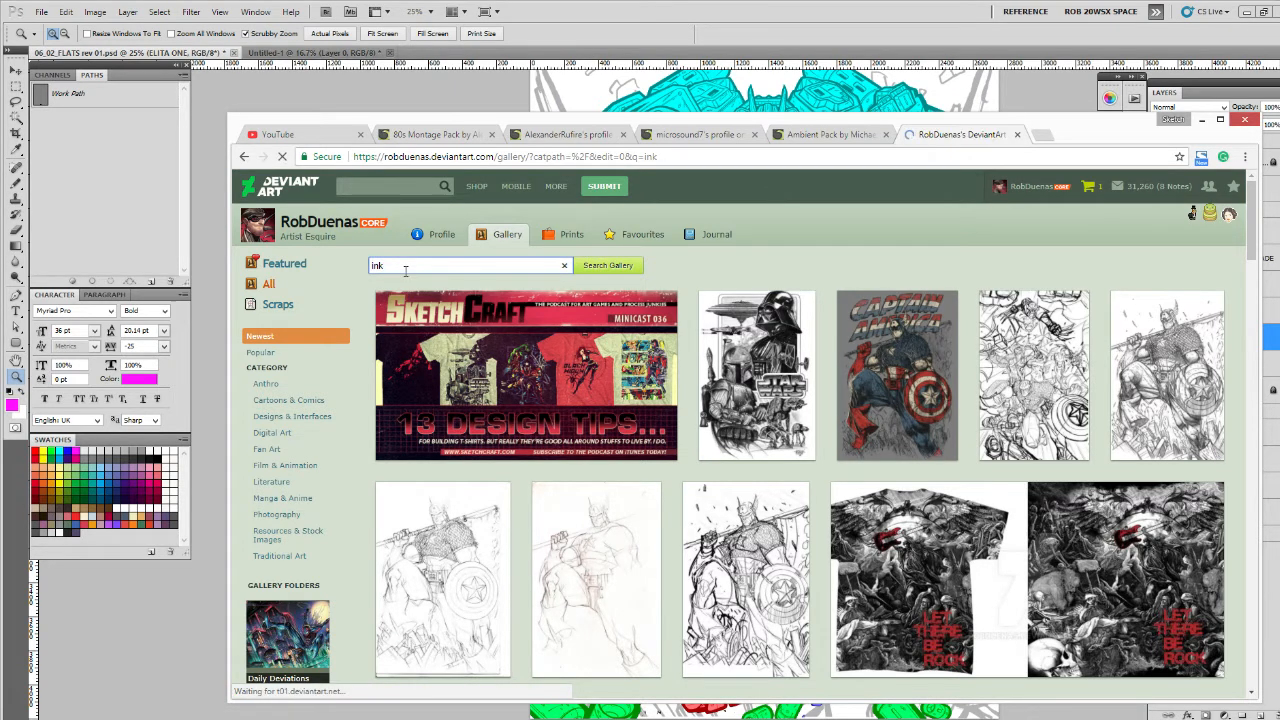
pyautogui.scroll(-20, 563, 389)
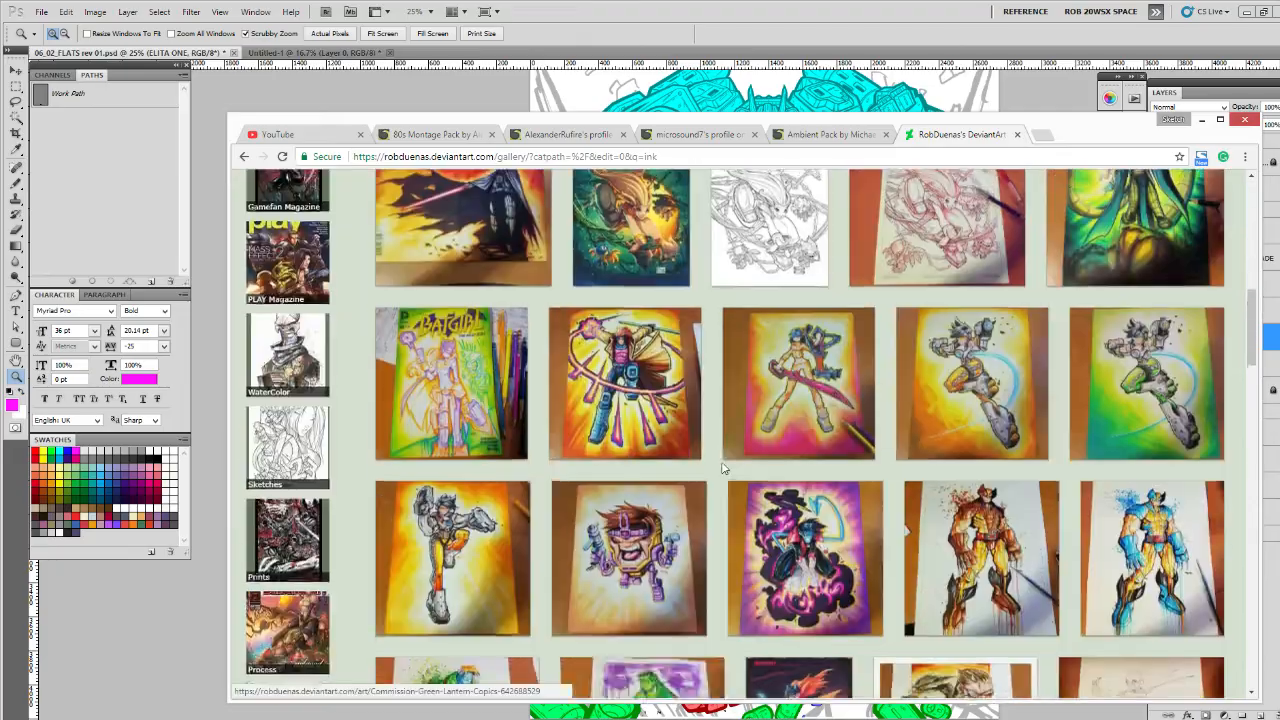
pyautogui.scroll(-15, 718, 467)
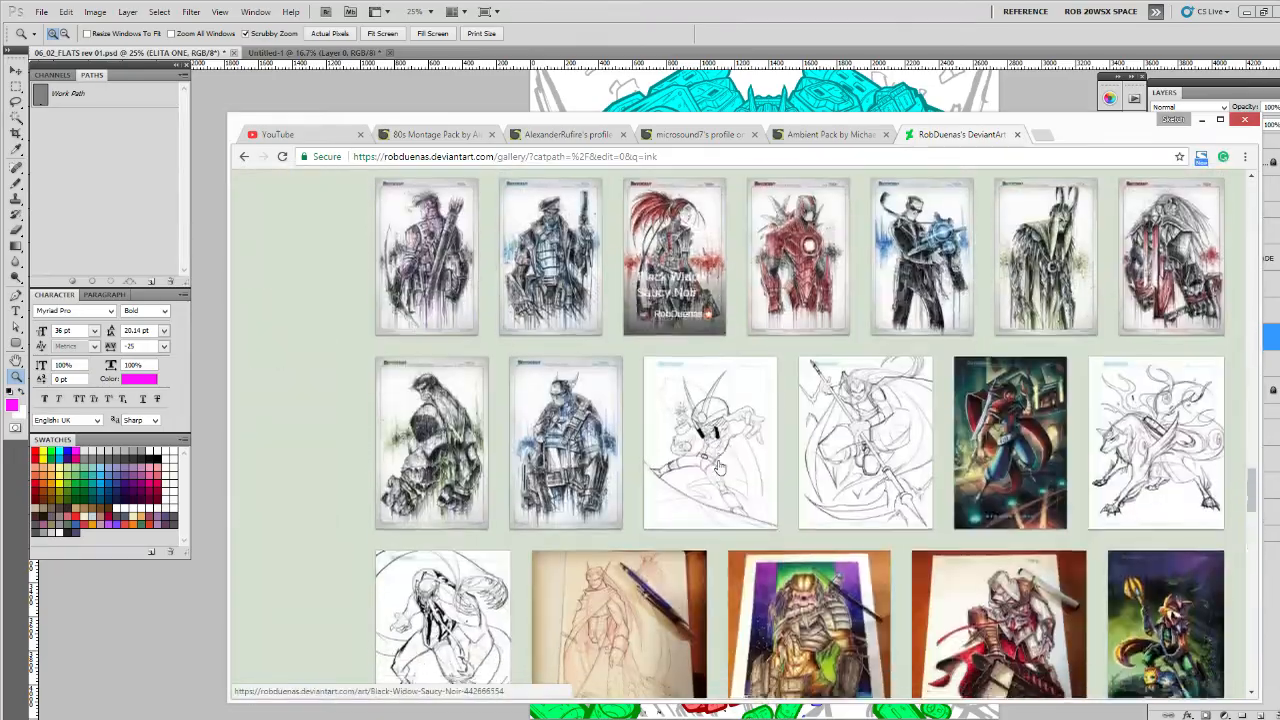
pyautogui.scroll(-15, 718, 467)
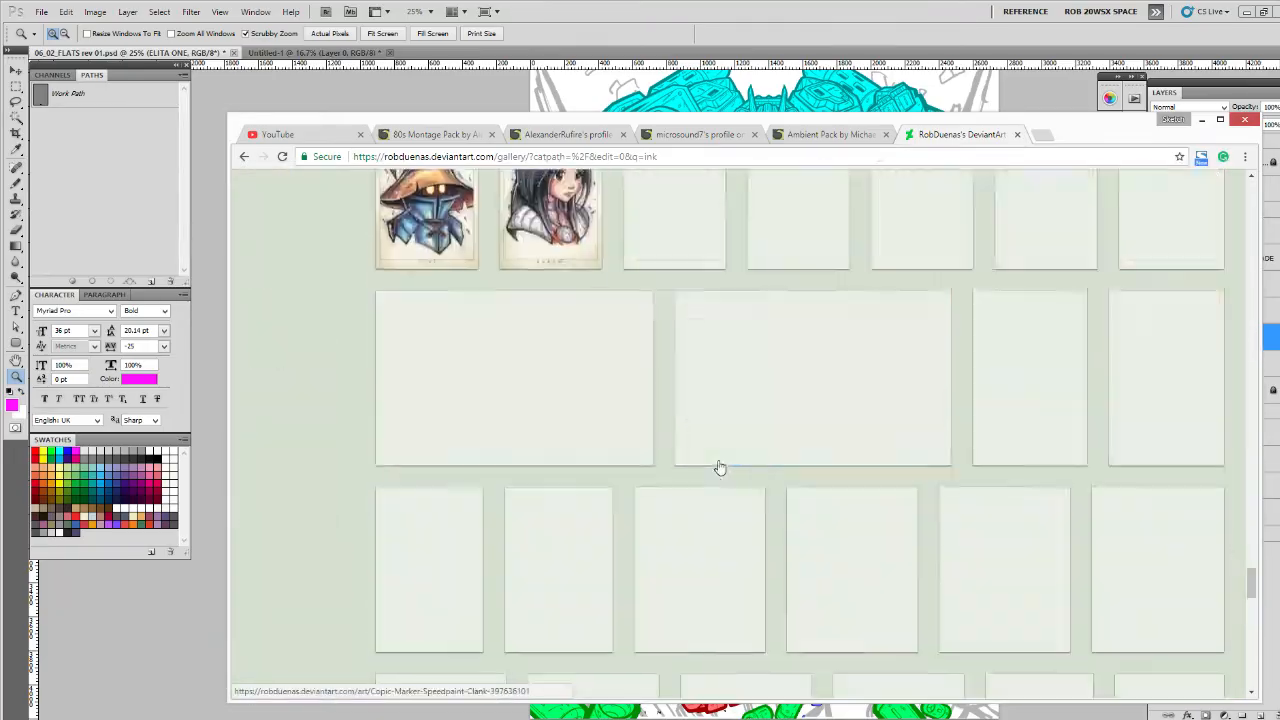
pyautogui.scroll(-15, 718, 467)
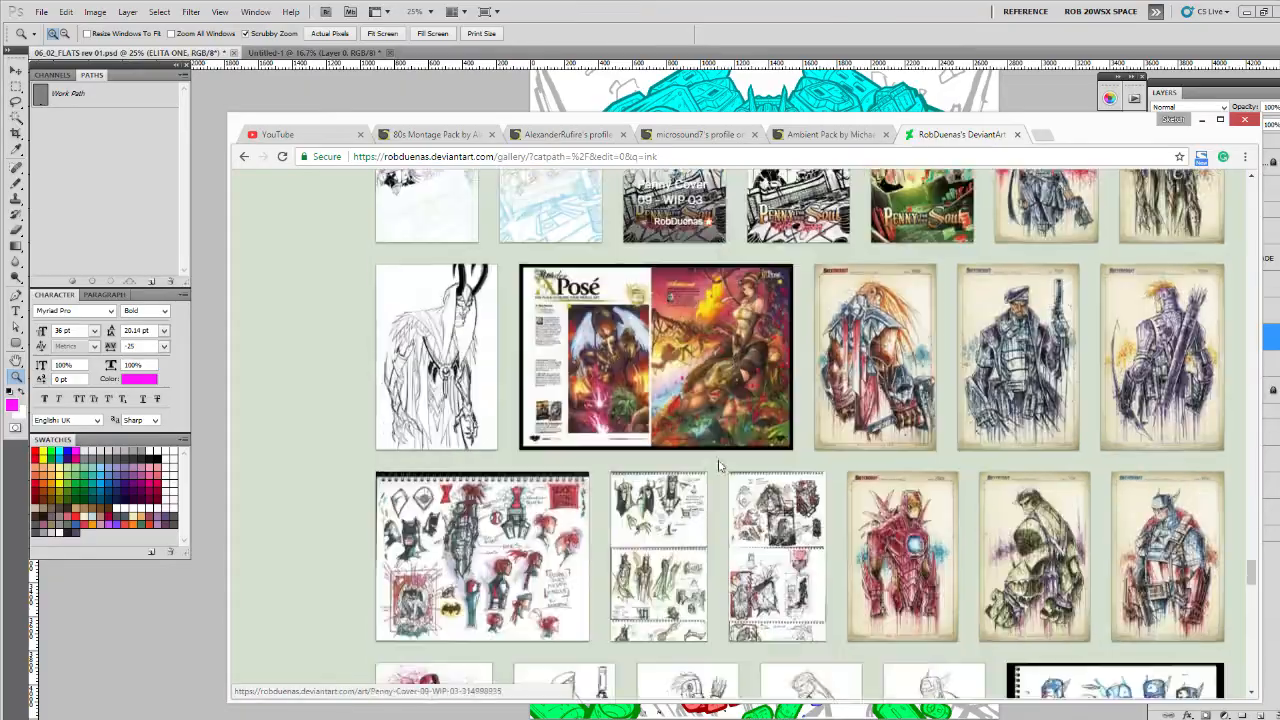
pyautogui.scroll(-15, 718, 467)
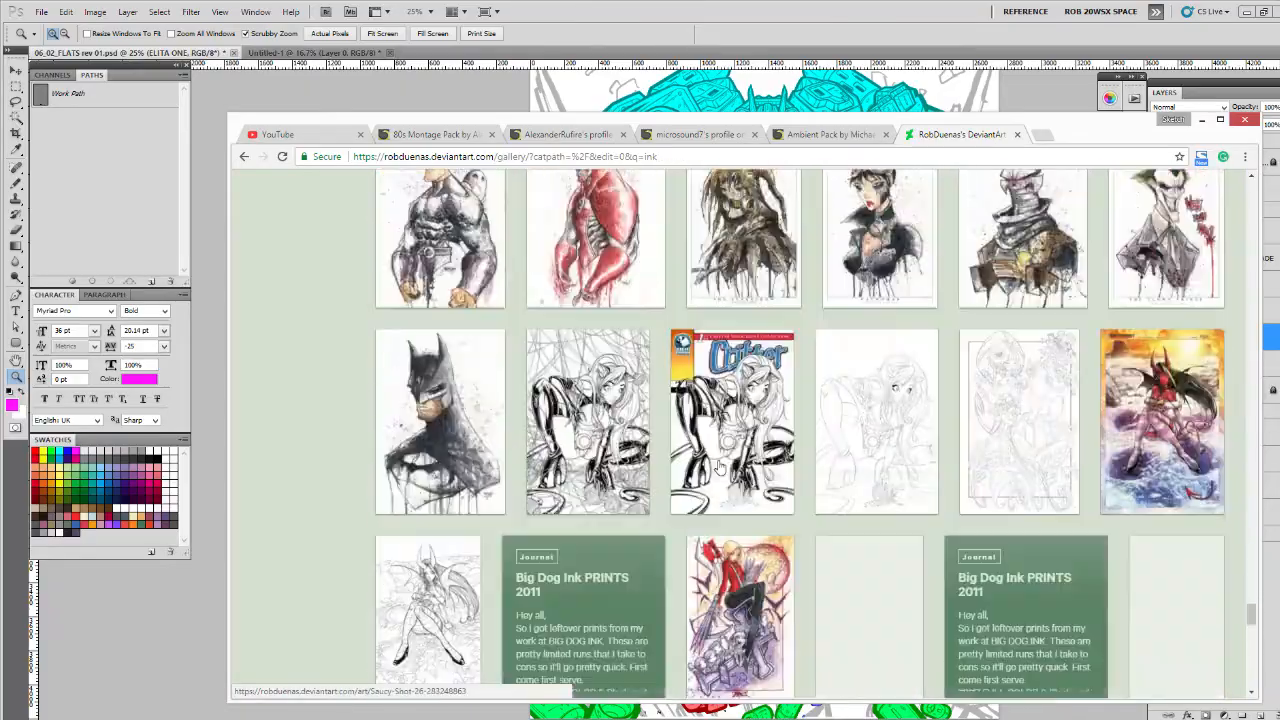
pyautogui.scroll(-3, 718, 467)
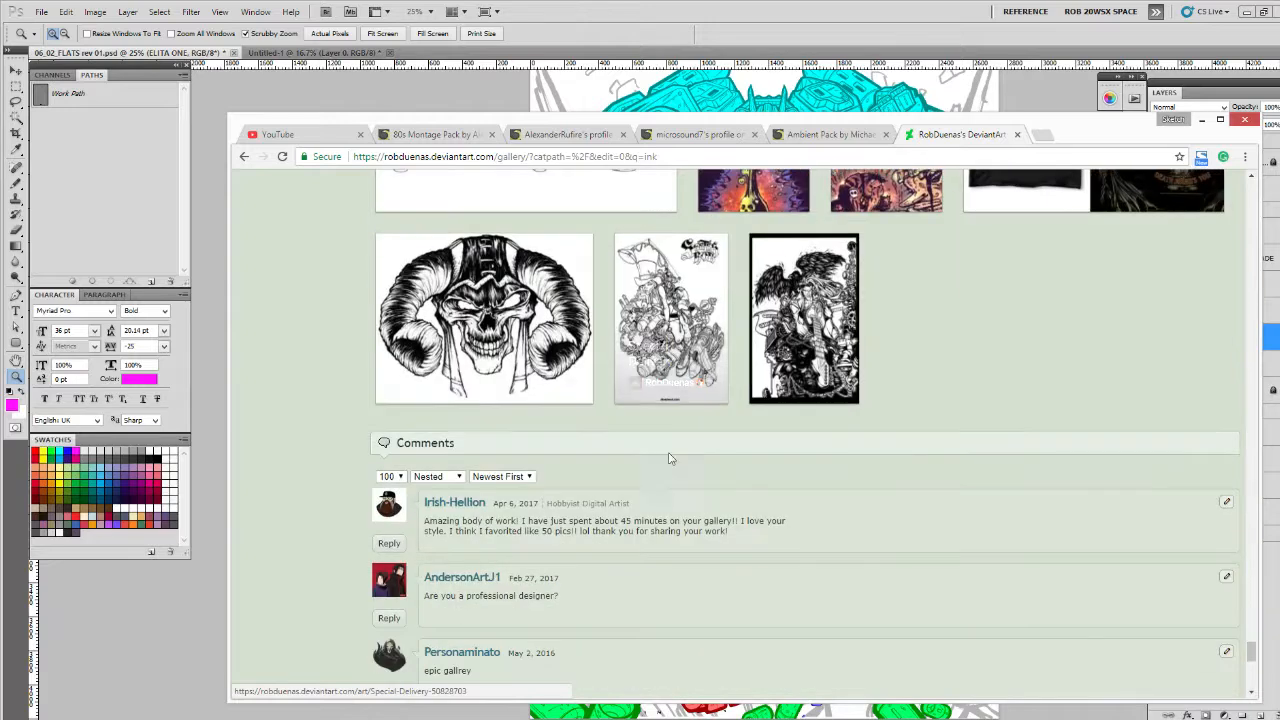
# - Open the horned skull line art Monty Python 01, go on to the Skeleprint samurai drawing and inspect its inking at enlarged size
pyautogui.click(505, 315)
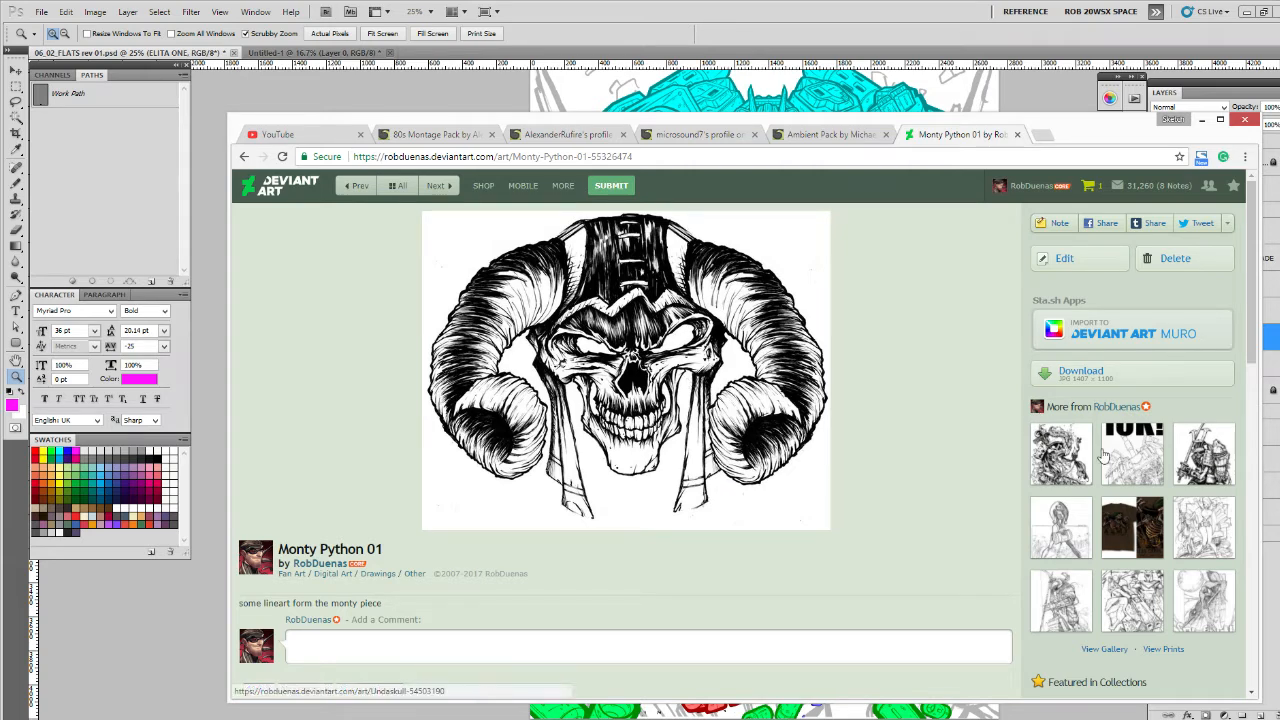
pyautogui.click(1195, 449)
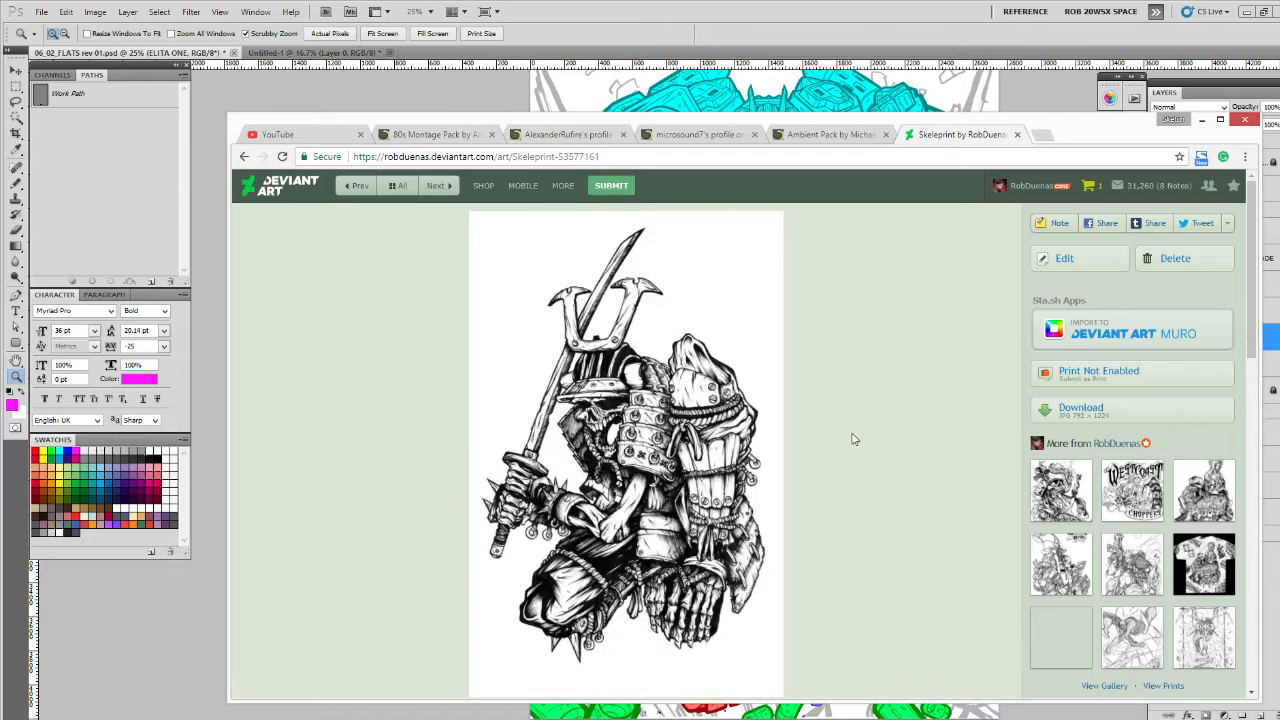
pyautogui.click(665, 482)
pyautogui.scroll(-3, 665, 482)
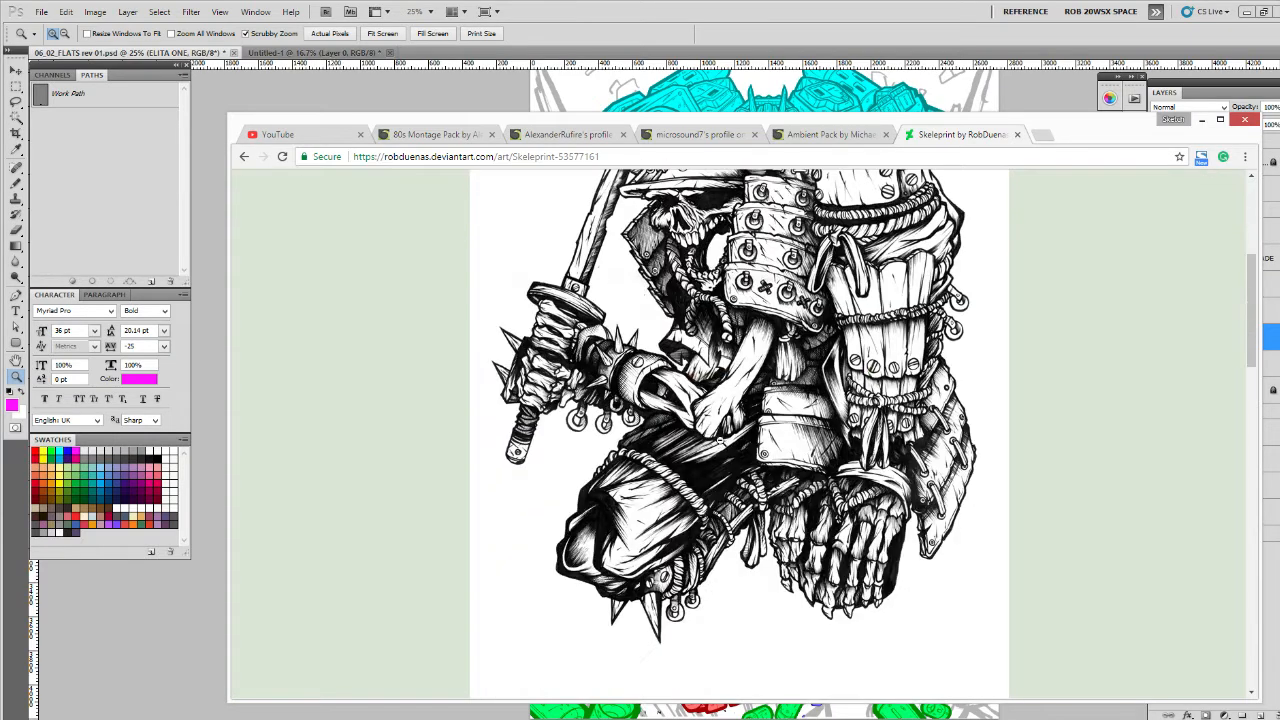
pyautogui.scroll(1, 838, 424)
pyautogui.click(838, 424)
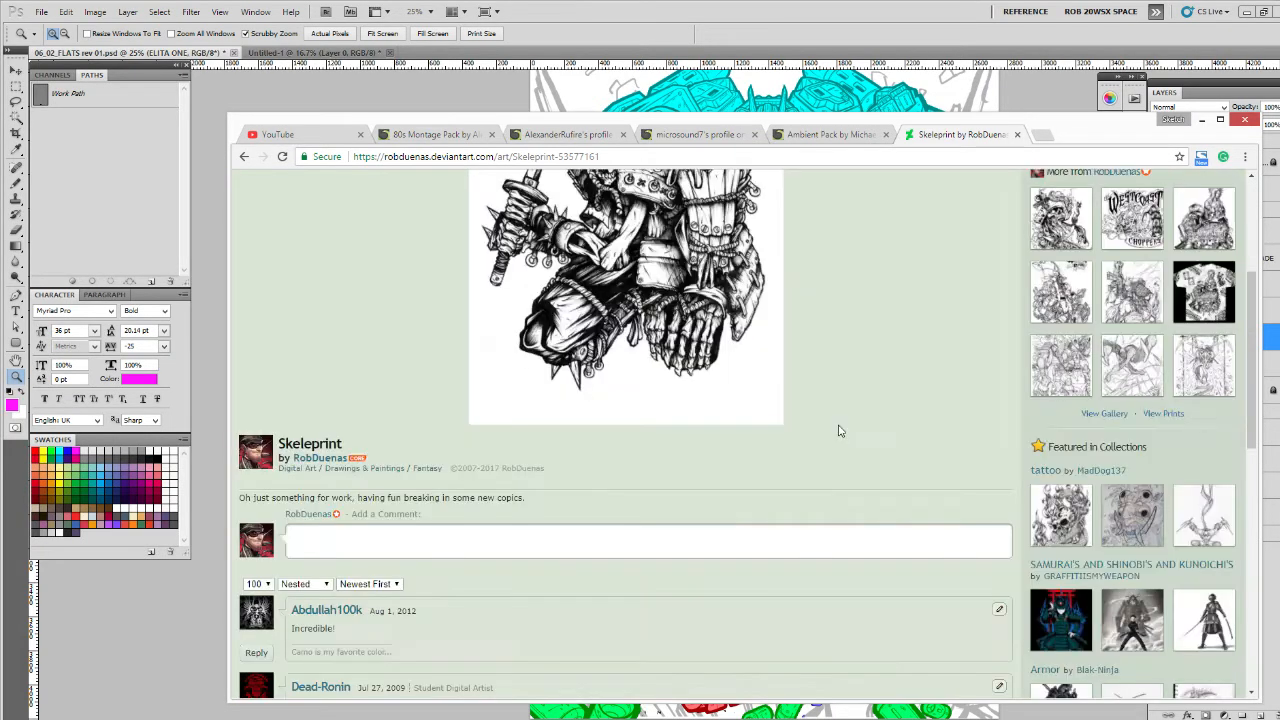
pyautogui.scroll(4, 979, 427)
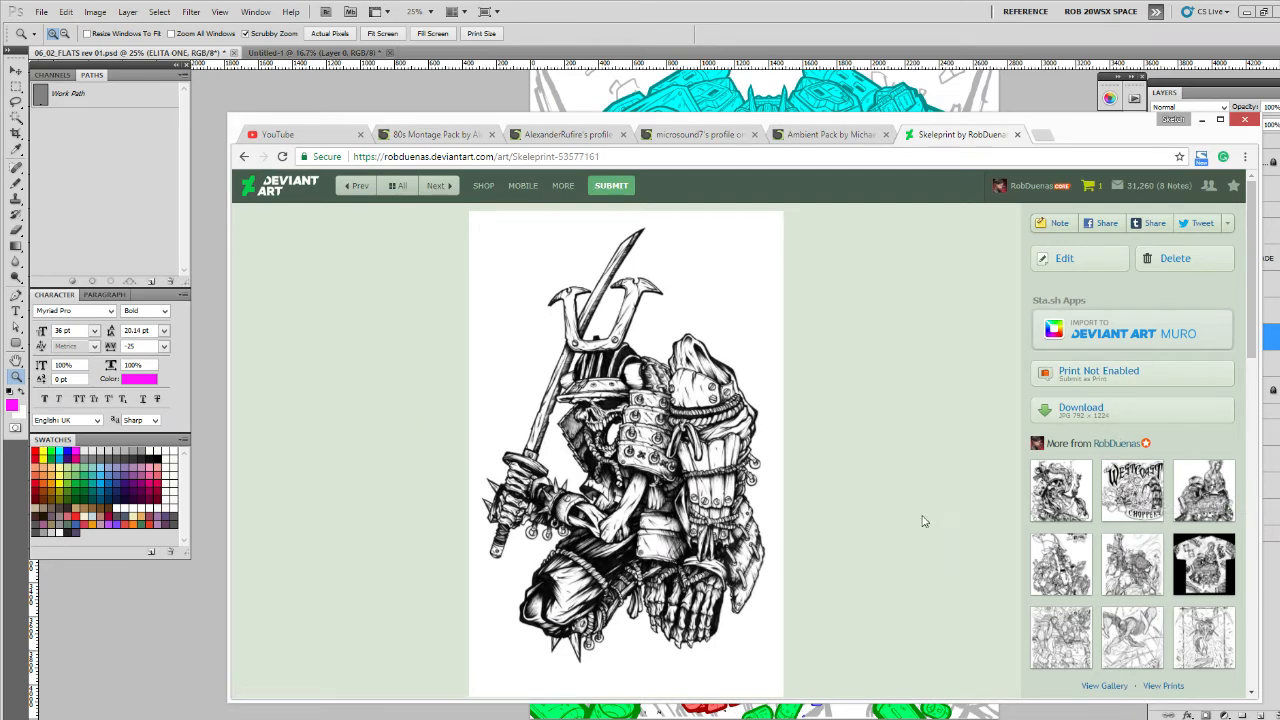
pyautogui.scroll(-1, 924, 521)
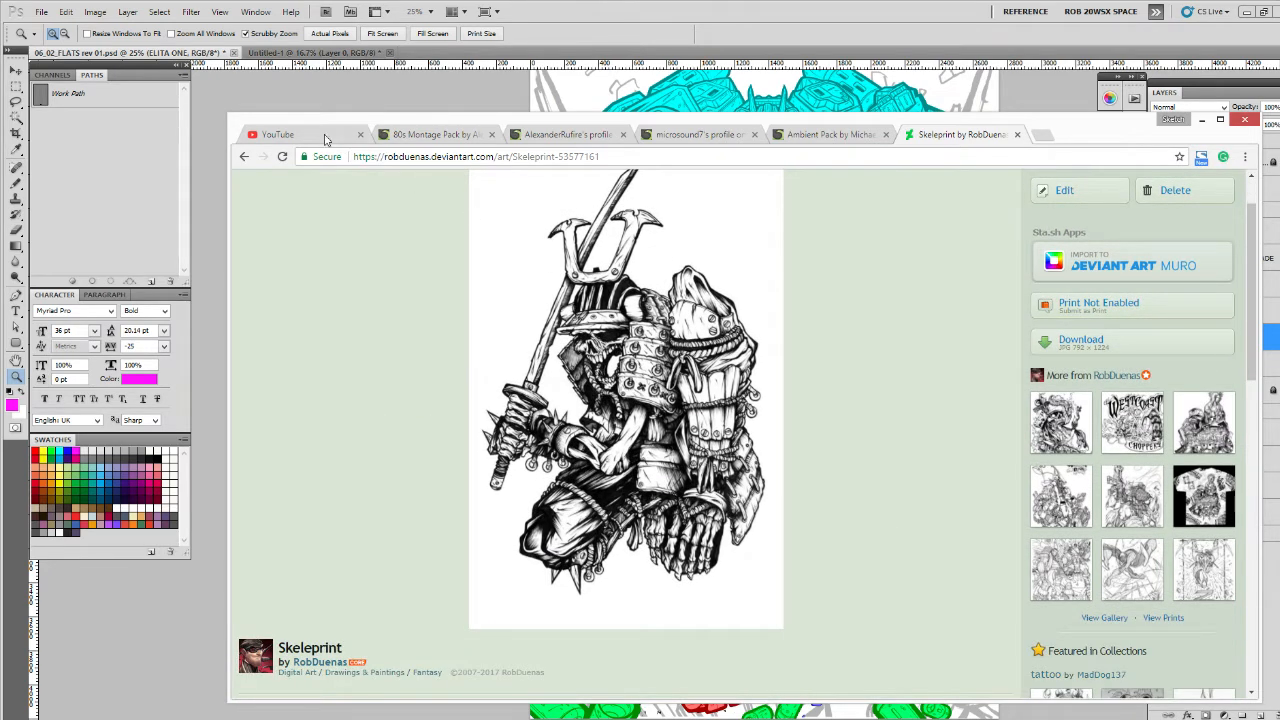
# - Return to the Monty Python 01 page and open the related Undaskull drawing to examine its line work
pyautogui.click(243, 156)
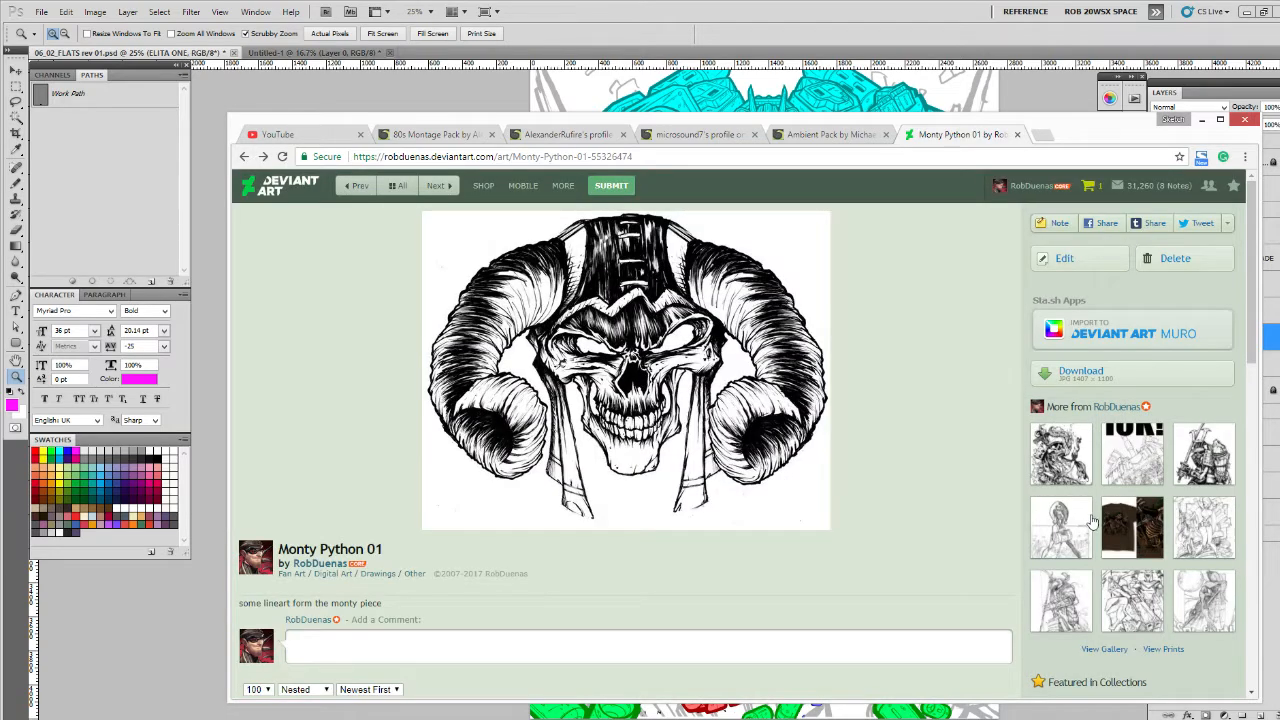
pyautogui.click(1066, 462)
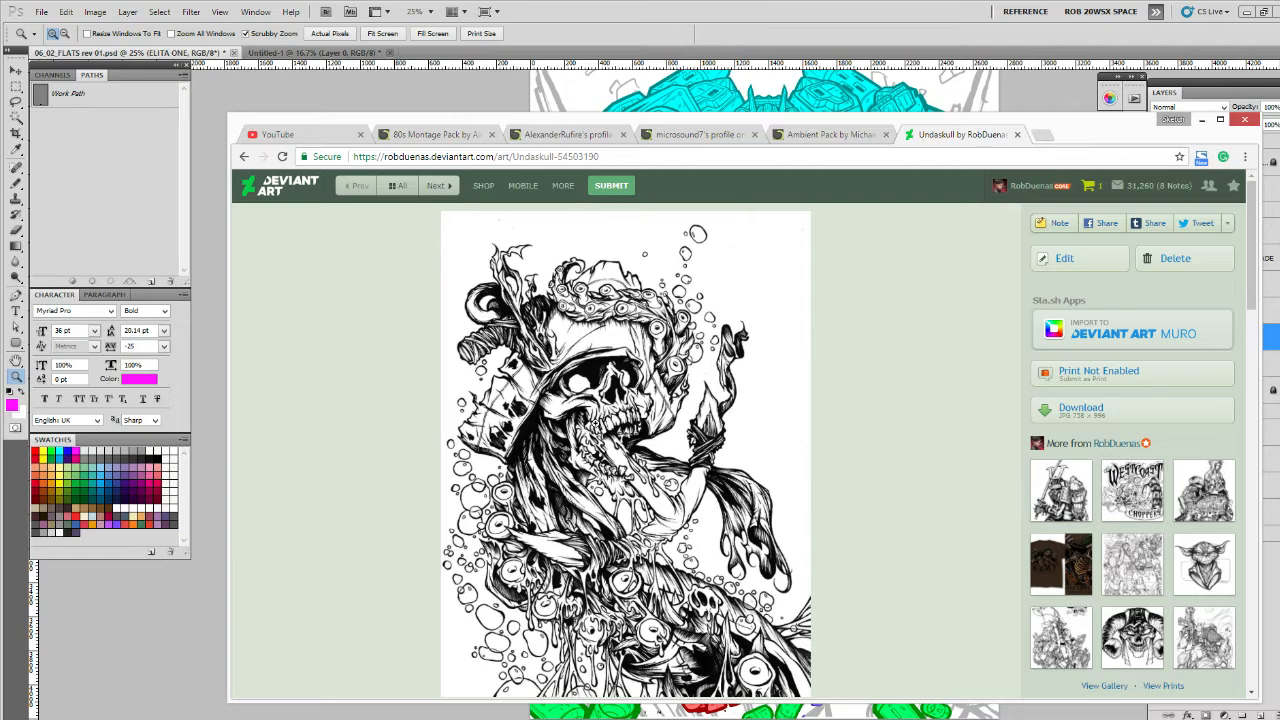
pyautogui.scroll(-1, 884, 516)
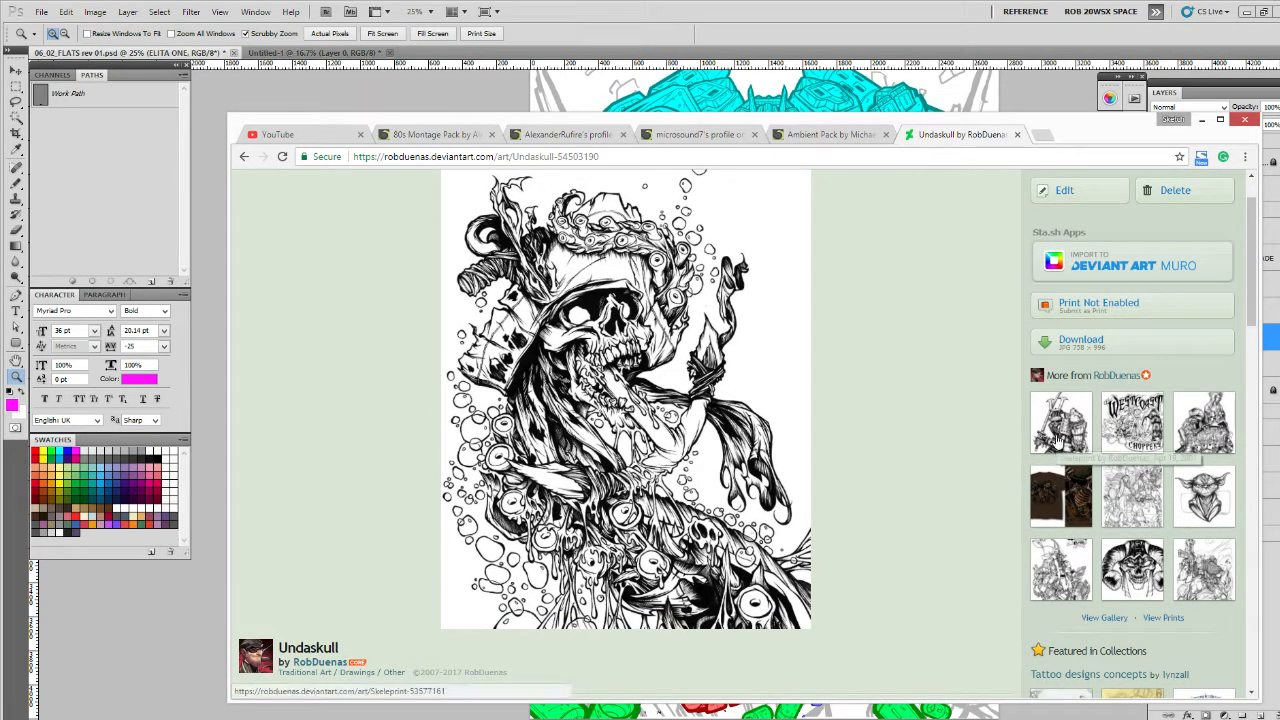
# - Switch back to Photoshop and examine the coloured masks over the whole cover page
pyautogui.click(823, 36)
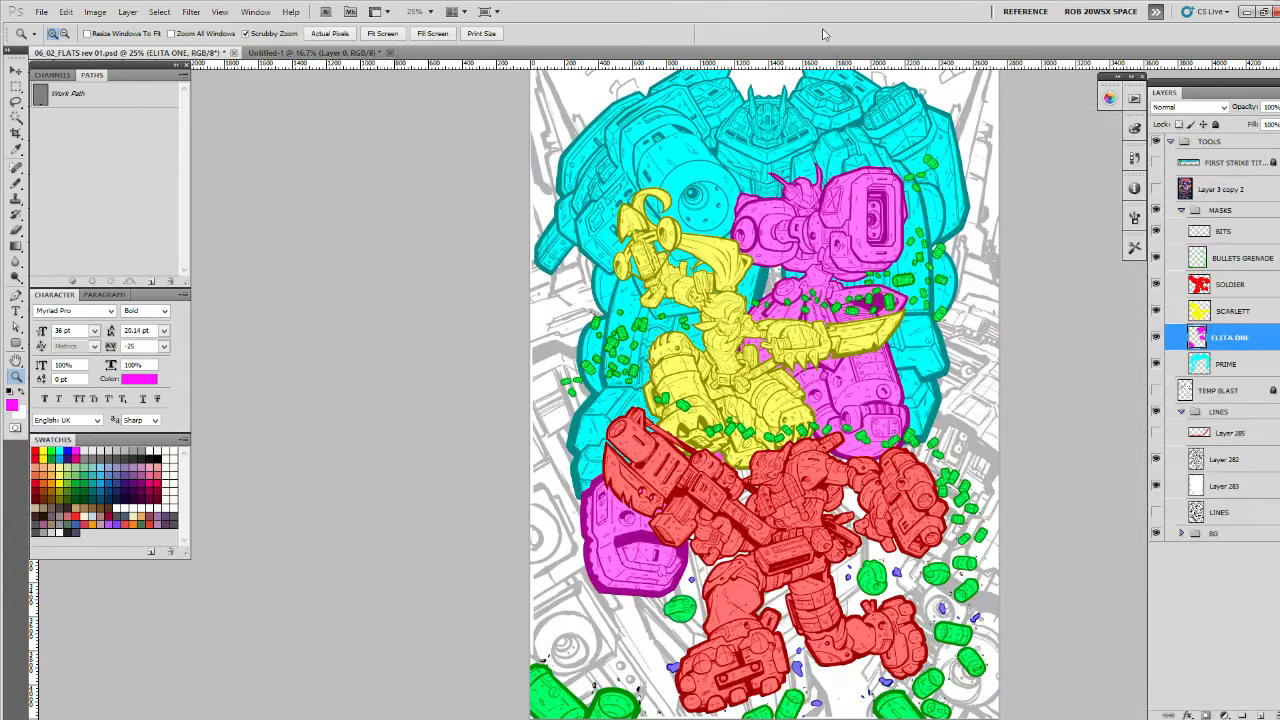
pyautogui.keyDown('alt'); pyautogui.click(819, 369); pyautogui.keyUp('alt')
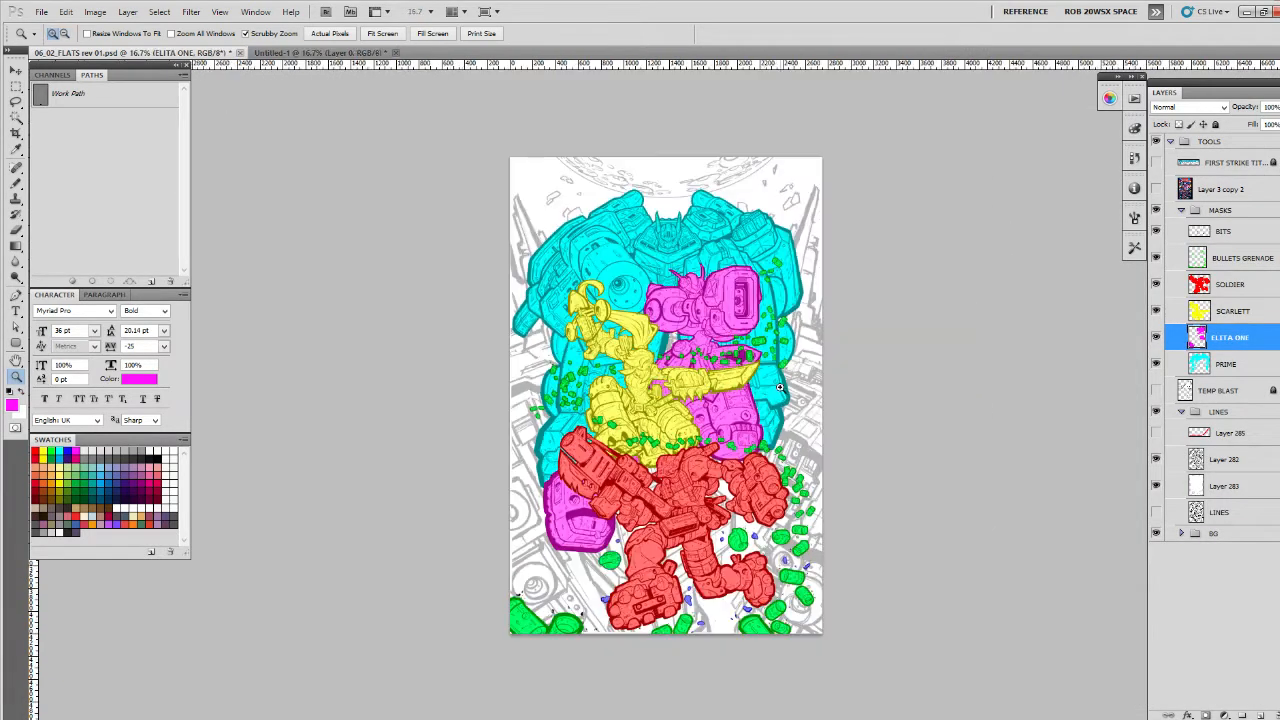
pyautogui.click(662, 459)
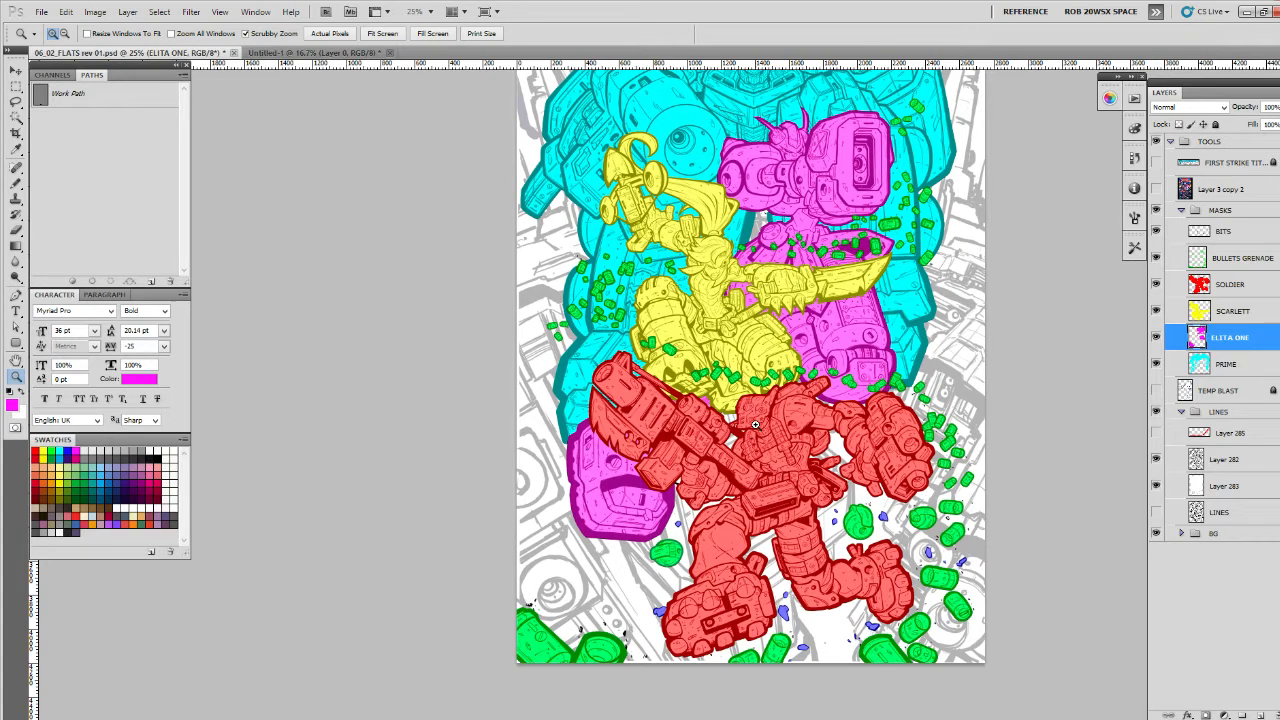
pyautogui.scroll(3, 778, 393)
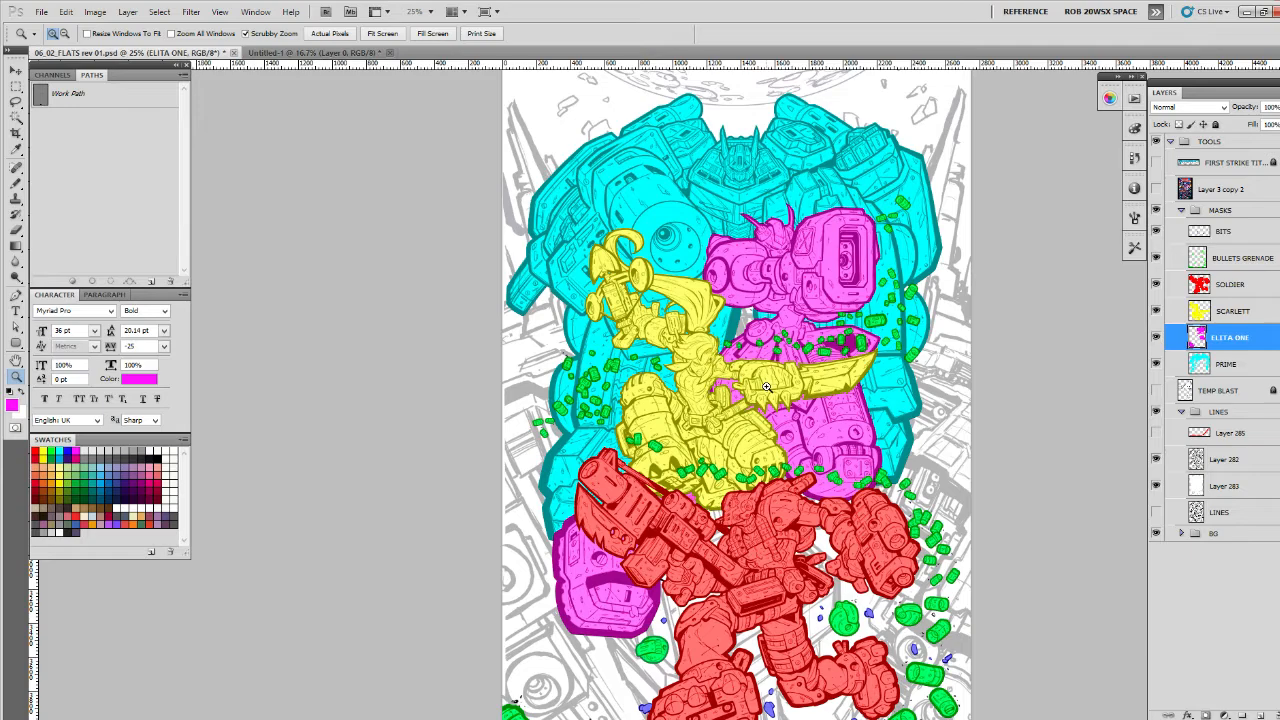
# - Save the file and hide all six colour layers in the MASKS group, from BITS to PRIME
pyautogui.moveTo(766, 389); pyautogui.dragTo(808, 456)
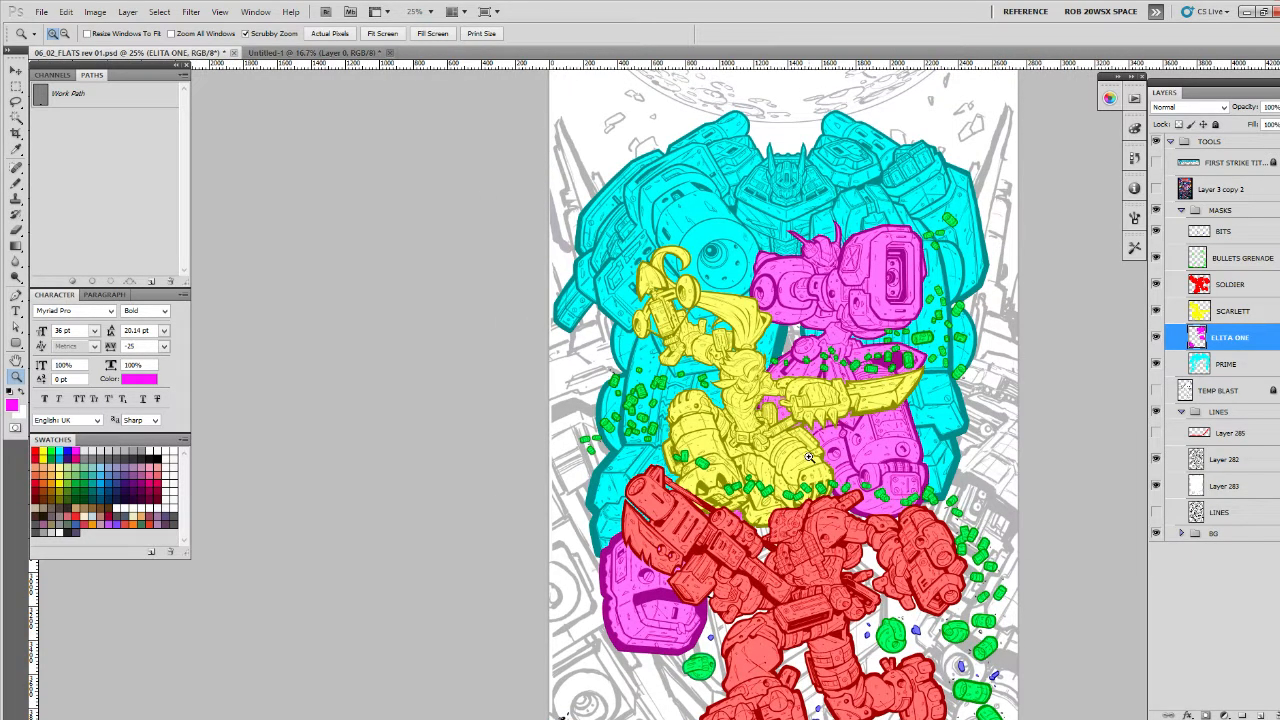
pyautogui.moveTo(838, 541); pyautogui.dragTo(860, 447)
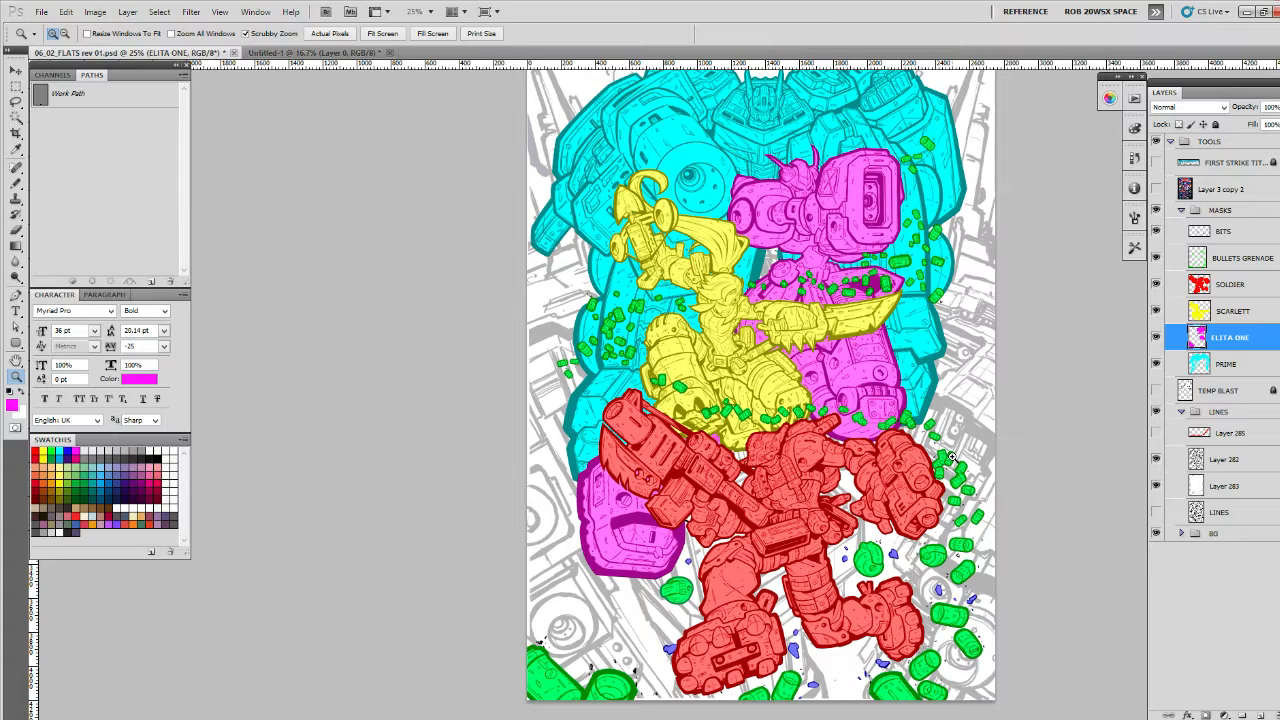
pyautogui.click(42, 11)
pyautogui.click(57, 206)
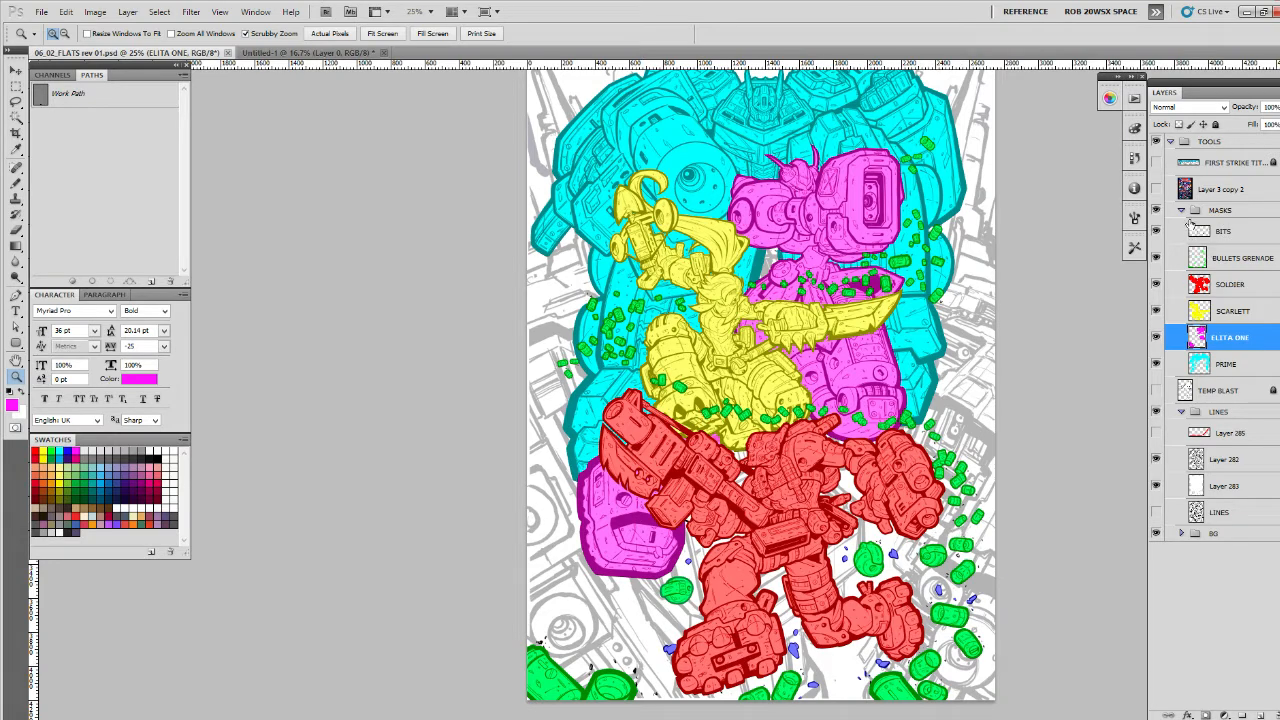
pyautogui.moveTo(1157, 231); pyautogui.dragTo(1159, 365)
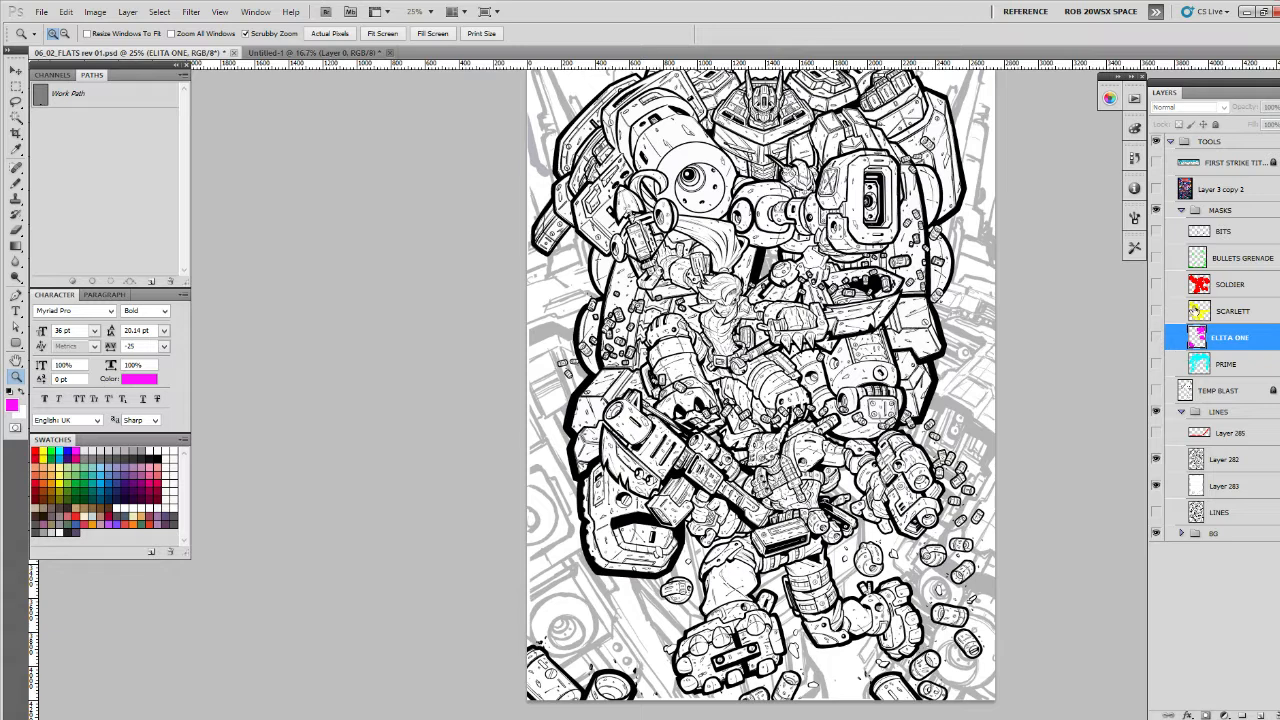
# - Duplicate the MASKS group and rename the copy SELECT FLATS
pyautogui.moveTo(1197, 216); pyautogui.dragTo(1255, 711)
pyautogui.doubleClick(1222, 211)
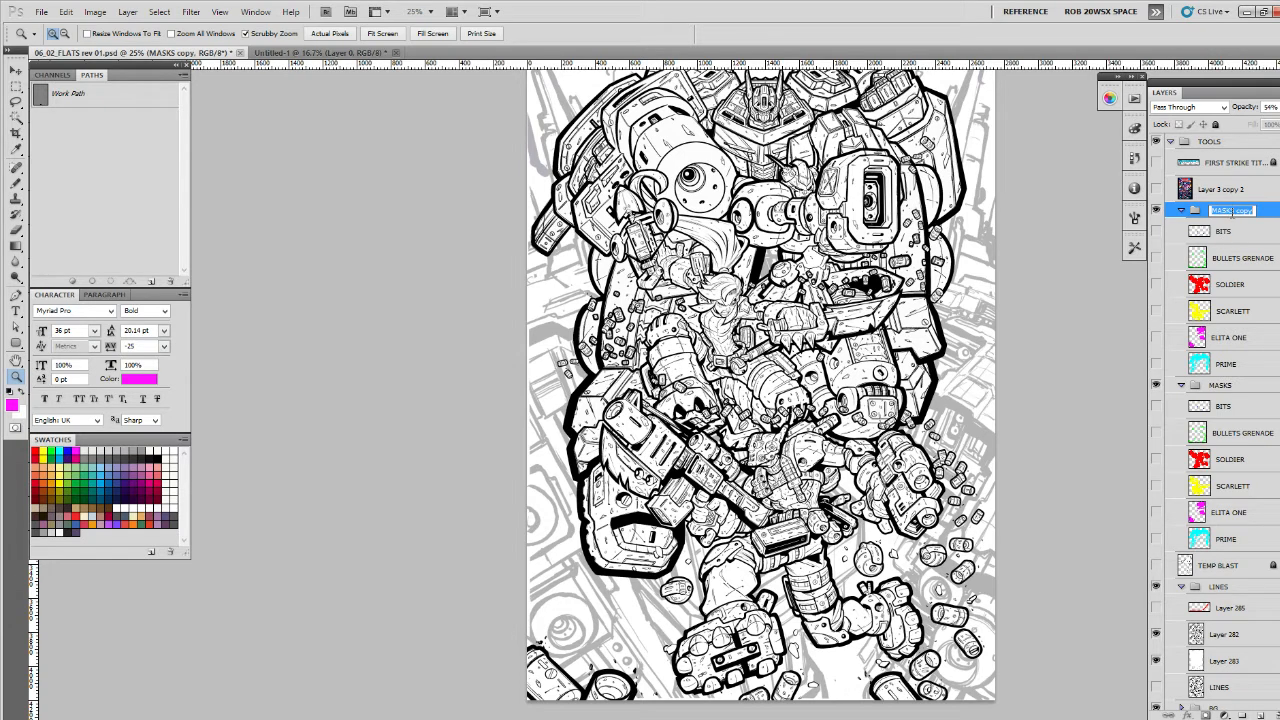
pyautogui.write('a')
pyautogui.write('ELECT FLATS')
pyautogui.press('Return')
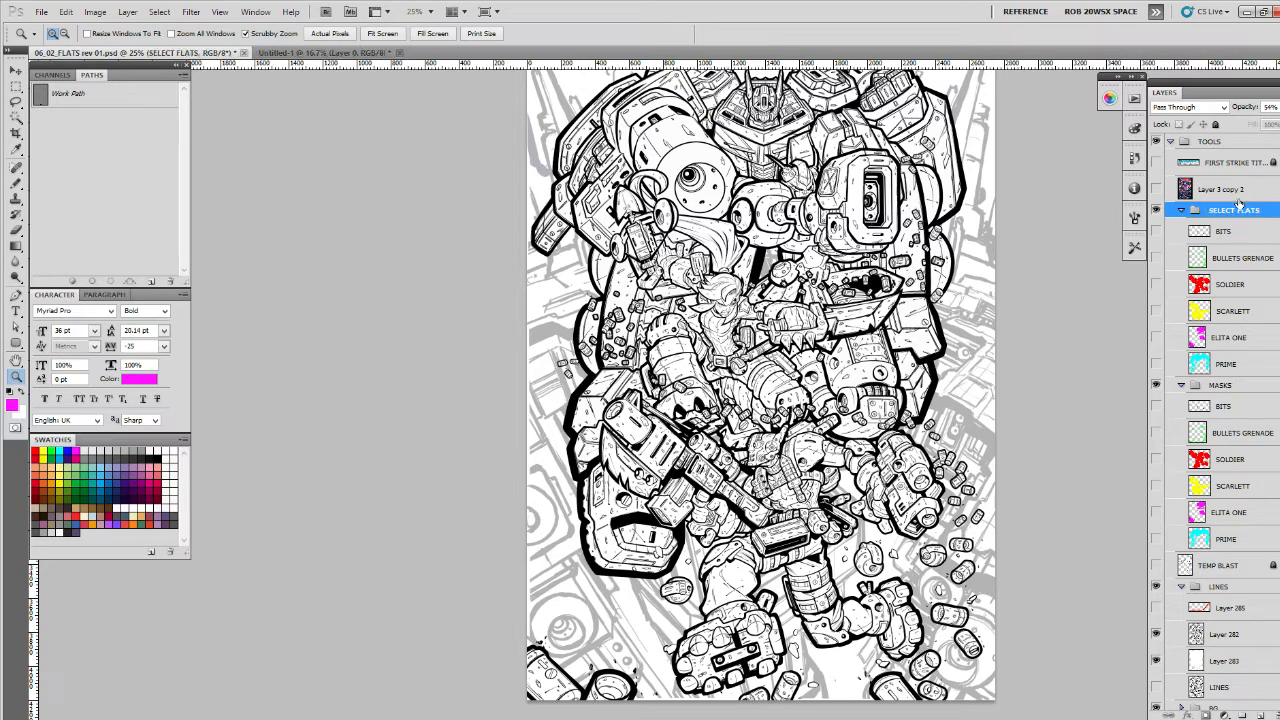
# - Move the SELECT FLATS group into the LINES group, directly below Layer 282, and show only its PRIME flat
pyautogui.click(1181, 385)
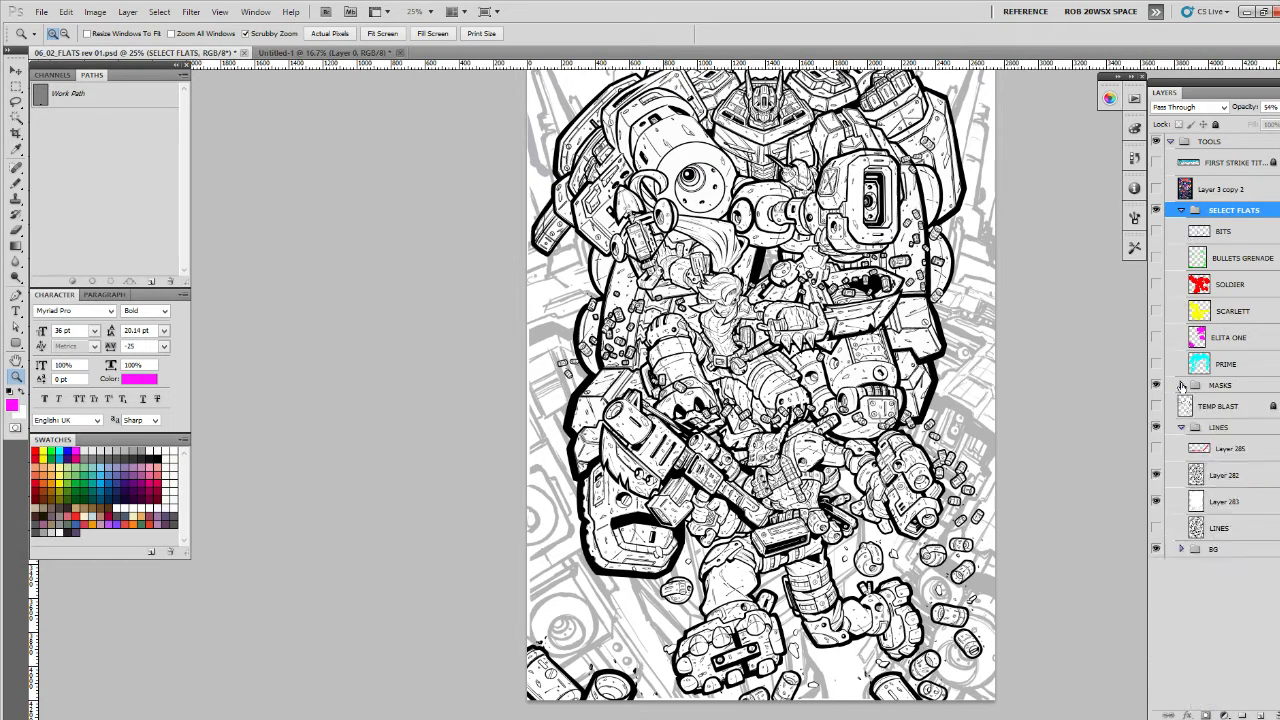
pyautogui.click(1184, 211)
pyautogui.moveTo(1190, 211); pyautogui.dragTo(1197, 324)
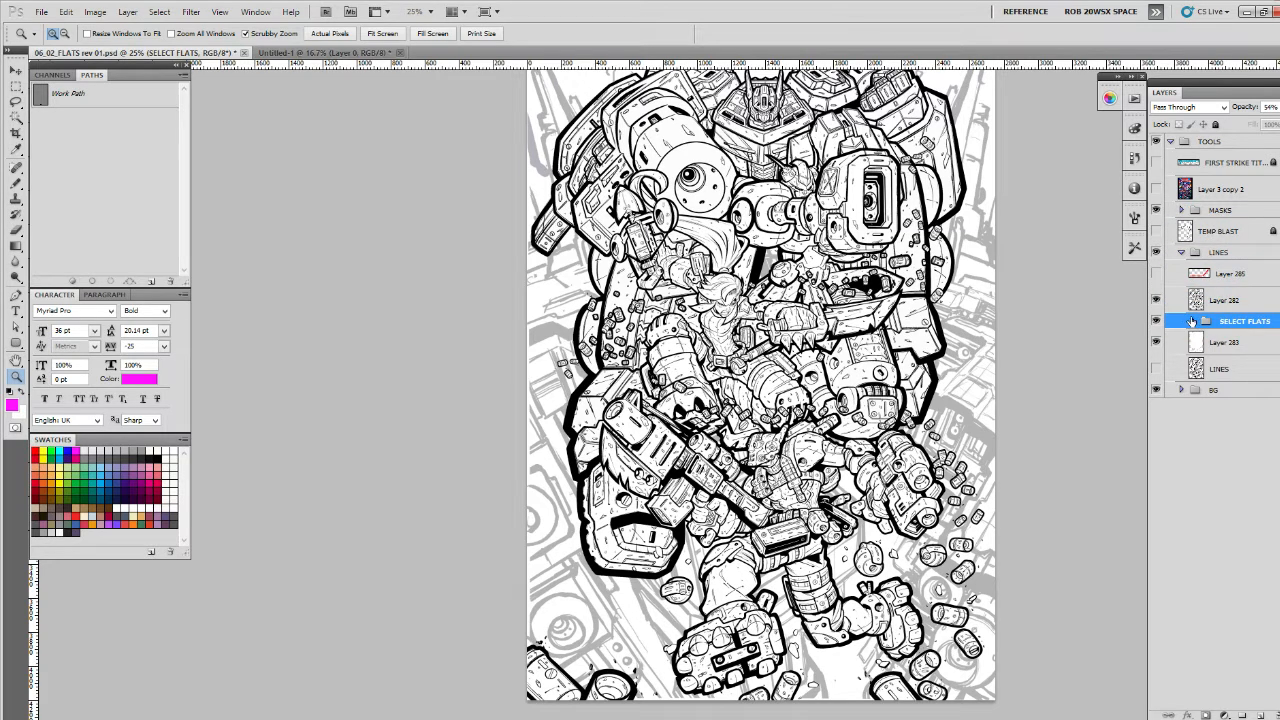
pyautogui.click(1191, 321)
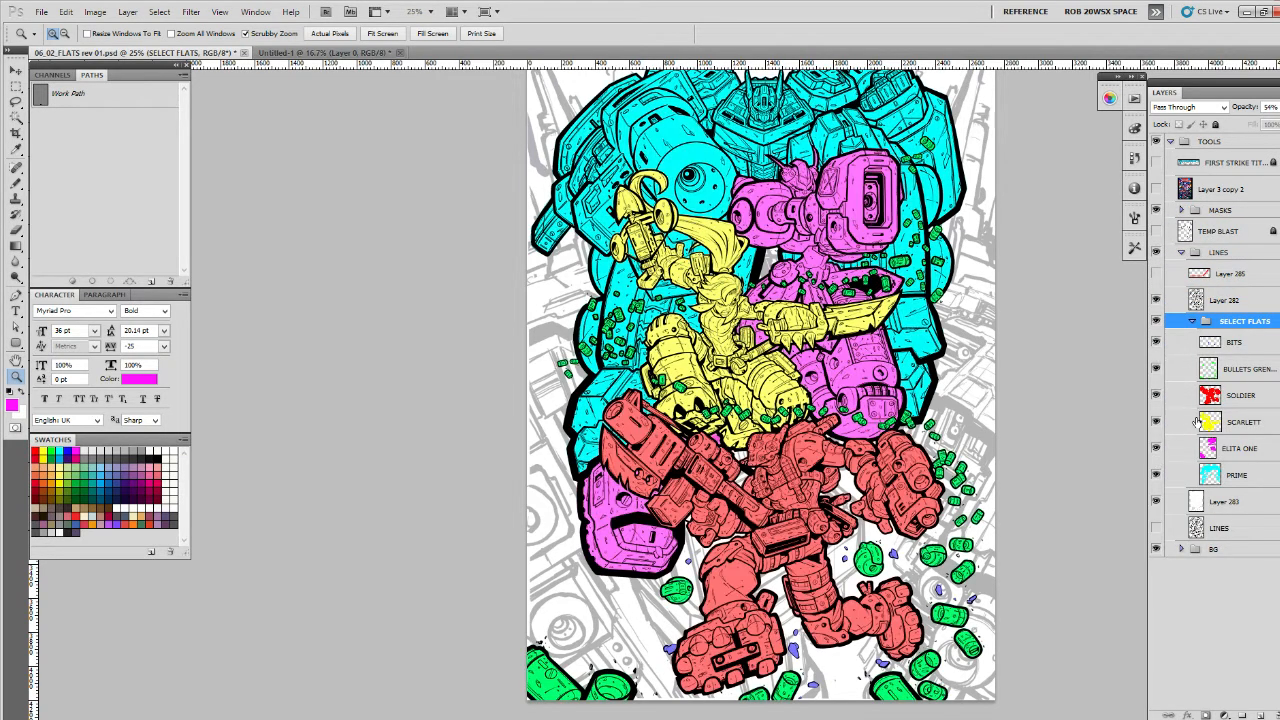
pyautogui.moveTo(1157, 342); pyautogui.dragTo(1157, 448)
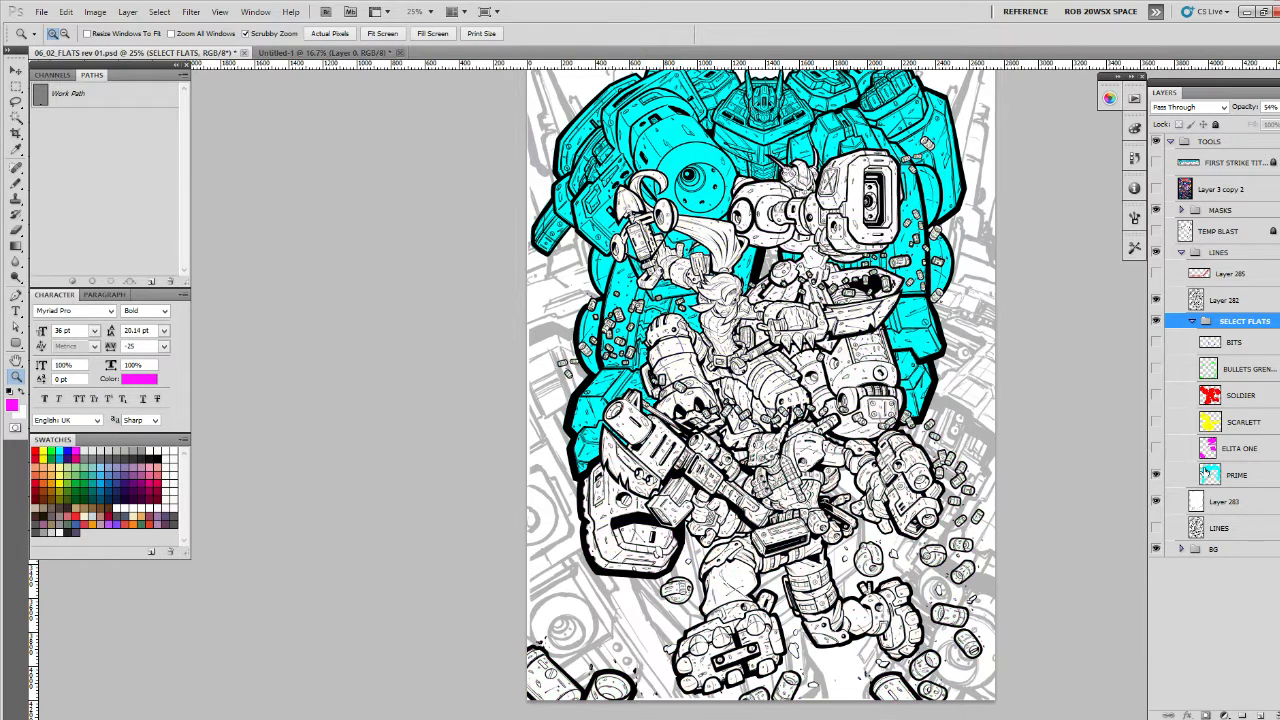
# - Load the PRIME flat as a selection, contract it by 2 pixels and invert it to trim the fringe
pyautogui.click(1218, 476)
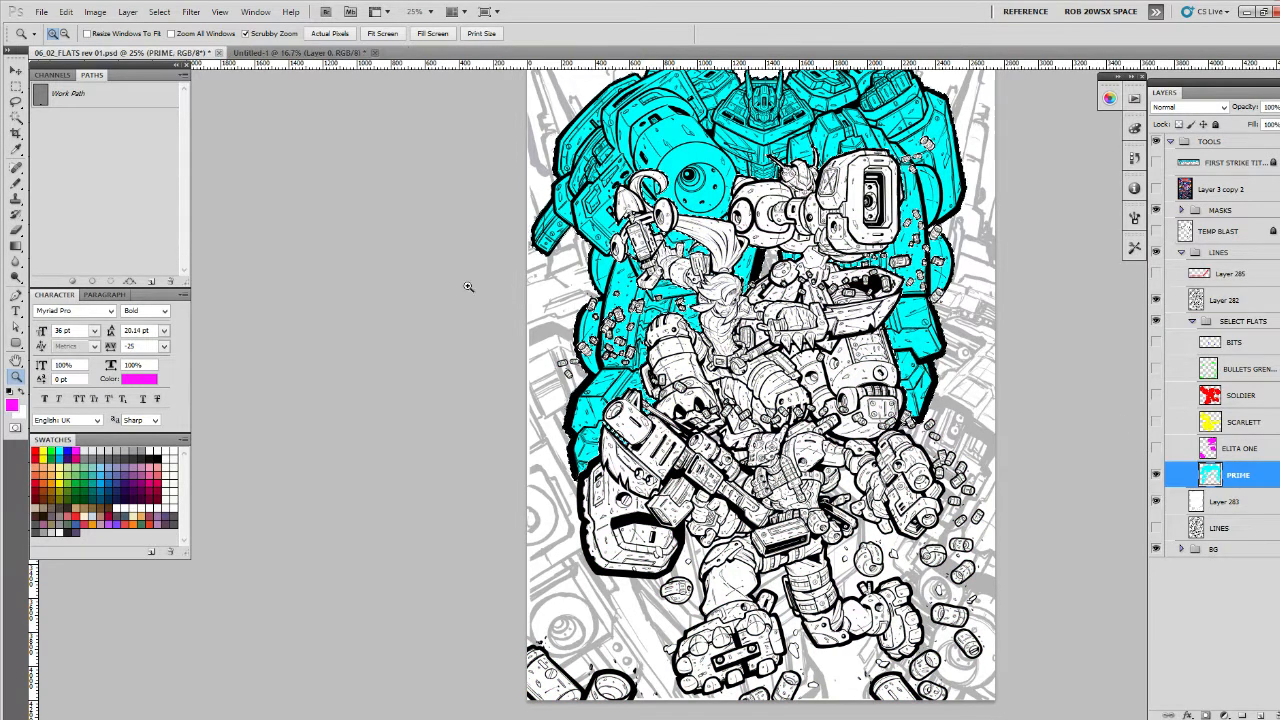
pyautogui.click(159, 11)
pyautogui.moveTo(175, 161)
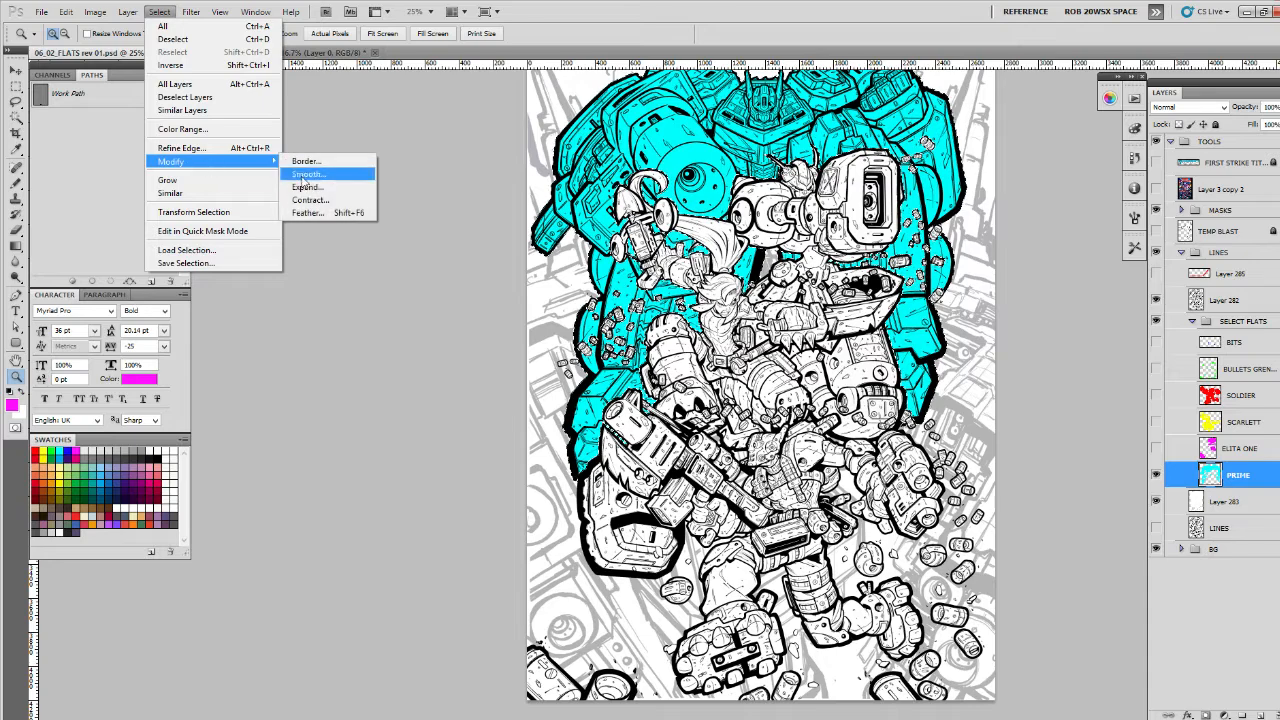
pyautogui.click(312, 202)
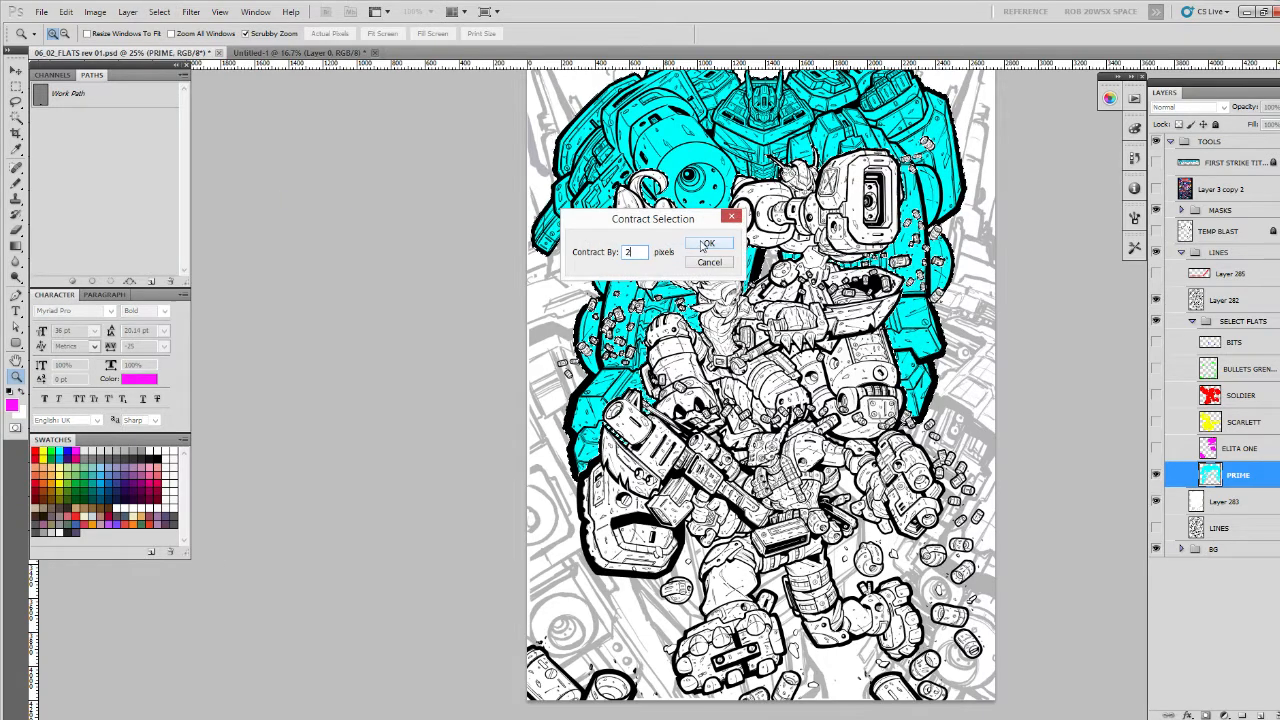
pyautogui.click(707, 243)
pyautogui.click(190, 11)
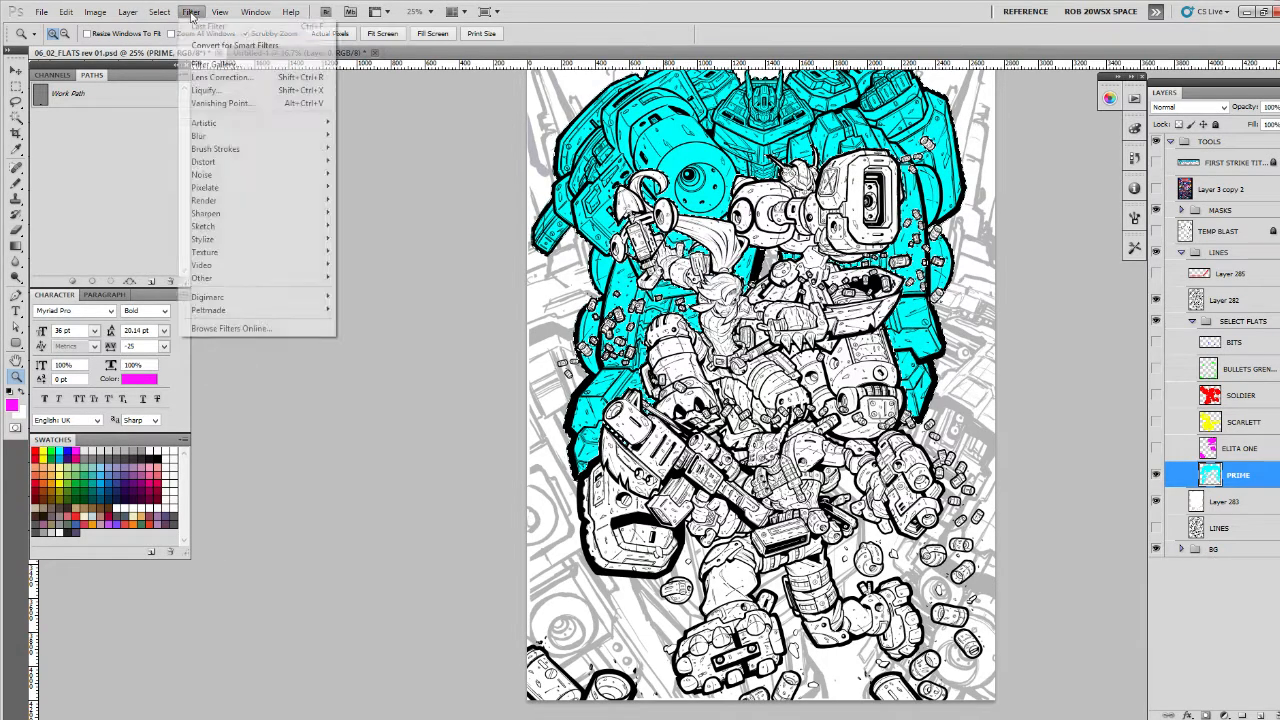
pyautogui.moveTo(159, 11)
pyautogui.click(172, 65)
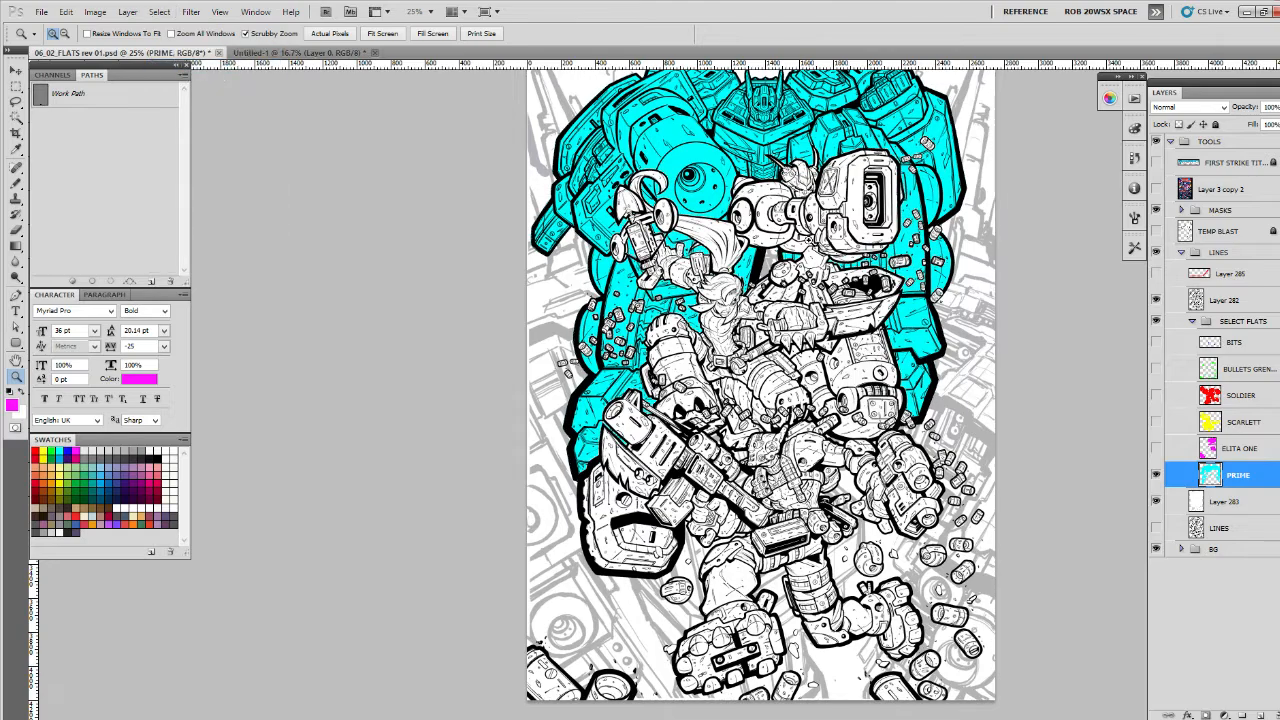
# - Clean the PRIME flat's outer edge along the lower left leg armour with a 50-pixel Eraser
pyautogui.moveTo(818, 258); pyautogui.dragTo(771, 317)
pyautogui.moveTo(551, 502); pyautogui.dragTo(565, 503)
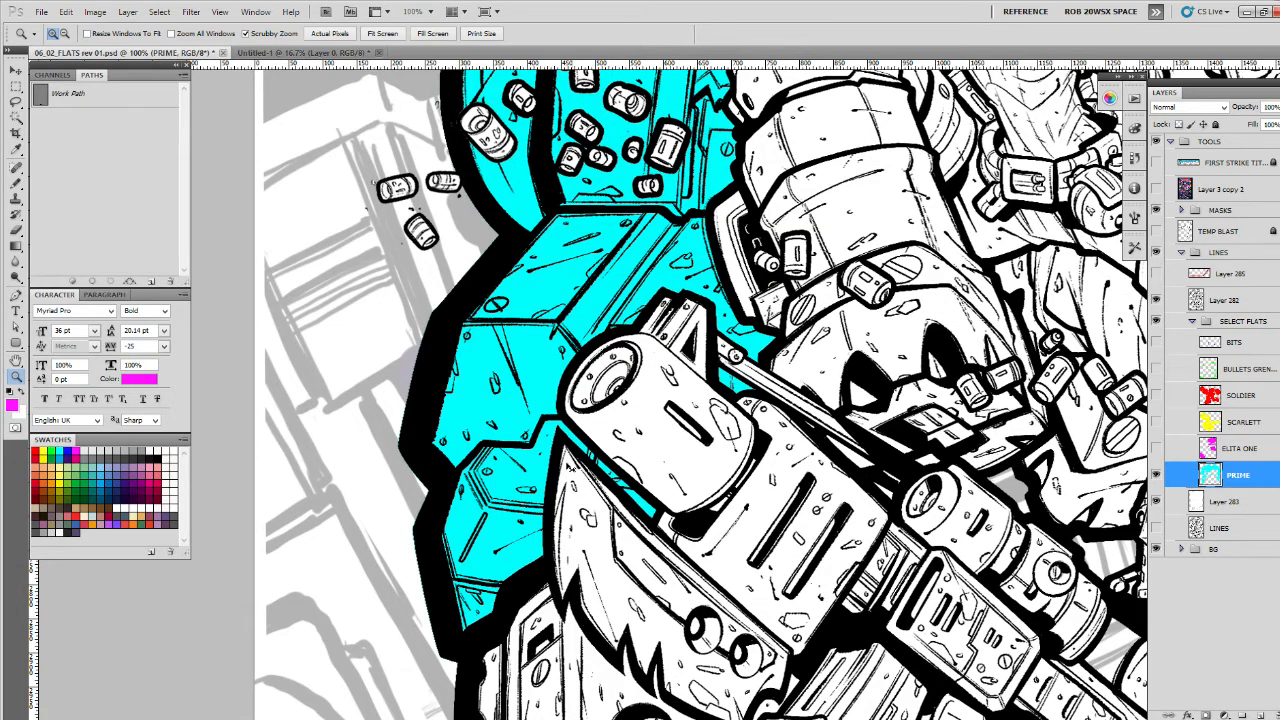
pyautogui.moveTo(572, 486); pyautogui.dragTo(582, 465)
pyautogui.press('e')
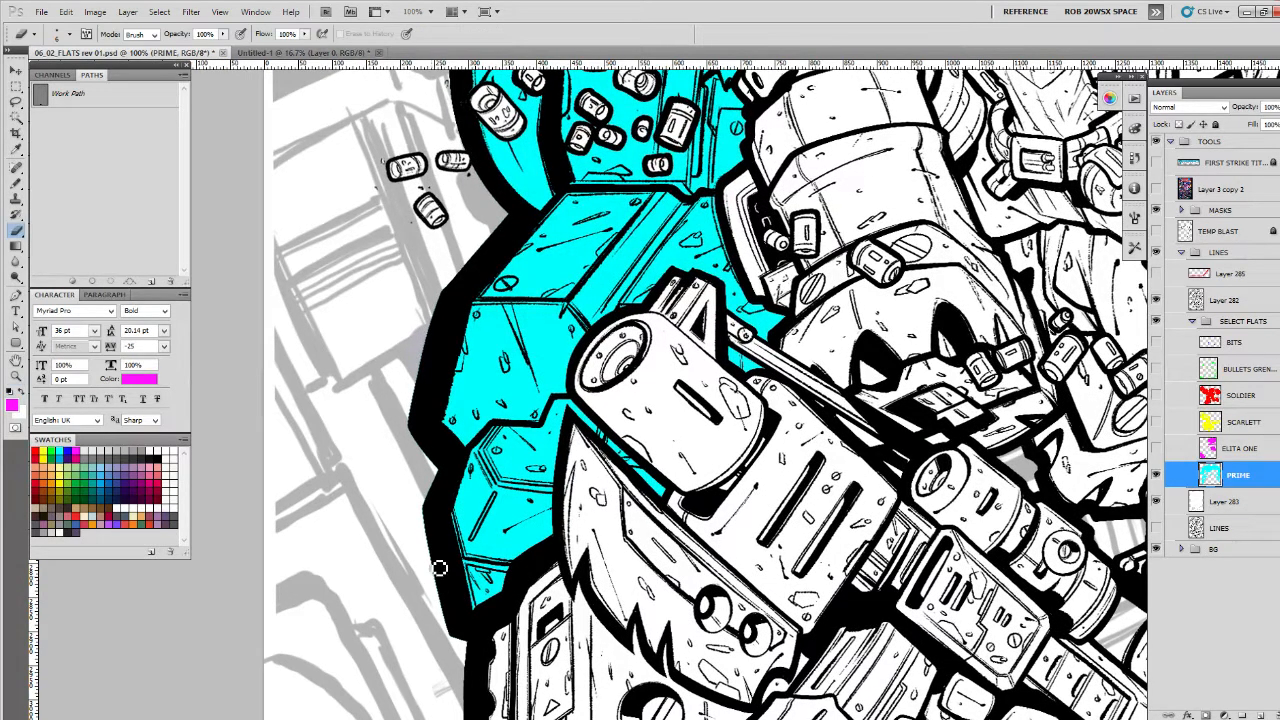
pyautogui.rightClick(446, 590)
pyautogui.click(468, 517)
pyautogui.click(431, 531)
pyautogui.moveTo(703, 389); pyautogui.dragTo(751, 599)
pyautogui.moveTo(535, 416); pyautogui.dragTo(570, 590)
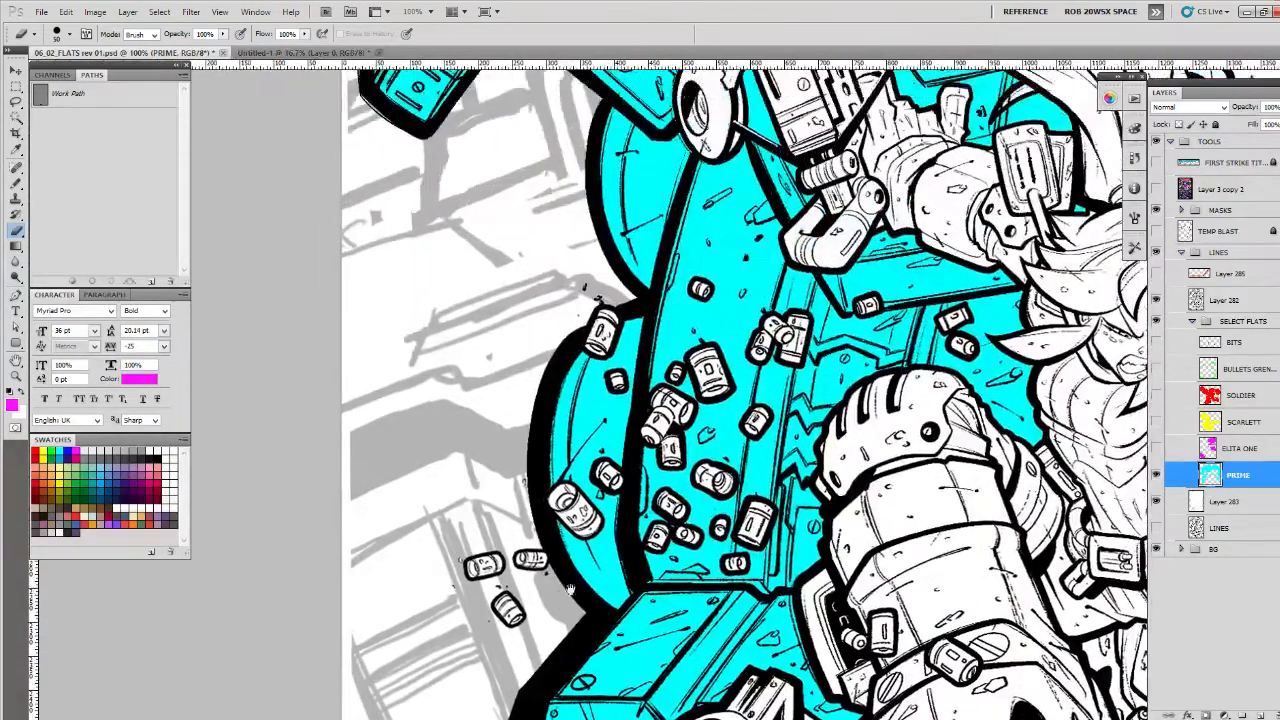
# - Erase excess PRIME colour outside the left arm and shoulder outline, reducing the Eraser to 25 pixels
pyautogui.moveTo(598, 294); pyautogui.dragTo(606, 426)
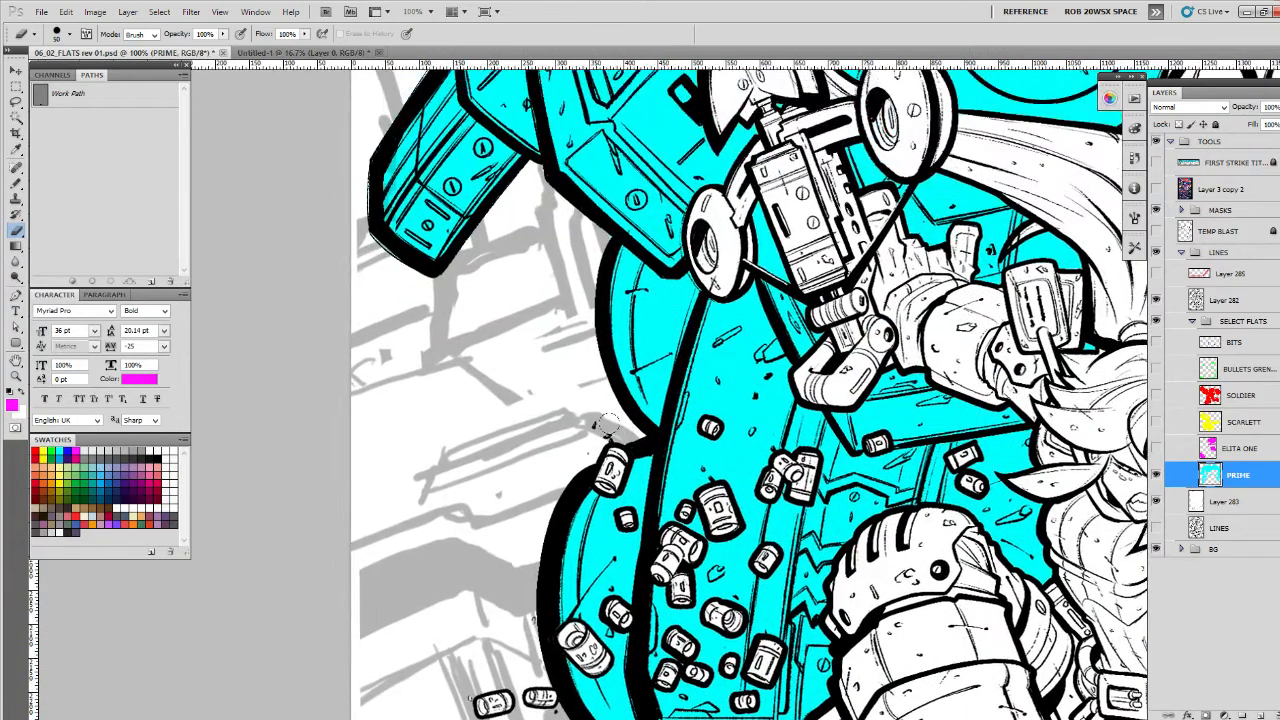
pyautogui.moveTo(578, 323); pyautogui.dragTo(588, 370)
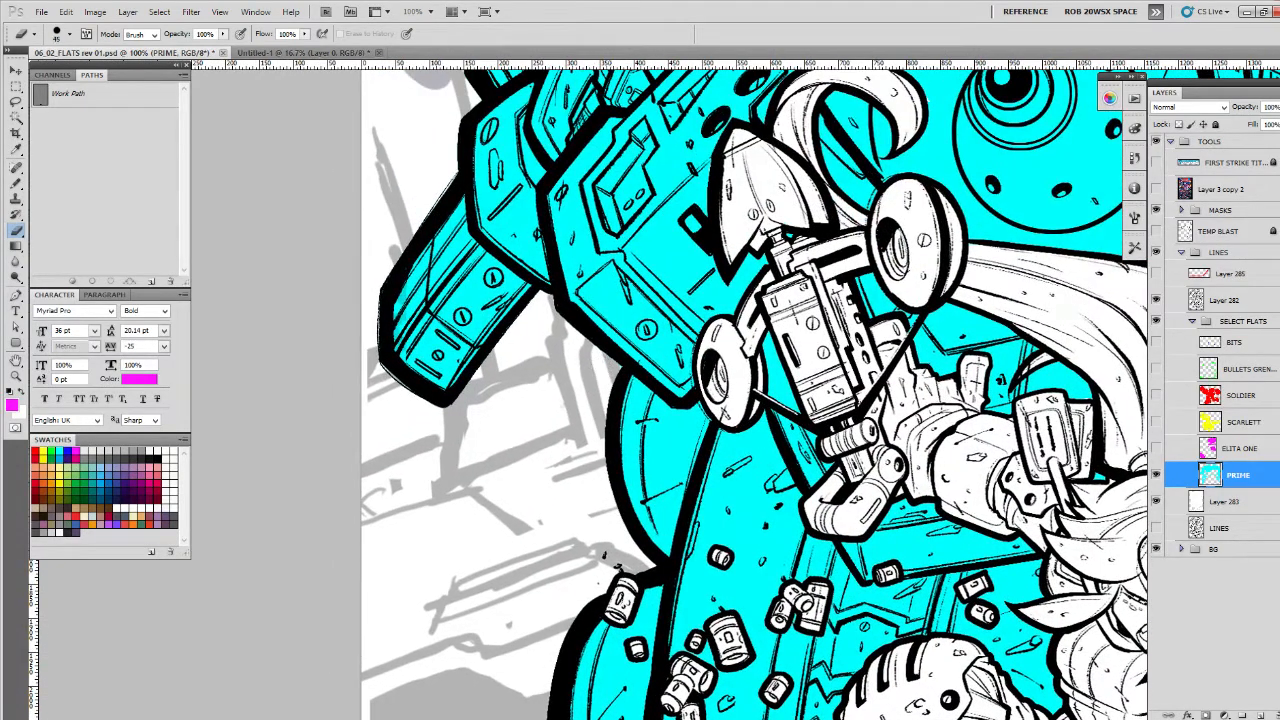
pyautogui.moveTo(487, 375); pyautogui.dragTo(522, 515)
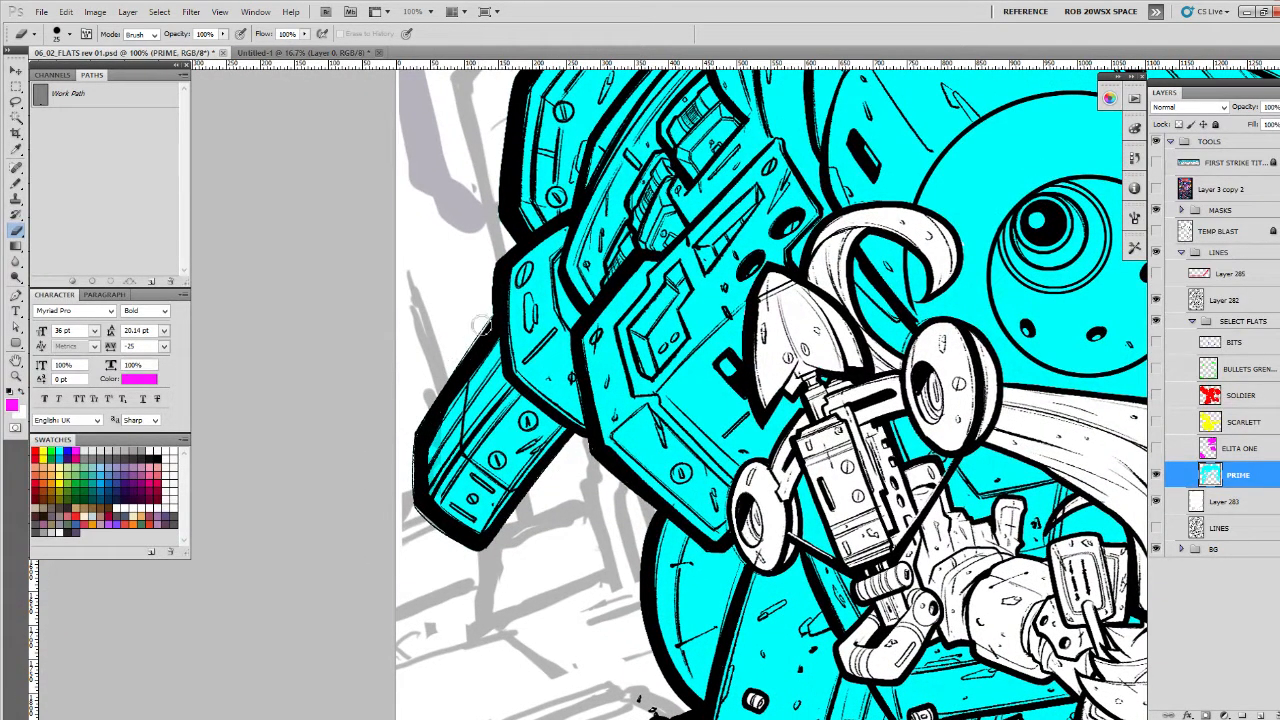
pyautogui.moveTo(493, 275); pyautogui.dragTo(496, 455)
pyautogui.moveTo(511, 363); pyautogui.dragTo(465, 538)
pyautogui.moveTo(682, 254); pyautogui.dragTo(529, 417)
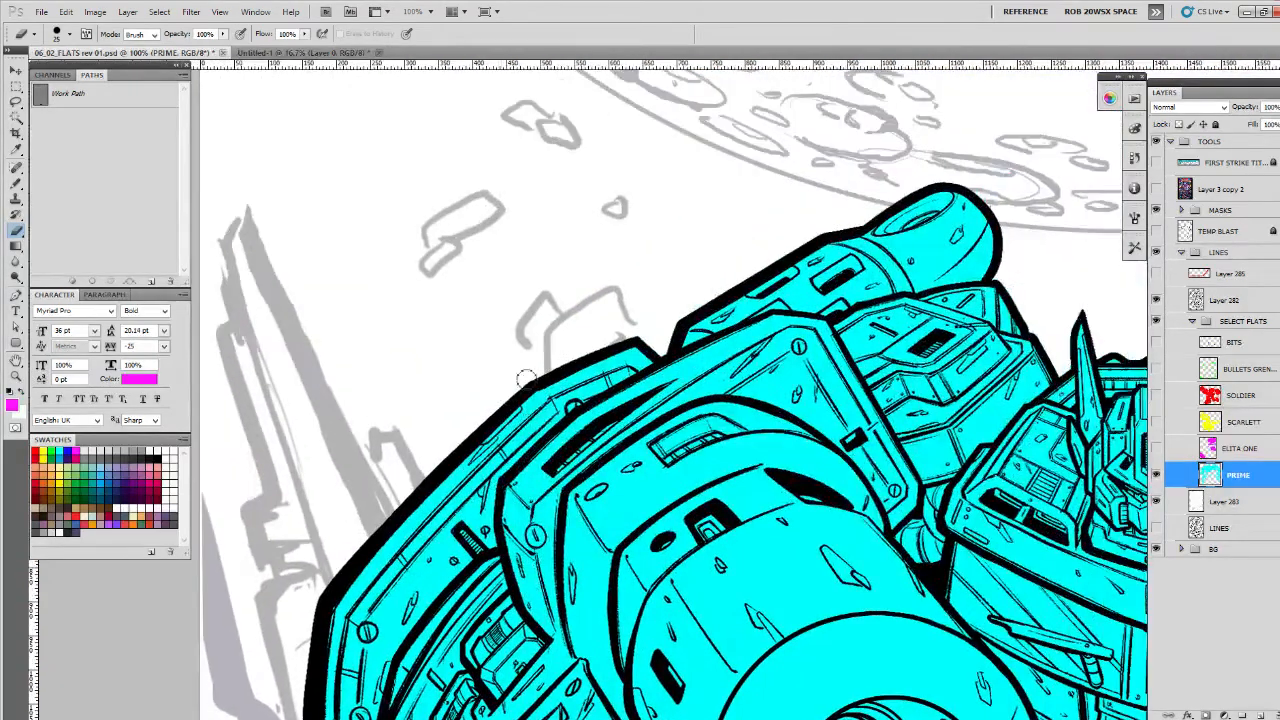
pyautogui.moveTo(745, 278)
pyautogui.mouseDown()
pyautogui.moveTo(624, 379)
pyautogui.moveTo(461, 469)
pyautogui.mouseUp()
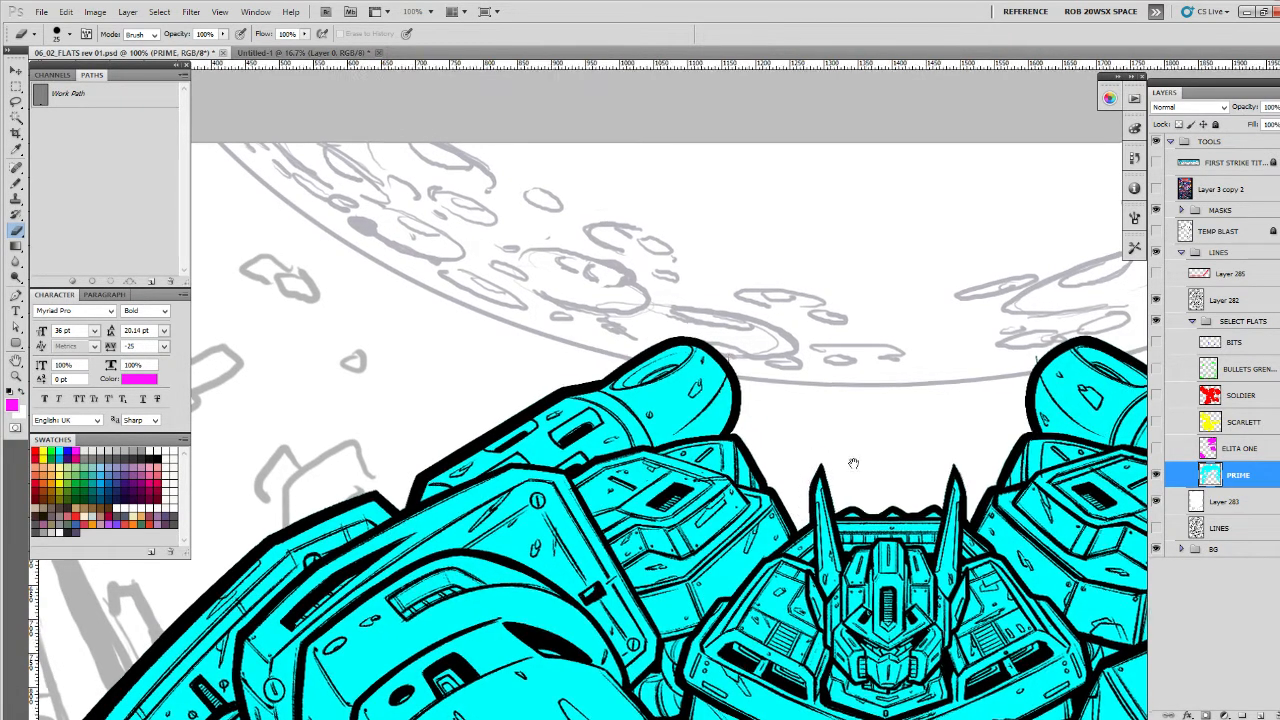
# - Clean the PRIME flat's edge around the head and right shoulder with a 10-pixel Eraser
pyautogui.moveTo(853, 463); pyautogui.dragTo(697, 380)
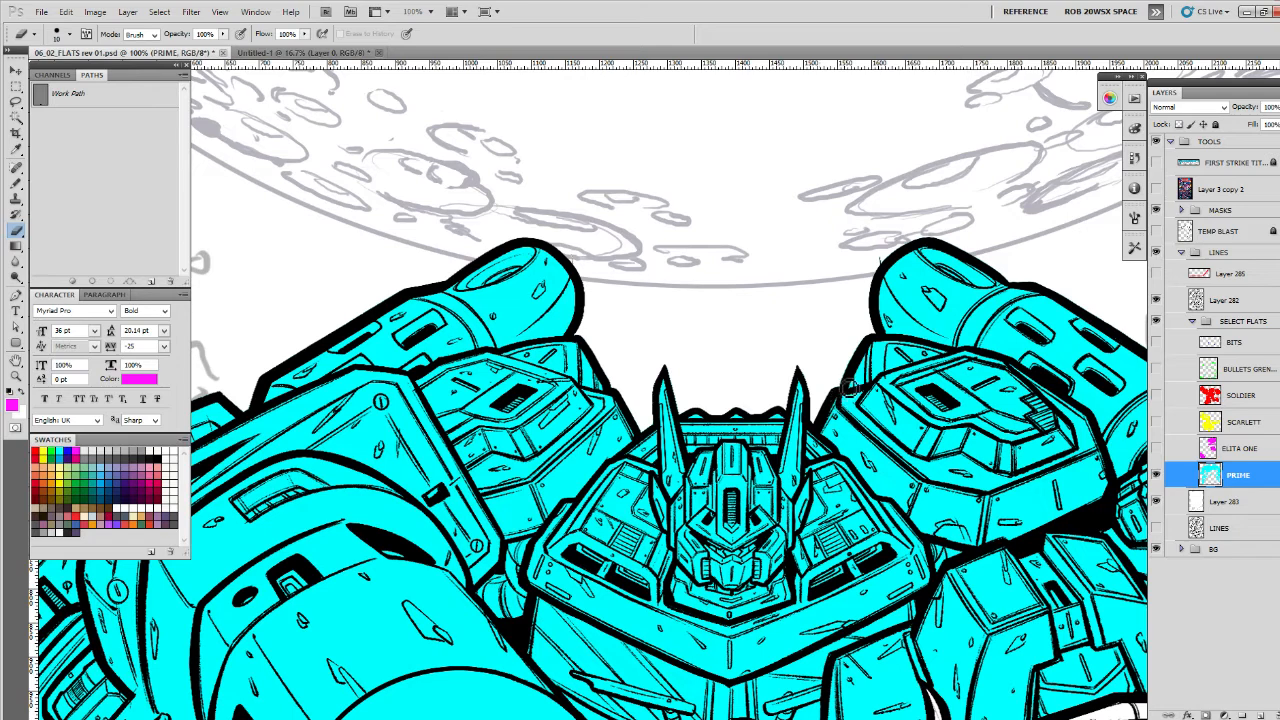
pyautogui.moveTo(883, 271); pyautogui.dragTo(651, 416)
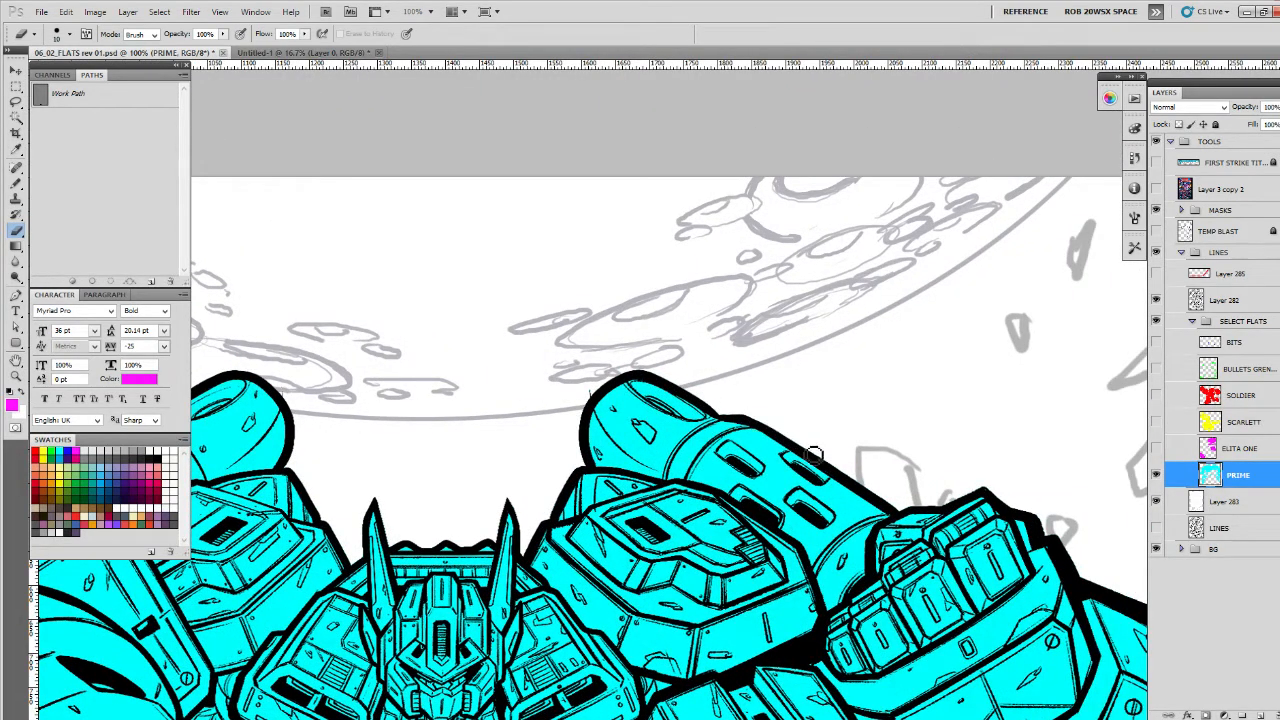
pyautogui.moveTo(980, 534); pyautogui.dragTo(680, 357)
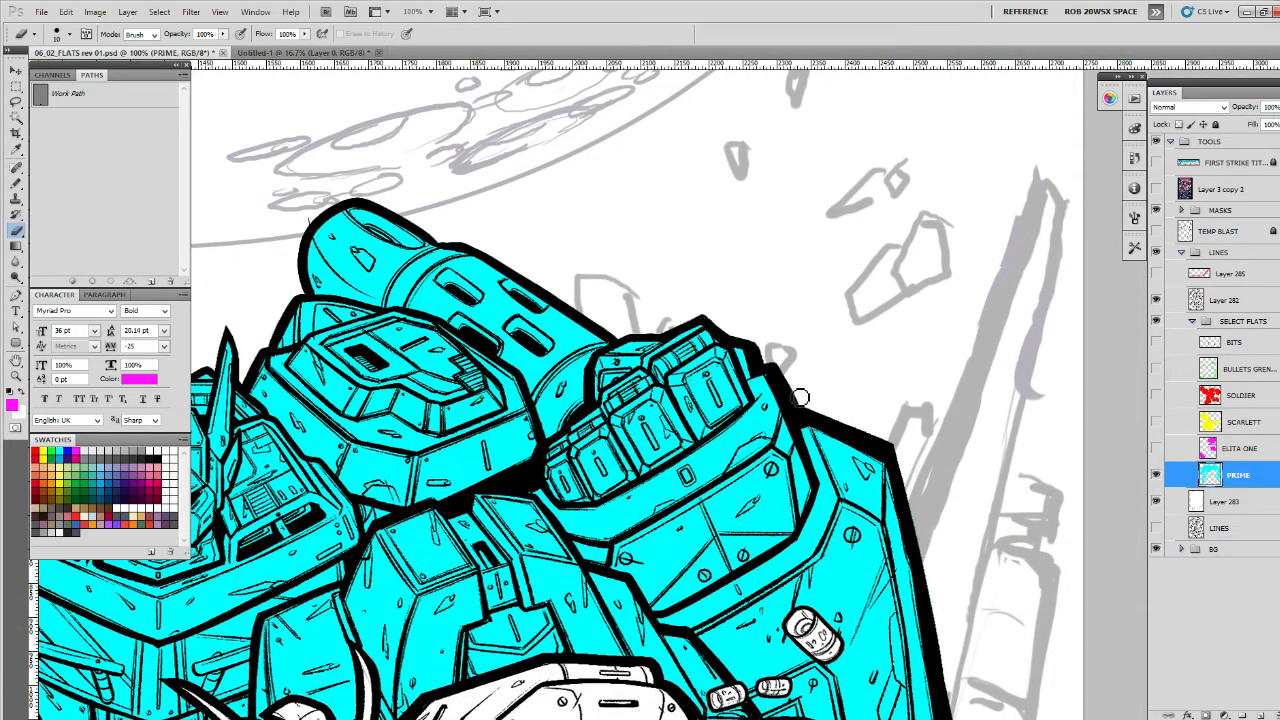
pyautogui.moveTo(927, 545); pyautogui.dragTo(774, 267)
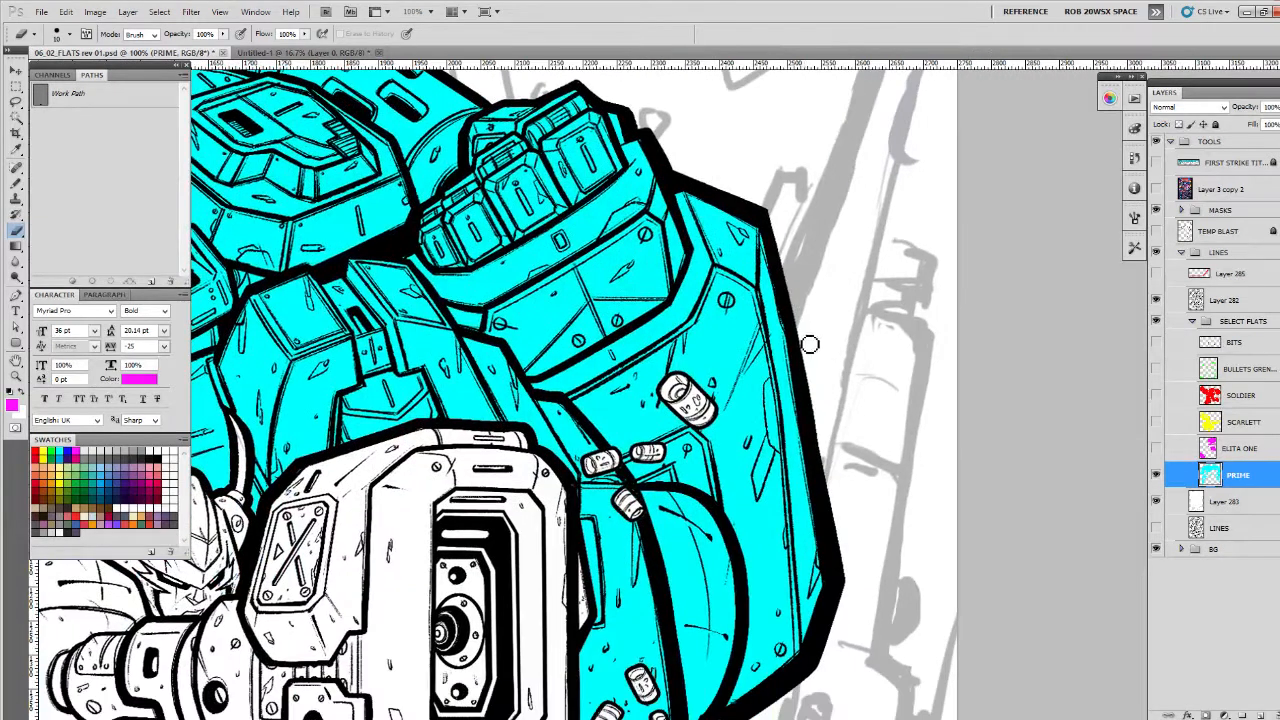
# - Enlarge the Eraser to 20 pixels and clean the PRIME flat's edge down the right arm and leg
pyautogui.press(']')
pyautogui.moveTo(845, 562); pyautogui.dragTo(867, 305)
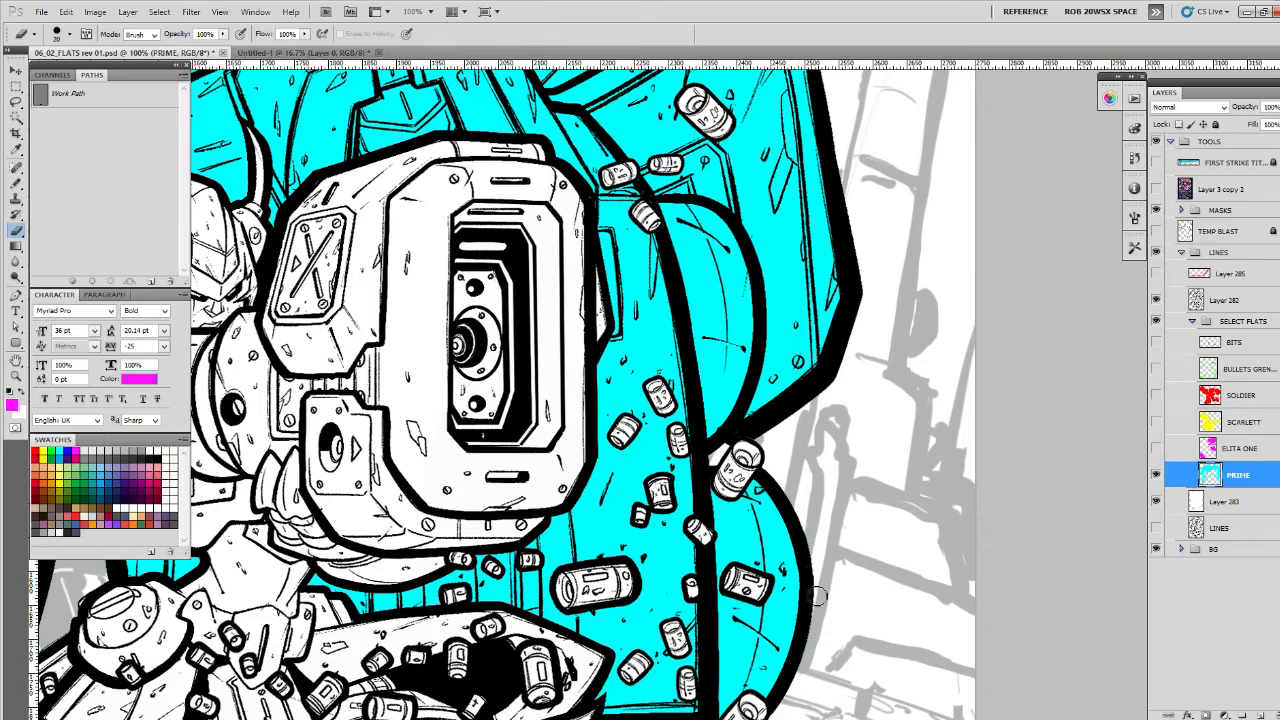
pyautogui.moveTo(825, 657); pyautogui.dragTo(820, 400)
pyautogui.moveTo(797, 623); pyautogui.dragTo(794, 365)
pyautogui.moveTo(738, 591); pyautogui.dragTo(790, 405)
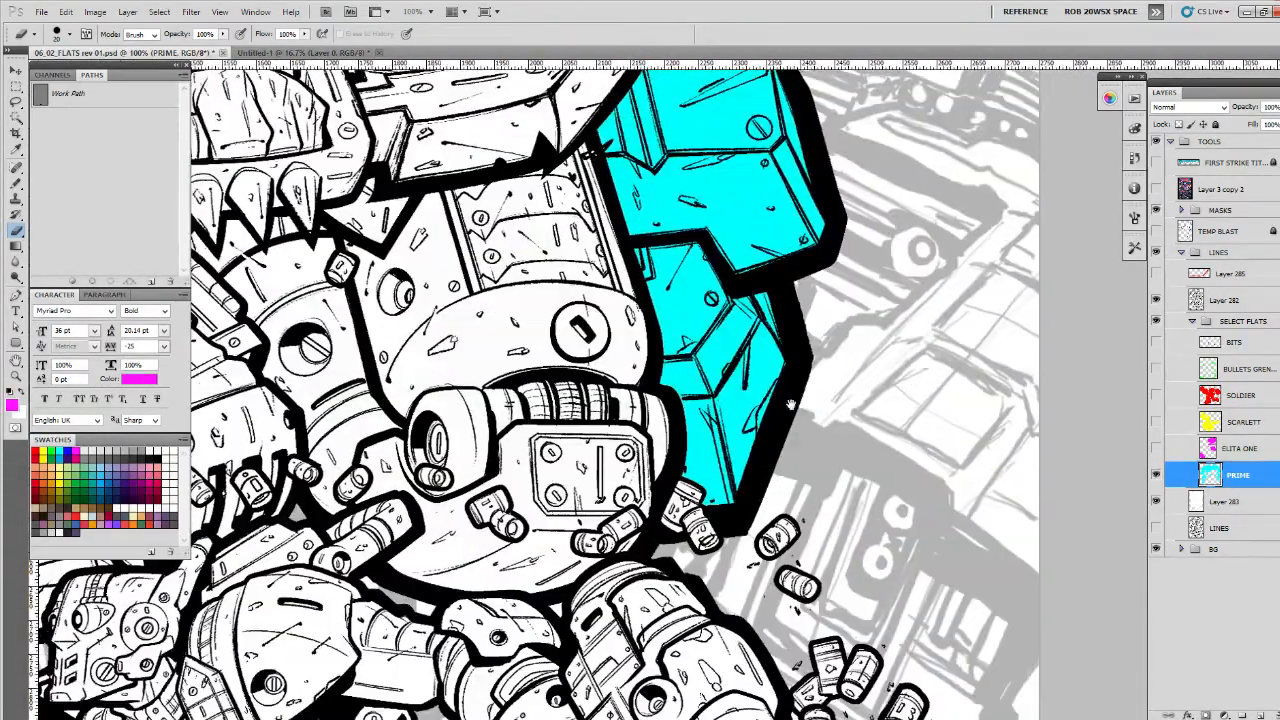
pyautogui.moveTo(655, 588); pyautogui.dragTo(1080, 330)
# - Examine the PRIME flat across the figure's centre and left side, loading its selection to check the edge, and deselect
pyautogui.keyDown('alt'); pyautogui.click(938, 452); pyautogui.keyUp('alt')
pyautogui.keyDown('alt'); pyautogui.click(938, 452); pyautogui.keyUp('alt')
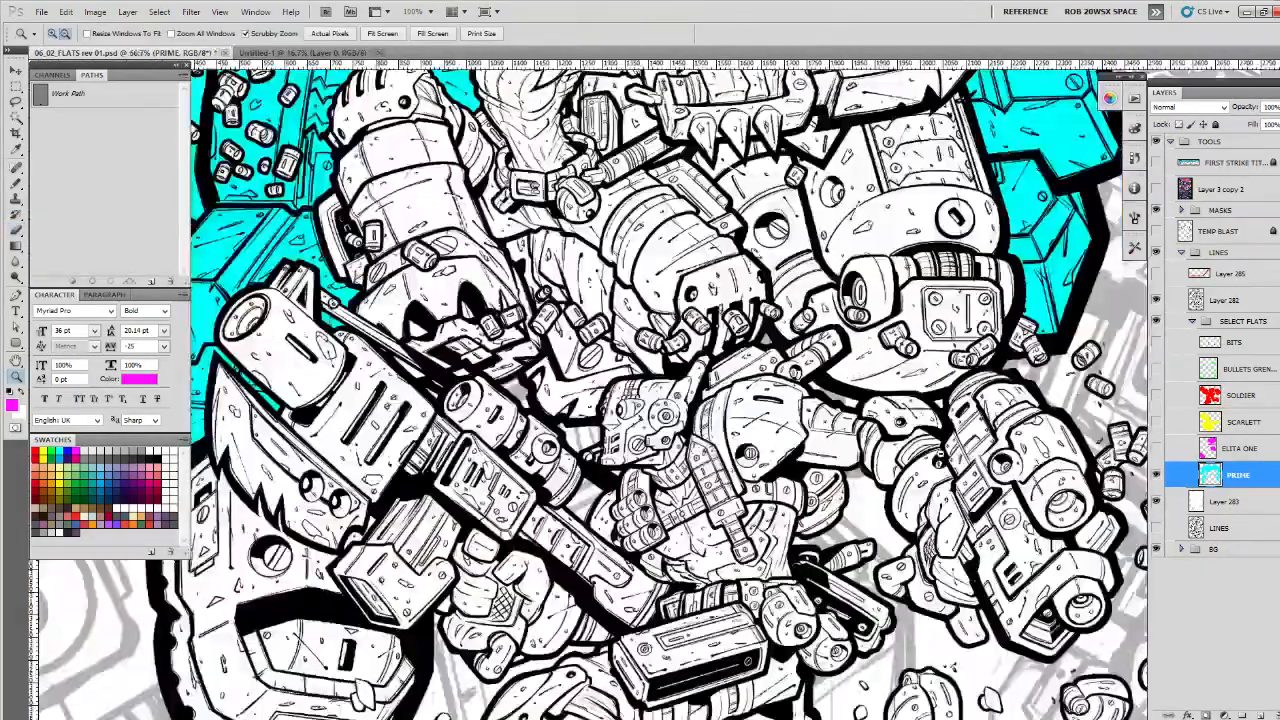
pyautogui.keyDown('alt'); pyautogui.click(938, 452); pyautogui.keyUp('alt')
pyautogui.keyDown('alt'); pyautogui.click(938, 452); pyautogui.keyUp('alt')
pyautogui.keyDown('ctrl'); pyautogui.click(858, 244); pyautogui.keyUp('ctrl')
pyautogui.keyDown('ctrl'); pyautogui.click(858, 244); pyautogui.keyUp('ctrl')
pyautogui.keyDown('ctrl'); pyautogui.click(858, 244); pyautogui.keyUp('ctrl')
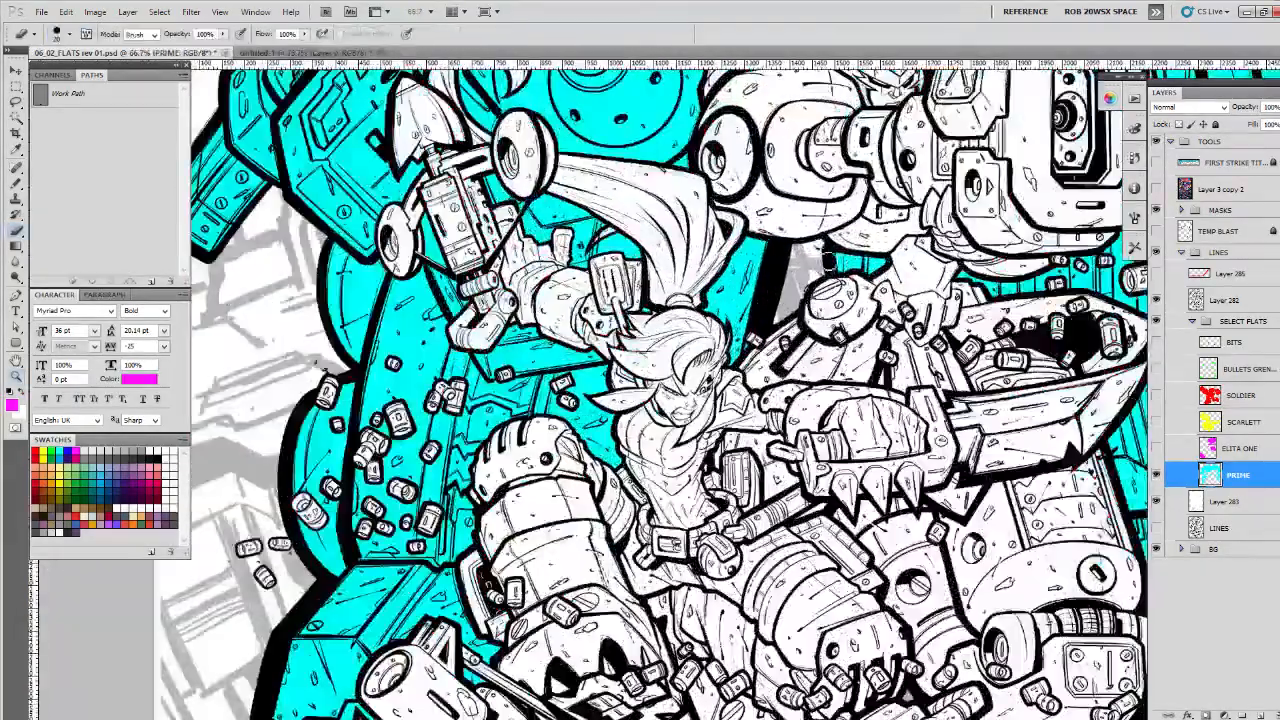
pyautogui.moveTo(773, 409); pyautogui.dragTo(906, 57)
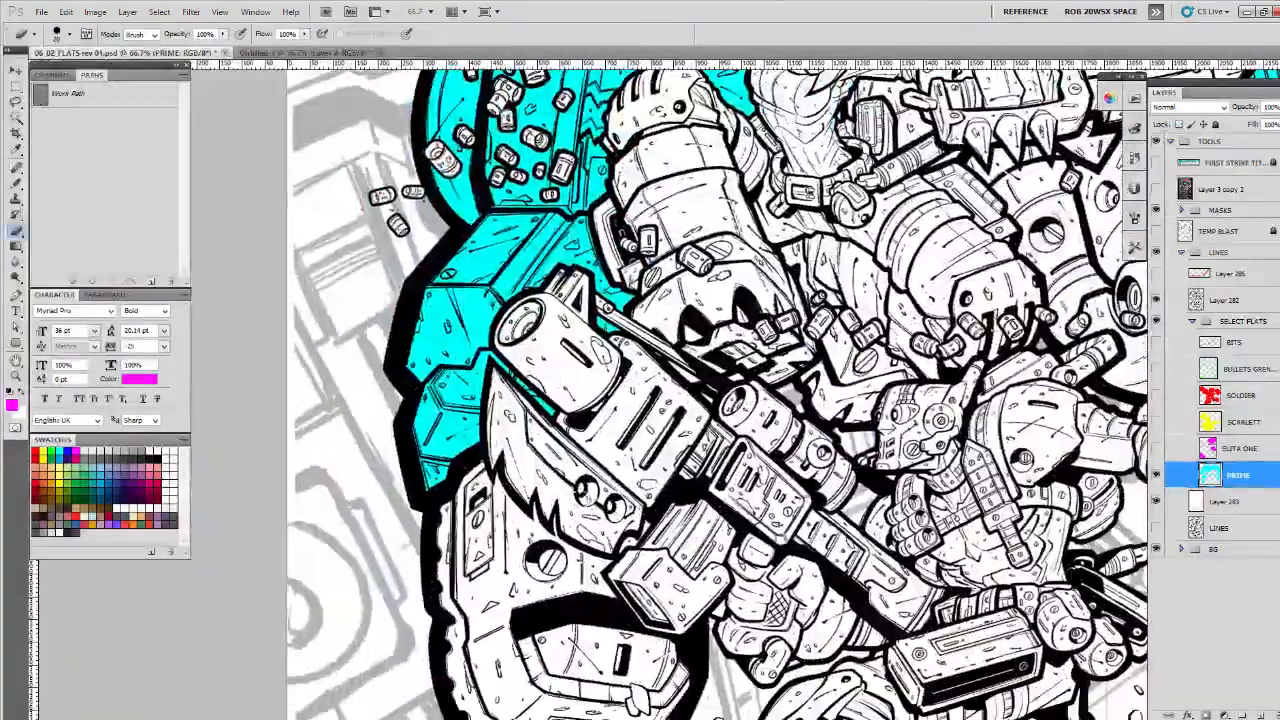
pyautogui.moveTo(408, 288); pyautogui.dragTo(473, 623)
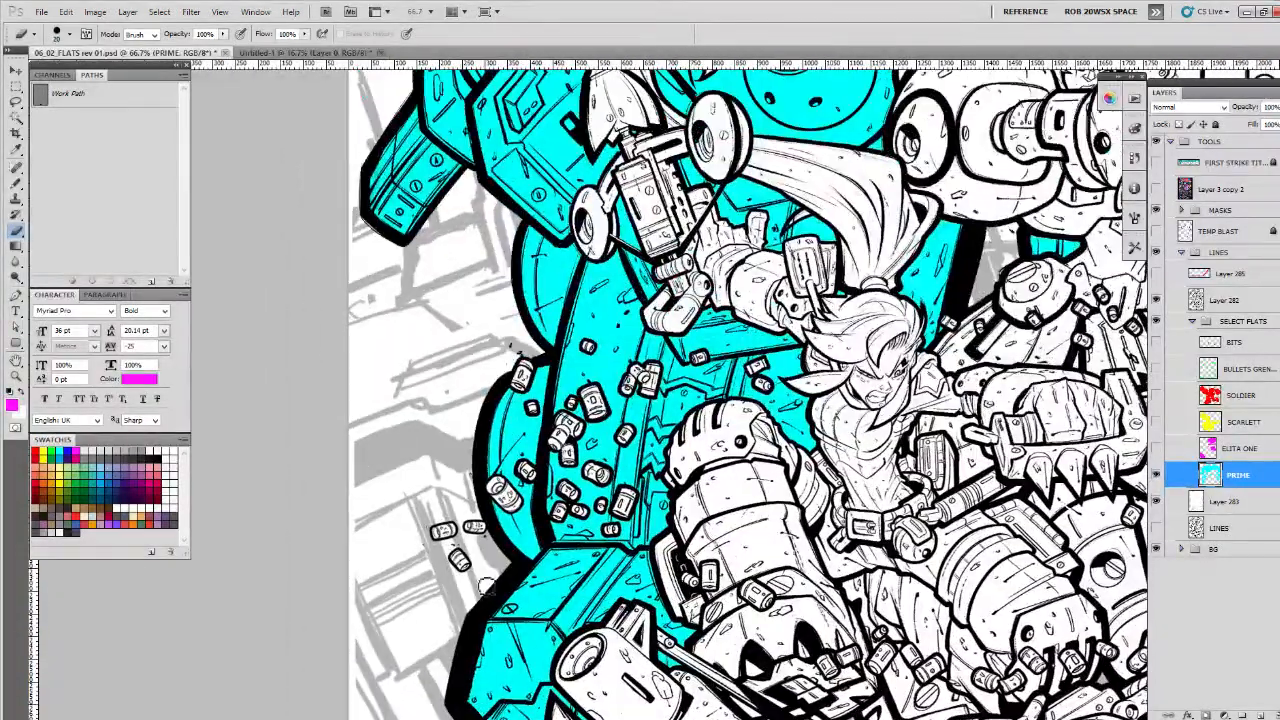
pyautogui.moveTo(520, 368); pyautogui.dragTo(580, 528)
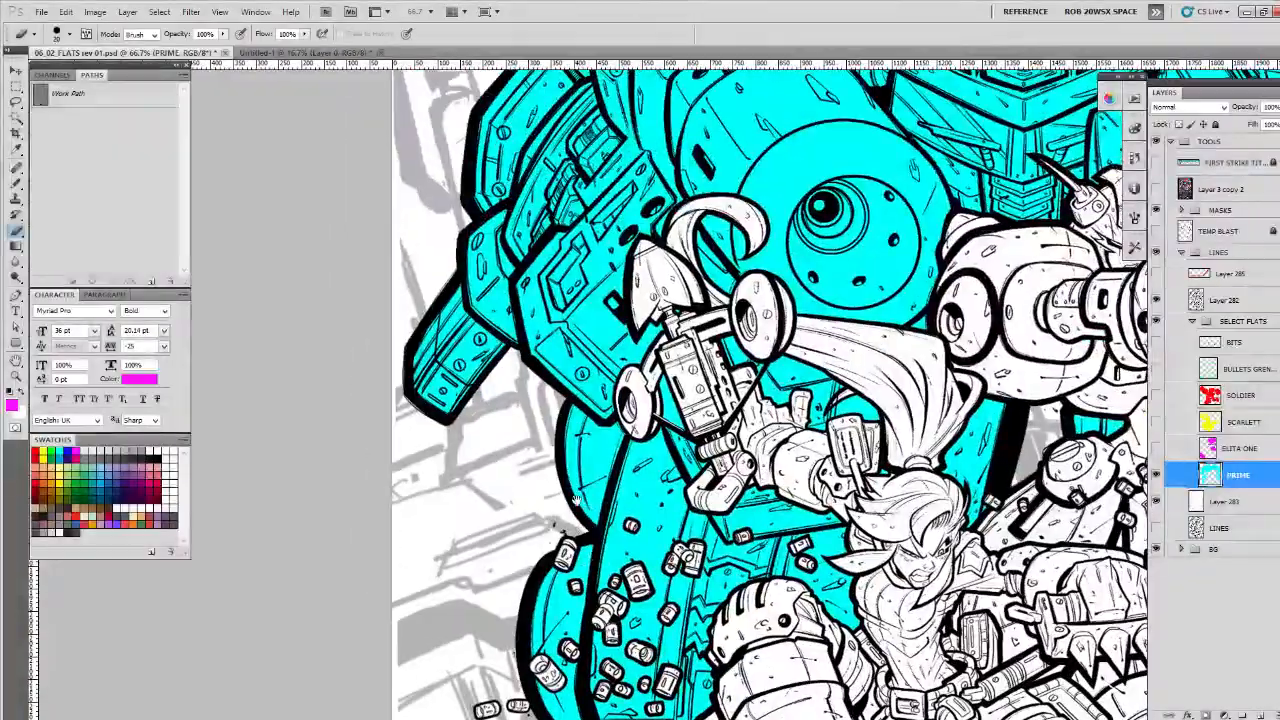
pyautogui.keyDown('ctrl'); pyautogui.click(1211, 480); pyautogui.keyUp('ctrl')
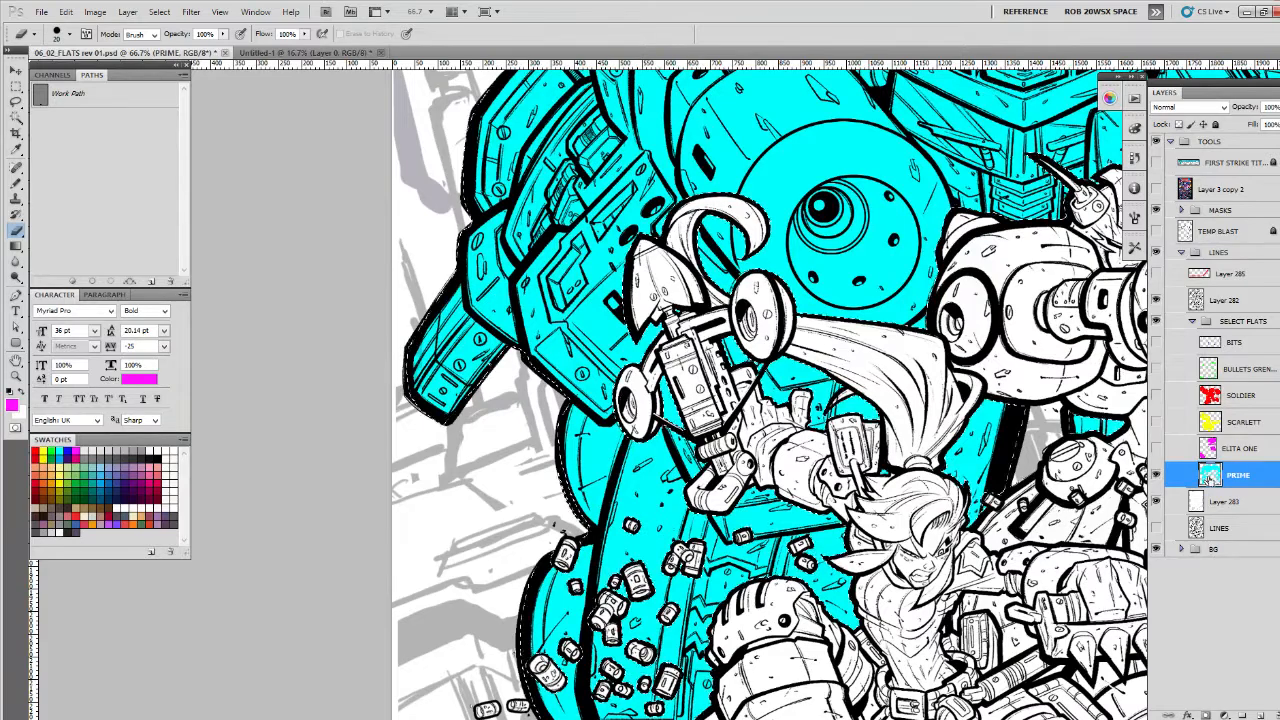
pyautogui.moveTo(451, 422); pyautogui.dragTo(427, 512)
pyautogui.hotkey('ctrl', 'd')
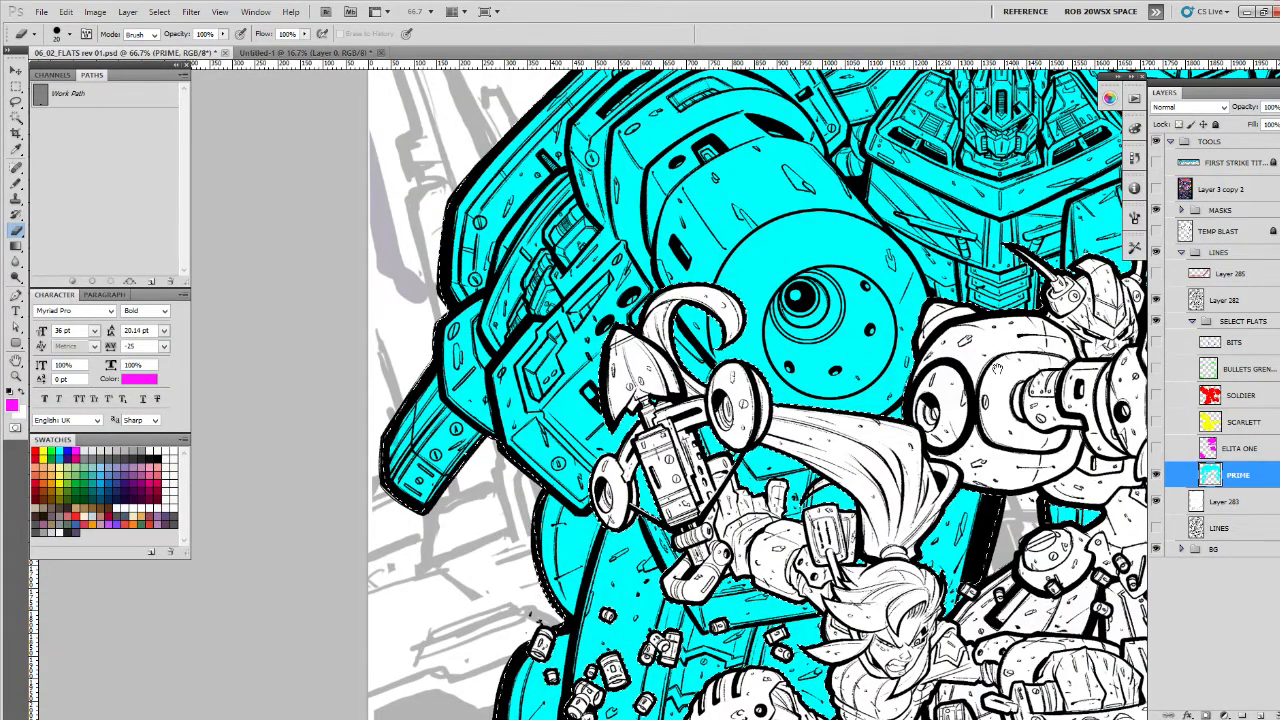
# - Make the ELITA ONE flat visible above PRIME and select it for editing
pyautogui.moveTo(814, 241); pyautogui.dragTo(714, 531)
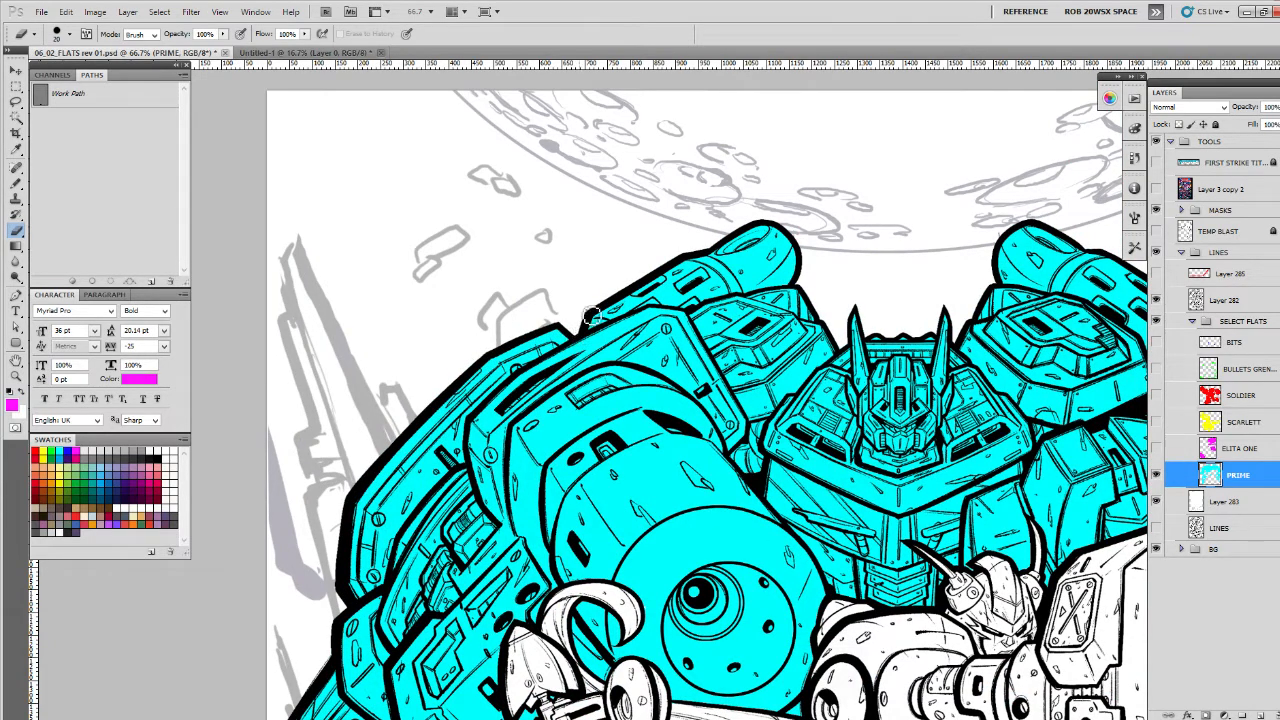
pyautogui.moveTo(1077, 528); pyautogui.dragTo(826, 520)
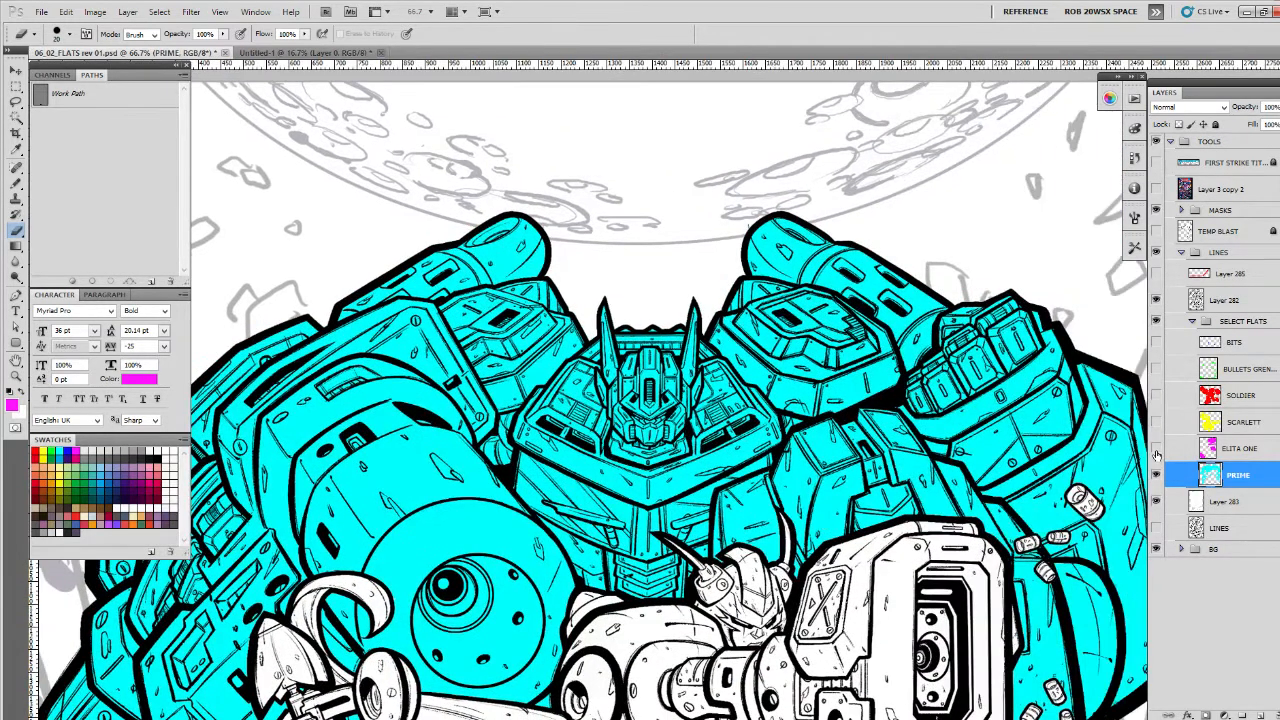
pyautogui.click(1156, 449)
pyautogui.click(1238, 449)
pyautogui.moveTo(1000, 675); pyautogui.dragTo(964, 436)
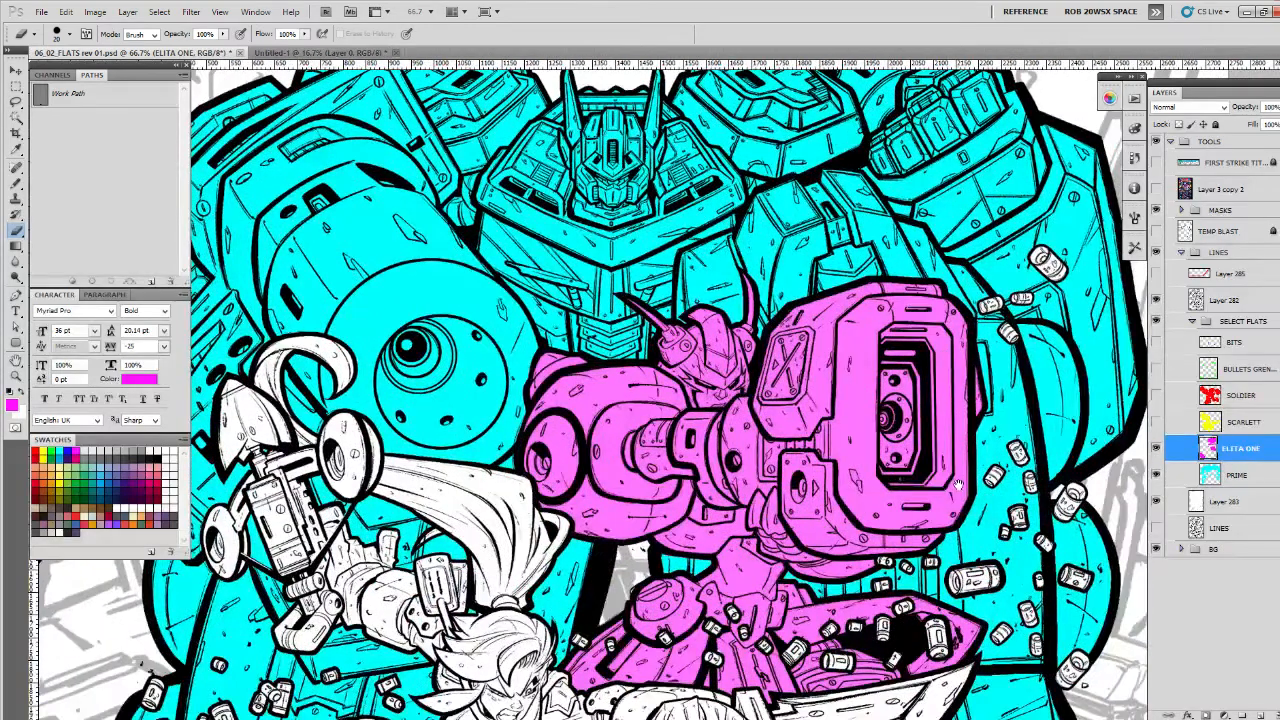
# - Examine the ELITA ONE flat's edge up close from the shoulder down to the waist and across the arm
pyautogui.press('z')
pyautogui.click(552, 355)
pyautogui.click(552, 355)
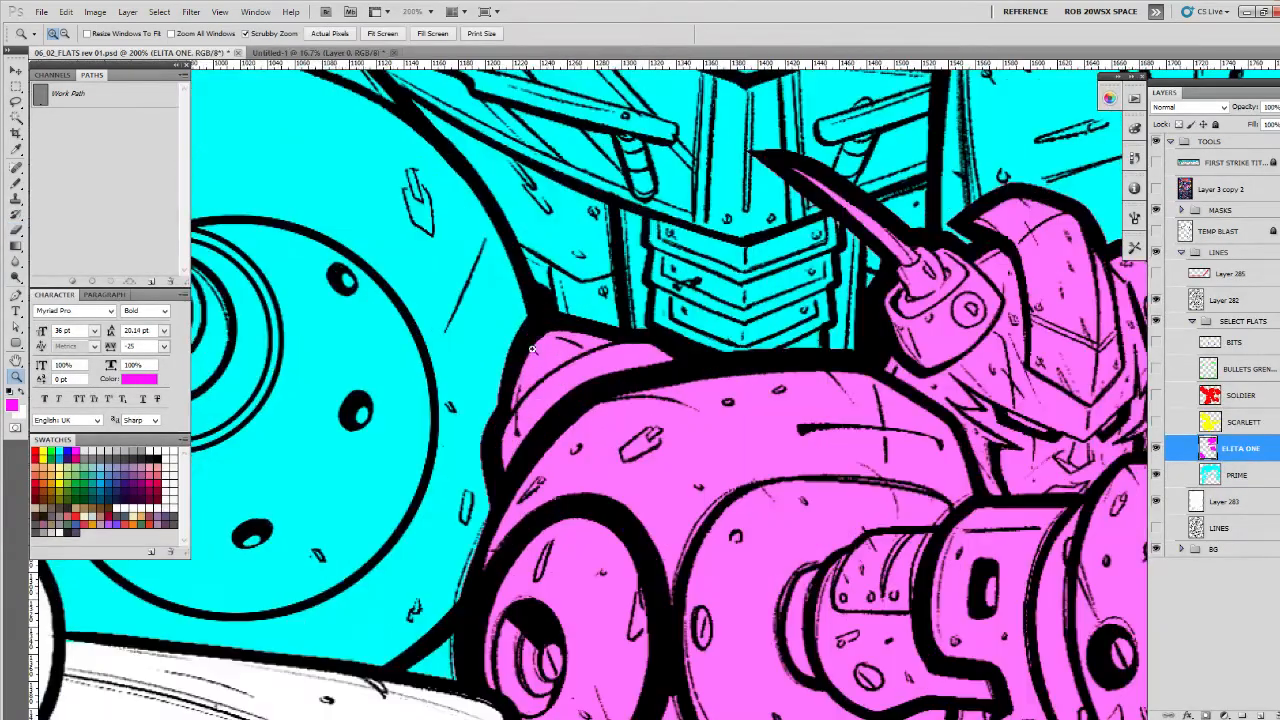
pyautogui.press('e')
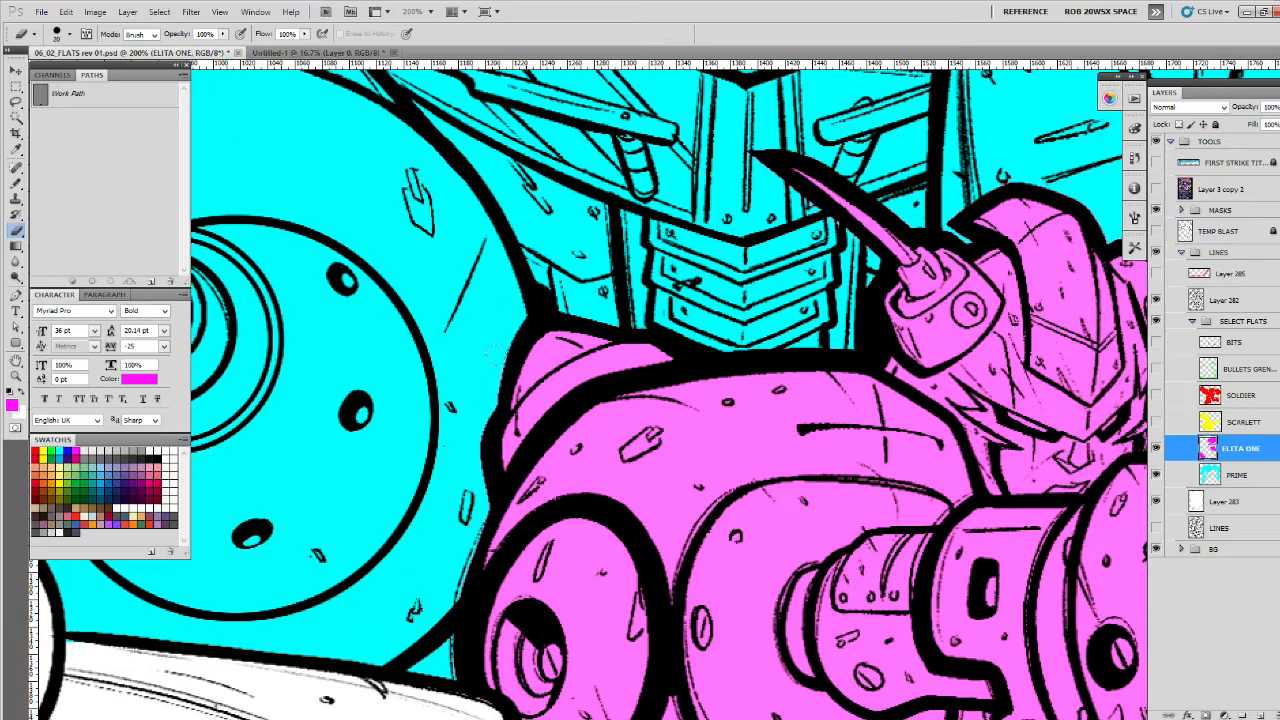
pyautogui.moveTo(478, 535); pyautogui.dragTo(515, 300)
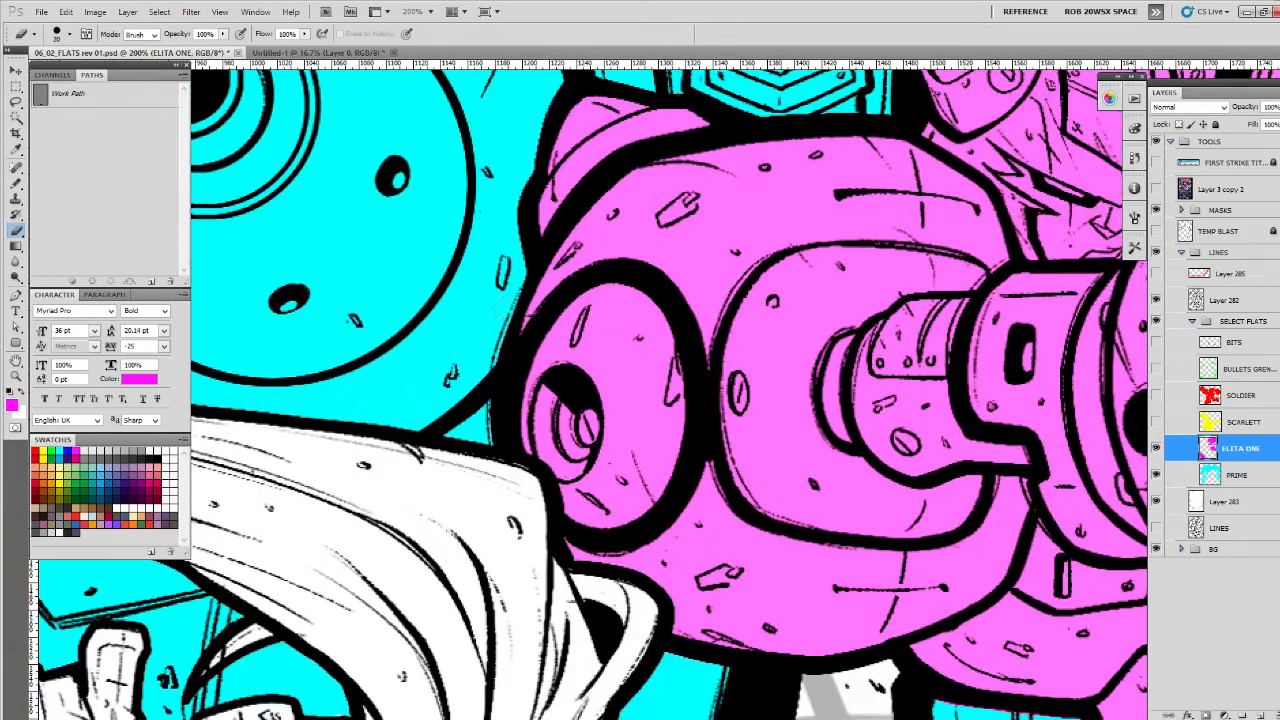
pyautogui.moveTo(497, 455); pyautogui.dragTo(362, 240)
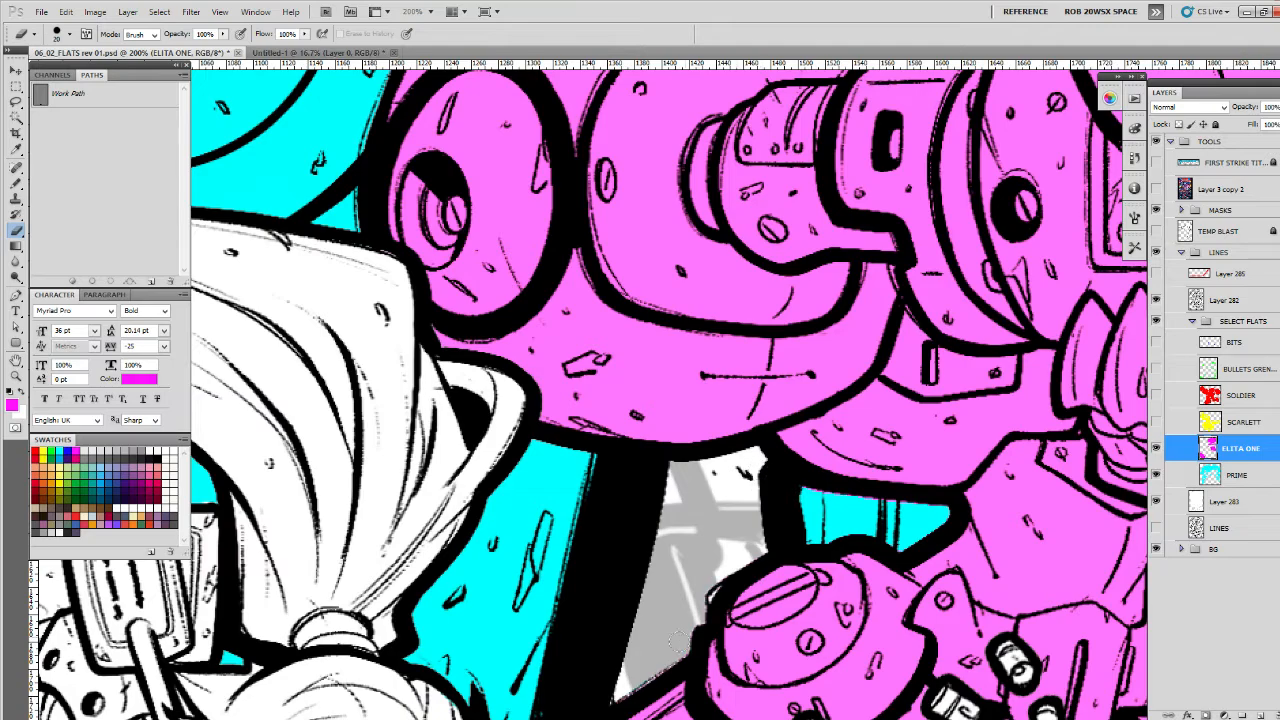
pyautogui.moveTo(595, 684); pyautogui.dragTo(612, 310)
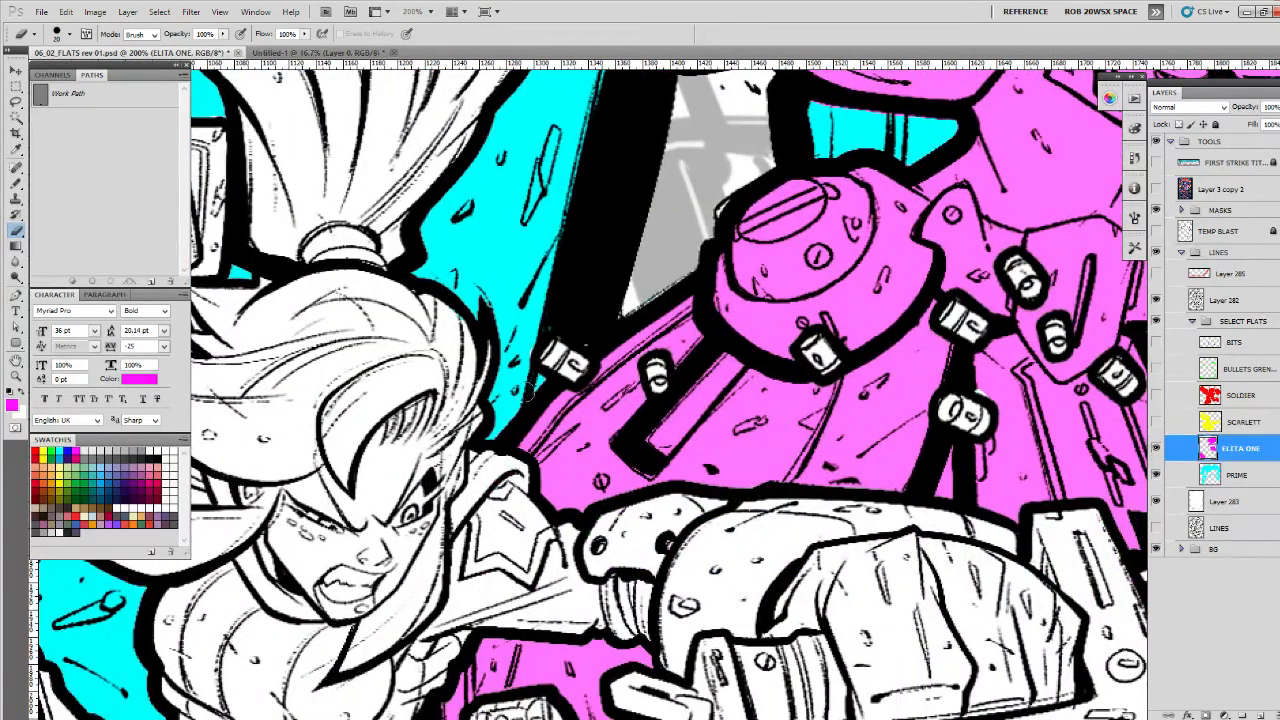
pyautogui.moveTo(917, 368); pyautogui.dragTo(531, 718)
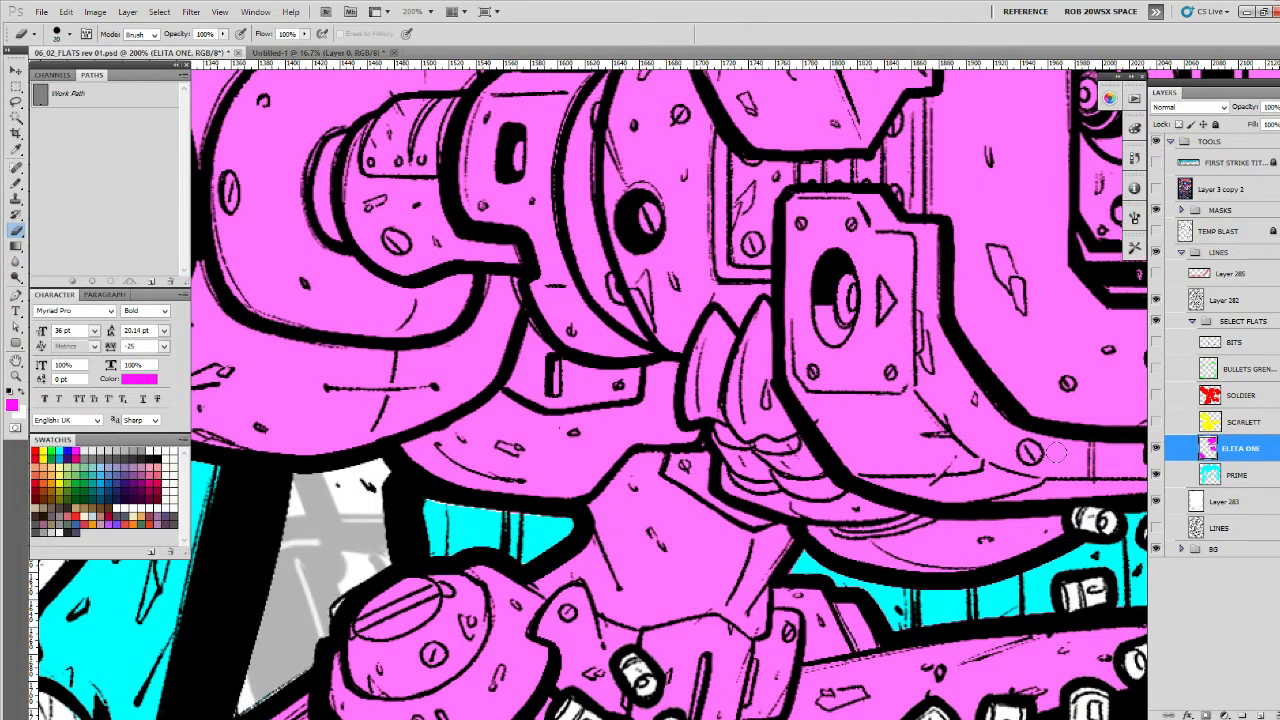
# - Touch up the PRIME flat in the gap beneath ELITA ONE's arm with its sampled cyan, using a 10-pixel Pencil
pyautogui.click(1214, 473)
pyautogui.press('b')
pyautogui.keyDown('alt'); pyautogui.click(545, 528); pyautogui.keyUp('alt')
pyautogui.moveTo(548, 525)
pyautogui.mouseDown()
pyautogui.moveTo(448, 510)
pyautogui.moveTo(492, 517)
pyautogui.mouseUp()
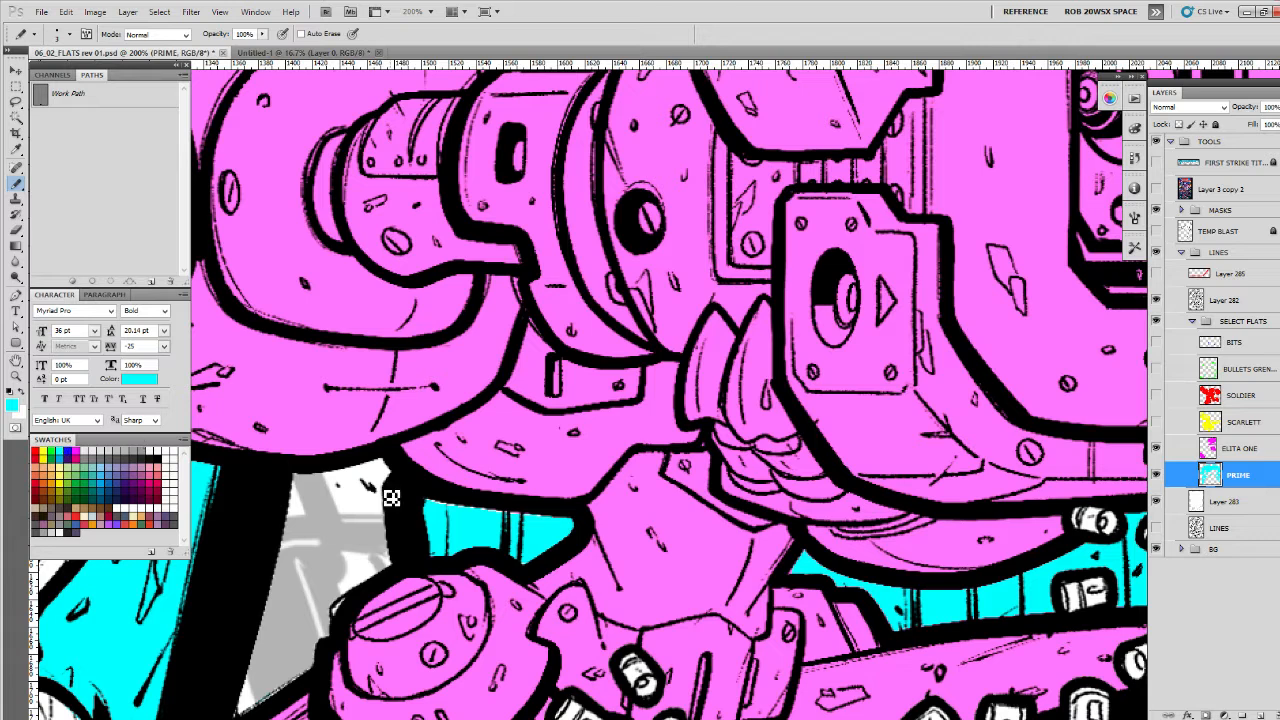
pyautogui.rightClick(476, 545)
pyautogui.doubleClick(500, 517)
pyautogui.moveTo(826, 562); pyautogui.dragTo(725, 548)
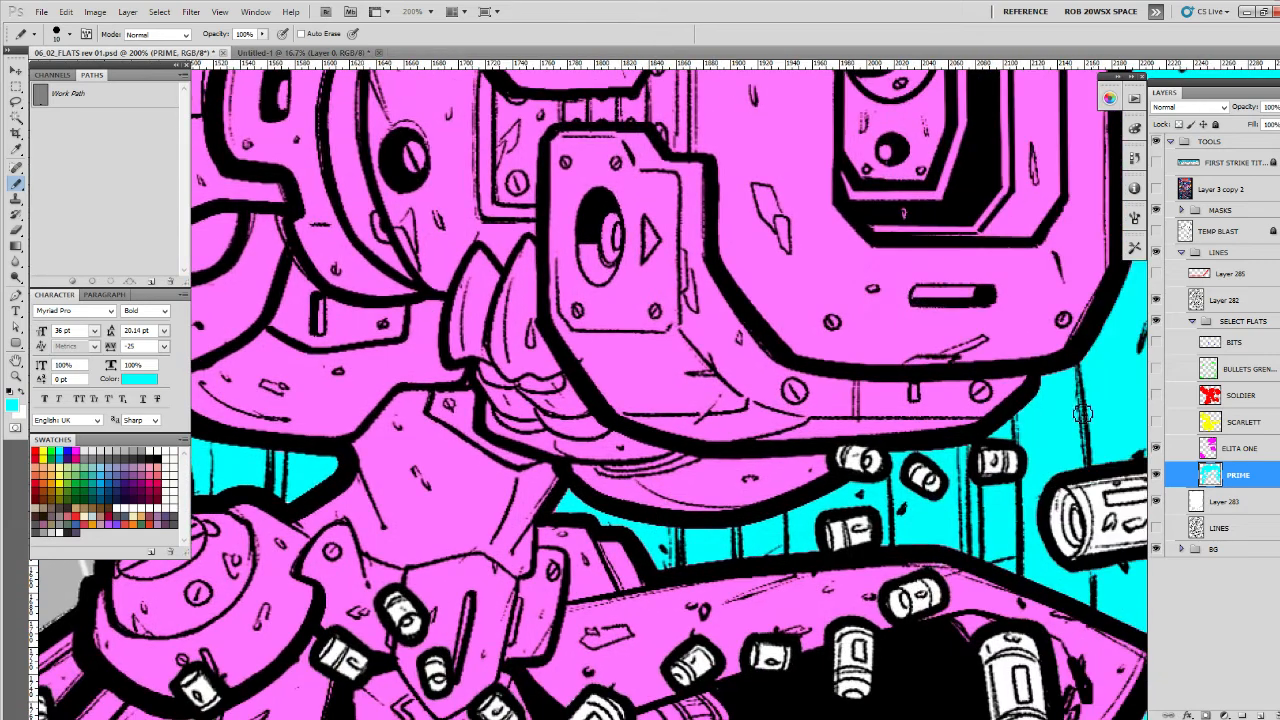
# - Load the ELITA ONE flat's selection, contract it by 2 pixels, trim the colour outside it and deselect
pyautogui.hotkey('alt', ']')
pyautogui.press('e')
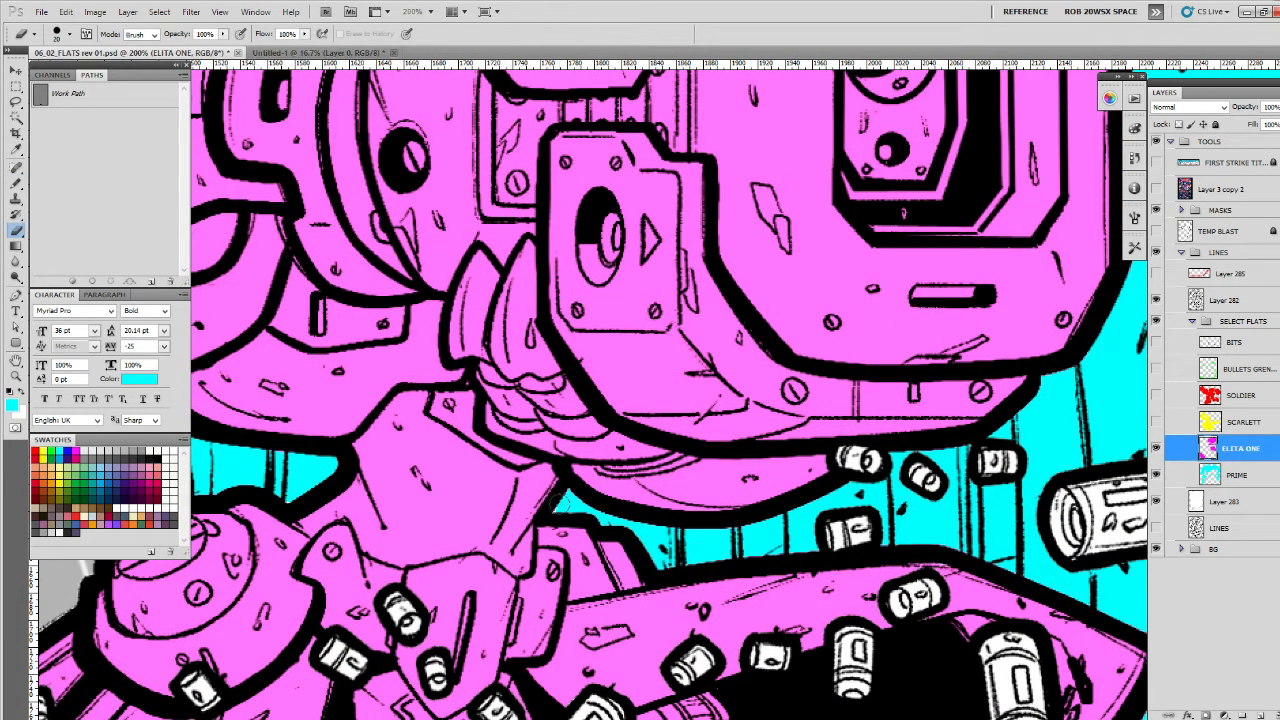
pyautogui.keyDown('ctrl'); pyautogui.click(1210, 447); pyautogui.keyUp('ctrl')
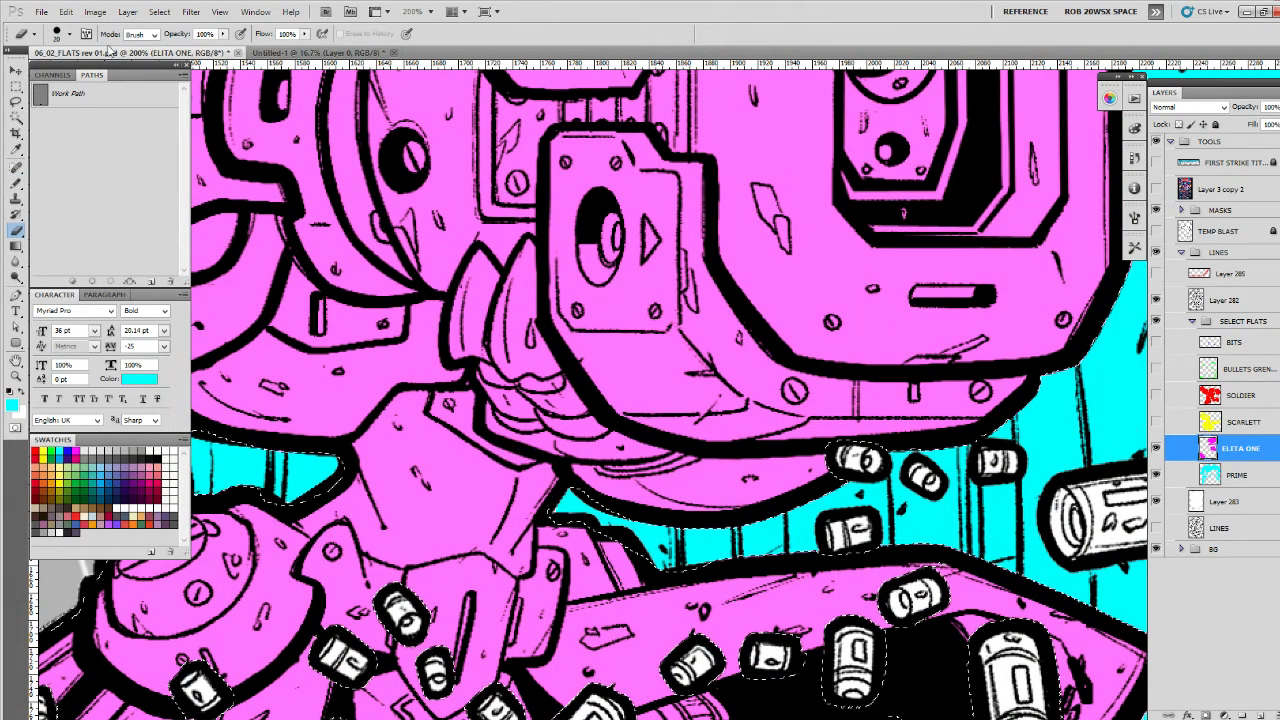
pyautogui.click(159, 11)
pyautogui.moveTo(175, 161)
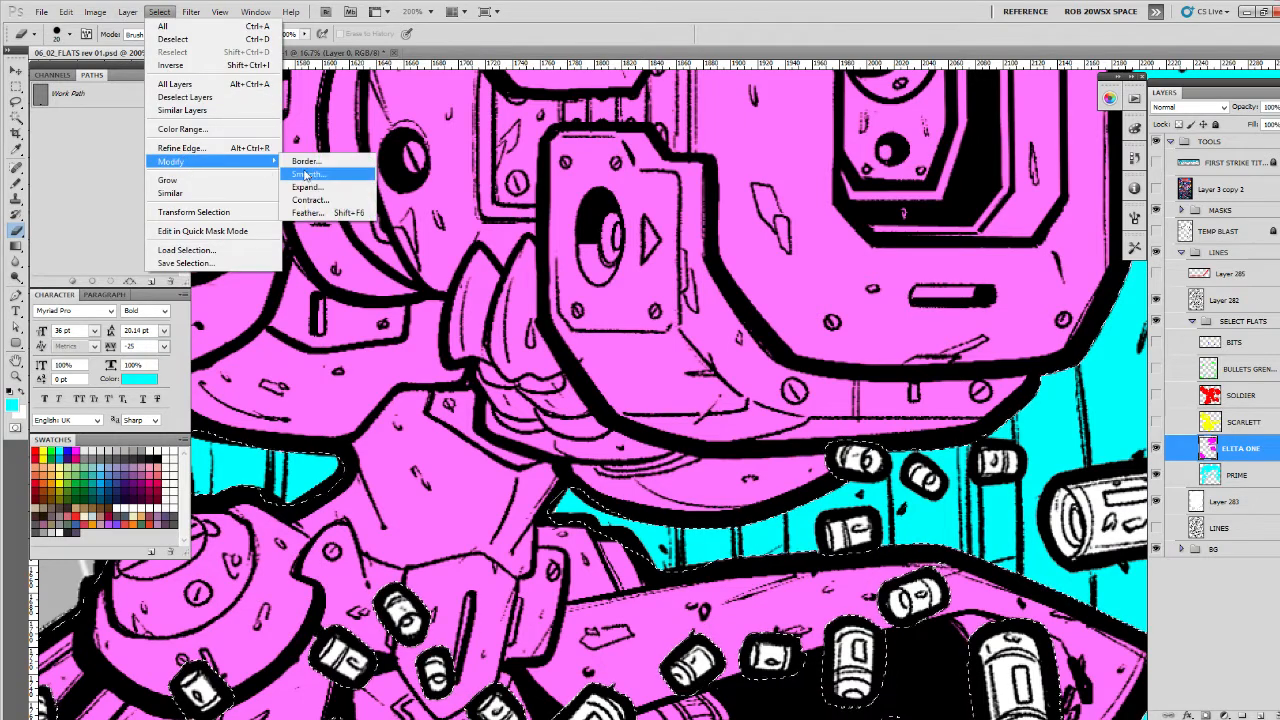
pyautogui.click(312, 201)
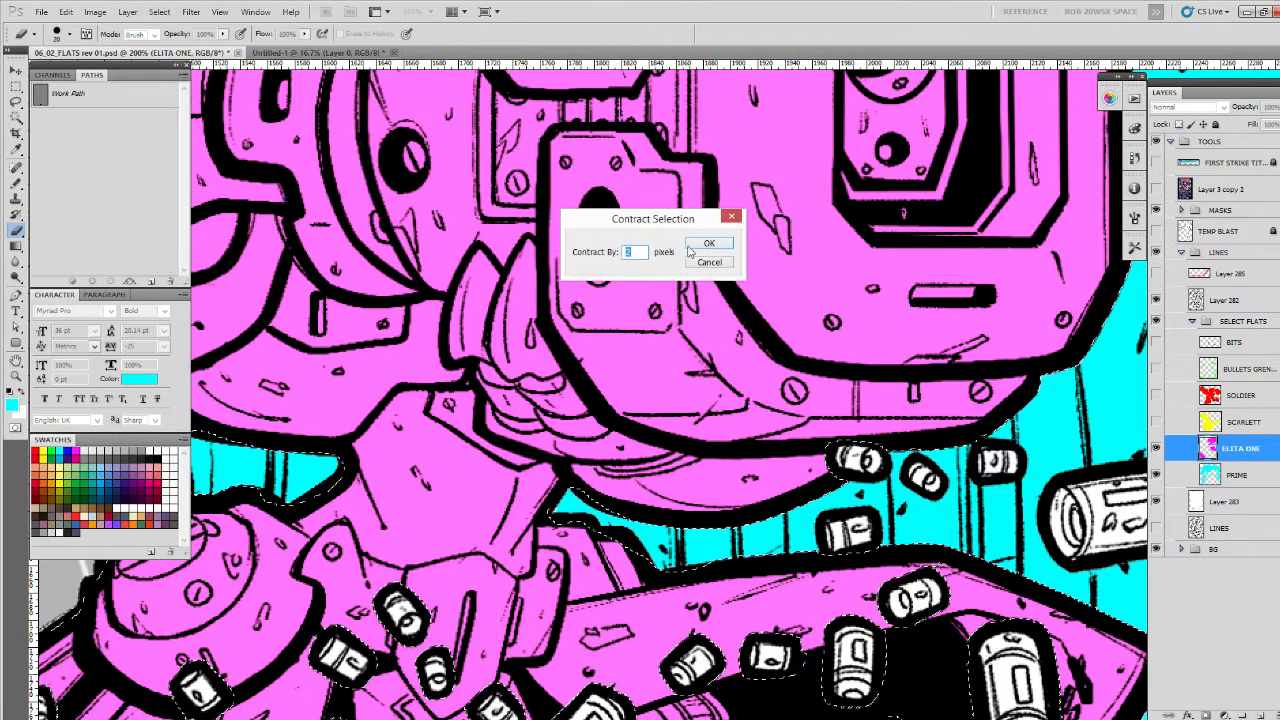
pyautogui.click(702, 244)
pyautogui.click(159, 11)
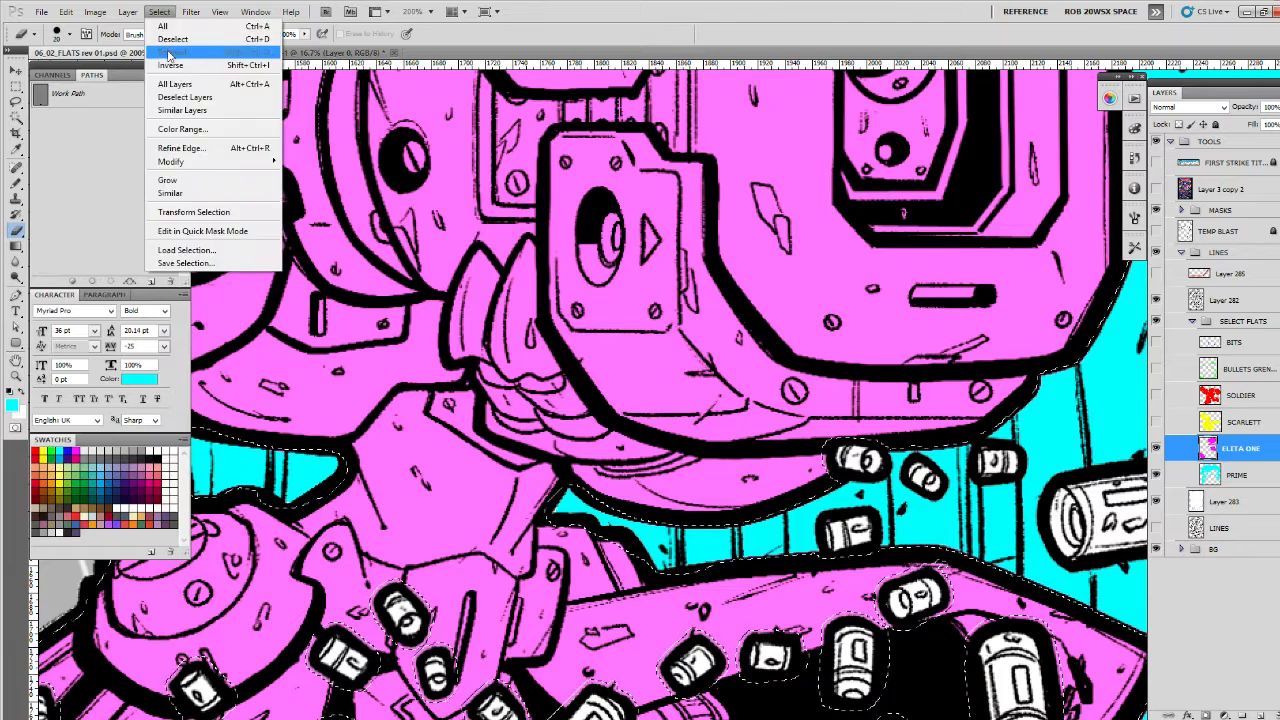
pyautogui.click(180, 44)
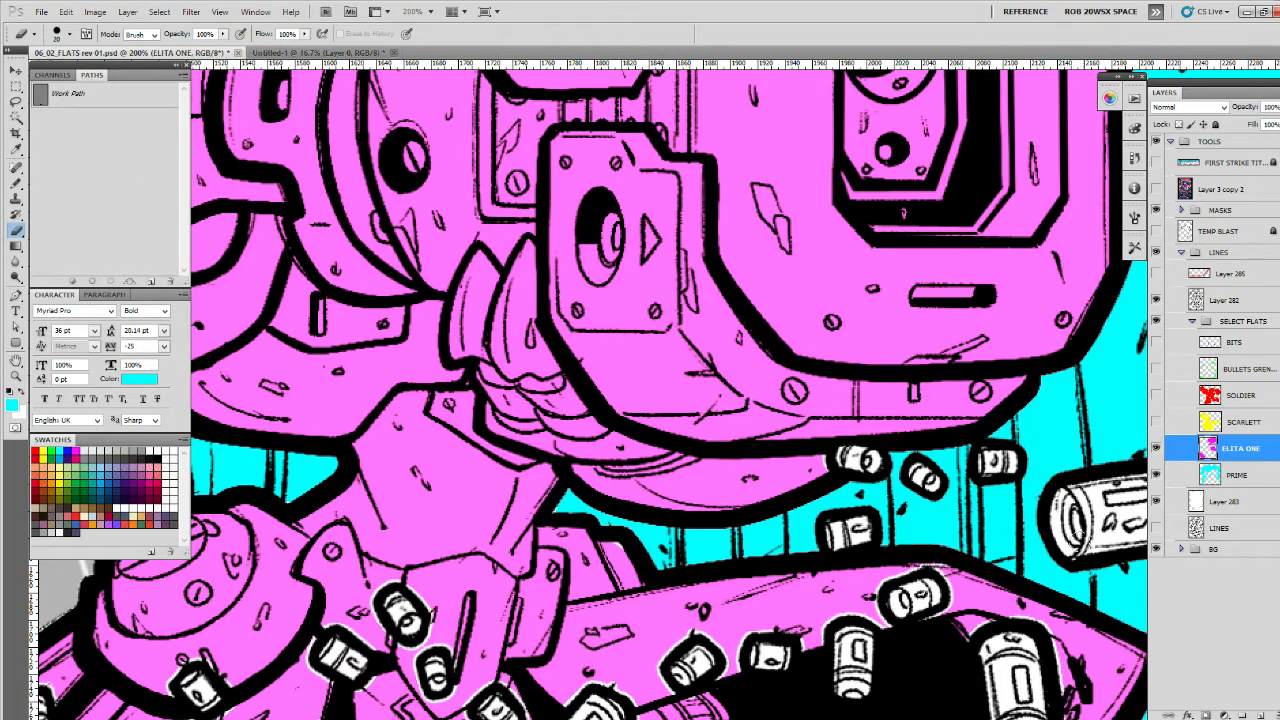
pyautogui.hotkey('ctrl', 'z')
pyautogui.hotkey('ctrl', 'z')
# - Fill the white gaps along the ELITA ONE flat's lower edge, above the blade and Scarlett's arm, with magenta using a 10-pixel Pencil
pyautogui.moveTo(1014, 609); pyautogui.dragTo(1051, 346)
pyautogui.press('b')
pyautogui.moveTo(1075, 513); pyautogui.dragTo(962, 547)
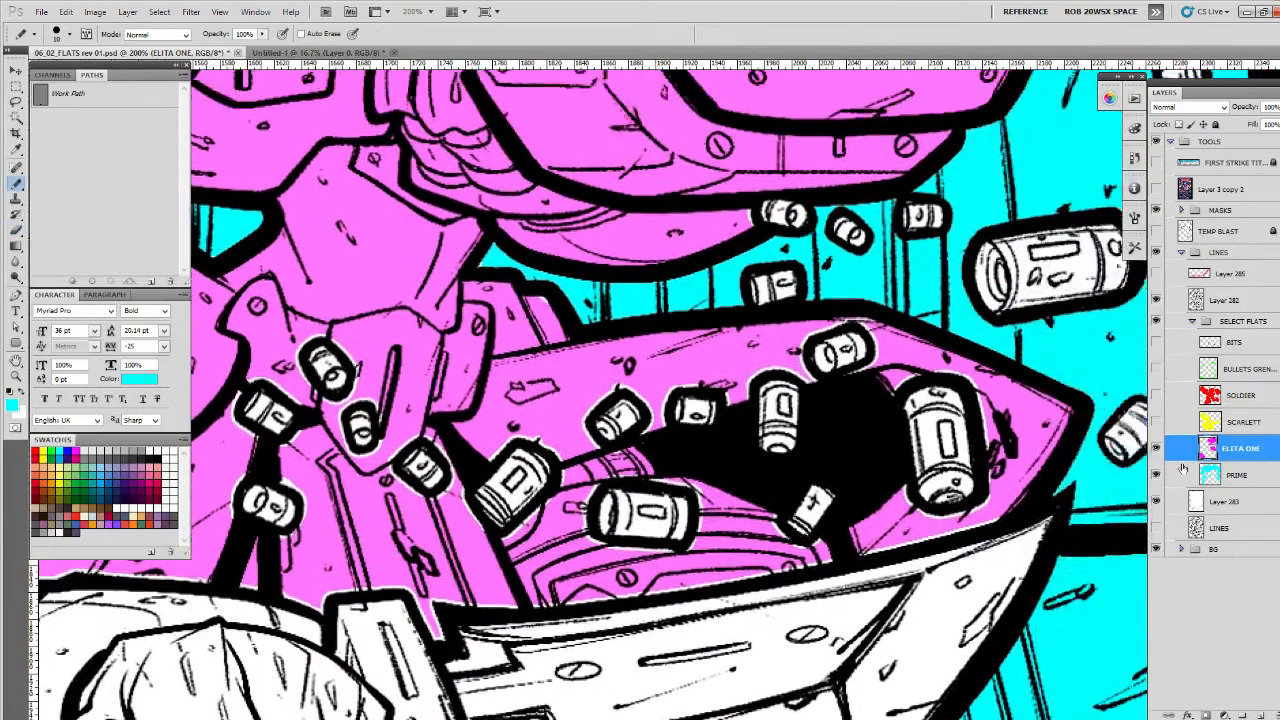
pyautogui.keyDown('alt'); pyautogui.click(1002, 485); pyautogui.keyUp('alt')
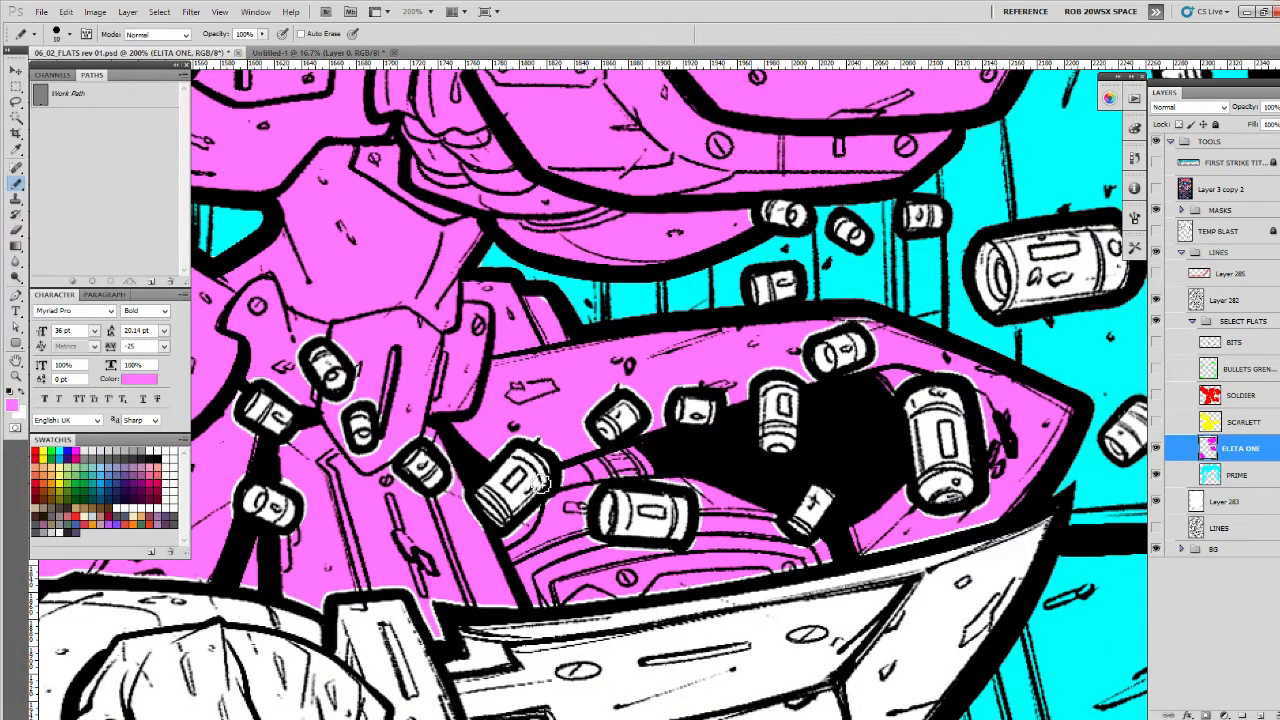
pyautogui.click(76, 452)
pyautogui.moveTo(990, 504)
pyautogui.mouseDown()
pyautogui.moveTo(961, 519)
pyautogui.moveTo(904, 500)
pyautogui.mouseUp()
pyautogui.moveTo(990, 515)
pyautogui.mouseDown()
pyautogui.moveTo(551, 613)
pyautogui.moveTo(437, 609)
pyautogui.moveTo(435, 630)
pyautogui.moveTo(379, 567)
pyautogui.mouseUp()
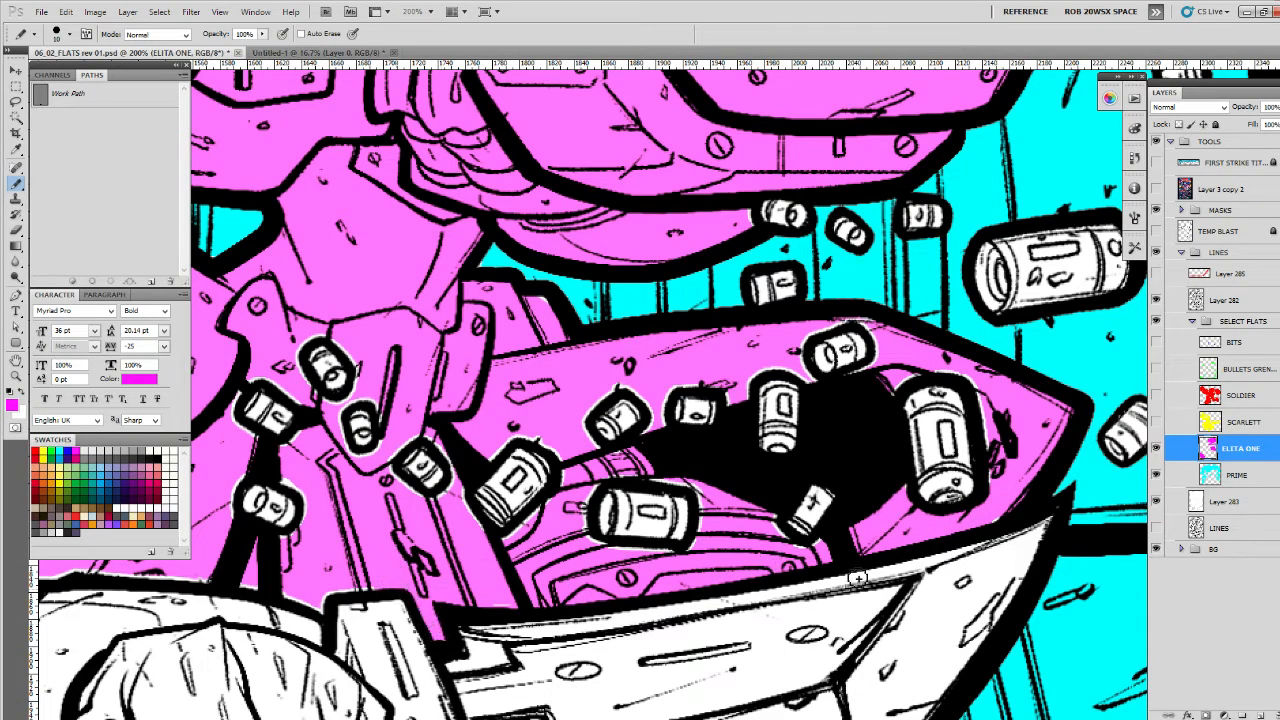
pyautogui.hscroll(-5, 583, 567)
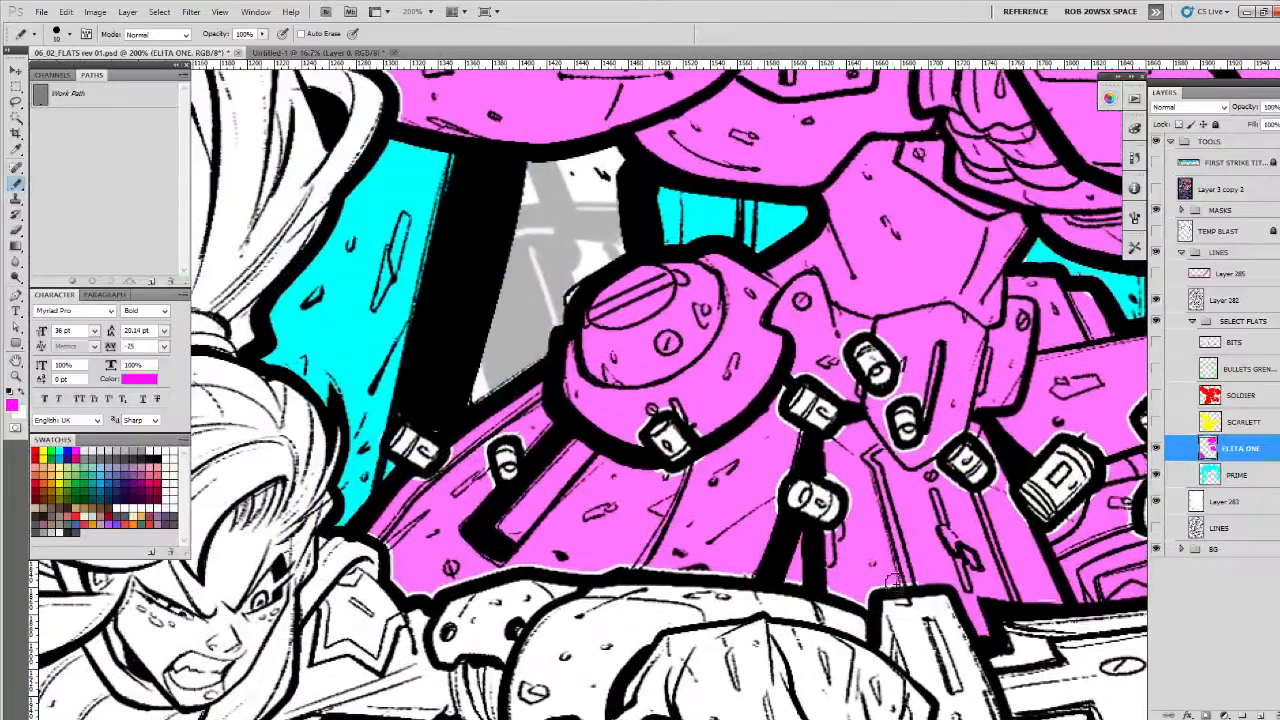
pyautogui.moveTo(884, 594)
pyautogui.mouseDown()
pyautogui.moveTo(663, 570)
pyautogui.moveTo(503, 574)
pyautogui.moveTo(414, 594)
pyautogui.moveTo(376, 543)
pyautogui.mouseUp()
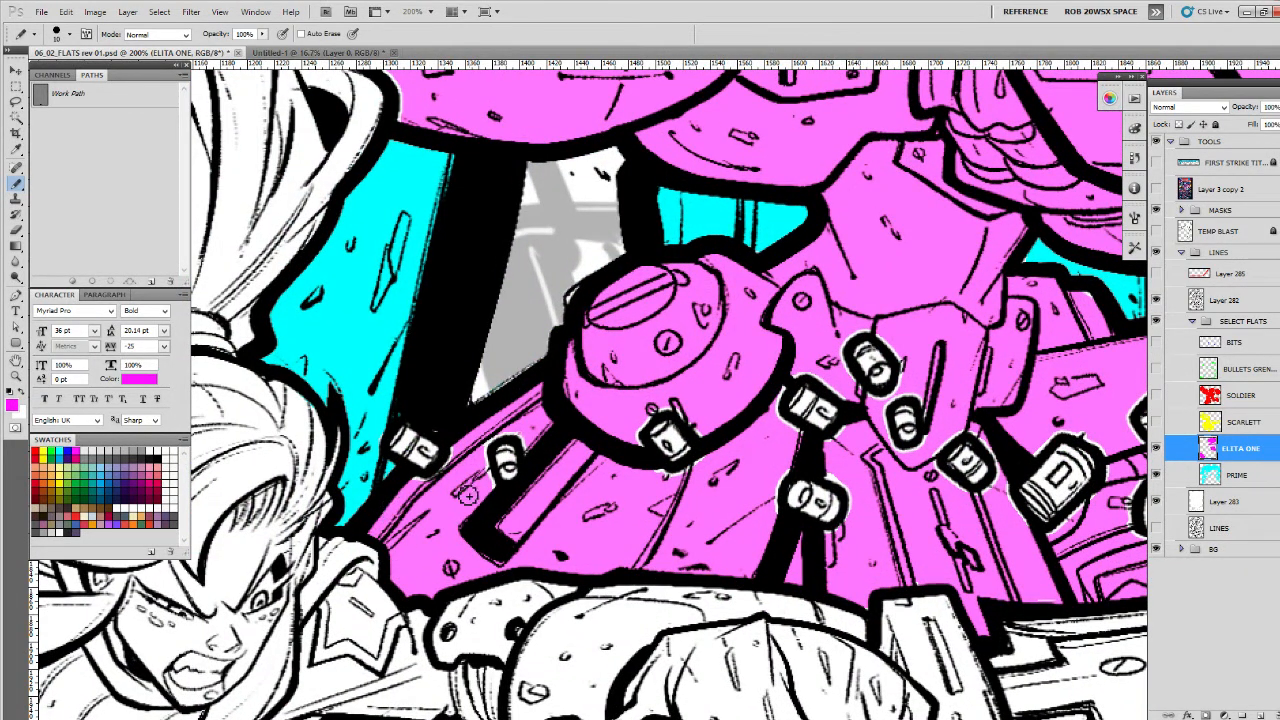
# - Paint magenta into the white halos around the shell casings over ELITA ONE's left thigh and round knee joint
pyautogui.moveTo(469, 496)
pyautogui.mouseDown()
pyautogui.moveTo(465, 526)
pyautogui.moveTo(444, 486)
pyautogui.moveTo(495, 467)
pyautogui.mouseUp()
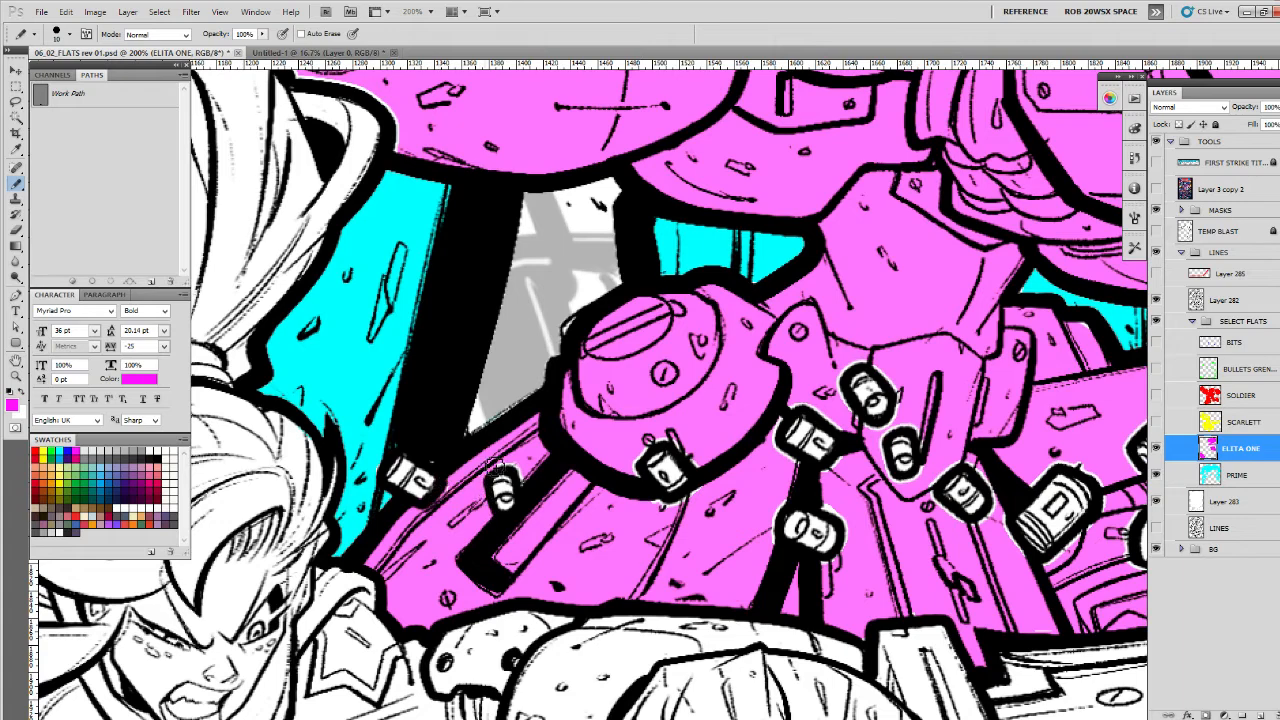
pyautogui.moveTo(655, 499)
pyautogui.mouseDown()
pyautogui.moveTo(645, 491)
pyautogui.moveTo(681, 446)
pyautogui.mouseUp()
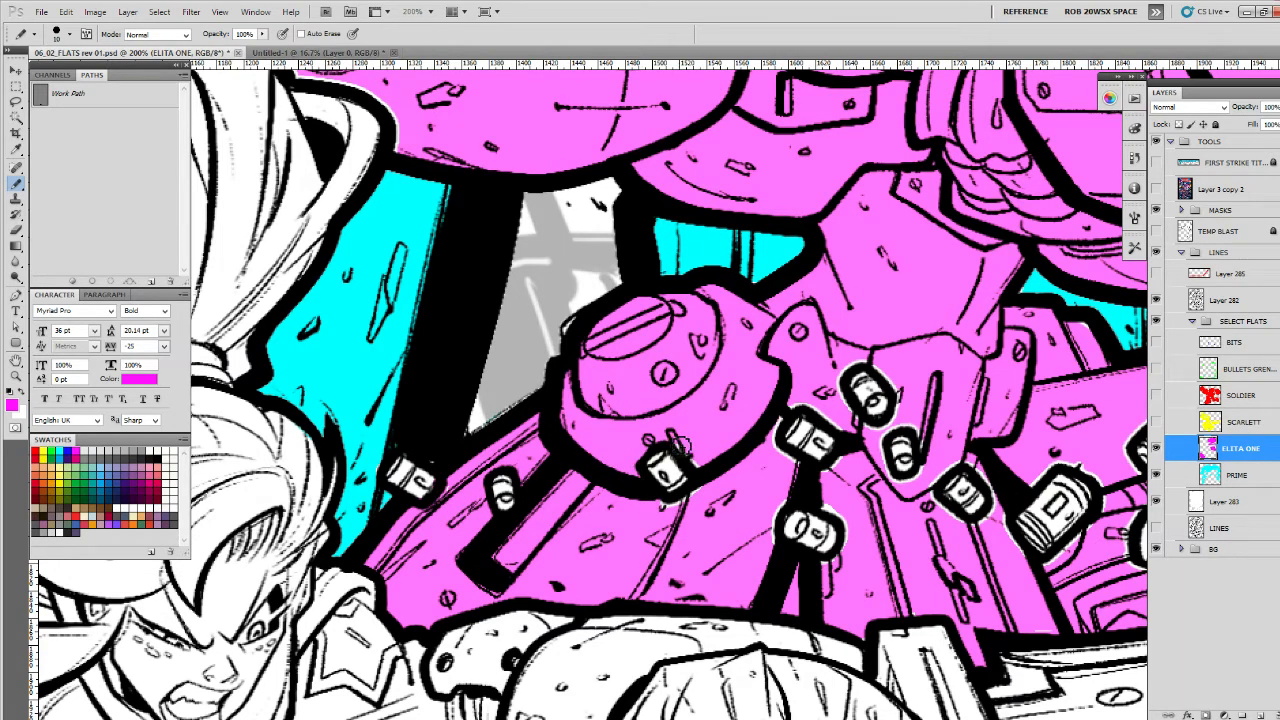
pyautogui.moveTo(695, 494); pyautogui.dragTo(660, 507)
pyautogui.moveTo(859, 476)
pyautogui.mouseDown()
pyautogui.moveTo(683, 510)
pyautogui.moveTo(610, 442)
pyautogui.moveTo(667, 480)
pyautogui.mouseUp()
pyautogui.moveTo(670, 435)
pyautogui.mouseDown()
pyautogui.moveTo(707, 408)
pyautogui.moveTo(702, 468)
pyautogui.moveTo(745, 475)
pyautogui.moveTo(723, 517)
pyautogui.moveTo(707, 483)
pyautogui.mouseUp()
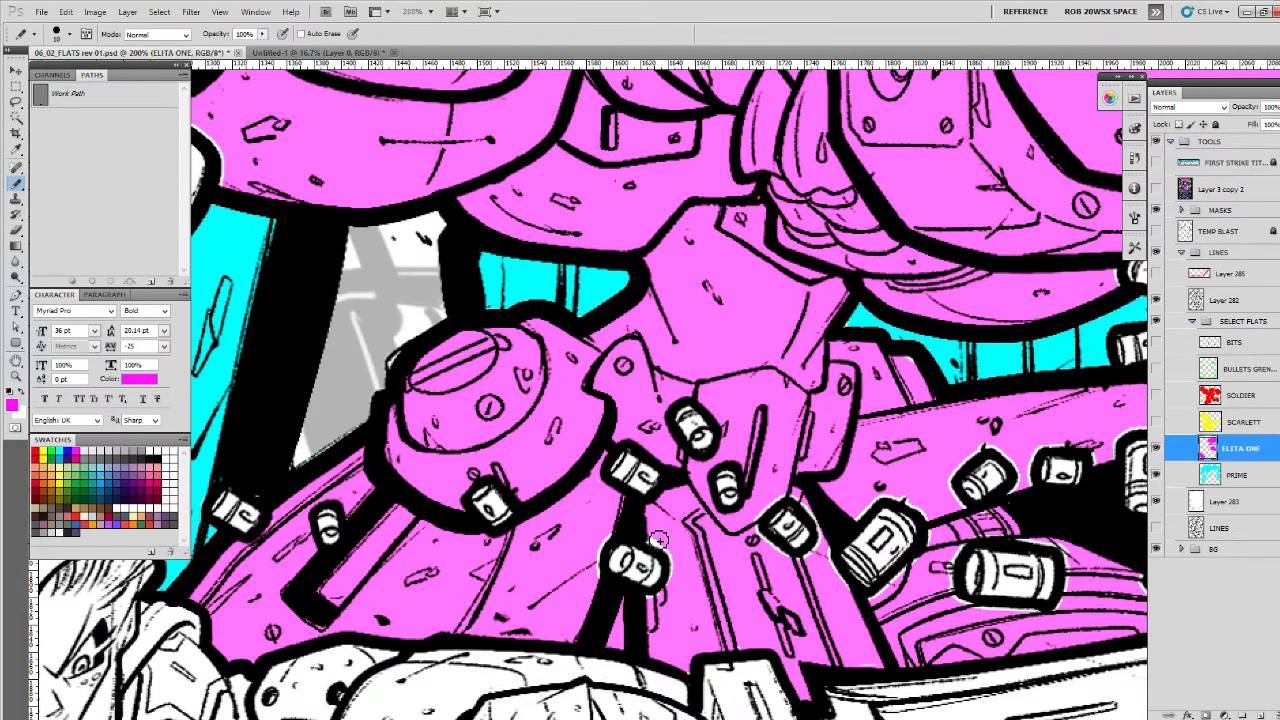
# - Close the white halos around the shell casings at ELITA ONE's waist and hips with magenta
pyautogui.moveTo(659, 540)
pyautogui.mouseDown()
pyautogui.moveTo(664, 588)
pyautogui.moveTo(641, 600)
pyautogui.moveTo(601, 578)
pyautogui.moveTo(623, 533)
pyautogui.mouseUp()
pyautogui.moveTo(797, 537)
pyautogui.mouseDown()
pyautogui.moveTo(540, 515)
pyautogui.moveTo(583, 552)
pyautogui.moveTo(519, 517)
pyautogui.mouseUp()
pyautogui.moveTo(594, 550)
pyautogui.mouseDown()
pyautogui.moveTo(640, 603)
pyautogui.moveTo(690, 539)
pyautogui.moveTo(619, 526)
pyautogui.mouseUp()
pyautogui.moveTo(858, 524); pyautogui.dragTo(640, 546)
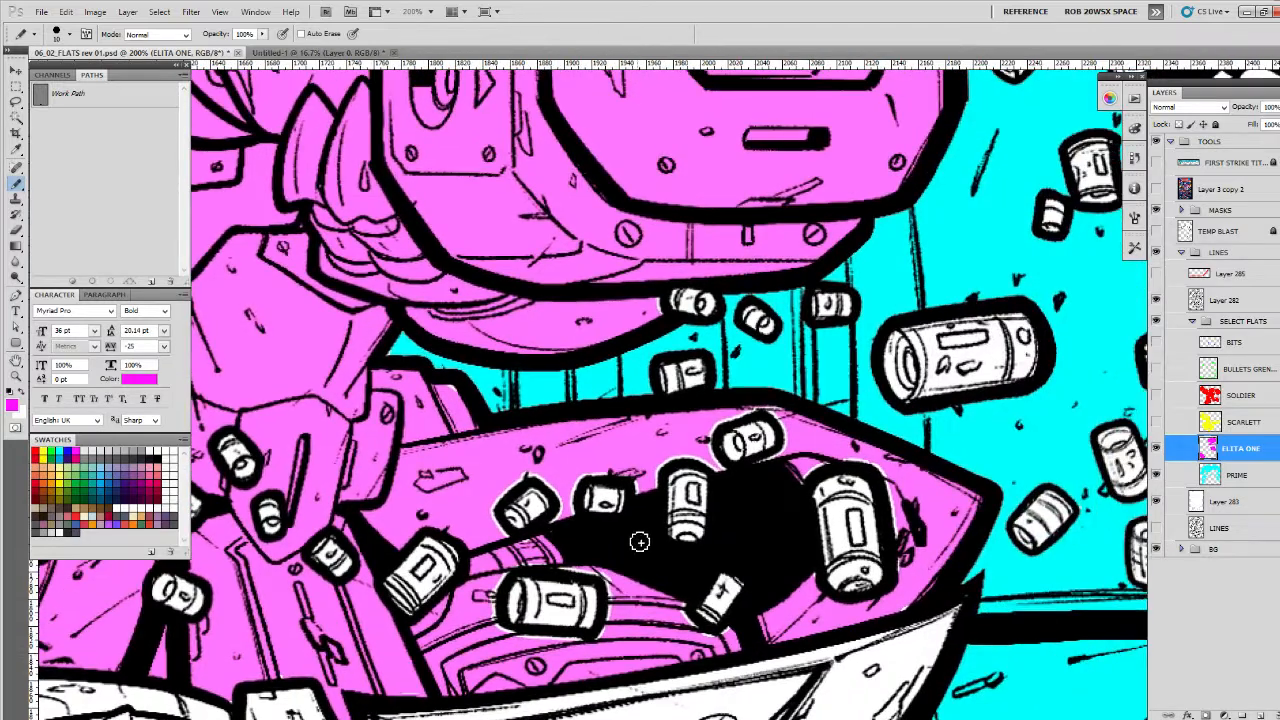
# - Fill the halos around the shell casings in and beside the dark recess of the ELITA ONE flat with magenta
pyautogui.moveTo(511, 479)
pyautogui.mouseDown()
pyautogui.moveTo(504, 533)
pyautogui.moveTo(537, 477)
pyautogui.moveTo(507, 498)
pyautogui.mouseUp()
pyautogui.moveTo(514, 571)
pyautogui.mouseDown()
pyautogui.moveTo(519, 637)
pyautogui.moveTo(601, 637)
pyautogui.moveTo(593, 575)
pyautogui.moveTo(562, 571)
pyautogui.mouseUp()
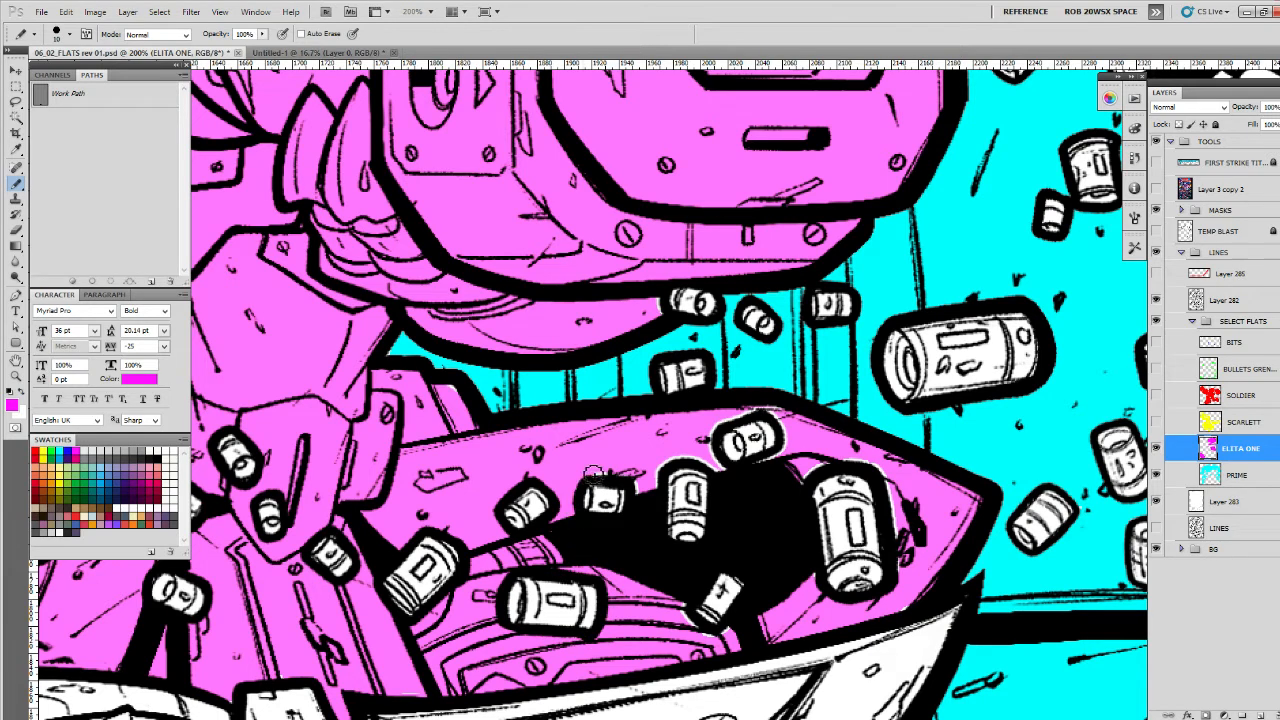
pyautogui.moveTo(728, 475)
pyautogui.mouseDown()
pyautogui.moveTo(735, 423)
pyautogui.moveTo(789, 437)
pyautogui.moveTo(763, 473)
pyautogui.mouseUp()
pyautogui.moveTo(850, 494)
pyautogui.mouseDown()
pyautogui.moveTo(743, 483)
pyautogui.moveTo(782, 468)
pyautogui.moveTo(793, 575)
pyautogui.mouseUp()
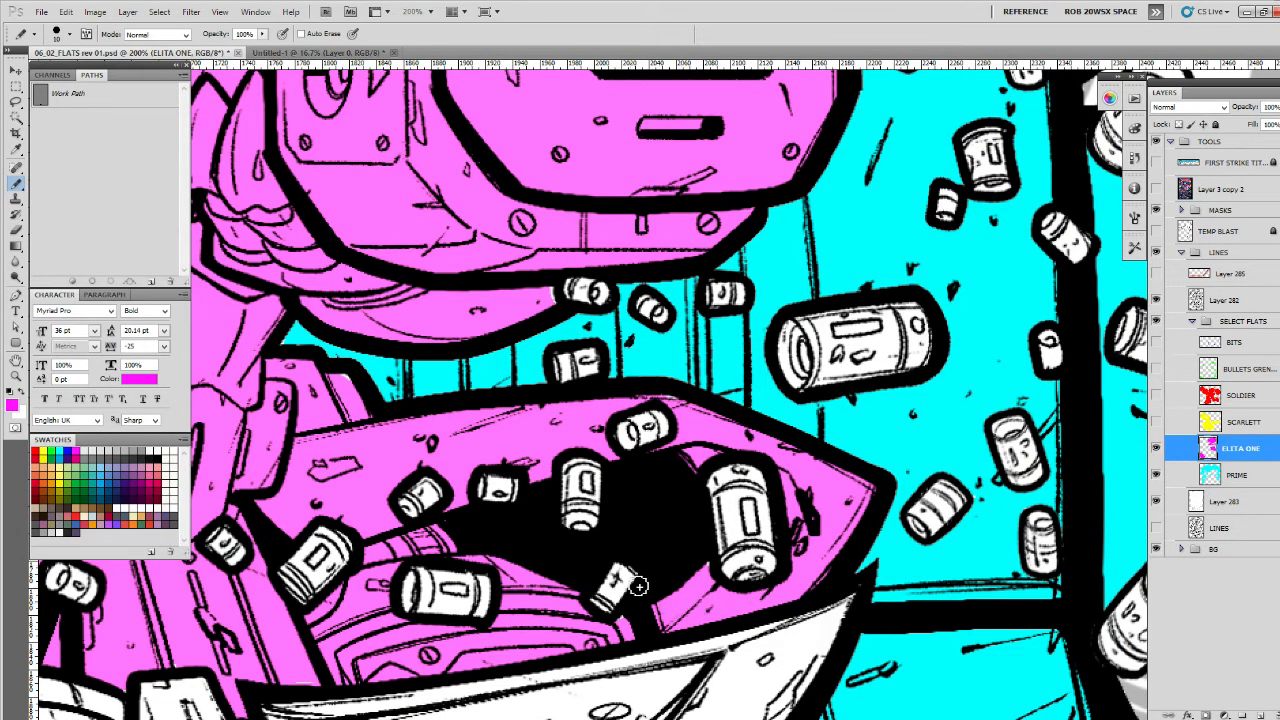
# - Fill the ELITA ONE flat's gaps around the gun muzzle at the cover's lower left with magenta
pyautogui.moveTo(553, 273); pyautogui.dragTo(614, 543)
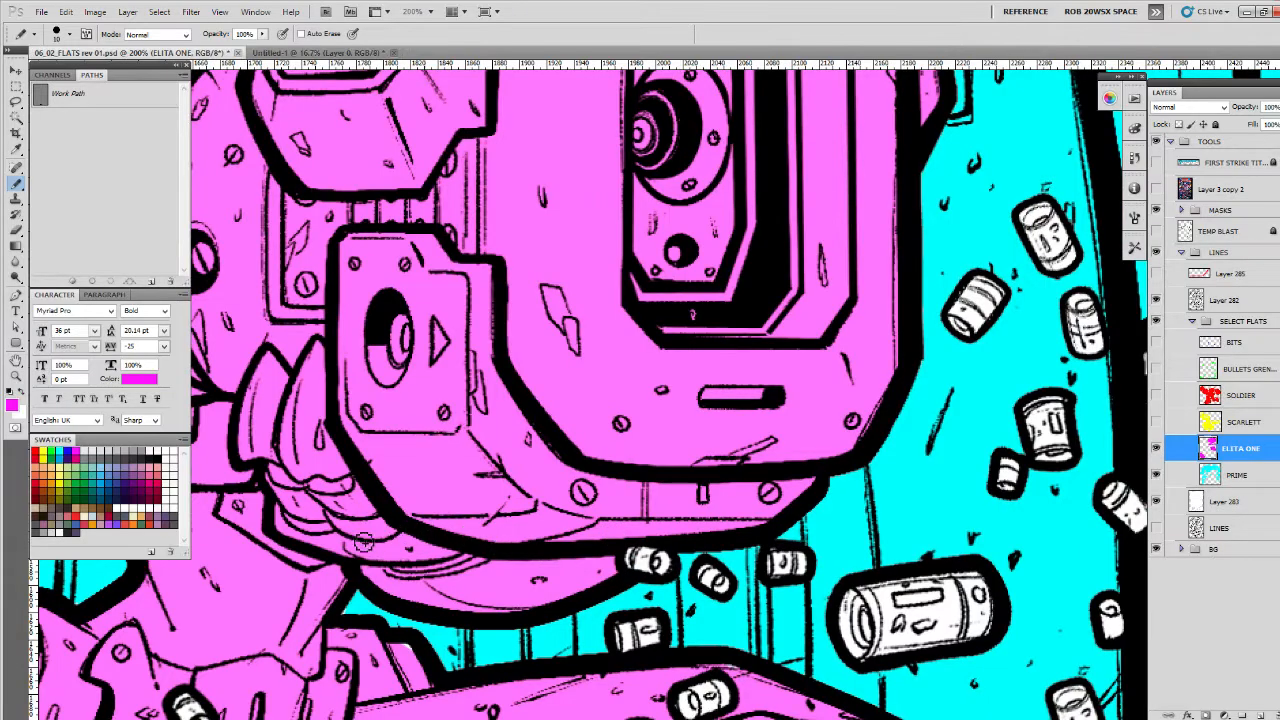
pyautogui.moveTo(560, 287); pyautogui.dragTo(748, 174)
pyautogui.press('z')
pyautogui.keyDown('alt'); pyautogui.click(674, 500); pyautogui.keyUp('alt')
pyautogui.keyDown('alt'); pyautogui.click(674, 505); pyautogui.keyUp('alt')
pyautogui.keyDown('alt'); pyautogui.click(674, 505); pyautogui.keyUp('alt')
pyautogui.keyDown('alt'); pyautogui.click(674, 505); pyautogui.keyUp('alt')
pyautogui.click(448, 486)
pyautogui.click(448, 486)
pyautogui.click(448, 486)
pyautogui.click(448, 486)
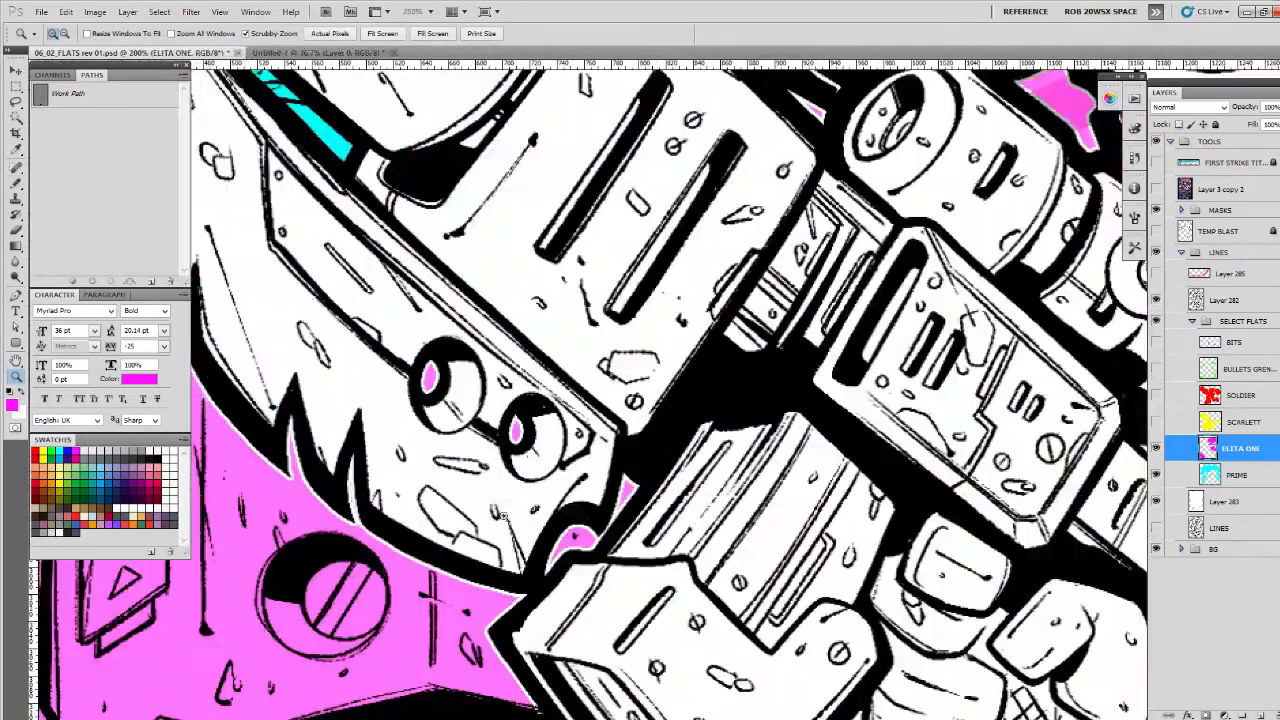
pyautogui.moveTo(610, 610); pyautogui.dragTo(675, 435)
pyautogui.press('b')
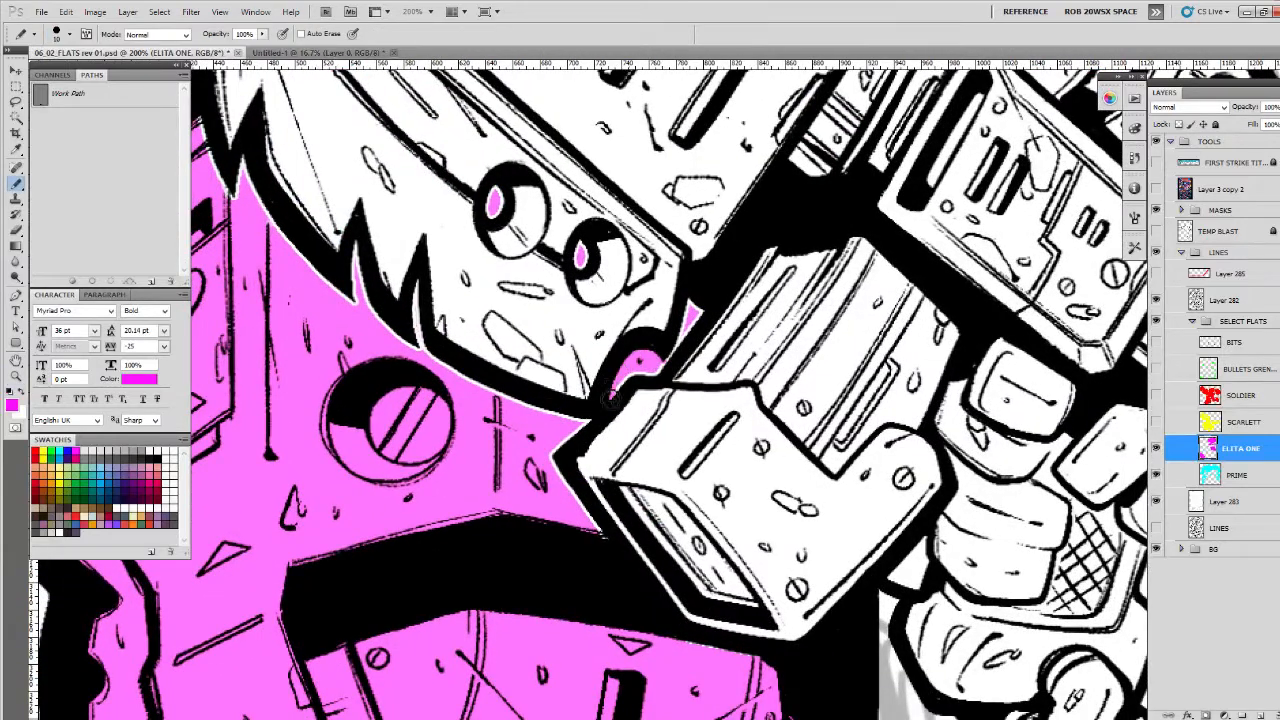
pyautogui.moveTo(662, 357); pyautogui.dragTo(697, 302)
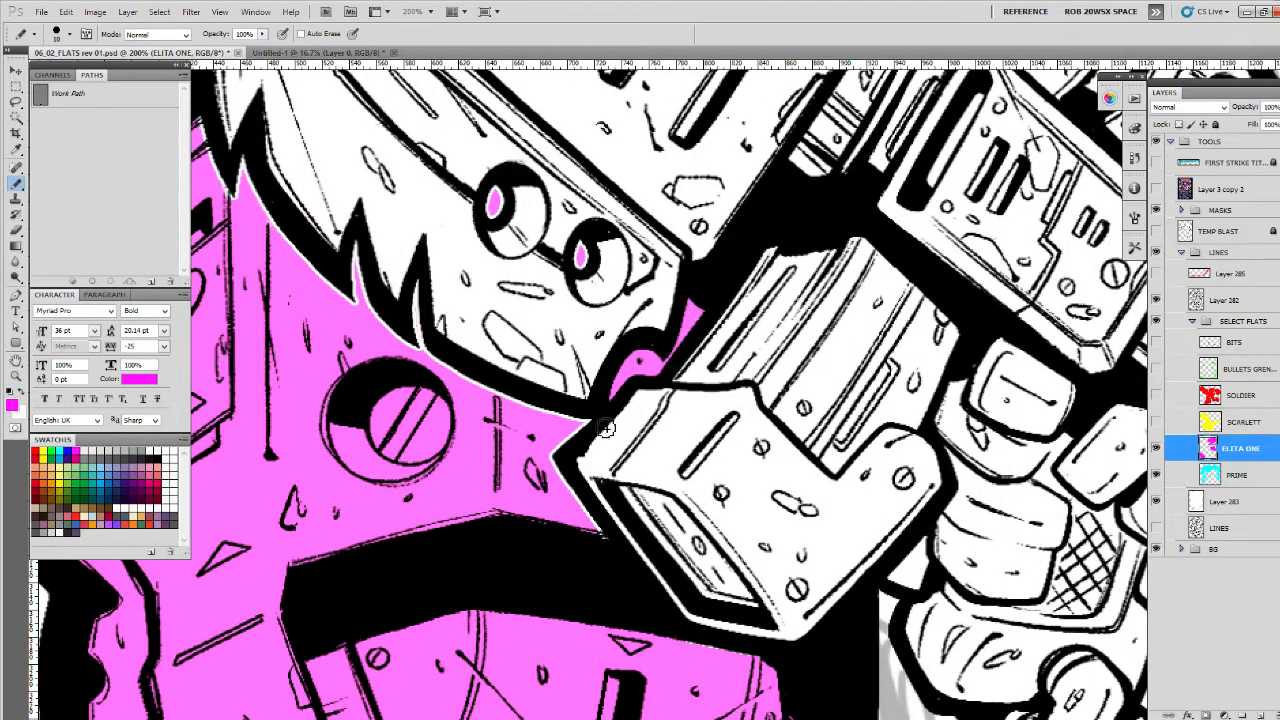
pyautogui.moveTo(604, 427)
pyautogui.mouseDown()
pyautogui.moveTo(557, 460)
pyautogui.moveTo(602, 533)
pyautogui.mouseUp()
pyautogui.moveTo(681, 483); pyautogui.dragTo(719, 423)
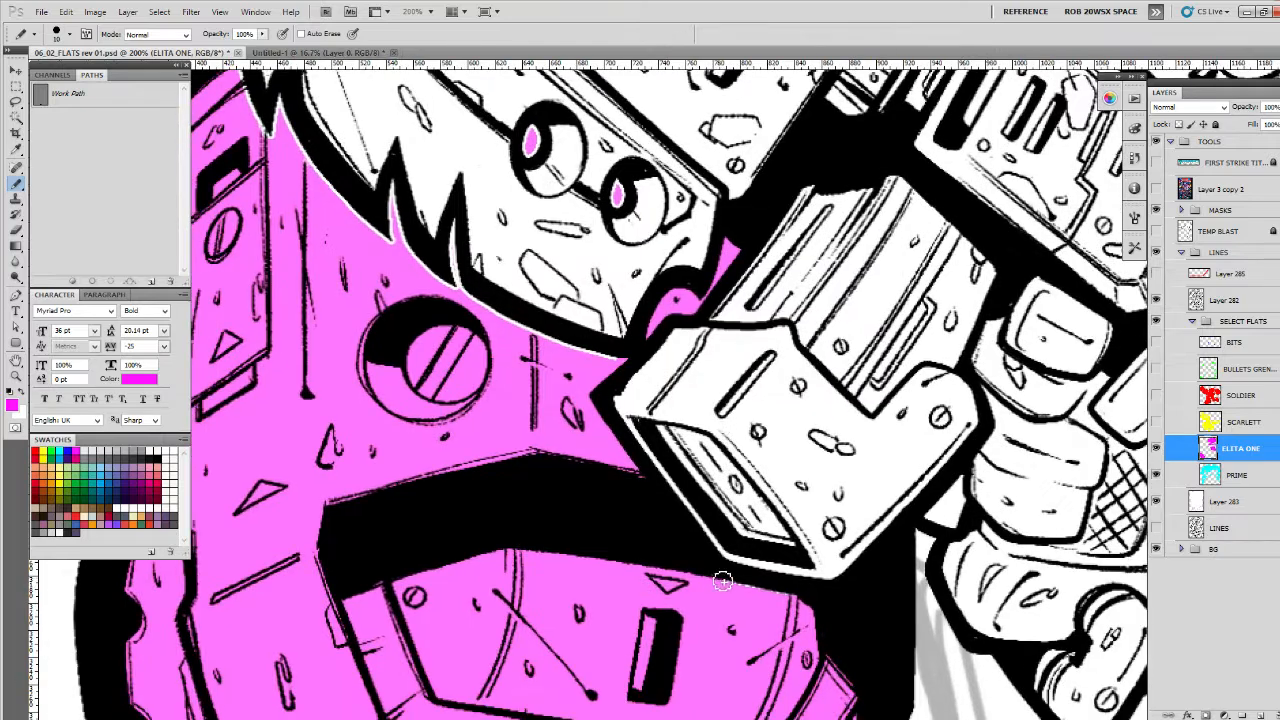
# - Extend the magenta beneath the jagged blade's outline on the lower-left part of the ELITA ONE flat
pyautogui.moveTo(624, 355)
pyautogui.mouseDown()
pyautogui.moveTo(806, 636)
pyautogui.moveTo(724, 617)
pyautogui.moveTo(640, 555)
pyautogui.moveTo(570, 472)
pyautogui.moveTo(495, 450)
pyautogui.moveTo(414, 329)
pyautogui.mouseUp()
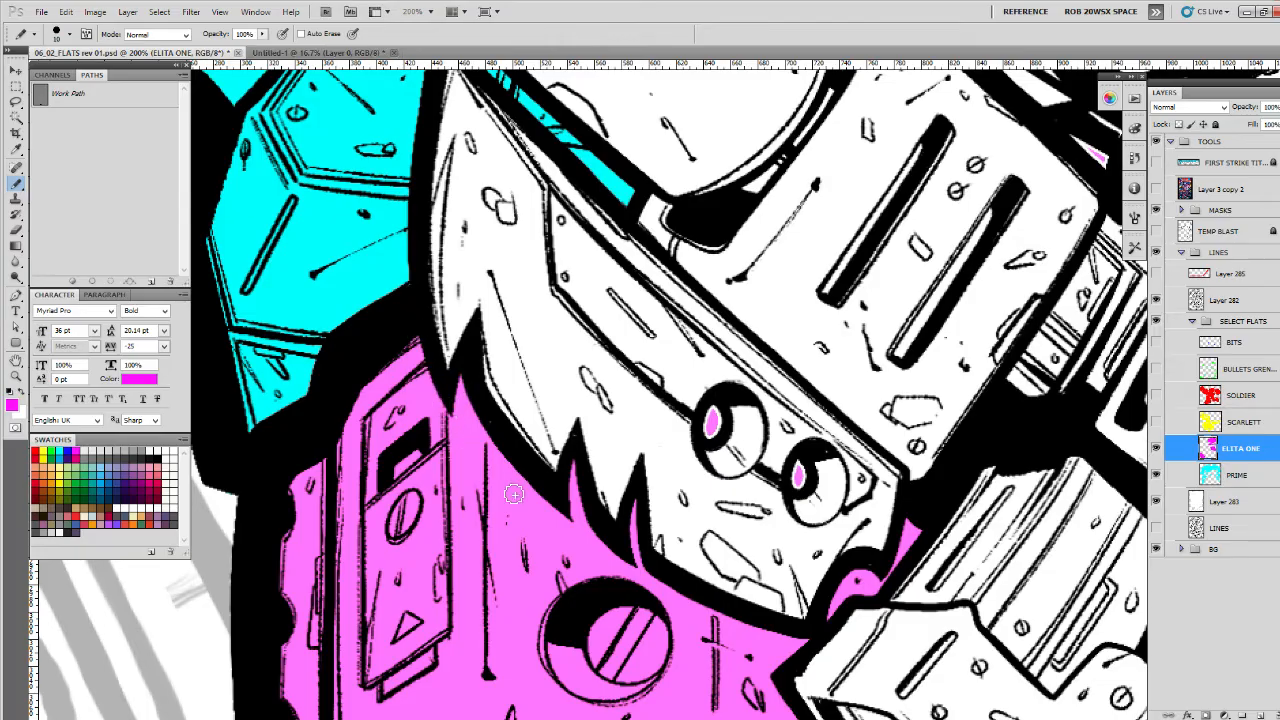
pyautogui.press('z')
pyautogui.keyDown('alt'); pyautogui.click(696, 500); pyautogui.keyUp('alt')
pyautogui.keyDown('alt'); pyautogui.click(696, 500); pyautogui.keyUp('alt')
pyautogui.keyDown('alt'); pyautogui.click(696, 500); pyautogui.keyUp('alt')
pyautogui.keyDown('alt'); pyautogui.click(696, 500); pyautogui.keyUp('alt')
pyautogui.moveTo(917, 461); pyautogui.dragTo(703, 627)
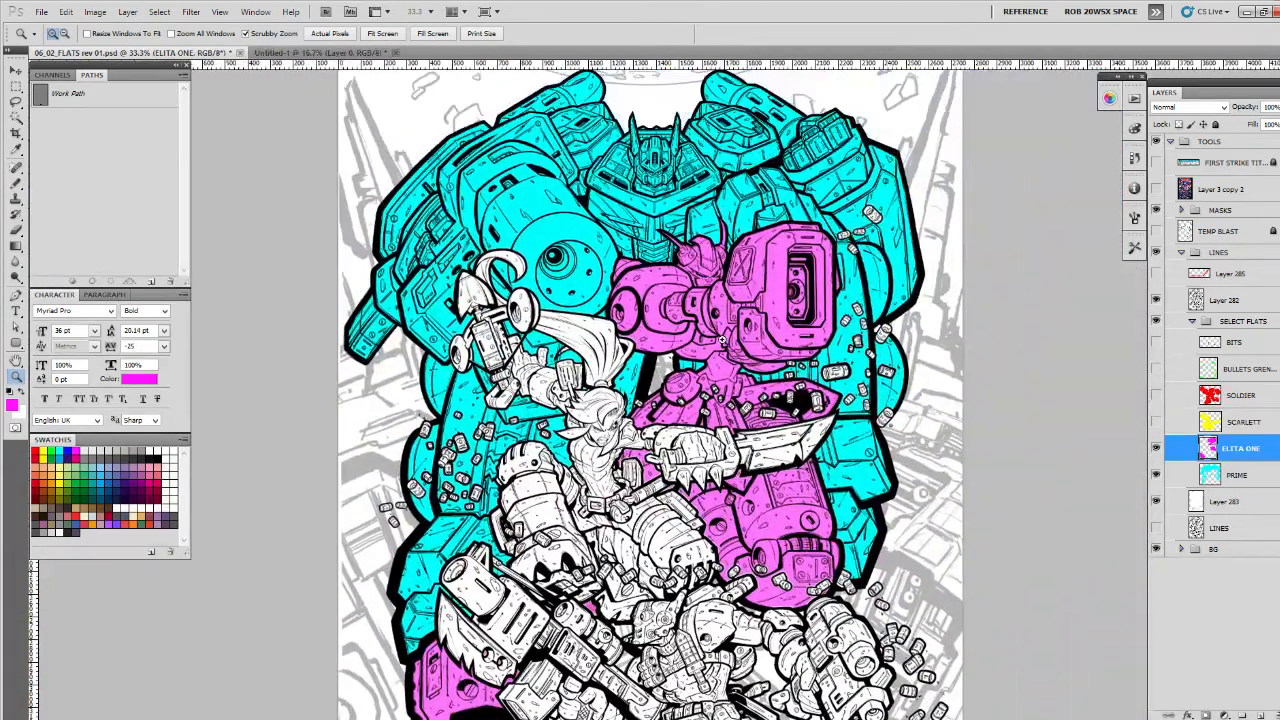
# - Close the white halo between the ponytail's looped end and ELITA ONE's rounded shoulder with magenta, using the Pencil
pyautogui.click(722, 340)
pyautogui.click(722, 340)
pyautogui.moveTo(554, 300); pyautogui.dragTo(594, 400)
pyautogui.click(594, 400)
pyautogui.click(594, 400)
pyautogui.press('b')
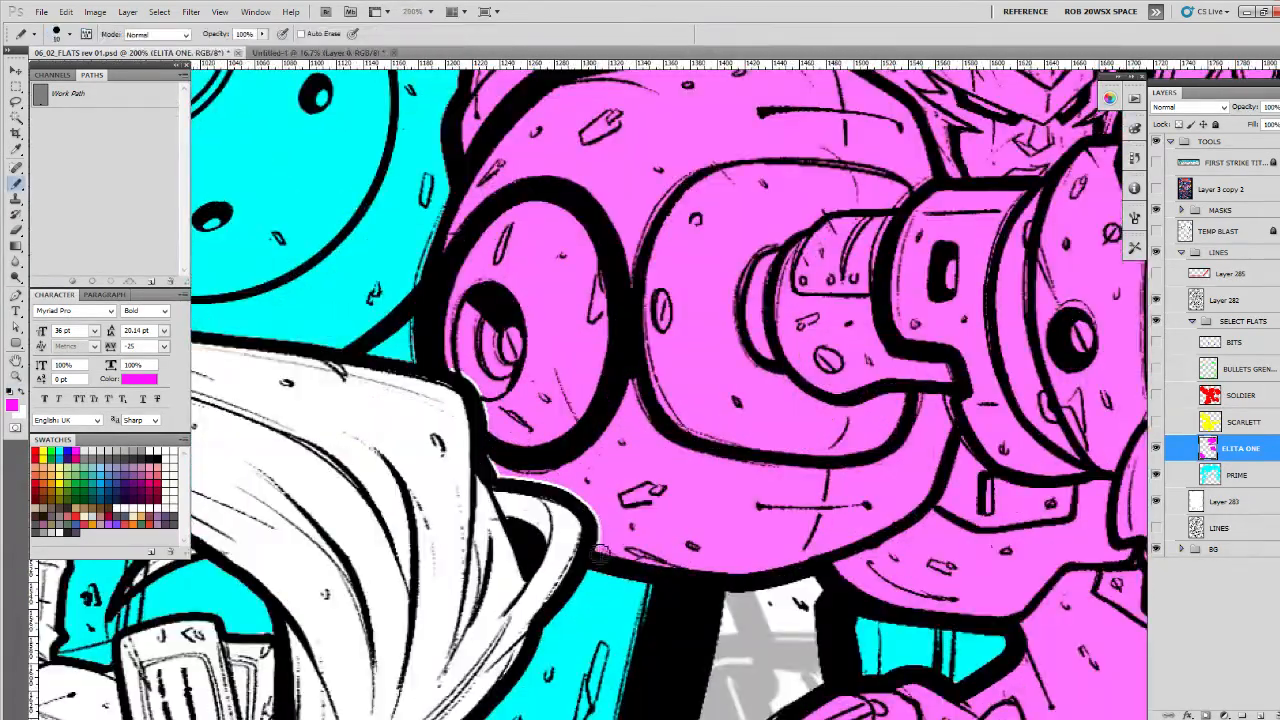
pyautogui.moveTo(600, 553)
pyautogui.mouseDown()
pyautogui.moveTo(599, 516)
pyautogui.moveTo(564, 485)
pyautogui.moveTo(506, 473)
pyautogui.moveTo(468, 380)
pyautogui.mouseUp()
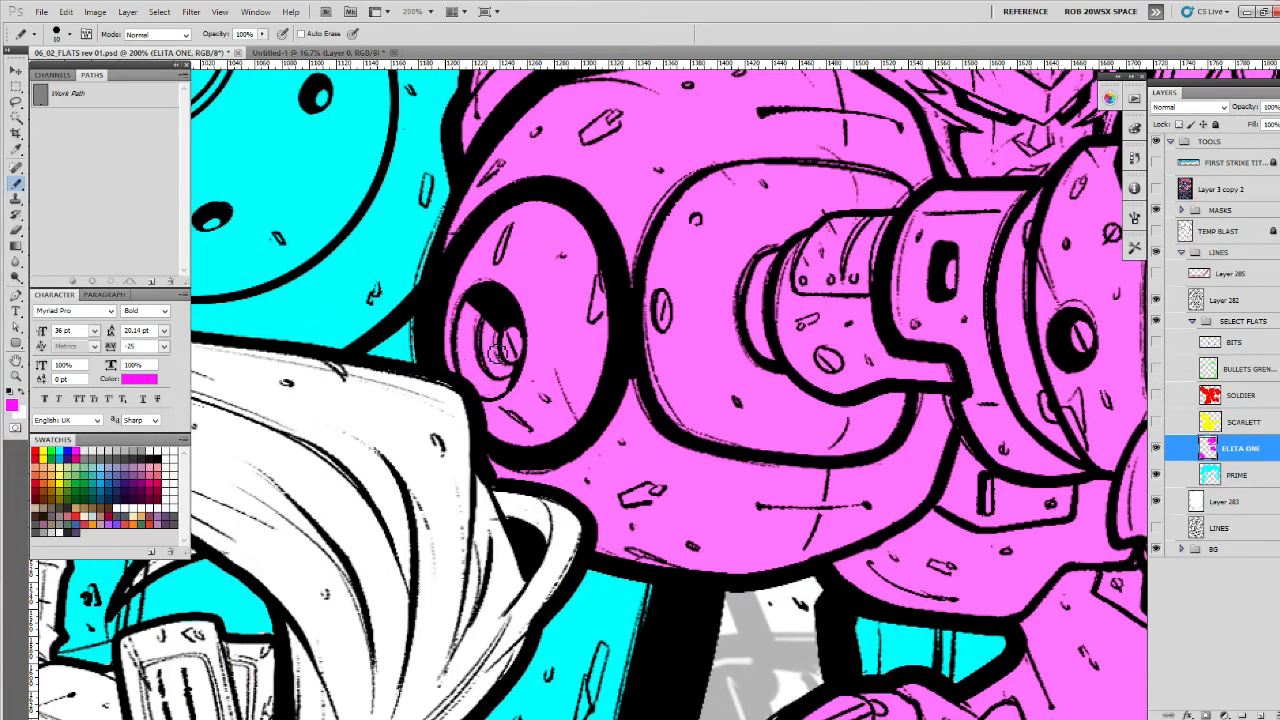
# - Fill the white halos around the spiked knuckle guard of the large blade on the ELITA ONE flat with magenta
pyautogui.moveTo(732, 390)
pyautogui.mouseDown()
pyautogui.moveTo(580, 554)
pyautogui.moveTo(510, 660)
pyautogui.mouseUp()
pyautogui.moveTo(988, 360)
pyautogui.mouseDown()
pyautogui.moveTo(930, 468)
pyautogui.moveTo(825, 533)
pyautogui.mouseUp()
pyautogui.moveTo(1058, 508); pyautogui.dragTo(469, 600)
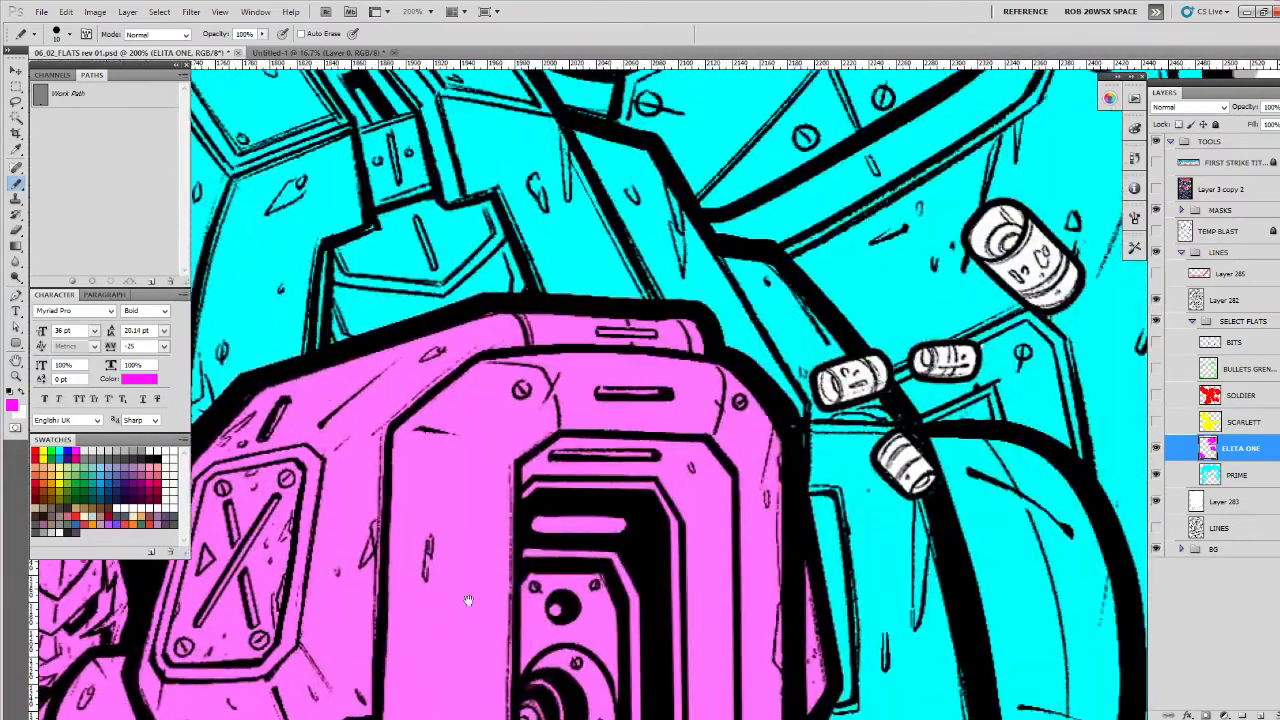
pyautogui.press('z')
pyautogui.keyDown('alt'); pyautogui.click(810, 532); pyautogui.keyUp('alt')
pyautogui.keyDown('alt'); pyautogui.click(810, 532); pyautogui.keyUp('alt')
pyautogui.keyDown('alt'); pyautogui.click(810, 532); pyautogui.keyUp('alt')
pyautogui.moveTo(818, 602)
pyautogui.mouseDown()
pyautogui.moveTo(848, 428)
pyautogui.moveTo(848, 282)
pyautogui.mouseUp()
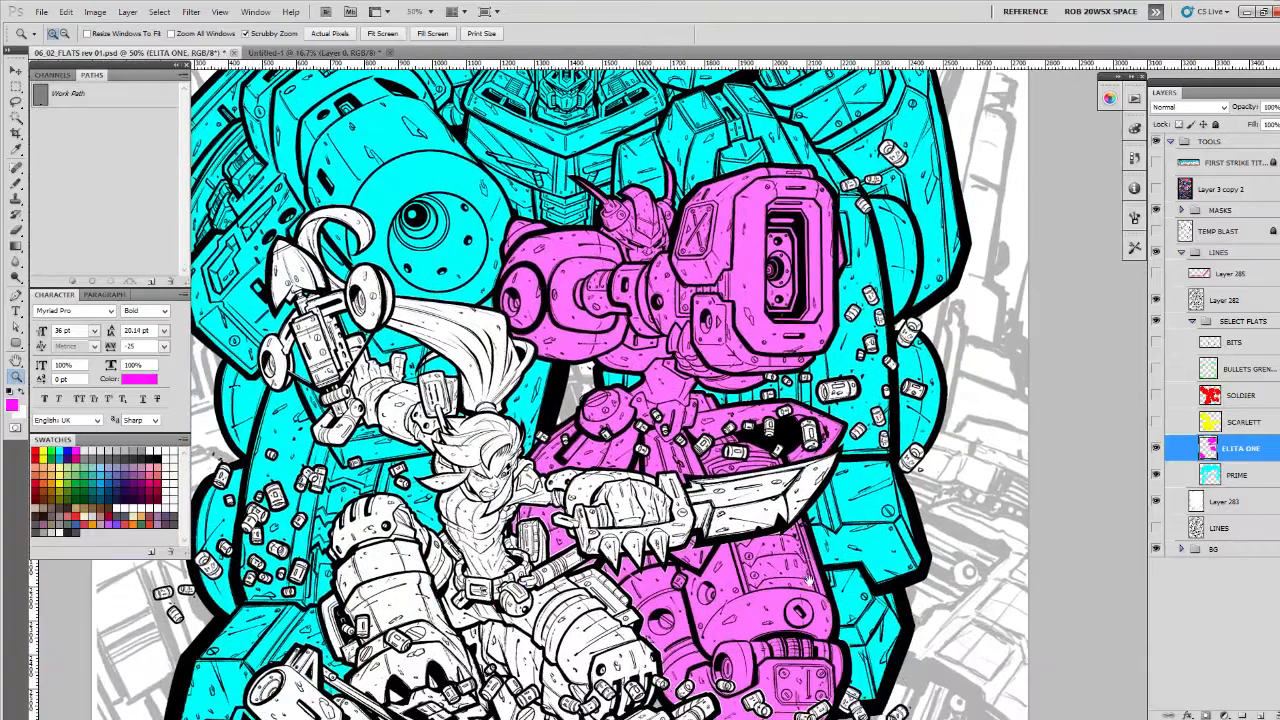
pyautogui.click(826, 492)
pyautogui.click(826, 492)
pyautogui.click(826, 492)
pyautogui.press('b')
pyautogui.moveTo(848, 458)
pyautogui.mouseDown()
pyautogui.moveTo(752, 532)
pyautogui.moveTo(412, 570)
pyautogui.moveTo(792, 510)
pyautogui.mouseUp()
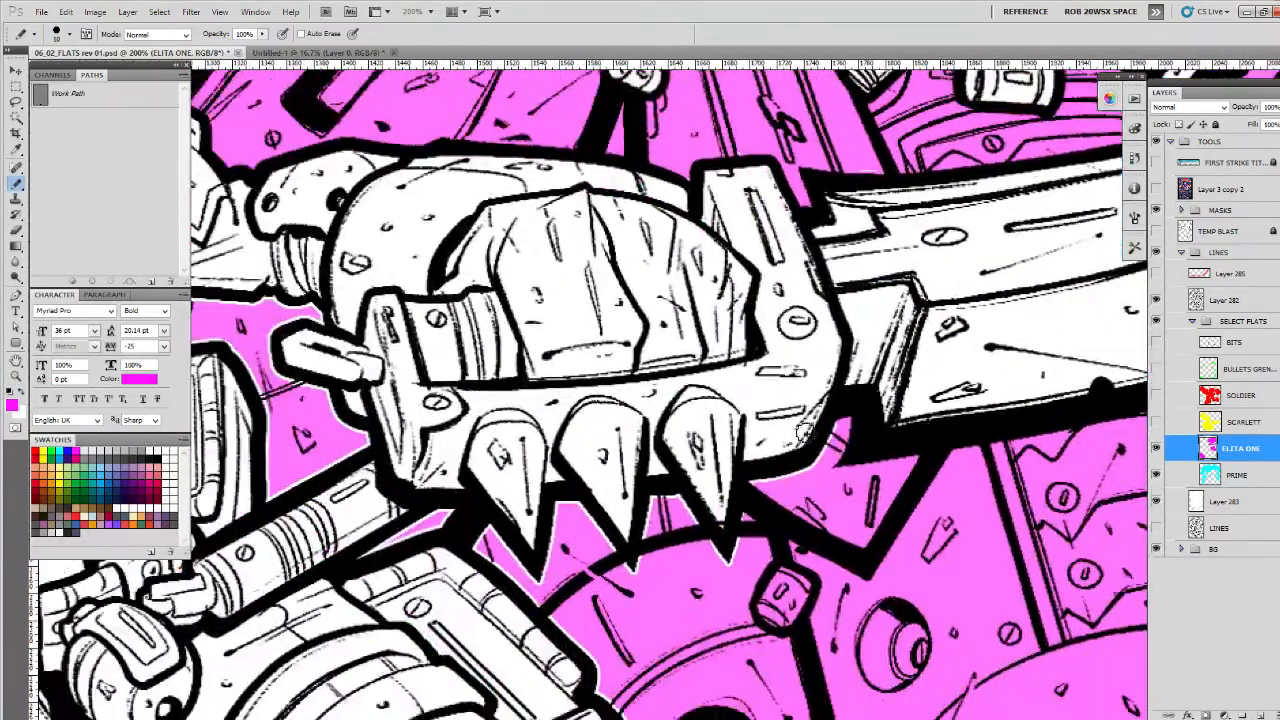
pyautogui.hotkey('shift', 'b')
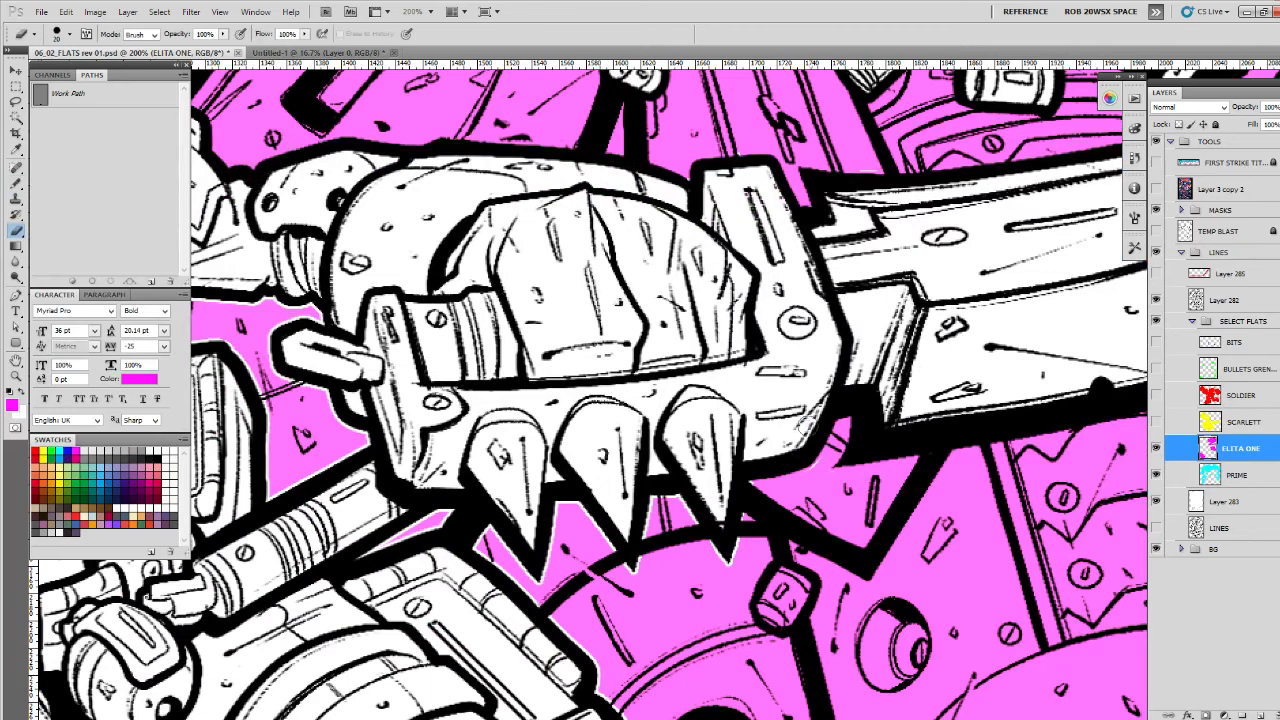
pyautogui.hotkey('shift', 'b')
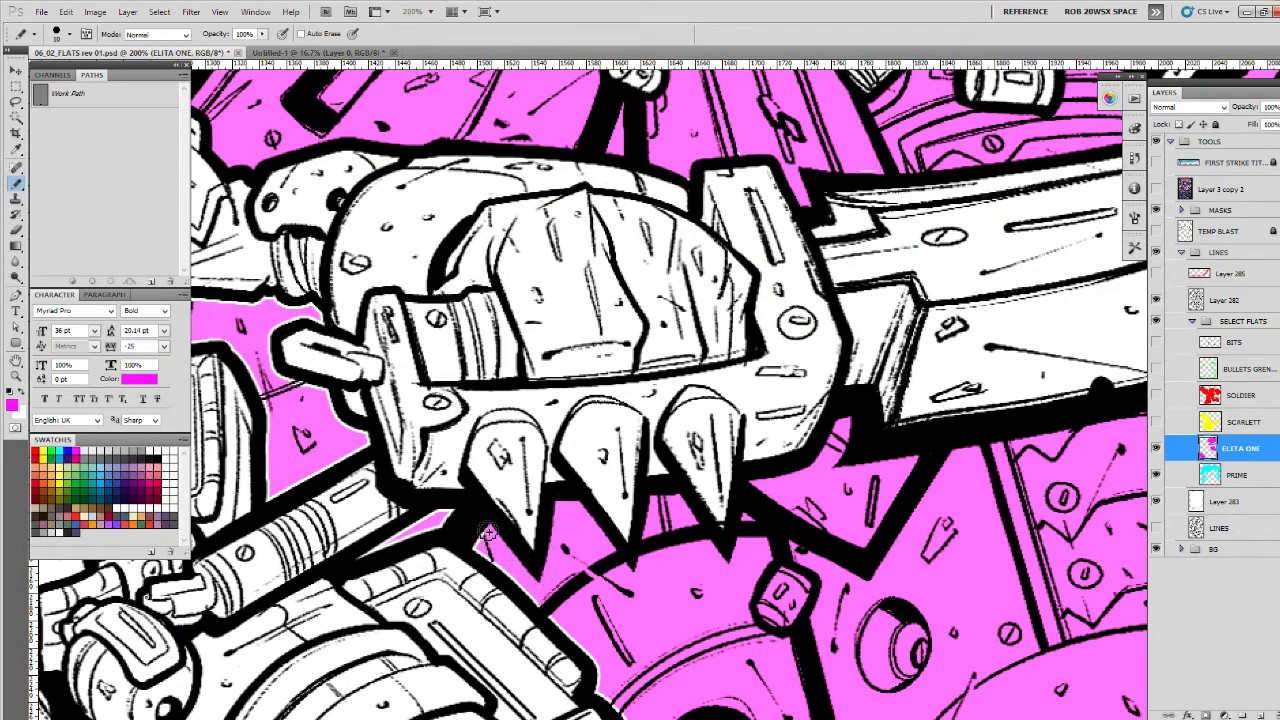
# - Extend the magenta into the gaps below SCARLETT's outstretched arm and along her armoured thigh and knee
pyautogui.moveTo(389, 547); pyautogui.dragTo(723, 632)
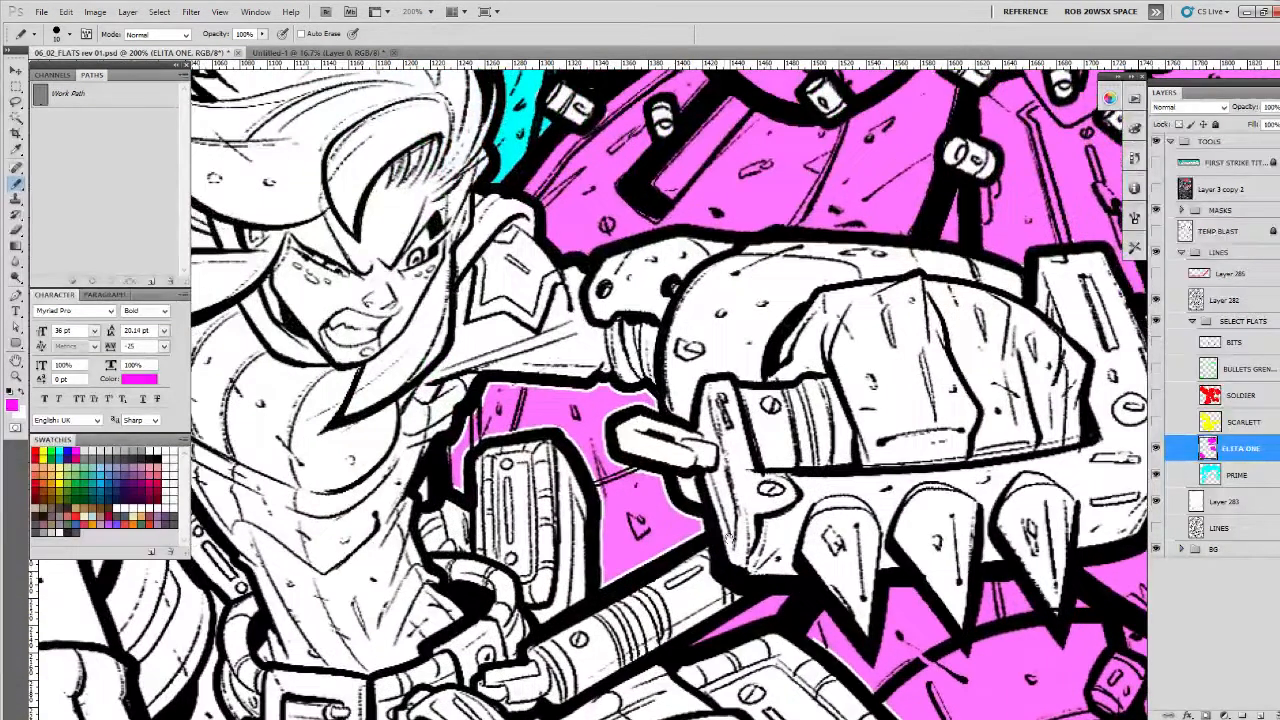
pyautogui.moveTo(705, 522)
pyautogui.mouseDown()
pyautogui.moveTo(628, 467)
pyautogui.moveTo(610, 419)
pyautogui.moveTo(657, 412)
pyautogui.moveTo(488, 384)
pyautogui.moveTo(461, 439)
pyautogui.moveTo(535, 430)
pyautogui.moveTo(592, 468)
pyautogui.moveTo(606, 588)
pyautogui.moveTo(697, 536)
pyautogui.mouseUp()
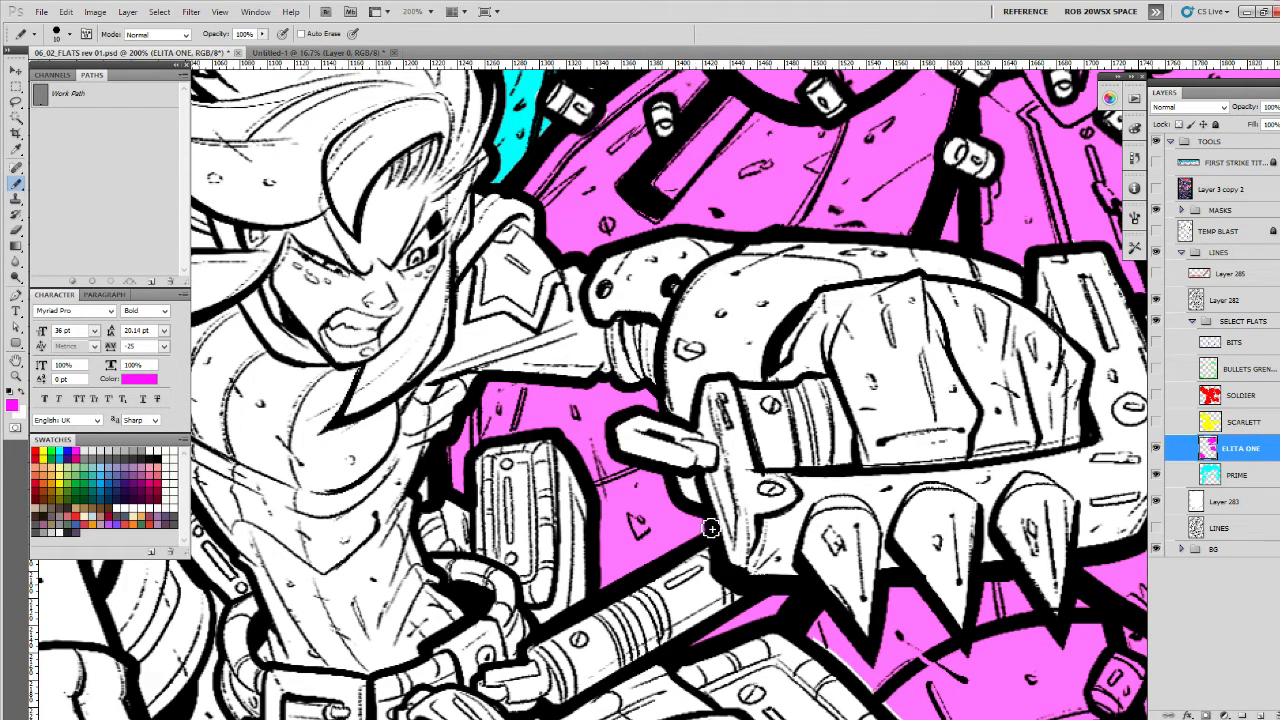
pyautogui.moveTo(892, 625); pyautogui.dragTo(701, 425)
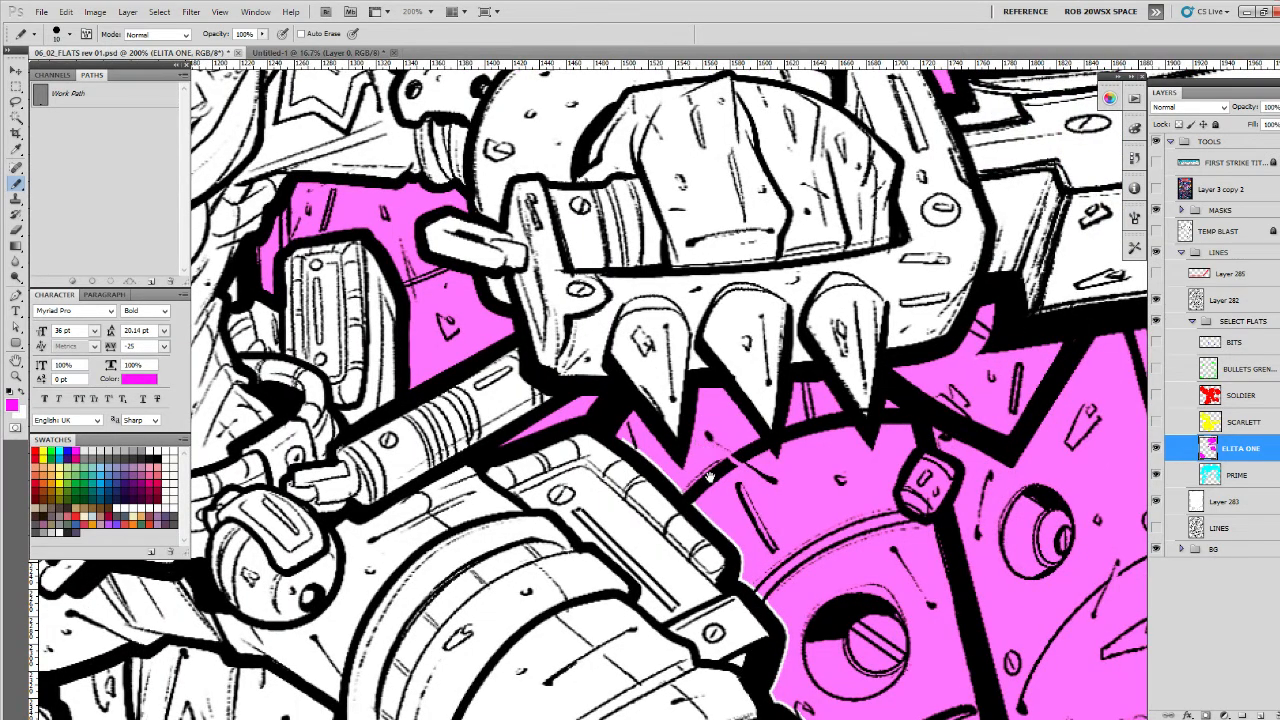
pyautogui.moveTo(709, 477); pyautogui.dragTo(700, 435)
pyautogui.moveTo(614, 401)
pyautogui.mouseDown()
pyautogui.moveTo(735, 525)
pyautogui.moveTo(775, 610)
pyautogui.moveTo(854, 680)
pyautogui.moveTo(614, 348)
pyautogui.moveTo(664, 505)
pyautogui.moveTo(650, 555)
pyautogui.mouseUp()
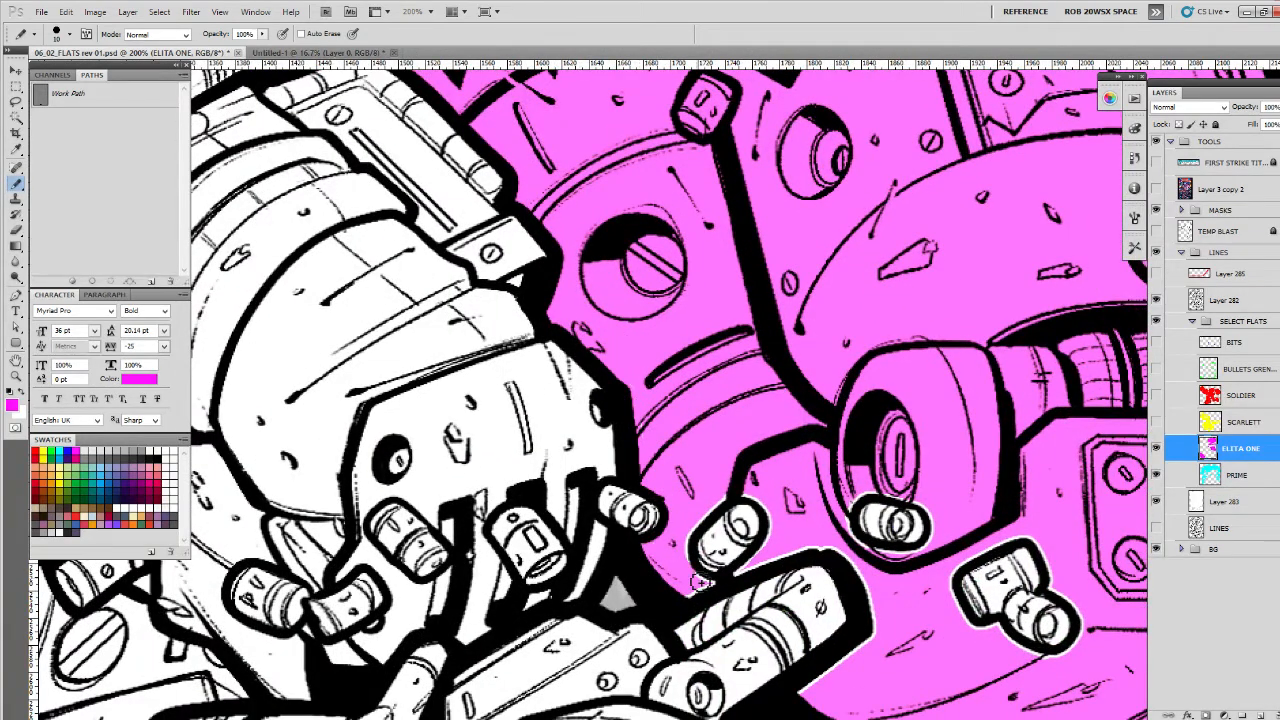
# - Fill the halos around the gun barrel, shell casings and lower edge of ELITA ONE's lower leg with magenta
pyautogui.moveTo(706, 591)
pyautogui.mouseDown()
pyautogui.moveTo(725, 495)
pyautogui.moveTo(775, 530)
pyautogui.moveTo(790, 560)
pyautogui.moveTo(859, 578)
pyautogui.mouseUp()
pyautogui.moveTo(937, 665); pyautogui.dragTo(694, 437)
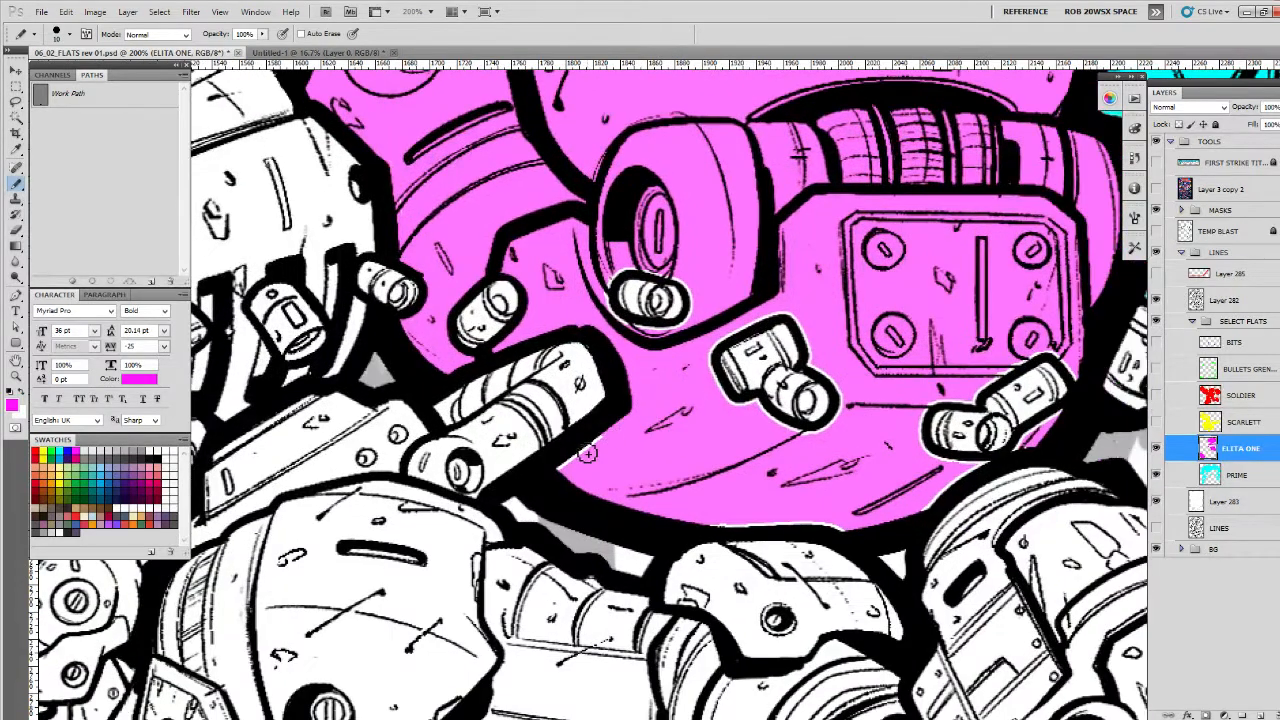
pyautogui.moveTo(921, 489); pyautogui.dragTo(875, 521)
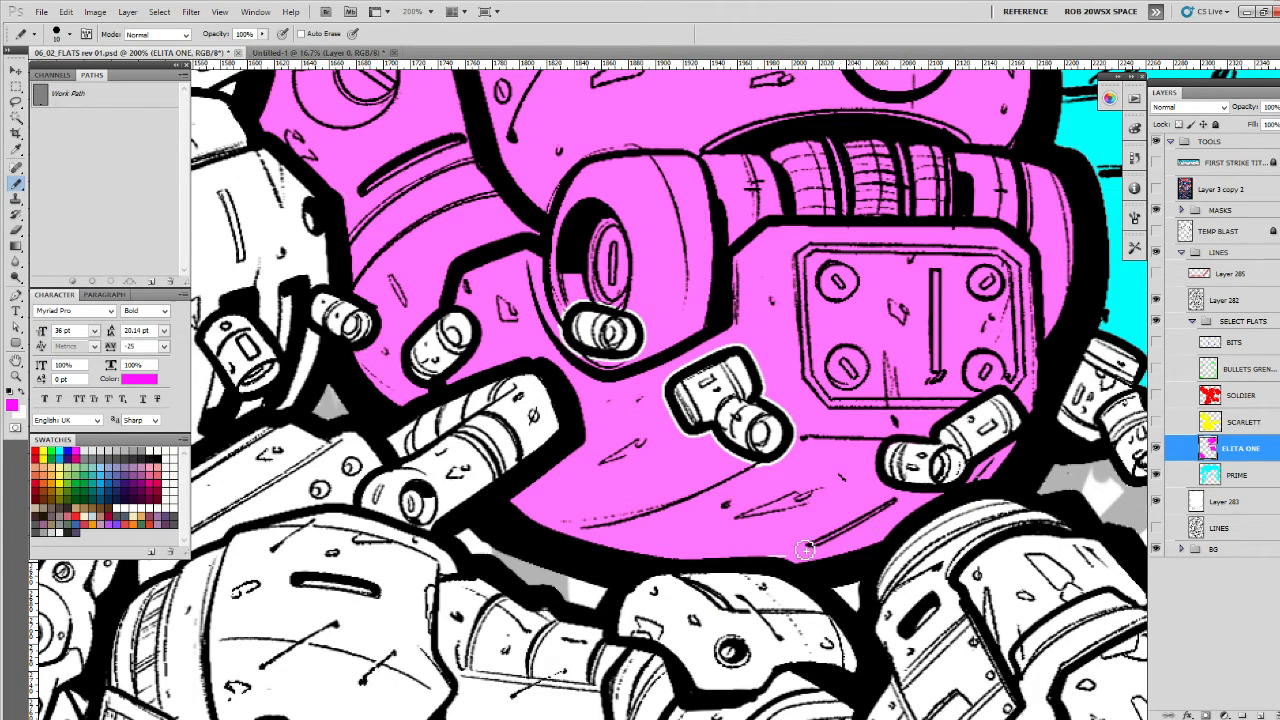
pyautogui.scroll(3, 790, 535)
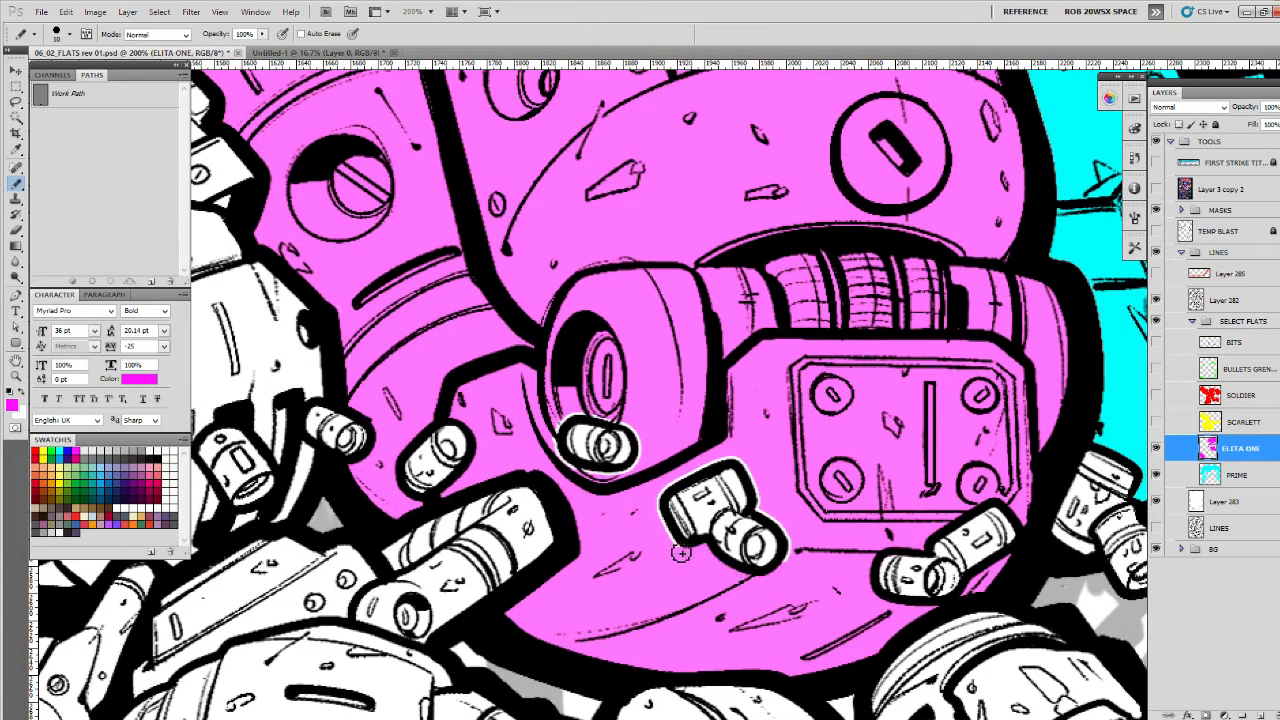
pyautogui.moveTo(680, 553)
pyautogui.mouseDown()
pyautogui.moveTo(668, 480)
pyautogui.moveTo(755, 468)
pyautogui.moveTo(782, 577)
pyautogui.mouseUp()
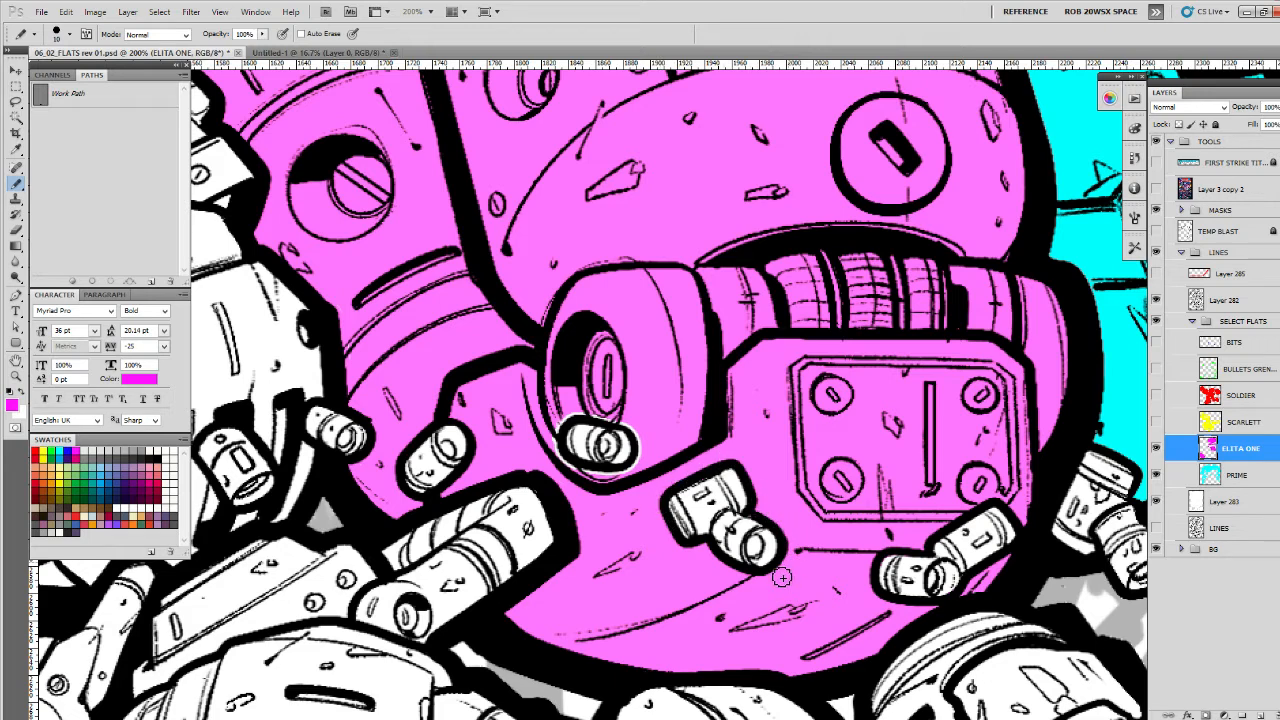
pyautogui.moveTo(615, 481)
pyautogui.mouseDown()
pyautogui.moveTo(550, 440)
pyautogui.moveTo(610, 422)
pyautogui.mouseUp()
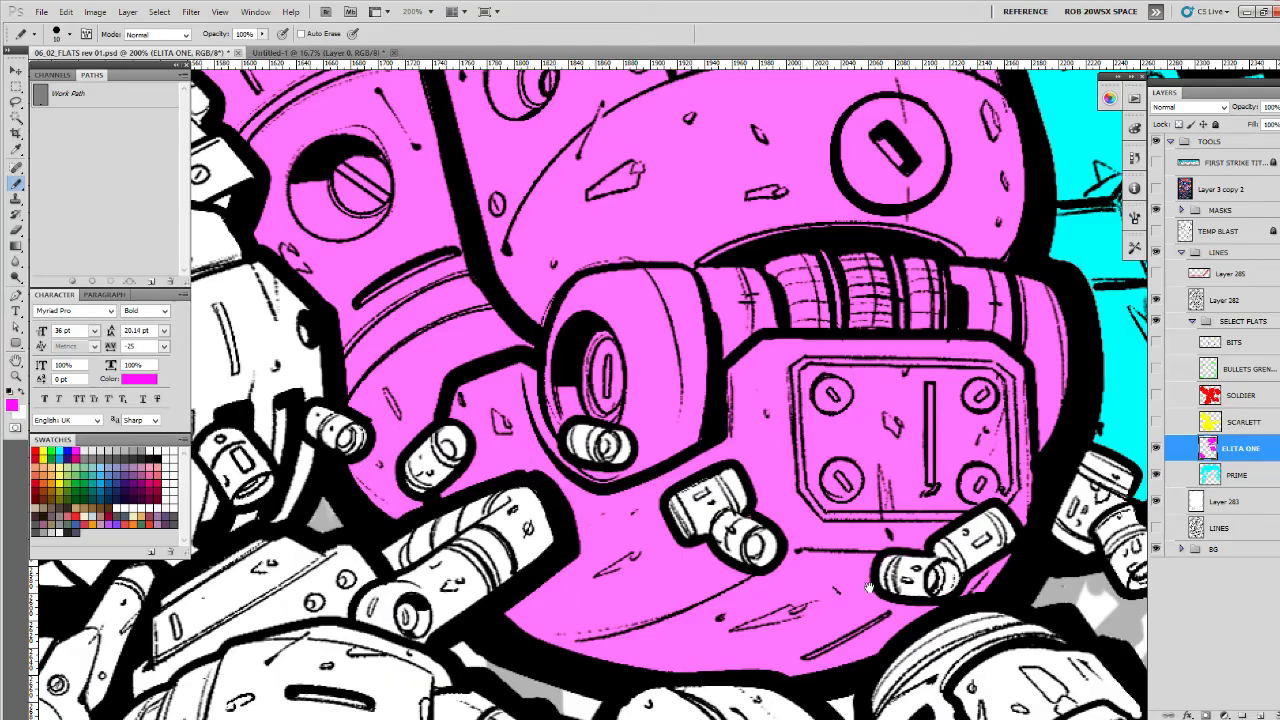
# - Check the ELITA ONE flat for remaining gaps, from the lower-left foot up to the blade, torso and large gun
pyautogui.moveTo(869, 588); pyautogui.dragTo(620, 515)
pyautogui.press('z')
pyautogui.keyDown('alt'); pyautogui.click(880, 478); pyautogui.keyUp('alt')
pyautogui.keyDown('alt'); pyautogui.click(880, 478); pyautogui.keyUp('alt')
pyautogui.keyDown('alt'); pyautogui.click(880, 478); pyautogui.keyUp('alt')
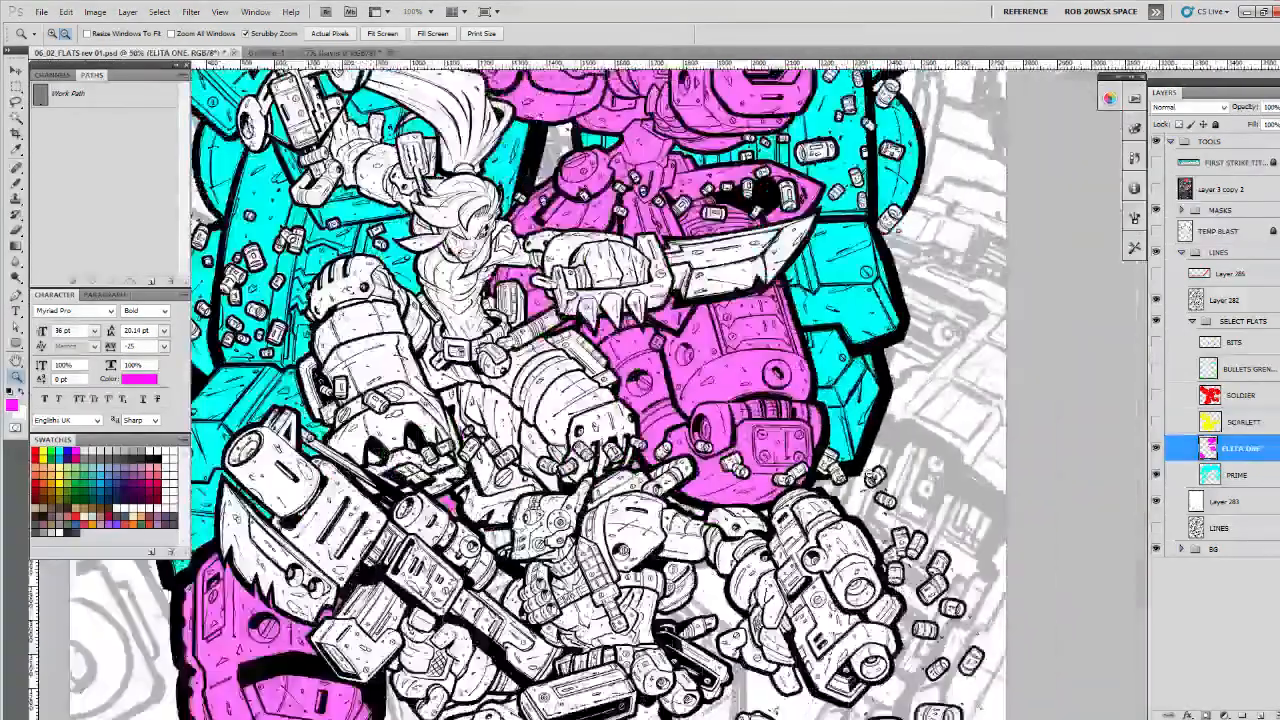
pyautogui.keyDown('alt'); pyautogui.click(880, 478); pyautogui.keyUp('alt')
pyautogui.click(535, 614)
pyautogui.click(535, 614)
pyautogui.click(535, 614)
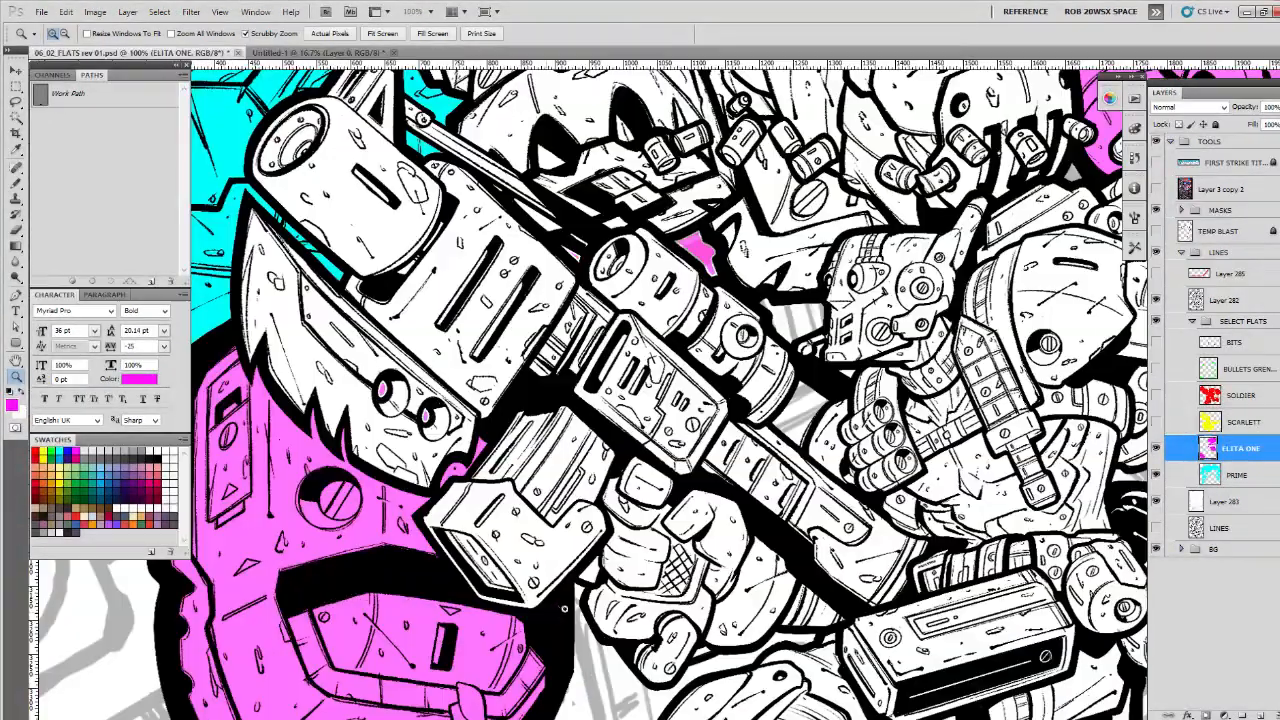
pyautogui.moveTo(563, 590); pyautogui.dragTo(546, 708)
pyautogui.moveTo(1072, 225); pyautogui.dragTo(902, 450)
pyautogui.moveTo(980, 215); pyautogui.dragTo(815, 492)
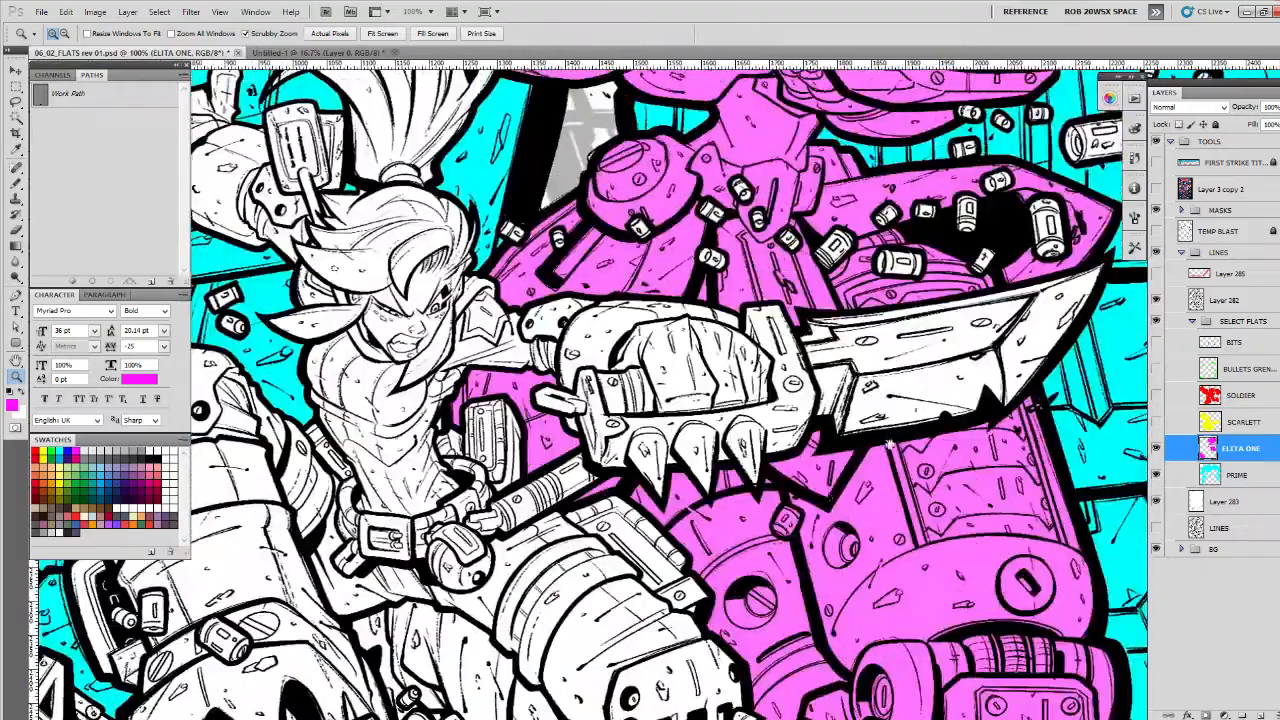
pyautogui.moveTo(908, 272); pyautogui.dragTo(795, 719)
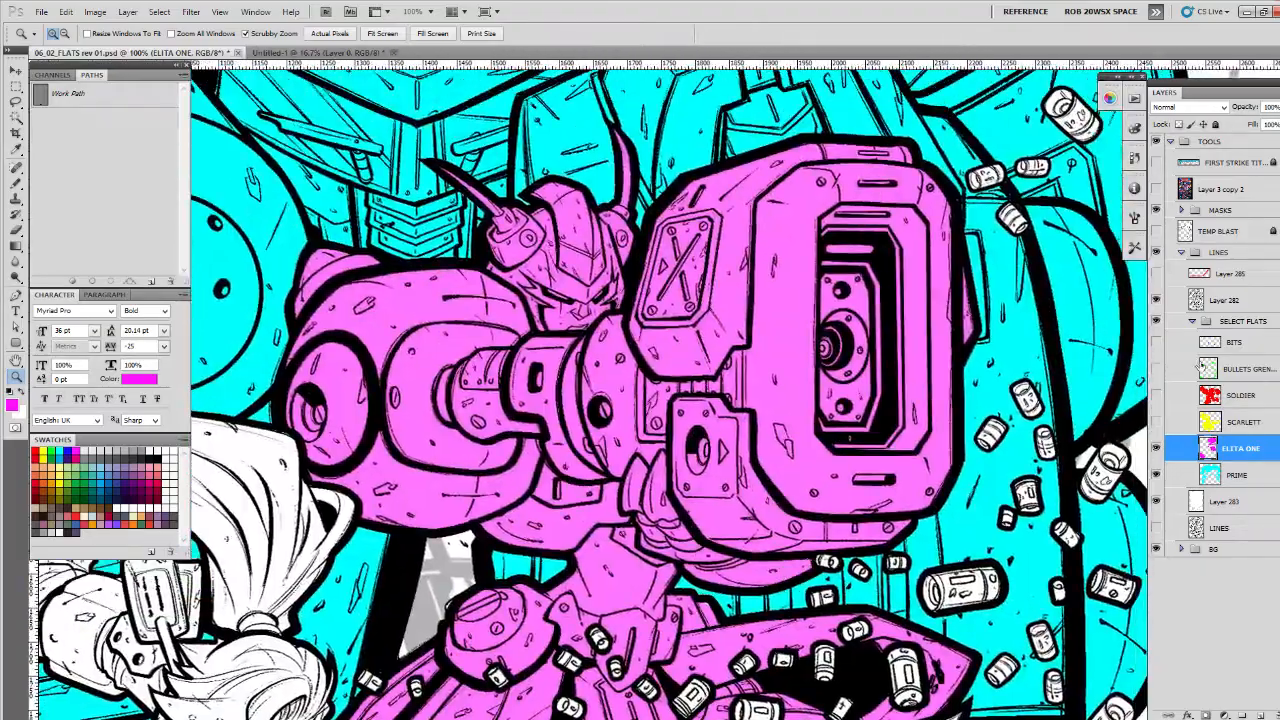
# - Show the SCARLETT flat, load its pixels as a selection and contract that selection to trim the edges beneath the line art
pyautogui.click(1156, 422)
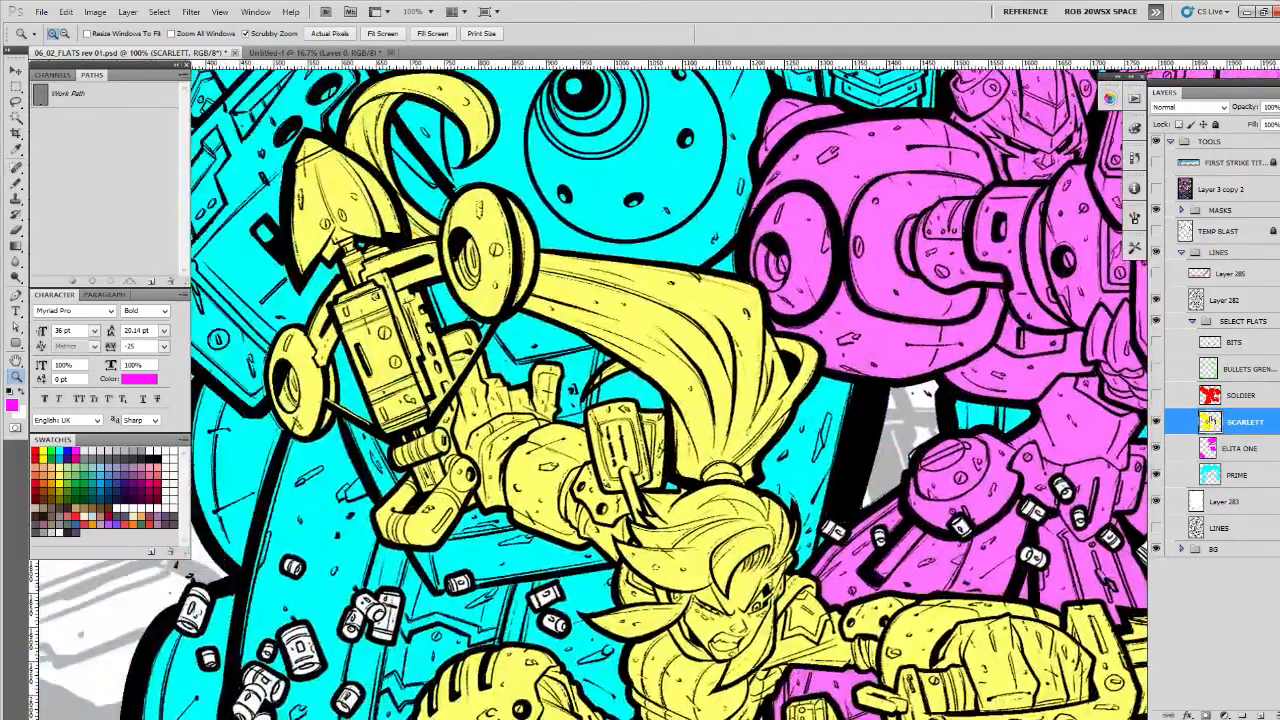
pyautogui.click(1208, 420)
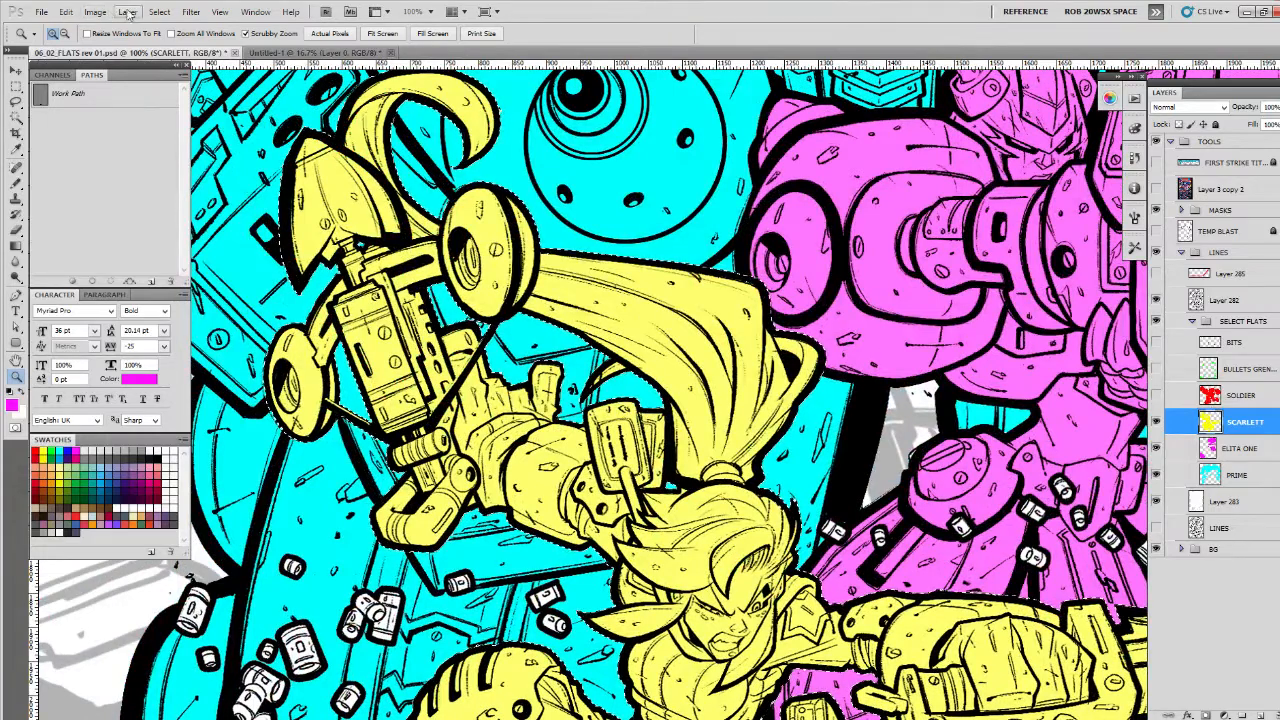
pyautogui.click(159, 11)
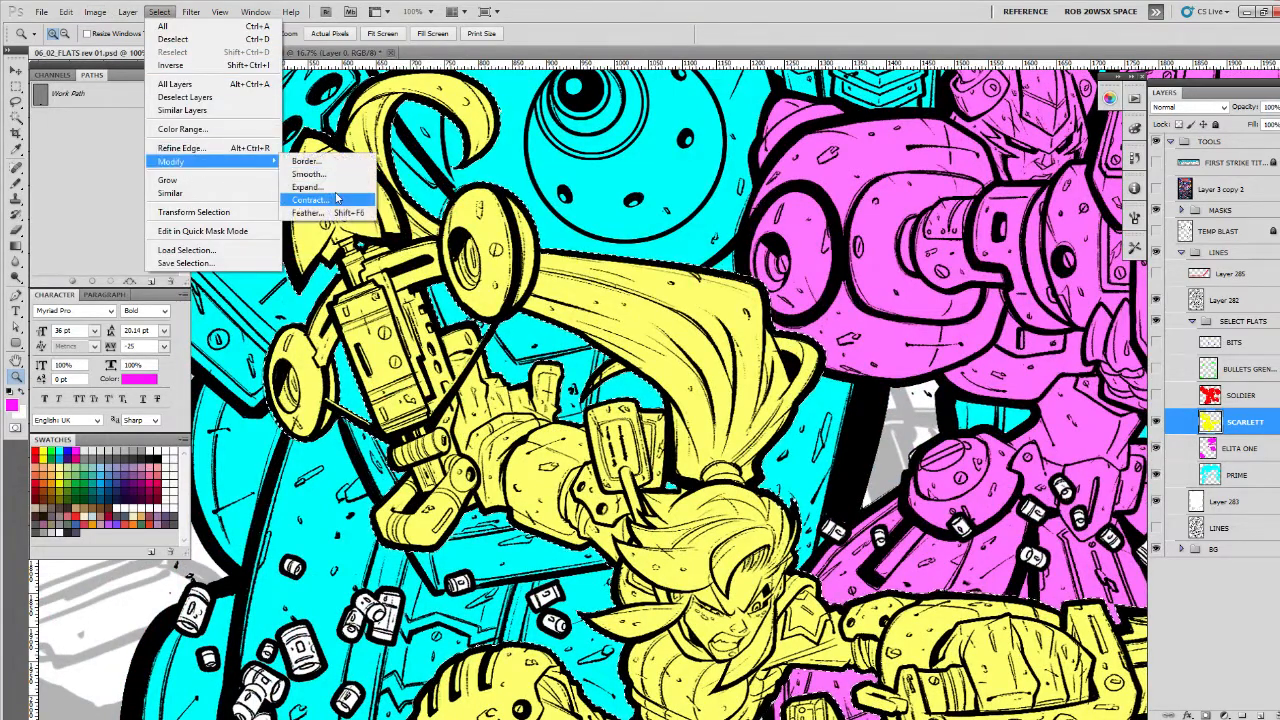
pyautogui.click(336, 198)
pyautogui.press('Return')
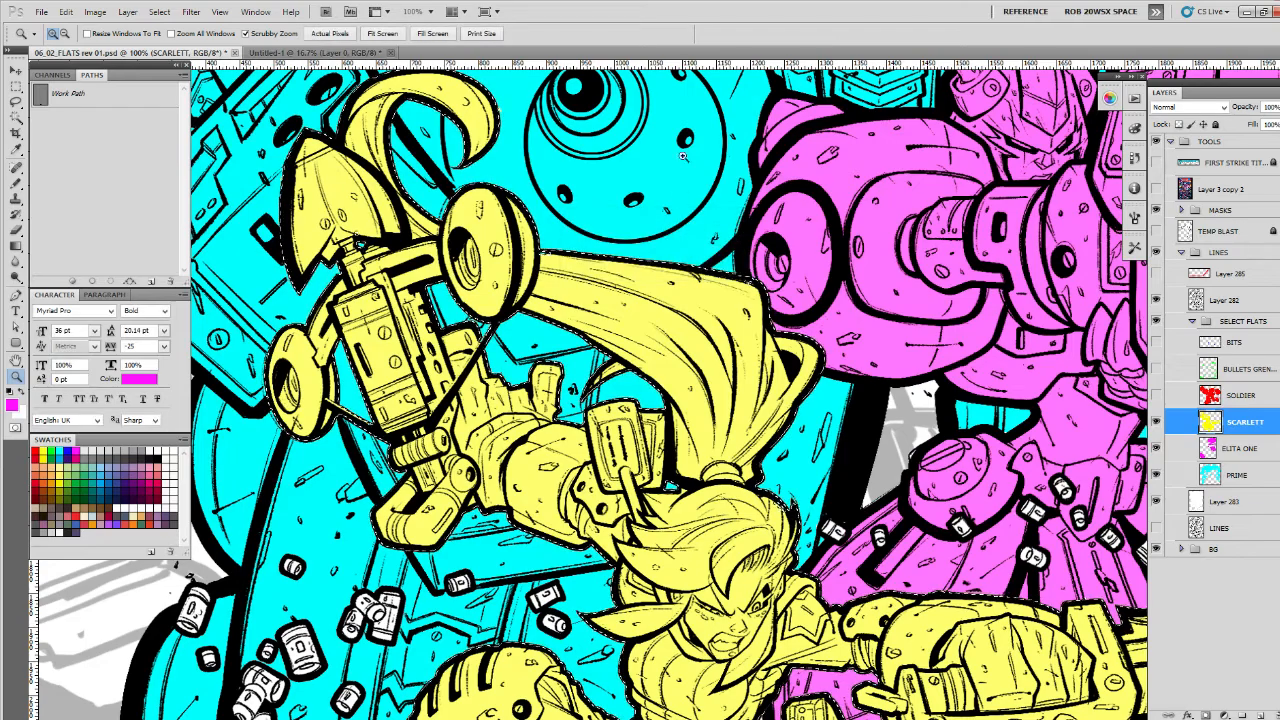
pyautogui.click(159, 11)
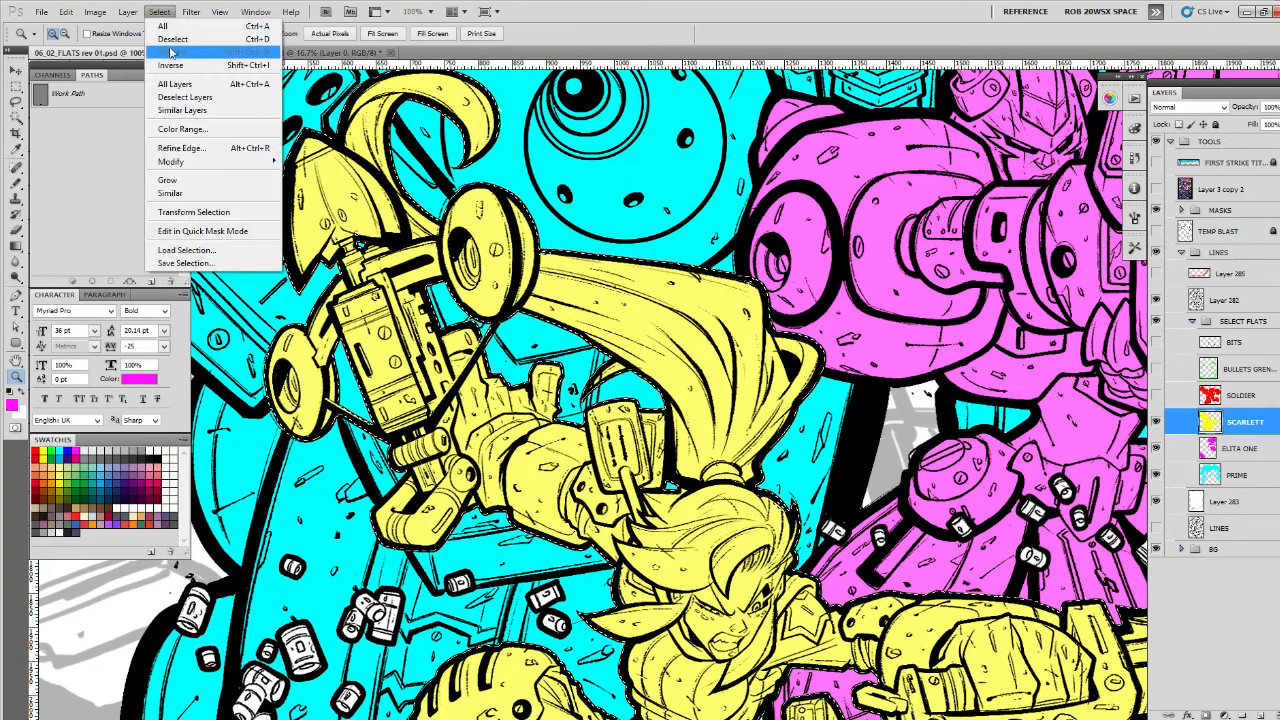
pyautogui.click(172, 50)
# - Fill the white gaps around SCARLETT's lower knee guard and its nearby shell casings with yellow on the SCARLETT flat
pyautogui.moveTo(625, 590)
pyautogui.mouseDown()
pyautogui.moveTo(575, 345)
pyautogui.moveTo(585, 400)
pyautogui.moveTo(577, 371)
pyautogui.moveTo(598, 291)
pyautogui.mouseUp()
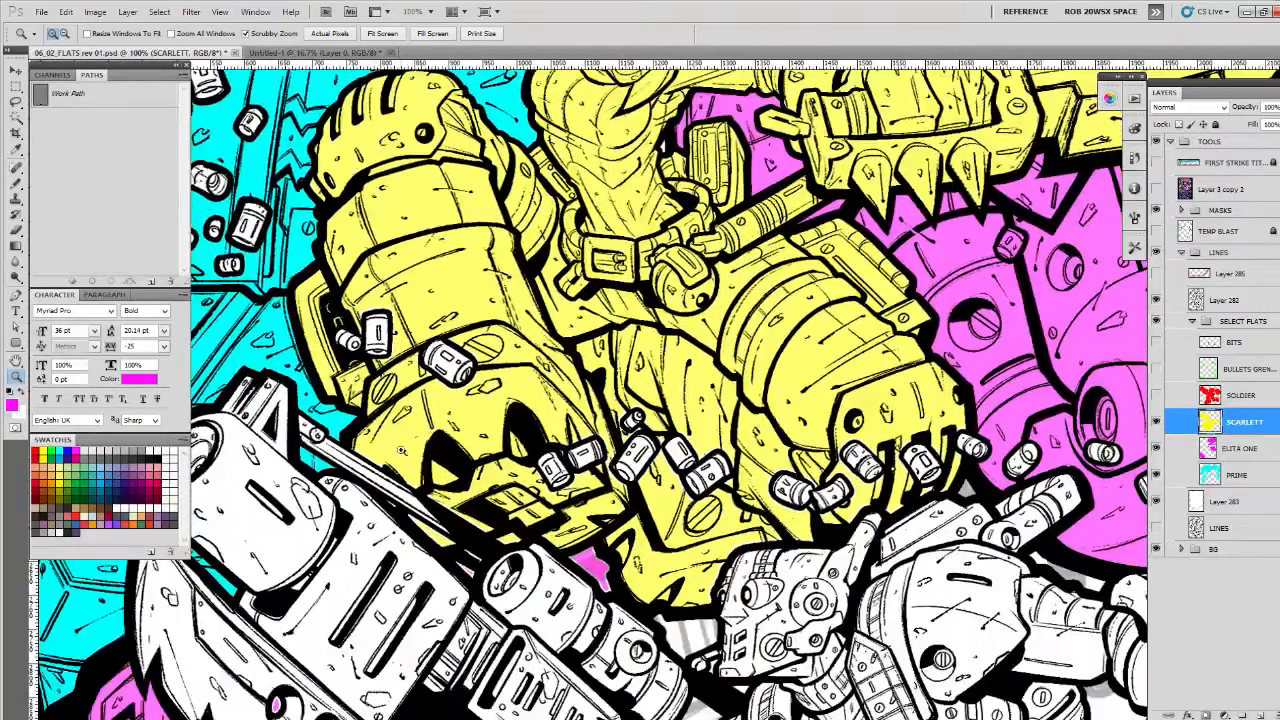
pyautogui.click(423, 473)
pyautogui.press('b')
pyautogui.moveTo(285, 451); pyautogui.dragTo(310, 438)
pyautogui.click(46, 452)
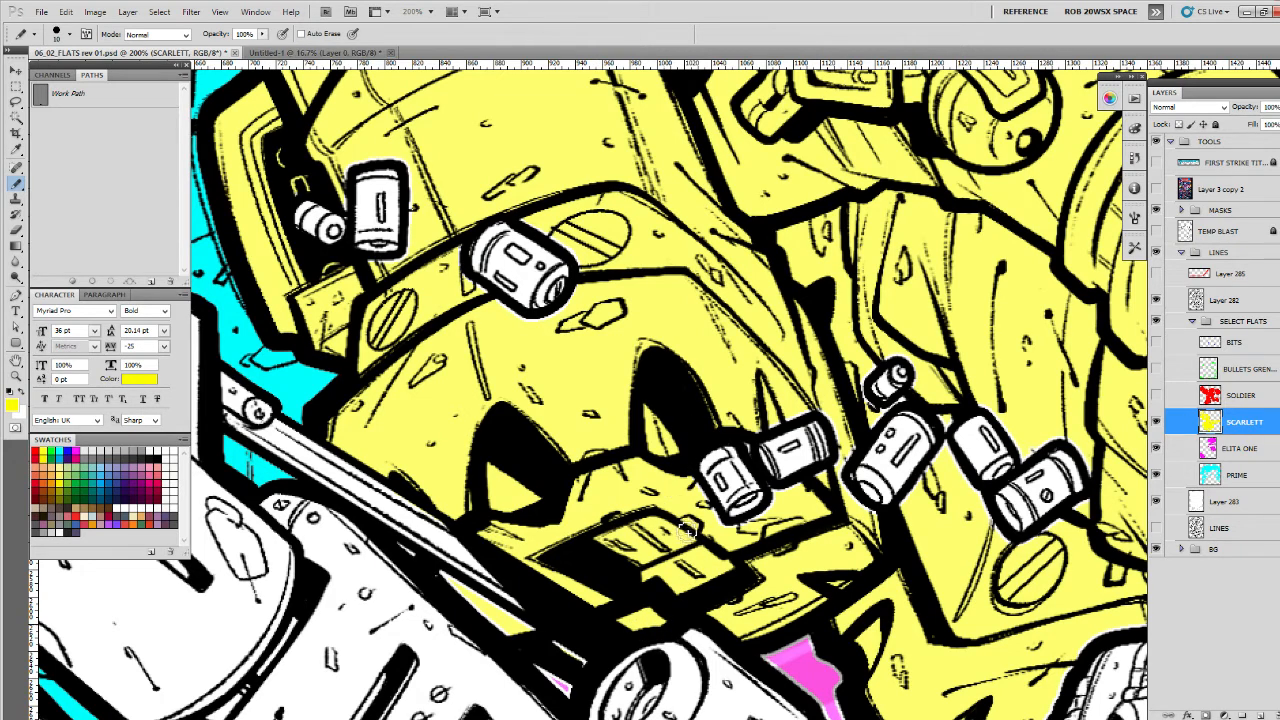
pyautogui.moveTo(688, 530); pyautogui.dragTo(658, 462)
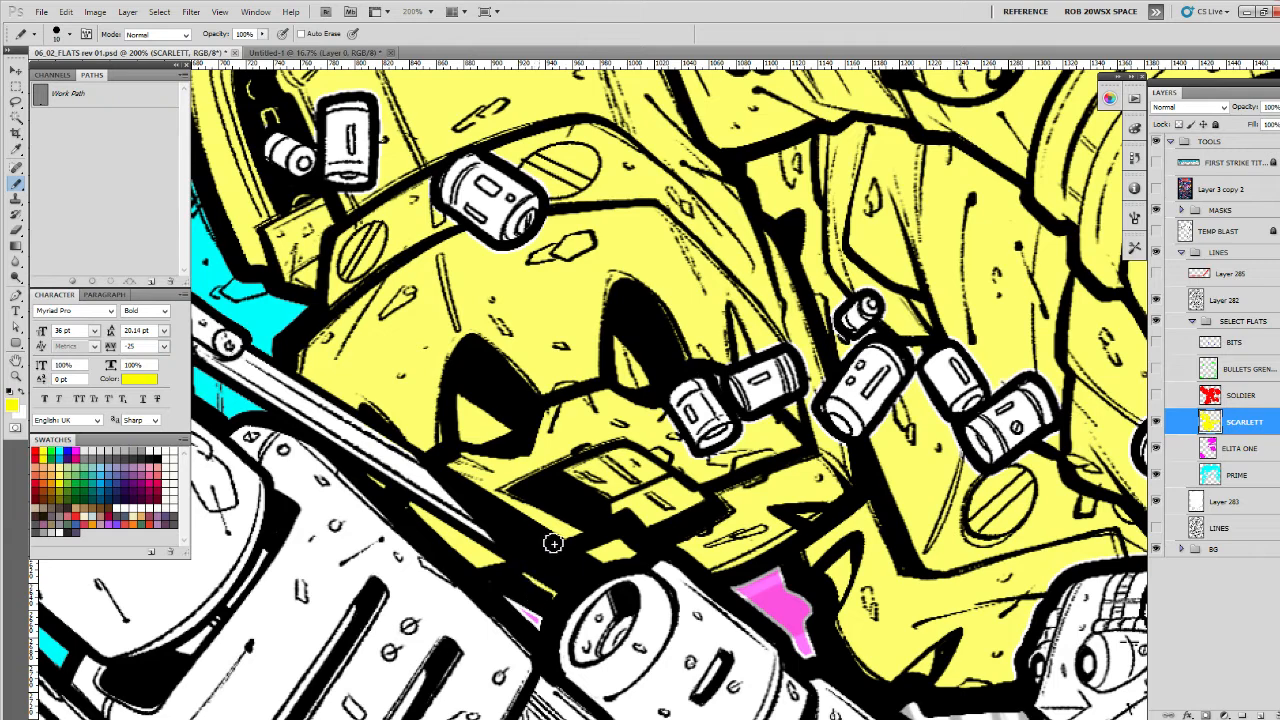
pyautogui.moveTo(593, 574); pyautogui.dragTo(579, 528)
# - Fill the edges of the small gaps beside the gun scope with magenta on the ELITA ONE flat
pyautogui.click(1198, 445)
pyautogui.press('x')
pyautogui.click(77, 452)
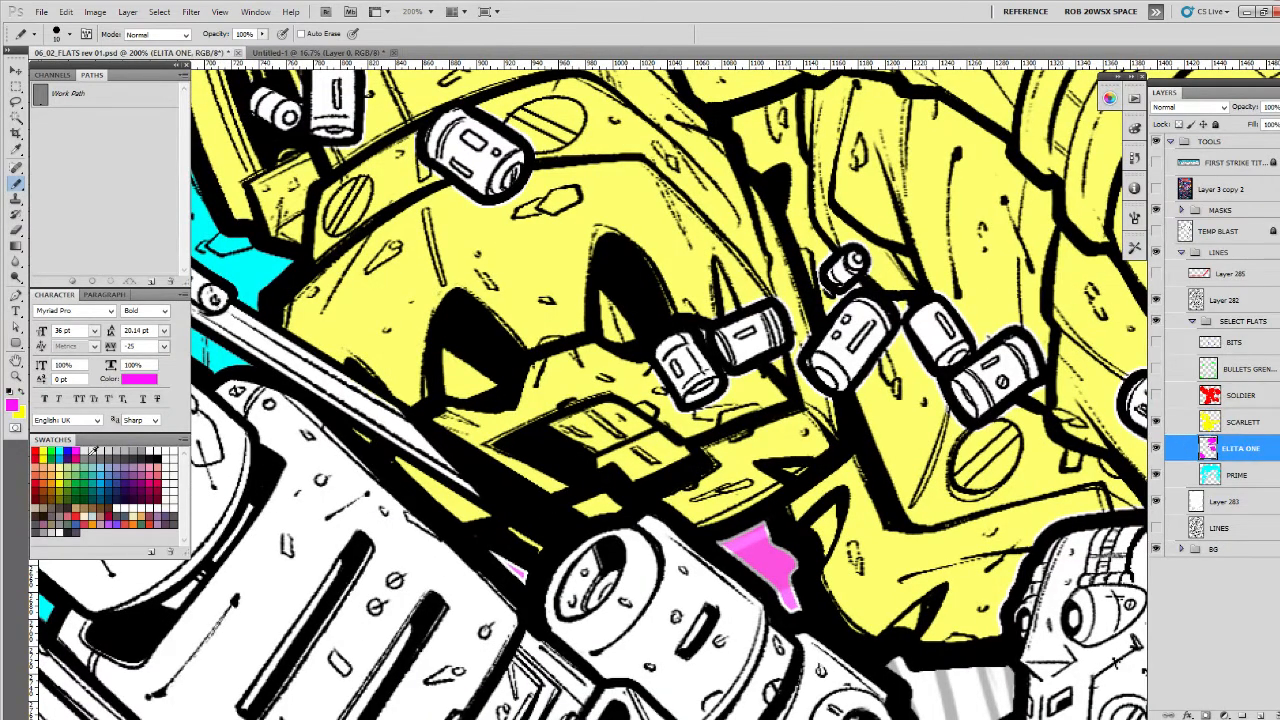
pyautogui.moveTo(518, 574)
pyautogui.mouseDown()
pyautogui.moveTo(495, 556)
pyautogui.moveTo(515, 574)
pyautogui.mouseUp()
pyautogui.moveTo(762, 534)
pyautogui.mouseDown()
pyautogui.moveTo(786, 602)
pyautogui.moveTo(737, 553)
pyautogui.moveTo(771, 527)
pyautogui.moveTo(790, 610)
pyautogui.mouseUp()
pyautogui.moveTo(968, 585); pyautogui.dragTo(885, 550)
# - Fill the white gaps around the shell casings over SCARLETT's large toothed knee guard and thigh with yellow on the SCARLETT flat
pyautogui.click(1215, 426)
pyautogui.press('x')
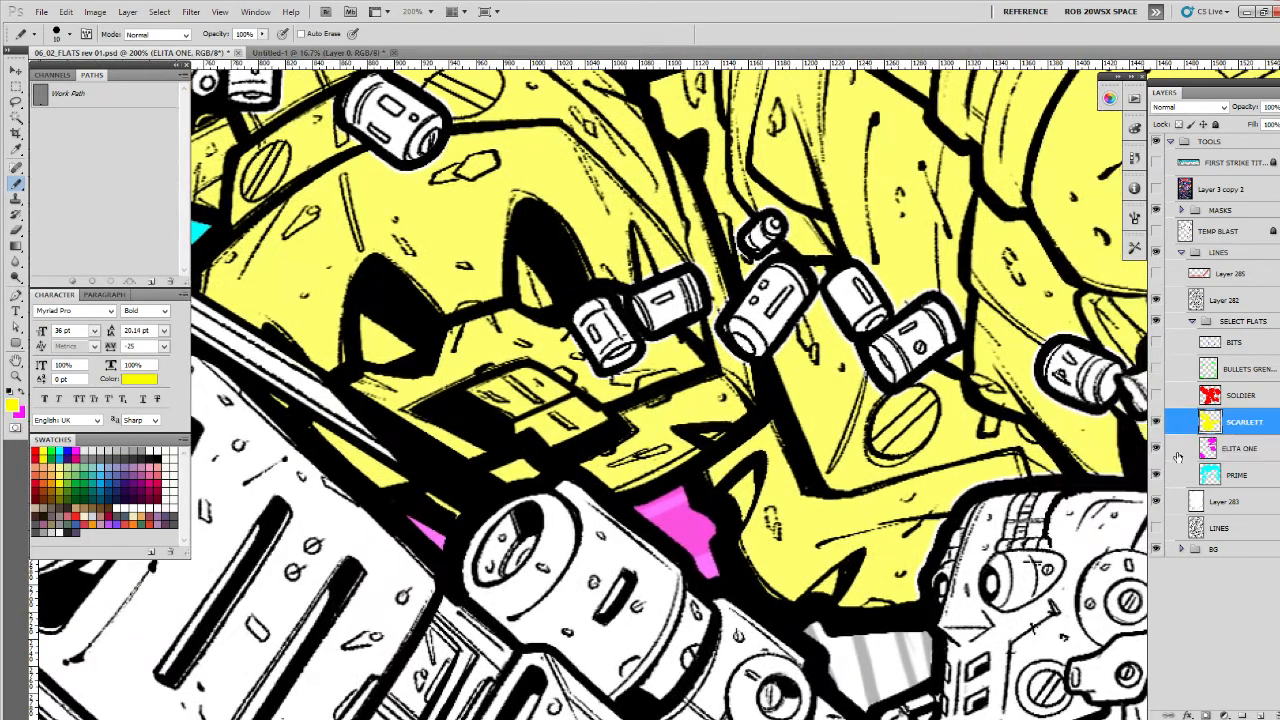
pyautogui.moveTo(823, 334); pyautogui.dragTo(743, 504)
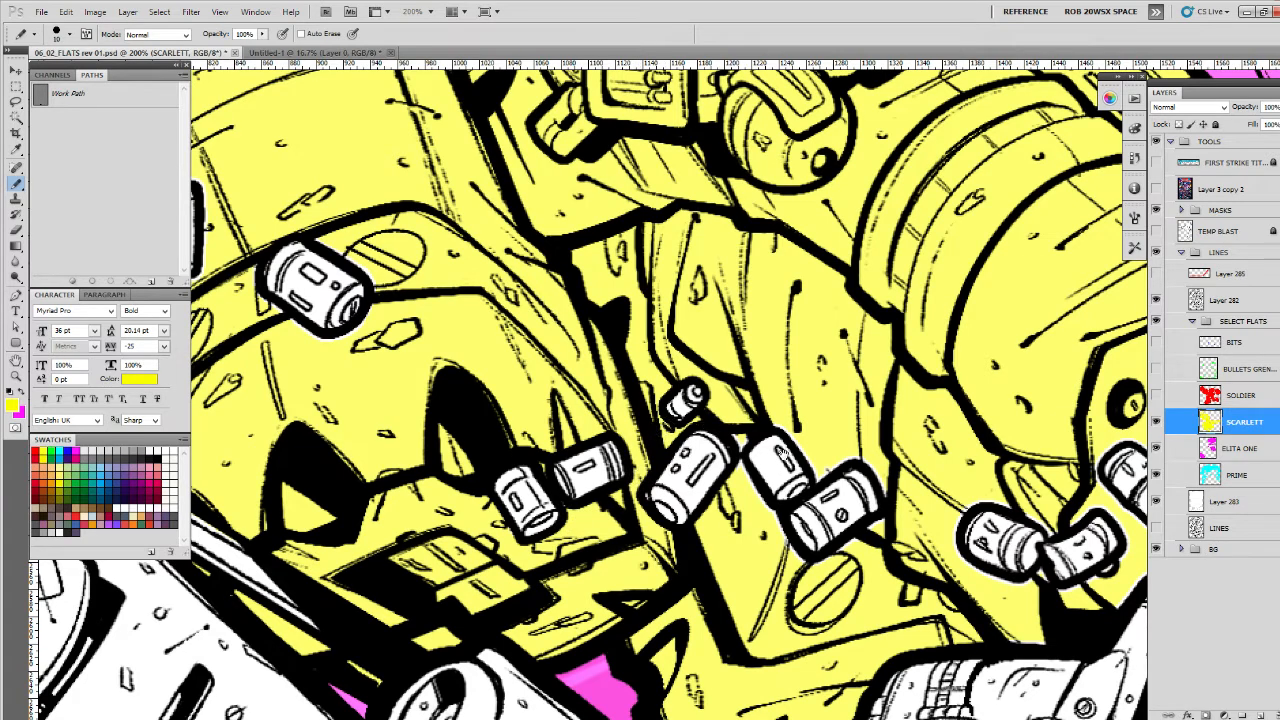
pyautogui.moveTo(783, 453); pyautogui.dragTo(947, 495)
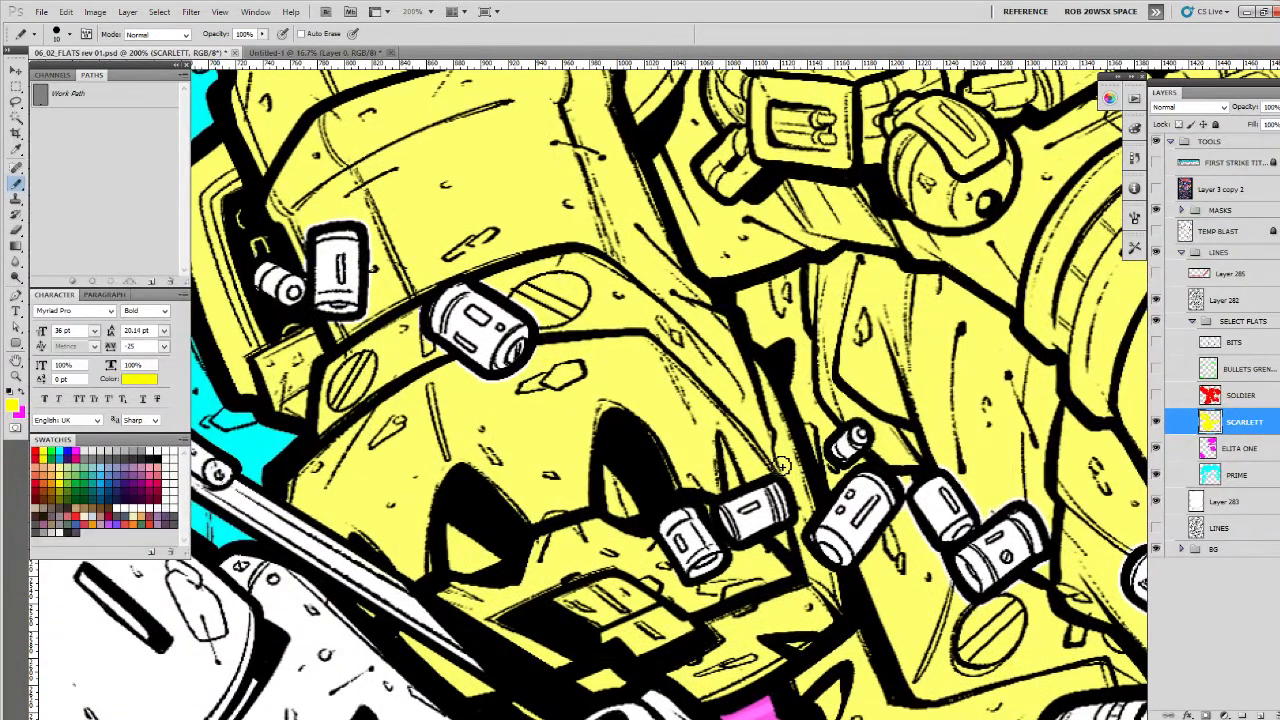
pyautogui.moveTo(680, 410); pyautogui.dragTo(714, 438)
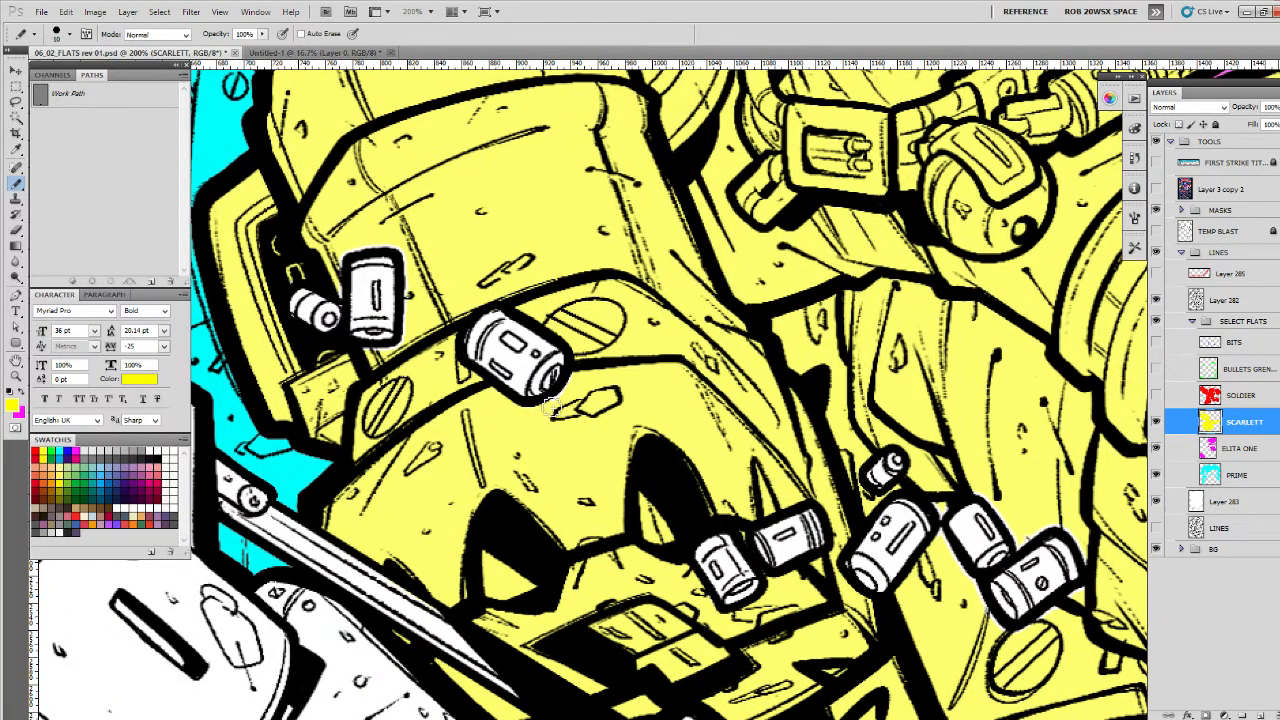
pyautogui.moveTo(400, 266); pyautogui.dragTo(492, 419)
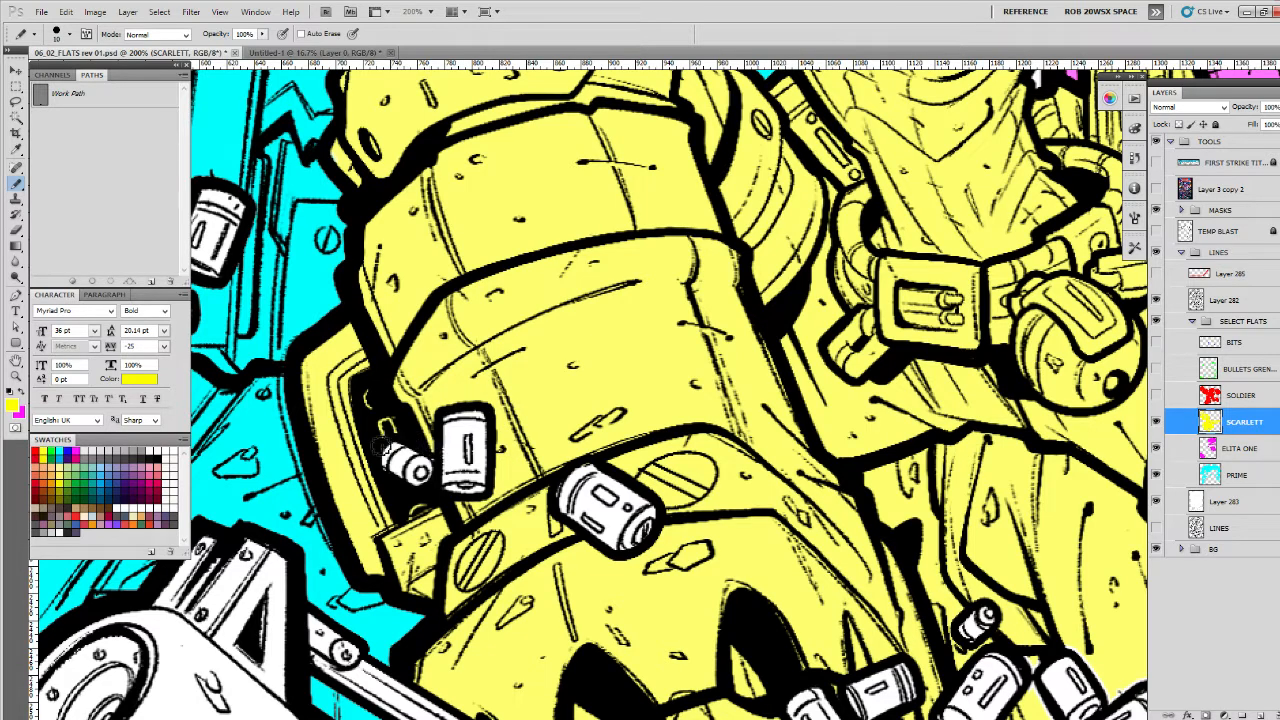
# - Fill the white gaps around the shell casings across SCARLETT's other lower leg and clawed knee guard with yellow
pyautogui.moveTo(1125, 681); pyautogui.dragTo(729, 456)
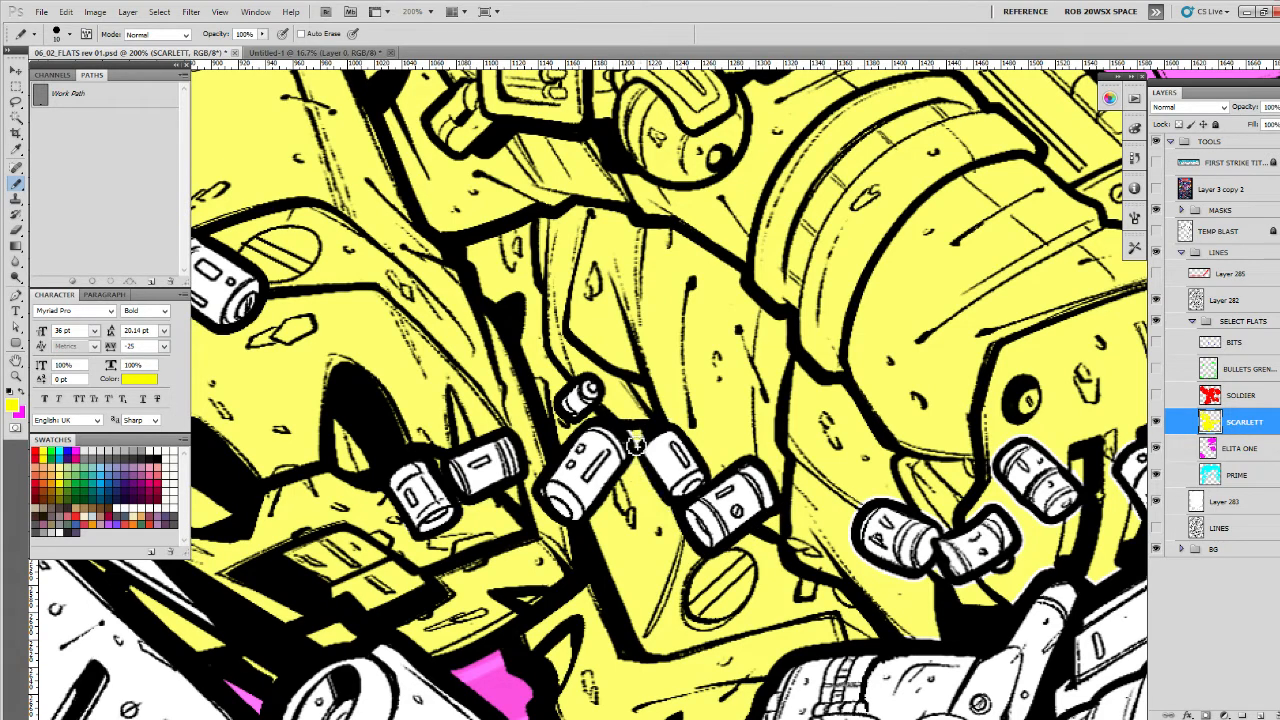
pyautogui.moveTo(732, 432); pyautogui.dragTo(676, 406)
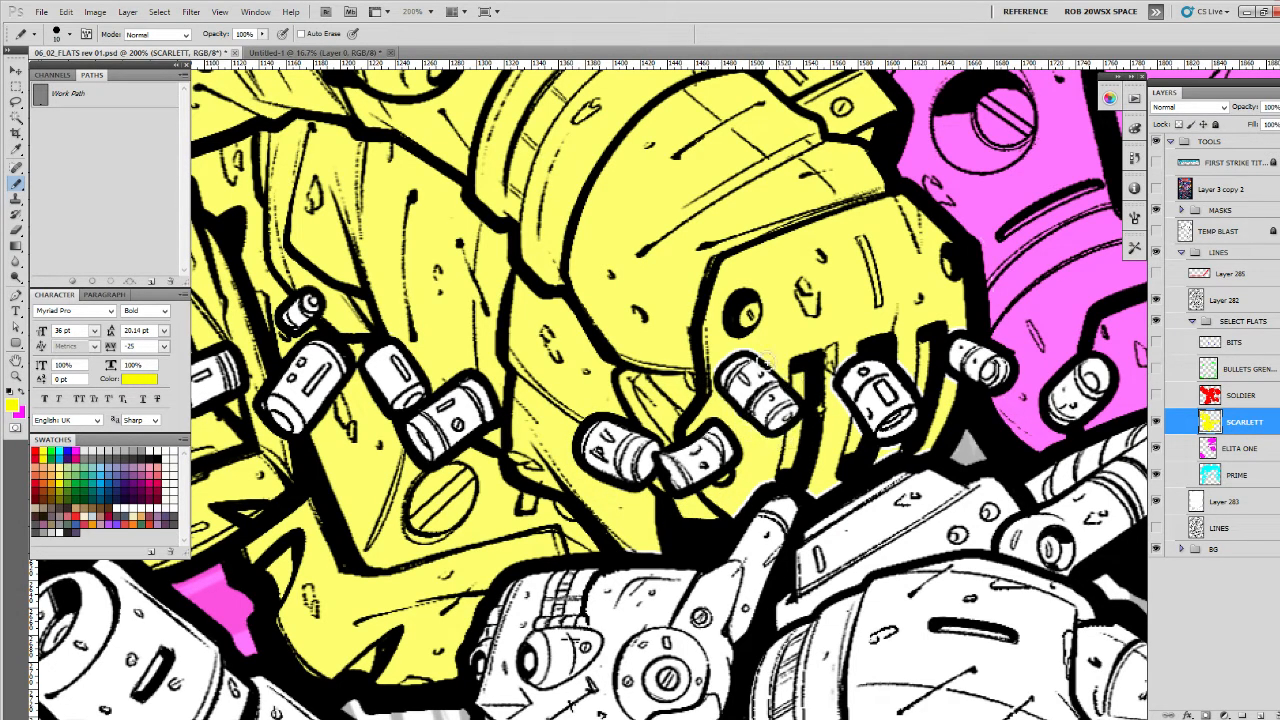
pyautogui.scroll(-3, 707, 388)
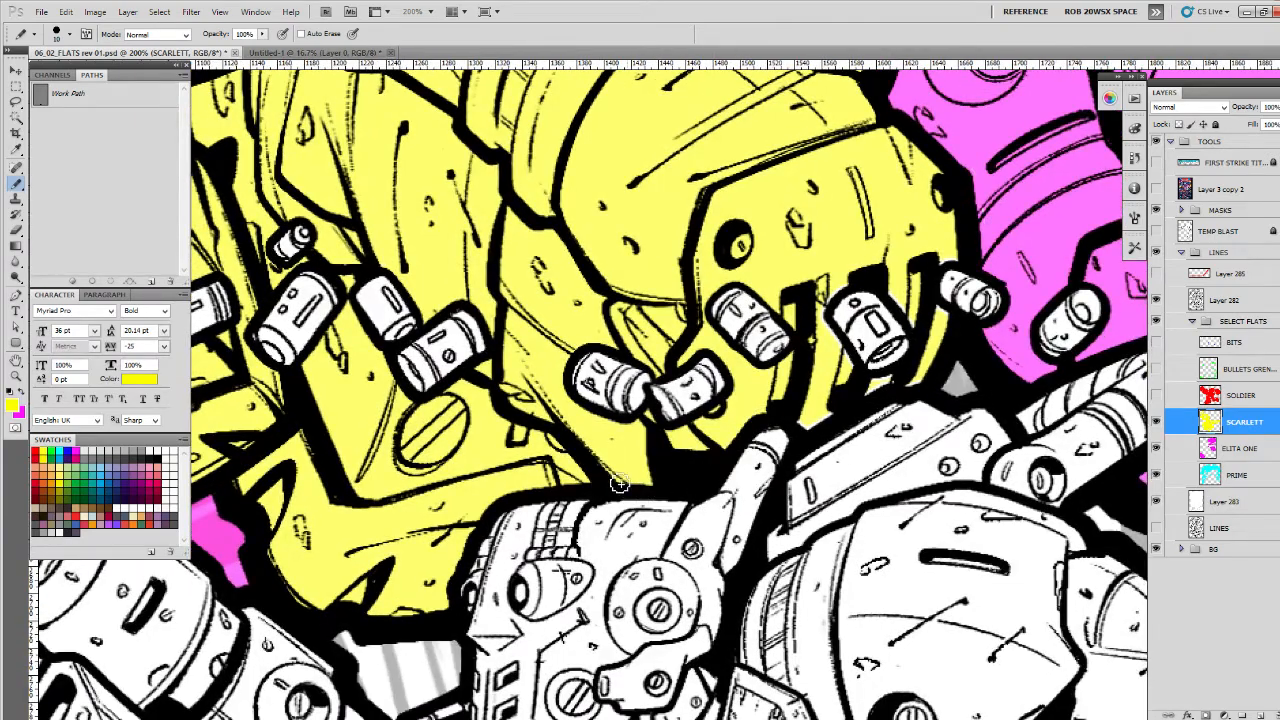
pyautogui.moveTo(937, 336)
pyautogui.mouseDown()
pyautogui.moveTo(707, 525)
pyautogui.moveTo(693, 495)
pyautogui.mouseUp()
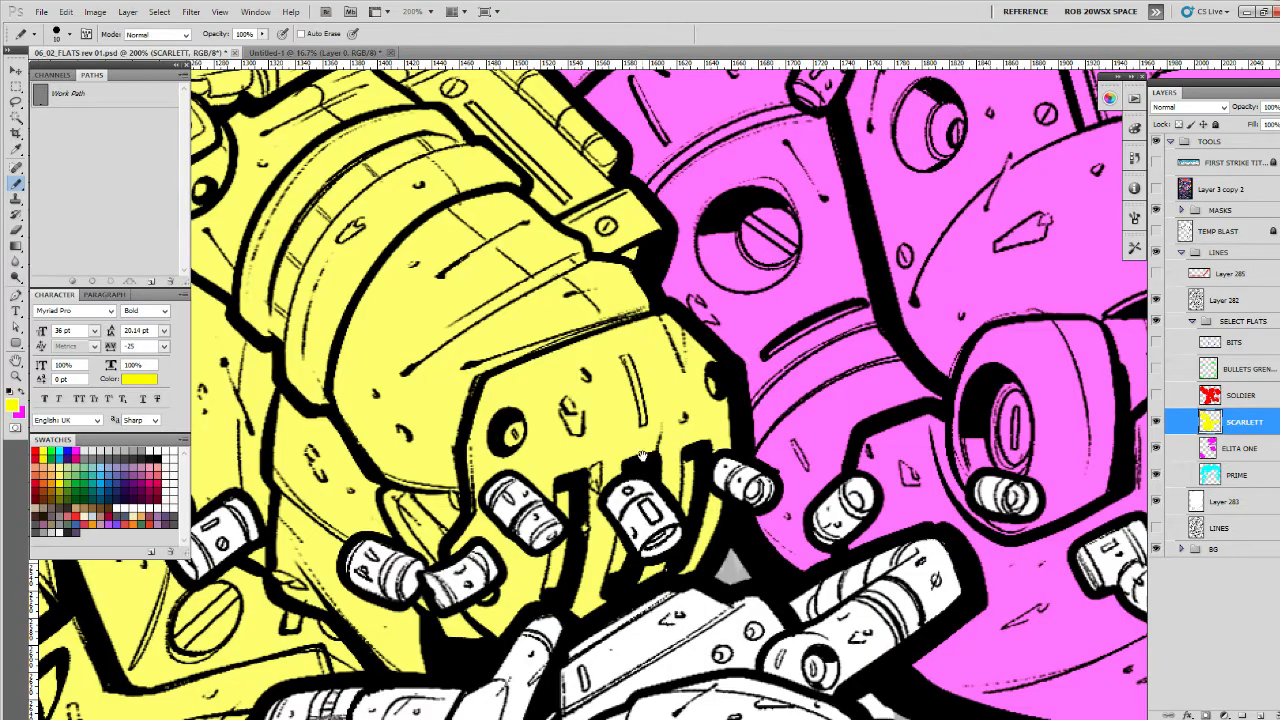
pyautogui.moveTo(642, 456); pyautogui.dragTo(715, 644)
pyautogui.moveTo(545, 380); pyautogui.dragTo(651, 545)
pyautogui.moveTo(524, 328); pyautogui.dragTo(660, 511)
pyautogui.keyDown('alt'); pyautogui.click(631, 520); pyautogui.keyUp('alt')
pyautogui.keyDown('alt'); pyautogui.click(631, 520); pyautogui.keyUp('alt')
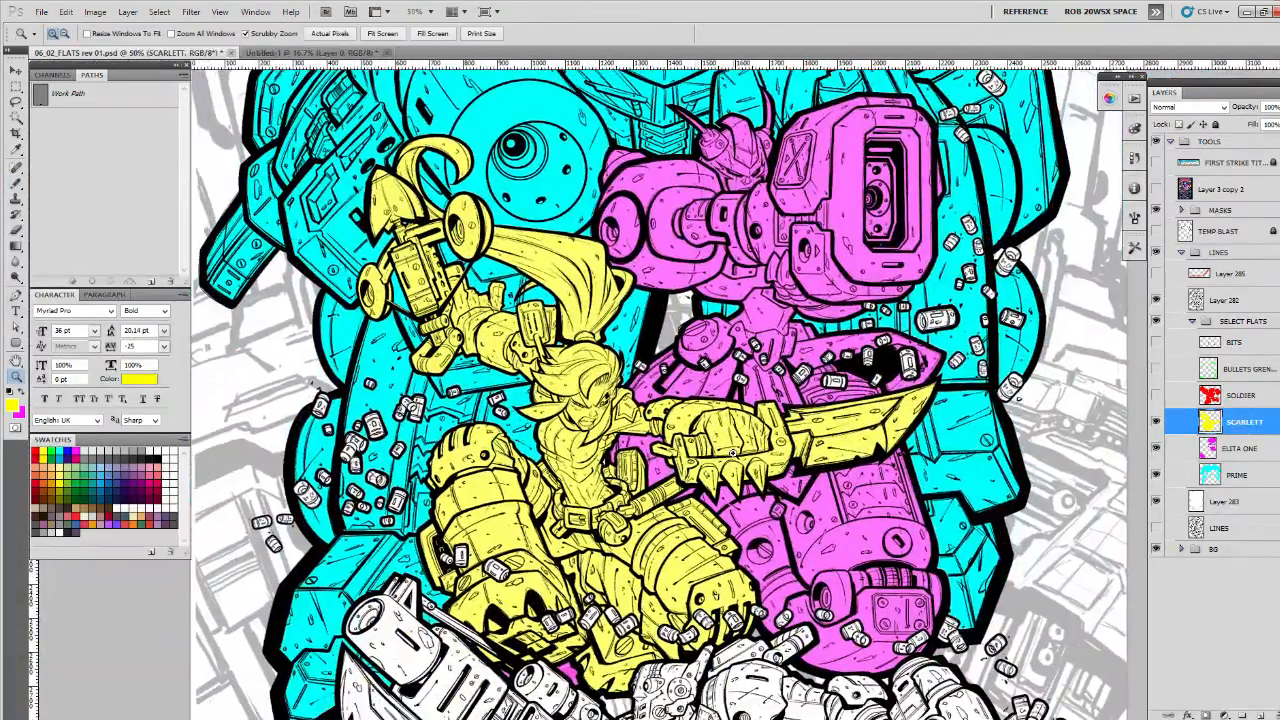
pyautogui.click(668, 425)
pyautogui.click(672, 430)
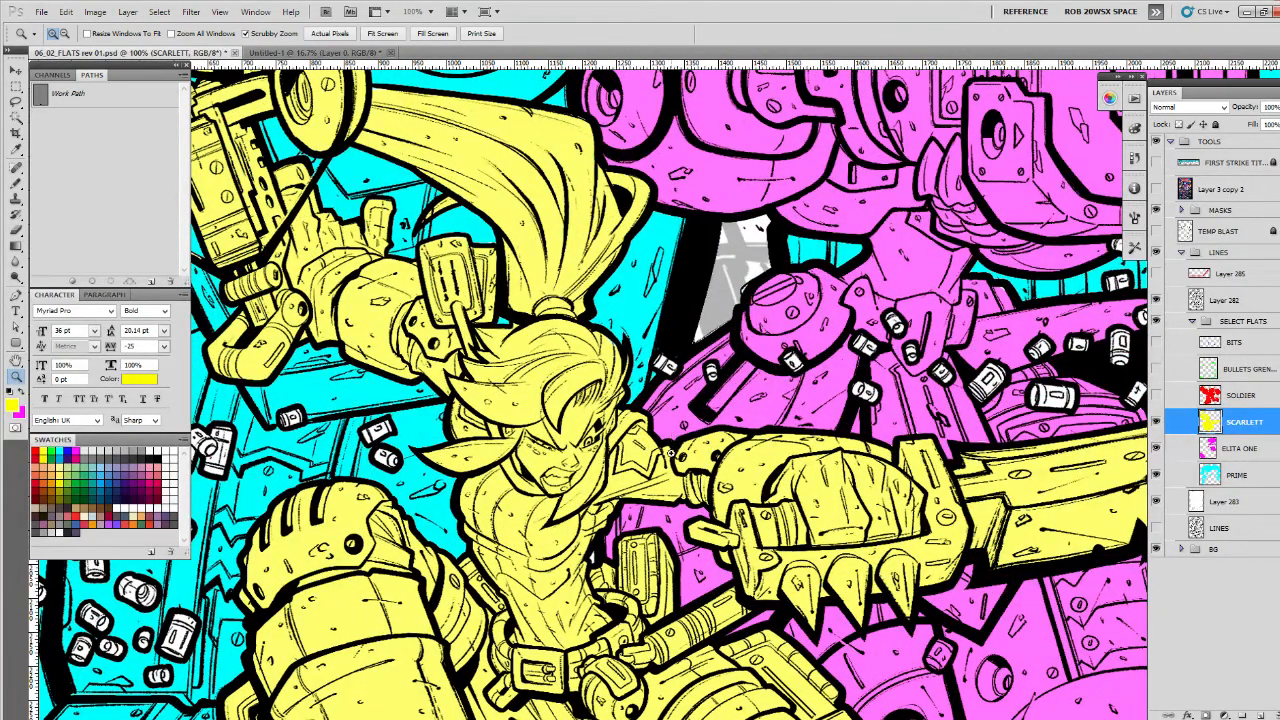
# - Show the SOLDIER flat, load its pixels as a selection, contract it by 2 pixels and invert it to trim the edges beneath the line art
pyautogui.click(1210, 398)
pyautogui.keyDown('alt'); pyautogui.click(1080, 462); pyautogui.keyUp('alt')
pyautogui.keyDown('alt'); pyautogui.click(1080, 462); pyautogui.keyUp('alt')
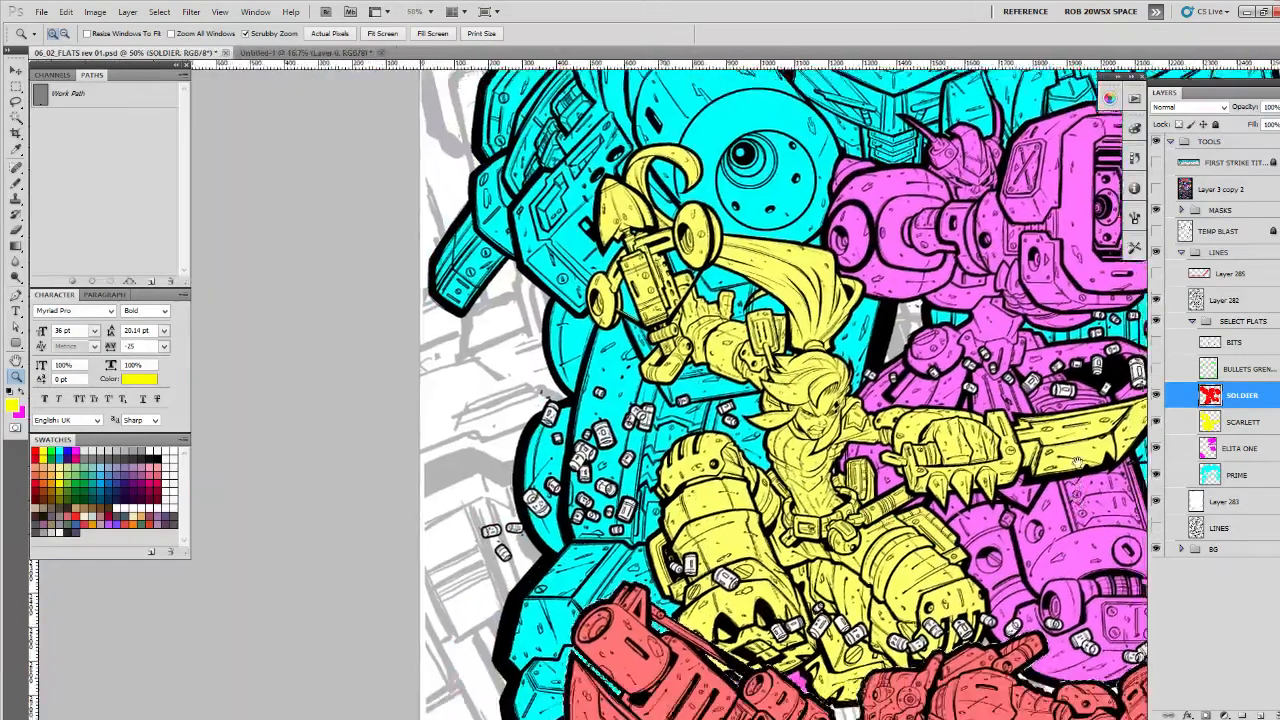
pyautogui.moveTo(1078, 462); pyautogui.dragTo(1071, 330)
pyautogui.moveTo(1018, 669); pyautogui.dragTo(832, 300)
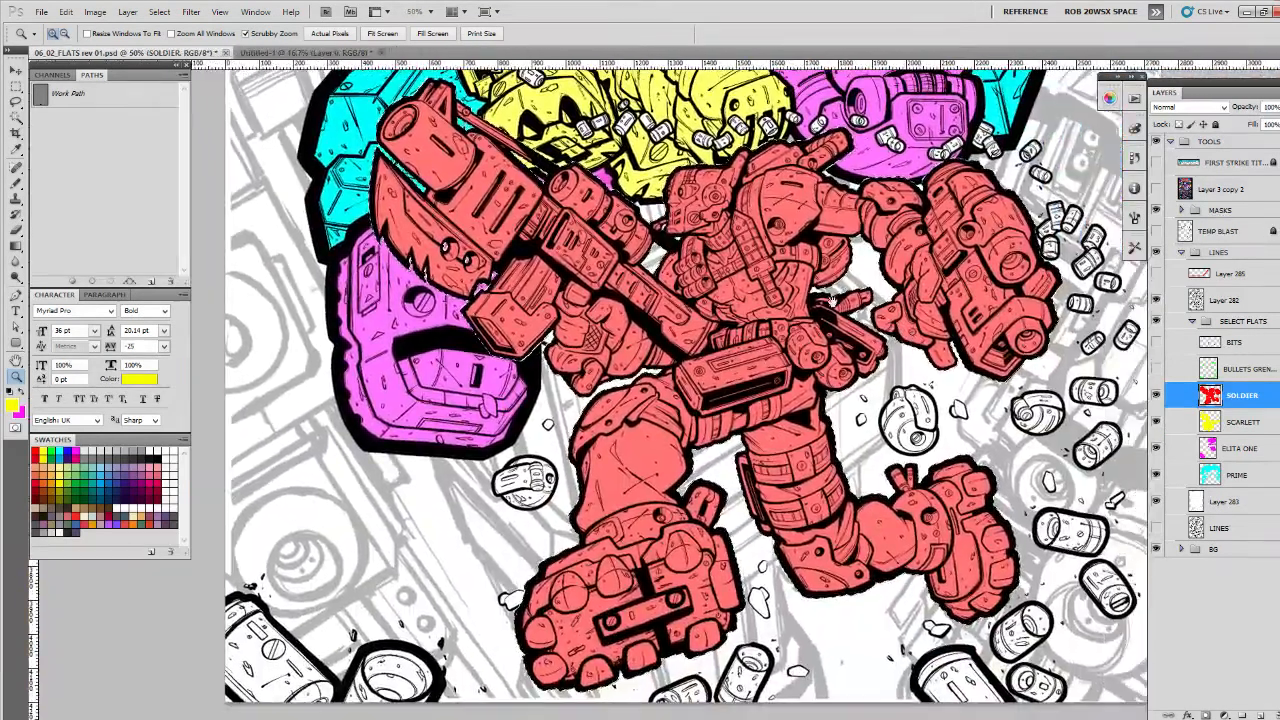
pyautogui.click(160, 12)
pyautogui.moveTo(214, 160)
pyautogui.click(320, 200)
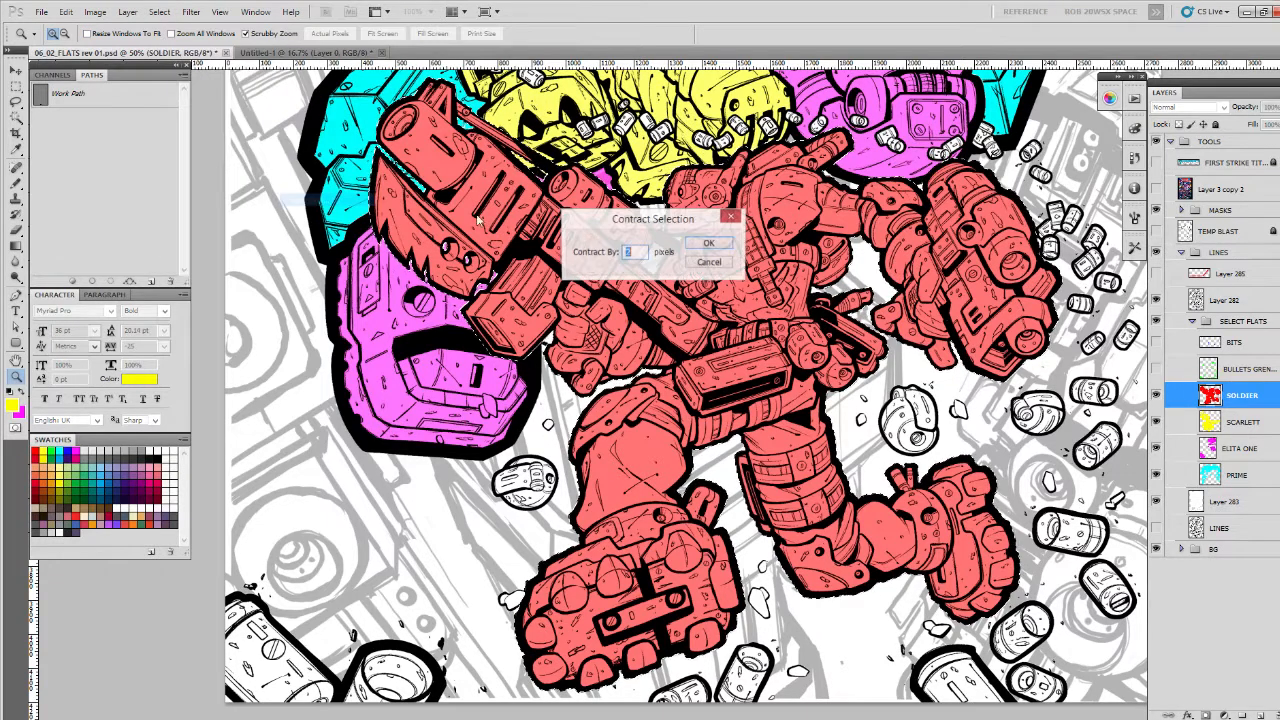
pyautogui.click(703, 243)
pyautogui.click(160, 12)
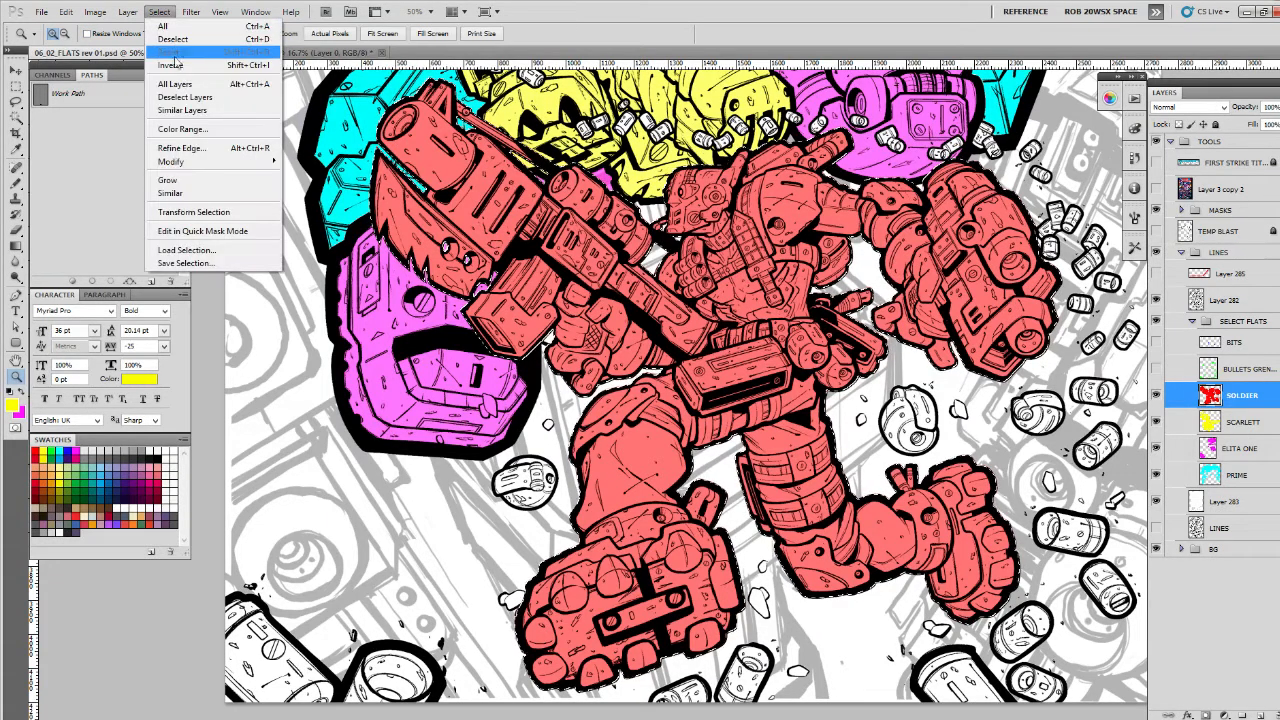
pyautogui.click(171, 64)
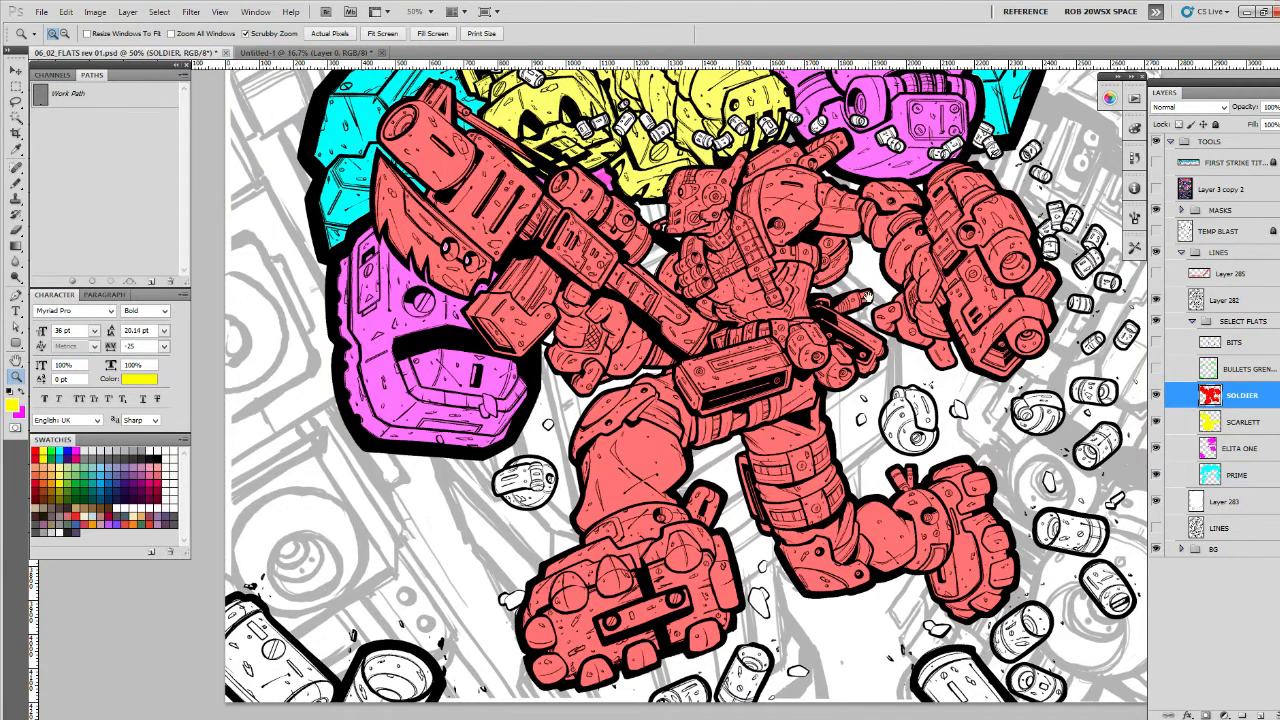
pyautogui.moveTo(868, 296); pyautogui.dragTo(874, 434)
pyautogui.click(466, 387)
pyautogui.click(466, 387)
pyautogui.click(466, 387)
pyautogui.click(466, 387)
pyautogui.press('b')
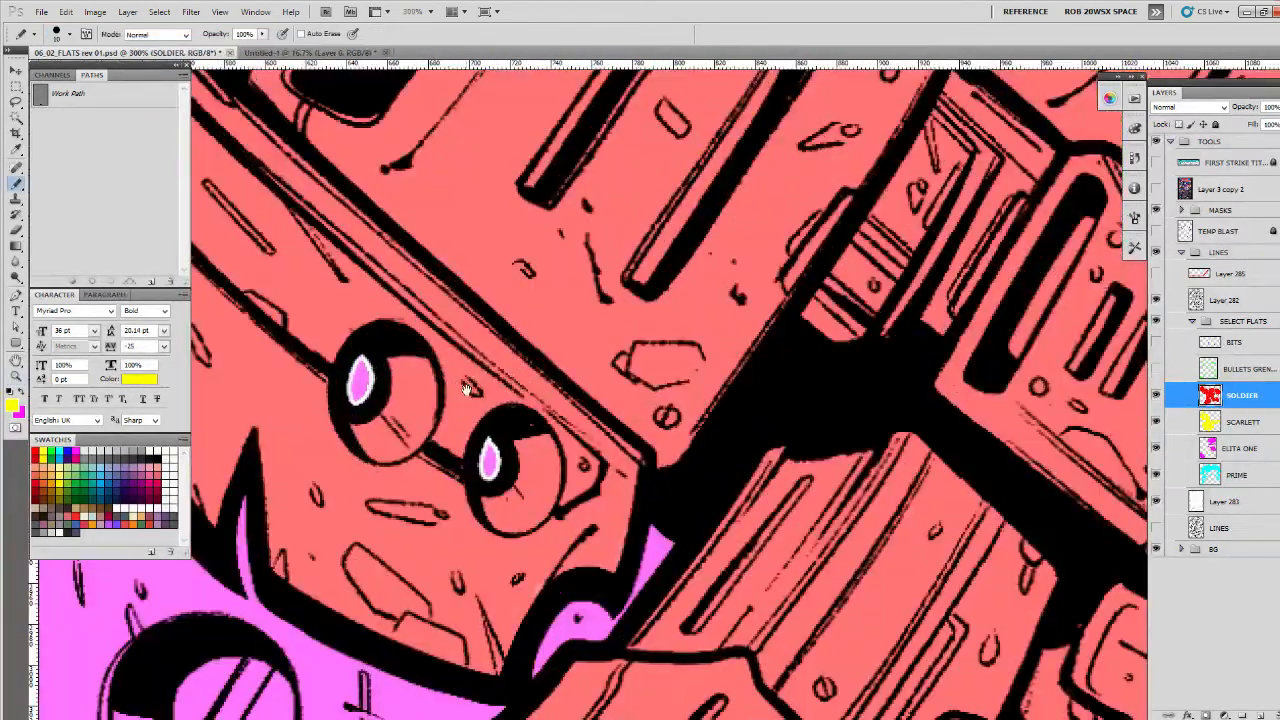
pyautogui.moveTo(466, 389); pyautogui.dragTo(504, 399)
pyautogui.click(38, 452)
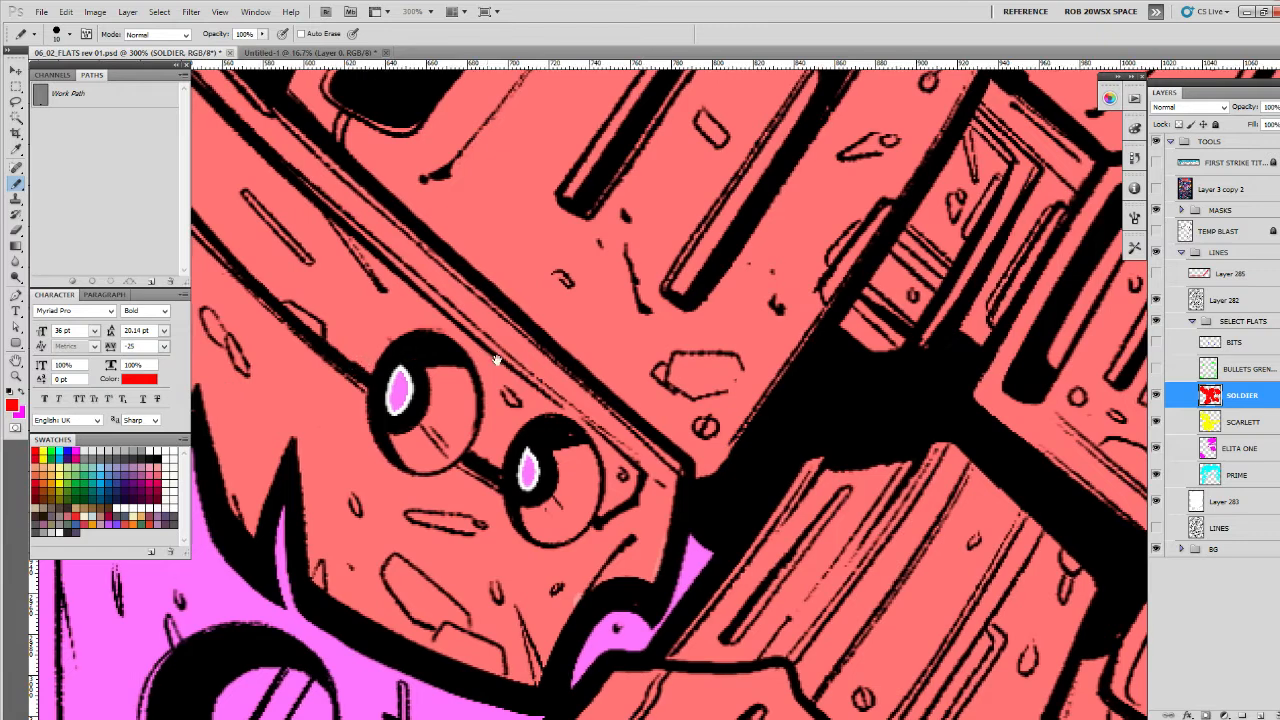
pyautogui.moveTo(411, 353); pyautogui.dragTo(421, 370)
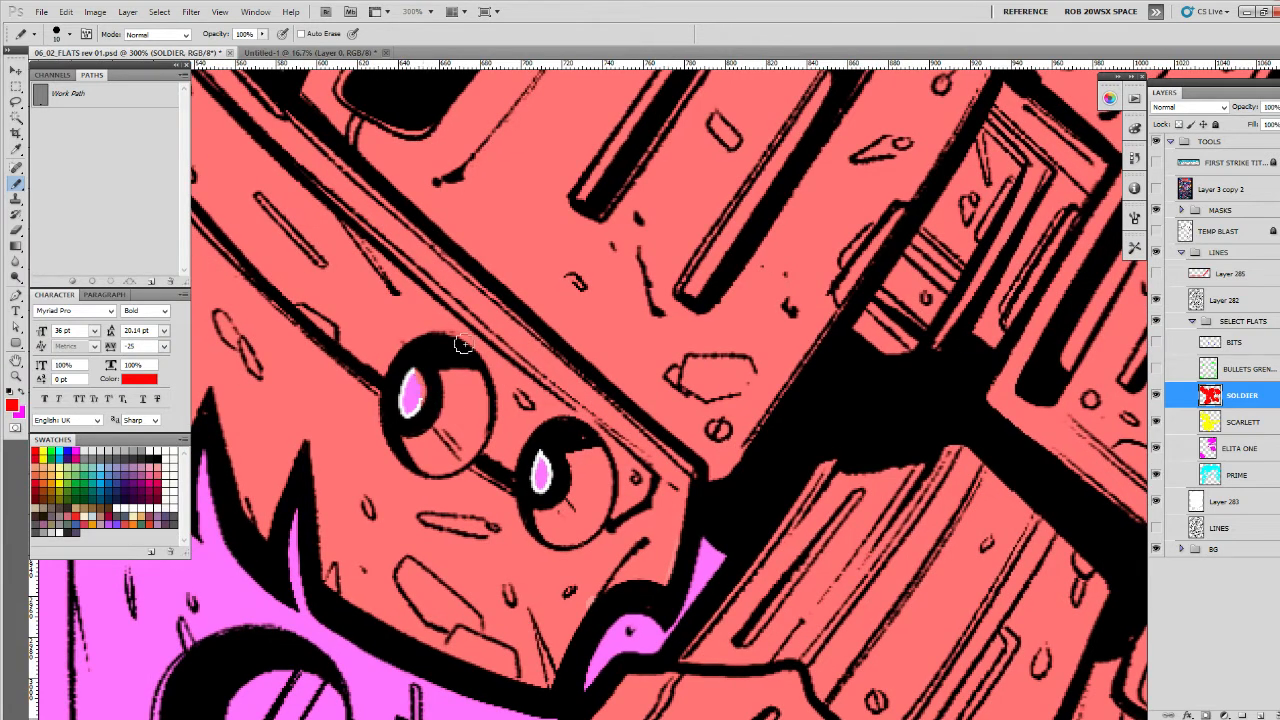
pyautogui.hotkey('ctrl', 'alt', 'z')
pyautogui.hotkey('ctrl', 'alt', 'z')
pyautogui.hotkey('ctrl', 'alt', 'z')
pyautogui.hotkey('ctrl', 'alt', 'z')
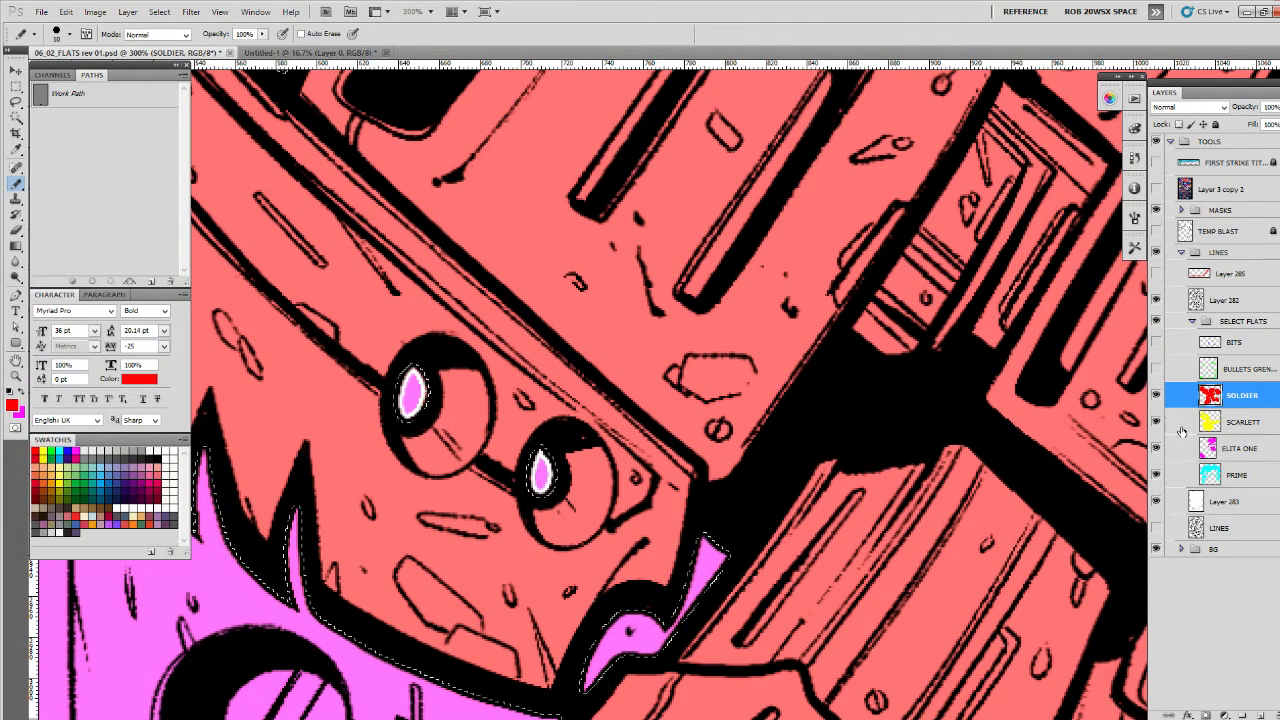
# - Examine the SOLDIER flat's edges from the large gun's painted face across to the torso and the opposite arm cannon
pyautogui.hotkey('ctrl', 'd')
pyautogui.press('z')
pyautogui.keyDown('alt'); pyautogui.click(1060, 503); pyautogui.keyUp('alt')
pyautogui.keyDown('alt'); pyautogui.click(1063, 508); pyautogui.keyUp('alt')
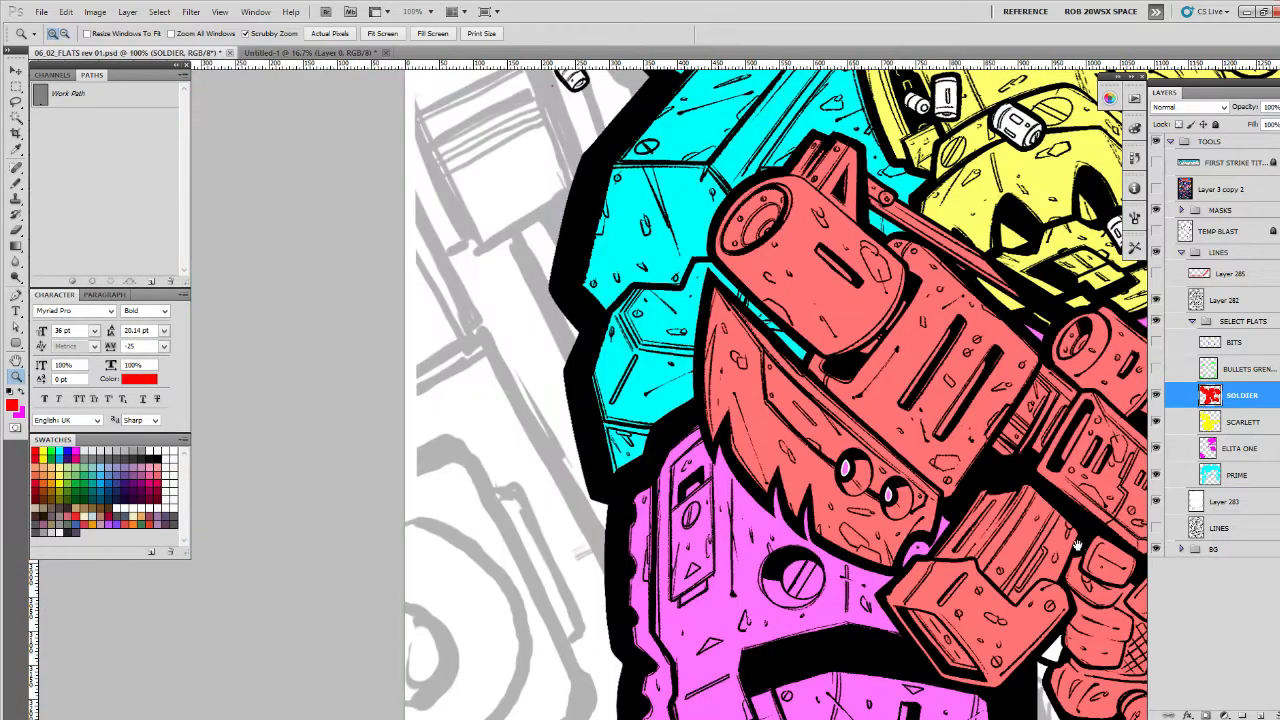
pyautogui.press('h')
pyautogui.moveTo(1063, 508); pyautogui.dragTo(1070, 418)
pyautogui.press('b')
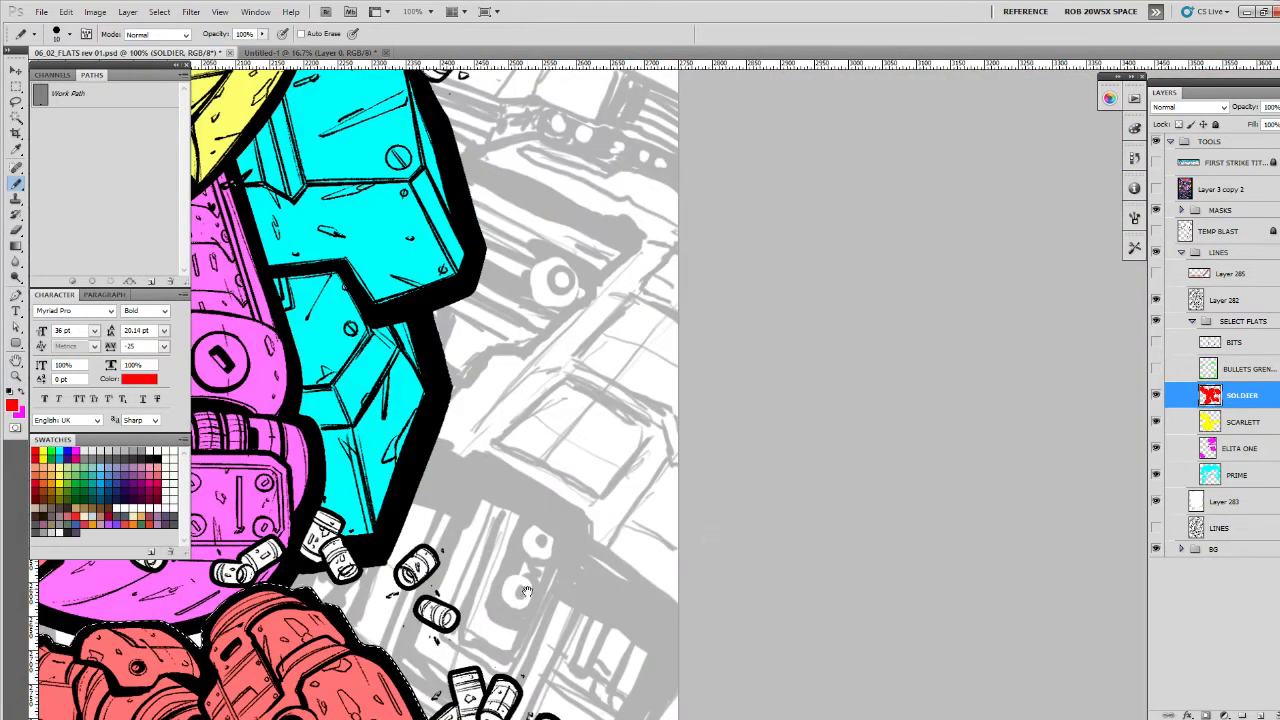
pyautogui.moveTo(606, 561)
pyautogui.mouseDown()
pyautogui.moveTo(963, 333)
pyautogui.moveTo(1076, 284)
pyautogui.mouseUp()
pyautogui.moveTo(823, 586); pyautogui.dragTo(1190, 477)
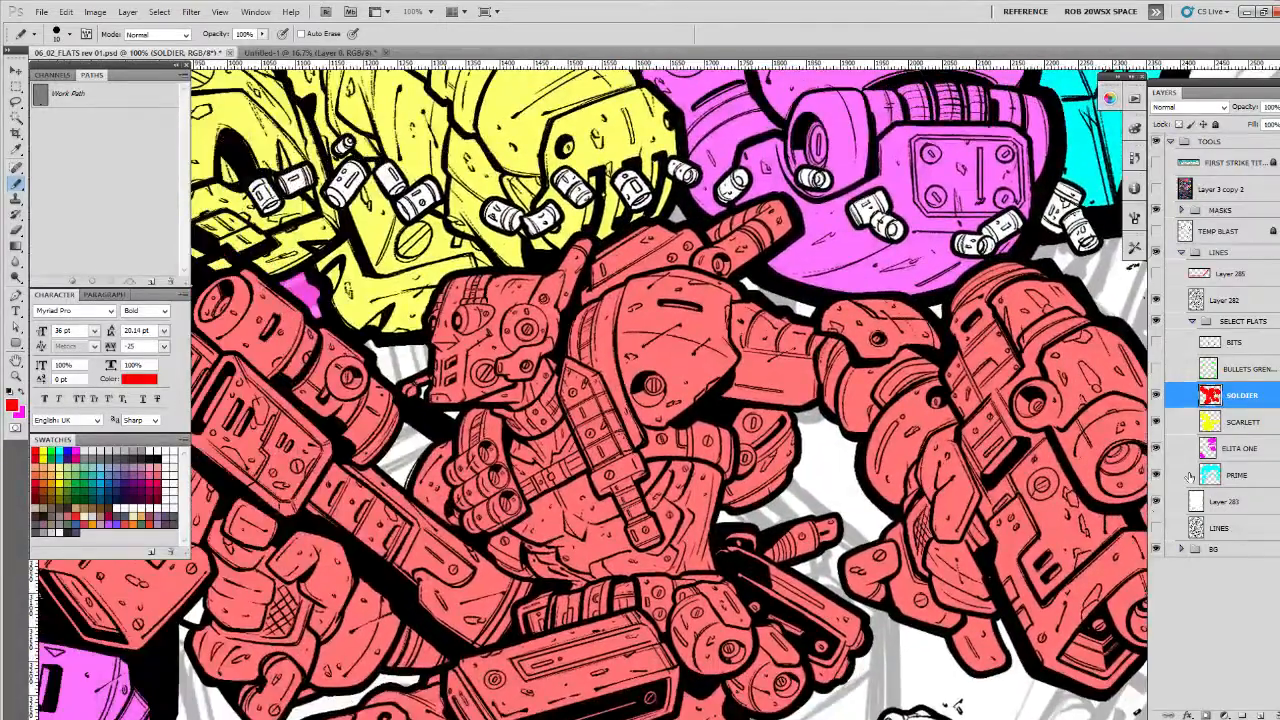
# - Fill the white rims inside both eye highlights of the large gun's painted face with magenta on the ELITA ONE flat
pyautogui.click(1240, 448)
pyautogui.press('x')
pyautogui.moveTo(484, 549); pyautogui.dragTo(627, 506)
pyautogui.moveTo(362, 499); pyautogui.dragTo(666, 600)
pyautogui.keyDown('ctrl'); pyautogui.click(479, 515); pyautogui.keyUp('ctrl')
pyautogui.keyDown('ctrl'); pyautogui.click(479, 515); pyautogui.keyUp('ctrl')
pyautogui.moveTo(480, 506); pyautogui.dragTo(480, 516)
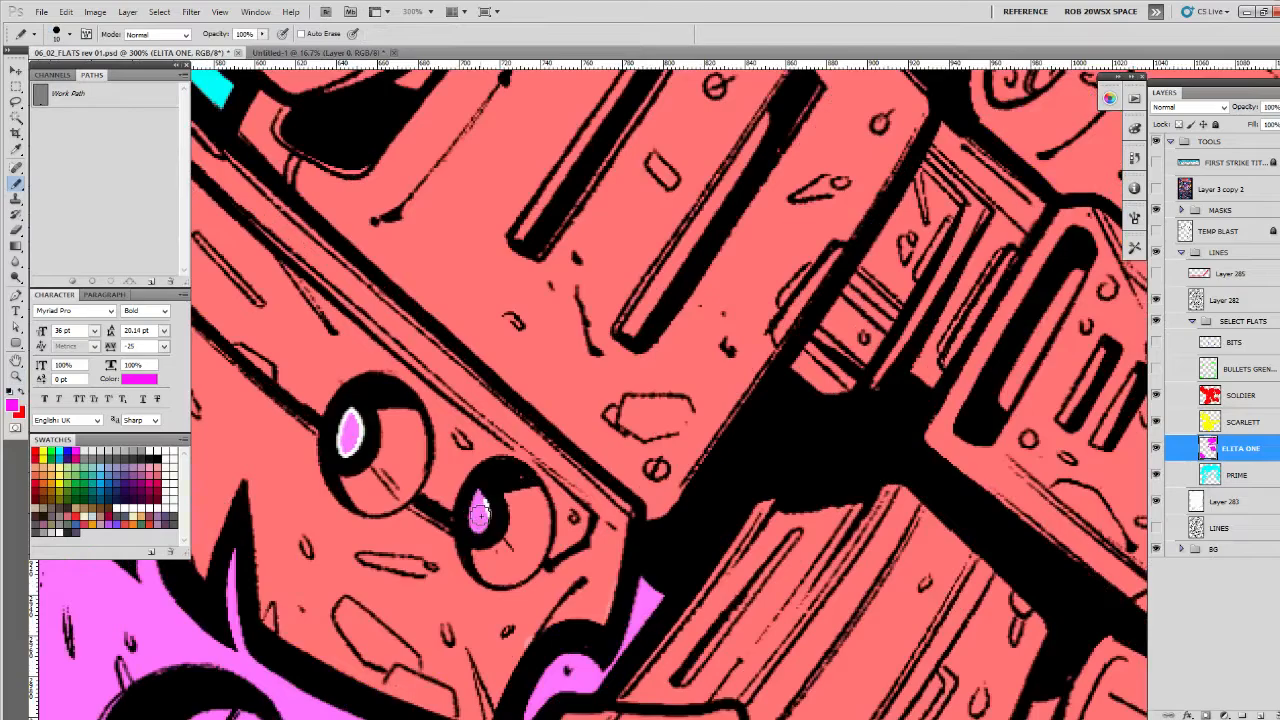
pyautogui.moveTo(349, 416); pyautogui.dragTo(359, 405)
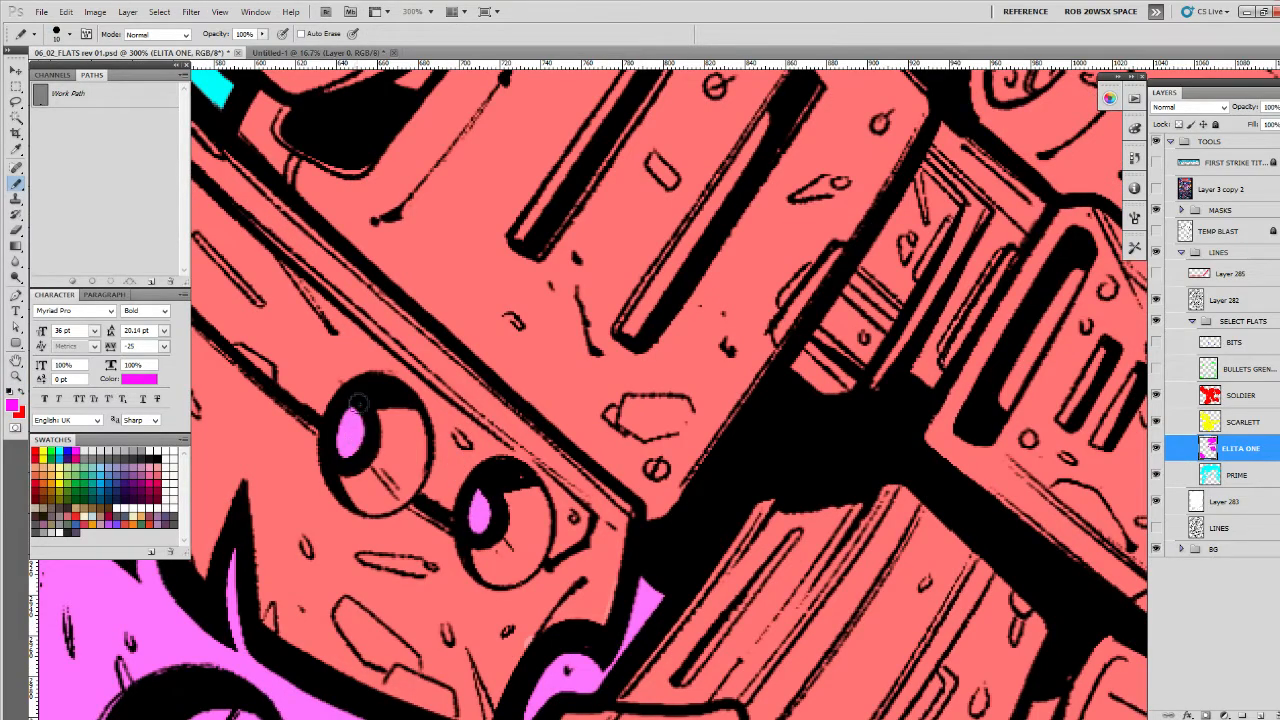
# - Review the PRIME, ELITA ONE, SCARLETT and SOLDIER flats across the whole cover, from PRIME's head down to the SOLDIER's boots
pyautogui.keyDown('ctrl'); pyautogui.keyDown('alt'); pyautogui.click(774, 408); pyautogui.keyUp('alt'); pyautogui.keyUp('ctrl')
pyautogui.keyDown('ctrl'); pyautogui.keyDown('alt'); pyautogui.click(774, 408); pyautogui.keyUp('alt'); pyautogui.keyUp('ctrl')
pyautogui.keyDown('ctrl'); pyautogui.keyDown('alt'); pyautogui.click(774, 408); pyautogui.keyUp('alt'); pyautogui.keyUp('ctrl')
pyautogui.keyDown('ctrl'); pyautogui.keyDown('alt'); pyautogui.click(774, 409); pyautogui.keyUp('alt'); pyautogui.keyUp('ctrl')
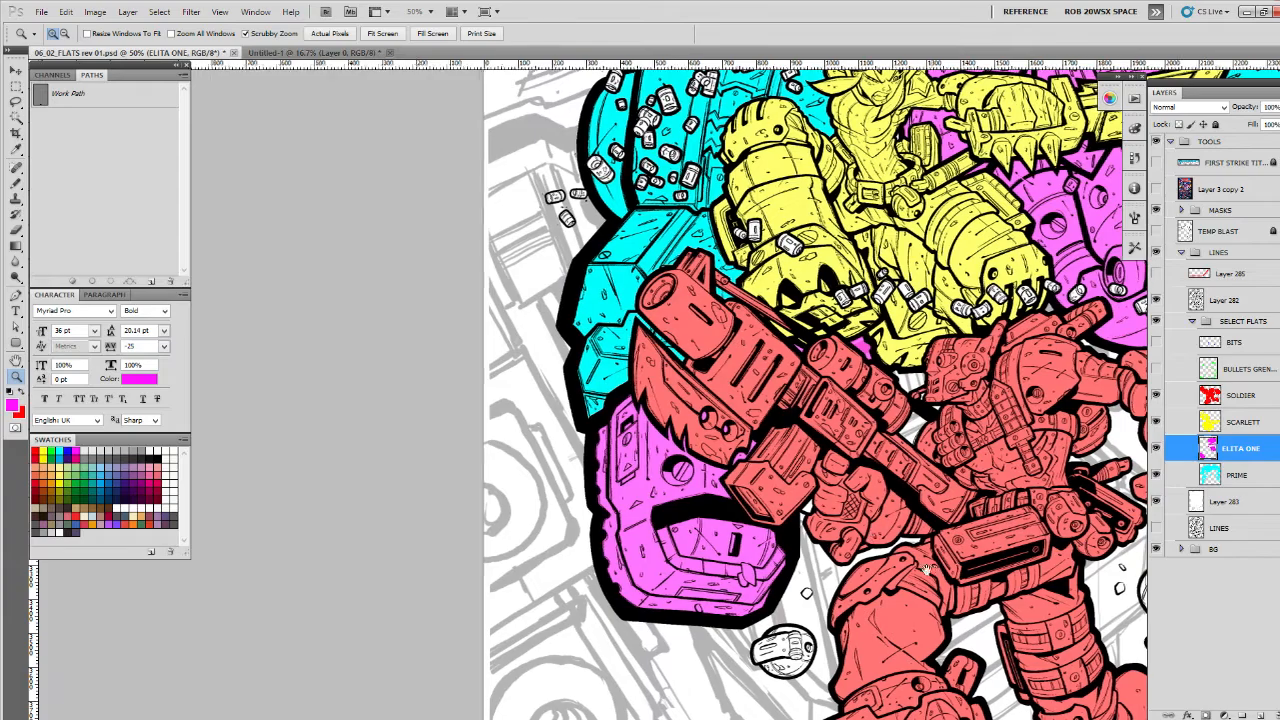
pyautogui.moveTo(1145, 511); pyautogui.dragTo(905, 597)
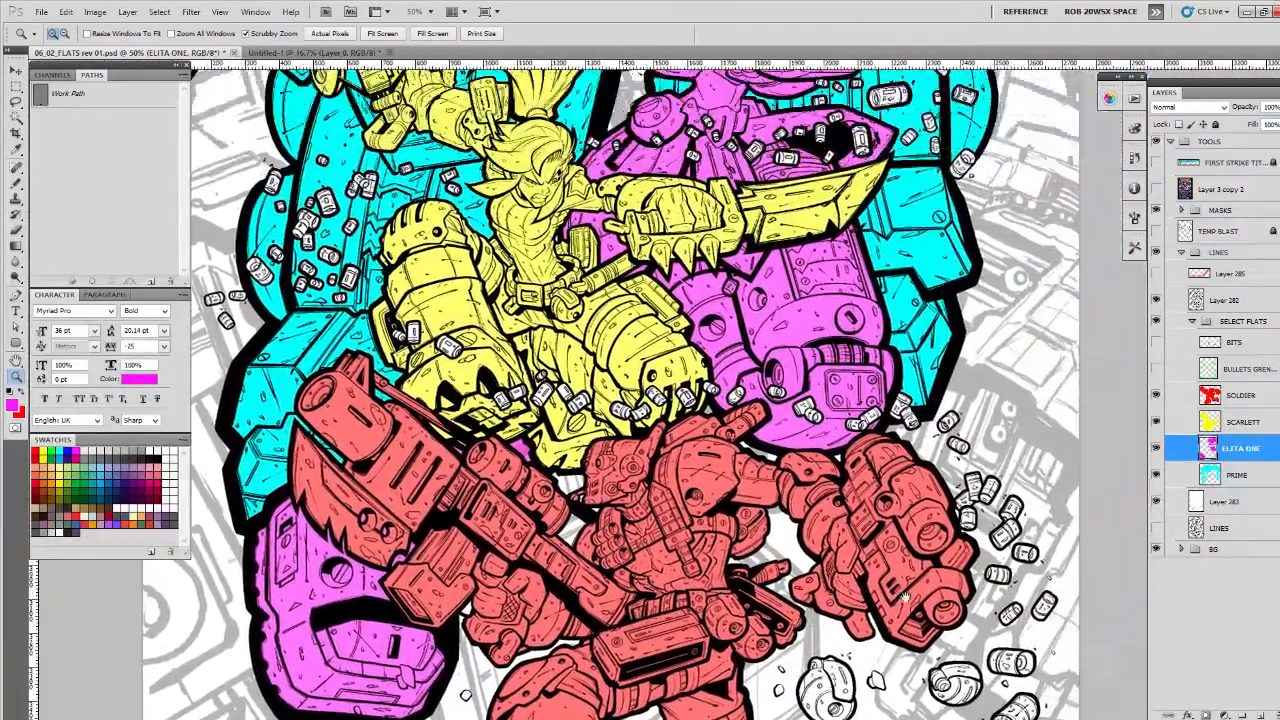
pyautogui.moveTo(902, 652); pyautogui.dragTo(910, 455)
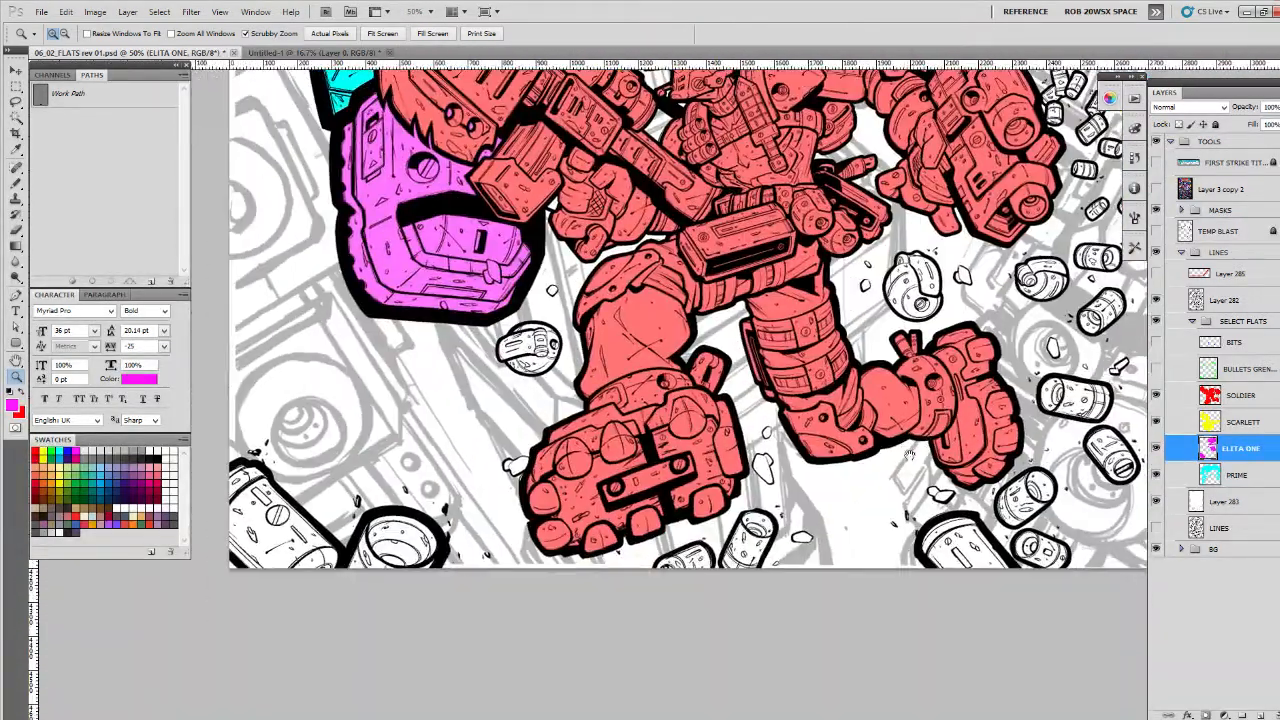
pyautogui.moveTo(856, 400); pyautogui.dragTo(860, 612)
pyautogui.moveTo(746, 305); pyautogui.dragTo(811, 631)
pyautogui.click(756, 525)
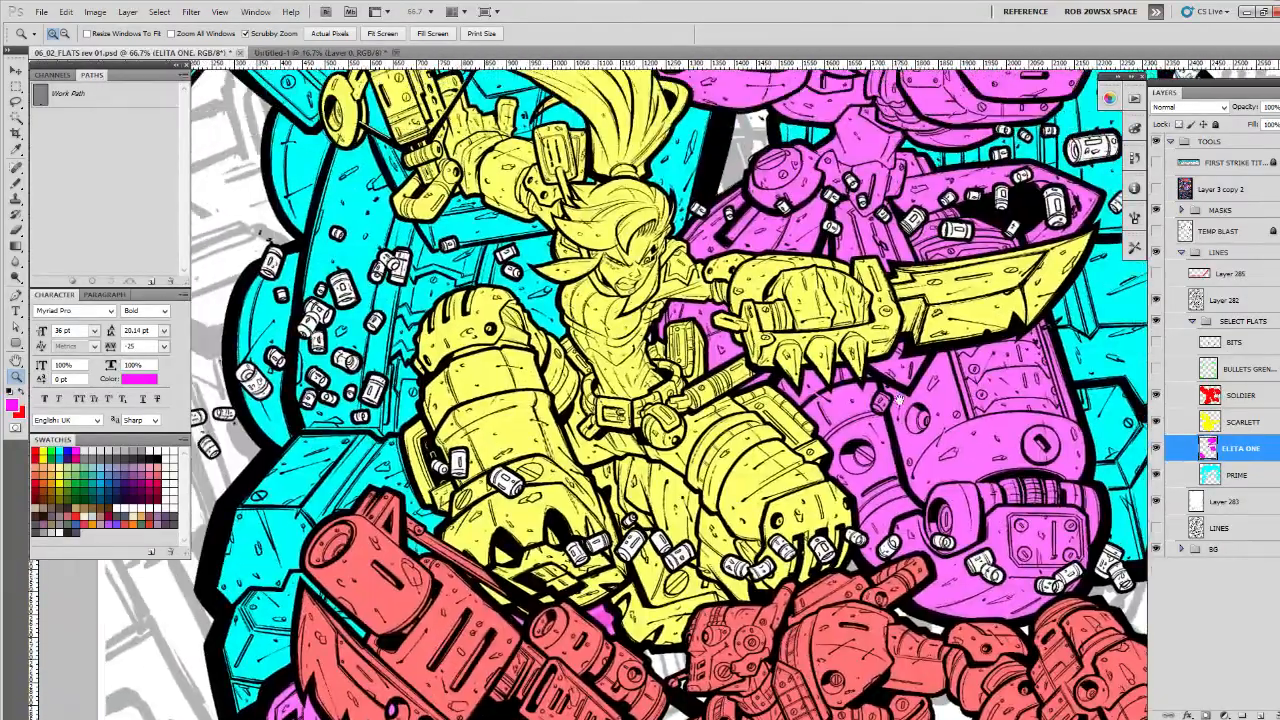
pyautogui.moveTo(900, 400); pyautogui.dragTo(873, 658)
pyautogui.moveTo(880, 302); pyautogui.dragTo(862, 602)
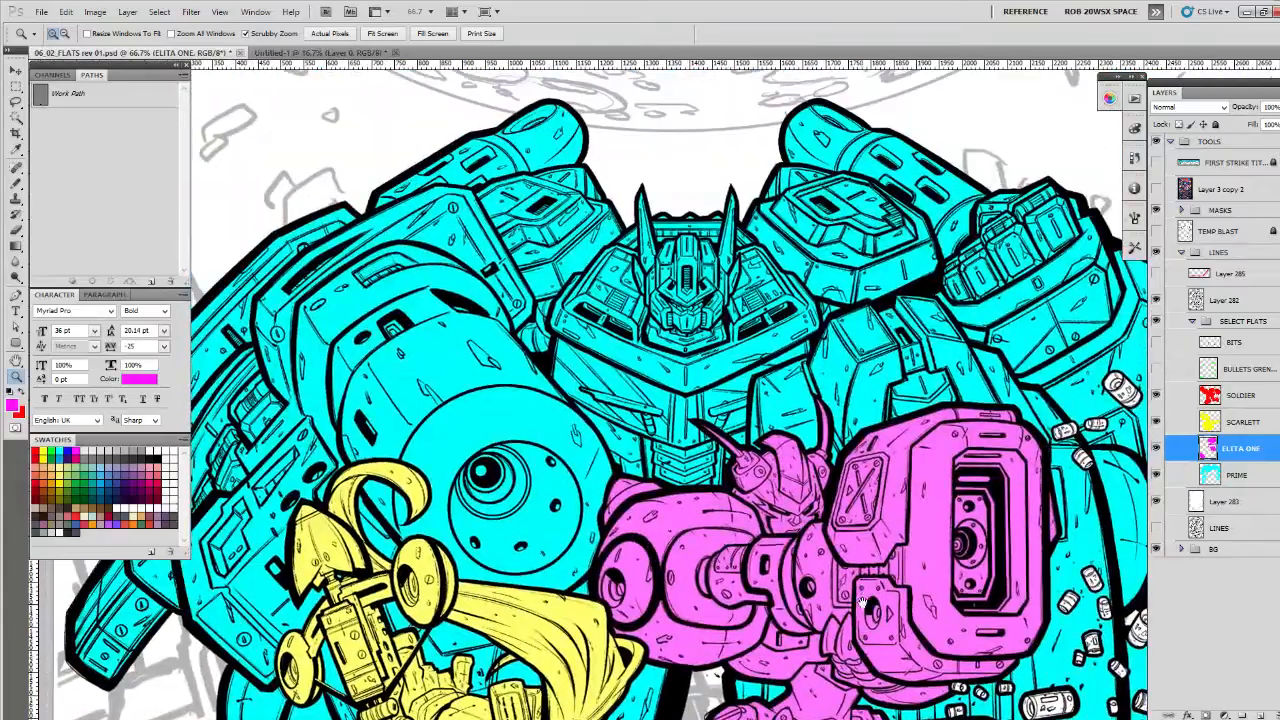
pyautogui.moveTo(872, 651); pyautogui.dragTo(836, 484)
pyautogui.moveTo(862, 610); pyautogui.dragTo(830, 482)
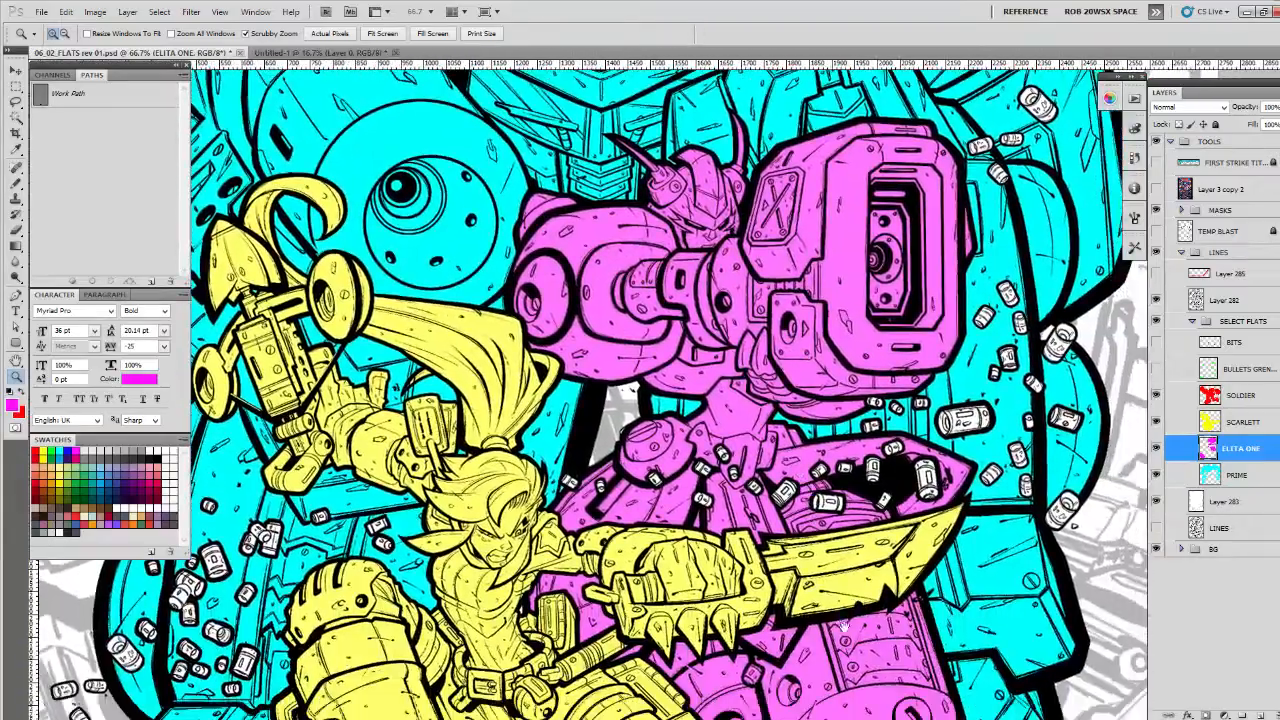
pyautogui.moveTo(838, 650); pyautogui.dragTo(836, 498)
pyautogui.moveTo(830, 622); pyautogui.dragTo(838, 490)
pyautogui.moveTo(772, 612); pyautogui.dragTo(844, 486)
pyautogui.moveTo(832, 414); pyautogui.dragTo(836, 612)
pyautogui.keyDown('alt'); pyautogui.click(842, 512); pyautogui.keyUp('alt')
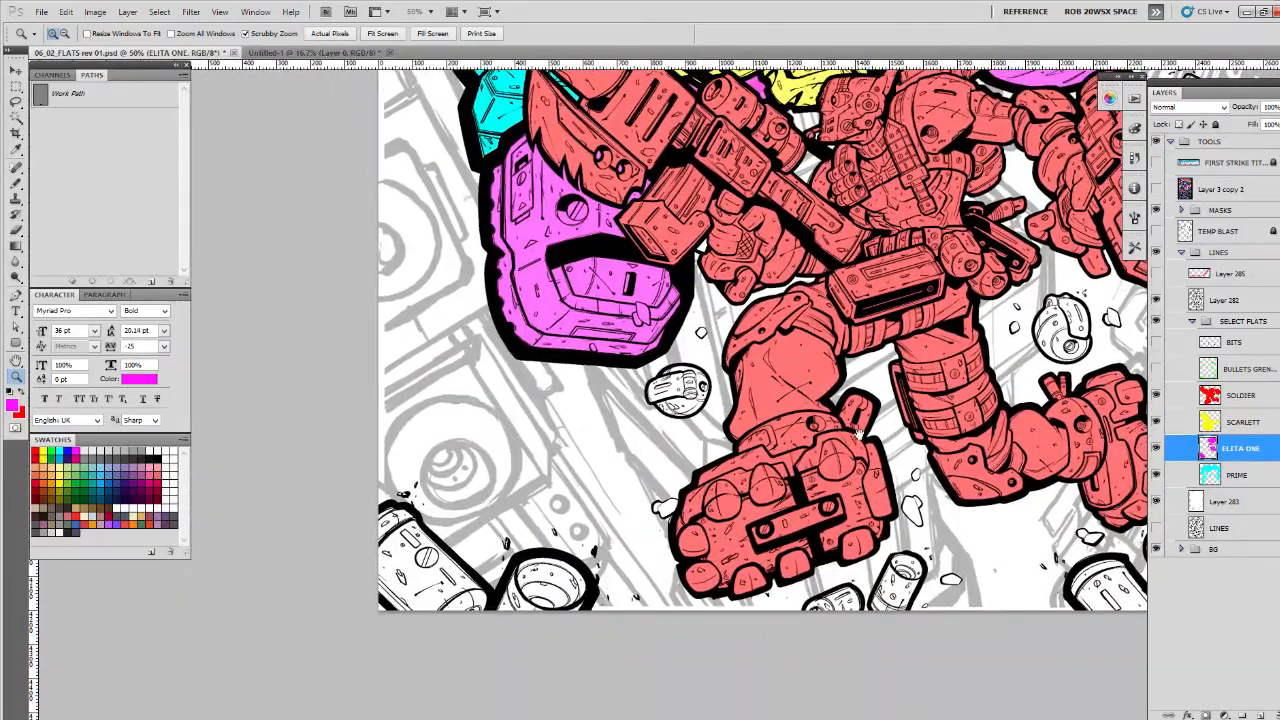
pyautogui.moveTo(859, 434); pyautogui.dragTo(866, 644)
pyautogui.moveTo(876, 372); pyautogui.dragTo(850, 504)
pyautogui.moveTo(905, 411); pyautogui.dragTo(865, 533)
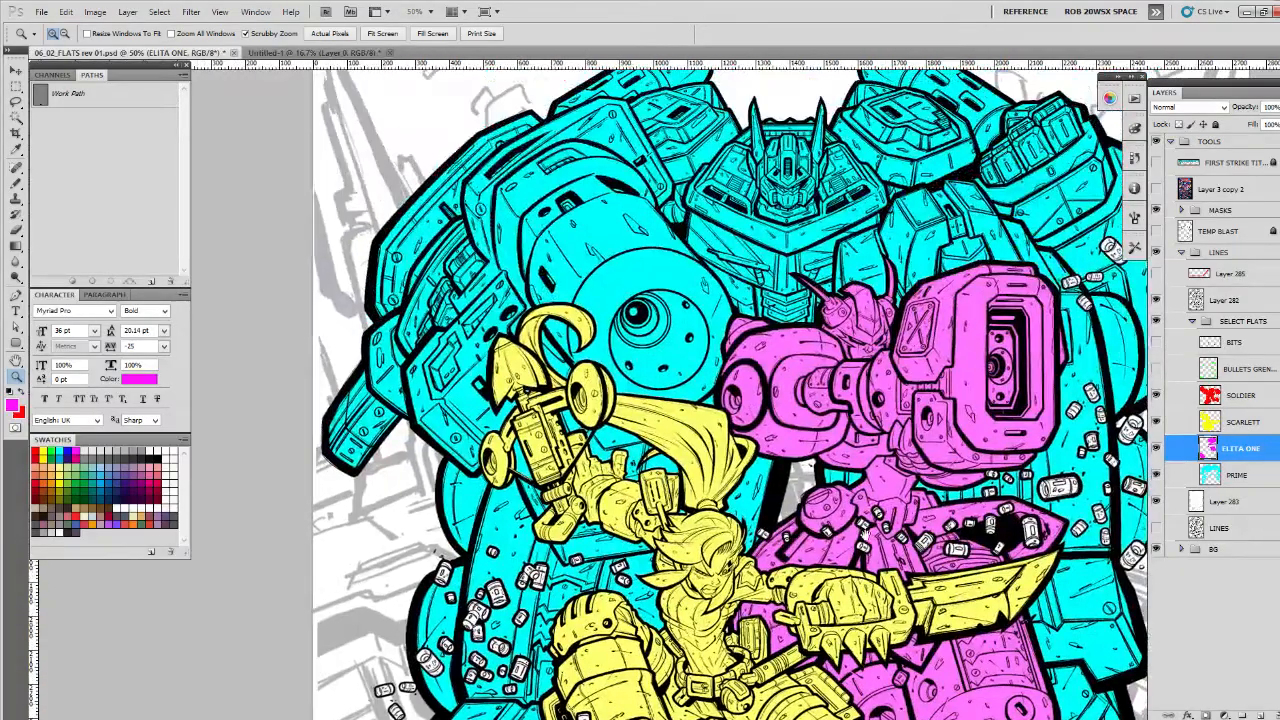
pyautogui.keyDown('alt'); pyautogui.click(897, 469); pyautogui.keyUp('alt')
pyautogui.moveTo(950, 590); pyautogui.dragTo(870, 464)
pyautogui.moveTo(890, 620); pyautogui.dragTo(884, 490)
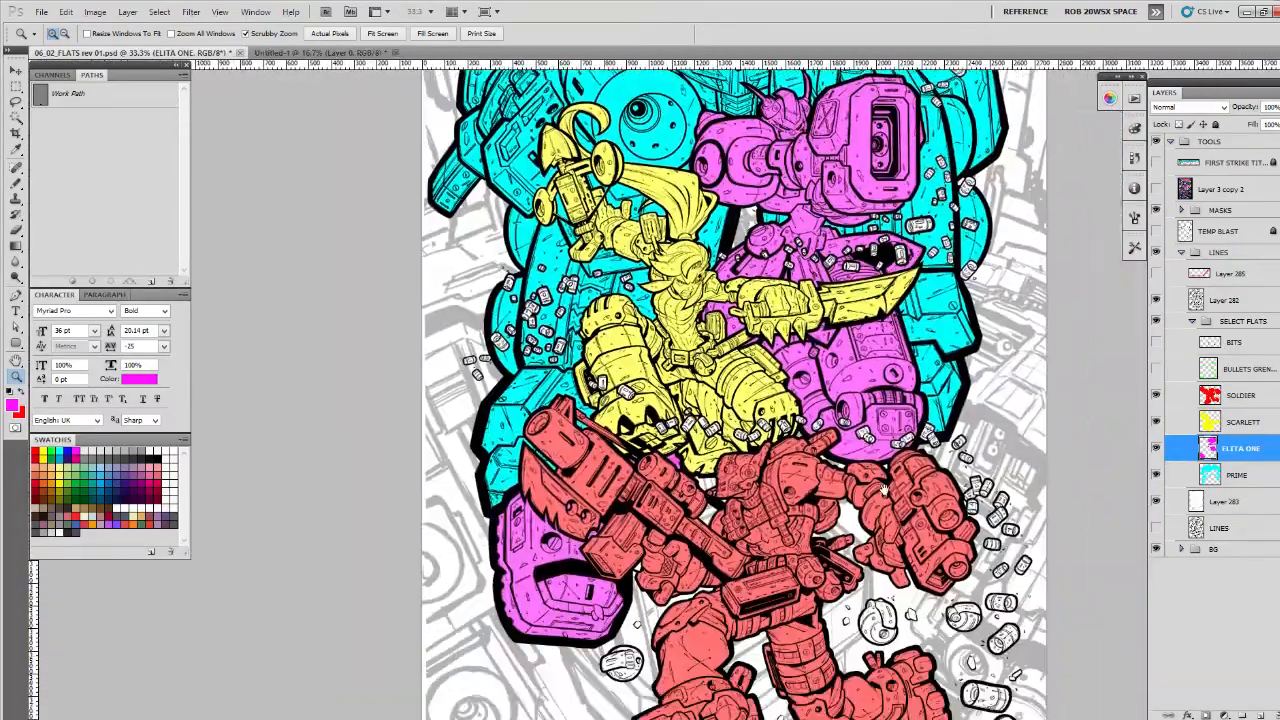
pyautogui.moveTo(908, 574); pyautogui.dragTo(925, 482)
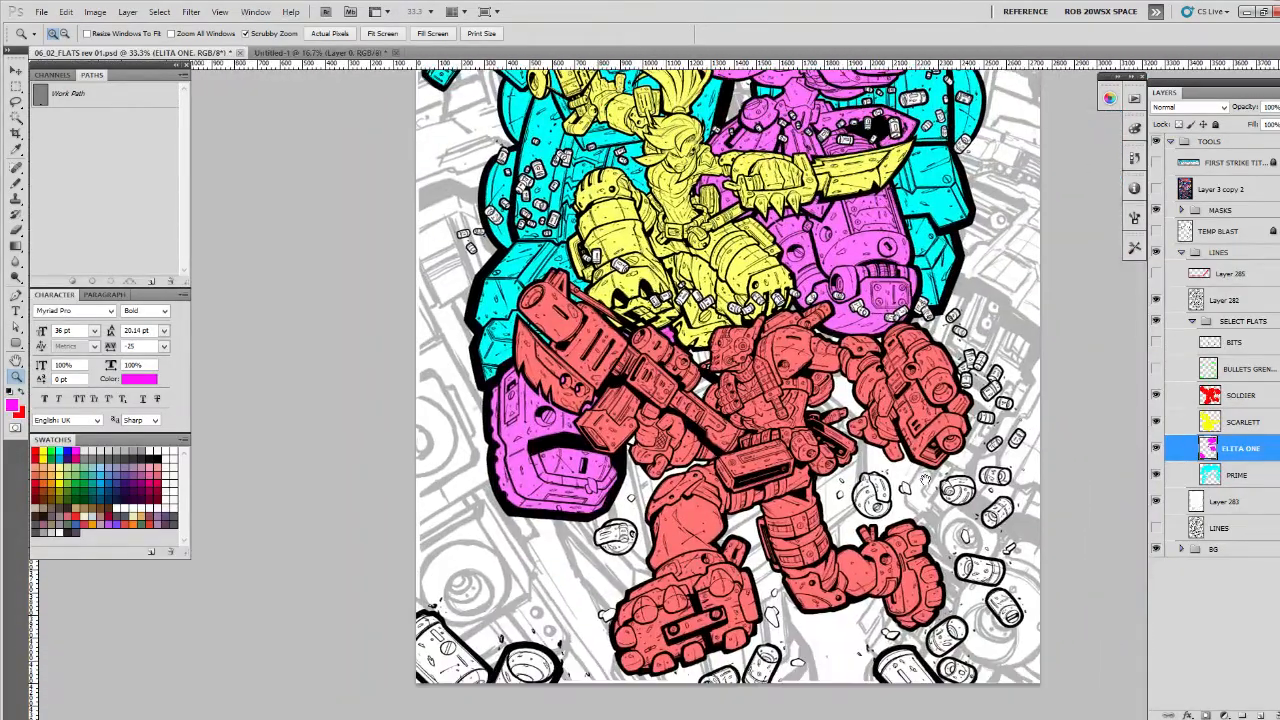
# - Show the BULLETS GRENADE flat, load its pixels as a selection, contract it by 2 pixels and invert it to trim the green edges
pyautogui.click(1039, 521)
pyautogui.click(1041, 527)
pyautogui.keyDown('alt'); pyautogui.click(1045, 540); pyautogui.keyUp('alt')
pyautogui.keyDown('alt'); pyautogui.click(1048, 547); pyautogui.keyUp('alt')
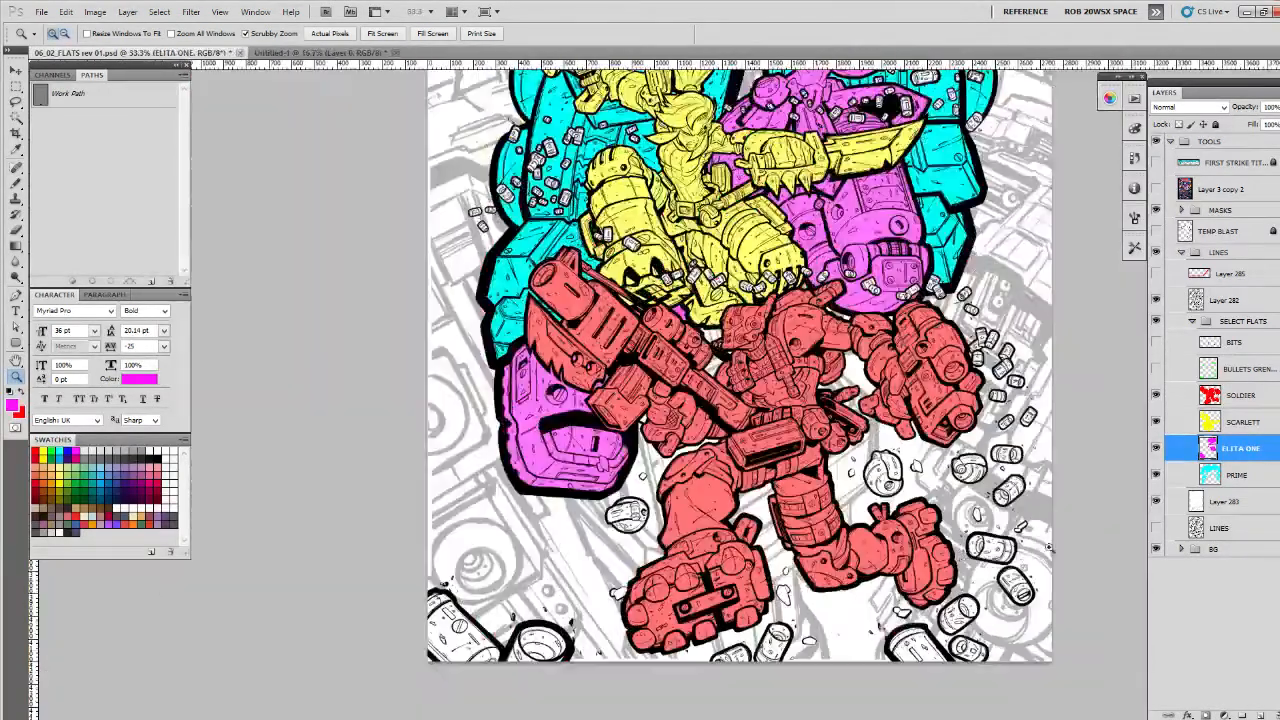
pyautogui.click(1224, 370)
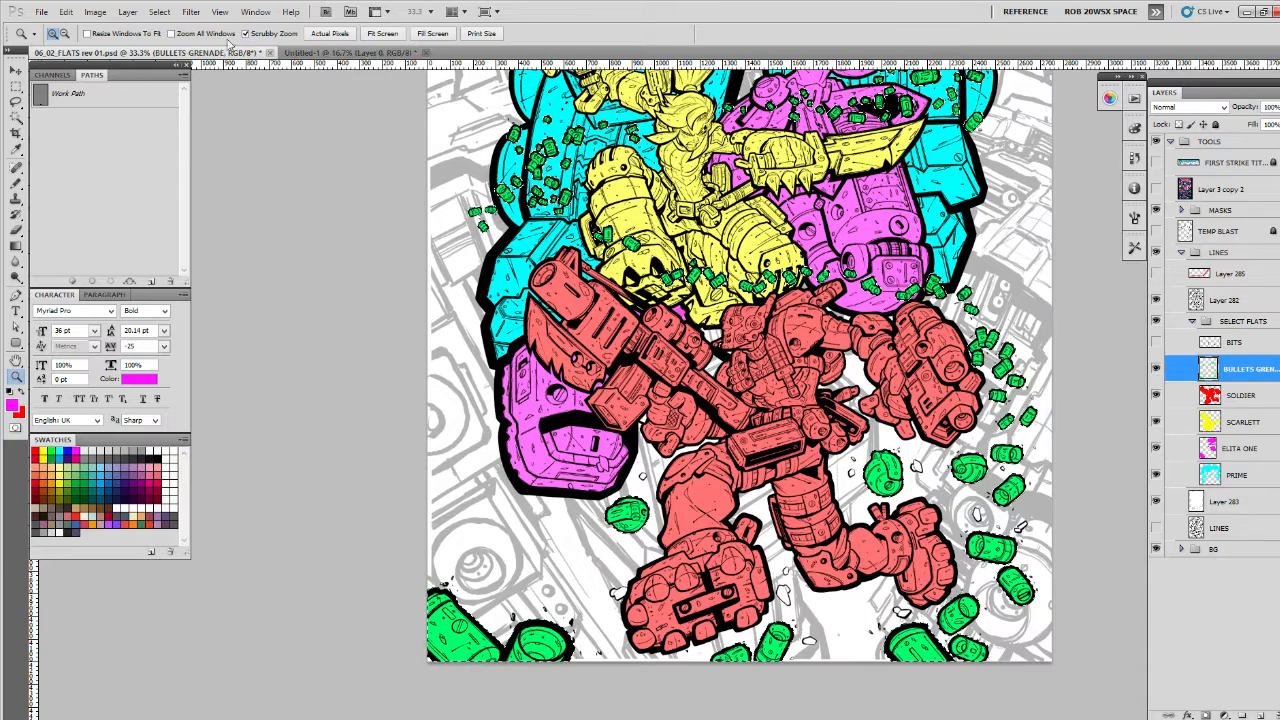
pyautogui.click(161, 12)
pyautogui.moveTo(241, 164)
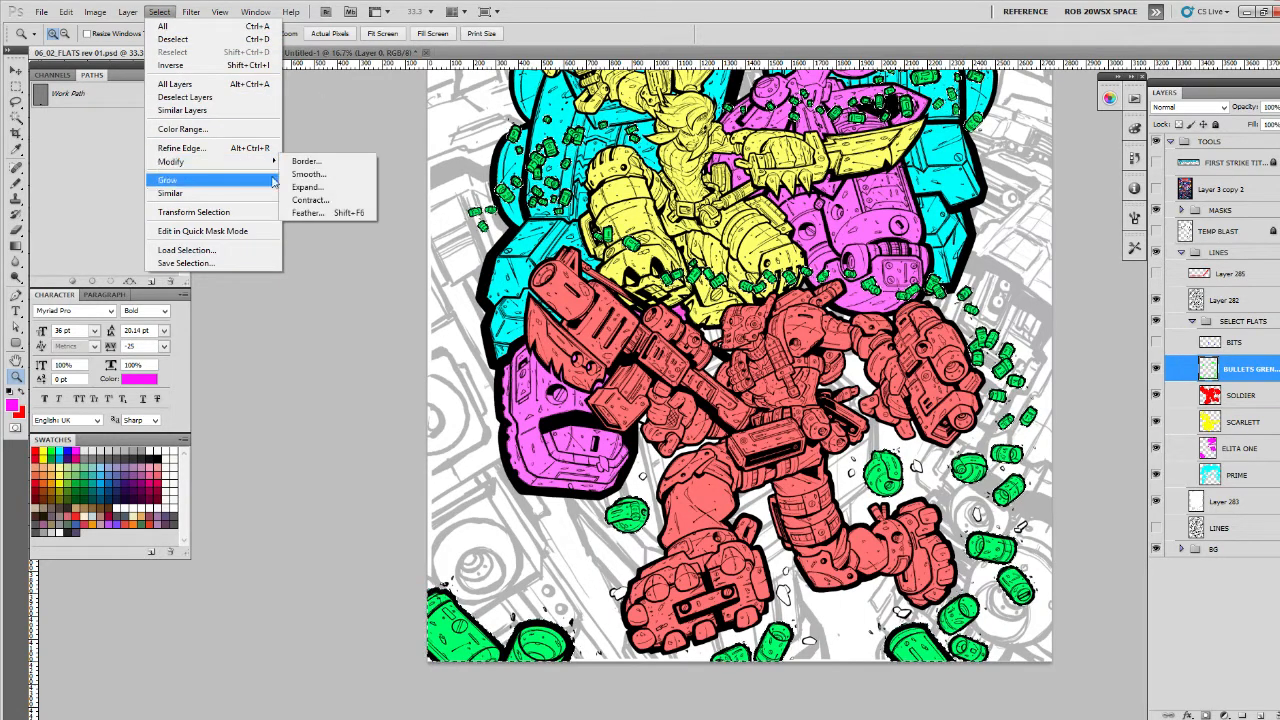
pyautogui.click(297, 201)
pyautogui.click(712, 242)
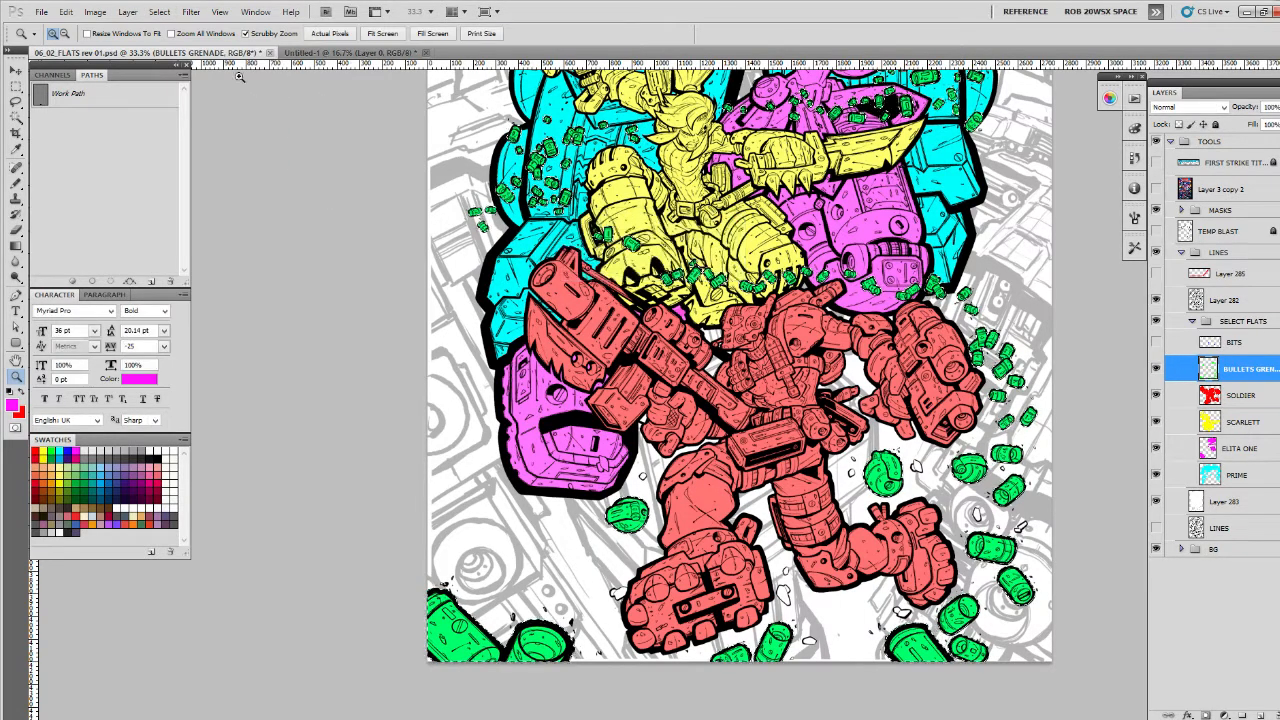
pyautogui.click(161, 12)
pyautogui.click(179, 67)
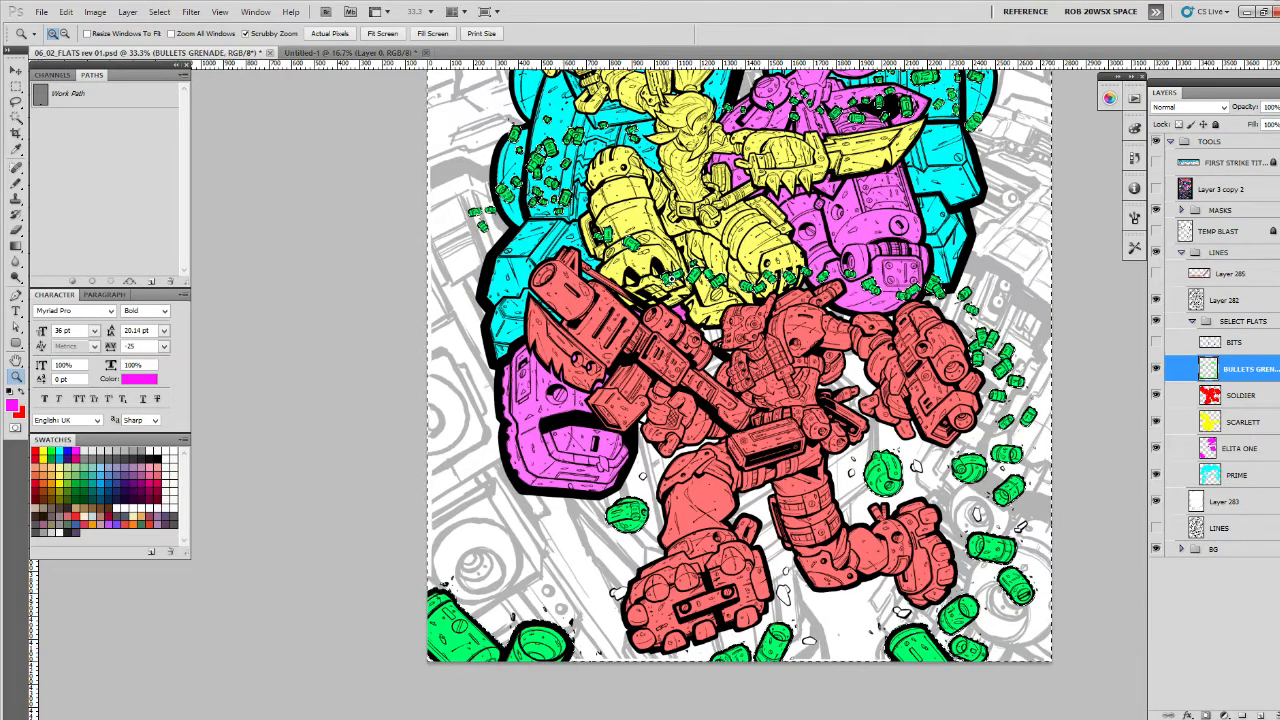
# - Examine the BULLETS GRENADE flat's edges across the cover, from the shells around SCARLETT and PRIME down to the SOLDIER's boots
pyautogui.moveTo(675, 287); pyautogui.dragTo(673, 342)
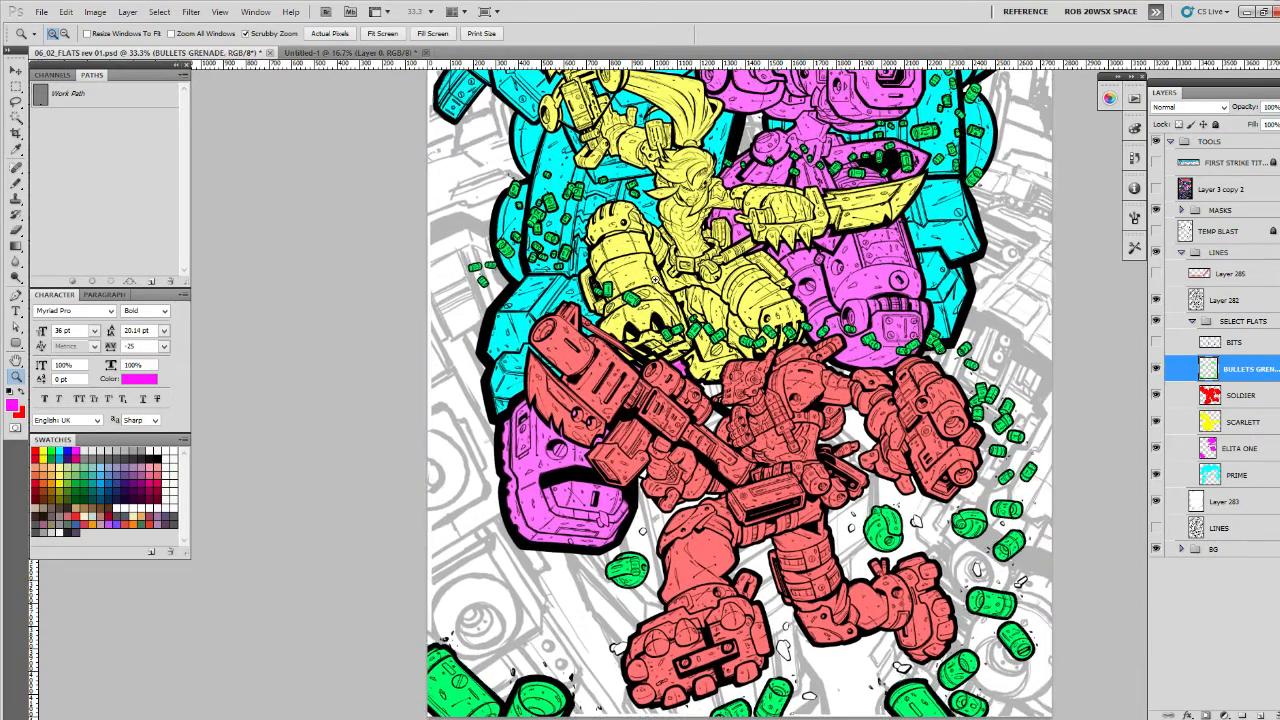
pyautogui.click(626, 285)
pyautogui.click(626, 285)
pyautogui.click(626, 285)
pyautogui.moveTo(626, 285); pyautogui.dragTo(666, 523)
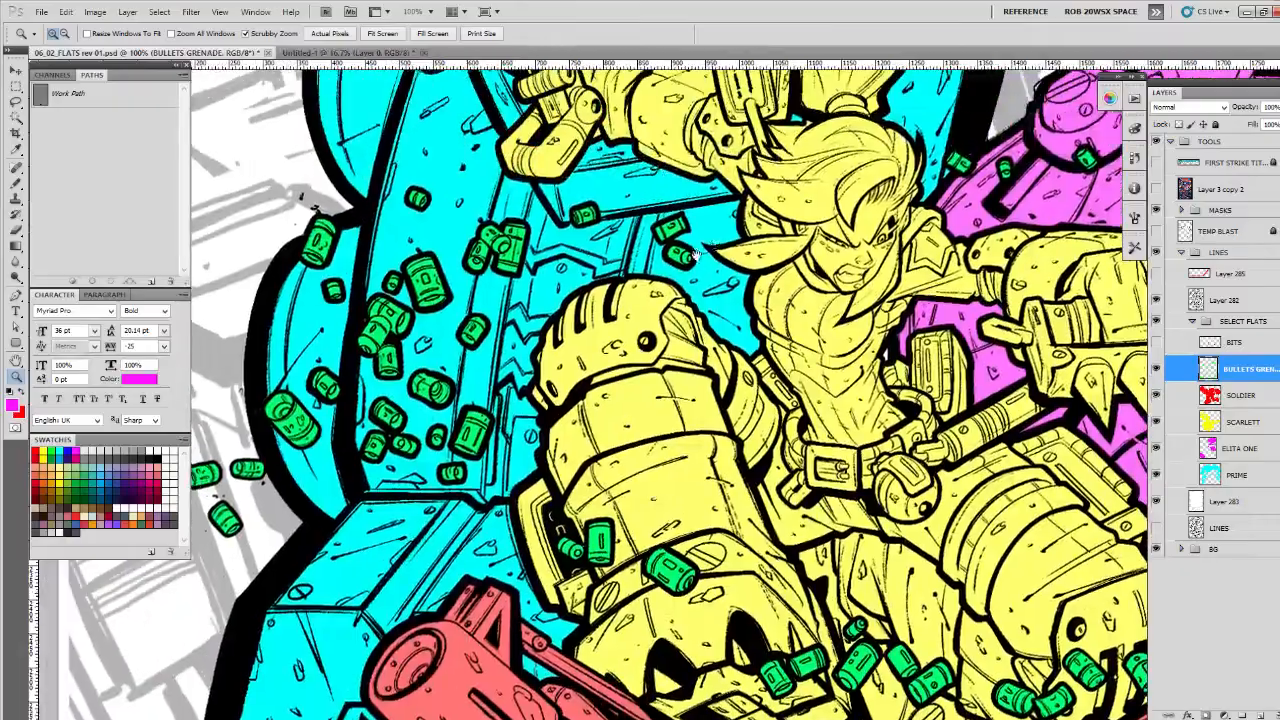
pyautogui.moveTo(918, 171); pyautogui.dragTo(543, 556)
pyautogui.moveTo(1000, 560); pyautogui.dragTo(748, 604)
pyautogui.moveTo(943, 455); pyautogui.dragTo(942, 702)
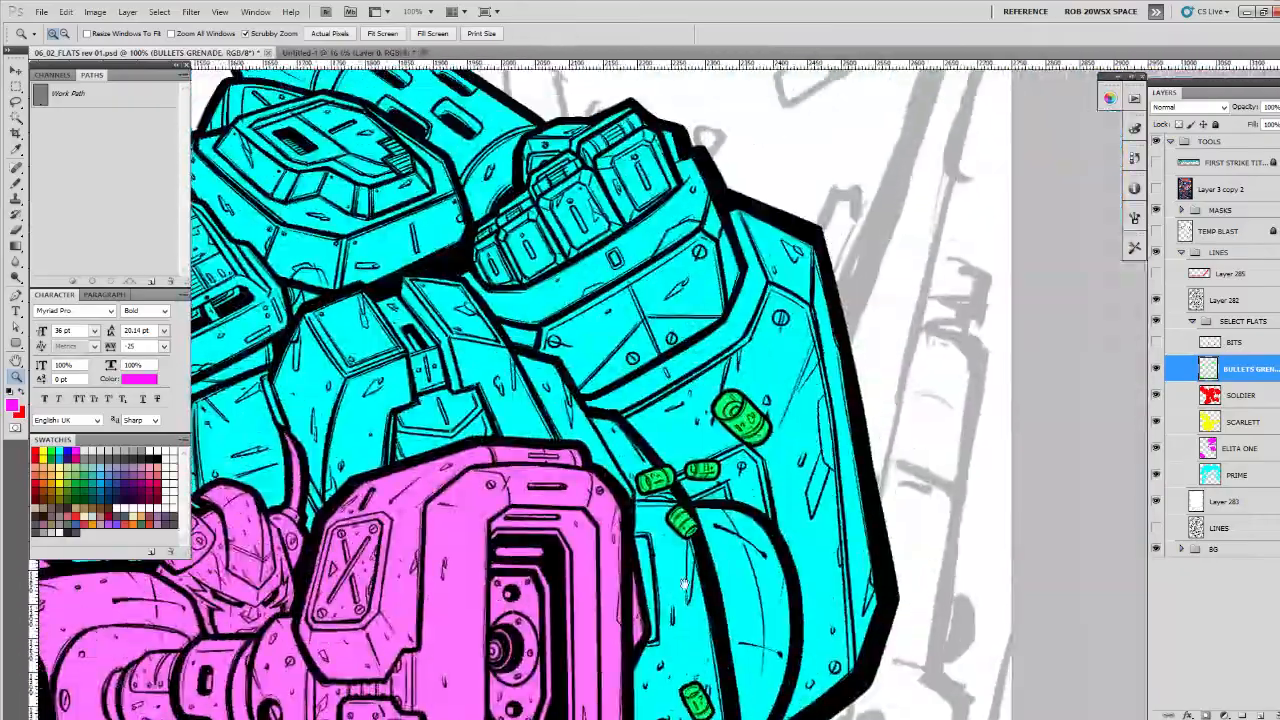
pyautogui.moveTo(643, 553); pyautogui.dragTo(1260, 561)
pyautogui.moveTo(620, 600); pyautogui.dragTo(1082, 532)
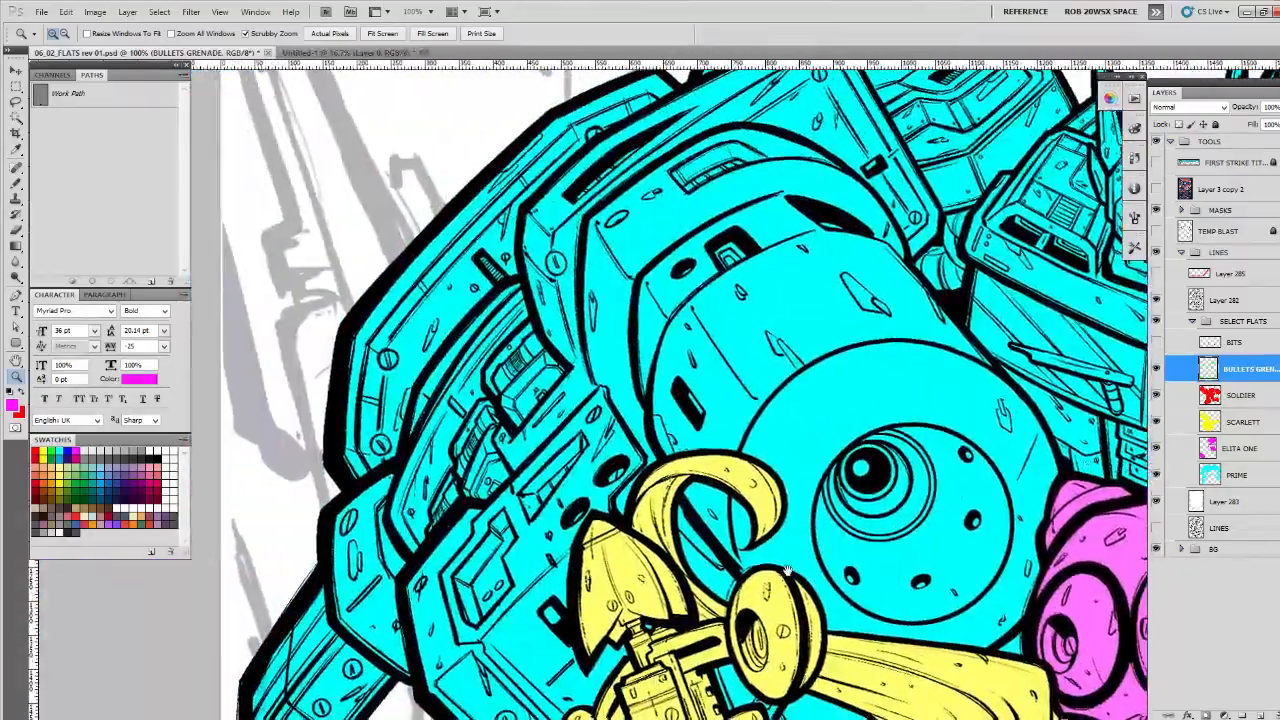
pyautogui.moveTo(759, 667); pyautogui.dragTo(610, 340)
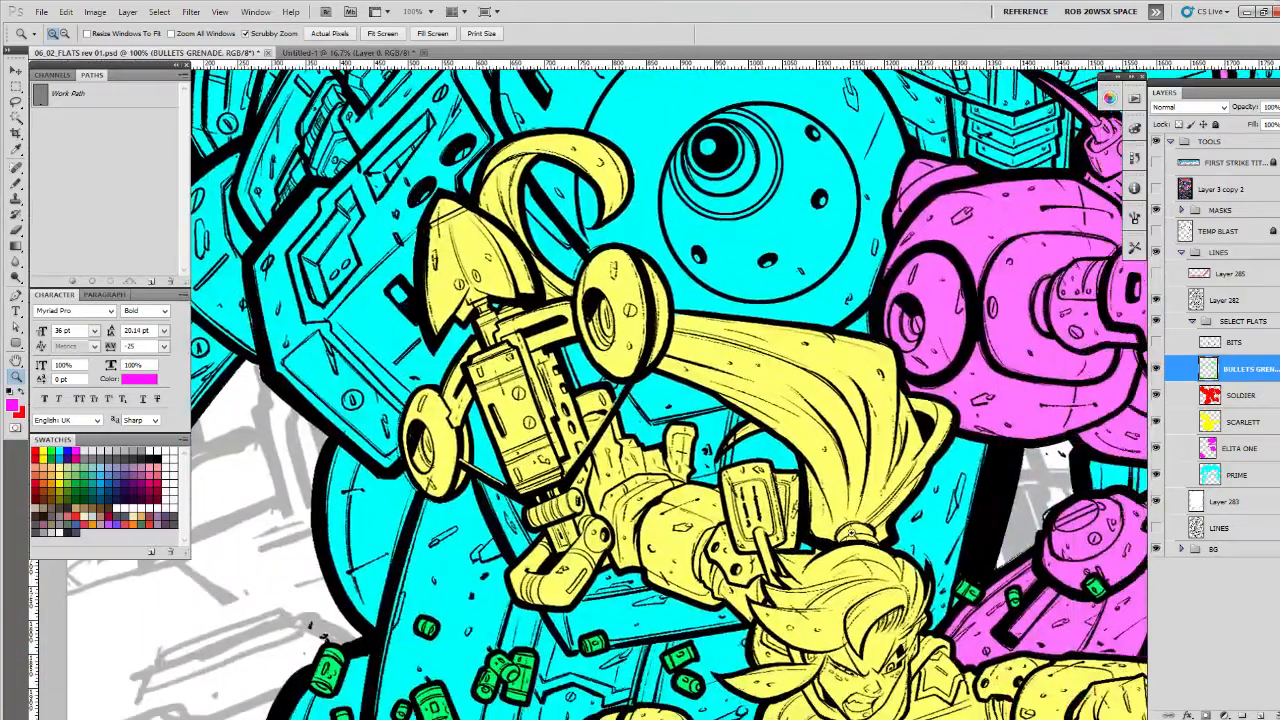
pyautogui.keyDown('alt'); pyautogui.click(842, 548); pyautogui.keyUp('alt')
pyautogui.keyDown('alt'); pyautogui.click(842, 548); pyautogui.keyUp('alt')
pyautogui.keyDown('alt'); pyautogui.click(842, 548); pyautogui.keyUp('alt')
pyautogui.moveTo(866, 652); pyautogui.dragTo(827, 300)
pyautogui.moveTo(840, 715); pyautogui.dragTo(835, 584)
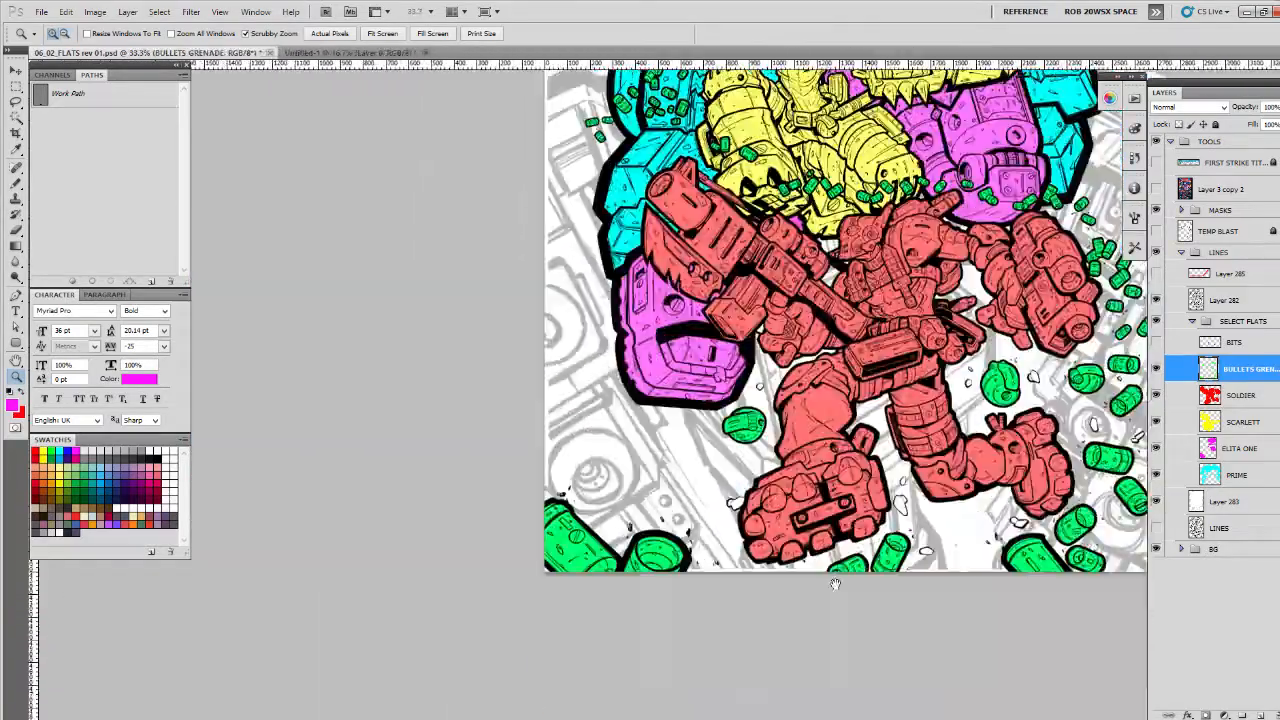
pyautogui.moveTo(1073, 494); pyautogui.dragTo(851, 579)
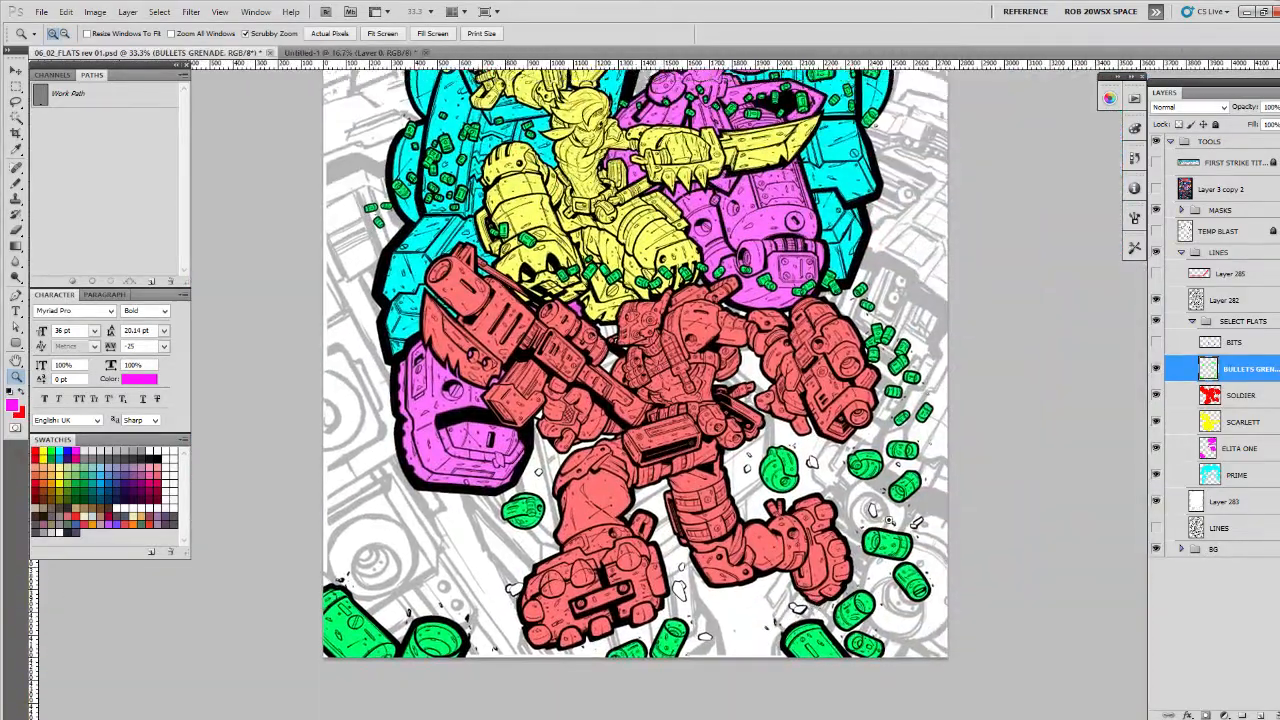
# - Show the BITS flat, load its pixels as a selection, contract it by 2 pixels and invert it to trim the debris edges
pyautogui.click(1209, 343)
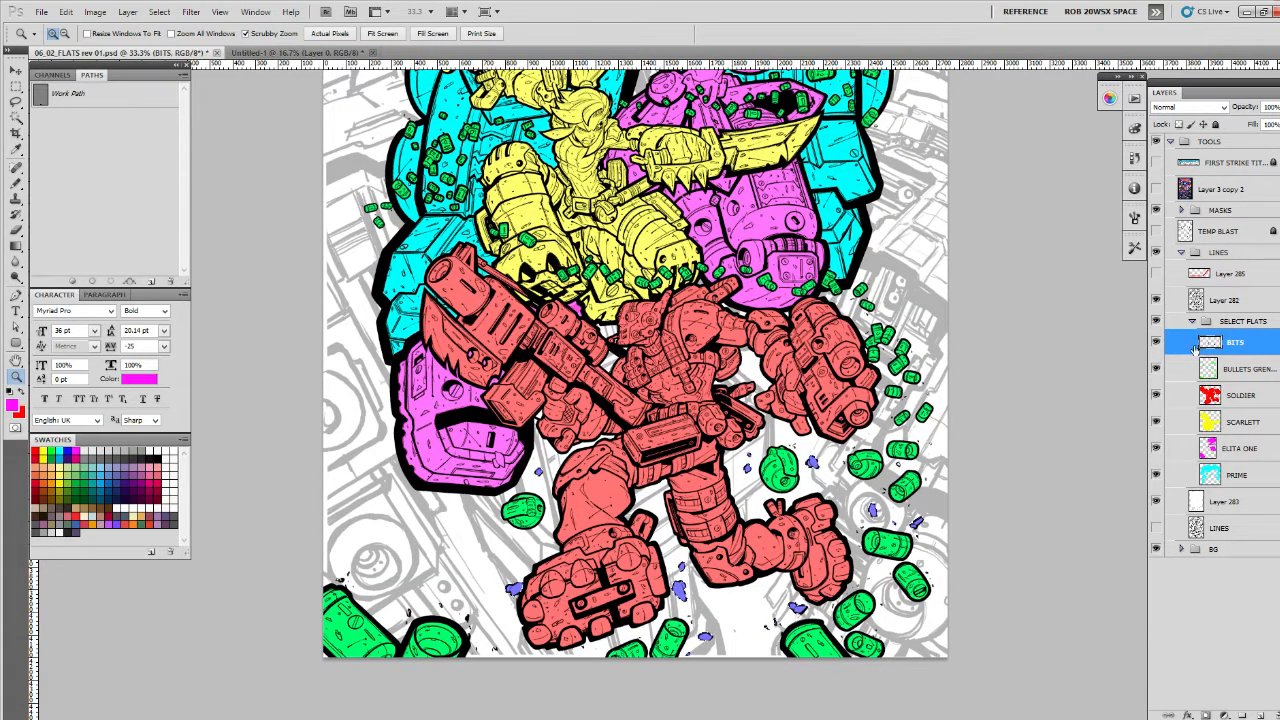
pyautogui.click(159, 11)
pyautogui.moveTo(250, 161)
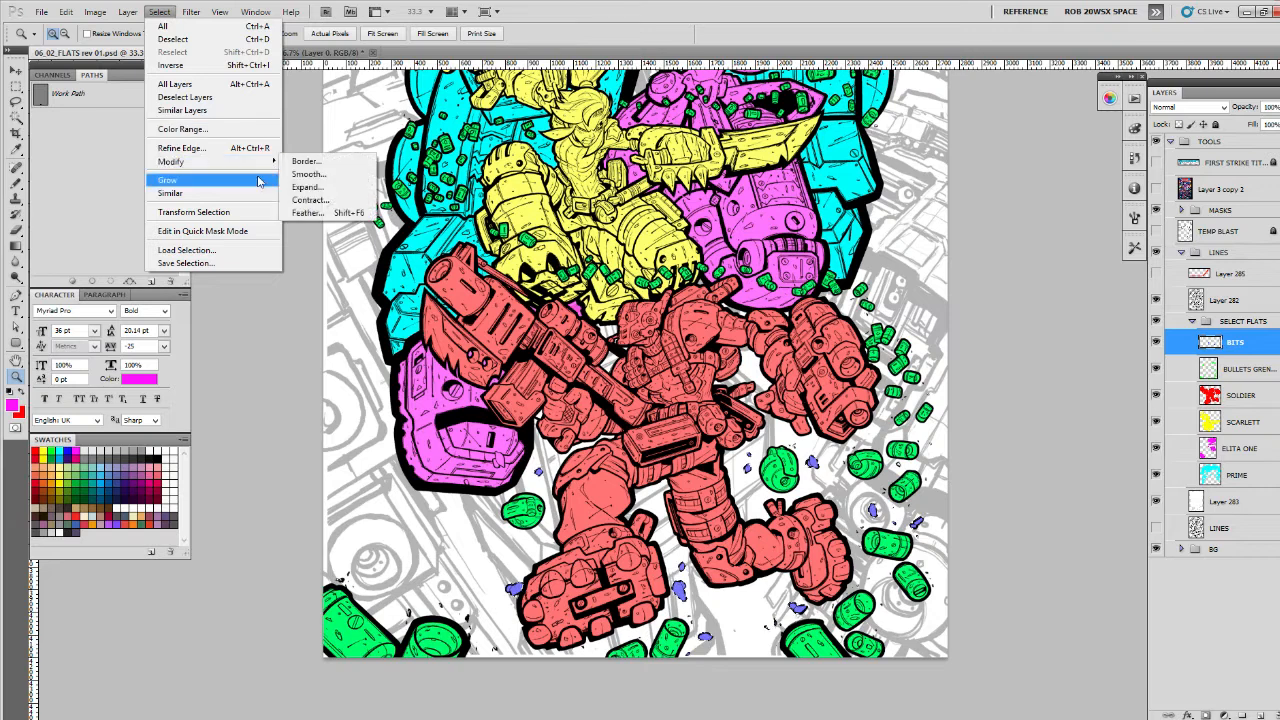
pyautogui.click(299, 201)
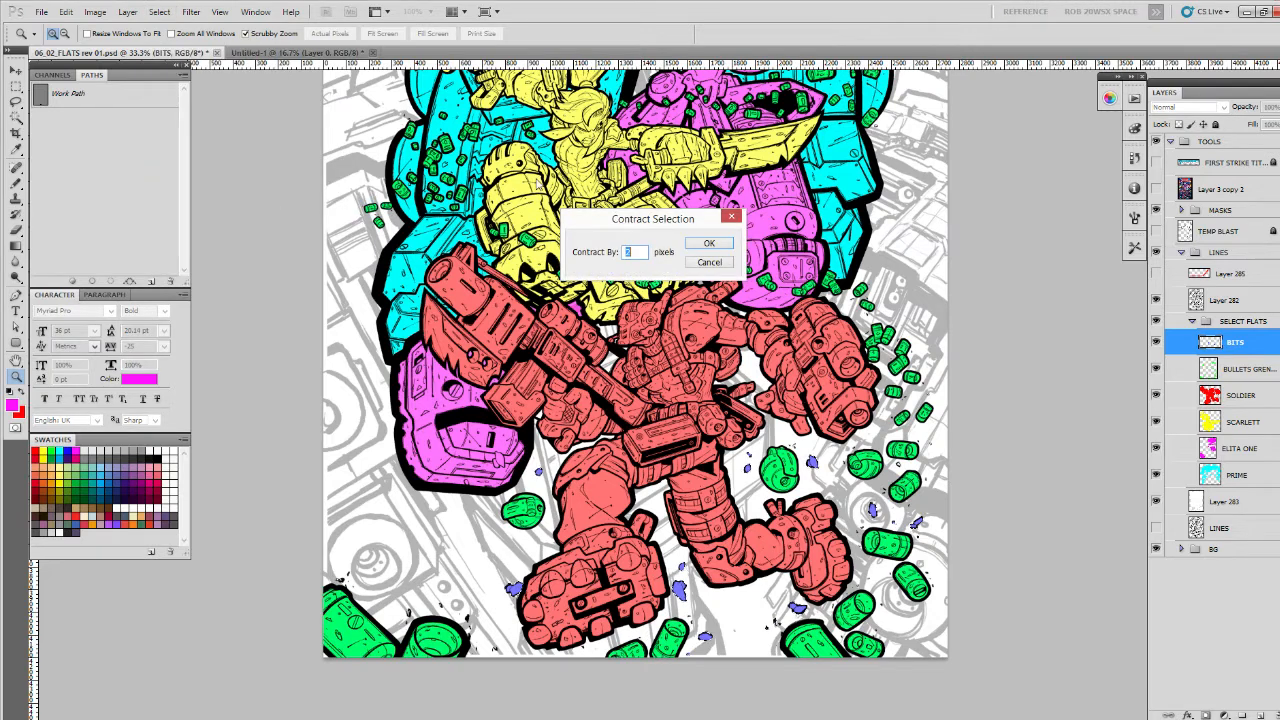
pyautogui.click(707, 244)
pyautogui.click(159, 12)
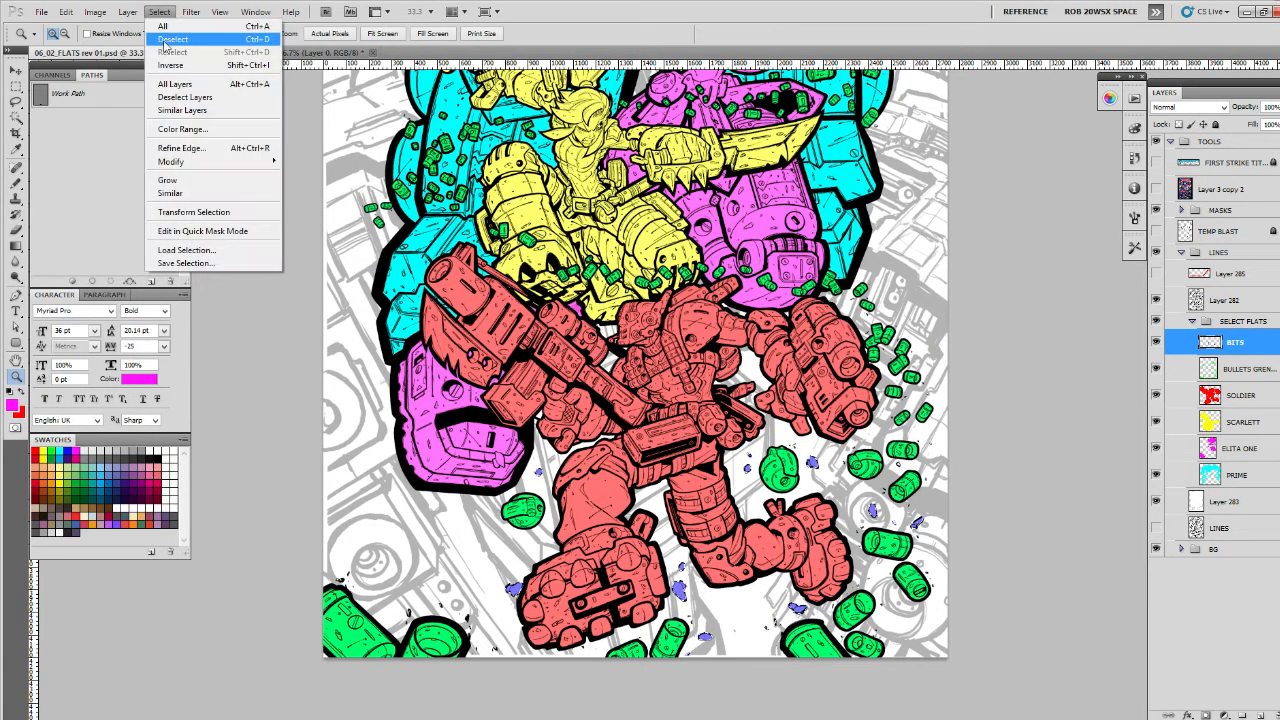
pyautogui.click(174, 65)
pyautogui.moveTo(830, 249); pyautogui.dragTo(844, 390)
pyautogui.moveTo(816, 300); pyautogui.dragTo(836, 413)
pyautogui.moveTo(803, 333); pyautogui.dragTo(783, 208)
pyautogui.moveTo(1235, 342); pyautogui.dragTo(1263, 706)
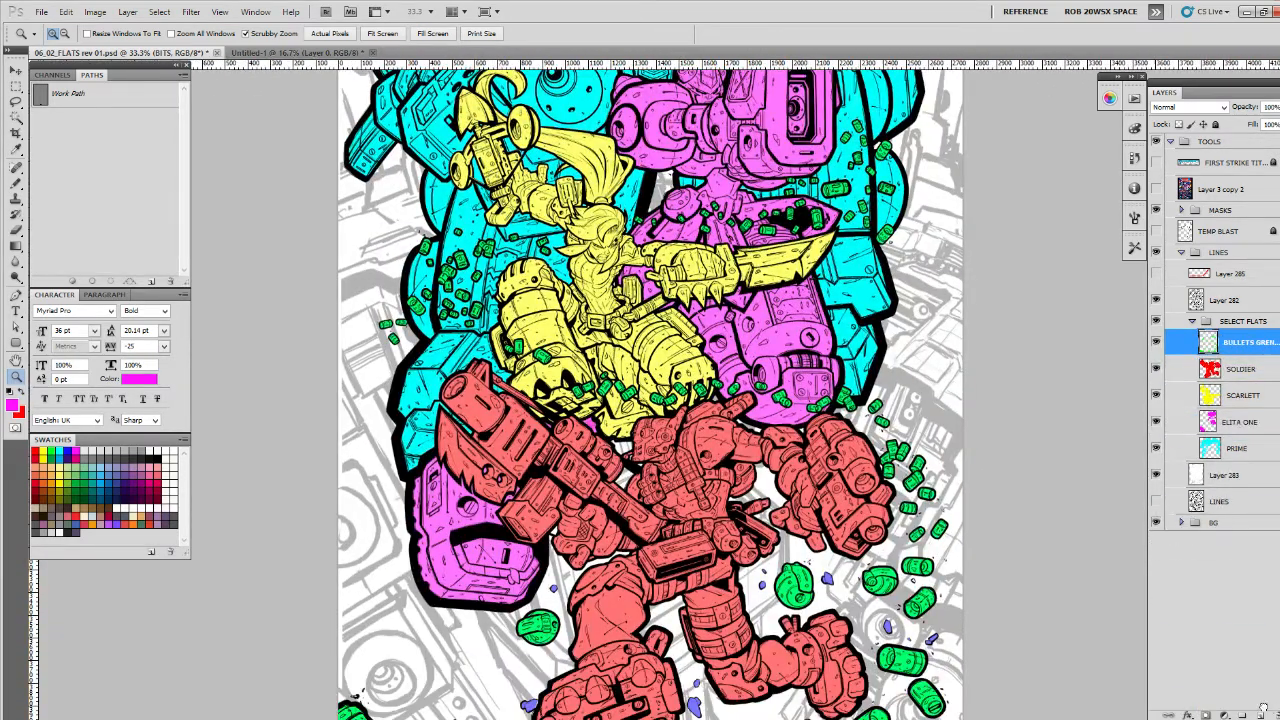
pyautogui.click(1036, 527)
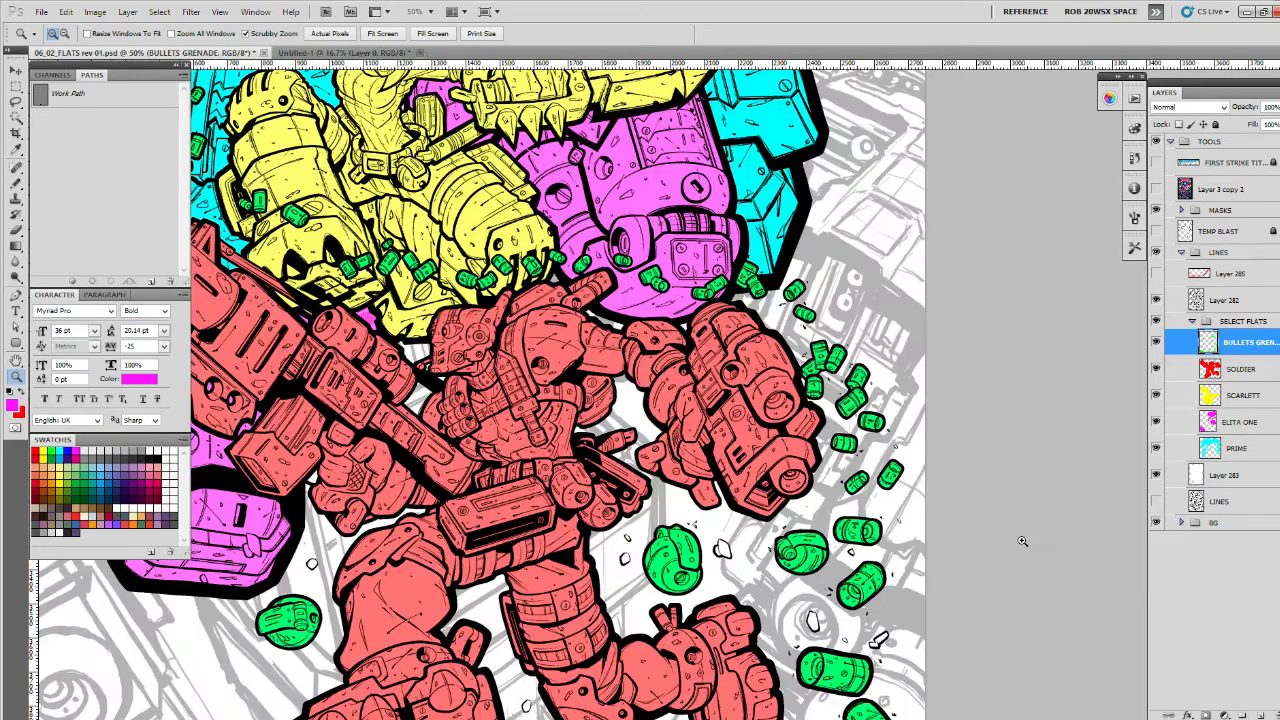
pyautogui.hotkey('ctrl', 'z')
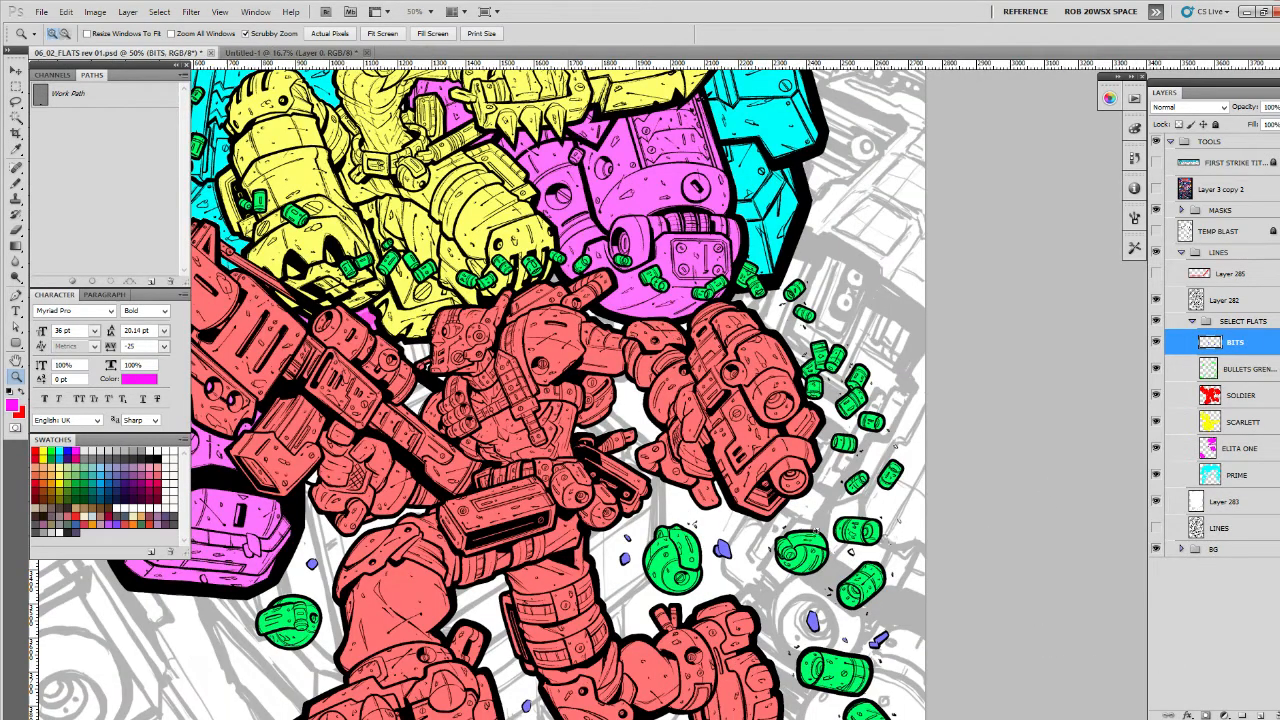
# - Delete Layer 285 from the LINES group and hide the white Layer 283 beneath the SELECT FLATS group
pyautogui.keyDown('alt'); pyautogui.click(814, 528); pyautogui.keyUp('alt')
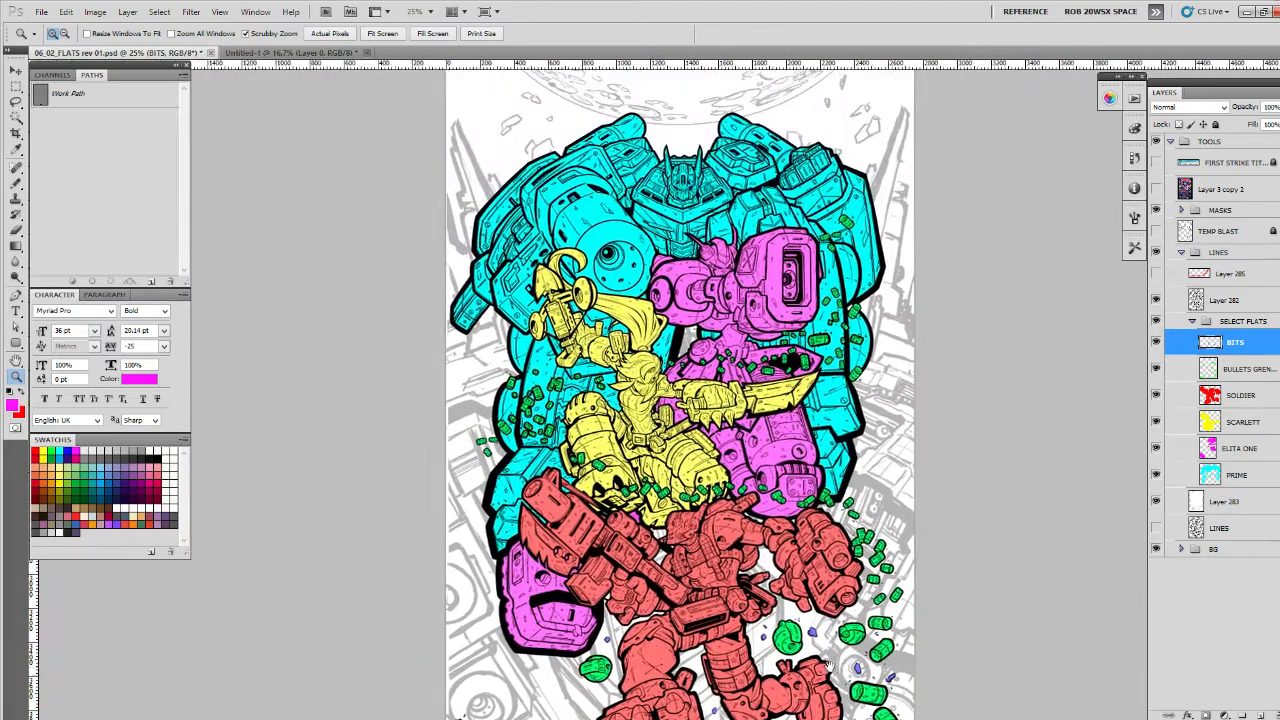
pyautogui.moveTo(835, 661); pyautogui.dragTo(861, 552)
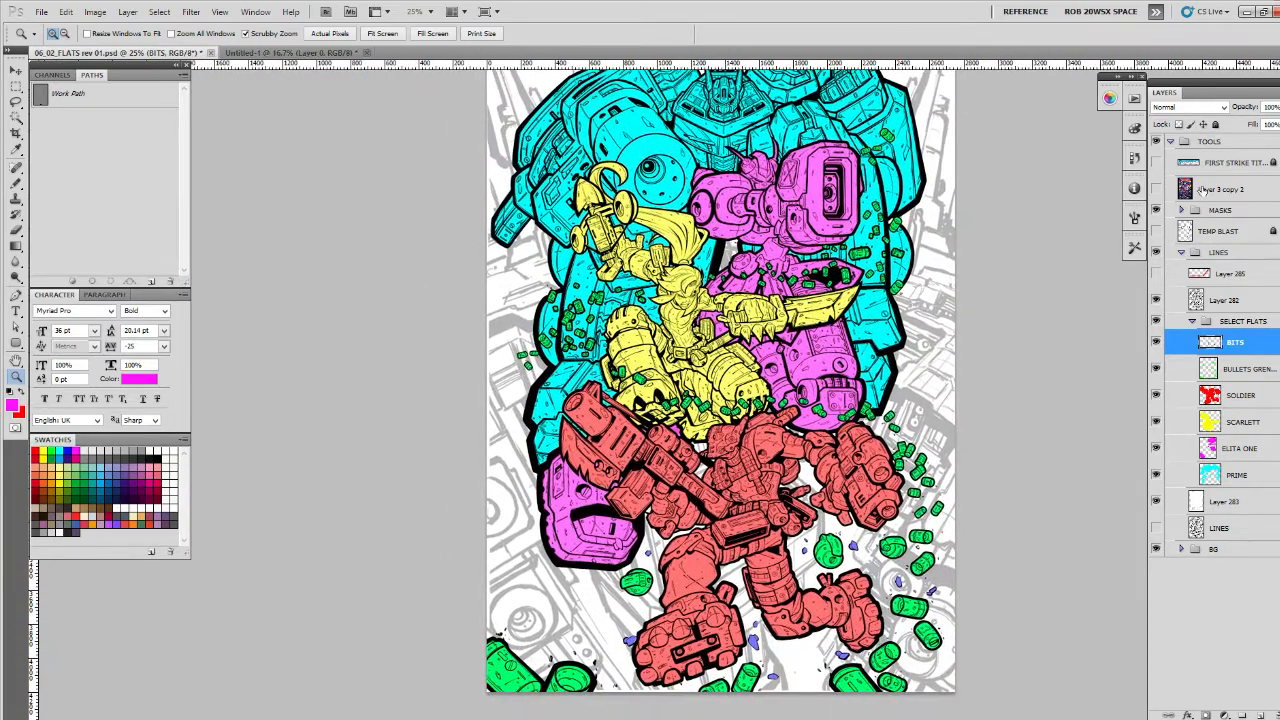
pyautogui.click(1220, 211)
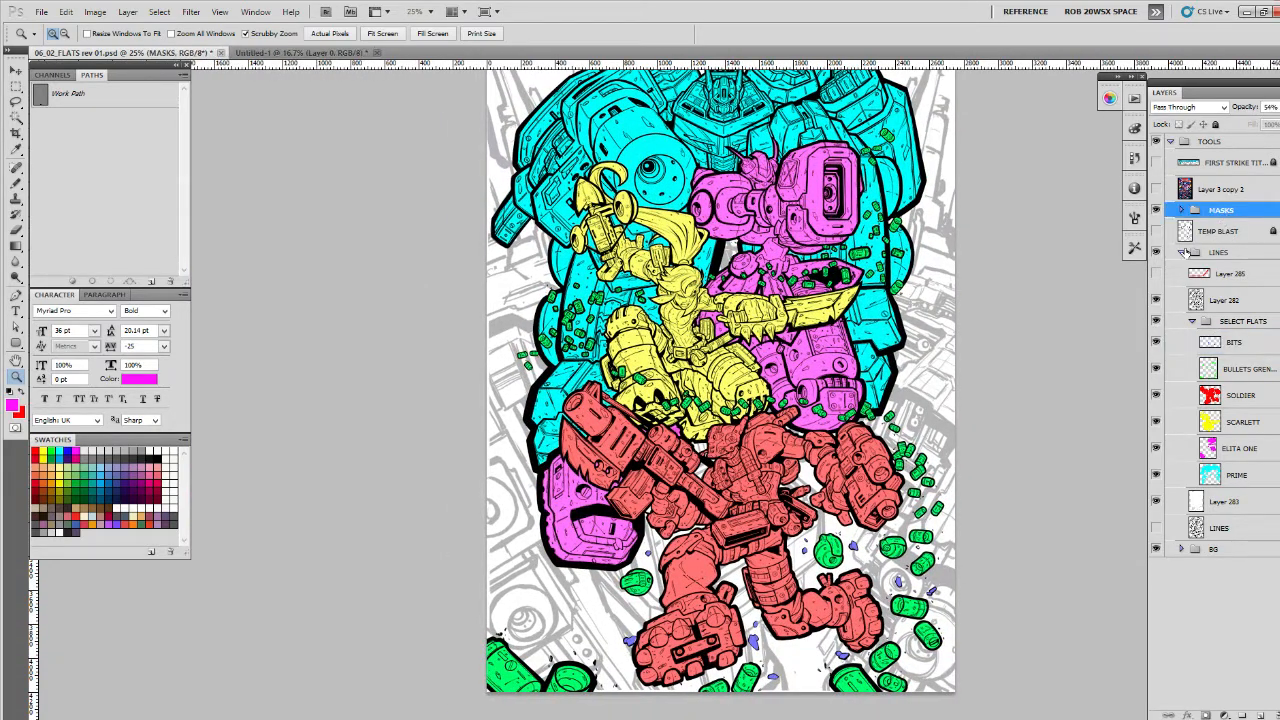
pyautogui.moveTo(1205, 274); pyautogui.dragTo(1270, 712)
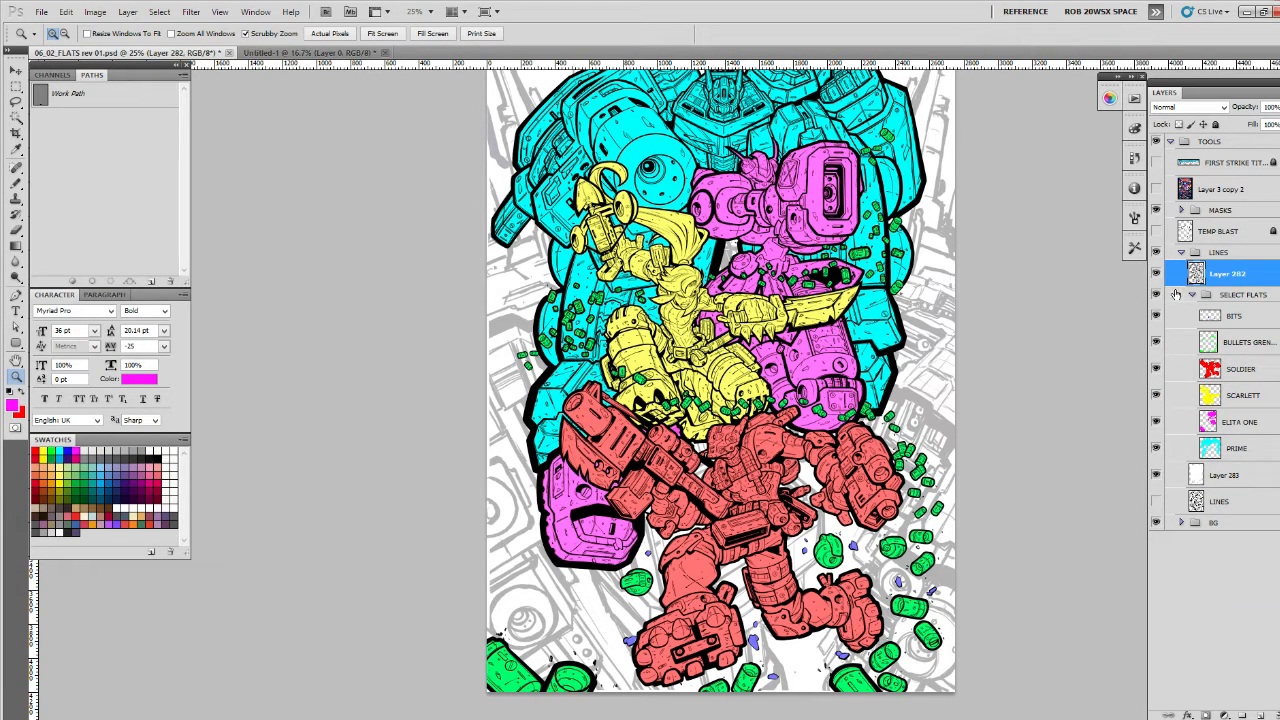
pyautogui.click(1192, 295)
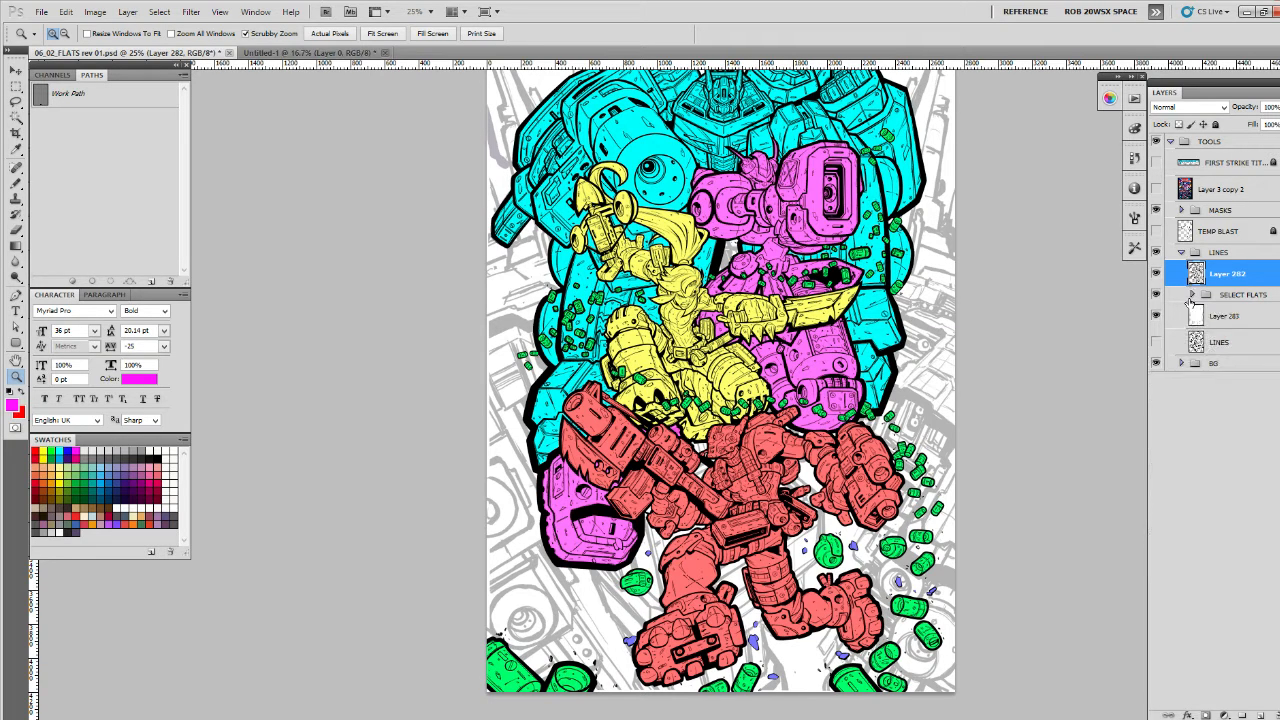
pyautogui.click(1212, 316)
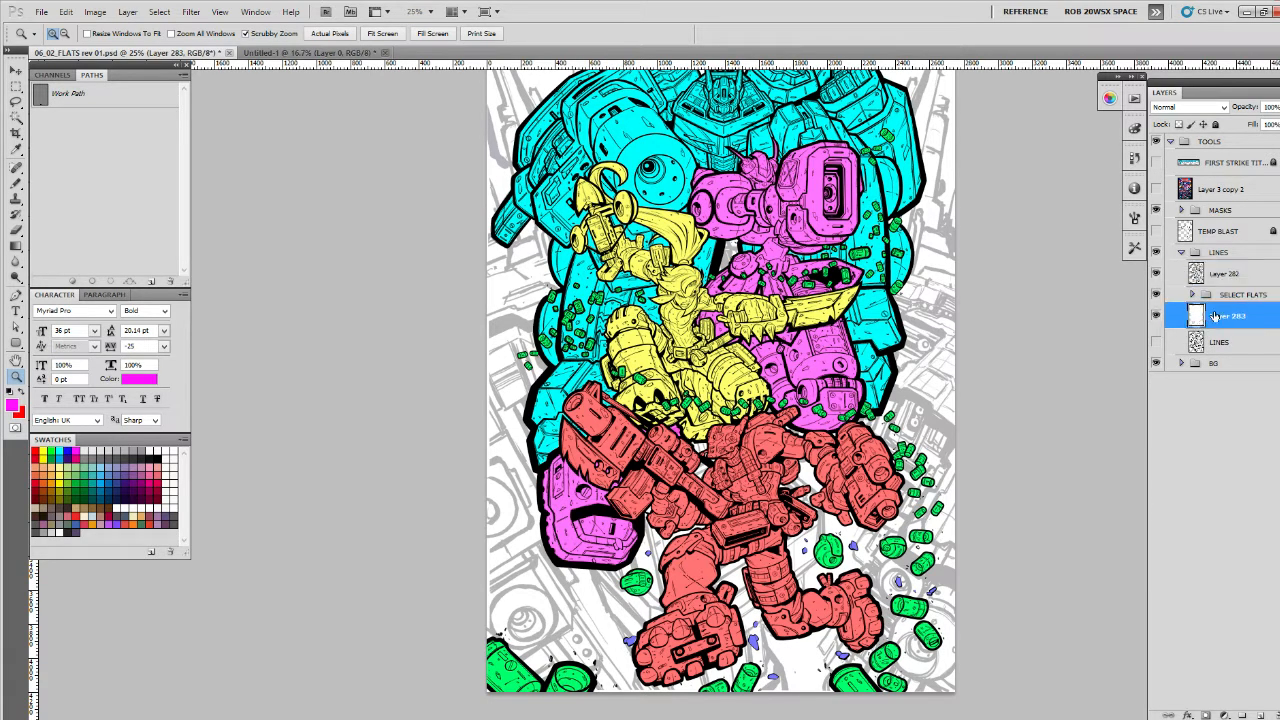
pyautogui.click(1158, 318)
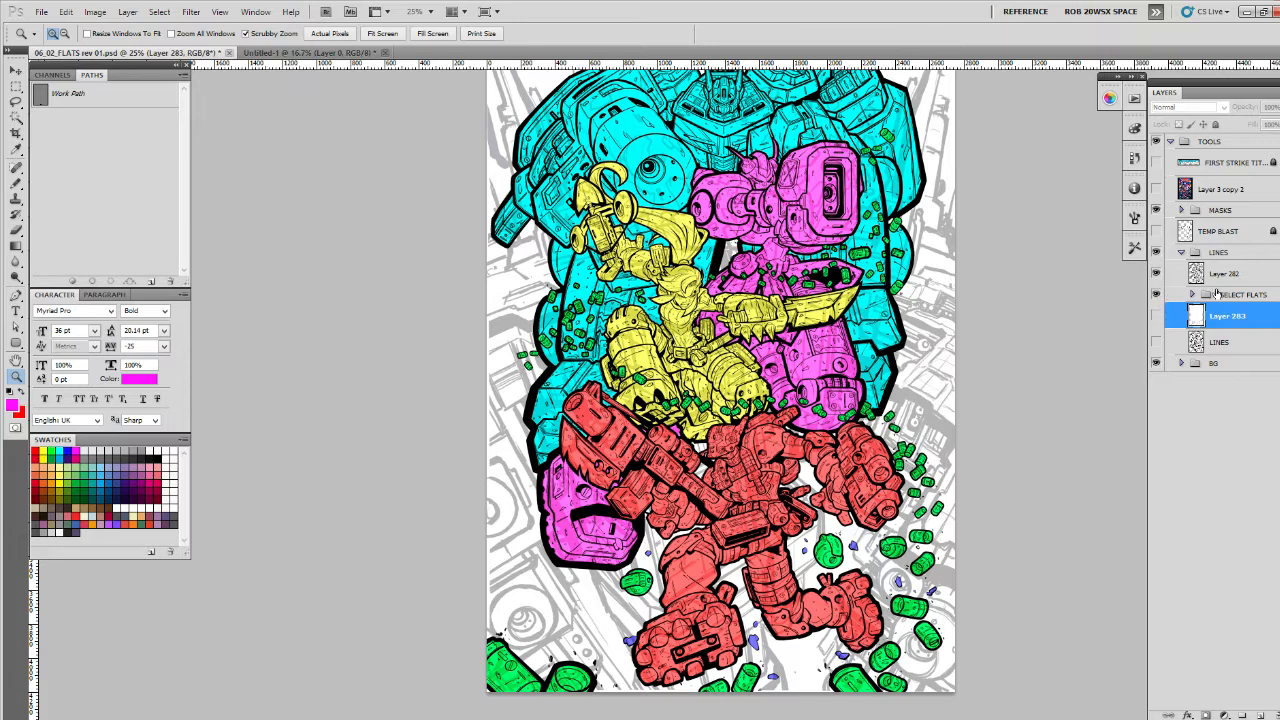
# - Duplicate the SELECT FLATS group twice and merge the two copies into a single layer
pyautogui.moveTo(1224, 294); pyautogui.dragTo(1241, 716)
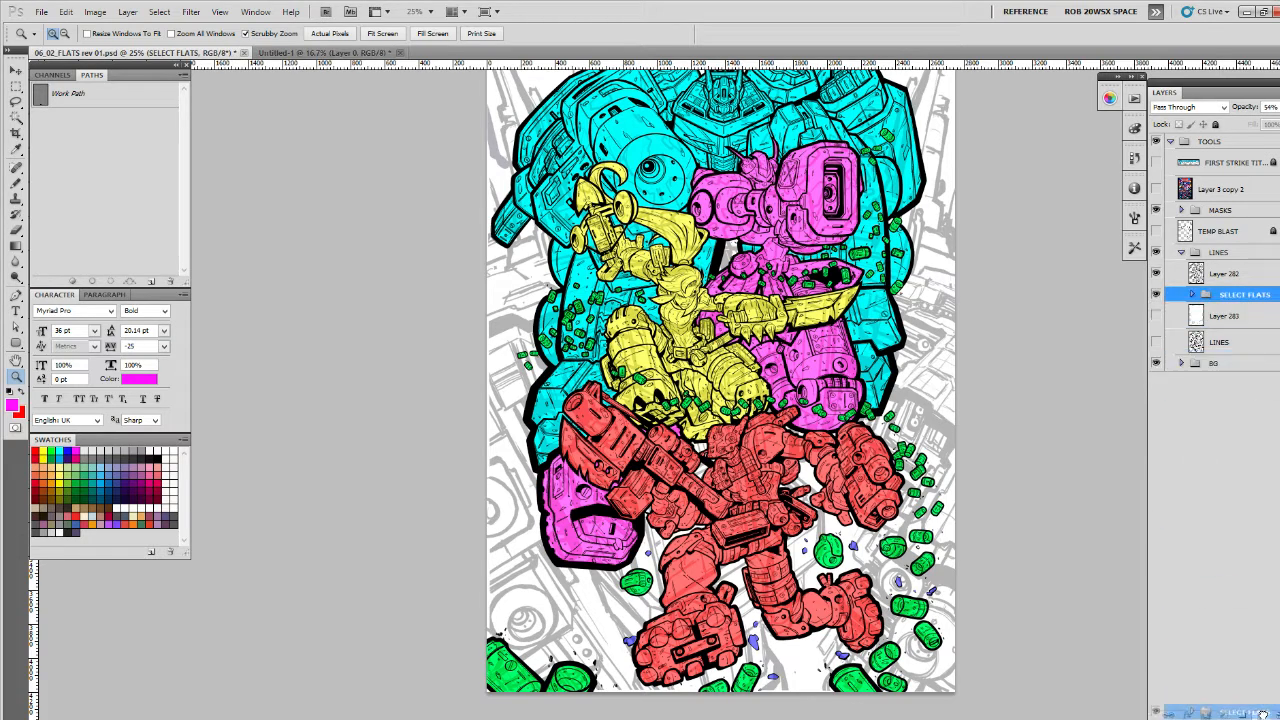
pyautogui.moveTo(1256, 305); pyautogui.dragTo(1241, 716)
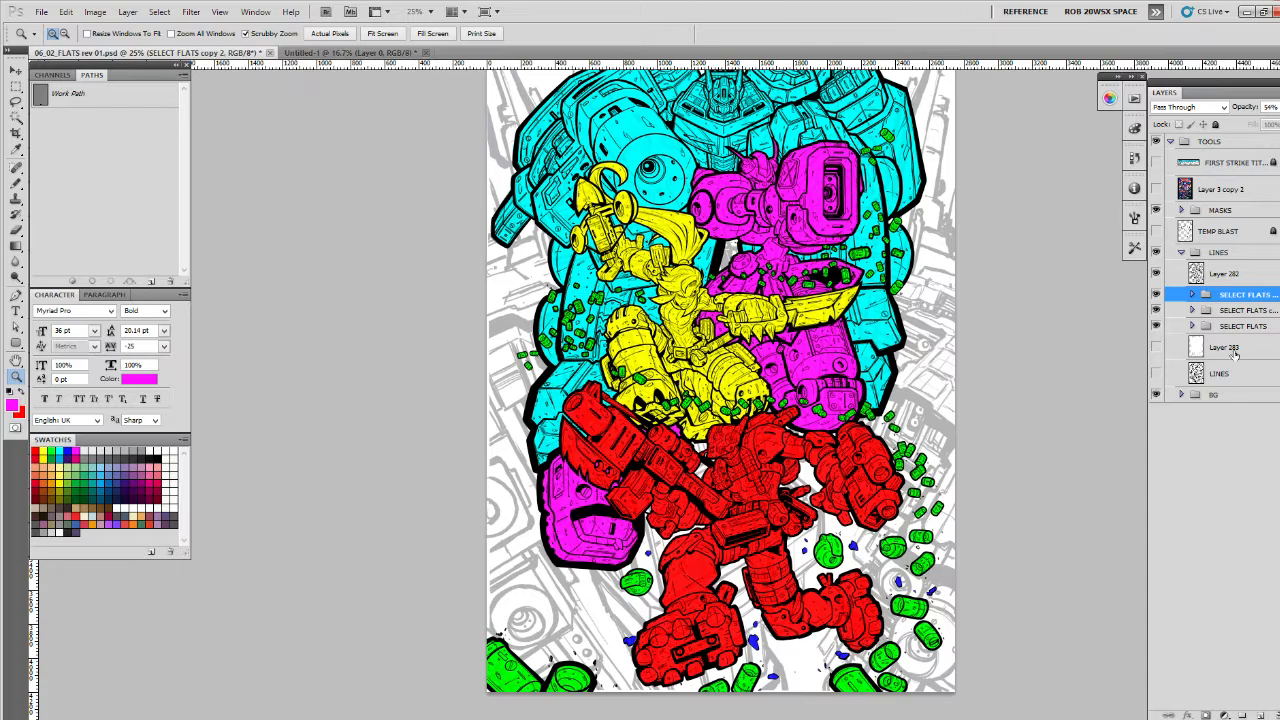
pyautogui.keyDown('shift'); pyautogui.click(1238, 311); pyautogui.keyUp('shift')
pyautogui.hotkey('ctrl', 'e')
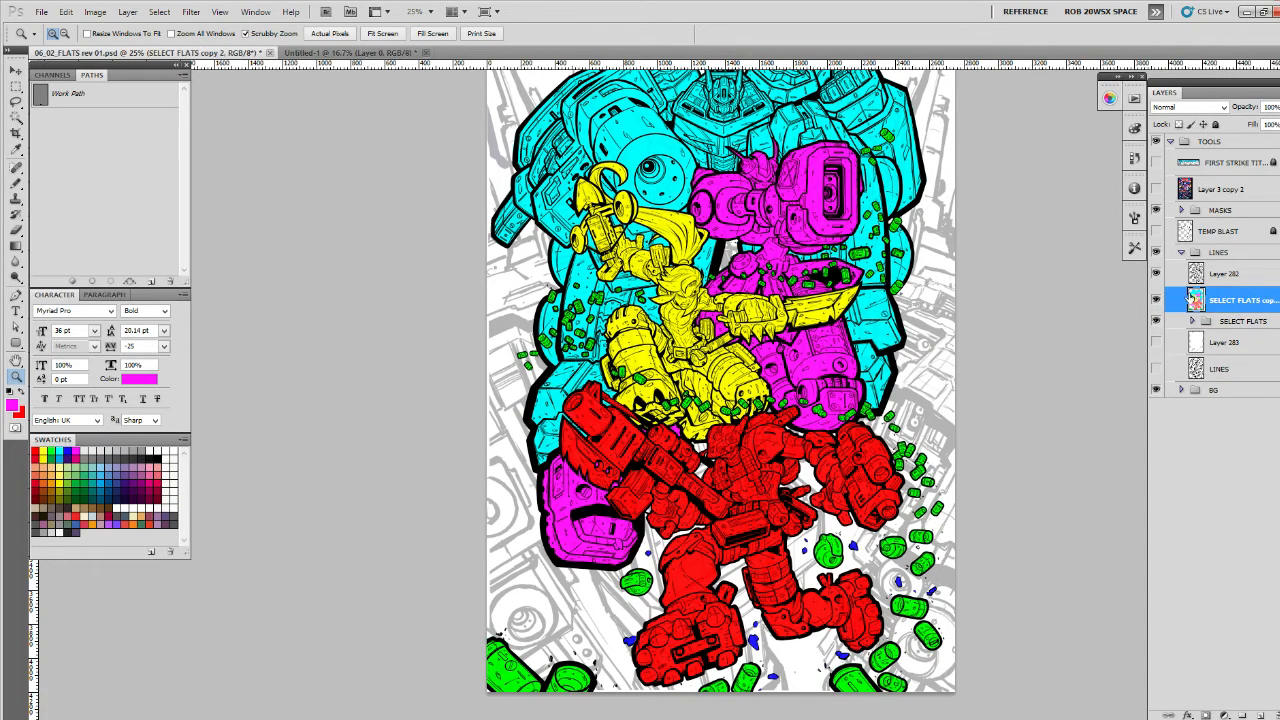
# - Load the merged flats copy as a selection, hide that copy, and fill the silhouette with white on a new layer above Layer 283
pyautogui.keyDown('ctrl'); pyautogui.click(1193, 299); pyautogui.keyUp('ctrl')
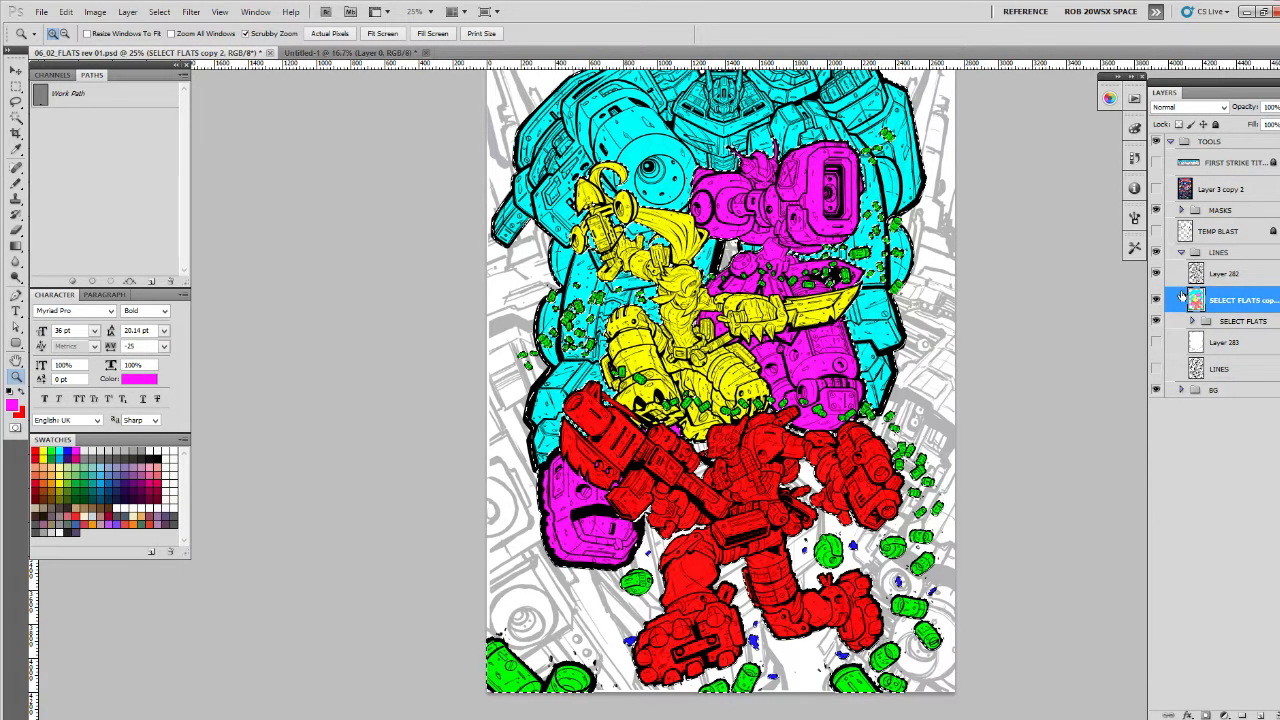
pyautogui.click(1157, 300)
pyautogui.click(1214, 343)
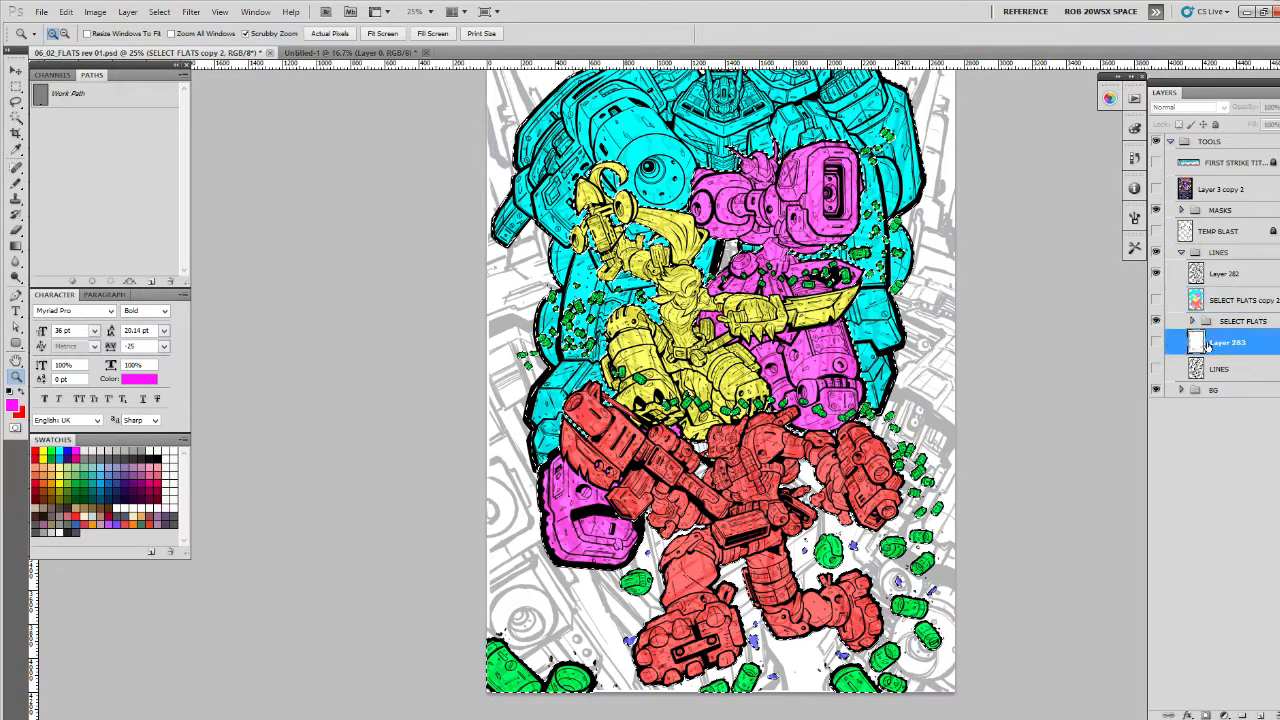
pyautogui.click(1260, 715)
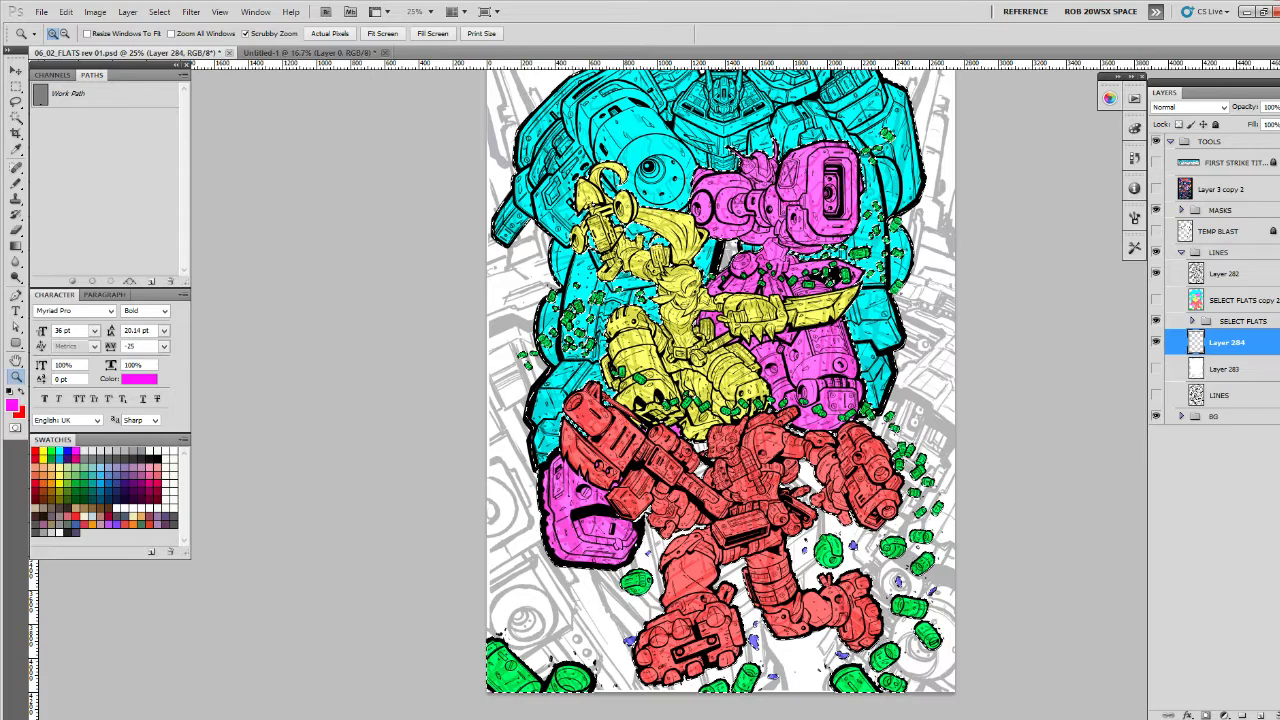
pyautogui.press('d')
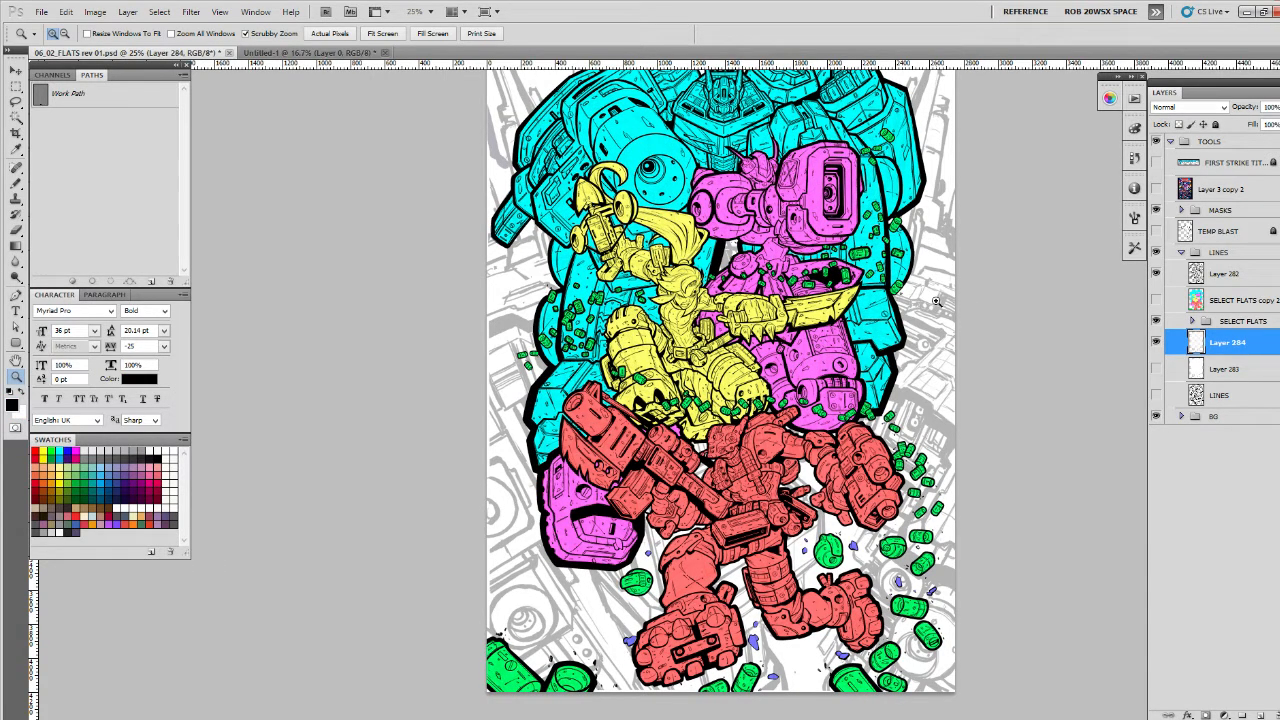
# - Switch the document's ruler units to inches
pyautogui.moveTo(837, 164); pyautogui.dragTo(821, 252)
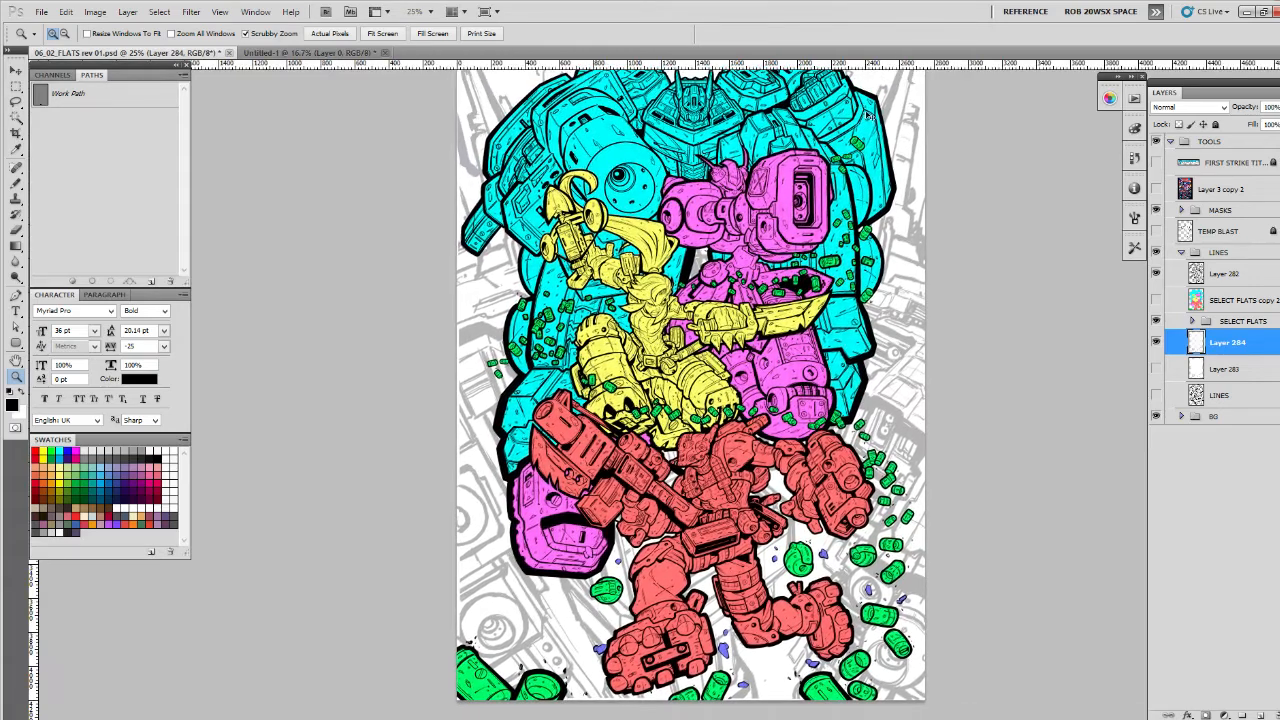
pyautogui.rightClick(886, 70)
pyautogui.click(910, 95)
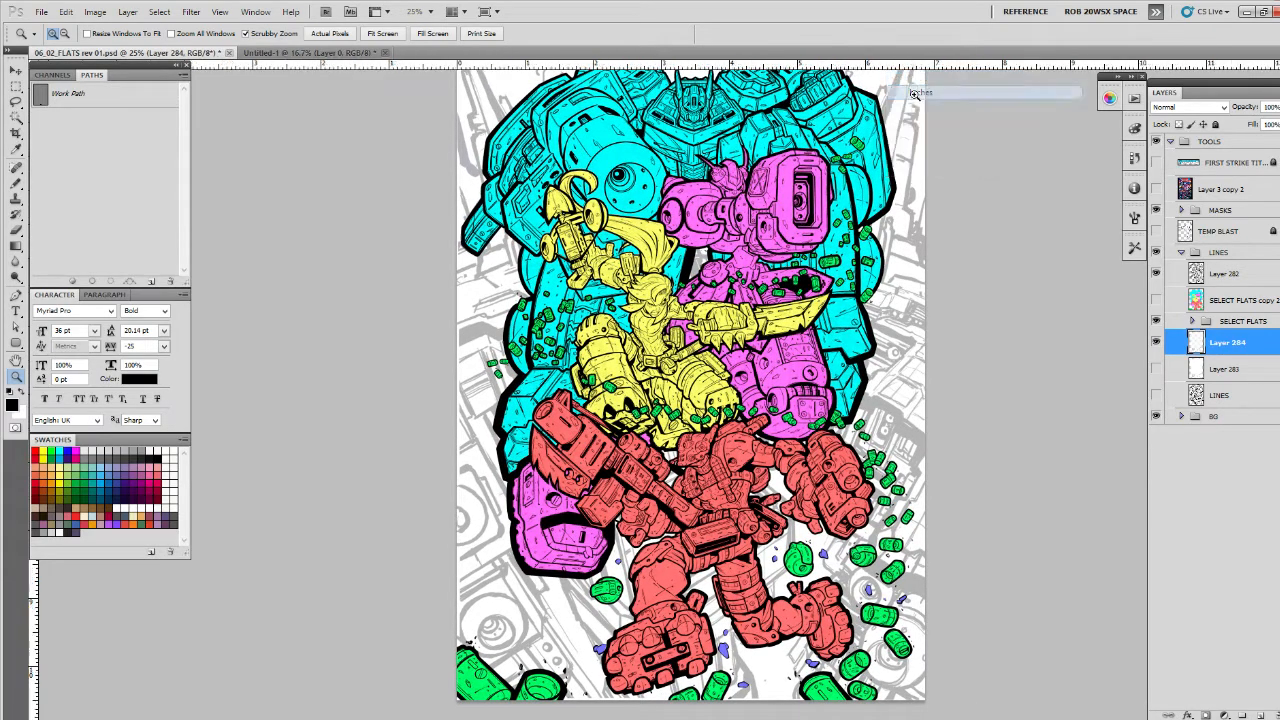
# - Delete the hidden white Layer 283 and rename the white silhouette Layer 284 as KNOCKOUT
pyautogui.moveTo(877, 248); pyautogui.dragTo(867, 174)
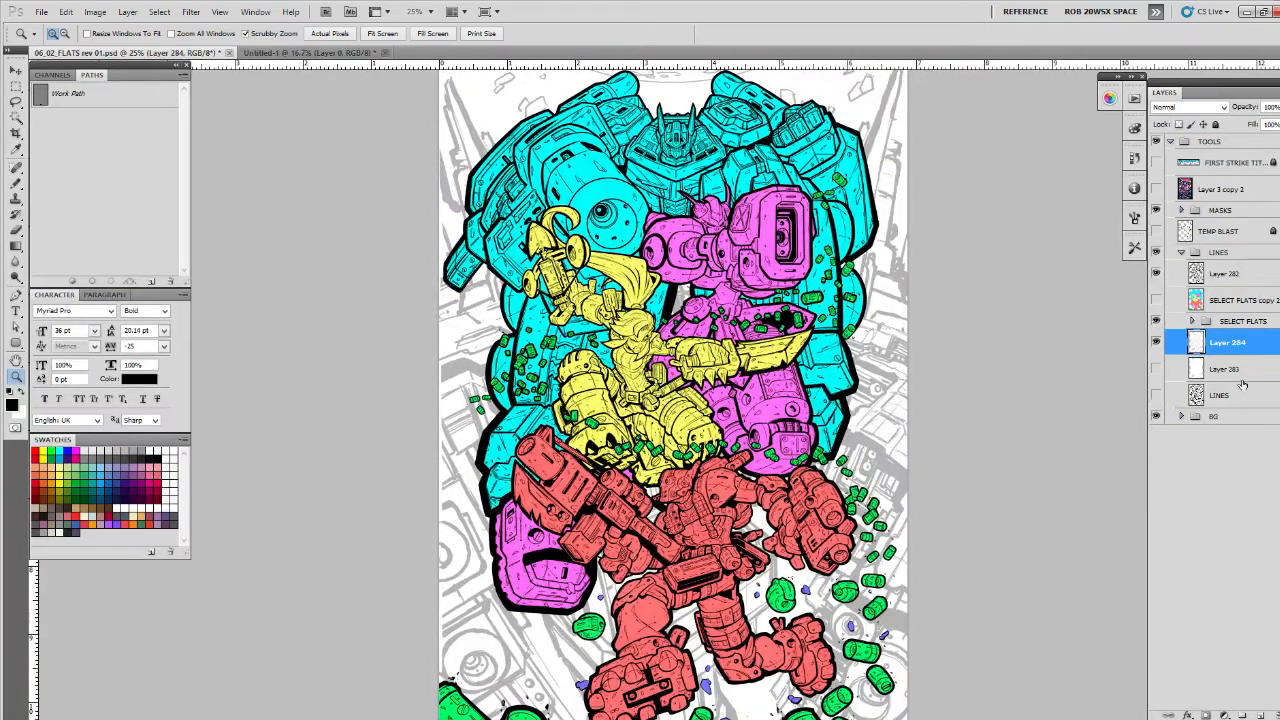
pyautogui.moveTo(1240, 380); pyautogui.dragTo(1263, 714)
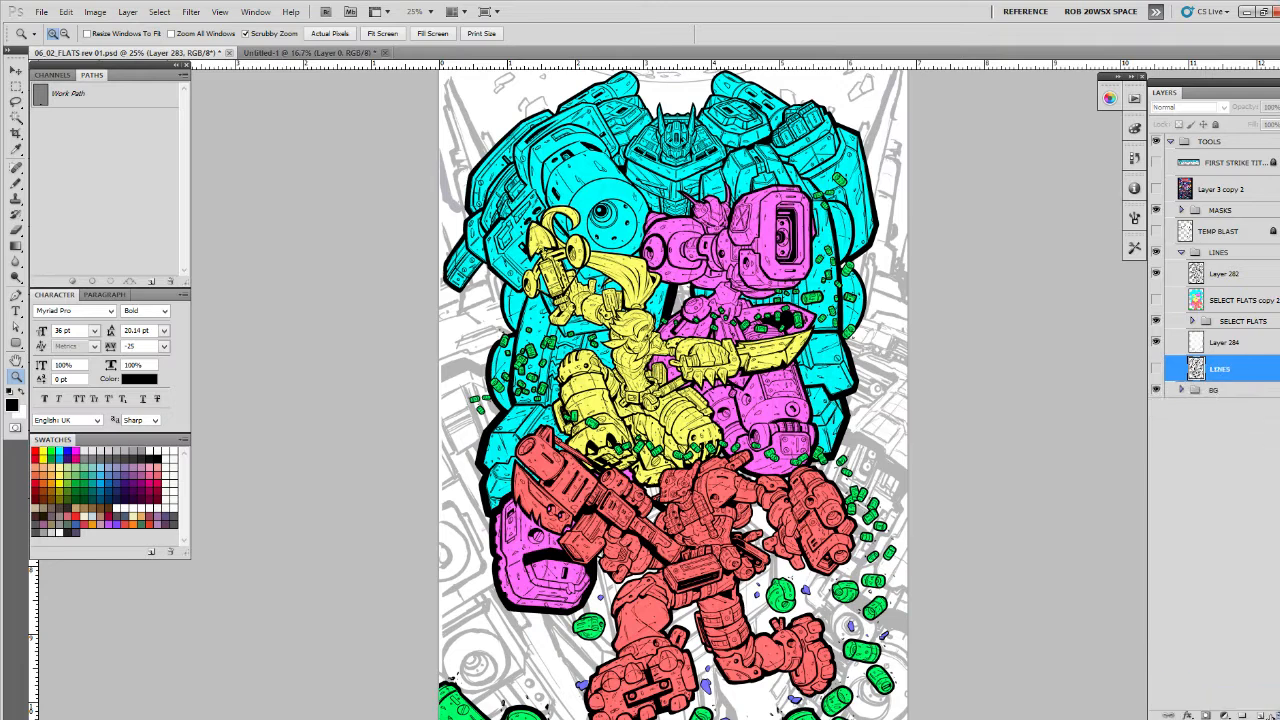
pyautogui.moveTo(980, 543); pyautogui.dragTo(981, 503)
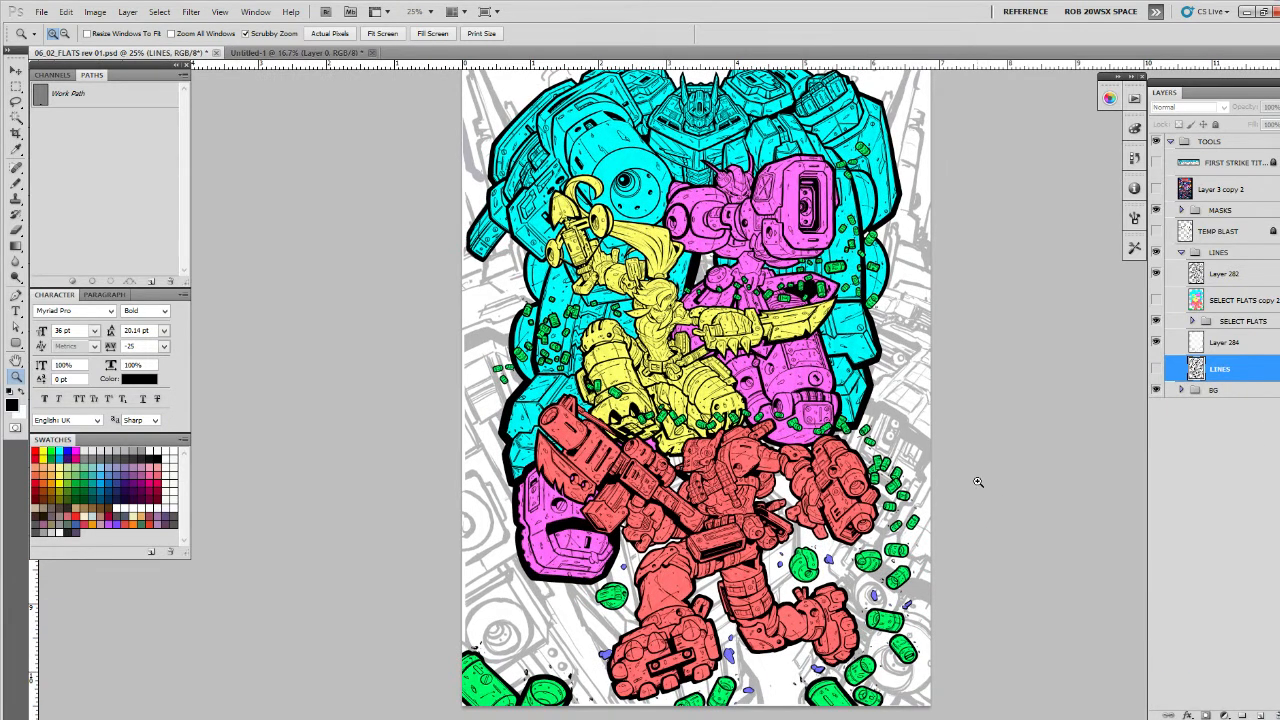
pyautogui.doubleClick(1224, 343)
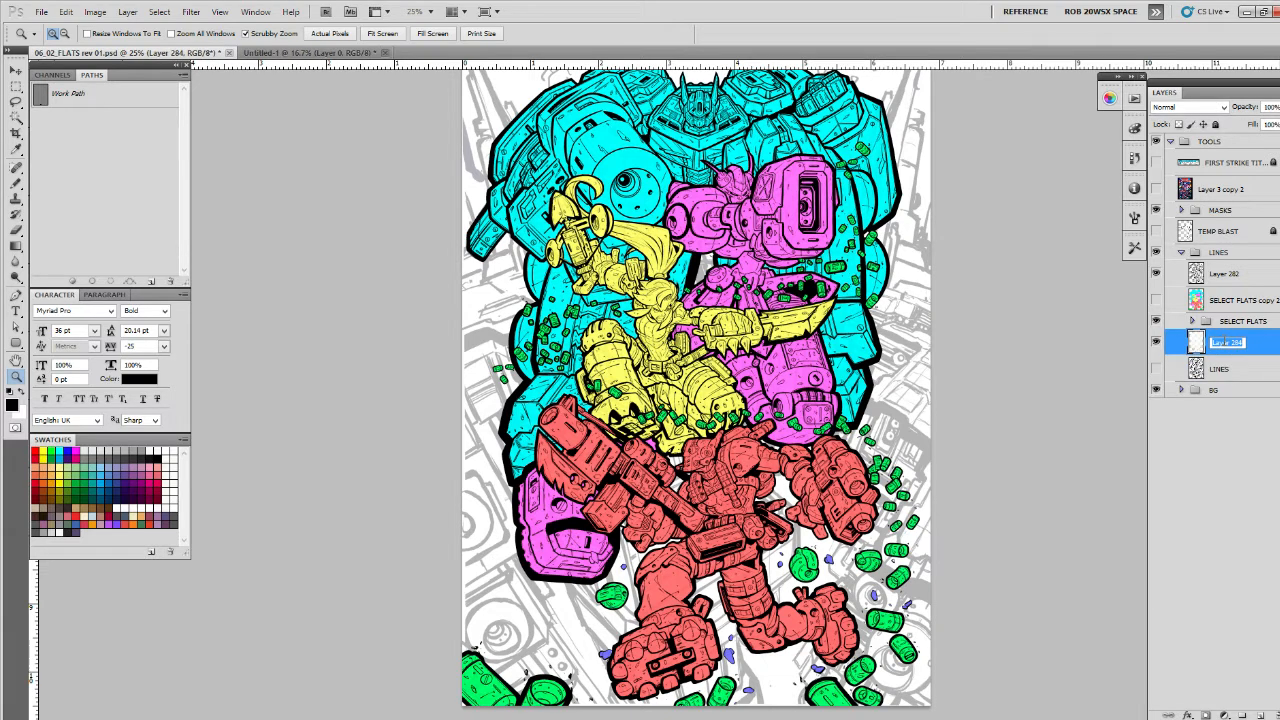
pyautogui.write('a')
pyautogui.write('NOCKOUT')
pyautogui.press('Return')
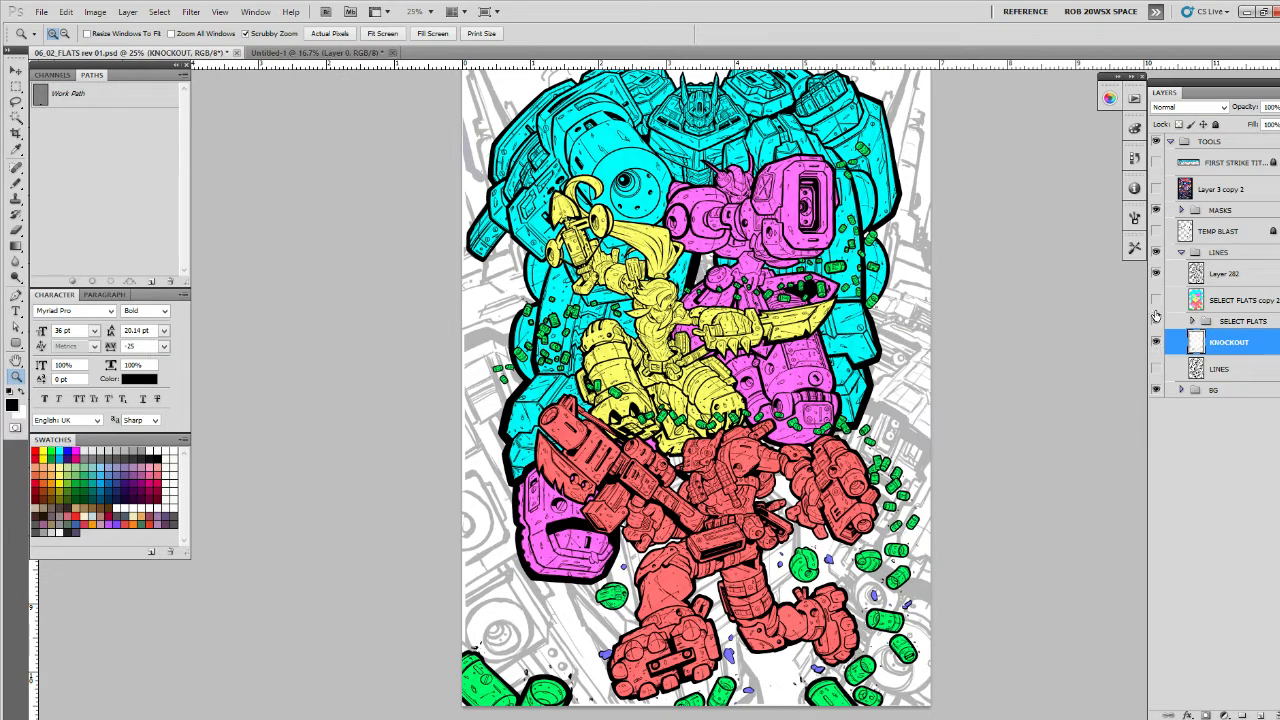
# - Load the hidden merged flats copy as a selection and add a new empty layer directly above it
pyautogui.click(1156, 300)
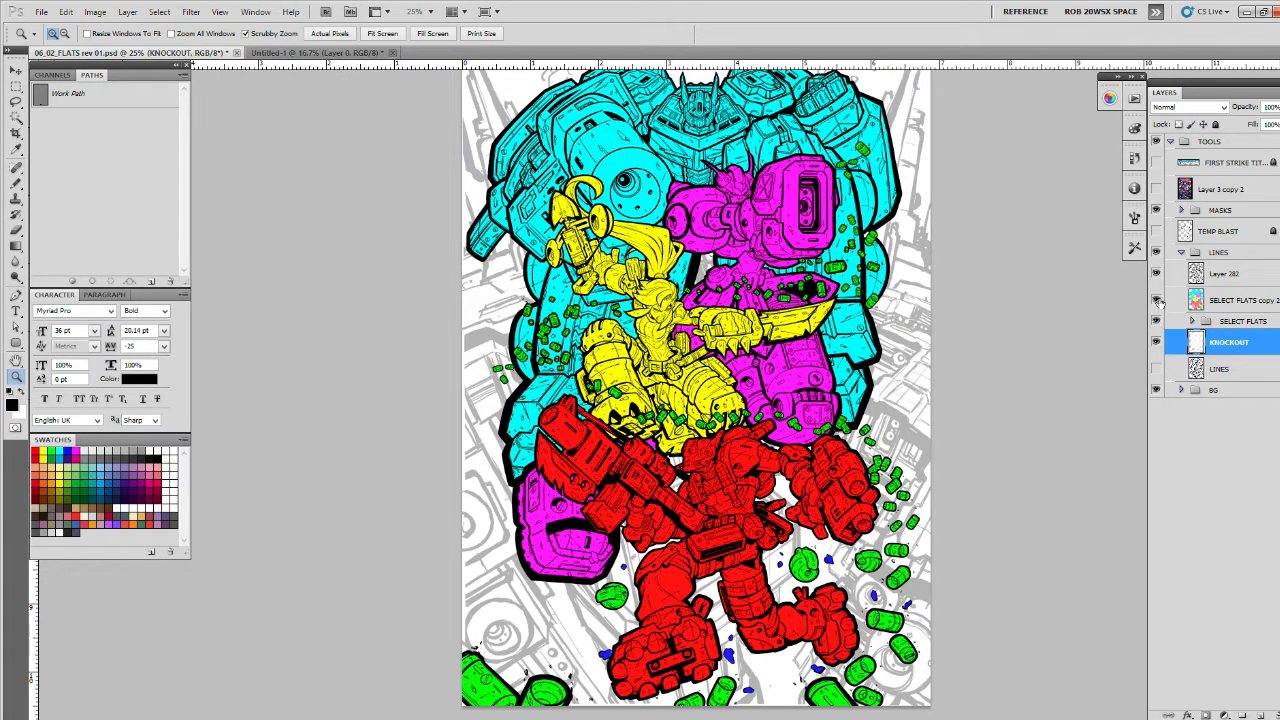
pyautogui.click(1156, 300)
pyautogui.moveTo(1222, 299)
pyautogui.mouseDown()
pyautogui.moveTo(1265, 320)
pyautogui.moveTo(1274, 713)
pyautogui.moveTo(1250, 688)
pyautogui.moveTo(1210, 312)
pyautogui.moveTo(1198, 304)
pyautogui.mouseUp()
pyautogui.keyDown('ctrl'); pyautogui.click(1196, 300); pyautogui.keyUp('ctrl')
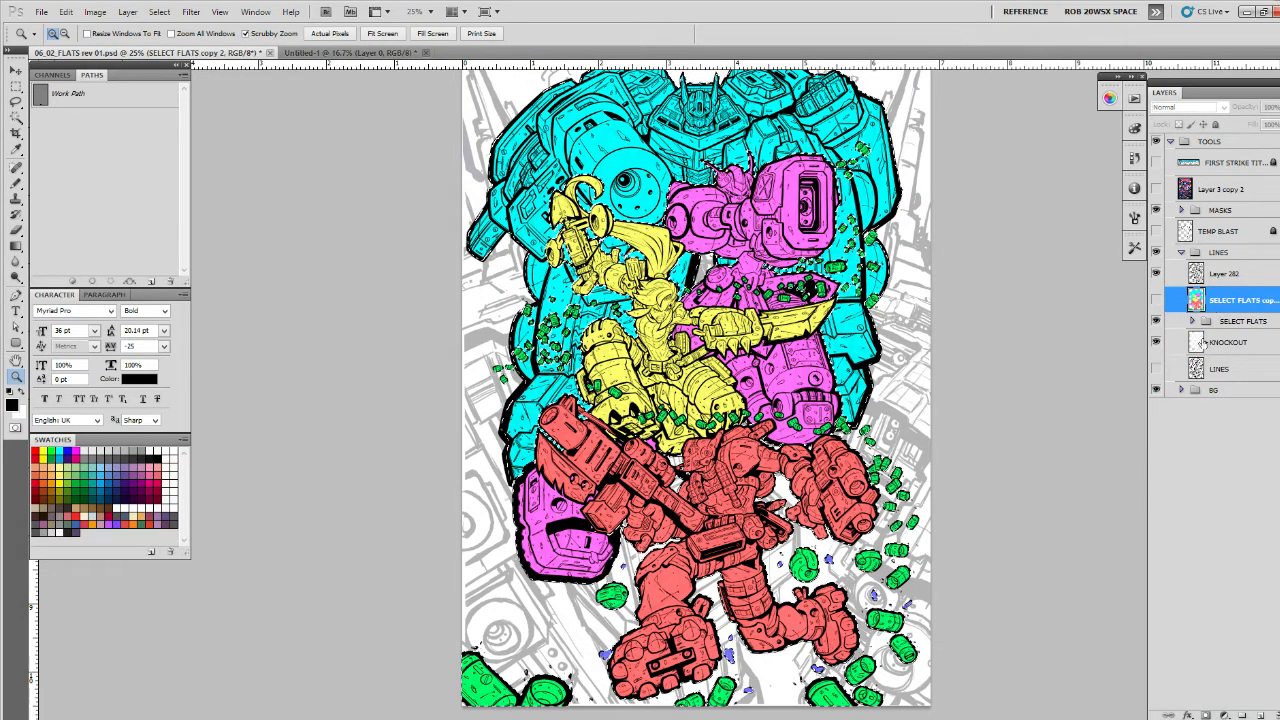
pyautogui.click(1259, 715)
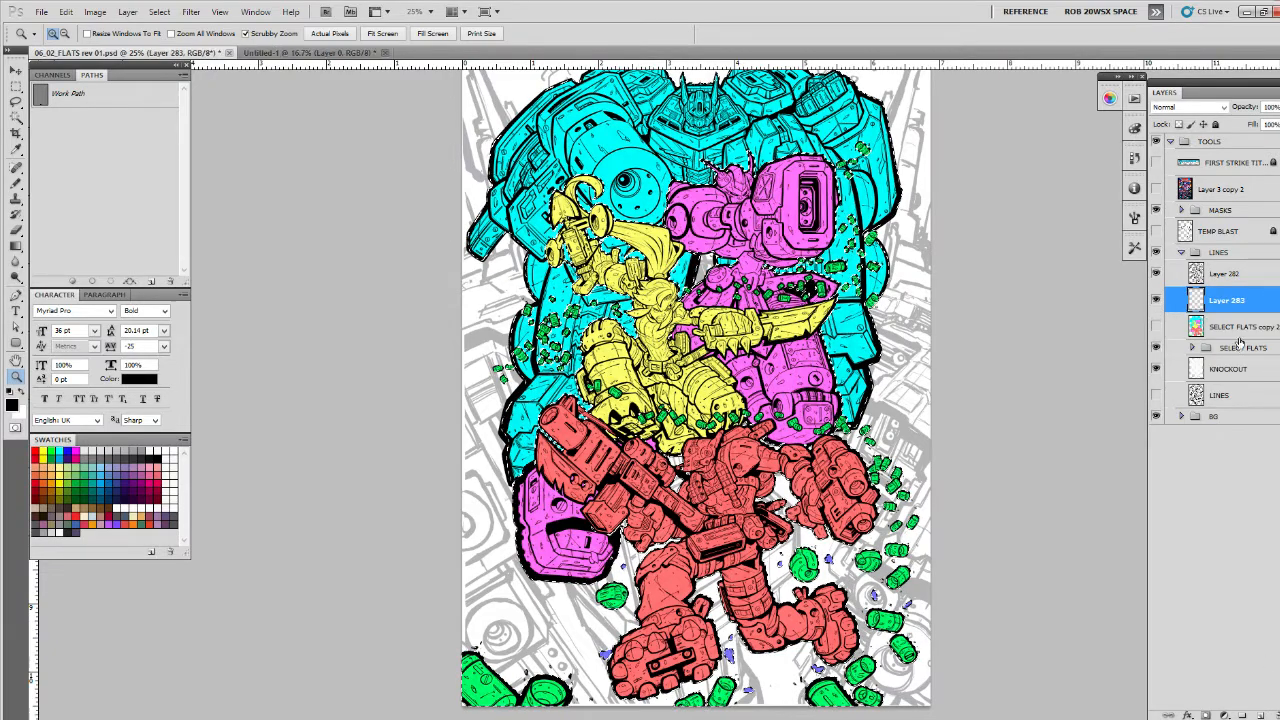
# - Put the new empty layer into its own group named COLORING FLATS
pyautogui.hotkey('ctrl', 'g')
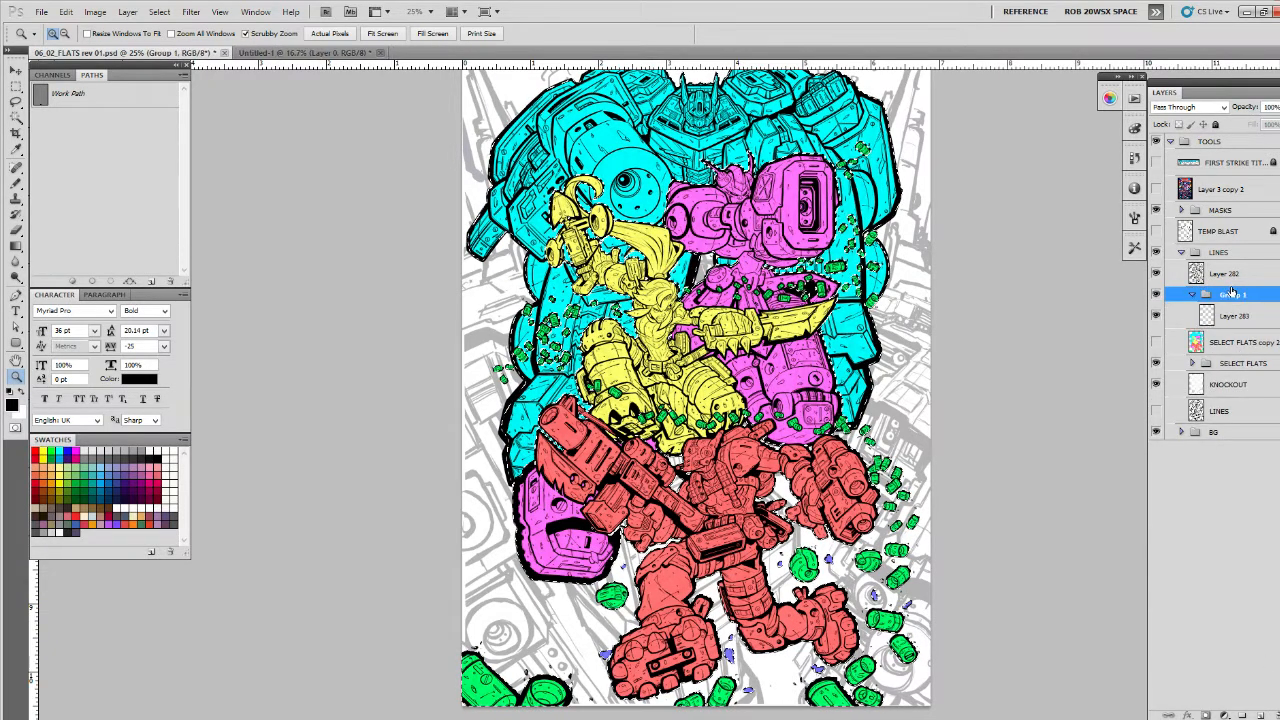
pyautogui.doubleClick(1221, 301)
pyautogui.write('COLORING FLATS')
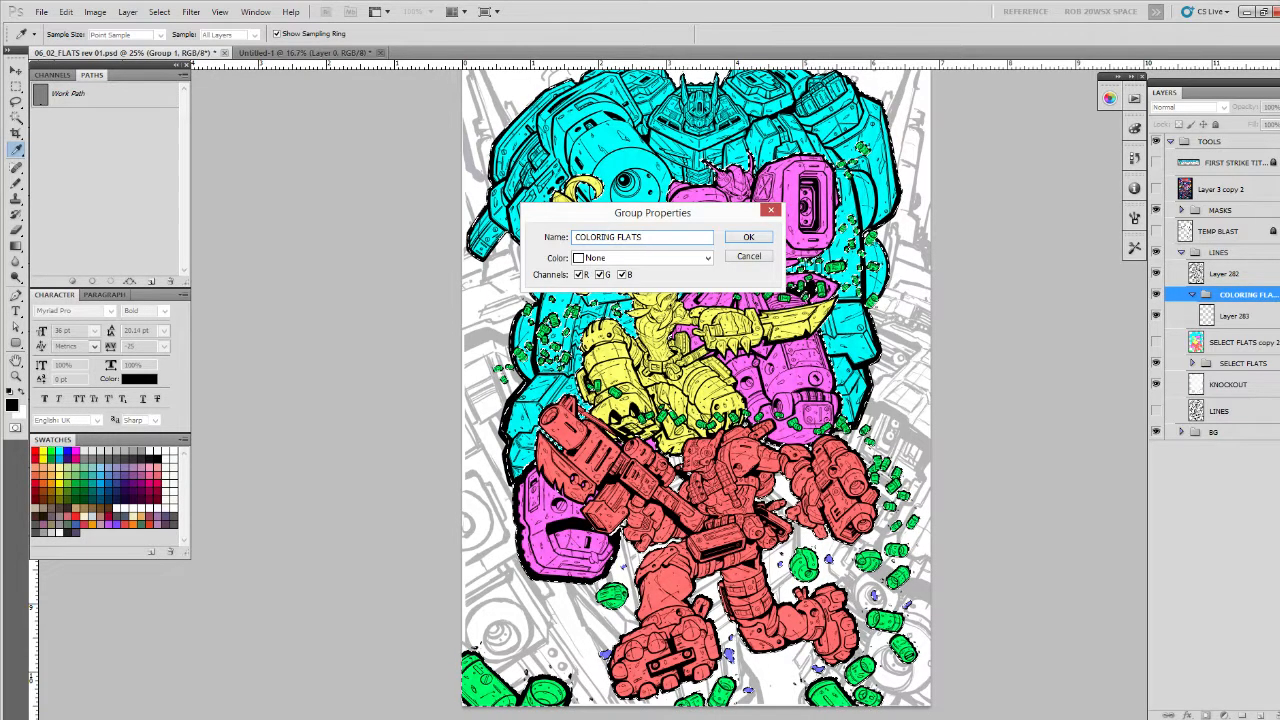
pyautogui.press('Return')
pyautogui.press('z')
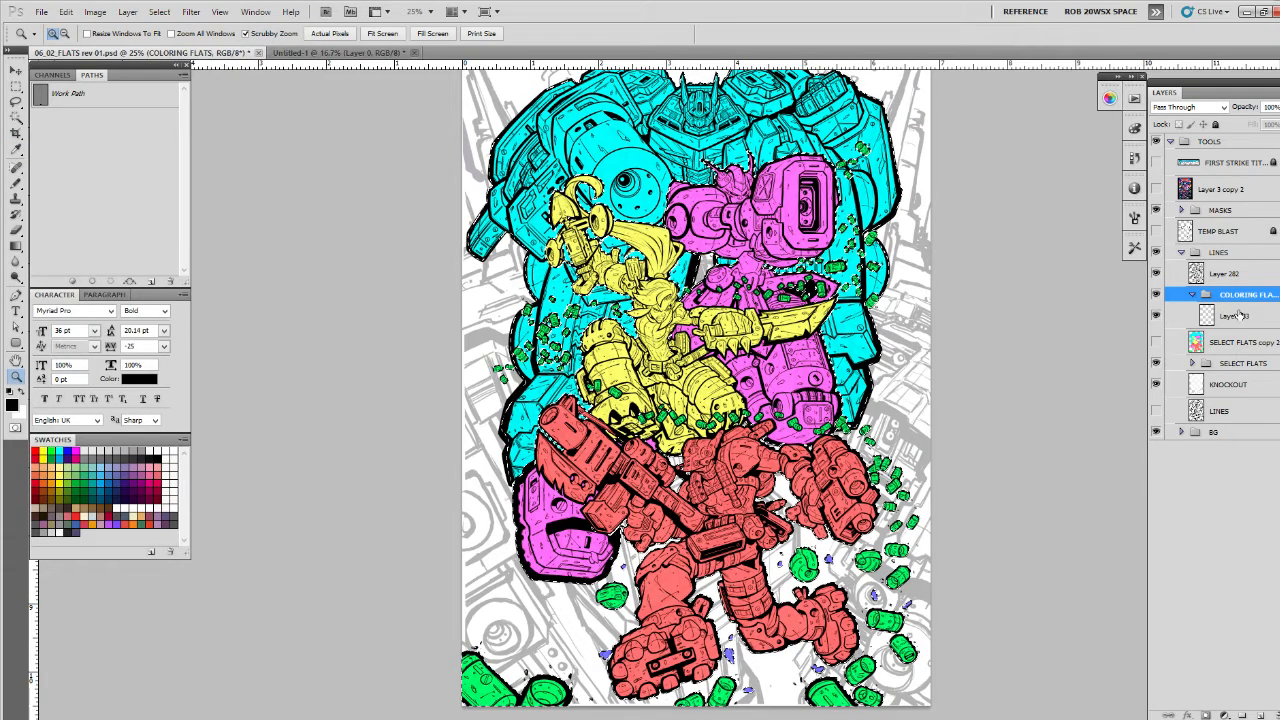
# - Fill the silhouette selection with white on the layer inside COLORING FLATS, and deselect
pyautogui.click(1238, 316)
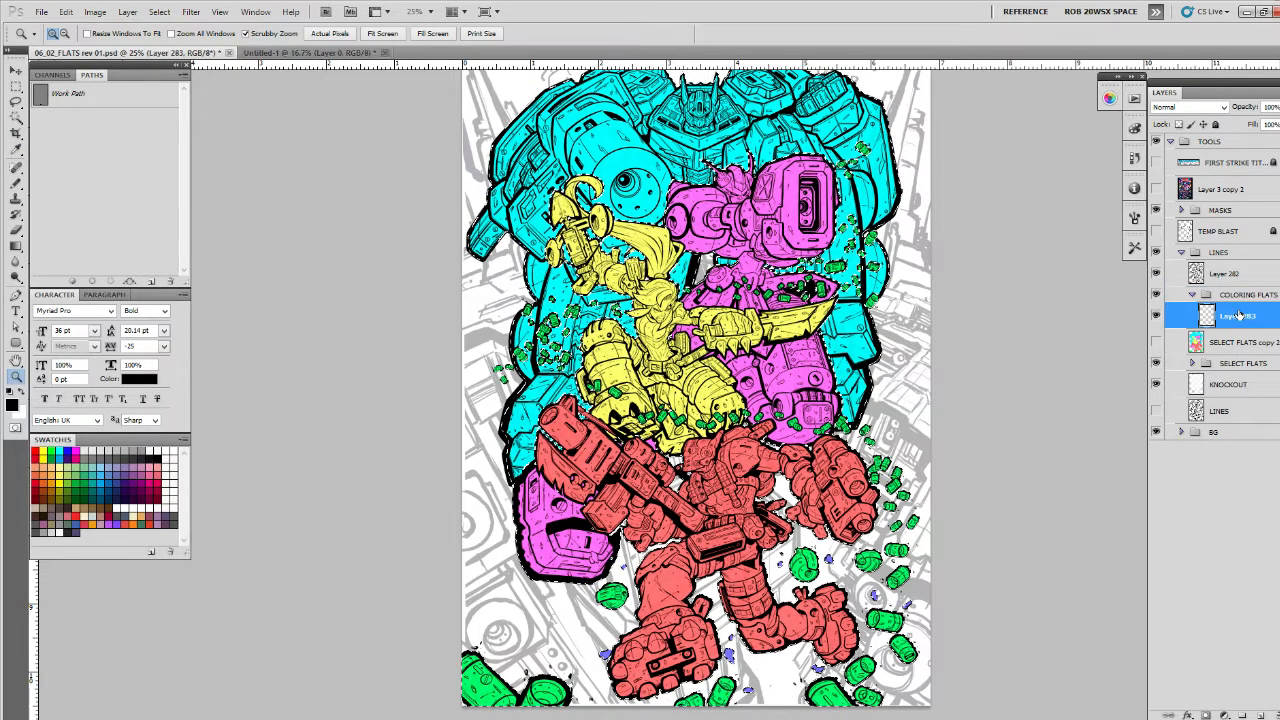
pyautogui.hotkey('ctrl', 'BackSpace')
pyautogui.hotkey('ctrl', 'd')
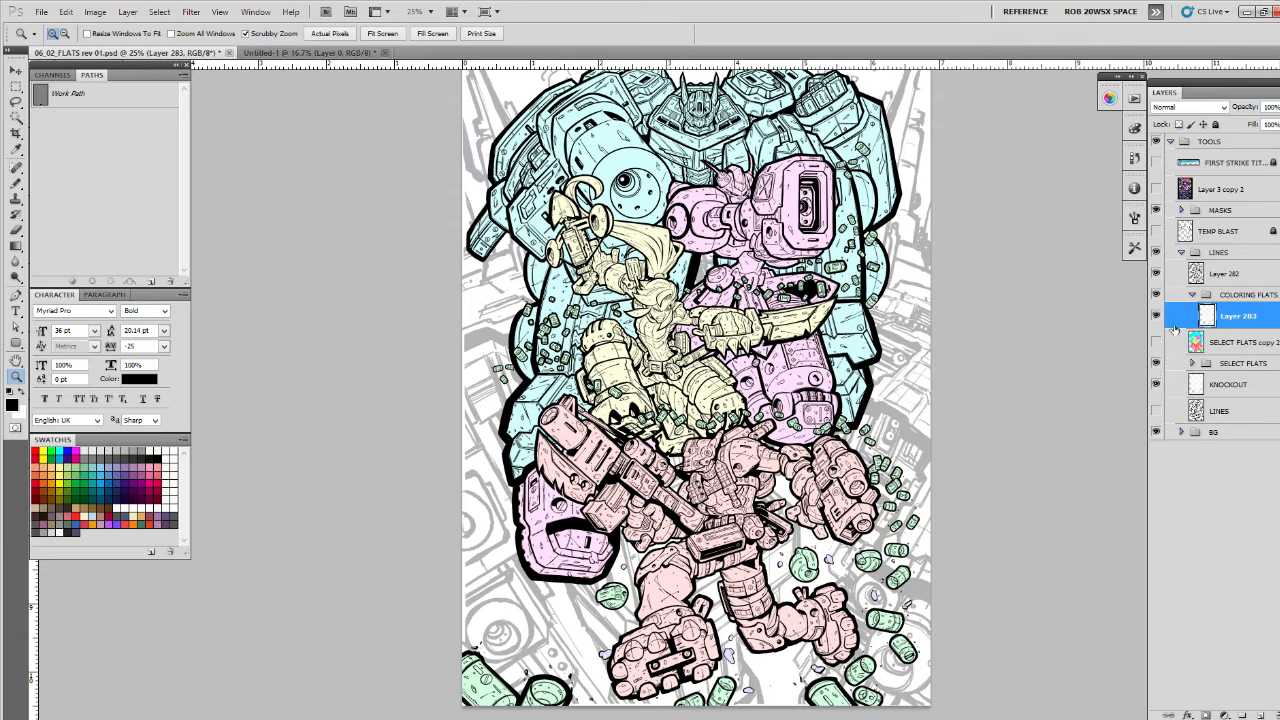
# - Repeatedly duplicate the white layer in COLORING FLATS and merge each copy down to build up a solid white silhouette
pyautogui.hotkey('ctrl', 'j')
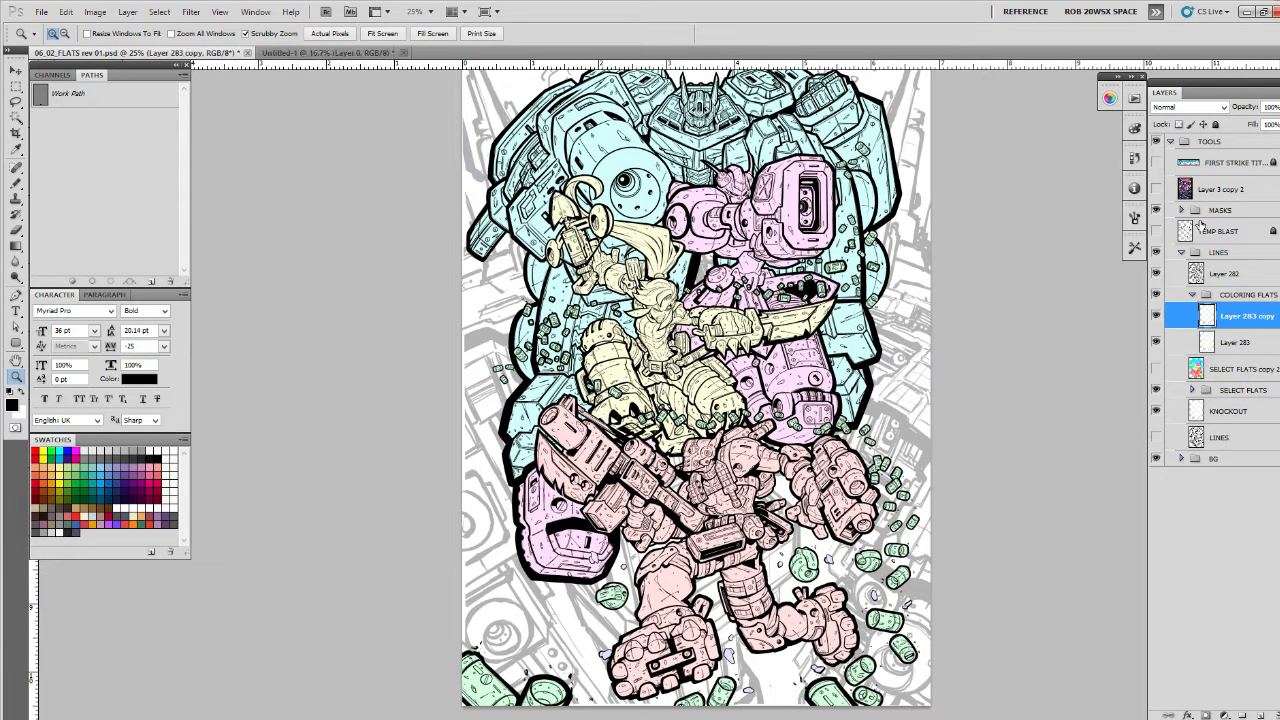
pyautogui.hotkey('ctrl', 'e')
pyautogui.hotkey('ctrl', 'j')
pyautogui.hotkey('ctrl', 'e')
pyautogui.hotkey('ctrl', 'j')
pyautogui.hotkey('ctrl', 'e')
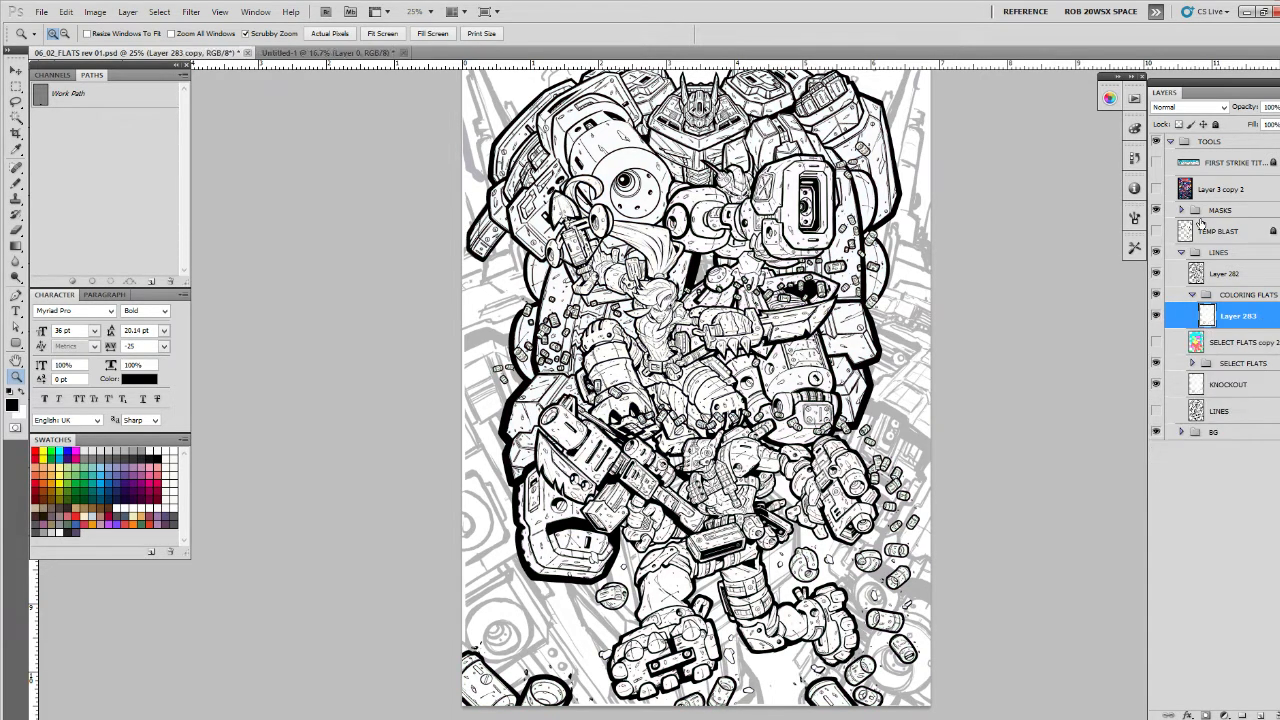
pyautogui.hotkey('ctrl', 'j')
pyautogui.hotkey('ctrl', 'e')
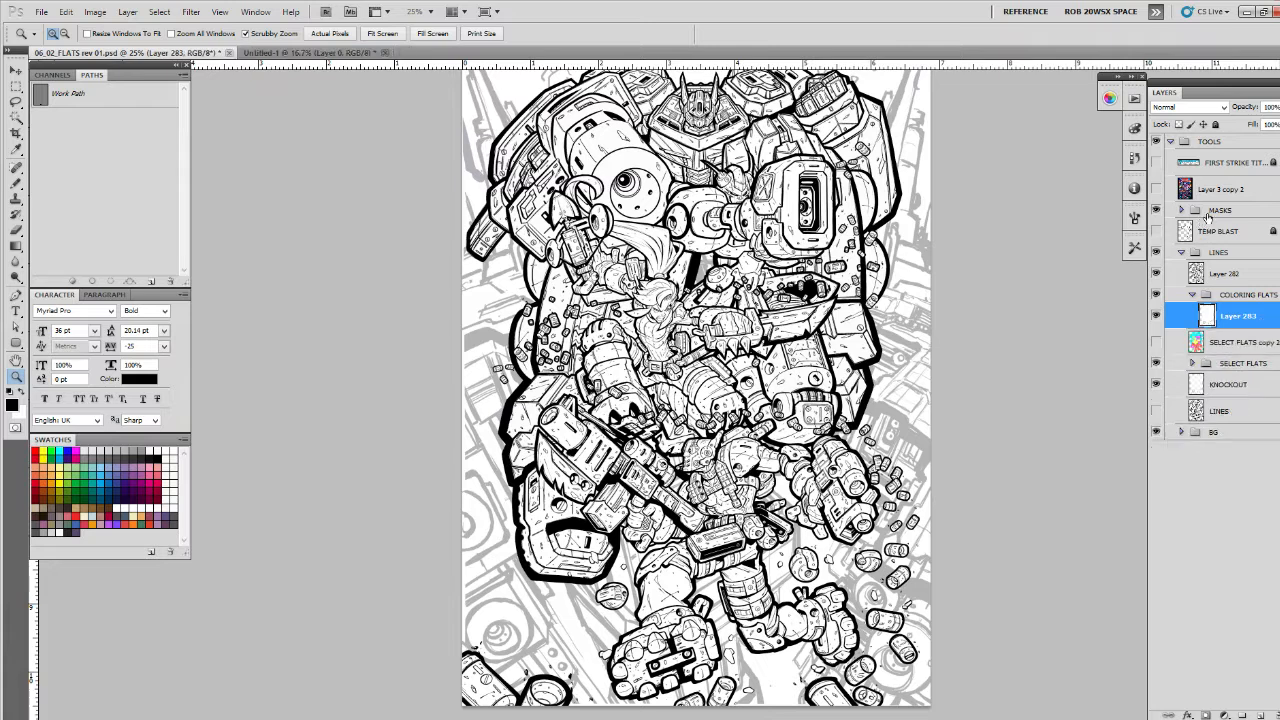
# - Expand the SELECT FLATS group and delete the merged SELECT FLATS copy 2 layer above it
pyautogui.click(1192, 363)
pyautogui.click(1221, 344)
pyautogui.moveTo(1221, 344); pyautogui.dragTo(1257, 715)
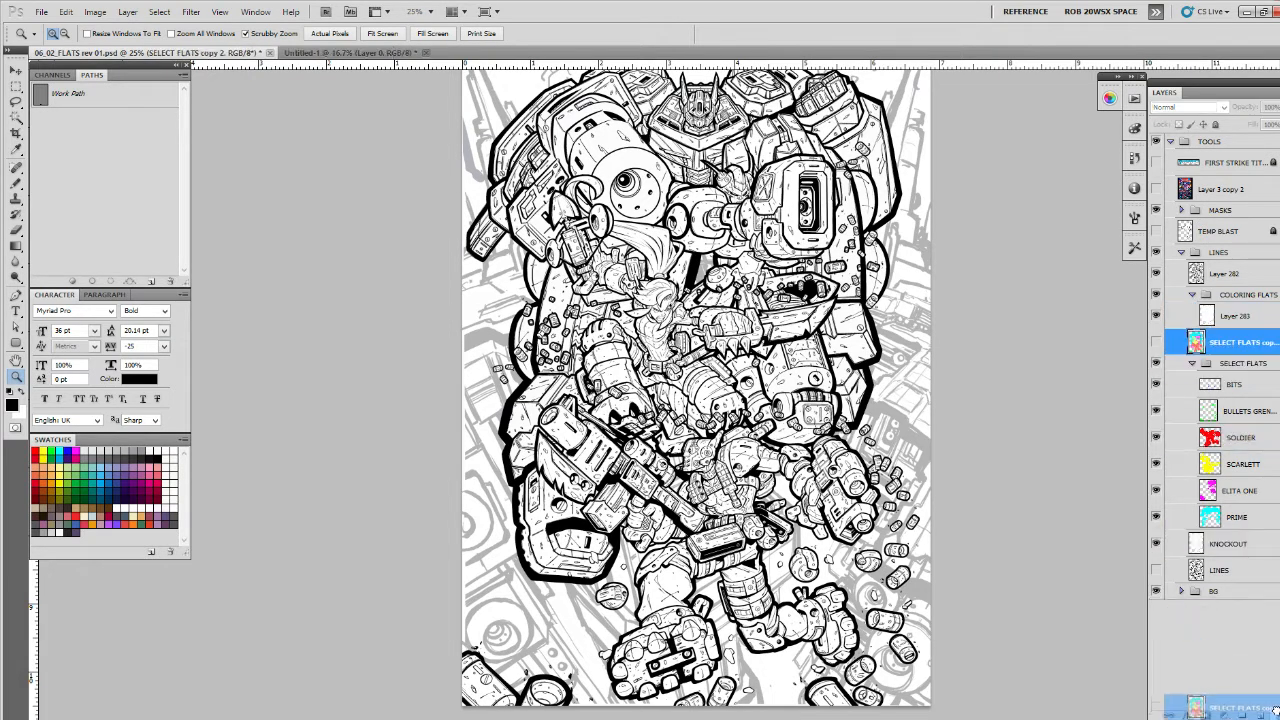
pyautogui.moveTo(1047, 539); pyautogui.dragTo(1066, 514)
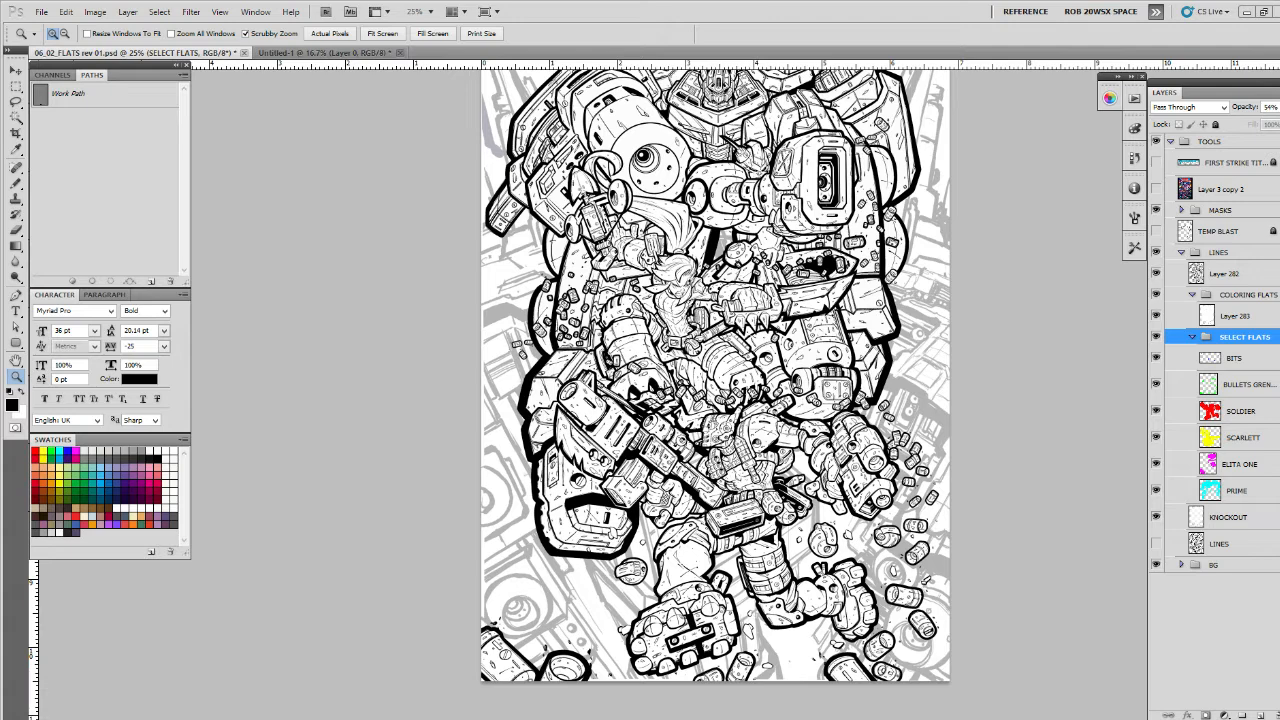
# - View the image 05_00 RUFFY REV 05.jpg from the 01_WIP folder inside folder 05, and close it
pyautogui.click(41, 11)
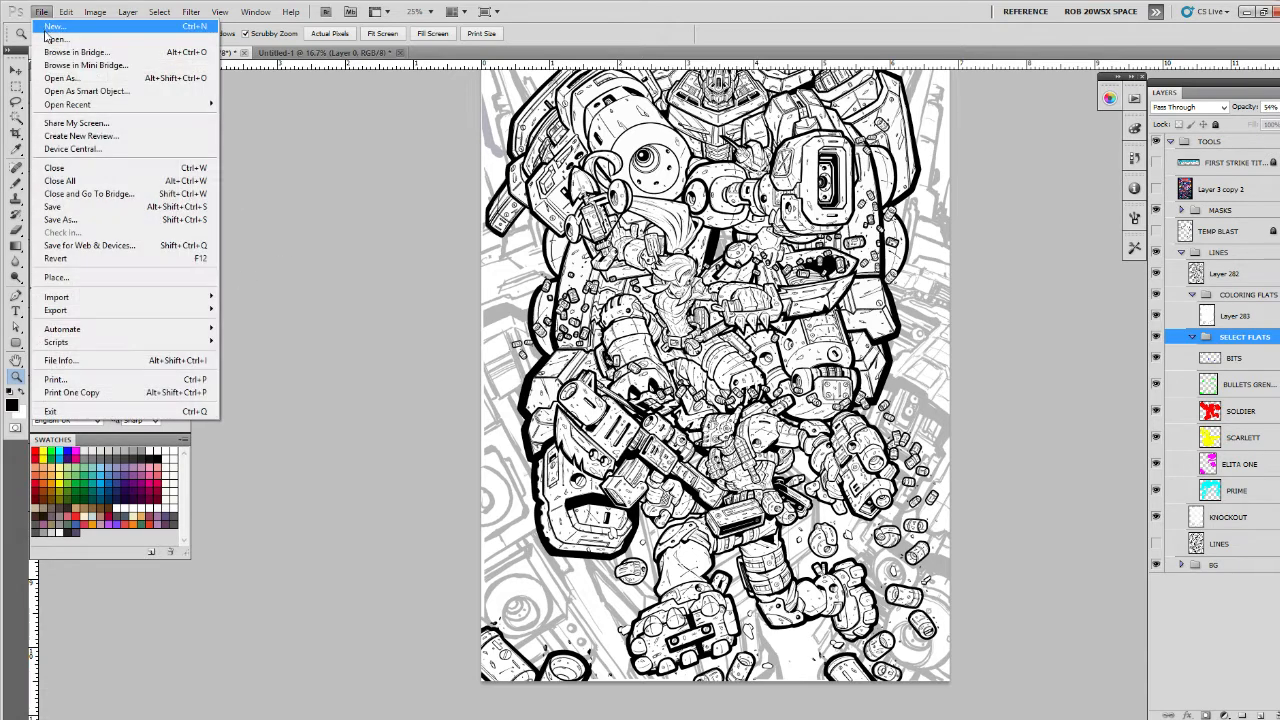
pyautogui.click(50, 39)
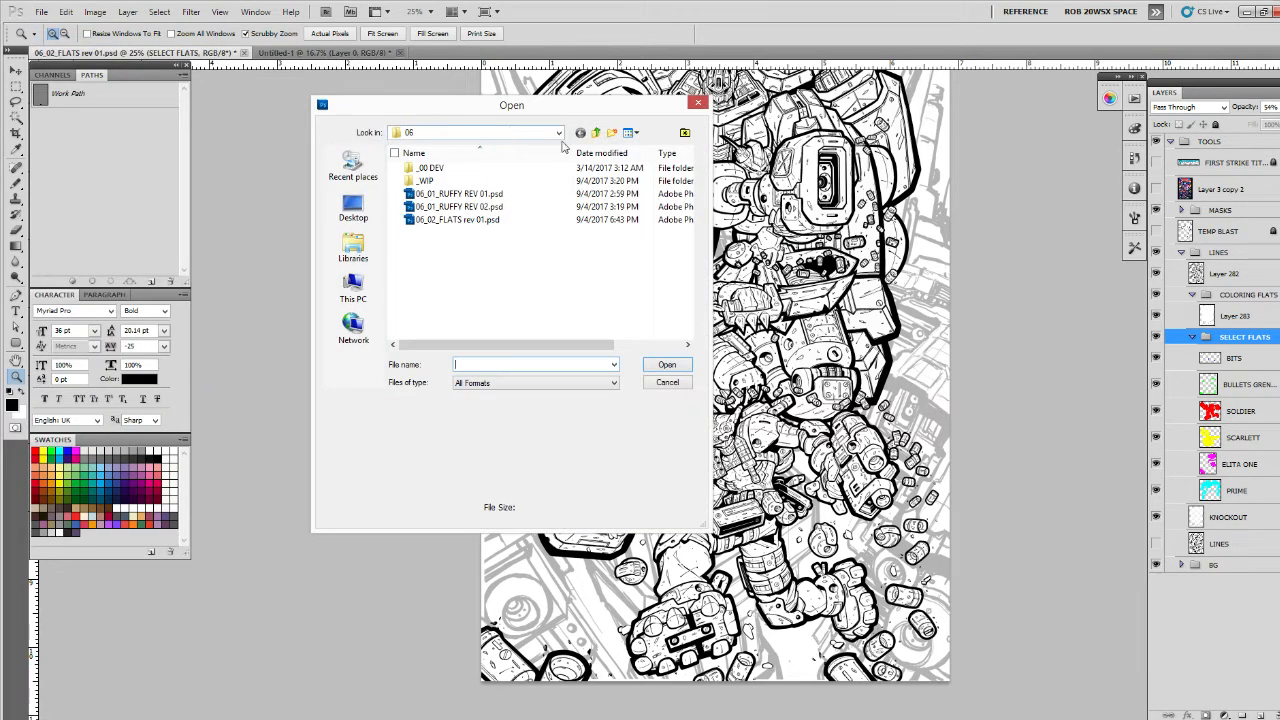
pyautogui.click(594, 133)
pyautogui.doubleClick(425, 297)
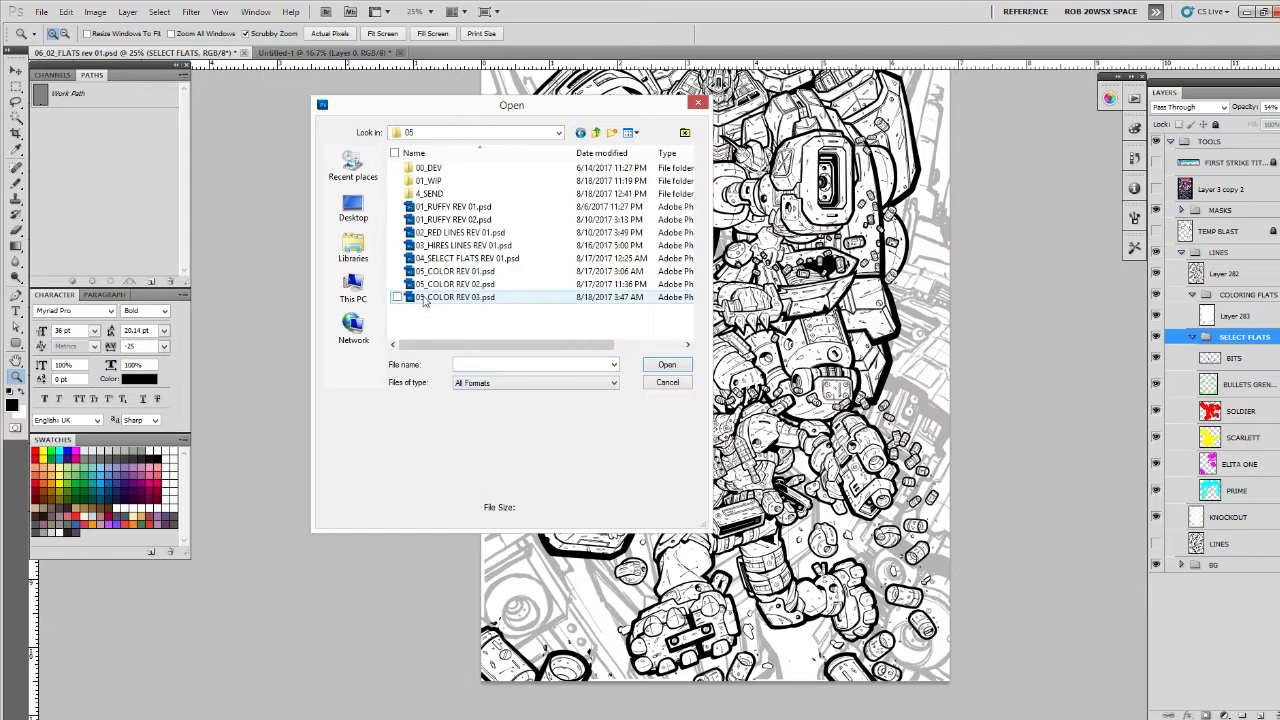
pyautogui.doubleClick(440, 181)
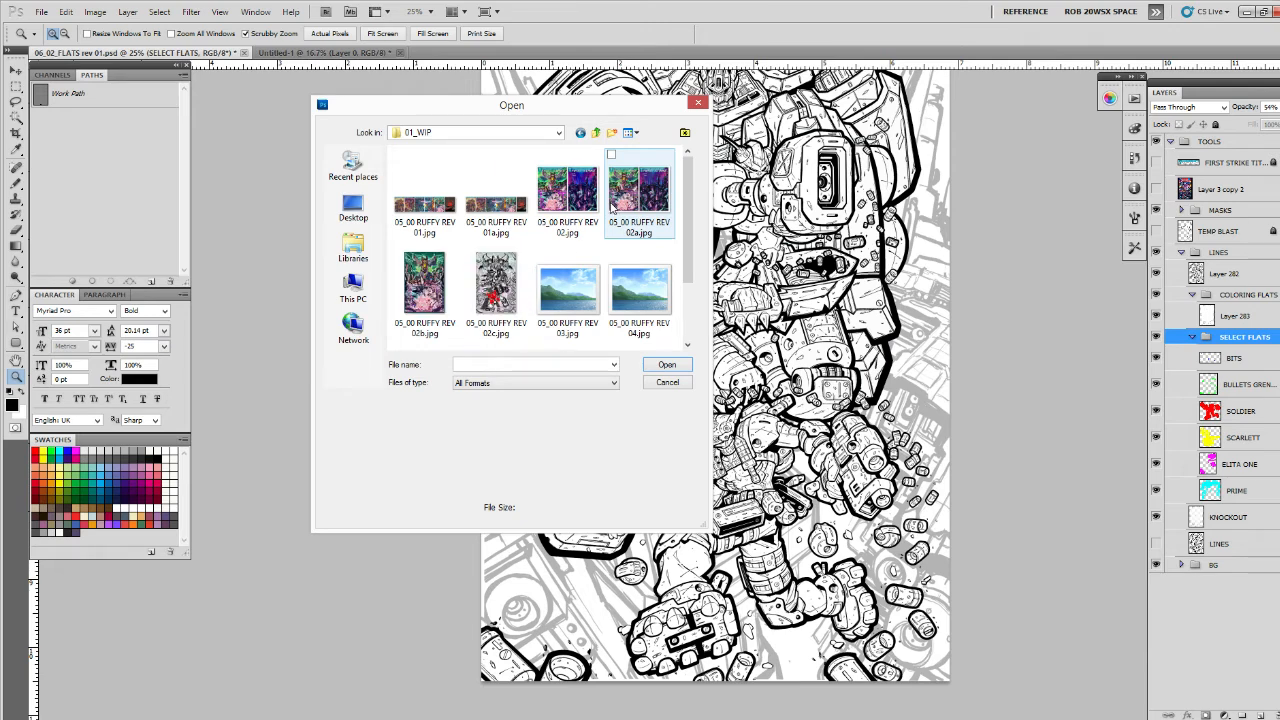
pyautogui.scroll(-2, 560, 240)
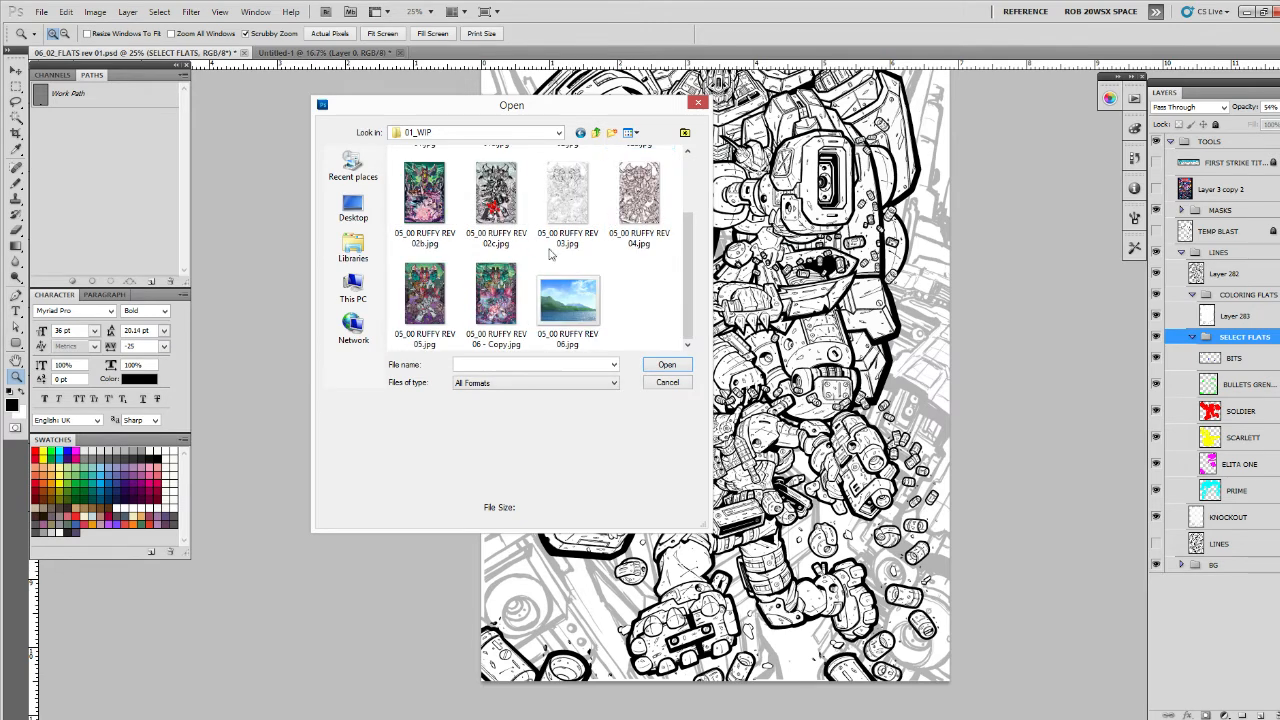
pyautogui.click(425, 295)
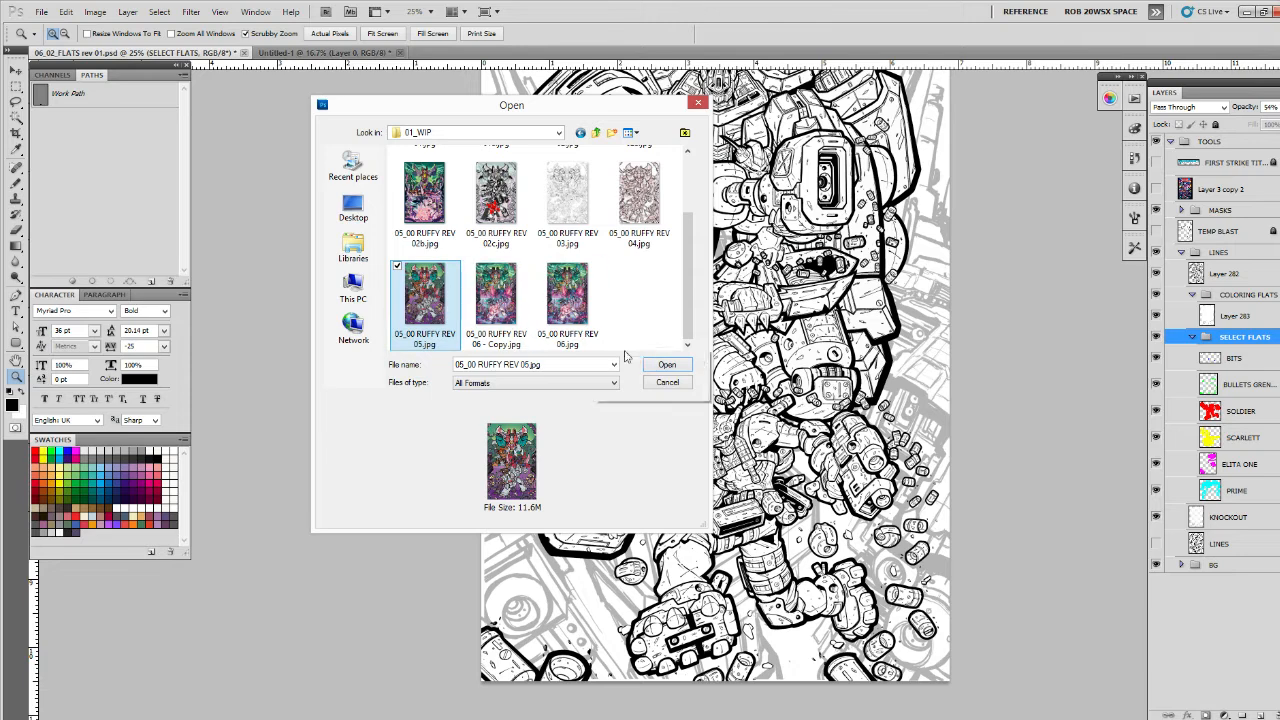
pyautogui.click(660, 364)
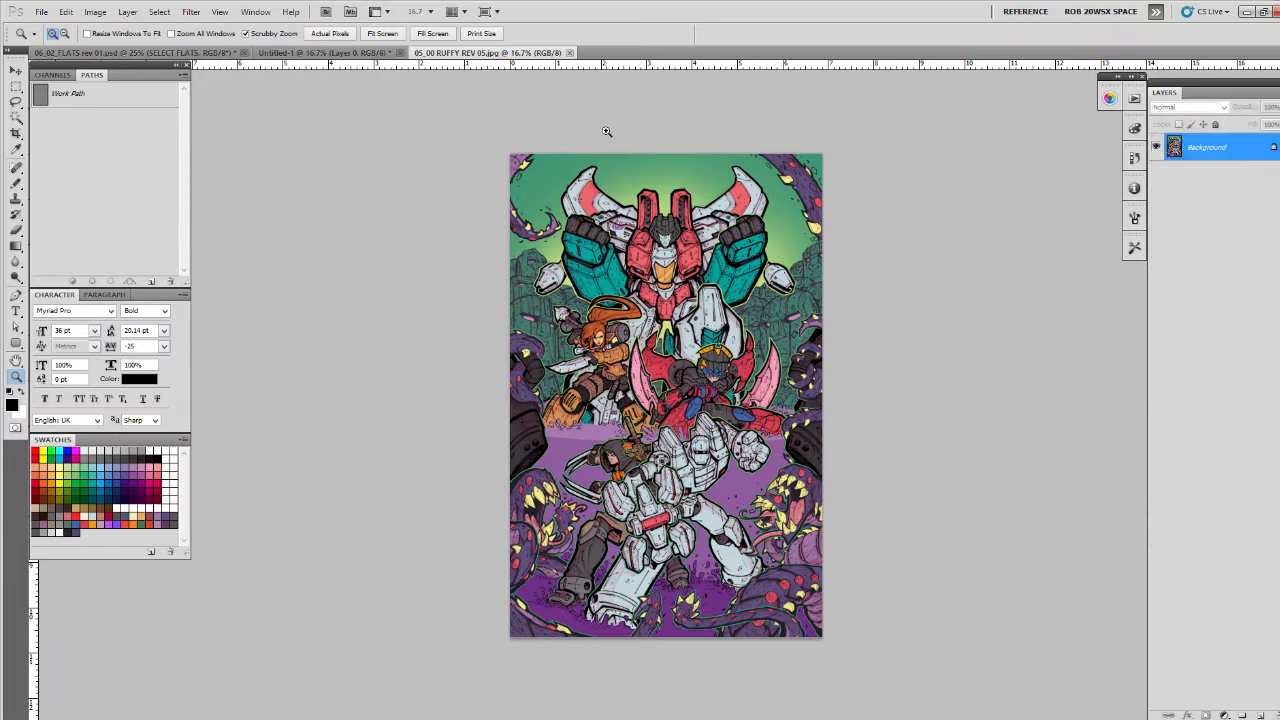
pyautogui.hotkey('ctrl', 'w')
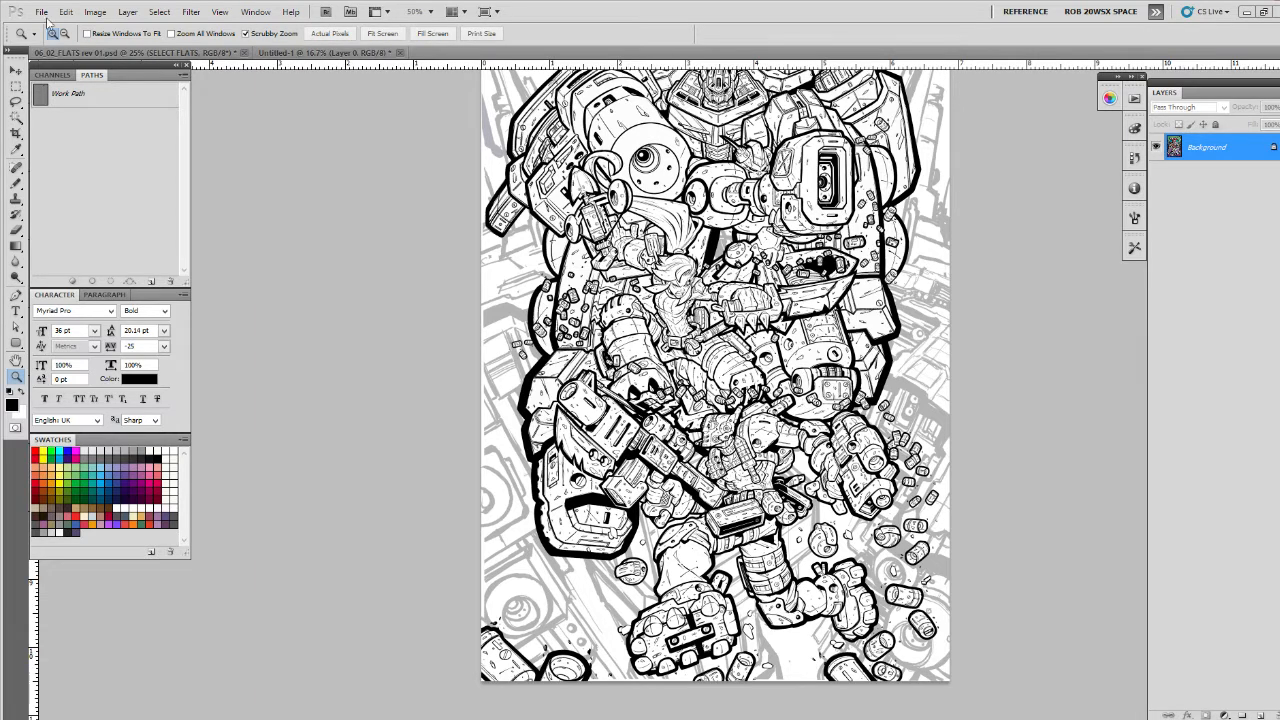
# - Open 04_04 COLOR FLATS.psd from folder 04 as a color reference
pyautogui.click(42, 13)
pyautogui.click(52, 39)
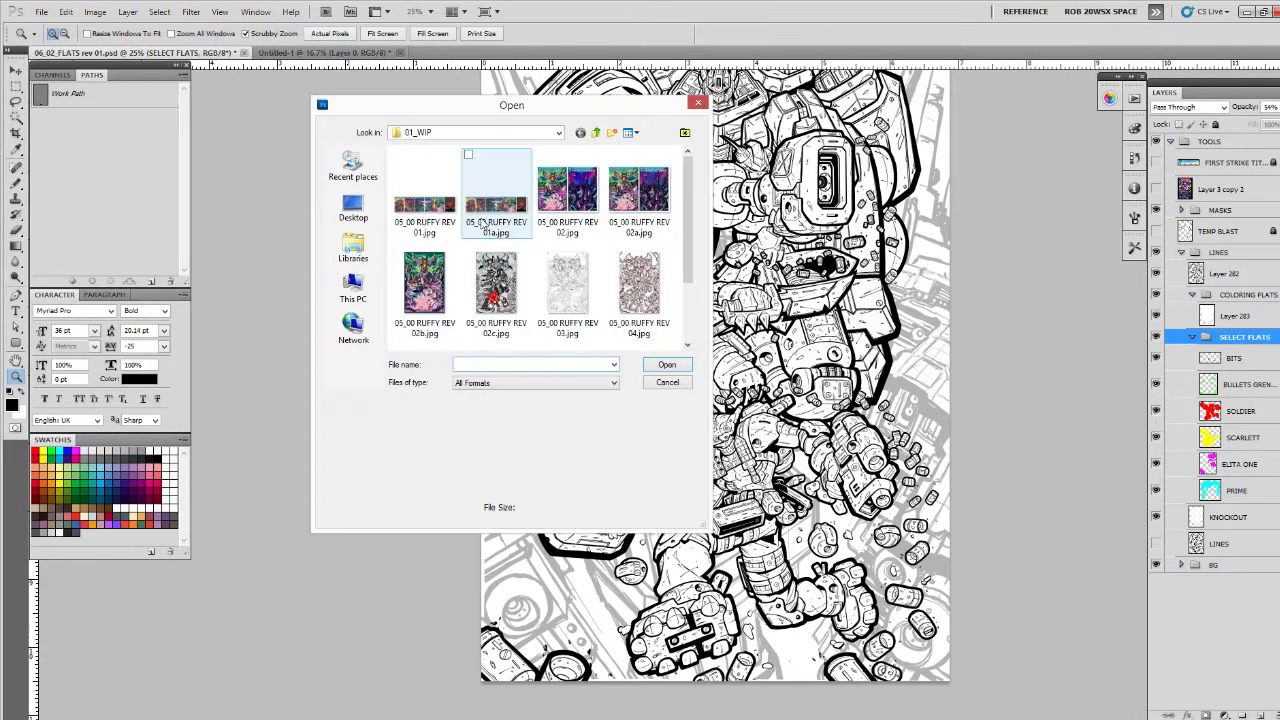
pyautogui.click(580, 133)
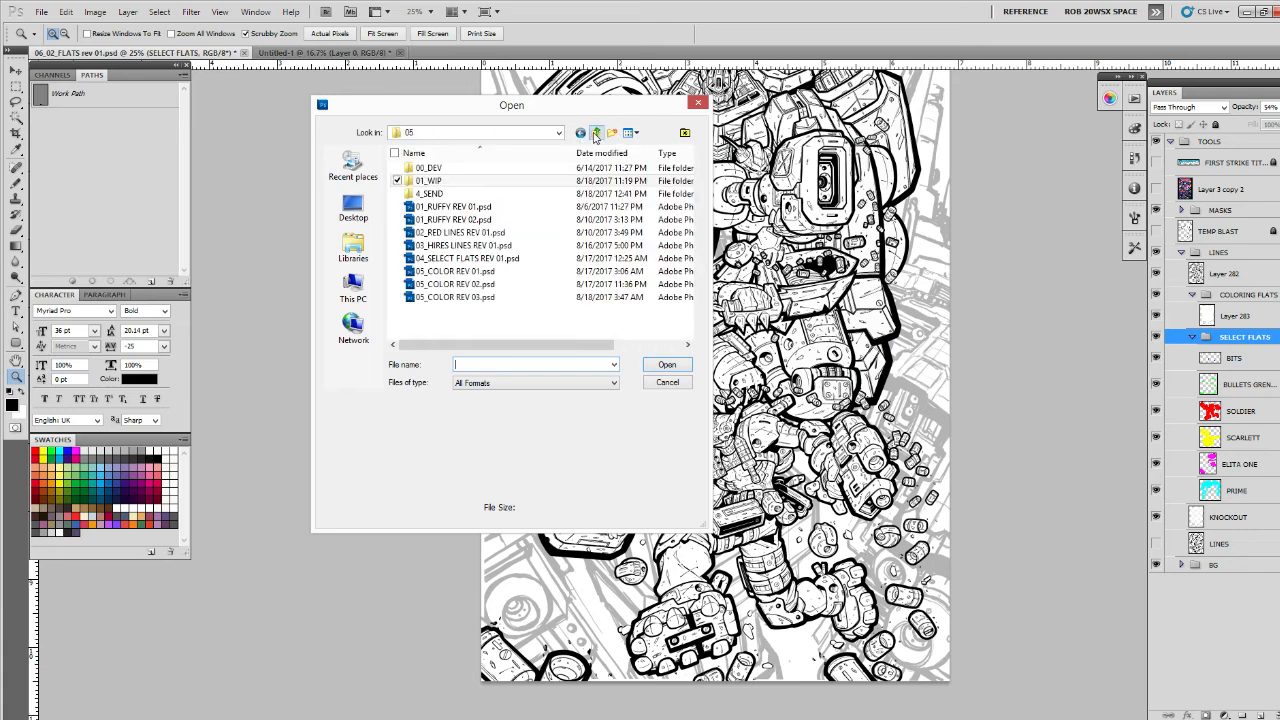
pyautogui.click(595, 133)
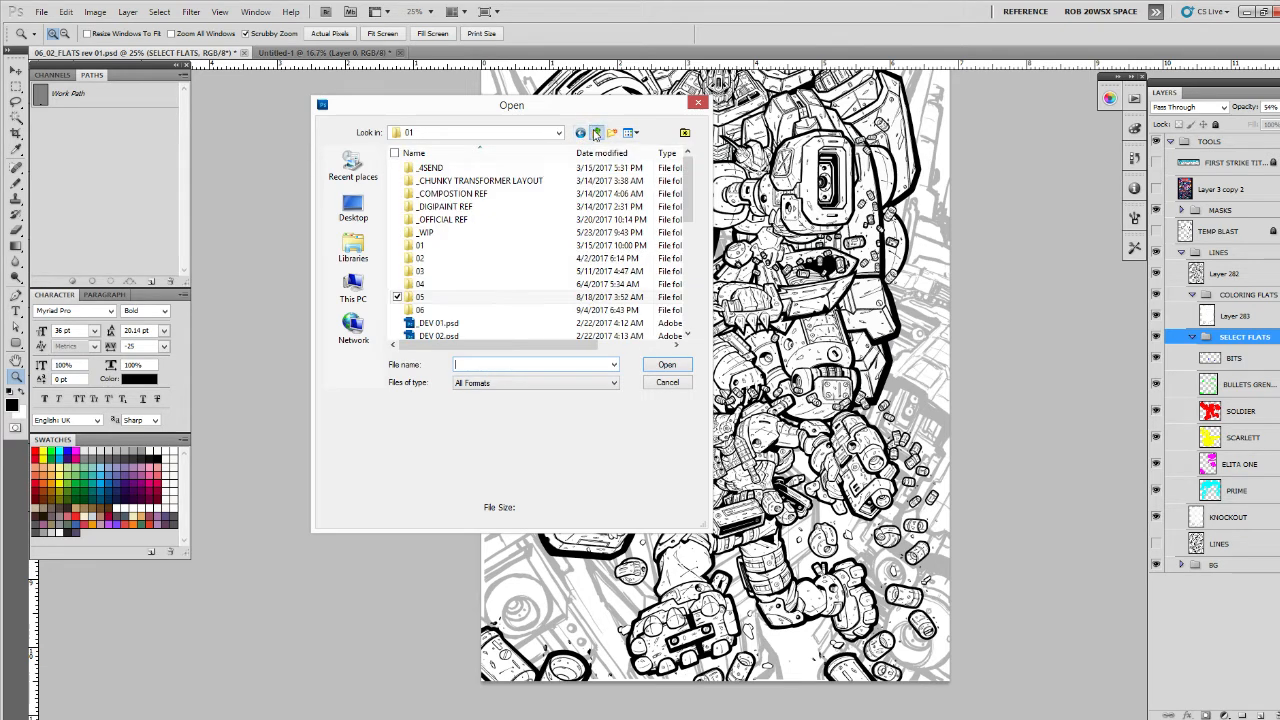
pyautogui.doubleClick(470, 284)
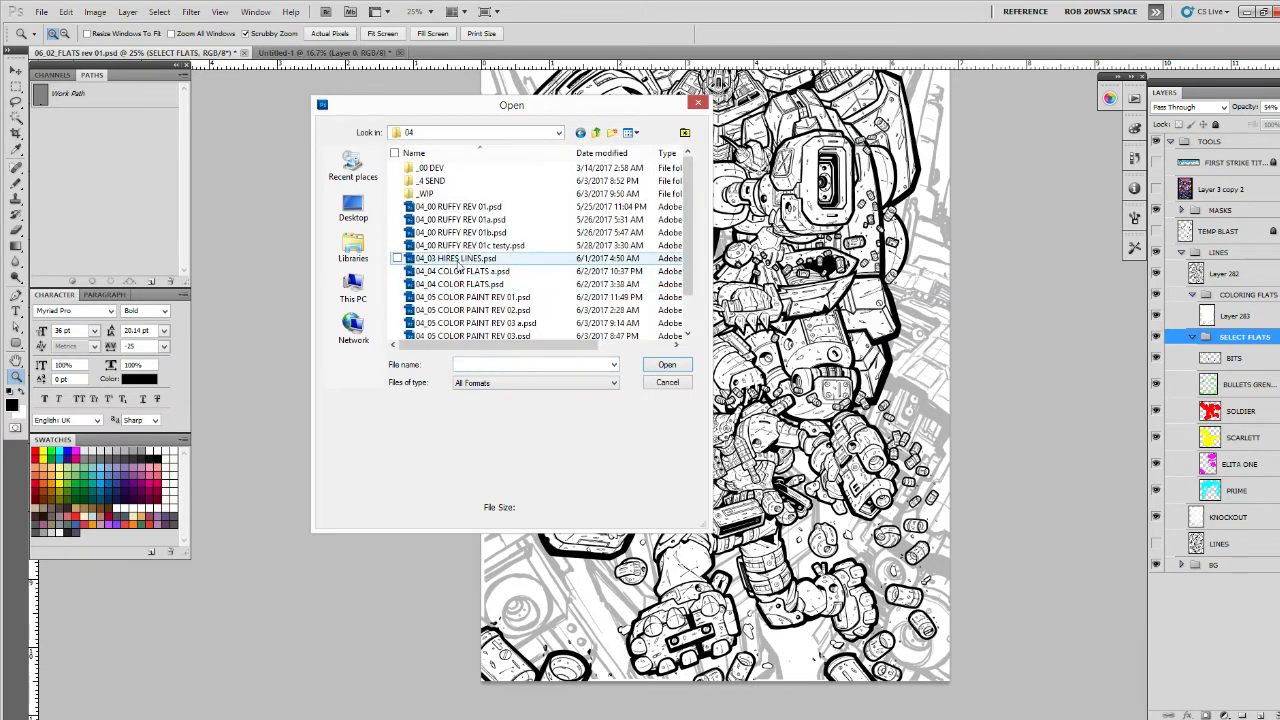
pyautogui.click(460, 272)
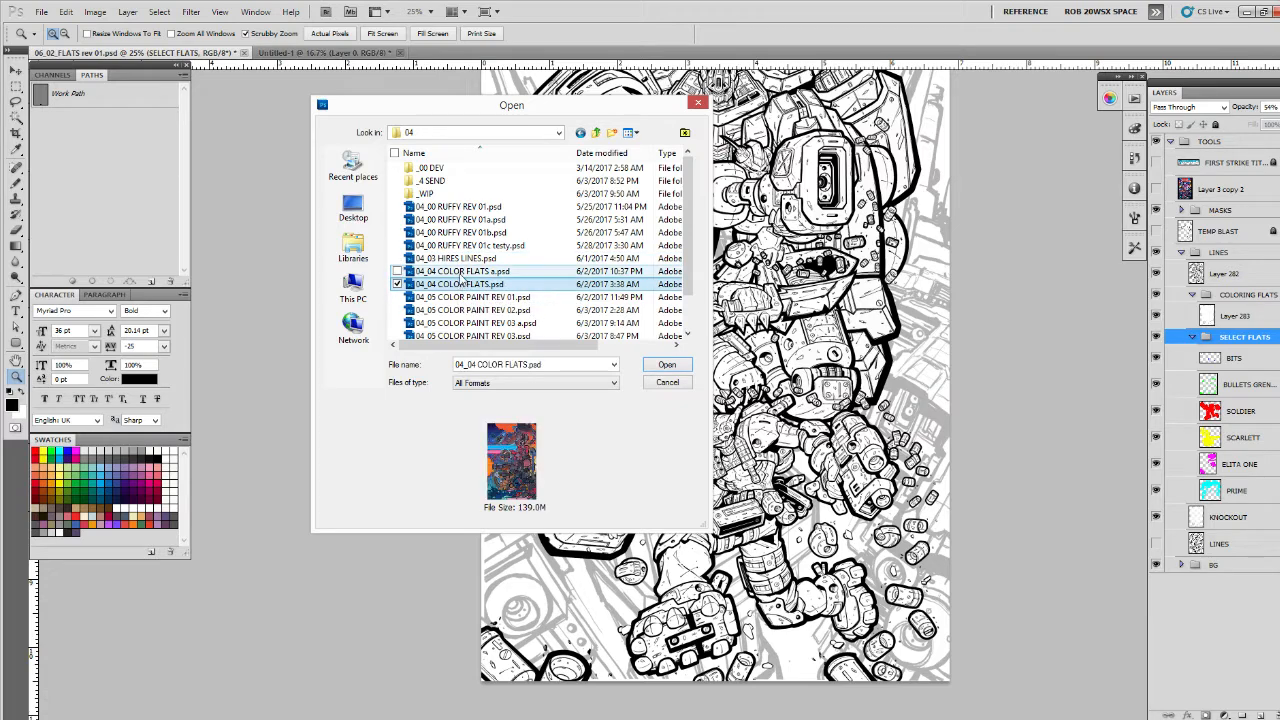
pyautogui.click(461, 285)
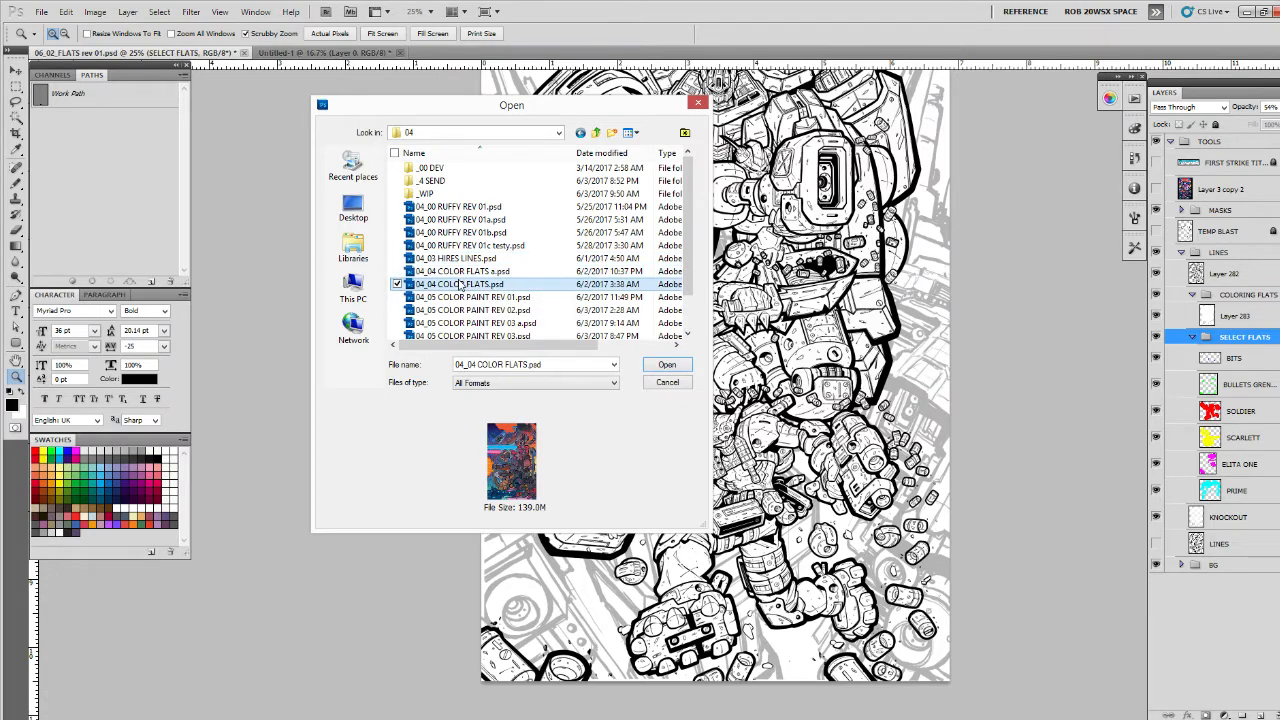
pyautogui.click(647, 366)
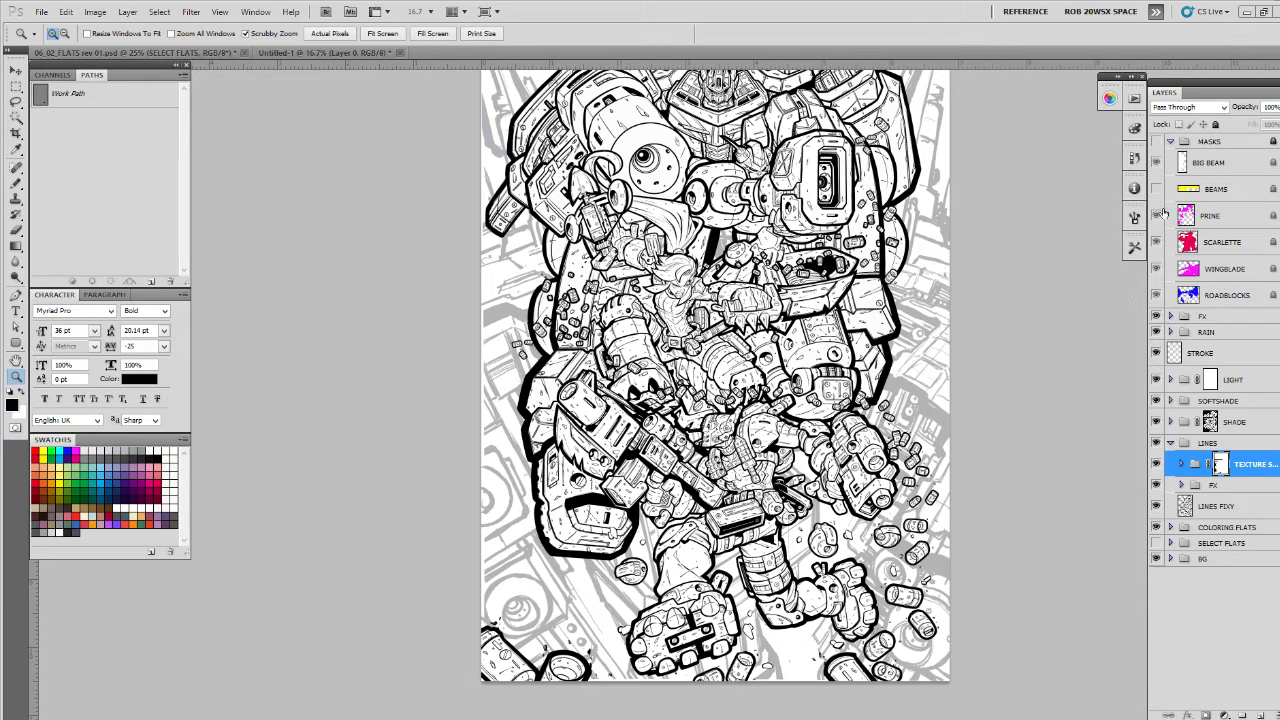
# - Collapse the MASKS group and hide the effects, shading, stroke and line layers, leaving COLORING FLATS and BG visible
pyautogui.click(1170, 142)
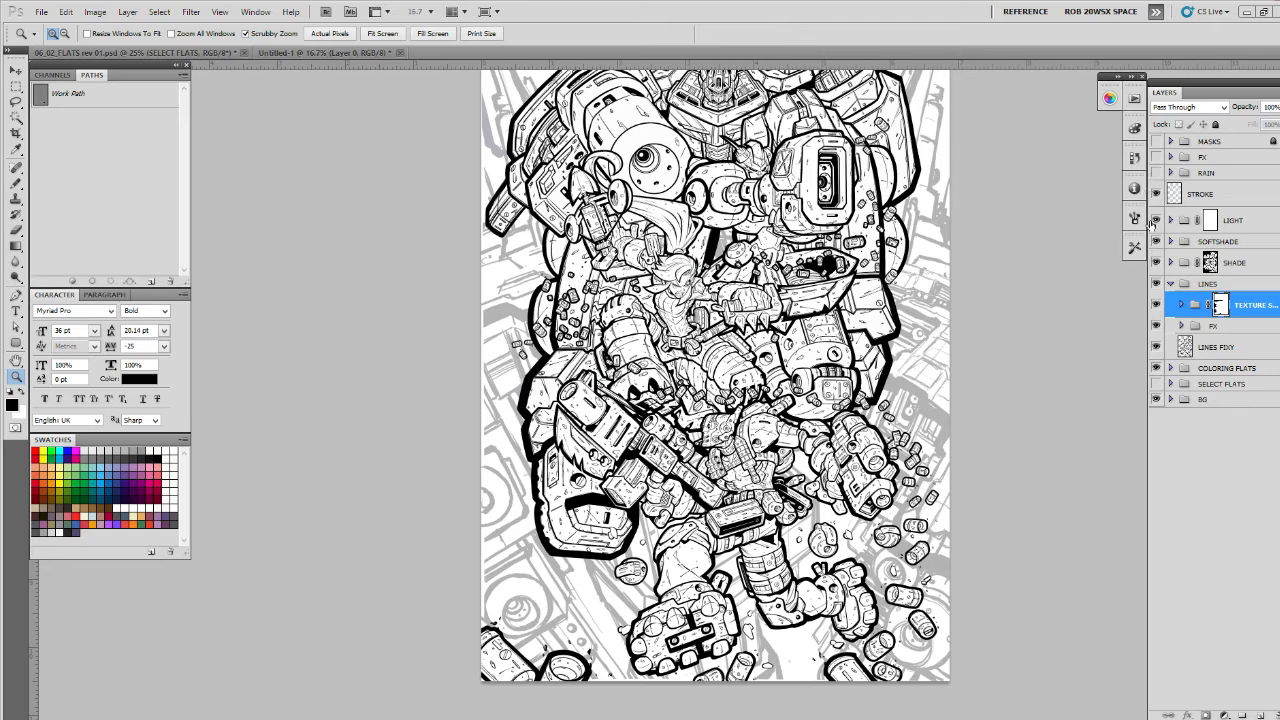
pyautogui.click(1156, 284)
pyautogui.click(1156, 285)
pyautogui.click(1158, 305)
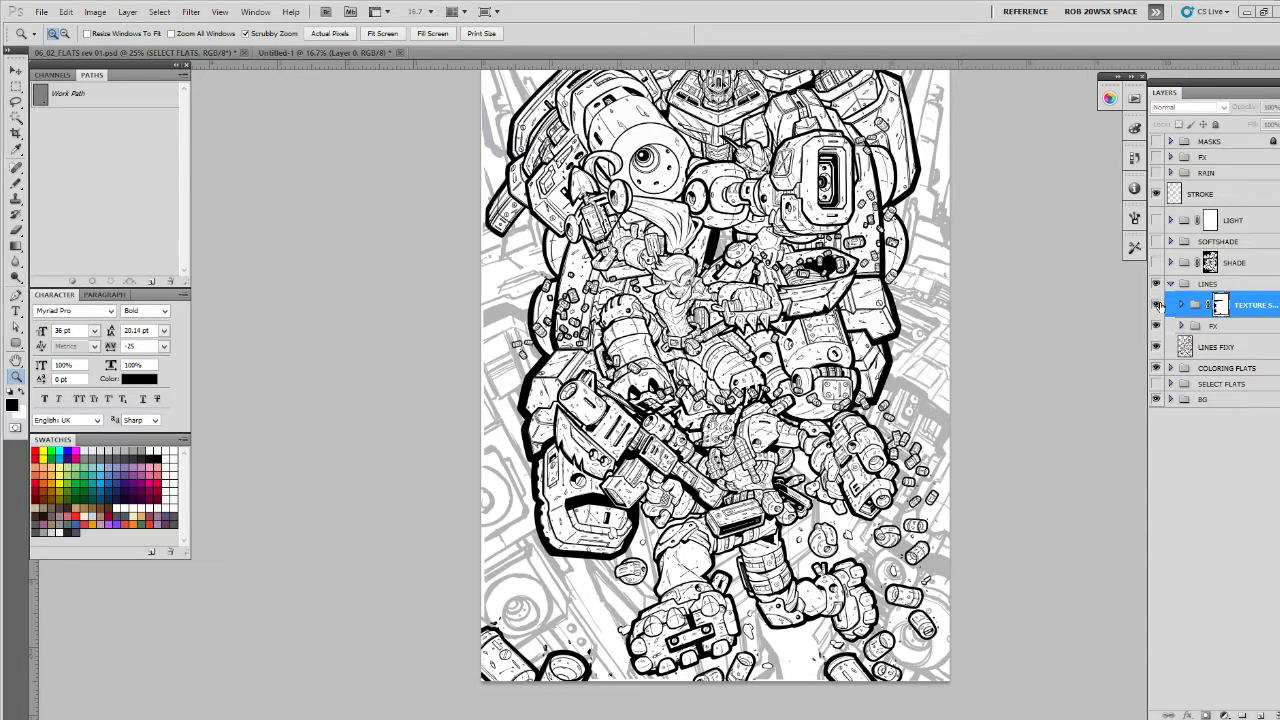
pyautogui.click(1157, 305)
pyautogui.click(1157, 326)
pyautogui.click(1157, 194)
# - Open 03_04 COLOR FLATS.psd from folder 03 as a second color reference
pyautogui.click(42, 12)
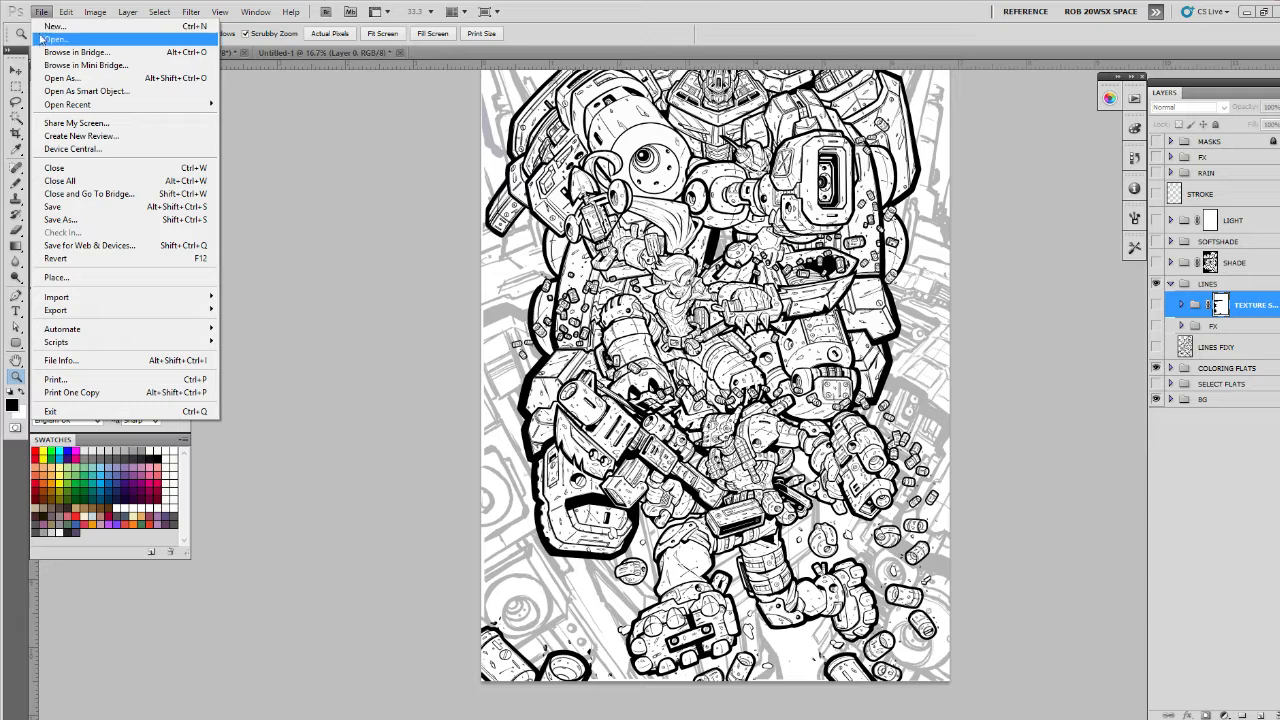
pyautogui.click(54, 40)
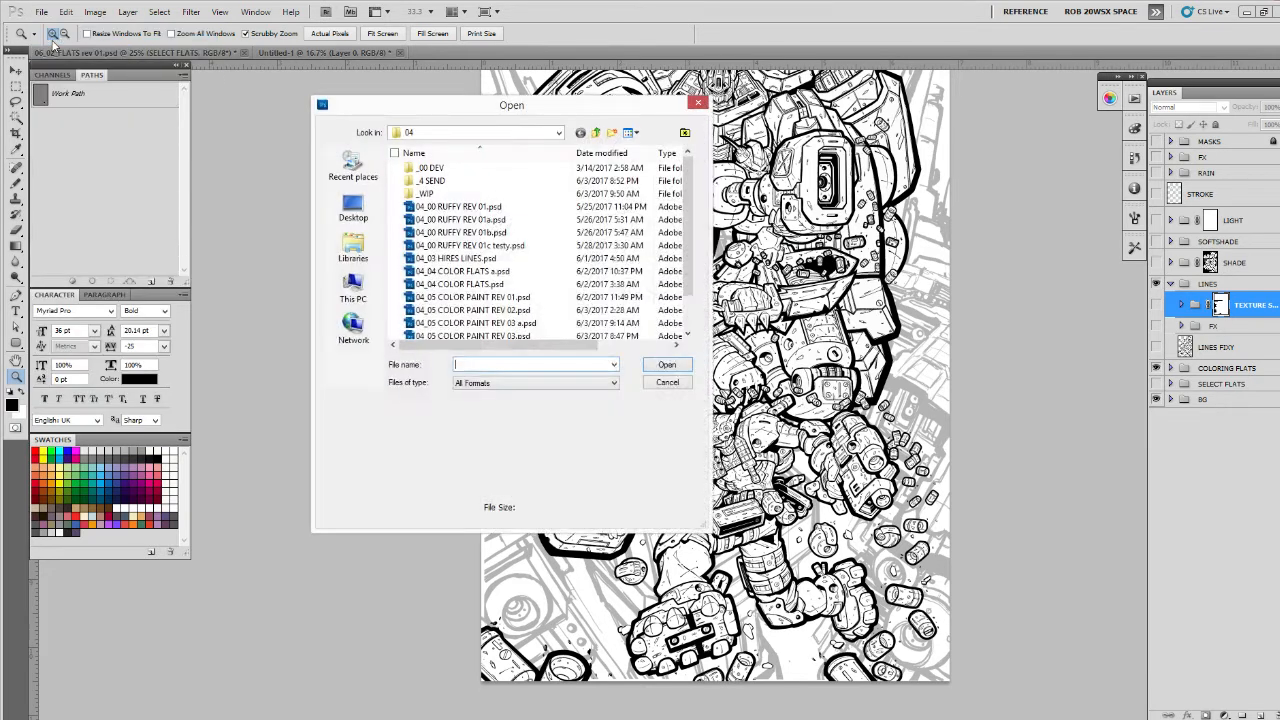
pyautogui.click(595, 134)
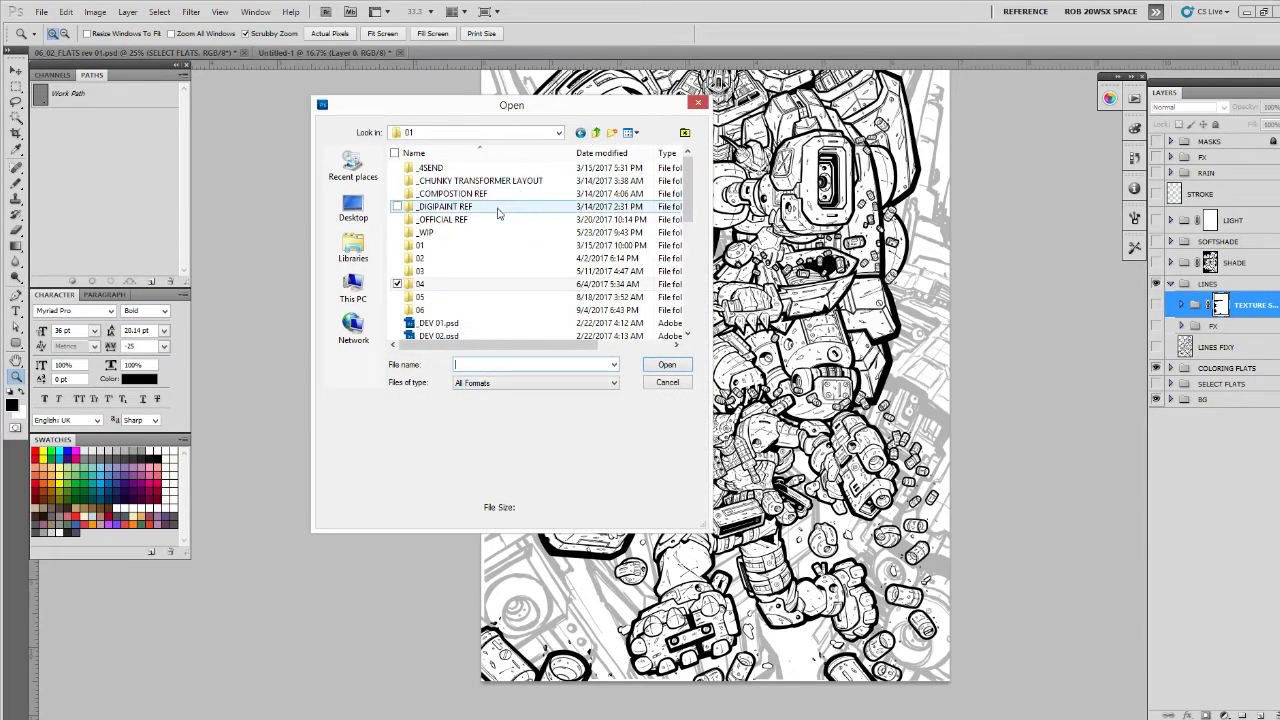
pyautogui.doubleClick(452, 272)
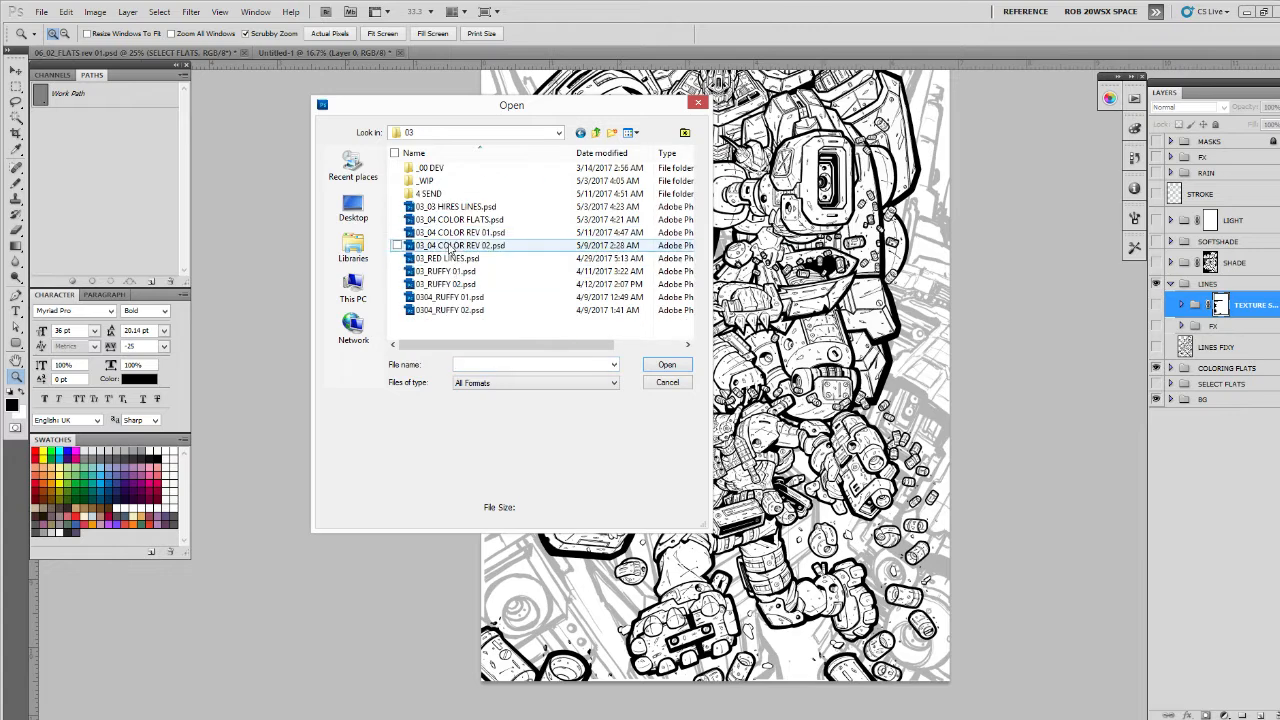
pyautogui.click(447, 235)
pyautogui.click(455, 220)
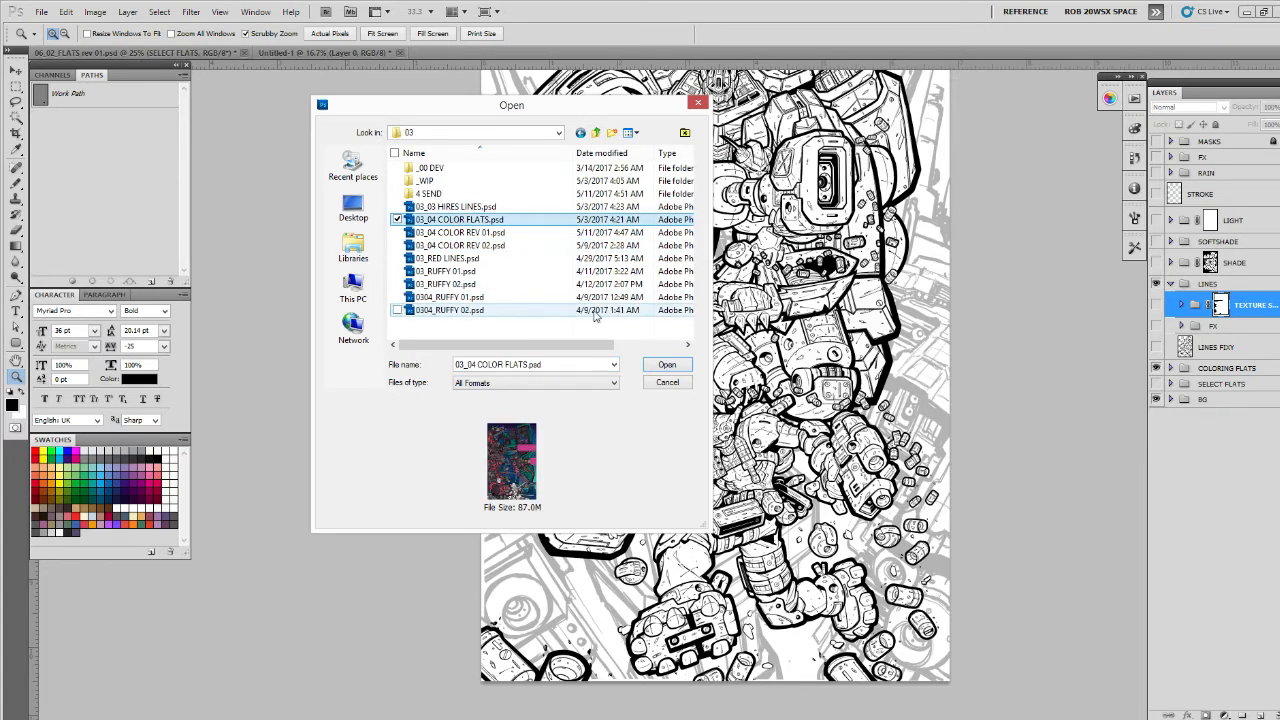
pyautogui.click(664, 365)
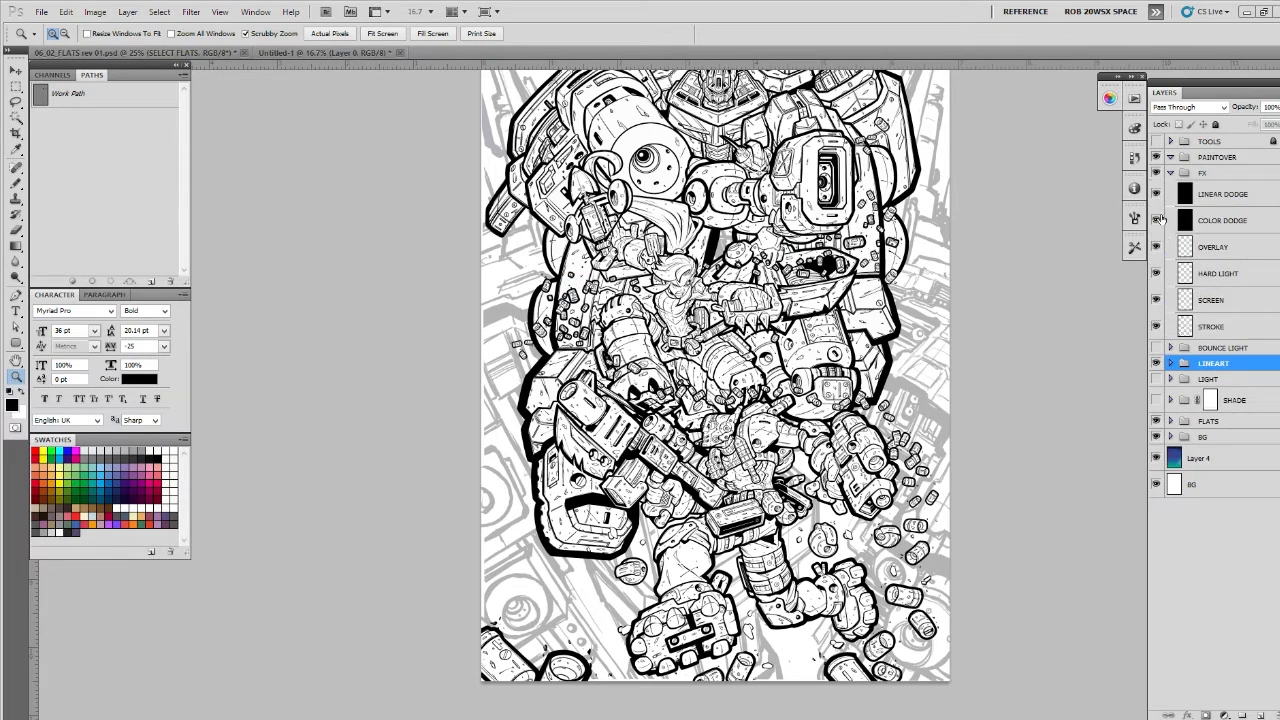
# - Collapse the FX and PAINTOVER groups and hide PAINTOVER, FX and LINEART to leave only the flat colors and background
pyautogui.click(1170, 172)
pyautogui.click(1170, 157)
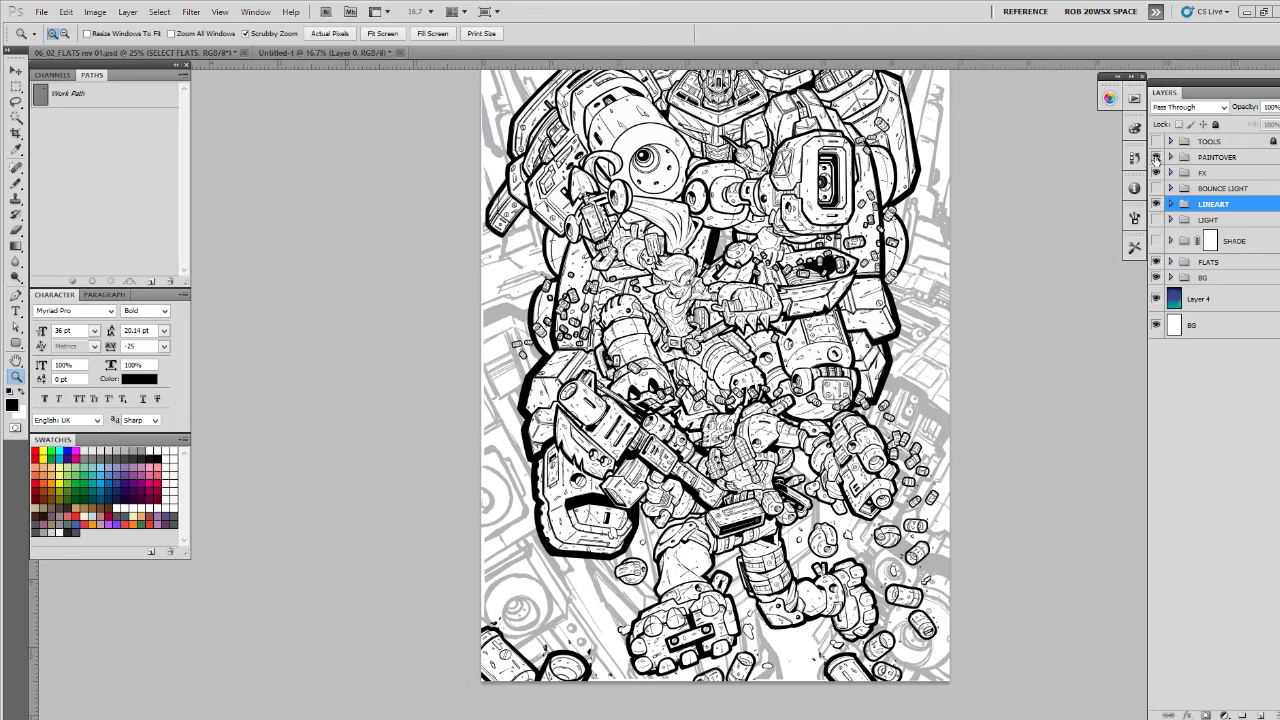
pyautogui.moveTo(1156, 157); pyautogui.dragTo(1156, 174)
pyautogui.click(1156, 205)
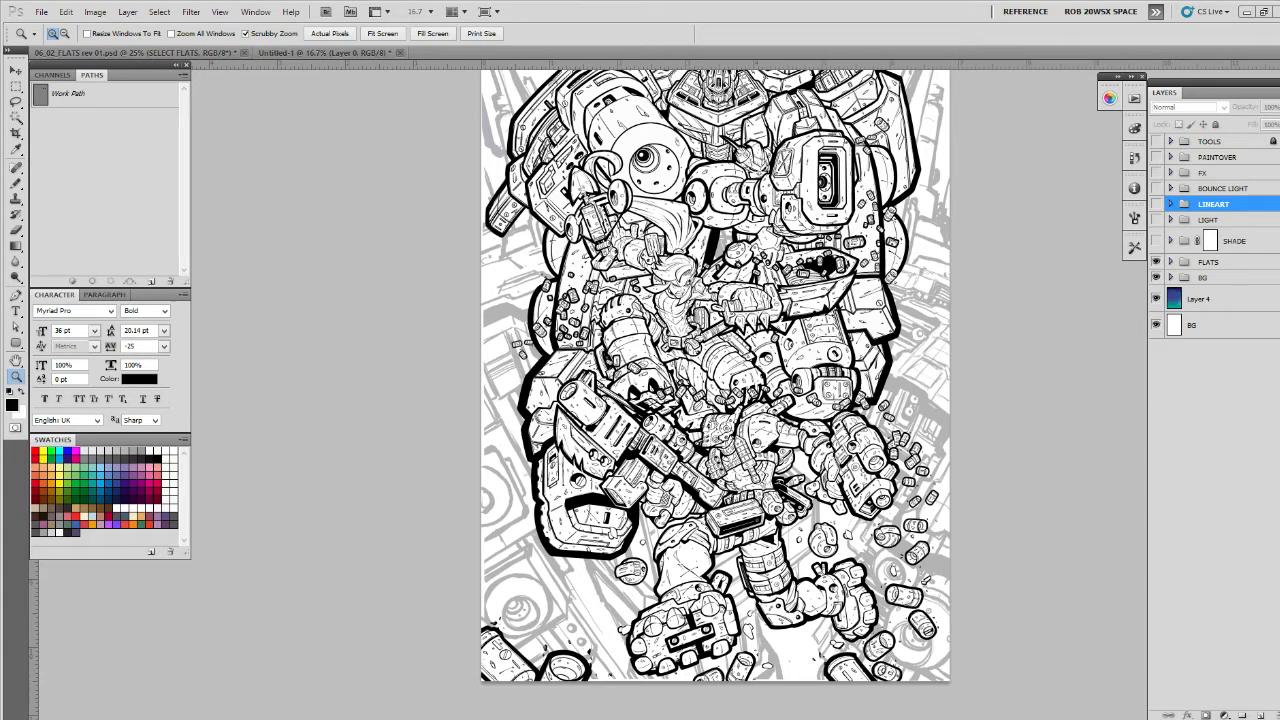
# - In 06_02_FLATS rev 01.psd, add a new layer above Layer 283 and fill the soldier's silhouette with a dark purplish grey
pyautogui.hotkey('ctrl', 'Tab')
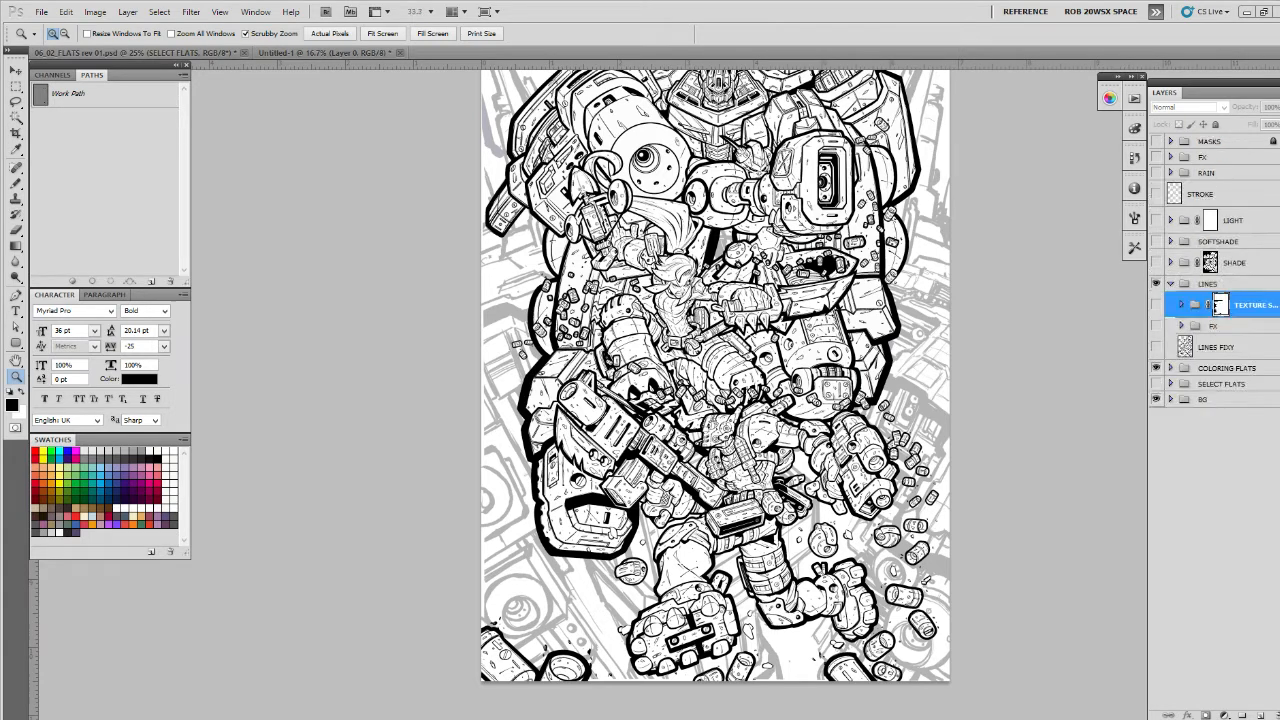
pyautogui.press('b')
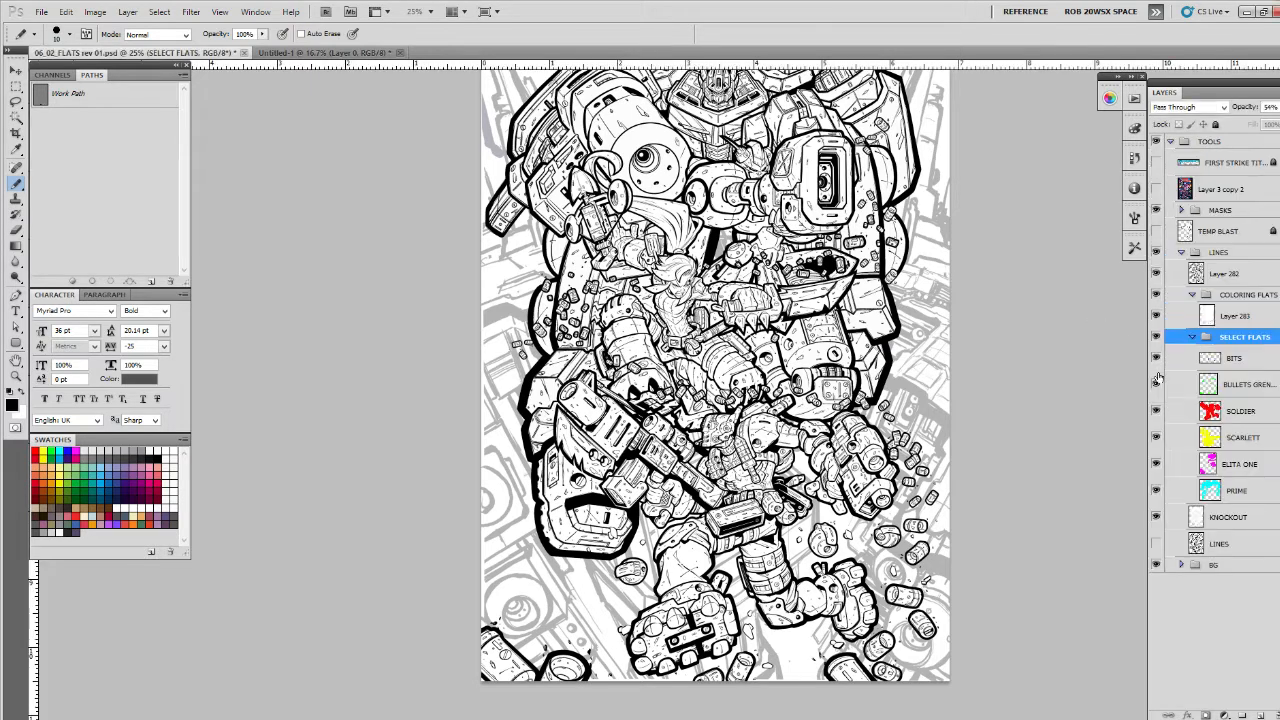
pyautogui.click(1235, 315)
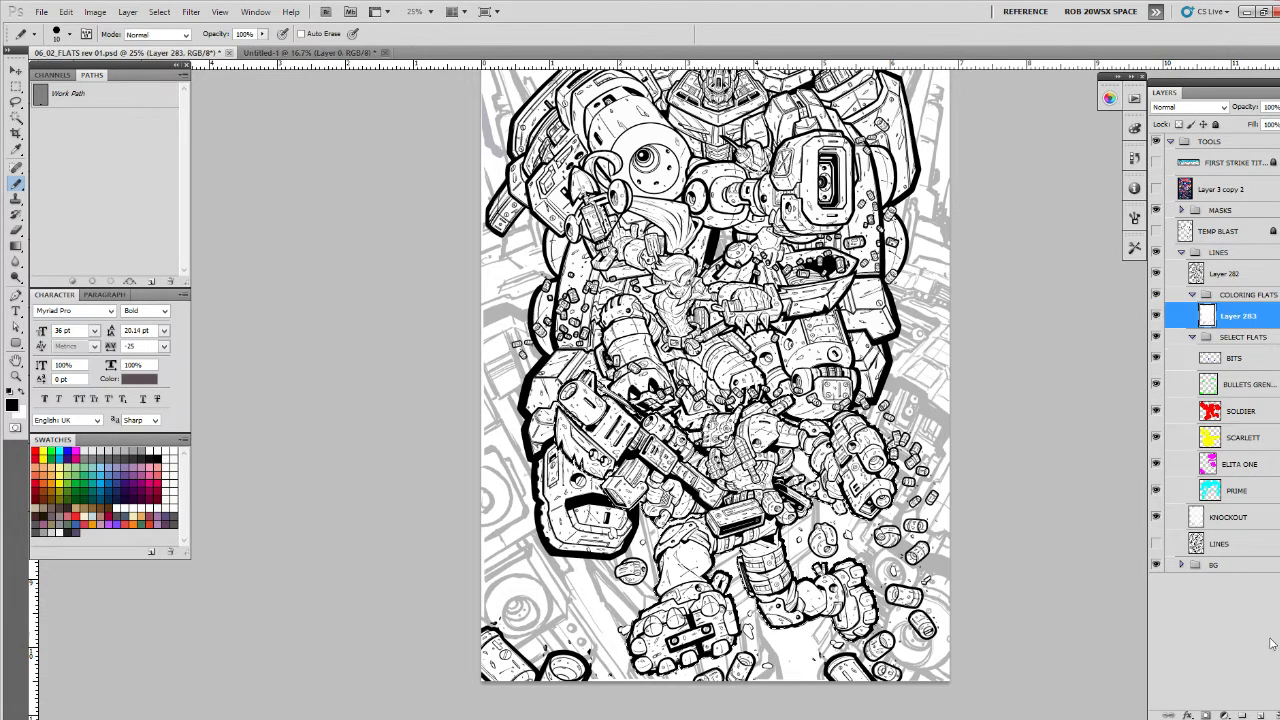
pyautogui.click(1256, 714)
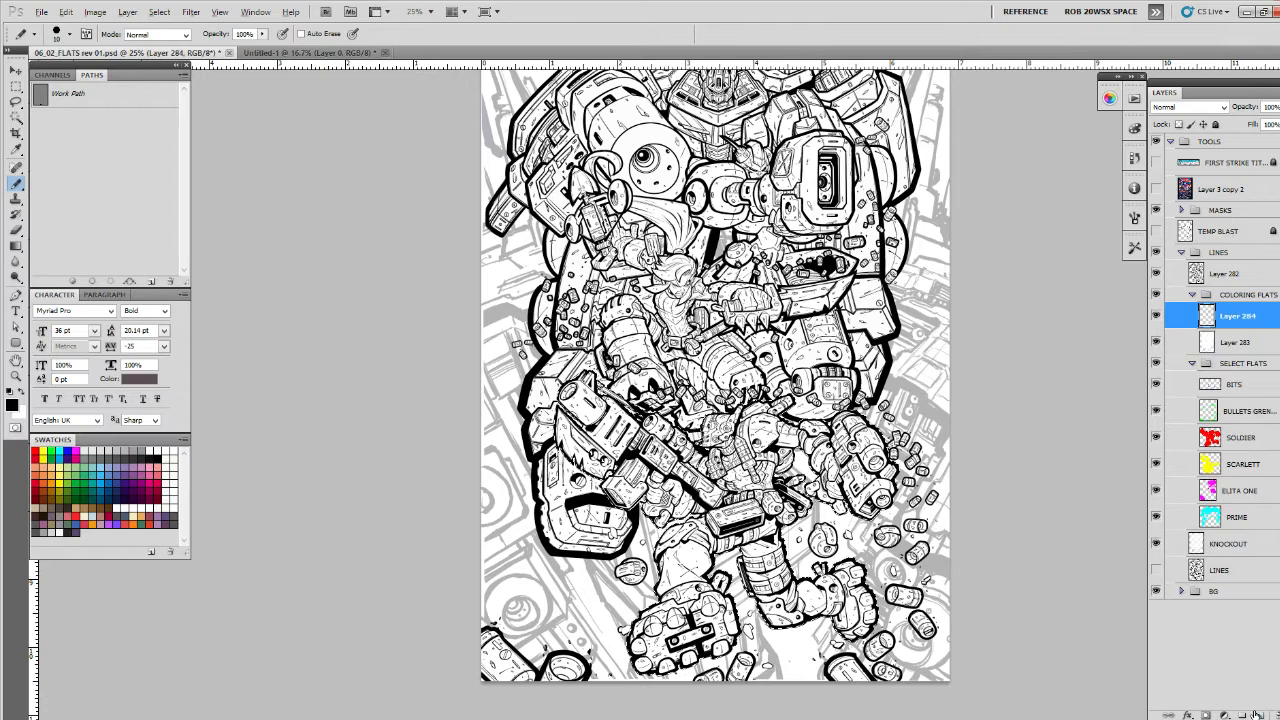
pyautogui.hotkey('alt', 'BackSpace')
pyautogui.hotkey('ctrl', 'z')
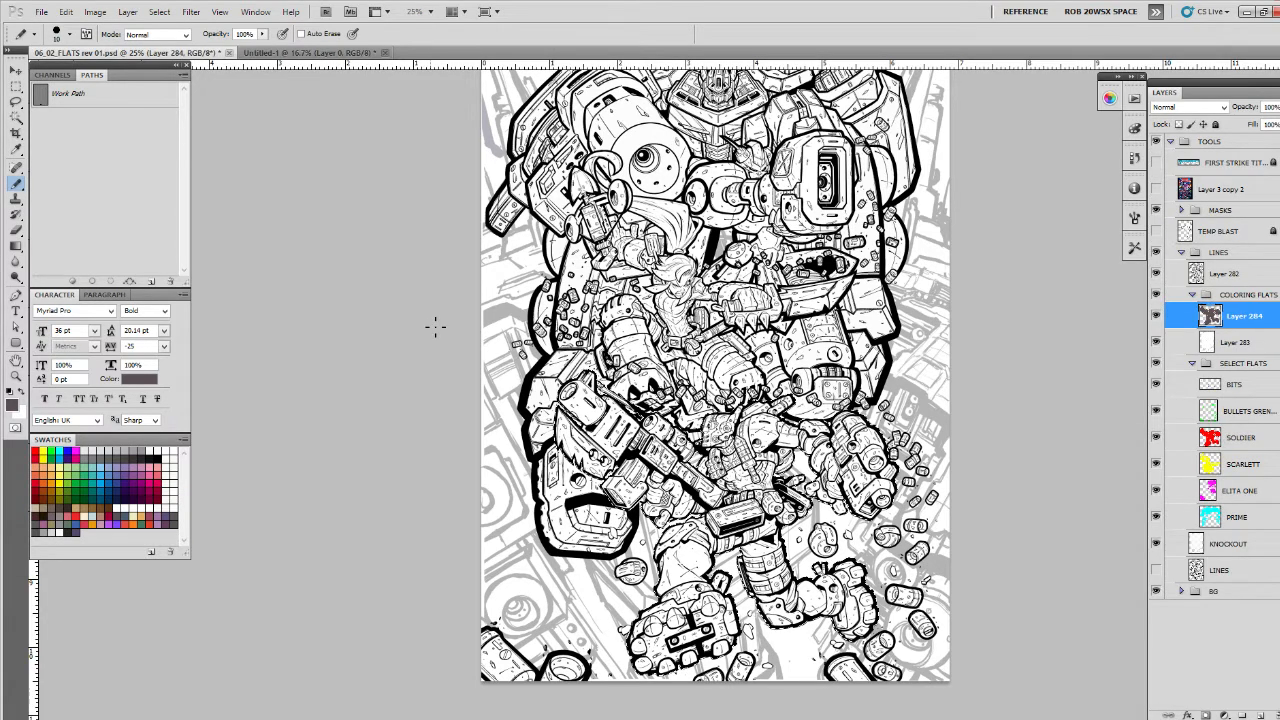
pyautogui.hotkey('alt', 'BackSpace')
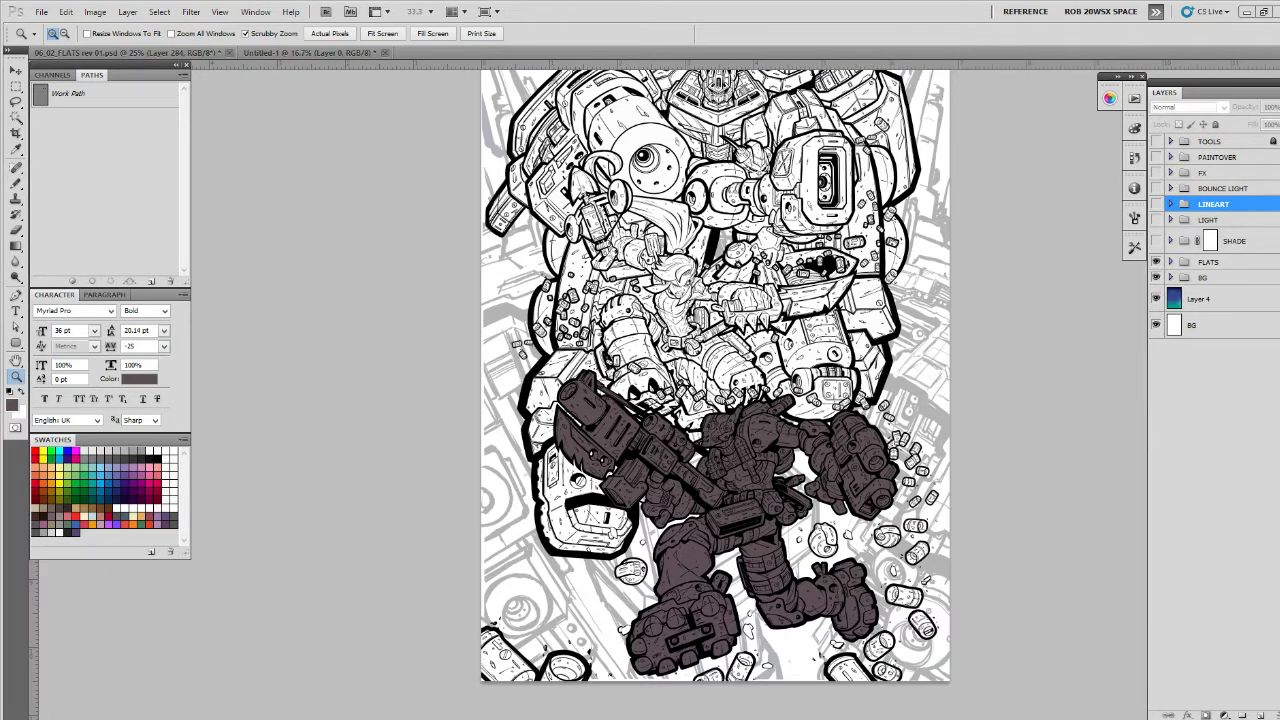
# - Pick a neutral grey foreground color for the brush while the 03_04 COLOR FLATS.psd reference is active
pyautogui.hotkey('ctrl', '-')
pyautogui.press('b')
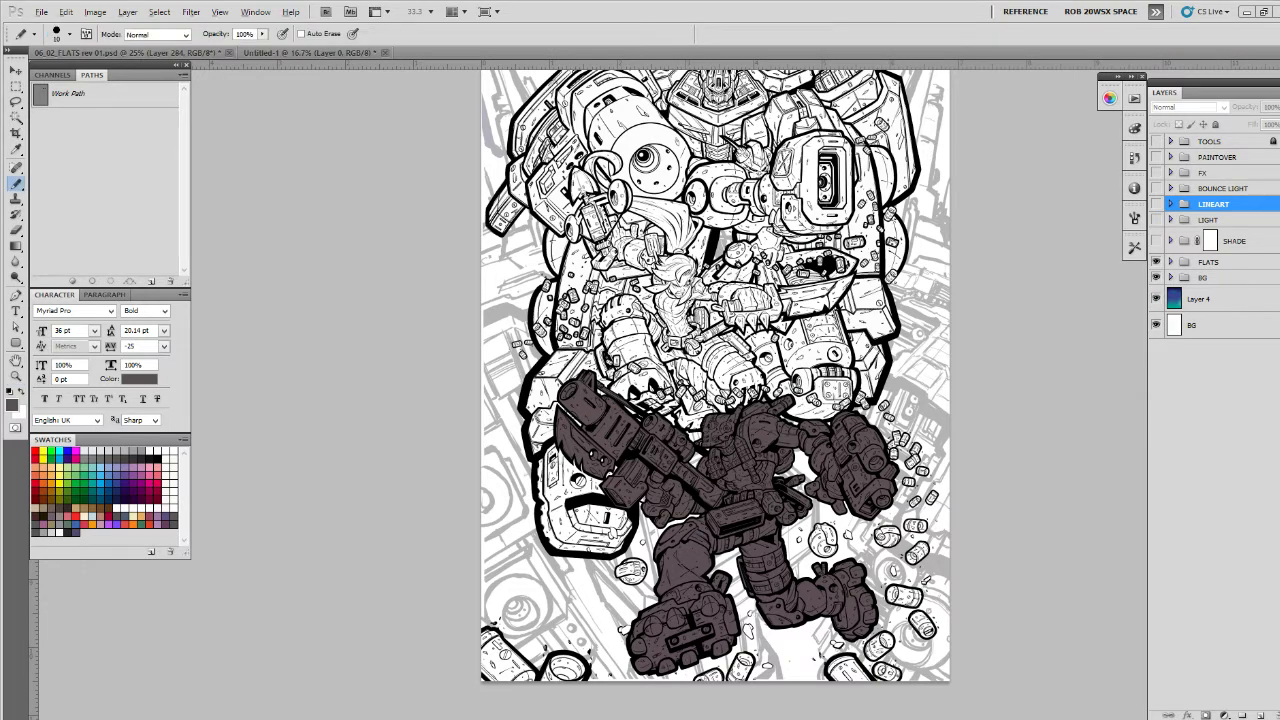
pyautogui.click(108, 459)
# - Show the reference's LINEART group, expand it, and hide its SHADE TINT group and Layer 16 so only LINES remains visible
pyautogui.click(1157, 204)
pyautogui.click(1170, 204)
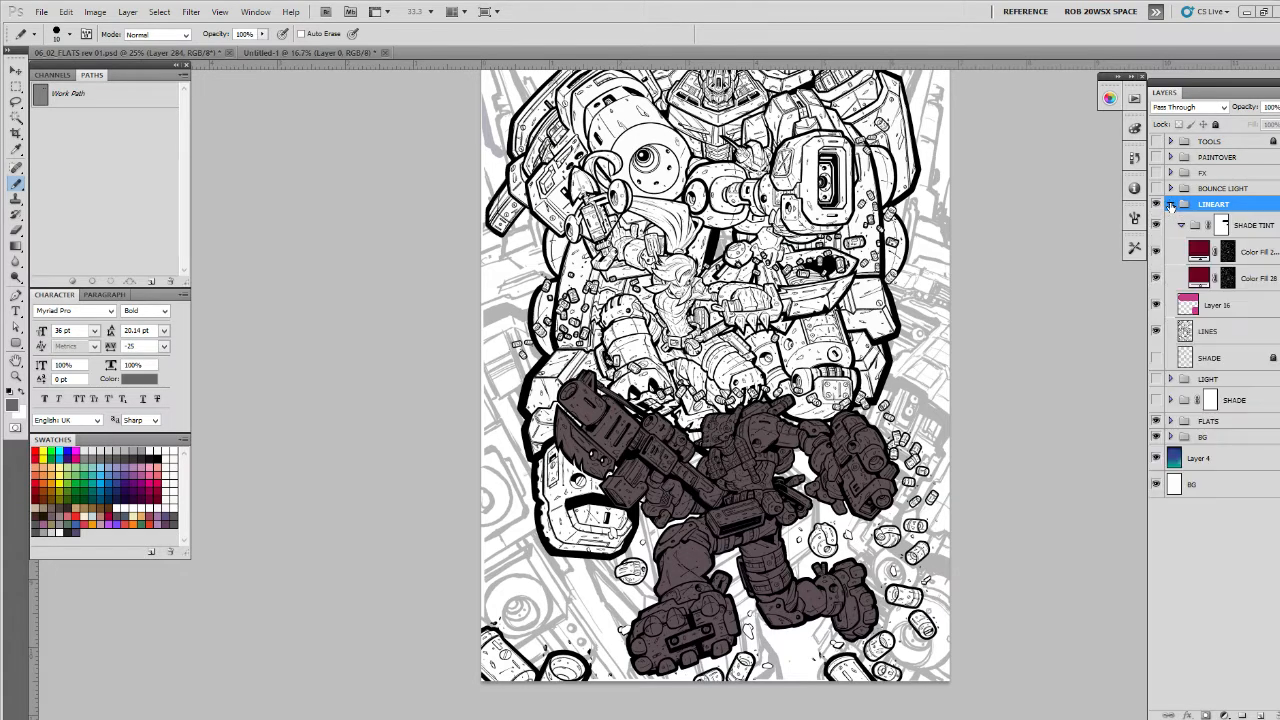
pyautogui.click(1181, 225)
pyautogui.click(1158, 226)
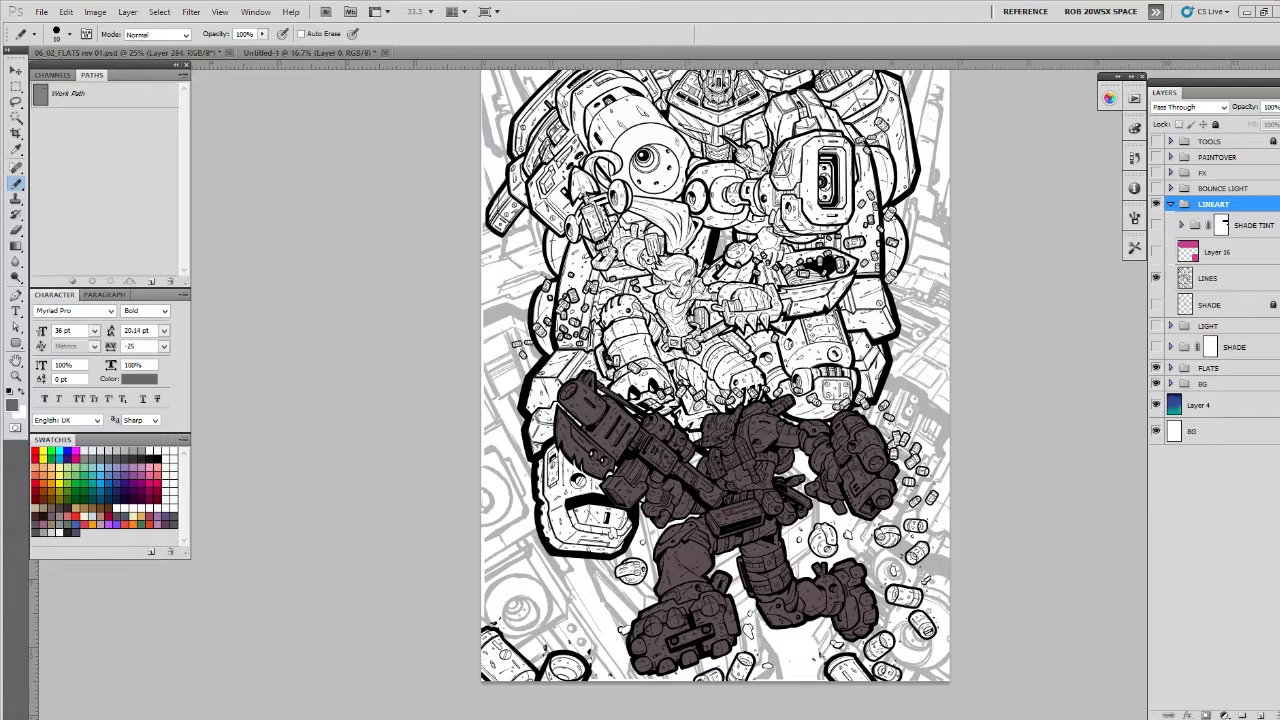
# - Activate the brush with the grey foreground color and return to the 06_02_FLATS rev 01.psd document
pyautogui.press('z')
pyautogui.press('b')
pyautogui.press('x')
pyautogui.press('x')
pyautogui.hotkey('ctrl', 'Tab')
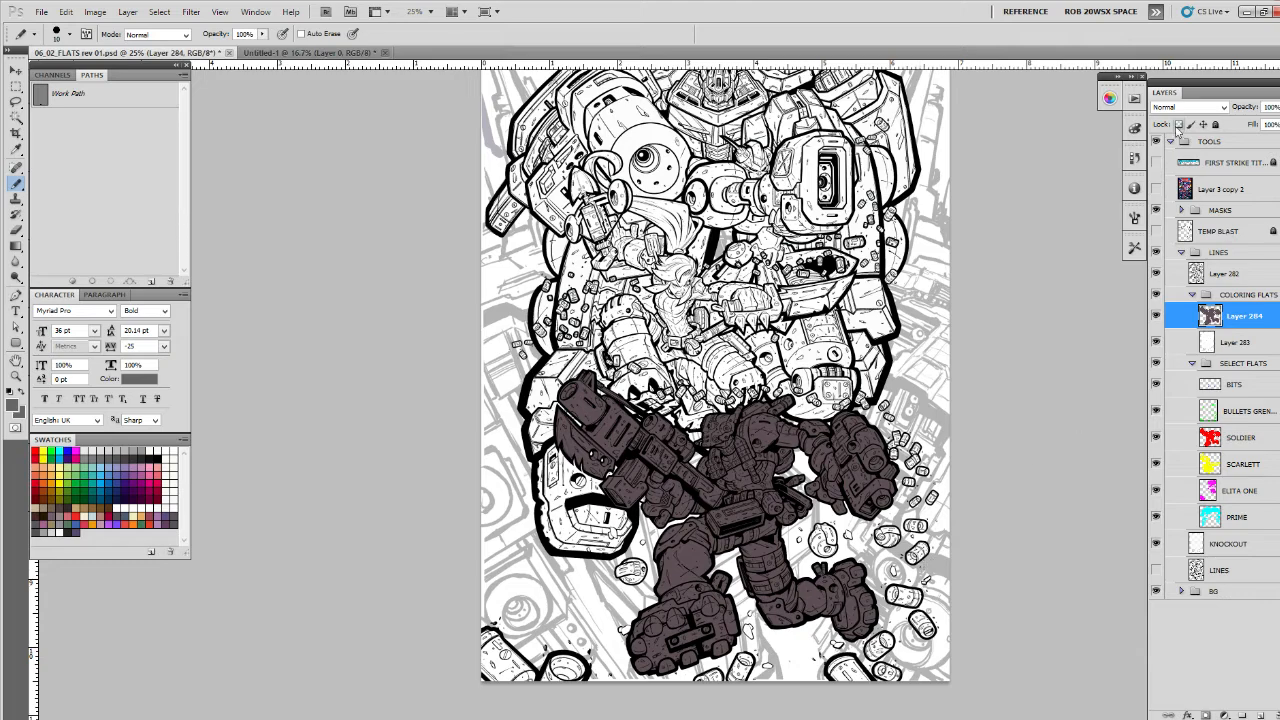
# - Look for a color reference to open, browsing up from the 03 folder to the parent 01 folder's PSD files
pyautogui.press('z')
pyautogui.click(750, 595)
pyautogui.click(748, 600)
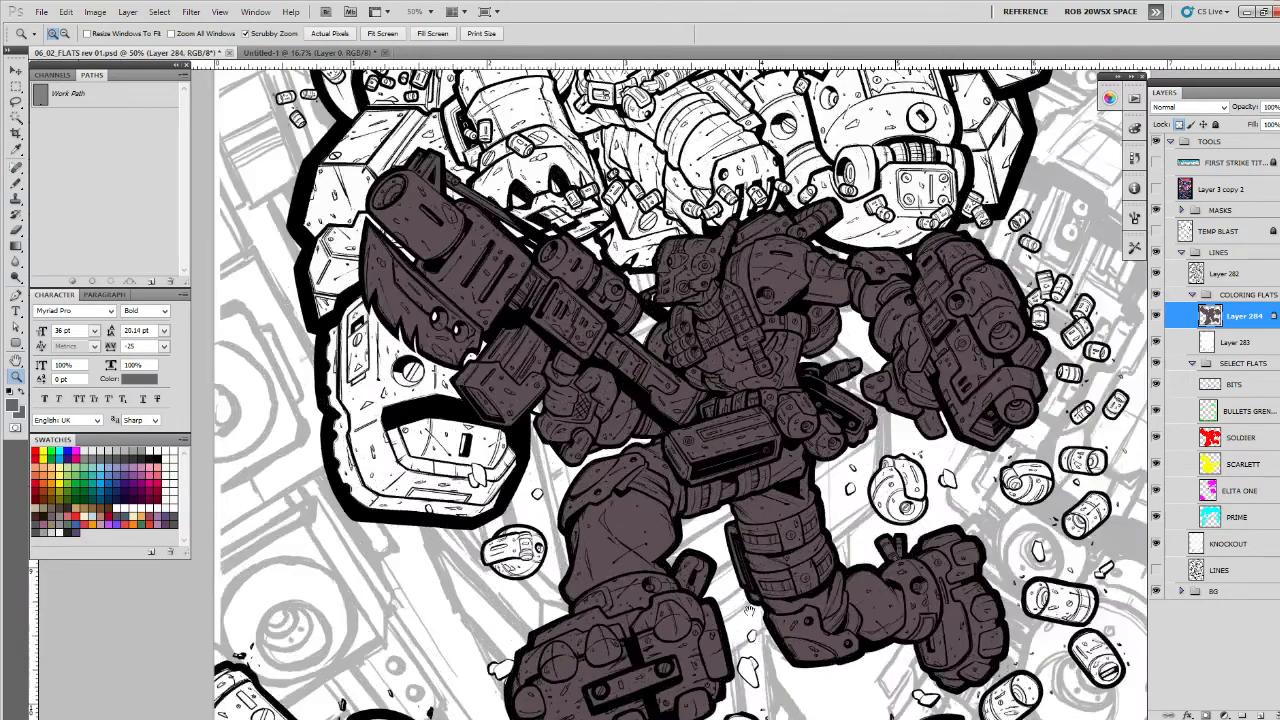
pyautogui.moveTo(750, 610); pyautogui.dragTo(848, 522)
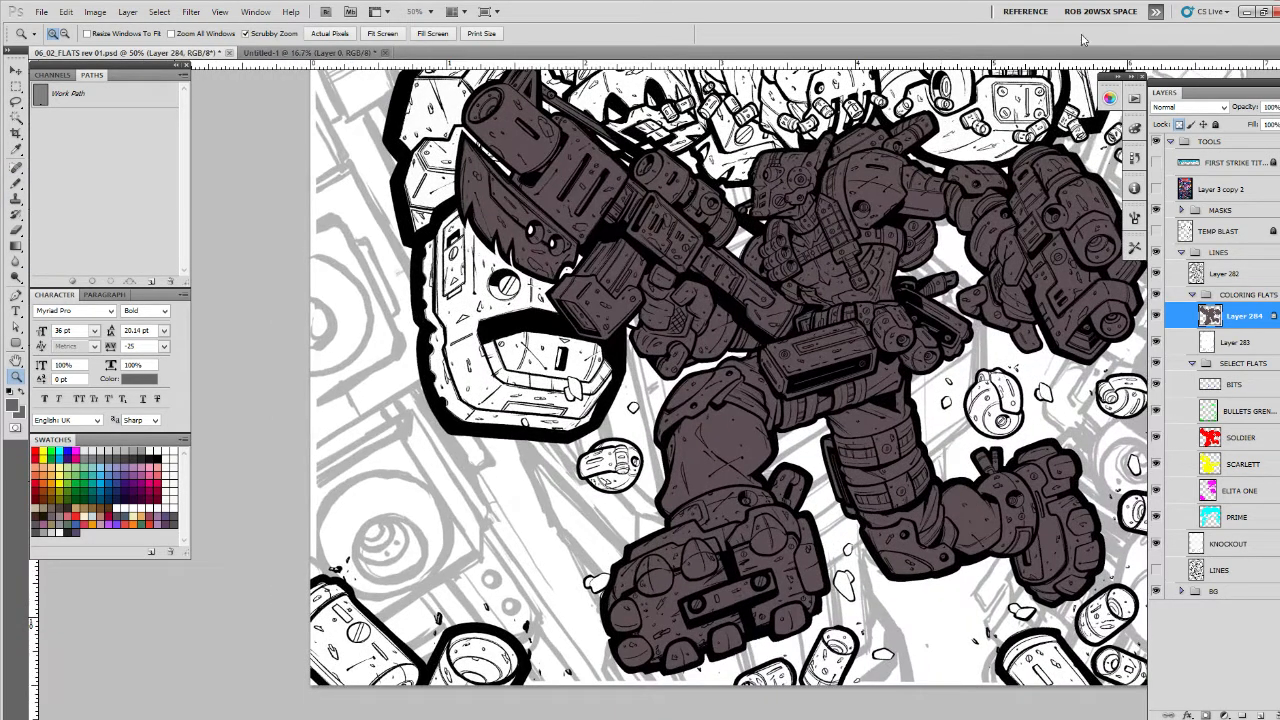
pyautogui.click(41, 11)
pyautogui.click(52, 39)
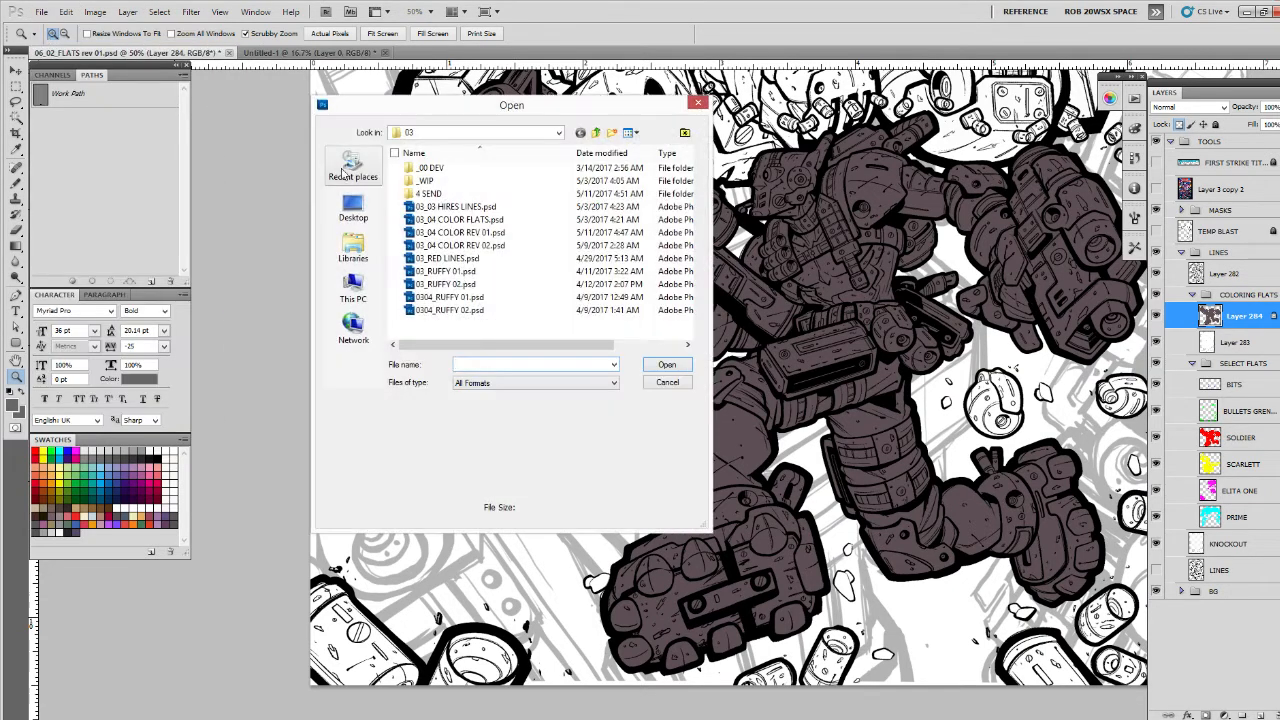
pyautogui.click(593, 134)
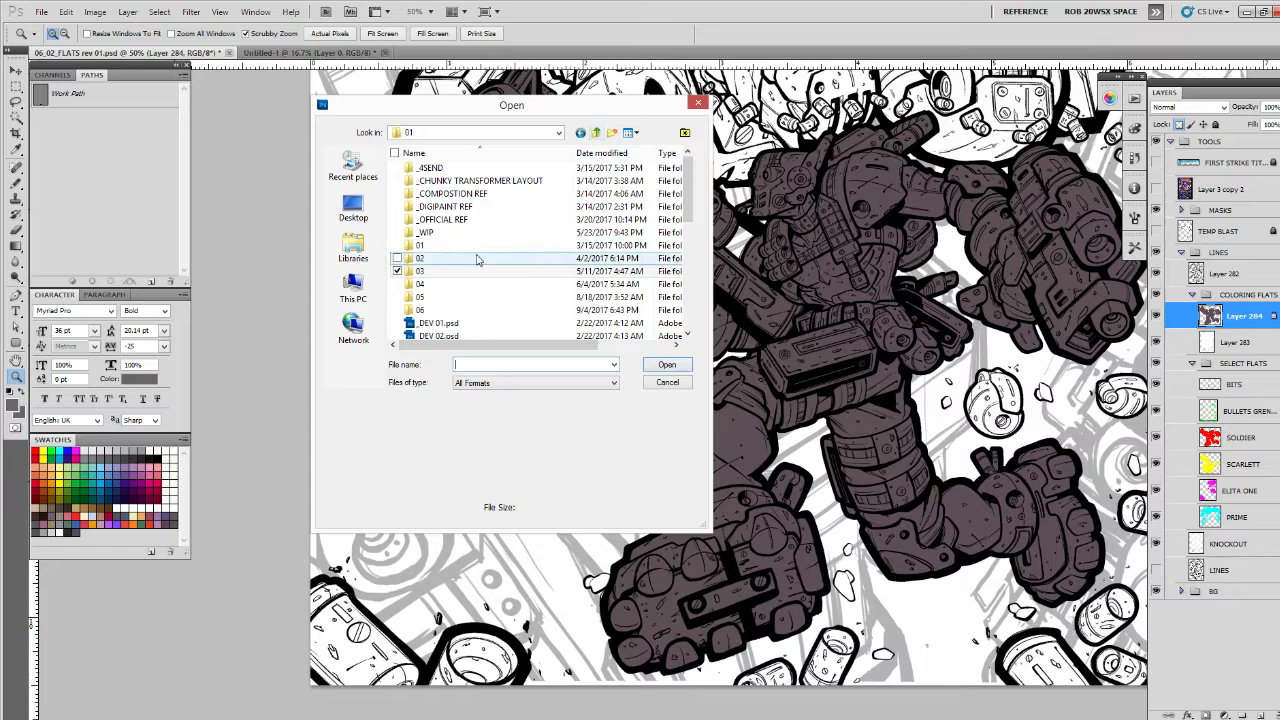
pyautogui.doubleClick(437, 250)
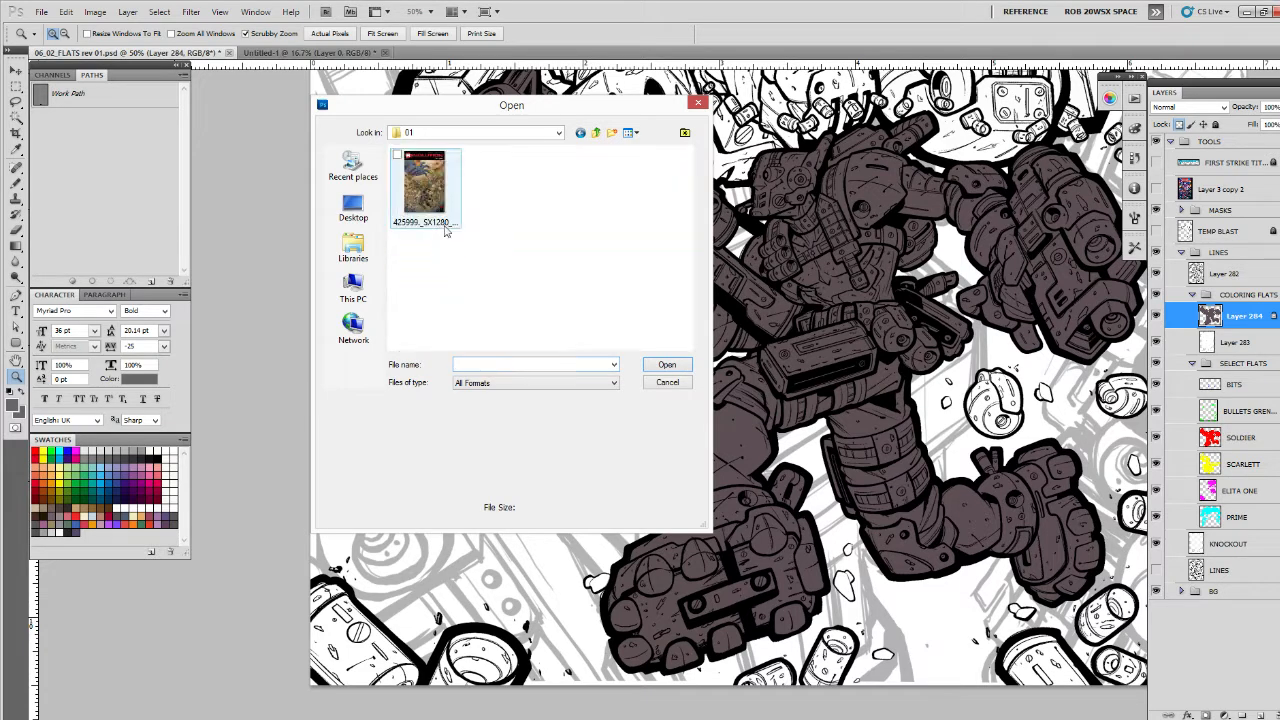
pyautogui.click(594, 134)
pyautogui.scroll(-4, 528, 206)
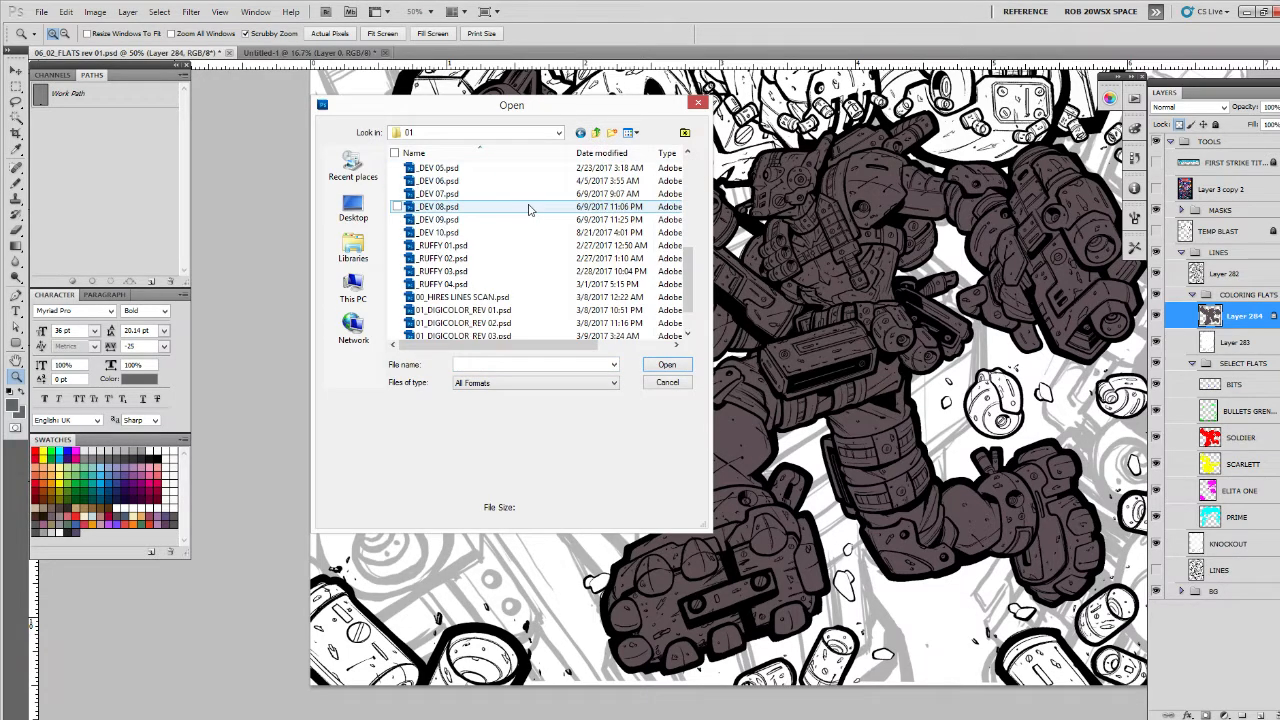
# - Preview the earlier _RUFFY files and open 01_DIGICOLOR_REV 01.psd as a color reference
pyautogui.scroll(-2, 528, 210)
pyautogui.click(503, 259)
pyautogui.click(475, 245)
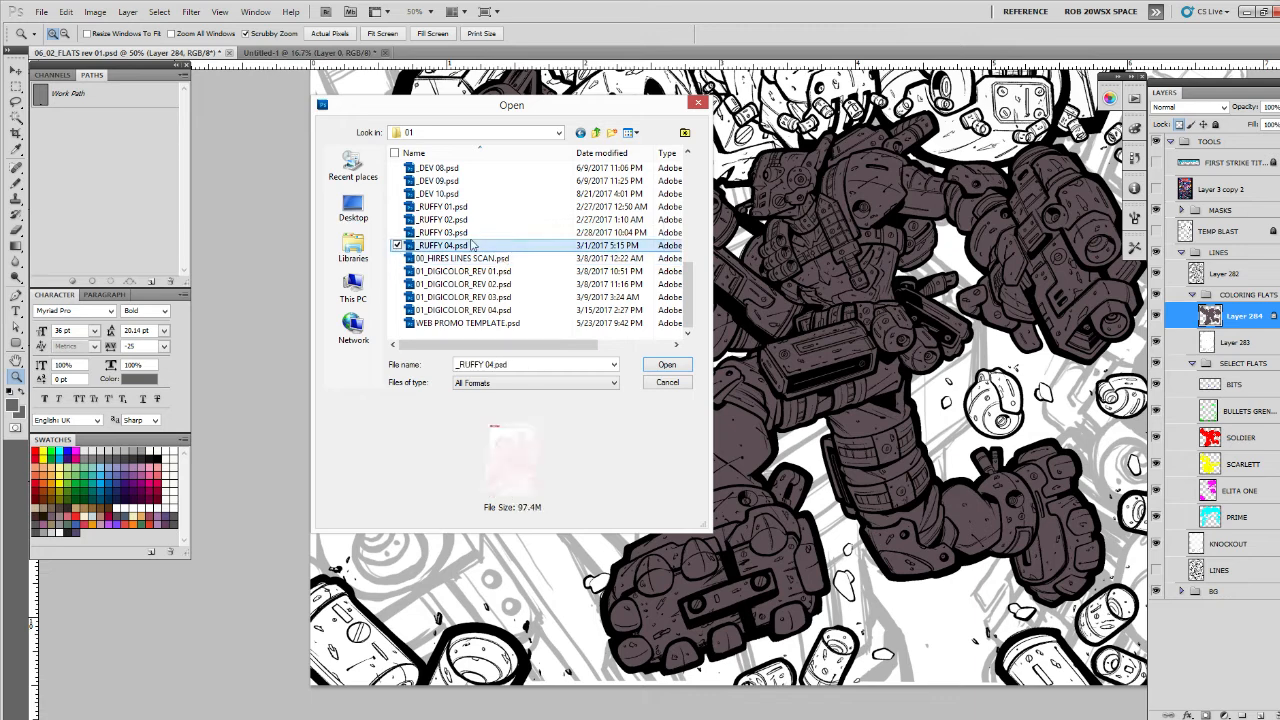
pyautogui.click(470, 232)
pyautogui.click(468, 207)
pyautogui.click(470, 271)
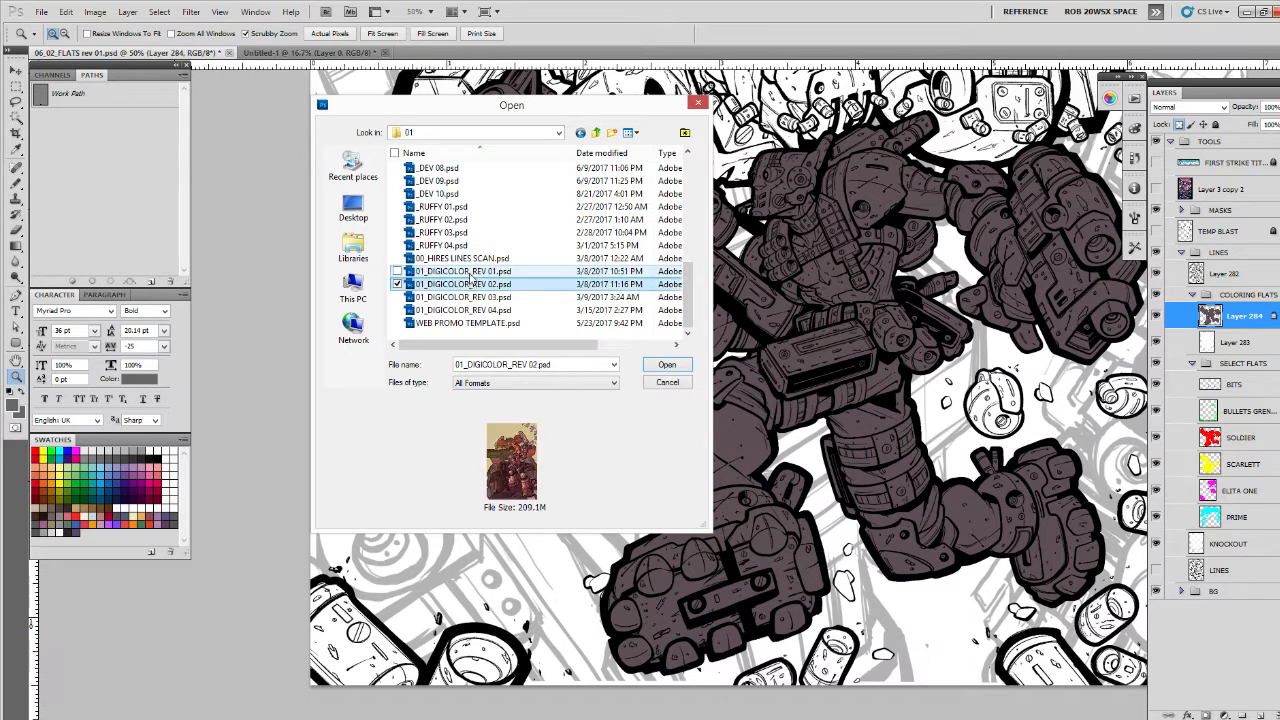
pyautogui.click(662, 365)
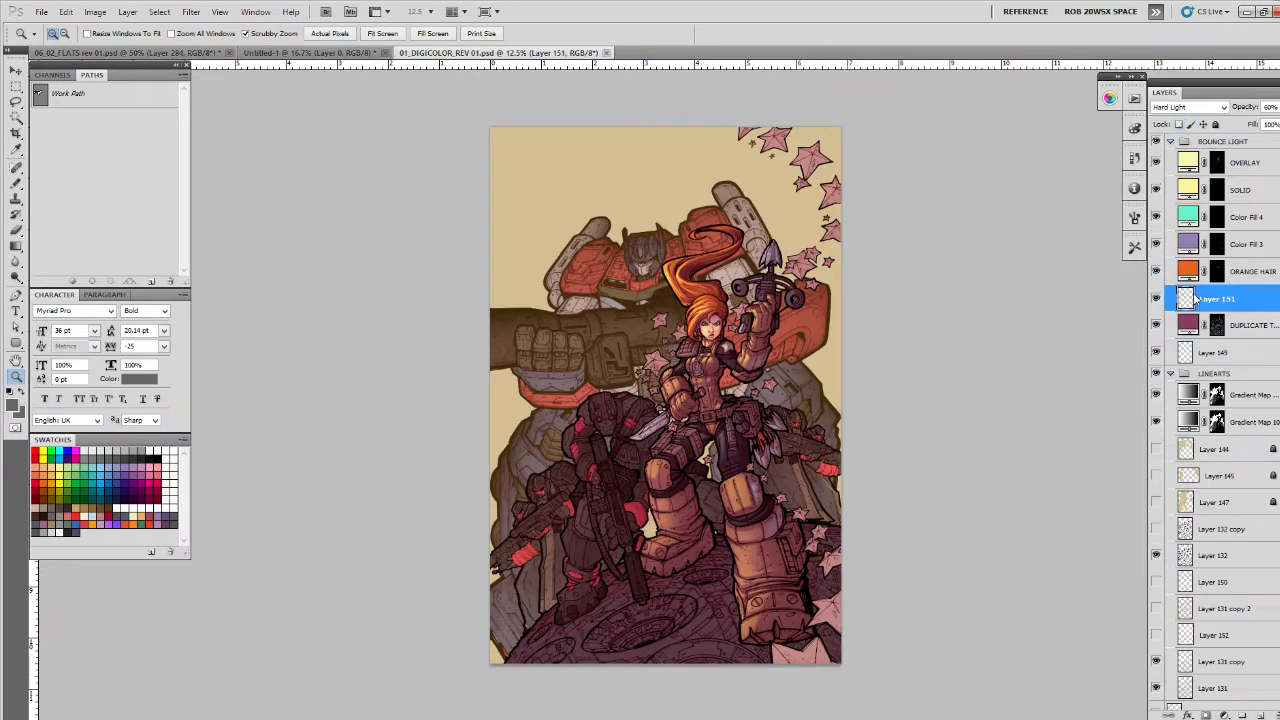
# - Hide the reference's BOUNCE LIGHT, LINEARTS, LIGHT and SHADE groups and Layer 148 so only the flat colors remain
pyautogui.click(1170, 143)
pyautogui.click(1171, 157)
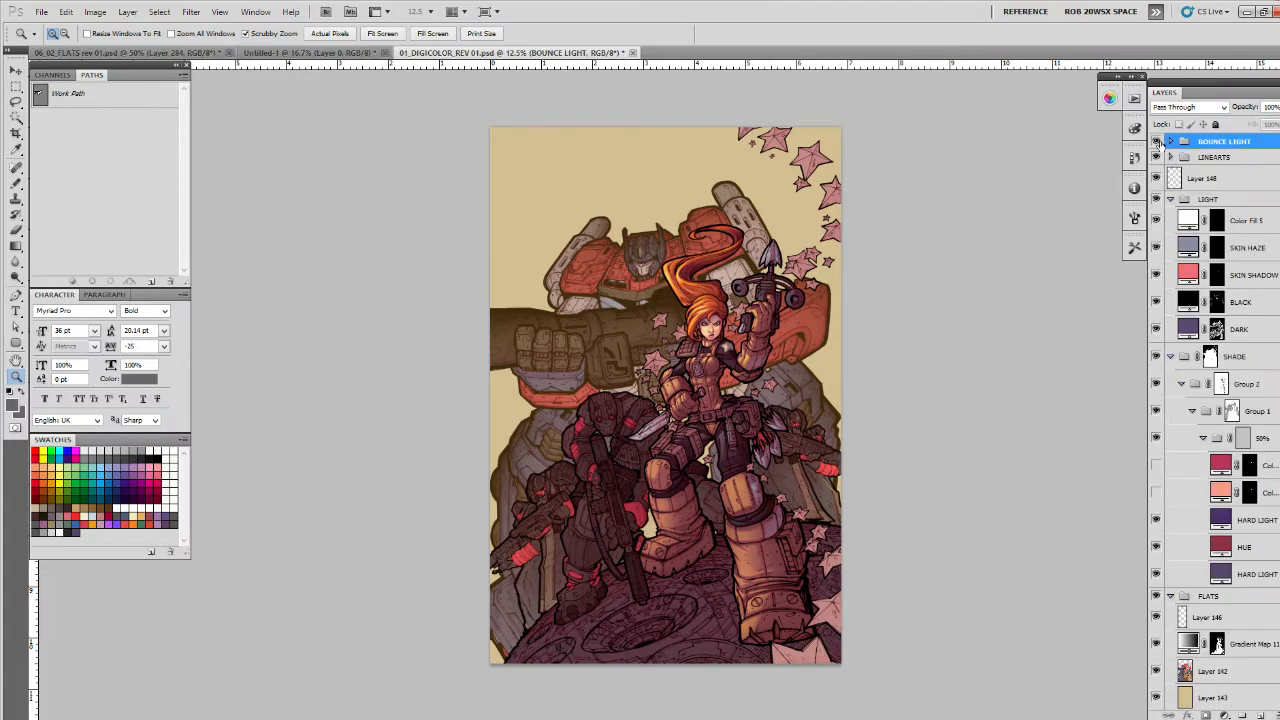
pyautogui.click(1157, 157)
pyautogui.click(1170, 199)
pyautogui.click(1157, 179)
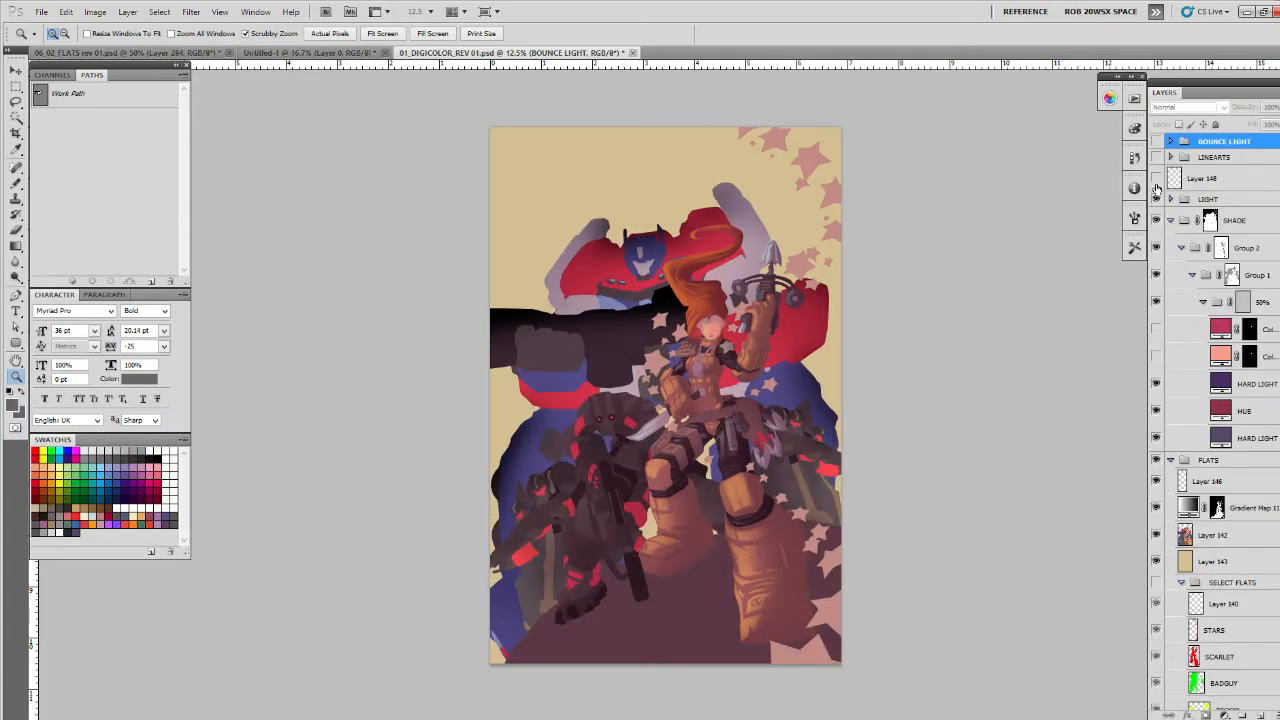
pyautogui.click(1157, 199)
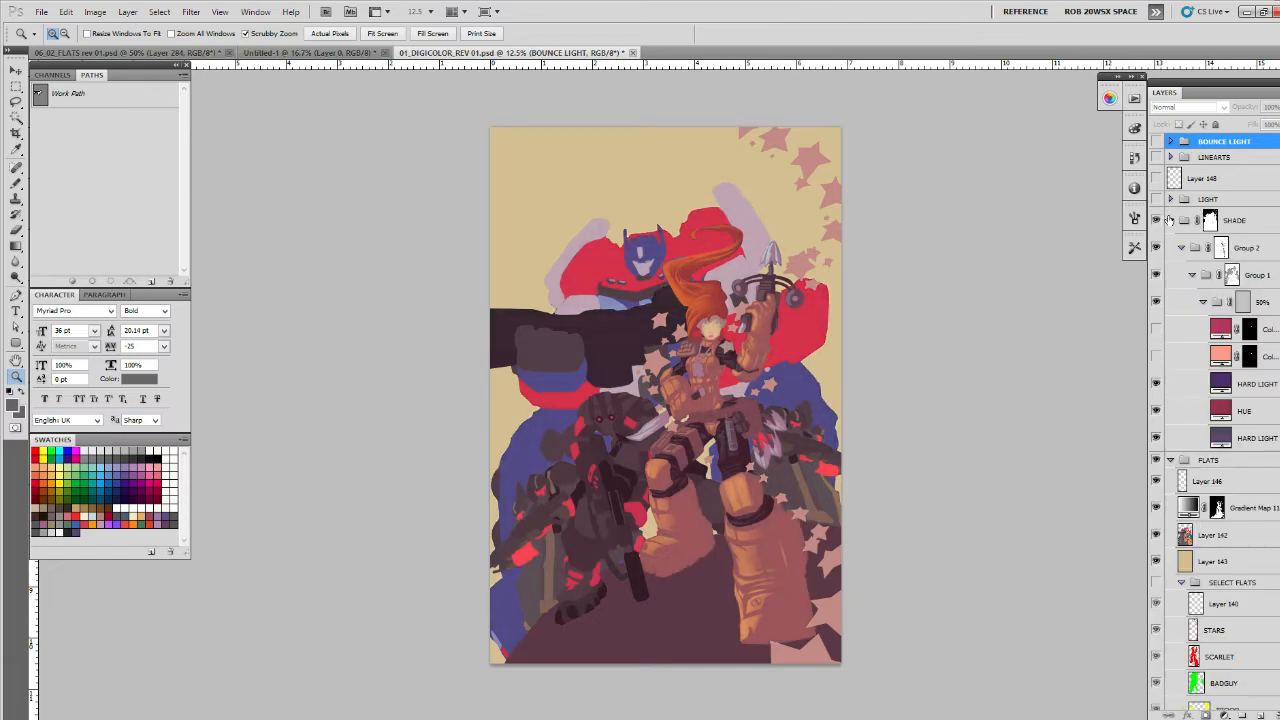
pyautogui.click(1170, 220)
pyautogui.click(1157, 220)
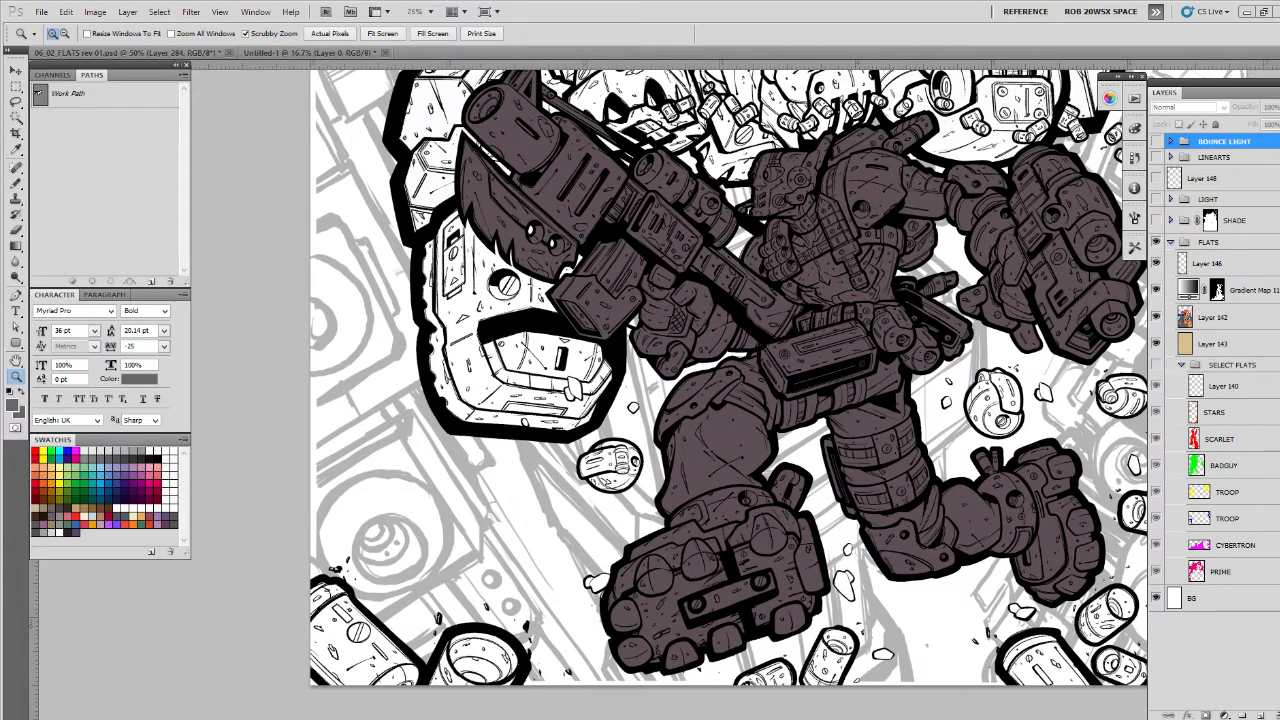
# - Hide Gradient Map 11 in the reference and set dark purple and purplish grey as the two working colors
pyautogui.press('b')
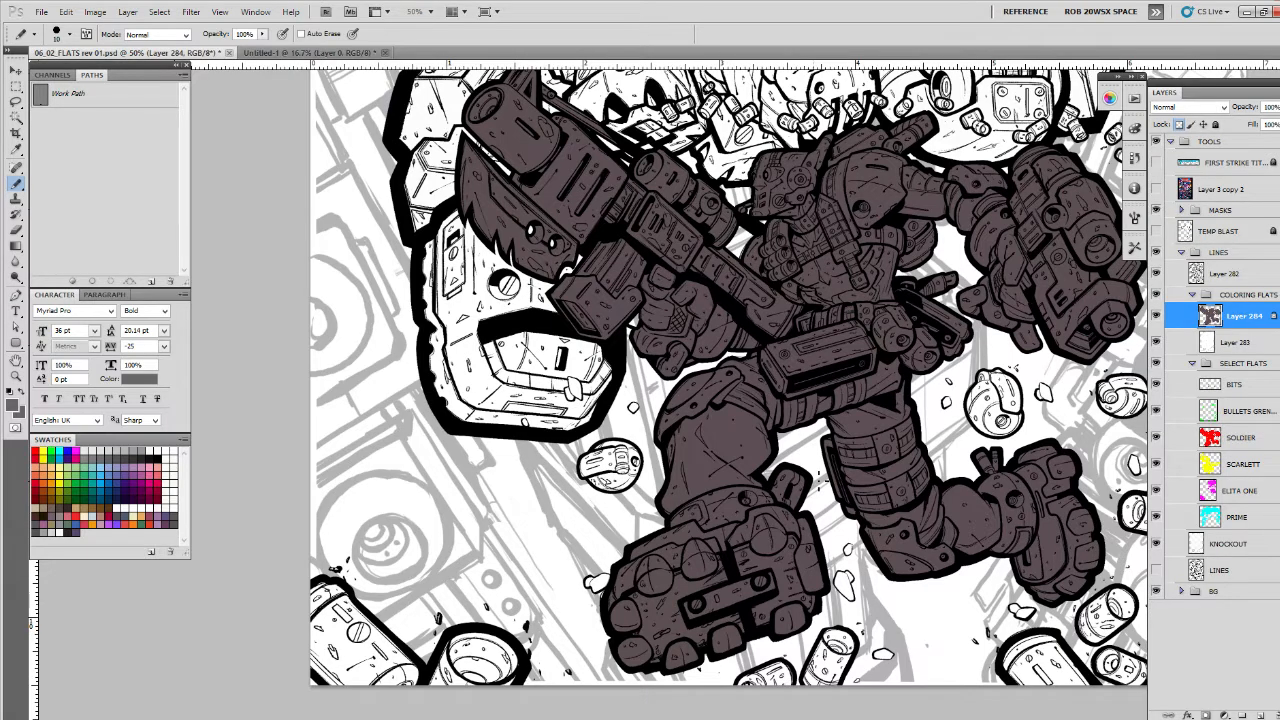
pyautogui.press('z')
pyautogui.click(748, 530)
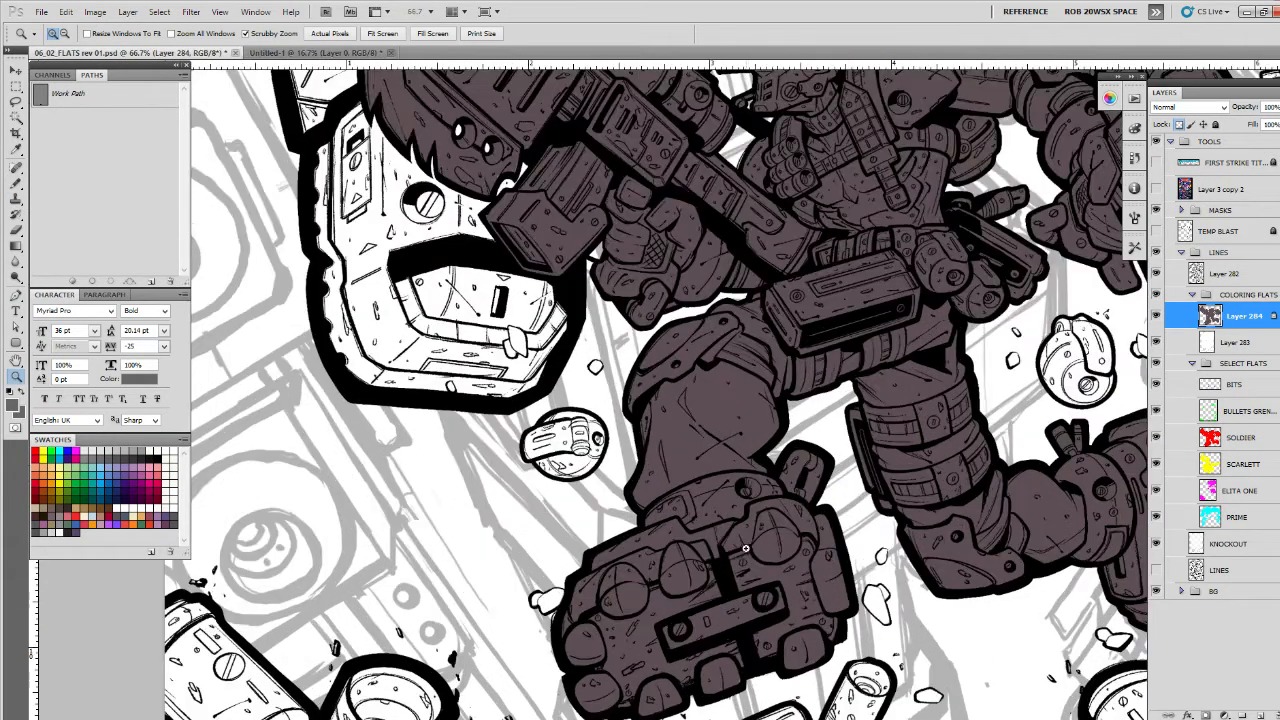
pyautogui.click(746, 540)
pyautogui.moveTo(776, 567); pyautogui.dragTo(863, 407)
pyautogui.press('b')
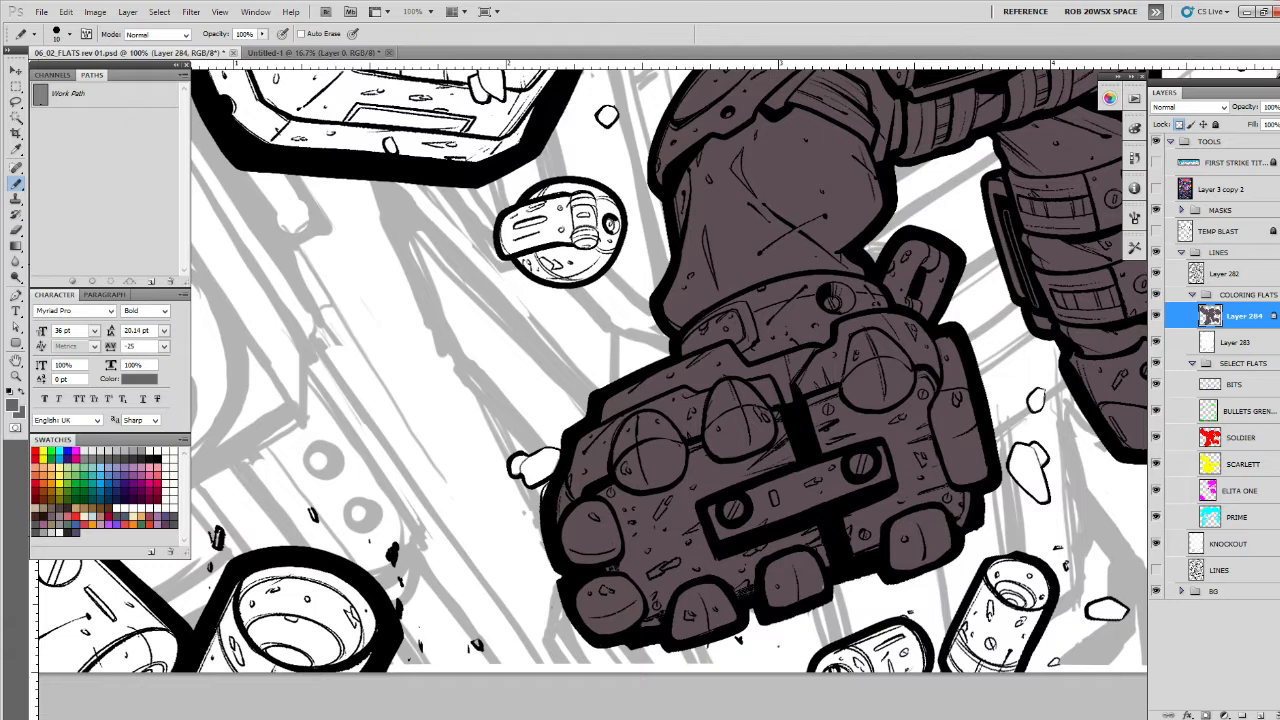
pyautogui.click(75, 532)
pyautogui.hotkey('ctrl', 'Tab')
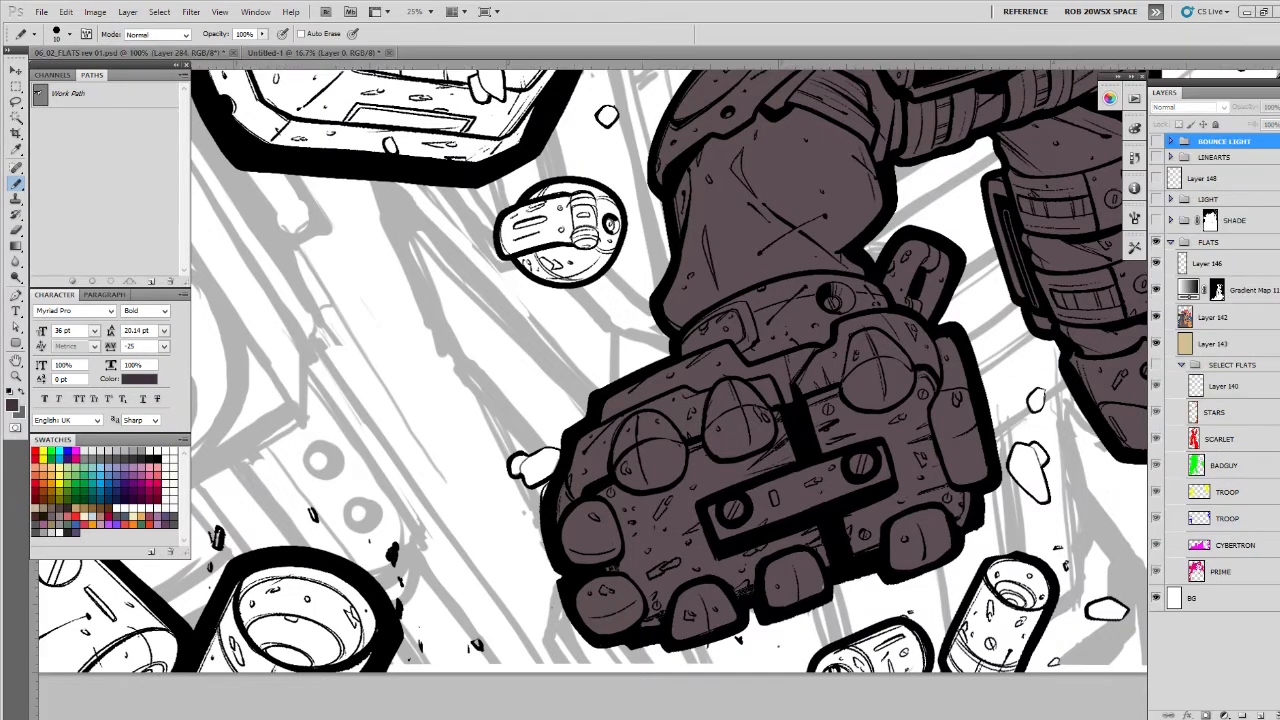
pyautogui.click(1157, 289)
pyautogui.press('x')
pyautogui.press('x')
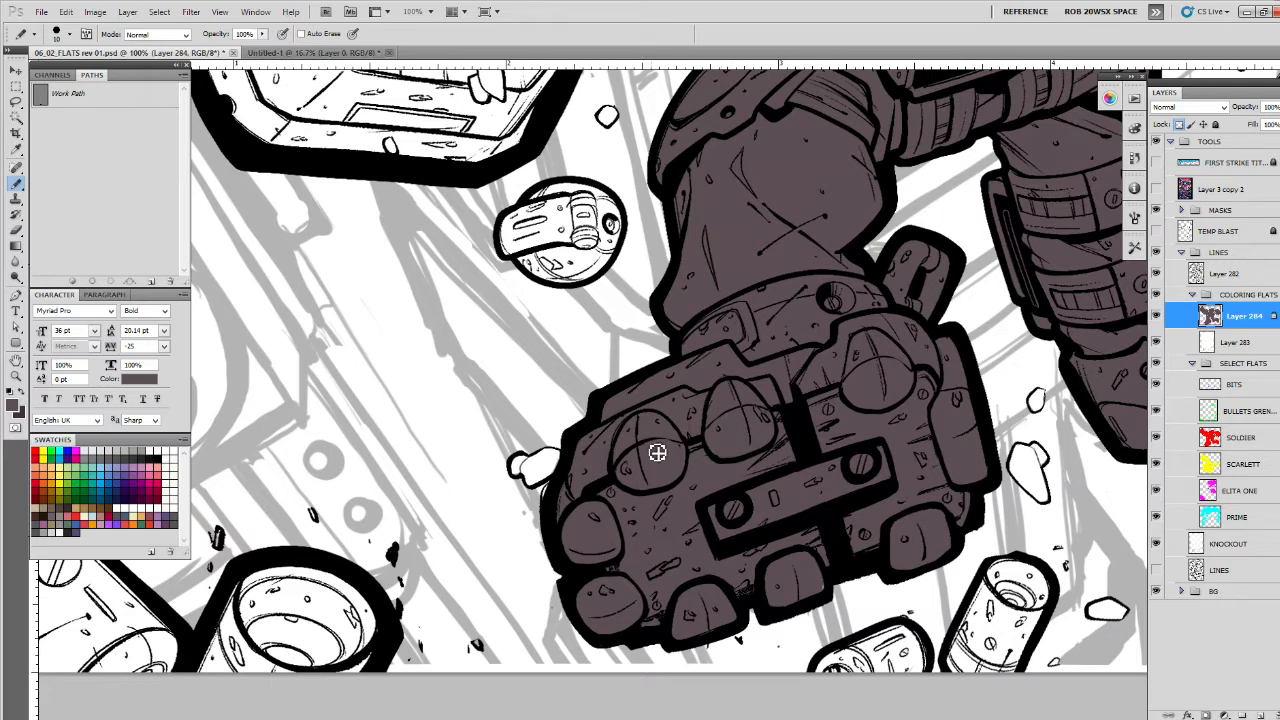
# - On Layer 284, lasso the first two rounded studs on the soldier's boot sole and fill them with dark purple
pyautogui.press('z')
pyautogui.click(694, 470)
pyautogui.moveTo(692, 466); pyautogui.dragTo(810, 306)
pyautogui.press('l')
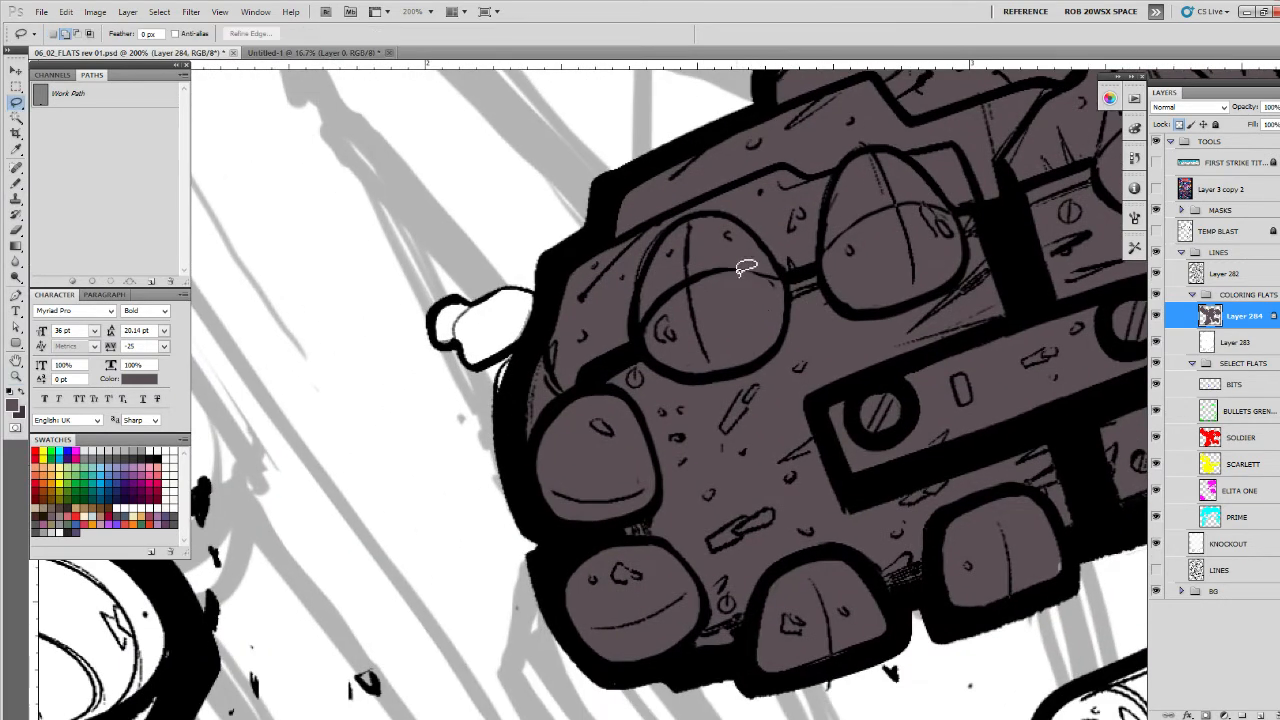
pyautogui.moveTo(731, 225)
pyautogui.mouseDown()
pyautogui.moveTo(656, 235)
pyautogui.moveTo(636, 286)
pyautogui.moveTo(639, 341)
pyautogui.moveTo(663, 371)
pyautogui.moveTo(722, 373)
pyautogui.moveTo(775, 343)
pyautogui.moveTo(785, 271)
pyautogui.moveTo(725, 214)
pyautogui.mouseUp()
pyautogui.moveTo(742, 370); pyautogui.dragTo(753, 280)
pyautogui.moveTo(618, 299)
pyautogui.mouseDown()
pyautogui.moveTo(547, 347)
pyautogui.moveTo(572, 437)
pyautogui.moveTo(624, 437)
pyautogui.moveTo(671, 405)
pyautogui.moveTo(668, 362)
pyautogui.moveTo(645, 285)
pyautogui.mouseUp()
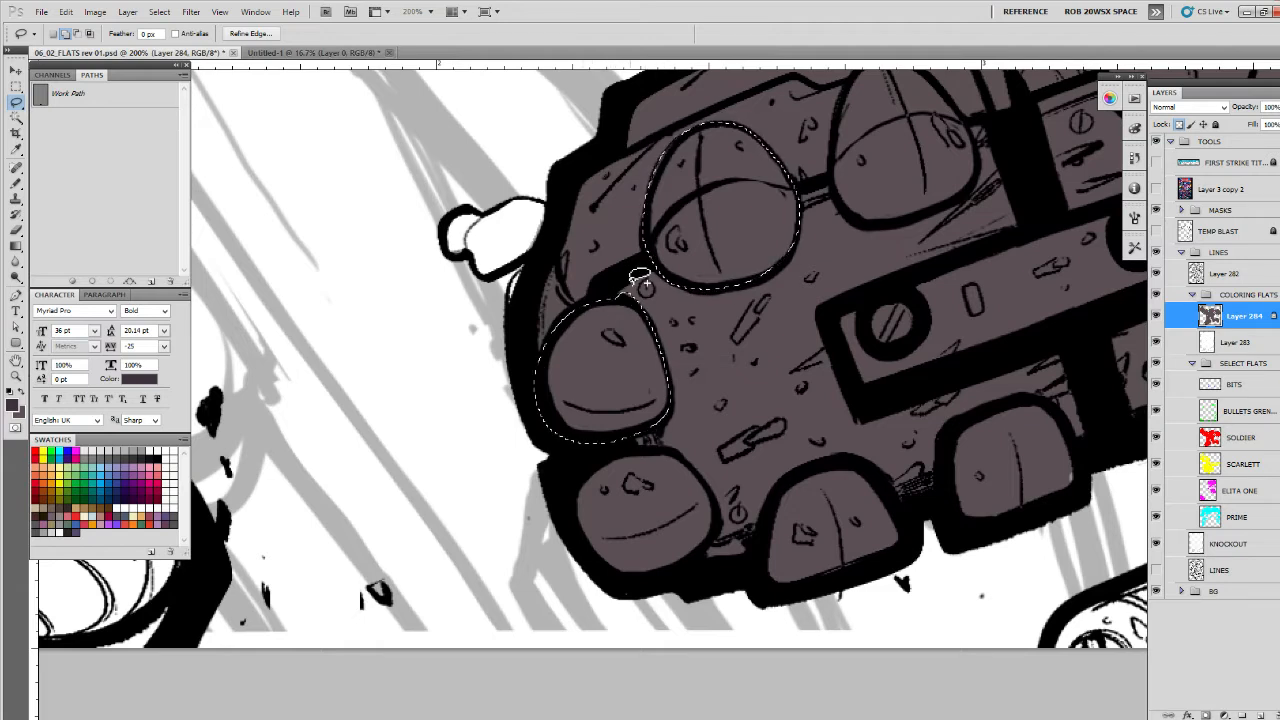
pyautogui.hotkey('alt', 'BackSpace')
pyautogui.hotkey('ctrl', 'd')
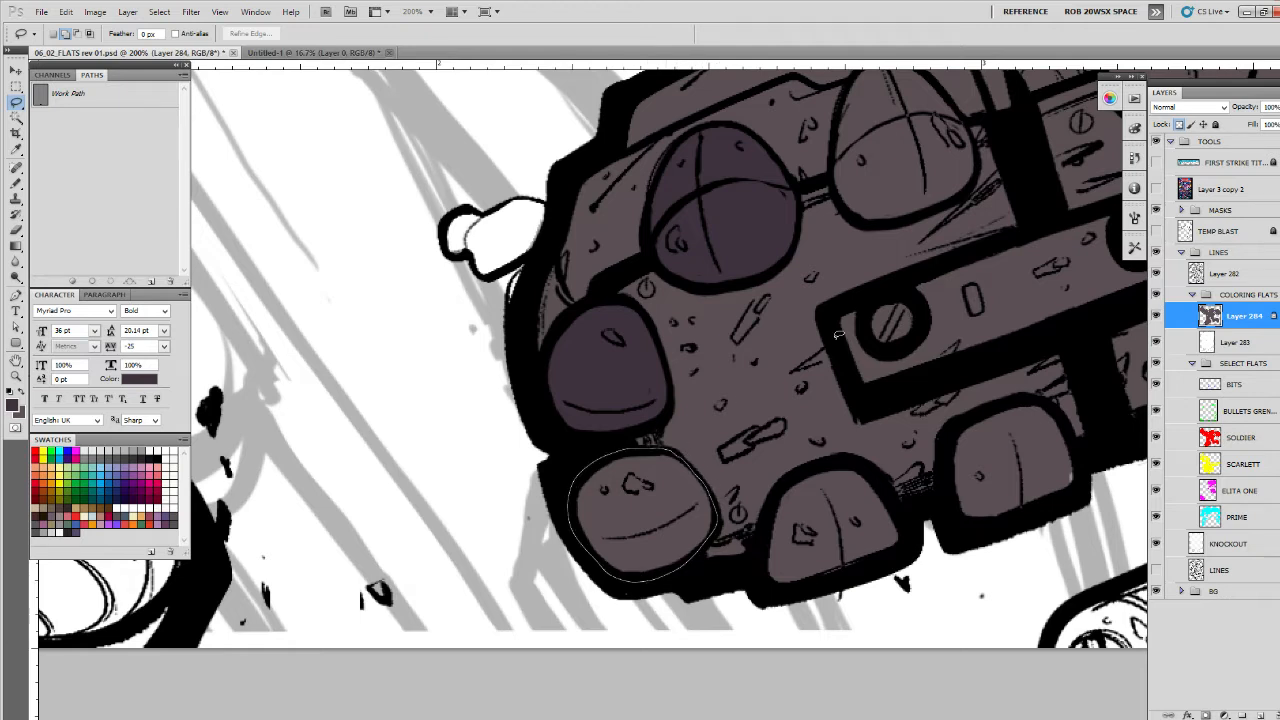
# - Fill the next three studs along the lower edge of the boot sole with the same dark purple
pyautogui.hotkey('alt', 'BackSpace')
pyautogui.hotkey('ctrl', 'd')
pyautogui.moveTo(922, 494); pyautogui.dragTo(788, 532)
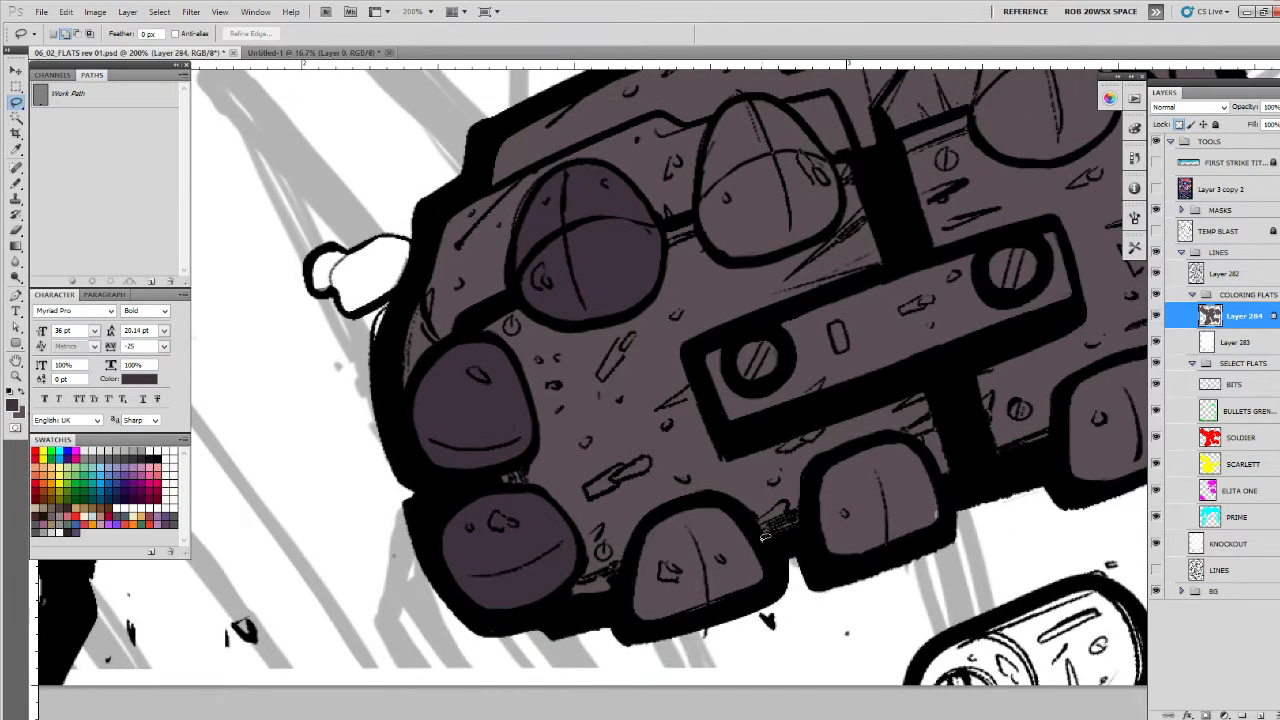
pyautogui.moveTo(660, 511)
pyautogui.mouseDown()
pyautogui.moveTo(652, 626)
pyautogui.moveTo(768, 552)
pyautogui.mouseUp()
pyautogui.moveTo(947, 482)
pyautogui.mouseDown()
pyautogui.moveTo(799, 525)
pyautogui.moveTo(780, 492)
pyautogui.moveTo(690, 495)
pyautogui.moveTo(730, 605)
pyautogui.moveTo(805, 560)
pyautogui.mouseUp()
pyautogui.hotkey('alt', 'BackSpace')
pyautogui.hotkey('ctrl', 'd')
# - Lasso the last lower stud, the boot's side pad and the two remaining upper studs, and fill them with dark purple
pyautogui.moveTo(953, 472)
pyautogui.mouseDown()
pyautogui.moveTo(811, 527)
pyautogui.moveTo(832, 509)
pyautogui.mouseUp()
pyautogui.press('b')
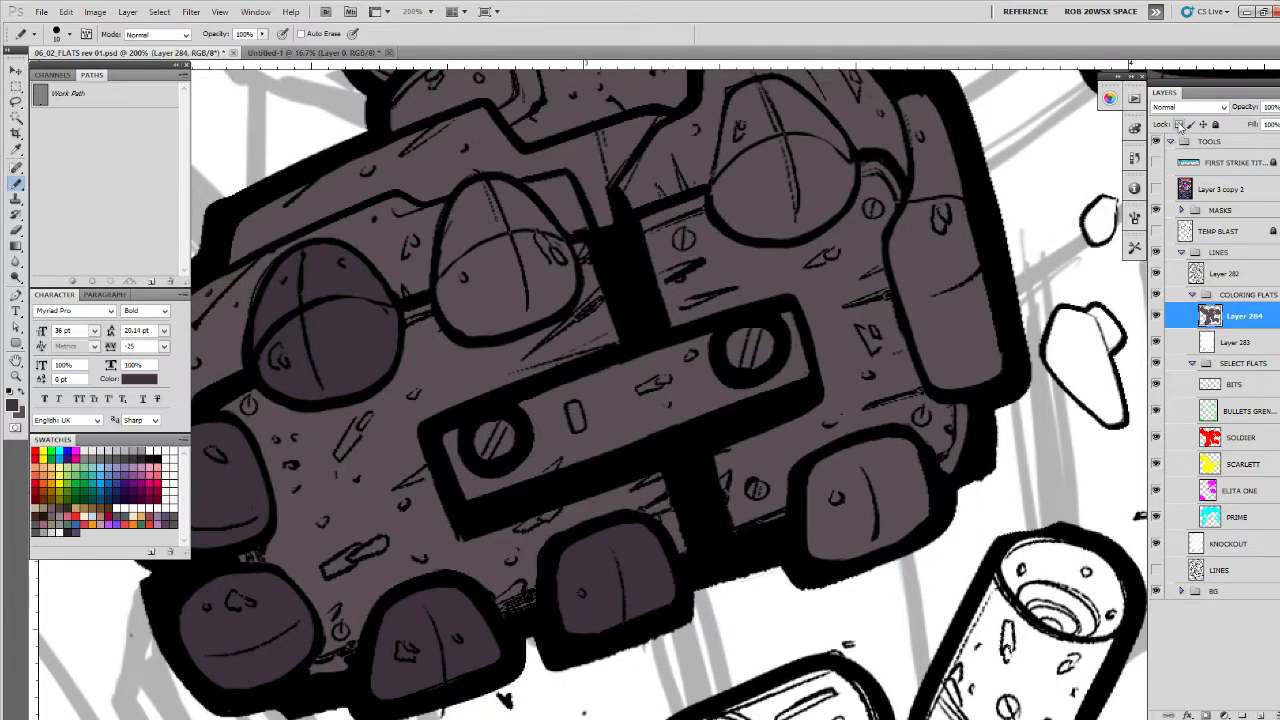
pyautogui.moveTo(1042, 457); pyautogui.dragTo(957, 497)
pyautogui.press('l')
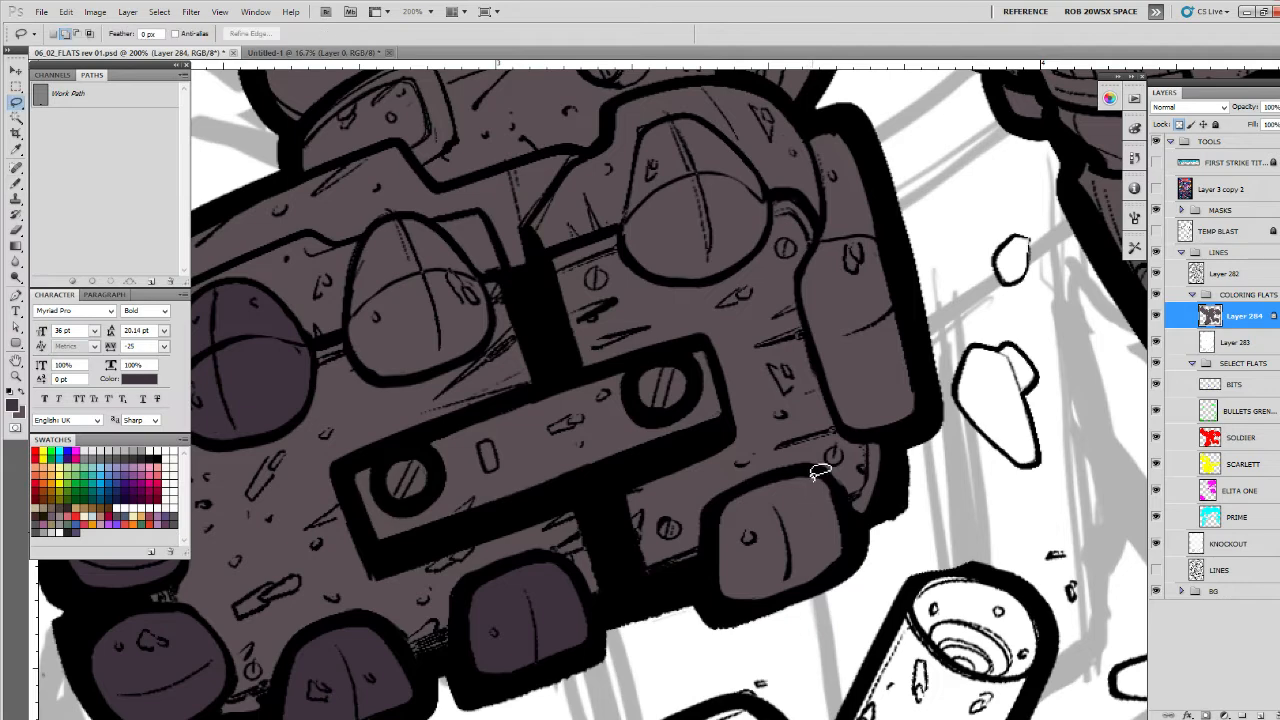
pyautogui.moveTo(724, 497)
pyautogui.mouseDown()
pyautogui.moveTo(759, 601)
pyautogui.moveTo(833, 571)
pyautogui.moveTo(843, 501)
pyautogui.moveTo(836, 470)
pyautogui.mouseUp()
pyautogui.moveTo(840, 202); pyautogui.dragTo(848, 343)
pyautogui.moveTo(818, 276)
pyautogui.mouseDown()
pyautogui.moveTo(828, 318)
pyautogui.moveTo(817, 481)
pyautogui.moveTo(837, 548)
pyautogui.moveTo(880, 577)
pyautogui.moveTo(931, 547)
pyautogui.moveTo(920, 427)
pyautogui.moveTo(881, 285)
pyautogui.moveTo(844, 258)
pyautogui.moveTo(816, 273)
pyautogui.mouseUp()
pyautogui.moveTo(752, 412); pyautogui.dragTo(866, 458)
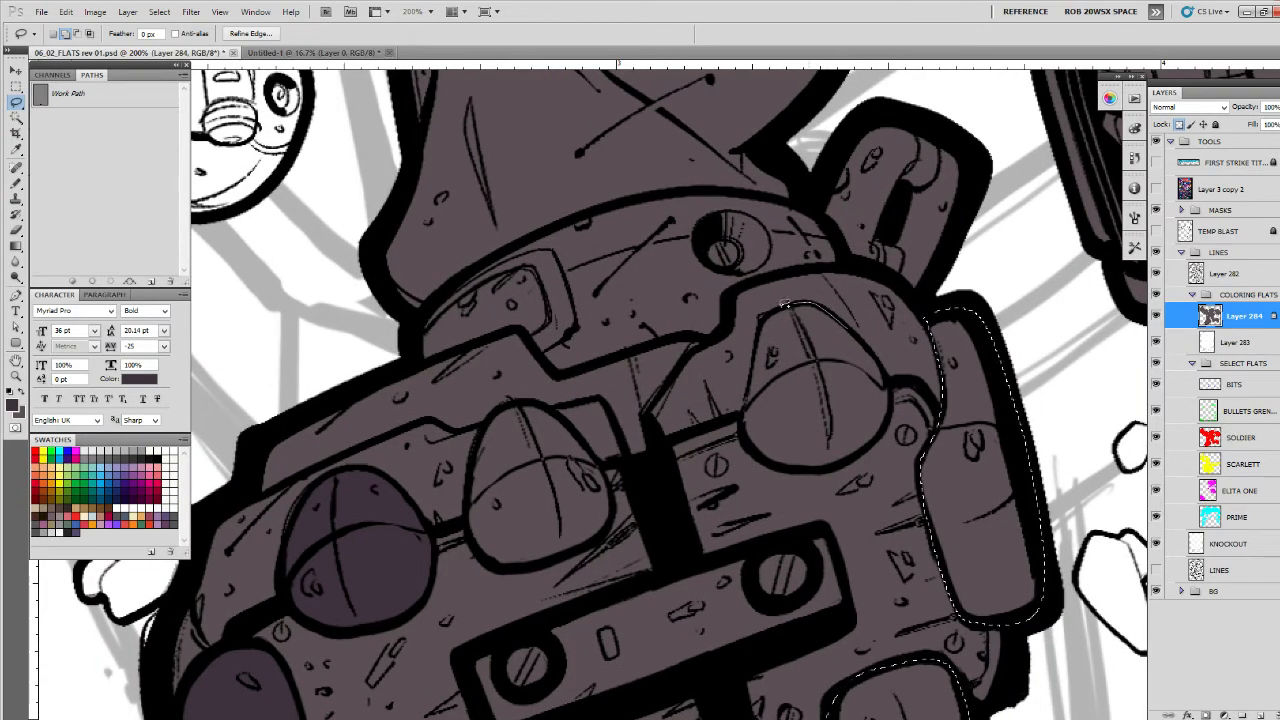
pyautogui.moveTo(755, 348)
pyautogui.mouseDown()
pyautogui.moveTo(744, 420)
pyautogui.moveTo(770, 458)
pyautogui.moveTo(802, 467)
pyautogui.moveTo(835, 463)
pyautogui.moveTo(887, 418)
pyautogui.moveTo(862, 336)
pyautogui.mouseUp()
pyautogui.moveTo(777, 366); pyautogui.dragTo(877, 329)
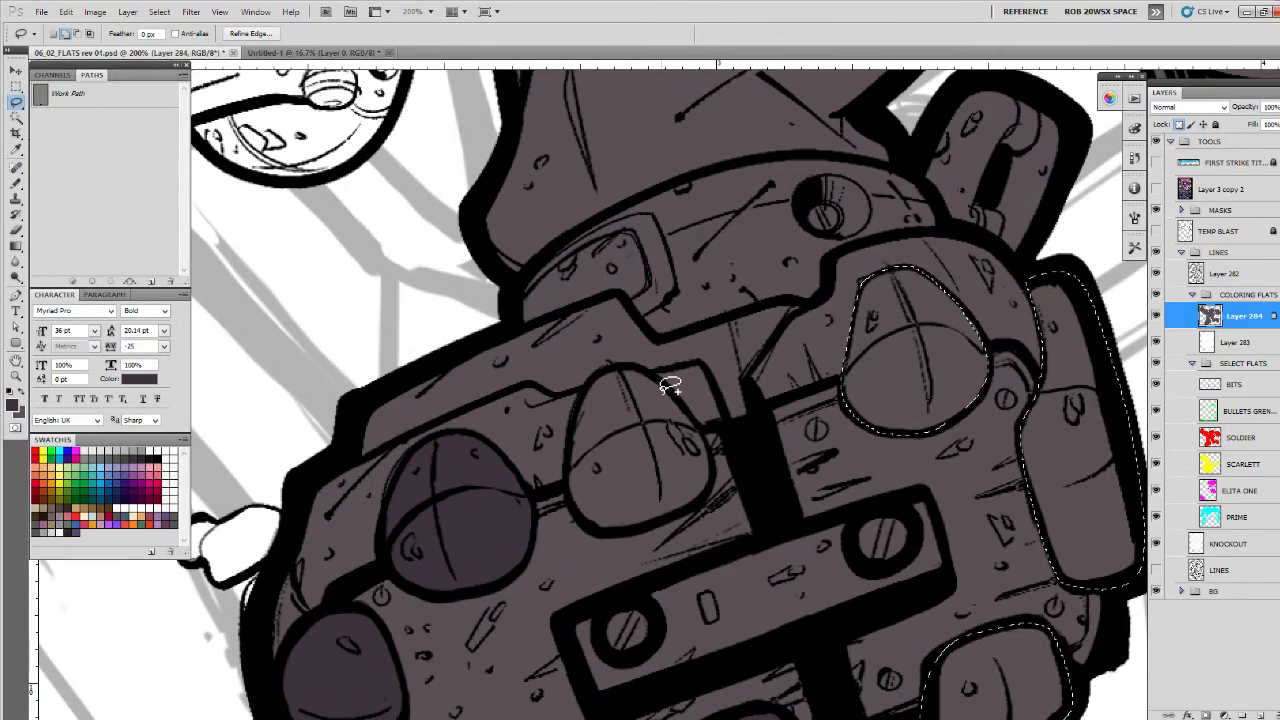
pyautogui.moveTo(661, 382)
pyautogui.mouseDown()
pyautogui.moveTo(641, 364)
pyautogui.moveTo(596, 371)
pyautogui.moveTo(572, 430)
pyautogui.moveTo(580, 505)
pyautogui.moveTo(665, 514)
pyautogui.moveTo(708, 480)
pyautogui.moveTo(702, 428)
pyautogui.moveTo(661, 381)
pyautogui.mouseUp()
pyautogui.hotkey('alt', 'BackSpace')
pyautogui.hotkey('ctrl', 'd')
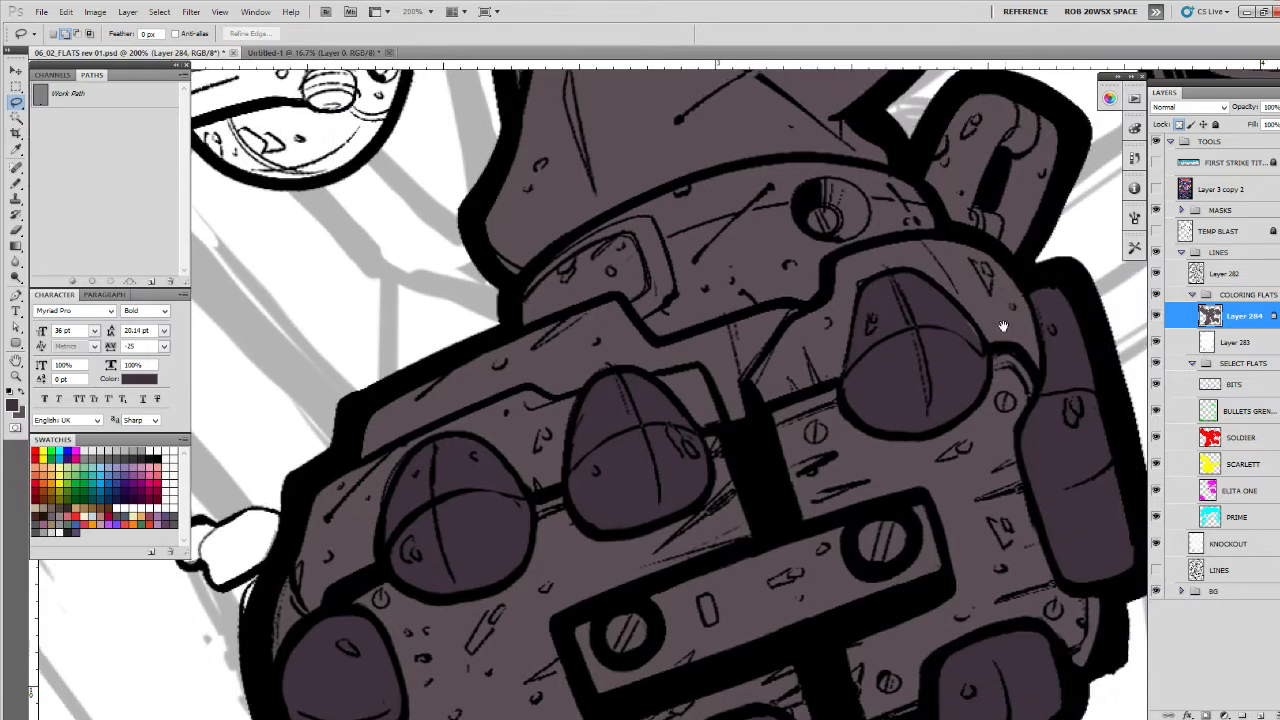
# - Choose a coral red foreground color, then show and expand LINEARTS in the 01_DIGICOLOR reference and hide its top gradient map
pyautogui.moveTo(1000, 320)
pyautogui.mouseDown()
pyautogui.moveTo(981, 435)
pyautogui.moveTo(1009, 272)
pyautogui.mouseUp()
pyautogui.press('b')
pyautogui.moveTo(993, 346); pyautogui.dragTo(986, 312)
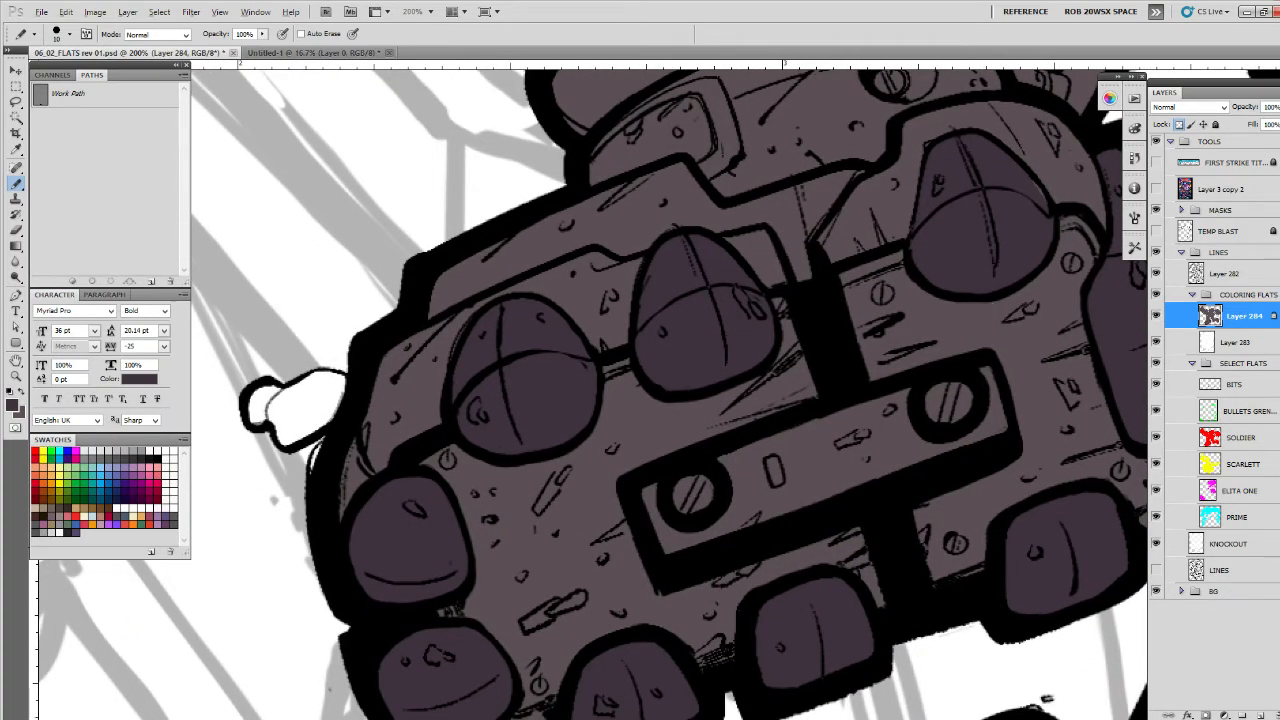
pyautogui.click(68, 517)
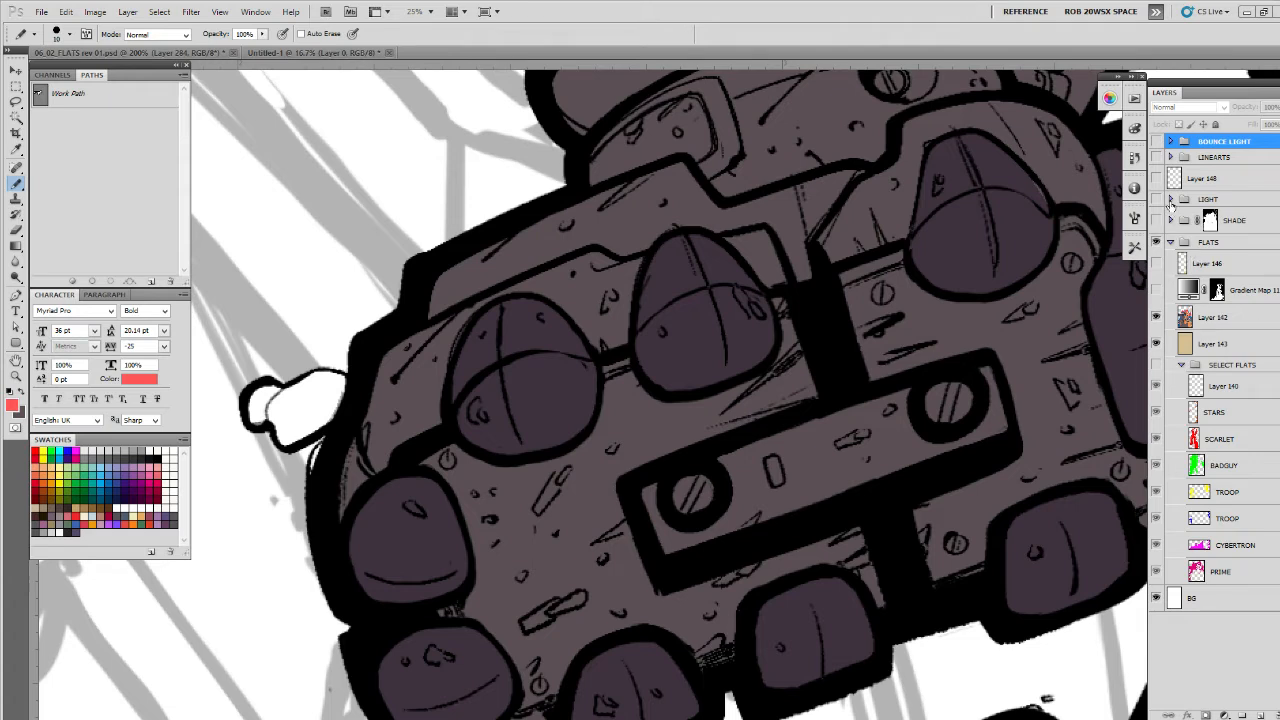
pyautogui.click(1175, 157)
pyautogui.click(1171, 157)
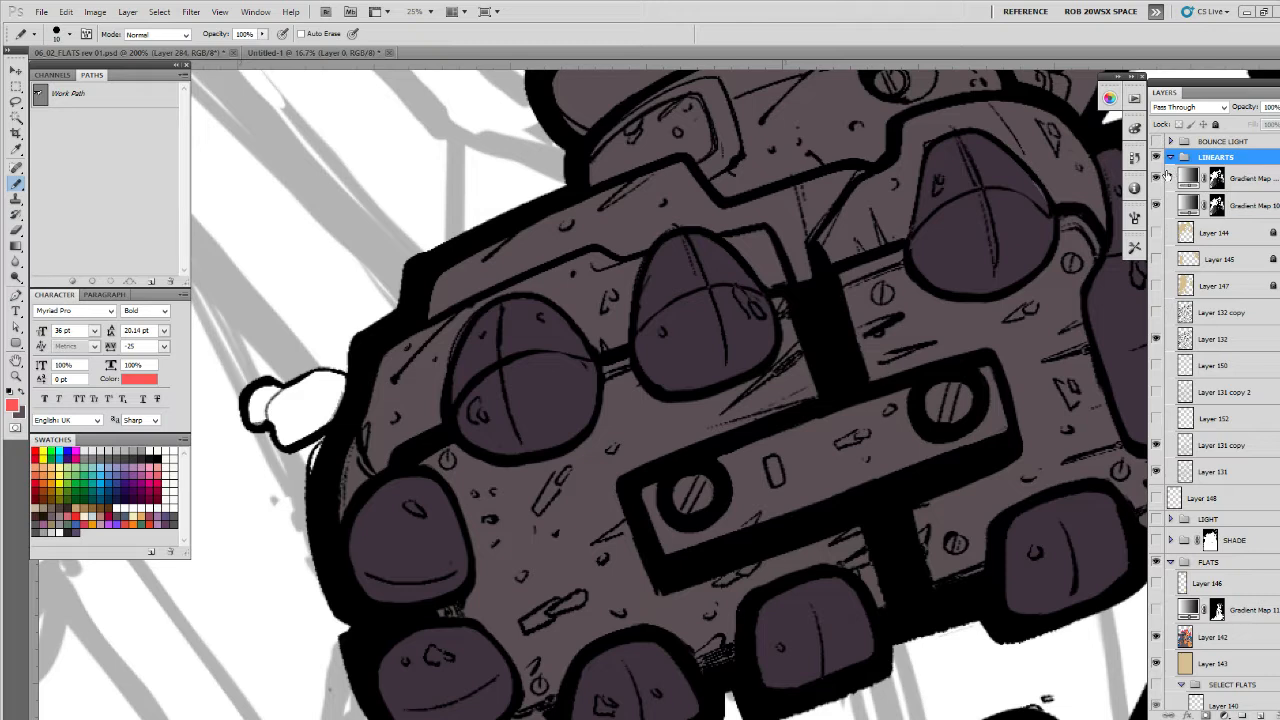
pyautogui.click(1166, 178)
pyautogui.click(1156, 177)
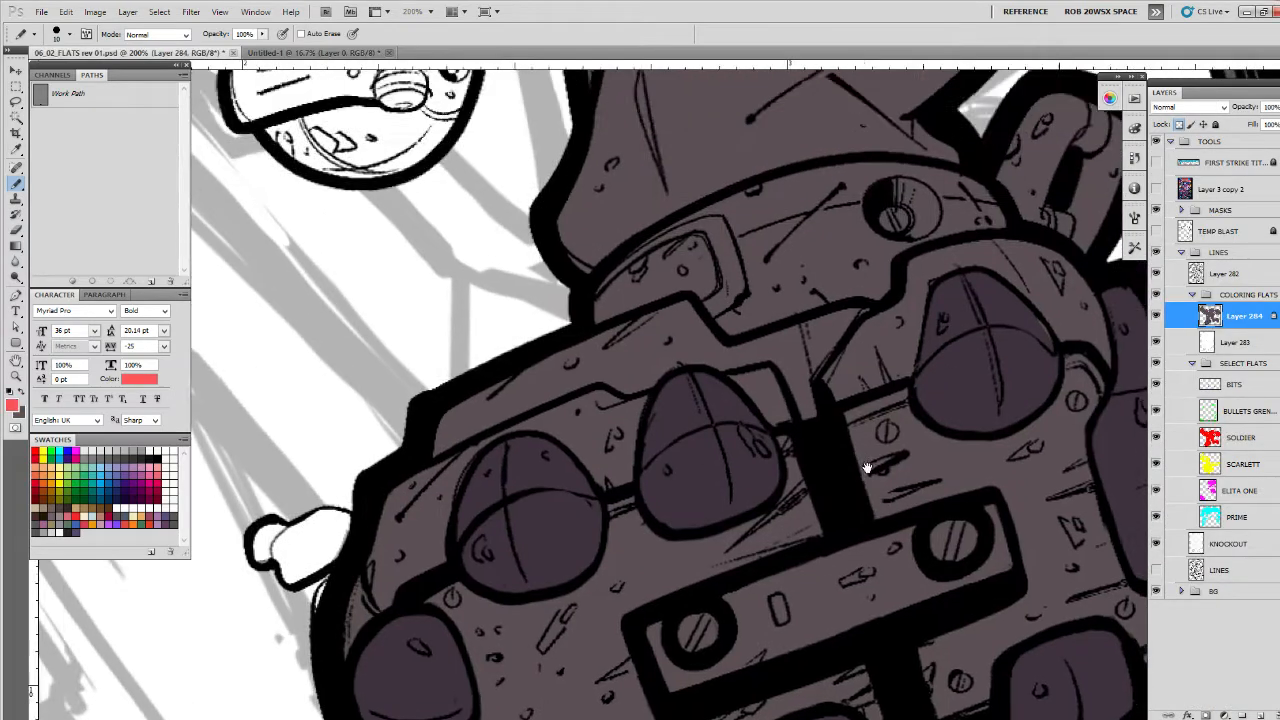
# - Fill the small ankle panel above the boot with coral red, then make purplish grey the brush's foreground color again
pyautogui.press('l')
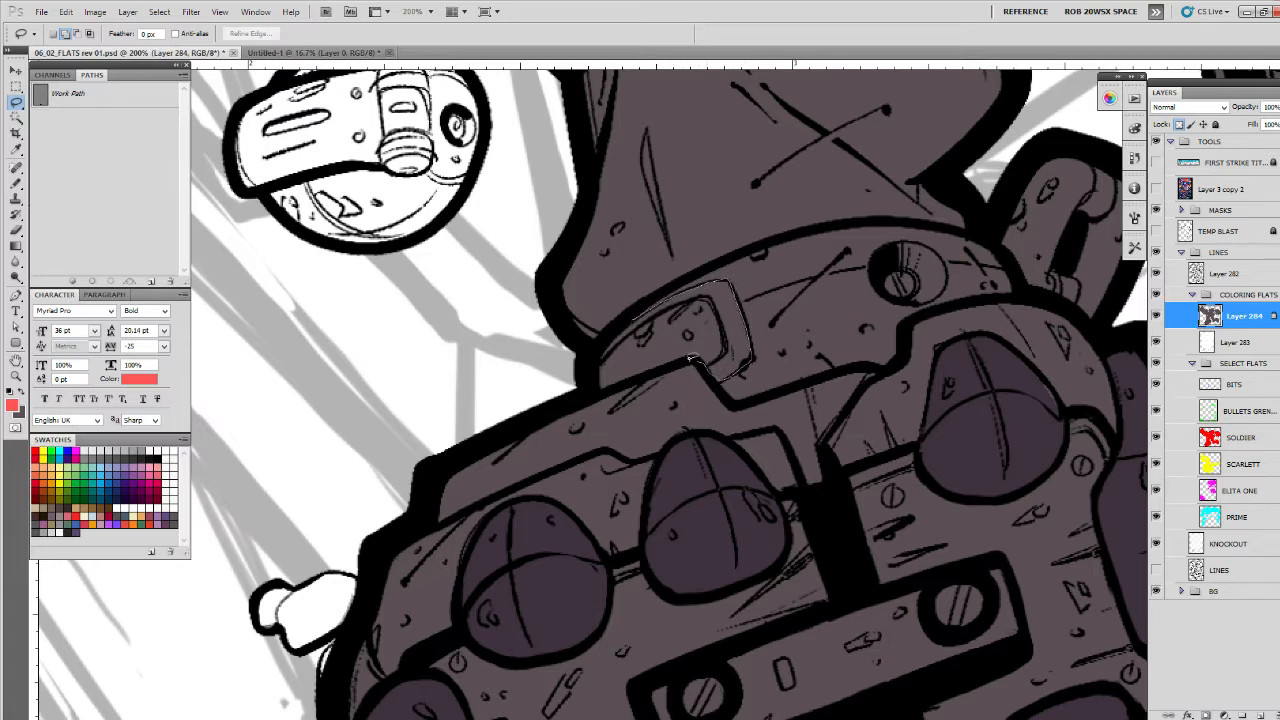
pyautogui.moveTo(595, 353); pyautogui.dragTo(596, 355)
pyautogui.hotkey('alt', 'BackSpace')
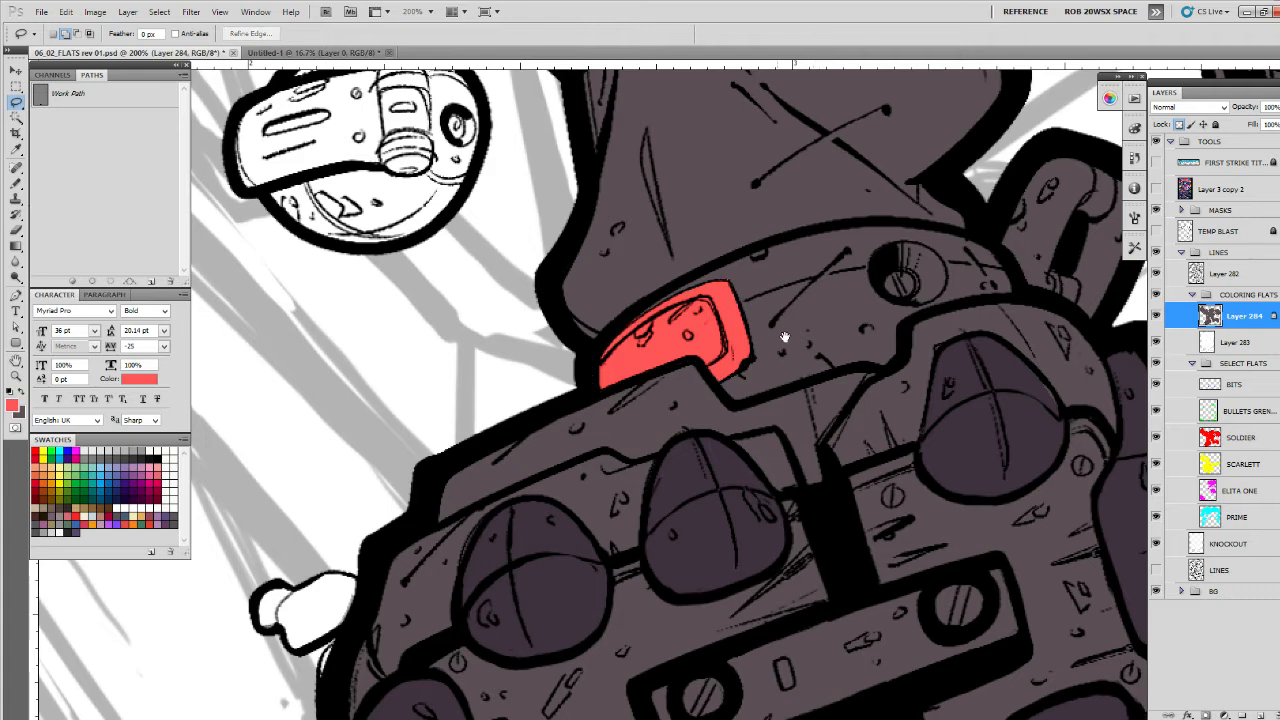
pyautogui.moveTo(789, 343); pyautogui.dragTo(829, 493)
pyautogui.press('b')
pyautogui.press('x')
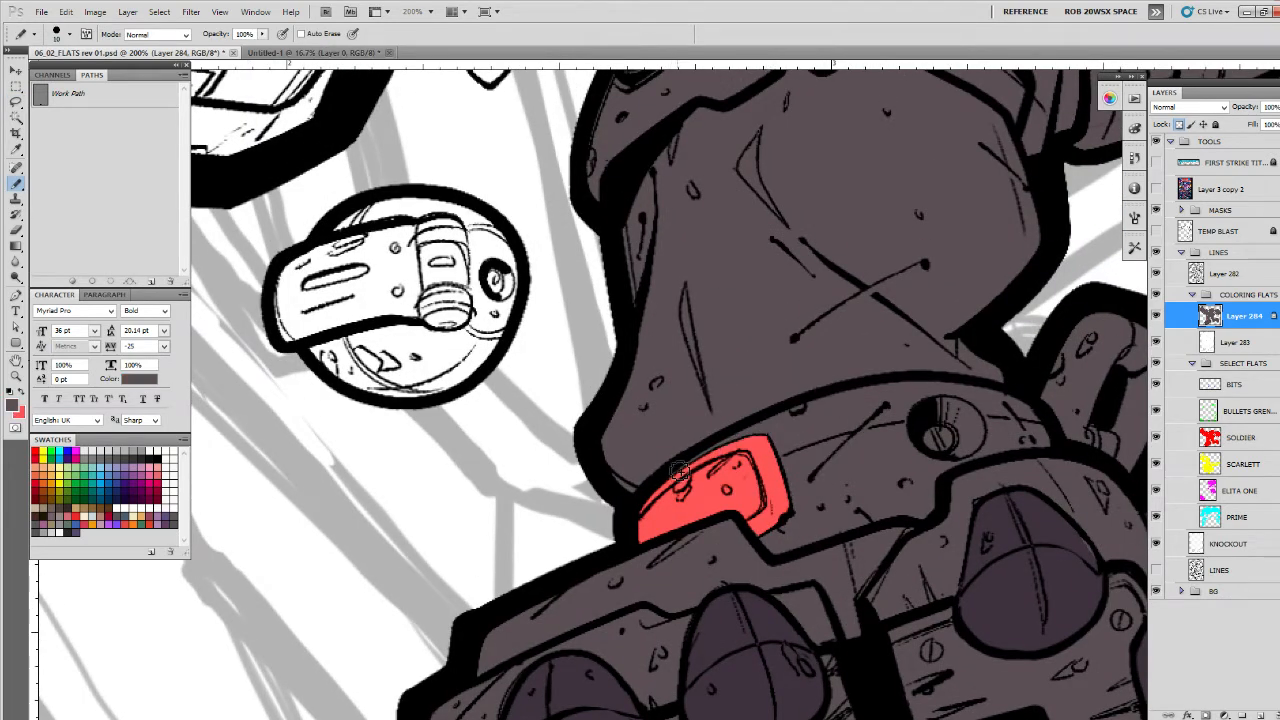
pyautogui.moveTo(970, 570); pyautogui.dragTo(737, 565)
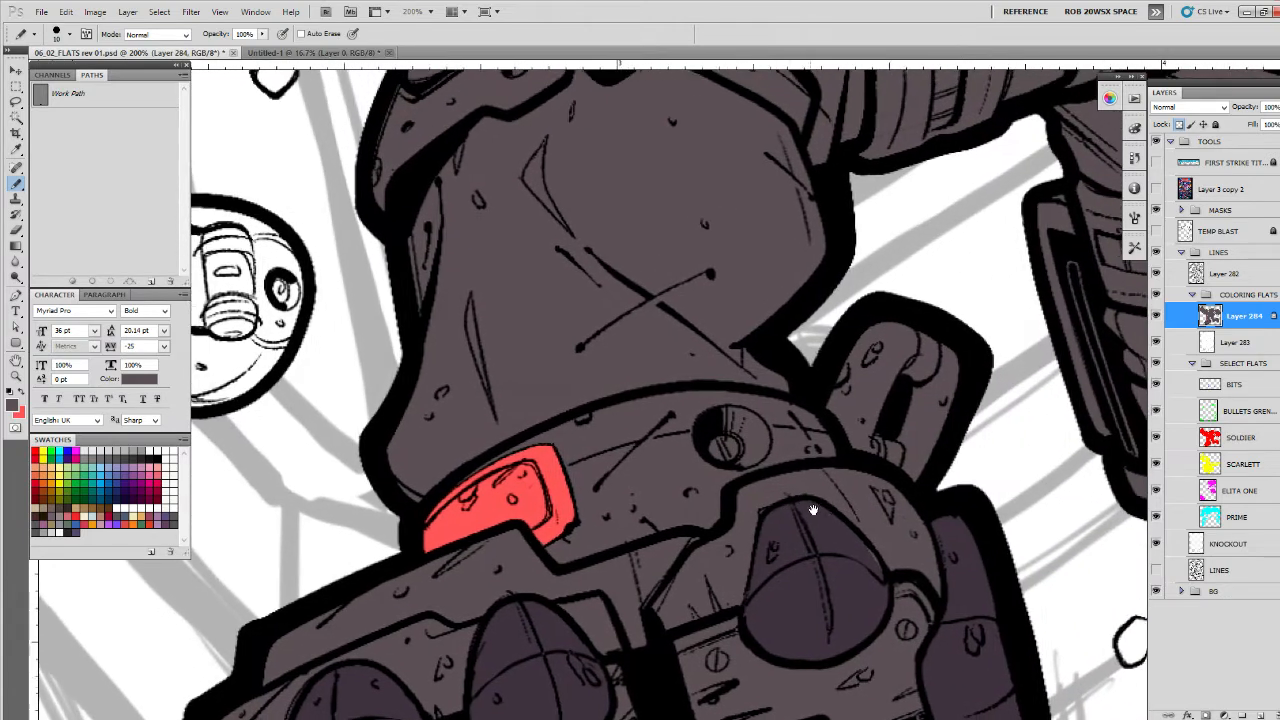
# - Paint the ankle screw, the loop-shaped tab behind the ankle and the two round bolts on the boot sole coral red
pyautogui.moveTo(782, 490); pyautogui.dragTo(806, 510)
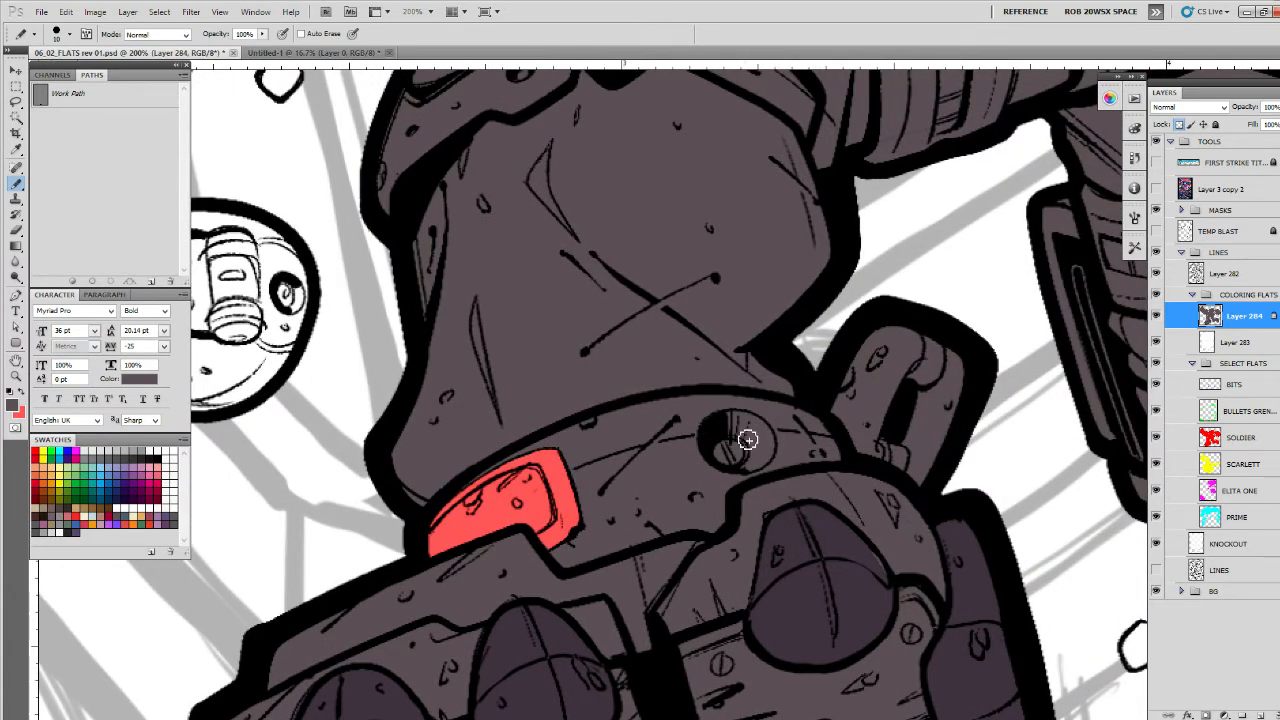
pyautogui.press('x')
pyautogui.moveTo(726, 452); pyautogui.dragTo(734, 450)
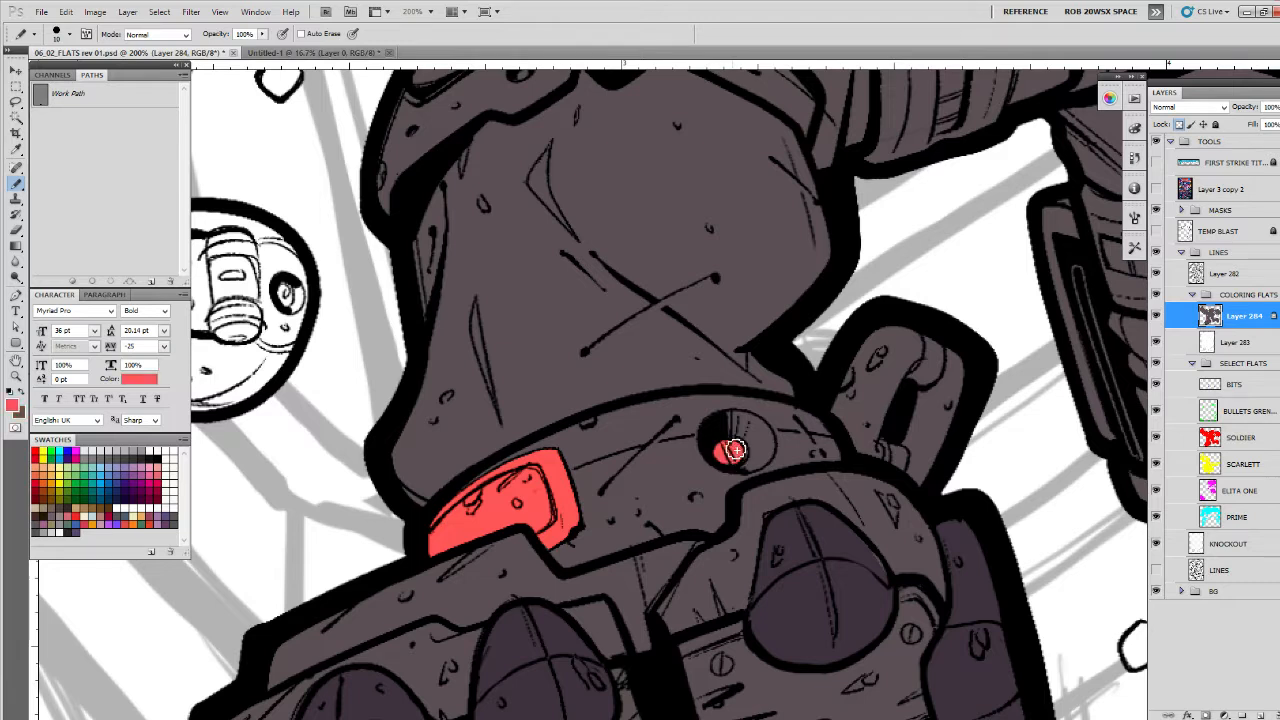
pyautogui.moveTo(923, 396); pyautogui.dragTo(915, 398)
pyautogui.moveTo(902, 350)
pyautogui.mouseDown()
pyautogui.moveTo(834, 397)
pyautogui.moveTo(853, 452)
pyautogui.moveTo(911, 485)
pyautogui.moveTo(955, 380)
pyautogui.moveTo(910, 338)
pyautogui.moveTo(861, 358)
pyautogui.moveTo(903, 341)
pyautogui.moveTo(867, 441)
pyautogui.moveTo(941, 395)
pyautogui.moveTo(914, 465)
pyautogui.moveTo(940, 407)
pyautogui.moveTo(938, 420)
pyautogui.moveTo(928, 346)
pyautogui.moveTo(952, 387)
pyautogui.moveTo(938, 426)
pyautogui.moveTo(875, 381)
pyautogui.mouseUp()
pyautogui.moveTo(863, 560); pyautogui.dragTo(908, 396)
pyautogui.moveTo(877, 475)
pyautogui.mouseDown()
pyautogui.moveTo(923, 386)
pyautogui.moveTo(897, 437)
pyautogui.moveTo(924, 430)
pyautogui.moveTo(909, 422)
pyautogui.moveTo(926, 428)
pyautogui.moveTo(924, 447)
pyautogui.mouseUp()
pyautogui.moveTo(654, 517)
pyautogui.mouseDown()
pyautogui.moveTo(671, 521)
pyautogui.moveTo(663, 538)
pyautogui.mouseUp()
pyautogui.moveTo(968, 496); pyautogui.dragTo(960, 484)
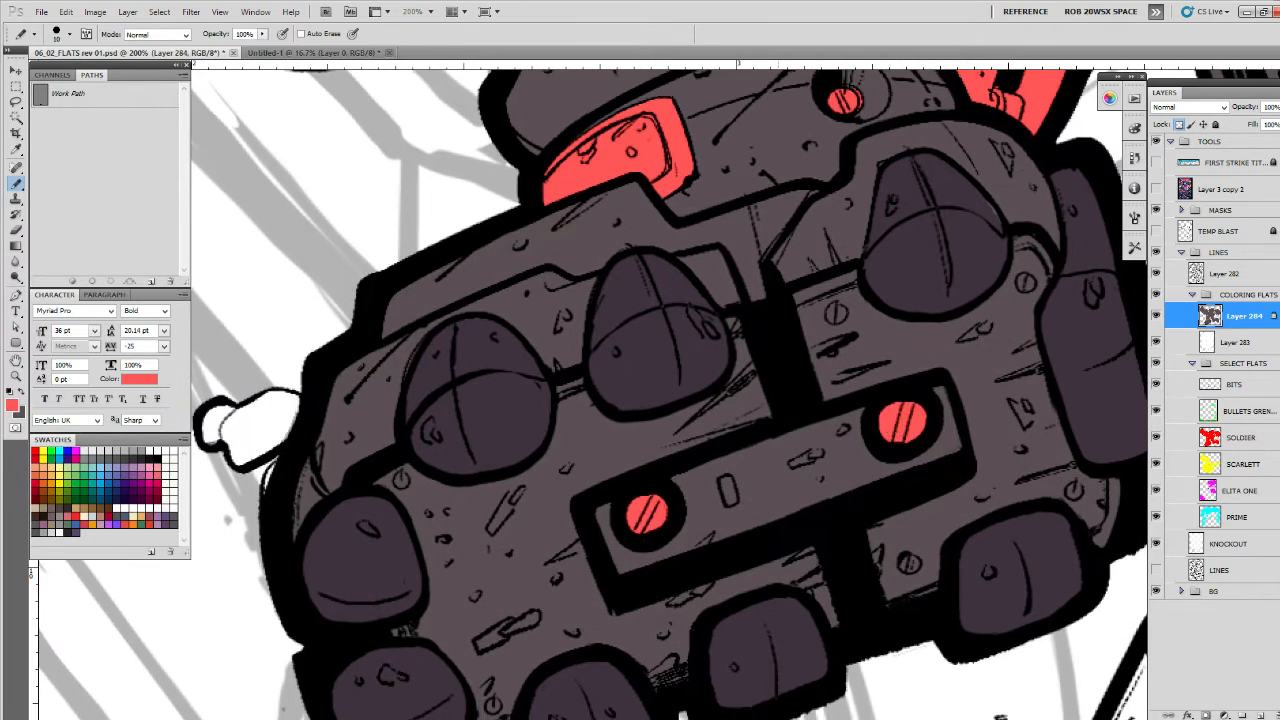
# - Sample the studs' dark purple and touch up the sole's outer edge beside the end stud with it
pyautogui.moveTo(663, 502)
pyautogui.mouseDown()
pyautogui.moveTo(665, 514)
pyautogui.moveTo(720, 447)
pyautogui.mouseUp()
pyautogui.keyDown('alt'); pyautogui.click(440, 441); pyautogui.keyUp('alt')
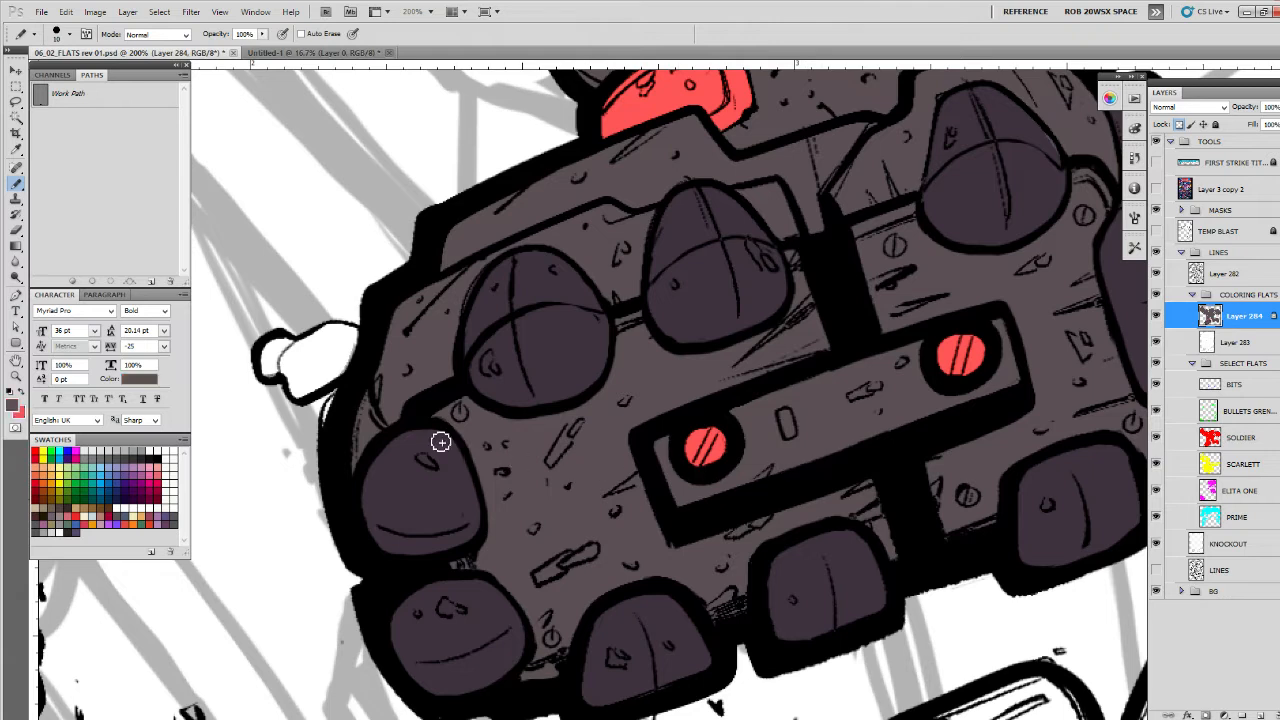
pyautogui.moveTo(402, 456)
pyautogui.mouseDown()
pyautogui.moveTo(365, 400)
pyautogui.moveTo(384, 434)
pyautogui.moveTo(362, 407)
pyautogui.moveTo(358, 476)
pyautogui.moveTo(386, 446)
pyautogui.mouseUp()
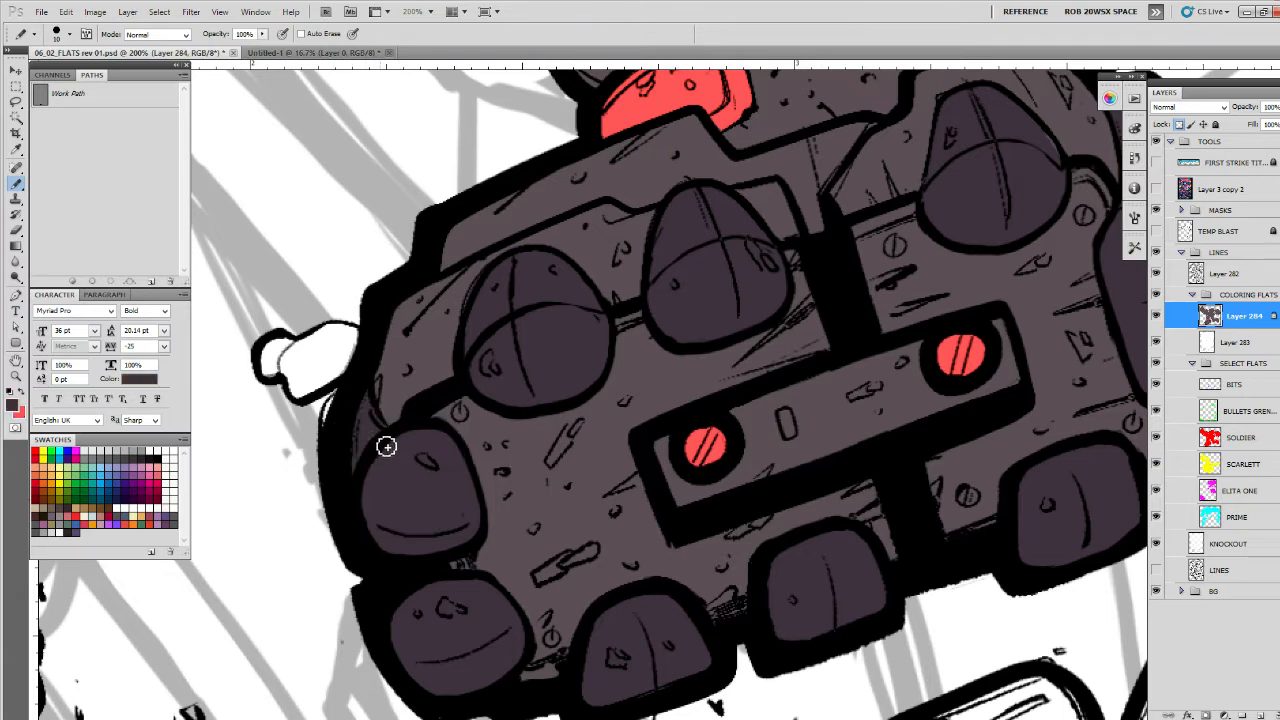
pyautogui.moveTo(1011, 574)
pyautogui.mouseDown()
pyautogui.moveTo(951, 537)
pyautogui.moveTo(925, 547)
pyautogui.mouseUp()
# - Select Layer 142 in the reference file's FLATS group and choose a neutral grey foreground color
pyautogui.keyDown('alt'); pyautogui.click(941, 476); pyautogui.keyUp('alt')
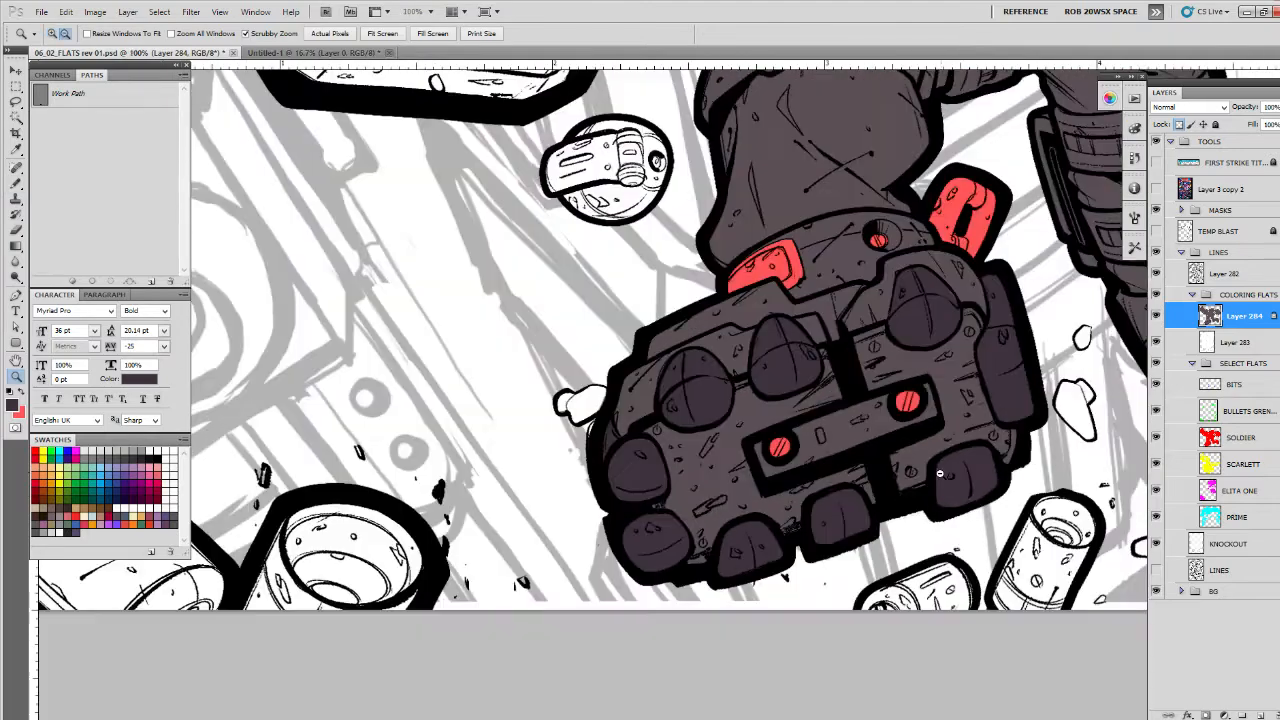
pyautogui.keyDown('alt'); pyautogui.click(941, 474); pyautogui.keyUp('alt')
pyautogui.moveTo(965, 468); pyautogui.dragTo(908, 574)
pyautogui.moveTo(909, 510); pyautogui.dragTo(881, 552)
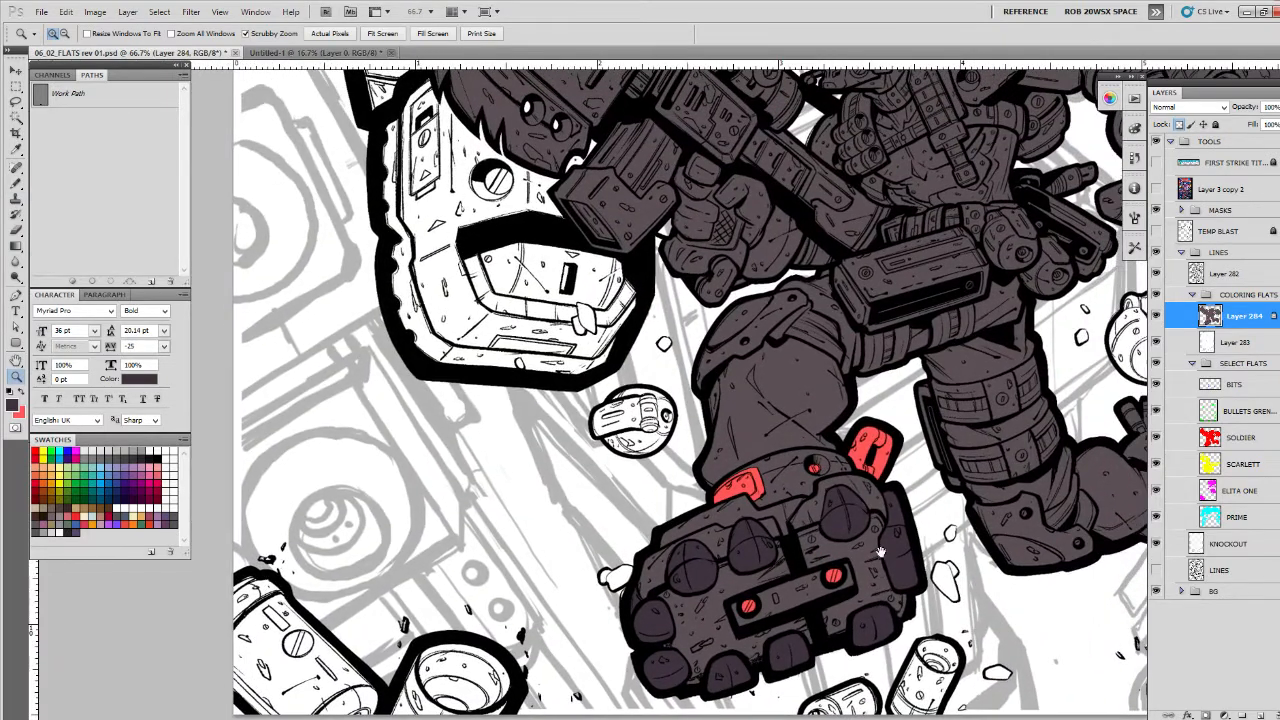
pyautogui.click(816, 397)
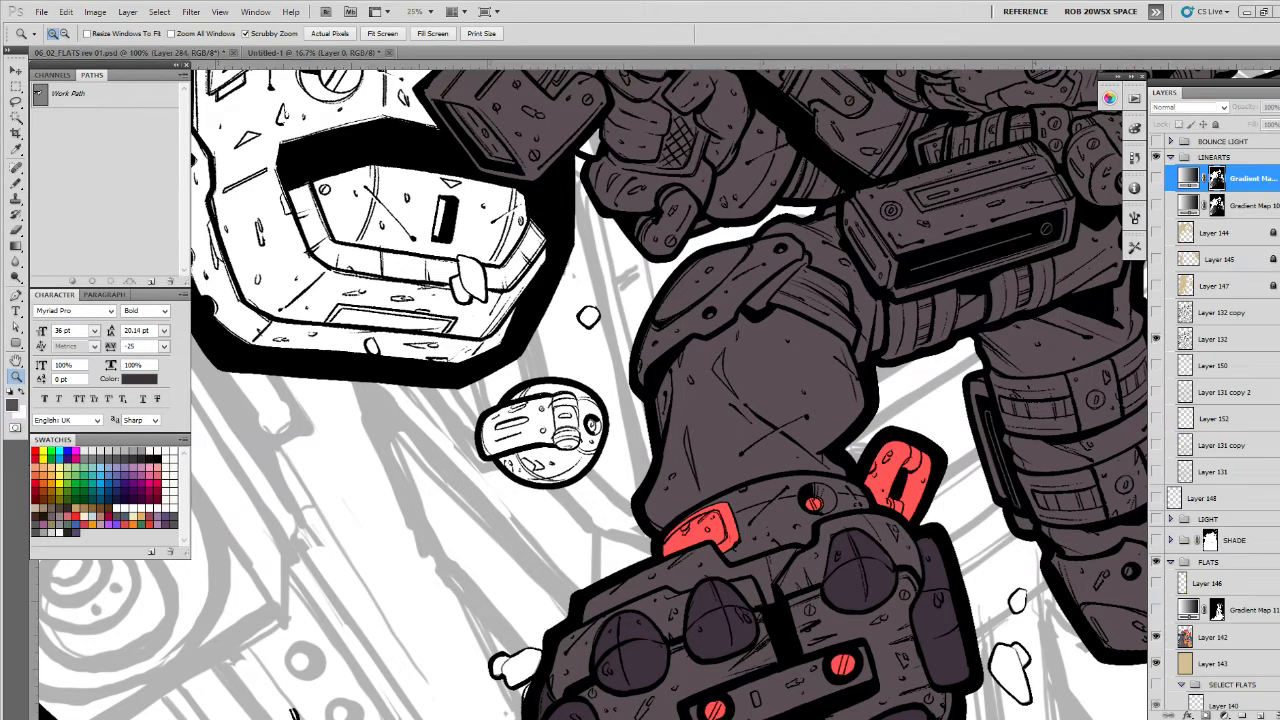
pyautogui.press('b')
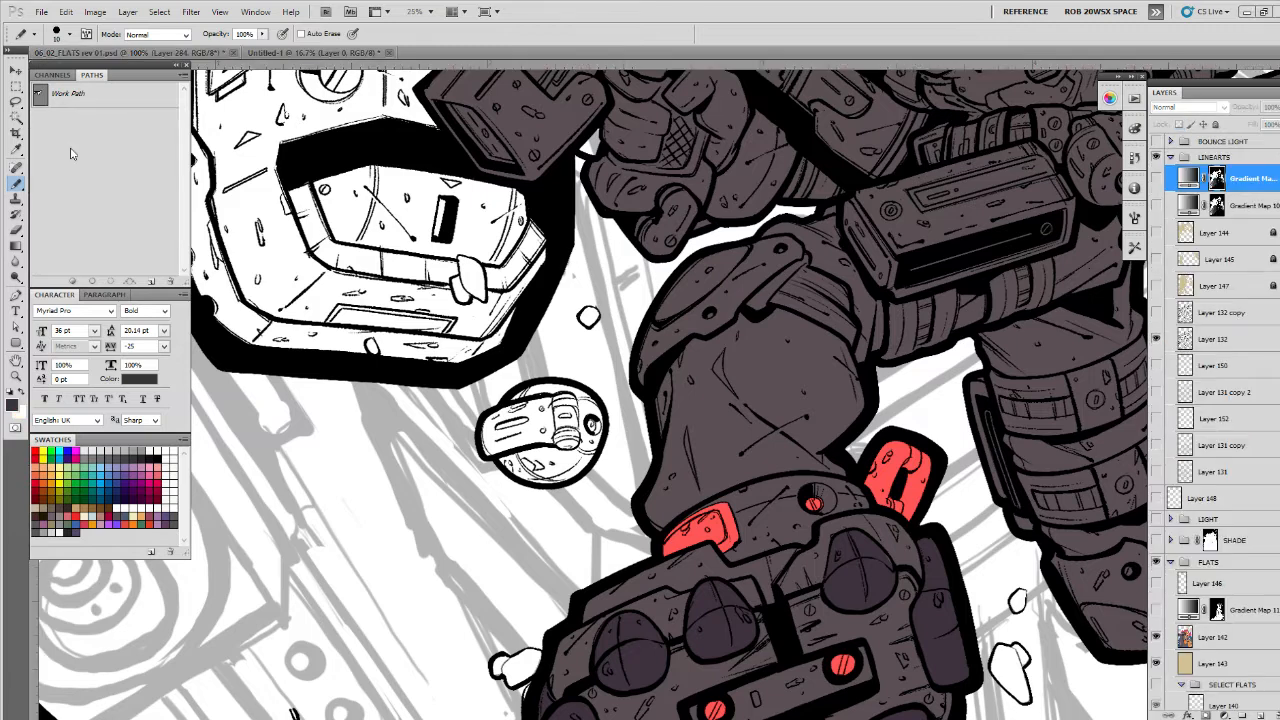
pyautogui.click(1234, 636)
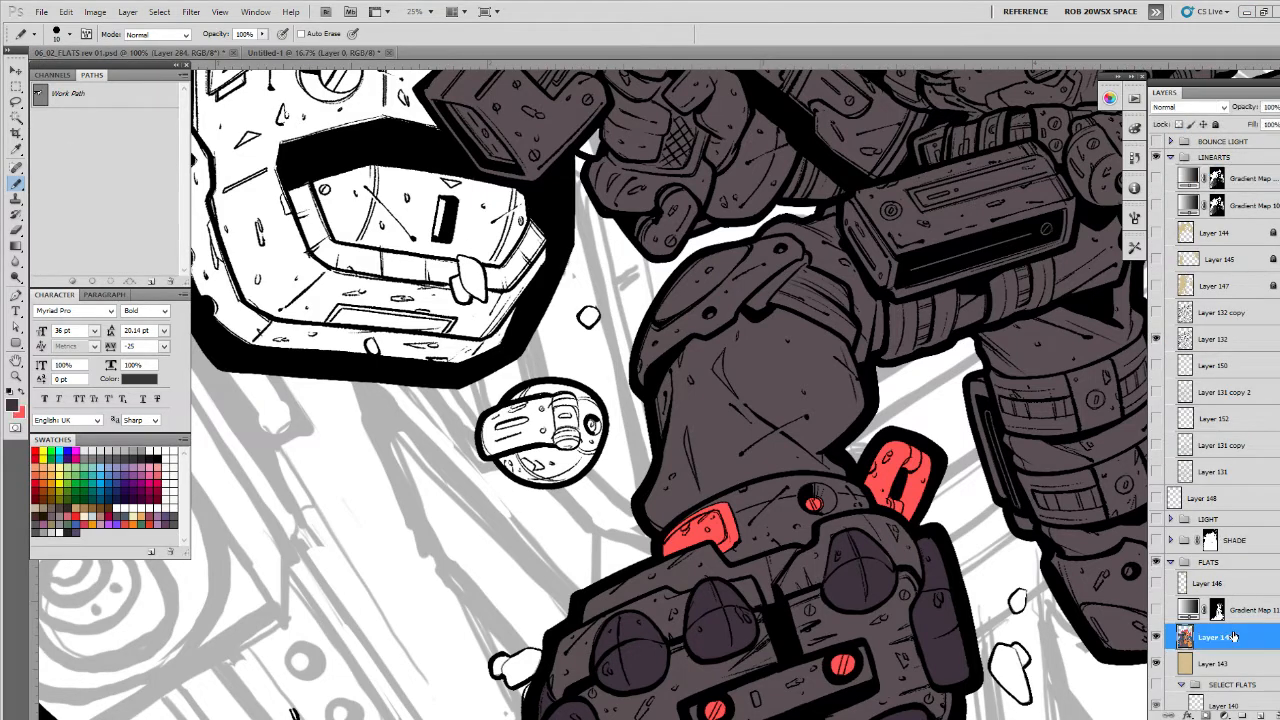
pyautogui.click(43, 532)
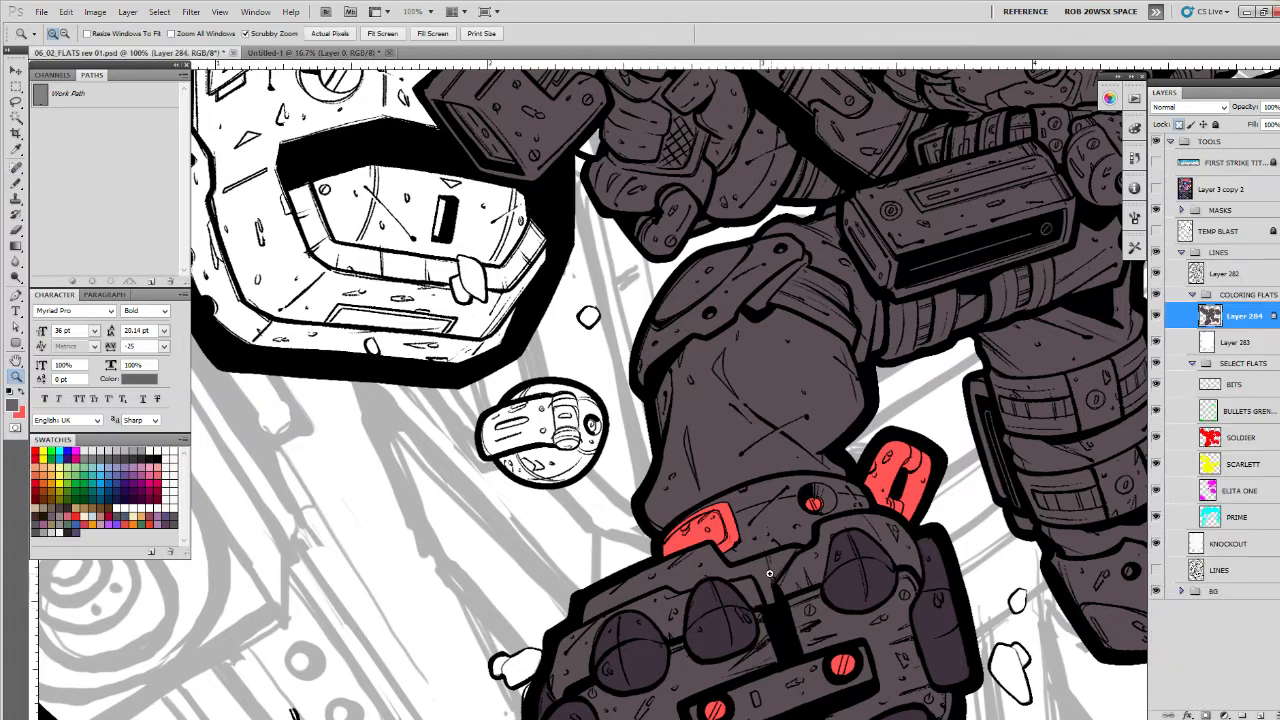
# - Lasso the boot's upper toe plate above the studs and fill it with neutral grey
pyautogui.click(772, 575)
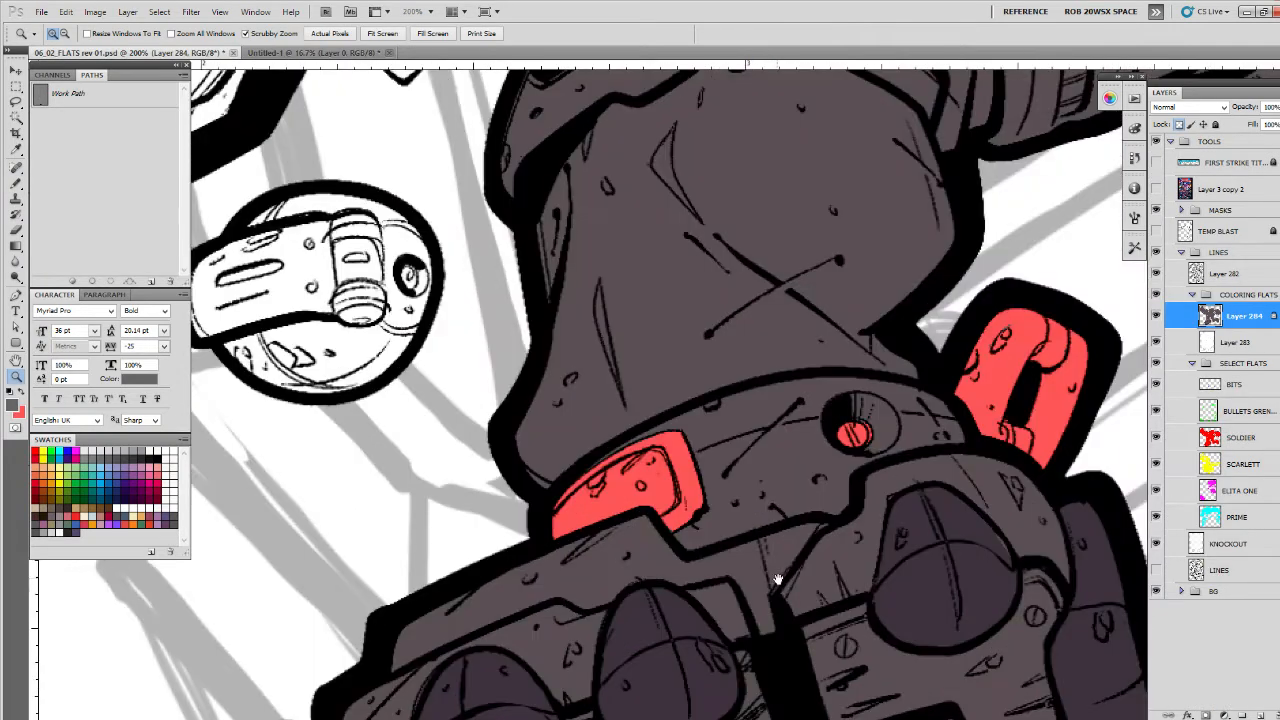
pyautogui.moveTo(780, 577); pyautogui.dragTo(888, 520)
pyautogui.press('b')
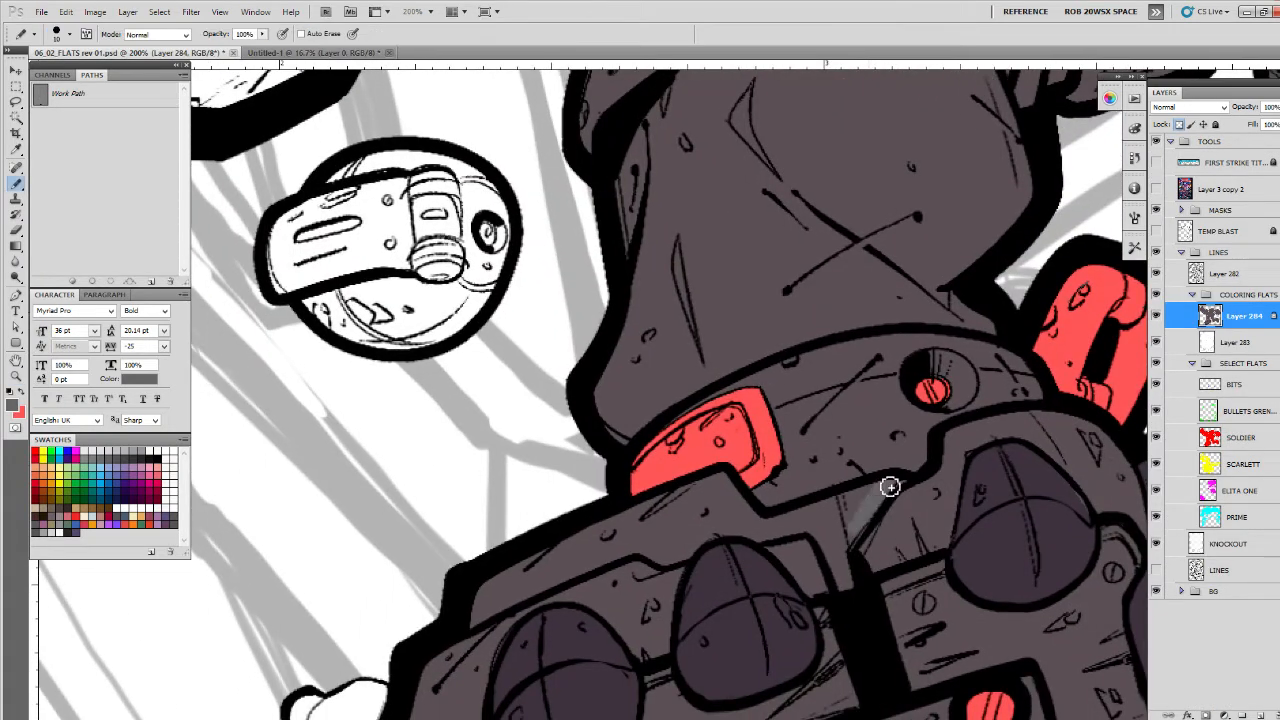
pyautogui.press('l')
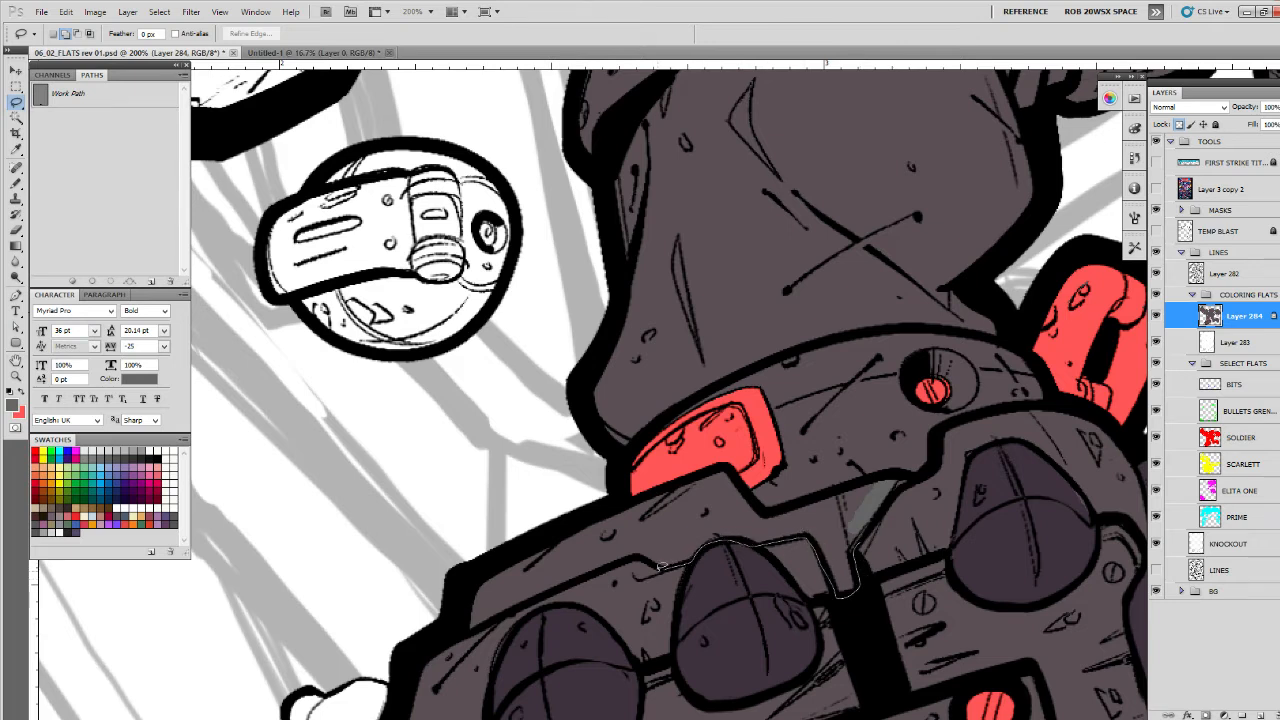
pyautogui.moveTo(626, 558)
pyautogui.mouseDown()
pyautogui.moveTo(459, 611)
pyautogui.moveTo(495, 555)
pyautogui.moveTo(612, 503)
pyautogui.mouseUp()
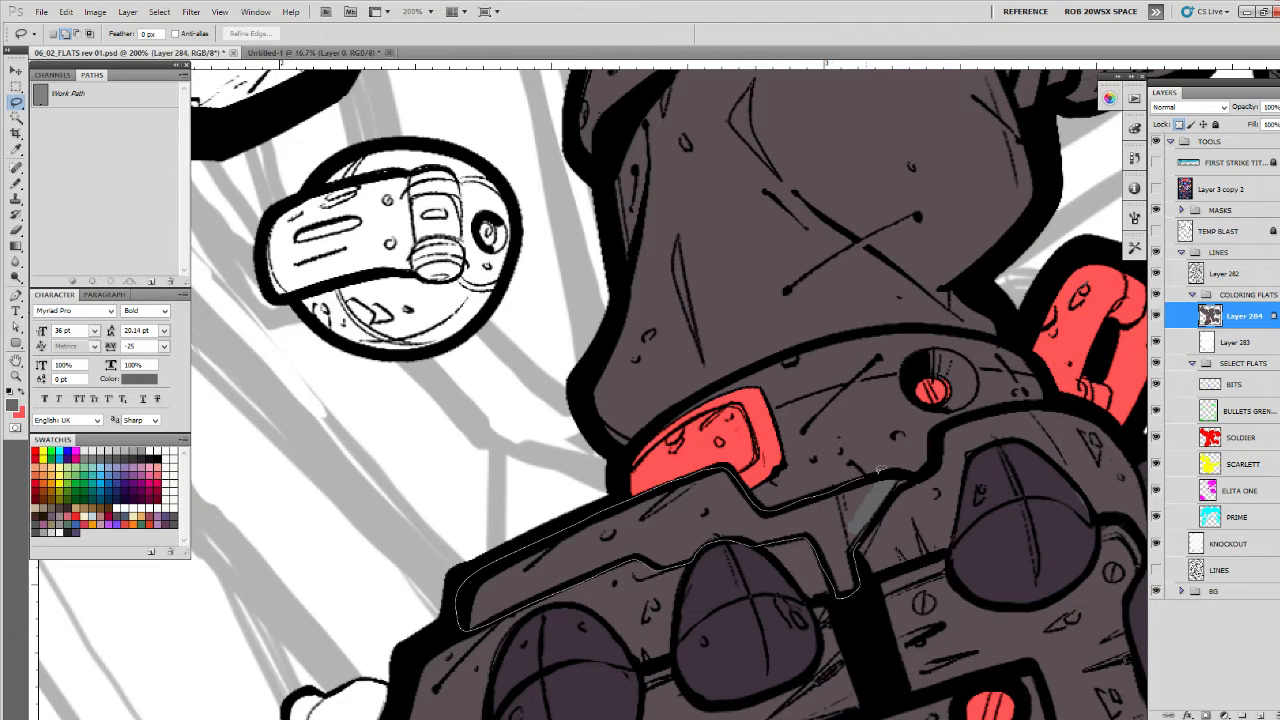
pyautogui.moveTo(896, 490); pyautogui.dragTo(886, 508)
pyautogui.hotkey('alt', 'BackSpace')
pyautogui.hotkey('ctrl', 'd')
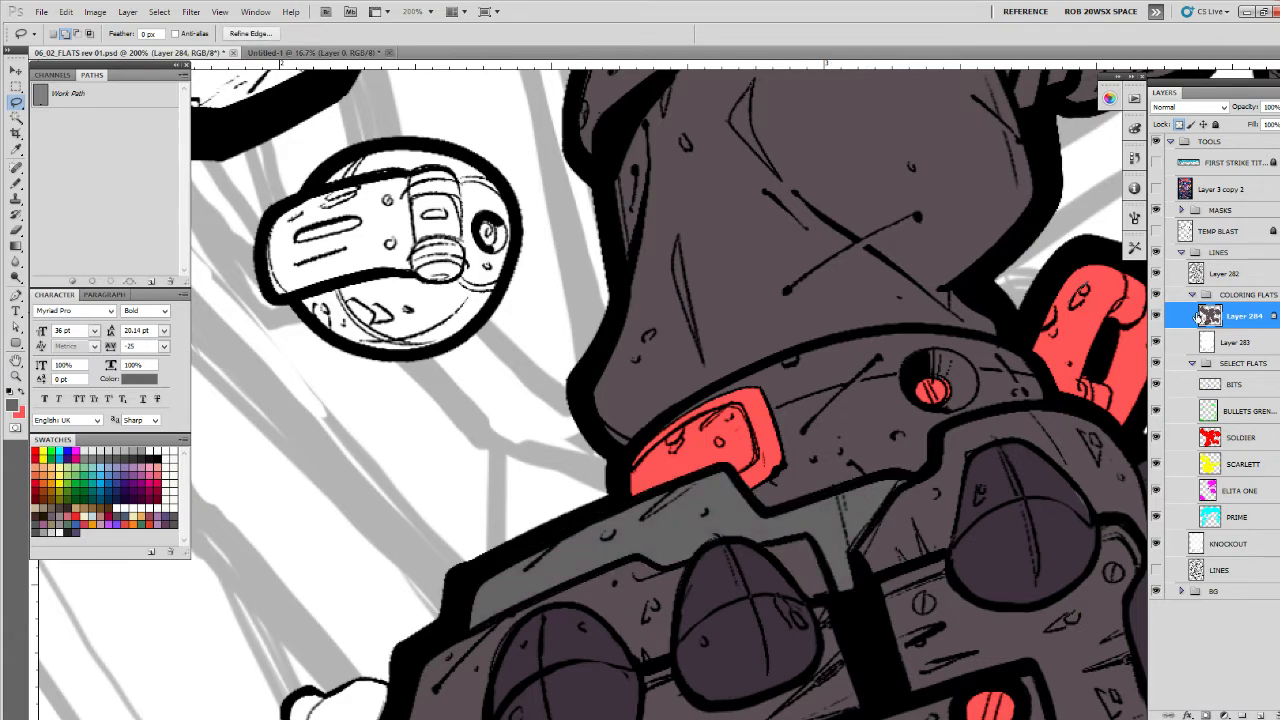
# - Lasso the ankle band beside the coral panel and fill it with the same grey, keeping the screw coral red
pyautogui.moveTo(1024, 549); pyautogui.dragTo(891, 509)
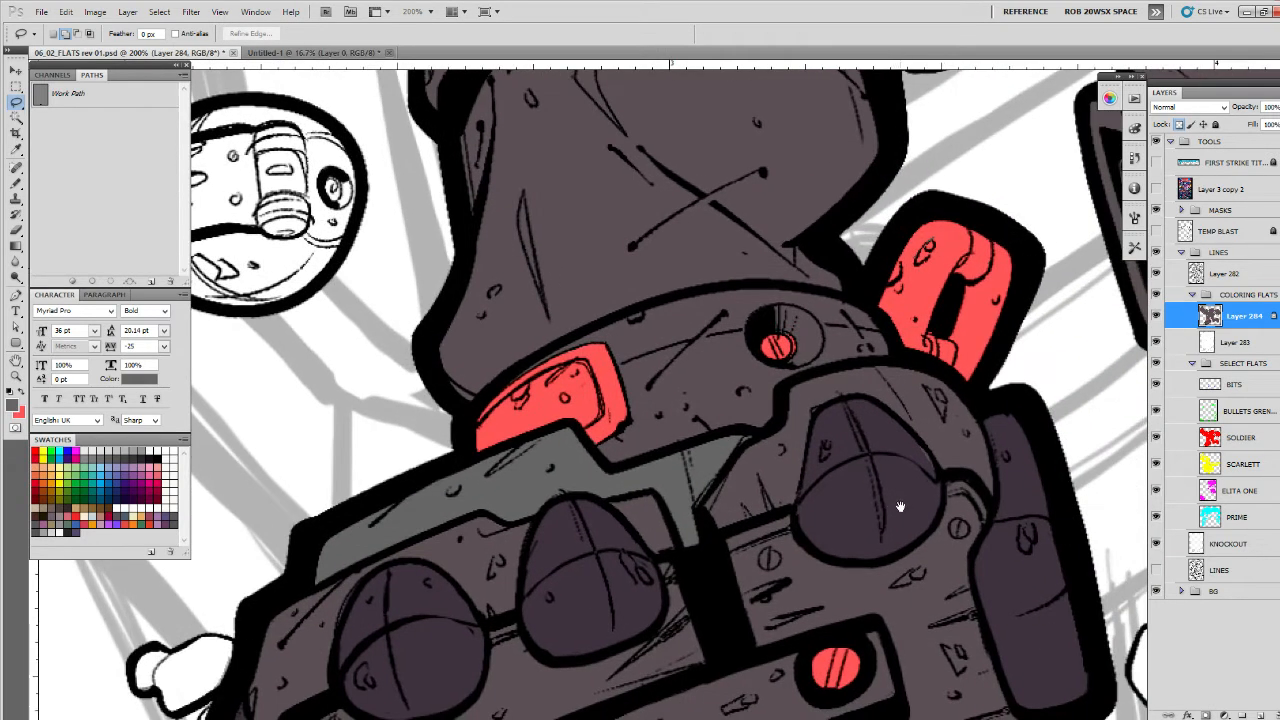
pyautogui.moveTo(862, 465); pyautogui.dragTo(931, 534)
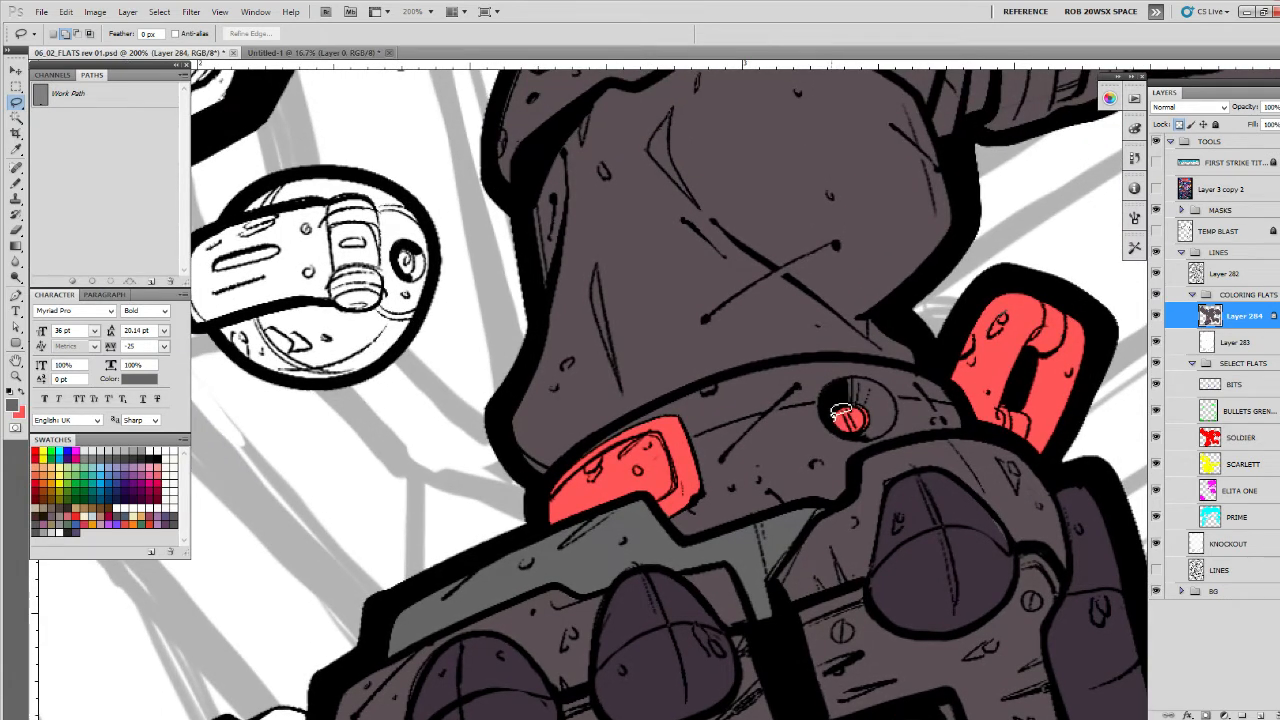
pyautogui.moveTo(601, 430); pyautogui.dragTo(733, 368)
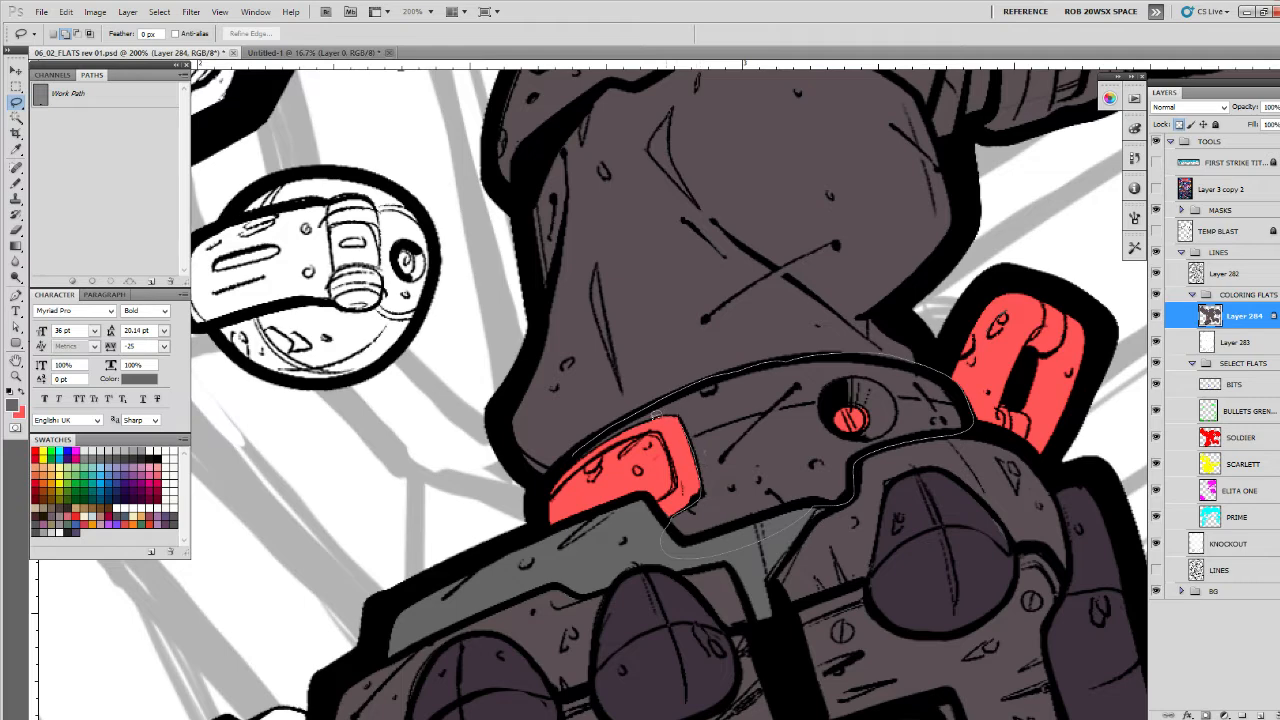
pyautogui.moveTo(655, 415); pyautogui.dragTo(546, 472)
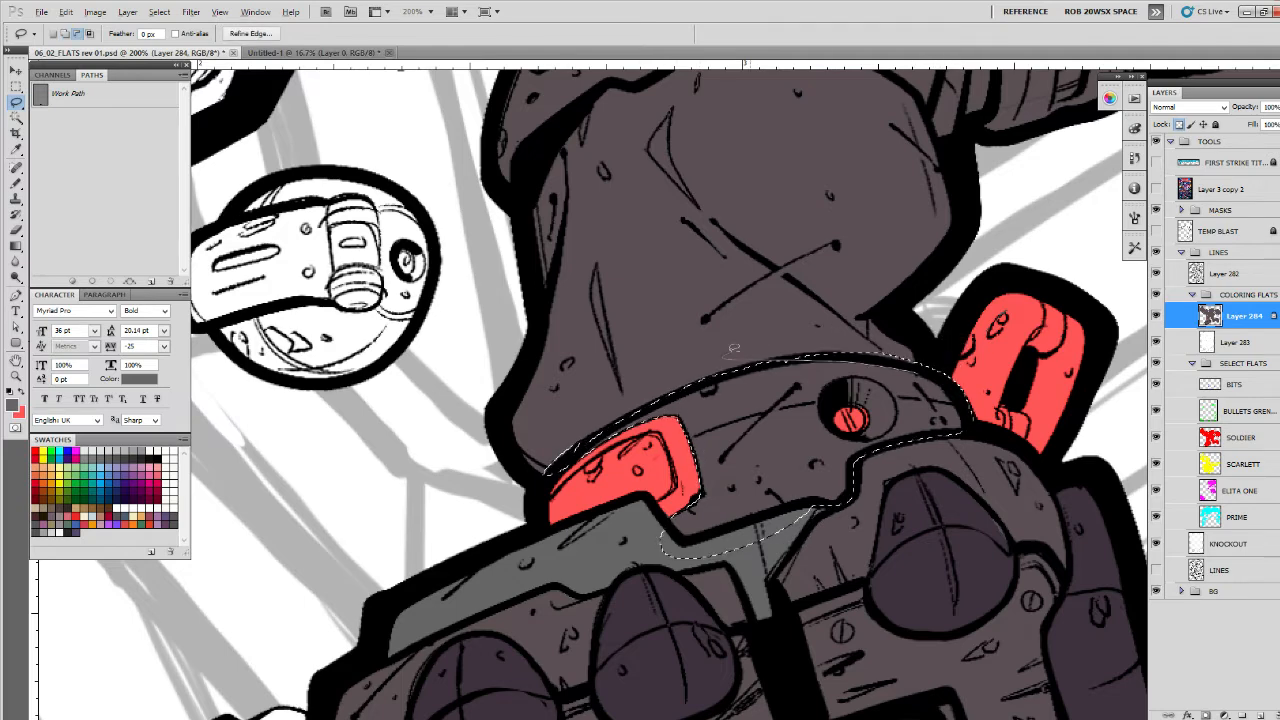
pyautogui.press('e')
pyautogui.click(855, 428)
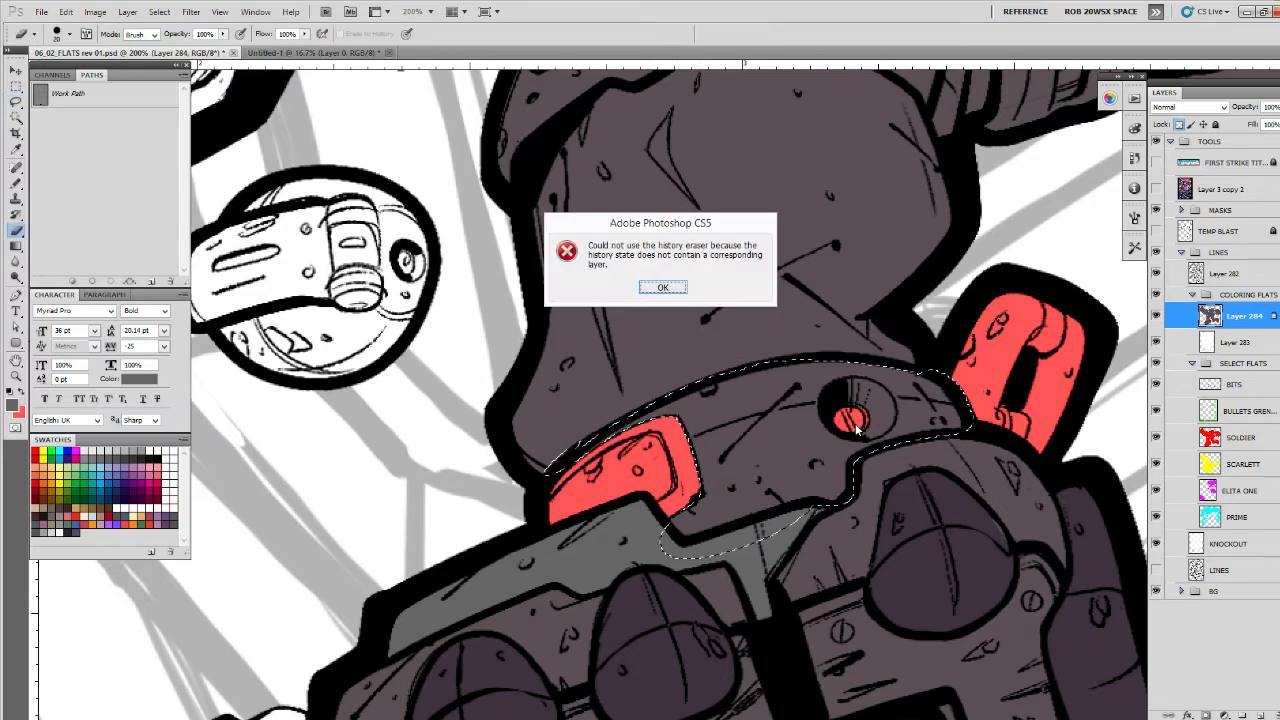
pyautogui.press('Return')
pyautogui.press('w')
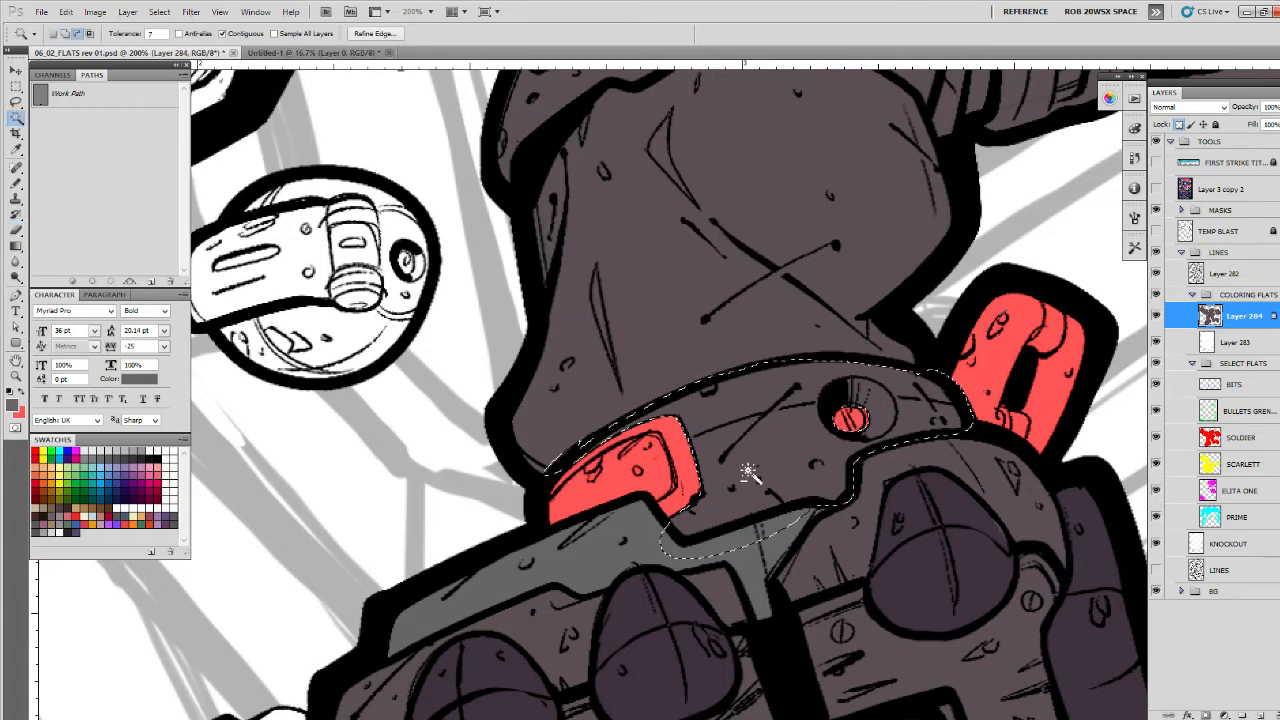
pyautogui.hotkey('alt', 'BackSpace')
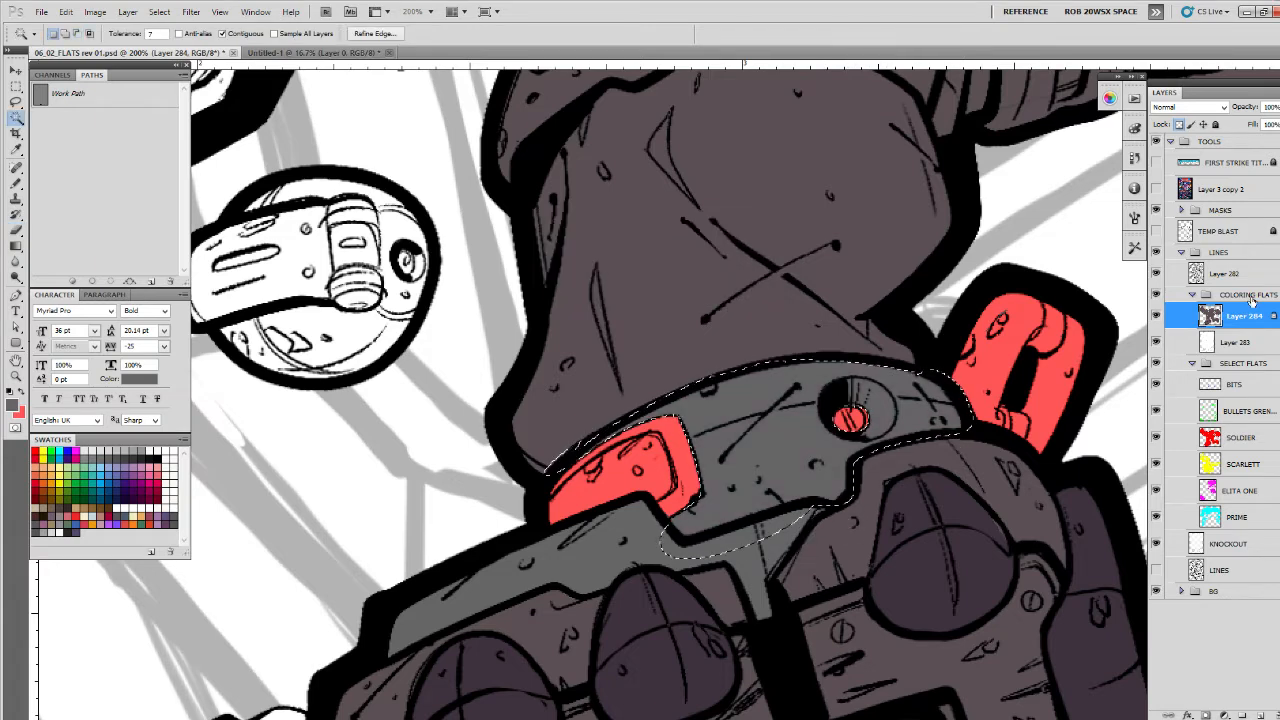
pyautogui.hotkey('ctrl', 'd')
# - Brush the two small connecting pins of the coral ankle loop in neutral grey
pyautogui.press('b')
pyautogui.moveTo(1010, 440); pyautogui.dragTo(828, 542)
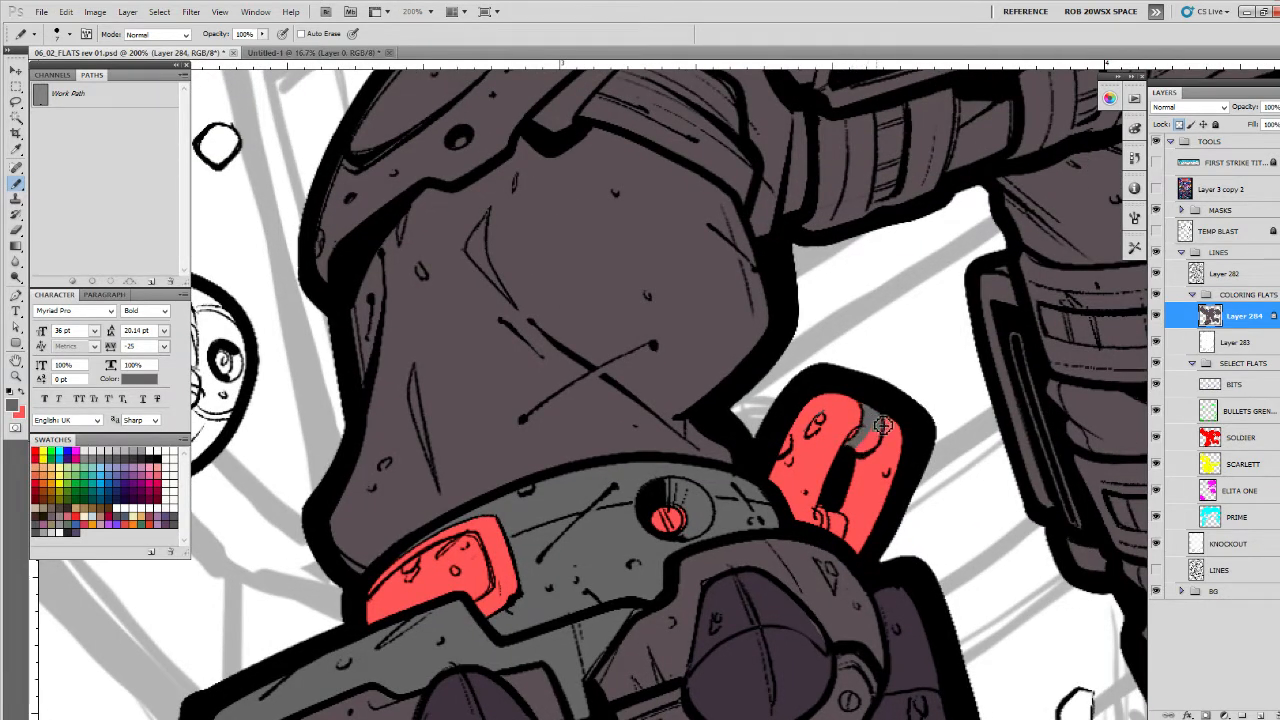
pyautogui.moveTo(877, 445); pyautogui.dragTo(875, 448)
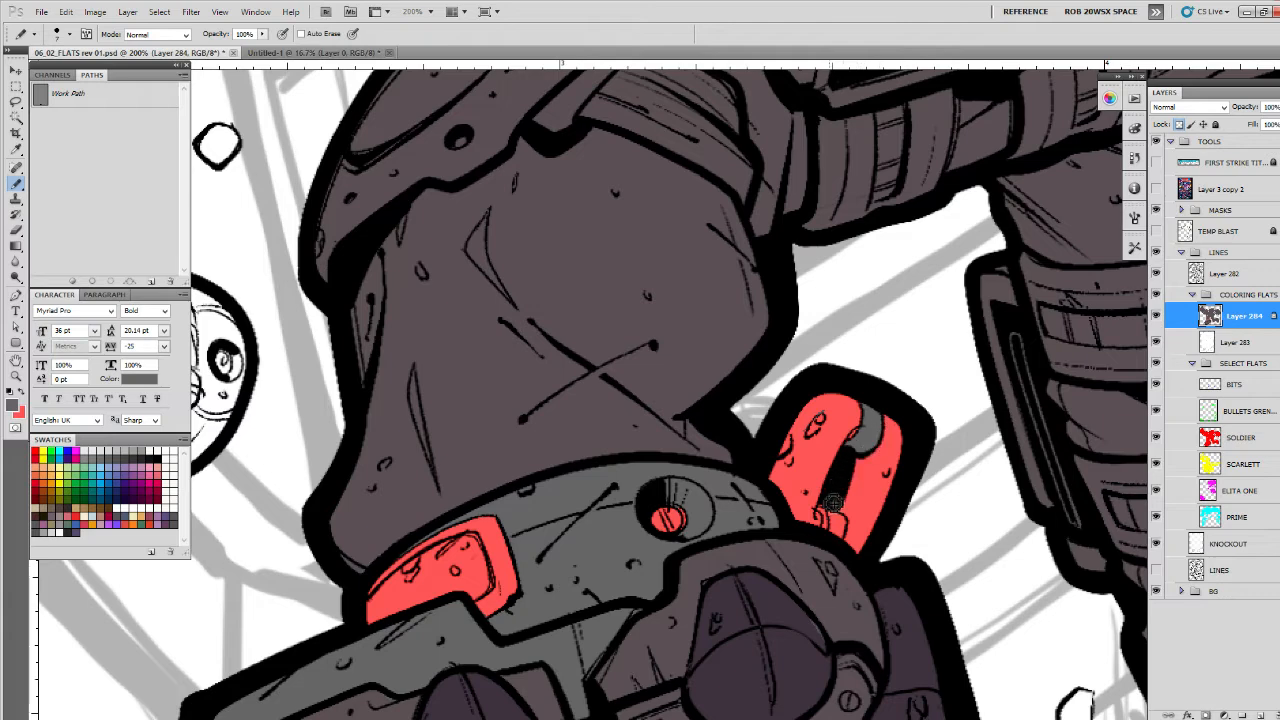
pyautogui.moveTo(824, 510)
pyautogui.mouseDown()
pyautogui.moveTo(848, 530)
pyautogui.moveTo(834, 520)
pyautogui.mouseUp()
# - Lasso the knee pad together with its ribbed strap and fill the selection with neutral grey
pyautogui.moveTo(906, 638); pyautogui.dragTo(955, 373)
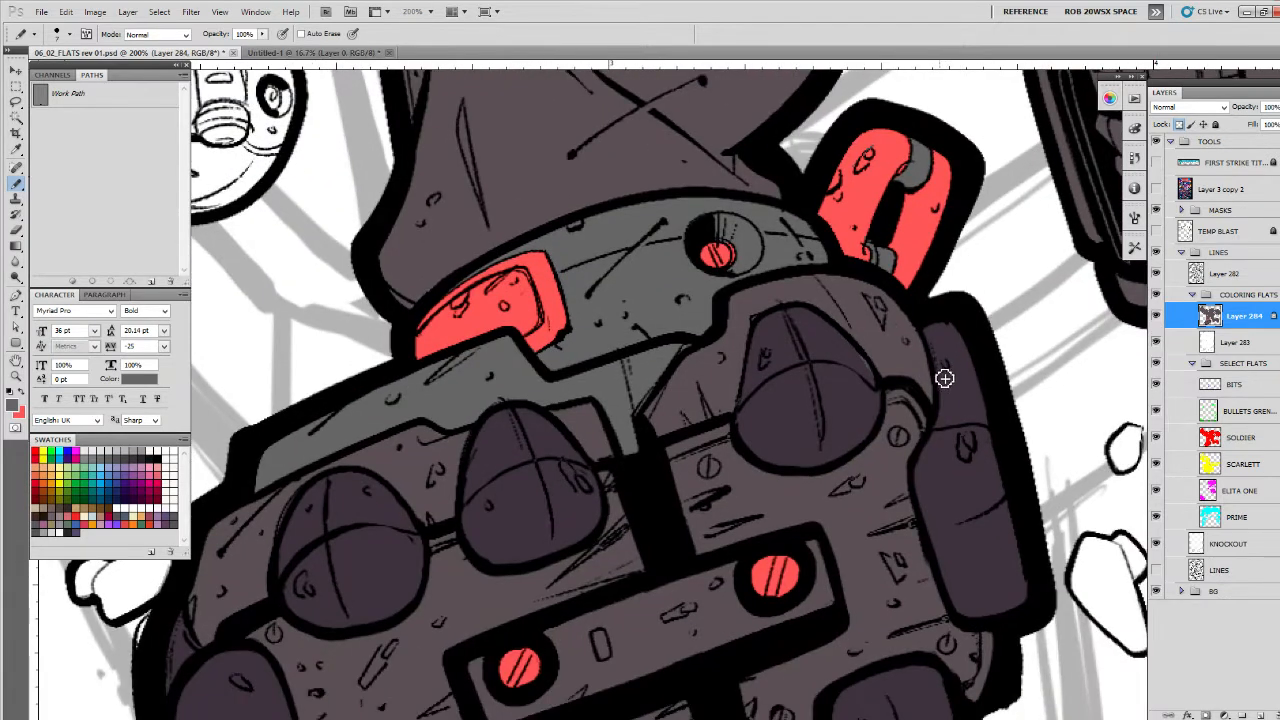
pyautogui.moveTo(887, 530); pyautogui.dragTo(912, 584)
pyautogui.press('z')
pyautogui.keyDown('alt'); pyautogui.click(890, 408); pyautogui.keyUp('alt')
pyautogui.moveTo(893, 387); pyautogui.dragTo(861, 650)
pyautogui.click(798, 386)
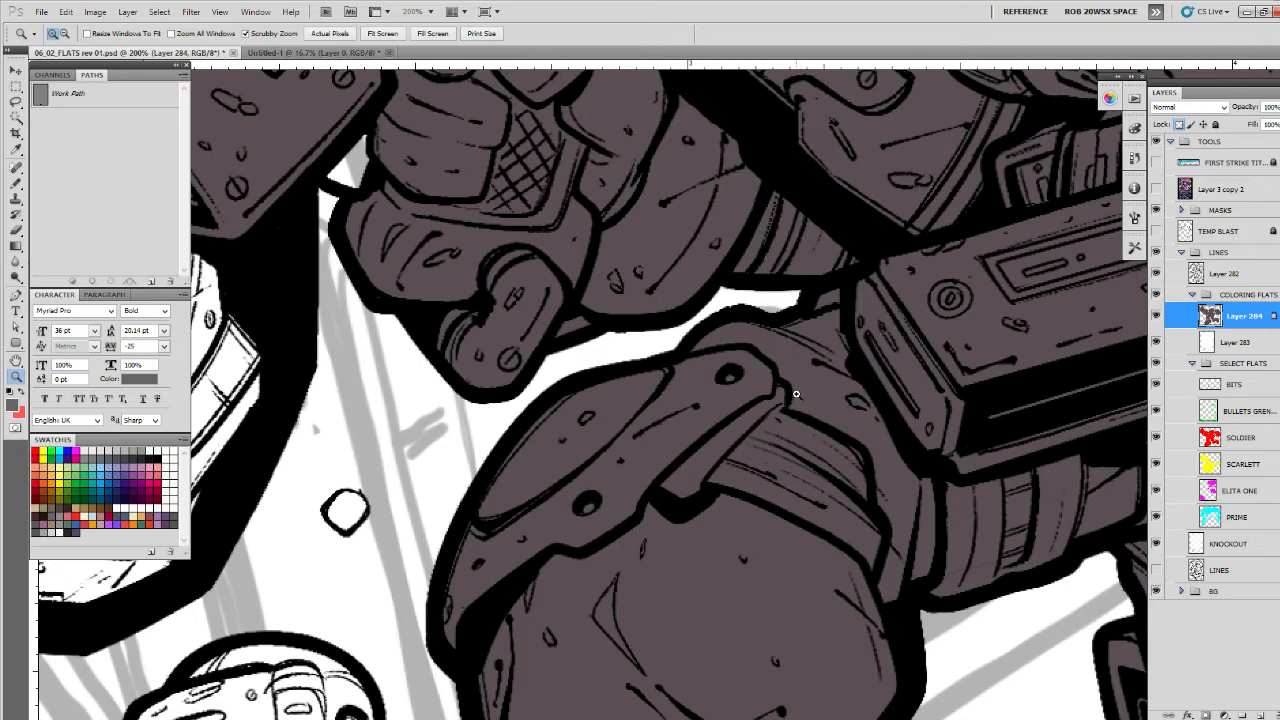
pyautogui.press('l')
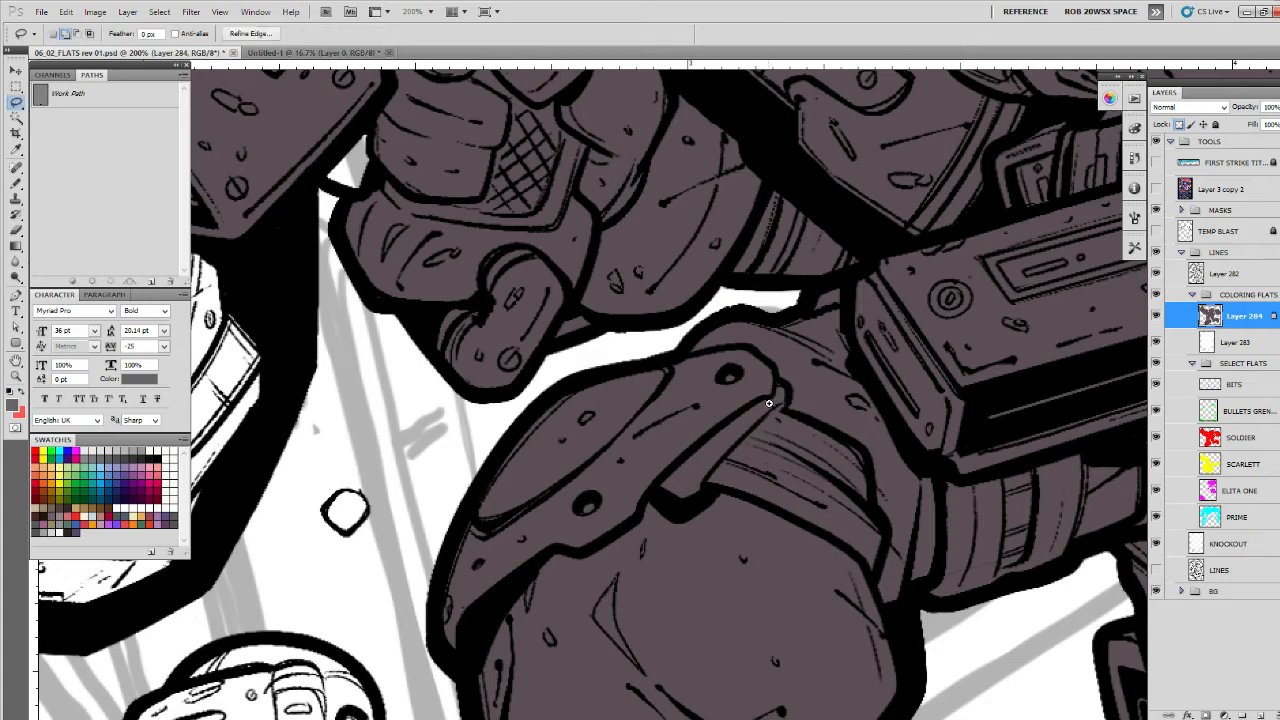
pyautogui.moveTo(808, 402); pyautogui.dragTo(799, 387)
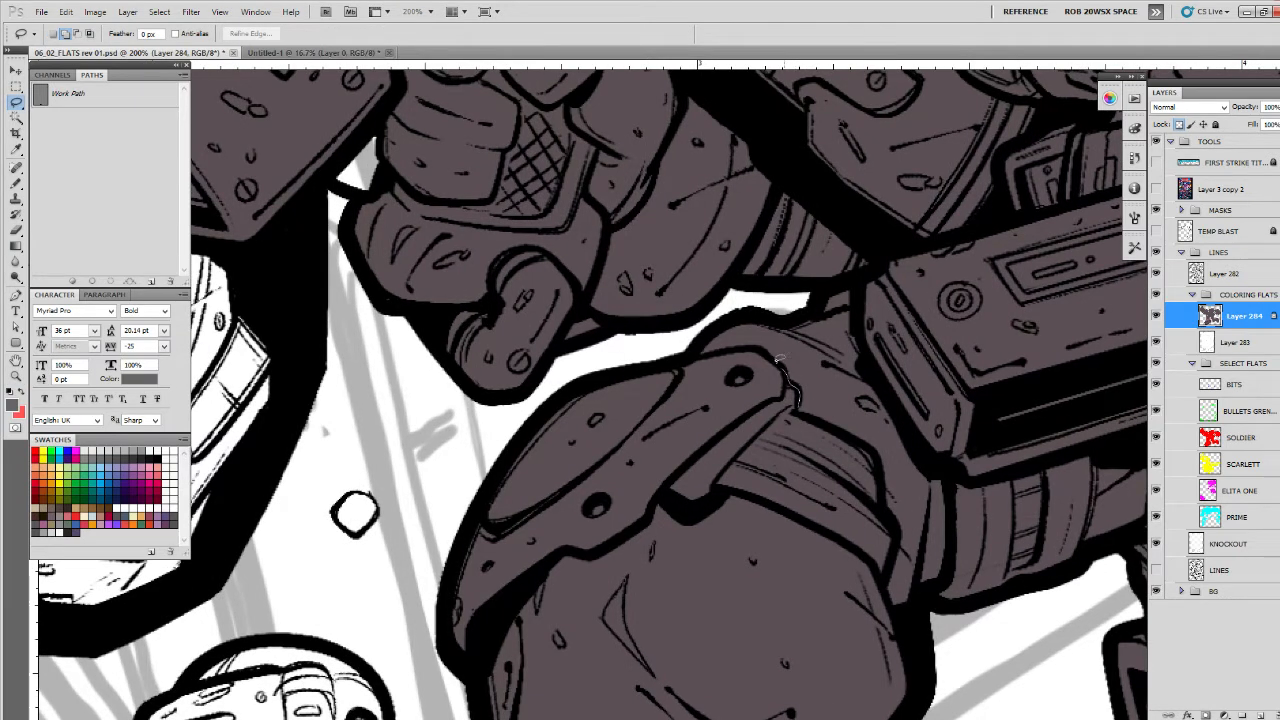
pyautogui.moveTo(714, 350)
pyautogui.mouseDown()
pyautogui.moveTo(572, 390)
pyautogui.moveTo(475, 522)
pyautogui.mouseUp()
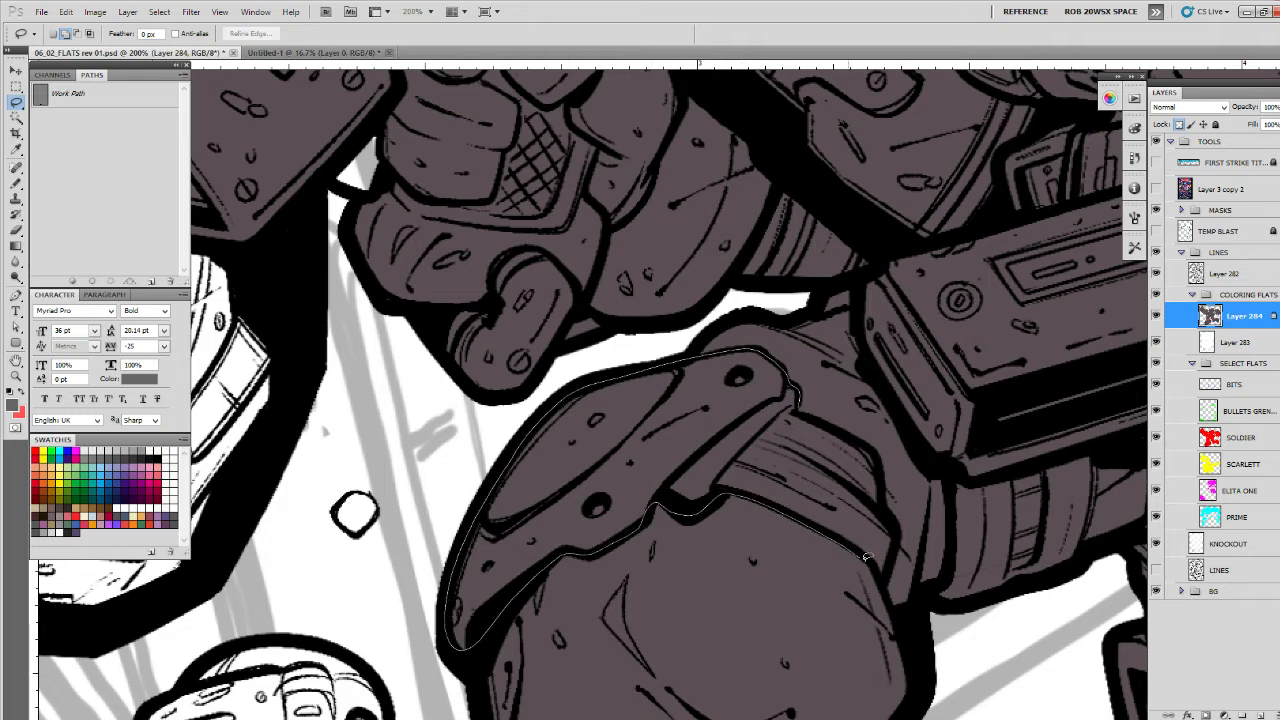
pyautogui.moveTo(866, 557); pyautogui.dragTo(899, 537)
pyautogui.moveTo(812, 416); pyautogui.dragTo(806, 408)
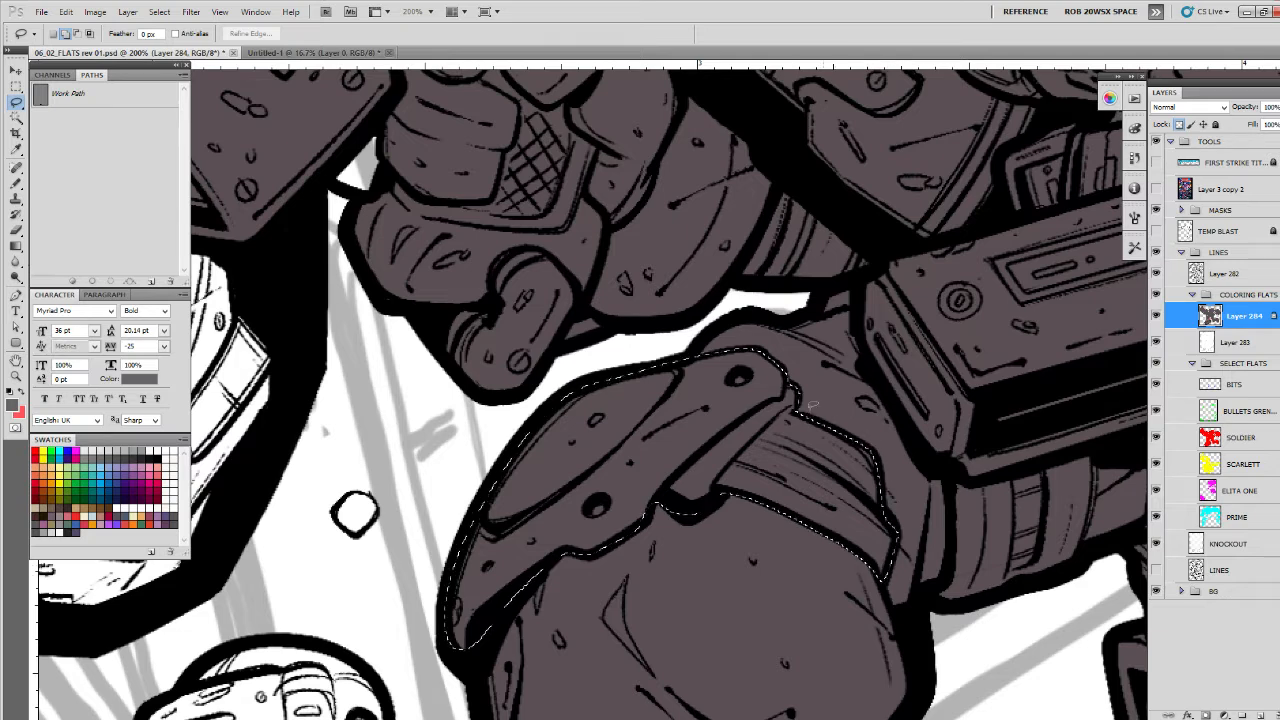
pyautogui.hotkey('alt', 'BackSpace')
pyautogui.hotkey('ctrl', 'd')
# - Lasso the large box pouch on the belt together with its two hanging straps and fill the selection with dark purple
pyautogui.moveTo(997, 565)
pyautogui.mouseDown()
pyautogui.moveTo(946, 556)
pyautogui.moveTo(769, 577)
pyautogui.mouseUp()
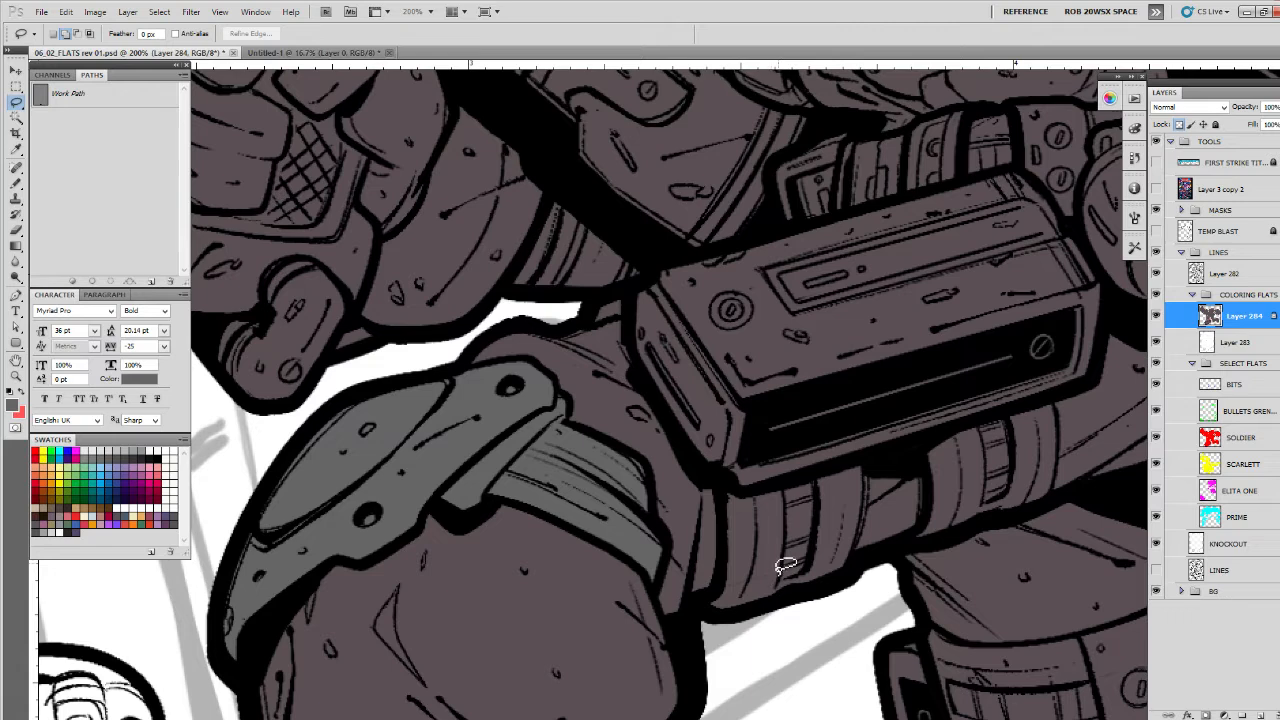
pyautogui.press('b')
pyautogui.press('x')
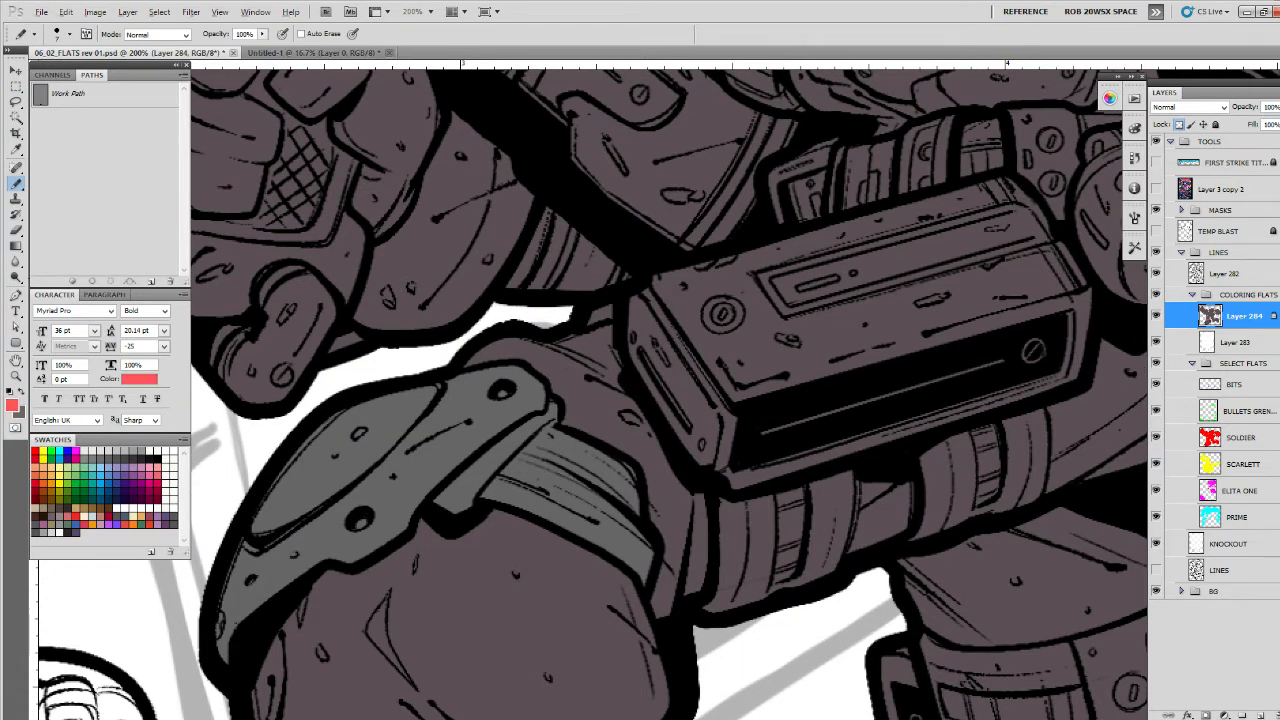
pyautogui.press('x')
pyautogui.press('l')
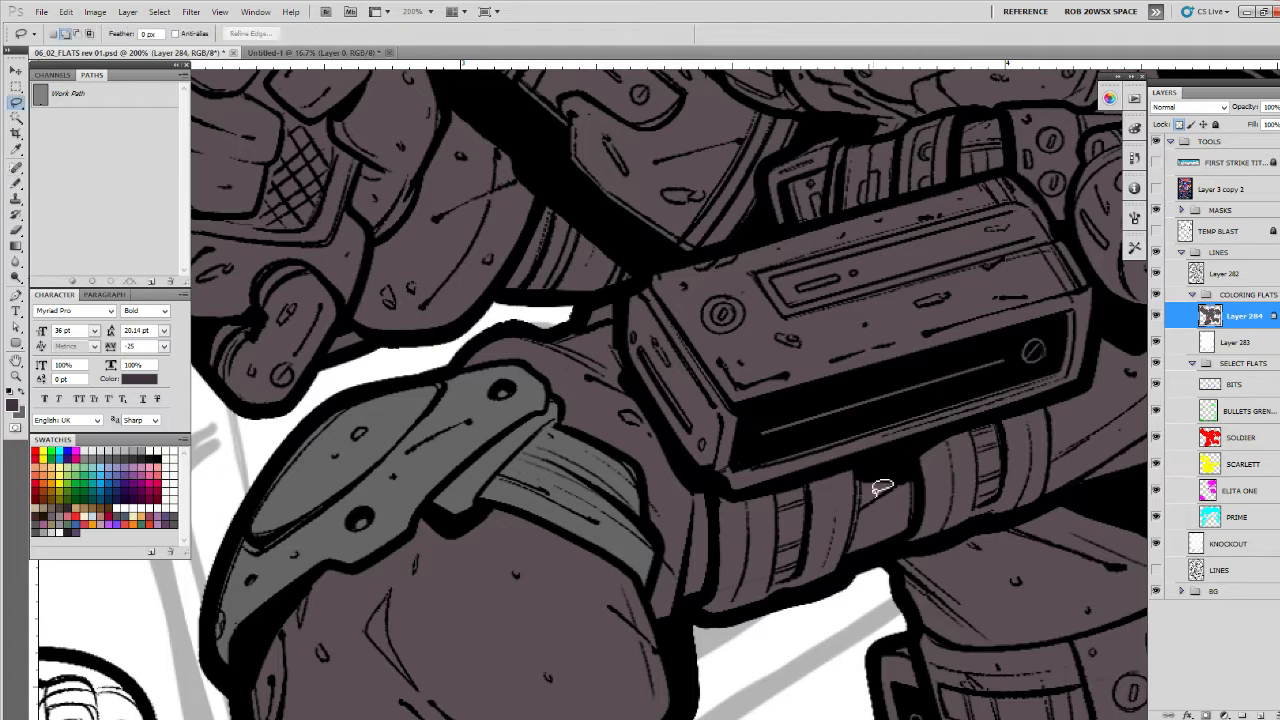
pyautogui.moveTo(947, 427); pyautogui.dragTo(862, 487)
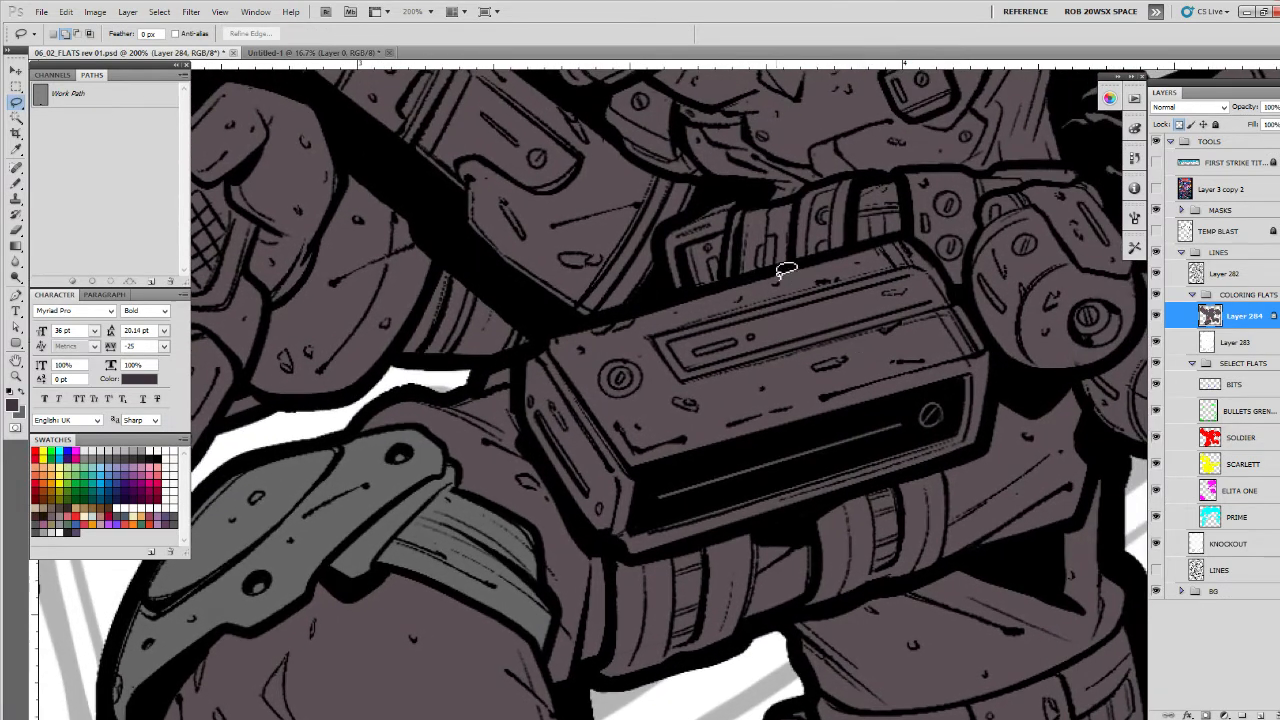
pyautogui.moveTo(849, 243)
pyautogui.mouseDown()
pyautogui.moveTo(560, 327)
pyautogui.moveTo(535, 345)
pyautogui.mouseUp()
pyautogui.moveTo(528, 424); pyautogui.dragTo(583, 530)
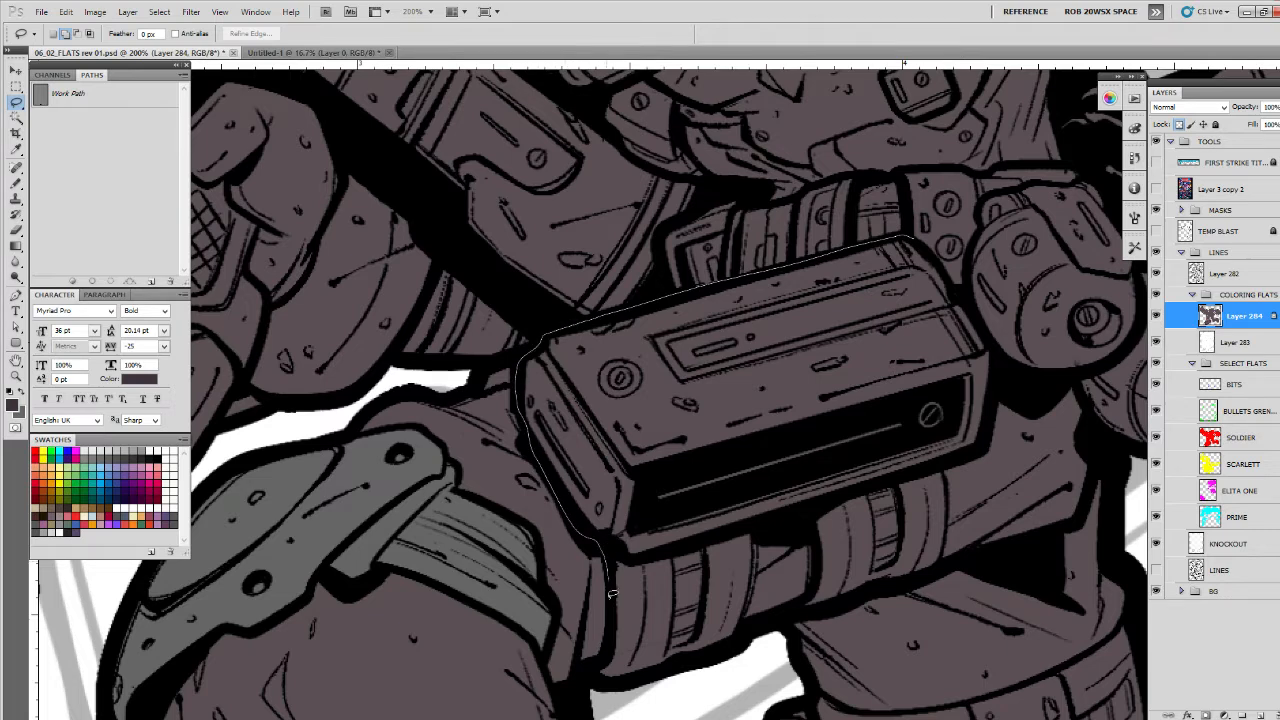
pyautogui.moveTo(603, 678); pyautogui.dragTo(726, 652)
pyautogui.moveTo(851, 598); pyautogui.dragTo(939, 564)
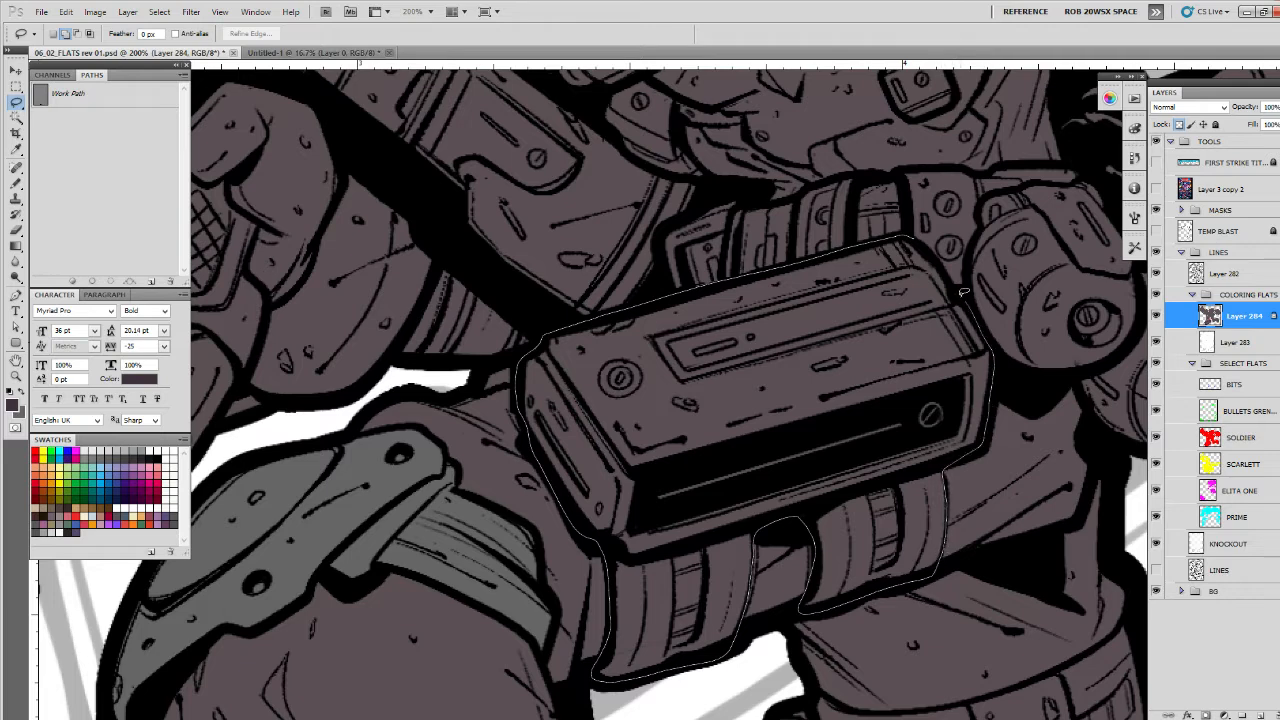
pyautogui.moveTo(934, 246); pyautogui.dragTo(910, 238)
pyautogui.hotkey('alt', 'BackSpace')
pyautogui.hotkey('ctrl', 'd')
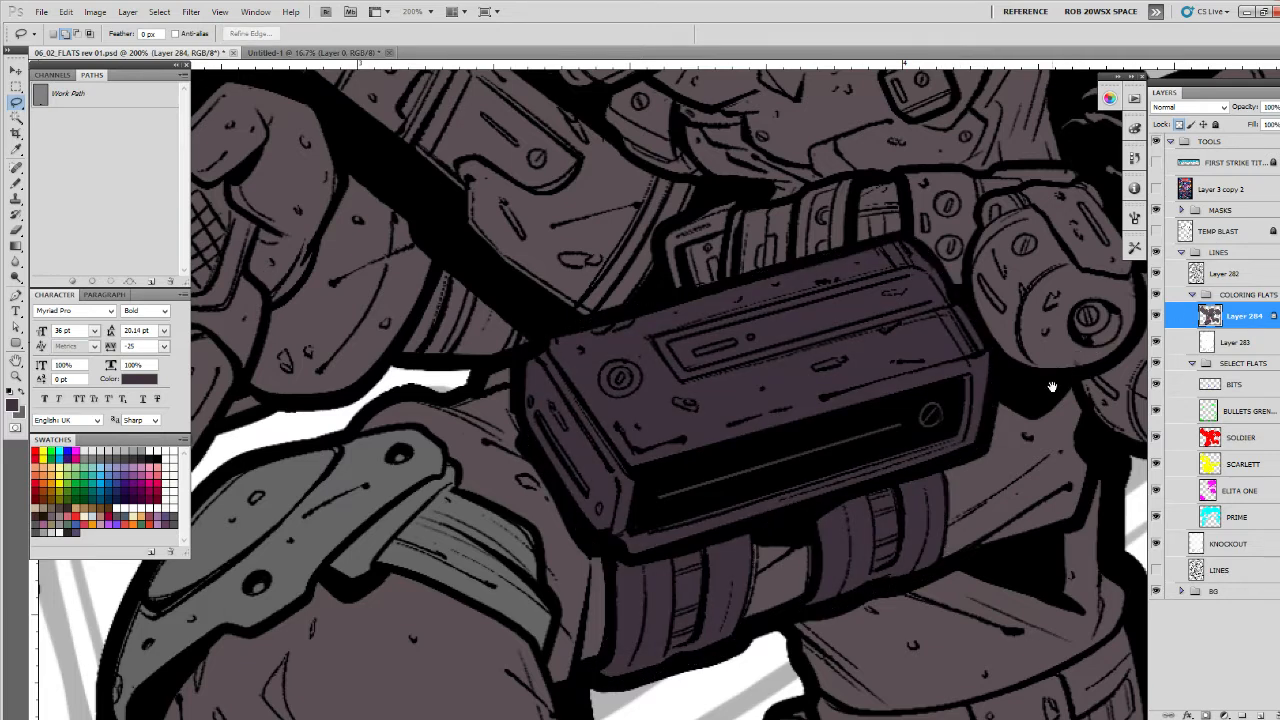
# - Lasso the soldier's belt with its round pouches and the gear hanging at the hip, and fill the selection with neutral grey
pyautogui.moveTo(1050, 388)
pyautogui.mouseDown()
pyautogui.moveTo(950, 509)
pyautogui.moveTo(810, 581)
pyautogui.moveTo(891, 471)
pyautogui.moveTo(884, 442)
pyautogui.mouseUp()
pyautogui.moveTo(814, 557); pyautogui.dragTo(892, 510)
pyautogui.press('b')
pyautogui.press('x')
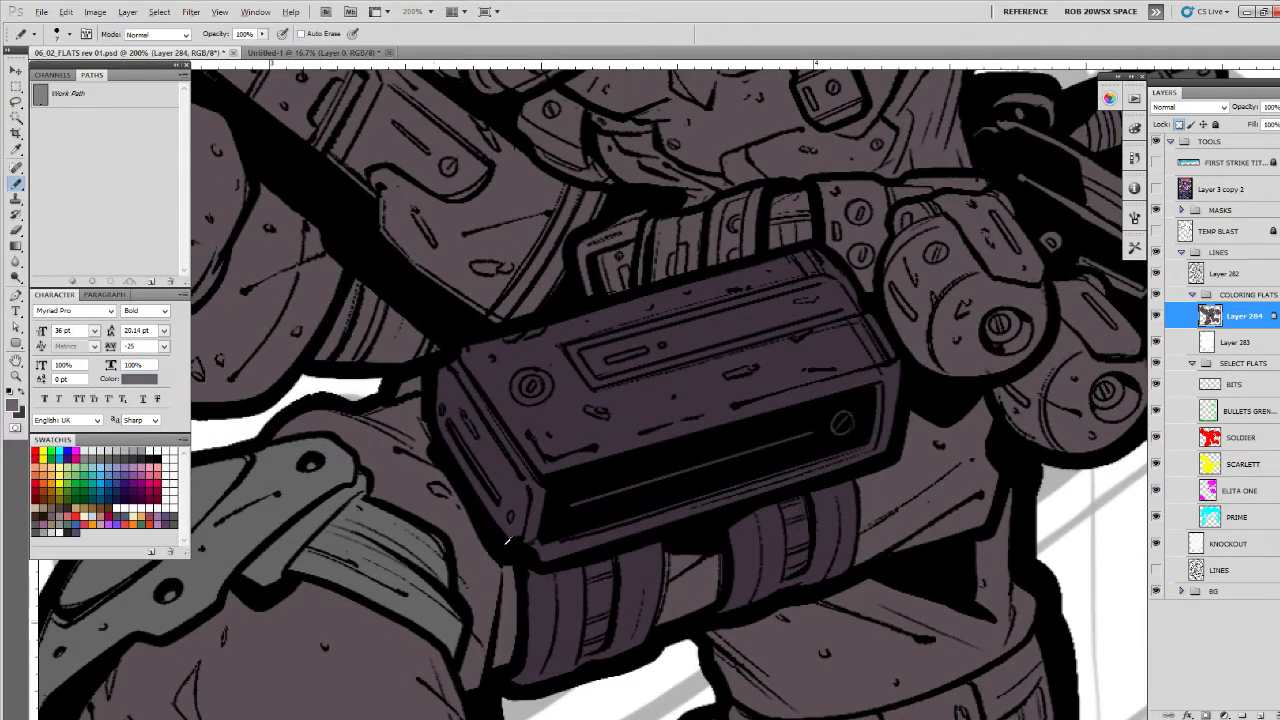
pyautogui.moveTo(903, 327); pyautogui.dragTo(758, 594)
pyautogui.press('l')
pyautogui.moveTo(922, 504)
pyautogui.mouseDown()
pyautogui.moveTo(940, 500)
pyautogui.moveTo(949, 471)
pyautogui.mouseUp()
pyautogui.moveTo(908, 410)
pyautogui.mouseDown()
pyautogui.moveTo(955, 409)
pyautogui.moveTo(833, 405)
pyautogui.mouseUp()
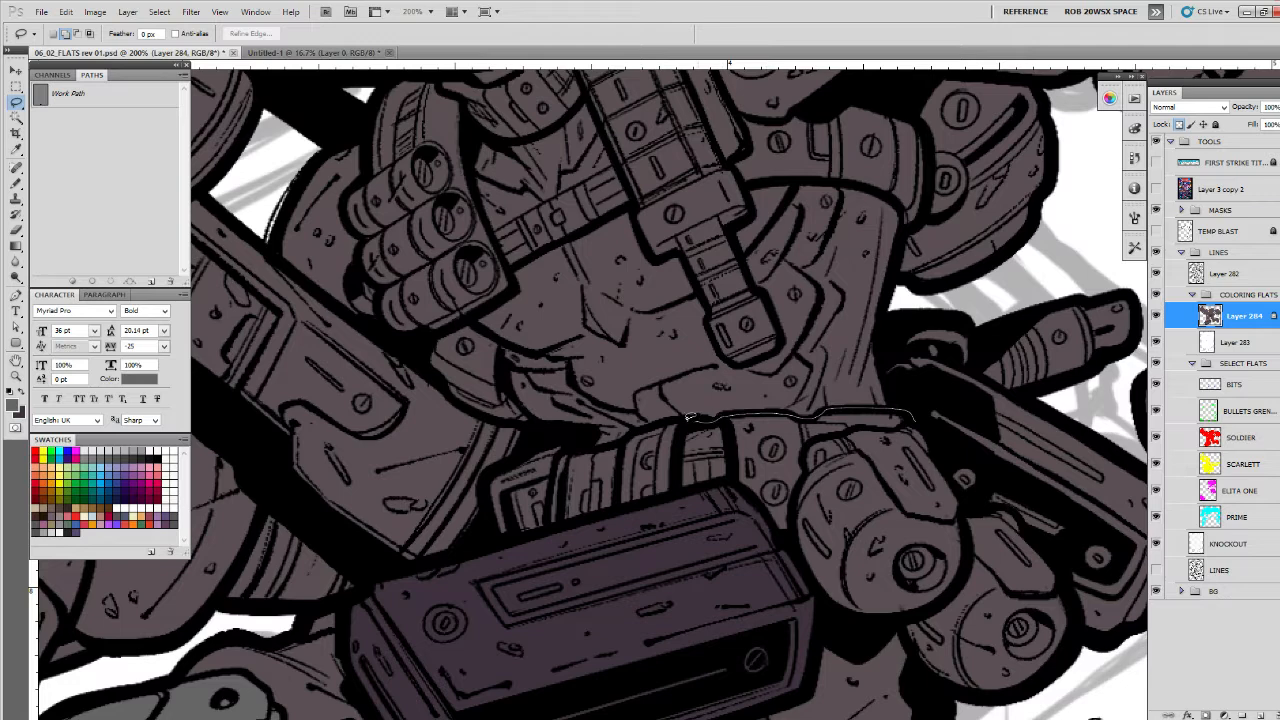
pyautogui.moveTo(578, 442); pyautogui.dragTo(486, 485)
pyautogui.moveTo(531, 530); pyautogui.dragTo(631, 505)
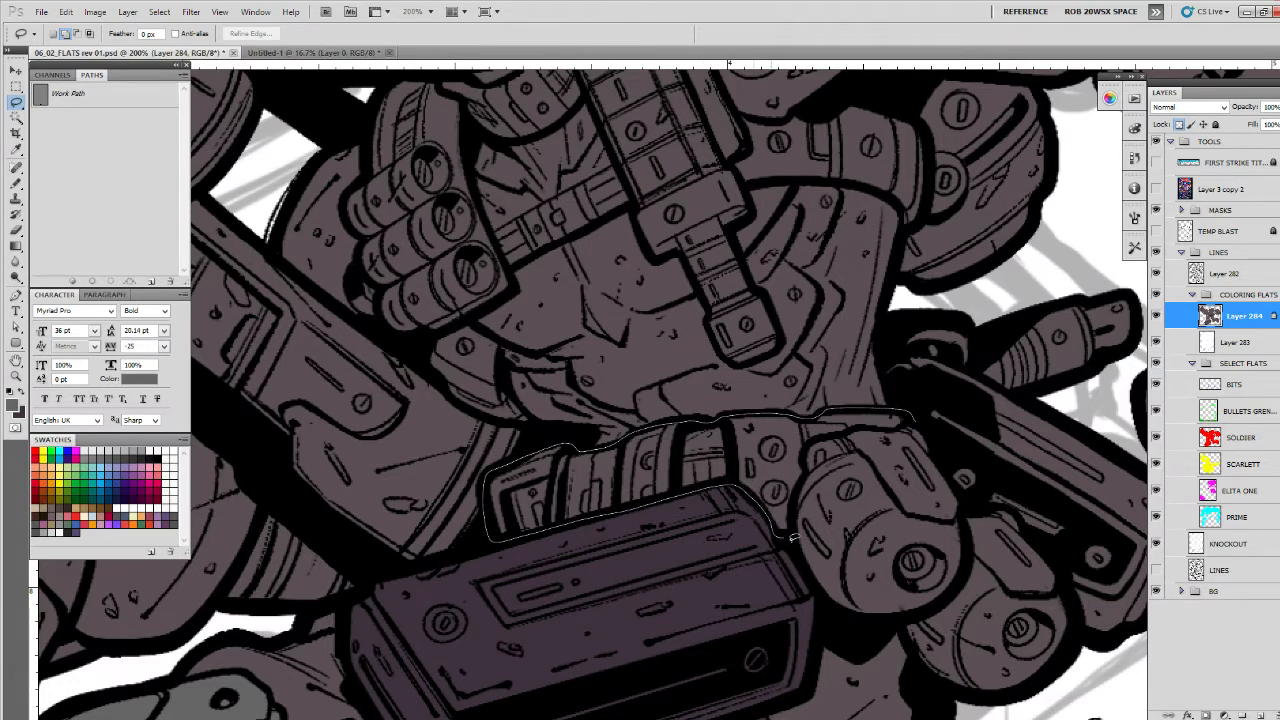
pyautogui.moveTo(833, 601)
pyautogui.mouseDown()
pyautogui.moveTo(895, 624)
pyautogui.moveTo(915, 658)
pyautogui.moveTo(1020, 701)
pyautogui.moveTo(819, 664)
pyautogui.moveTo(793, 672)
pyautogui.moveTo(979, 600)
pyautogui.moveTo(992, 490)
pyautogui.mouseUp()
pyautogui.moveTo(930, 427)
pyautogui.mouseDown()
pyautogui.moveTo(881, 376)
pyautogui.moveTo(935, 309)
pyautogui.moveTo(903, 237)
pyautogui.moveTo(712, 265)
pyautogui.moveTo(666, 287)
pyautogui.moveTo(672, 366)
pyautogui.mouseUp()
pyautogui.hotkey('alt', 'BackSpace')
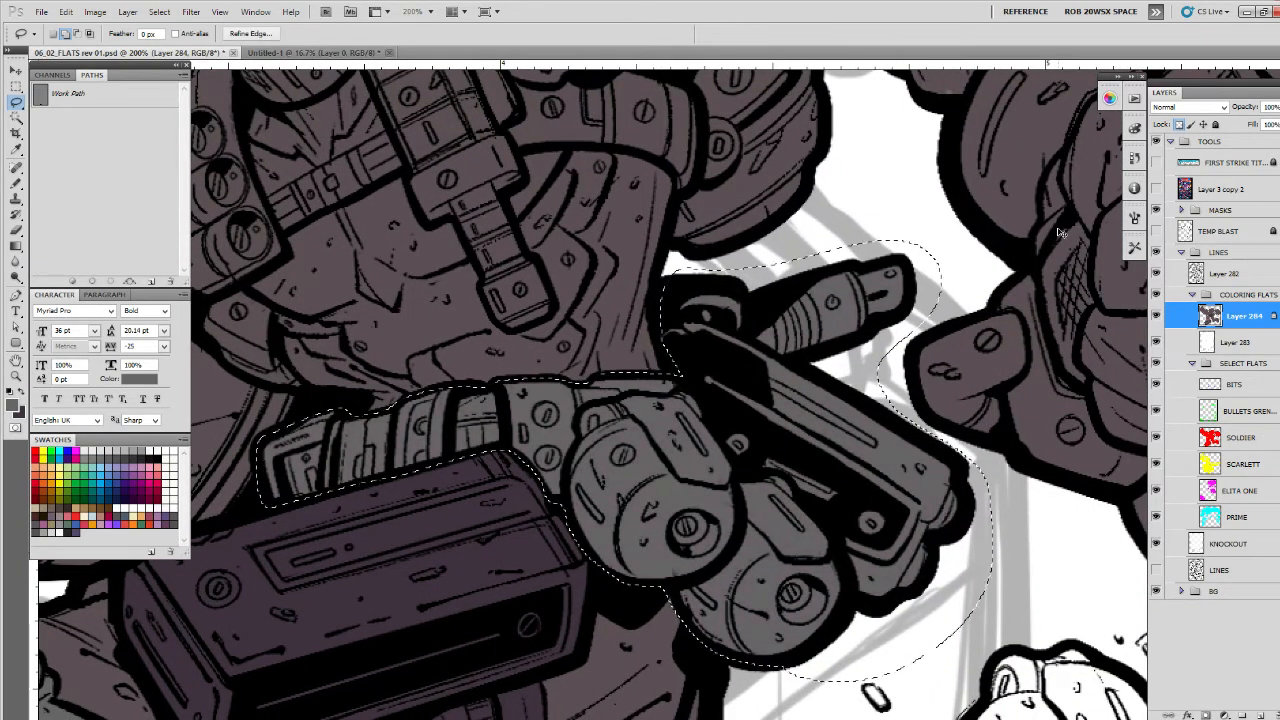
pyautogui.hotkey('ctrl', 'd')
# - Lasso the shoulder piece behind the row of chest cylinders and fill it with neutral grey
pyautogui.moveTo(766, 337)
pyautogui.mouseDown()
pyautogui.moveTo(846, 471)
pyautogui.moveTo(887, 453)
pyautogui.mouseUp()
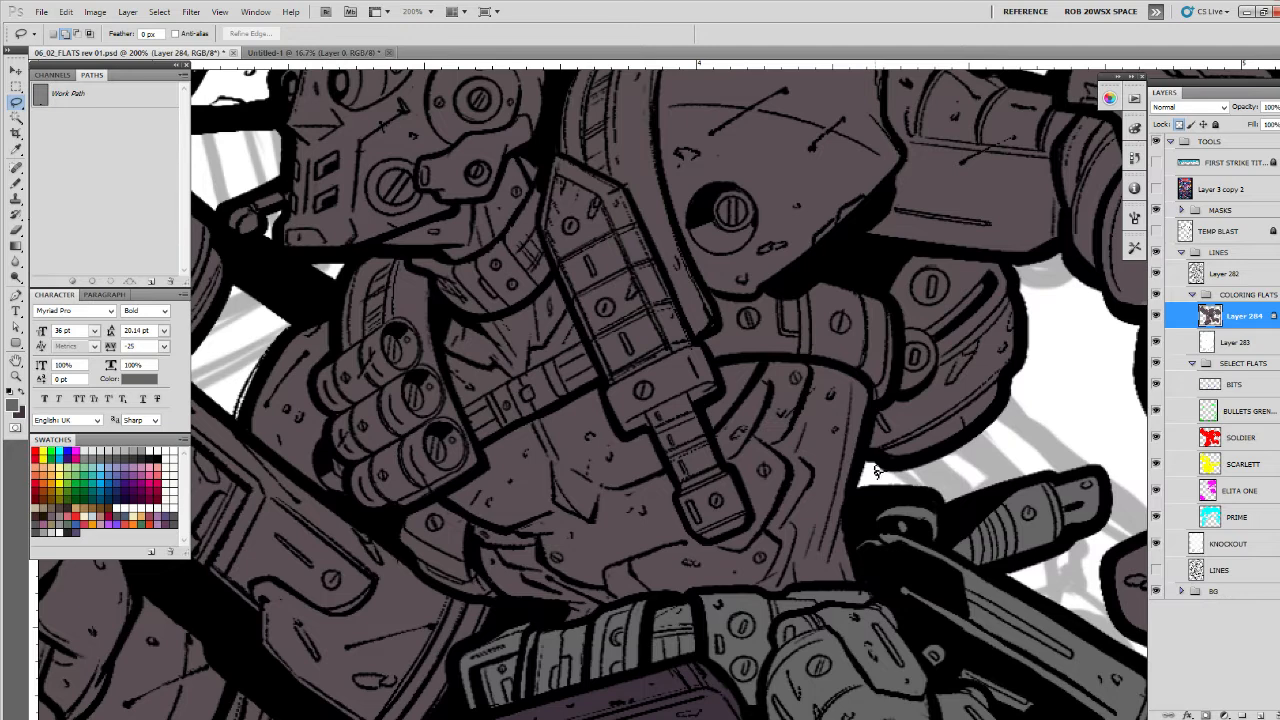
pyautogui.moveTo(838, 472); pyautogui.dragTo(846, 478)
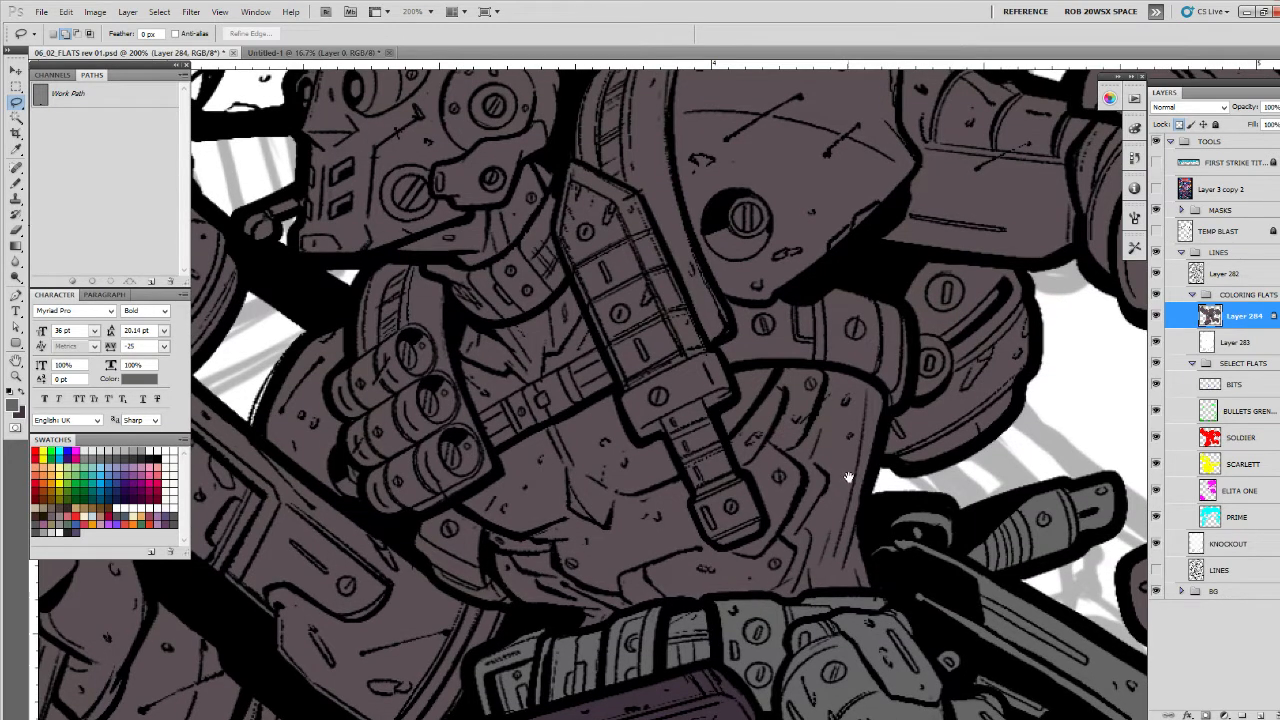
pyautogui.moveTo(584, 484)
pyautogui.mouseDown()
pyautogui.moveTo(703, 510)
pyautogui.moveTo(781, 508)
pyautogui.mouseUp()
pyautogui.moveTo(542, 346); pyautogui.dragTo(548, 375)
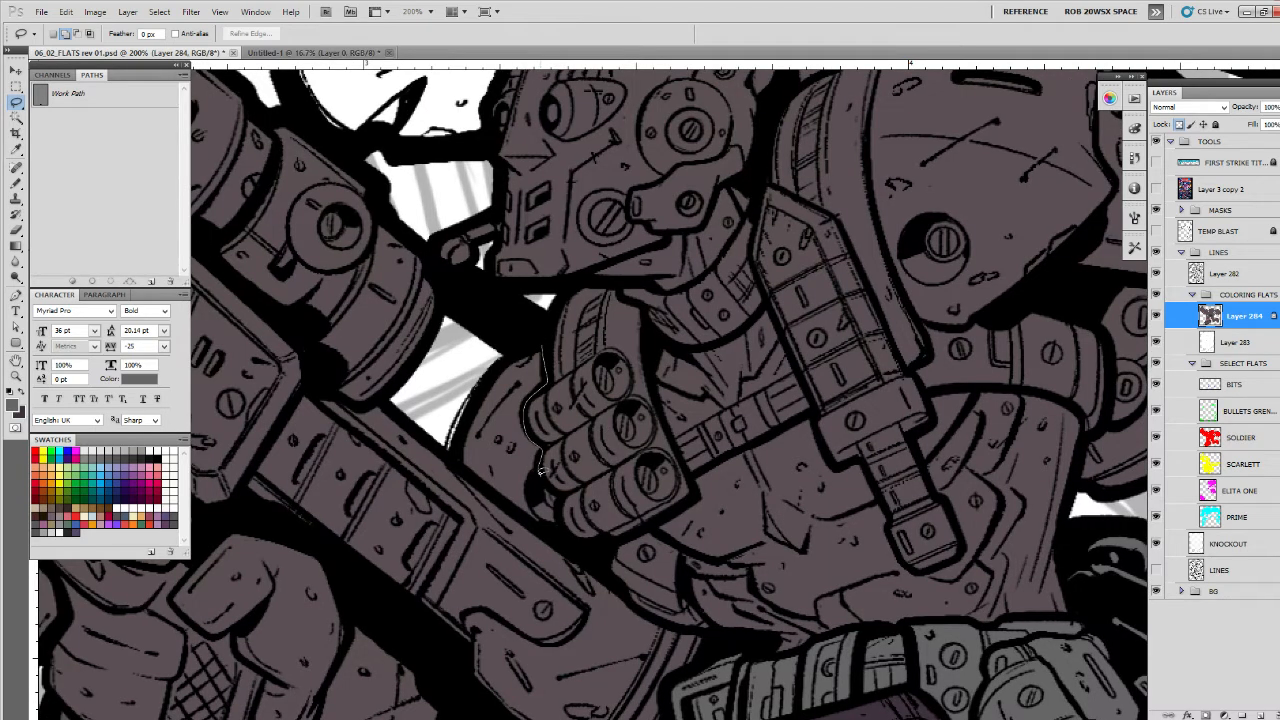
pyautogui.moveTo(548, 530)
pyautogui.mouseDown()
pyautogui.moveTo(464, 455)
pyautogui.moveTo(524, 347)
pyautogui.moveTo(545, 346)
pyautogui.mouseUp()
pyautogui.moveTo(1098, 256)
pyautogui.mouseDown()
pyautogui.moveTo(933, 371)
pyautogui.moveTo(923, 456)
pyautogui.mouseUp()
pyautogui.hotkey('alt', 'BackSpace')
pyautogui.hotkey('ctrl', 'd')
# - Lasso the large shoulder plate beside the head, answer the incoming Skype call, and fill the plate with neutral grey
pyautogui.moveTo(928, 342)
pyautogui.mouseDown()
pyautogui.moveTo(911, 377)
pyautogui.moveTo(782, 492)
pyautogui.mouseUp()
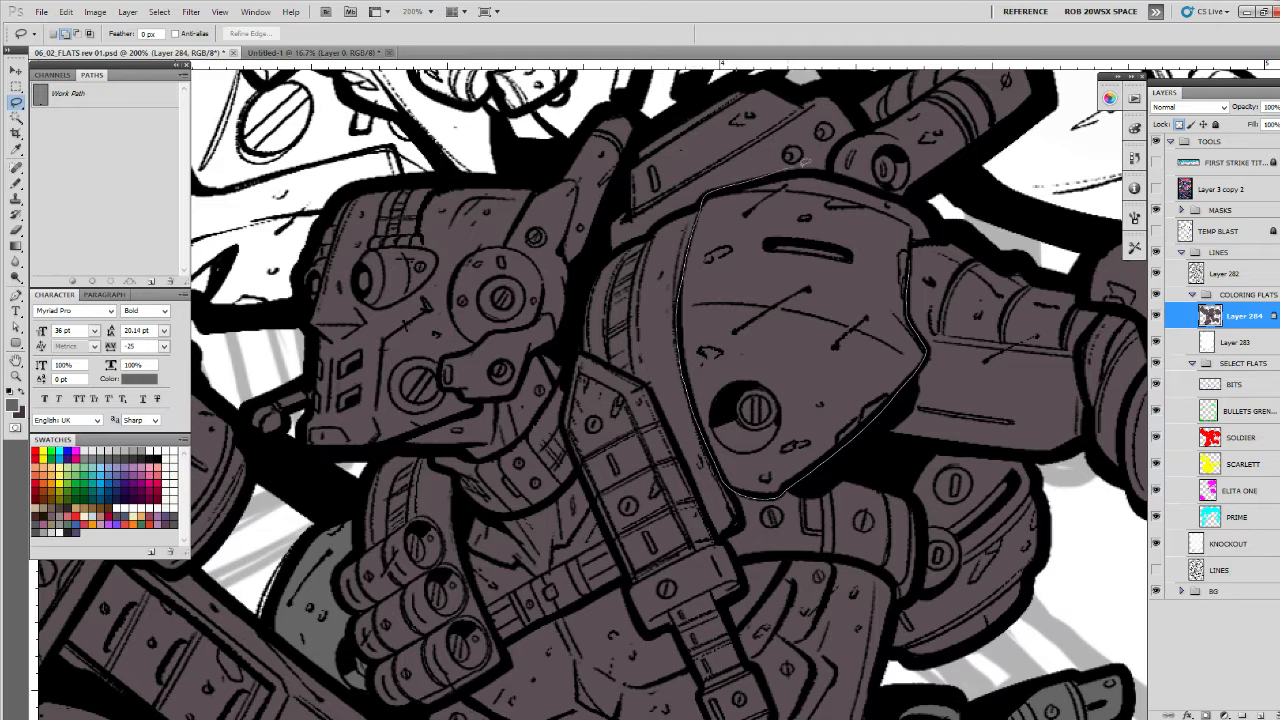
pyautogui.moveTo(865, 178)
pyautogui.mouseDown()
pyautogui.moveTo(938, 229)
pyautogui.moveTo(911, 257)
pyautogui.mouseUp()
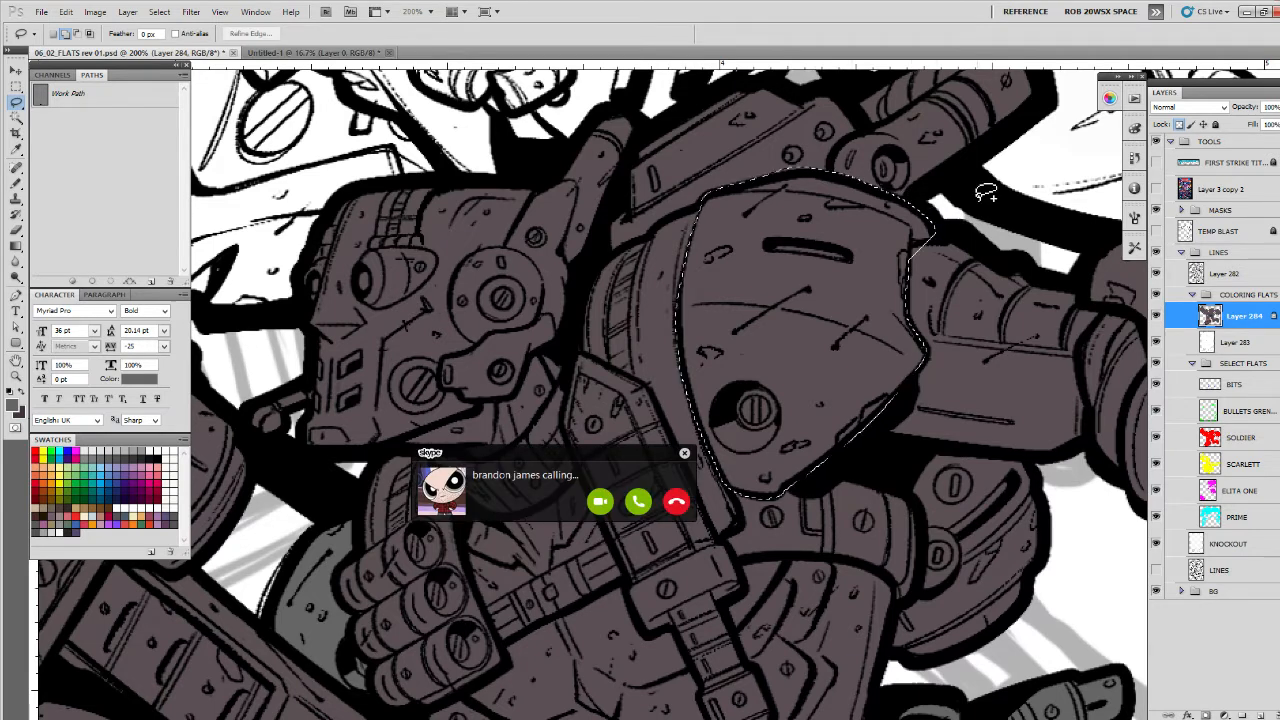
pyautogui.click(643, 508)
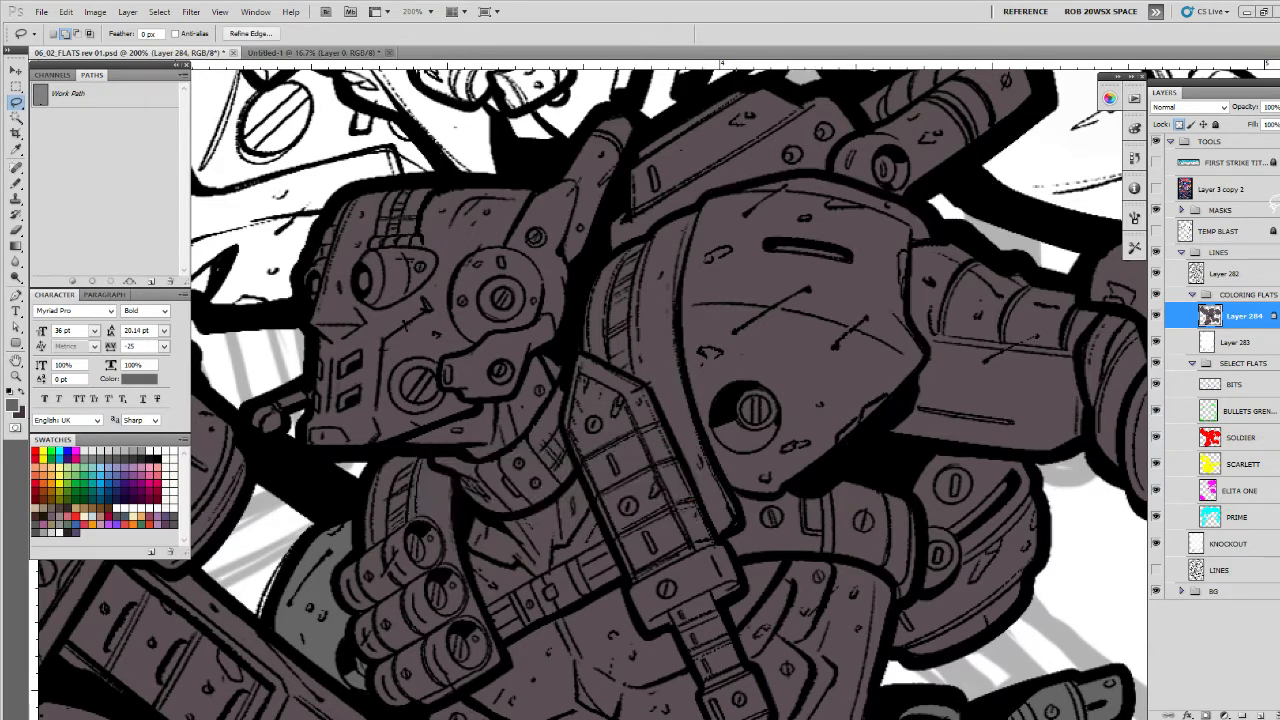
pyautogui.hotkey('alt', 'BackSpace')
pyautogui.hotkey('ctrl', 'd')
pyautogui.moveTo(896, 304); pyautogui.dragTo(857, 414)
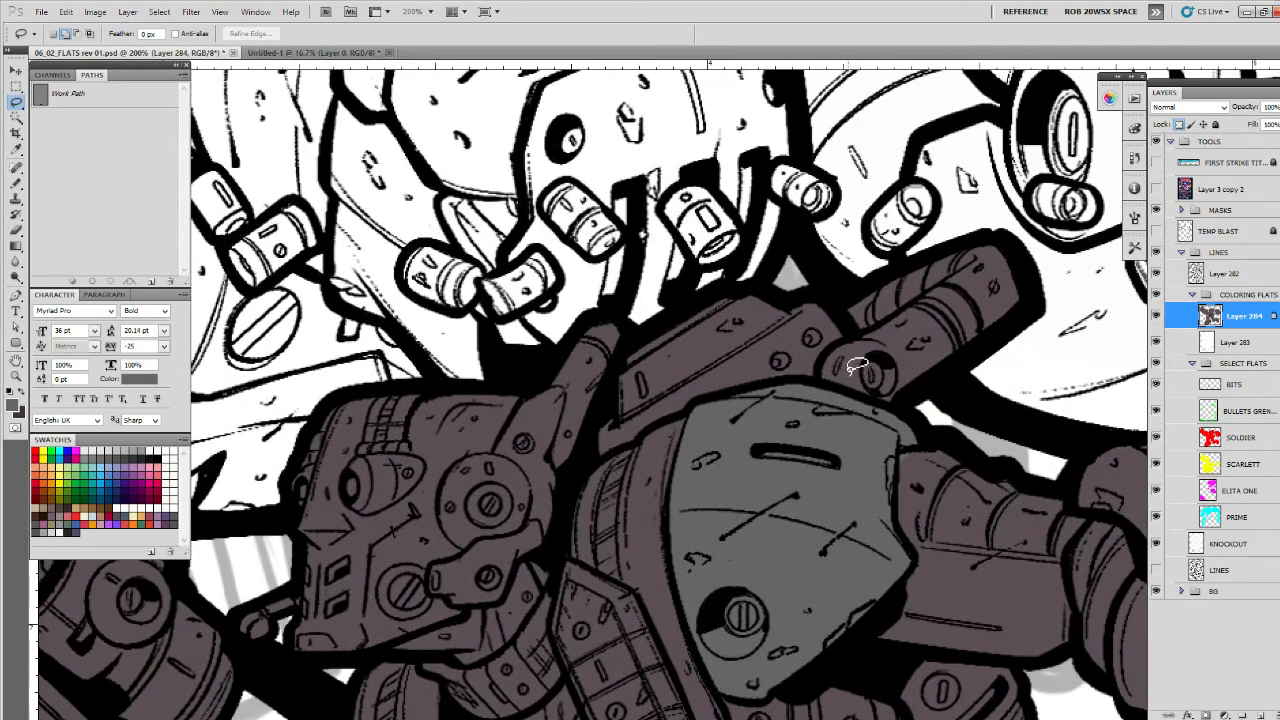
pyautogui.moveTo(935, 318); pyautogui.dragTo(895, 338)
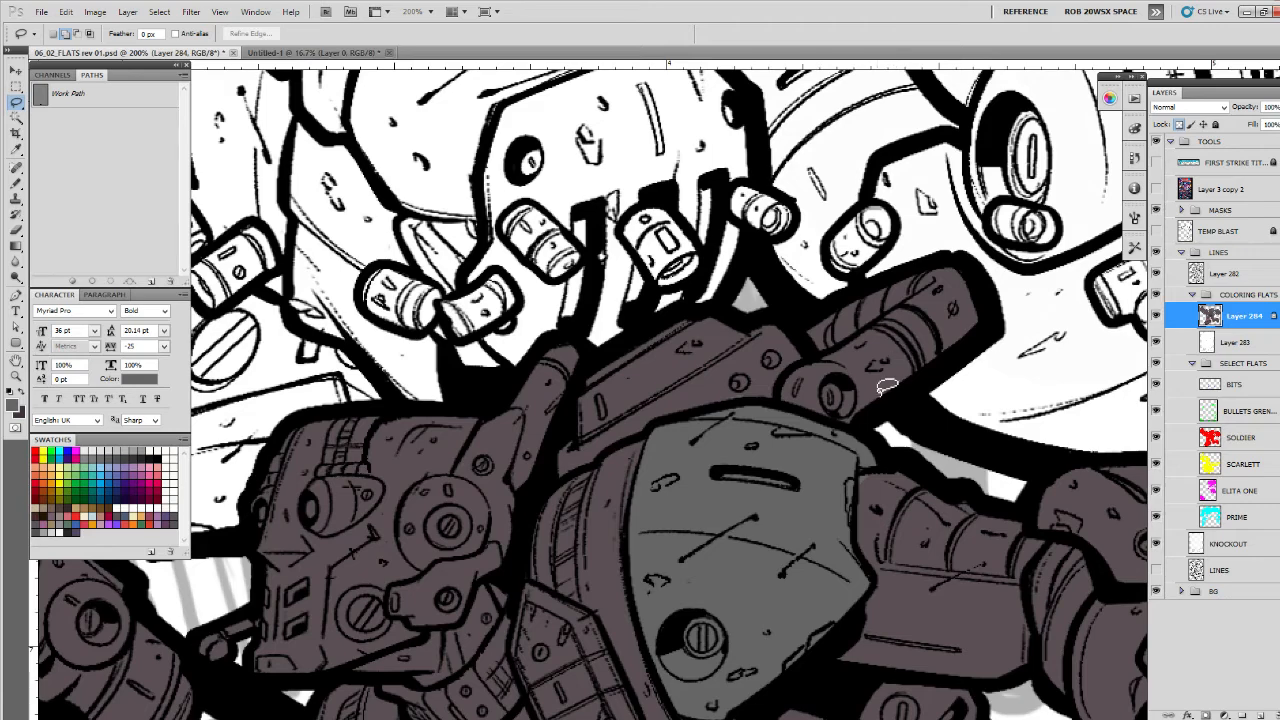
pyautogui.moveTo(876, 428); pyautogui.dragTo(900, 368)
pyautogui.moveTo(776, 408); pyautogui.dragTo(899, 293)
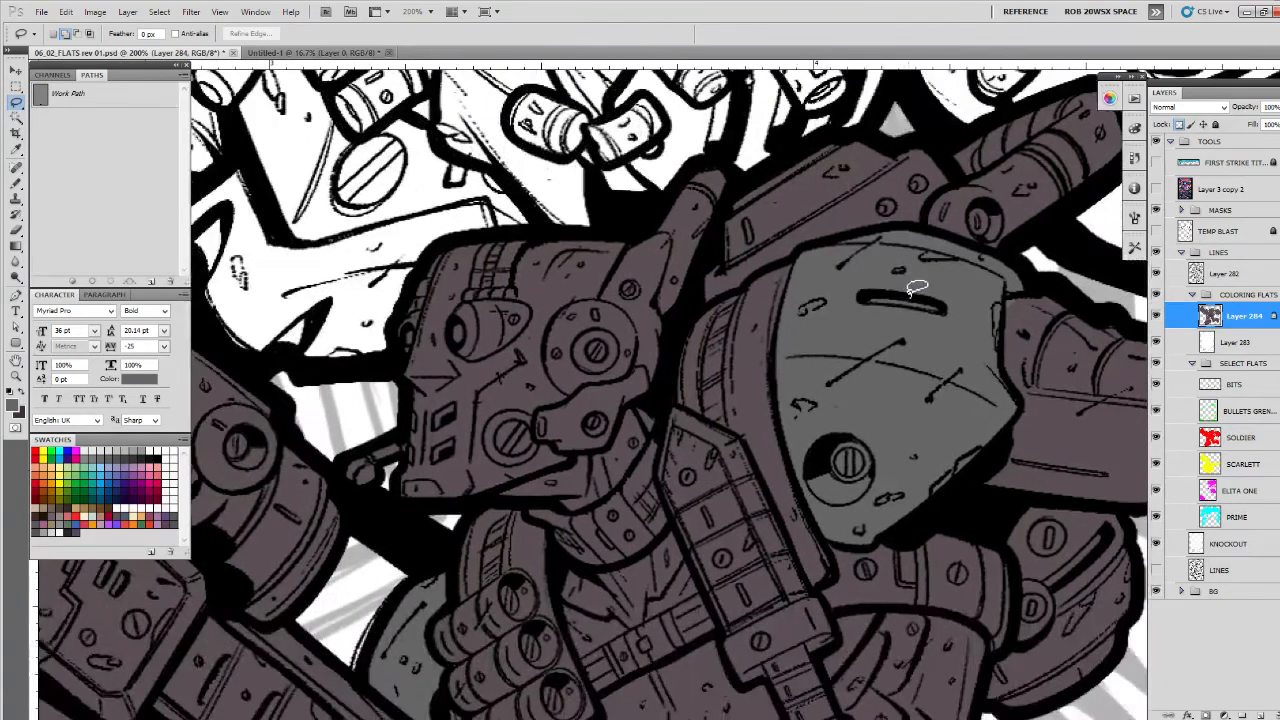
pyautogui.moveTo(847, 476); pyautogui.dragTo(876, 298)
pyautogui.moveTo(922, 345); pyautogui.dragTo(845, 362)
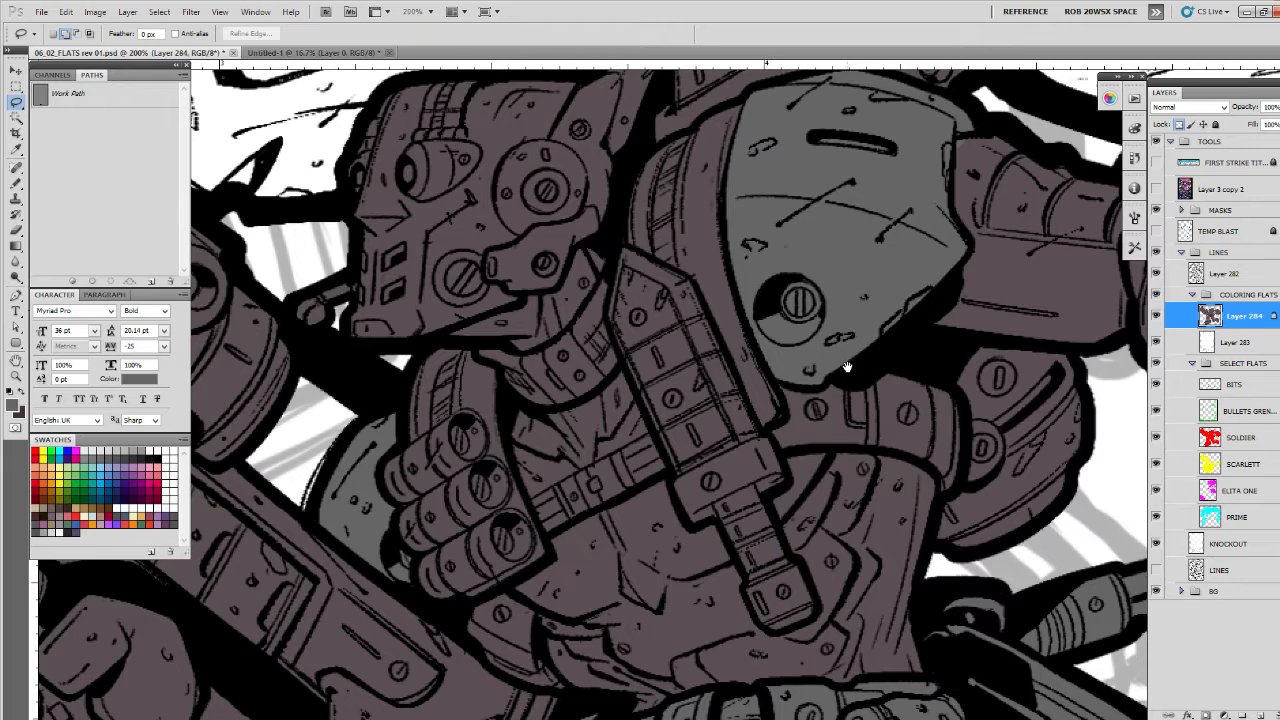
pyautogui.moveTo(843, 445); pyautogui.dragTo(843, 425)
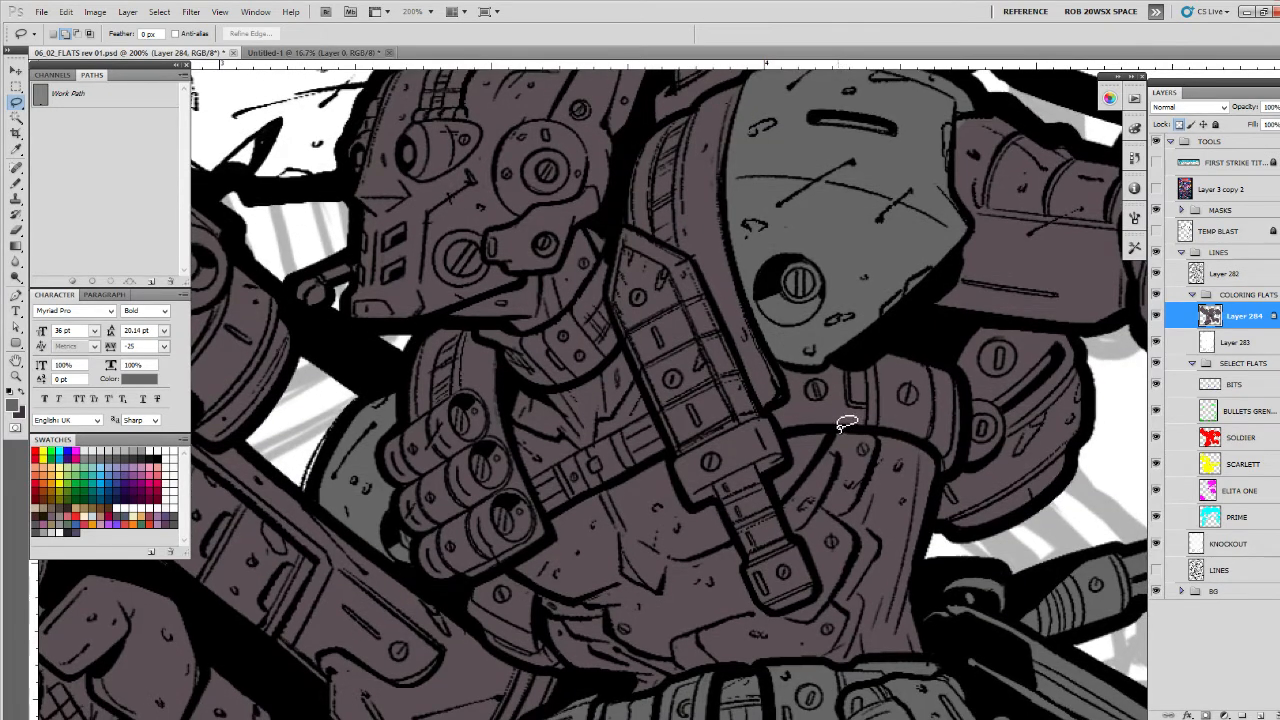
# - Lasso the guard and handle of the knife strapped to the chest and fill the selection with dark purple
pyautogui.press('x')
pyautogui.moveTo(838, 522); pyautogui.dragTo(778, 576)
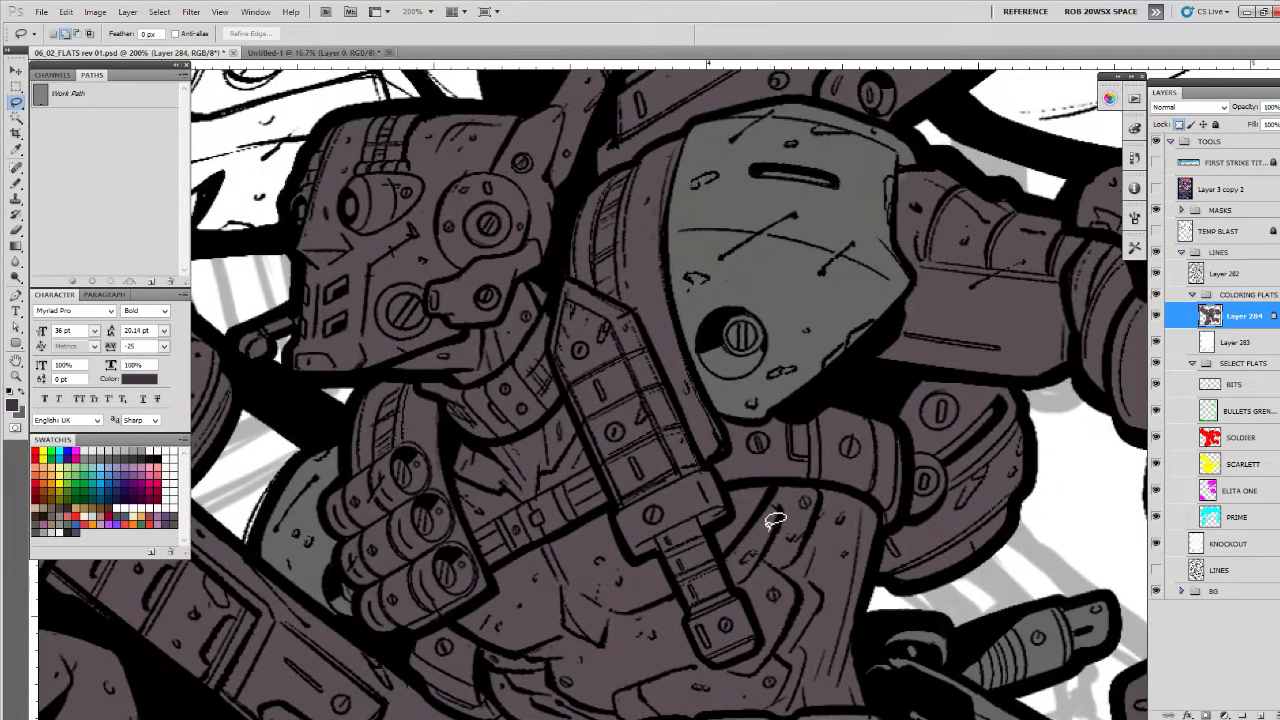
pyautogui.press('z')
pyautogui.click(730, 538)
pyautogui.moveTo(740, 506); pyautogui.dragTo(746, 453)
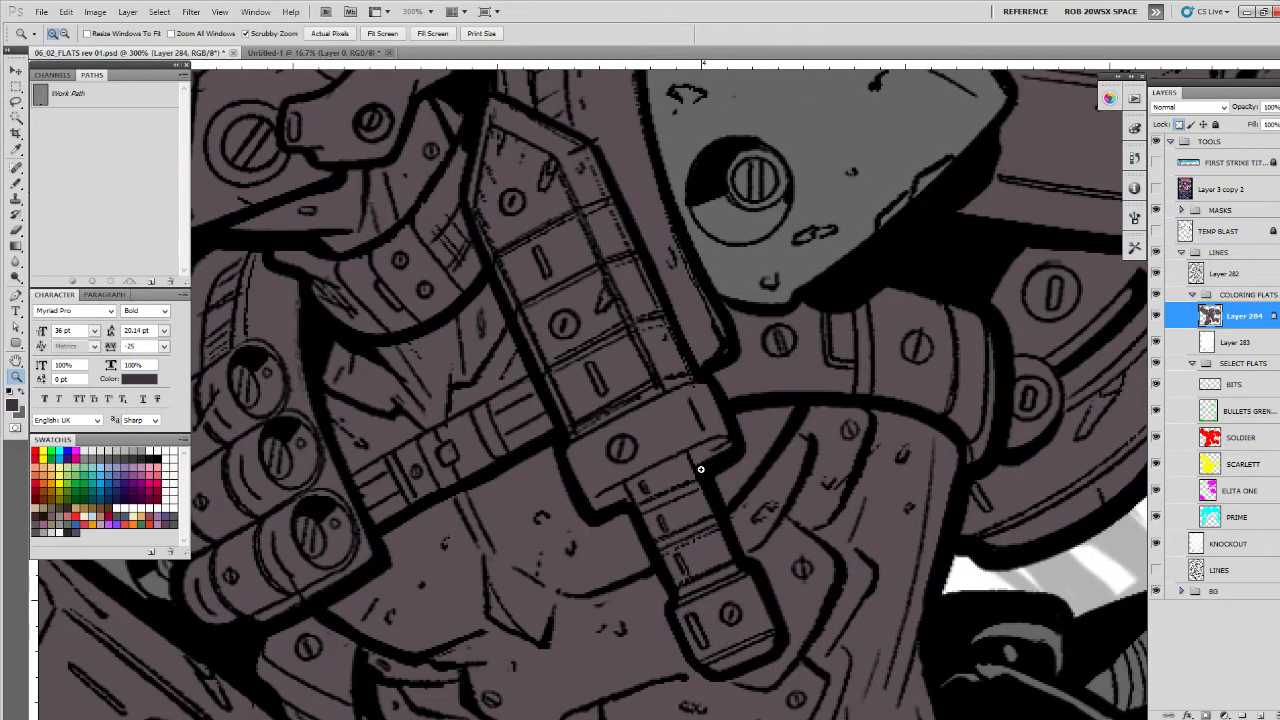
pyautogui.press('l')
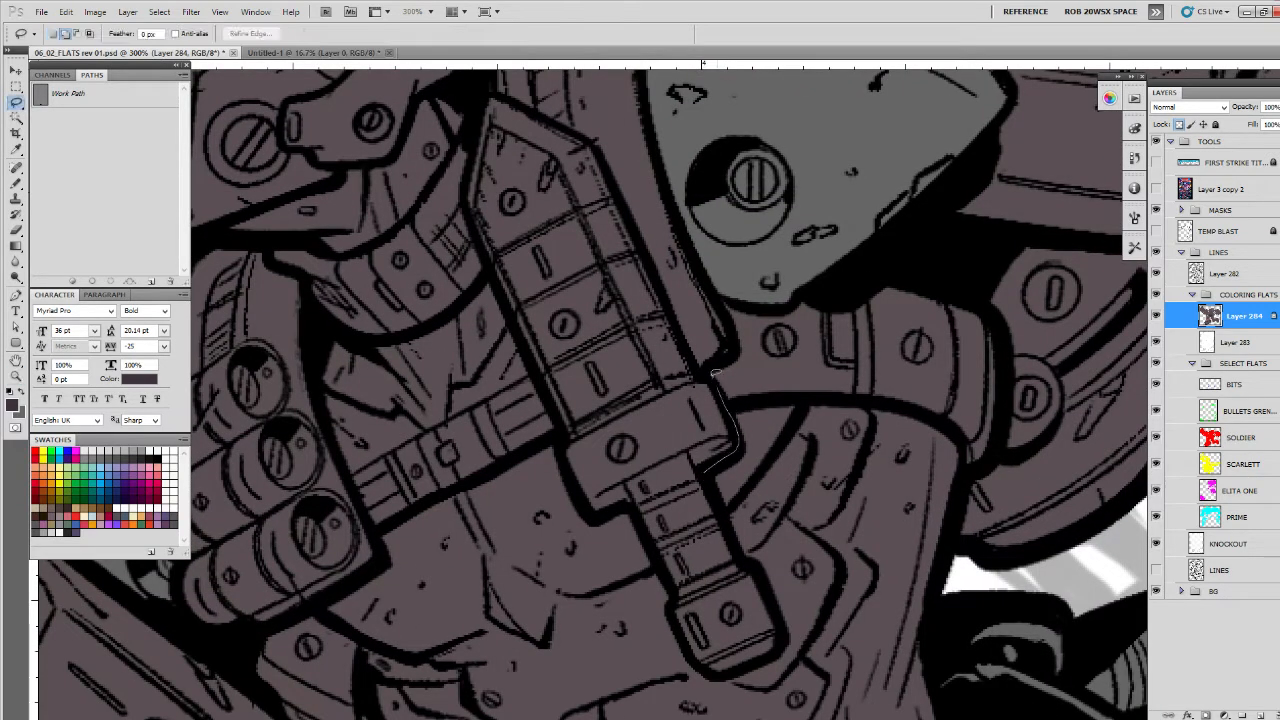
pyautogui.moveTo(589, 427)
pyautogui.mouseDown()
pyautogui.moveTo(573, 487)
pyautogui.moveTo(601, 509)
pyautogui.moveTo(625, 503)
pyautogui.moveTo(671, 597)
pyautogui.mouseUp()
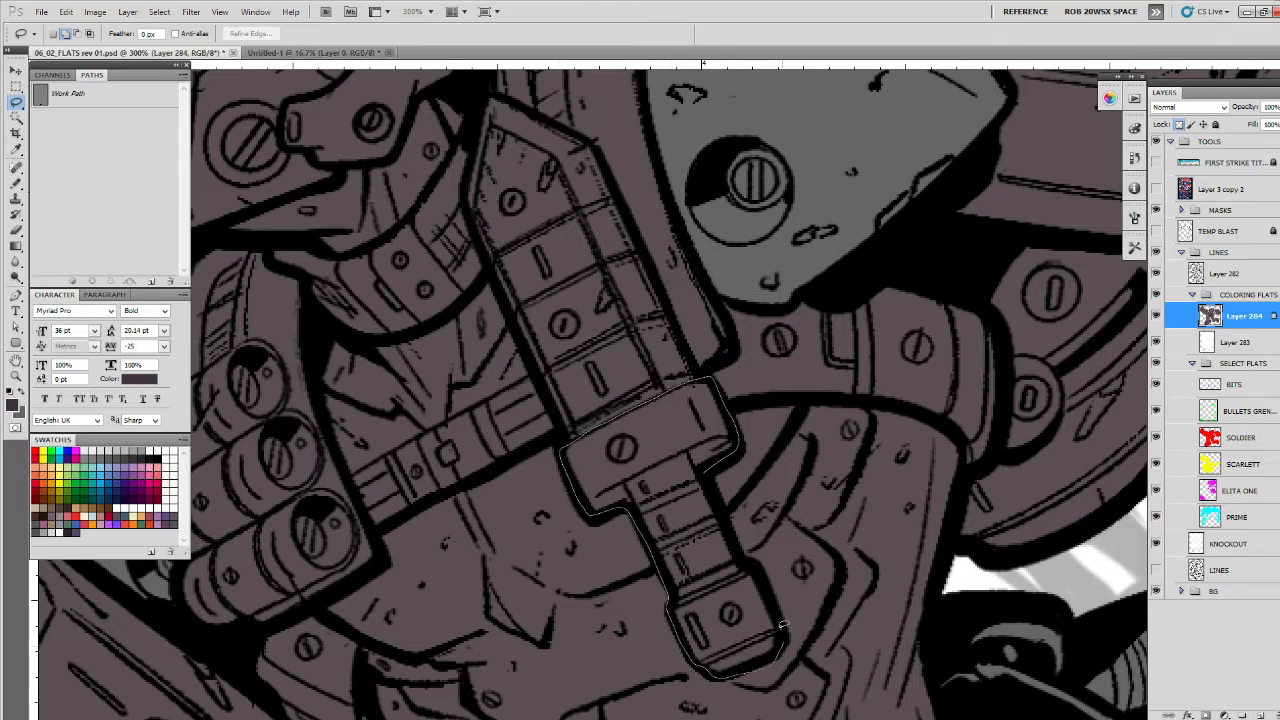
pyautogui.moveTo(748, 557)
pyautogui.mouseDown()
pyautogui.moveTo(706, 382)
pyautogui.moveTo(730, 487)
pyautogui.mouseUp()
pyautogui.hotkey('alt', 'BackSpace')
pyautogui.hotkey('ctrl', 'd')
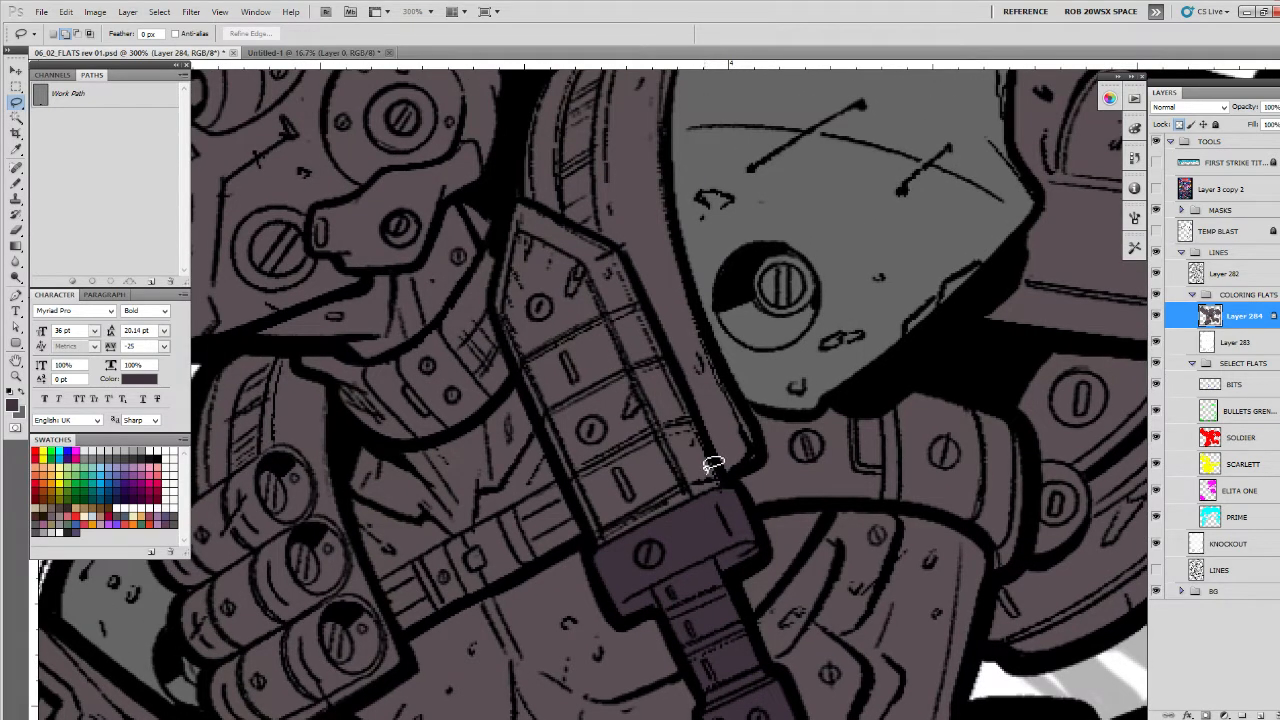
# - Sample the coral red of the boot's ankle loop as the foreground color
pyautogui.press('b')
pyautogui.scroll(-8, 704, 510)
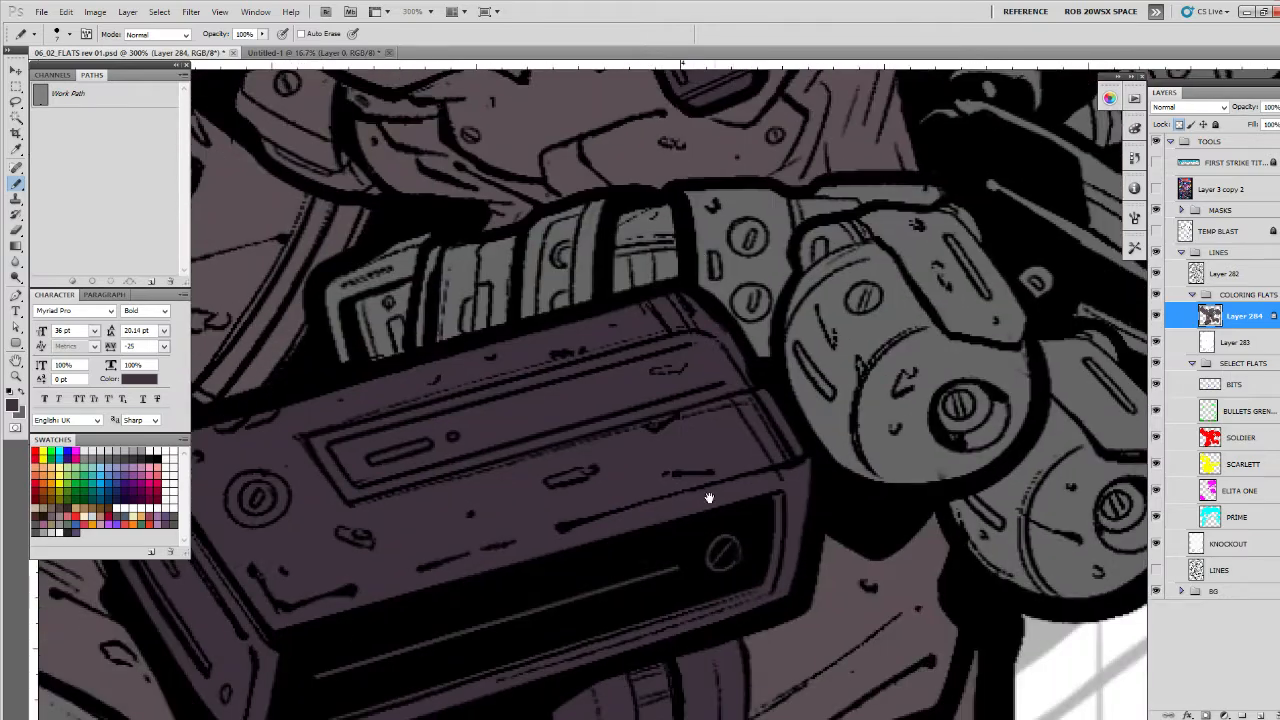
pyautogui.moveTo(709, 497); pyautogui.dragTo(700, 402)
pyautogui.press('z')
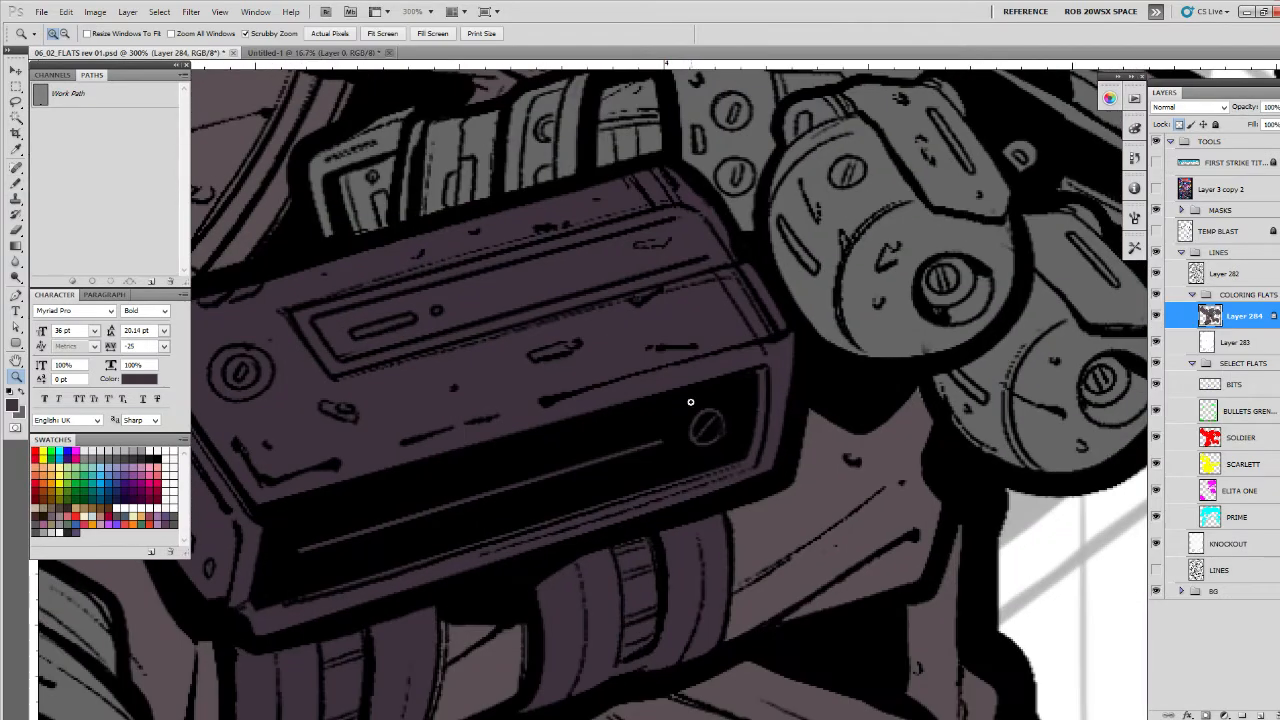
pyautogui.keyDown('alt'); pyautogui.click(702, 406); pyautogui.keyUp('alt')
pyautogui.keyDown('alt'); pyautogui.click(702, 406); pyautogui.keyUp('alt')
pyautogui.keyDown('alt'); pyautogui.click(703, 404); pyautogui.keyUp('alt')
pyautogui.moveTo(711, 474); pyautogui.dragTo(705, 405)
pyautogui.press('b')
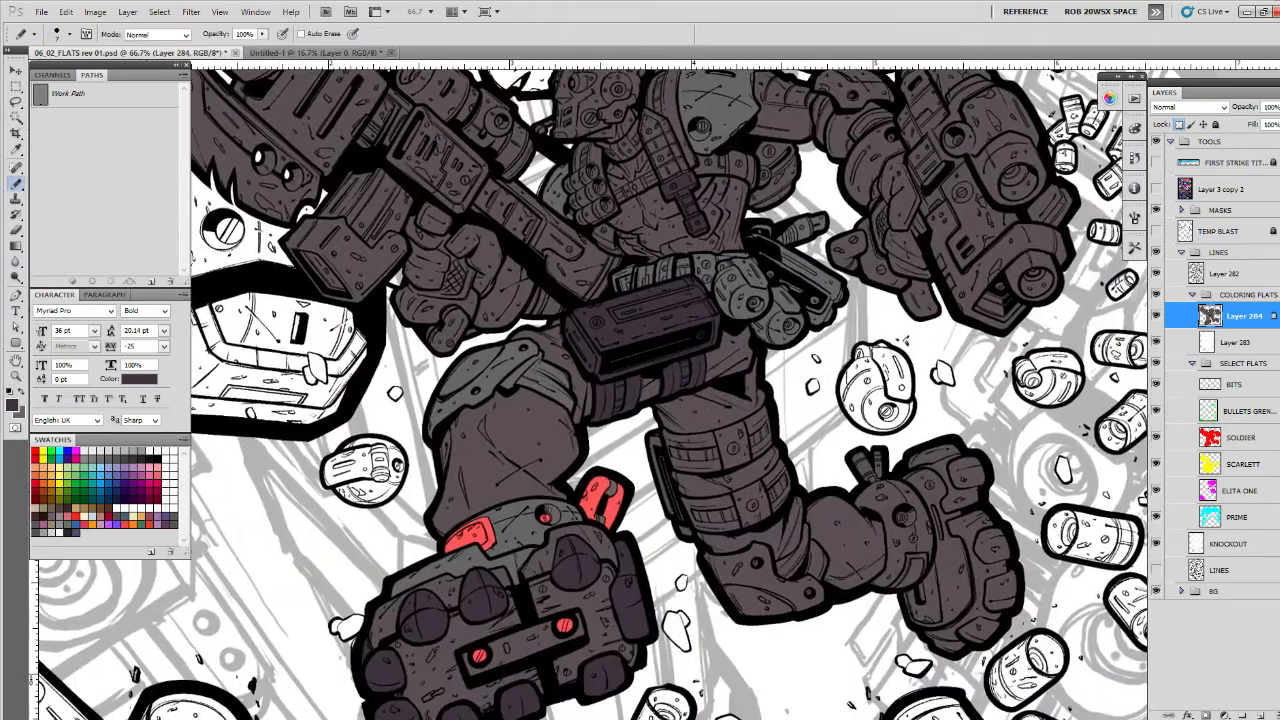
pyautogui.keyDown('alt'); pyautogui.click(618, 506); pyautogui.keyUp('alt')
# - Lasso two alternating bands of the chest knife's sheath and fill both with coral red
pyautogui.moveTo(665, 349); pyautogui.dragTo(673, 637)
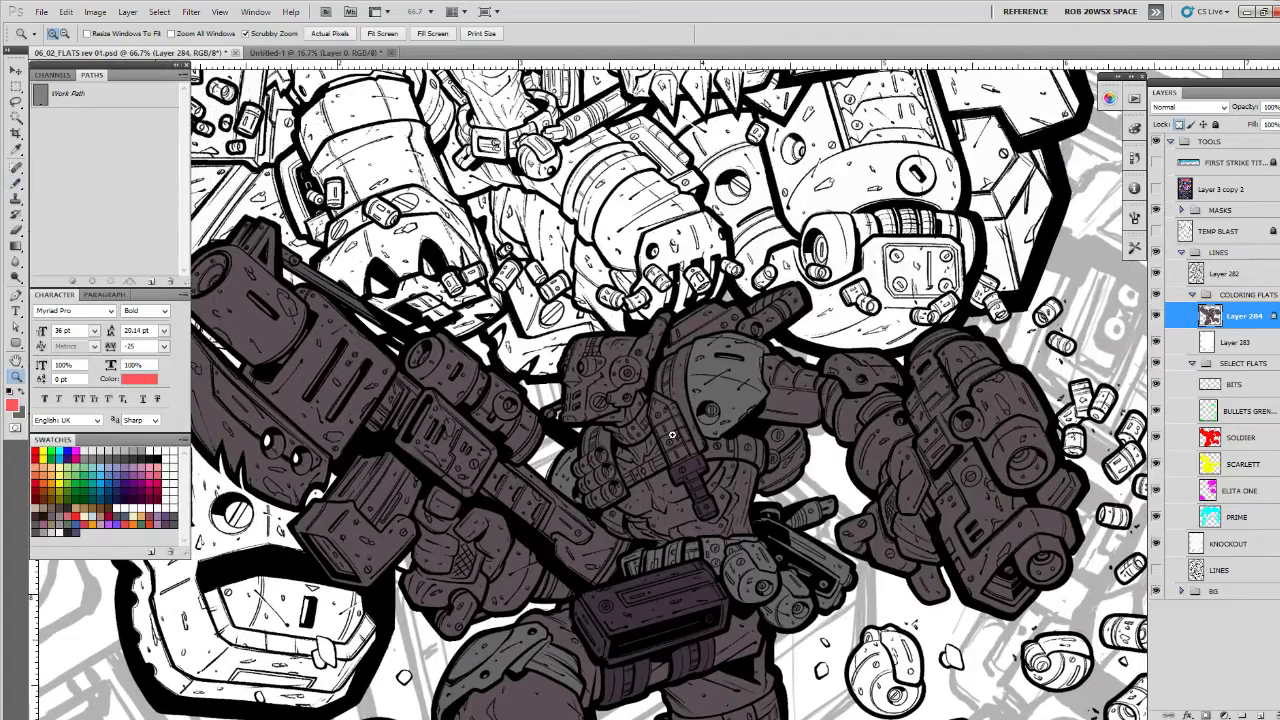
pyautogui.scroll(5, 706, 378)
pyautogui.moveTo(701, 373); pyautogui.dragTo(727, 349)
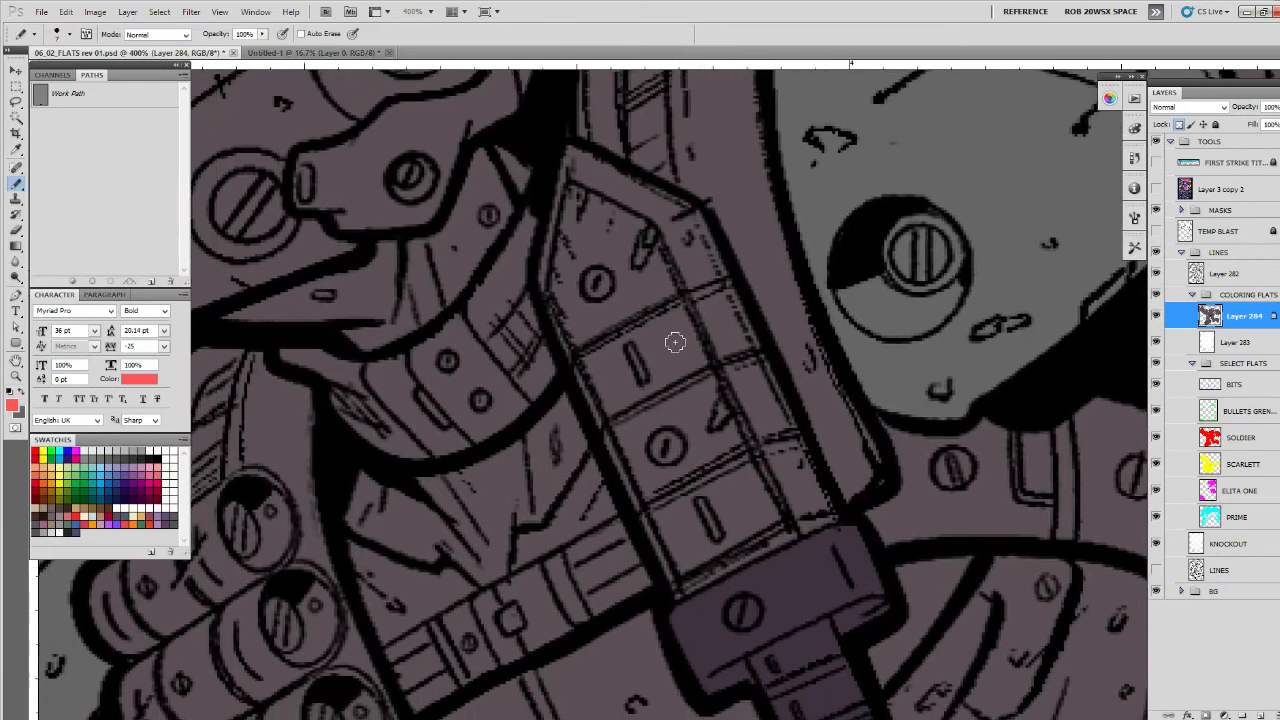
pyautogui.press('l')
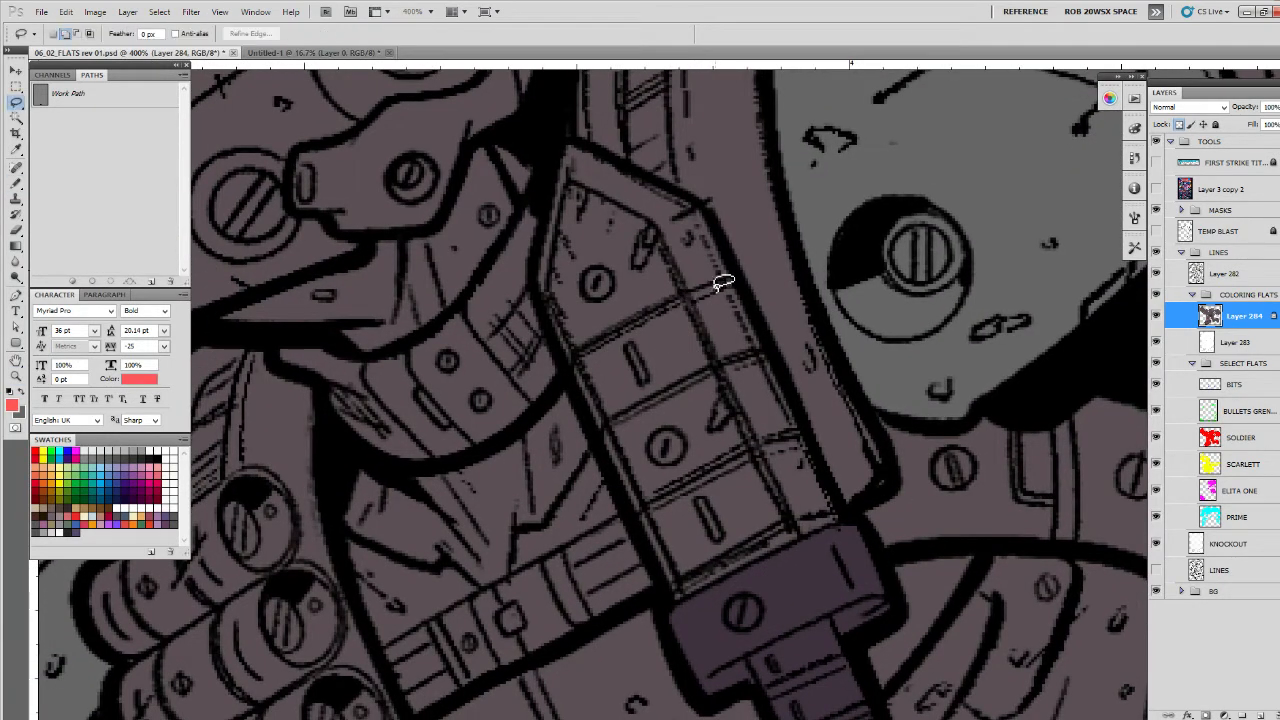
pyautogui.moveTo(730, 278)
pyautogui.mouseDown()
pyautogui.moveTo(655, 303)
pyautogui.moveTo(568, 360)
pyautogui.mouseUp()
pyautogui.moveTo(739, 274); pyautogui.dragTo(735, 276)
pyautogui.moveTo(738, 465); pyautogui.dragTo(698, 347)
pyautogui.moveTo(755, 308)
pyautogui.mouseDown()
pyautogui.moveTo(615, 381)
pyautogui.moveTo(597, 403)
pyautogui.moveTo(620, 465)
pyautogui.moveTo(796, 381)
pyautogui.moveTo(762, 315)
pyautogui.mouseUp()
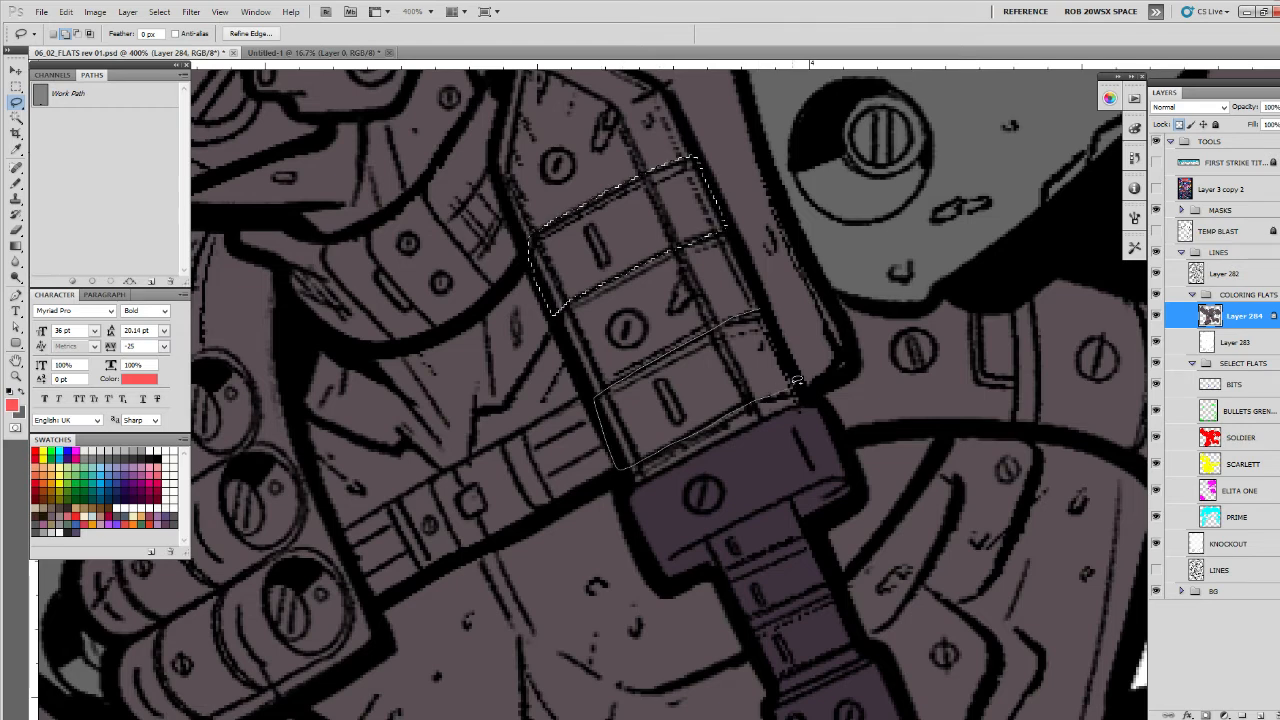
pyautogui.hotkey('alt', 'BackSpace')
pyautogui.hotkey('ctrl', 'd')
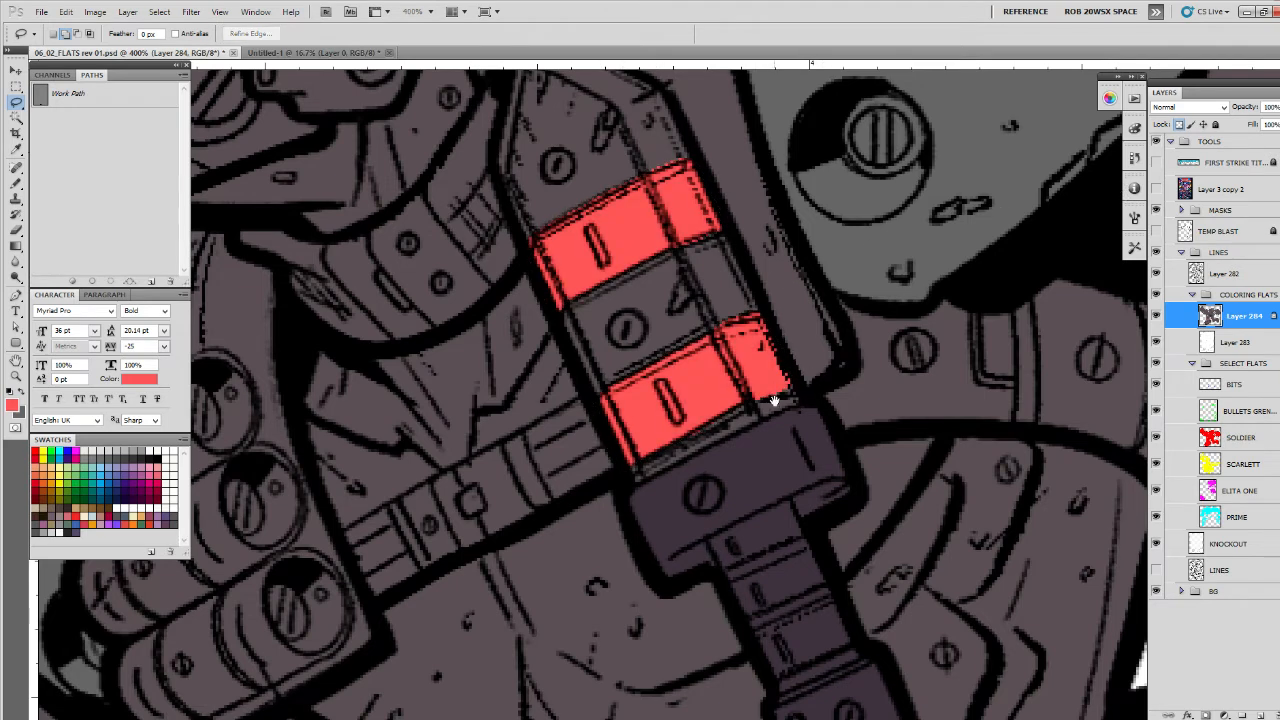
# - Touch up the lower edge of the chest knife sheath's coral band with the brown base color
pyautogui.moveTo(775, 402); pyautogui.dragTo(826, 521)
pyautogui.press('b')
pyautogui.press('x')
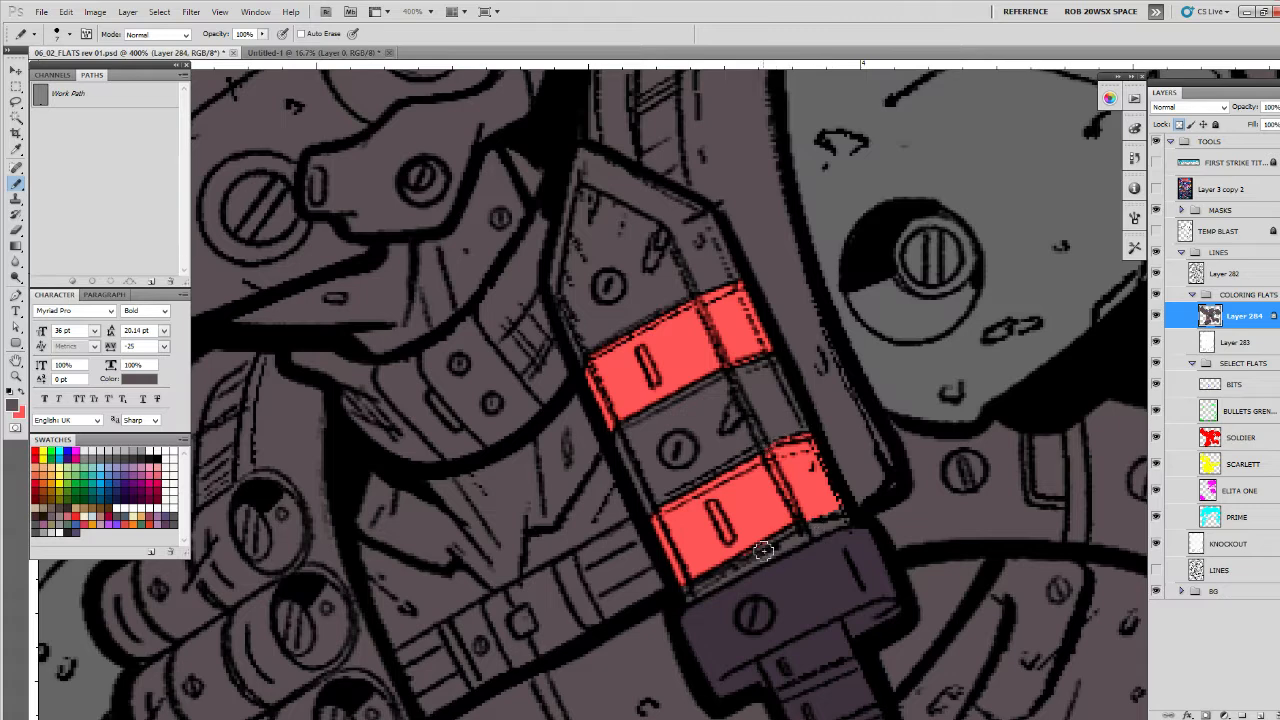
pyautogui.moveTo(724, 570)
pyautogui.mouseDown()
pyautogui.moveTo(771, 500)
pyautogui.moveTo(771, 423)
pyautogui.moveTo(771, 443)
pyautogui.mouseUp()
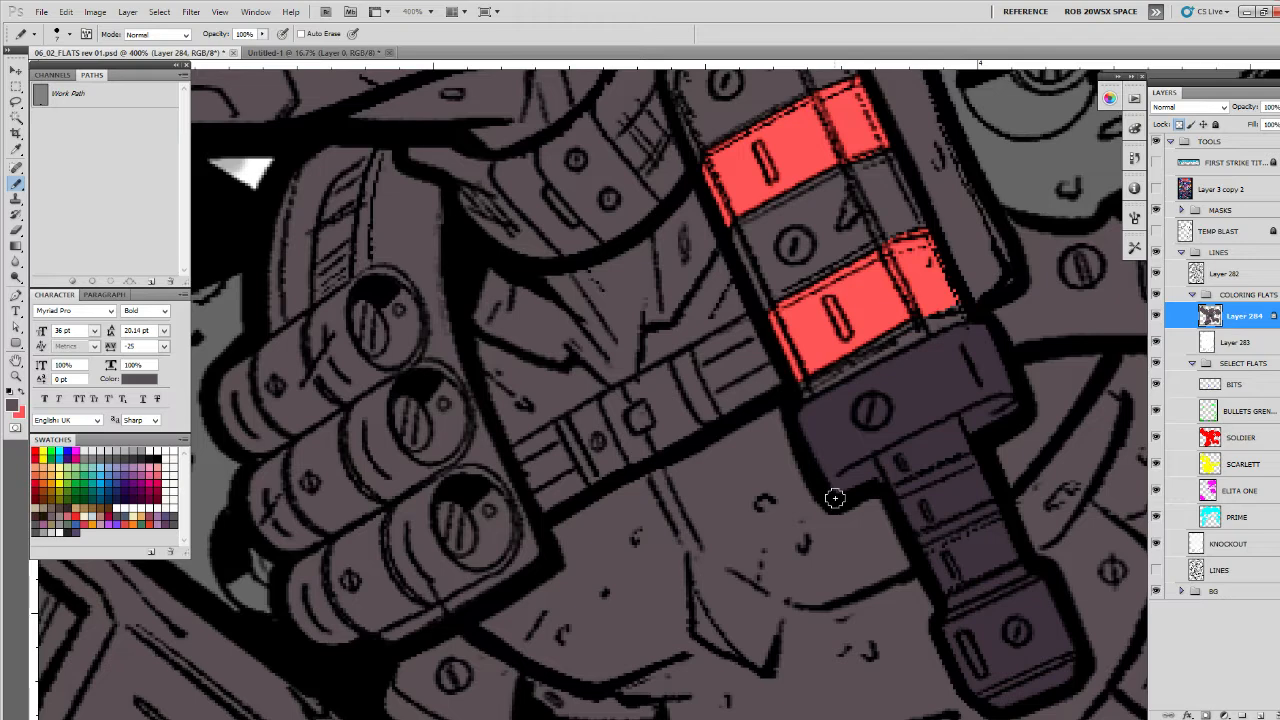
pyautogui.moveTo(757, 489); pyautogui.dragTo(829, 457)
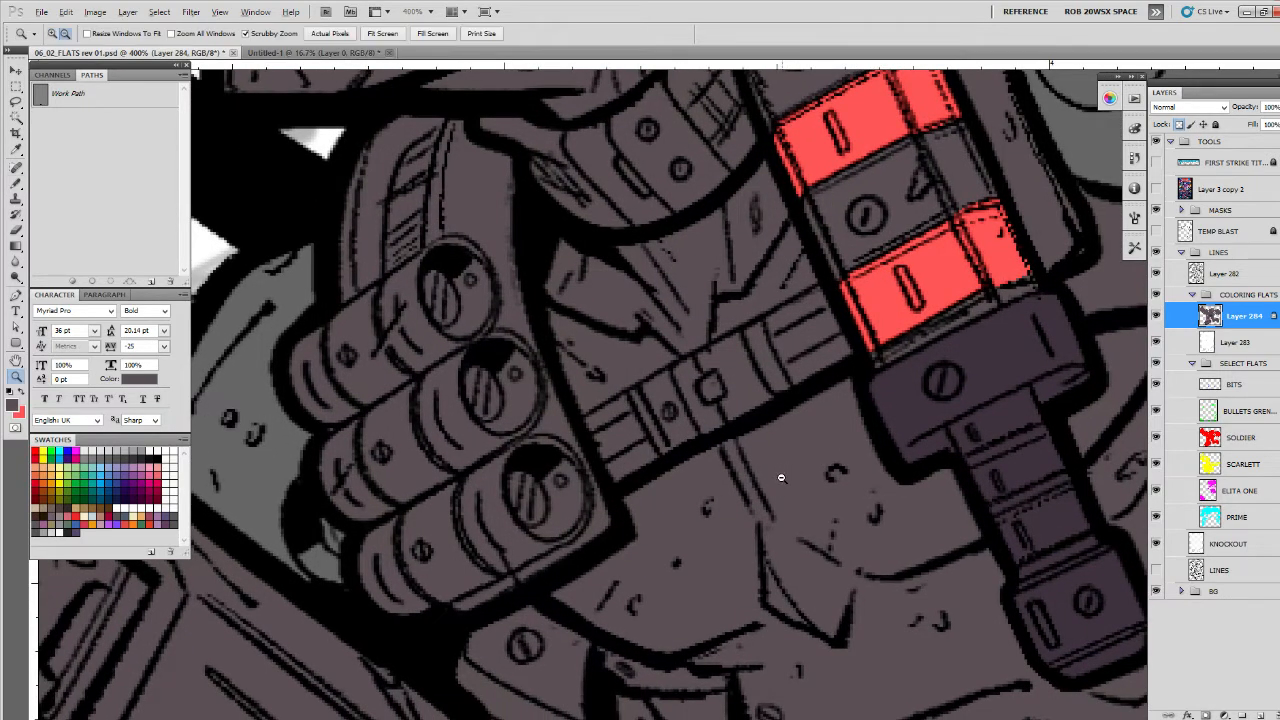
# - Lasso the front and rear caps of the three chest canisters and fill the selection with neutral grey
pyautogui.keyDown('alt'); pyautogui.click(783, 475); pyautogui.keyUp('alt')
pyautogui.moveTo(786, 476); pyautogui.dragTo(790, 507)
pyautogui.moveTo(873, 499); pyautogui.dragTo(818, 588)
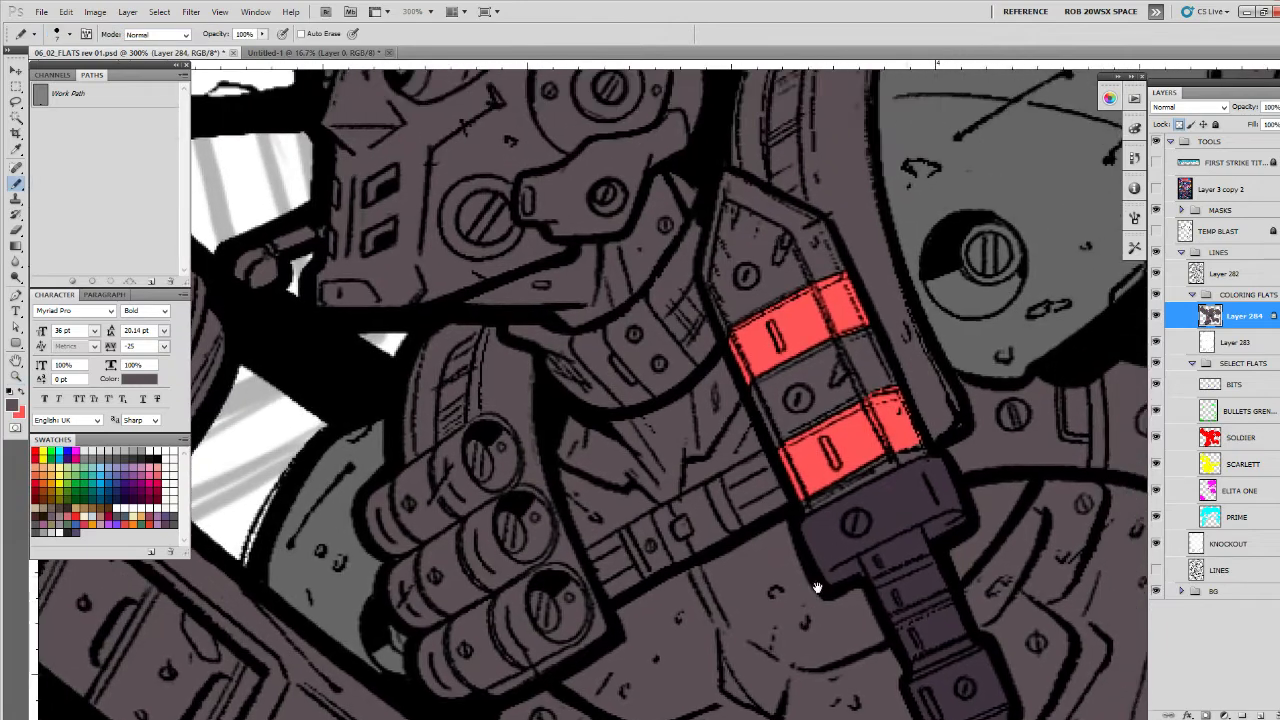
pyautogui.moveTo(680, 504); pyautogui.dragTo(742, 440)
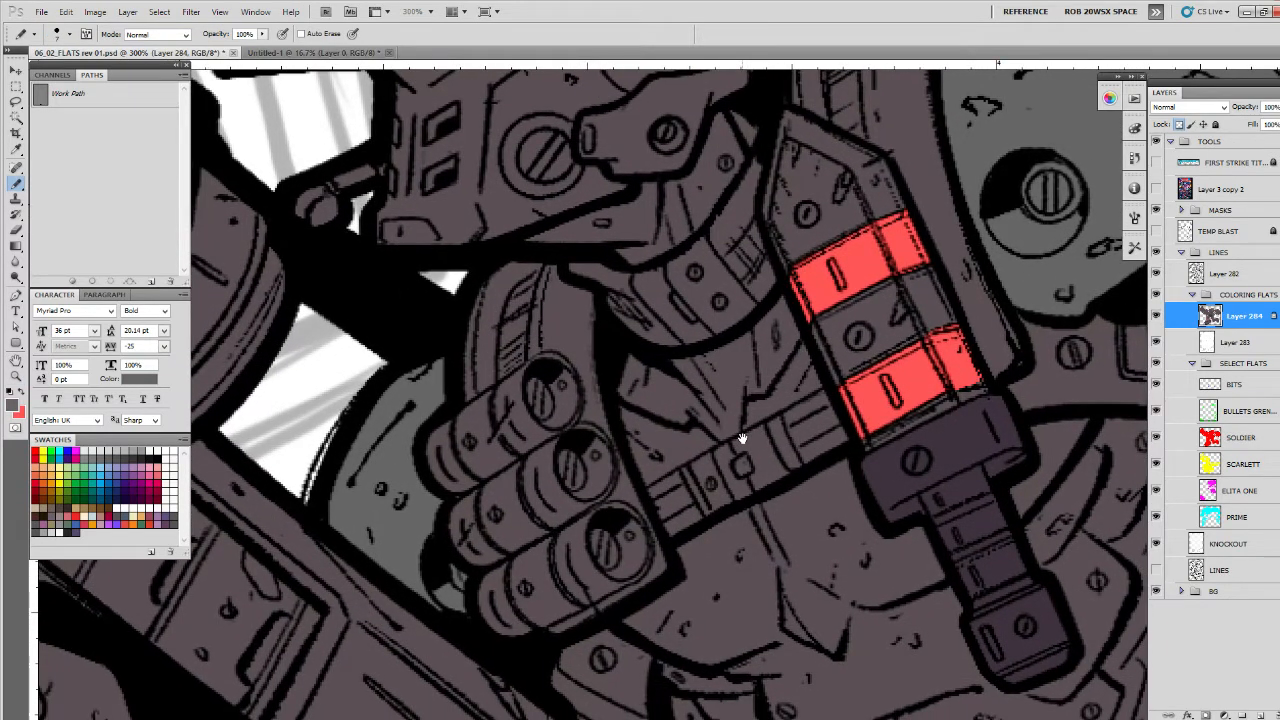
pyautogui.press('l')
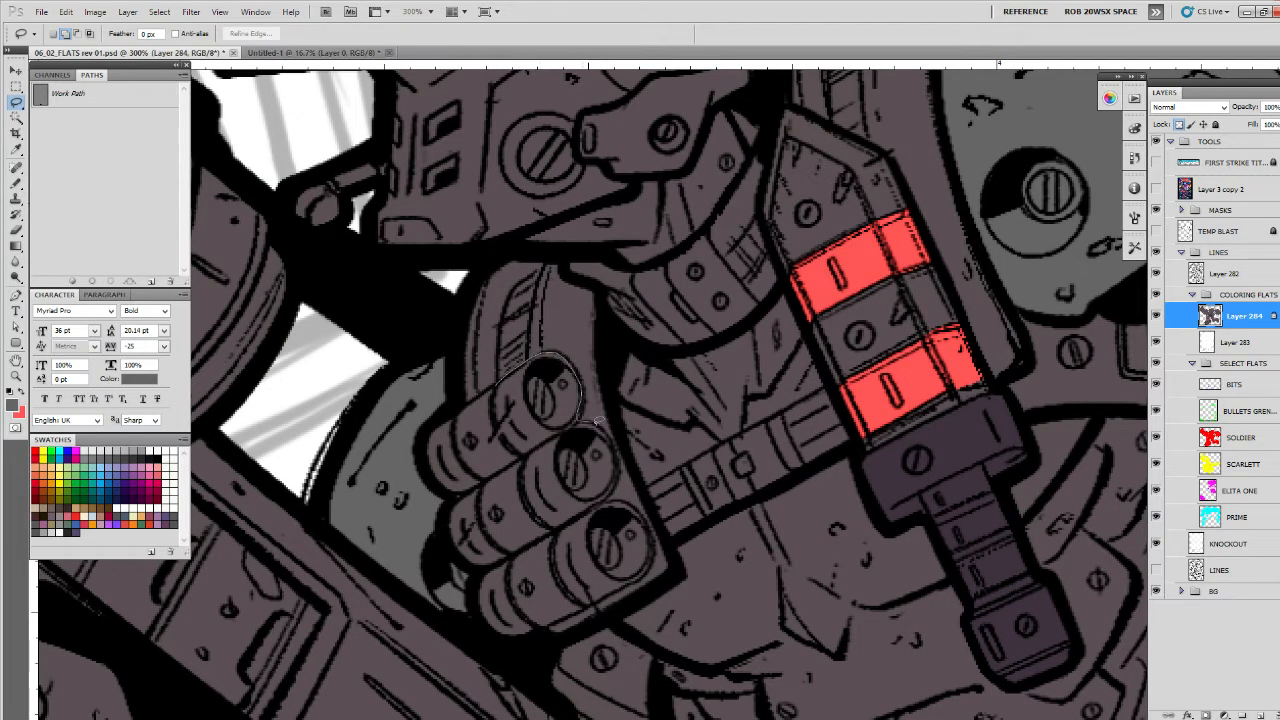
pyautogui.moveTo(616, 500); pyautogui.dragTo(653, 537)
pyautogui.moveTo(498, 380)
pyautogui.mouseDown()
pyautogui.moveTo(512, 368)
pyautogui.moveTo(458, 410)
pyautogui.moveTo(510, 570)
pyautogui.moveTo(489, 638)
pyautogui.moveTo(444, 498)
pyautogui.moveTo(460, 408)
pyautogui.mouseUp()
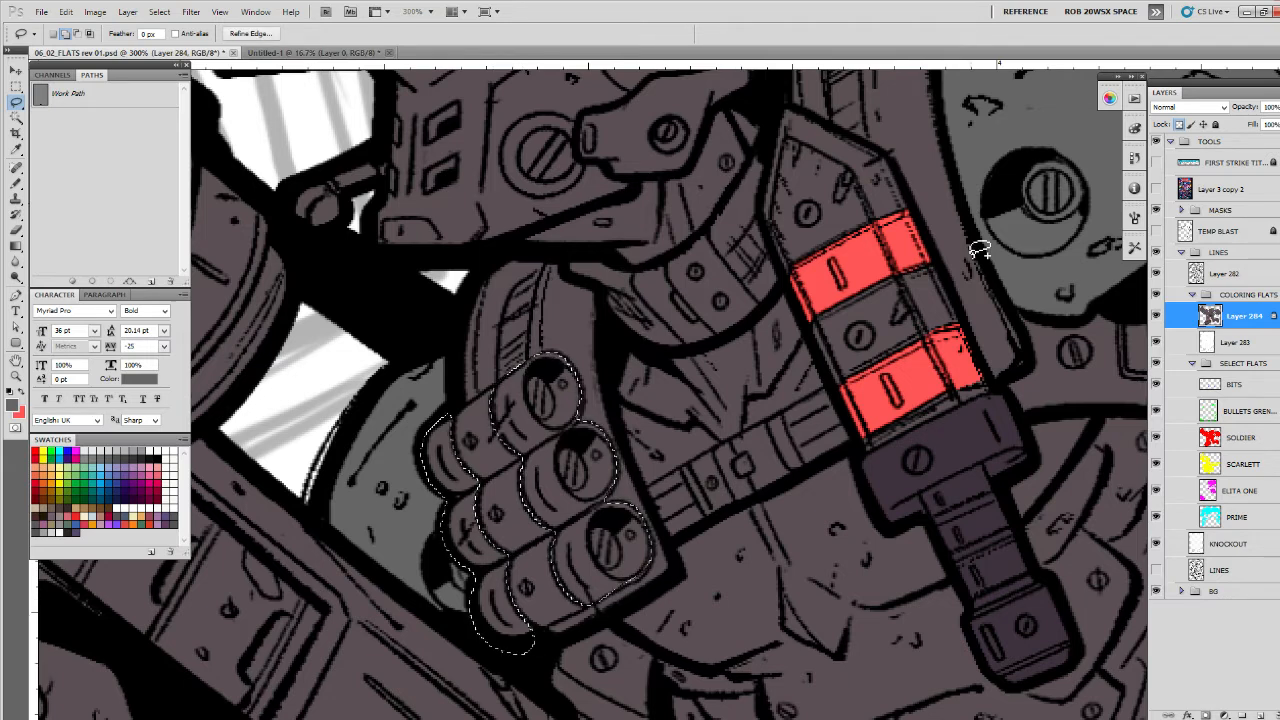
pyautogui.hotkey('ctrl', 'd')
# - Look over the soldier's chest, knife and shoulder for parts that still have the base color
pyautogui.press('b')
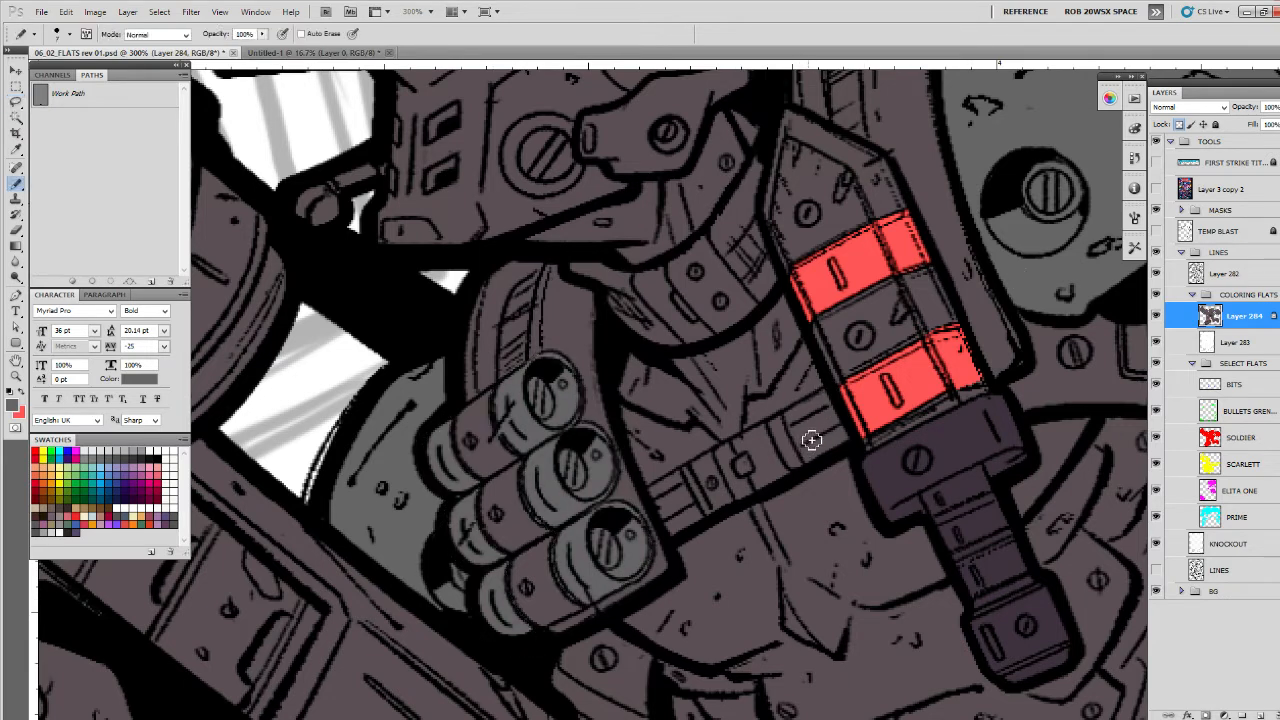
pyautogui.moveTo(815, 387); pyautogui.dragTo(801, 425)
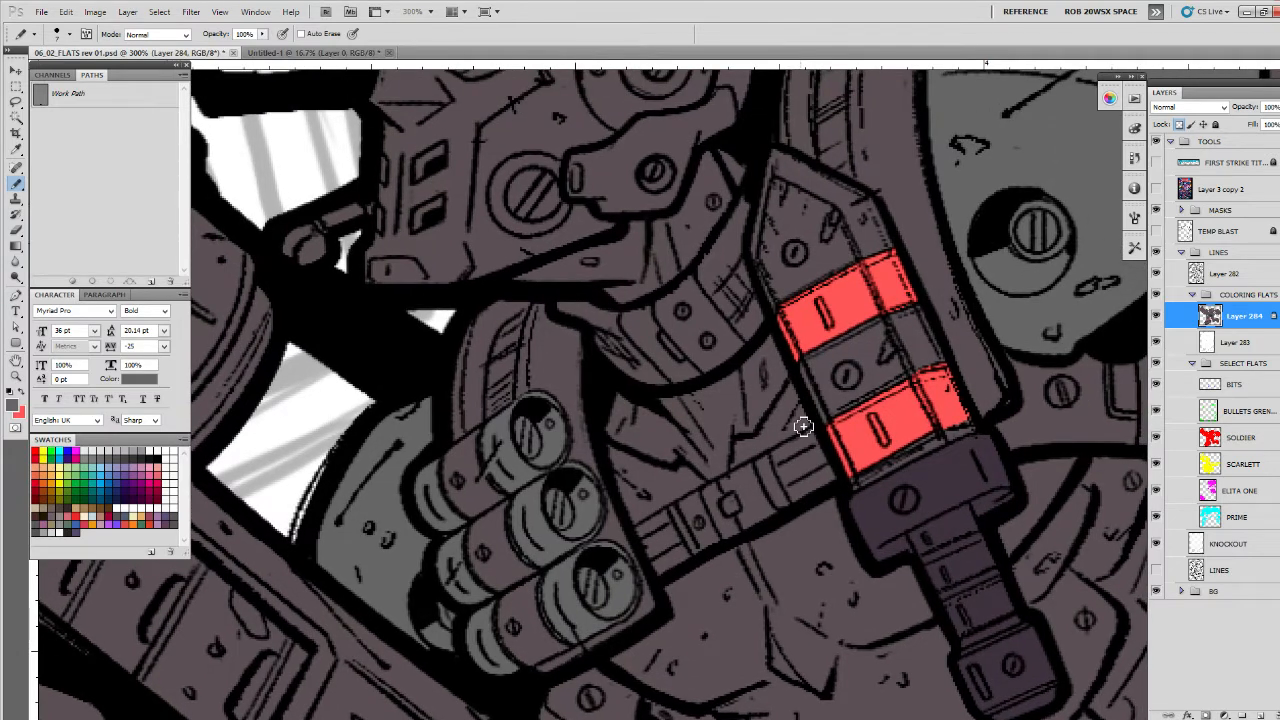
pyautogui.moveTo(852, 528); pyautogui.dragTo(761, 358)
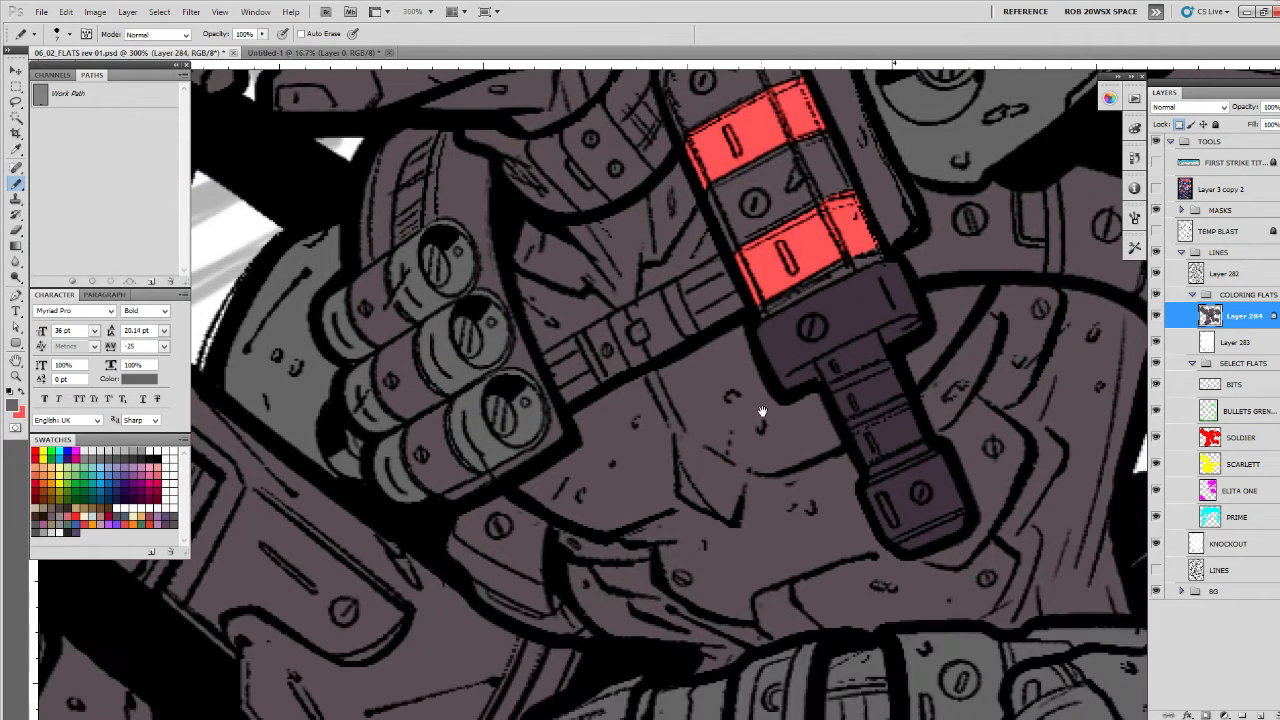
pyautogui.press('l')
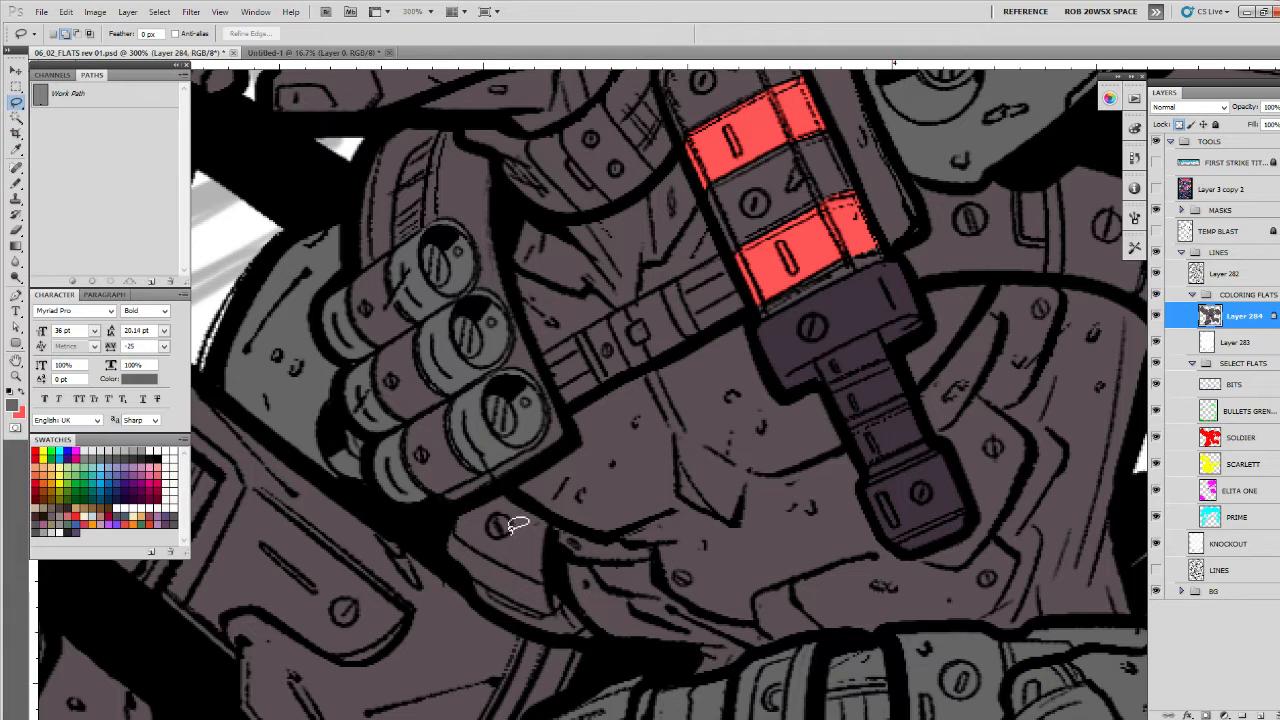
pyautogui.moveTo(935, 450); pyautogui.dragTo(822, 468)
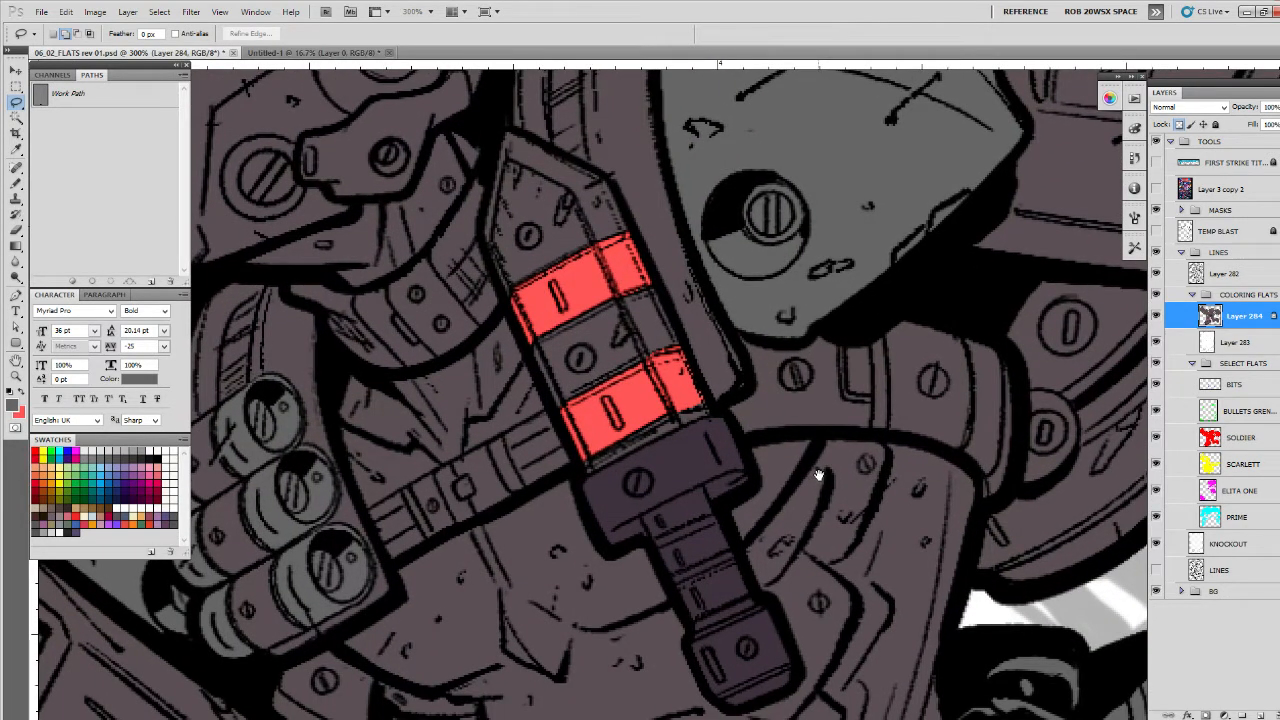
pyautogui.moveTo(871, 486); pyautogui.dragTo(776, 678)
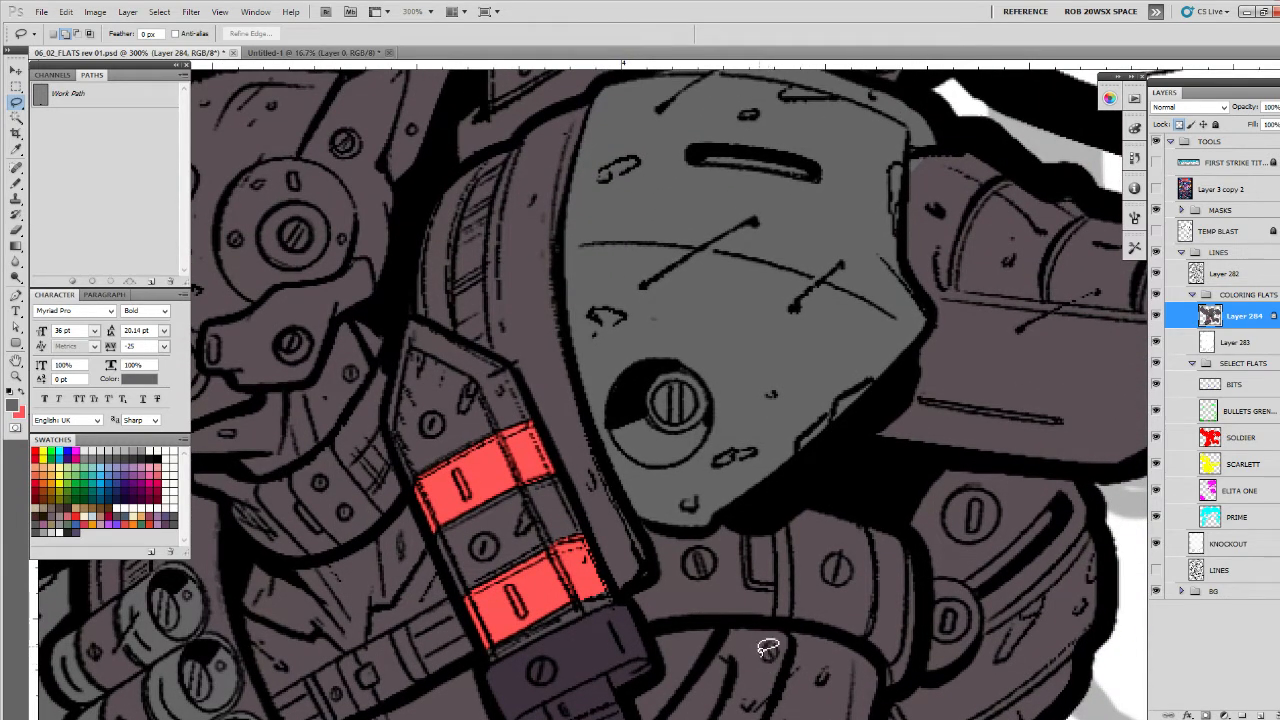
pyautogui.press('z')
pyautogui.keyDown('alt'); pyautogui.click(760, 634); pyautogui.keyUp('alt')
pyautogui.keyDown('alt'); pyautogui.click(762, 636); pyautogui.keyUp('alt')
pyautogui.moveTo(836, 637); pyautogui.dragTo(826, 484)
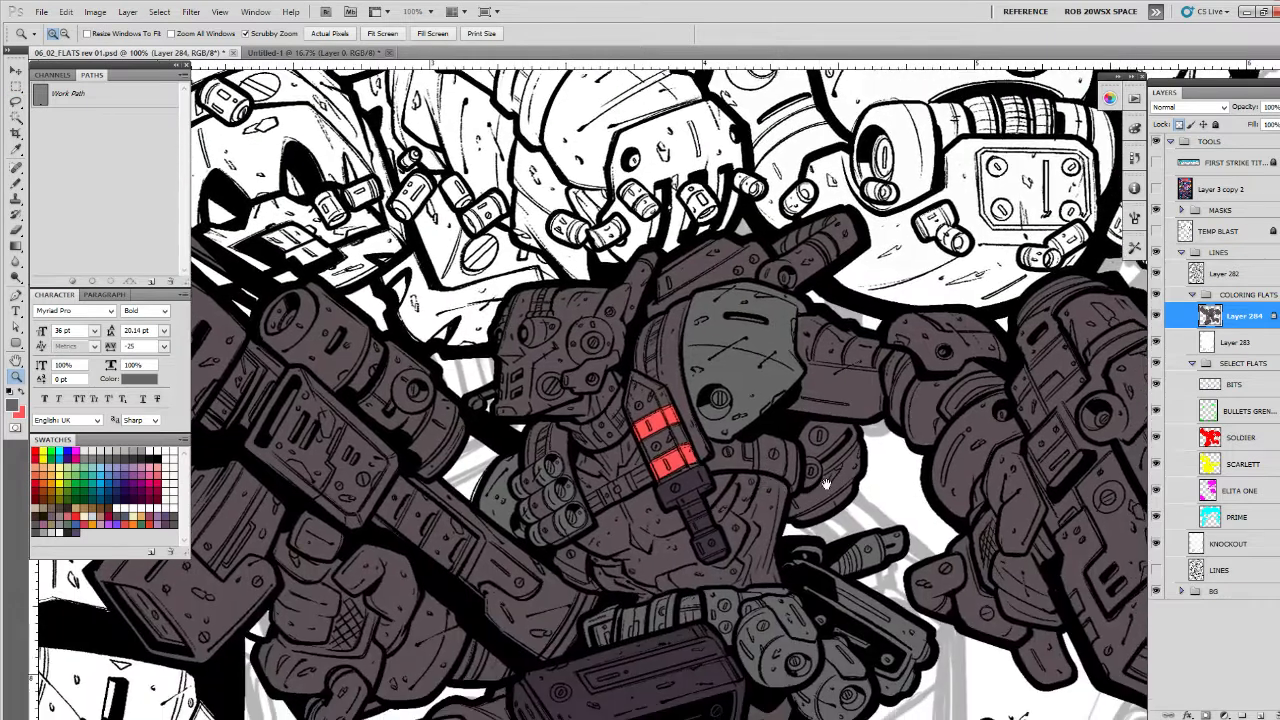
# - Lasso the ribbed upper section of the arm beside the grey shoulder plate and fill it with coral red
pyautogui.click(867, 345)
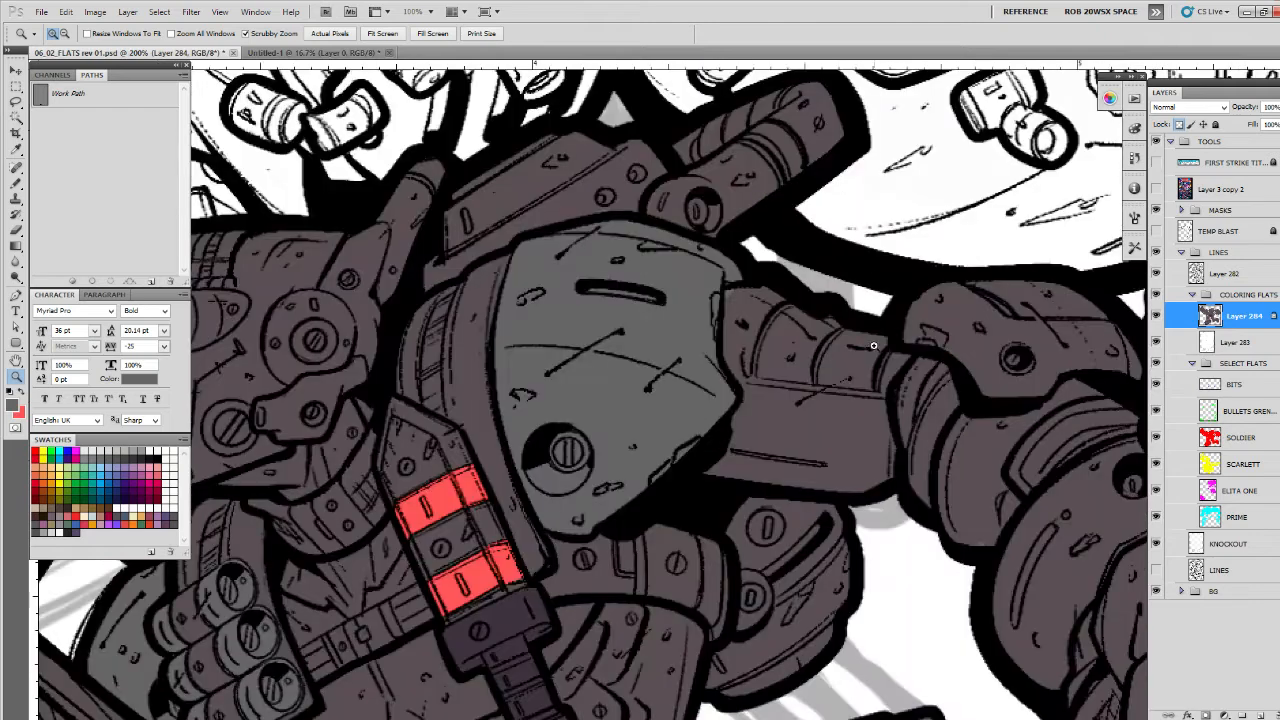
pyautogui.click(867, 345)
pyautogui.press('l')
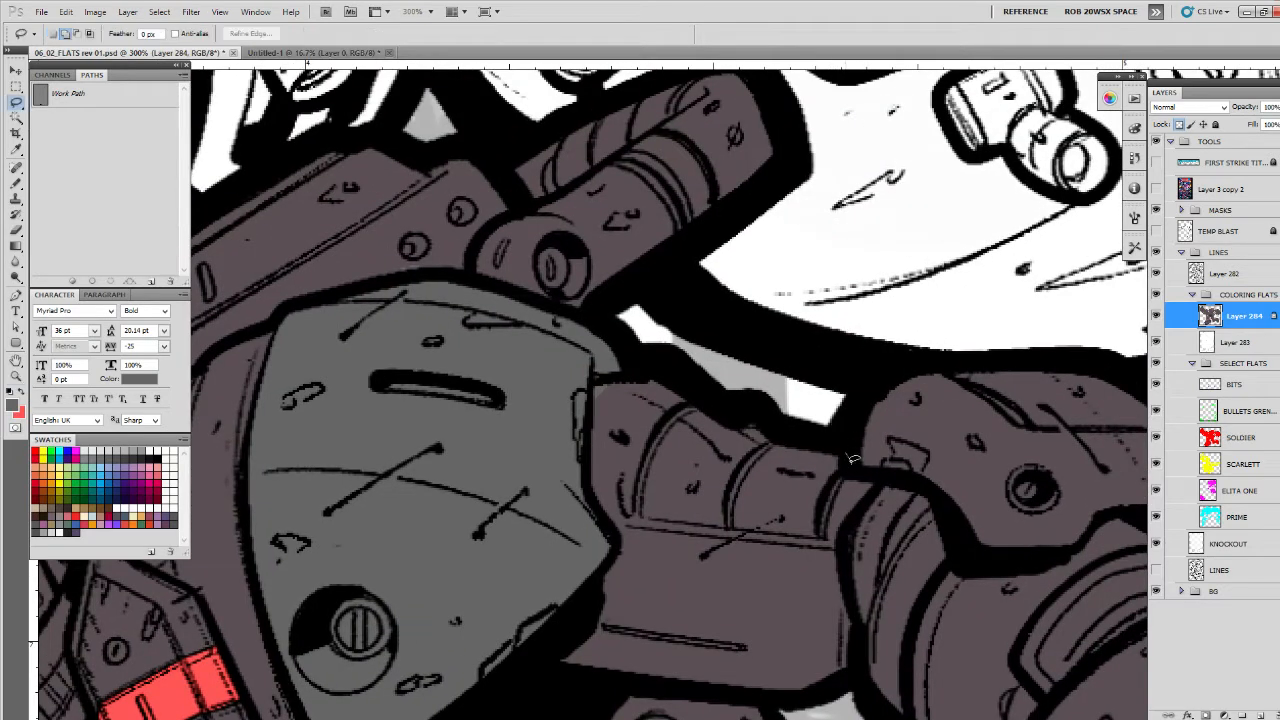
pyautogui.moveTo(814, 541); pyautogui.dragTo(734, 533)
pyautogui.moveTo(646, 524); pyautogui.dragTo(592, 487)
pyautogui.moveTo(590, 392)
pyautogui.mouseDown()
pyautogui.moveTo(675, 372)
pyautogui.moveTo(850, 462)
pyautogui.mouseUp()
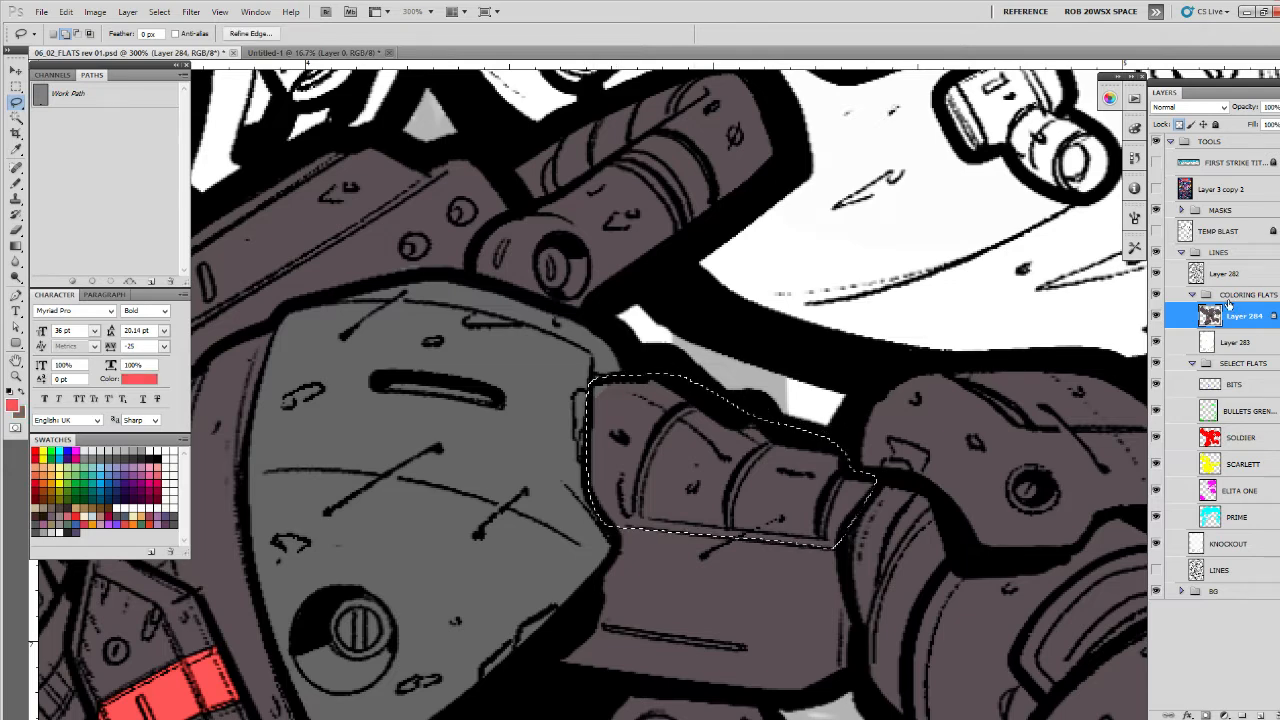
pyautogui.hotkey('alt', 'BackSpace')
pyautogui.hotkey('ctrl', 'd')
# - Lasso the curved ring at the elbow and the curved strip on the forearm, filling each with coral red
pyautogui.moveTo(938, 565)
pyautogui.mouseDown()
pyautogui.moveTo(897, 538)
pyautogui.moveTo(884, 459)
pyautogui.mouseUp()
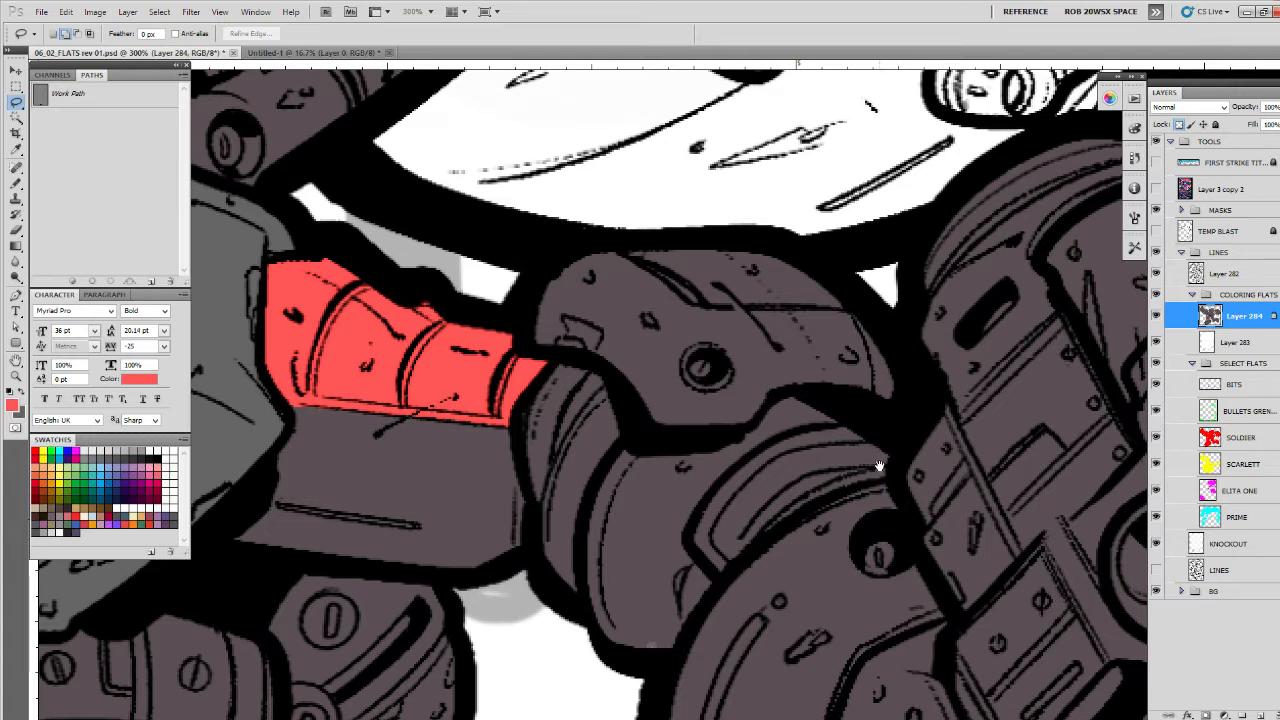
pyautogui.moveTo(622, 444)
pyautogui.mouseDown()
pyautogui.moveTo(582, 543)
pyautogui.moveTo(522, 436)
pyautogui.moveTo(588, 355)
pyautogui.mouseUp()
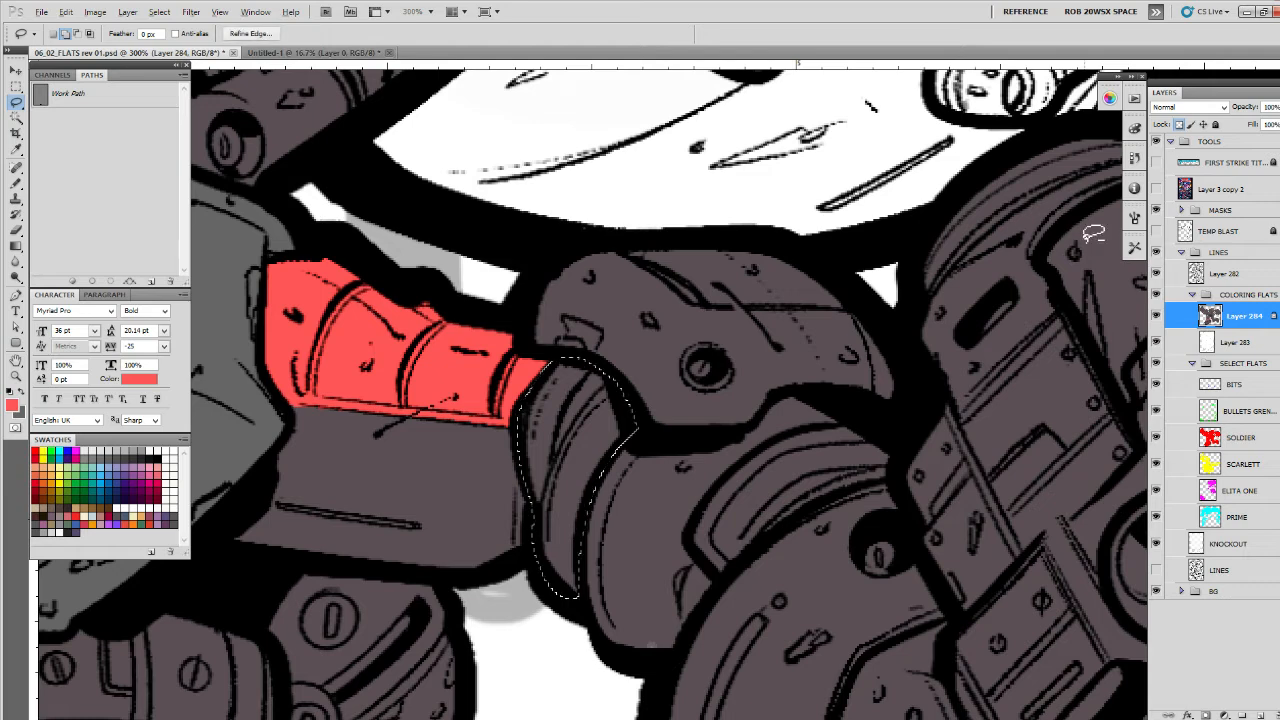
pyautogui.hotkey('alt', 'BackSpace')
pyautogui.hotkey('ctrl', 'd')
pyautogui.moveTo(900, 457); pyautogui.dragTo(760, 370)
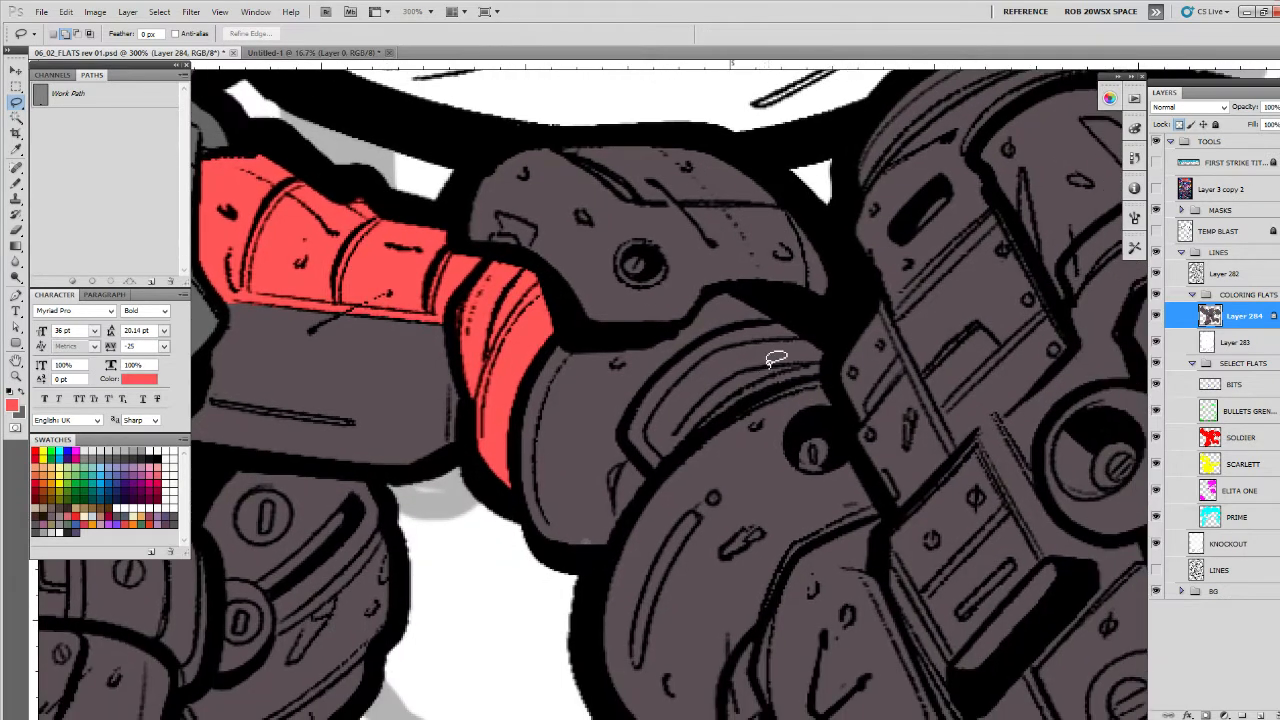
pyautogui.moveTo(782, 320)
pyautogui.mouseDown()
pyautogui.moveTo(758, 318)
pyautogui.moveTo(655, 376)
pyautogui.moveTo(644, 457)
pyautogui.moveTo(763, 395)
pyautogui.moveTo(837, 340)
pyautogui.moveTo(830, 322)
pyautogui.mouseUp()
pyautogui.hotkey('alt', 'BackSpace')
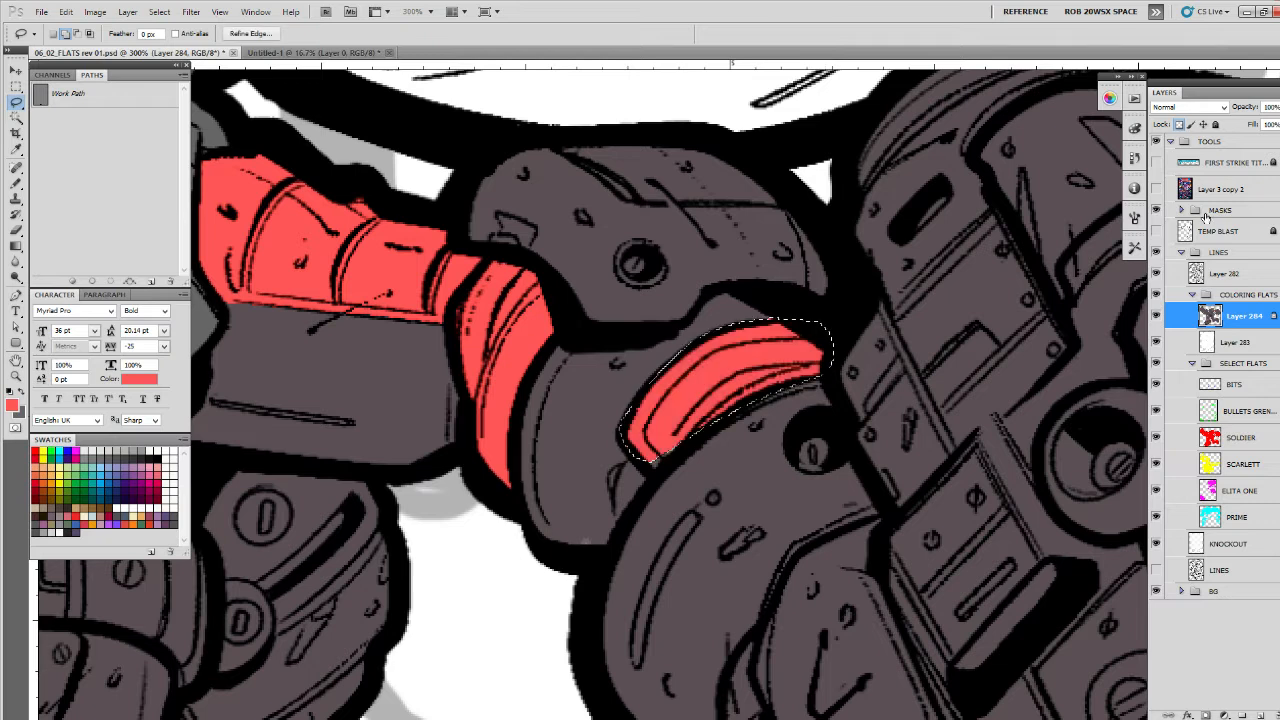
pyautogui.hotkey('ctrl', 'd')
# - Unlock the layer's transparent pixels, paint the gap at the elbow's underside in base brown, and lock them again
pyautogui.press('b')
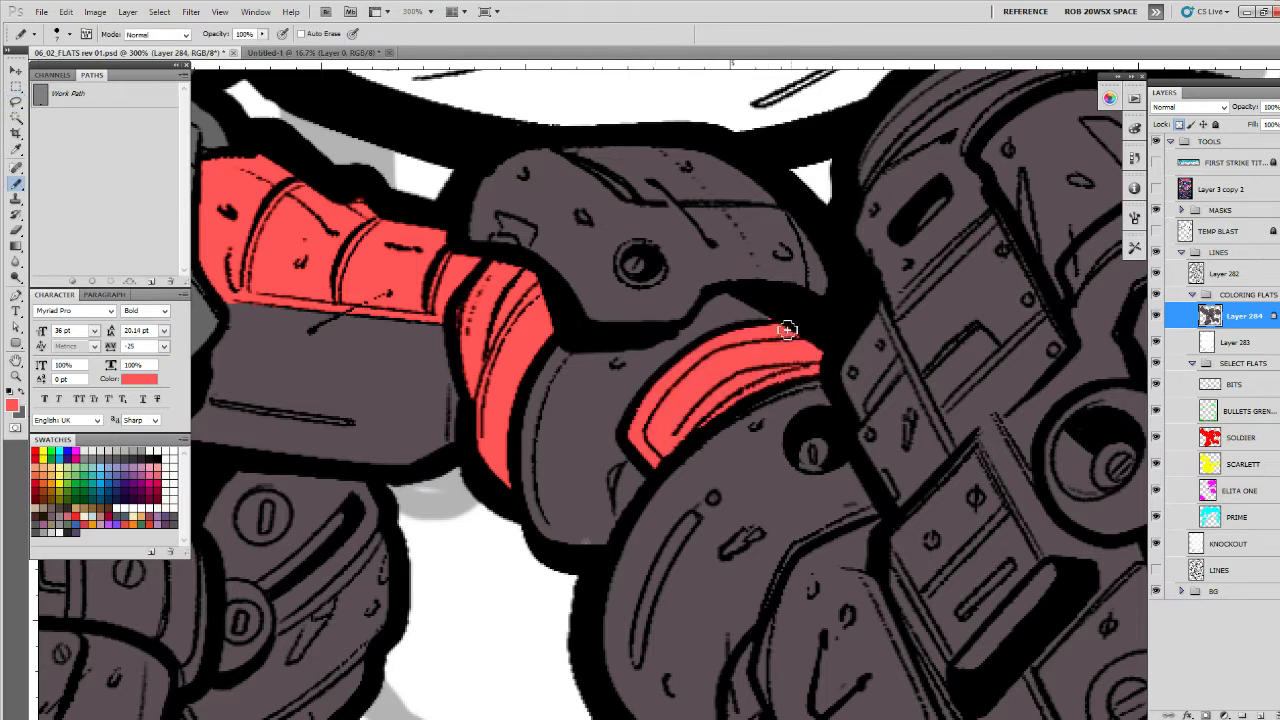
pyautogui.press('x')
pyautogui.moveTo(672, 533); pyautogui.dragTo(678, 540)
pyautogui.click(1179, 125)
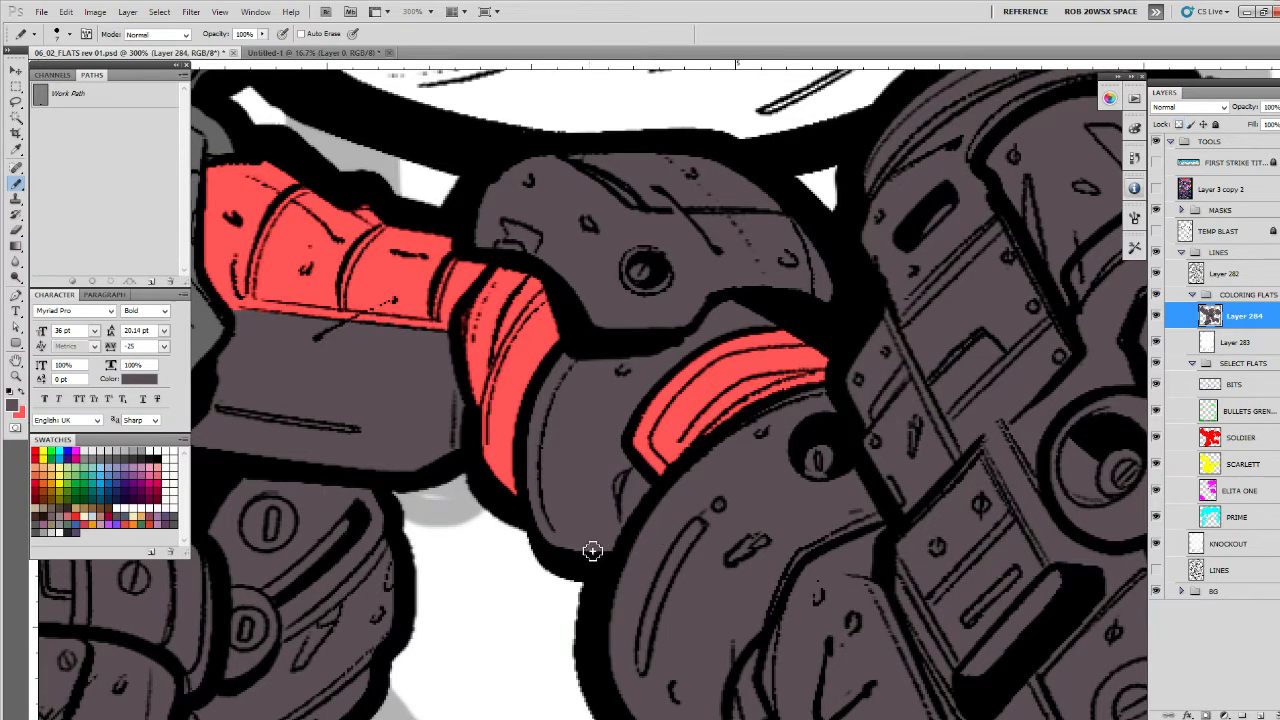
pyautogui.click(1178, 125)
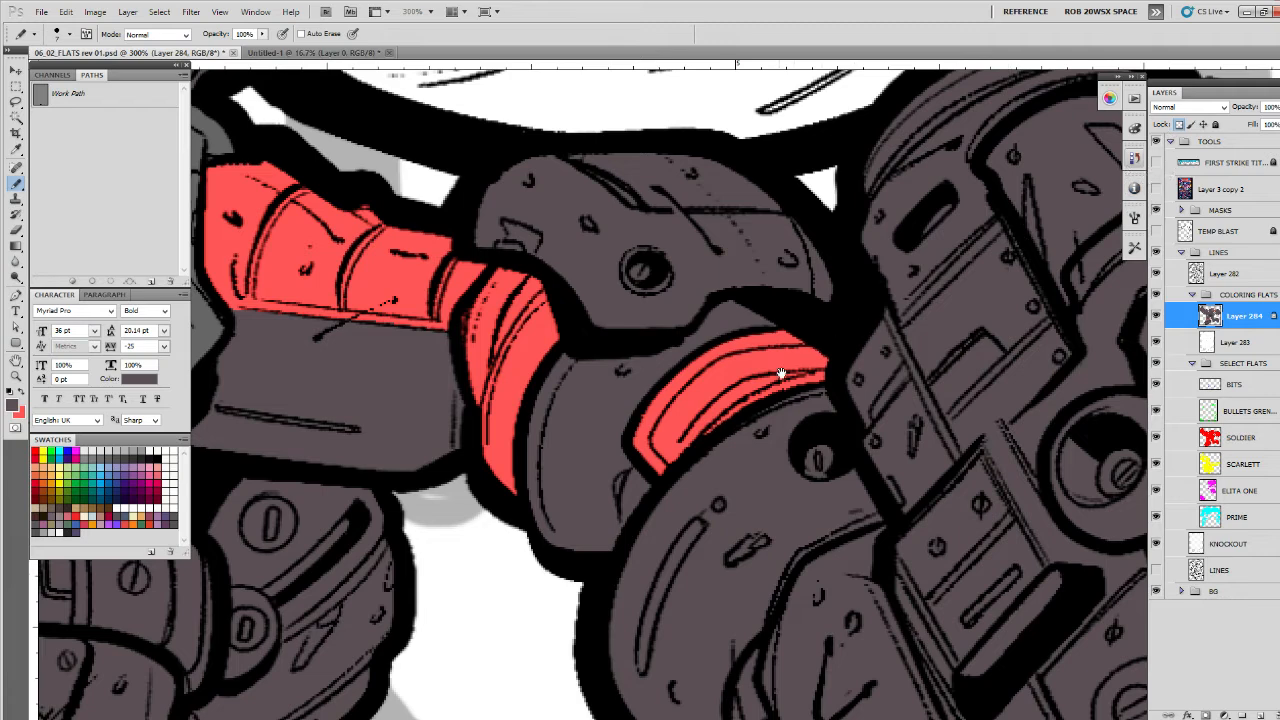
# - Lasso the elbow pad above the coral bands and fill it with the shoulder plate's neutral grey
pyautogui.scroll(5, 720, 500)
pyautogui.press('l')
pyautogui.moveTo(684, 502)
pyautogui.mouseDown()
pyautogui.moveTo(606, 490)
pyautogui.moveTo(528, 410)
pyautogui.moveTo(481, 398)
pyautogui.moveTo(514, 294)
pyautogui.moveTo(733, 248)
pyautogui.moveTo(804, 305)
pyautogui.moveTo(844, 443)
pyautogui.moveTo(790, 454)
pyautogui.moveTo(738, 441)
pyautogui.moveTo(645, 491)
pyautogui.mouseUp()
pyautogui.press('b')
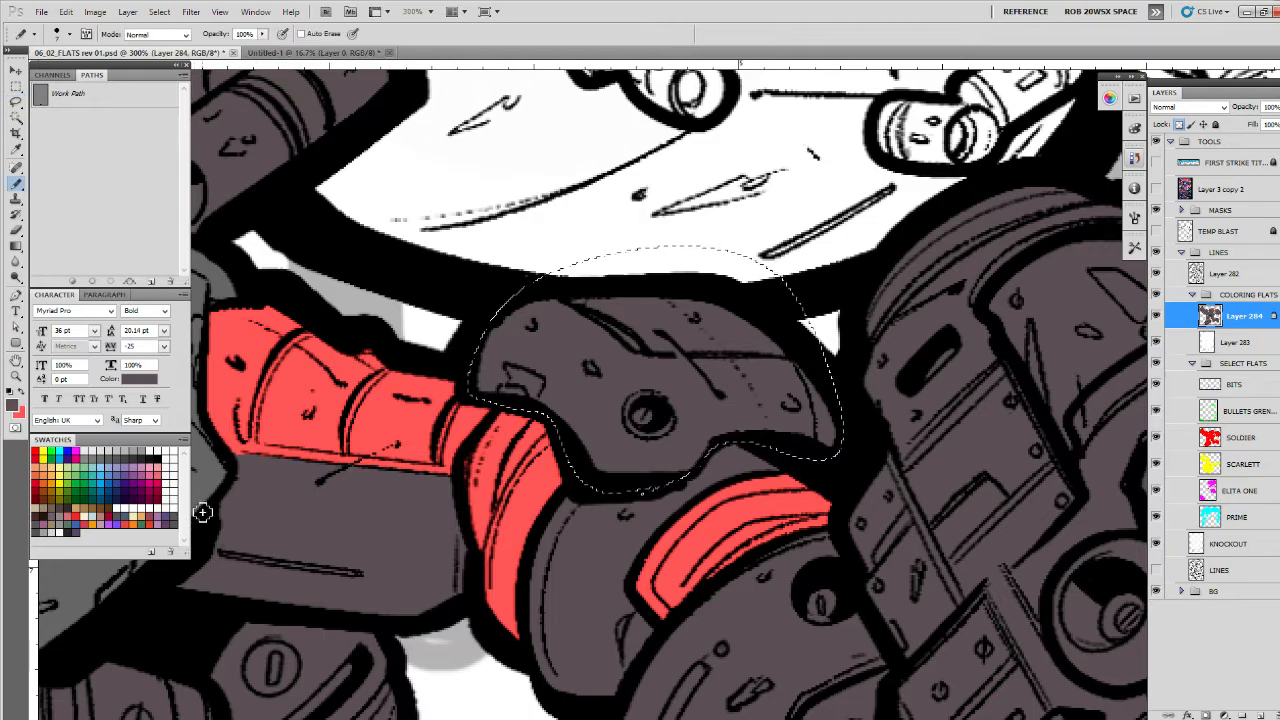
pyautogui.moveTo(200, 511); pyautogui.dragTo(294, 506)
pyautogui.hotkey('alt', 'BackSpace')
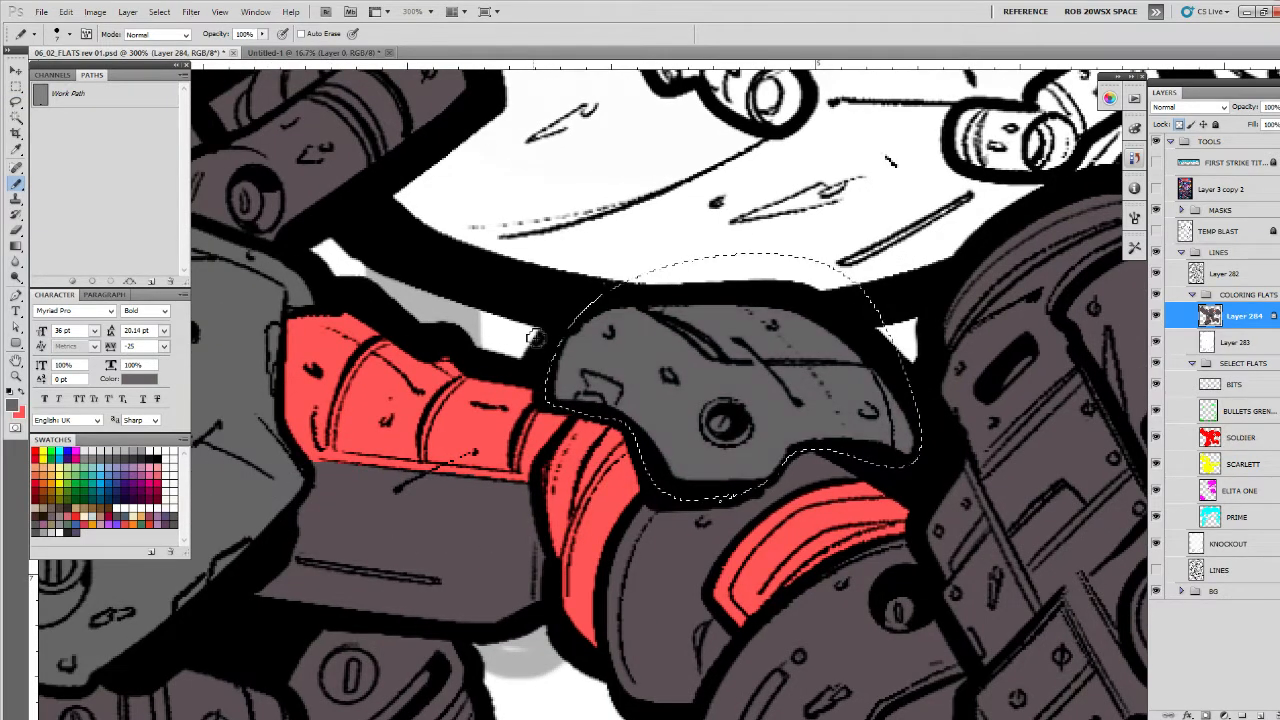
pyautogui.hotkey('ctrl', 'd')
# - Sample the dark purple of the belt strap under the large hip box as the foreground color
pyautogui.press('z')
pyautogui.keyDown('alt'); pyautogui.click(932, 481); pyautogui.keyUp('alt')
pyautogui.keyDown('alt'); pyautogui.click(932, 481); pyautogui.keyUp('alt')
pyautogui.keyDown('alt'); pyautogui.click(932, 481); pyautogui.keyUp('alt')
pyautogui.scroll(-7, 945, 563)
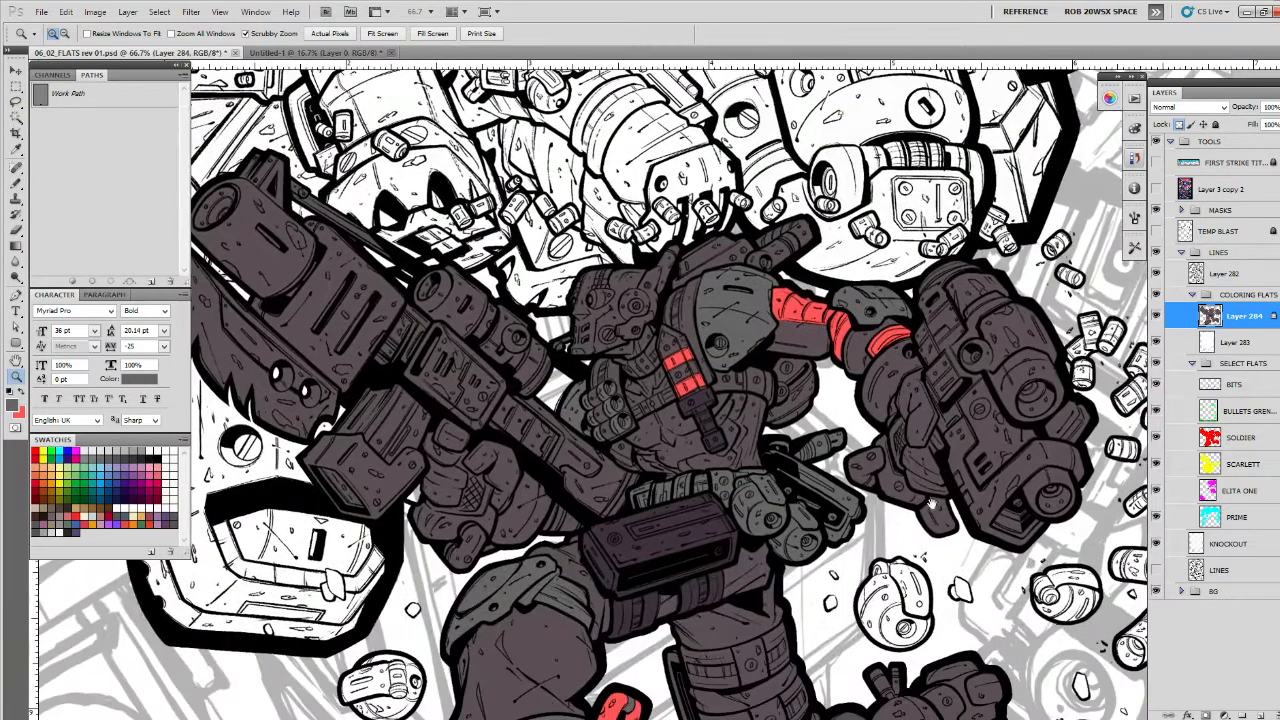
pyautogui.scroll(-2, 933, 527)
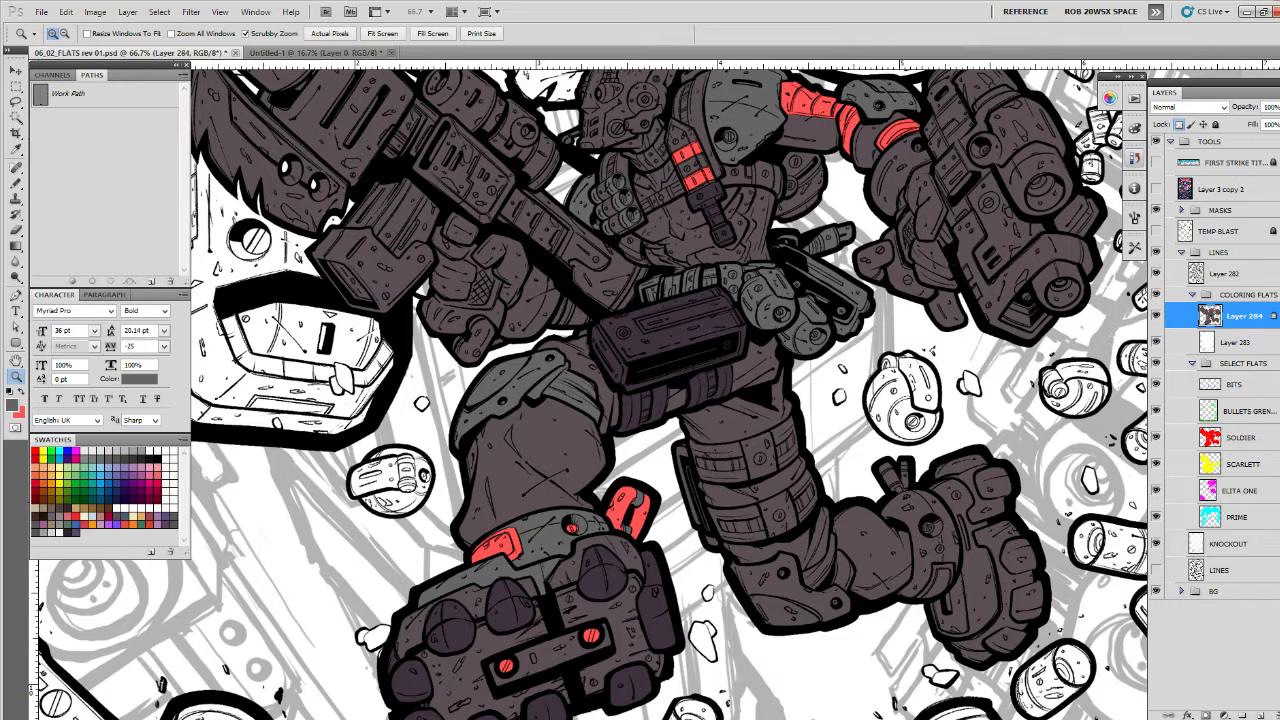
pyautogui.moveTo(827, 511); pyautogui.dragTo(823, 497)
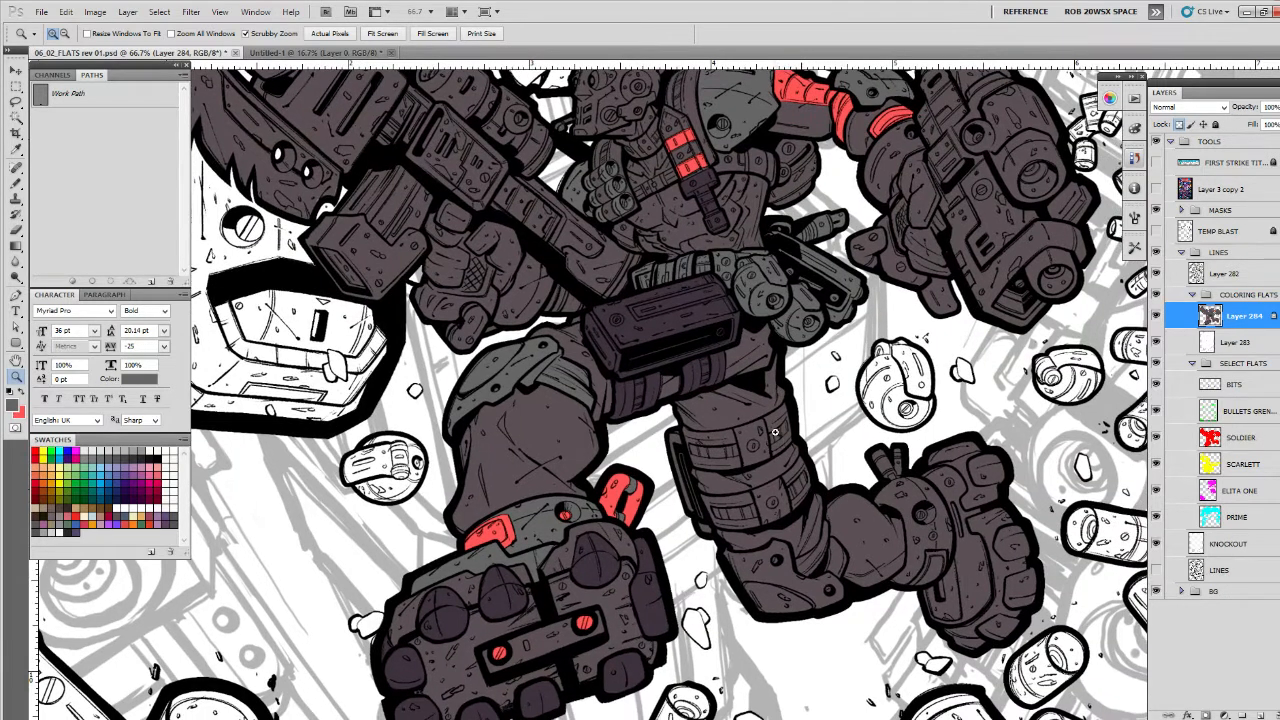
pyautogui.click(789, 431)
pyautogui.click(789, 431)
pyautogui.moveTo(797, 434); pyautogui.dragTo(783, 417)
pyautogui.press('b')
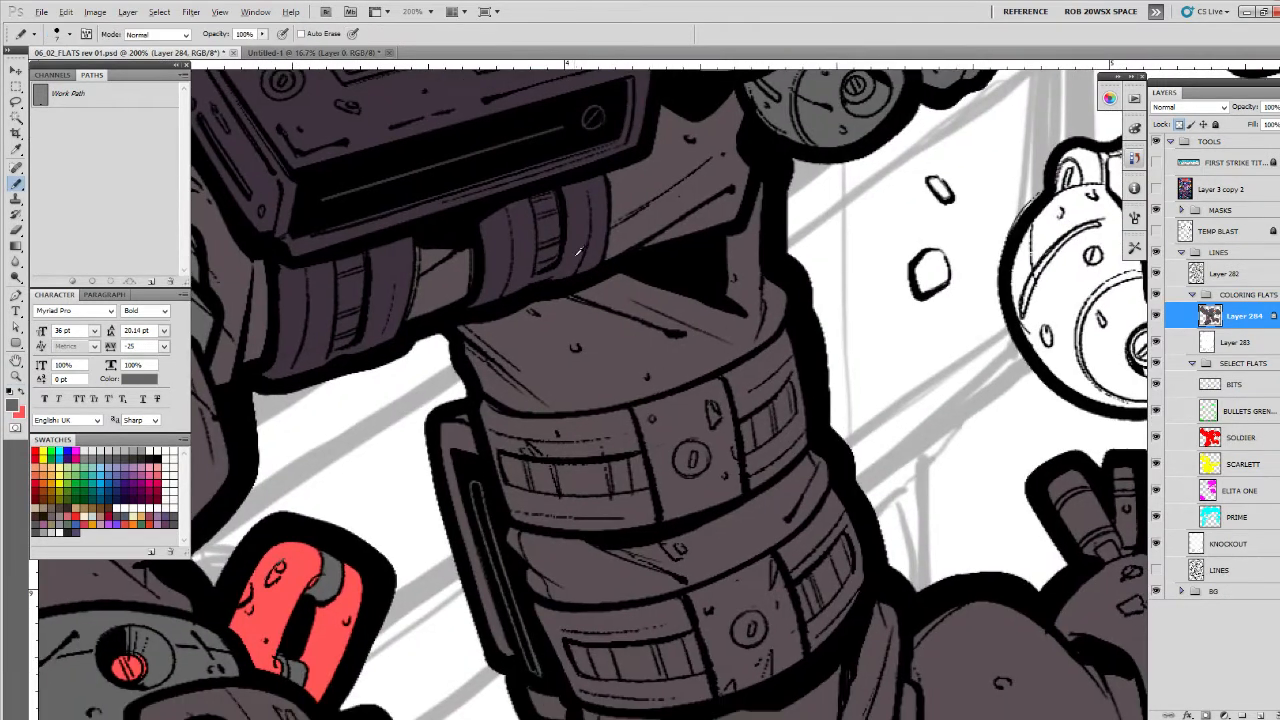
pyautogui.keyDown('alt'); pyautogui.click(578, 252); pyautogui.keyUp('alt')
# - Lasso the two thigh straps together with the holster piece beside them and fill the selection with dark purple
pyautogui.press('l')
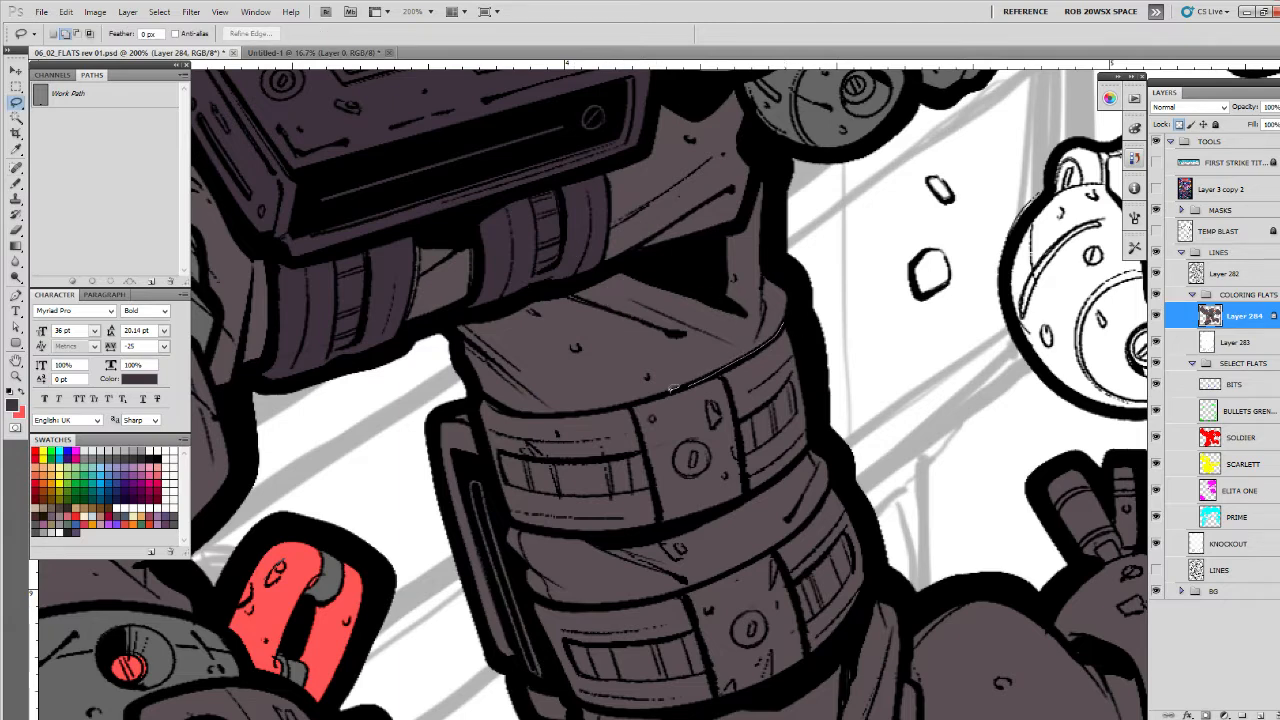
pyautogui.moveTo(435, 428)
pyautogui.mouseDown()
pyautogui.moveTo(431, 360)
pyautogui.moveTo(467, 493)
pyautogui.mouseUp()
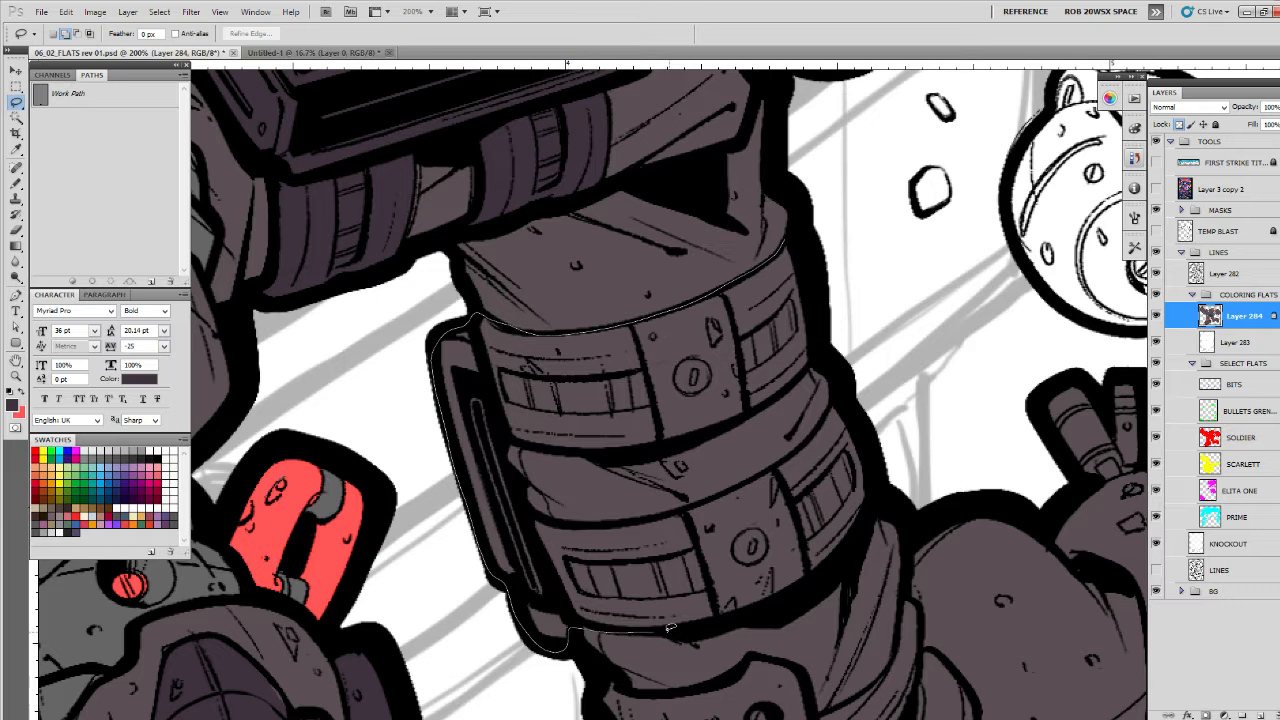
pyautogui.moveTo(840, 555)
pyautogui.mouseDown()
pyautogui.moveTo(862, 417)
pyautogui.moveTo(840, 399)
pyautogui.moveTo(765, 472)
pyautogui.moveTo(620, 522)
pyautogui.mouseUp()
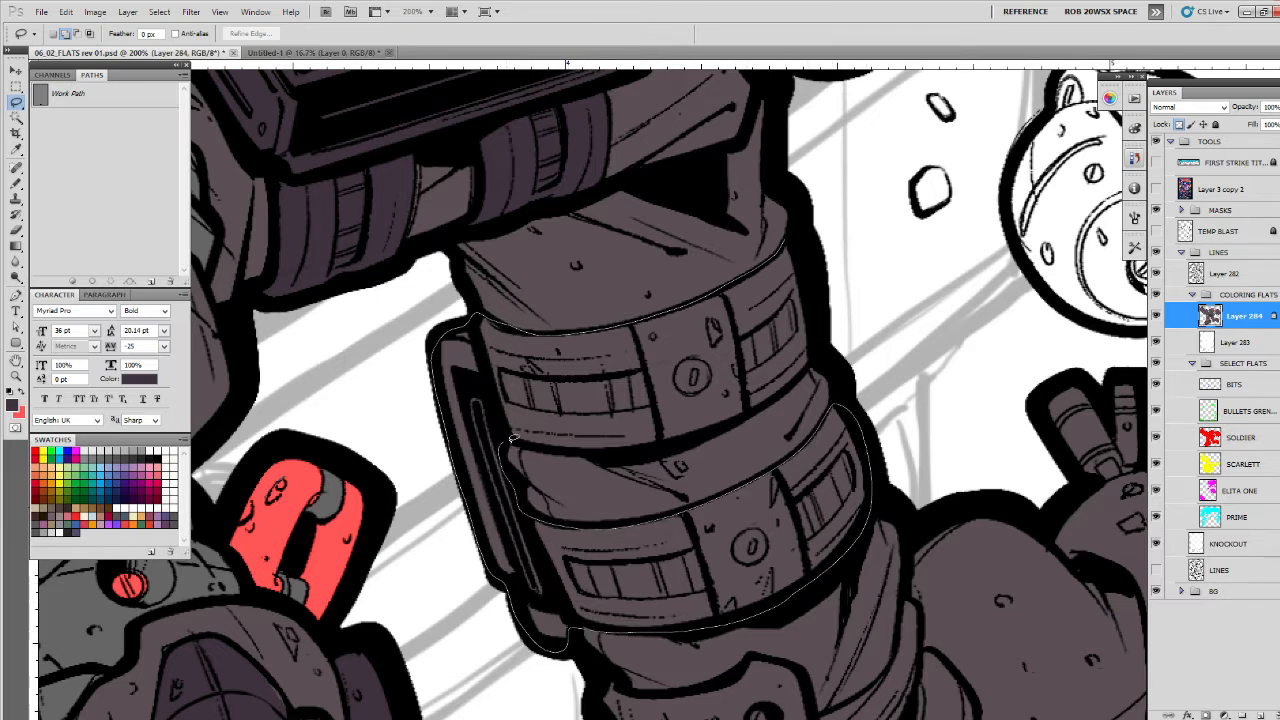
pyautogui.moveTo(511, 438)
pyautogui.mouseDown()
pyautogui.moveTo(644, 448)
pyautogui.moveTo(763, 401)
pyautogui.mouseUp()
pyautogui.moveTo(813, 326); pyautogui.dragTo(792, 238)
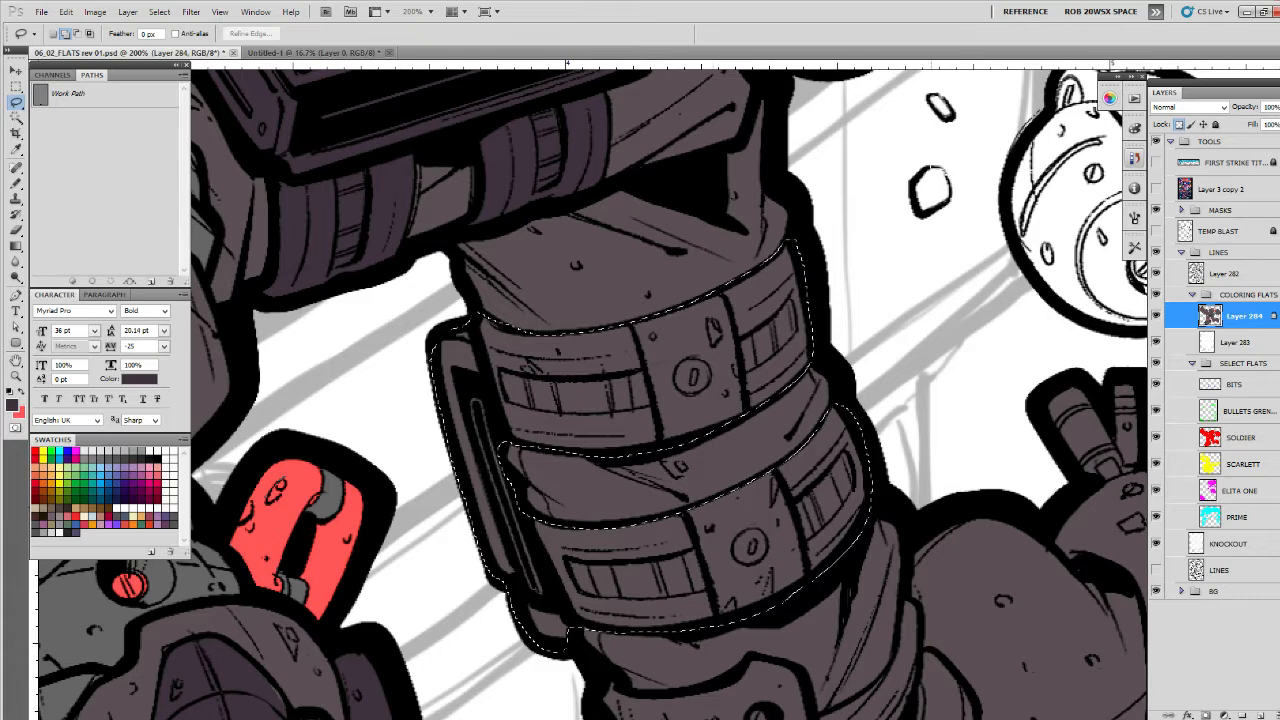
pyautogui.hotkey('alt', 'BackSpace')
pyautogui.hotkey('ctrl', 'd')
# - Lasso the knee guard below the two thigh straps and fill it with the neutral grey of the armor plates
pyautogui.moveTo(997, 595); pyautogui.dragTo(788, 244)
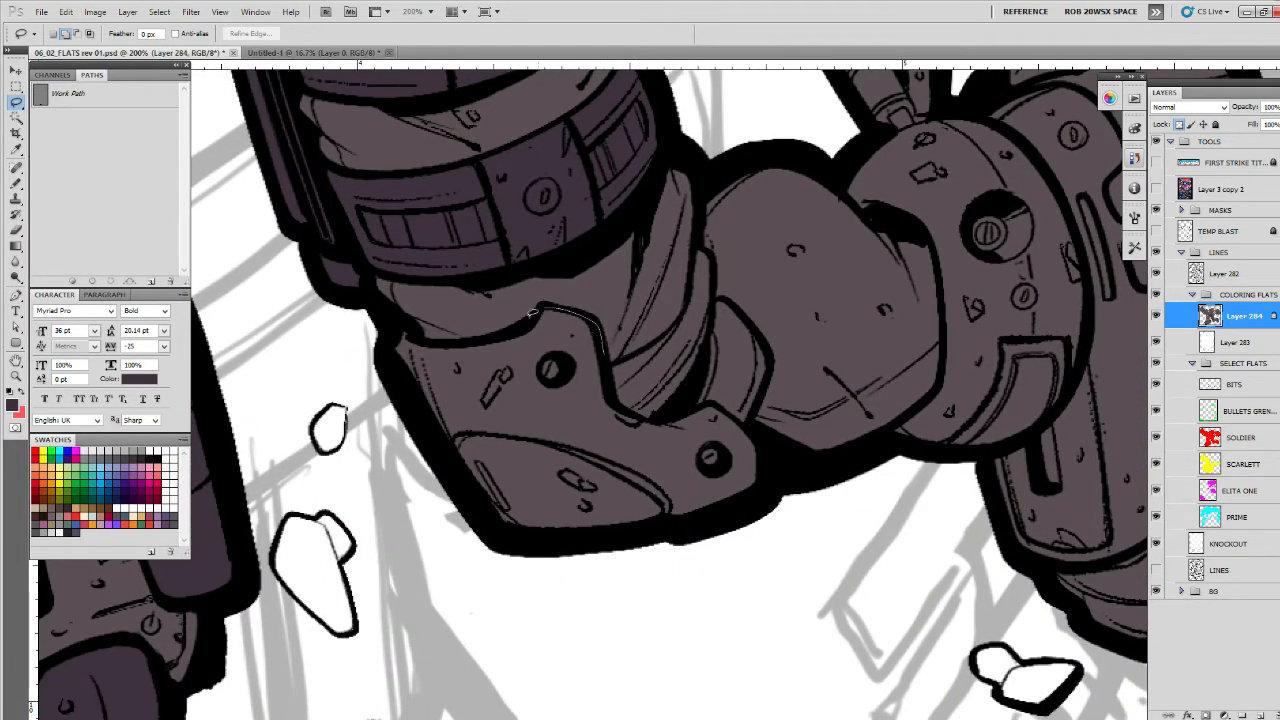
pyautogui.moveTo(533, 313)
pyautogui.mouseDown()
pyautogui.moveTo(414, 326)
pyautogui.moveTo(396, 363)
pyautogui.moveTo(478, 514)
pyautogui.moveTo(586, 535)
pyautogui.moveTo(690, 525)
pyautogui.mouseUp()
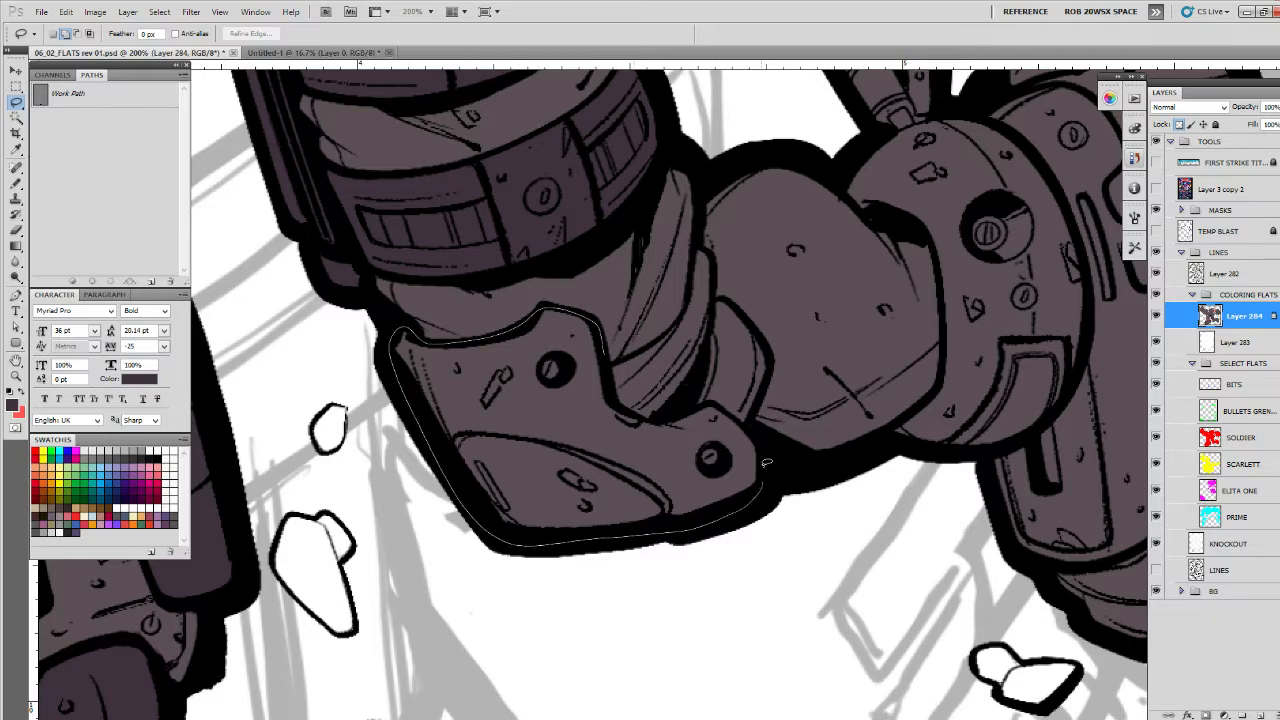
pyautogui.moveTo(603, 348); pyautogui.dragTo(602, 343)
pyautogui.moveTo(598, 396)
pyautogui.mouseDown()
pyautogui.moveTo(648, 460)
pyautogui.moveTo(915, 635)
pyautogui.mouseUp()
pyautogui.press('b')
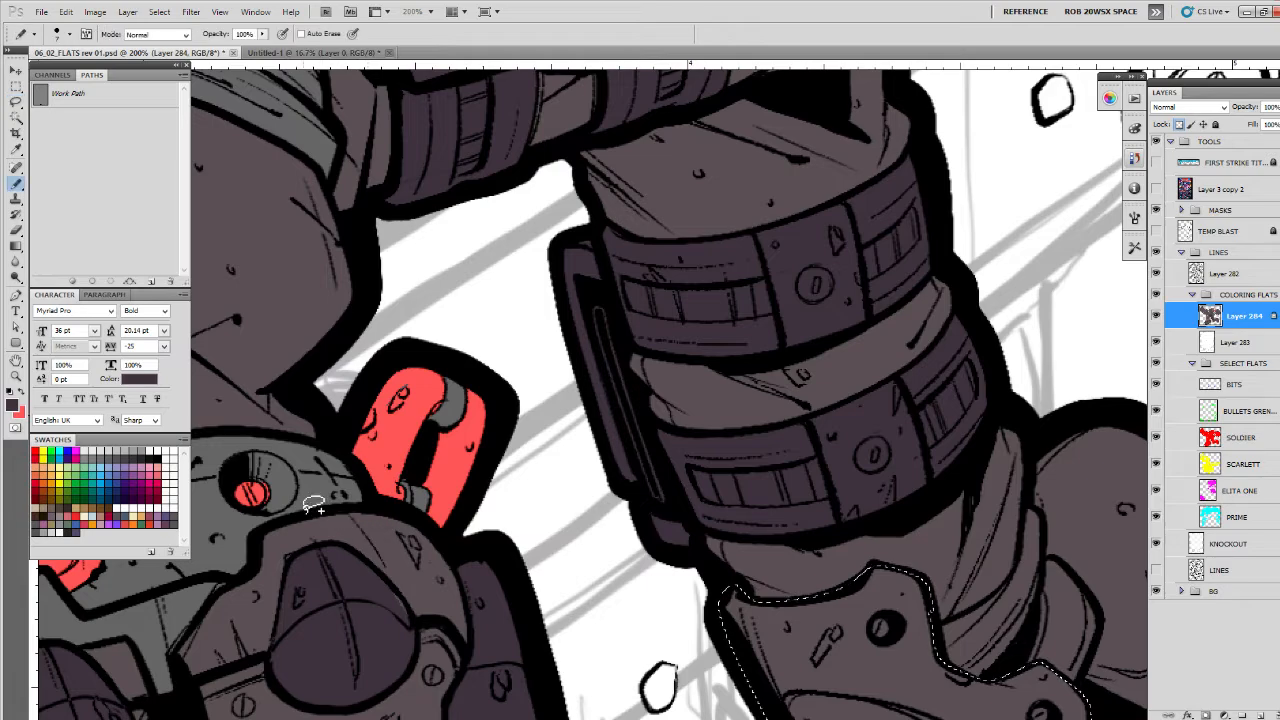
pyautogui.moveTo(313, 165)
pyautogui.mouseDown()
pyautogui.moveTo(393, 290)
pyautogui.moveTo(503, 400)
pyautogui.mouseUp()
pyautogui.keyDown('alt'); pyautogui.click(504, 388); pyautogui.keyUp('alt')
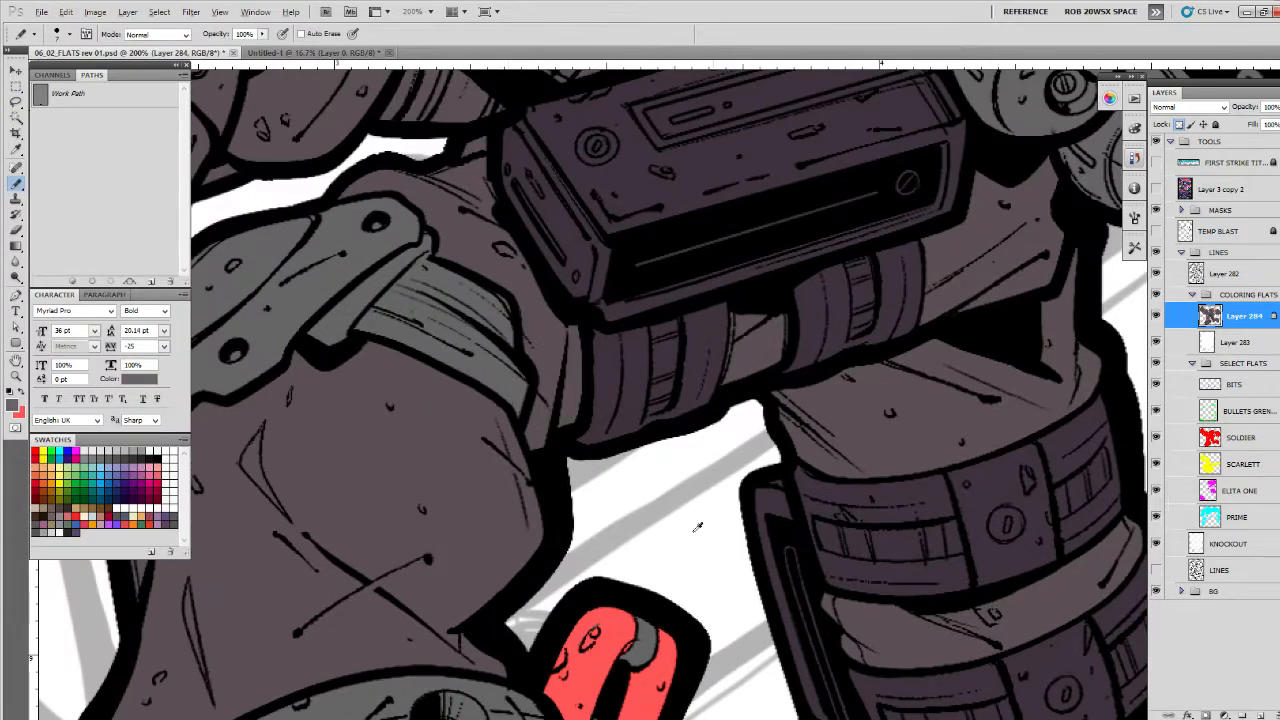
pyautogui.moveTo(980, 652)
pyautogui.mouseDown()
pyautogui.moveTo(831, 483)
pyautogui.moveTo(540, 275)
pyautogui.mouseUp()
pyautogui.moveTo(1008, 483); pyautogui.dragTo(937, 442)
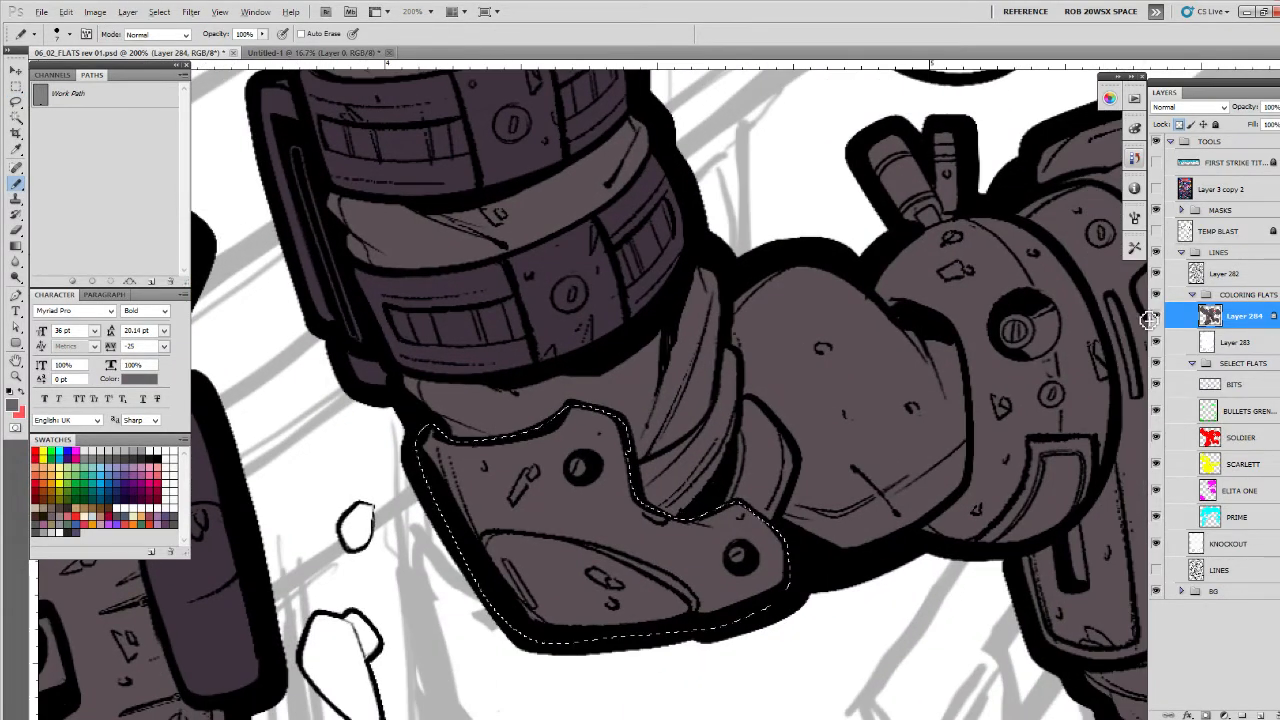
pyautogui.hotkey('alt', 'BackSpace')
pyautogui.hotkey('ctrl', 'd')
# - Lasso the overlapping bands behind the knee guard, beside the calf, and fill them with the same neutral grey
pyautogui.press('l')
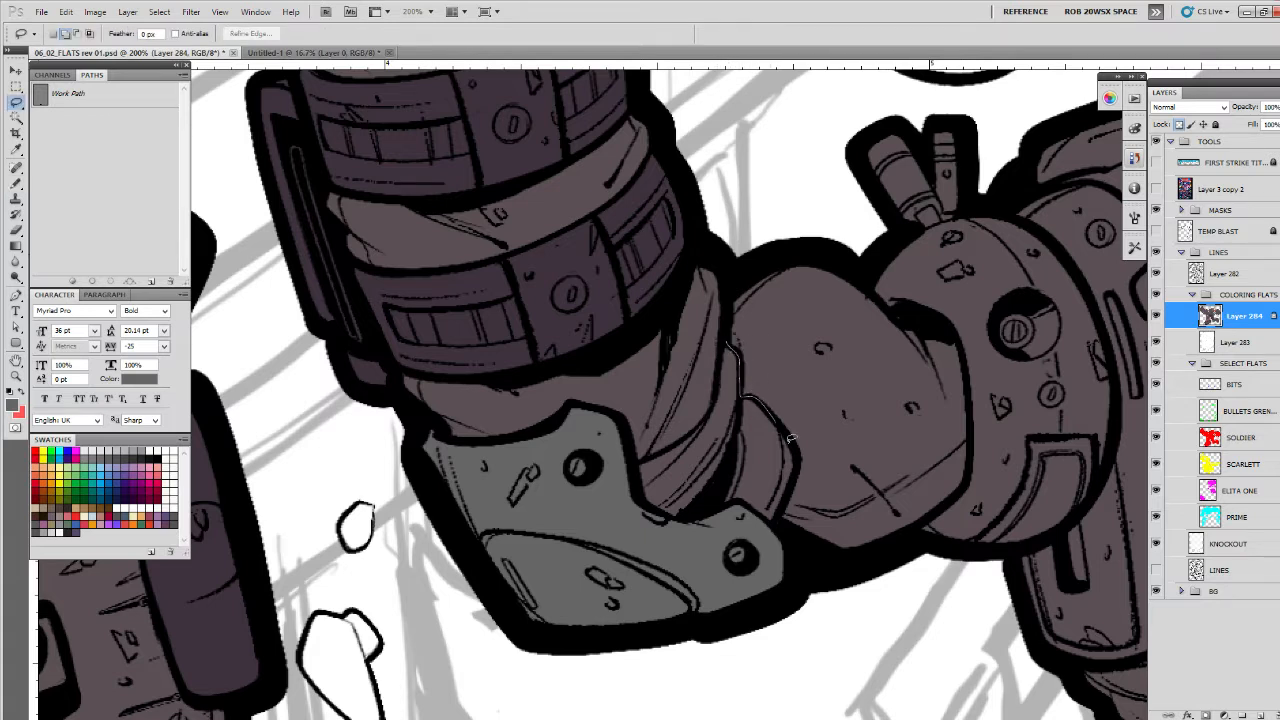
pyautogui.moveTo(790, 438); pyautogui.dragTo(745, 550)
pyautogui.moveTo(724, 354); pyautogui.dragTo(727, 344)
pyautogui.hotkey('alt', 'BackSpace')
pyautogui.hotkey('ctrl', 'd')
# - Lasso the rounded ankle plate between the calf and the boot and fill it with neutral grey
pyautogui.moveTo(1055, 448)
pyautogui.mouseDown()
pyautogui.moveTo(1017, 527)
pyautogui.moveTo(706, 516)
pyautogui.mouseUp()
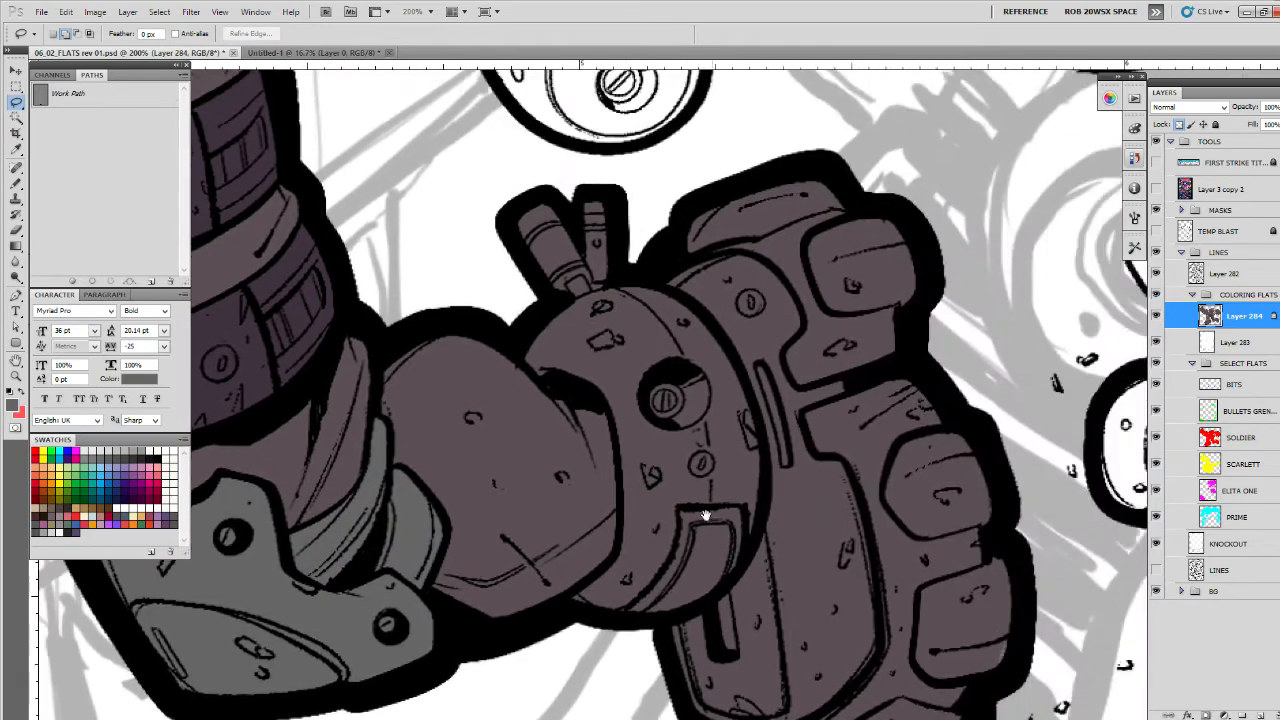
pyautogui.press('z')
pyautogui.keyDown('alt'); pyautogui.click(703, 503); pyautogui.keyUp('alt')
pyautogui.keyDown('alt'); pyautogui.click(703, 503); pyautogui.keyUp('alt')
pyautogui.keyDown('alt'); pyautogui.click(703, 503); pyautogui.keyUp('alt')
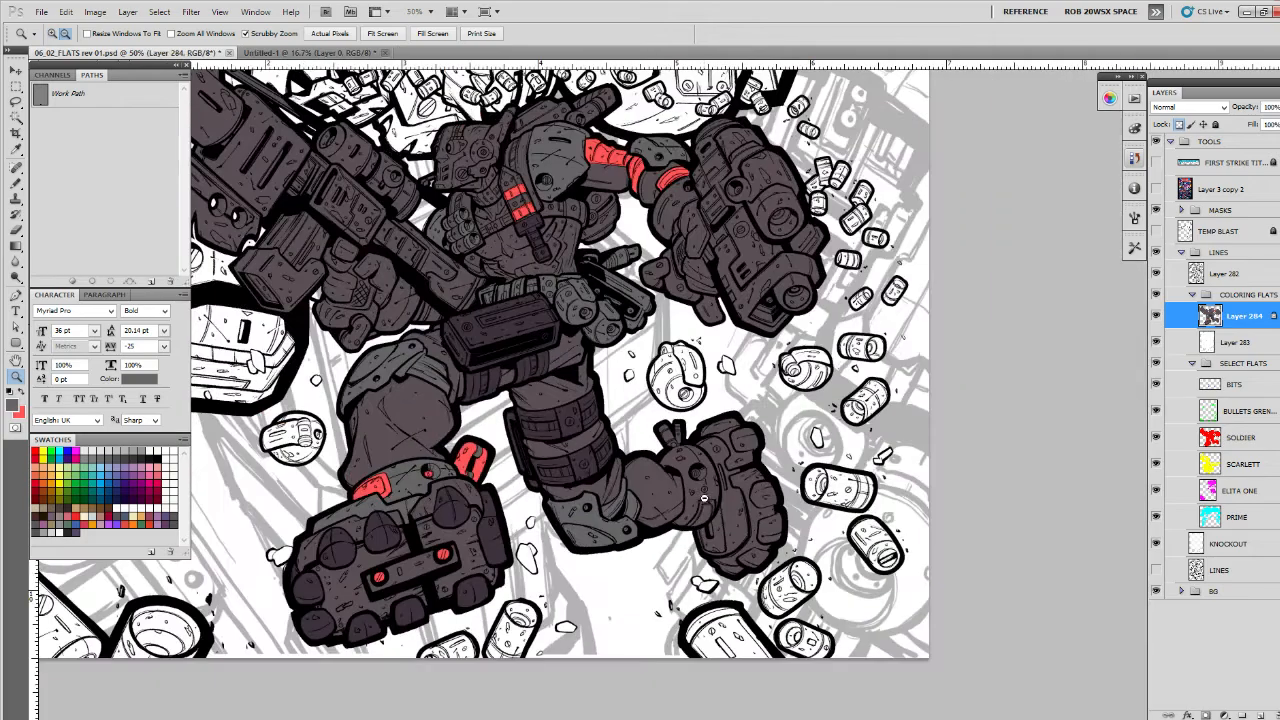
pyautogui.click(705, 504)
pyautogui.click(705, 504)
pyautogui.click(704, 504)
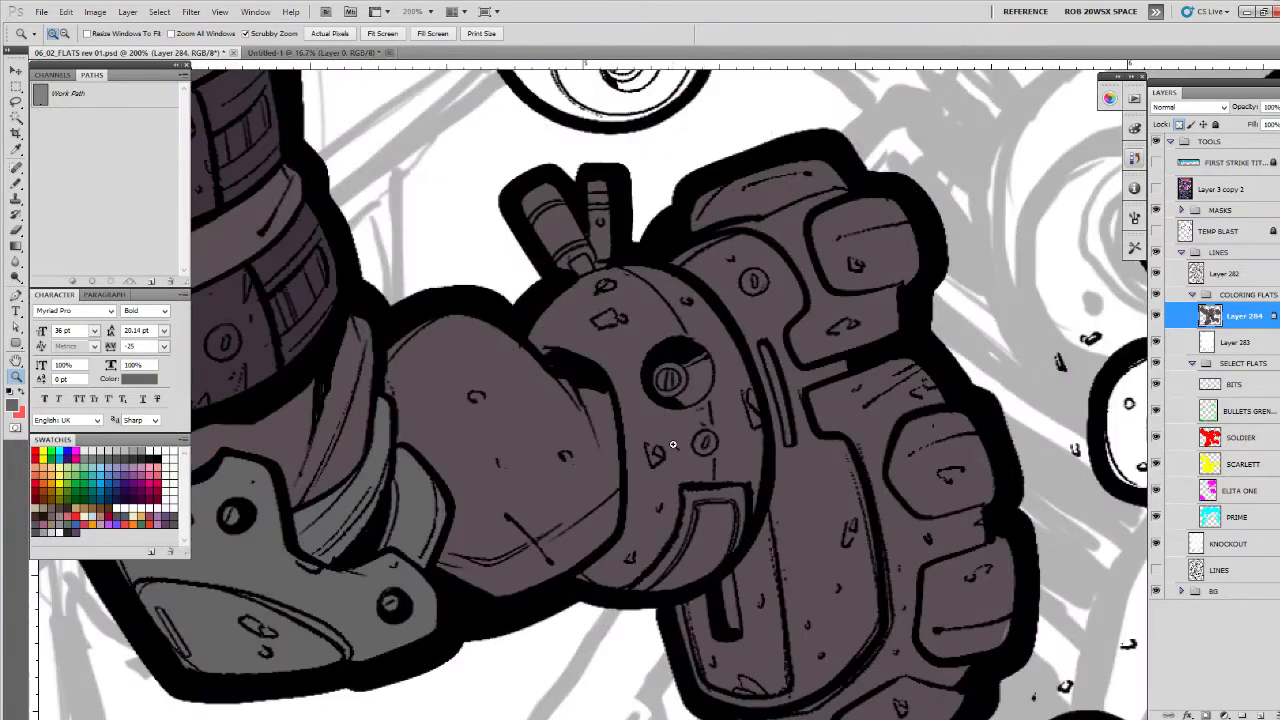
pyautogui.press('l')
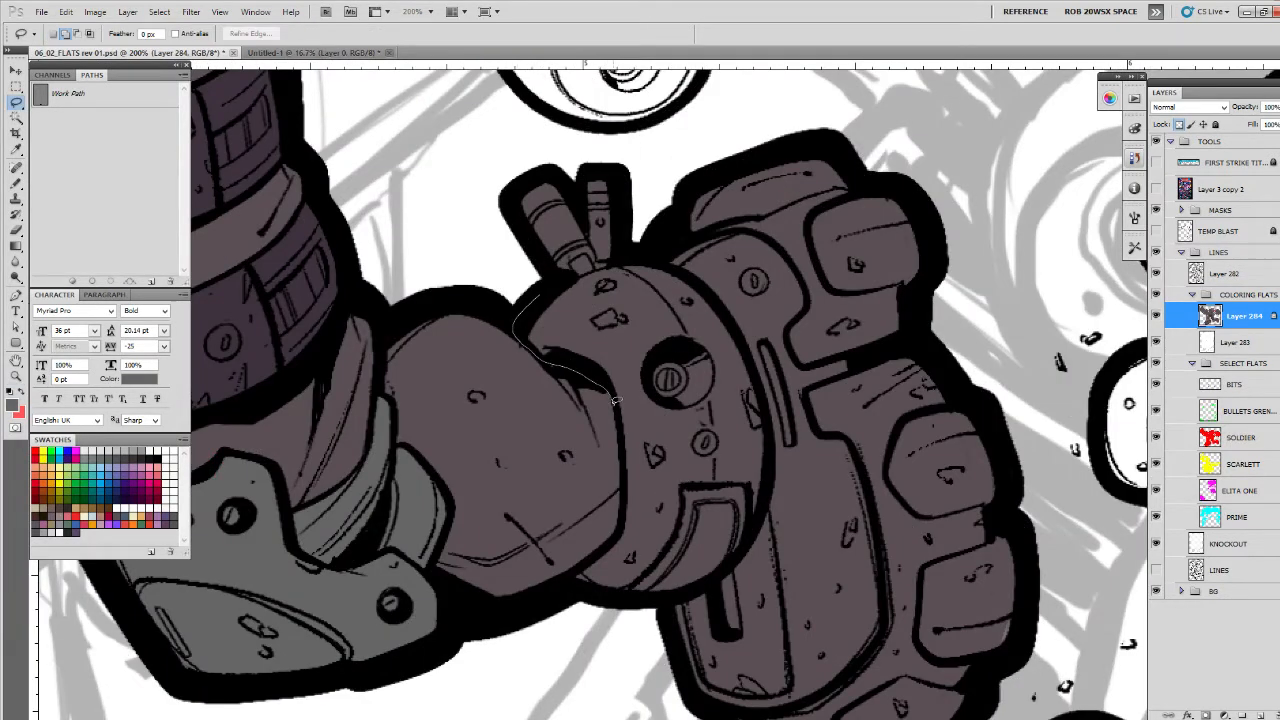
pyautogui.moveTo(621, 498)
pyautogui.mouseDown()
pyautogui.moveTo(598, 632)
pyautogui.moveTo(733, 556)
pyautogui.mouseUp()
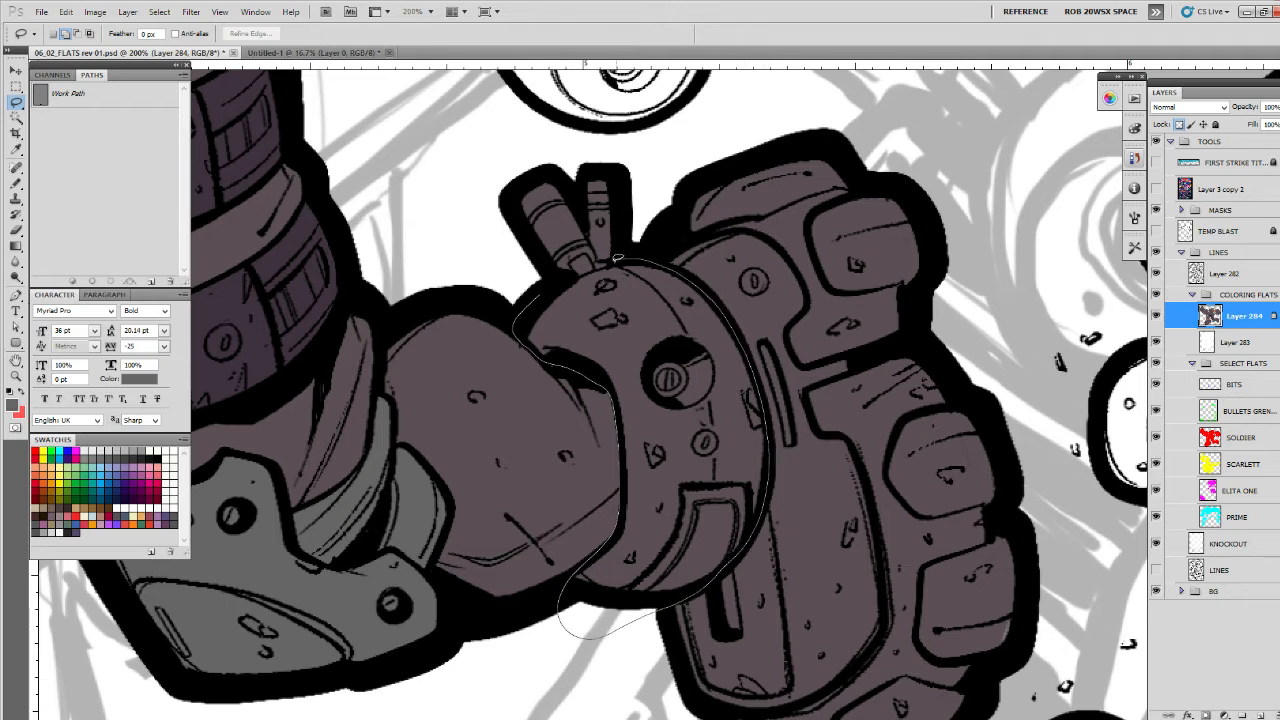
pyautogui.moveTo(576, 276); pyautogui.dragTo(541, 291)
pyautogui.hotkey('alt', 'BackSpace')
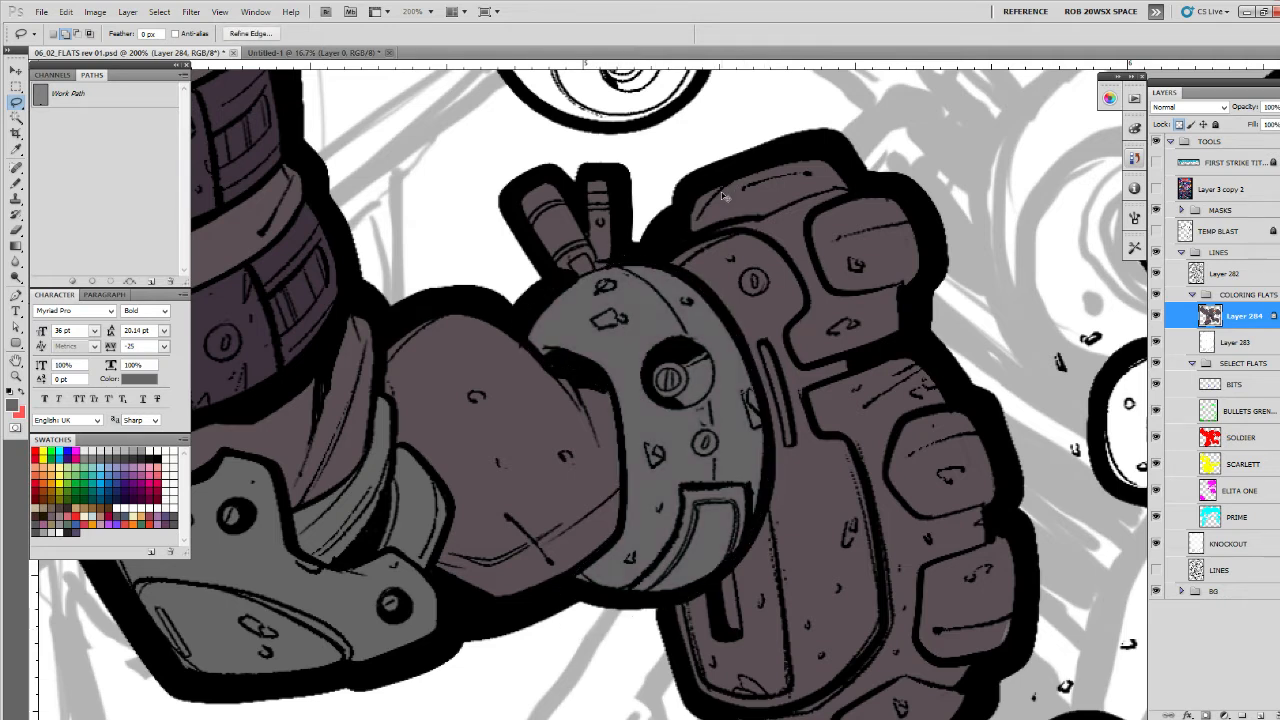
pyautogui.hotkey('ctrl', 'd')
# - Lasso the twin tubes above the ankle plate and its curved lower inset, and fill both with coral red
pyautogui.press('x')
pyautogui.moveTo(603, 265)
pyautogui.mouseDown()
pyautogui.moveTo(504, 176)
pyautogui.moveTo(629, 156)
pyautogui.moveTo(606, 264)
pyautogui.mouseUp()
pyautogui.moveTo(742, 489)
pyautogui.mouseDown()
pyautogui.moveTo(700, 484)
pyautogui.moveTo(633, 597)
pyautogui.moveTo(746, 551)
pyautogui.mouseUp()
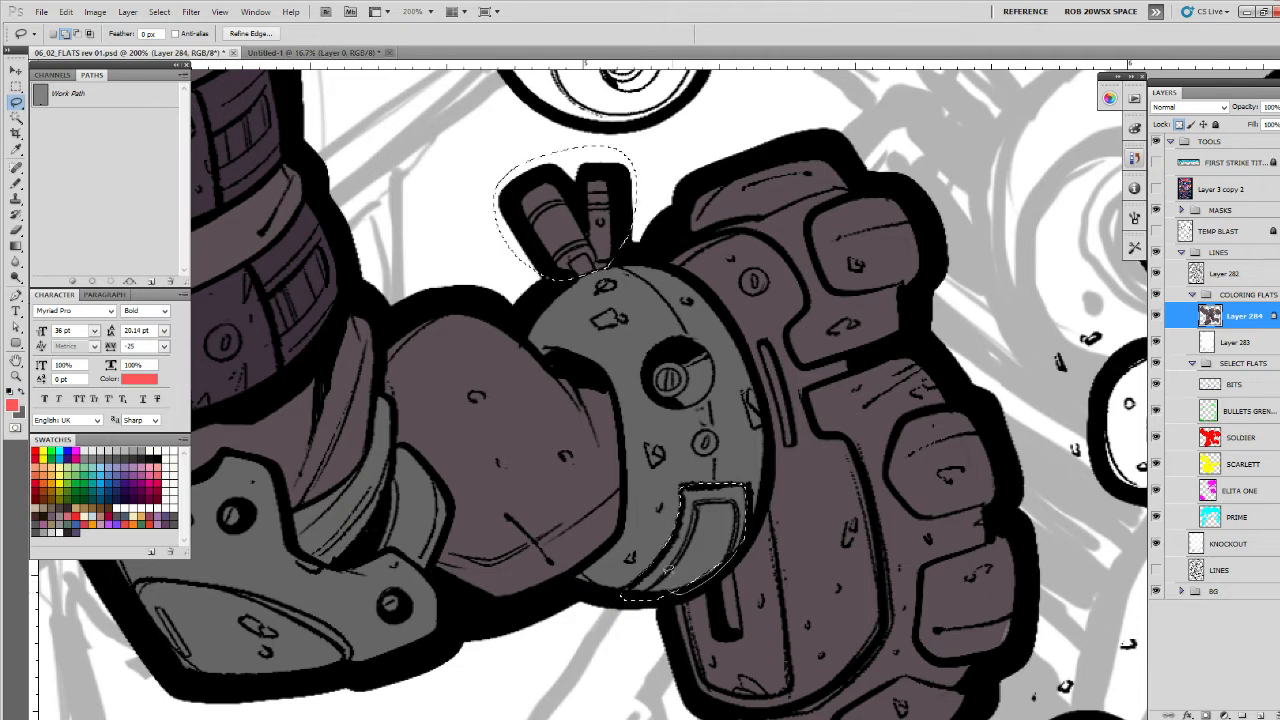
pyautogui.hotkey('alt', 'BackSpace')
pyautogui.hotkey('ctrl', 'd')
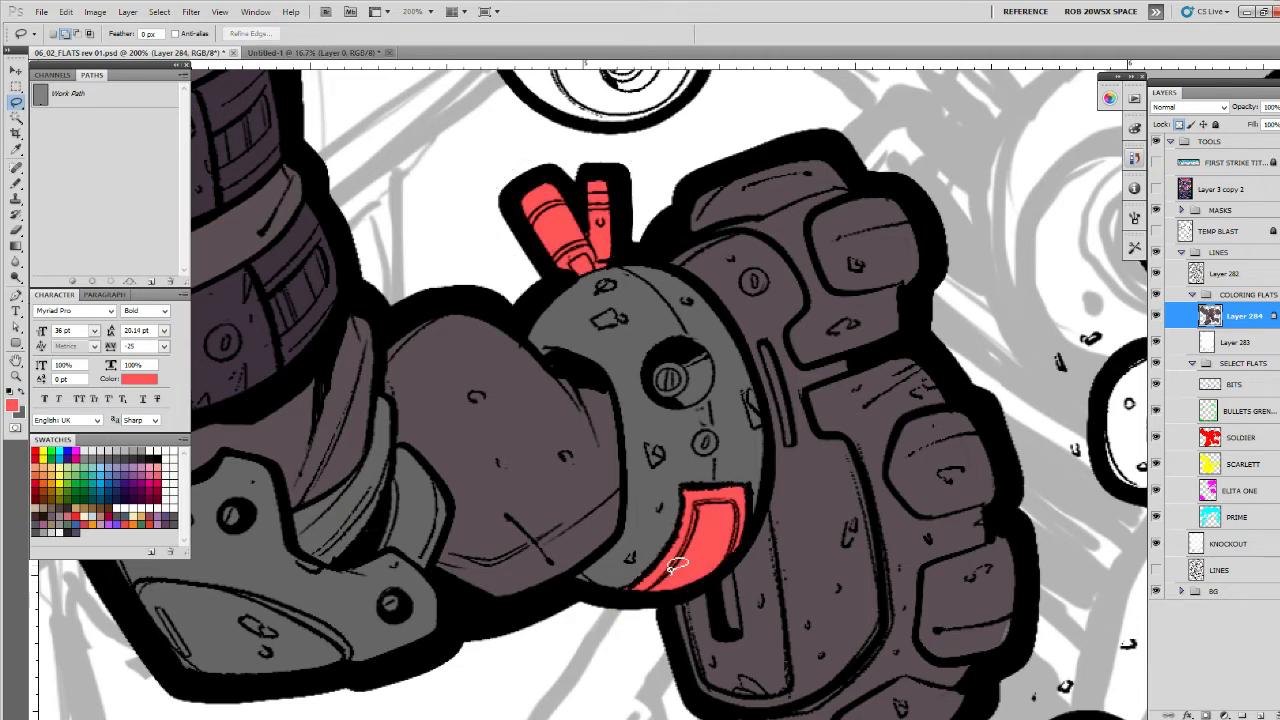
# - Paint the round bolt in the ankle plate's recess coral red with the Pencil
pyautogui.press('b')
pyautogui.click(663, 381)
pyautogui.moveTo(663, 381)
pyautogui.mouseDown()
pyautogui.moveTo(685, 382)
pyautogui.moveTo(678, 393)
pyautogui.moveTo(665, 381)
pyautogui.moveTo(682, 393)
pyautogui.moveTo(663, 384)
pyautogui.mouseUp()
pyautogui.moveTo(930, 535); pyautogui.dragTo(937, 407)
pyautogui.moveTo(741, 479); pyautogui.dragTo(747, 484)
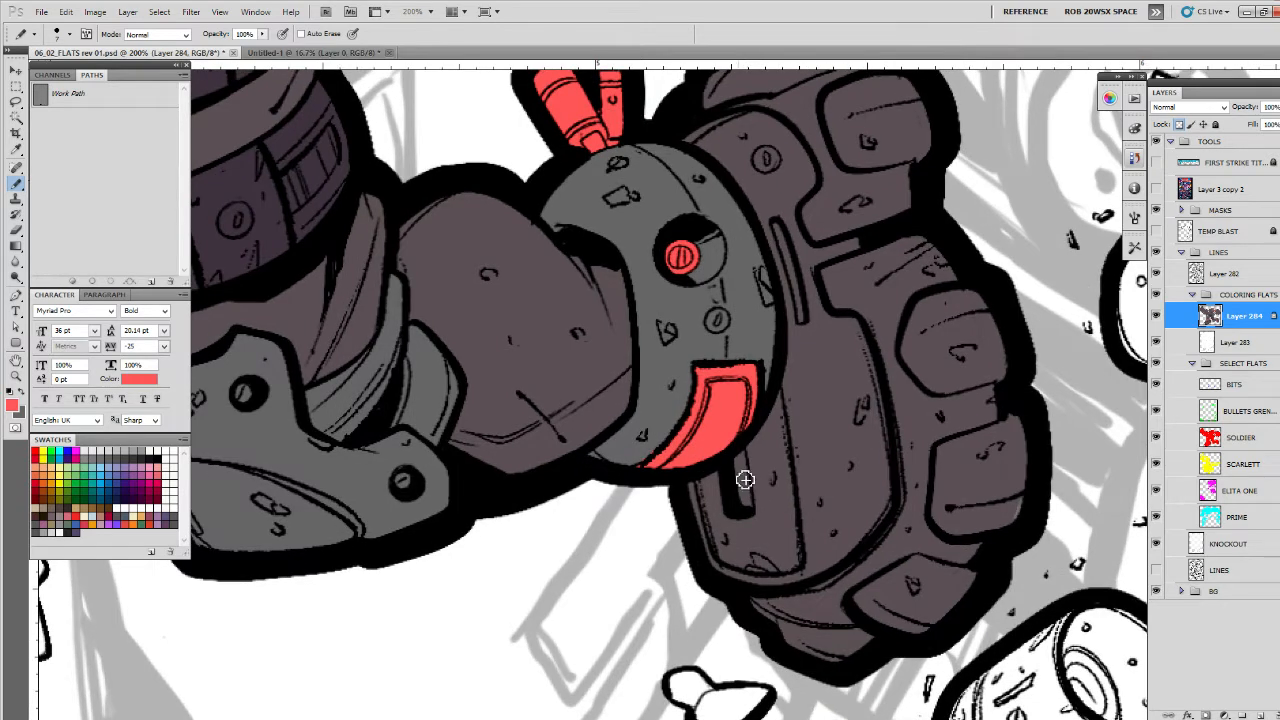
pyautogui.keyDown('alt'); pyautogui.click(750, 471); pyautogui.keyUp('alt')
# - Lasso the long notched plate on the boot beside the ankle plate and fill it with neutral grey
pyautogui.press('l')
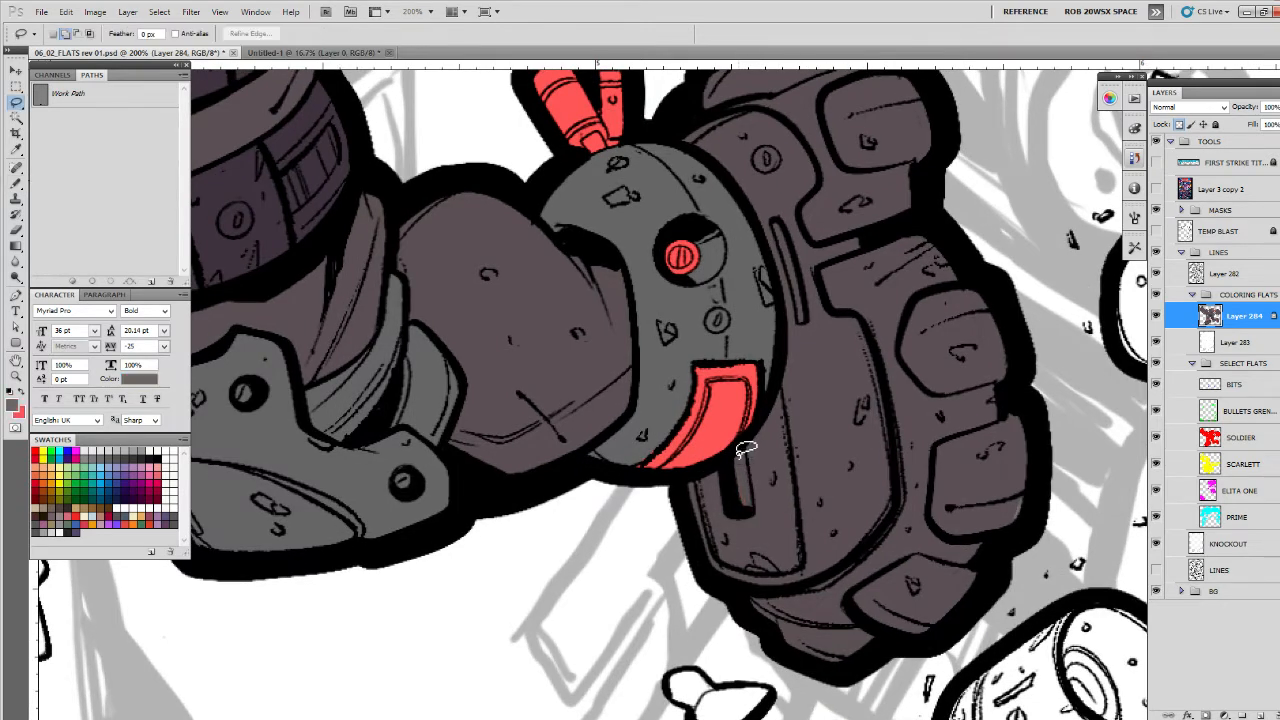
pyautogui.moveTo(701, 561)
pyautogui.mouseDown()
pyautogui.moveTo(745, 590)
pyautogui.moveTo(795, 585)
pyautogui.moveTo(879, 531)
pyautogui.mouseUp()
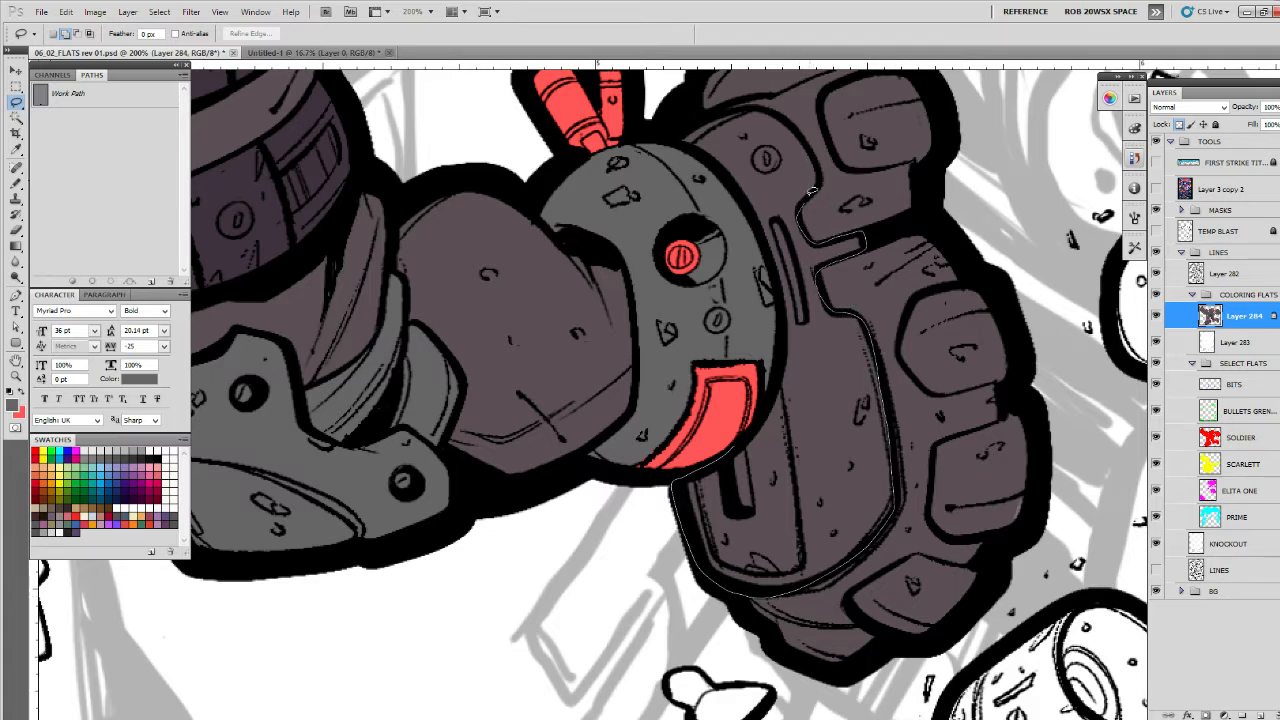
pyautogui.moveTo(814, 157); pyautogui.dragTo(772, 103)
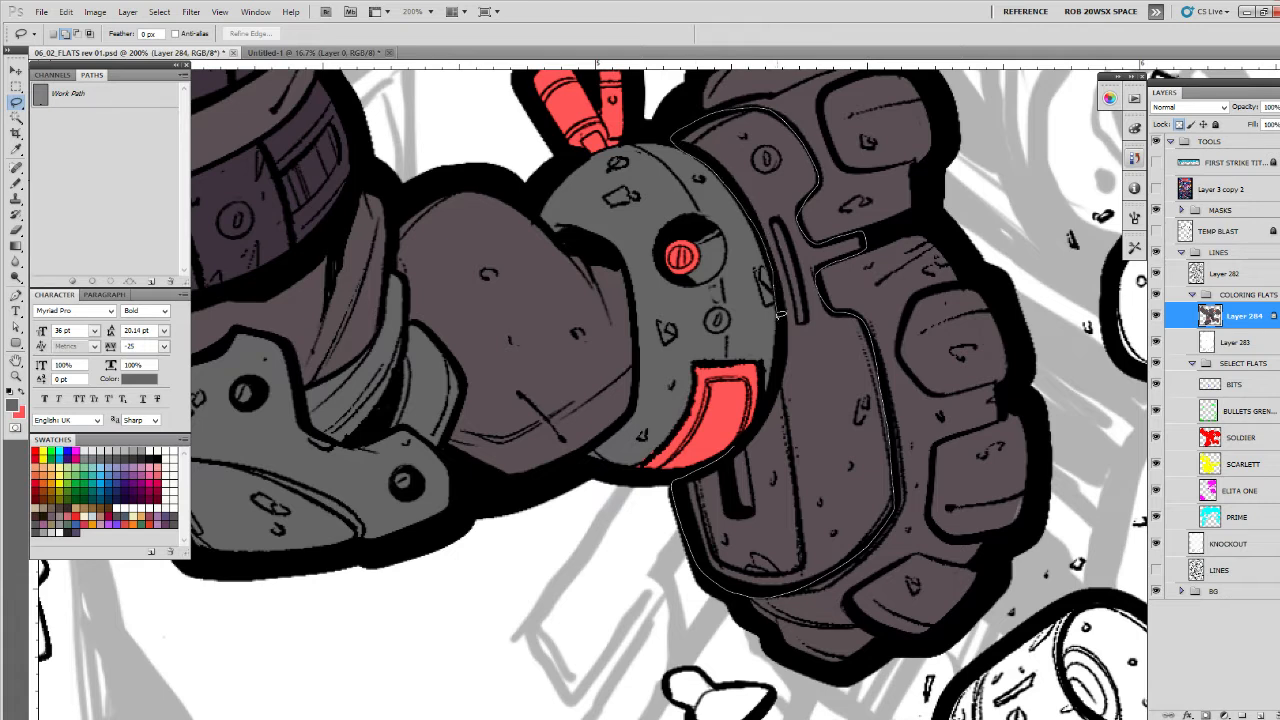
pyautogui.moveTo(757, 362); pyautogui.dragTo(758, 364)
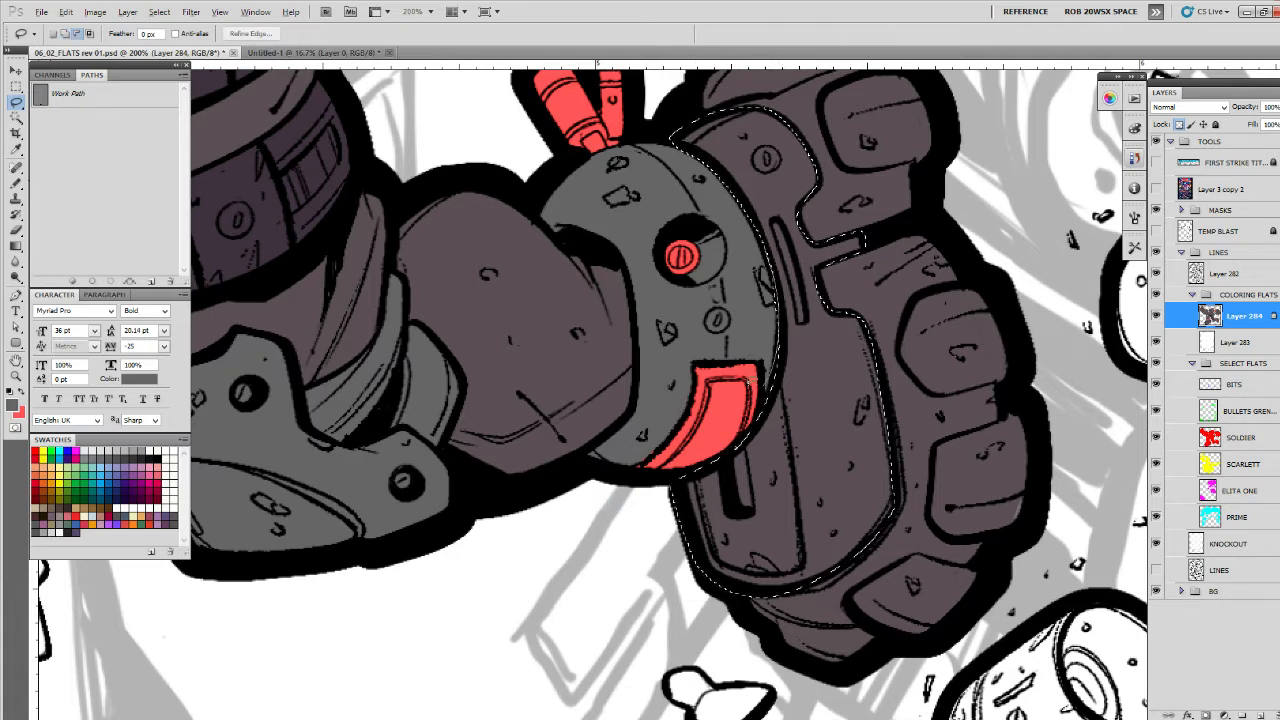
pyautogui.hotkey('alt', 'BackSpace')
pyautogui.hotkey('ctrl', 'd')
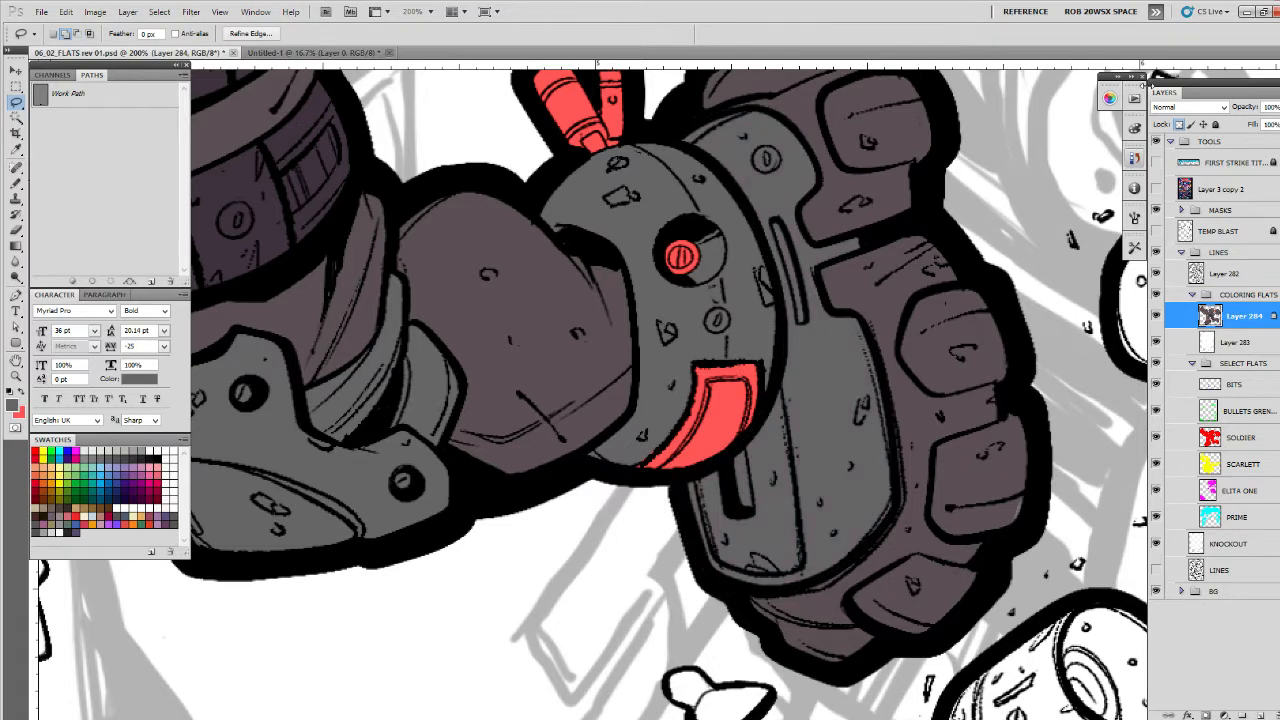
# - Paint the two narrow slots in the boot's grey plate coral red with the Pencil
pyautogui.press('b')
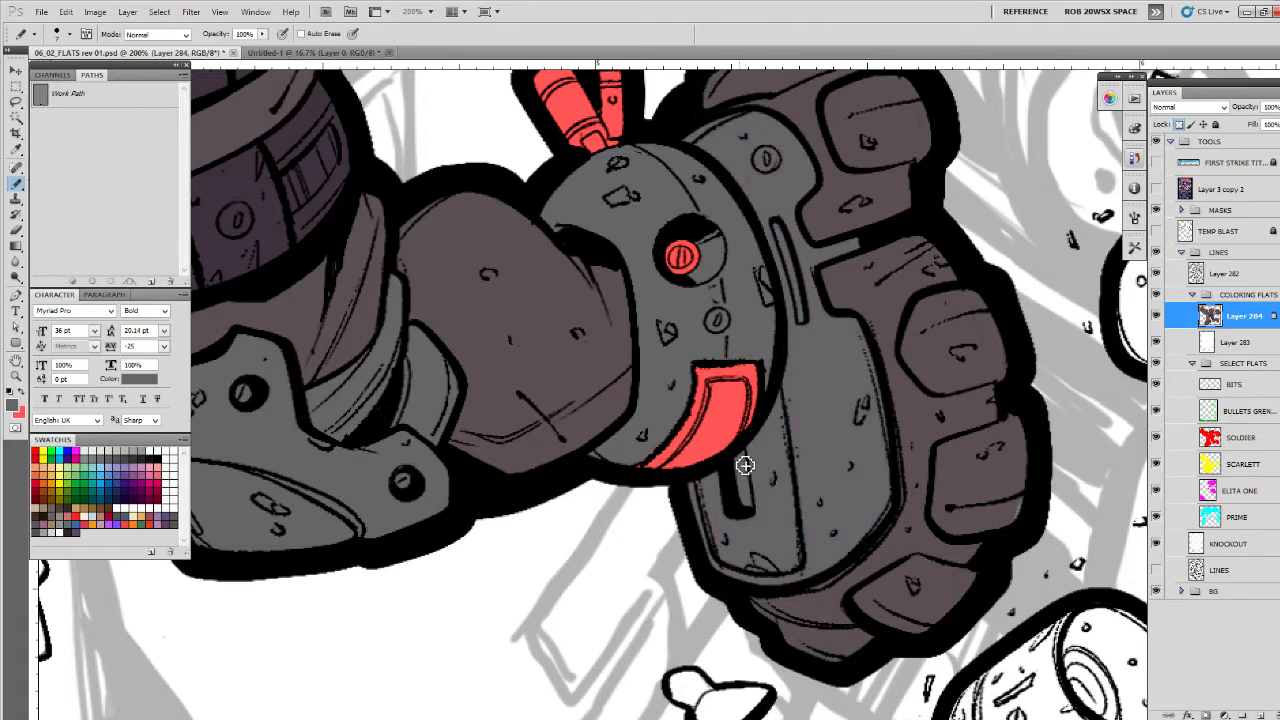
pyautogui.press('x')
pyautogui.moveTo(746, 489)
pyautogui.mouseDown()
pyautogui.moveTo(741, 458)
pyautogui.moveTo(748, 512)
pyautogui.moveTo(745, 452)
pyautogui.mouseUp()
pyautogui.moveTo(811, 344); pyautogui.dragTo(739, 491)
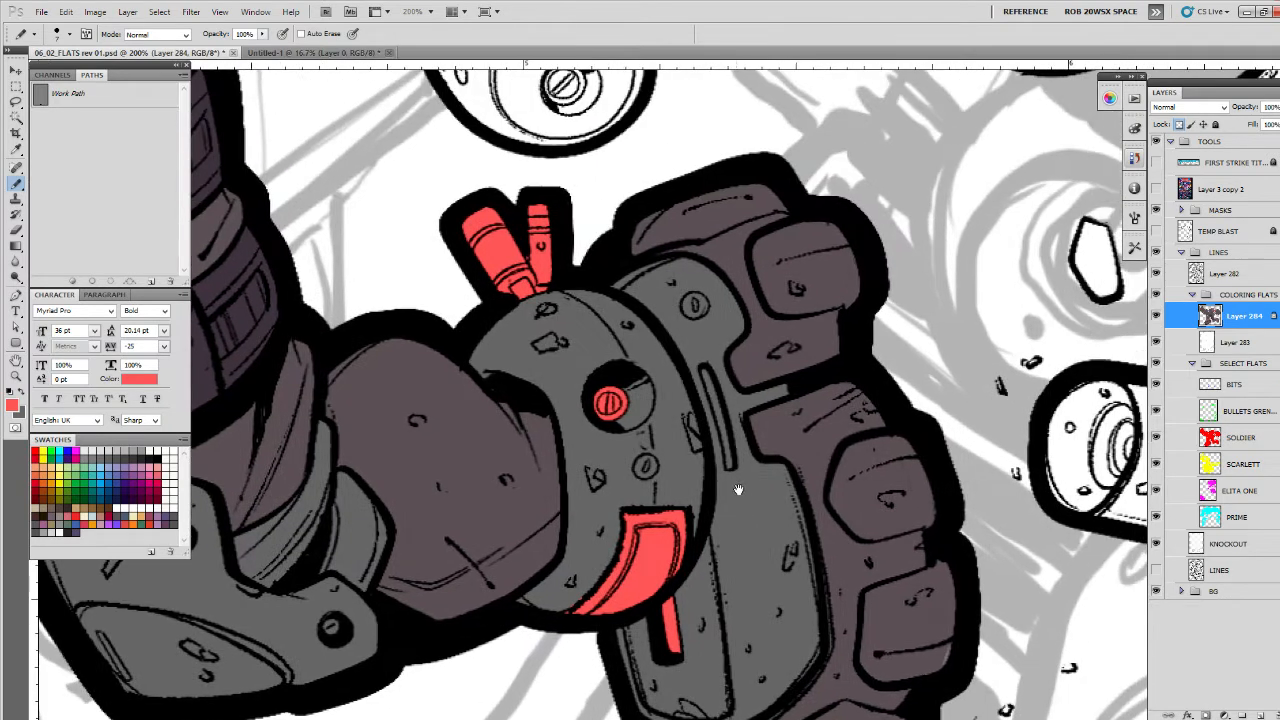
pyautogui.moveTo(716, 379)
pyautogui.mouseDown()
pyautogui.moveTo(709, 370)
pyautogui.moveTo(734, 469)
pyautogui.mouseUp()
pyautogui.press('x')
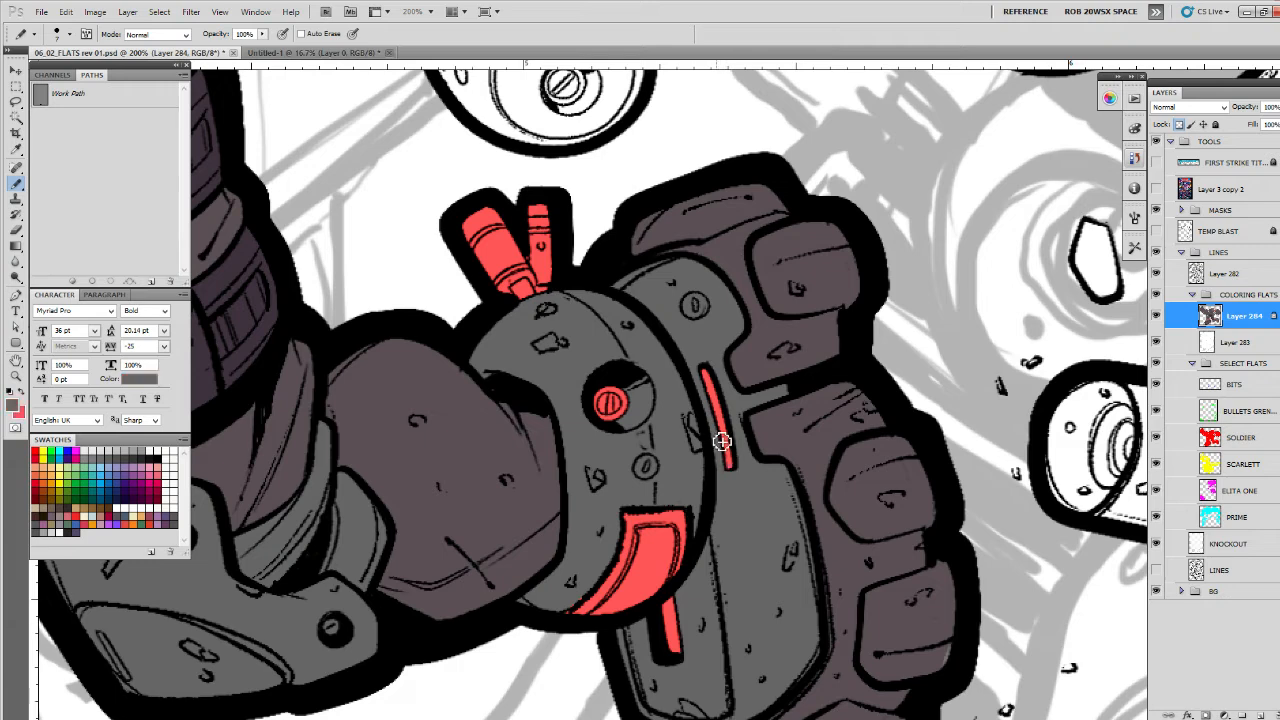
pyautogui.press('x')
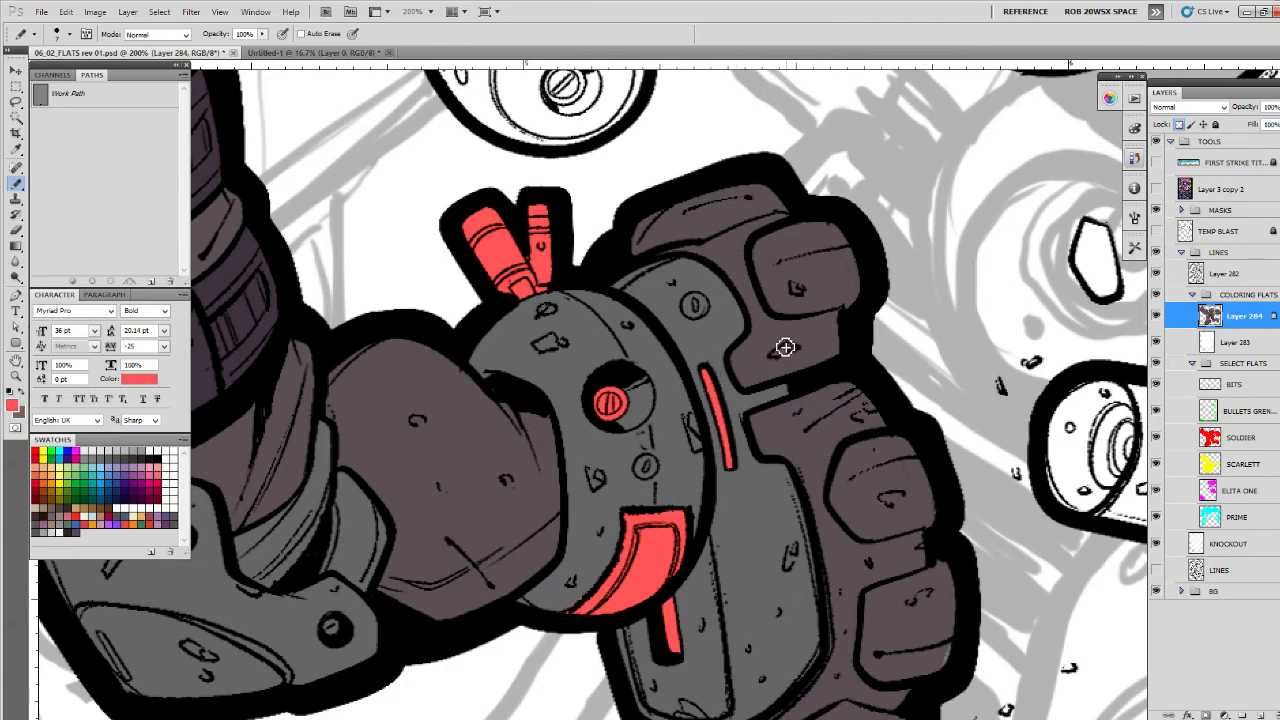
# - Pick the dark purple swatch, lasso the four lower tread blocks along the boot's edge, and fill them with it
pyautogui.moveTo(798, 347); pyautogui.dragTo(749, 286)
pyautogui.moveTo(768, 395); pyautogui.dragTo(762, 358)
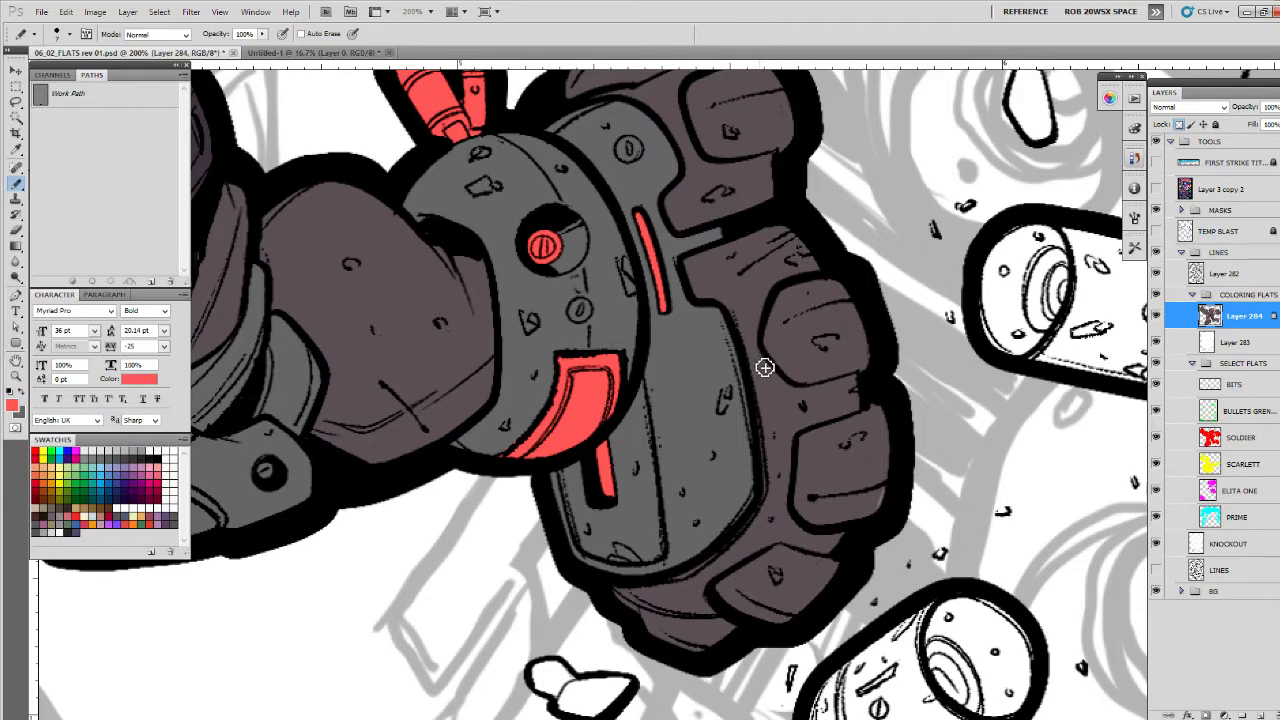
pyautogui.moveTo(747, 334); pyautogui.dragTo(750, 347)
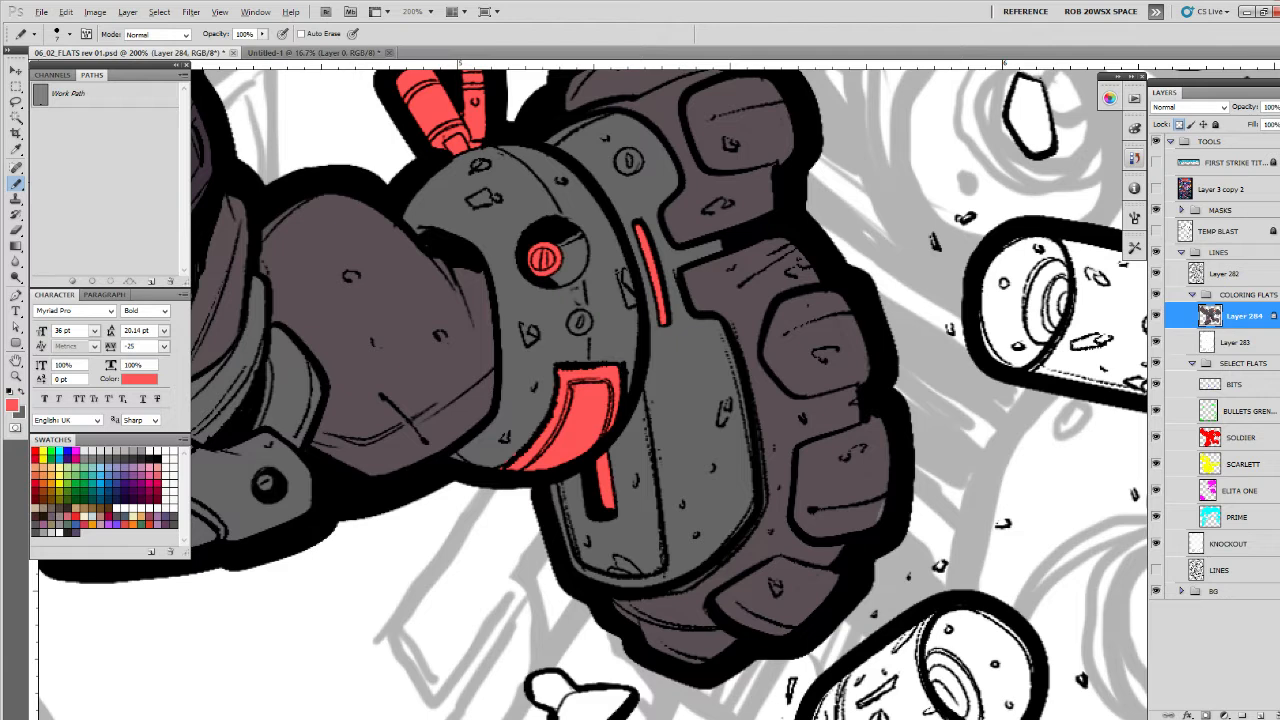
pyautogui.click(68, 532)
pyautogui.press('l')
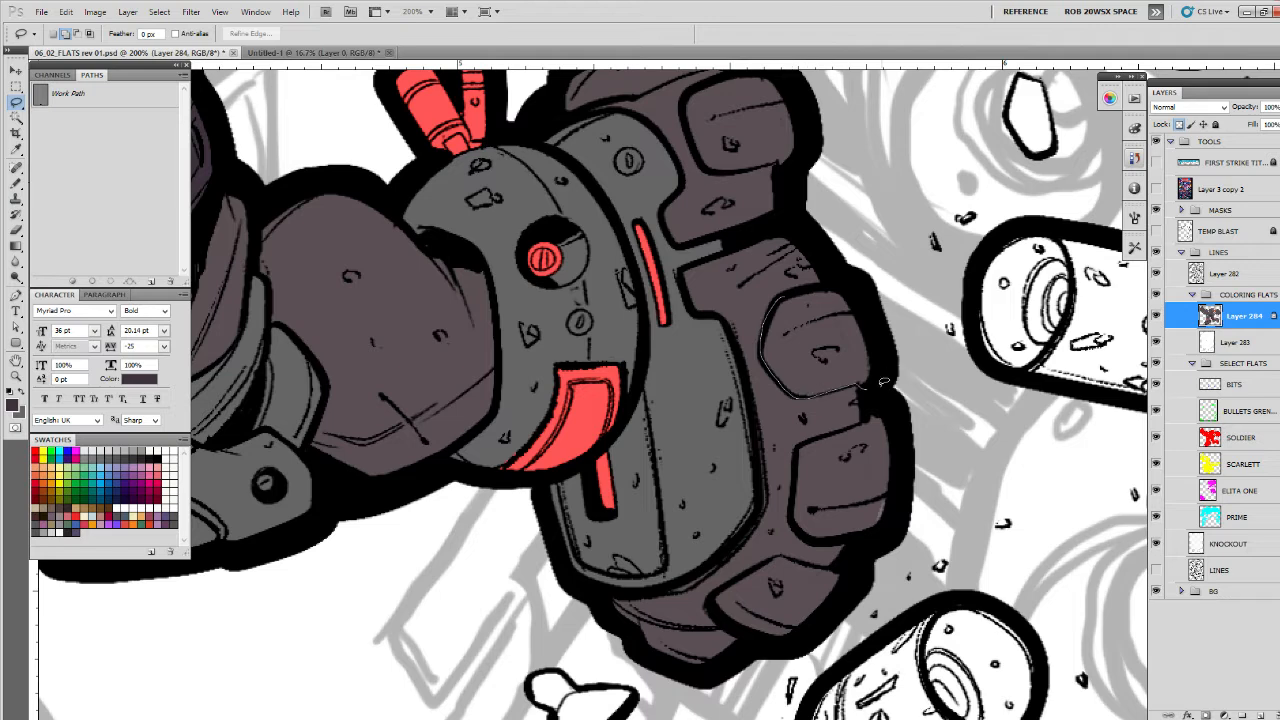
pyautogui.moveTo(880, 385)
pyautogui.mouseDown()
pyautogui.moveTo(798, 281)
pyautogui.moveTo(835, 314)
pyautogui.moveTo(769, 340)
pyautogui.moveTo(764, 403)
pyautogui.moveTo(783, 433)
pyautogui.moveTo(815, 434)
pyautogui.moveTo(866, 400)
pyautogui.mouseUp()
pyautogui.scroll(-3, 830, 390)
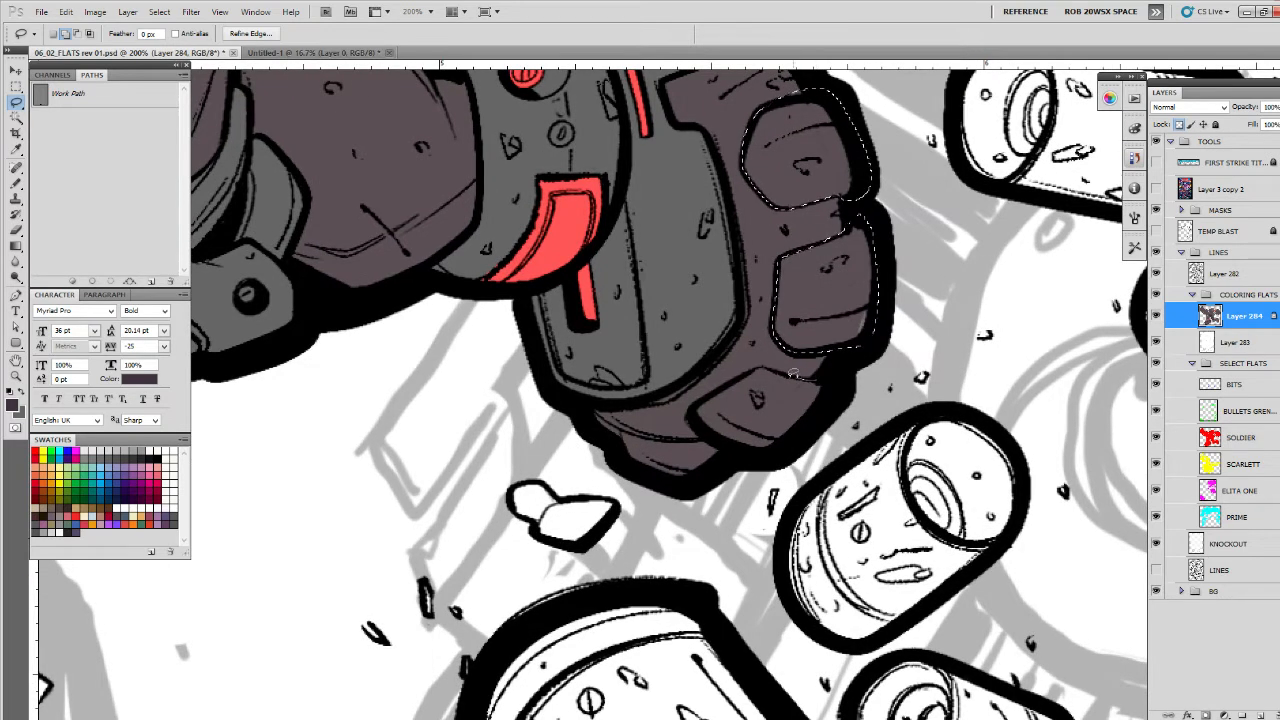
pyautogui.moveTo(793, 374)
pyautogui.mouseDown()
pyautogui.moveTo(754, 369)
pyautogui.moveTo(706, 397)
pyautogui.moveTo(700, 423)
pyautogui.moveTo(742, 451)
pyautogui.moveTo(834, 388)
pyautogui.mouseUp()
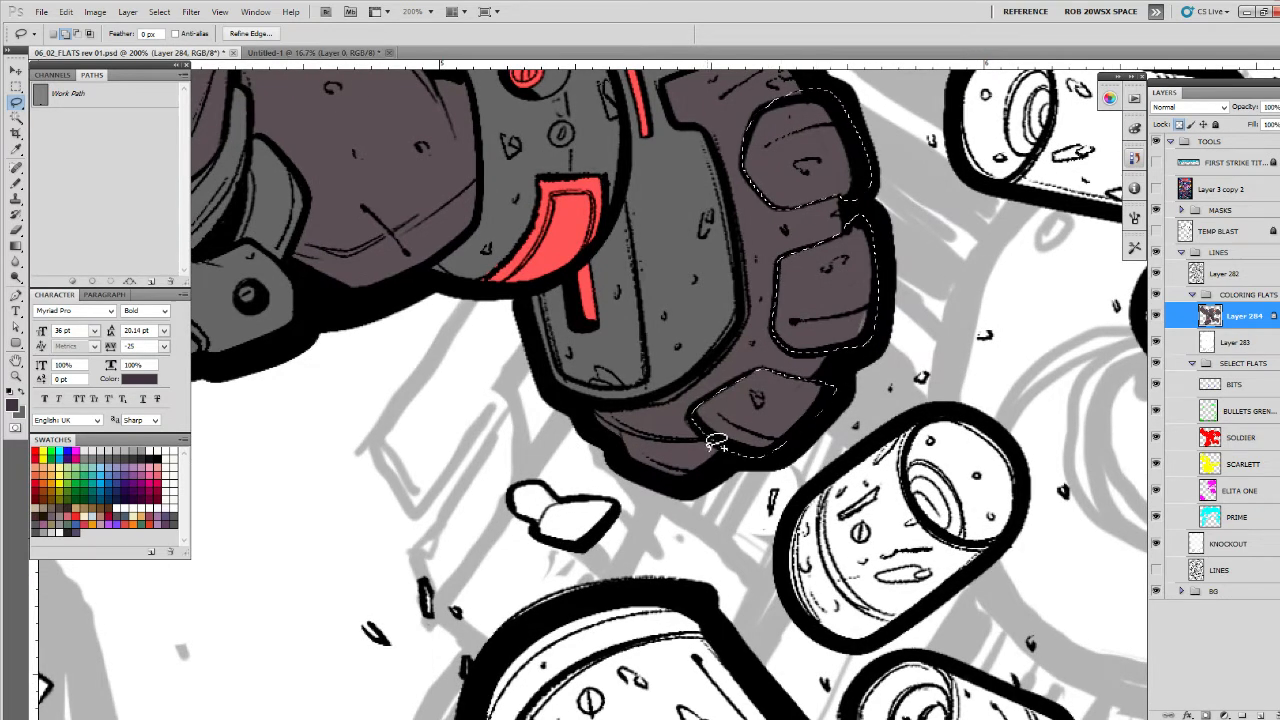
pyautogui.moveTo(708, 445)
pyautogui.mouseDown()
pyautogui.moveTo(617, 436)
pyautogui.moveTo(672, 480)
pyautogui.moveTo(728, 460)
pyautogui.mouseUp()
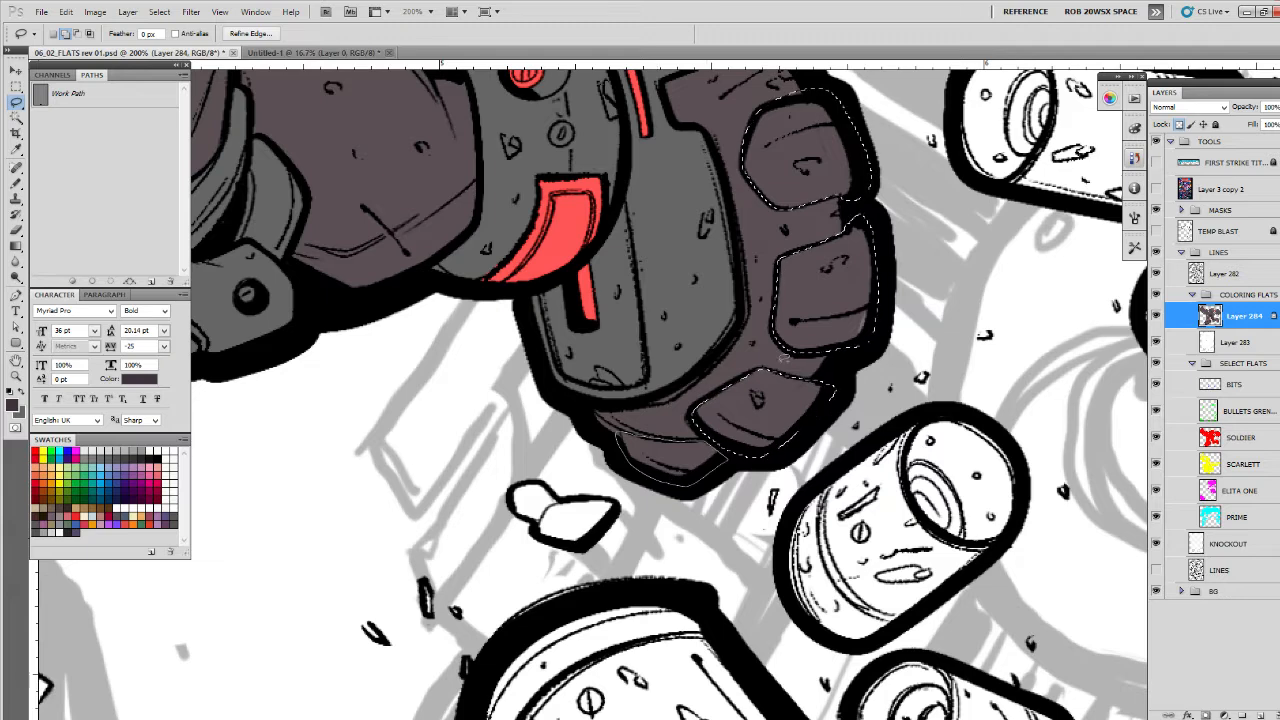
pyautogui.hotkey('alt', 'BackSpace')
pyautogui.hotkey('ctrl', 'd')
# - Lasso the upper tread blocks of the same boot and fill them with dark purple
pyautogui.moveTo(879, 252); pyautogui.dragTo(884, 430)
pyautogui.press('b')
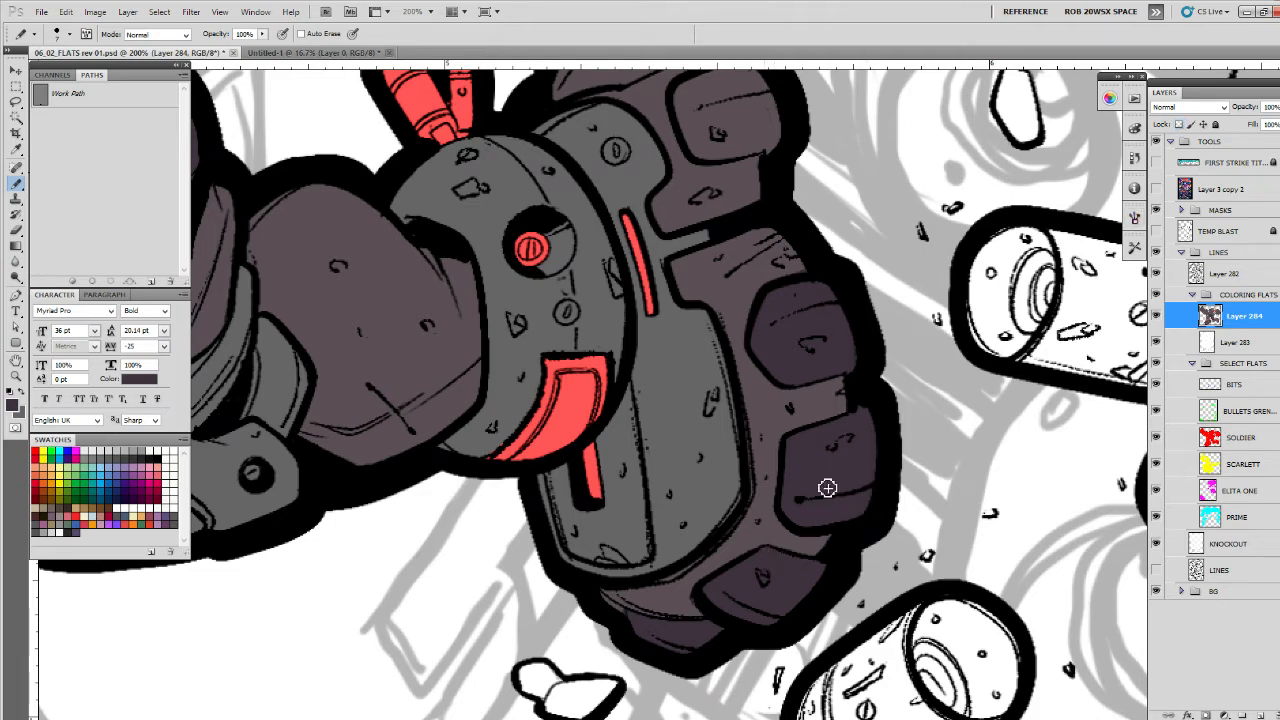
pyautogui.scroll(6, 903, 420)
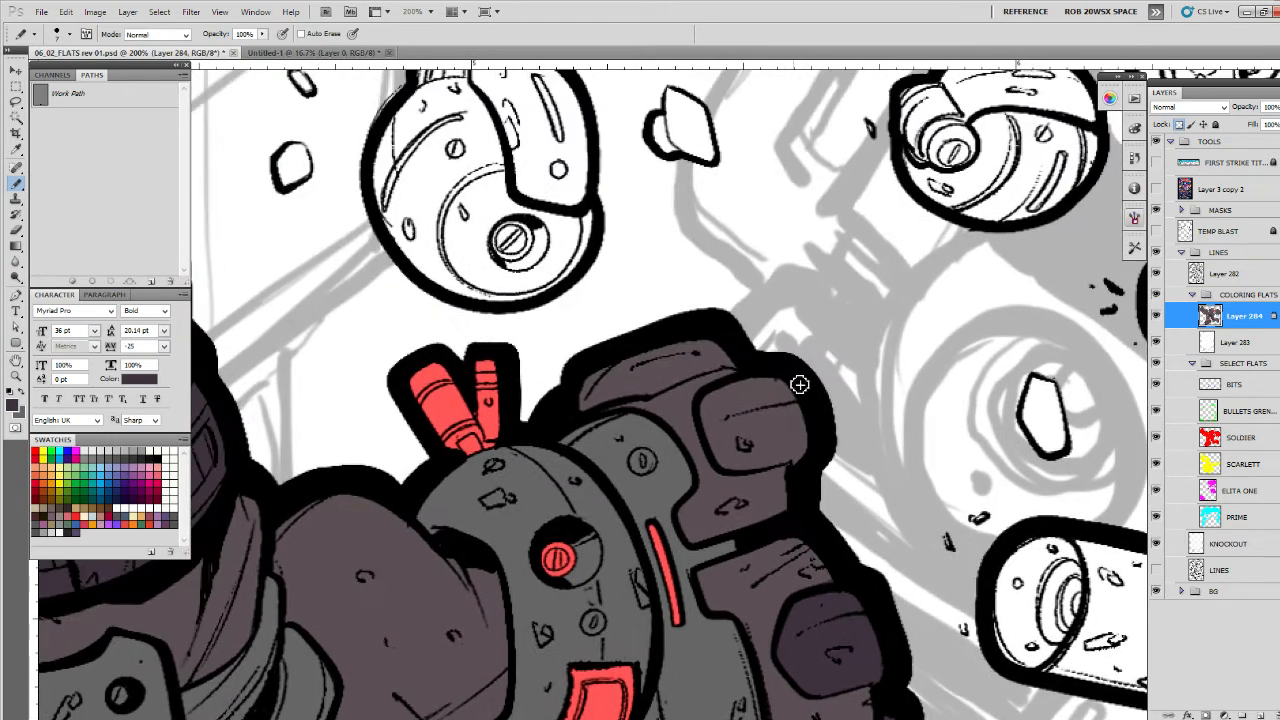
pyautogui.press('l')
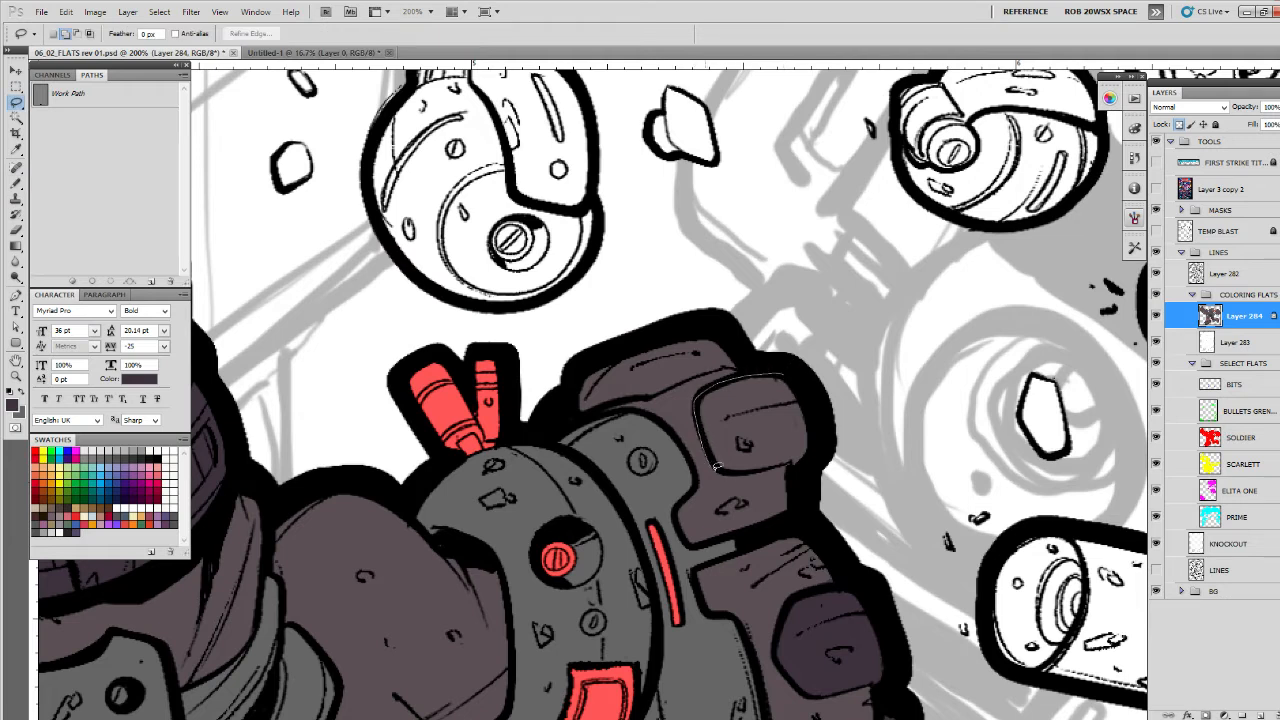
pyautogui.moveTo(797, 379); pyautogui.dragTo(800, 377)
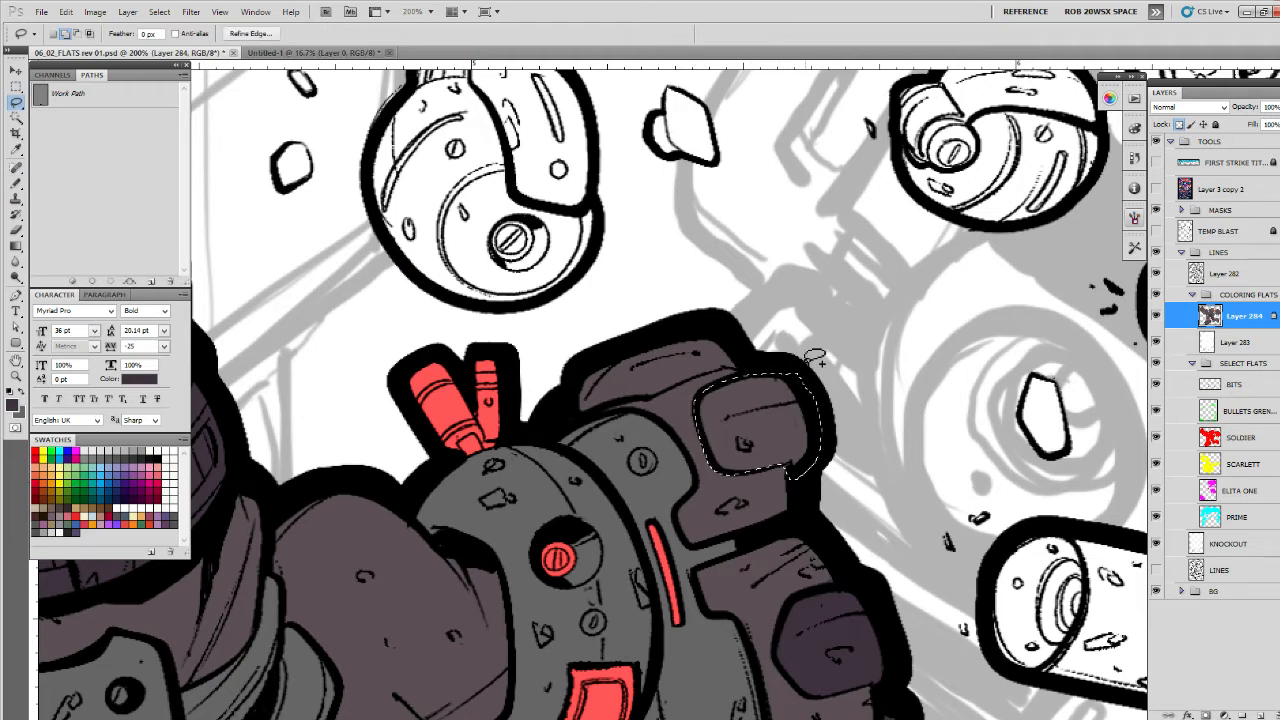
pyautogui.hotkey('alt', 'BackSpace')
pyautogui.hotkey('ctrl', 'd')
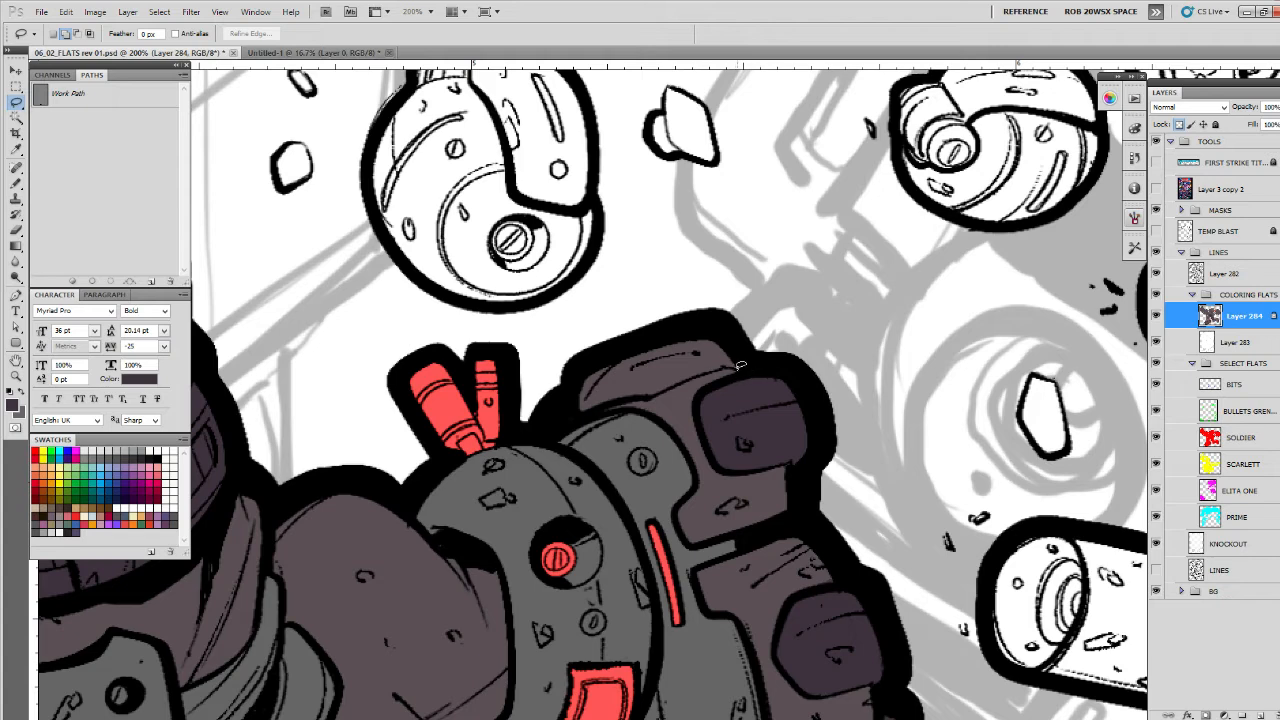
pyautogui.moveTo(596, 406)
pyautogui.mouseDown()
pyautogui.moveTo(664, 329)
pyautogui.moveTo(771, 328)
pyautogui.moveTo(760, 416)
pyautogui.moveTo(823, 607)
pyautogui.mouseUp()
pyautogui.hotkey('ctrl', 'd')
pyautogui.press('z')
pyautogui.keyDown('alt'); pyautogui.click(767, 497); pyautogui.keyUp('alt')
pyautogui.keyDown('alt'); pyautogui.click(773, 499); pyautogui.keyUp('alt')
pyautogui.moveTo(774, 500); pyautogui.dragTo(863, 441)
pyautogui.moveTo(863, 515); pyautogui.dragTo(862, 428)
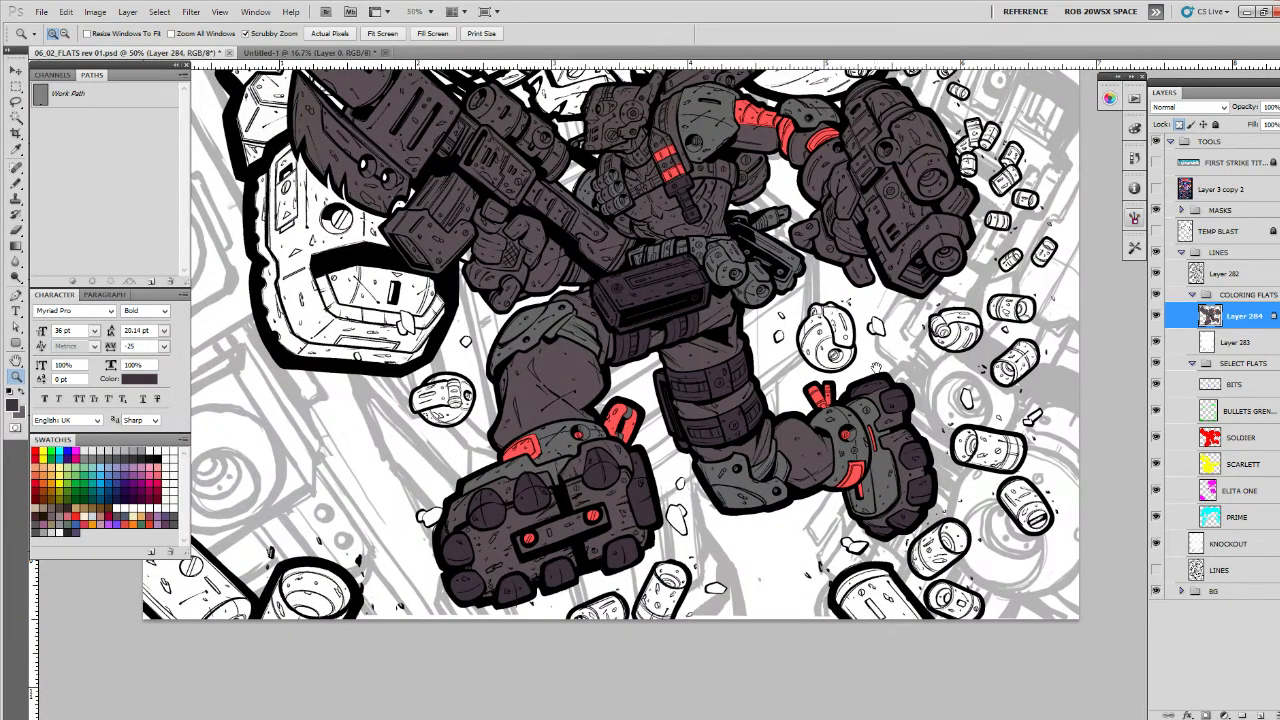
pyautogui.moveTo(875, 368); pyautogui.dragTo(836, 494)
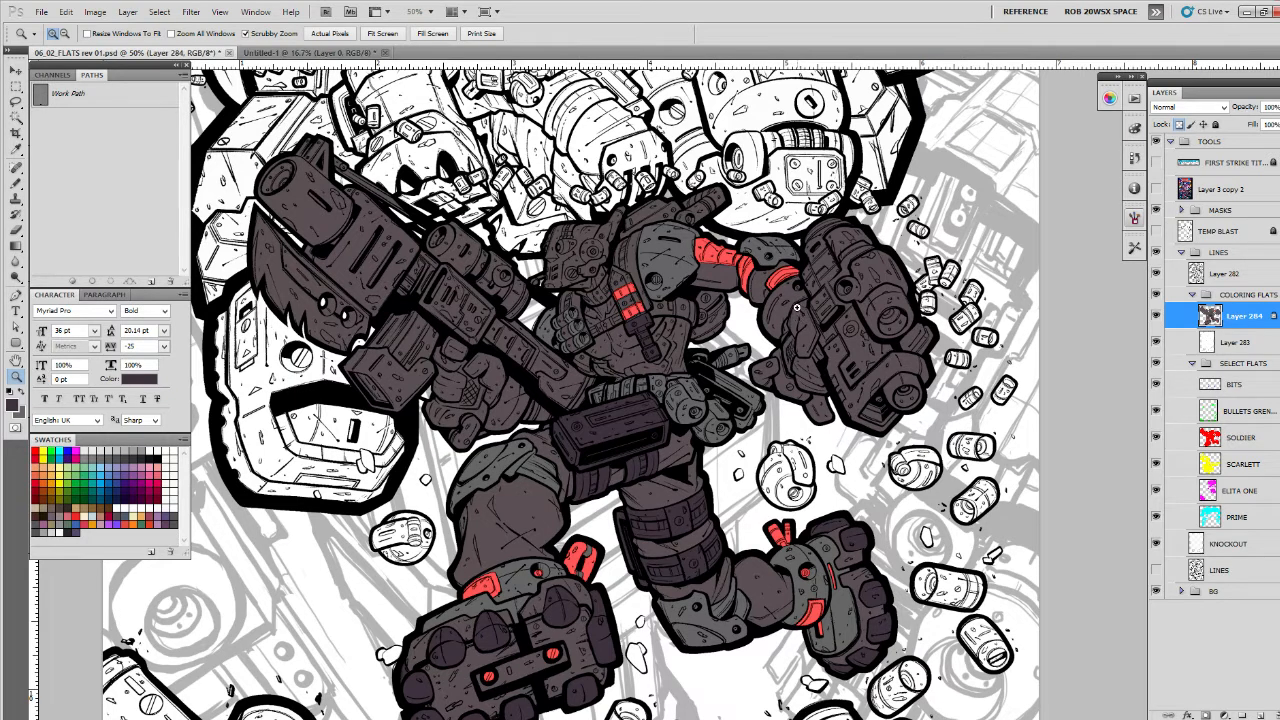
# - Sample the coral red, lasso the rounded forearm guard between the red bands and the arm cannon, and fill it
pyautogui.press('i')
pyautogui.click(590, 563)
pyautogui.press('z')
pyautogui.click(809, 284)
pyautogui.click(809, 288)
pyautogui.press('l')
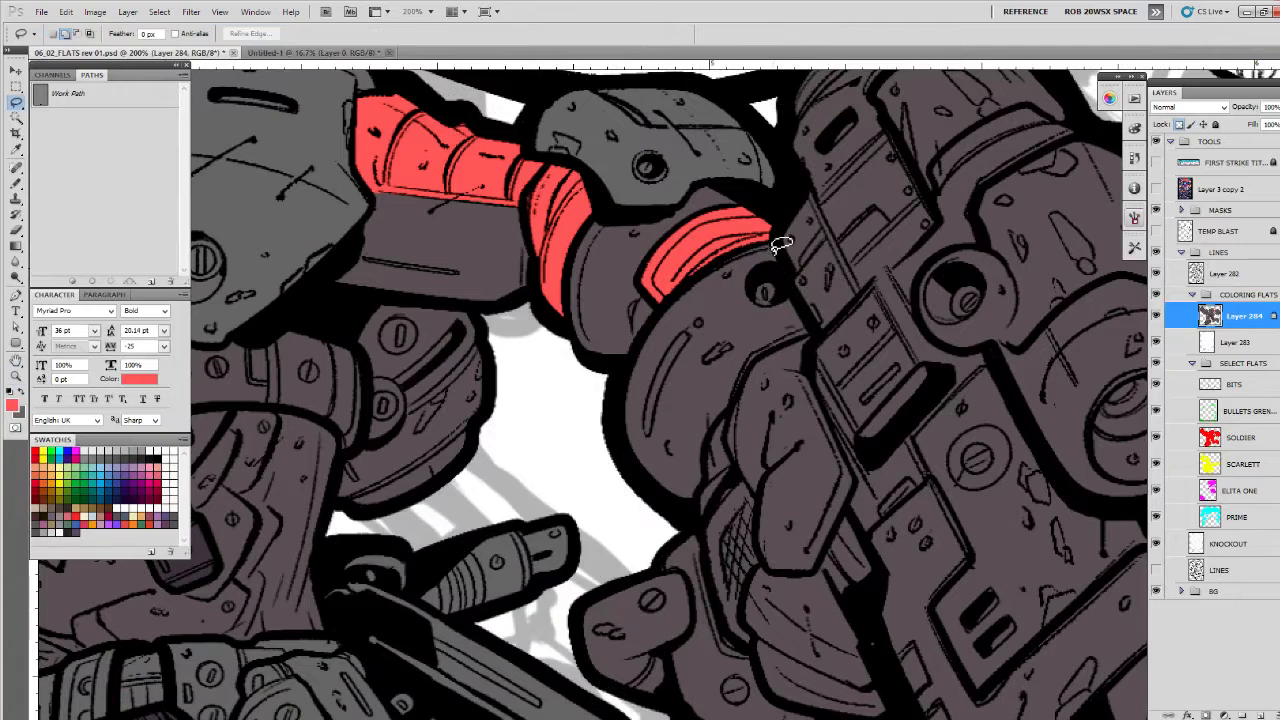
pyautogui.moveTo(777, 246); pyautogui.dragTo(806, 312)
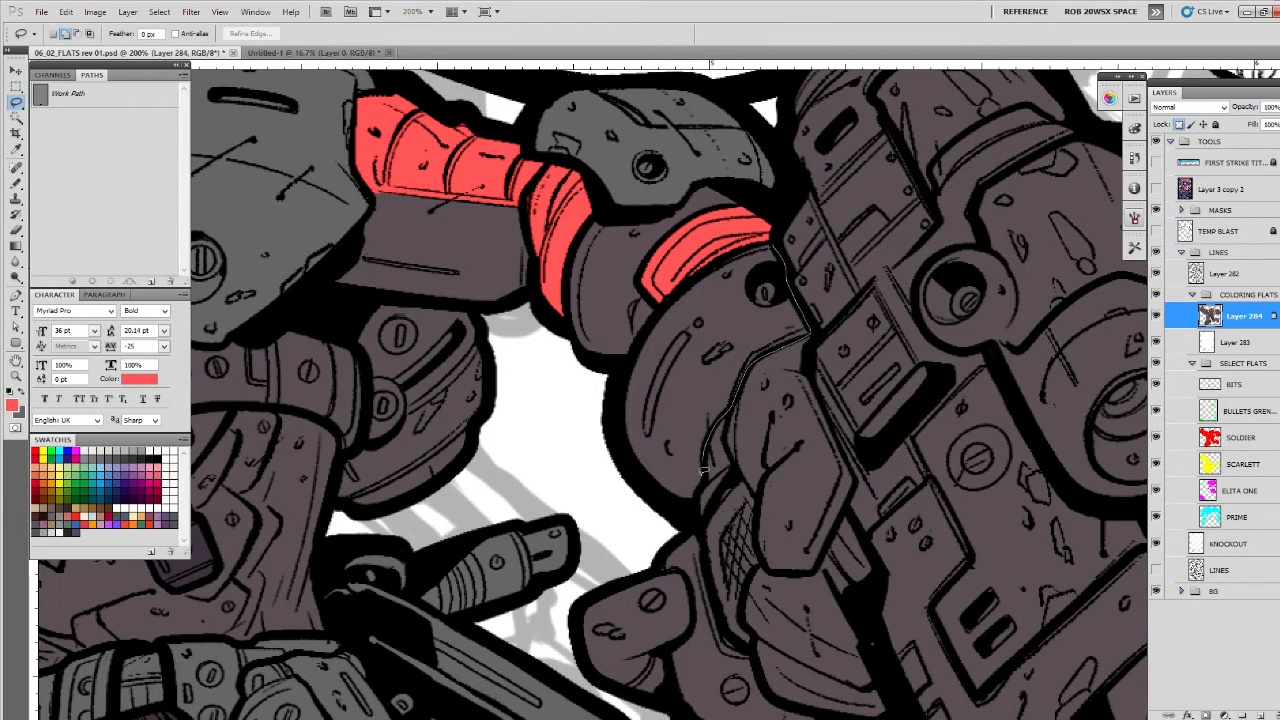
pyautogui.moveTo(703, 468)
pyautogui.mouseDown()
pyautogui.moveTo(625, 446)
pyautogui.moveTo(623, 388)
pyautogui.moveTo(658, 317)
pyautogui.mouseUp()
pyautogui.moveTo(750, 244); pyautogui.dragTo(770, 240)
pyautogui.hotkey('alt', 'BackSpace')
pyautogui.hotkey('ctrl', 'd')
# - Pick the dark grey swatch, lasso the whole arm cannon, fill it with dark grey, and deselect
pyautogui.moveTo(942, 502); pyautogui.dragTo(829, 366)
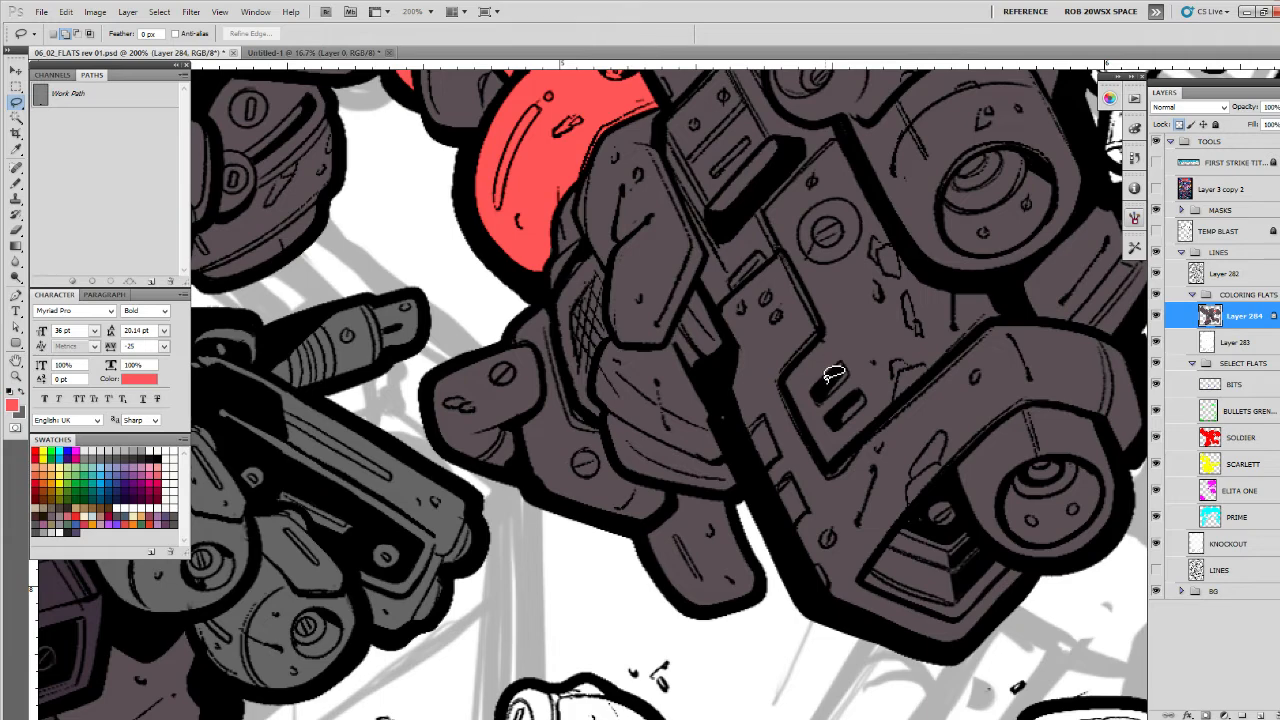
pyautogui.press('z')
pyautogui.keyDown('alt'); pyautogui.click(827, 373); pyautogui.keyUp('alt')
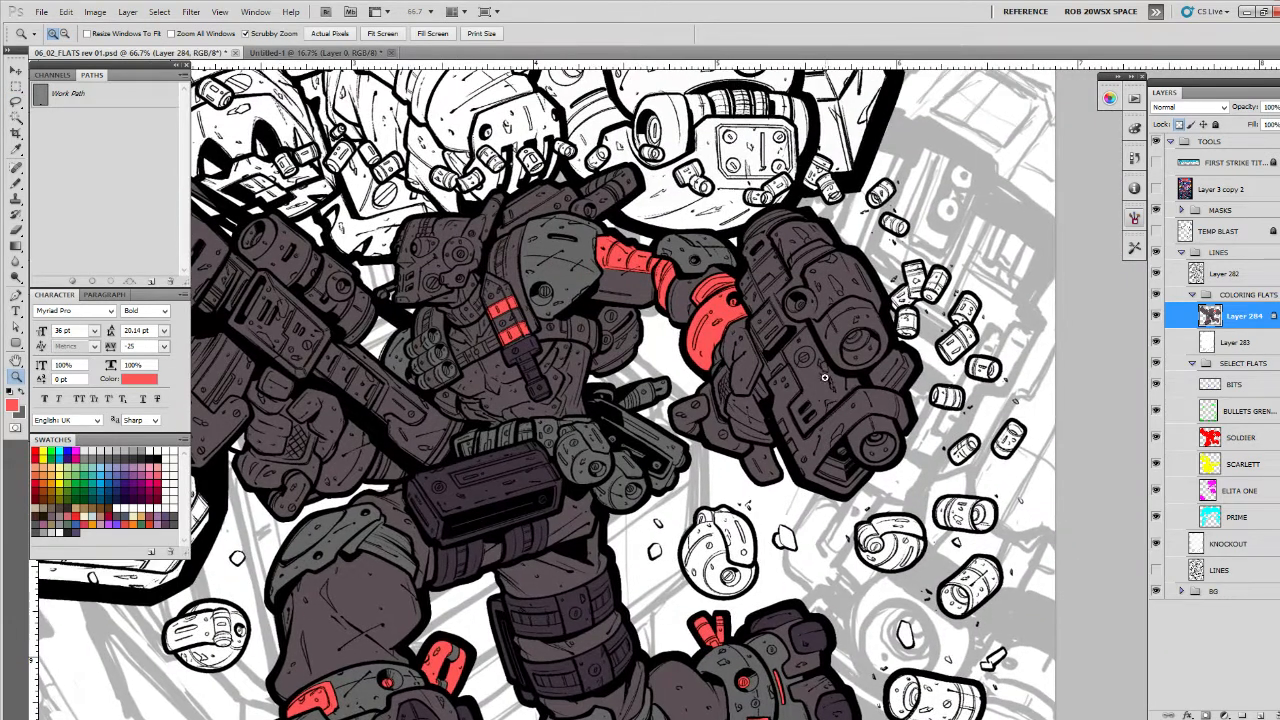
pyautogui.moveTo(827, 395)
pyautogui.mouseDown()
pyautogui.moveTo(831, 360)
pyautogui.moveTo(839, 400)
pyautogui.mouseUp()
pyautogui.click(843, 355)
pyautogui.press('b')
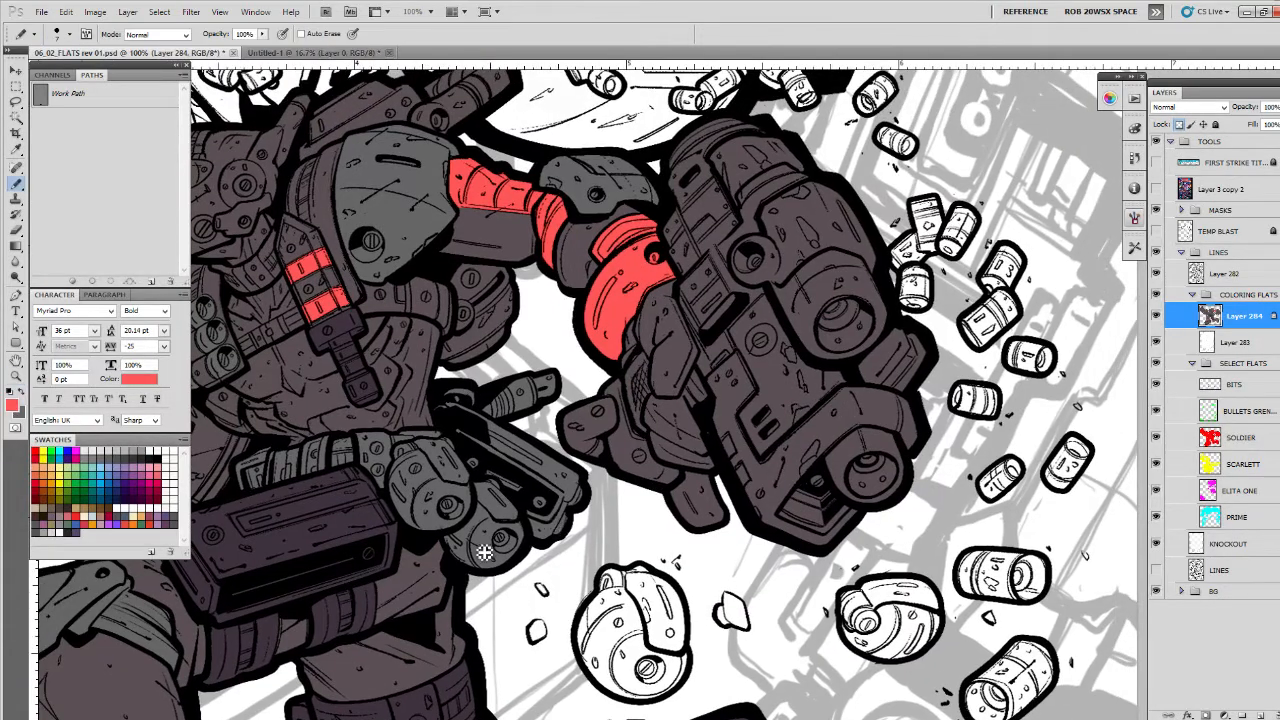
pyautogui.keyDown('alt'); pyautogui.click(337, 527); pyautogui.keyUp('alt')
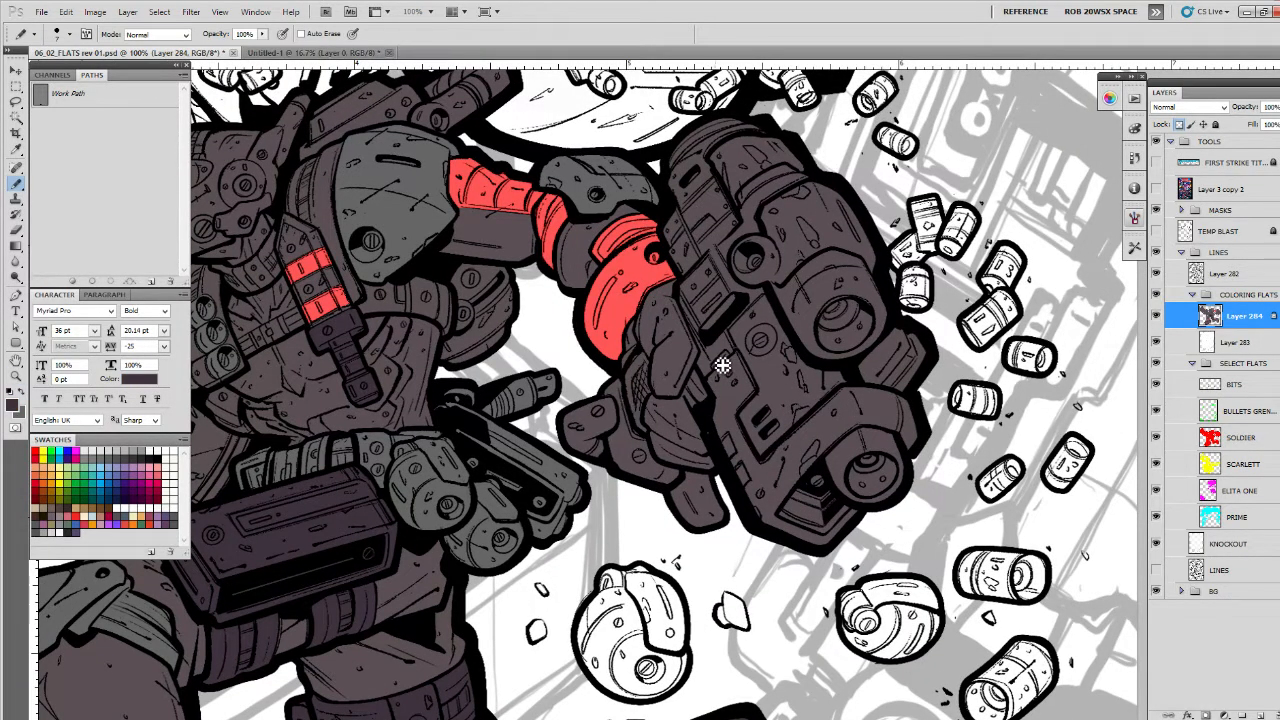
pyautogui.moveTo(761, 339); pyautogui.dragTo(740, 372)
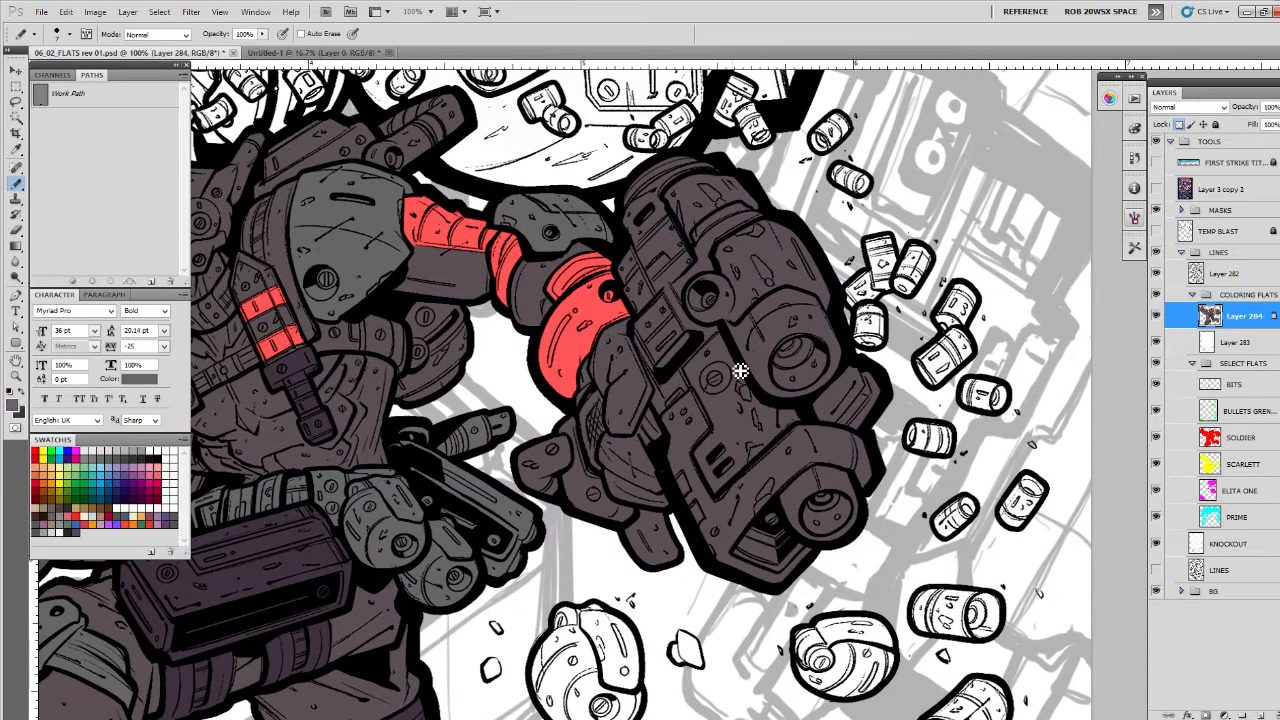
pyautogui.click(36, 532)
pyautogui.press('l')
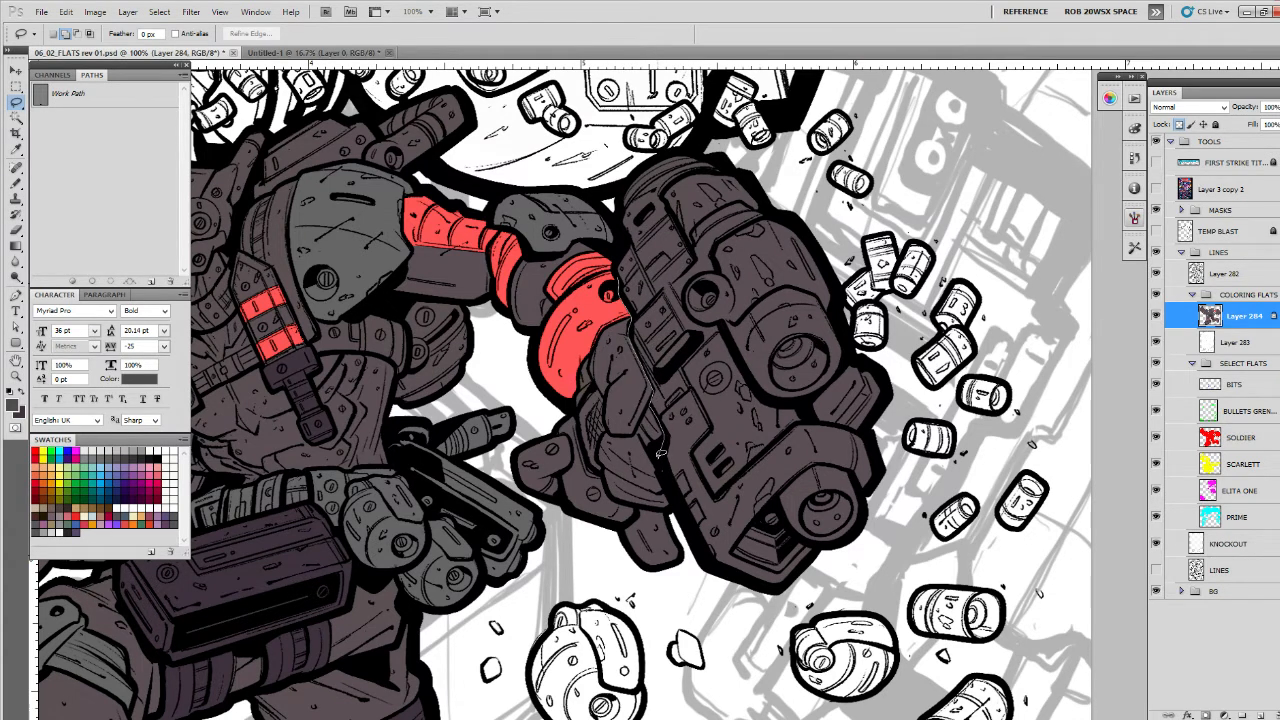
pyautogui.moveTo(668, 472)
pyautogui.mouseDown()
pyautogui.moveTo(740, 610)
pyautogui.moveTo(913, 525)
pyautogui.moveTo(906, 410)
pyautogui.mouseUp()
pyautogui.moveTo(616, 162); pyautogui.dragTo(616, 267)
pyautogui.hotkey('alt', 'BackSpace')
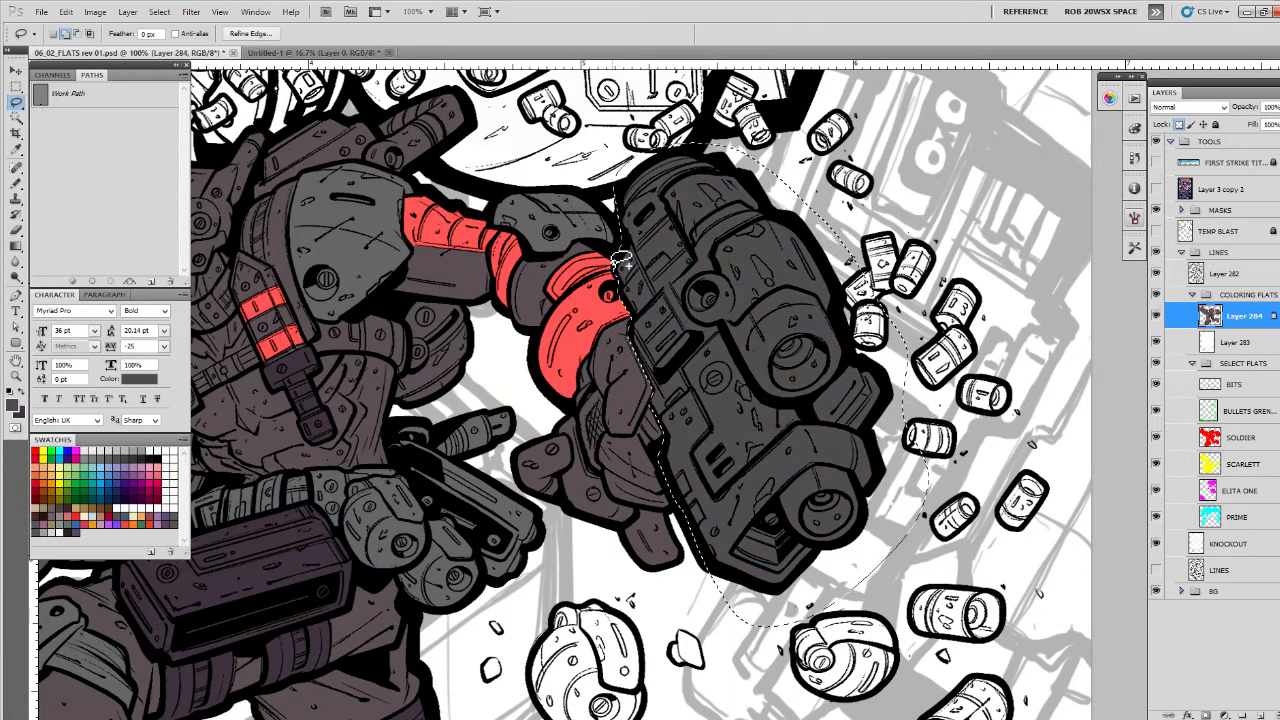
pyautogui.hotkey('ctrl', 'd')
# - Lasso the thumb and outer armor plate of the hand beside the arm cannon and fill them with dark grey
pyautogui.keyDown('ctrl'); pyautogui.click(607, 417); pyautogui.keyUp('ctrl')
pyautogui.moveTo(608, 421); pyautogui.dragTo(617, 351)
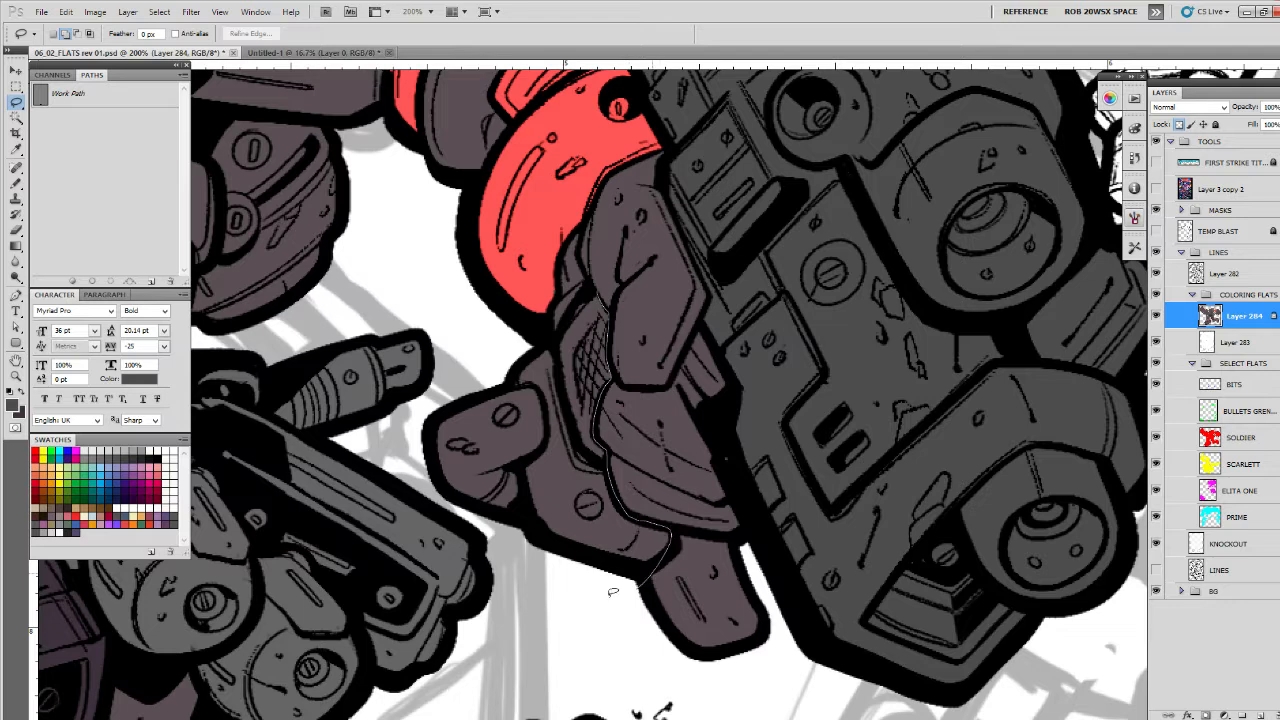
pyautogui.moveTo(613, 591)
pyautogui.mouseDown()
pyautogui.moveTo(444, 493)
pyautogui.moveTo(435, 404)
pyautogui.moveTo(500, 352)
pyautogui.mouseUp()
pyautogui.moveTo(577, 302); pyautogui.dragTo(580, 299)
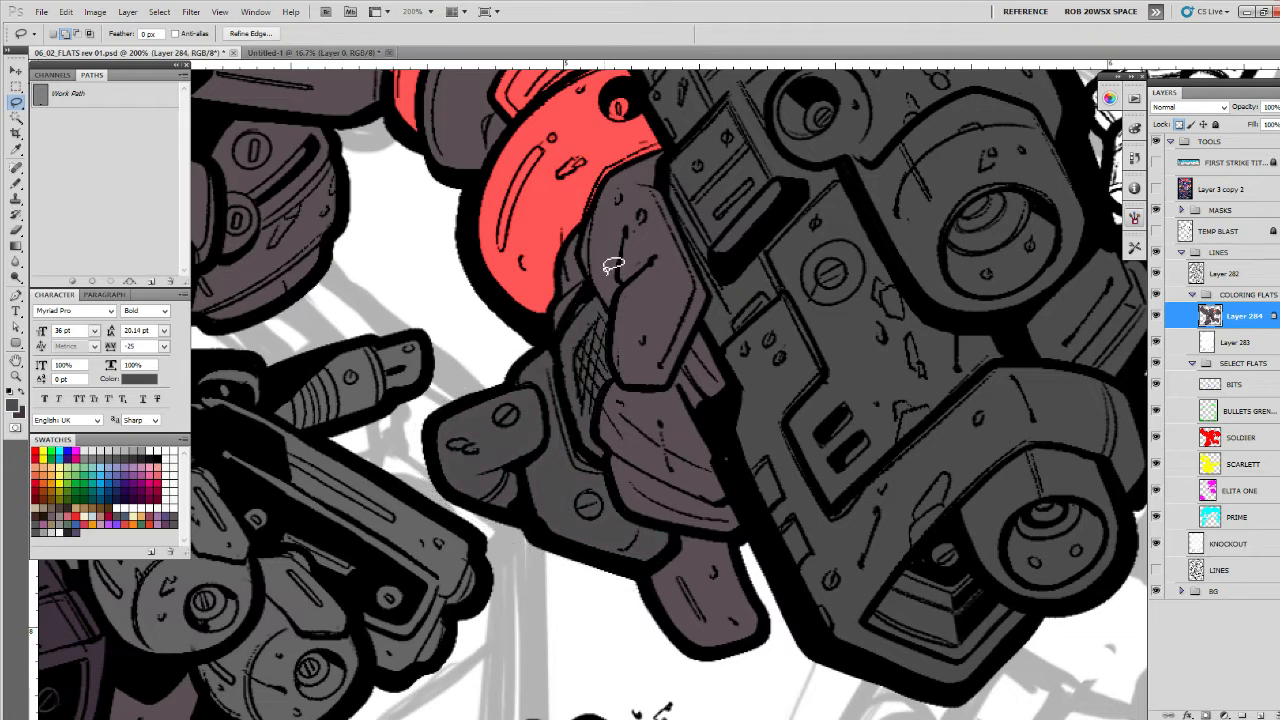
# - Examine the flats on the arm cannon, the adjoining hand, and the rest of the soldier
pyautogui.press('b')
pyautogui.moveTo(950, 475); pyautogui.dragTo(886, 470)
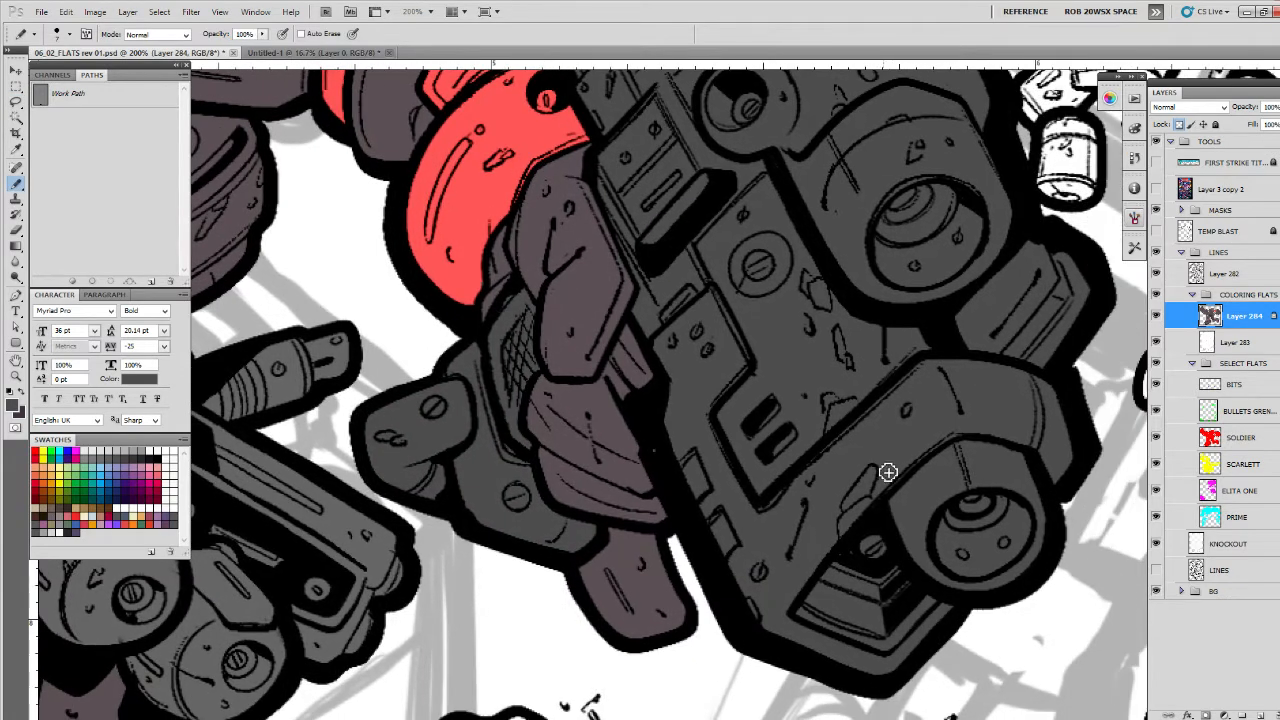
pyautogui.press('z')
pyautogui.keyDown('alt'); pyautogui.click(912, 437); pyautogui.keyUp('alt')
pyautogui.keyDown('alt'); pyautogui.click(912, 437); pyautogui.keyUp('alt')
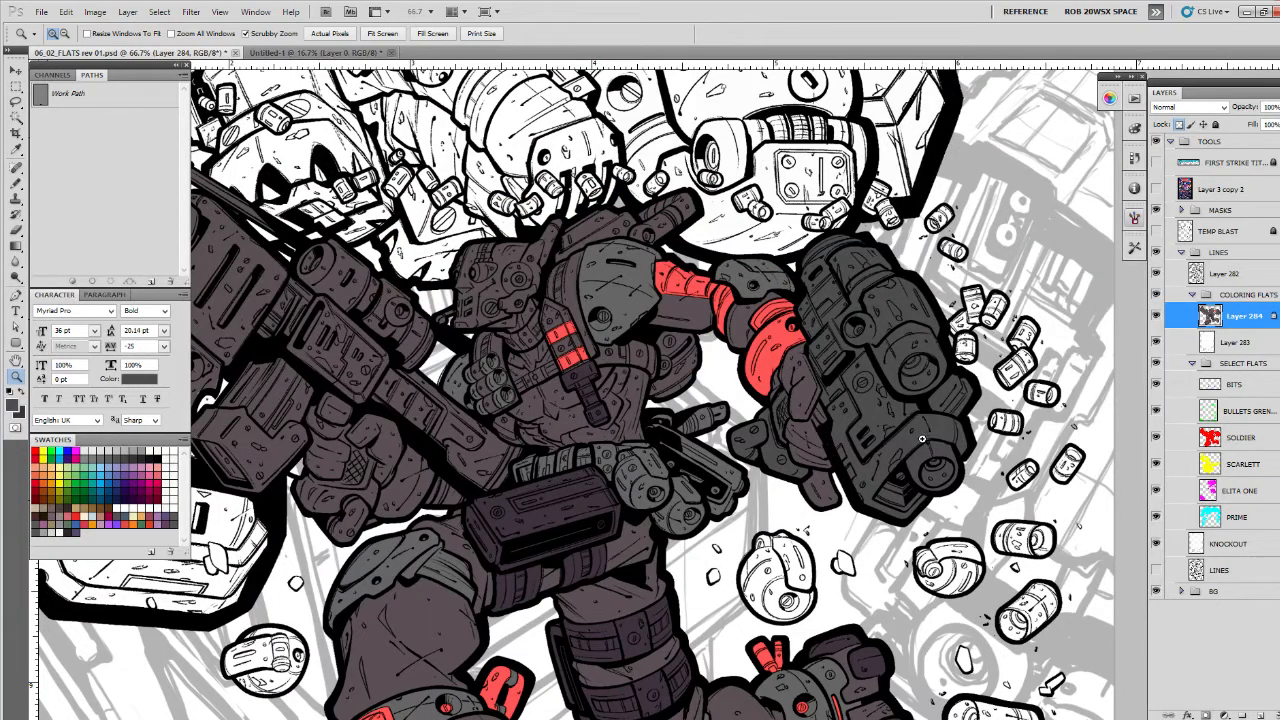
pyautogui.click(932, 353)
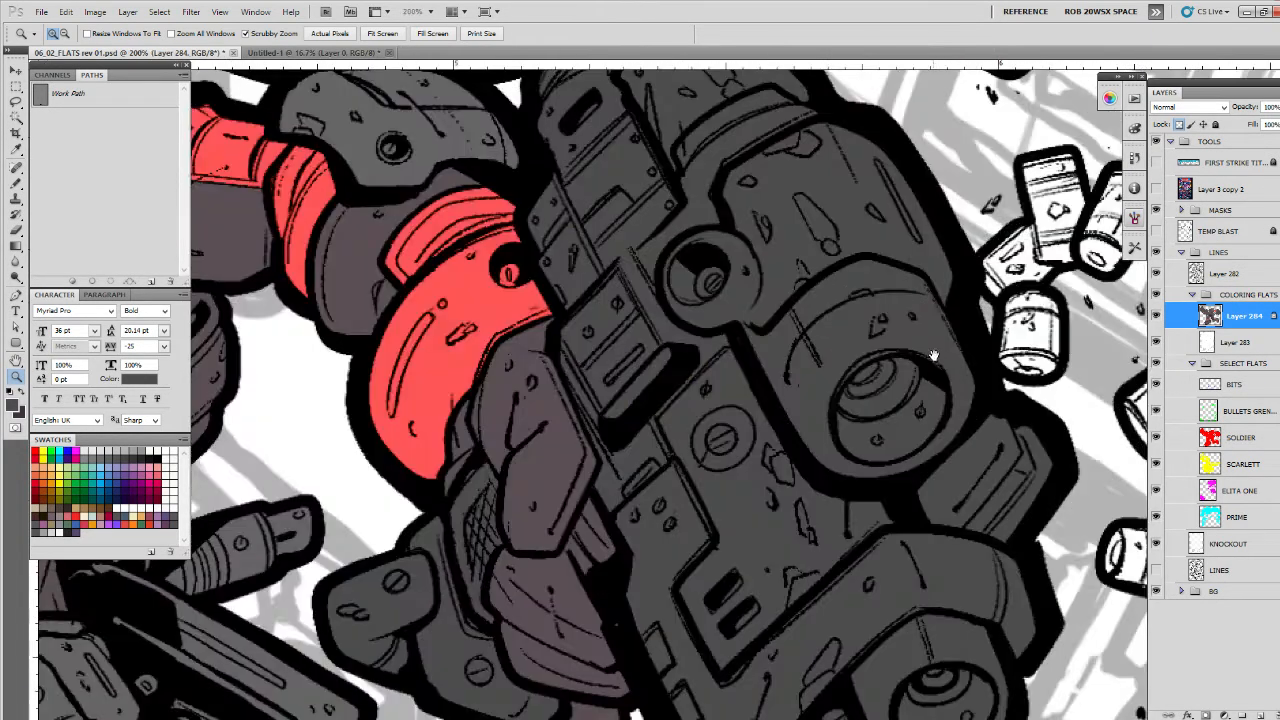
pyautogui.click(934, 357)
pyautogui.press('l')
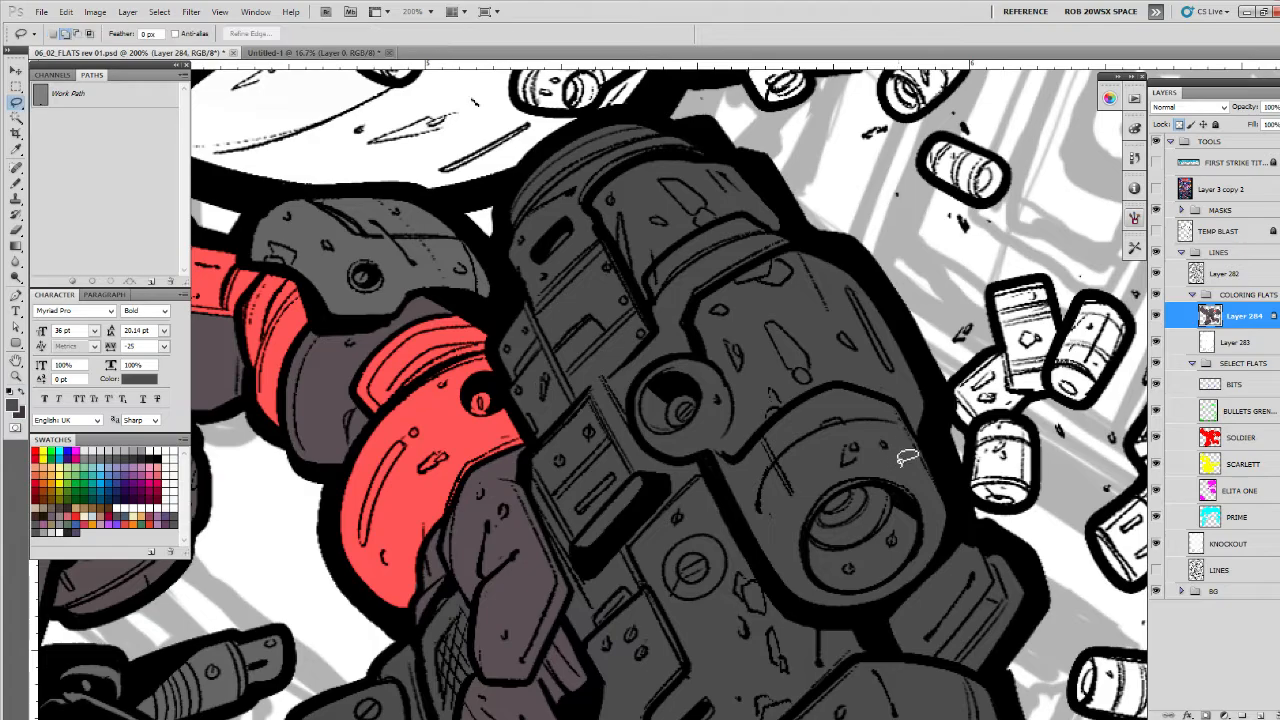
pyautogui.moveTo(904, 426); pyautogui.dragTo(900, 434)
pyautogui.press('z')
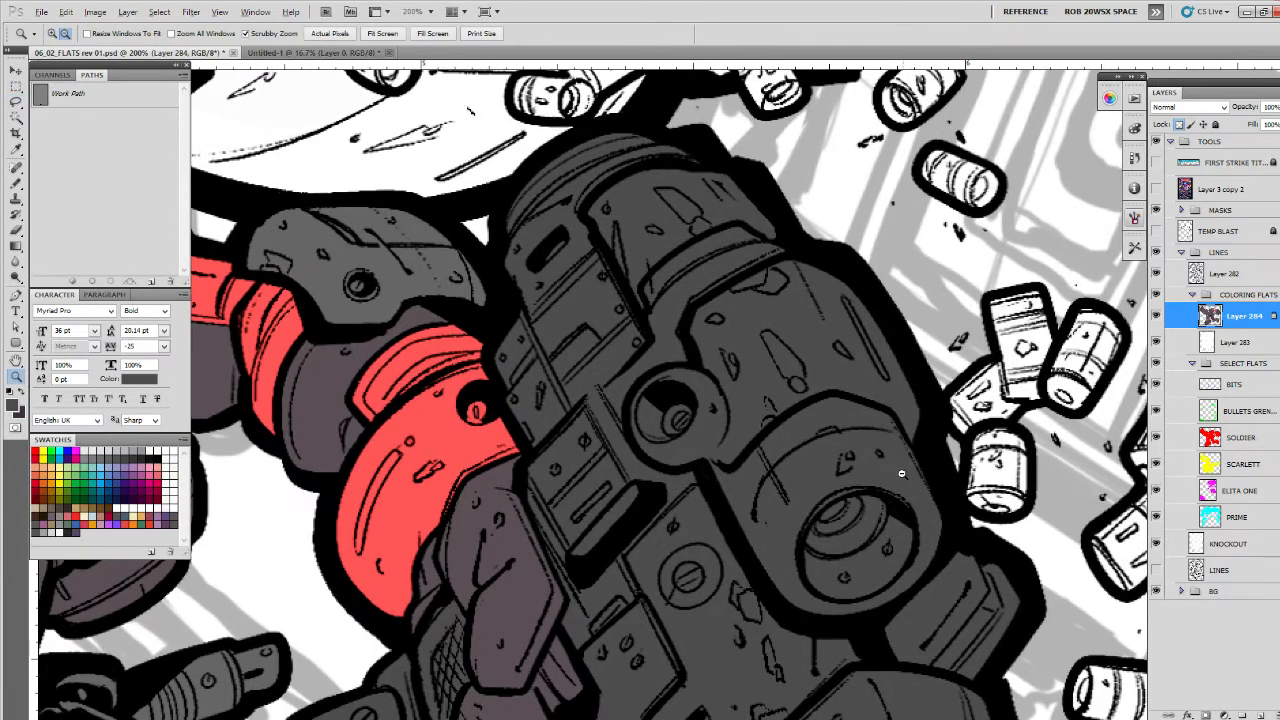
pyautogui.keyDown('alt'); pyautogui.click(908, 470); pyautogui.keyUp('alt')
pyautogui.keyDown('alt'); pyautogui.click(931, 418); pyautogui.keyUp('alt')
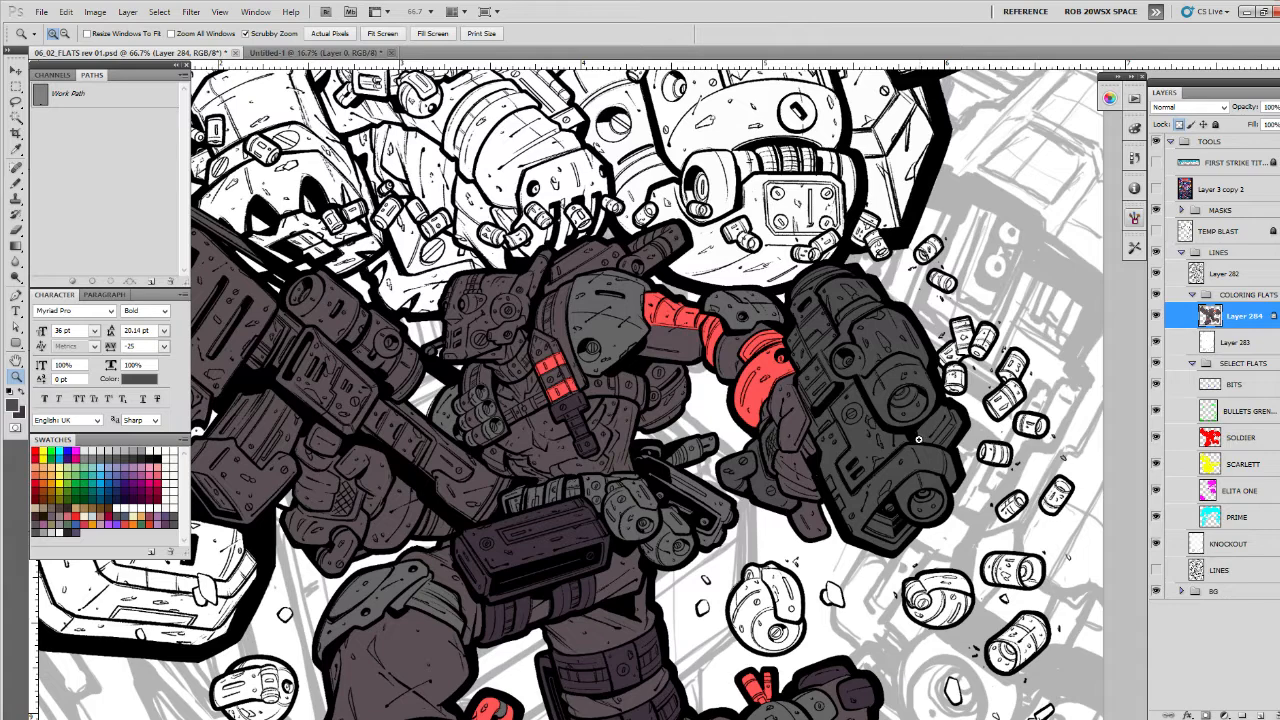
pyautogui.press('b')
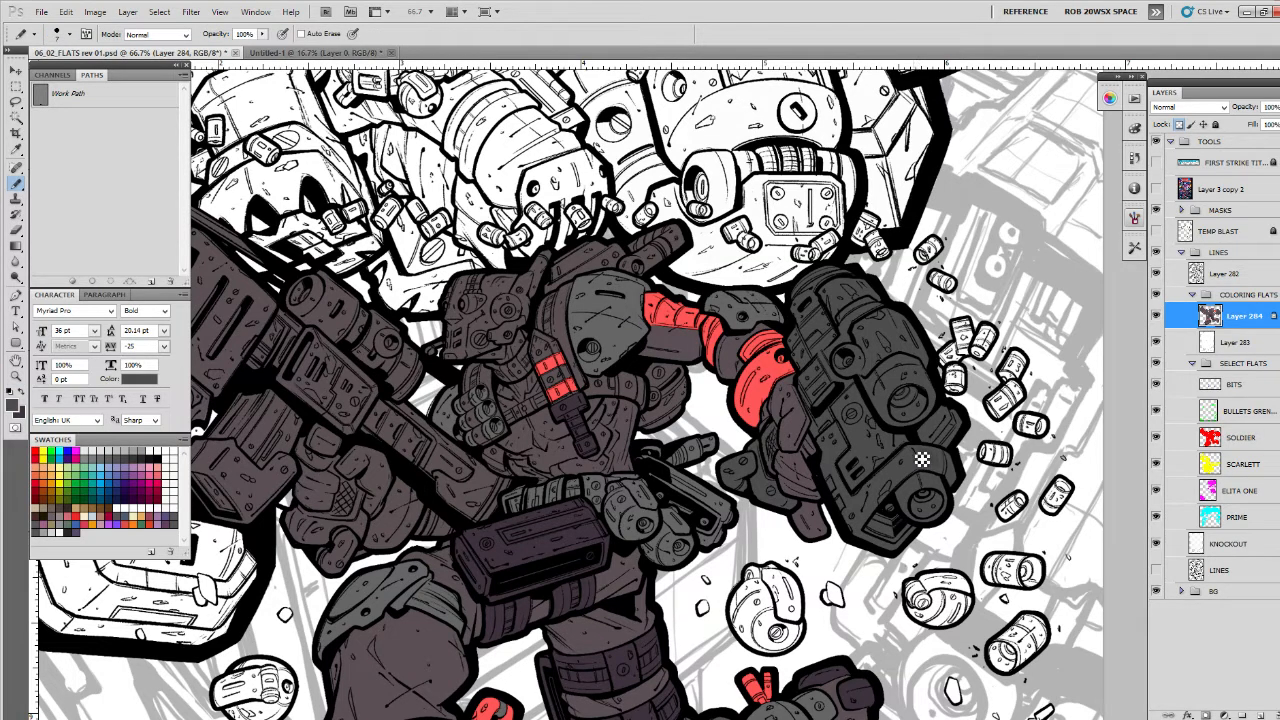
pyautogui.moveTo(806, 458); pyautogui.dragTo(948, 490)
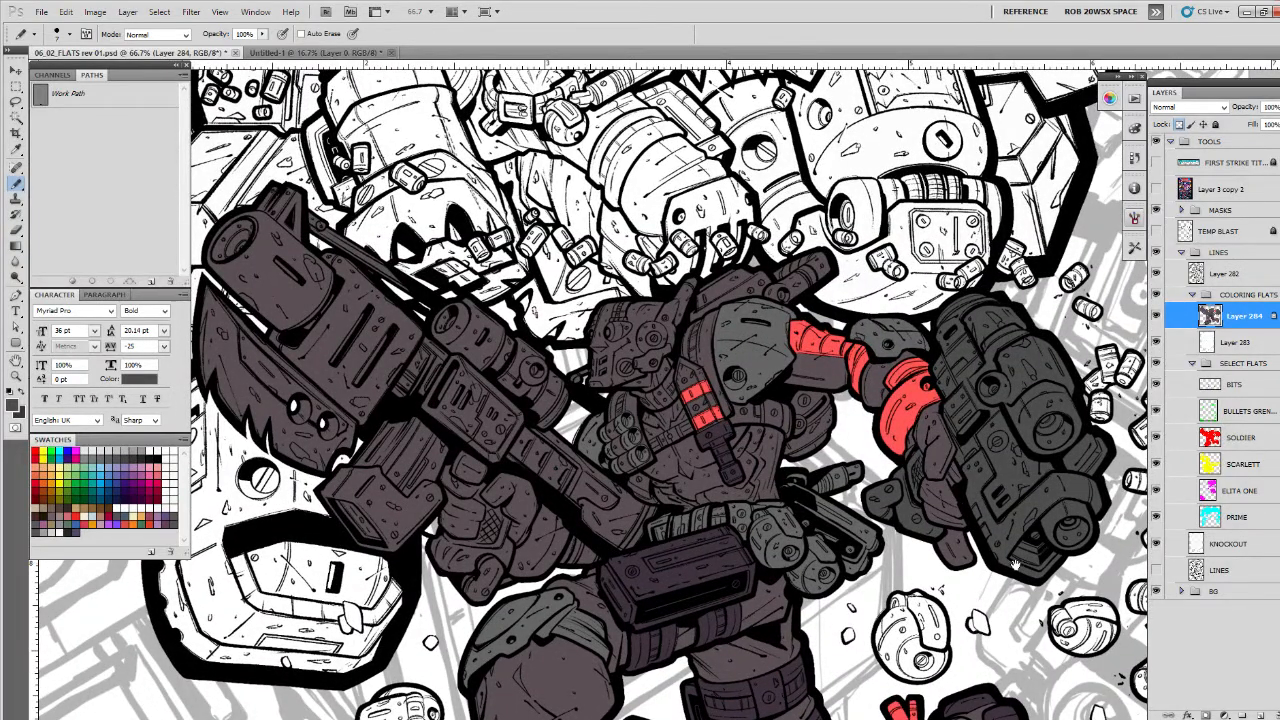
pyautogui.moveTo(1015, 565); pyautogui.dragTo(836, 447)
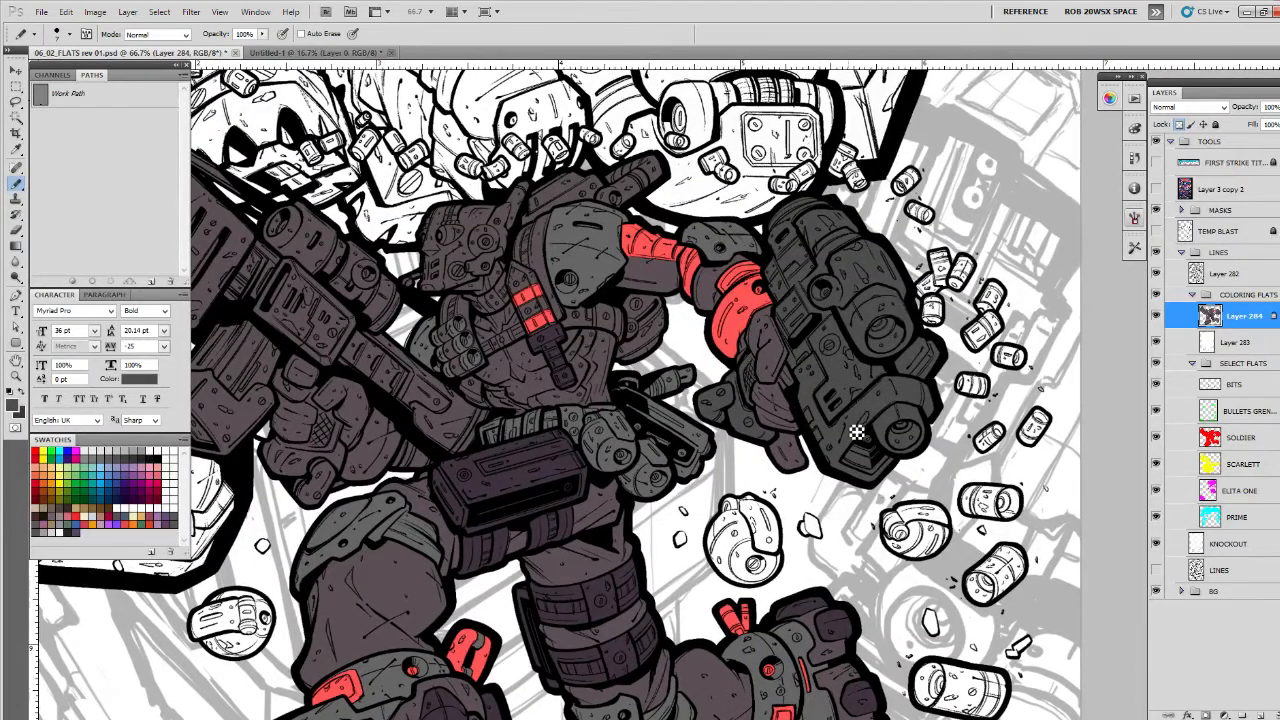
pyautogui.keyDown('ctrl'); pyautogui.click(803, 379); pyautogui.keyUp('ctrl')
pyautogui.keyDown('ctrl'); pyautogui.click(803, 379); pyautogui.keyUp('ctrl')
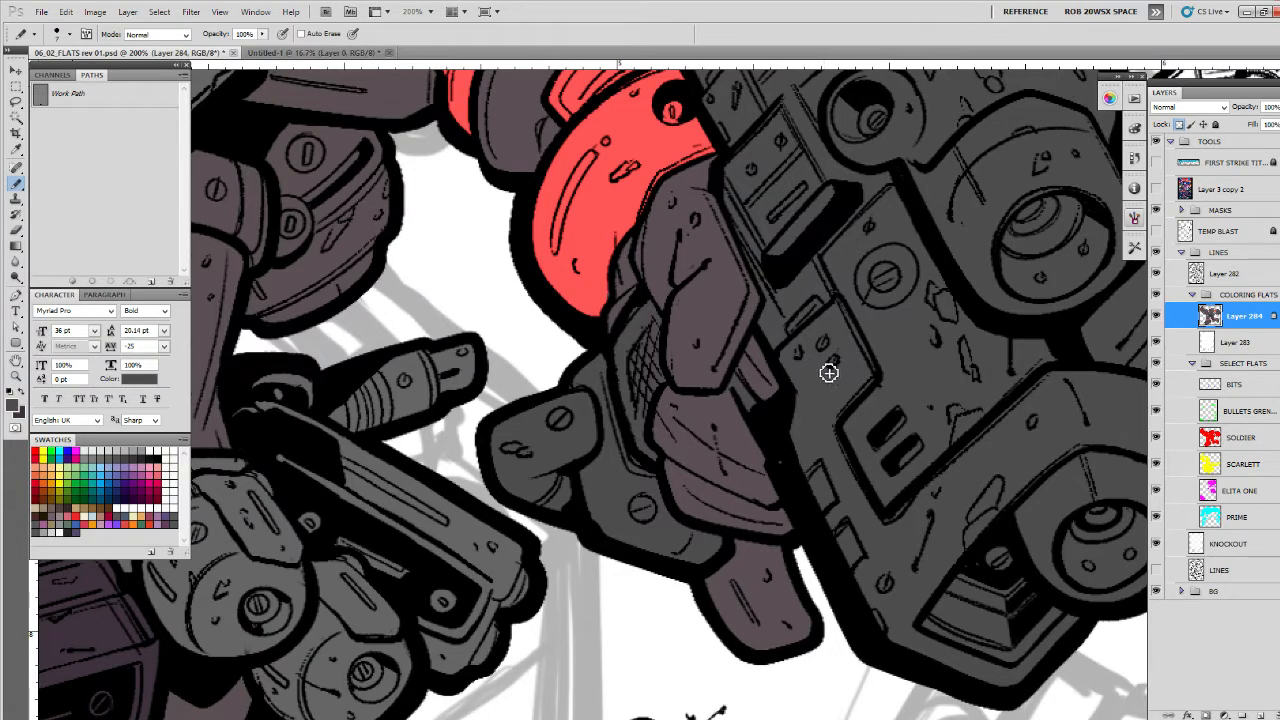
pyautogui.keyDown('ctrl'); pyautogui.keyDown('alt'); pyautogui.click(800, 384); pyautogui.keyUp('alt'); pyautogui.keyUp('ctrl')
pyautogui.keyDown('ctrl'); pyautogui.keyDown('alt'); pyautogui.click(827, 362); pyautogui.keyUp('alt'); pyautogui.keyUp('ctrl')
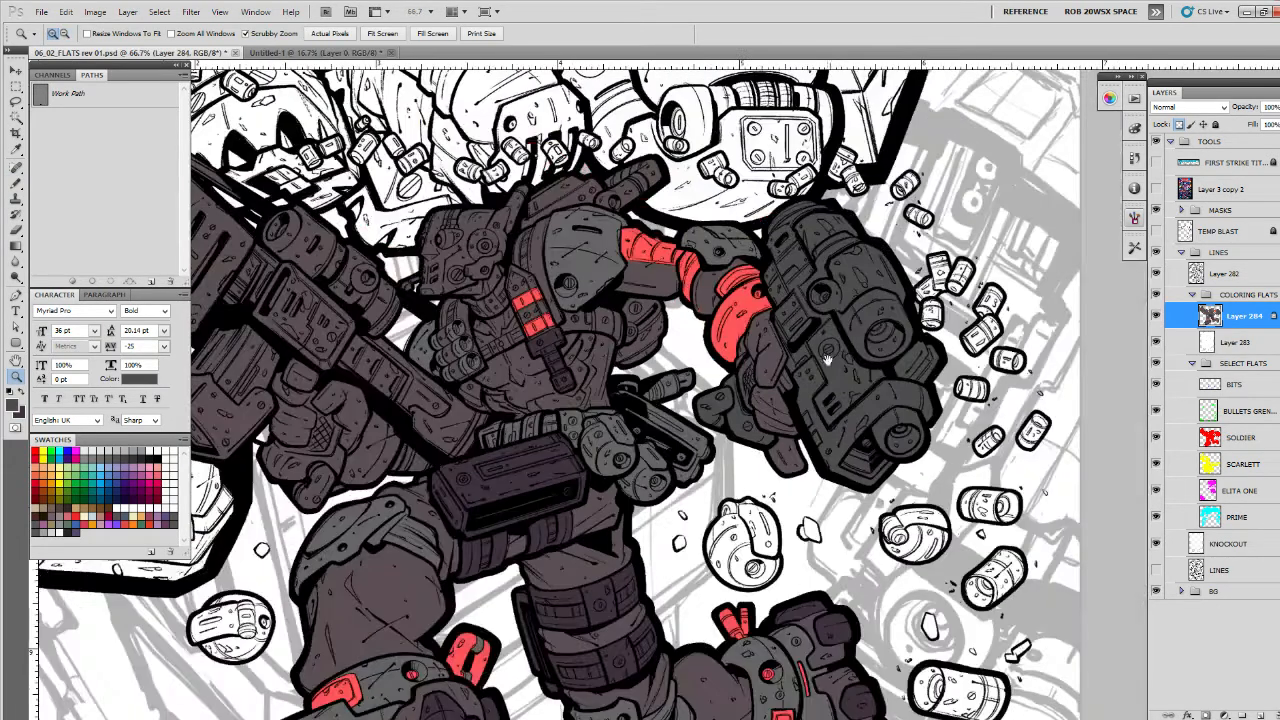
# - Sample the shoulder's neutral grey, lasso the round pod under the arm and the gear behind the shoulder, and fill both
pyautogui.press('b')
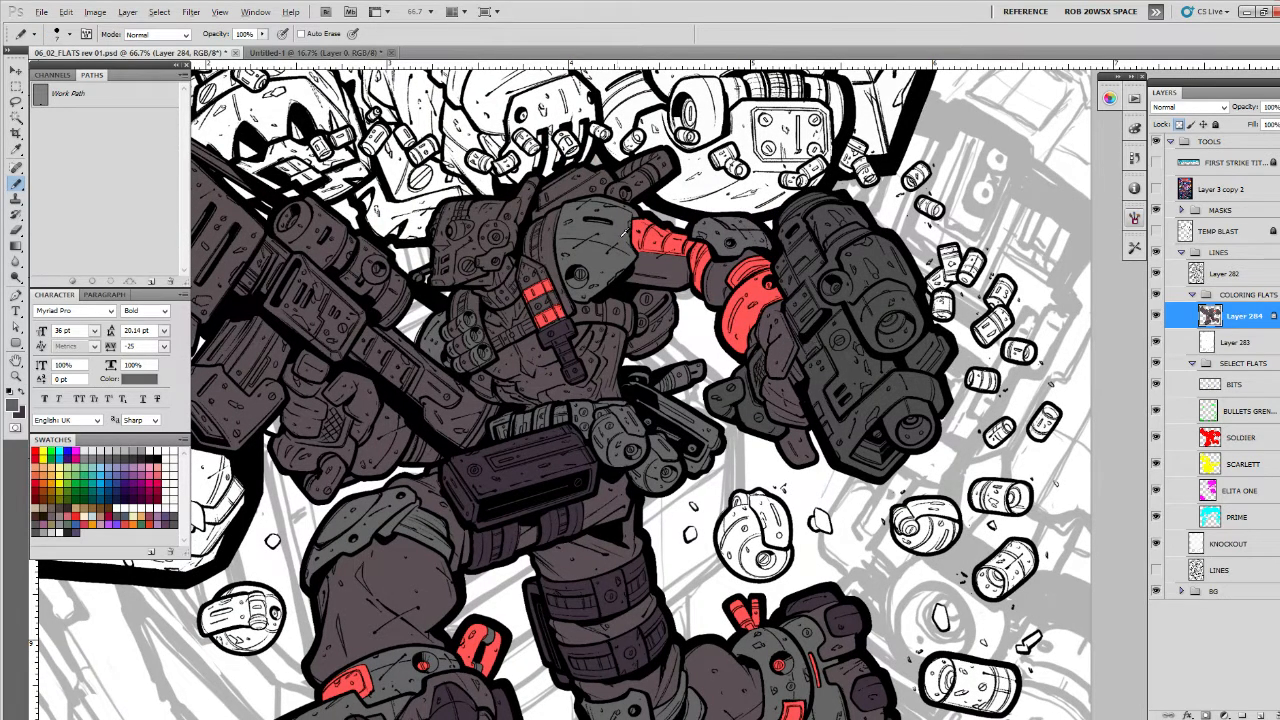
pyautogui.press('z')
pyautogui.doubleClick(667, 301)
pyautogui.moveTo(670, 302); pyautogui.dragTo(676, 318)
pyautogui.press('l')
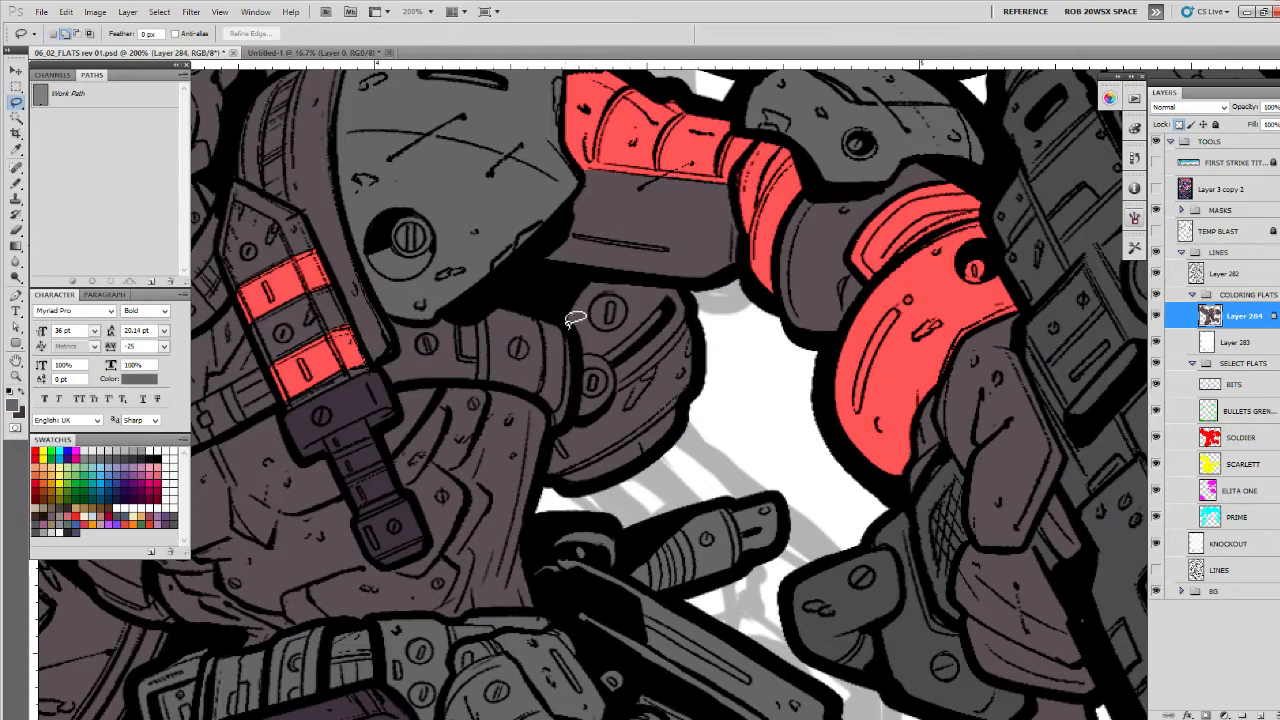
pyautogui.moveTo(579, 363)
pyautogui.mouseDown()
pyautogui.moveTo(554, 428)
pyautogui.moveTo(588, 504)
pyautogui.moveTo(680, 437)
pyautogui.mouseUp()
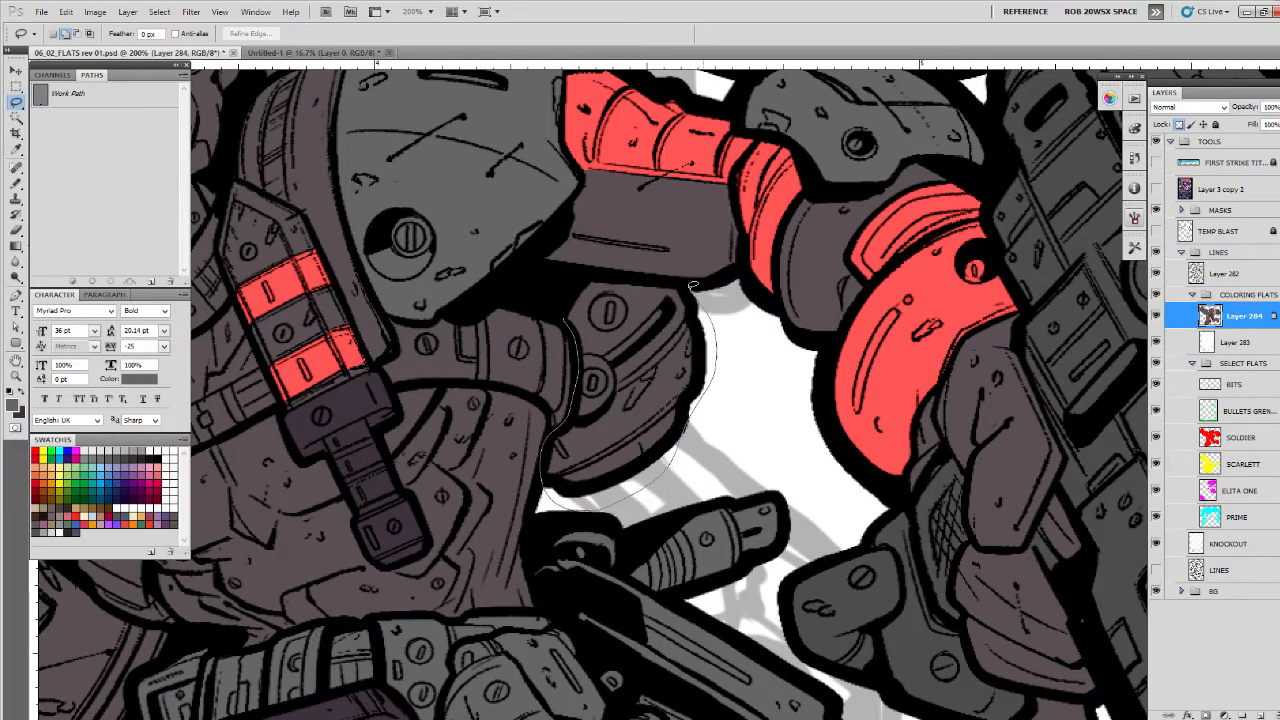
pyautogui.moveTo(607, 275); pyautogui.dragTo(566, 301)
pyautogui.moveTo(540, 198)
pyautogui.mouseDown()
pyautogui.moveTo(649, 449)
pyautogui.moveTo(715, 537)
pyautogui.mouseUp()
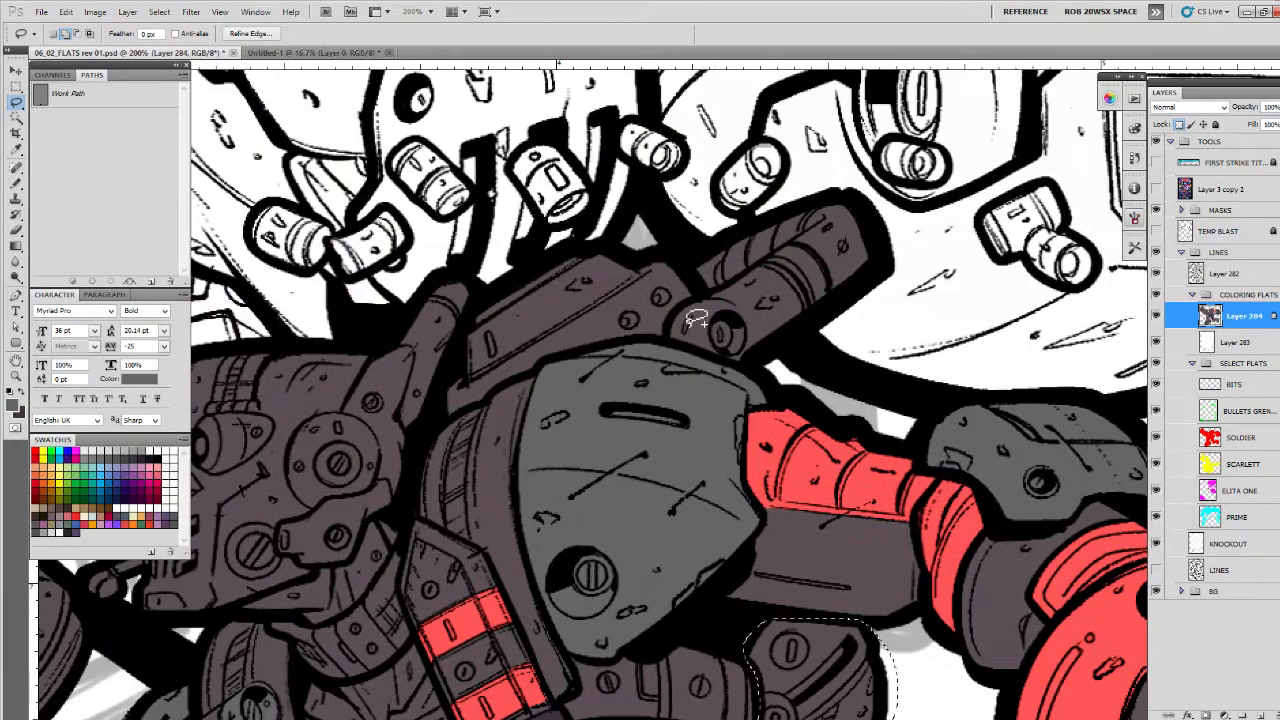
pyautogui.moveTo(713, 351)
pyautogui.mouseDown()
pyautogui.moveTo(594, 345)
pyautogui.moveTo(460, 413)
pyautogui.moveTo(444, 399)
pyautogui.moveTo(466, 328)
pyautogui.moveTo(532, 244)
pyautogui.moveTo(813, 170)
pyautogui.moveTo(906, 262)
pyautogui.moveTo(804, 360)
pyautogui.moveTo(835, 350)
pyautogui.mouseUp()
pyautogui.hotkey('alt', 'BackSpace')
pyautogui.hotkey('ctrl', 'd')
# - Sample the dark purple and paint the soldier's neck area beneath the helmet's jaw with the Pencil
pyautogui.press('z')
pyautogui.keyDown('alt'); pyautogui.click(948, 423); pyautogui.keyUp('alt')
pyautogui.keyDown('alt'); pyautogui.click(948, 423); pyautogui.keyUp('alt')
pyautogui.keyDown('alt'); pyautogui.click(960, 455); pyautogui.keyUp('alt')
pyautogui.moveTo(966, 495); pyautogui.dragTo(976, 368)
pyautogui.click(1019, 367)
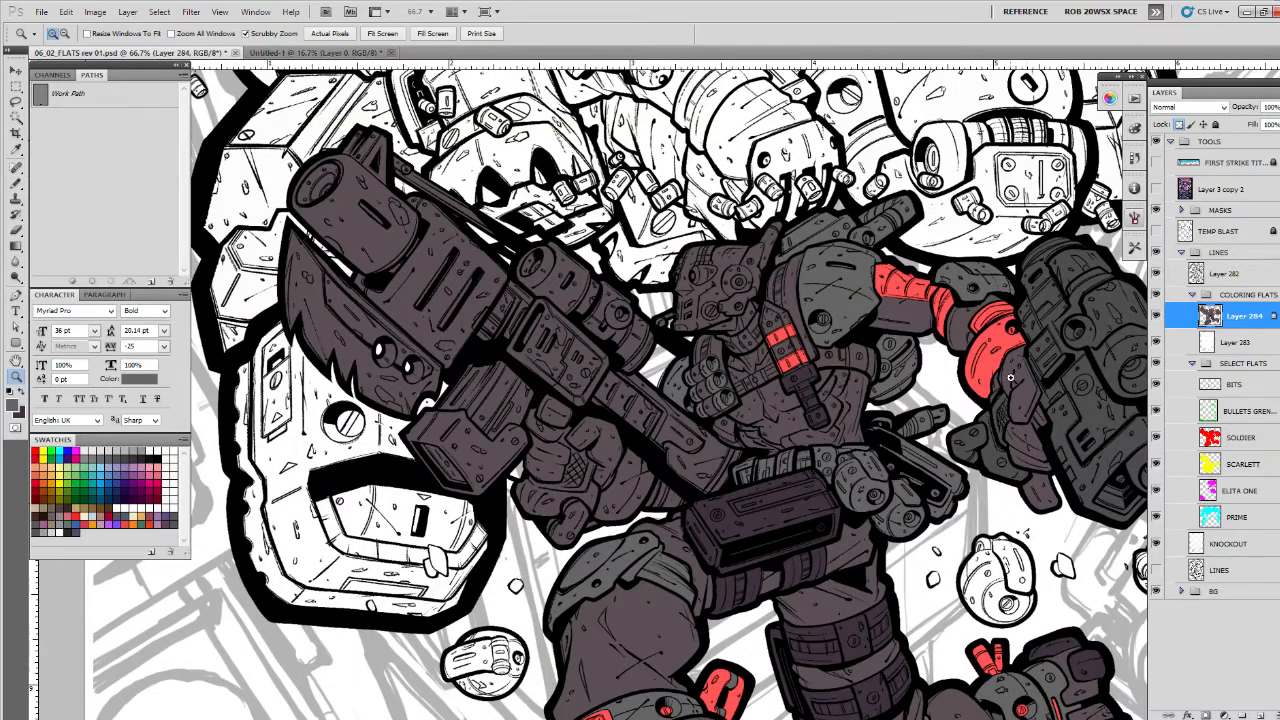
pyautogui.moveTo(988, 448); pyautogui.dragTo(927, 427)
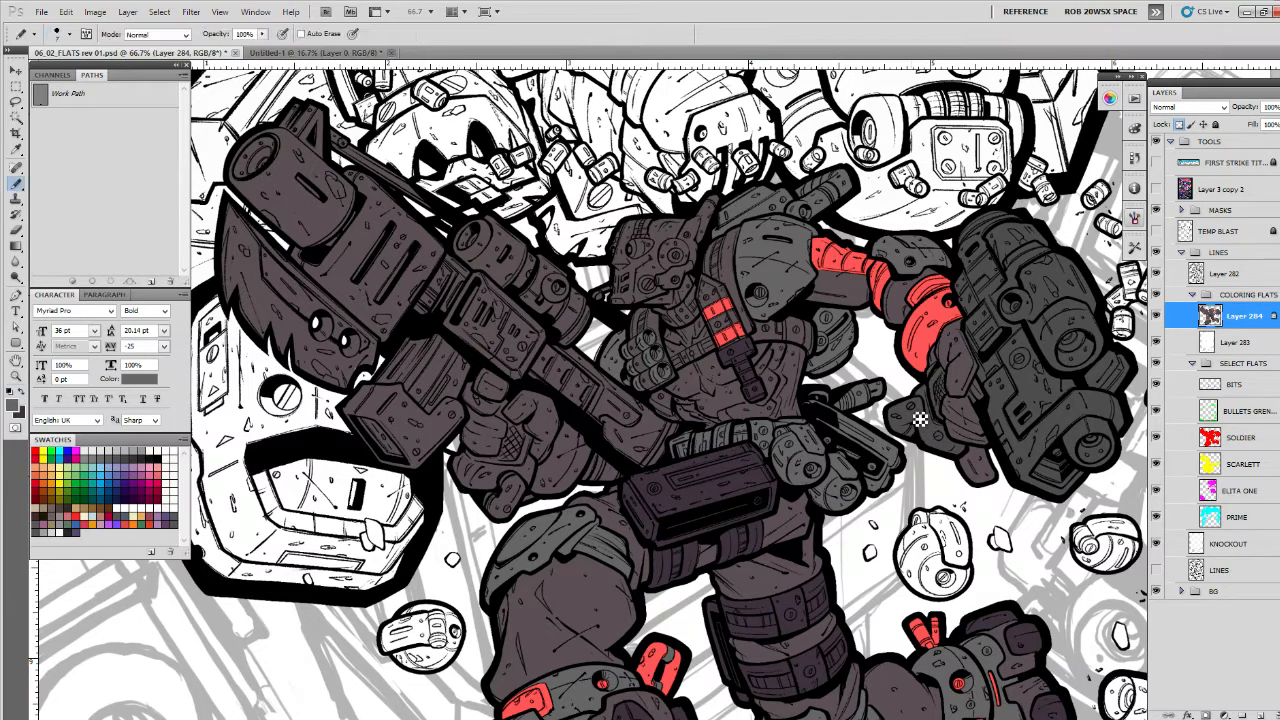
pyautogui.click(745, 351)
pyautogui.moveTo(680, 276)
pyautogui.mouseDown()
pyautogui.moveTo(715, 264)
pyautogui.moveTo(742, 282)
pyautogui.moveTo(681, 383)
pyautogui.moveTo(713, 287)
pyautogui.moveTo(687, 333)
pyautogui.moveTo(649, 361)
pyautogui.moveTo(449, 438)
pyautogui.moveTo(625, 384)
pyautogui.moveTo(592, 409)
pyautogui.moveTo(670, 356)
pyautogui.moveTo(639, 414)
pyautogui.moveTo(740, 269)
pyautogui.moveTo(720, 333)
pyautogui.moveTo(723, 305)
pyautogui.moveTo(652, 430)
pyautogui.moveTo(593, 459)
pyautogui.moveTo(498, 430)
pyautogui.moveTo(660, 391)
pyautogui.moveTo(569, 450)
pyautogui.moveTo(686, 371)
pyautogui.moveTo(641, 408)
pyautogui.moveTo(698, 381)
pyautogui.moveTo(670, 413)
pyautogui.mouseUp()
pyautogui.press('z')
pyautogui.keyDown('alt'); pyautogui.click(744, 286); pyautogui.keyUp('alt')
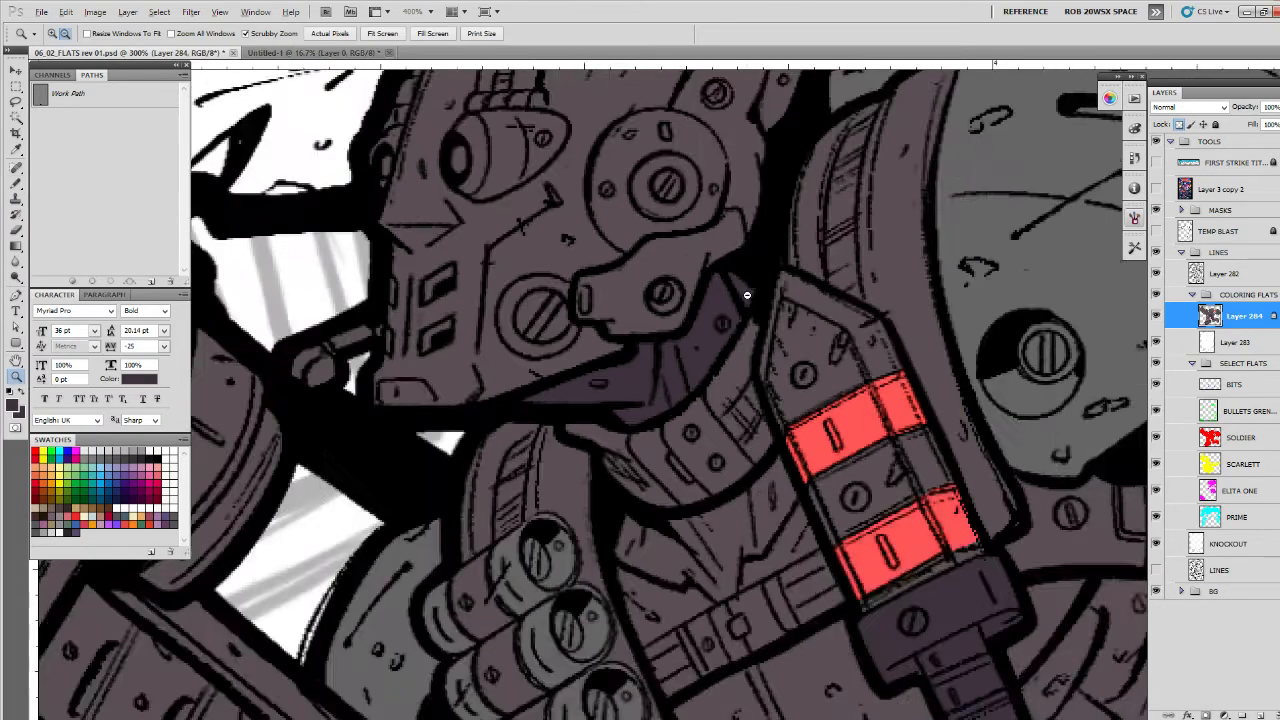
# - Review the soldier's flat colors against the whole cover composition
pyautogui.keyDown('alt'); pyautogui.click(748, 300); pyautogui.keyUp('alt')
pyautogui.keyDown('alt'); pyautogui.click(748, 302); pyautogui.keyUp('alt')
pyautogui.keyDown('alt'); pyautogui.click(748, 303); pyautogui.keyUp('alt')
pyautogui.keyDown('alt'); pyautogui.click(748, 303); pyautogui.keyUp('alt')
pyautogui.moveTo(766, 383); pyautogui.dragTo(747, 282)
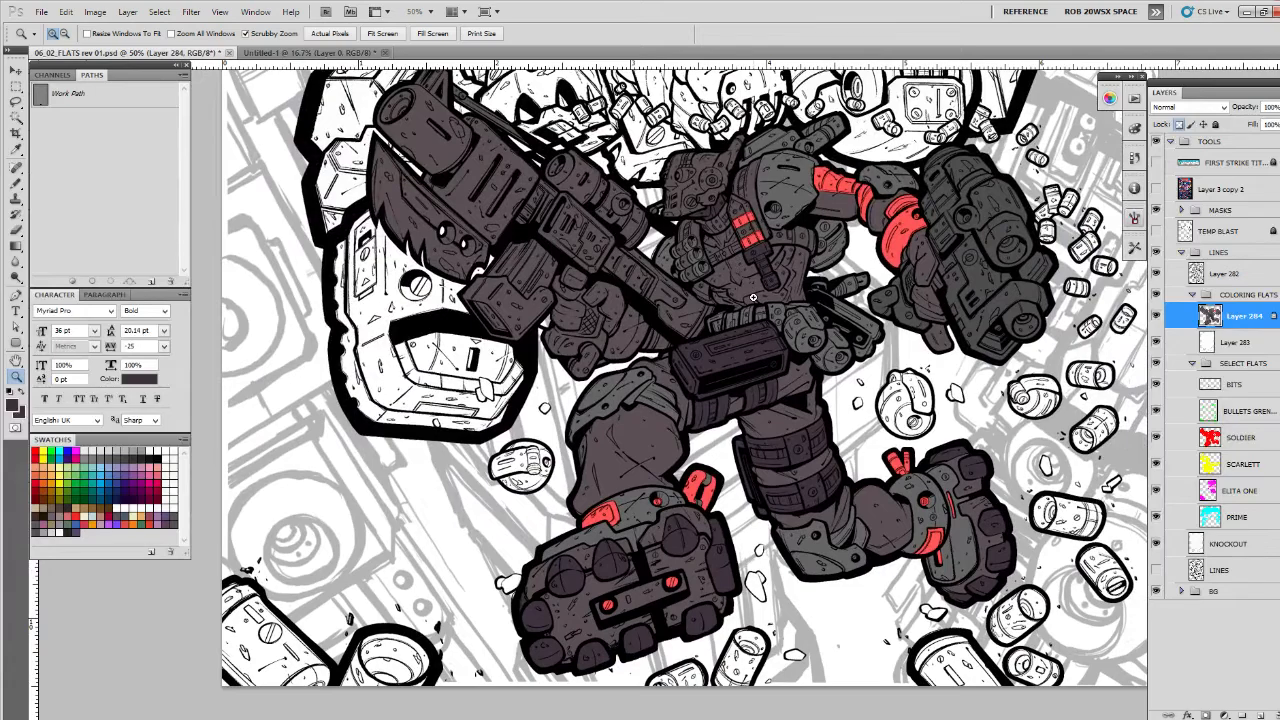
pyautogui.moveTo(779, 205); pyautogui.dragTo(757, 360)
pyautogui.moveTo(752, 272)
pyautogui.mouseDown()
pyautogui.moveTo(756, 560)
pyautogui.moveTo(760, 306)
pyautogui.moveTo(776, 460)
pyautogui.moveTo(748, 252)
pyautogui.mouseUp()
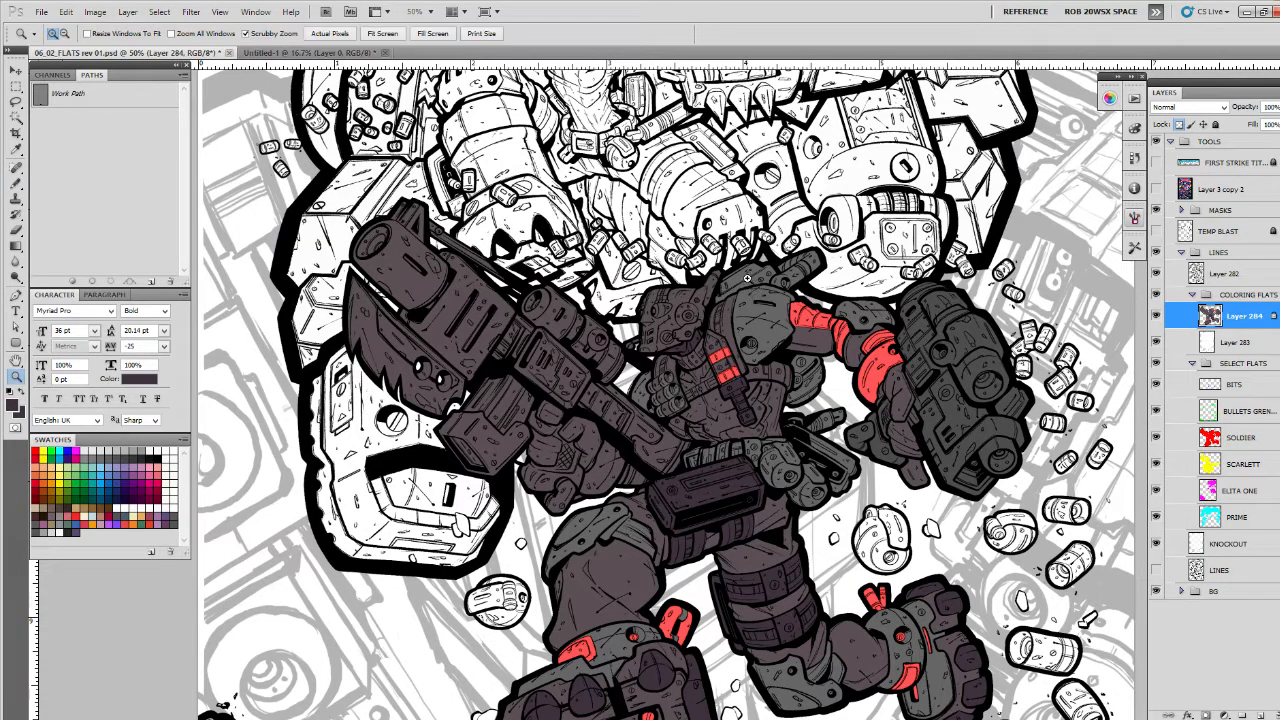
pyautogui.keyDown('alt'); pyautogui.click(749, 281); pyautogui.keyUp('alt')
pyautogui.moveTo(749, 281); pyautogui.dragTo(752, 628)
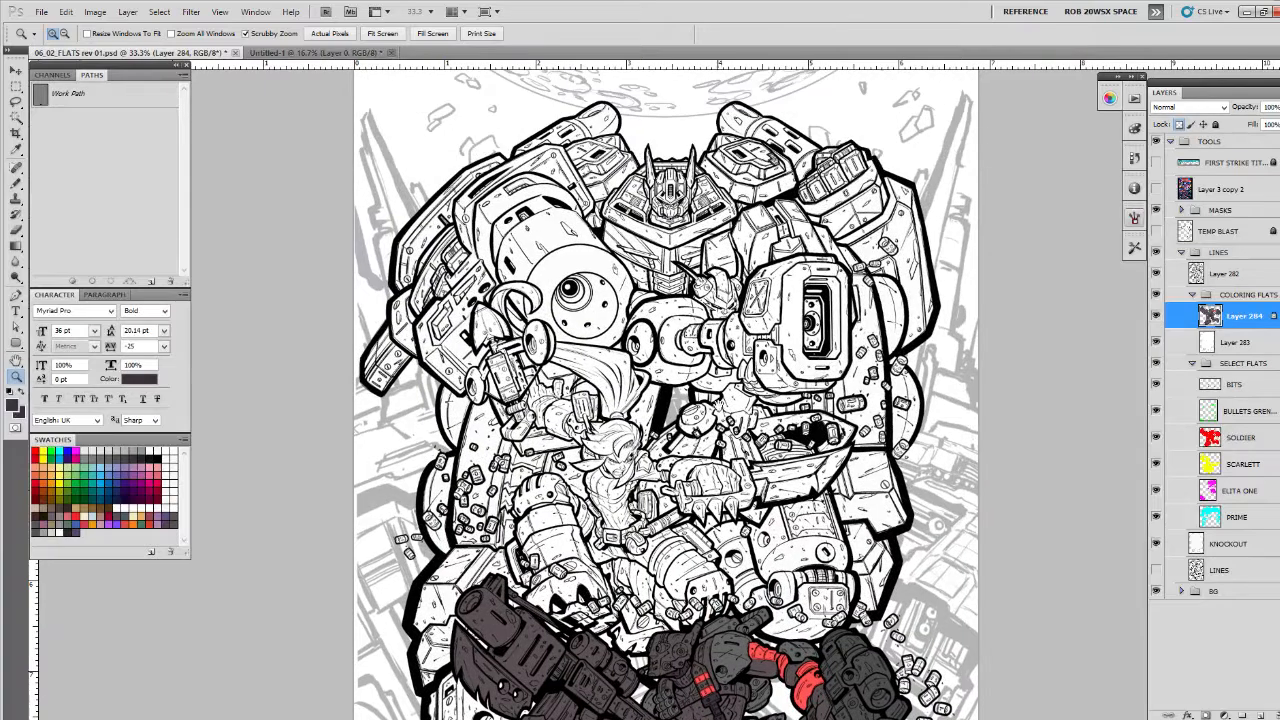
pyautogui.moveTo(739, 450); pyautogui.dragTo(780, 241)
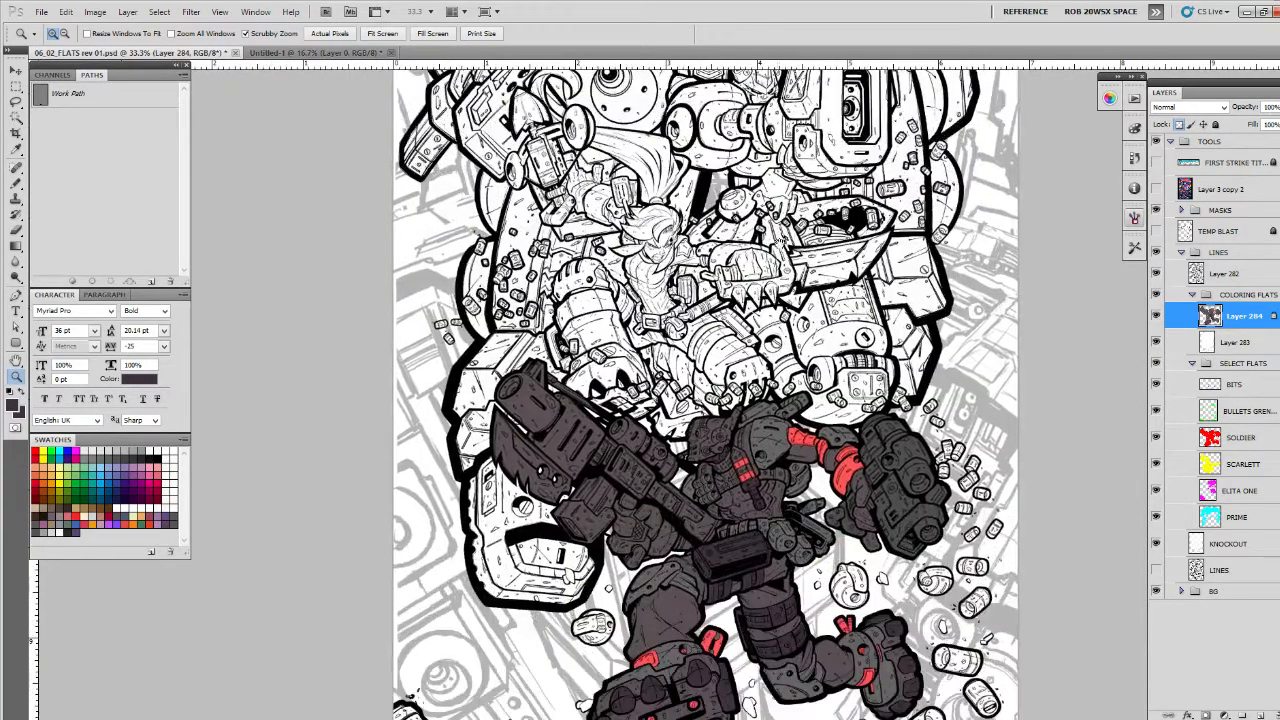
# - Paint the soldier's faceplate neutral grey with the Pencil, from the nose bridge and cheek down to the chin
pyautogui.click(739, 429)
pyautogui.click(695, 431)
pyautogui.click(695, 431)
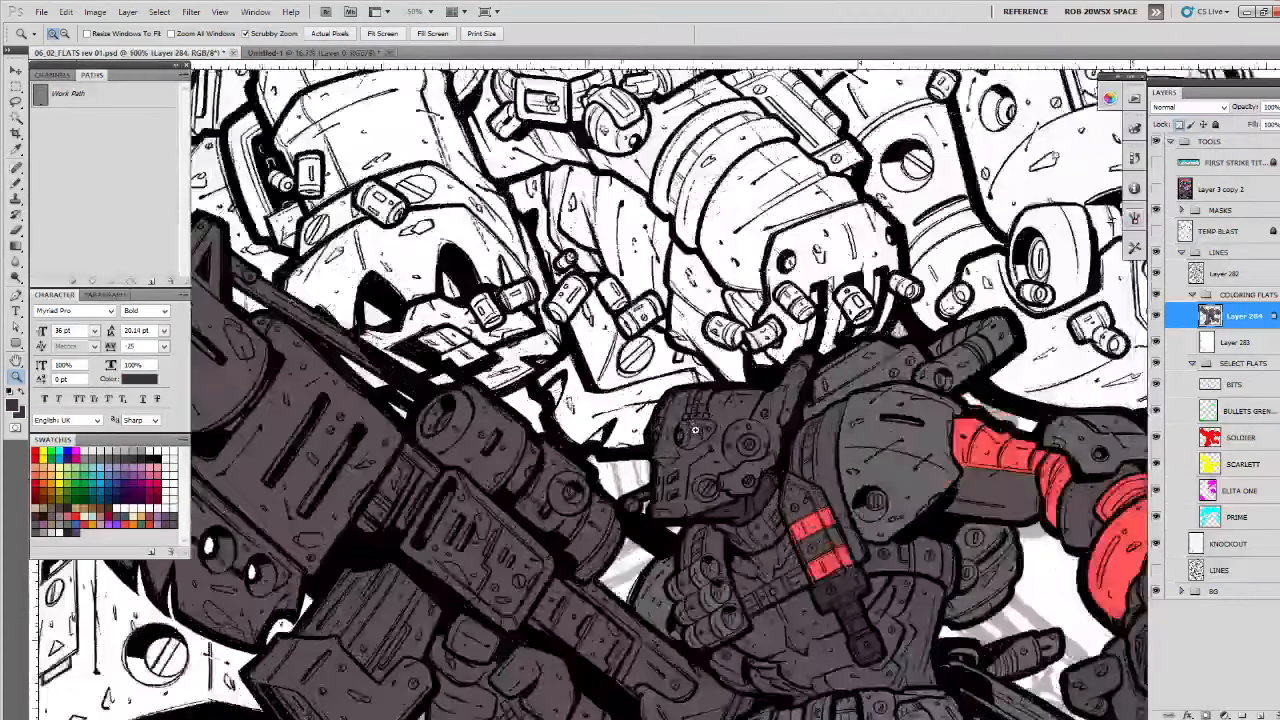
pyautogui.click(696, 432)
pyautogui.press('b')
pyautogui.moveTo(707, 448)
pyautogui.mouseDown()
pyautogui.moveTo(704, 304)
pyautogui.moveTo(711, 356)
pyautogui.moveTo(733, 324)
pyautogui.moveTo(740, 345)
pyautogui.moveTo(681, 367)
pyautogui.moveTo(661, 355)
pyautogui.moveTo(688, 345)
pyautogui.moveTo(673, 361)
pyautogui.moveTo(620, 315)
pyautogui.moveTo(600, 372)
pyautogui.moveTo(636, 336)
pyautogui.moveTo(673, 364)
pyautogui.mouseUp()
pyautogui.press('z')
pyautogui.click(685, 340)
pyautogui.press('b')
pyautogui.click(738, 334)
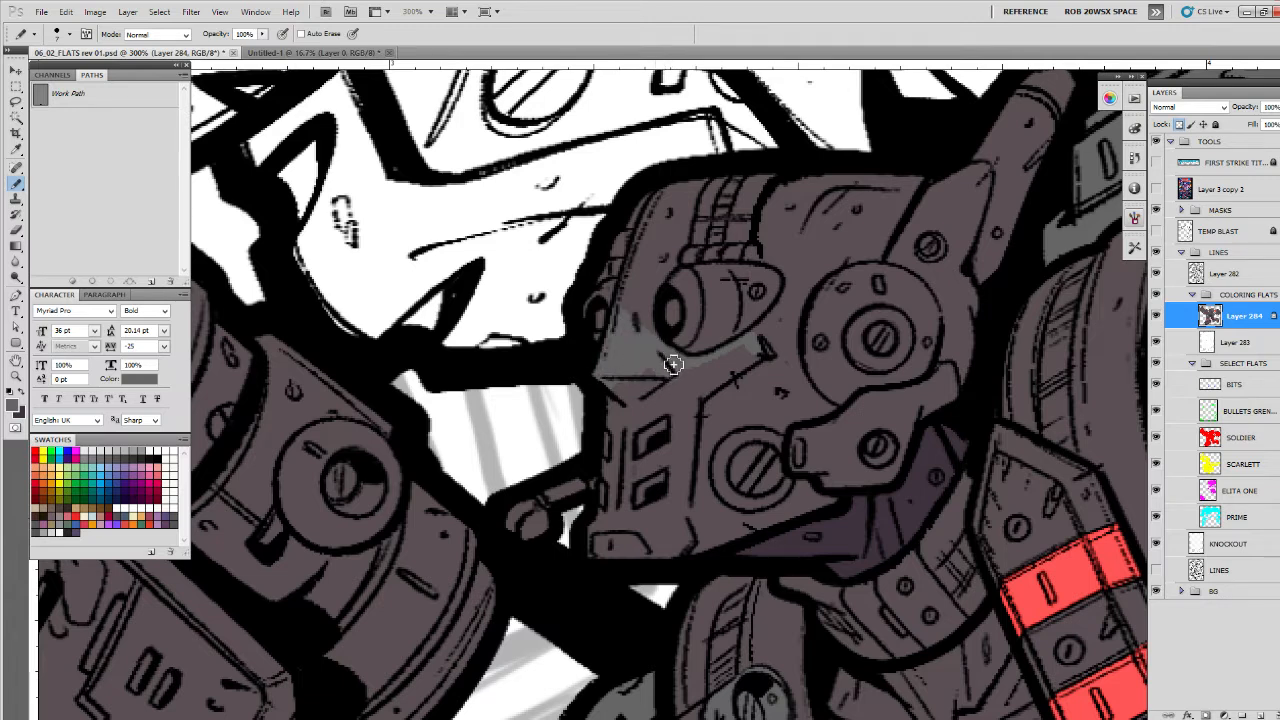
pyautogui.moveTo(747, 343)
pyautogui.mouseDown()
pyautogui.moveTo(749, 354)
pyautogui.moveTo(629, 414)
pyautogui.moveTo(601, 452)
pyautogui.moveTo(686, 380)
pyautogui.moveTo(686, 471)
pyautogui.moveTo(666, 543)
pyautogui.moveTo(594, 543)
pyautogui.moveTo(609, 434)
pyautogui.moveTo(645, 550)
pyautogui.moveTo(675, 535)
pyautogui.moveTo(662, 432)
pyautogui.mouseUp()
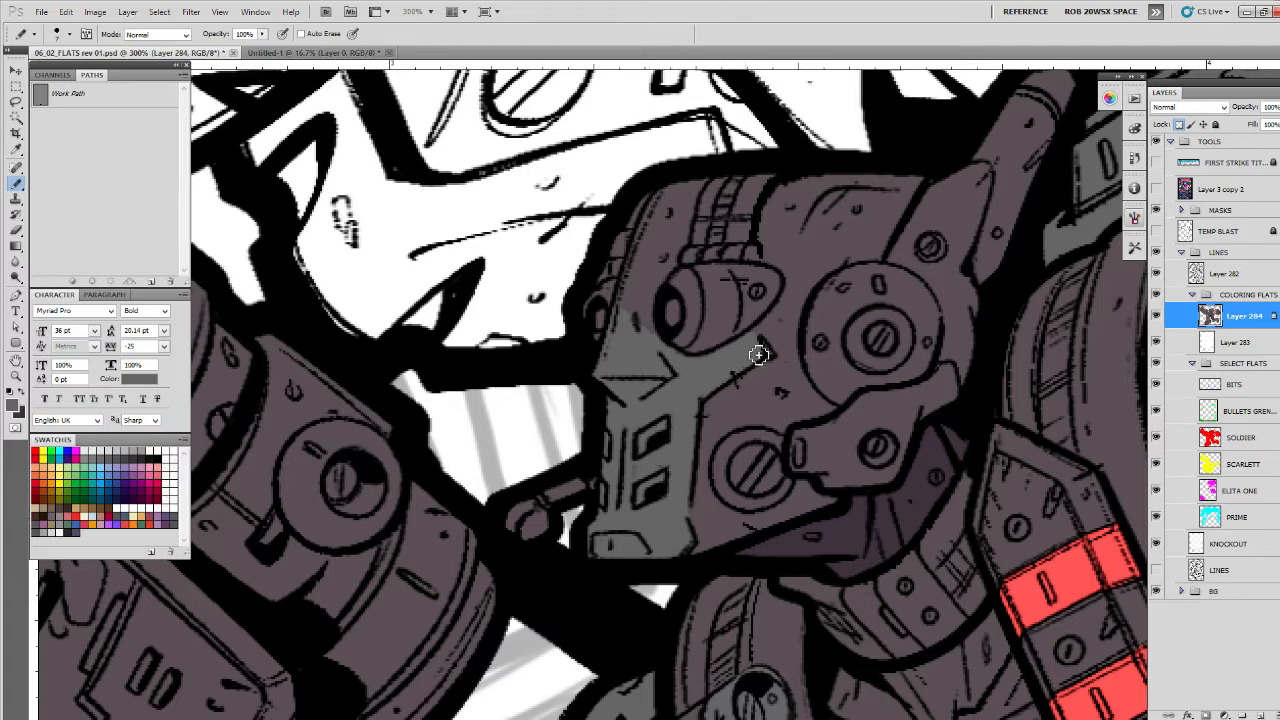
pyautogui.moveTo(664, 362)
pyautogui.mouseDown()
pyautogui.moveTo(680, 446)
pyautogui.moveTo(651, 414)
pyautogui.moveTo(715, 475)
pyautogui.moveTo(726, 287)
pyautogui.mouseUp()
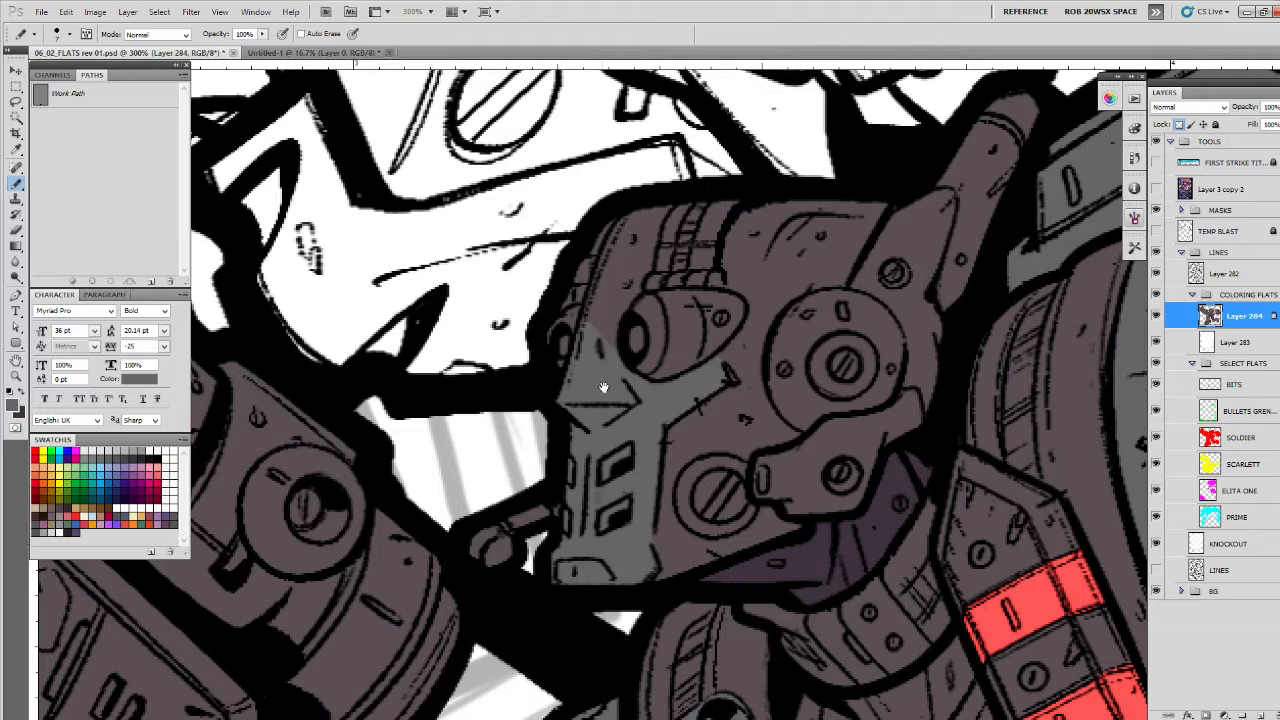
pyautogui.moveTo(606, 388); pyautogui.dragTo(637, 351)
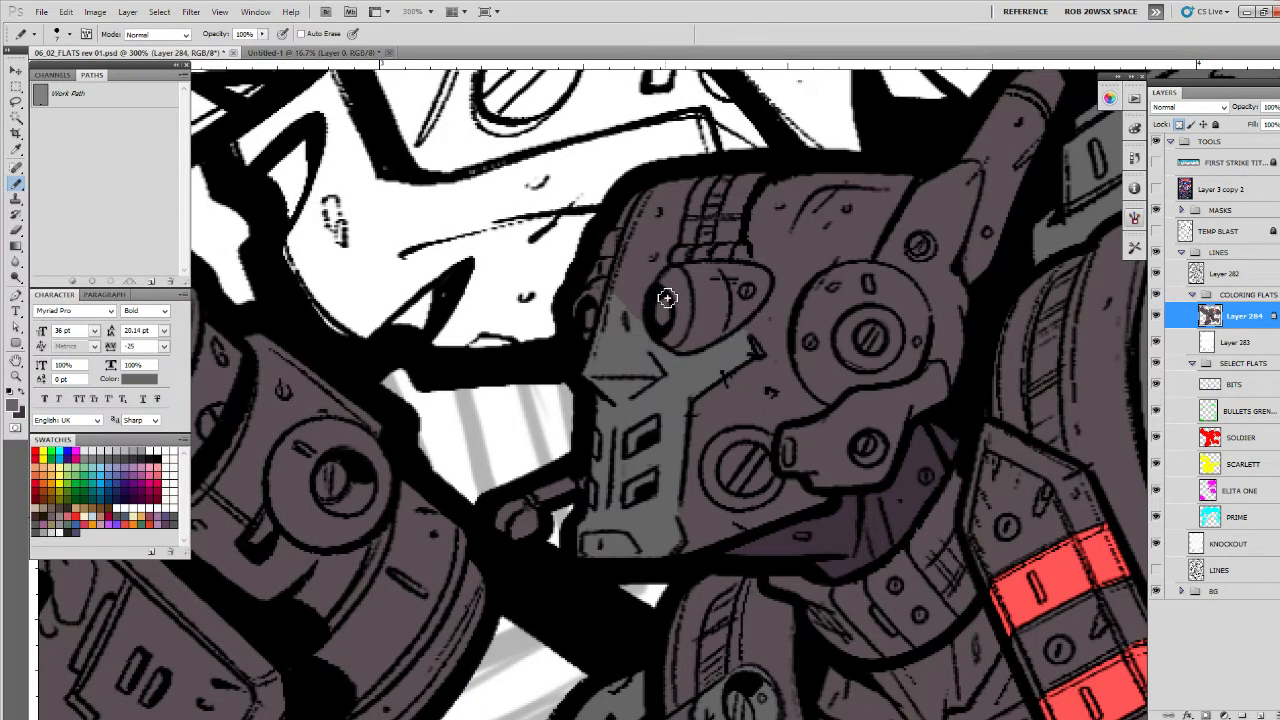
# - Sample the red from the chest stripes for both of the soldier's eyes and paint the surrounding eye housing dark purple
pyautogui.keyDown('alt'); pyautogui.click(1043, 553); pyautogui.keyUp('alt')
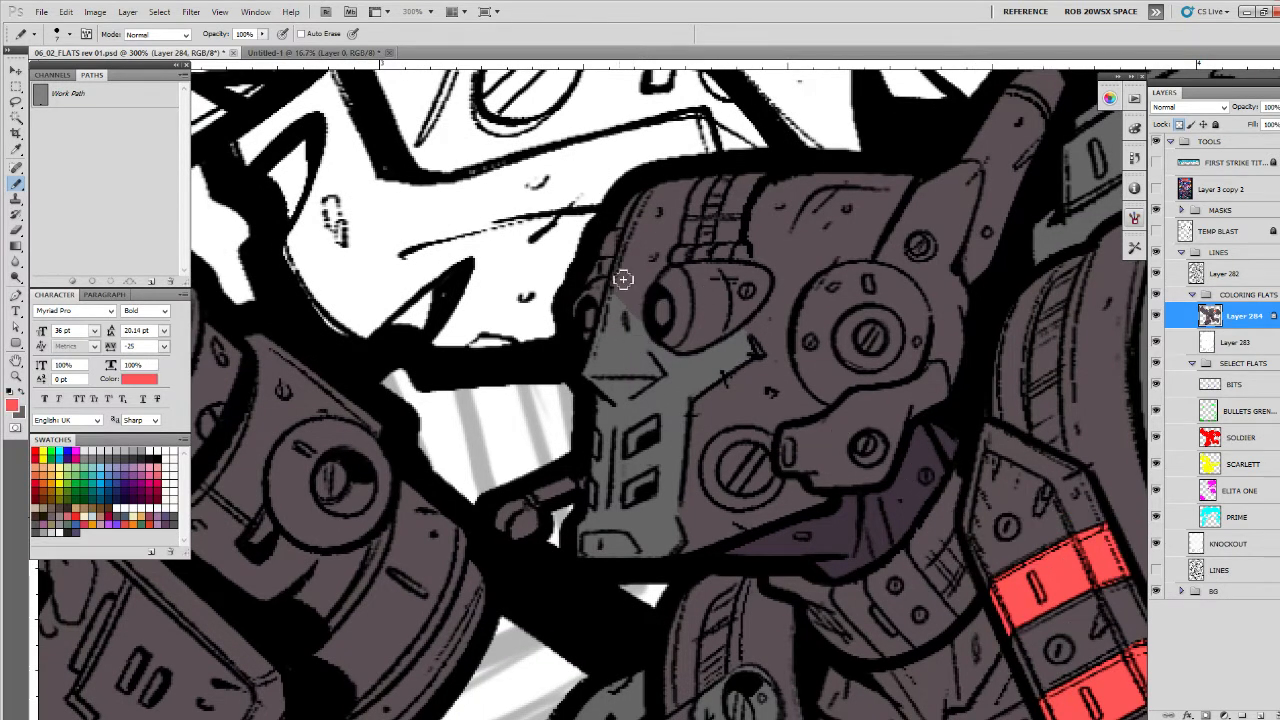
pyautogui.moveTo(666, 300); pyautogui.dragTo(590, 321)
pyautogui.moveTo(745, 273)
pyautogui.mouseDown()
pyautogui.moveTo(672, 323)
pyautogui.moveTo(599, 333)
pyautogui.moveTo(693, 337)
pyautogui.moveTo(653, 382)
pyautogui.moveTo(621, 401)
pyautogui.moveTo(597, 396)
pyautogui.moveTo(601, 346)
pyautogui.moveTo(616, 392)
pyautogui.moveTo(624, 335)
pyautogui.moveTo(676, 335)
pyautogui.mouseUp()
pyautogui.keyDown('alt'); pyautogui.click(709, 415); pyautogui.keyUp('alt')
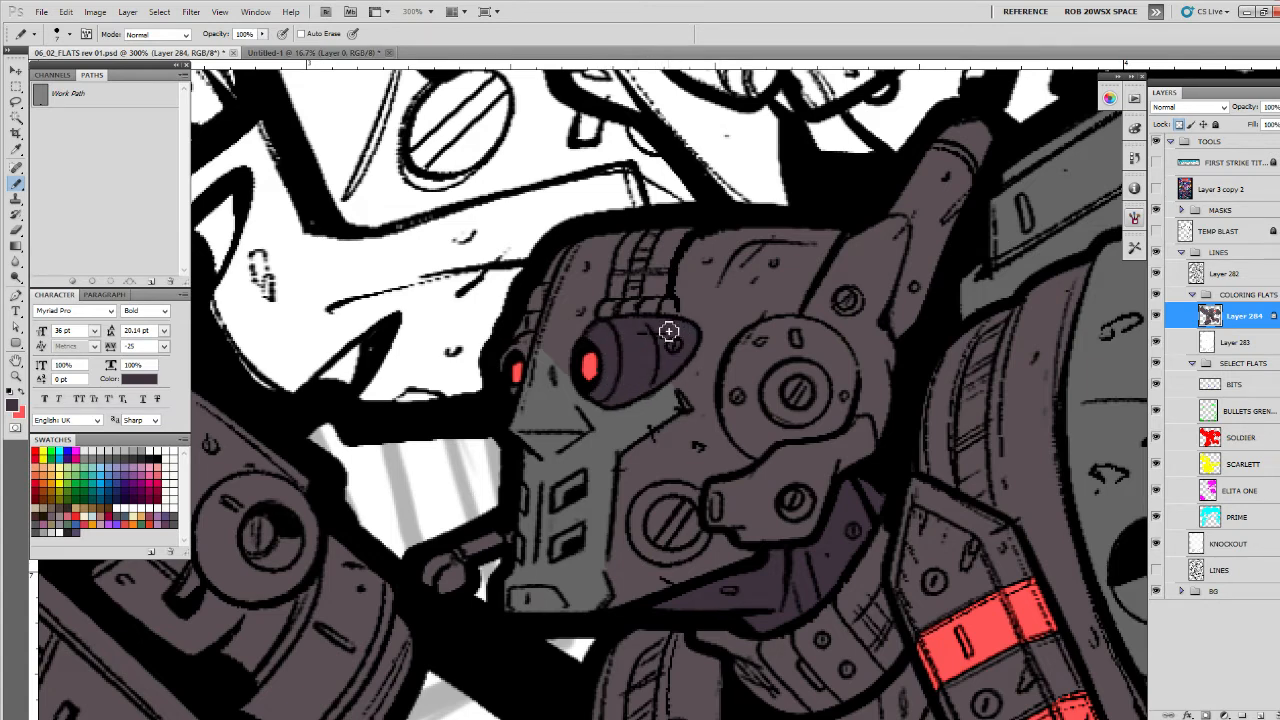
# - Sample the neutral grey and base colors and clean up the faceplate's edge around the nose bridge and between the eyes
pyautogui.press('x')
pyautogui.keyDown('alt'); pyautogui.click(650, 409); pyautogui.keyUp('alt')
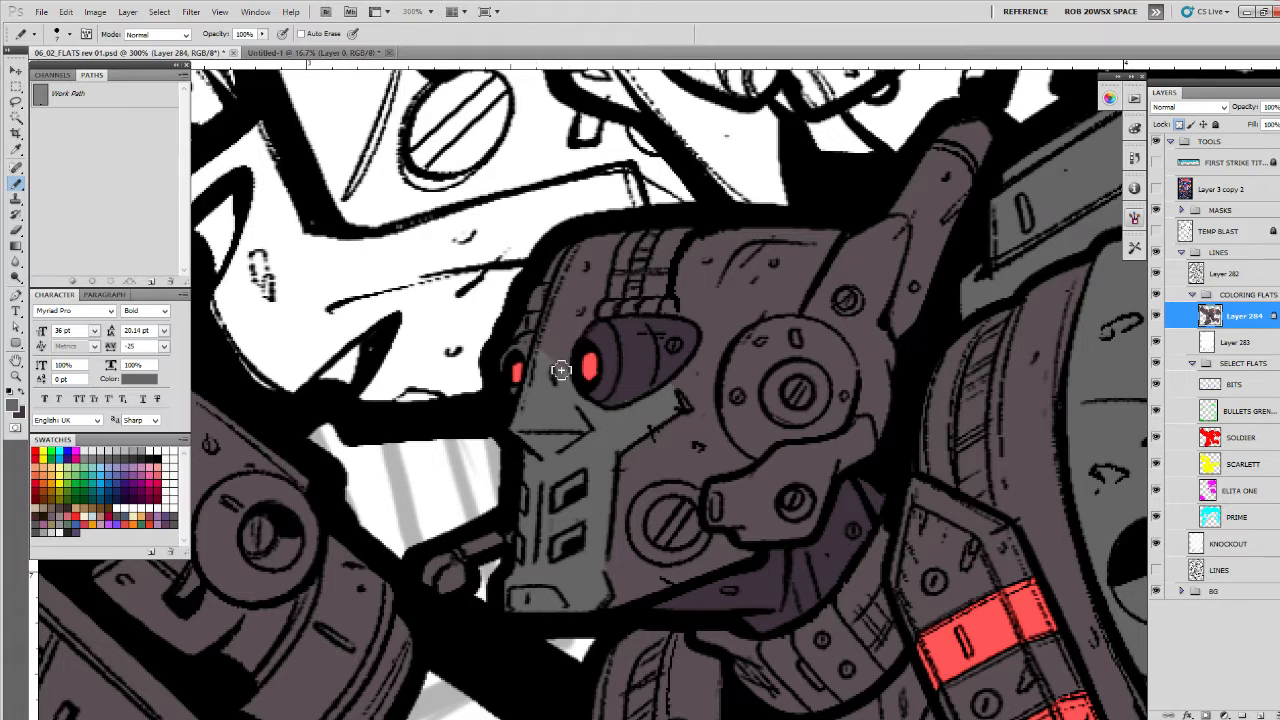
pyautogui.press('x')
pyautogui.moveTo(530, 339)
pyautogui.mouseDown()
pyautogui.moveTo(504, 360)
pyautogui.moveTo(531, 340)
pyautogui.mouseUp()
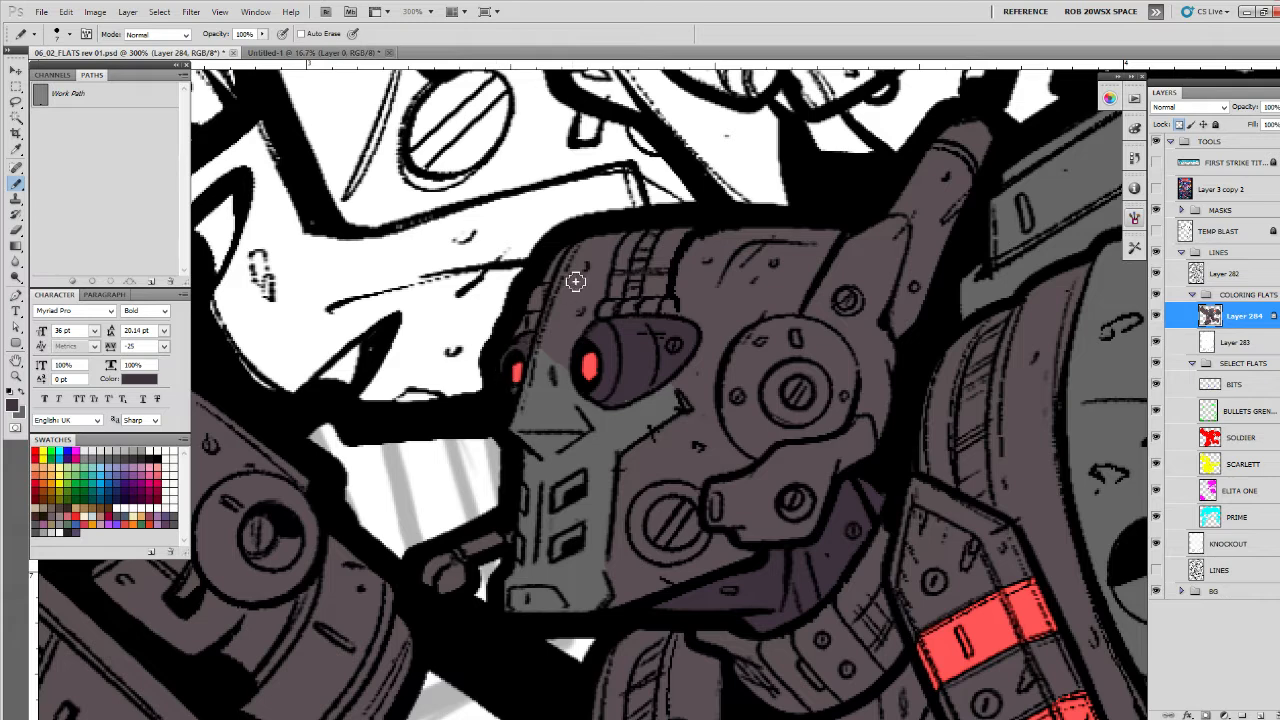
pyautogui.press('x')
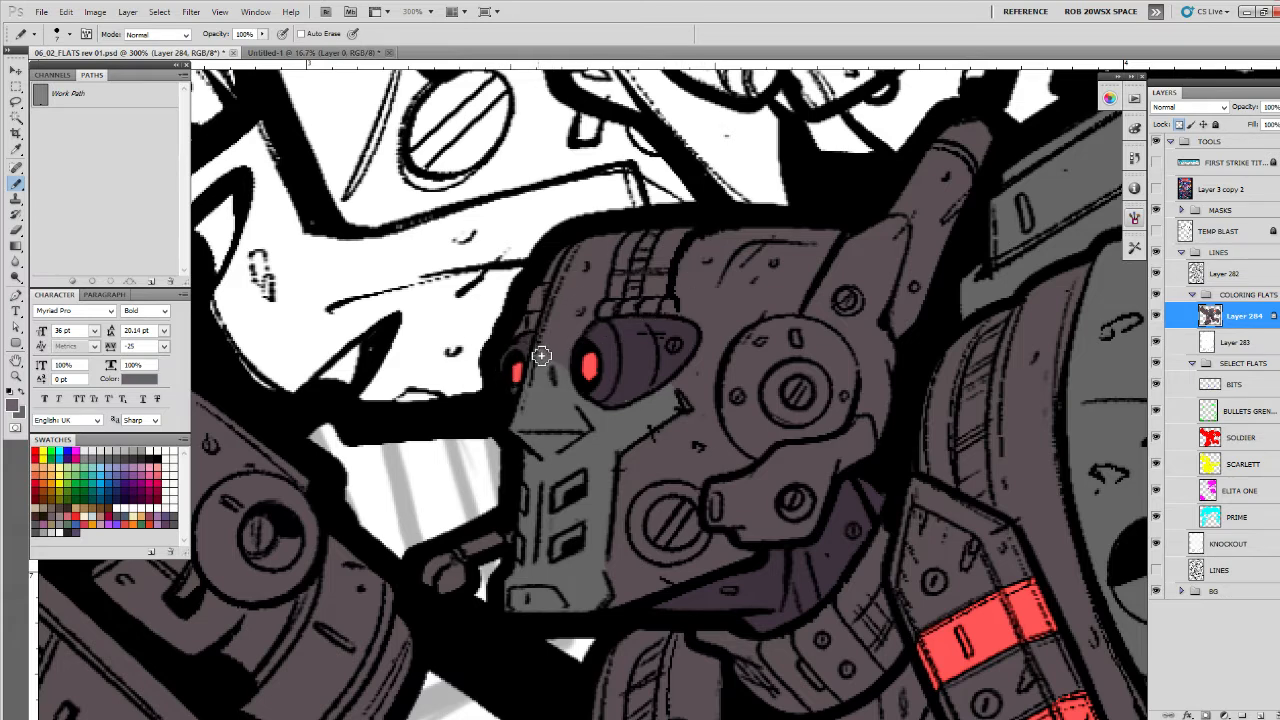
pyautogui.moveTo(543, 358)
pyautogui.mouseDown()
pyautogui.moveTo(565, 365)
pyautogui.moveTo(573, 392)
pyautogui.mouseUp()
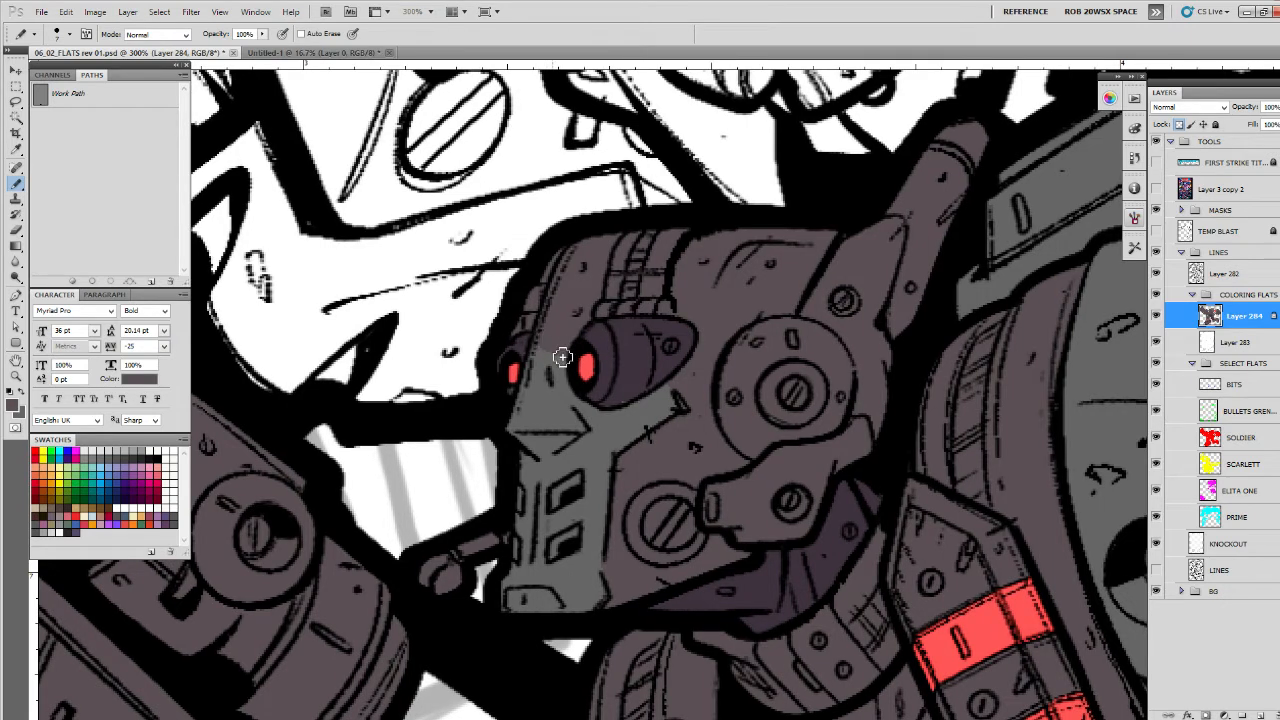
pyautogui.moveTo(541, 349)
pyautogui.mouseDown()
pyautogui.moveTo(573, 372)
pyautogui.moveTo(591, 335)
pyautogui.mouseUp()
# - Paint the ribbed bands running over the helmet's brow neutral grey
pyautogui.moveTo(647, 259); pyautogui.dragTo(656, 332)
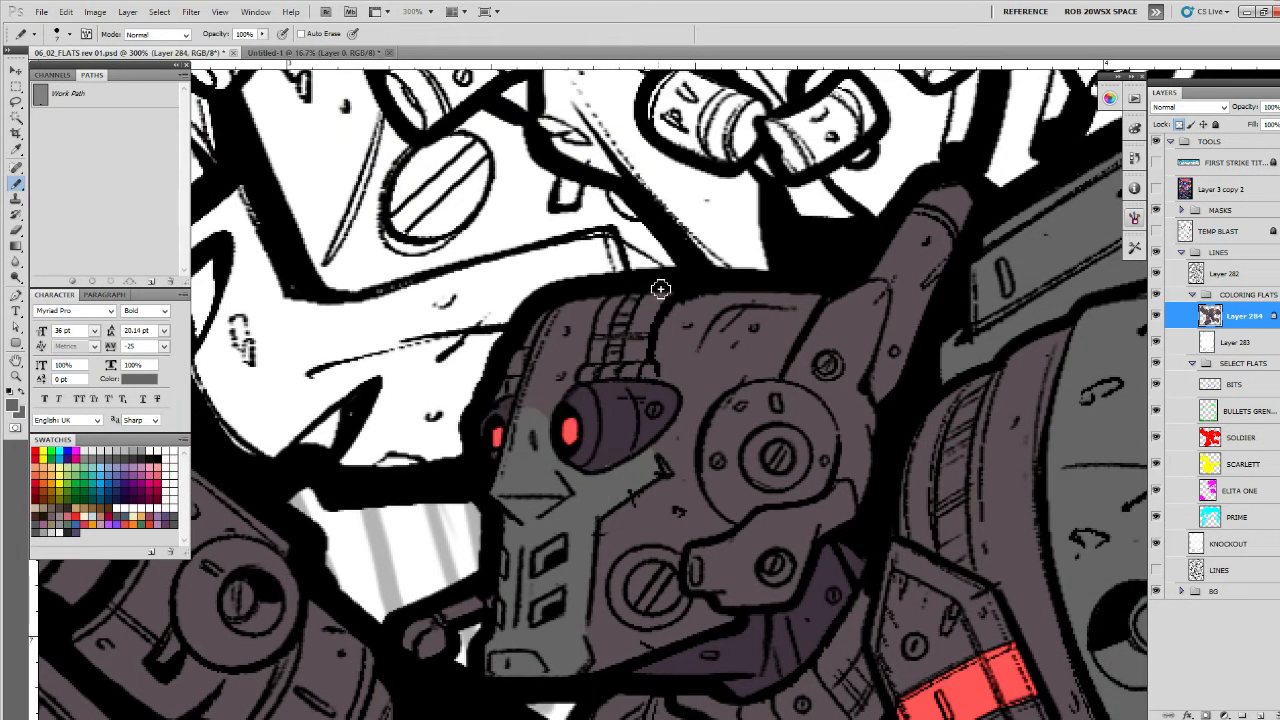
pyautogui.moveTo(660, 302)
pyautogui.mouseDown()
pyautogui.moveTo(648, 374)
pyautogui.moveTo(587, 376)
pyautogui.moveTo(605, 318)
pyautogui.moveTo(630, 293)
pyautogui.moveTo(627, 340)
pyautogui.moveTo(616, 334)
pyautogui.moveTo(644, 295)
pyautogui.moveTo(636, 350)
pyautogui.mouseUp()
pyautogui.keyDown('alt'); pyautogui.click(616, 432); pyautogui.keyUp('alt')
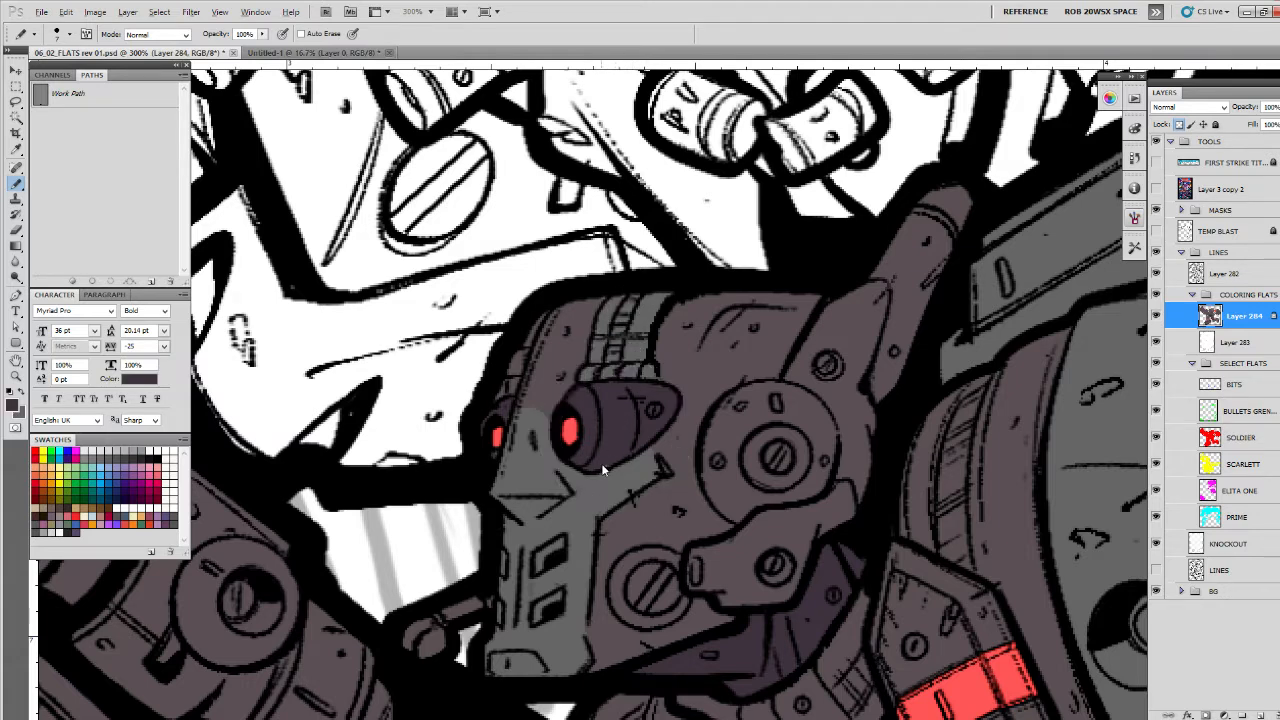
pyautogui.keyDown('alt'); pyautogui.click(643, 300); pyautogui.keyUp('alt')
pyautogui.moveTo(516, 381); pyautogui.dragTo(499, 395)
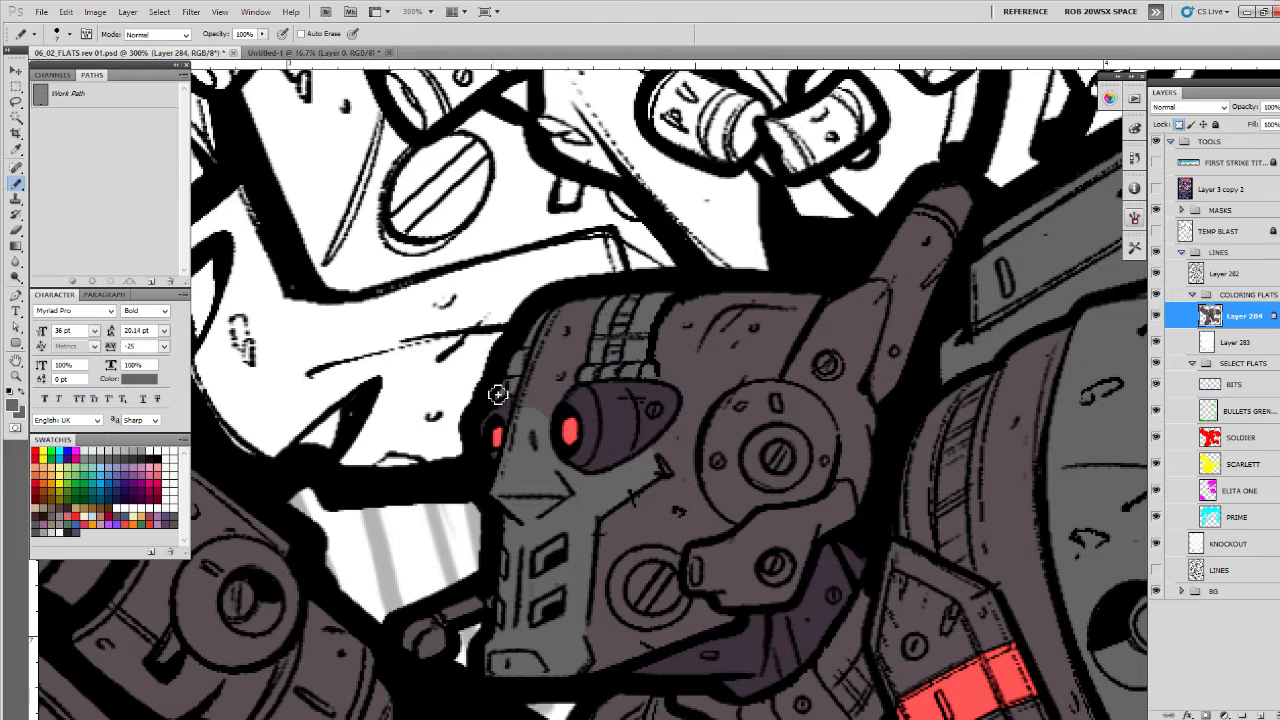
pyautogui.moveTo(610, 380); pyautogui.dragTo(602, 294)
pyautogui.keyDown('alt'); pyautogui.click(534, 308); pyautogui.keyUp('alt')
pyautogui.moveTo(542, 336)
pyautogui.mouseDown()
pyautogui.moveTo(523, 318)
pyautogui.moveTo(543, 333)
pyautogui.mouseUp()
pyautogui.moveTo(681, 316); pyautogui.dragTo(632, 328)
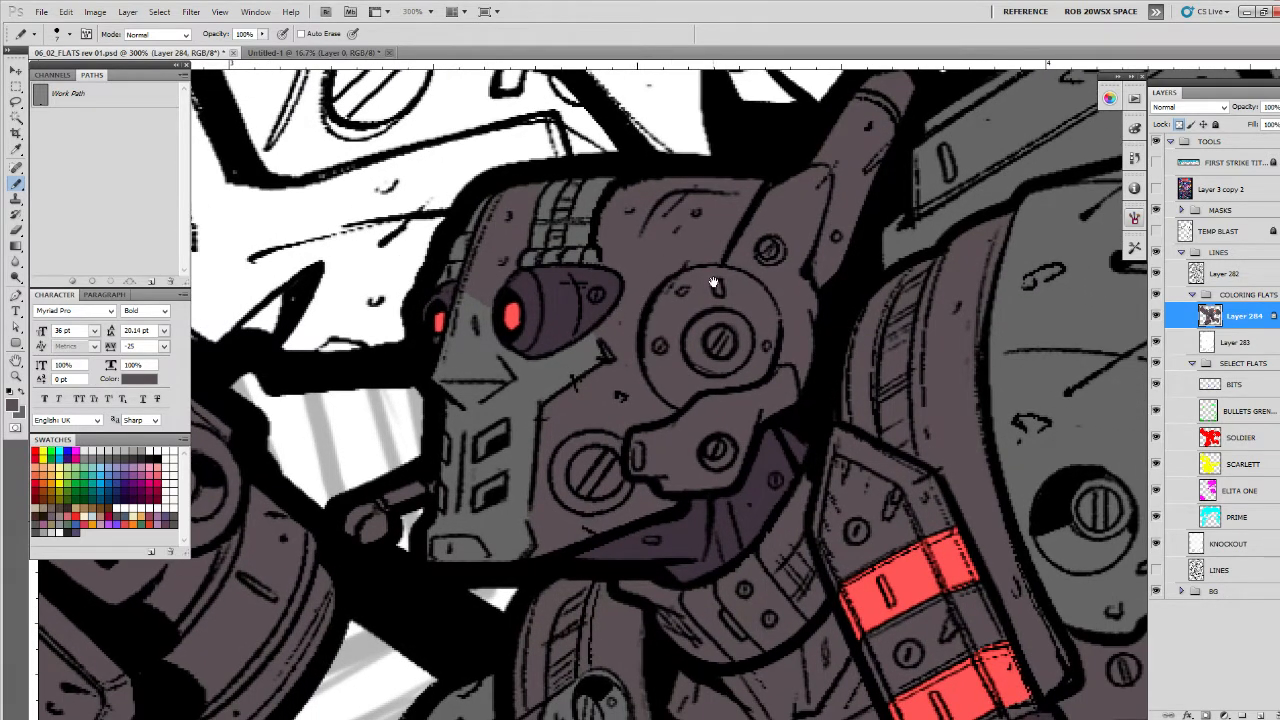
# - Lasso the helmet's ear disc, antenna and jaw piece, fill them with neutral grey, and deselect
pyautogui.moveTo(713, 283); pyautogui.dragTo(687, 301)
pyautogui.moveTo(729, 250); pyautogui.dragTo(692, 267)
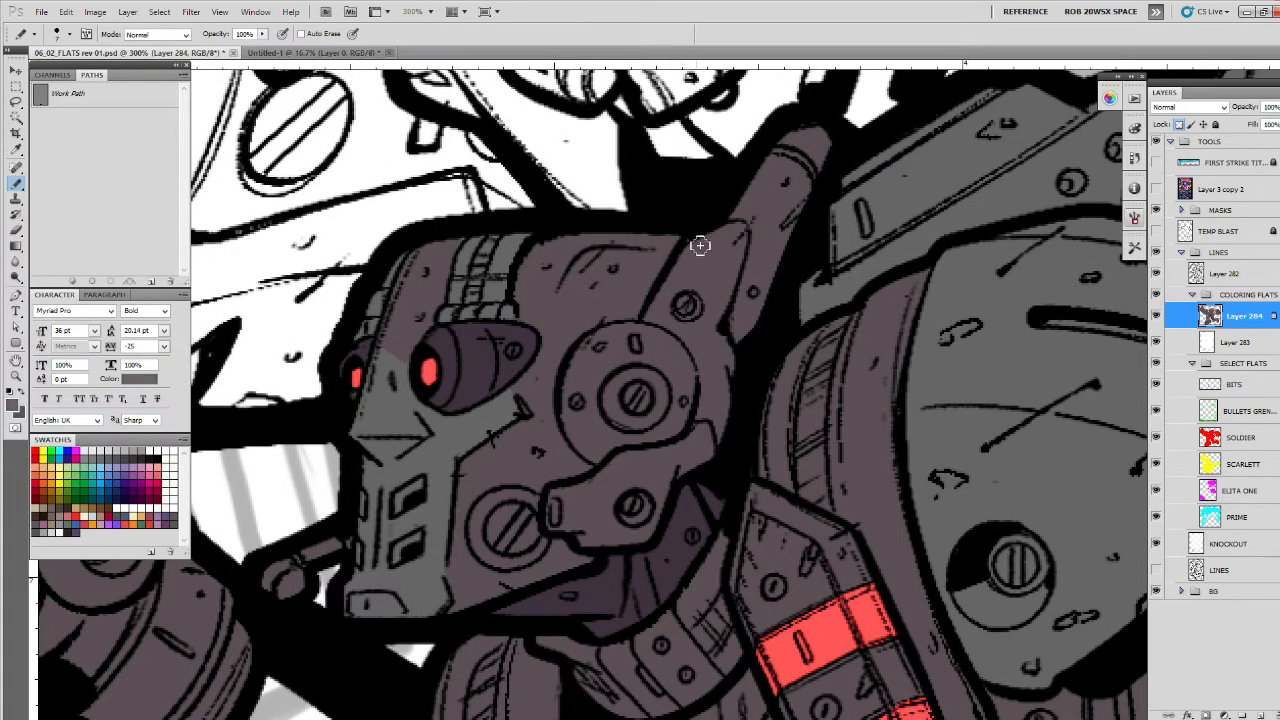
pyautogui.press('l')
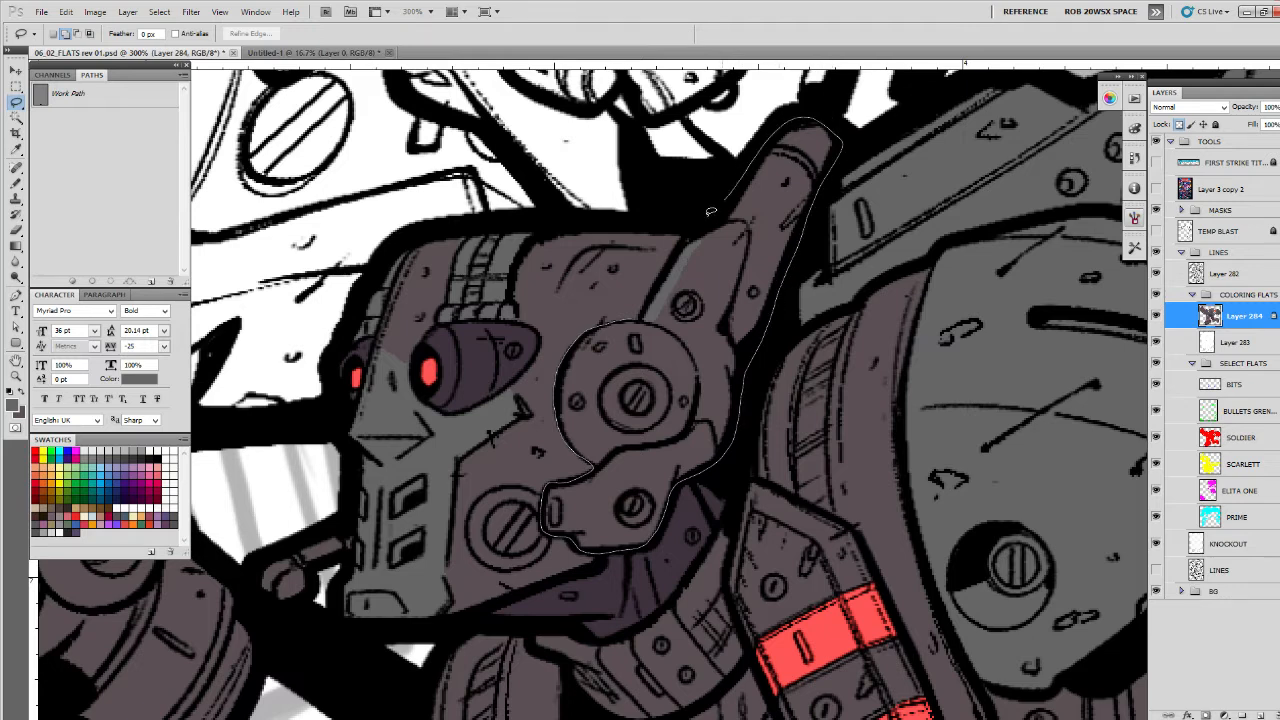
pyautogui.moveTo(657, 283); pyautogui.dragTo(662, 268)
pyautogui.hotkey('alt', 'BackSpace')
pyautogui.hotkey('ctrl', 'd')
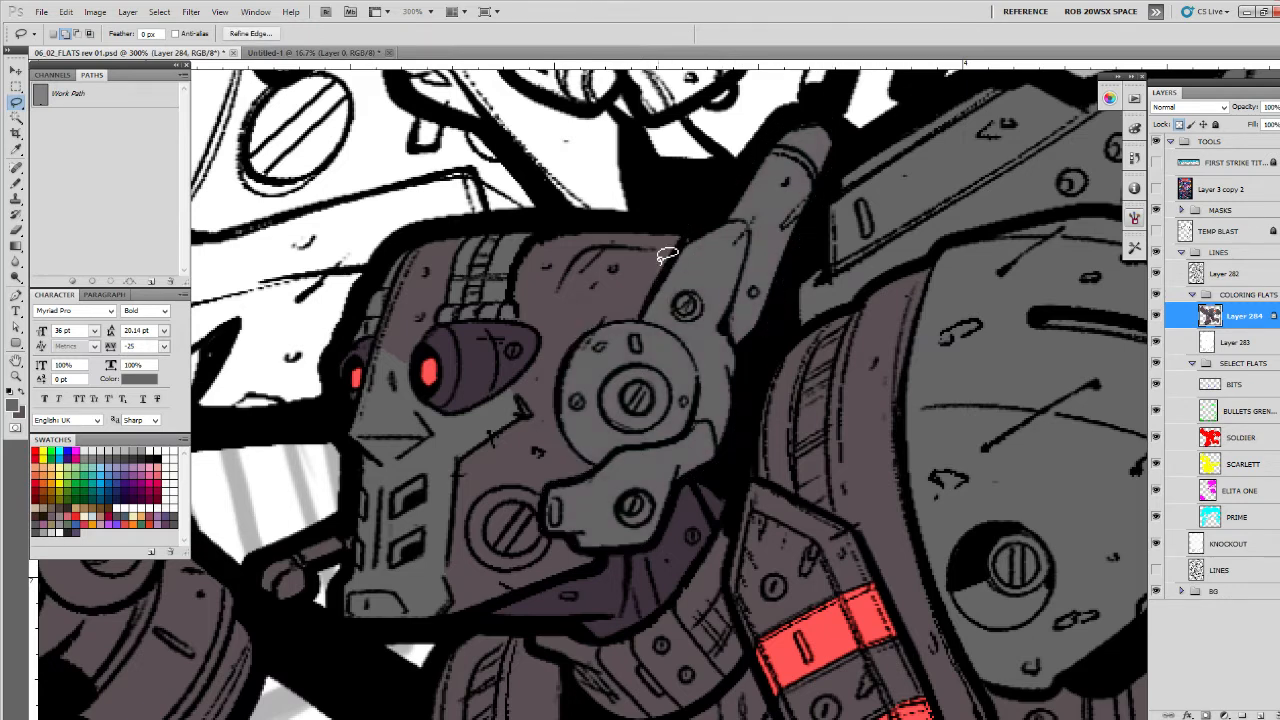
# - Paint the ear disc's inner ring and the screws on the antenna base and jaw piece dark purple
pyautogui.press('b')
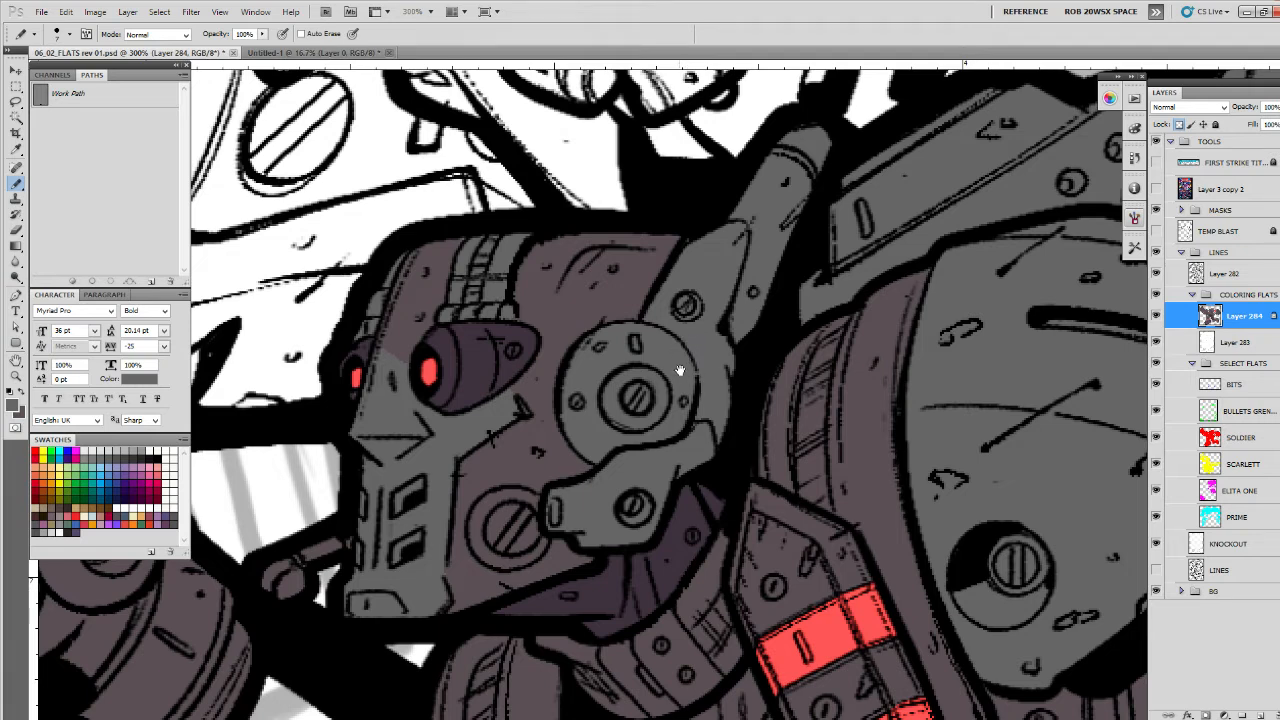
pyautogui.moveTo(680, 370); pyautogui.dragTo(718, 328)
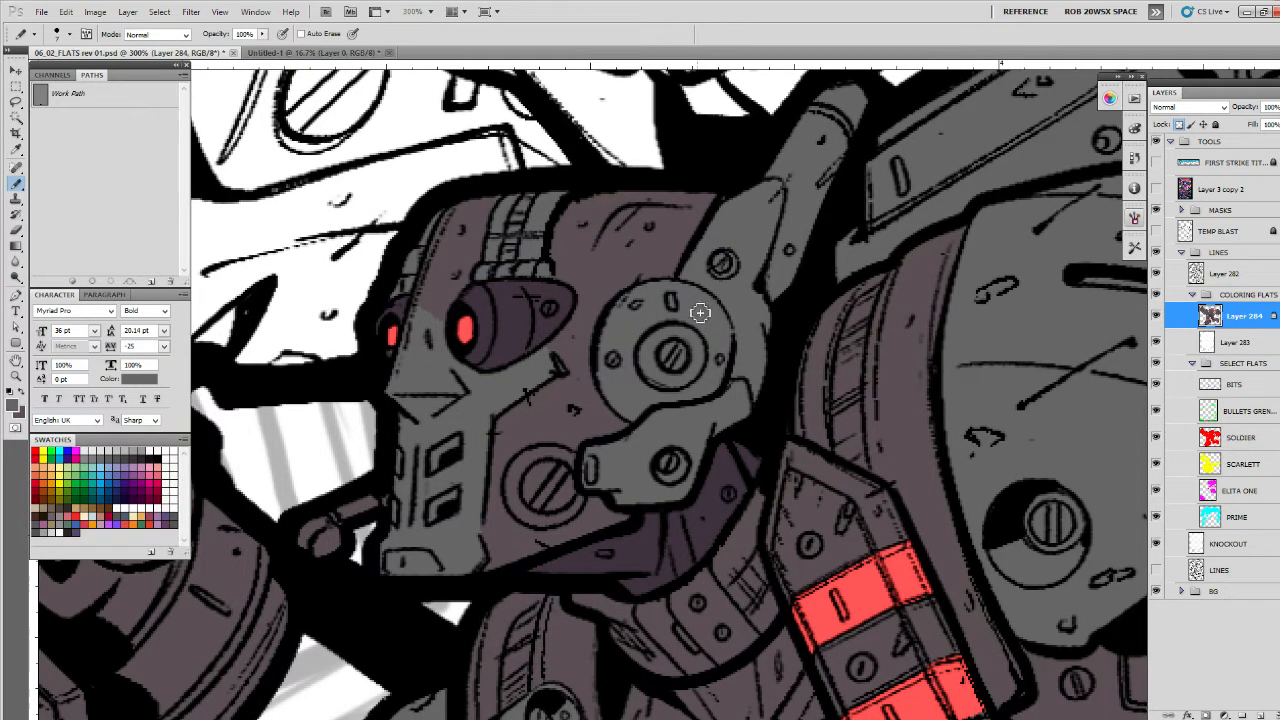
pyautogui.moveTo(762, 270); pyautogui.dragTo(712, 367)
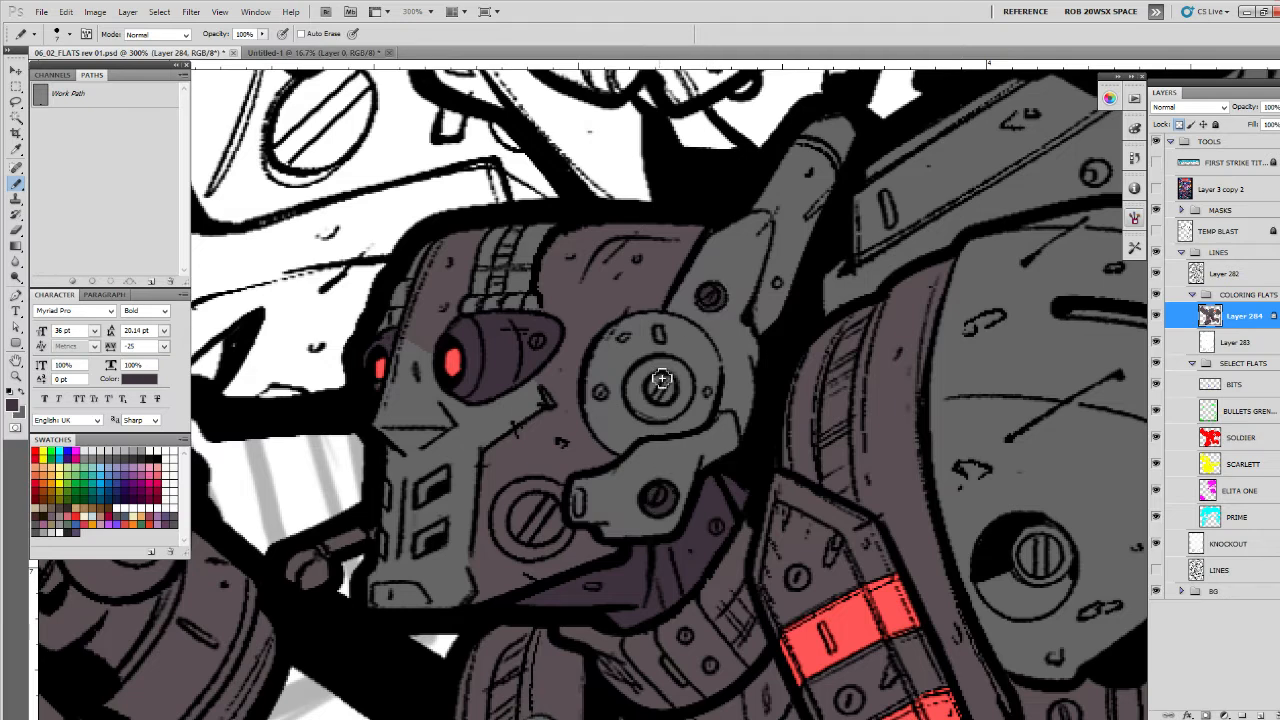
pyautogui.moveTo(661, 378)
pyautogui.mouseDown()
pyautogui.moveTo(634, 395)
pyautogui.moveTo(670, 409)
pyautogui.moveTo(655, 405)
pyautogui.moveTo(668, 376)
pyautogui.moveTo(654, 380)
pyautogui.moveTo(684, 378)
pyautogui.moveTo(680, 411)
pyautogui.moveTo(660, 417)
pyautogui.moveTo(680, 404)
pyautogui.moveTo(638, 382)
pyautogui.moveTo(641, 420)
pyautogui.moveTo(477, 342)
pyautogui.moveTo(690, 376)
pyautogui.mouseUp()
# - Sample the eye's red and paint the ear disc's center, the antenna and jaw screws, and the jaw piece's front tip
pyautogui.keyDown('alt'); pyautogui.click(484, 336); pyautogui.keyUp('alt')
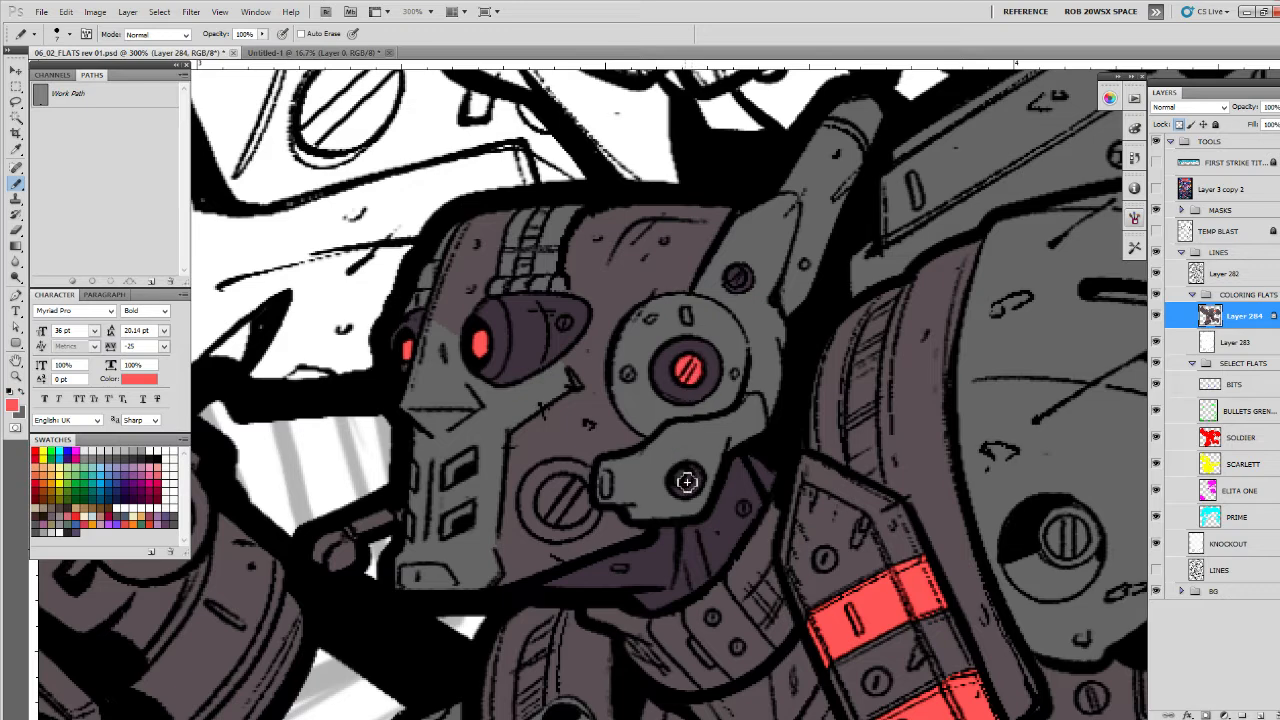
pyautogui.moveTo(686, 482); pyautogui.dragTo(685, 484)
pyautogui.hotkey('ctrl', 'z')
pyautogui.moveTo(688, 483); pyautogui.dragTo(689, 480)
pyautogui.moveTo(747, 282); pyautogui.dragTo(749, 271)
pyautogui.moveTo(603, 476); pyautogui.dragTo(609, 492)
pyautogui.moveTo(838, 278)
pyautogui.mouseDown()
pyautogui.moveTo(792, 393)
pyautogui.moveTo(806, 289)
pyautogui.mouseUp()
pyautogui.moveTo(770, 342); pyautogui.dragTo(819, 267)
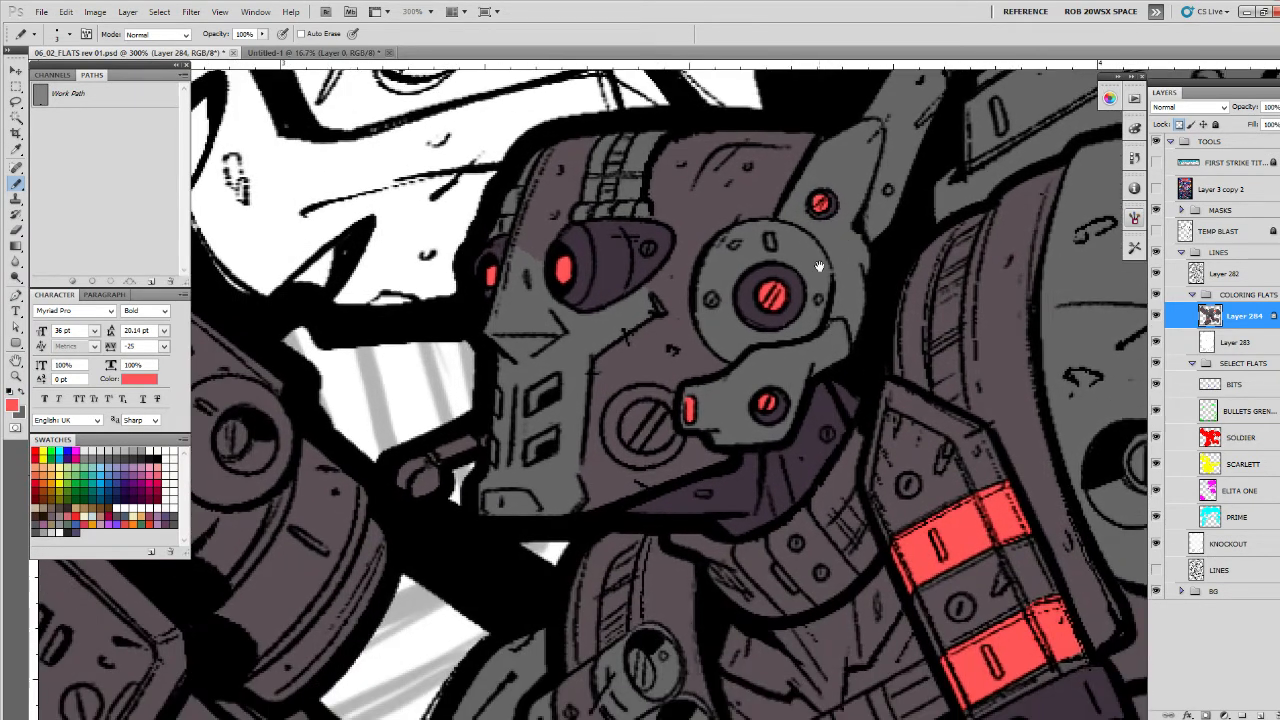
# - Review the helmet colors against the rest of the soldier and the surrounding artwork
pyautogui.press('z')
pyautogui.keyDown('alt'); pyautogui.click(769, 327); pyautogui.keyUp('alt')
pyautogui.keyDown('alt'); pyautogui.click(776, 335); pyautogui.keyUp('alt')
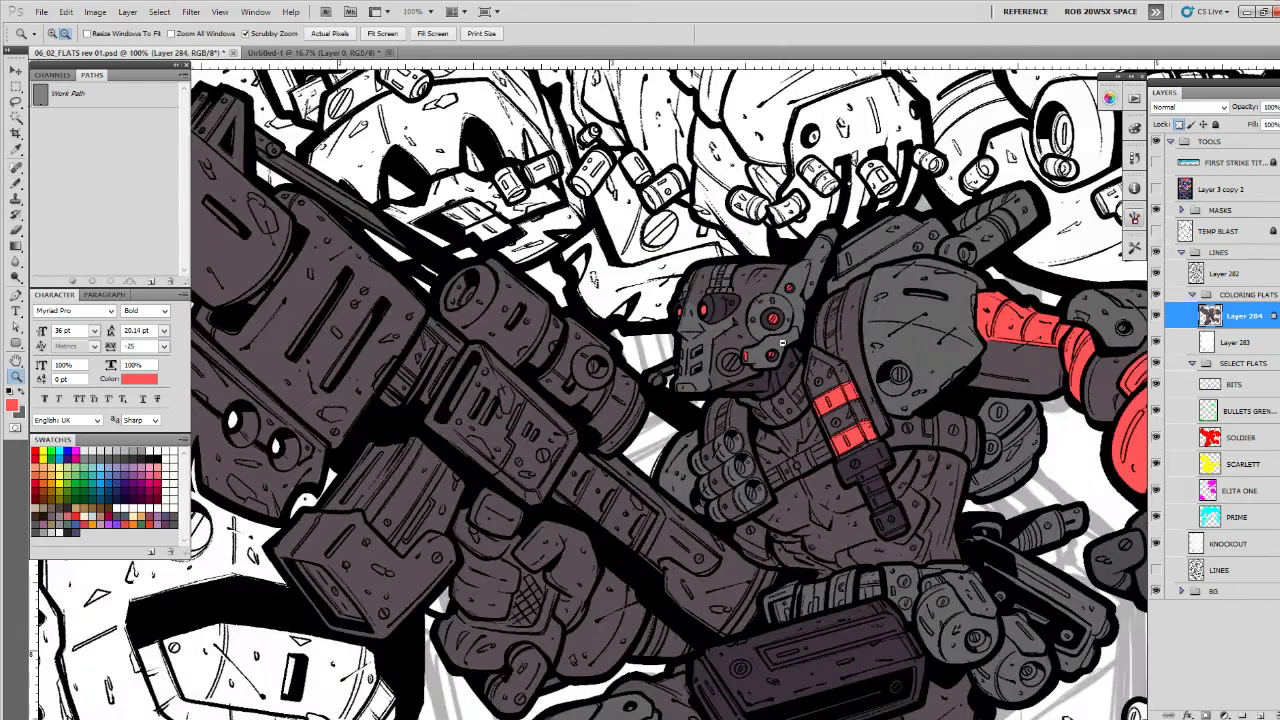
pyautogui.keyDown('alt'); pyautogui.click(790, 355); pyautogui.keyUp('alt')
pyautogui.moveTo(896, 334); pyautogui.dragTo(847, 274)
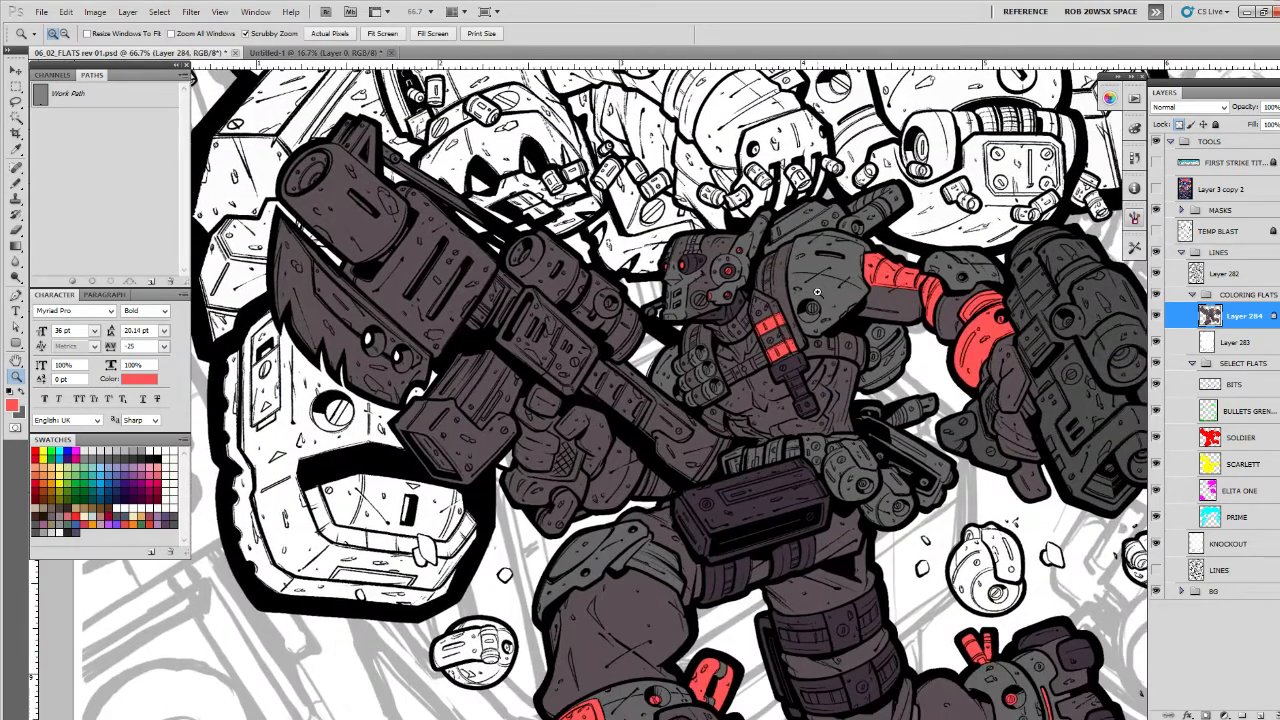
pyautogui.click(754, 334)
pyautogui.click(754, 318)
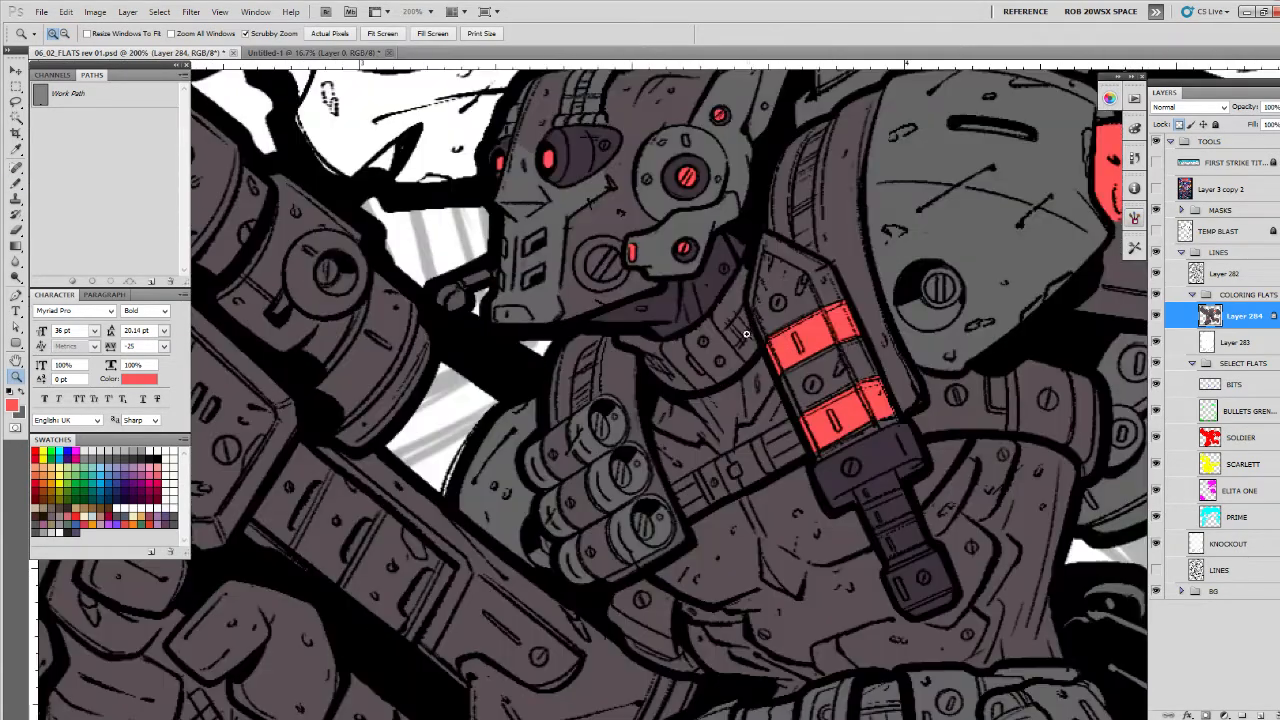
# - Sample the neck's dark purple and paint the side pad below the grenade tubes and the strap beneath the shoulder armor
pyautogui.press('b')
pyautogui.moveTo(766, 356); pyautogui.dragTo(750, 378)
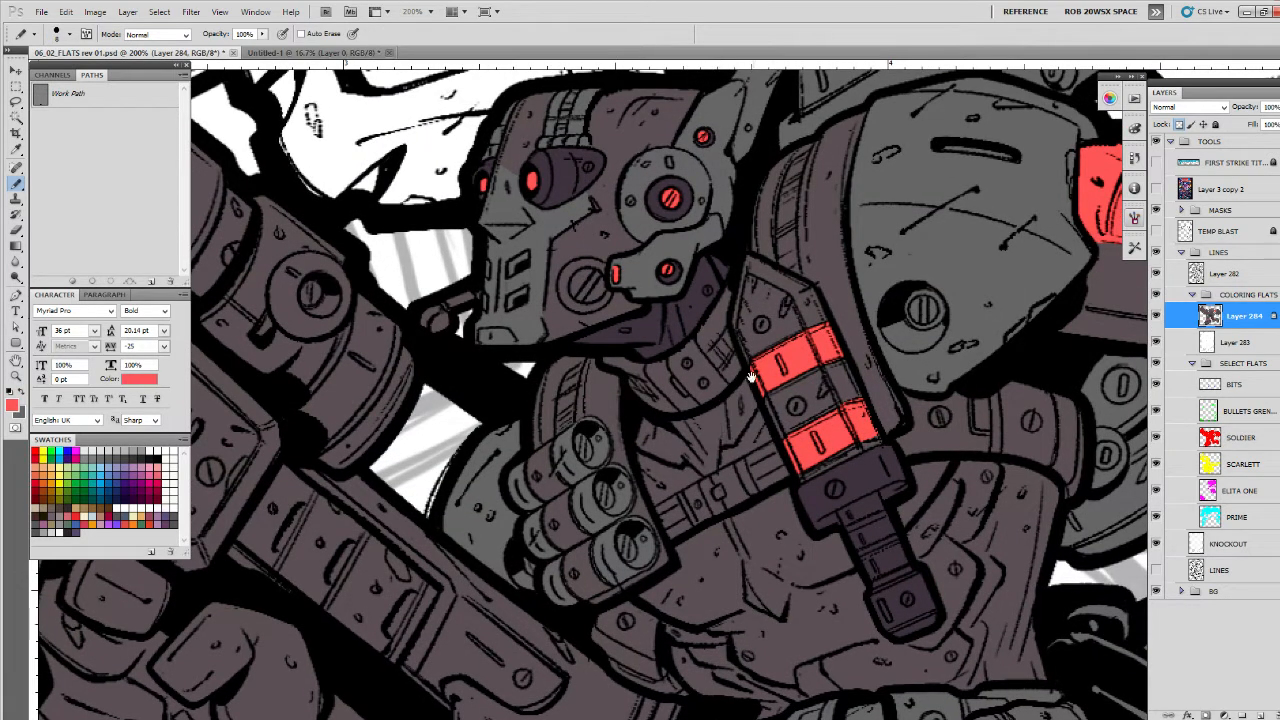
pyautogui.moveTo(751, 378); pyautogui.dragTo(718, 390)
pyautogui.keyDown('alt'); pyautogui.click(652, 338); pyautogui.keyUp('alt')
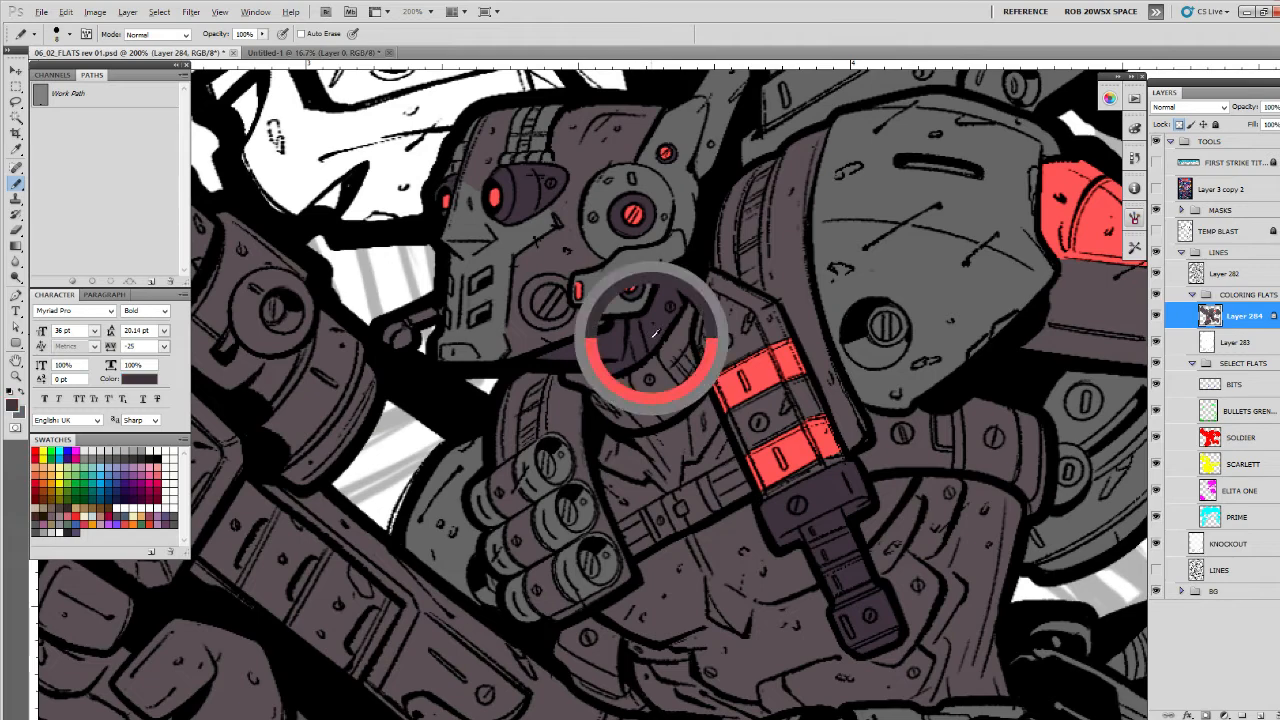
pyautogui.moveTo(697, 341); pyautogui.dragTo(684, 320)
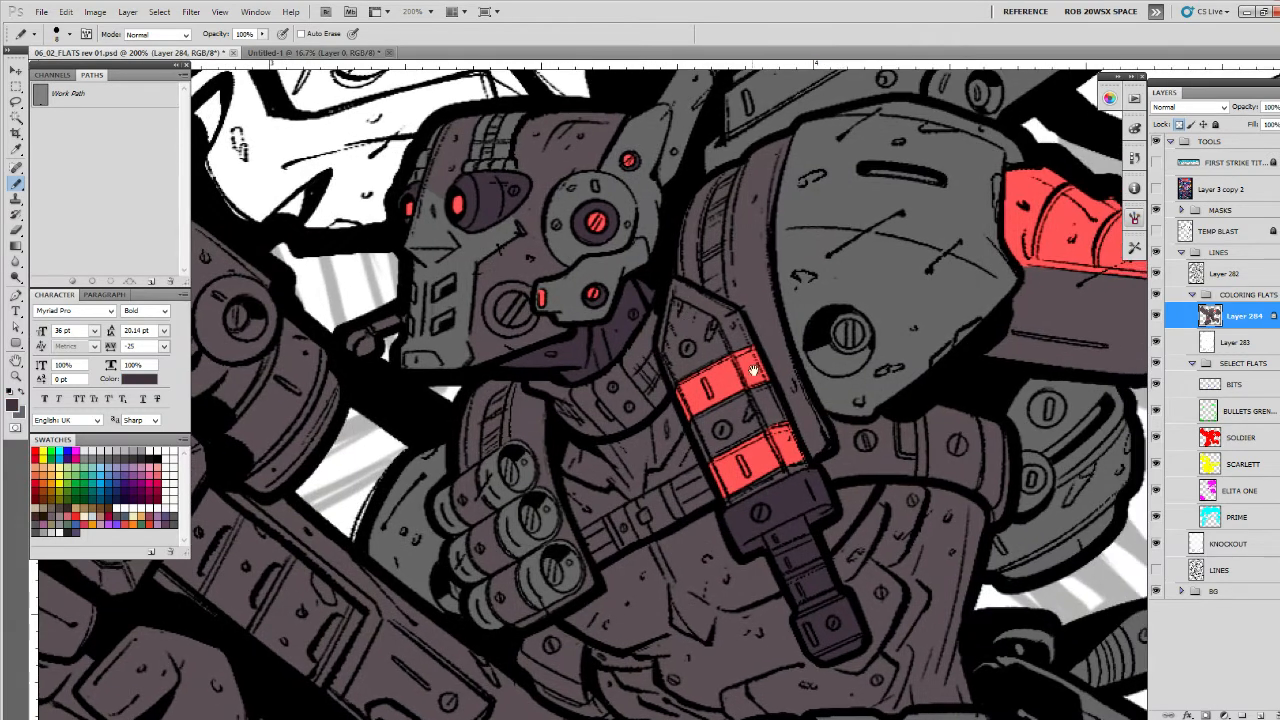
pyautogui.moveTo(753, 371); pyautogui.dragTo(733, 272)
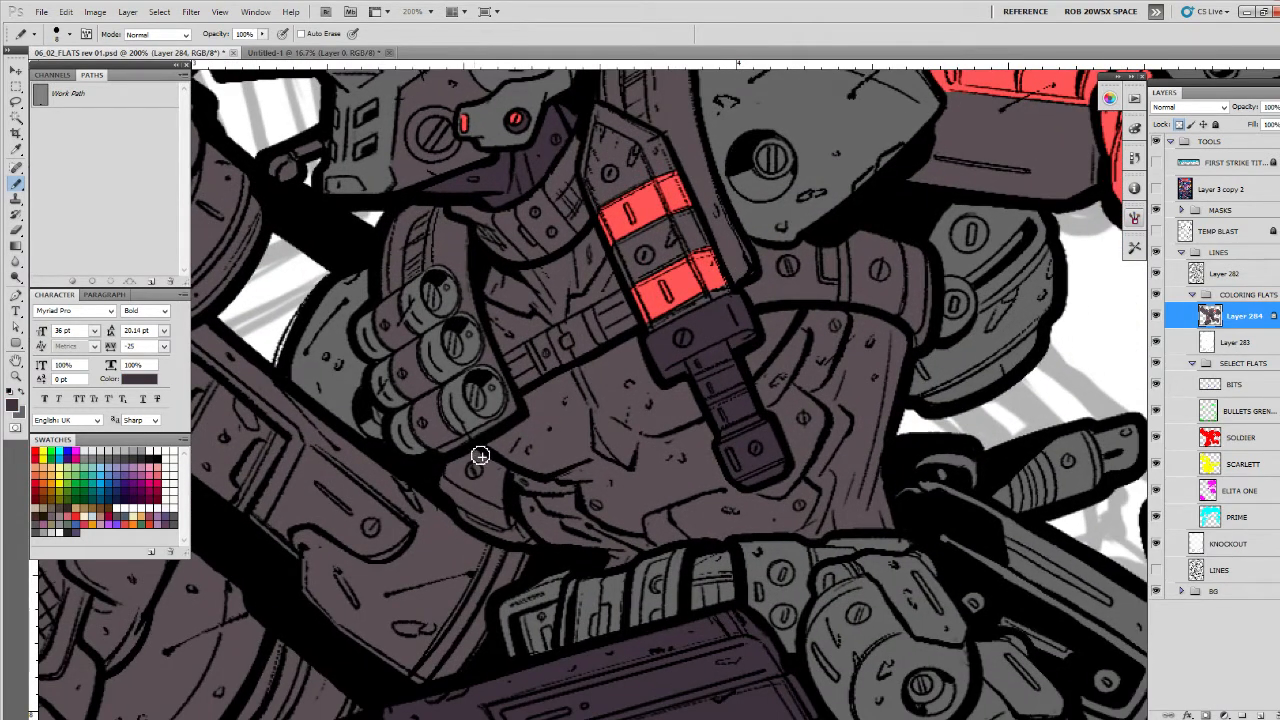
pyautogui.moveTo(476, 455)
pyautogui.mouseDown()
pyautogui.moveTo(505, 477)
pyautogui.moveTo(515, 527)
pyautogui.mouseUp()
pyautogui.hotkey('ctrl', 'z')
pyautogui.moveTo(901, 397); pyautogui.dragTo(835, 477)
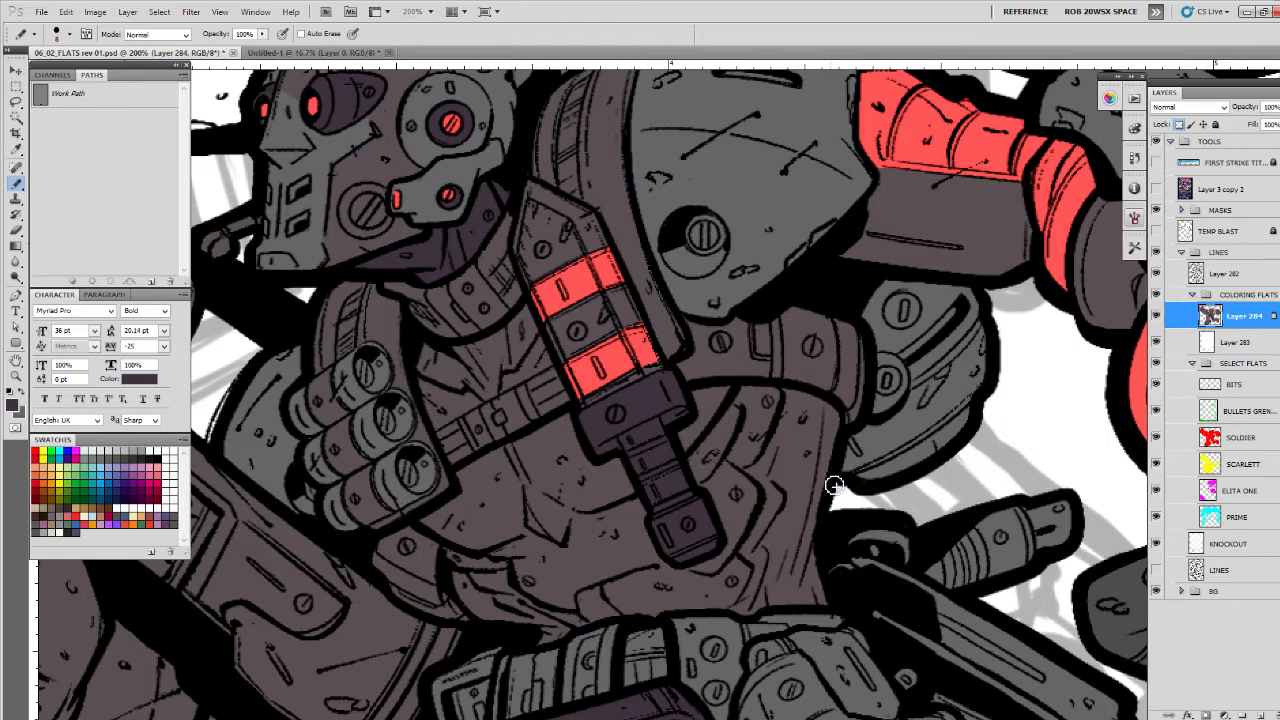
pyautogui.moveTo(814, 503); pyautogui.dragTo(829, 471)
pyautogui.press('x')
pyautogui.keyDown('alt'); pyautogui.click(657, 373); pyautogui.keyUp('alt')
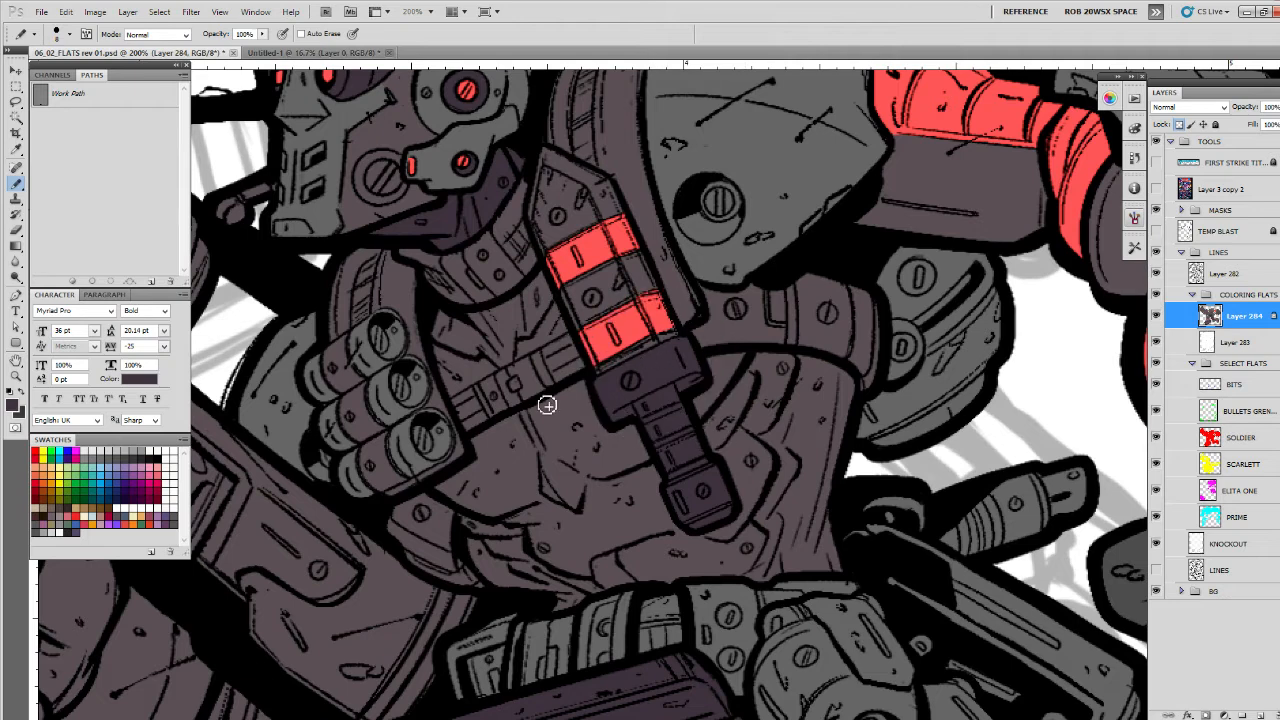
pyautogui.moveTo(424, 499)
pyautogui.mouseDown()
pyautogui.moveTo(452, 560)
pyautogui.moveTo(484, 593)
pyautogui.moveTo(460, 564)
pyautogui.moveTo(470, 578)
pyautogui.moveTo(455, 584)
pyautogui.moveTo(423, 571)
pyautogui.moveTo(396, 523)
pyautogui.moveTo(399, 533)
pyautogui.moveTo(409, 507)
pyautogui.moveTo(424, 565)
pyautogui.moveTo(426, 510)
pyautogui.moveTo(452, 567)
pyautogui.moveTo(434, 517)
pyautogui.mouseUp()
pyautogui.moveTo(832, 443)
pyautogui.mouseDown()
pyautogui.moveTo(868, 527)
pyautogui.moveTo(852, 535)
pyautogui.mouseUp()
pyautogui.moveTo(729, 386)
pyautogui.mouseDown()
pyautogui.moveTo(723, 430)
pyautogui.moveTo(865, 447)
pyautogui.moveTo(891, 484)
pyautogui.moveTo(892, 395)
pyautogui.moveTo(819, 376)
pyautogui.moveTo(782, 380)
pyautogui.moveTo(741, 409)
pyautogui.moveTo(752, 397)
pyautogui.moveTo(774, 430)
pyautogui.moveTo(810, 379)
pyautogui.moveTo(836, 373)
pyautogui.moveTo(852, 439)
pyautogui.moveTo(882, 455)
pyautogui.moveTo(898, 399)
pyautogui.moveTo(825, 417)
pyautogui.mouseUp()
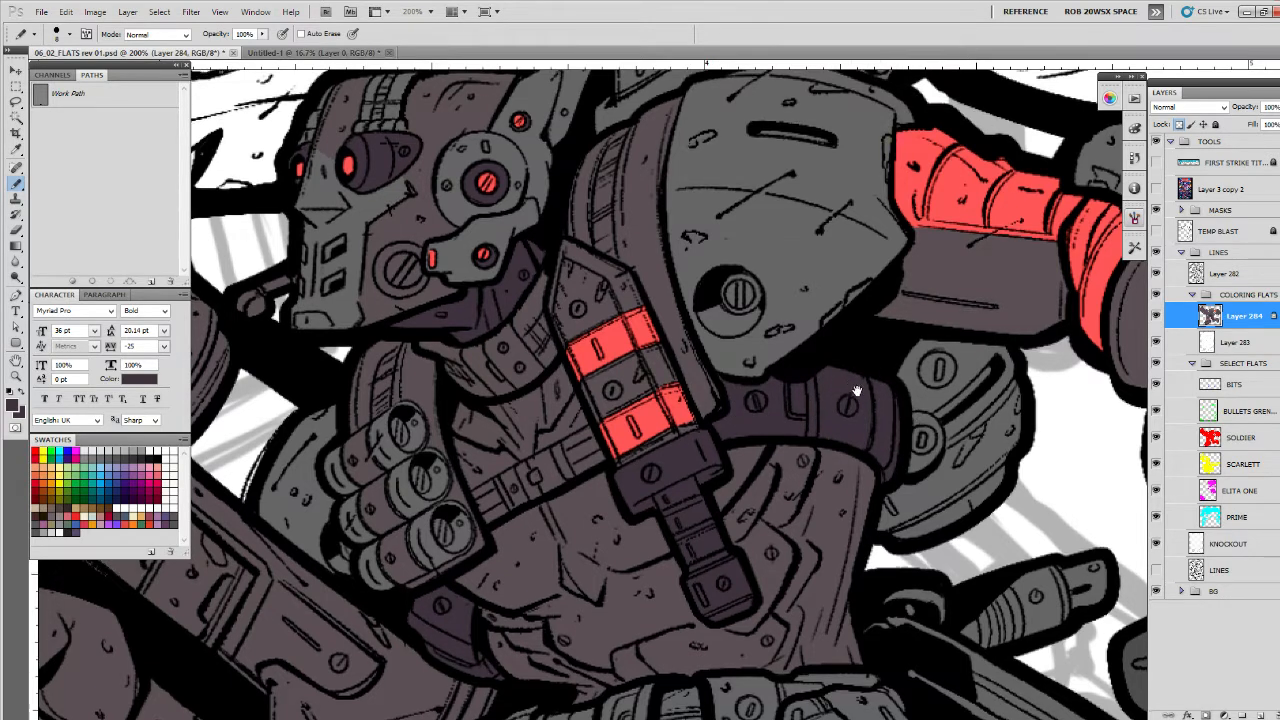
# - Sample the armor's gray and paint the screw on the chest knife's dark purple guard with it
pyautogui.moveTo(860, 386); pyautogui.dragTo(873, 454)
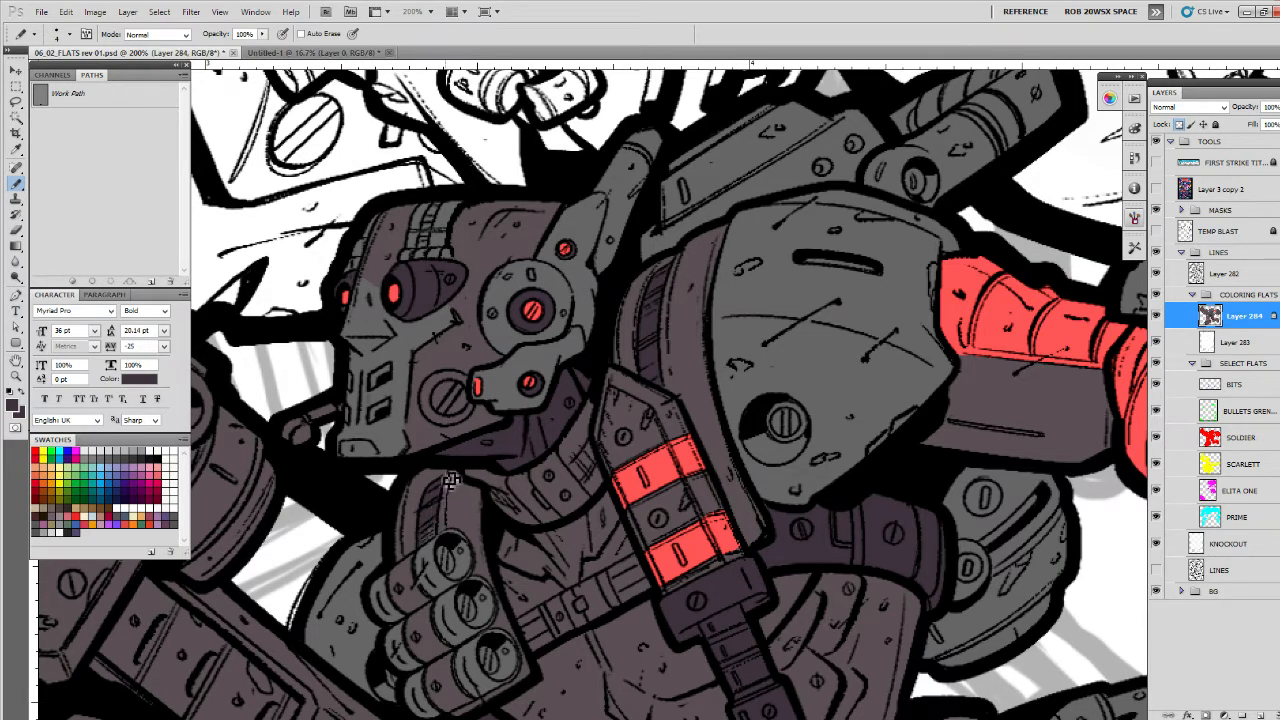
pyautogui.moveTo(434, 568); pyautogui.dragTo(496, 545)
pyautogui.keyDown('alt'); pyautogui.click(491, 529); pyautogui.keyUp('alt')
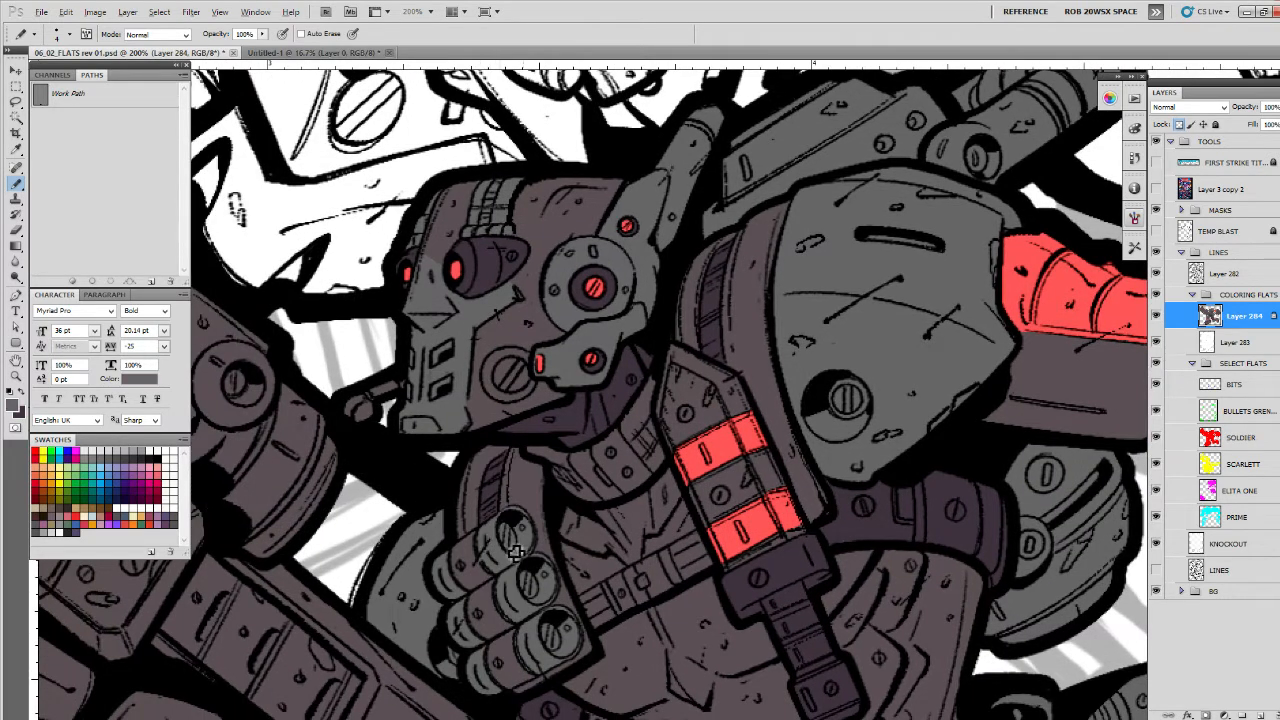
pyautogui.moveTo(892, 568); pyautogui.dragTo(728, 438)
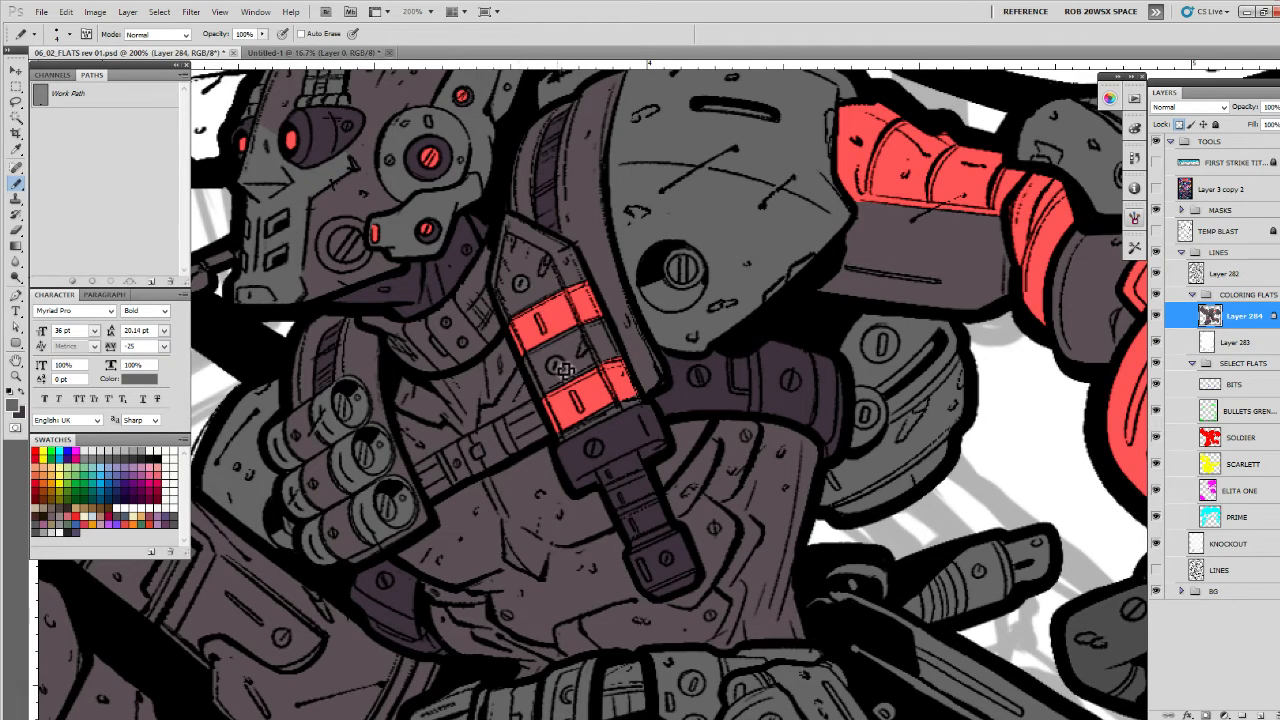
pyautogui.scroll(-2, 565, 365)
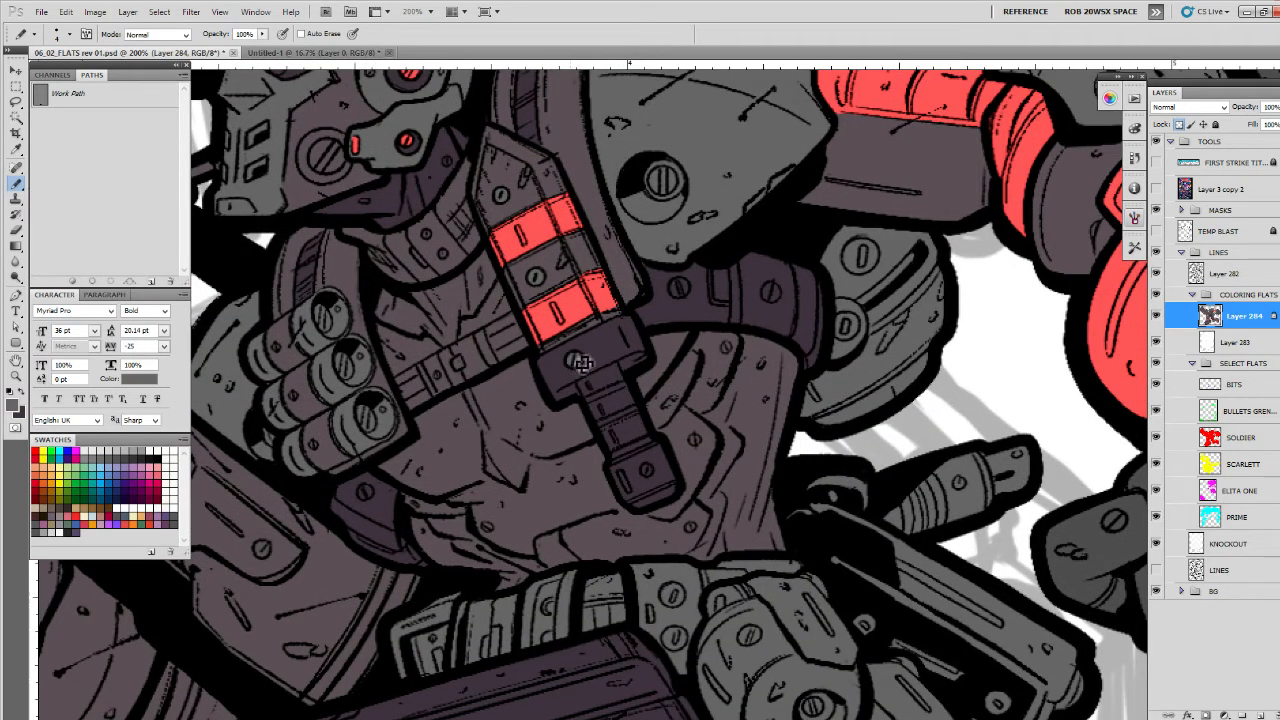
pyautogui.moveTo(602, 321); pyautogui.dragTo(573, 292)
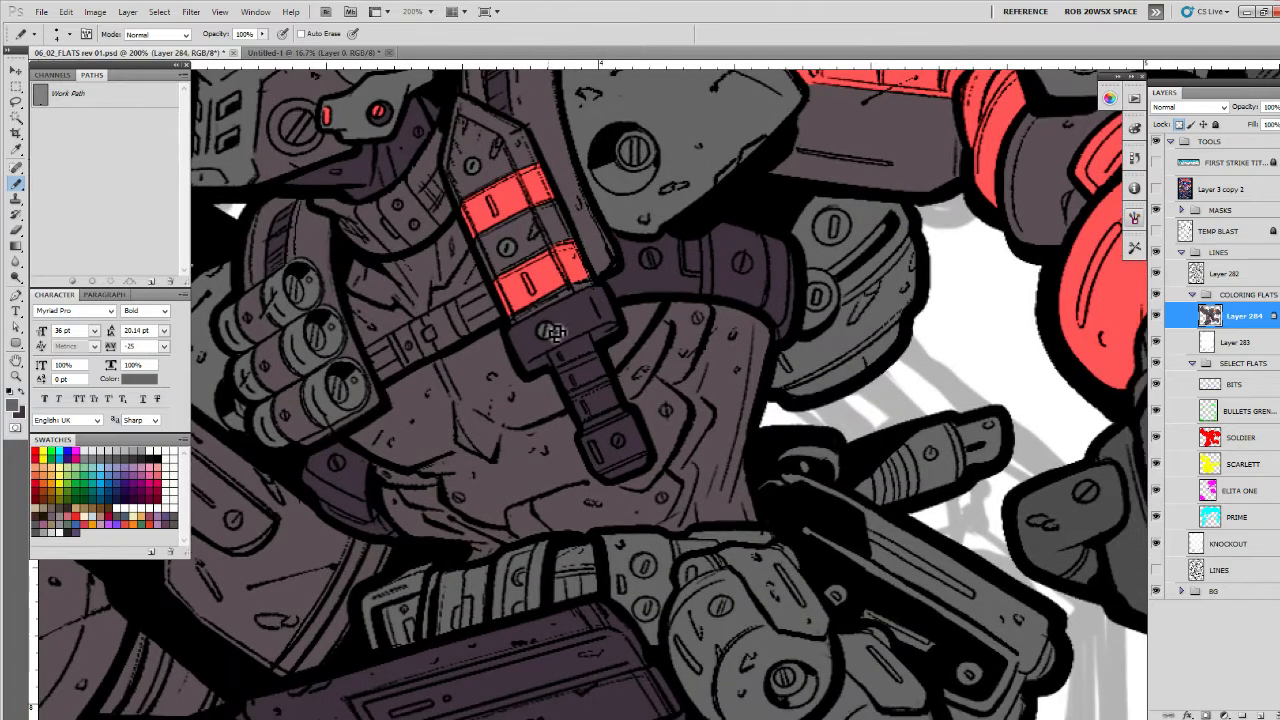
pyautogui.moveTo(588, 247); pyautogui.dragTo(544, 243)
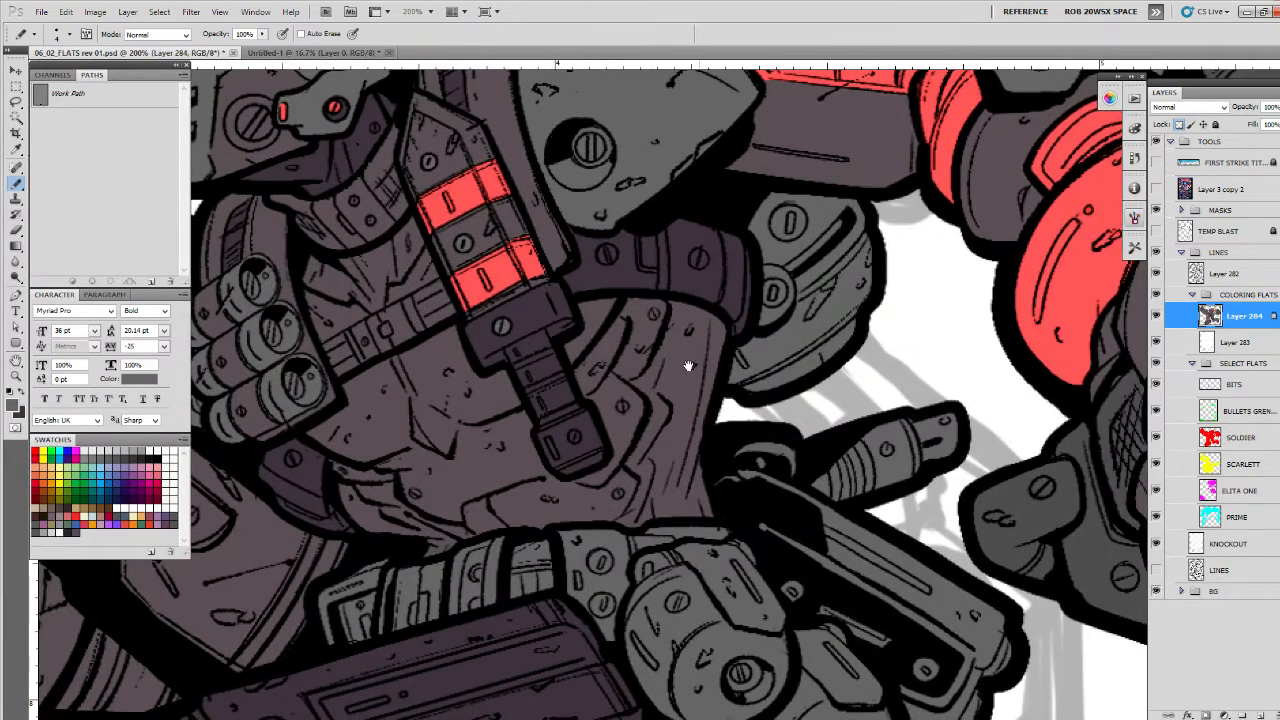
# - Sample the arm's red and paint the slot on the round gray pod behind the torso, beneath the upper arm
pyautogui.moveTo(738, 407); pyautogui.dragTo(721, 454)
pyautogui.press('z')
pyautogui.keyDown('alt'); pyautogui.click(741, 403); pyautogui.keyUp('alt')
pyautogui.keyDown('alt'); pyautogui.click(741, 403); pyautogui.keyUp('alt')
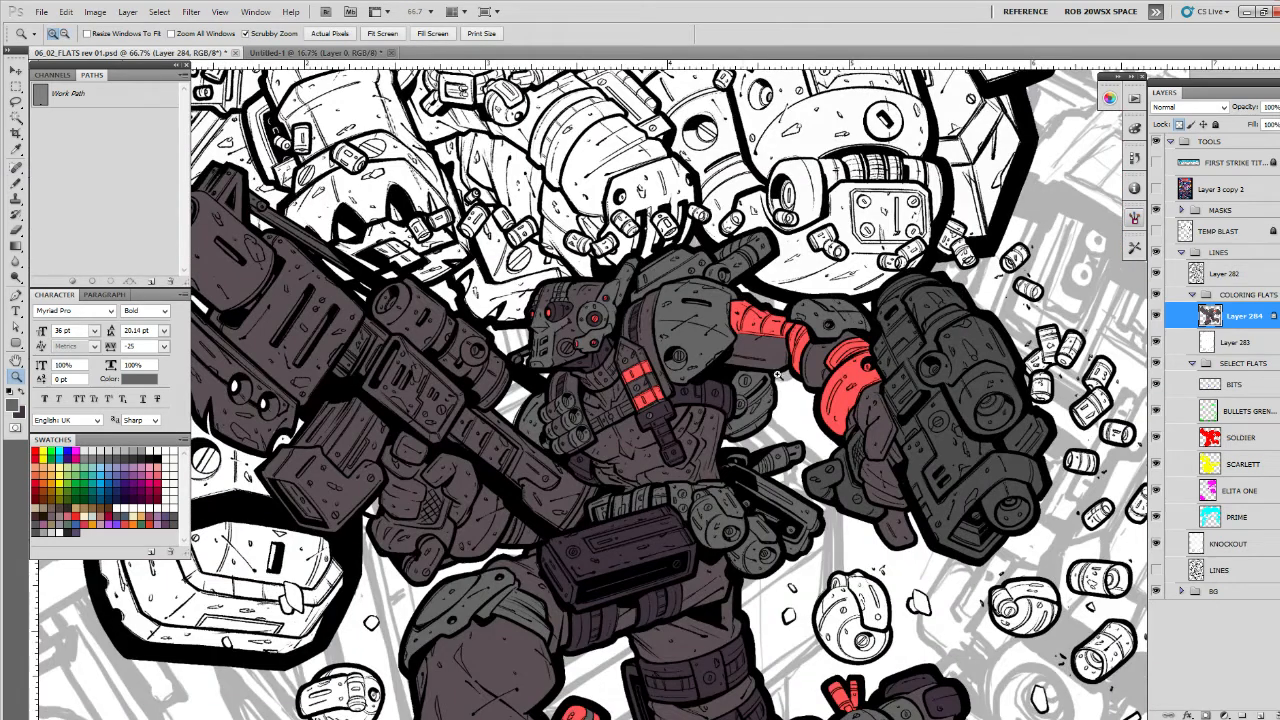
pyautogui.moveTo(709, 506); pyautogui.dragTo(726, 419)
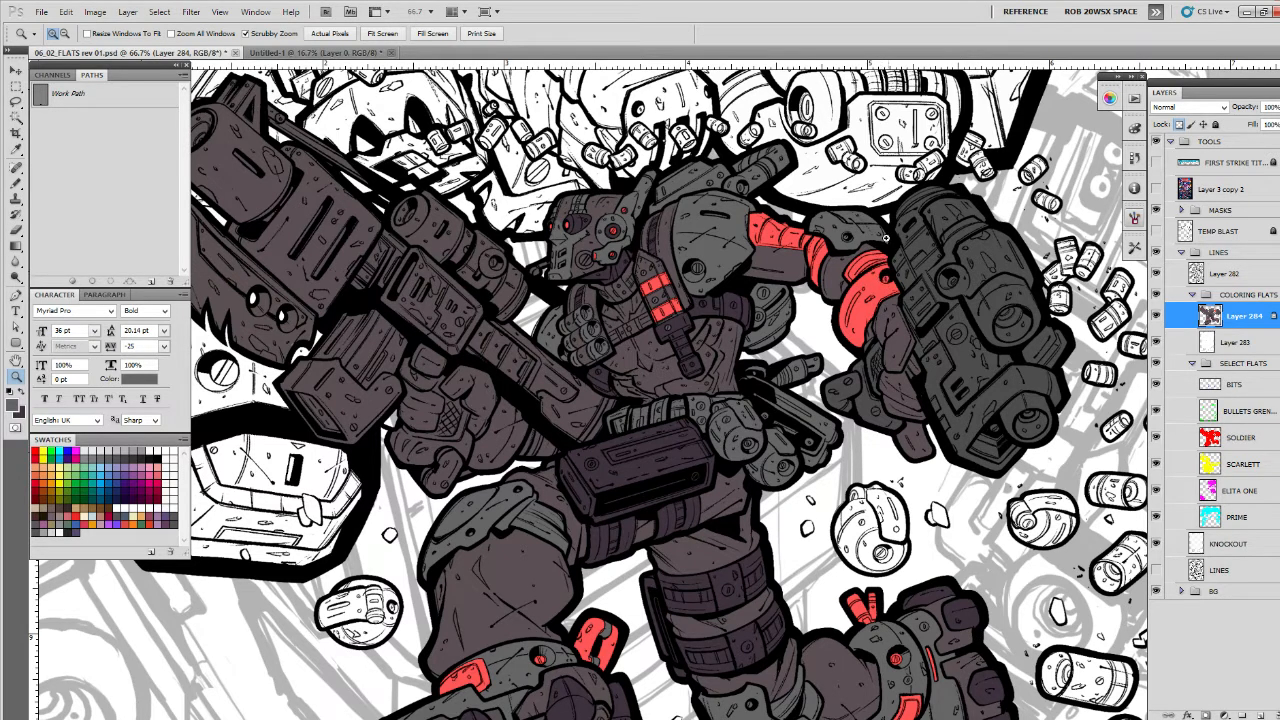
pyautogui.click(782, 309)
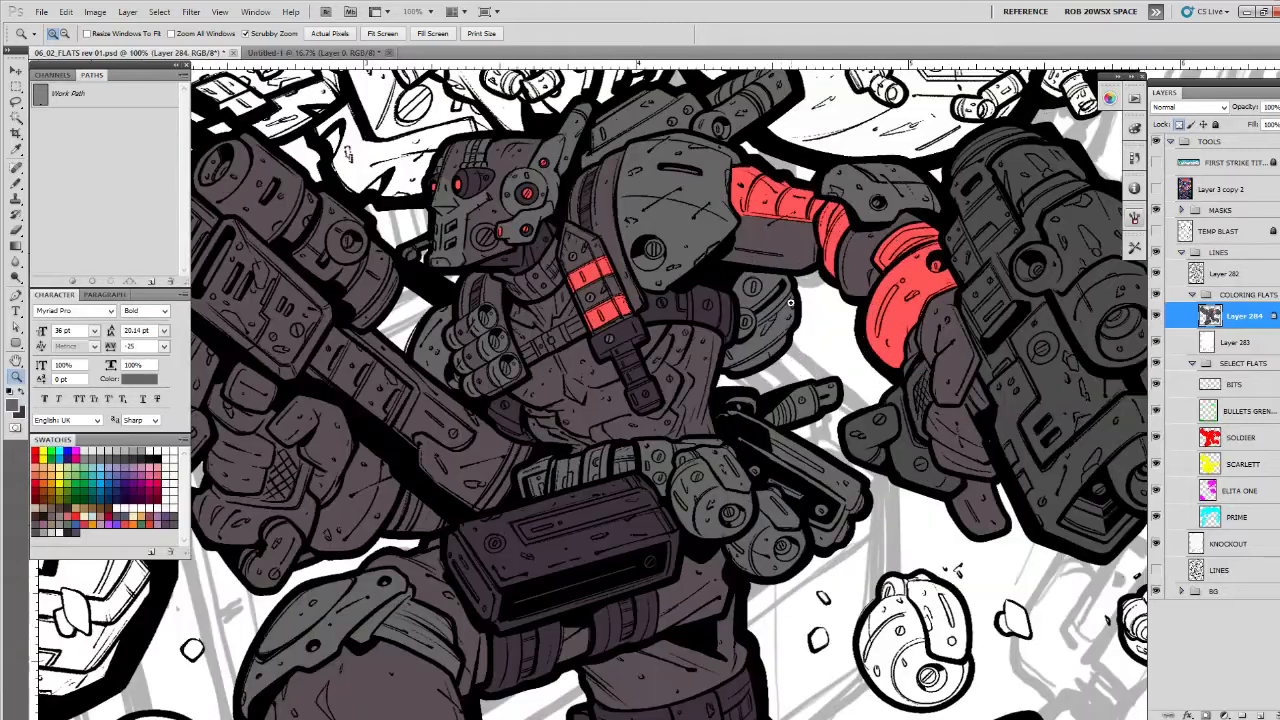
pyautogui.doubleClick(781, 296)
pyautogui.press('b')
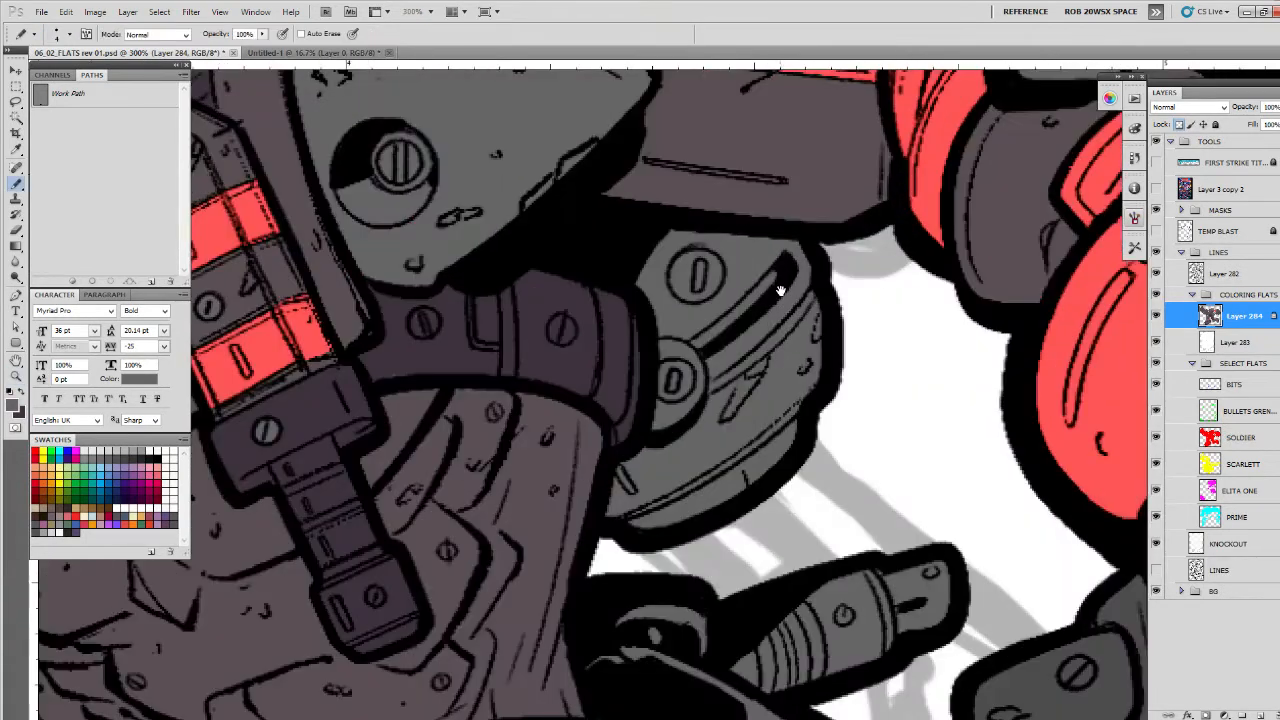
pyautogui.moveTo(828, 200); pyautogui.dragTo(883, 312)
pyautogui.keyDown('alt'); pyautogui.click(936, 257); pyautogui.keyUp('alt')
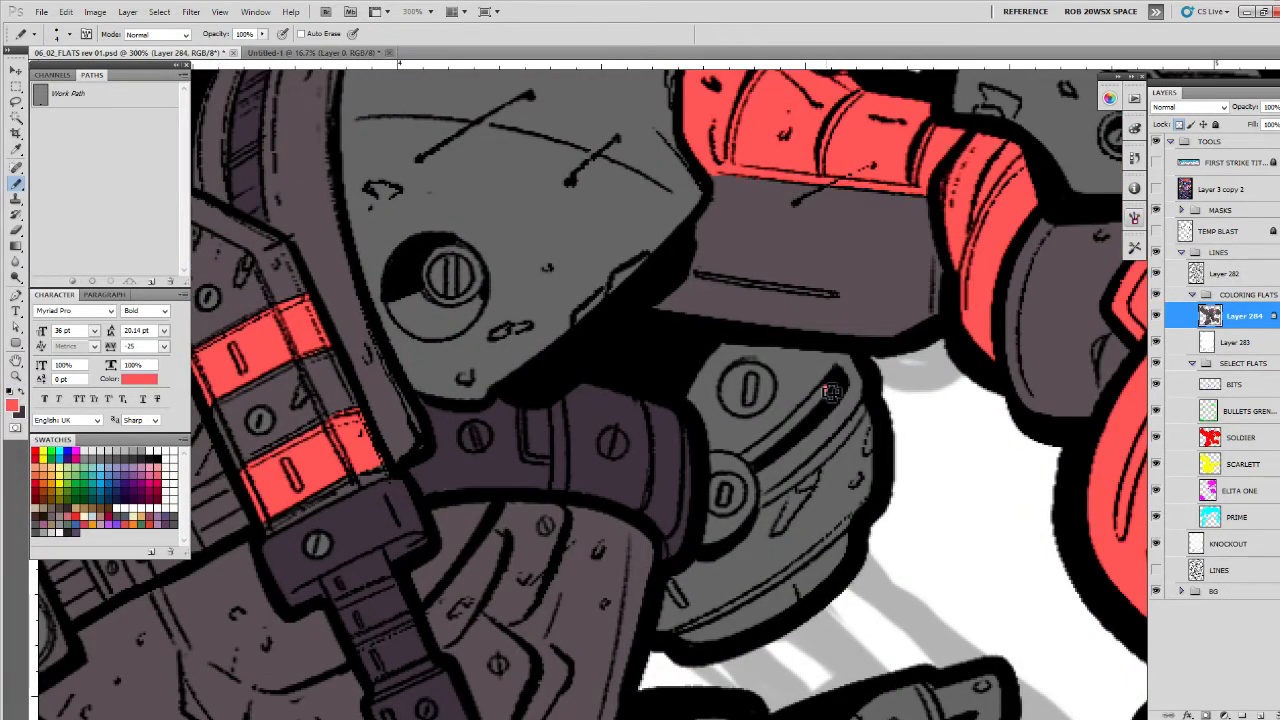
pyautogui.moveTo(826, 389)
pyautogui.mouseDown()
pyautogui.moveTo(779, 440)
pyautogui.moveTo(760, 450)
pyautogui.moveTo(788, 420)
pyautogui.moveTo(743, 455)
pyautogui.moveTo(808, 386)
pyautogui.mouseUp()
pyautogui.keyDown('alt'); pyautogui.click(793, 400); pyautogui.keyUp('alt')
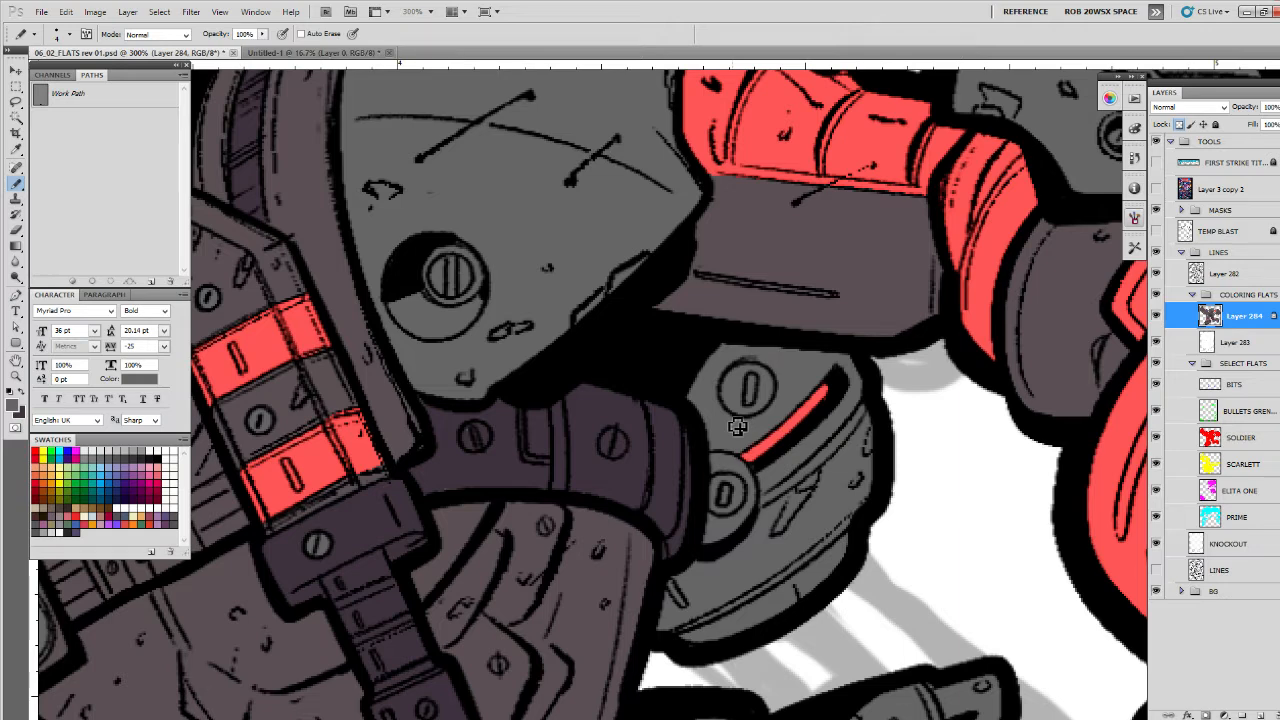
# - Review the helmet, torso straps and full figure for areas that still need a separate flat color
pyautogui.moveTo(596, 244); pyautogui.dragTo(694, 453)
pyautogui.moveTo(583, 330); pyautogui.dragTo(811, 344)
pyautogui.moveTo(648, 283); pyautogui.dragTo(875, 231)
pyautogui.moveTo(602, 280); pyautogui.dragTo(759, 240)
pyautogui.moveTo(620, 254); pyautogui.dragTo(706, 422)
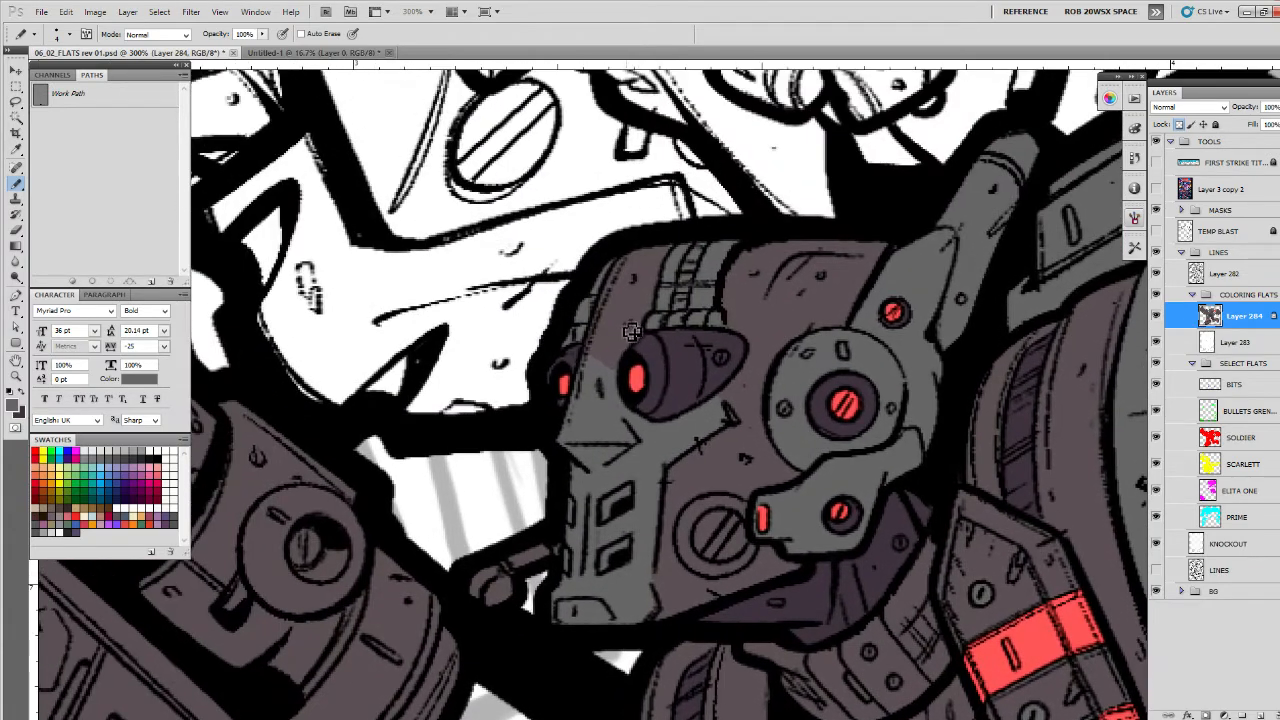
pyautogui.moveTo(616, 344); pyautogui.dragTo(738, 182)
pyautogui.press('z')
pyautogui.keyDown('alt'); pyautogui.click(588, 325); pyautogui.keyUp('alt')
pyautogui.keyDown('alt'); pyautogui.click(588, 325); pyautogui.keyUp('alt')
pyautogui.keyDown('alt'); pyautogui.click(588, 325); pyautogui.keyUp('alt')
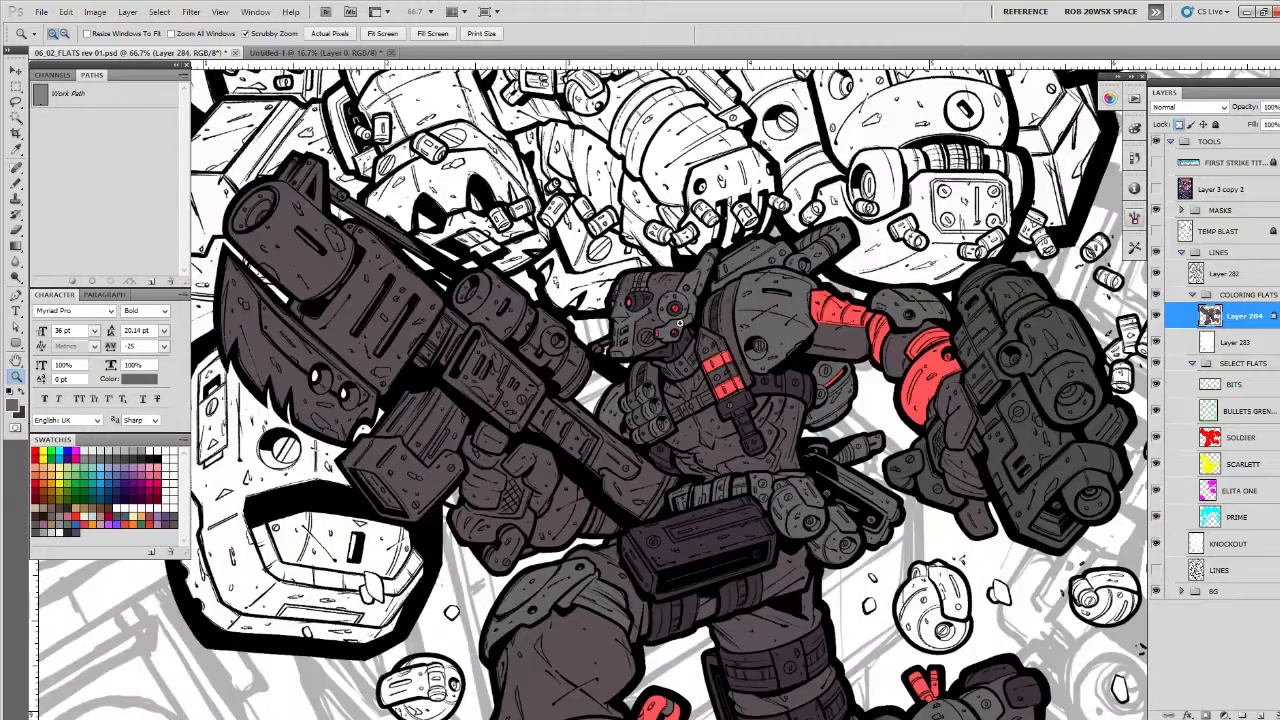
pyautogui.moveTo(741, 358); pyautogui.dragTo(682, 198)
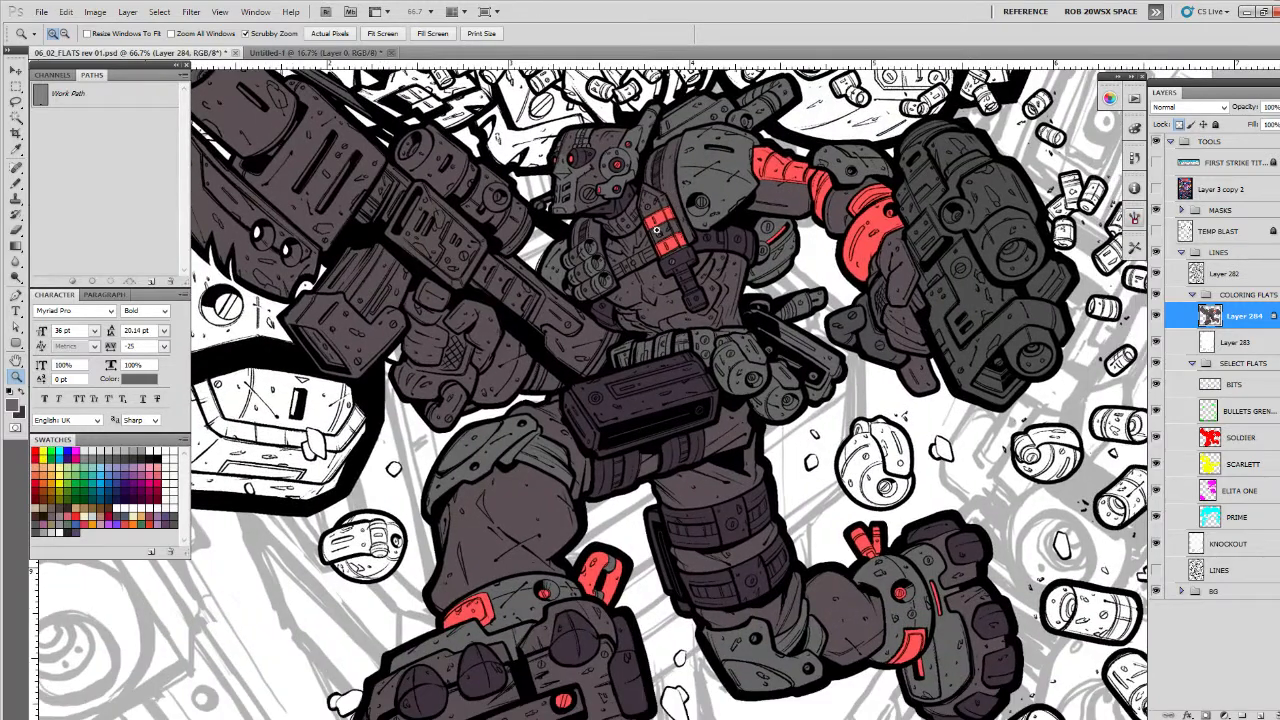
pyautogui.click(730, 210)
pyautogui.click(730, 210)
pyautogui.click(730, 210)
pyautogui.press('b')
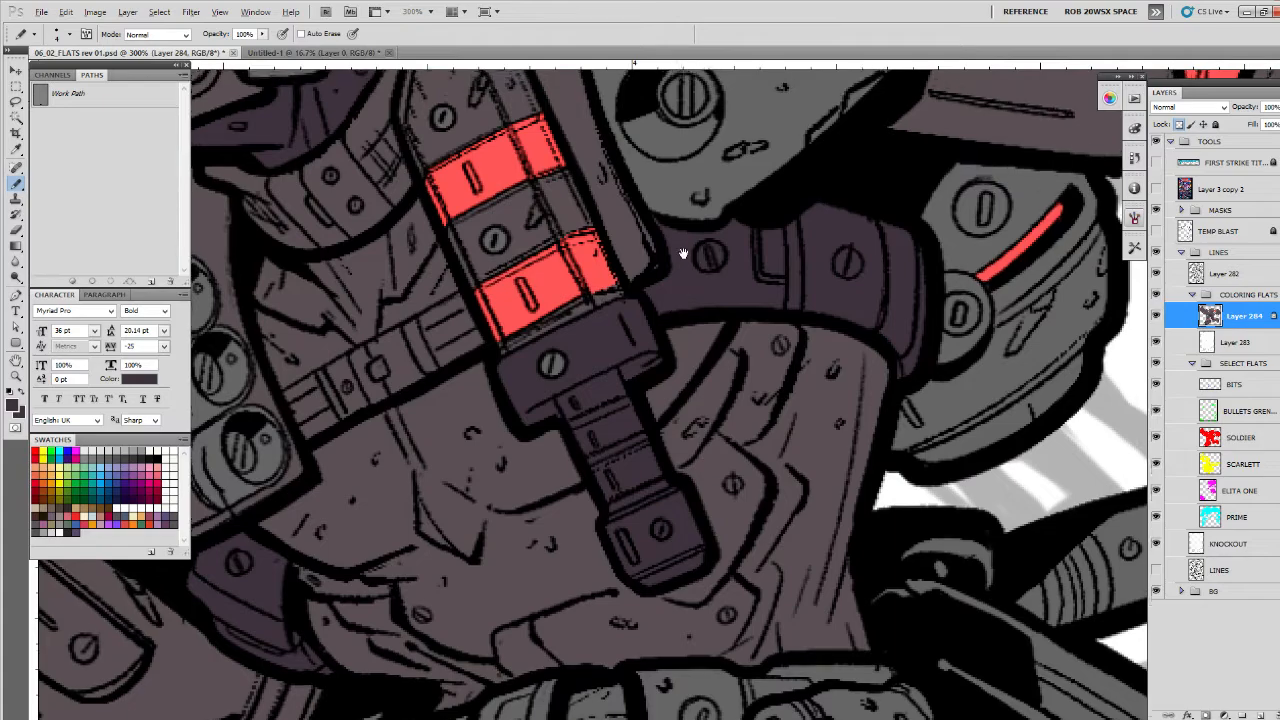
pyautogui.press('z')
pyautogui.keyDown('alt'); pyautogui.click(703, 286); pyautogui.keyUp('alt')
pyautogui.keyDown('alt'); pyautogui.click(703, 286); pyautogui.keyUp('alt')
pyautogui.keyDown('alt'); pyautogui.click(703, 286); pyautogui.keyUp('alt')
# - Outline the segmented collar below the neck with the Lasso and fill it with gray
pyautogui.click(655, 287)
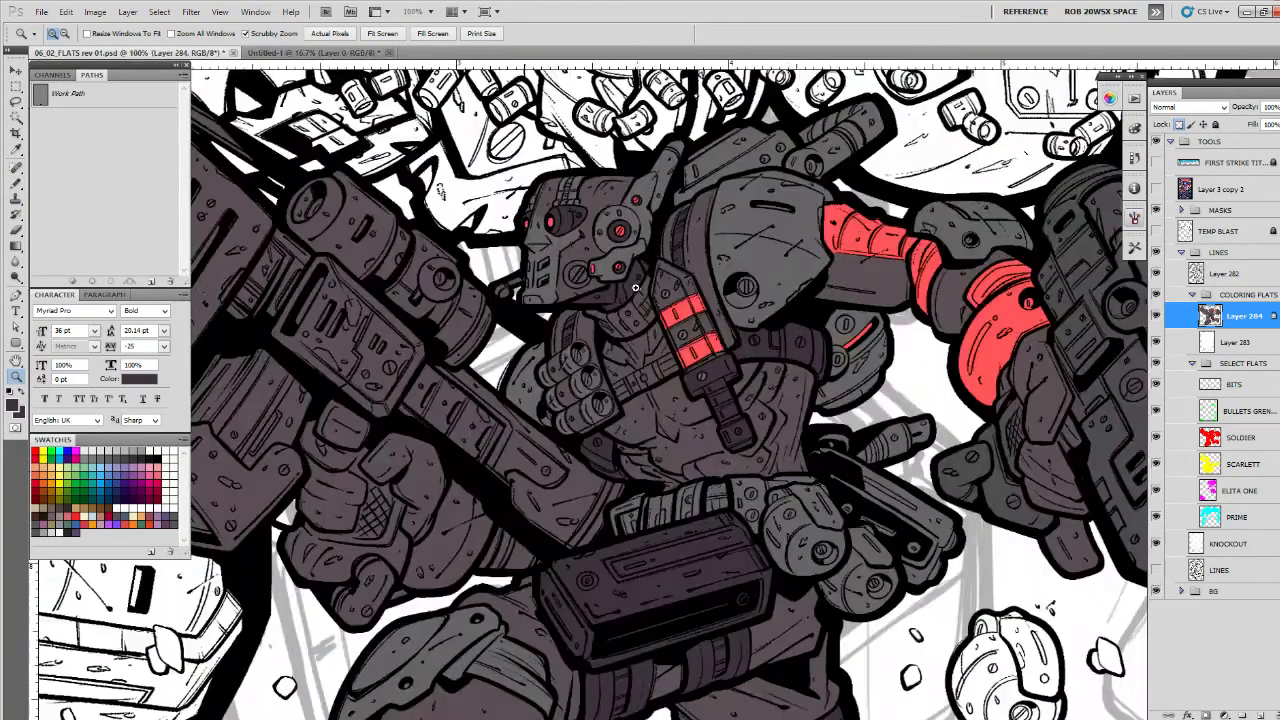
pyautogui.click(655, 287)
pyautogui.click(655, 287)
pyautogui.press('b')
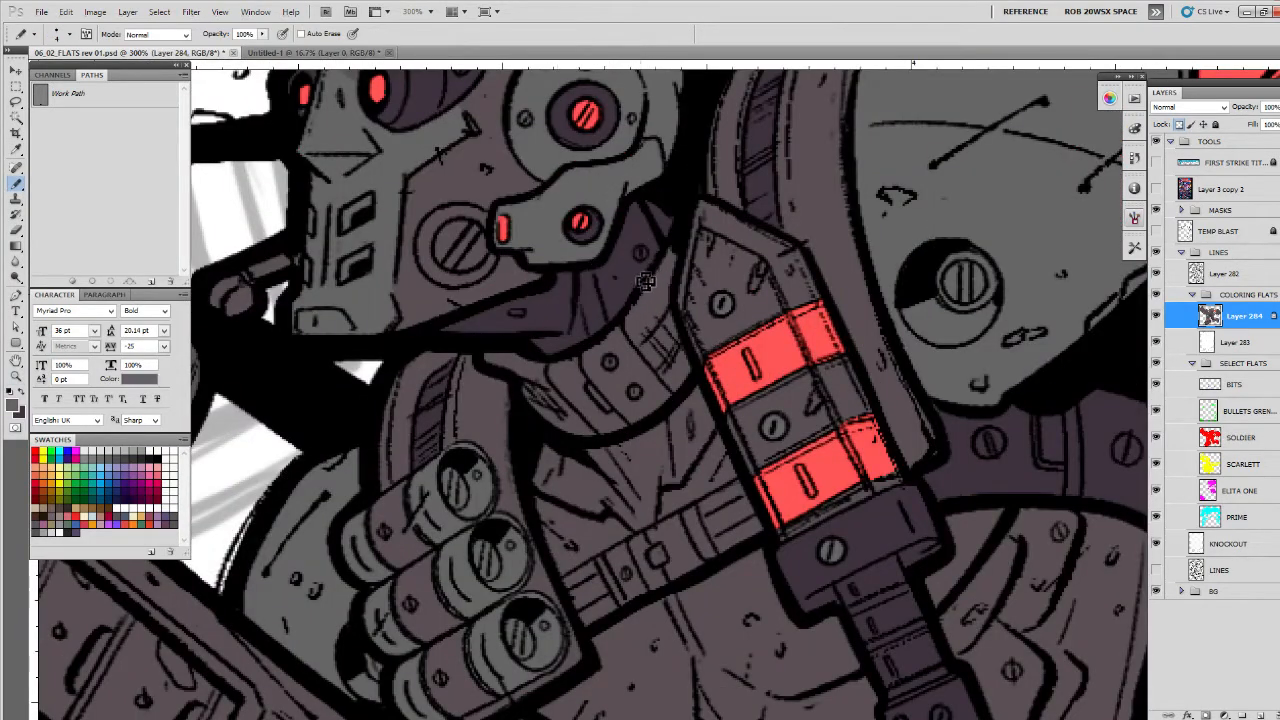
pyautogui.press('l')
pyautogui.moveTo(671, 240)
pyautogui.mouseDown()
pyautogui.moveTo(569, 350)
pyautogui.moveTo(488, 343)
pyautogui.moveTo(483, 362)
pyautogui.moveTo(546, 425)
pyautogui.moveTo(600, 440)
pyautogui.moveTo(673, 395)
pyautogui.moveTo(692, 356)
pyautogui.moveTo(680, 244)
pyautogui.mouseUp()
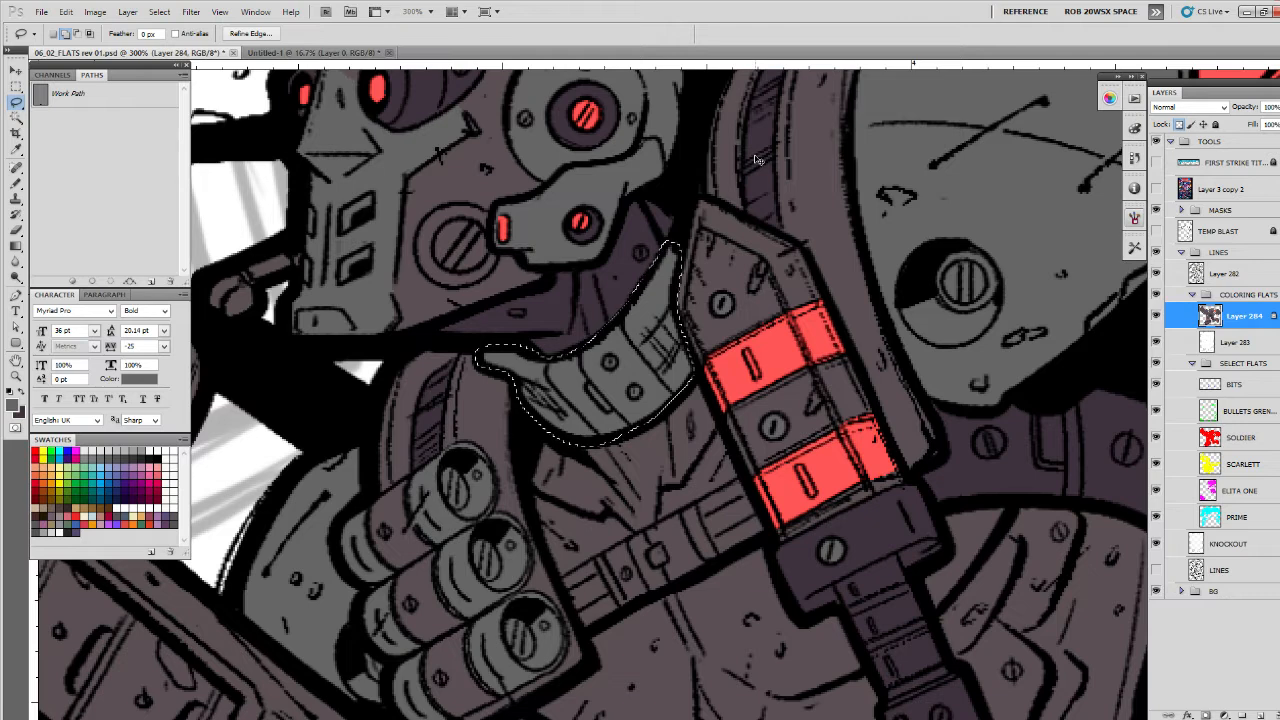
pyautogui.hotkey('ctrl', 'd')
# - Outline the folded cloth beneath the collar and fill it with the neck's dark purple
pyautogui.moveTo(757, 414)
pyautogui.mouseDown()
pyautogui.moveTo(725, 278)
pyautogui.moveTo(633, 267)
pyautogui.moveTo(582, 302)
pyautogui.moveTo(517, 296)
pyautogui.moveTo(497, 337)
pyautogui.moveTo(562, 376)
pyautogui.mouseUp()
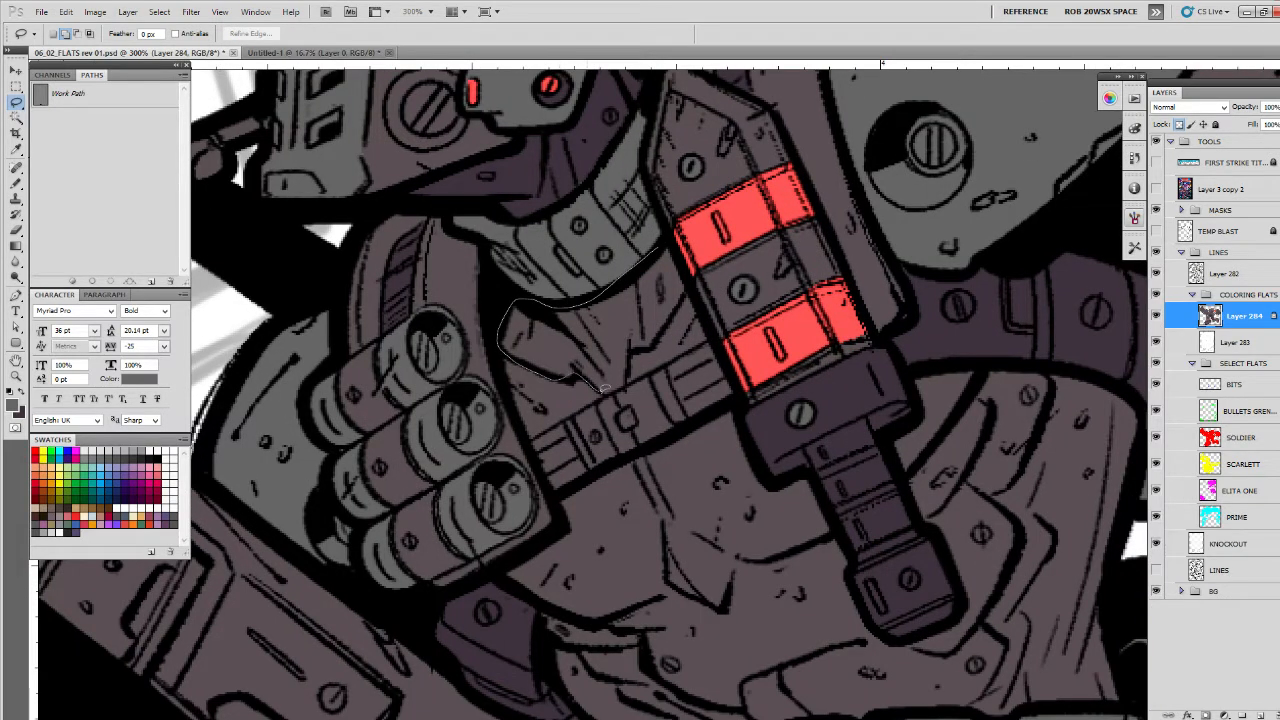
pyautogui.moveTo(632, 348)
pyautogui.mouseDown()
pyautogui.moveTo(684, 304)
pyautogui.moveTo(668, 248)
pyautogui.mouseUp()
pyautogui.press('b')
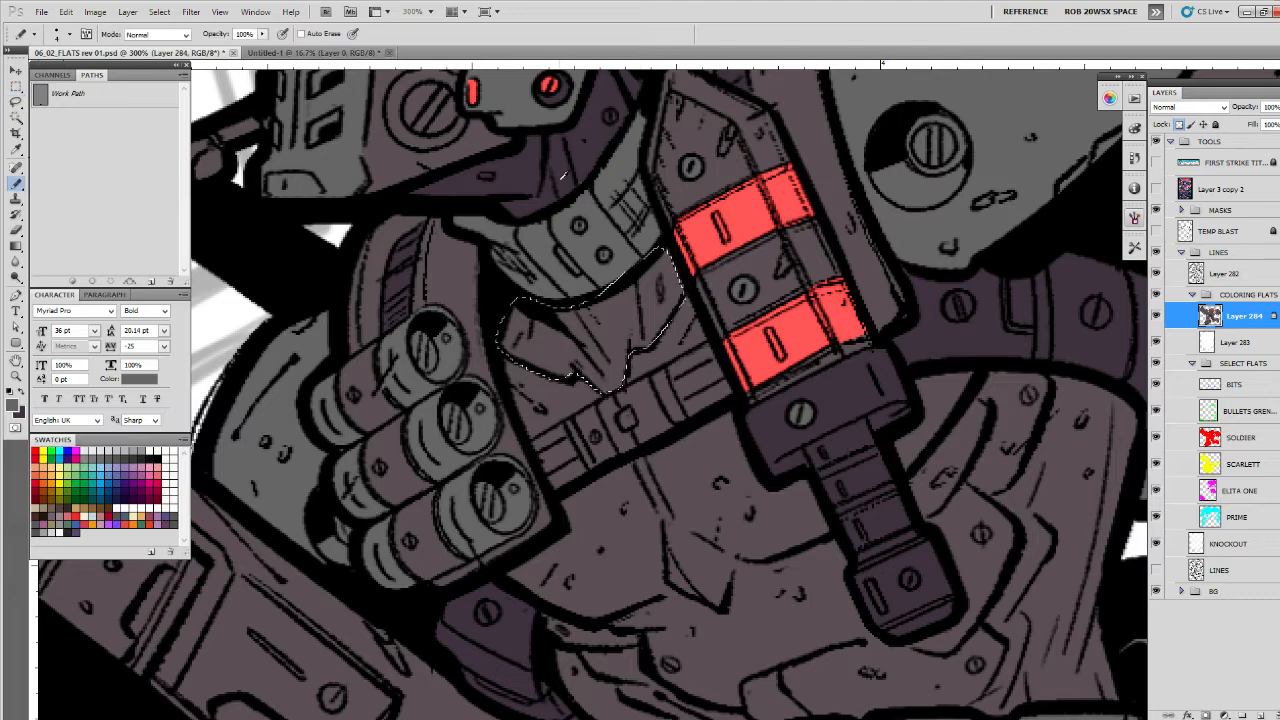
pyautogui.hotkey('alt', 'BackSpace')
pyautogui.hotkey('ctrl', 'd')
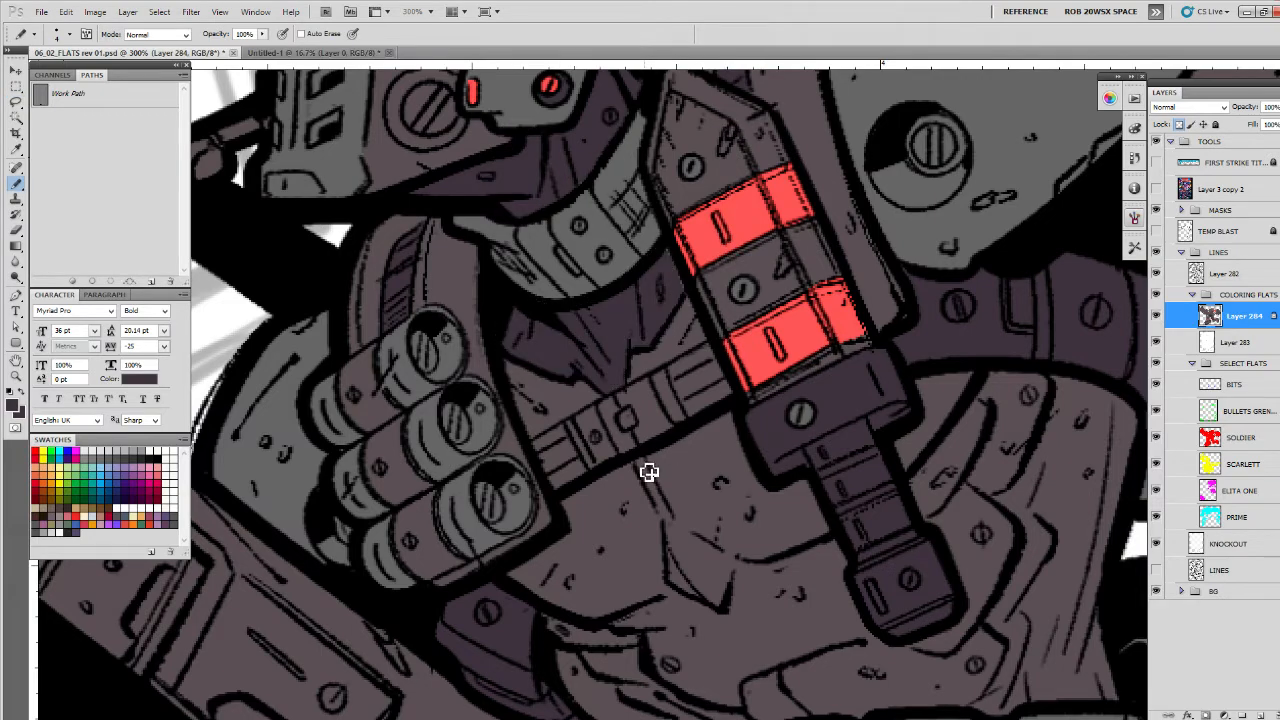
# - Outline the bar around the two red screws on the raised boot's sole and fill it with dark purple
pyautogui.press('z')
pyautogui.keyDown('alt'); pyautogui.click(681, 456); pyautogui.keyUp('alt')
pyautogui.keyDown('alt'); pyautogui.click(681, 456); pyautogui.keyUp('alt')
pyautogui.keyDown('alt'); pyautogui.click(718, 453); pyautogui.keyUp('alt')
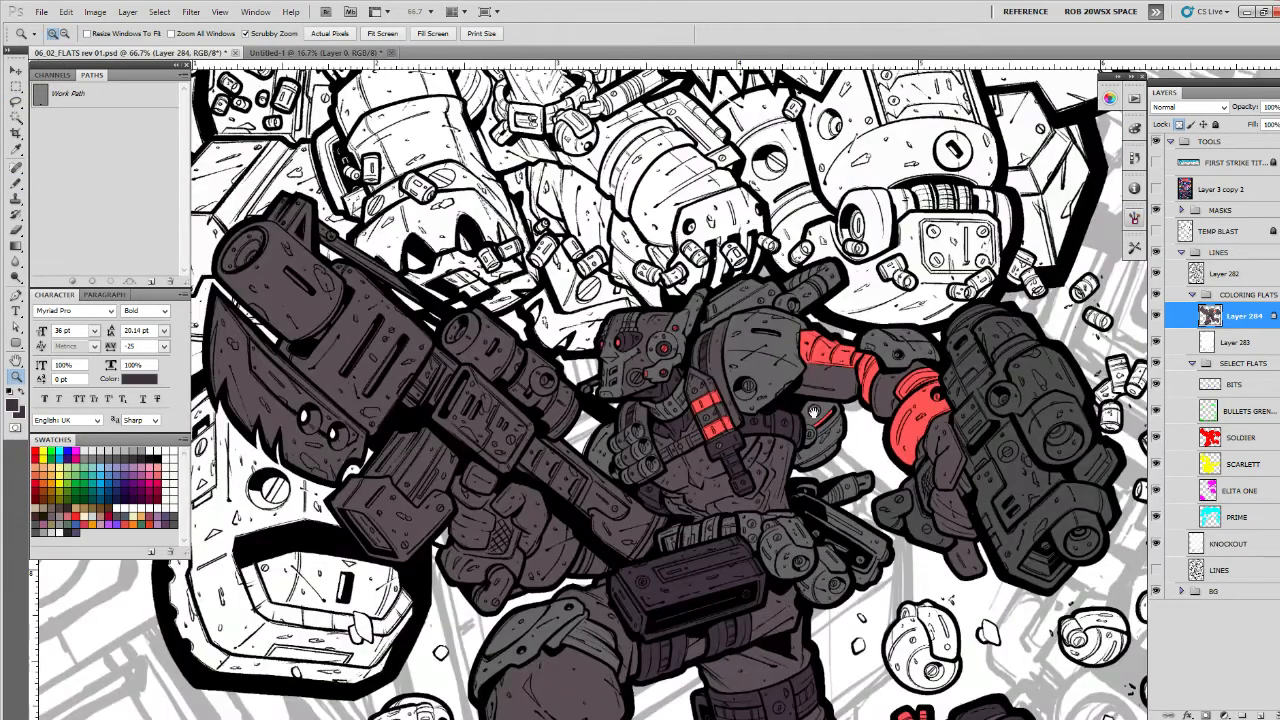
pyautogui.moveTo(813, 411); pyautogui.dragTo(819, 261)
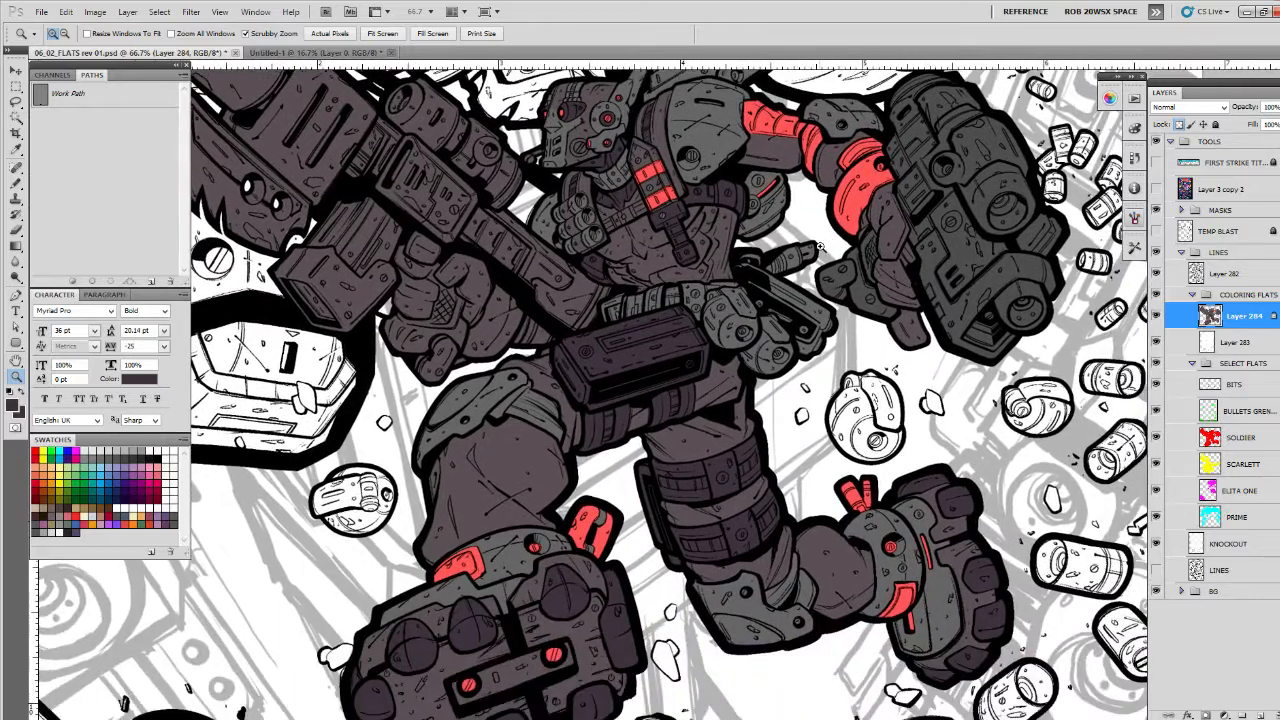
pyautogui.moveTo(806, 371); pyautogui.dragTo(766, 315)
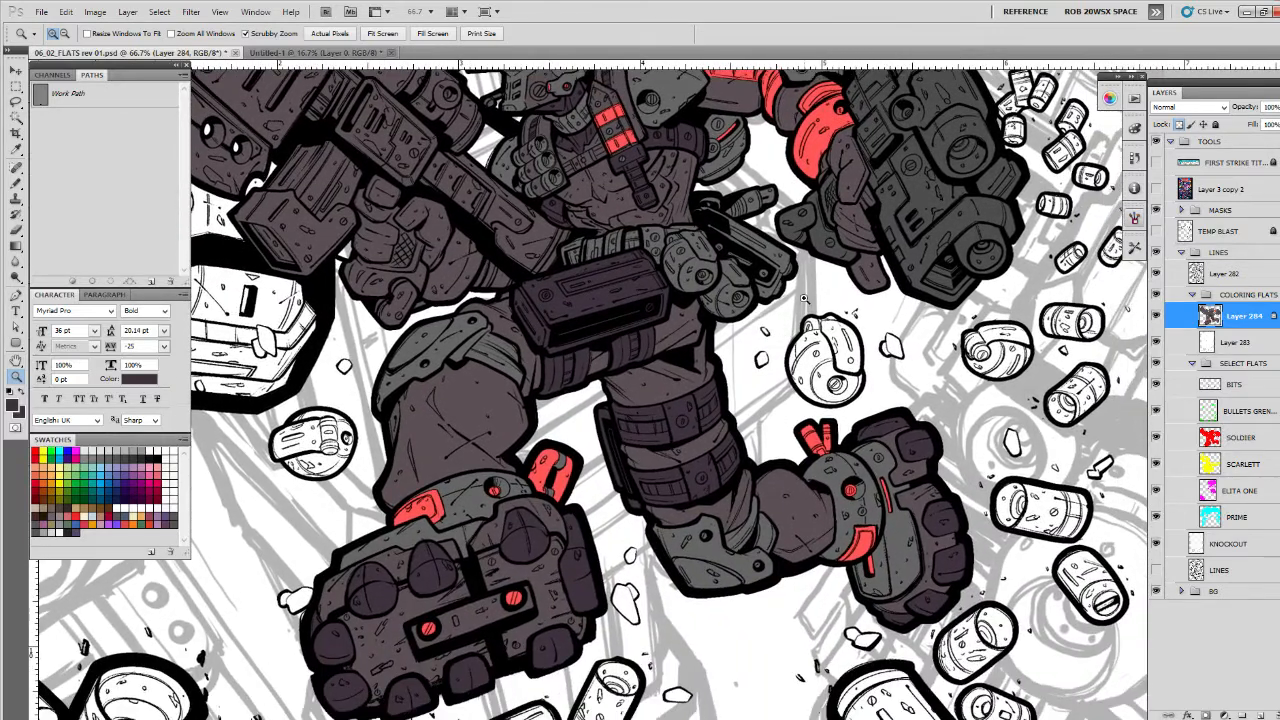
pyautogui.moveTo(717, 360); pyautogui.dragTo(861, 263)
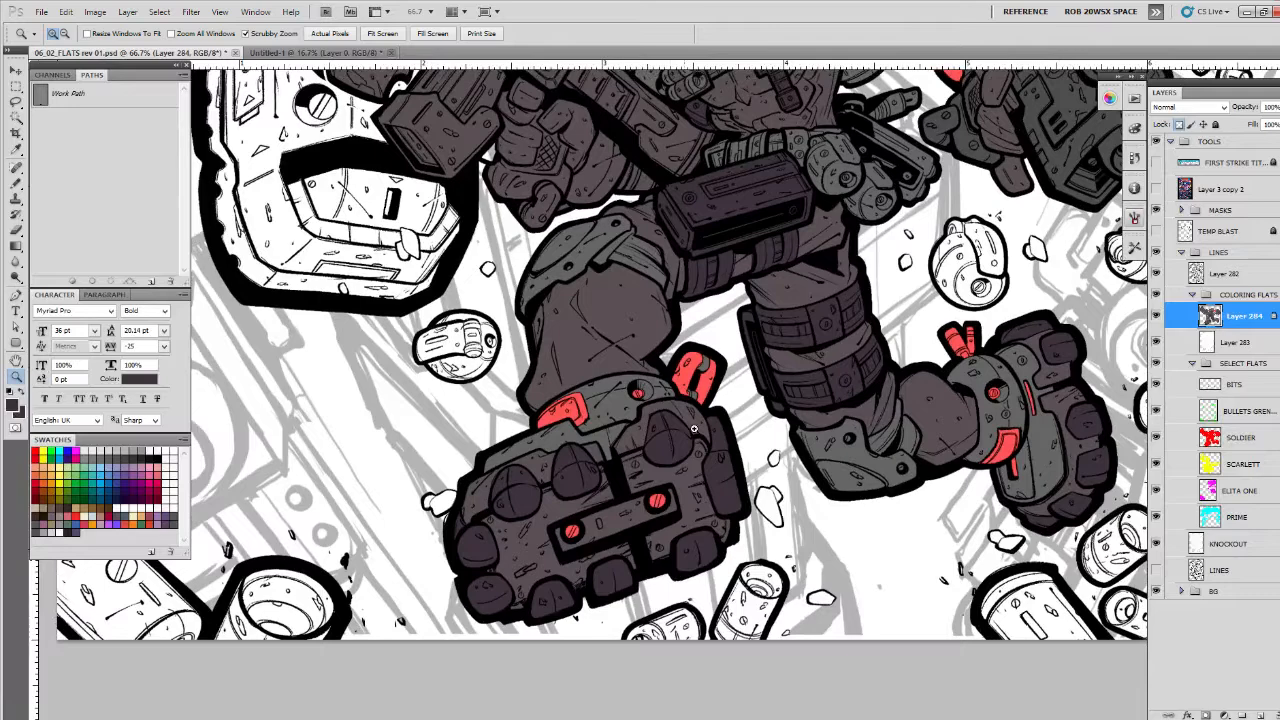
pyautogui.click(654, 505)
pyautogui.click(654, 505)
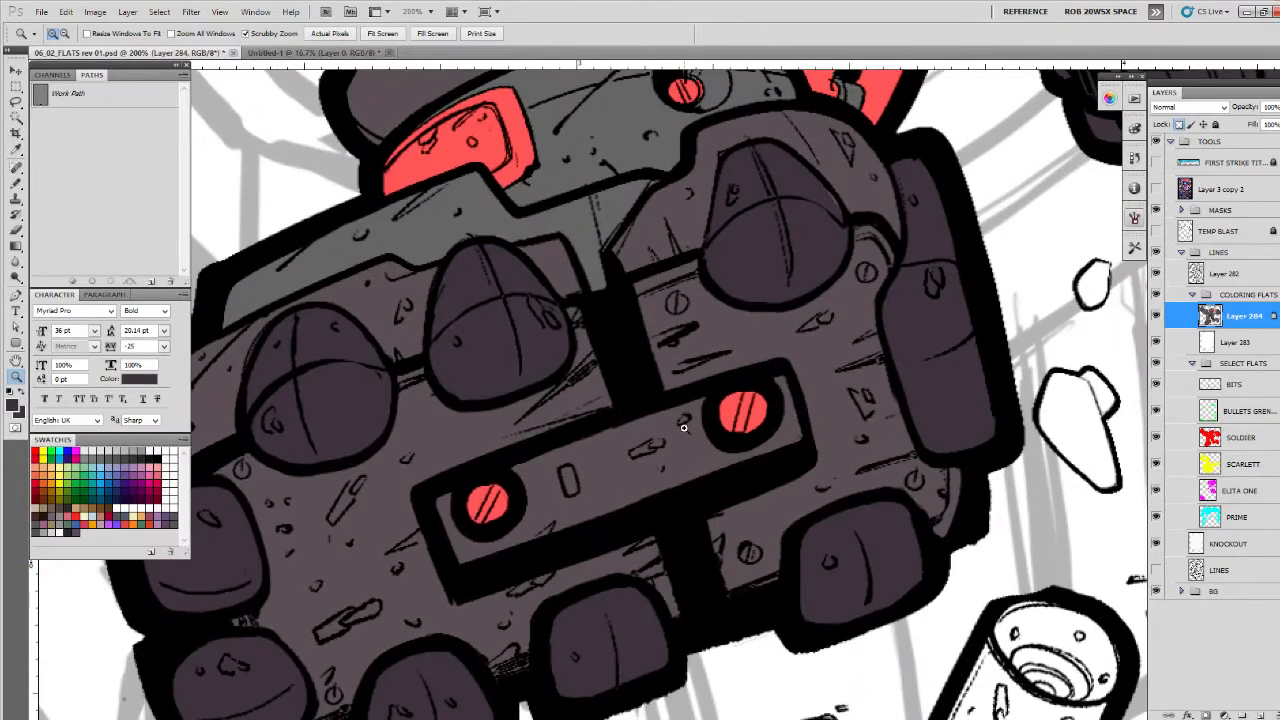
pyautogui.press('l')
pyautogui.moveTo(722, 397)
pyautogui.mouseDown()
pyautogui.moveTo(730, 438)
pyautogui.moveTo(754, 447)
pyautogui.moveTo(664, 511)
pyautogui.moveTo(452, 566)
pyautogui.moveTo(439, 490)
pyautogui.moveTo(474, 531)
pyautogui.moveTo(518, 509)
pyautogui.moveTo(502, 466)
pyautogui.moveTo(705, 388)
pyautogui.moveTo(770, 382)
pyautogui.moveTo(766, 470)
pyautogui.moveTo(815, 432)
pyautogui.moveTo(768, 386)
pyautogui.mouseUp()
pyautogui.press('b')
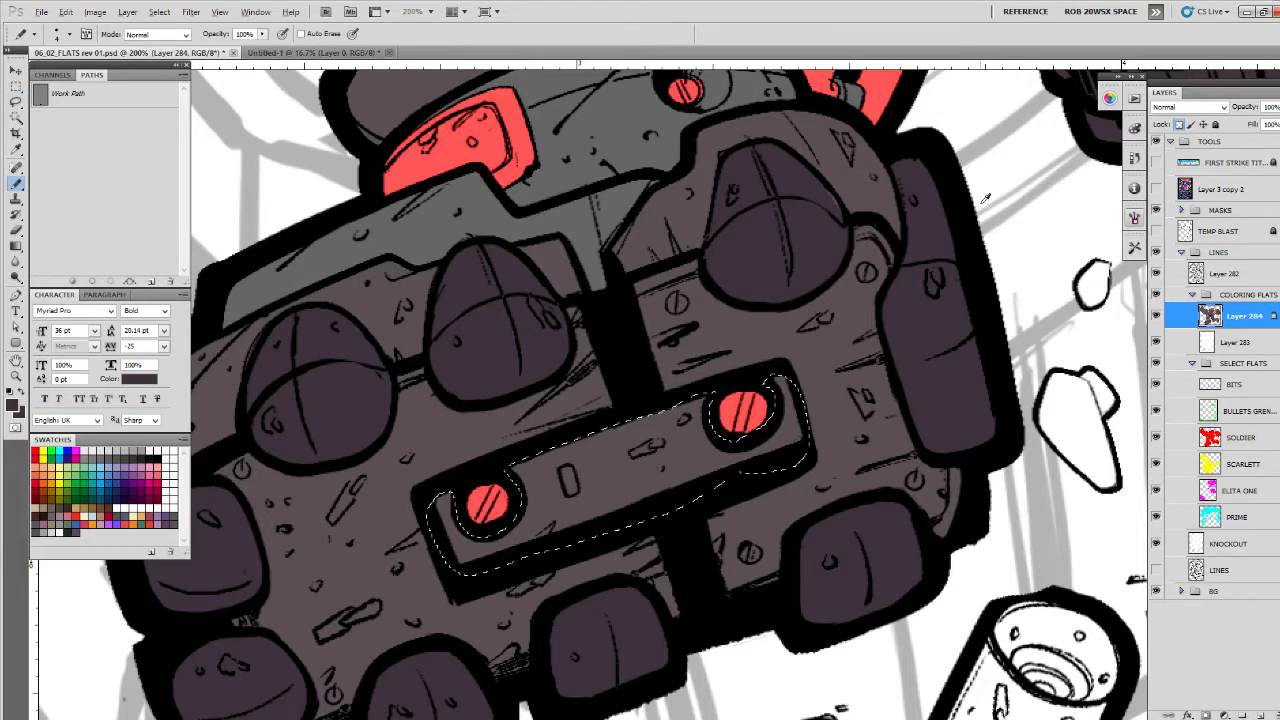
pyautogui.hotkey('alt', 'BackSpace')
pyautogui.hotkey('ctrl', 'd')
# - Examine the boot sole's colors and compare them with the rest of the soldier
pyautogui.press('z')
pyautogui.keyDown('alt'); pyautogui.click(906, 343); pyautogui.keyUp('alt')
pyautogui.keyDown('alt'); pyautogui.click(906, 343); pyautogui.keyUp('alt')
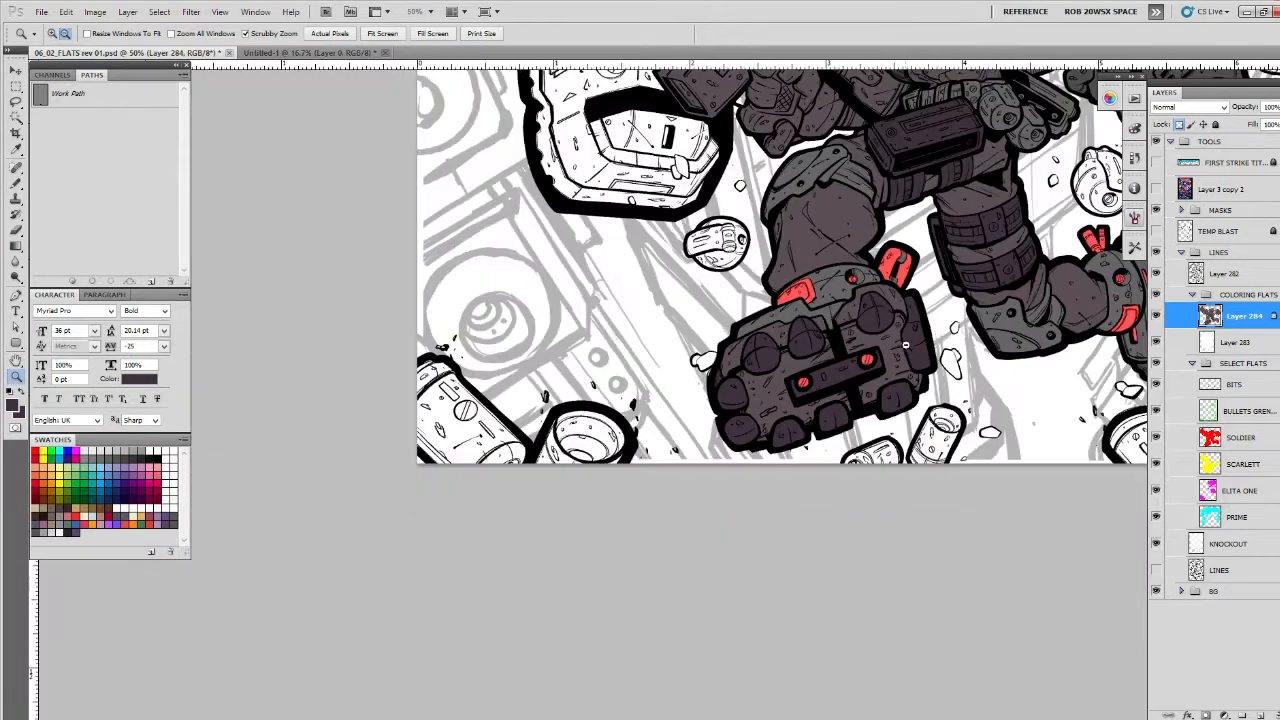
pyautogui.click(851, 369)
pyautogui.press('b')
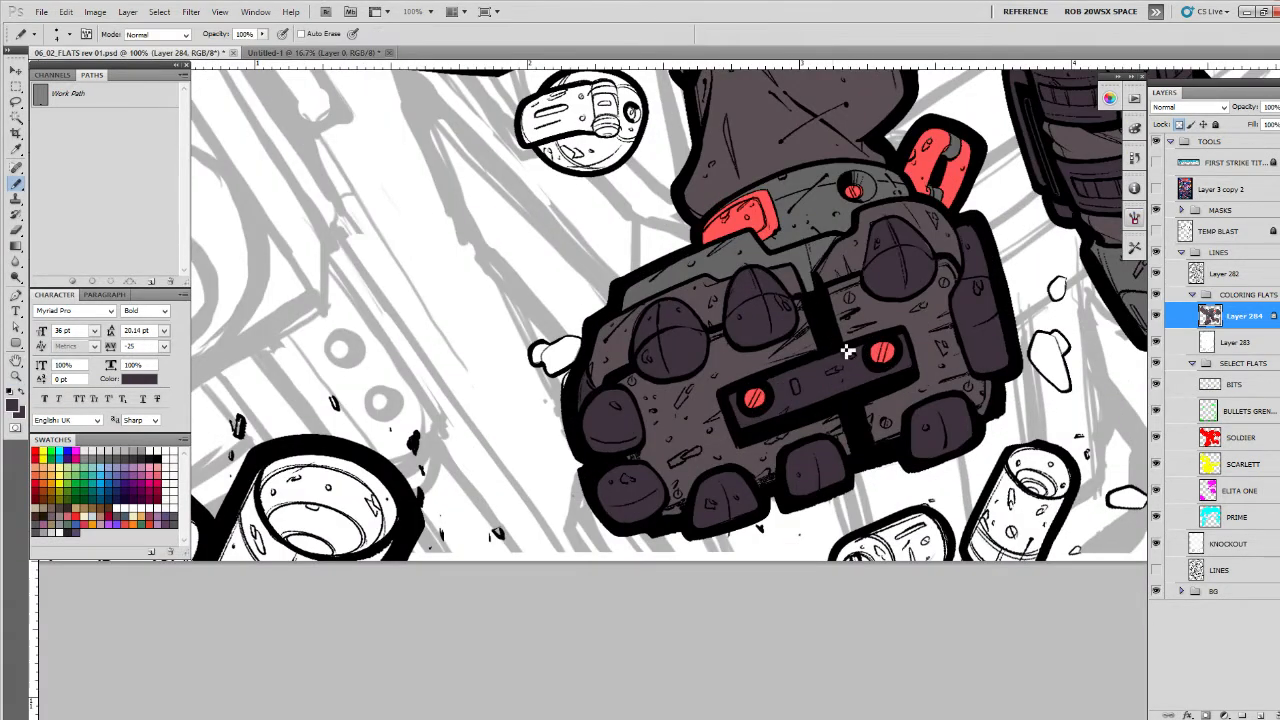
pyautogui.moveTo(875, 320)
pyautogui.mouseDown()
pyautogui.moveTo(853, 338)
pyautogui.moveTo(800, 497)
pyautogui.mouseUp()
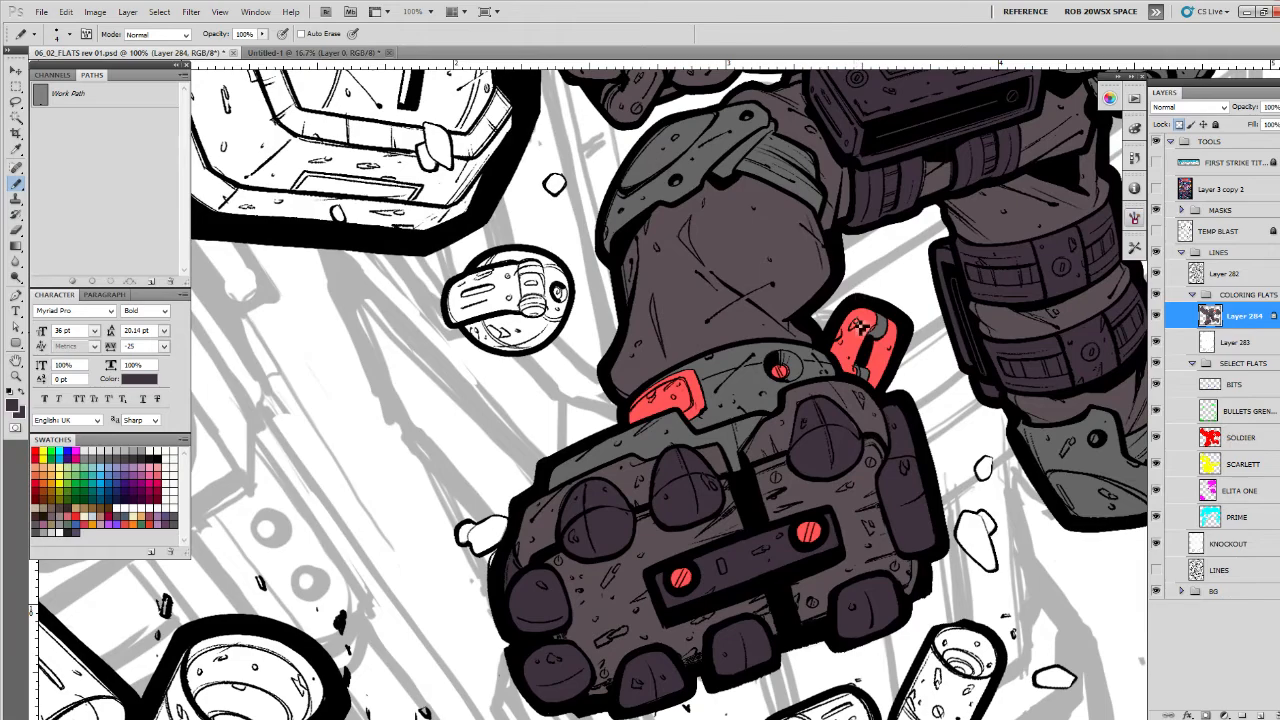
pyautogui.moveTo(870, 340); pyautogui.dragTo(839, 556)
pyautogui.press('z')
pyautogui.keyDown('alt'); pyautogui.click(862, 355); pyautogui.keyUp('alt')
pyautogui.keyDown('alt'); pyautogui.click(862, 355); pyautogui.keyUp('alt')
pyautogui.moveTo(922, 342); pyautogui.dragTo(776, 371)
pyautogui.moveTo(926, 244); pyautogui.dragTo(880, 312)
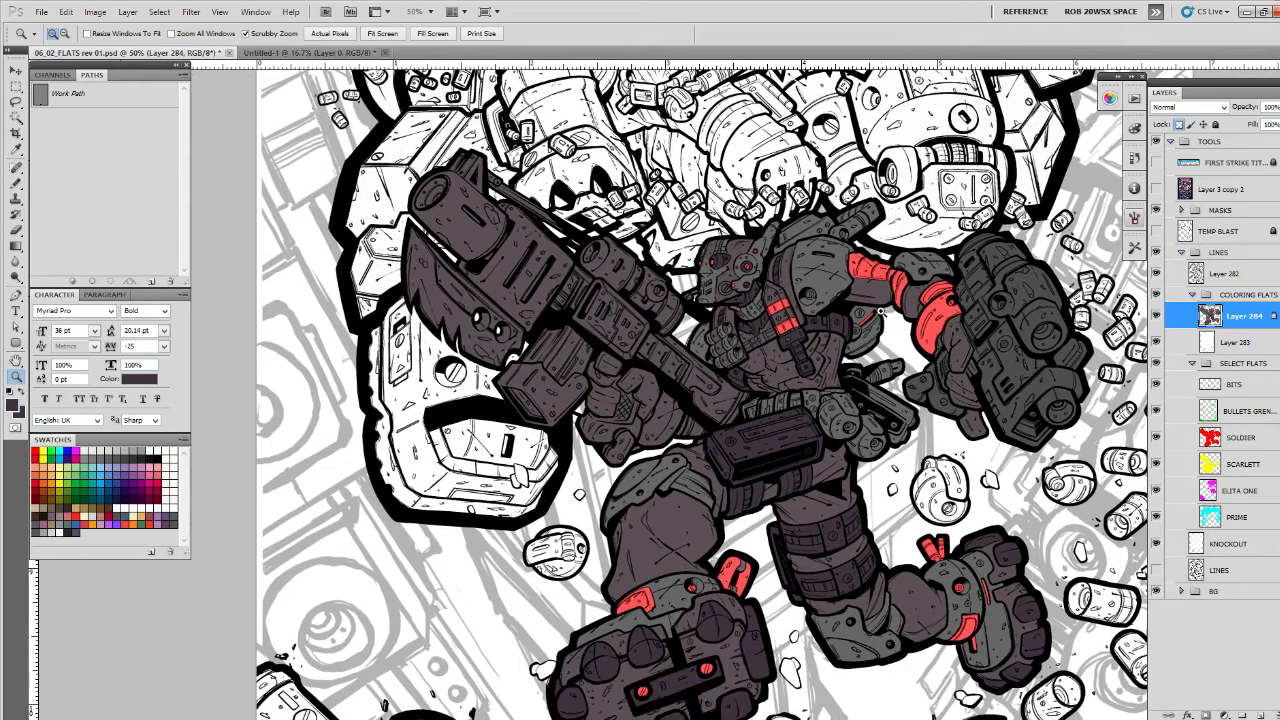
# - Outline the forearm section beside the rifle-side glove with the Lasso and fill it with the armband's red
pyautogui.press('b')
pyautogui.keyDown('alt'); pyautogui.click(945, 302); pyautogui.keyUp('alt')
pyautogui.press('x')
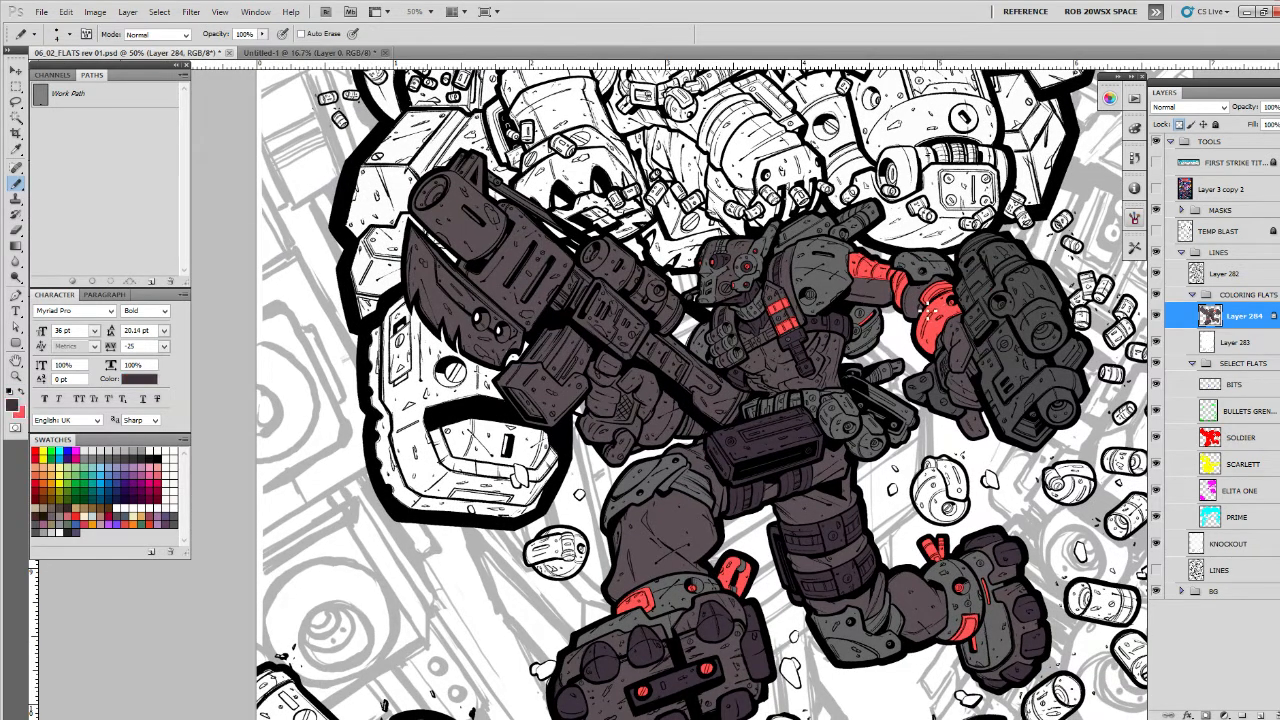
pyautogui.press('z')
pyautogui.moveTo(672, 394)
pyautogui.mouseDown()
pyautogui.moveTo(621, 420)
pyautogui.moveTo(573, 501)
pyautogui.moveTo(546, 587)
pyautogui.moveTo(632, 597)
pyautogui.moveTo(672, 569)
pyautogui.moveTo(735, 479)
pyautogui.moveTo(704, 381)
pyautogui.mouseUp()
pyautogui.press('l')
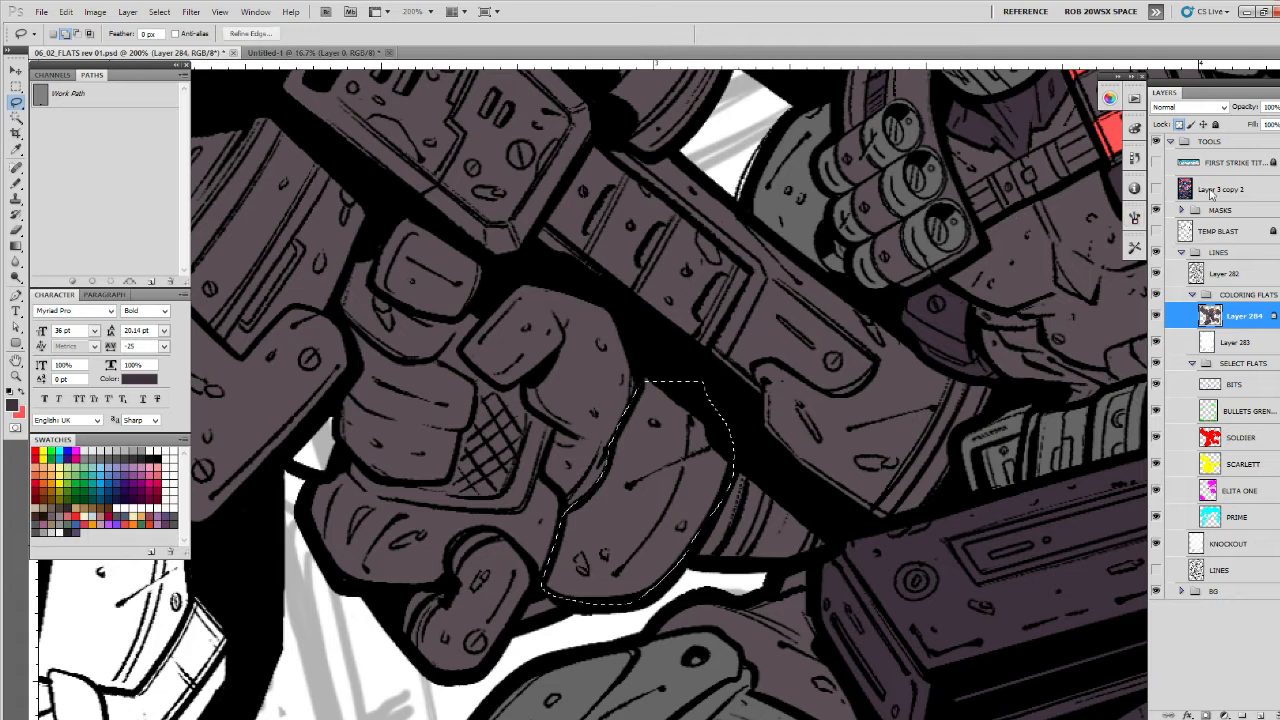
pyautogui.hotkey('alt', 'BackSpace')
pyautogui.hotkey('ctrl', 'd')
pyautogui.hotkey('ctrl', 'z')
pyautogui.press('x')
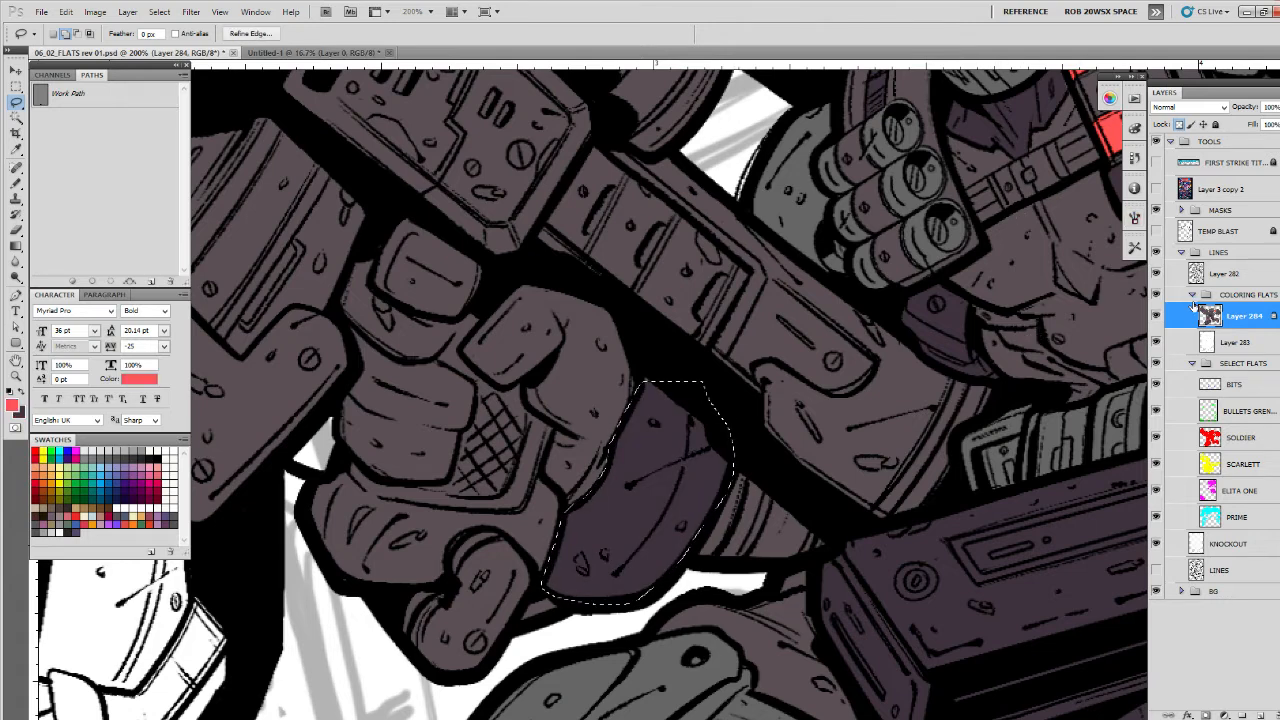
pyautogui.hotkey('alt', 'BackSpace')
pyautogui.hotkey('ctrl', 'd')
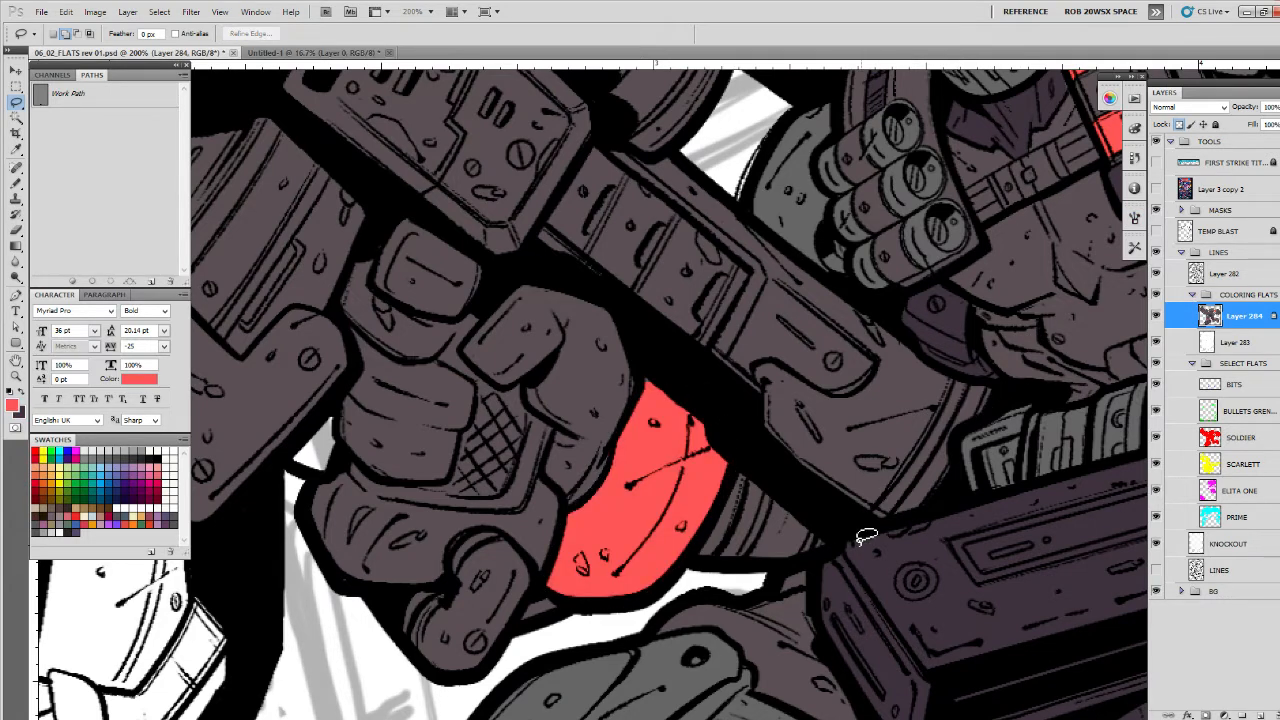
# - Outline the rifle-side glove's palm, cuff and thumb with the Lasso, leaving out the fingers, and fill the area with dark purple
pyautogui.moveTo(1006, 563); pyautogui.dragTo(858, 560)
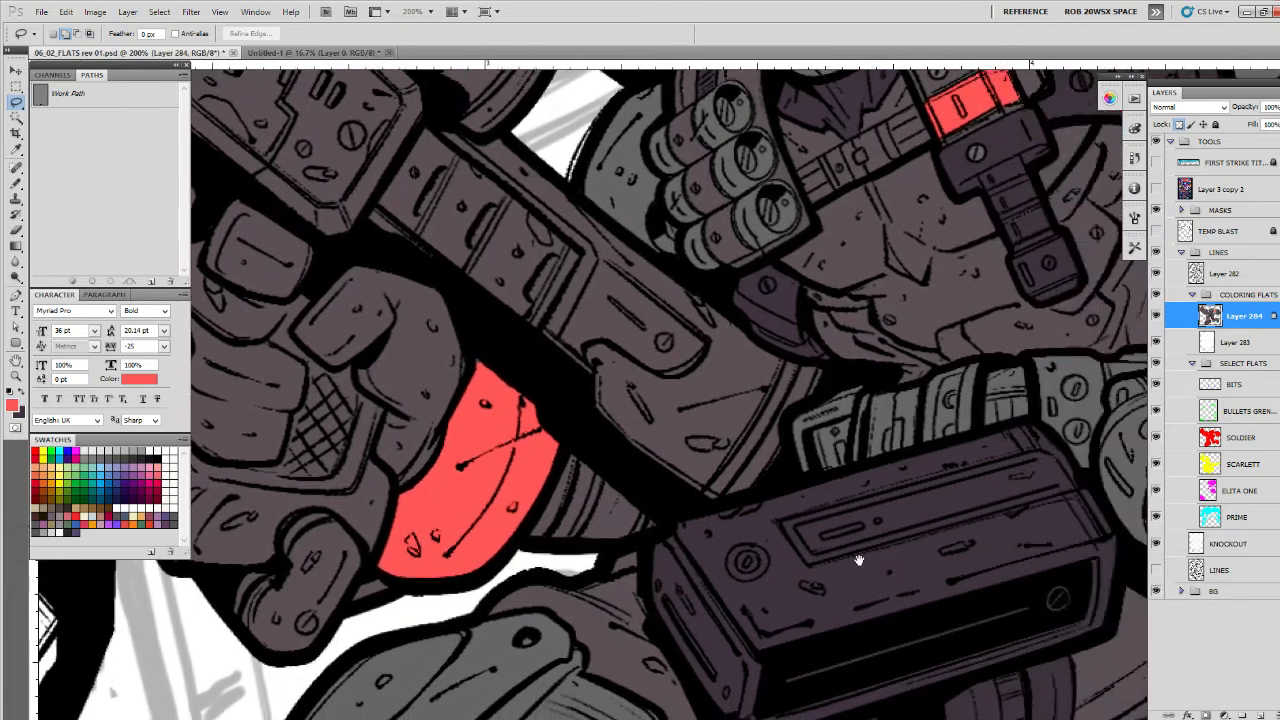
pyautogui.moveTo(638, 580); pyautogui.dragTo(998, 525)
pyautogui.press('b')
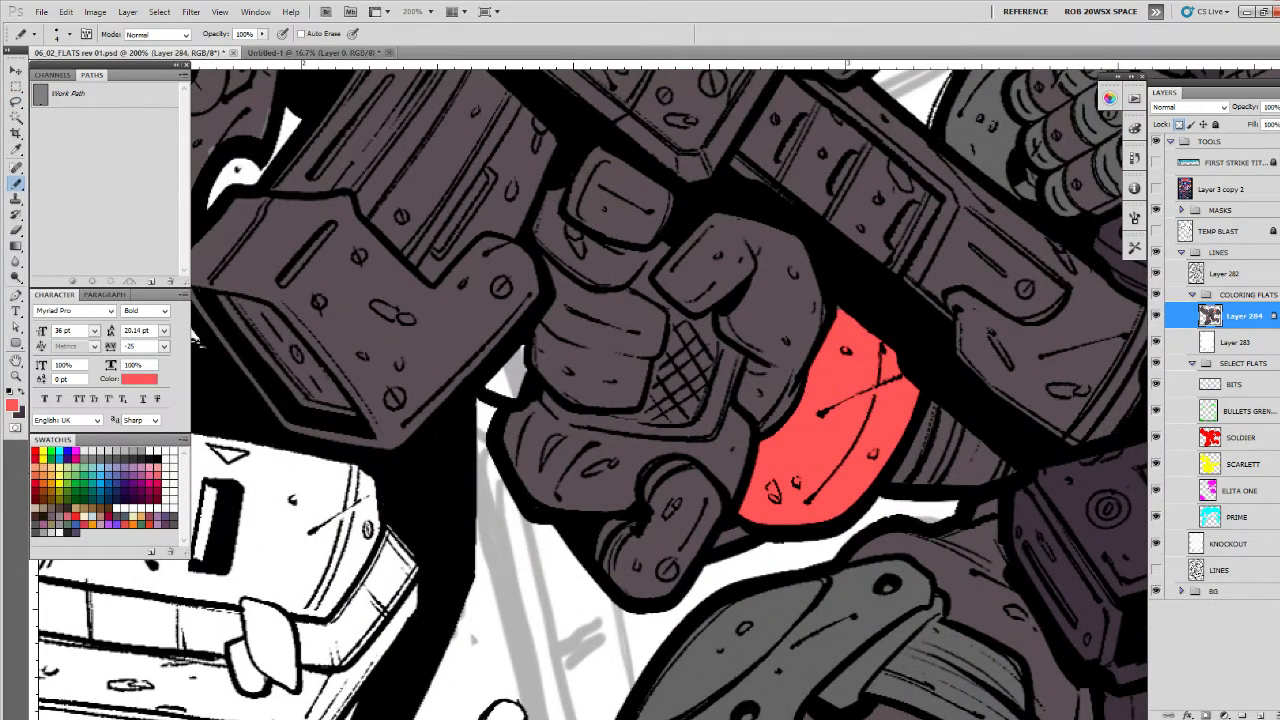
pyautogui.keyDown('alt'); pyautogui.click(776, 290); pyautogui.keyUp('alt')
pyautogui.press('l')
pyautogui.moveTo(762, 358)
pyautogui.mouseDown()
pyautogui.moveTo(715, 302)
pyautogui.moveTo(689, 310)
pyautogui.moveTo(657, 272)
pyautogui.mouseUp()
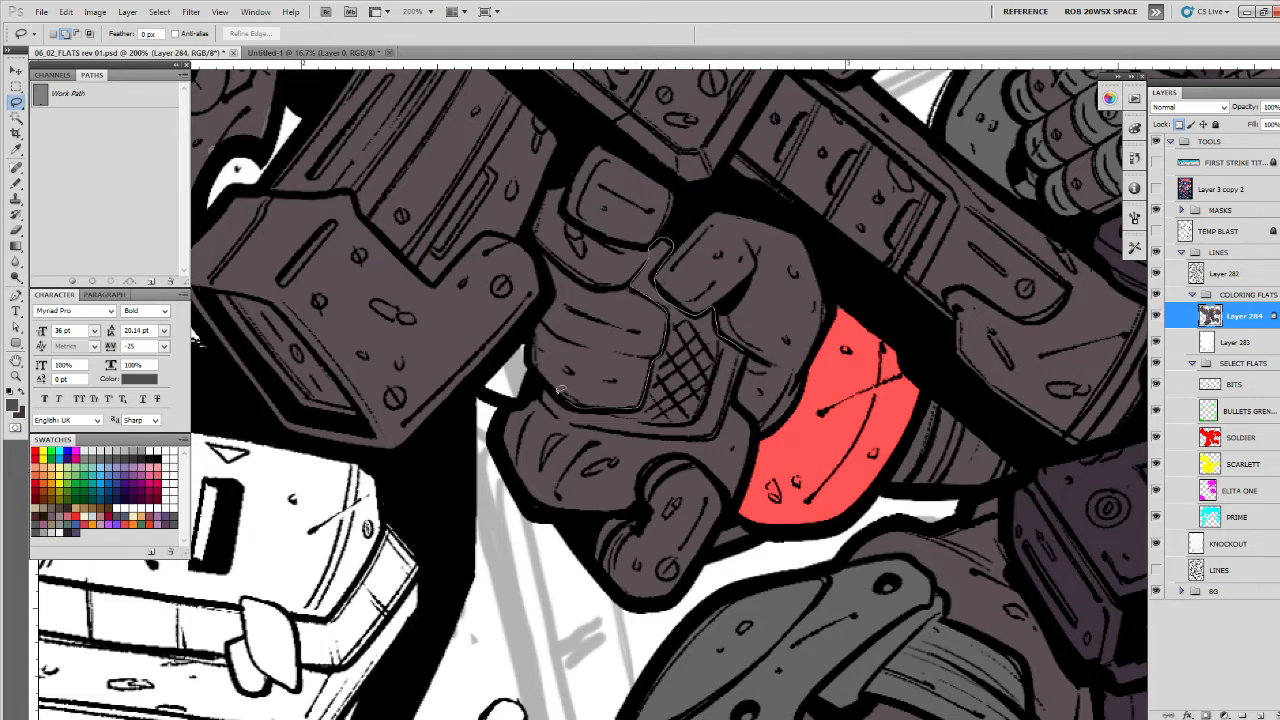
pyautogui.moveTo(560, 390)
pyautogui.mouseDown()
pyautogui.moveTo(508, 408)
pyautogui.moveTo(500, 448)
pyautogui.moveTo(613, 584)
pyautogui.moveTo(650, 606)
pyautogui.moveTo(692, 574)
pyautogui.moveTo(742, 488)
pyautogui.mouseUp()
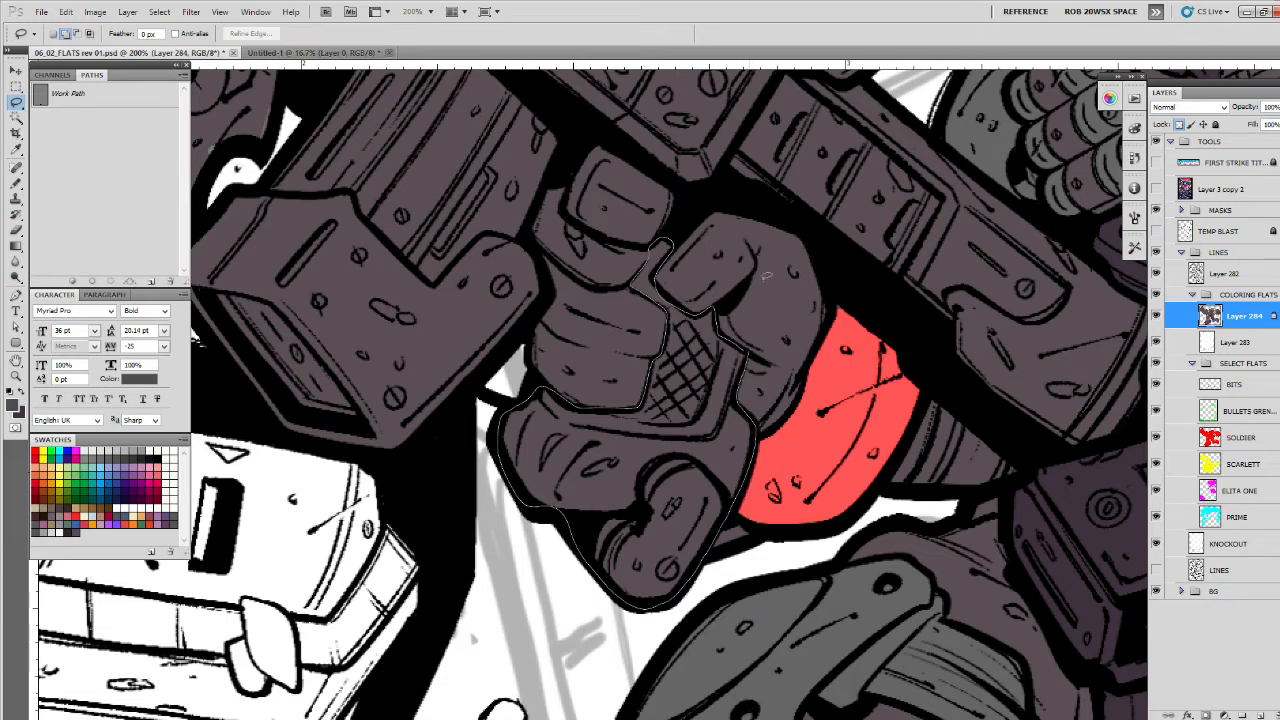
pyautogui.hotkey('alt', 'BackSpace')
pyautogui.hotkey('ctrl', 'd')
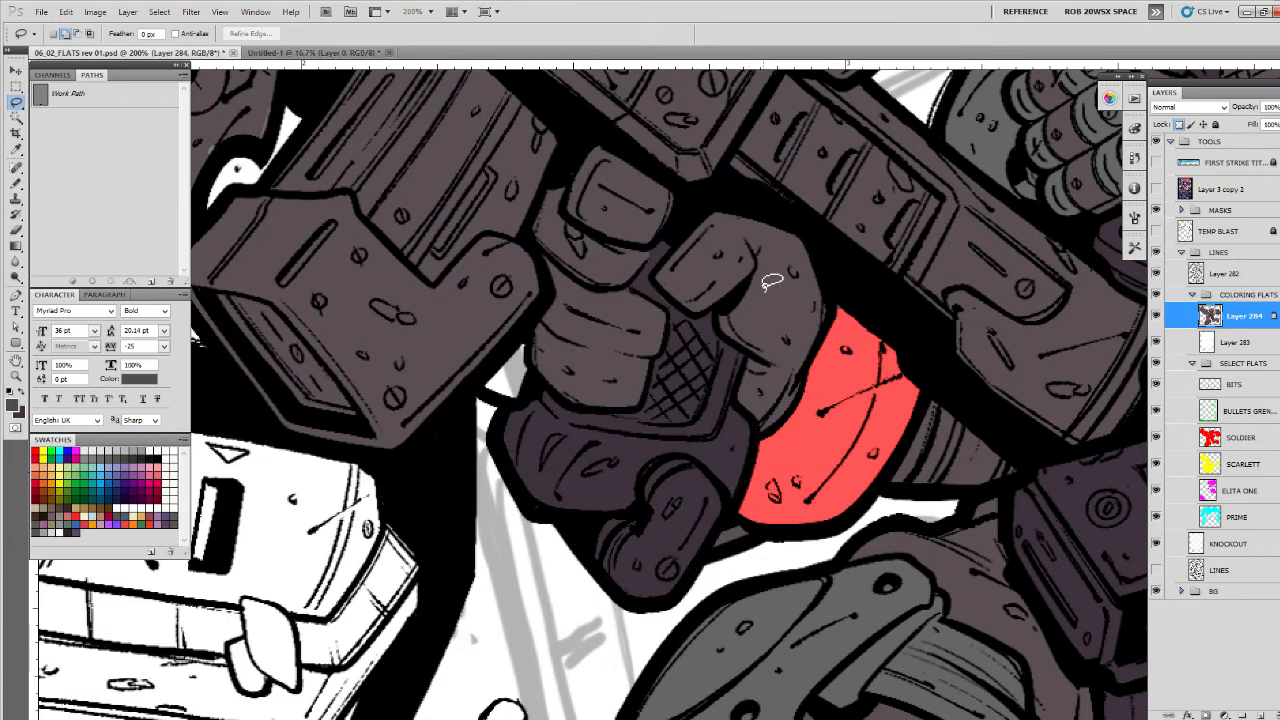
# - Pencil dark purple into the leftover gaps between the glove's fingers and above its crosshatched palm
pyautogui.moveTo(824, 369); pyautogui.dragTo(850, 485)
pyautogui.press('b')
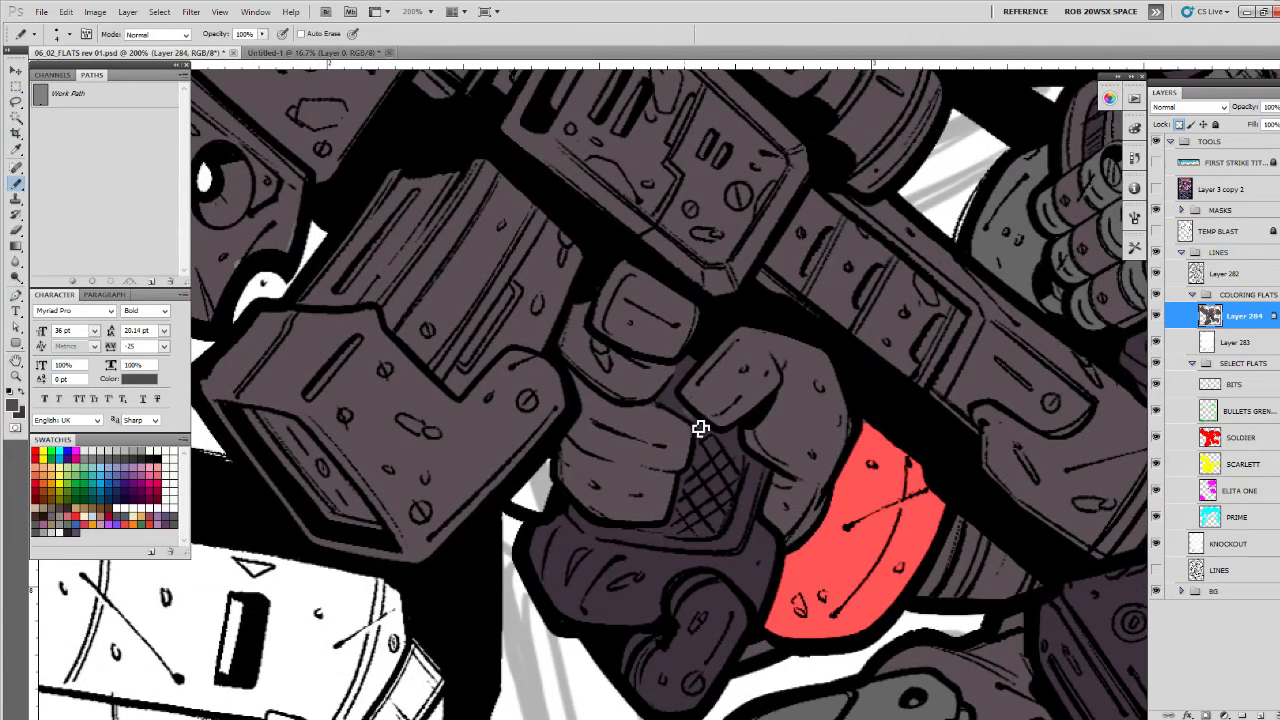
pyautogui.keyDown('alt'); pyautogui.click(700, 423); pyautogui.keyUp('alt')
pyautogui.keyDown('alt'); pyautogui.click(726, 441); pyautogui.keyUp('alt')
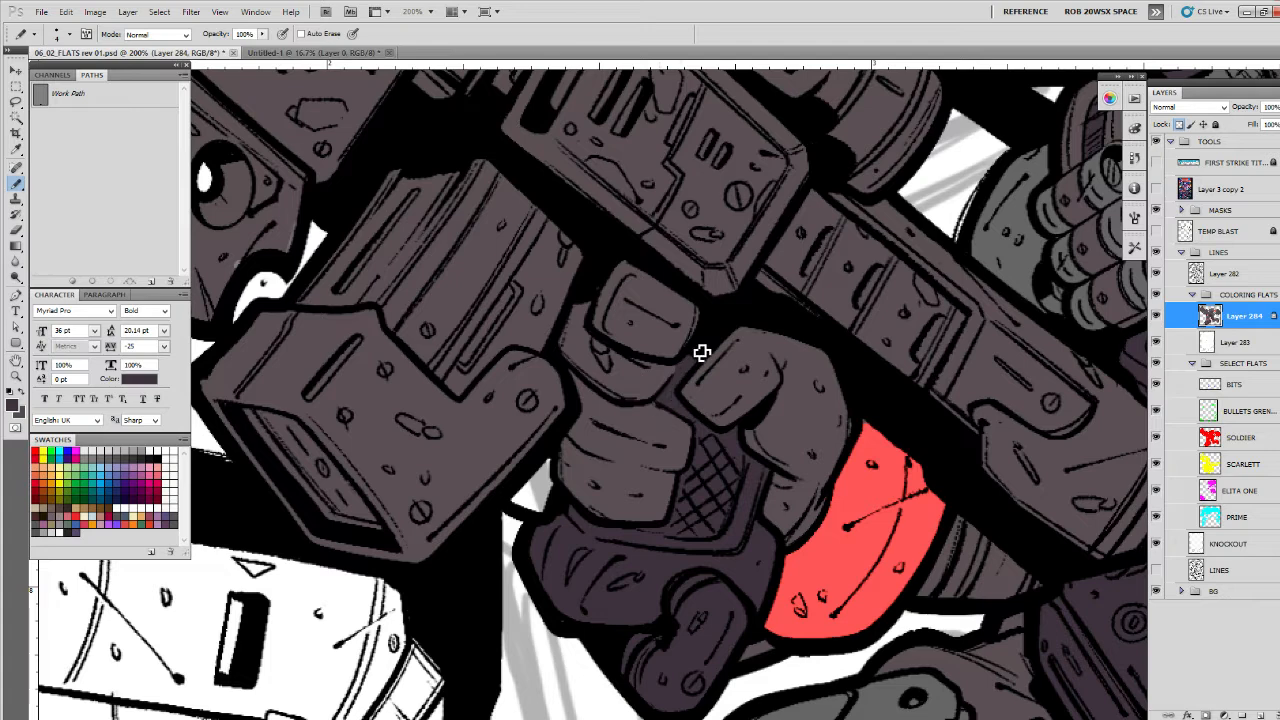
pyautogui.moveTo(718, 328); pyautogui.dragTo(704, 372)
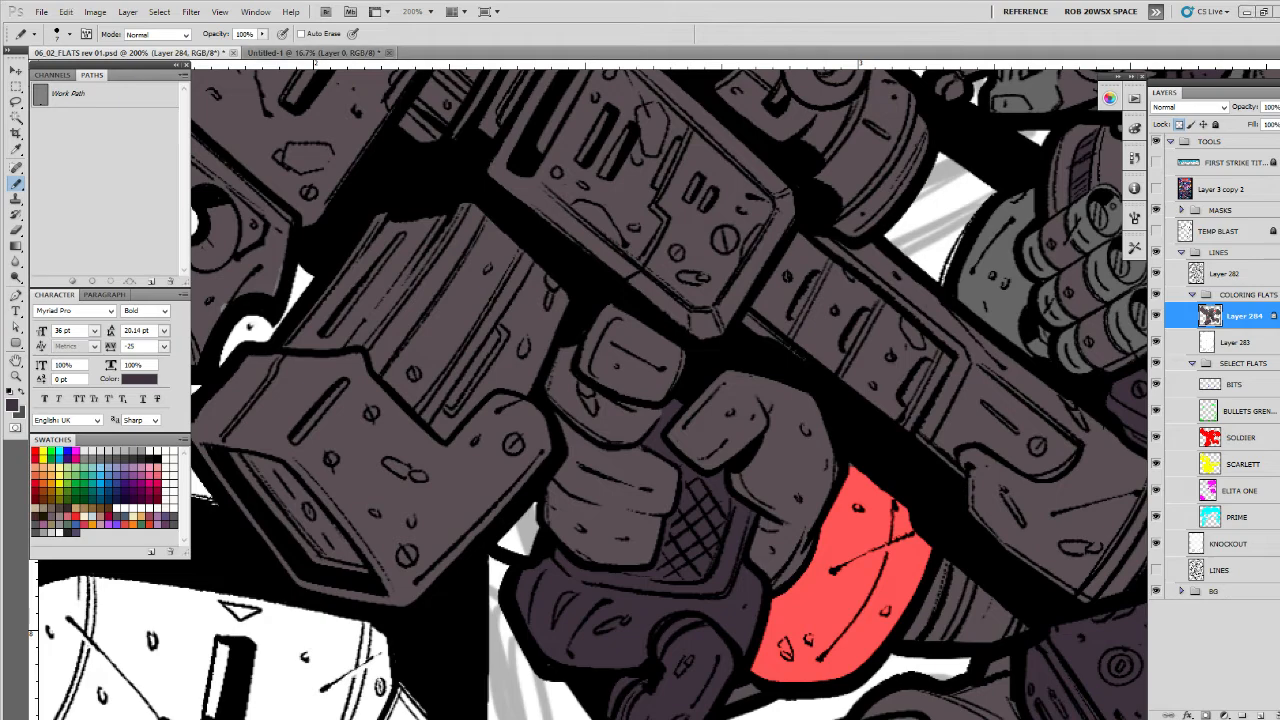
# - Switch to the browser and look through YouTube's Video Manager for the Realtime Art - First Strike Cover 01 videos
pyautogui.hotkey('alt', 'Tab')
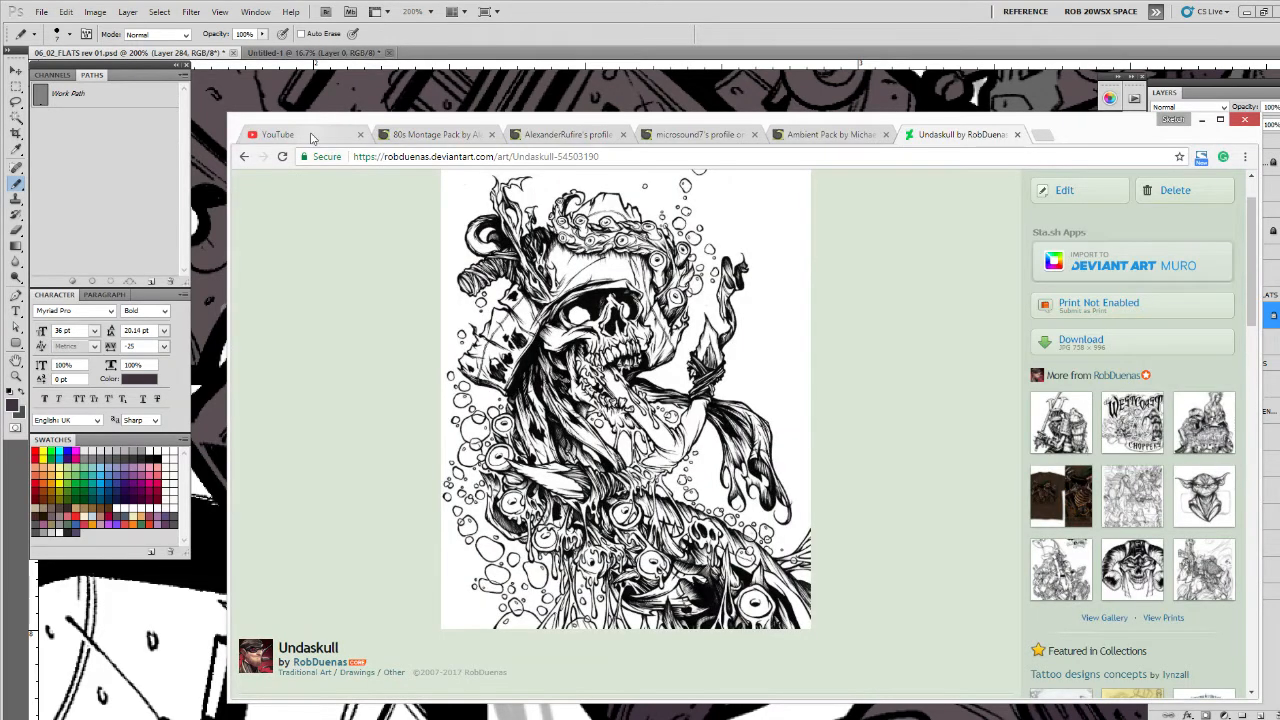
pyautogui.click(300, 134)
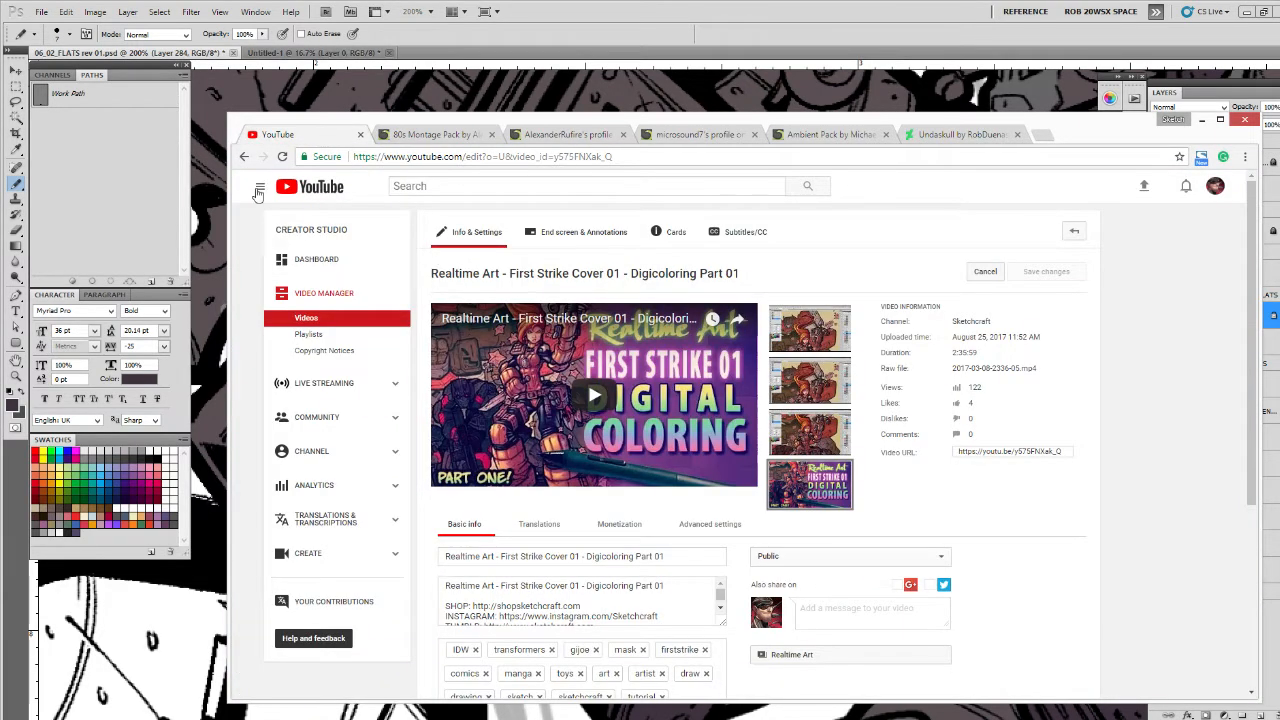
pyautogui.click(322, 295)
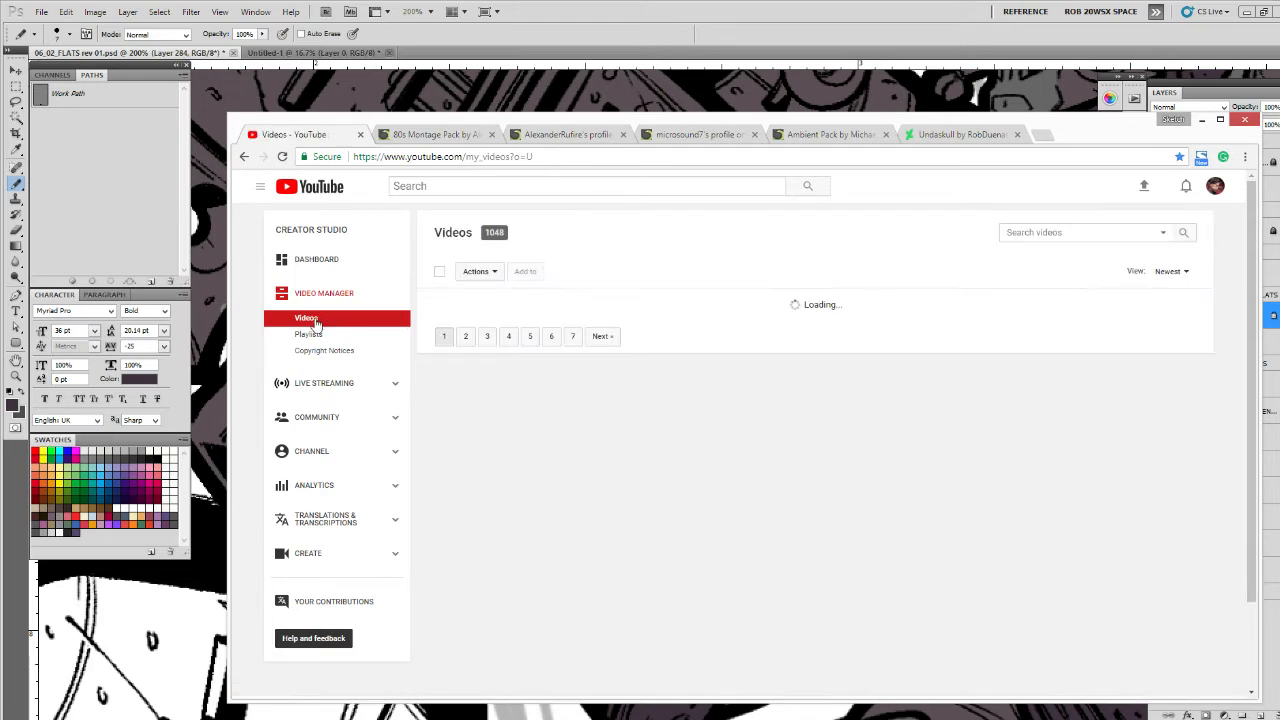
pyautogui.scroll(-3, 755, 291)
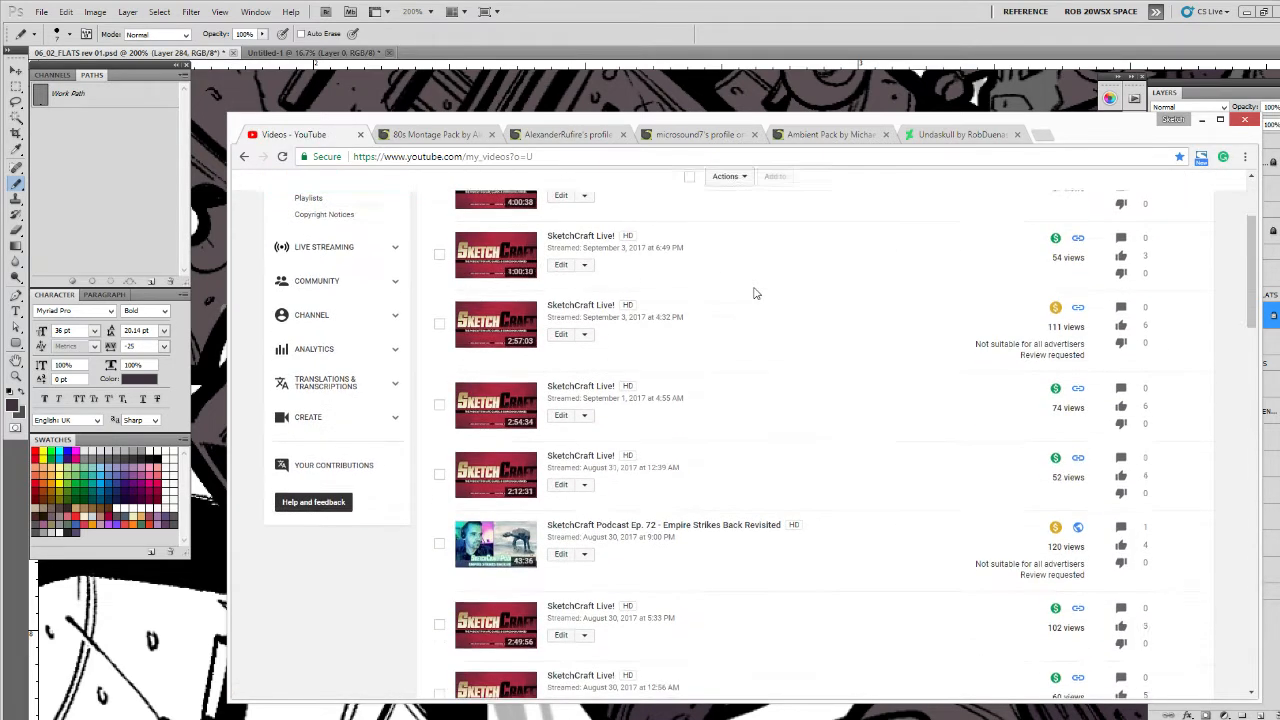
pyautogui.scroll(-1, 936, 366)
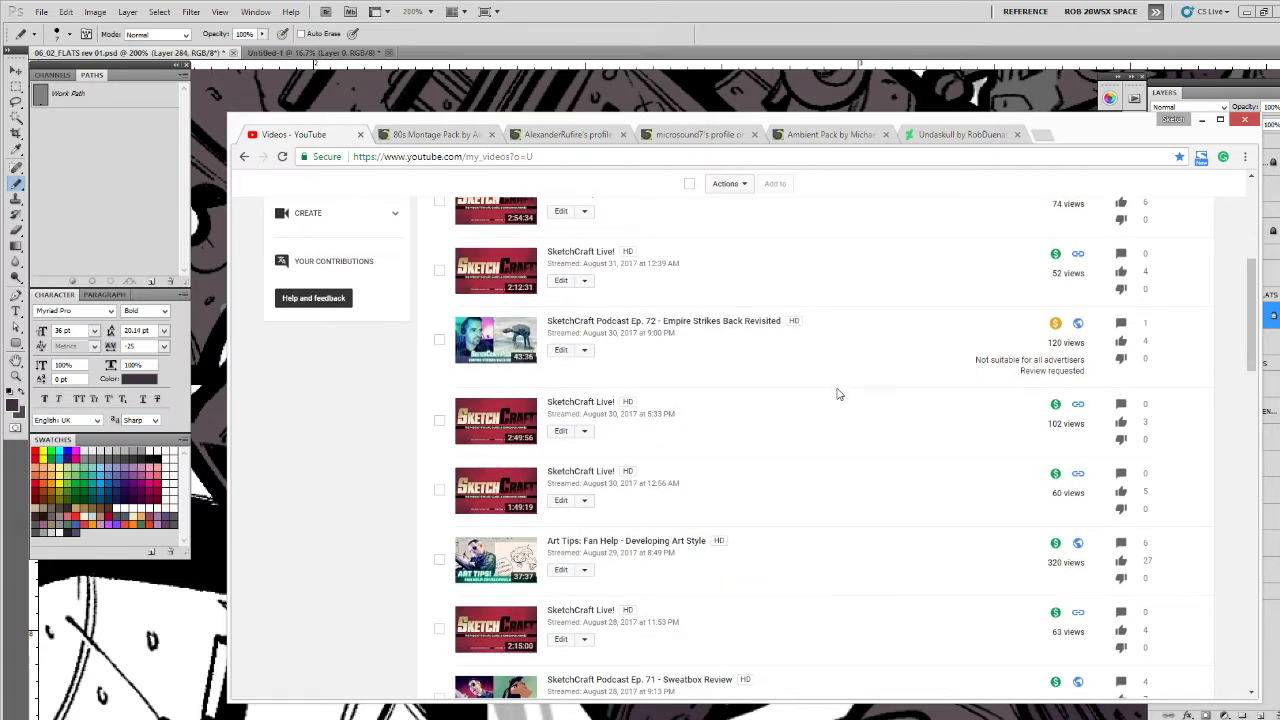
pyautogui.scroll(-2, 830, 388)
pyautogui.scroll(-4, 656, 350)
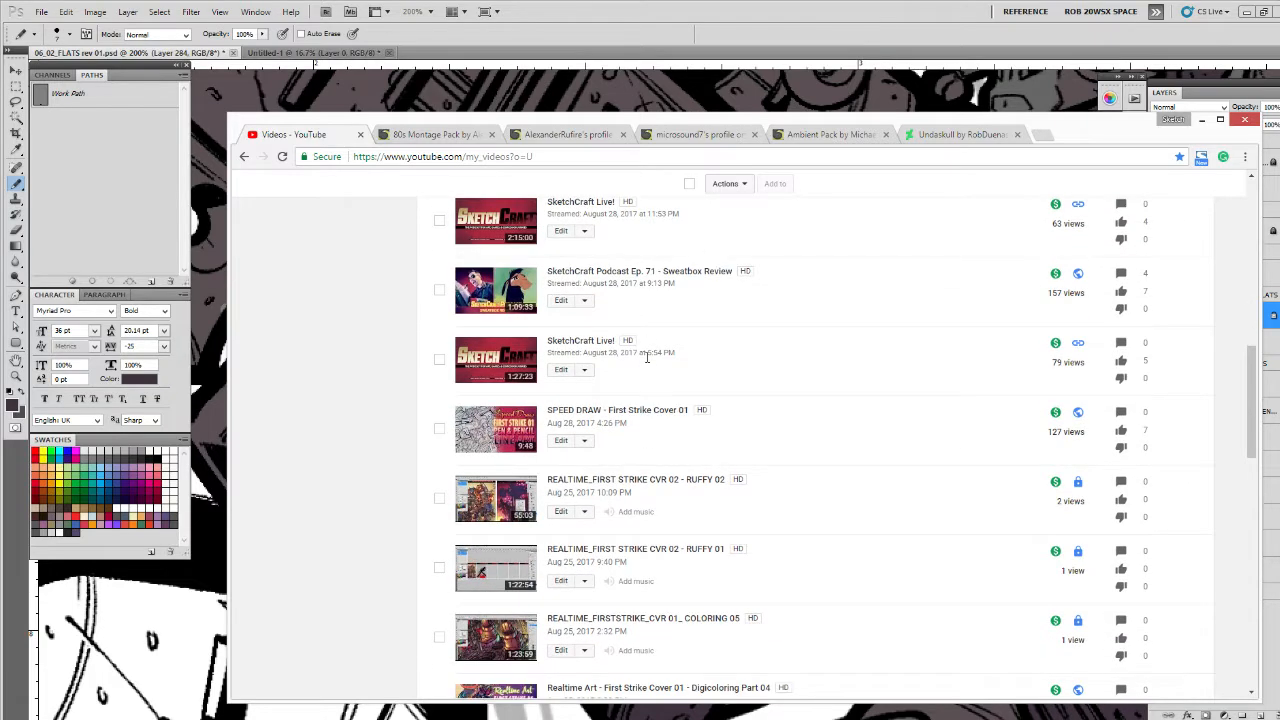
pyautogui.scroll(-1, 647, 360)
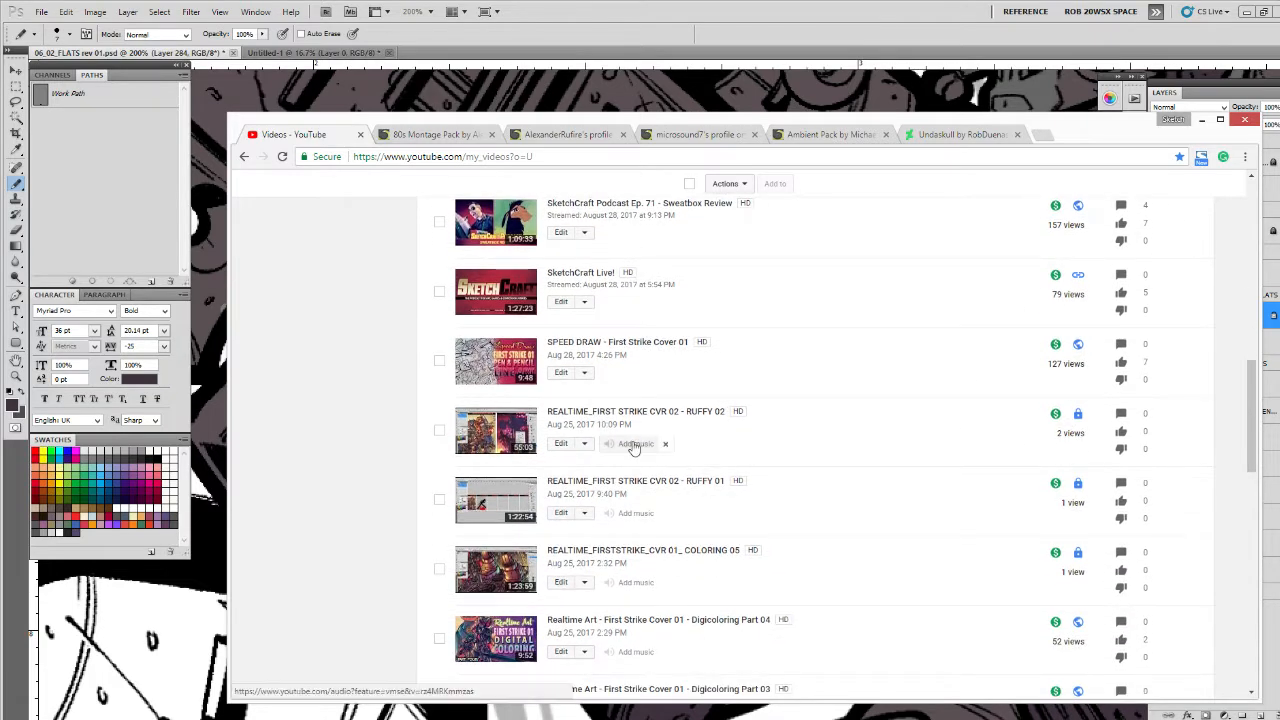
pyautogui.scroll(-1, 700, 400)
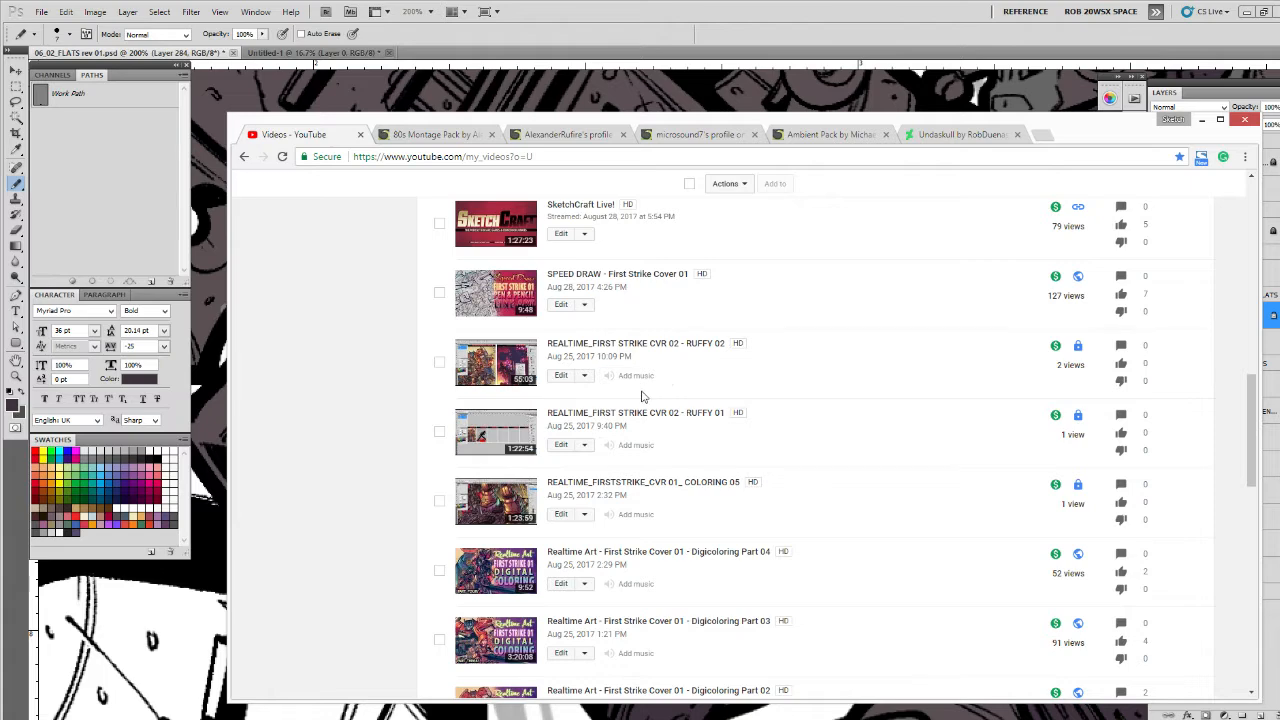
pyautogui.scroll(-3, 645, 398)
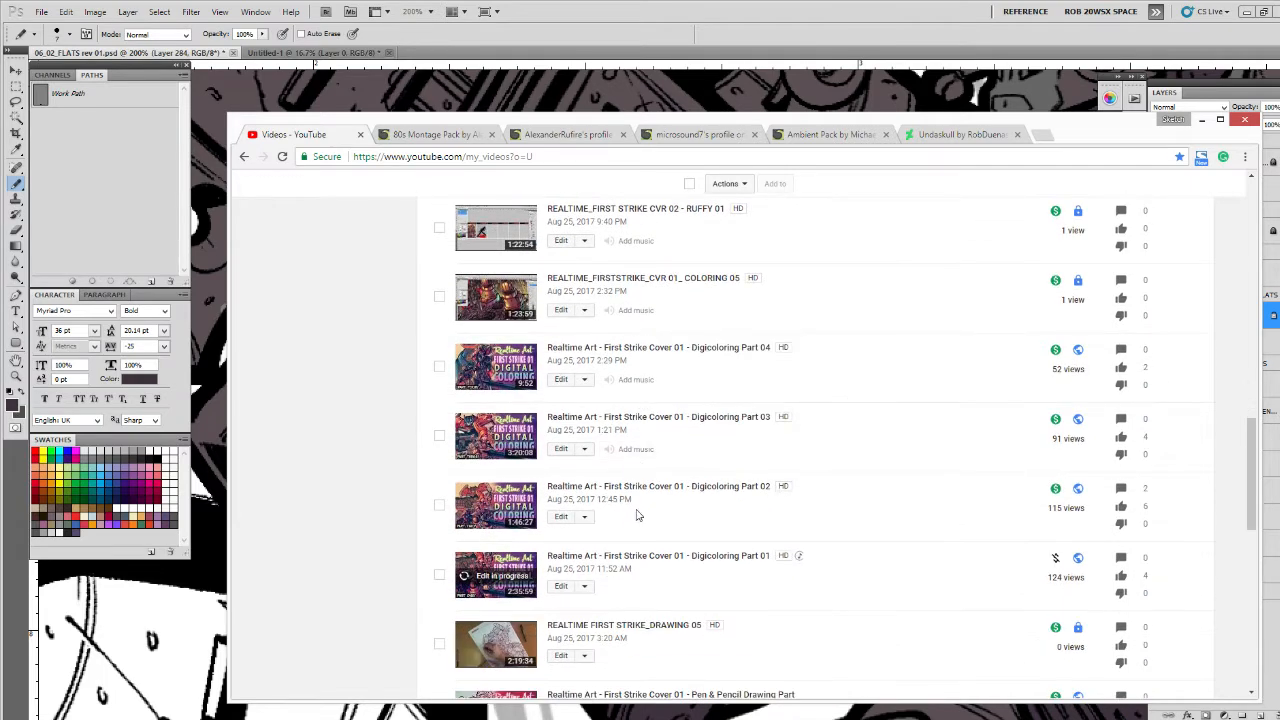
# - View the audio track options for the Digicoloring Part 03 video and return to the video list
pyautogui.click(640, 450)
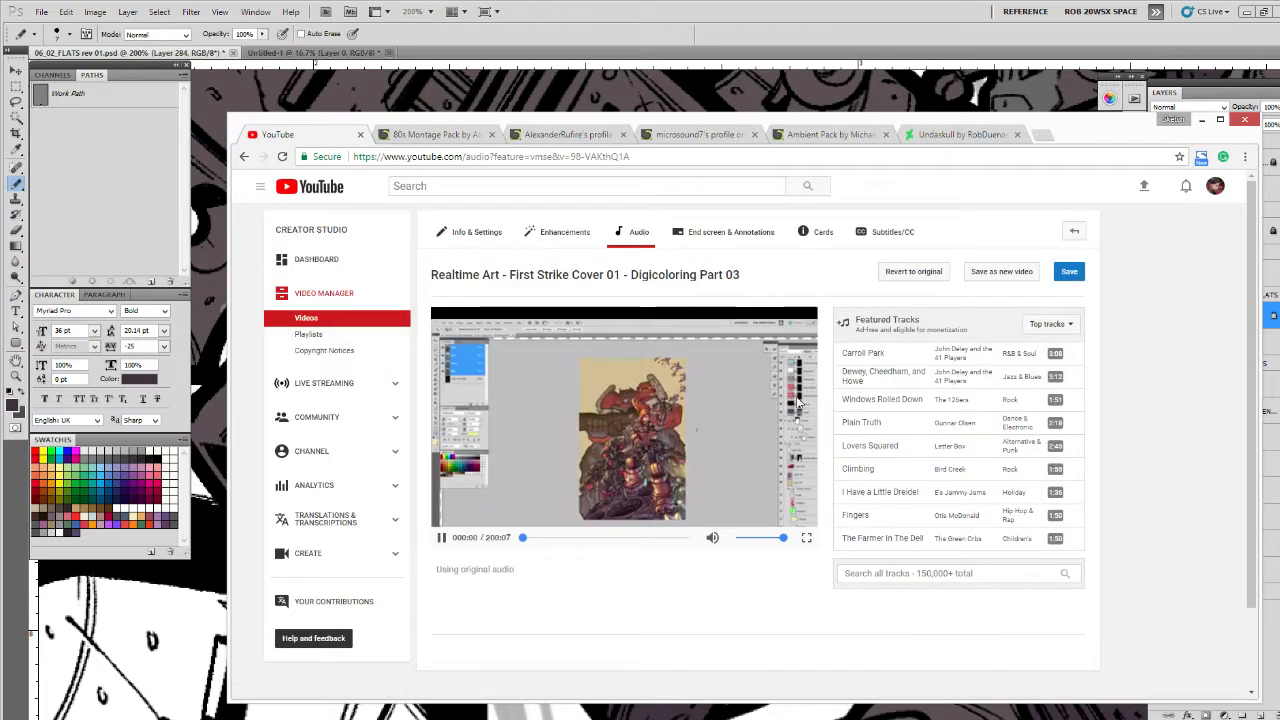
pyautogui.scroll(-2, 893, 387)
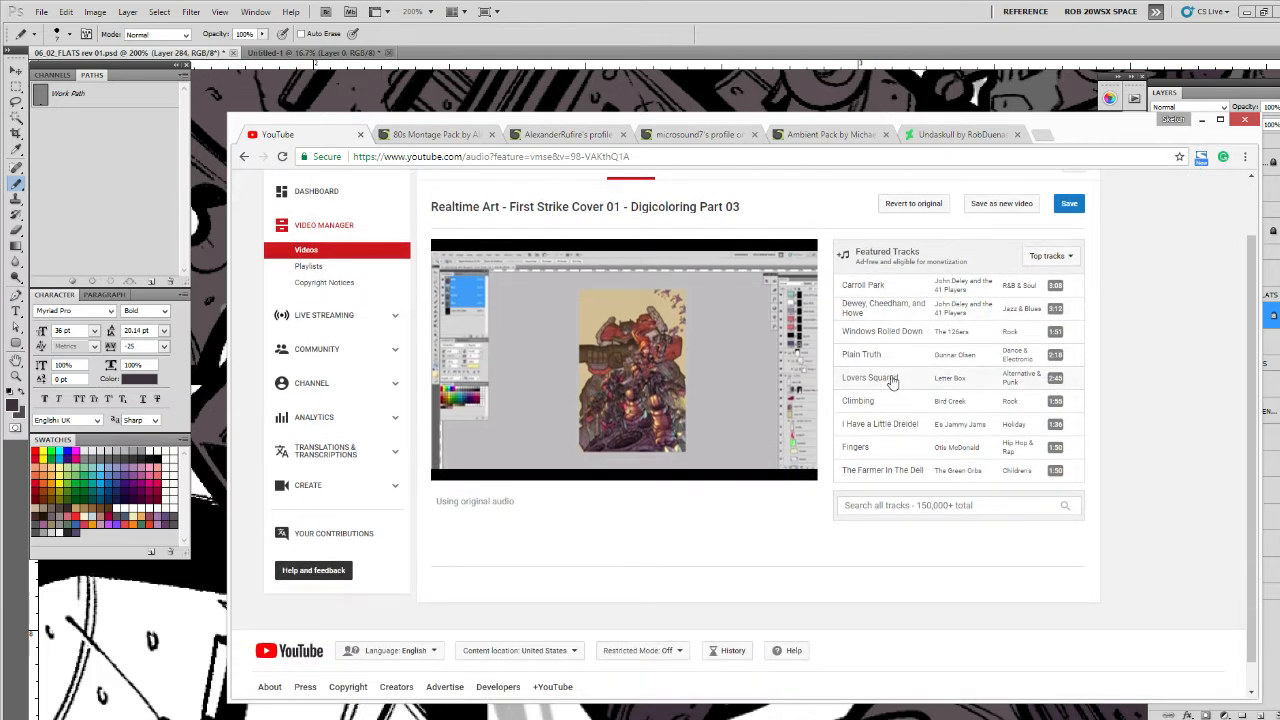
pyautogui.scroll(-1, 893, 368)
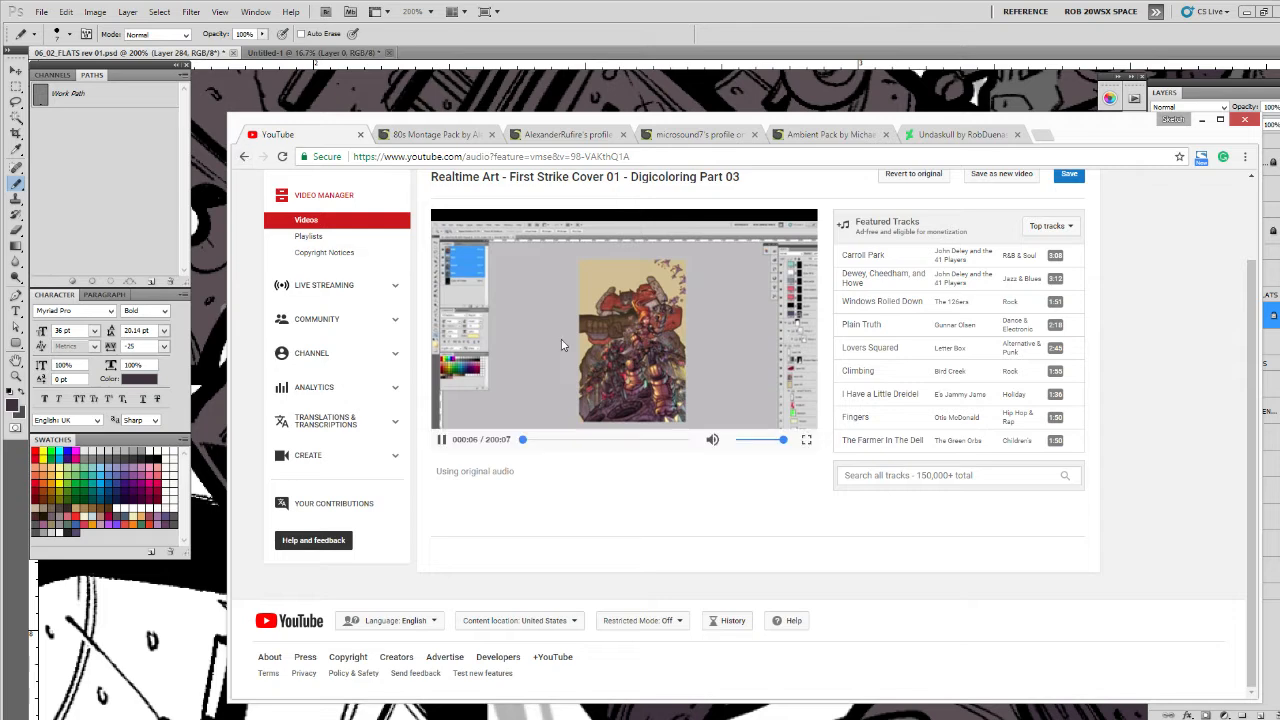
pyautogui.click(244, 157)
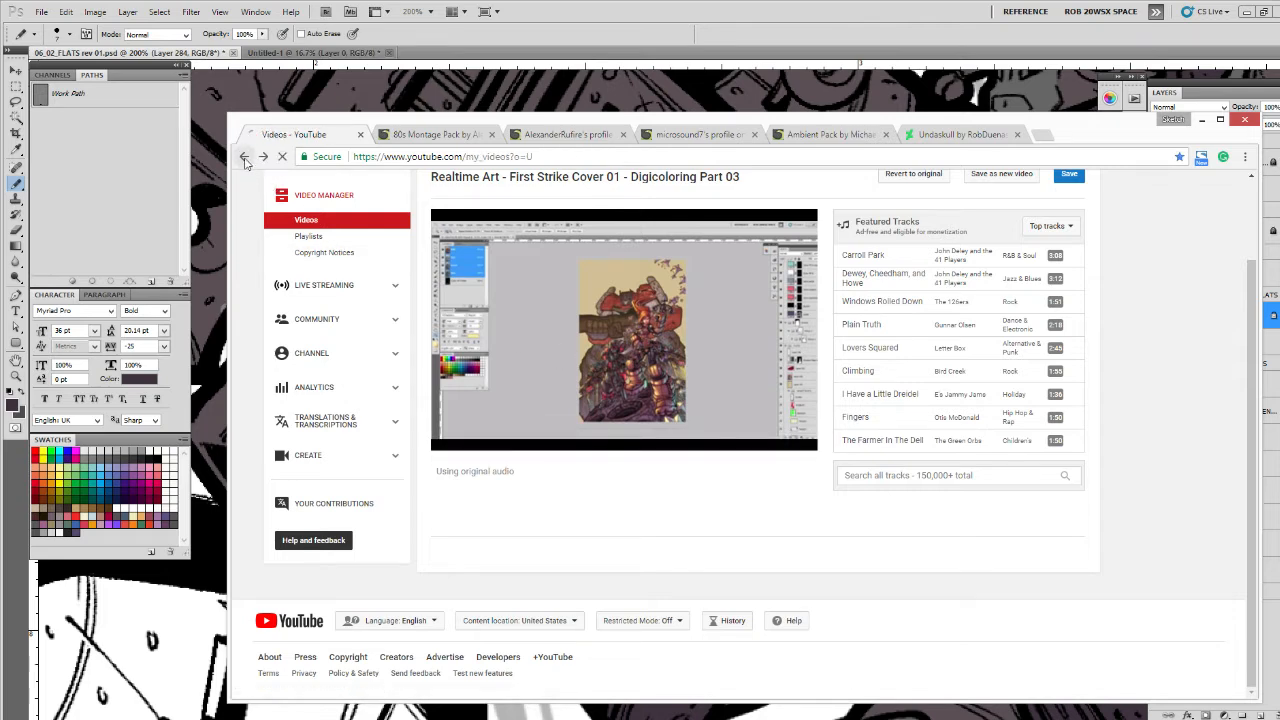
# - Check the Digicoloring Part 01 video's monetization status and its Info & Settings page, and return to the video list
pyautogui.scroll(-5, 697, 344)
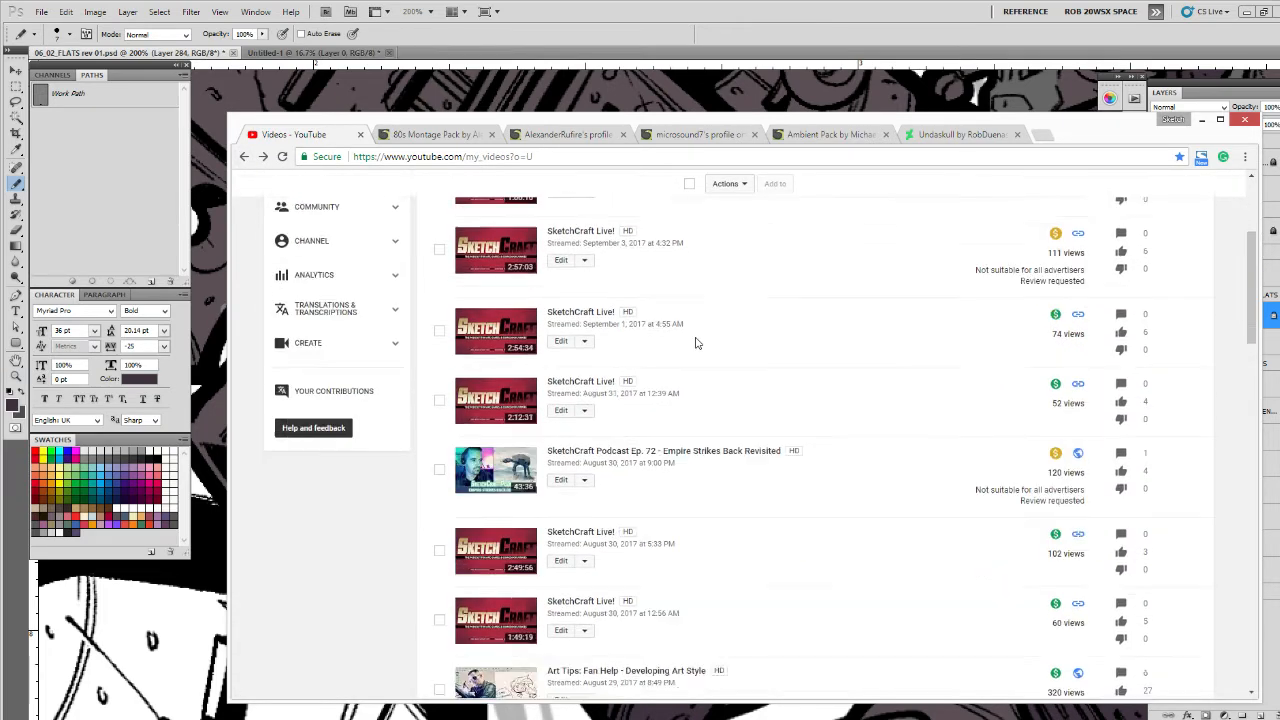
pyautogui.scroll(-2, 697, 344)
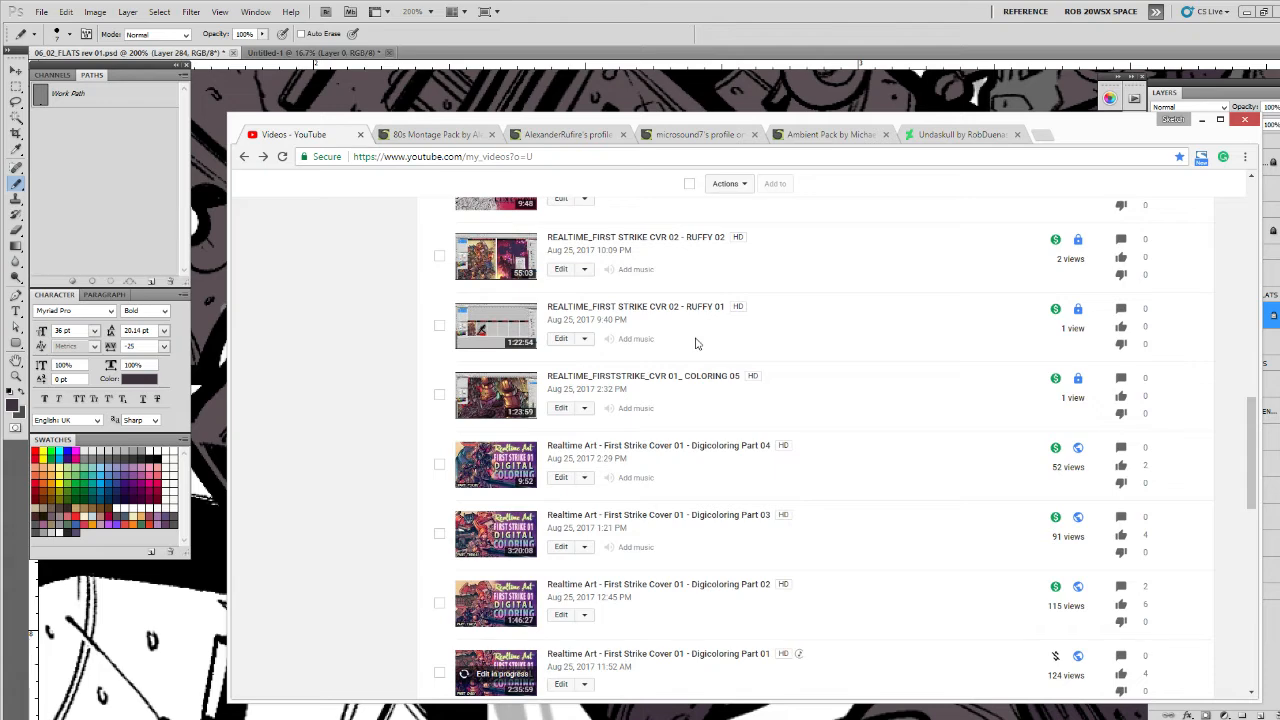
pyautogui.scroll(-4, 697, 344)
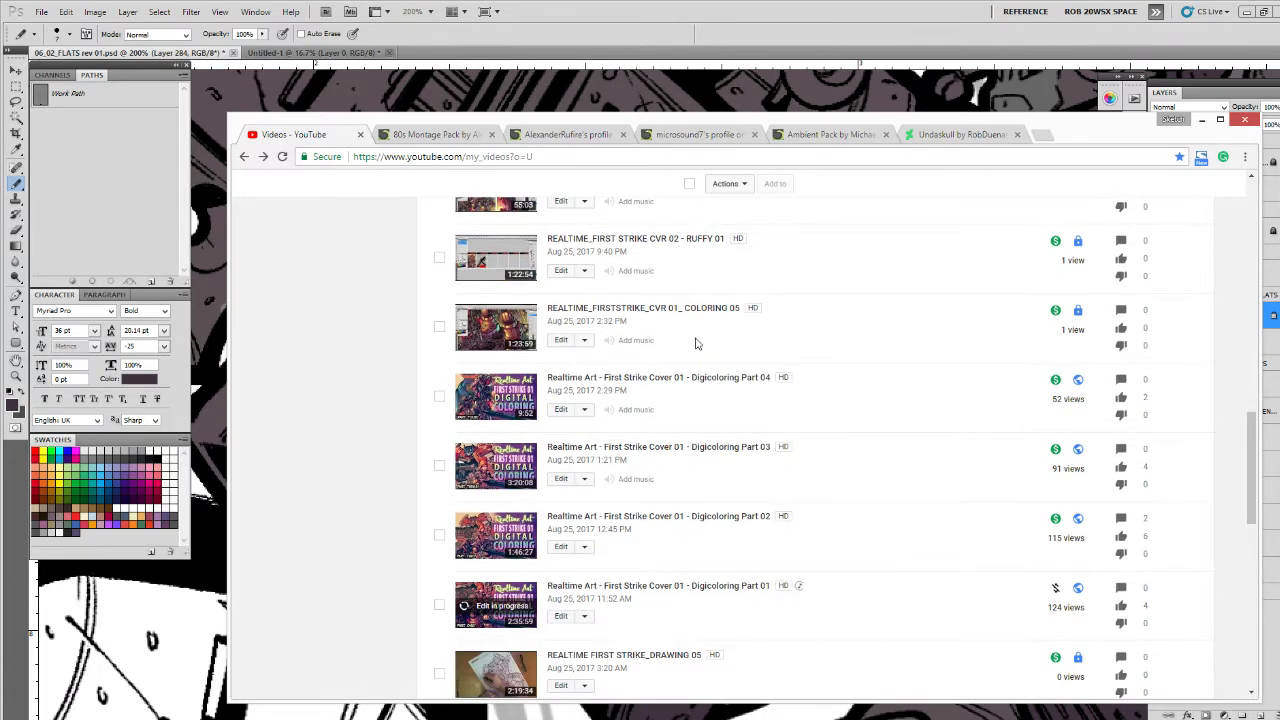
pyautogui.scroll(3, 697, 344)
pyautogui.scroll(-3, 697, 344)
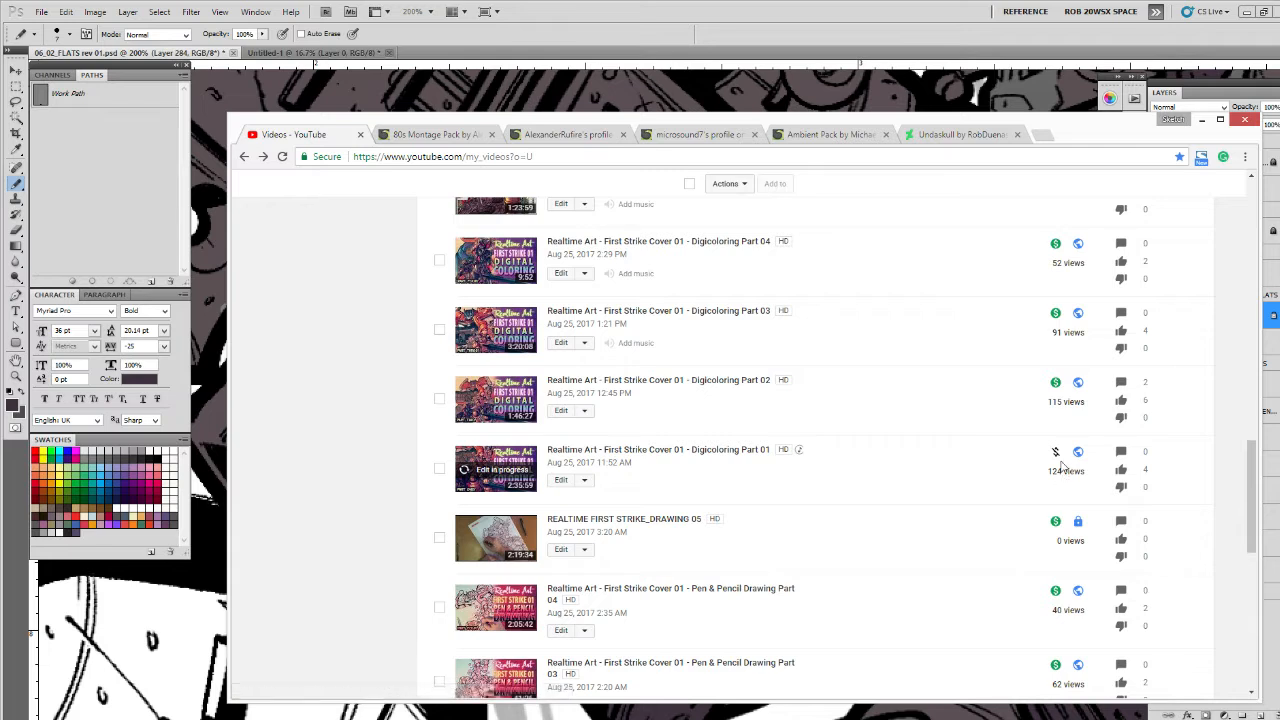
pyautogui.moveTo(1058, 456)
pyautogui.click(561, 481)
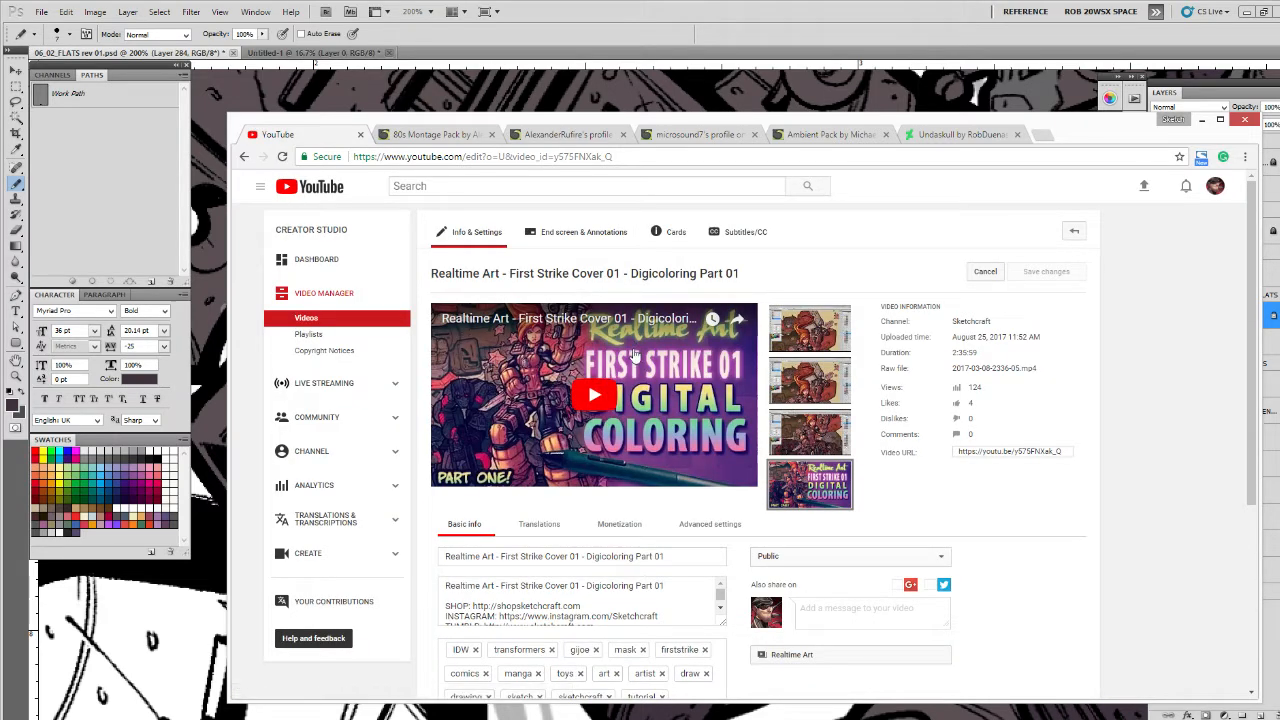
pyautogui.click(243, 157)
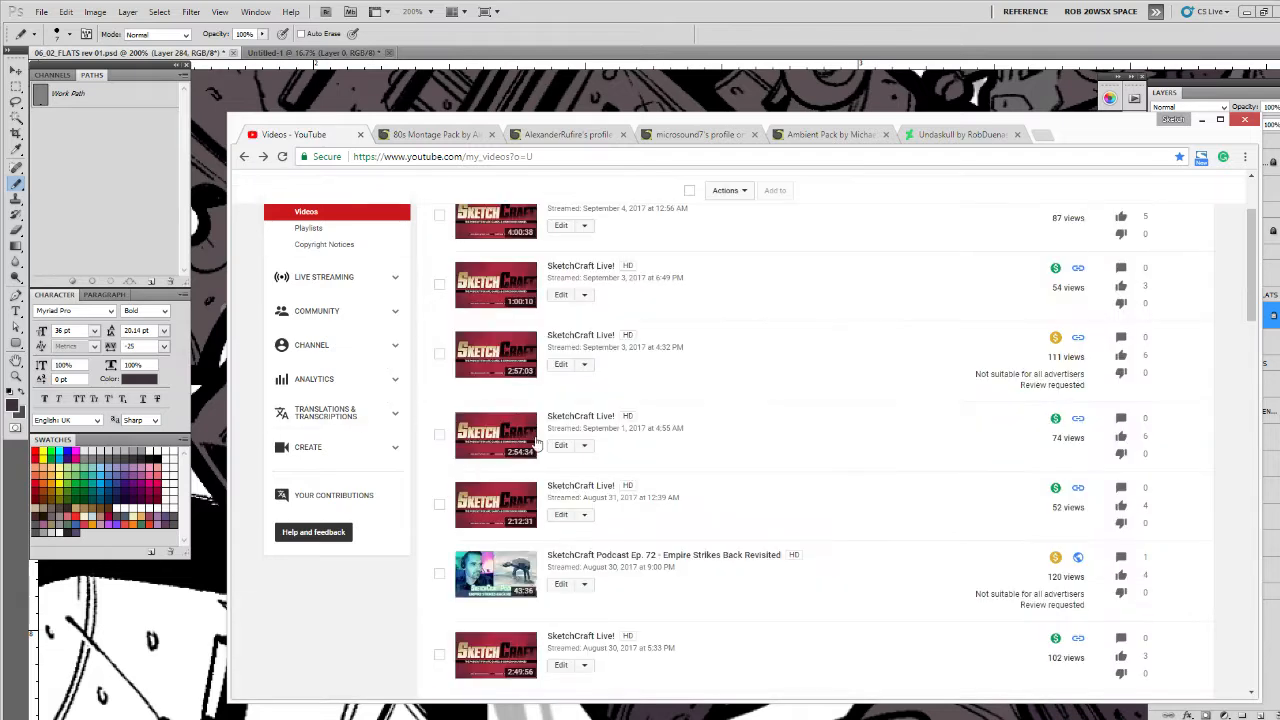
pyautogui.scroll(-15, 537, 443)
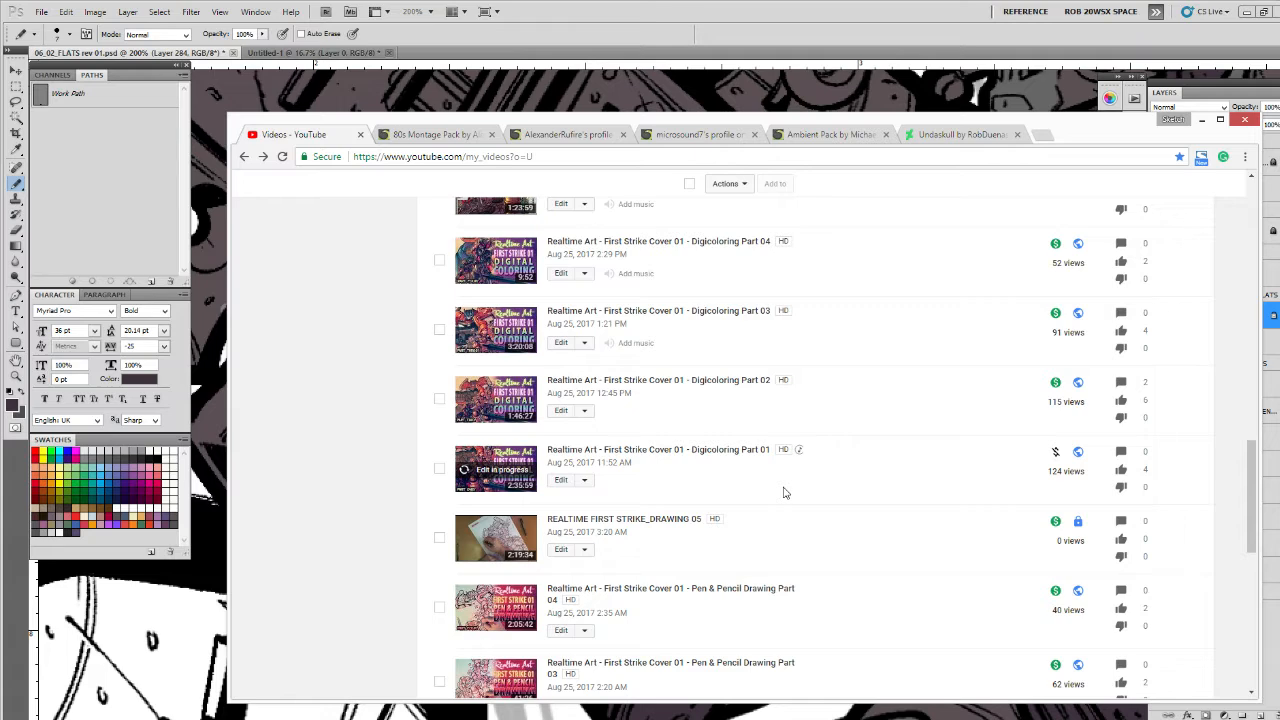
# - View the 80s Montage Pack page on AudioJungle and return to the cover artwork in Photoshop
pyautogui.click(432, 134)
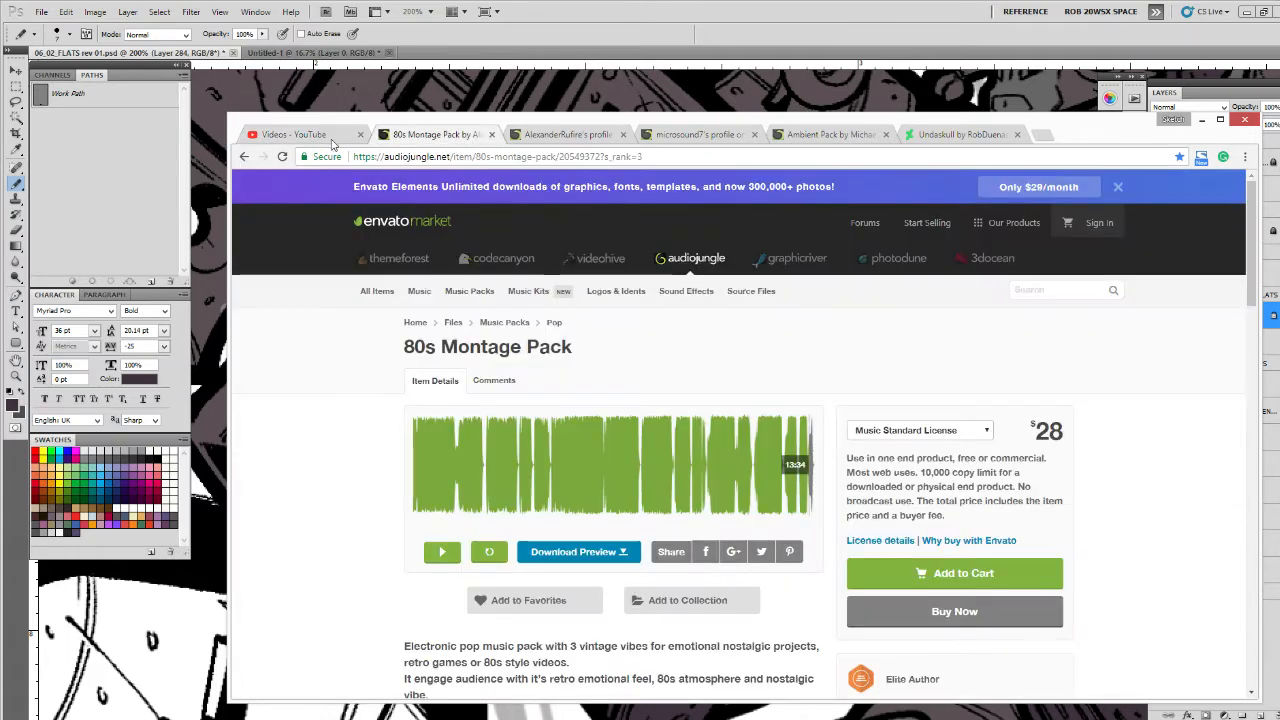
pyautogui.click(296, 134)
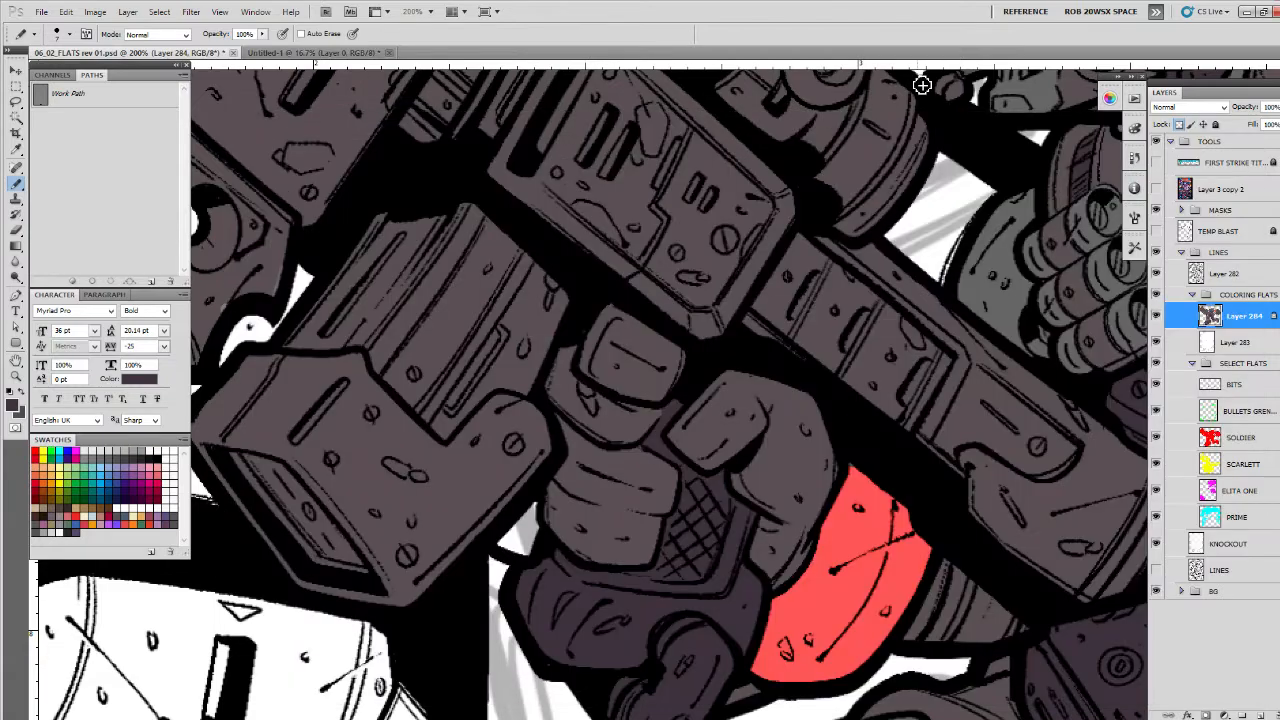
pyautogui.press('z')
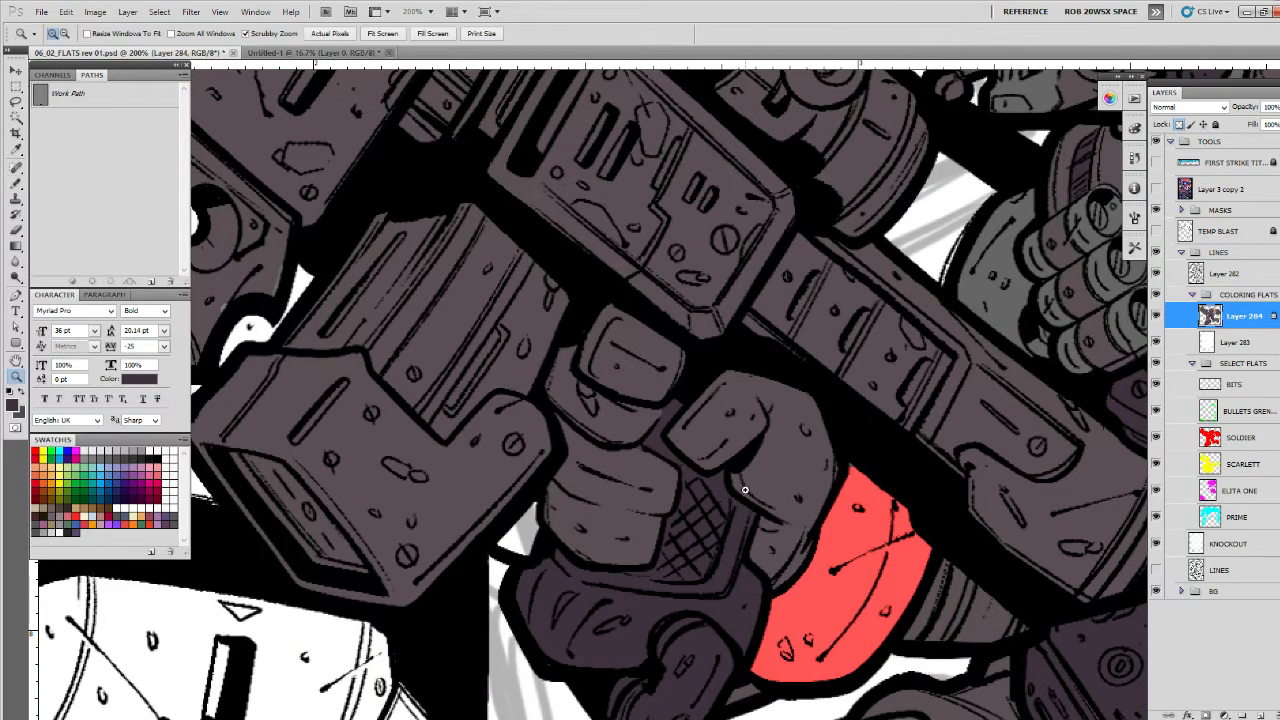
# - Recolor the selected cuff and back of the soldier's rifle-side glove with the dark gray flat
pyautogui.keyDown('alt'); pyautogui.click(746, 494); pyautogui.keyUp('alt')
pyautogui.keyDown('alt'); pyautogui.click(746, 494); pyautogui.keyUp('alt')
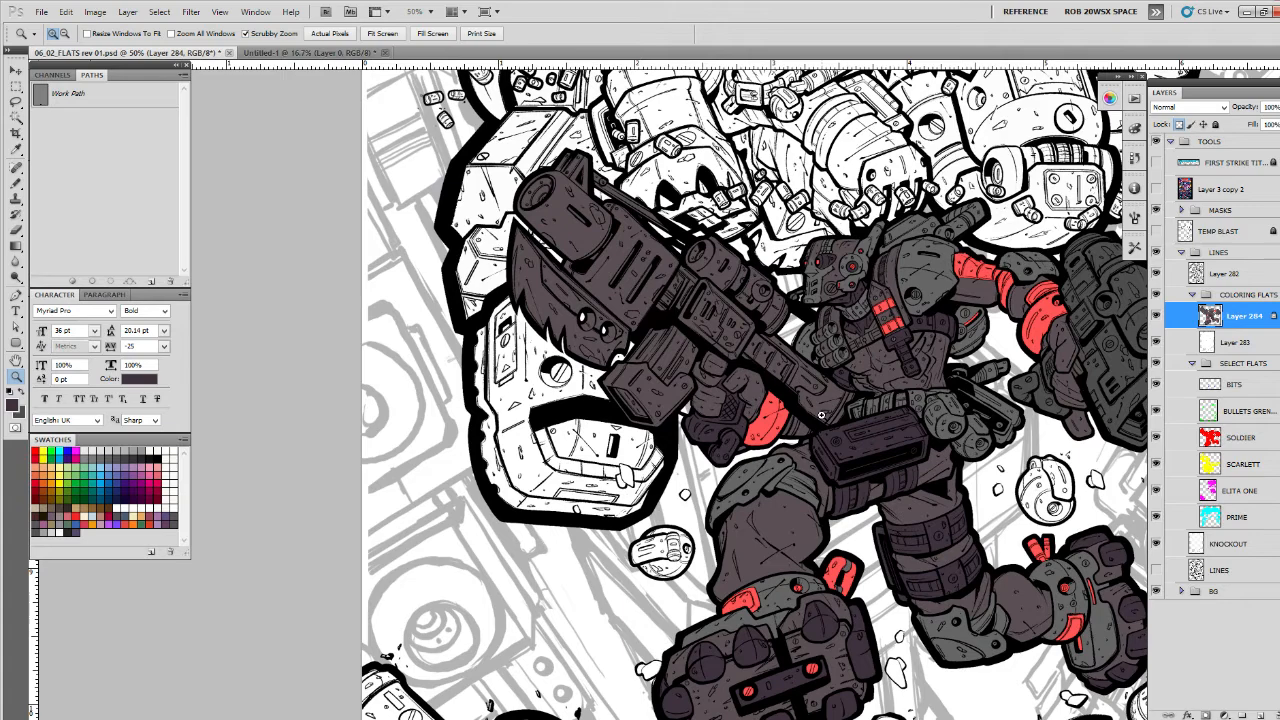
pyautogui.click(820, 465)
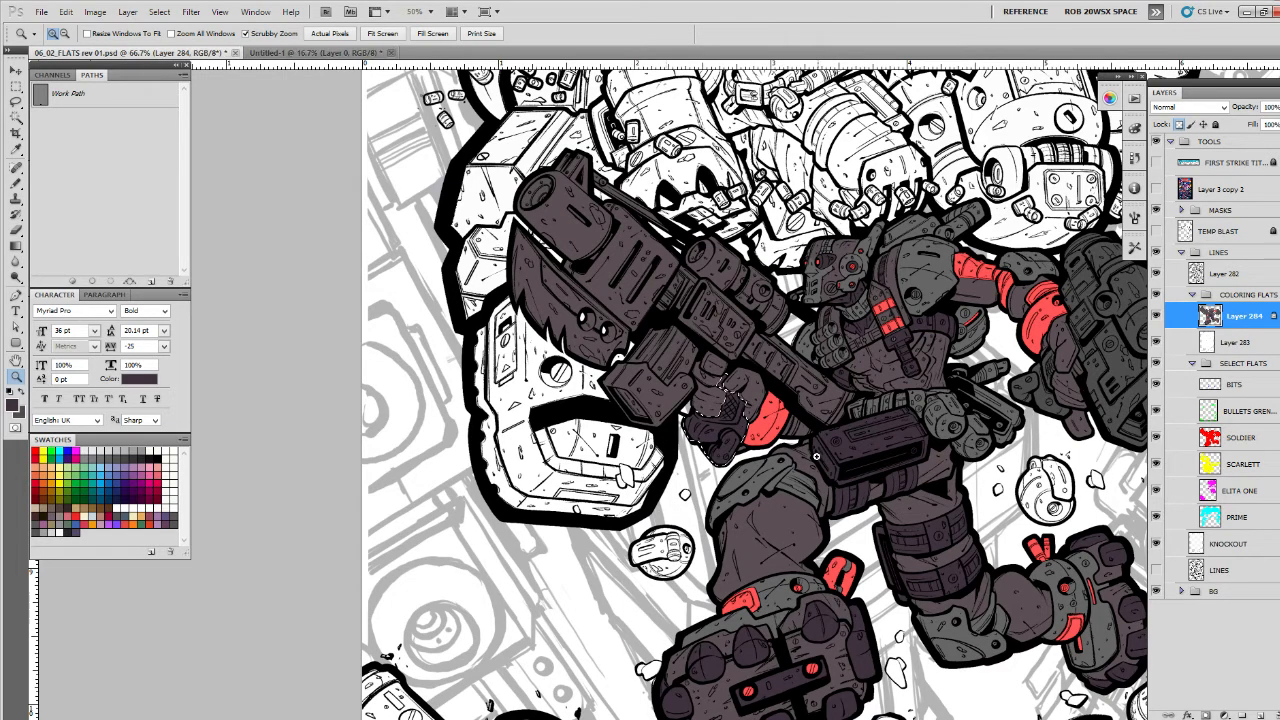
pyautogui.press('b')
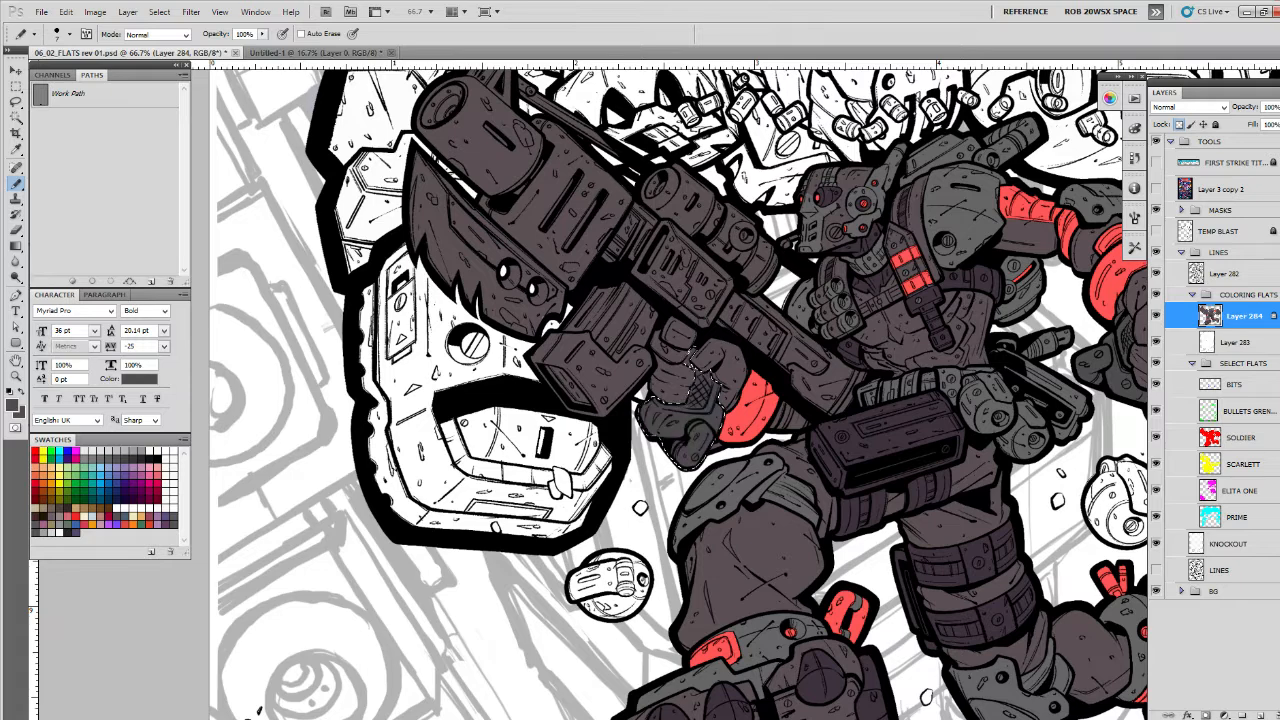
pyautogui.hotkey('ctrl', 'd')
# - Select the rifle's magazine, central body and scope with a freehand outline and fill them with dark gray
pyautogui.press('z')
pyautogui.click(656, 310)
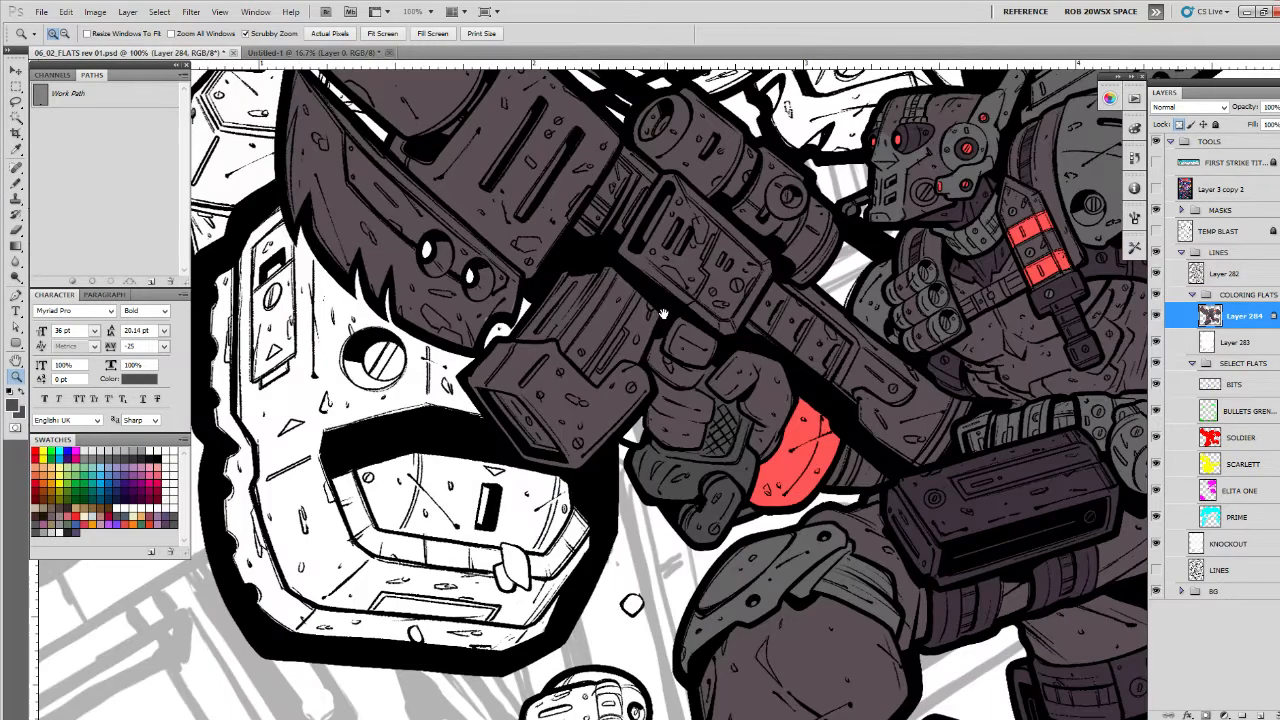
pyautogui.click(660, 314)
pyautogui.press('l')
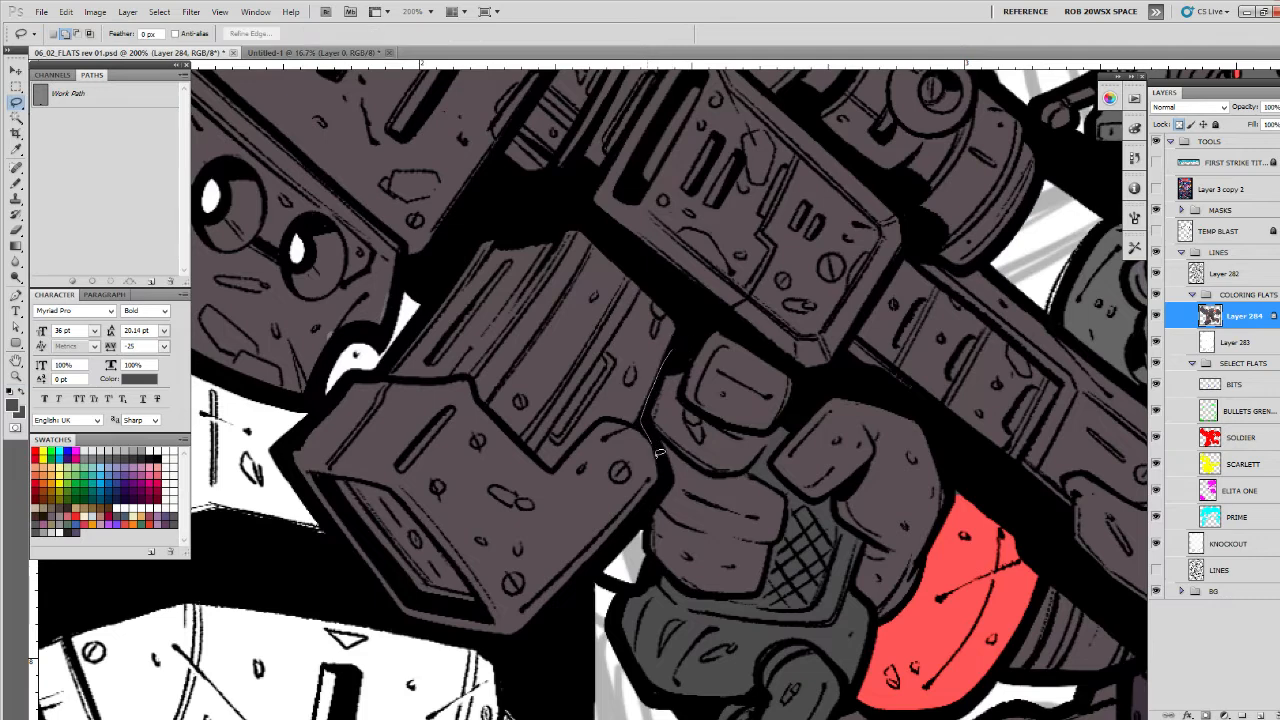
pyautogui.moveTo(658, 453)
pyautogui.mouseDown()
pyautogui.moveTo(645, 520)
pyautogui.moveTo(541, 623)
pyautogui.moveTo(501, 640)
pyautogui.moveTo(396, 609)
pyautogui.moveTo(291, 452)
pyautogui.mouseUp()
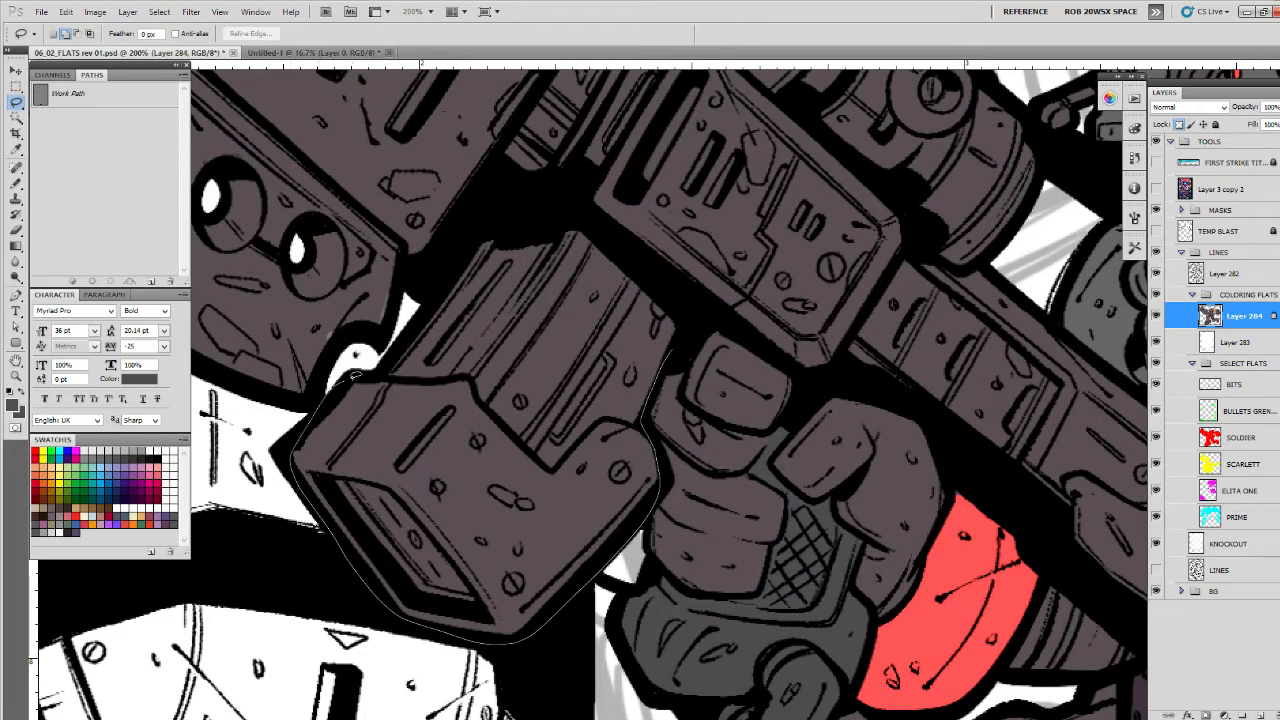
pyautogui.moveTo(355, 375)
pyautogui.mouseDown()
pyautogui.moveTo(451, 269)
pyautogui.moveTo(622, 243)
pyautogui.moveTo(690, 318)
pyautogui.moveTo(683, 330)
pyautogui.mouseUp()
pyautogui.moveTo(711, 250); pyautogui.dragTo(684, 548)
pyautogui.moveTo(483, 516)
pyautogui.mouseDown()
pyautogui.moveTo(501, 374)
pyautogui.moveTo(605, 210)
pyautogui.moveTo(683, 167)
pyautogui.moveTo(781, 214)
pyautogui.moveTo(947, 350)
pyautogui.moveTo(1016, 430)
pyautogui.moveTo(1010, 485)
pyautogui.moveTo(922, 605)
pyautogui.moveTo(891, 568)
pyautogui.moveTo(866, 340)
pyautogui.moveTo(843, 322)
pyautogui.moveTo(713, 428)
pyautogui.moveTo(640, 373)
pyautogui.moveTo(566, 420)
pyautogui.mouseUp()
pyautogui.hotkey('alt', 'BackSpace')
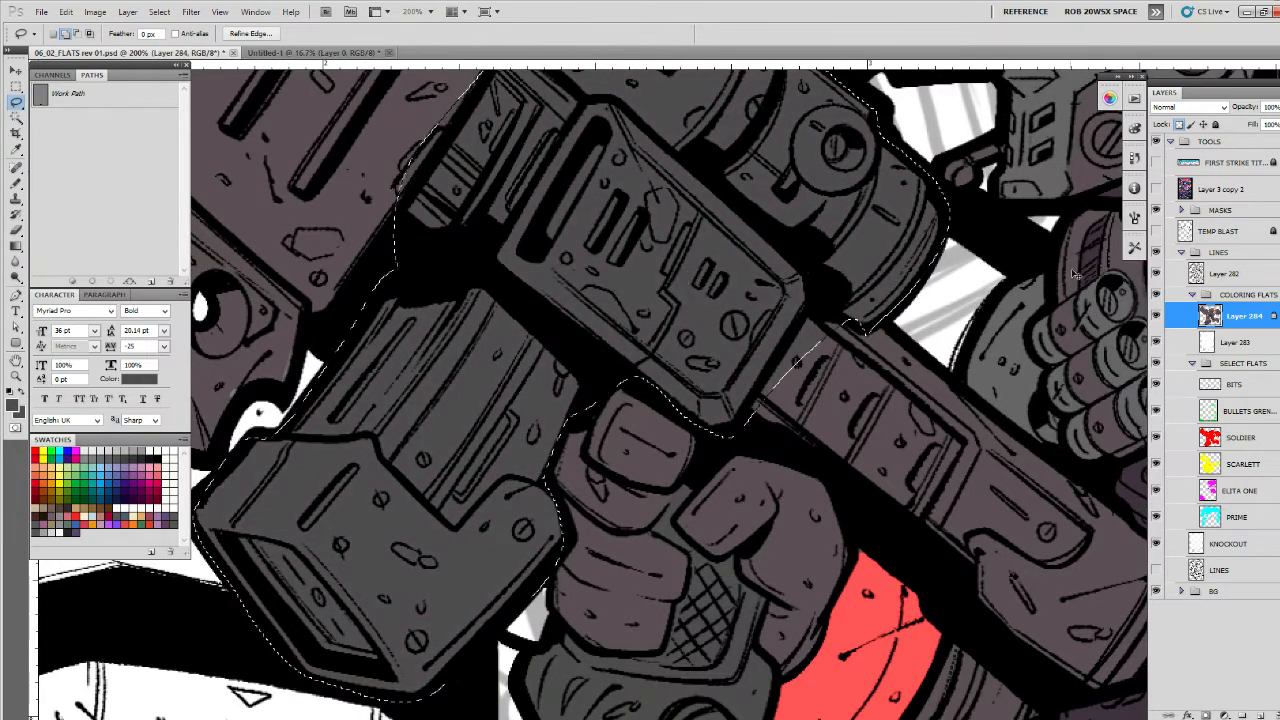
pyautogui.hotkey('ctrl', 'd')
# - Outline the rifle's stock freehand down to its butt end and fill it with the same dark gray
pyautogui.moveTo(980, 537); pyautogui.dragTo(691, 534)
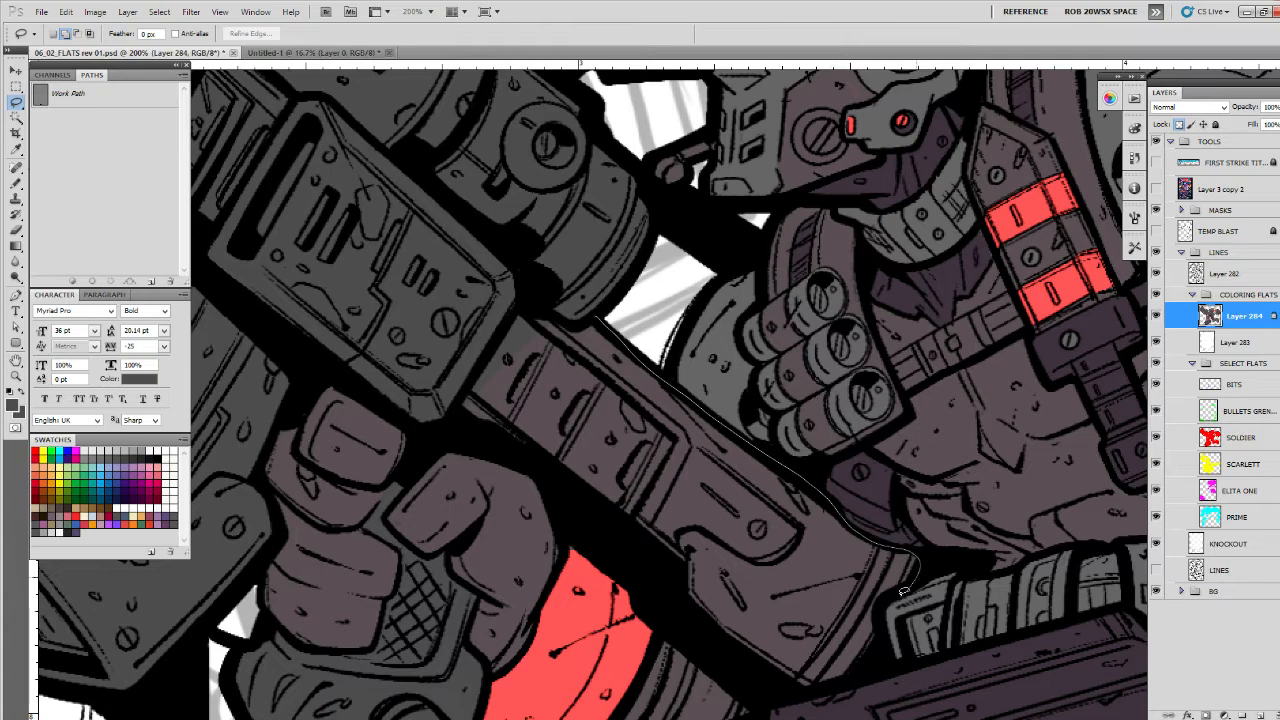
pyautogui.moveTo(903, 592)
pyautogui.mouseDown()
pyautogui.moveTo(870, 665)
pyautogui.moveTo(708, 627)
pyautogui.moveTo(502, 451)
pyautogui.moveTo(557, 271)
pyautogui.moveTo(613, 224)
pyautogui.mouseUp()
pyautogui.hotkey('alt', 'BackSpace')
pyautogui.hotkey('ctrl', 'd')
# - Outline the rifle's front half, including barrel, front housing and jagged blade, and fill it with dark gray
pyautogui.moveTo(892, 462); pyautogui.dragTo(910, 253)
pyautogui.moveTo(793, 391)
pyautogui.mouseDown()
pyautogui.moveTo(874, 452)
pyautogui.moveTo(918, 562)
pyautogui.mouseUp()
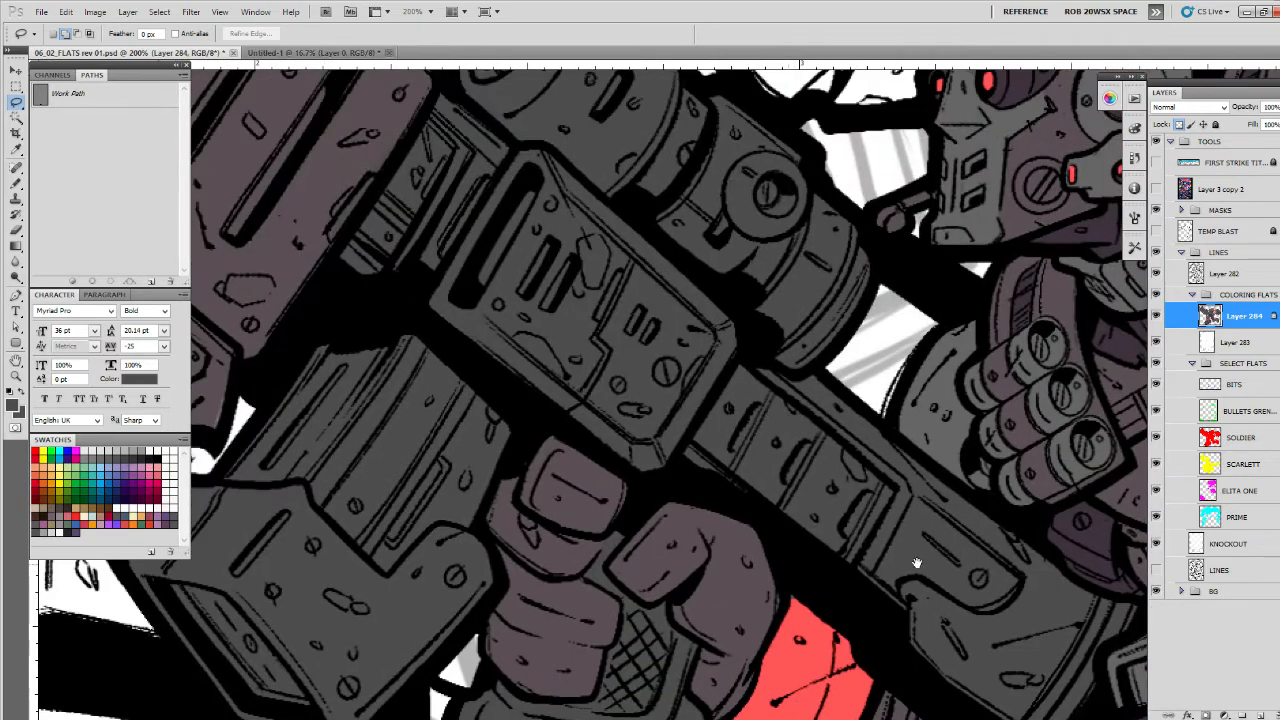
pyautogui.moveTo(798, 434)
pyautogui.mouseDown()
pyautogui.moveTo(883, 511)
pyautogui.moveTo(975, 550)
pyautogui.mouseUp()
pyautogui.press('z')
pyautogui.keyDown('alt'); pyautogui.click(811, 424); pyautogui.keyUp('alt')
pyautogui.keyDown('alt'); pyautogui.click(813, 426); pyautogui.keyUp('alt')
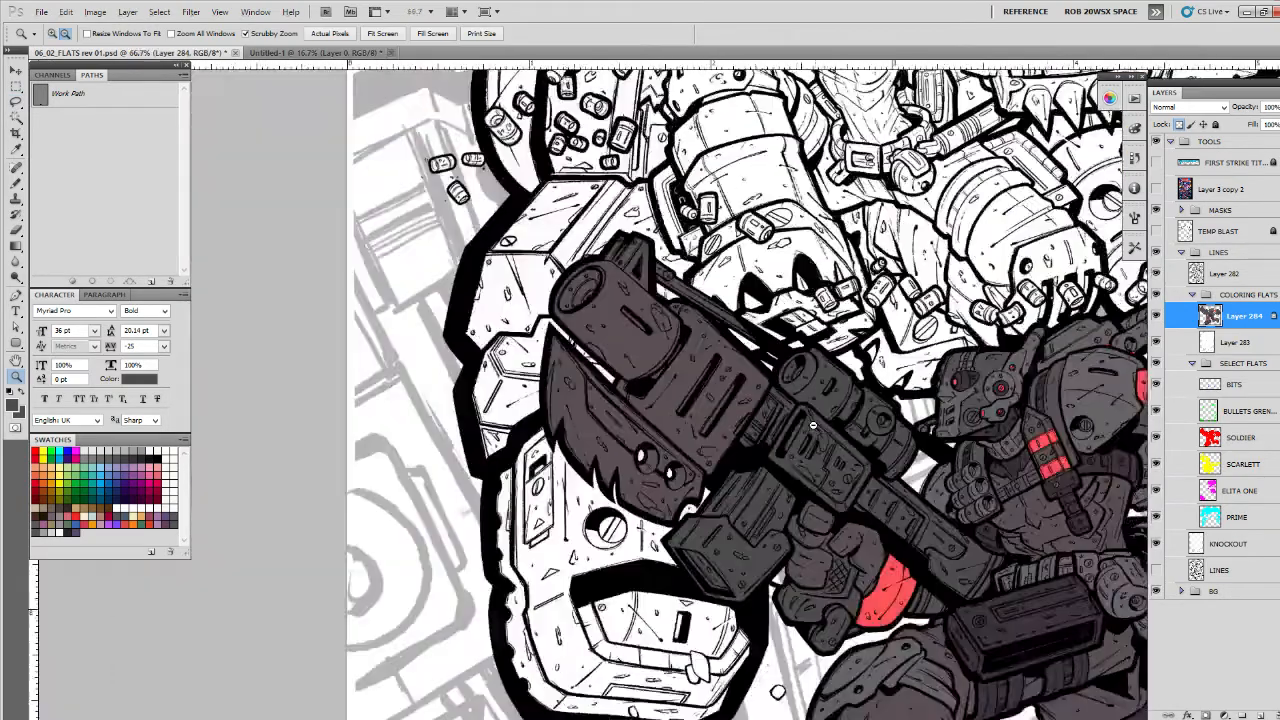
pyautogui.keyDown('alt'); pyautogui.click(828, 440); pyautogui.keyUp('alt')
pyautogui.moveTo(883, 510); pyautogui.dragTo(868, 443)
pyautogui.moveTo(779, 375); pyautogui.dragTo(816, 431)
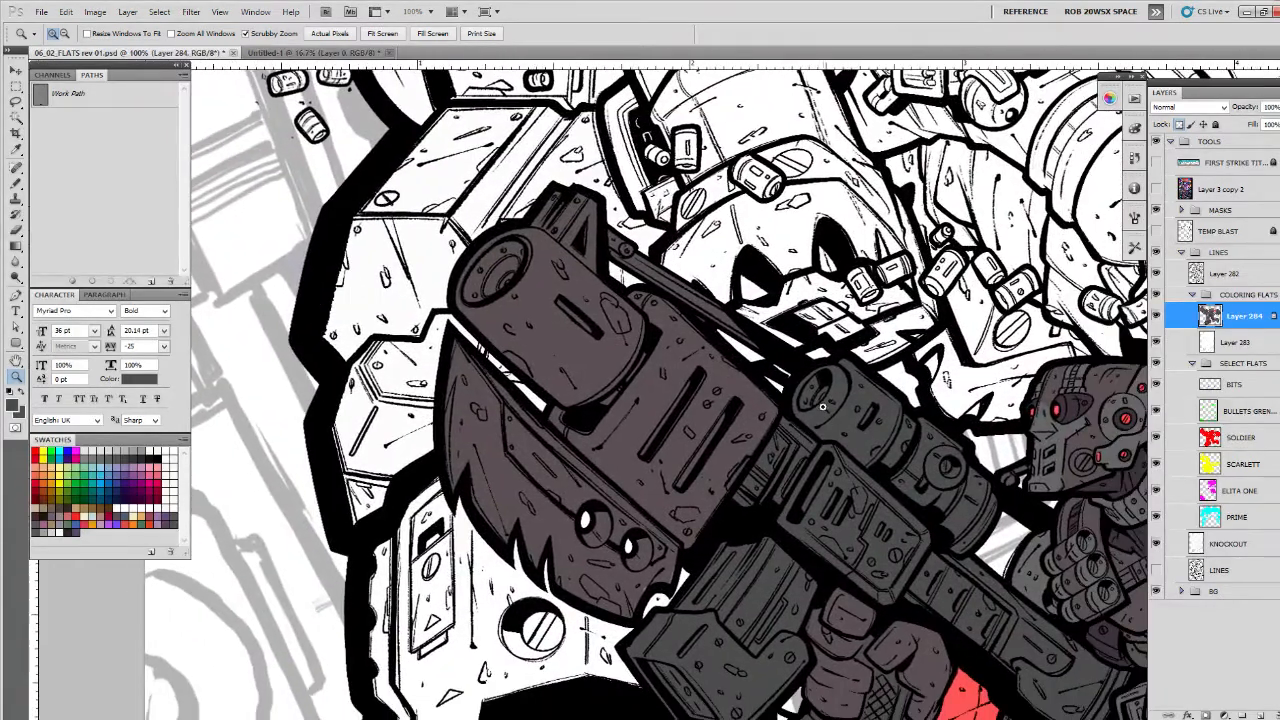
pyautogui.press('l')
pyautogui.moveTo(862, 388)
pyautogui.mouseDown()
pyautogui.moveTo(438, 232)
pyautogui.moveTo(730, 624)
pyautogui.moveTo(862, 402)
pyautogui.mouseUp()
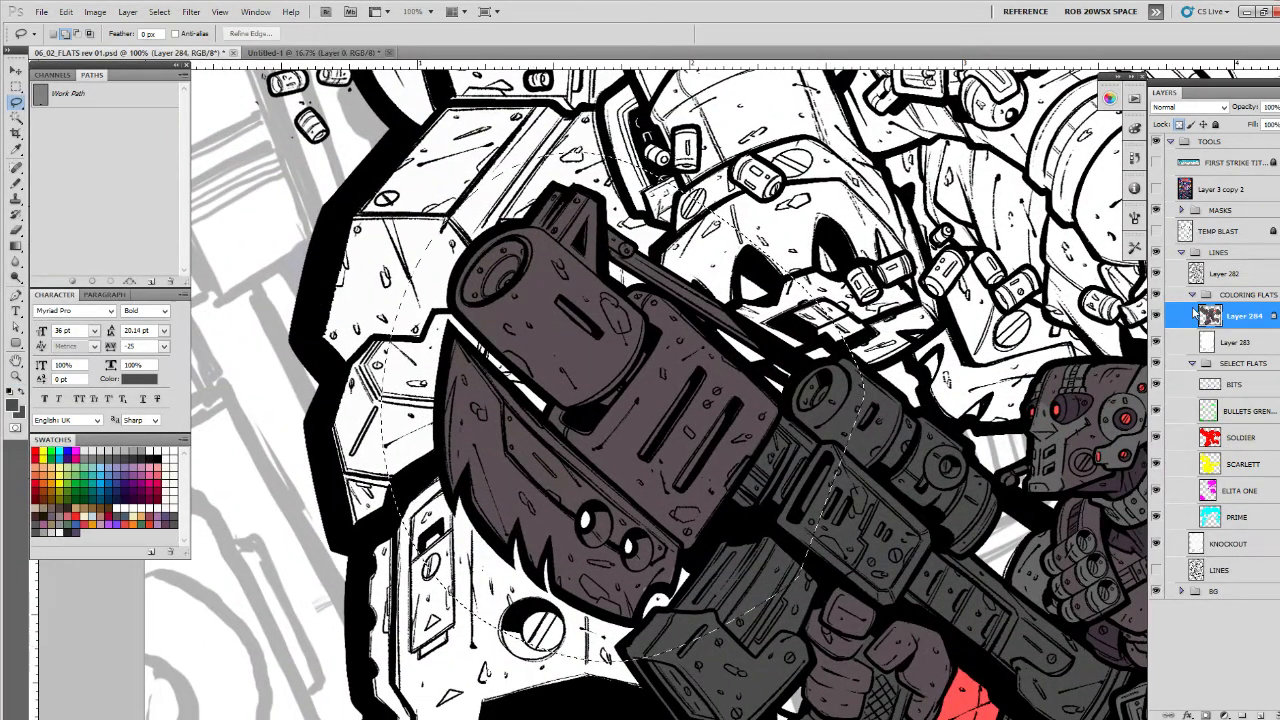
pyautogui.hotkey('alt', 'BackSpace')
pyautogui.hotkey('ctrl', 'd')
# - Outline the jagged blade under the barrel and fill it with purplish gray, keeping Layer 284 active
pyautogui.press('b')
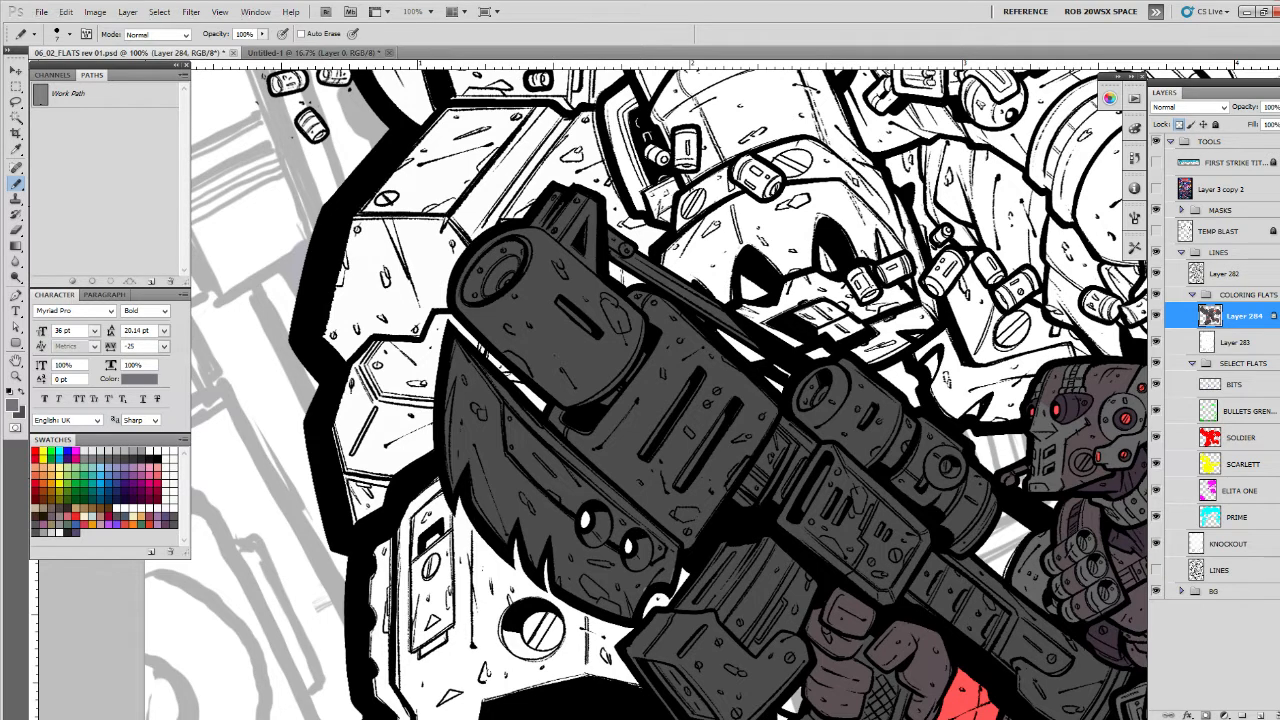
pyautogui.press('l')
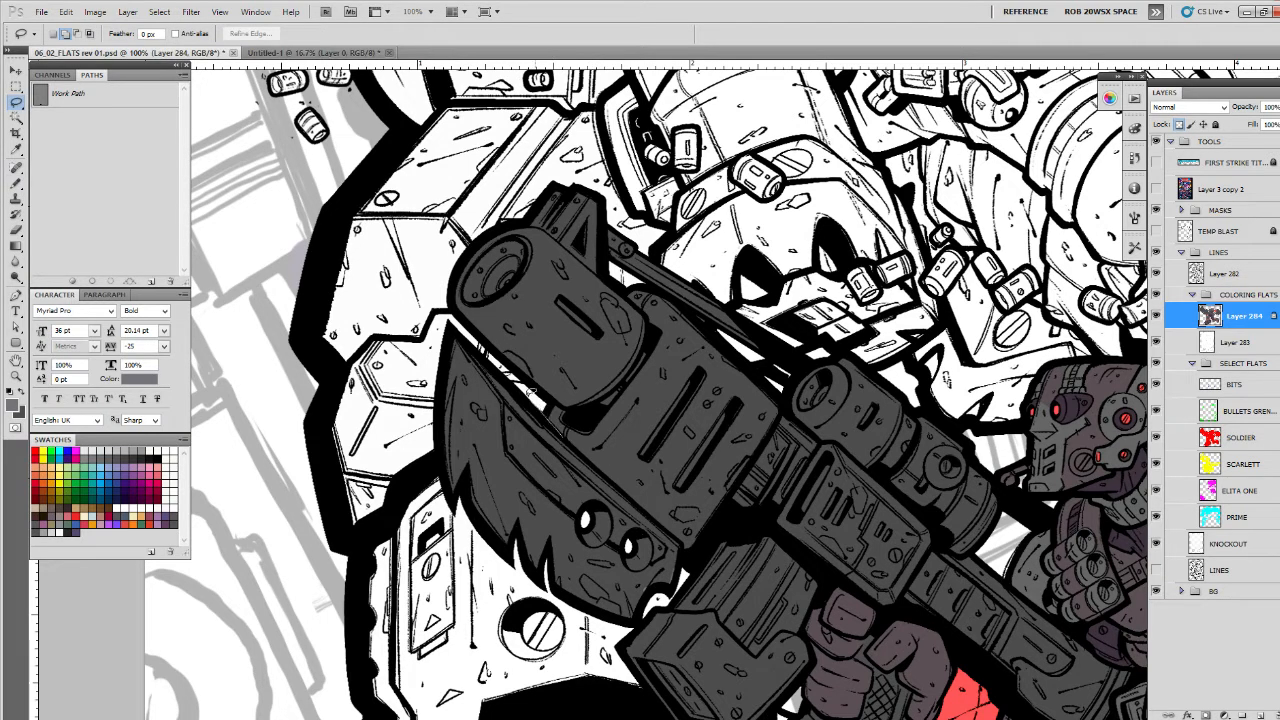
pyautogui.moveTo(458, 317)
pyautogui.mouseDown()
pyautogui.moveTo(440, 560)
pyautogui.moveTo(610, 645)
pyautogui.mouseUp()
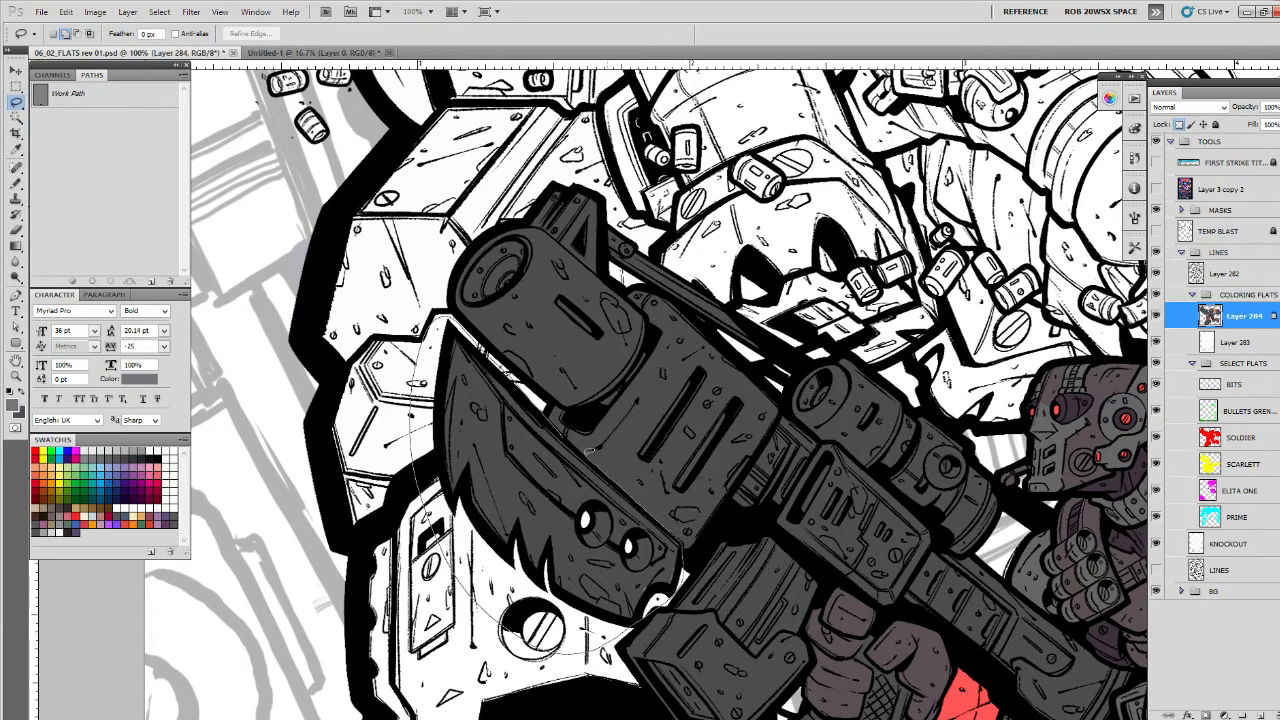
pyautogui.moveTo(589, 451); pyautogui.dragTo(568, 437)
pyautogui.moveTo(671, 528); pyautogui.dragTo(563, 424)
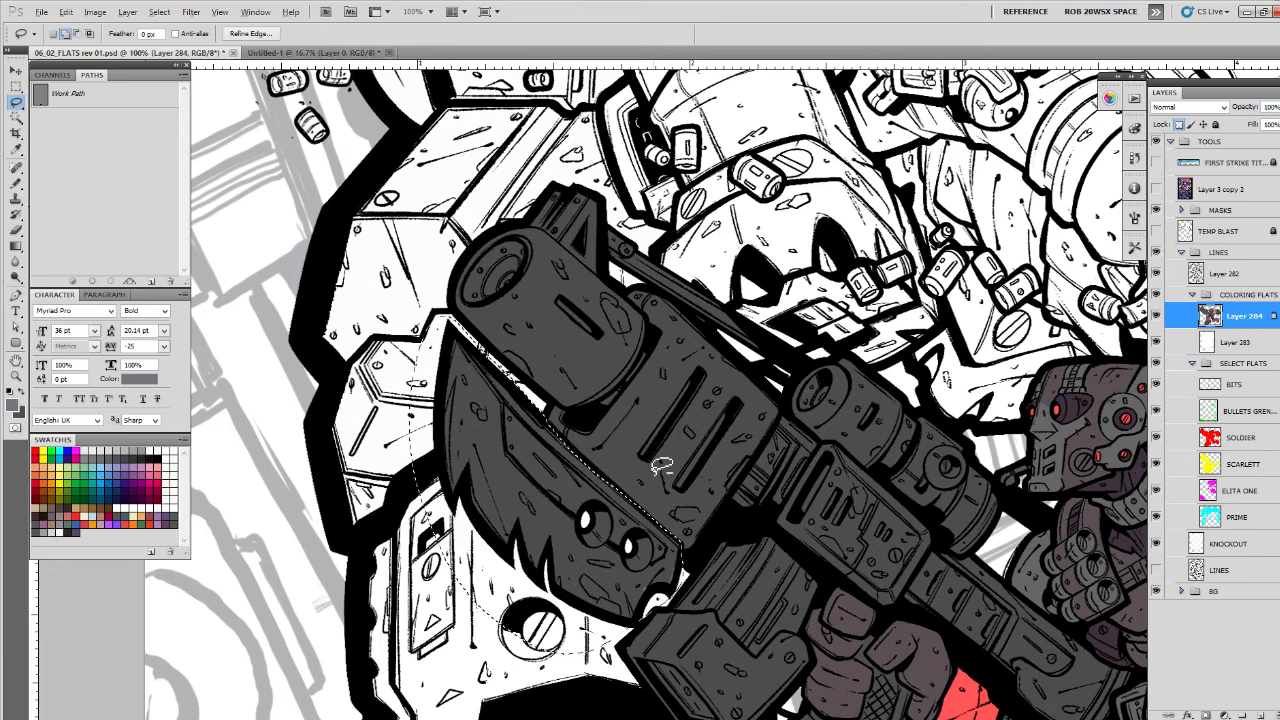
pyautogui.press('Delete')
pyautogui.hotkey('ctrl', 'd')
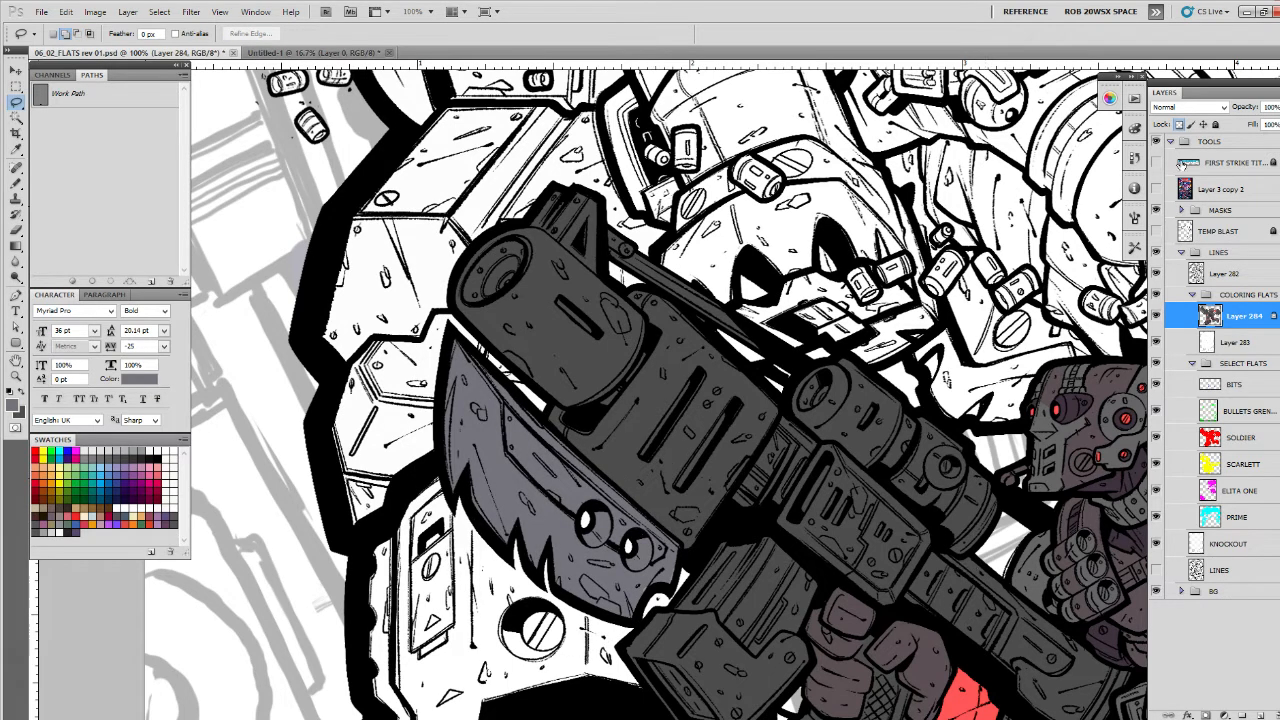
pyautogui.click(1182, 143)
pyautogui.click(1228, 320)
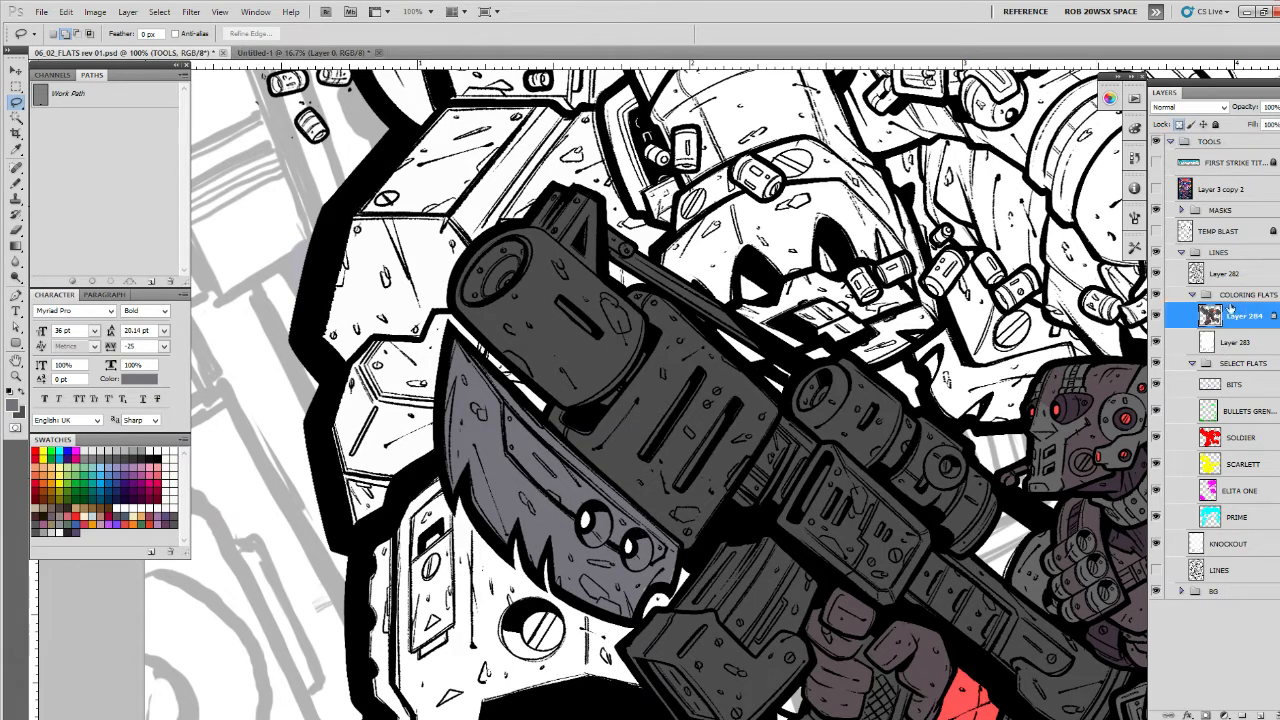
# - Sample the glove's brownish flat, outline the lower end of the rifle's magazine and fill it with that color
pyautogui.press('b')
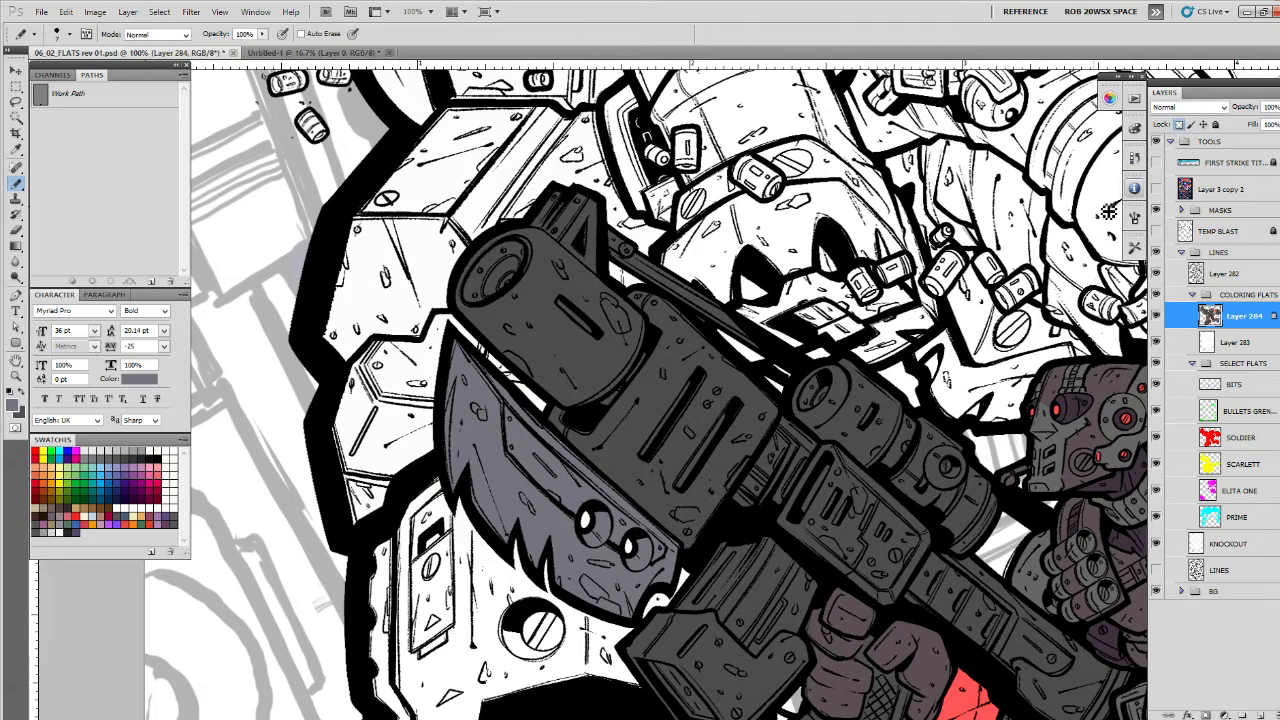
pyautogui.moveTo(1011, 396); pyautogui.dragTo(872, 278)
pyautogui.moveTo(933, 432); pyautogui.dragTo(917, 328)
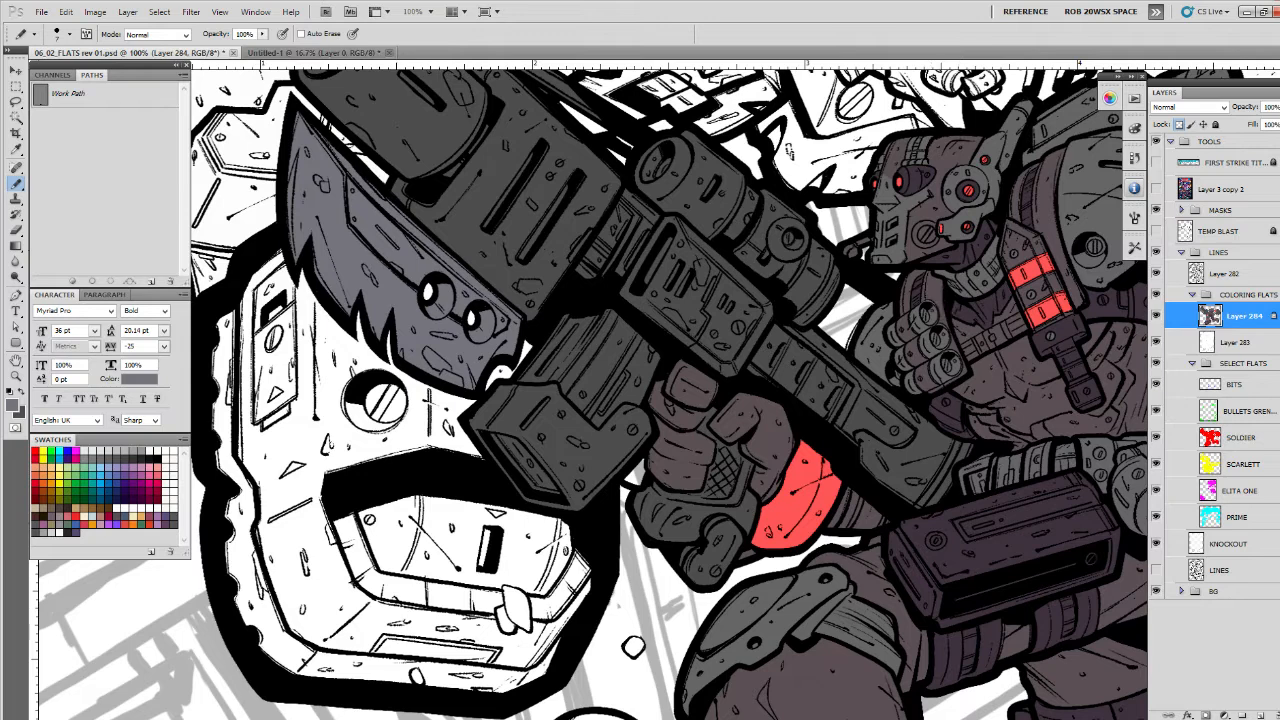
pyautogui.keyDown('alt'); pyautogui.click(757, 430); pyautogui.keyUp('alt')
pyautogui.press('z')
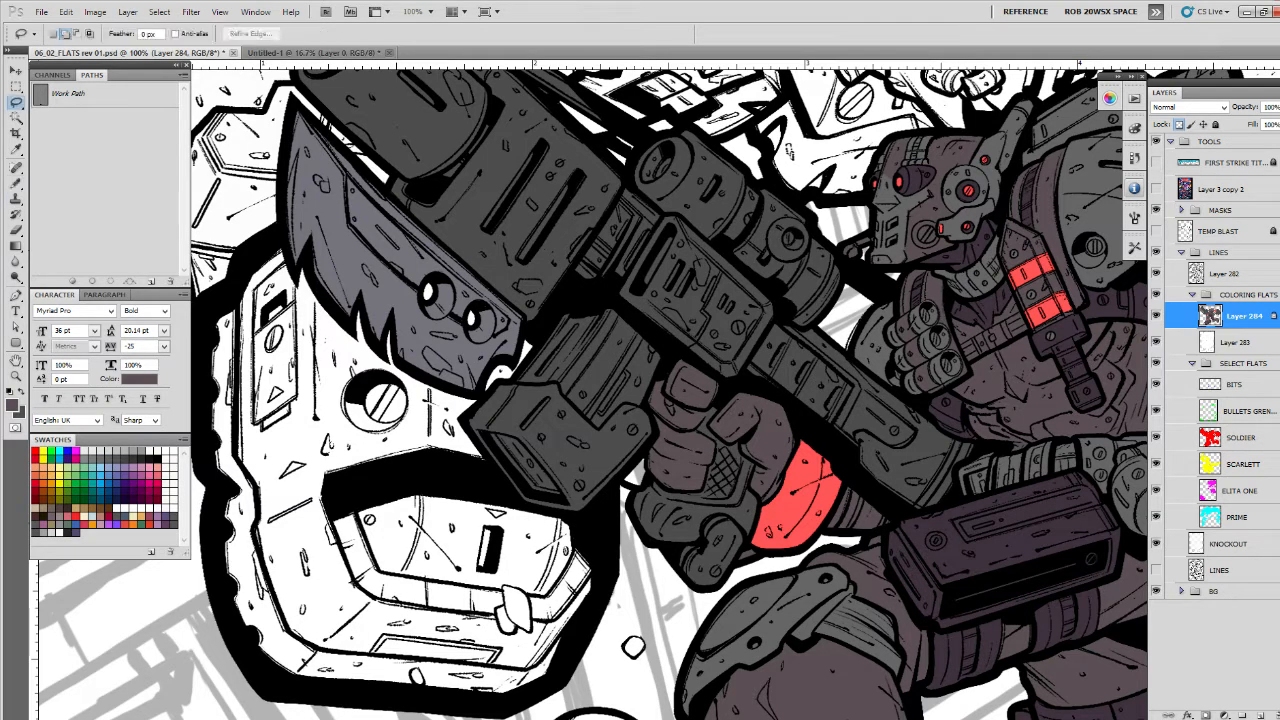
pyautogui.click(622, 410)
pyautogui.press('l')
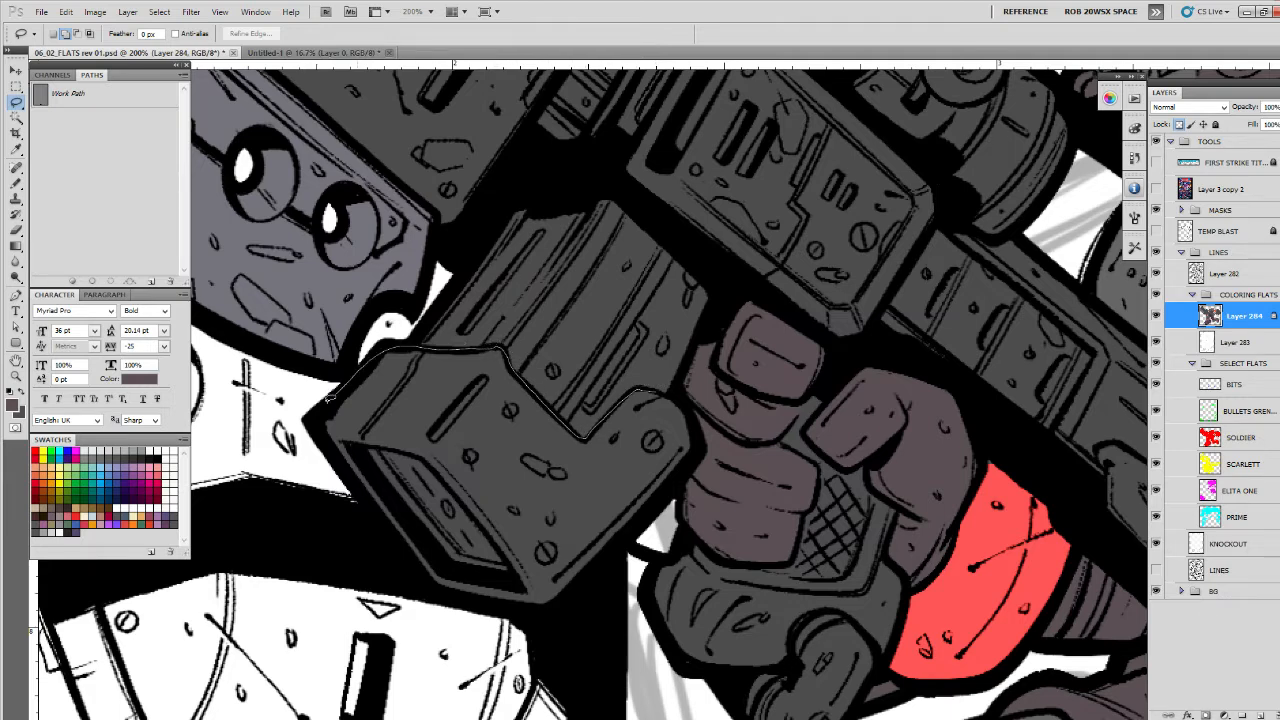
pyautogui.moveTo(328, 398)
pyautogui.mouseDown()
pyautogui.moveTo(384, 540)
pyautogui.moveTo(494, 613)
pyautogui.moveTo(577, 588)
pyautogui.moveTo(693, 463)
pyautogui.moveTo(696, 406)
pyautogui.mouseUp()
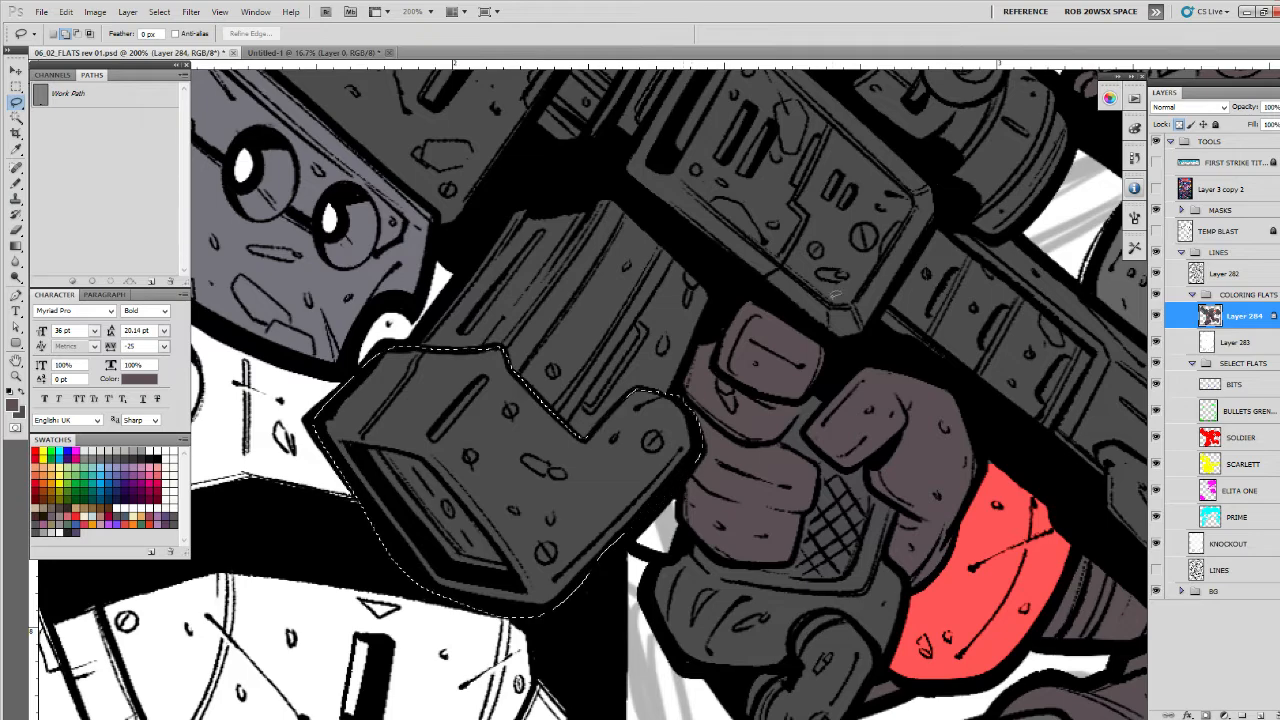
pyautogui.hotkey('alt', 'BackSpace')
pyautogui.hotkey('ctrl', 'd')
# - Sample the dark purple flat, outline the rifle's scope freehand and fill it with that color
pyautogui.moveTo(919, 321); pyautogui.dragTo(832, 608)
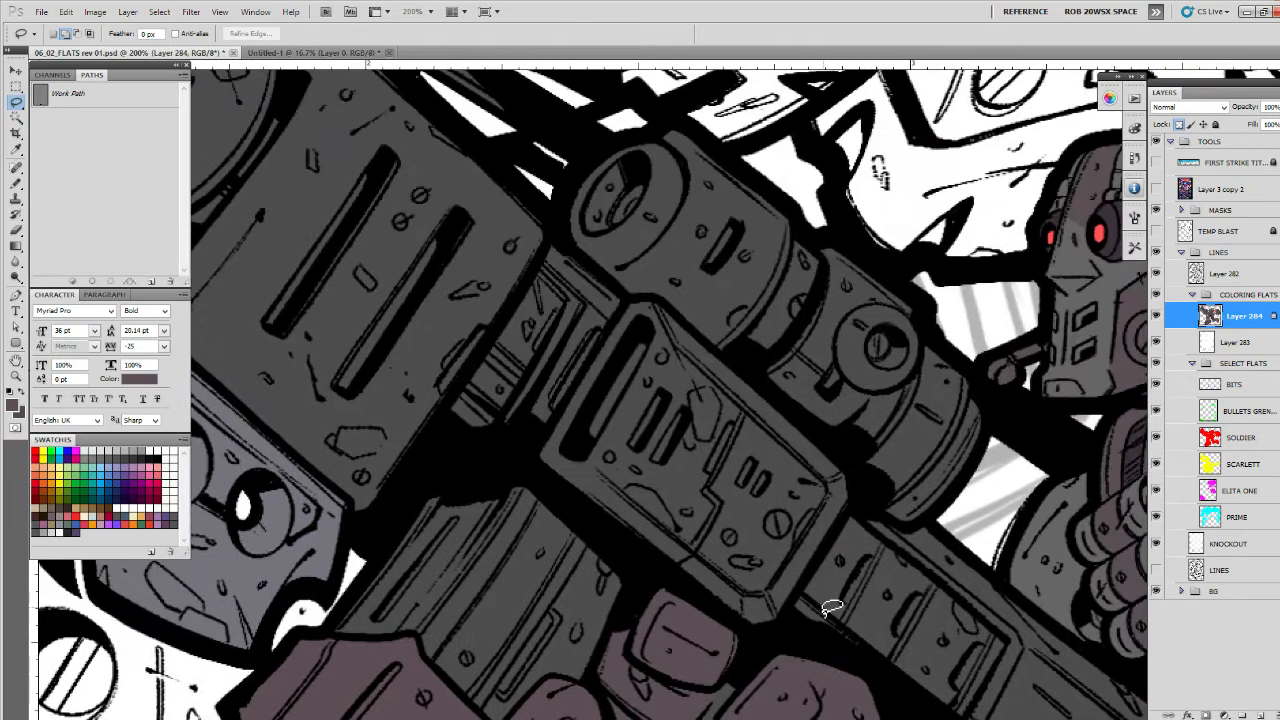
pyautogui.press('b')
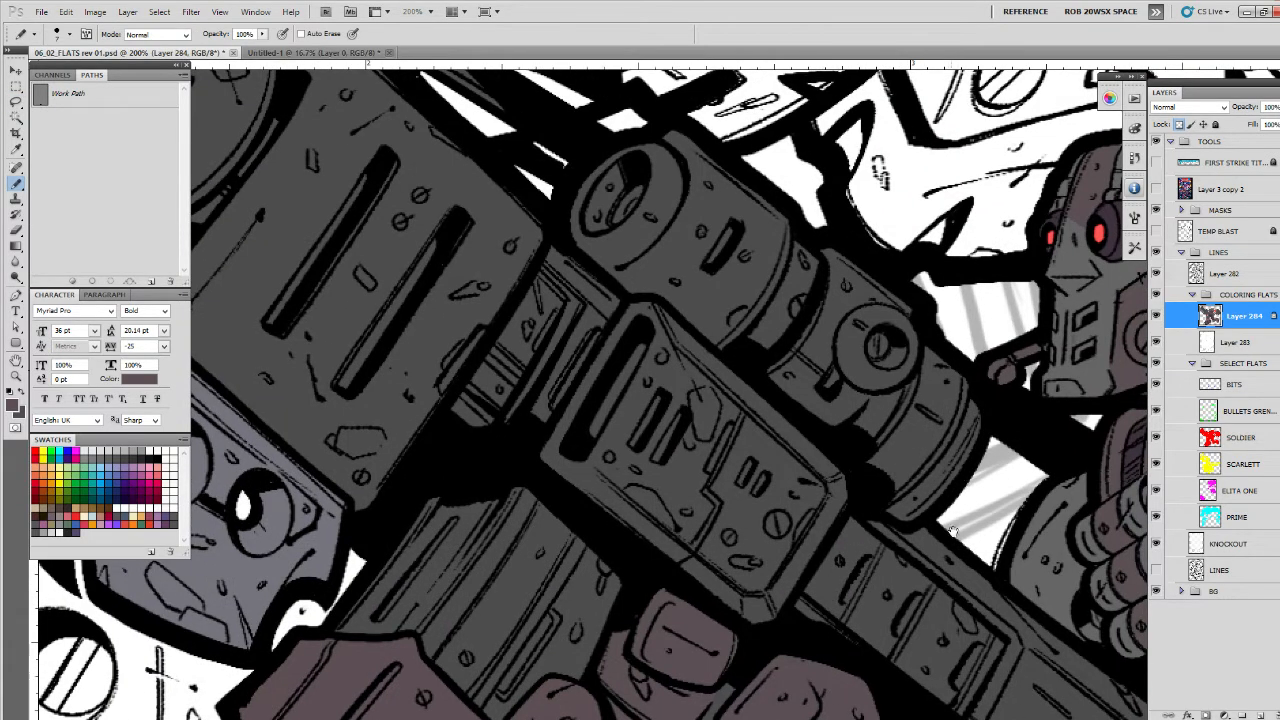
pyautogui.hscroll(5, 953, 530)
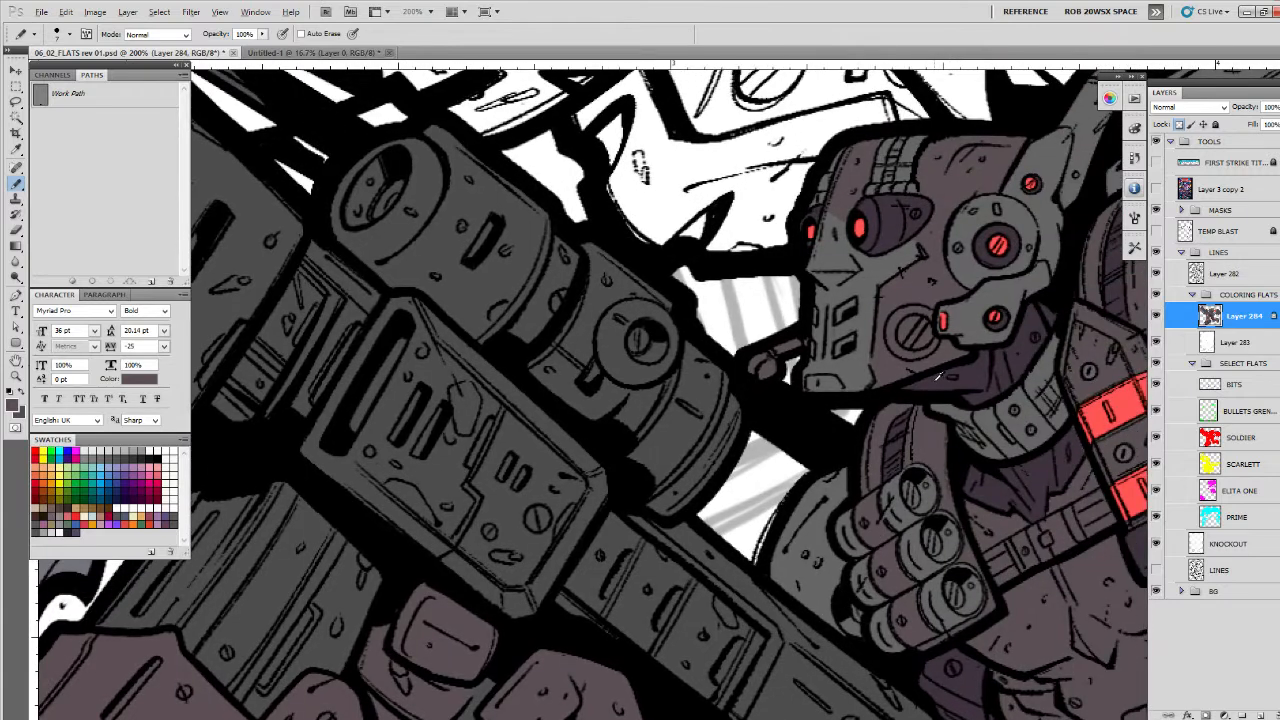
pyautogui.moveTo(750, 452); pyautogui.dragTo(824, 546)
pyautogui.press('l')
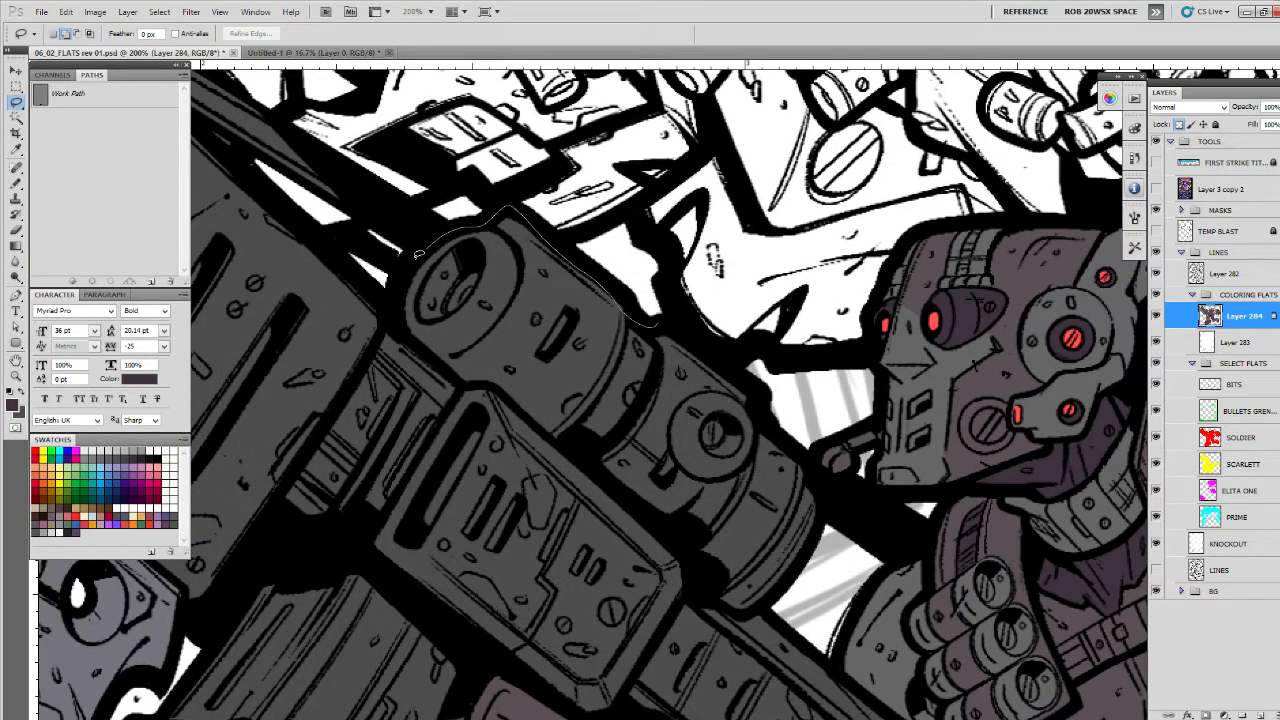
pyautogui.moveTo(507, 398); pyautogui.dragTo(643, 509)
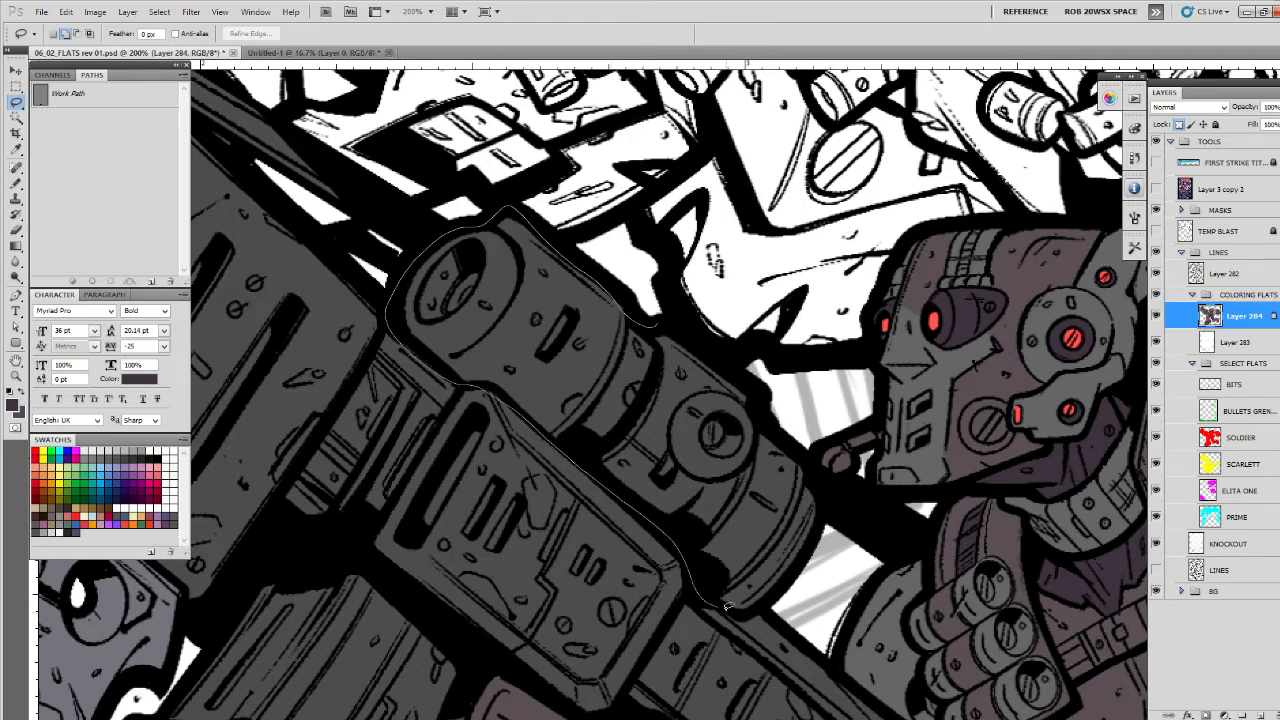
pyautogui.moveTo(777, 428); pyautogui.dragTo(693, 316)
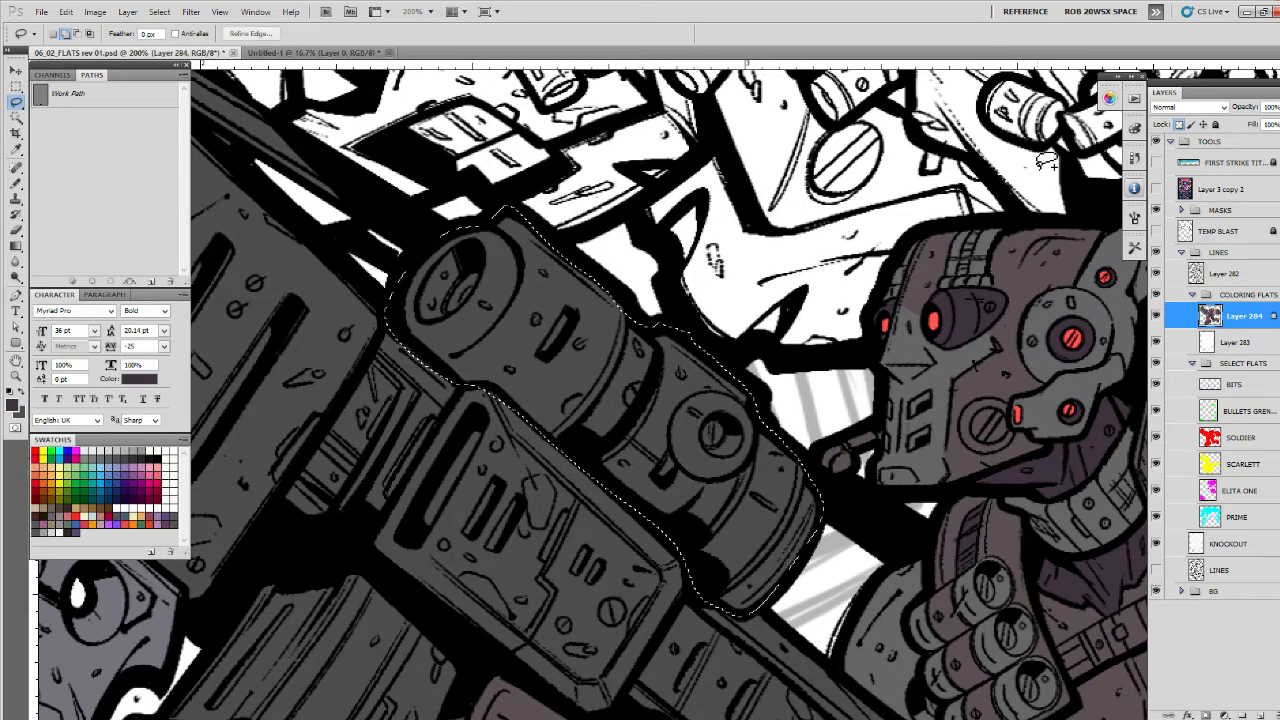
pyautogui.hotkey('alt', 'BackSpace')
pyautogui.hotkey('ctrl', 'd')
# - Sample a medium gray, outline the slotted housing behind the rifle's barrel and fill it with that color
pyautogui.moveTo(901, 596); pyautogui.dragTo(838, 374)
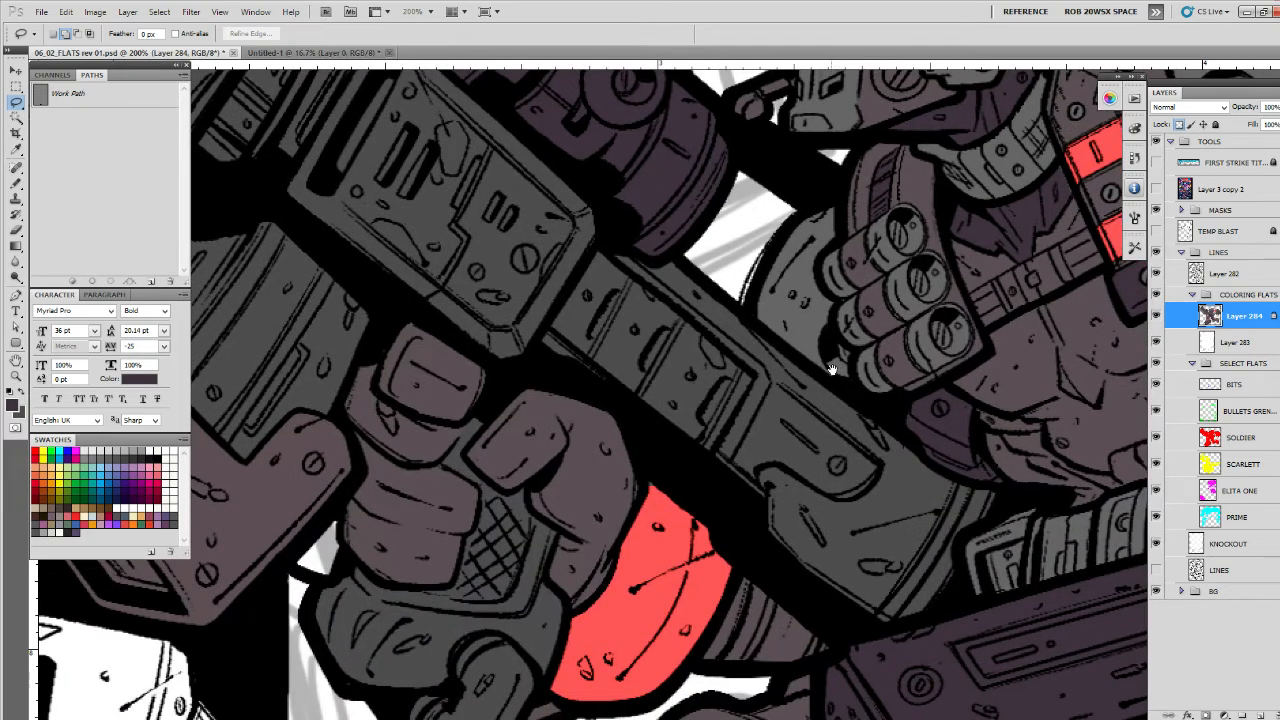
pyautogui.moveTo(750, 334); pyautogui.dragTo(846, 544)
pyautogui.moveTo(774, 443); pyautogui.dragTo(925, 483)
pyautogui.moveTo(754, 385); pyautogui.dragTo(967, 440)
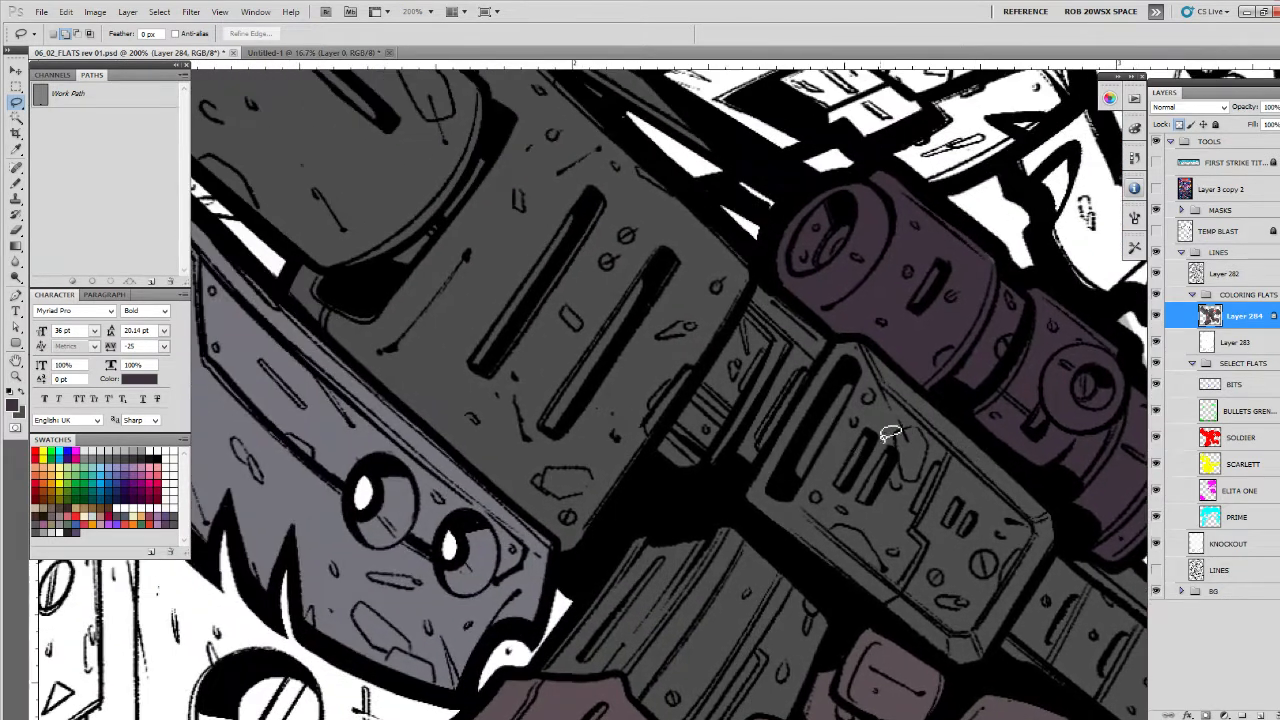
pyautogui.press('b')
pyautogui.moveTo(759, 601); pyautogui.dragTo(774, 373)
pyautogui.moveTo(801, 555); pyautogui.dragTo(851, 405)
pyautogui.moveTo(1014, 582)
pyautogui.mouseDown()
pyautogui.moveTo(785, 480)
pyautogui.moveTo(751, 478)
pyautogui.mouseUp()
pyautogui.keyDown('alt'); pyautogui.click(980, 622); pyautogui.keyUp('alt')
pyautogui.moveTo(732, 364); pyautogui.dragTo(812, 592)
pyautogui.moveTo(716, 330); pyautogui.dragTo(800, 530)
pyautogui.moveTo(770, 456)
pyautogui.mouseDown()
pyautogui.moveTo(814, 566)
pyautogui.moveTo(909, 583)
pyautogui.mouseUp()
pyautogui.press('l')
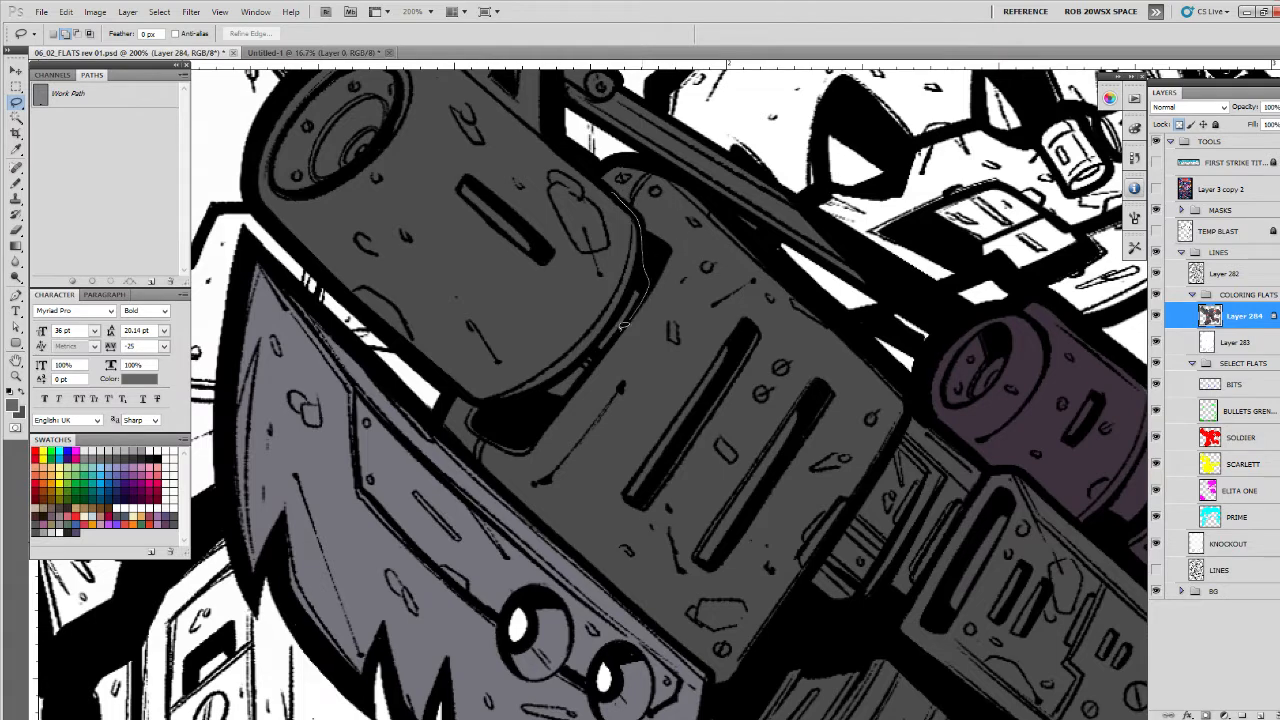
pyautogui.moveTo(436, 412); pyautogui.dragTo(540, 521)
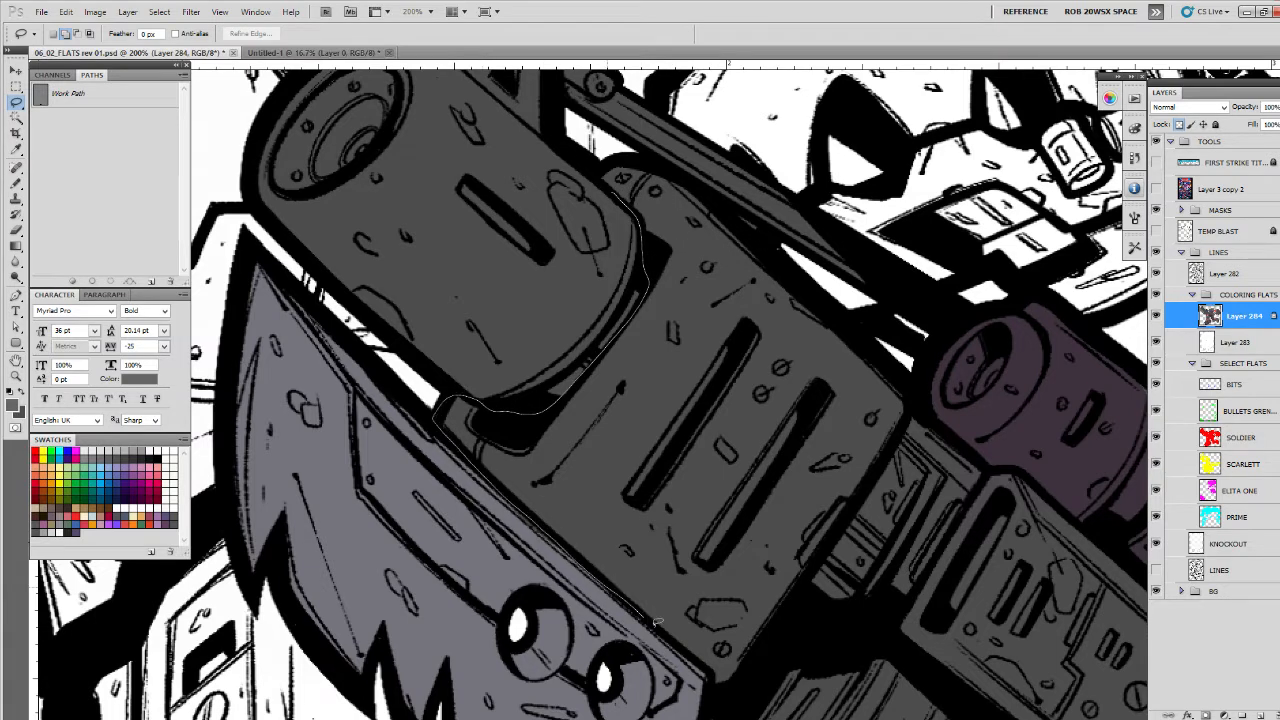
pyautogui.moveTo(722, 697)
pyautogui.mouseDown()
pyautogui.moveTo(793, 610)
pyautogui.moveTo(800, 575)
pyautogui.moveTo(897, 443)
pyautogui.mouseUp()
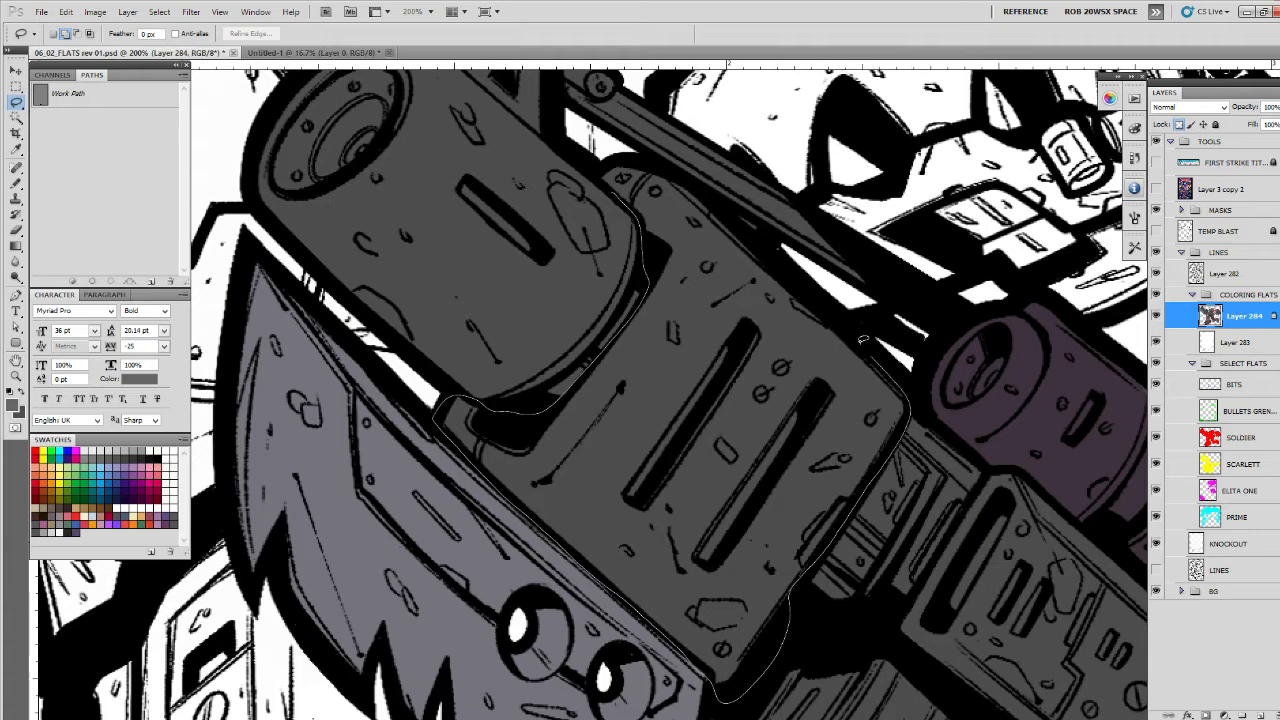
pyautogui.moveTo(862, 341); pyautogui.dragTo(712, 199)
pyautogui.moveTo(594, 174); pyautogui.dragTo(597, 178)
pyautogui.hotkey('alt', 'BackSpace')
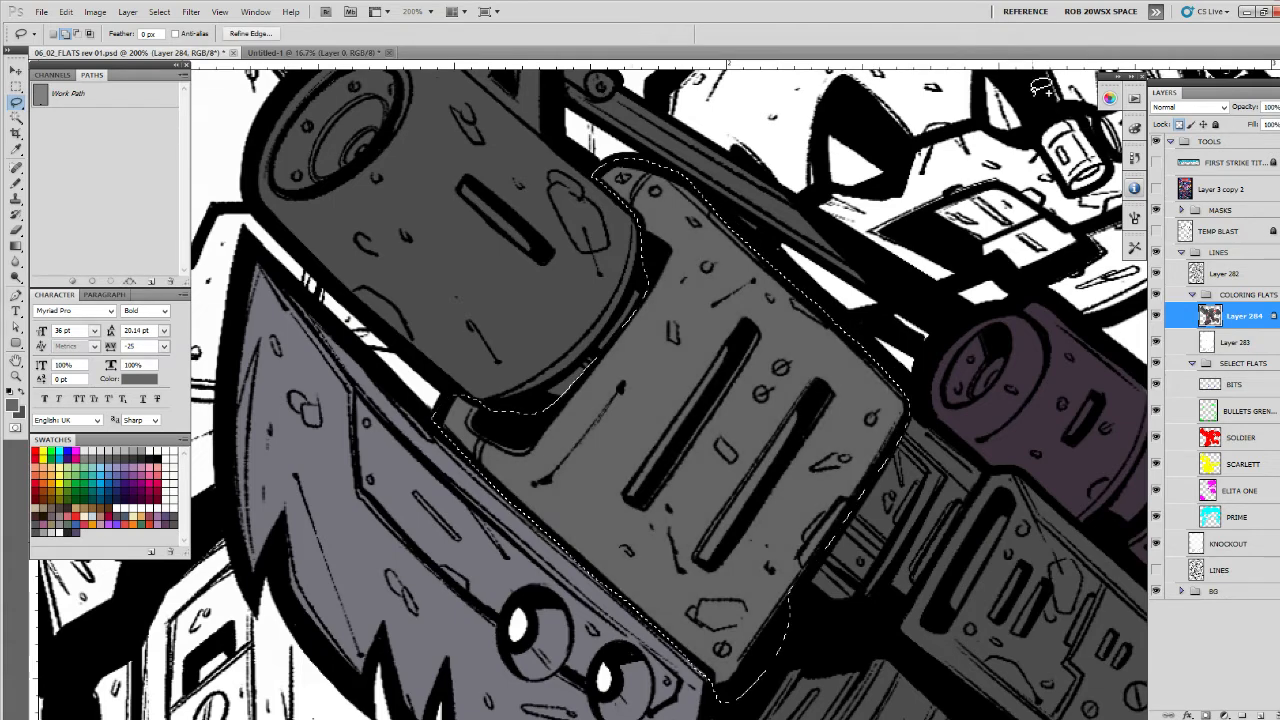
# - Outline the thin rod above the rifle's slotted housing and fill it with the scope's dark purple
pyautogui.hotkey('ctrl', 'd')
pyautogui.press('z')
pyautogui.keyDown('alt'); pyautogui.click(920, 309); pyautogui.keyUp('alt')
pyautogui.keyDown('alt'); pyautogui.click(920, 309); pyautogui.keyUp('alt')
pyautogui.keyDown('alt'); pyautogui.click(920, 309); pyautogui.keyUp('alt')
pyautogui.moveTo(920, 309); pyautogui.dragTo(770, 271)
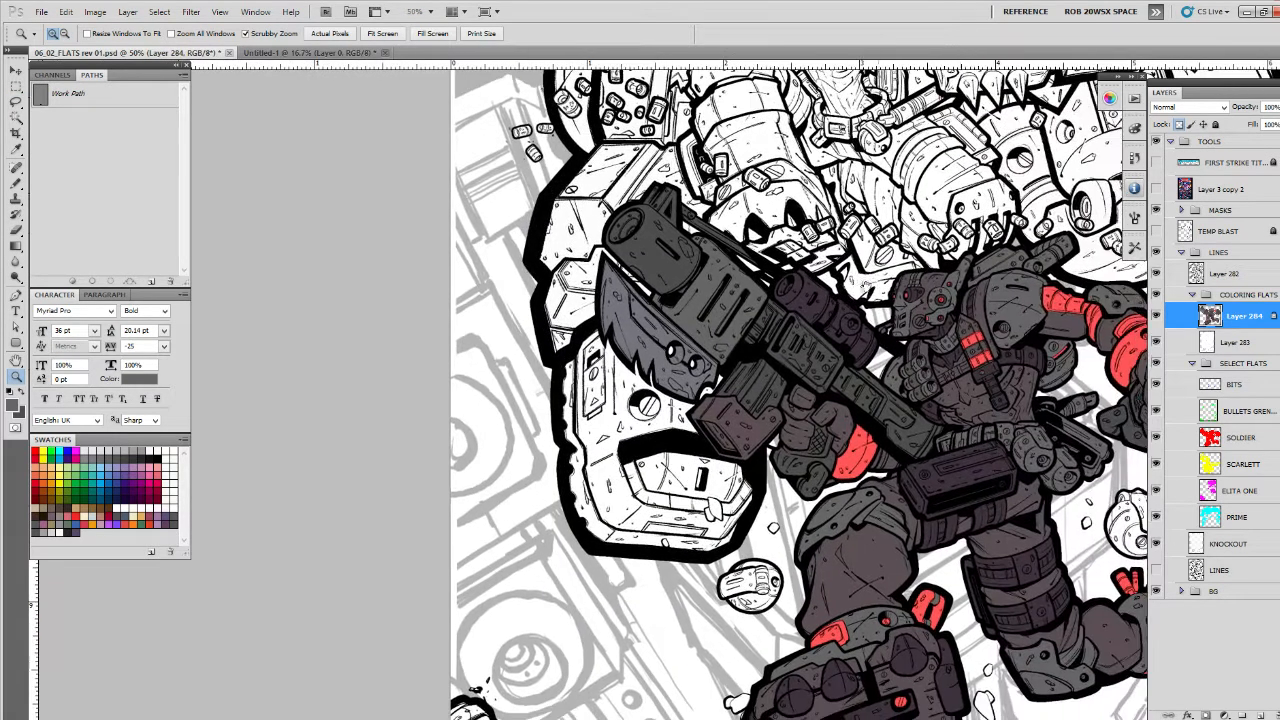
pyautogui.click(744, 242)
pyautogui.click(718, 212)
pyautogui.click(710, 220)
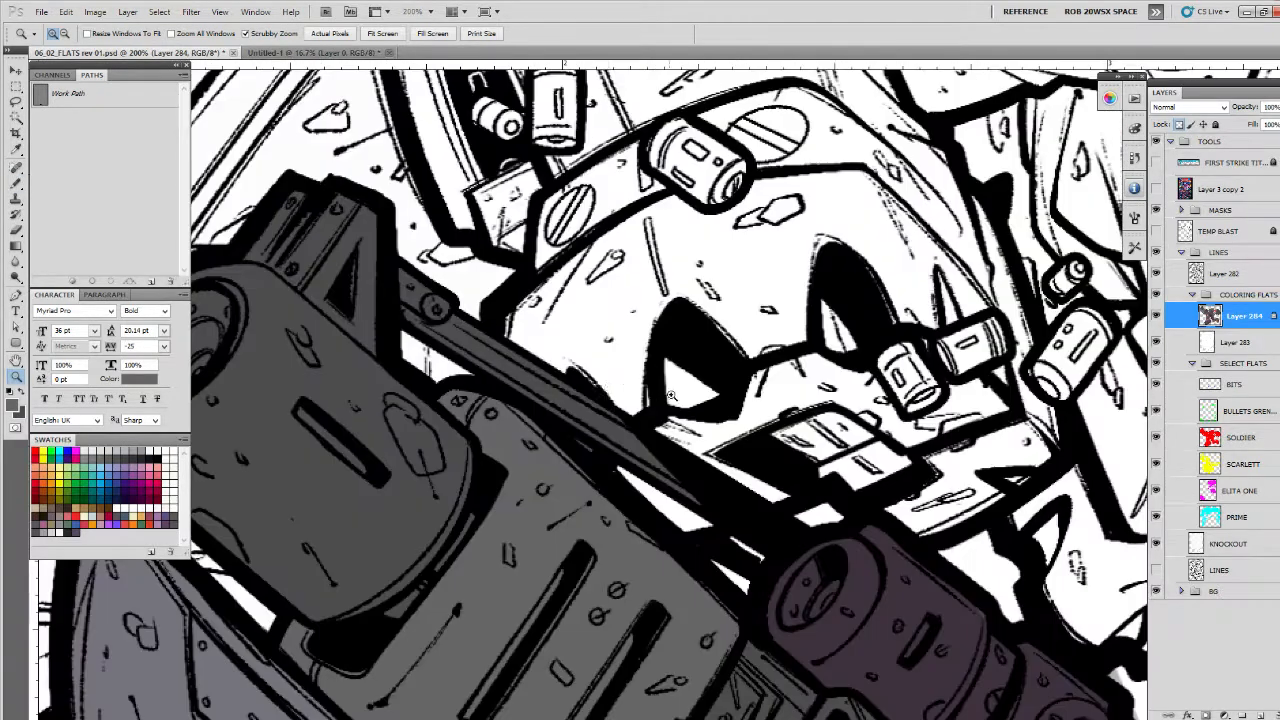
pyautogui.press('l')
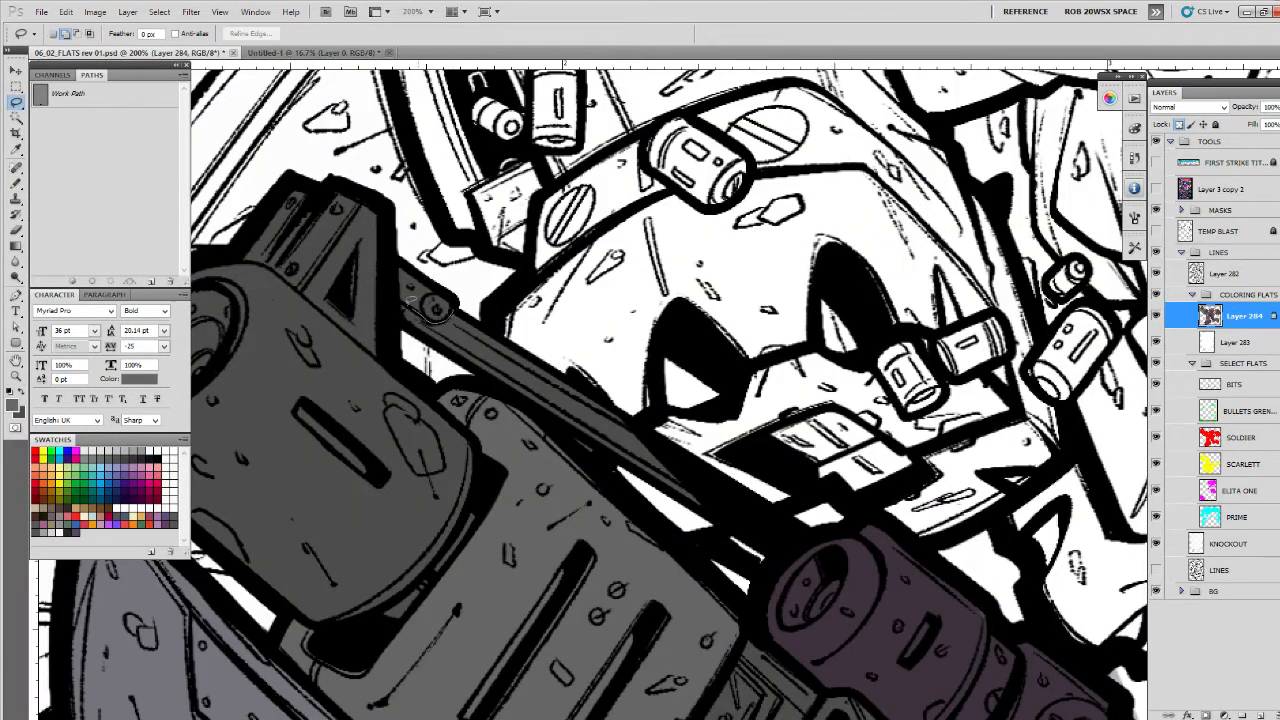
pyautogui.moveTo(440, 312)
pyautogui.mouseDown()
pyautogui.moveTo(600, 470)
pyautogui.moveTo(700, 440)
pyautogui.moveTo(560, 335)
pyautogui.moveTo(470, 300)
pyautogui.mouseUp()
pyautogui.press('b')
pyautogui.keyDown('alt'); pyautogui.click(877, 579); pyautogui.keyUp('alt')
pyautogui.hotkey('alt', 'BackSpace')
pyautogui.hotkey('ctrl', 'd')
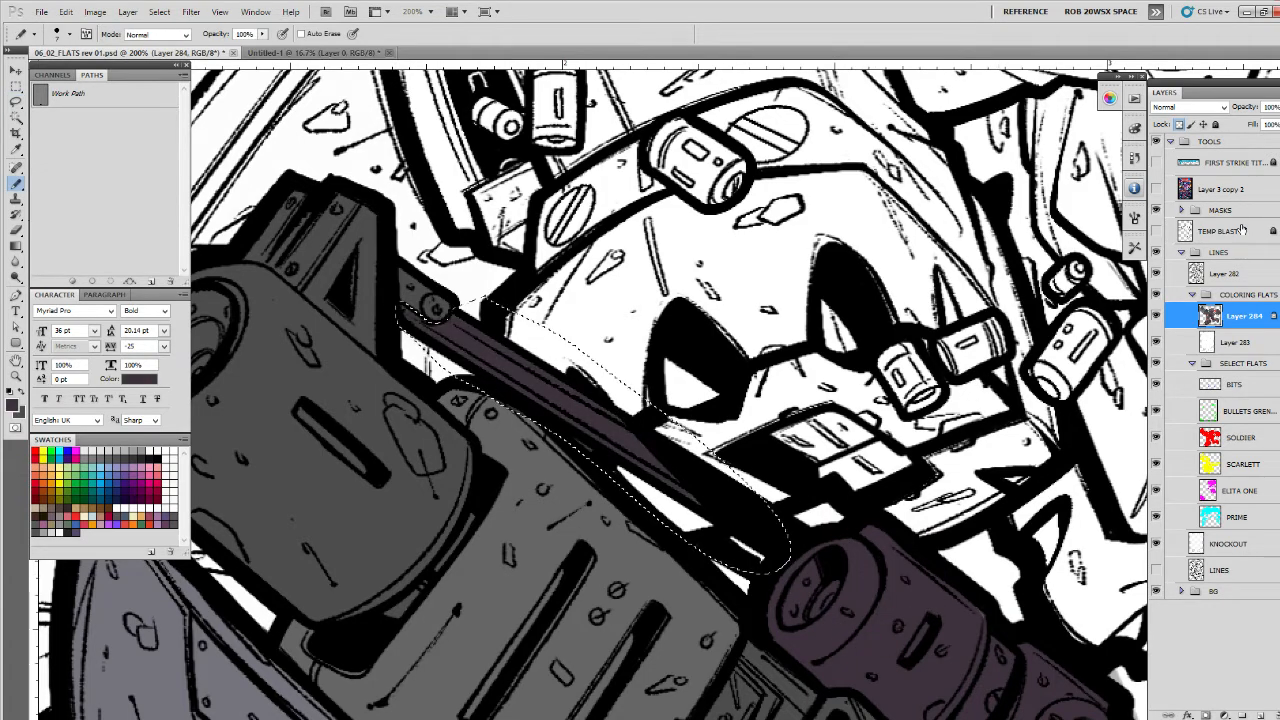
# - Try painting the long slot on the rifle's receiver with the red sampled from the soldier's eye, and undo it
pyautogui.press('z')
pyautogui.keyDown('alt'); pyautogui.click(1016, 453); pyautogui.keyUp('alt')
pyautogui.keyDown('alt'); pyautogui.click(1016, 454); pyautogui.keyUp('alt')
pyautogui.keyDown('alt'); pyautogui.click(1016, 456); pyautogui.keyUp('alt')
pyautogui.click(1026, 513)
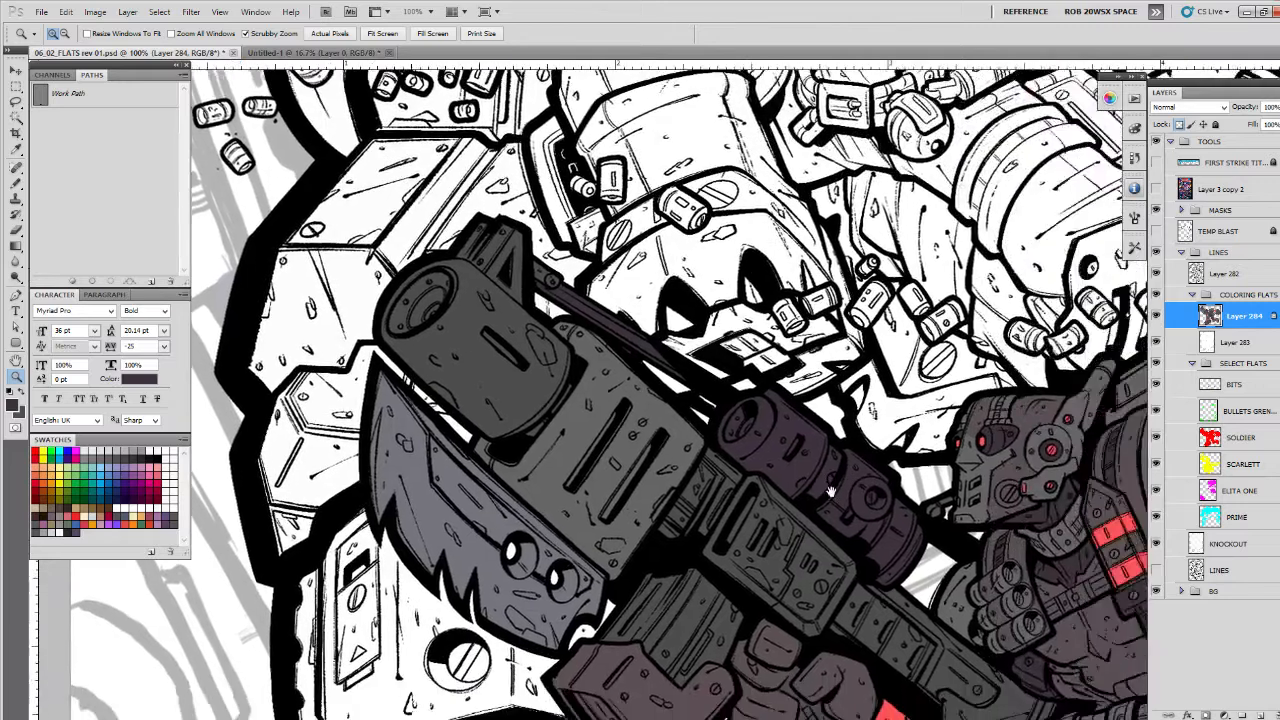
pyautogui.press('b')
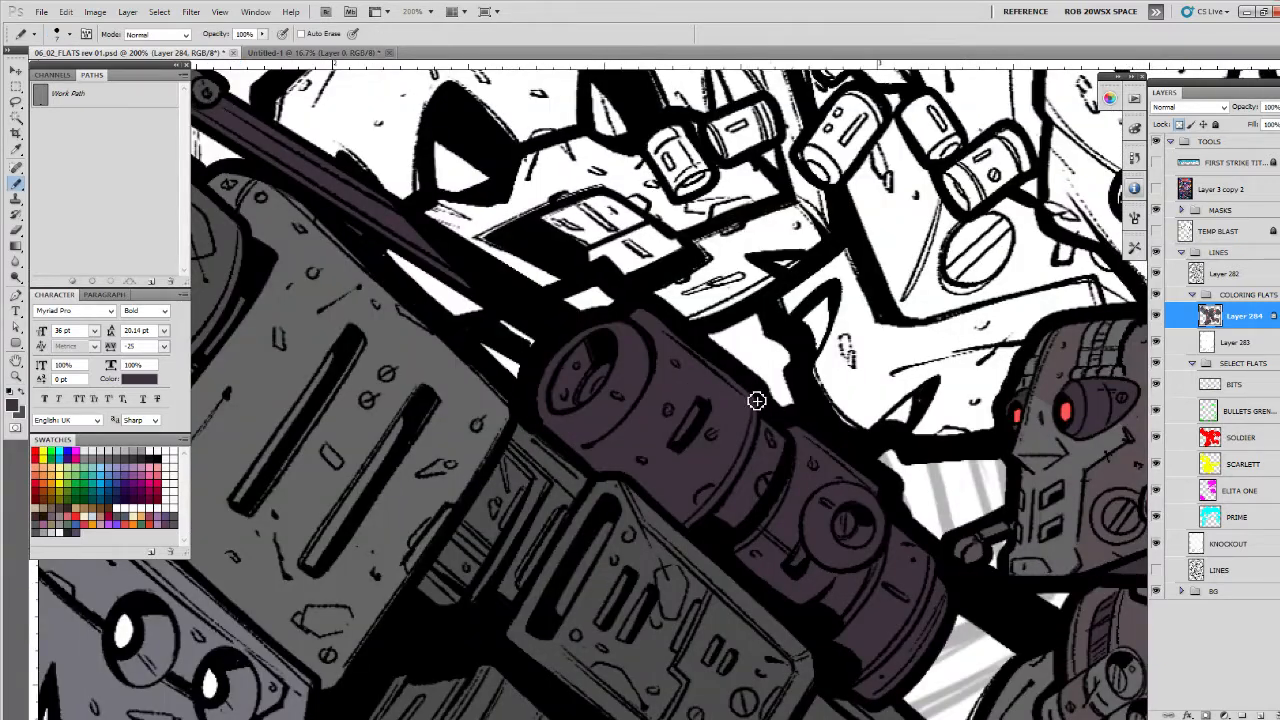
pyautogui.keyDown('alt'); pyautogui.click(910, 563); pyautogui.keyUp('alt')
pyautogui.keyDown('alt'); pyautogui.click(1064, 414); pyautogui.keyUp('alt')
pyautogui.press('z')
pyautogui.click(606, 570)
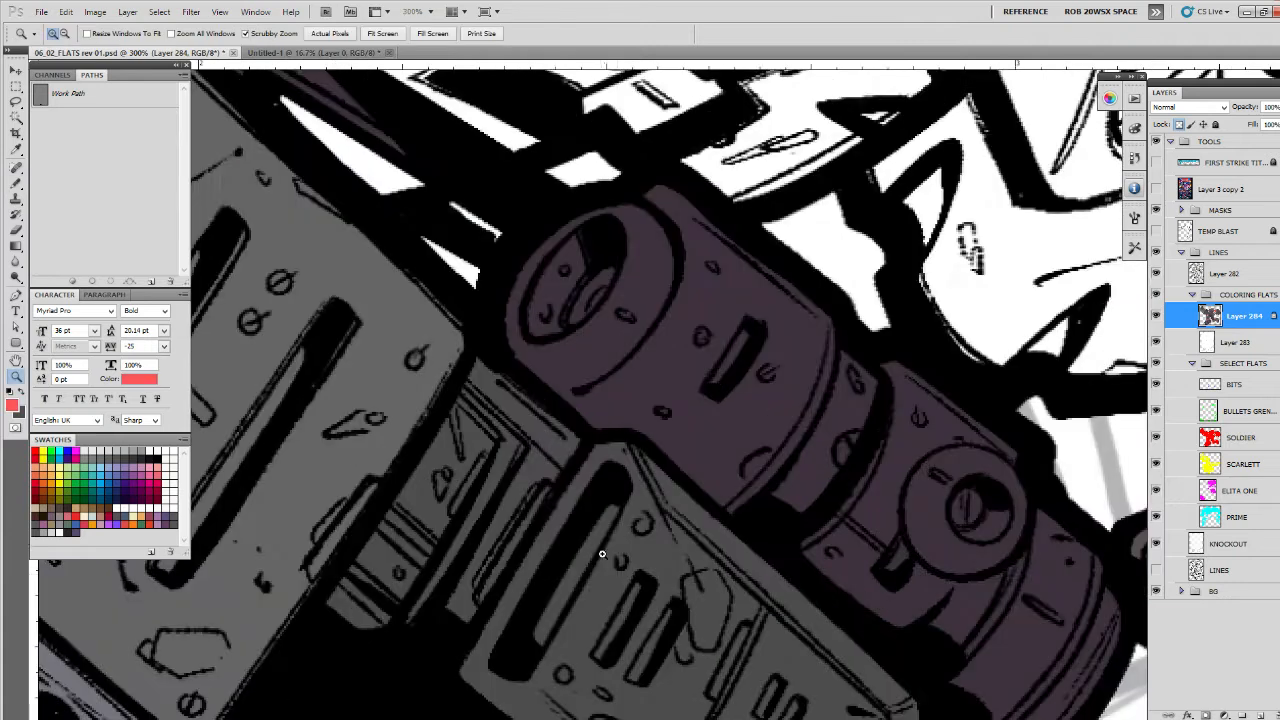
pyautogui.moveTo(606, 552); pyautogui.dragTo(702, 417)
pyautogui.press('b')
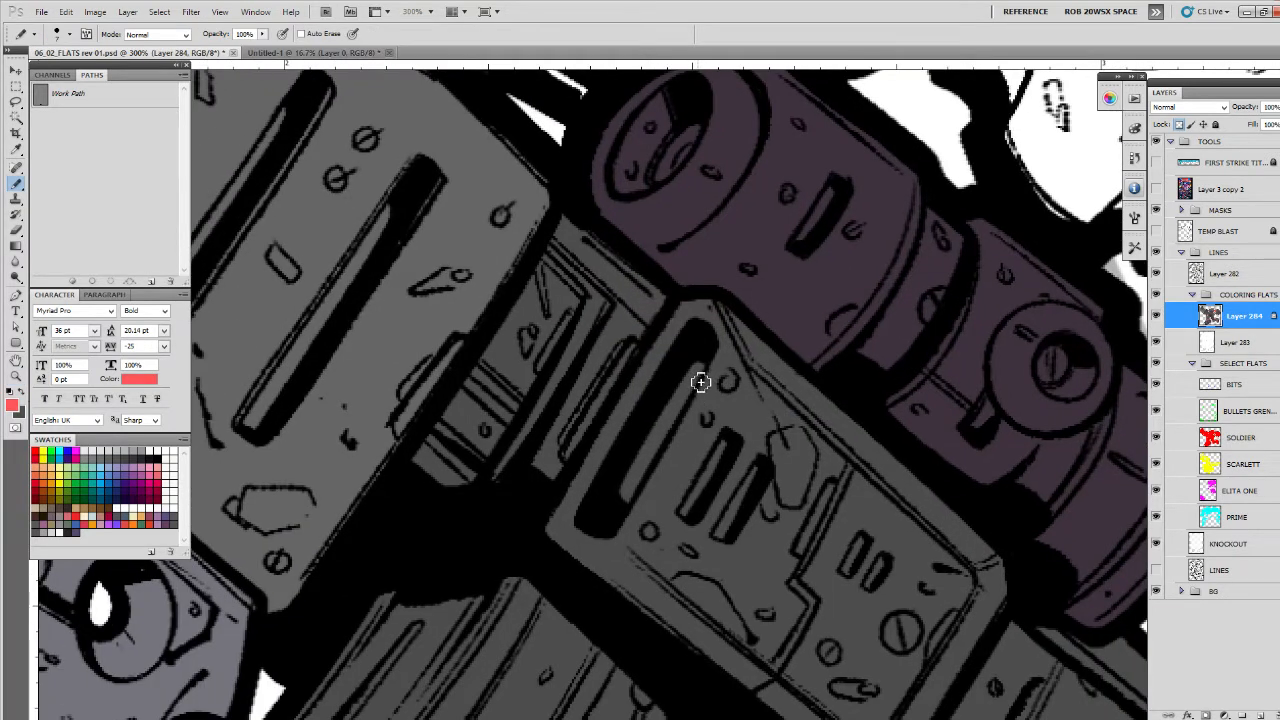
pyautogui.click(696, 370)
pyautogui.keyDown('shift'); pyautogui.click(623, 500); pyautogui.keyUp('shift')
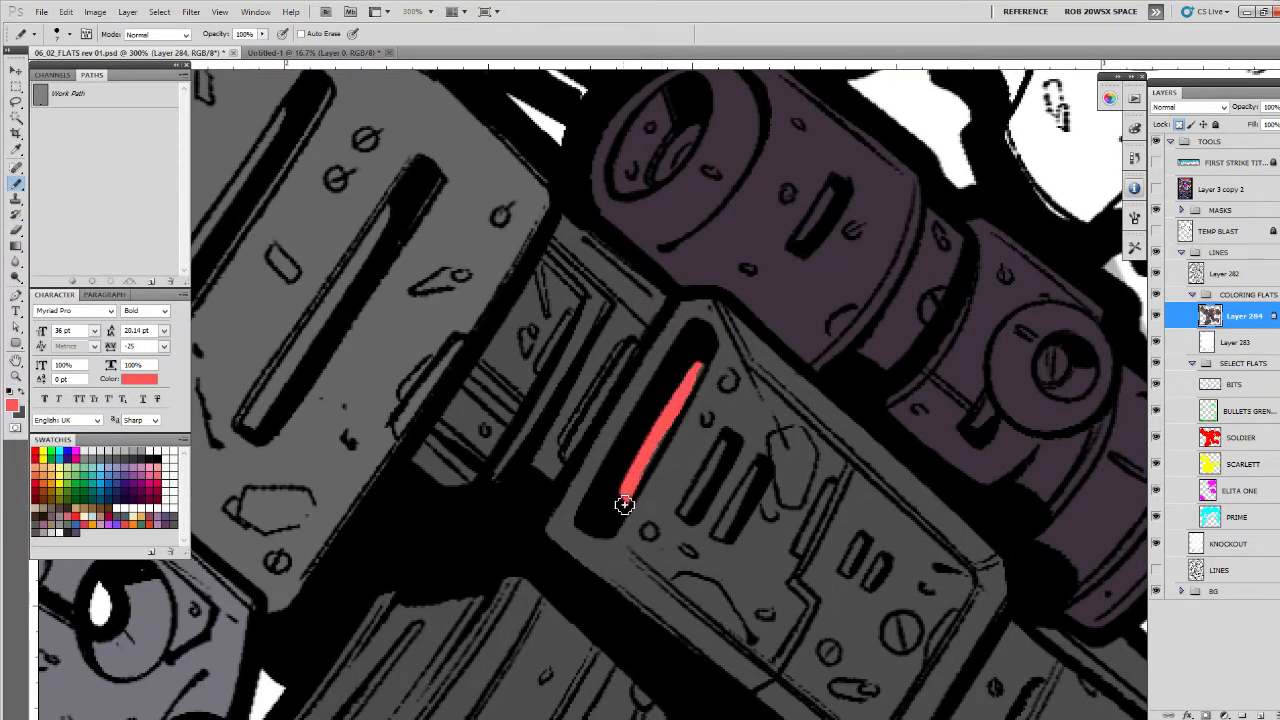
pyautogui.keyDown('shift'); pyautogui.click(700, 366); pyautogui.keyUp('shift')
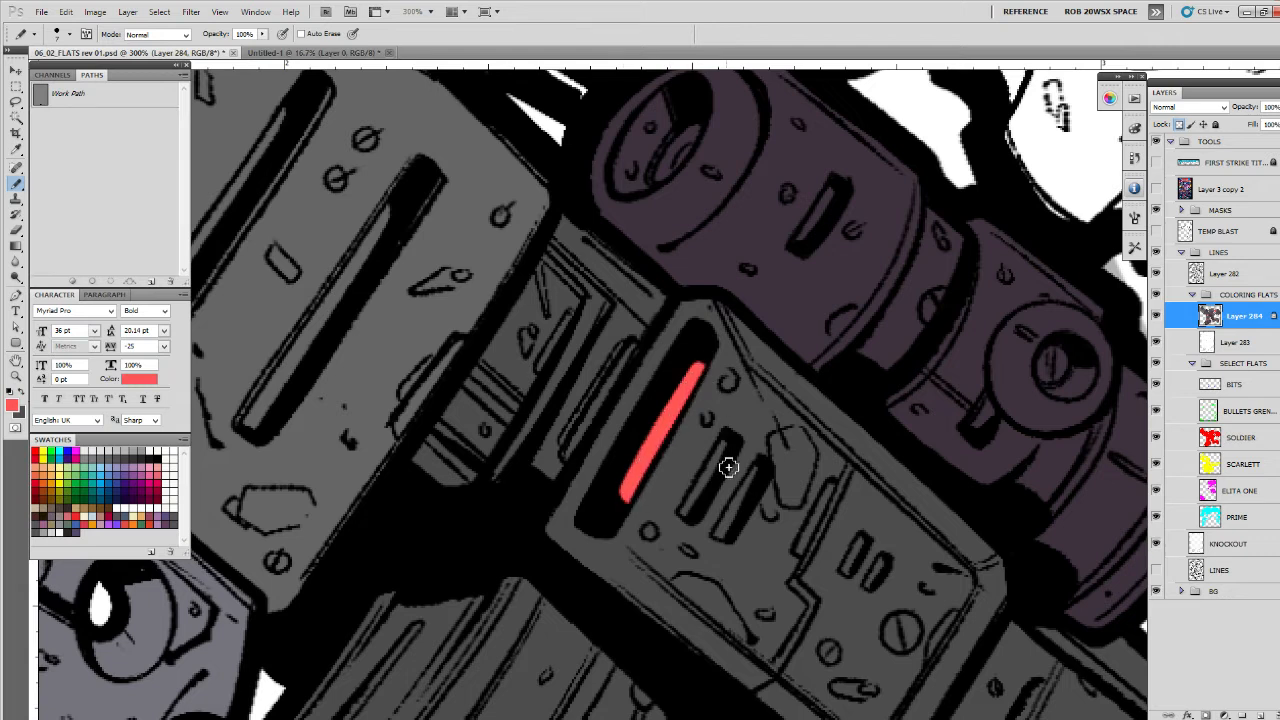
pyautogui.hotkey('ctrl', 'z')
pyautogui.press('z')
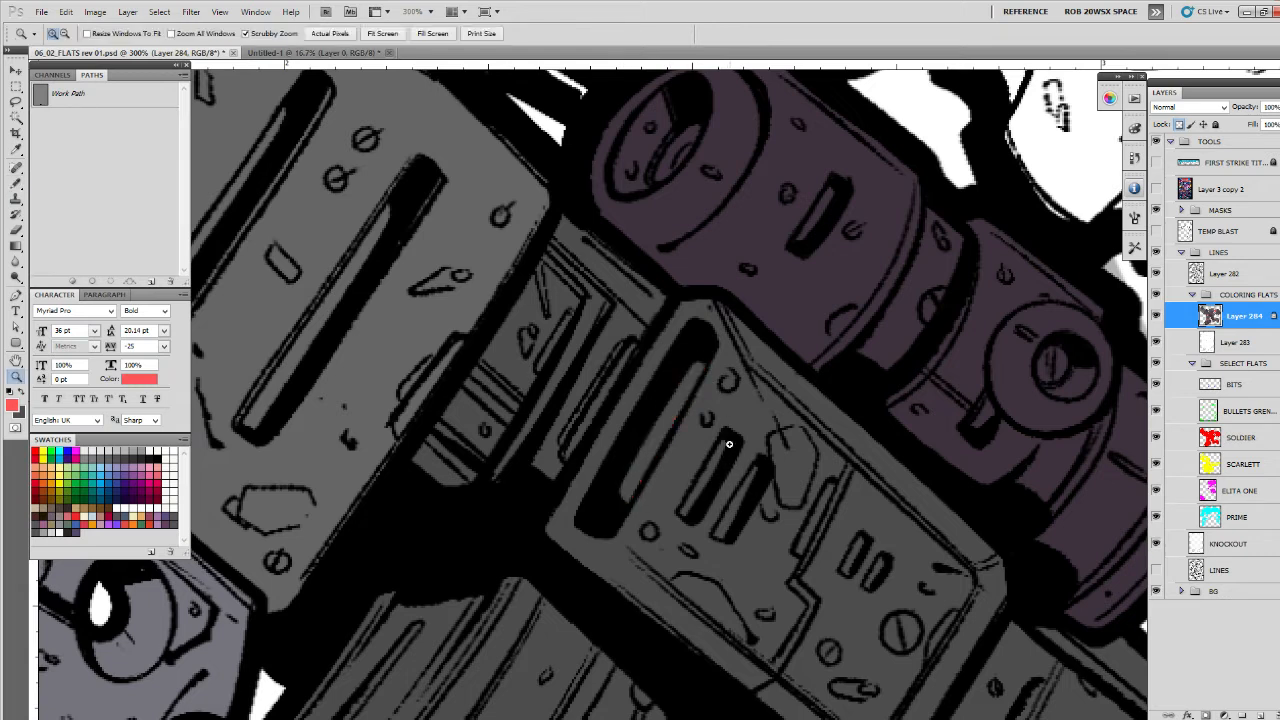
# - Open the reference image 09.jpg from the 03 folder's _WIP subfolder and sample its pink as the painting color
pyautogui.hotkey('ctrl', 'Tab')
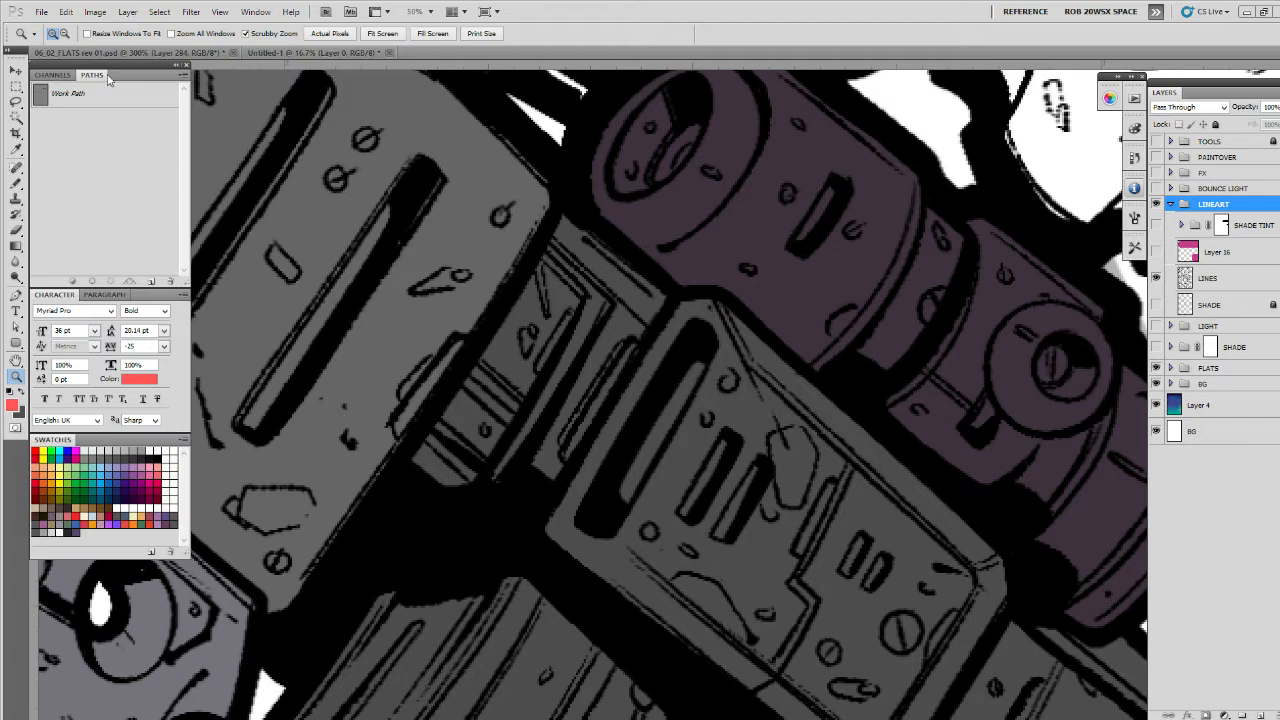
pyautogui.click(42, 11)
pyautogui.click(50, 34)
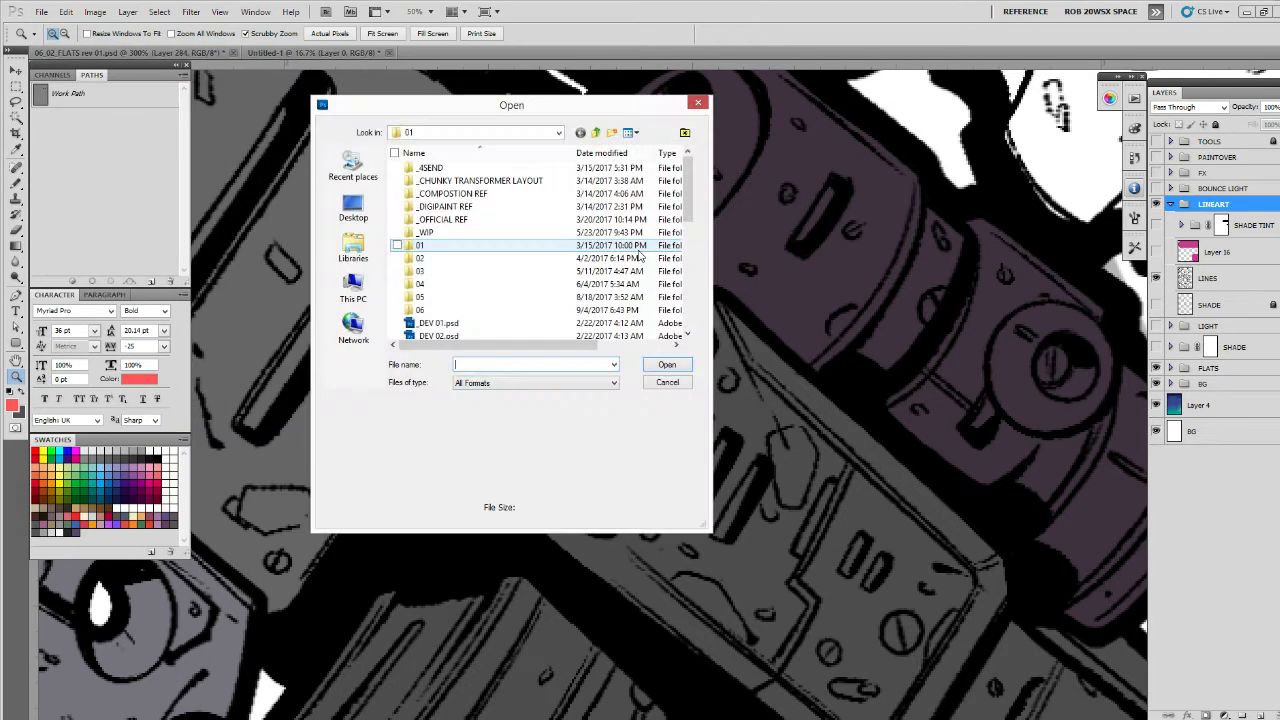
pyautogui.doubleClick(486, 272)
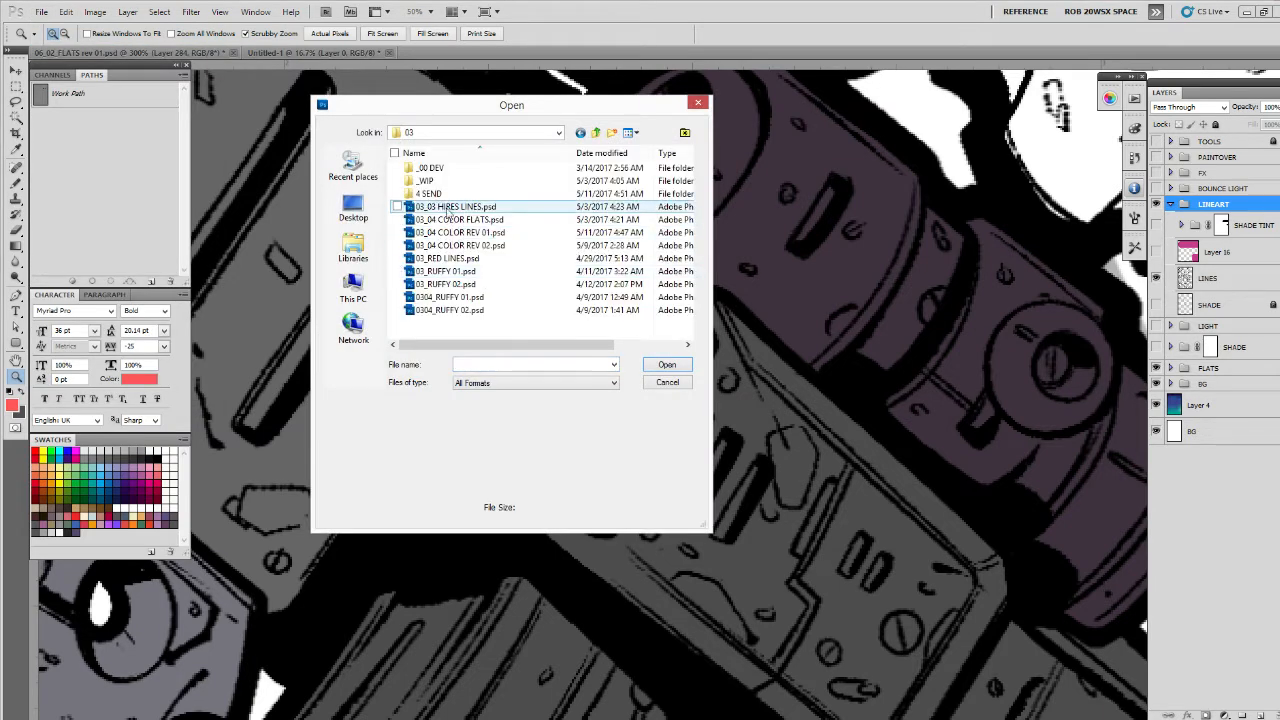
pyautogui.doubleClick(428, 181)
pyautogui.scroll(-2, 510, 255)
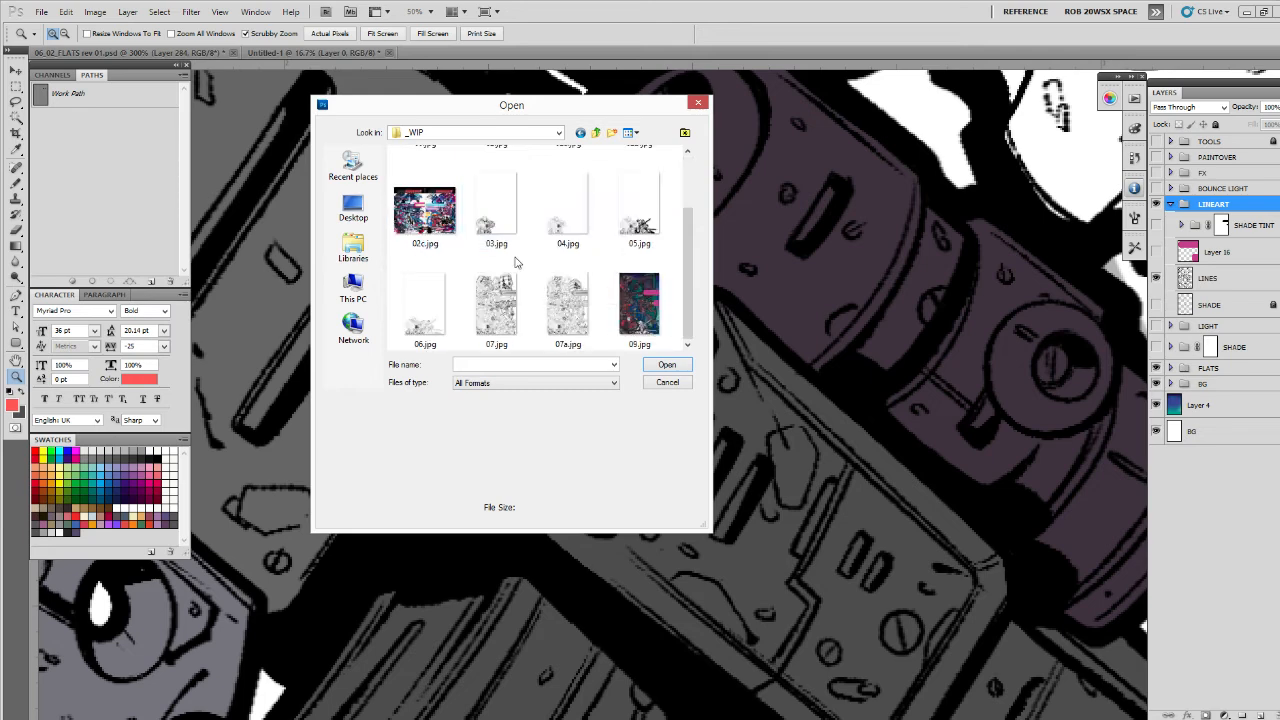
pyautogui.click(650, 297)
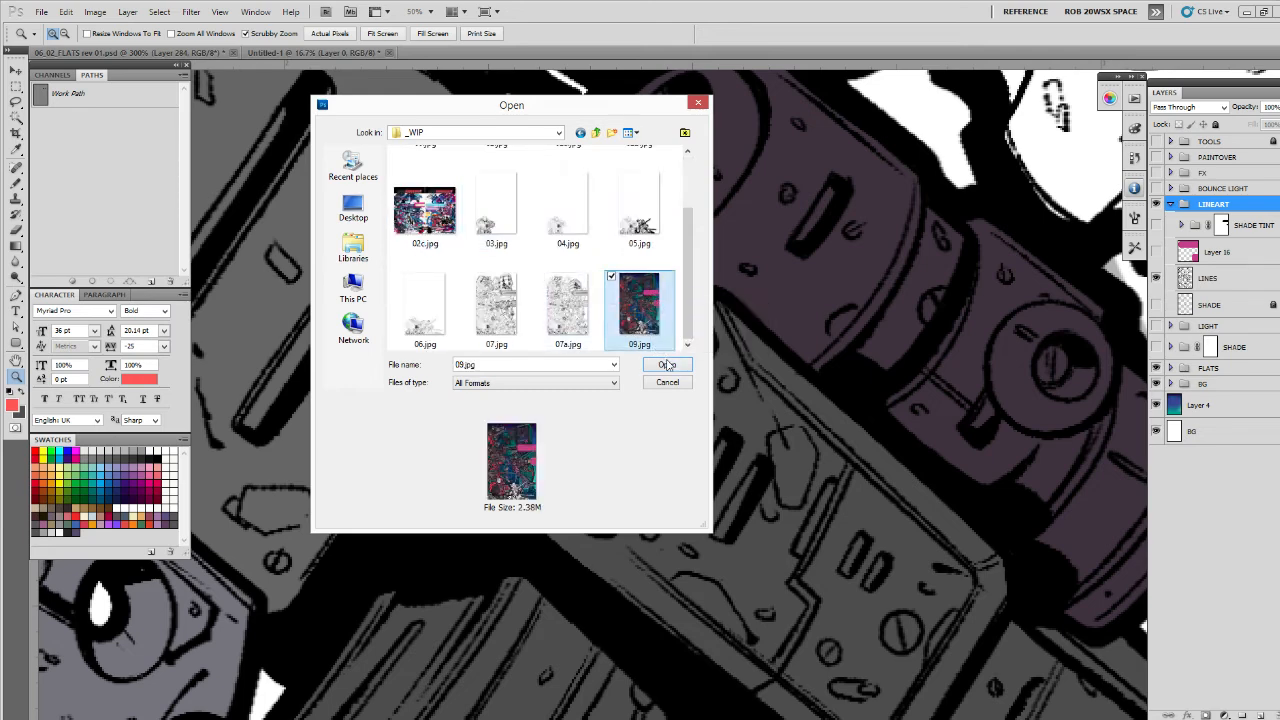
pyautogui.click(666, 362)
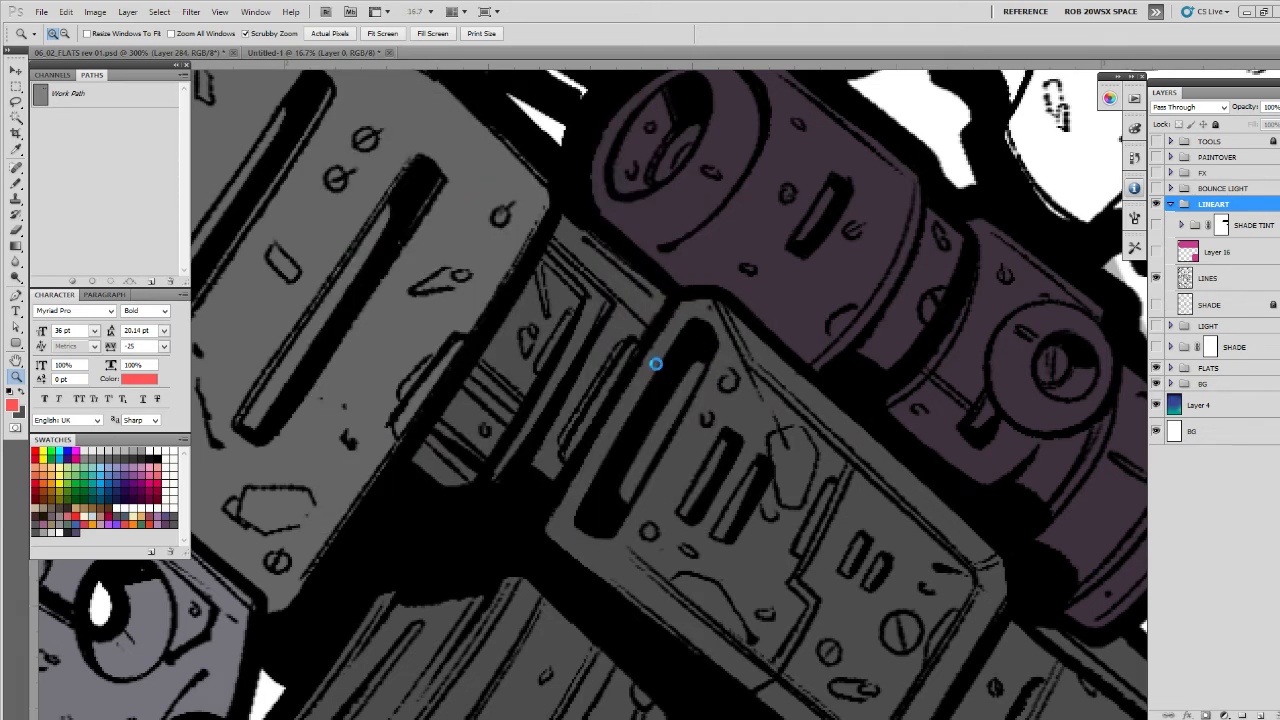
pyautogui.press('b')
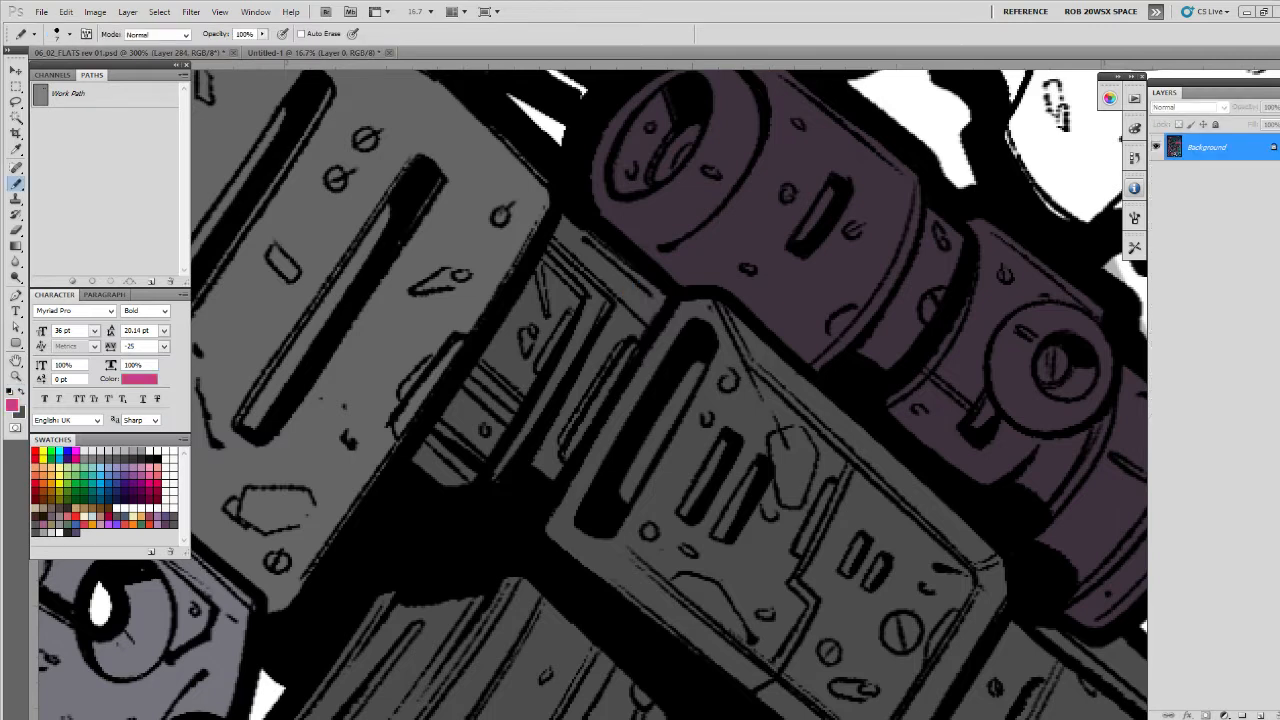
# - Paint the receiver's long slot and its four shorter slots with the sampled pink on Layer 284
pyautogui.moveTo(699, 366); pyautogui.dragTo(622, 497)
pyautogui.moveTo(651, 444)
pyautogui.mouseDown()
pyautogui.moveTo(676, 398)
pyautogui.moveTo(624, 497)
pyautogui.moveTo(701, 359)
pyautogui.mouseUp()
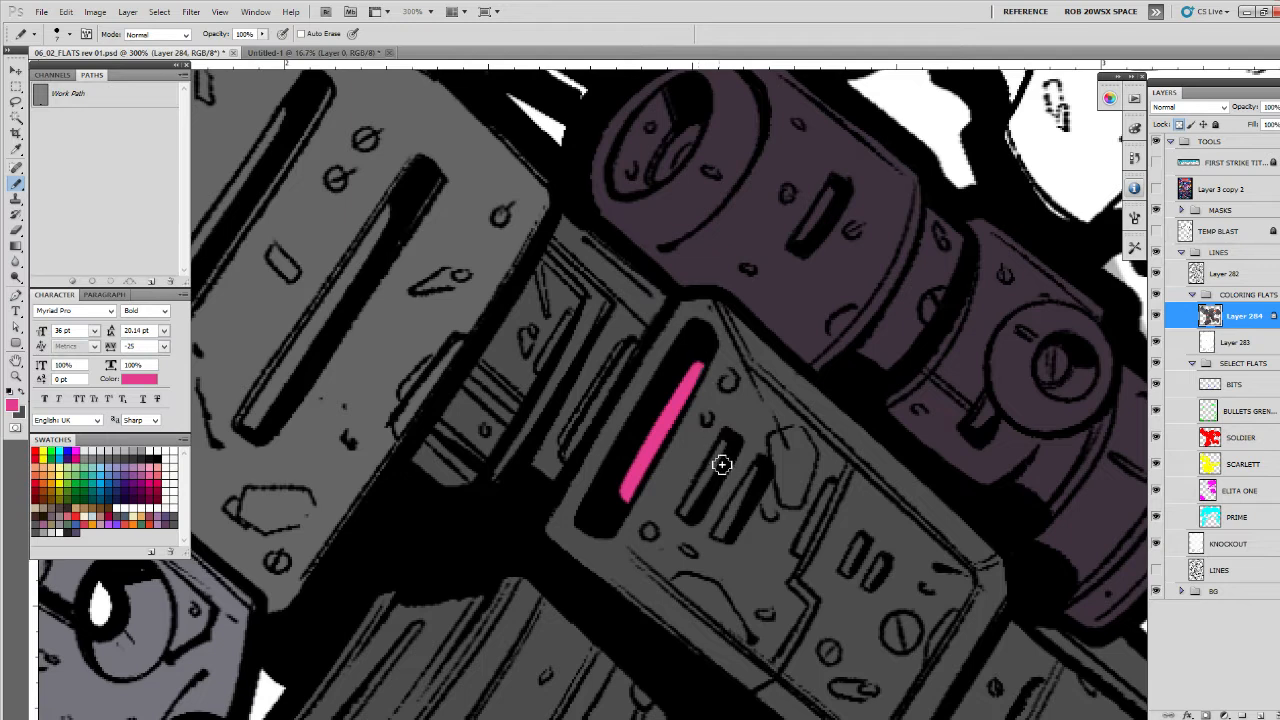
pyautogui.moveTo(723, 446)
pyautogui.mouseDown()
pyautogui.moveTo(690, 516)
pyautogui.moveTo(727, 455)
pyautogui.moveTo(693, 516)
pyautogui.moveTo(761, 473)
pyautogui.moveTo(724, 541)
pyautogui.moveTo(761, 470)
pyautogui.moveTo(730, 530)
pyautogui.moveTo(766, 469)
pyautogui.mouseUp()
pyautogui.press('x')
pyautogui.keyDown('alt'); pyautogui.click(750, 448); pyautogui.keyUp('alt')
pyautogui.moveTo(936, 552)
pyautogui.mouseDown()
pyautogui.moveTo(861, 488)
pyautogui.moveTo(776, 499)
pyautogui.moveTo(782, 487)
pyautogui.moveTo(772, 510)
pyautogui.moveTo(785, 486)
pyautogui.moveTo(794, 521)
pyautogui.mouseUp()
pyautogui.press('x')
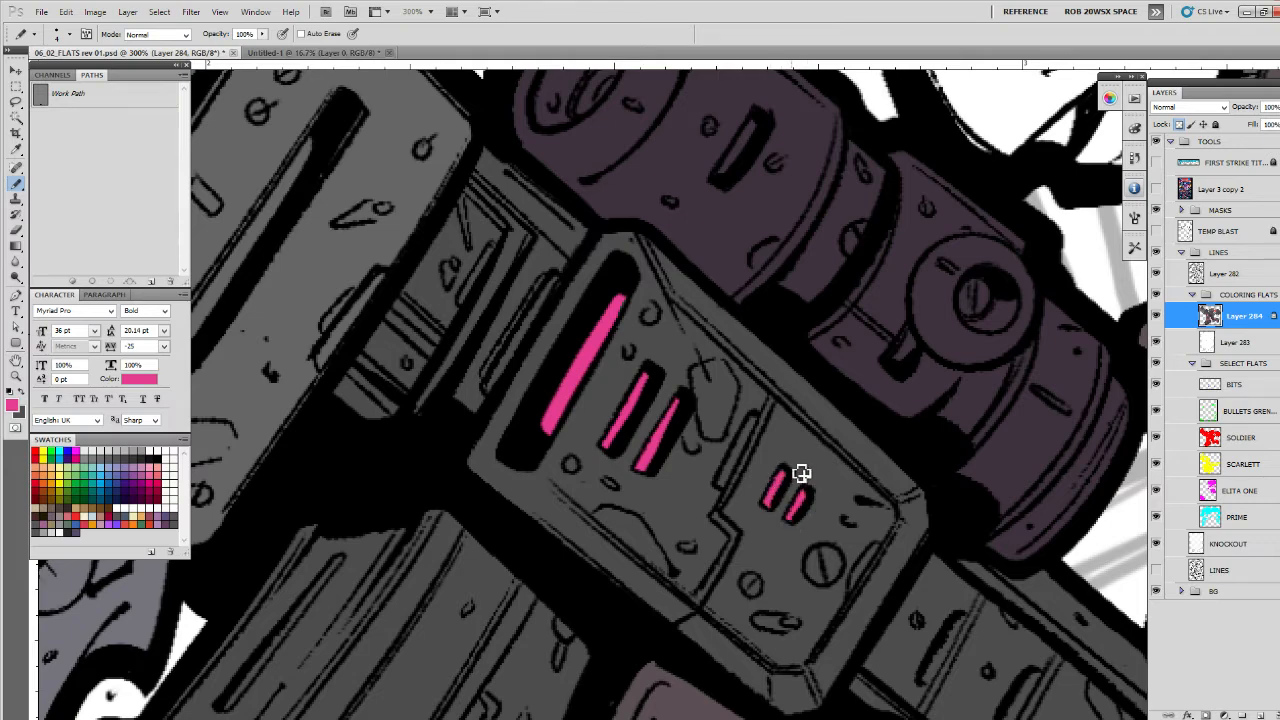
# - Paint the slot on the scope's side and the highlight inside its front lens pink
pyautogui.moveTo(699, 196); pyautogui.dragTo(769, 537)
pyautogui.moveTo(824, 470); pyautogui.dragTo(805, 512)
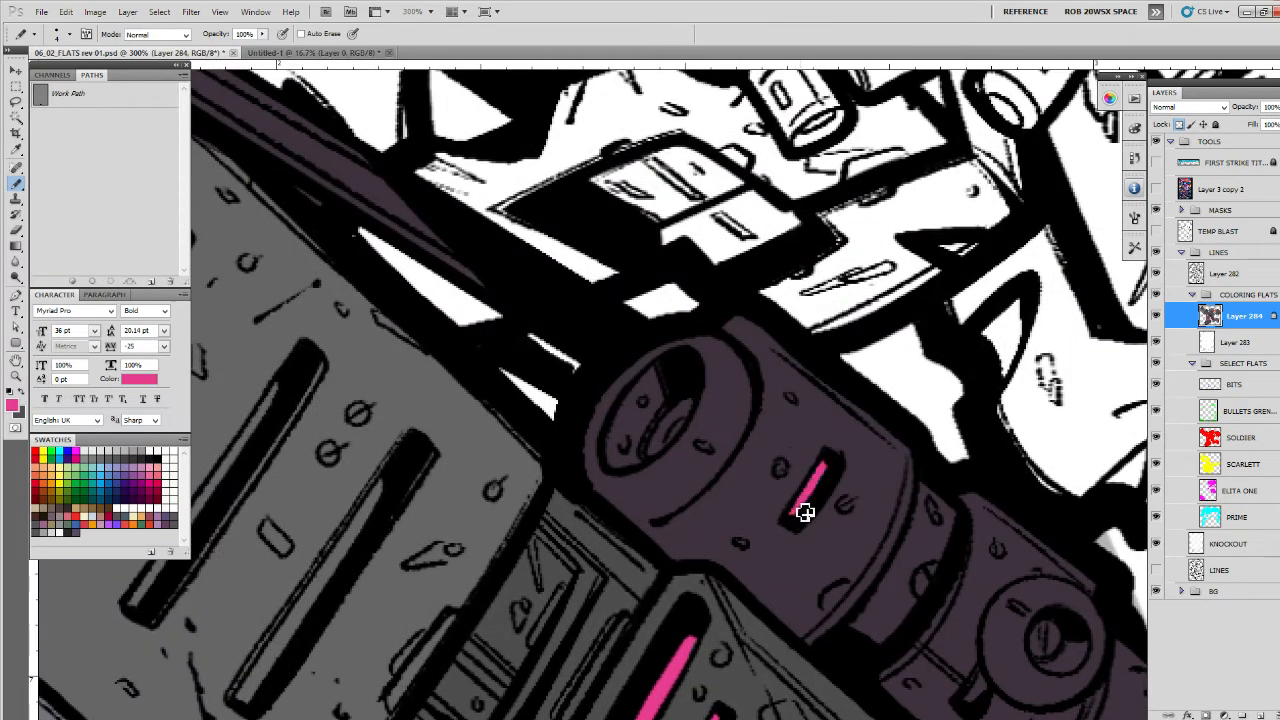
pyautogui.moveTo(688, 424); pyautogui.dragTo(680, 434)
pyautogui.moveTo(980, 655); pyautogui.dragTo(766, 432)
# - Paint the slot on the rifle's barrel and the small spot inside its muzzle pink
pyautogui.press('z')
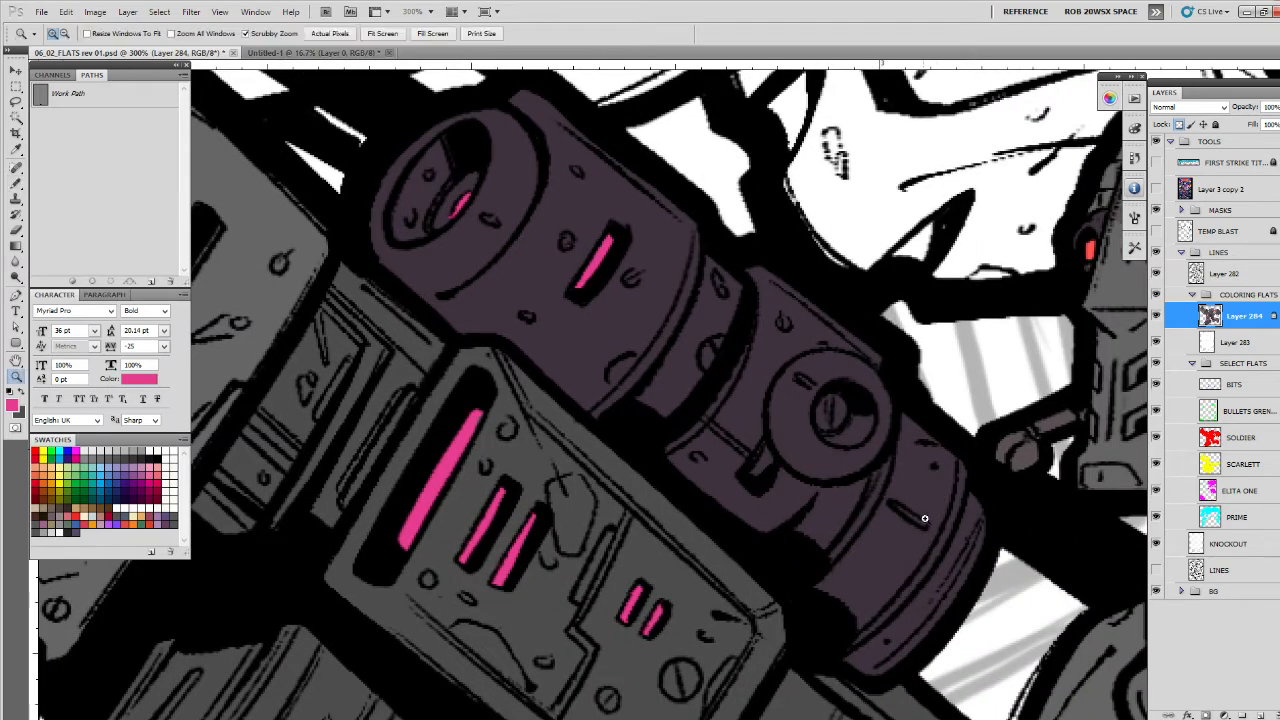
pyautogui.keyDown('alt'); pyautogui.click(910, 526); pyautogui.keyUp('alt')
pyautogui.keyDown('alt'); pyautogui.click(910, 526); pyautogui.keyUp('alt')
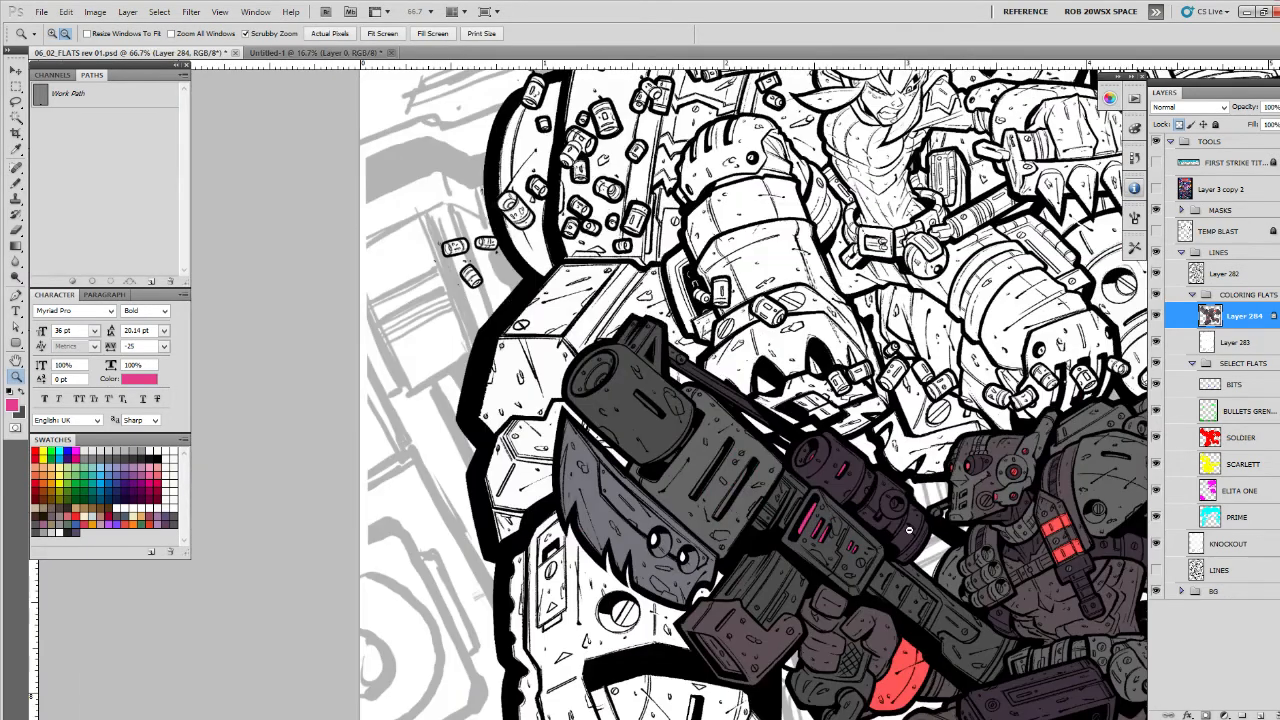
pyautogui.click(634, 392)
pyautogui.click(634, 392)
pyautogui.click(634, 392)
pyautogui.press('b')
pyautogui.moveTo(634, 396); pyautogui.dragTo(733, 487)
pyautogui.click(476, 330)
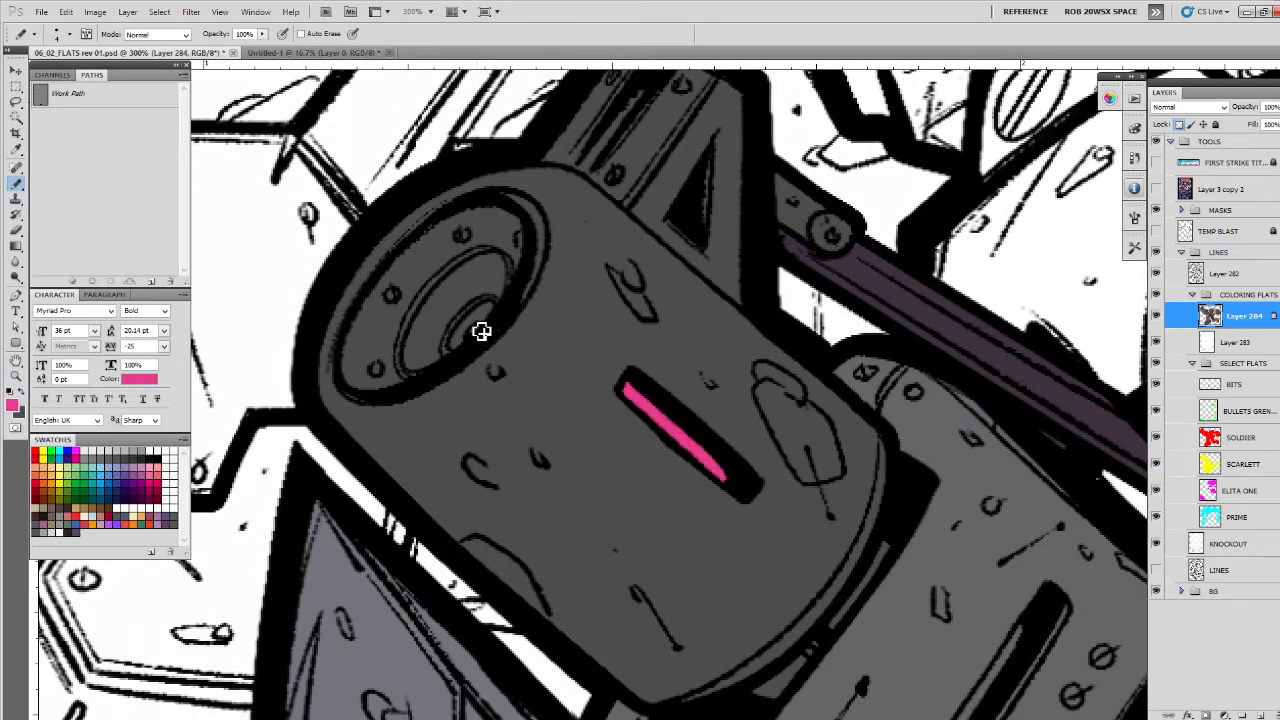
pyautogui.moveTo(967, 570); pyautogui.dragTo(937, 517)
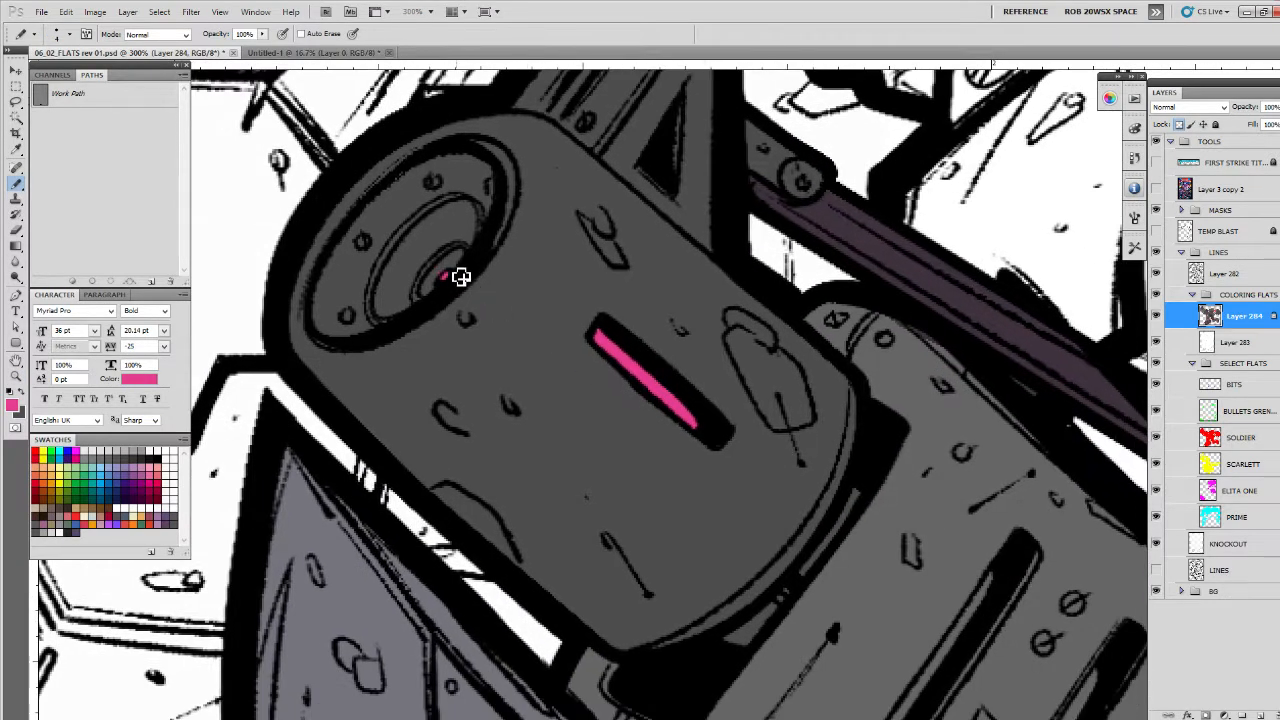
pyautogui.keyDown('alt'); pyautogui.click(459, 272); pyautogui.keyUp('alt')
pyautogui.scroll(1, 459, 272)
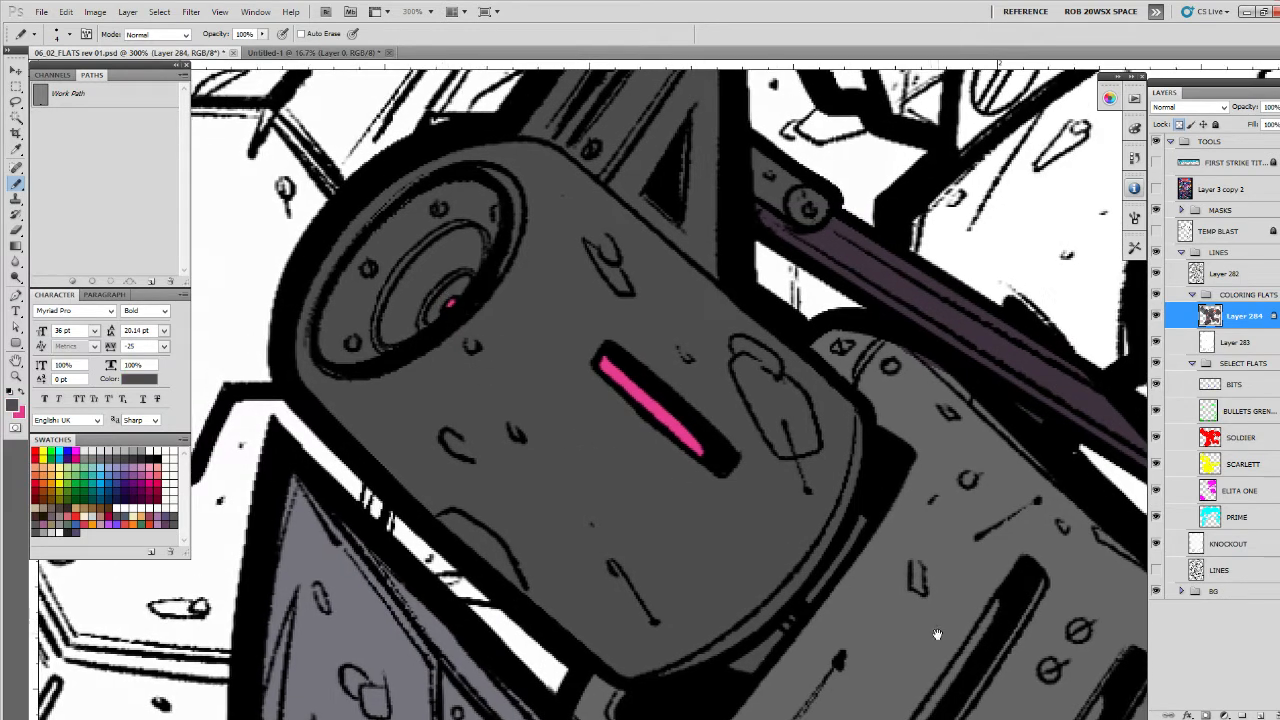
# - Paint the two long slots on the gray housing behind the rifle's barrel pink
pyautogui.moveTo(937, 634); pyautogui.dragTo(738, 395)
pyautogui.press('x')
pyautogui.moveTo(984, 590); pyautogui.dragTo(882, 582)
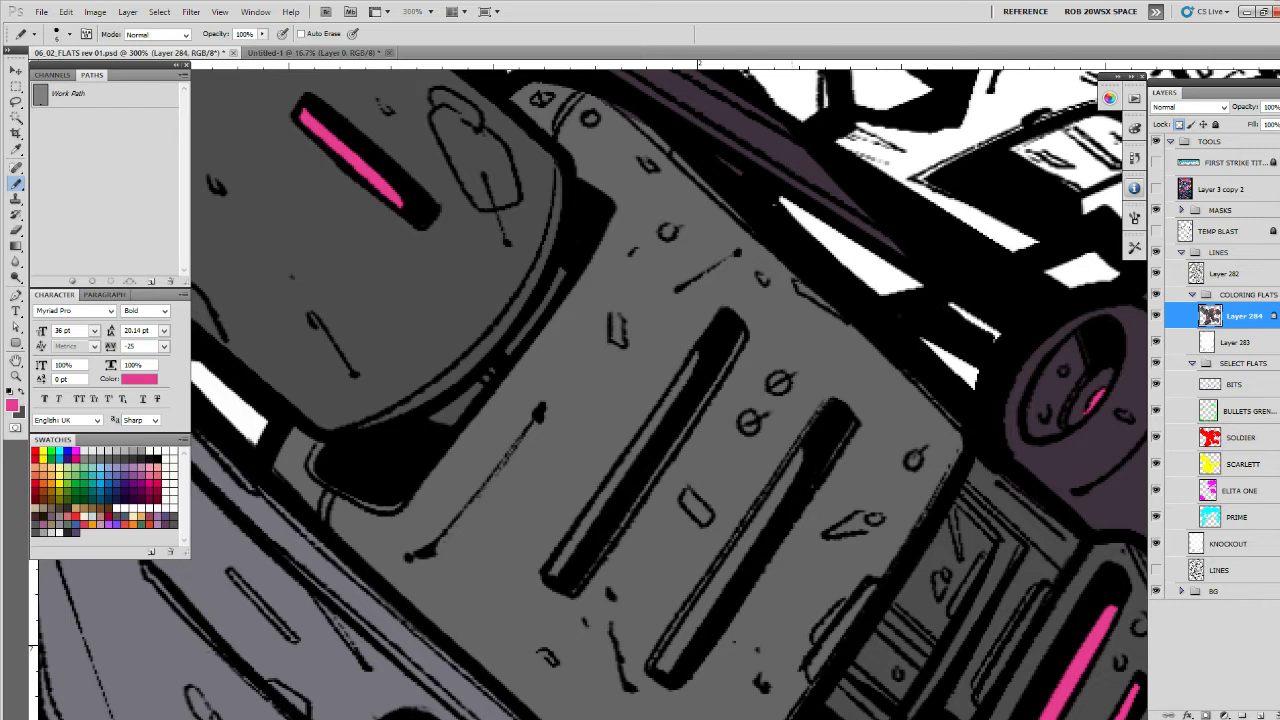
pyautogui.moveTo(807, 457); pyautogui.dragTo(679, 651)
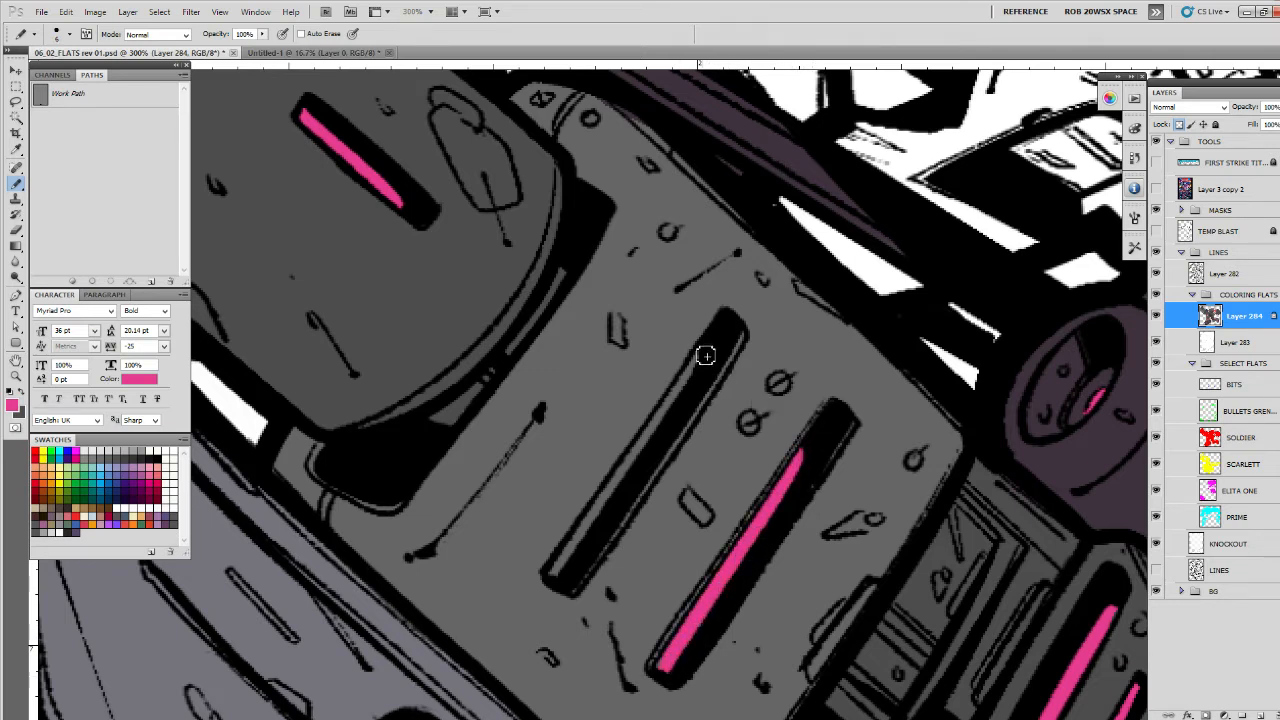
pyautogui.moveTo(678, 396); pyautogui.dragTo(557, 581)
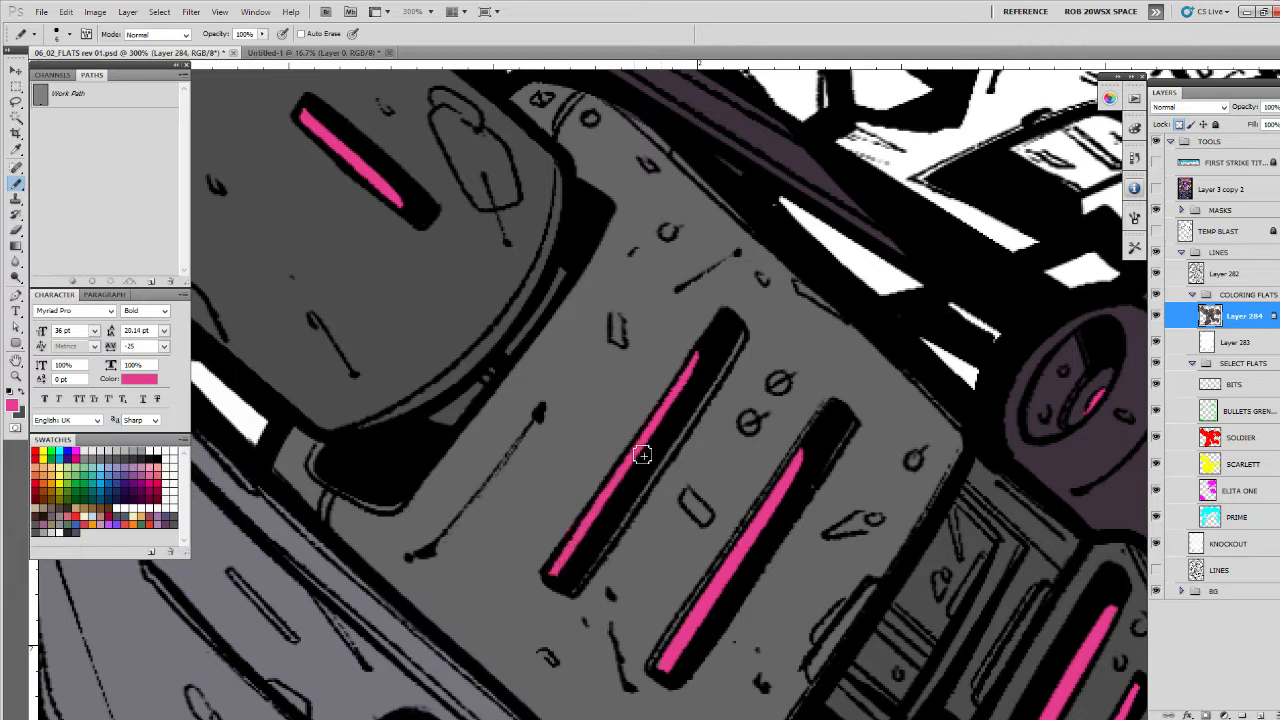
pyautogui.keyDown('alt'); pyautogui.click(659, 385); pyautogui.keyUp('alt')
# - Examine the rifle's pink accents against the flats on the rest of the soldier's figure
pyautogui.moveTo(926, 606); pyautogui.dragTo(880, 473)
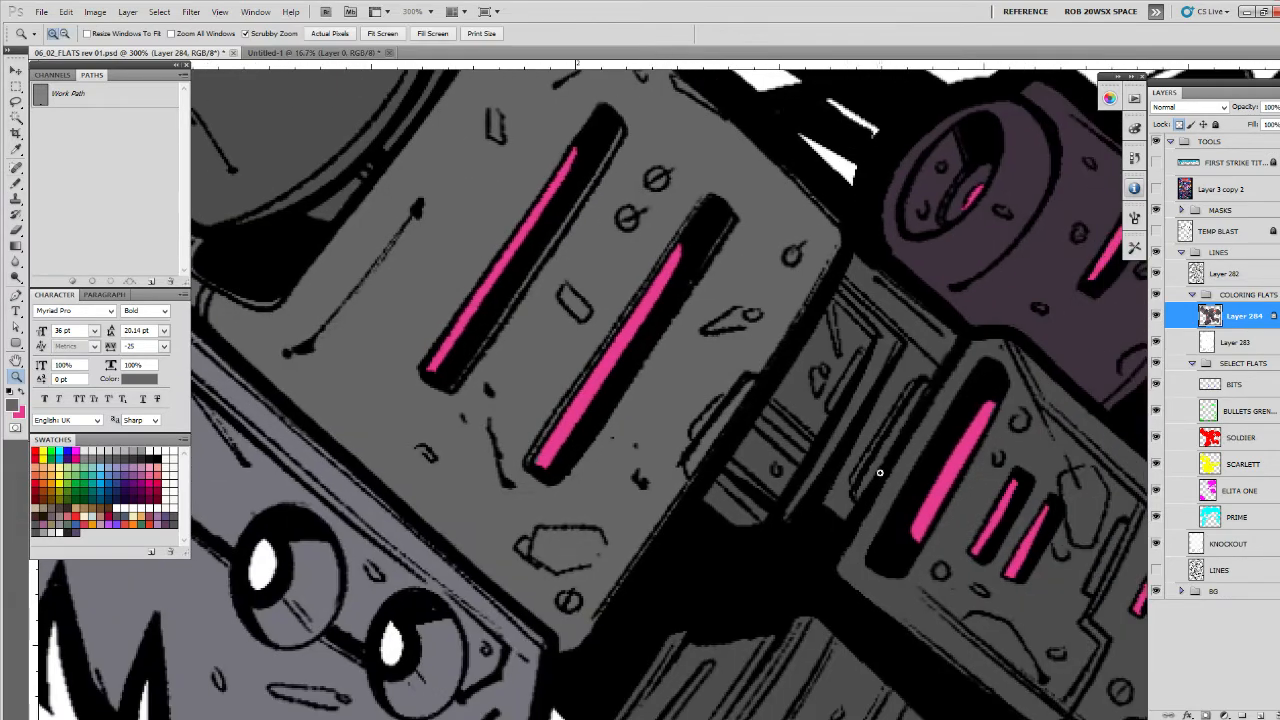
pyautogui.keyDown('alt'); pyautogui.click(880, 473); pyautogui.keyUp('alt')
pyautogui.keyDown('alt'); pyautogui.click(880, 473); pyautogui.keyUp('alt')
pyautogui.keyDown('alt'); pyautogui.click(880, 473); pyautogui.keyUp('alt')
pyautogui.keyDown('alt'); pyautogui.click(880, 473); pyautogui.keyUp('alt')
pyautogui.moveTo(1076, 638); pyautogui.dragTo(836, 455)
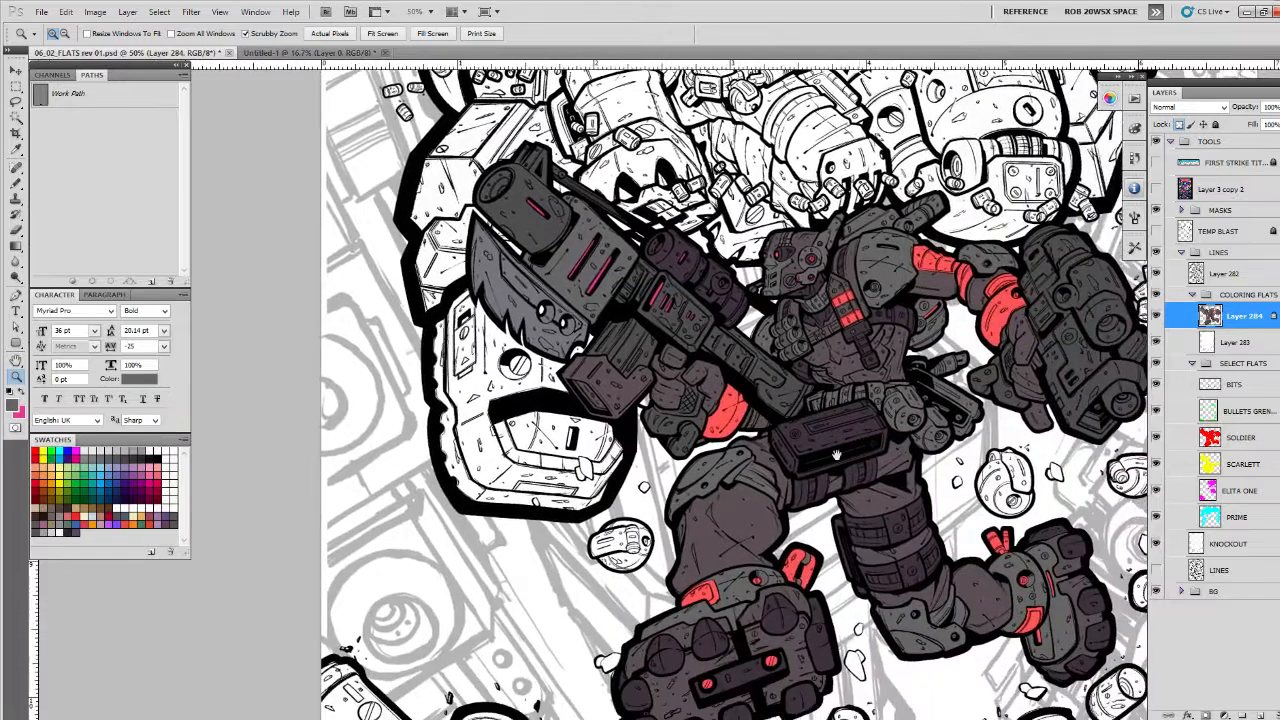
pyautogui.moveTo(966, 550); pyautogui.dragTo(887, 484)
pyautogui.moveTo(895, 551); pyautogui.dragTo(904, 490)
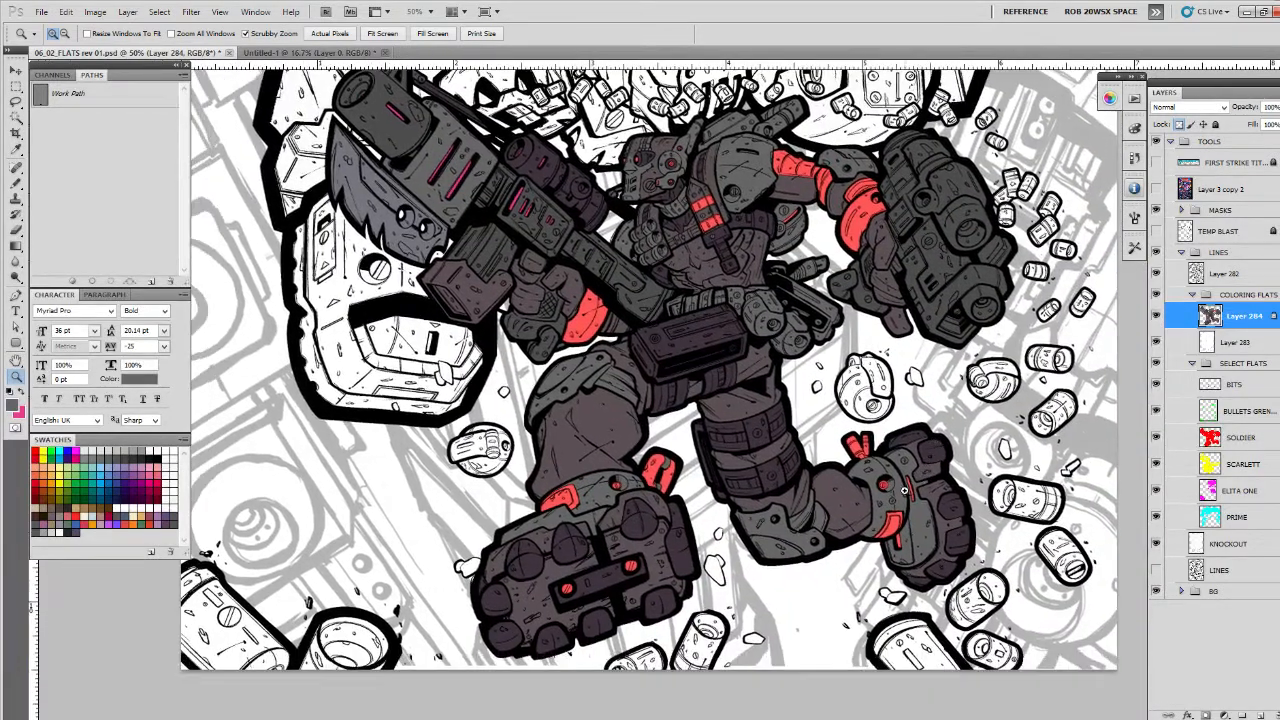
pyautogui.moveTo(912, 447); pyautogui.dragTo(893, 545)
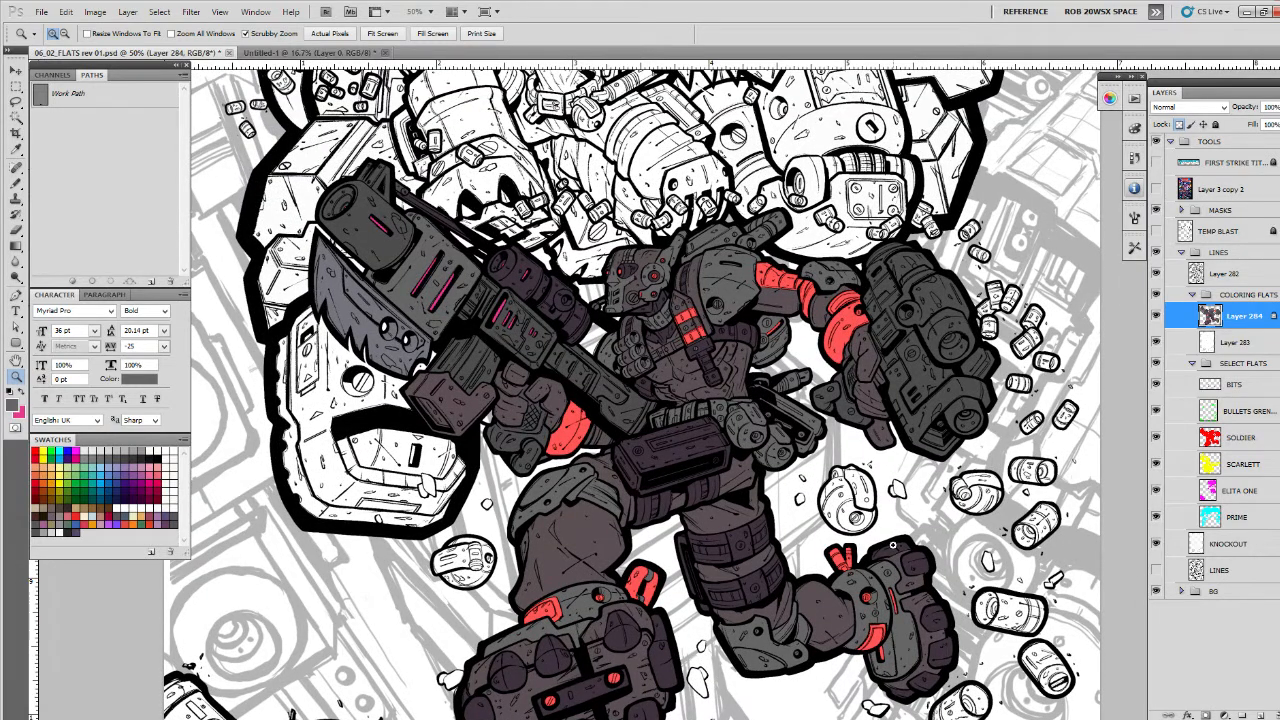
pyautogui.moveTo(952, 453); pyautogui.dragTo(898, 488)
# - Paint the lenses inside the two muzzles of the soldier's arm cannon pink
pyautogui.press('b')
pyautogui.hotkey('ctrl', 'space')
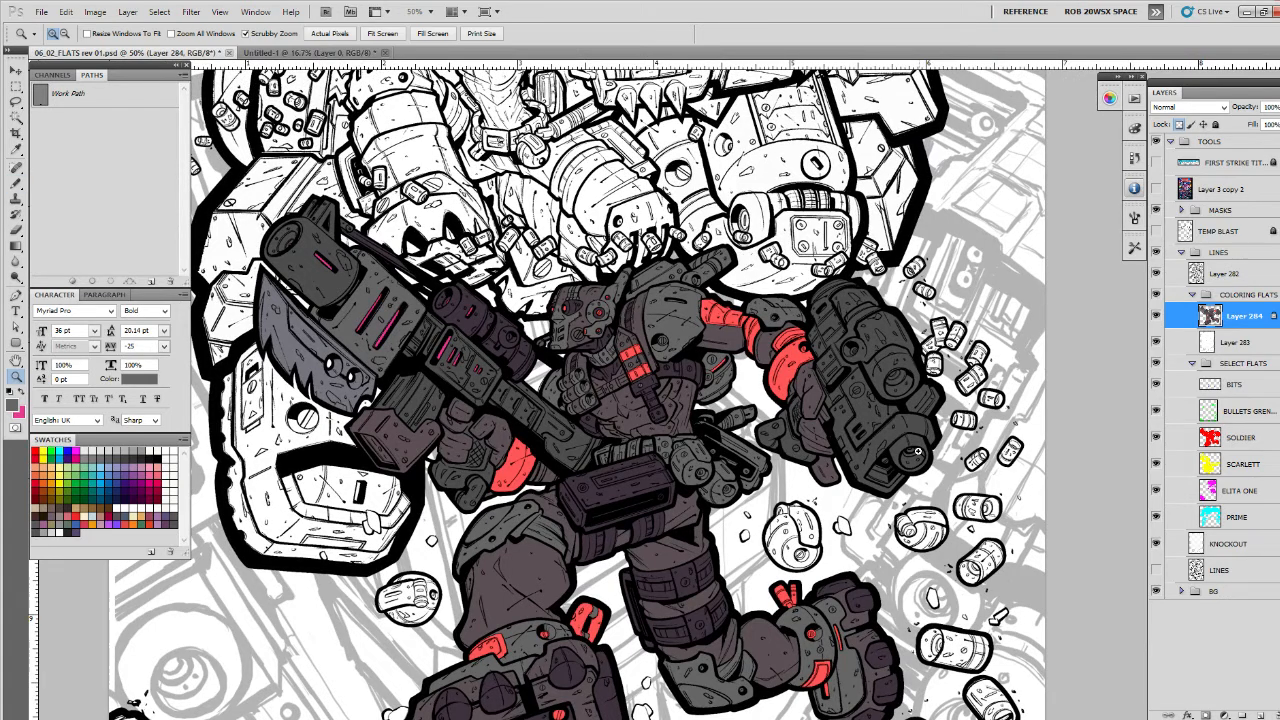
pyautogui.click(919, 452)
pyautogui.click(919, 452)
pyautogui.click(919, 452)
pyautogui.click(919, 452)
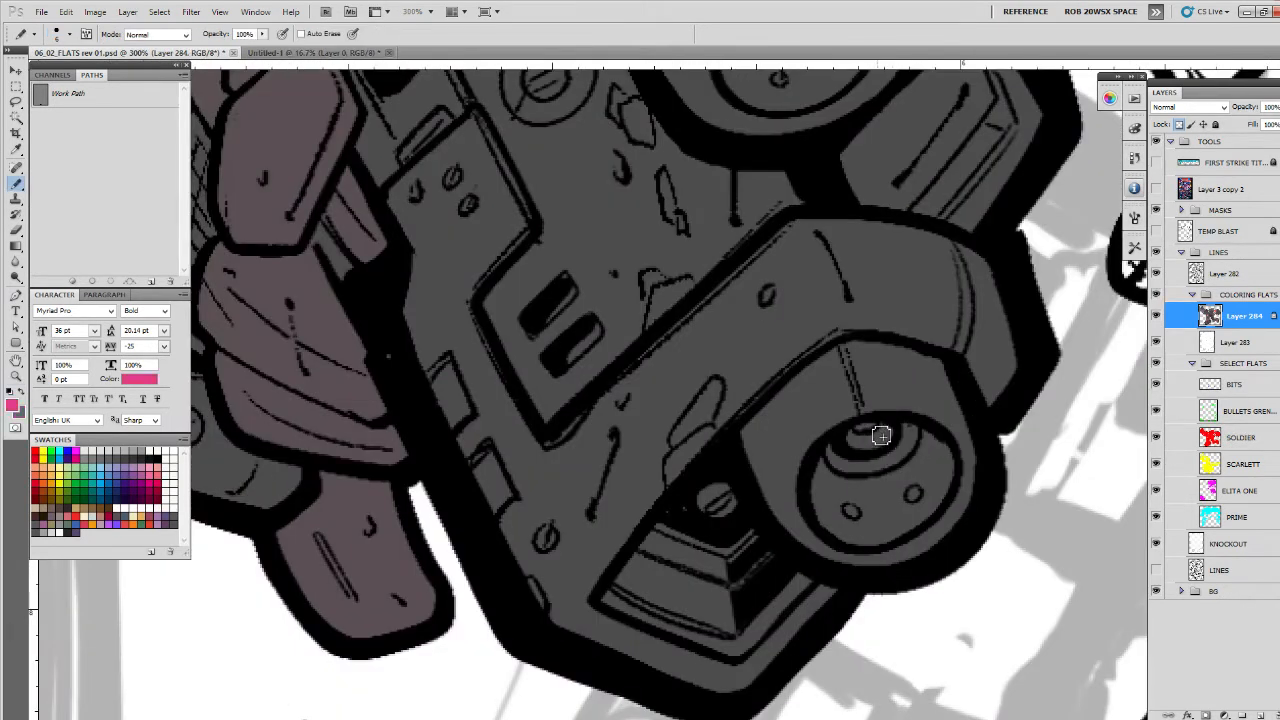
pyautogui.moveTo(880, 435)
pyautogui.mouseDown()
pyautogui.moveTo(855, 437)
pyautogui.moveTo(894, 429)
pyautogui.moveTo(878, 410)
pyautogui.moveTo(926, 434)
pyautogui.mouseUp()
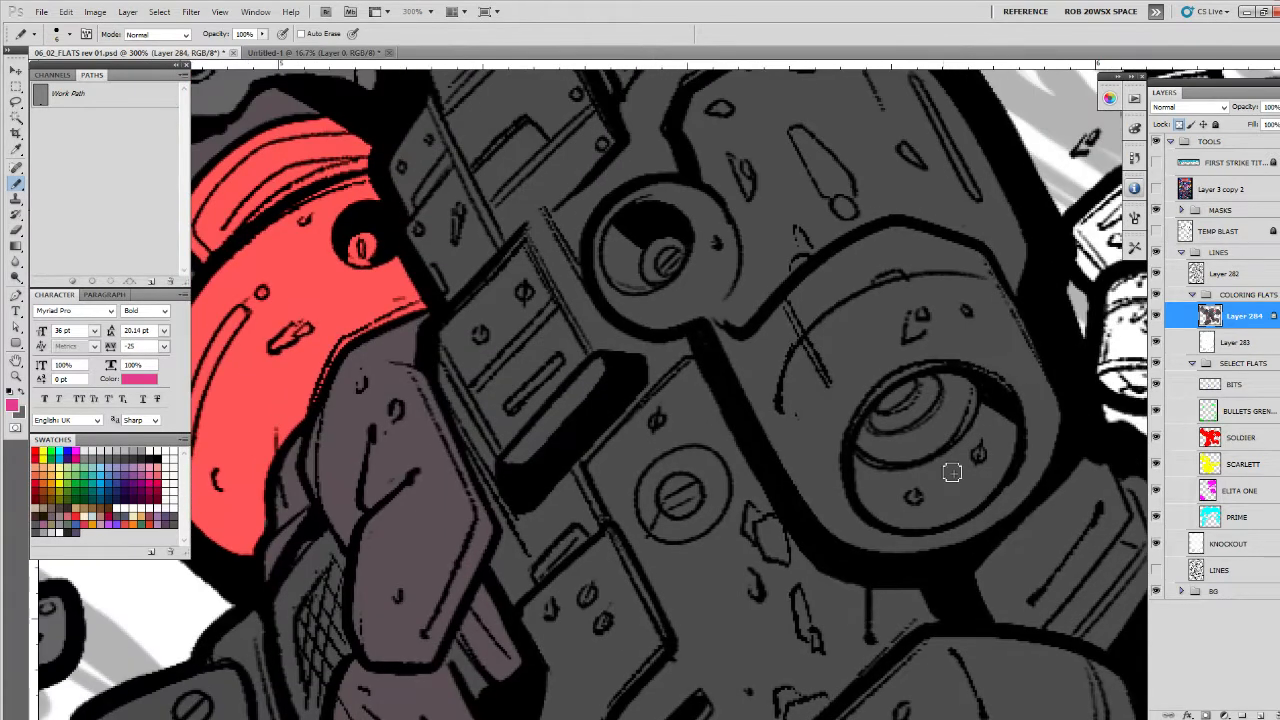
pyautogui.moveTo(919, 390)
pyautogui.mouseDown()
pyautogui.moveTo(882, 406)
pyautogui.moveTo(888, 427)
pyautogui.moveTo(922, 415)
pyautogui.moveTo(928, 388)
pyautogui.moveTo(910, 412)
pyautogui.moveTo(899, 404)
pyautogui.moveTo(926, 395)
pyautogui.moveTo(880, 419)
pyautogui.moveTo(927, 392)
pyautogui.moveTo(899, 404)
pyautogui.moveTo(961, 341)
pyautogui.moveTo(878, 394)
pyautogui.moveTo(904, 370)
pyautogui.mouseUp()
pyautogui.keyDown('alt'); pyautogui.click(897, 382); pyautogui.keyUp('alt')
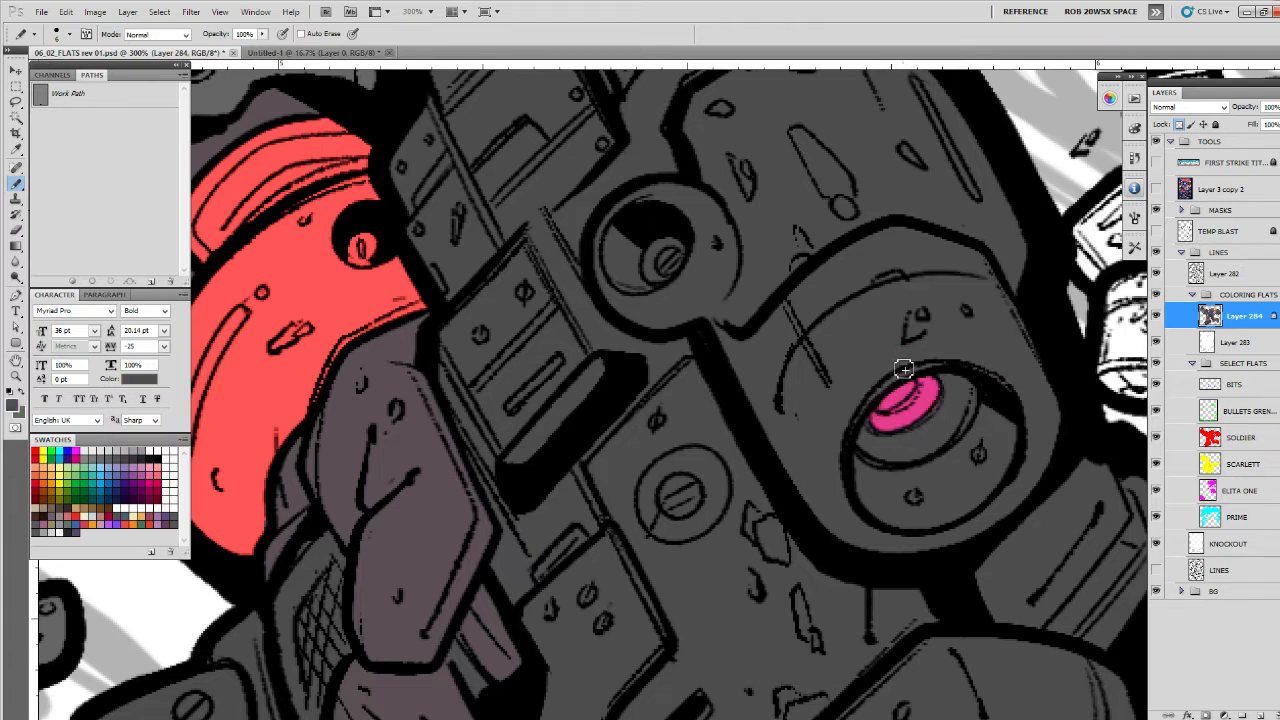
# - Paint the narrow slots on the side of the arm cannon pink
pyautogui.moveTo(702, 469); pyautogui.dragTo(849, 554)
pyautogui.keyDown('alt'); pyautogui.click(1050, 482); pyautogui.keyUp('alt')
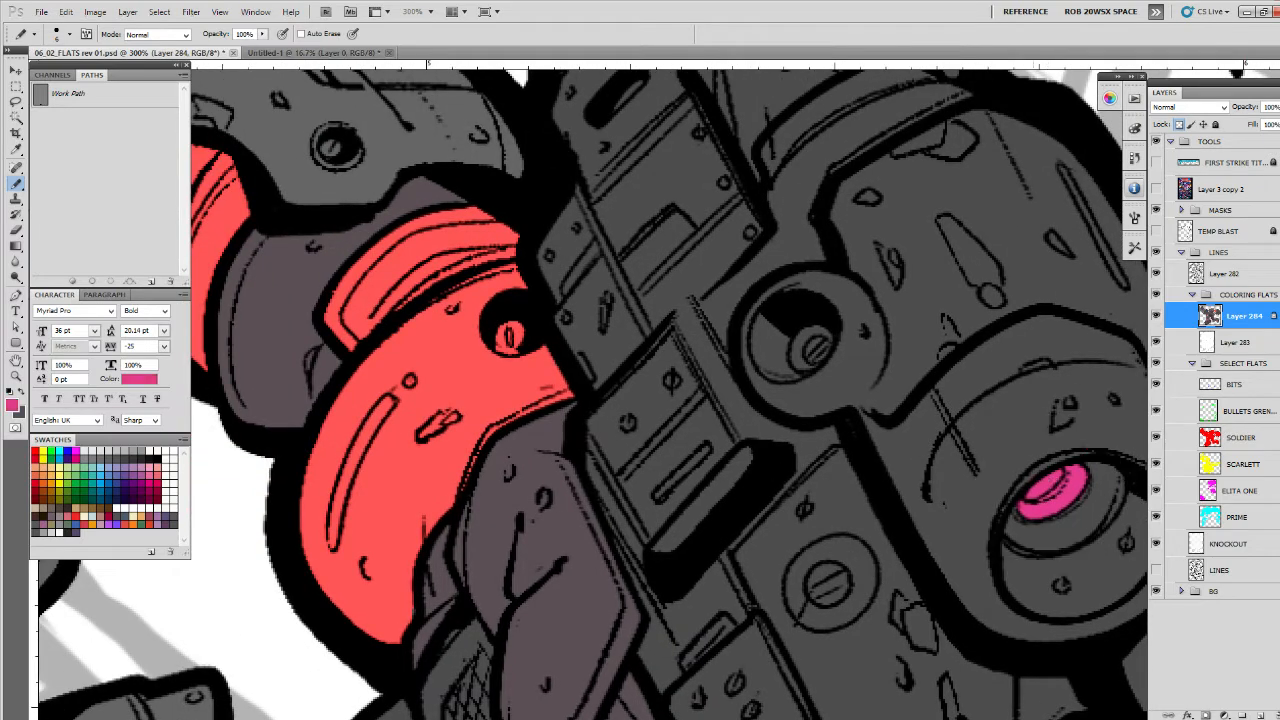
pyautogui.moveTo(711, 457)
pyautogui.mouseDown()
pyautogui.moveTo(663, 500)
pyautogui.moveTo(715, 455)
pyautogui.moveTo(703, 449)
pyautogui.moveTo(657, 680)
pyautogui.mouseUp()
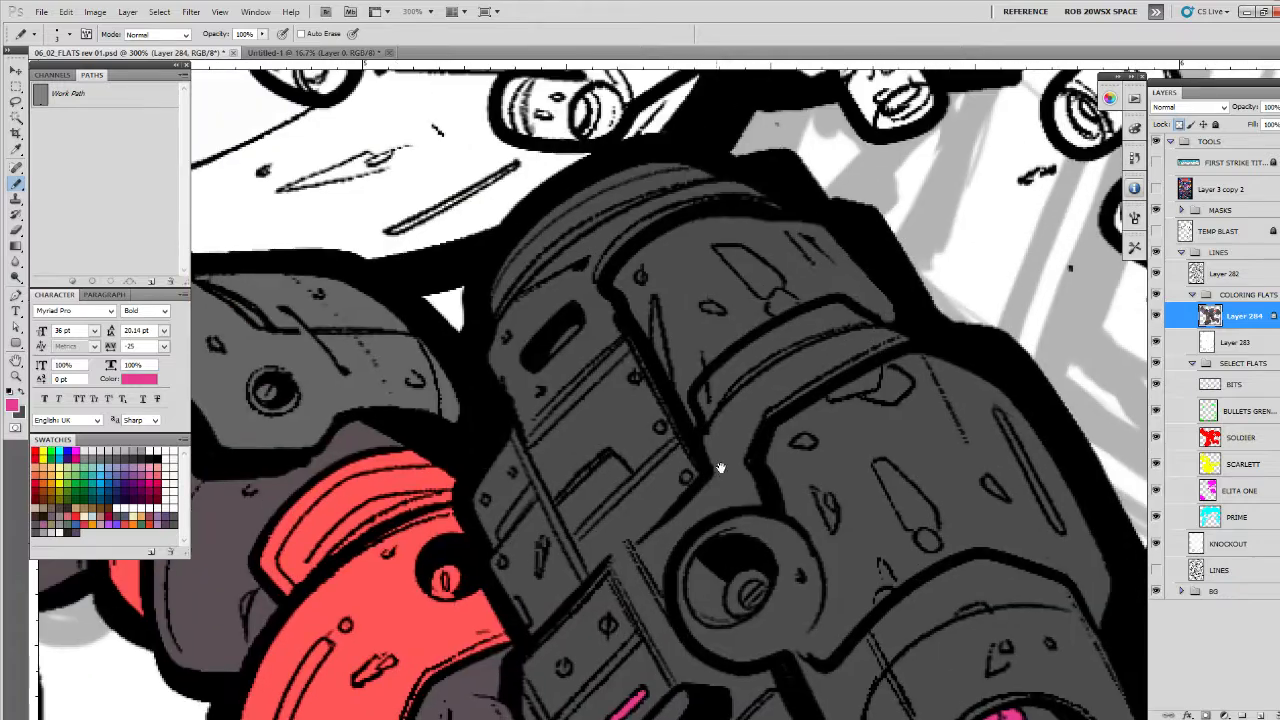
pyautogui.moveTo(577, 328); pyautogui.dragTo(561, 353)
pyautogui.moveTo(775, 549); pyautogui.dragTo(785, 227)
# - Examine the arm cannon's pink accents against the whole soldier figure and the rest of the cover
pyautogui.press('z')
pyautogui.keyDown('alt'); pyautogui.click(795, 494); pyautogui.keyUp('alt')
pyautogui.keyDown('alt'); pyautogui.click(796, 496); pyautogui.keyUp('alt')
pyautogui.keyDown('alt'); pyautogui.click(799, 504); pyautogui.keyUp('alt')
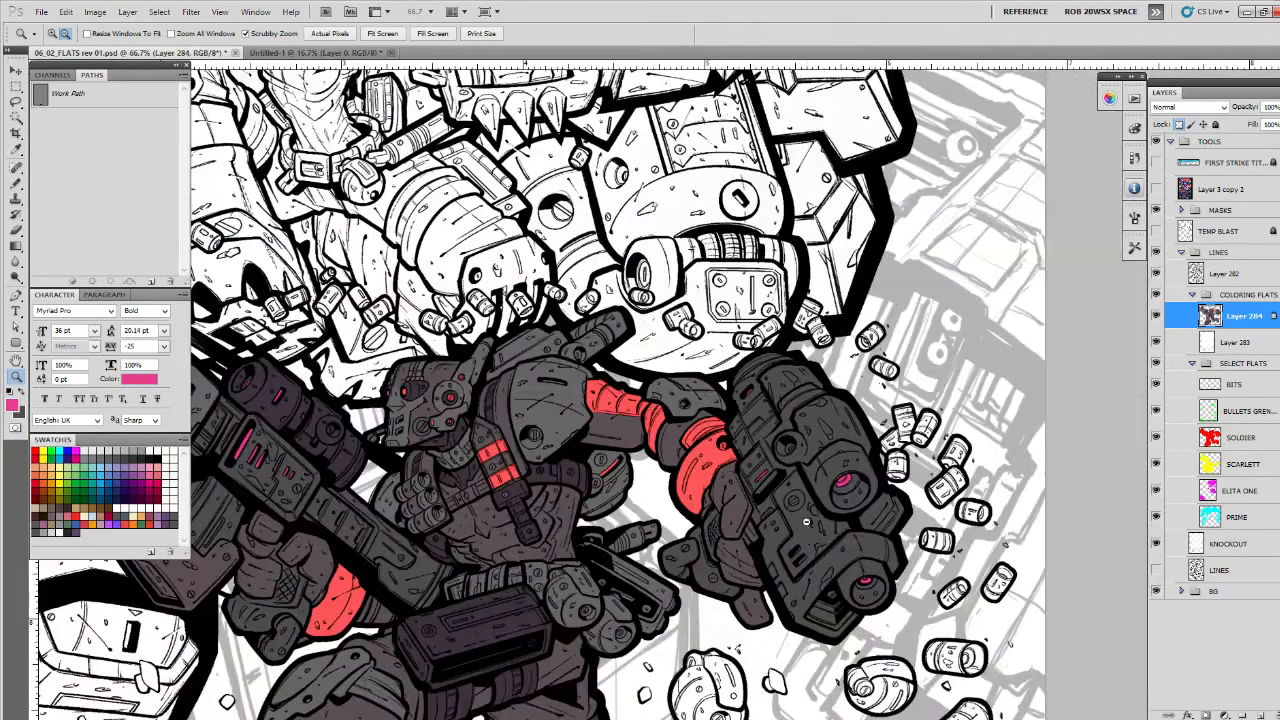
pyautogui.click(810, 546)
pyautogui.click(812, 552)
pyautogui.moveTo(816, 518)
pyautogui.mouseDown()
pyautogui.moveTo(804, 430)
pyautogui.moveTo(771, 457)
pyautogui.moveTo(782, 451)
pyautogui.moveTo(760, 414)
pyautogui.mouseUp()
pyautogui.click(803, 430)
pyautogui.press('b')
pyautogui.press('z')
pyautogui.keyDown('alt'); pyautogui.click(764, 420); pyautogui.keyUp('alt')
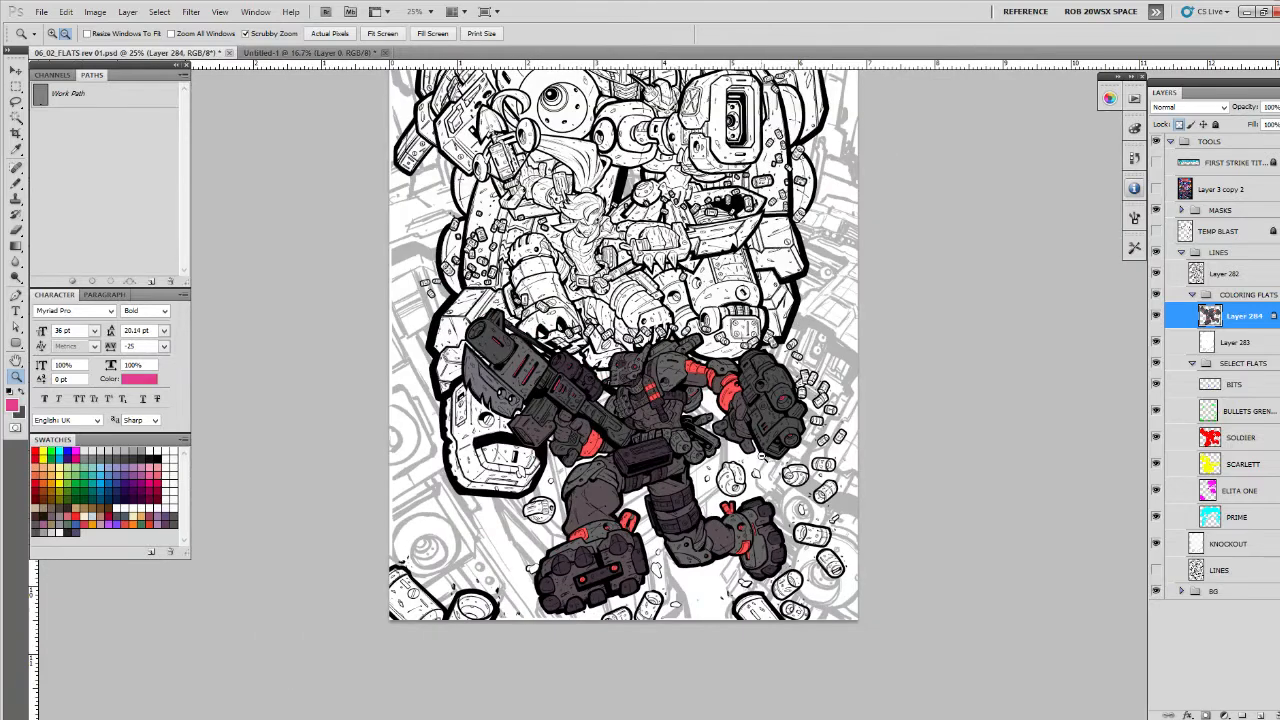
pyautogui.click(764, 420)
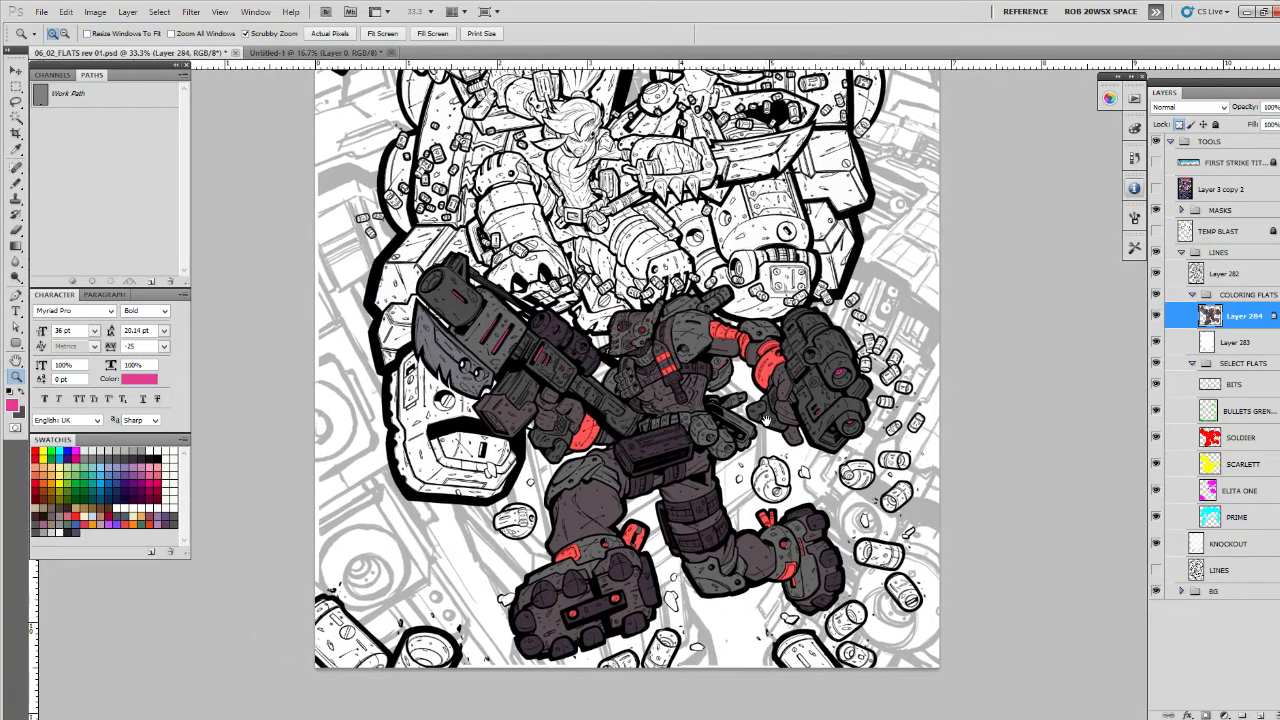
pyautogui.moveTo(759, 421); pyautogui.dragTo(761, 422)
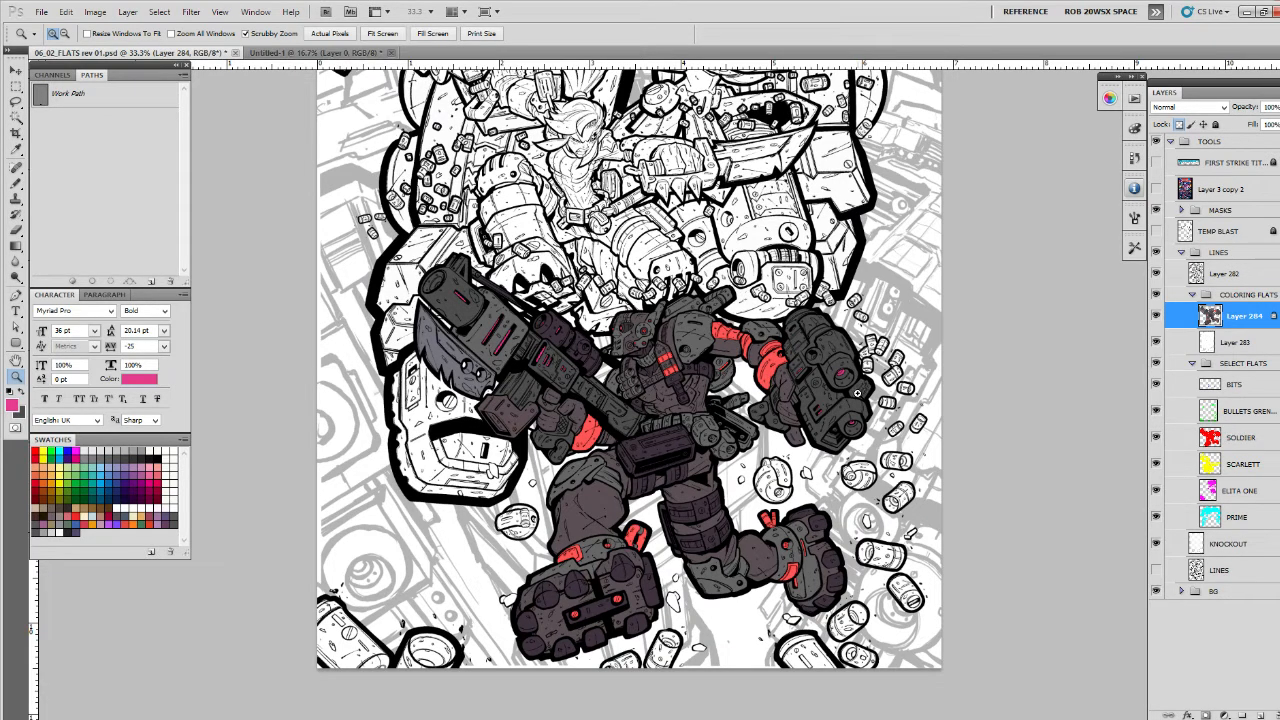
# - Load the BULLETS GRENADE mask as a selection, sample the soldier's gray and add a new layer above the soldier's flats
pyautogui.press('b')
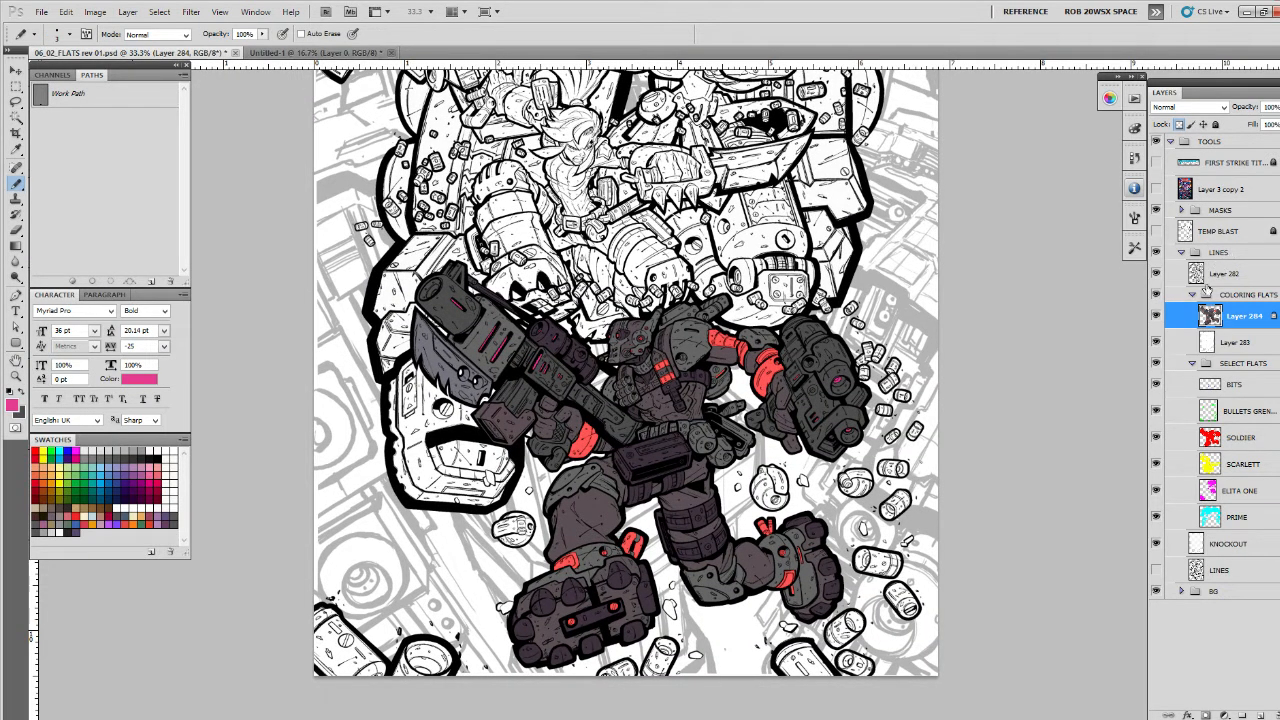
pyautogui.click(1182, 210)
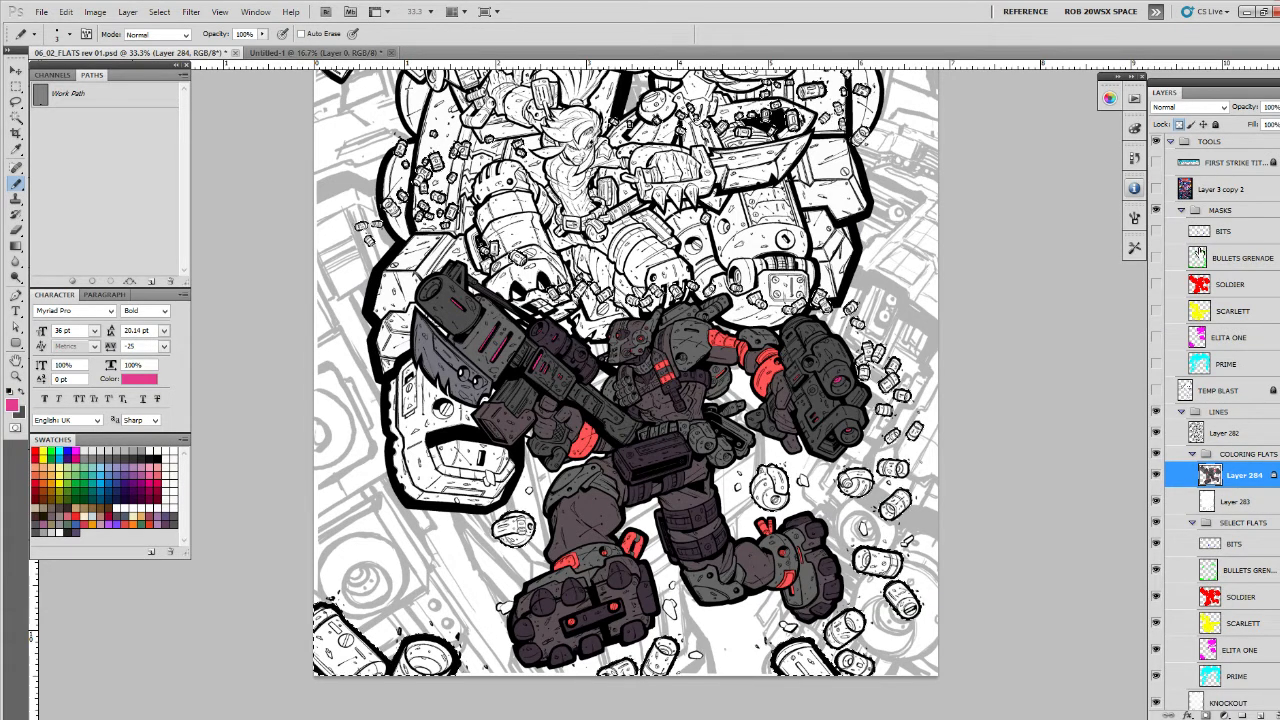
pyautogui.click(1182, 210)
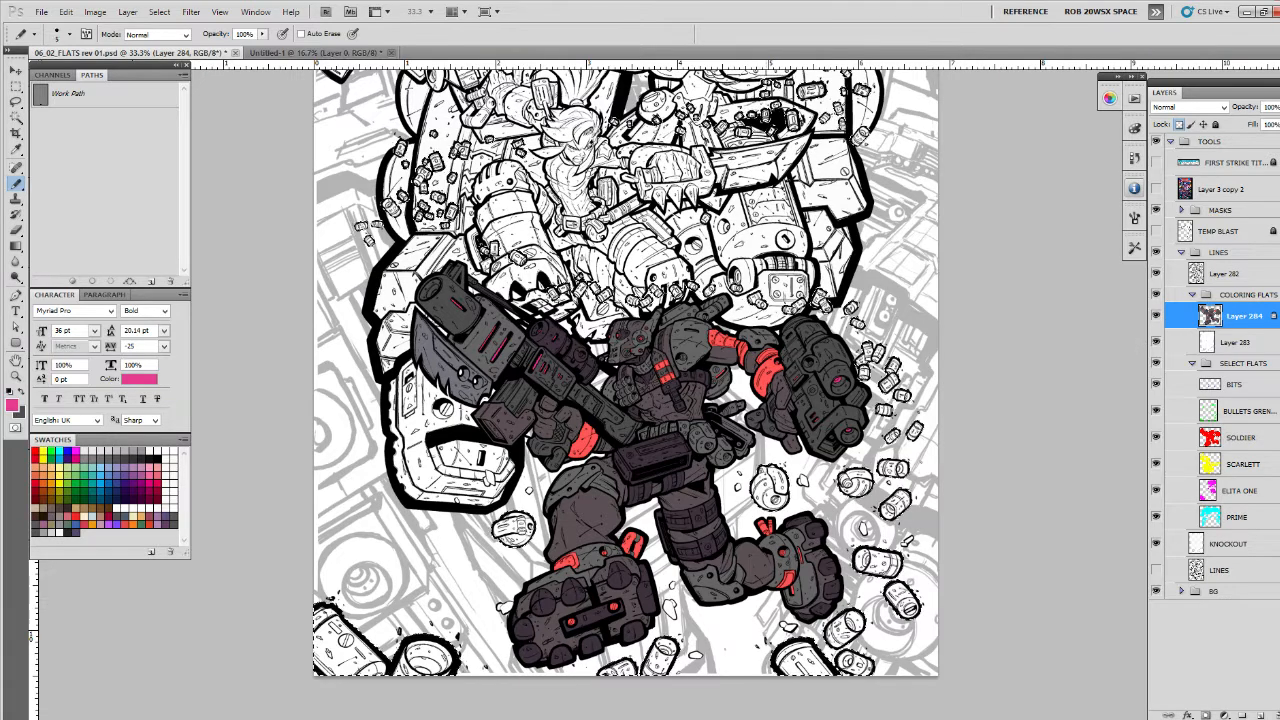
pyautogui.keyDown('alt'); pyautogui.click(708, 436); pyautogui.keyUp('alt')
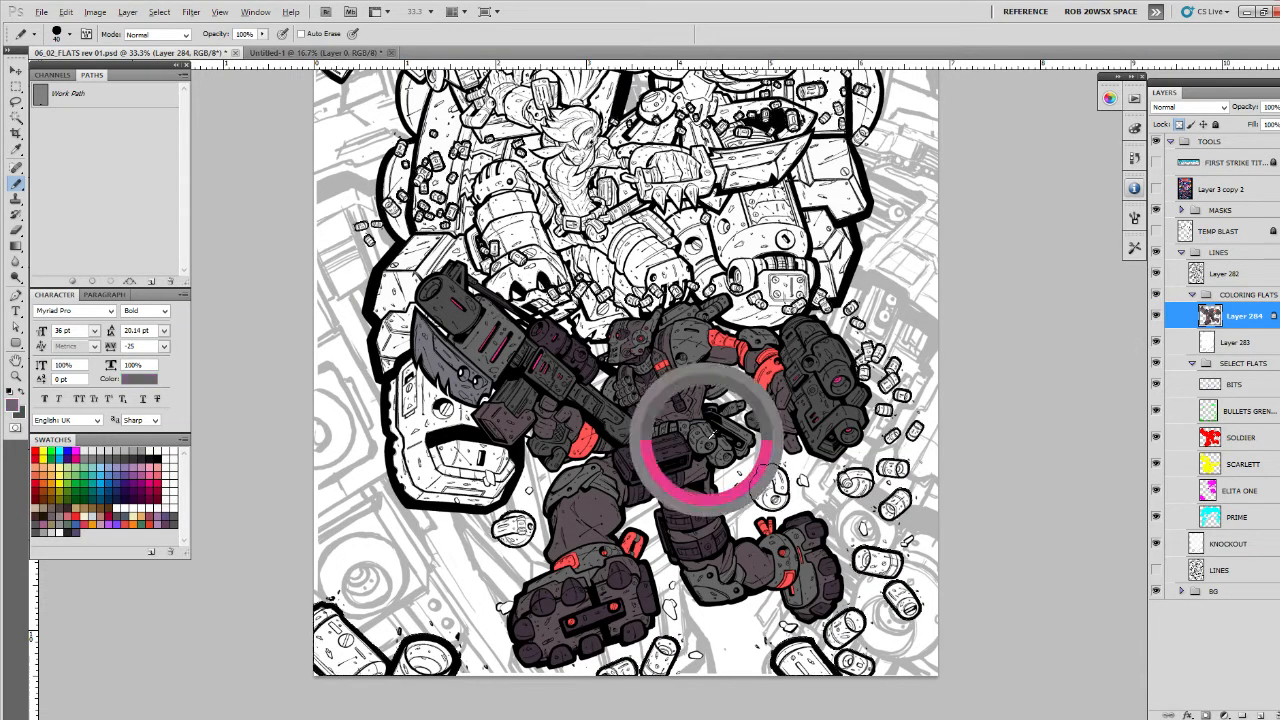
pyautogui.click(1263, 713)
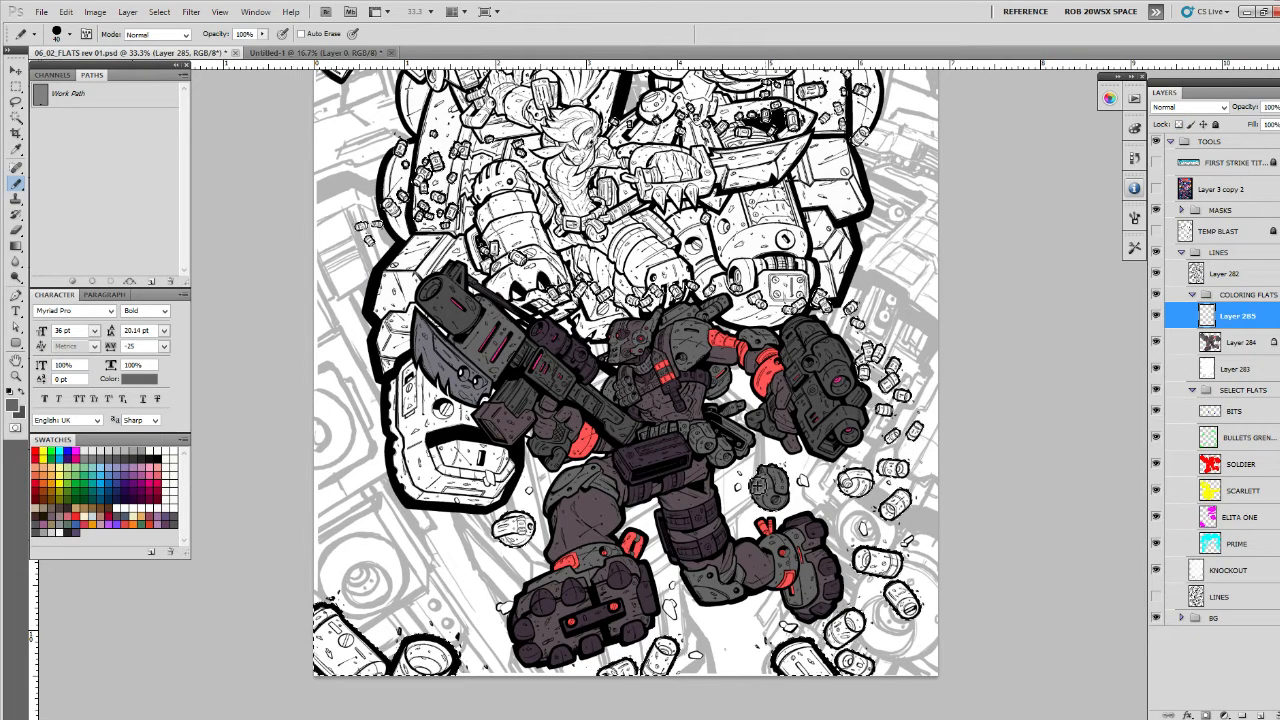
# - Paint the three grenades floating around the soldier's legs dark gray
pyautogui.moveTo(758, 486); pyautogui.dragTo(760, 492)
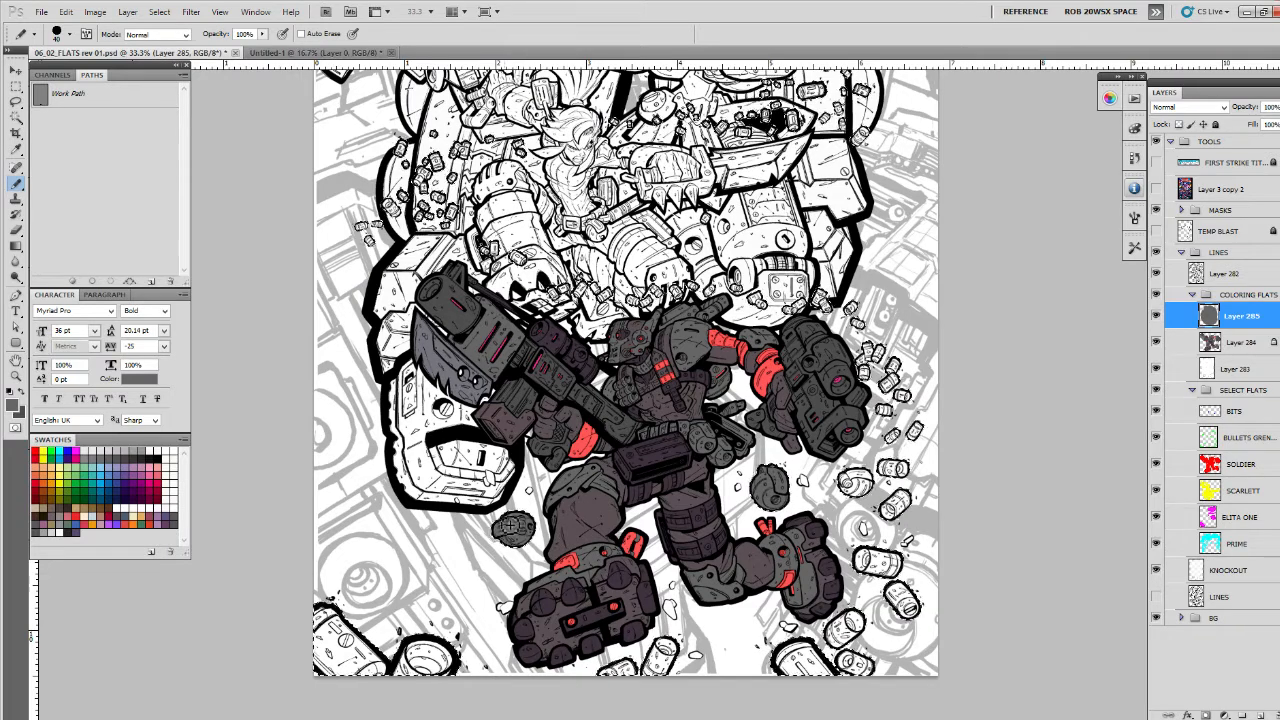
pyautogui.moveTo(536, 536); pyautogui.dragTo(545, 537)
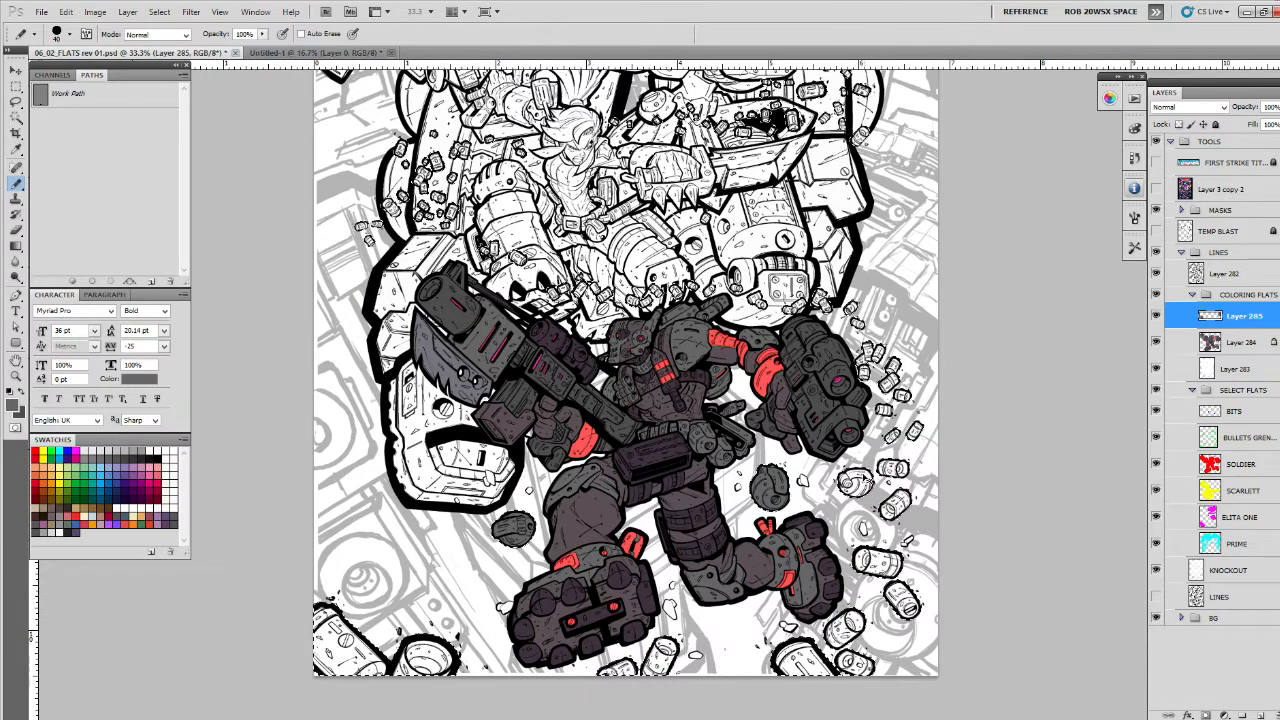
pyautogui.moveTo(873, 483)
pyautogui.mouseDown()
pyautogui.moveTo(868, 500)
pyautogui.moveTo(867, 484)
pyautogui.mouseUp()
pyautogui.moveTo(876, 542); pyautogui.dragTo(818, 500)
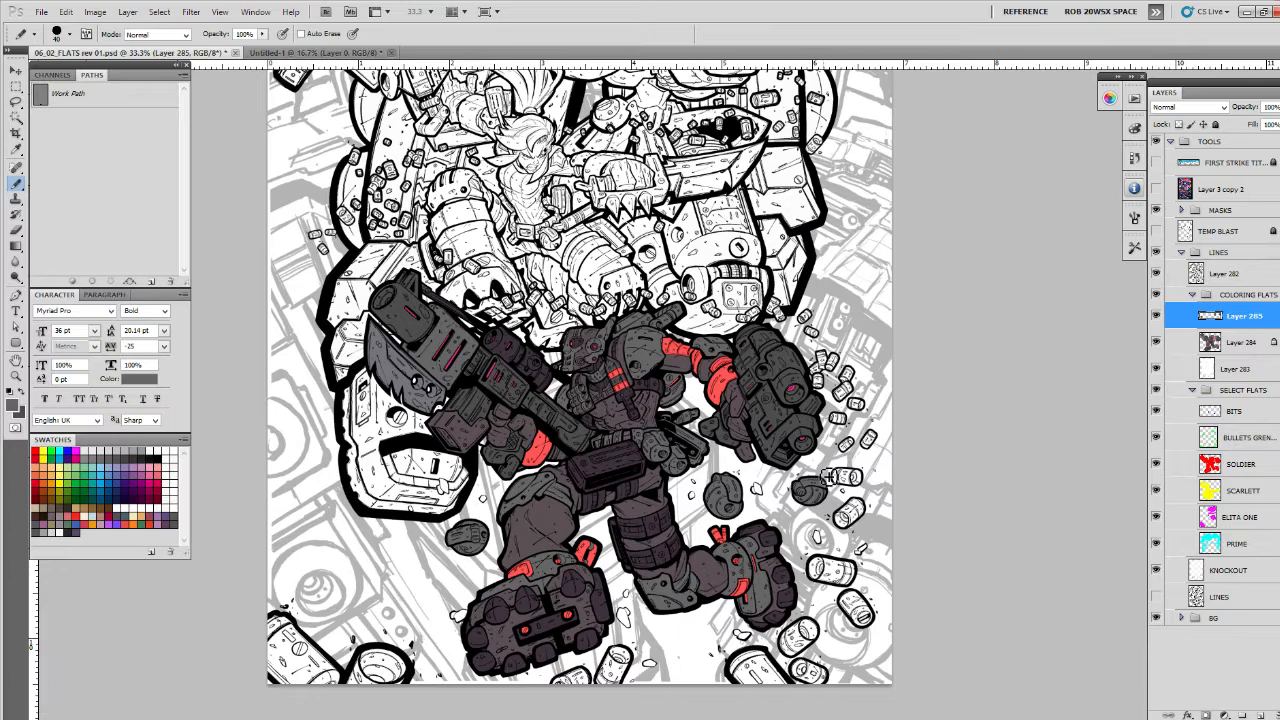
# - Fill the selected bullet casings with tan on a new layer directly beneath the grenades' layer
pyautogui.click(100, 516)
pyautogui.moveTo(773, 652)
pyautogui.mouseDown()
pyautogui.moveTo(761, 686)
pyautogui.moveTo(852, 649)
pyautogui.moveTo(746, 667)
pyautogui.moveTo(820, 624)
pyautogui.moveTo(788, 678)
pyautogui.moveTo(840, 682)
pyautogui.mouseUp()
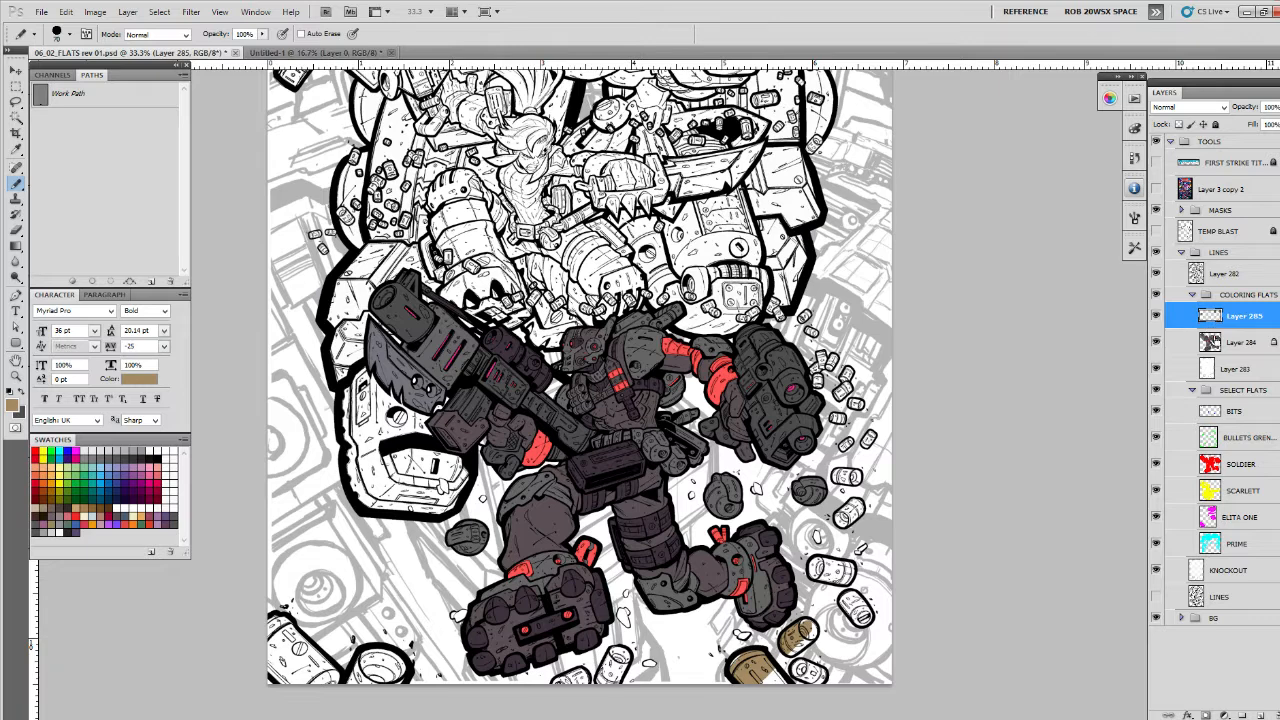
pyautogui.click(1232, 344)
pyautogui.click(1259, 716)
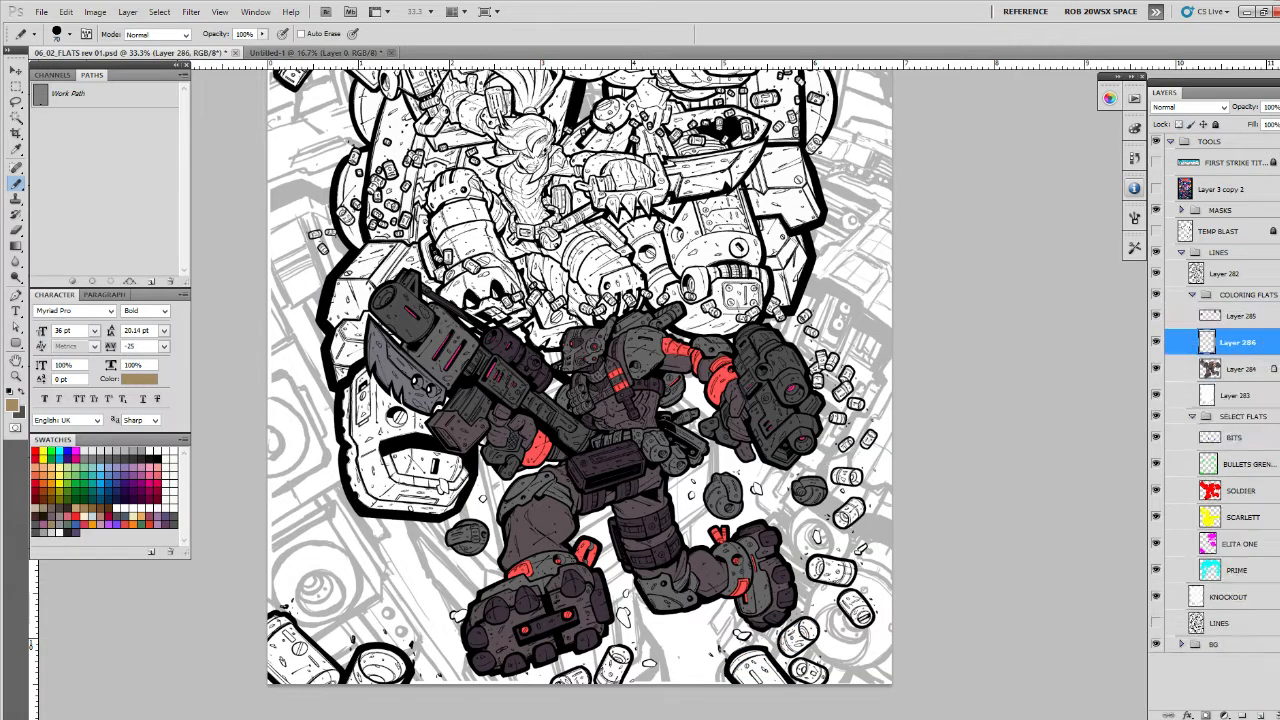
pyautogui.hotkey('alt', 'BackSpace')
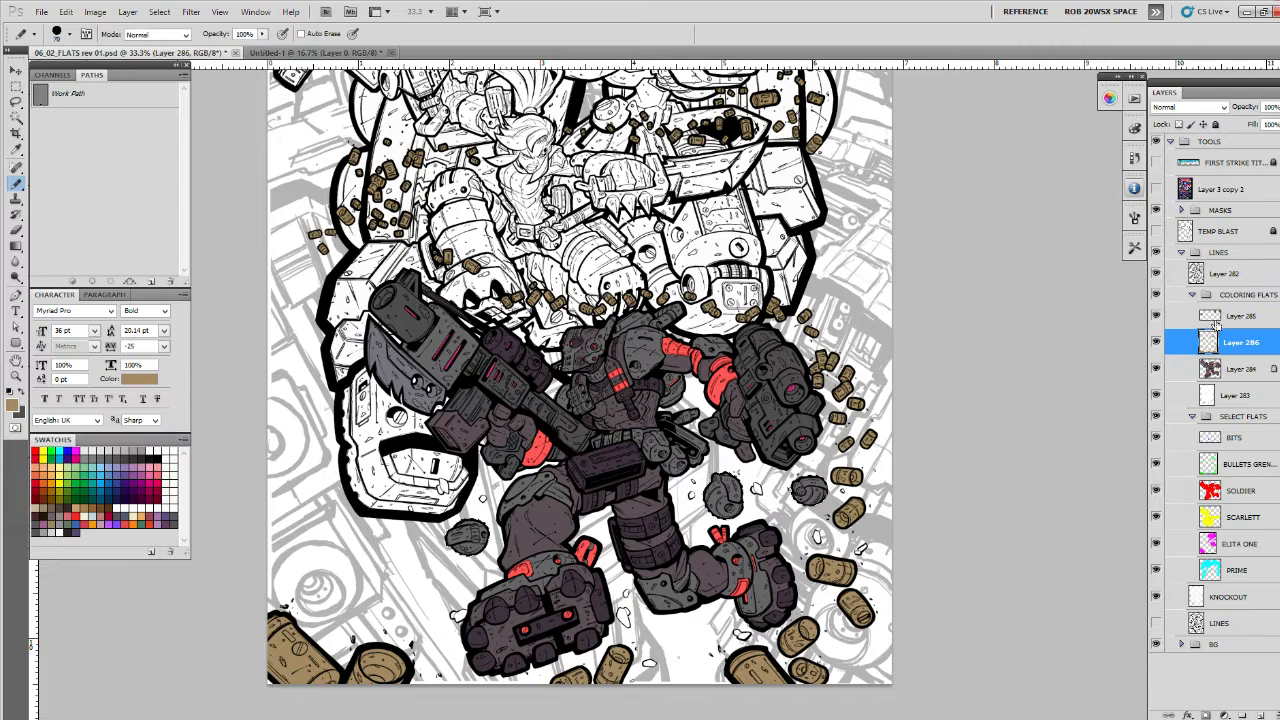
# - Compare the cover with the tan casing flats hidden and shown, checking the casings from the robot down to the soldier's feet
pyautogui.moveTo(1063, 513); pyautogui.dragTo(1080, 598)
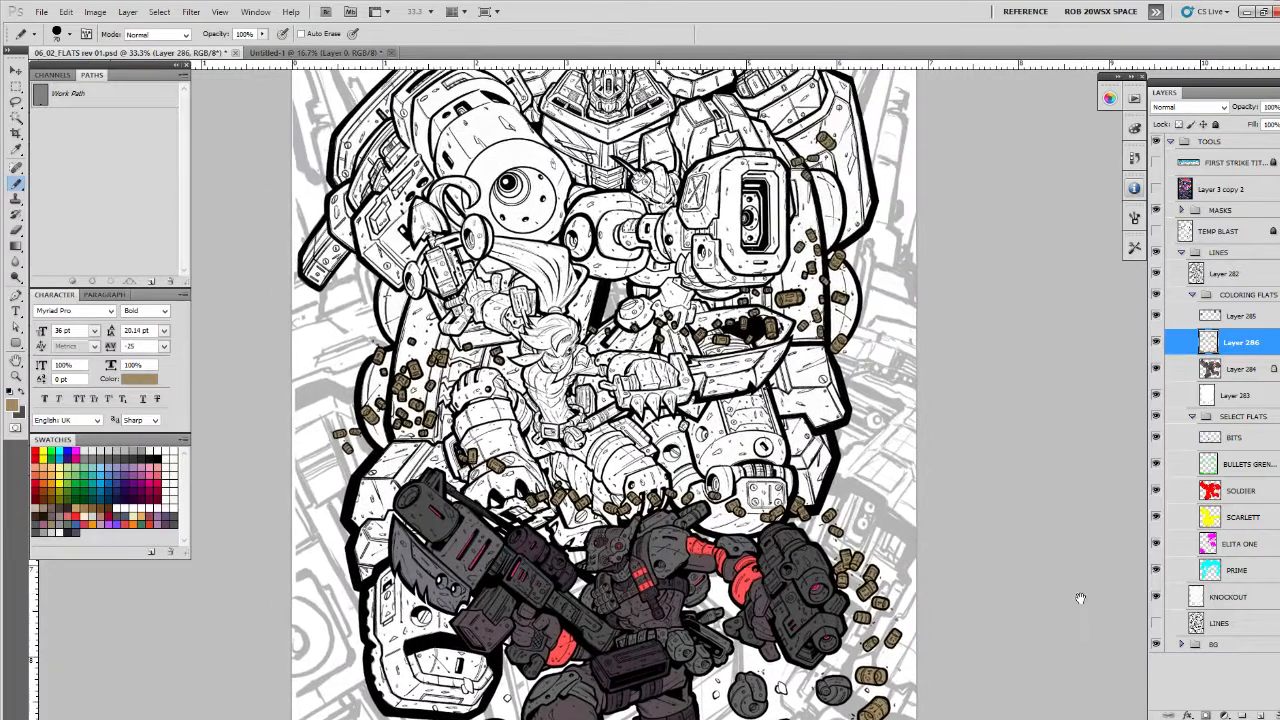
pyautogui.click(1157, 342)
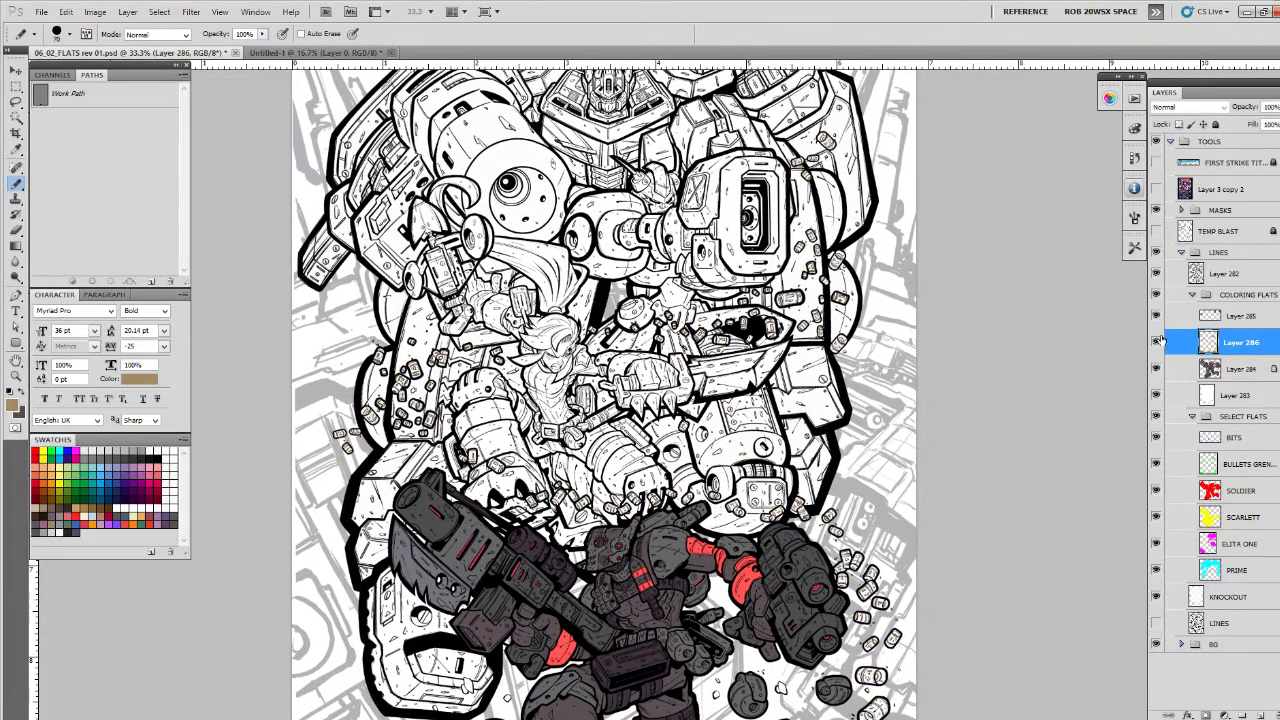
pyautogui.click(1157, 342)
pyautogui.moveTo(1051, 487); pyautogui.dragTo(1070, 459)
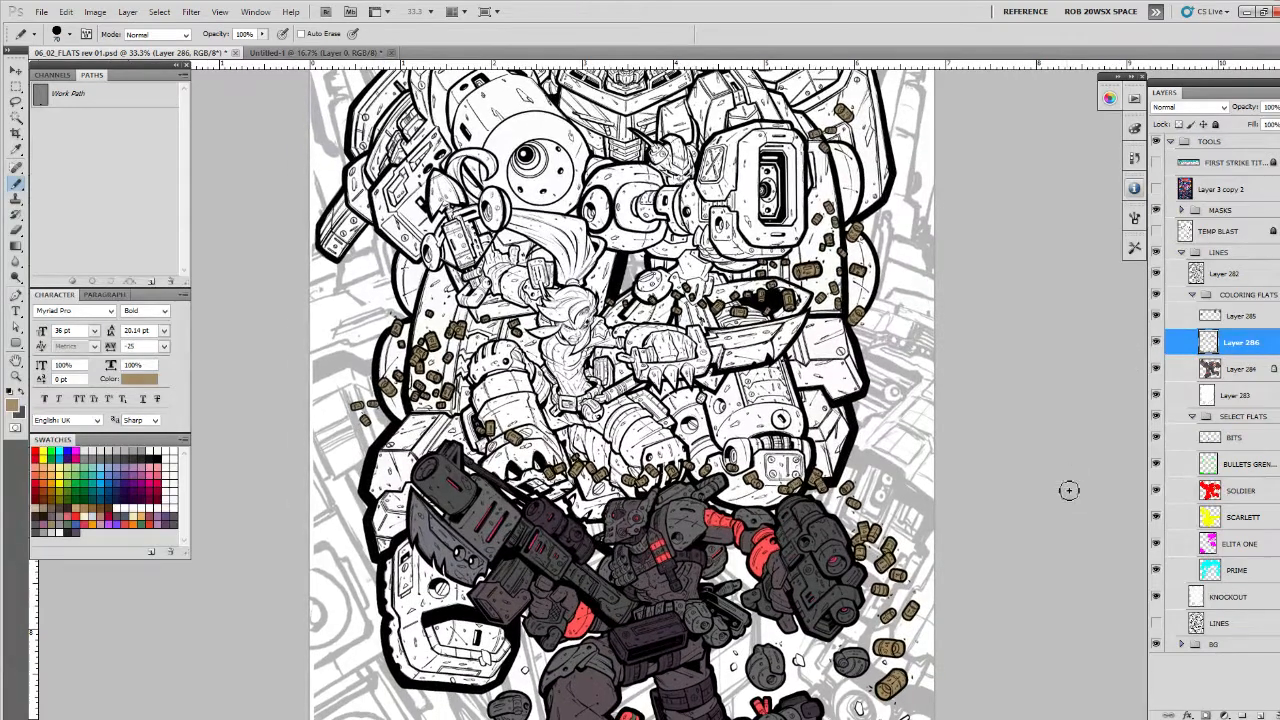
pyautogui.moveTo(1073, 523); pyautogui.dragTo(1092, 446)
pyautogui.moveTo(1070, 492)
pyautogui.mouseDown()
pyautogui.moveTo(1069, 424)
pyautogui.moveTo(1087, 608)
pyautogui.mouseUp()
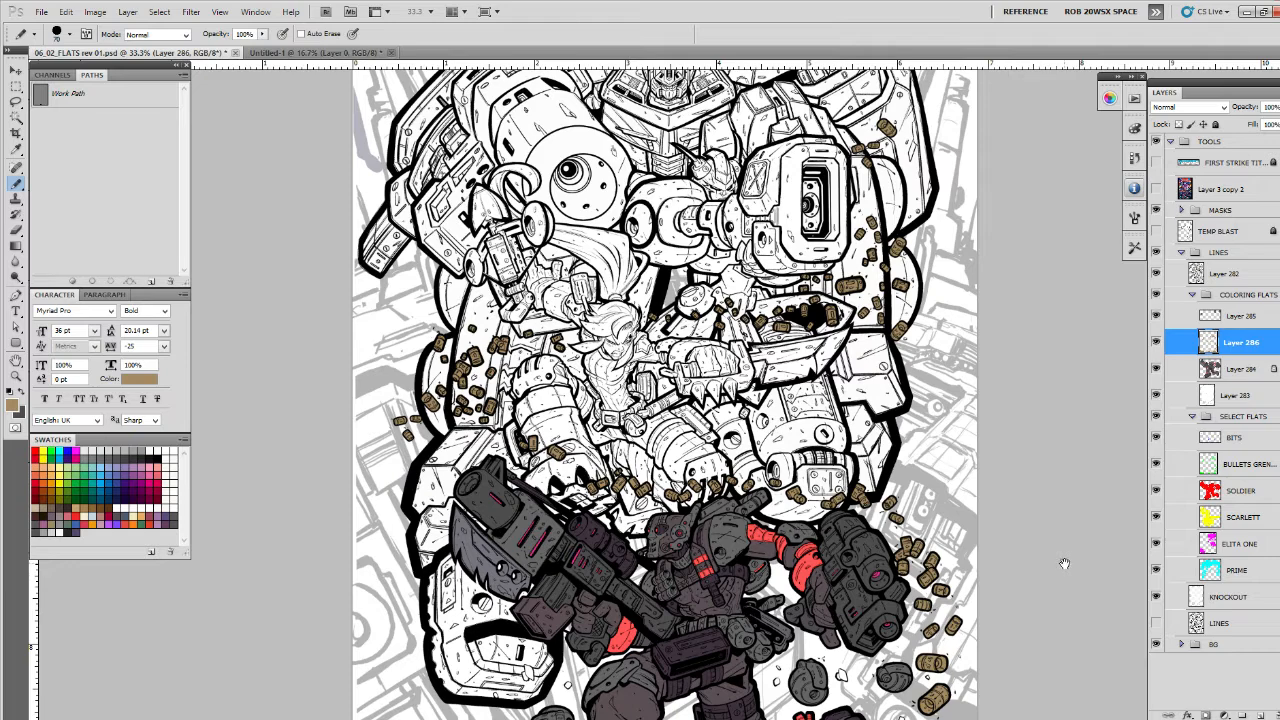
pyautogui.moveTo(1064, 564); pyautogui.dragTo(1071, 443)
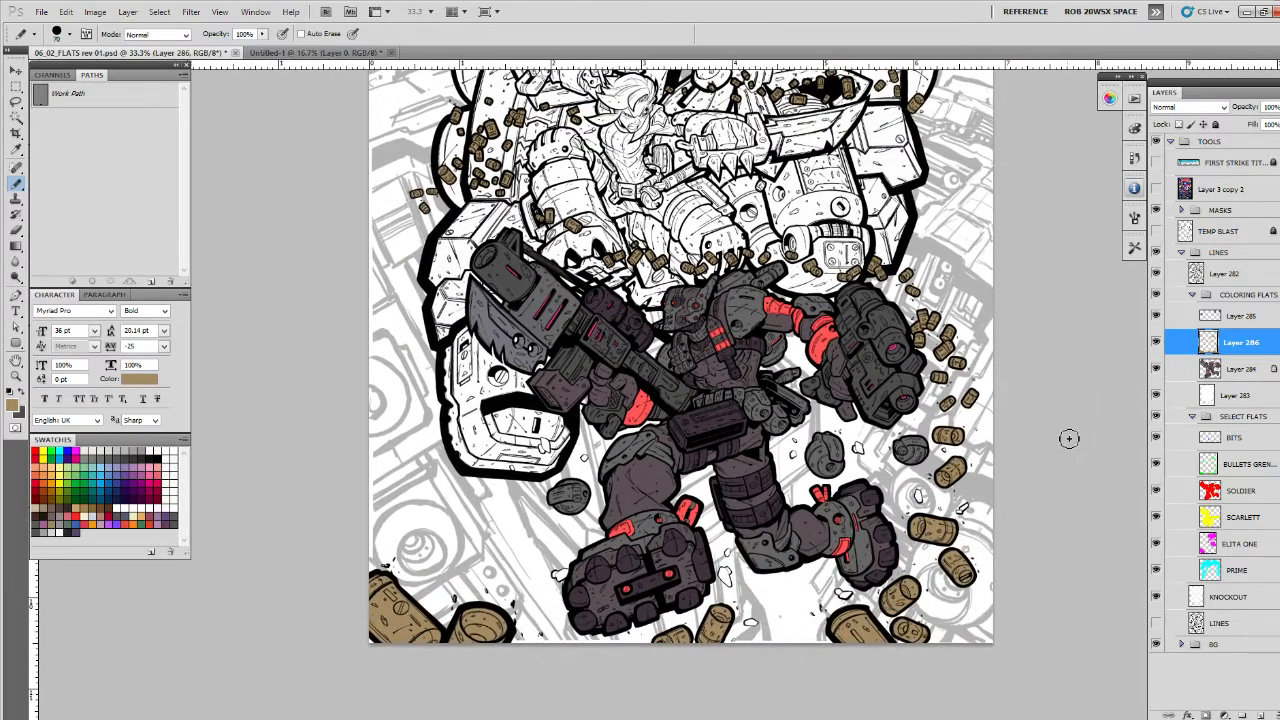
# - Sample a dark gray from the other layered artwork file and lock the transparent pixels of the tan casings' layer
pyautogui.press('z')
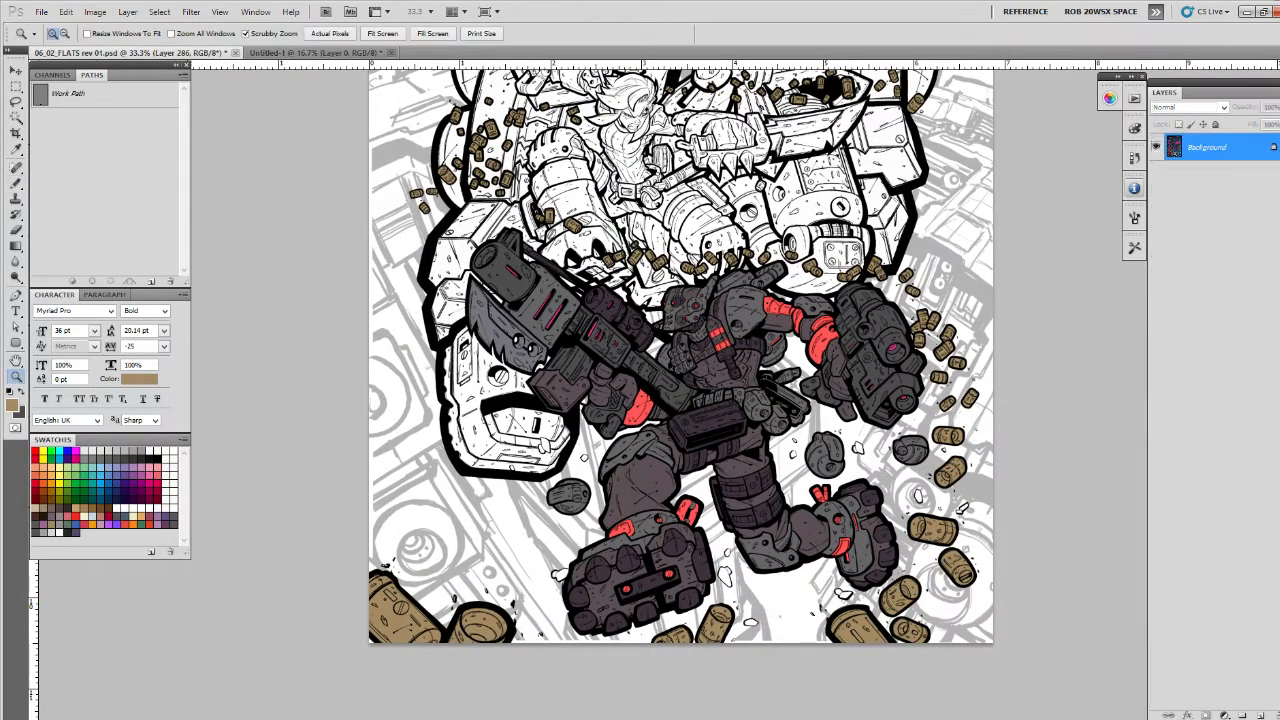
pyautogui.press('b')
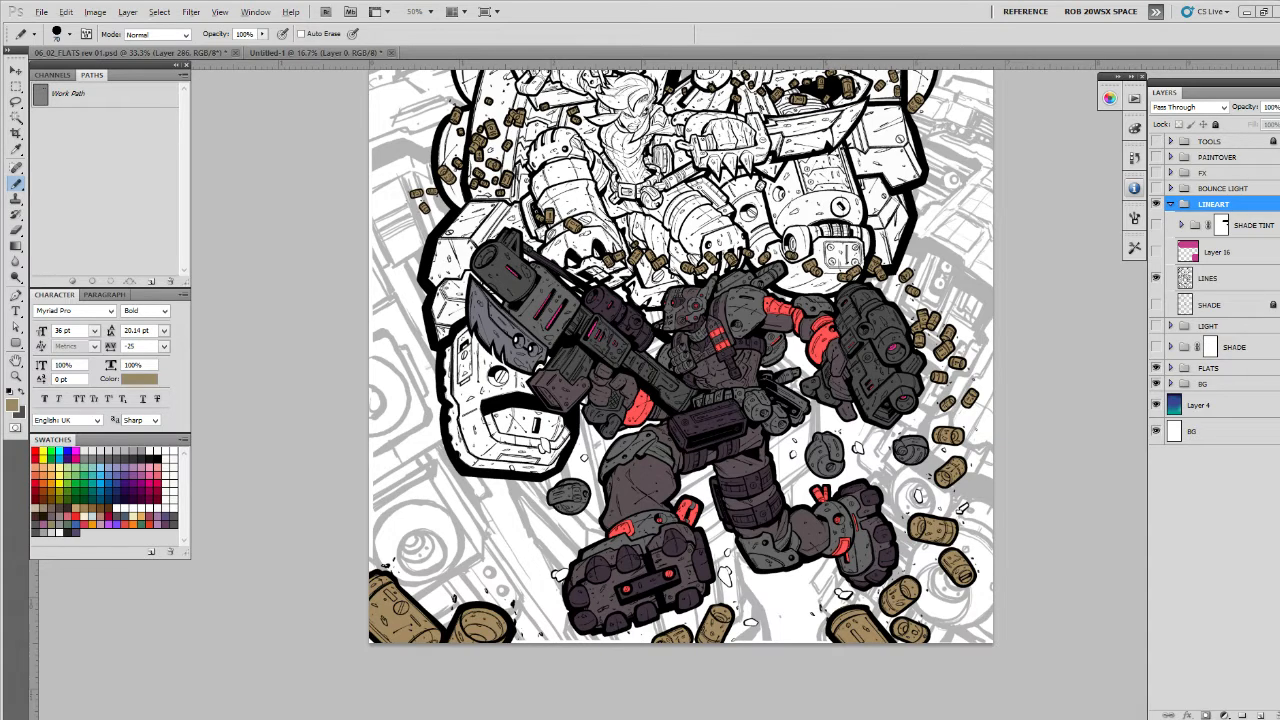
pyautogui.keyDown('alt'); pyautogui.click(640, 482); pyautogui.keyUp('alt')
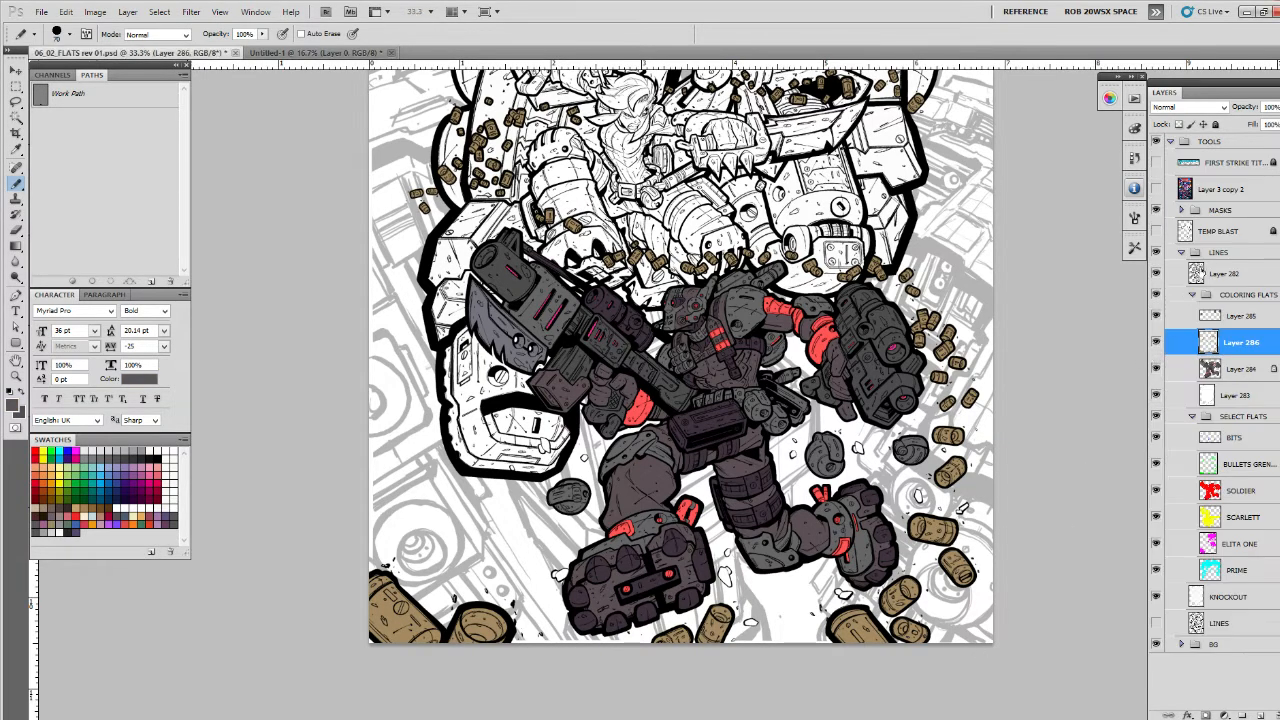
pyautogui.click(1179, 125)
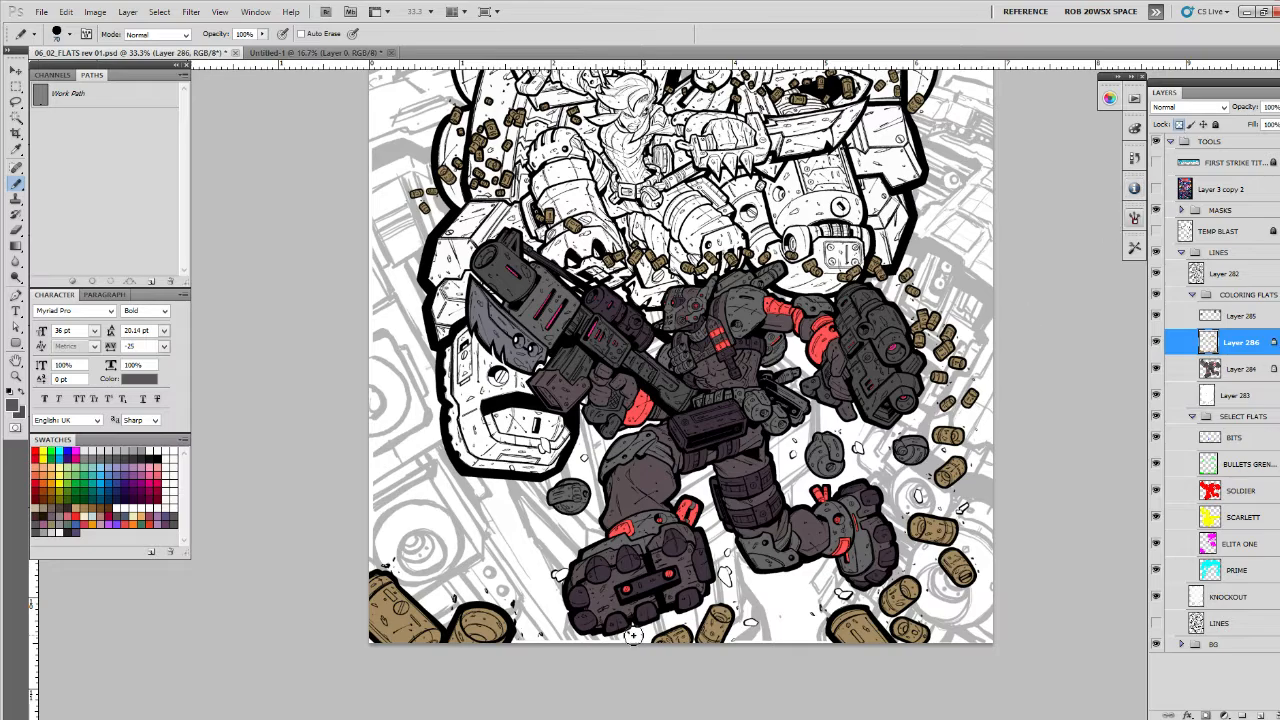
# - Paint dark gray bodies on the two tan casings beside the soldier's raised foot, leaving their end caps tan
pyautogui.press('z')
pyautogui.click(470, 642)
pyautogui.click(470, 642)
pyautogui.moveTo(555, 620); pyautogui.dragTo(599, 606)
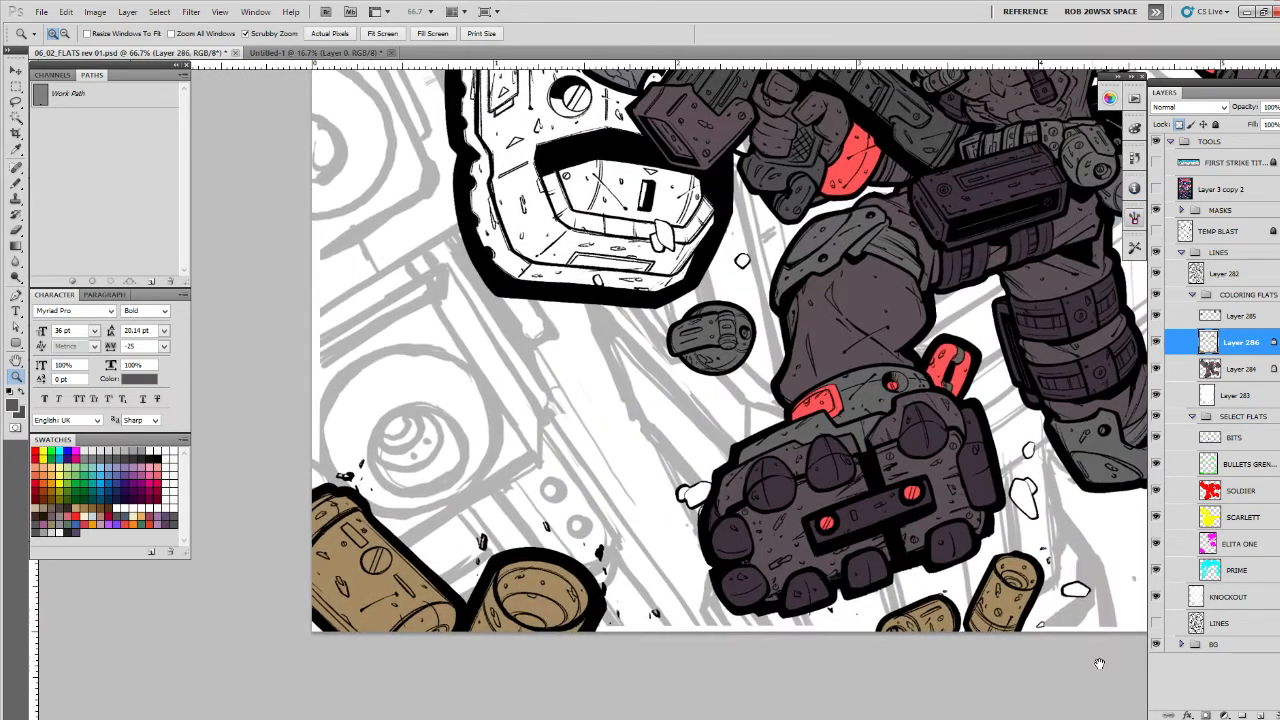
pyautogui.moveTo(1085, 662); pyautogui.dragTo(628, 665)
pyautogui.moveTo(1047, 531); pyautogui.dragTo(842, 581)
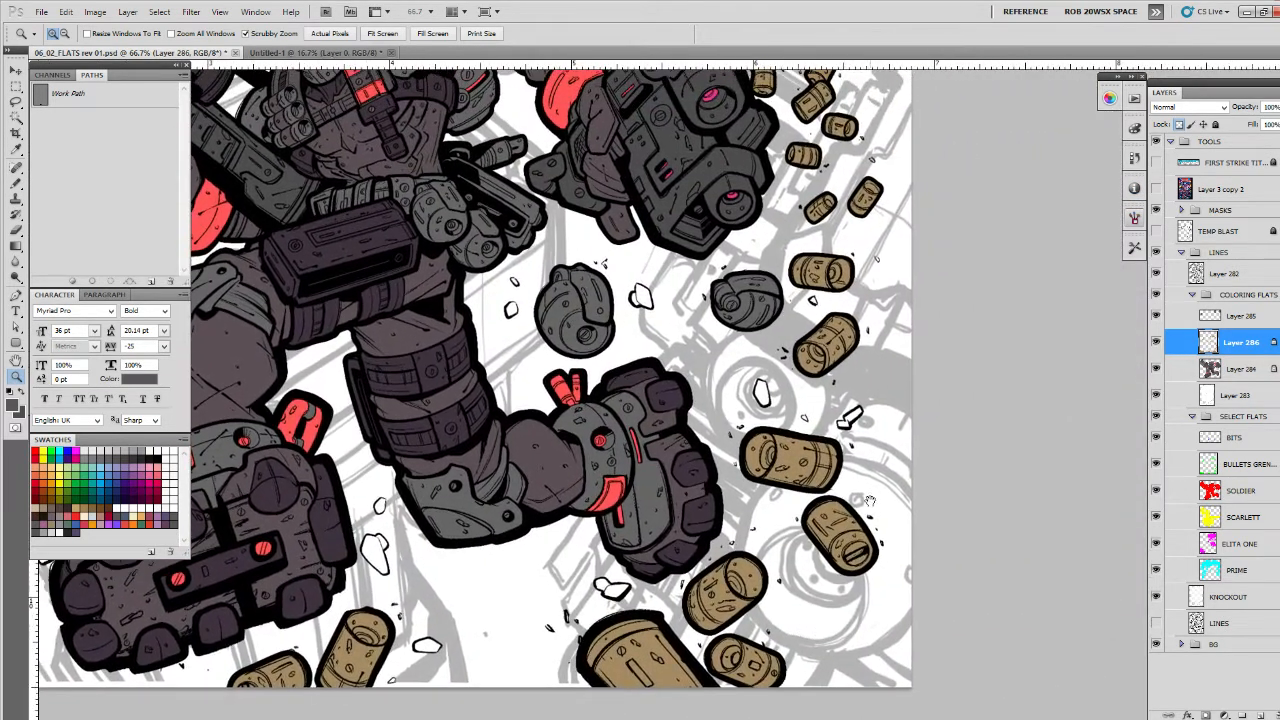
pyautogui.moveTo(869, 460)
pyautogui.mouseDown()
pyautogui.moveTo(857, 553)
pyautogui.moveTo(839, 471)
pyautogui.mouseUp()
pyautogui.click(828, 450)
pyautogui.press('b')
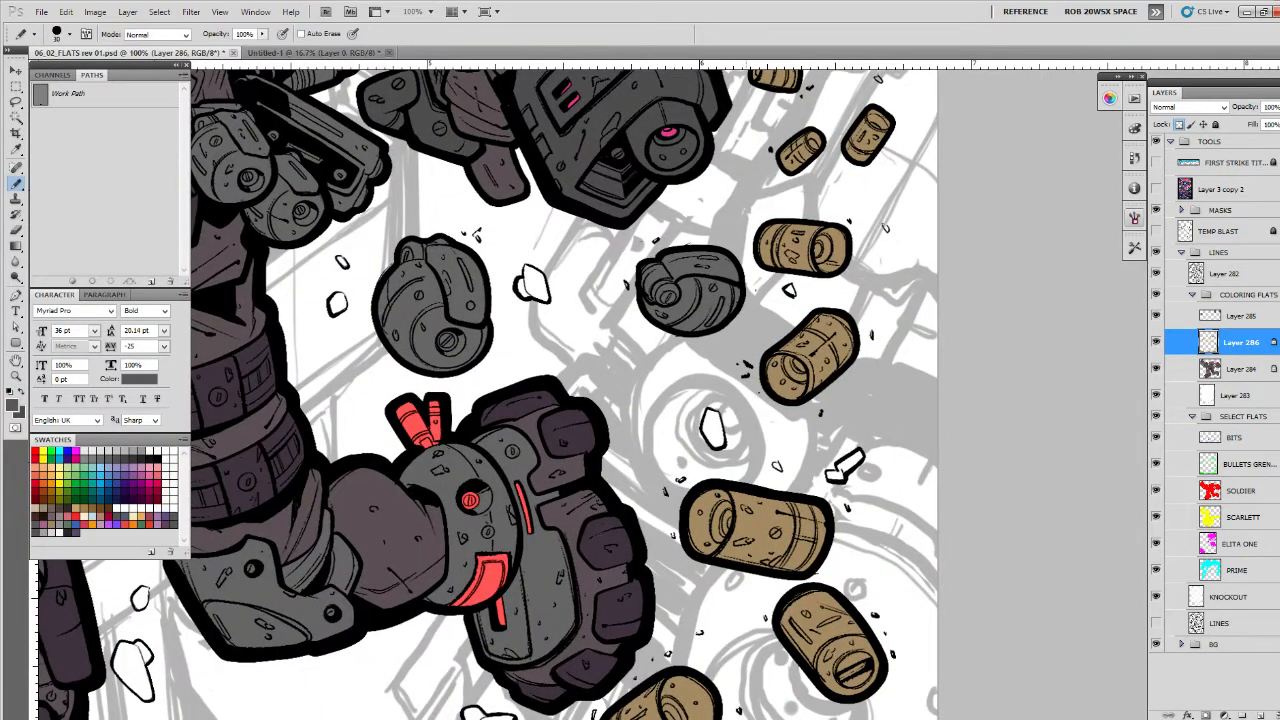
pyautogui.moveTo(741, 500)
pyautogui.mouseDown()
pyautogui.moveTo(786, 508)
pyautogui.moveTo(795, 535)
pyautogui.moveTo(774, 572)
pyautogui.moveTo(746, 570)
pyautogui.moveTo(723, 562)
pyautogui.moveTo(745, 502)
pyautogui.moveTo(753, 526)
pyautogui.moveTo(756, 507)
pyautogui.moveTo(750, 554)
pyautogui.moveTo(759, 505)
pyautogui.moveTo(752, 556)
pyautogui.moveTo(777, 516)
pyautogui.mouseUp()
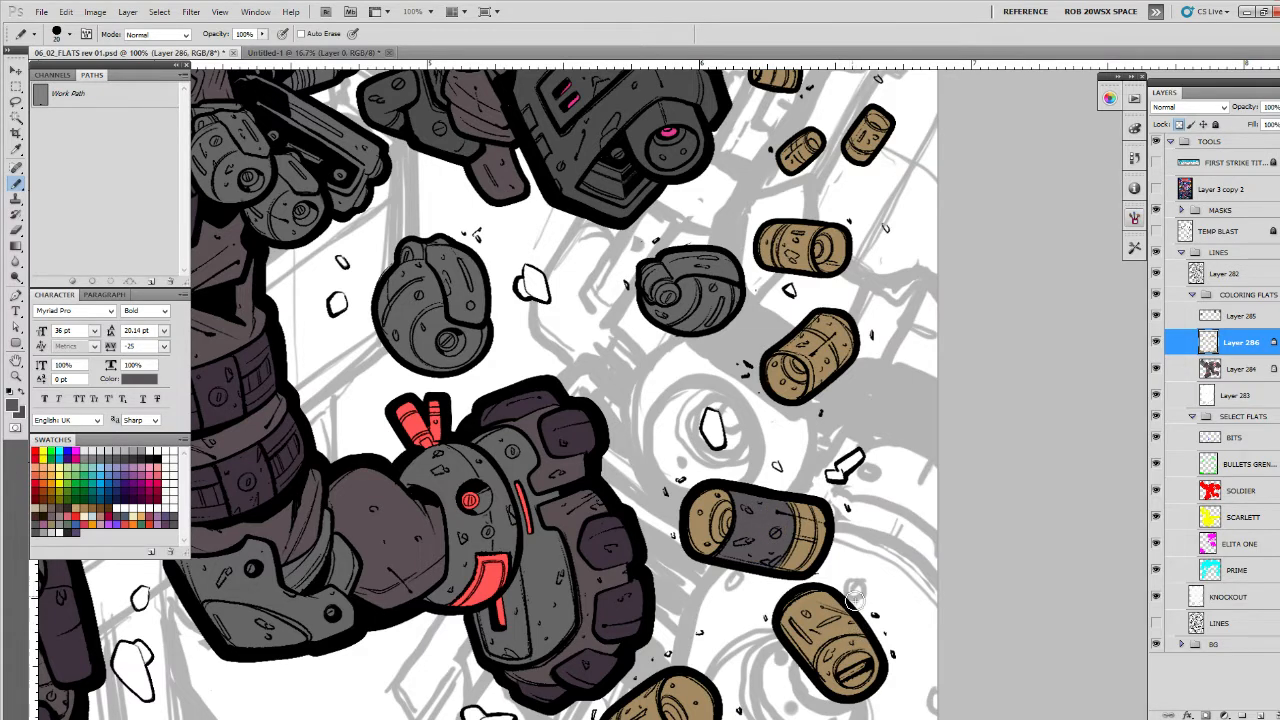
pyautogui.moveTo(860, 632)
pyautogui.mouseDown()
pyautogui.moveTo(920, 467)
pyautogui.moveTo(852, 494)
pyautogui.moveTo(840, 516)
pyautogui.moveTo(853, 490)
pyautogui.moveTo(887, 479)
pyautogui.moveTo(877, 463)
pyautogui.moveTo(855, 450)
pyautogui.moveTo(815, 481)
pyautogui.moveTo(855, 458)
pyautogui.moveTo(836, 508)
pyautogui.moveTo(881, 471)
pyautogui.mouseUp()
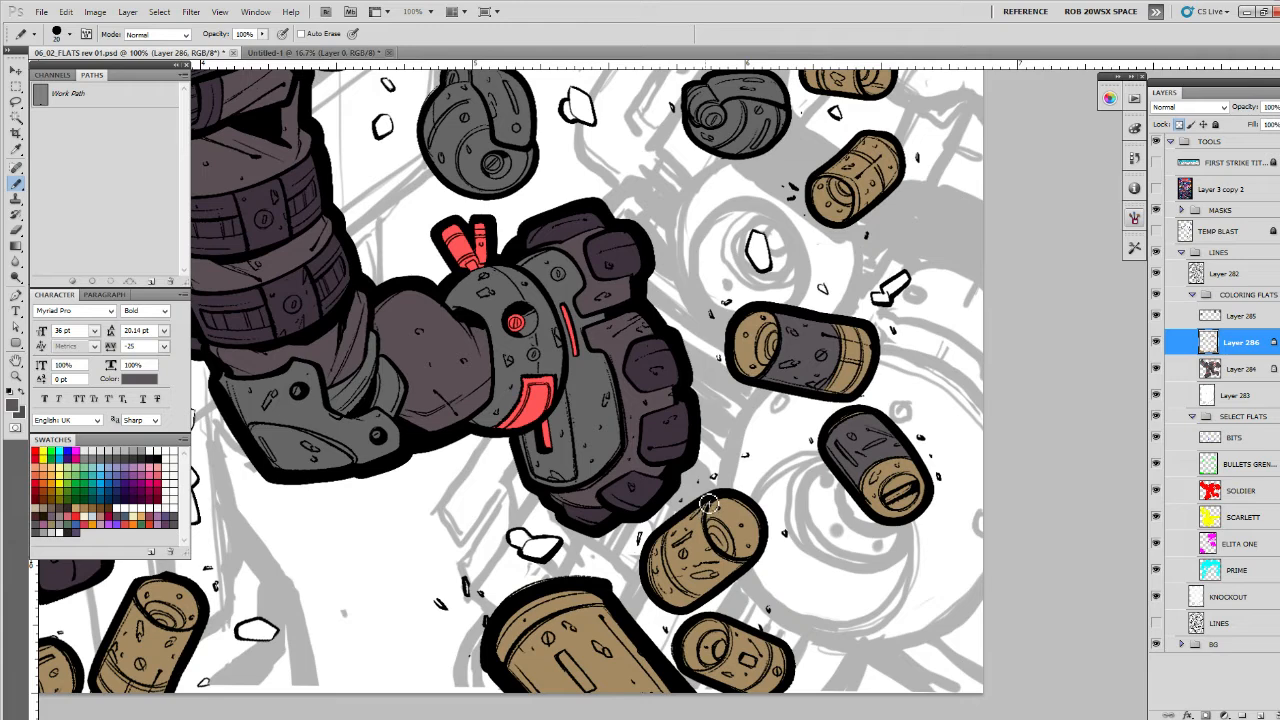
# - Paint dark gray bodies on the two small casings and the large cropped casing below the raised foot, leaving the rims tan
pyautogui.moveTo(708, 505)
pyautogui.mouseDown()
pyautogui.moveTo(711, 559)
pyautogui.moveTo(744, 572)
pyautogui.moveTo(703, 593)
pyautogui.moveTo(682, 583)
pyautogui.moveTo(683, 528)
pyautogui.moveTo(683, 569)
pyautogui.moveTo(693, 549)
pyautogui.moveTo(717, 578)
pyautogui.moveTo(688, 585)
pyautogui.moveTo(701, 597)
pyautogui.moveTo(729, 597)
pyautogui.moveTo(739, 521)
pyautogui.moveTo(749, 546)
pyautogui.moveTo(759, 531)
pyautogui.moveTo(759, 561)
pyautogui.moveTo(737, 580)
pyautogui.moveTo(699, 574)
pyautogui.moveTo(744, 549)
pyautogui.moveTo(746, 561)
pyautogui.moveTo(739, 524)
pyautogui.moveTo(731, 567)
pyautogui.mouseUp()
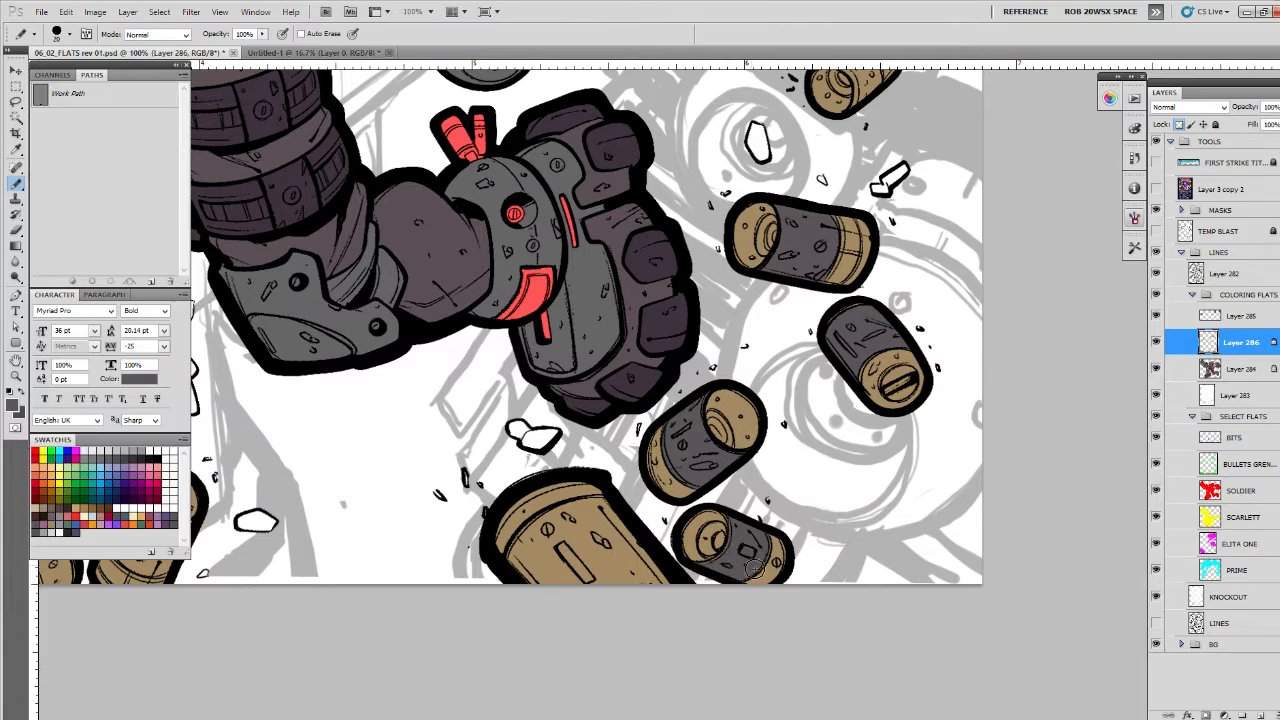
pyautogui.moveTo(659, 503); pyautogui.dragTo(796, 502)
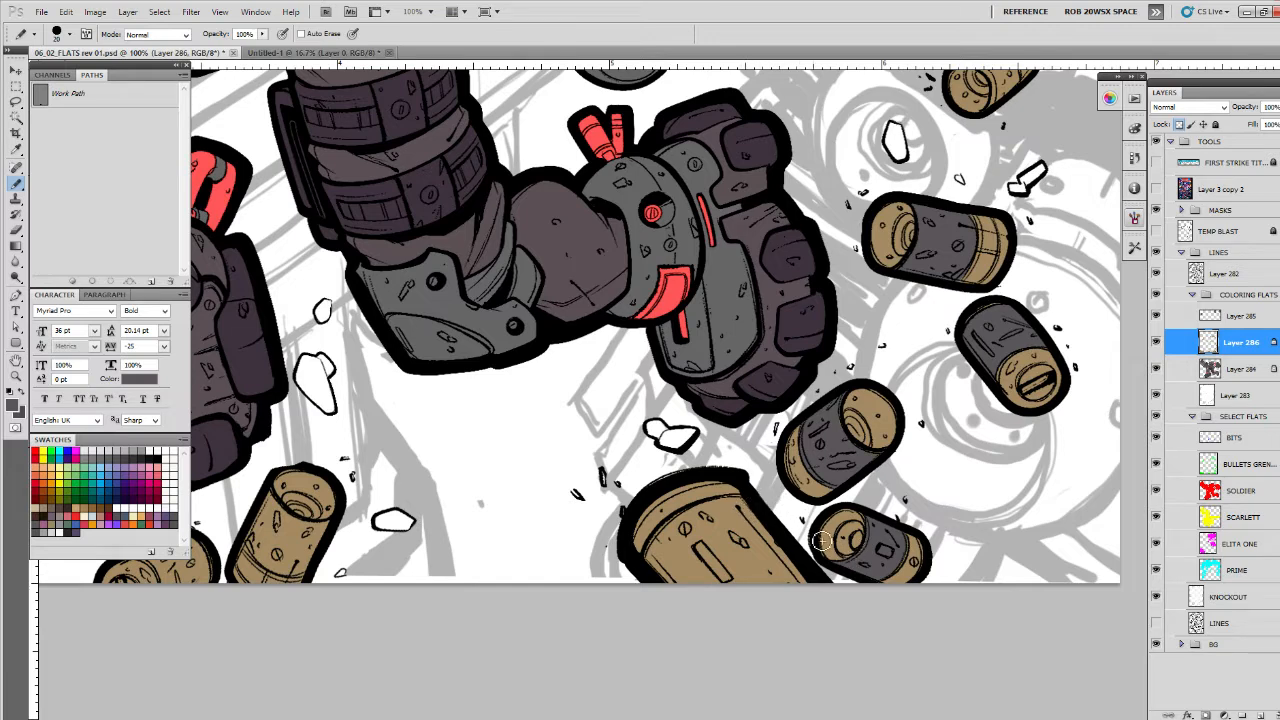
pyautogui.moveTo(741, 507); pyautogui.dragTo(662, 543)
pyautogui.moveTo(741, 505)
pyautogui.mouseDown()
pyautogui.moveTo(811, 588)
pyautogui.moveTo(674, 588)
pyautogui.moveTo(654, 565)
pyautogui.moveTo(724, 513)
pyautogui.moveTo(693, 542)
pyautogui.moveTo(755, 519)
pyautogui.moveTo(715, 575)
pyautogui.moveTo(779, 569)
pyautogui.mouseUp()
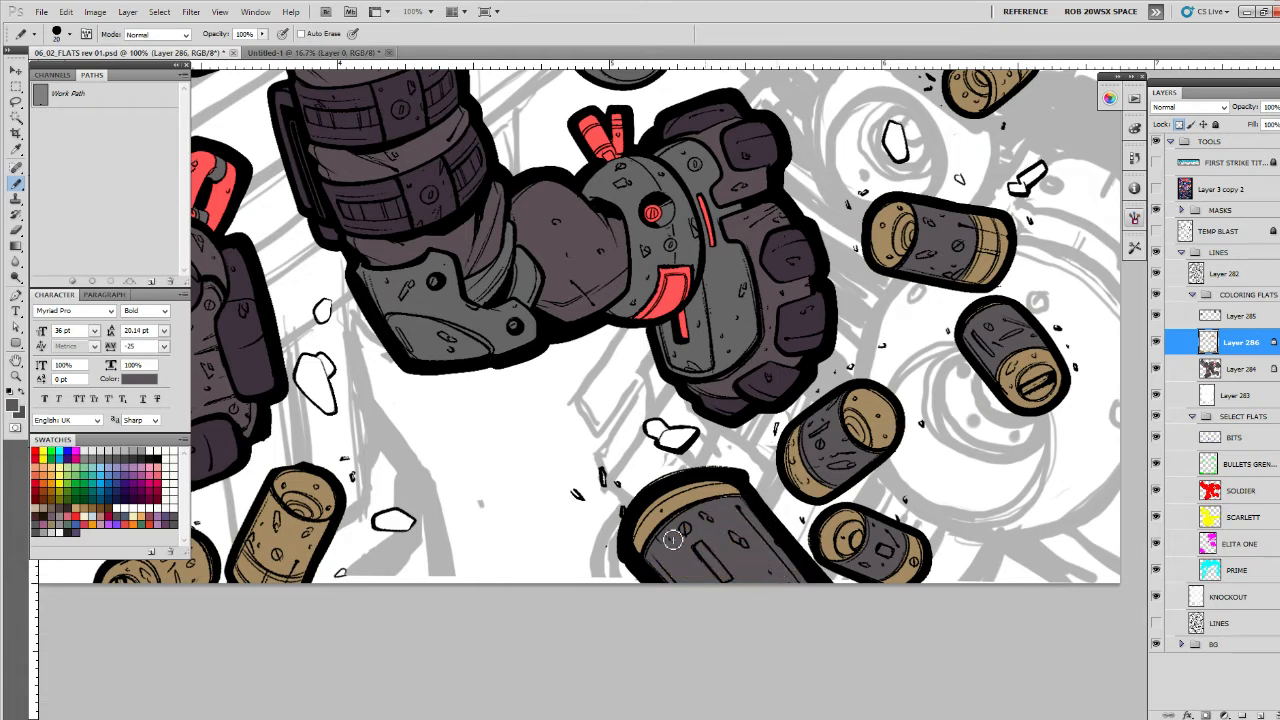
pyautogui.press('z')
pyautogui.keyDown('alt'); pyautogui.click(940, 503); pyautogui.keyUp('alt')
pyautogui.keyDown('alt'); pyautogui.click(940, 503); pyautogui.keyUp('alt')
pyautogui.keyDown('alt'); pyautogui.click(940, 503); pyautogui.keyUp('alt')
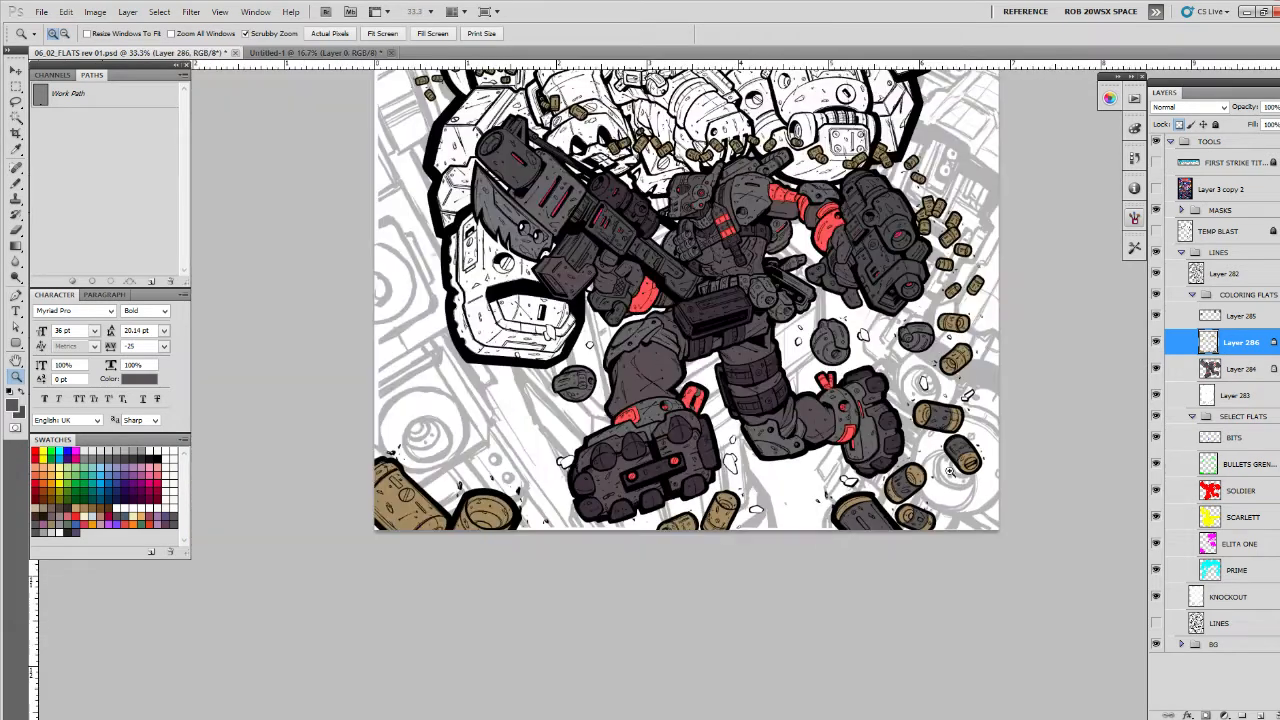
pyautogui.moveTo(957, 466); pyautogui.dragTo(905, 712)
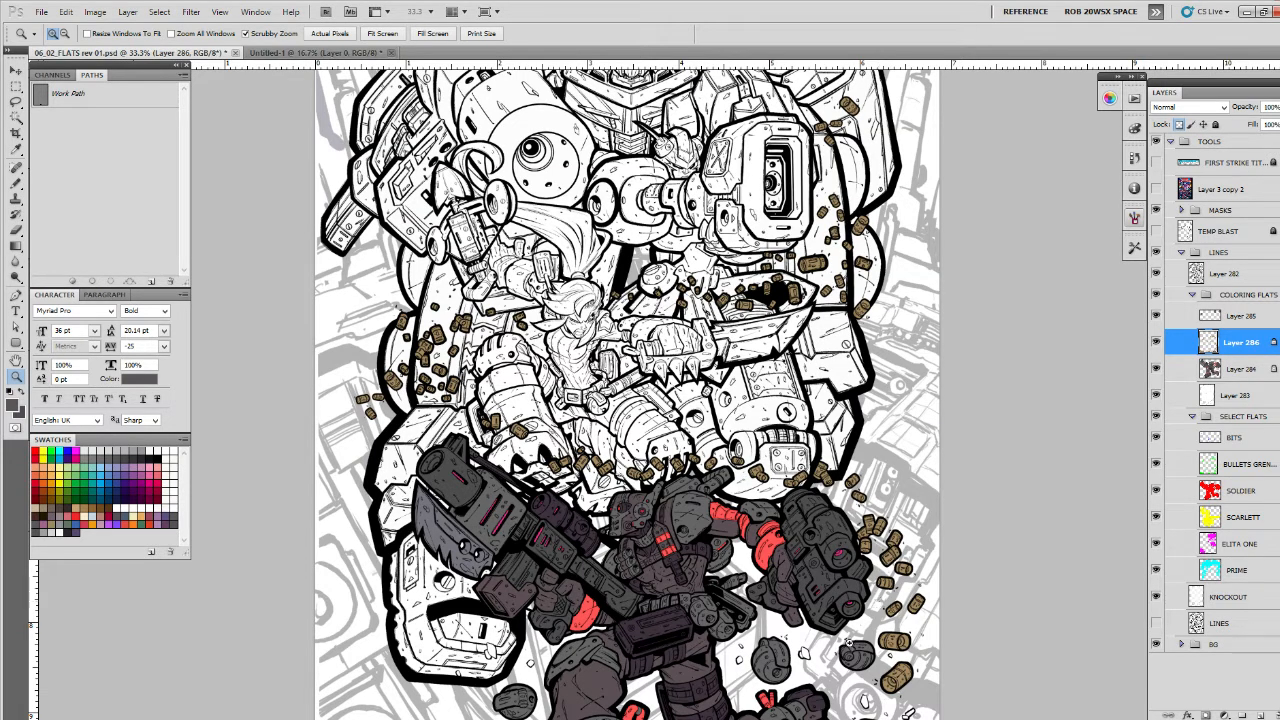
# - Paint dark gray bodies on the two small tan casings below the soldier's large forward foot at the cover's bottom edge
pyautogui.click(852, 643)
pyautogui.moveTo(900, 664); pyautogui.dragTo(1001, 364)
pyautogui.moveTo(771, 572); pyautogui.dragTo(956, 478)
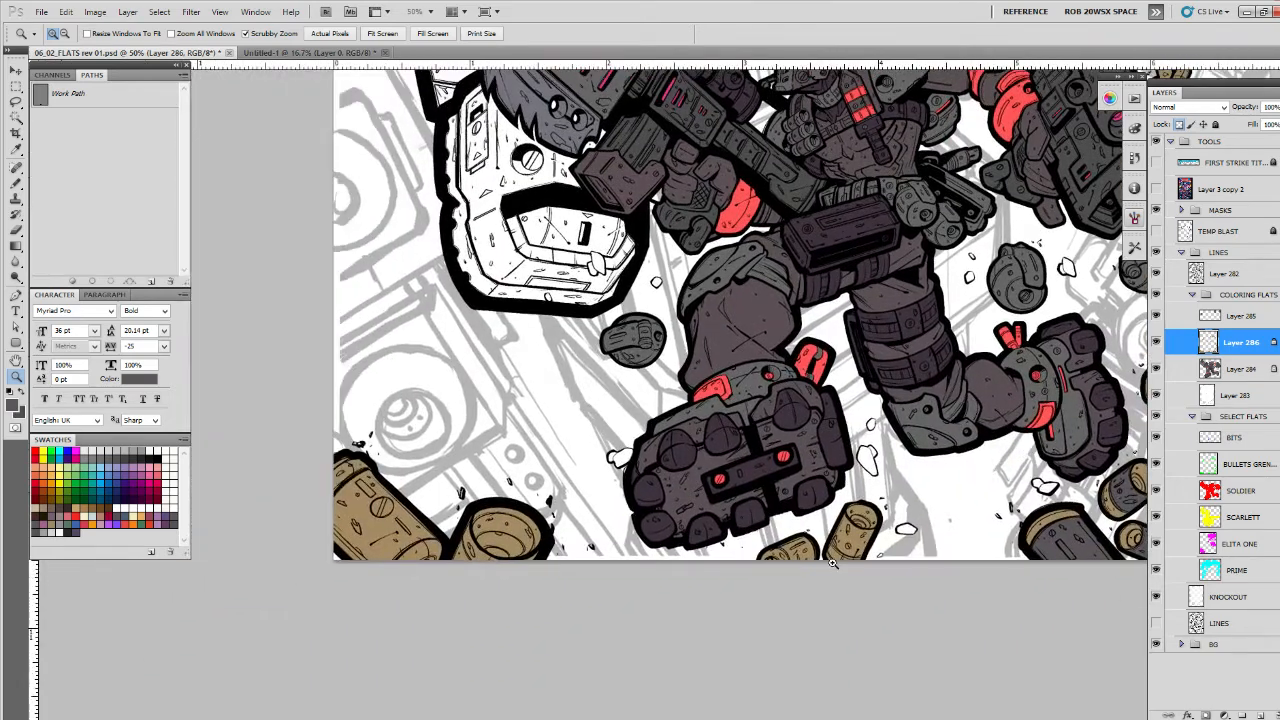
pyautogui.click(832, 563)
pyautogui.press('b')
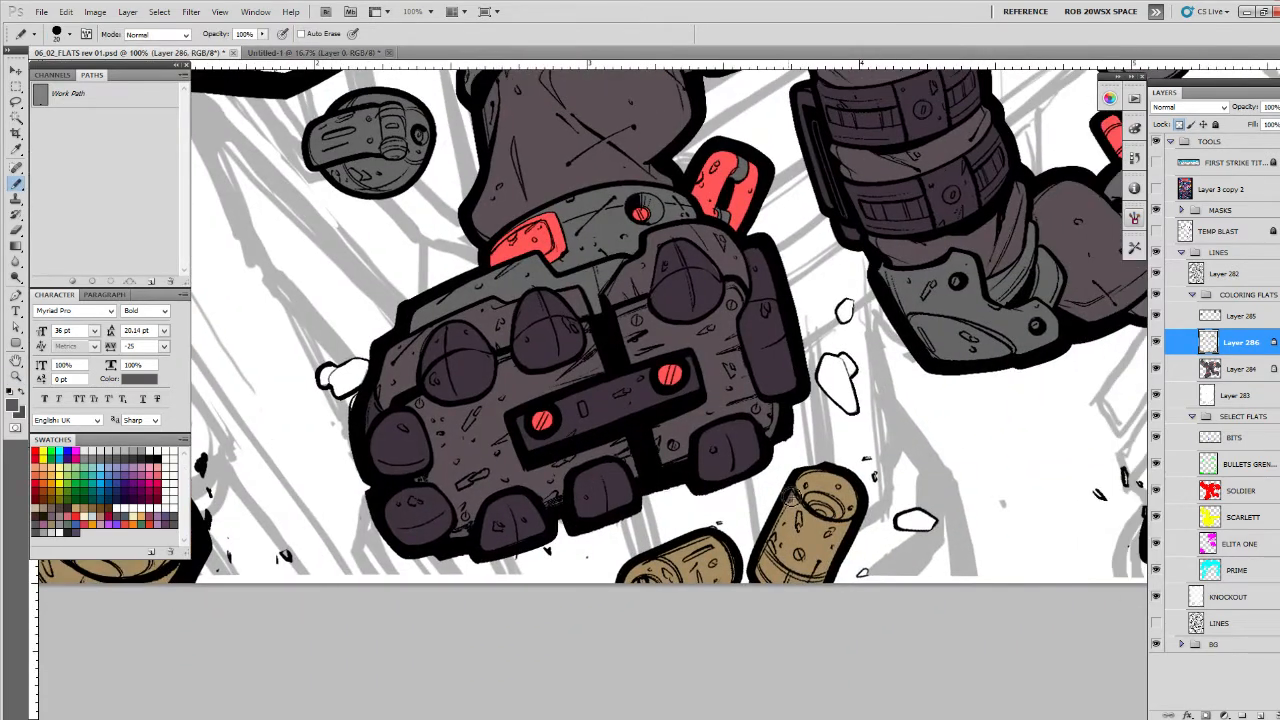
pyautogui.moveTo(790, 497)
pyautogui.mouseDown()
pyautogui.moveTo(850, 530)
pyautogui.moveTo(843, 551)
pyautogui.moveTo(828, 570)
pyautogui.moveTo(784, 556)
pyautogui.moveTo(768, 540)
pyautogui.moveTo(790, 512)
pyautogui.moveTo(820, 548)
pyautogui.moveTo(835, 541)
pyautogui.moveTo(761, 557)
pyautogui.mouseUp()
pyautogui.moveTo(664, 555)
pyautogui.mouseDown()
pyautogui.moveTo(724, 590)
pyautogui.moveTo(732, 571)
pyautogui.moveTo(717, 542)
pyautogui.moveTo(675, 550)
pyautogui.moveTo(710, 589)
pyautogui.moveTo(718, 543)
pyautogui.mouseUp()
# - Paint dark gray bodies on the two large cropped casings in the cover's lower-left corner, leaving their rims and openings tan
pyautogui.moveTo(463, 620); pyautogui.dragTo(1114, 606)
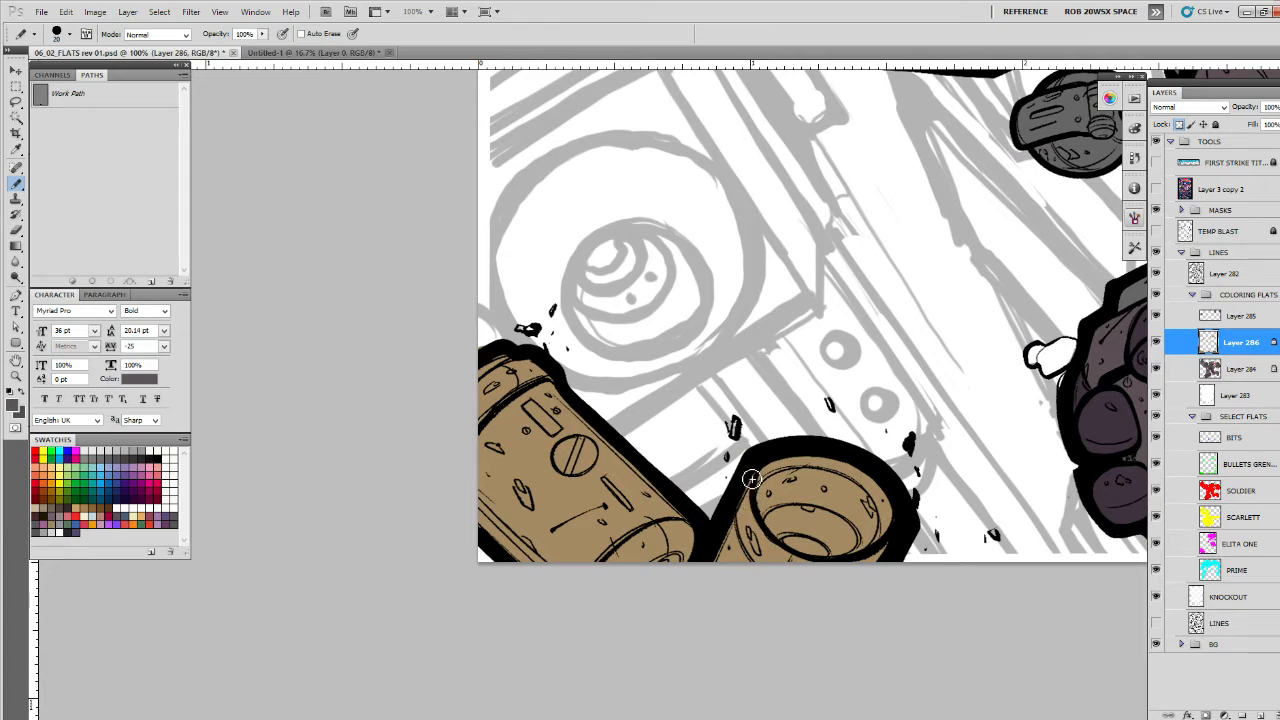
pyautogui.moveTo(751, 479)
pyautogui.mouseDown()
pyautogui.moveTo(752, 524)
pyautogui.moveTo(775, 556)
pyautogui.moveTo(814, 572)
pyautogui.moveTo(896, 548)
pyautogui.mouseUp()
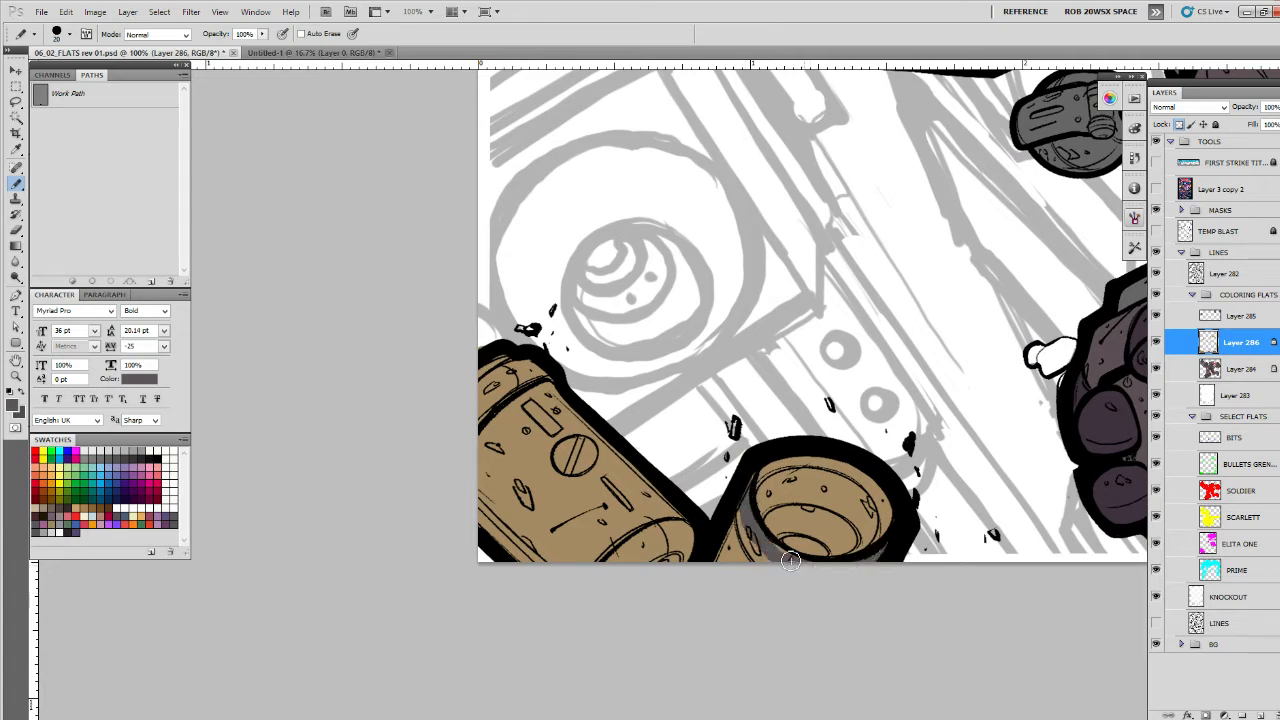
pyautogui.moveTo(790, 561)
pyautogui.mouseDown()
pyautogui.moveTo(764, 546)
pyautogui.moveTo(756, 560)
pyautogui.moveTo(748, 487)
pyautogui.moveTo(723, 572)
pyautogui.moveTo(745, 547)
pyautogui.mouseUp()
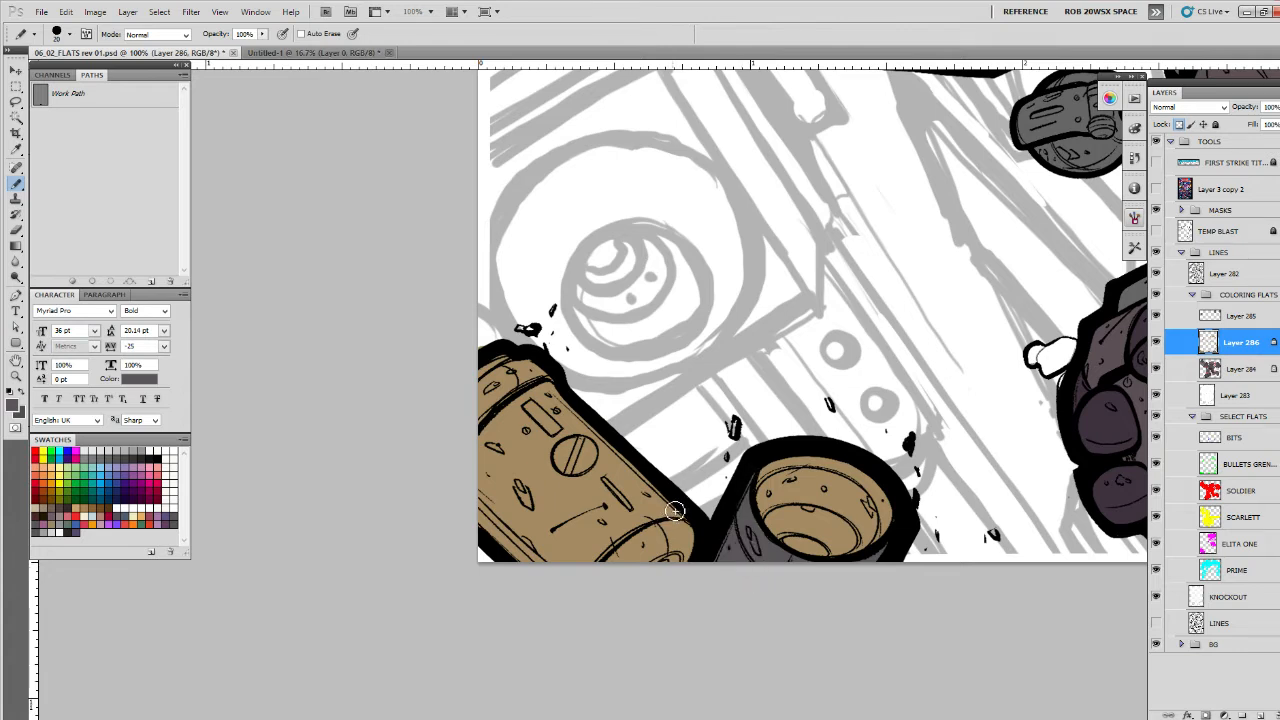
pyautogui.moveTo(688, 515); pyautogui.dragTo(615, 537)
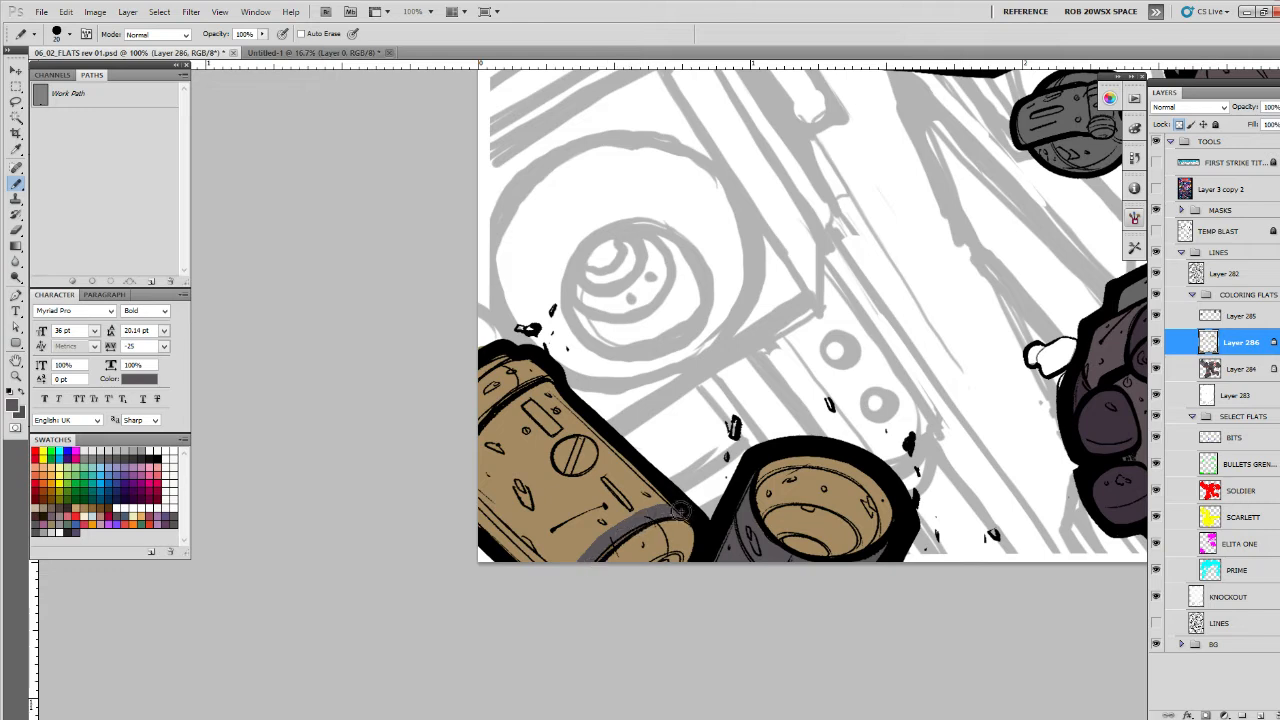
pyautogui.moveTo(680, 511)
pyautogui.mouseDown()
pyautogui.moveTo(599, 449)
pyautogui.moveTo(555, 392)
pyautogui.moveTo(534, 398)
pyautogui.moveTo(486, 442)
pyautogui.moveTo(481, 495)
pyautogui.moveTo(485, 527)
pyautogui.moveTo(553, 575)
pyautogui.mouseUp()
pyautogui.moveTo(484, 517)
pyautogui.mouseDown()
pyautogui.moveTo(505, 440)
pyautogui.moveTo(534, 468)
pyautogui.moveTo(504, 438)
pyautogui.moveTo(484, 448)
pyautogui.moveTo(532, 404)
pyautogui.moveTo(627, 477)
pyautogui.moveTo(604, 449)
pyautogui.moveTo(642, 497)
pyautogui.moveTo(550, 558)
pyautogui.moveTo(502, 523)
pyautogui.moveTo(487, 465)
pyautogui.moveTo(510, 417)
pyautogui.moveTo(527, 525)
pyautogui.moveTo(562, 426)
pyautogui.moveTo(582, 495)
pyautogui.moveTo(551, 527)
pyautogui.moveTo(570, 472)
pyautogui.mouseUp()
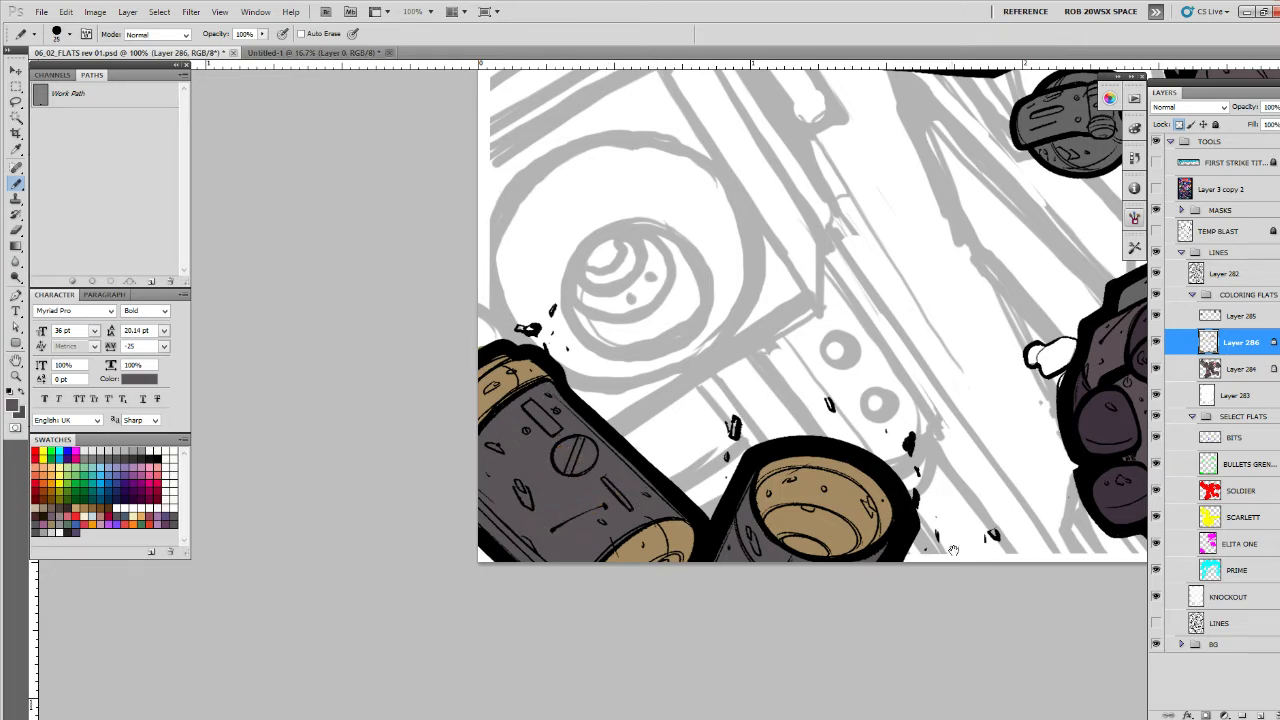
pyautogui.moveTo(953, 550); pyautogui.dragTo(865, 557)
pyautogui.keyDown('alt'); pyautogui.click(752, 502); pyautogui.keyUp('alt')
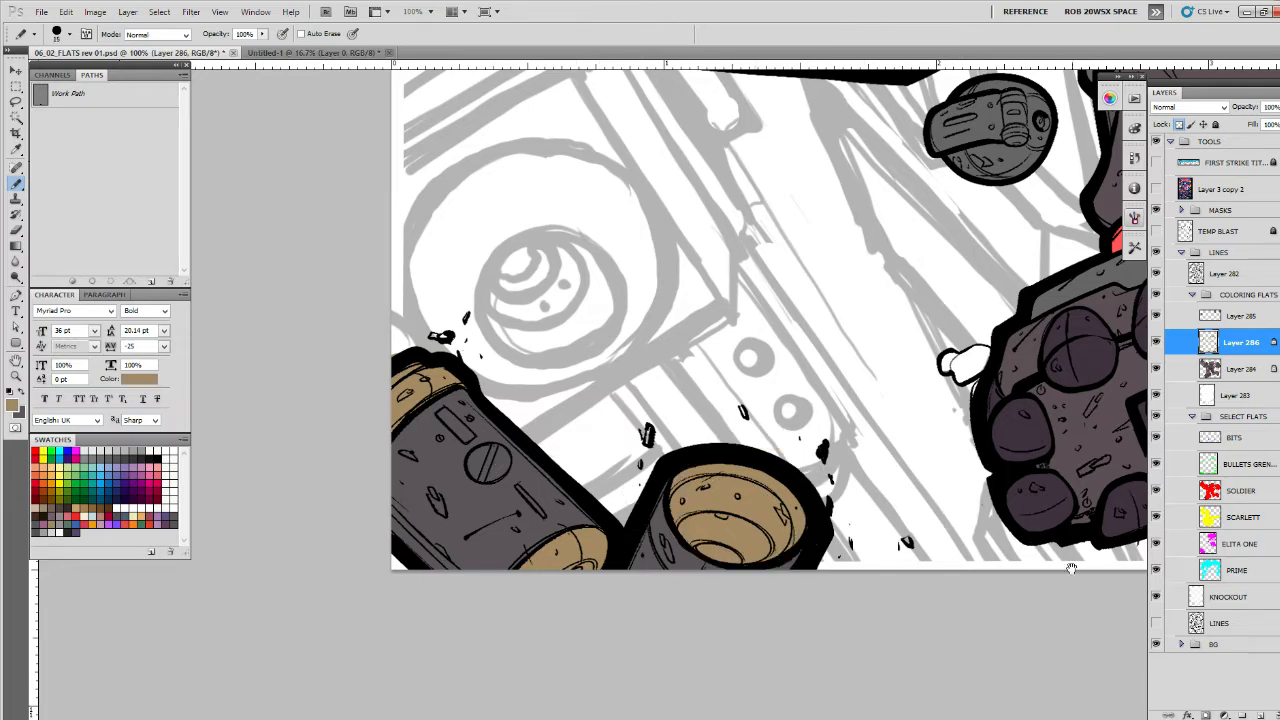
# - Paint dark gray middle bands on the two casings beside the floating grenade below the soldier's arm cannon, keeping the ends tan
pyautogui.moveTo(1071, 568); pyautogui.dragTo(347, 613)
pyautogui.moveTo(958, 560); pyautogui.dragTo(398, 631)
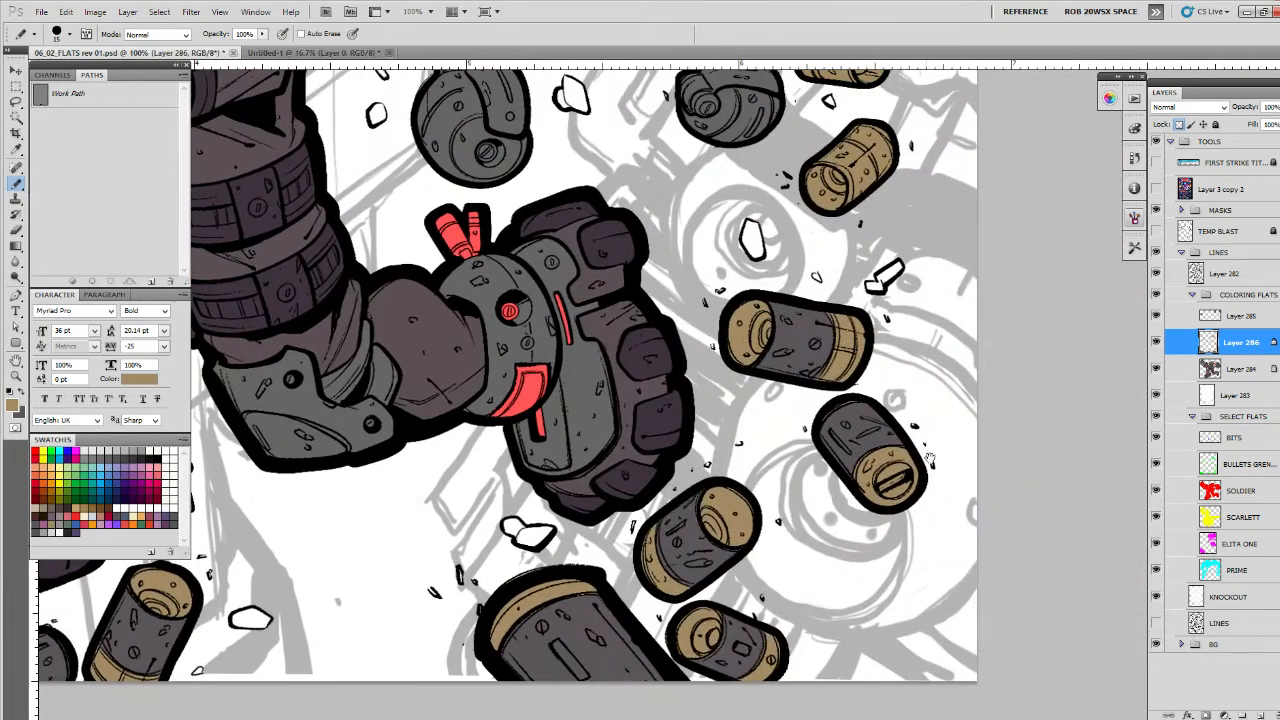
pyautogui.moveTo(928, 458); pyautogui.dragTo(826, 677)
pyautogui.moveTo(781, 508); pyautogui.dragTo(729, 651)
pyautogui.keyDown('alt'); pyautogui.click(724, 535); pyautogui.keyUp('alt')
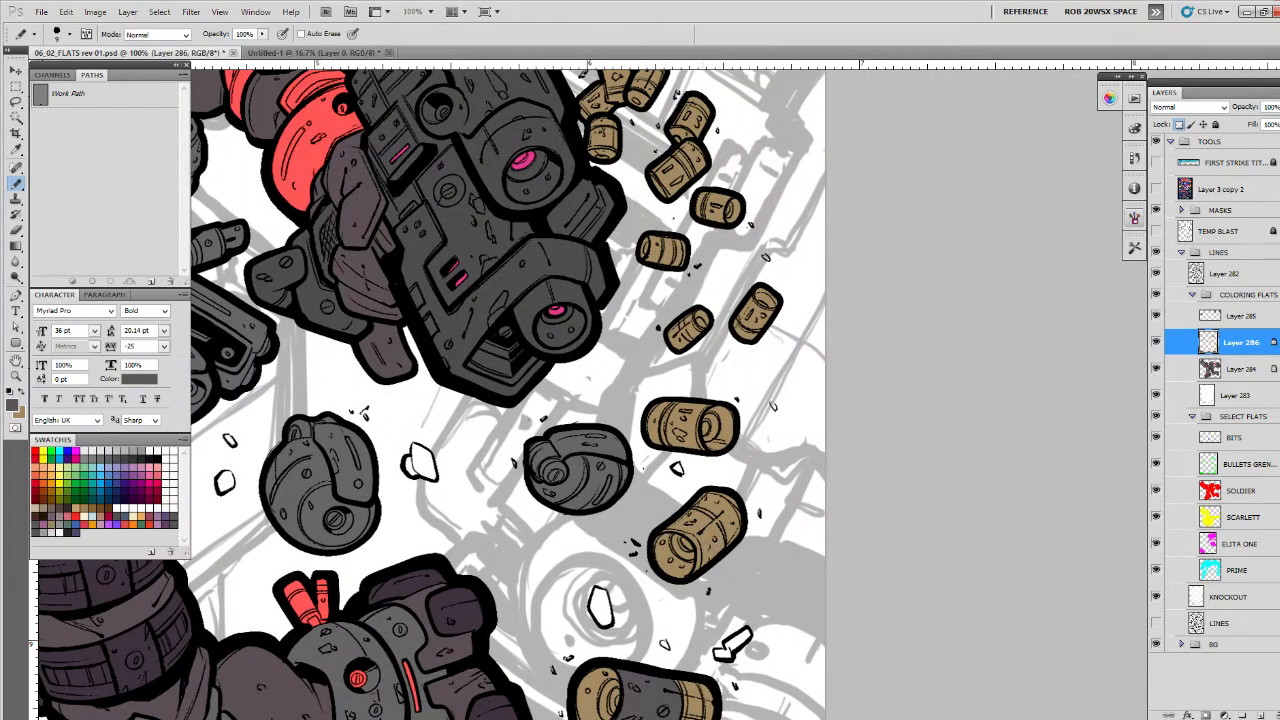
pyautogui.moveTo(707, 553)
pyautogui.mouseDown()
pyautogui.moveTo(702, 574)
pyautogui.moveTo(688, 537)
pyautogui.moveTo(668, 537)
pyautogui.moveTo(696, 512)
pyautogui.moveTo(718, 522)
pyautogui.moveTo(720, 558)
pyautogui.moveTo(683, 524)
pyautogui.moveTo(717, 545)
pyautogui.mouseUp()
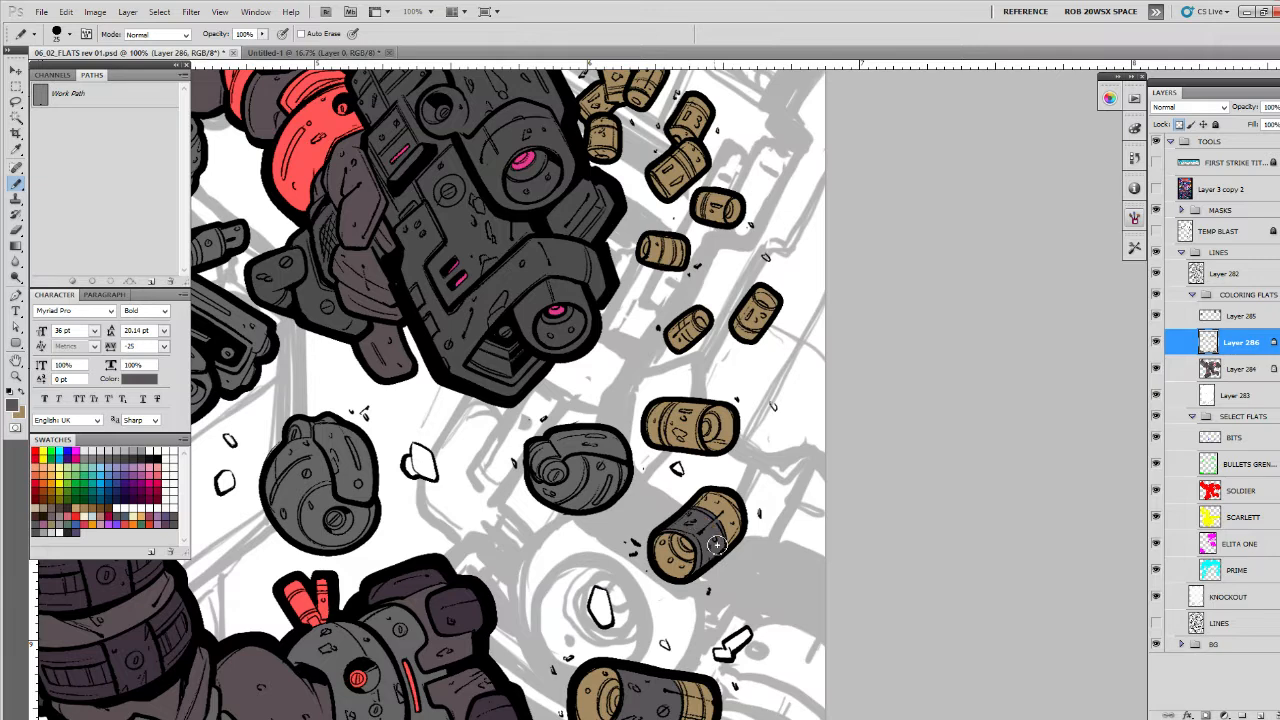
pyautogui.keyDown('ctrl'); pyautogui.click(709, 409); pyautogui.keyUp('ctrl')
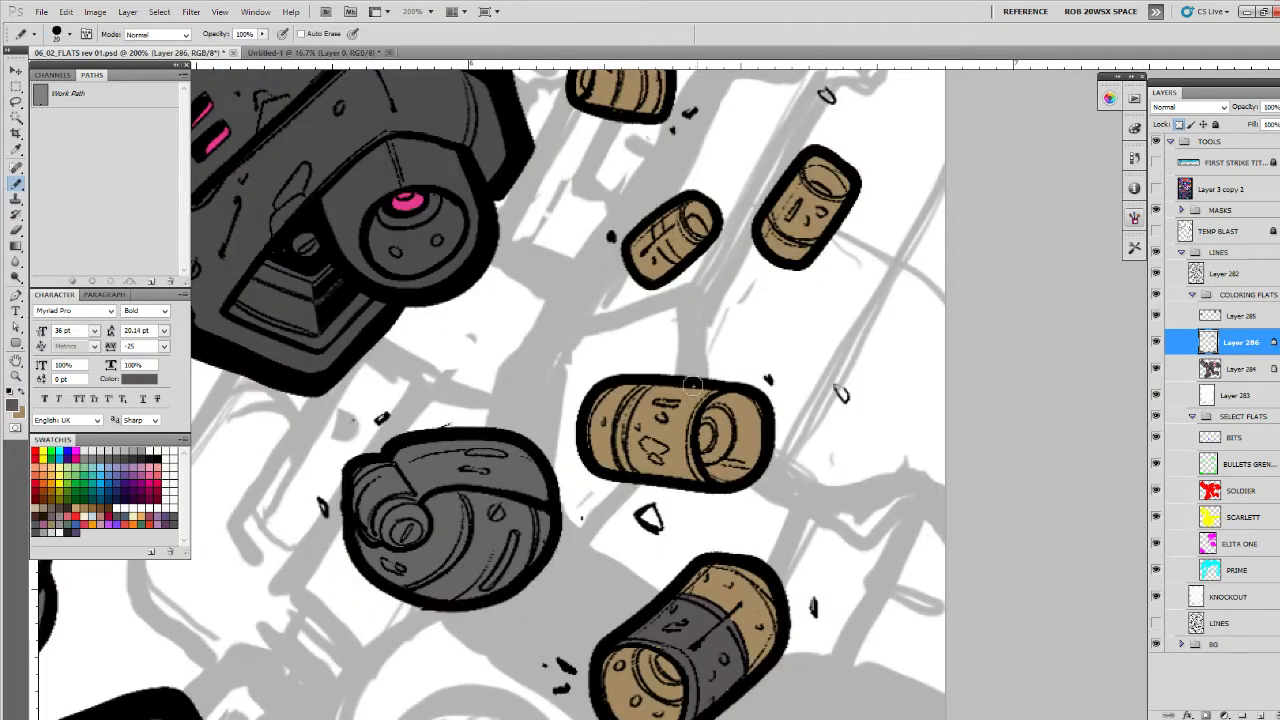
pyautogui.moveTo(712, 393)
pyautogui.mouseDown()
pyautogui.moveTo(691, 409)
pyautogui.moveTo(680, 480)
pyautogui.moveTo(620, 440)
pyautogui.moveTo(652, 386)
pyautogui.moveTo(634, 467)
pyautogui.moveTo(652, 475)
pyautogui.moveTo(672, 398)
pyautogui.moveTo(693, 393)
pyautogui.moveTo(703, 485)
pyautogui.mouseUp()
# - Paint dark gray bands on the two slanted small casings and the striped casing beside the arm cannon's muzzle
pyautogui.moveTo(678, 209)
pyautogui.mouseDown()
pyautogui.moveTo(626, 349)
pyautogui.moveTo(625, 474)
pyautogui.moveTo(621, 461)
pyautogui.moveTo(607, 472)
pyautogui.moveTo(621, 508)
pyautogui.moveTo(641, 493)
pyautogui.moveTo(624, 453)
pyautogui.moveTo(648, 495)
pyautogui.mouseUp()
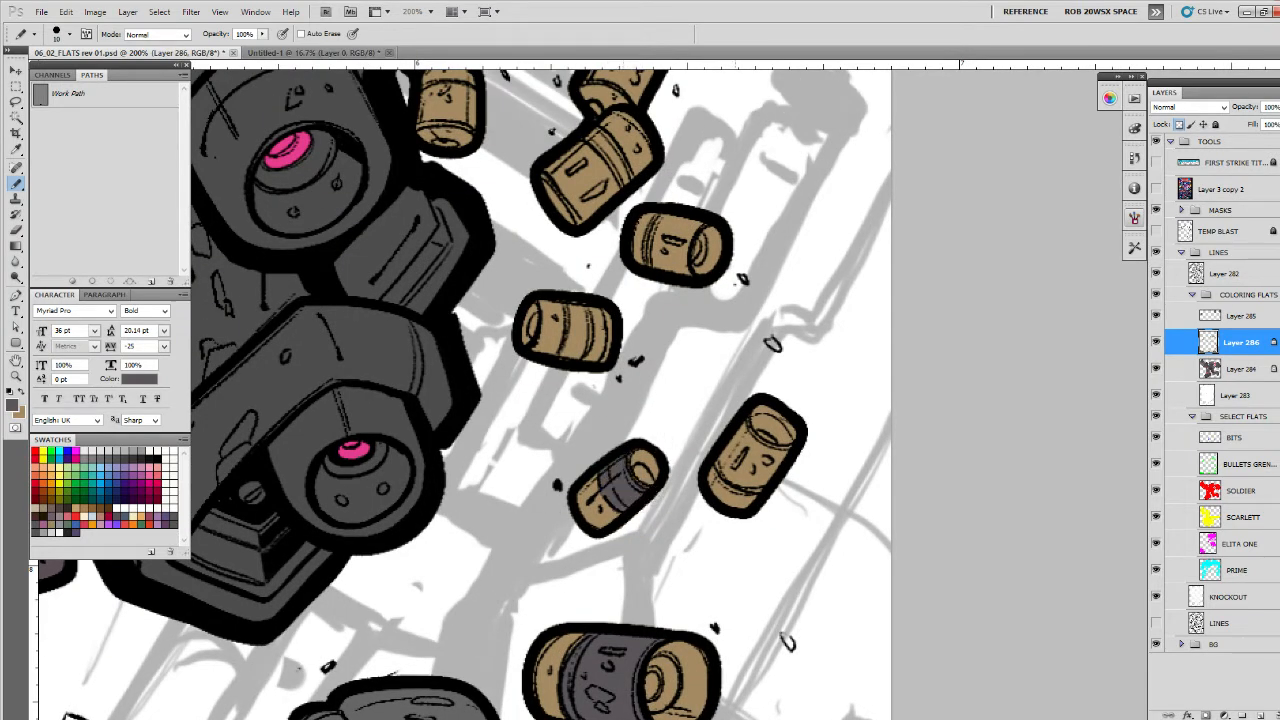
pyautogui.moveTo(746, 427)
pyautogui.mouseDown()
pyautogui.moveTo(765, 452)
pyautogui.moveTo(795, 456)
pyautogui.moveTo(766, 488)
pyautogui.moveTo(723, 470)
pyautogui.moveTo(777, 452)
pyautogui.moveTo(745, 428)
pyautogui.mouseUp()
pyautogui.moveTo(714, 386); pyautogui.dragTo(727, 536)
pyautogui.moveTo(586, 453)
pyautogui.mouseDown()
pyautogui.moveTo(580, 505)
pyautogui.moveTo(589, 463)
pyautogui.moveTo(597, 509)
pyautogui.moveTo(612, 499)
pyautogui.moveTo(589, 498)
pyautogui.mouseUp()
pyautogui.moveTo(668, 437); pyautogui.dragTo(639, 513)
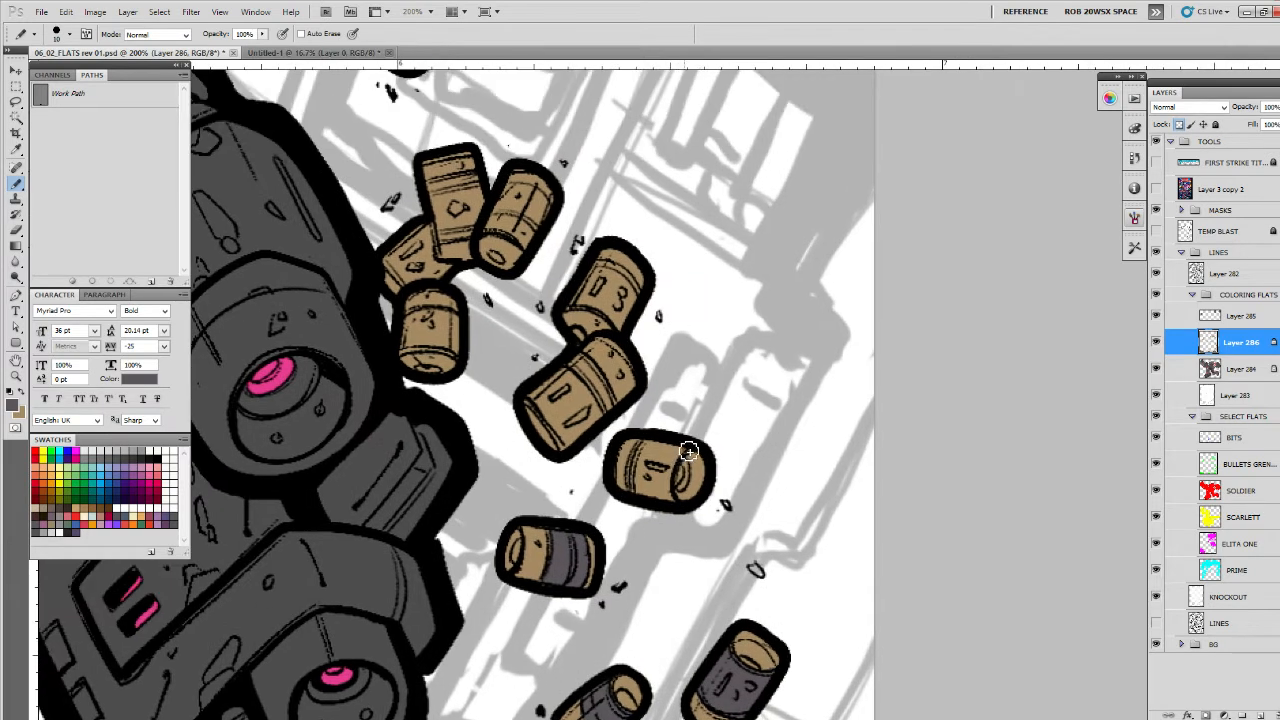
# - Paint dark gray bodies on the overlapping pair of casings and the single casing just below it, beside the arm cannon
pyautogui.moveTo(689, 452)
pyautogui.mouseDown()
pyautogui.moveTo(668, 505)
pyautogui.moveTo(642, 495)
pyautogui.moveTo(634, 465)
pyautogui.moveTo(651, 495)
pyautogui.moveTo(667, 447)
pyautogui.mouseUp()
pyautogui.moveTo(621, 386)
pyautogui.mouseDown()
pyautogui.moveTo(635, 489)
pyautogui.moveTo(608, 506)
pyautogui.moveTo(602, 540)
pyautogui.moveTo(566, 535)
pyautogui.moveTo(575, 514)
pyautogui.moveTo(600, 525)
pyautogui.moveTo(586, 486)
pyautogui.moveTo(617, 514)
pyautogui.moveTo(600, 472)
pyautogui.moveTo(618, 539)
pyautogui.mouseUp()
pyautogui.moveTo(668, 463)
pyautogui.mouseDown()
pyautogui.moveTo(618, 440)
pyautogui.moveTo(612, 478)
pyautogui.moveTo(660, 478)
pyautogui.moveTo(626, 449)
pyautogui.moveTo(601, 458)
pyautogui.mouseUp()
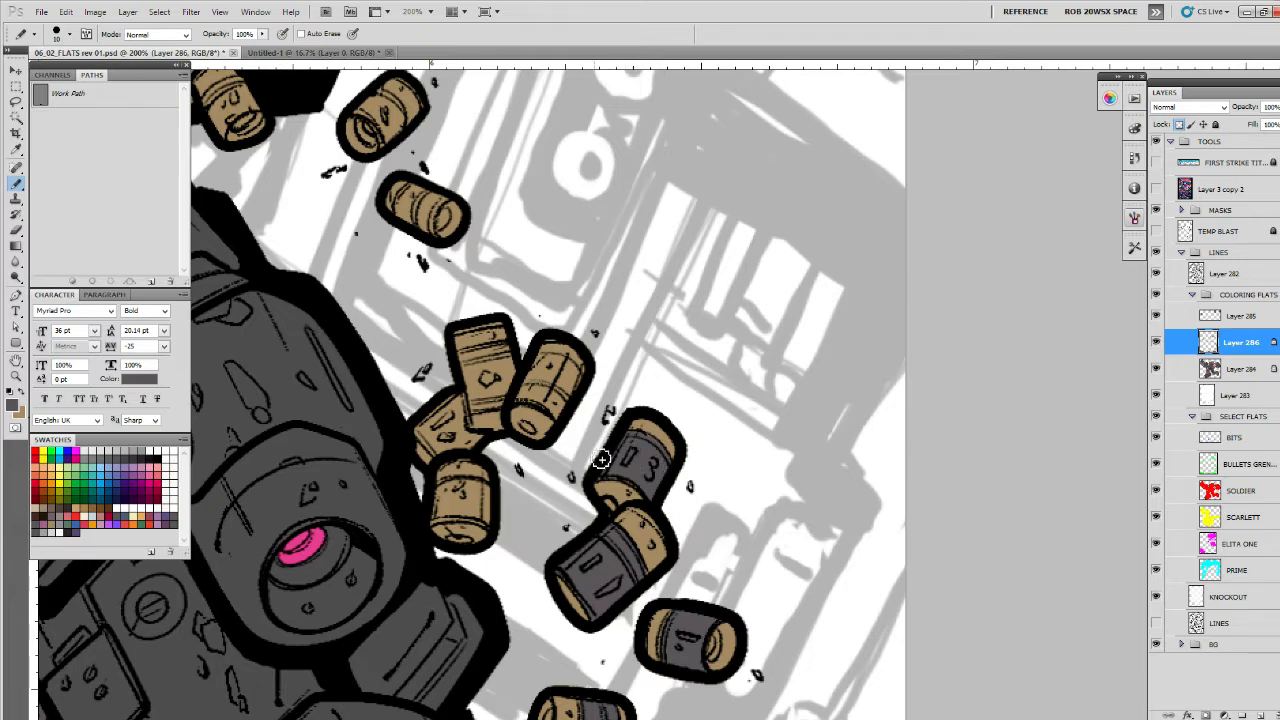
# - Paint dark gray bodies on the cluster of four overlapping casings next to the arm cannon, leaving the end caps tan
pyautogui.moveTo(570, 402)
pyautogui.mouseDown()
pyautogui.moveTo(614, 479)
pyautogui.moveTo(568, 479)
pyautogui.moveTo(592, 434)
pyautogui.moveTo(616, 432)
pyautogui.mouseUp()
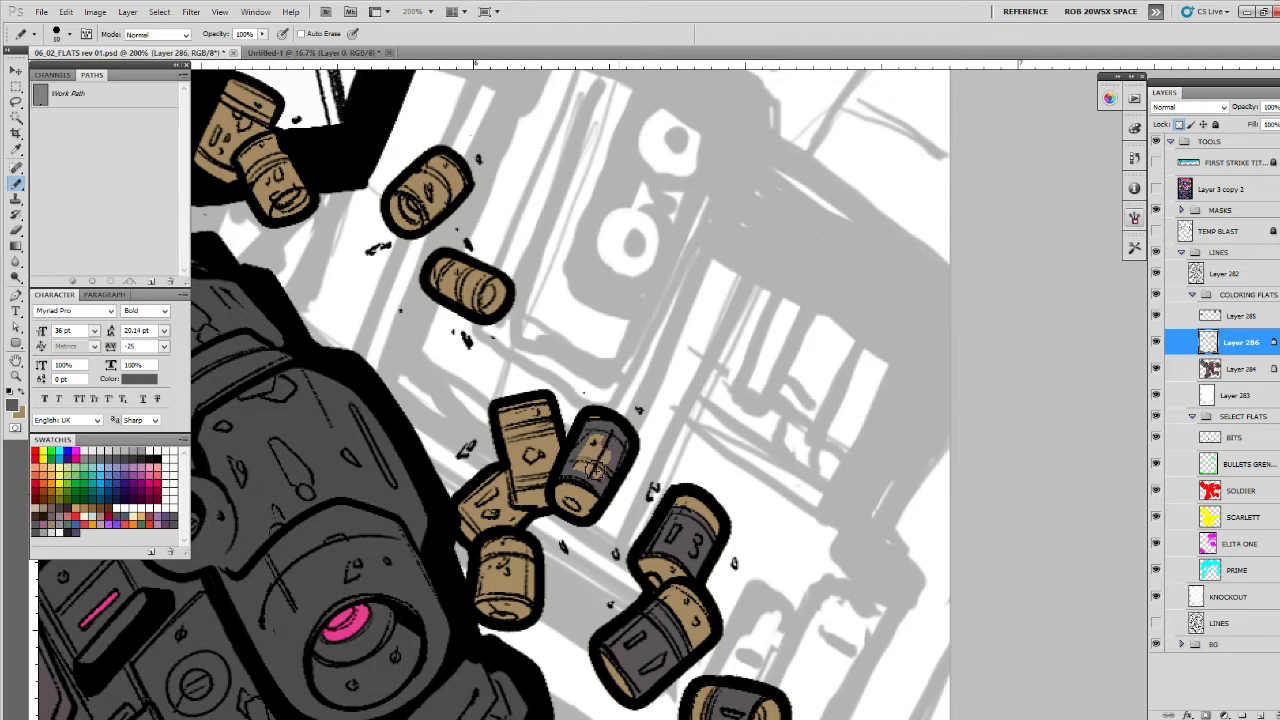
pyautogui.moveTo(601, 457)
pyautogui.mouseDown()
pyautogui.moveTo(663, 456)
pyautogui.moveTo(600, 431)
pyautogui.moveTo(572, 437)
pyautogui.moveTo(583, 486)
pyautogui.moveTo(596, 440)
pyautogui.moveTo(586, 454)
pyautogui.moveTo(625, 424)
pyautogui.moveTo(598, 470)
pyautogui.moveTo(605, 488)
pyautogui.moveTo(570, 455)
pyautogui.moveTo(577, 466)
pyautogui.moveTo(632, 426)
pyautogui.mouseUp()
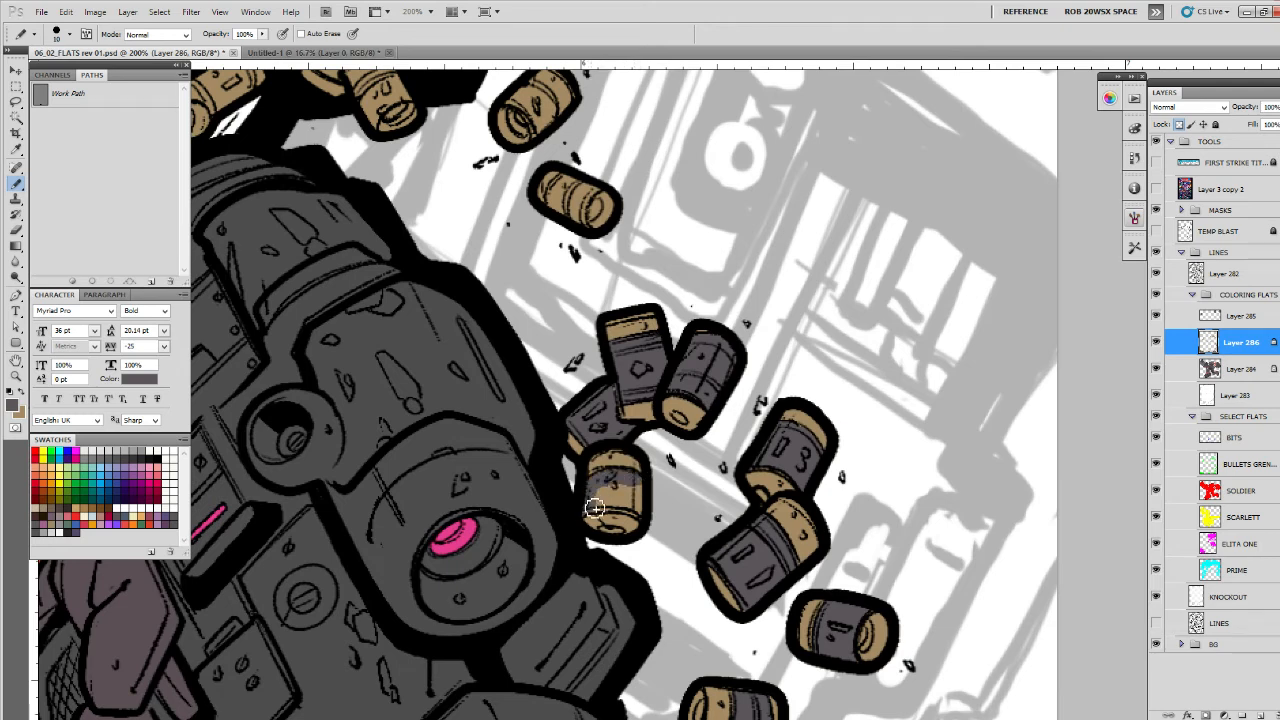
pyautogui.moveTo(595, 508)
pyautogui.mouseDown()
pyautogui.moveTo(640, 514)
pyautogui.moveTo(603, 496)
pyautogui.mouseUp()
# - Paint dark gray bodies on the two loose casings above the cluster and the overlapping pair at the robot's black outline
pyautogui.moveTo(602, 386); pyautogui.dragTo(638, 652)
pyautogui.moveTo(621, 462)
pyautogui.mouseDown()
pyautogui.moveTo(616, 492)
pyautogui.moveTo(637, 454)
pyautogui.moveTo(613, 492)
pyautogui.moveTo(592, 470)
pyautogui.mouseUp()
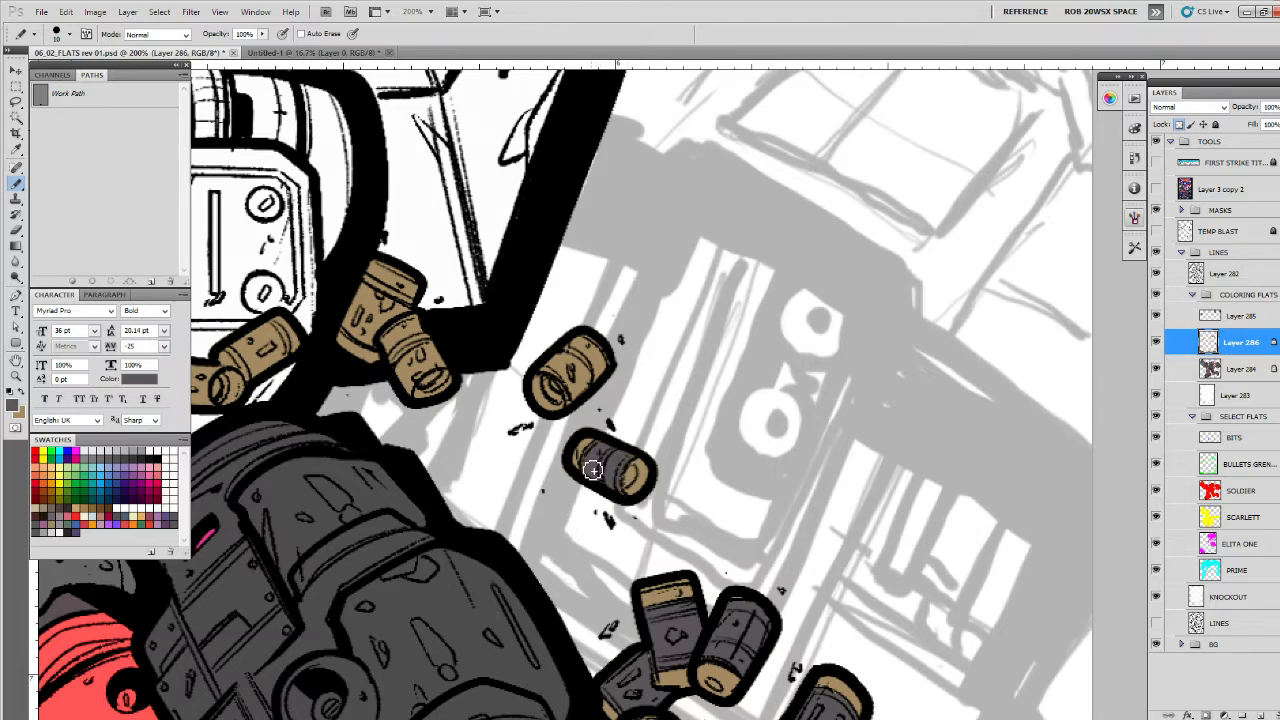
pyautogui.moveTo(565, 361)
pyautogui.mouseDown()
pyautogui.moveTo(590, 471)
pyautogui.moveTo(641, 481)
pyautogui.moveTo(572, 488)
pyautogui.moveTo(585, 480)
pyautogui.moveTo(587, 506)
pyautogui.moveTo(584, 491)
pyautogui.moveTo(573, 511)
pyautogui.moveTo(769, 555)
pyautogui.mouseUp()
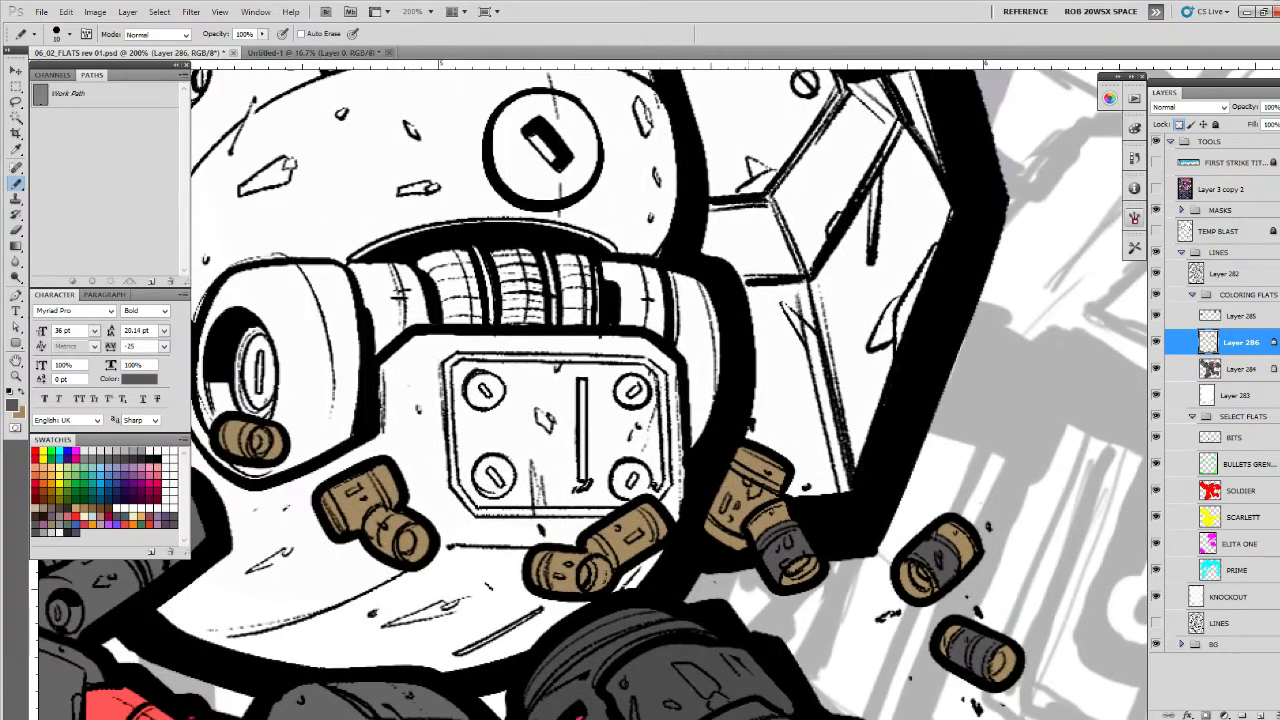
pyautogui.moveTo(775, 501)
pyautogui.mouseDown()
pyautogui.moveTo(740, 472)
pyautogui.moveTo(778, 495)
pyautogui.moveTo(738, 534)
pyautogui.moveTo(720, 490)
pyautogui.moveTo(741, 511)
pyautogui.mouseUp()
# - Paint dark gray bodies on the casings around the robot's bolted plate and round joint, just above the soldier's shoulder
pyautogui.moveTo(645, 522)
pyautogui.mouseDown()
pyautogui.moveTo(645, 555)
pyautogui.moveTo(618, 560)
pyautogui.moveTo(612, 528)
pyautogui.moveTo(632, 530)
pyautogui.moveTo(591, 541)
pyautogui.moveTo(594, 571)
pyautogui.moveTo(564, 562)
pyautogui.moveTo(568, 535)
pyautogui.moveTo(583, 566)
pyautogui.mouseUp()
pyautogui.moveTo(470, 501)
pyautogui.mouseDown()
pyautogui.moveTo(607, 515)
pyautogui.moveTo(554, 519)
pyautogui.moveTo(541, 548)
pyautogui.moveTo(528, 489)
pyautogui.moveTo(496, 474)
pyautogui.moveTo(492, 505)
pyautogui.moveTo(502, 480)
pyautogui.moveTo(725, 585)
pyautogui.mouseUp()
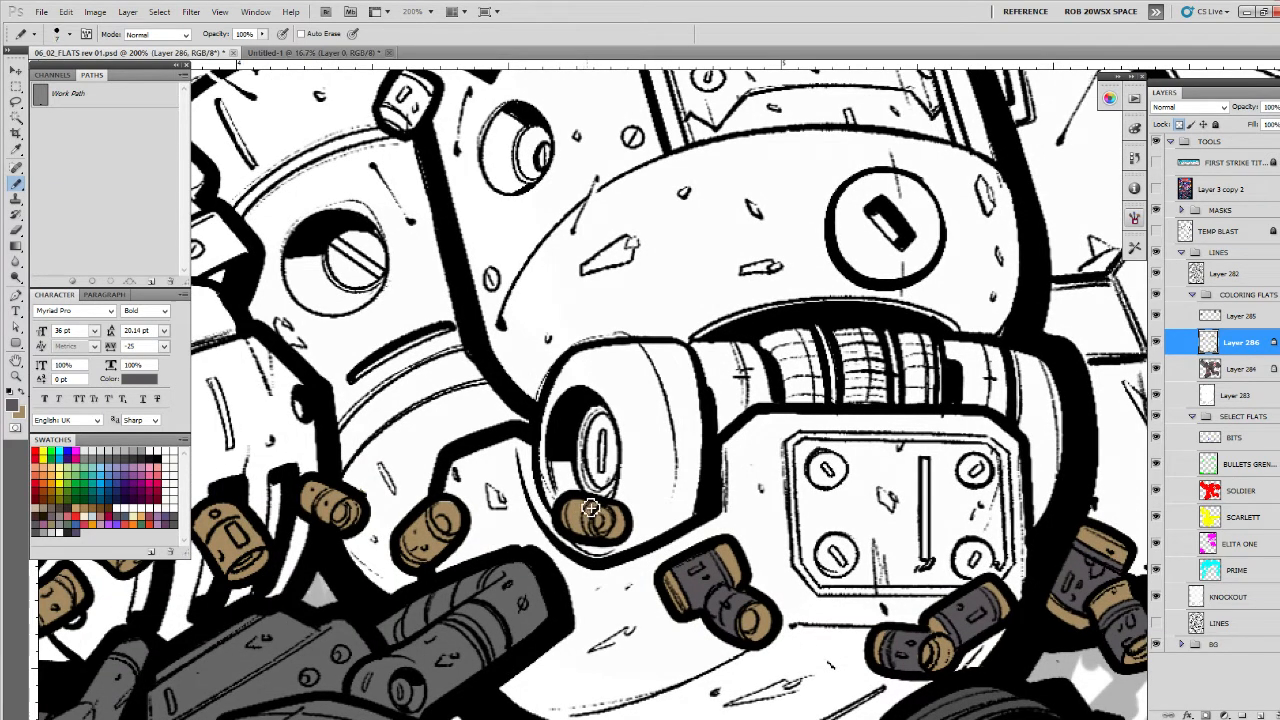
pyautogui.moveTo(590, 507)
pyautogui.mouseDown()
pyautogui.moveTo(586, 541)
pyautogui.moveTo(579, 507)
pyautogui.moveTo(577, 526)
pyautogui.moveTo(593, 515)
pyautogui.moveTo(587, 536)
pyautogui.moveTo(603, 509)
pyautogui.mouseUp()
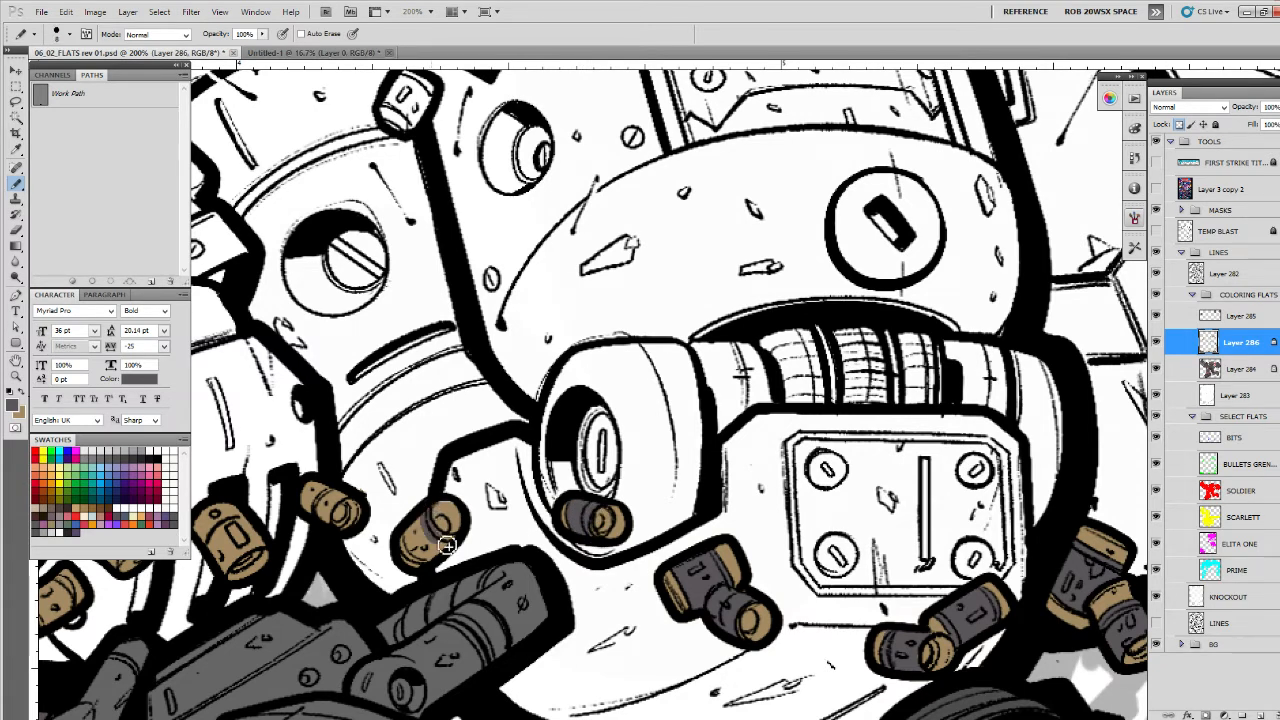
pyautogui.moveTo(447, 545)
pyautogui.mouseDown()
pyautogui.moveTo(411, 554)
pyautogui.moveTo(421, 526)
pyautogui.moveTo(420, 549)
pyautogui.moveTo(424, 535)
pyautogui.moveTo(442, 543)
pyautogui.moveTo(430, 511)
pyautogui.moveTo(425, 554)
pyautogui.moveTo(760, 486)
pyautogui.moveTo(745, 473)
pyautogui.moveTo(692, 517)
pyautogui.moveTo(697, 494)
pyautogui.moveTo(676, 505)
pyautogui.moveTo(712, 494)
pyautogui.mouseUp()
# - Paint dark gray bodies on the casings along the slotted armored limb above the soldier's head, keeping the caps tan
pyautogui.moveTo(601, 521)
pyautogui.mouseDown()
pyautogui.moveTo(594, 567)
pyautogui.moveTo(634, 544)
pyautogui.moveTo(618, 528)
pyautogui.moveTo(594, 538)
pyautogui.moveTo(596, 560)
pyautogui.mouseUp()
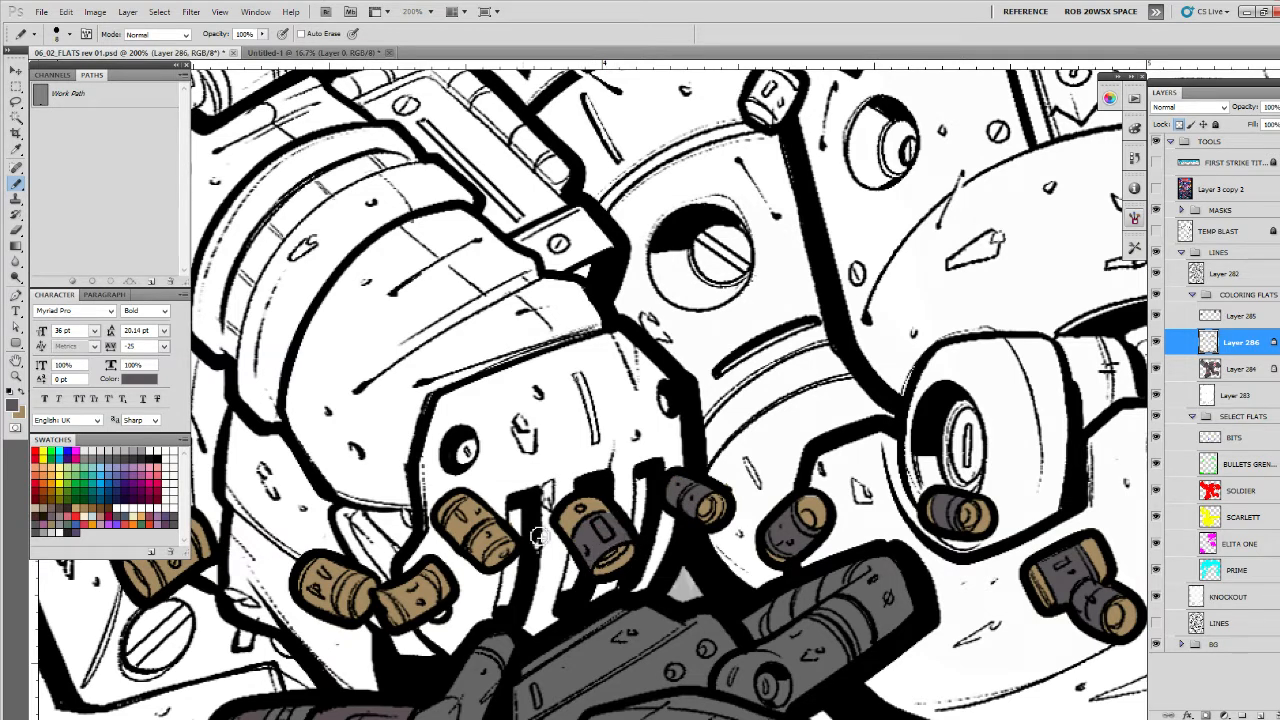
pyautogui.moveTo(496, 526)
pyautogui.mouseDown()
pyautogui.moveTo(472, 506)
pyautogui.moveTo(454, 526)
pyautogui.moveTo(472, 522)
pyautogui.moveTo(482, 561)
pyautogui.moveTo(505, 539)
pyautogui.moveTo(503, 506)
pyautogui.mouseUp()
pyautogui.moveTo(470, 550)
pyautogui.mouseDown()
pyautogui.moveTo(481, 590)
pyautogui.moveTo(460, 599)
pyautogui.moveTo(441, 572)
pyautogui.moveTo(462, 559)
pyautogui.moveTo(459, 571)
pyautogui.moveTo(409, 560)
pyautogui.moveTo(395, 595)
pyautogui.moveTo(393, 552)
pyautogui.moveTo(369, 545)
pyautogui.moveTo(355, 565)
pyautogui.moveTo(366, 556)
pyautogui.moveTo(380, 568)
pyautogui.moveTo(391, 596)
pyautogui.moveTo(410, 562)
pyautogui.mouseUp()
# - Paint dark gray bodies on the row of casings between the two slotted armored limbs, including the tiny one above the row
pyautogui.moveTo(436, 501); pyautogui.dragTo(665, 535)
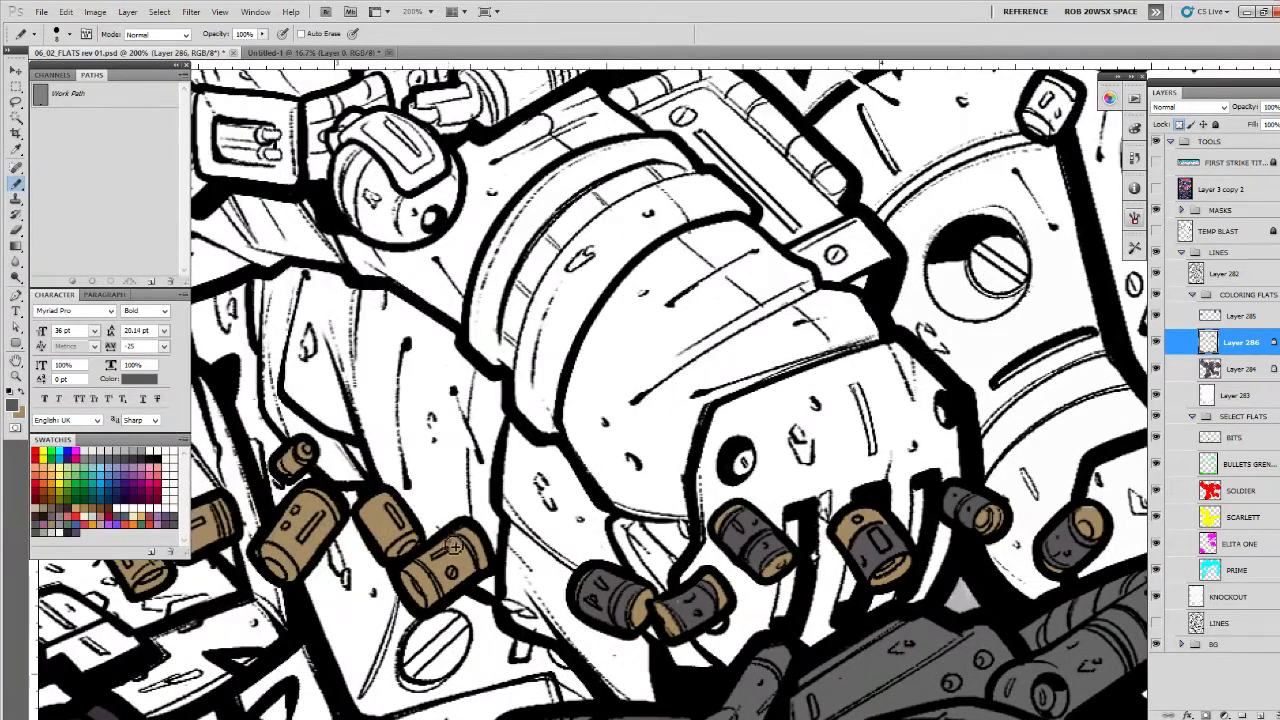
pyautogui.moveTo(472, 577)
pyautogui.mouseDown()
pyautogui.moveTo(450, 594)
pyautogui.moveTo(430, 575)
pyautogui.moveTo(450, 575)
pyautogui.mouseUp()
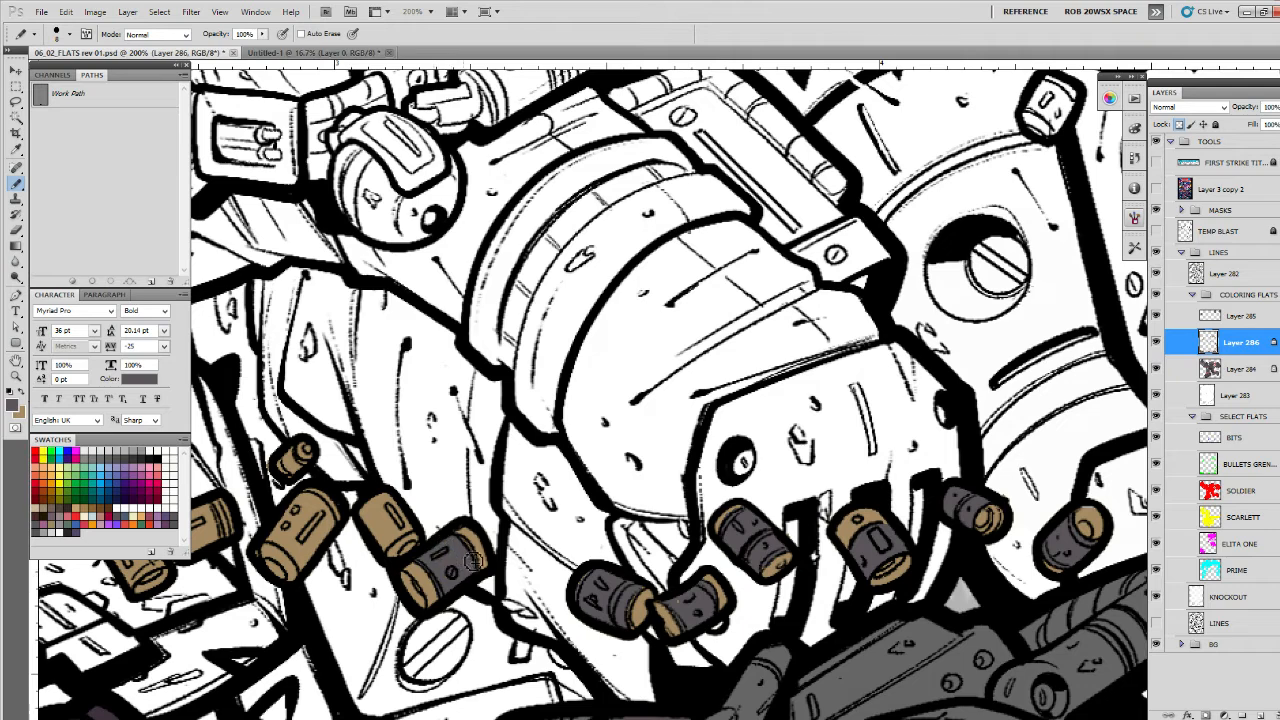
pyautogui.moveTo(415, 534)
pyautogui.mouseDown()
pyautogui.moveTo(485, 558)
pyautogui.moveTo(457, 574)
pyautogui.moveTo(438, 547)
pyautogui.moveTo(505, 516)
pyautogui.moveTo(478, 525)
pyautogui.moveTo(485, 536)
pyautogui.moveTo(456, 570)
pyautogui.moveTo(430, 530)
pyautogui.moveTo(455, 505)
pyautogui.moveTo(465, 560)
pyautogui.moveTo(462, 541)
pyautogui.moveTo(507, 562)
pyautogui.mouseUp()
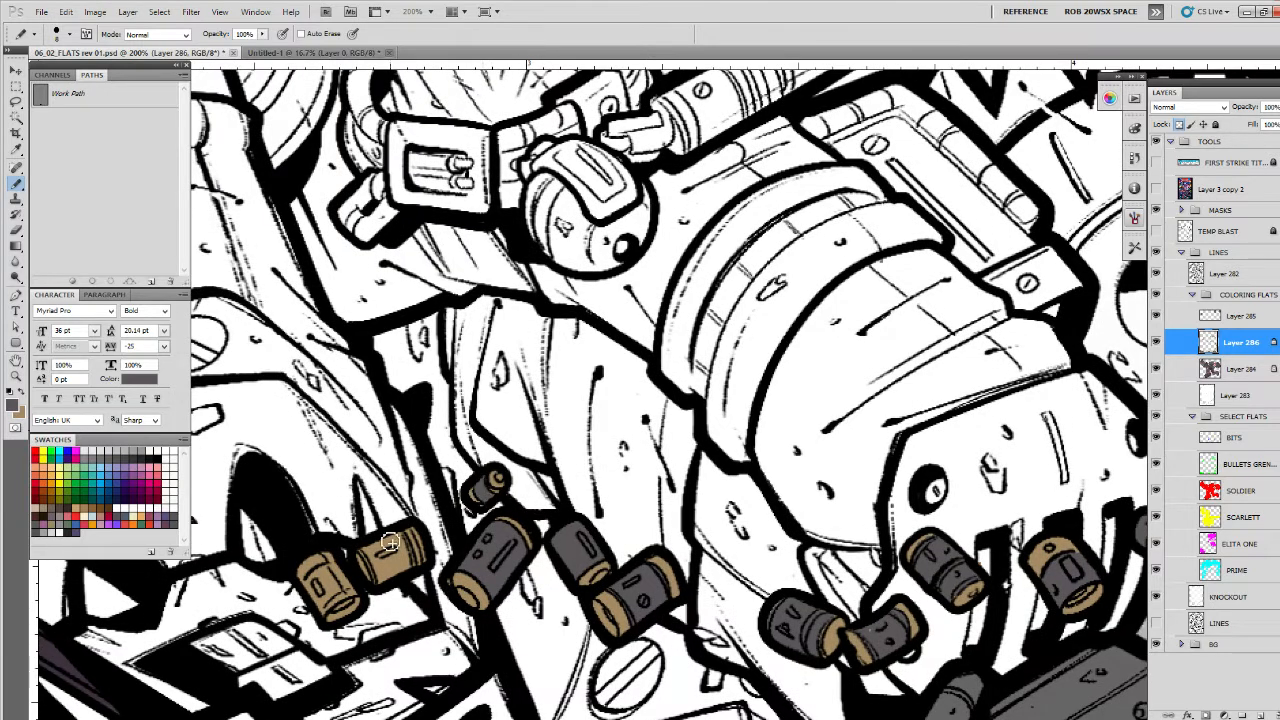
pyautogui.moveTo(392, 540)
pyautogui.mouseDown()
pyautogui.moveTo(410, 560)
pyautogui.moveTo(377, 552)
pyautogui.moveTo(388, 575)
pyautogui.moveTo(402, 558)
pyautogui.moveTo(392, 545)
pyautogui.moveTo(333, 565)
pyautogui.moveTo(313, 596)
pyautogui.moveTo(348, 594)
pyautogui.moveTo(330, 575)
pyautogui.moveTo(359, 596)
pyautogui.mouseUp()
# - Paint dark gray onto the casing resting on the second armored limb above the soldier's gun and the upright casing beside it
pyautogui.press('z')
pyautogui.keyDown('alt'); pyautogui.click(794, 512); pyautogui.keyUp('alt')
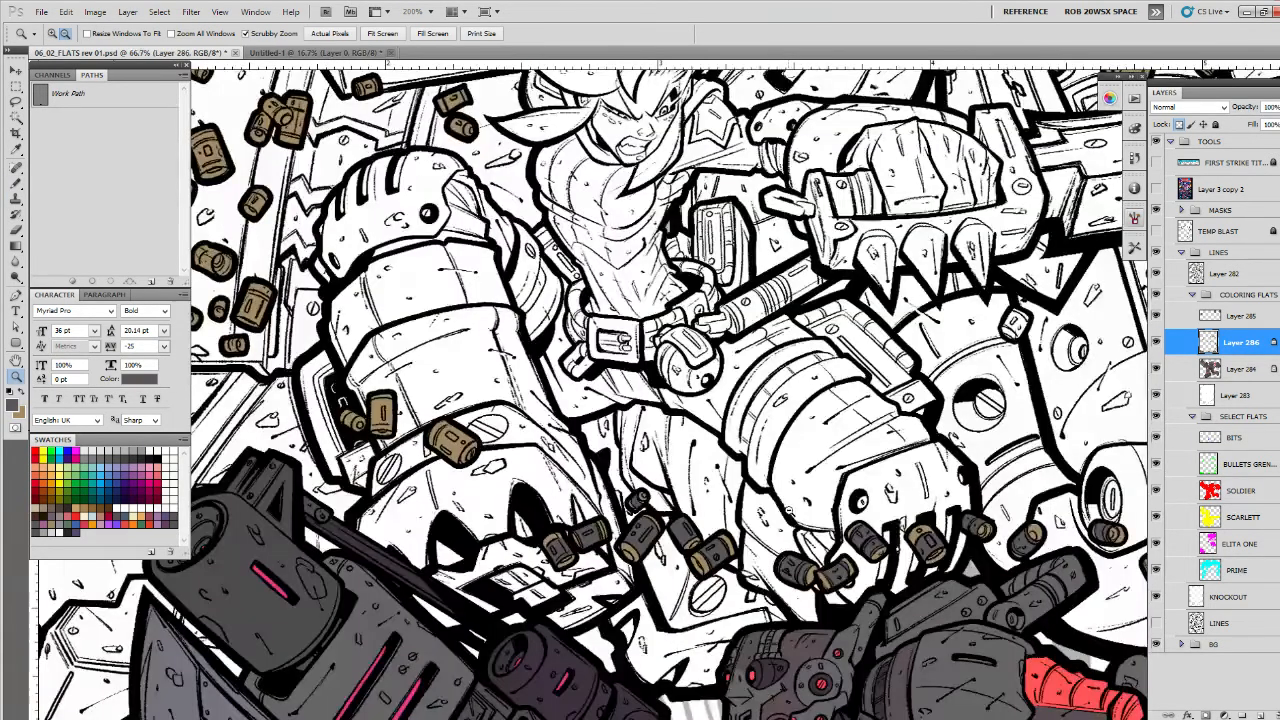
pyautogui.keyDown('alt'); pyautogui.click(800, 535); pyautogui.keyUp('alt')
pyautogui.moveTo(922, 520); pyautogui.dragTo(815, 246)
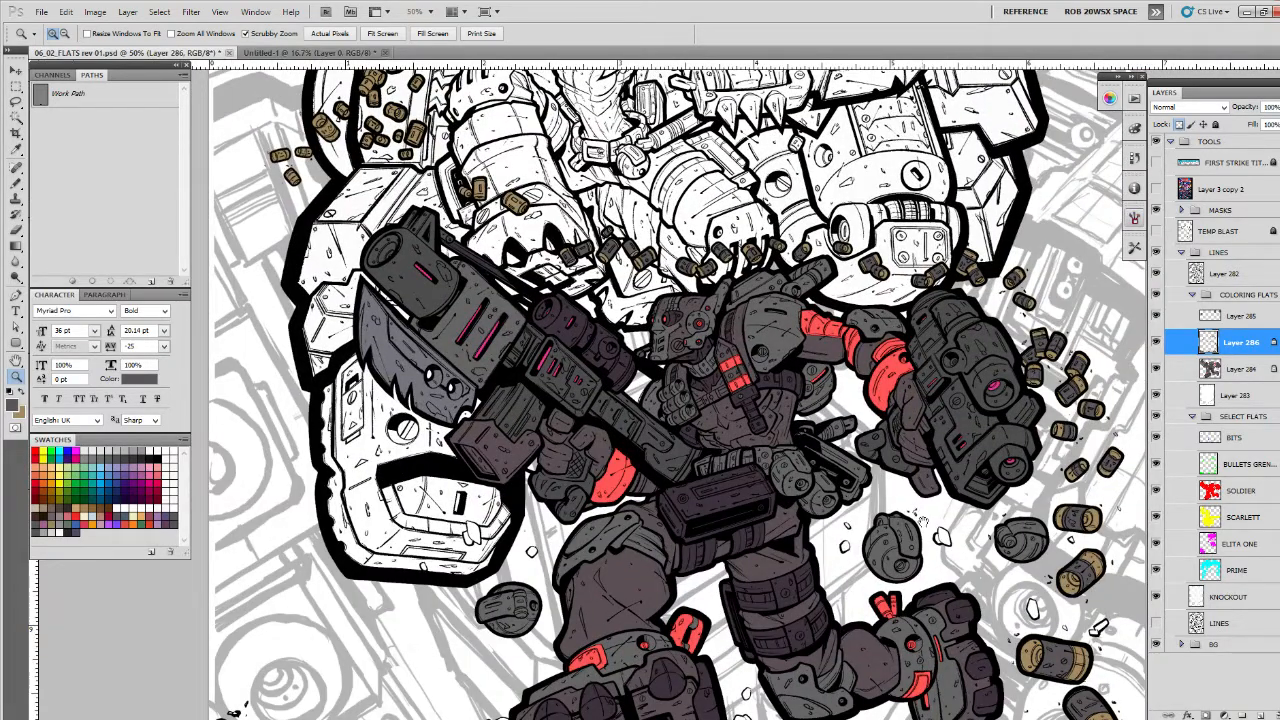
pyautogui.moveTo(580, 258); pyautogui.dragTo(696, 568)
pyautogui.click(642, 515)
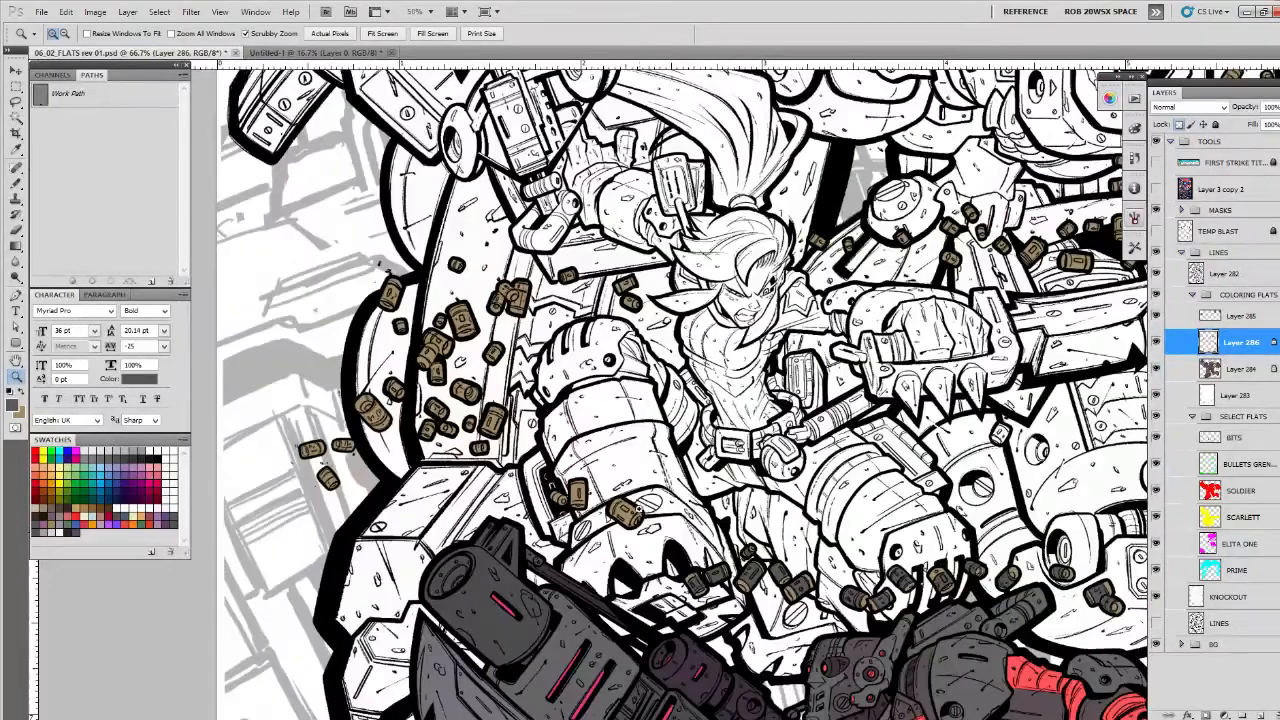
pyautogui.click(642, 515)
pyautogui.click(642, 515)
pyautogui.press('b')
pyautogui.moveTo(636, 510)
pyautogui.mouseDown()
pyautogui.moveTo(609, 538)
pyautogui.moveTo(624, 496)
pyautogui.moveTo(592, 486)
pyautogui.moveTo(571, 528)
pyautogui.moveTo(590, 500)
pyautogui.moveTo(605, 542)
pyautogui.moveTo(619, 503)
pyautogui.mouseUp()
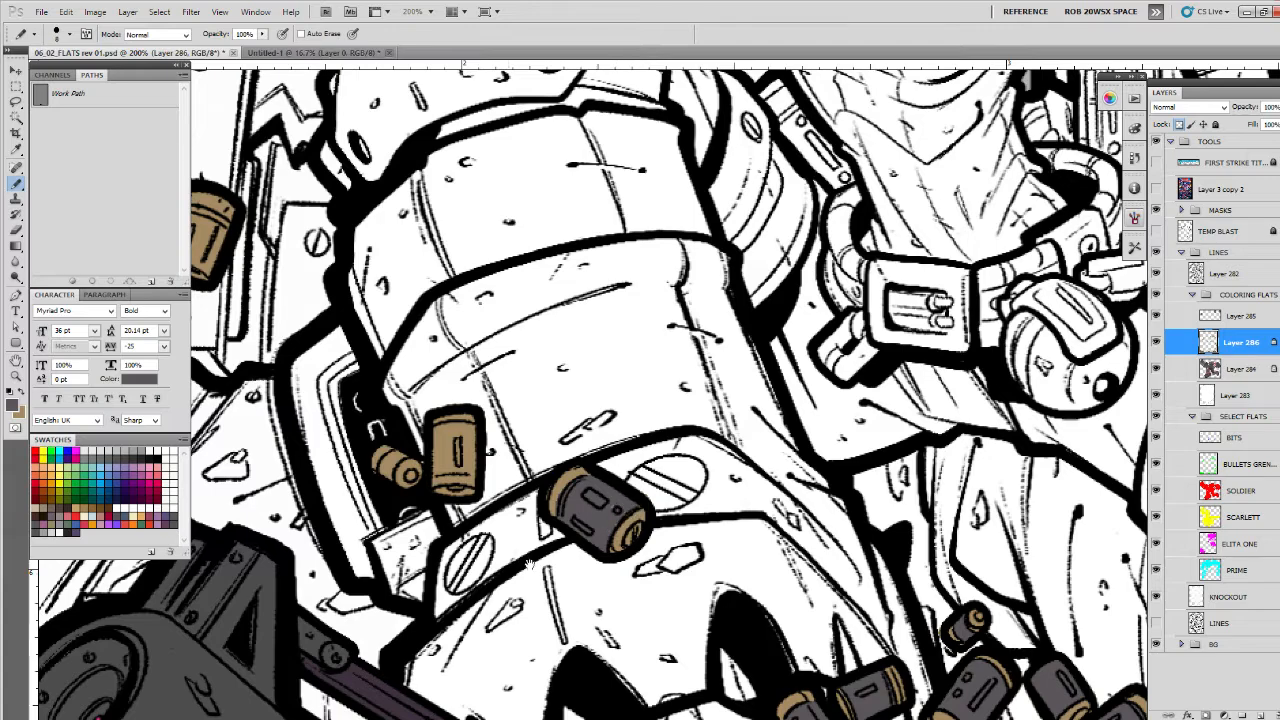
pyautogui.moveTo(529, 564); pyautogui.dragTo(777, 627)
pyautogui.moveTo(724, 493); pyautogui.dragTo(695, 491)
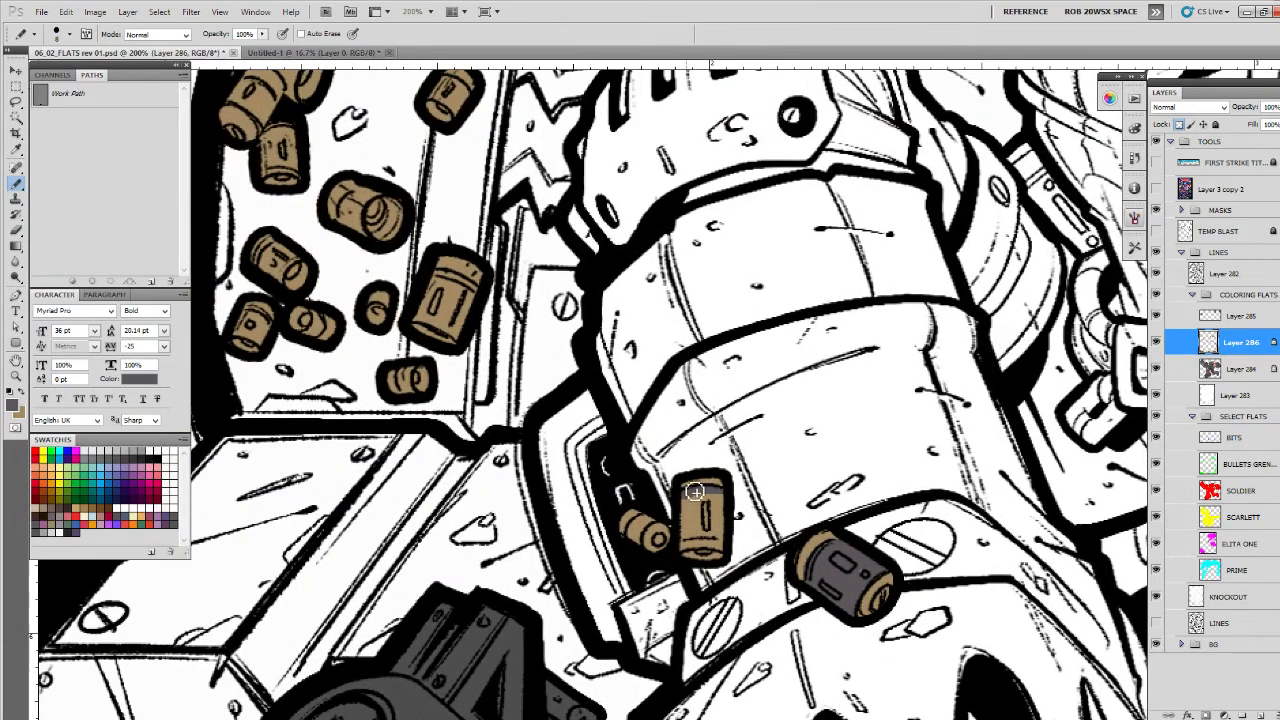
# - Check the tan and dark gray casings across the whole cover, from the robot down to the soldier's feet
pyautogui.press('z')
pyautogui.keyDown('alt'); pyautogui.click(747, 525); pyautogui.keyUp('alt')
pyautogui.keyDown('alt'); pyautogui.click(747, 525); pyautogui.keyUp('alt')
pyautogui.keyDown('alt'); pyautogui.click(747, 525); pyautogui.keyUp('alt')
pyautogui.keyDown('alt'); pyautogui.click(747, 525); pyautogui.keyUp('alt')
pyautogui.moveTo(1124, 704); pyautogui.dragTo(772, 297)
pyautogui.moveTo(838, 517); pyautogui.dragTo(860, 700)
pyautogui.moveTo(854, 606); pyautogui.dragTo(843, 554)
pyautogui.press('b')
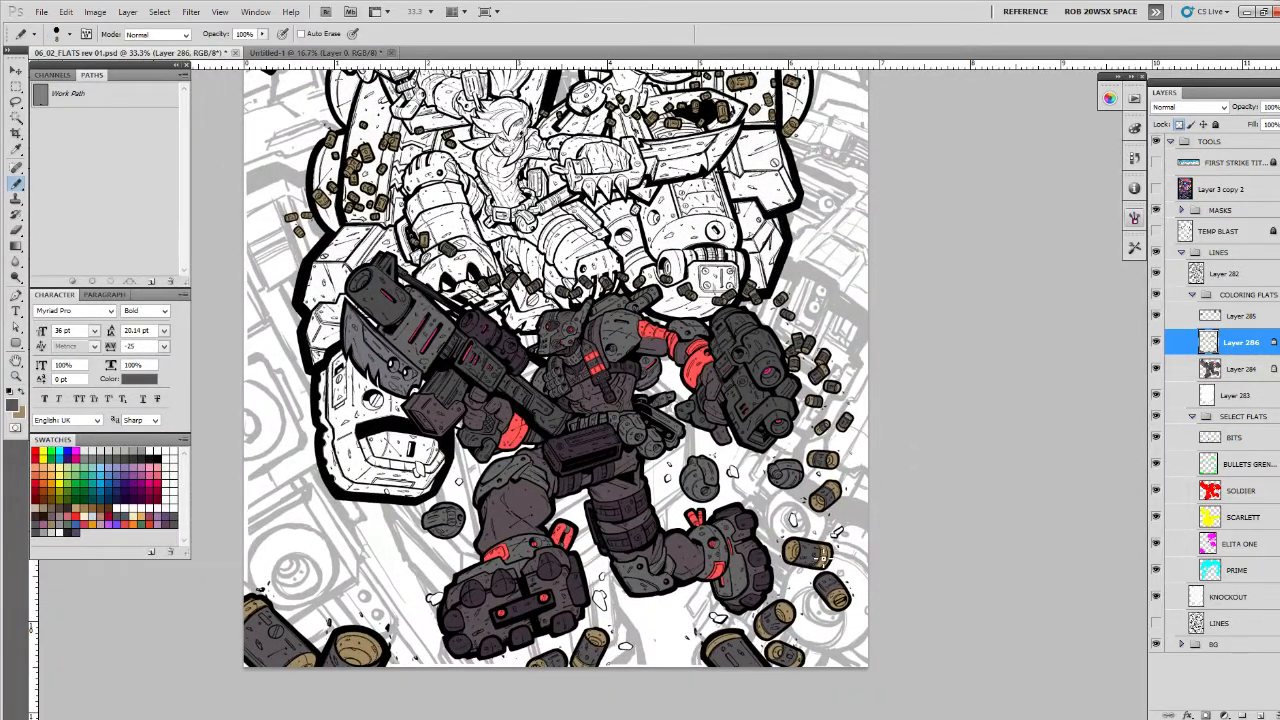
pyautogui.moveTo(820, 470); pyautogui.dragTo(840, 688)
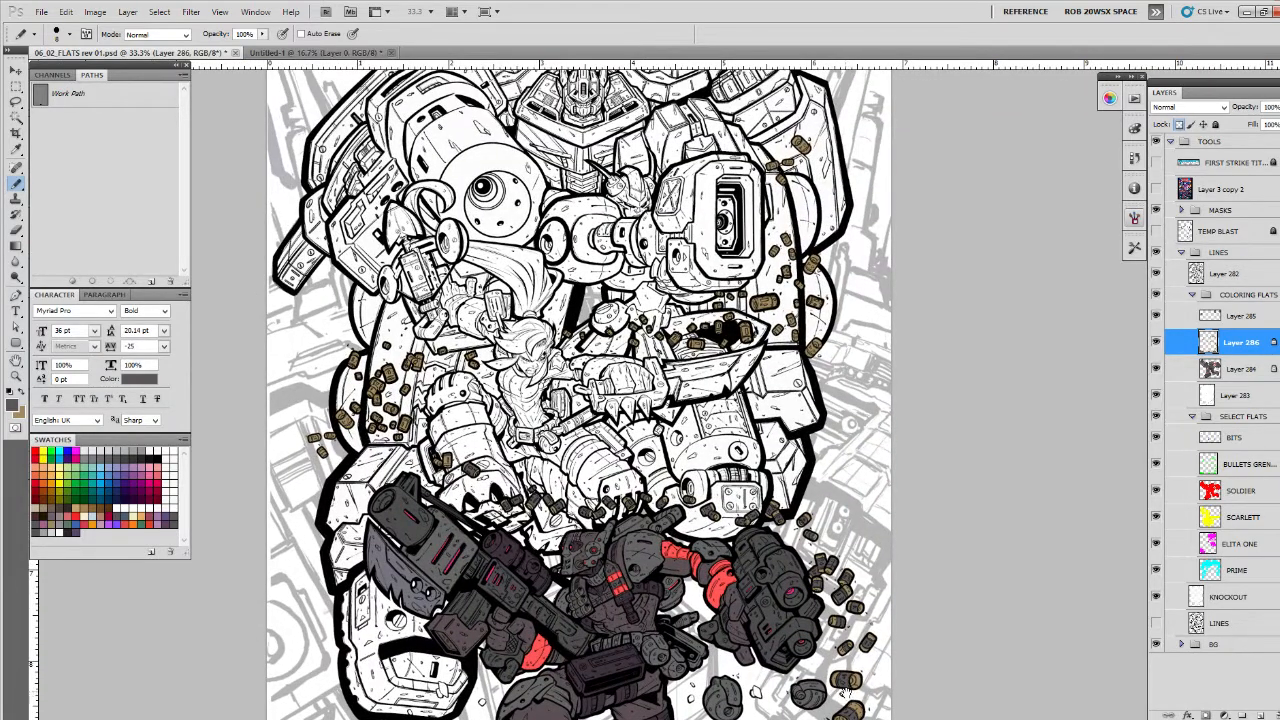
pyautogui.moveTo(843, 688); pyautogui.dragTo(834, 500)
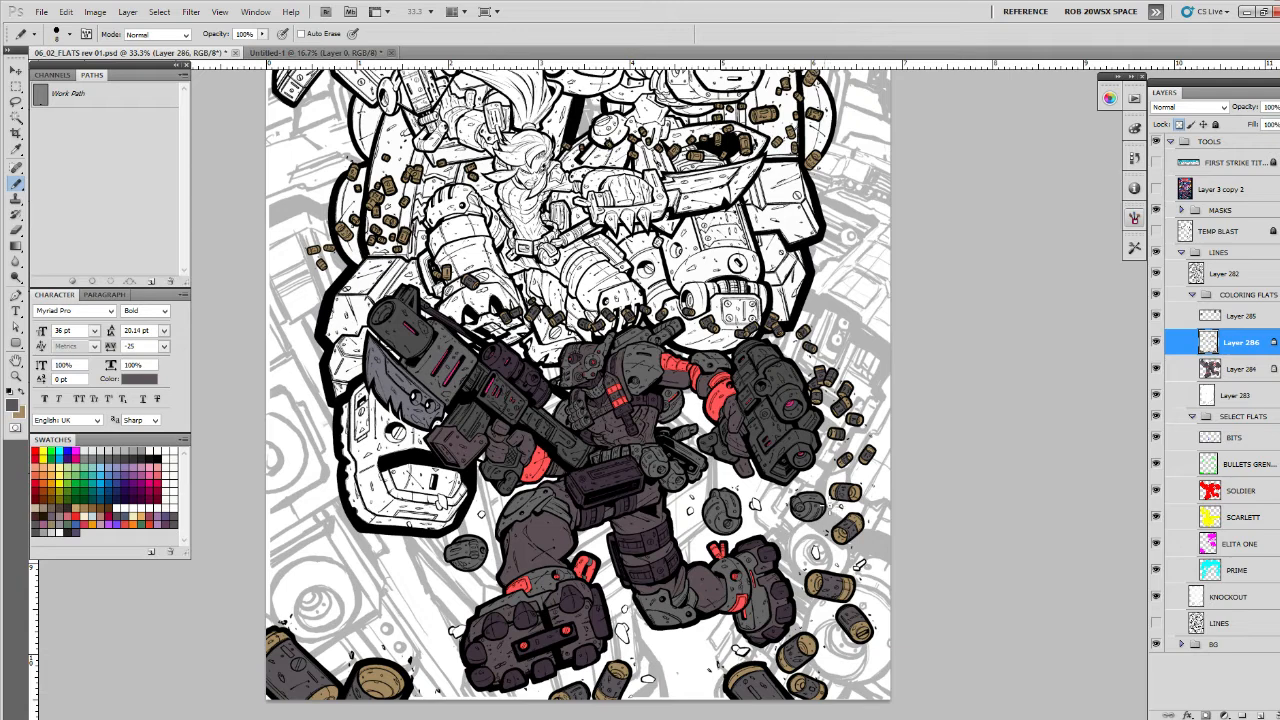
# - Select every dark gray casing body across the layer non-contiguously and fill them all with magenta pink
pyautogui.press('w')
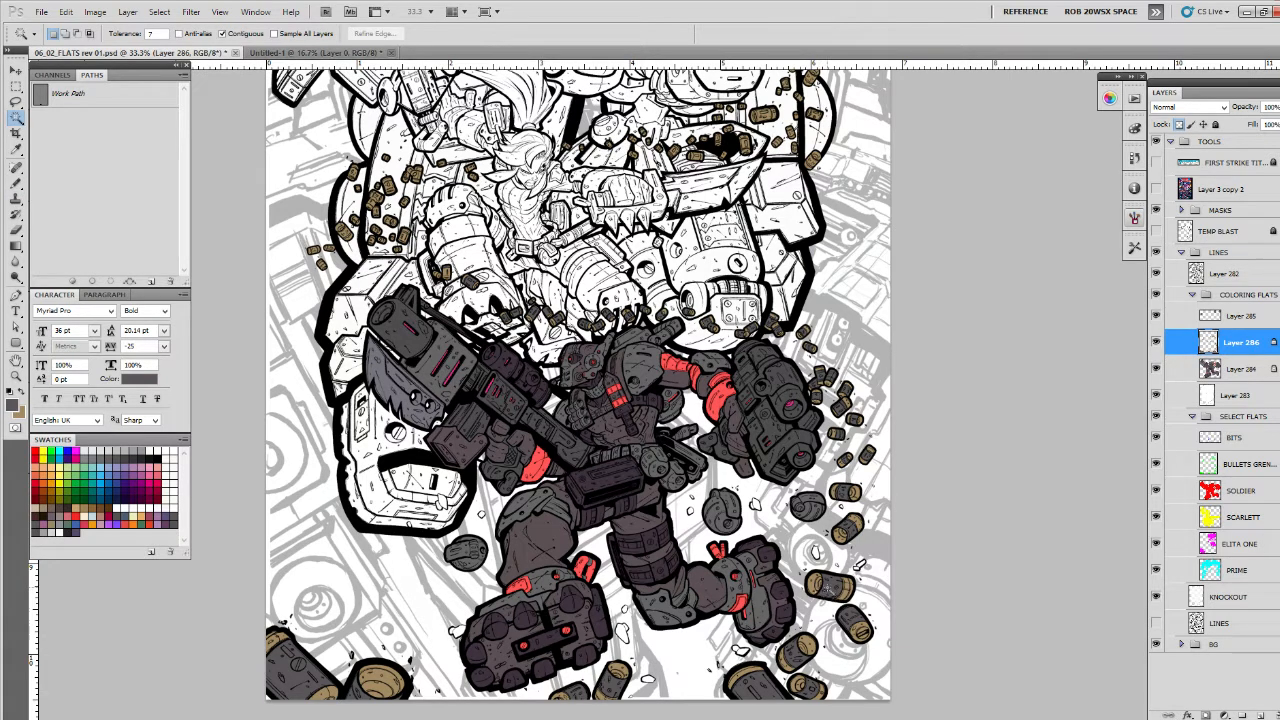
pyautogui.click(828, 587)
pyautogui.click(246, 34)
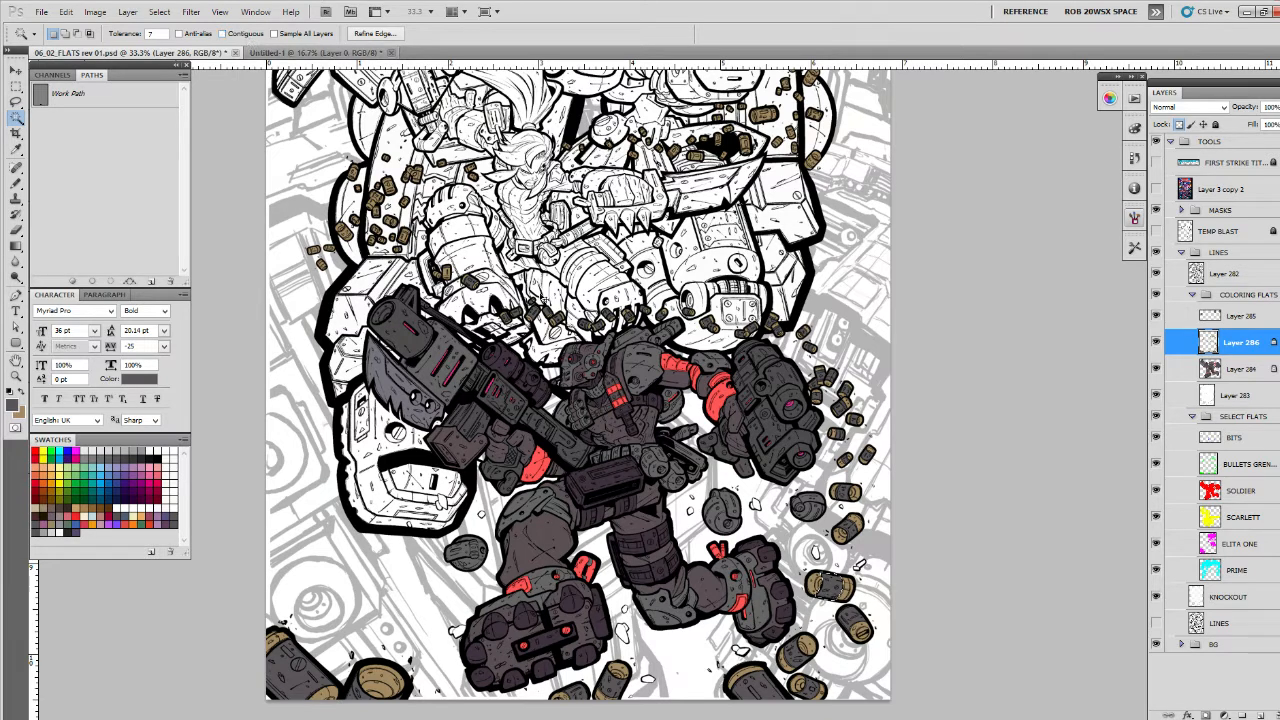
pyautogui.press('b')
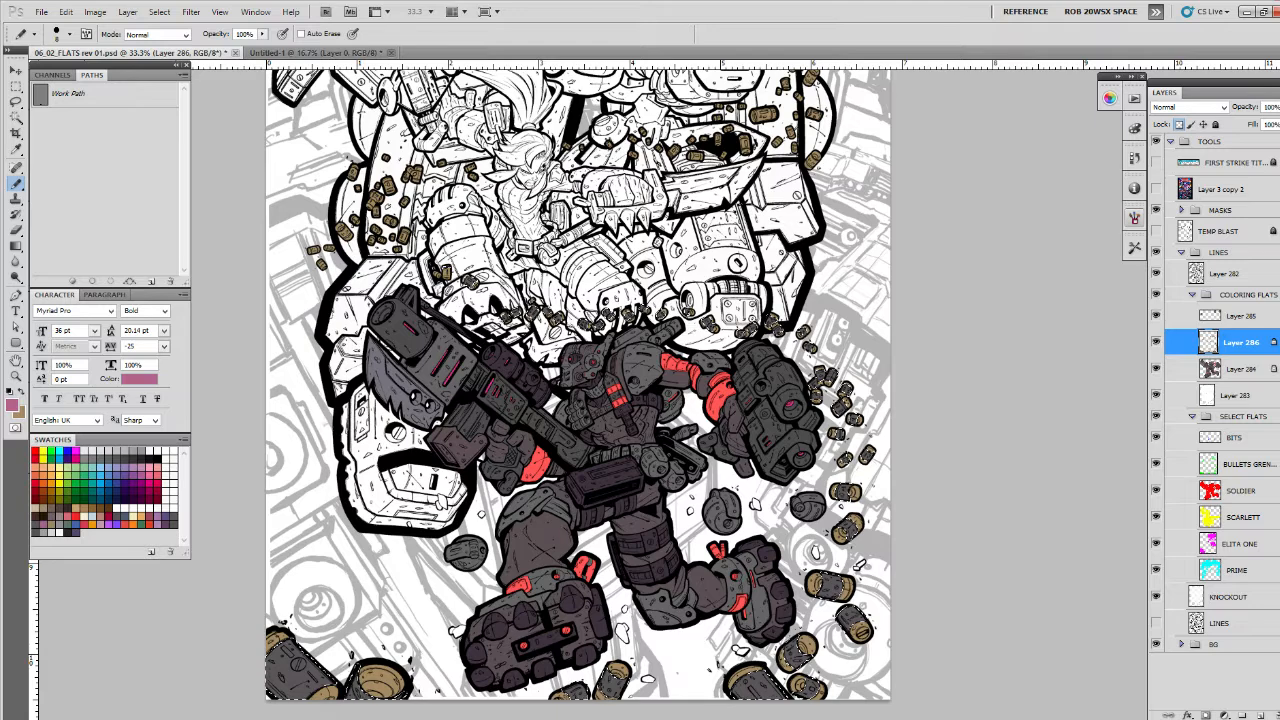
pyautogui.hotkey('alt', 'BackSpace')
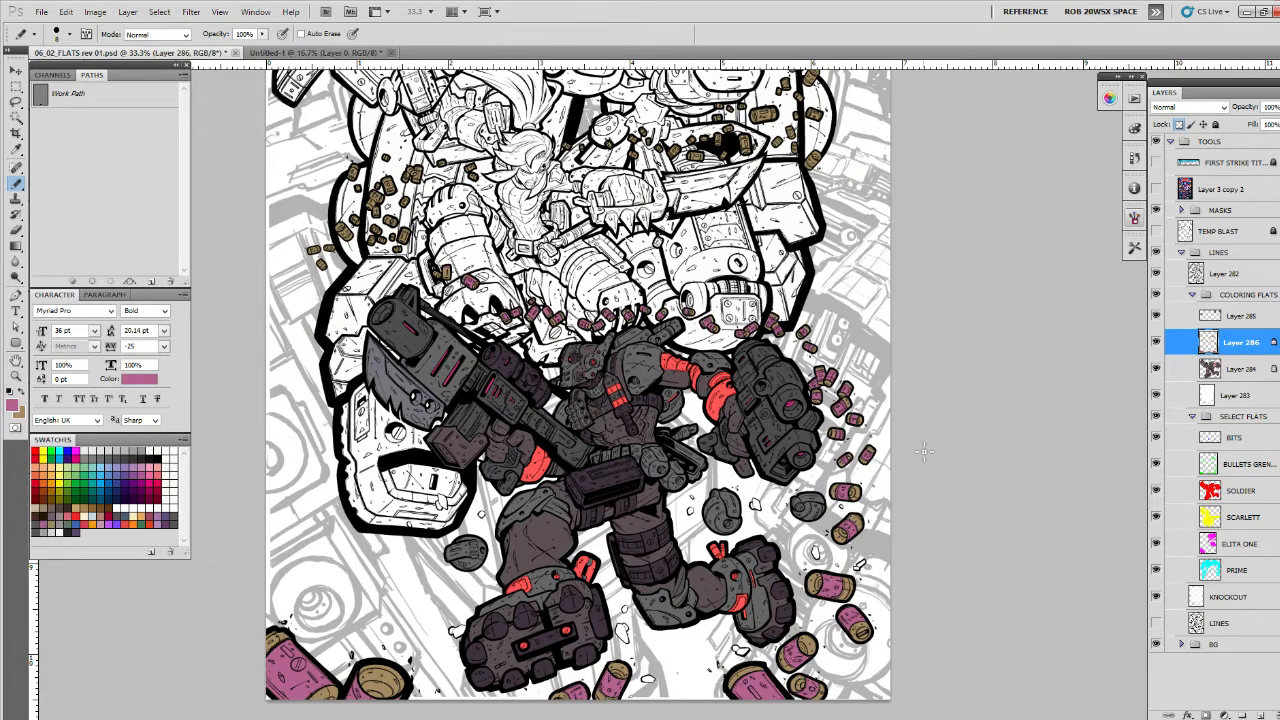
# - Paint magenta pink bodies on the large tan casing low on the robot's slatted panel and the two small casings beside it
pyautogui.moveTo(870, 478)
pyautogui.mouseDown()
pyautogui.moveTo(890, 580)
pyautogui.moveTo(914, 556)
pyautogui.moveTo(932, 449)
pyautogui.moveTo(914, 537)
pyautogui.moveTo(930, 672)
pyautogui.mouseUp()
pyautogui.press('z')
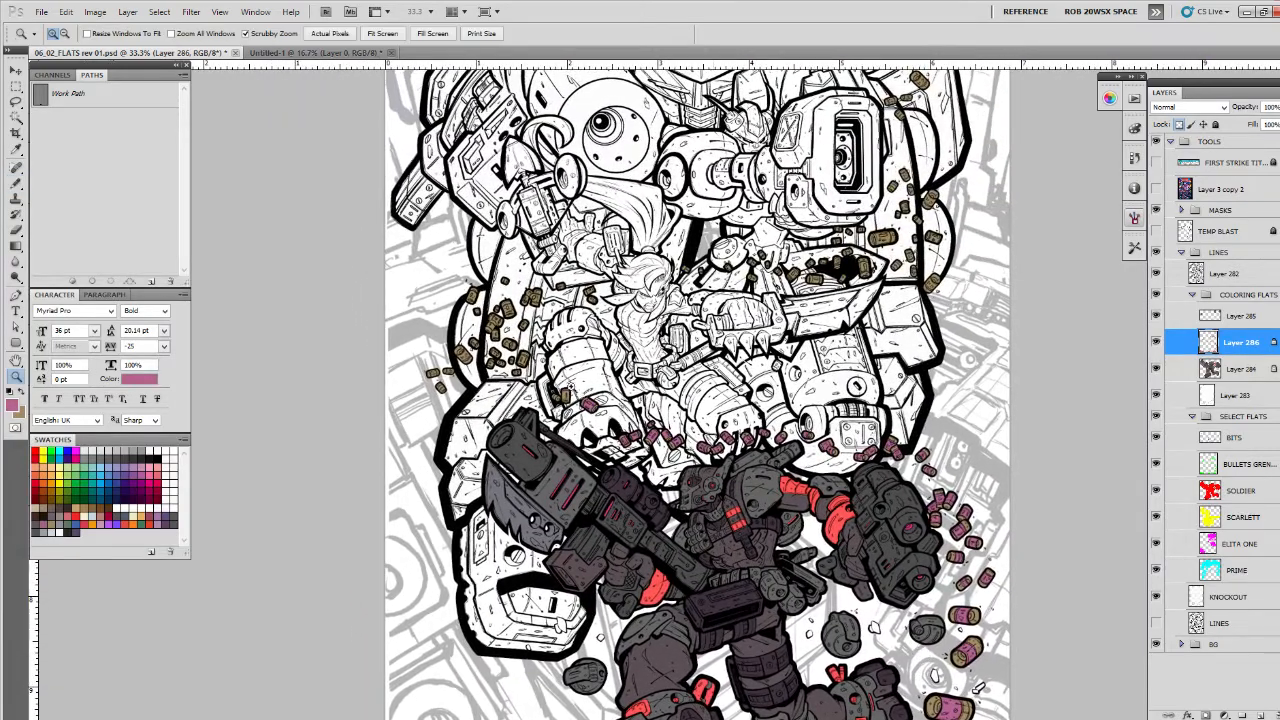
pyautogui.click(571, 390)
pyautogui.click(571, 390)
pyautogui.click(571, 390)
pyautogui.click(571, 390)
pyautogui.click(571, 390)
pyautogui.moveTo(571, 390)
pyautogui.mouseDown()
pyautogui.moveTo(686, 419)
pyautogui.moveTo(834, 496)
pyautogui.moveTo(790, 492)
pyautogui.moveTo(788, 555)
pyautogui.moveTo(845, 545)
pyautogui.moveTo(815, 538)
pyautogui.moveTo(806, 509)
pyautogui.mouseUp()
pyautogui.press('b')
pyautogui.moveTo(735, 526)
pyautogui.mouseDown()
pyautogui.moveTo(716, 532)
pyautogui.moveTo(711, 557)
pyautogui.mouseUp()
pyautogui.moveTo(594, 410); pyautogui.dragTo(934, 703)
pyautogui.moveTo(815, 477)
pyautogui.mouseDown()
pyautogui.moveTo(767, 455)
pyautogui.moveTo(726, 510)
pyautogui.moveTo(758, 528)
pyautogui.moveTo(798, 505)
pyautogui.moveTo(752, 488)
pyautogui.moveTo(781, 495)
pyautogui.mouseUp()
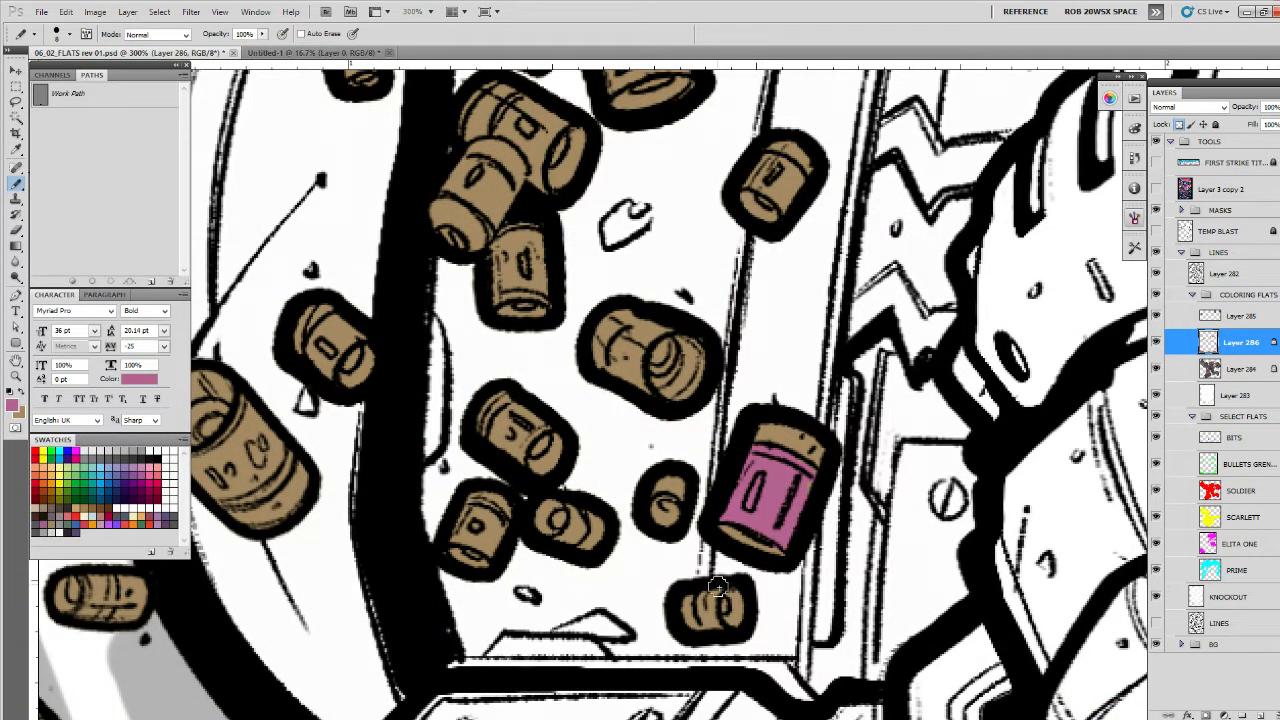
pyautogui.moveTo(718, 588)
pyautogui.mouseDown()
pyautogui.moveTo(708, 620)
pyautogui.moveTo(700, 605)
pyautogui.mouseUp()
pyautogui.moveTo(655, 490)
pyautogui.mouseDown()
pyautogui.moveTo(680, 484)
pyautogui.moveTo(669, 479)
pyautogui.mouseUp()
# - Paint magenta pink bodies on the open-ended casing and the three small casings clustered near the panel's lower corner
pyautogui.moveTo(668, 390); pyautogui.dragTo(680, 436)
pyautogui.moveTo(662, 378)
pyautogui.mouseDown()
pyautogui.moveTo(645, 425)
pyautogui.moveTo(630, 395)
pyautogui.moveTo(638, 430)
pyautogui.mouseUp()
pyautogui.moveTo(556, 462)
pyautogui.mouseDown()
pyautogui.moveTo(532, 500)
pyautogui.moveTo(522, 462)
pyautogui.moveTo(507, 487)
pyautogui.mouseUp()
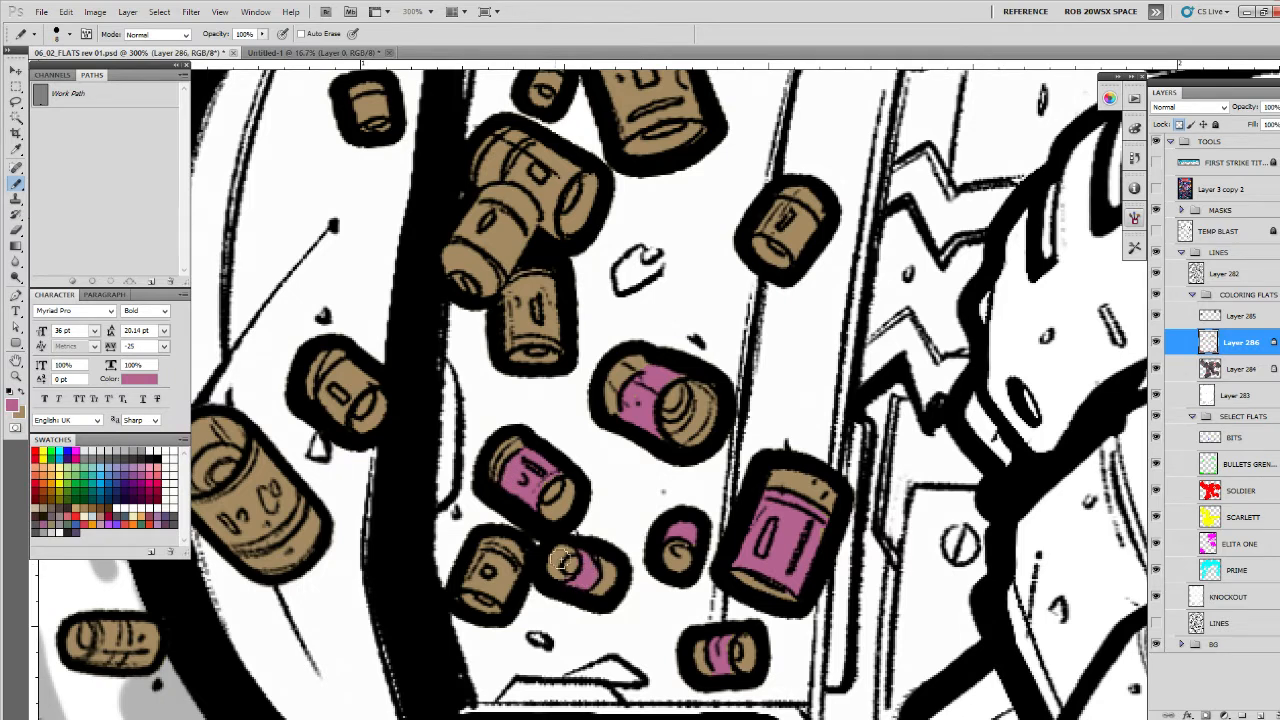
pyautogui.moveTo(505, 572)
pyautogui.mouseDown()
pyautogui.moveTo(472, 572)
pyautogui.moveTo(488, 568)
pyautogui.mouseUp()
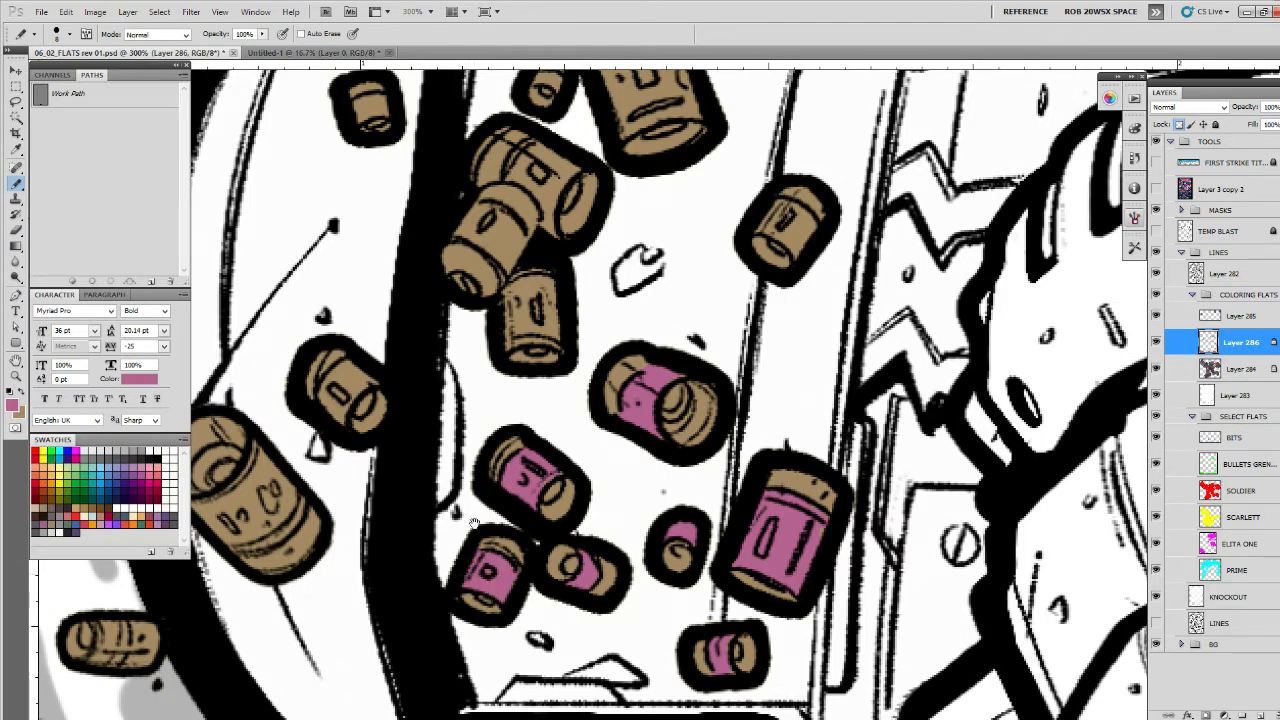
# - Paint magenta pink bodies on the casings along the robot's curved outer edge and those floating just outside it, keeping the caps tan
pyautogui.moveTo(474, 523); pyautogui.dragTo(700, 458)
pyautogui.moveTo(678, 398)
pyautogui.mouseDown()
pyautogui.moveTo(645, 428)
pyautogui.moveTo(630, 418)
pyautogui.moveTo(658, 384)
pyautogui.mouseUp()
pyautogui.moveTo(588, 428)
pyautogui.mouseDown()
pyautogui.moveTo(526, 478)
pyautogui.moveTo(560, 508)
pyautogui.moveTo(605, 505)
pyautogui.moveTo(616, 455)
pyautogui.moveTo(560, 478)
pyautogui.moveTo(588, 462)
pyautogui.mouseUp()
pyautogui.moveTo(492, 537); pyautogui.dragTo(532, 497)
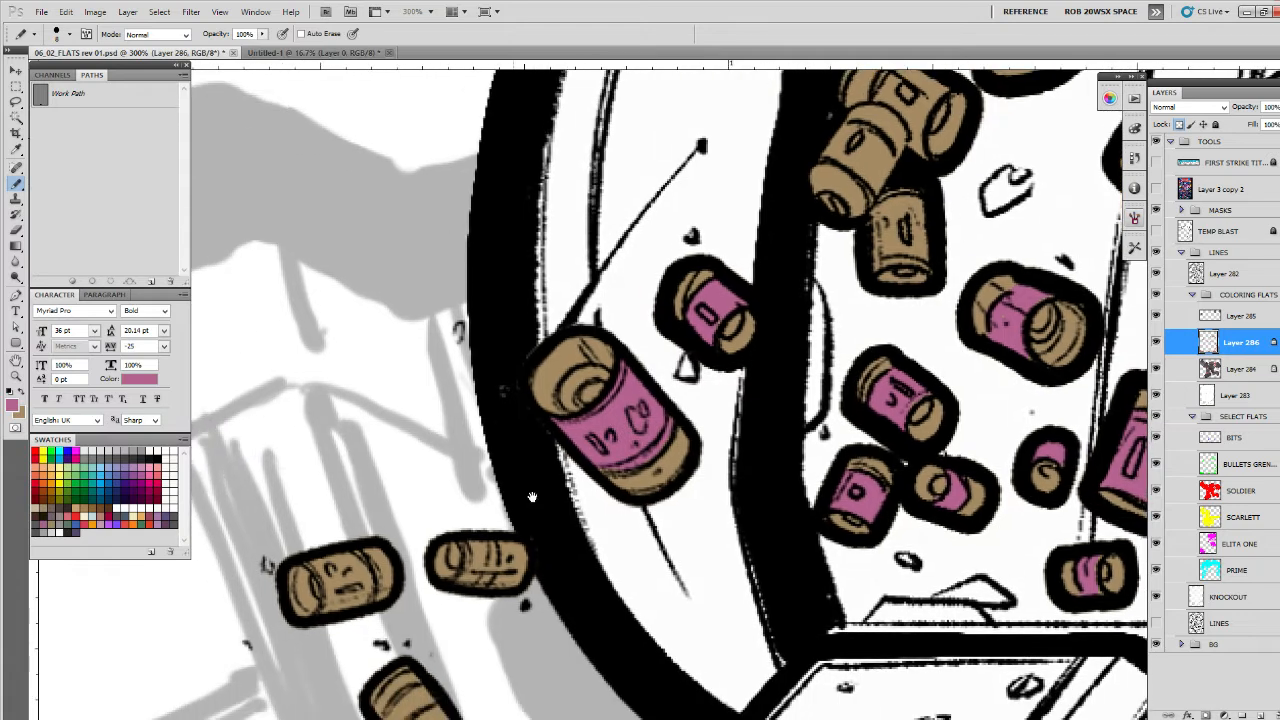
pyautogui.moveTo(492, 551); pyautogui.dragTo(465, 587)
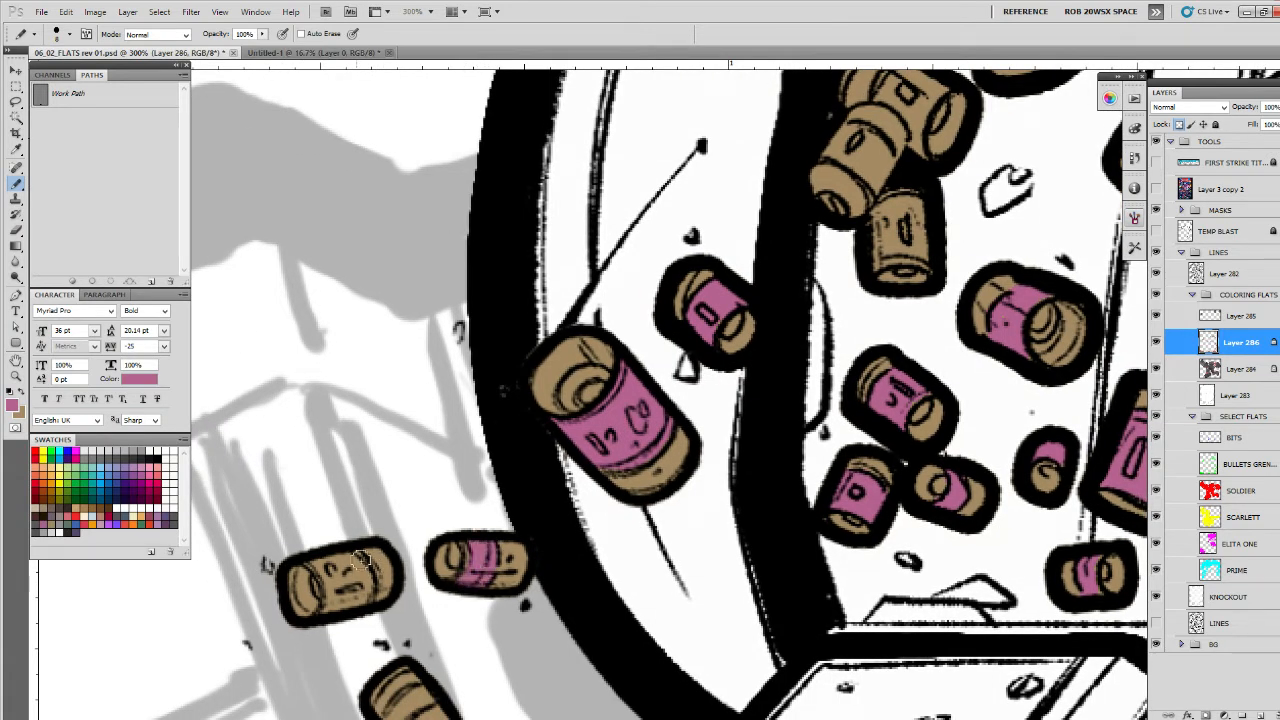
pyautogui.moveTo(360, 560)
pyautogui.mouseDown()
pyautogui.moveTo(352, 594)
pyautogui.moveTo(326, 612)
pyautogui.moveTo(318, 570)
pyautogui.moveTo(338, 560)
pyautogui.moveTo(369, 592)
pyautogui.moveTo(408, 456)
pyautogui.mouseUp()
pyautogui.moveTo(432, 534); pyautogui.dragTo(402, 523)
# - Paint magenta pink bodies on the stack of three overlapping casings and the two tiny casings near it
pyautogui.moveTo(973, 190); pyautogui.dragTo(608, 558)
pyautogui.moveTo(556, 410)
pyautogui.mouseDown()
pyautogui.moveTo(516, 425)
pyautogui.moveTo(515, 465)
pyautogui.moveTo(555, 455)
pyautogui.moveTo(560, 432)
pyautogui.moveTo(559, 502)
pyautogui.moveTo(510, 435)
pyautogui.moveTo(480, 448)
pyautogui.moveTo(516, 470)
pyautogui.moveTo(511, 452)
pyautogui.mouseUp()
pyautogui.moveTo(594, 389)
pyautogui.mouseDown()
pyautogui.moveTo(568, 483)
pyautogui.moveTo(546, 431)
pyautogui.mouseUp()
pyautogui.moveTo(549, 397)
pyautogui.mouseDown()
pyautogui.moveTo(579, 452)
pyautogui.moveTo(592, 452)
pyautogui.moveTo(582, 446)
pyautogui.mouseUp()
pyautogui.moveTo(436, 468); pyautogui.dragTo(396, 478)
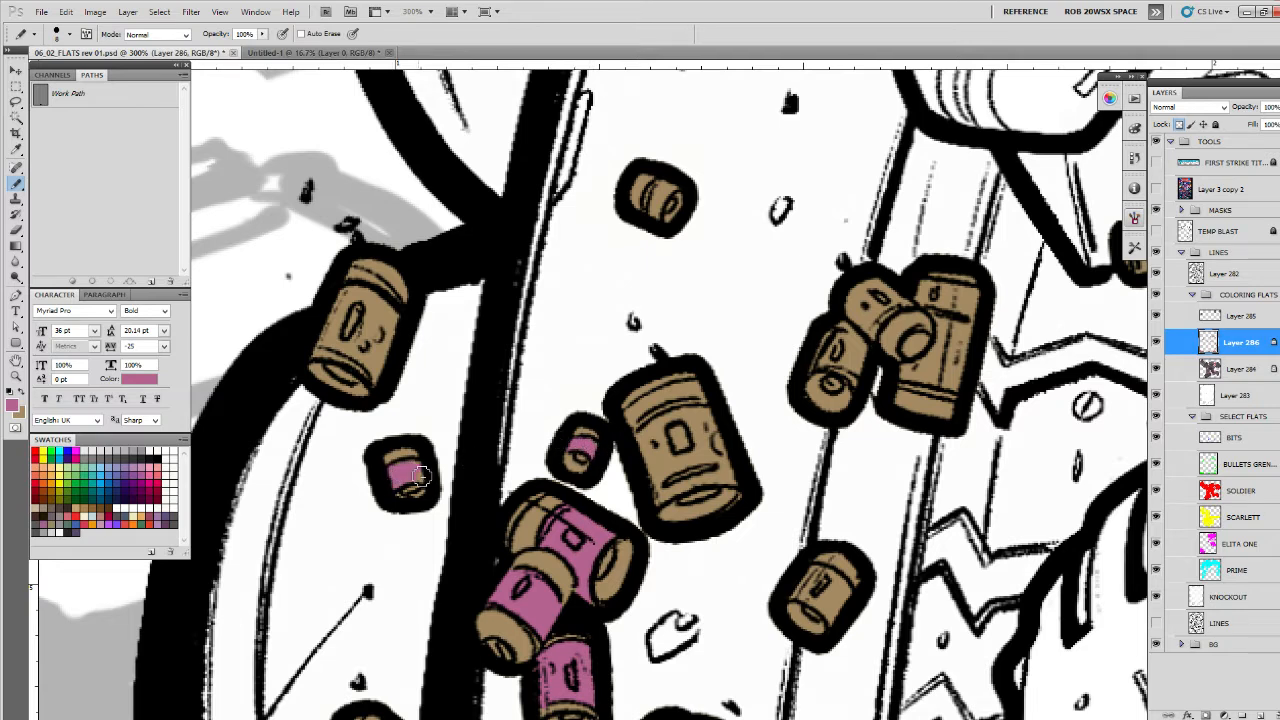
# - Paint magenta pink bodies on the casing at the armor's outer edge, the large casing above the stack, and the one on the strip
pyautogui.moveTo(399, 322)
pyautogui.mouseDown()
pyautogui.moveTo(424, 440)
pyautogui.moveTo(375, 412)
pyautogui.moveTo(340, 470)
pyautogui.moveTo(405, 495)
pyautogui.moveTo(374, 426)
pyautogui.mouseUp()
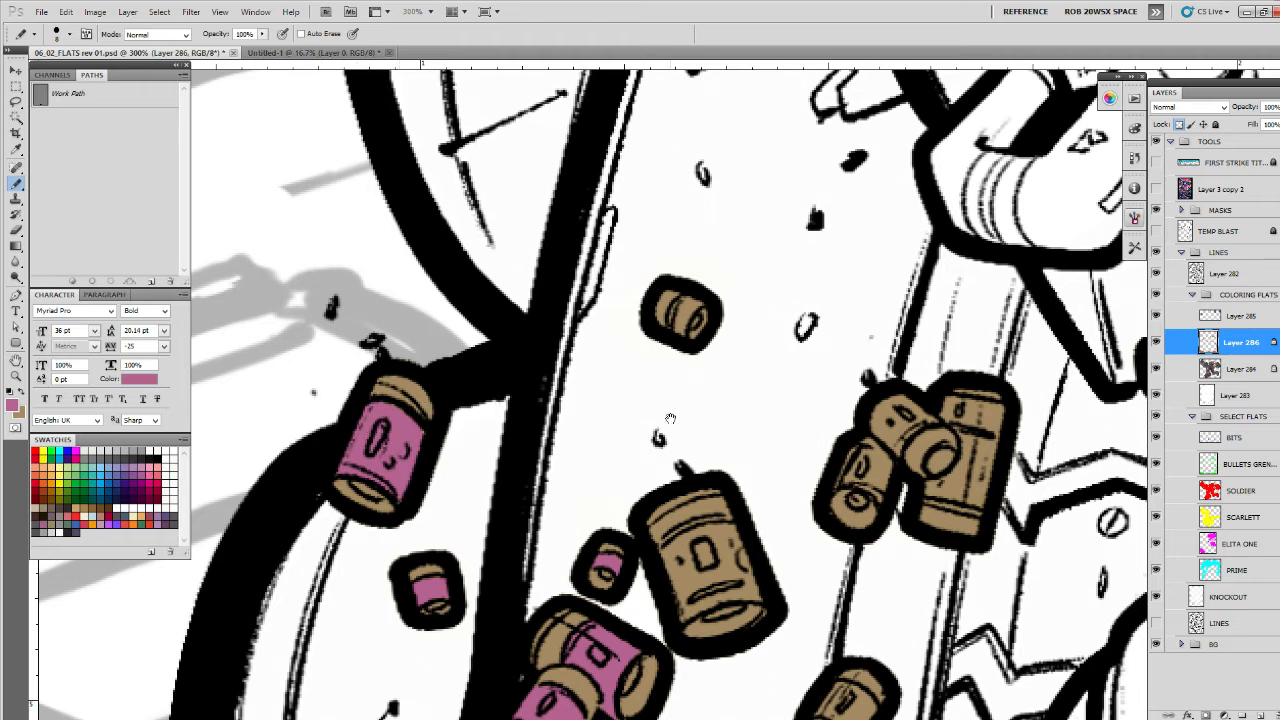
pyautogui.moveTo(670, 418); pyautogui.dragTo(664, 387)
pyautogui.moveTo(622, 490)
pyautogui.mouseDown()
pyautogui.moveTo(560, 504)
pyautogui.moveTo(543, 458)
pyautogui.moveTo(572, 435)
pyautogui.moveTo(611, 441)
pyautogui.moveTo(552, 462)
pyautogui.moveTo(592, 480)
pyautogui.mouseUp()
pyautogui.moveTo(764, 505); pyautogui.dragTo(681, 375)
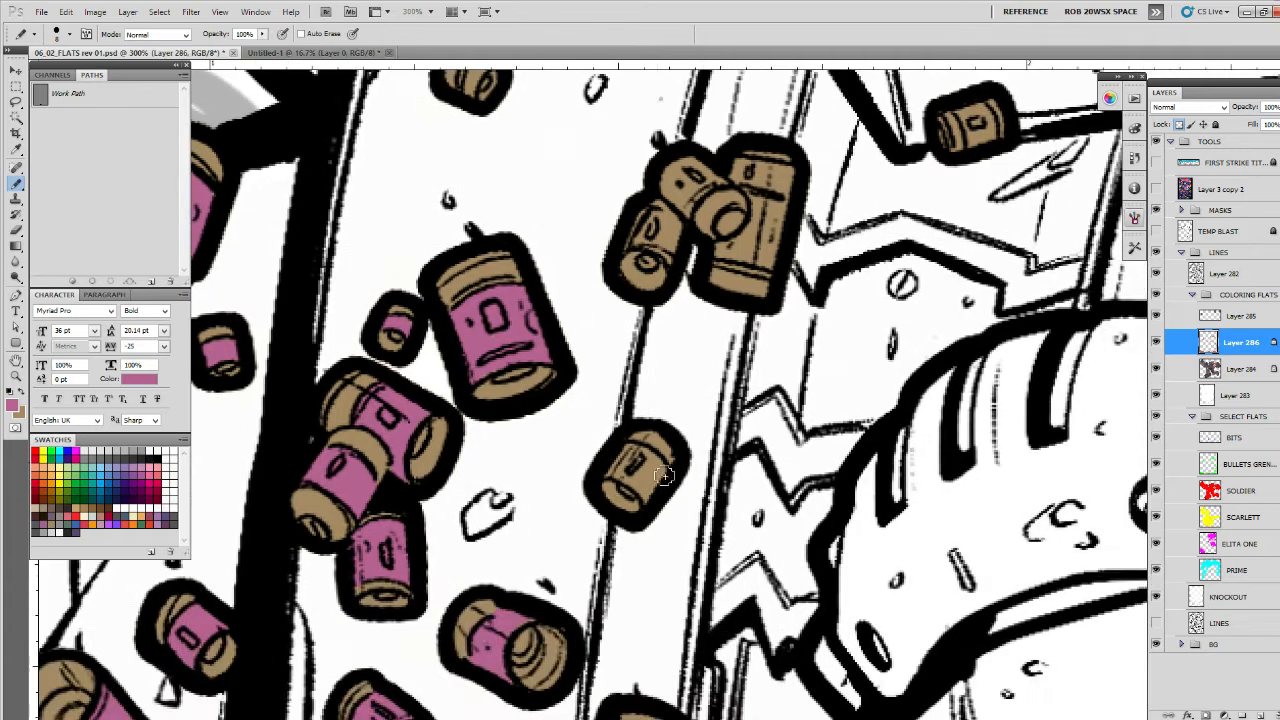
pyautogui.moveTo(668, 480)
pyautogui.mouseDown()
pyautogui.moveTo(615, 455)
pyautogui.moveTo(630, 478)
pyautogui.moveTo(646, 478)
pyautogui.moveTo(639, 465)
pyautogui.mouseUp()
# - Paint magenta pink bodies on the upper cluster of three overlapping casings and the tiny casing floating above it
pyautogui.moveTo(658, 390); pyautogui.dragTo(600, 607)
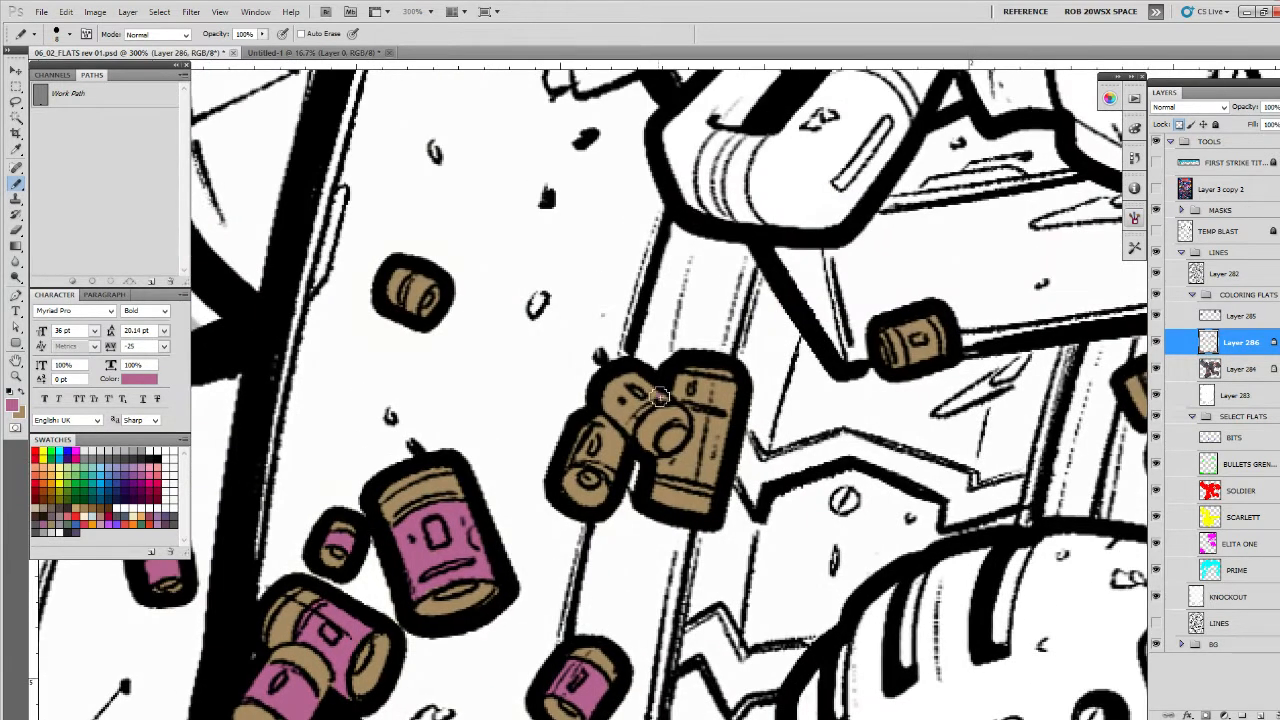
pyautogui.moveTo(660, 397)
pyautogui.mouseDown()
pyautogui.moveTo(629, 425)
pyautogui.moveTo(628, 403)
pyautogui.mouseUp()
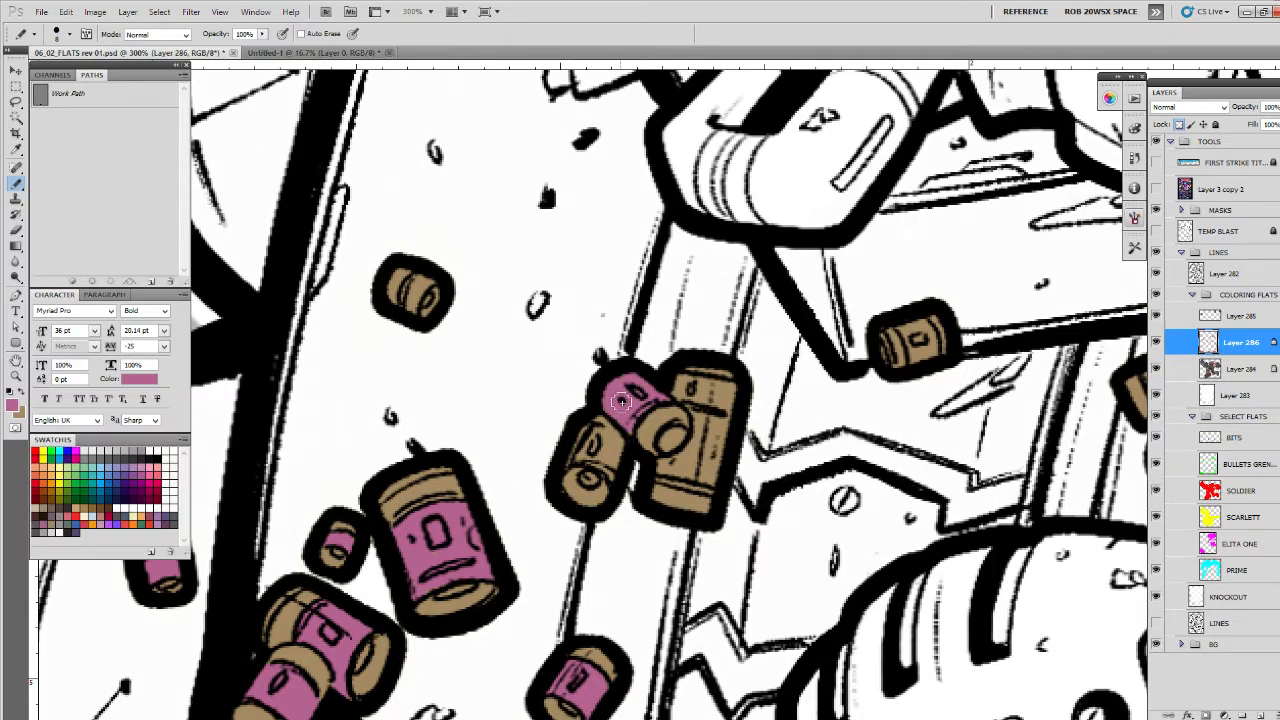
pyautogui.moveTo(728, 425)
pyautogui.mouseDown()
pyautogui.moveTo(691, 413)
pyautogui.moveTo(691, 451)
pyautogui.moveTo(664, 463)
pyautogui.moveTo(716, 480)
pyautogui.mouseUp()
pyautogui.press('x')
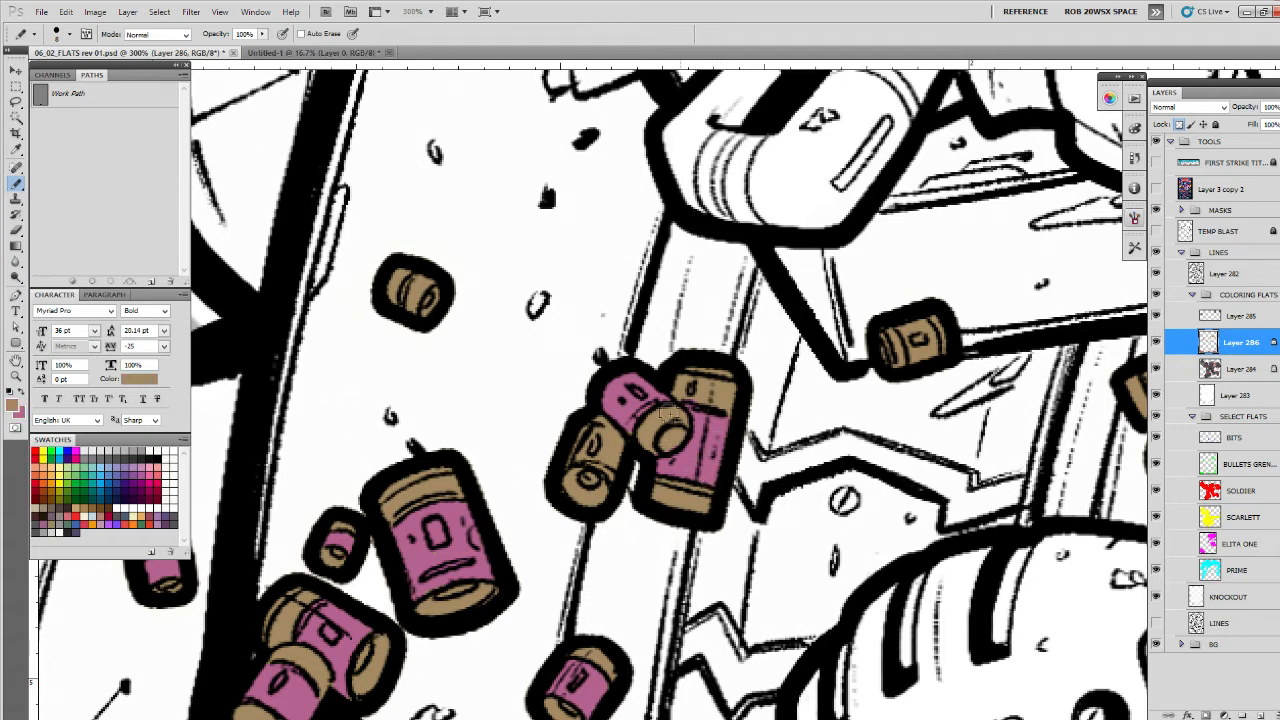
pyautogui.press('x')
pyautogui.moveTo(630, 432)
pyautogui.mouseDown()
pyautogui.moveTo(576, 456)
pyautogui.moveTo(598, 452)
pyautogui.moveTo(598, 463)
pyautogui.mouseUp()
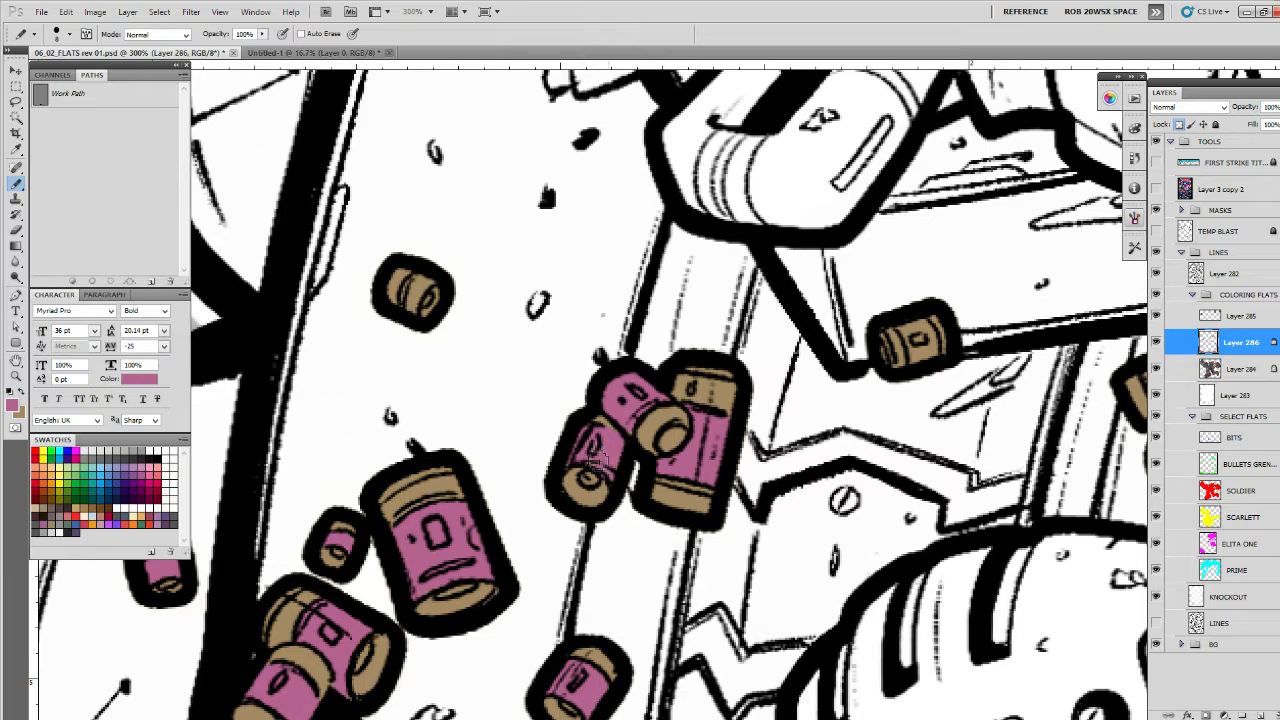
pyautogui.moveTo(429, 279); pyautogui.dragTo(422, 282)
# - Paint magenta pink bodies on the casing at the end of the armored beam and the two casings below the beam
pyautogui.moveTo(1020, 525); pyautogui.dragTo(692, 562)
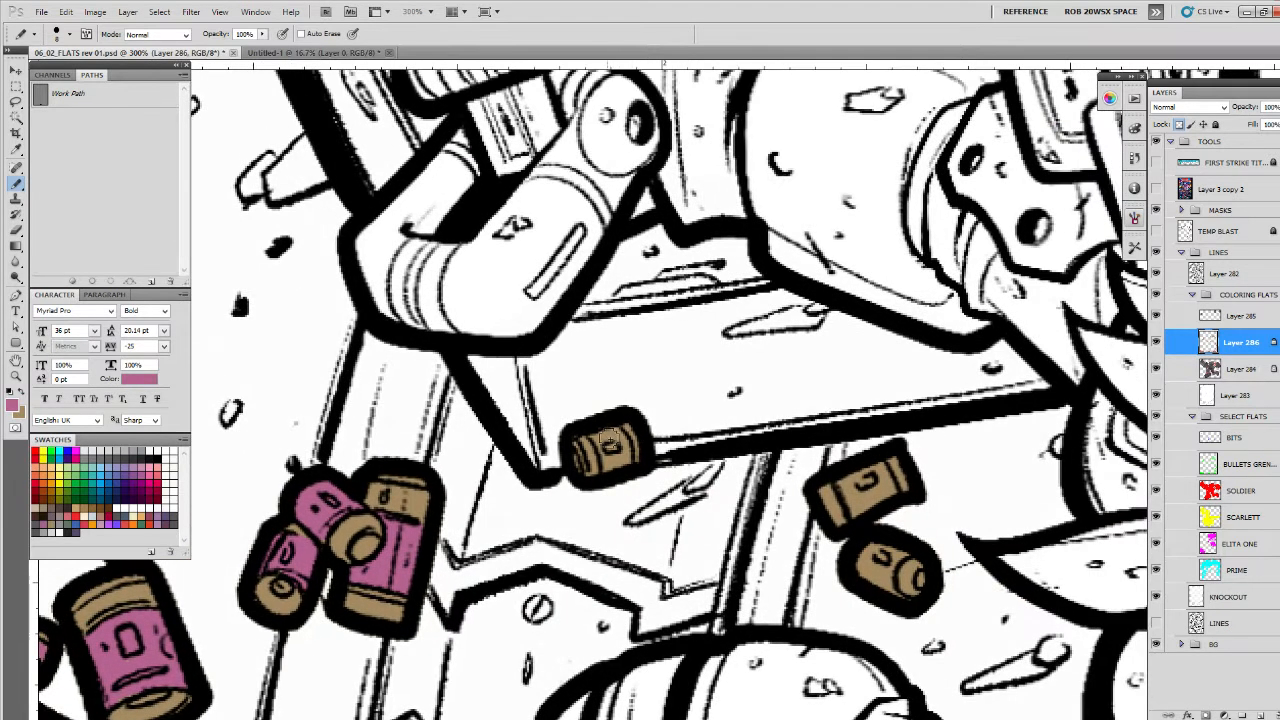
pyautogui.moveTo(608, 441)
pyautogui.mouseDown()
pyautogui.moveTo(596, 438)
pyautogui.moveTo(622, 462)
pyautogui.mouseUp()
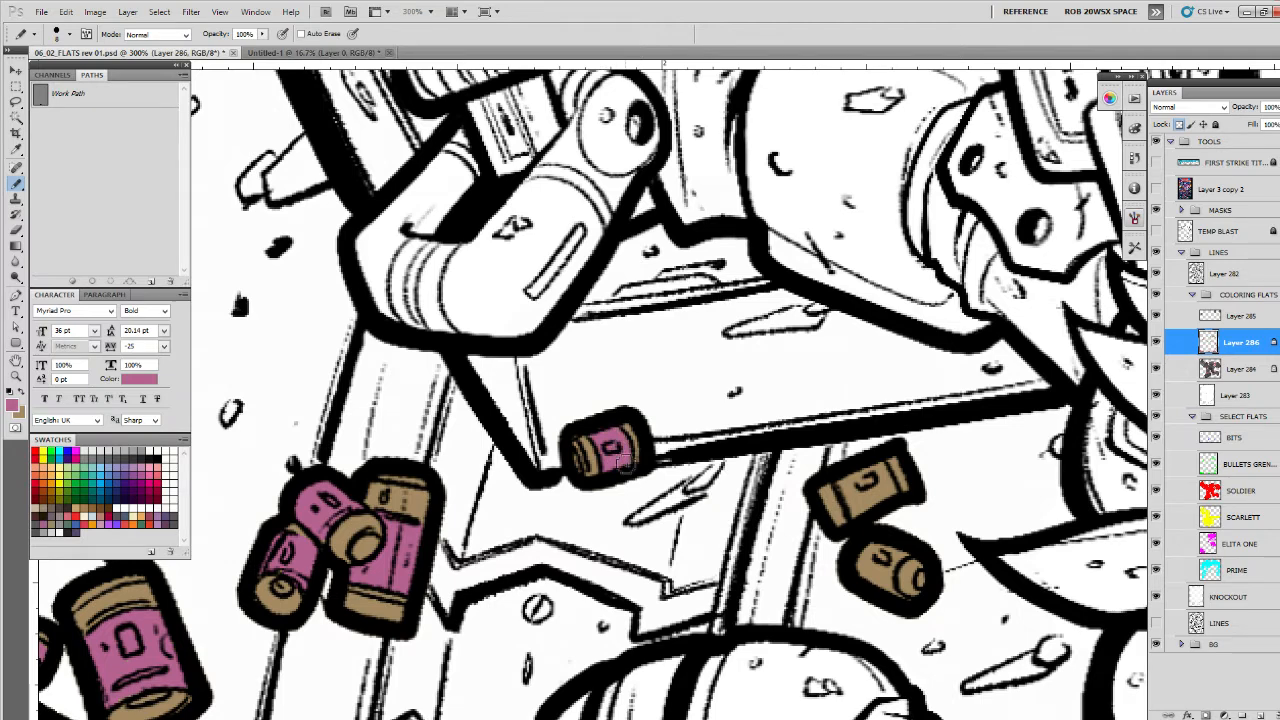
pyautogui.moveTo(1002, 518); pyautogui.dragTo(801, 496)
pyautogui.moveTo(678, 445)
pyautogui.mouseDown()
pyautogui.moveTo(676, 482)
pyautogui.moveTo(645, 463)
pyautogui.moveTo(665, 454)
pyautogui.mouseUp()
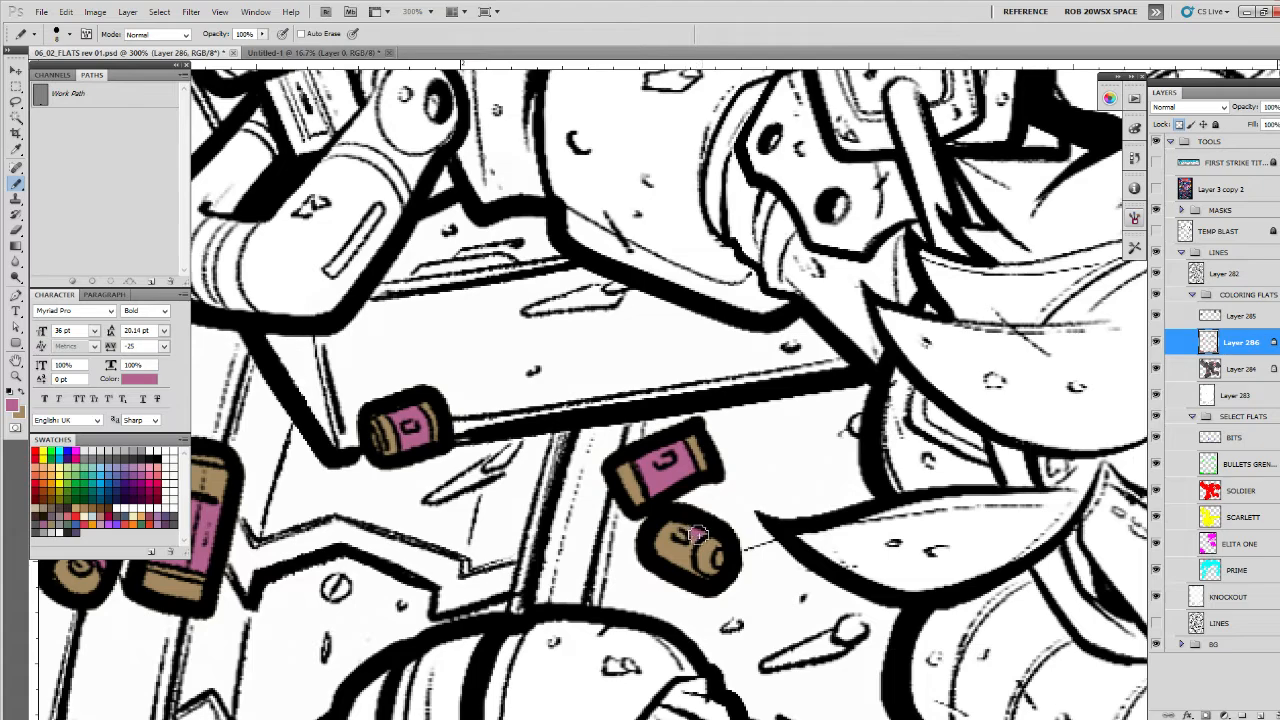
pyautogui.moveTo(697, 534)
pyautogui.mouseDown()
pyautogui.moveTo(686, 548)
pyautogui.moveTo(660, 537)
pyautogui.mouseUp()
# - Paint magenta pink onto the two small casings beside the ponytailed woman's head
pyautogui.moveTo(920, 608); pyautogui.dragTo(492, 453)
pyautogui.press('z')
pyautogui.keyDown('alt'); pyautogui.click(786, 430); pyautogui.keyUp('alt')
pyautogui.keyDown('alt'); pyautogui.click(850, 452); pyautogui.keyUp('alt')
pyautogui.moveTo(995, 590); pyautogui.dragTo(935, 424)
pyautogui.moveTo(931, 292); pyautogui.dragTo(838, 566)
pyautogui.click(822, 434)
pyautogui.click(820, 438)
pyautogui.press('b')
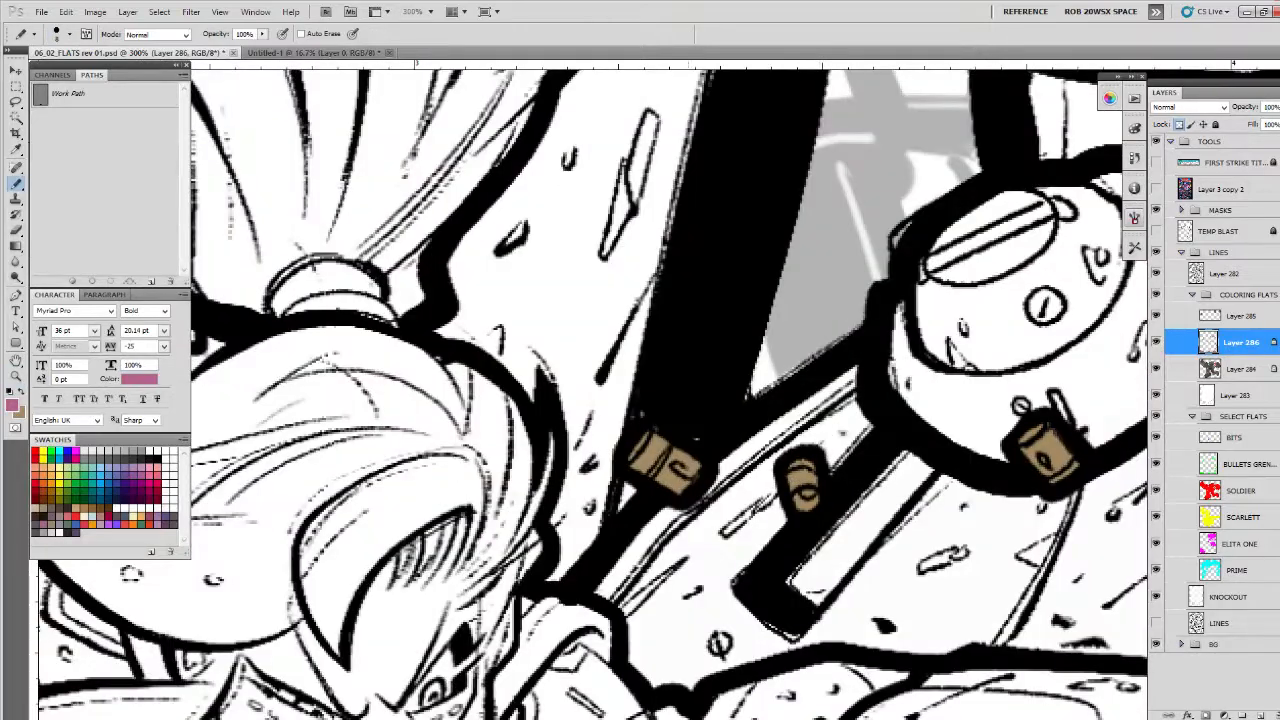
pyautogui.moveTo(697, 460)
pyautogui.mouseDown()
pyautogui.moveTo(682, 482)
pyautogui.moveTo(660, 482)
pyautogui.mouseUp()
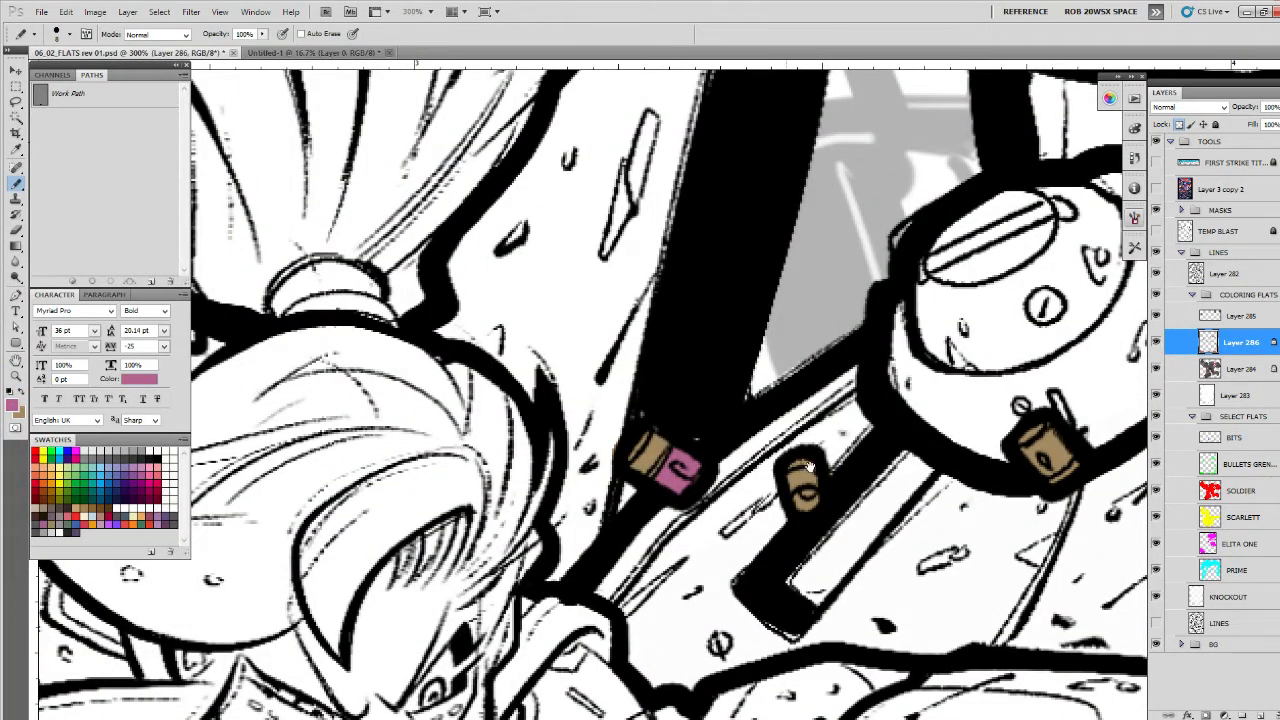
pyautogui.moveTo(826, 487); pyautogui.dragTo(733, 471)
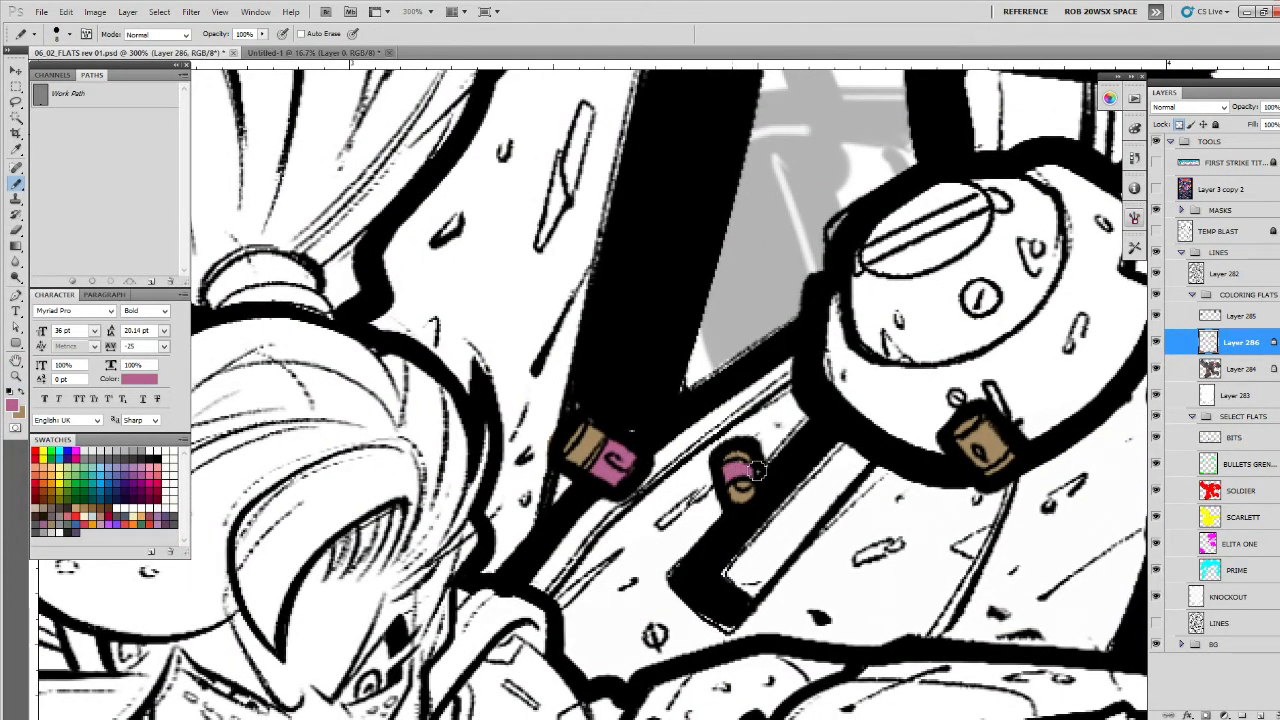
# - Paint magenta pink bodies on the casing at the round screwed joint and the four casings around the neighboring slotted part
pyautogui.moveTo(1006, 450)
pyautogui.mouseDown()
pyautogui.moveTo(672, 481)
pyautogui.moveTo(652, 471)
pyautogui.moveTo(671, 463)
pyautogui.moveTo(449, 452)
pyautogui.mouseUp()
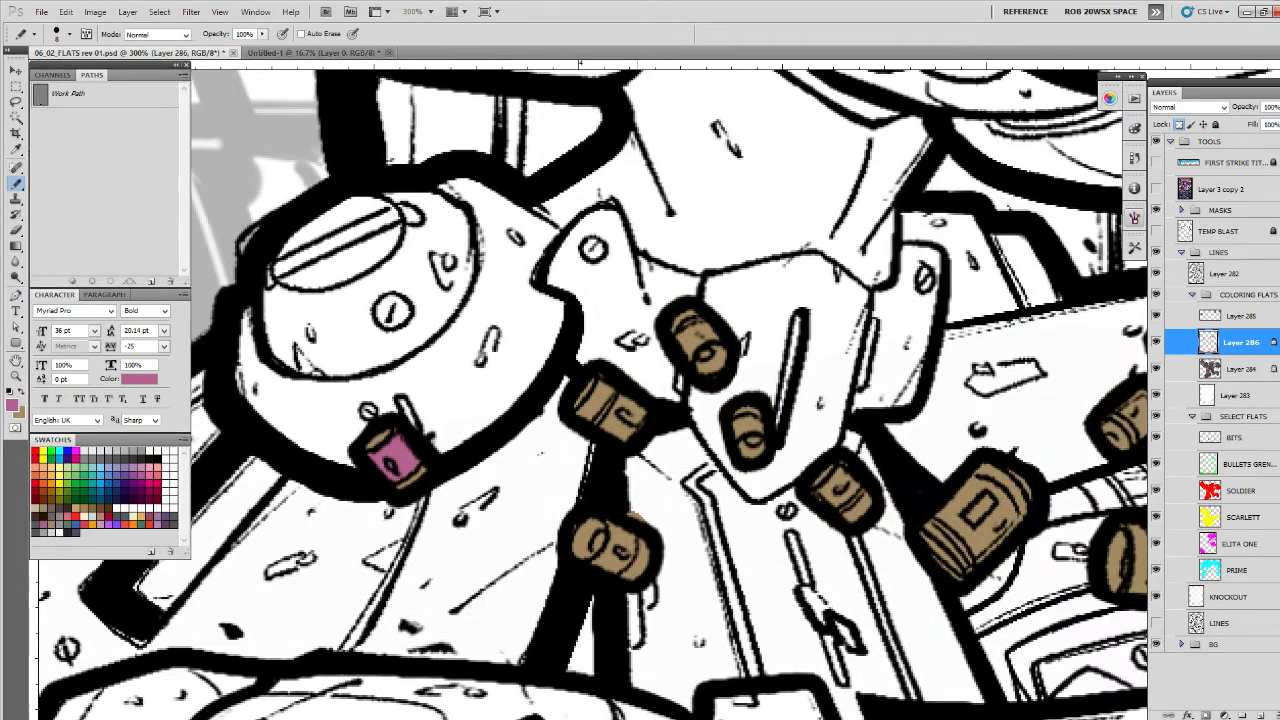
pyautogui.moveTo(640, 430)
pyautogui.mouseDown()
pyautogui.moveTo(628, 410)
pyautogui.moveTo(606, 428)
pyautogui.moveTo(638, 412)
pyautogui.mouseUp()
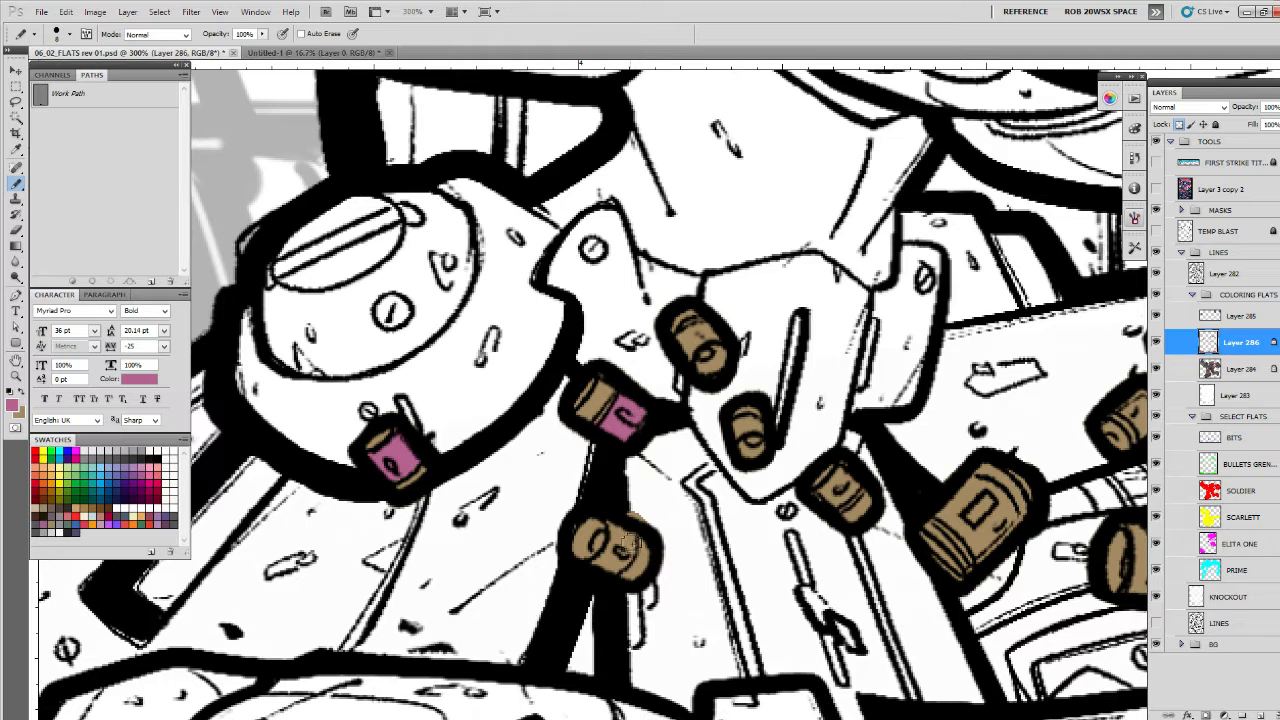
pyautogui.moveTo(618, 522)
pyautogui.mouseDown()
pyautogui.moveTo(602, 562)
pyautogui.moveTo(624, 551)
pyautogui.mouseUp()
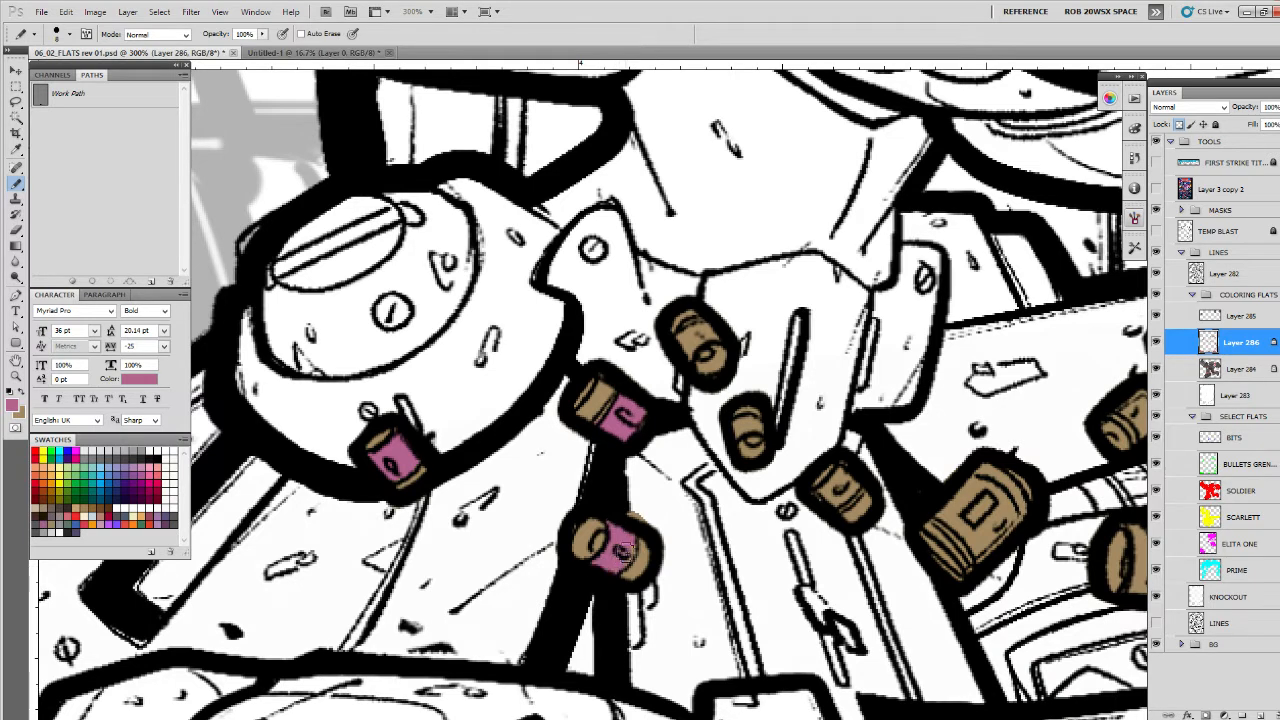
pyautogui.moveTo(716, 336); pyautogui.dragTo(687, 361)
pyautogui.moveTo(760, 427); pyautogui.dragTo(747, 429)
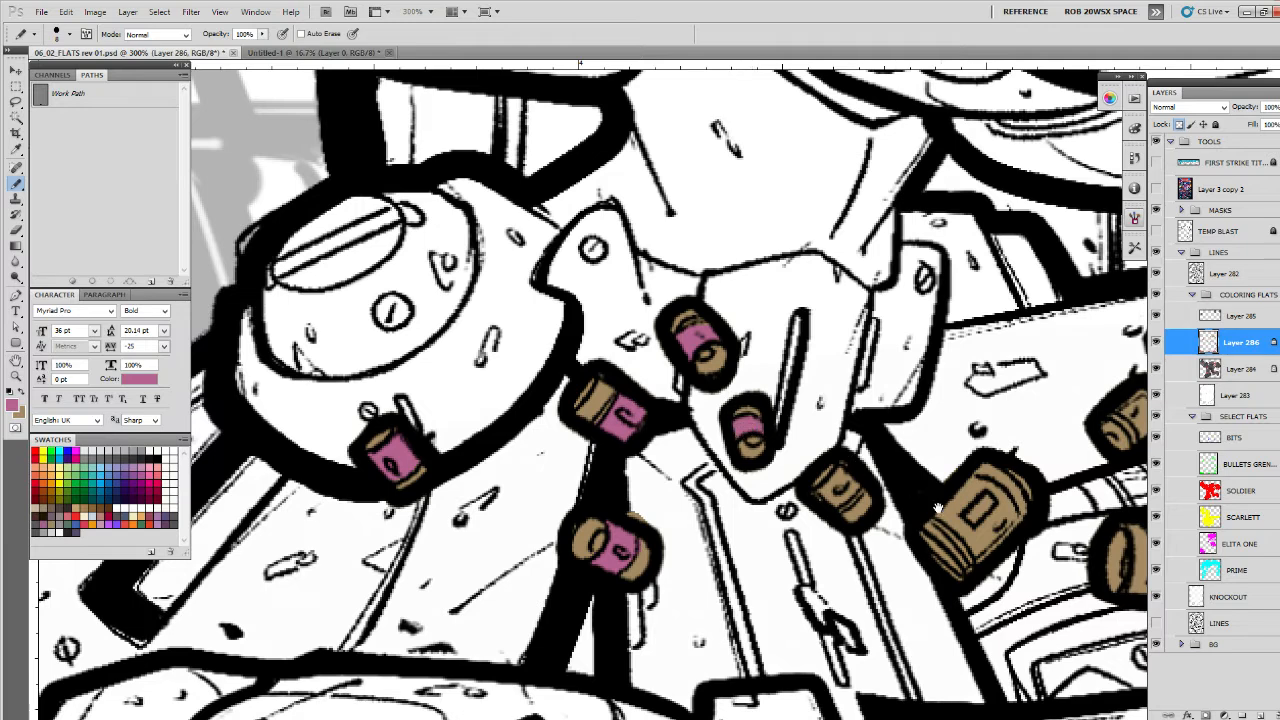
# - Paint magenta pink bodies on the small casing below the slotted part and the two large casings beside it
pyautogui.moveTo(938, 508); pyautogui.dragTo(840, 502)
pyautogui.moveTo(754, 482)
pyautogui.mouseDown()
pyautogui.moveTo(737, 495)
pyautogui.moveTo(751, 473)
pyautogui.mouseUp()
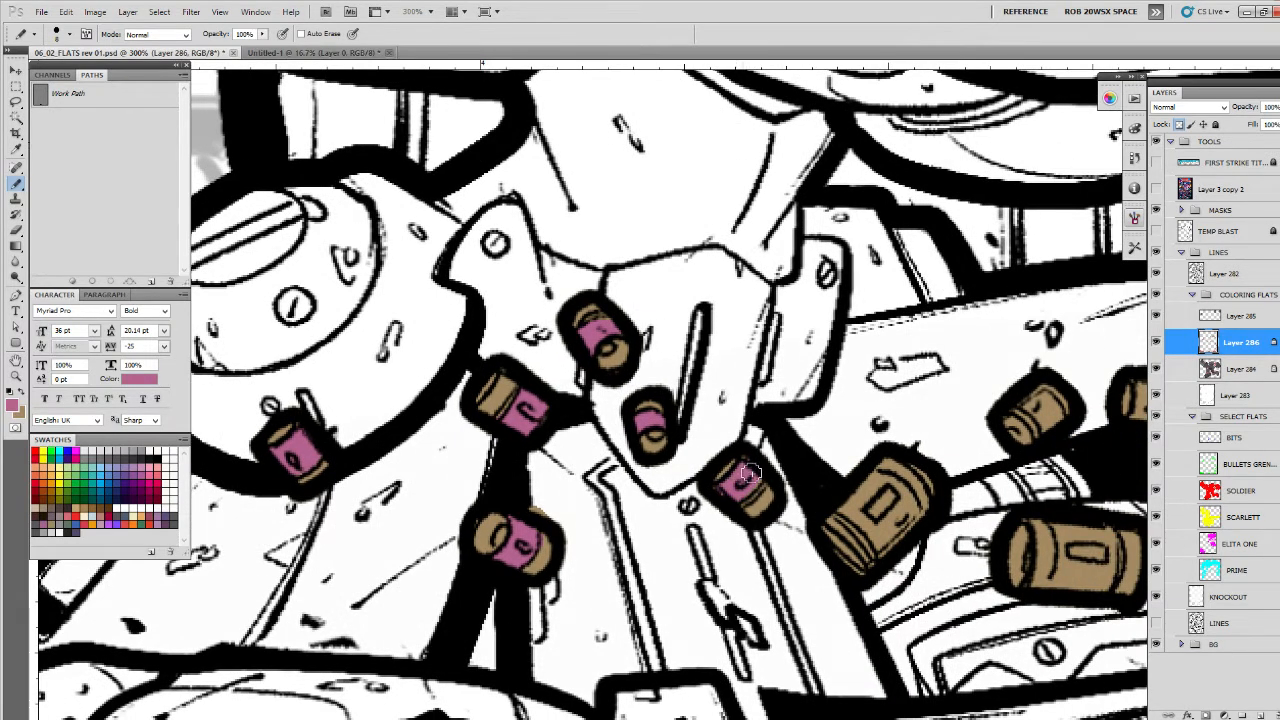
pyautogui.moveTo(940, 500)
pyautogui.mouseDown()
pyautogui.moveTo(795, 470)
pyautogui.moveTo(765, 475)
pyautogui.moveTo(764, 515)
pyautogui.moveTo(735, 530)
pyautogui.moveTo(700, 487)
pyautogui.moveTo(725, 478)
pyautogui.moveTo(758, 496)
pyautogui.mouseUp()
pyautogui.moveTo(992, 498); pyautogui.dragTo(858, 455)
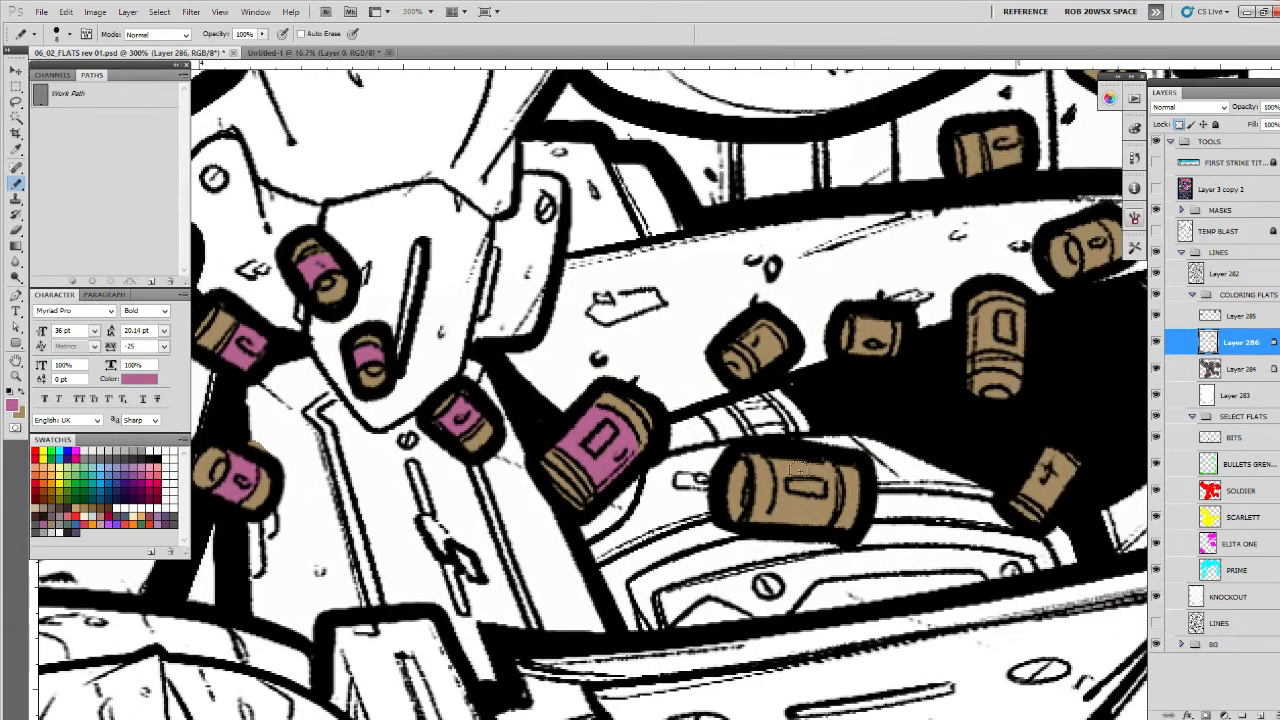
pyautogui.moveTo(779, 459)
pyautogui.mouseDown()
pyautogui.moveTo(772, 526)
pyautogui.moveTo(785, 465)
pyautogui.moveTo(785, 518)
pyautogui.moveTo(796, 468)
pyautogui.moveTo(799, 519)
pyautogui.moveTo(806, 461)
pyautogui.moveTo(806, 523)
pyautogui.moveTo(830, 472)
pyautogui.mouseUp()
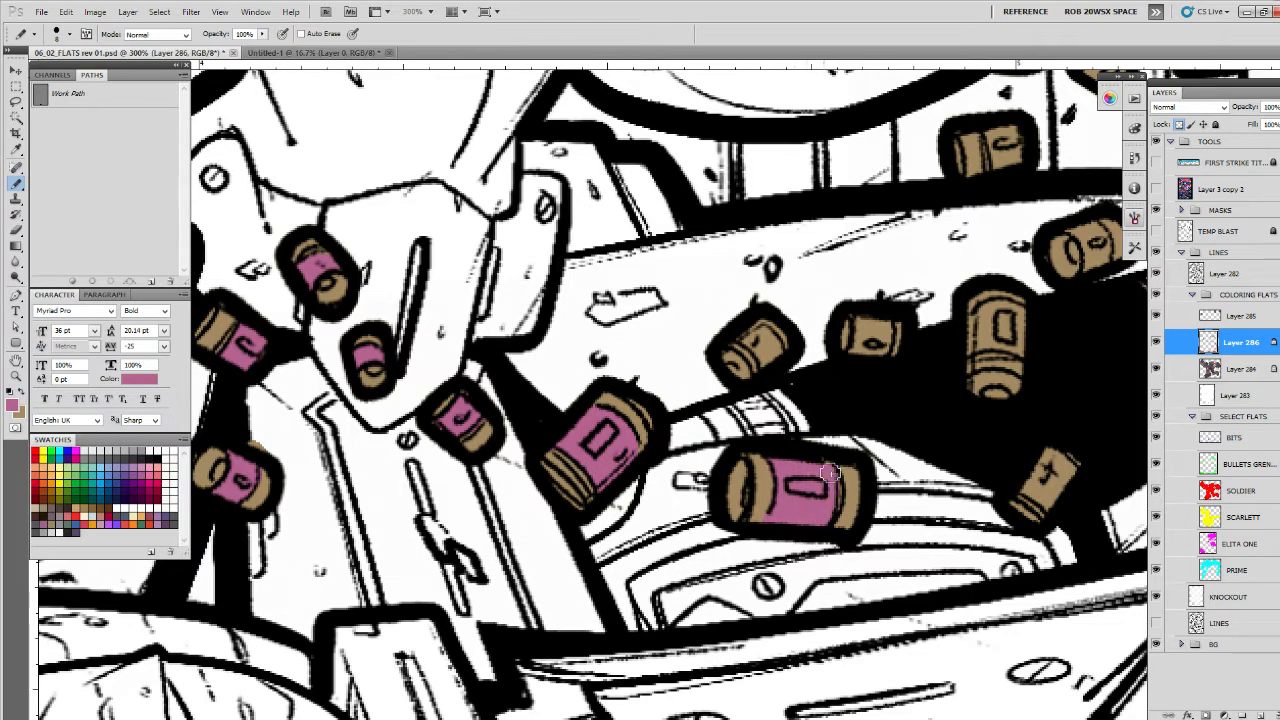
# - Paint magenta pink bodies on the small and medium casings around the black opening, including the one on its upper rim
pyautogui.moveTo(781, 344)
pyautogui.mouseDown()
pyautogui.moveTo(749, 438)
pyautogui.moveTo(737, 426)
pyautogui.moveTo(735, 459)
pyautogui.mouseUp()
pyautogui.moveTo(835, 423)
pyautogui.mouseDown()
pyautogui.moveTo(805, 429)
pyautogui.moveTo(800, 444)
pyautogui.mouseUp()
pyautogui.moveTo(997, 508); pyautogui.dragTo(877, 498)
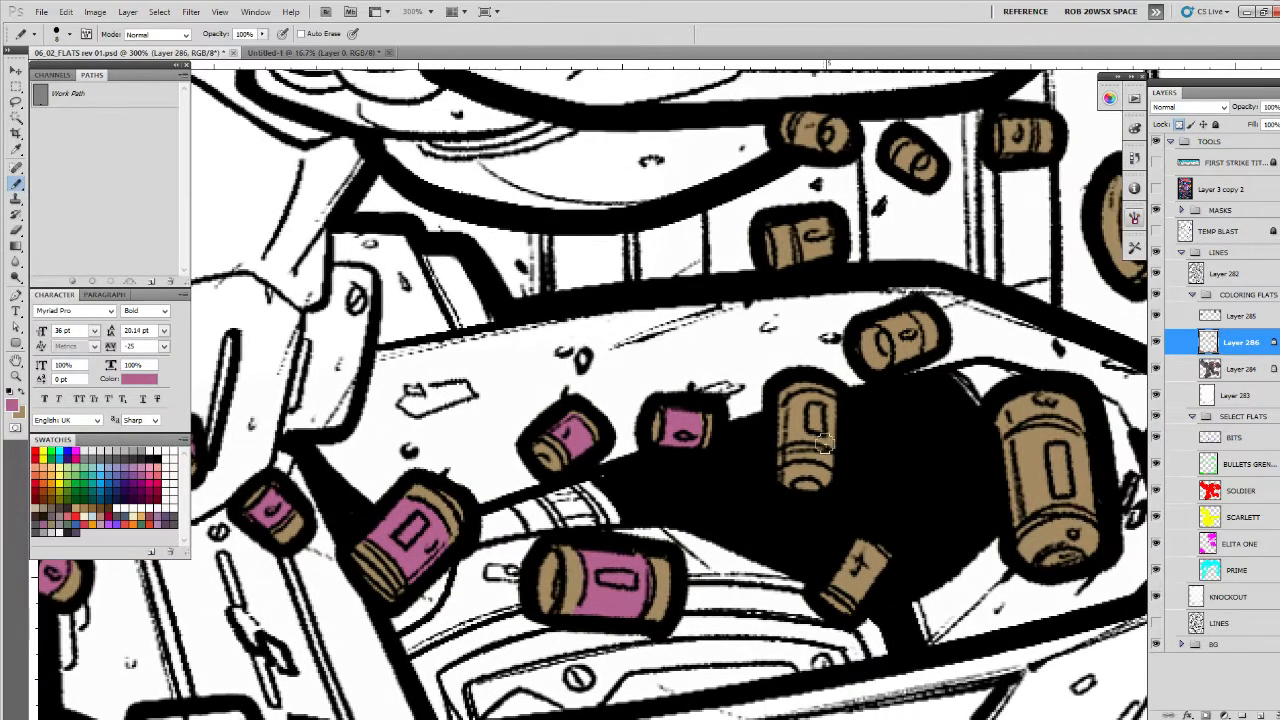
pyautogui.moveTo(833, 459)
pyautogui.mouseDown()
pyautogui.moveTo(782, 457)
pyautogui.moveTo(807, 403)
pyautogui.moveTo(796, 405)
pyautogui.moveTo(835, 436)
pyautogui.mouseUp()
pyautogui.moveTo(917, 533); pyautogui.dragTo(817, 423)
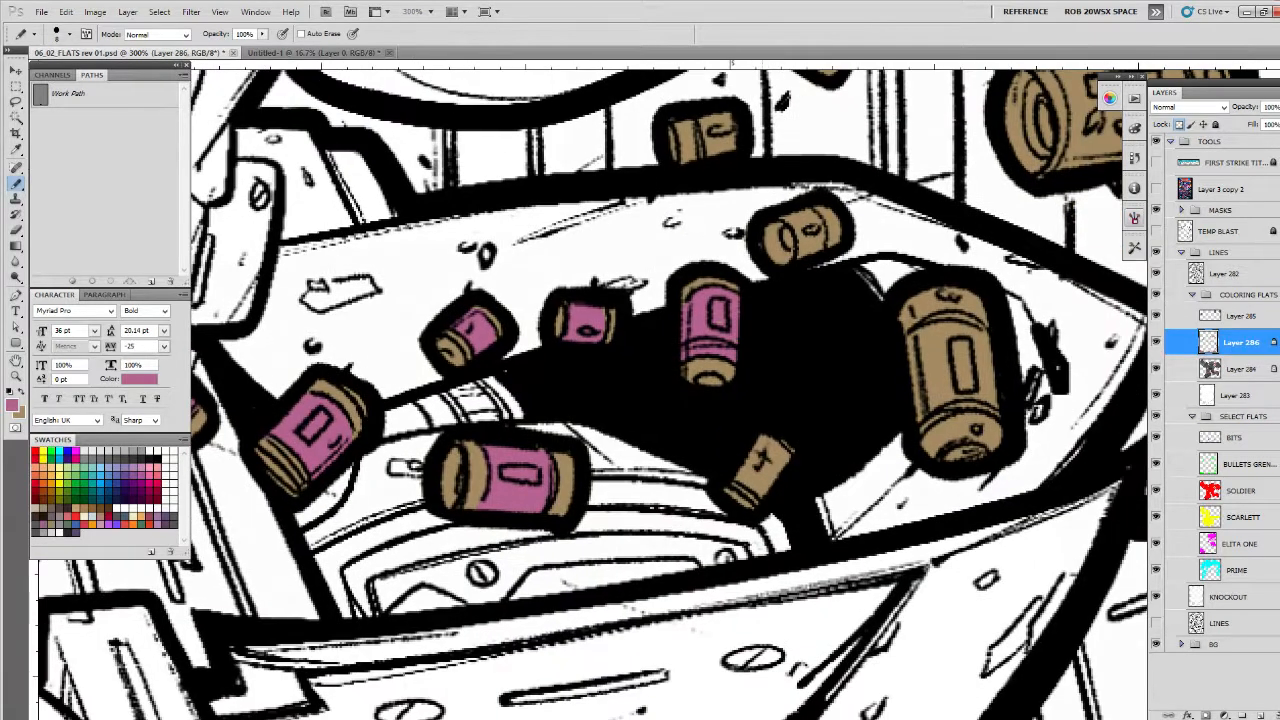
pyautogui.moveTo(775, 478)
pyautogui.mouseDown()
pyautogui.moveTo(752, 465)
pyautogui.moveTo(745, 482)
pyautogui.moveTo(760, 470)
pyautogui.mouseUp()
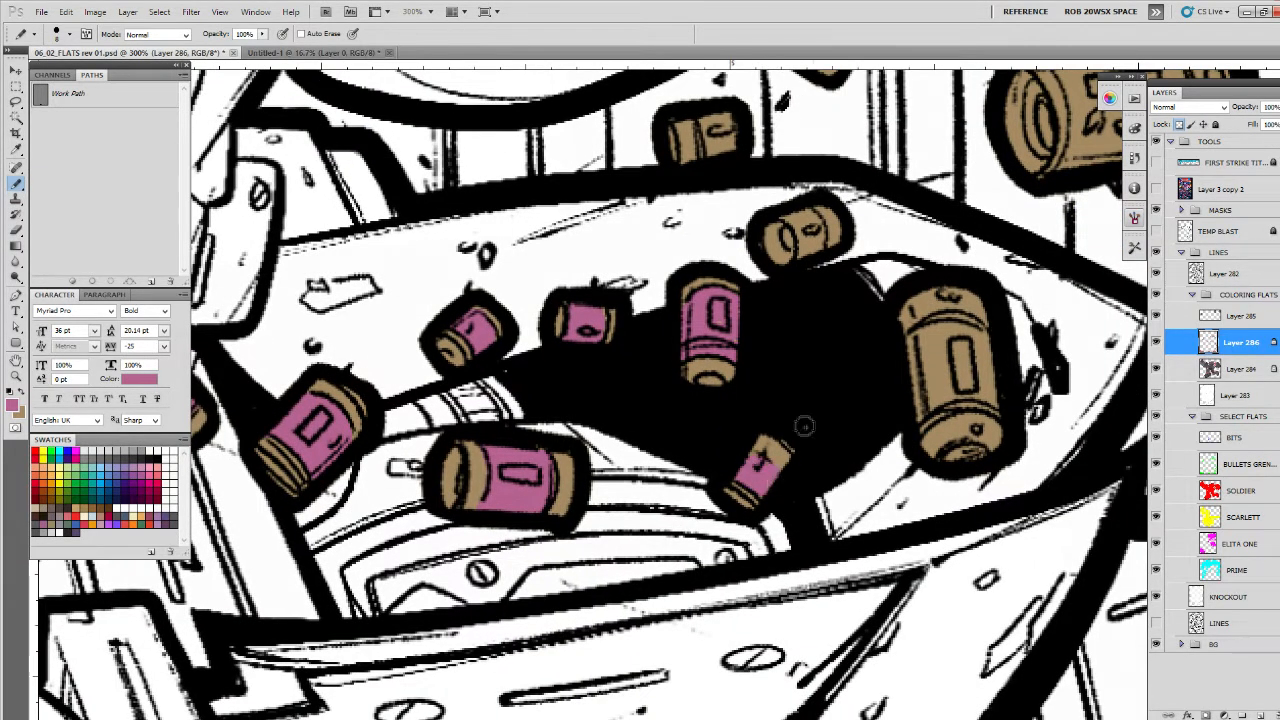
pyautogui.moveTo(860, 260); pyautogui.dragTo(780, 390)
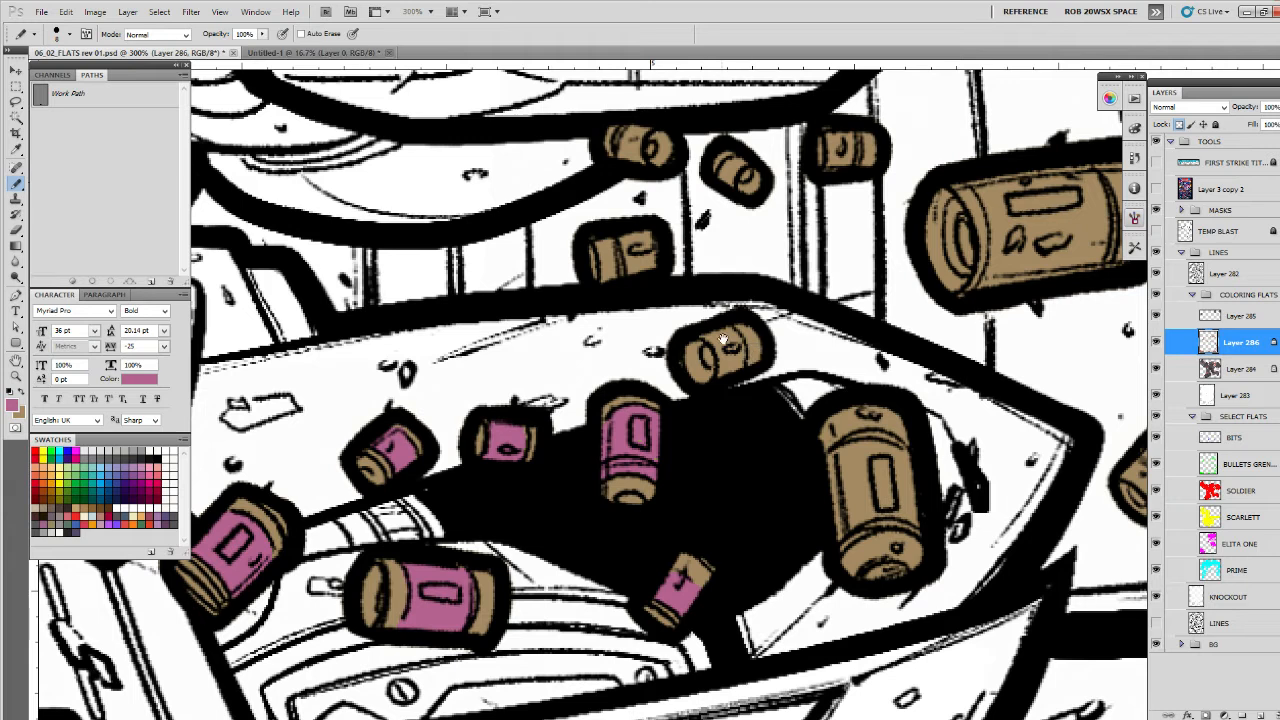
pyautogui.moveTo(722, 340)
pyautogui.mouseDown()
pyautogui.moveTo(726, 358)
pyautogui.moveTo(712, 356)
pyautogui.moveTo(730, 385)
pyautogui.moveTo(735, 373)
pyautogui.mouseUp()
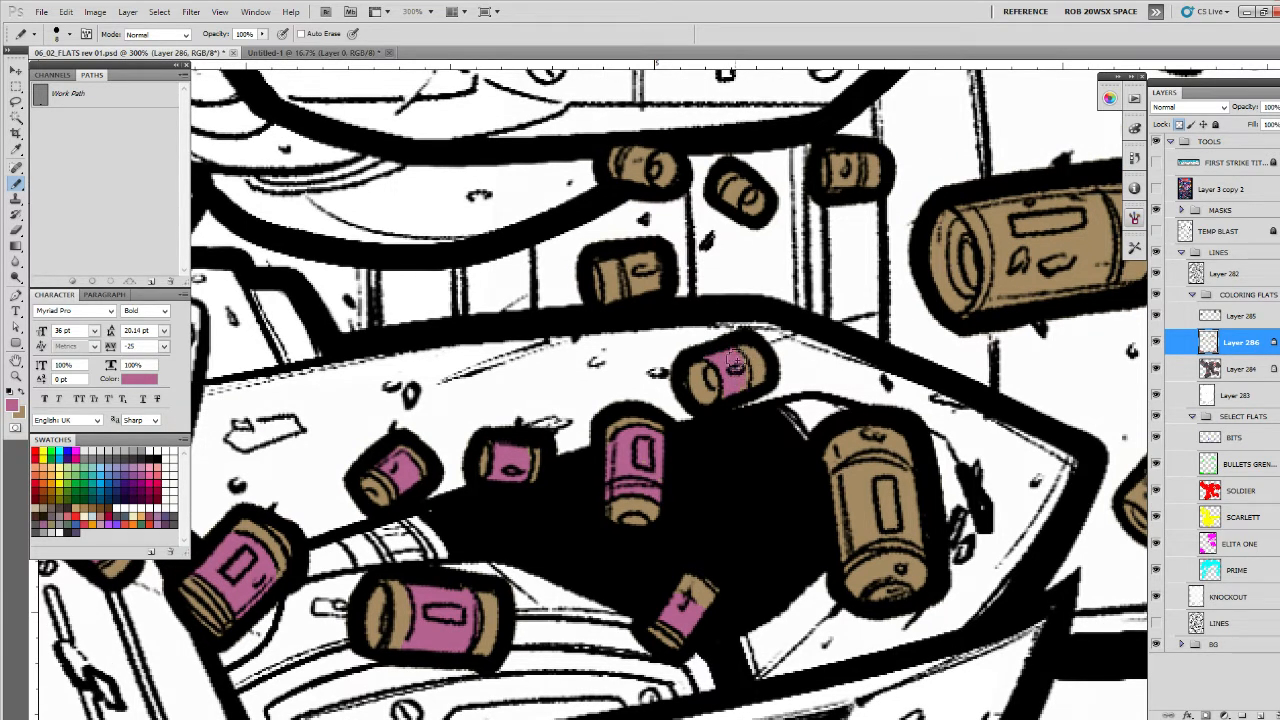
# - Paint magenta pink bodies on the large casing inside the black opening and the big casing above its pointed end
pyautogui.moveTo(908, 518); pyautogui.dragTo(822, 490)
pyautogui.moveTo(840, 440)
pyautogui.mouseDown()
pyautogui.moveTo(779, 438)
pyautogui.moveTo(749, 457)
pyautogui.moveTo(756, 541)
pyautogui.moveTo(837, 507)
pyautogui.moveTo(822, 450)
pyautogui.moveTo(759, 489)
pyautogui.moveTo(766, 461)
pyautogui.moveTo(789, 448)
pyautogui.moveTo(817, 466)
pyautogui.moveTo(828, 452)
pyautogui.moveTo(718, 602)
pyautogui.mouseUp()
pyautogui.moveTo(790, 352)
pyautogui.mouseDown()
pyautogui.moveTo(812, 420)
pyautogui.moveTo(805, 458)
pyautogui.moveTo(815, 372)
pyautogui.moveTo(882, 336)
pyautogui.moveTo(912, 370)
pyautogui.moveTo(905, 440)
pyautogui.moveTo(820, 382)
pyautogui.moveTo(842, 354)
pyautogui.moveTo(862, 440)
pyautogui.moveTo(891, 372)
pyautogui.mouseUp()
pyautogui.moveTo(824, 429); pyautogui.dragTo(934, 552)
# - Paint magenta pink bodies on the four small casings below the curved rim, beside the big casing
pyautogui.moveTo(774, 424); pyautogui.dragTo(753, 427)
pyautogui.moveTo(662, 453); pyautogui.dragTo(645, 465)
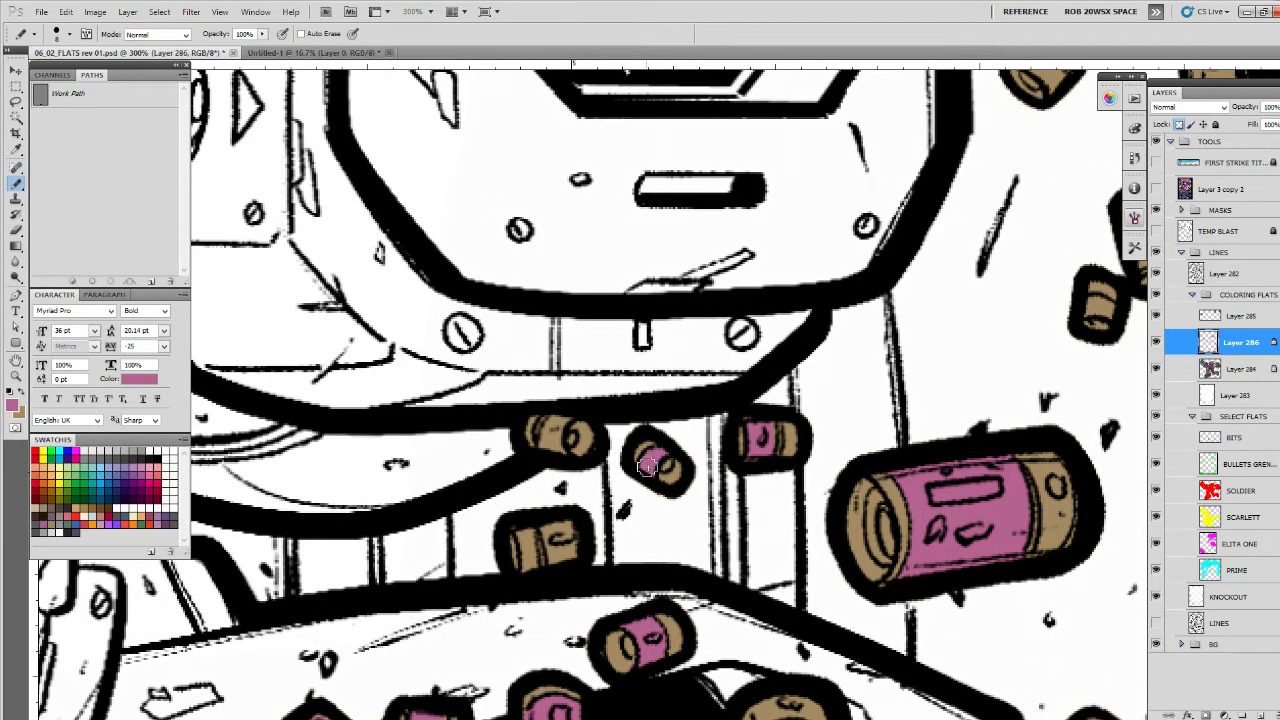
pyautogui.moveTo(565, 428); pyautogui.dragTo(557, 451)
pyautogui.moveTo(558, 514)
pyautogui.mouseDown()
pyautogui.moveTo(548, 535)
pyautogui.moveTo(573, 545)
pyautogui.mouseUp()
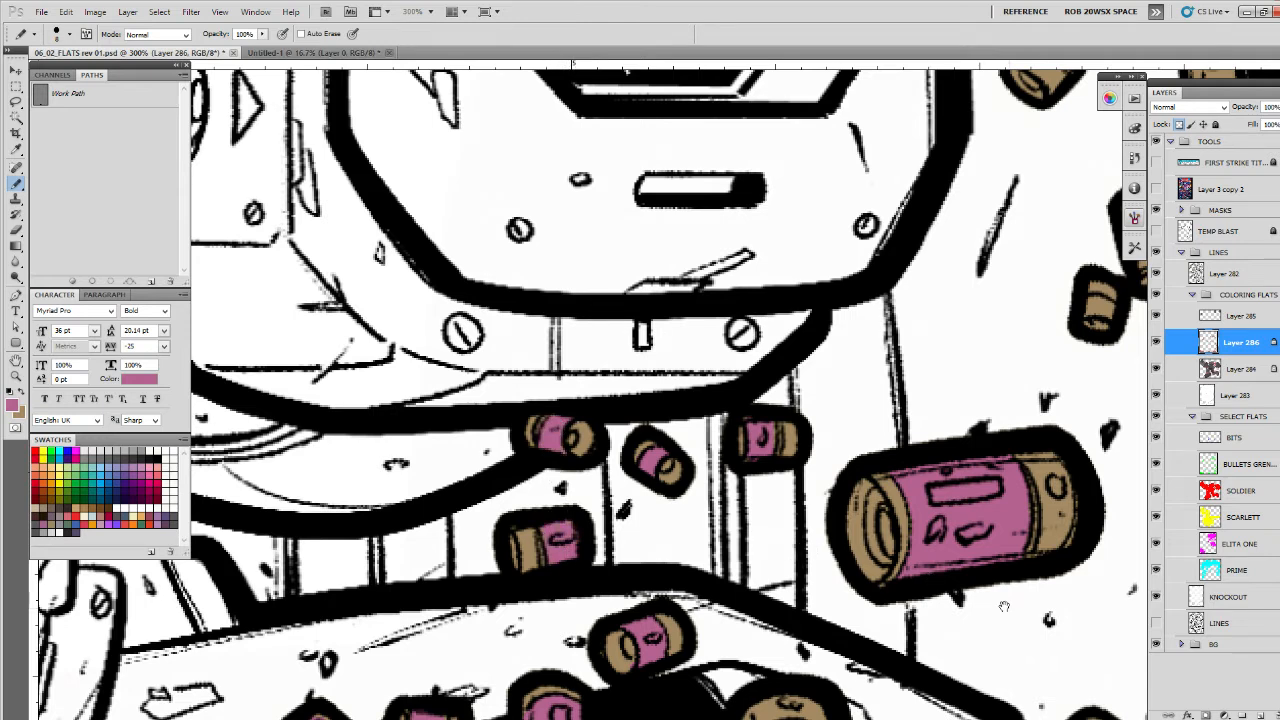
# - Paint magenta pink bodies on the three small casings between the pointed end of the opening and the thick vertical line
pyautogui.moveTo(1004, 606); pyautogui.dragTo(544, 421)
pyautogui.moveTo(748, 455)
pyautogui.mouseDown()
pyautogui.moveTo(714, 480)
pyautogui.moveTo(730, 505)
pyautogui.moveTo(735, 485)
pyautogui.moveTo(703, 517)
pyautogui.mouseUp()
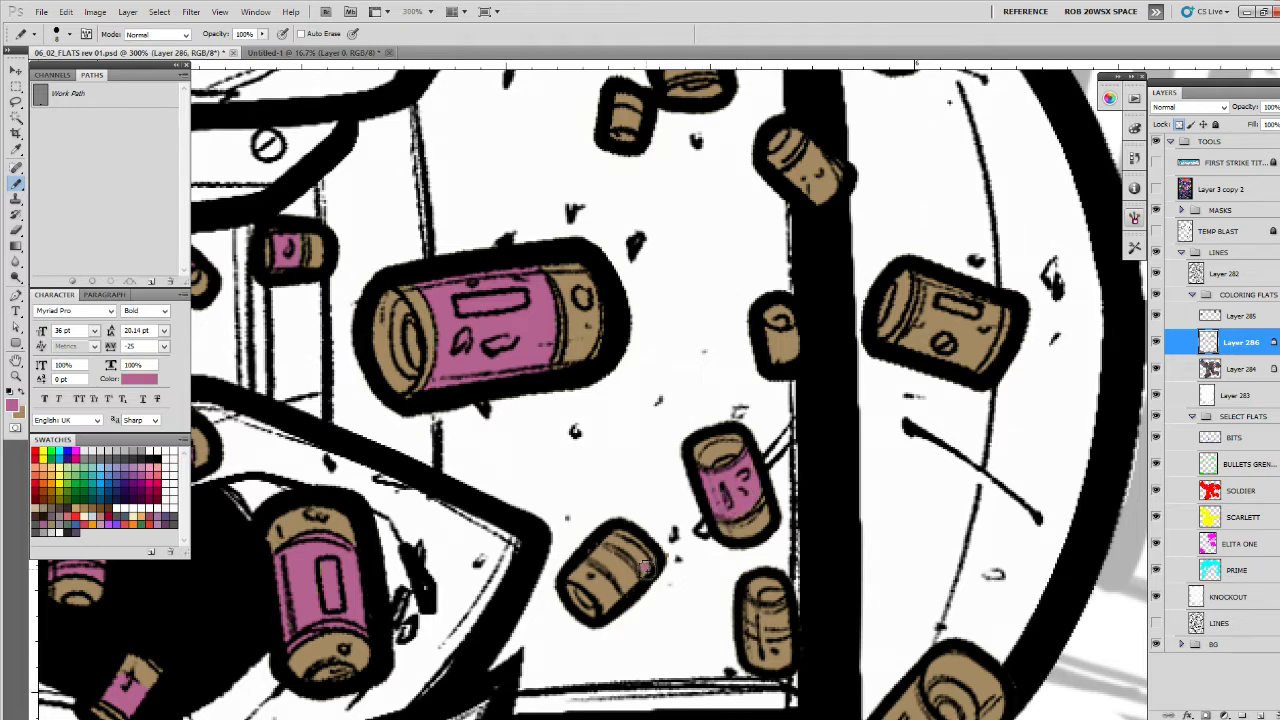
pyautogui.moveTo(646, 565)
pyautogui.mouseDown()
pyautogui.moveTo(596, 550)
pyautogui.moveTo(600, 578)
pyautogui.moveTo(633, 563)
pyautogui.mouseUp()
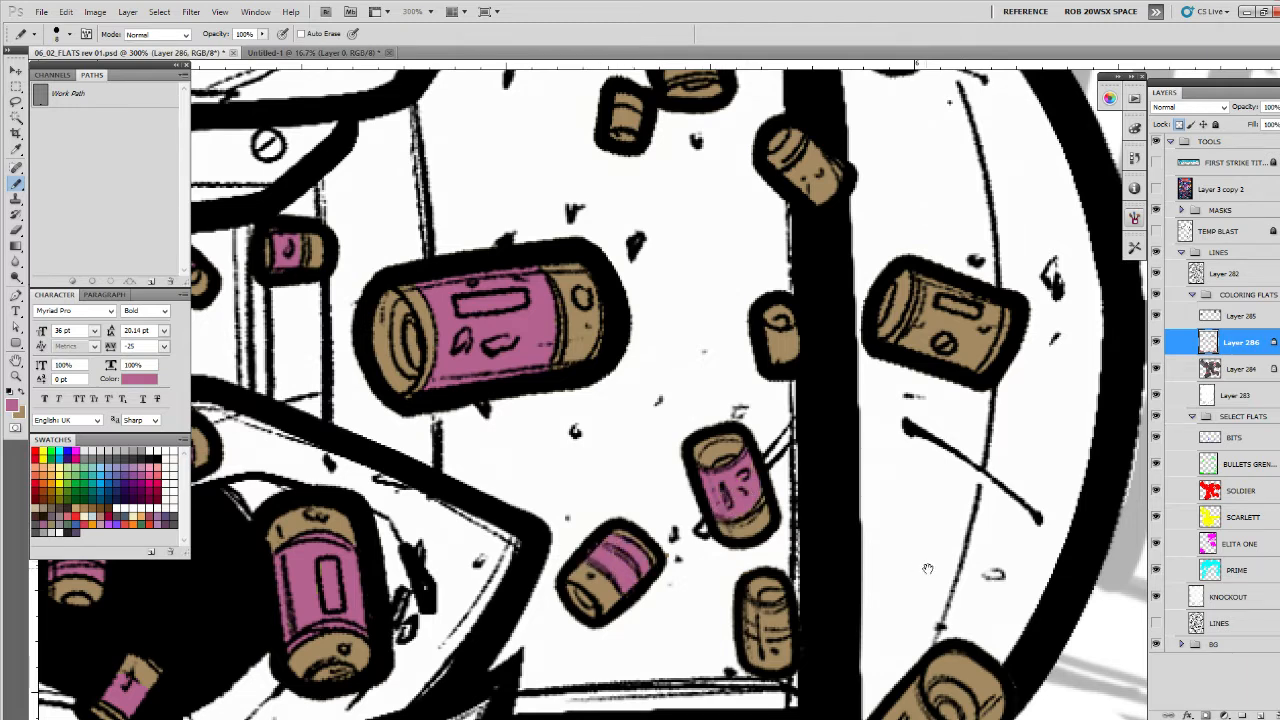
pyautogui.moveTo(928, 569); pyautogui.dragTo(868, 394)
pyautogui.moveTo(725, 440)
pyautogui.mouseDown()
pyautogui.moveTo(695, 447)
pyautogui.moveTo(740, 460)
pyautogui.mouseUp()
# - Paint magenta pink bodies on the small casings touching the thick vertical line and the large casings on its far side
pyautogui.moveTo(943, 498); pyautogui.dragTo(904, 450)
pyautogui.moveTo(816, 462)
pyautogui.mouseDown()
pyautogui.moveTo(834, 513)
pyautogui.moveTo(875, 530)
pyautogui.moveTo(833, 572)
pyautogui.moveTo(792, 556)
pyautogui.moveTo(796, 484)
pyautogui.moveTo(828, 548)
pyautogui.moveTo(841, 533)
pyautogui.mouseUp()
pyautogui.moveTo(870, 390)
pyautogui.mouseDown()
pyautogui.moveTo(843, 700)
pyautogui.moveTo(859, 434)
pyautogui.moveTo(832, 453)
pyautogui.moveTo(798, 395)
pyautogui.moveTo(825, 398)
pyautogui.moveTo(835, 425)
pyautogui.moveTo(856, 395)
pyautogui.mouseUp()
pyautogui.moveTo(758, 402); pyautogui.dragTo(822, 622)
pyautogui.moveTo(760, 440)
pyautogui.mouseDown()
pyautogui.moveTo(800, 526)
pyautogui.moveTo(775, 583)
pyautogui.moveTo(808, 563)
pyautogui.mouseUp()
pyautogui.moveTo(809, 617); pyautogui.dragTo(801, 522)
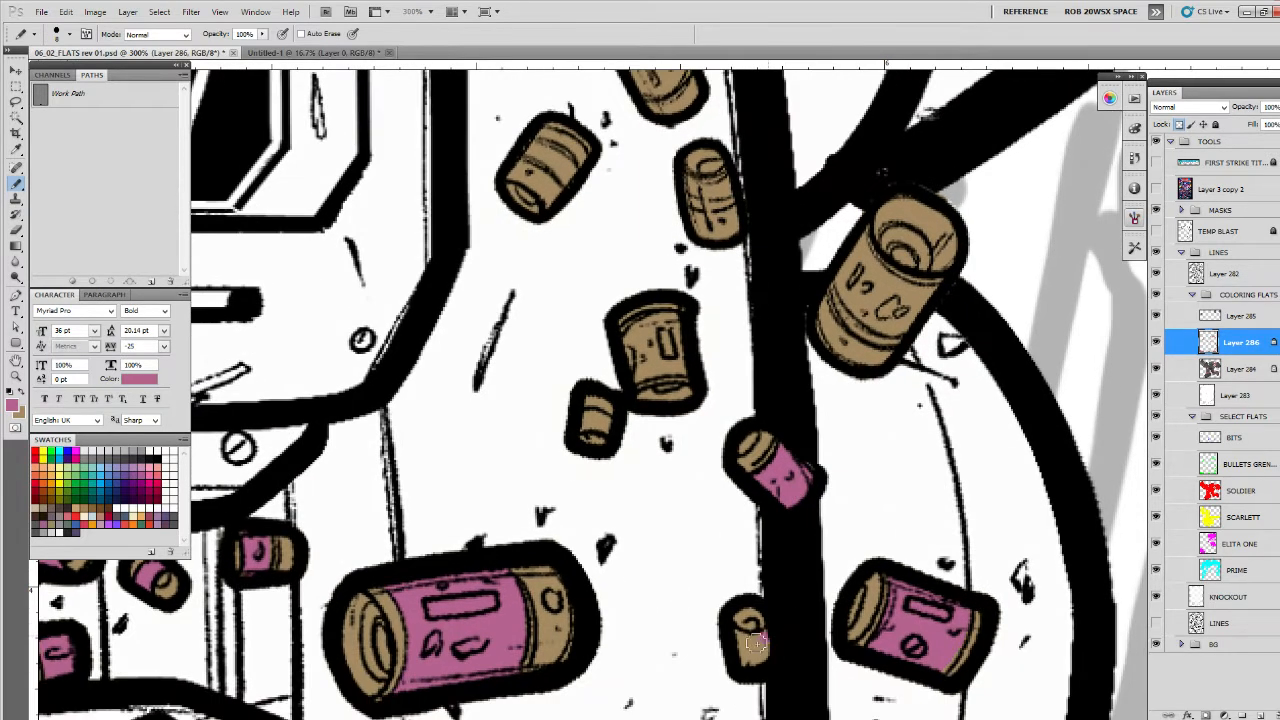
pyautogui.moveTo(756, 643)
pyautogui.mouseDown()
pyautogui.moveTo(745, 661)
pyautogui.moveTo(757, 659)
pyautogui.mouseUp()
# - Paint magenta pink bodies on the large casing at the forked thick lines and the medium and small touching casings nearby
pyautogui.moveTo(844, 297)
pyautogui.mouseDown()
pyautogui.moveTo(804, 385)
pyautogui.moveTo(800, 464)
pyautogui.mouseUp()
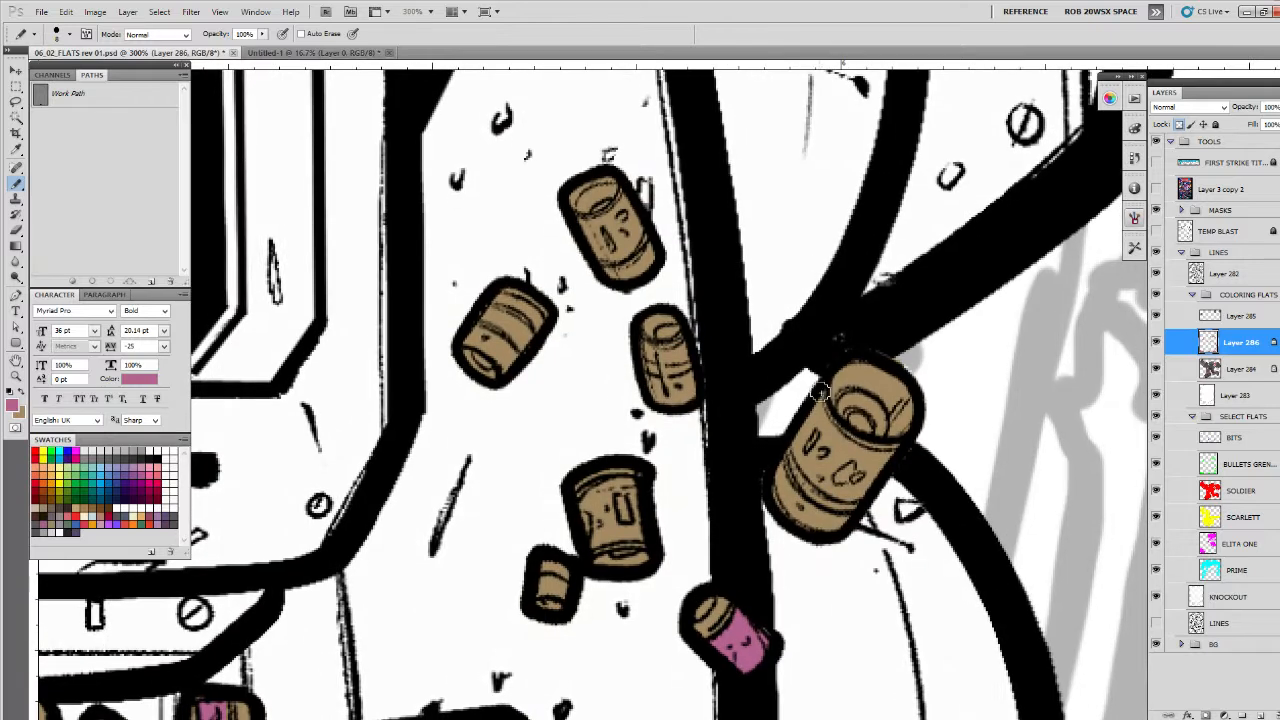
pyautogui.moveTo(818, 393)
pyautogui.mouseDown()
pyautogui.moveTo(838, 435)
pyautogui.moveTo(885, 455)
pyautogui.moveTo(840, 505)
pyautogui.moveTo(795, 455)
pyautogui.moveTo(818, 430)
pyautogui.moveTo(845, 488)
pyautogui.moveTo(858, 470)
pyautogui.mouseUp()
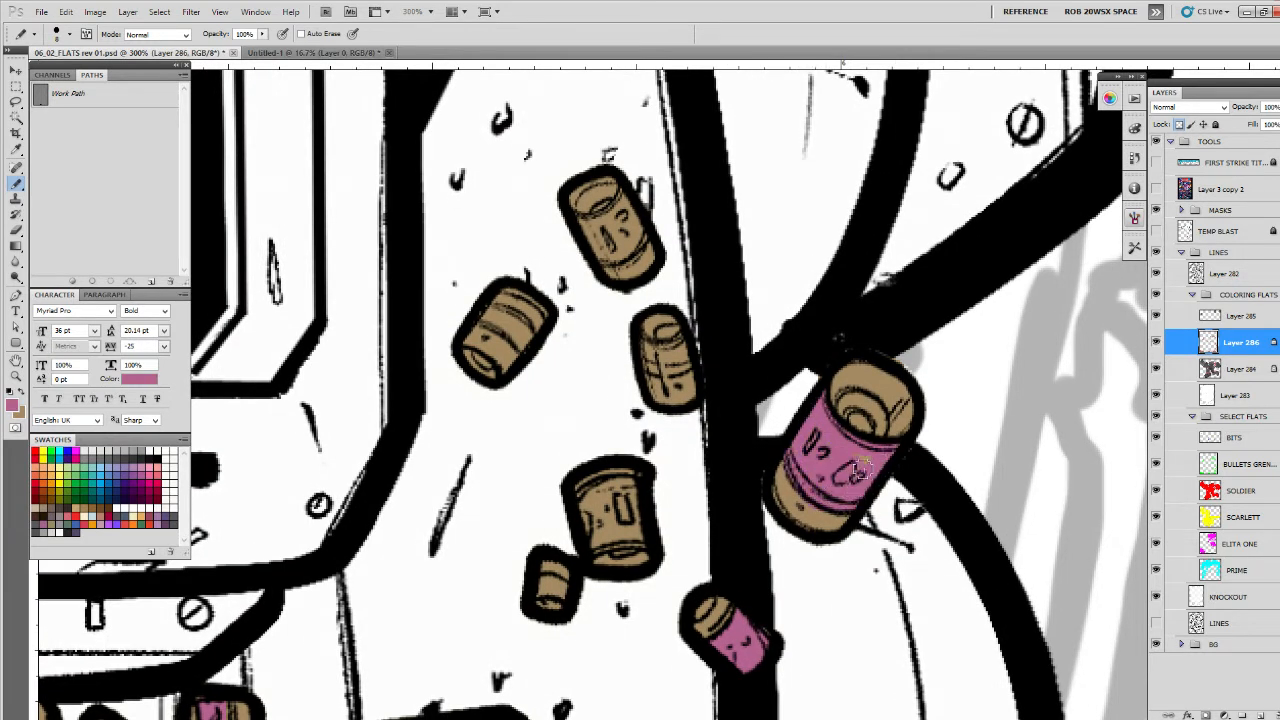
pyautogui.moveTo(634, 488)
pyautogui.mouseDown()
pyautogui.moveTo(592, 490)
pyautogui.moveTo(590, 545)
pyautogui.moveTo(648, 535)
pyautogui.moveTo(604, 532)
pyautogui.moveTo(597, 513)
pyautogui.mouseUp()
pyautogui.moveTo(568, 592)
pyautogui.mouseDown()
pyautogui.moveTo(539, 589)
pyautogui.moveTo(561, 594)
pyautogui.mouseUp()
# - Paint magenta pink bands on the cluster of three small casings above the medium one
pyautogui.moveTo(624, 433); pyautogui.dragTo(632, 540)
pyautogui.moveTo(693, 450)
pyautogui.mouseDown()
pyautogui.moveTo(650, 458)
pyautogui.moveTo(690, 476)
pyautogui.mouseUp()
pyautogui.moveTo(645, 425); pyautogui.dragTo(680, 495)
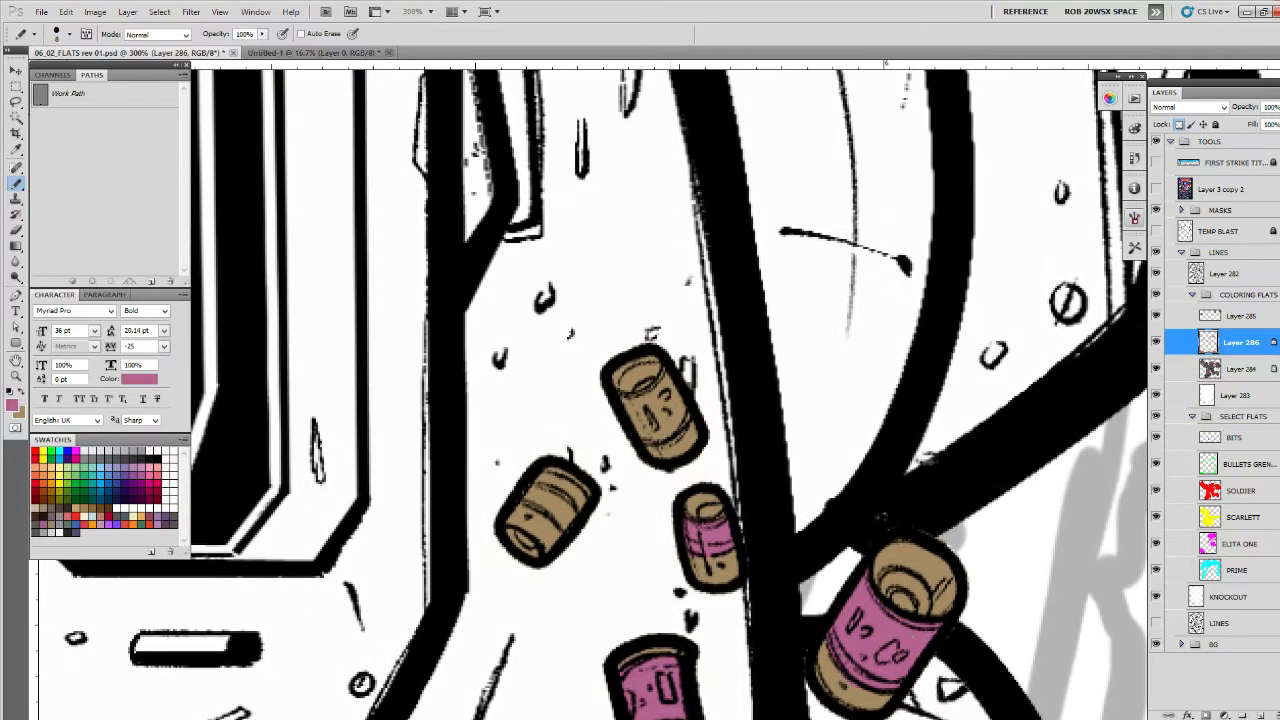
pyautogui.moveTo(668, 375)
pyautogui.mouseDown()
pyautogui.moveTo(625, 410)
pyautogui.moveTo(663, 396)
pyautogui.moveTo(645, 434)
pyautogui.moveTo(674, 421)
pyautogui.moveTo(663, 432)
pyautogui.mouseUp()
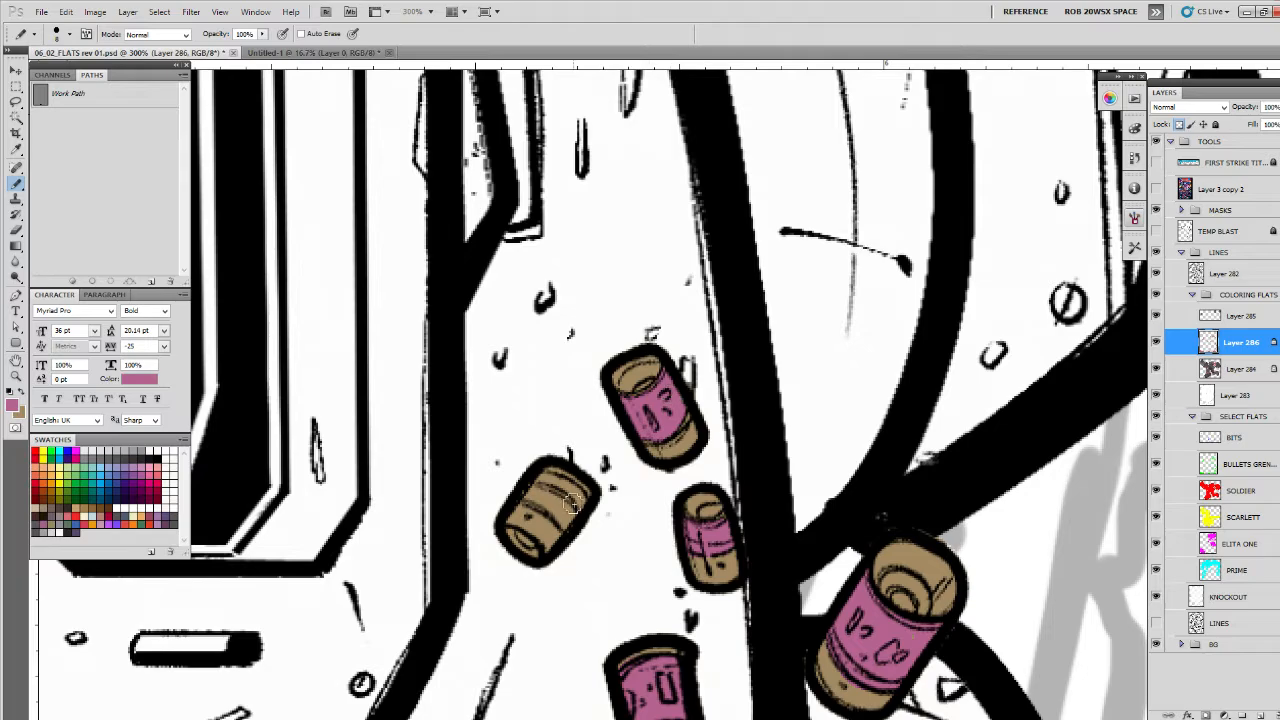
pyautogui.moveTo(573, 504)
pyautogui.mouseDown()
pyautogui.moveTo(568, 518)
pyautogui.moveTo(536, 480)
pyautogui.mouseUp()
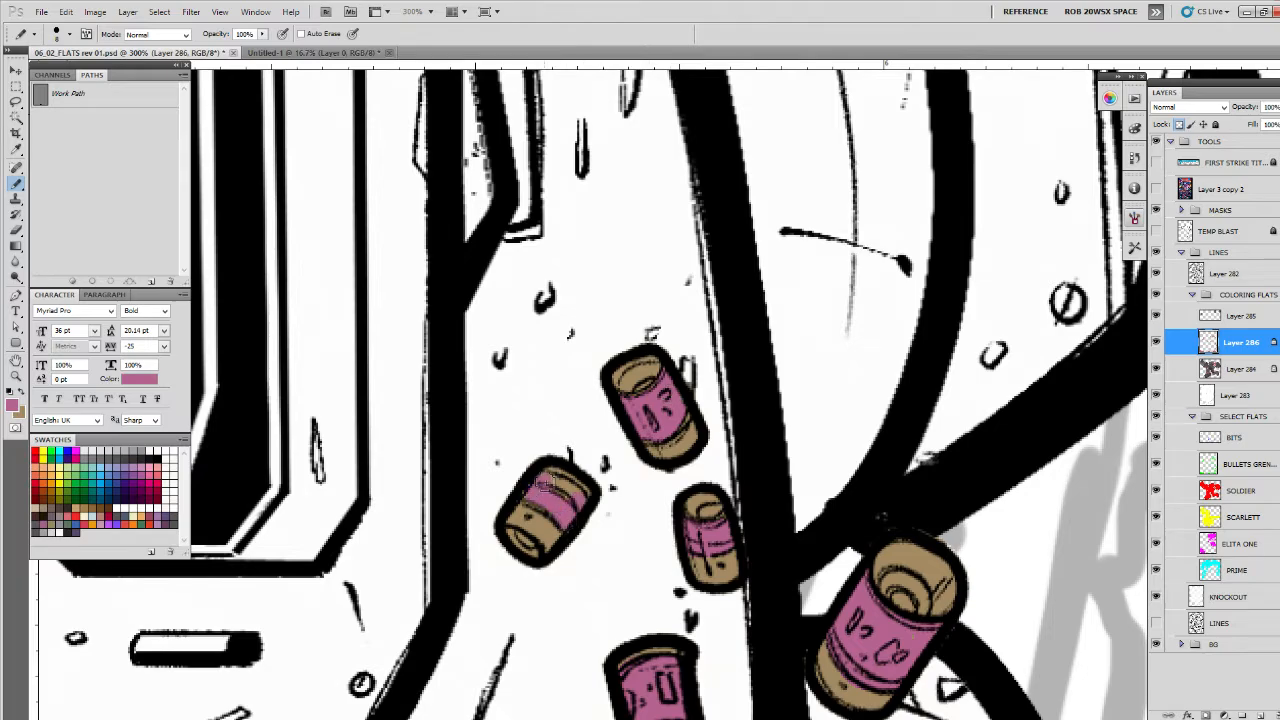
# - Paint magenta pink bodies on the four remaining tan casings by the big robot's shoulder, above the large square gun
pyautogui.press('z')
pyautogui.keyDown('alt'); pyautogui.click(815, 440); pyautogui.keyUp('alt')
pyautogui.keyDown('alt'); pyautogui.click(815, 440); pyautogui.keyUp('alt')
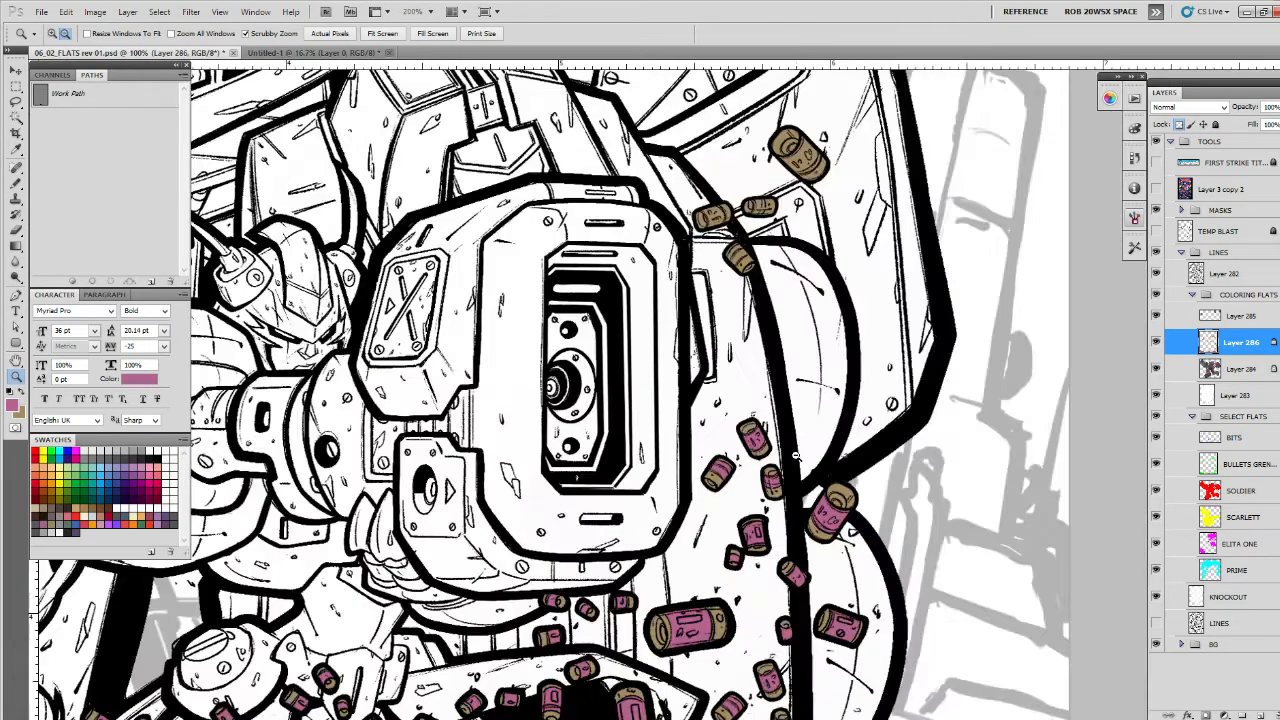
pyautogui.keyDown('alt'); pyautogui.click(812, 445); pyautogui.keyUp('alt')
pyautogui.keyDown('alt'); pyautogui.click(812, 445); pyautogui.keyUp('alt')
pyautogui.keyDown('alt'); pyautogui.click(812, 445); pyautogui.keyUp('alt')
pyautogui.click(806, 355)
pyautogui.click(806, 355)
pyautogui.click(806, 355)
pyautogui.click(806, 355)
pyautogui.click(806, 355)
pyautogui.press('b')
pyautogui.moveTo(793, 381)
pyautogui.mouseDown()
pyautogui.moveTo(803, 332)
pyautogui.moveTo(779, 306)
pyautogui.moveTo(812, 332)
pyautogui.moveTo(768, 370)
pyautogui.moveTo(722, 348)
pyautogui.moveTo(789, 323)
pyautogui.moveTo(767, 348)
pyautogui.mouseUp()
pyautogui.moveTo(678, 464)
pyautogui.mouseDown()
pyautogui.moveTo(688, 423)
pyautogui.moveTo(640, 462)
pyautogui.moveTo(664, 418)
pyautogui.moveTo(652, 447)
pyautogui.mouseUp()
pyautogui.moveTo(522, 442)
pyautogui.mouseDown()
pyautogui.moveTo(535, 490)
pyautogui.moveTo(500, 490)
pyautogui.moveTo(525, 450)
pyautogui.moveTo(515, 447)
pyautogui.mouseUp()
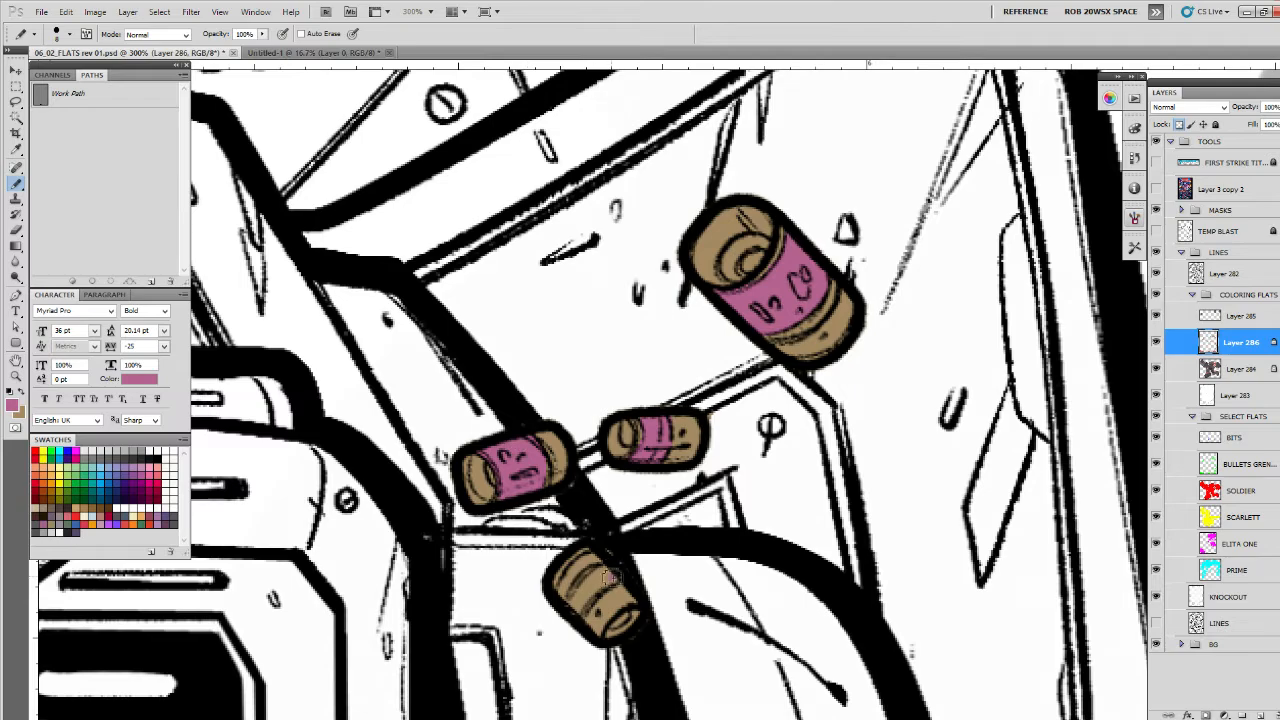
pyautogui.moveTo(611, 578)
pyautogui.mouseDown()
pyautogui.moveTo(580, 600)
pyautogui.moveTo(565, 586)
pyautogui.mouseUp()
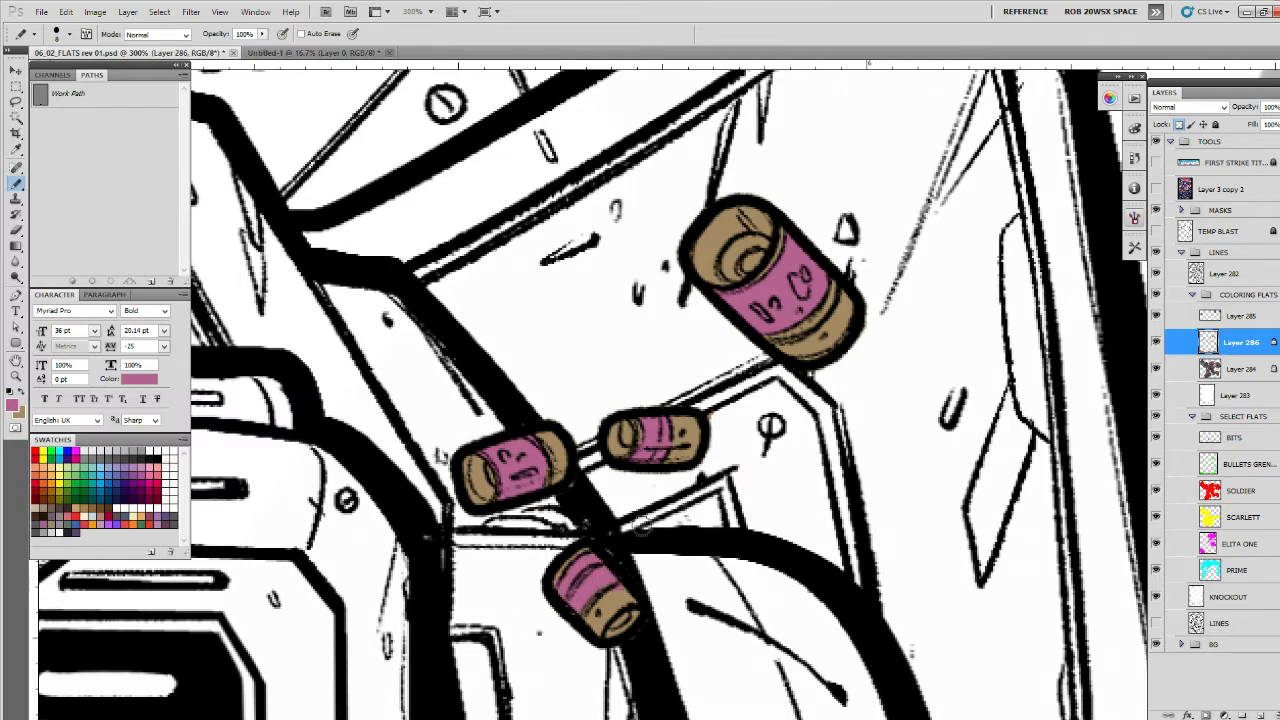
# - Merge the magenta casing layer, Layer 286, with Layer 285
pyautogui.moveTo(834, 423); pyautogui.dragTo(660, 458)
pyautogui.press('z')
pyautogui.moveTo(809, 715); pyautogui.dragTo(813, 566)
pyautogui.click(803, 405)
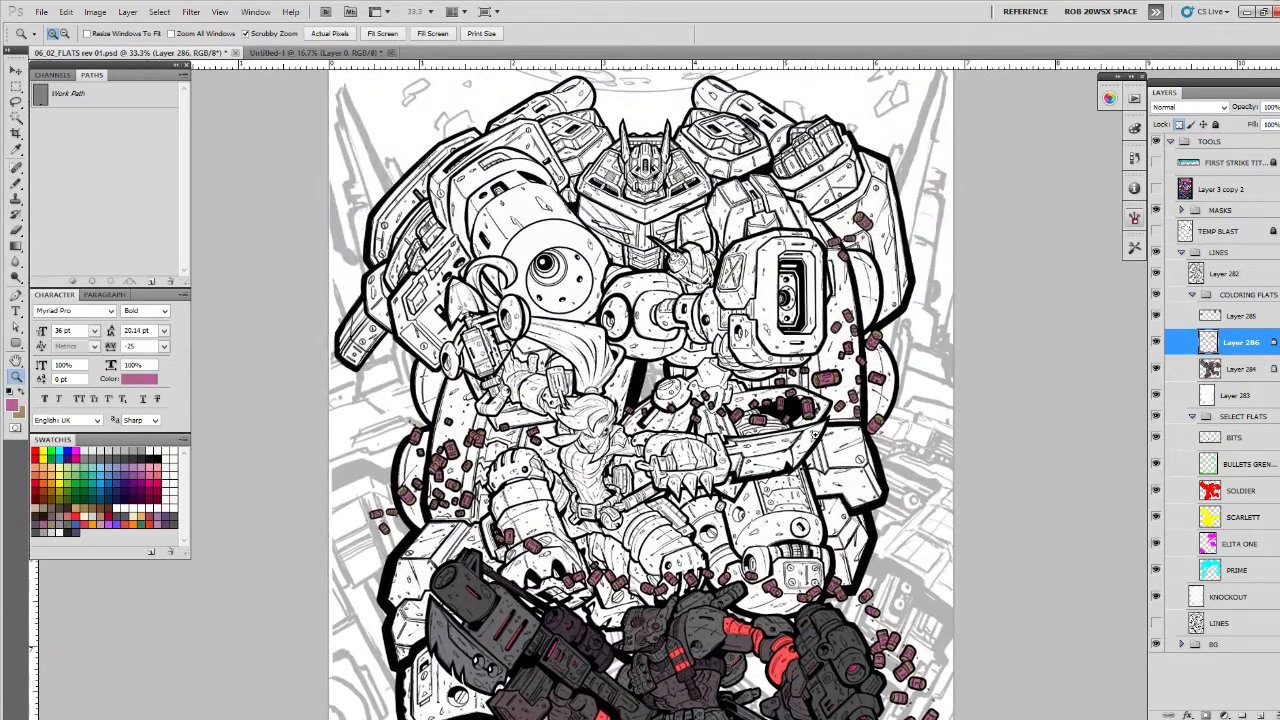
pyautogui.moveTo(792, 719); pyautogui.dragTo(810, 461)
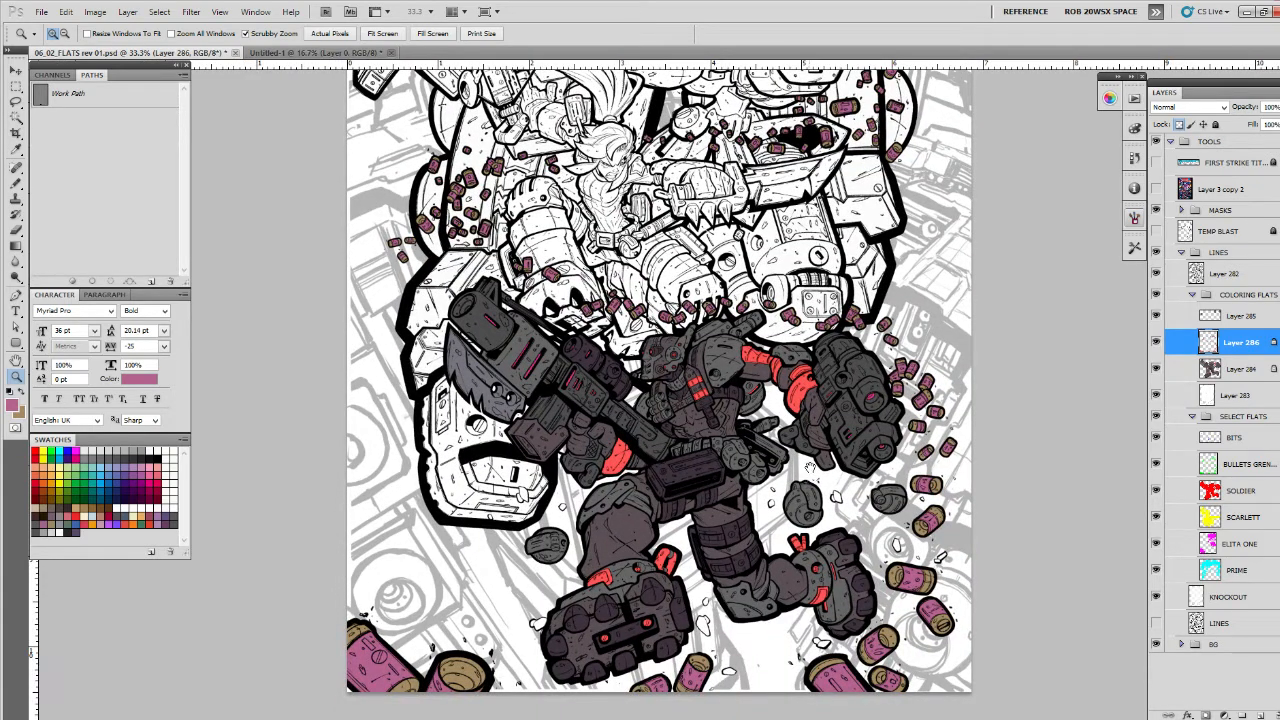
pyautogui.moveTo(820, 399); pyautogui.dragTo(823, 579)
pyautogui.moveTo(807, 480); pyautogui.dragTo(820, 548)
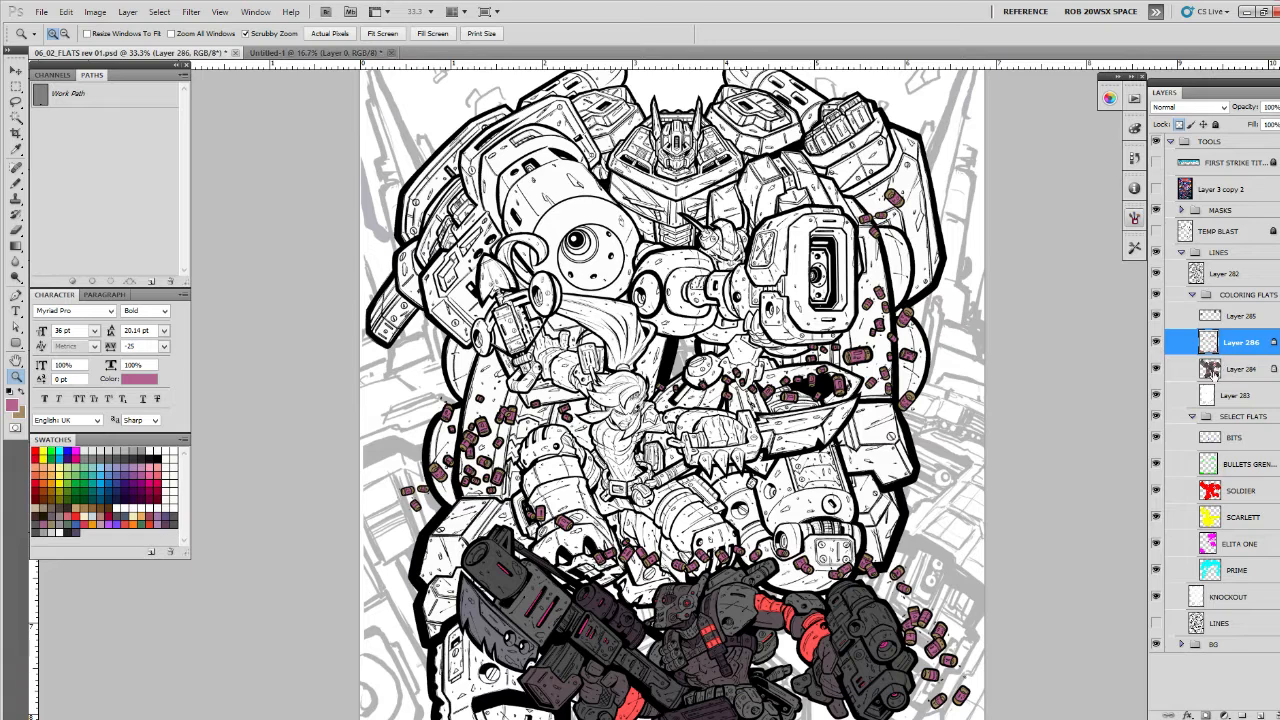
pyautogui.keyDown('shift'); pyautogui.click(1236, 318); pyautogui.keyUp('shift')
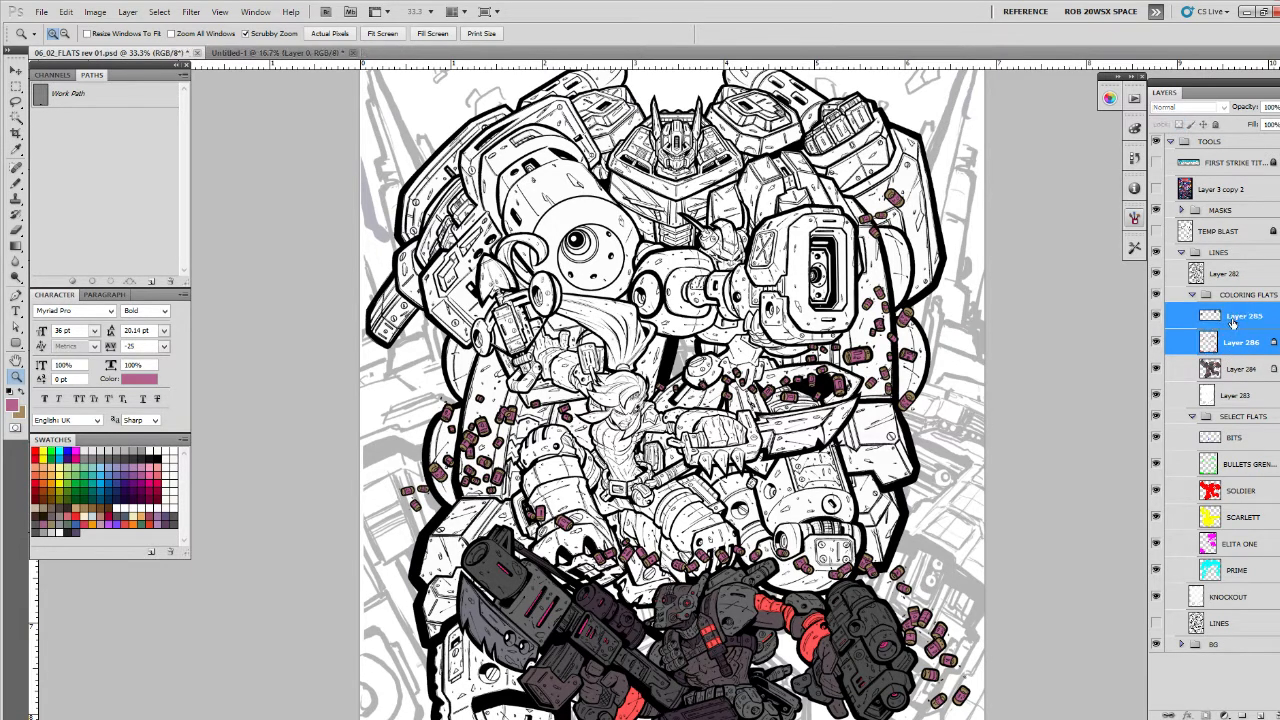
pyautogui.hotkey('ctrl', 'e')
pyautogui.doubleClick(1246, 317)
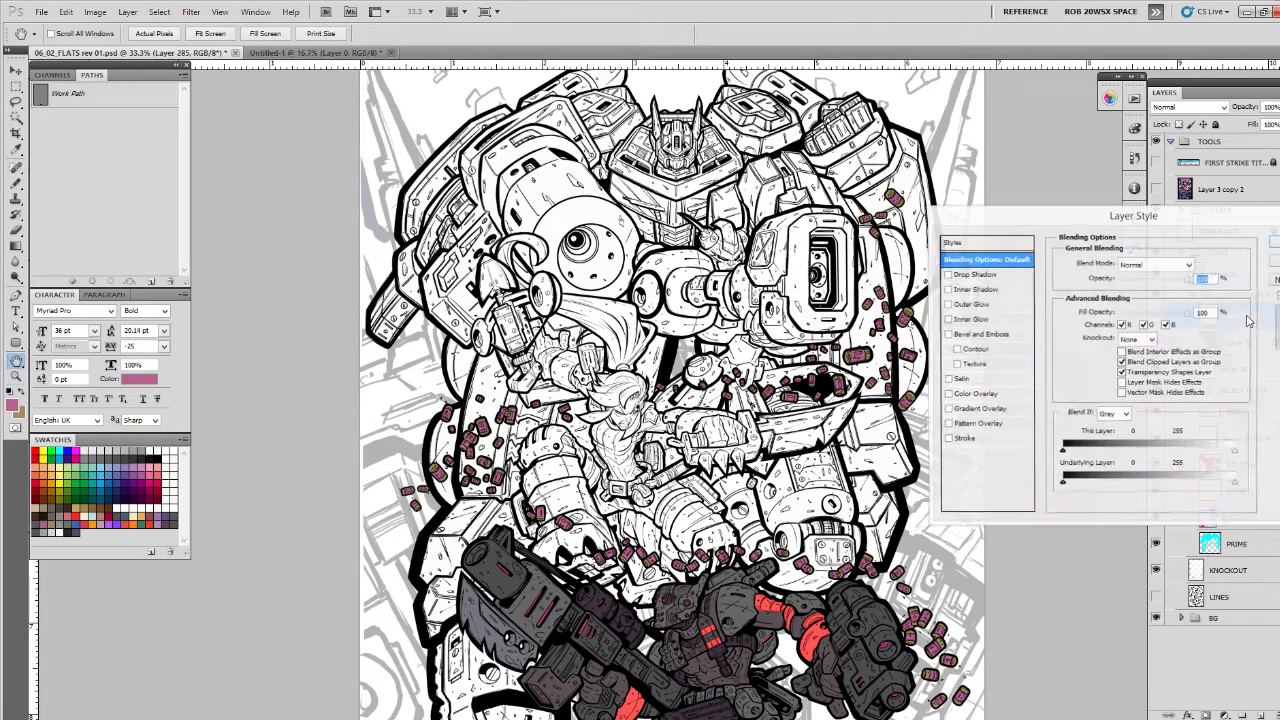
pyautogui.press('Escape')
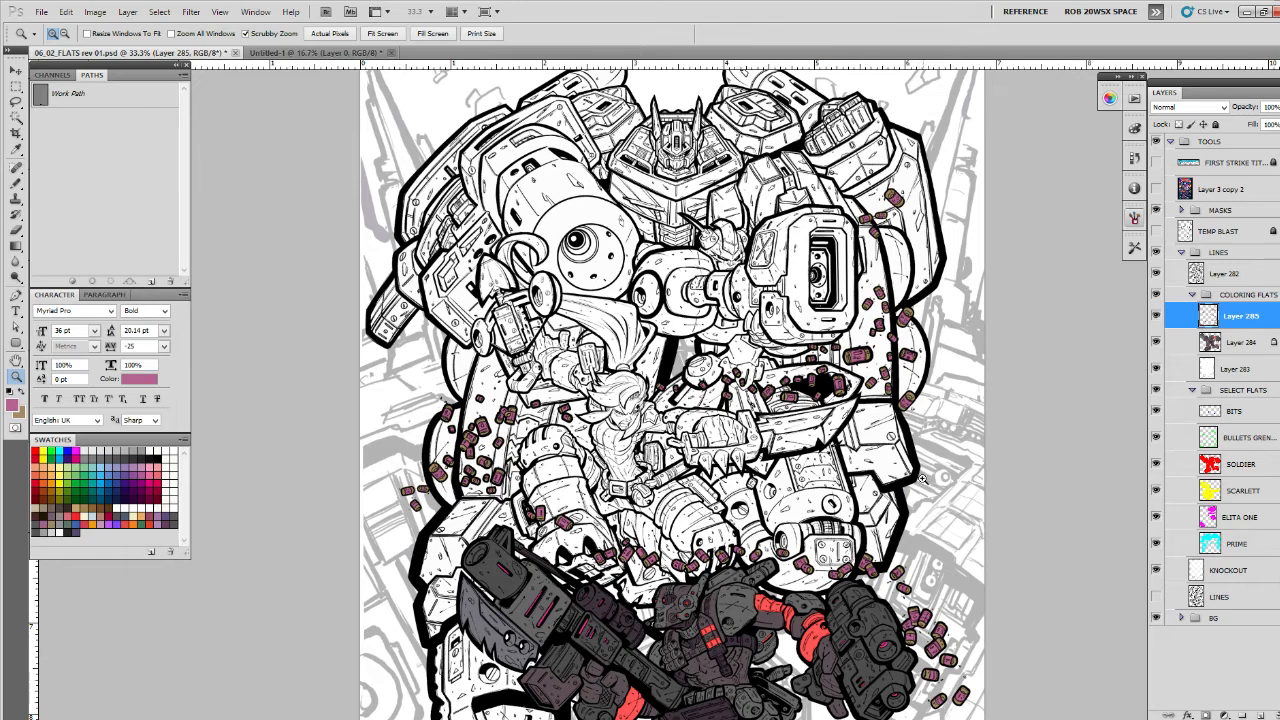
pyautogui.moveTo(930, 496); pyautogui.dragTo(896, 520)
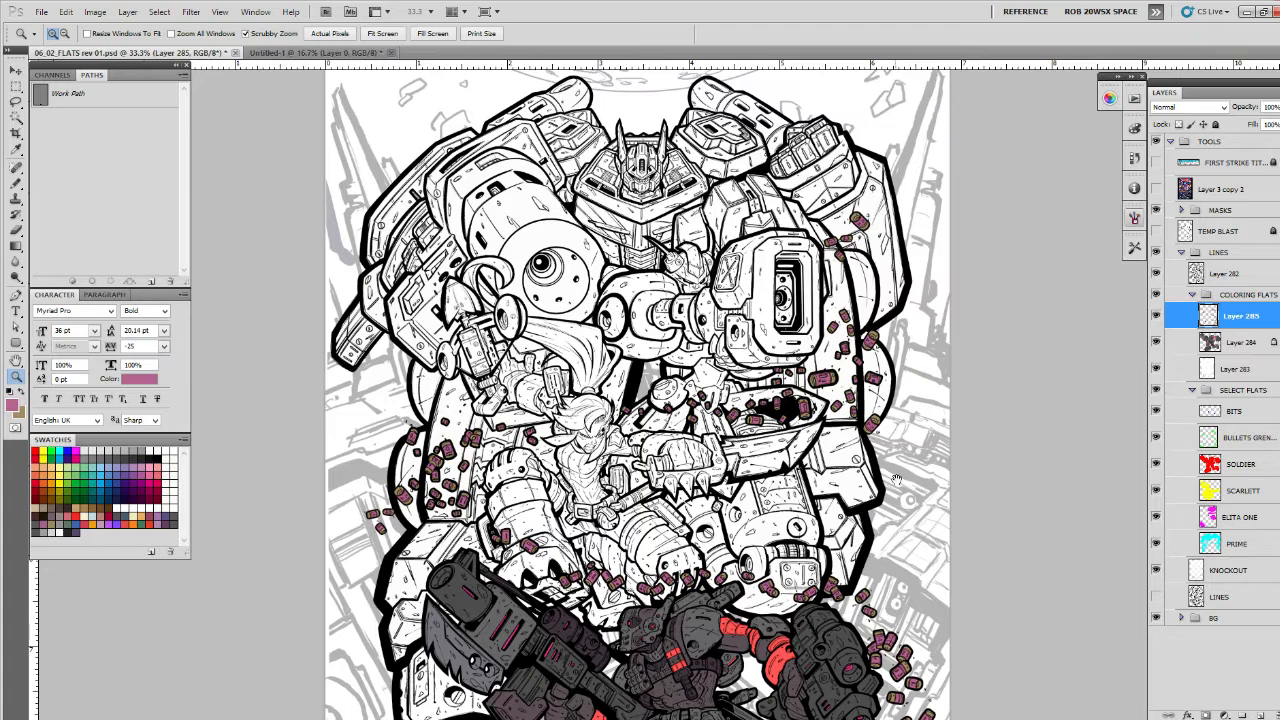
pyautogui.moveTo(899, 467); pyautogui.dragTo(893, 487)
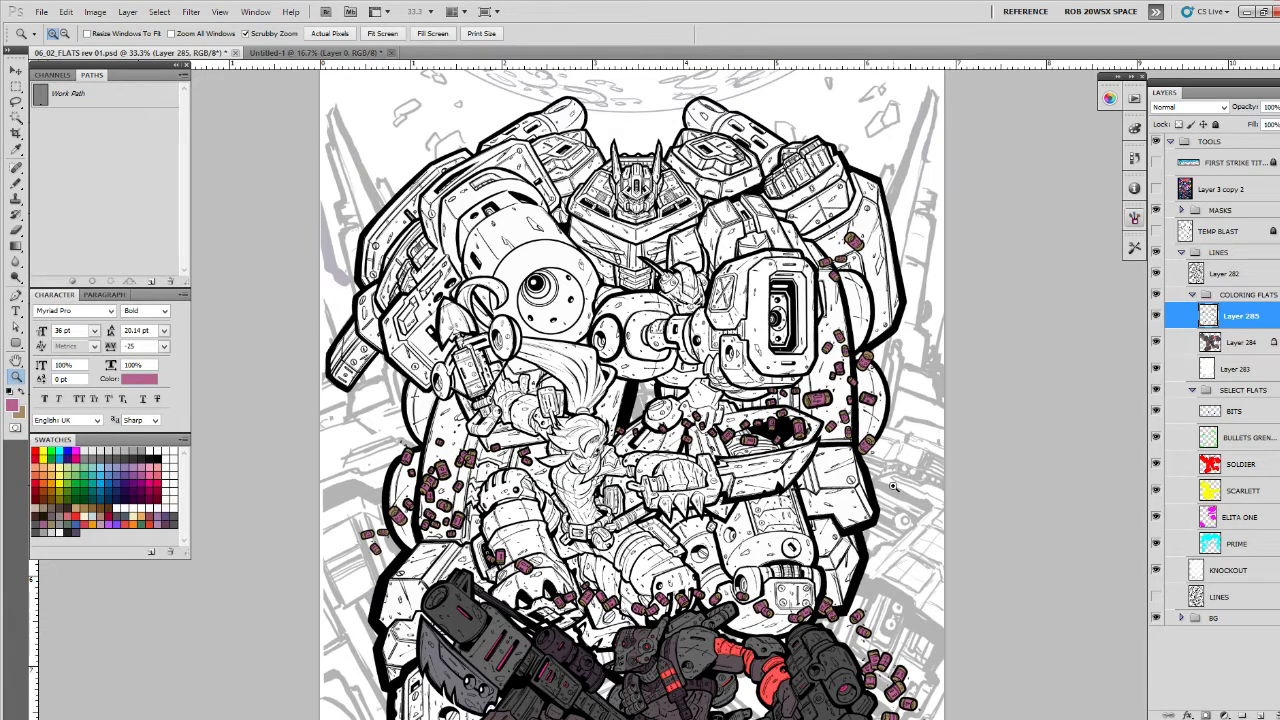
pyautogui.moveTo(880, 476); pyautogui.dragTo(905, 484)
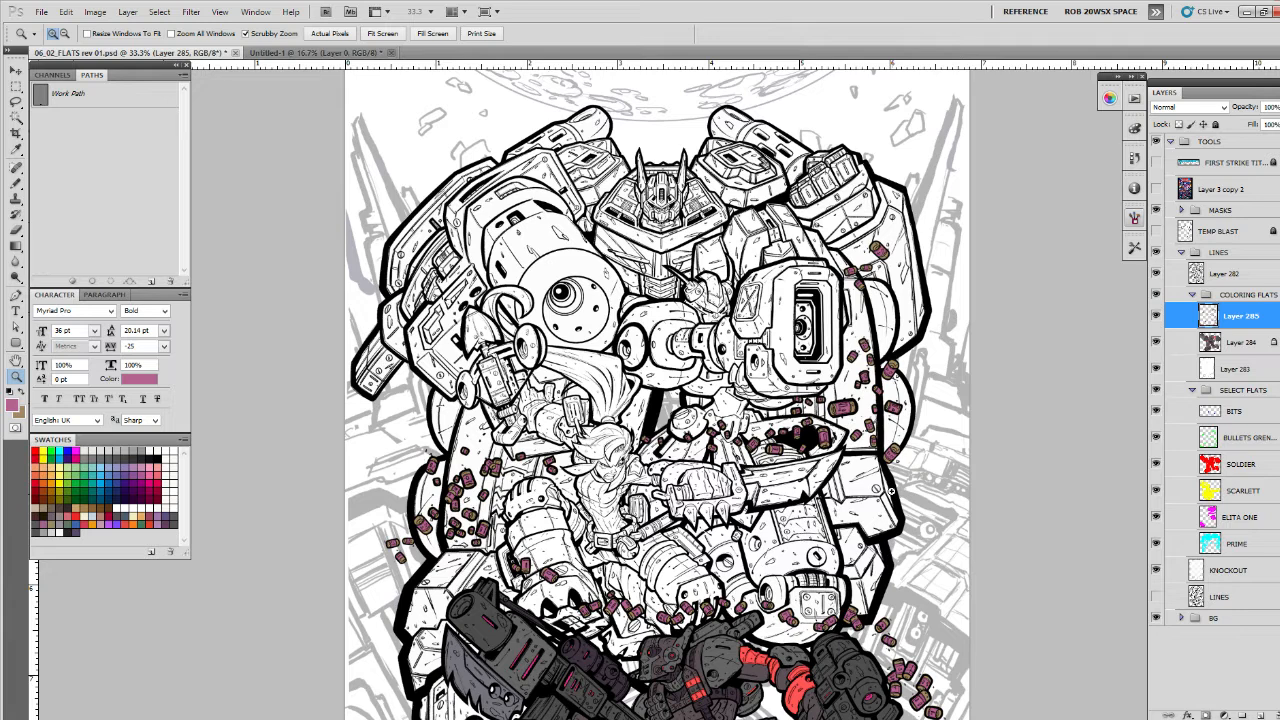
pyautogui.moveTo(890, 486); pyautogui.dragTo(898, 491)
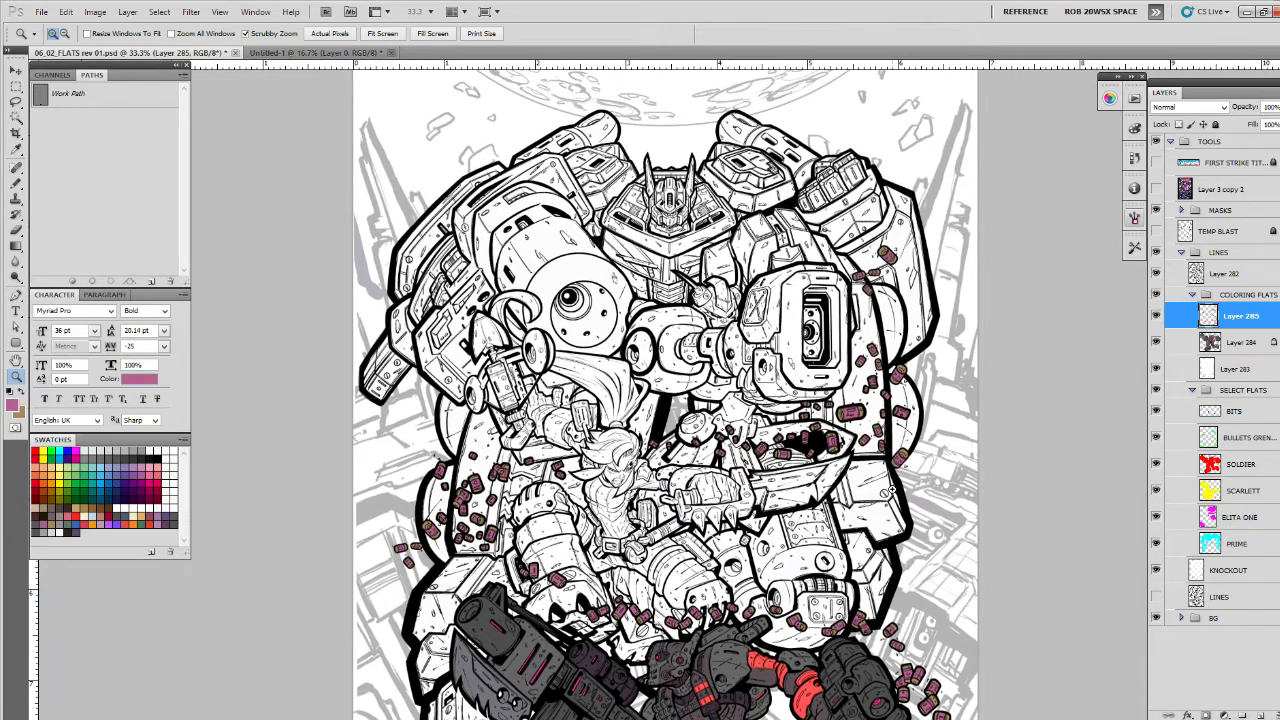
# - Add a new layer above Layer 284 and fill the ELITA ONE layer's selection on it with magenta pink
pyautogui.click(1239, 343)
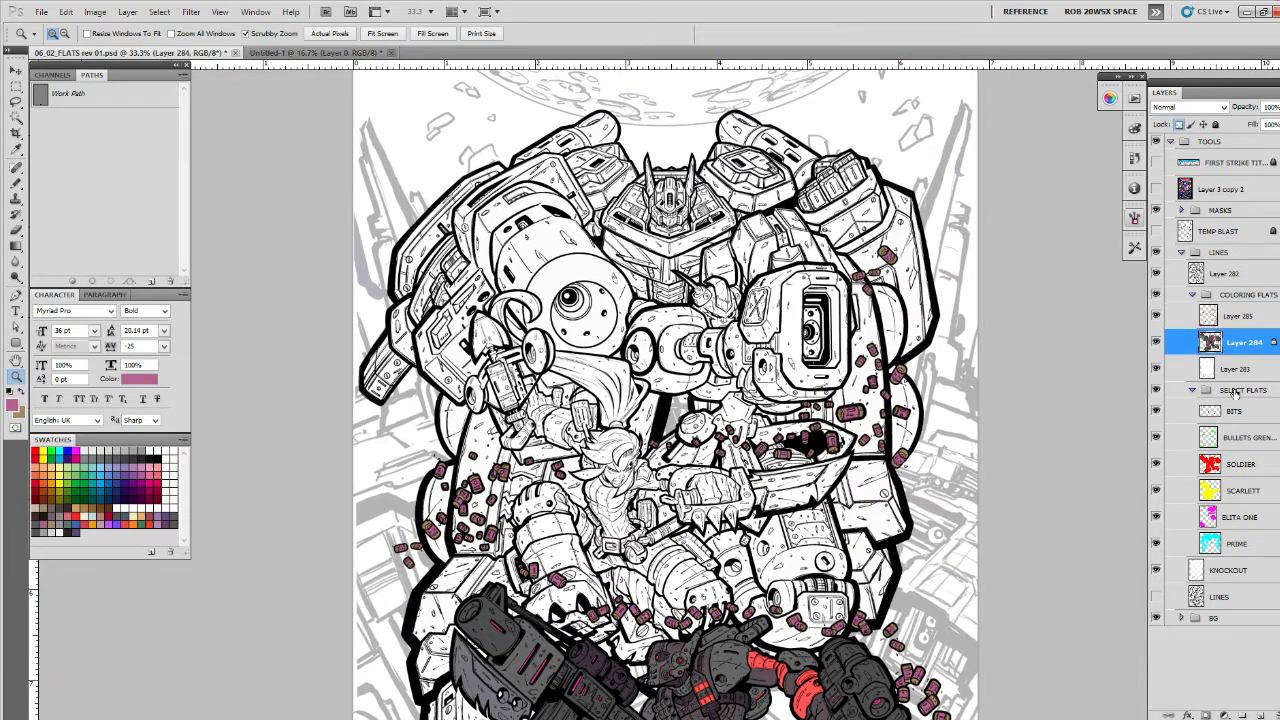
pyautogui.click(1244, 716)
pyautogui.press('b')
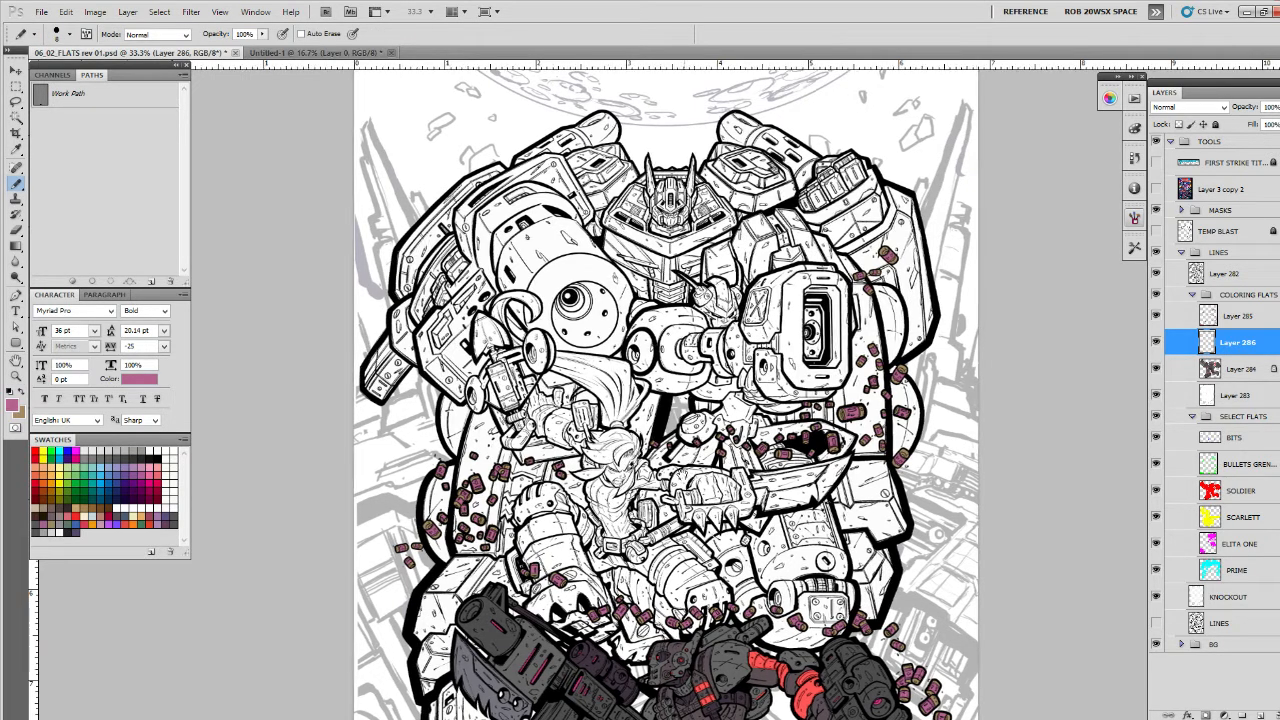
pyautogui.moveTo(682, 480); pyautogui.dragTo(638, 438)
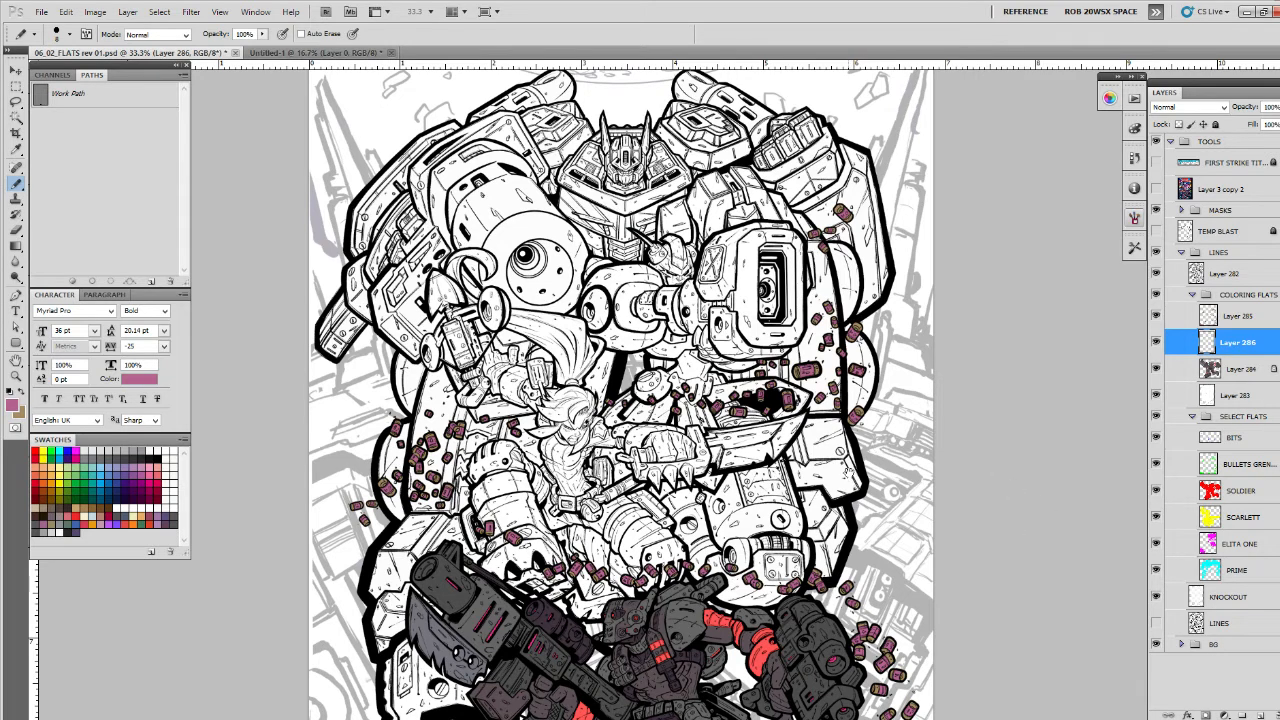
pyautogui.moveTo(852, 468); pyautogui.dragTo(882, 436)
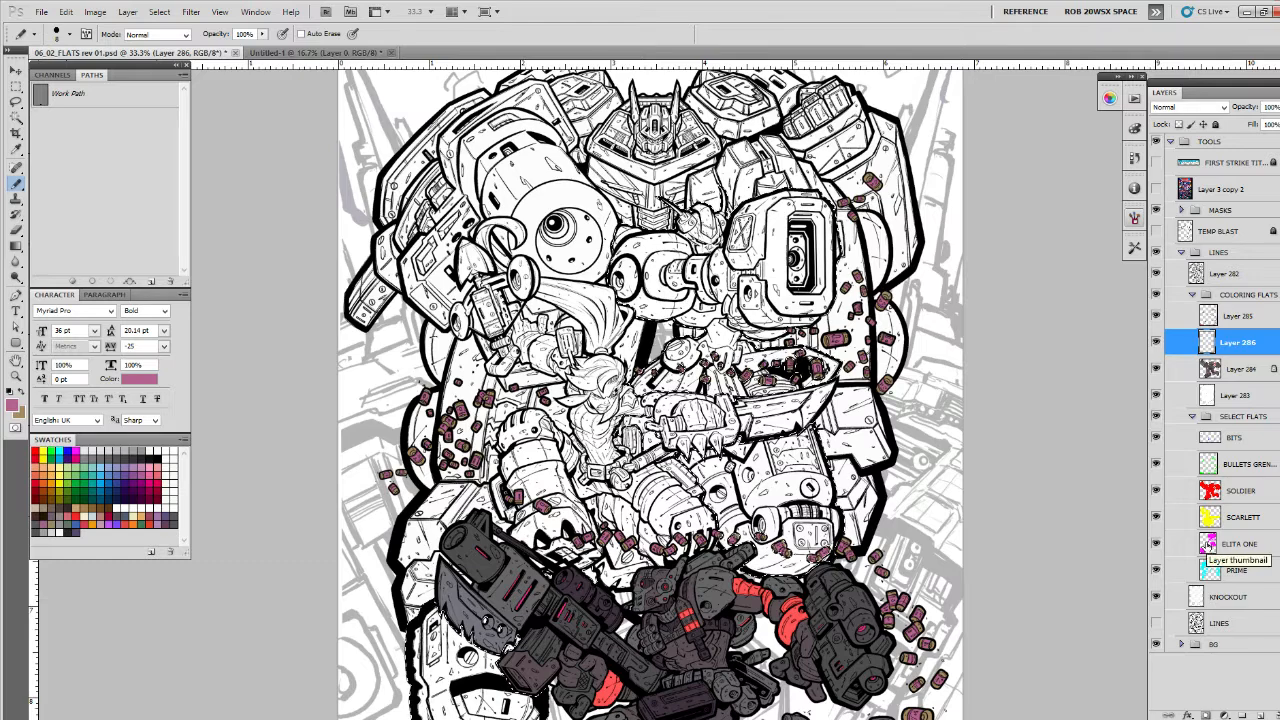
pyautogui.keyDown('ctrl'); pyautogui.click(1208, 543); pyautogui.keyUp('ctrl')
pyautogui.hotkey('alt', 'BackSpace')
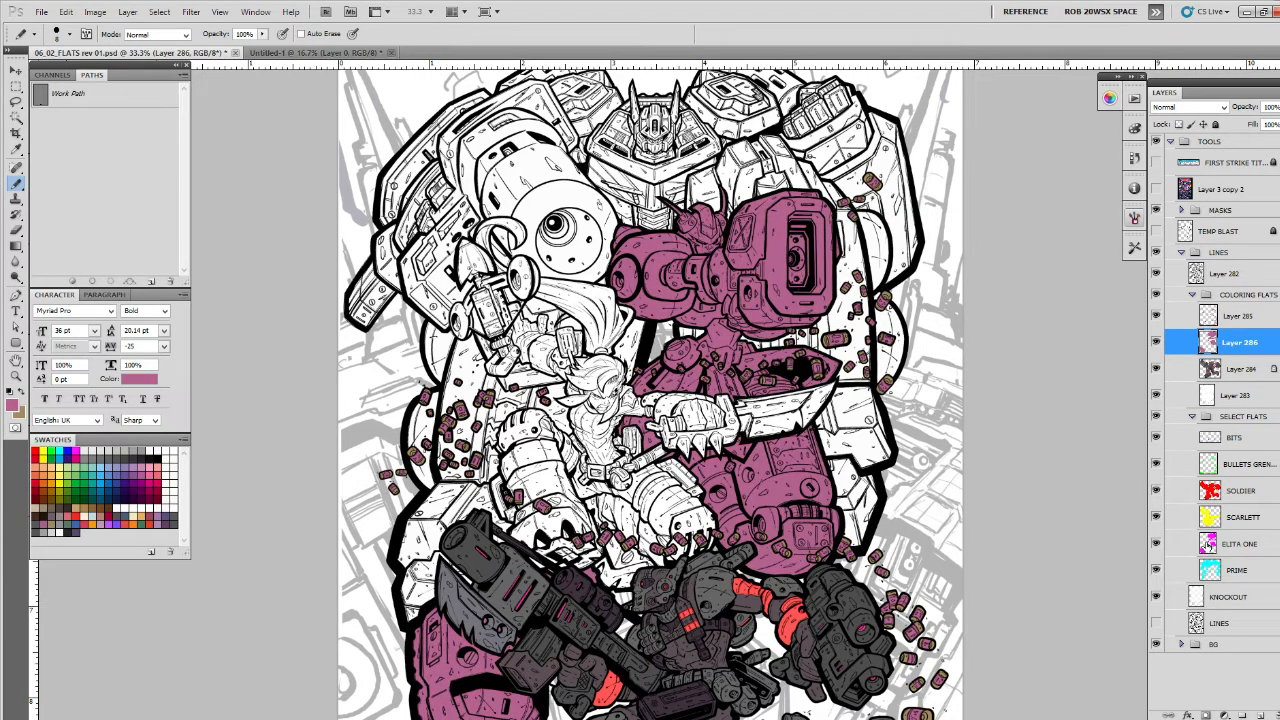
# - Examine the magenta pink Elita One areas across the whole cover and closer up around the legs and blade
pyautogui.moveTo(714, 566); pyautogui.dragTo(762, 469)
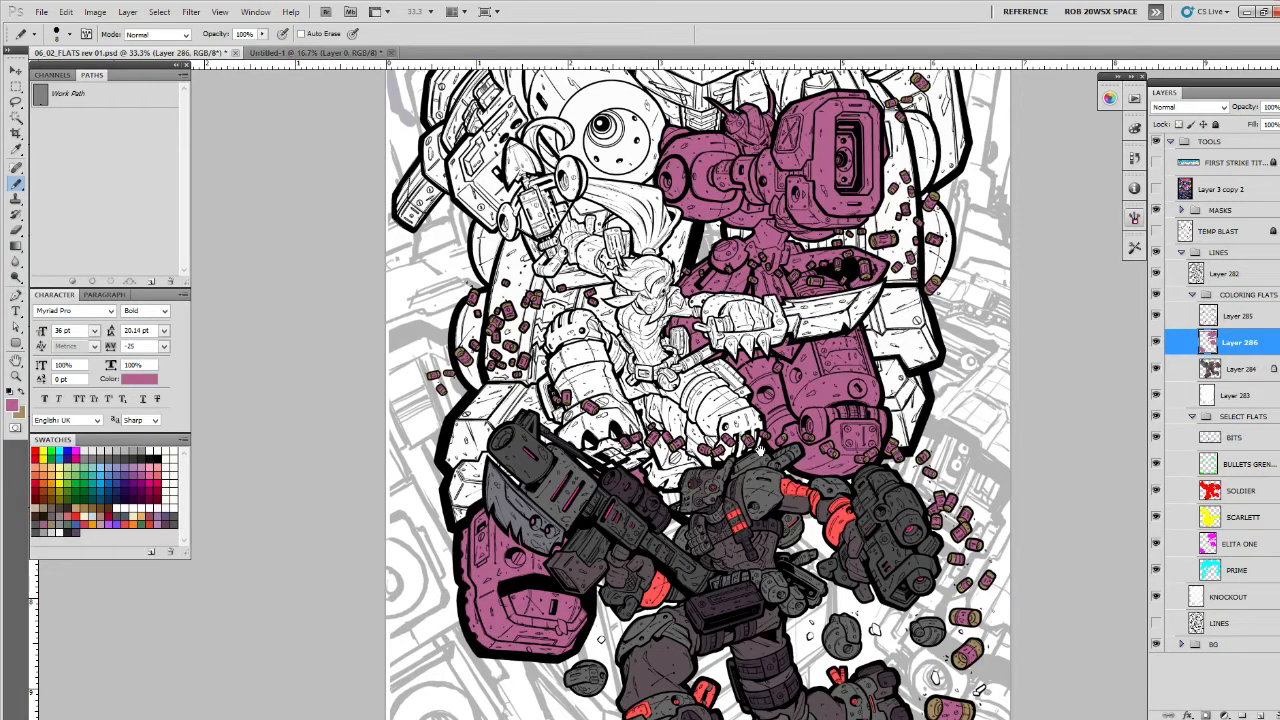
pyautogui.moveTo(757, 411); pyautogui.dragTo(731, 474)
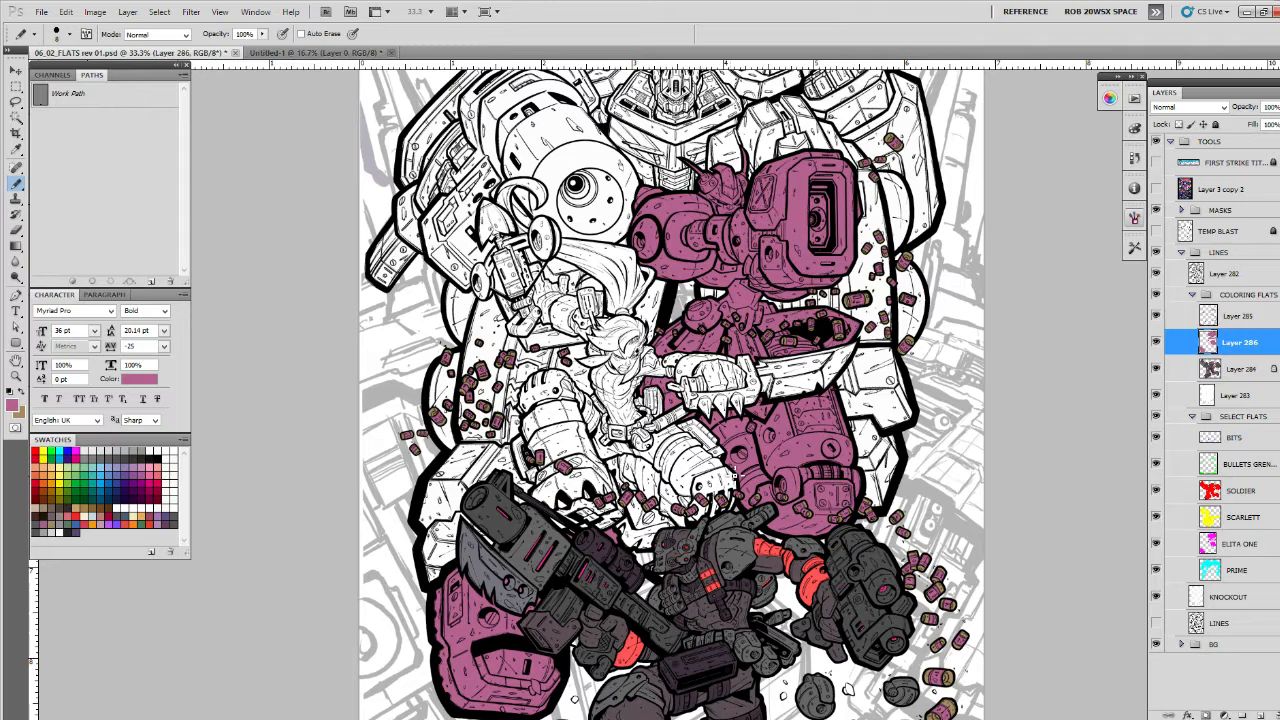
pyautogui.moveTo(742, 381); pyautogui.dragTo(766, 417)
pyautogui.press('z')
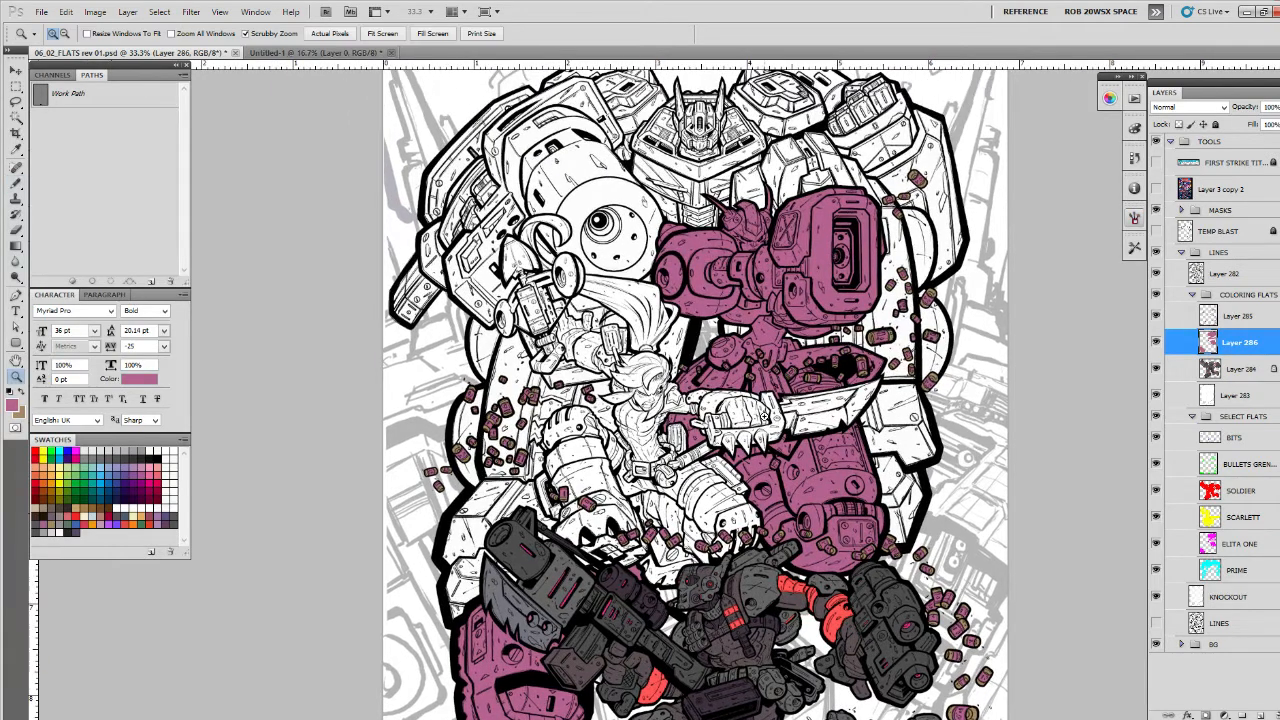
pyautogui.keyDown('alt'); pyautogui.click(766, 418); pyautogui.keyUp('alt')
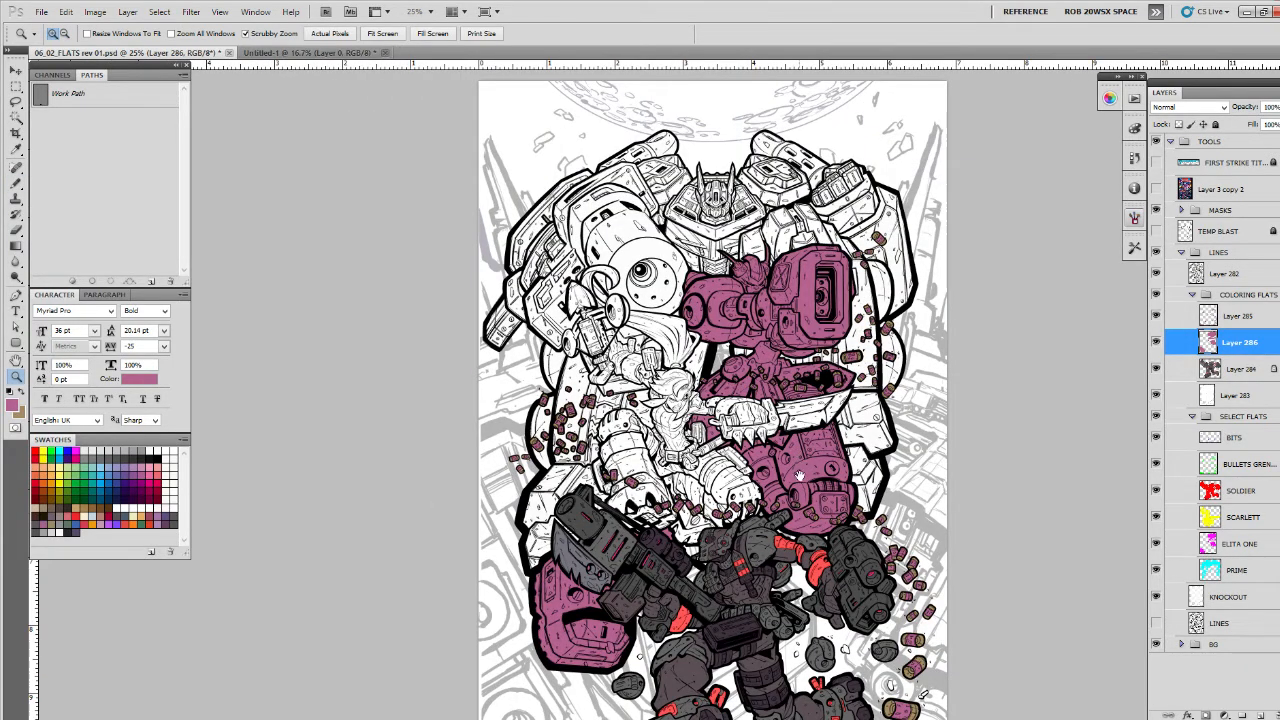
pyautogui.moveTo(807, 480)
pyautogui.mouseDown()
pyautogui.moveTo(762, 406)
pyautogui.moveTo(702, 585)
pyautogui.mouseUp()
pyautogui.press('b')
pyautogui.moveTo(704, 477); pyautogui.dragTo(839, 300)
pyautogui.click(839, 300)
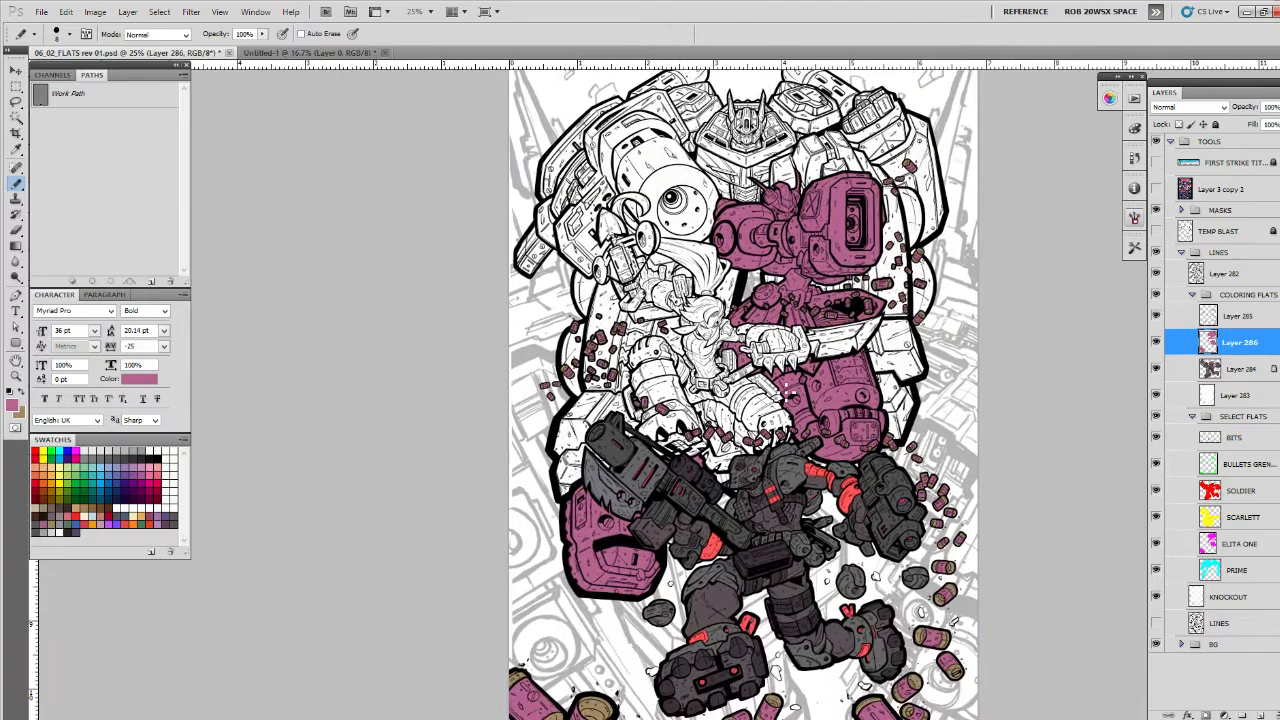
pyautogui.press('z')
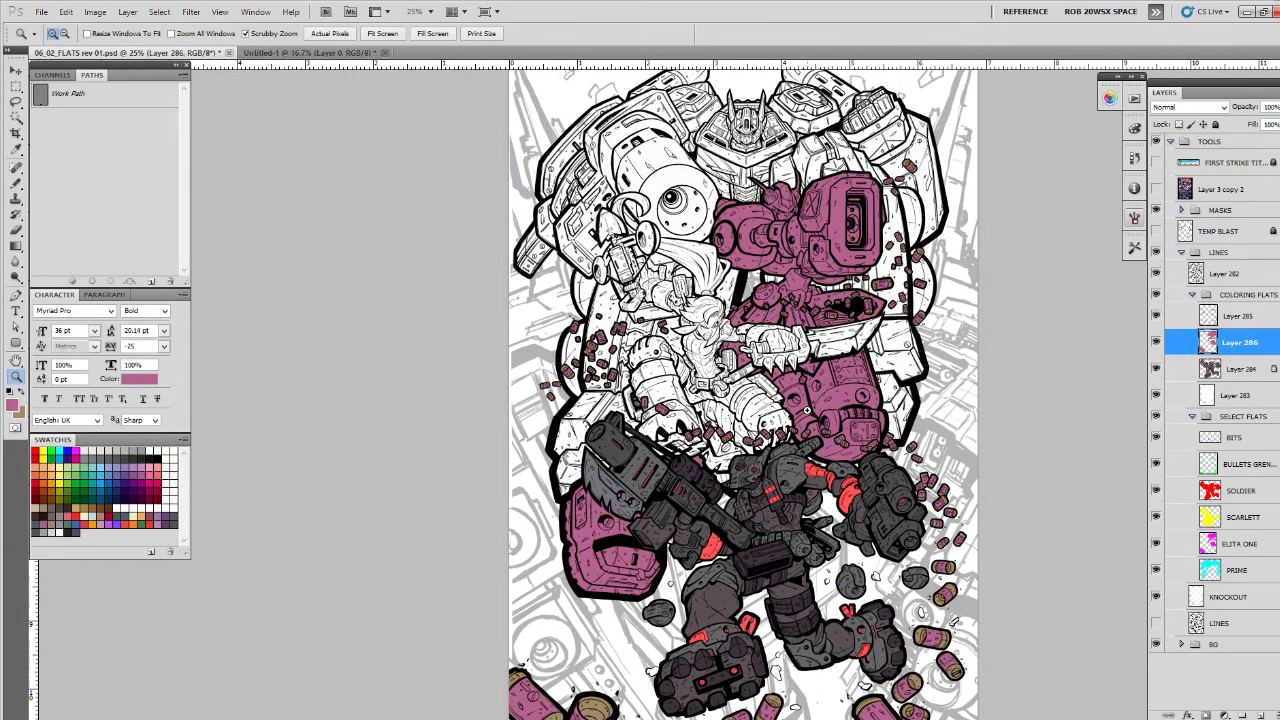
pyautogui.click(808, 412)
pyautogui.click(806, 410)
pyautogui.moveTo(785, 360); pyautogui.dragTo(812, 420)
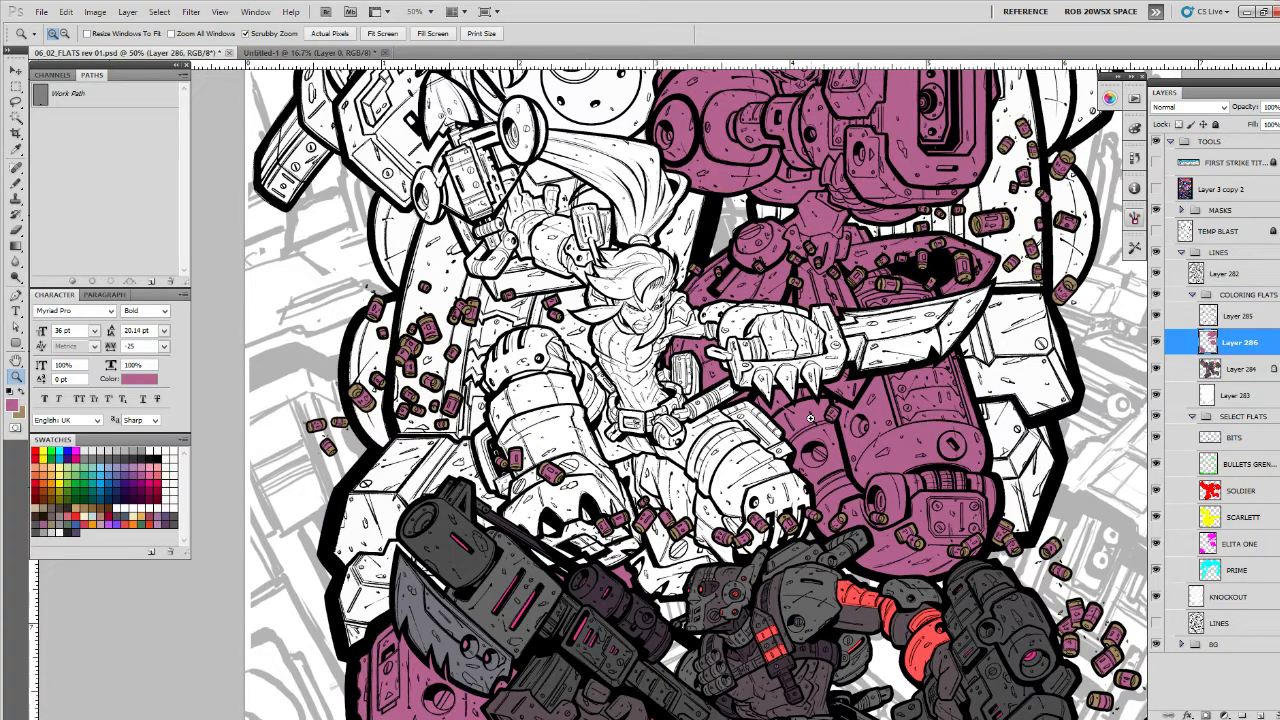
# - Lock the transparent pixels of Layer 286 and add a new layer above it
pyautogui.doubleClick(1240, 343)
pyautogui.click(1179, 125)
pyautogui.click(1257, 716)
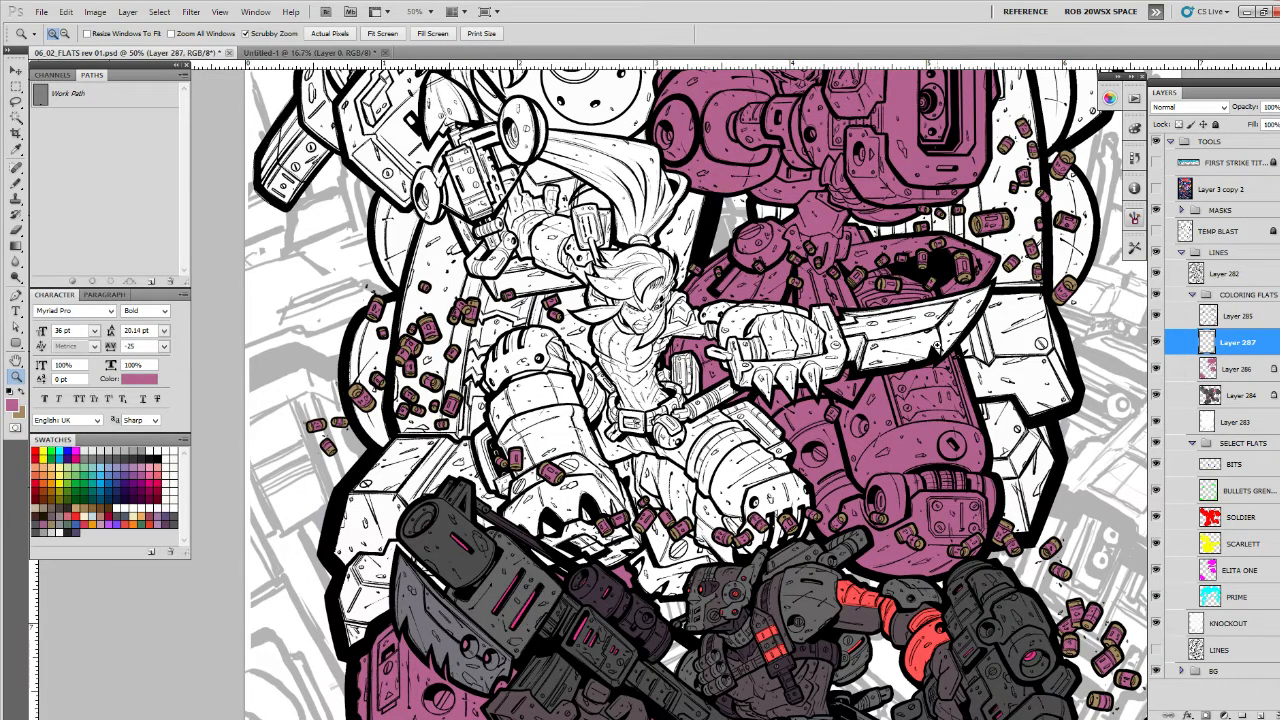
# - Load the SCARLETT layer's selection and fill it with orange on the new layer
pyautogui.moveTo(815, 407); pyautogui.dragTo(810, 444)
pyautogui.moveTo(902, 476); pyautogui.dragTo(895, 437)
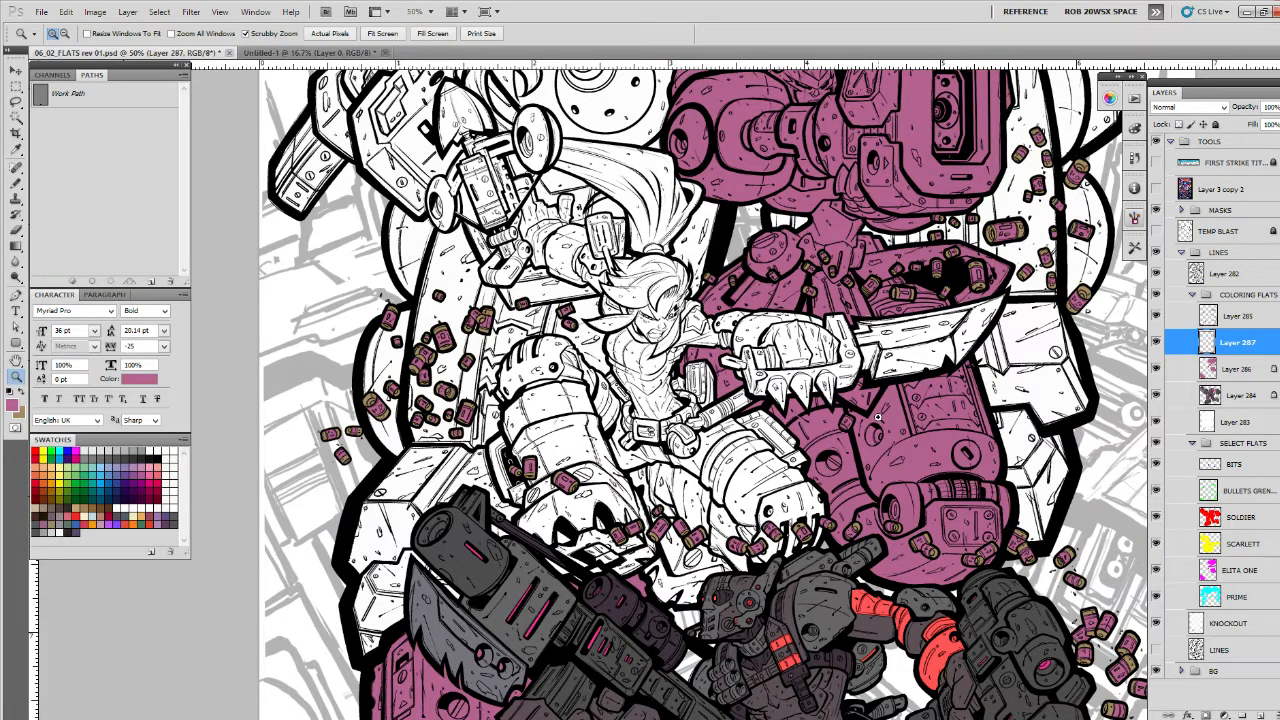
pyautogui.scroll(1, 846, 342)
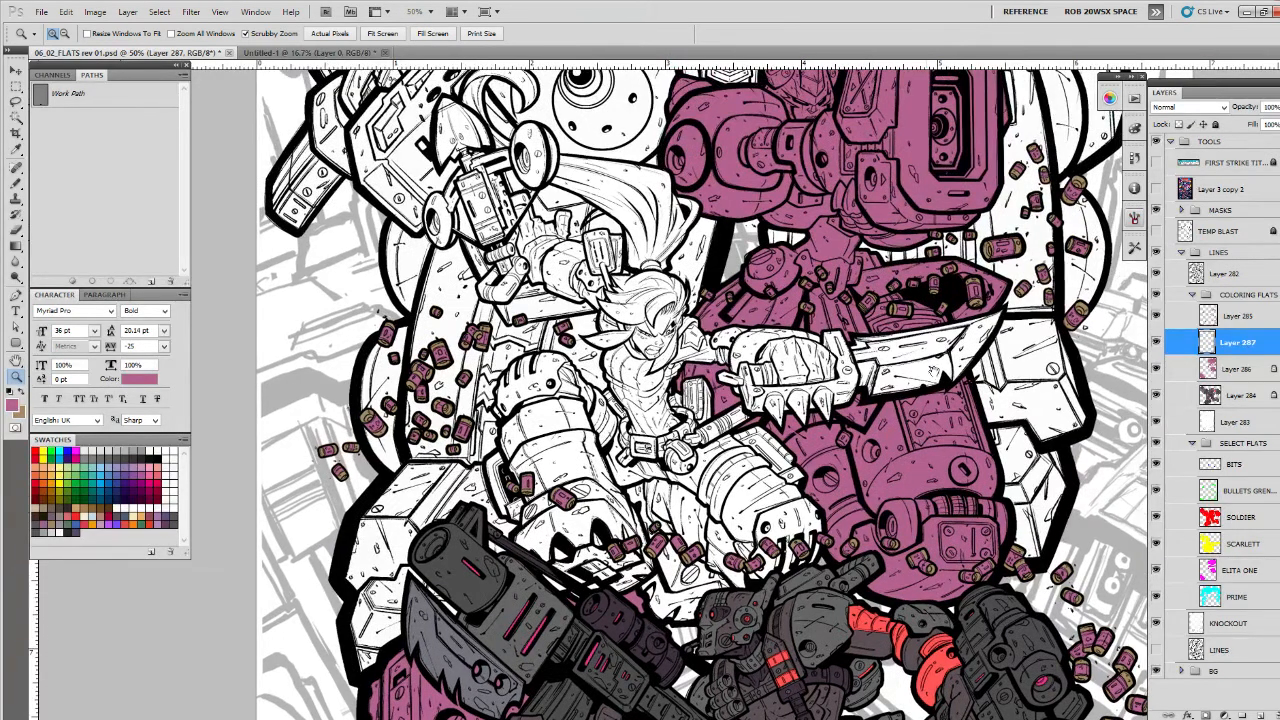
pyautogui.moveTo(915, 392); pyautogui.dragTo(976, 384)
pyautogui.press('b')
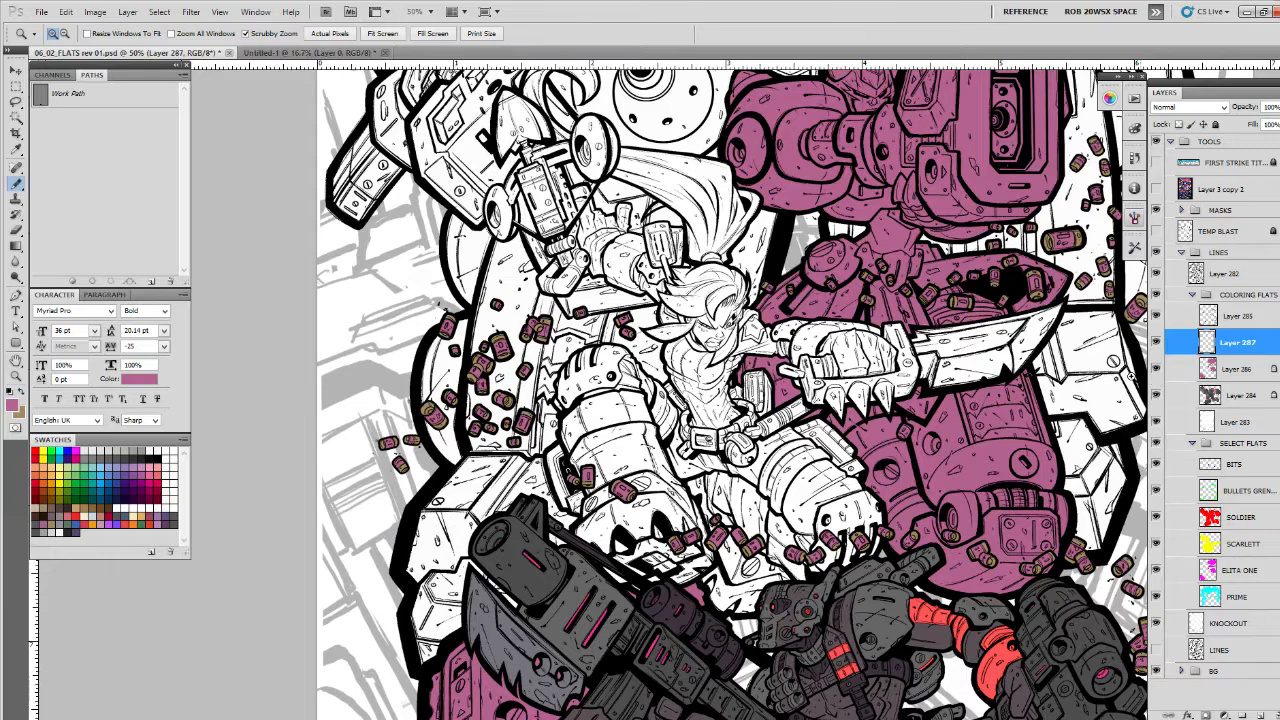
pyautogui.moveTo(946, 442); pyautogui.dragTo(948, 352)
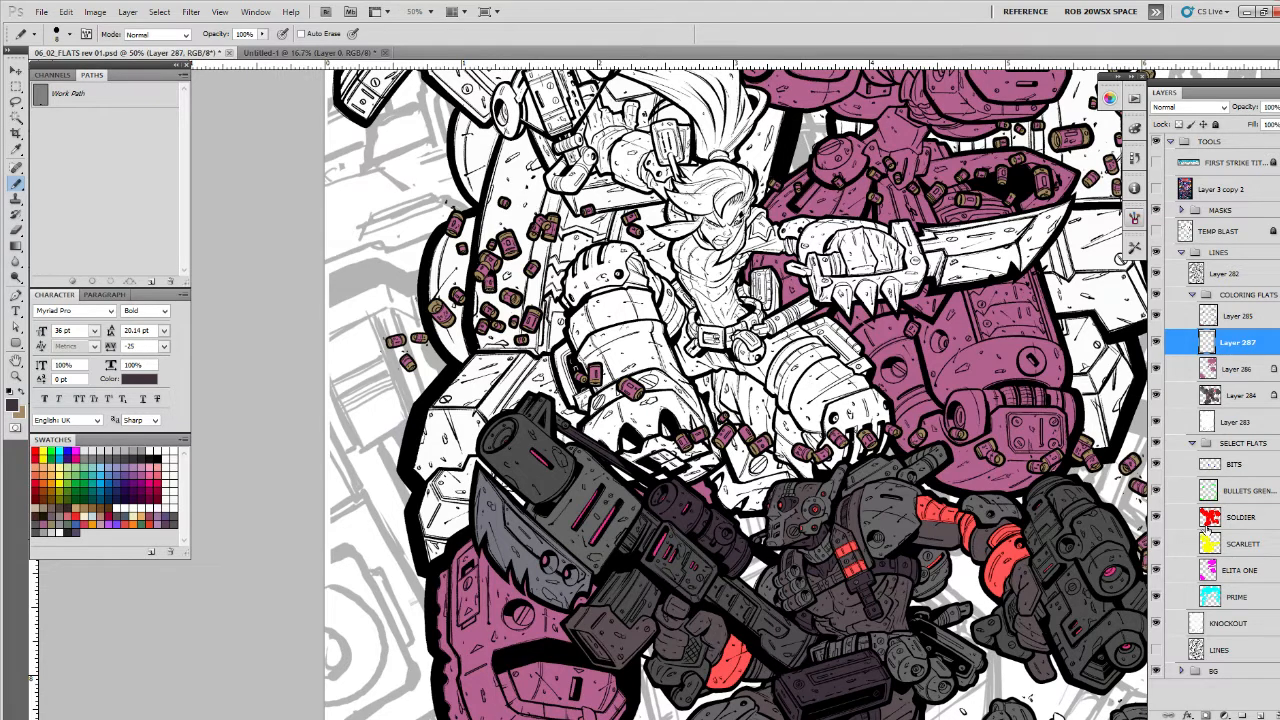
pyautogui.keyDown('ctrl'); pyautogui.click(1211, 544); pyautogui.keyUp('ctrl')
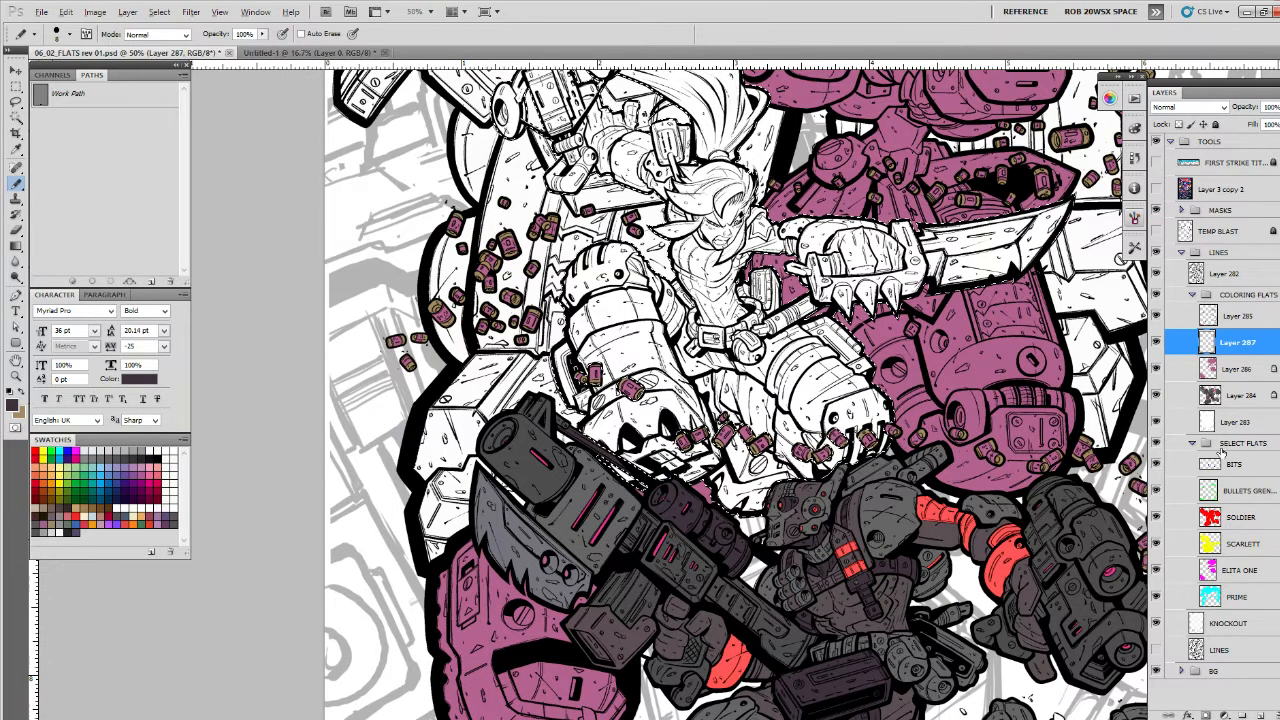
pyautogui.hotkey('alt', 'BackSpace')
pyautogui.hotkey('ctrl', 'z')
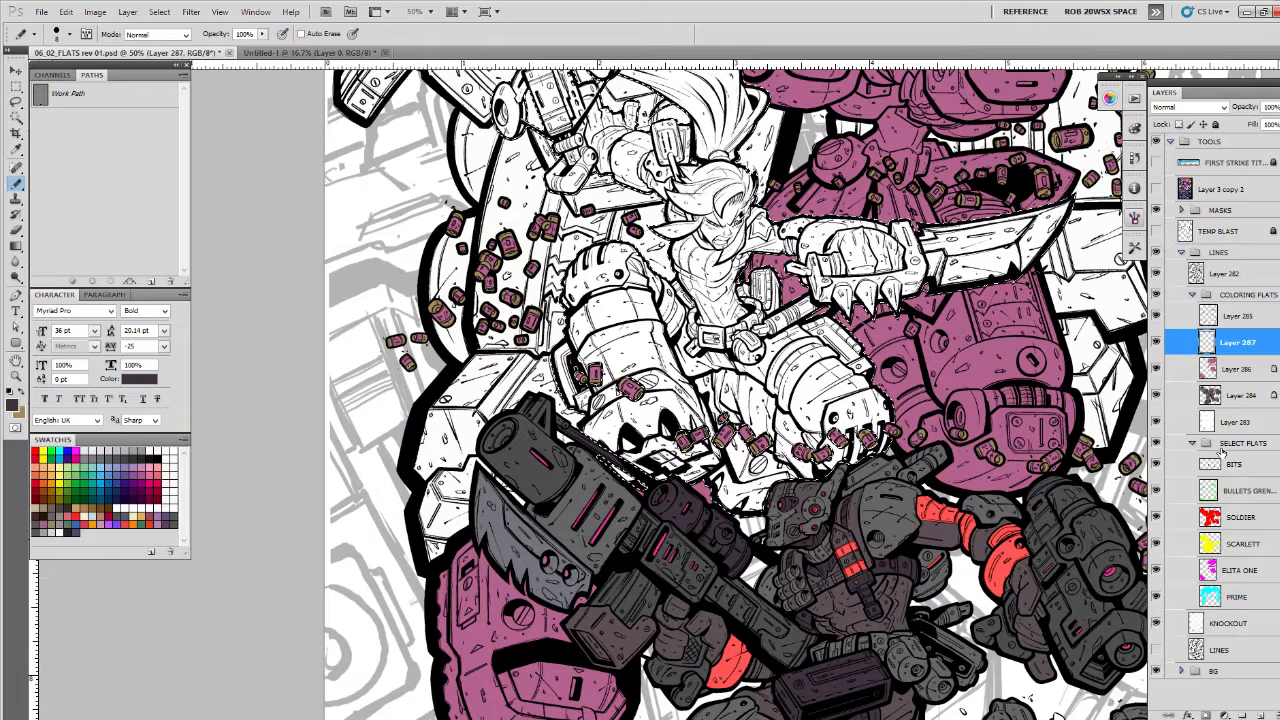
pyautogui.click(44, 475)
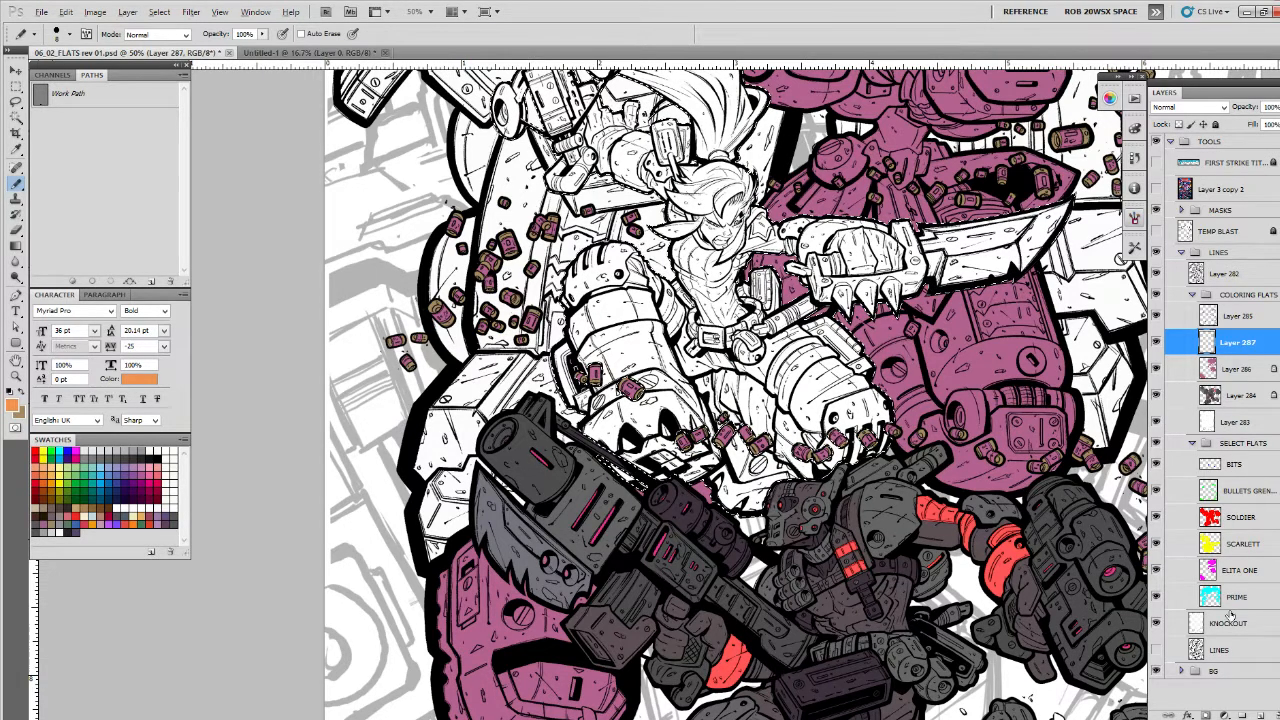
pyautogui.hotkey('alt', 'BackSpace')
pyautogui.moveTo(977, 350); pyautogui.dragTo(965, 494)
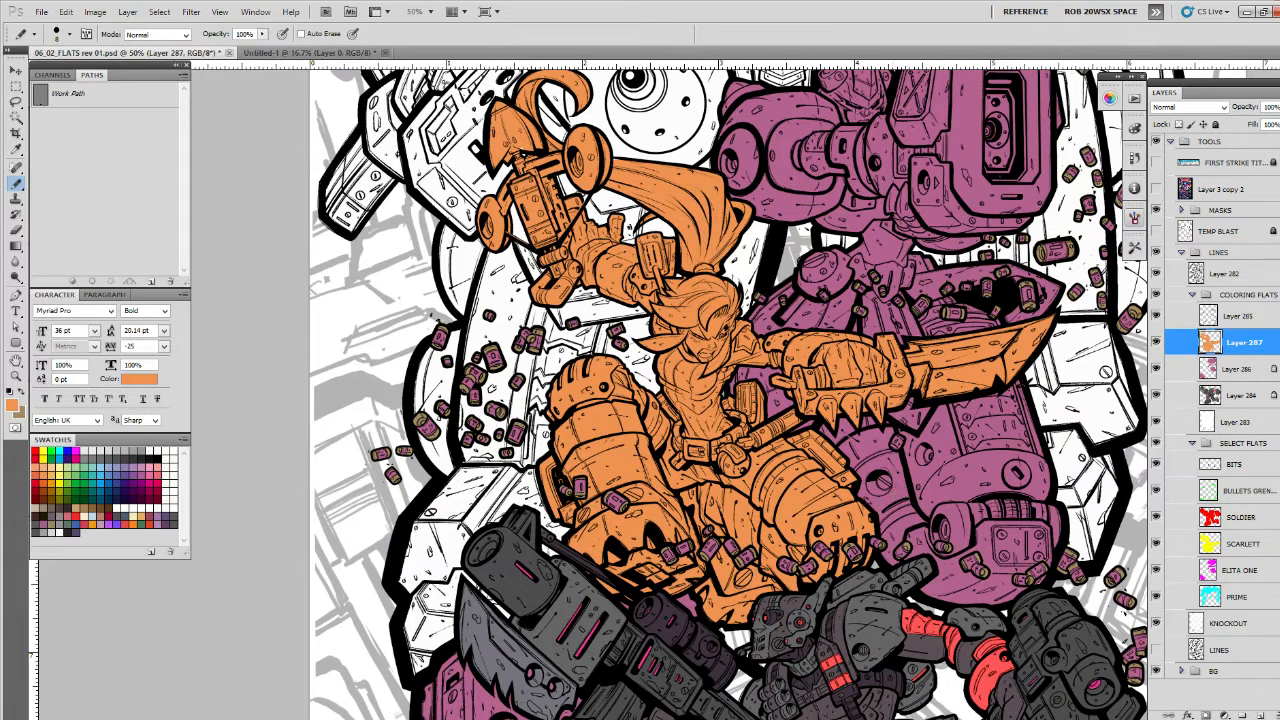
# - Lock Layer 287's transparent pixels and paint the woman's pants below the belt buckle dark purple
pyautogui.click(36, 517)
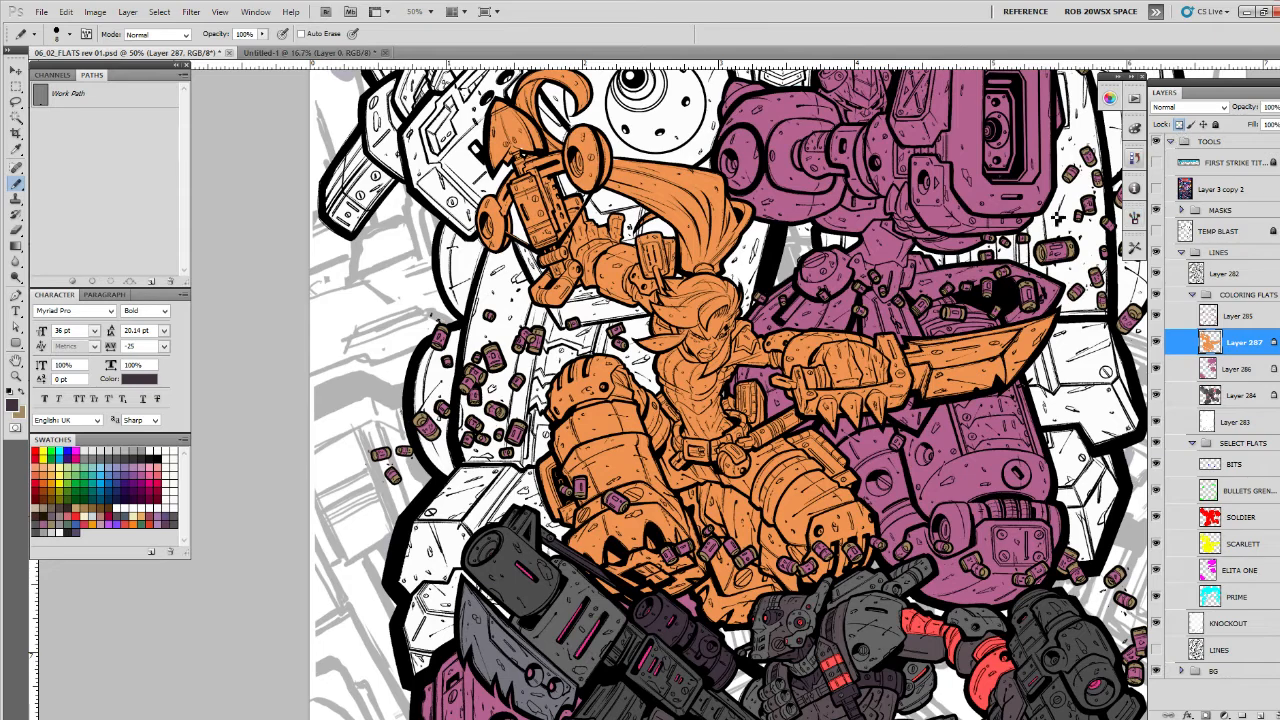
pyautogui.press('z')
pyautogui.click(648, 446)
pyautogui.click(685, 440)
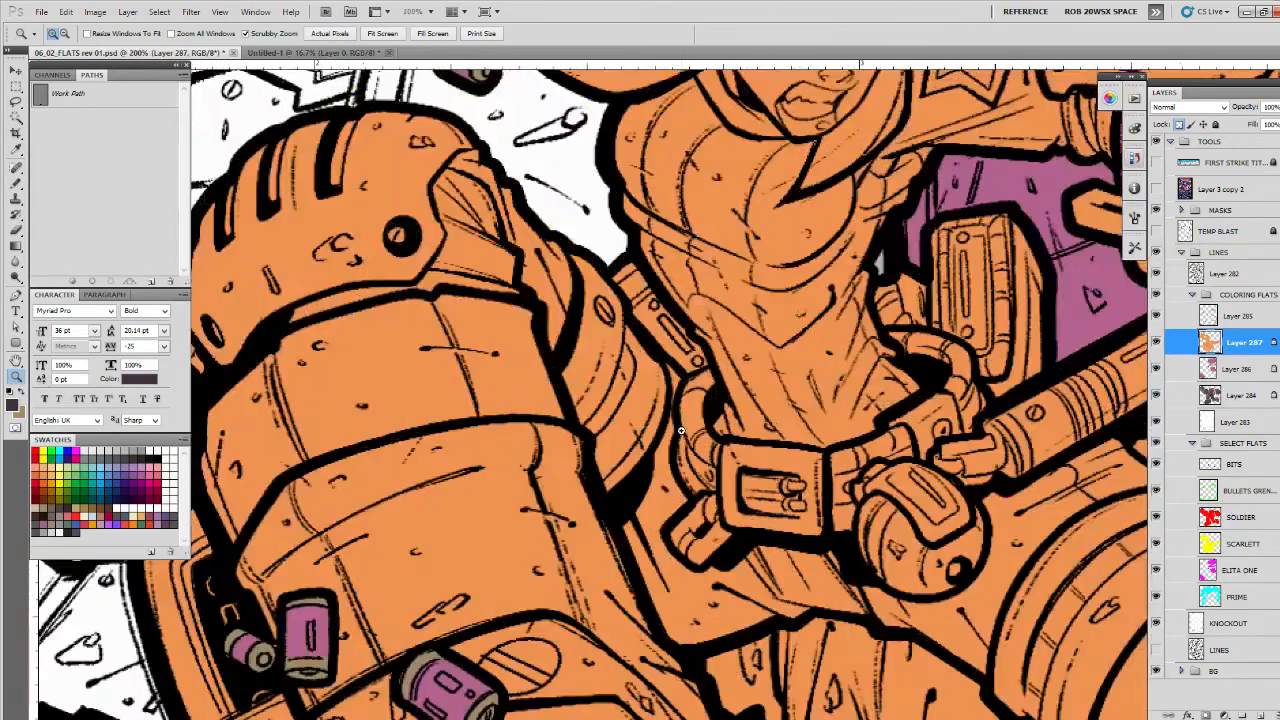
pyautogui.press('b')
pyautogui.moveTo(677, 418)
pyautogui.mouseDown()
pyautogui.moveTo(679, 361)
pyautogui.moveTo(683, 448)
pyautogui.moveTo(668, 455)
pyautogui.mouseUp()
pyautogui.moveTo(666, 398)
pyautogui.mouseDown()
pyautogui.moveTo(668, 454)
pyautogui.moveTo(672, 384)
pyautogui.moveTo(676, 455)
pyautogui.moveTo(655, 497)
pyautogui.moveTo(645, 485)
pyautogui.moveTo(656, 545)
pyautogui.moveTo(661, 470)
pyautogui.moveTo(672, 505)
pyautogui.moveTo(700, 526)
pyautogui.moveTo(836, 504)
pyautogui.moveTo(765, 503)
pyautogui.moveTo(706, 533)
pyautogui.moveTo(663, 512)
pyautogui.moveTo(659, 535)
pyautogui.moveTo(655, 521)
pyautogui.moveTo(680, 542)
pyautogui.moveTo(698, 595)
pyautogui.moveTo(700, 574)
pyautogui.moveTo(764, 508)
pyautogui.moveTo(821, 508)
pyautogui.moveTo(892, 564)
pyautogui.moveTo(797, 545)
pyautogui.moveTo(799, 559)
pyautogui.moveTo(723, 576)
pyautogui.moveTo(694, 561)
pyautogui.moveTo(760, 522)
pyautogui.moveTo(838, 538)
pyautogui.mouseUp()
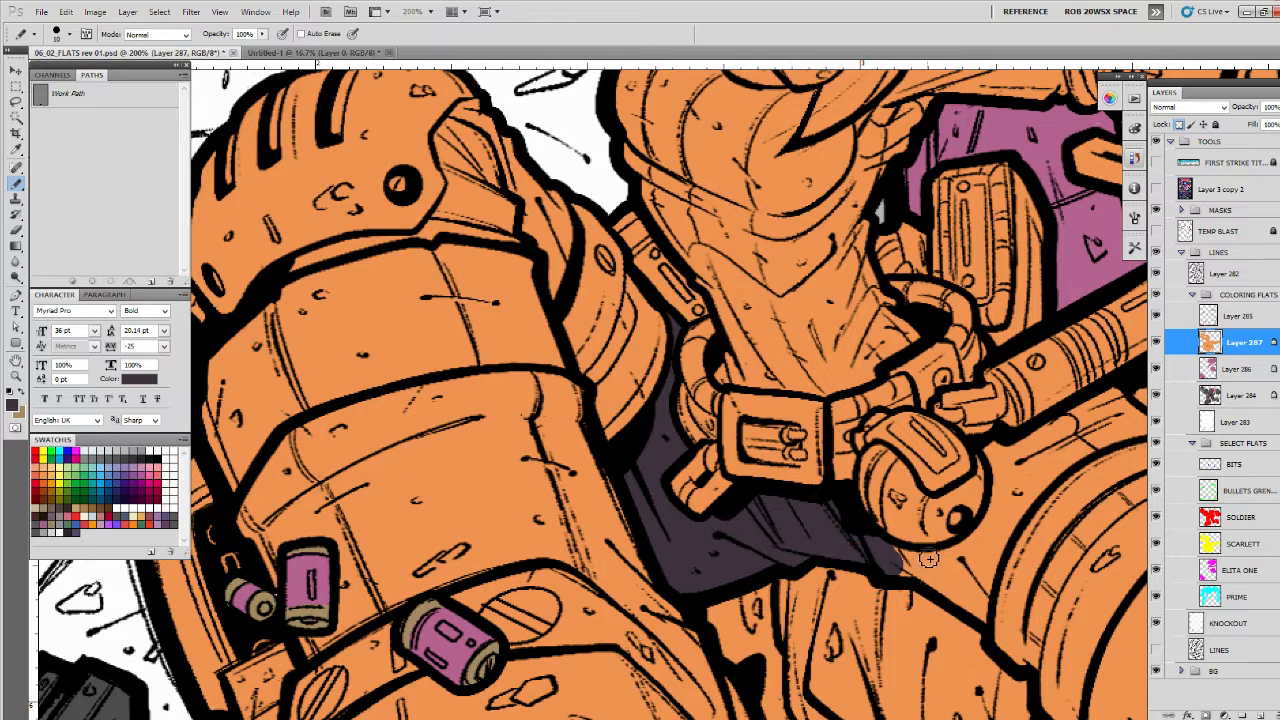
# - Outline the upper thigh between the round grenade and the ringed leg armor, and fill it with dark purple
pyautogui.moveTo(1015, 598); pyautogui.dragTo(757, 610)
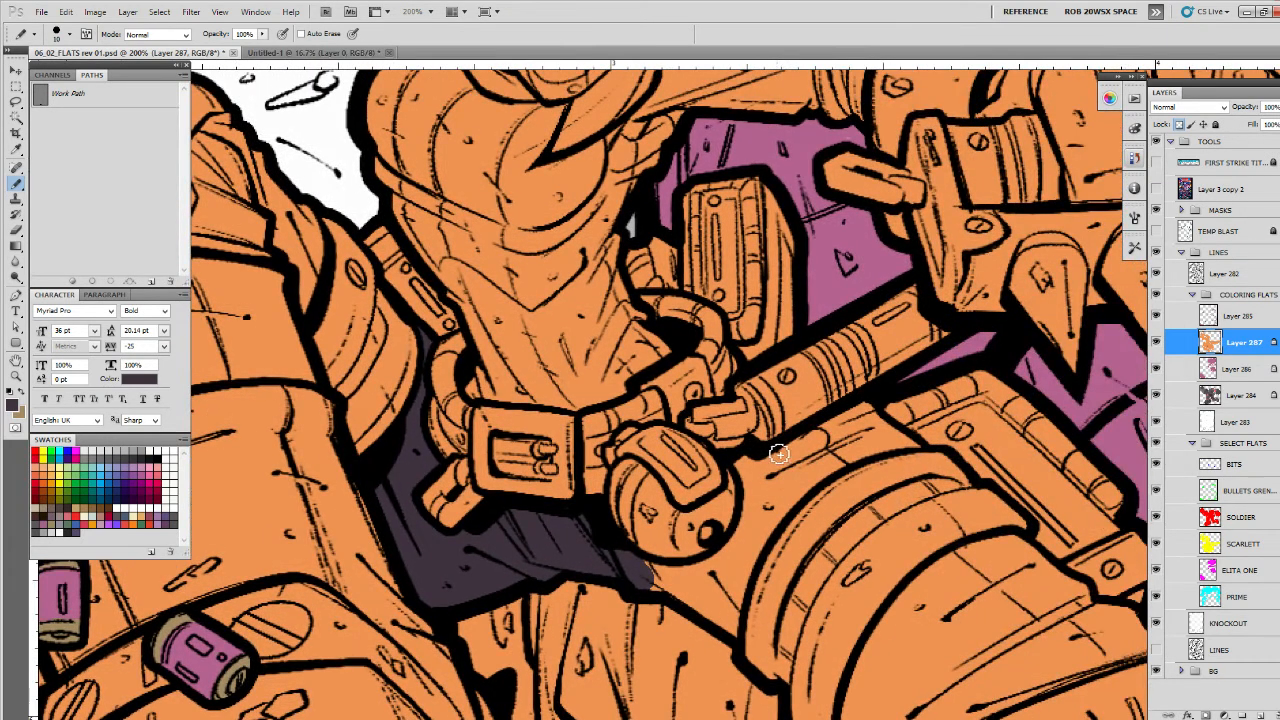
pyautogui.moveTo(777, 449)
pyautogui.mouseDown()
pyautogui.moveTo(744, 469)
pyautogui.moveTo(741, 537)
pyautogui.moveTo(704, 567)
pyautogui.moveTo(663, 569)
pyautogui.moveTo(653, 589)
pyautogui.moveTo(647, 569)
pyautogui.moveTo(703, 563)
pyautogui.moveTo(748, 515)
pyautogui.moveTo(741, 471)
pyautogui.moveTo(867, 408)
pyautogui.moveTo(919, 446)
pyautogui.moveTo(844, 470)
pyautogui.moveTo(781, 524)
pyautogui.moveTo(738, 635)
pyautogui.moveTo(669, 584)
pyautogui.moveTo(726, 580)
pyautogui.mouseUp()
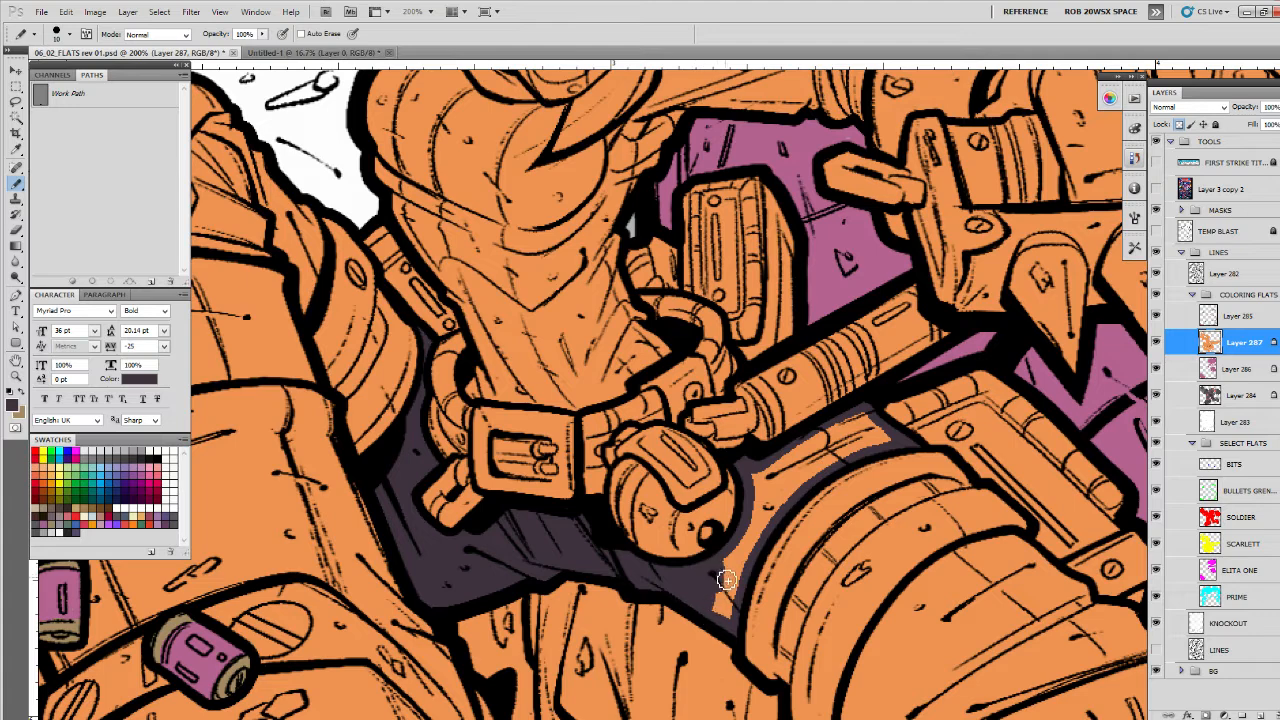
pyautogui.press('l')
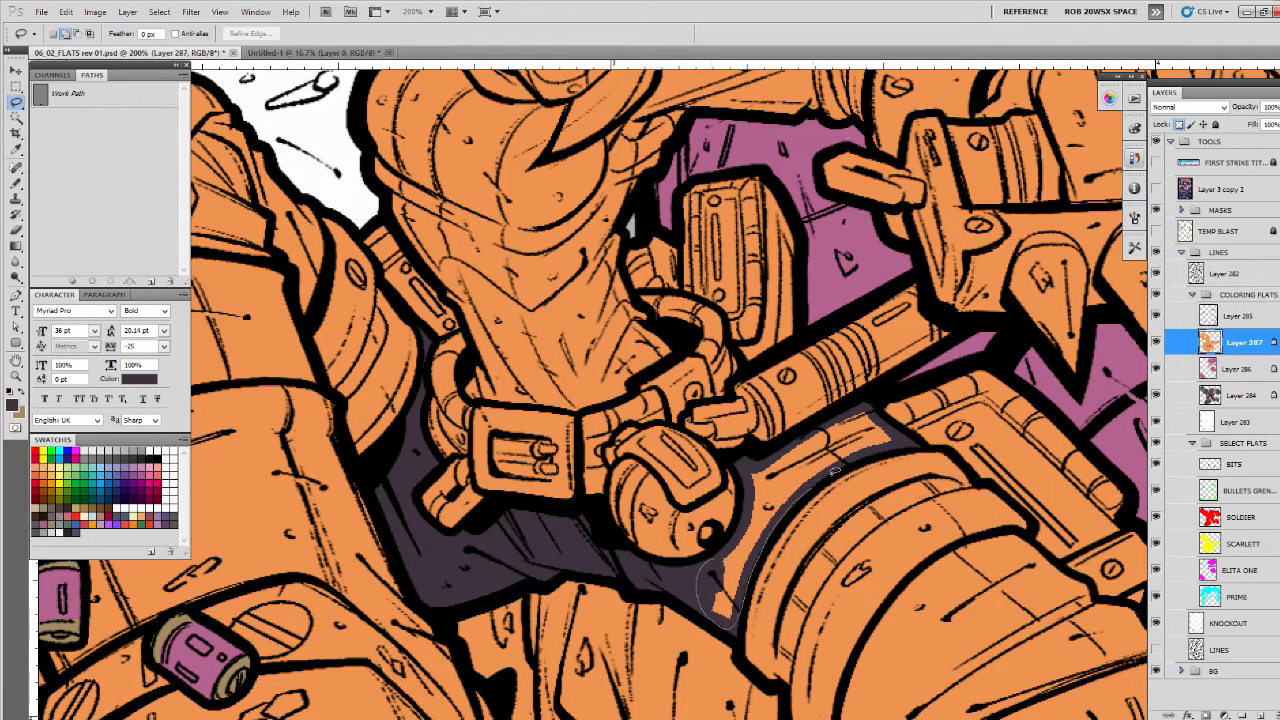
pyautogui.moveTo(748, 518); pyautogui.dragTo(720, 558)
pyautogui.hotkey('alt', 'BackSpace')
pyautogui.hotkey('ctrl', 'd')
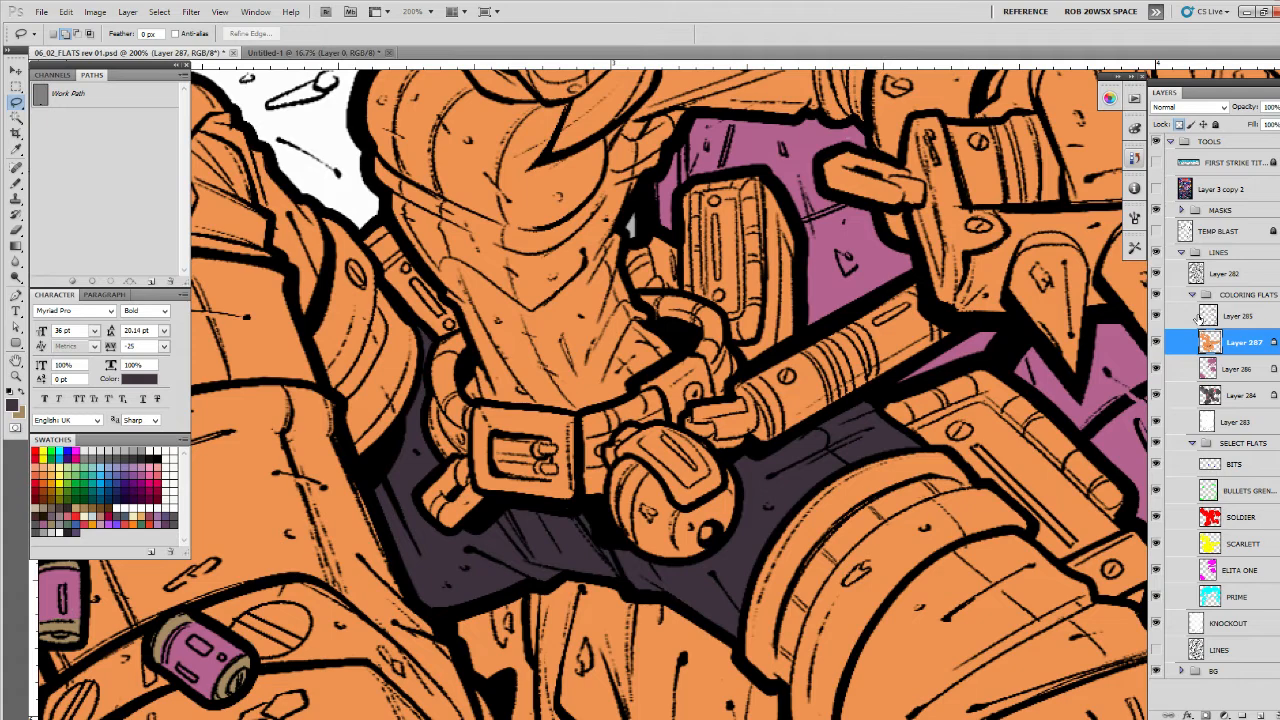
# - Select the cloth behind the other leg's knee pad with the Lasso and fill it with dark purple
pyautogui.moveTo(380, 368); pyautogui.dragTo(845, 555)
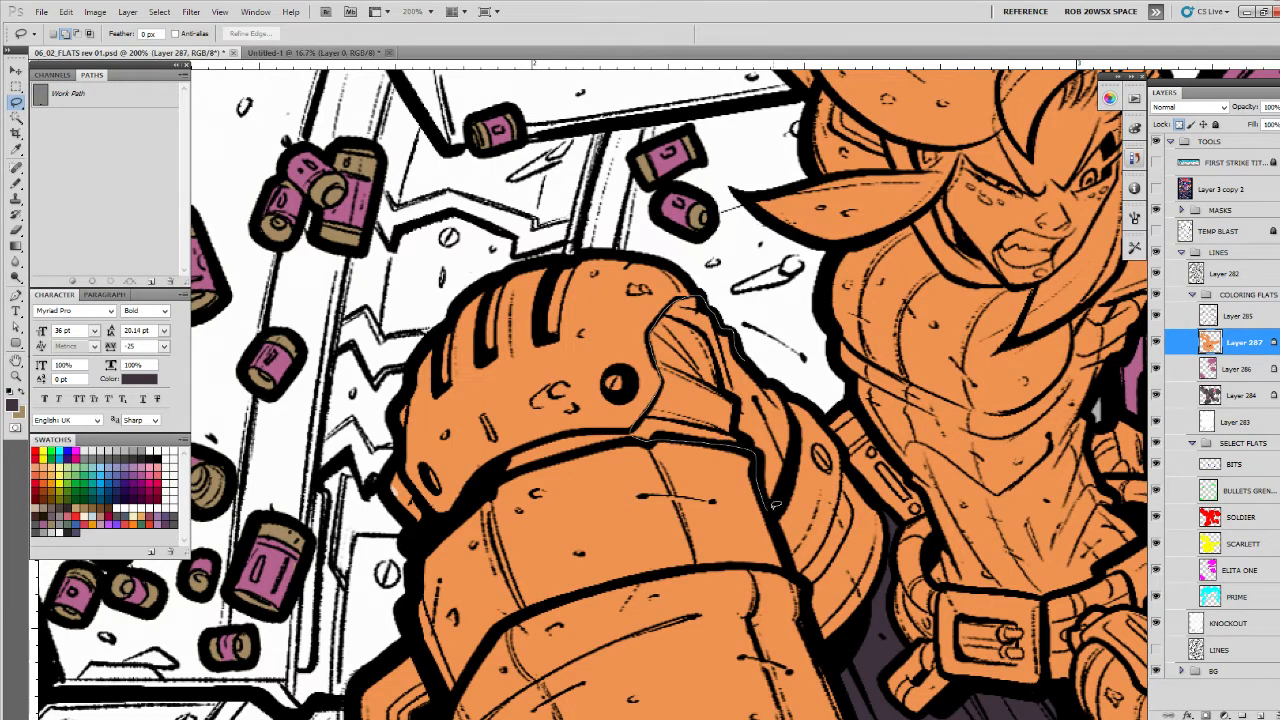
pyautogui.moveTo(762, 372); pyautogui.dragTo(706, 312)
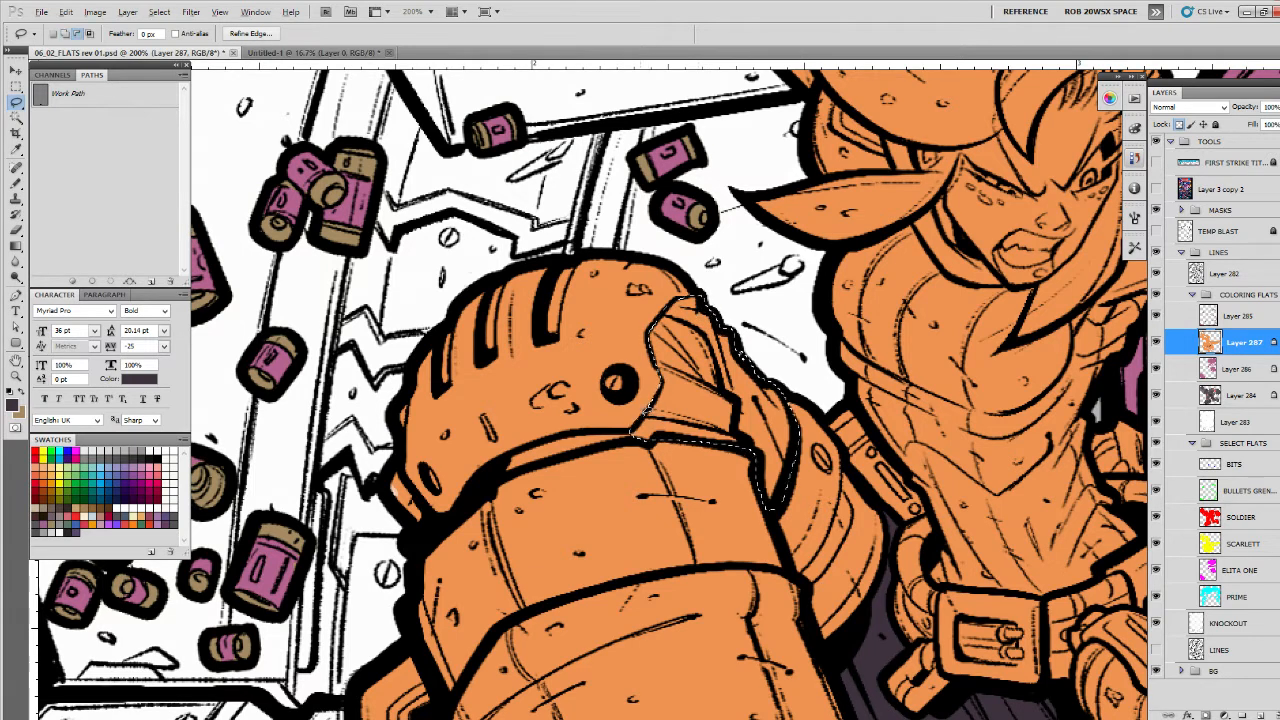
pyautogui.moveTo(645, 415)
pyautogui.mouseDown()
pyautogui.moveTo(721, 432)
pyautogui.moveTo(739, 395)
pyautogui.moveTo(711, 335)
pyautogui.moveTo(654, 308)
pyautogui.moveTo(645, 388)
pyautogui.mouseUp()
pyautogui.hotkey('alt', 'BackSpace')
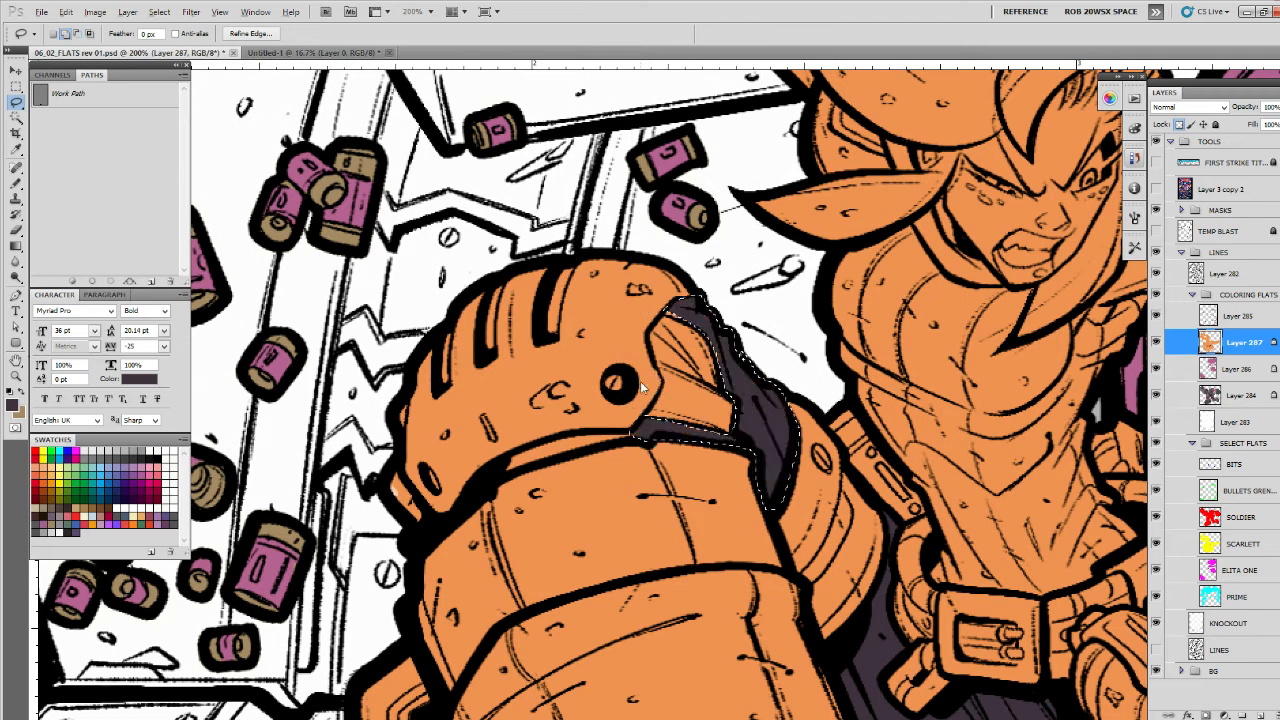
pyautogui.hotkey('ctrl', 'd')
pyautogui.press('b')
pyautogui.moveTo(676, 314); pyautogui.dragTo(745, 390)
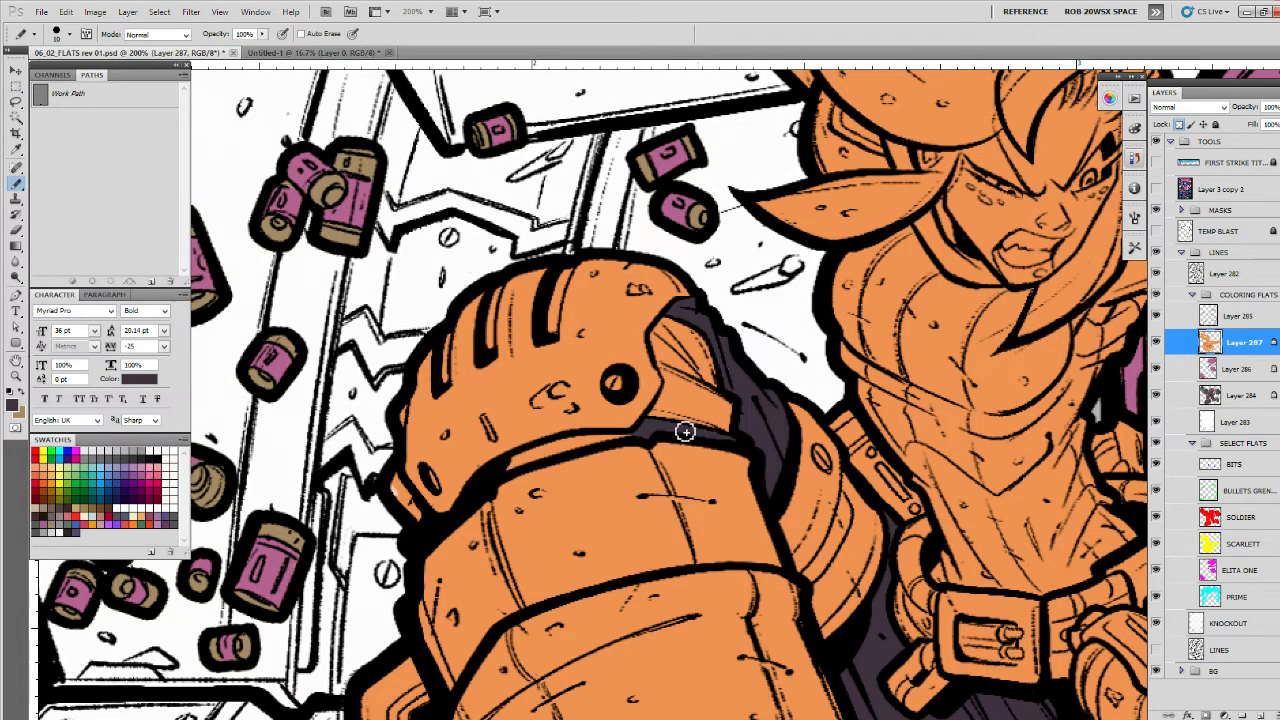
# - Paint the gap under the knee pad and the creased cloth beside it dark purple, and touch up the pad's edge in orange
pyautogui.moveTo(656, 372); pyautogui.dragTo(766, 350)
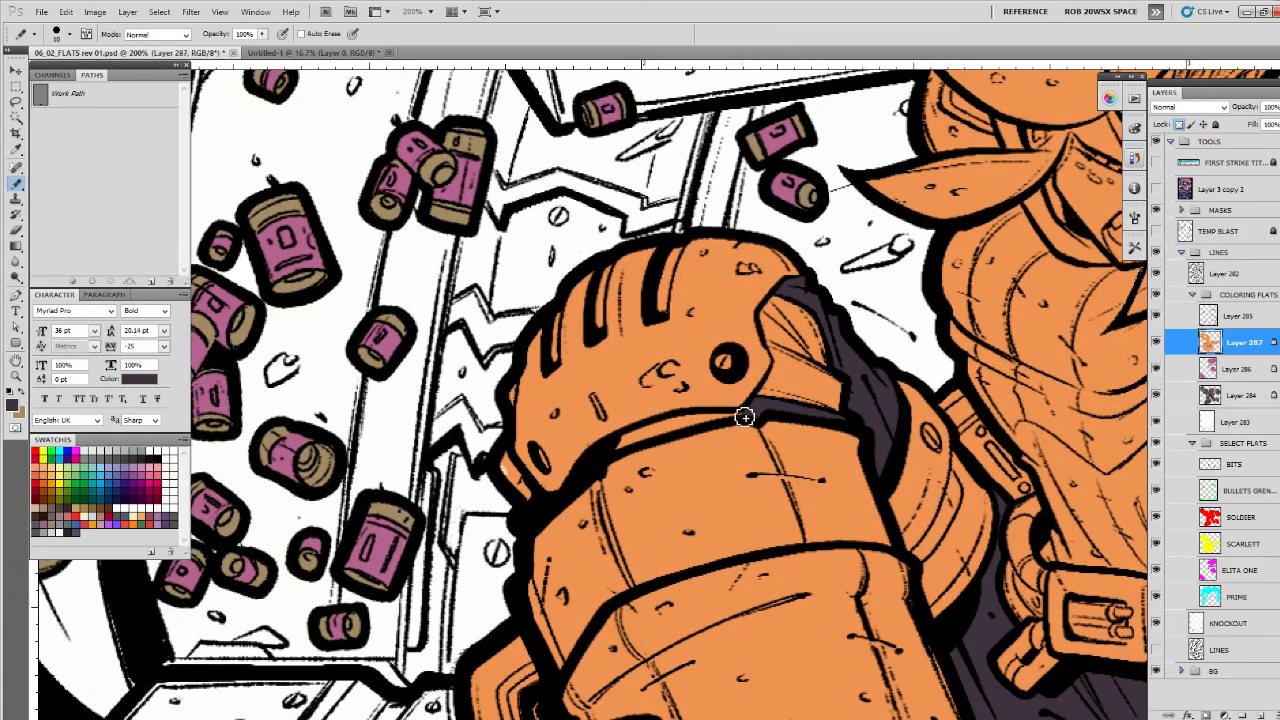
pyautogui.moveTo(744, 417)
pyautogui.mouseDown()
pyautogui.moveTo(618, 448)
pyautogui.moveTo(697, 425)
pyautogui.moveTo(646, 437)
pyautogui.moveTo(696, 409)
pyautogui.mouseUp()
pyautogui.moveTo(1003, 563); pyautogui.dragTo(782, 521)
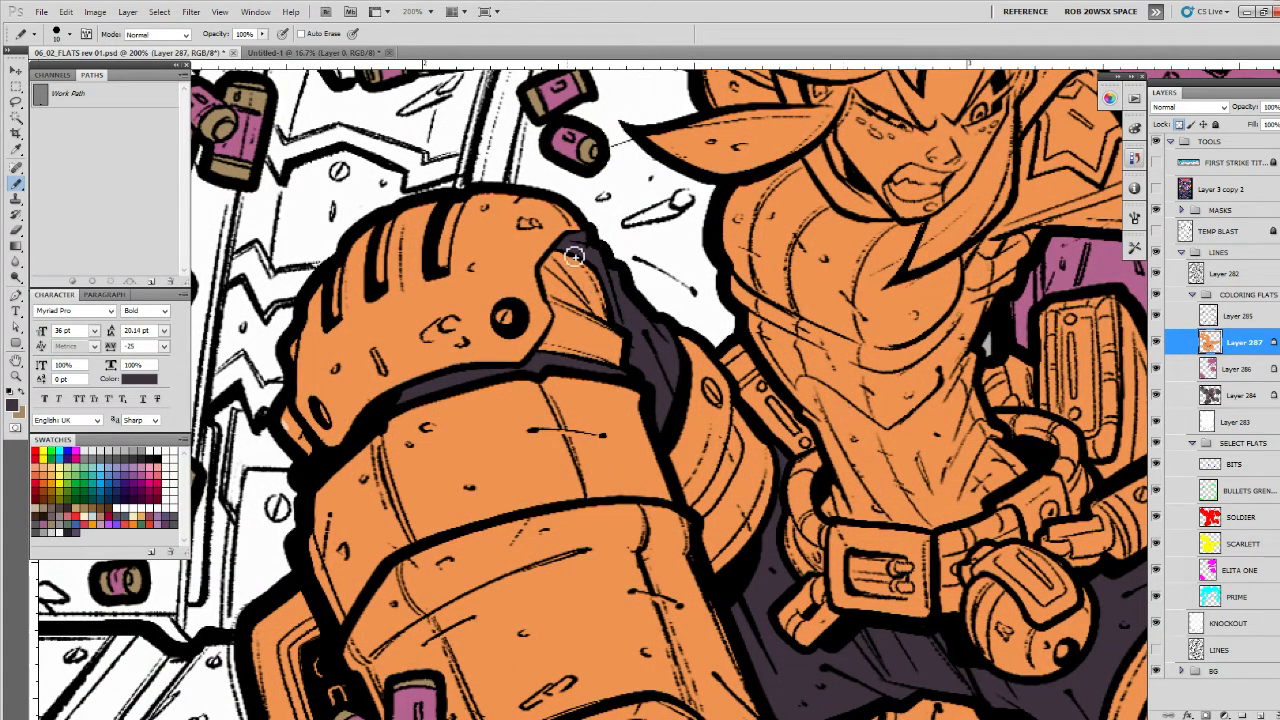
pyautogui.moveTo(560, 255)
pyautogui.mouseDown()
pyautogui.moveTo(557, 331)
pyautogui.moveTo(546, 351)
pyautogui.moveTo(562, 270)
pyautogui.moveTo(574, 267)
pyautogui.moveTo(581, 346)
pyautogui.moveTo(610, 347)
pyautogui.moveTo(605, 363)
pyautogui.moveTo(554, 346)
pyautogui.mouseUp()
pyautogui.press('x')
pyautogui.moveTo(563, 297)
pyautogui.mouseDown()
pyautogui.moveTo(609, 335)
pyautogui.moveTo(578, 305)
pyautogui.mouseUp()
pyautogui.keyDown('alt'); pyautogui.click(566, 312); pyautogui.keyUp('alt')
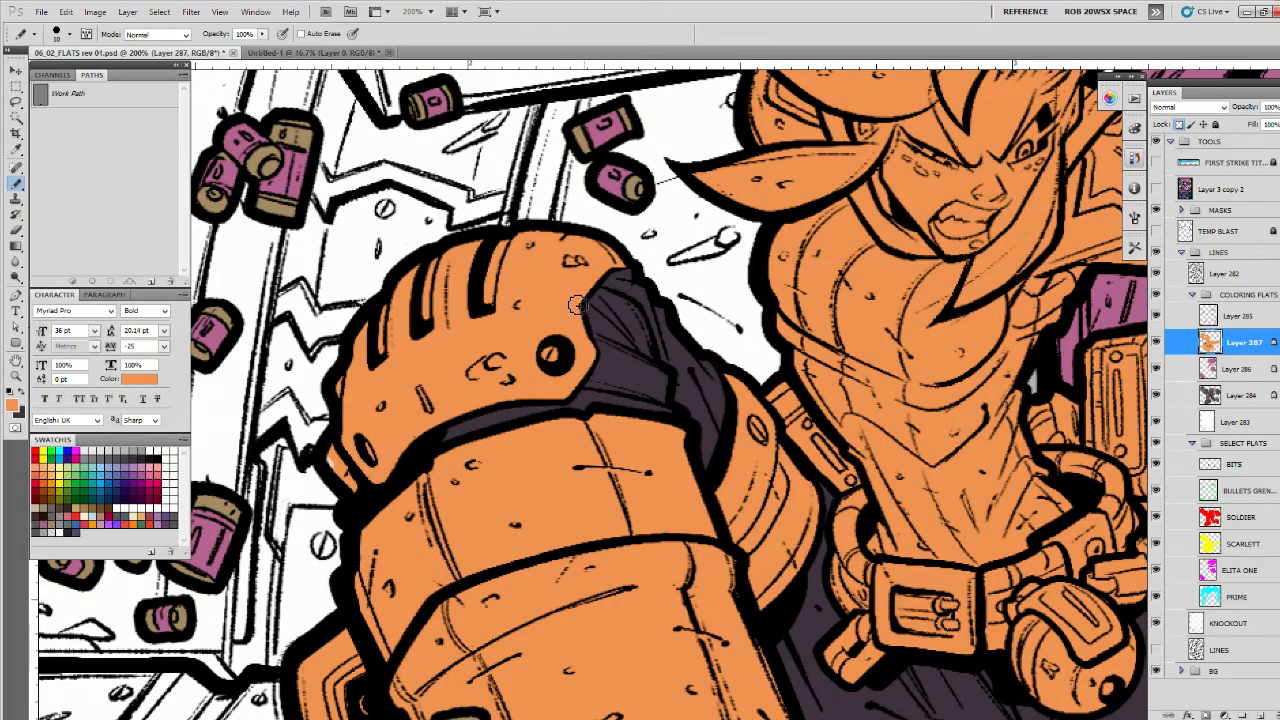
# - Paint the banded thigh piece between the knee armor and the belt reddish brown
pyautogui.moveTo(590, 378); pyautogui.dragTo(622, 240)
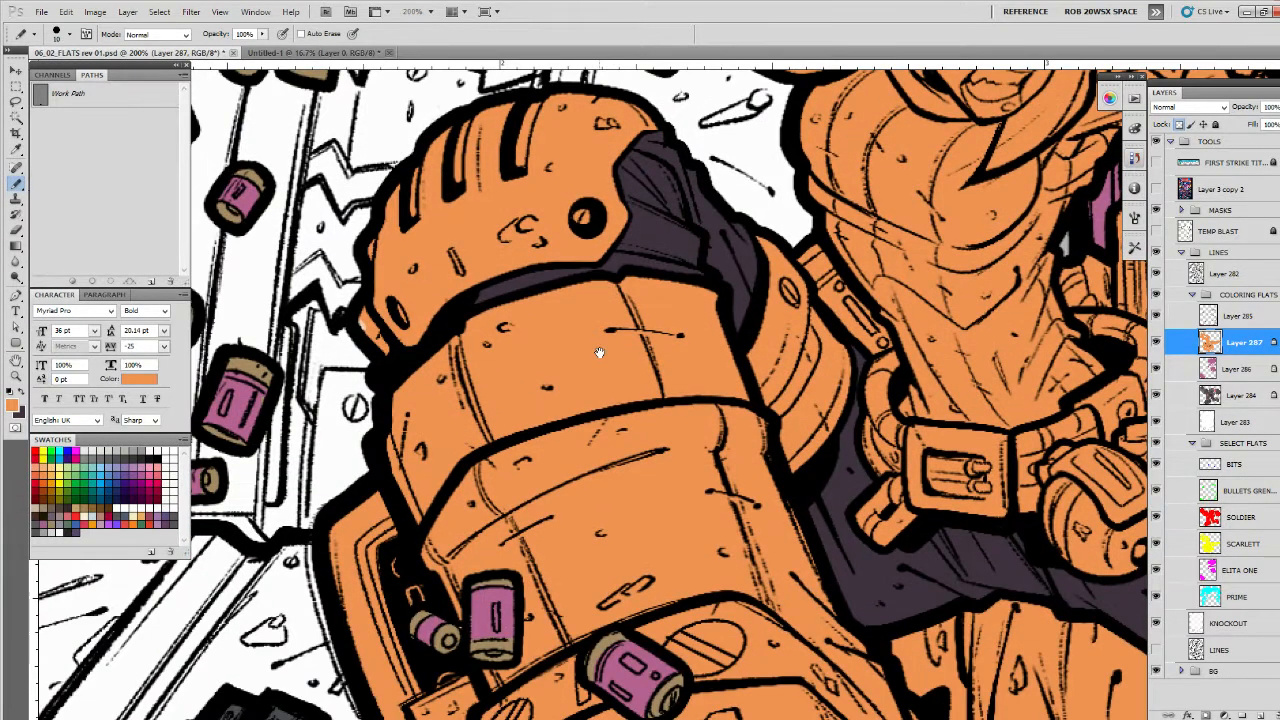
pyautogui.moveTo(599, 352); pyautogui.dragTo(614, 257)
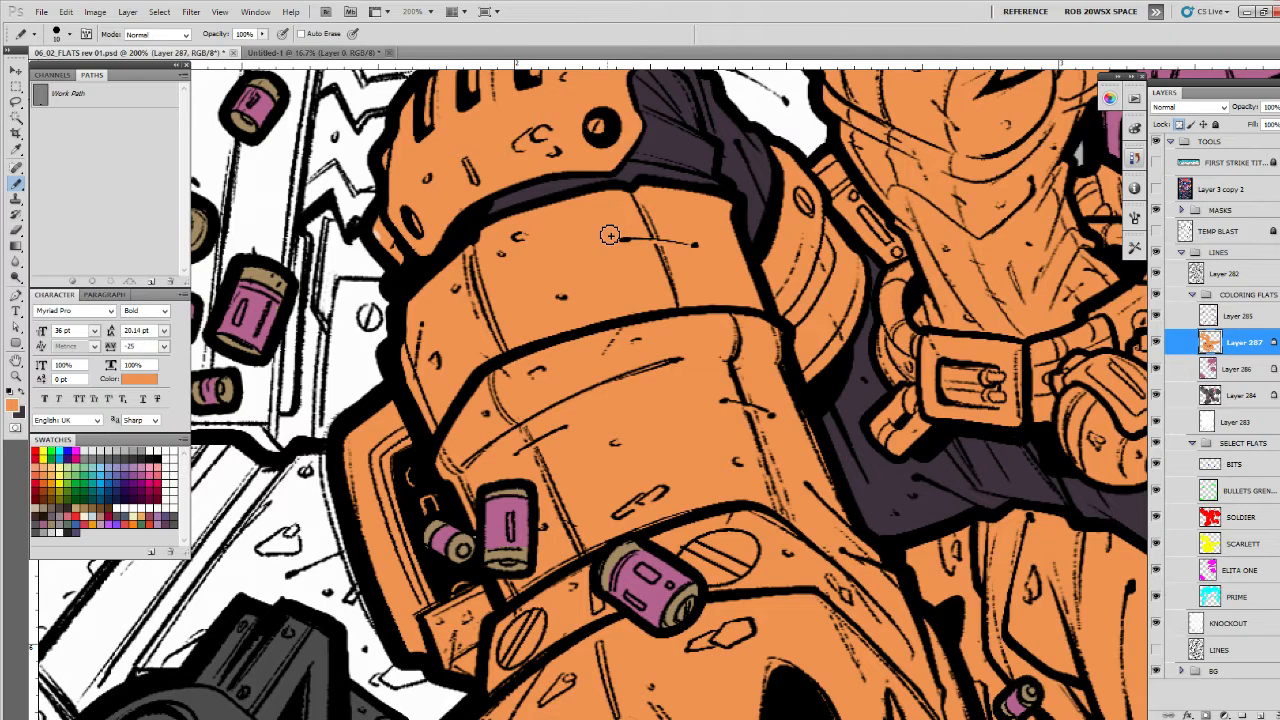
pyautogui.moveTo(1021, 528); pyautogui.dragTo(798, 674)
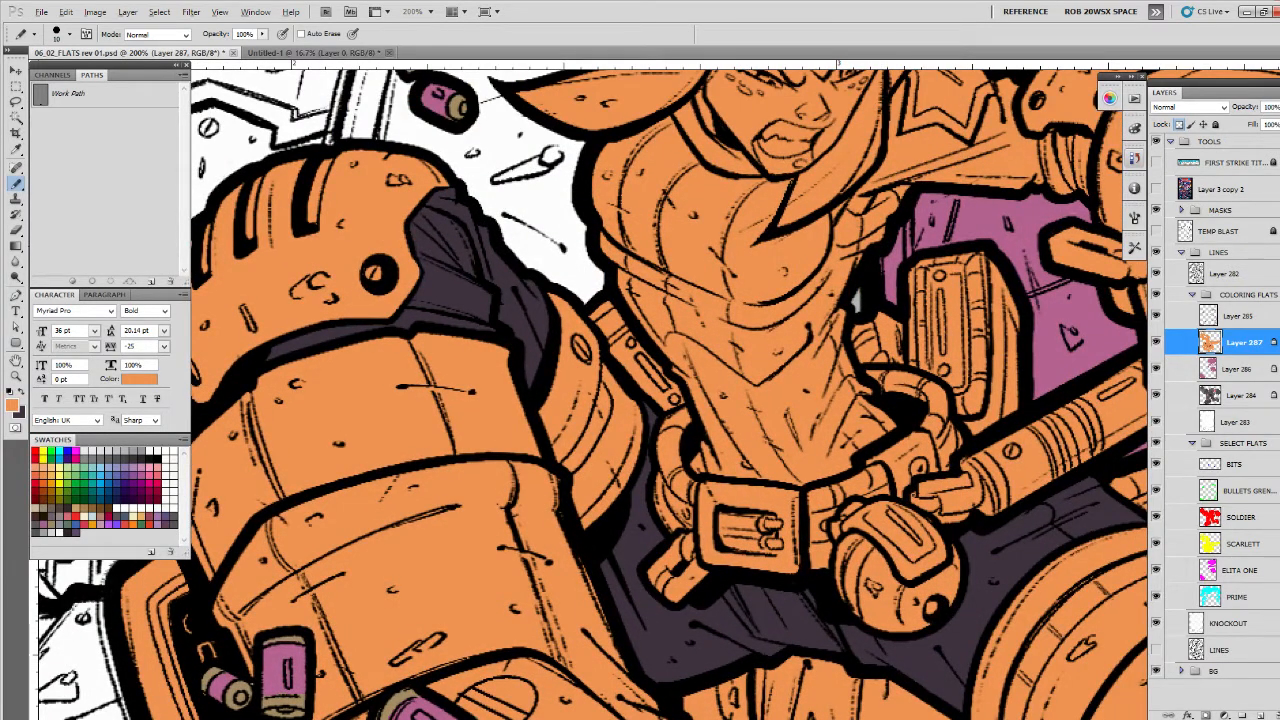
pyautogui.click(67, 517)
pyautogui.moveTo(562, 304)
pyautogui.mouseDown()
pyautogui.moveTo(634, 414)
pyautogui.moveTo(640, 450)
pyautogui.moveTo(608, 510)
pyautogui.moveTo(578, 528)
pyautogui.moveTo(548, 405)
pyautogui.moveTo(566, 310)
pyautogui.moveTo(598, 418)
pyautogui.moveTo(621, 430)
pyautogui.moveTo(612, 468)
pyautogui.moveTo(570, 415)
pyautogui.moveTo(556, 450)
pyautogui.moveTo(590, 490)
pyautogui.moveTo(634, 426)
pyautogui.mouseUp()
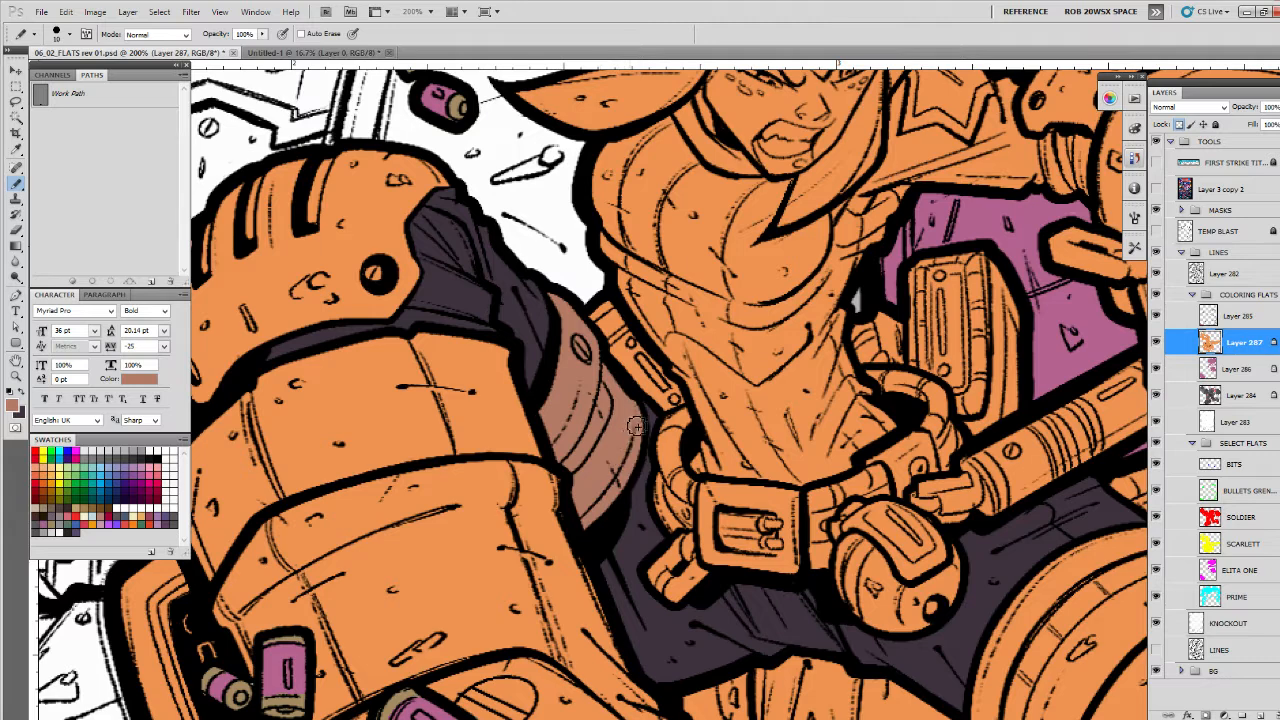
# - Paint the belt's side loop, the small hanging pouch and the large buckle reddish brown
pyautogui.moveTo(912, 500); pyautogui.dragTo(835, 478)
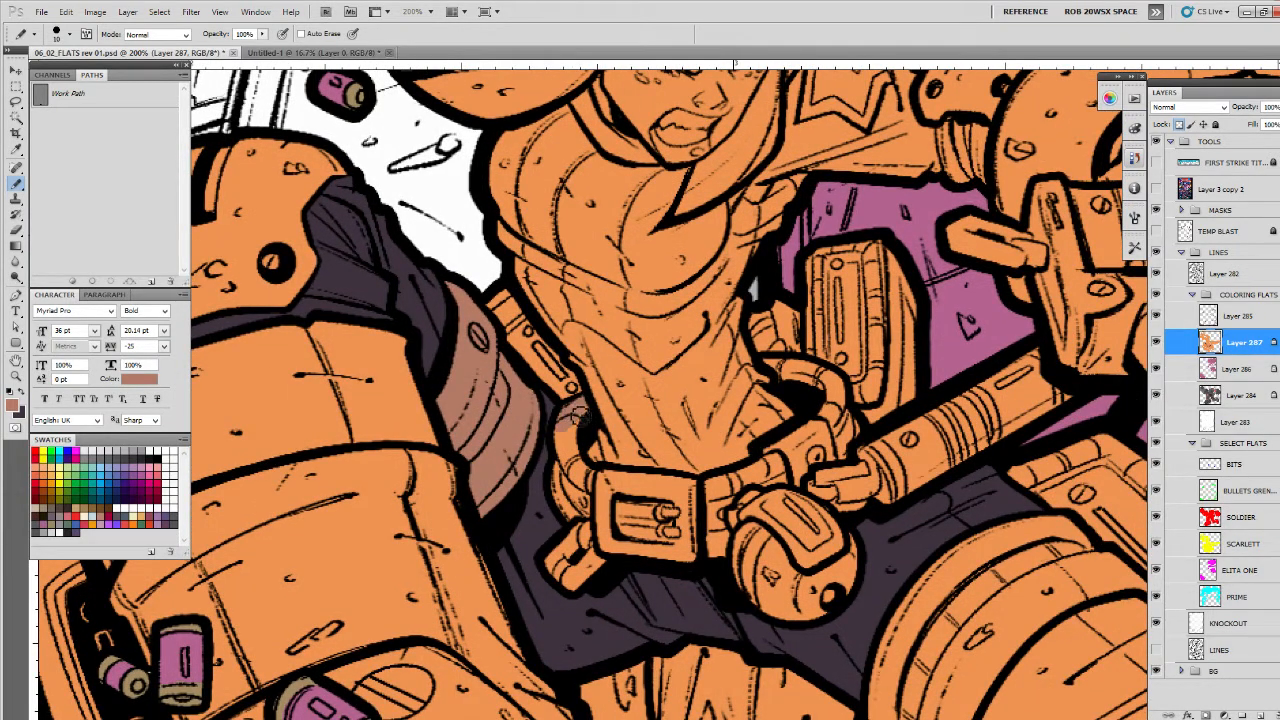
pyautogui.moveTo(576, 416)
pyautogui.mouseDown()
pyautogui.moveTo(575, 501)
pyautogui.moveTo(563, 488)
pyautogui.moveTo(584, 510)
pyautogui.mouseUp()
pyautogui.moveTo(583, 500)
pyautogui.mouseDown()
pyautogui.moveTo(559, 475)
pyautogui.moveTo(560, 513)
pyautogui.moveTo(542, 534)
pyautogui.moveTo(550, 558)
pyautogui.moveTo(573, 453)
pyautogui.mouseUp()
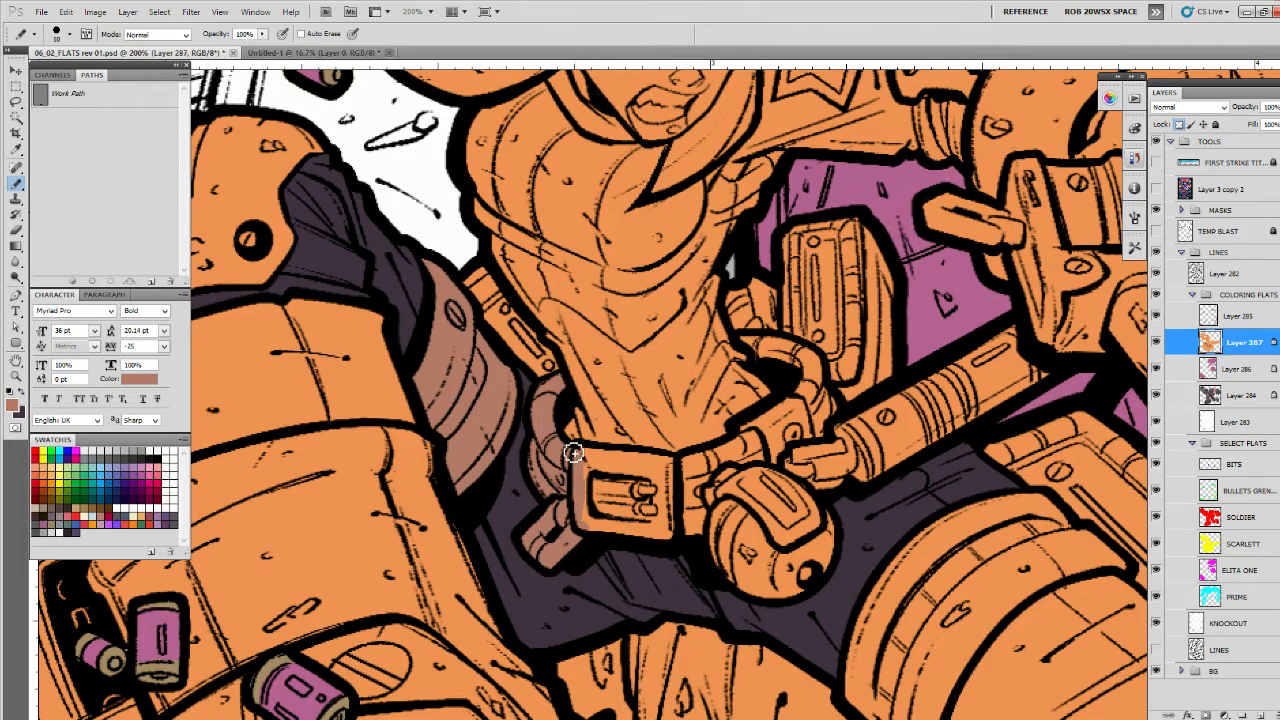
pyautogui.moveTo(680, 440)
pyautogui.mouseDown()
pyautogui.moveTo(715, 425)
pyautogui.moveTo(732, 450)
pyautogui.moveTo(601, 451)
pyautogui.moveTo(621, 524)
pyautogui.moveTo(628, 509)
pyautogui.moveTo(664, 518)
pyautogui.moveTo(693, 467)
pyautogui.mouseUp()
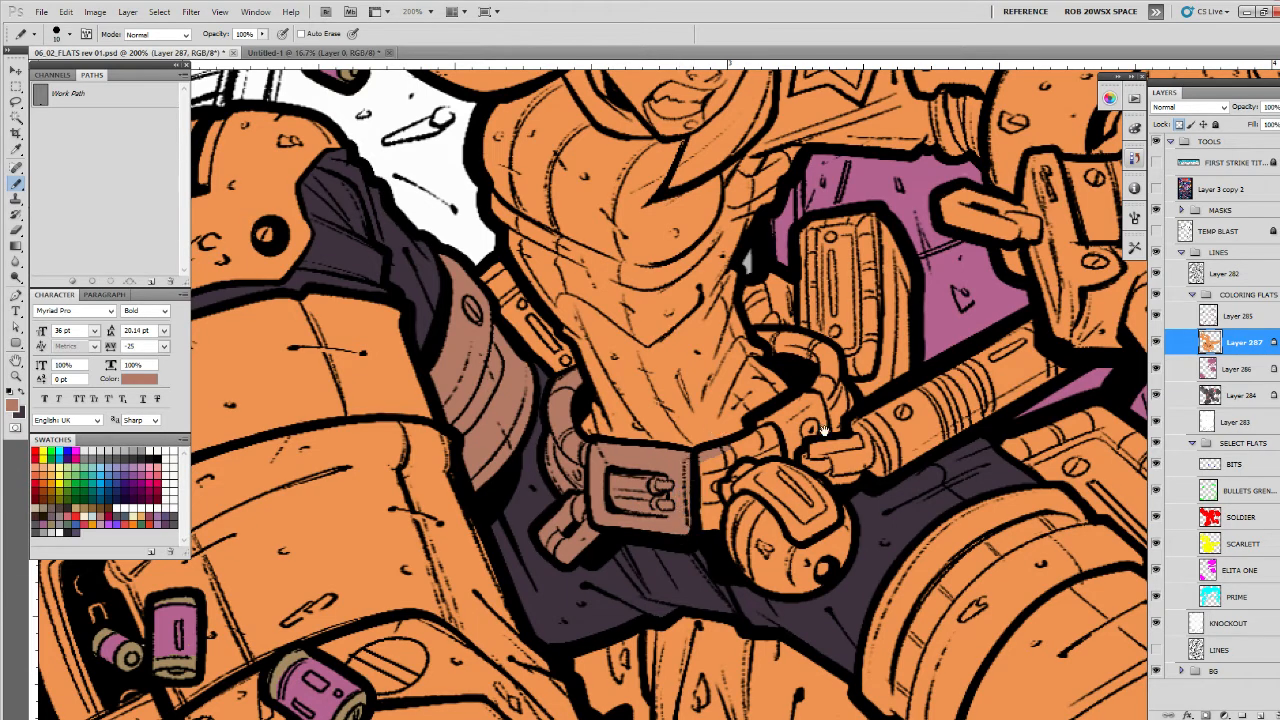
# - Paint the rest of the belt beyond the buckle and the clip at the cylinder's end reddish brown
pyautogui.moveTo(823, 430); pyautogui.dragTo(747, 476)
pyautogui.moveTo(711, 427)
pyautogui.mouseDown()
pyautogui.moveTo(630, 492)
pyautogui.moveTo(595, 530)
pyautogui.moveTo(600, 545)
pyautogui.moveTo(660, 490)
pyautogui.moveTo(688, 505)
pyautogui.moveTo(643, 504)
pyautogui.moveTo(700, 445)
pyautogui.moveTo(735, 450)
pyautogui.moveTo(738, 430)
pyautogui.moveTo(700, 386)
pyautogui.moveTo(659, 381)
pyautogui.moveTo(710, 411)
pyautogui.mouseUp()
pyautogui.moveTo(905, 395); pyautogui.dragTo(868, 377)
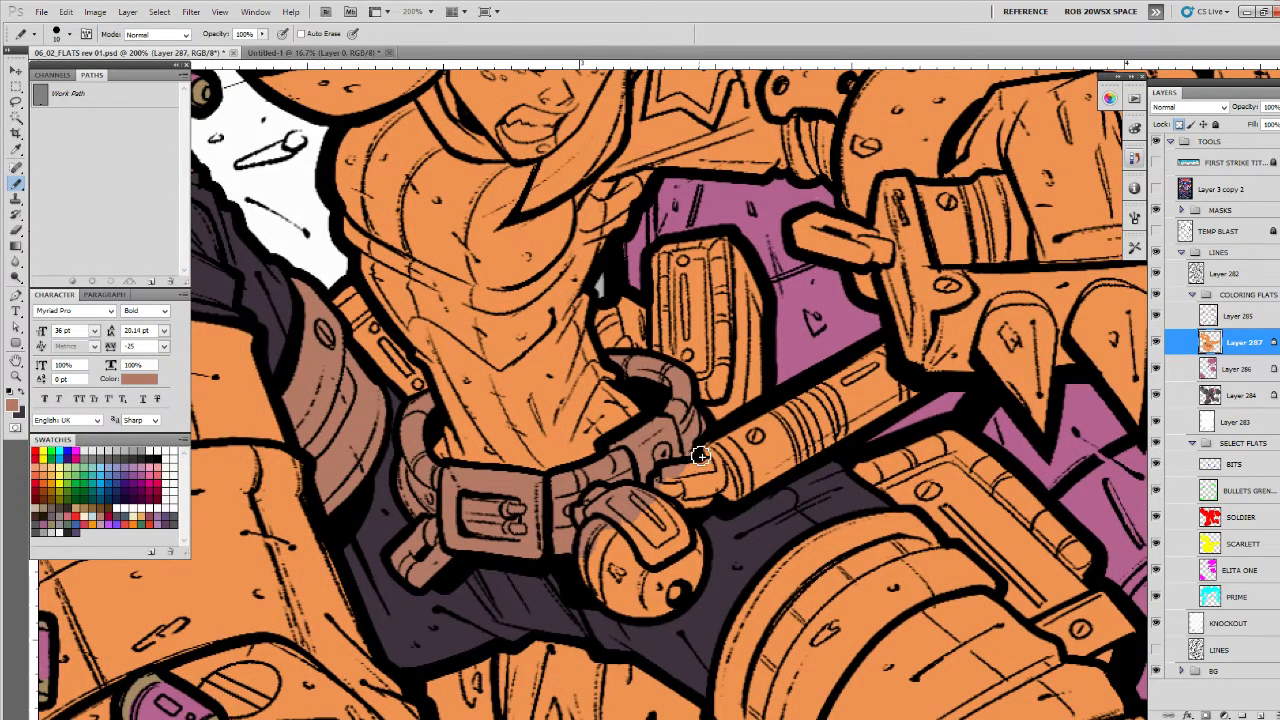
pyautogui.moveTo(705, 460)
pyautogui.mouseDown()
pyautogui.moveTo(702, 506)
pyautogui.moveTo(659, 492)
pyautogui.moveTo(706, 492)
pyautogui.moveTo(691, 497)
pyautogui.moveTo(686, 459)
pyautogui.mouseUp()
# - Paint the round grenade hanging from the belt dark gray
pyautogui.press('x')
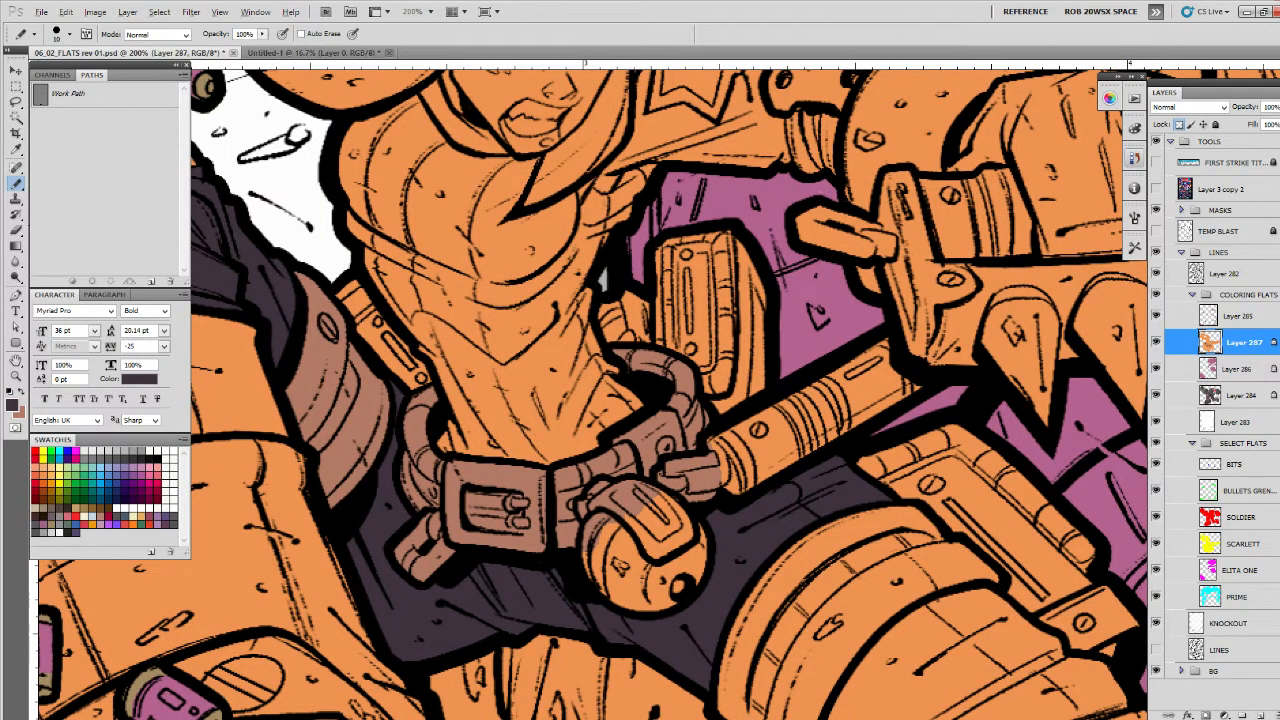
pyautogui.click(173, 524)
pyautogui.moveTo(651, 498)
pyautogui.mouseDown()
pyautogui.moveTo(595, 498)
pyautogui.moveTo(599, 584)
pyautogui.moveTo(606, 535)
pyautogui.moveTo(617, 524)
pyautogui.moveTo(613, 556)
pyautogui.moveTo(629, 524)
pyautogui.moveTo(634, 534)
pyautogui.moveTo(653, 506)
pyautogui.moveTo(665, 520)
pyautogui.moveTo(672, 503)
pyautogui.moveTo(703, 542)
pyautogui.moveTo(693, 594)
pyautogui.moveTo(641, 610)
pyautogui.moveTo(605, 581)
pyautogui.moveTo(634, 599)
pyautogui.moveTo(649, 531)
pyautogui.moveTo(655, 597)
pyautogui.moveTo(695, 557)
pyautogui.mouseUp()
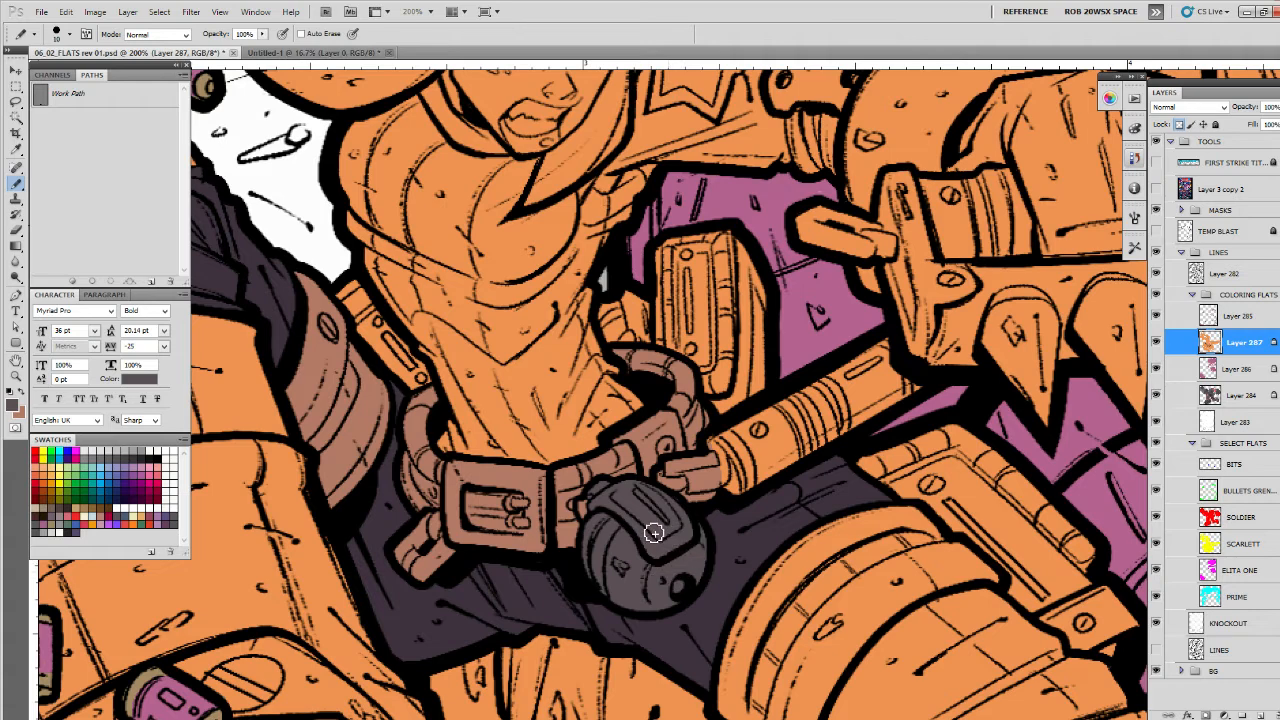
# - Paint the ribbed cylinder attached to the belt blue-gray
pyautogui.moveTo(945, 486); pyautogui.dragTo(837, 530)
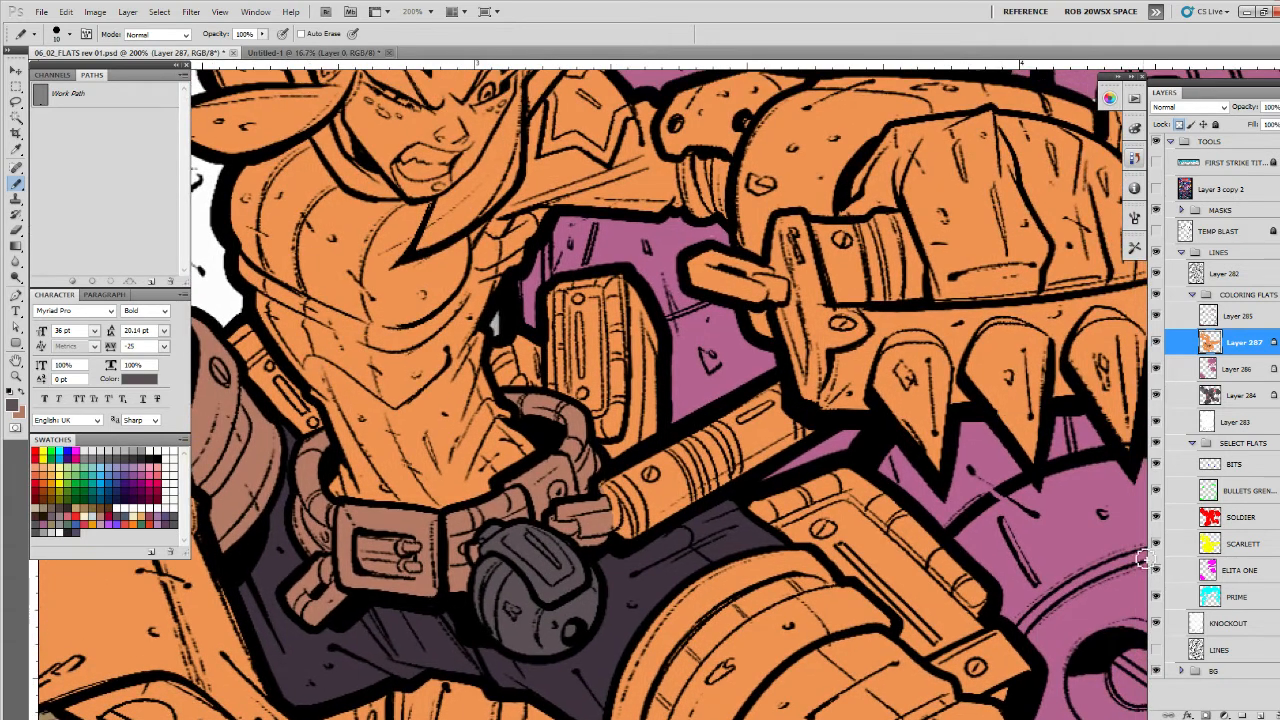
pyautogui.click(44, 532)
pyautogui.moveTo(743, 421)
pyautogui.mouseDown()
pyautogui.moveTo(772, 393)
pyautogui.moveTo(607, 490)
pyautogui.moveTo(612, 502)
pyautogui.moveTo(620, 515)
pyautogui.moveTo(685, 505)
pyautogui.moveTo(795, 440)
pyautogui.moveTo(790, 395)
pyautogui.moveTo(722, 425)
pyautogui.moveTo(625, 510)
pyautogui.moveTo(698, 447)
pyautogui.moveTo(790, 430)
pyautogui.moveTo(734, 462)
pyautogui.moveTo(759, 422)
pyautogui.moveTo(727, 443)
pyautogui.mouseUp()
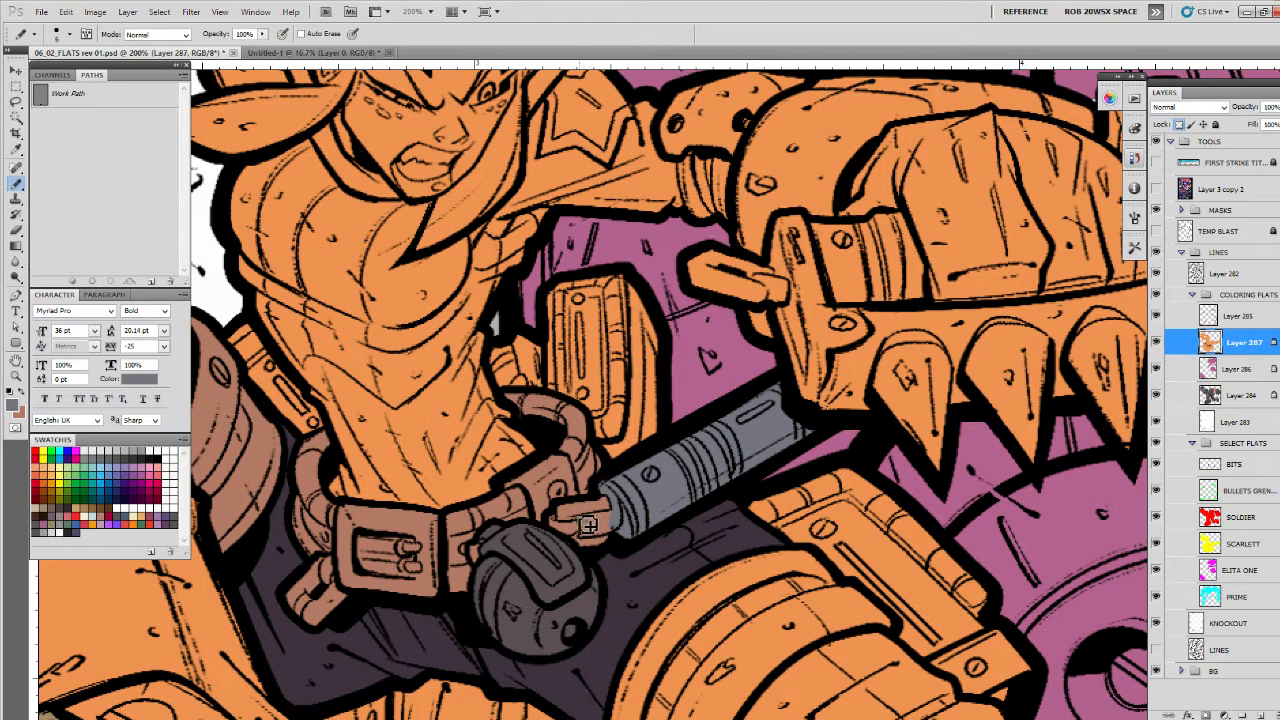
# - Paint the clip at the cylinder's end blue-gray and the small piece of gear behind the waist dark gray
pyautogui.moveTo(588, 525)
pyautogui.mouseDown()
pyautogui.moveTo(621, 517)
pyautogui.moveTo(613, 534)
pyautogui.moveTo(591, 539)
pyautogui.moveTo(608, 520)
pyautogui.moveTo(600, 540)
pyautogui.moveTo(585, 520)
pyautogui.moveTo(568, 524)
pyautogui.moveTo(575, 508)
pyautogui.moveTo(592, 516)
pyautogui.moveTo(579, 543)
pyautogui.moveTo(602, 540)
pyautogui.moveTo(616, 491)
pyautogui.mouseUp()
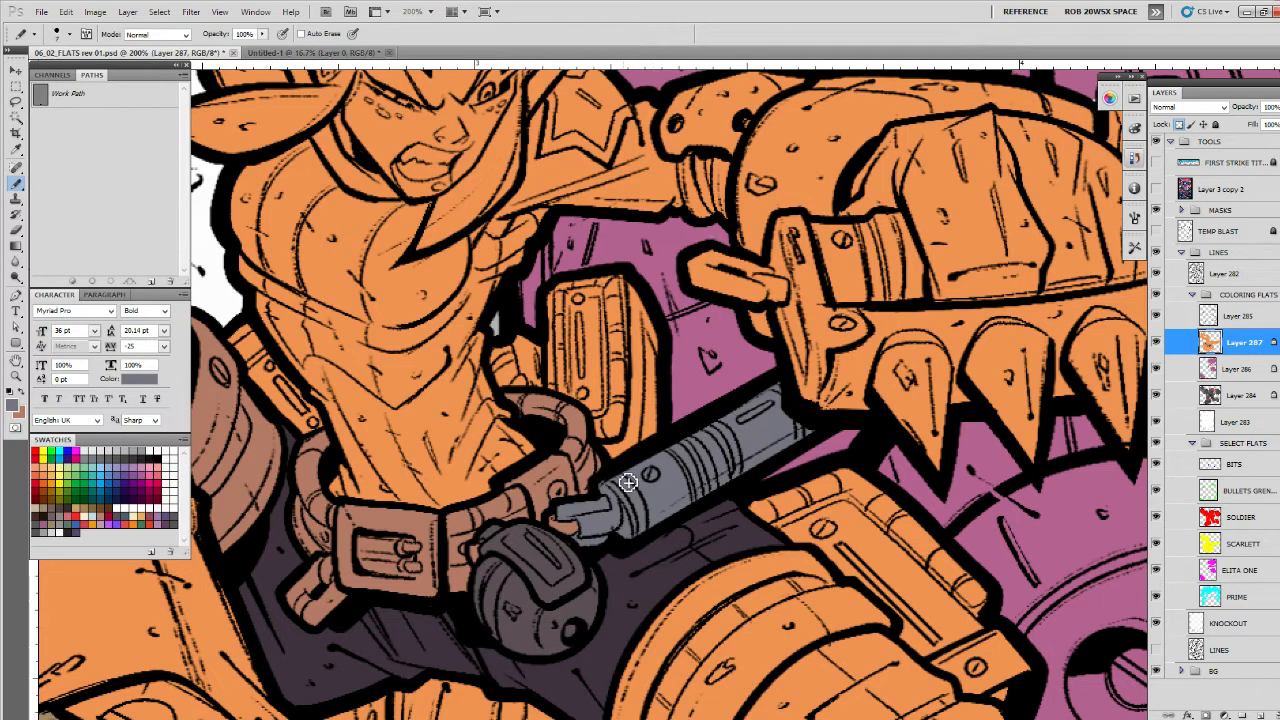
pyautogui.moveTo(588, 443); pyautogui.dragTo(684, 505)
pyautogui.keyDown('alt'); pyautogui.click(650, 646); pyautogui.keyUp('alt')
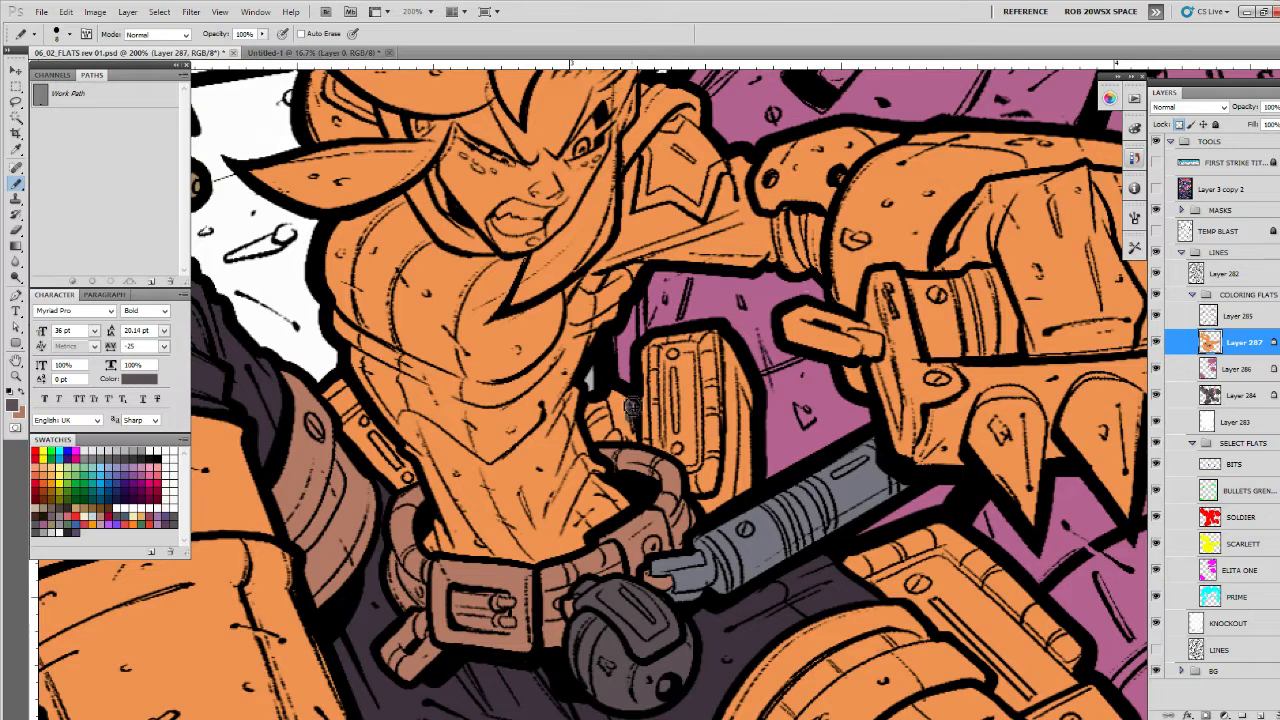
pyautogui.moveTo(632, 405)
pyautogui.mouseDown()
pyautogui.moveTo(610, 402)
pyautogui.moveTo(594, 425)
pyautogui.moveTo(614, 418)
pyautogui.moveTo(630, 438)
pyautogui.moveTo(660, 370)
pyautogui.mouseUp()
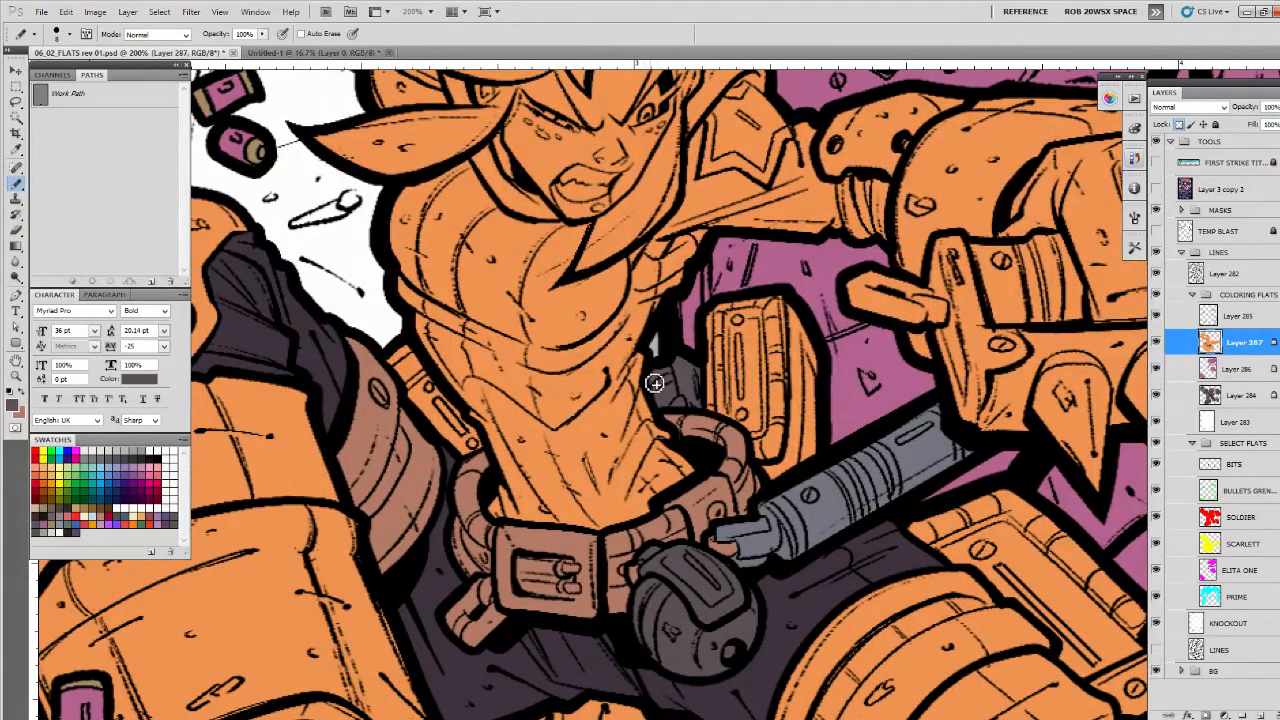
pyautogui.moveTo(646, 515); pyautogui.dragTo(624, 432)
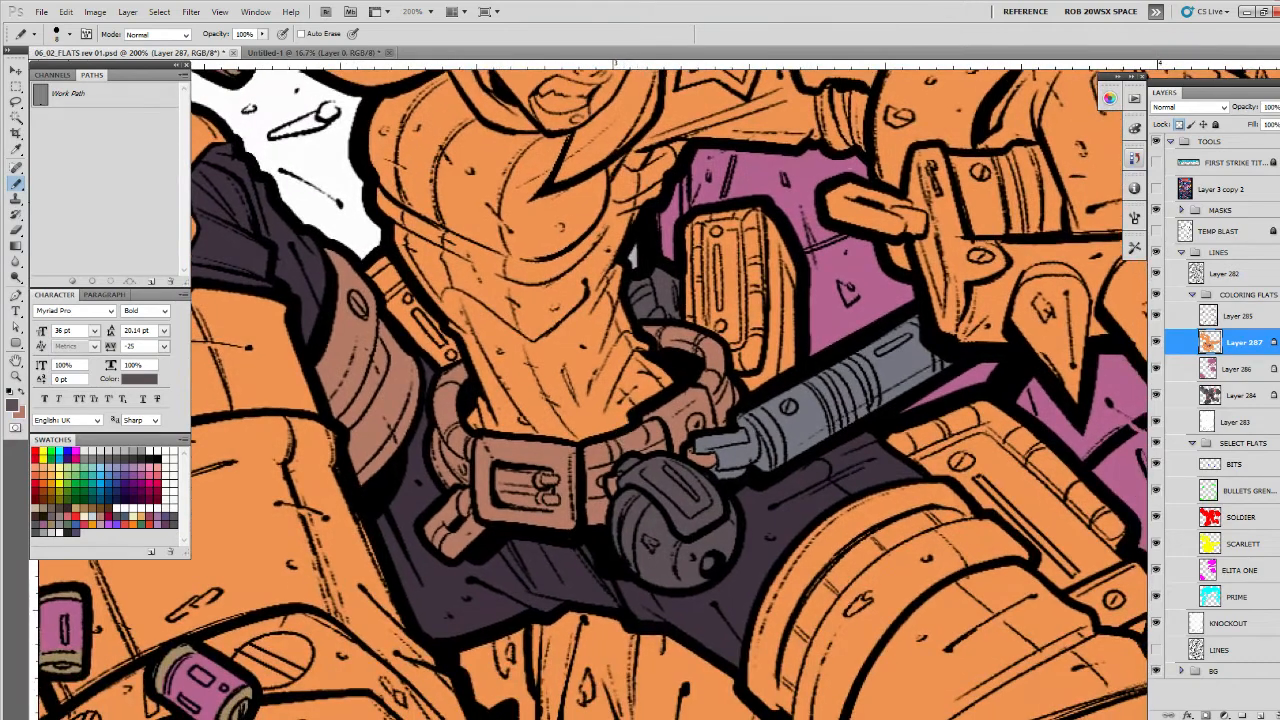
# - Paint the metal prongs of the belt buckle blue-gray
pyautogui.keyDown('alt'); pyautogui.click(713, 446); pyautogui.keyUp('alt')
pyautogui.moveTo(707, 497); pyautogui.dragTo(722, 544)
pyautogui.moveTo(694, 588); pyautogui.dragTo(730, 440)
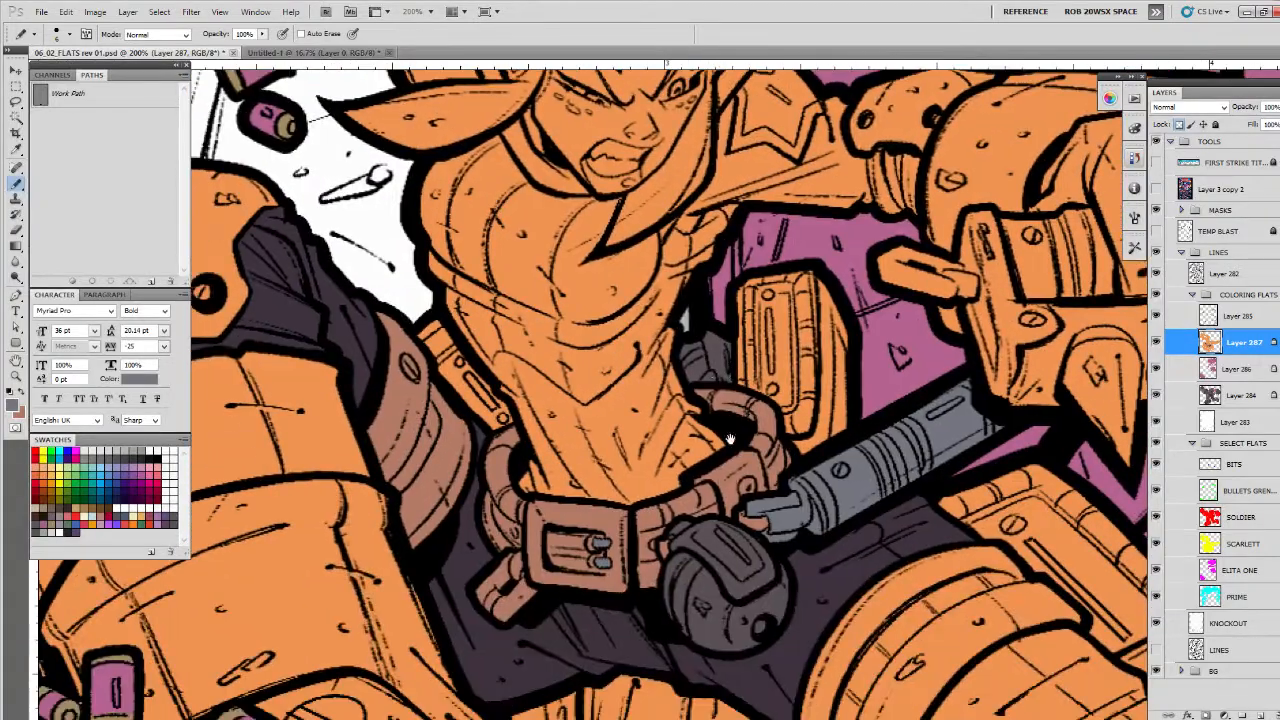
# - Fill the pants area between the thigh strap and the knee pad, including its outer corner, with dark purple
pyautogui.press('z')
pyautogui.keyDown('alt'); pyautogui.click(723, 510); pyautogui.keyUp('alt')
pyautogui.keyDown('alt'); pyautogui.click(723, 510); pyautogui.keyUp('alt')
pyautogui.keyDown('alt'); pyautogui.click(723, 510); pyautogui.keyUp('alt')
pyautogui.scroll(-3, 733, 583)
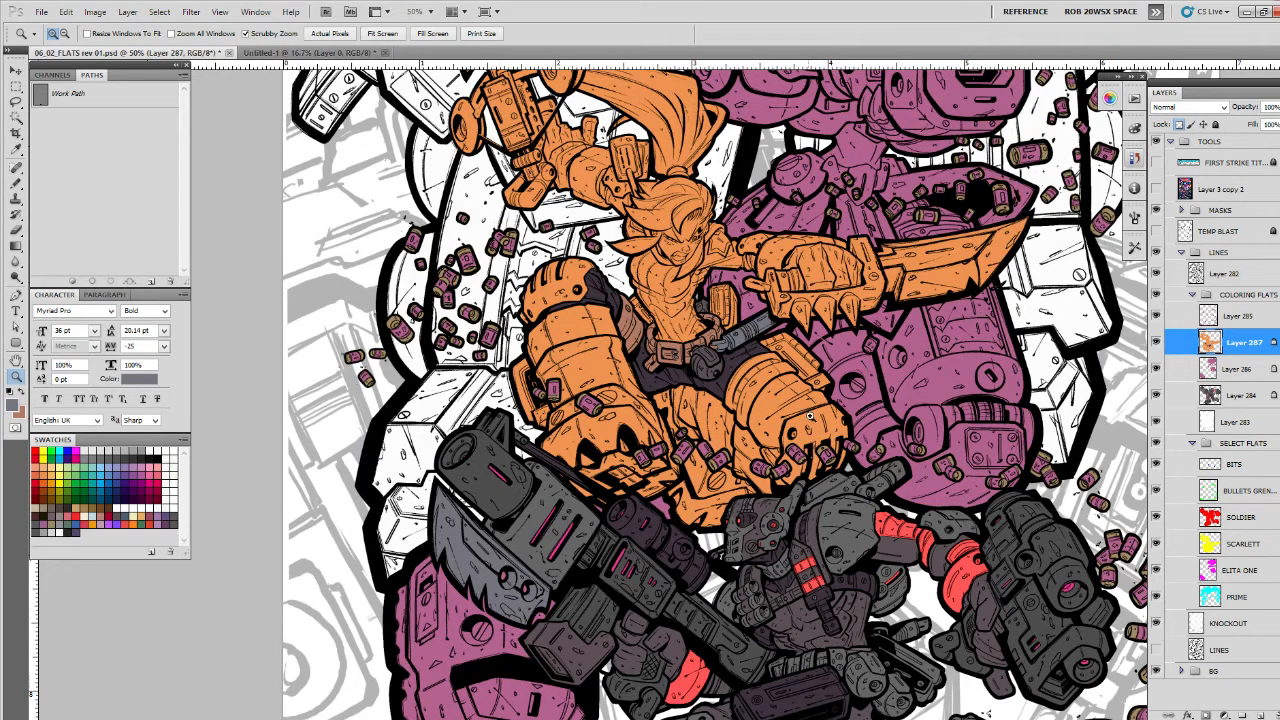
pyautogui.moveTo(792, 378)
pyautogui.mouseDown()
pyautogui.moveTo(813, 440)
pyautogui.moveTo(772, 458)
pyautogui.moveTo(706, 239)
pyautogui.moveTo(733, 218)
pyautogui.moveTo(795, 275)
pyautogui.moveTo(835, 291)
pyautogui.moveTo(868, 333)
pyautogui.moveTo(700, 401)
pyautogui.moveTo(679, 440)
pyautogui.moveTo(677, 515)
pyautogui.moveTo(588, 503)
pyautogui.moveTo(546, 440)
pyautogui.moveTo(557, 352)
pyautogui.moveTo(597, 277)
pyautogui.moveTo(650, 237)
pyautogui.moveTo(730, 214)
pyautogui.mouseUp()
pyautogui.press('b')
pyautogui.press('l')
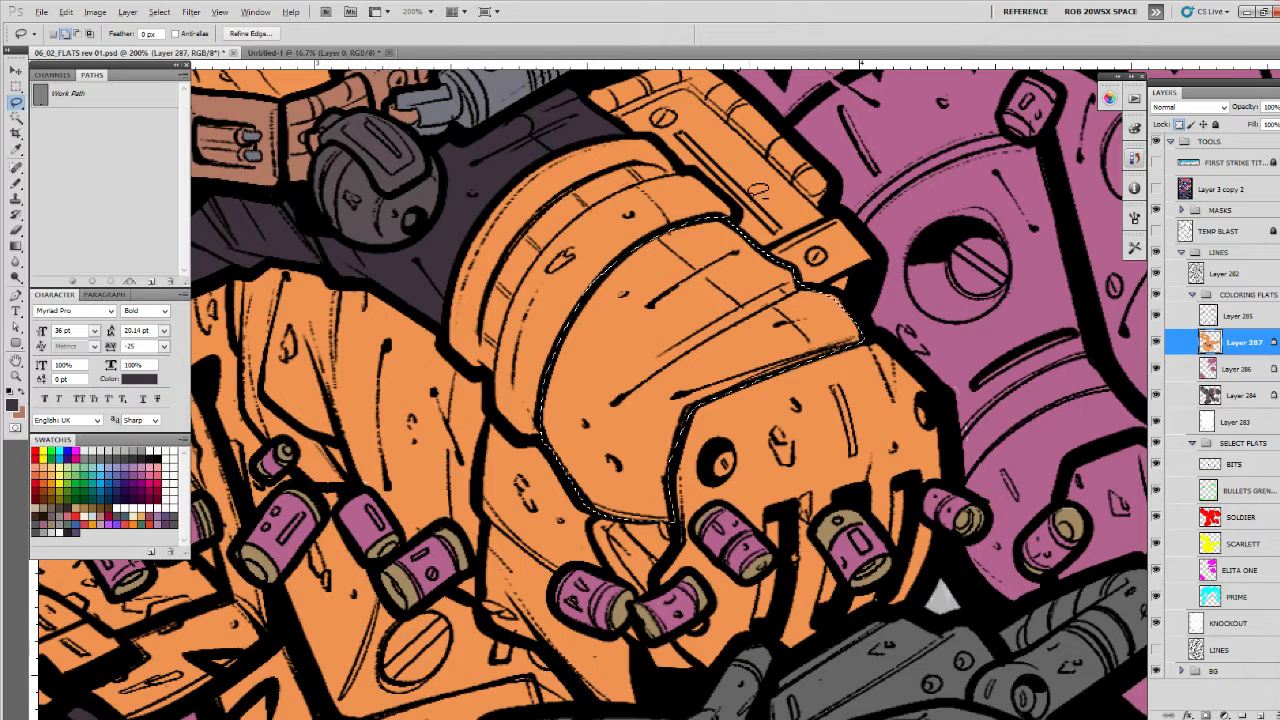
pyautogui.hotkey('alt', 'BackSpace')
pyautogui.hotkey('ctrl', 'd')
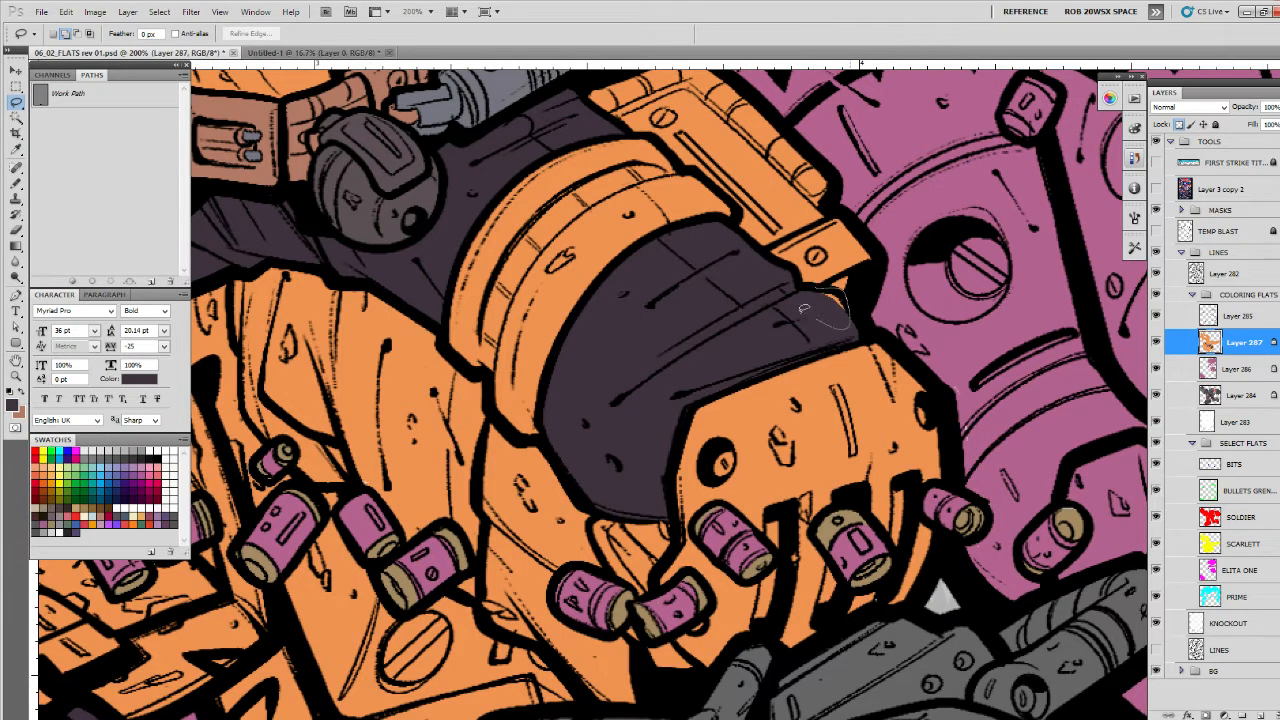
pyautogui.moveTo(804, 309); pyautogui.dragTo(820, 291)
pyautogui.hotkey('alt', 'BackSpace')
pyautogui.hotkey('ctrl', 'd')
# - Fill the small pants areas beneath the knee, above and below the loose shell casings, with dark purple
pyautogui.moveTo(843, 377); pyautogui.dragTo(876, 286)
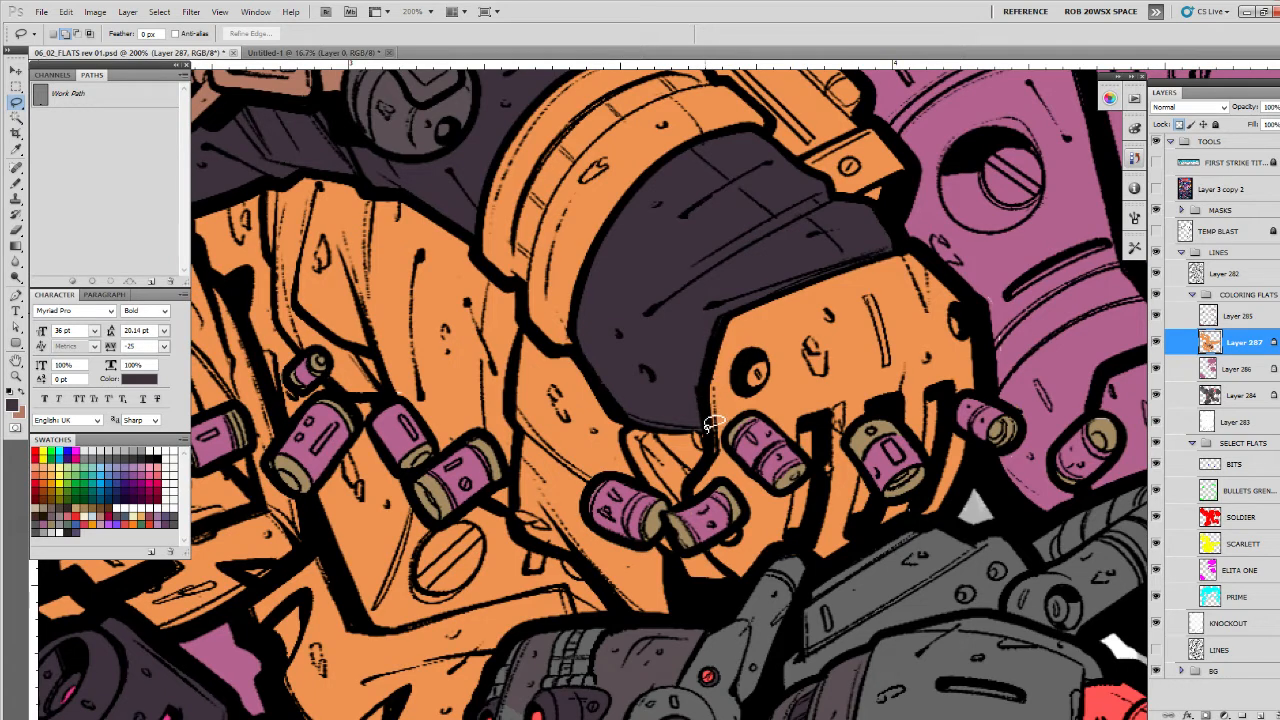
pyautogui.moveTo(707, 425)
pyautogui.mouseDown()
pyautogui.moveTo(680, 500)
pyautogui.moveTo(634, 462)
pyautogui.moveTo(700, 371)
pyautogui.mouseUp()
pyautogui.hotkey('alt', 'BackSpace')
pyautogui.hotkey('ctrl', 'd')
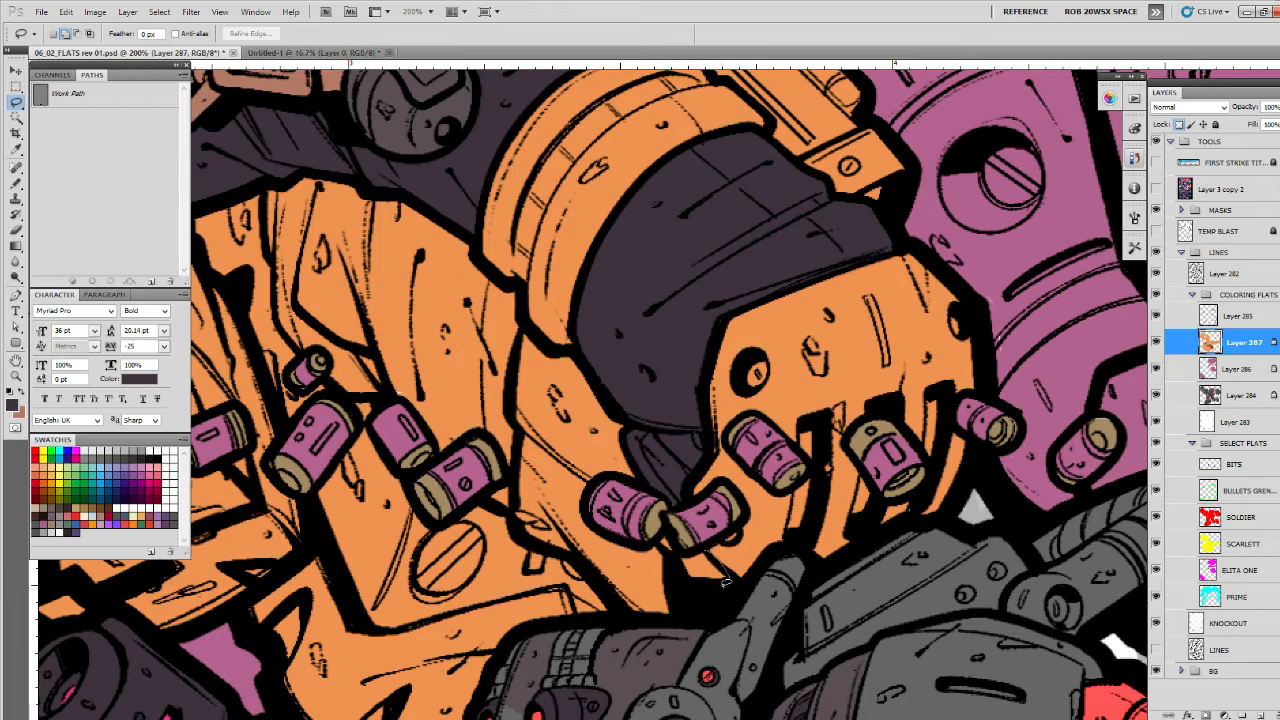
pyautogui.moveTo(726, 582)
pyautogui.mouseDown()
pyautogui.moveTo(681, 571)
pyautogui.moveTo(706, 550)
pyautogui.mouseUp()
pyautogui.hotkey('alt', 'BackSpace')
pyautogui.hotkey('ctrl', 'd')
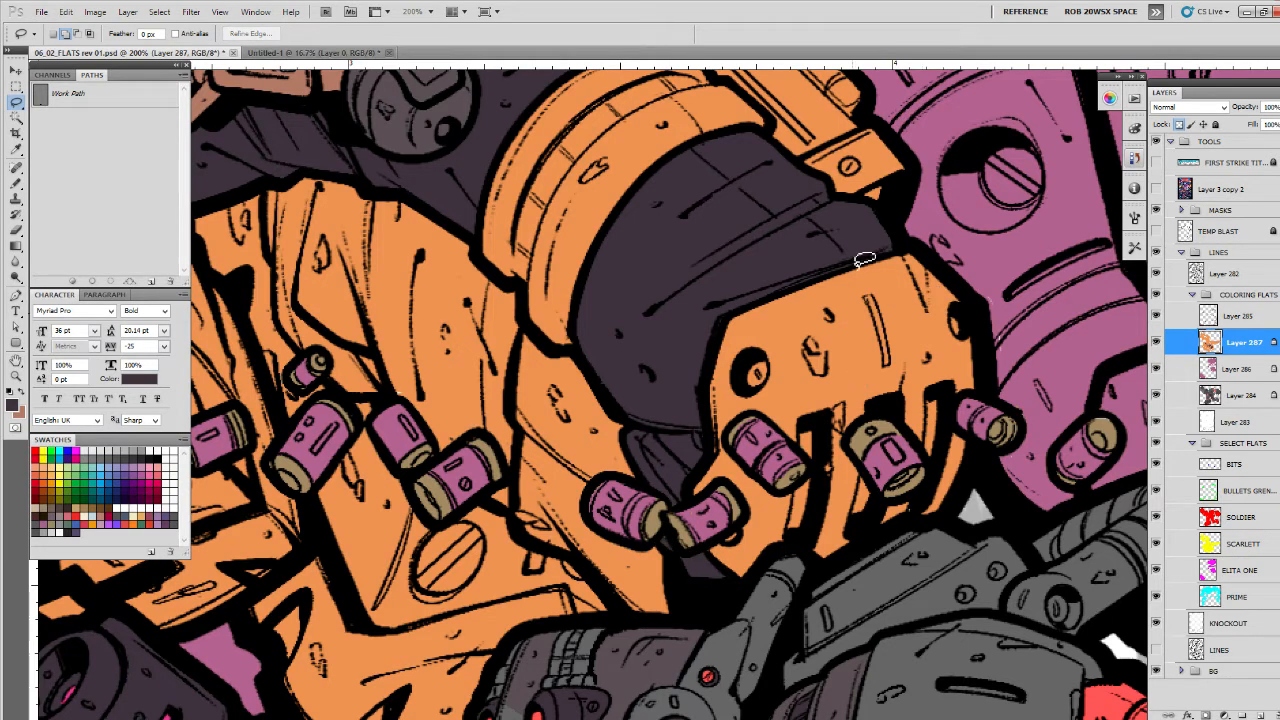
# - Fill the thigh straps and the attached pouch on the outer thigh with reddish brown
pyautogui.scroll(2, 840, 365)
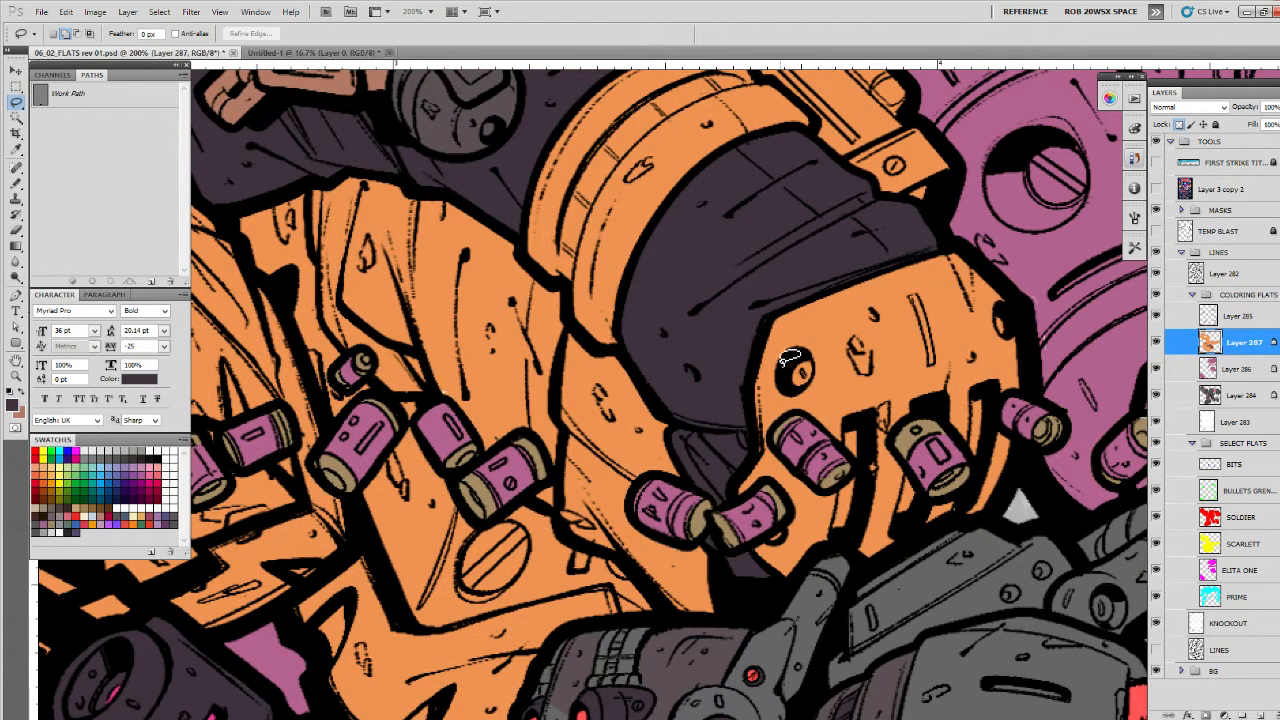
pyautogui.moveTo(743, 363); pyautogui.dragTo(843, 343)
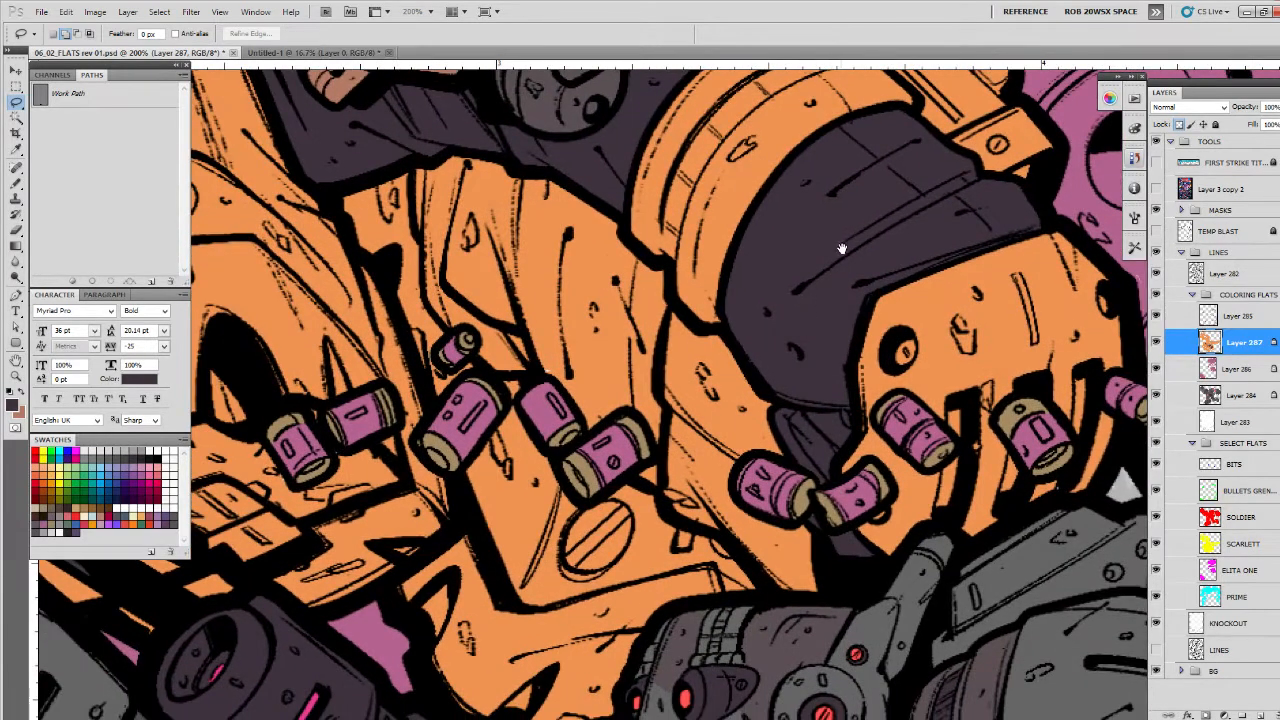
pyautogui.moveTo(977, 191); pyautogui.dragTo(817, 402)
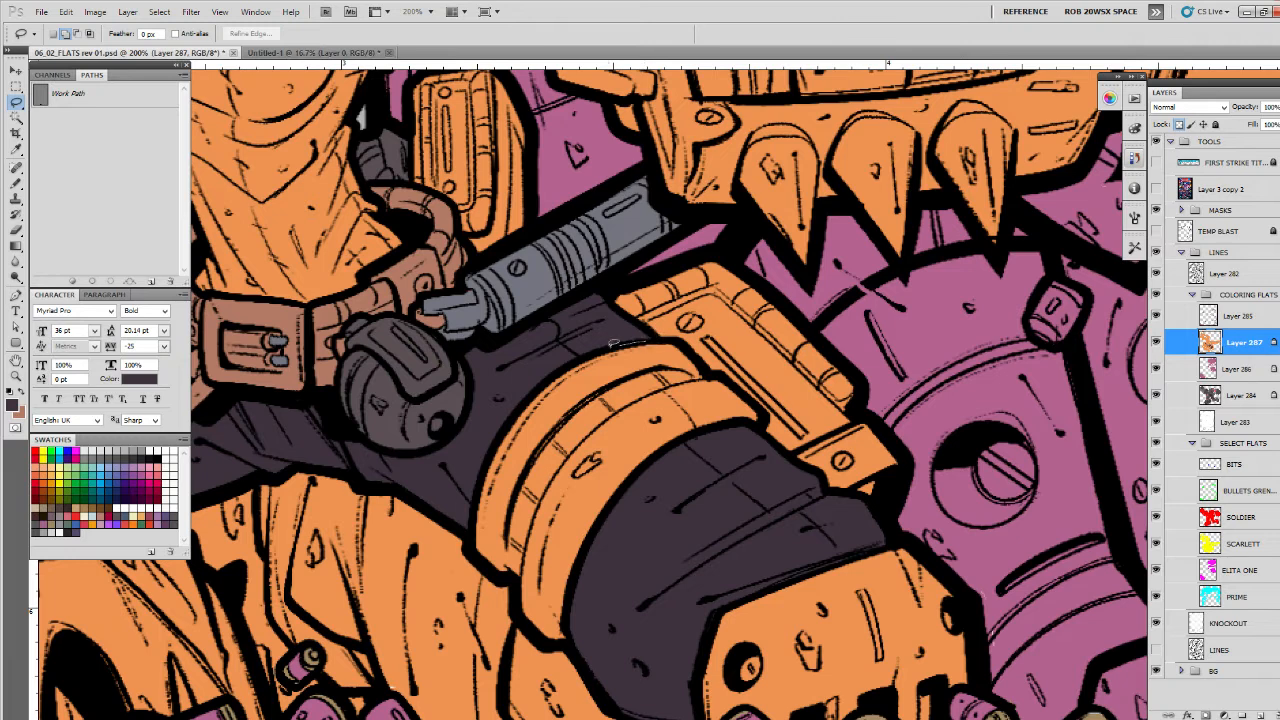
pyautogui.moveTo(614, 342)
pyautogui.mouseDown()
pyautogui.moveTo(531, 388)
pyautogui.moveTo(475, 492)
pyautogui.moveTo(479, 562)
pyautogui.moveTo(505, 572)
pyautogui.moveTo(536, 638)
pyautogui.moveTo(562, 644)
pyautogui.moveTo(605, 516)
pyautogui.moveTo(702, 427)
pyautogui.moveTo(758, 419)
pyautogui.moveTo(858, 489)
pyautogui.moveTo(893, 494)
pyautogui.moveTo(906, 462)
pyautogui.moveTo(839, 357)
pyautogui.moveTo(732, 253)
pyautogui.moveTo(682, 255)
pyautogui.moveTo(623, 282)
pyautogui.moveTo(612, 295)
pyautogui.moveTo(664, 340)
pyautogui.mouseUp()
pyautogui.press('b')
pyautogui.press('x')
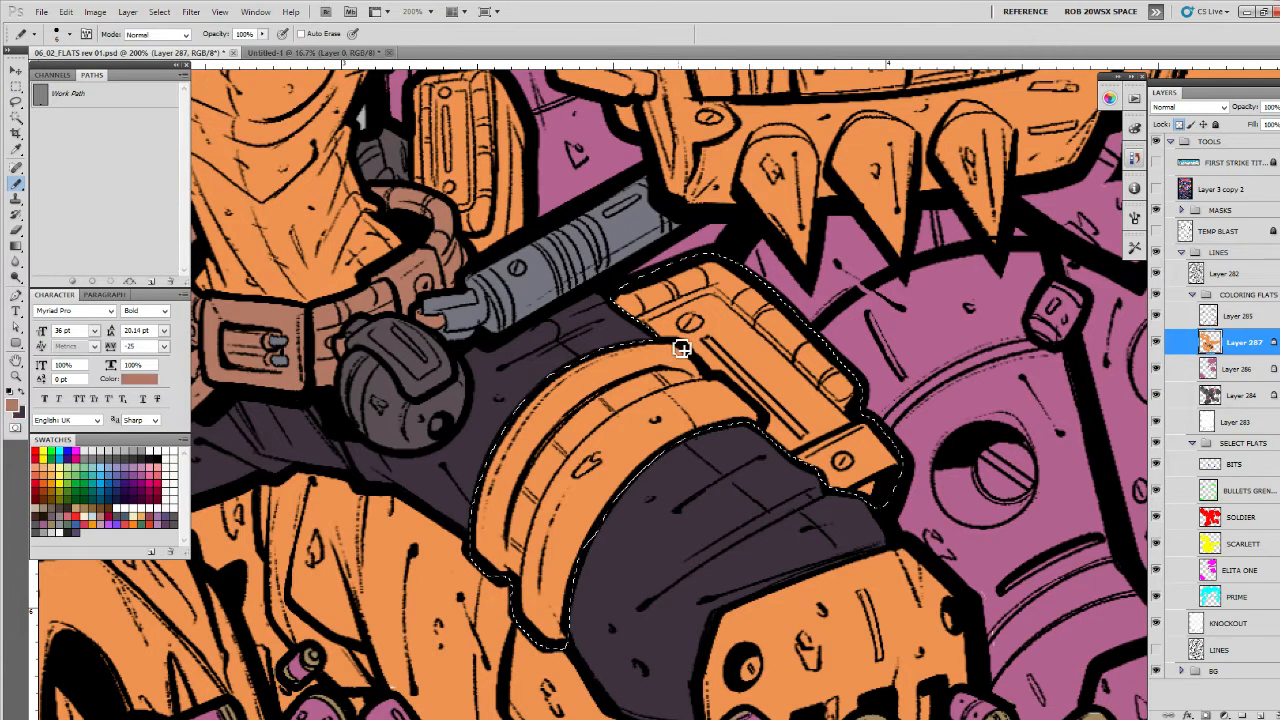
pyautogui.hotkey('alt', 'BackSpace')
pyautogui.hotkey('ctrl', 'd')
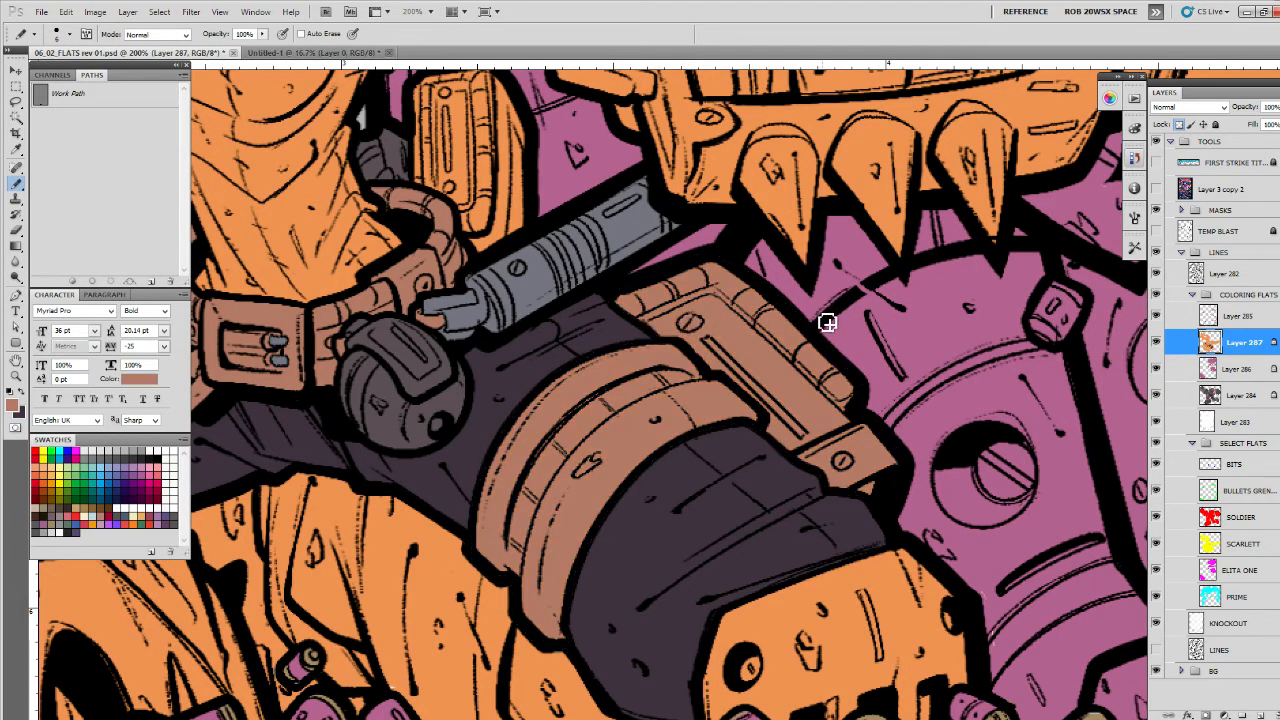
# - Examine the flat colors across the whole cover, comparing the orange figure with the finished soldier and the purple robot
pyautogui.moveTo(765, 338); pyautogui.dragTo(871, 520)
pyautogui.moveTo(746, 388); pyautogui.dragTo(850, 453)
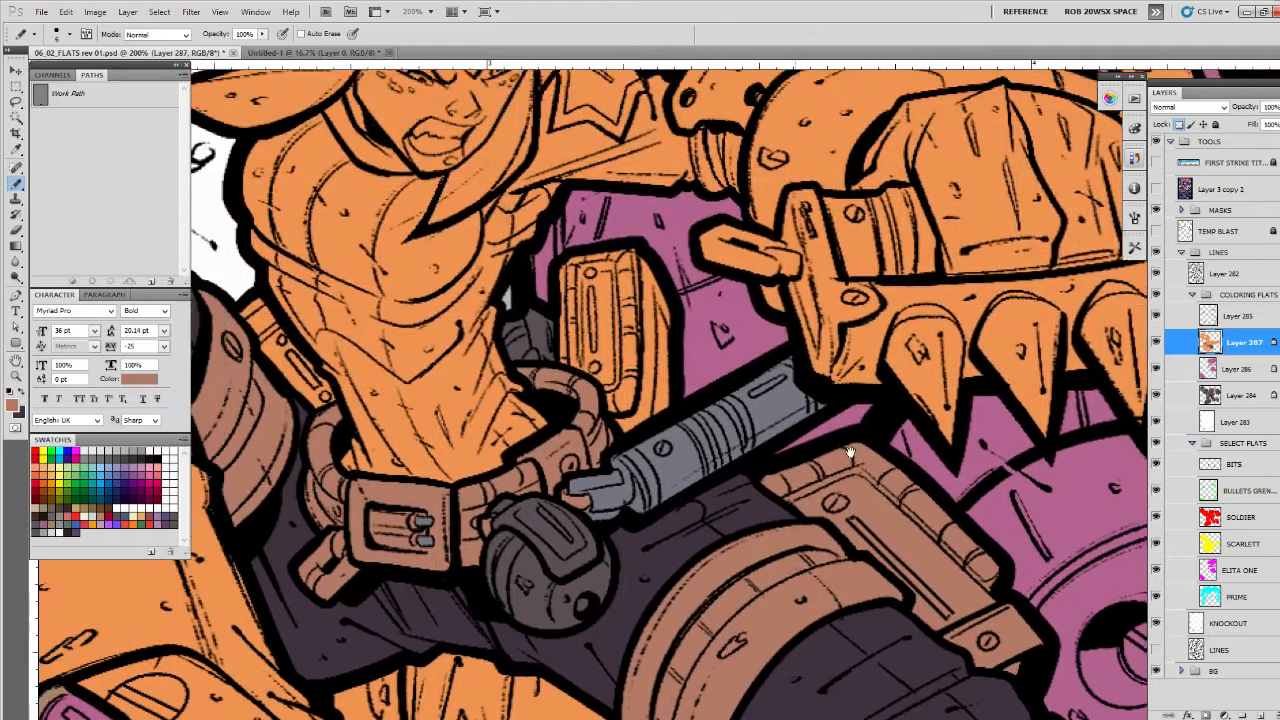
pyautogui.moveTo(718, 326); pyautogui.dragTo(798, 323)
pyautogui.press('z')
pyautogui.keyDown('alt'); pyautogui.click(790, 398); pyautogui.keyUp('alt')
pyautogui.keyDown('alt'); pyautogui.click(790, 398); pyautogui.keyUp('alt')
pyautogui.keyDown('alt'); pyautogui.click(790, 398); pyautogui.keyUp('alt')
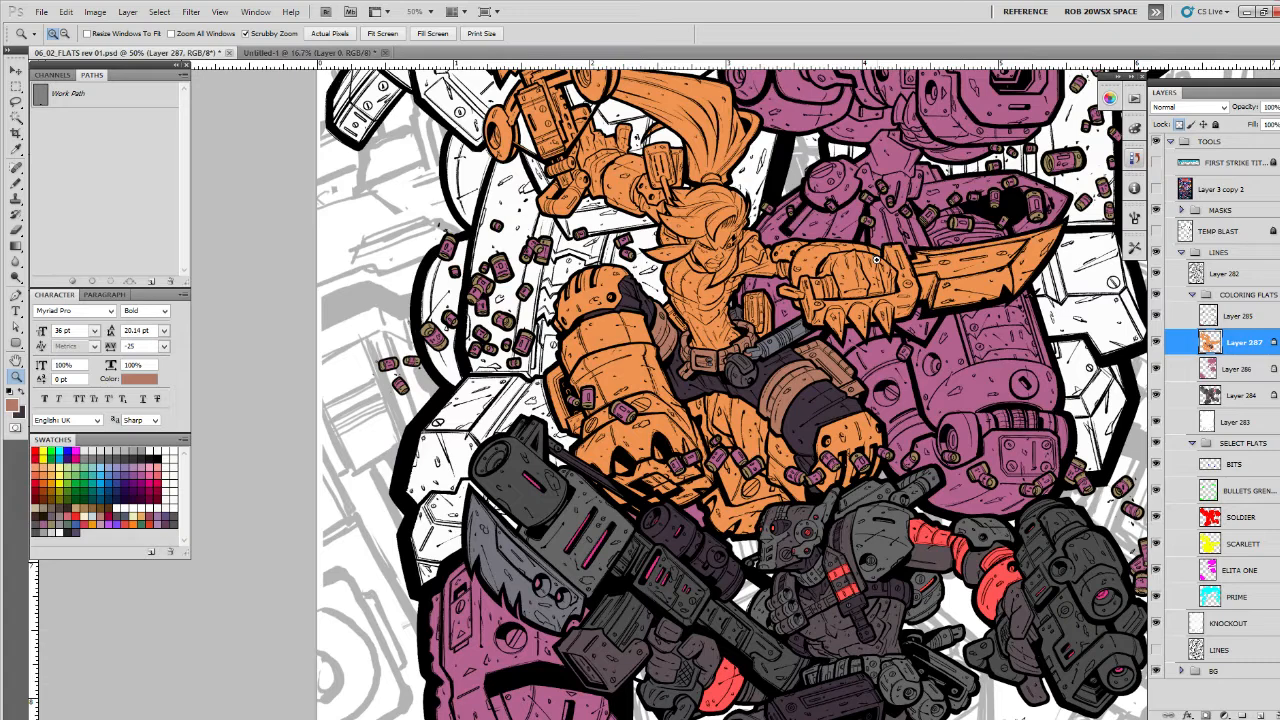
pyautogui.scroll(3, 810, 238)
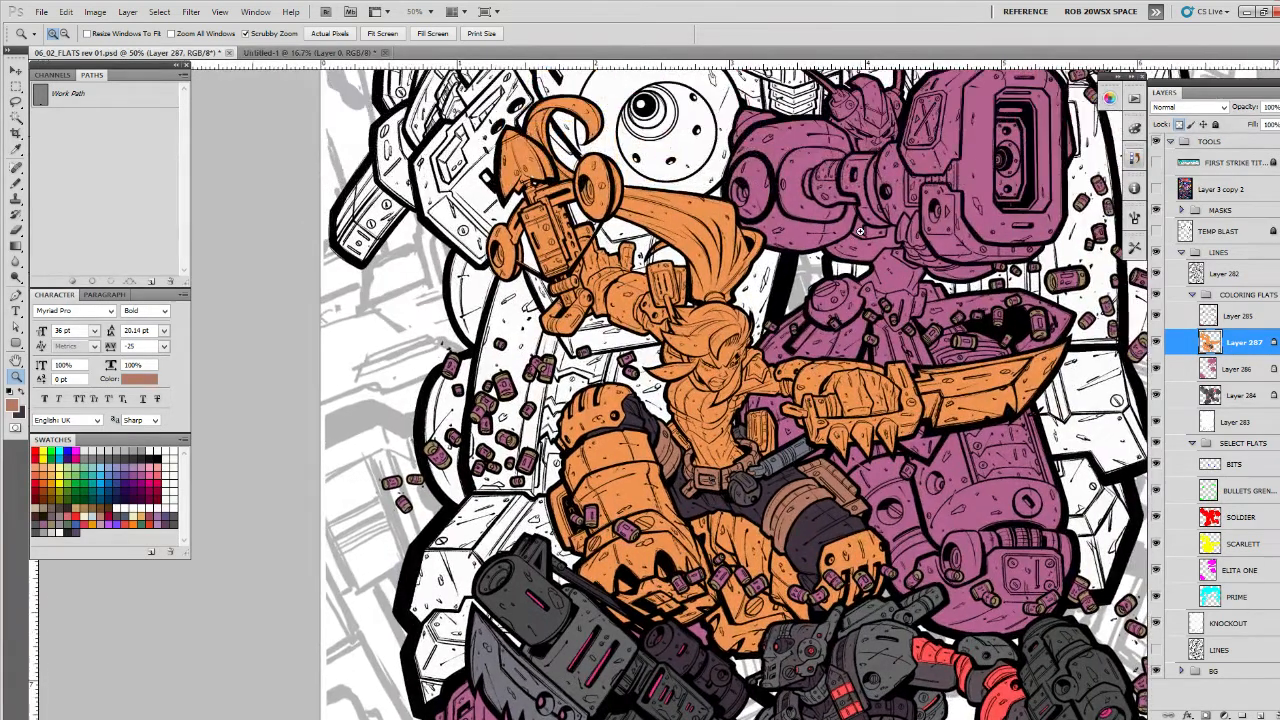
pyautogui.scroll(-3, 809, 420)
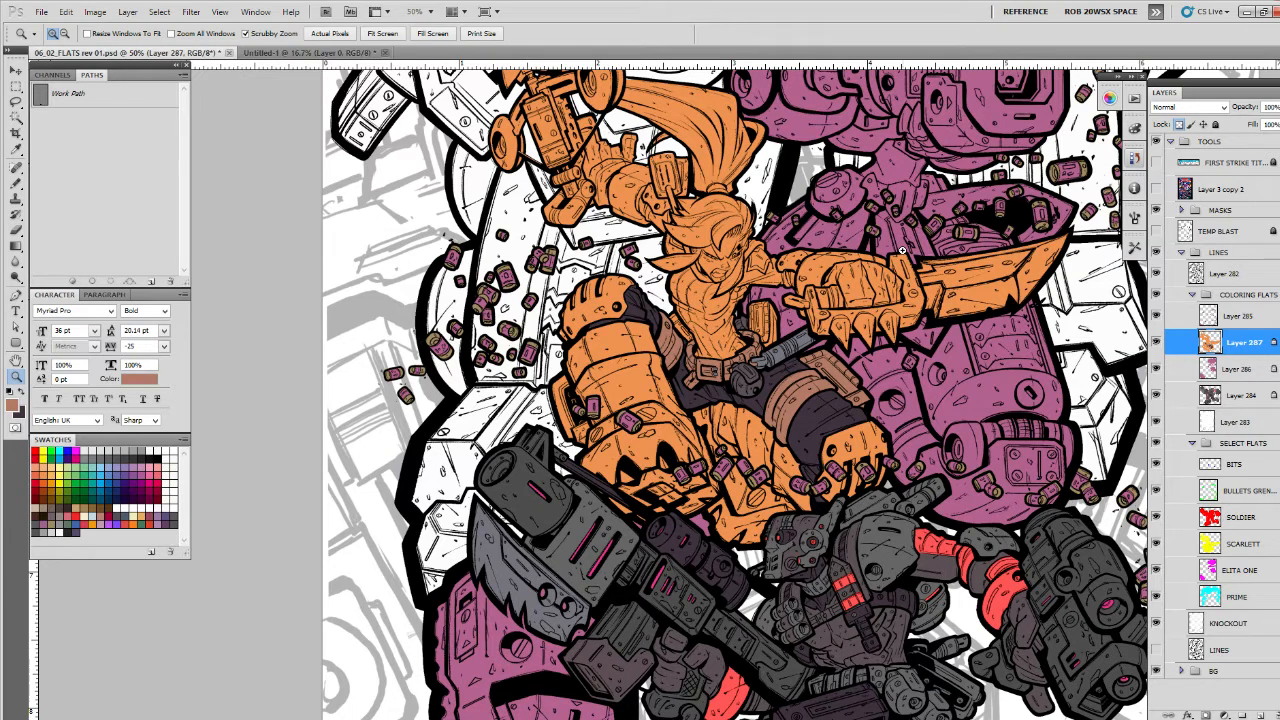
pyautogui.scroll(-6, 902, 250)
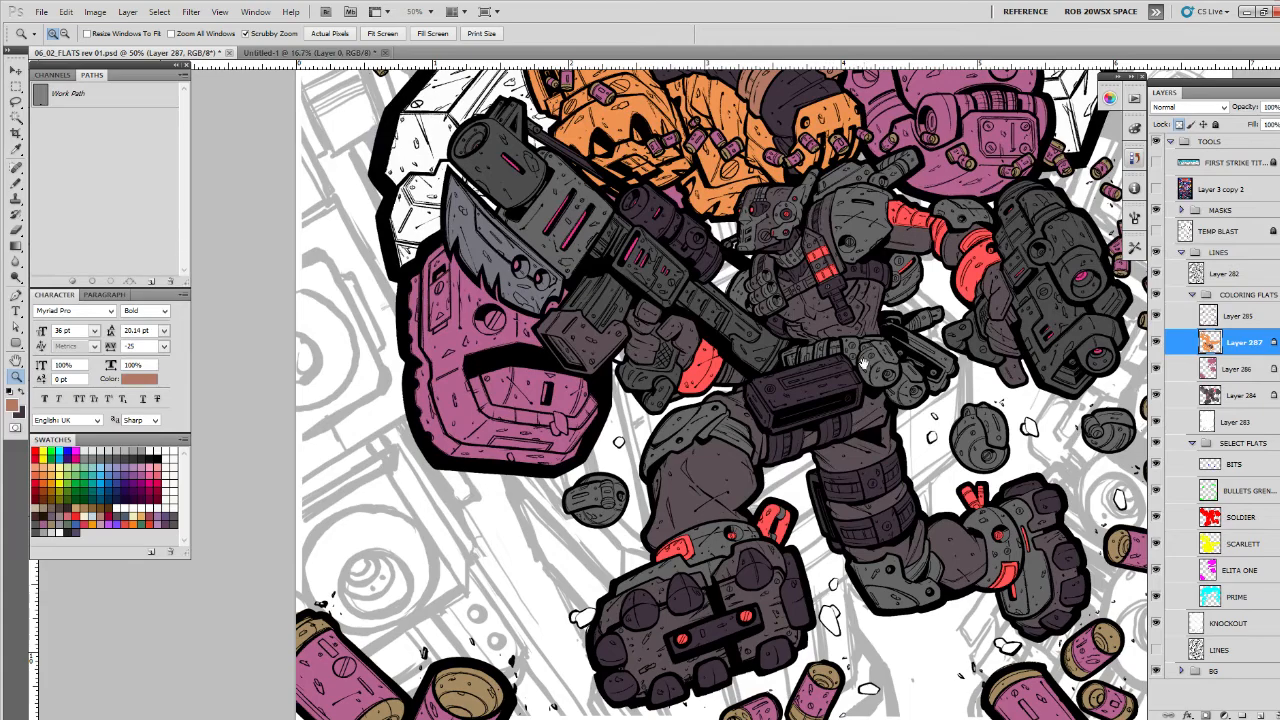
pyautogui.scroll(4, 856, 454)
pyautogui.scroll(2, 836, 440)
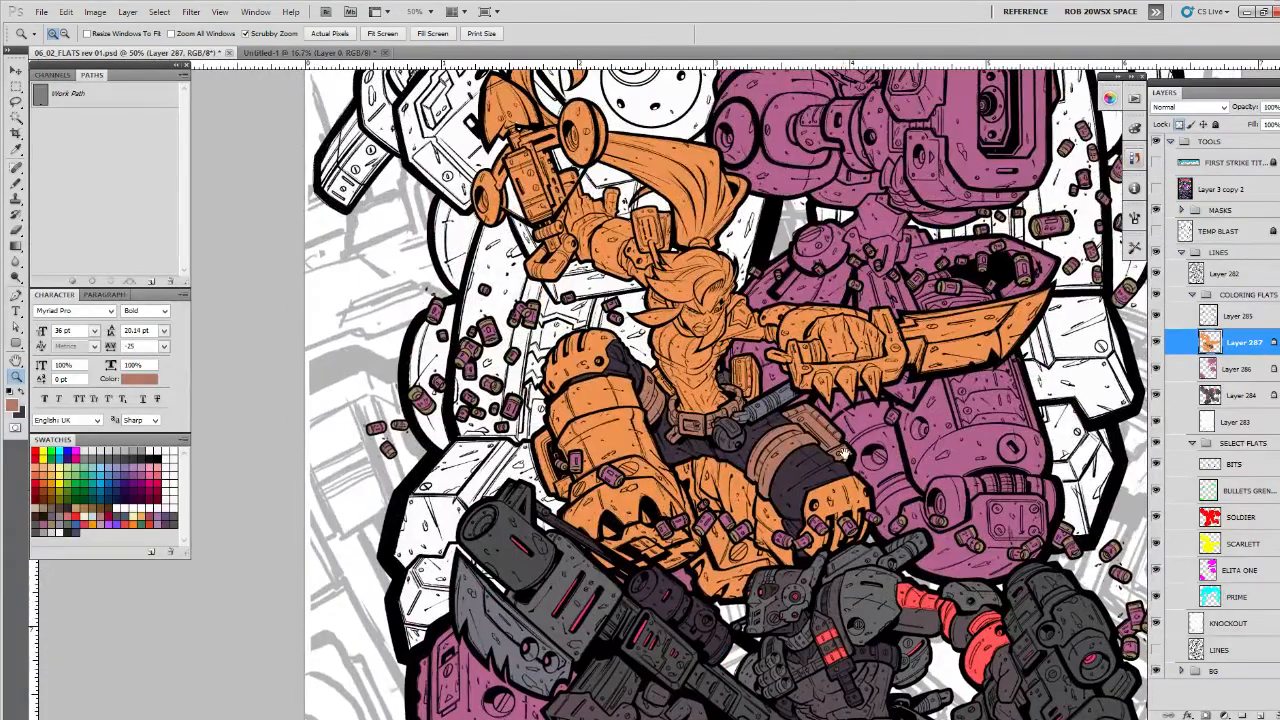
pyautogui.scroll(1, 842, 500)
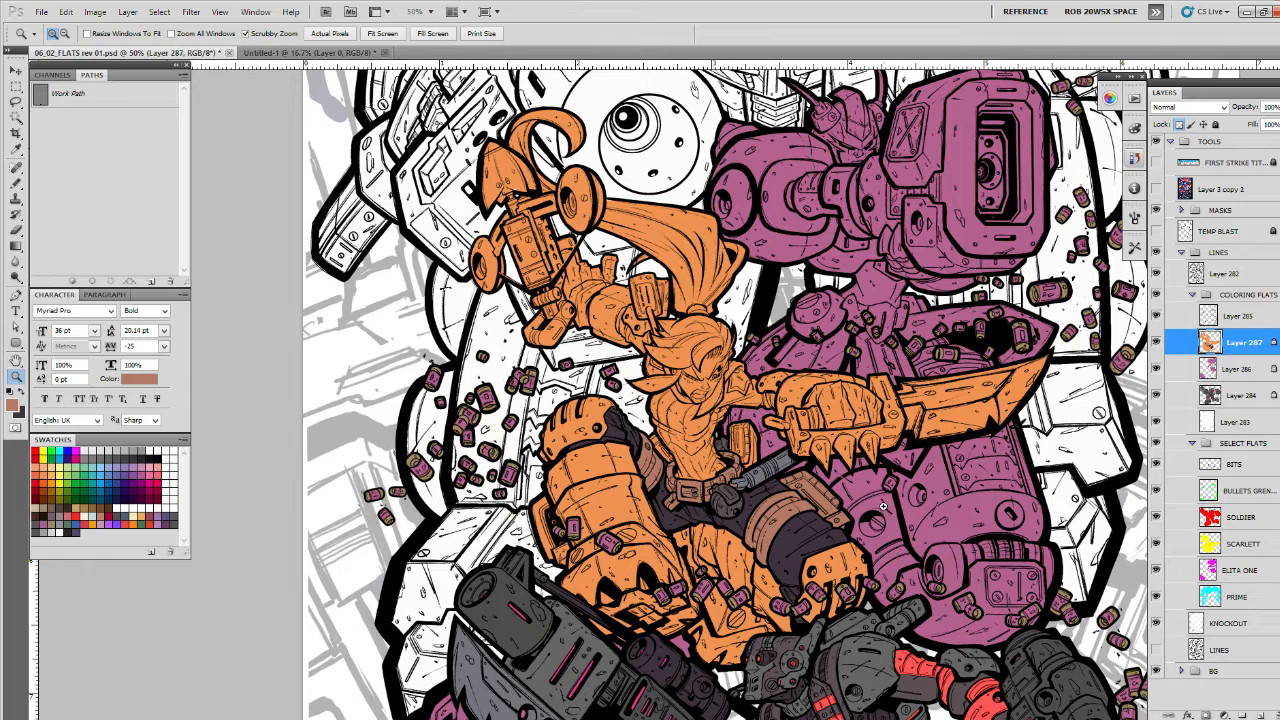
pyautogui.moveTo(872, 587); pyautogui.dragTo(889, 558)
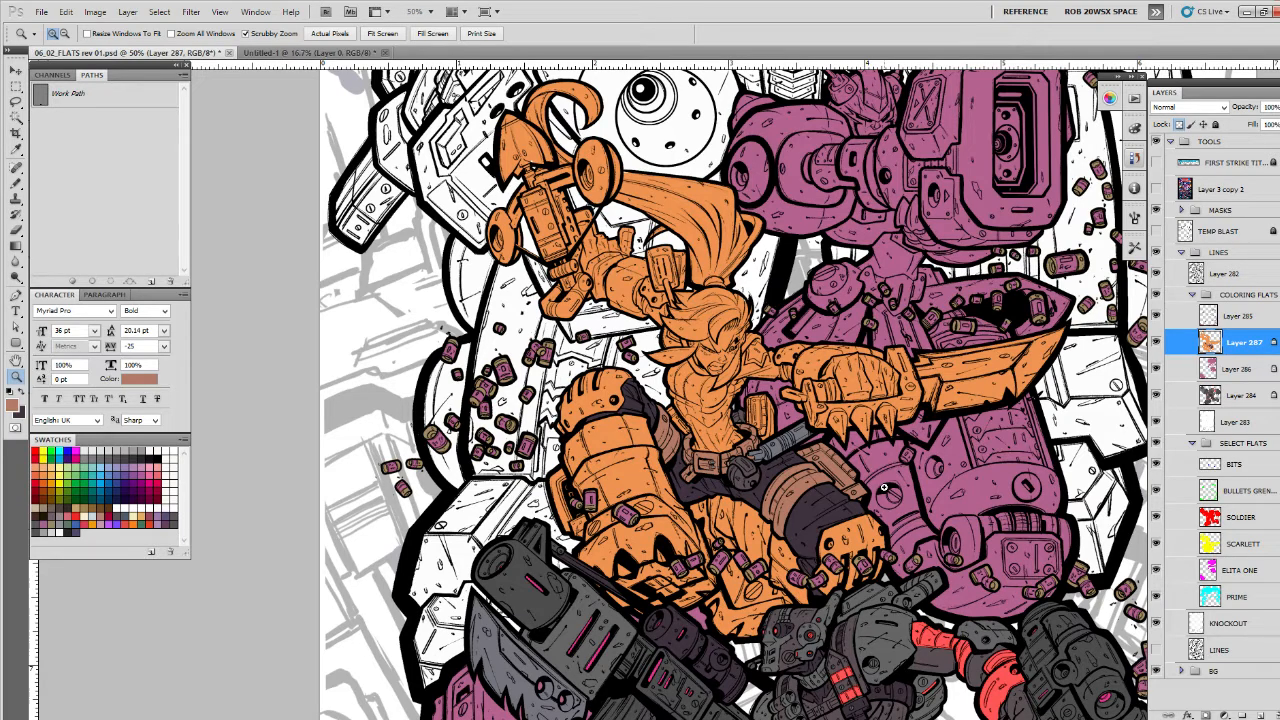
pyautogui.keyDown('alt'); pyautogui.click(870, 542); pyautogui.keyUp('alt')
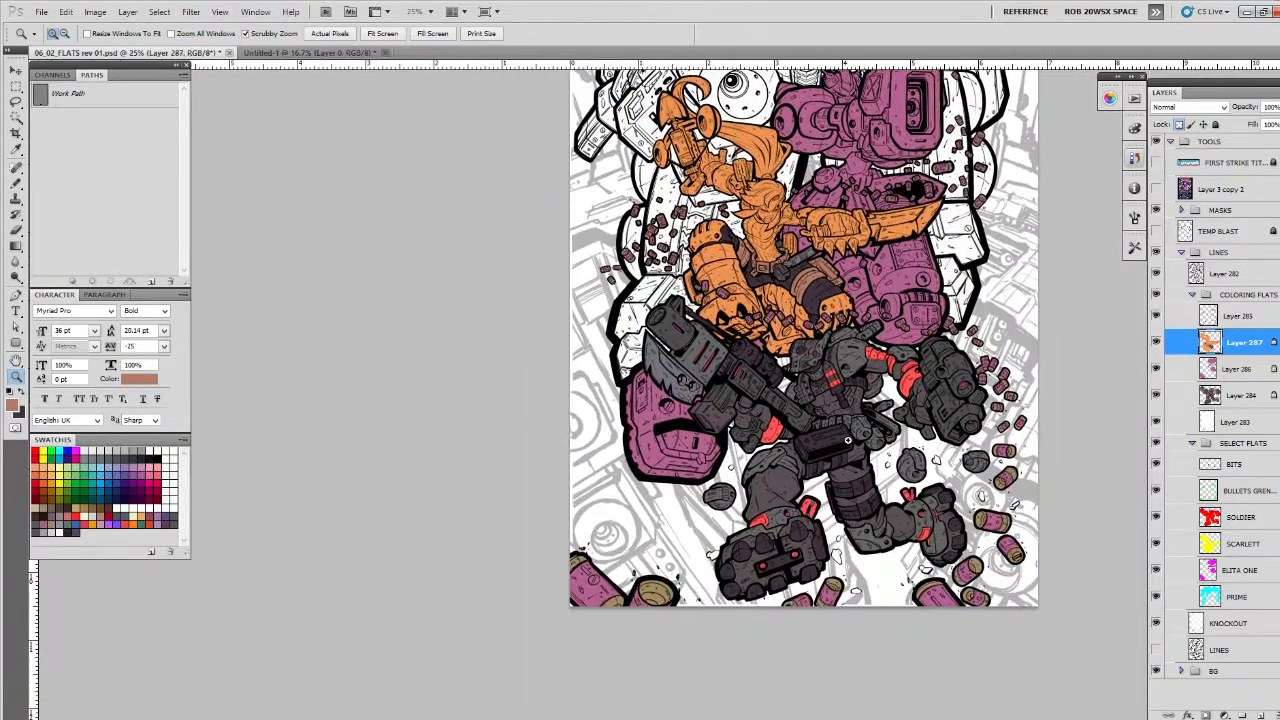
pyautogui.click(833, 448)
pyautogui.moveTo(848, 427); pyautogui.dragTo(838, 544)
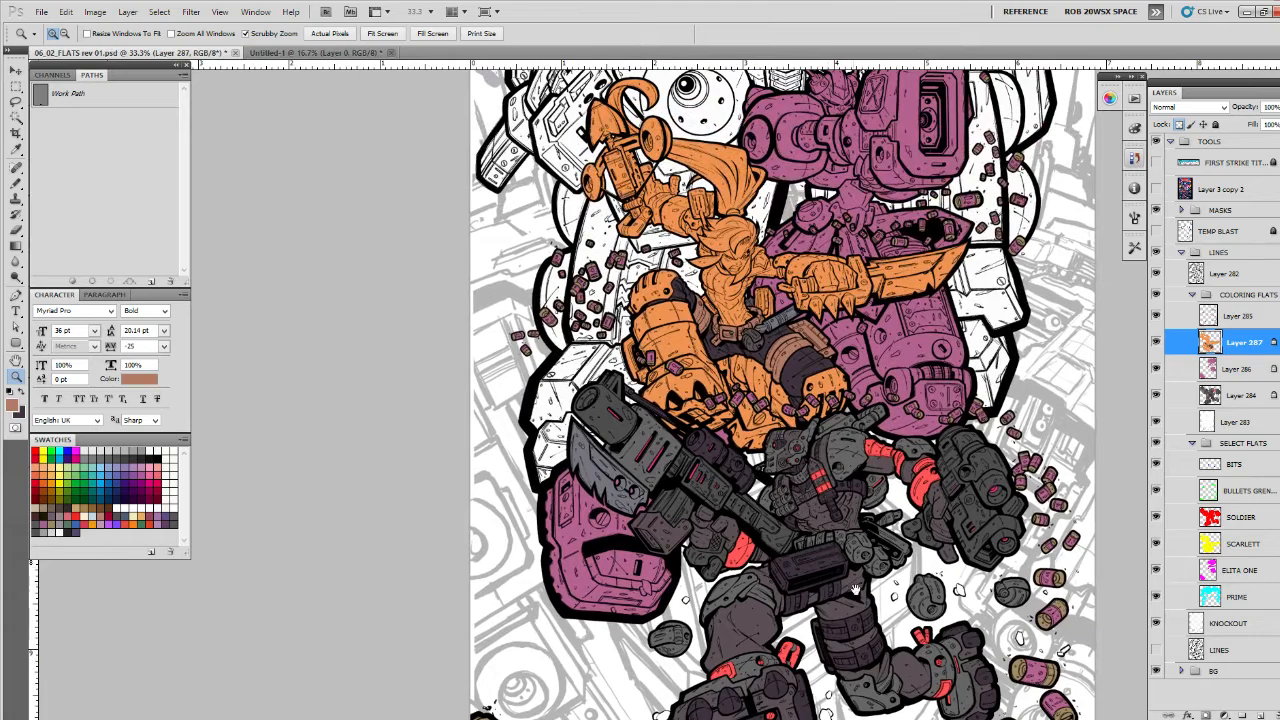
pyautogui.moveTo(855, 590); pyautogui.dragTo(845, 490)
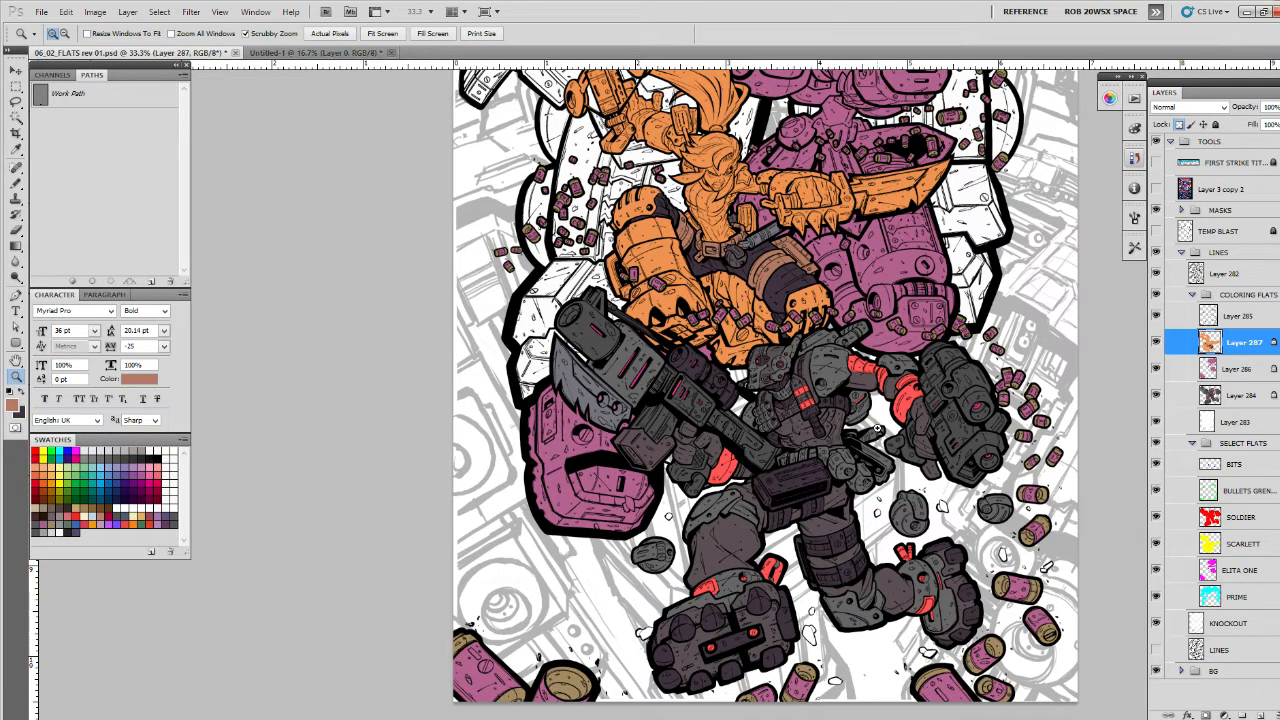
pyautogui.scroll(3, 886, 386)
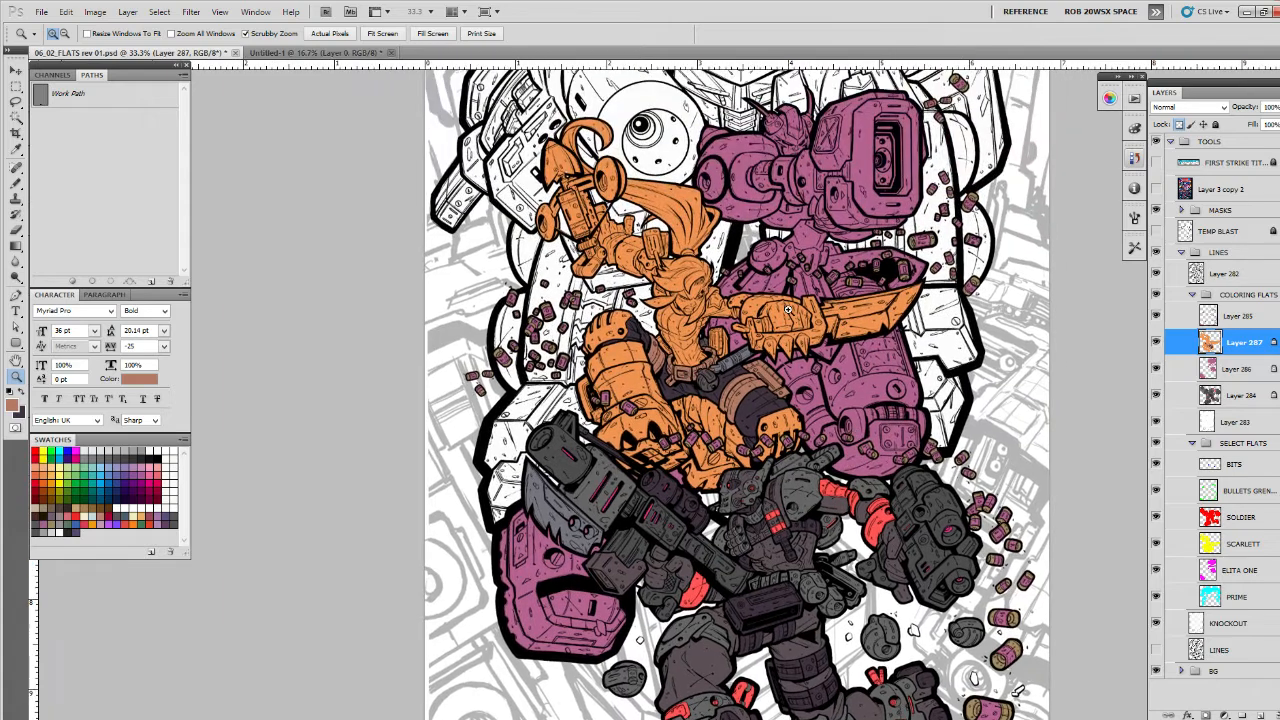
pyautogui.moveTo(793, 381); pyautogui.dragTo(792, 383)
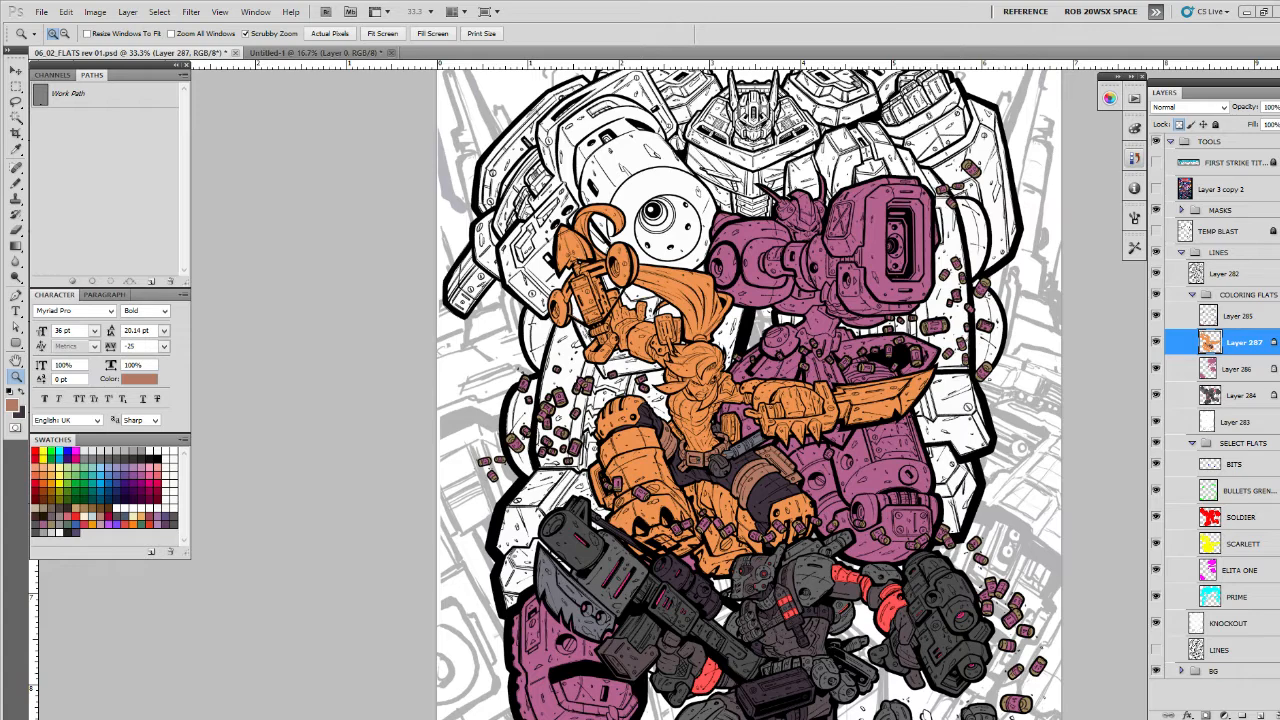
# - Switch to YouTube in the browser, open the channel's Art Tips playlist and look through its videos
pyautogui.hotkey('alt', 'Tab')
pyautogui.scroll(9, 487, 358)
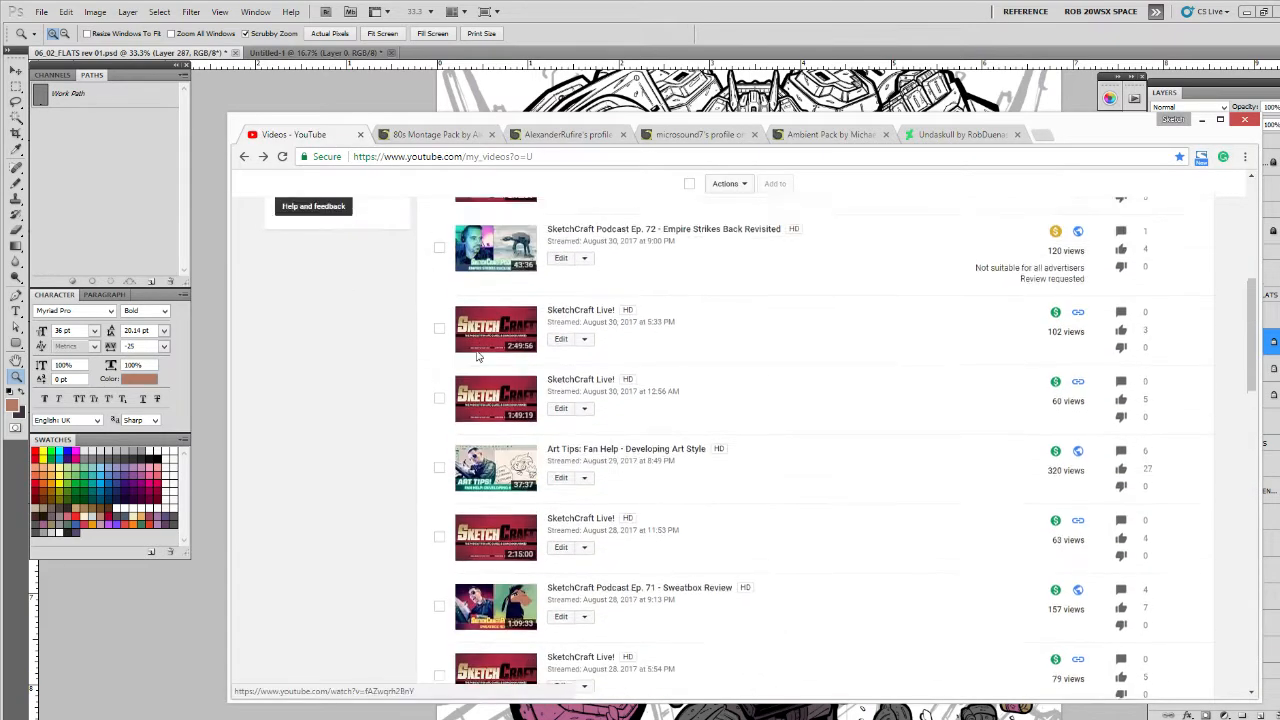
pyautogui.scroll(5, 477, 355)
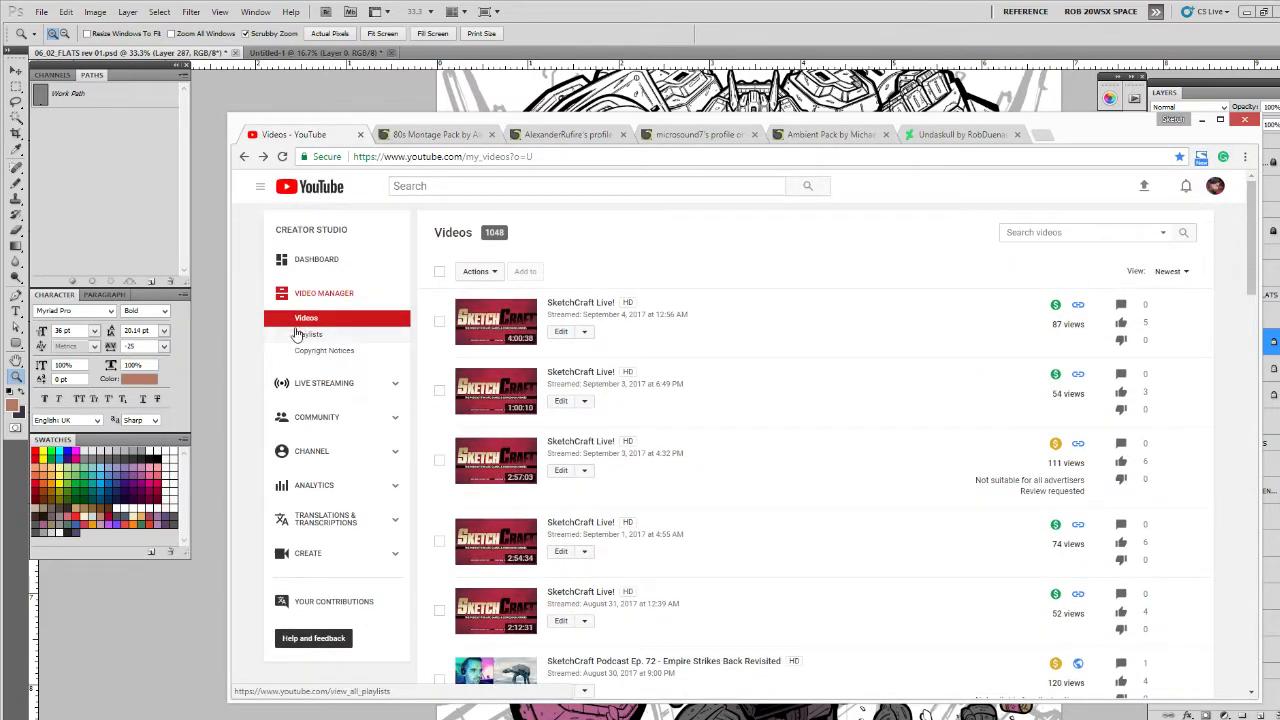
pyautogui.click(297, 334)
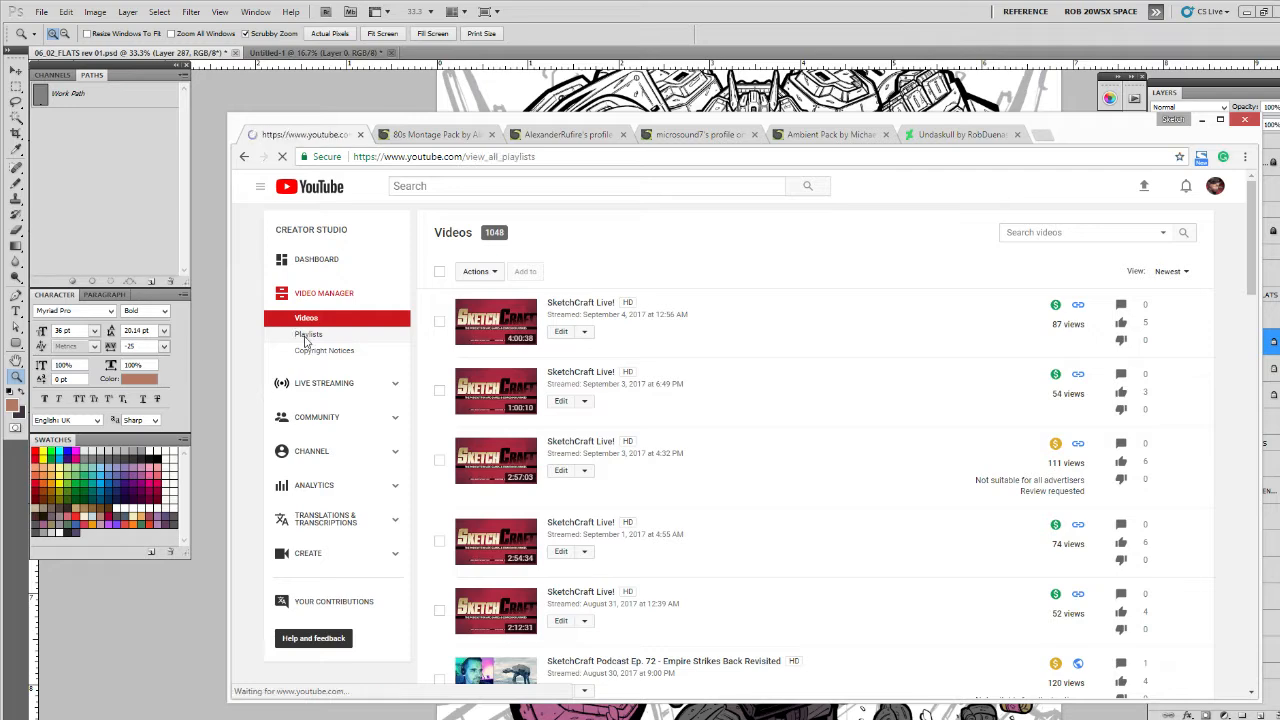
pyautogui.scroll(-5, 690, 430)
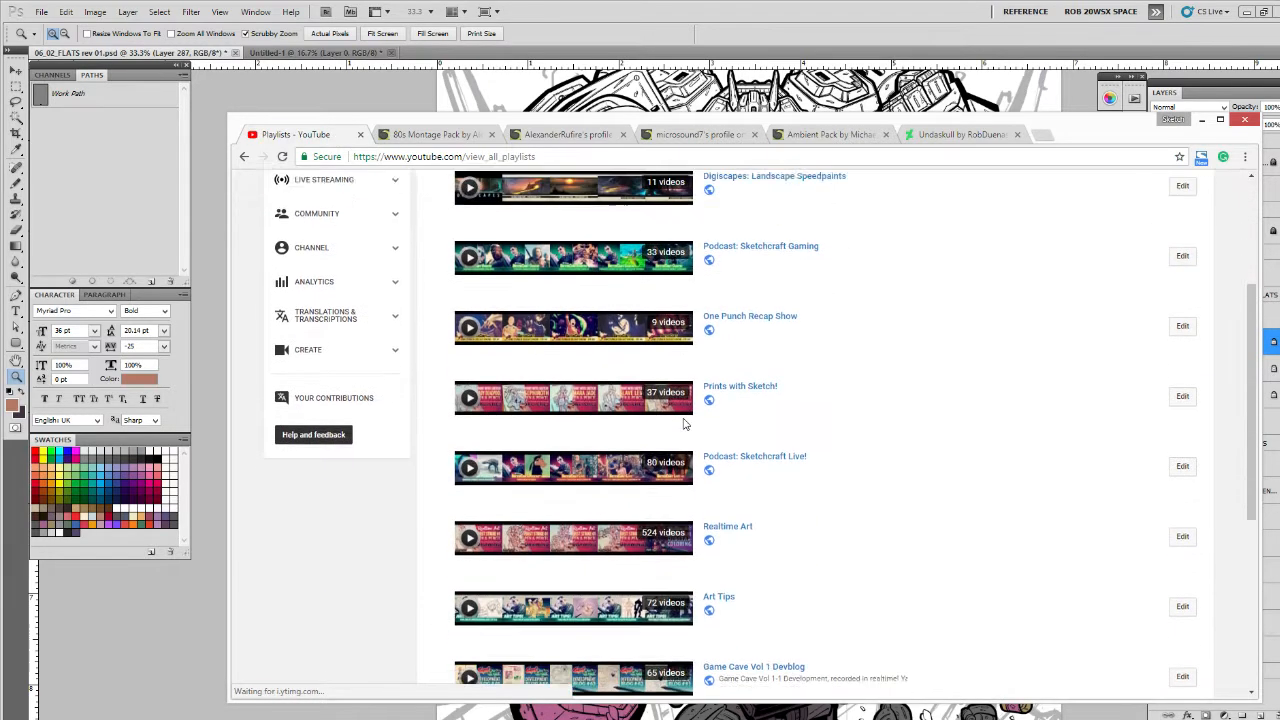
pyautogui.click(721, 535)
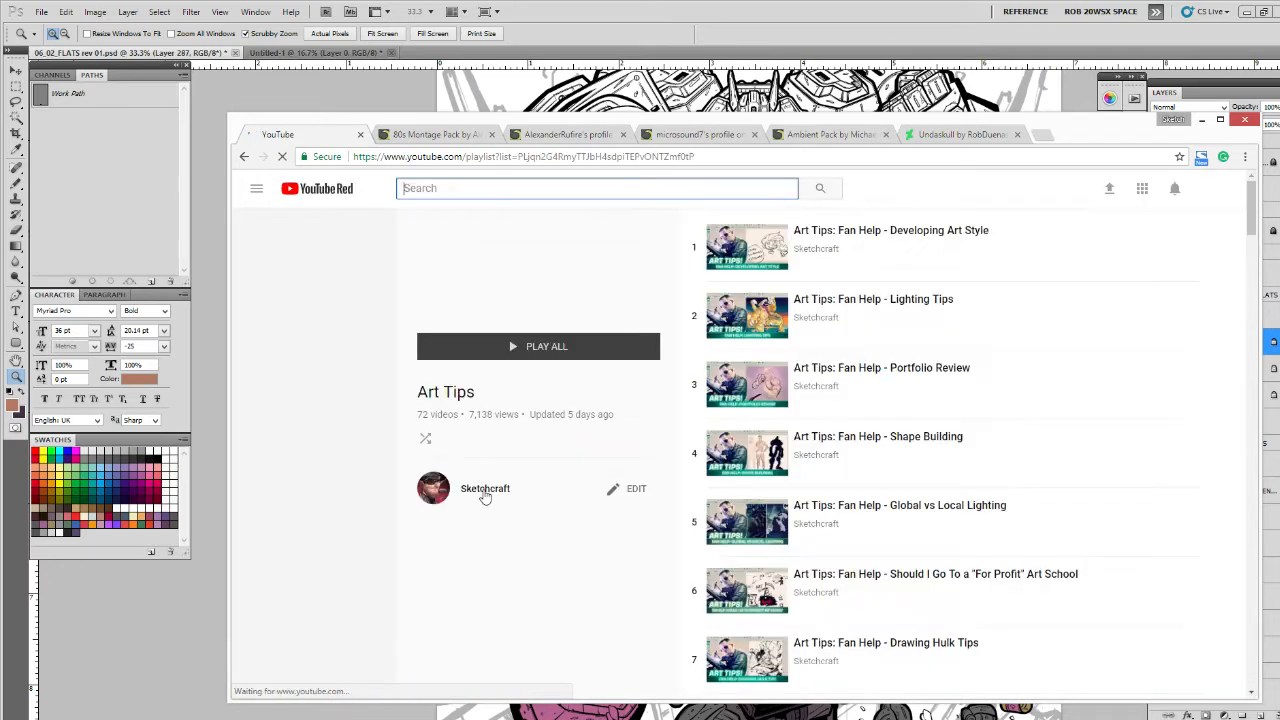
pyautogui.scroll(-3, 892, 385)
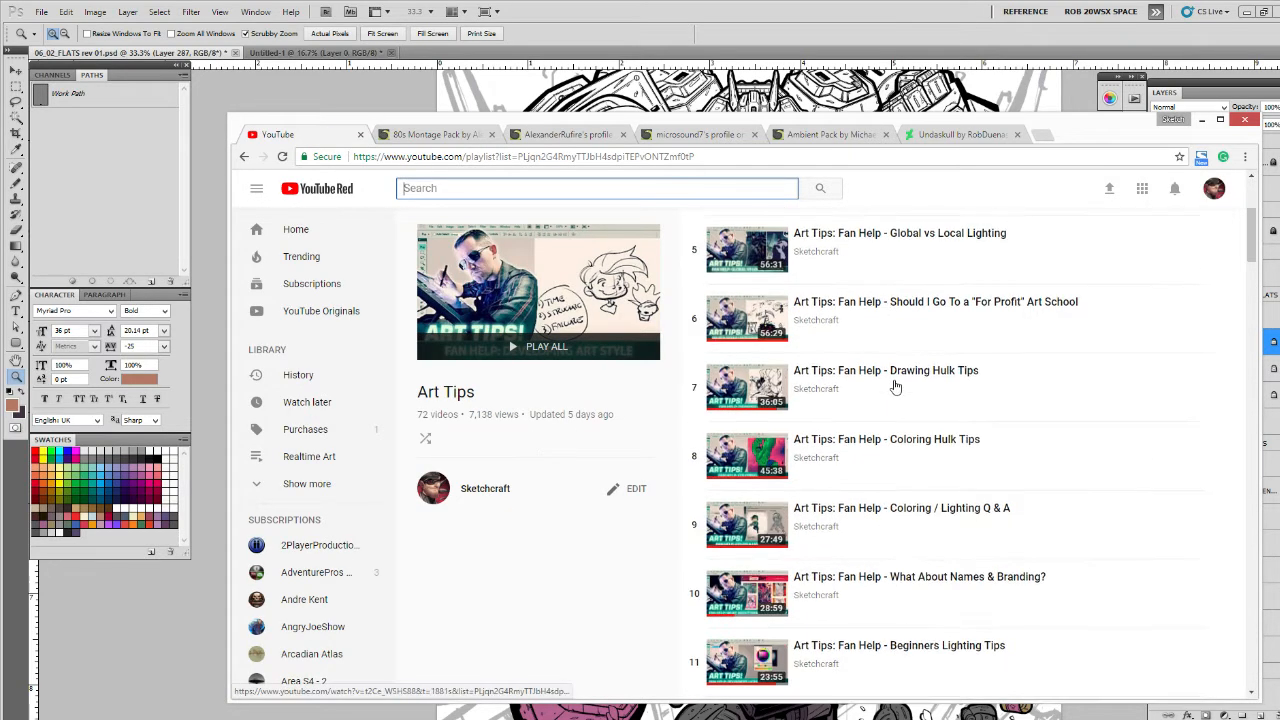
# - Read through the video titles of the Art Tips playlist down to its last entry, and return to the start of the list
pyautogui.scroll(1, 912, 340)
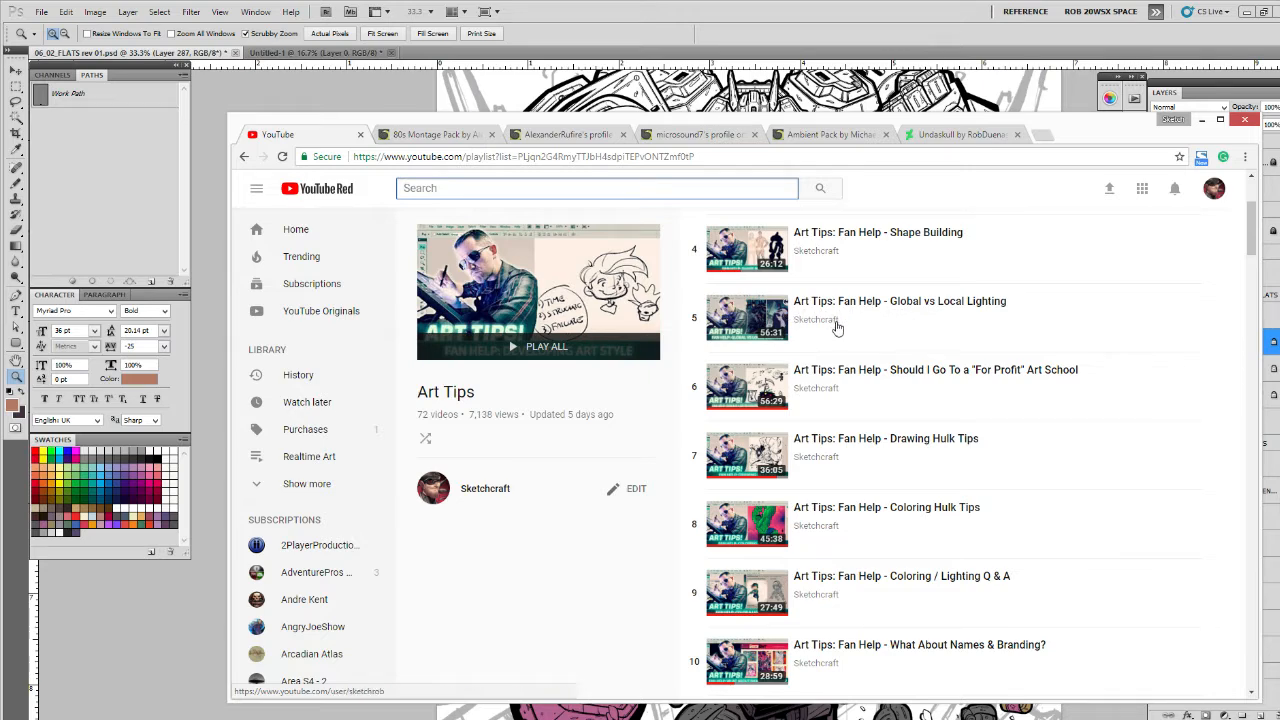
pyautogui.scroll(-2, 834, 326)
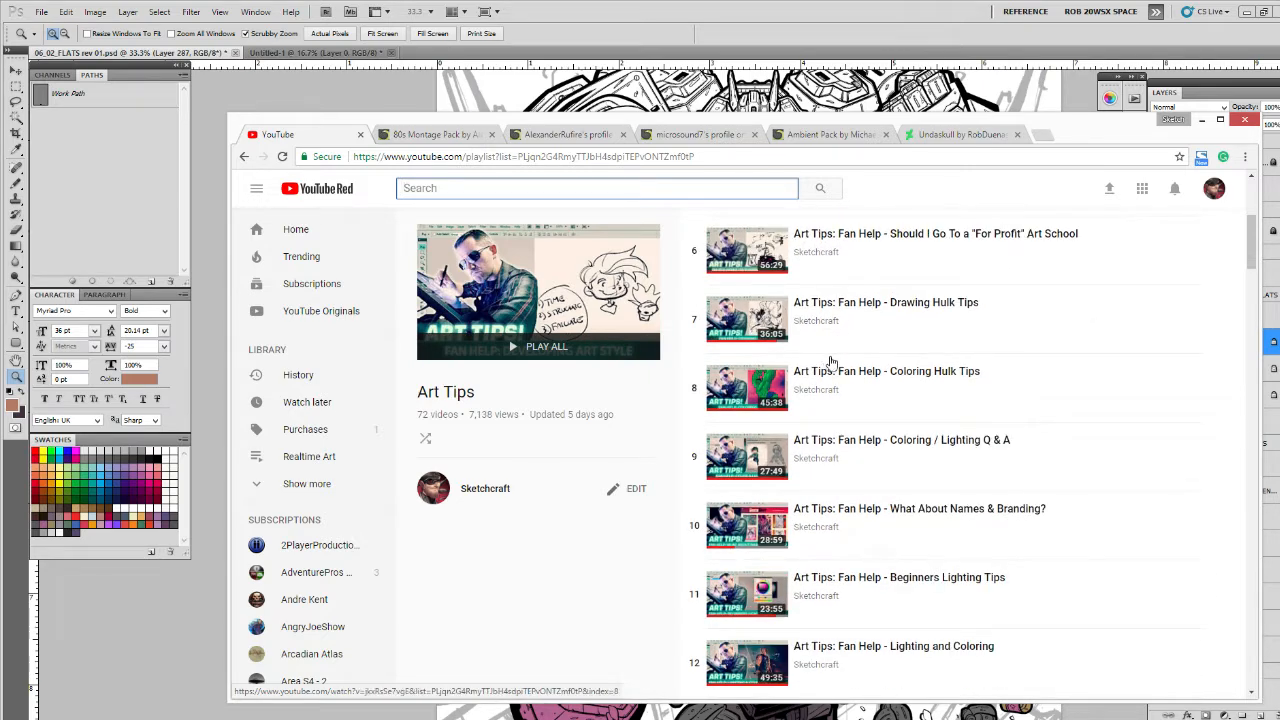
pyautogui.scroll(-1, 828, 362)
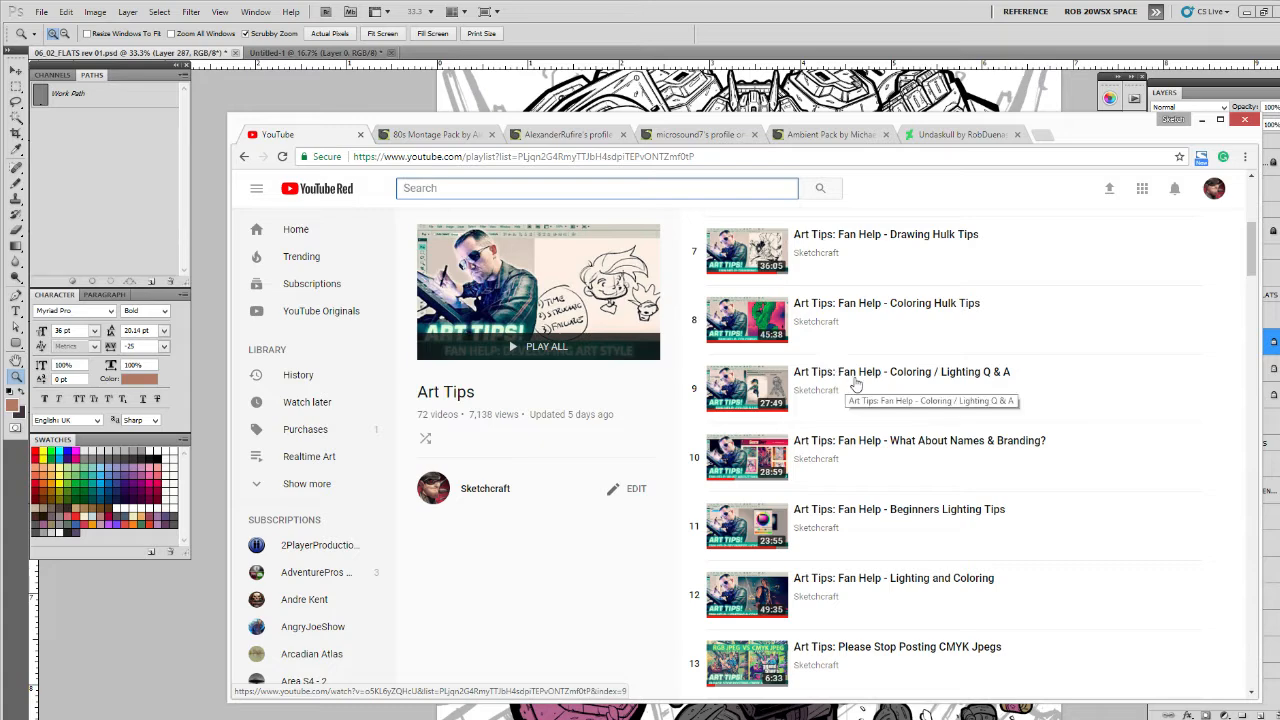
pyautogui.scroll(-1, 855, 383)
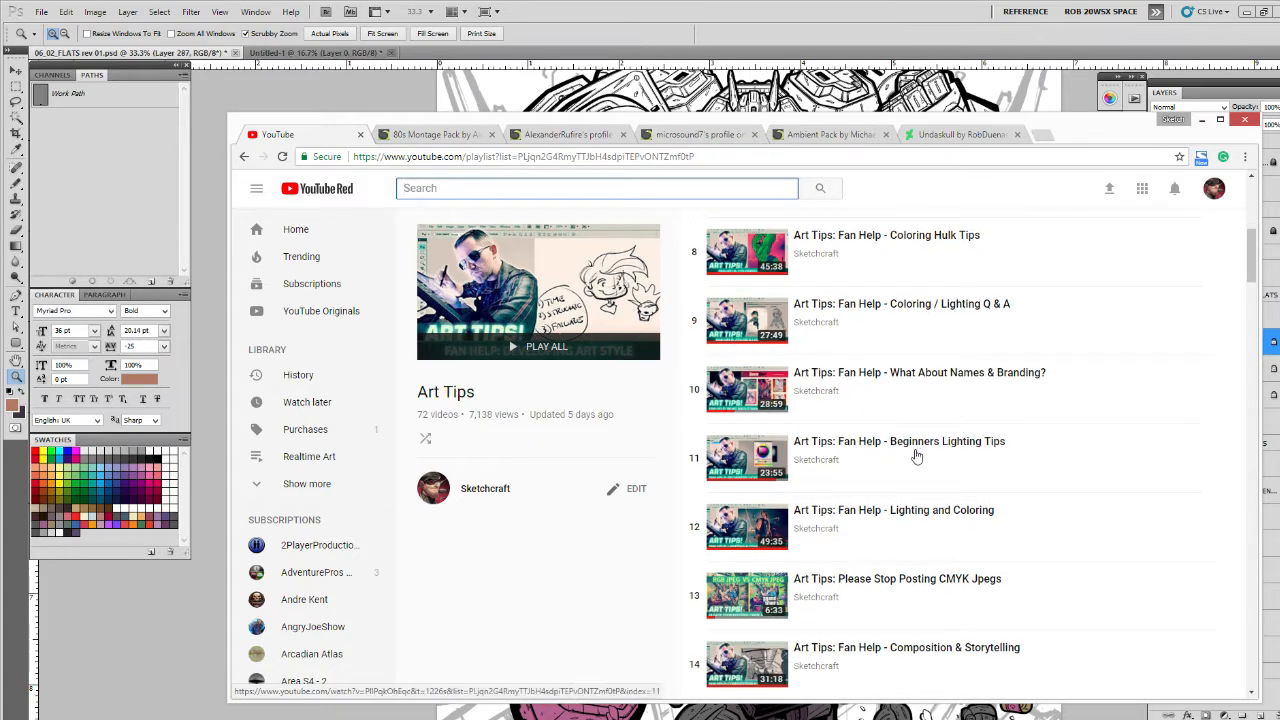
pyautogui.scroll(-1, 902, 458)
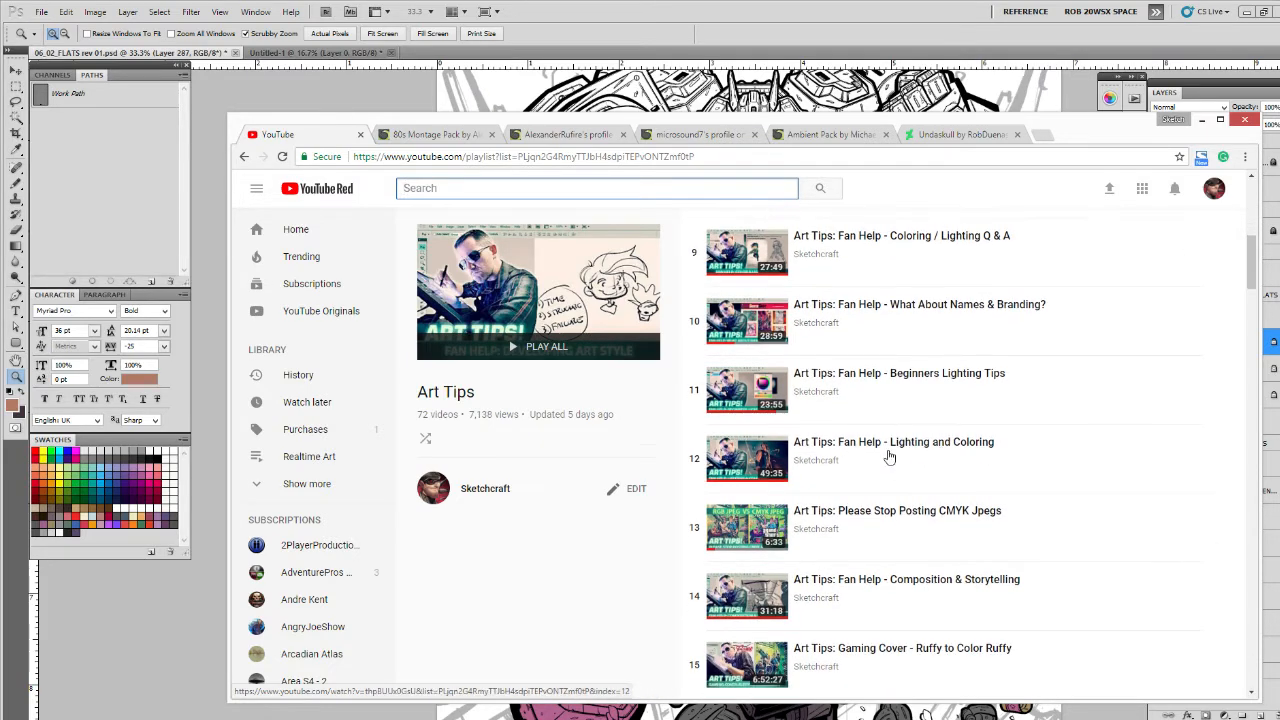
pyautogui.scroll(-2, 888, 457)
pyautogui.scroll(-2, 889, 400)
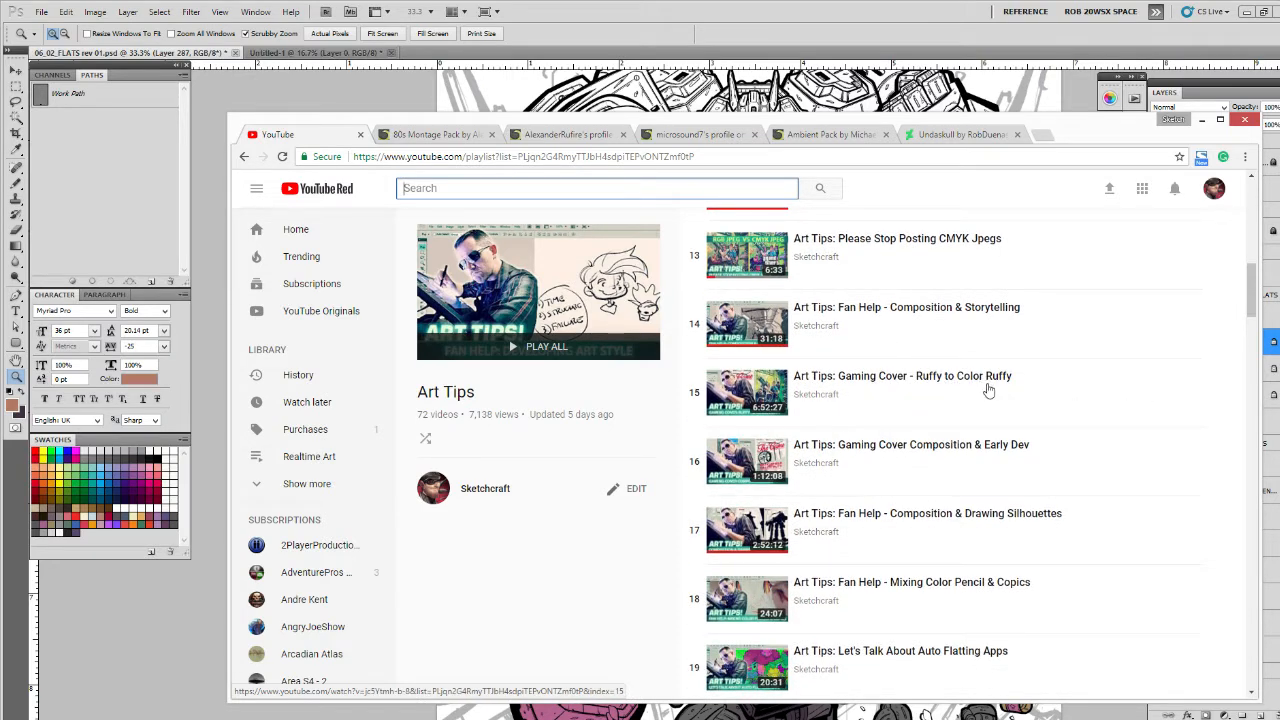
pyautogui.scroll(-1, 866, 406)
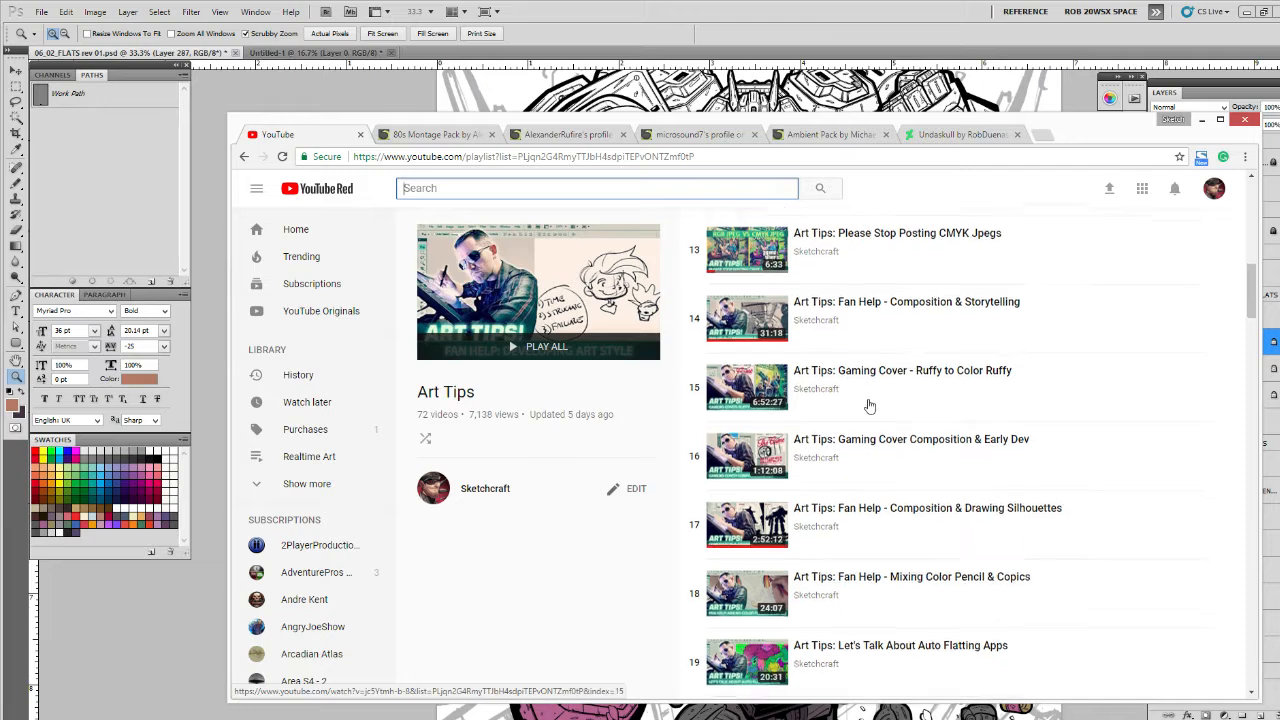
pyautogui.scroll(-2, 869, 406)
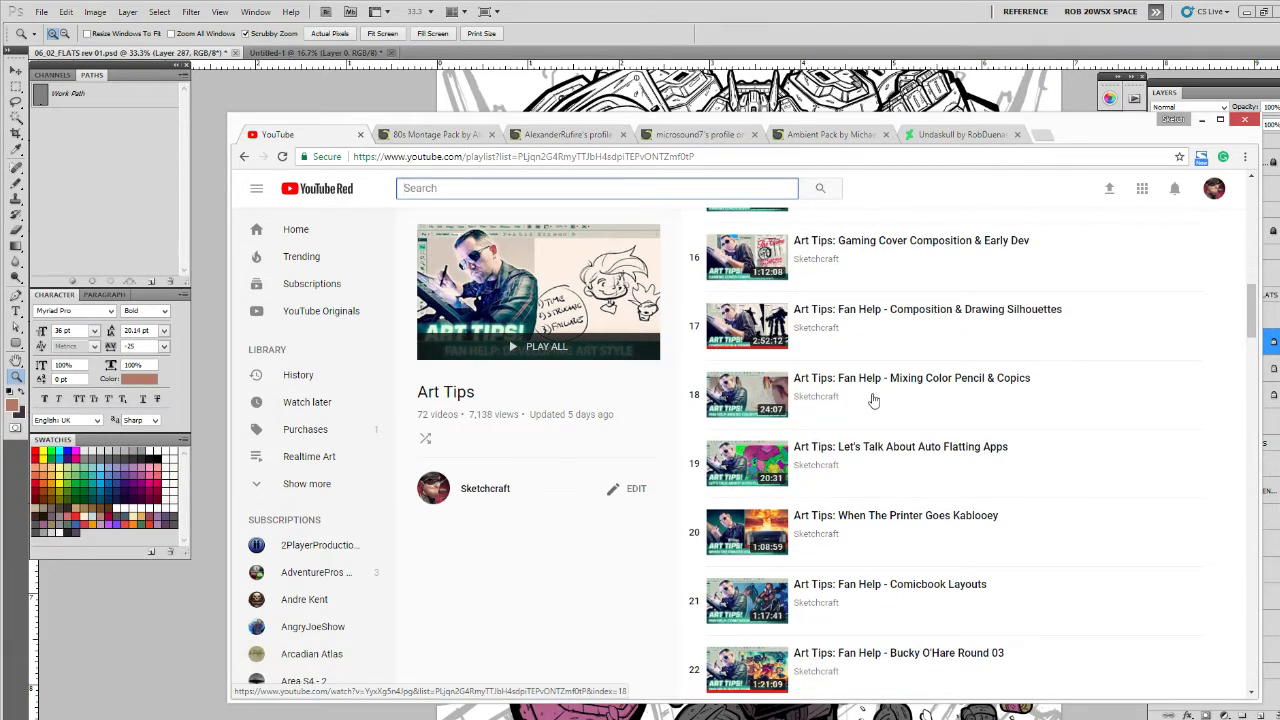
pyautogui.scroll(-3, 873, 400)
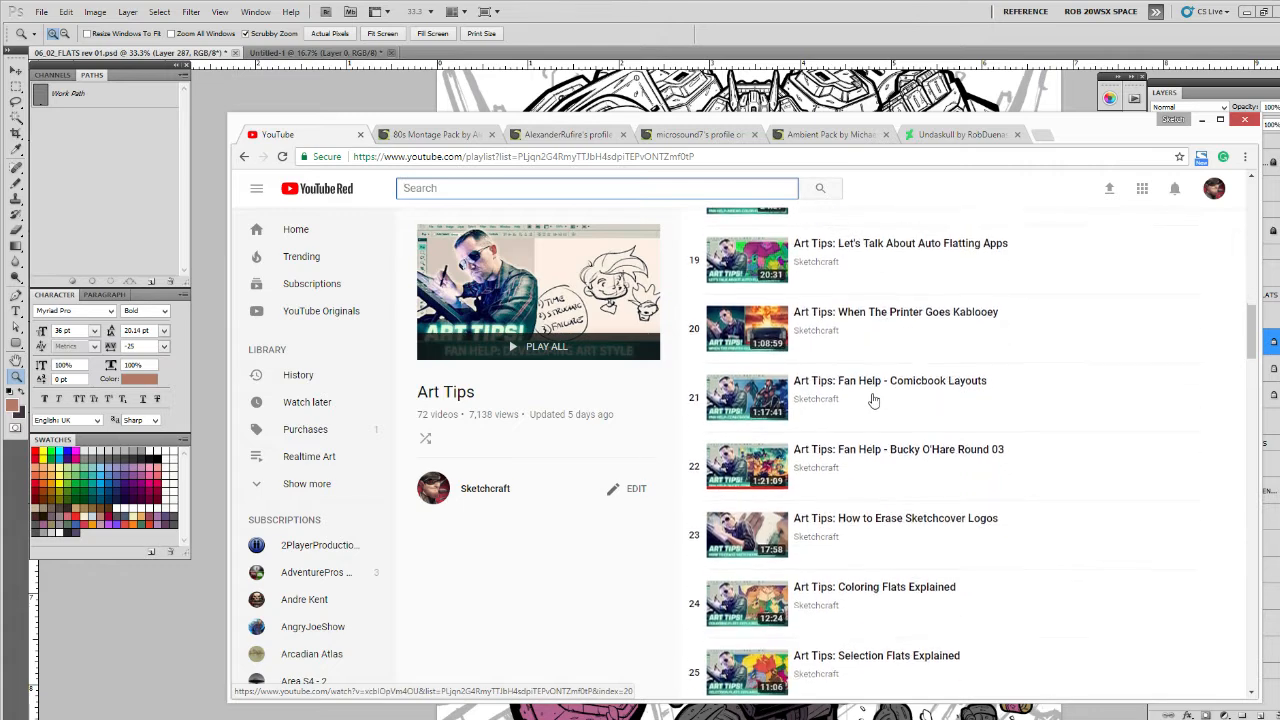
pyautogui.scroll(-3, 873, 400)
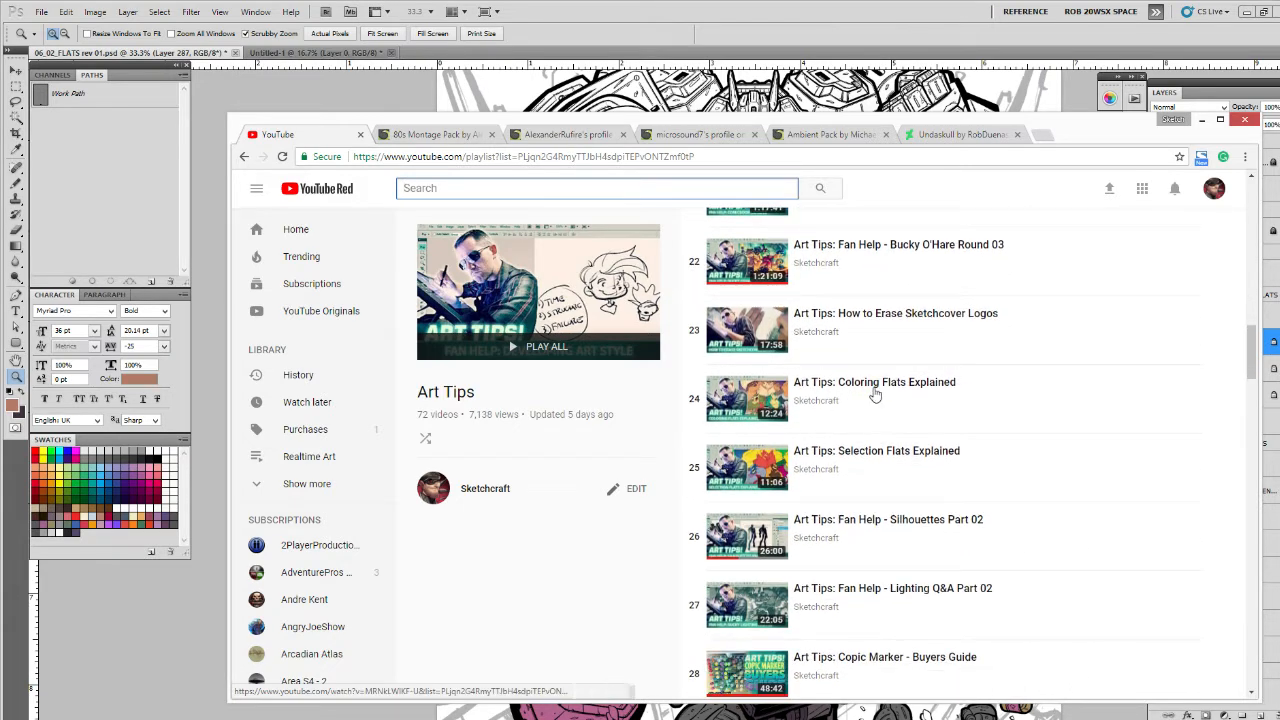
pyautogui.scroll(-2, 900, 438)
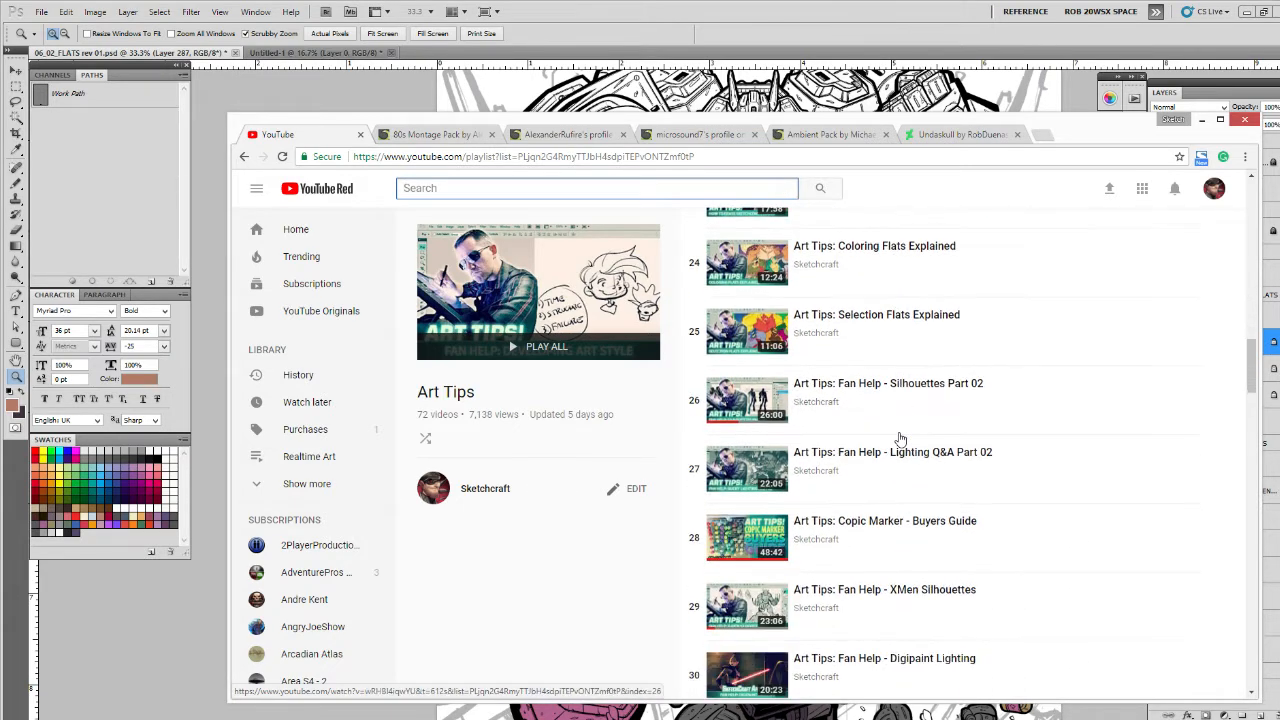
pyautogui.scroll(-1, 900, 438)
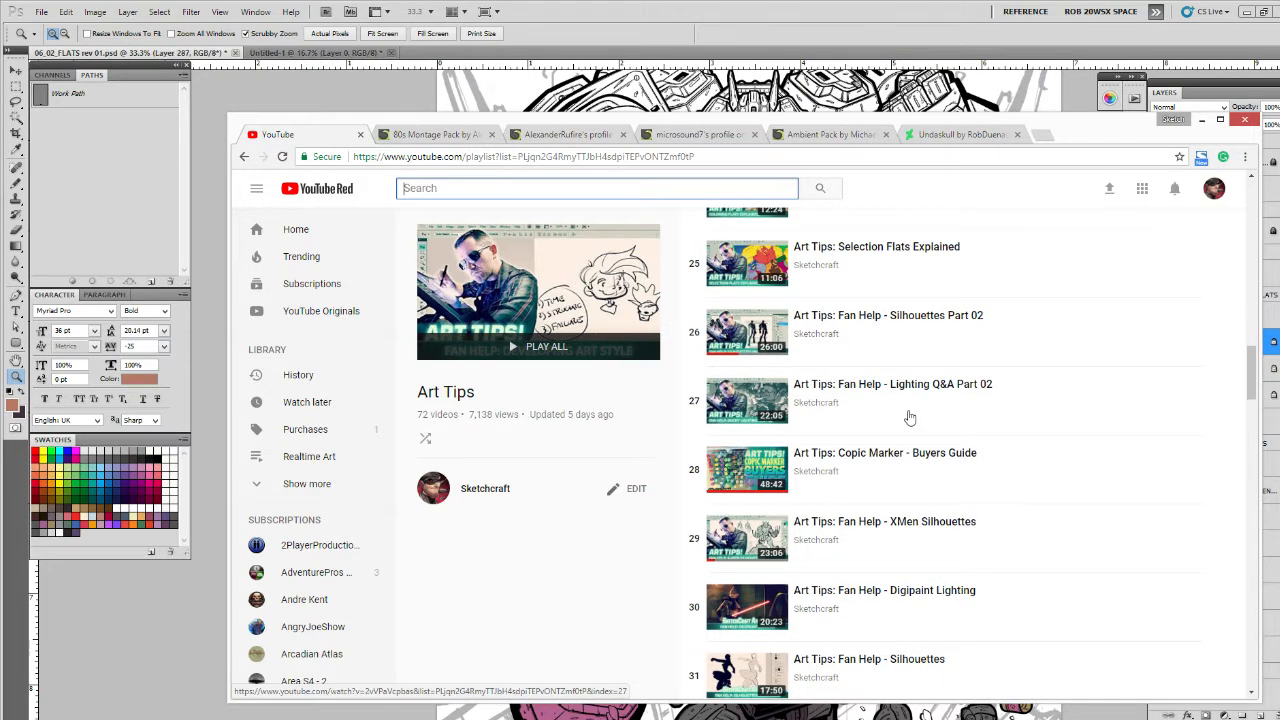
pyautogui.scroll(-3, 910, 416)
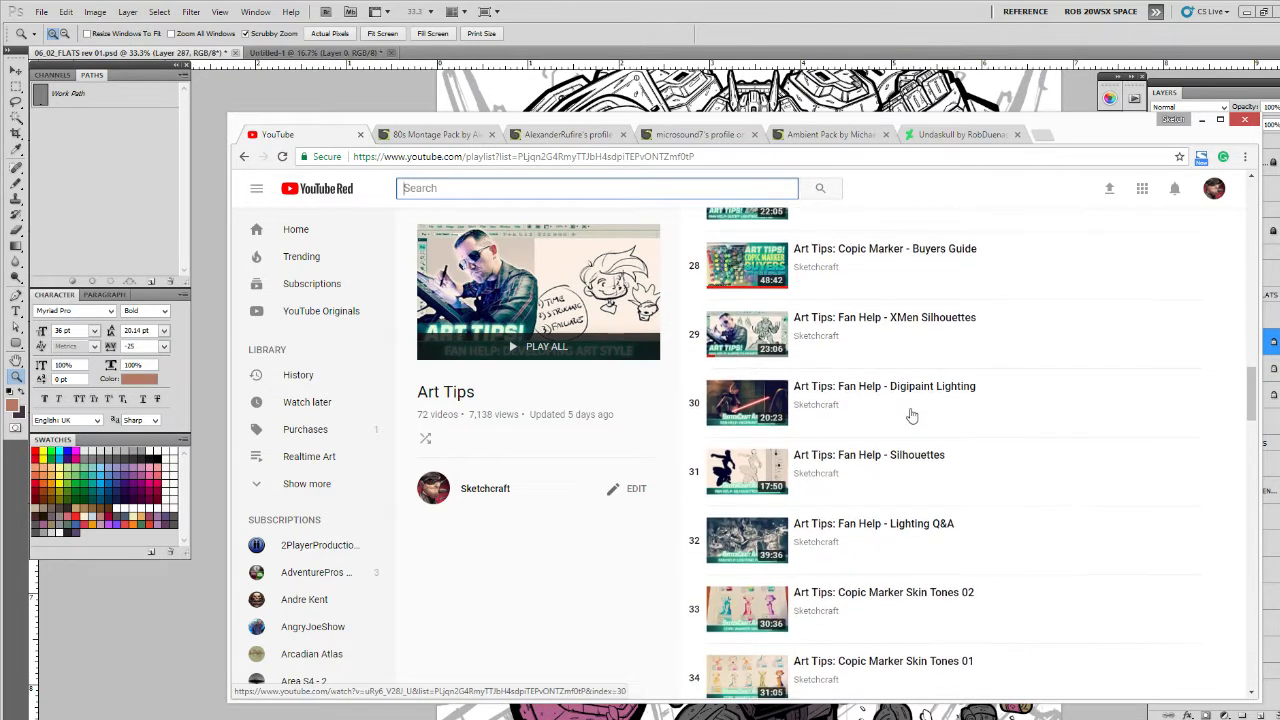
pyautogui.scroll(-3, 912, 415)
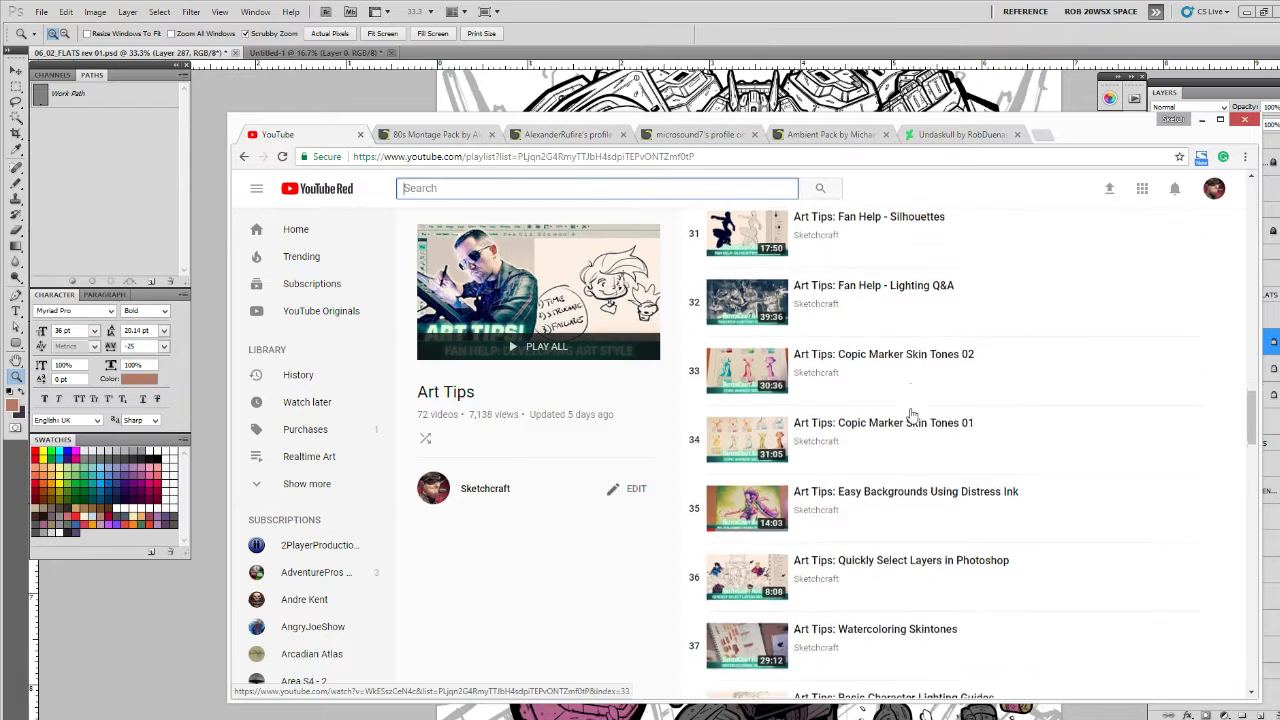
pyautogui.scroll(-3, 912, 415)
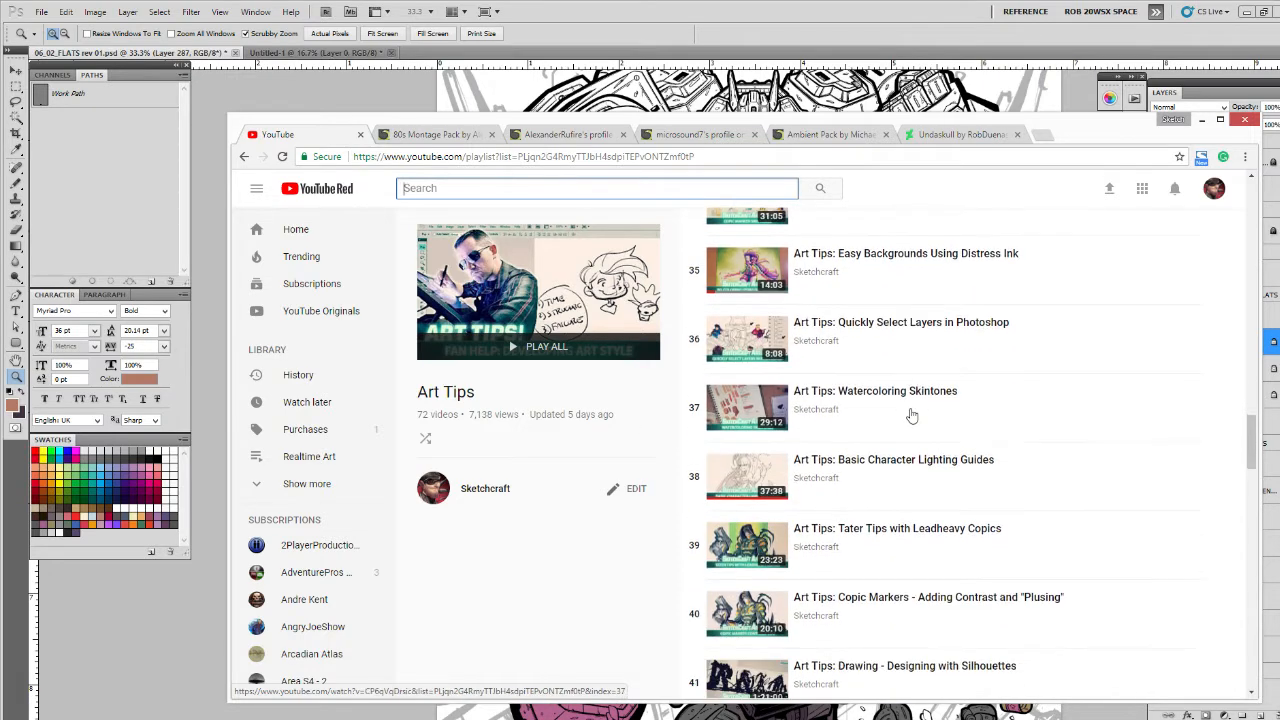
pyautogui.scroll(-1, 912, 415)
pyautogui.scroll(-5, 912, 415)
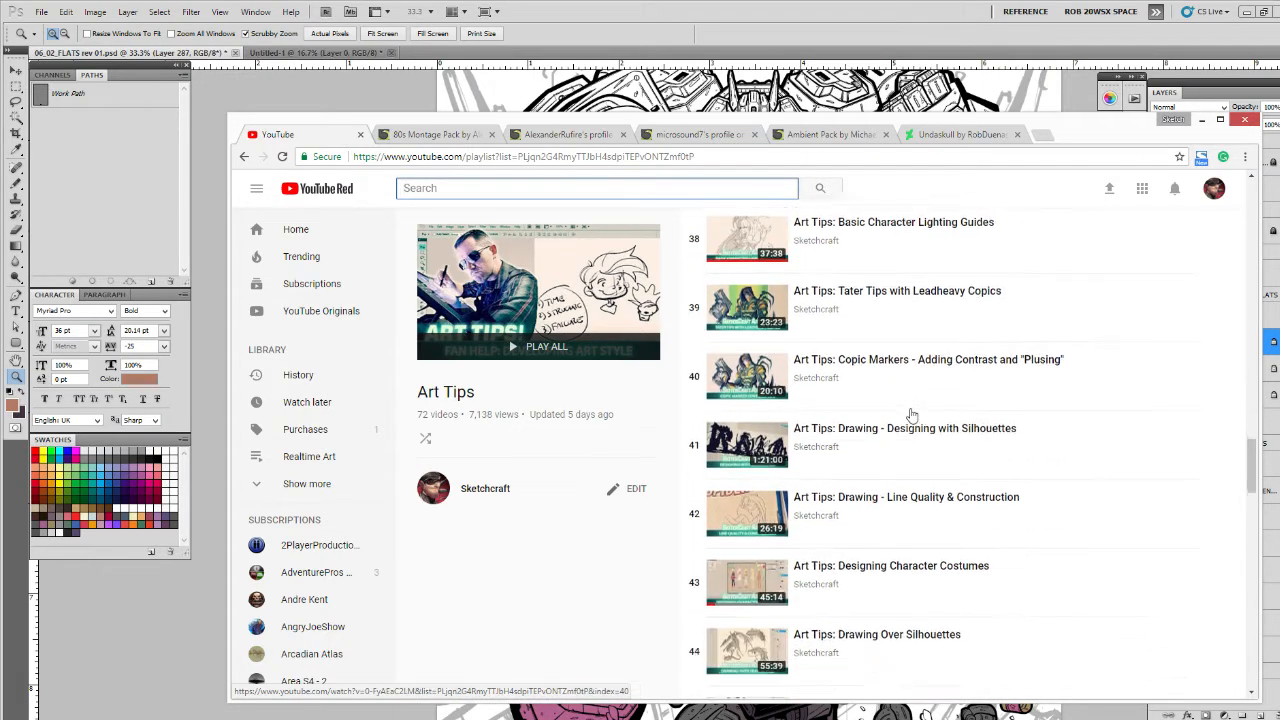
pyautogui.scroll(-5, 912, 415)
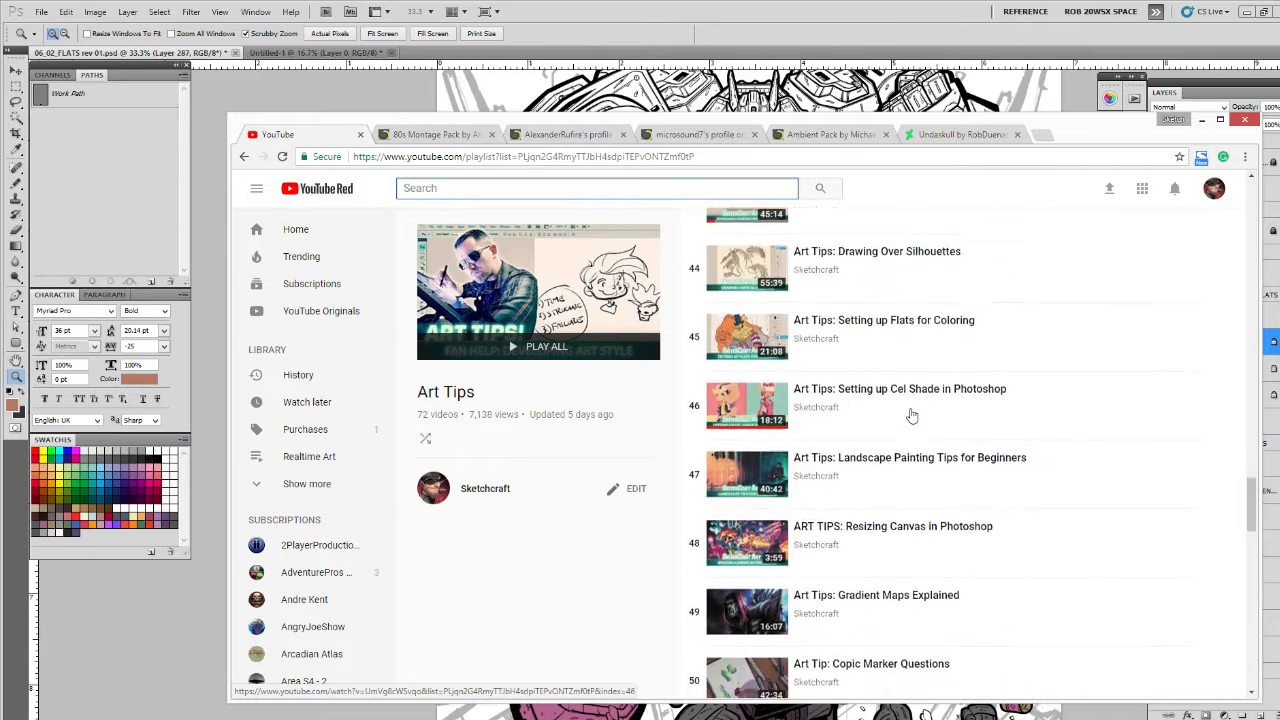
pyautogui.scroll(-3, 912, 415)
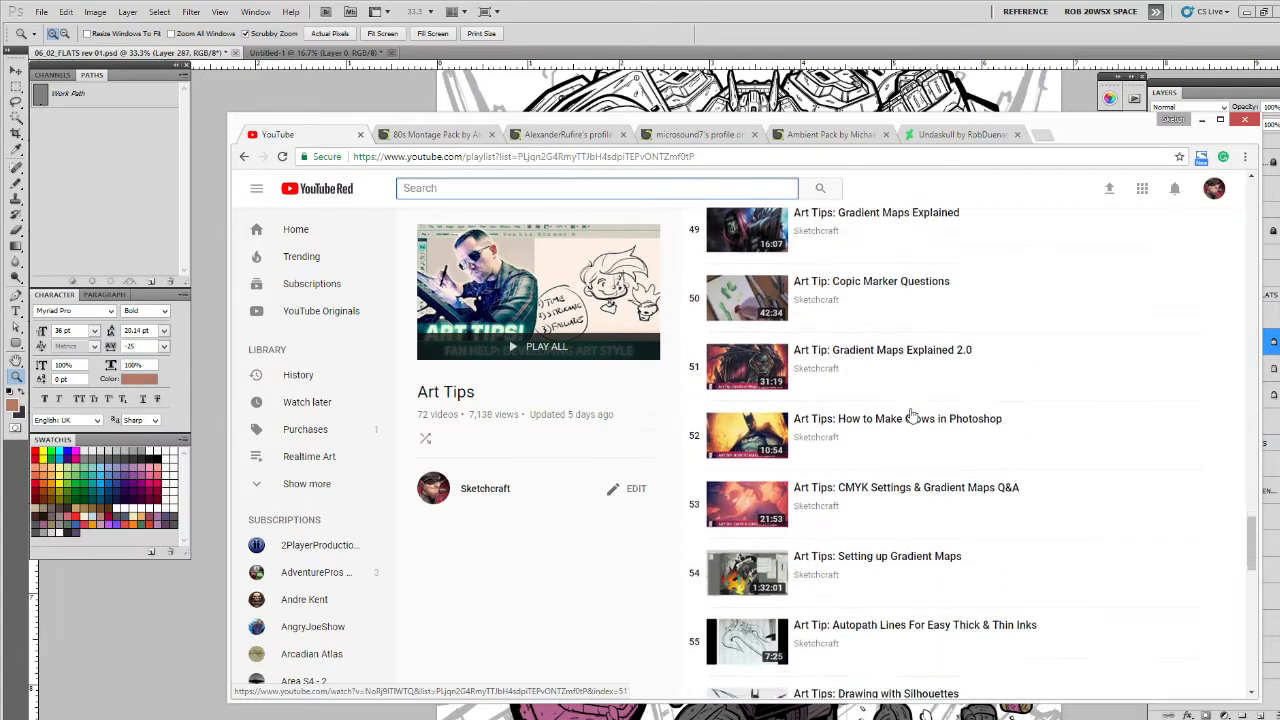
pyautogui.scroll(-4, 912, 415)
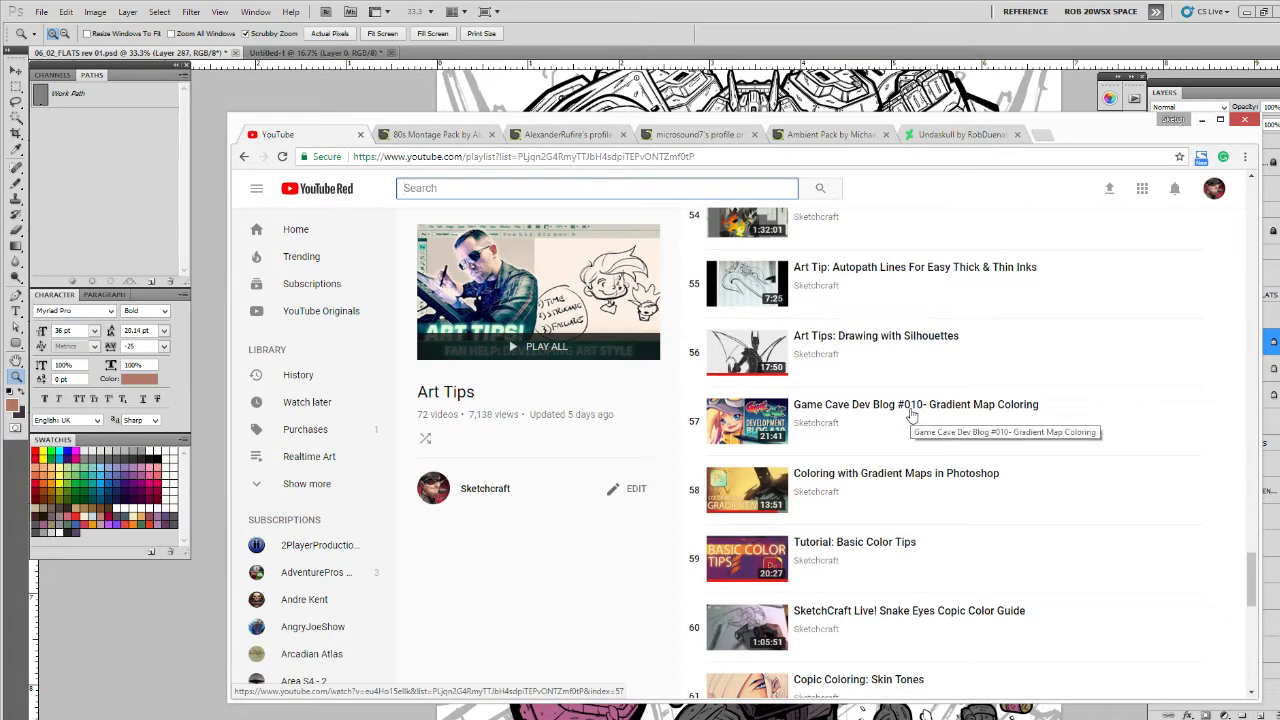
pyautogui.scroll(-4, 912, 415)
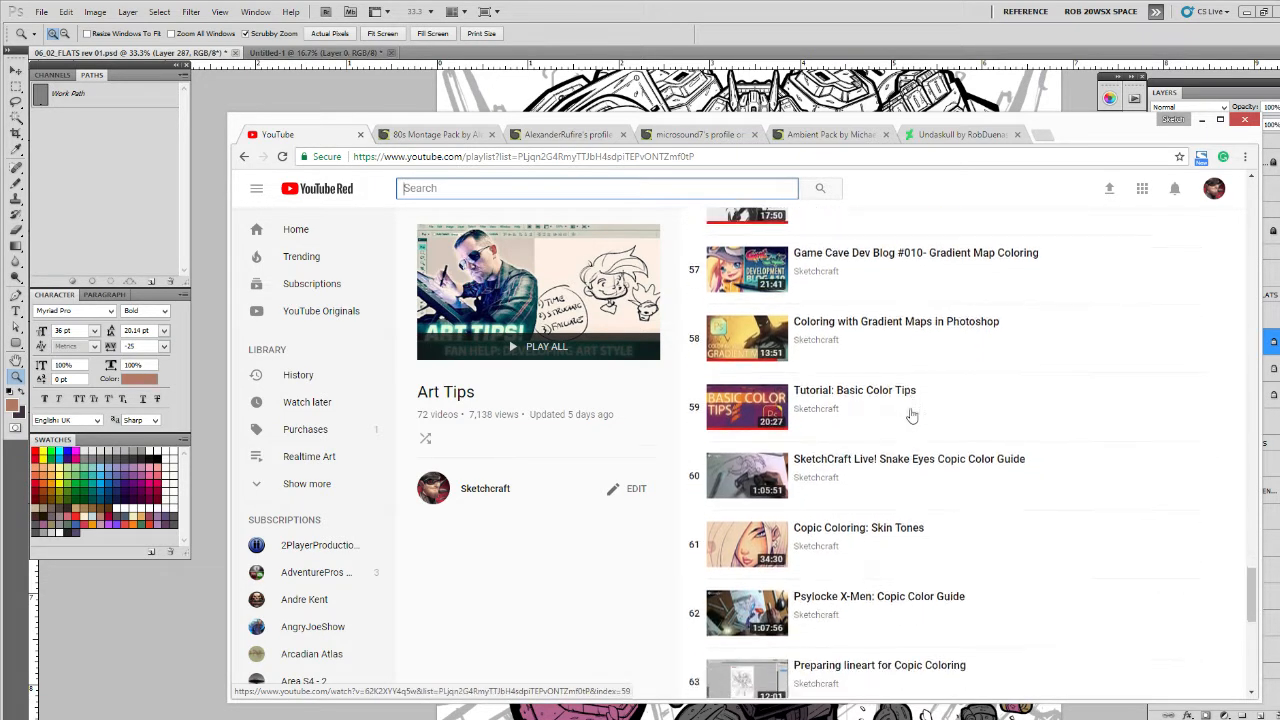
pyautogui.scroll(-5, 912, 415)
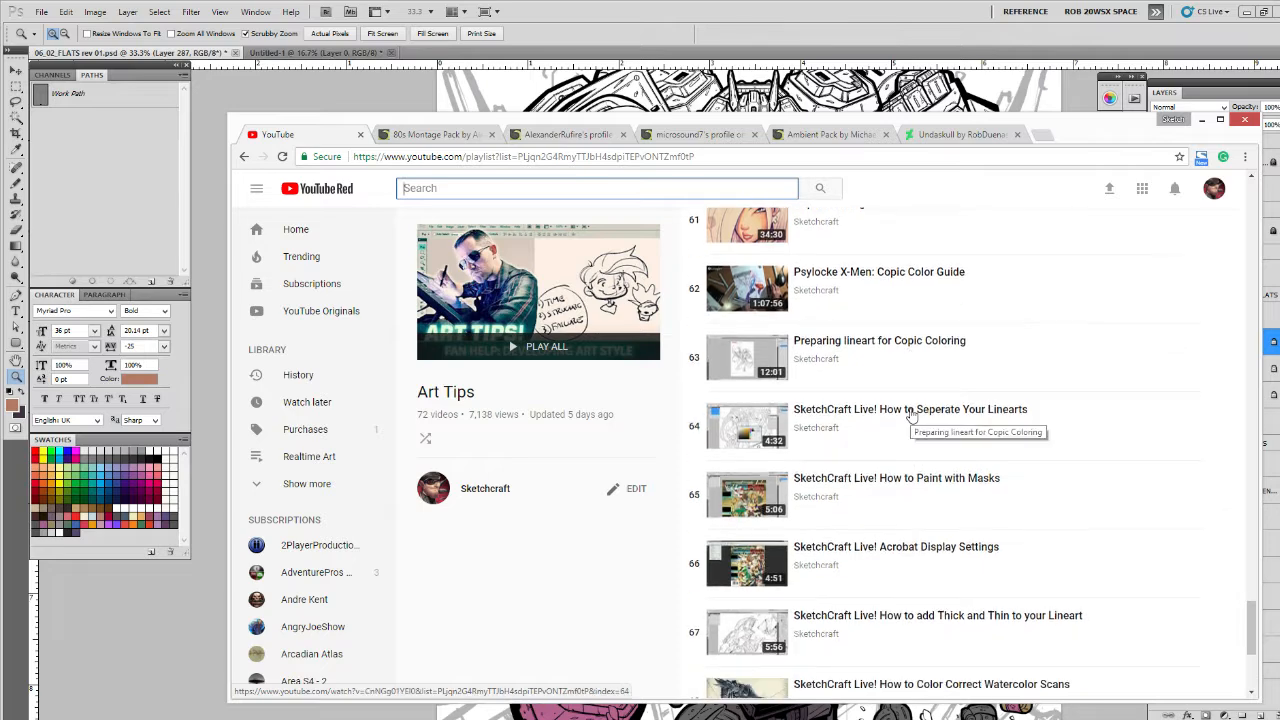
pyautogui.scroll(-1, 912, 415)
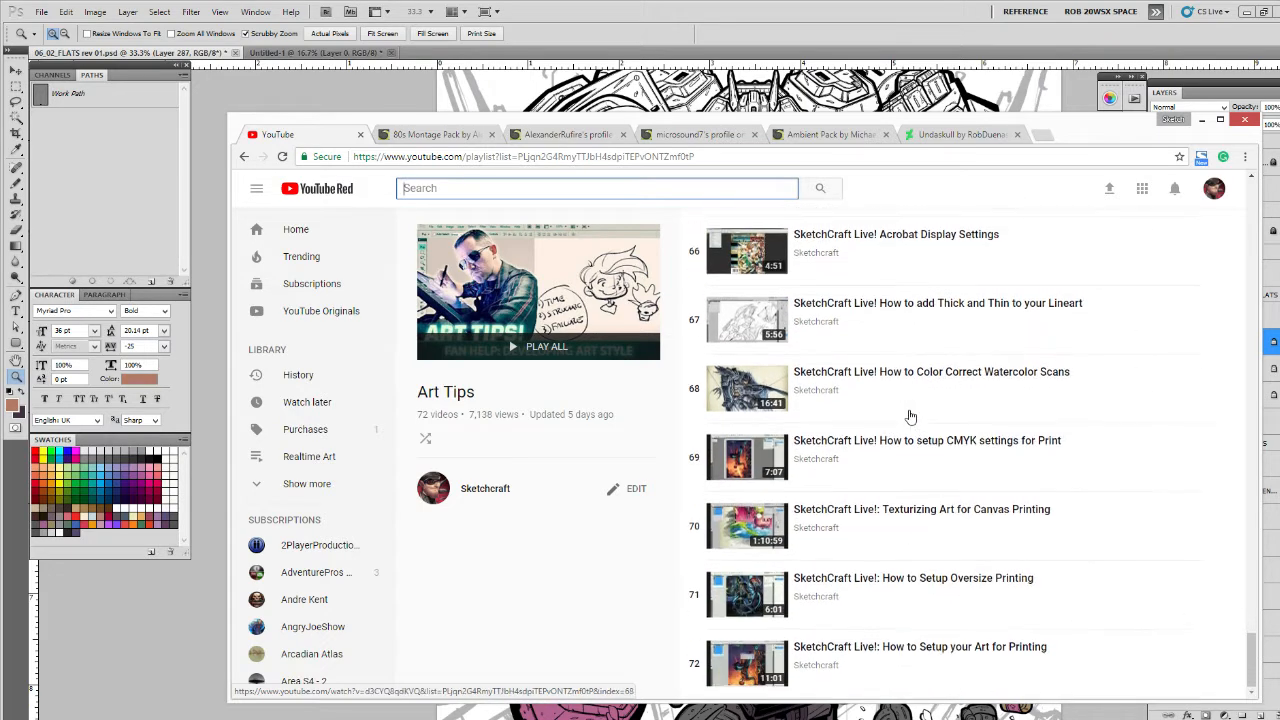
pyautogui.scroll(4, 910, 416)
pyautogui.scroll(20, 910, 416)
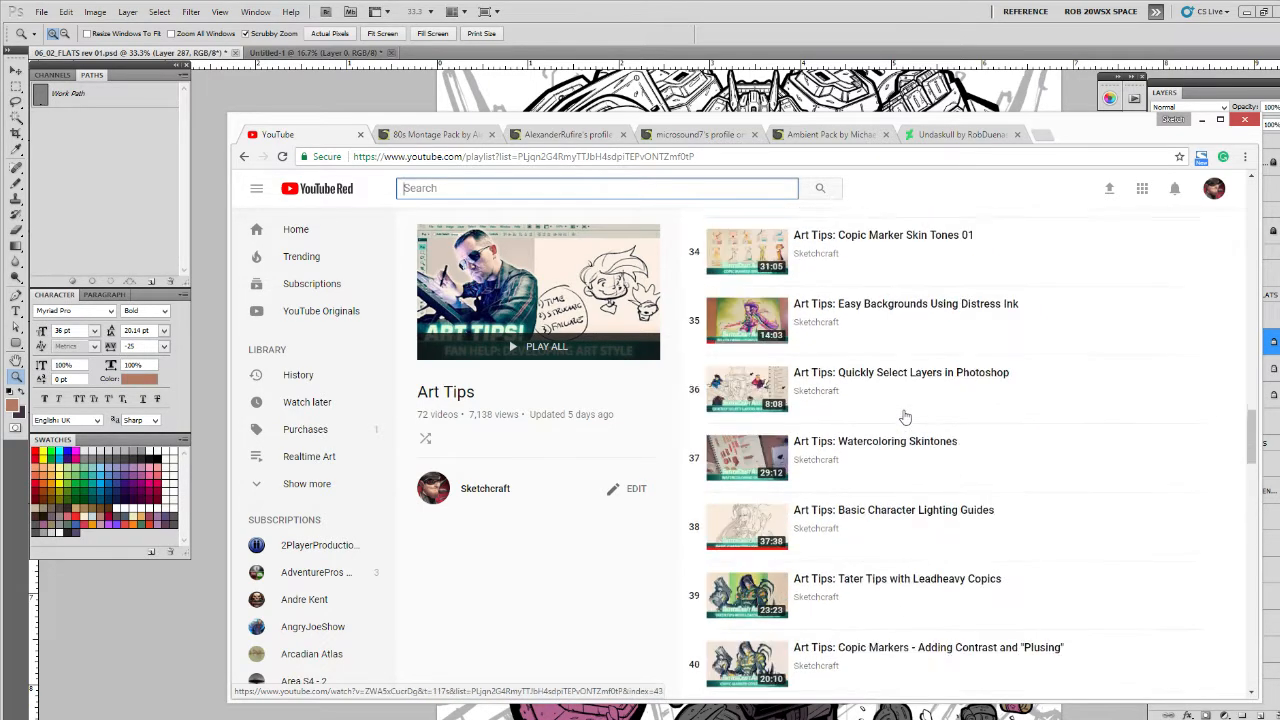
pyautogui.scroll(17, 905, 417)
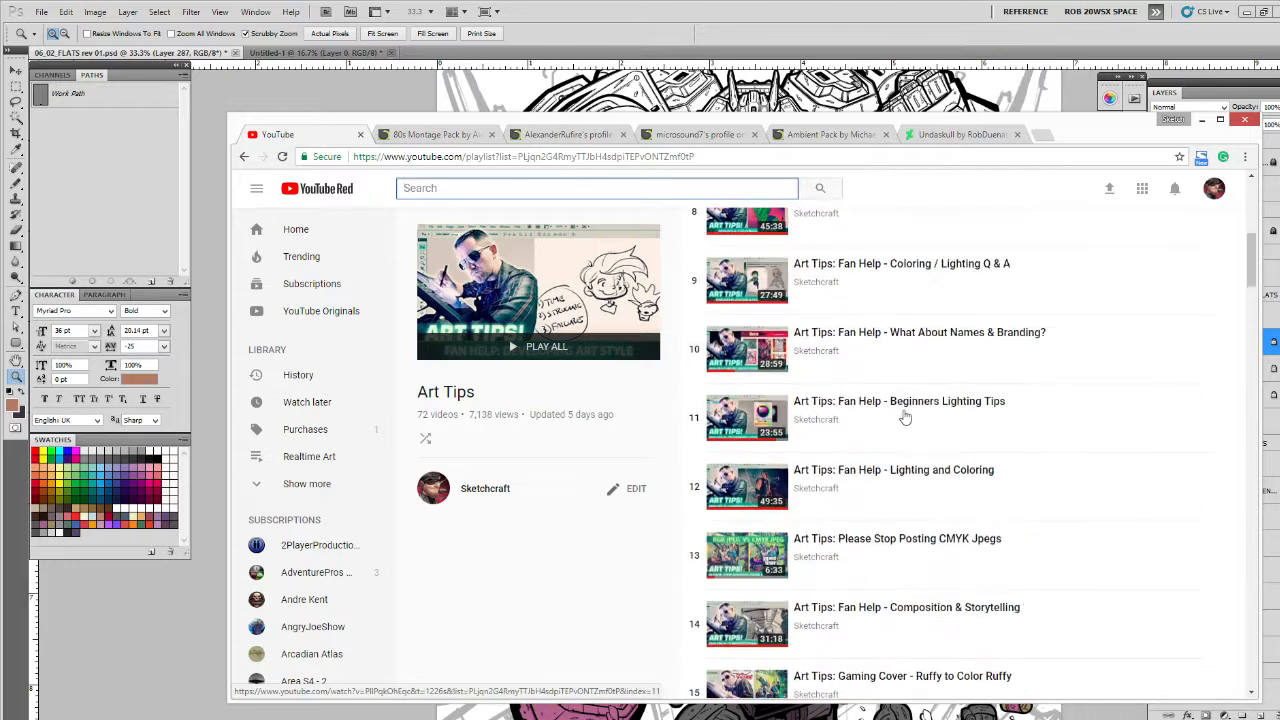
pyautogui.scroll(2, 905, 417)
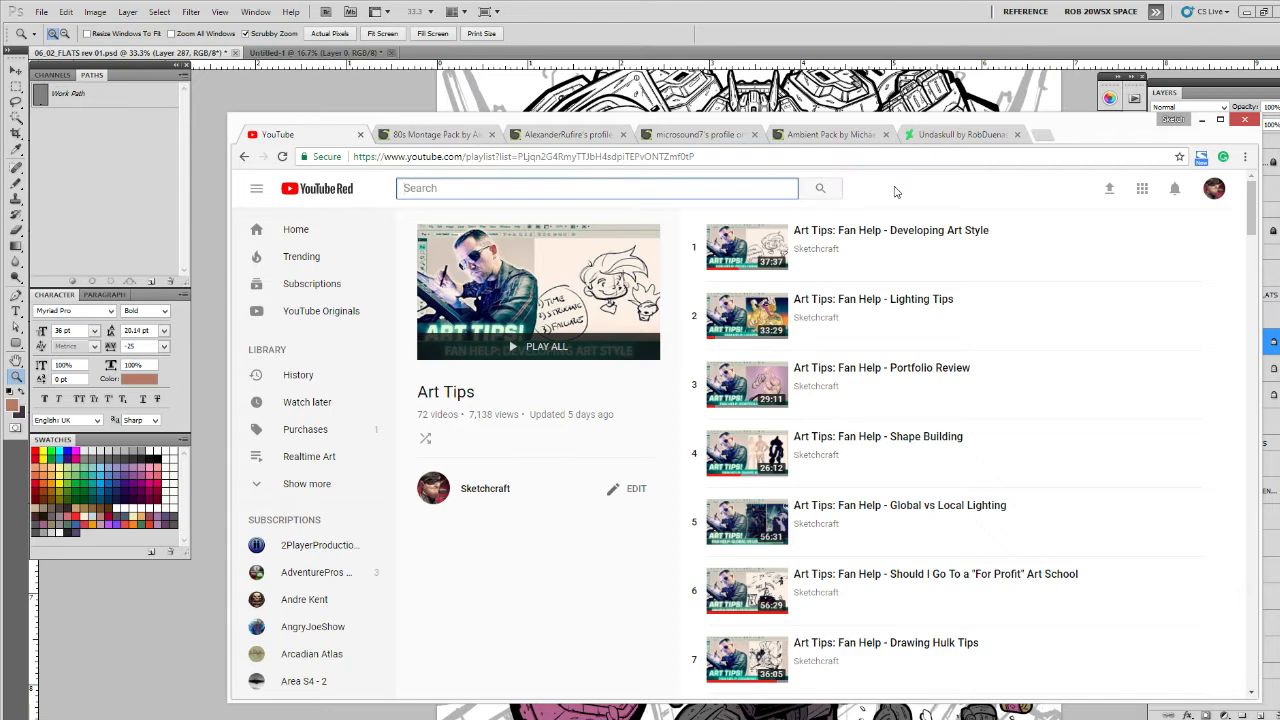
# - Switch back to Photoshop and examine the flat colors on Scarlett's head, torso, belt and thighs up close
pyautogui.click(850, 40)
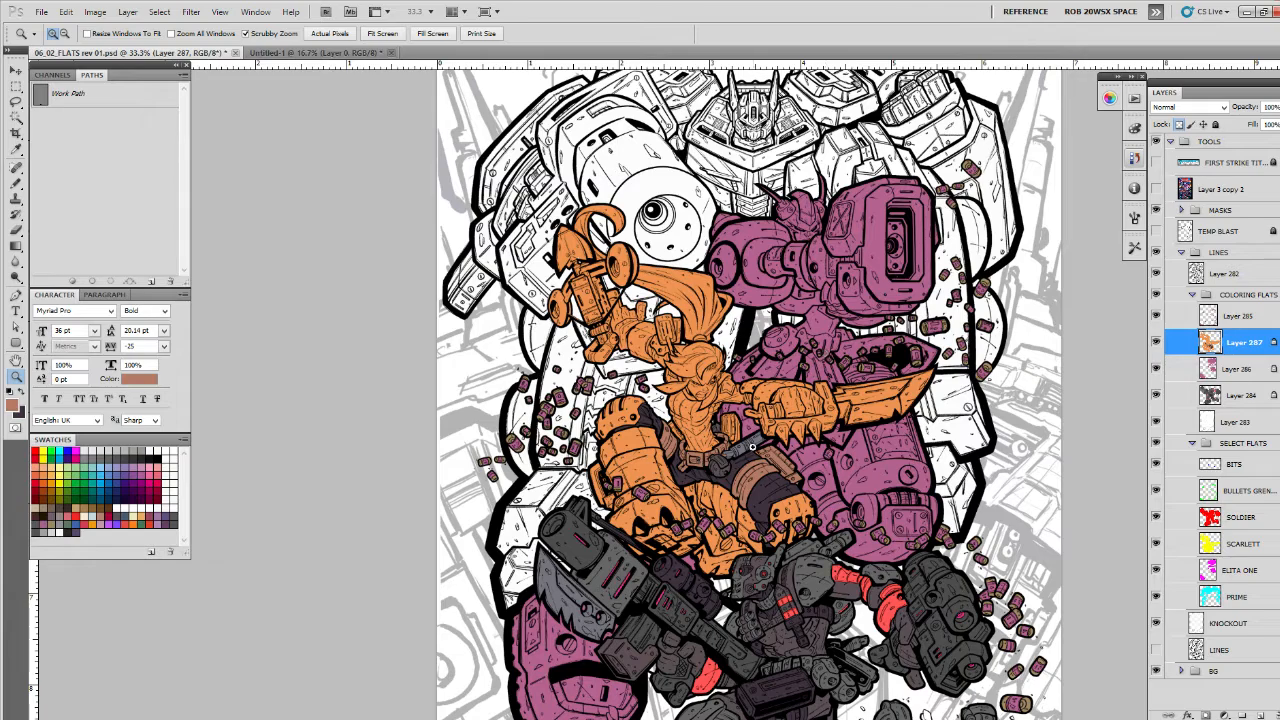
pyautogui.click(668, 343)
pyautogui.click(667, 352)
pyautogui.press('b')
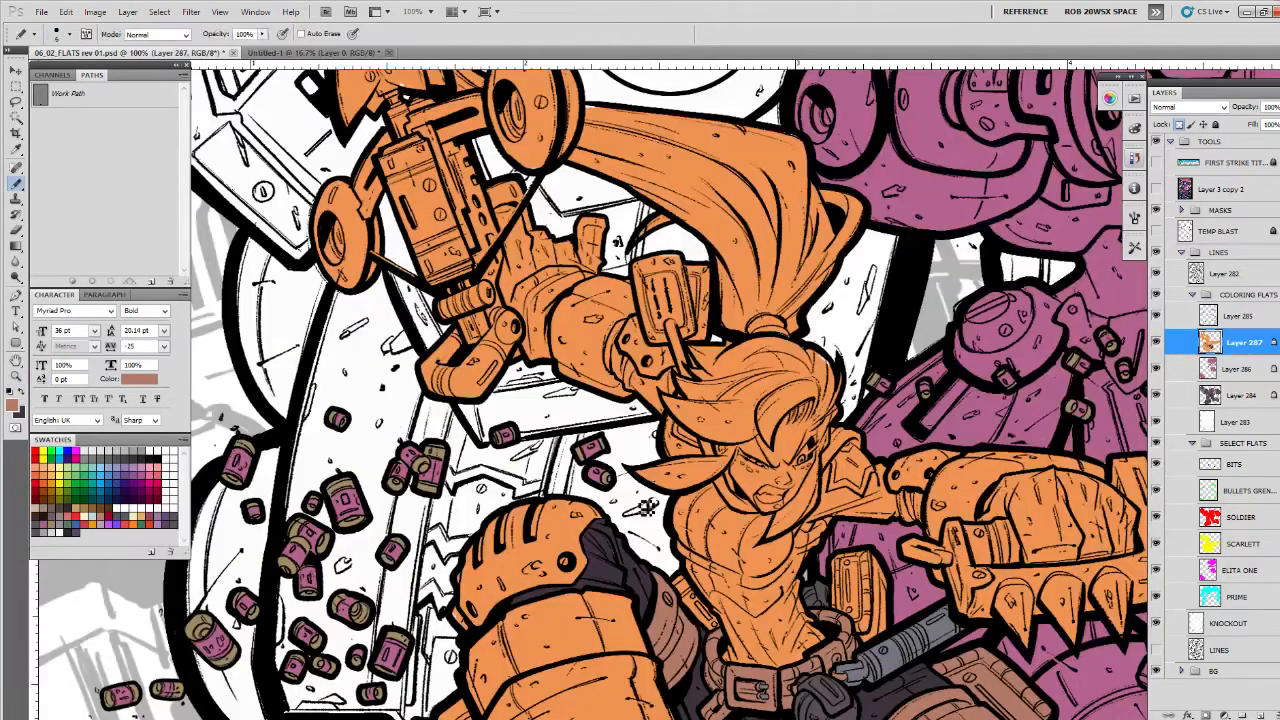
pyautogui.keyDown('alt'); pyautogui.click(614, 575); pyautogui.keyUp('alt')
pyautogui.moveTo(708, 463); pyautogui.dragTo(694, 436)
pyautogui.press('z')
pyautogui.click(693, 451)
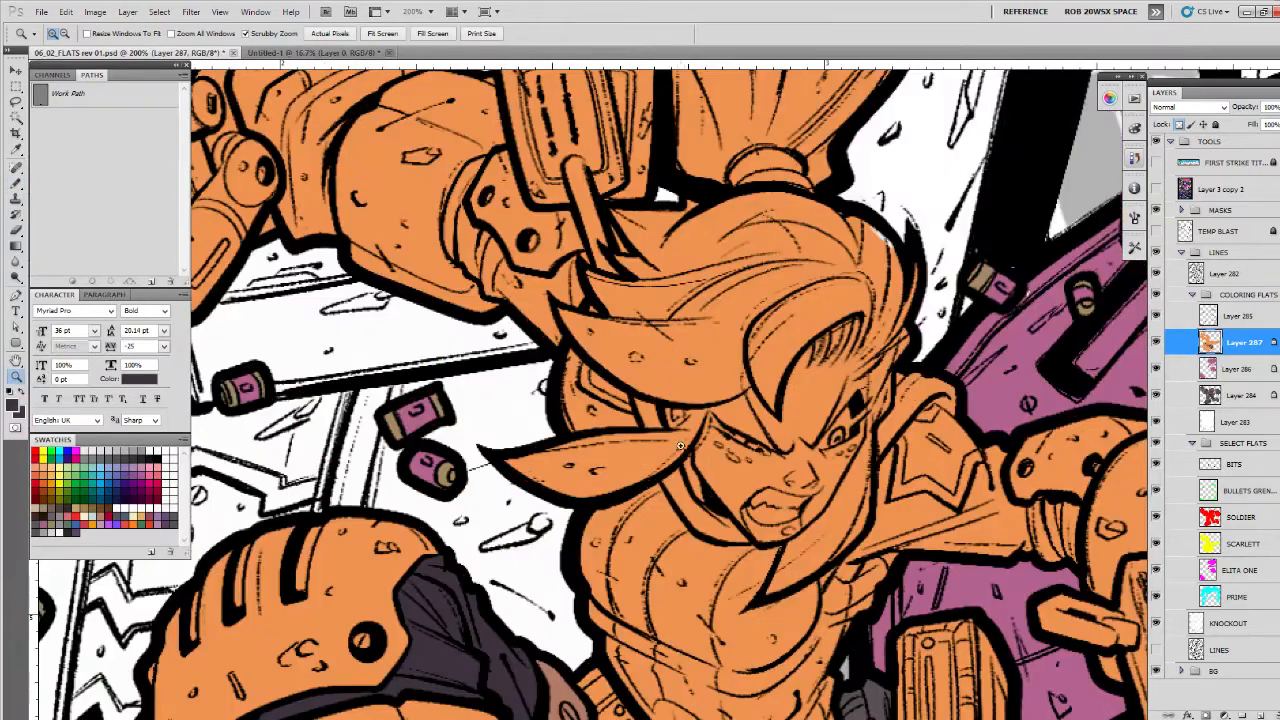
pyautogui.scroll(-8, 900, 414)
pyautogui.scroll(-2, 900, 414)
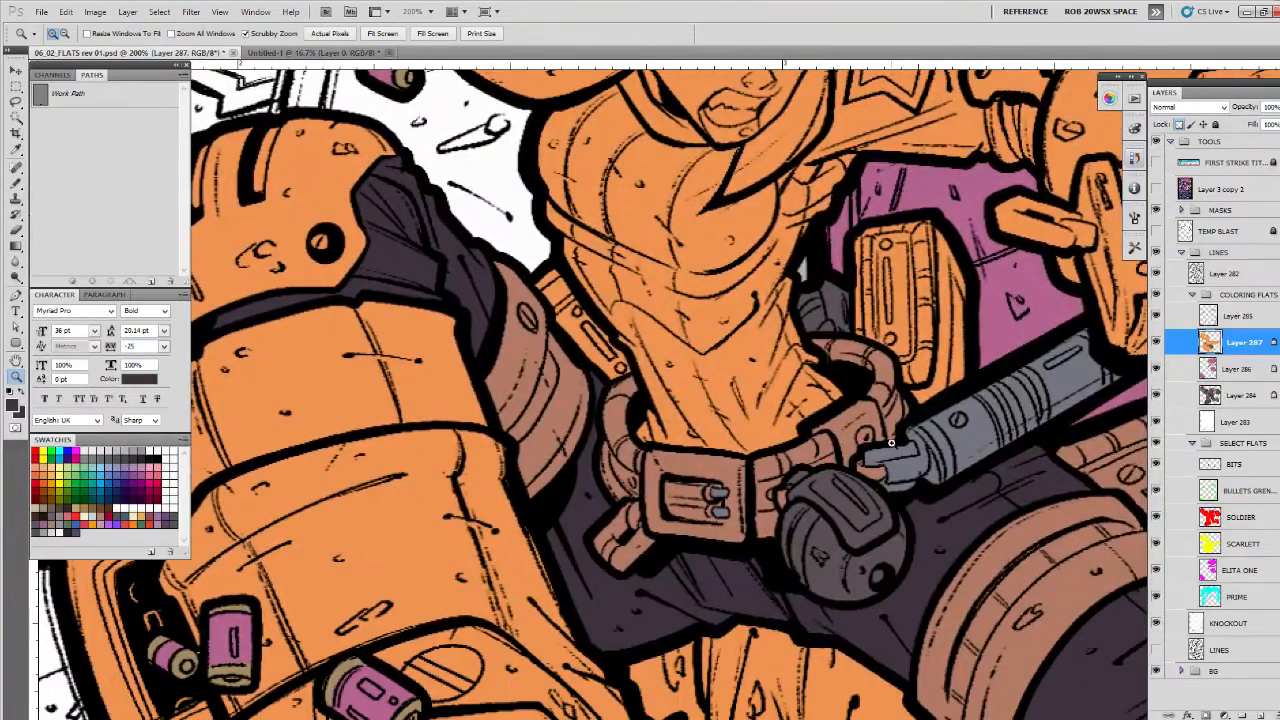
pyautogui.keyDown('alt'); pyautogui.click(888, 448); pyautogui.keyUp('alt')
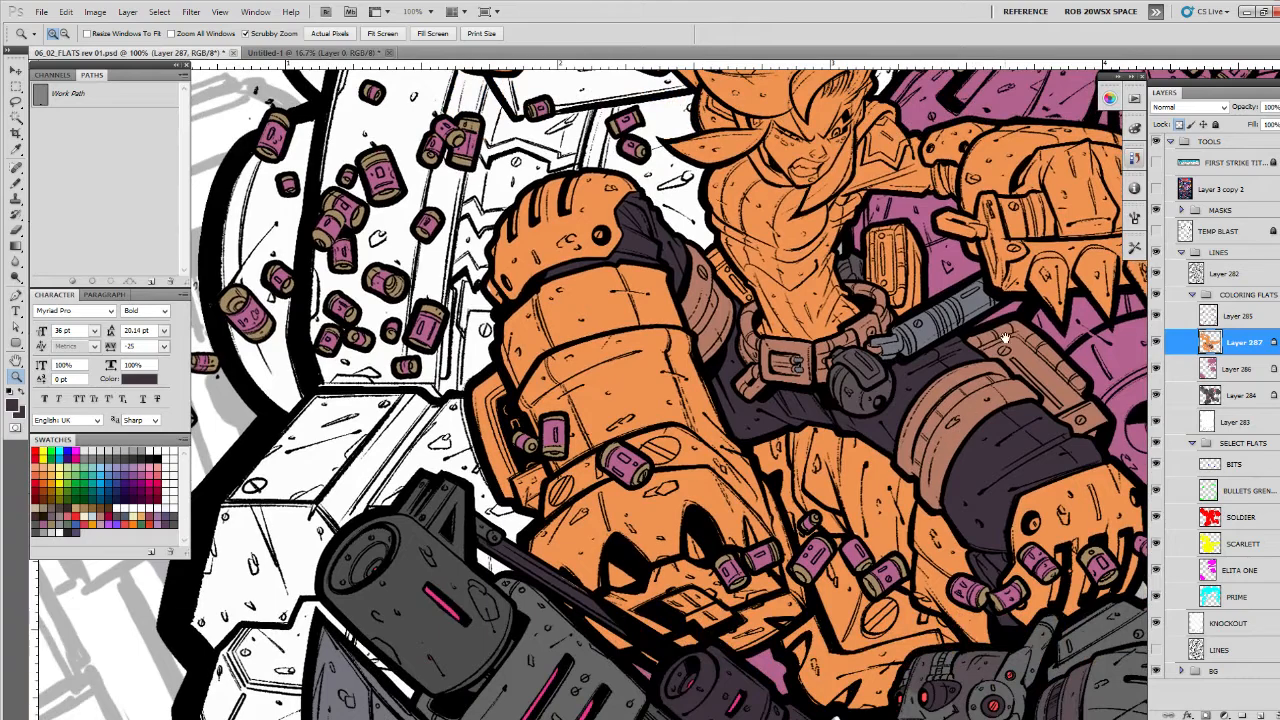
pyautogui.moveTo(952, 370); pyautogui.dragTo(864, 548)
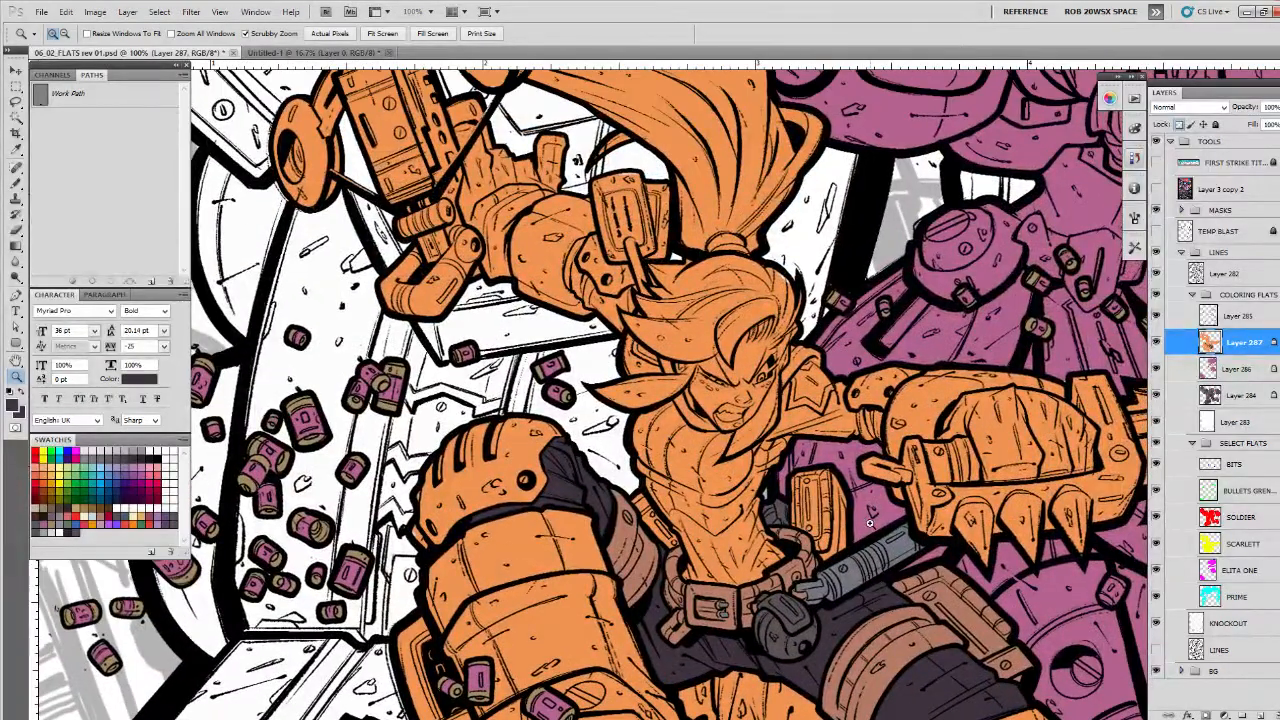
# - Fill the orange pouch beside Scarlett's waist, above the grey cylinder, with the reddish brown of her straps
pyautogui.press('b')
pyautogui.keyDown('alt'); pyautogui.click(880, 535); pyautogui.keyUp('alt')
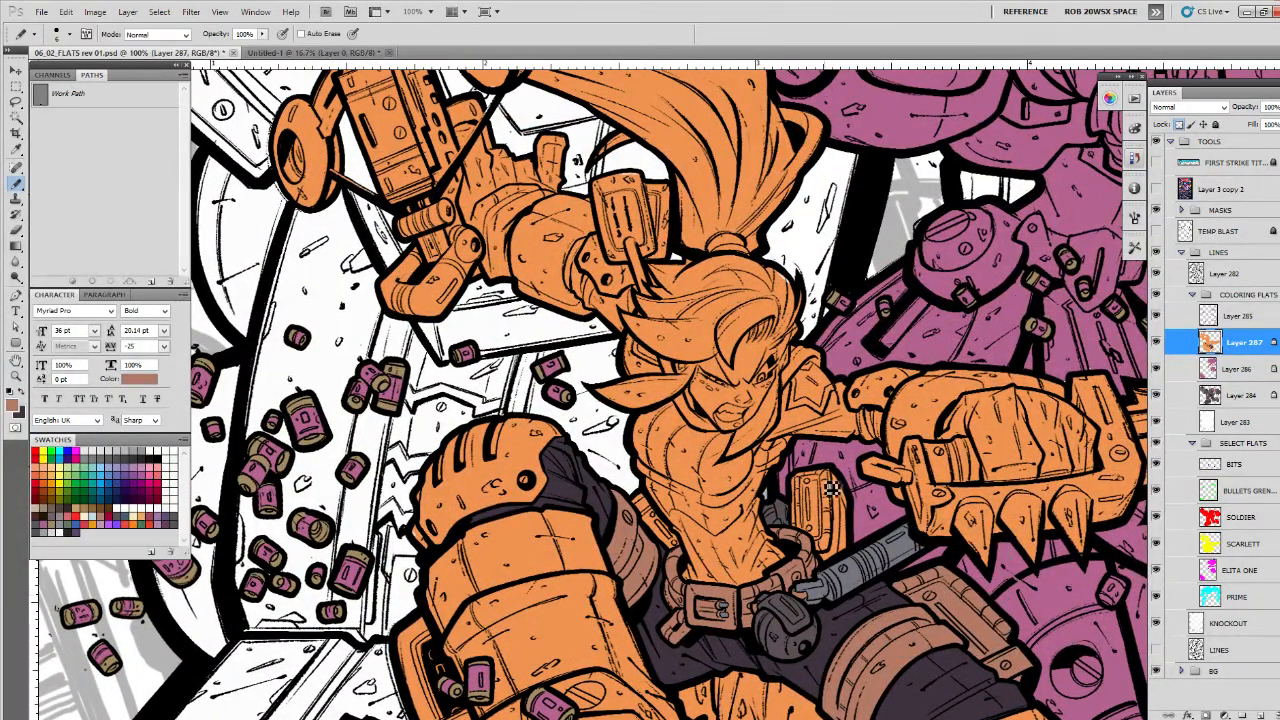
pyautogui.press('l')
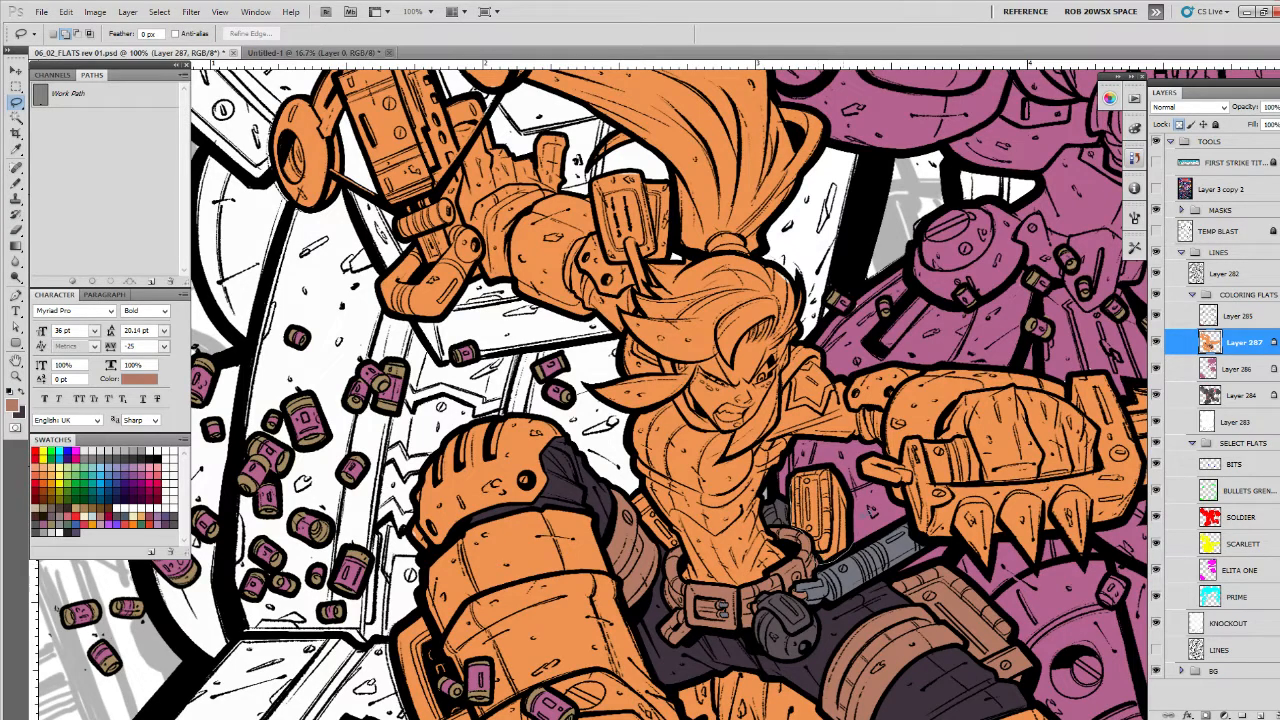
pyautogui.moveTo(790, 458)
pyautogui.mouseDown()
pyautogui.moveTo(852, 531)
pyautogui.moveTo(800, 452)
pyautogui.mouseUp()
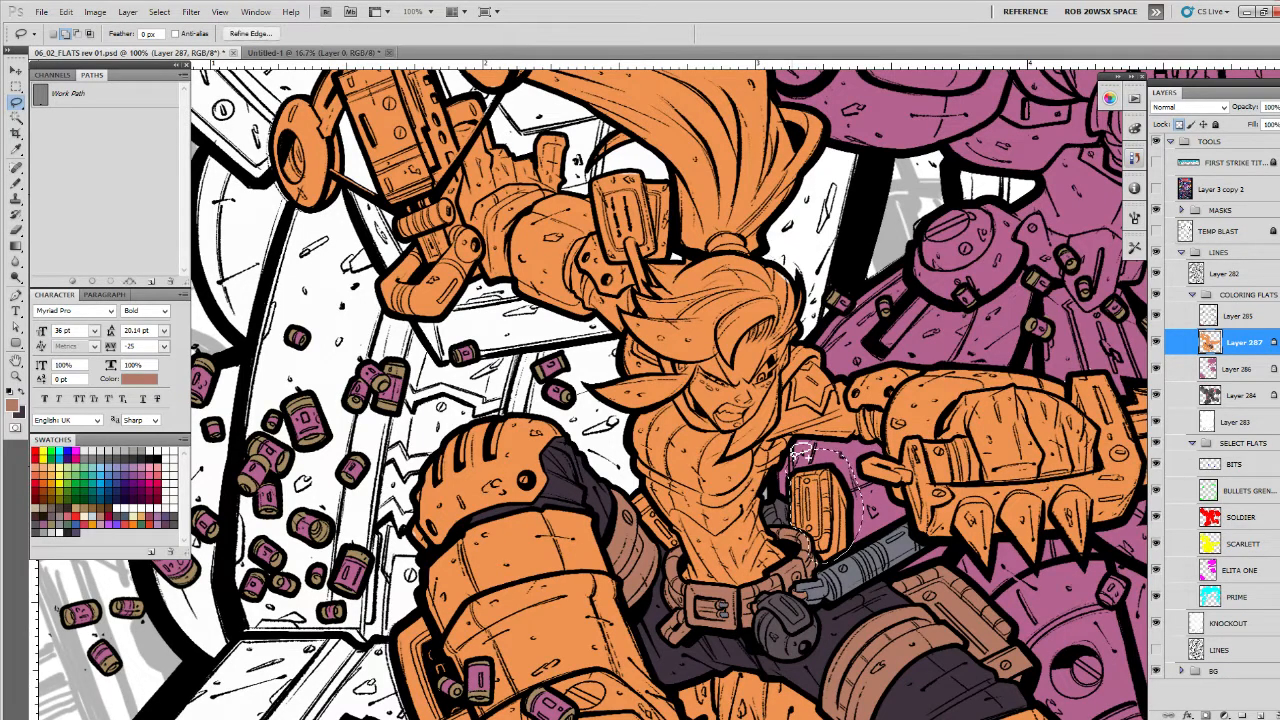
pyautogui.hotkey('ctrl', 'd')
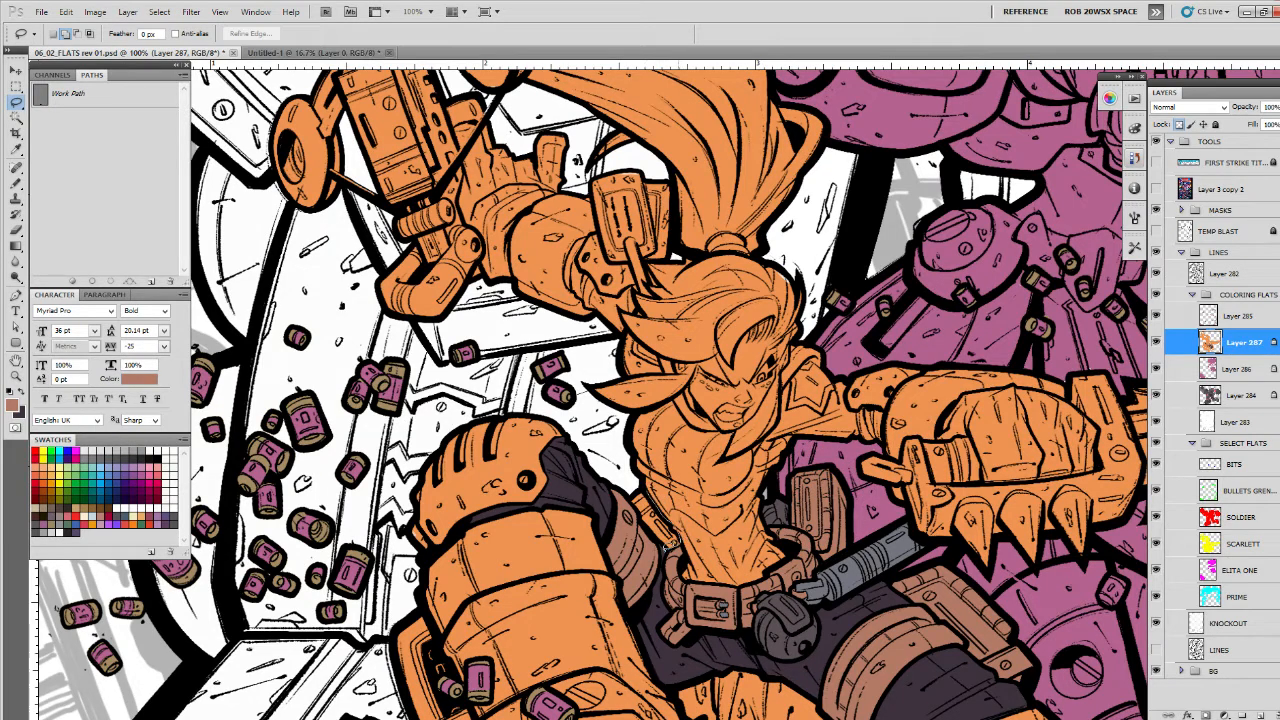
# - Fill the small orange strap piece at the left side of Scarlett's waist with the reddish brown of her straps
pyautogui.moveTo(632, 484)
pyautogui.mouseDown()
pyautogui.moveTo(670, 546)
pyautogui.moveTo(632, 502)
pyautogui.mouseUp()
pyautogui.hotkey('alt', 'BackSpace')
pyautogui.hotkey('ctrl', 'd')
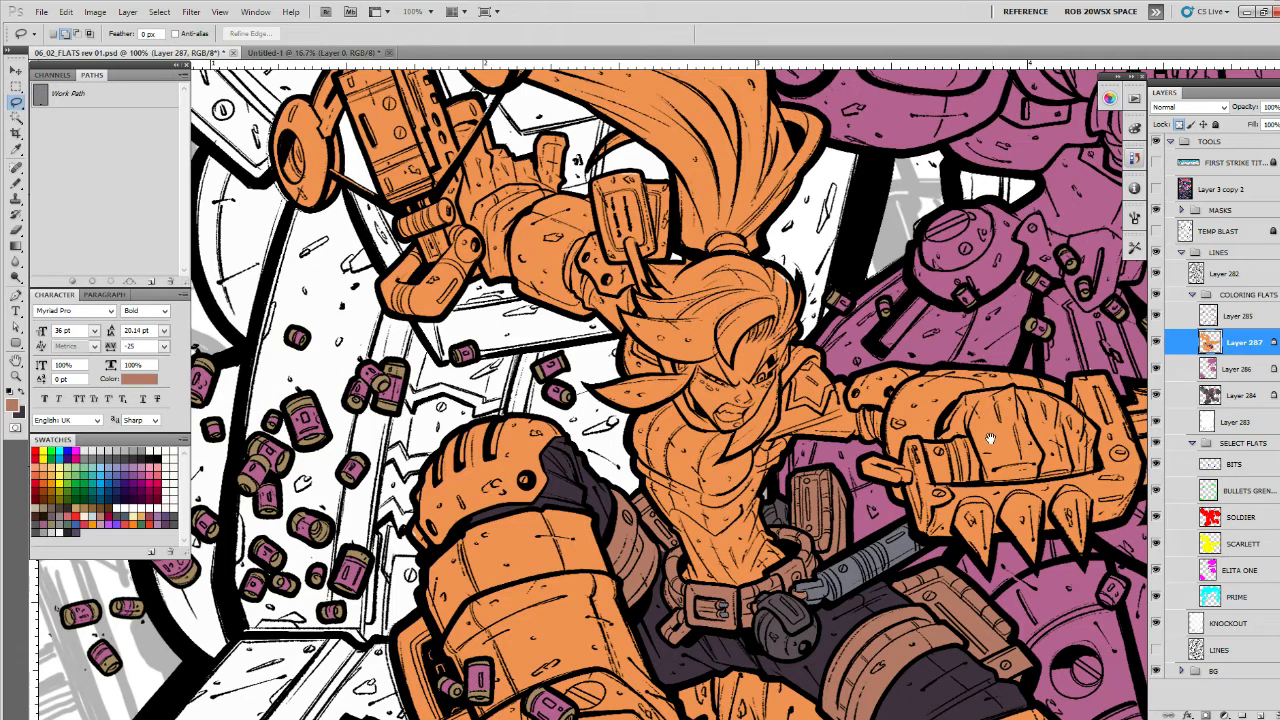
pyautogui.moveTo(967, 467)
pyautogui.mouseDown()
pyautogui.moveTo(848, 465)
pyautogui.moveTo(762, 419)
pyautogui.mouseUp()
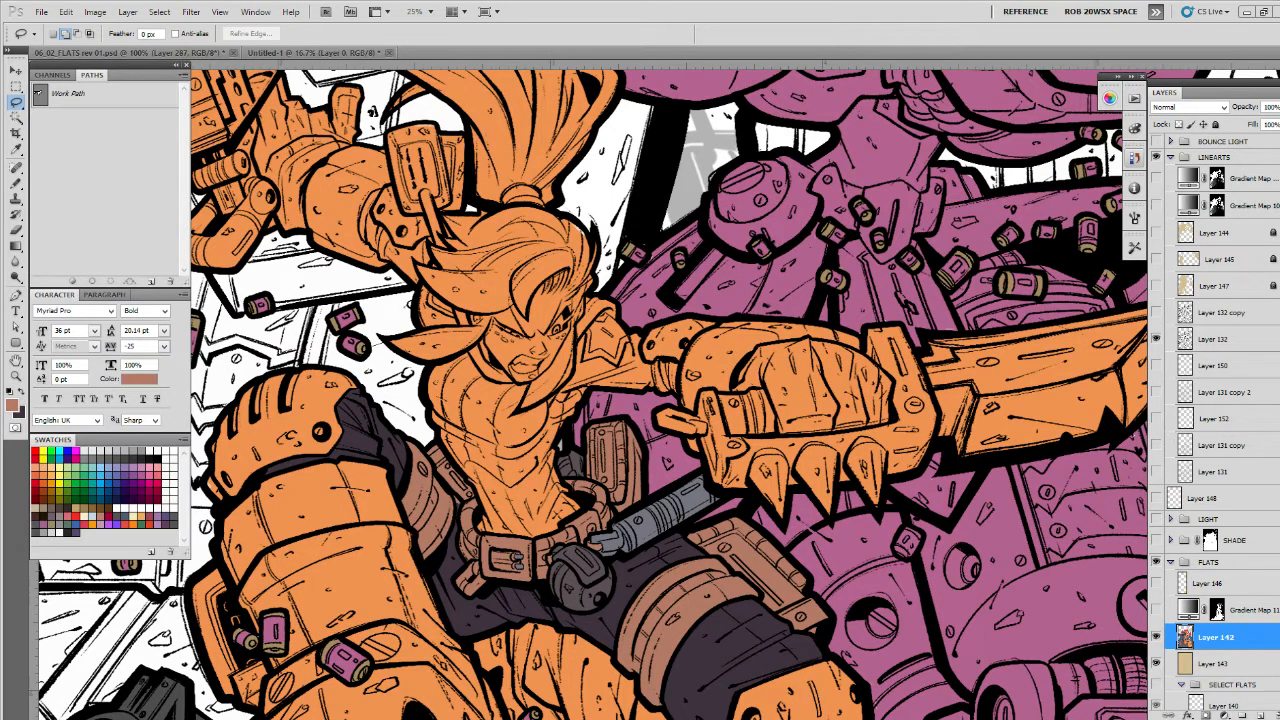
pyautogui.press('b')
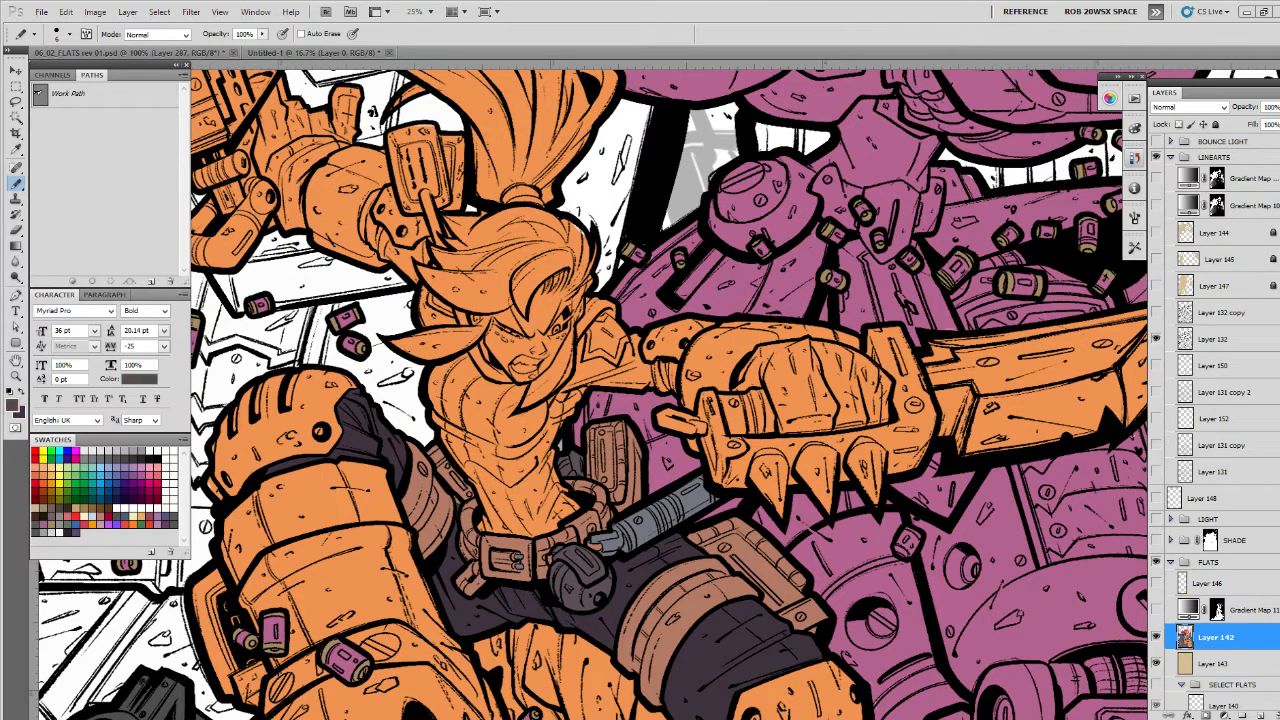
pyautogui.press('x')
pyautogui.press('z')
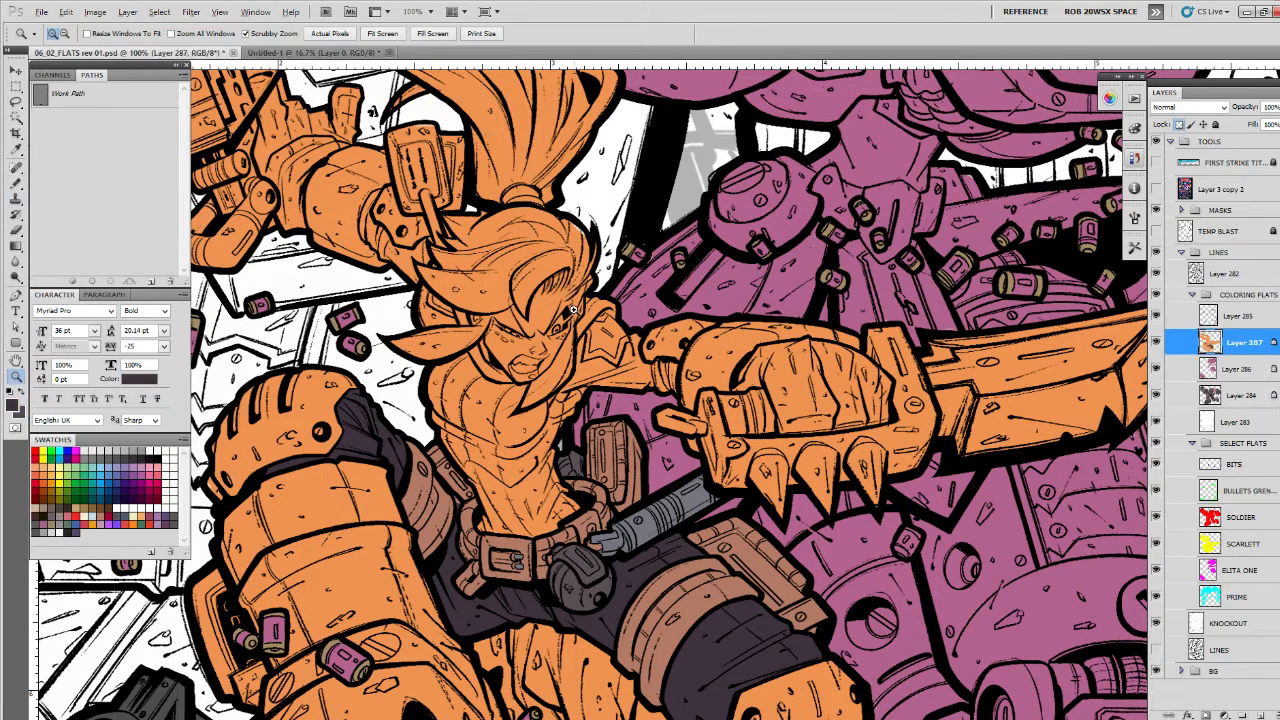
pyautogui.keyDown('alt'); pyautogui.click(574, 310); pyautogui.keyUp('alt')
pyautogui.keyDown('alt'); pyautogui.click(574, 310); pyautogui.keyUp('alt')
pyautogui.moveTo(574, 310); pyautogui.dragTo(693, 338)
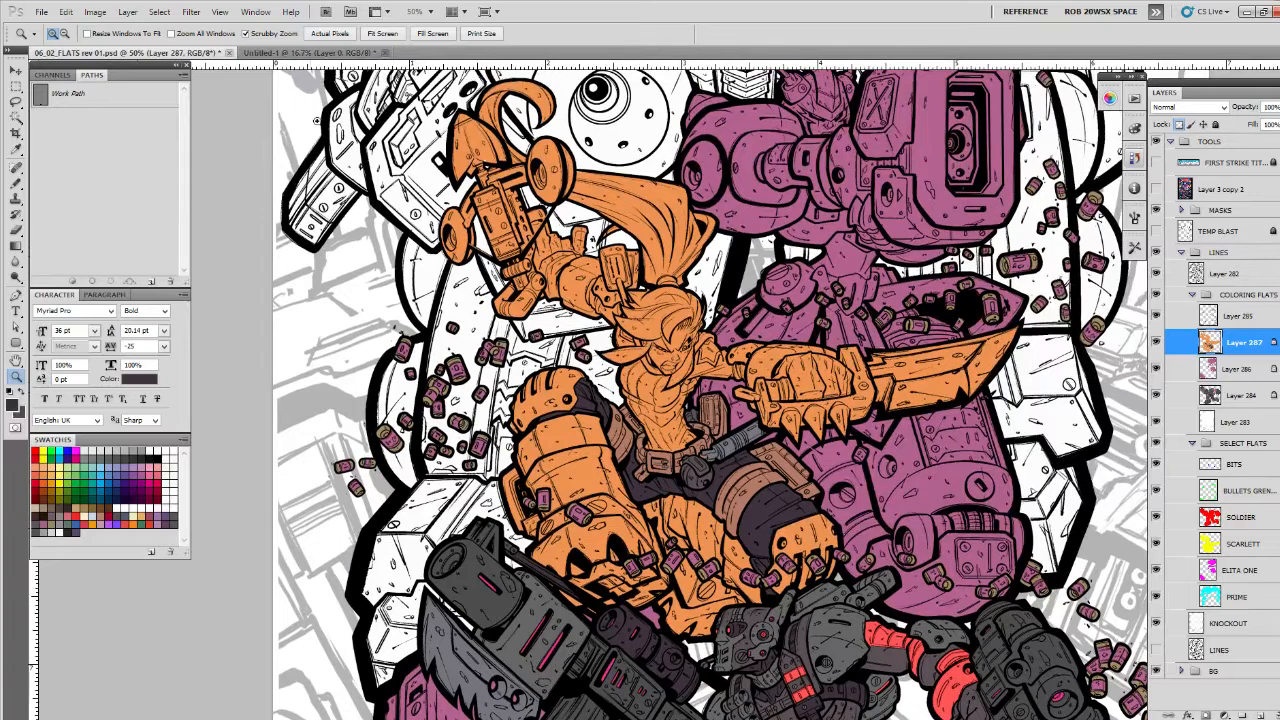
# - Open the reference image 05_00 RUFFY REV 06 - Copy.jpg from the 01_WIP folder inside folder 05
pyautogui.click(44, 13)
pyautogui.click(52, 39)
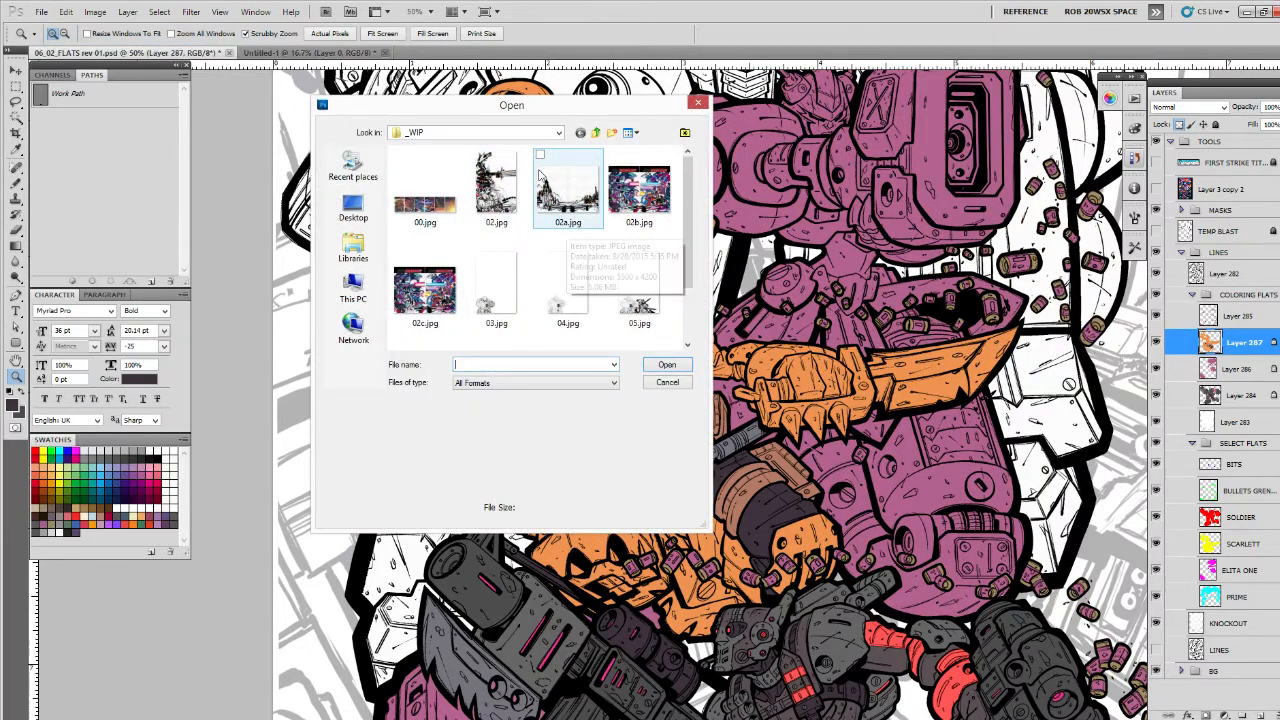
pyautogui.click(596, 132)
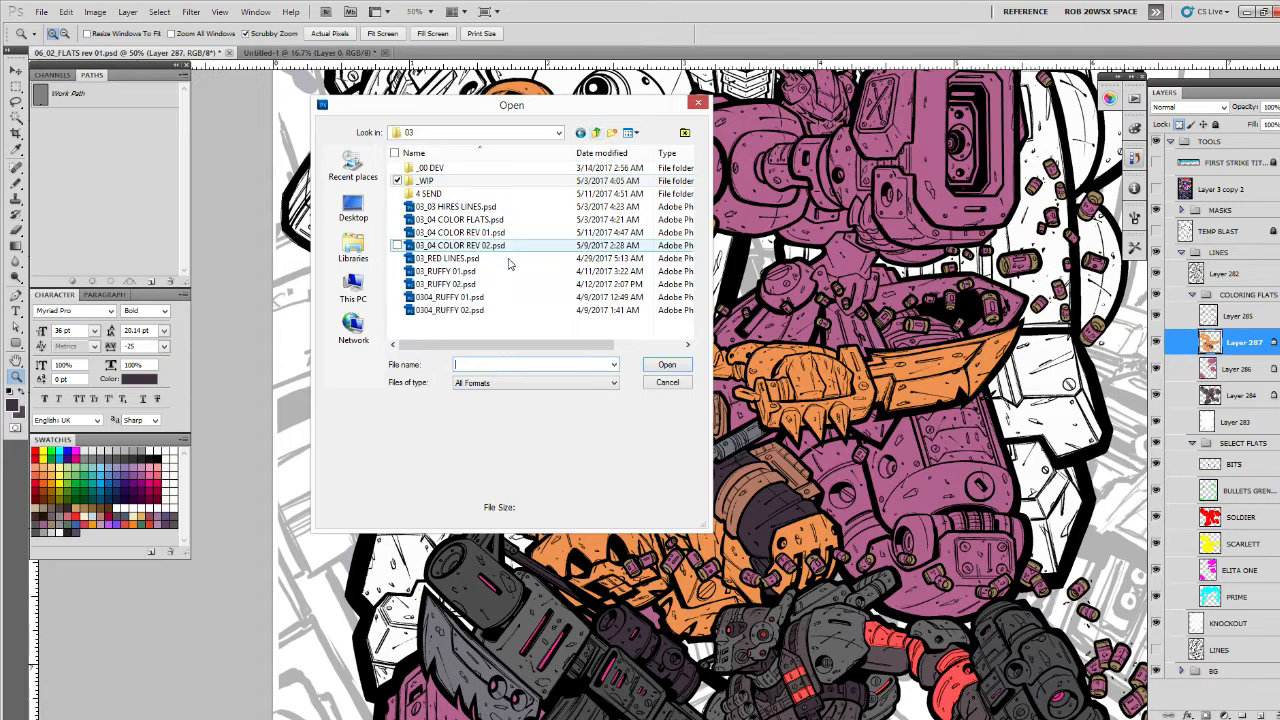
pyautogui.click(596, 132)
pyautogui.doubleClick(461, 297)
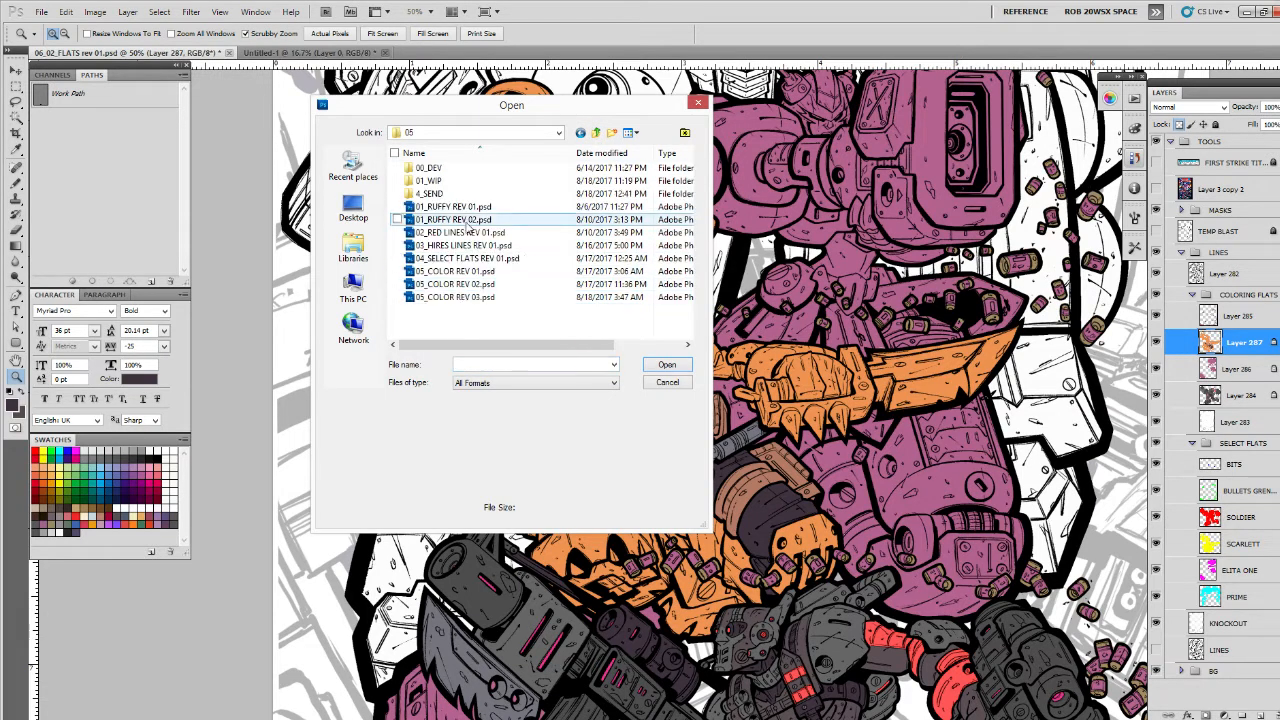
pyautogui.doubleClick(451, 192)
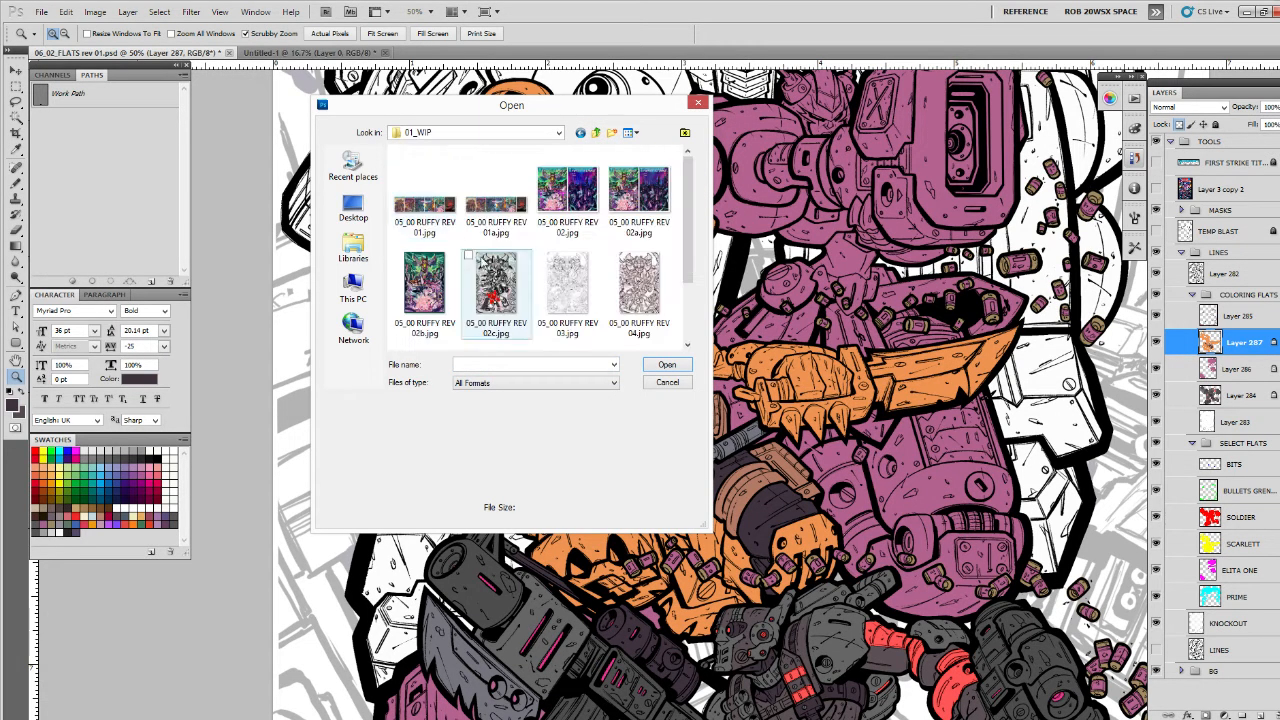
pyautogui.scroll(-2, 497, 290)
pyautogui.click(512, 312)
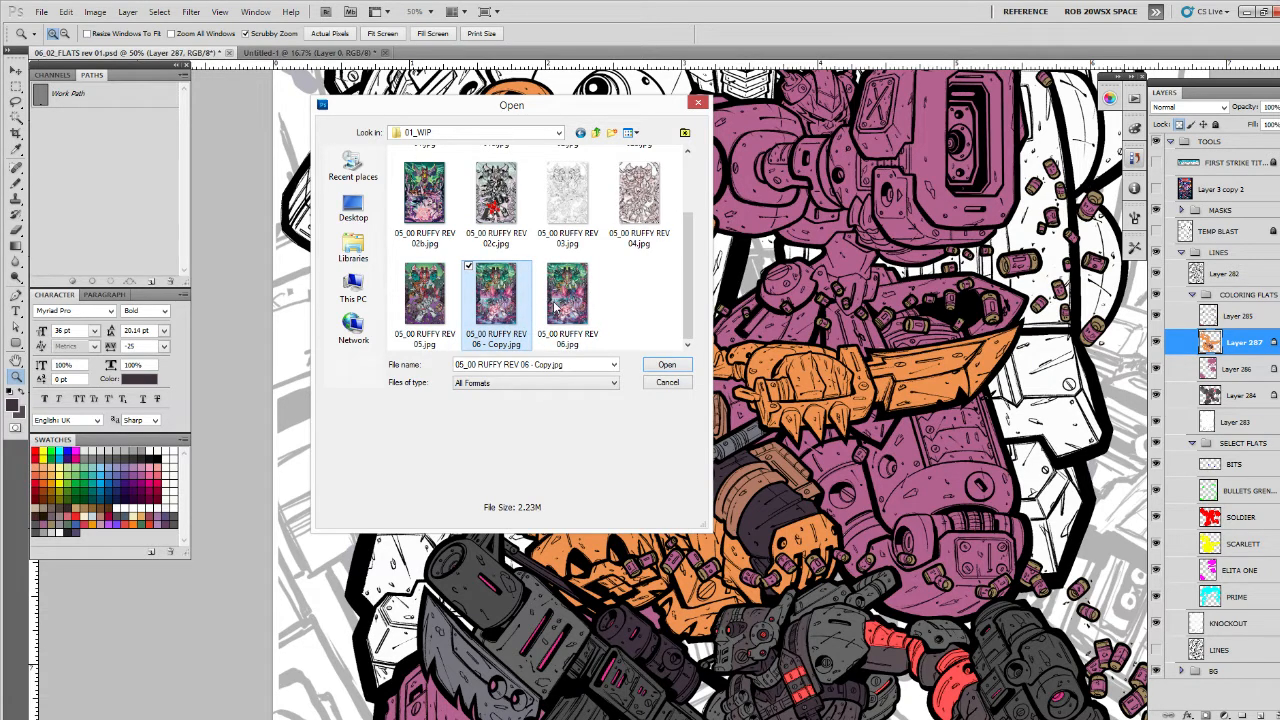
pyautogui.click(667, 366)
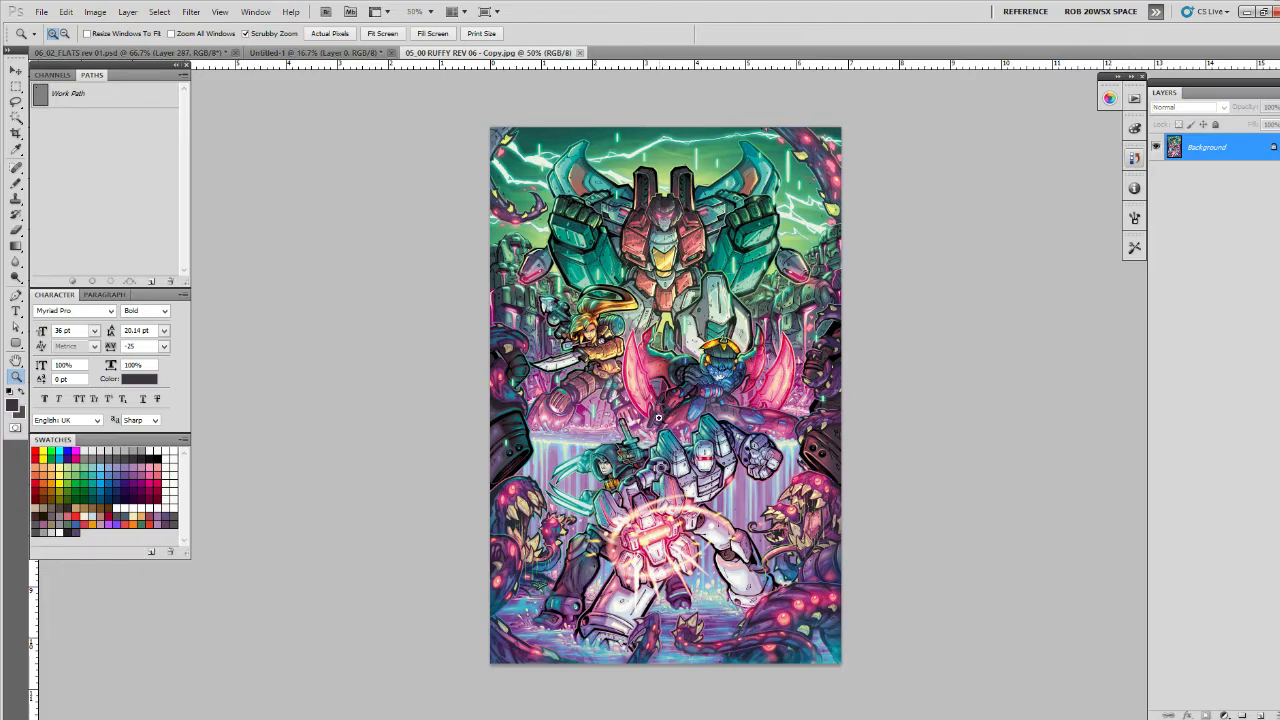
# - Examine the colors of the white robot, the water and the tentacle creatures in the lower half of the reference cover
pyautogui.click(661, 456)
pyautogui.click(661, 456)
pyautogui.moveTo(731, 561); pyautogui.dragTo(755, 325)
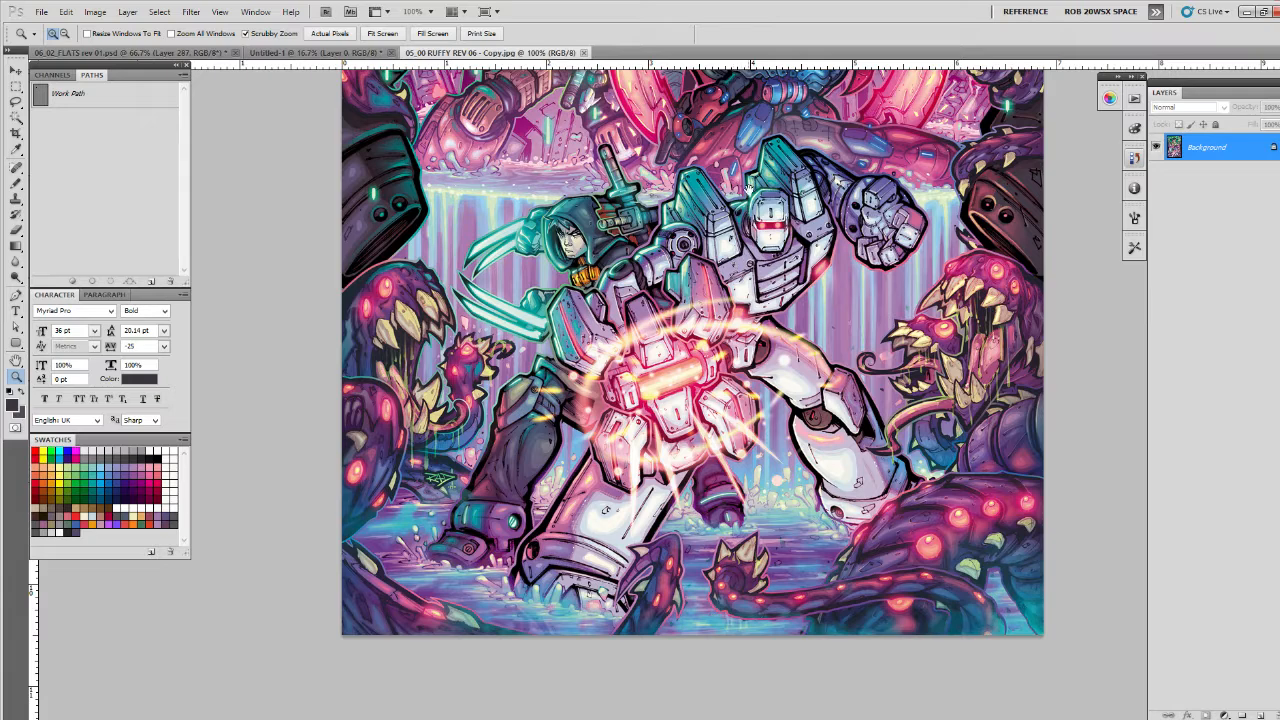
pyautogui.moveTo(749, 190); pyautogui.dragTo(738, 290)
pyautogui.moveTo(873, 416); pyautogui.dragTo(671, 260)
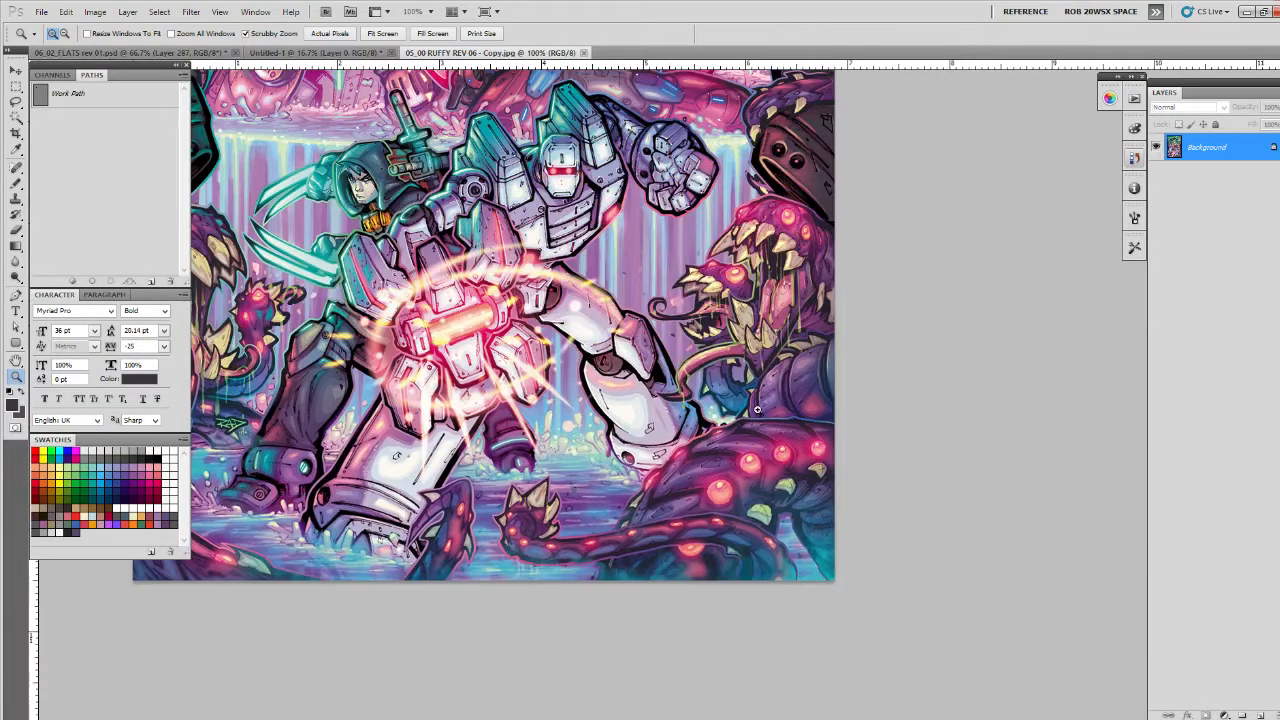
pyautogui.click(758, 492)
pyautogui.click(758, 492)
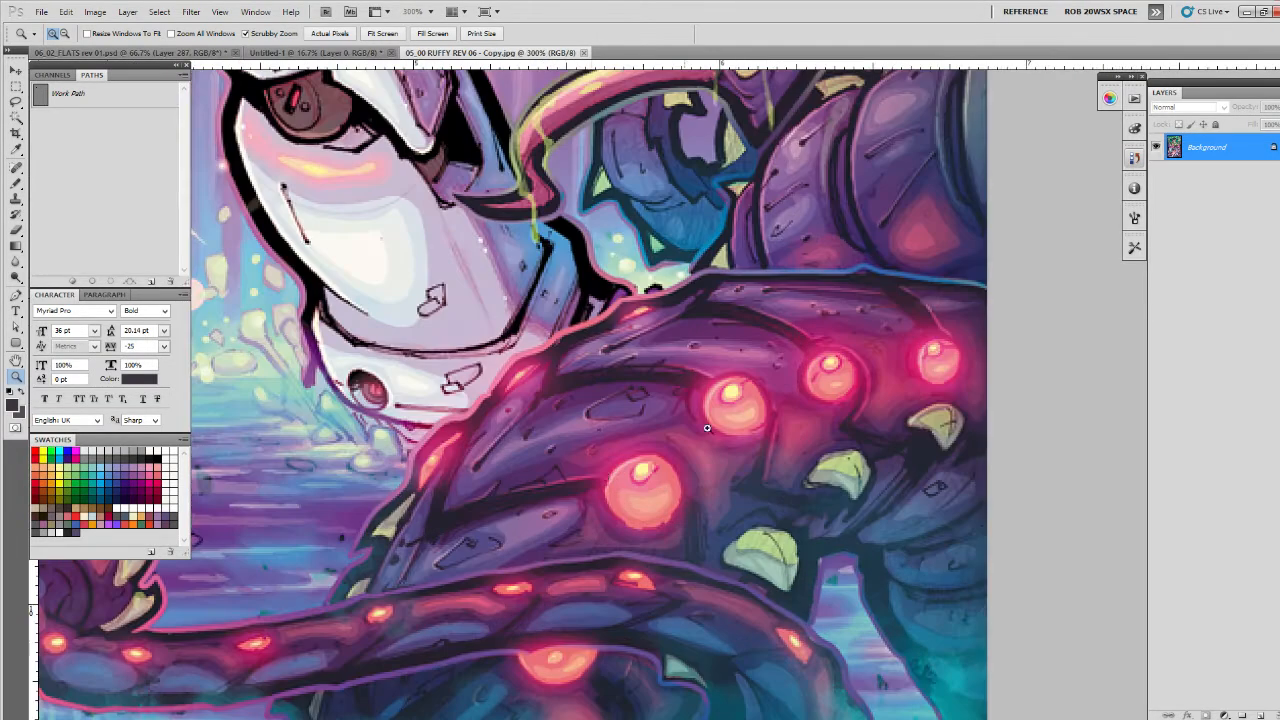
pyautogui.keyDown('alt'); pyautogui.click(654, 385); pyautogui.keyUp('alt')
pyautogui.keyDown('alt'); pyautogui.click(654, 385); pyautogui.keyUp('alt')
pyautogui.moveTo(670, 243); pyautogui.dragTo(756, 581)
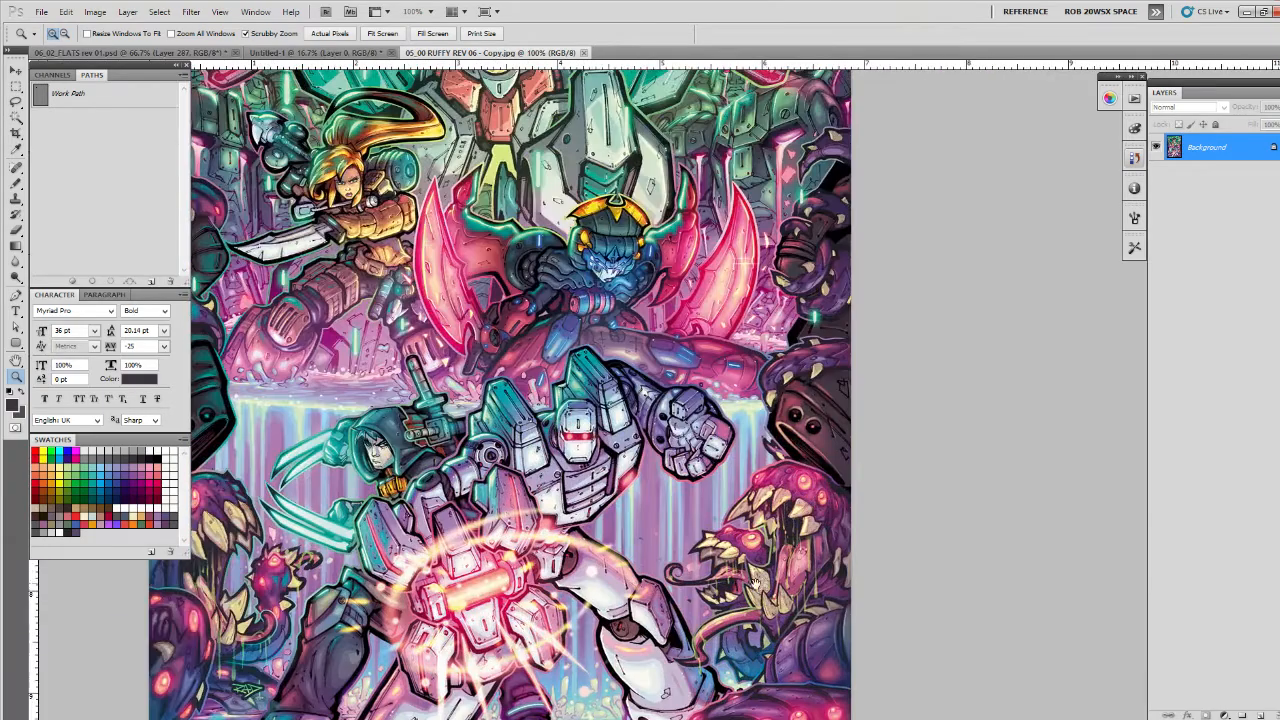
# - Examine the winged blue-faced robot, the clenched fist and the surrounding tentacles in the middle of the reference cover up close
pyautogui.click(777, 469)
pyautogui.moveTo(791, 405); pyautogui.dragTo(854, 559)
pyautogui.moveTo(690, 438); pyautogui.dragTo(741, 522)
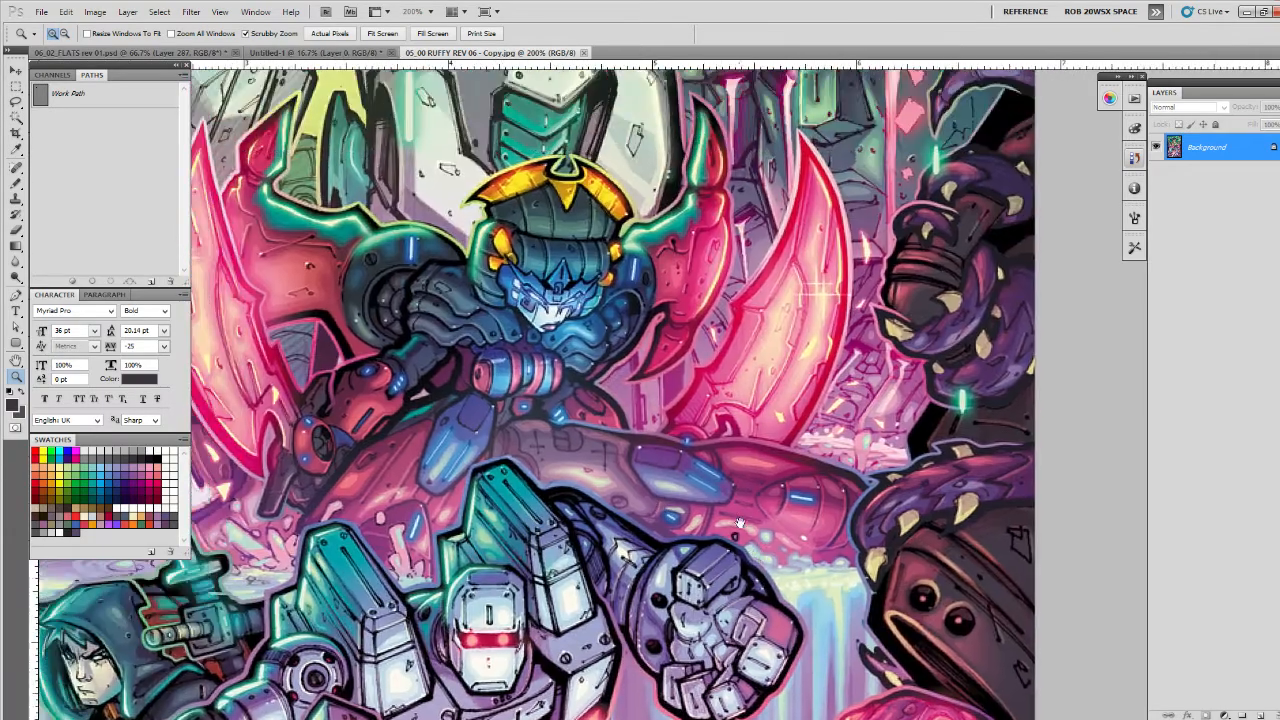
pyautogui.moveTo(850, 594); pyautogui.dragTo(629, 577)
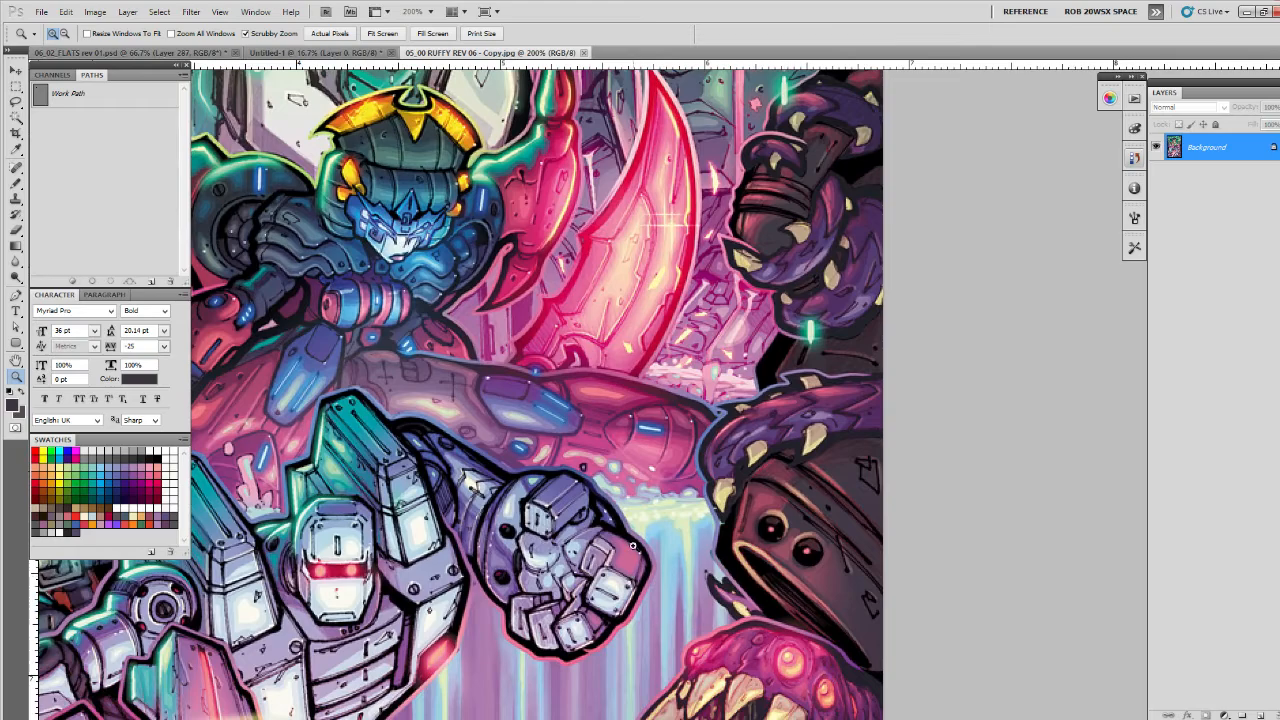
pyautogui.moveTo(730, 360); pyautogui.dragTo(756, 600)
pyautogui.moveTo(660, 329); pyautogui.dragTo(684, 408)
pyautogui.moveTo(699, 256); pyautogui.dragTo(870, 562)
pyautogui.keyDown('alt'); pyautogui.click(604, 470); pyautogui.keyUp('alt')
pyautogui.keyDown('alt'); pyautogui.click(518, 456); pyautogui.keyUp('alt')
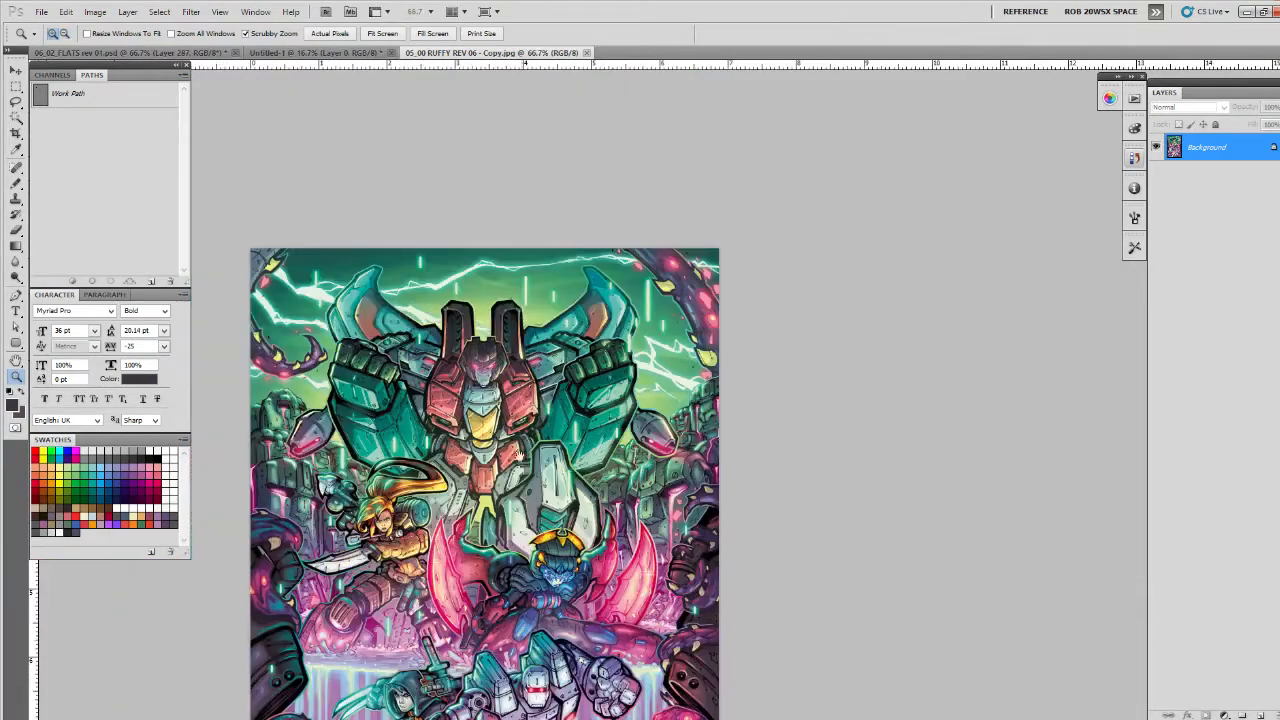
# - Review the colors of the whole reference cover from top to bottom and close the image
pyautogui.moveTo(539, 513); pyautogui.dragTo(670, 381)
pyautogui.click(667, 380)
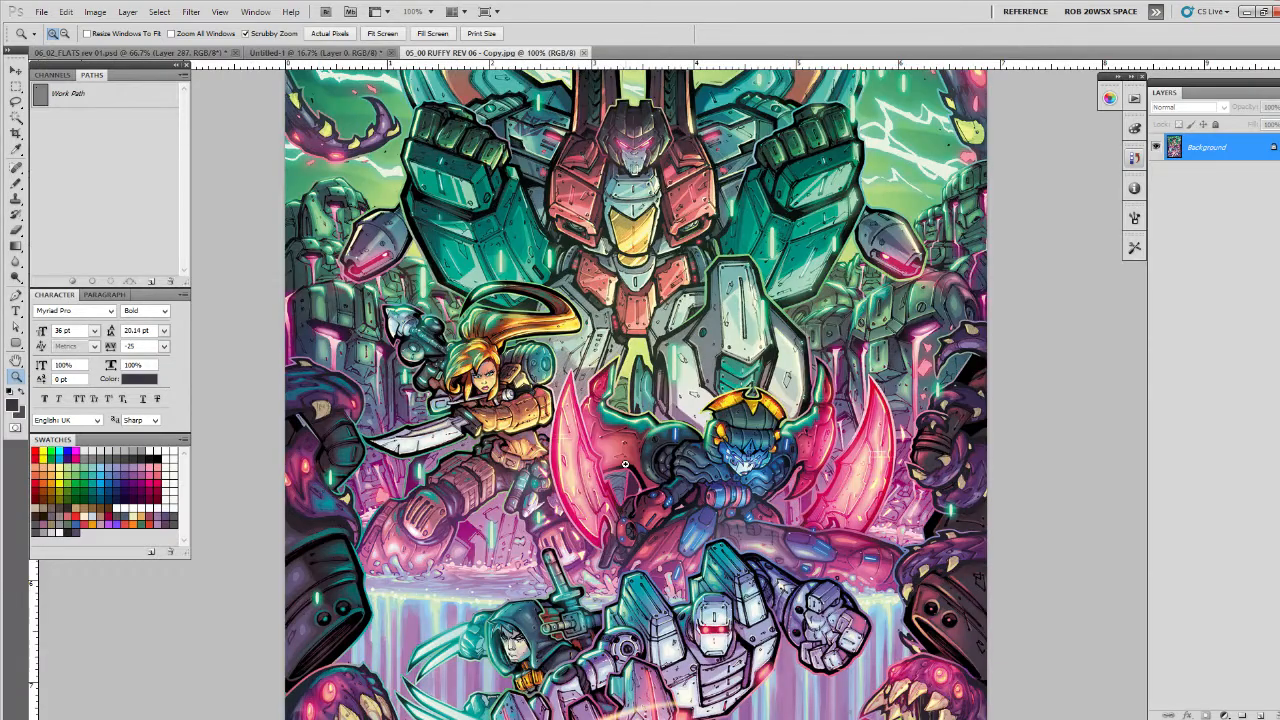
pyautogui.moveTo(657, 302); pyautogui.dragTo(657, 487)
pyautogui.moveTo(684, 606); pyautogui.dragTo(655, 293)
pyautogui.moveTo(654, 508); pyautogui.dragTo(690, 297)
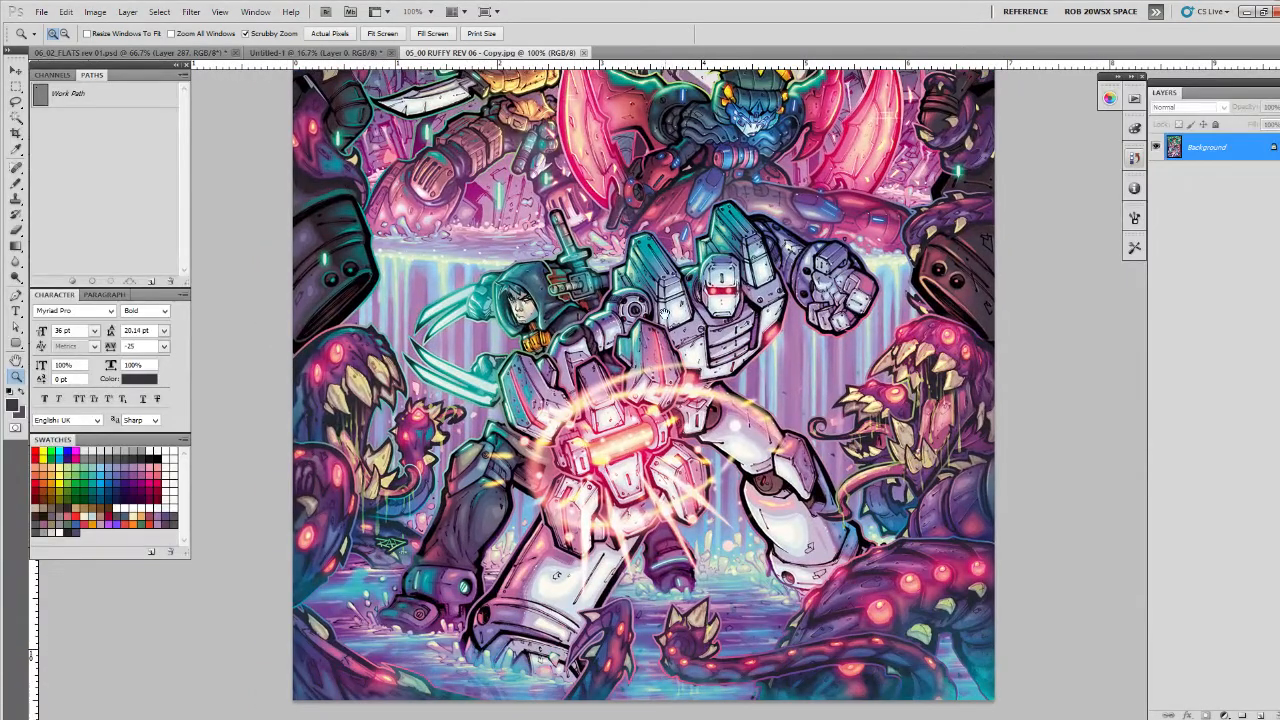
pyautogui.moveTo(676, 209); pyautogui.dragTo(703, 554)
pyautogui.moveTo(711, 358); pyautogui.dragTo(687, 463)
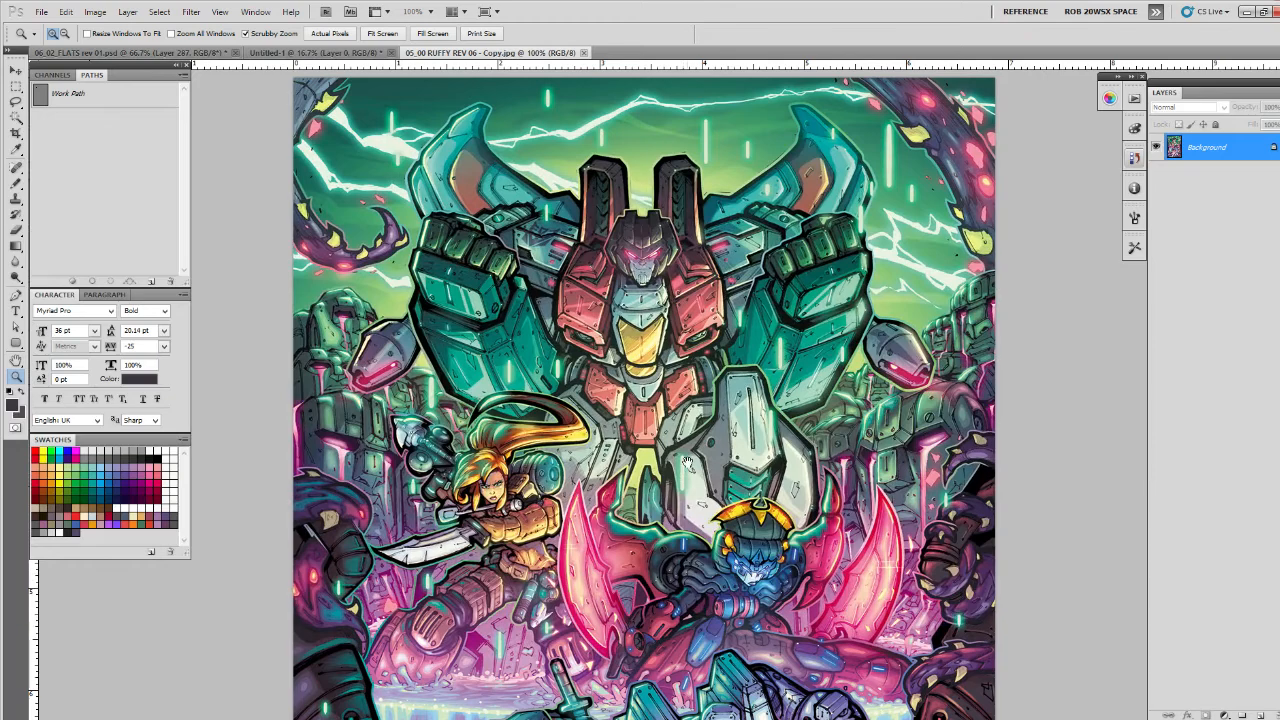
pyautogui.moveTo(722, 565); pyautogui.dragTo(716, 487)
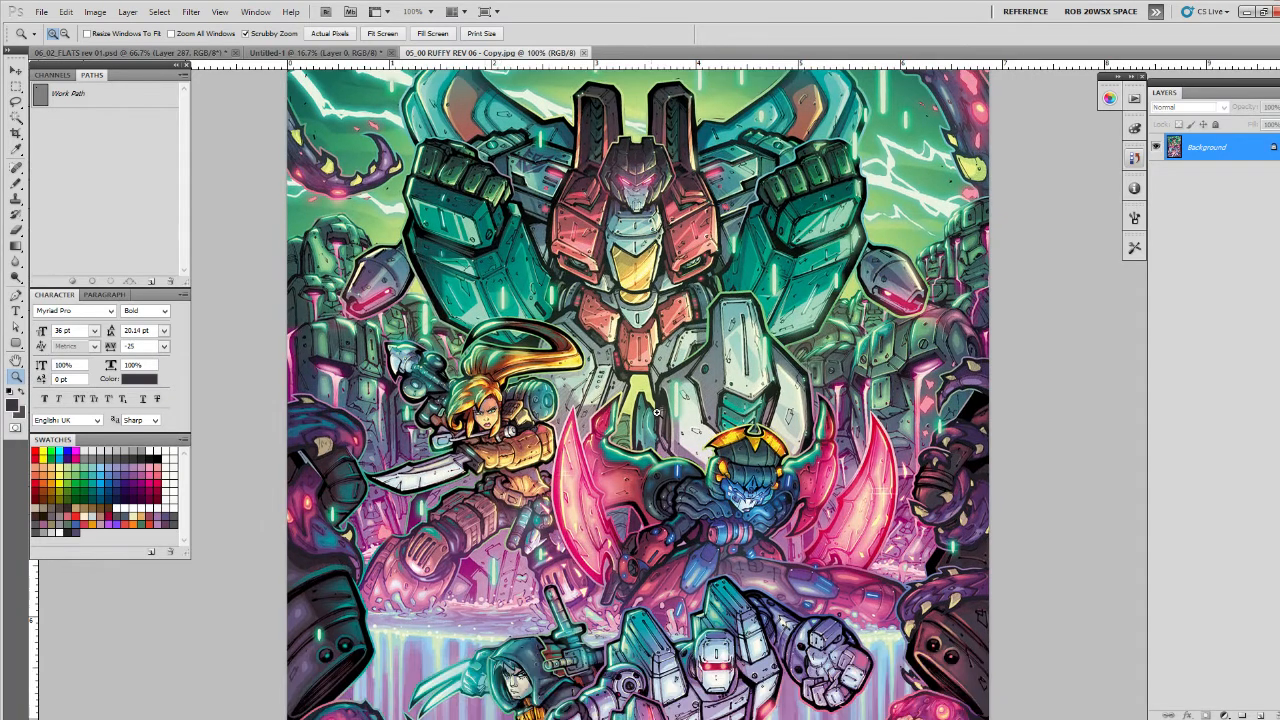
pyautogui.click(585, 53)
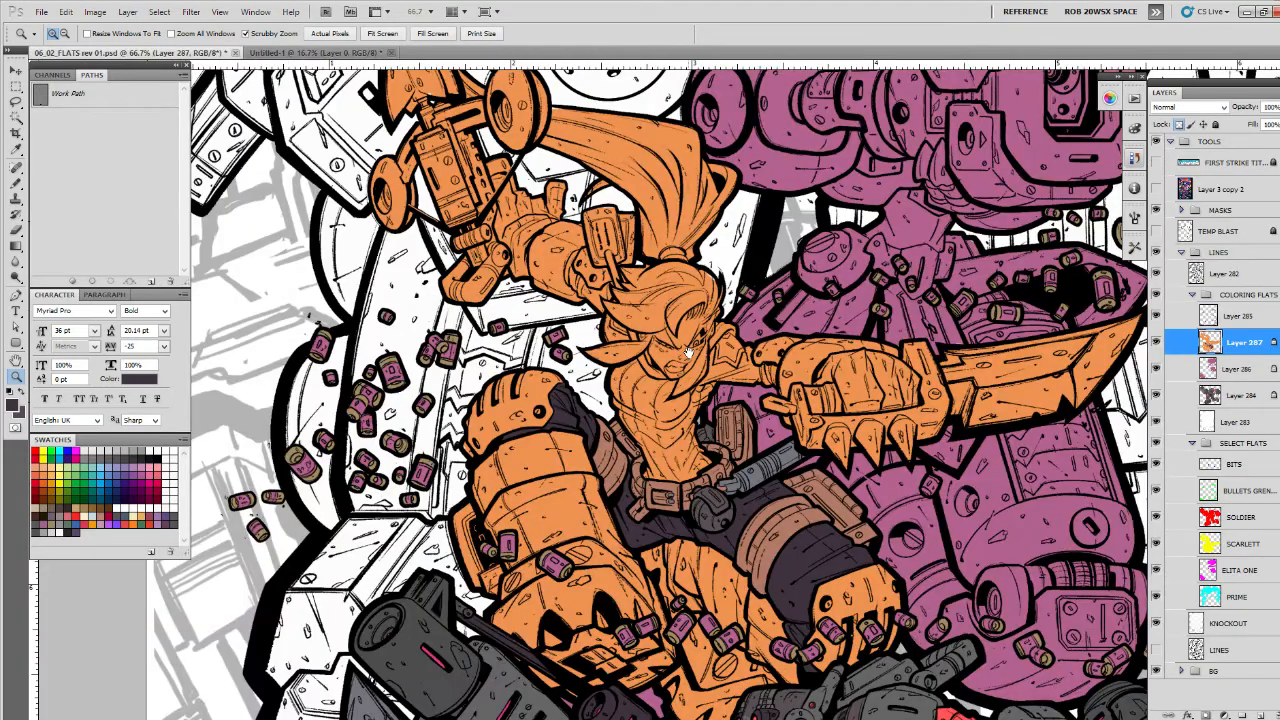
# - Fill the orange gear piece behind Scarlett's hair, beside her cheek, with reddish brown sampled from her straps
pyautogui.moveTo(855, 420); pyautogui.dragTo(751, 364)
pyautogui.hotkey('ctrl', '-')
pyautogui.hotkey('ctrl', '-')
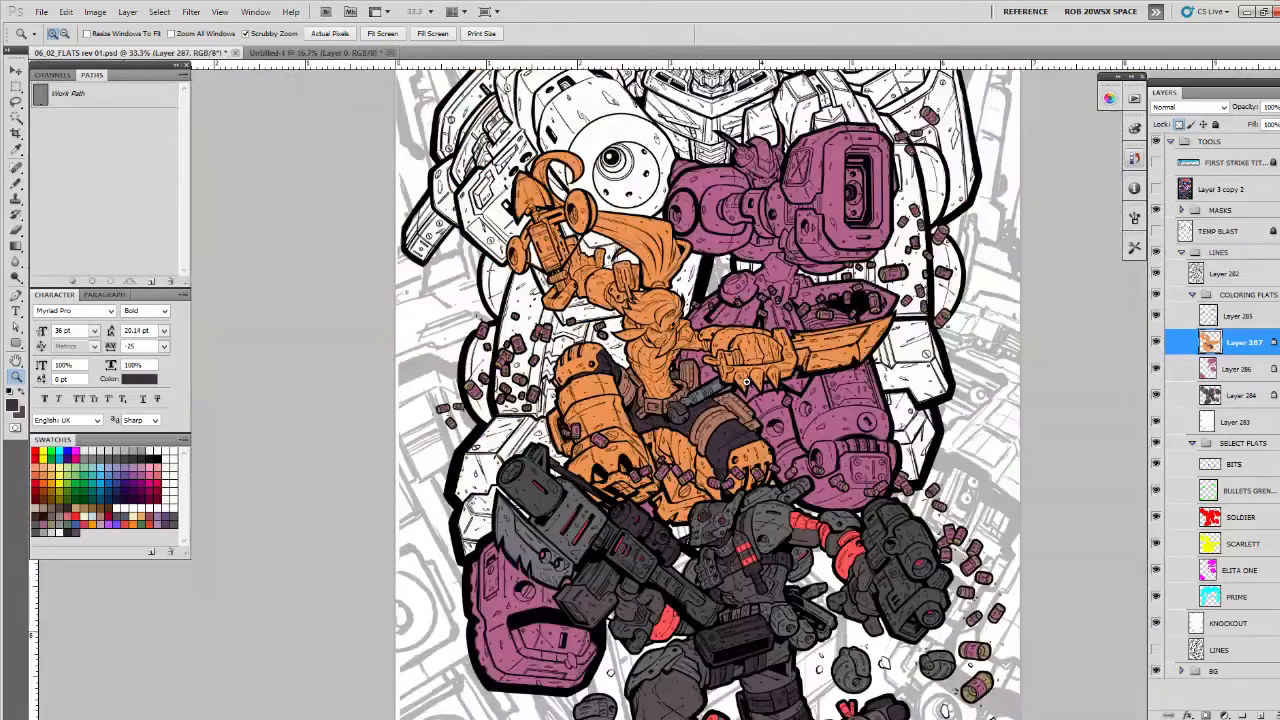
pyautogui.moveTo(761, 455); pyautogui.dragTo(706, 434)
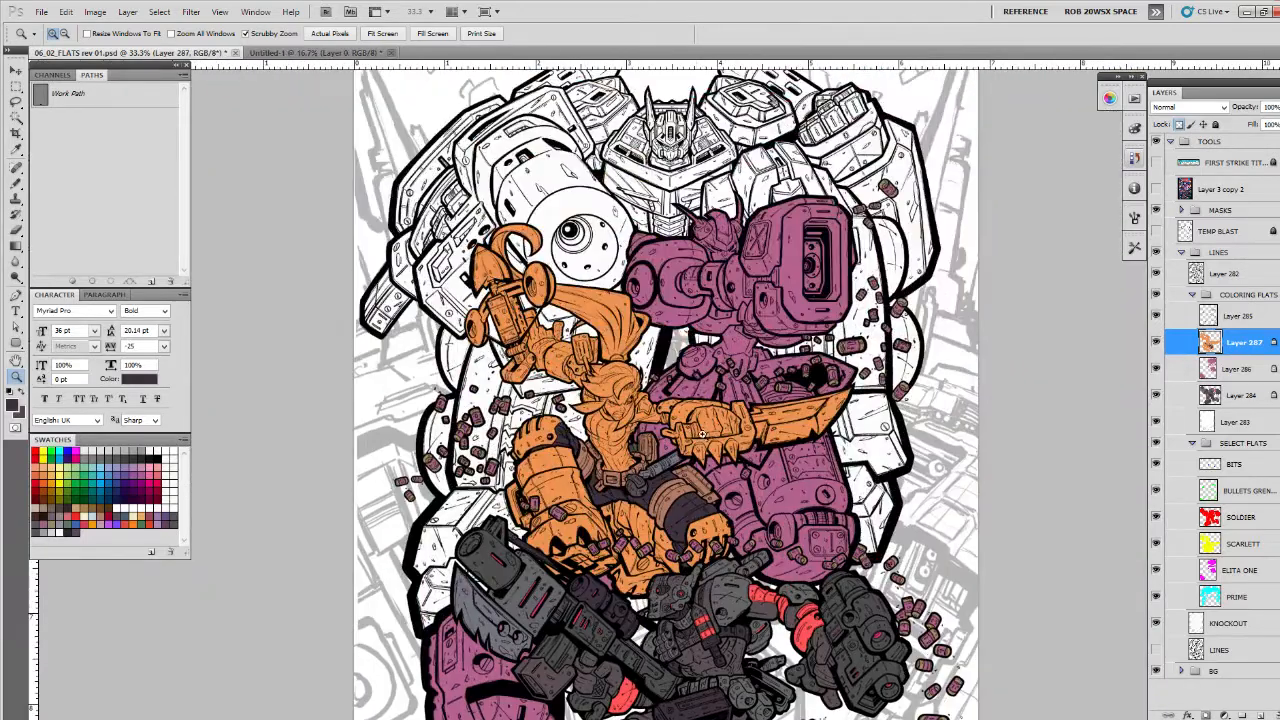
pyautogui.click(703, 433)
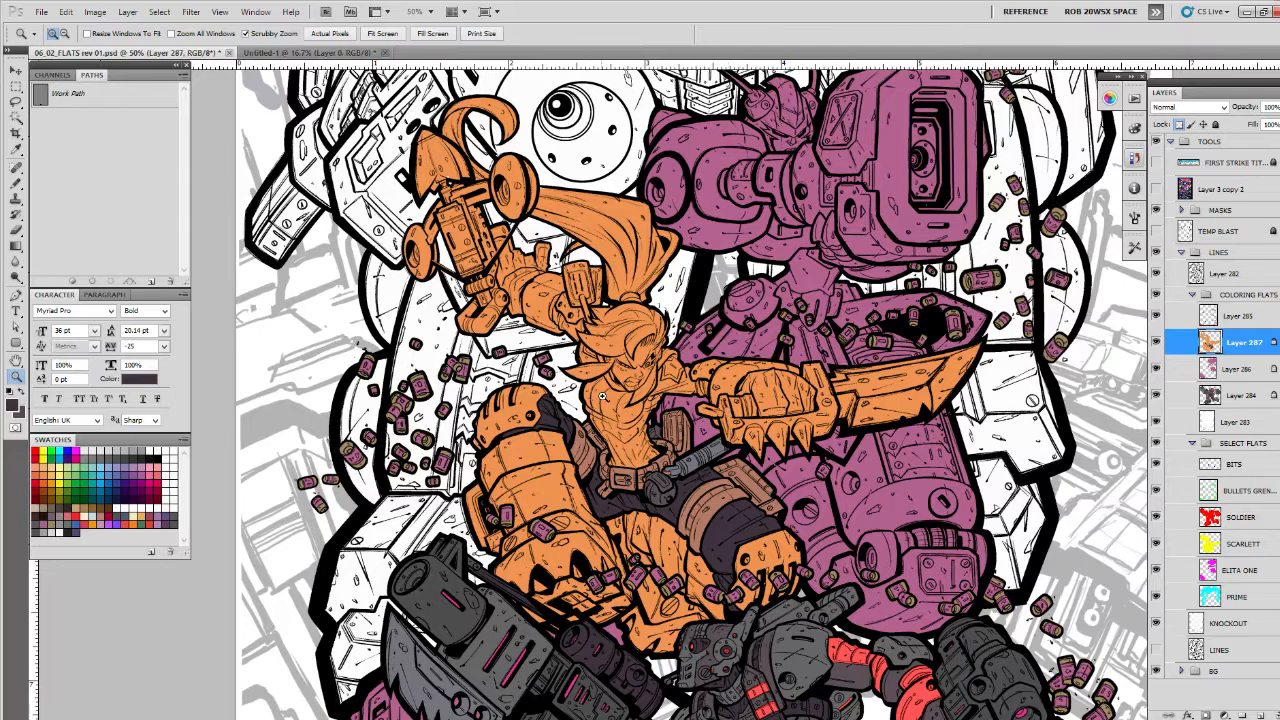
pyautogui.press('b')
pyautogui.keyDown('alt'); pyautogui.click(593, 455); pyautogui.keyUp('alt')
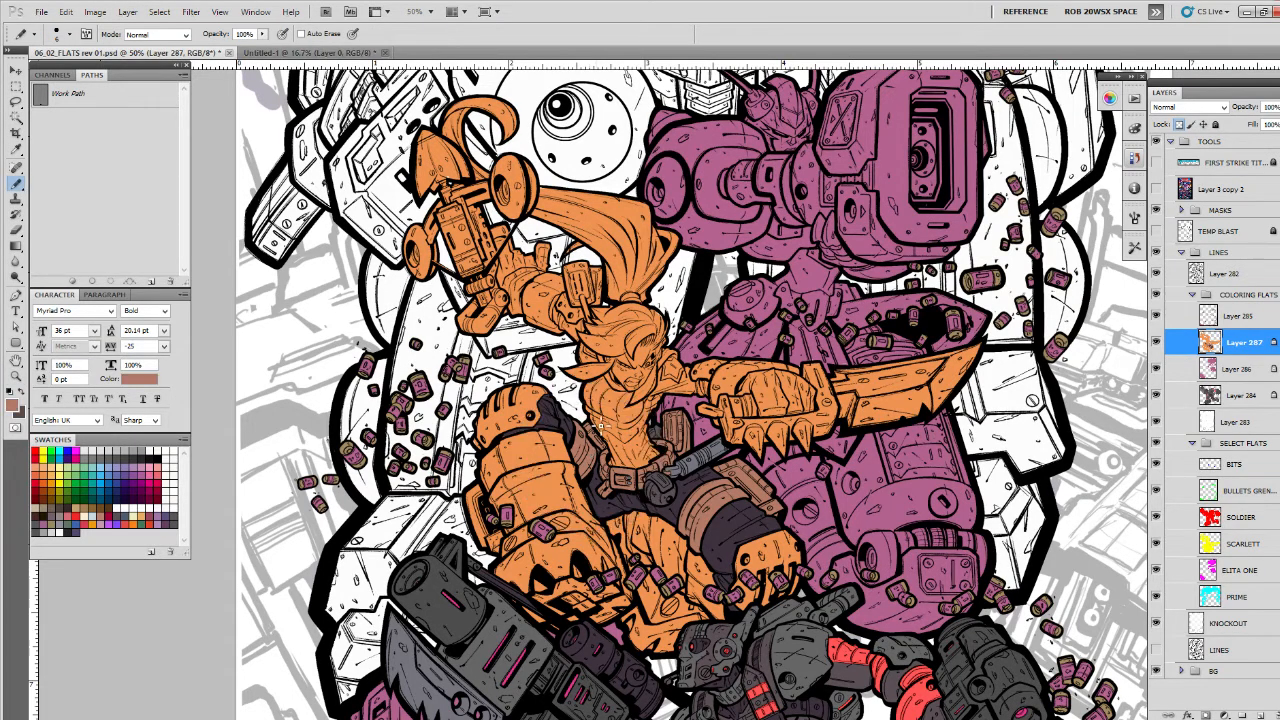
pyautogui.press('z')
pyautogui.click(597, 344)
pyautogui.click(597, 344)
pyautogui.click(596, 344)
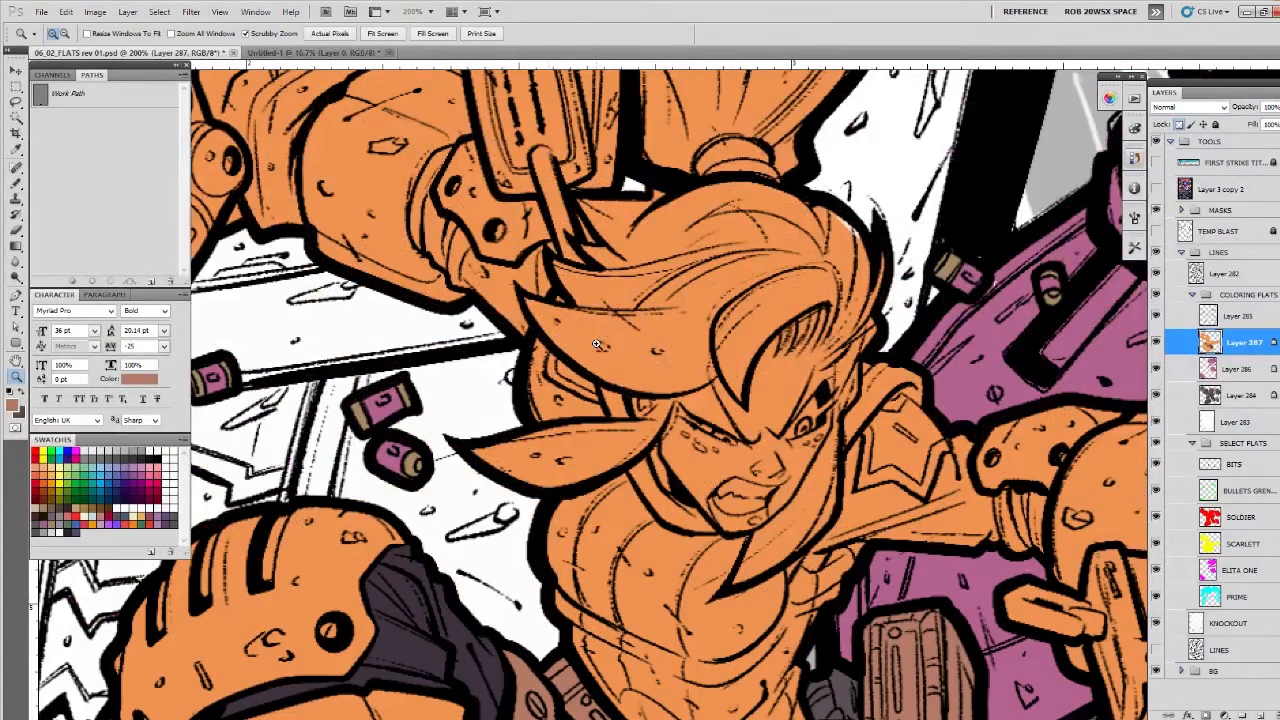
pyautogui.press('l')
pyautogui.moveTo(558, 335)
pyautogui.mouseDown()
pyautogui.moveTo(528, 342)
pyautogui.moveTo(536, 420)
pyautogui.moveTo(606, 413)
pyautogui.mouseUp()
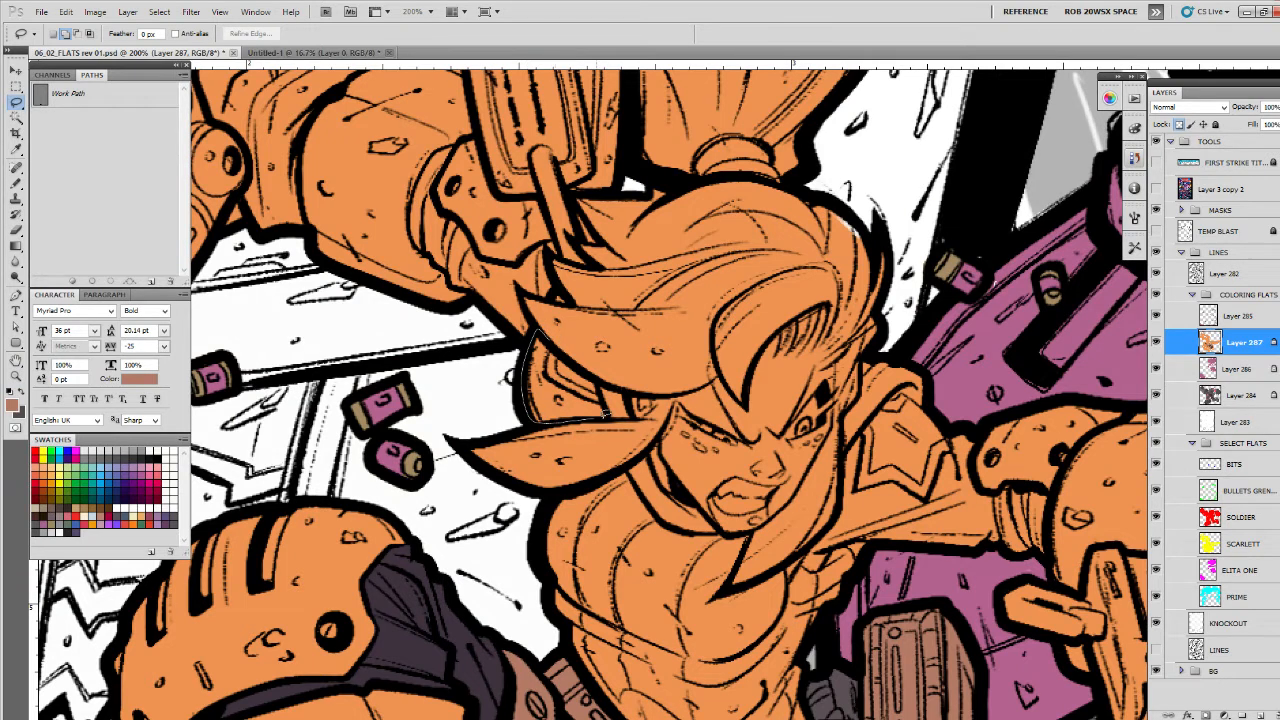
pyautogui.moveTo(593, 370)
pyautogui.mouseDown()
pyautogui.moveTo(579, 310)
pyautogui.moveTo(559, 302)
pyautogui.mouseUp()
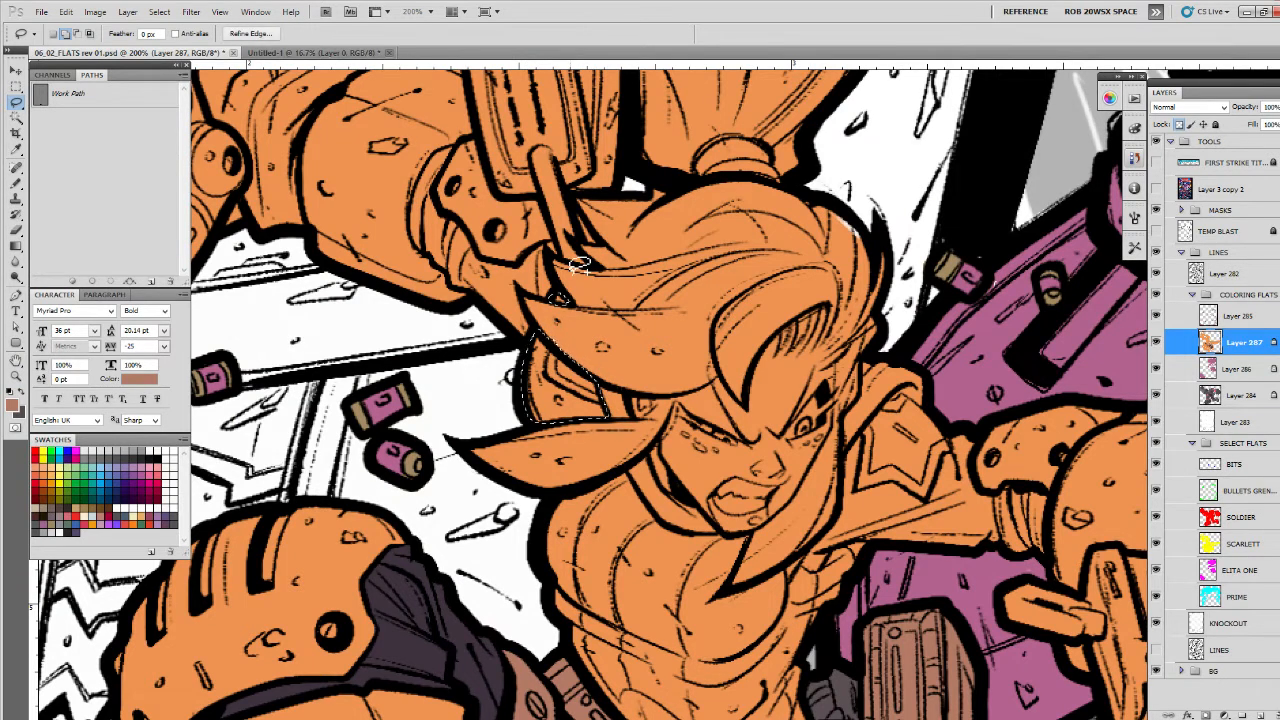
pyautogui.hotkey('alt', 'BackSpace')
pyautogui.hotkey('ctrl', 'd')
# - Fill the two plates and connecting rod above Scarlett's shoulder with the light blue-grey swatch
pyautogui.press('b')
pyautogui.press('x')
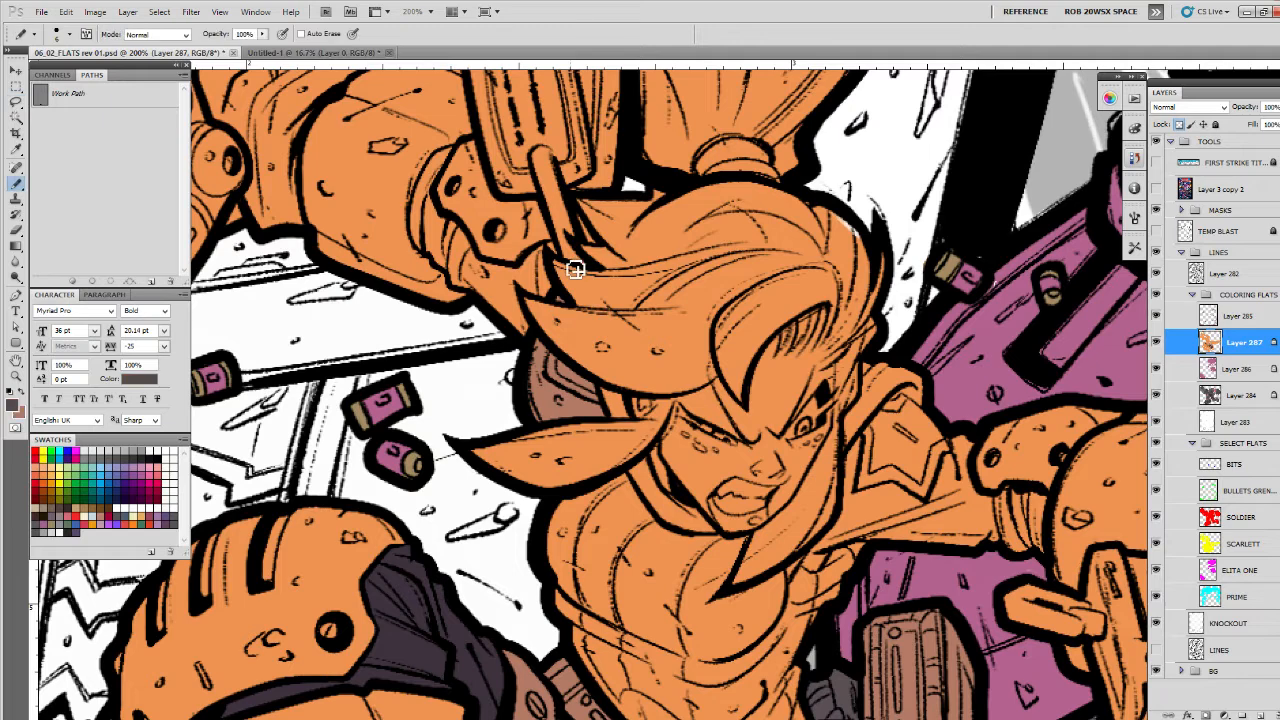
pyautogui.click(60, 532)
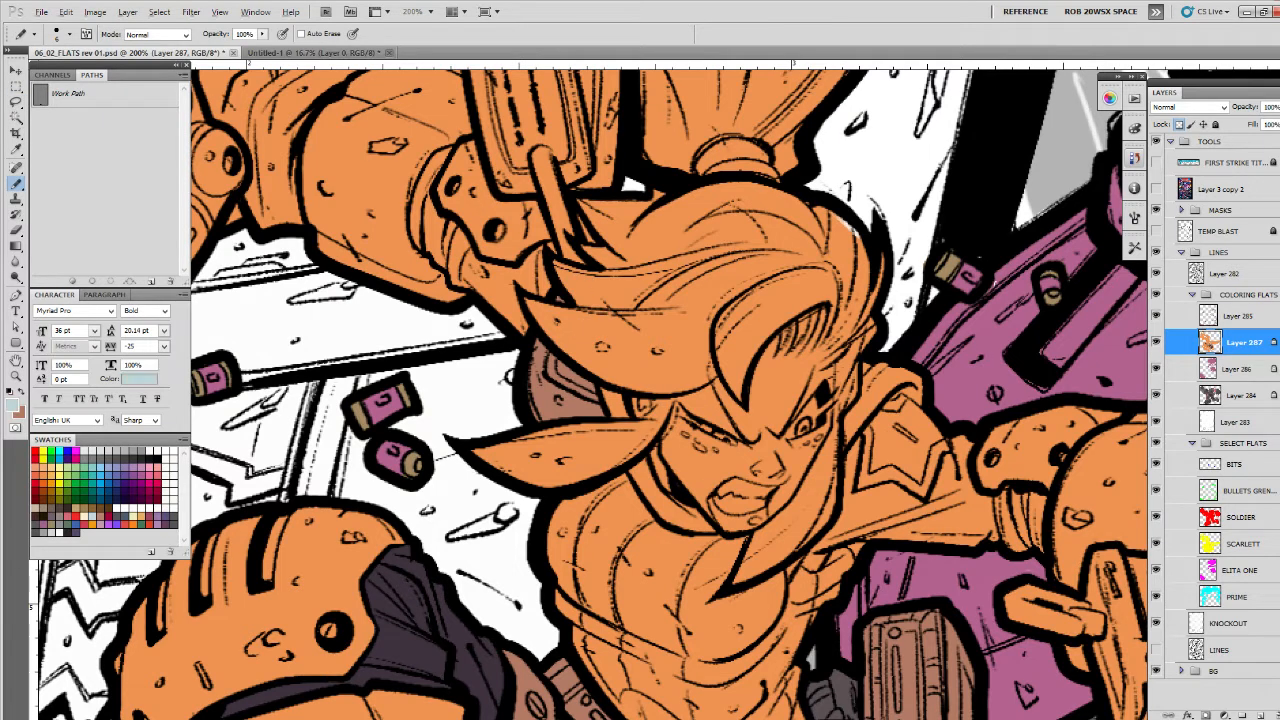
pyautogui.press('l')
pyautogui.moveTo(602, 296)
pyautogui.mouseDown()
pyautogui.moveTo(623, 427)
pyautogui.moveTo(542, 322)
pyautogui.moveTo(572, 355)
pyautogui.moveTo(521, 340)
pyautogui.moveTo(485, 192)
pyautogui.moveTo(527, 150)
pyautogui.moveTo(580, 146)
pyautogui.moveTo(601, 170)
pyautogui.moveTo(644, 177)
pyautogui.moveTo(648, 311)
pyautogui.moveTo(641, 337)
pyautogui.moveTo(597, 339)
pyautogui.moveTo(586, 402)
pyautogui.mouseUp()
pyautogui.hotkey('alt', 'BackSpace')
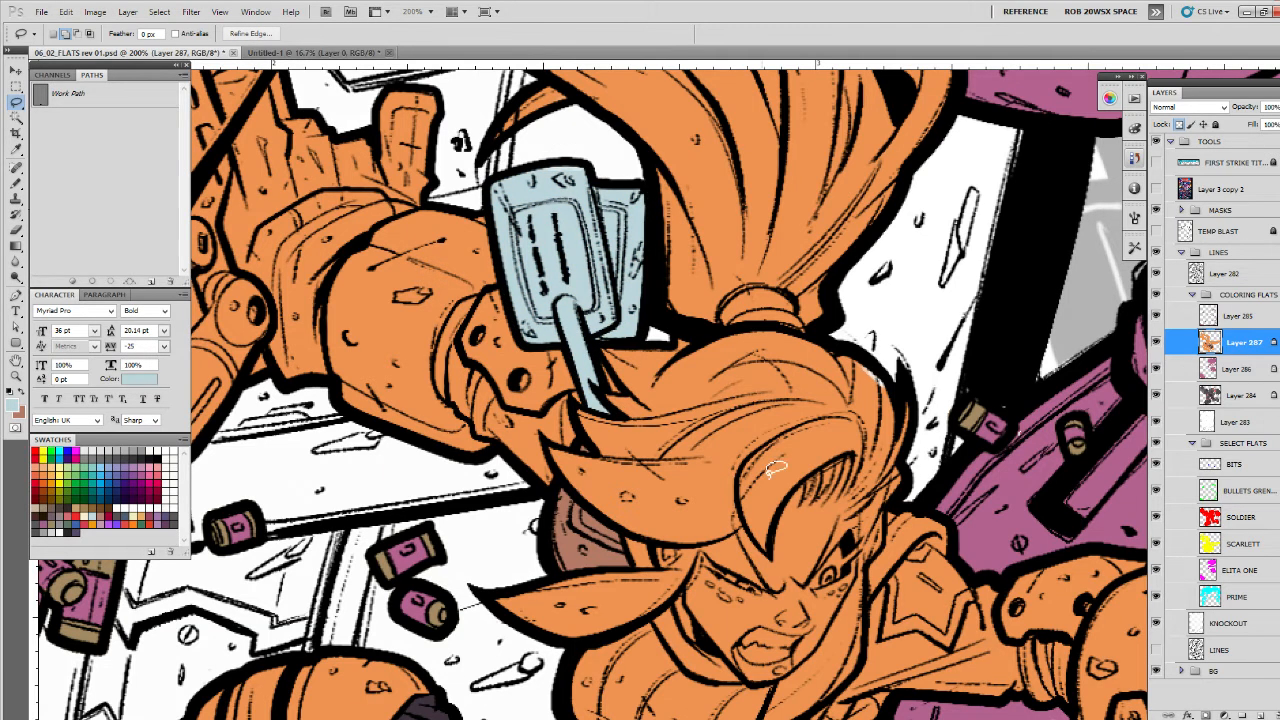
# - Fill the strap sections below Scarlett's hair and along her neck with the reddish brown of her straps
pyautogui.scroll(-1, 776, 468)
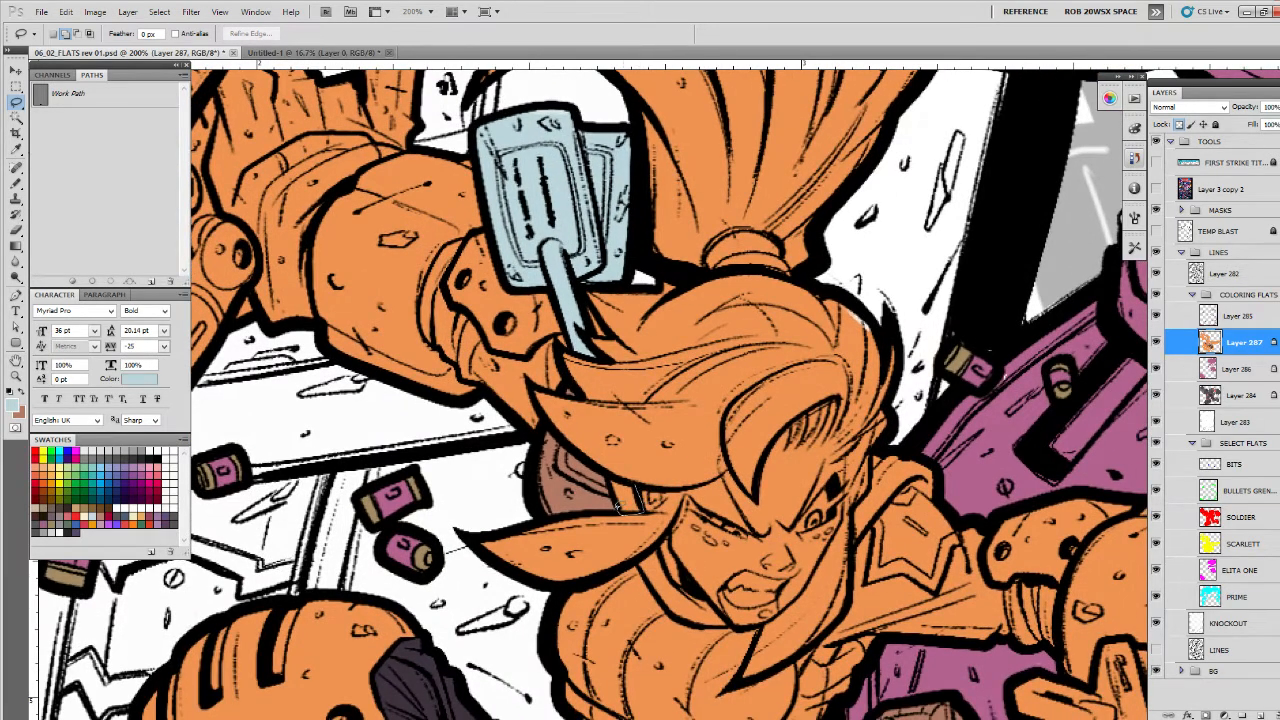
pyautogui.scroll(-1, 620, 485)
pyautogui.moveTo(596, 438)
pyautogui.mouseDown()
pyautogui.moveTo(642, 518)
pyautogui.moveTo(698, 568)
pyautogui.moveTo(692, 578)
pyautogui.moveTo(650, 572)
pyautogui.moveTo(614, 514)
pyautogui.moveTo(598, 440)
pyautogui.mouseUp()
pyautogui.hotkey('alt', 'BackSpace')
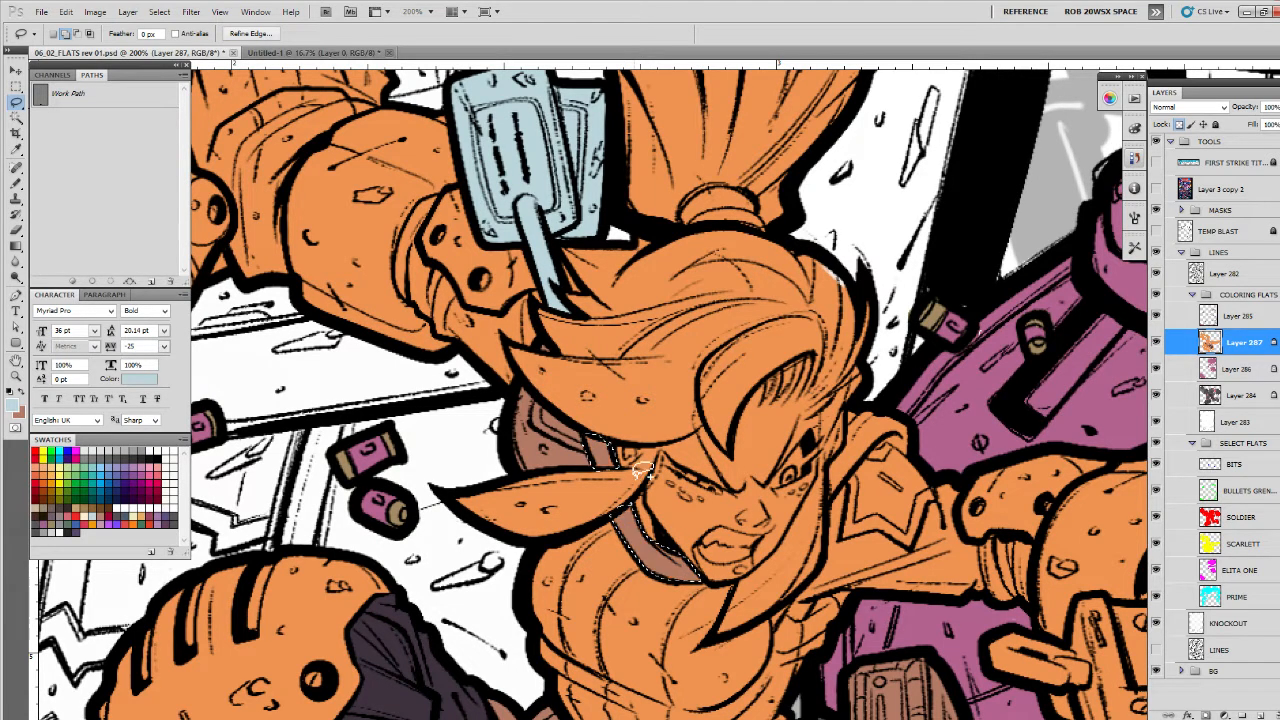
# - Recolor the strap sections below Scarlett's hair and along her neck with the light blue-grey of the plates and connecting rod
pyautogui.hotkey('ctrl', 'd')
pyautogui.hotkey('ctrl', 'z')
pyautogui.hotkey('alt', 'BackSpace')
pyautogui.hotkey('ctrl', 'd')
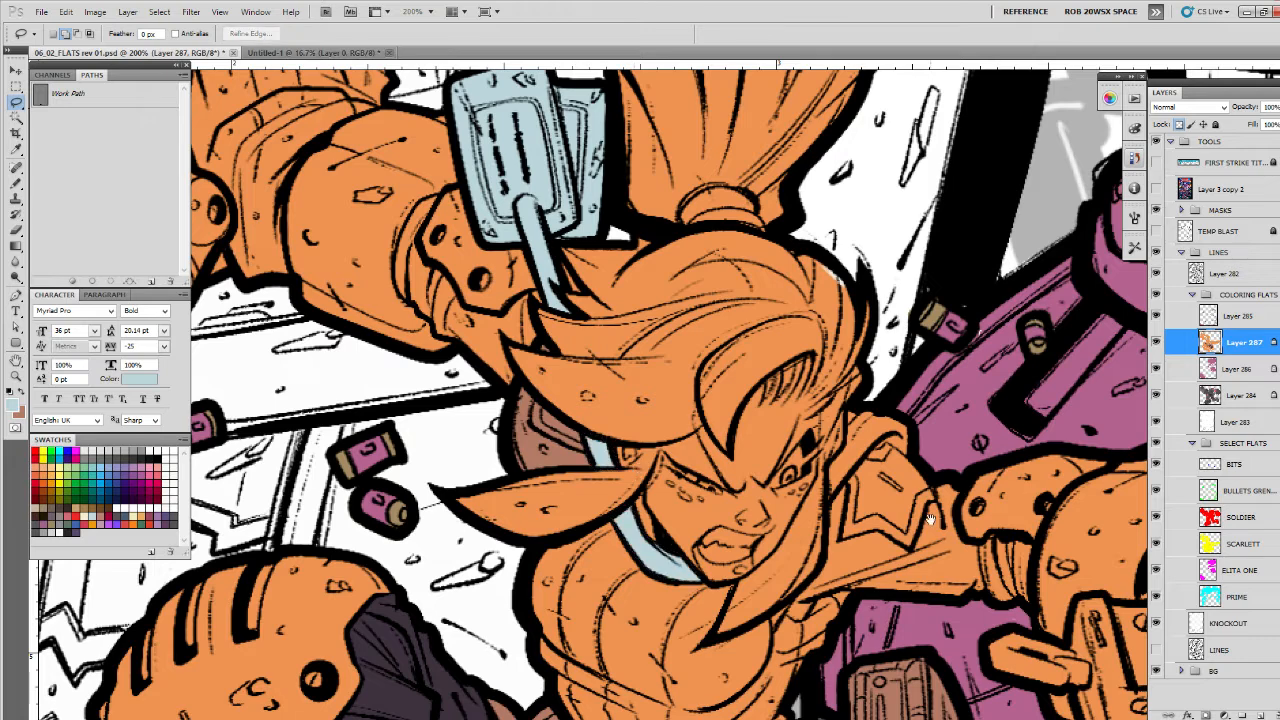
# - Fill Scarlett's upper-arm sleeve, between the star-shaped shoulder patch and the gauntlet, with dark purple sampled from her leg
pyautogui.moveTo(933, 542); pyautogui.dragTo(893, 522)
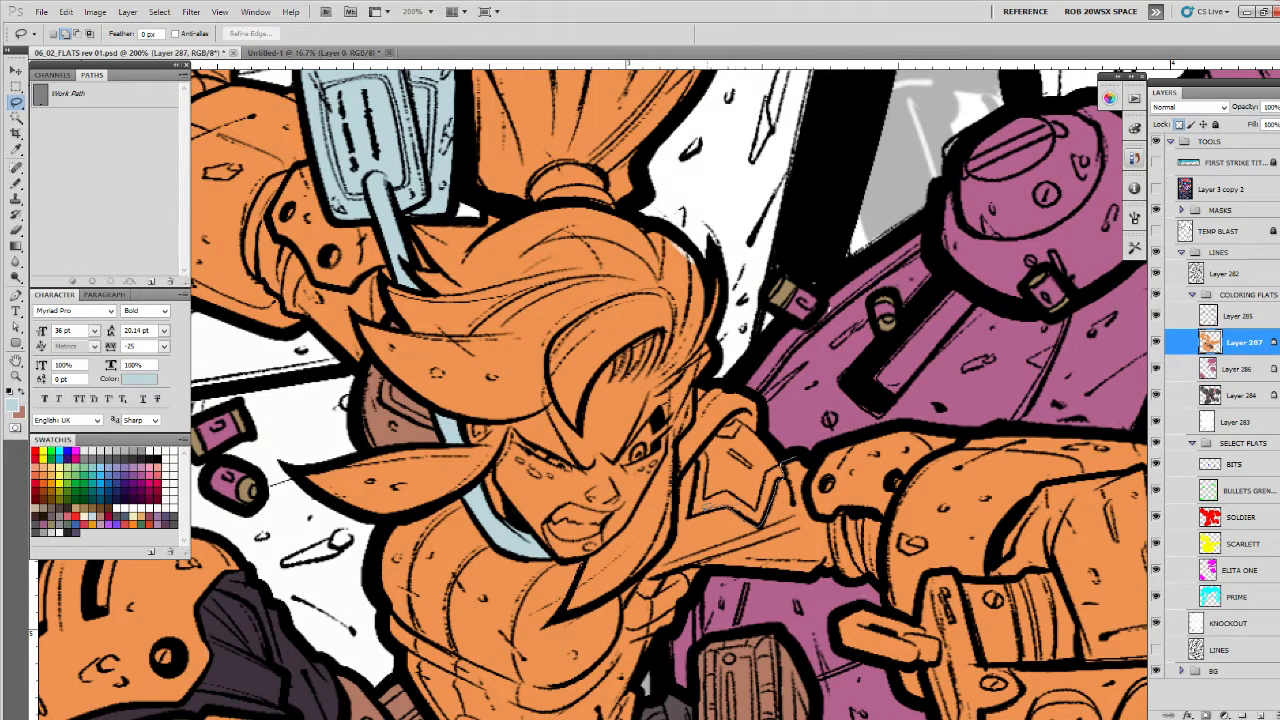
pyautogui.moveTo(704, 456)
pyautogui.mouseDown()
pyautogui.moveTo(642, 588)
pyautogui.moveTo(700, 588)
pyautogui.moveTo(750, 568)
pyautogui.moveTo(832, 568)
pyautogui.mouseUp()
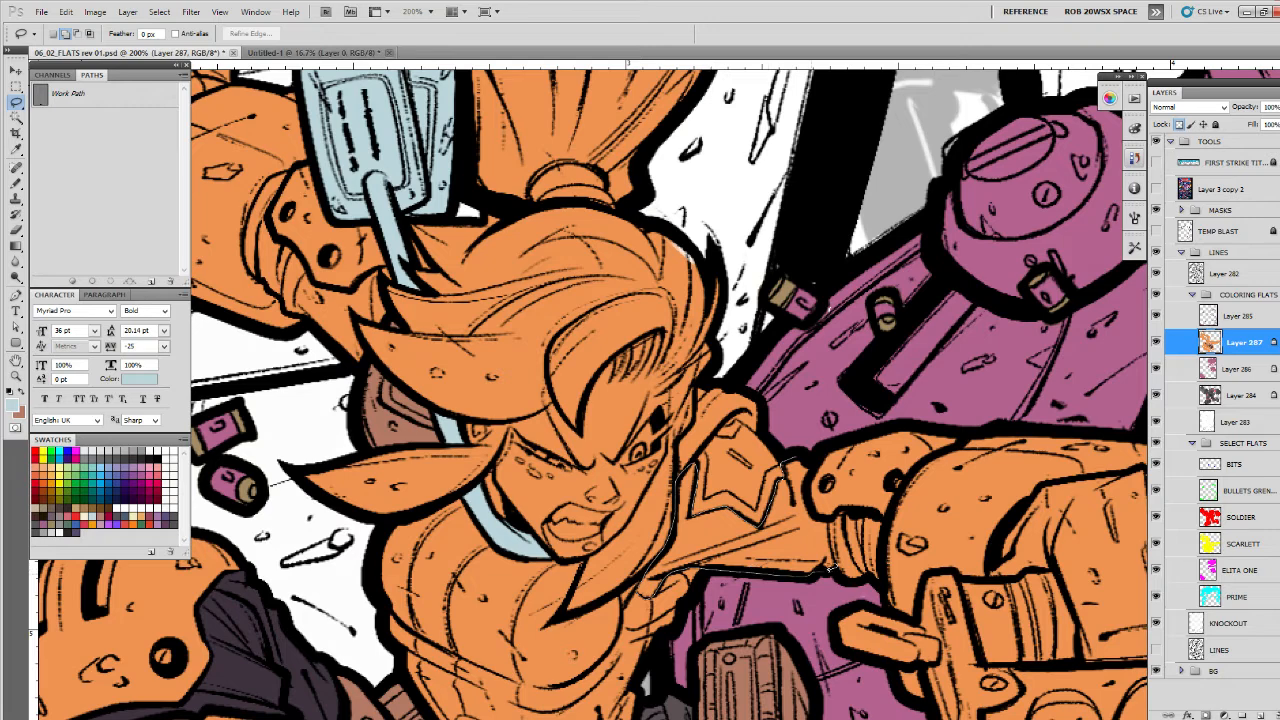
pyautogui.moveTo(834, 518)
pyautogui.mouseDown()
pyautogui.moveTo(811, 498)
pyautogui.moveTo(798, 448)
pyautogui.mouseUp()
pyautogui.press('b')
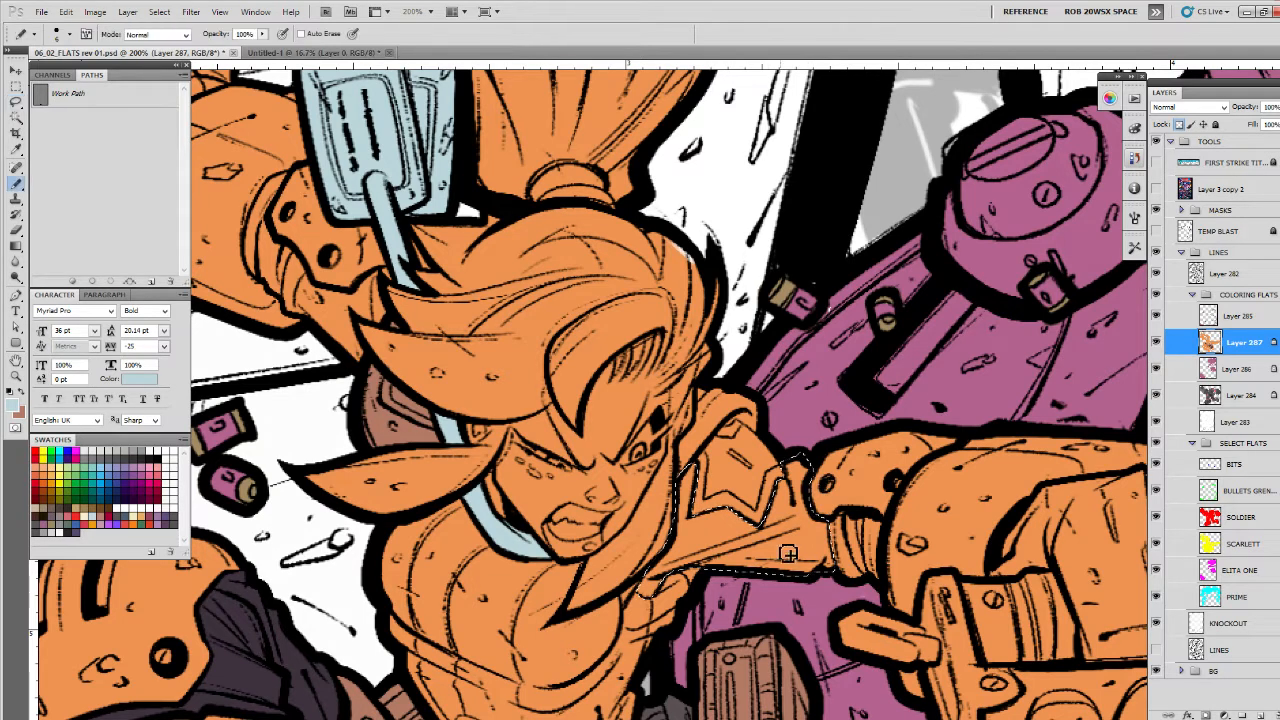
pyautogui.keyDown('alt'); pyautogui.click(329, 686); pyautogui.keyUp('alt')
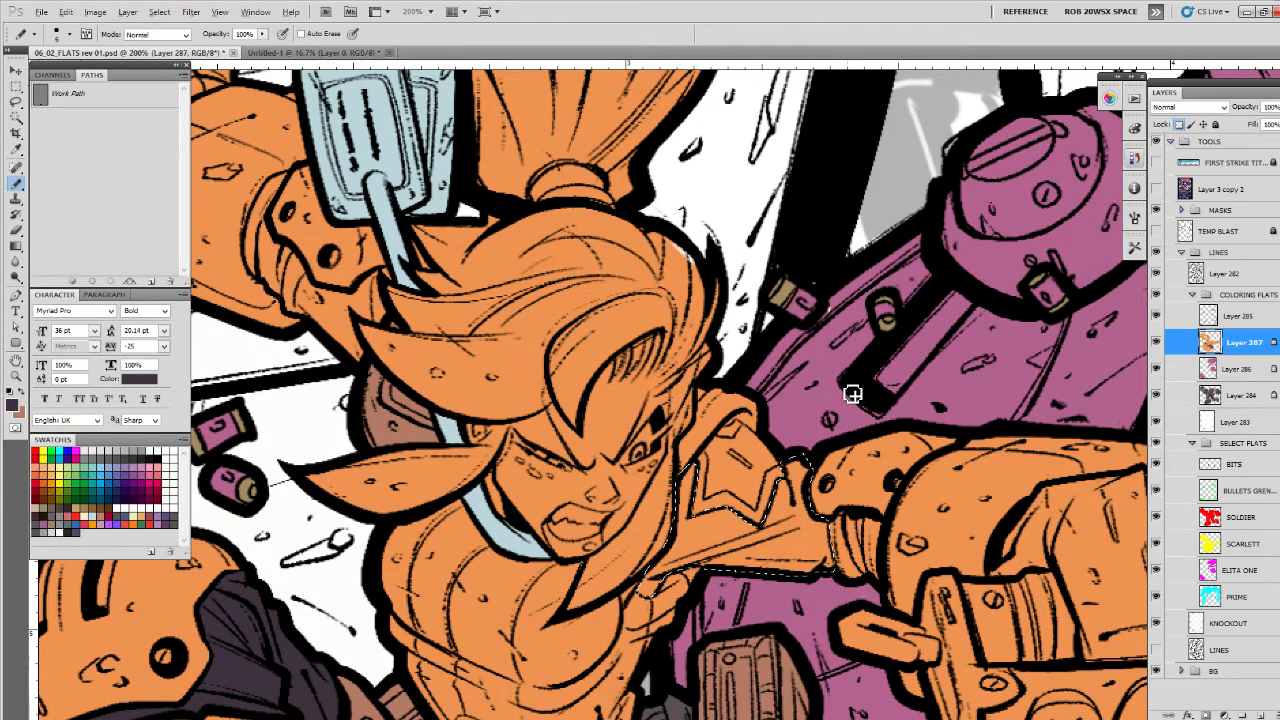
pyautogui.hotkey('alt', 'BackSpace')
pyautogui.hotkey('ctrl', 'd')
# - Fill the ribbed cuff between Scarlett's sleeve and her large spiked gauntlet with the same dark purple
pyautogui.moveTo(896, 520); pyautogui.dragTo(848, 526)
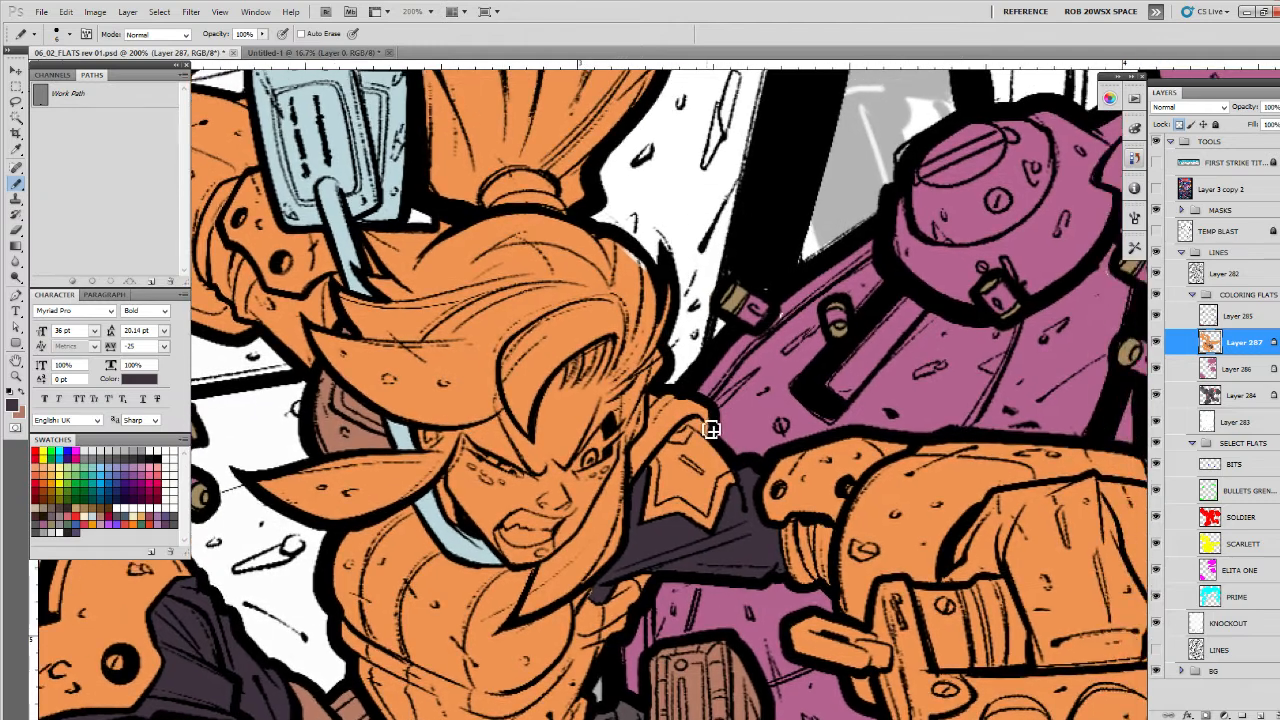
pyautogui.moveTo(726, 478); pyautogui.dragTo(718, 446)
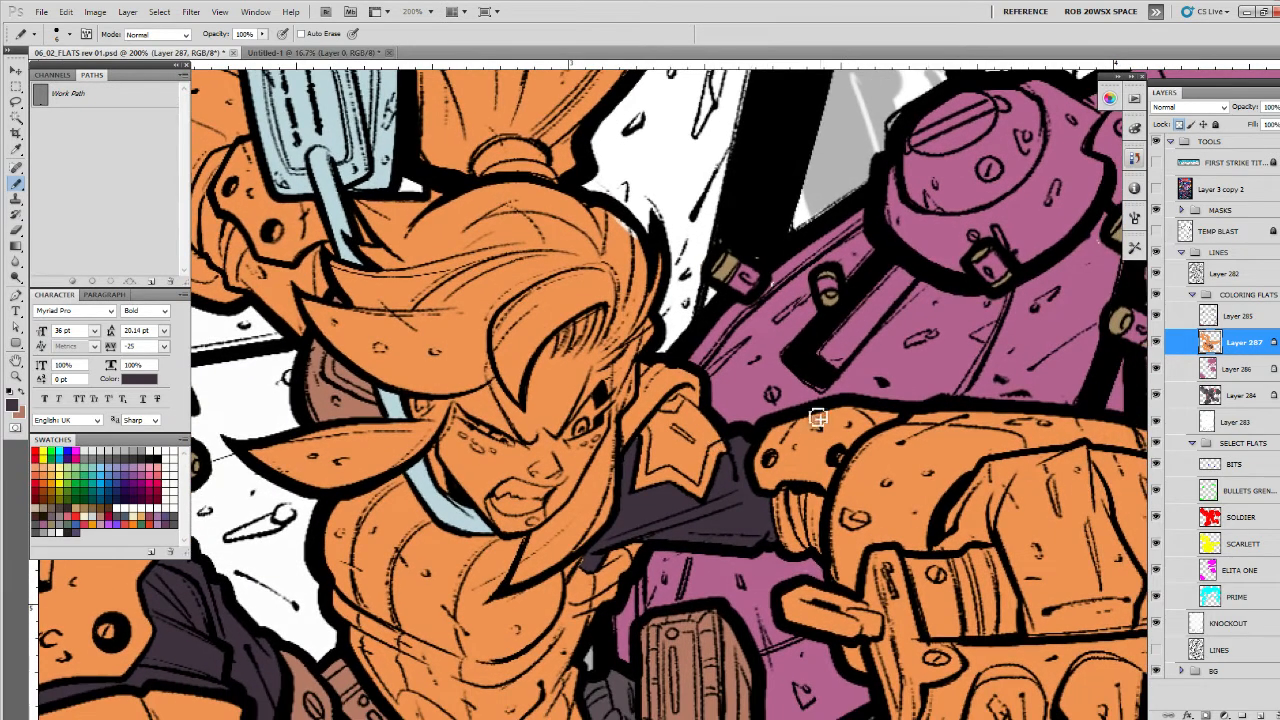
pyautogui.moveTo(927, 505); pyautogui.dragTo(811, 427)
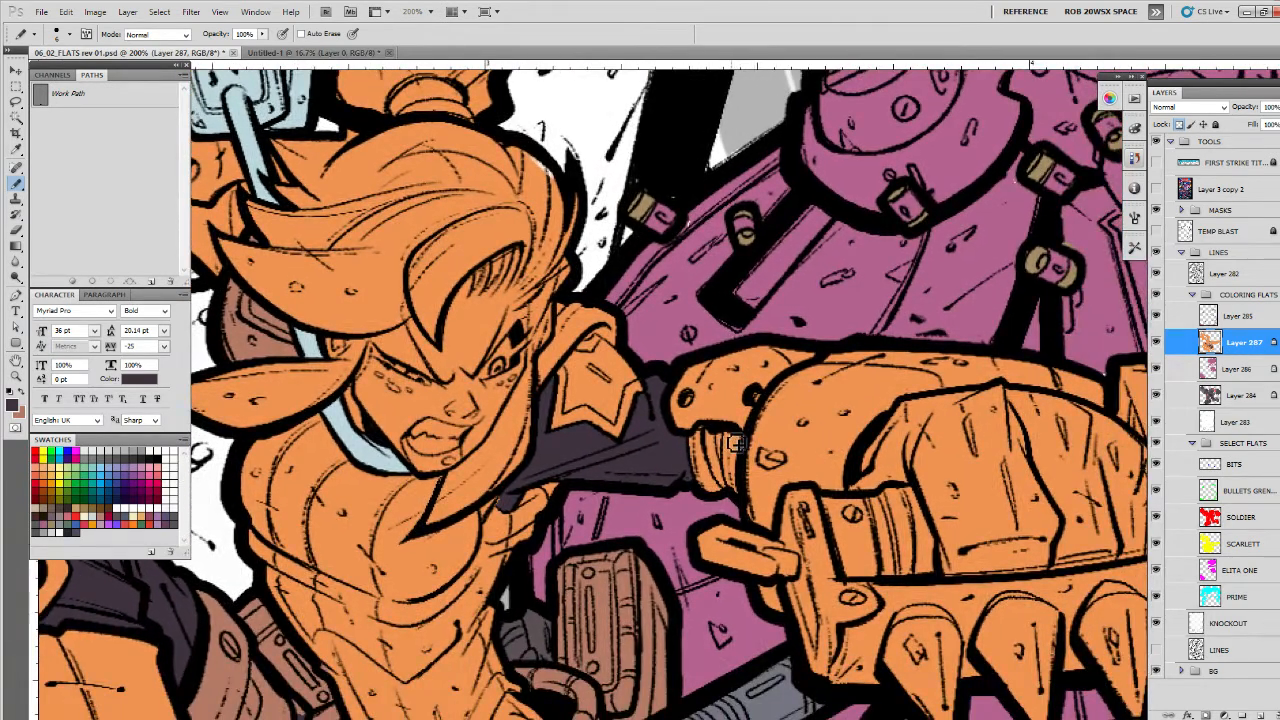
pyautogui.press('l')
pyautogui.moveTo(733, 443)
pyautogui.mouseDown()
pyautogui.moveTo(728, 428)
pyautogui.moveTo(692, 428)
pyautogui.moveTo(696, 490)
pyautogui.moveTo(746, 494)
pyautogui.moveTo(742, 431)
pyautogui.mouseUp()
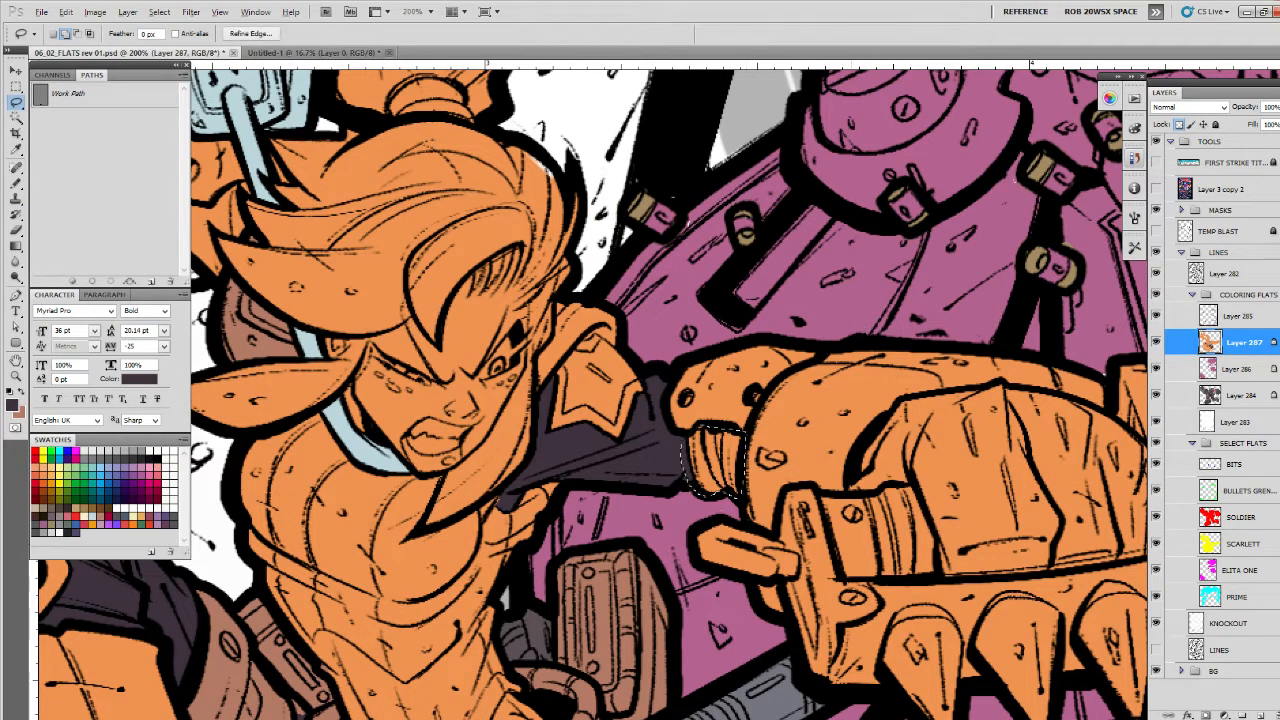
pyautogui.hotkey('alt', 'BackSpace')
pyautogui.press('d')
pyautogui.hotkey('ctrl', 'd')
# - Fill the sleeve of Scarlett's raised arm, around the riveted elbow plate behind her hair, with dark purple sampled from her other sleeve
pyautogui.moveTo(970, 567)
pyautogui.mouseDown()
pyautogui.moveTo(845, 430)
pyautogui.moveTo(832, 491)
pyautogui.mouseUp()
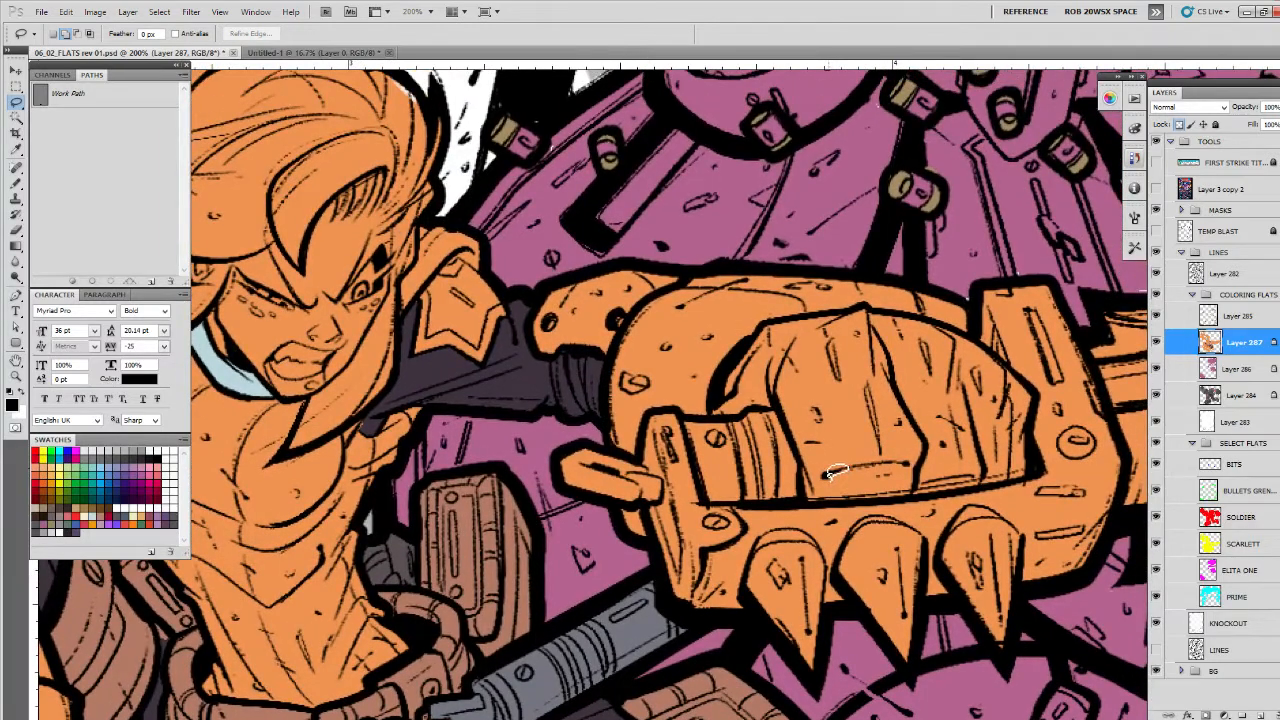
pyautogui.press('b')
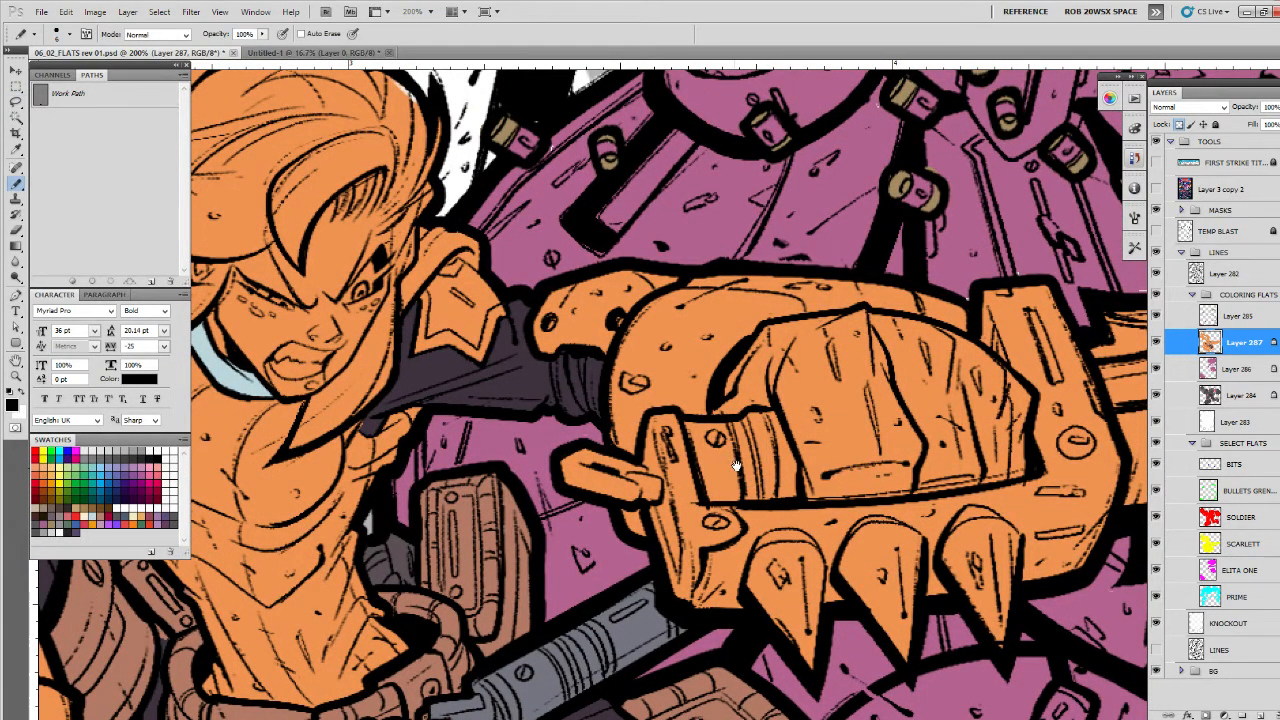
pyautogui.moveTo(752, 472); pyautogui.dragTo(1043, 467)
pyautogui.moveTo(400, 108)
pyautogui.mouseDown()
pyautogui.moveTo(517, 311)
pyautogui.moveTo(631, 405)
pyautogui.moveTo(610, 423)
pyautogui.moveTo(566, 396)
pyautogui.mouseUp()
pyautogui.press('l')
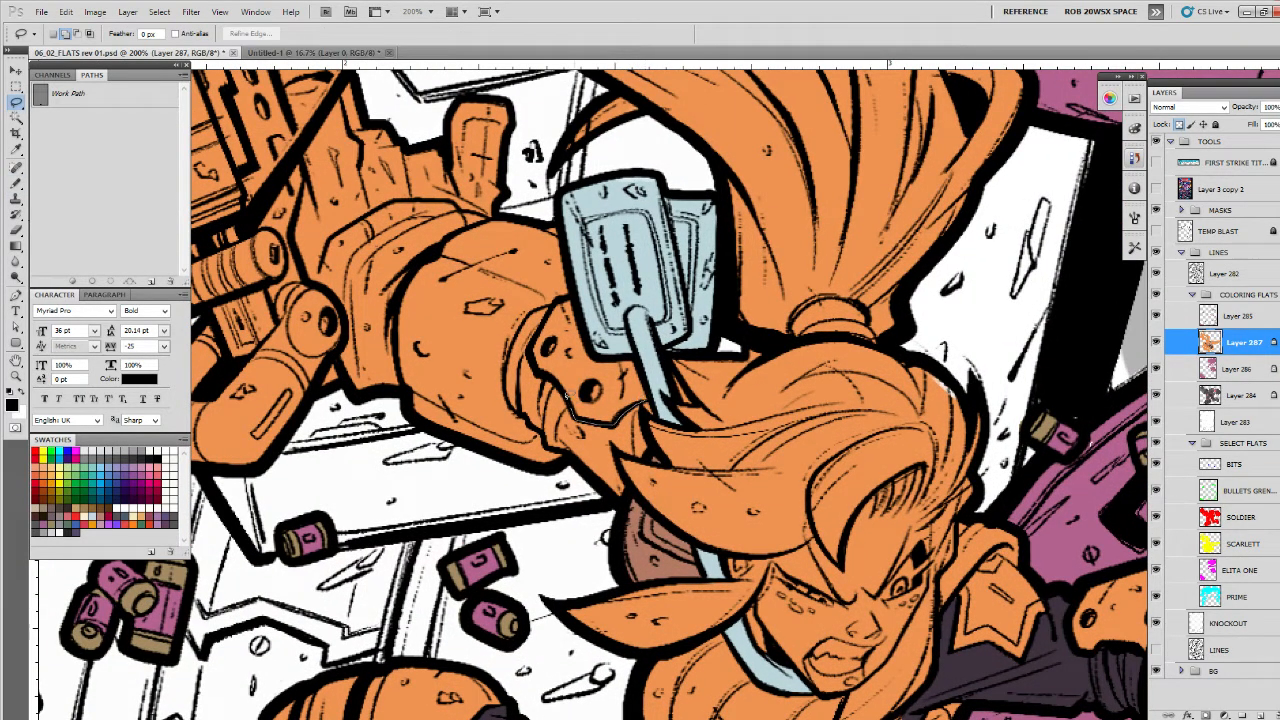
pyautogui.moveTo(541, 302)
pyautogui.mouseDown()
pyautogui.moveTo(505, 378)
pyautogui.moveTo(517, 413)
pyautogui.moveTo(621, 493)
pyautogui.moveTo(650, 457)
pyautogui.mouseUp()
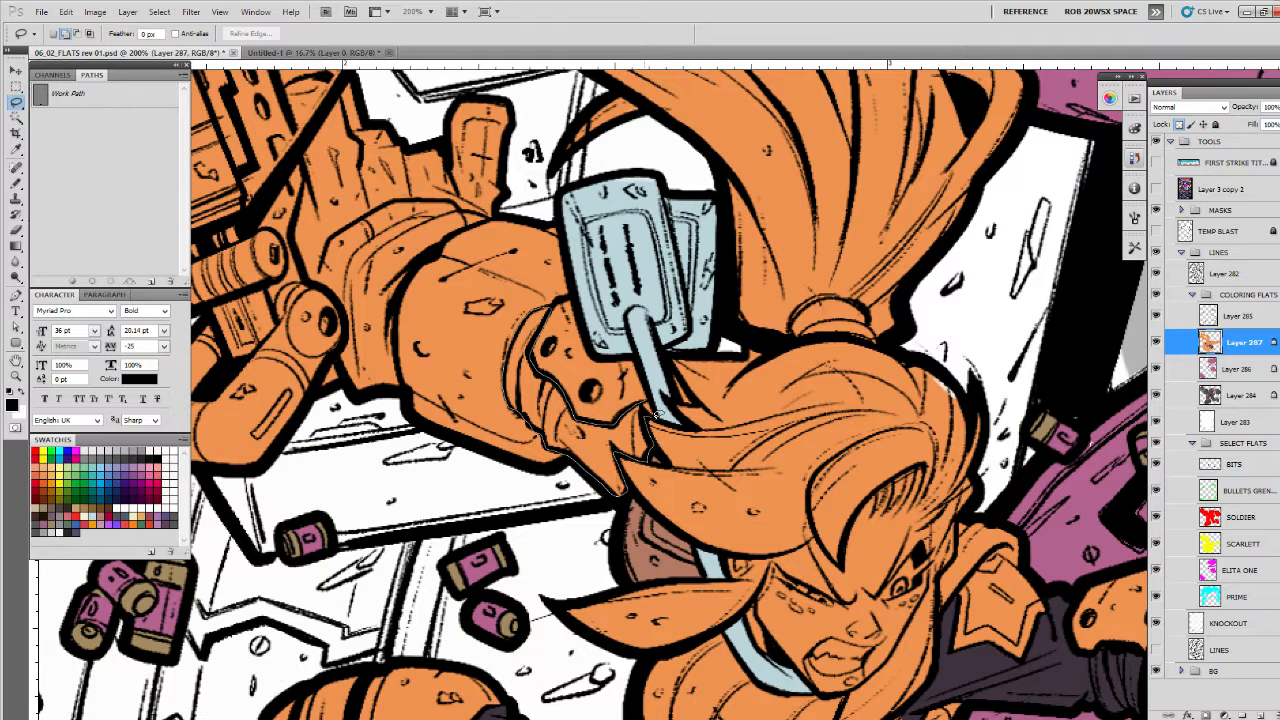
pyautogui.moveTo(656, 412); pyautogui.dragTo(650, 404)
pyautogui.hotkey('alt', 'BackSpace')
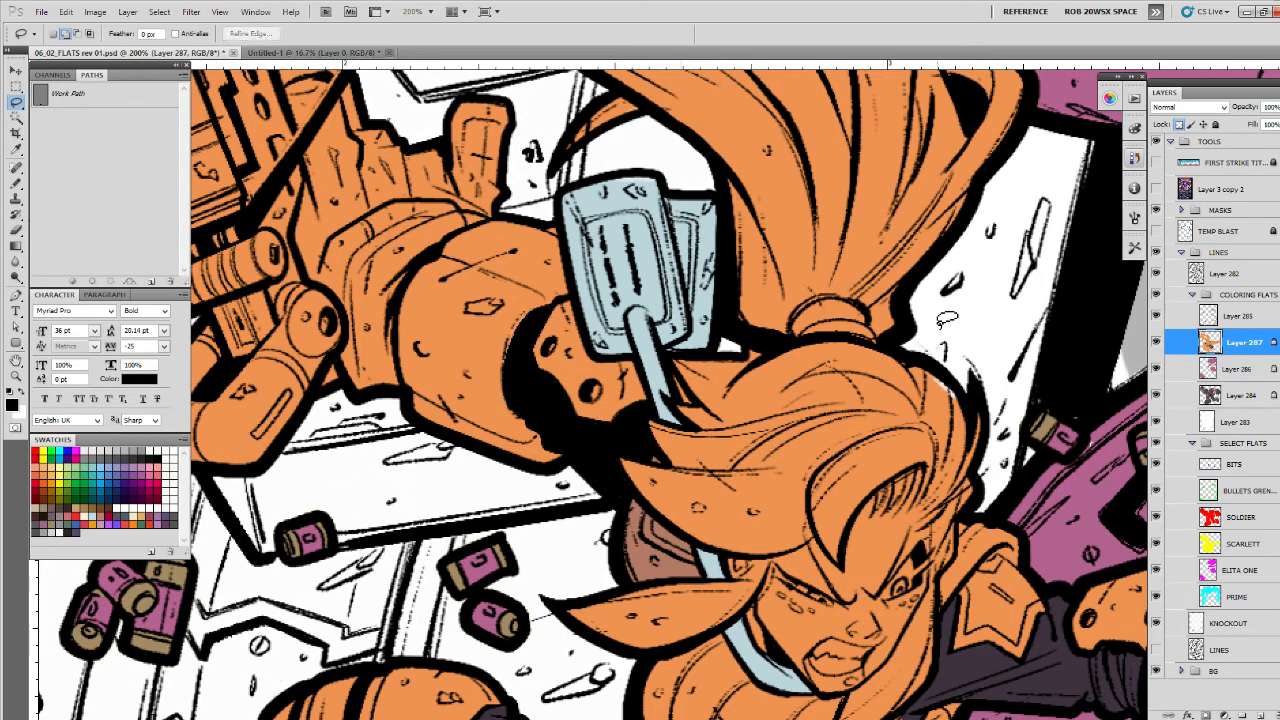
pyautogui.press('z')
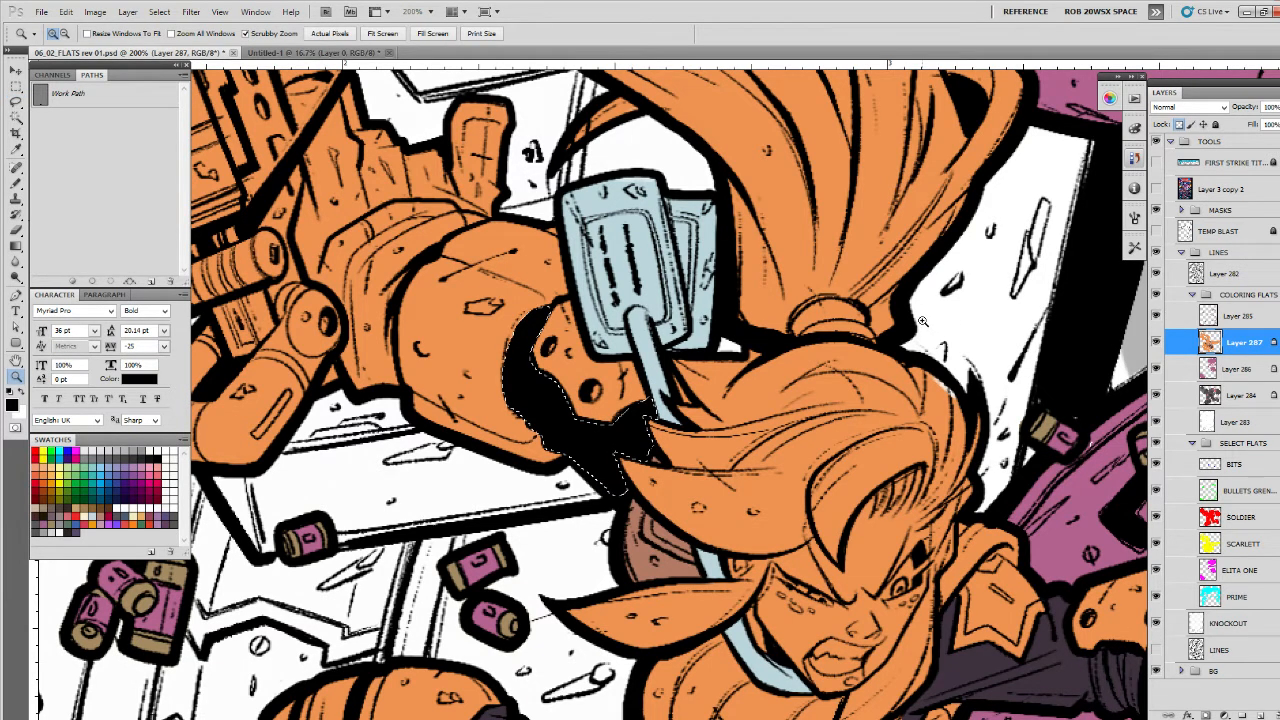
pyautogui.hotkey('ctrl', 'z')
pyautogui.press('b')
pyautogui.keyDown('alt'); pyautogui.click(1042, 646); pyautogui.keyUp('alt')
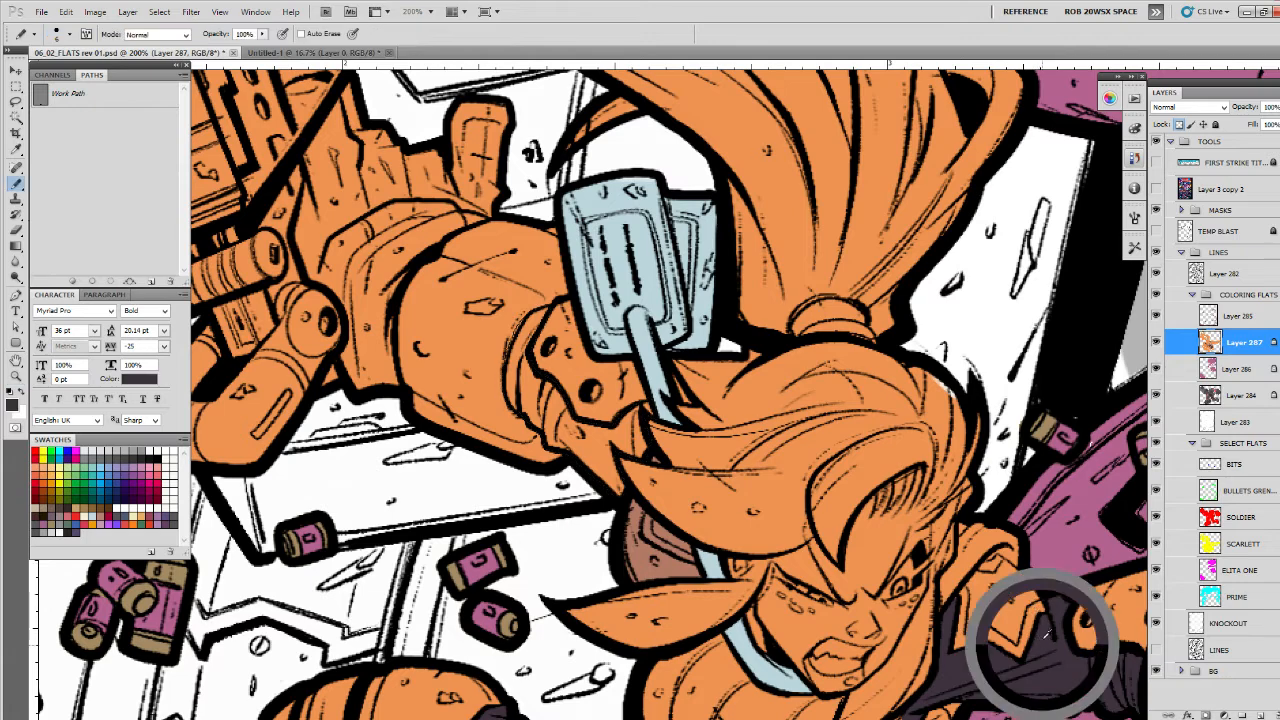
pyautogui.hotkey('alt', 'BackSpace')
pyautogui.hotkey('ctrl', 'd')
pyautogui.moveTo(994, 484); pyautogui.dragTo(942, 452)
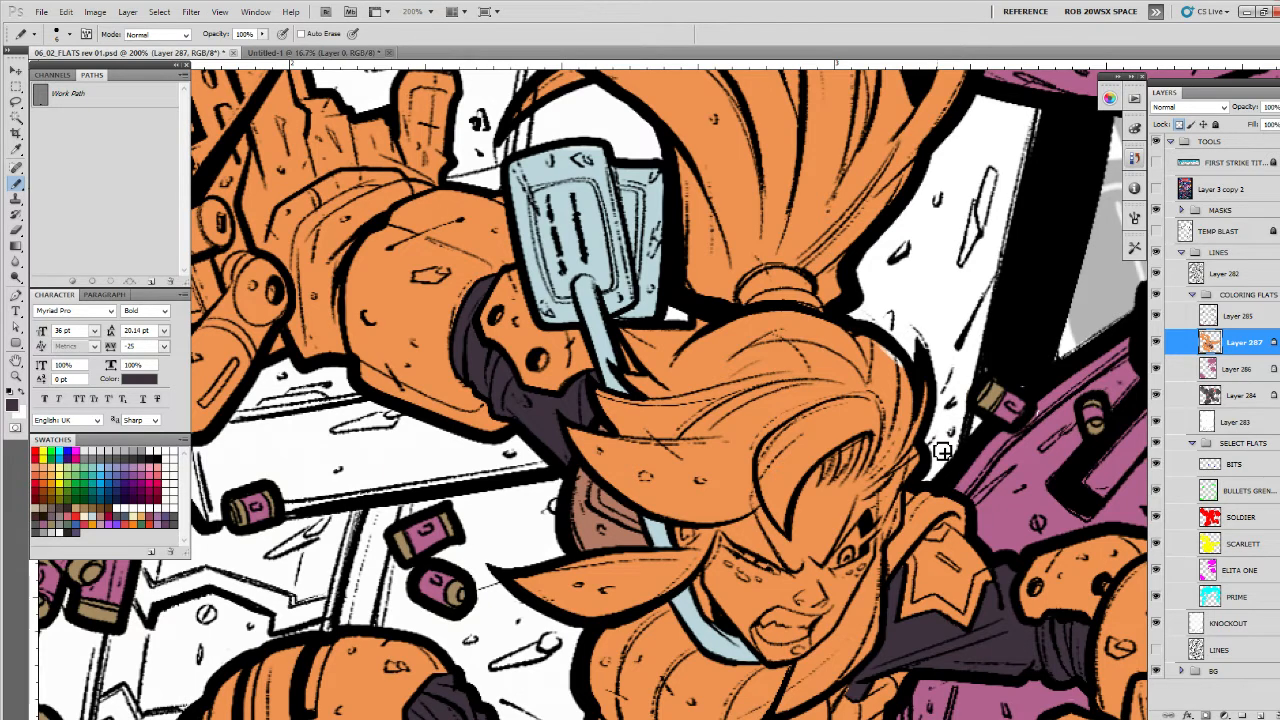
# - Fill Scarlett's main hair mass and the long side lock beside her cheek with deep saturated orange
pyautogui.moveTo(832, 609); pyautogui.dragTo(776, 514)
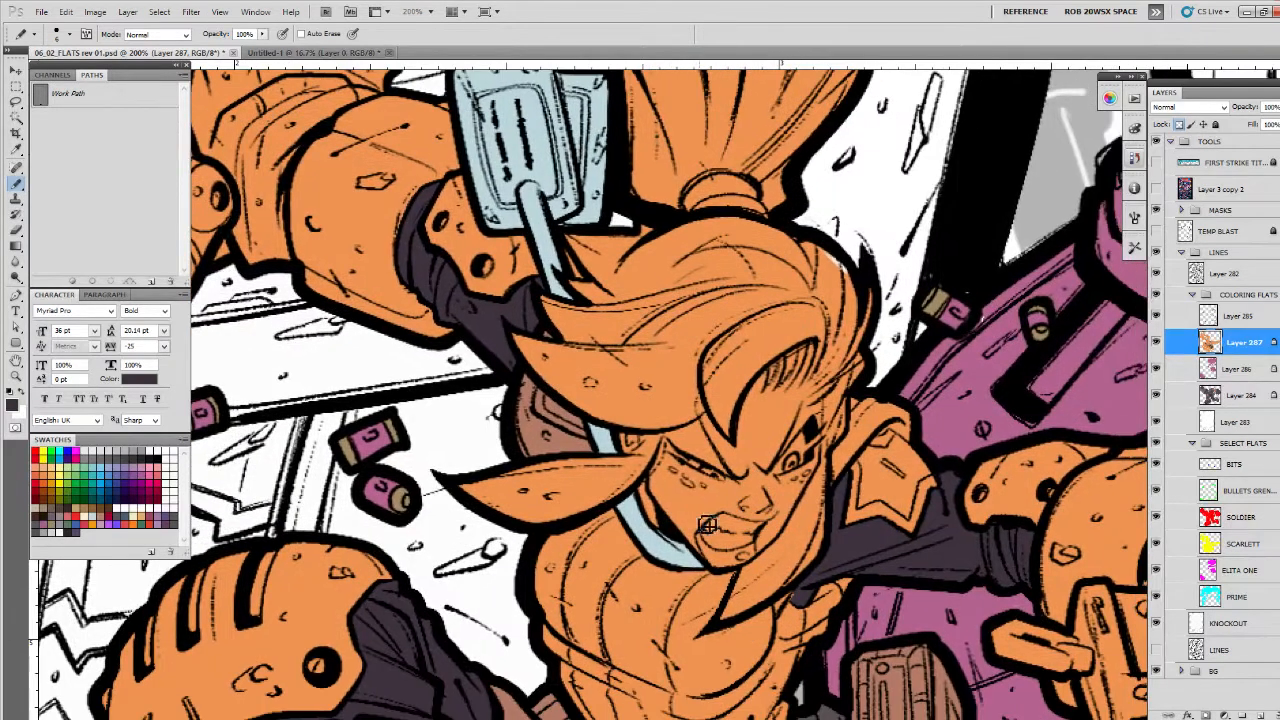
pyautogui.moveTo(682, 508); pyautogui.dragTo(666, 470)
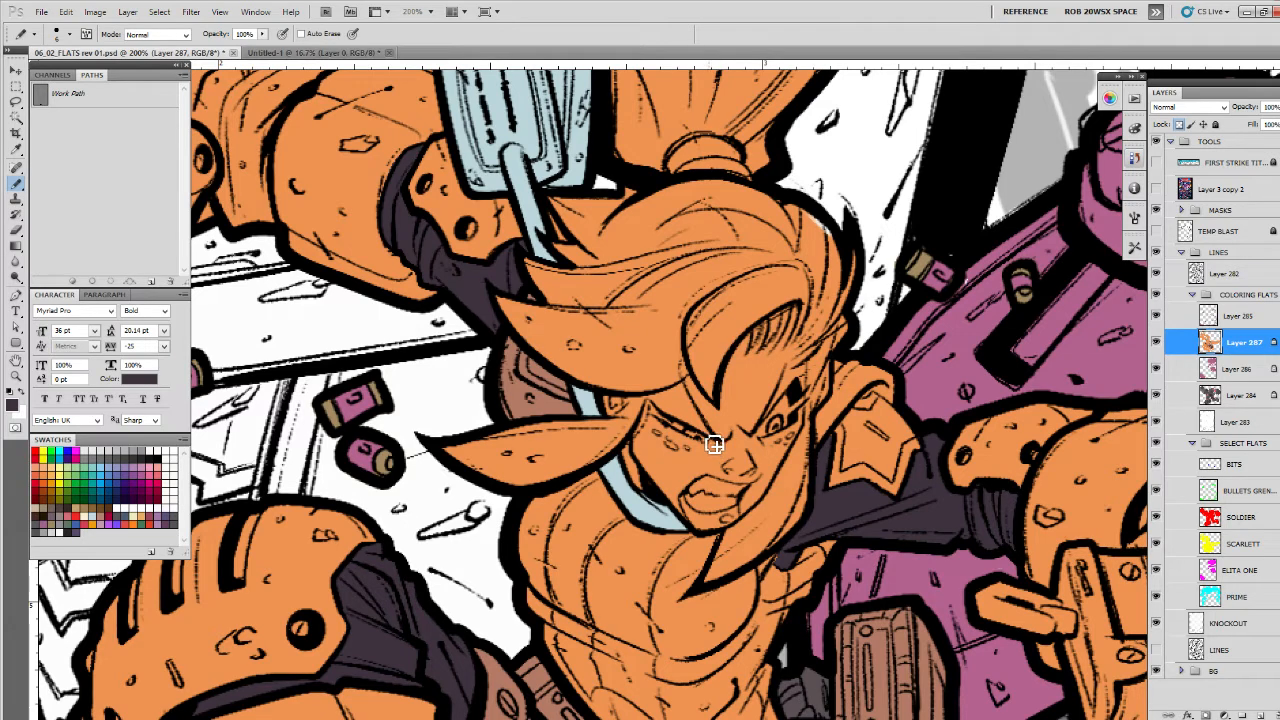
pyautogui.moveTo(780, 476); pyautogui.dragTo(768, 424)
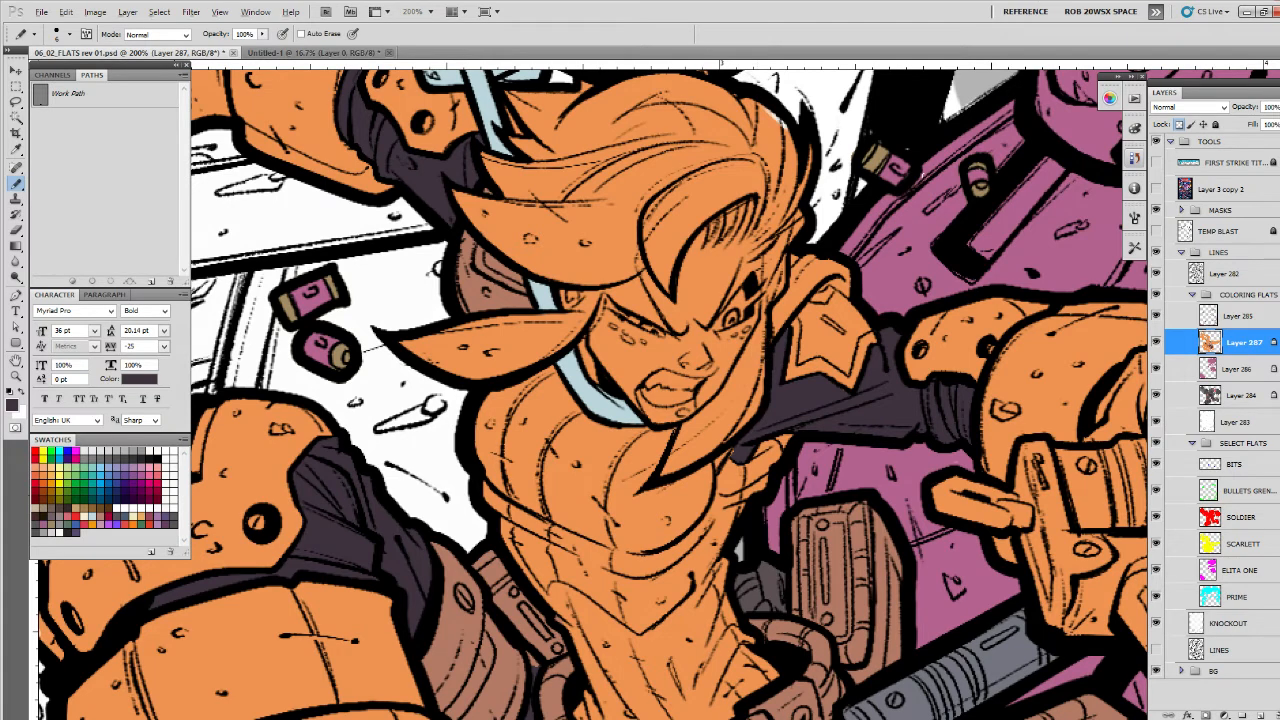
pyautogui.click(125, 524)
pyautogui.press('l')
pyautogui.scroll(3, 725, 495)
pyautogui.press('z')
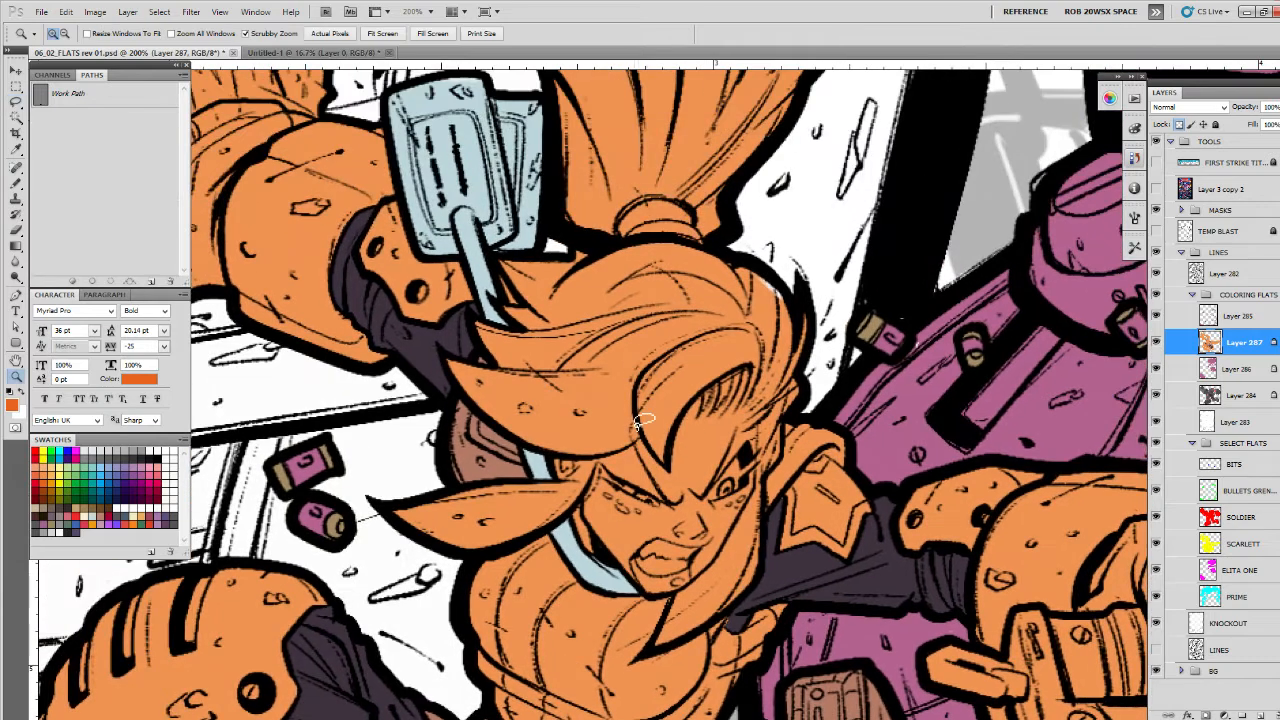
pyautogui.click(632, 380)
pyautogui.moveTo(606, 428); pyautogui.dragTo(715, 297)
pyautogui.press('l')
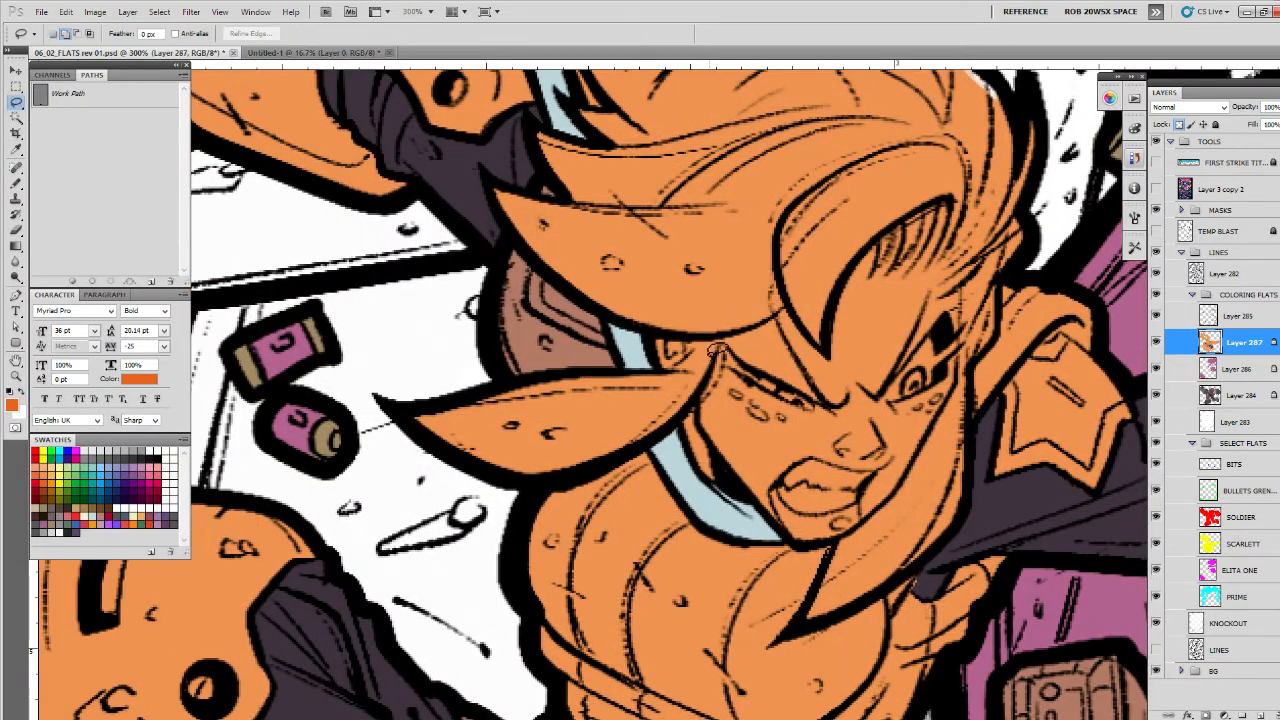
pyautogui.moveTo(720, 345); pyautogui.dragTo(625, 450)
pyautogui.moveTo(518, 476)
pyautogui.mouseDown()
pyautogui.moveTo(404, 405)
pyautogui.moveTo(531, 374)
pyautogui.moveTo(634, 368)
pyautogui.mouseUp()
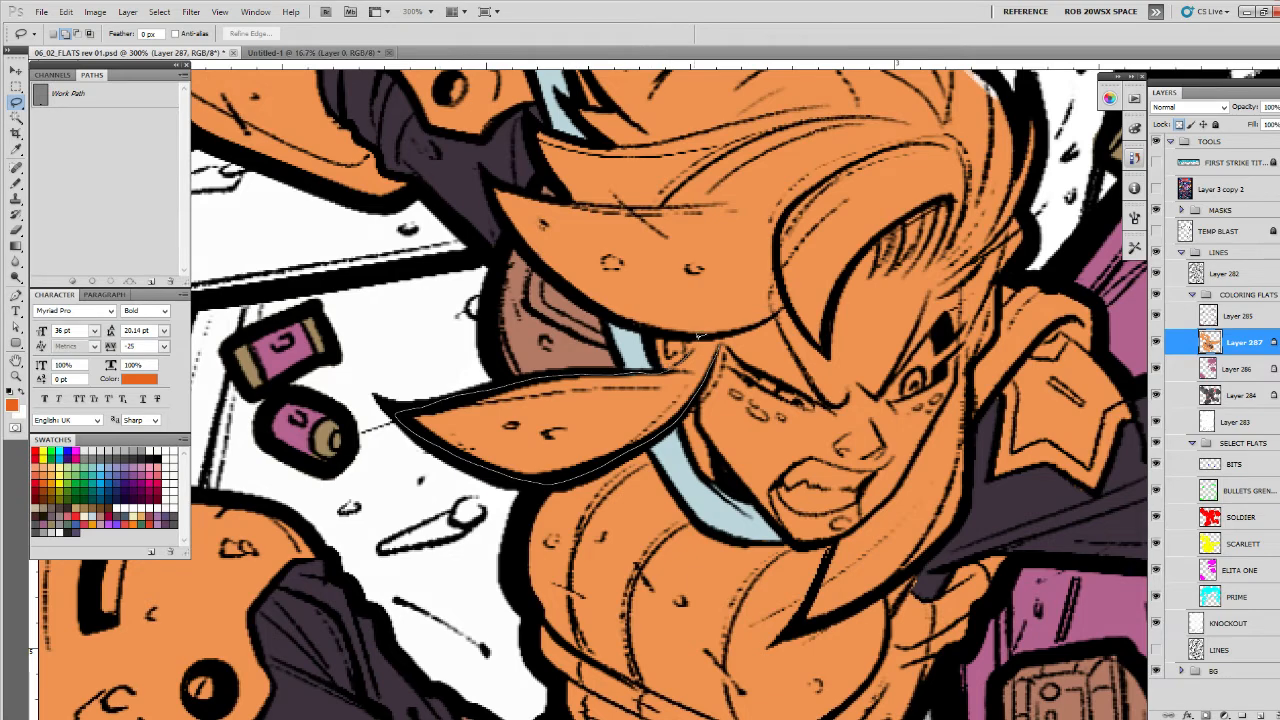
pyautogui.moveTo(724, 335); pyautogui.dragTo(721, 339)
pyautogui.moveTo(684, 338)
pyautogui.mouseDown()
pyautogui.moveTo(674, 462)
pyautogui.moveTo(620, 492)
pyautogui.moveTo(635, 494)
pyautogui.moveTo(581, 483)
pyautogui.moveTo(488, 425)
pyautogui.moveTo(426, 333)
pyautogui.moveTo(486, 350)
pyautogui.moveTo(470, 275)
pyautogui.moveTo(534, 292)
pyautogui.moveTo(516, 258)
pyautogui.moveTo(536, 262)
pyautogui.moveTo(533, 233)
pyautogui.moveTo(511, 203)
pyautogui.moveTo(531, 185)
pyautogui.moveTo(616, 182)
pyautogui.moveTo(621, 158)
pyautogui.moveTo(671, 172)
pyautogui.moveTo(761, 157)
pyautogui.moveTo(923, 218)
pyautogui.moveTo(952, 263)
pyautogui.moveTo(972, 253)
pyautogui.moveTo(978, 305)
pyautogui.moveTo(946, 425)
pyautogui.mouseUp()
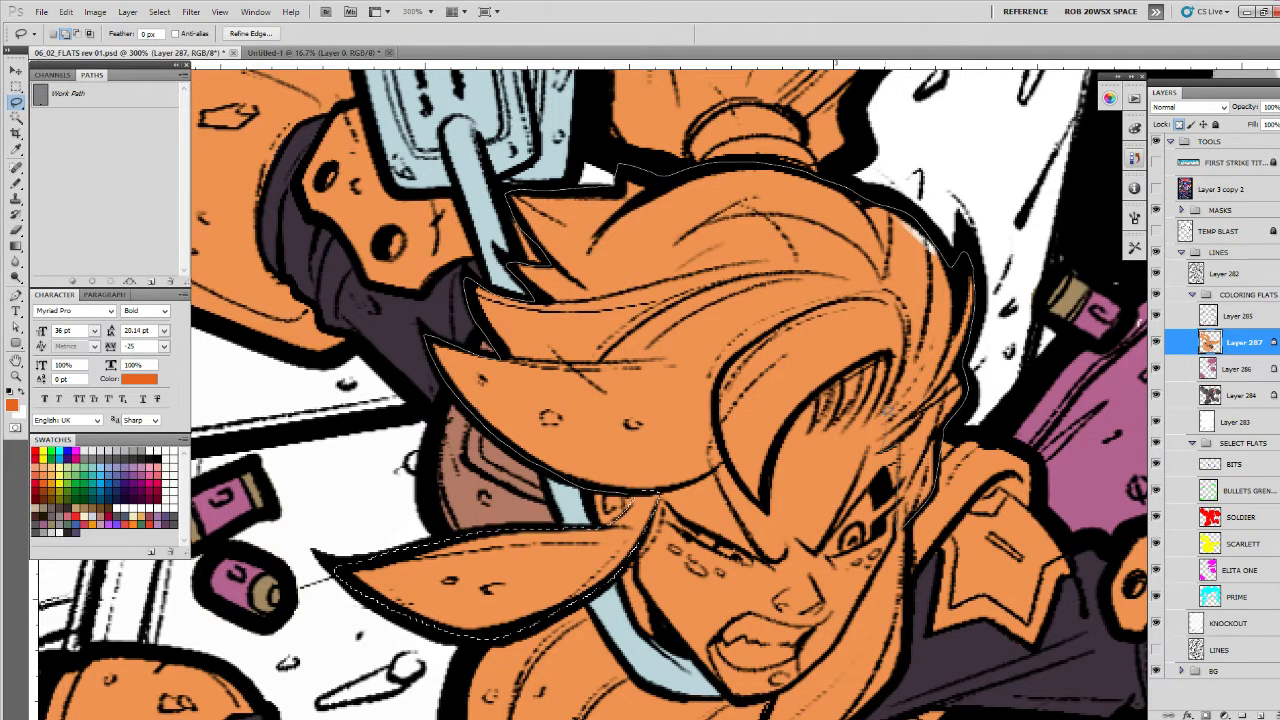
pyautogui.moveTo(800, 428); pyautogui.dragTo(752, 505)
pyautogui.moveTo(673, 487); pyautogui.dragTo(672, 468)
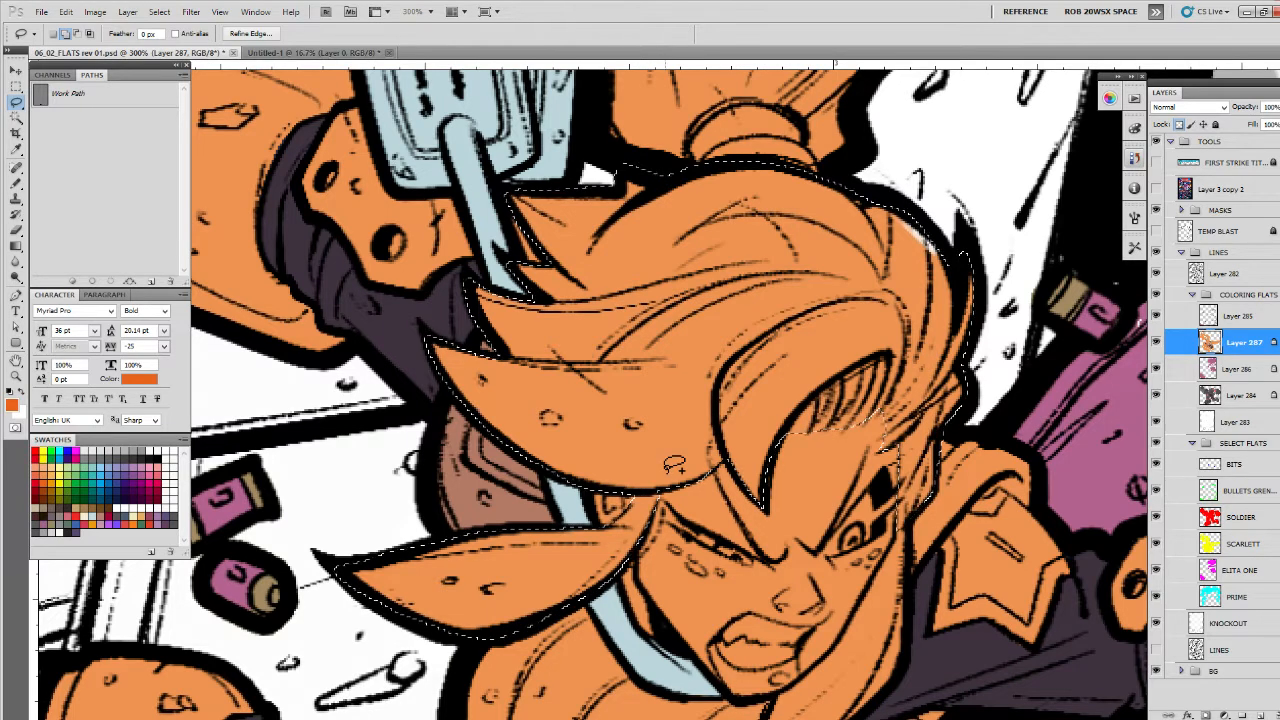
pyautogui.hotkey('alt', 'BackSpace')
pyautogui.hotkey('ctrl', 'd')
# - Fill the pointed hair lock hanging along Scarlett's jaw toward her chest with the same deep orange
pyautogui.moveTo(901, 525)
pyautogui.mouseDown()
pyautogui.moveTo(845, 368)
pyautogui.moveTo(797, 455)
pyautogui.moveTo(712, 550)
pyautogui.moveTo(700, 622)
pyautogui.moveTo(827, 534)
pyautogui.moveTo(862, 350)
pyautogui.mouseUp()
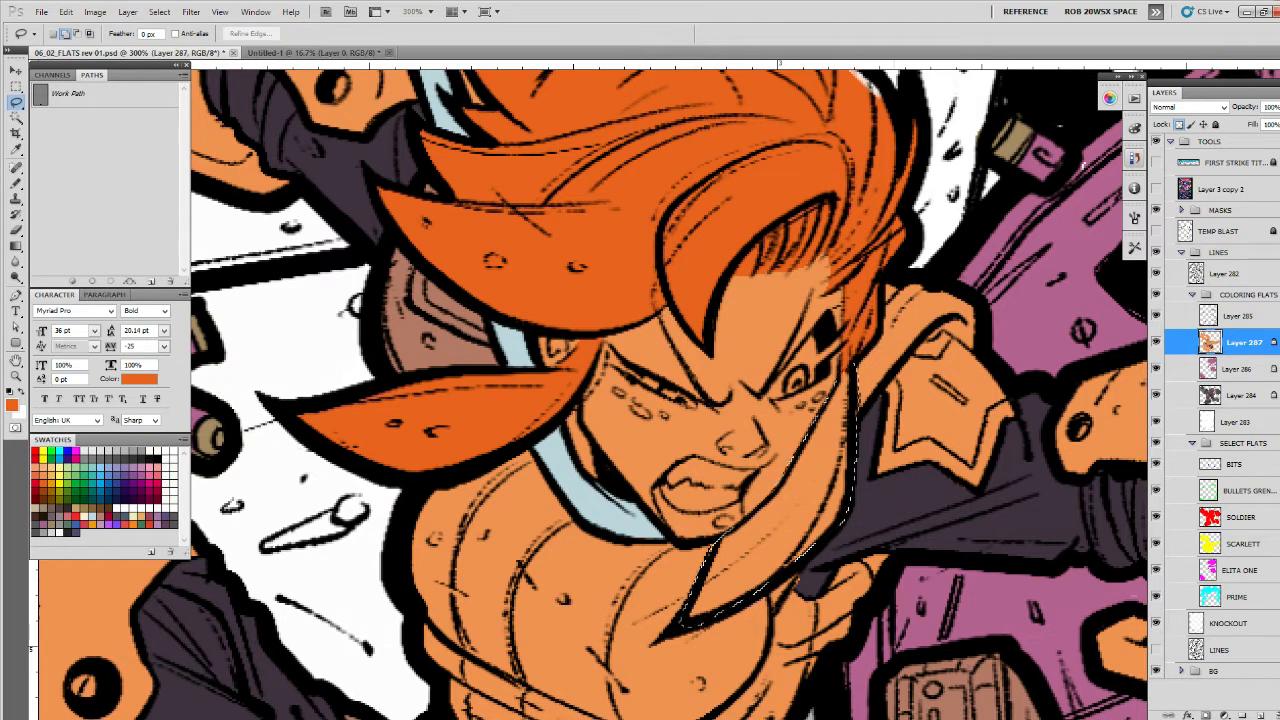
pyautogui.hotkey('alt', 'BackSpace')
pyautogui.hotkey('ctrl', 'd')
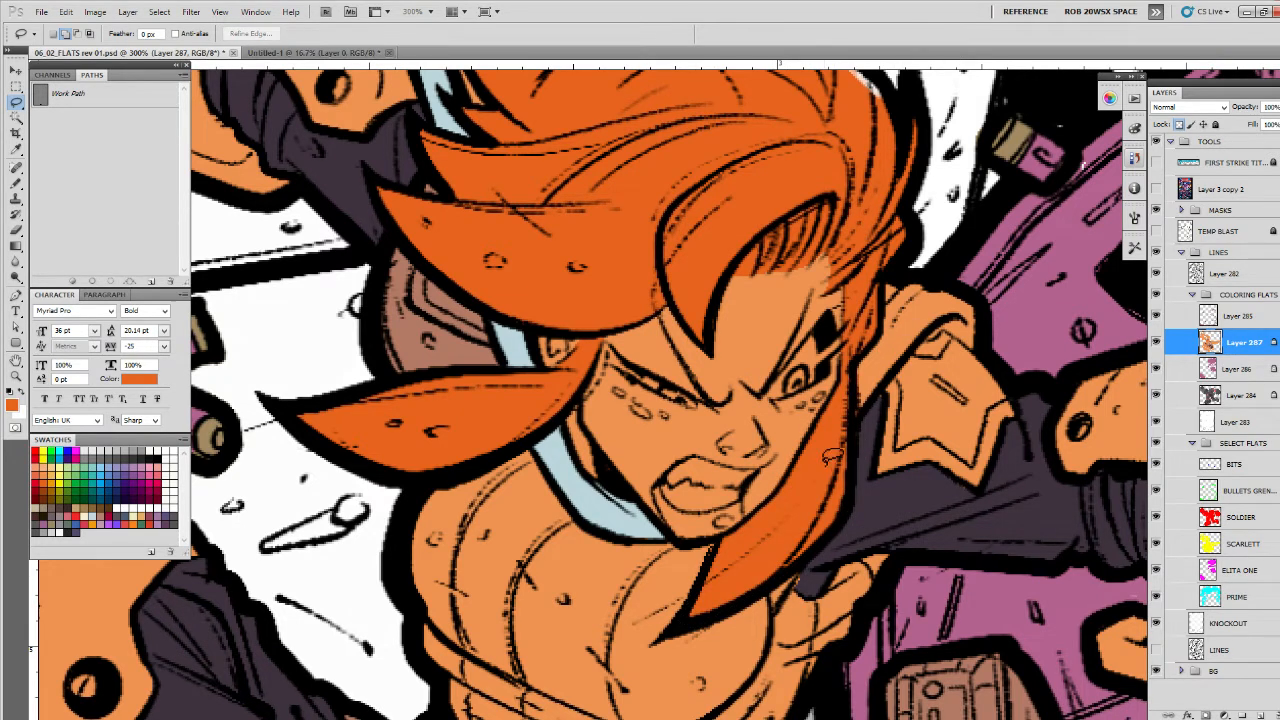
# - Fill Scarlett's face and the visible ear below her hair with a light peach skin tone
pyautogui.press('b')
pyautogui.moveTo(849, 472); pyautogui.dragTo(835, 478)
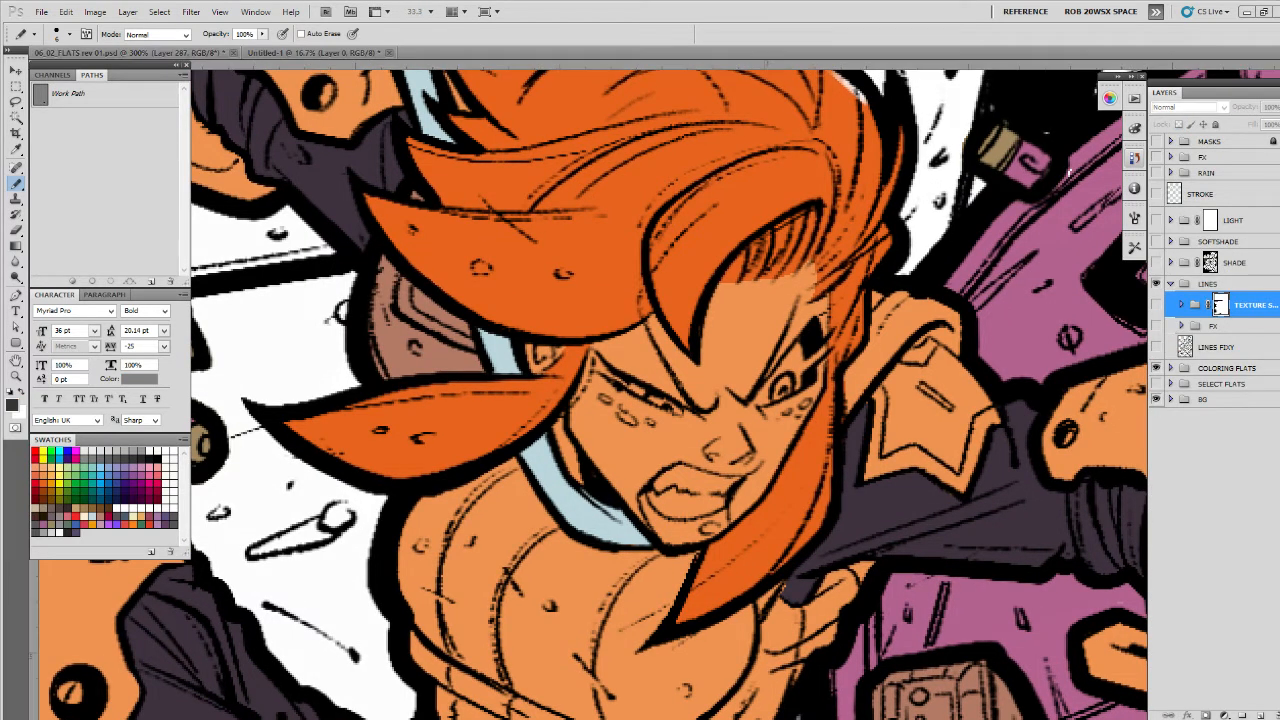
pyautogui.press('x')
pyautogui.click(1177, 370)
pyautogui.click(1172, 369)
pyautogui.click(1187, 413)
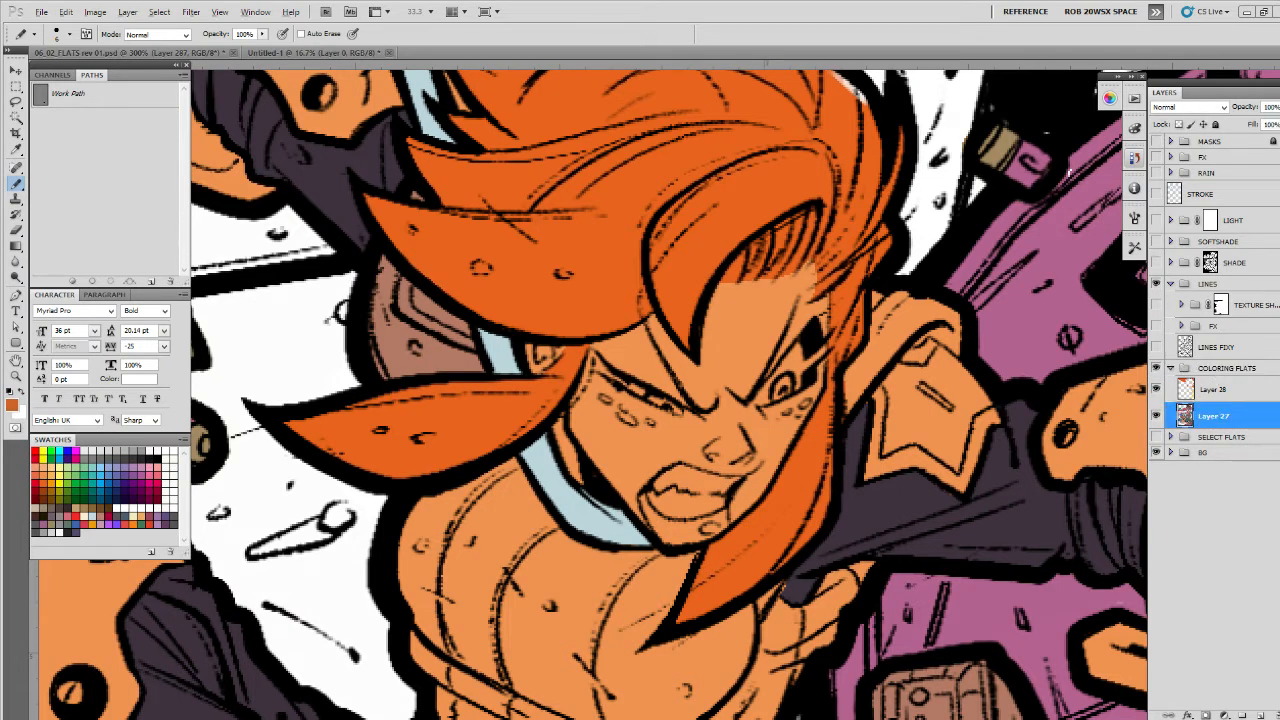
pyautogui.click(141, 516)
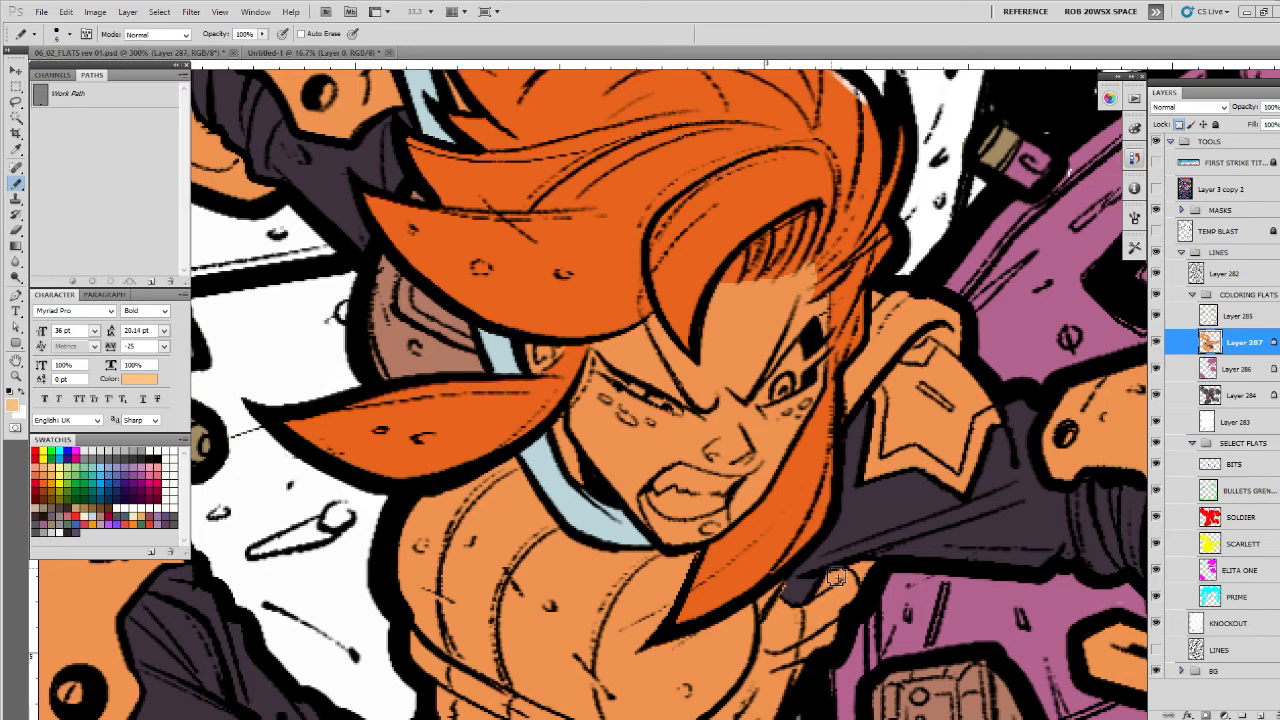
pyautogui.press('l')
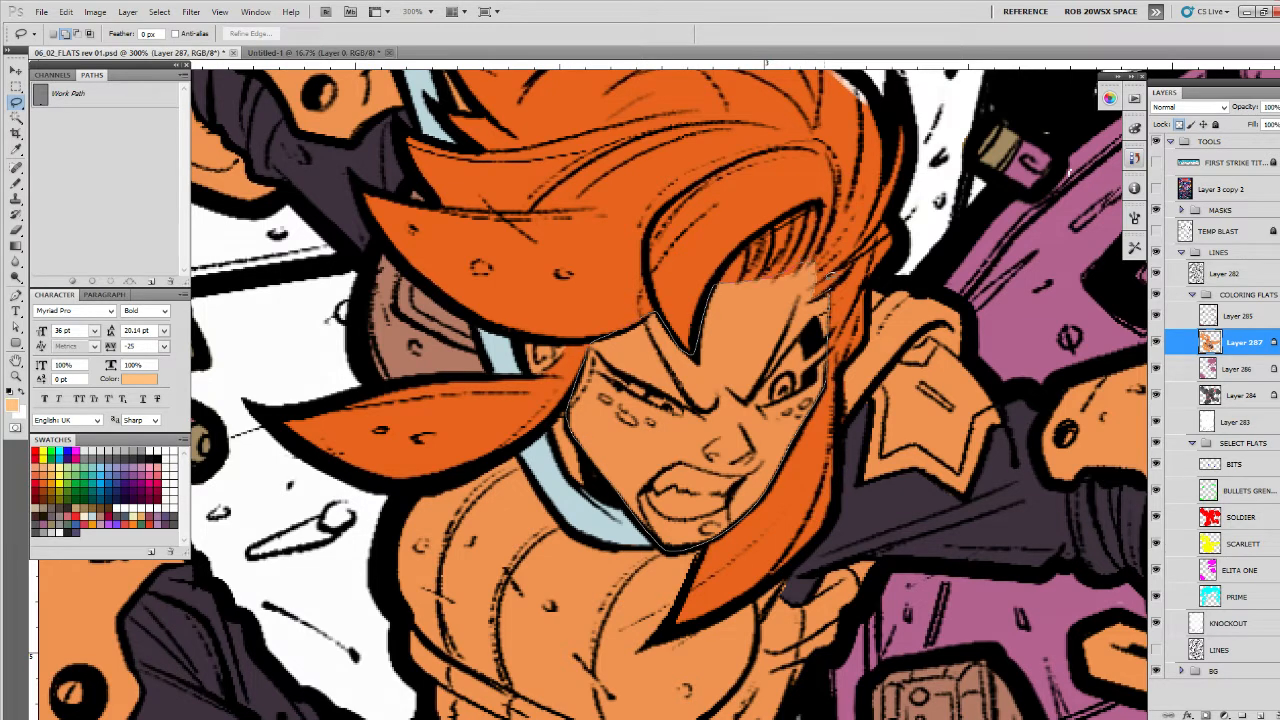
pyautogui.press('w')
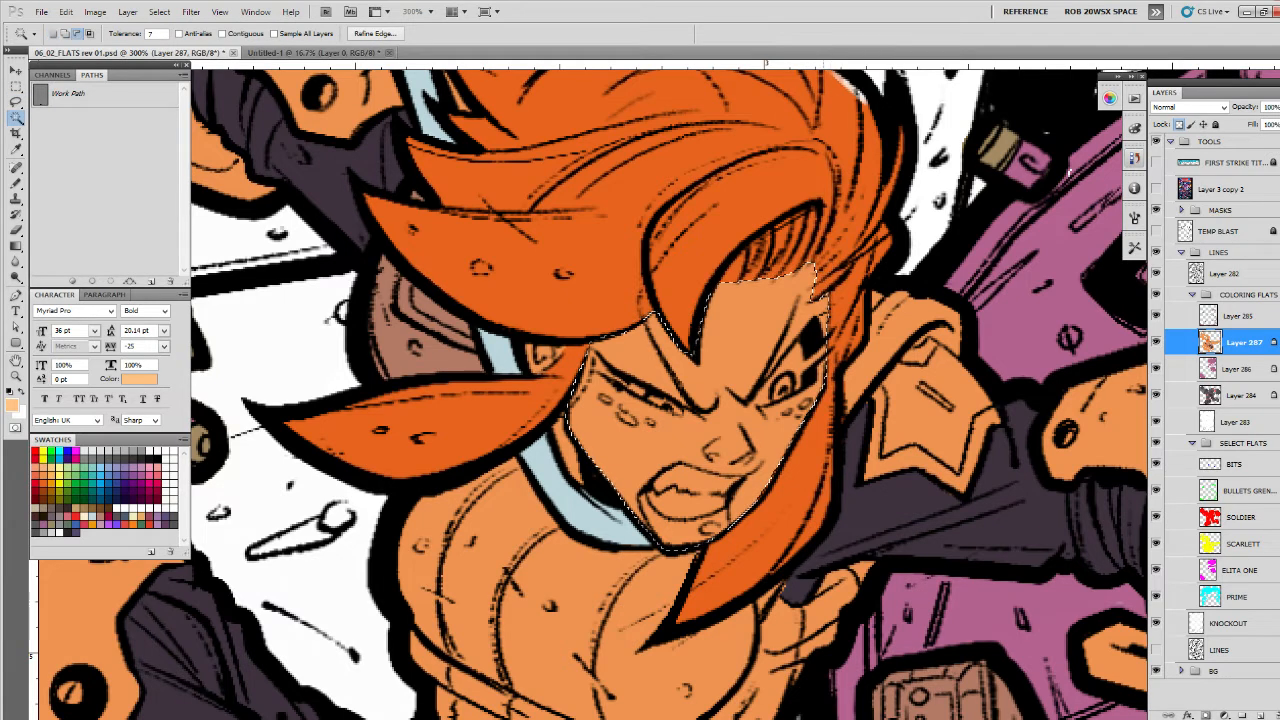
pyautogui.hotkey('alt', 'BackSpace')
pyautogui.hotkey('ctrl', 'd')
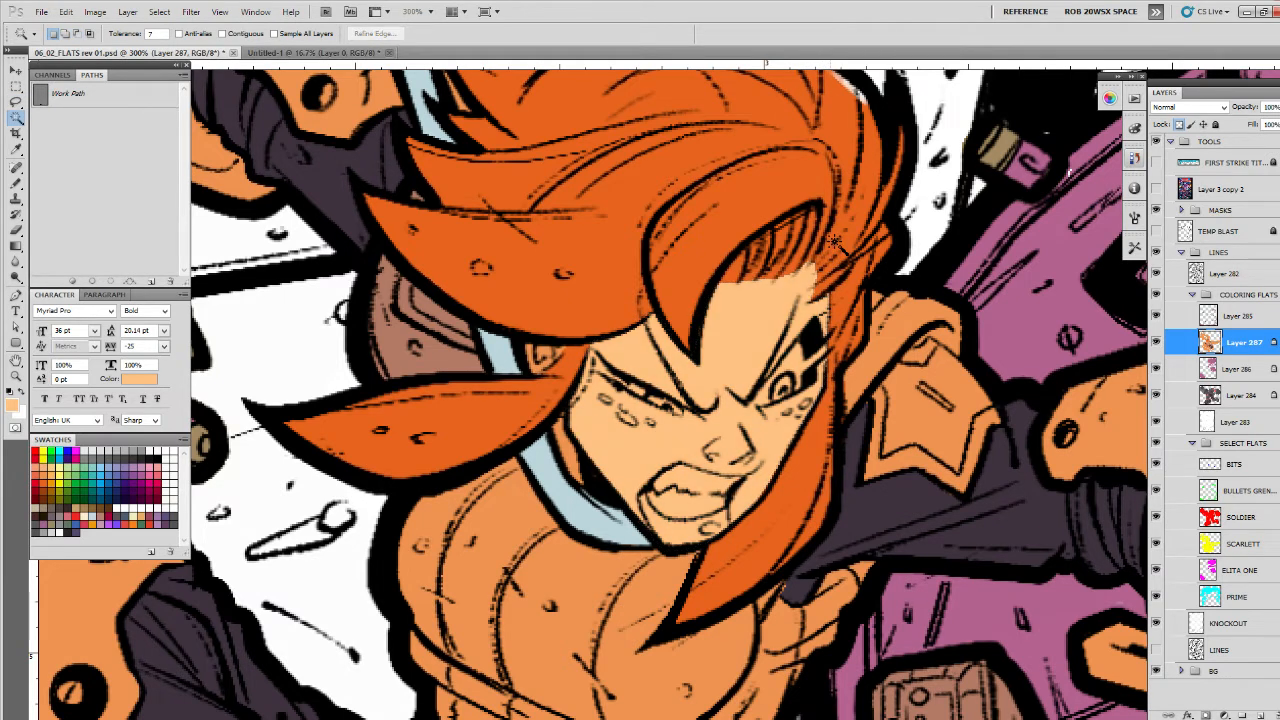
pyautogui.press('b')
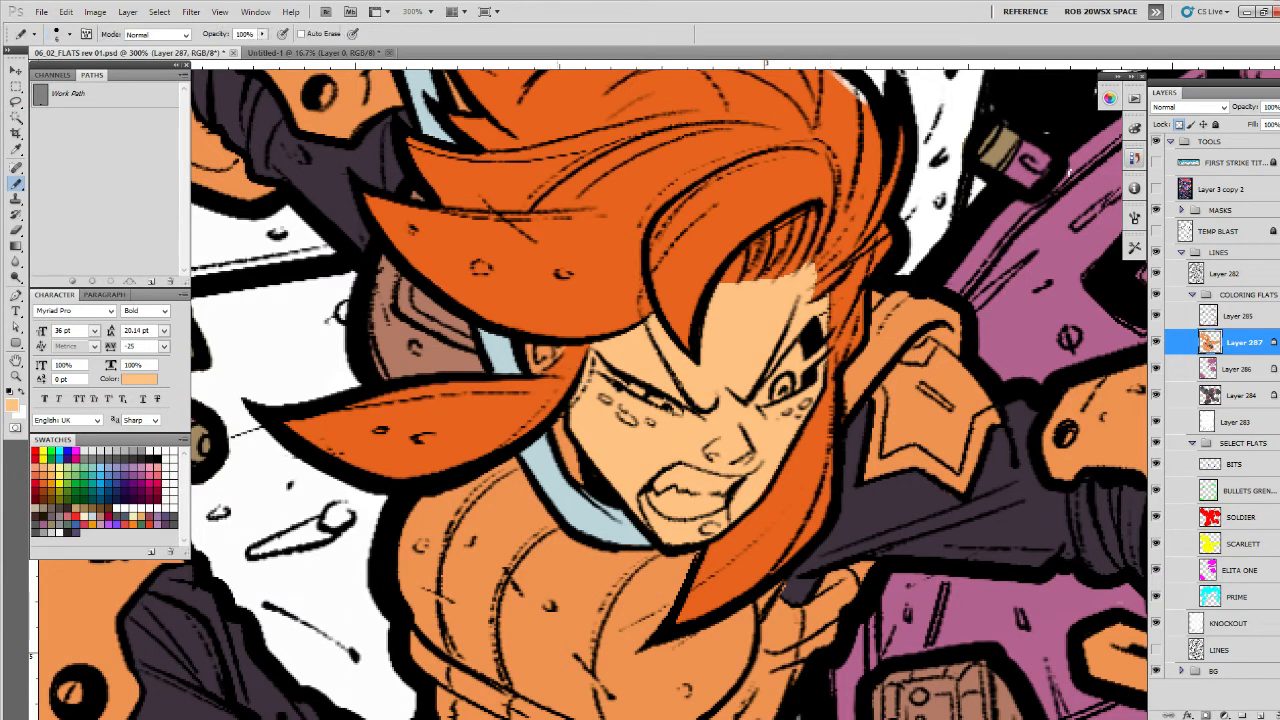
pyautogui.keyDown('alt'); pyautogui.click(556, 366); pyautogui.keyUp('alt')
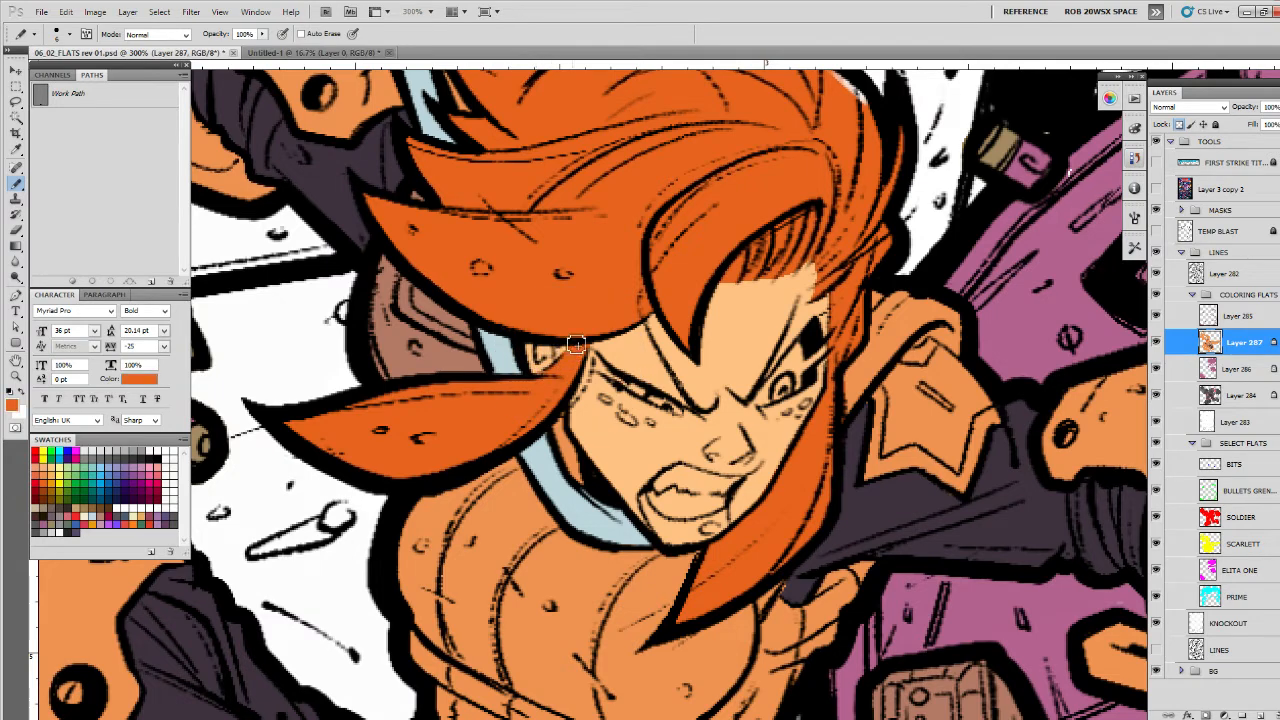
# - Fill the star-shaped patch on Scarlett's shoulder with pale yellow
pyautogui.moveTo(986, 482); pyautogui.dragTo(958, 476)
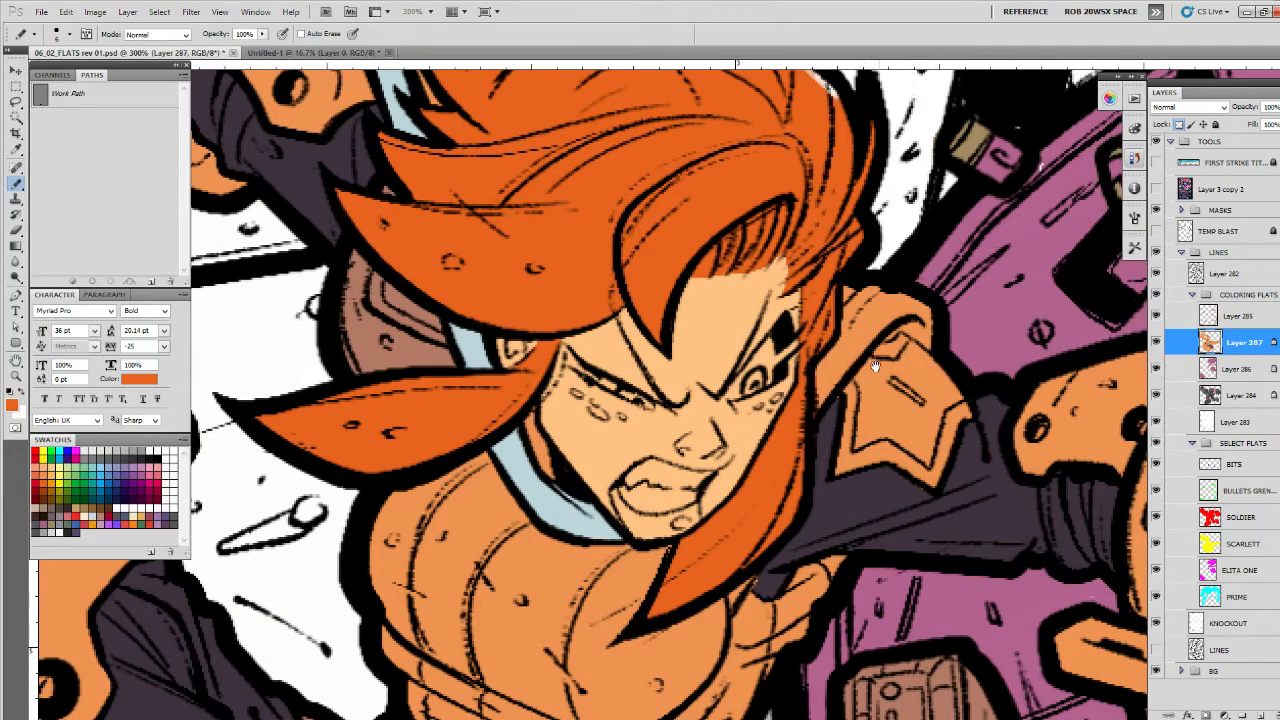
pyautogui.moveTo(875, 367); pyautogui.dragTo(811, 383)
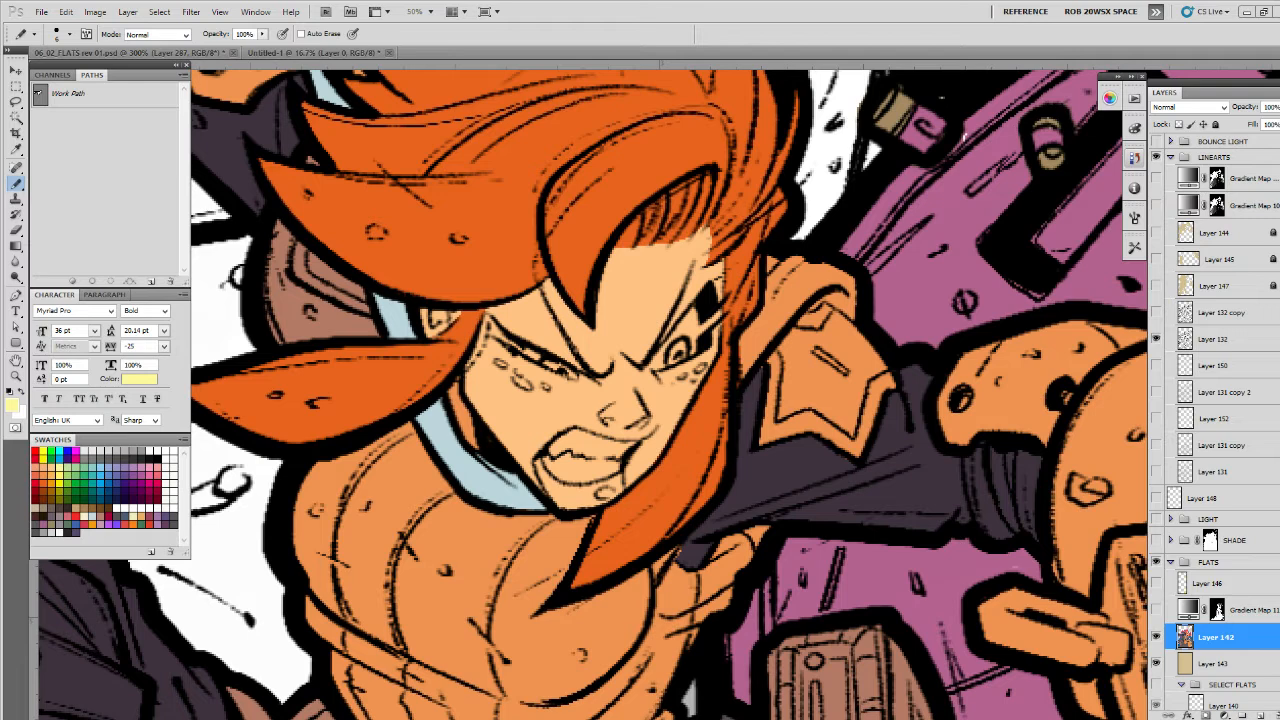
pyautogui.press('l')
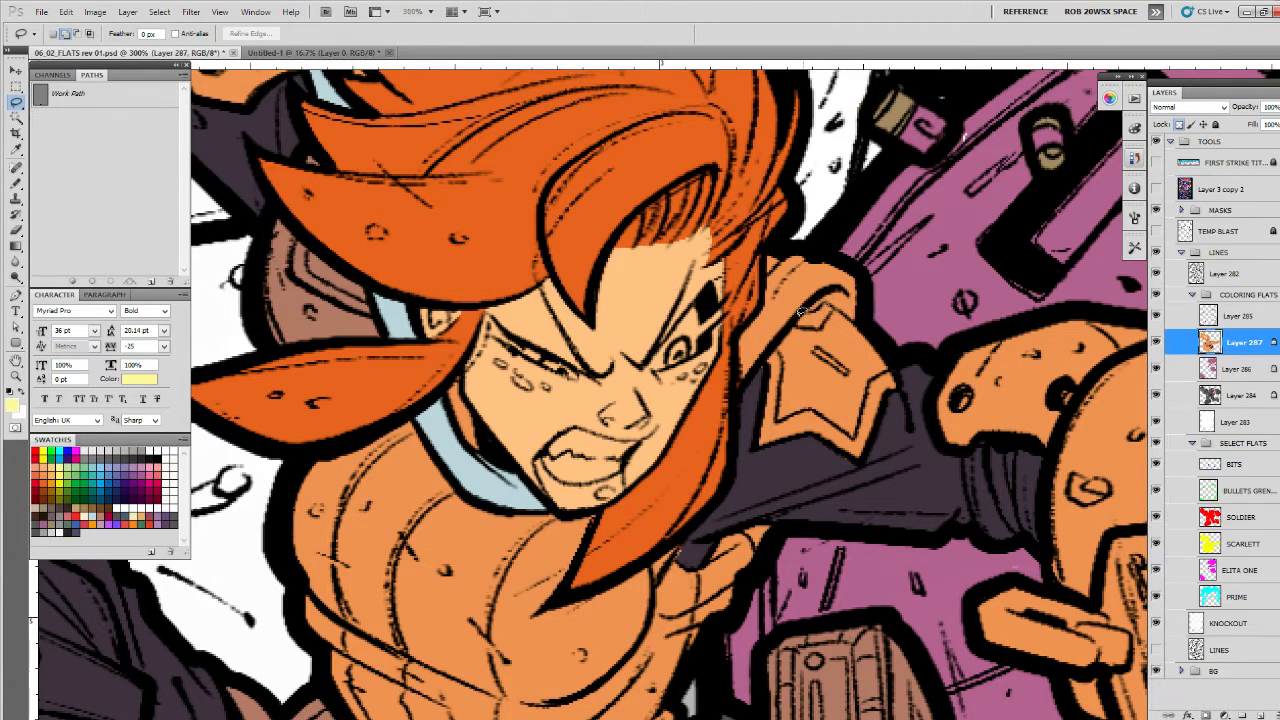
pyautogui.moveTo(802, 311); pyautogui.dragTo(762, 357)
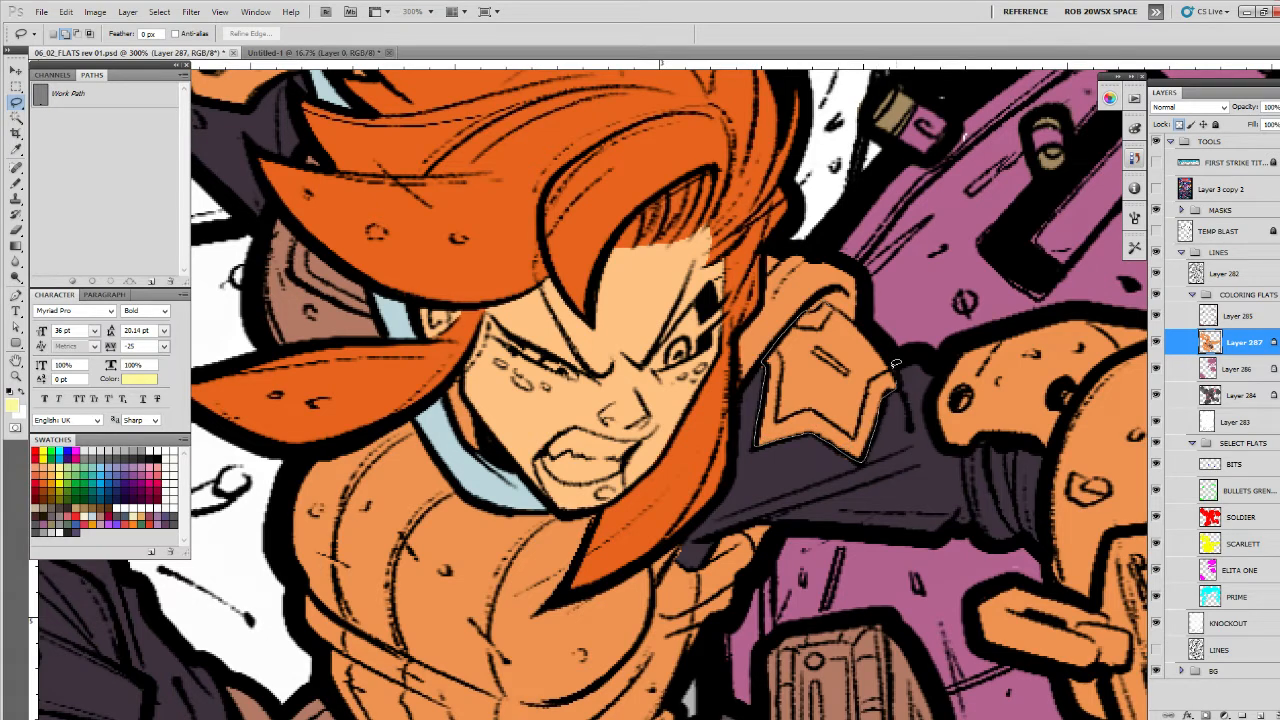
pyautogui.moveTo(857, 318); pyautogui.dragTo(857, 316)
pyautogui.hotkey('alt', 'BackSpace')
pyautogui.hotkey('ctrl', 'd')
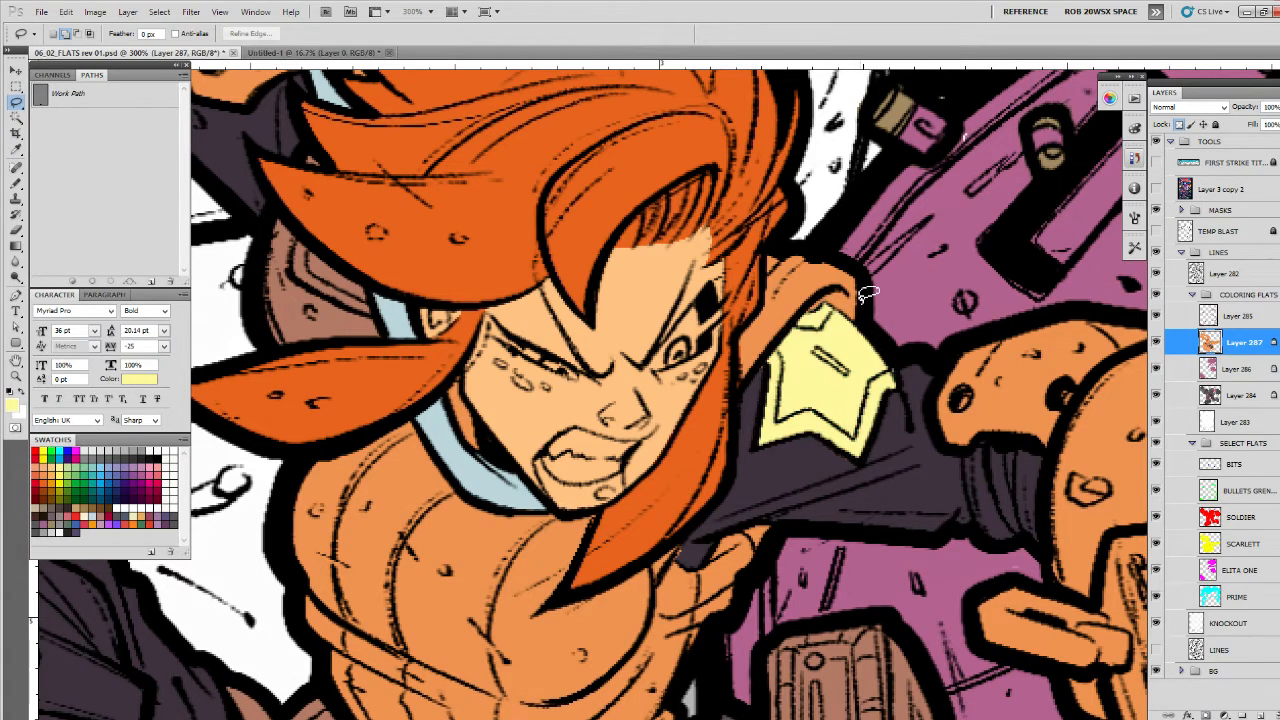
# - Fill Scarlett's lower lip, from the mouth line down to the chin outline, with bright pink
pyautogui.press('b')
pyautogui.moveTo(703, 383); pyautogui.dragTo(734, 400)
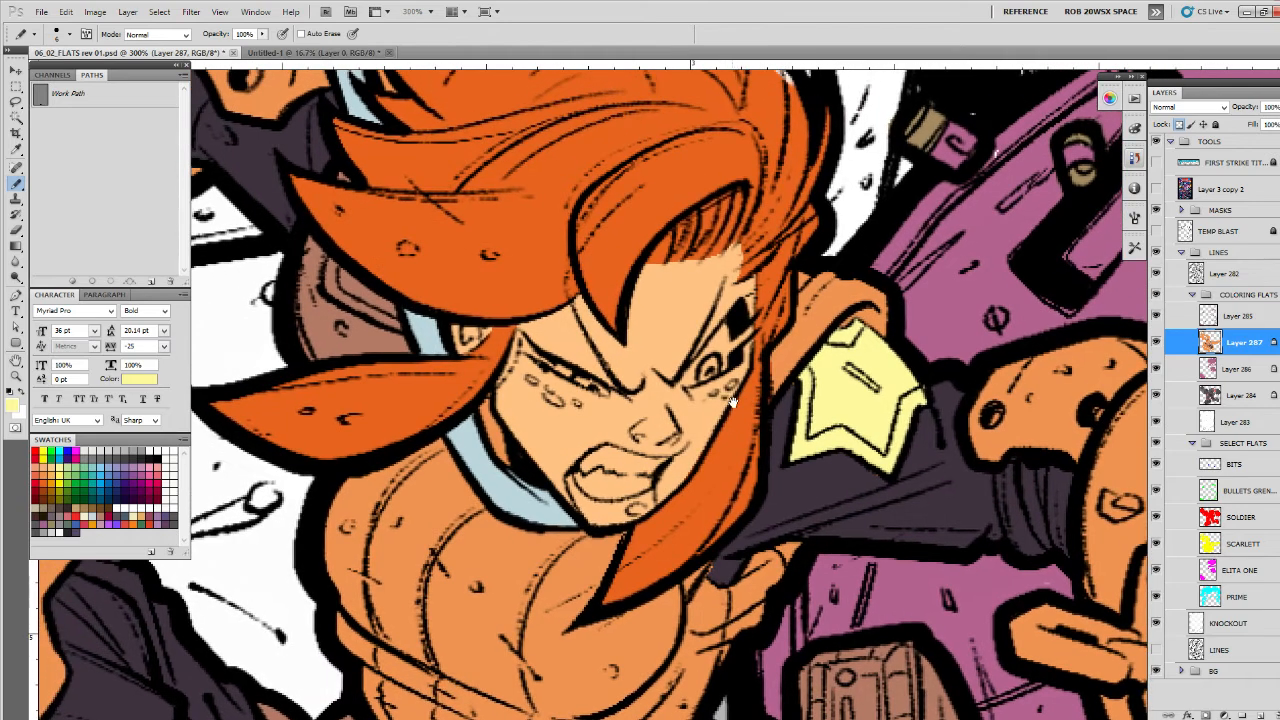
pyautogui.press('l')
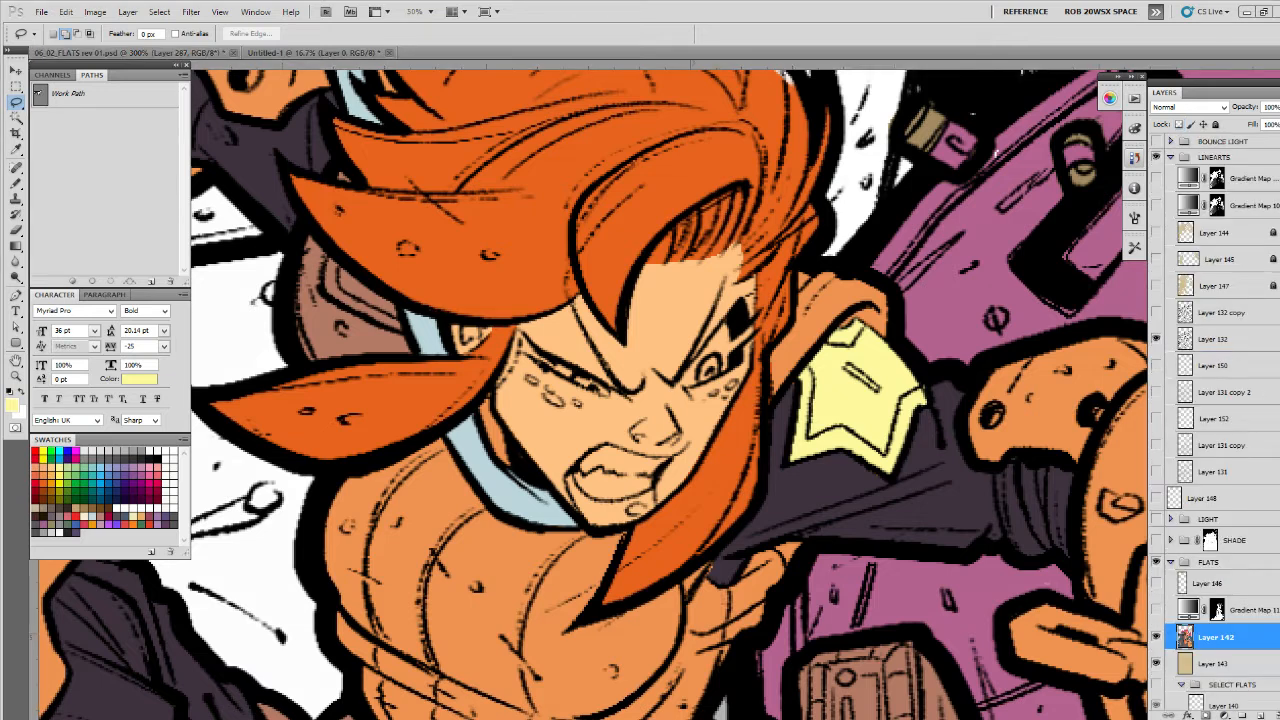
pyautogui.press('b')
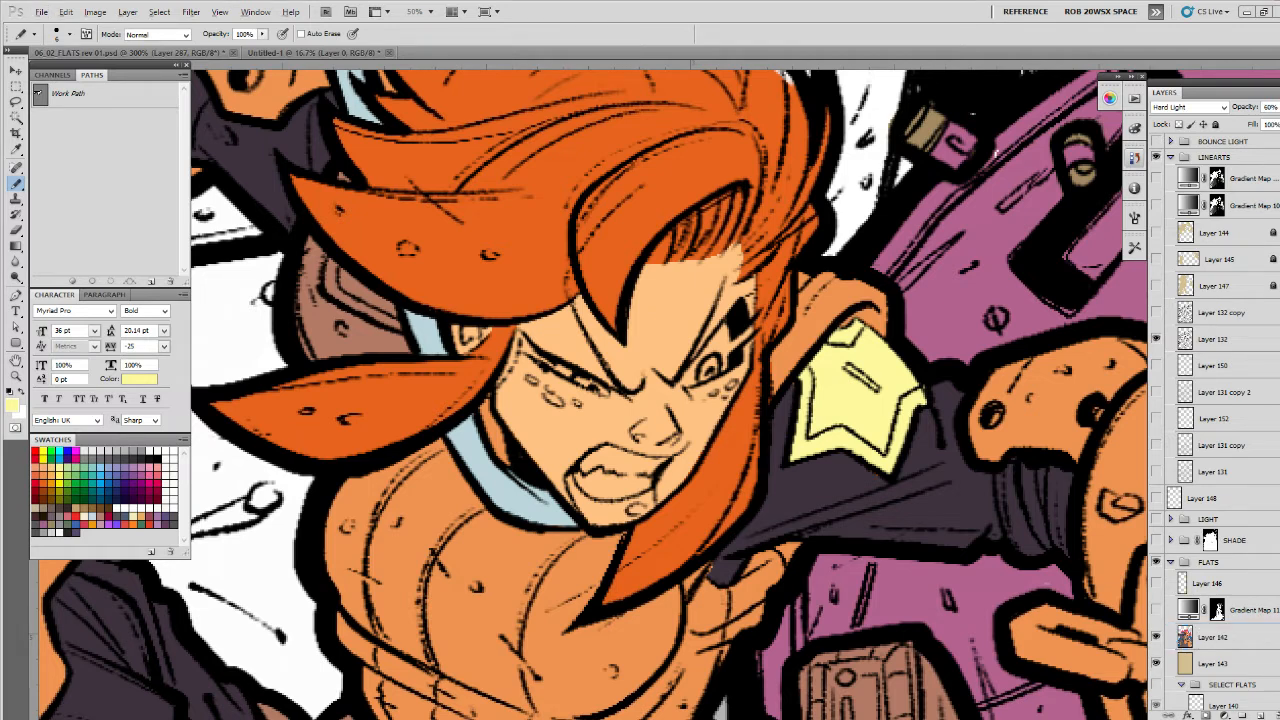
pyautogui.press('z')
pyautogui.click(645, 492)
pyautogui.press('l')
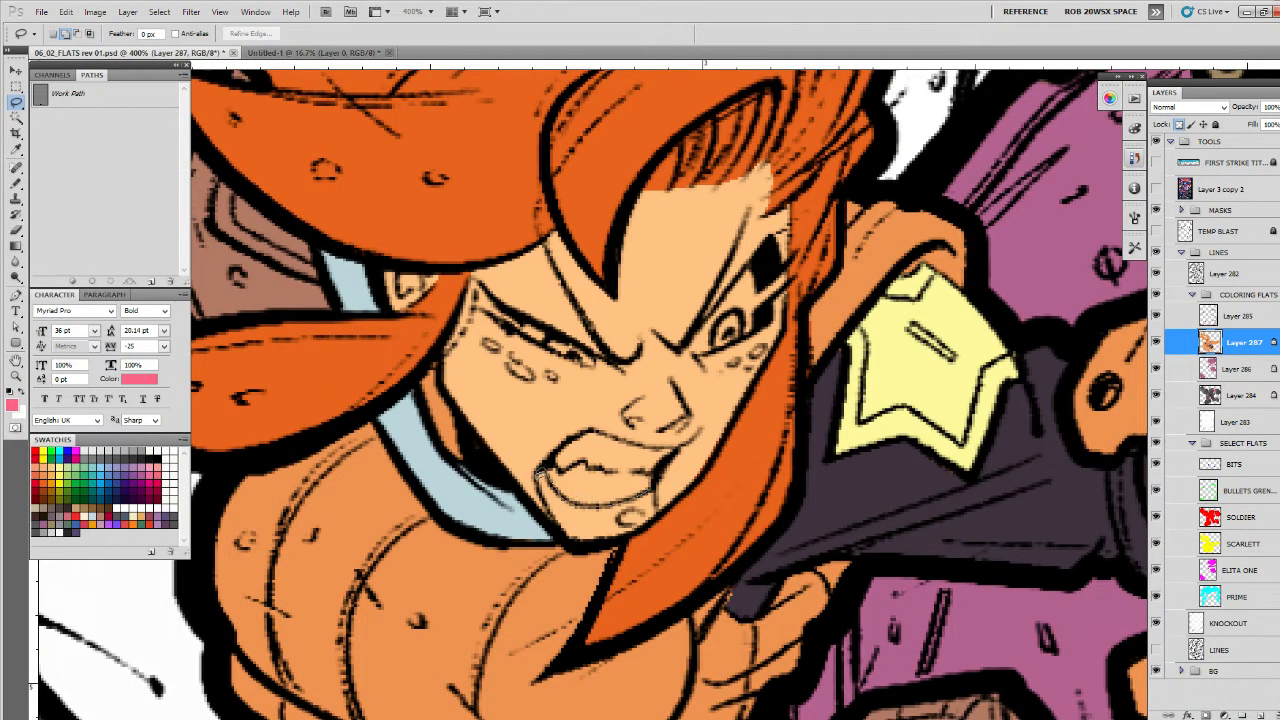
pyautogui.moveTo(536, 474); pyautogui.dragTo(581, 541)
pyautogui.moveTo(655, 508)
pyautogui.mouseDown()
pyautogui.moveTo(606, 506)
pyautogui.moveTo(539, 473)
pyautogui.mouseUp()
pyautogui.hotkey('alt', 'BackSpace')
pyautogui.hotkey('ctrl', 'd')
# - Fill the whites of both of Scarlett's eyes with pale cream
pyautogui.press('b')
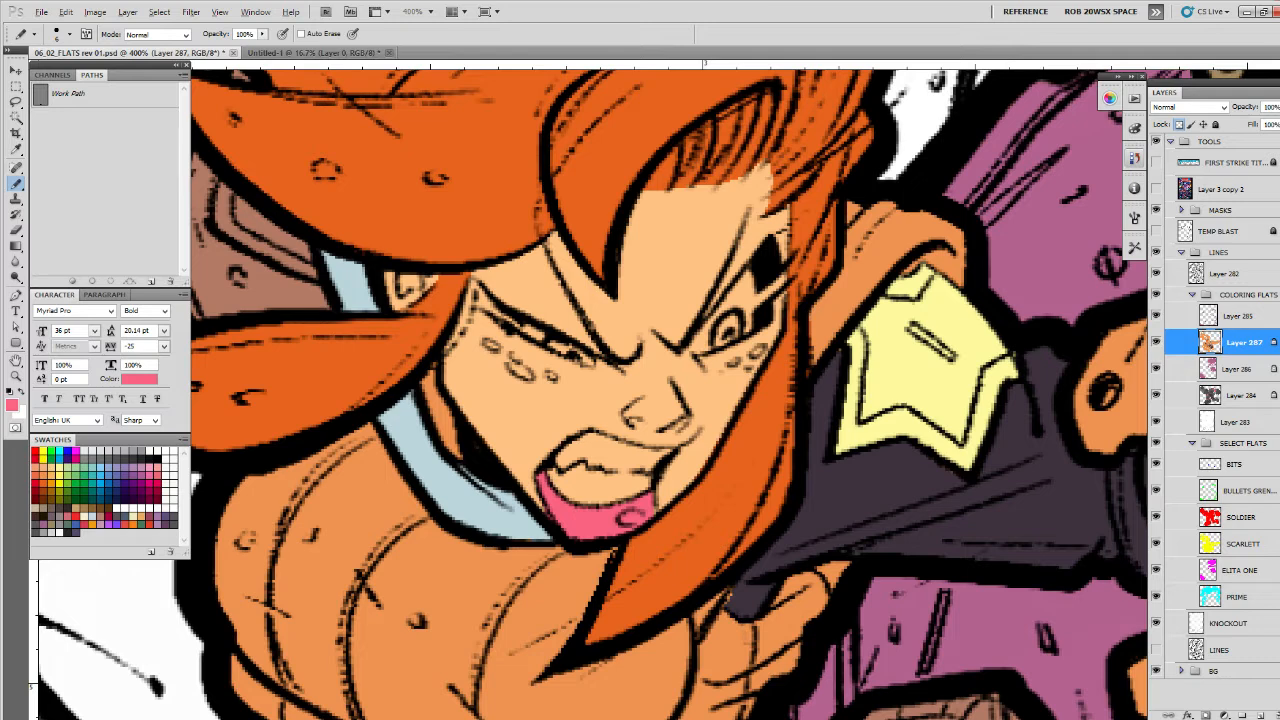
pyautogui.click(92, 517)
pyautogui.moveTo(719, 349); pyautogui.dragTo(724, 397)
pyautogui.press('l')
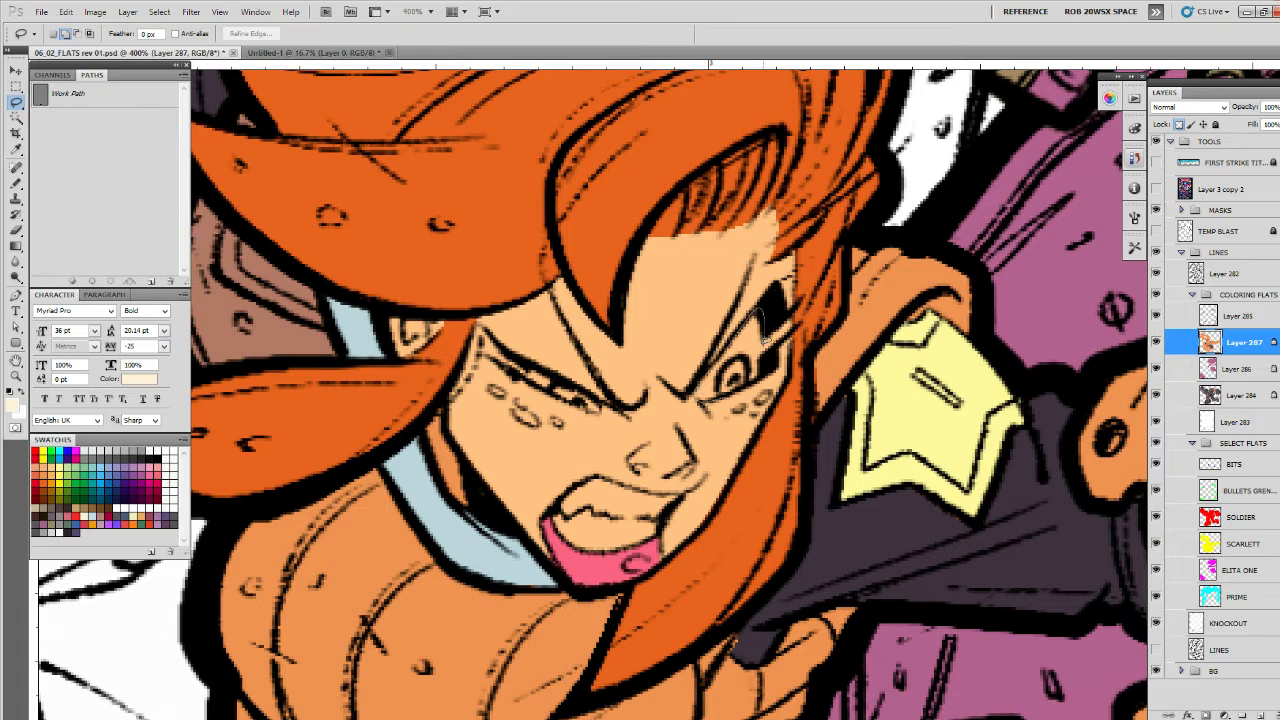
pyautogui.moveTo(759, 374); pyautogui.dragTo(742, 329)
pyautogui.hotkey('alt', 'BackSpace')
pyautogui.hotkey('ctrl', 'd')
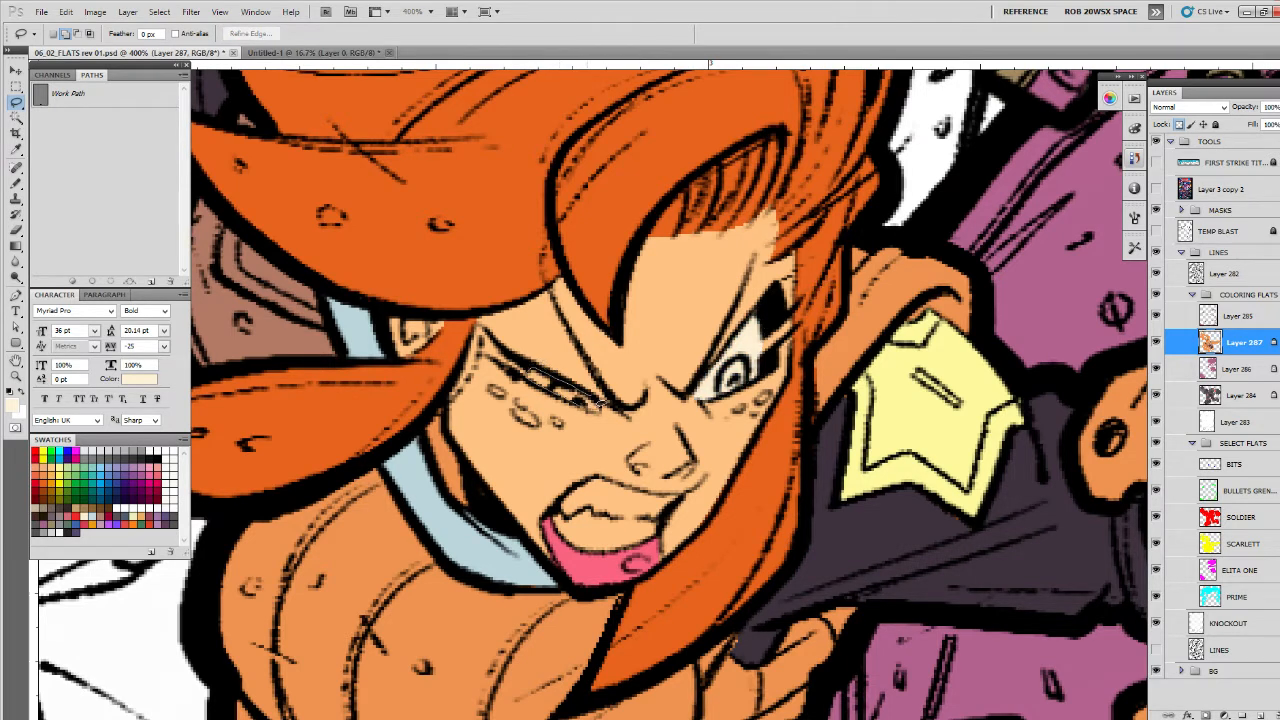
pyautogui.moveTo(592, 407); pyautogui.dragTo(596, 403)
pyautogui.hotkey('alt', 'BackSpace')
pyautogui.hotkey('ctrl', 'd')
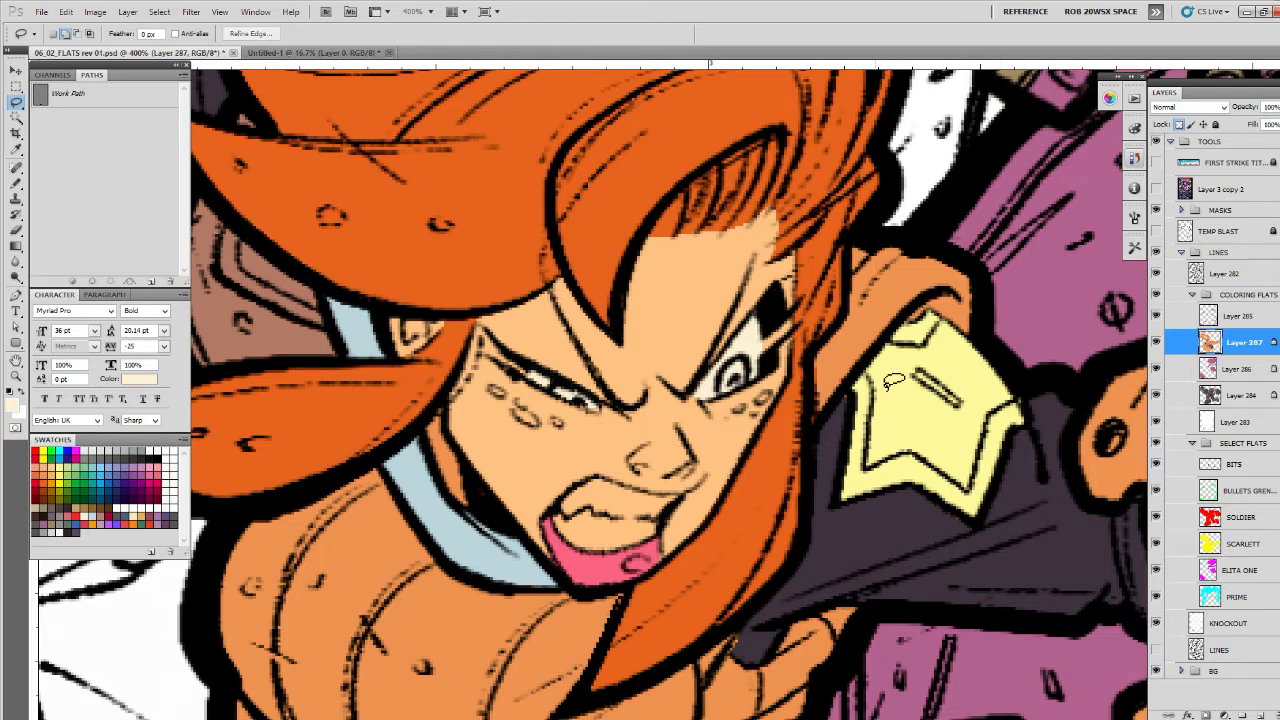
# - Look through the other open cover files as a color reference for Scarlett
pyautogui.moveTo(893, 381); pyautogui.dragTo(961, 361)
pyautogui.press('b')
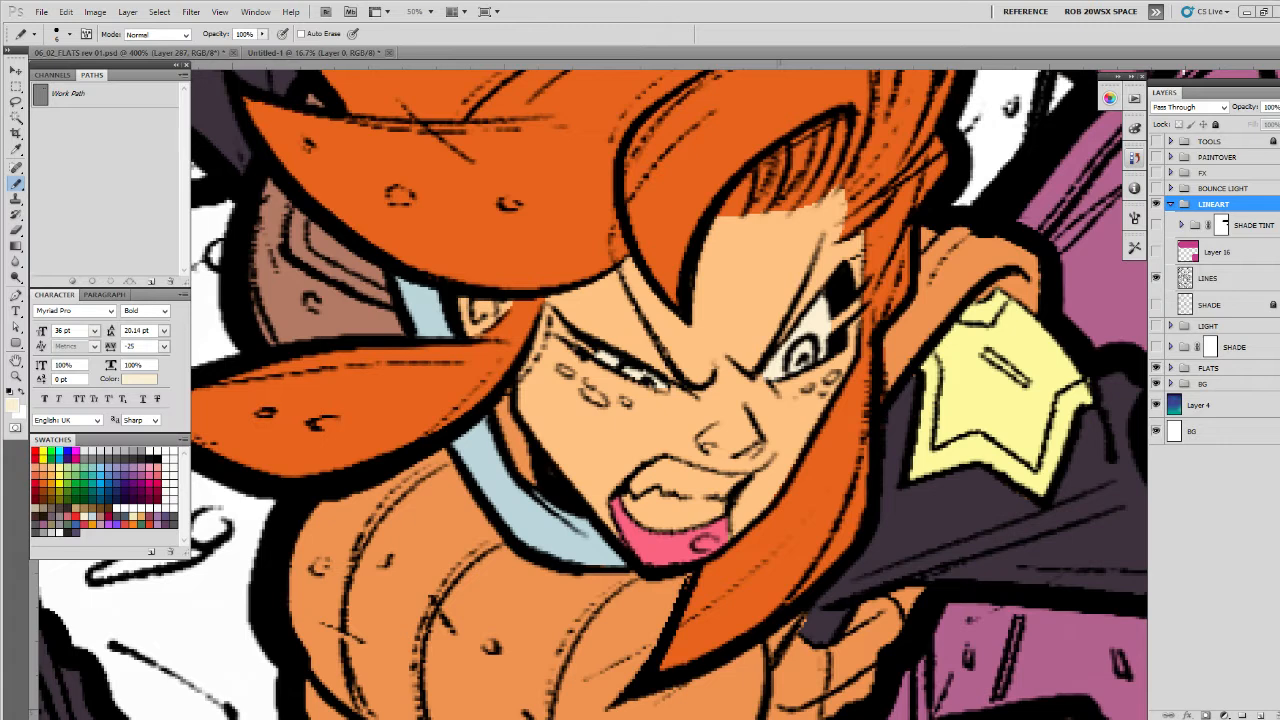
pyautogui.hotkey('ctrl', 'Tab')
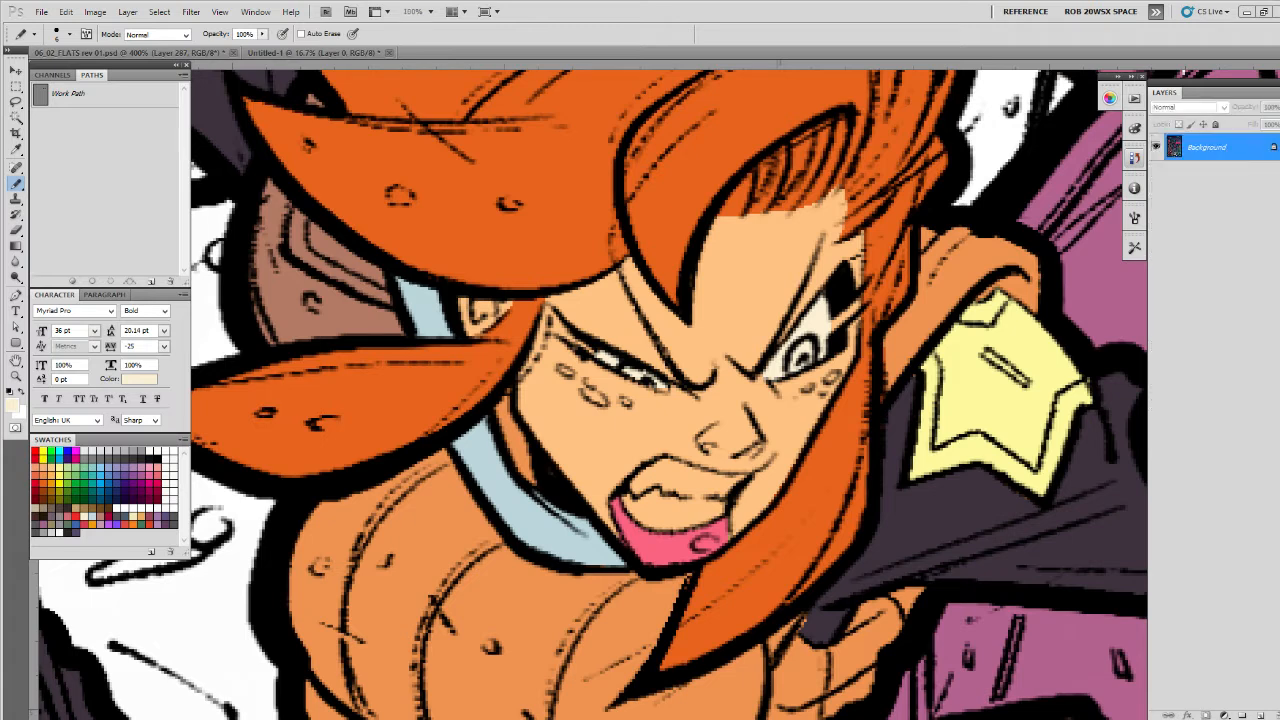
pyautogui.hotkey('ctrl', 'Tab')
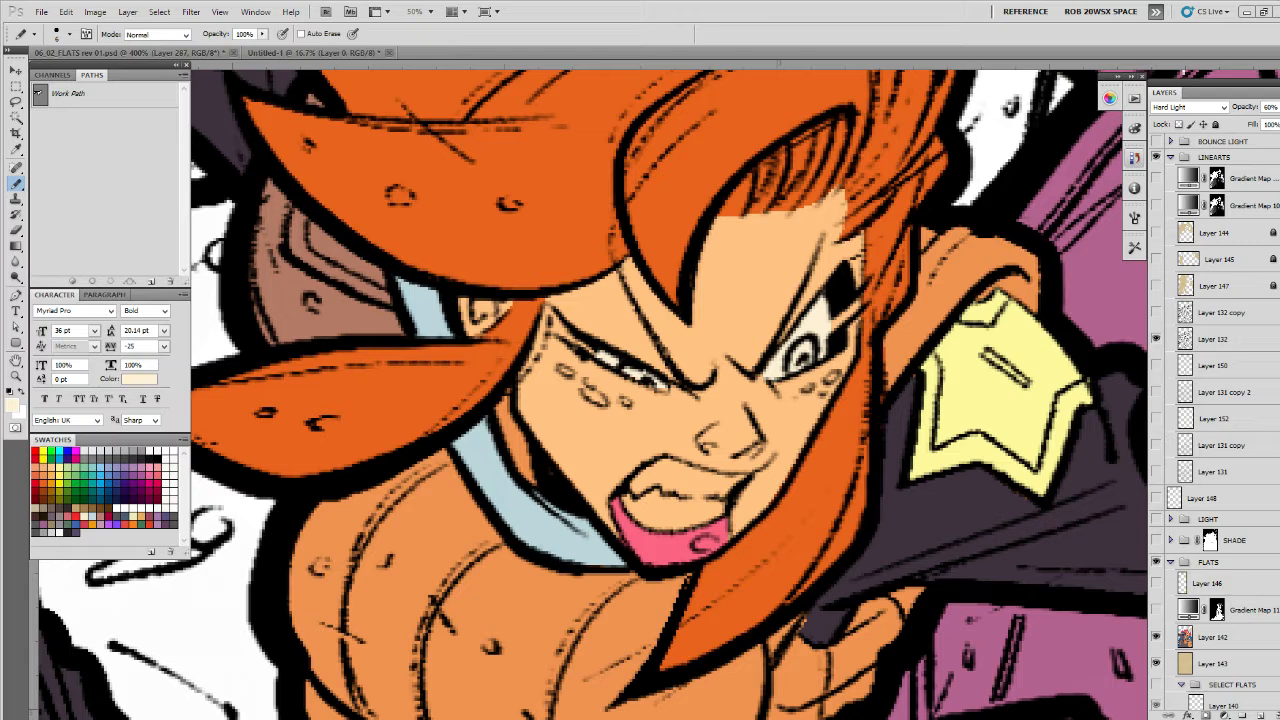
pyautogui.hotkey('ctrl', 'Tab')
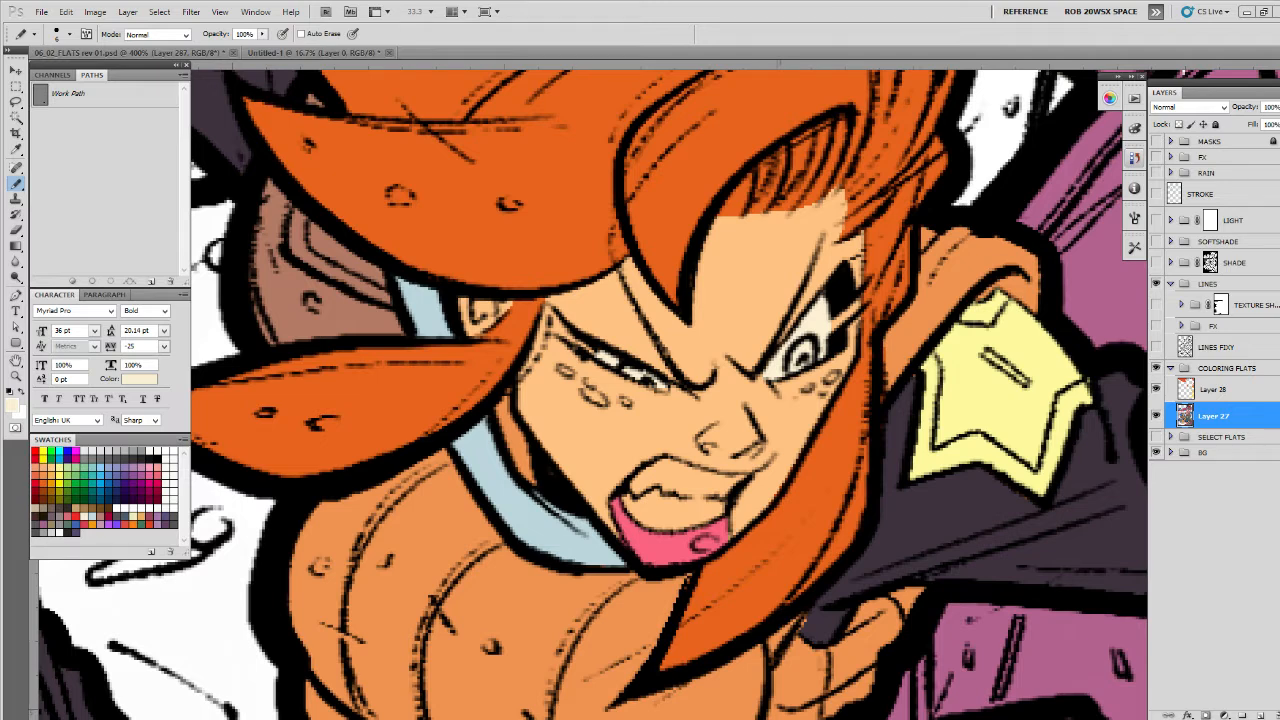
pyautogui.hotkey('ctrl', 'Tab')
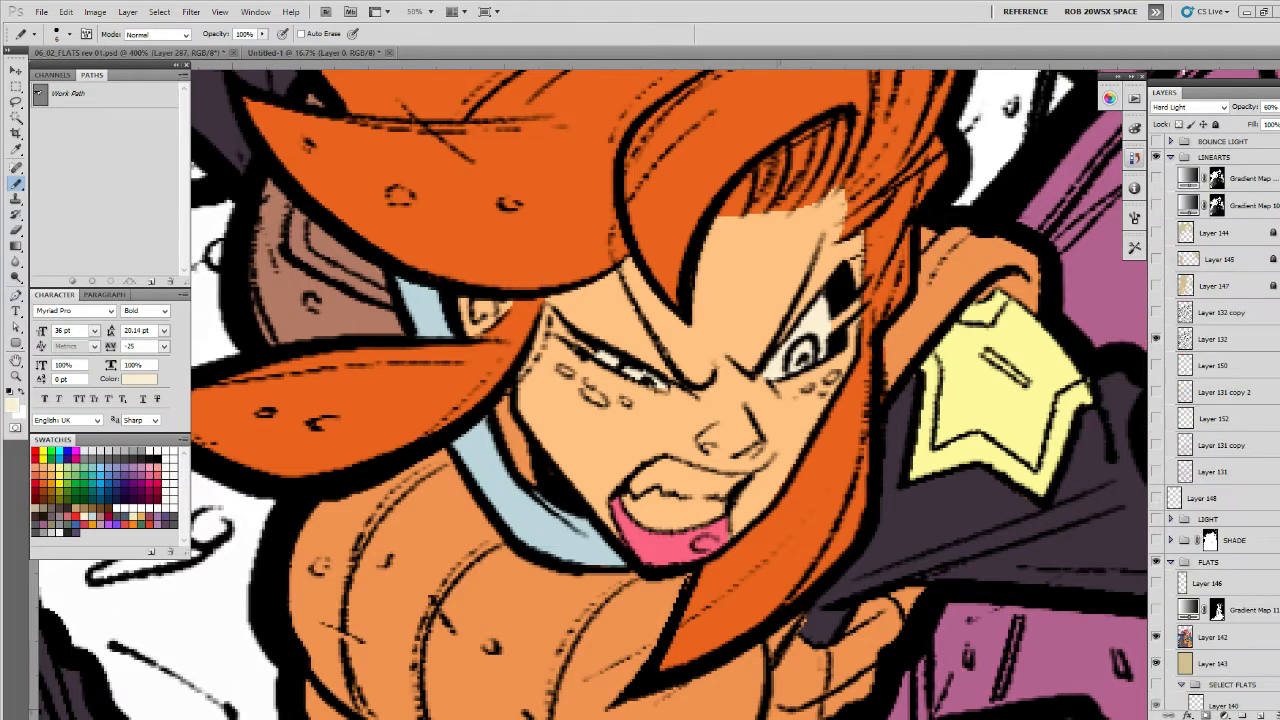
pyautogui.press('z')
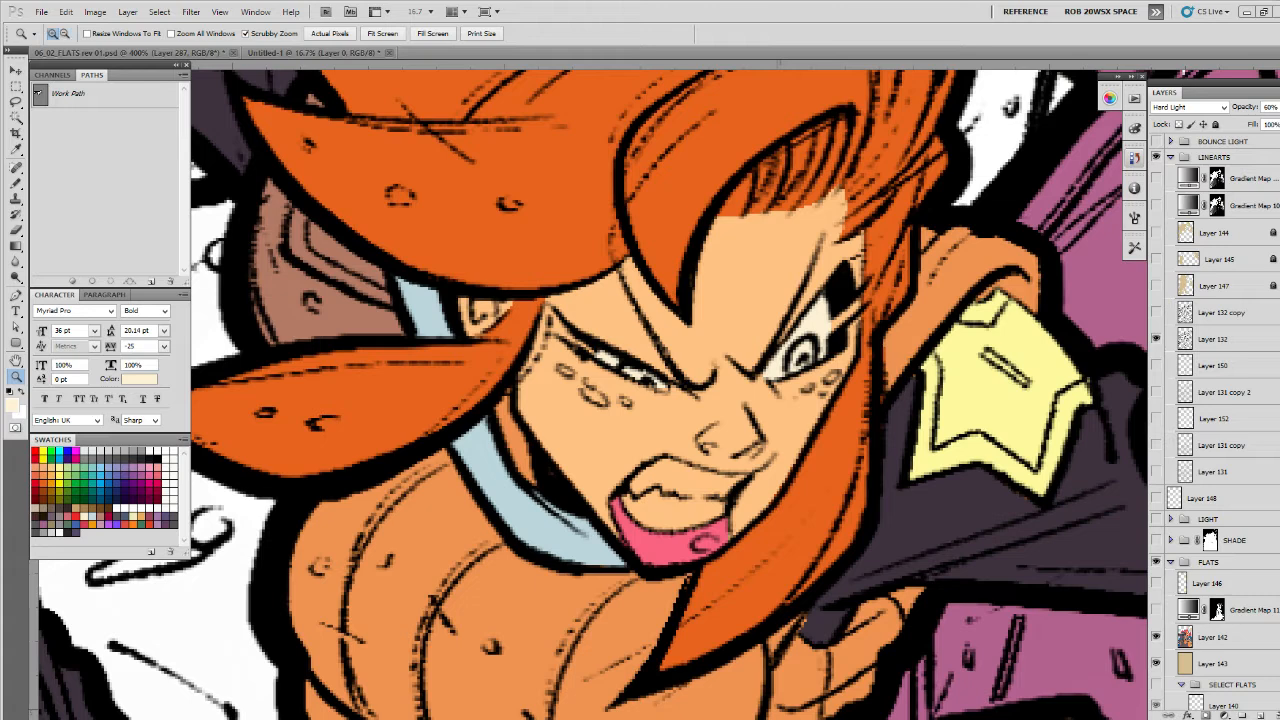
pyautogui.press('b')
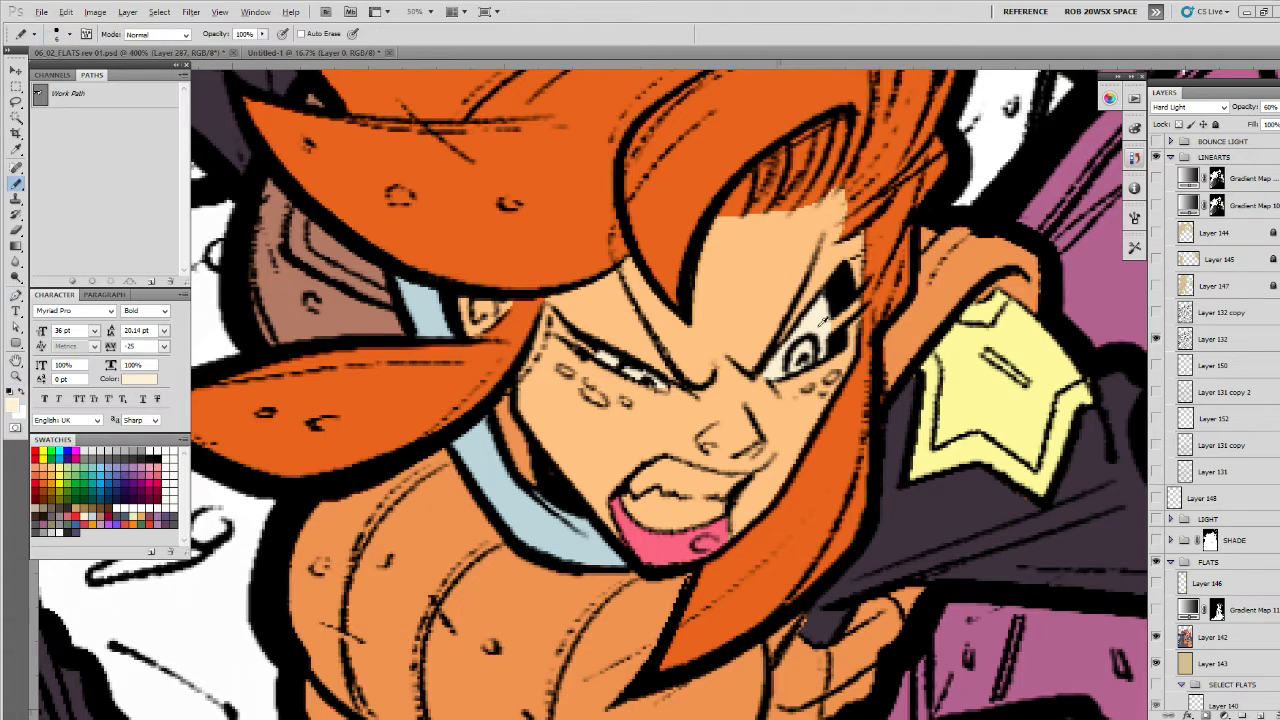
pyautogui.press('l')
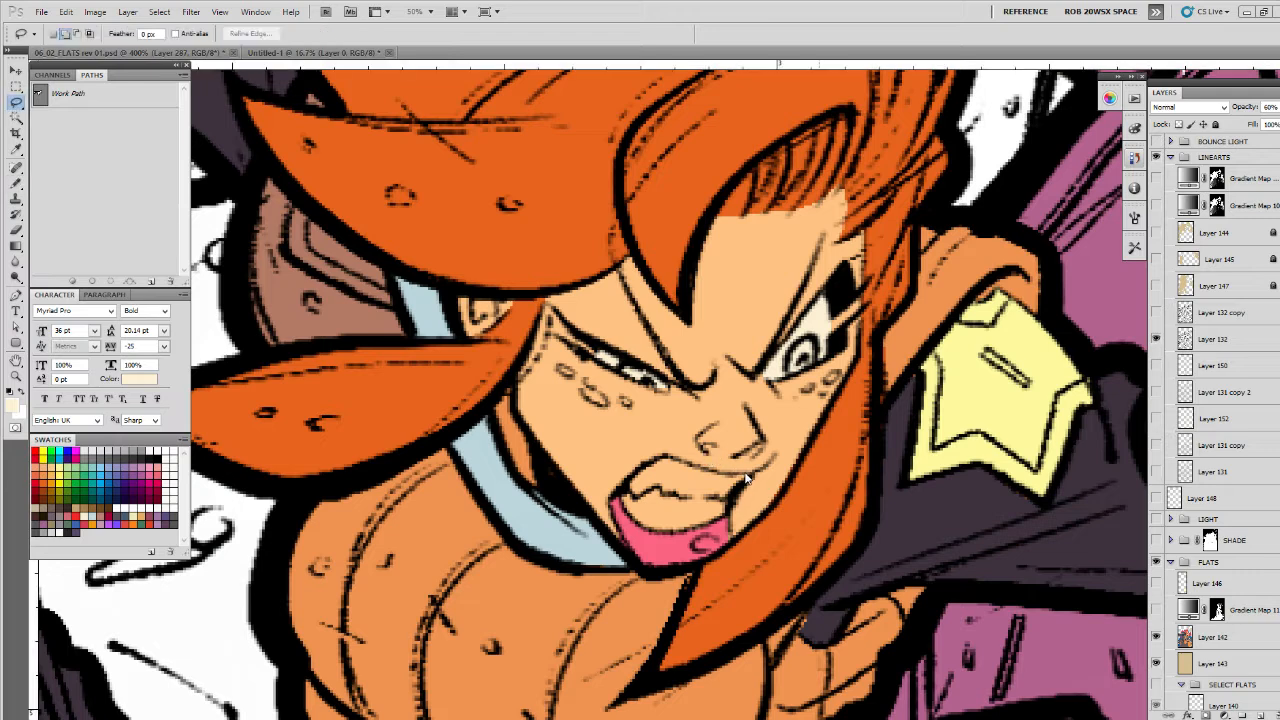
pyautogui.hotkey('ctrl', 'Tab')
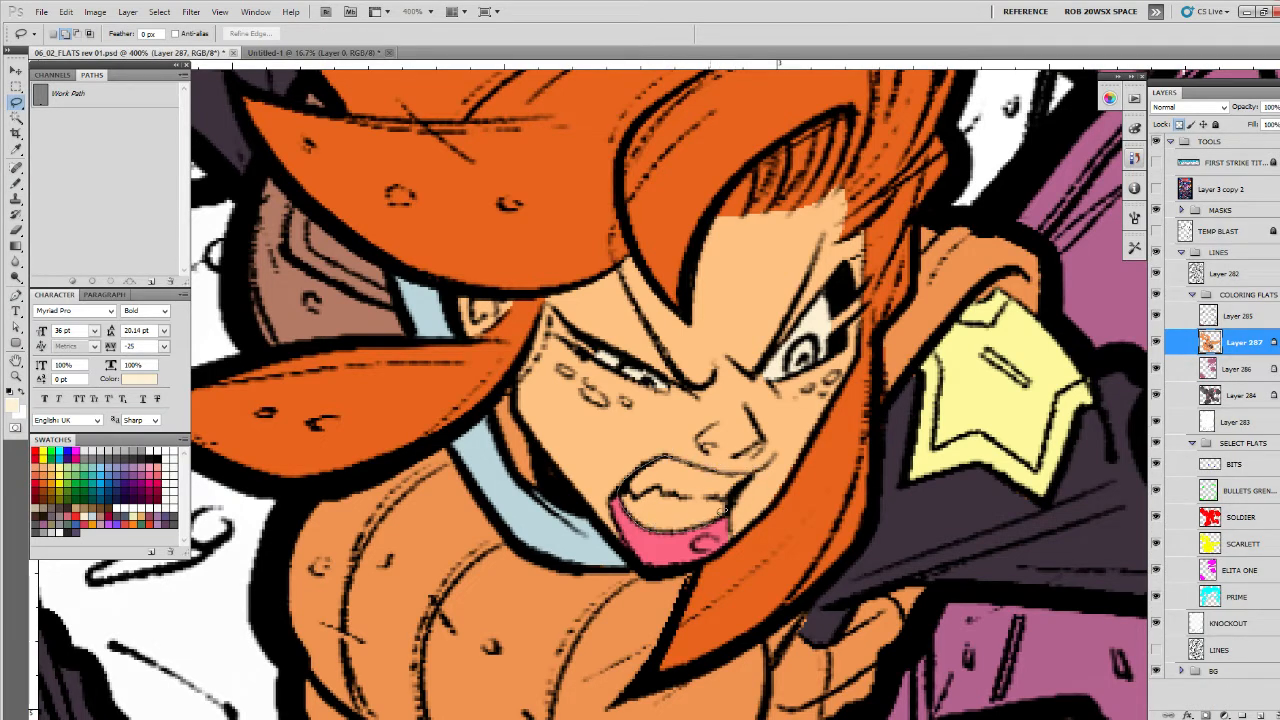
# - Fill Scarlett's clenched teeth inside the mouth outline with pale cream
pyautogui.moveTo(722, 508)
pyautogui.mouseDown()
pyautogui.moveTo(745, 490)
pyautogui.moveTo(720, 510)
pyautogui.mouseUp()
pyautogui.hotkey('alt', 'BackSpace')
pyautogui.hotkey('ctrl', 'd')
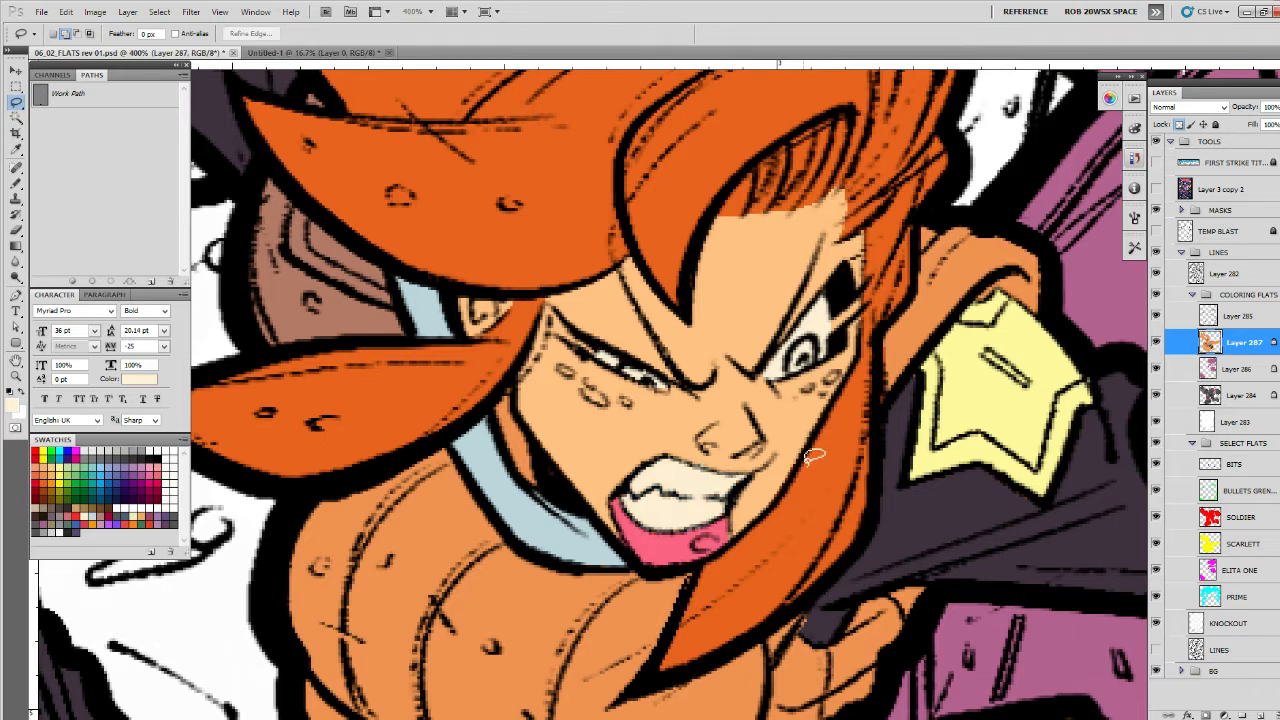
pyautogui.press('b')
pyautogui.moveTo(873, 511); pyautogui.dragTo(970, 523)
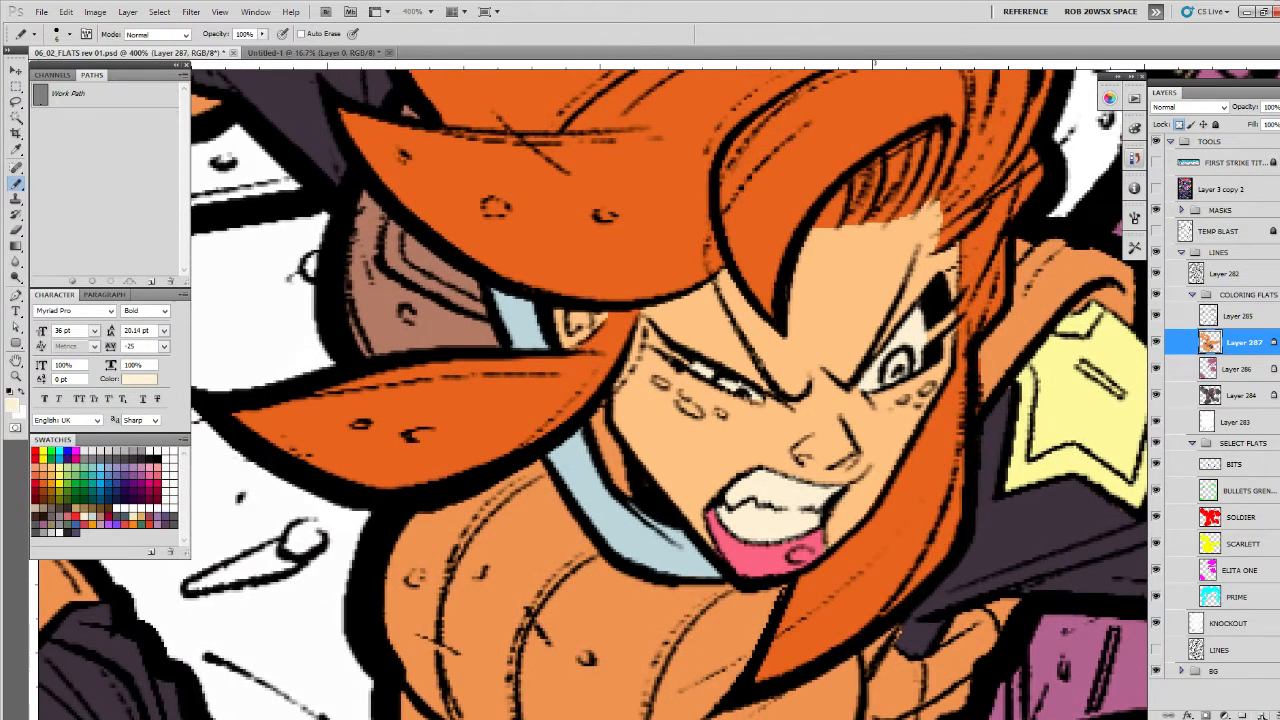
pyautogui.click(1258, 715)
pyautogui.hotkey('ctrl', 'z')
pyautogui.moveTo(1037, 524); pyautogui.dragTo(1003, 534)
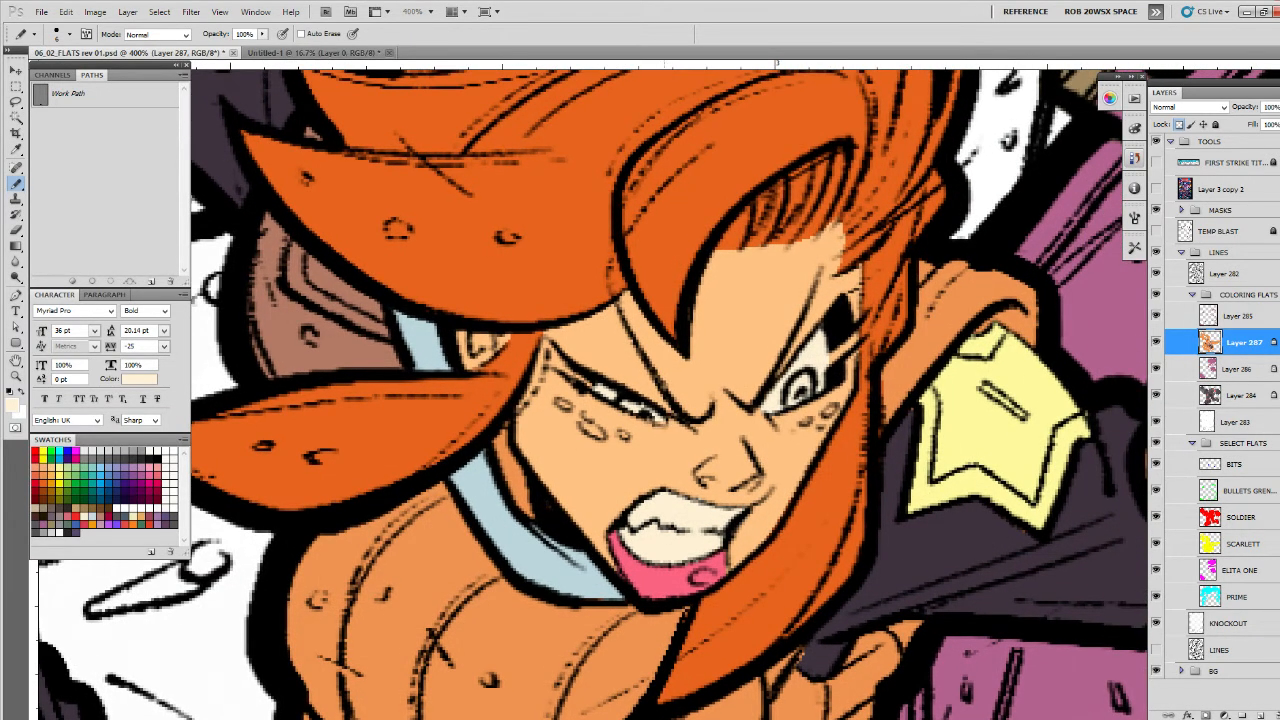
# - Examine Scarlett's flat colors within the whole cover and close up on her face
pyautogui.press('z')
pyautogui.keyDown('alt'); pyautogui.click(668, 411); pyautogui.keyUp('alt')
pyautogui.keyDown('alt'); pyautogui.click(668, 411); pyautogui.keyUp('alt')
pyautogui.keyDown('alt'); pyautogui.click(670, 412); pyautogui.keyUp('alt')
pyautogui.keyDown('alt'); pyautogui.click(684, 418); pyautogui.keyUp('alt')
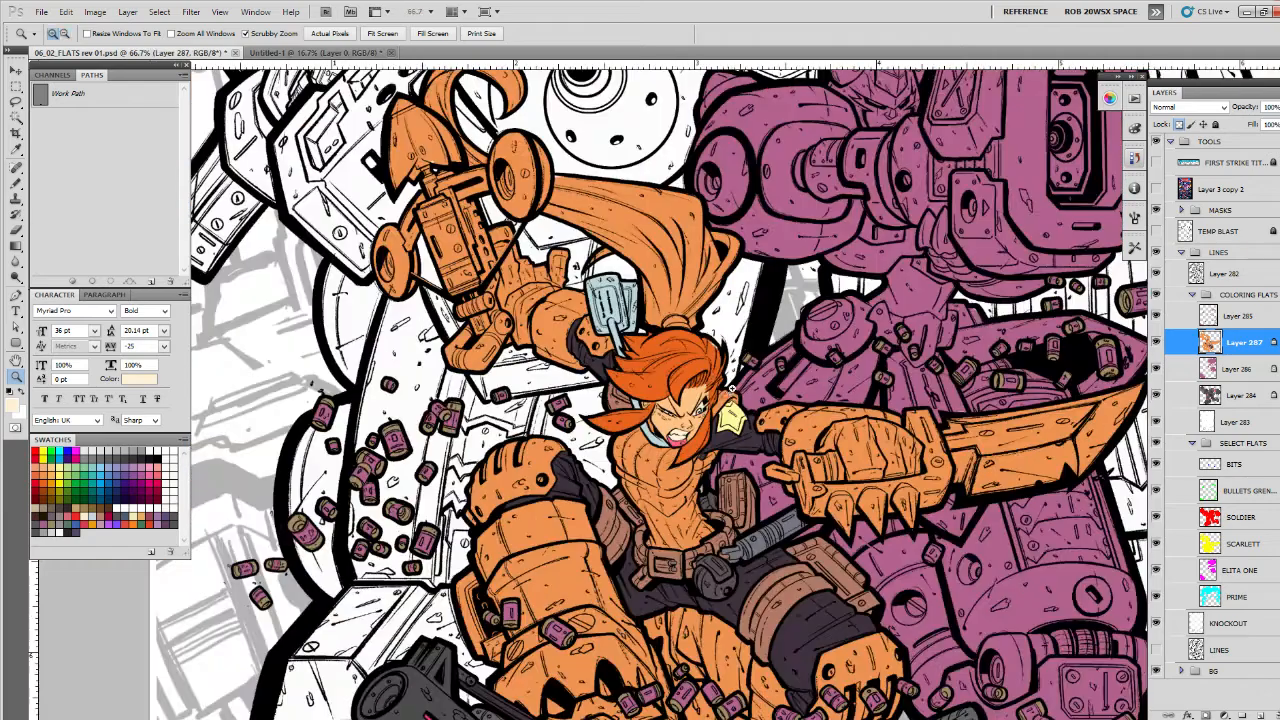
pyautogui.scroll(-3, 720, 376)
pyautogui.click(691, 345)
pyautogui.click(691, 345)
pyautogui.click(690, 350)
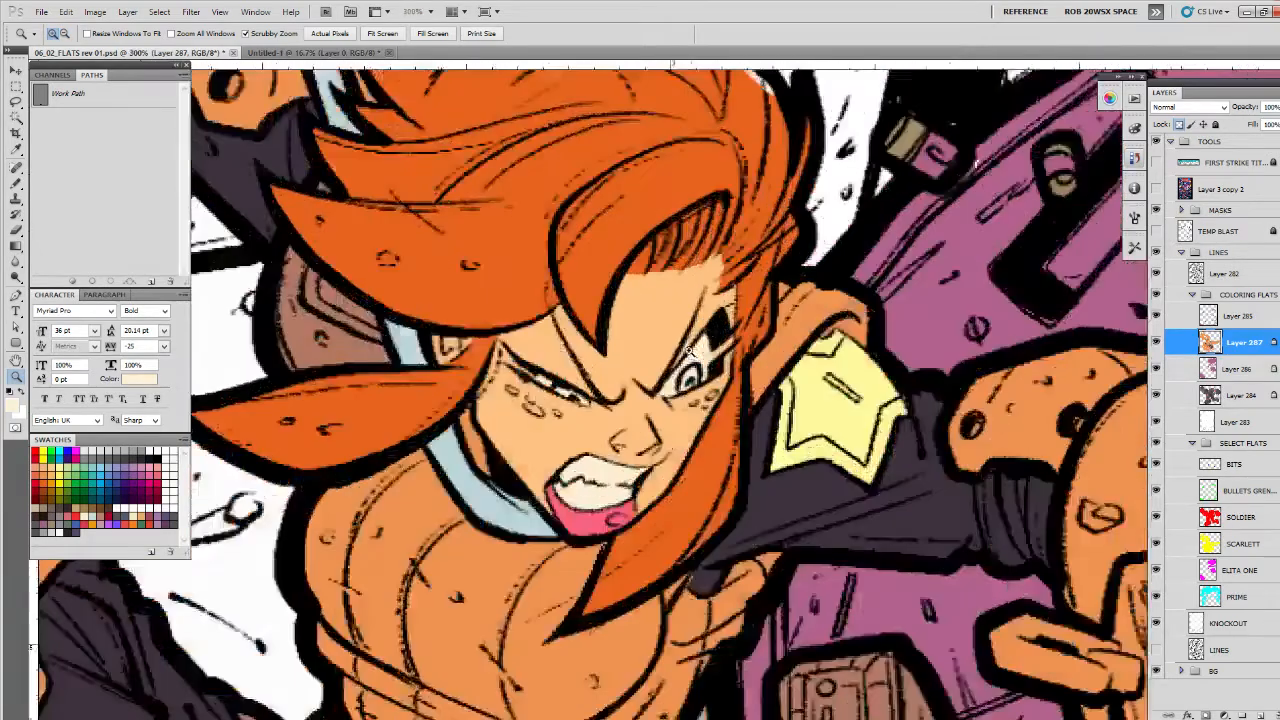
pyautogui.click(688, 370)
pyautogui.press('b')
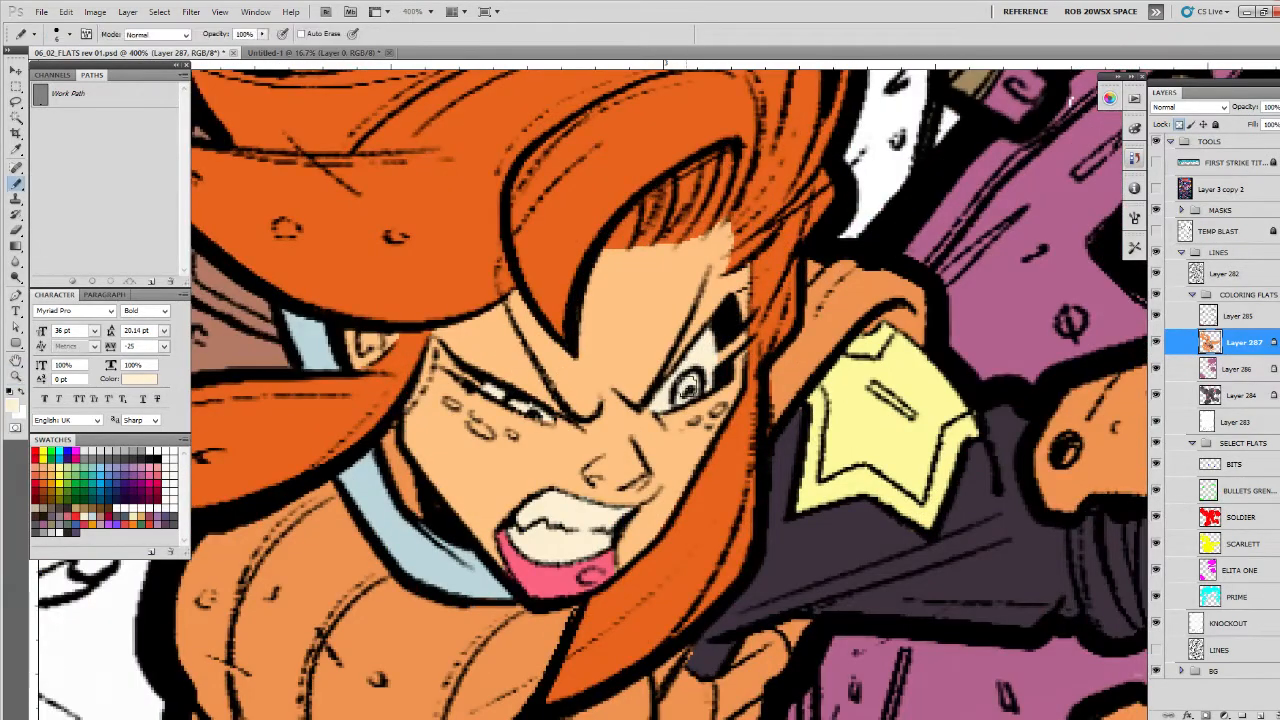
# - Clean up the hairline across Scarlett's forehead and temple with the darker hair orange, using the Pencil tool
pyautogui.moveTo(686, 388)
pyautogui.mouseDown()
pyautogui.moveTo(712, 370)
pyautogui.moveTo(692, 357)
pyautogui.moveTo(702, 461)
pyautogui.mouseUp()
pyautogui.keyDown('alt'); pyautogui.click(726, 284); pyautogui.keyUp('alt')
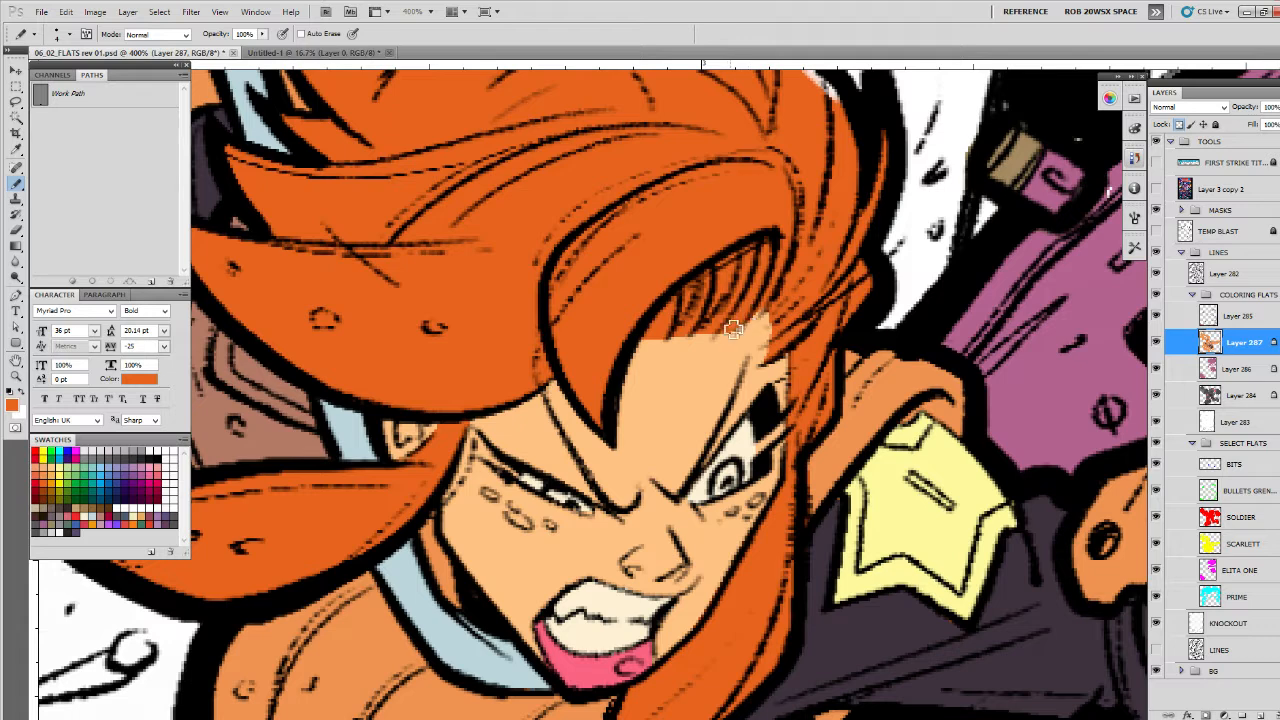
pyautogui.moveTo(714, 334)
pyautogui.mouseDown()
pyautogui.moveTo(637, 341)
pyautogui.moveTo(711, 340)
pyautogui.moveTo(770, 306)
pyautogui.moveTo(685, 346)
pyautogui.moveTo(623, 333)
pyautogui.mouseUp()
pyautogui.moveTo(777, 311); pyautogui.dragTo(762, 364)
pyautogui.scroll(-3, 794, 330)
# - Touch up the edges of the shoulder star patch and the surrounding sleeve with pale yellow and dark purple
pyautogui.keyDown('alt'); pyautogui.click(820, 329); pyautogui.keyUp('alt')
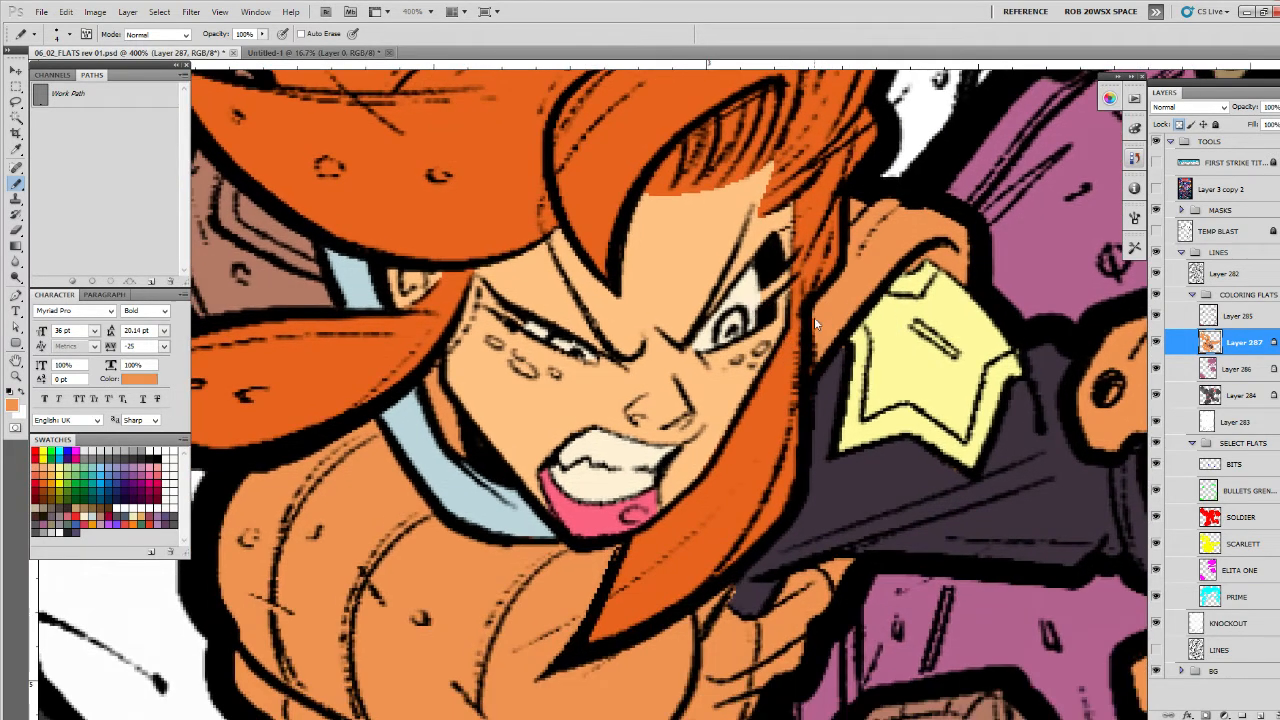
pyautogui.keyDown('alt'); pyautogui.click(848, 348); pyautogui.keyUp('alt')
pyautogui.moveTo(962, 280); pyautogui.dragTo(830, 264)
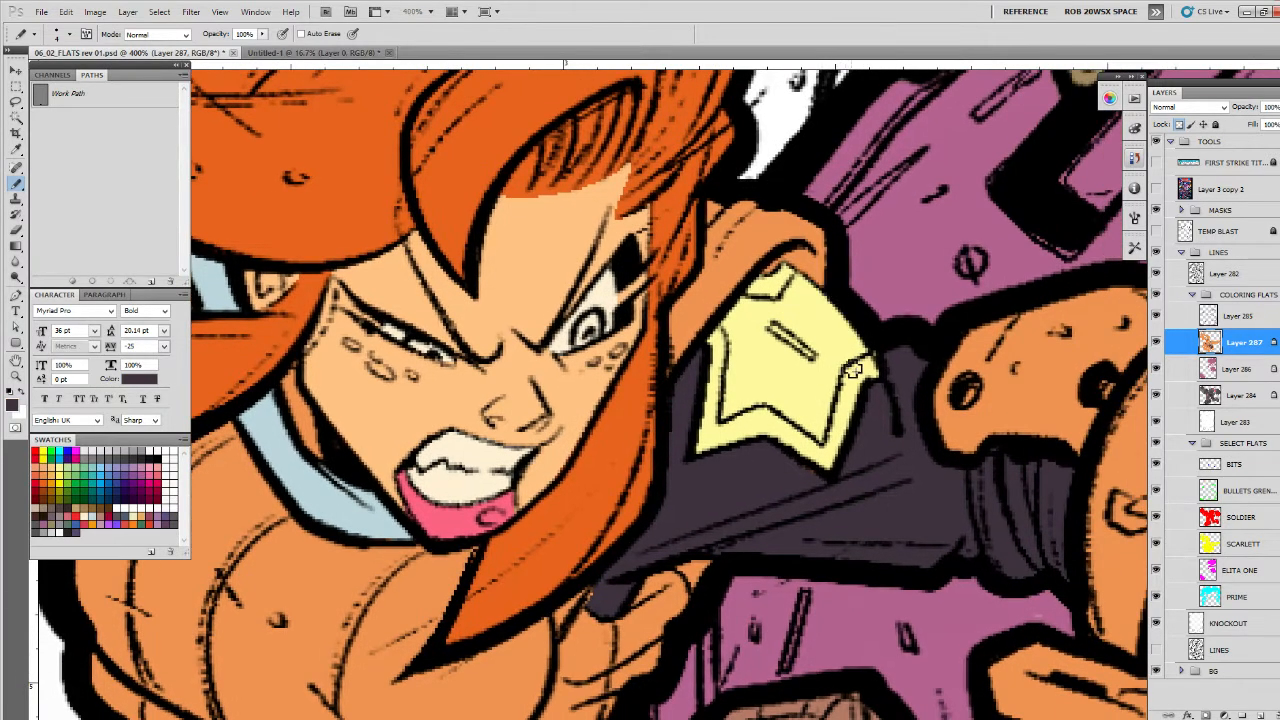
pyautogui.keyDown('alt'); pyautogui.click(870, 410); pyautogui.keyUp('alt')
pyautogui.keyDown('alt'); pyautogui.click(800, 308); pyautogui.keyUp('alt')
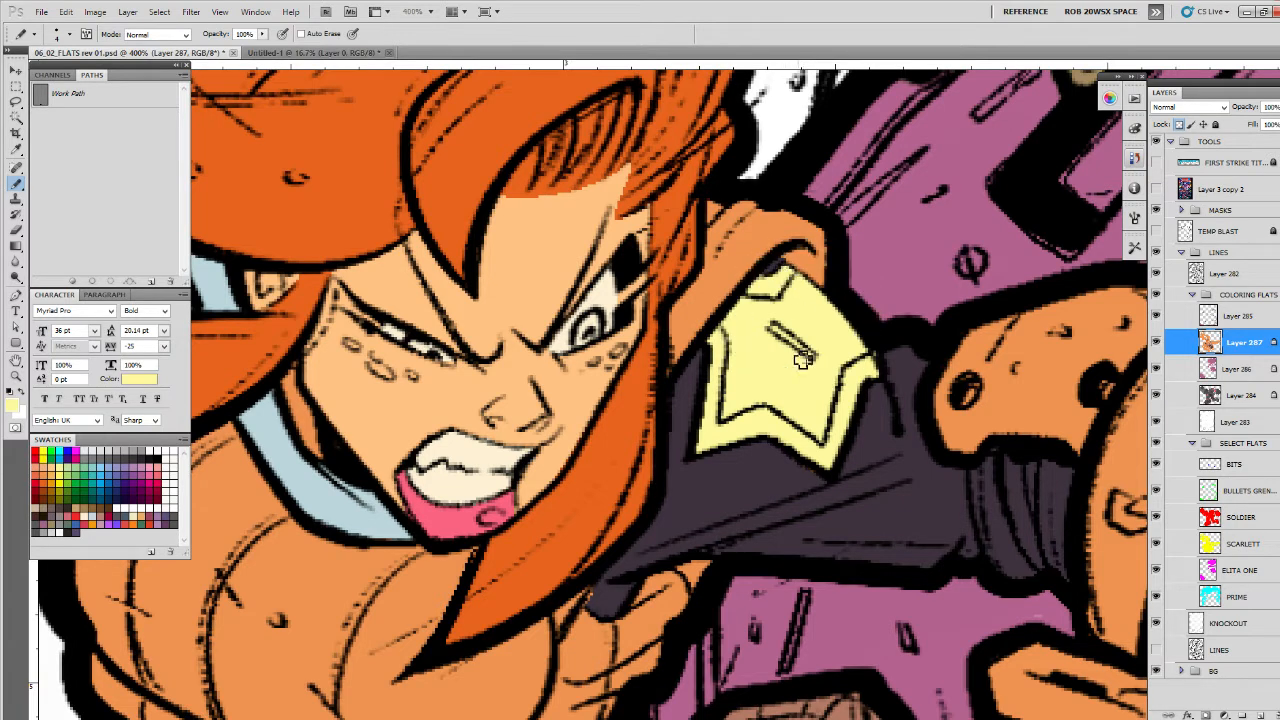
pyautogui.scroll(-1, 803, 400)
pyautogui.keyDown('alt'); pyautogui.click(805, 442); pyautogui.keyUp('alt')
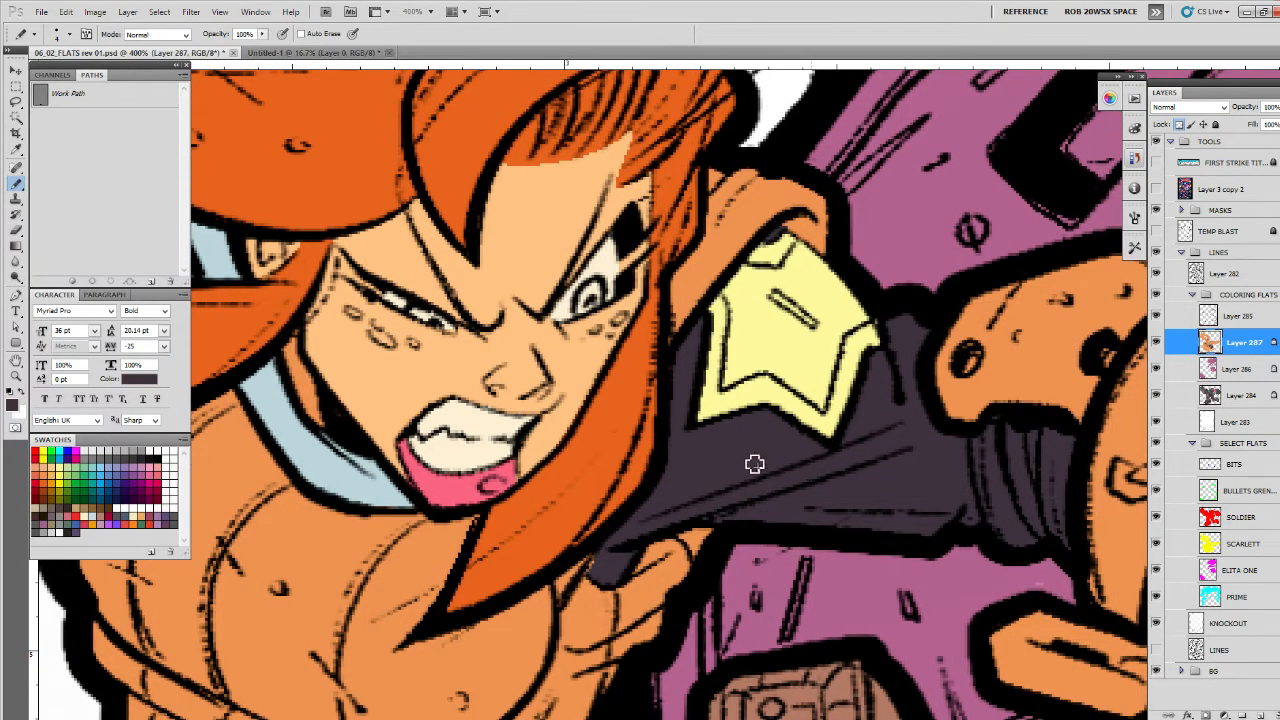
# - Touch up the corner of Scarlett's lower lip with bright pink
pyautogui.scroll(-3, 755, 464)
pyautogui.hscroll(-2, 700, 470)
pyautogui.scroll(3, 632, 388)
pyautogui.hscroll(-2, 632, 388)
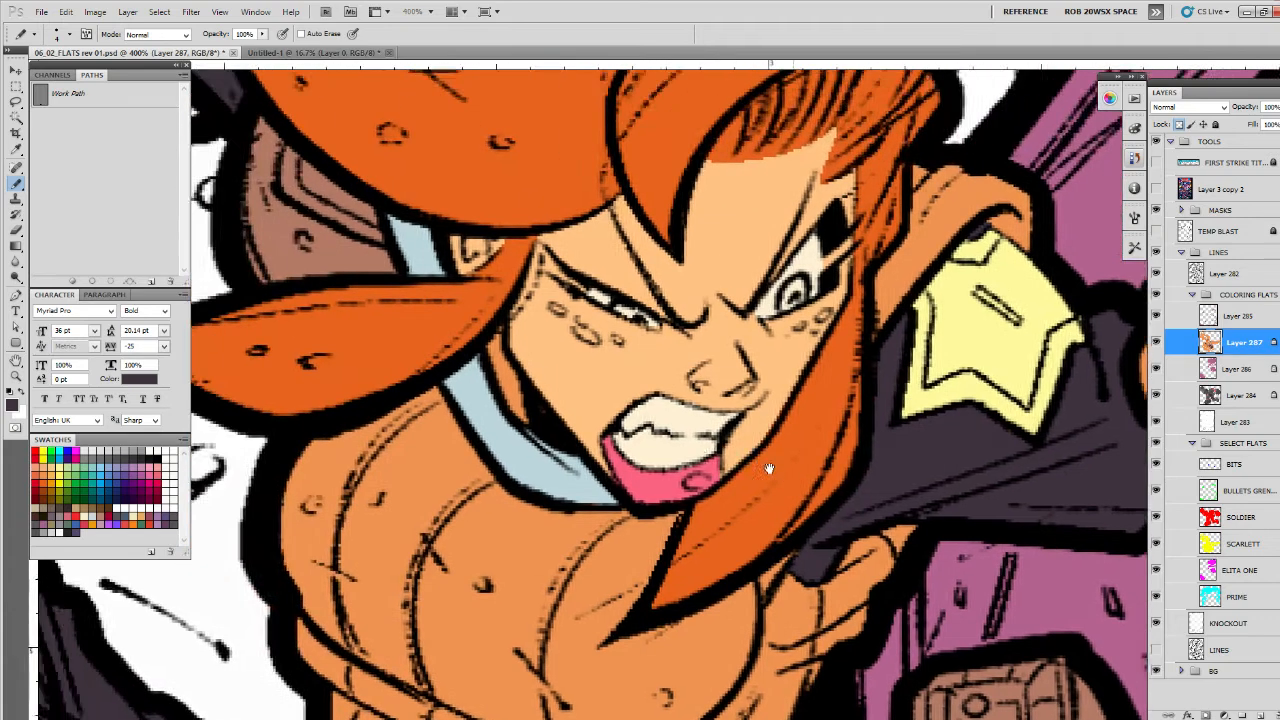
pyautogui.keyDown('alt'); pyautogui.click(705, 484); pyautogui.keyUp('alt')
pyautogui.moveTo(733, 478); pyautogui.dragTo(727, 474)
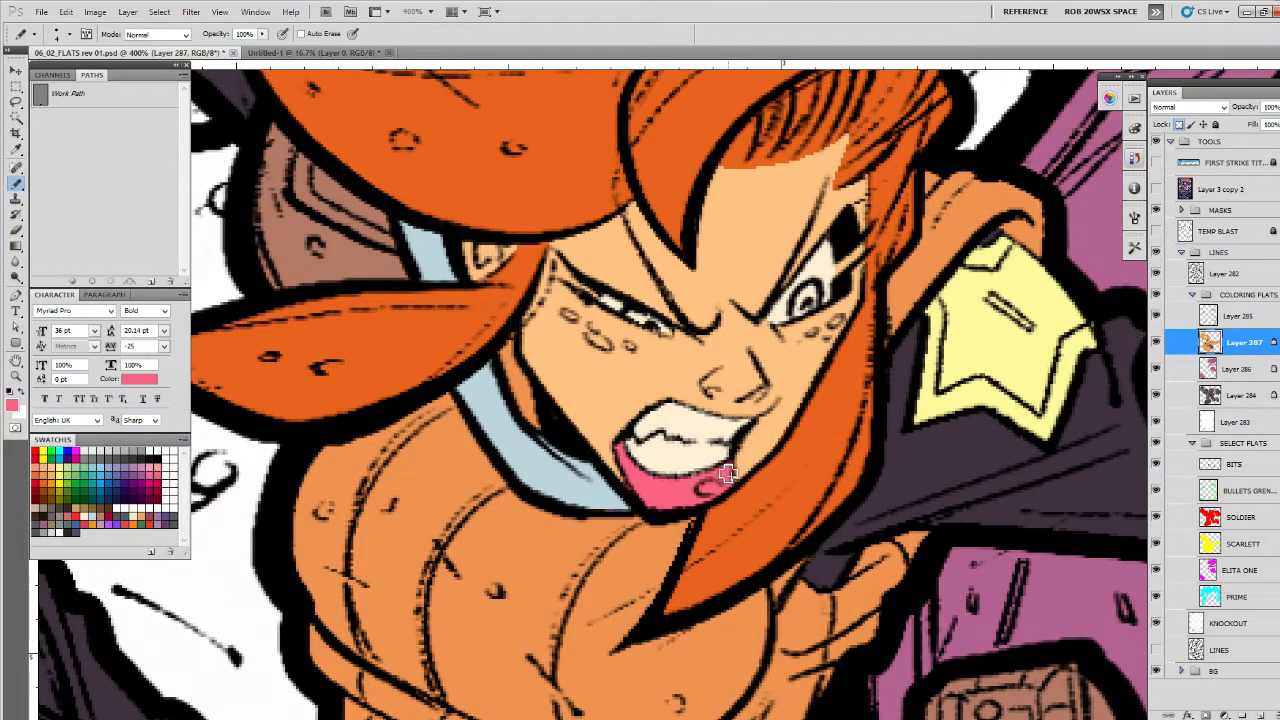
# - Touch up the hair edge beside Scarlett's face with hair orange and the narrowed eye's white with pale cream
pyautogui.scroll(2, 662, 351)
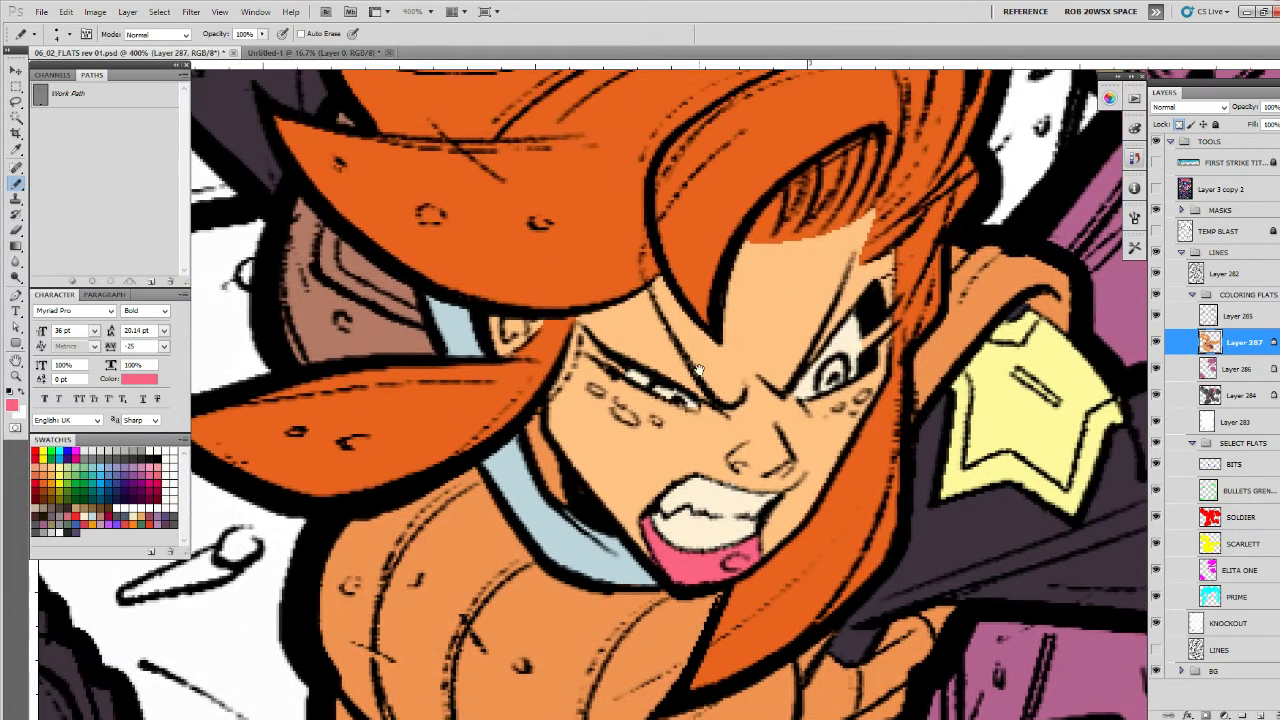
pyautogui.scroll(2, 678, 333)
pyautogui.hscroll(-1, 678, 333)
pyautogui.keyDown('alt'); pyautogui.click(613, 363); pyautogui.keyUp('alt')
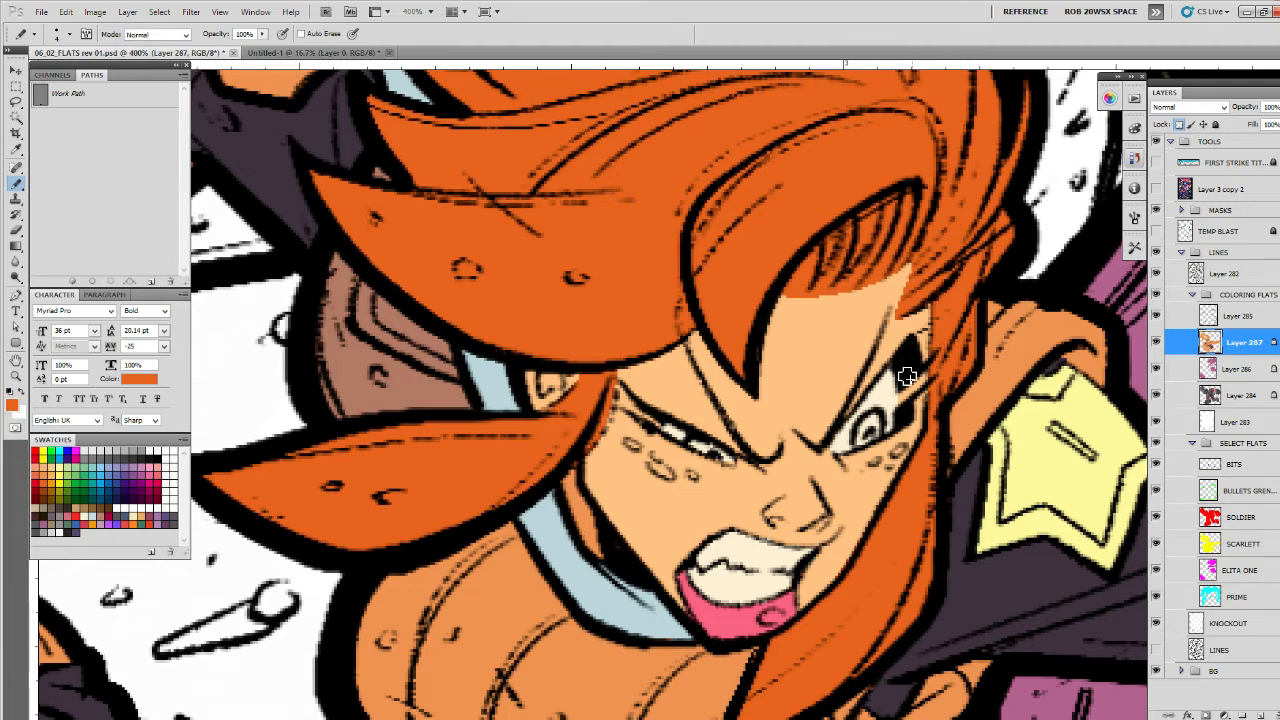
pyautogui.moveTo(985, 376); pyautogui.dragTo(866, 437)
pyautogui.moveTo(753, 510); pyautogui.dragTo(842, 440)
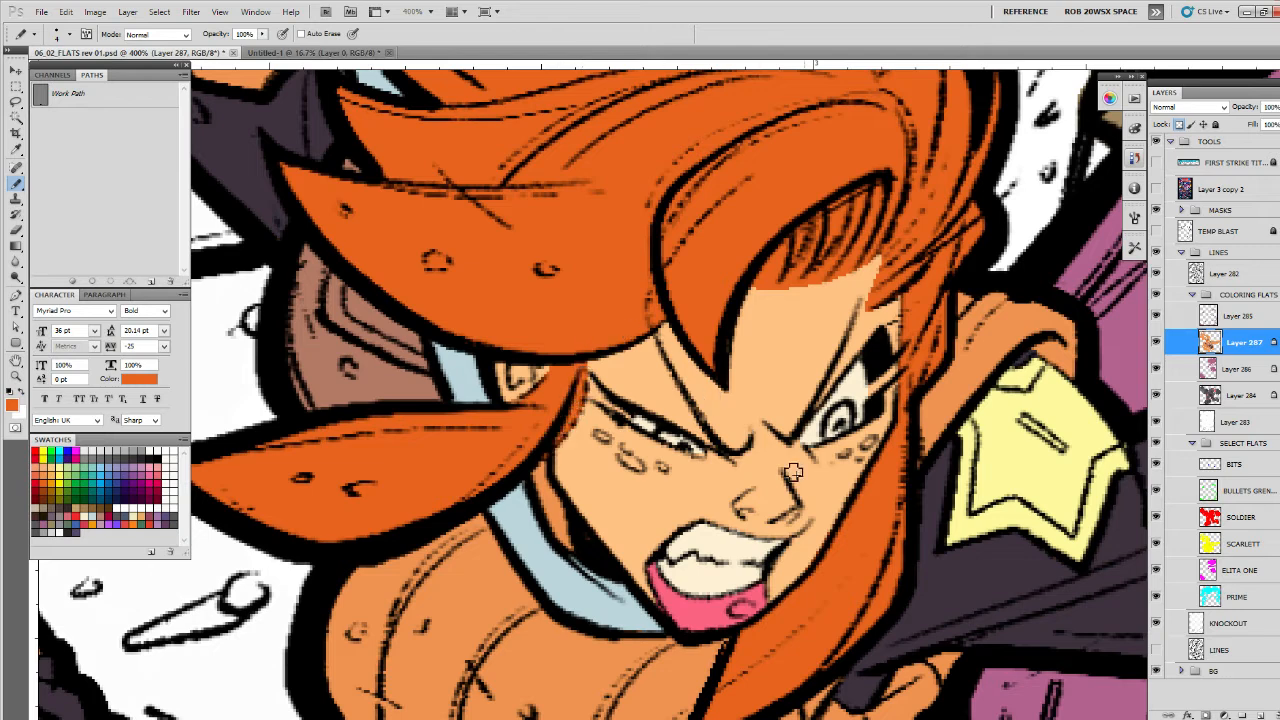
pyautogui.moveTo(928, 560); pyautogui.dragTo(909, 552)
pyautogui.keyDown('alt'); pyautogui.click(805, 420); pyautogui.keyUp('alt')
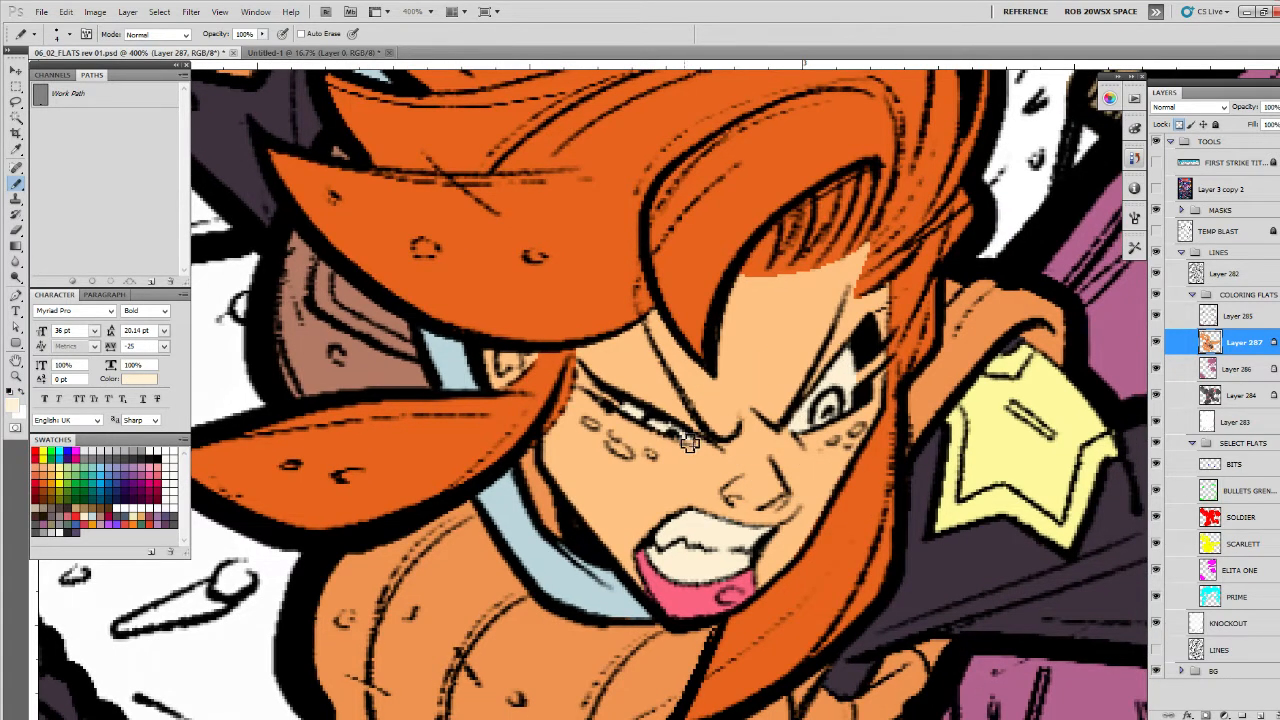
pyautogui.moveTo(897, 489); pyautogui.dragTo(875, 479)
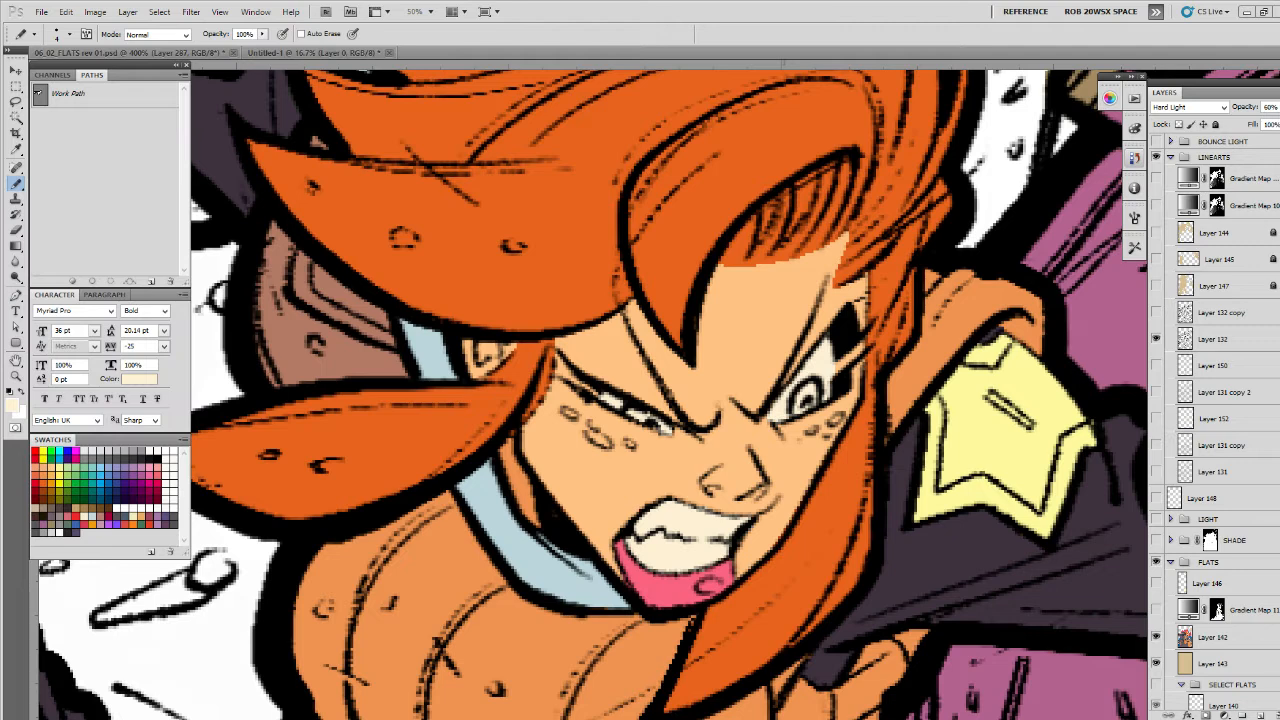
# - Pick a dark purple-grey foreground and a pale blue background color for Scarlett's bladed gauntlet
pyautogui.press('x')
pyautogui.press('d')
pyautogui.press('z')
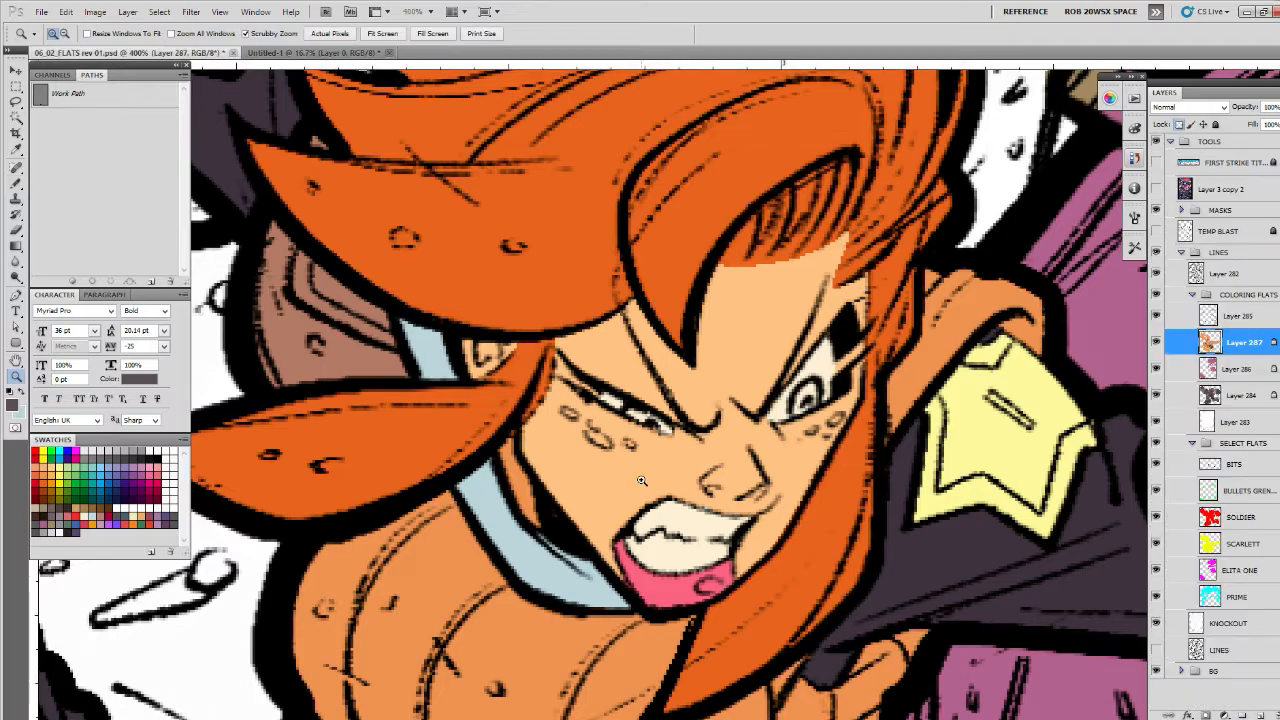
pyautogui.keyDown('alt'); pyautogui.click(640, 480); pyautogui.keyUp('alt')
pyautogui.keyDown('alt'); pyautogui.click(640, 480); pyautogui.keyUp('alt')
pyautogui.keyDown('alt'); pyautogui.click(640, 480); pyautogui.keyUp('alt')
pyautogui.keyDown('alt'); pyautogui.click(640, 480); pyautogui.keyUp('alt')
pyautogui.moveTo(669, 524); pyautogui.dragTo(713, 468)
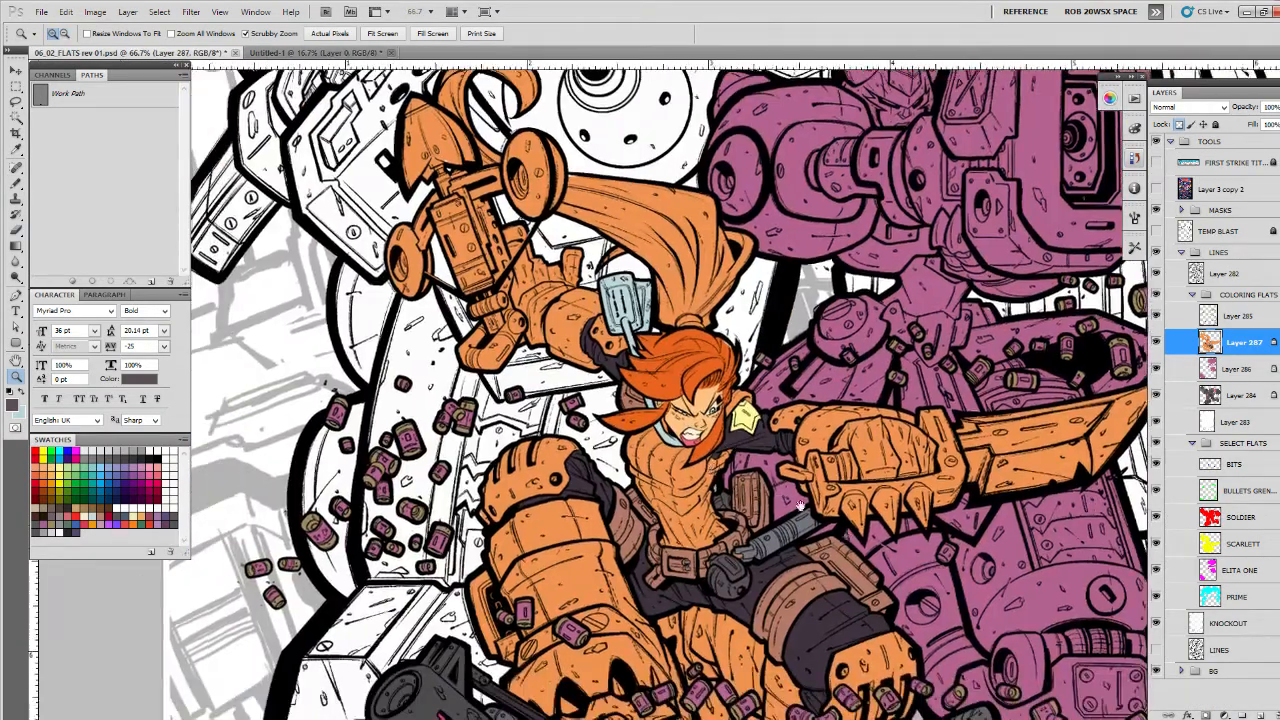
pyautogui.moveTo(801, 506); pyautogui.dragTo(660, 409)
pyautogui.moveTo(764, 466); pyautogui.dragTo(684, 421)
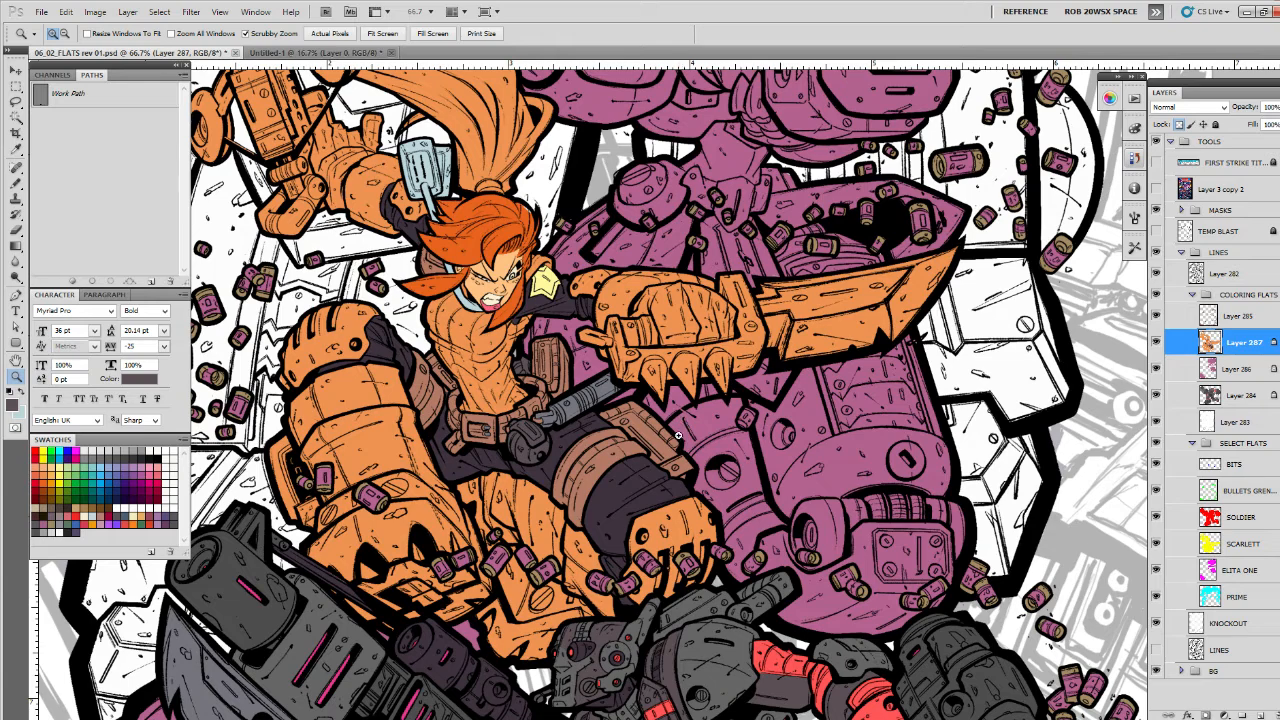
pyautogui.moveTo(682, 421); pyautogui.dragTo(711, 340)
pyautogui.click(669, 430)
pyautogui.click(669, 430)
pyautogui.click(670, 432)
pyautogui.press('l')
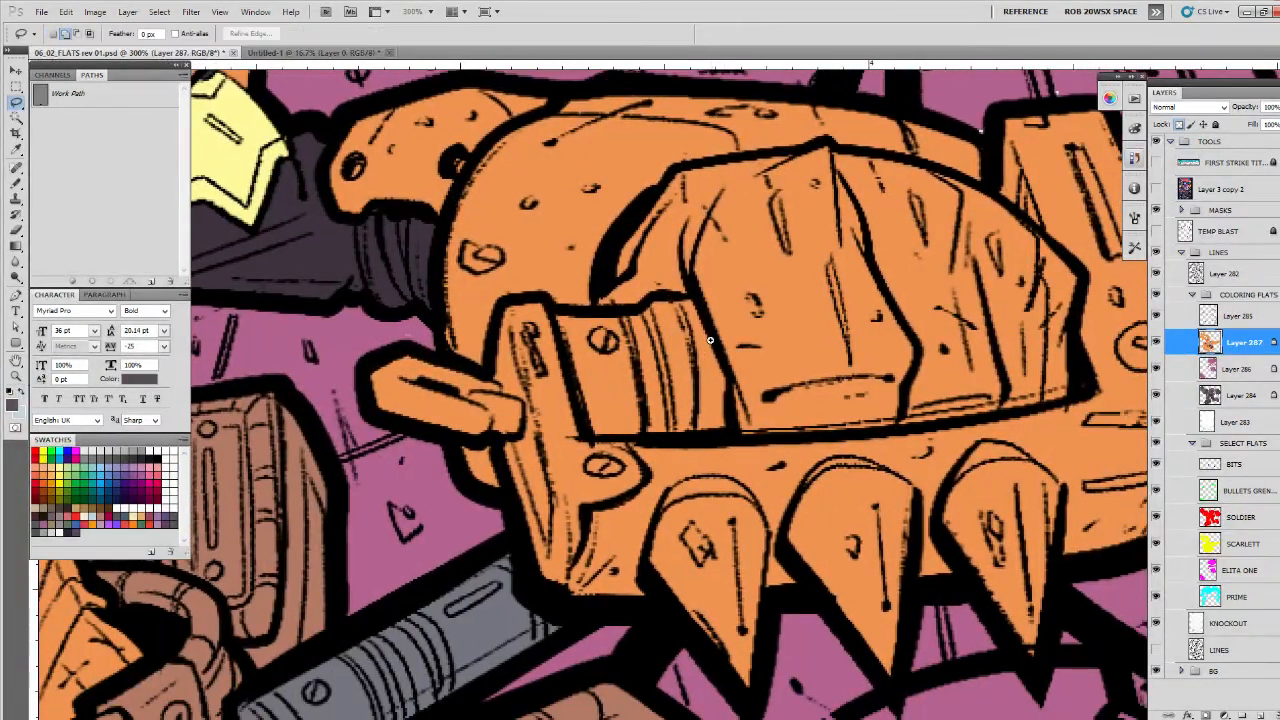
pyautogui.moveTo(688, 296)
pyautogui.mouseDown()
pyautogui.moveTo(604, 310)
pyautogui.moveTo(510, 300)
pyautogui.moveTo(489, 356)
pyautogui.moveTo(376, 354)
pyautogui.moveTo(367, 382)
pyautogui.moveTo(399, 420)
pyautogui.moveTo(488, 435)
pyautogui.moveTo(535, 574)
pyautogui.moveTo(660, 600)
pyautogui.moveTo(580, 524)
pyautogui.moveTo(667, 614)
pyautogui.moveTo(690, 545)
pyautogui.moveTo(722, 514)
pyautogui.moveTo(787, 580)
pyautogui.mouseUp()
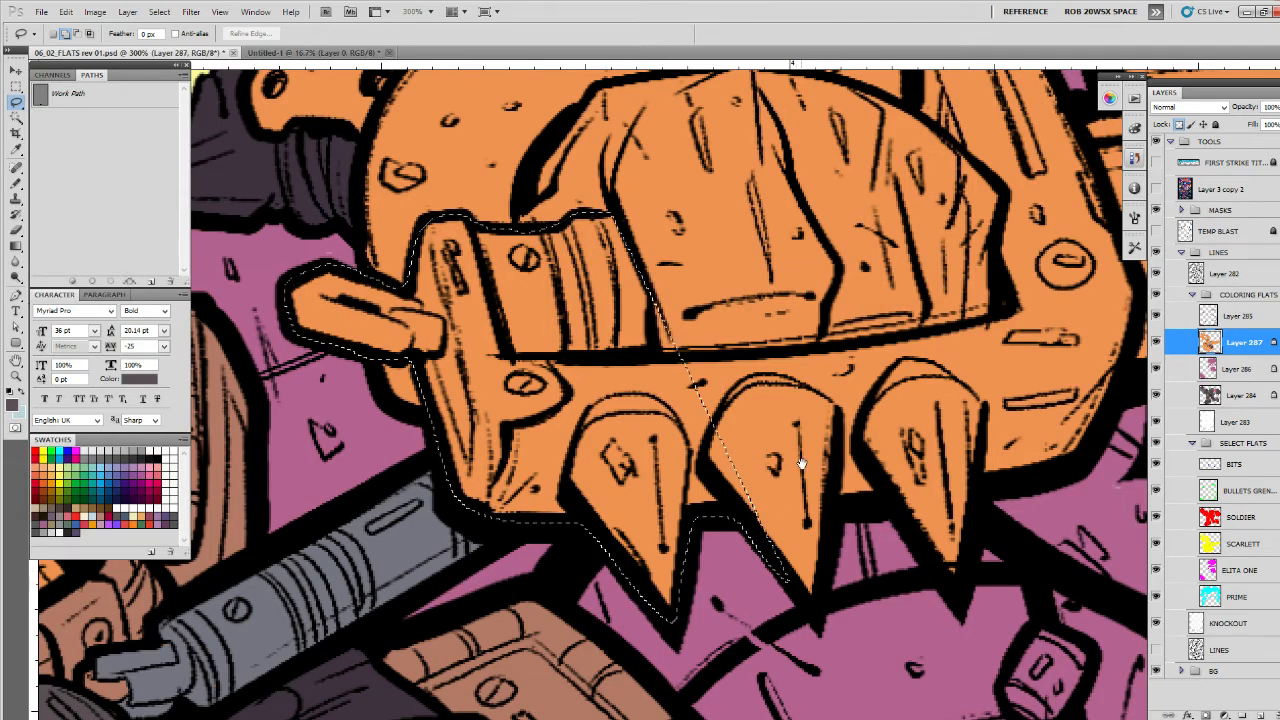
pyautogui.moveTo(611, 252); pyautogui.dragTo(640, 349)
pyautogui.hotkey('ctrl', 'd')
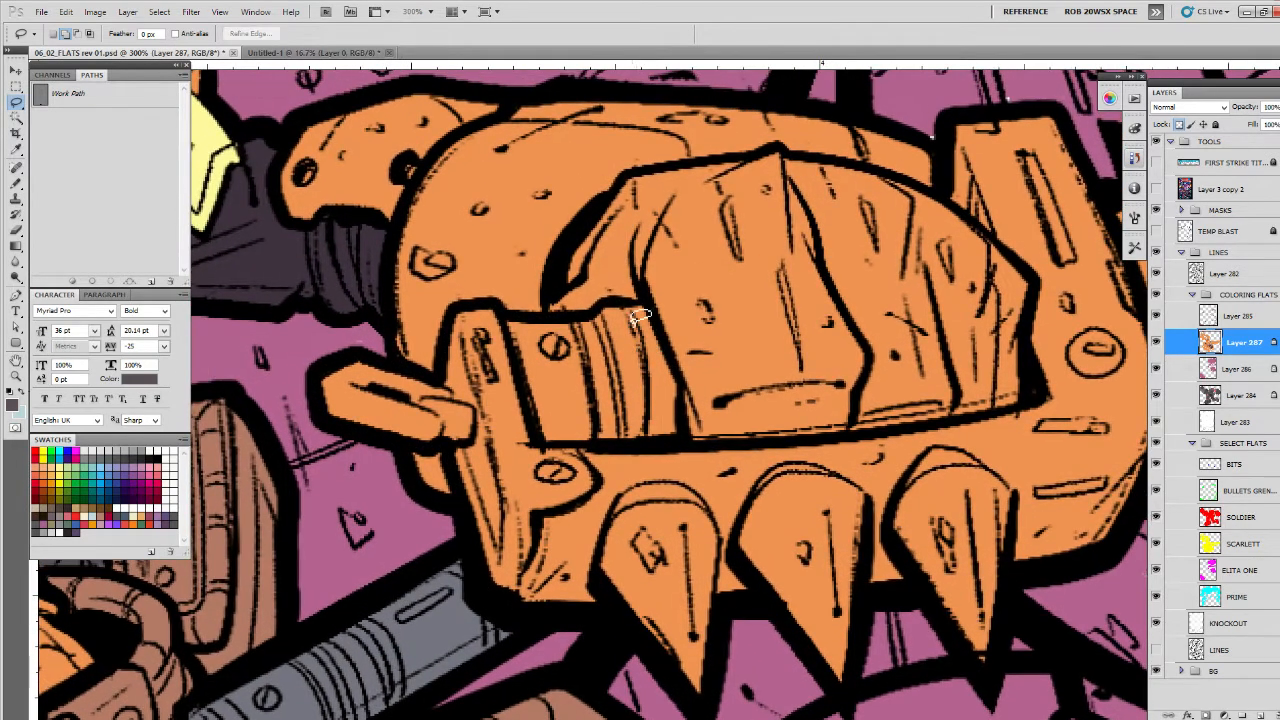
# - Fill the ribbed band on Scarlett's bladed gauntlet, beside the fingers, with dark purple-grey
pyautogui.moveTo(640, 301)
pyautogui.mouseDown()
pyautogui.moveTo(572, 318)
pyautogui.moveTo(595, 436)
pyautogui.moveTo(648, 445)
pyautogui.moveTo(683, 427)
pyautogui.moveTo(645, 302)
pyautogui.moveTo(590, 400)
pyautogui.moveTo(588, 439)
pyautogui.moveTo(555, 435)
pyautogui.moveTo(533, 400)
pyautogui.moveTo(512, 322)
pyautogui.mouseUp()
pyautogui.hotkey('alt', 'BackSpace')
pyautogui.hotkey('ctrl', 'd')
# - Fill the screwed block beside the gauntlet's ribbed band with pale blue and touch up its edge
pyautogui.press('x')
pyautogui.moveTo(545, 279); pyautogui.dragTo(549, 286)
pyautogui.hotkey('alt', 'BackSpace')
pyautogui.press('d')
pyautogui.hotkey('ctrl', 'd')
pyautogui.press('b')
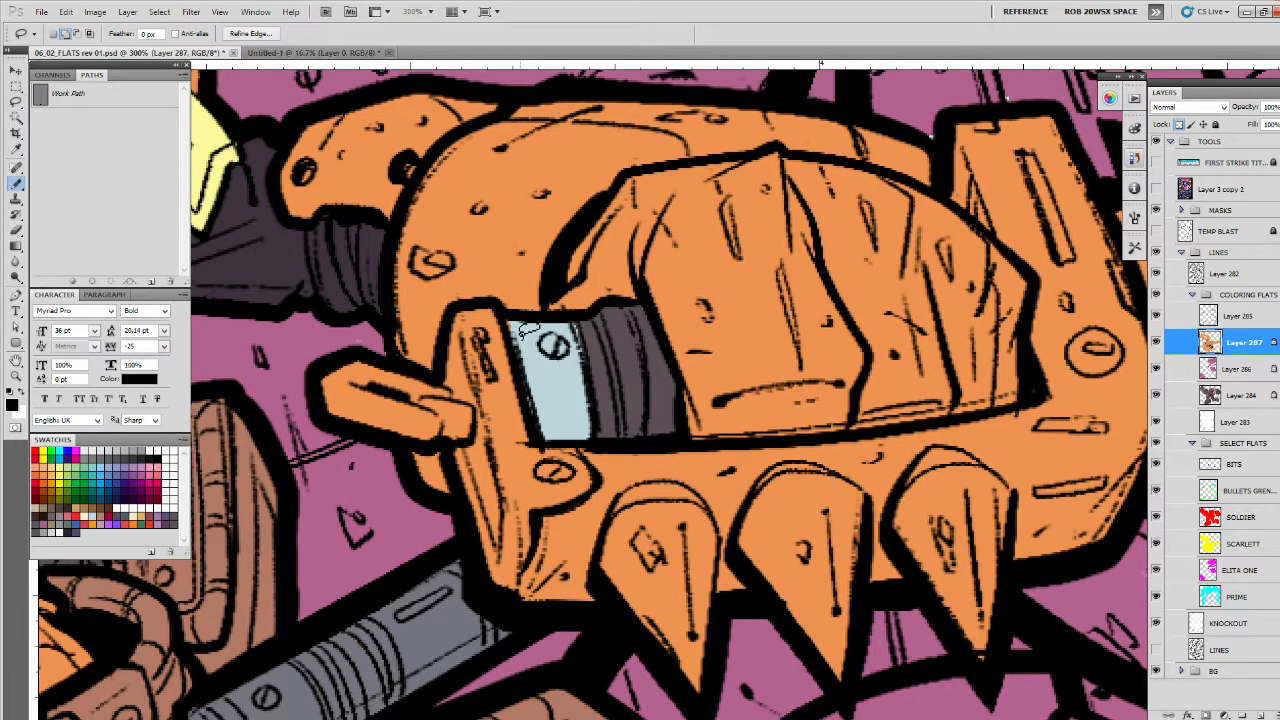
pyautogui.press('x')
pyautogui.keyDown('alt'); pyautogui.click(530, 340); pyautogui.keyUp('alt')
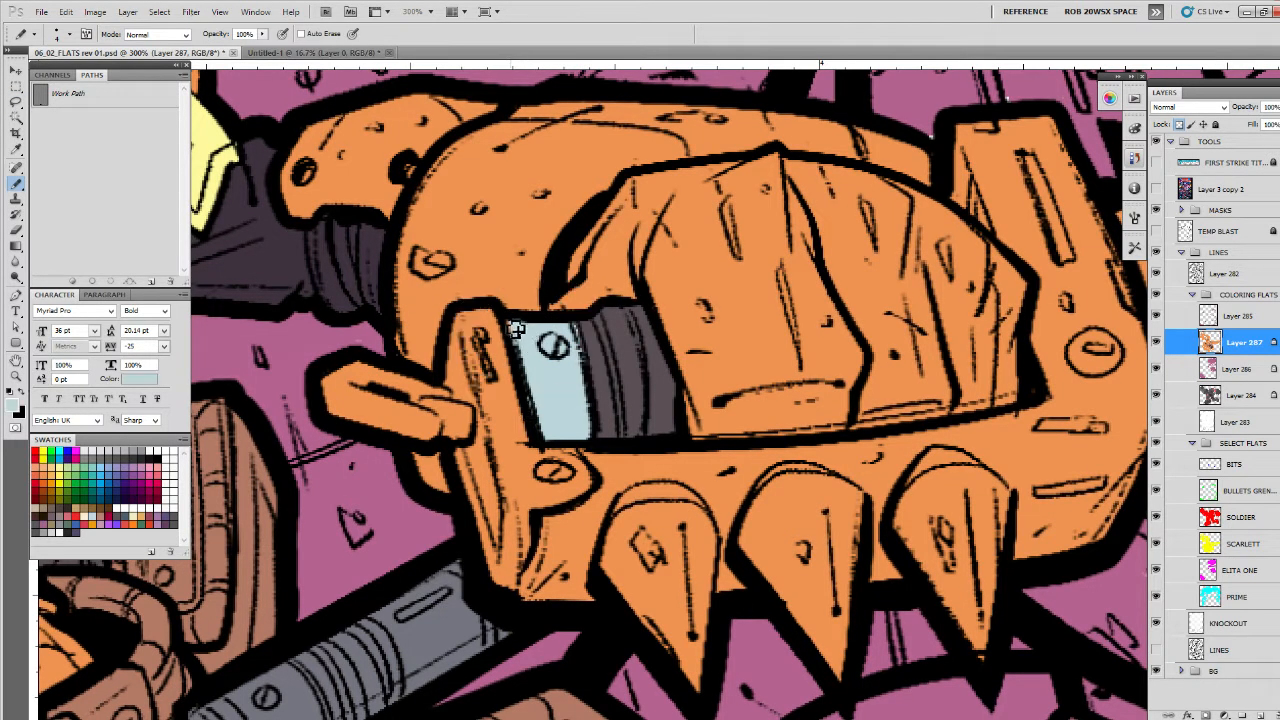
# - Select the gauntlet guard's narrow end plate together with its protruding lever and rounded screw tab
pyautogui.keyDown('alt'); pyautogui.click(632, 352); pyautogui.keyUp('alt')
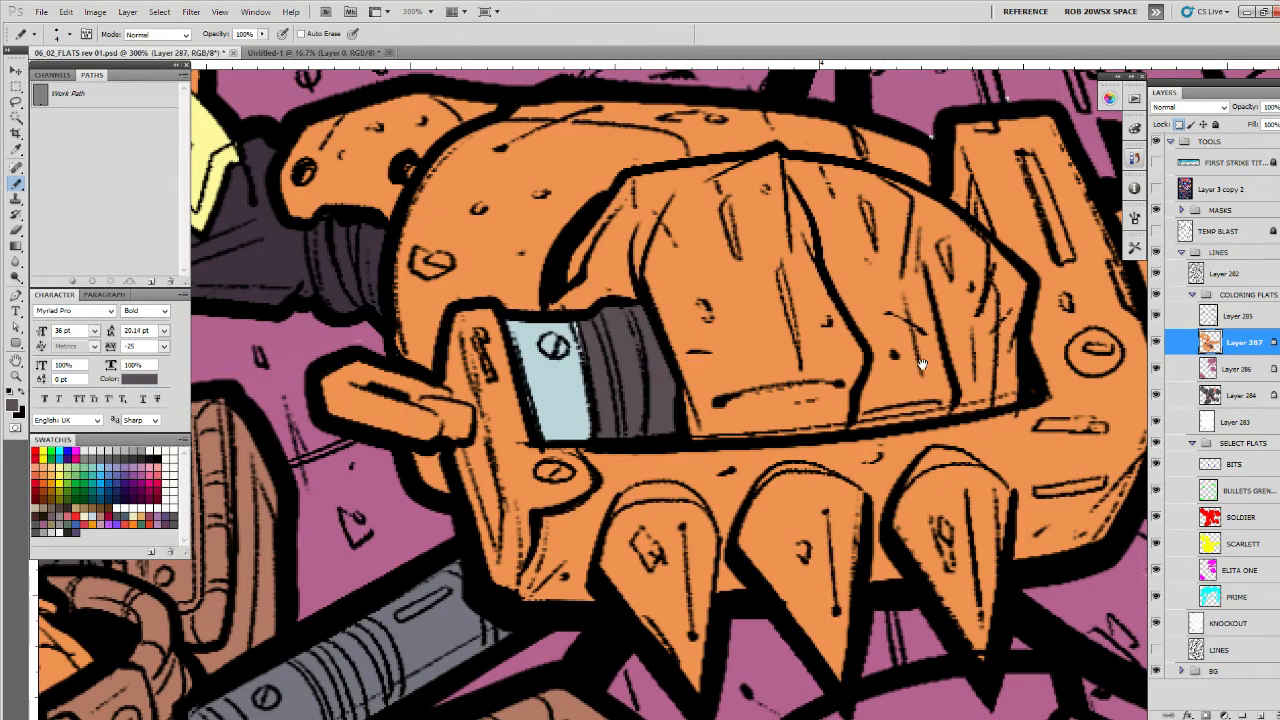
pyautogui.moveTo(1036, 443); pyautogui.dragTo(849, 498)
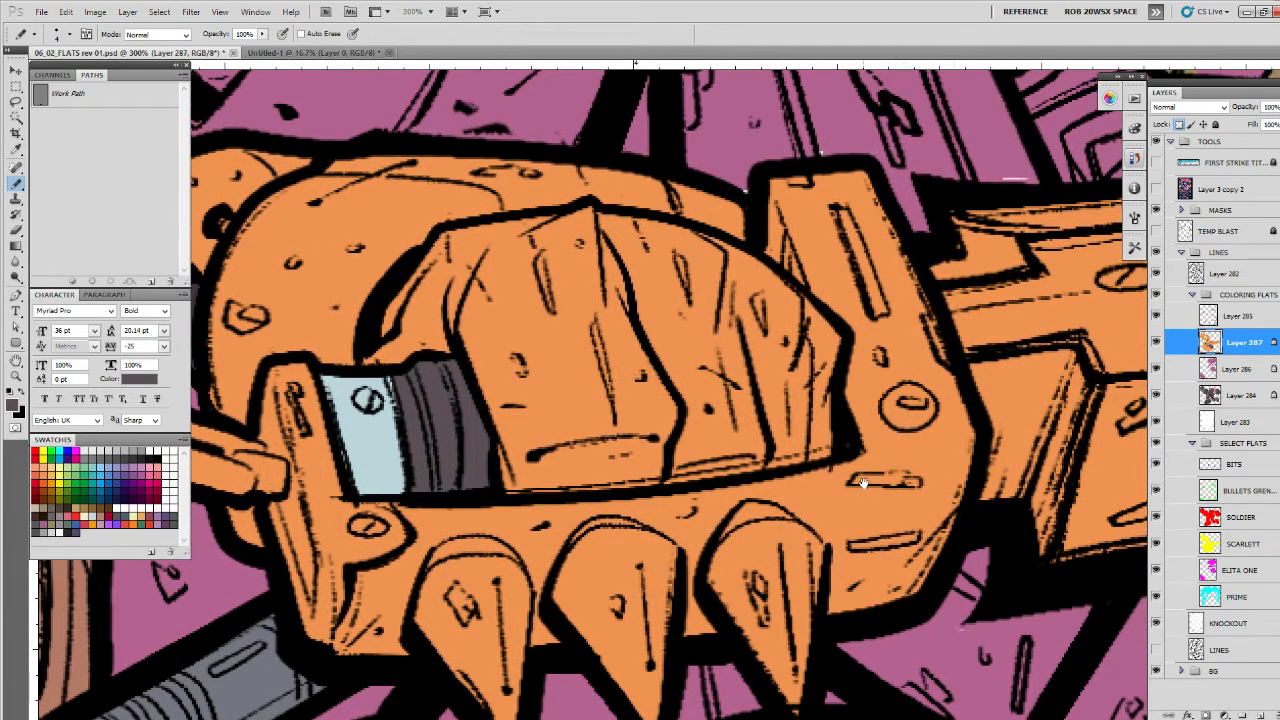
pyautogui.moveTo(606, 491); pyautogui.dragTo(798, 445)
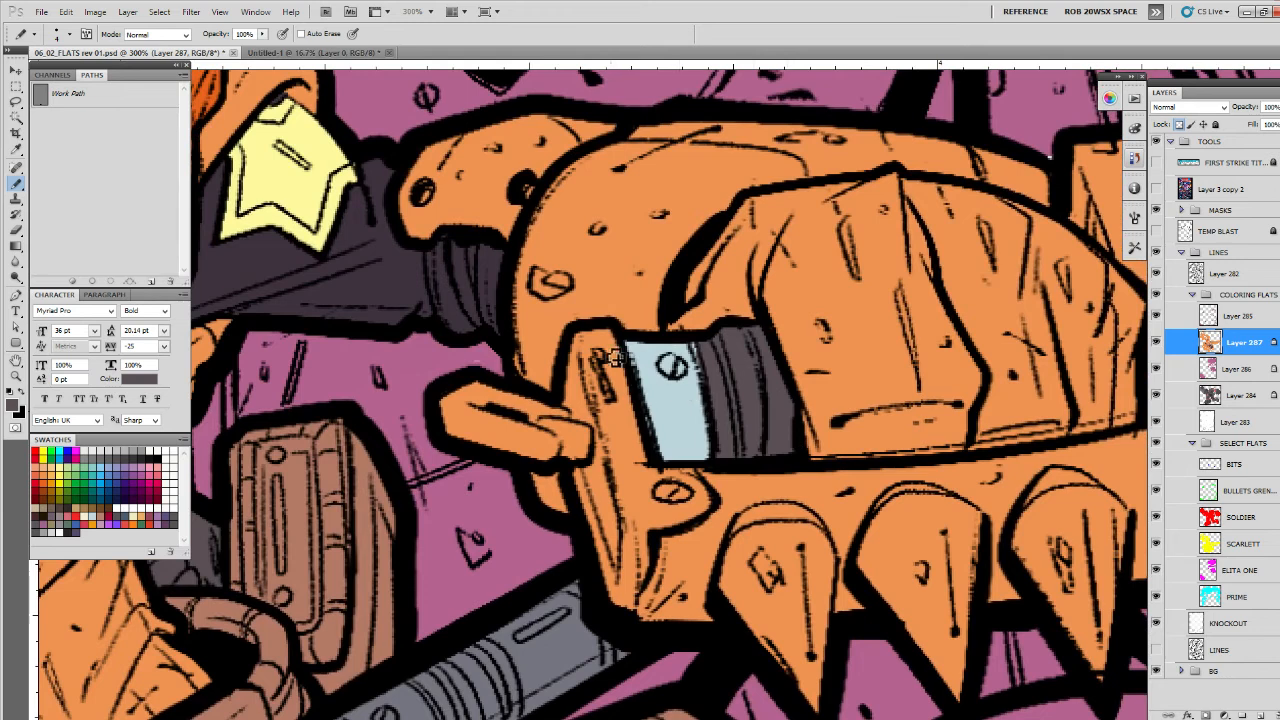
pyautogui.press('l')
pyautogui.moveTo(597, 322)
pyautogui.mouseDown()
pyautogui.moveTo(556, 397)
pyautogui.moveTo(468, 370)
pyautogui.moveTo(438, 385)
pyautogui.moveTo(435, 415)
pyautogui.moveTo(465, 440)
pyautogui.moveTo(566, 474)
pyautogui.moveTo(593, 590)
pyautogui.moveTo(619, 620)
pyautogui.mouseUp()
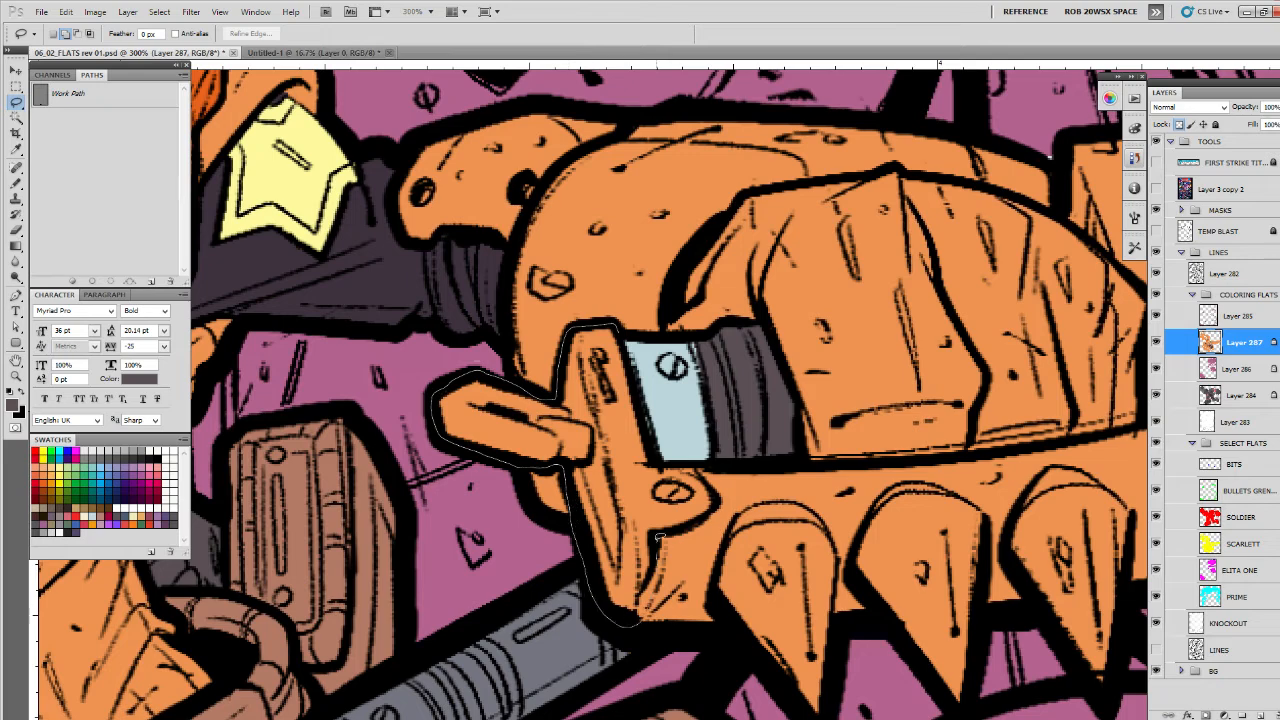
pyautogui.moveTo(659, 537)
pyautogui.mouseDown()
pyautogui.moveTo(717, 507)
pyautogui.moveTo(690, 461)
pyautogui.moveTo(658, 450)
pyautogui.moveTo(656, 364)
pyautogui.mouseUp()
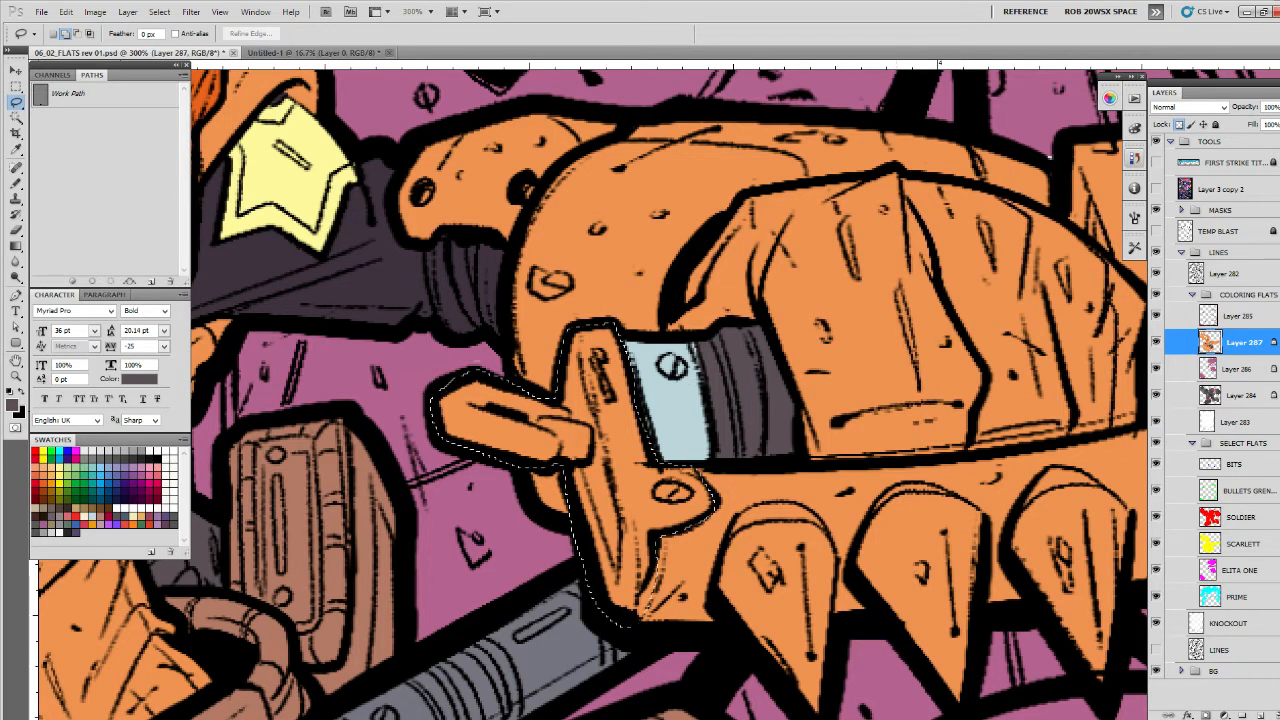
pyautogui.moveTo(908, 550); pyautogui.dragTo(766, 443)
pyautogui.press('b')
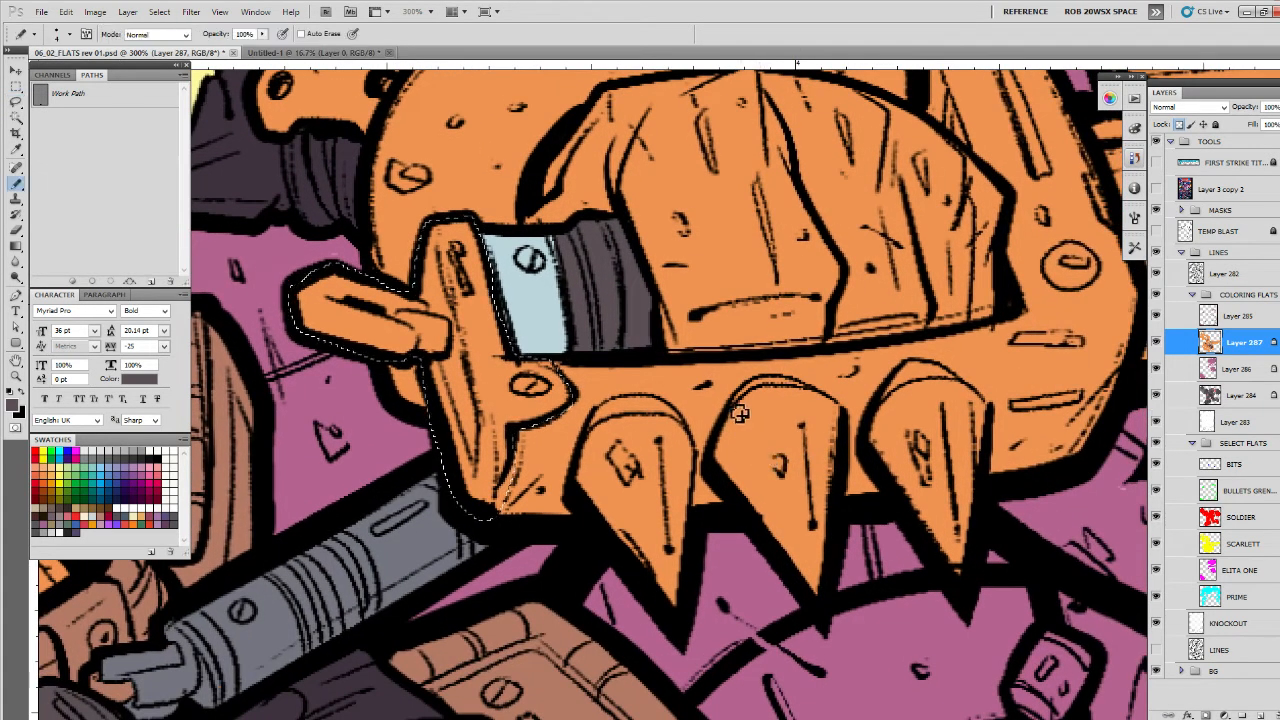
pyautogui.hotkey('alt', 'BackSpace')
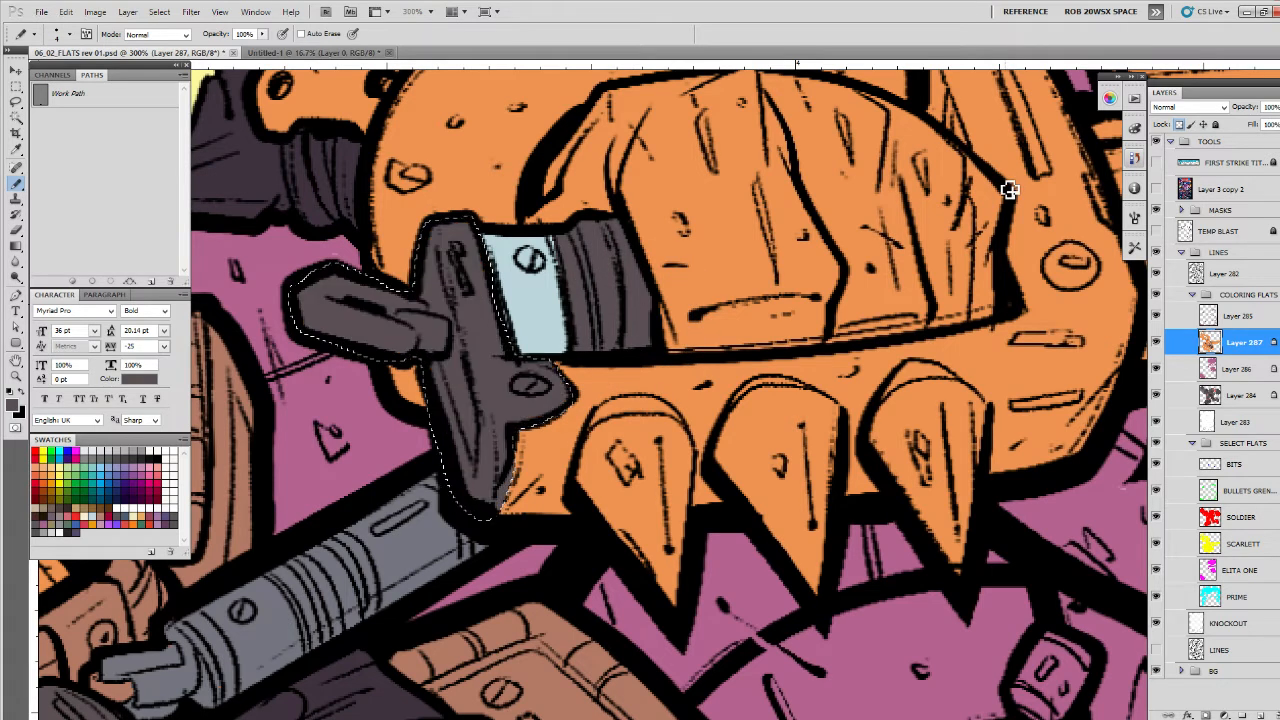
pyautogui.hotkey('ctrl', 'z')
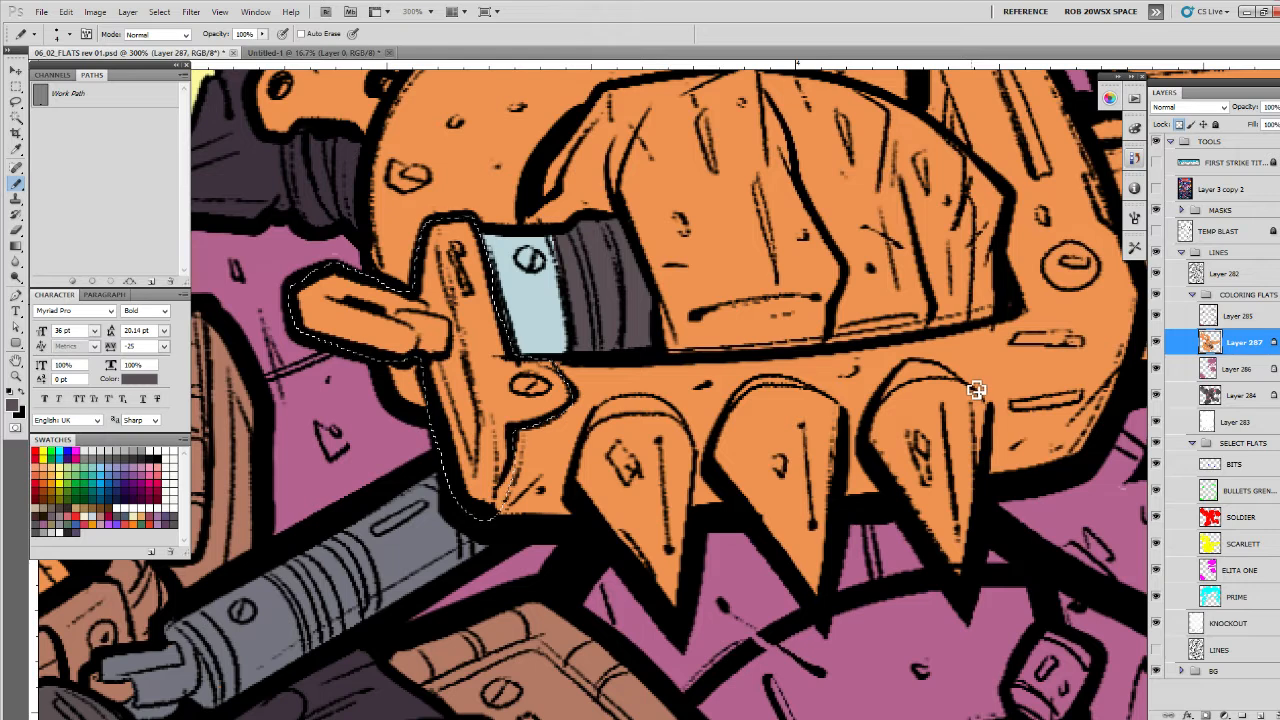
pyautogui.press('d')
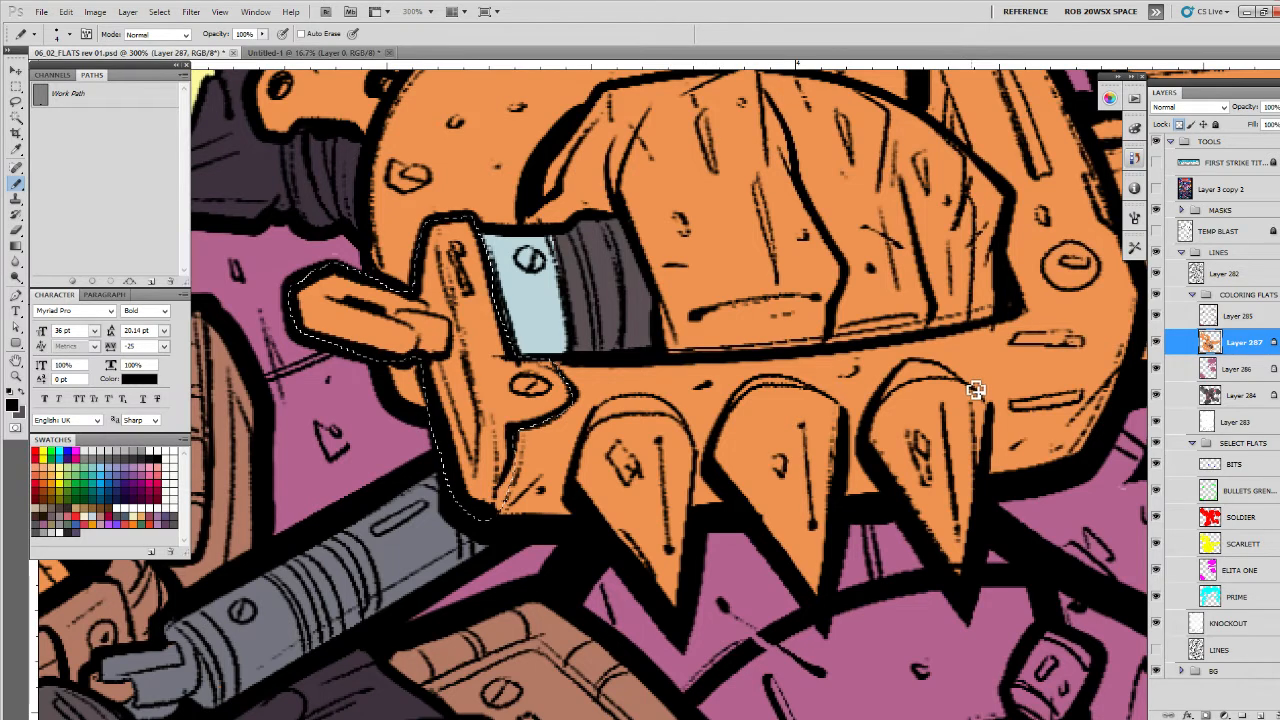
pyautogui.press('x')
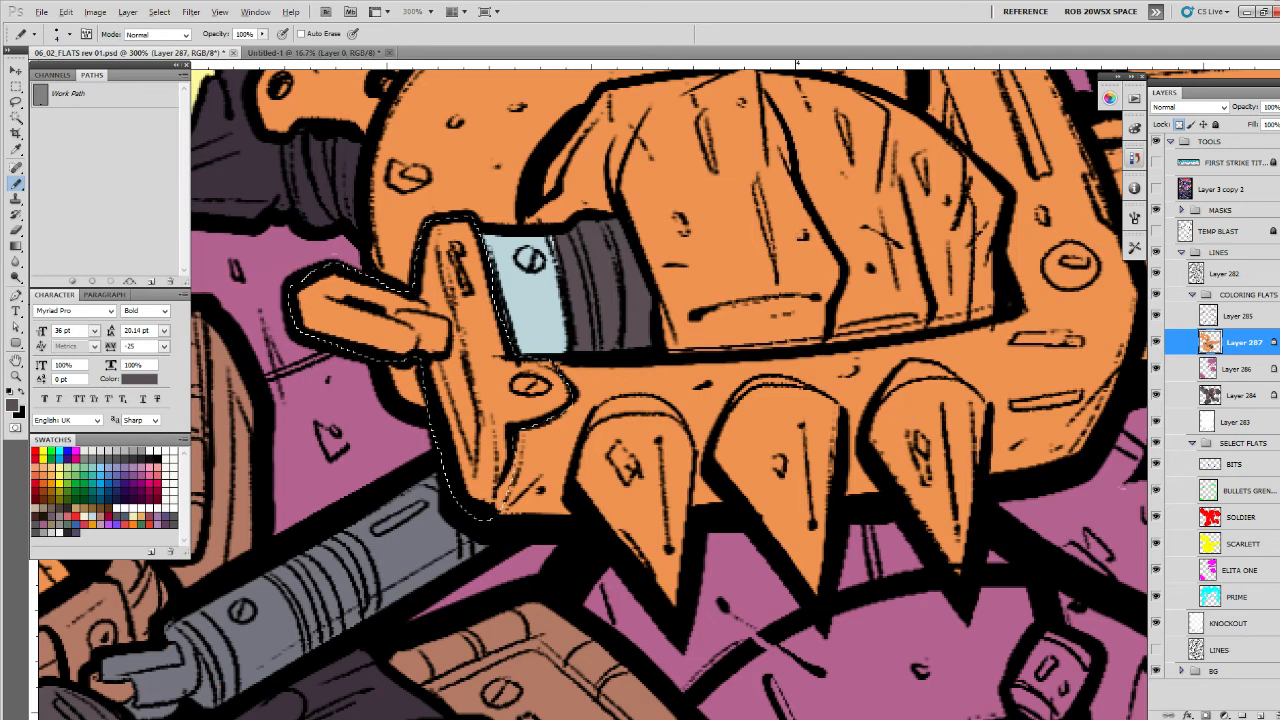
# - Fill the selected end plate and lever with the mid grey sampled from the cylindrical weapon handle below the gauntlet
pyautogui.keyDown('alt'); pyautogui.click(537, 308); pyautogui.keyUp('alt')
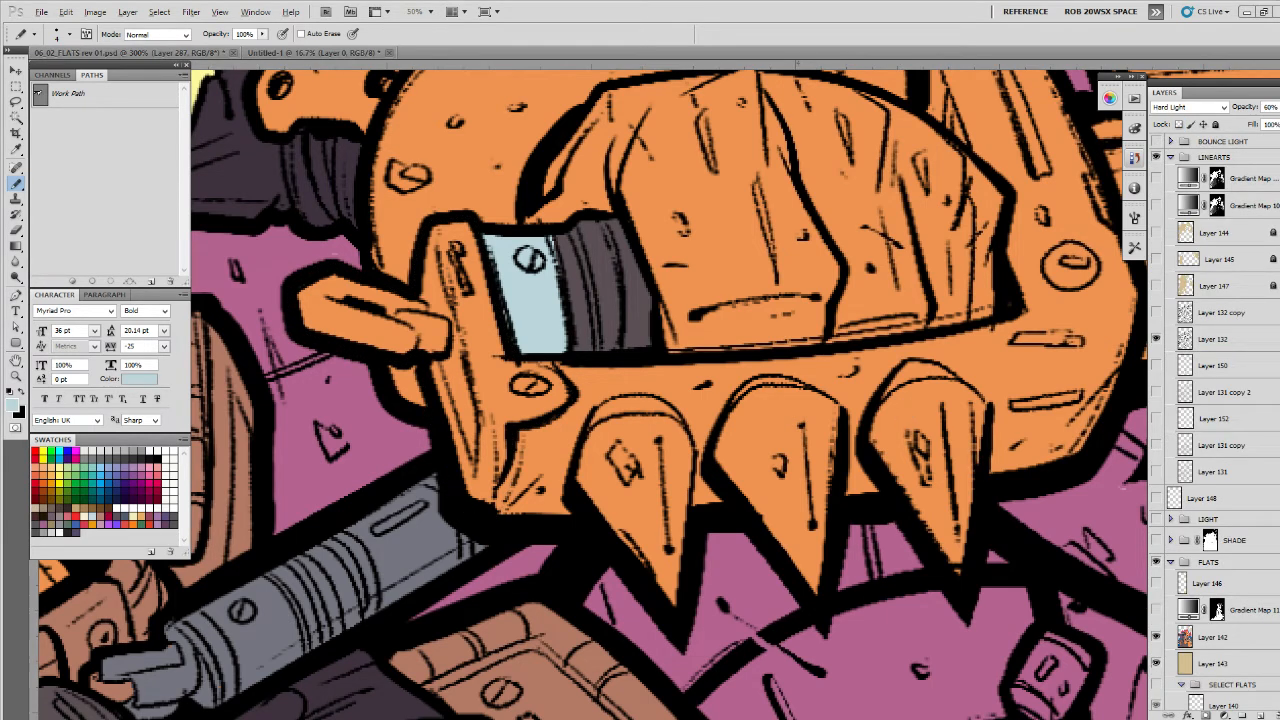
pyautogui.keyDown('alt'); pyautogui.click(428, 540); pyautogui.keyUp('alt')
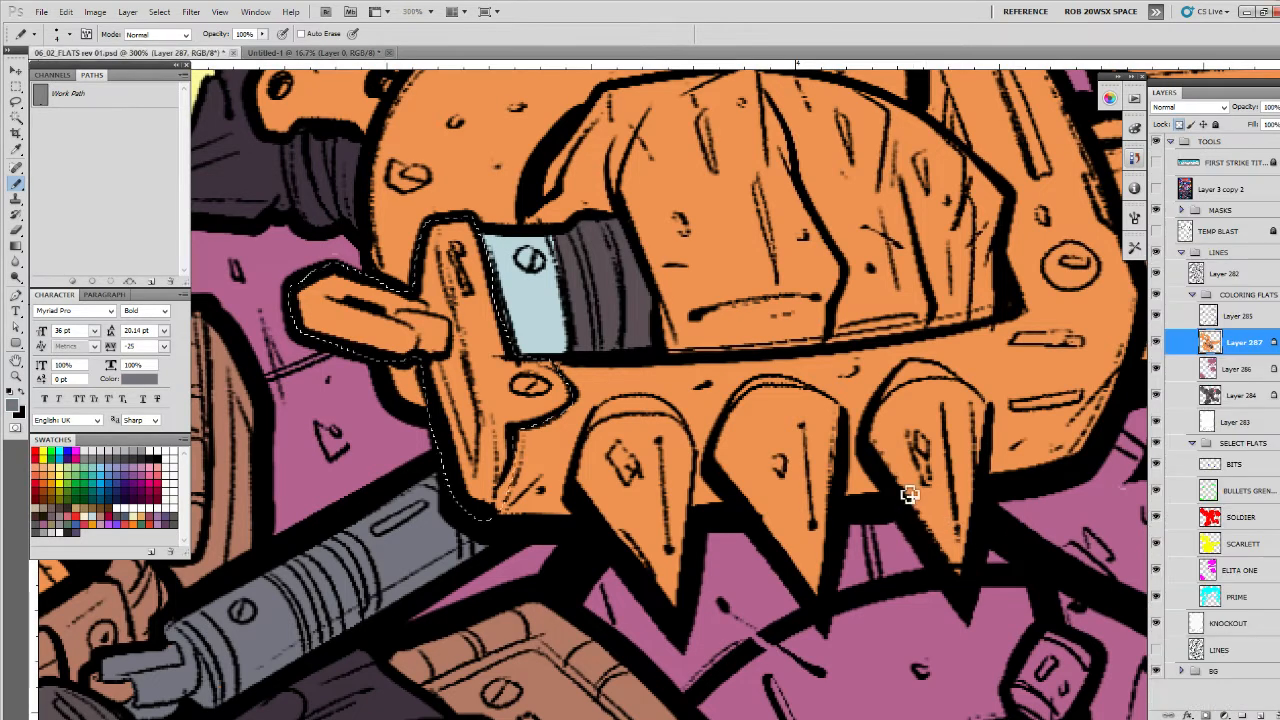
pyautogui.hotkey('alt', 'BackSpace')
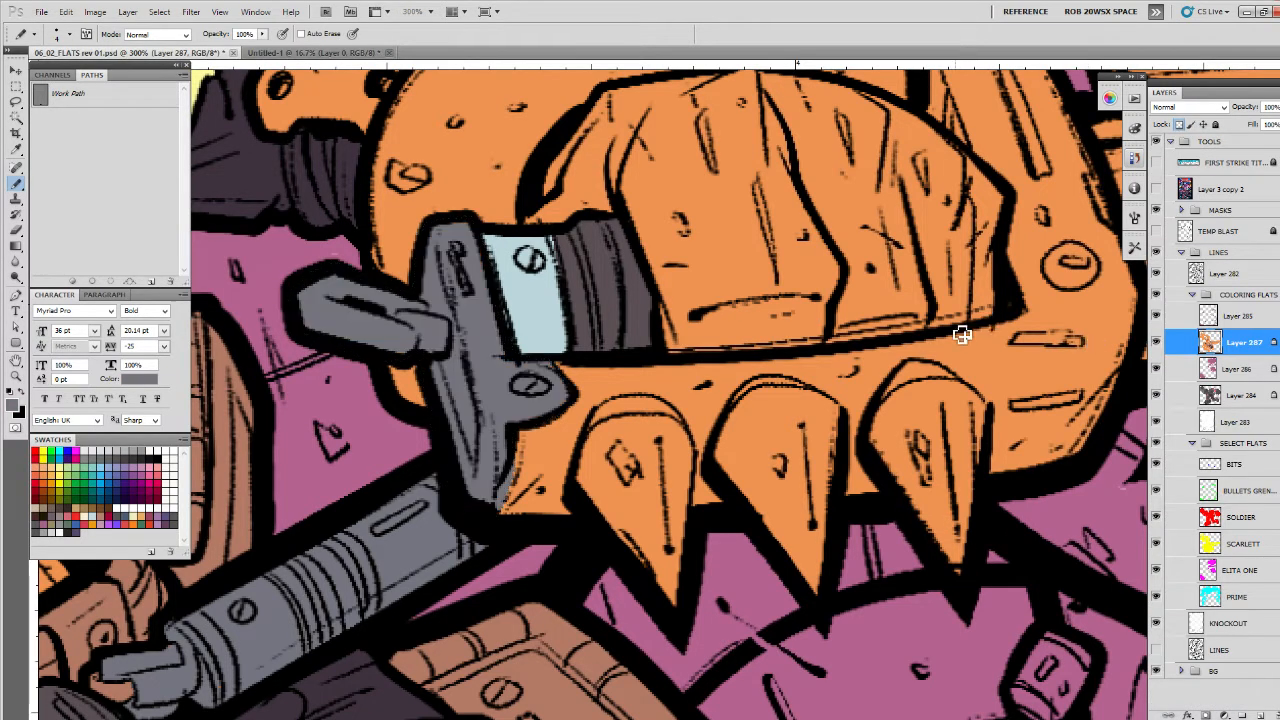
# - Fill the gauntlet's lower guard bar and its three spikes with the same mid grey
pyautogui.press('l')
pyautogui.moveTo(957, 325)
pyautogui.mouseDown()
pyautogui.moveTo(510, 371)
pyautogui.moveTo(460, 495)
pyautogui.moveTo(604, 546)
pyautogui.moveTo(659, 608)
pyautogui.moveTo(731, 516)
pyautogui.moveTo(822, 609)
pyautogui.moveTo(842, 528)
pyautogui.moveTo(884, 506)
pyautogui.moveTo(958, 593)
pyautogui.moveTo(976, 536)
pyautogui.moveTo(1021, 483)
pyautogui.moveTo(1065, 476)
pyautogui.moveTo(890, 542)
pyautogui.moveTo(921, 525)
pyautogui.moveTo(967, 372)
pyautogui.moveTo(922, 345)
pyautogui.moveTo(830, 372)
pyautogui.mouseUp()
pyautogui.hotkey('alt', 'BackSpace')
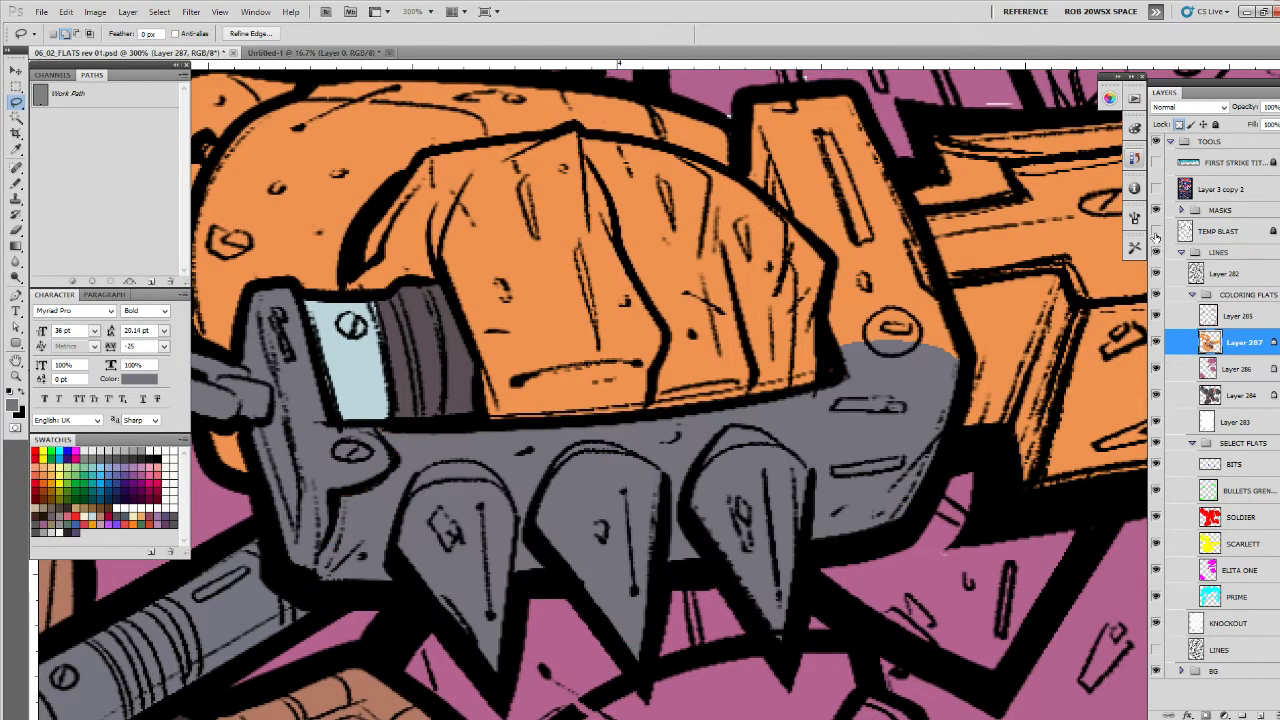
pyautogui.hotkey('ctrl', 'd')
# - Fill the guard's upright plate between the fingers and the large blade with mid grey
pyautogui.moveTo(895, 437); pyautogui.dragTo(812, 606)
pyautogui.moveTo(666, 349); pyautogui.dragTo(730, 397)
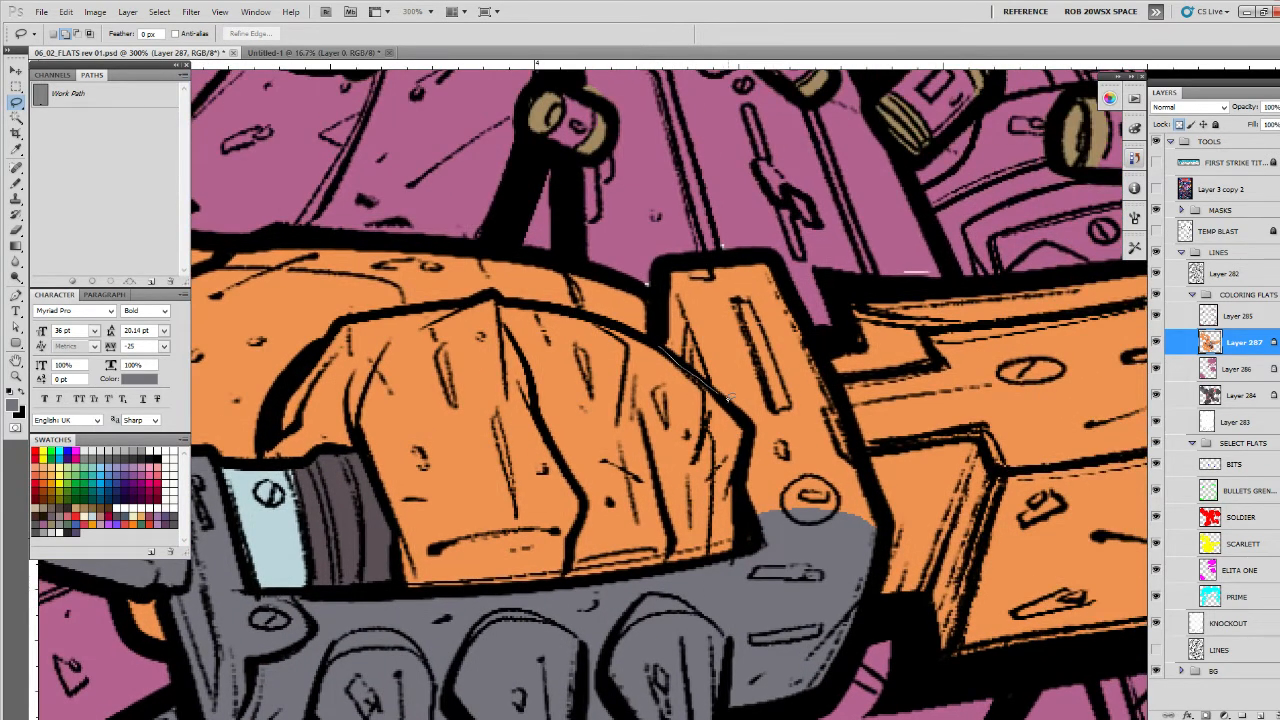
pyautogui.moveTo(745, 455)
pyautogui.mouseDown()
pyautogui.moveTo(798, 545)
pyautogui.moveTo(880, 544)
pyautogui.moveTo(830, 354)
pyautogui.moveTo(777, 261)
pyautogui.moveTo(717, 253)
pyautogui.moveTo(663, 267)
pyautogui.moveTo(666, 345)
pyautogui.mouseUp()
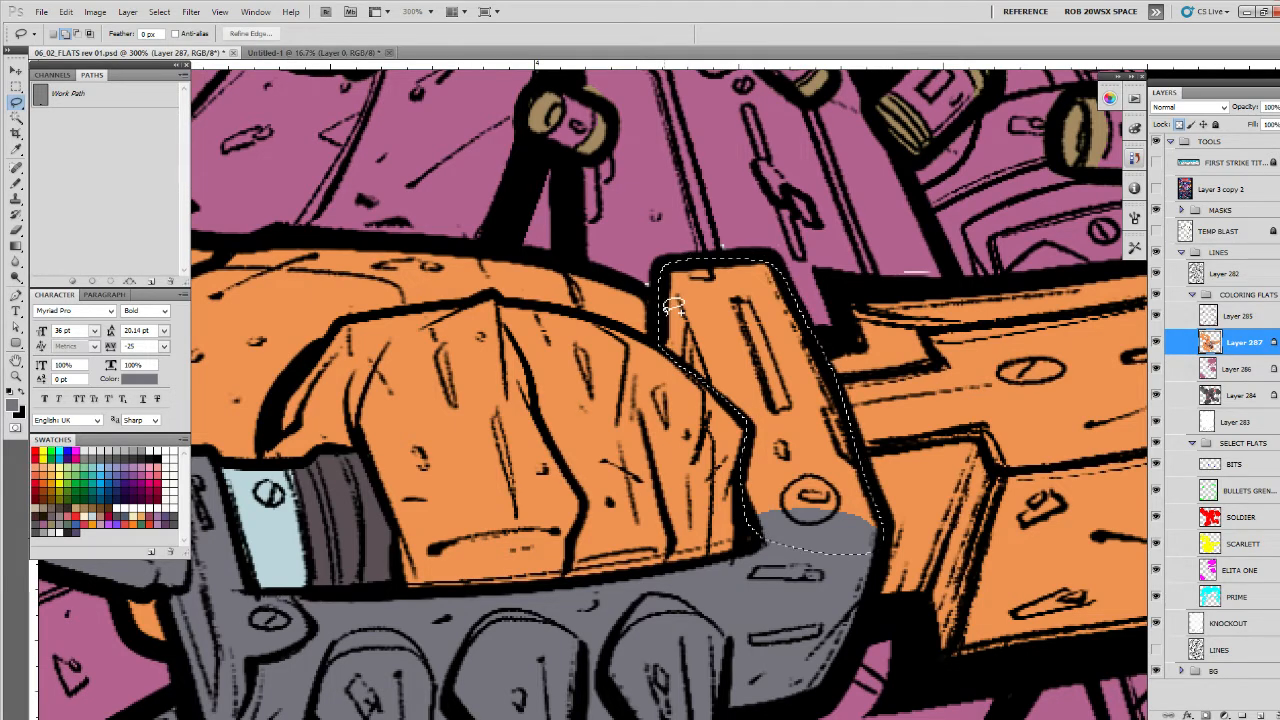
pyautogui.hotkey('alt', 'BackSpace')
pyautogui.hotkey('ctrl', 'd')
# - Fill the gauntlet's large blade with the pale blue sampled from the screwed block
pyautogui.moveTo(1015, 555); pyautogui.dragTo(614, 491)
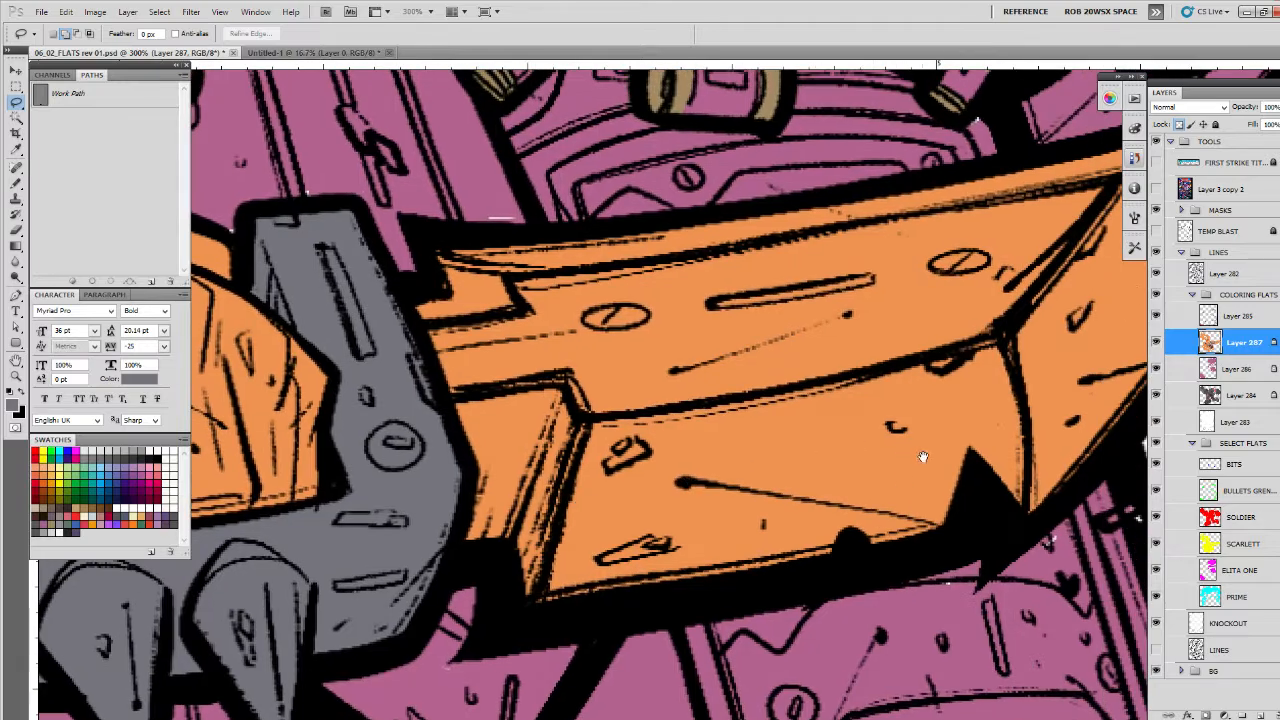
pyautogui.moveTo(923, 457); pyautogui.dragTo(855, 473)
pyautogui.press('b')
pyautogui.moveTo(350, 542)
pyautogui.mouseDown()
pyautogui.moveTo(493, 510)
pyautogui.moveTo(1025, 509)
pyautogui.mouseUp()
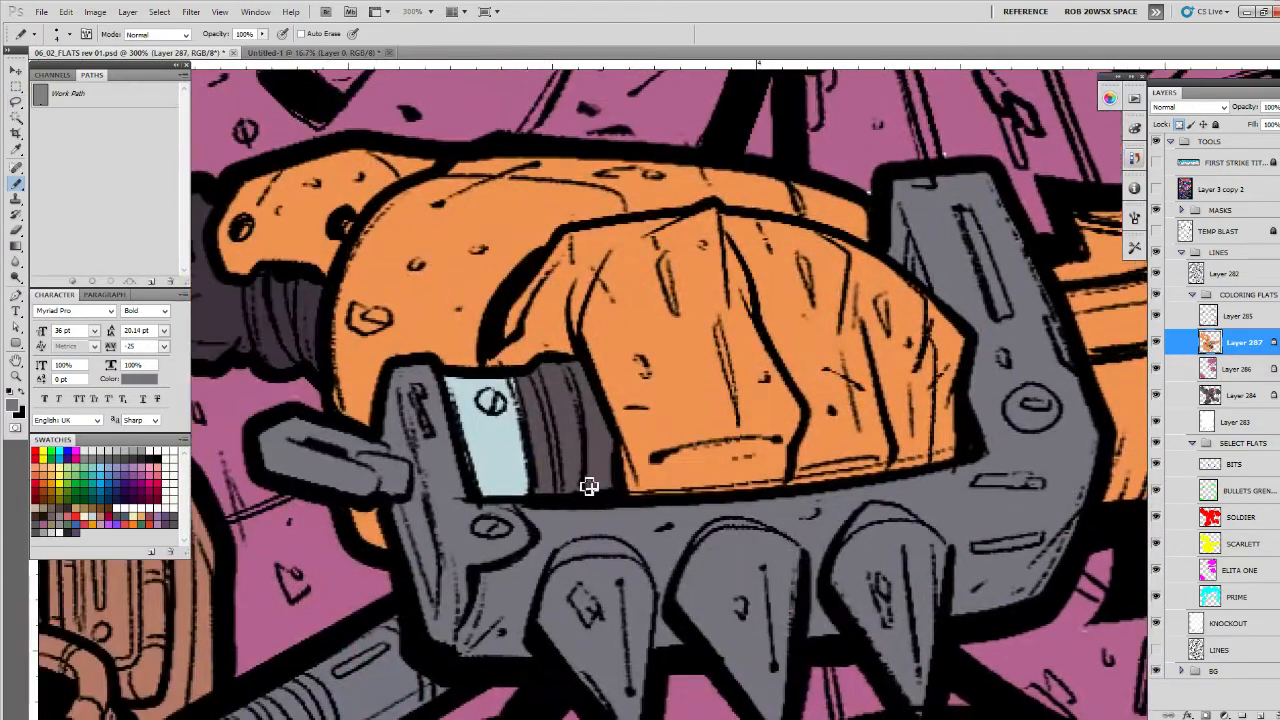
pyautogui.keyDown('alt'); pyautogui.click(504, 457); pyautogui.keyUp('alt')
pyautogui.moveTo(925, 593); pyautogui.dragTo(222, 600)
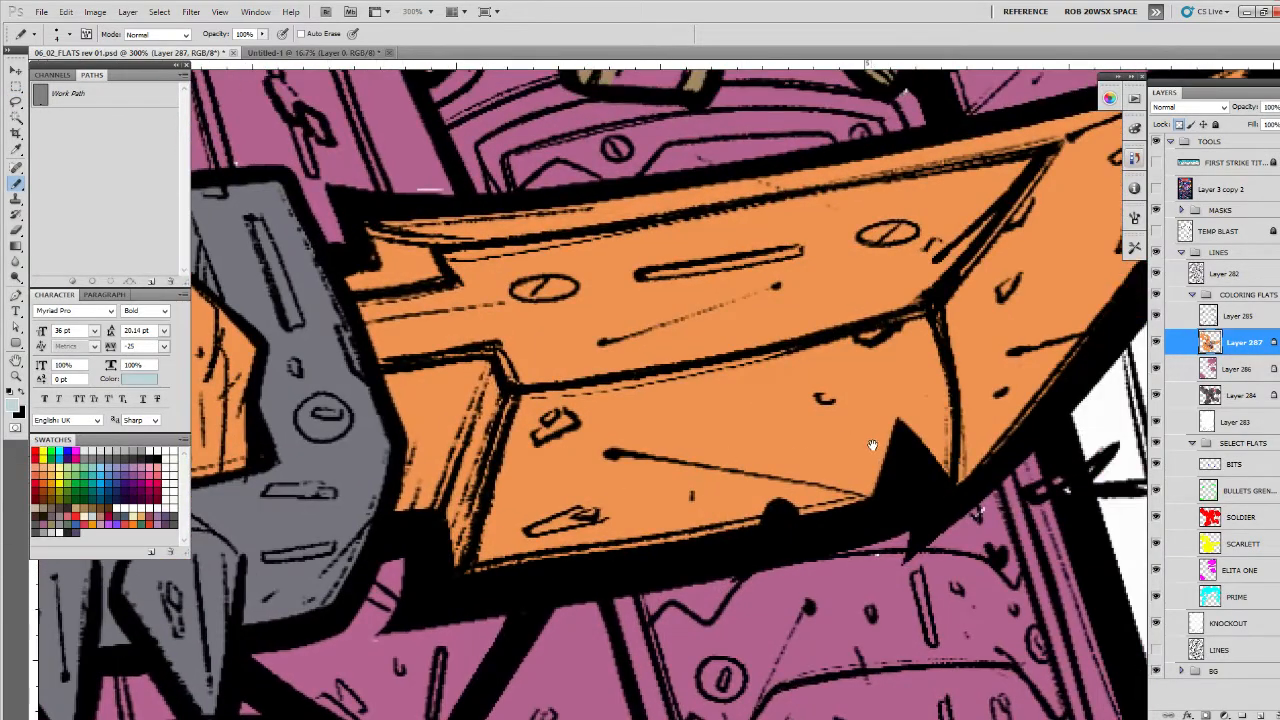
pyautogui.moveTo(877, 437); pyautogui.dragTo(860, 471)
pyautogui.press('l')
pyautogui.moveTo(337, 242)
pyautogui.mouseDown()
pyautogui.moveTo(322, 302)
pyautogui.moveTo(360, 398)
pyautogui.moveTo(372, 538)
pyautogui.moveTo(412, 610)
pyautogui.moveTo(692, 588)
pyautogui.moveTo(891, 548)
pyautogui.moveTo(824, 597)
pyautogui.moveTo(845, 593)
pyautogui.moveTo(757, 623)
pyautogui.moveTo(863, 536)
pyautogui.moveTo(1034, 314)
pyautogui.moveTo(1098, 150)
pyautogui.moveTo(565, 288)
pyautogui.moveTo(372, 316)
pyautogui.moveTo(200, 320)
pyautogui.moveTo(760, 252)
pyautogui.mouseUp()
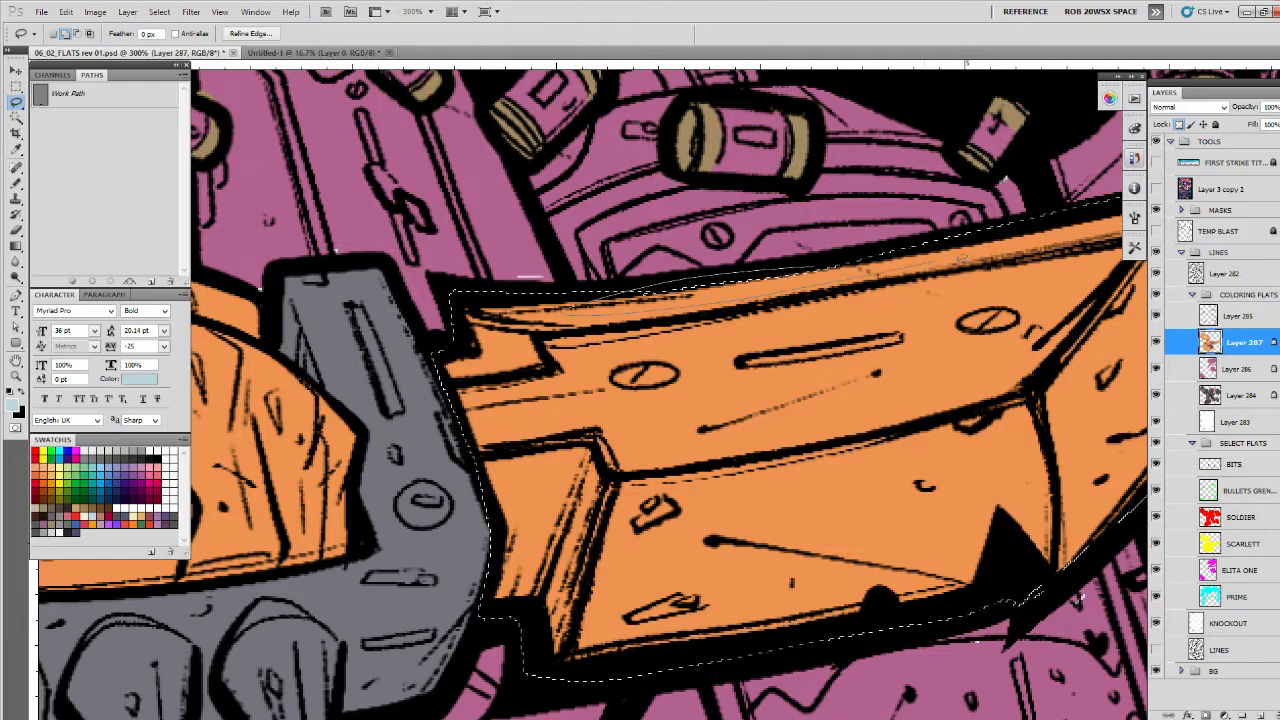
pyautogui.moveTo(985, 445); pyautogui.dragTo(861, 449)
pyautogui.hotkey('alt', 'BackSpace')
pyautogui.hotkey('ctrl', 'd')
pyautogui.press('z')
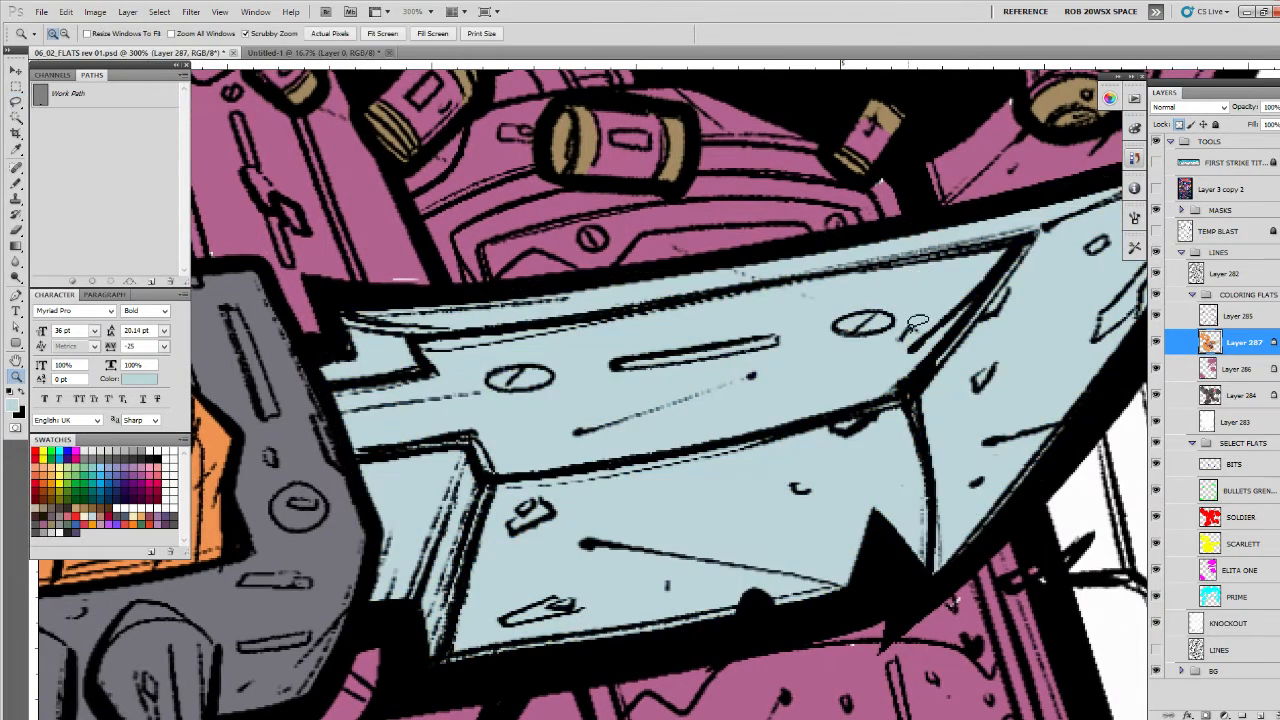
pyautogui.keyDown('alt'); pyautogui.click(905, 322); pyautogui.keyUp('alt')
pyautogui.keyDown('alt'); pyautogui.click(905, 322); pyautogui.keyUp('alt')
pyautogui.keyDown('alt'); pyautogui.click(906, 324); pyautogui.keyUp('alt')
pyautogui.keyDown('alt'); pyautogui.click(906, 324); pyautogui.keyUp('alt')
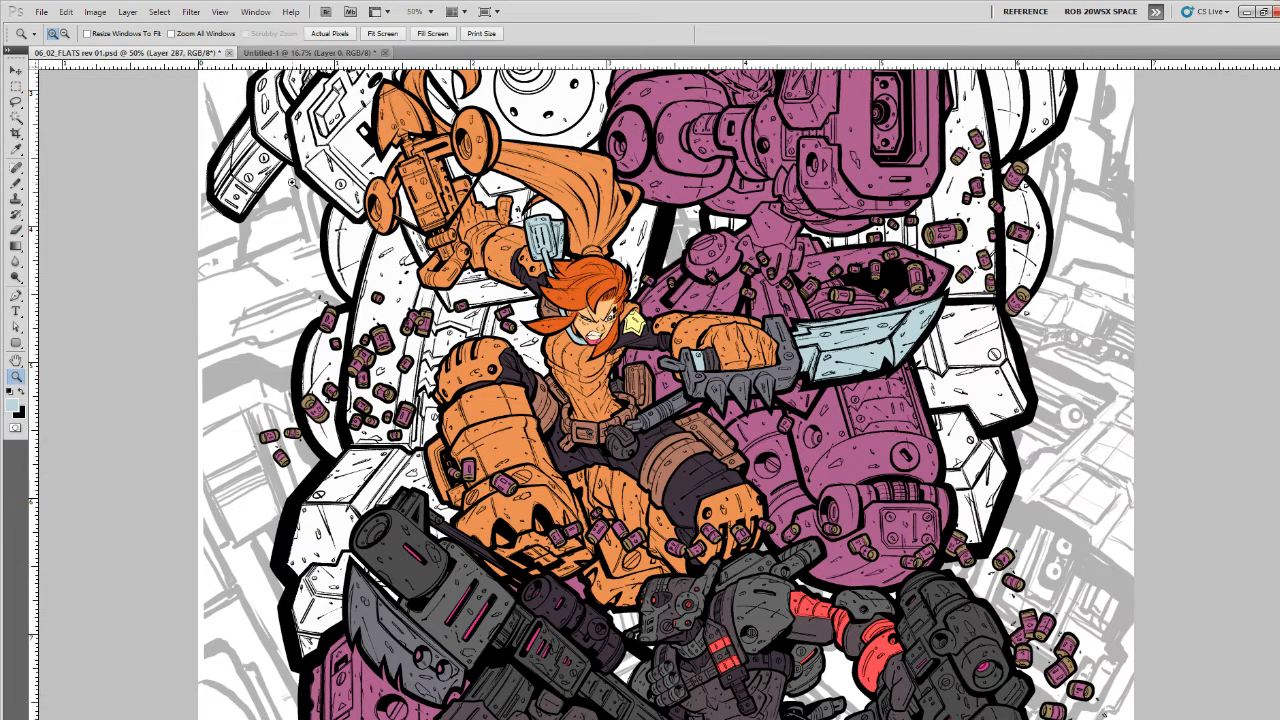
# - Bring back the hidden panels, including Layers, and reset the current custom workspace to its saved layout
pyautogui.press('F7')
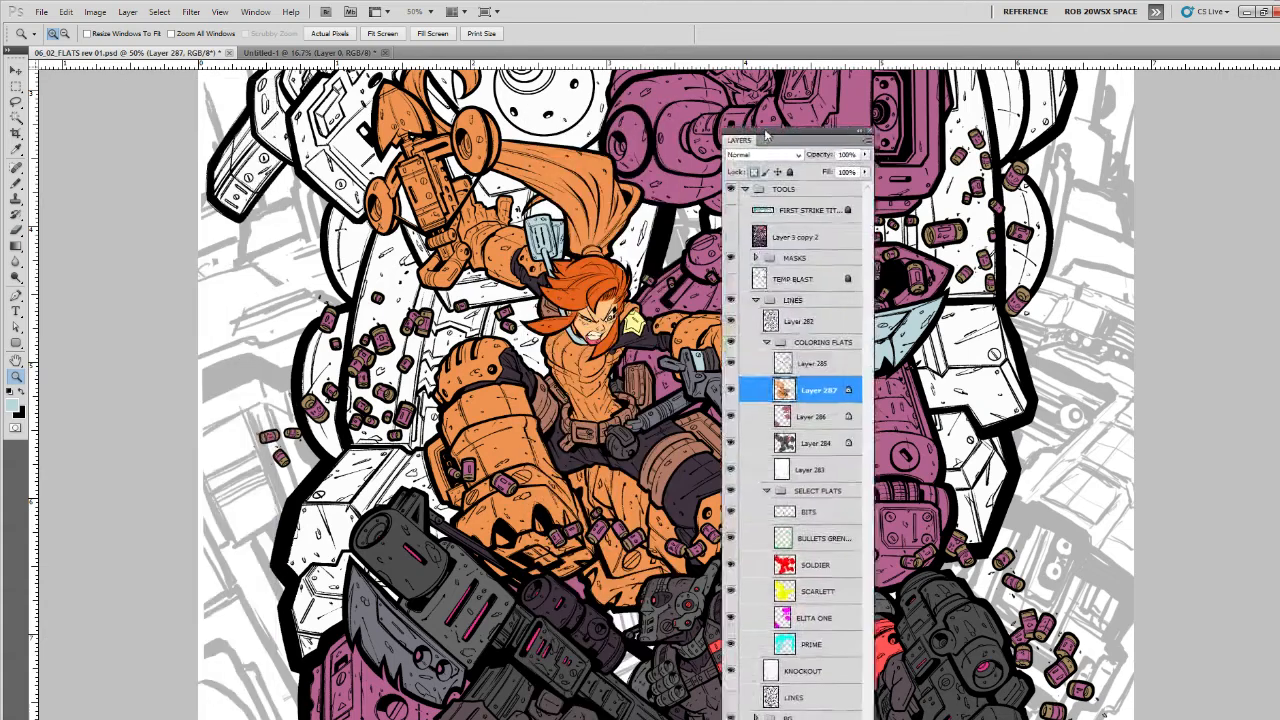
pyautogui.moveTo(760, 137); pyautogui.dragTo(1175, 78)
pyautogui.hotkey('shift', 'Tab')
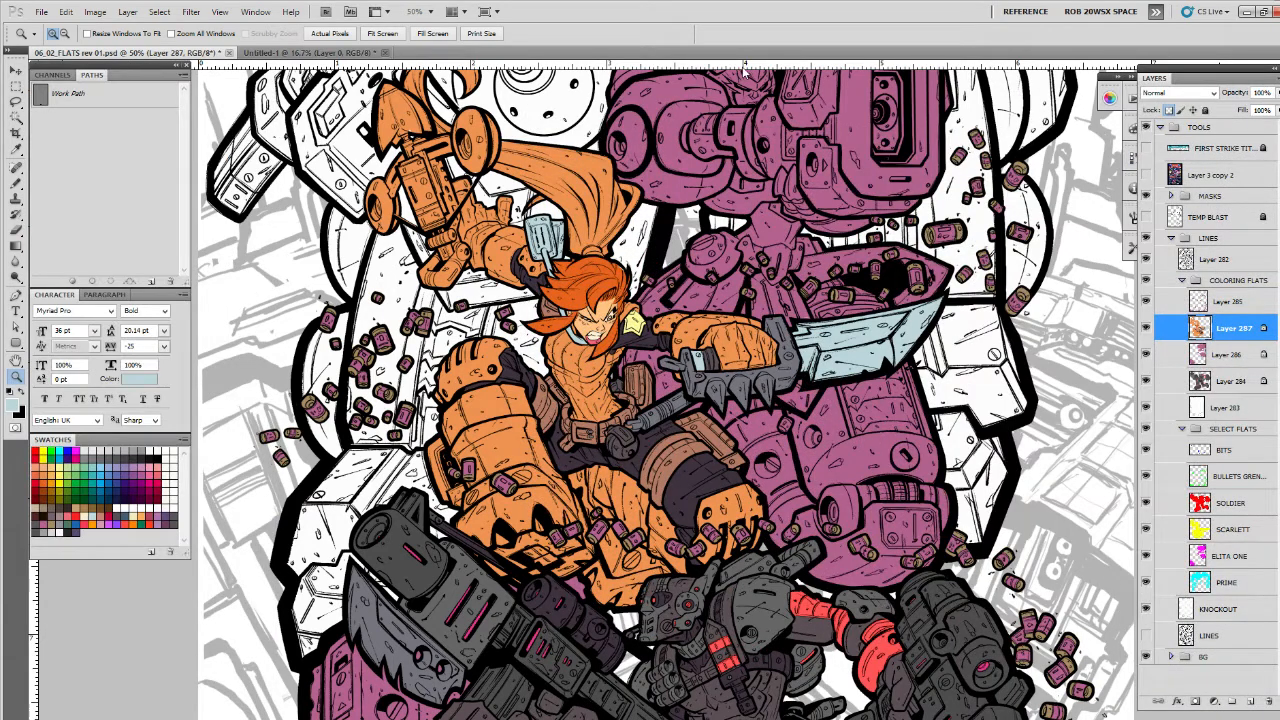
pyautogui.click(256, 11)
pyautogui.moveTo(262, 28)
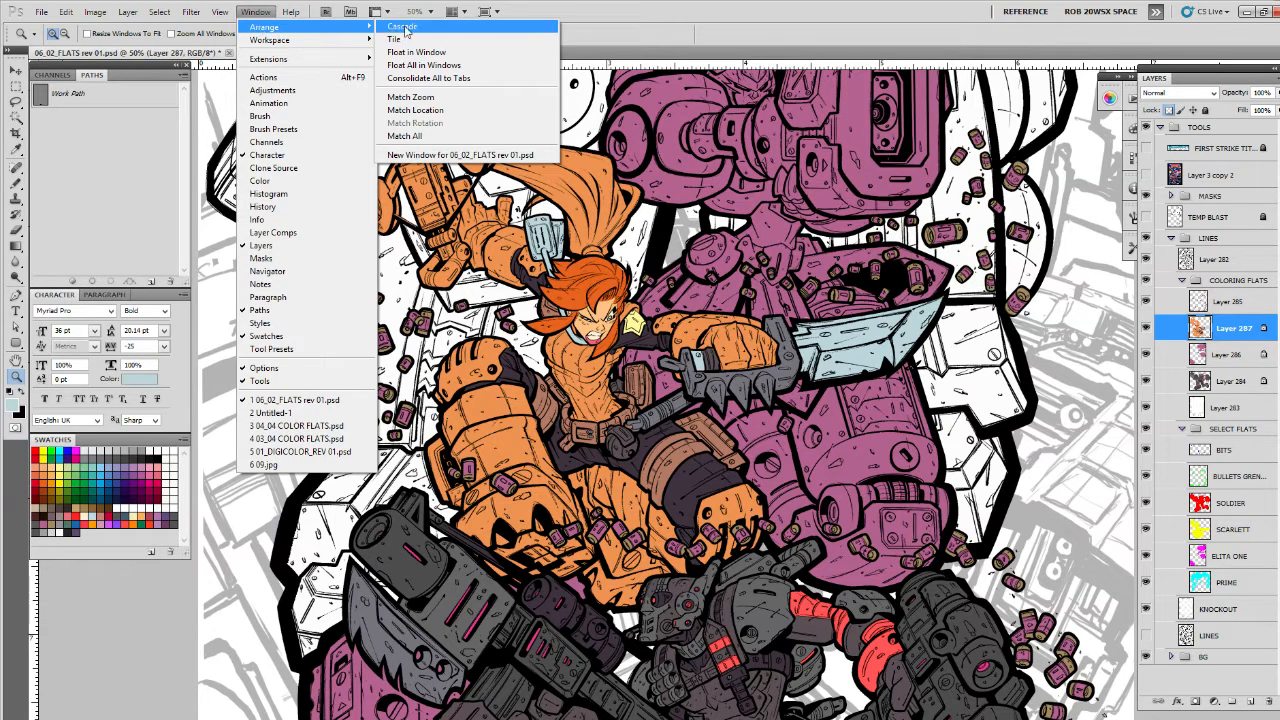
pyautogui.moveTo(361, 43)
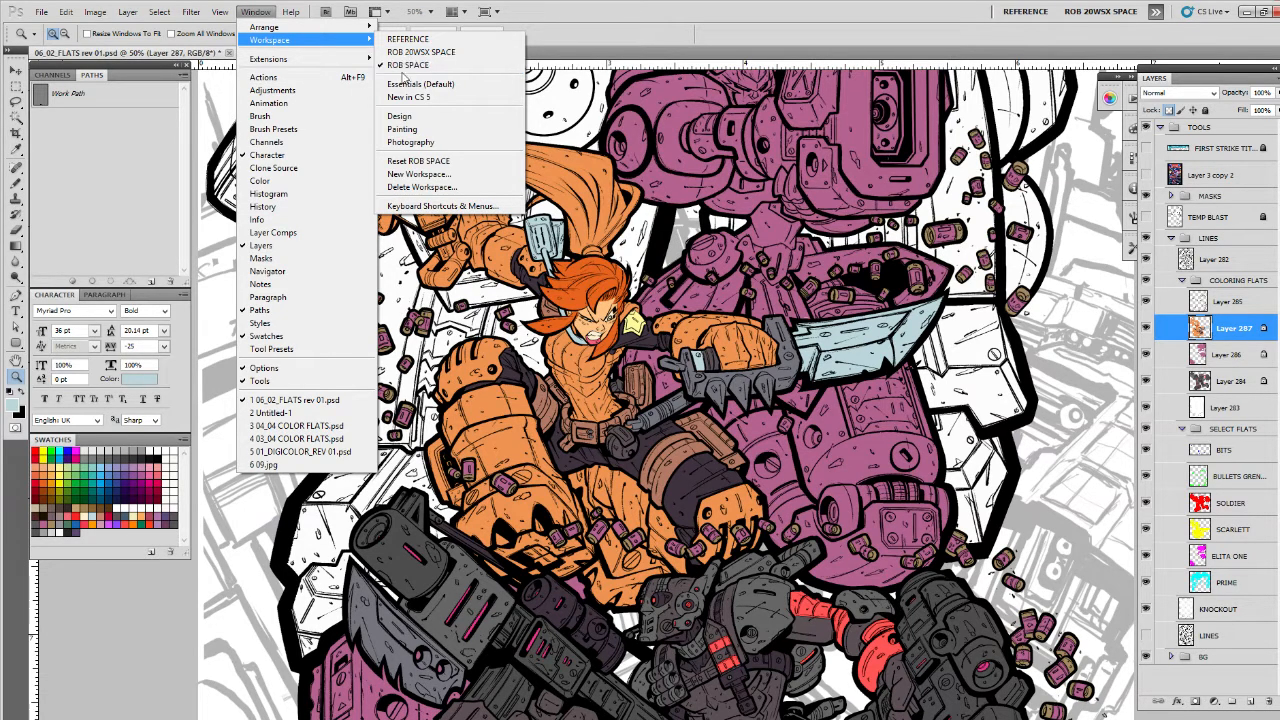
pyautogui.click(422, 161)
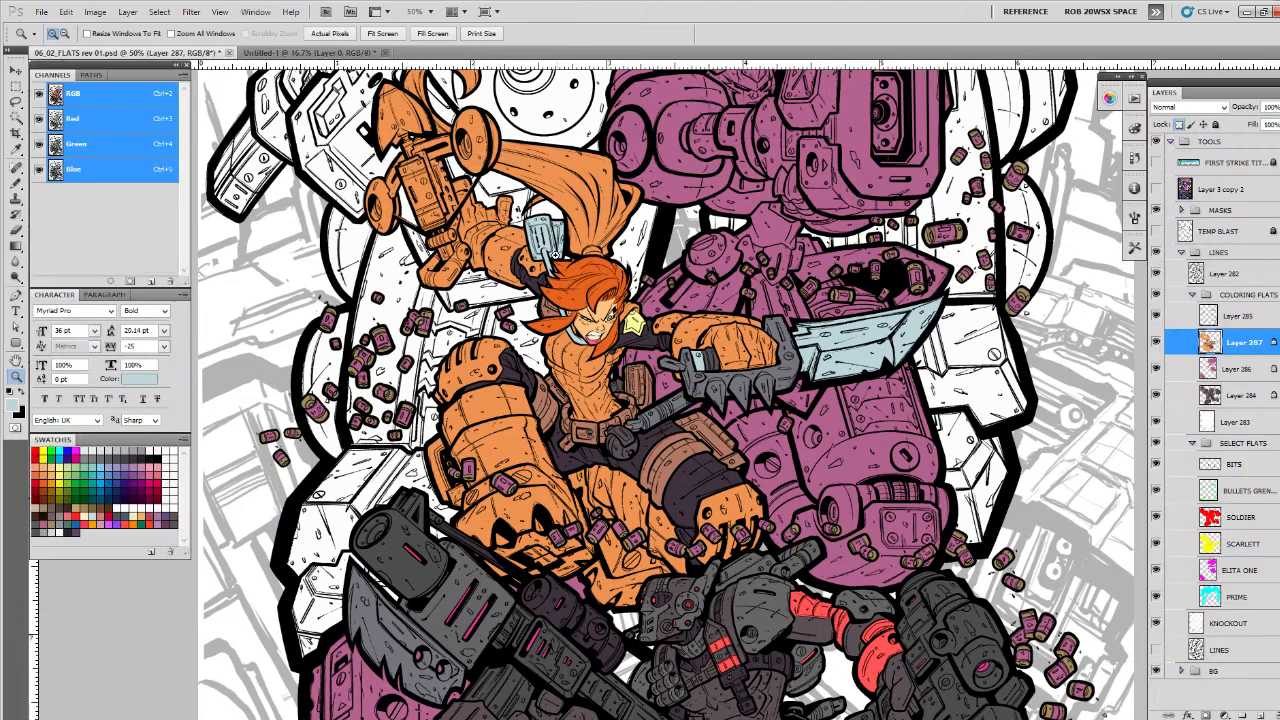
# - Pick the dark grey from Scarlett's spiked gauntlet guard as the foreground color
pyautogui.moveTo(619, 322); pyautogui.dragTo(702, 281)
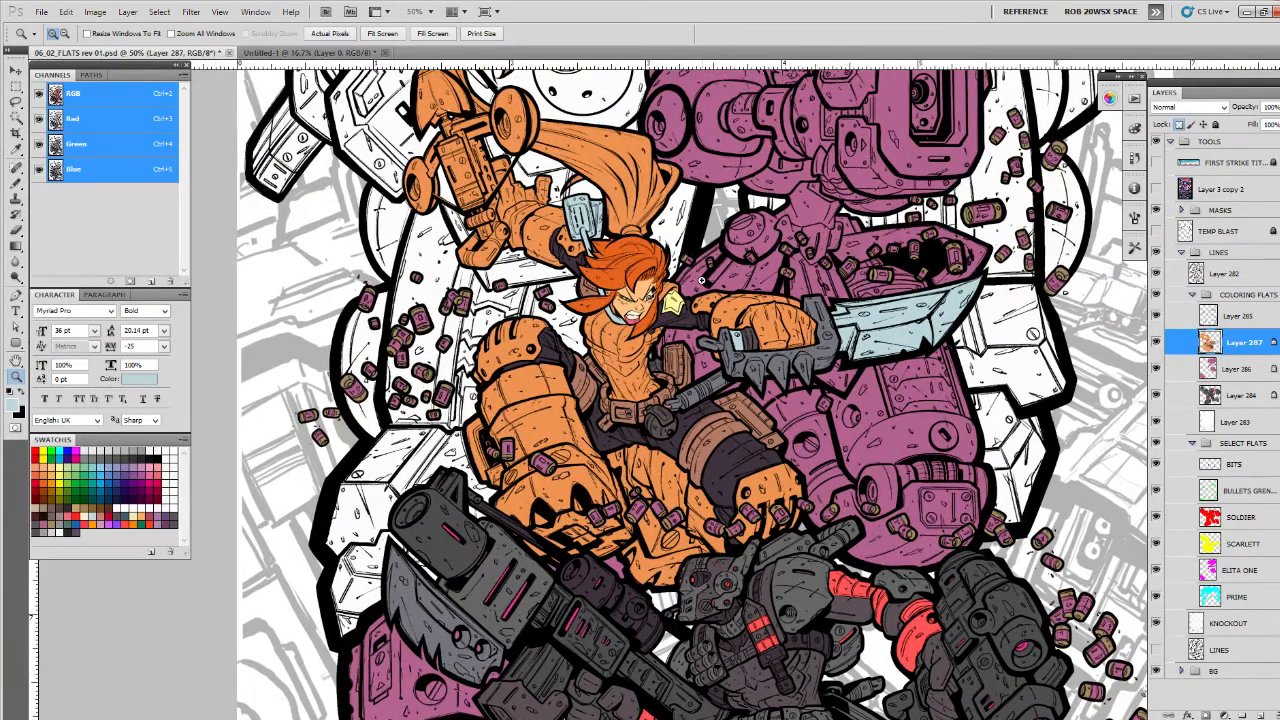
pyautogui.moveTo(702, 362); pyautogui.dragTo(730, 292)
pyautogui.moveTo(692, 250); pyautogui.dragTo(702, 312)
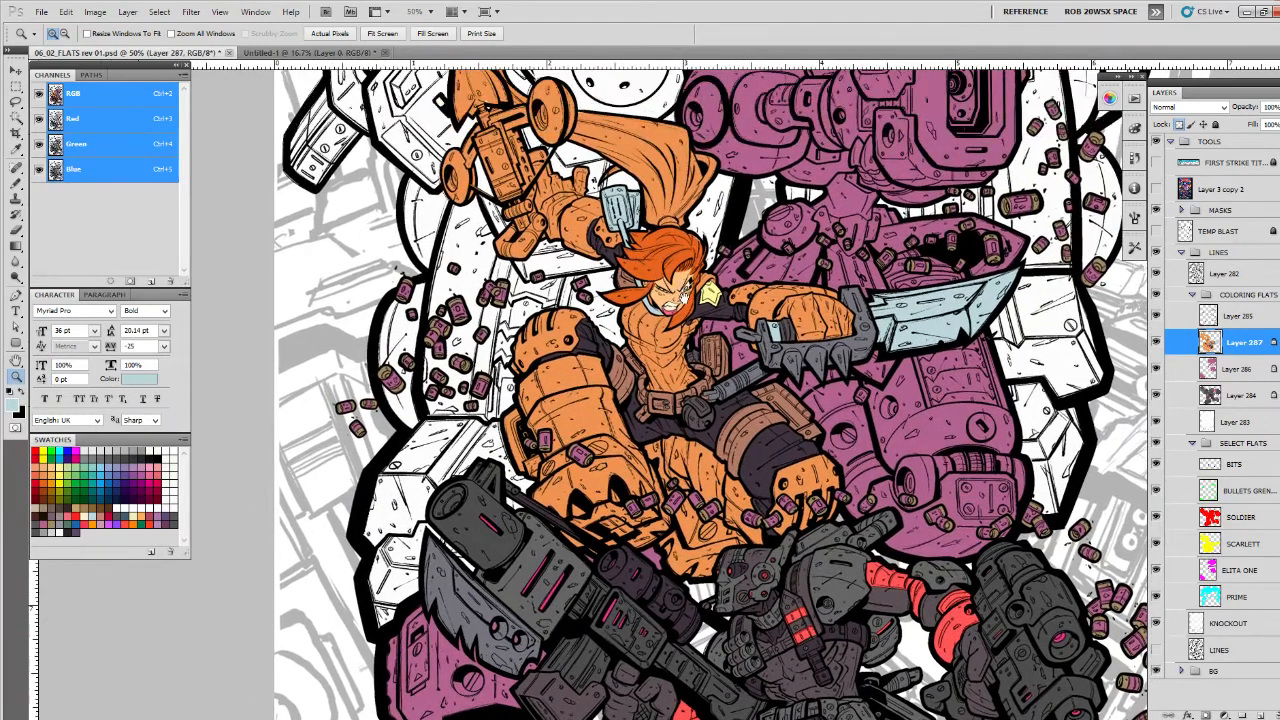
pyautogui.moveTo(672, 262); pyautogui.dragTo(686, 310)
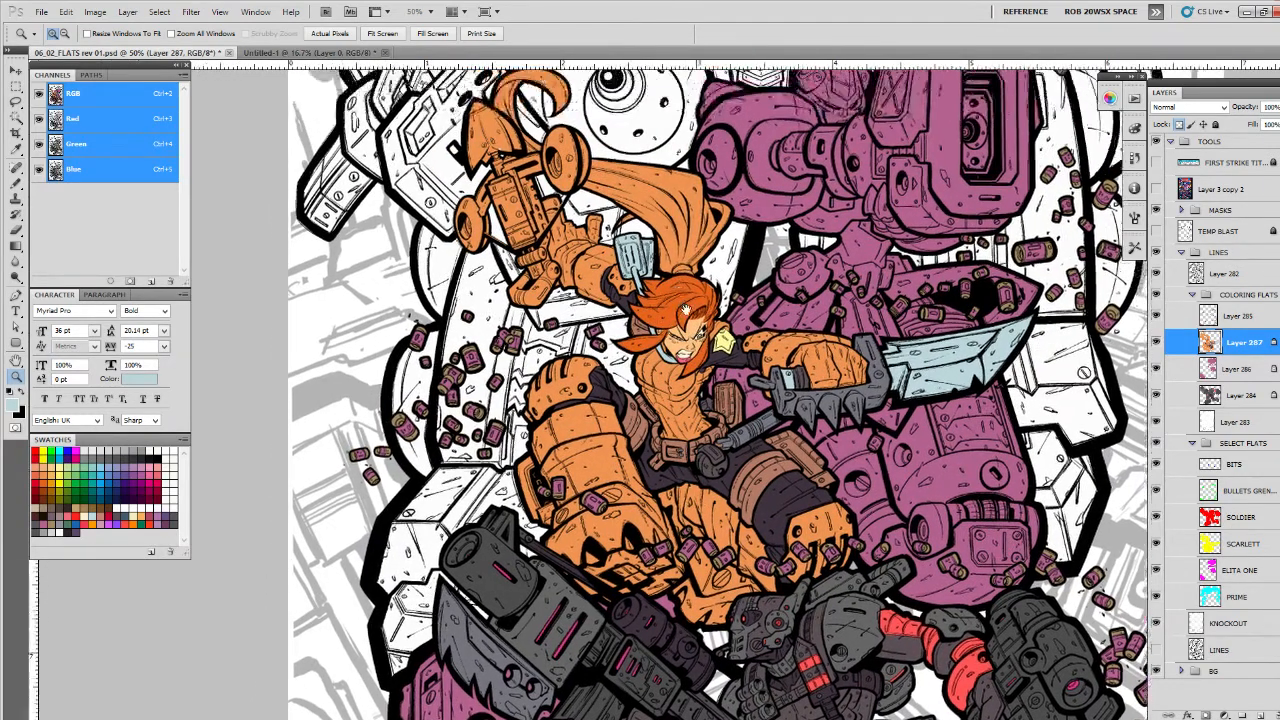
pyautogui.moveTo(597, 240); pyautogui.dragTo(598, 278)
pyautogui.press('b')
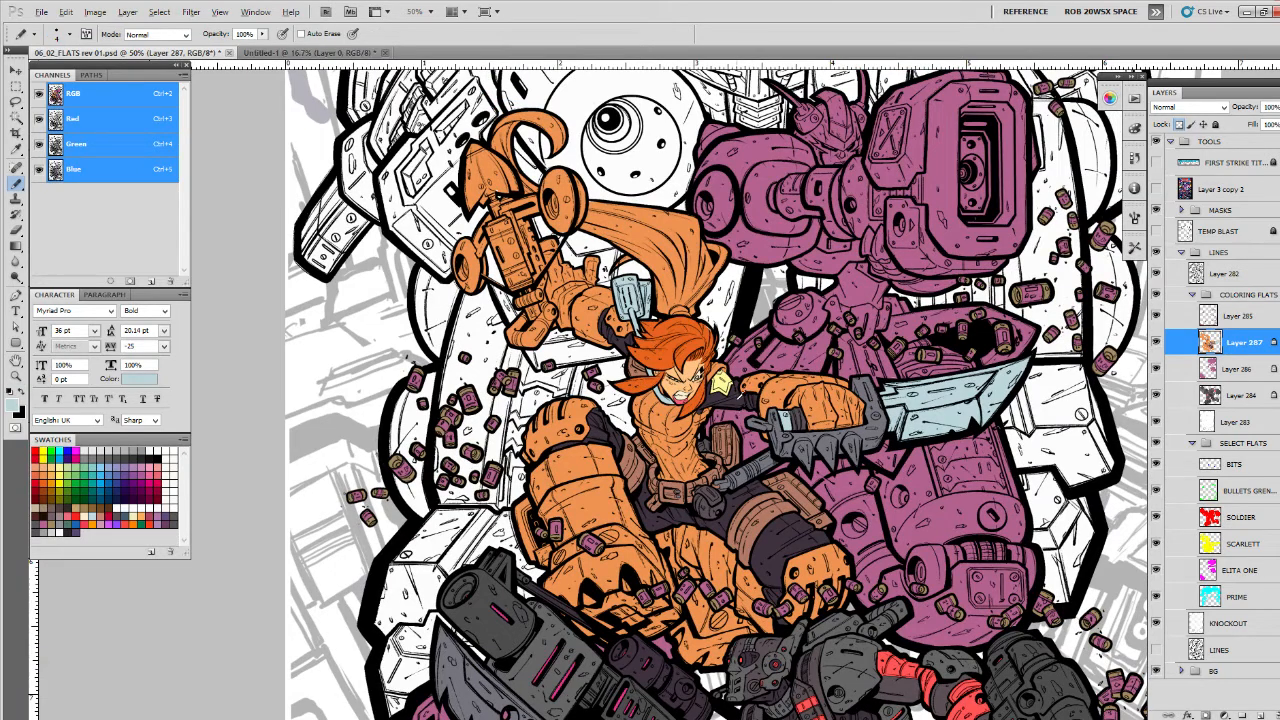
pyautogui.press('x')
pyautogui.moveTo(608, 317); pyautogui.dragTo(619, 330)
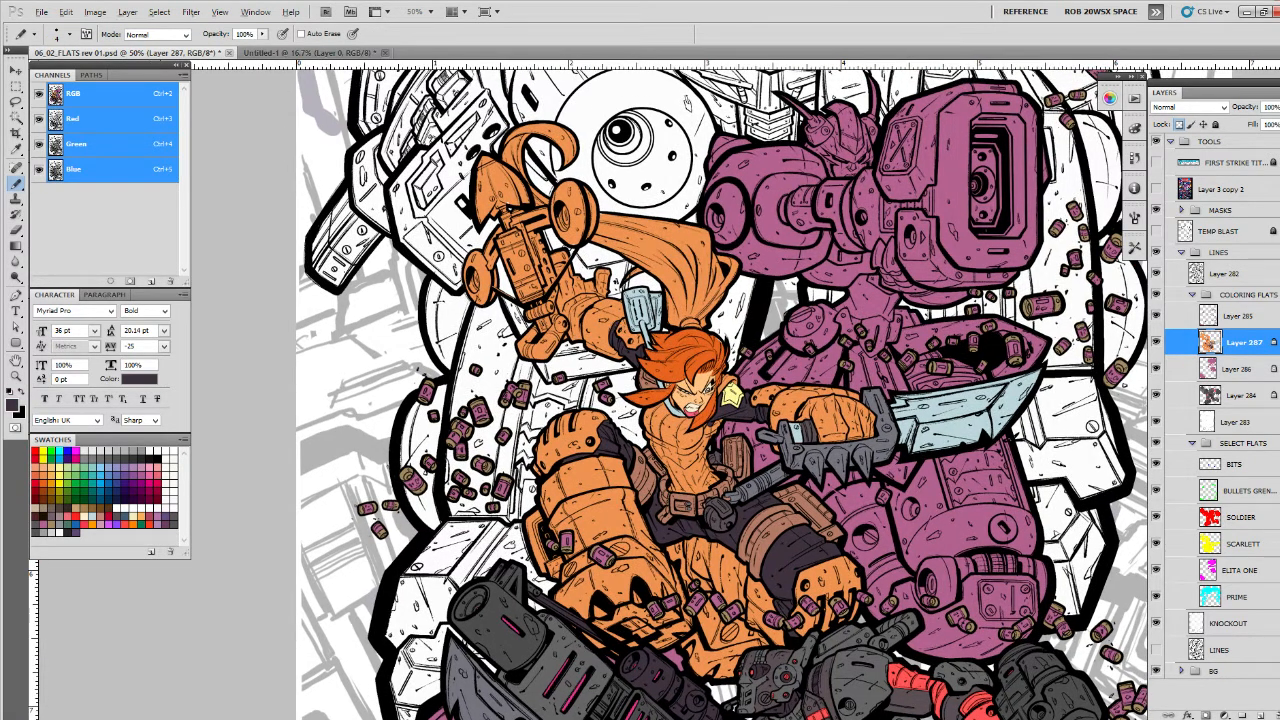
pyautogui.keyDown('alt'); pyautogui.click(845, 457); pyautogui.keyUp('alt')
pyautogui.press('z')
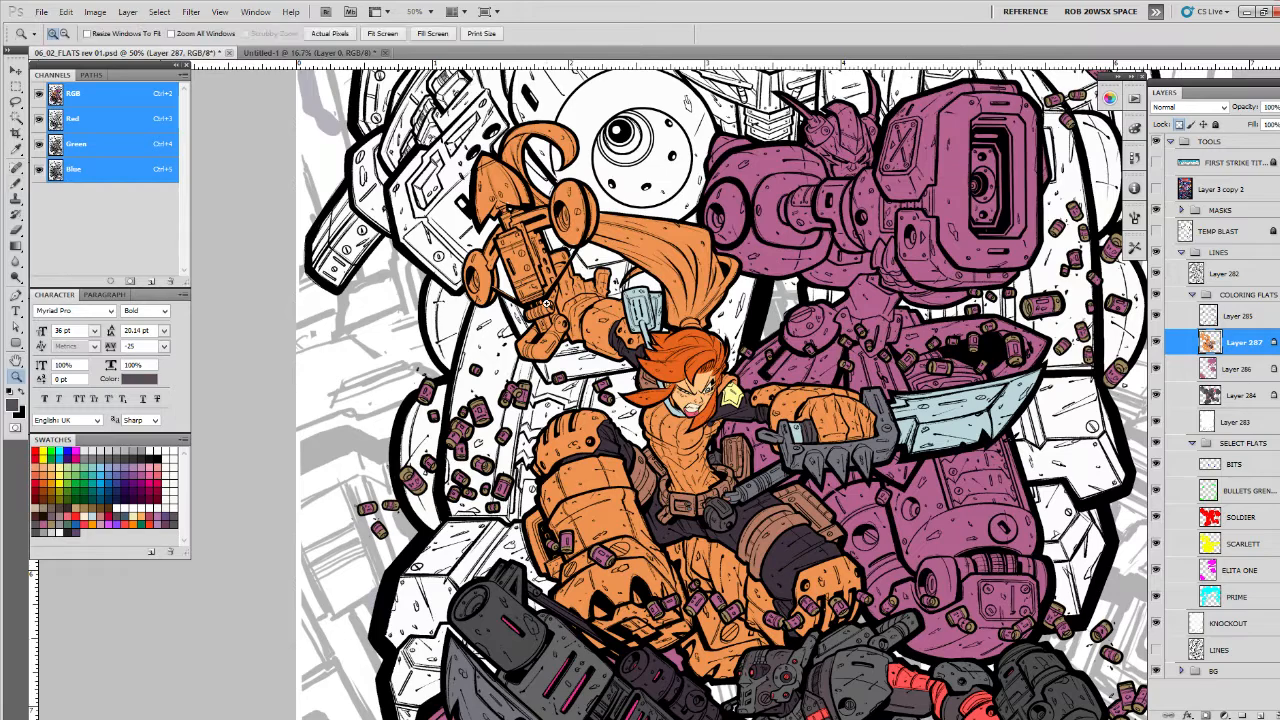
# - Fill the crossbow's central body and curved grip with the dark grey
pyautogui.click(548, 312)
pyautogui.click(548, 312)
pyautogui.click(548, 312)
pyautogui.moveTo(586, 310); pyautogui.dragTo(594, 359)
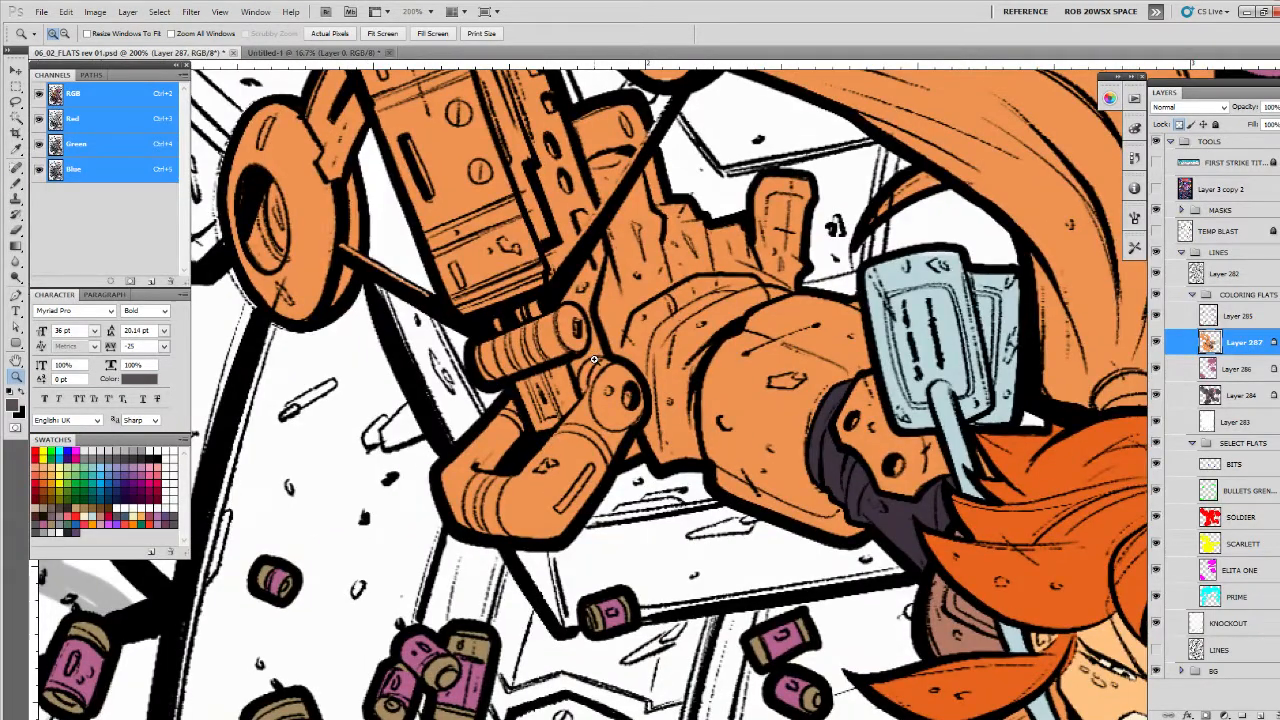
pyautogui.press('l')
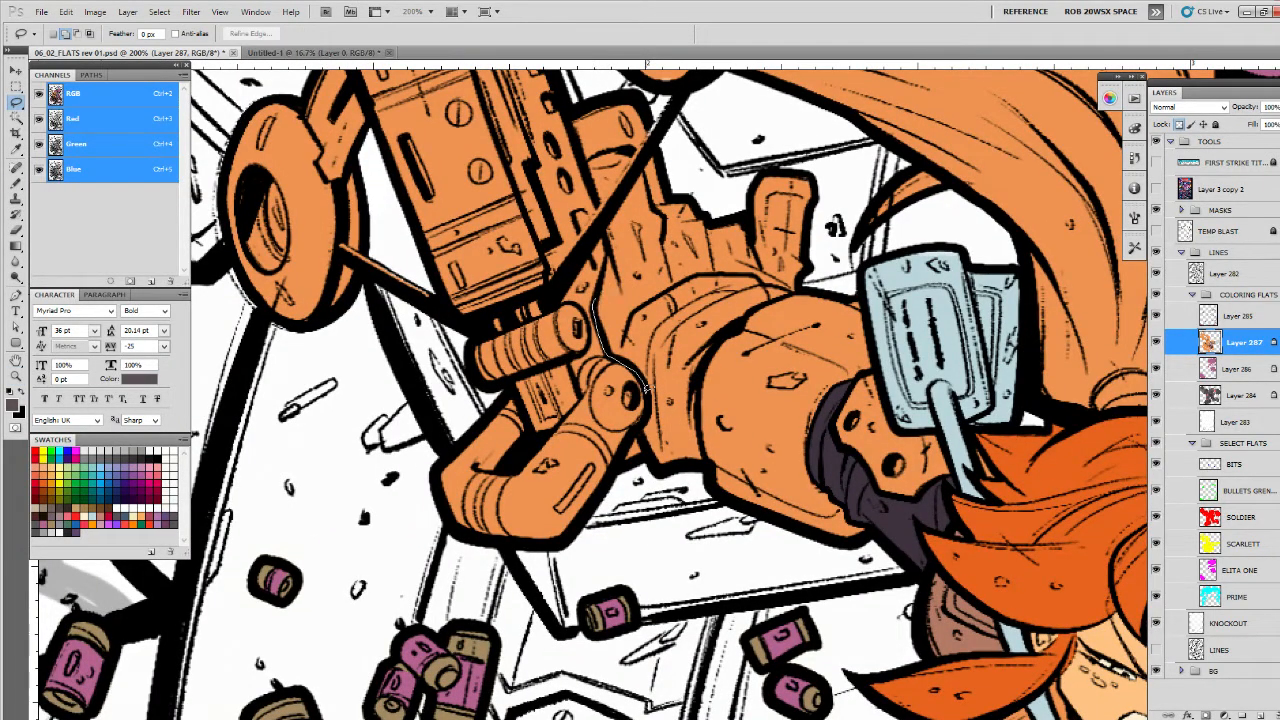
pyautogui.moveTo(627, 448)
pyautogui.mouseDown()
pyautogui.moveTo(589, 515)
pyautogui.moveTo(484, 552)
pyautogui.moveTo(421, 478)
pyautogui.moveTo(424, 592)
pyautogui.moveTo(472, 452)
pyautogui.moveTo(471, 528)
pyautogui.moveTo(427, 472)
pyautogui.moveTo(374, 345)
pyautogui.mouseUp()
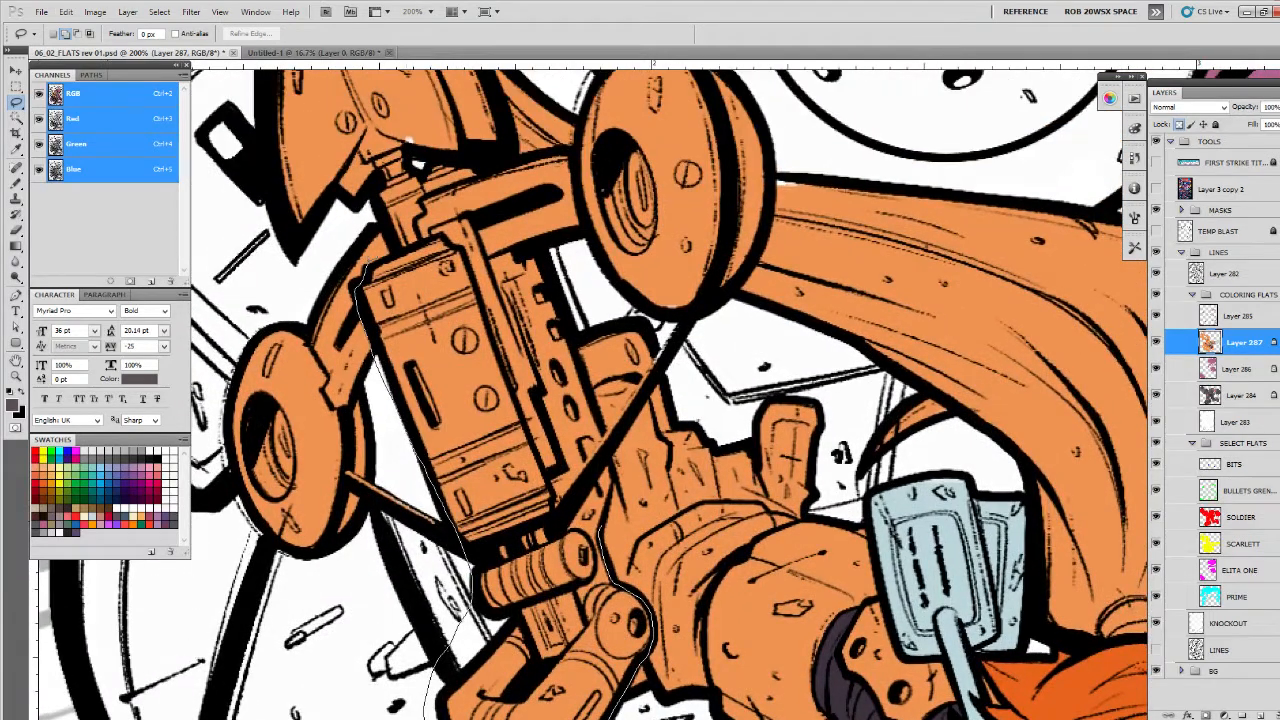
pyautogui.moveTo(374, 262)
pyautogui.mouseDown()
pyautogui.moveTo(452, 228)
pyautogui.moveTo(469, 242)
pyautogui.moveTo(559, 335)
pyautogui.moveTo(612, 458)
pyautogui.moveTo(602, 522)
pyautogui.mouseUp()
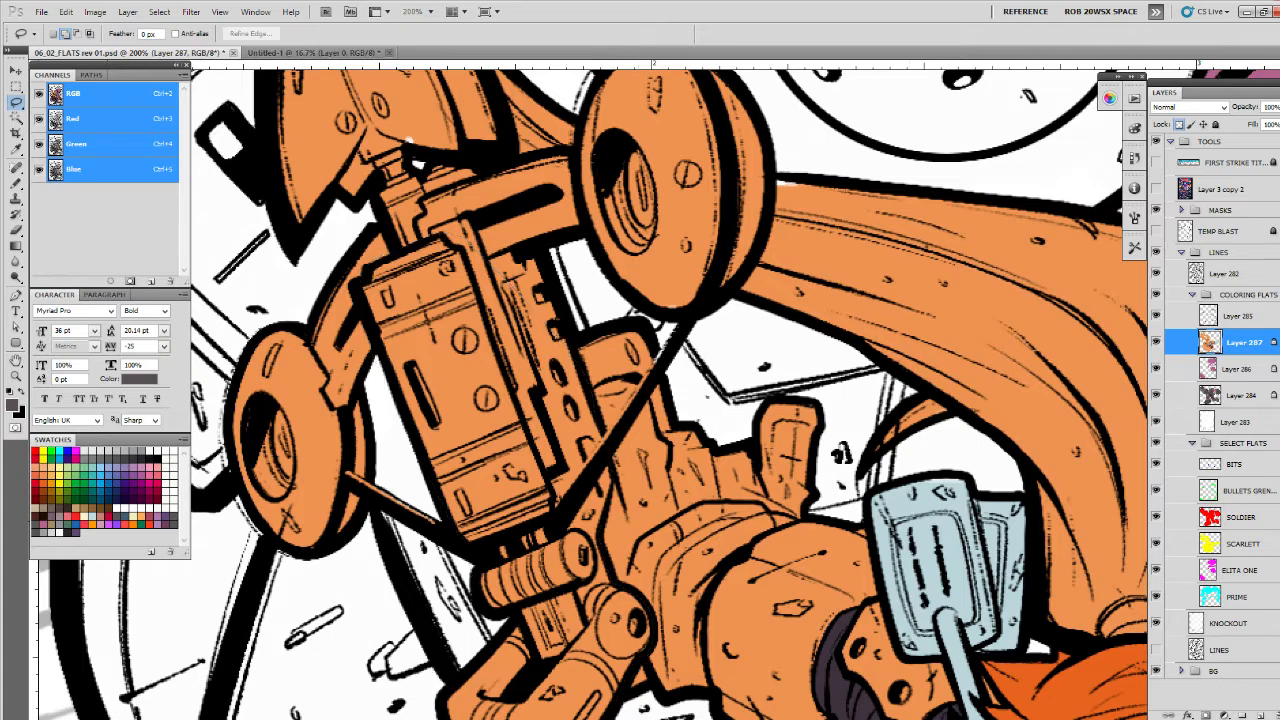
pyautogui.hotkey('alt', 'BackSpace')
pyautogui.hotkey('ctrl', 'd')
# - Fill the crossbow's arrowhead, the wheel nearest the ponytail and the connecting arms with dark grey
pyautogui.moveTo(576, 342)
pyautogui.mouseDown()
pyautogui.moveTo(630, 487)
pyautogui.moveTo(614, 438)
pyautogui.mouseUp()
pyautogui.moveTo(628, 372)
pyautogui.mouseDown()
pyautogui.moveTo(688, 462)
pyautogui.moveTo(765, 476)
pyautogui.moveTo(842, 358)
pyautogui.mouseUp()
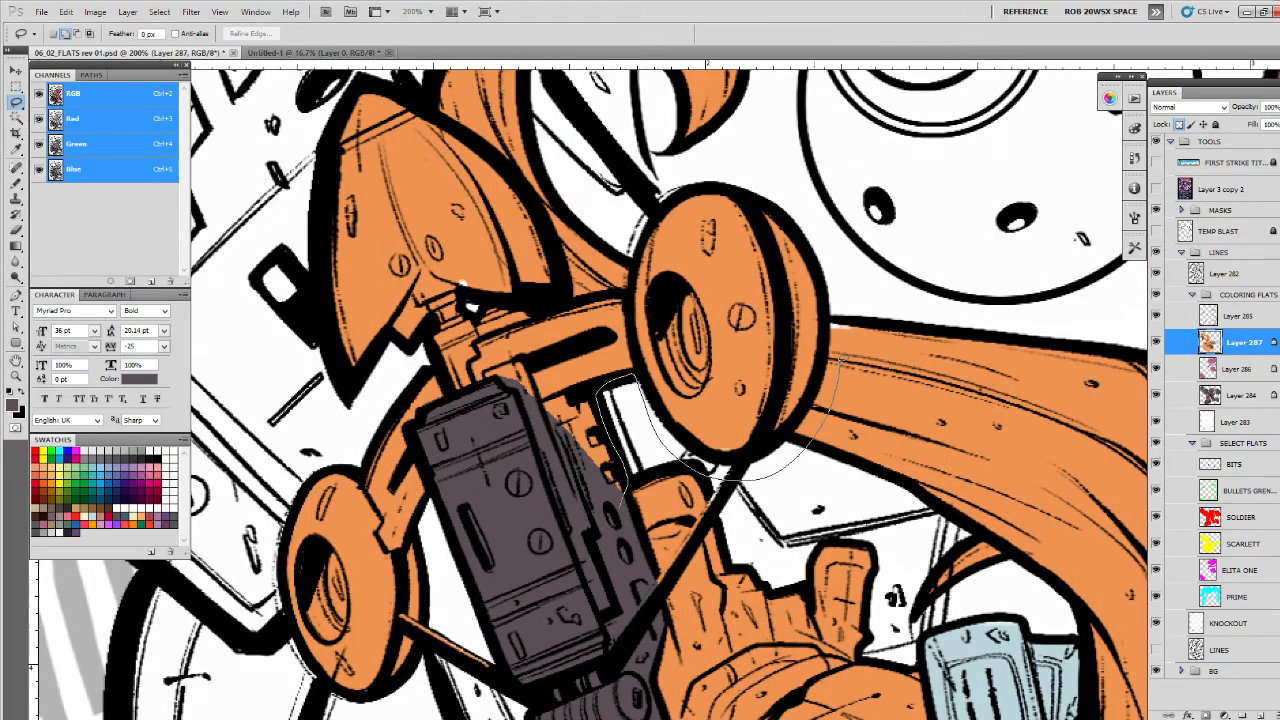
pyautogui.moveTo(835, 308)
pyautogui.mouseDown()
pyautogui.moveTo(827, 262)
pyautogui.moveTo(774, 186)
pyautogui.moveTo(684, 183)
pyautogui.mouseUp()
pyautogui.moveTo(574, 297)
pyautogui.mouseDown()
pyautogui.moveTo(512, 171)
pyautogui.moveTo(448, 120)
pyautogui.moveTo(355, 78)
pyautogui.moveTo(318, 172)
pyautogui.moveTo(322, 368)
pyautogui.mouseUp()
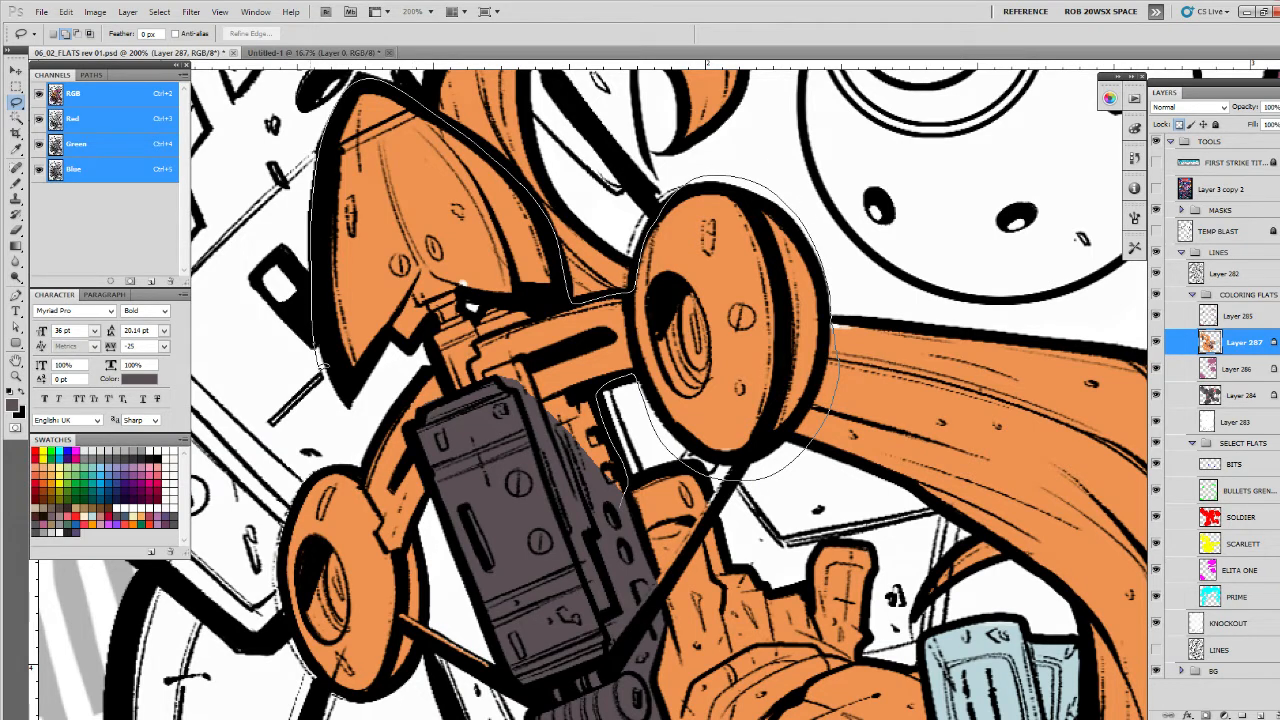
pyautogui.moveTo(395, 340)
pyautogui.mouseDown()
pyautogui.moveTo(437, 374)
pyautogui.moveTo(410, 388)
pyautogui.moveTo(362, 520)
pyautogui.moveTo(392, 555)
pyautogui.moveTo(440, 472)
pyautogui.moveTo(480, 540)
pyautogui.mouseUp()
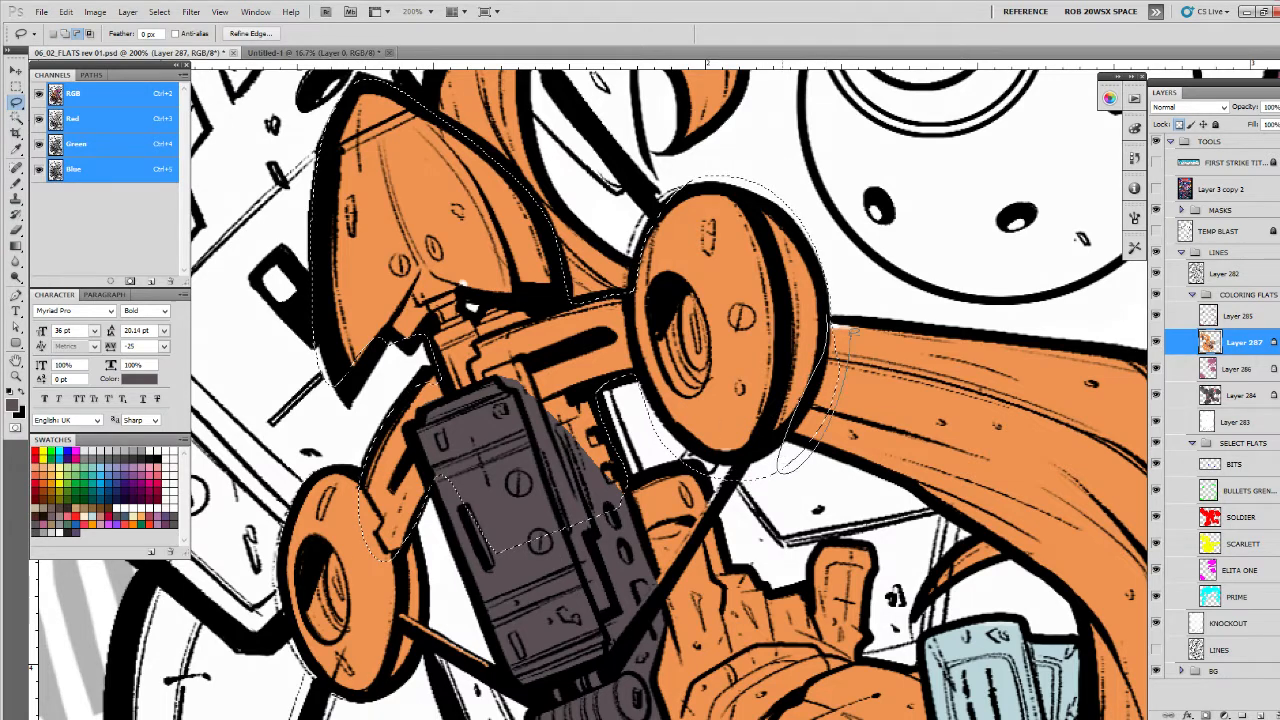
pyautogui.hotkey('alt', 'BackSpace')
pyautogui.hotkey('ctrl', 'd')
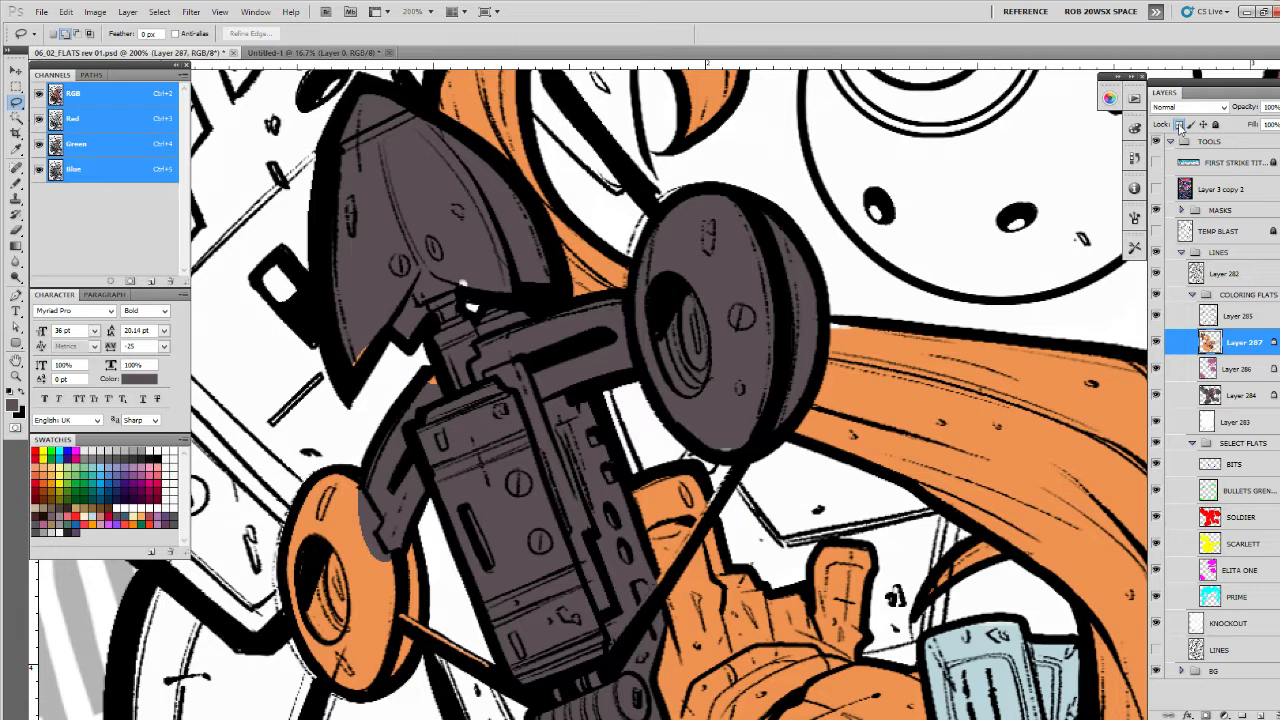
# - Touch up the leftover orange at the arrowhead's tip and along the curved arm with the dark grey Pencil
pyautogui.press('b')
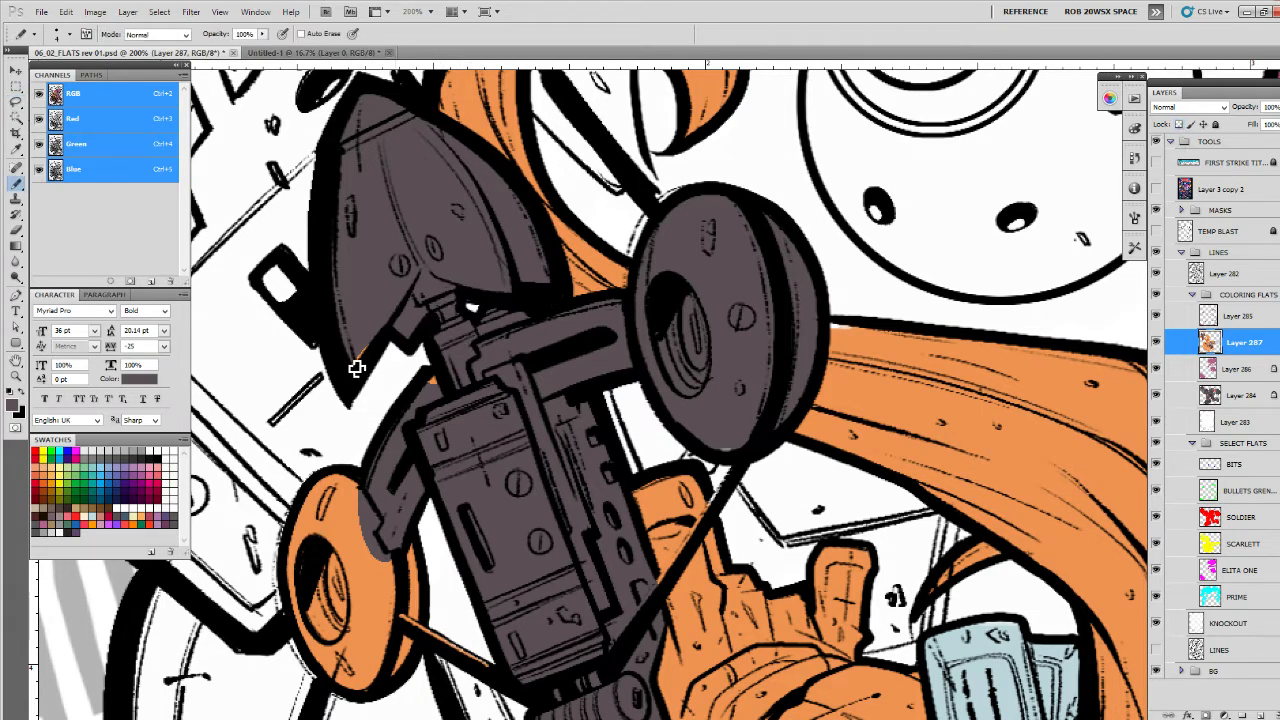
pyautogui.moveTo(357, 367); pyautogui.dragTo(373, 349)
pyautogui.moveTo(443, 387); pyautogui.dragTo(434, 385)
# - Fill the crossbow's remaining orange wheel with dark grey
pyautogui.moveTo(564, 495)
pyautogui.mouseDown()
pyautogui.moveTo(593, 340)
pyautogui.moveTo(661, 351)
pyautogui.mouseUp()
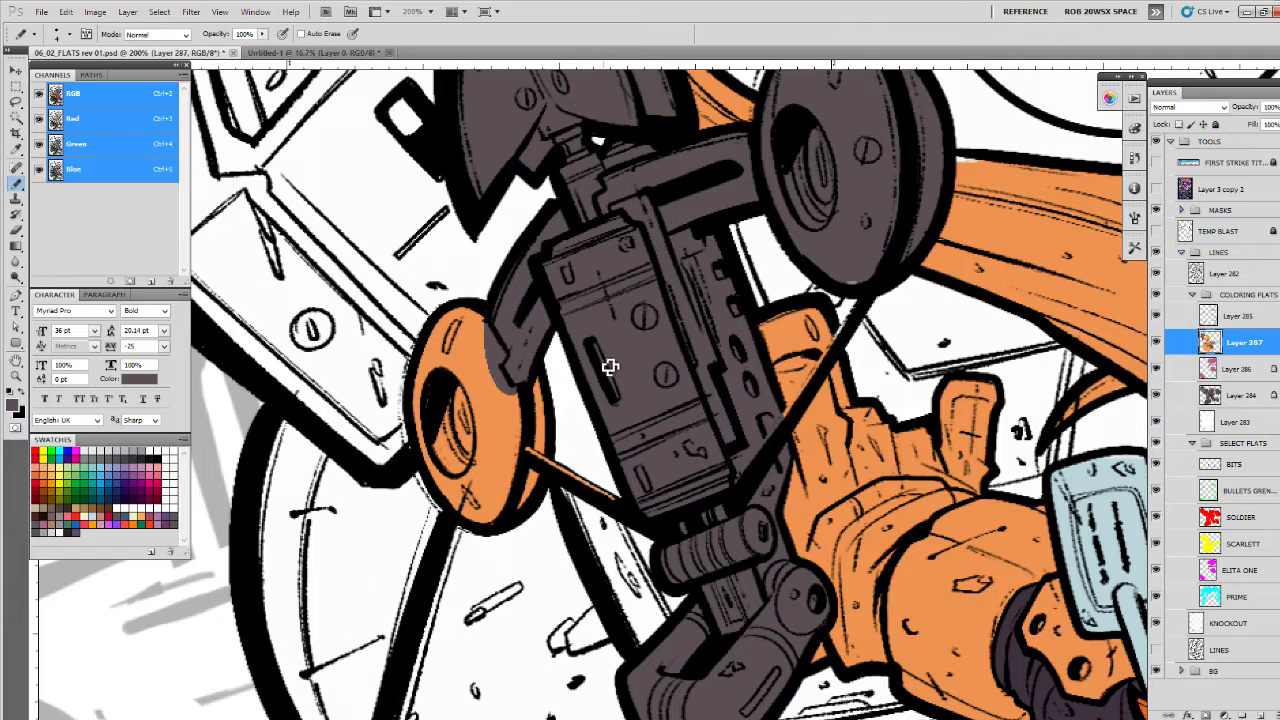
pyautogui.press('l')
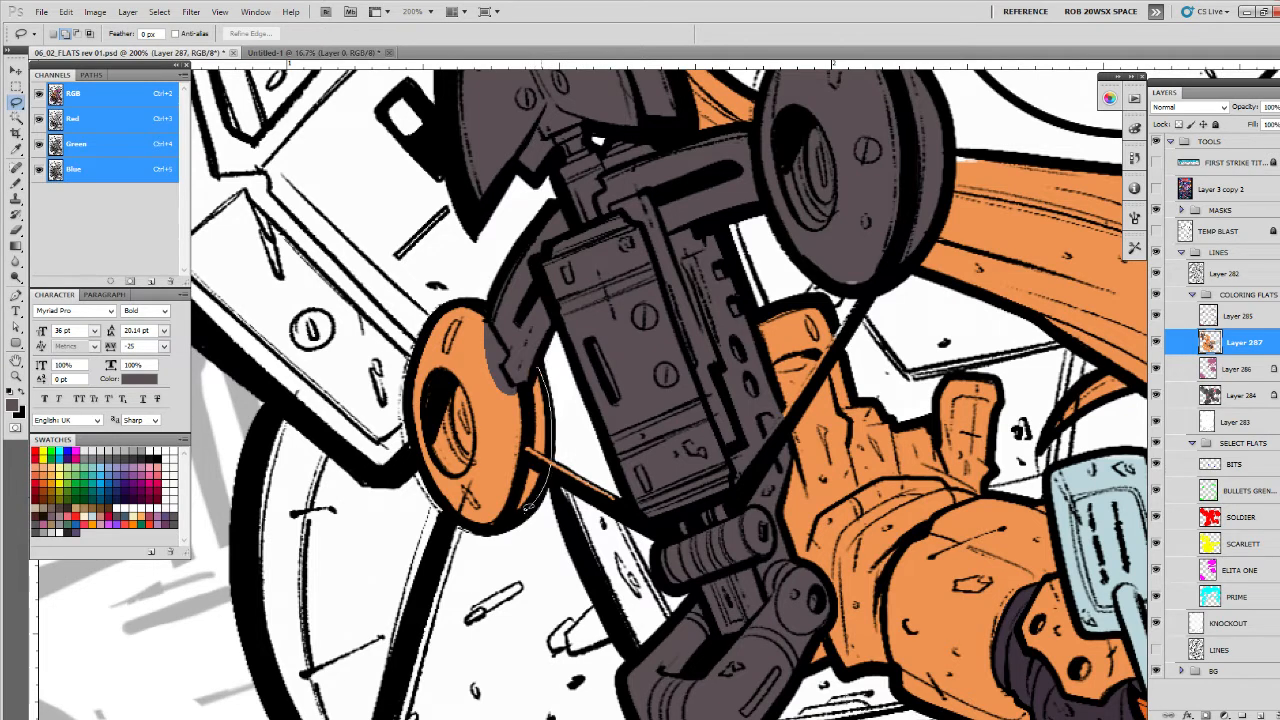
pyautogui.moveTo(455, 513)
pyautogui.mouseDown()
pyautogui.moveTo(424, 474)
pyautogui.moveTo(410, 406)
pyautogui.mouseUp()
pyautogui.hotkey('alt', 'BackSpace')
pyautogui.hotkey('ctrl', 'd')
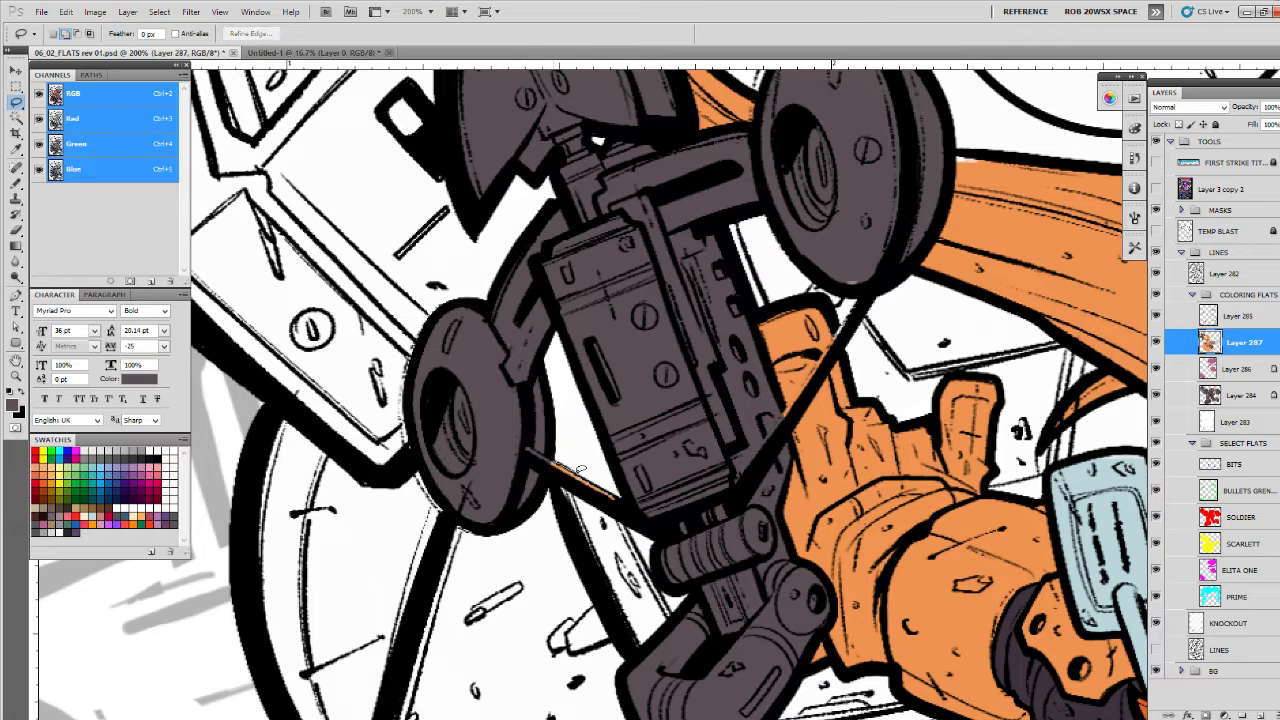
# - Fill the thin string between the lower wheel and the crossbow body with dark grey, including its end on the wheel
pyautogui.moveTo(577, 471)
pyautogui.mouseDown()
pyautogui.moveTo(584, 492)
pyautogui.moveTo(540, 458)
pyautogui.mouseUp()
pyautogui.hotkey('alt', 'BackSpace')
pyautogui.hotkey('ctrl', 'd')
pyautogui.press('b')
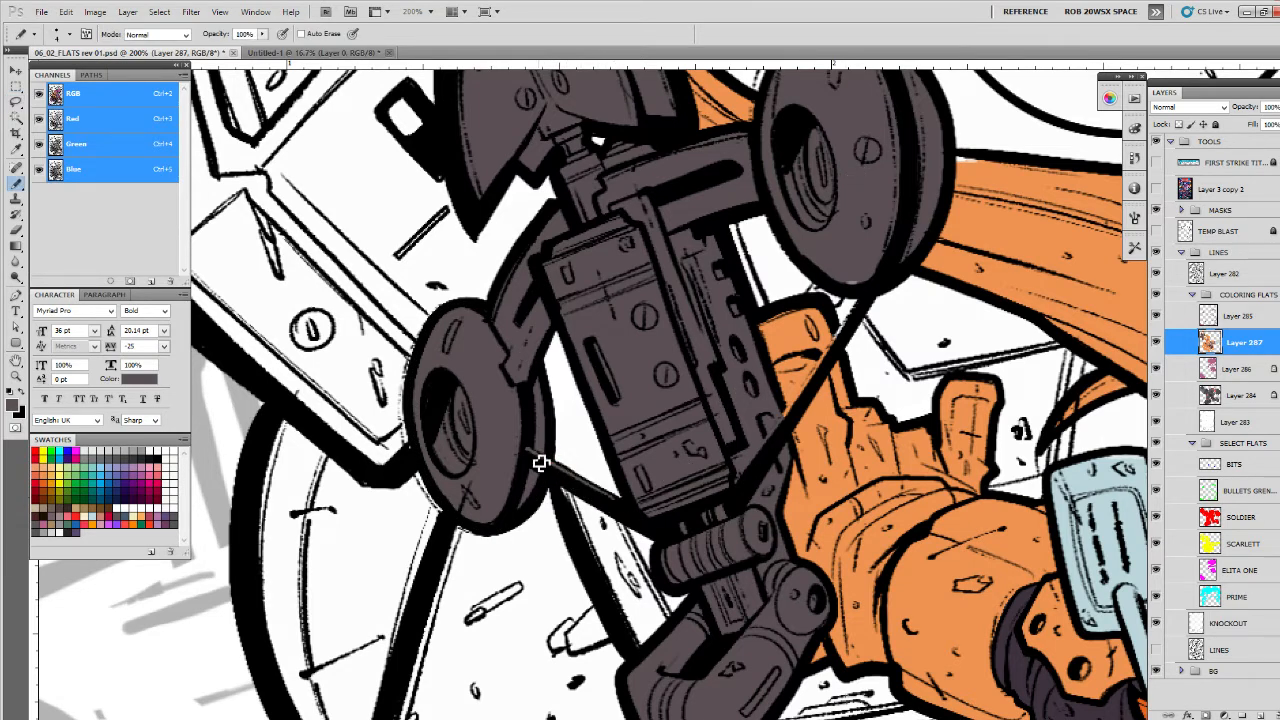
pyautogui.moveTo(540, 463); pyautogui.dragTo(527, 454)
# - Set mid grey from the swatches and the pale blue as the two working colors
pyautogui.moveTo(851, 448)
pyautogui.mouseDown()
pyautogui.moveTo(720, 586)
pyautogui.moveTo(699, 530)
pyautogui.moveTo(714, 342)
pyautogui.mouseUp()
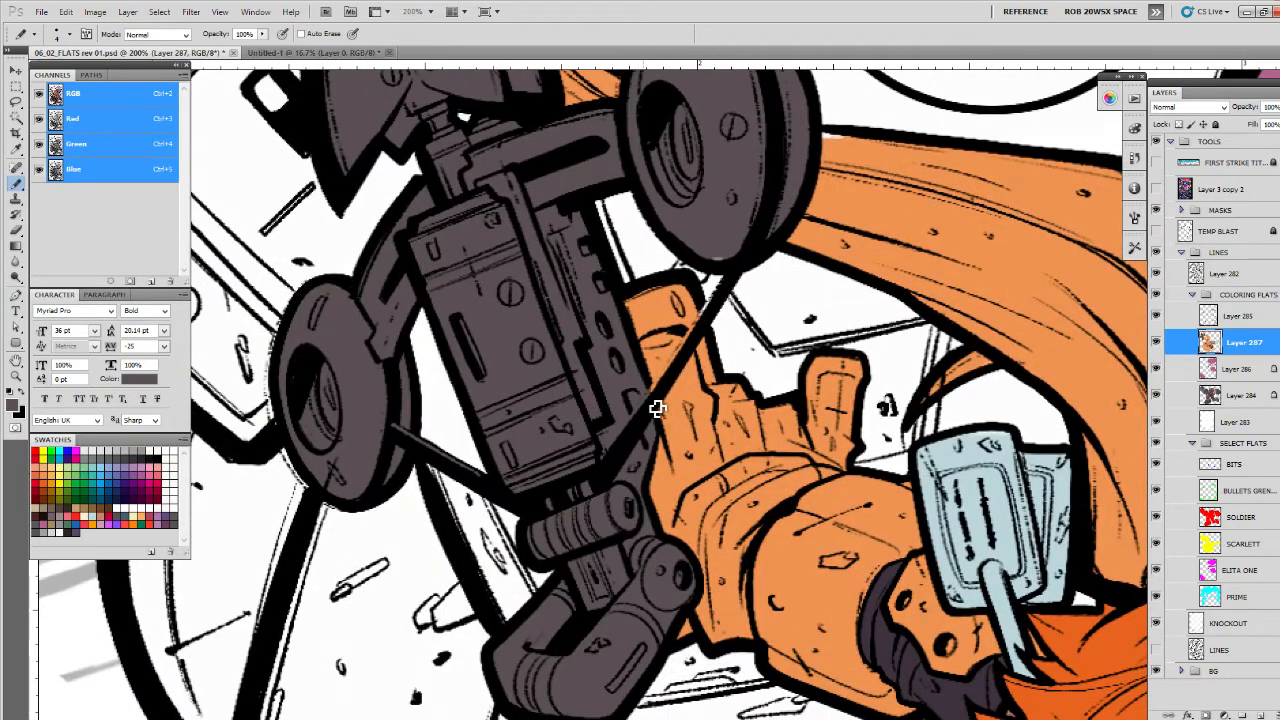
pyautogui.moveTo(611, 297); pyautogui.dragTo(610, 462)
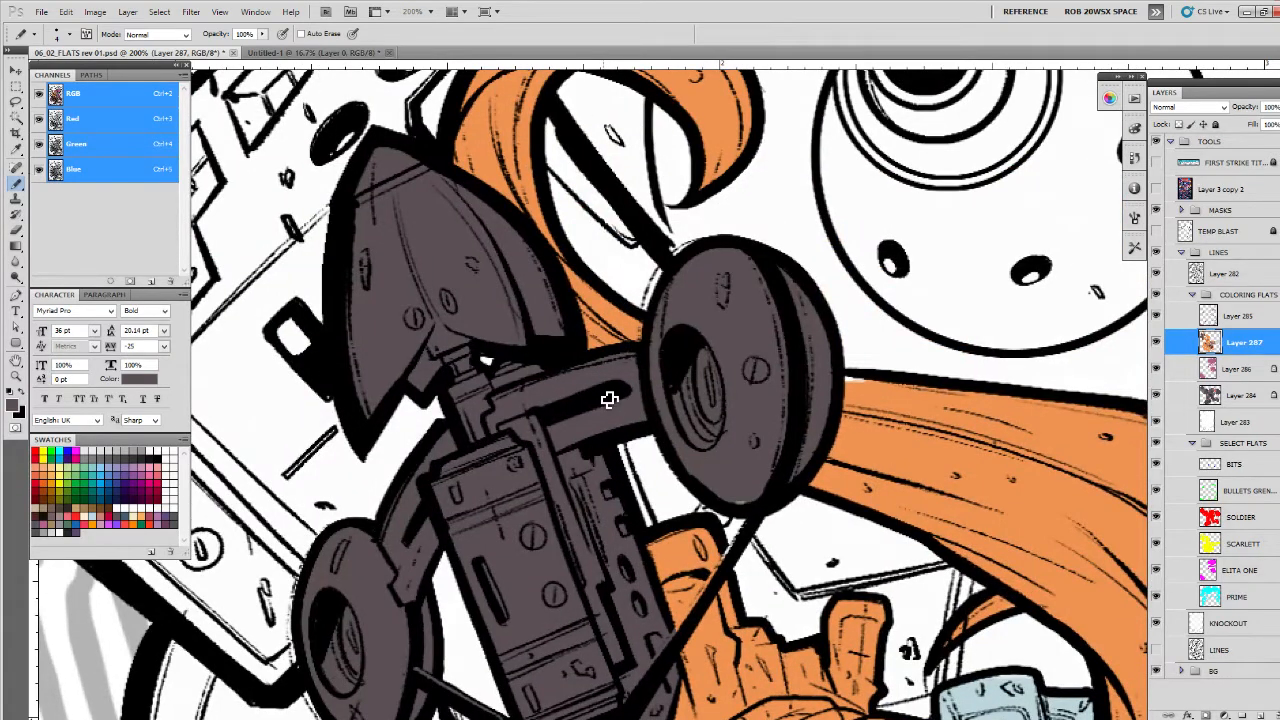
pyautogui.click(68, 533)
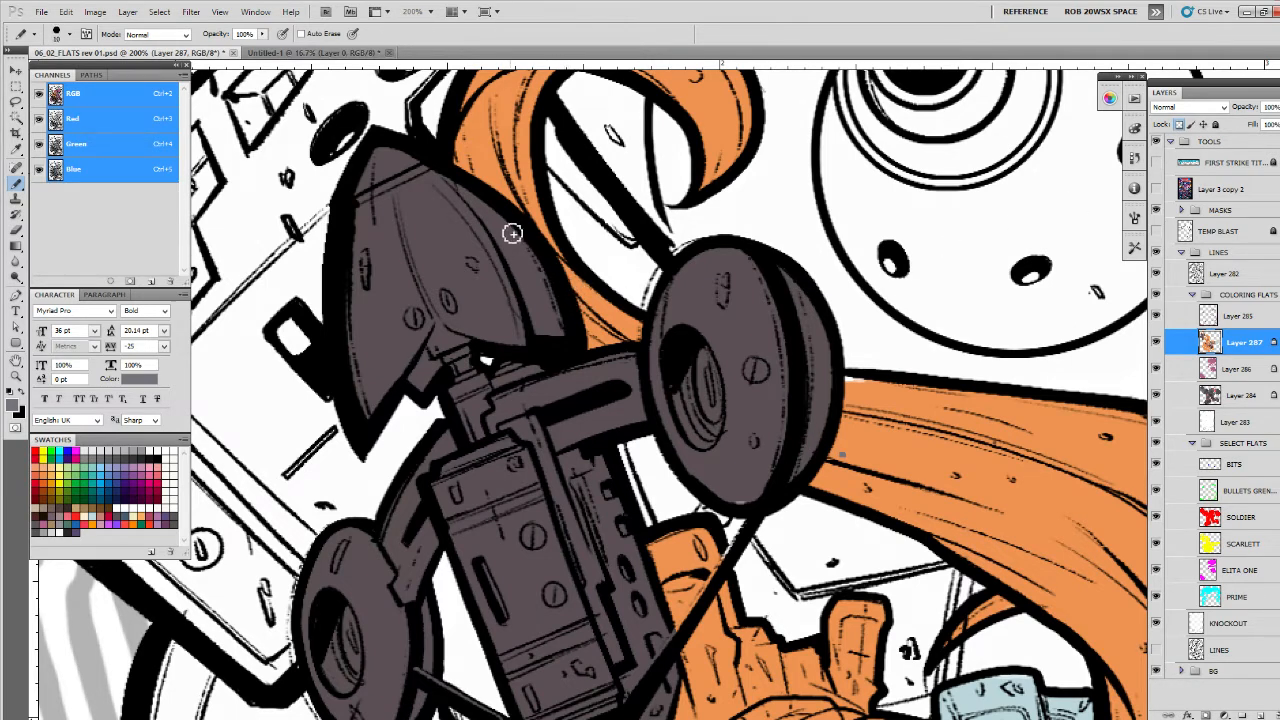
pyautogui.hotkey('ctrl', 'Tab')
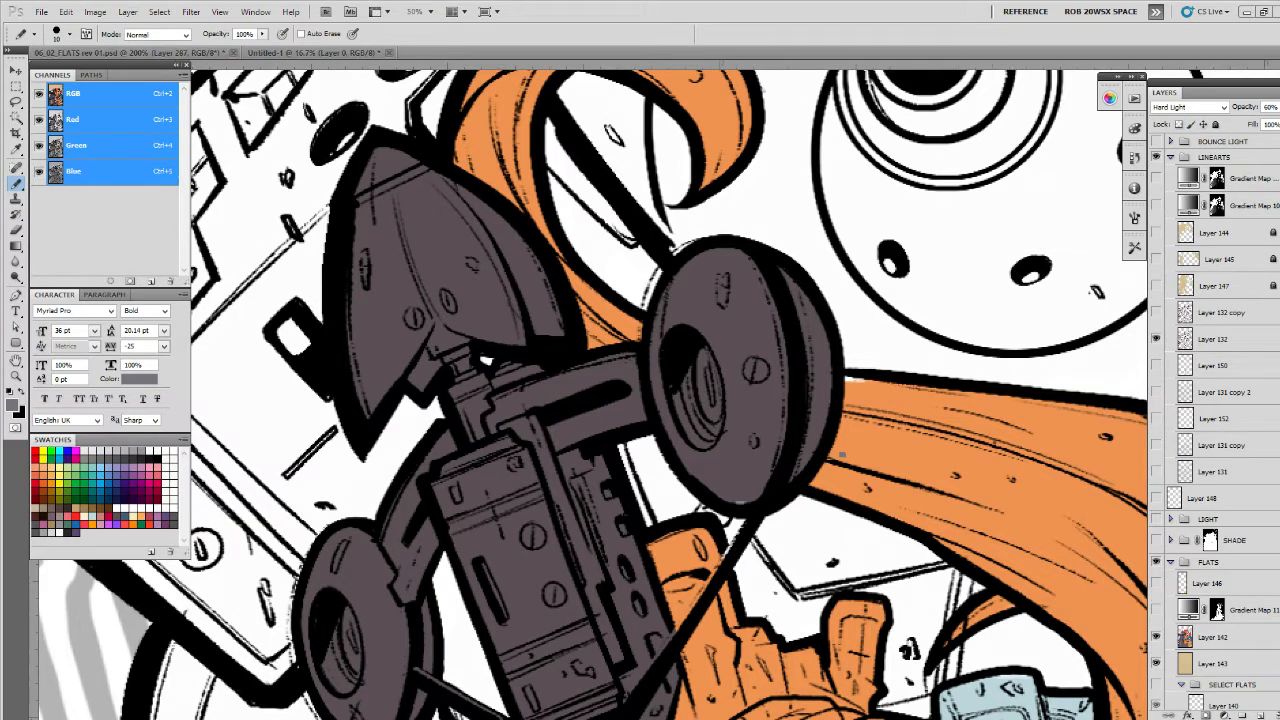
pyautogui.press('x')
pyautogui.press('x')
pyautogui.hotkey('ctrl', 'Tab')
# - Fill the crossbow's large arrowhead and its small stem with pale blue
pyautogui.press('l')
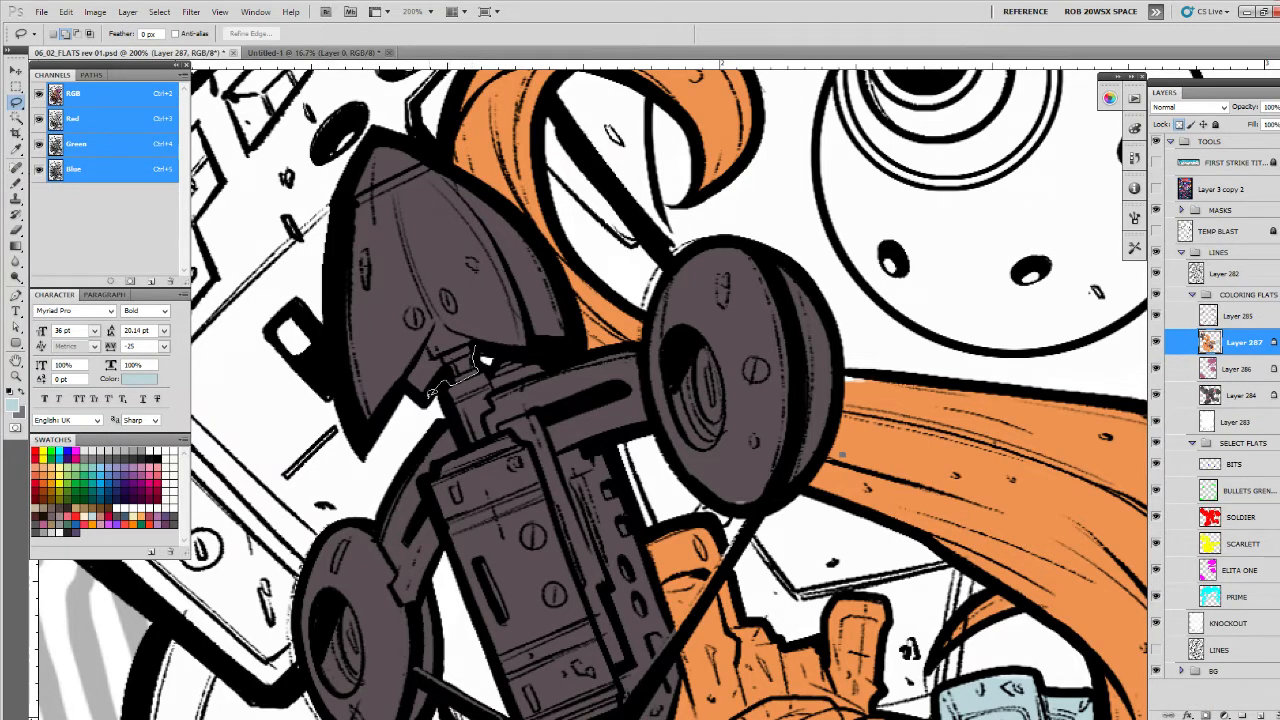
pyautogui.moveTo(432, 392)
pyautogui.mouseDown()
pyautogui.moveTo(356, 432)
pyautogui.moveTo(323, 312)
pyautogui.moveTo(380, 118)
pyautogui.mouseUp()
pyautogui.moveTo(448, 160)
pyautogui.mouseDown()
pyautogui.moveTo(556, 266)
pyautogui.moveTo(540, 350)
pyautogui.moveTo(485, 356)
pyautogui.mouseUp()
pyautogui.hotkey('alt', 'BackSpace')
pyautogui.hotkey('ctrl', 'd')
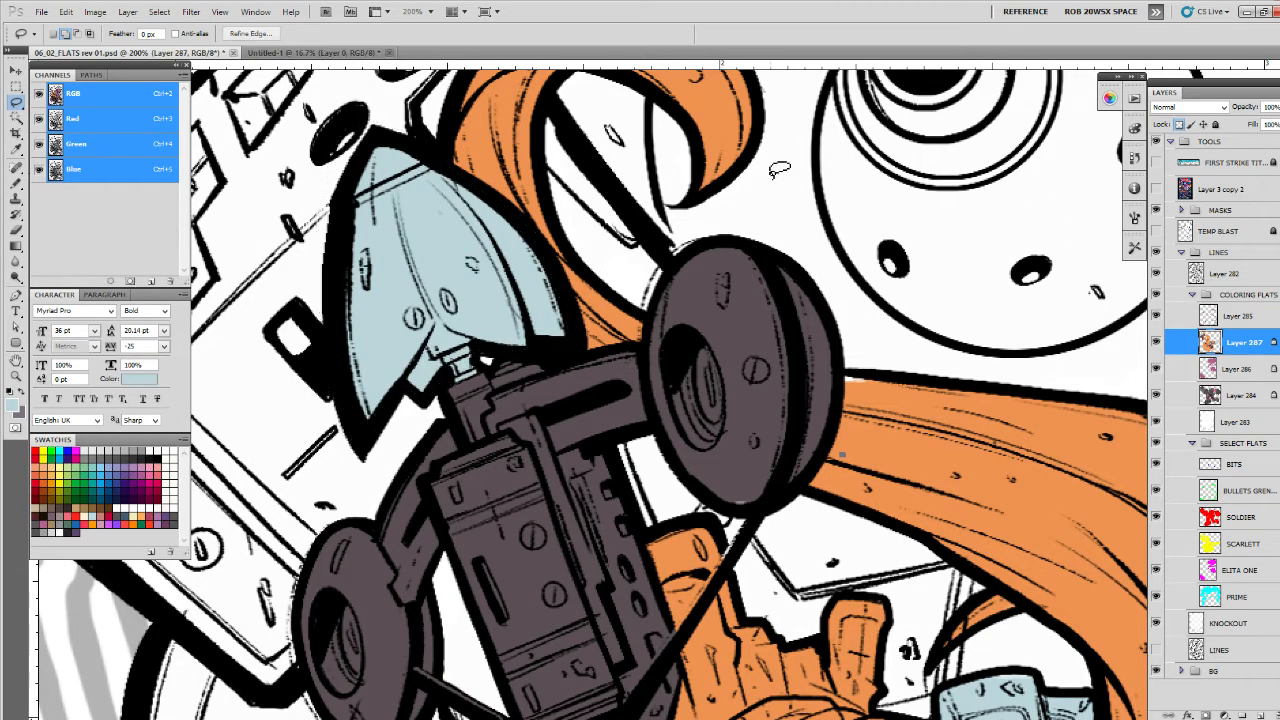
# - Fill the screwed rectangular block on the crossbow's body with mid grey
pyautogui.moveTo(625, 406); pyautogui.dragTo(666, 324)
pyautogui.moveTo(533, 343); pyautogui.dragTo(515, 270)
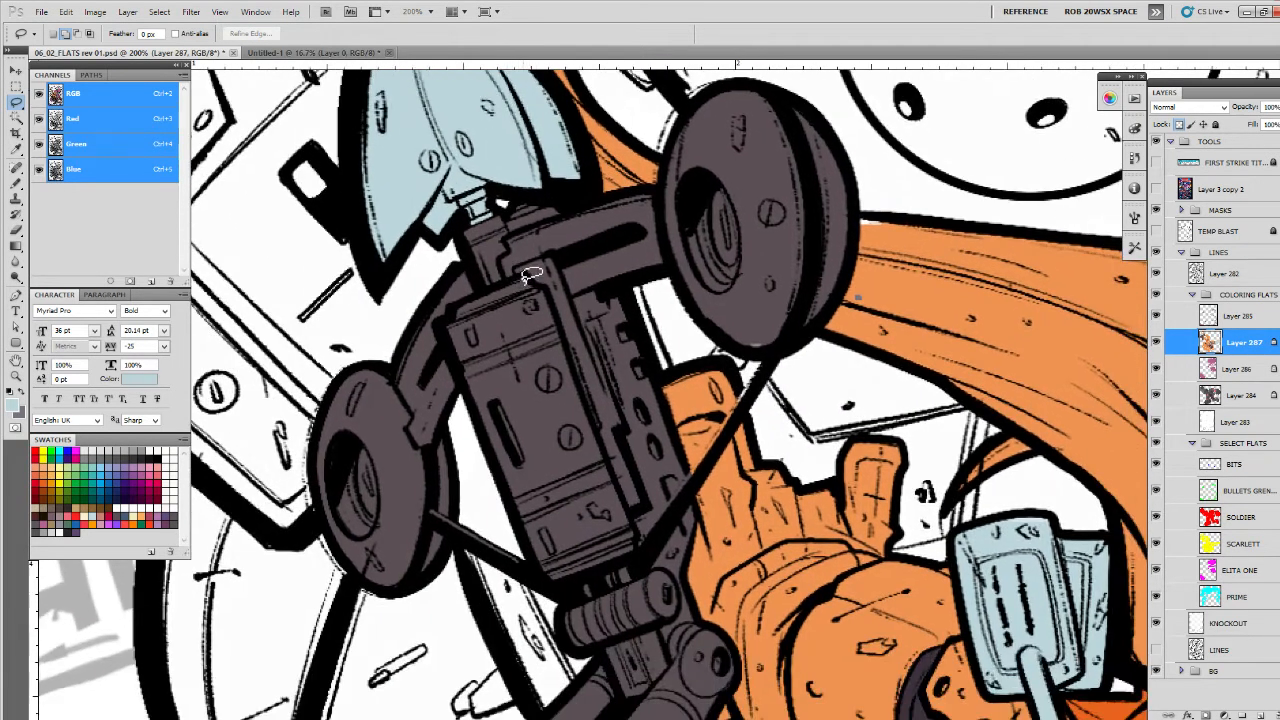
pyautogui.moveTo(594, 348); pyautogui.dragTo(563, 211)
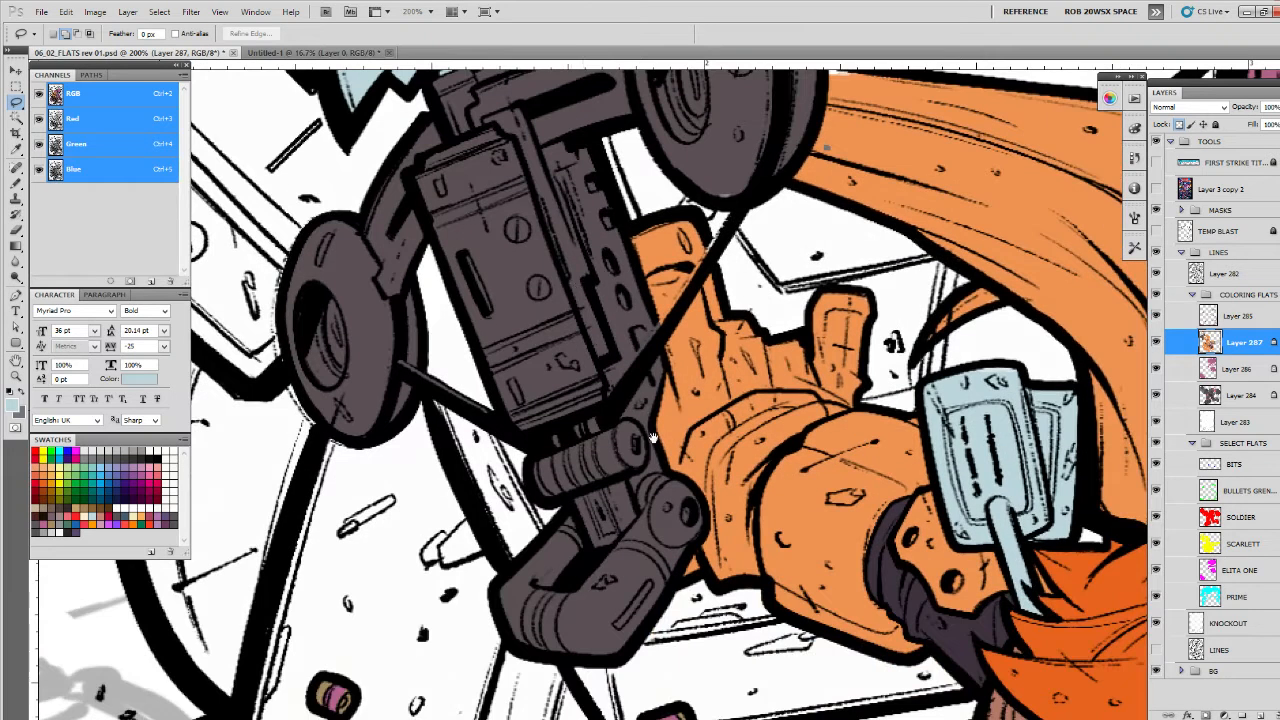
pyautogui.moveTo(652, 438); pyautogui.dragTo(650, 388)
pyautogui.moveTo(645, 462); pyautogui.dragTo(652, 440)
pyautogui.press('b')
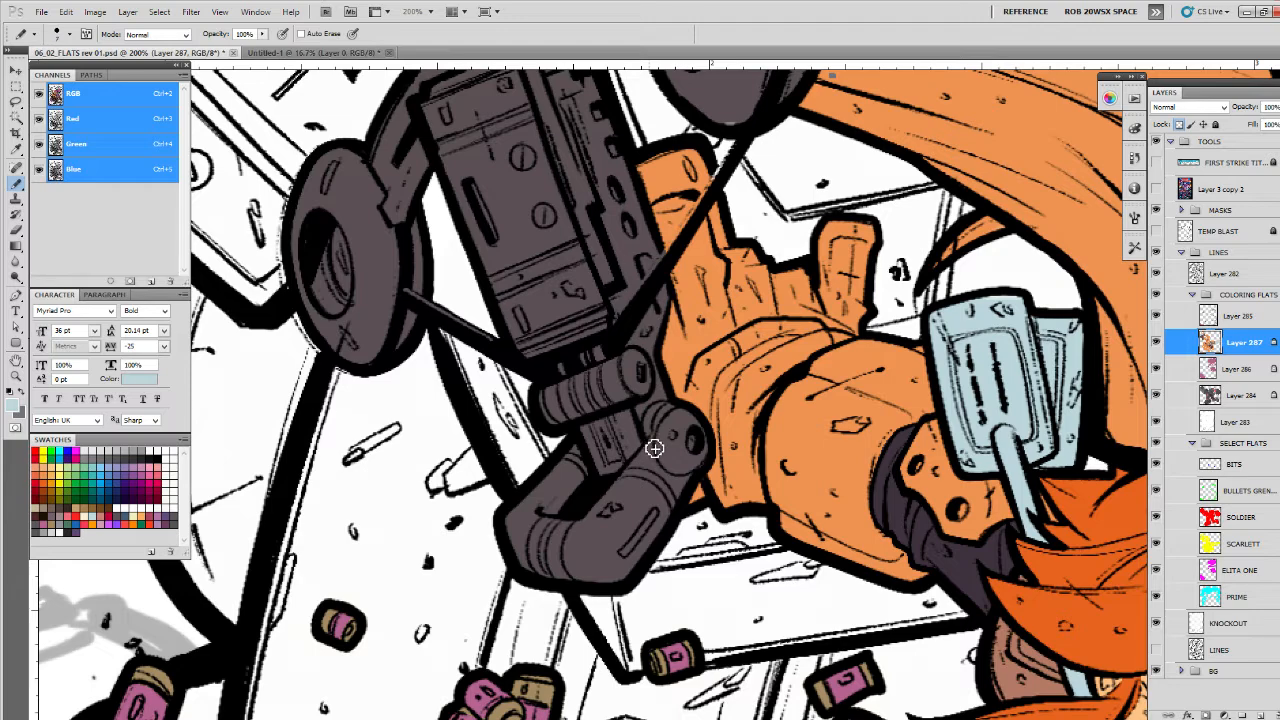
pyautogui.moveTo(903, 396); pyautogui.dragTo(892, 488)
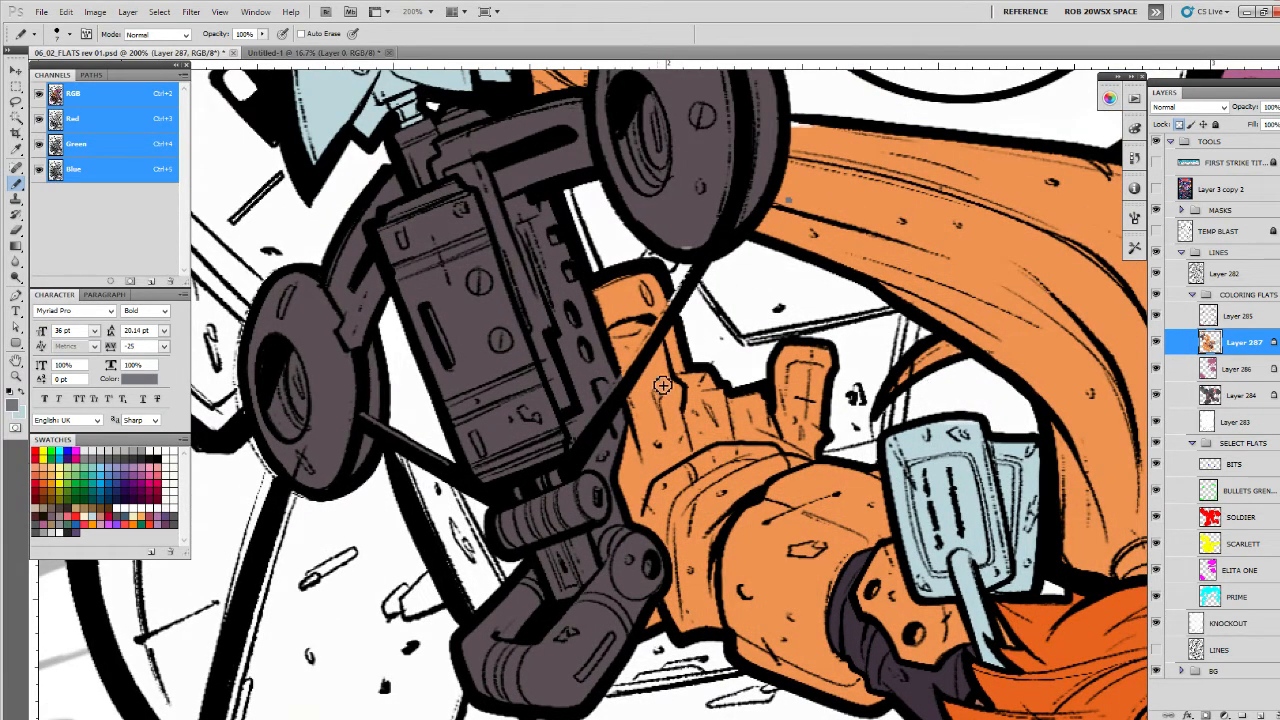
pyautogui.moveTo(646, 342); pyautogui.dragTo(738, 480)
pyautogui.moveTo(576, 364); pyautogui.dragTo(561, 282)
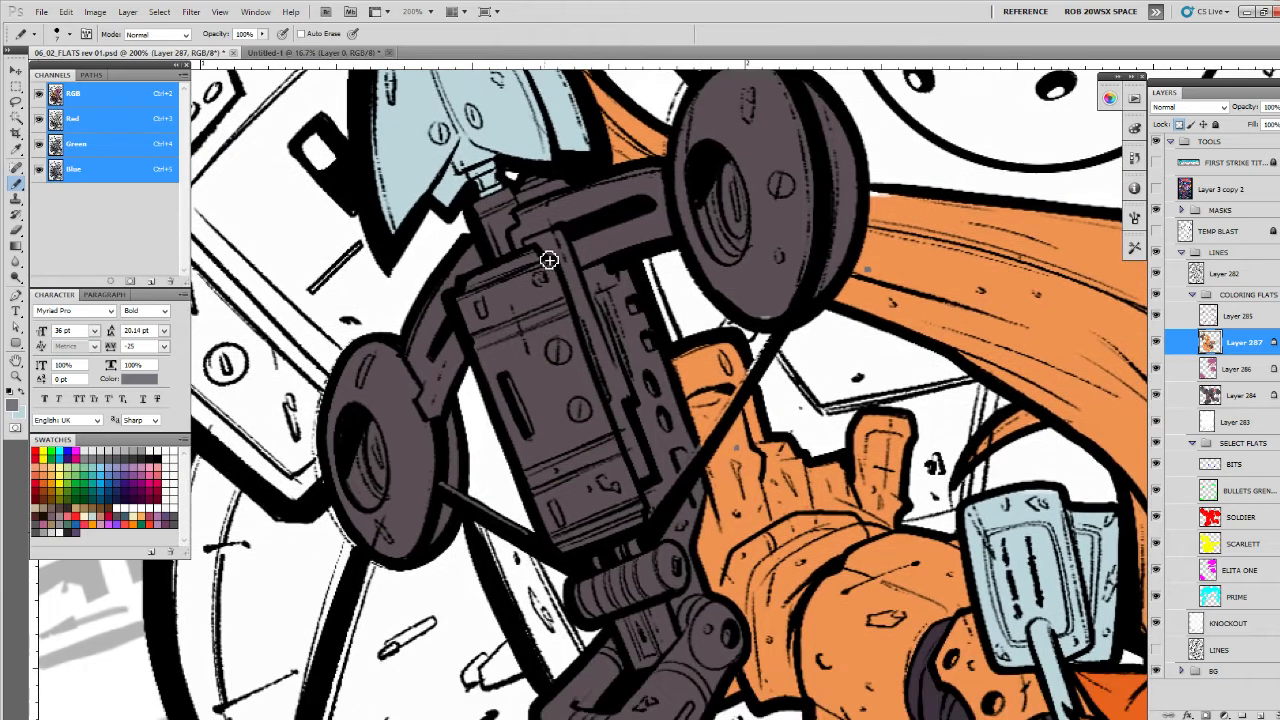
pyautogui.press('l')
pyautogui.moveTo(463, 268)
pyautogui.mouseDown()
pyautogui.moveTo(458, 326)
pyautogui.moveTo(558, 555)
pyautogui.mouseUp()
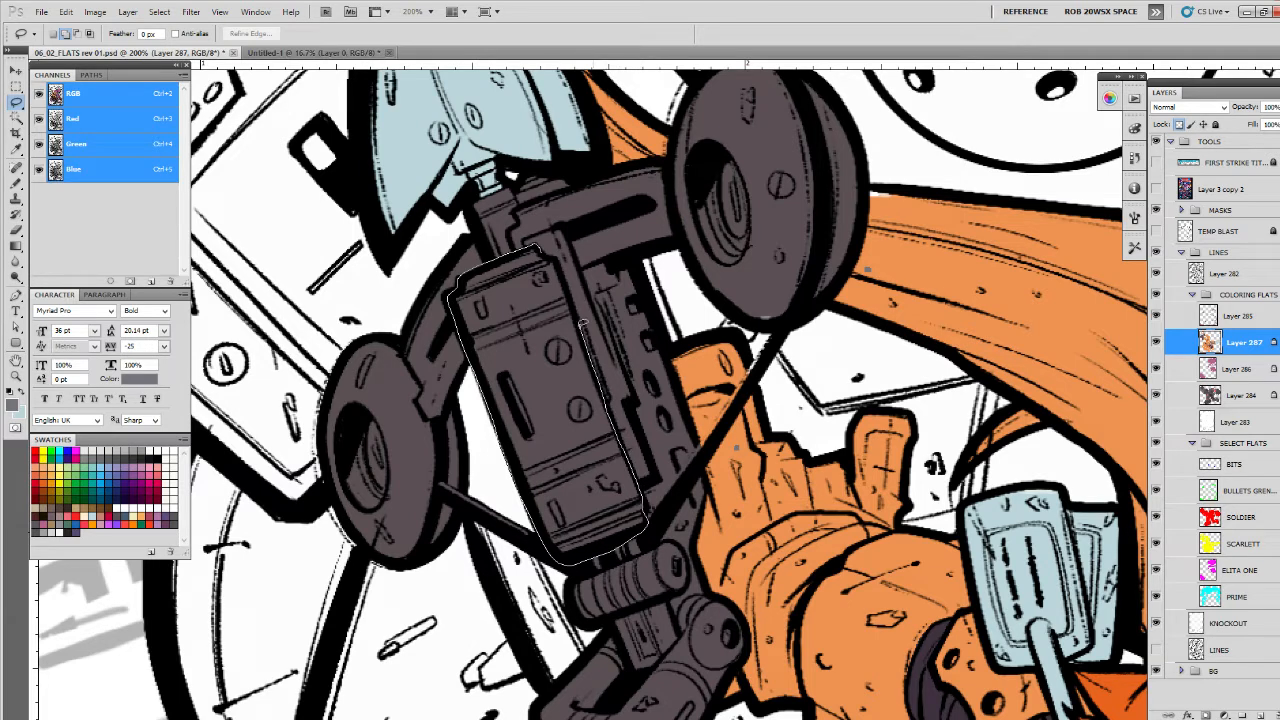
pyautogui.moveTo(549, 257); pyautogui.dragTo(541, 249)
pyautogui.hotkey('alt', 'BackSpace')
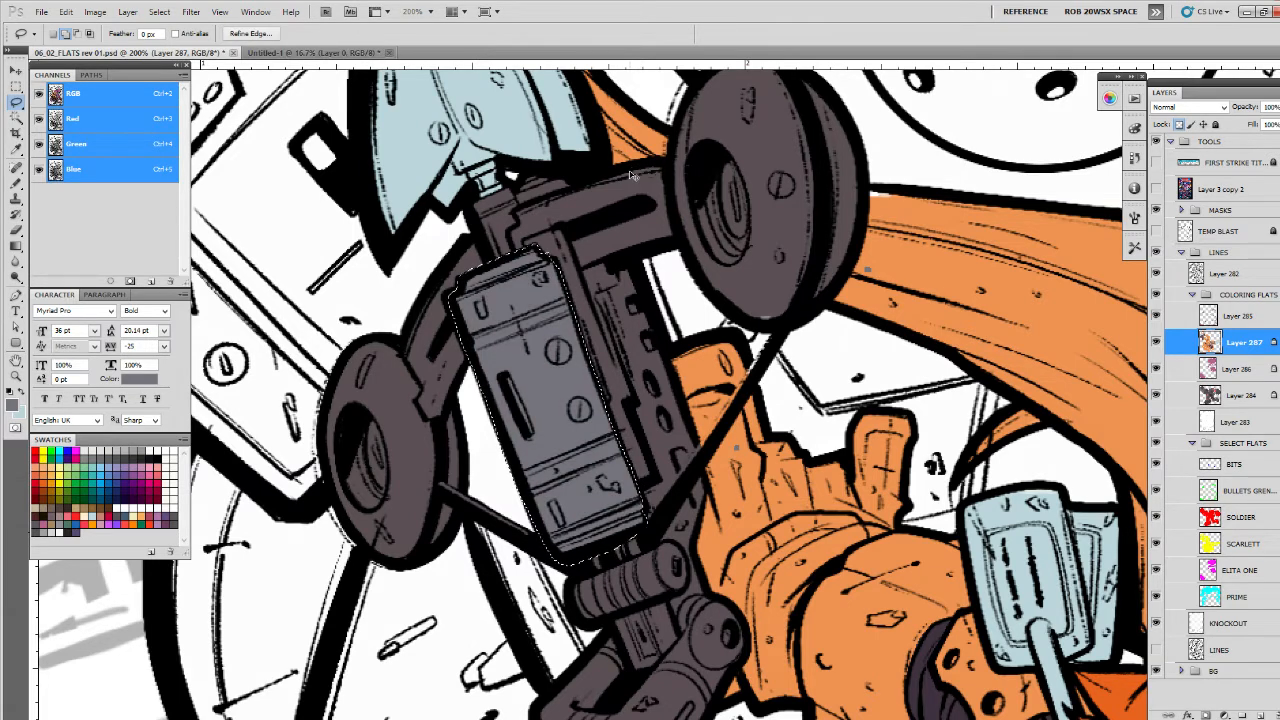
pyautogui.hotkey('ctrl', 'd')
# - Fill the face and rim of the crossbow's lower wheel with mid grey
pyautogui.moveTo(424, 378); pyautogui.dragTo(451, 400)
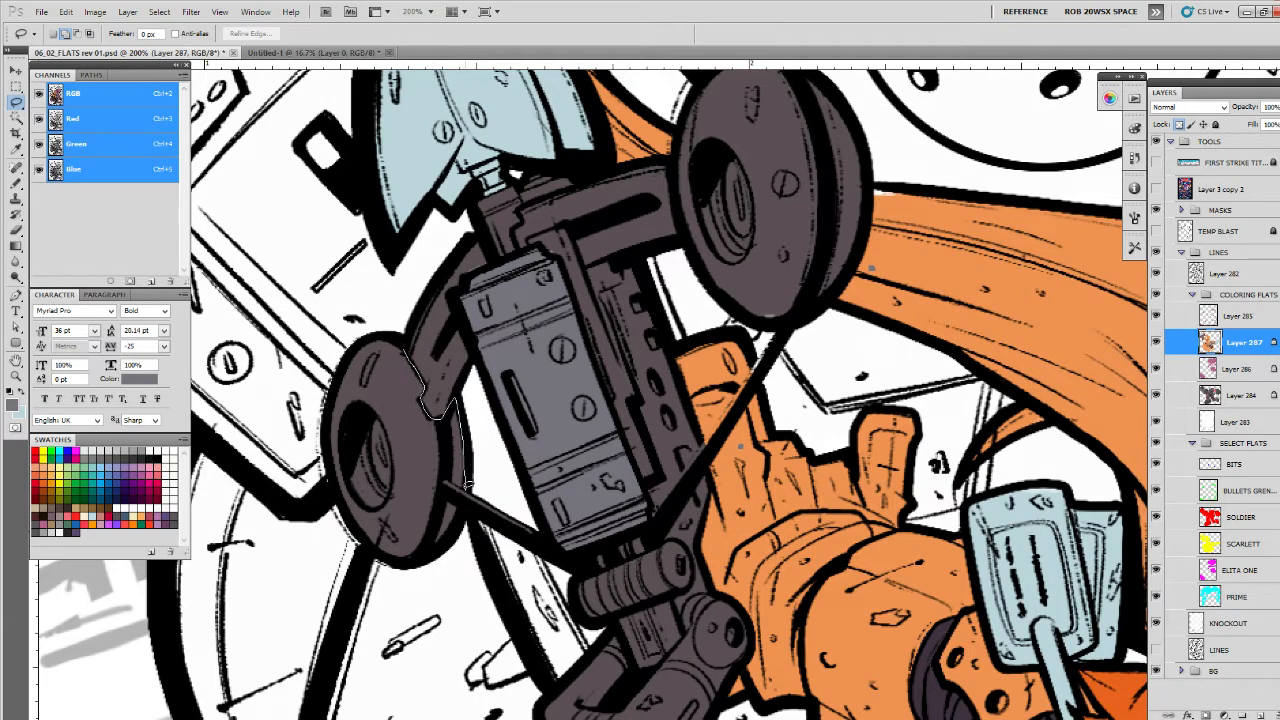
pyautogui.moveTo(411, 560)
pyautogui.mouseDown()
pyautogui.moveTo(337, 504)
pyautogui.moveTo(341, 369)
pyautogui.mouseUp()
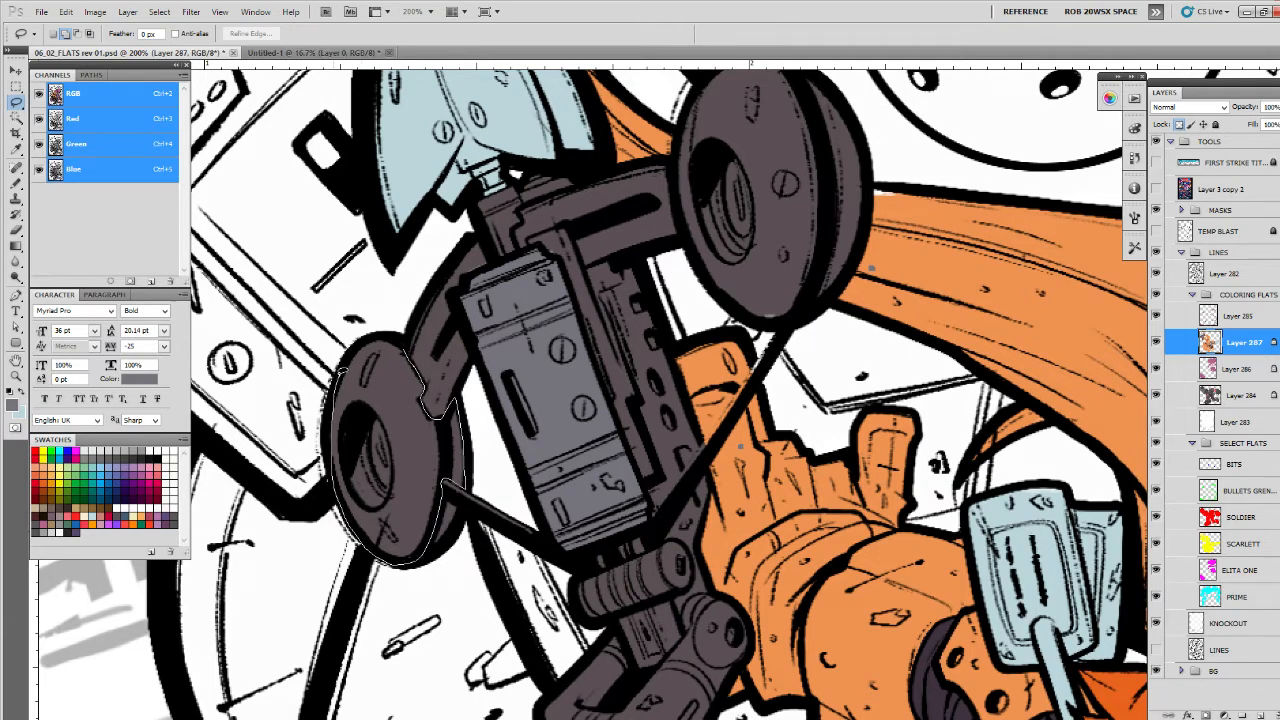
pyautogui.moveTo(400, 340); pyautogui.dragTo(404, 342)
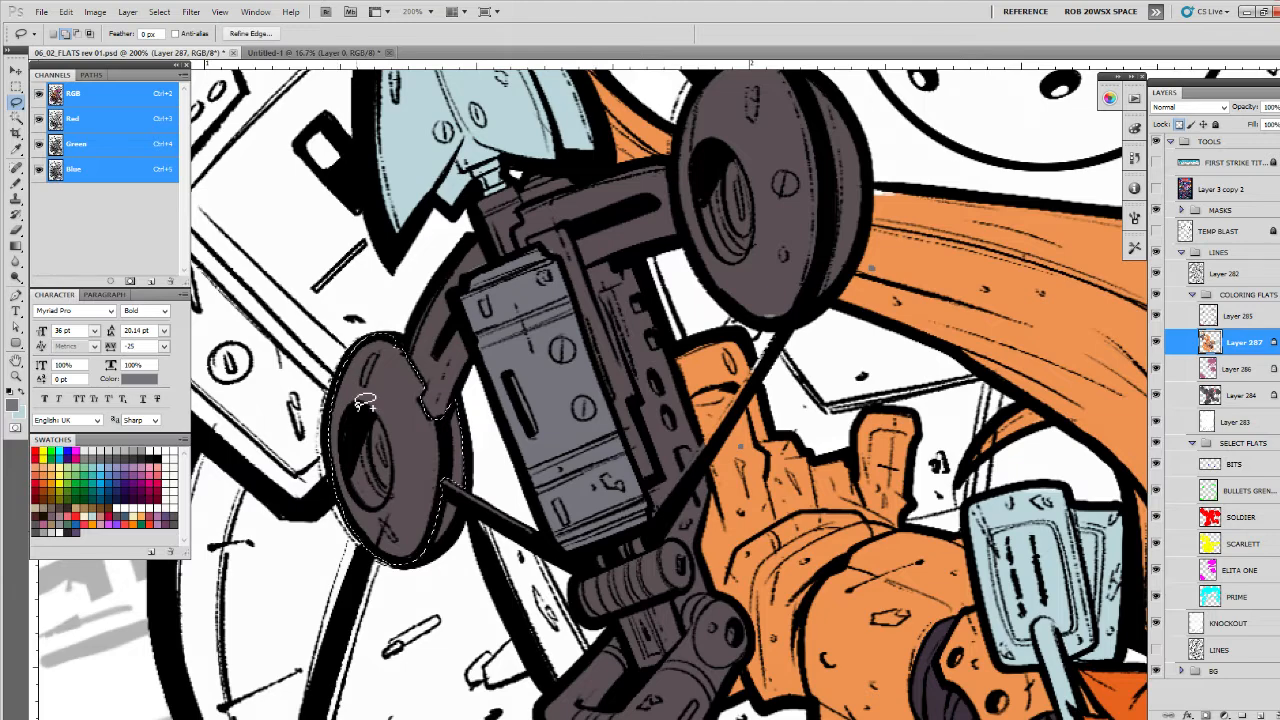
pyautogui.hotkey('alt', 'BackSpace')
pyautogui.hotkey('ctrl', 'd')
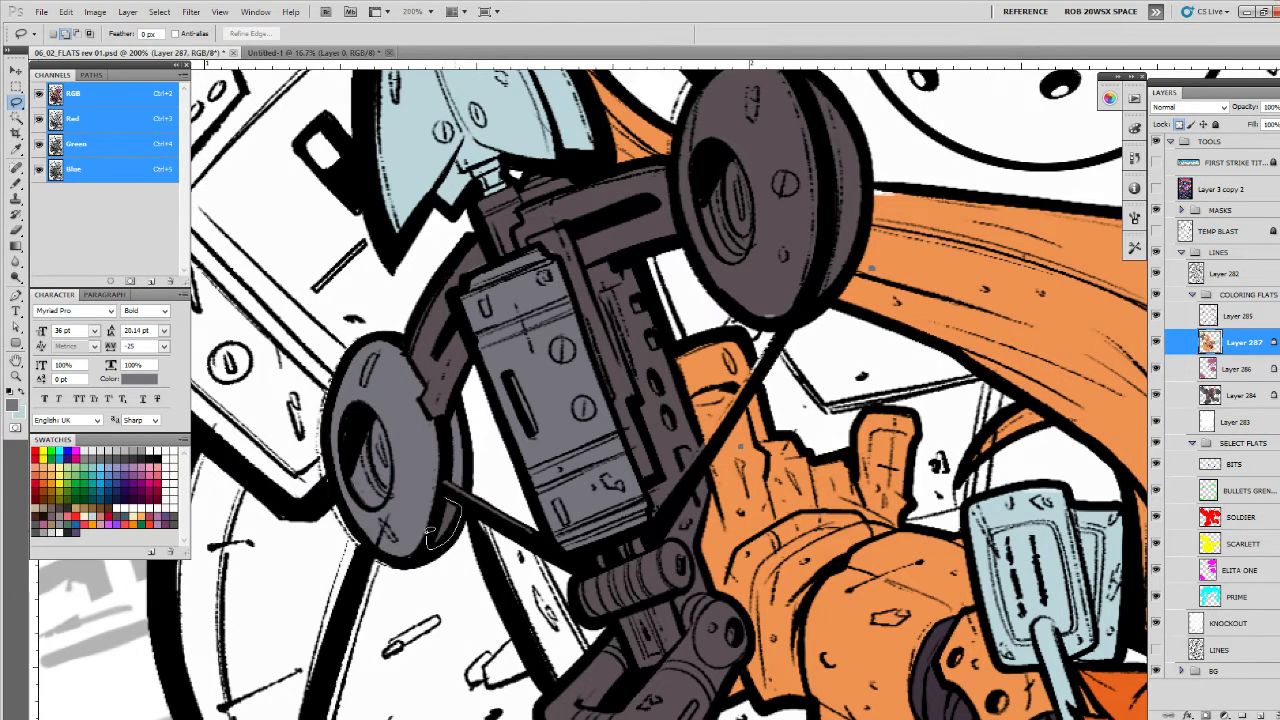
pyautogui.hotkey('alt', 'BackSpace')
pyautogui.hotkey('ctrl', 'd')
# - Fill the crossbow's upper wheel beside the ponytail with mid grey
pyautogui.moveTo(860, 325); pyautogui.dragTo(794, 521)
pyautogui.moveTo(718, 265)
pyautogui.mouseDown()
pyautogui.moveTo(682, 247)
pyautogui.moveTo(638, 277)
pyautogui.moveTo(607, 372)
pyautogui.moveTo(630, 452)
pyautogui.moveTo(670, 499)
pyautogui.moveTo(710, 515)
pyautogui.mouseUp()
pyautogui.moveTo(780, 465)
pyautogui.mouseDown()
pyautogui.moveTo(802, 355)
pyautogui.moveTo(730, 262)
pyautogui.mouseUp()
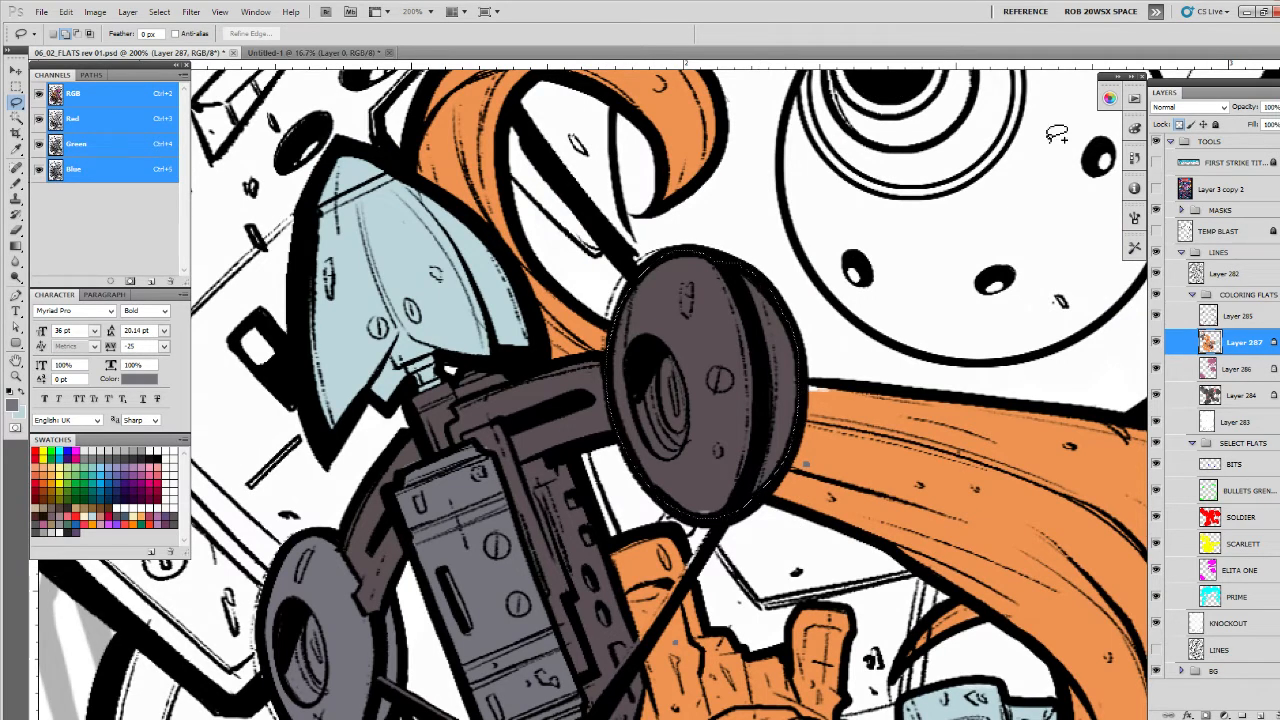
pyautogui.hotkey('alt', 'BackSpace')
pyautogui.hotkey('ctrl', 'd')
# - Sample the orange beside the upper wheel and paint out the stray grey dot on the ponytail
pyautogui.moveTo(942, 511); pyautogui.dragTo(843, 394)
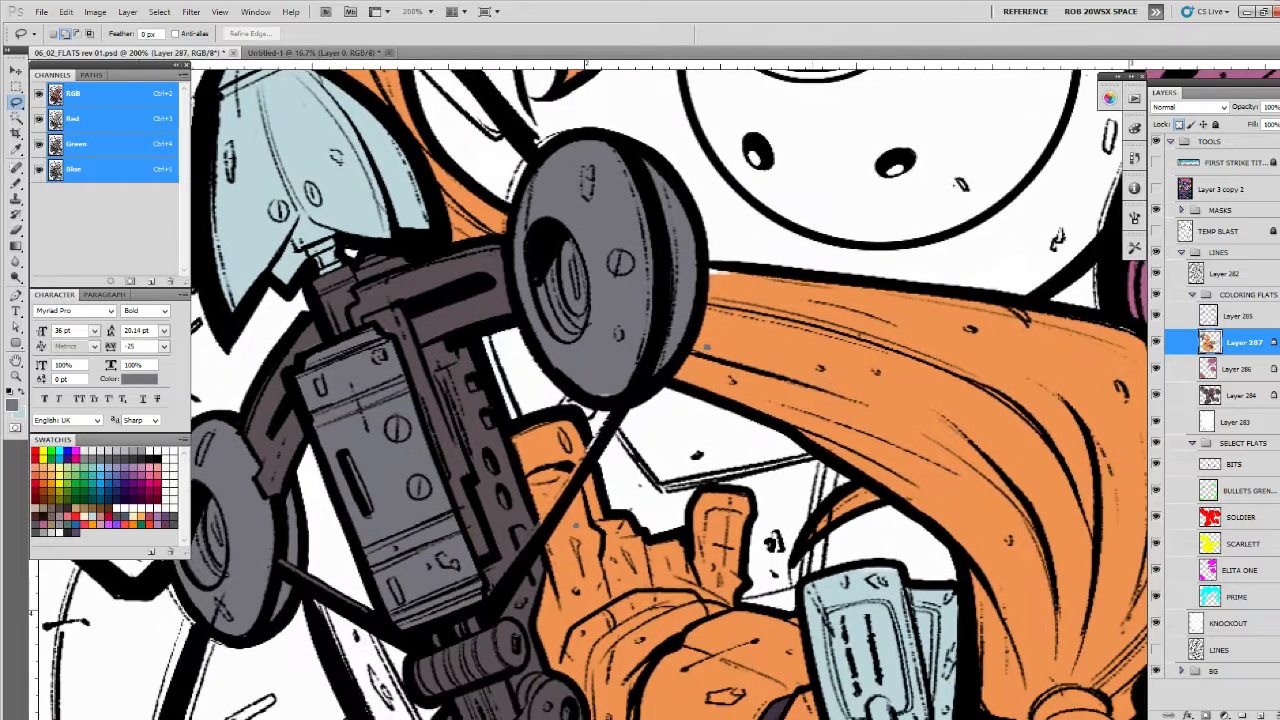
pyautogui.press('v')
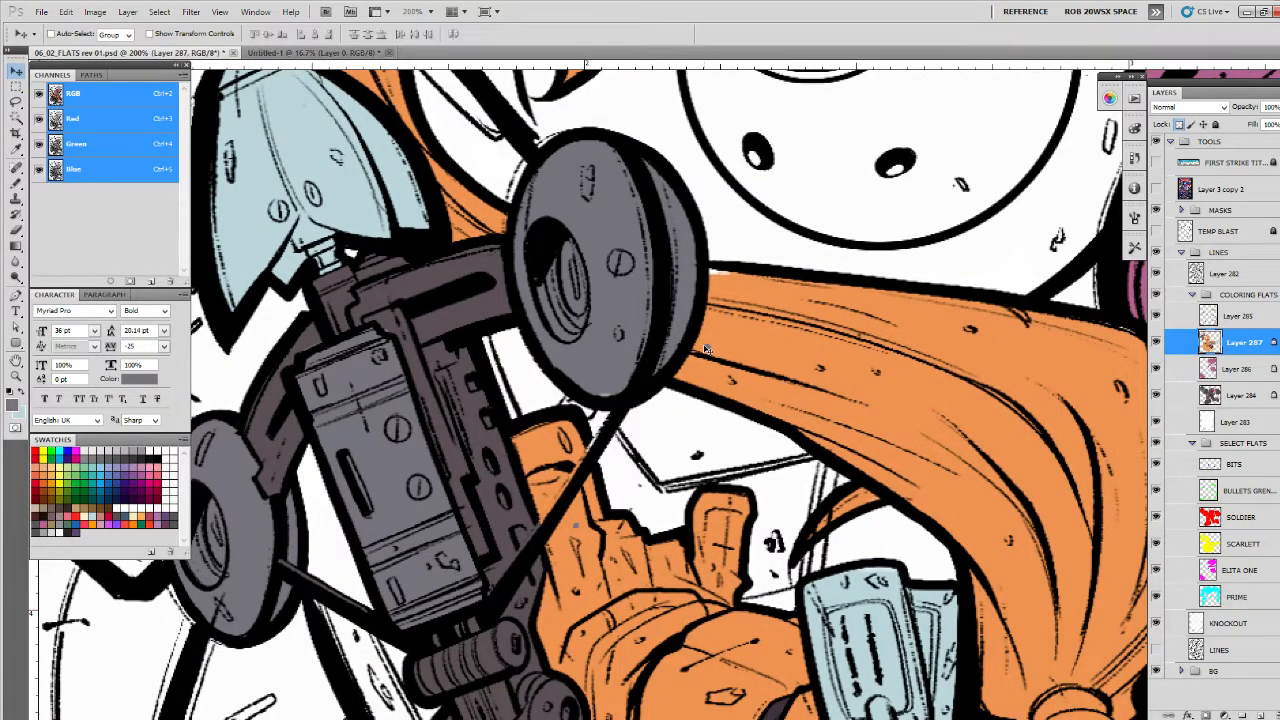
pyautogui.moveTo(742, 345); pyautogui.dragTo(746, 368)
pyautogui.press('b')
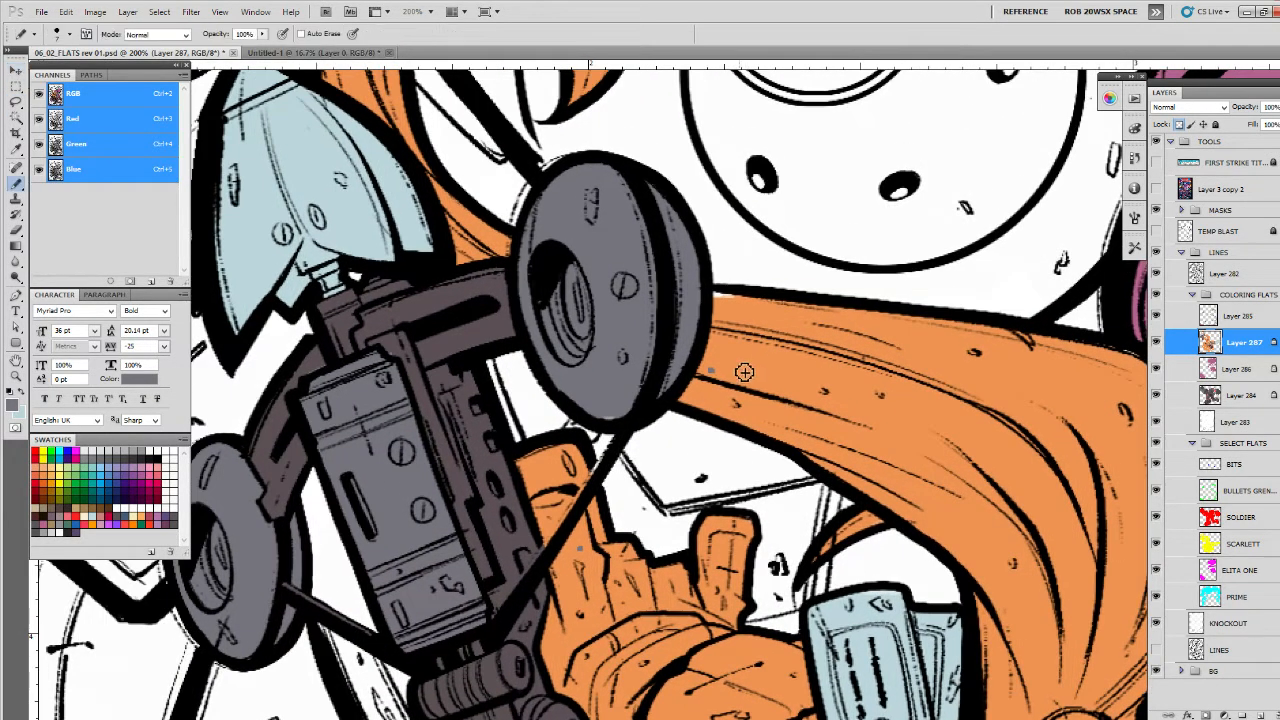
pyautogui.keyDown('alt'); pyautogui.click(732, 365); pyautogui.keyUp('alt')
pyautogui.click(712, 373)
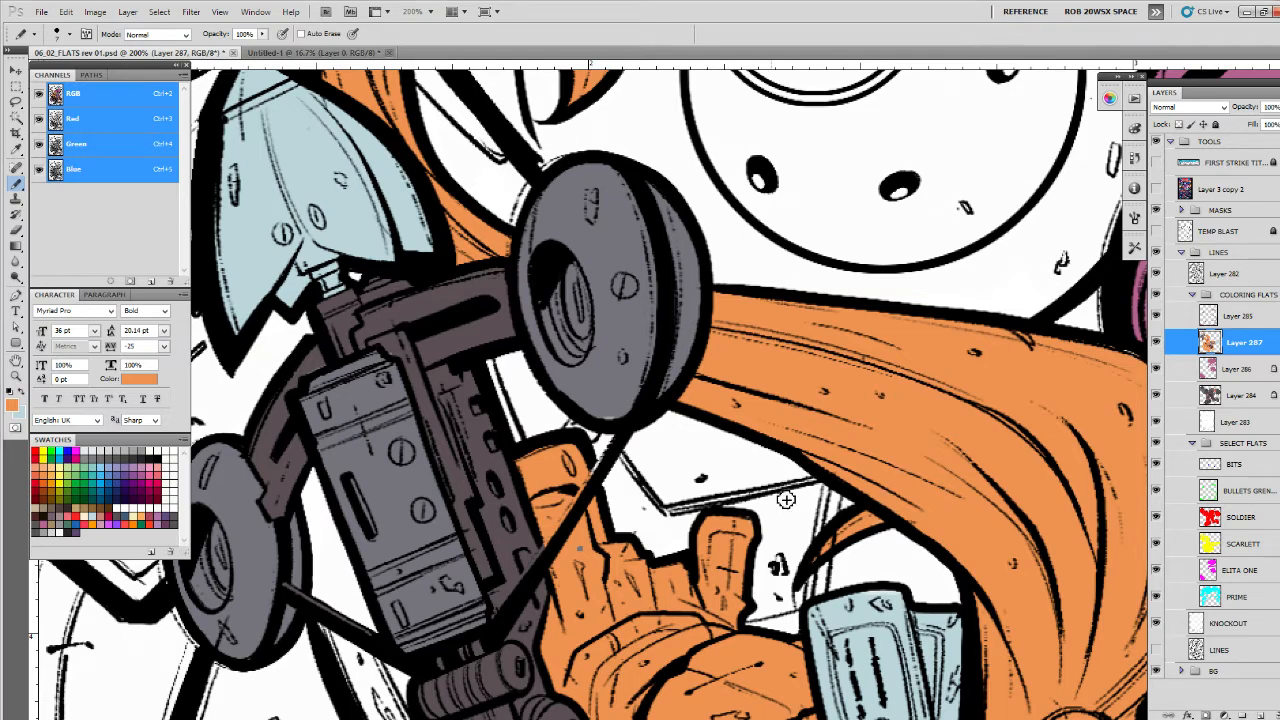
# - Sample the arrowhead's light blue and paint the centre hubs of both crossbow wheels with it
pyautogui.click(731, 476)
pyautogui.moveTo(636, 487)
pyautogui.mouseDown()
pyautogui.moveTo(787, 484)
pyautogui.moveTo(815, 496)
pyautogui.mouseUp()
pyautogui.keyDown('alt'); pyautogui.click(535, 240); pyautogui.keyUp('alt')
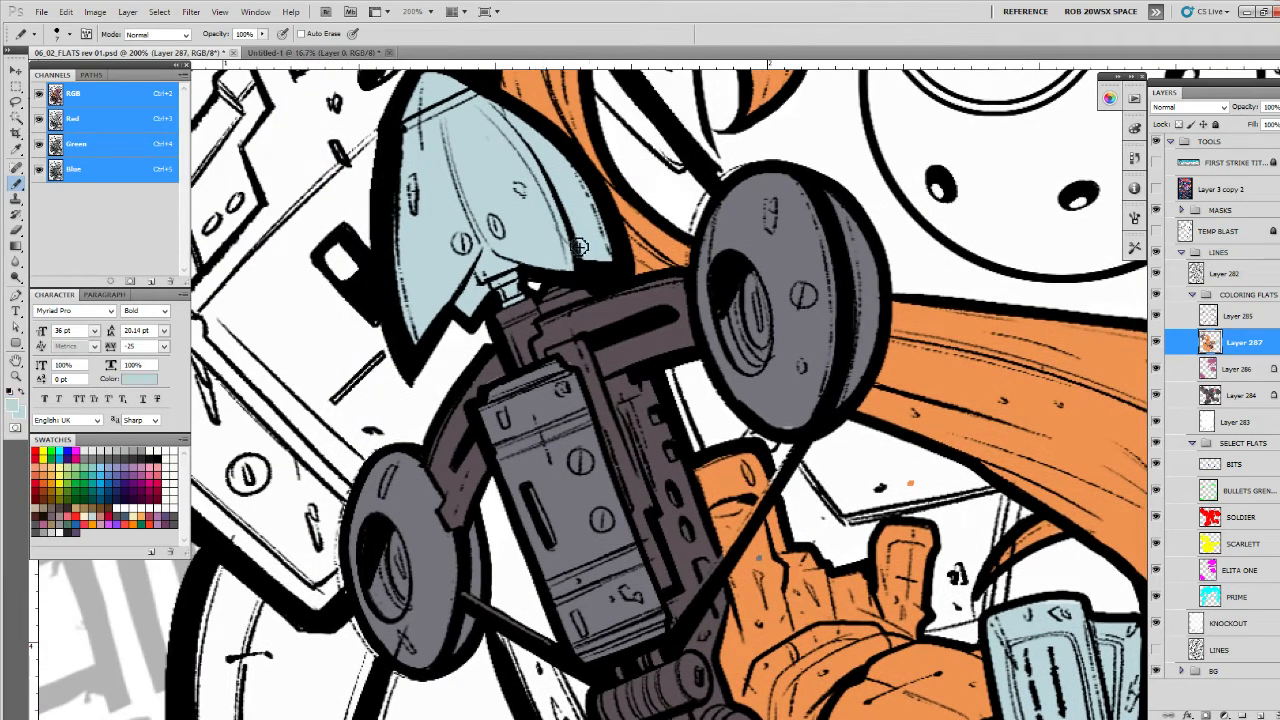
pyautogui.moveTo(750, 300)
pyautogui.mouseDown()
pyautogui.moveTo(769, 344)
pyautogui.moveTo(758, 313)
pyautogui.moveTo(758, 341)
pyautogui.moveTo(769, 343)
pyautogui.moveTo(753, 285)
pyautogui.mouseUp()
pyautogui.moveTo(556, 445); pyautogui.dragTo(608, 348)
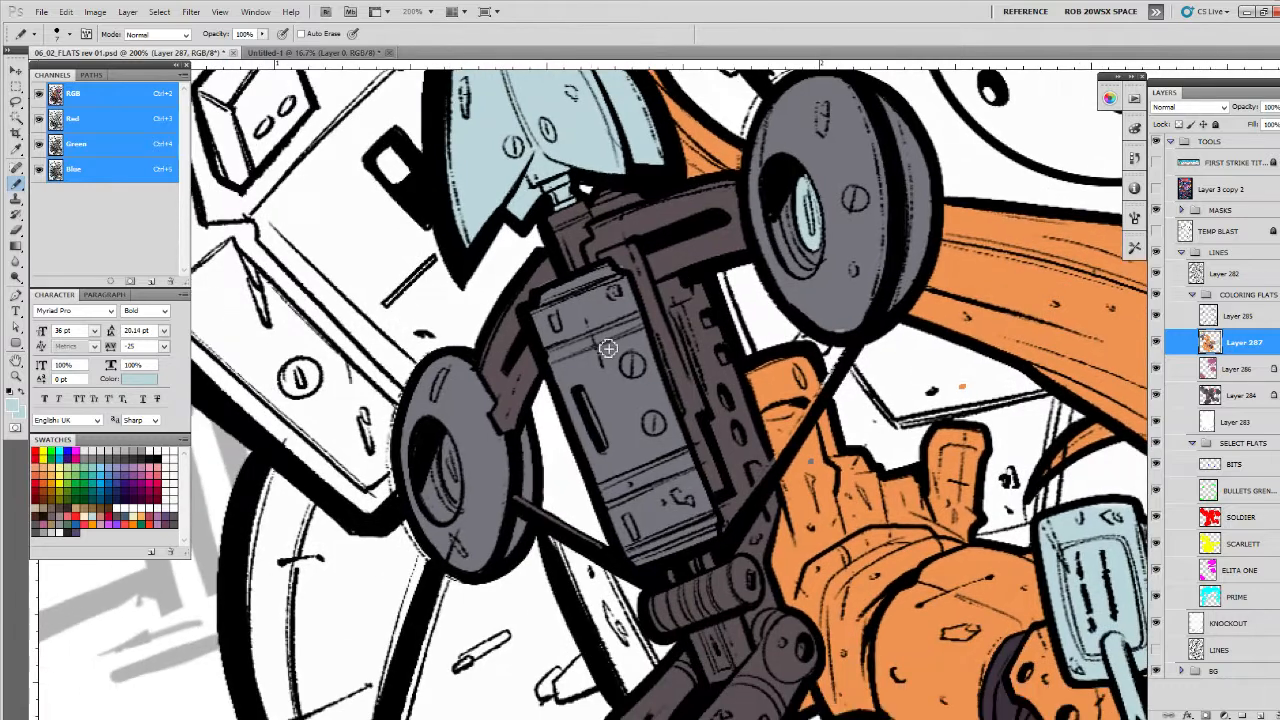
pyautogui.moveTo(446, 452)
pyautogui.mouseDown()
pyautogui.moveTo(460, 501)
pyautogui.moveTo(450, 443)
pyautogui.mouseUp()
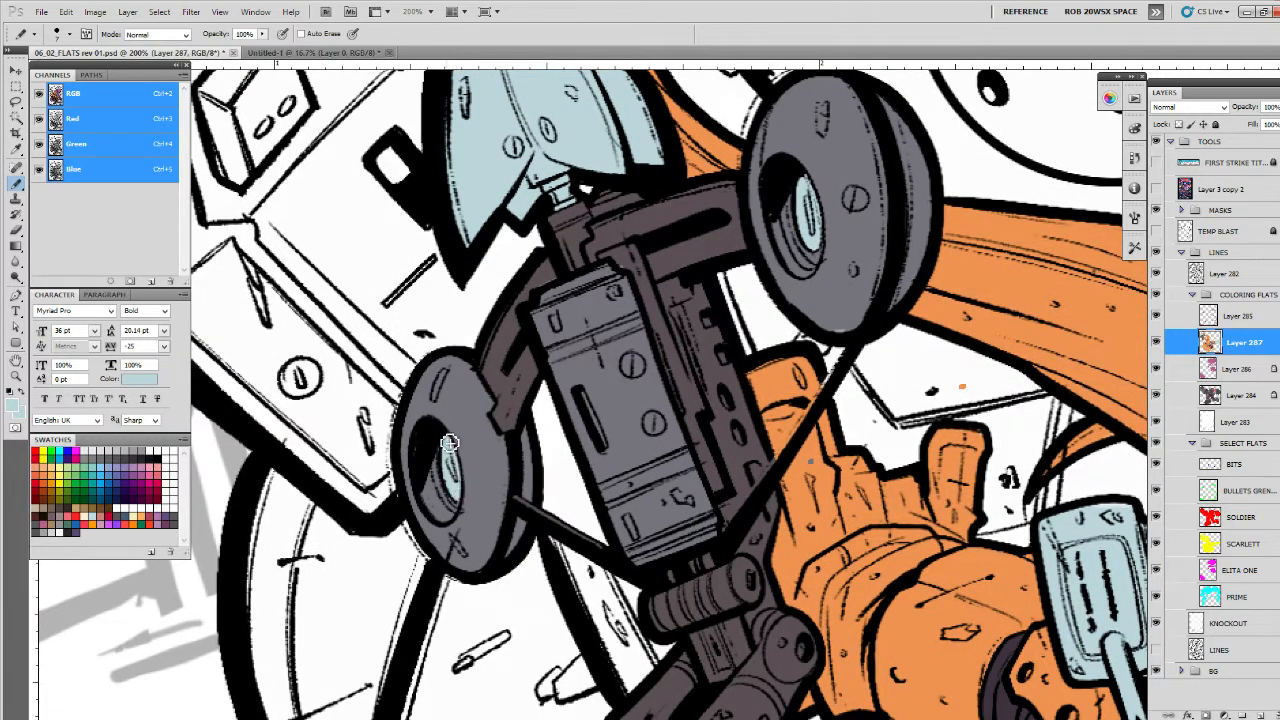
# - Sample the glove's orange and paint out the stray blue dot on the fingers behind the crossbow string
pyautogui.moveTo(724, 400); pyautogui.dragTo(712, 316)
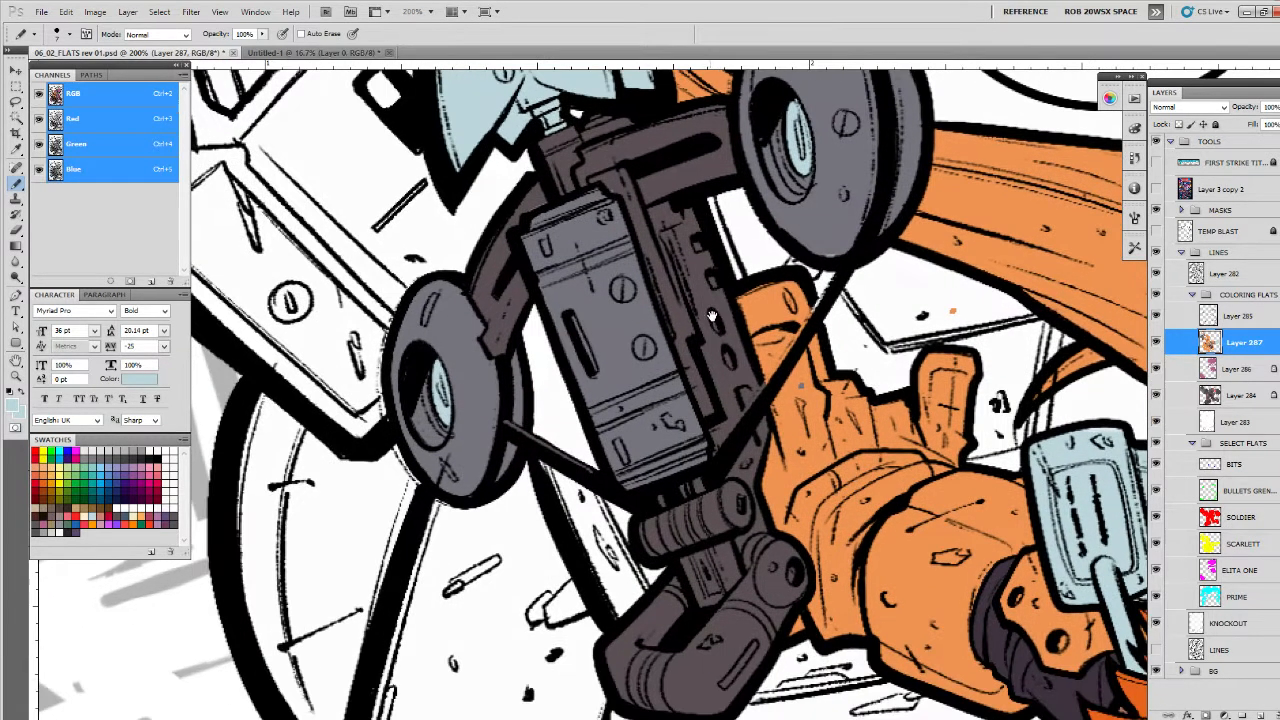
pyautogui.moveTo(724, 386); pyautogui.dragTo(728, 474)
pyautogui.moveTo(771, 545); pyautogui.dragTo(713, 402)
pyautogui.moveTo(740, 334); pyautogui.dragTo(718, 358)
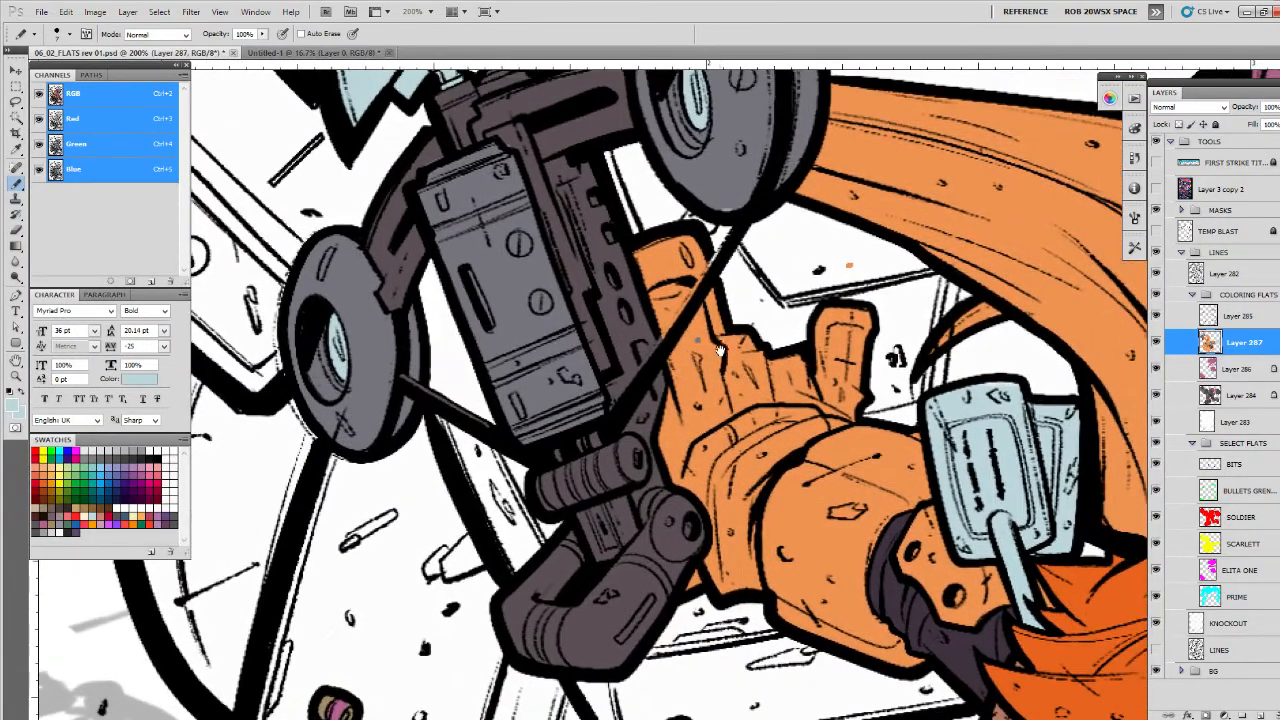
pyautogui.keyDown('alt'); pyautogui.click(706, 342); pyautogui.keyUp('alt')
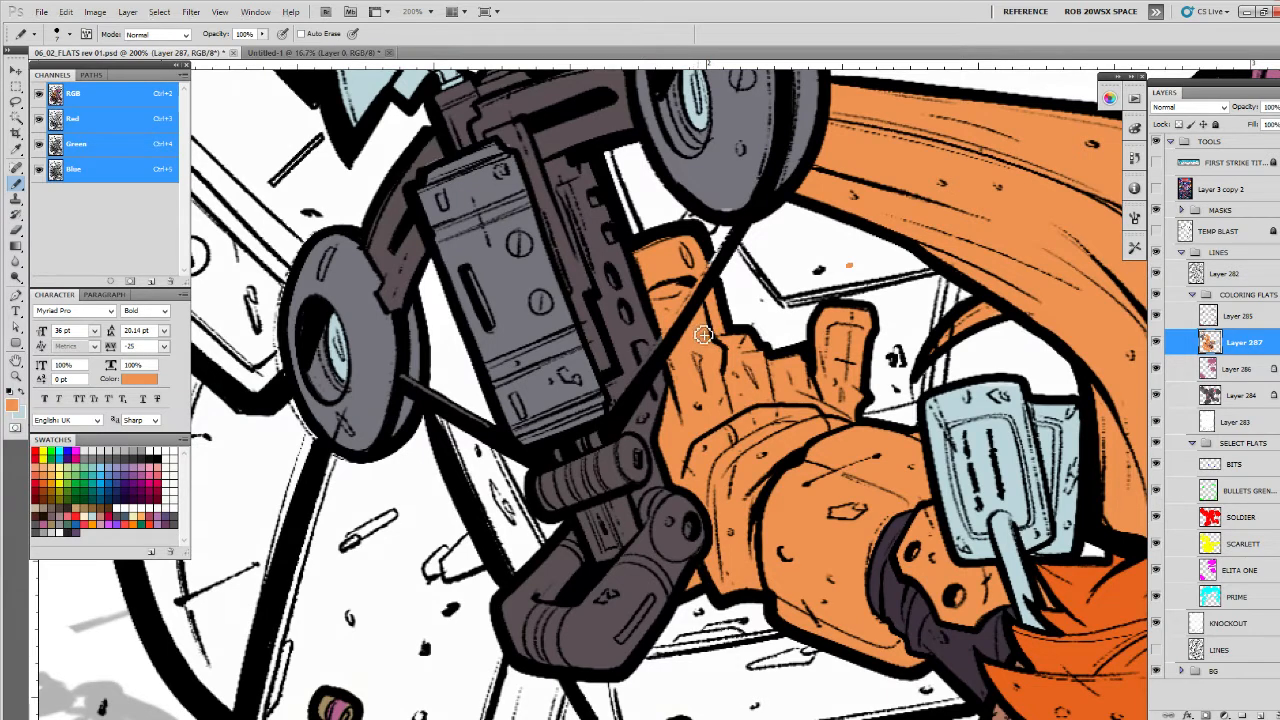
pyautogui.moveTo(765, 392); pyautogui.dragTo(707, 334)
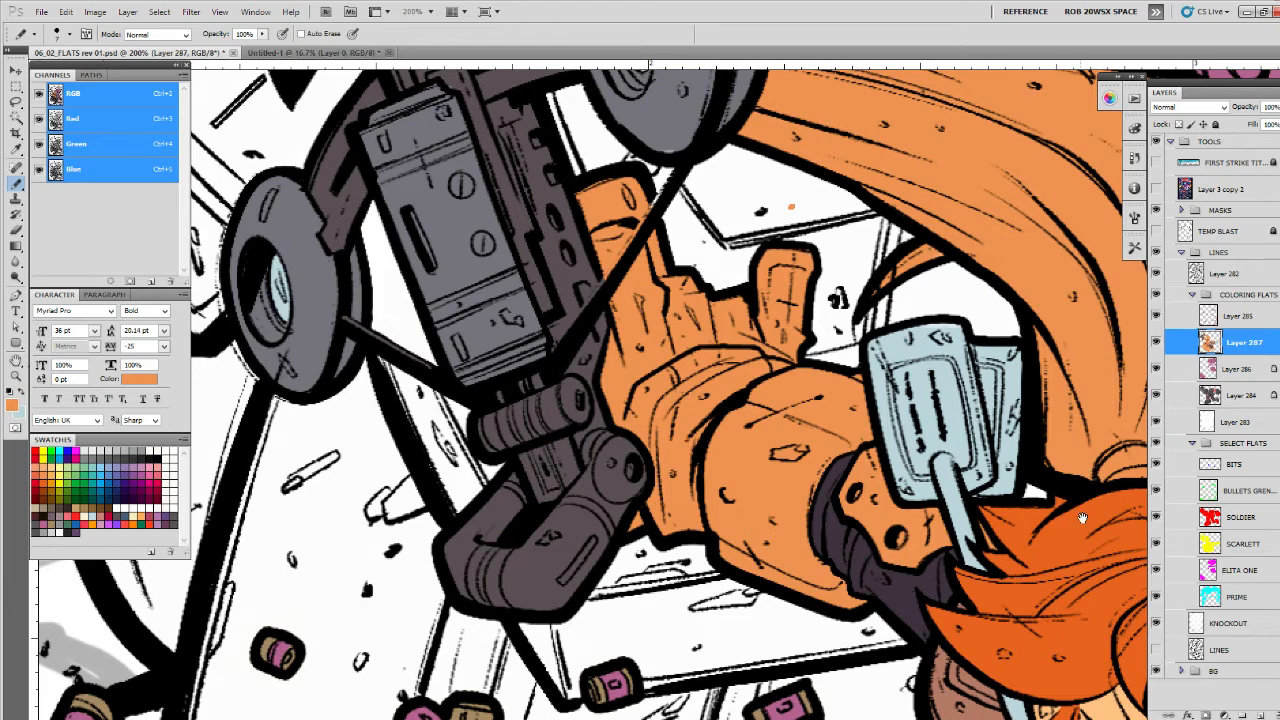
pyautogui.moveTo(1082, 518); pyautogui.dragTo(809, 619)
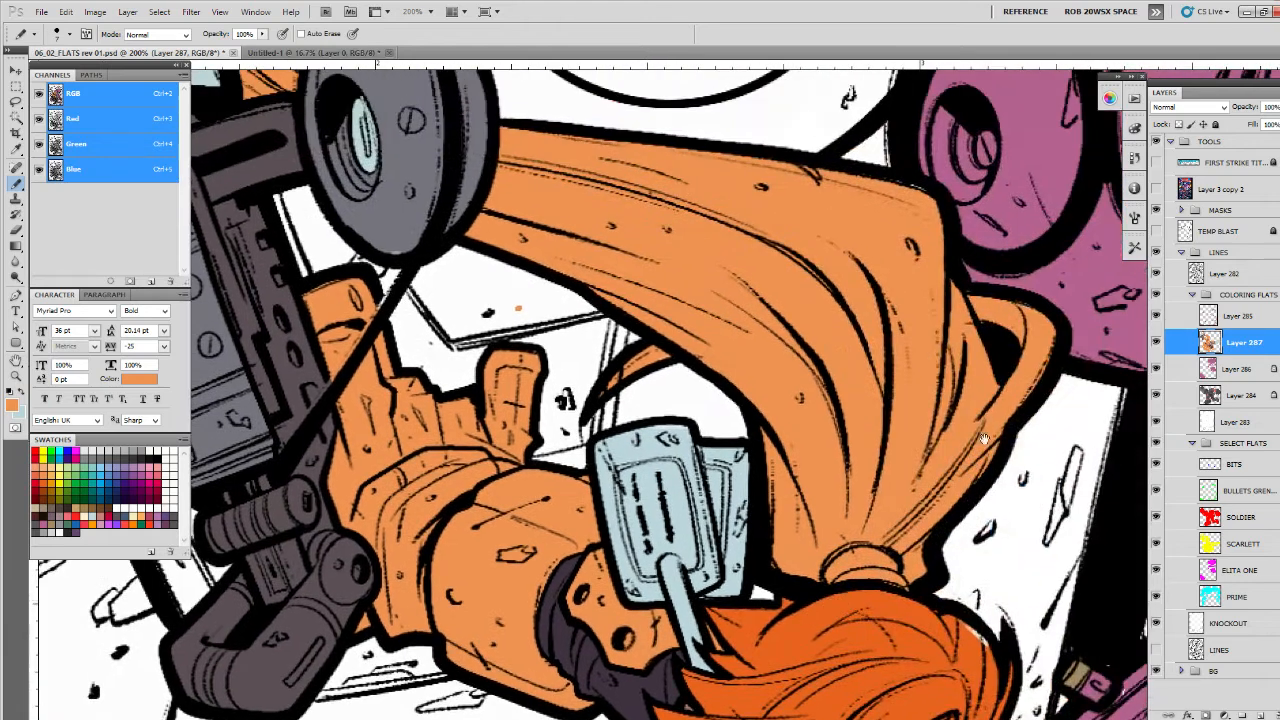
pyautogui.click(1224, 273)
pyautogui.press('j')
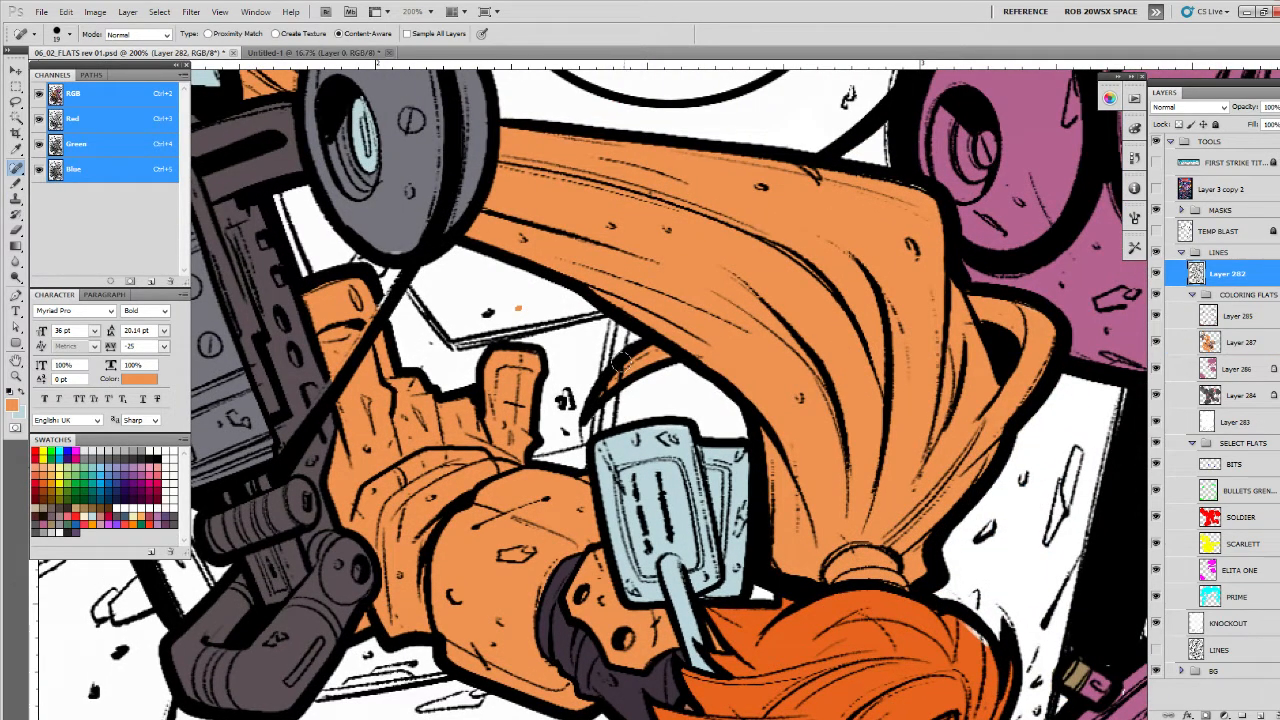
pyautogui.press('l')
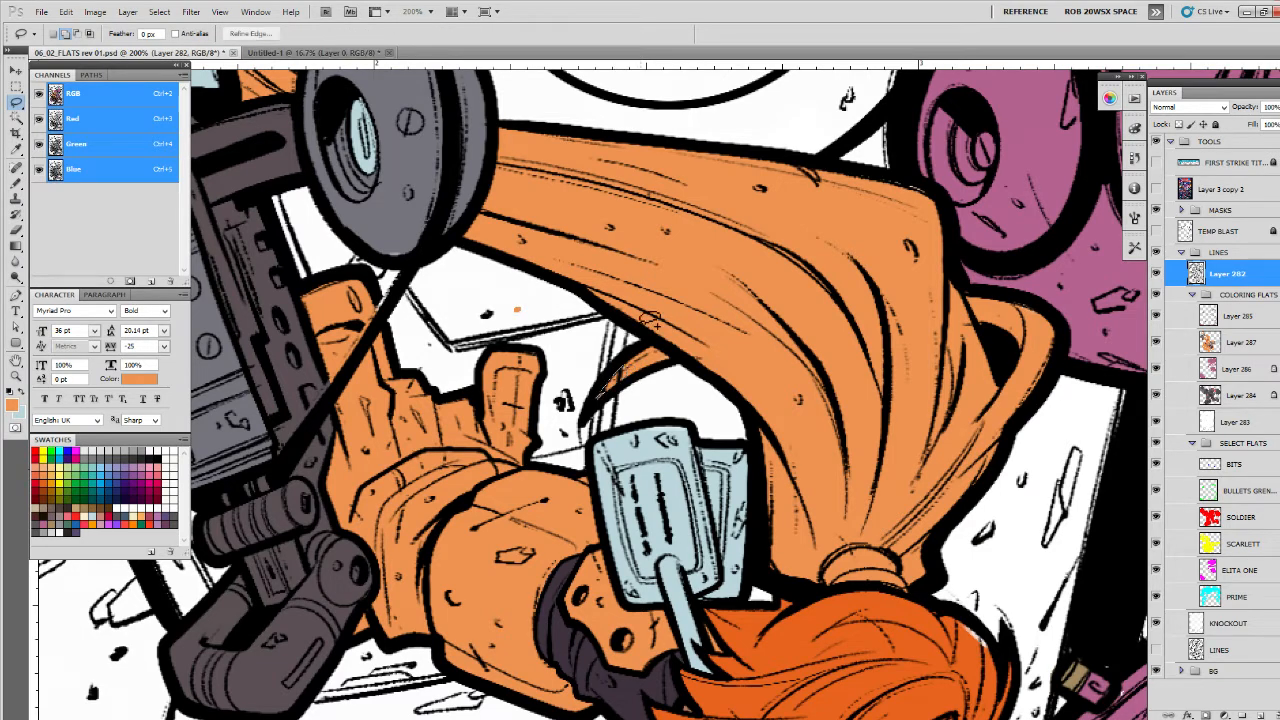
pyautogui.moveTo(669, 452)
pyautogui.mouseDown()
pyautogui.moveTo(892, 500)
pyautogui.moveTo(952, 598)
pyautogui.mouseUp()
pyautogui.click(1224, 345)
pyautogui.press('b')
pyautogui.keyDown('alt'); pyautogui.click(676, 388); pyautogui.keyUp('alt')
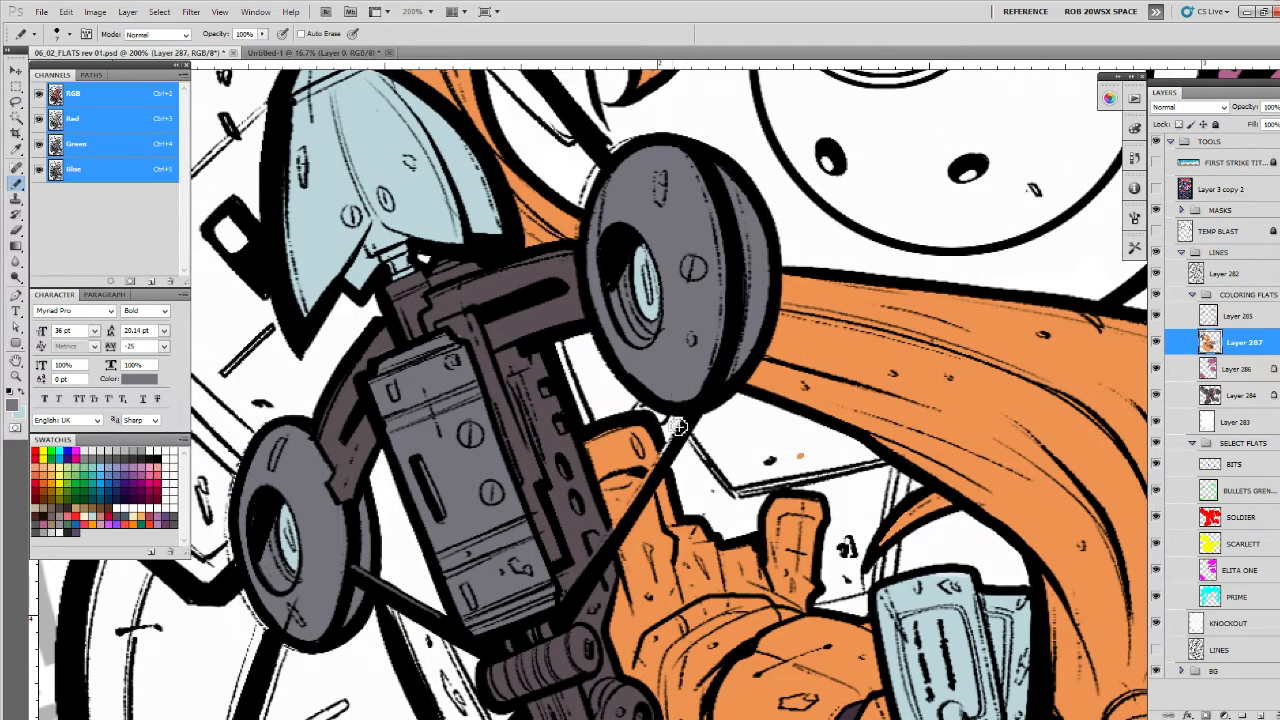
# - Examine the crossbow's flat colors up close and the whole group of characters on the cover for areas still unseparated
pyautogui.scroll(-5, 681, 468)
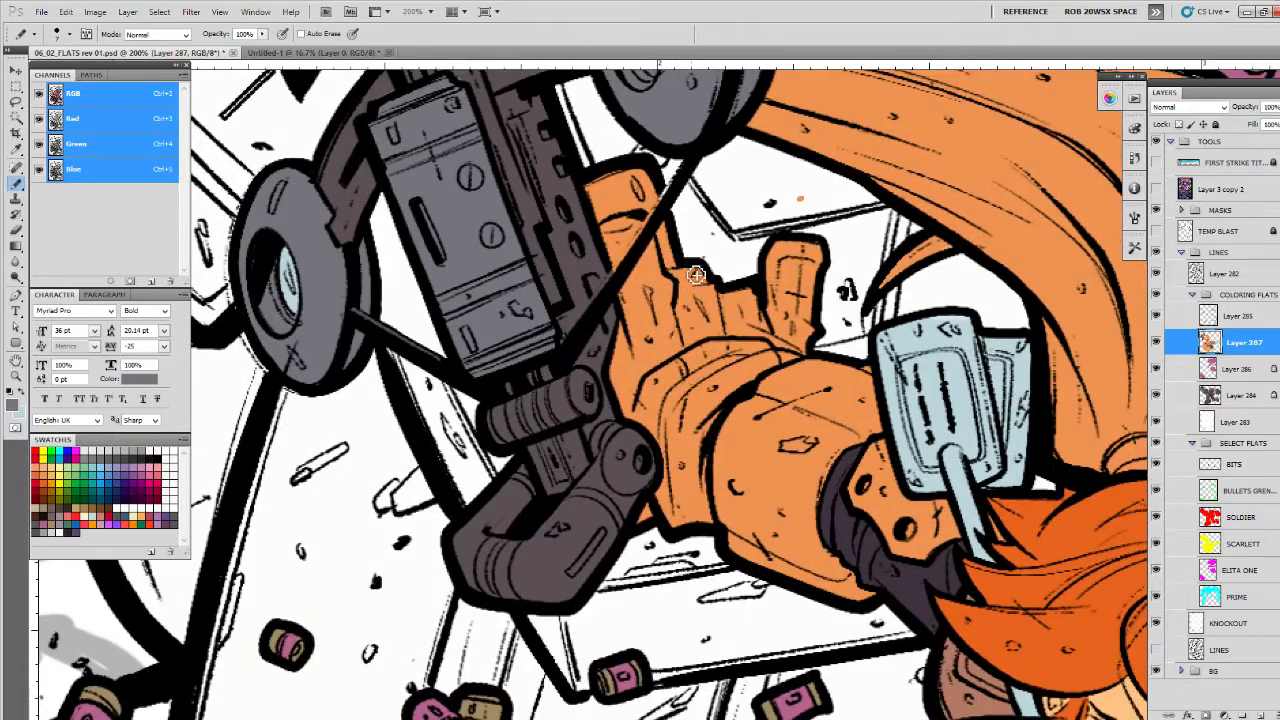
pyautogui.moveTo(622, 314); pyautogui.dragTo(681, 393)
pyautogui.moveTo(655, 240); pyautogui.dragTo(683, 487)
pyautogui.moveTo(622, 380); pyautogui.dragTo(688, 361)
pyautogui.keyDown('alt'); pyautogui.click(606, 373); pyautogui.keyUp('alt')
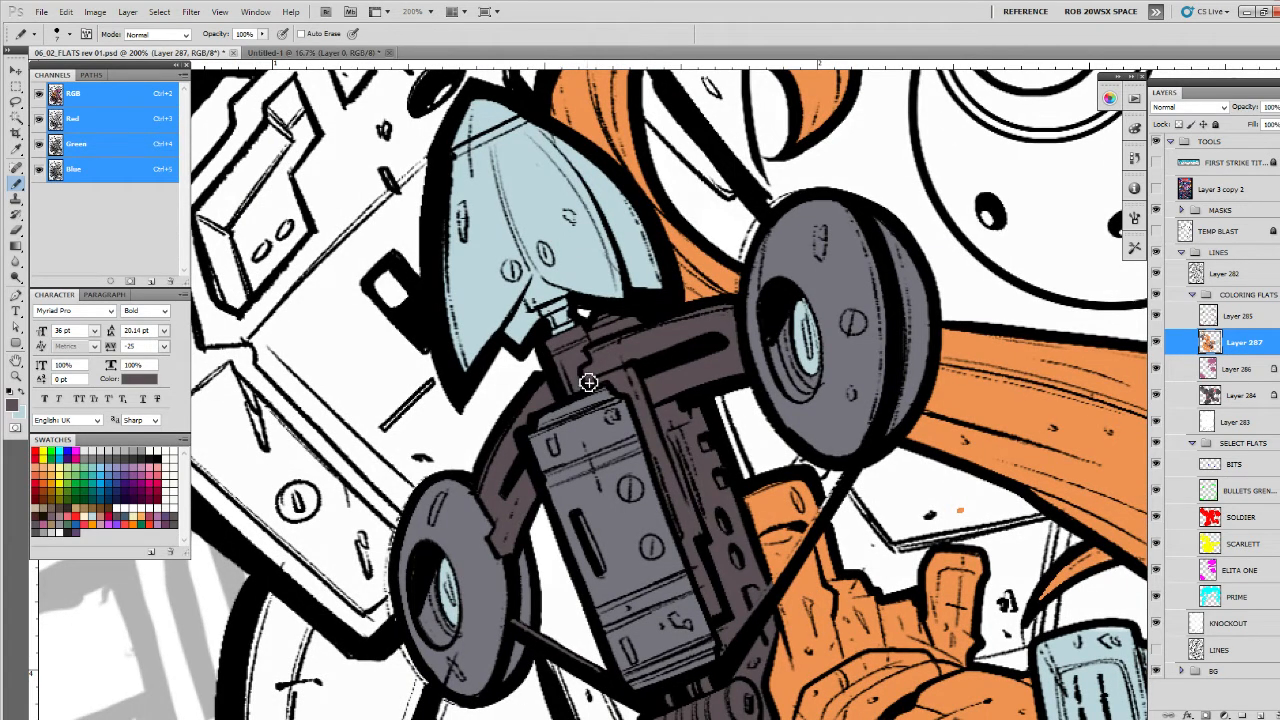
pyautogui.moveTo(668, 395); pyautogui.dragTo(643, 288)
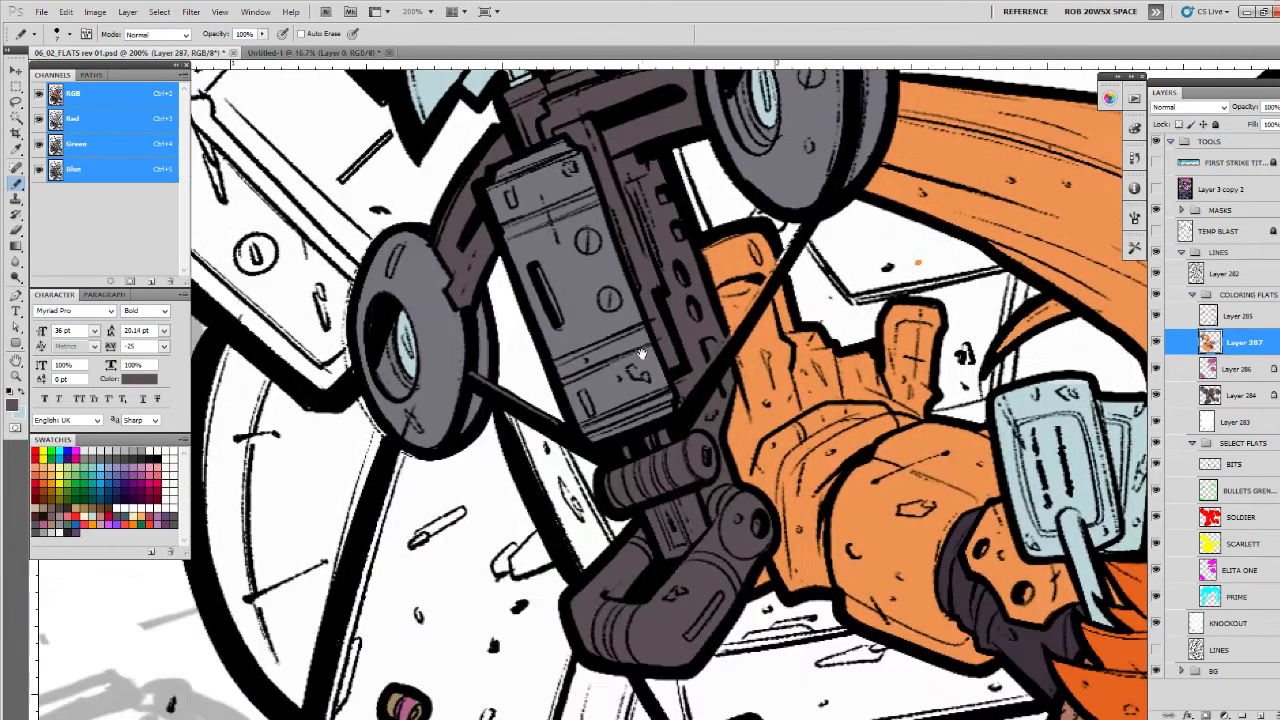
pyautogui.moveTo(666, 426); pyautogui.dragTo(610, 345)
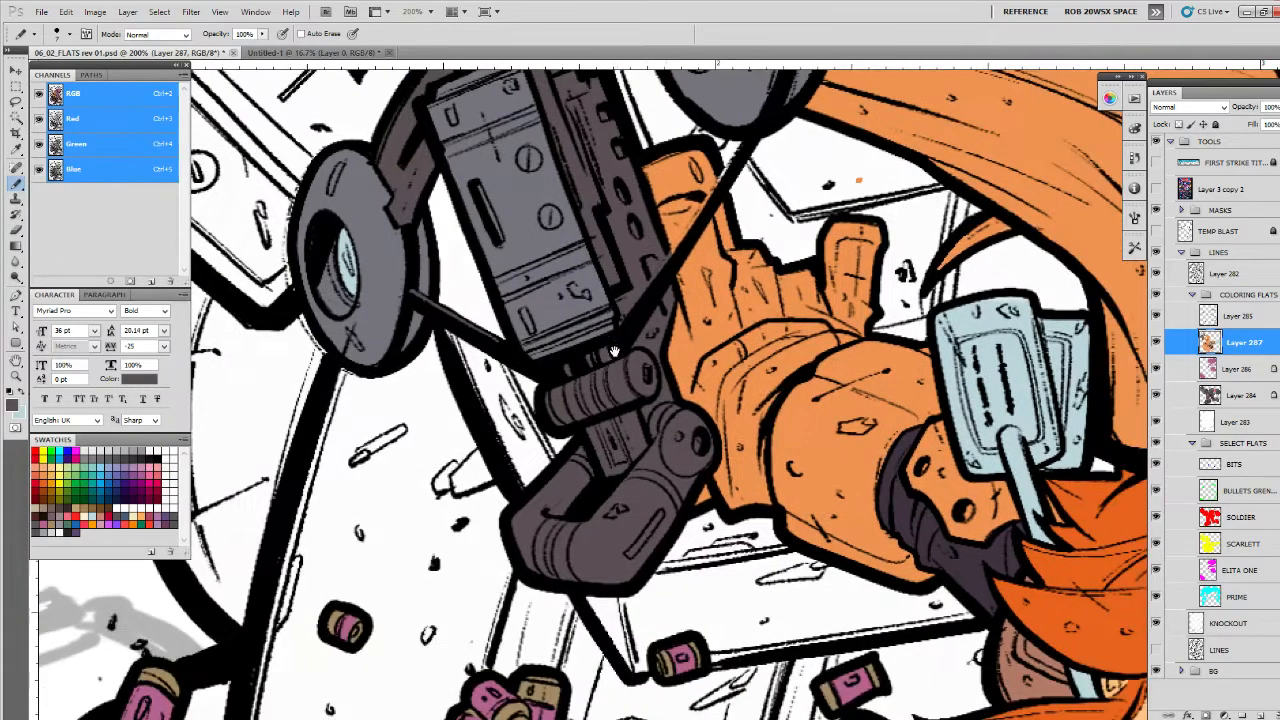
pyautogui.press('z')
pyautogui.keyDown('alt'); pyautogui.click(625, 343); pyautogui.keyUp('alt')
pyautogui.keyDown('alt'); pyautogui.click(625, 343); pyautogui.keyUp('alt')
pyautogui.keyDown('alt'); pyautogui.click(625, 342); pyautogui.keyUp('alt')
pyautogui.keyDown('alt'); pyautogui.click(625, 342); pyautogui.keyUp('alt')
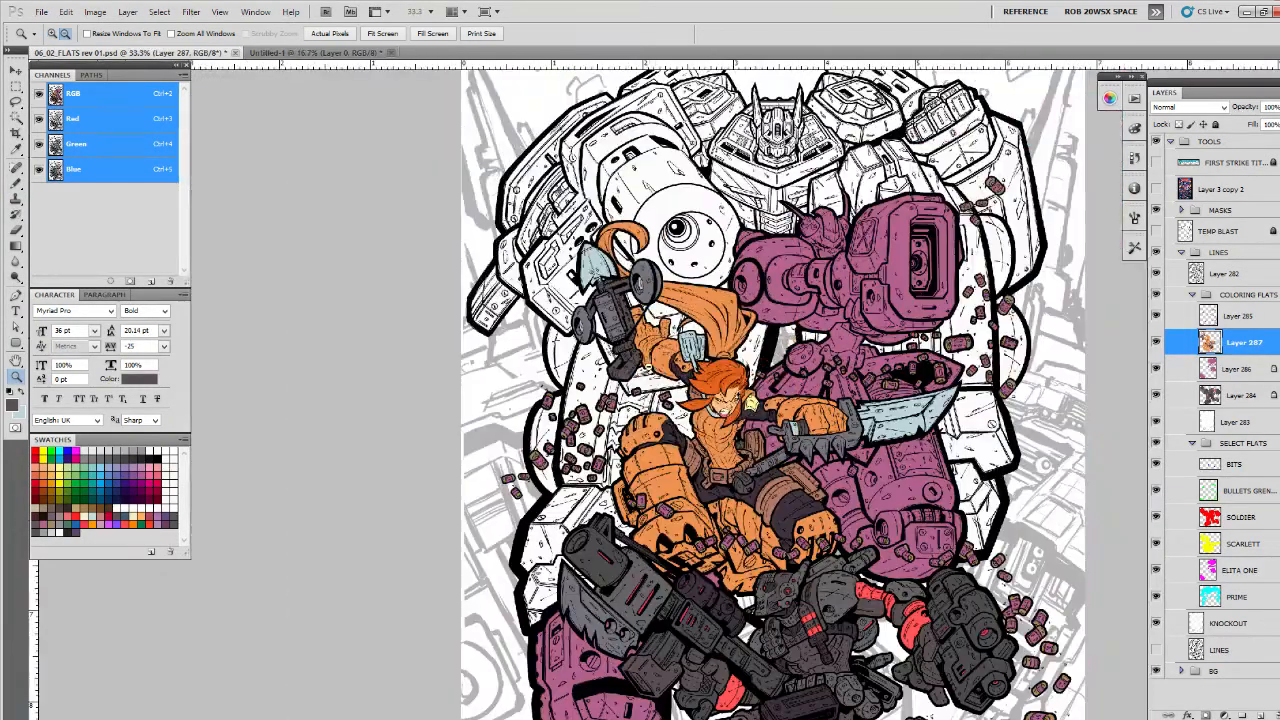
pyautogui.click(750, 358)
pyautogui.moveTo(767, 431); pyautogui.dragTo(715, 281)
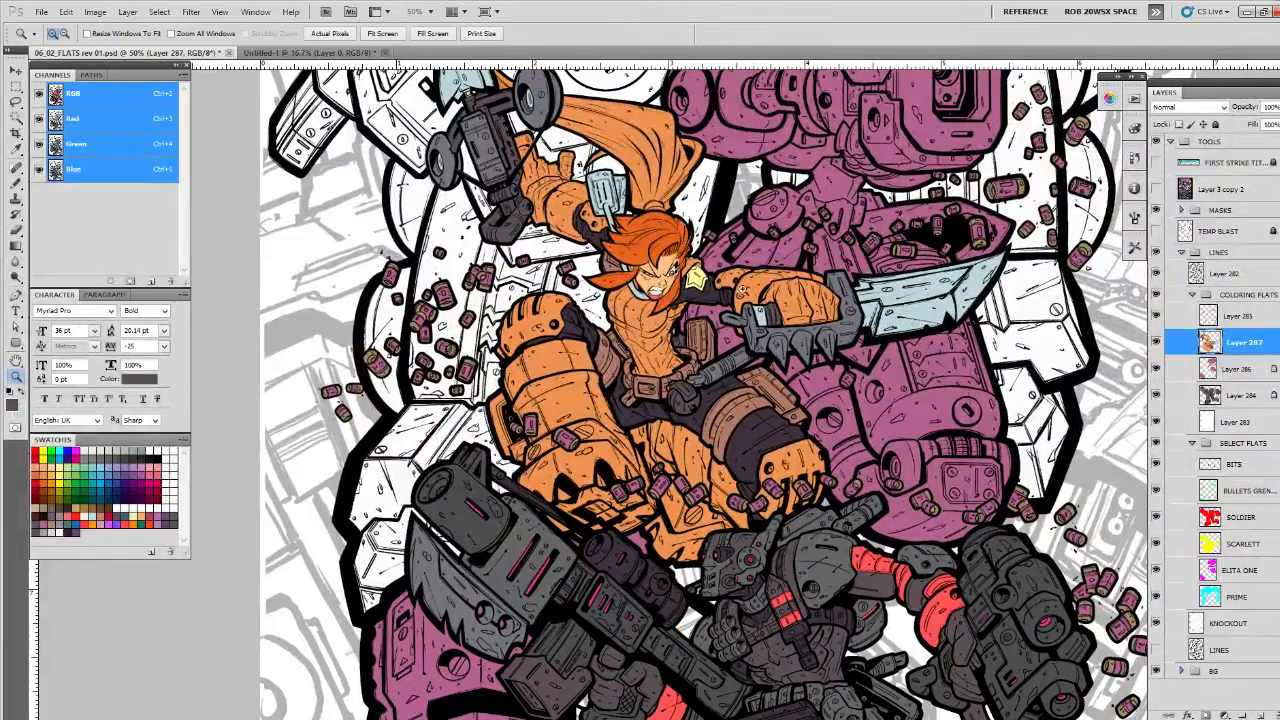
pyautogui.moveTo(770, 187); pyautogui.dragTo(689, 383)
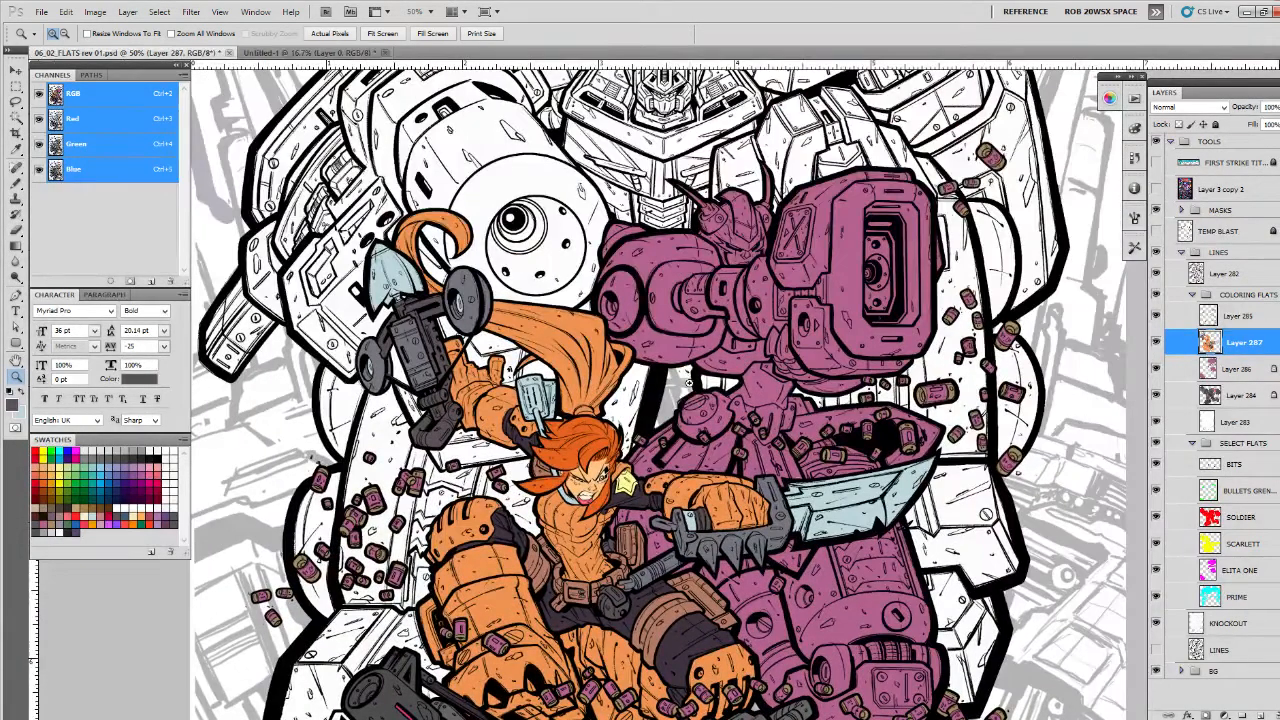
# - Pick a teal green and paint the irises of both of Scarlett's eyes on Layer 287
pyautogui.click(689, 383)
pyautogui.click(689, 383)
pyautogui.click(605, 272)
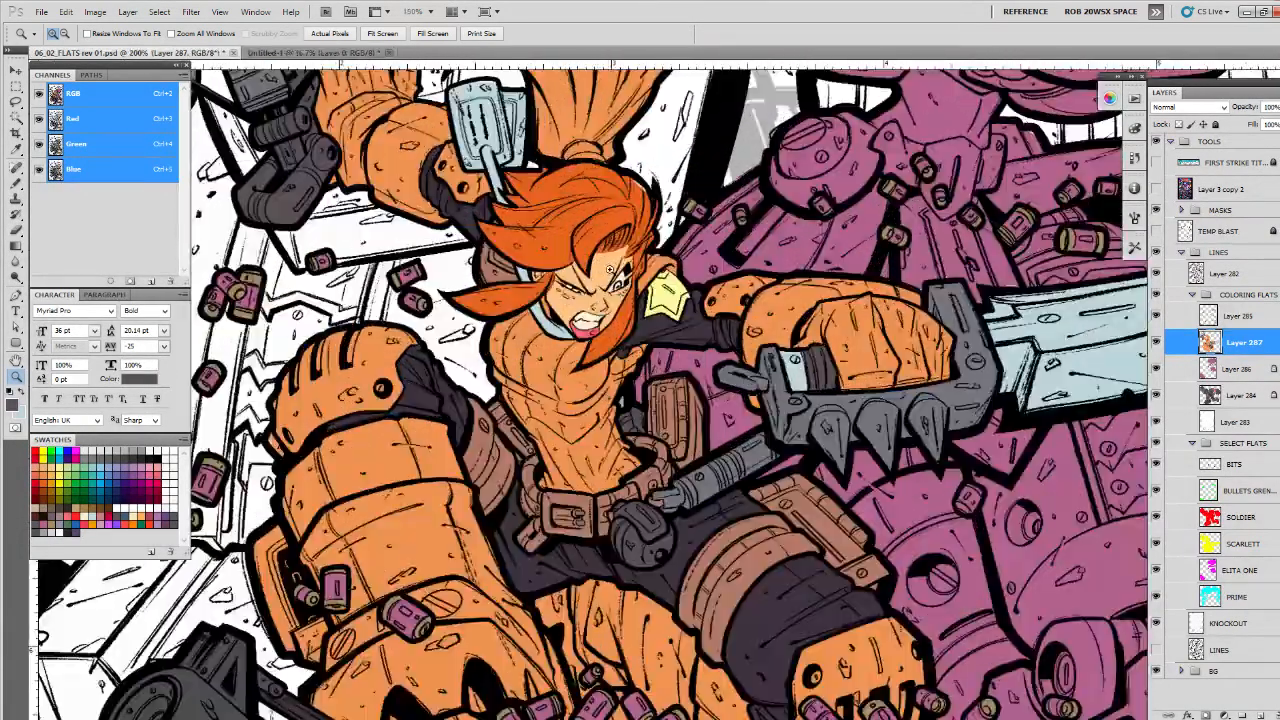
pyautogui.click(610, 270)
pyautogui.press('b')
pyautogui.moveTo(638, 322)
pyautogui.mouseDown()
pyautogui.moveTo(680, 328)
pyautogui.moveTo(728, 364)
pyautogui.mouseUp()
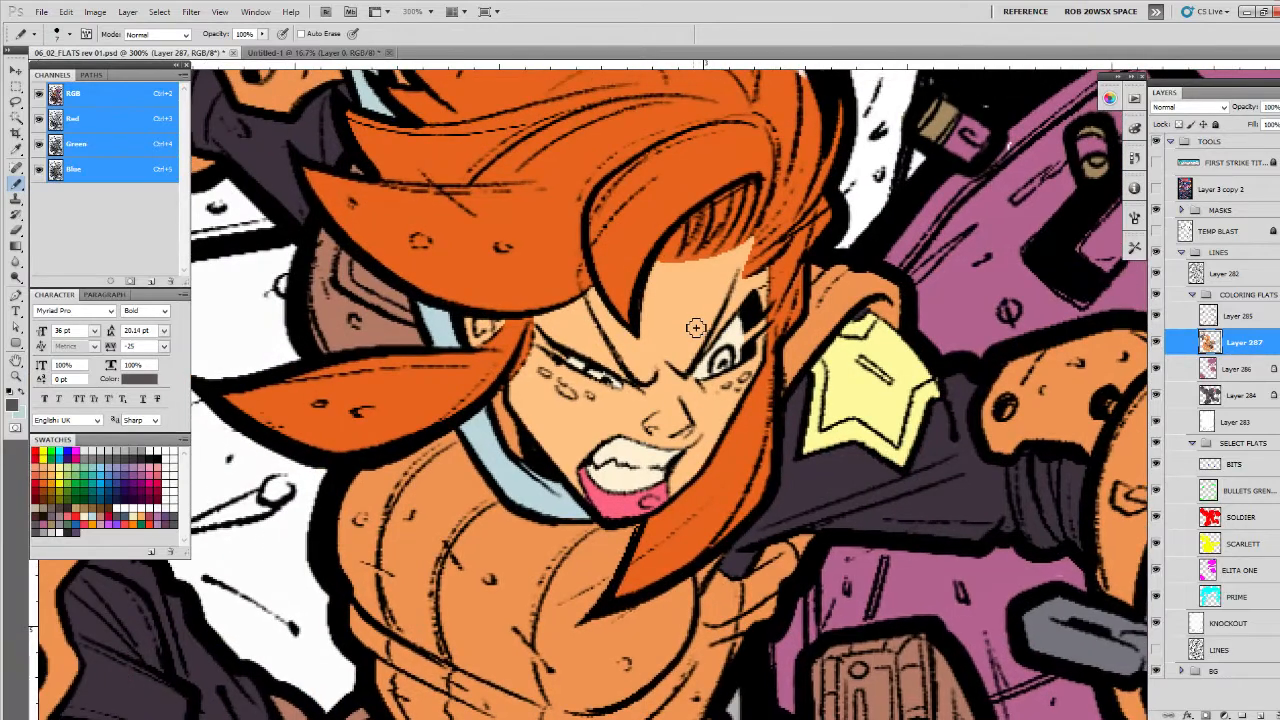
pyautogui.press('z')
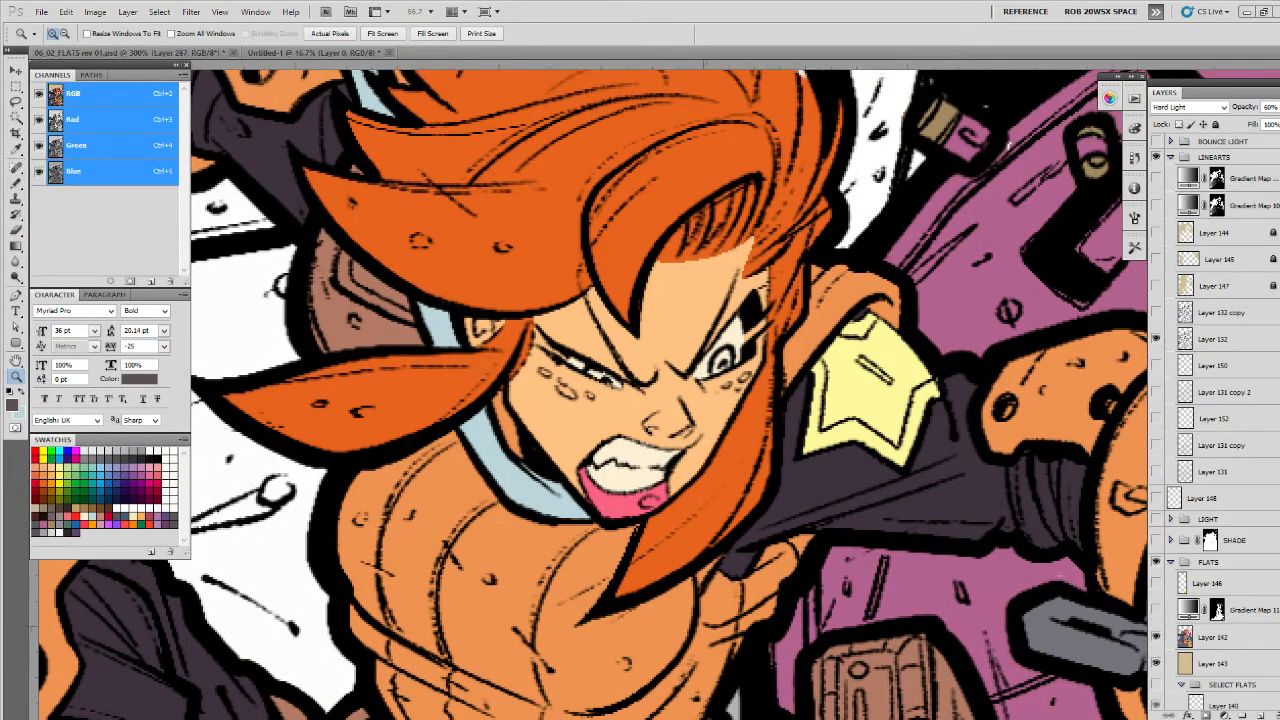
pyautogui.press('b')
pyautogui.click(140, 516)
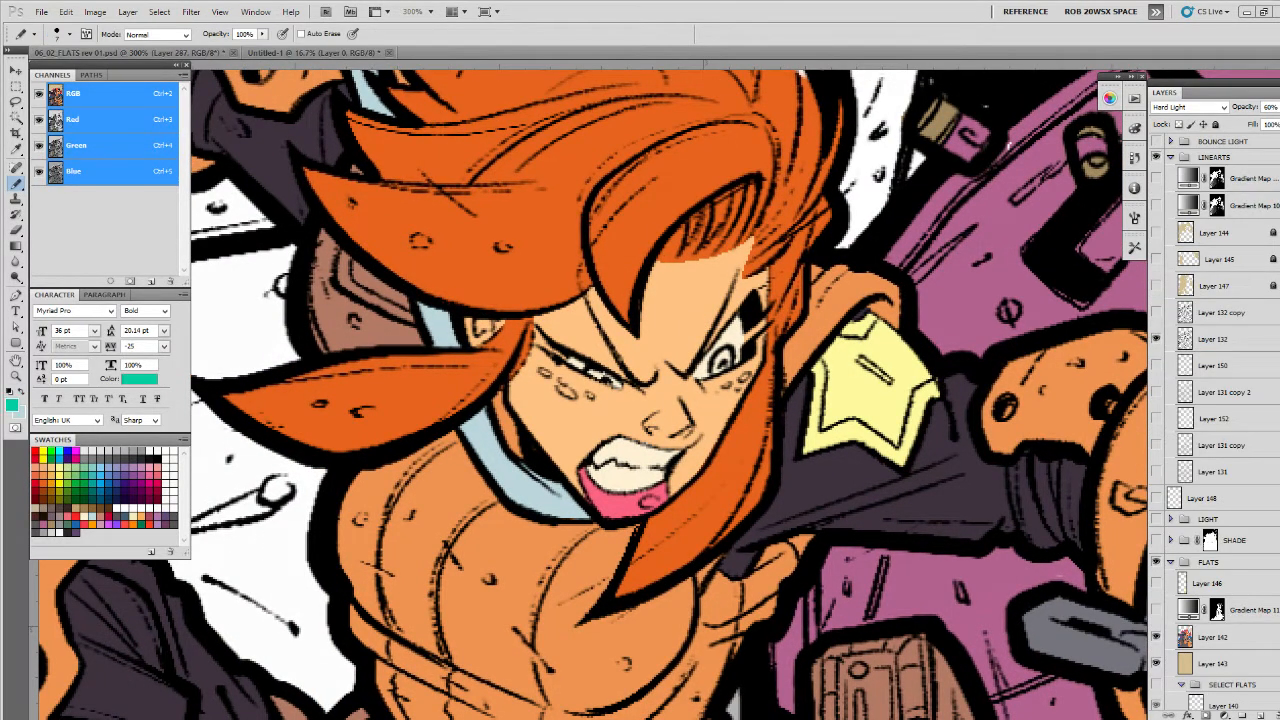
pyautogui.click(727, 367)
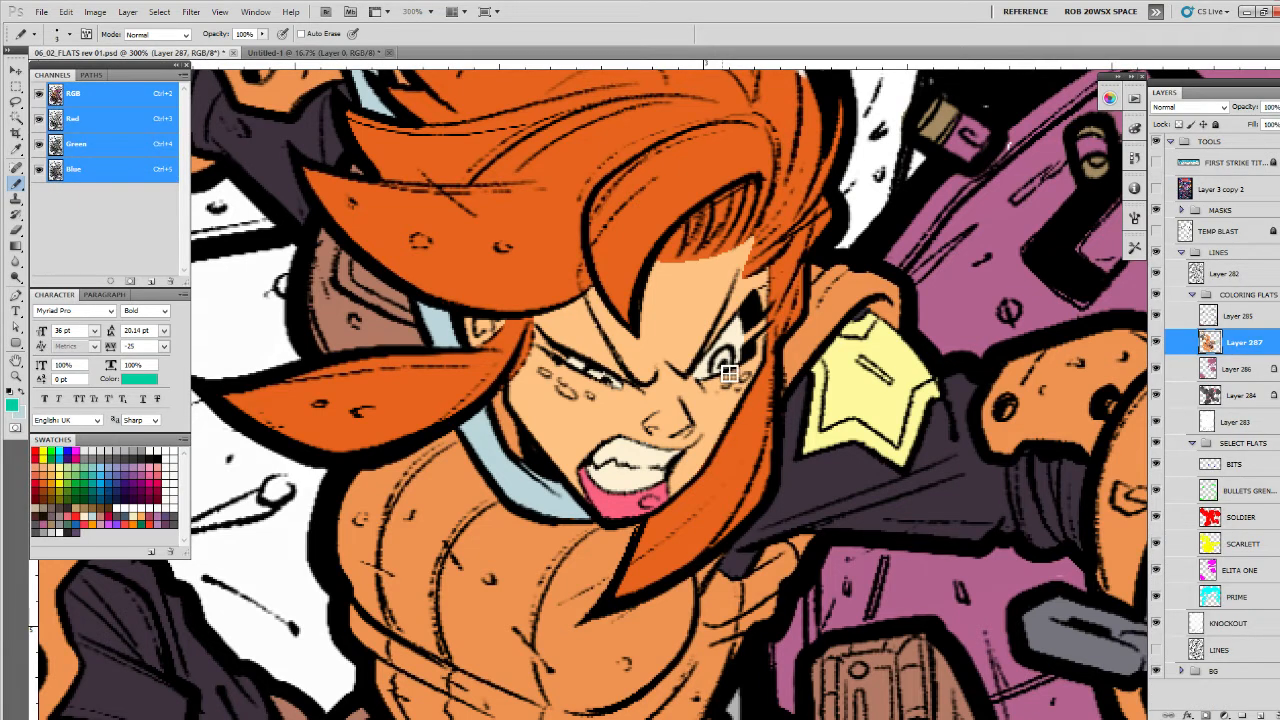
pyautogui.moveTo(727, 363); pyautogui.dragTo(724, 376)
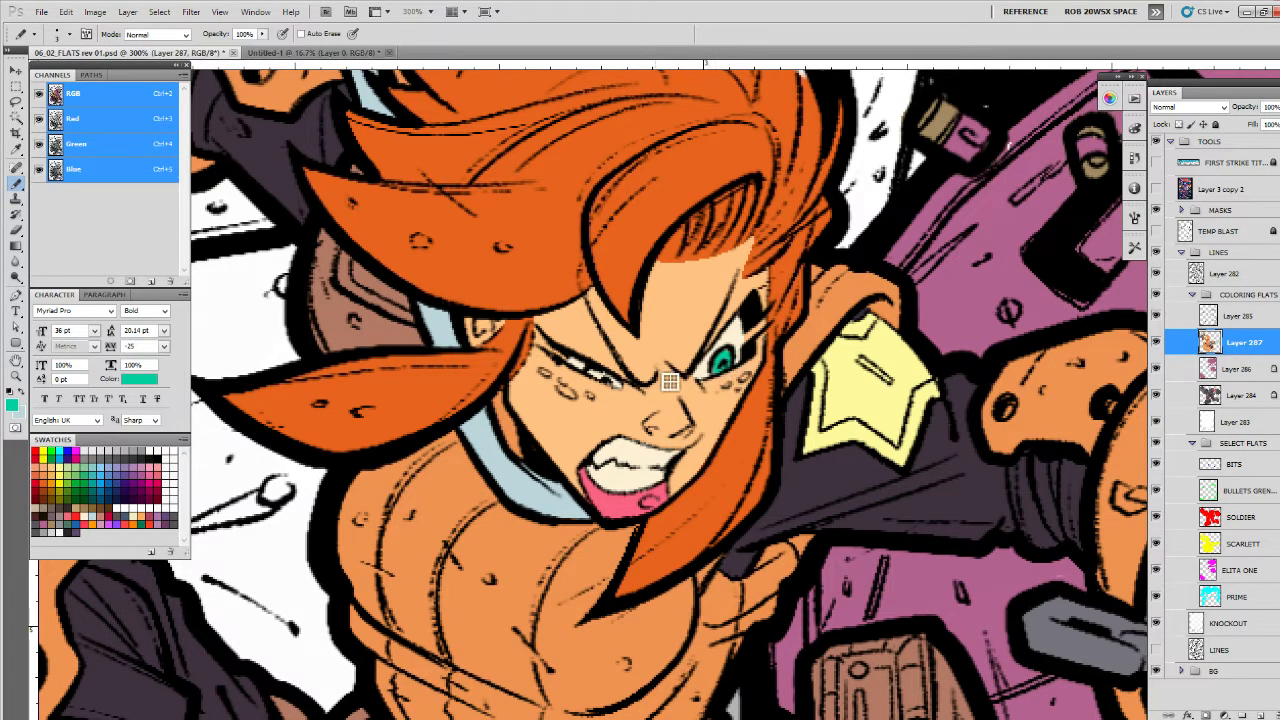
pyautogui.moveTo(612, 385)
pyautogui.mouseDown()
pyautogui.moveTo(598, 377)
pyautogui.moveTo(623, 392)
pyautogui.mouseUp()
# - Review Scarlett's flat colors against the surrounding characters on the cover
pyautogui.press('z')
pyautogui.keyDown('alt'); pyautogui.click(809, 440); pyautogui.keyUp('alt')
pyautogui.keyDown('alt'); pyautogui.click(809, 440); pyautogui.keyUp('alt')
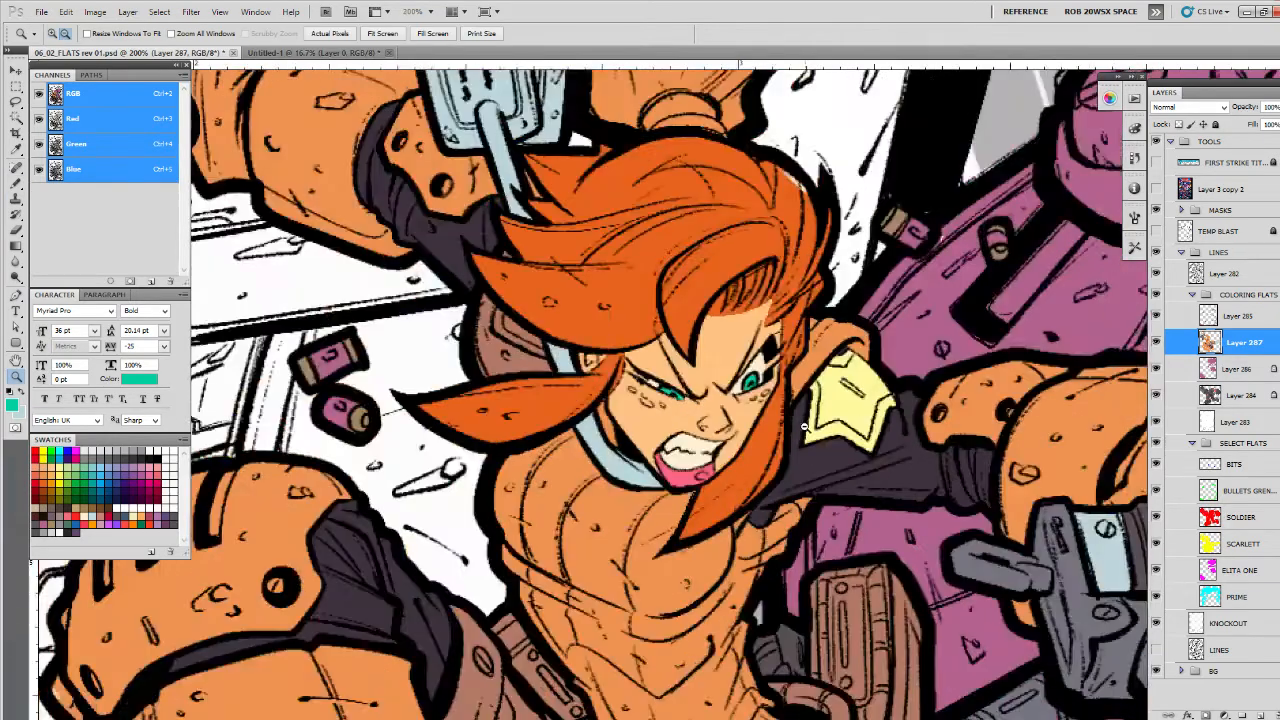
pyautogui.keyDown('alt'); pyautogui.click(809, 441); pyautogui.keyUp('alt')
pyautogui.keyDown('alt'); pyautogui.click(809, 441); pyautogui.keyUp('alt')
pyautogui.keyDown('alt'); pyautogui.click(809, 441); pyautogui.keyUp('alt')
pyautogui.moveTo(809, 441); pyautogui.dragTo(708, 286)
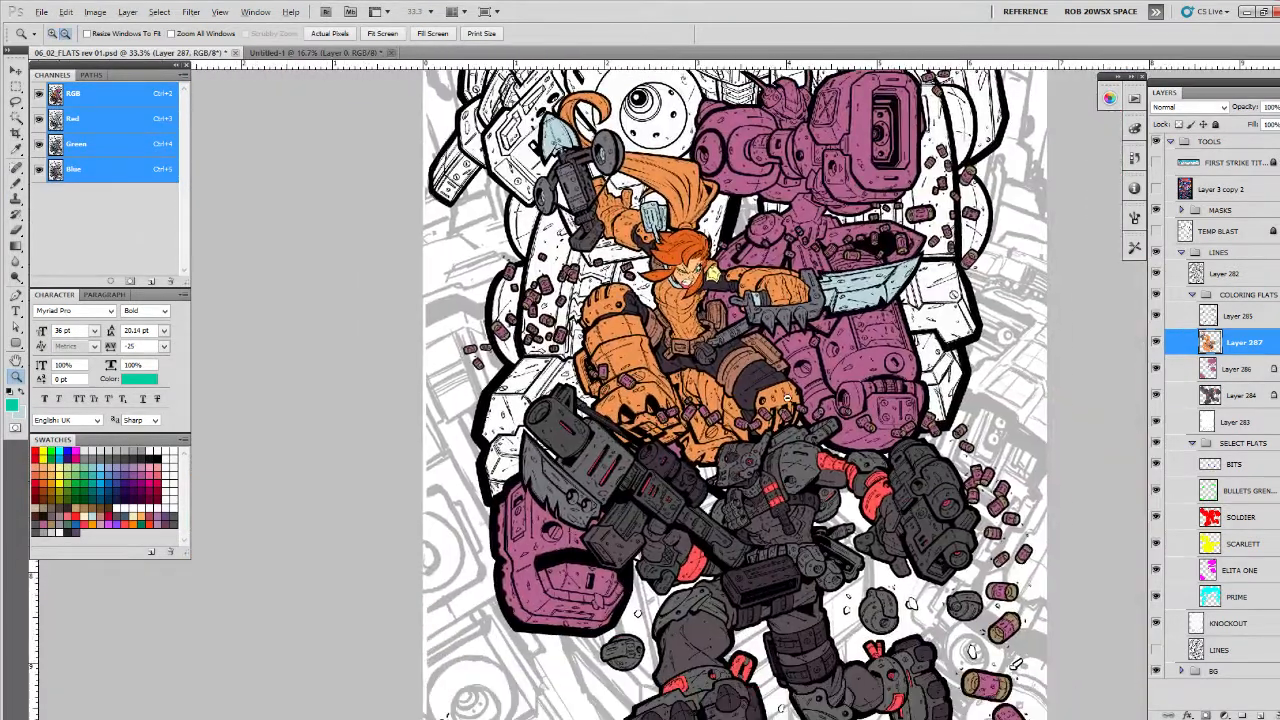
pyautogui.press('alt')
pyautogui.click(842, 332)
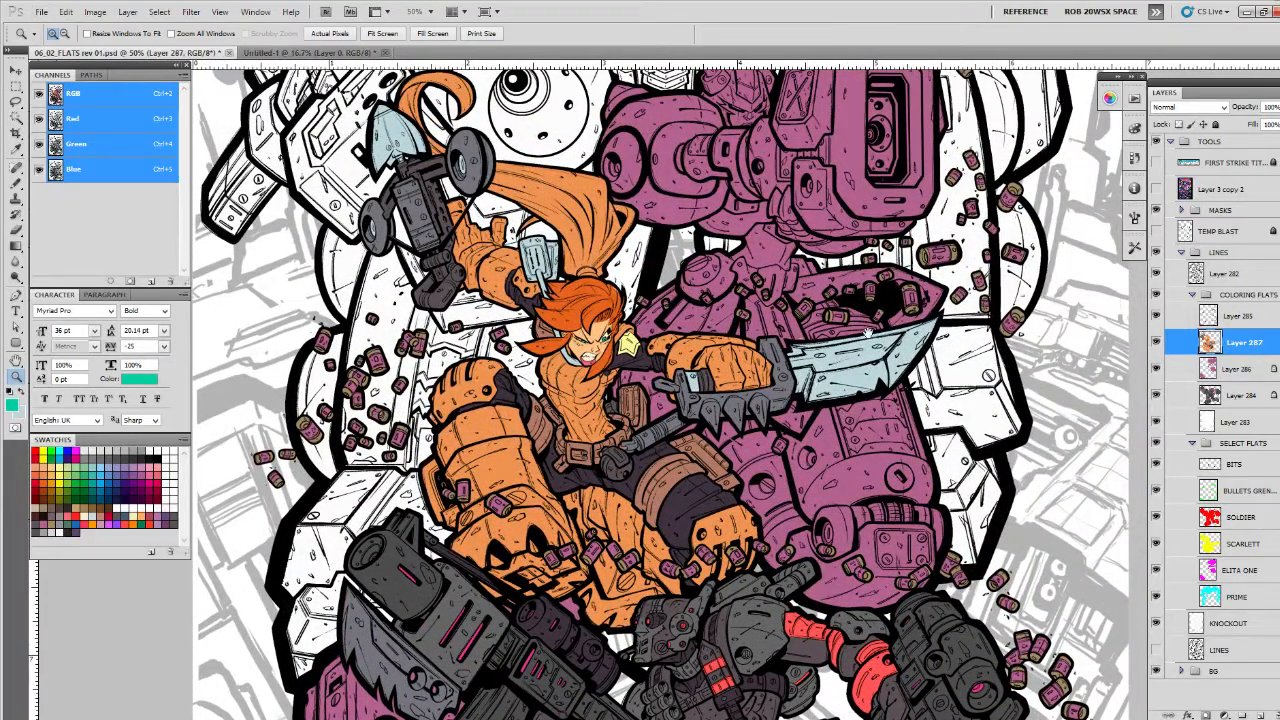
# - Sample the blade's light blue and fill the knuckle guard spike nearest the blade using a Lasso selection
pyautogui.press('b')
pyautogui.keyDown('alt'); pyautogui.click(770, 404); pyautogui.keyUp('alt')
pyautogui.press('z')
pyautogui.click(770, 404)
pyautogui.click(770, 404)
pyautogui.click(772, 406)
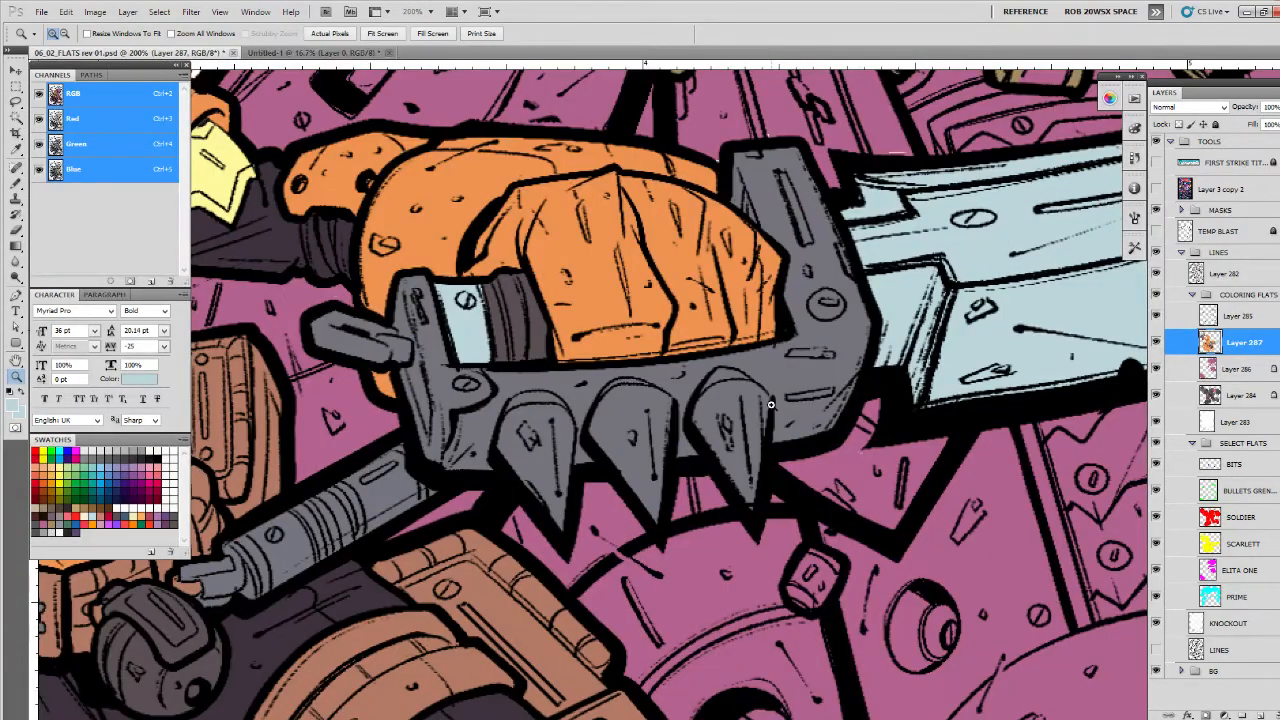
pyautogui.click(771, 404)
pyautogui.press('l')
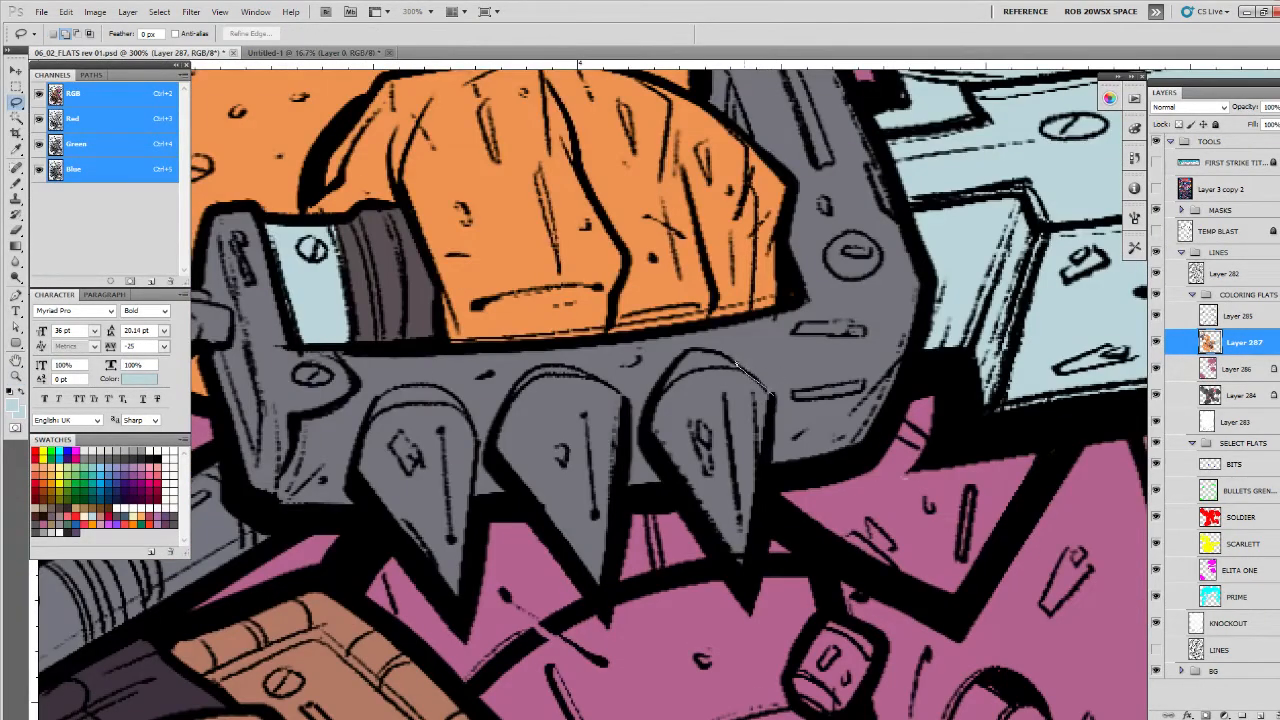
pyautogui.moveTo(738, 364)
pyautogui.mouseDown()
pyautogui.moveTo(676, 356)
pyautogui.moveTo(668, 478)
pyautogui.moveTo(758, 565)
pyautogui.moveTo(786, 392)
pyautogui.mouseUp()
pyautogui.hotkey('alt', 'BackSpace')
pyautogui.hotkey('ctrl', 'd')
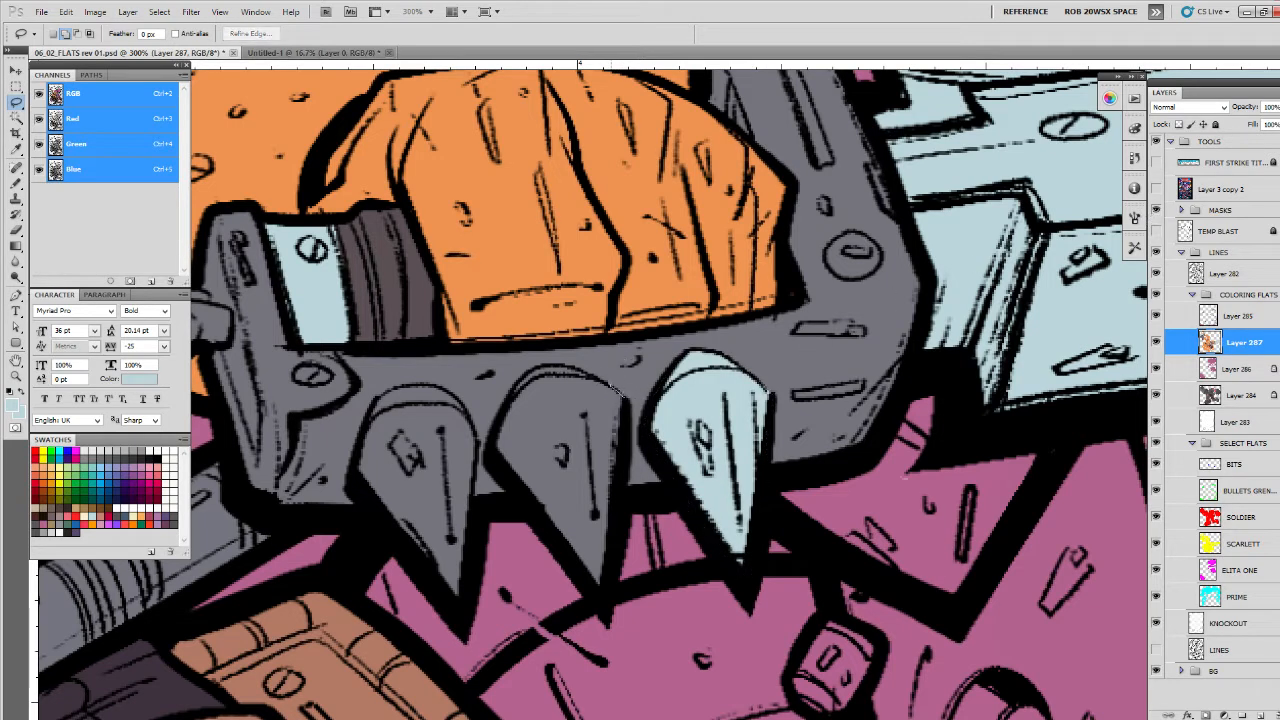
# - Fill the middle spike and the spike farthest from the blade with the same light blue
pyautogui.moveTo(566, 366)
pyautogui.mouseDown()
pyautogui.moveTo(511, 384)
pyautogui.moveTo(491, 438)
pyautogui.moveTo(595, 596)
pyautogui.moveTo(615, 573)
pyautogui.moveTo(628, 438)
pyautogui.mouseUp()
pyautogui.hotkey('alt', 'BackSpace')
pyautogui.hotkey('ctrl', 'd')
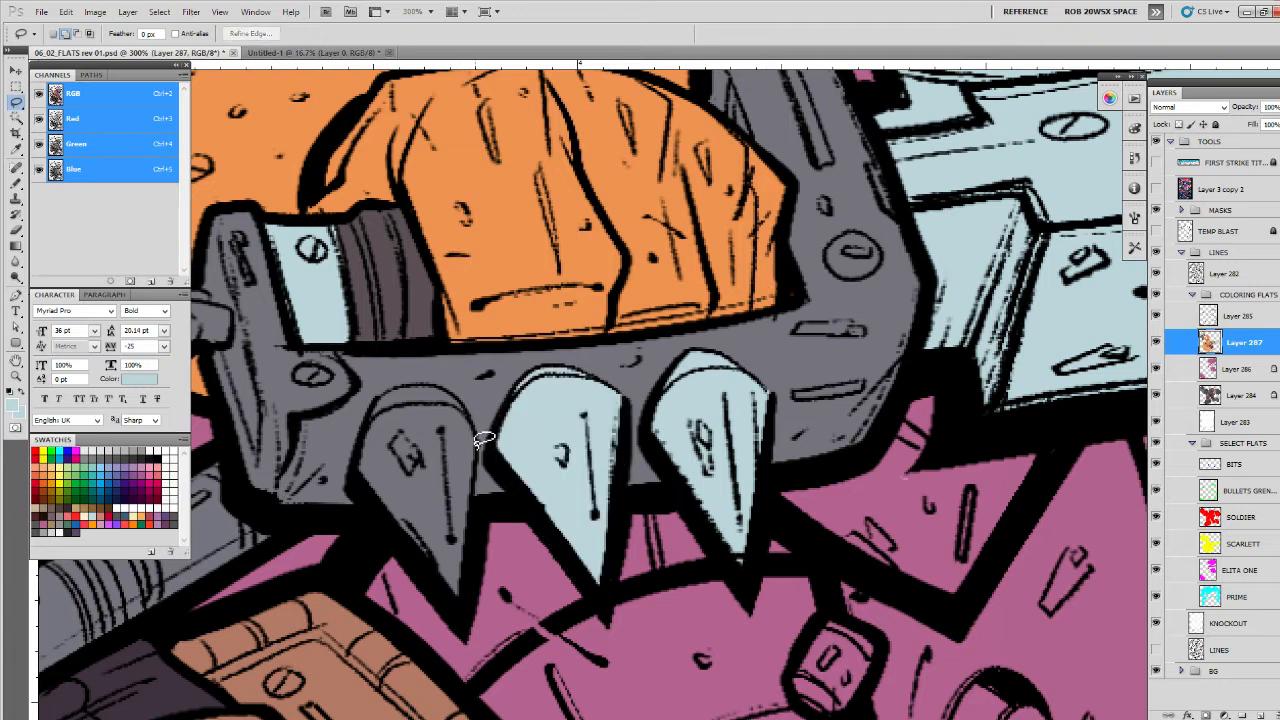
pyautogui.moveTo(432, 384)
pyautogui.mouseDown()
pyautogui.moveTo(366, 424)
pyautogui.moveTo(356, 487)
pyautogui.moveTo(439, 591)
pyautogui.moveTo(475, 576)
pyautogui.moveTo(482, 444)
pyautogui.mouseUp()
pyautogui.hotkey('alt', 'BackSpace')
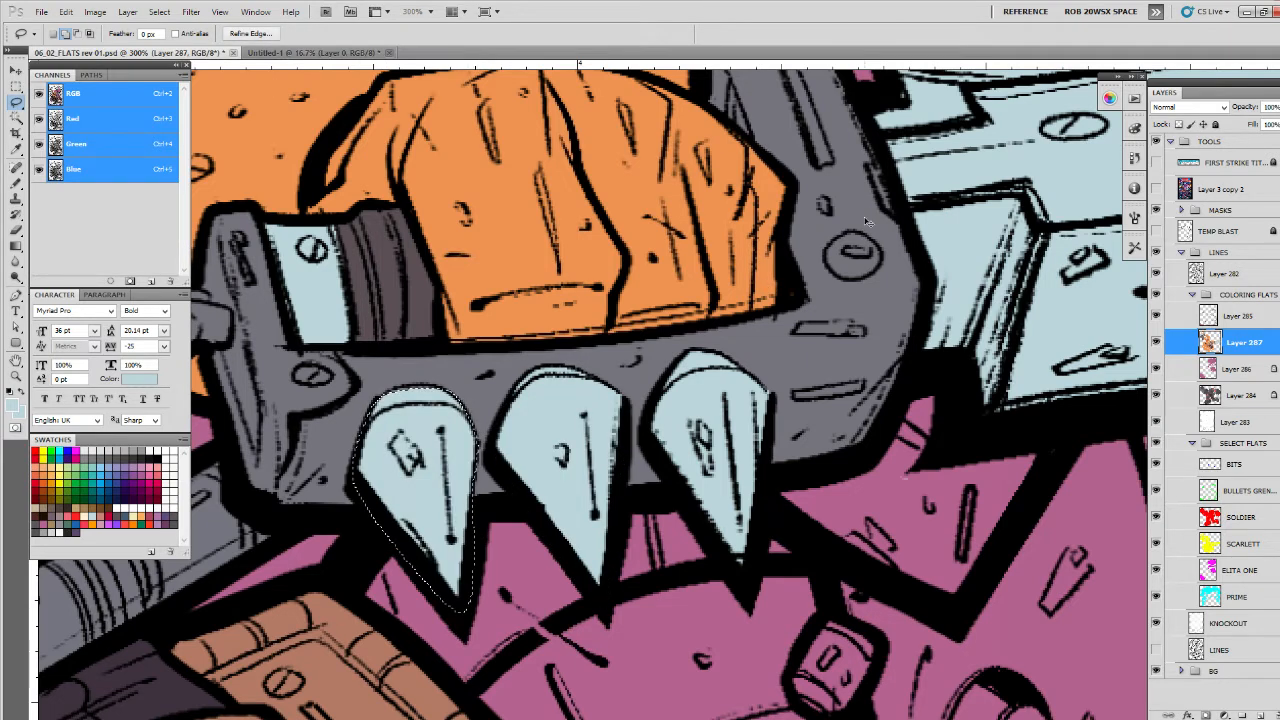
pyautogui.hotkey('ctrl', 'd')
# - Paint the knuckle guard's screw beside the handle light blue and fill the prong sticking out behind it with the same color
pyautogui.moveTo(534, 351); pyautogui.dragTo(741, 455)
pyautogui.press('b')
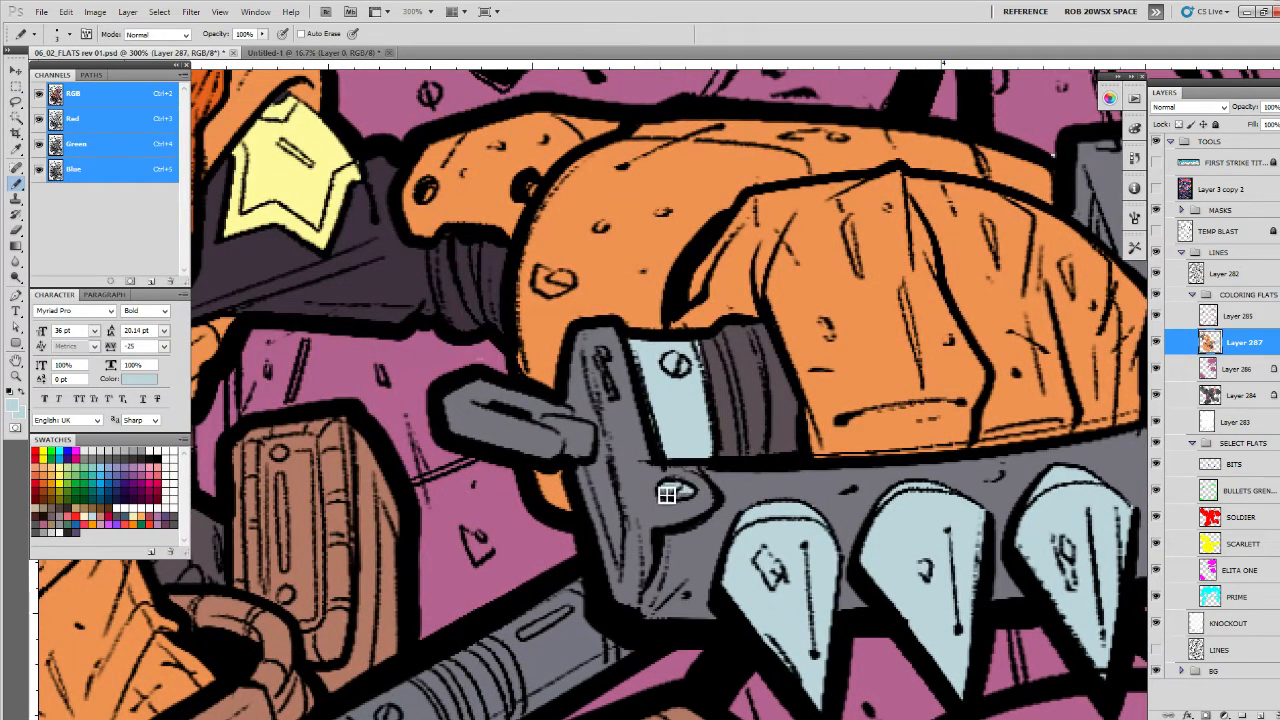
pyautogui.press('l')
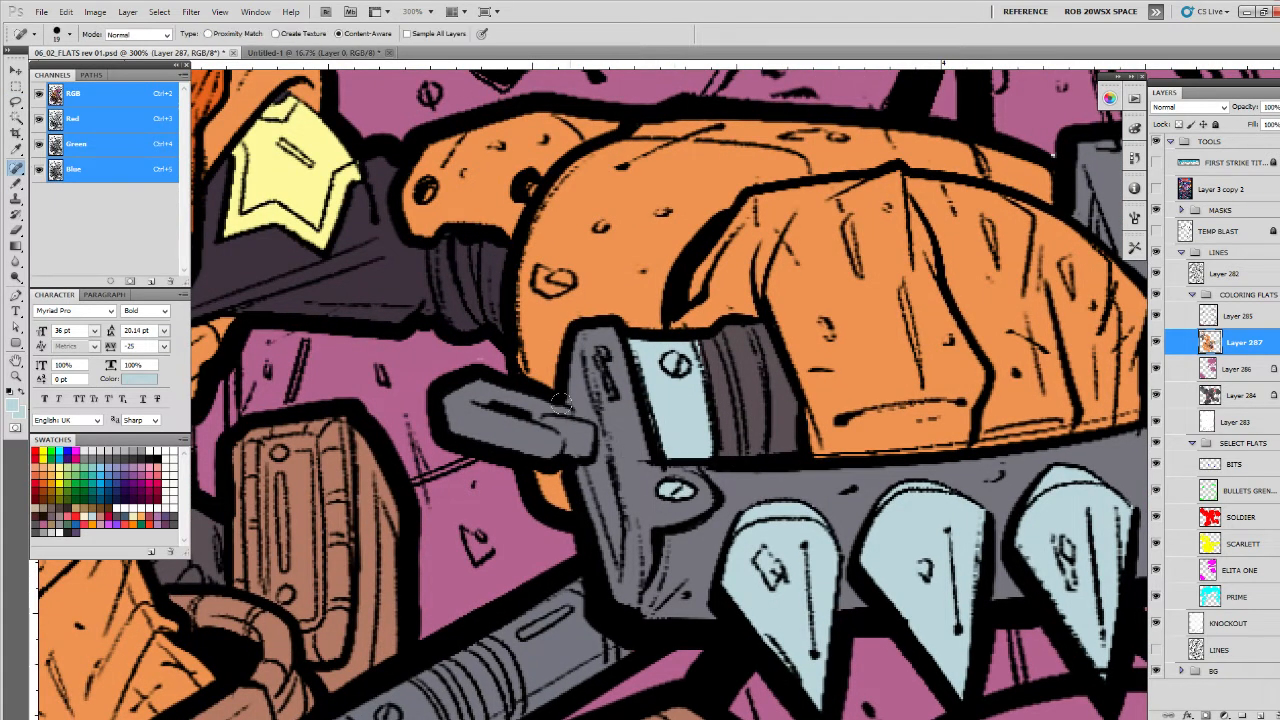
pyautogui.moveTo(537, 388)
pyautogui.mouseDown()
pyautogui.moveTo(436, 392)
pyautogui.moveTo(445, 428)
pyautogui.moveTo(522, 460)
pyautogui.moveTo(550, 461)
pyautogui.moveTo(545, 417)
pyautogui.mouseUp()
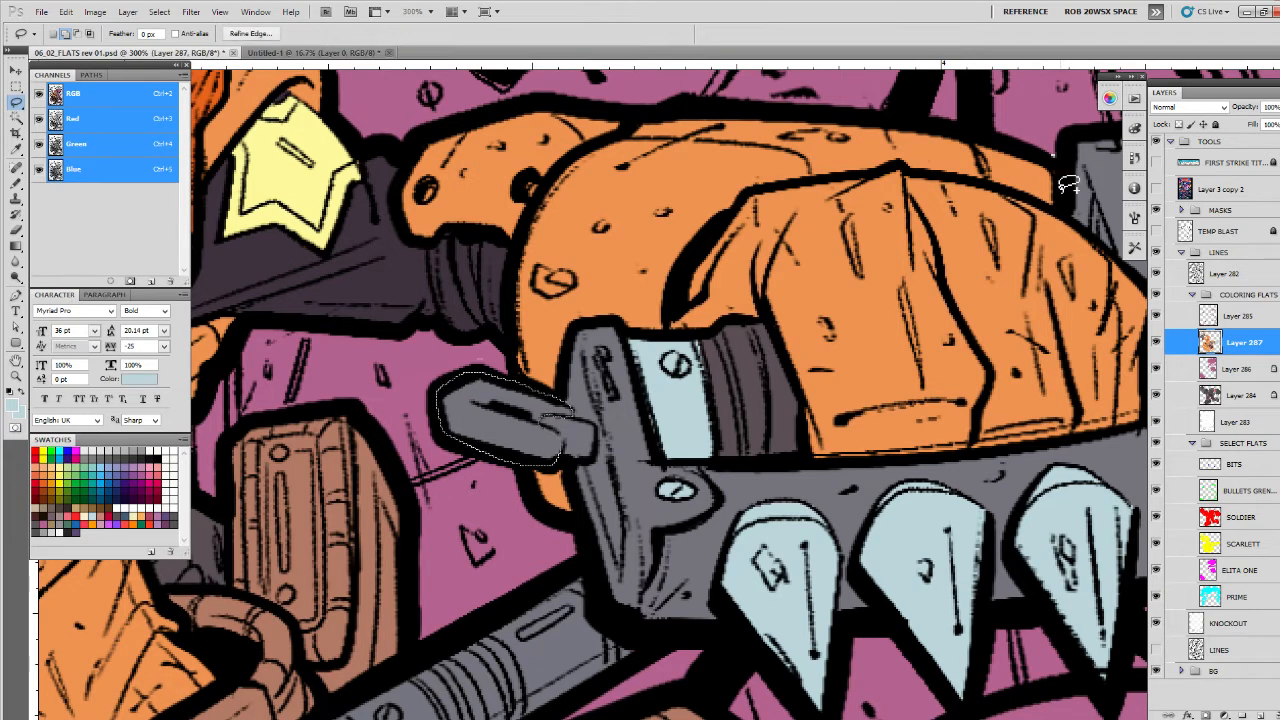
pyautogui.hotkey('alt', 'BackSpace')
pyautogui.hotkey('ctrl', 'd')
# - Fill the round screw on the knuckle guard nearest the blade with the same light blue using a Lasso selection
pyautogui.moveTo(1026, 485); pyautogui.dragTo(498, 513)
pyautogui.press('b')
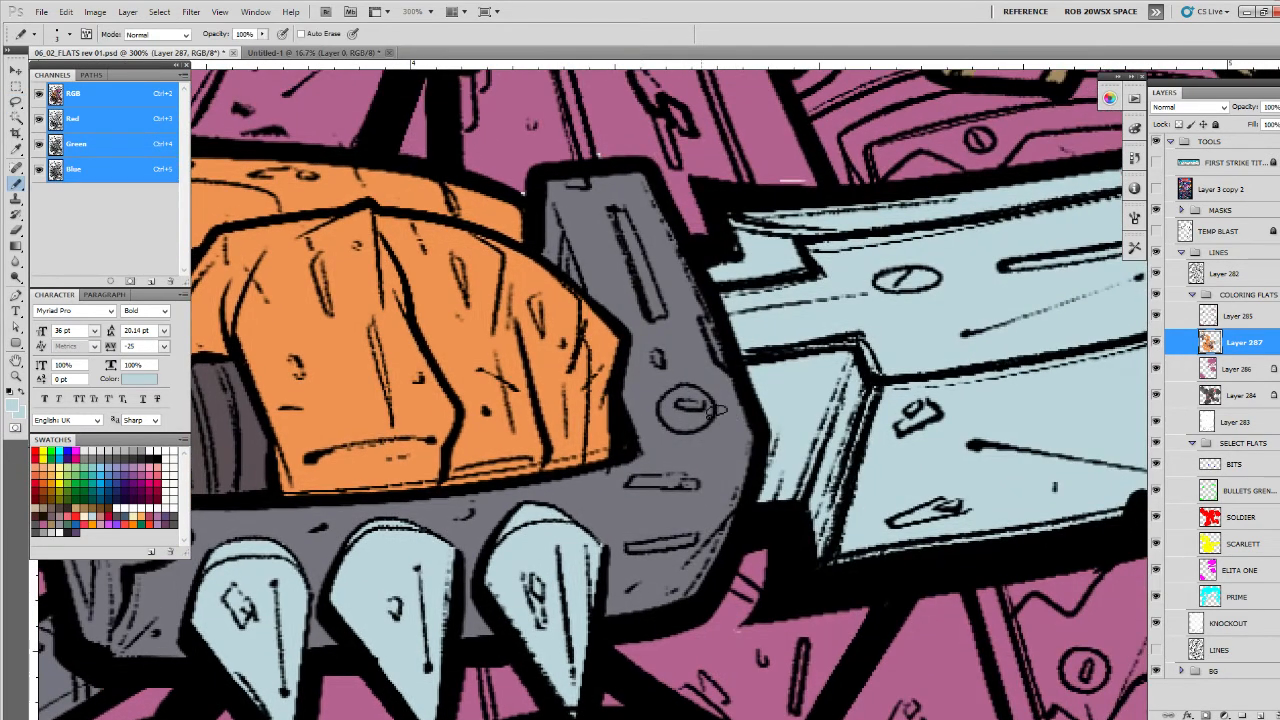
pyautogui.press('l')
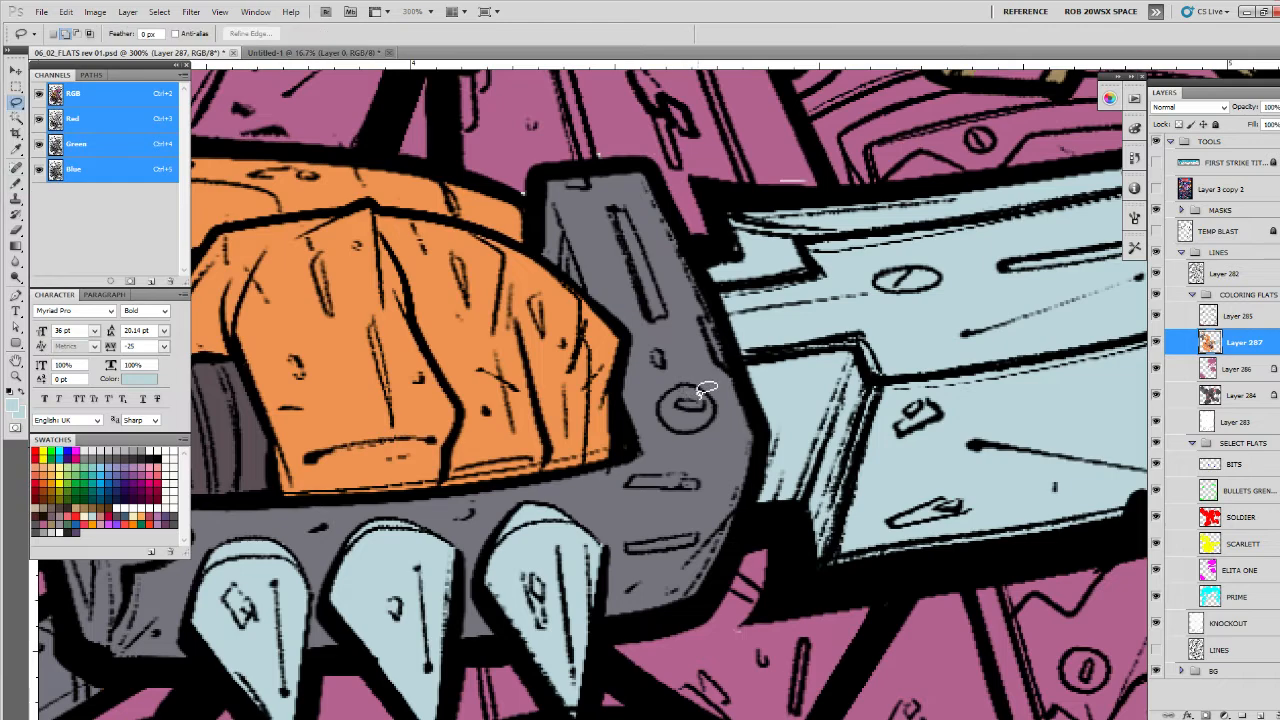
pyautogui.moveTo(690, 384); pyautogui.dragTo(686, 384)
pyautogui.hotkey('alt', 'BackSpace')
pyautogui.hotkey('ctrl', 'd')
# - Review the flat colors across the whole cover, comparing Scarlett with the surrounding characters
pyautogui.press('z')
pyautogui.keyDown('alt'); pyautogui.click(899, 392); pyautogui.keyUp('alt')
pyautogui.keyDown('alt'); pyautogui.click(899, 392); pyautogui.keyUp('alt')
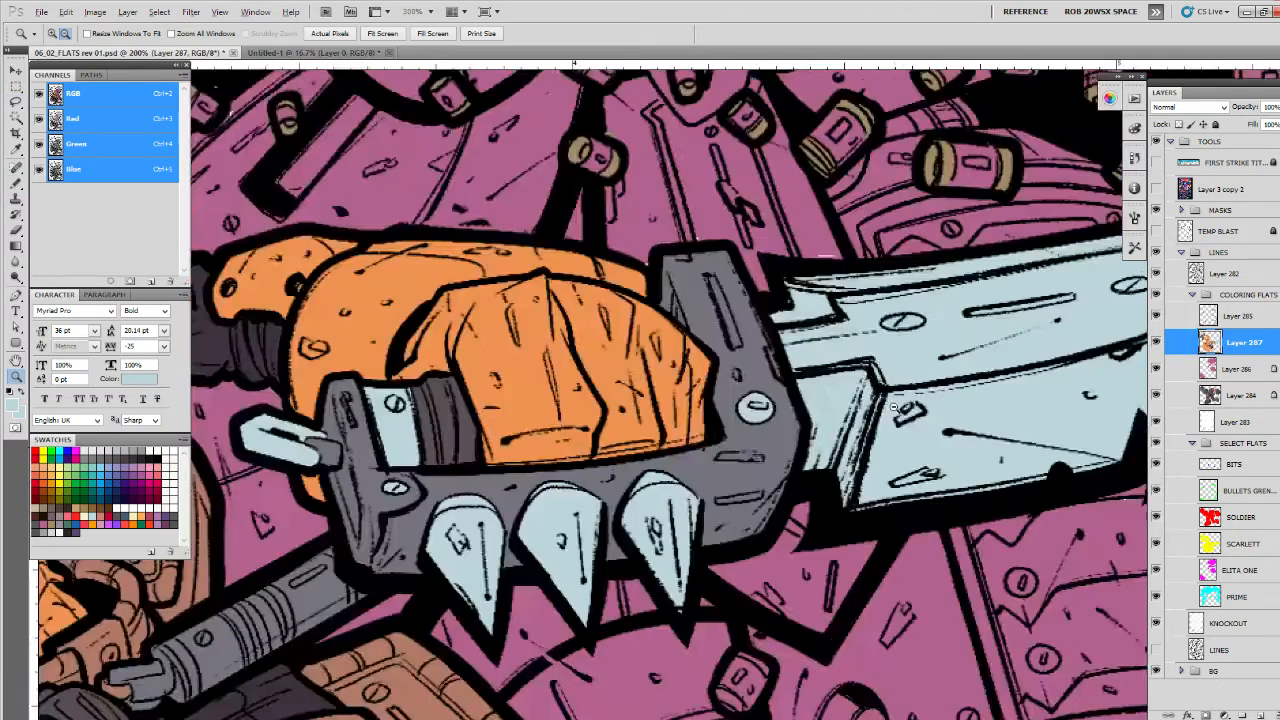
pyautogui.keyDown('alt'); pyautogui.click(899, 392); pyautogui.keyUp('alt')
pyautogui.keyDown('alt'); pyautogui.click(899, 392); pyautogui.keyUp('alt')
pyautogui.keyDown('alt'); pyautogui.click(899, 392); pyautogui.keyUp('alt')
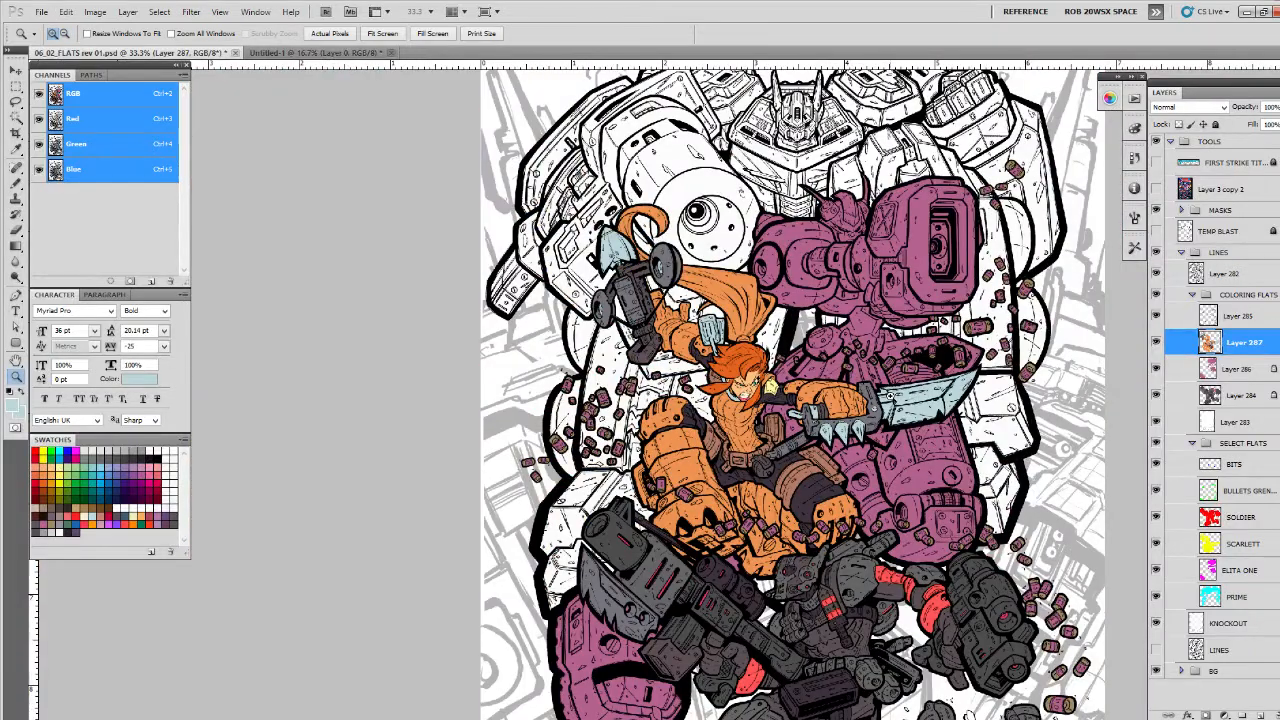
pyautogui.keyDown('alt'); pyautogui.click(892, 396); pyautogui.keyUp('alt')
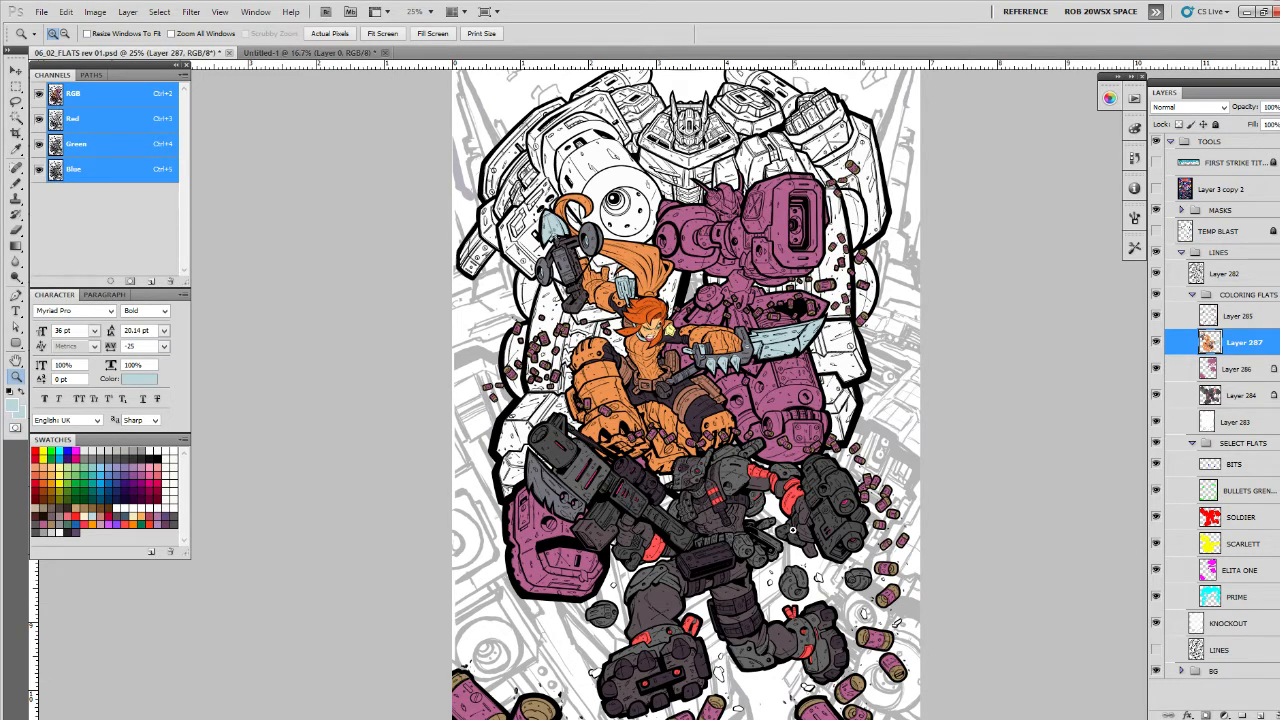
pyautogui.moveTo(792, 531); pyautogui.dragTo(794, 542)
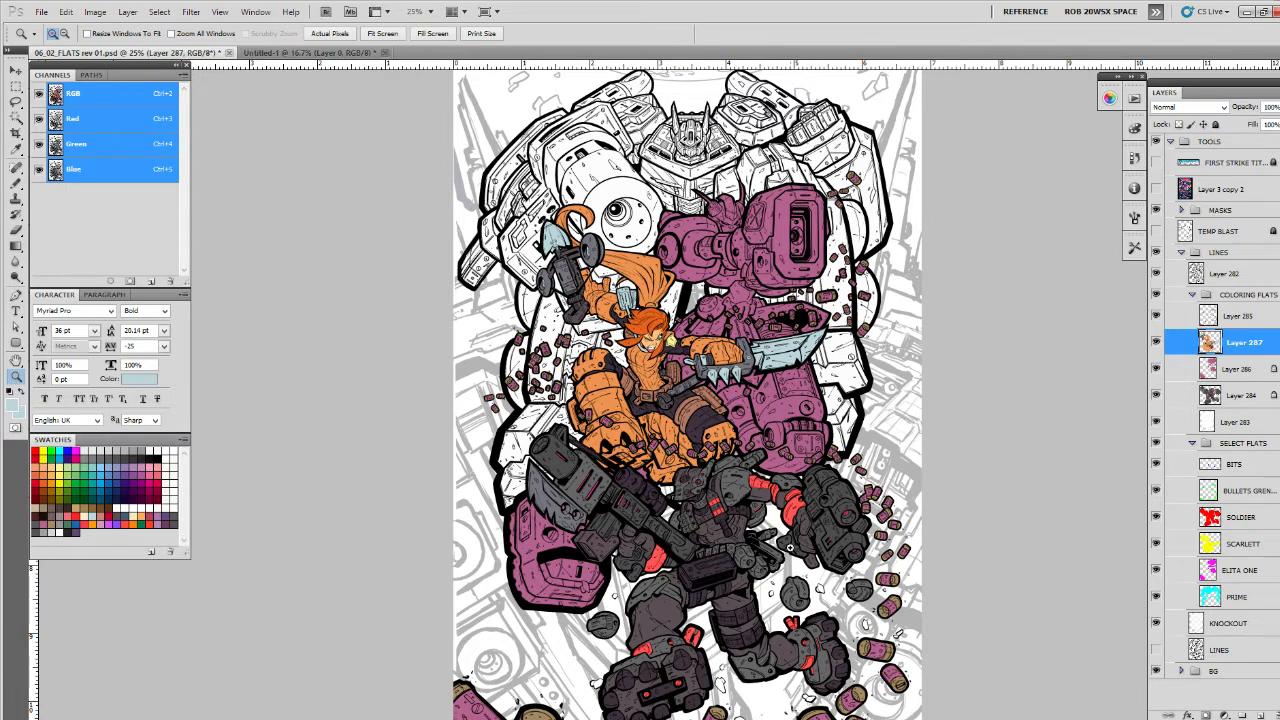
pyautogui.moveTo(810, 616); pyautogui.dragTo(806, 535)
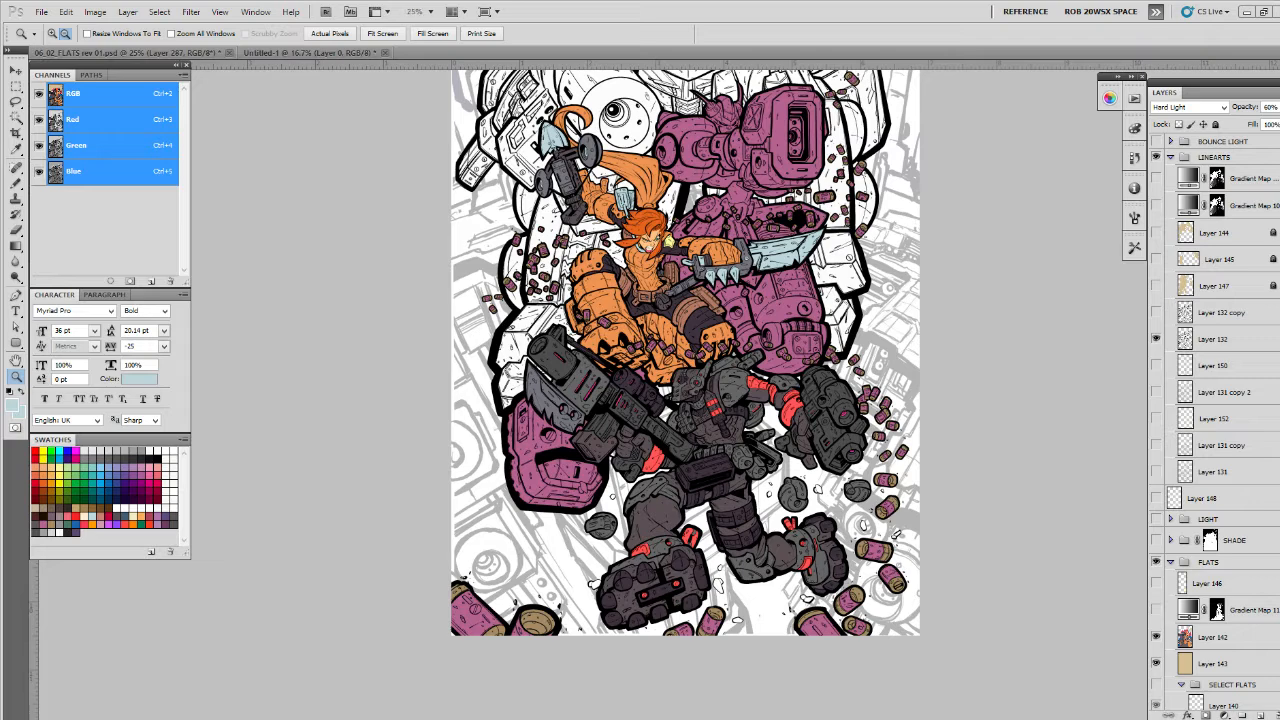
pyautogui.hotkey('ctrl', '-')
pyautogui.hotkey('ctrl', '-')
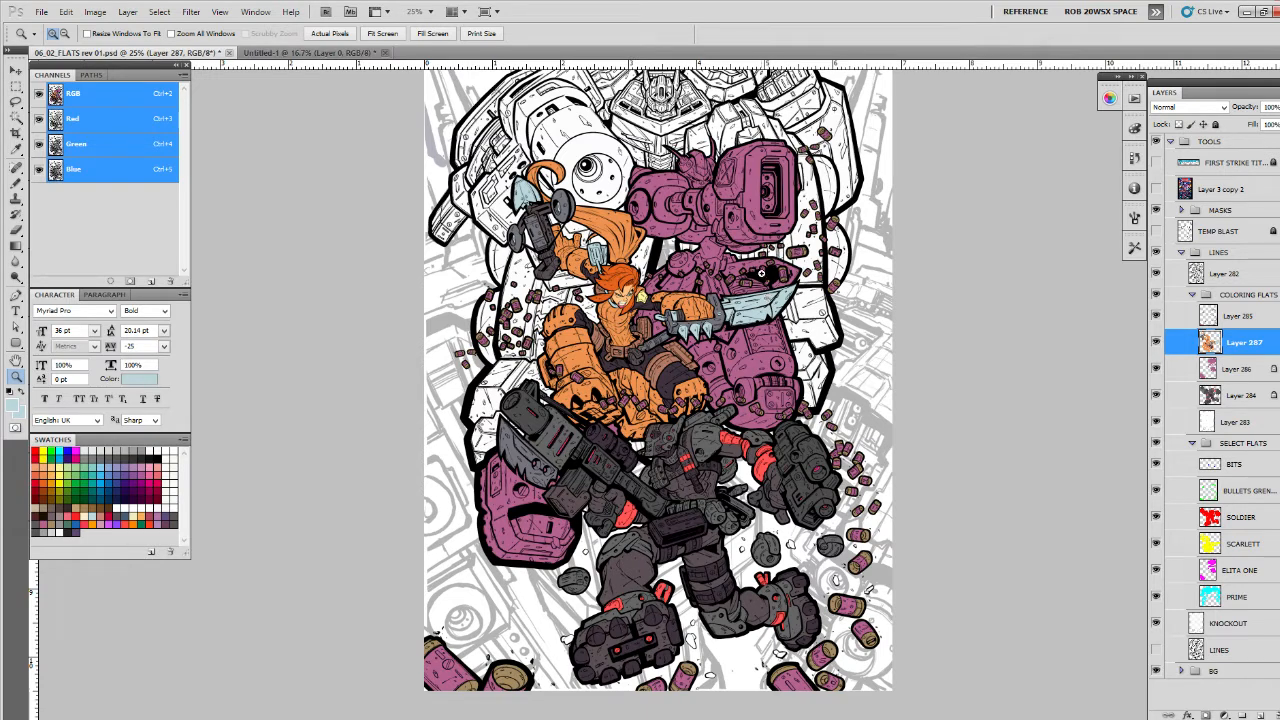
pyautogui.click(1187, 360)
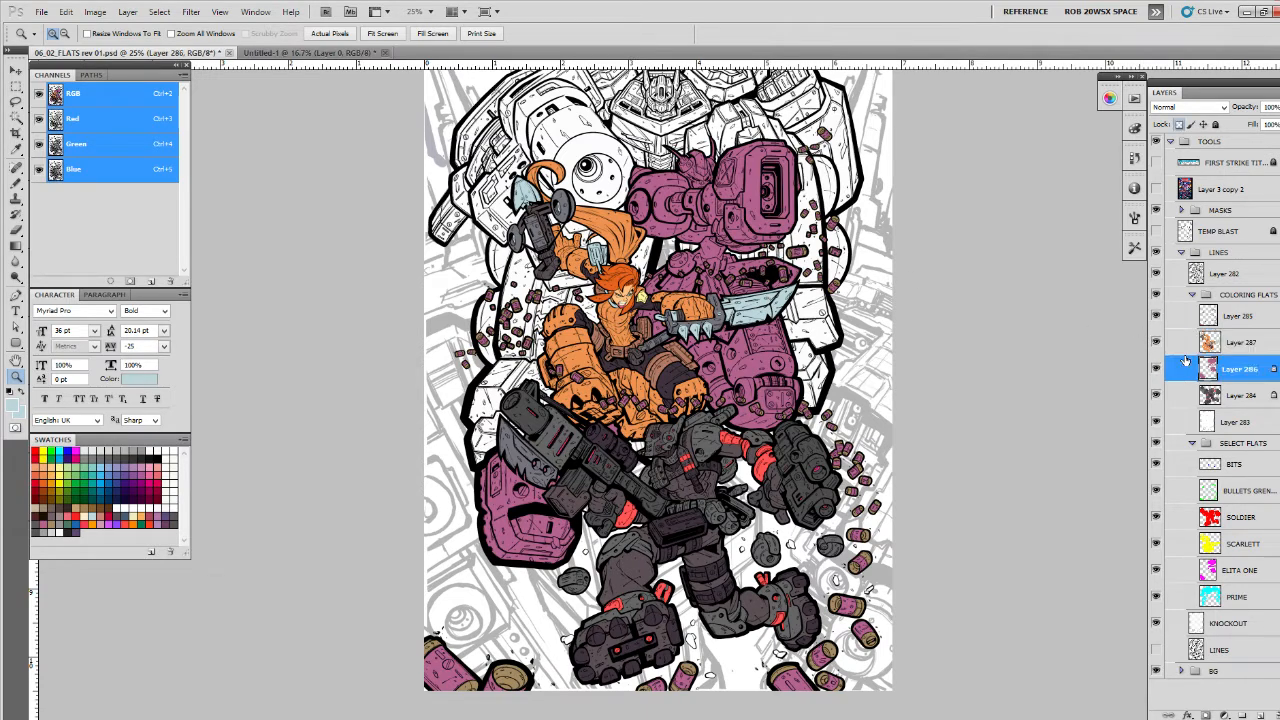
pyautogui.click(1213, 344)
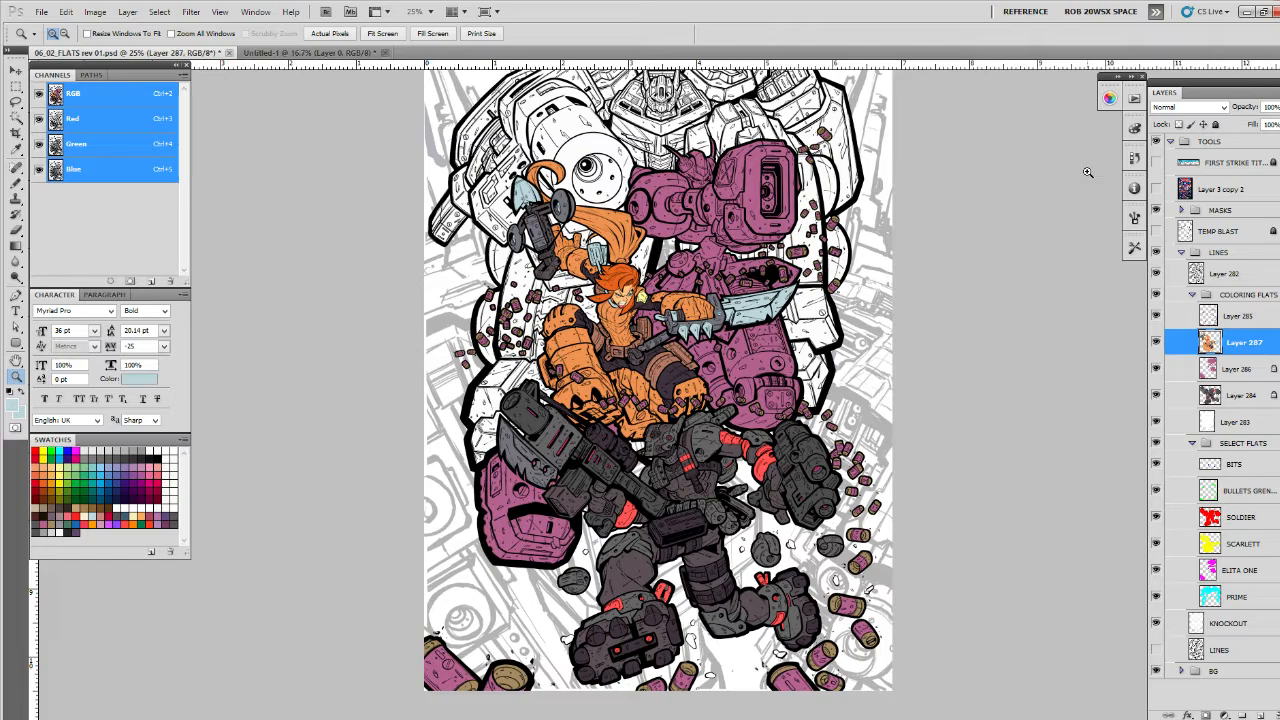
# - Sample the crossbow's dark purple-gray and fill the orange section beside Scarlett's raised fingers on Layer 287 using a Lasso selection
pyautogui.click(553, 230)
pyautogui.click(552, 229)
pyautogui.click(552, 229)
pyautogui.click(552, 229)
pyautogui.click(552, 229)
pyautogui.click(552, 229)
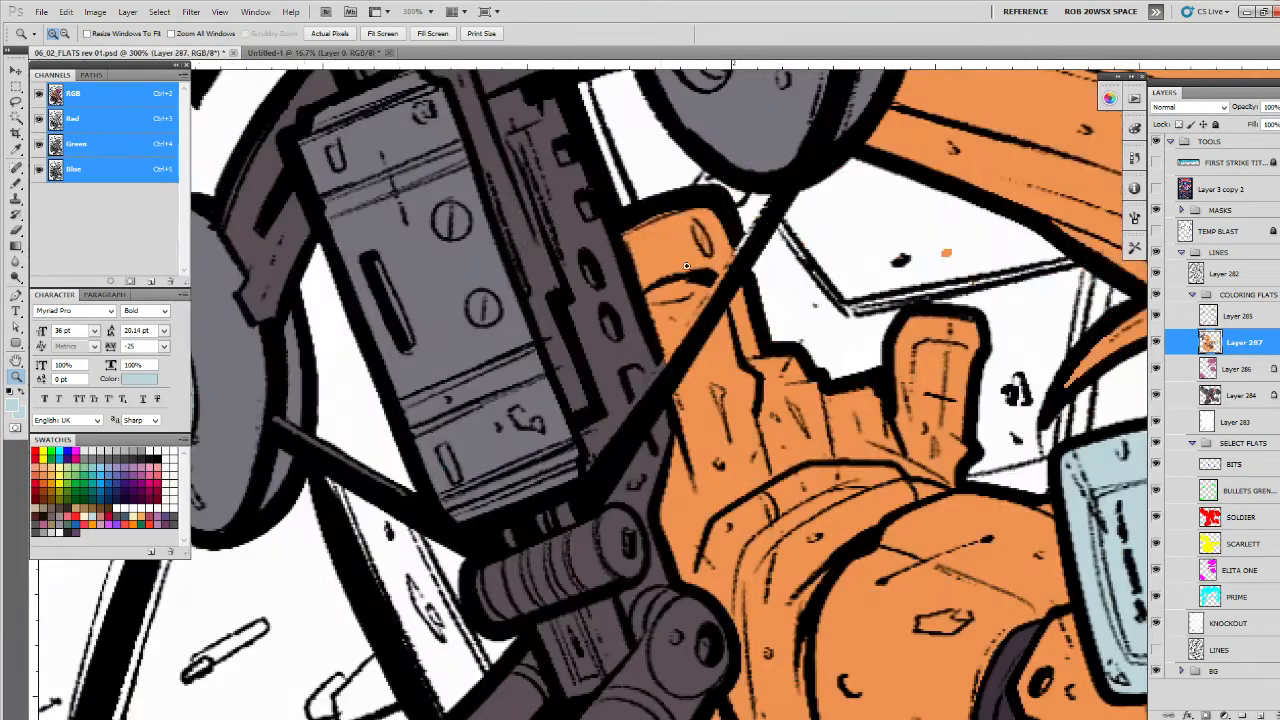
pyautogui.moveTo(680, 272); pyautogui.dragTo(590, 341)
pyautogui.press('b')
pyautogui.keyDown('alt'); pyautogui.click(514, 330); pyautogui.keyUp('alt')
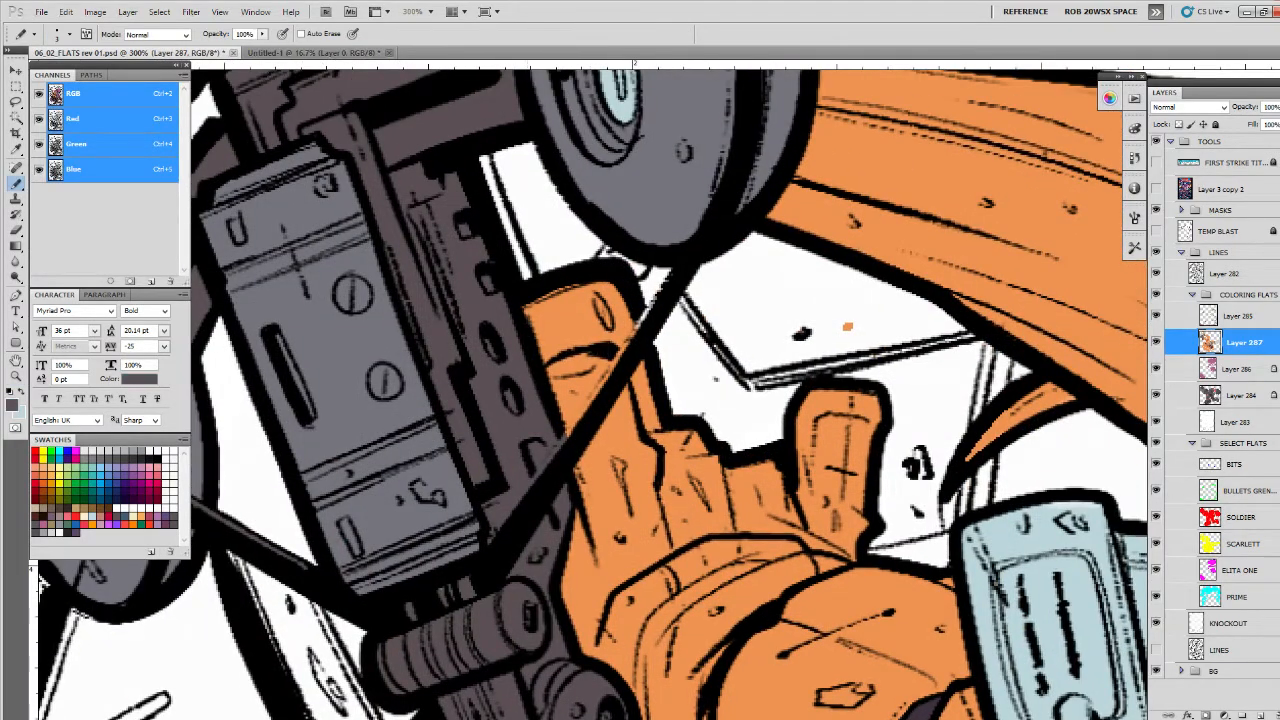
pyautogui.press('l')
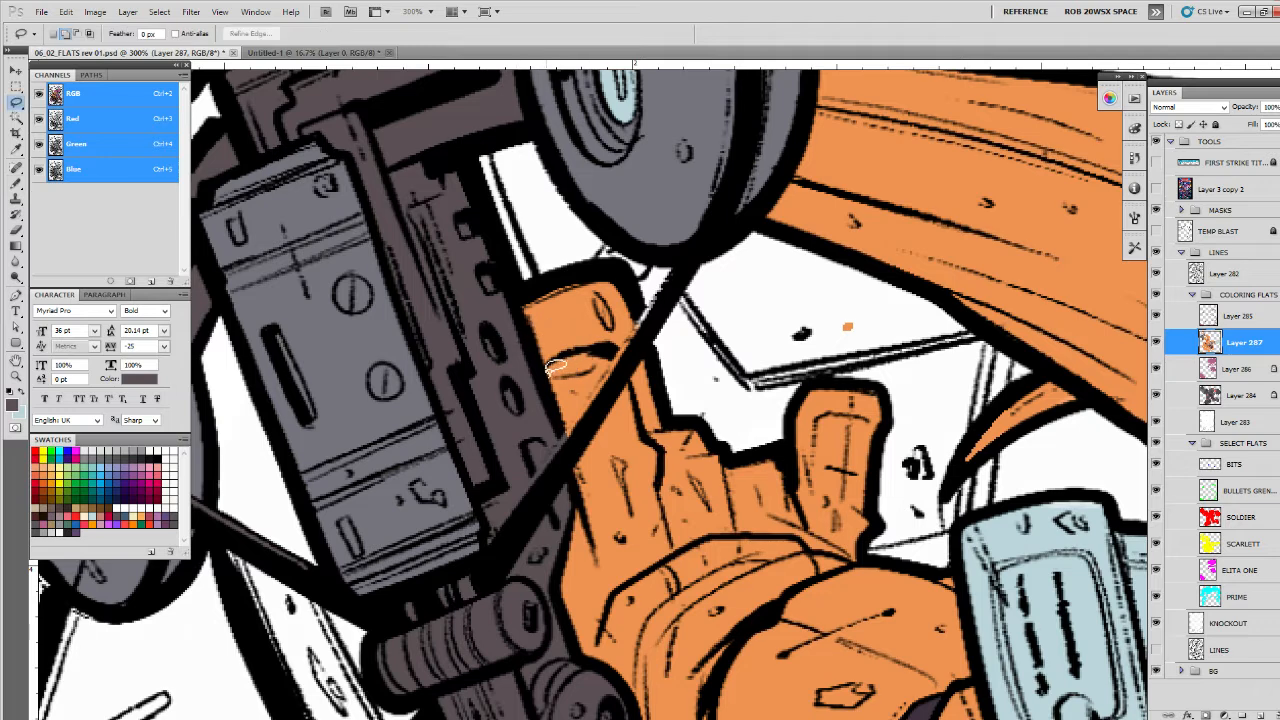
pyautogui.moveTo(561, 356)
pyautogui.mouseDown()
pyautogui.moveTo(617, 350)
pyautogui.moveTo(643, 428)
pyautogui.moveTo(661, 427)
pyautogui.moveTo(672, 392)
pyautogui.moveTo(651, 286)
pyautogui.moveTo(571, 248)
pyautogui.moveTo(522, 328)
pyautogui.mouseUp()
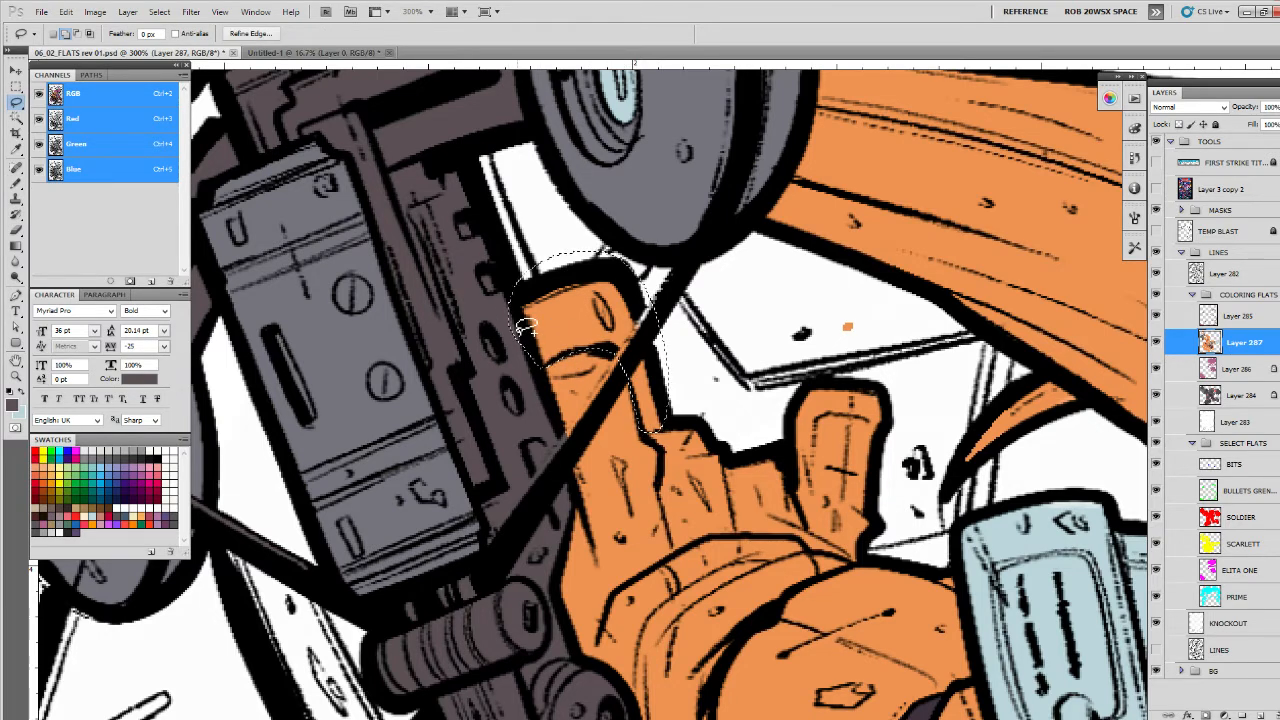
pyautogui.hotkey('alt', 'BackSpace')
pyautogui.hotkey('ctrl', 'd')
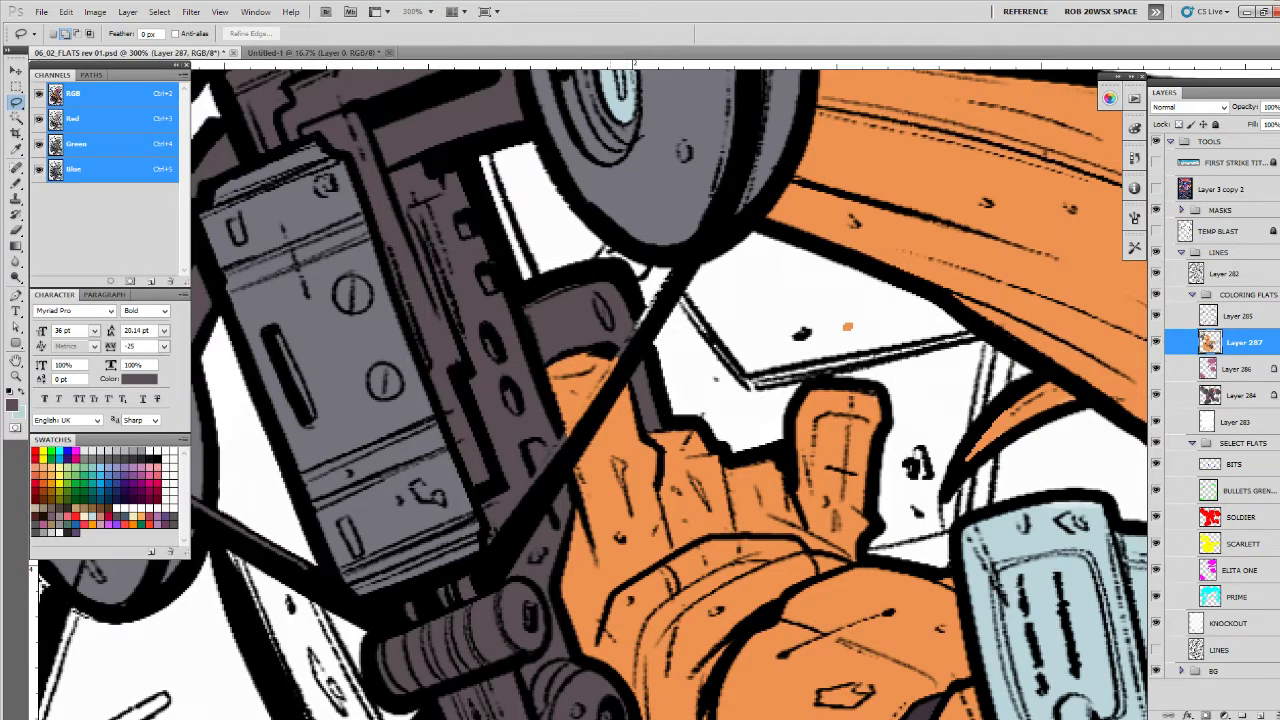
# - Examine the crossbow and Scarlett's flats at full-figure scale
pyautogui.press('z')
pyautogui.keyDown('alt'); pyautogui.click(882, 482); pyautogui.keyUp('alt')
pyautogui.keyDown('alt'); pyautogui.click(882, 482); pyautogui.keyUp('alt')
pyautogui.keyDown('alt'); pyautogui.click(884, 488); pyautogui.keyUp('alt')
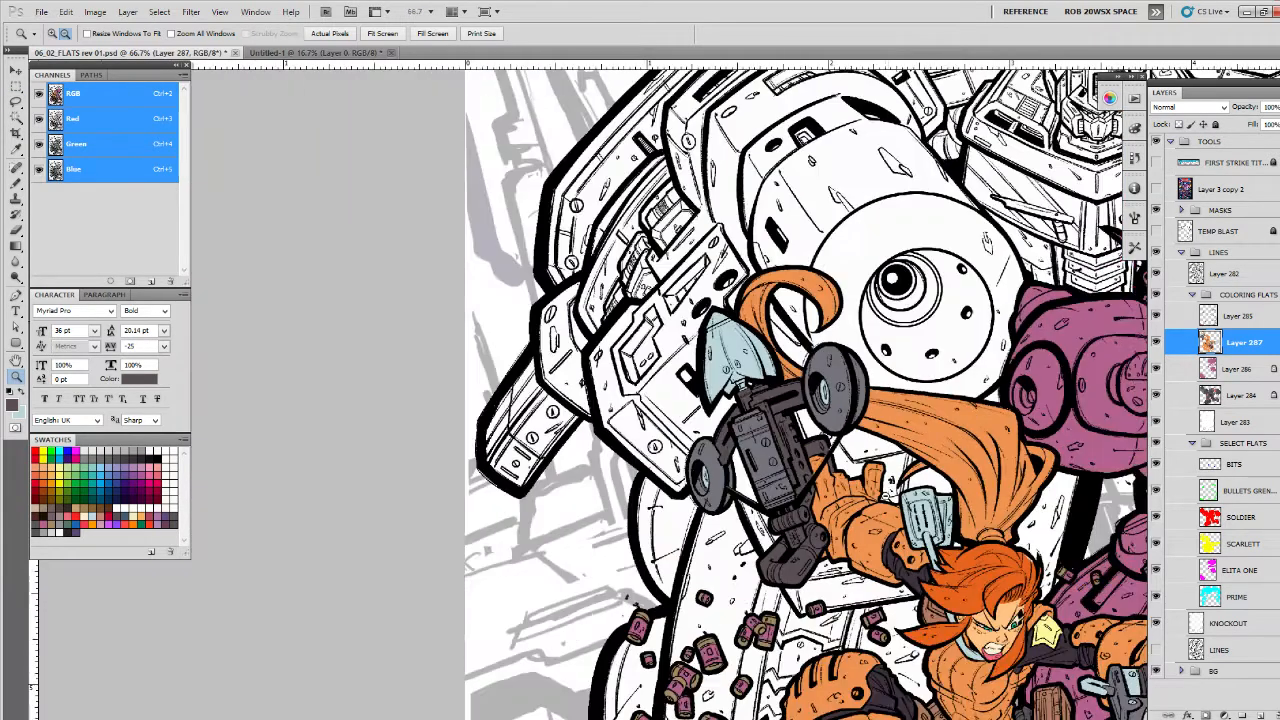
pyautogui.keyDown('alt'); pyautogui.click(884, 488); pyautogui.keyUp('alt')
pyautogui.keyDown('alt'); pyautogui.click(886, 492); pyautogui.keyUp('alt')
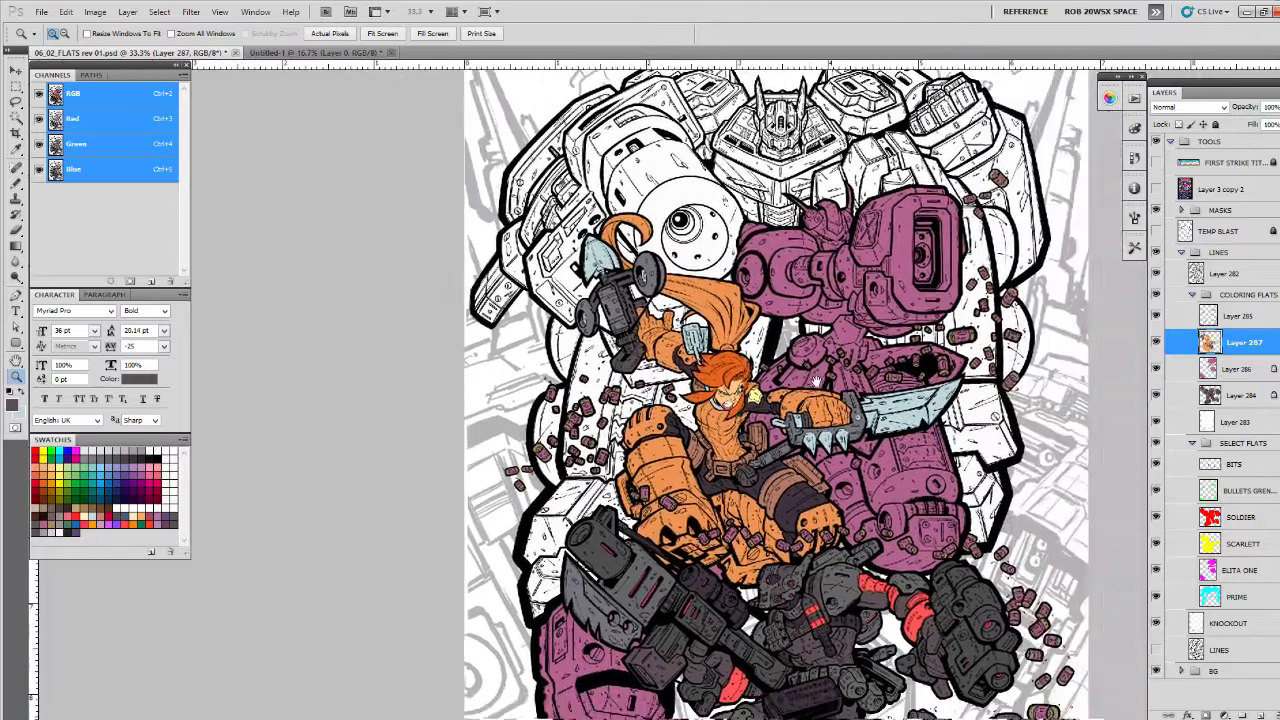
pyautogui.keyDown('alt'); pyautogui.click(850, 354); pyautogui.keyUp('alt')
pyautogui.click(788, 350)
pyautogui.click(787, 370)
pyautogui.click(786, 382)
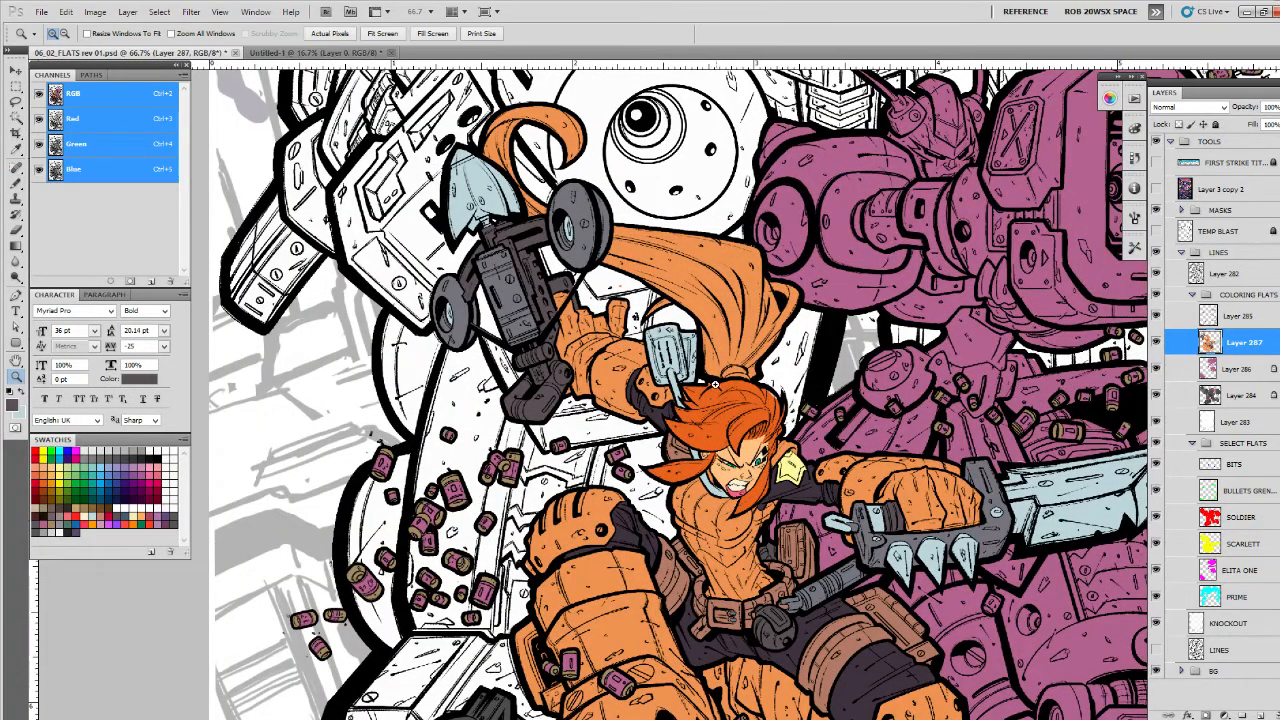
# - Sample the deep orange from Scarlett's hair and fill her ponytail and hair tie with it using a Lasso selection
pyautogui.click(715, 383)
pyautogui.keyDown('alt'); pyautogui.click(719, 396); pyautogui.keyUp('alt')
pyautogui.click(712, 402)
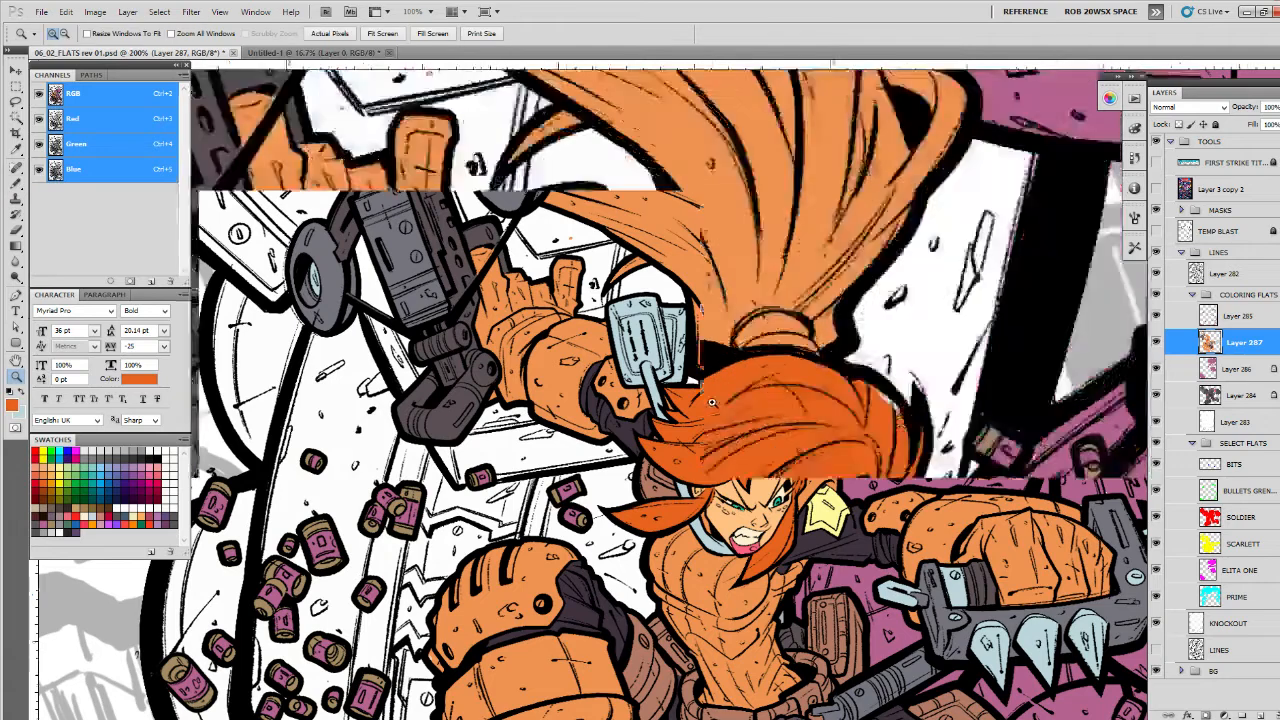
pyautogui.click(712, 402)
pyautogui.press('b')
pyautogui.moveTo(709, 420); pyautogui.dragTo(697, 420)
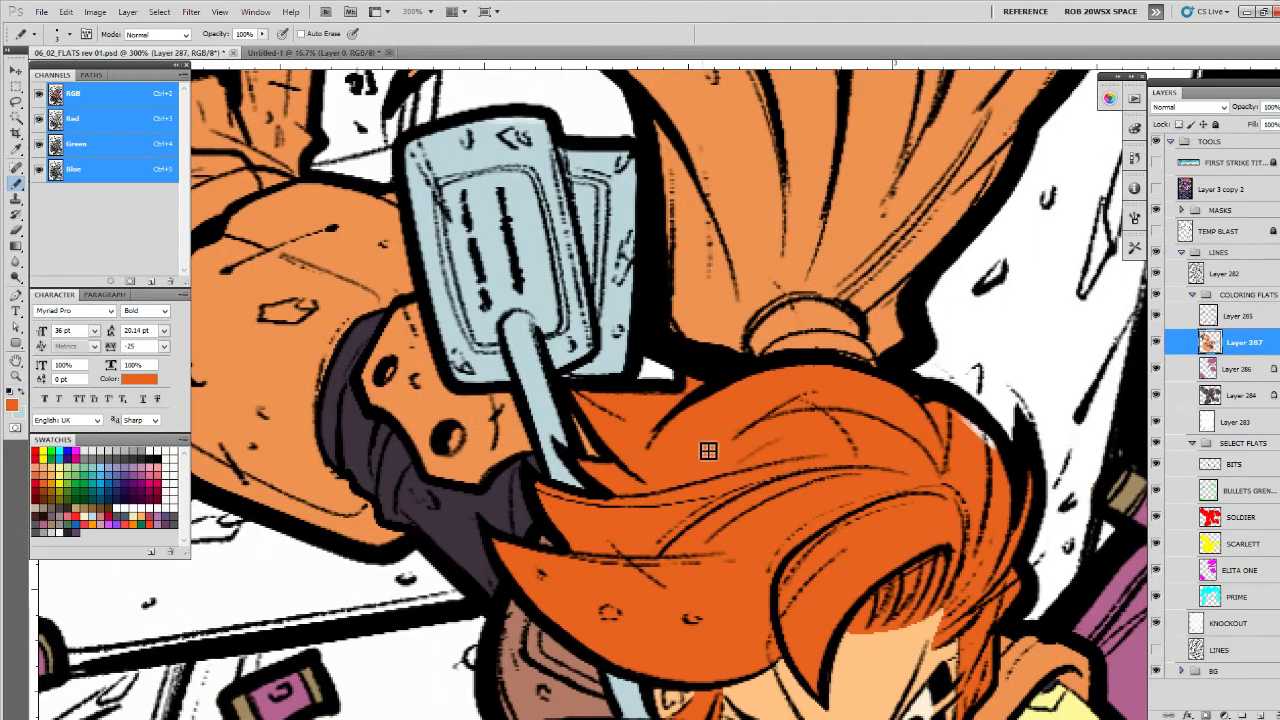
pyautogui.scroll(5, 700, 445)
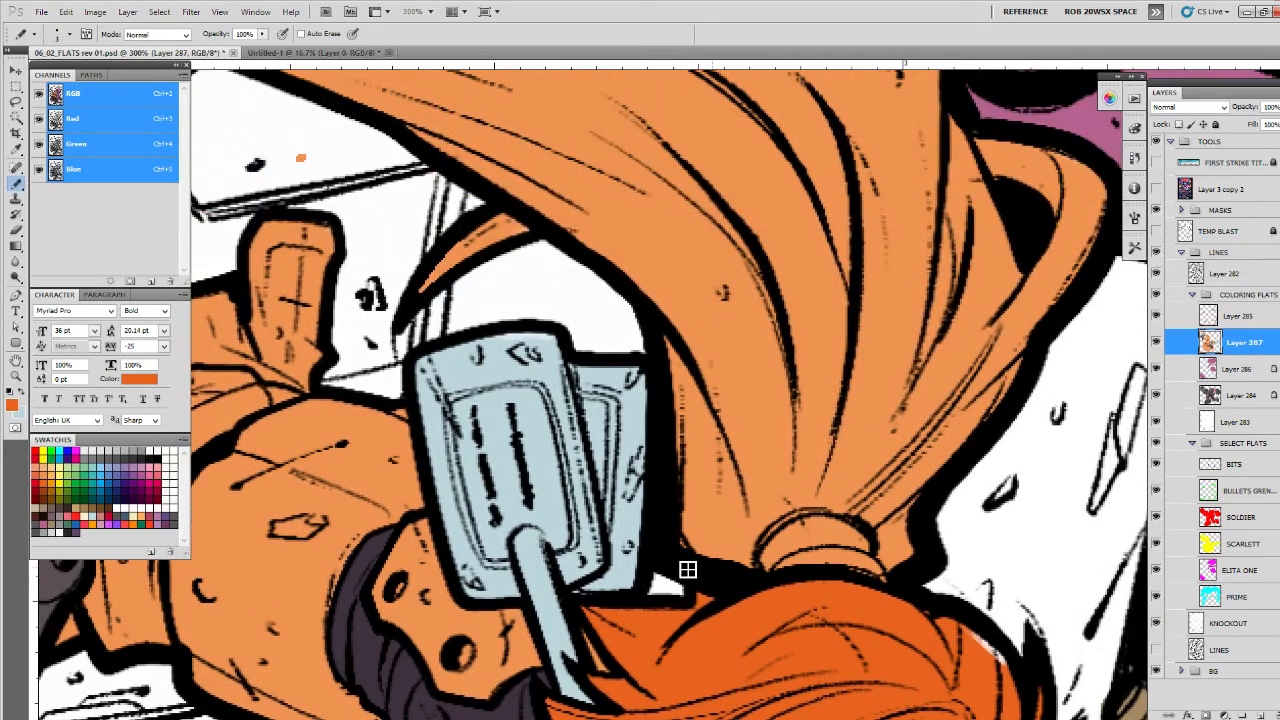
pyautogui.press('l')
pyautogui.moveTo(699, 567)
pyautogui.mouseDown()
pyautogui.moveTo(664, 485)
pyautogui.moveTo(654, 331)
pyautogui.moveTo(744, 575)
pyautogui.moveTo(663, 523)
pyautogui.moveTo(504, 588)
pyautogui.moveTo(466, 556)
pyautogui.moveTo(489, 496)
pyautogui.moveTo(525, 628)
pyautogui.moveTo(501, 548)
pyautogui.moveTo(357, 456)
pyautogui.moveTo(413, 292)
pyautogui.moveTo(565, 231)
pyautogui.moveTo(860, 266)
pyautogui.moveTo(940, 298)
pyautogui.moveTo(594, 220)
pyautogui.moveTo(741, 322)
pyautogui.moveTo(752, 406)
pyautogui.moveTo(773, 444)
pyautogui.moveTo(859, 470)
pyautogui.moveTo(916, 508)
pyautogui.moveTo(915, 578)
pyautogui.mouseUp()
pyautogui.press('space')
pyautogui.press('space')
pyautogui.press('space')
pyautogui.press('space')
pyautogui.moveTo(915, 578)
pyautogui.mouseDown()
pyautogui.moveTo(922, 320)
pyautogui.moveTo(810, 540)
pyautogui.moveTo(708, 630)
pyautogui.moveTo(616, 632)
pyautogui.mouseUp()
pyautogui.hotkey('alt', 'BackSpace')
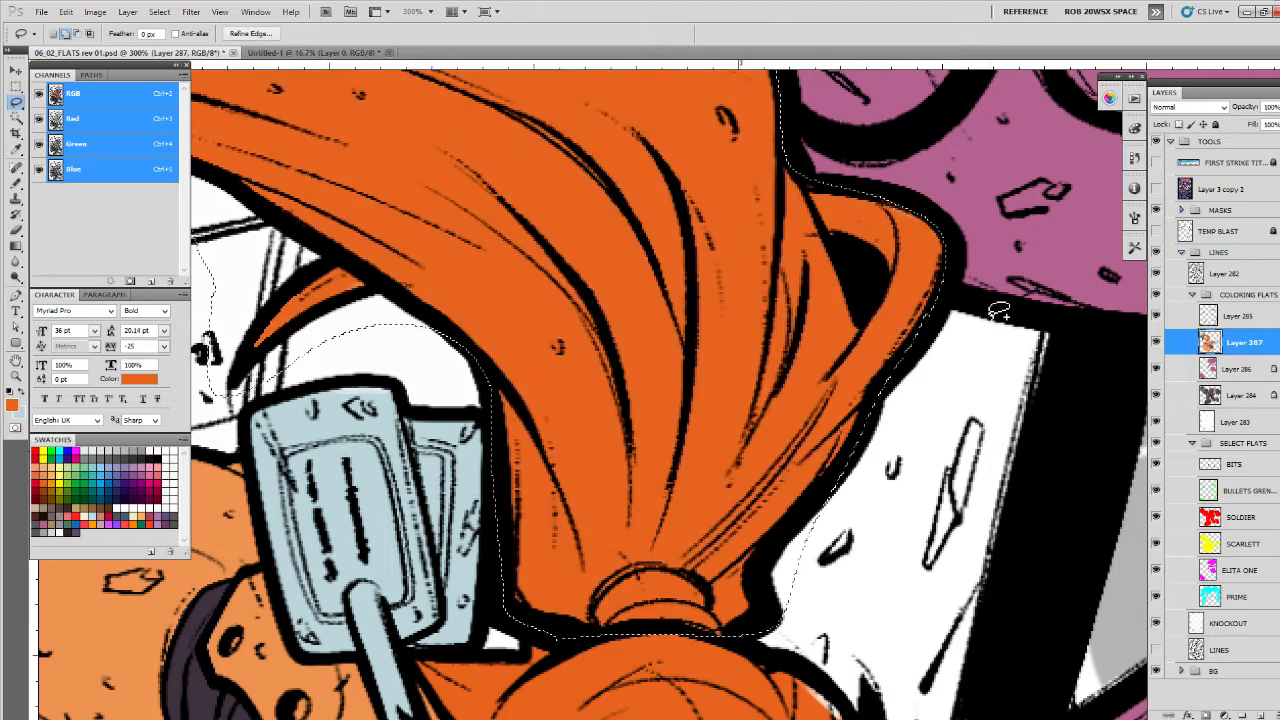
pyautogui.hotkey('ctrl', 'd')
# - Fill the curled end of the ponytail above the crossbow with the same deep orange using a Lasso selection
pyautogui.press('space')
pyautogui.moveTo(418, 337); pyautogui.dragTo(946, 714)
pyautogui.press('j')
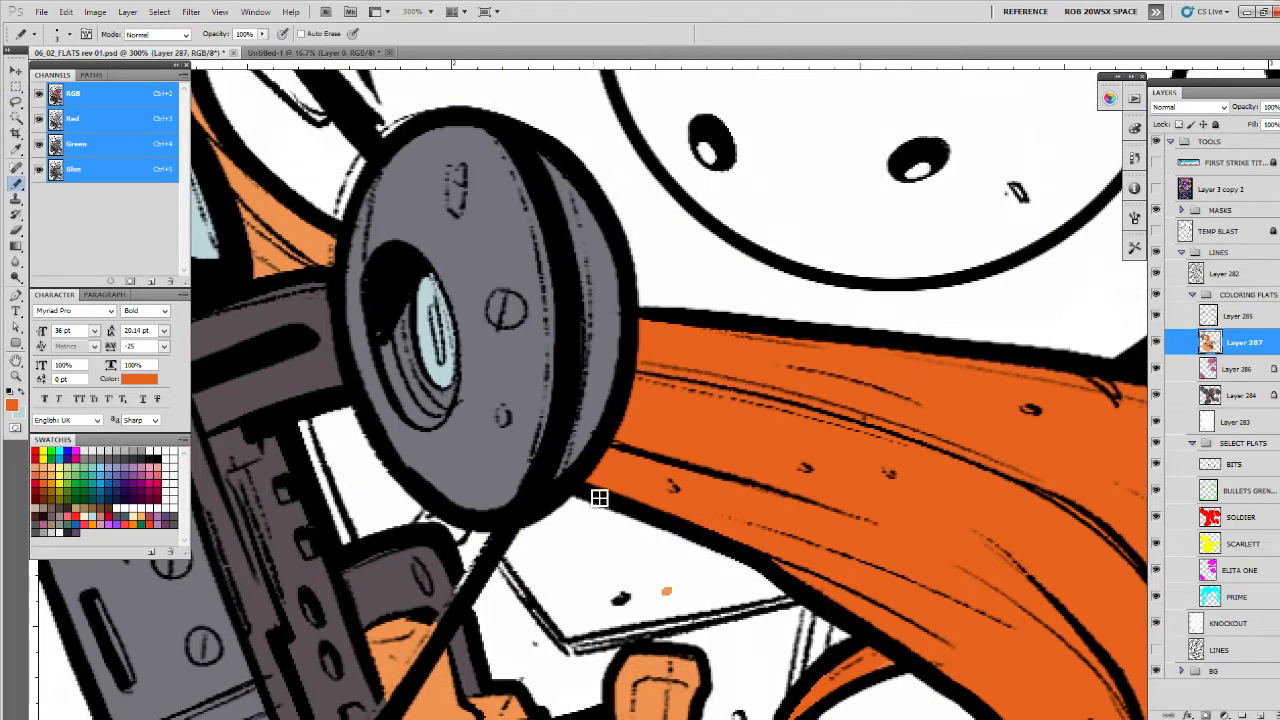
pyautogui.press('space')
pyautogui.moveTo(688, 586); pyautogui.dragTo(656, 549)
pyautogui.press('l')
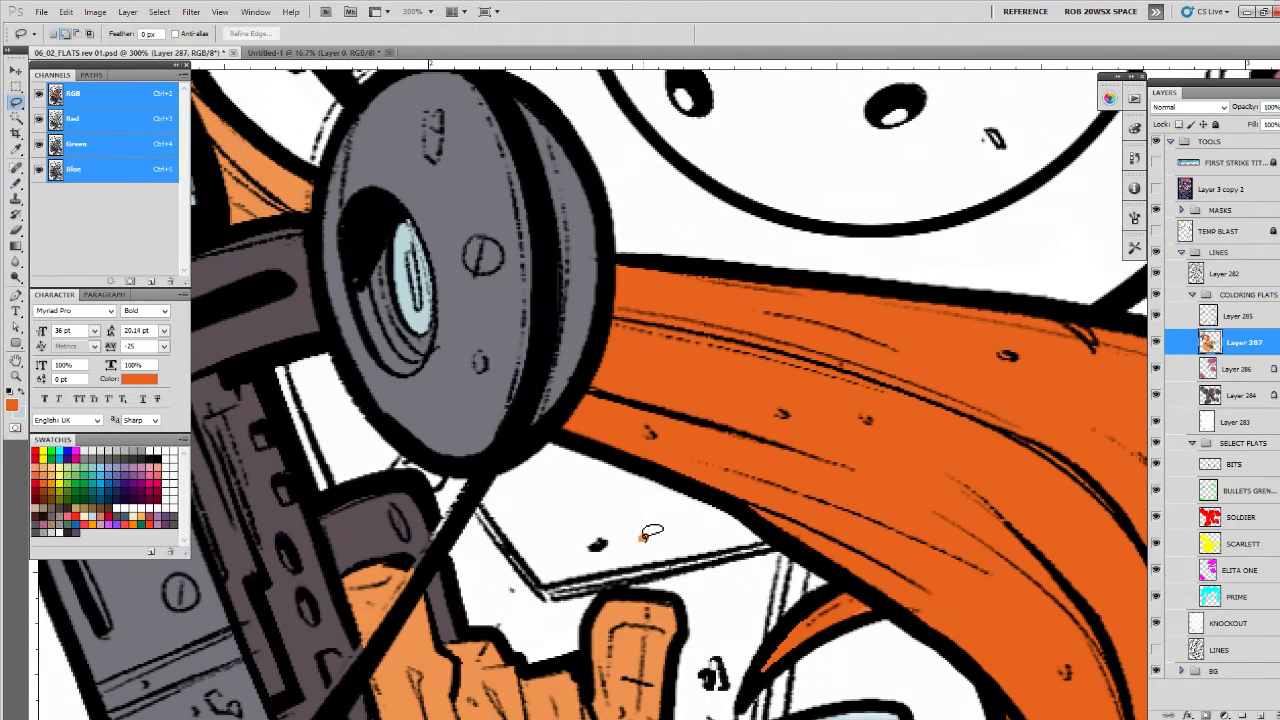
pyautogui.press('space')
pyautogui.moveTo(503, 224); pyautogui.dragTo(766, 516)
pyautogui.moveTo(608, 398); pyautogui.dragTo(670, 511)
pyautogui.moveTo(645, 604)
pyautogui.mouseDown()
pyautogui.moveTo(652, 525)
pyautogui.moveTo(831, 251)
pyautogui.moveTo(677, 107)
pyautogui.moveTo(339, 173)
pyautogui.moveTo(304, 293)
pyautogui.moveTo(474, 471)
pyautogui.moveTo(536, 636)
pyautogui.moveTo(581, 636)
pyautogui.moveTo(645, 604)
pyautogui.mouseUp()
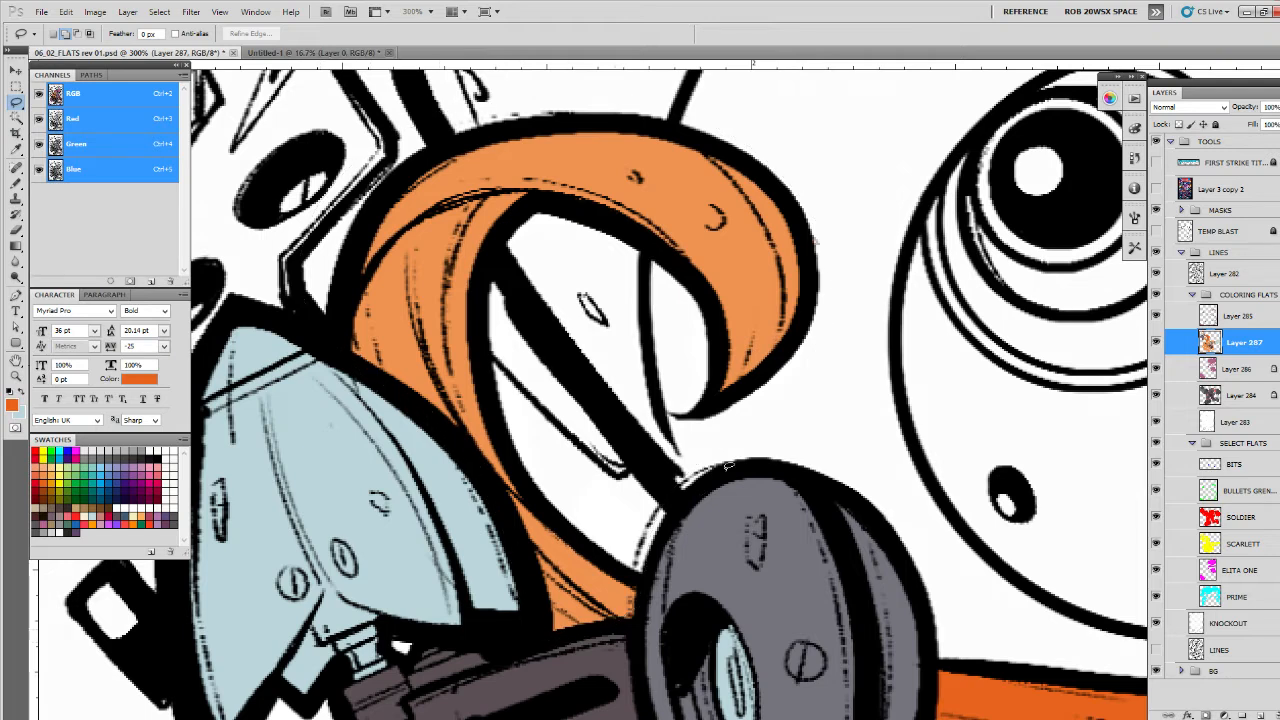
pyautogui.hotkey('alt', 'BackSpace')
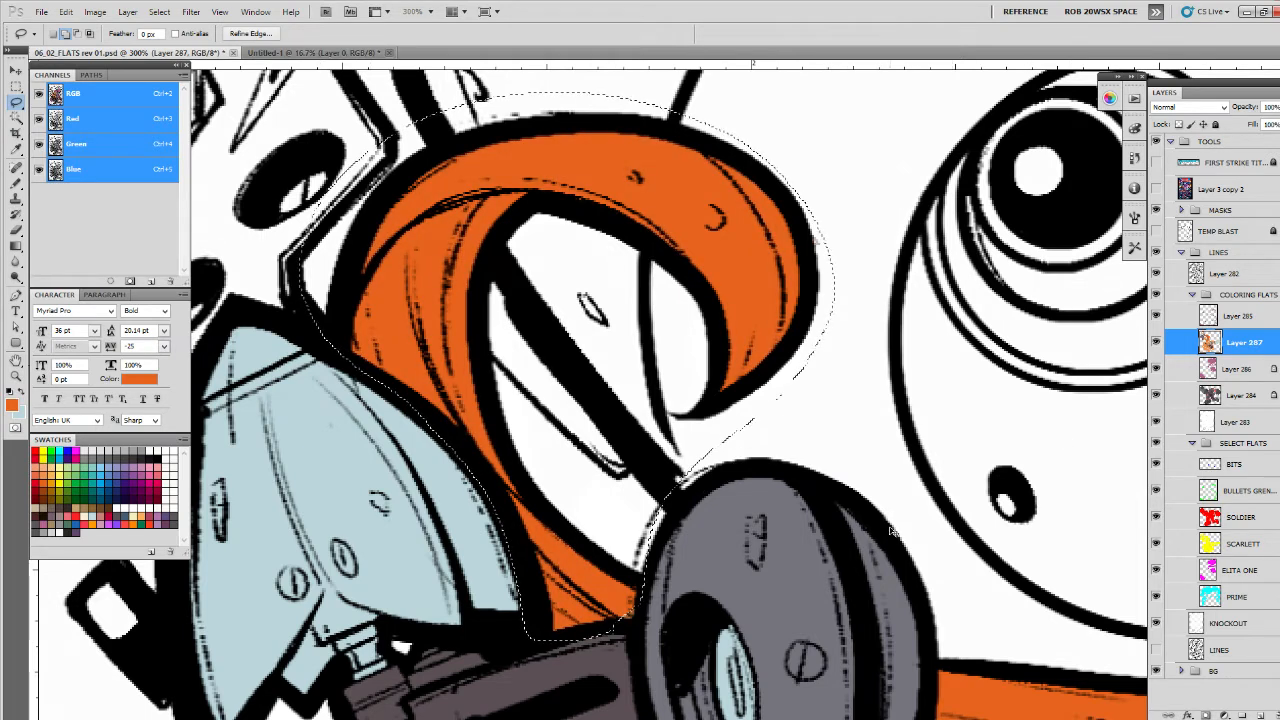
# - Lock the transparent pixels of Layer 287
pyautogui.moveTo(983, 626); pyautogui.dragTo(672, 330)
pyautogui.moveTo(928, 531); pyautogui.dragTo(650, 307)
pyautogui.moveTo(848, 558); pyautogui.dragTo(824, 367)
pyautogui.moveTo(852, 518); pyautogui.dragTo(808, 424)
pyautogui.press('b')
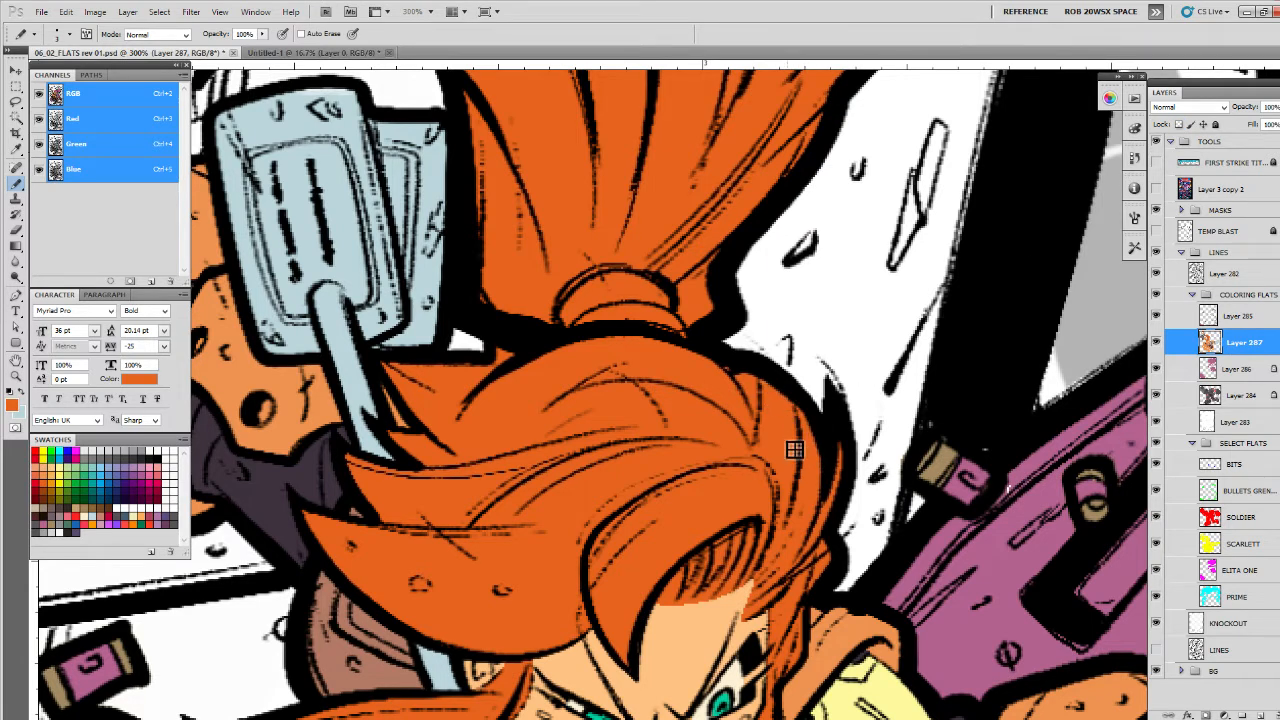
pyautogui.click(1180, 124)
# - Review Scarlett's hair, armor and weapon colors against the neighboring characters on the cover
pyautogui.press('z')
pyautogui.keyDown('alt'); pyautogui.click(876, 452); pyautogui.keyUp('alt')
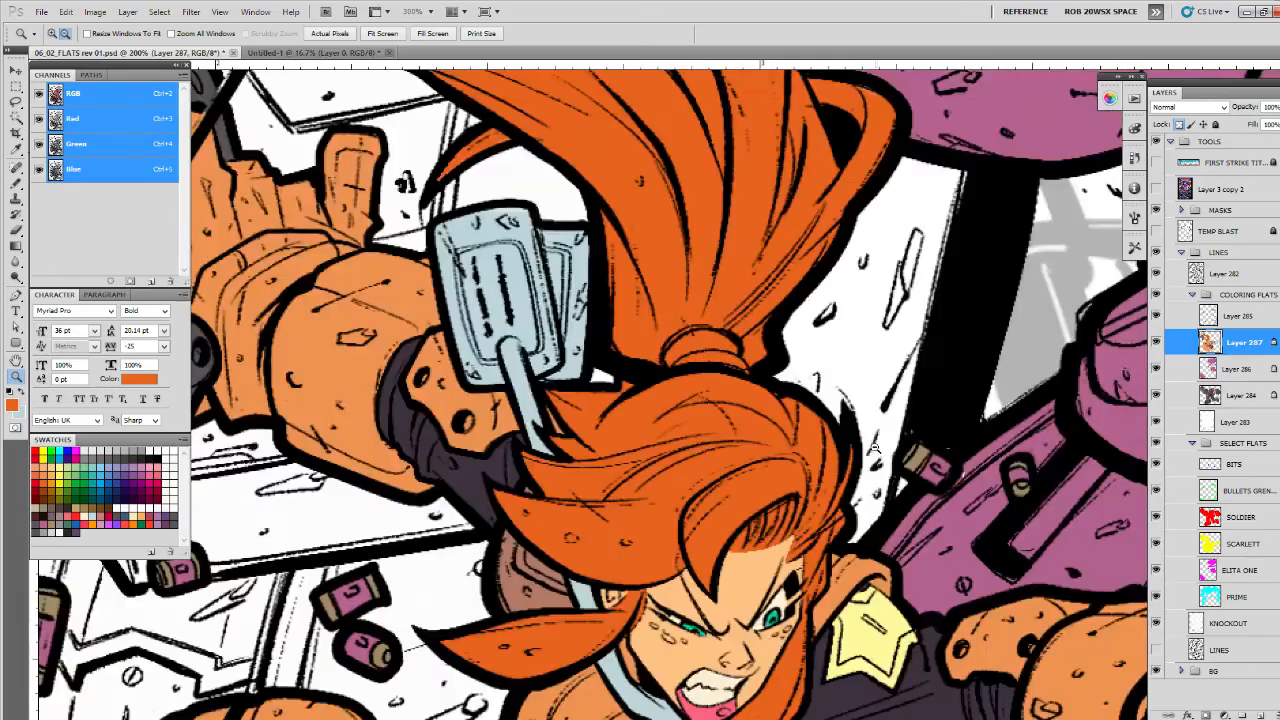
pyautogui.keyDown('alt'); pyautogui.click(876, 452); pyautogui.keyUp('alt')
pyautogui.keyDown('alt'); pyautogui.click(876, 452); pyautogui.keyUp('alt')
pyautogui.keyDown('alt'); pyautogui.click(876, 452); pyautogui.keyUp('alt')
pyautogui.moveTo(888, 467); pyautogui.dragTo(854, 330)
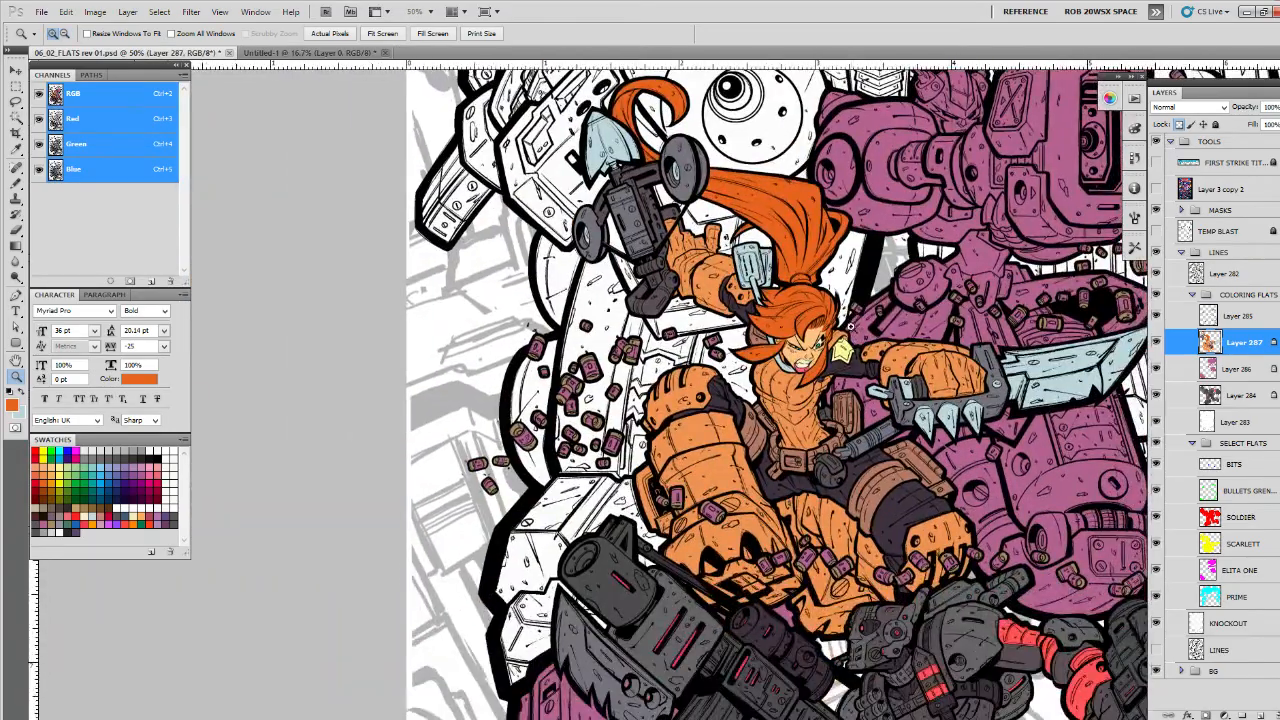
pyautogui.keyDown('alt'); pyautogui.click(850, 347); pyautogui.keyUp('alt')
pyautogui.moveTo(872, 441); pyautogui.dragTo(843, 318)
pyautogui.click(839, 322)
pyautogui.click(839, 322)
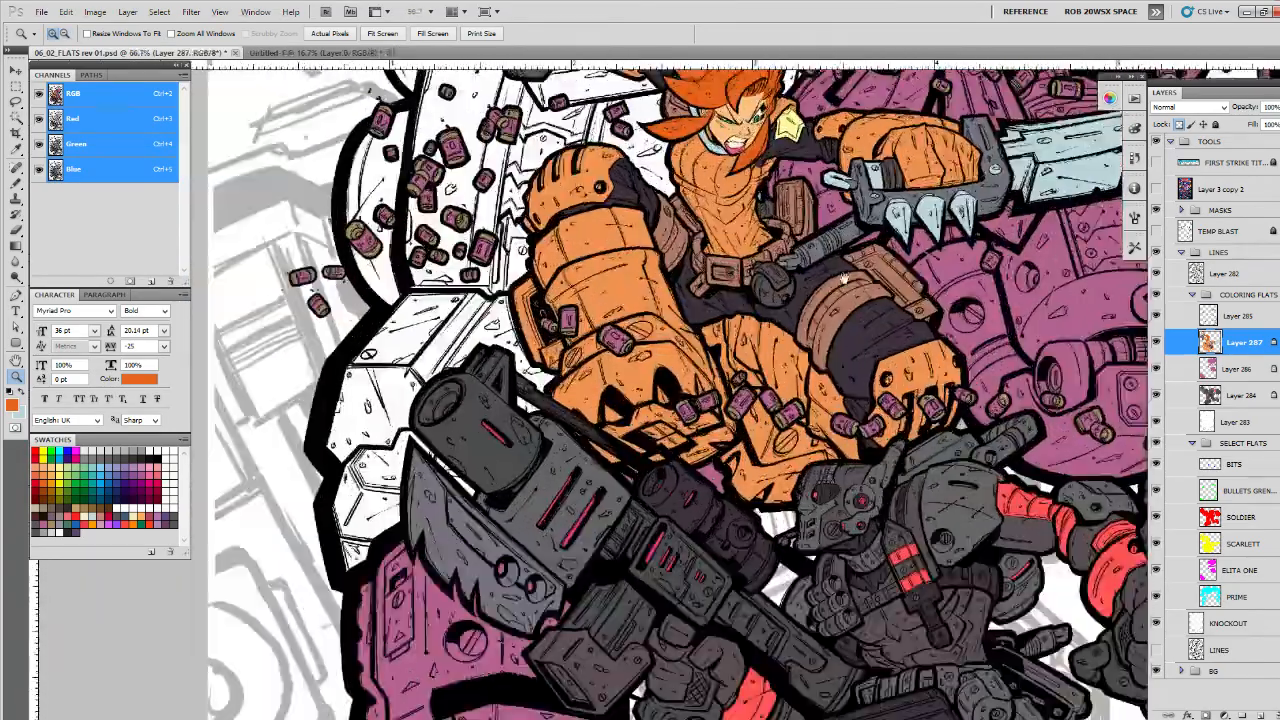
pyautogui.moveTo(846, 274); pyautogui.dragTo(864, 474)
pyautogui.keyDown('alt'); pyautogui.click(852, 423); pyautogui.keyUp('alt')
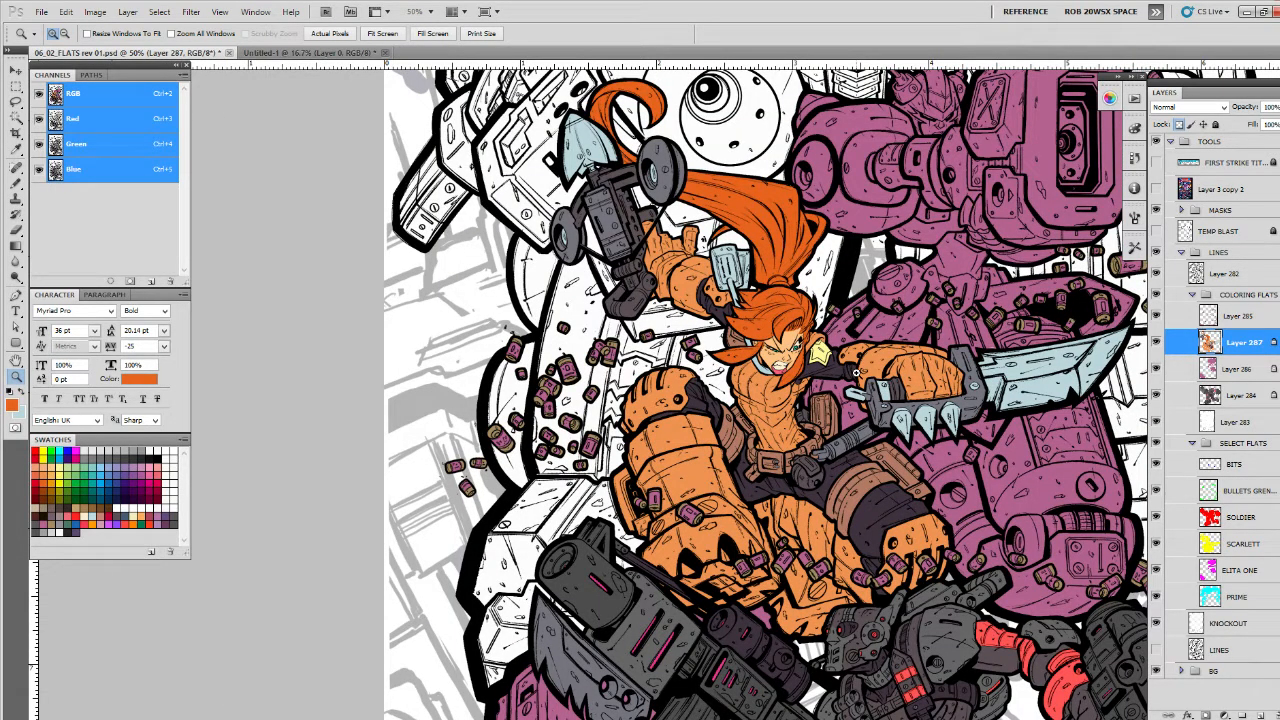
pyautogui.moveTo(921, 342)
pyautogui.mouseDown()
pyautogui.moveTo(904, 297)
pyautogui.moveTo(903, 337)
pyautogui.mouseUp()
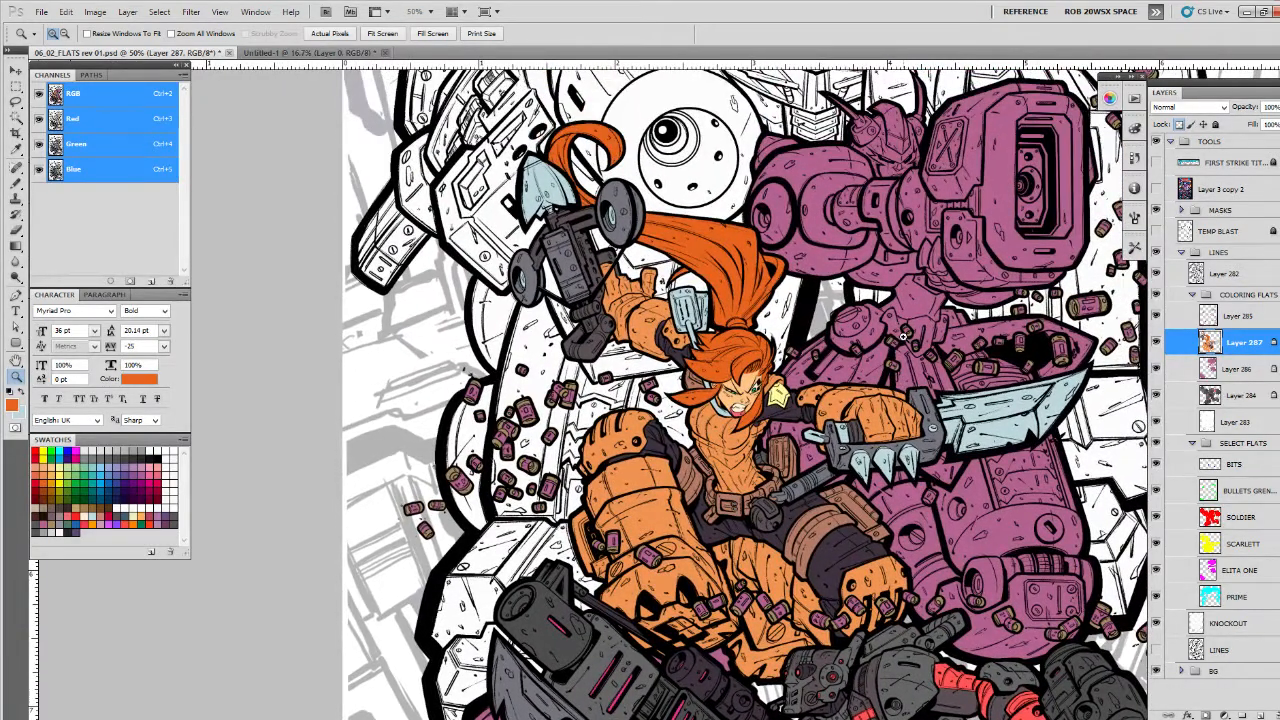
# - Unlock Layer 287's transparent pixels and fill the crossbow's curved grip with pale blue sampled from the plate on Scarlett's raised arm, using a Lasso selection
pyautogui.press('b')
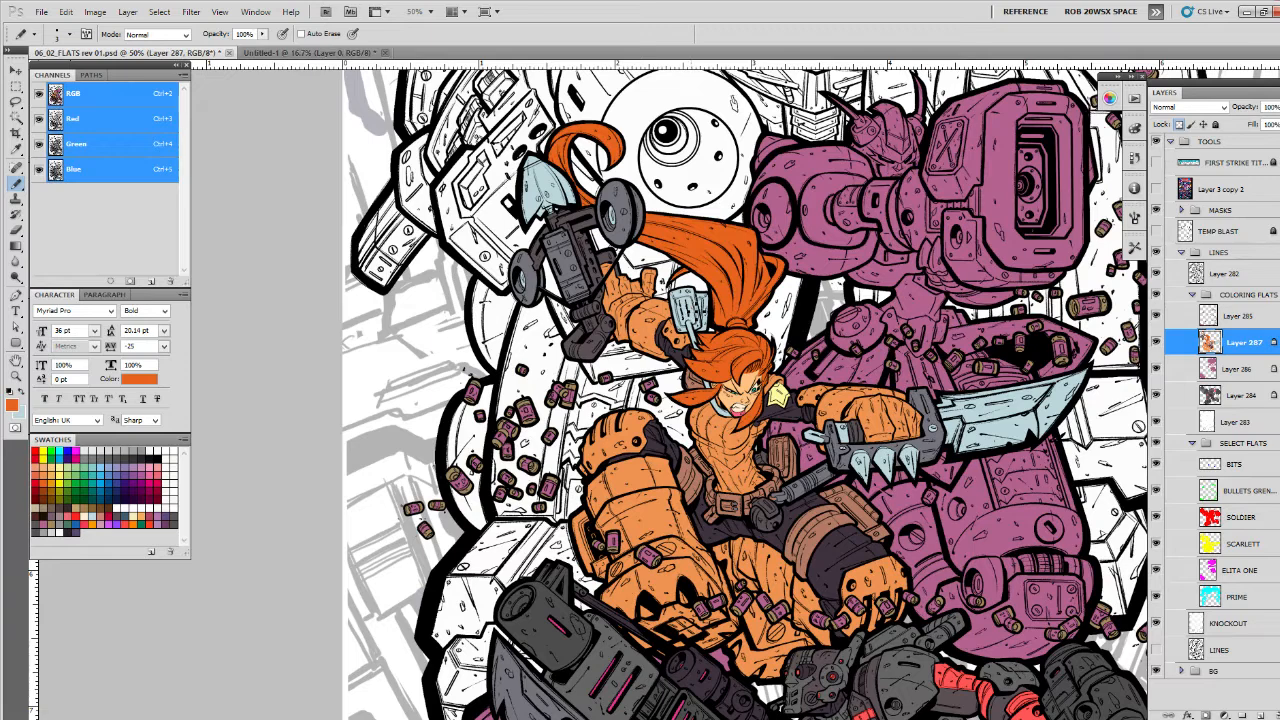
pyautogui.press('z')
pyautogui.click(604, 320)
pyautogui.click(604, 320)
pyautogui.click(604, 320)
pyautogui.press('b')
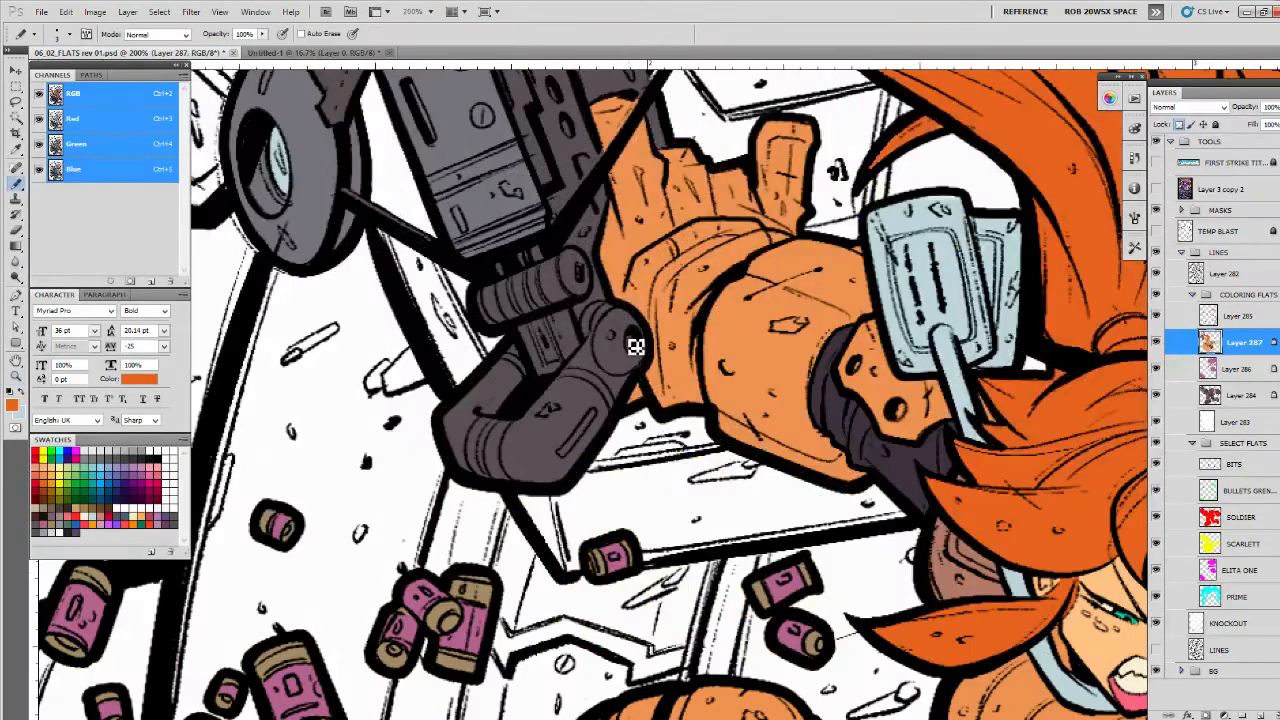
pyautogui.keyDown('alt'); pyautogui.click(916, 262); pyautogui.keyUp('alt')
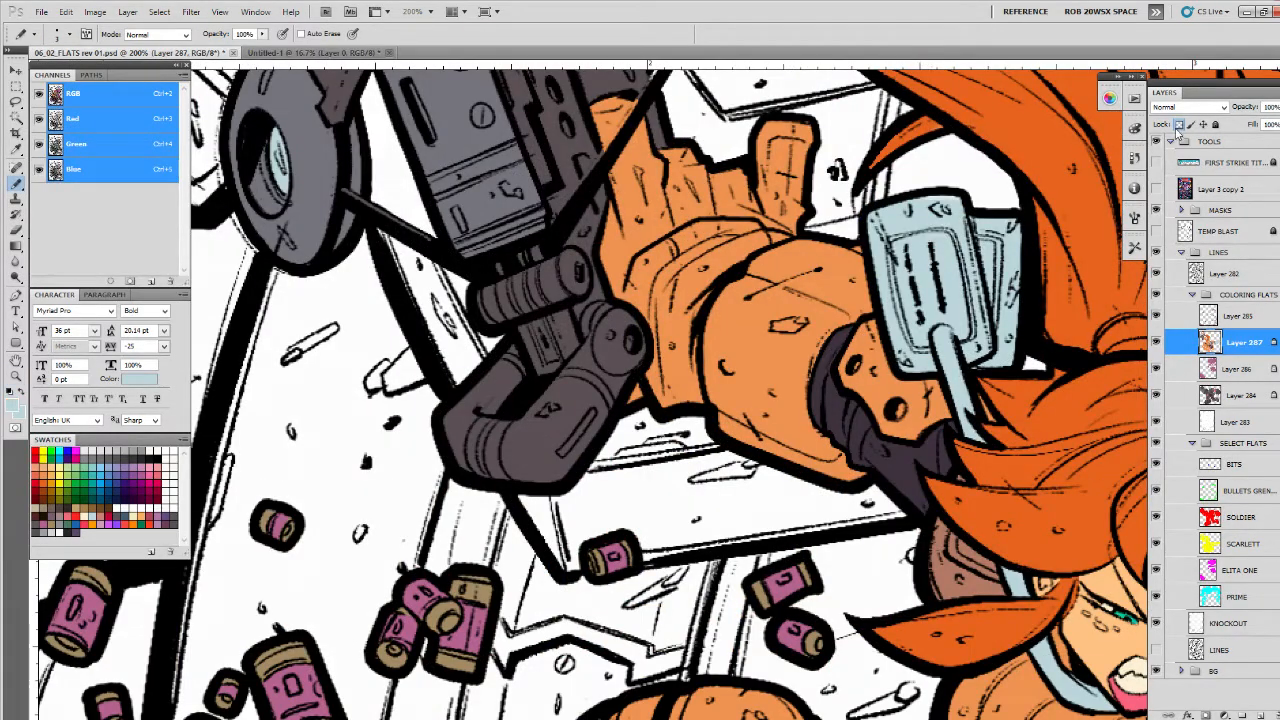
pyautogui.press('z')
pyautogui.click(600, 356)
pyautogui.moveTo(600, 356)
pyautogui.mouseDown()
pyautogui.moveTo(727, 348)
pyautogui.moveTo(684, 345)
pyautogui.moveTo(629, 384)
pyautogui.moveTo(620, 343)
pyautogui.moveTo(581, 322)
pyautogui.moveTo(498, 416)
pyautogui.moveTo(493, 512)
pyautogui.moveTo(643, 554)
pyautogui.moveTo(744, 448)
pyautogui.moveTo(797, 351)
pyautogui.moveTo(800, 312)
pyautogui.moveTo(742, 256)
pyautogui.moveTo(718, 262)
pyautogui.moveTo(700, 300)
pyautogui.mouseUp()
pyautogui.press('l')
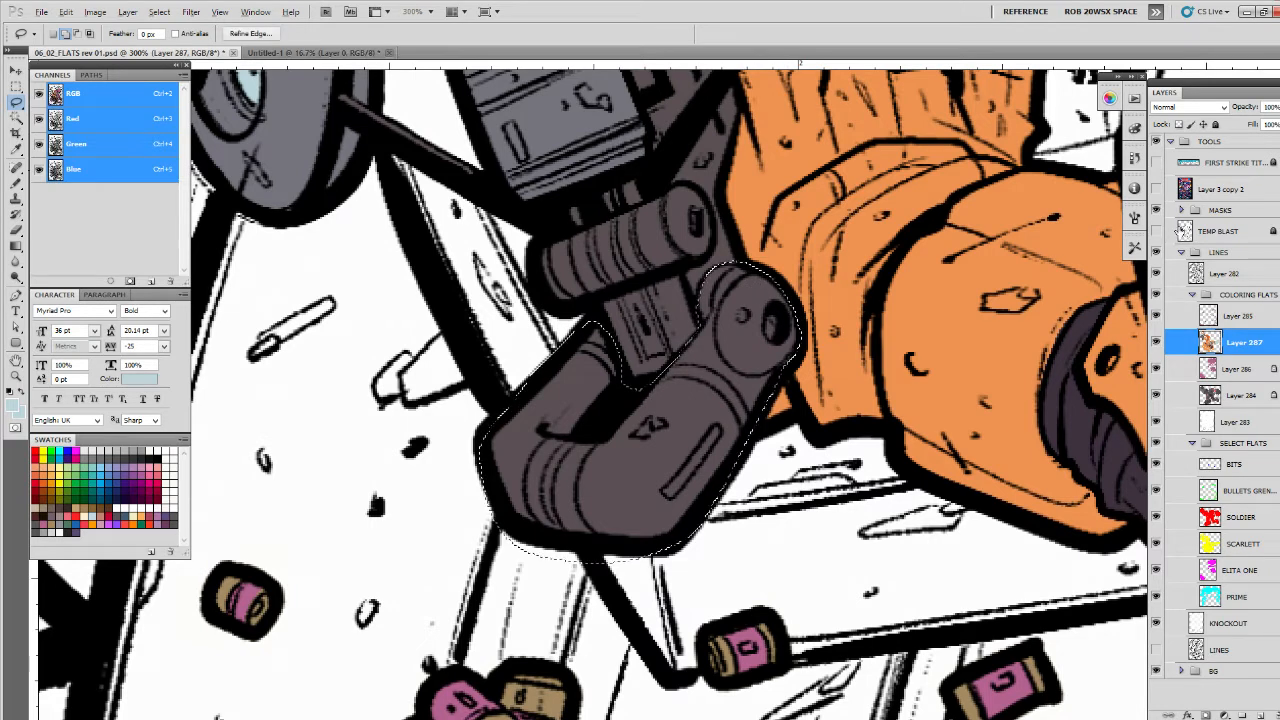
pyautogui.hotkey('alt', 'BackSpace')
pyautogui.hotkey('ctrl', 'd')
pyautogui.press('b')
# - Sample the crossbow's dark gray as the alternate color and paint both end caps of the ribbed cylinder above the grip pale blue
pyautogui.scroll(1, 750, 282)
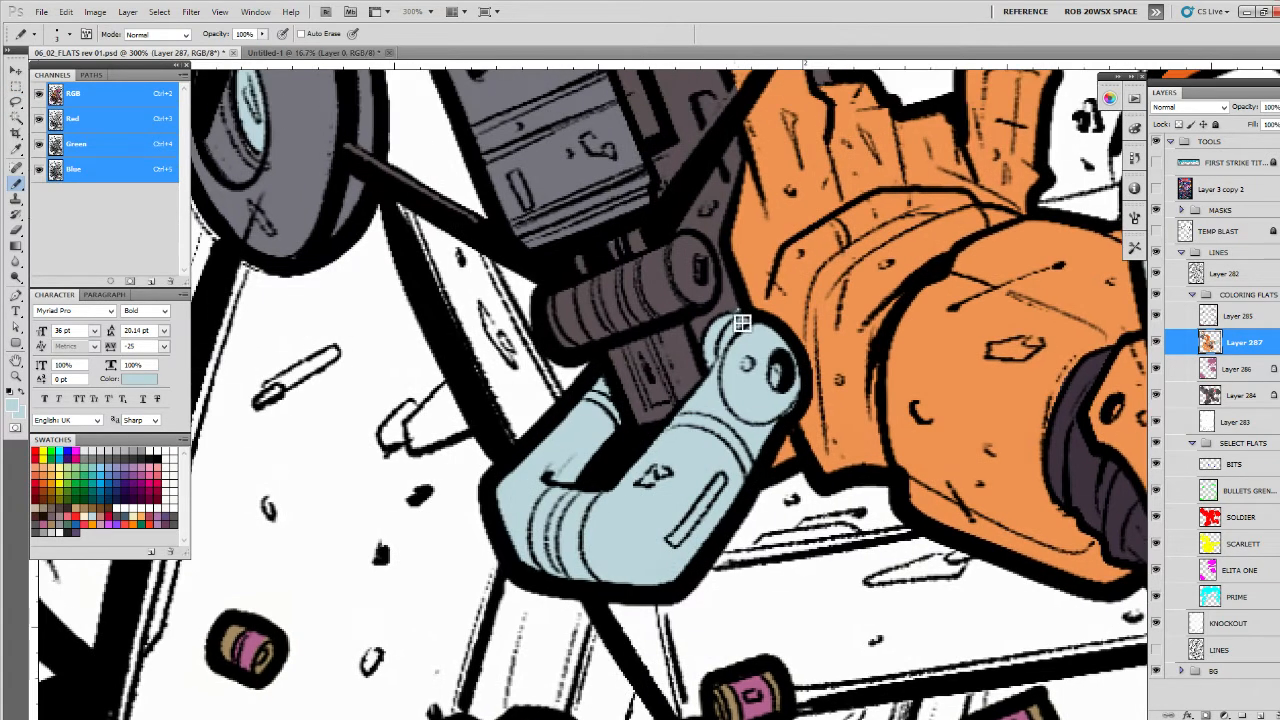
pyautogui.keyDown('alt'); pyautogui.click(742, 322); pyautogui.keyUp('alt')
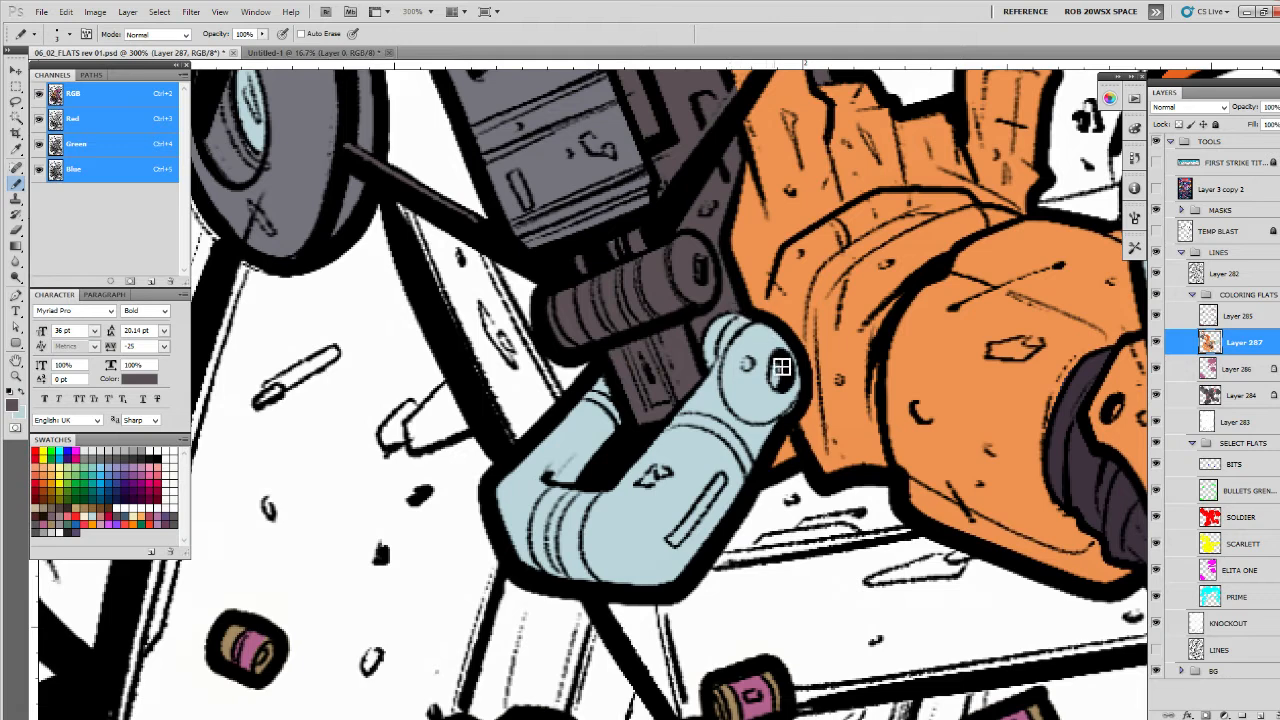
pyautogui.moveTo(713, 268)
pyautogui.mouseDown()
pyautogui.moveTo(735, 379)
pyautogui.moveTo(706, 363)
pyautogui.moveTo(704, 385)
pyautogui.moveTo(717, 357)
pyautogui.moveTo(726, 414)
pyautogui.moveTo(702, 368)
pyautogui.mouseUp()
pyautogui.press('x')
pyautogui.moveTo(577, 414); pyautogui.dragTo(598, 466)
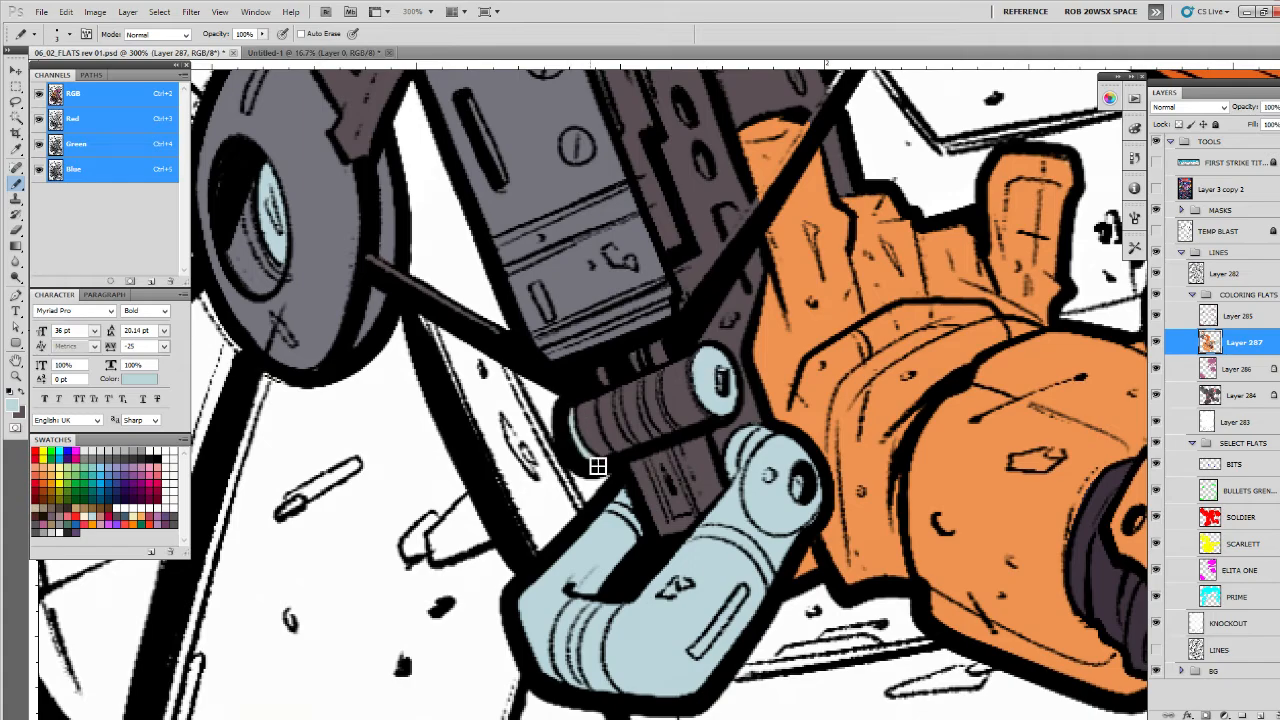
# - Review Scarlett's crossbow grip and overall flat colors against the surrounding characters on the cover
pyautogui.moveTo(921, 313); pyautogui.dragTo(891, 492)
pyautogui.press('z')
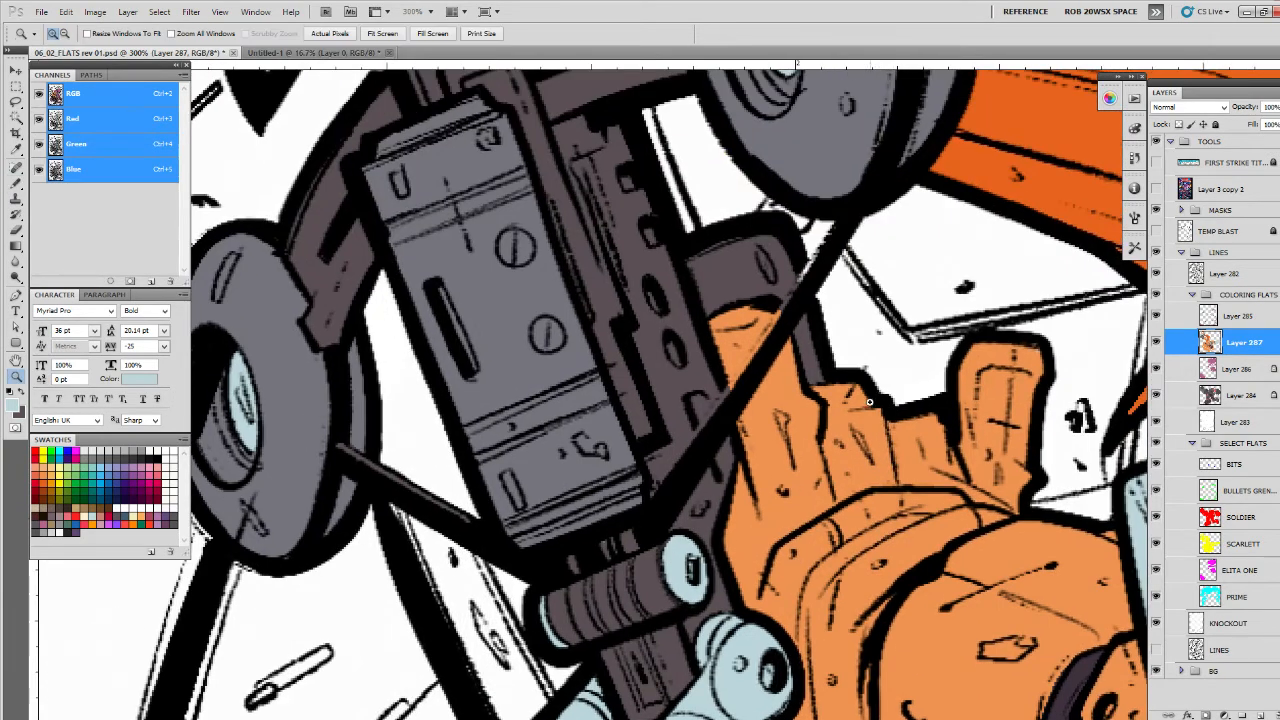
pyautogui.keyDown('alt'); pyautogui.click(873, 406); pyautogui.keyUp('alt')
pyautogui.keyDown('alt'); pyautogui.click(890, 420); pyautogui.keyUp('alt')
pyautogui.keyDown('alt'); pyautogui.click(896, 426); pyautogui.keyUp('alt')
pyautogui.keyDown('alt'); pyautogui.click(904, 423); pyautogui.keyUp('alt')
pyautogui.moveTo(945, 411); pyautogui.dragTo(810, 445)
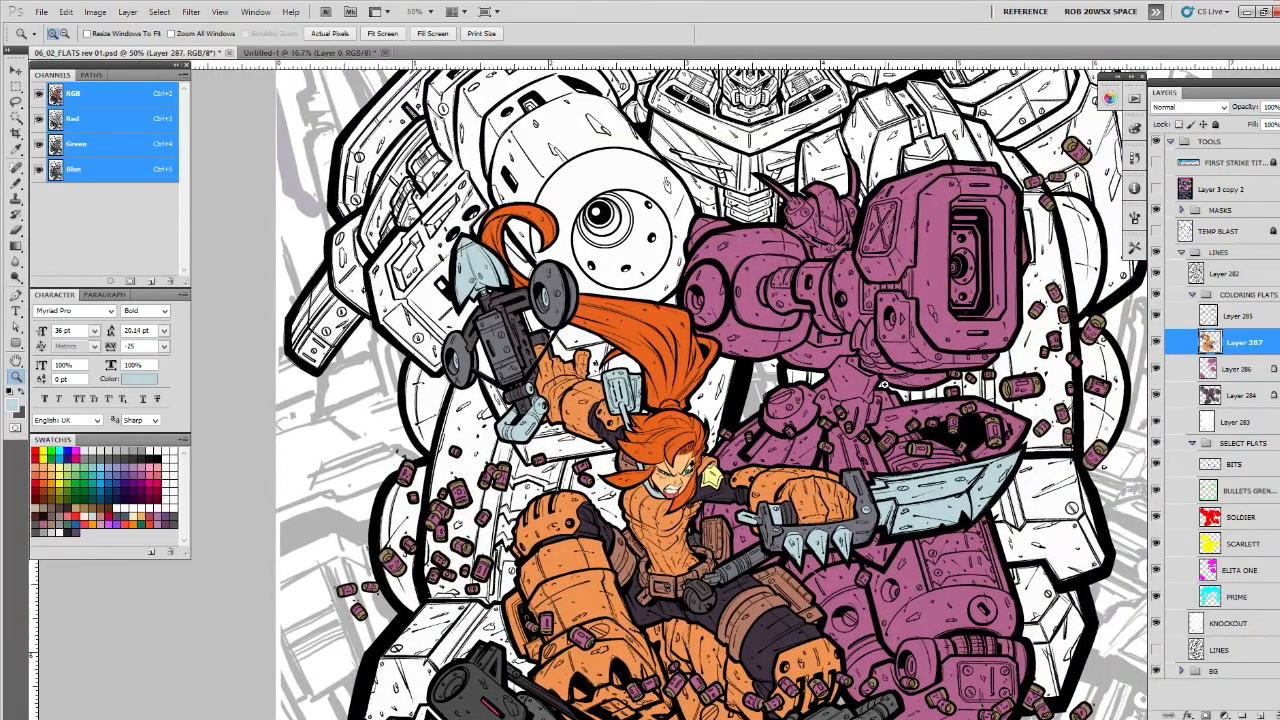
pyautogui.moveTo(888, 444); pyautogui.dragTo(877, 348)
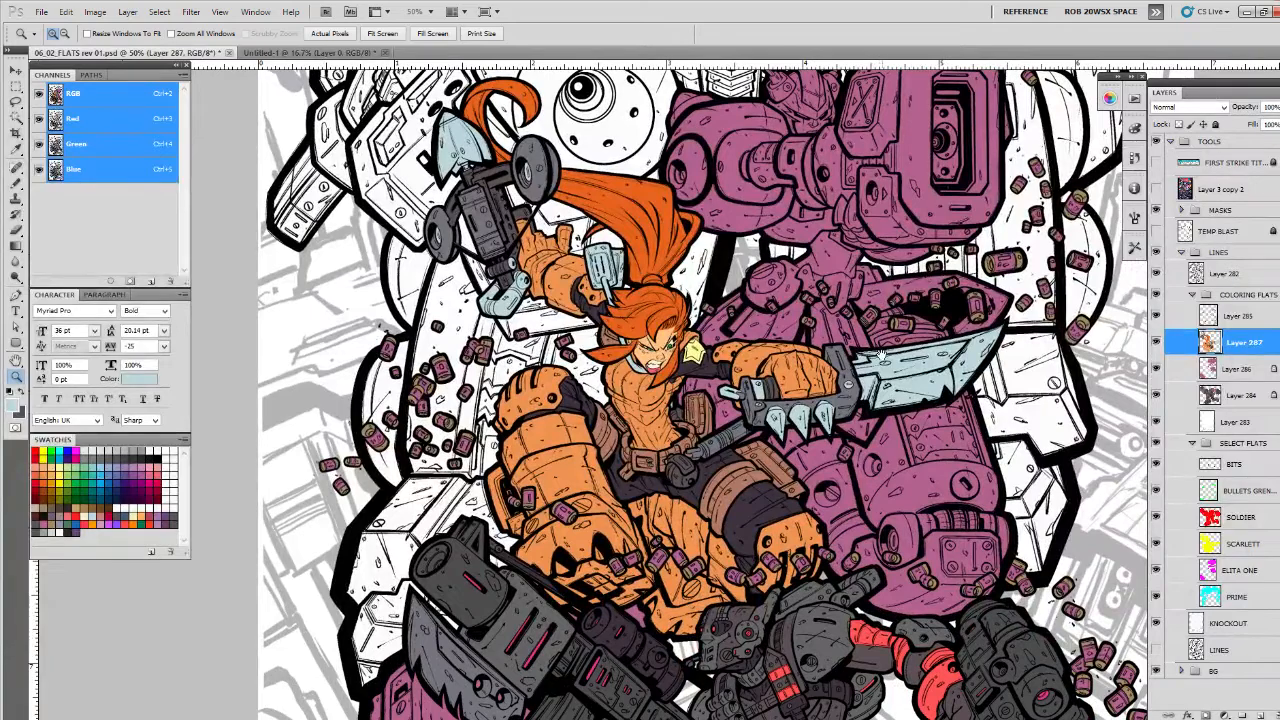
pyautogui.moveTo(905, 445); pyautogui.dragTo(903, 339)
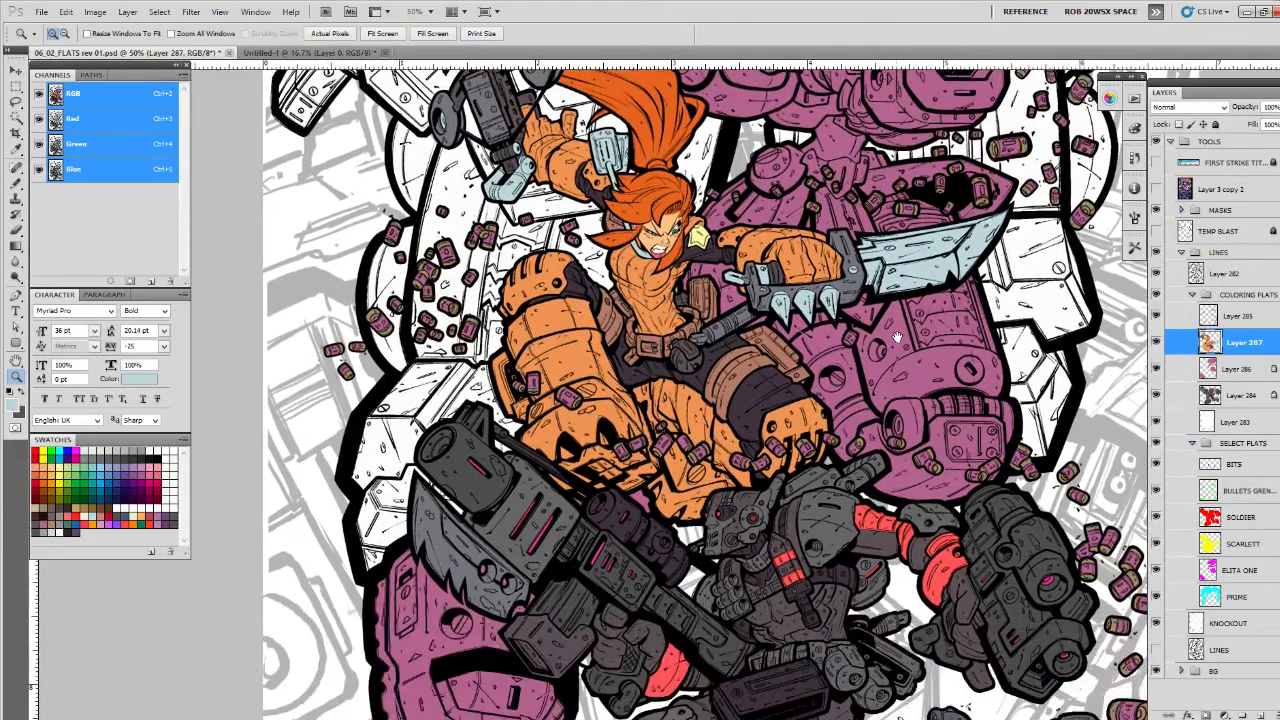
pyautogui.keyDown('alt'); pyautogui.click(896, 400); pyautogui.keyUp('alt')
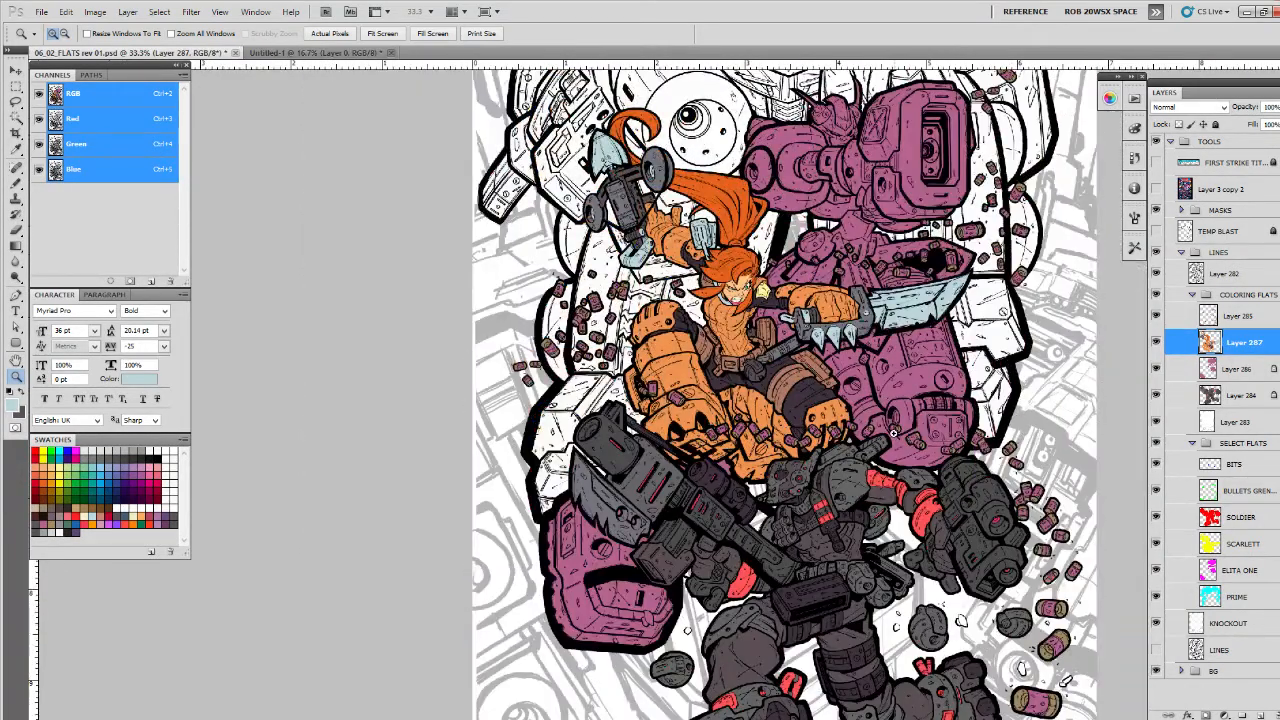
pyautogui.keyDown('alt'); pyautogui.click(894, 432); pyautogui.keyUp('alt')
pyautogui.click(836, 371)
pyautogui.click(834, 369)
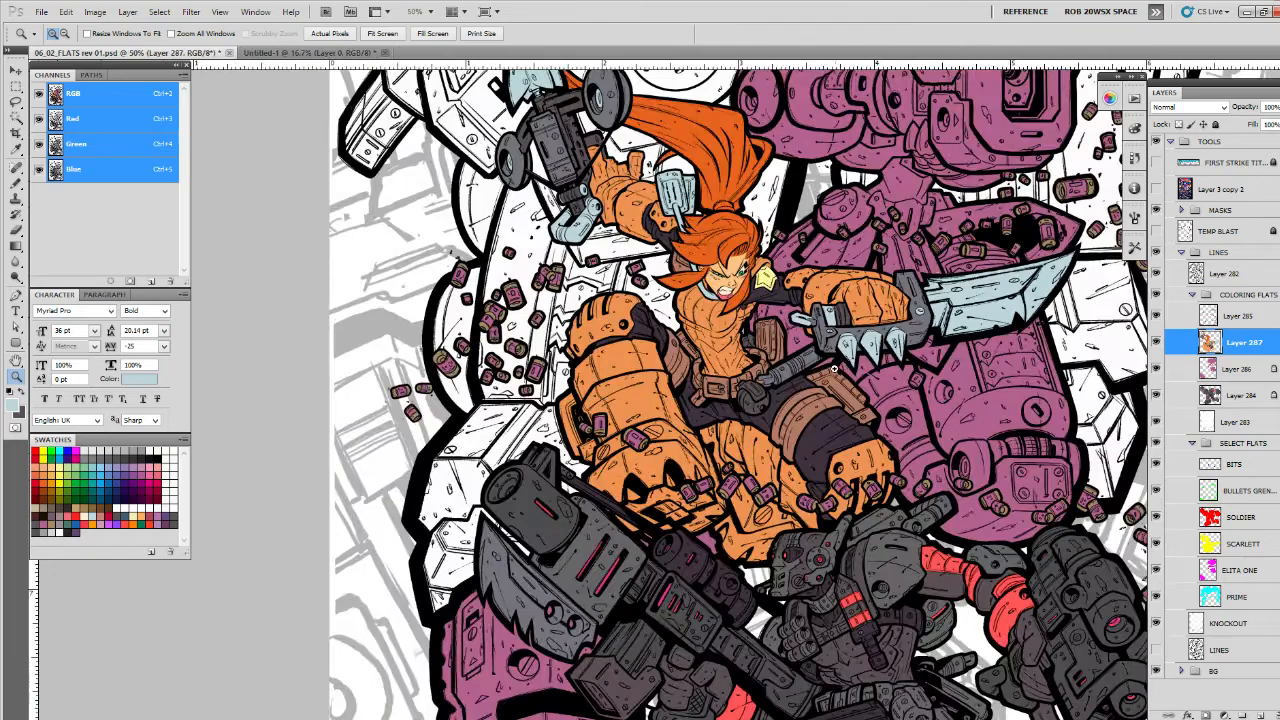
pyautogui.moveTo(872, 360); pyautogui.dragTo(840, 418)
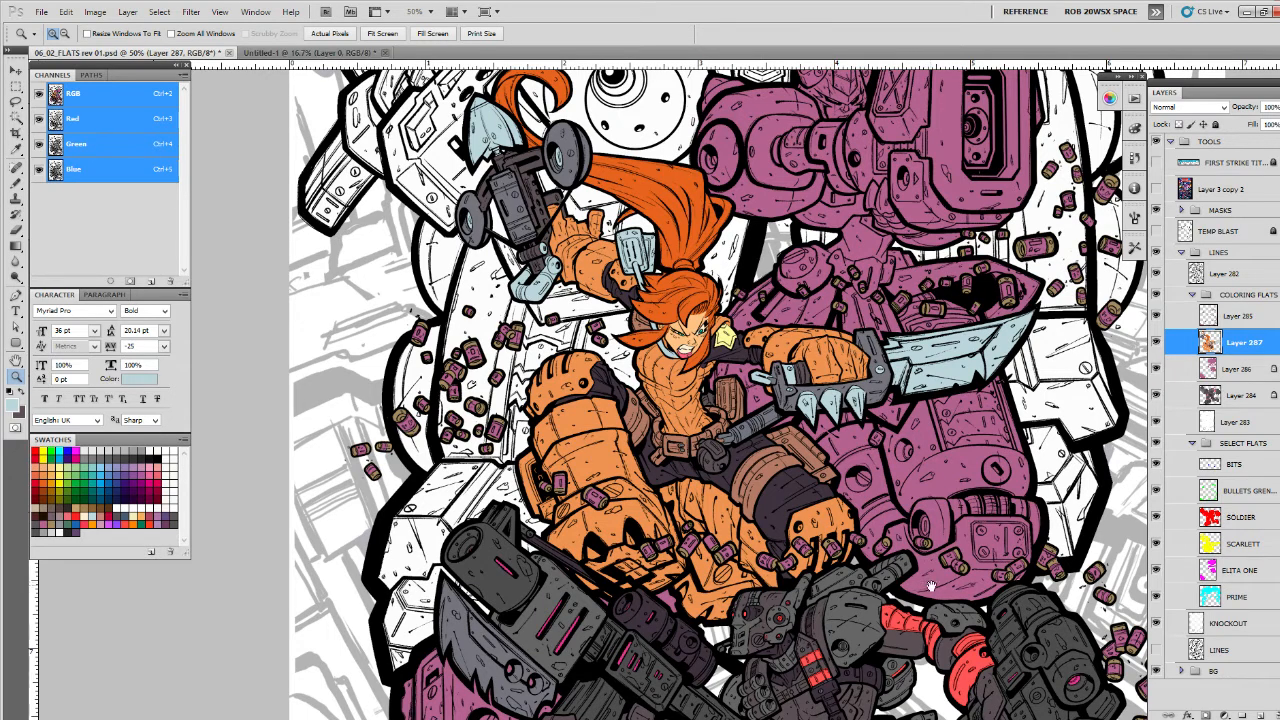
# - Color the freckles on both cheeks of the red-haired woman with a muted reddish-brown swatch, using the brush on Layer 287
pyautogui.moveTo(931, 587); pyautogui.dragTo(904, 574)
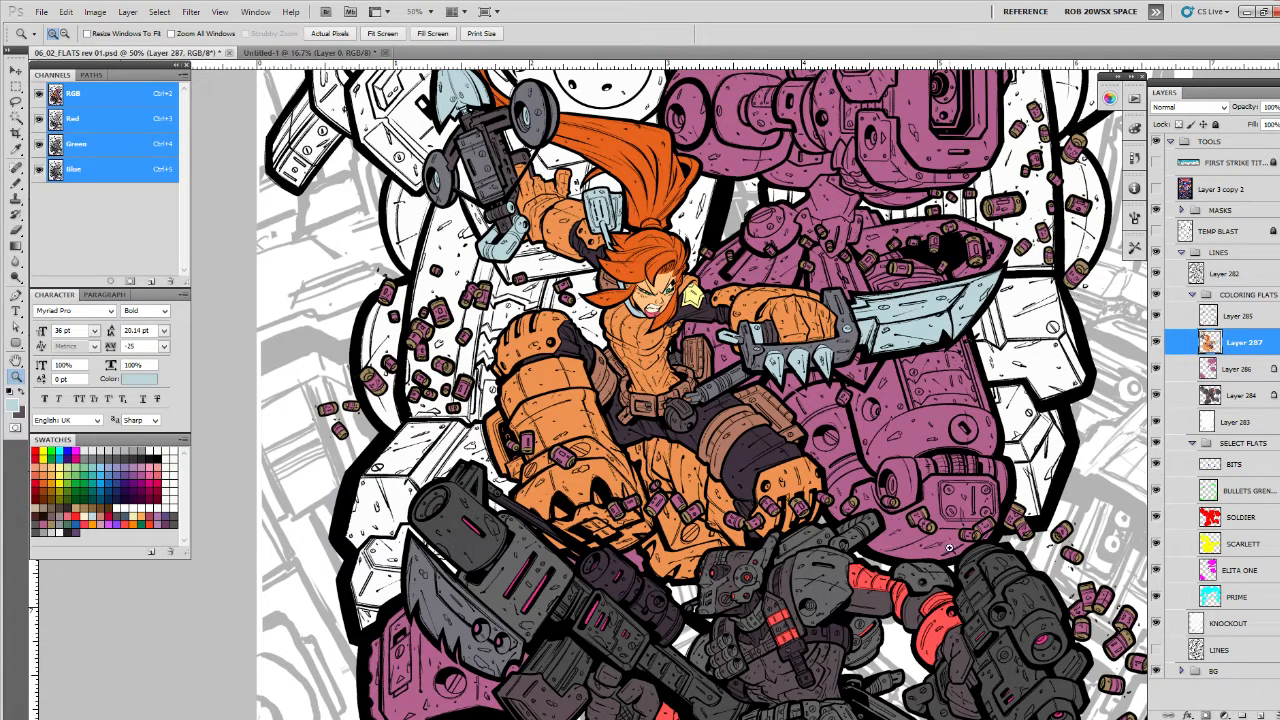
pyautogui.moveTo(955, 489); pyautogui.dragTo(943, 568)
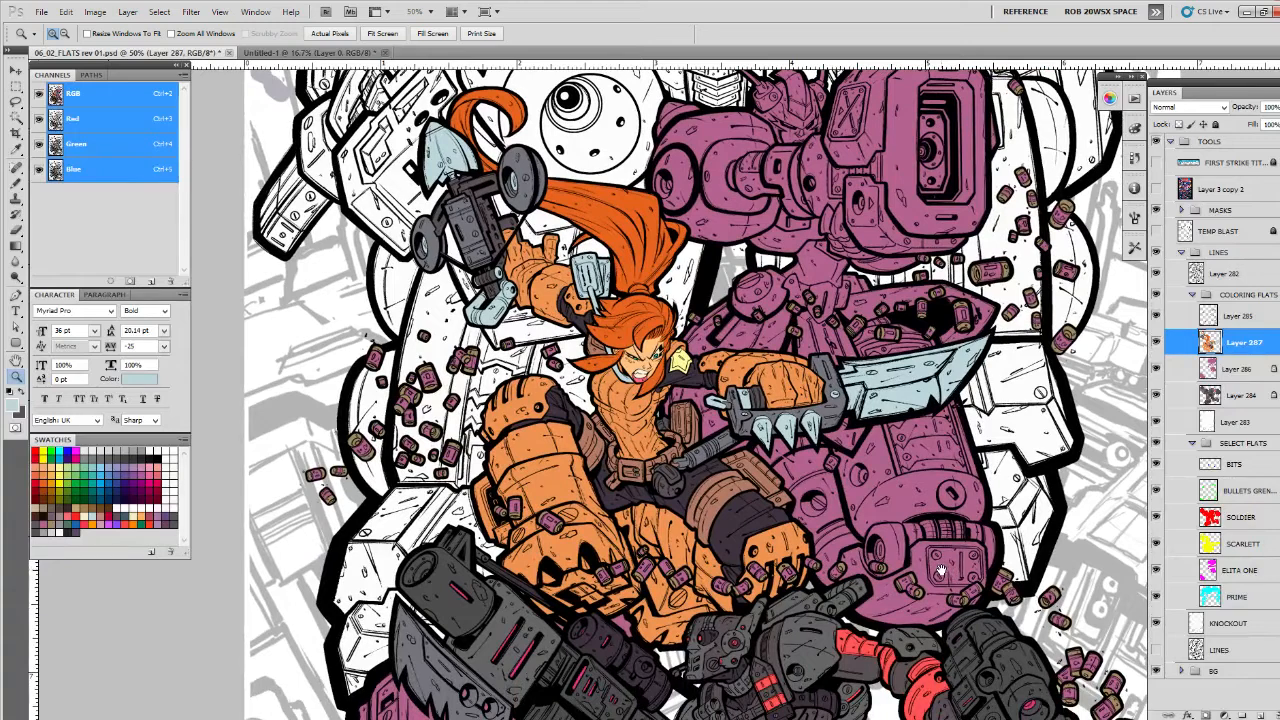
pyautogui.click(97, 495)
pyautogui.click(94, 508)
pyautogui.tripleClick(627, 350)
pyautogui.press('b')
pyautogui.keyDown('alt'); pyautogui.click(849, 586); pyautogui.keyUp('alt')
pyautogui.keyDown('ctrl'); pyautogui.click(645, 401); pyautogui.keyUp('ctrl')
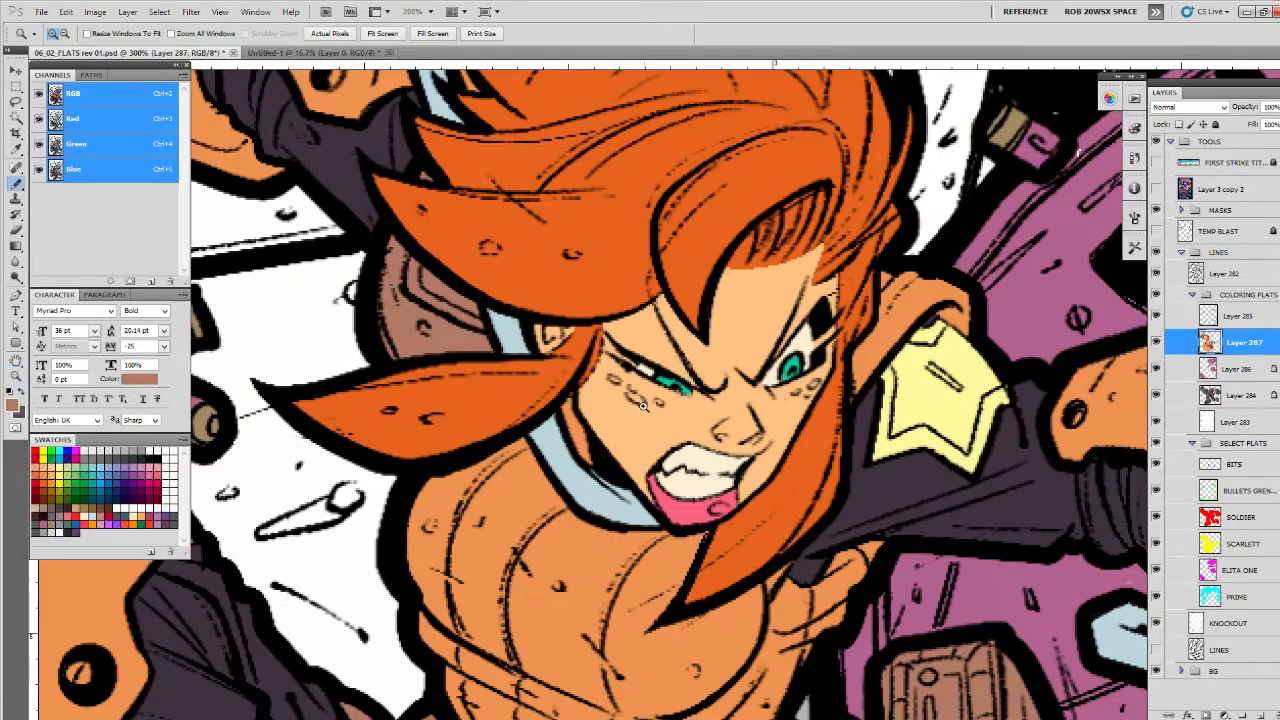
pyautogui.moveTo(658, 422)
pyautogui.mouseDown()
pyautogui.moveTo(586, 430)
pyautogui.moveTo(571, 400)
pyautogui.moveTo(550, 395)
pyautogui.moveTo(594, 418)
pyautogui.moveTo(554, 397)
pyautogui.mouseUp()
pyautogui.moveTo(731, 404); pyautogui.dragTo(747, 401)
pyautogui.press('z')
pyautogui.keyDown('alt'); pyautogui.click(742, 414); pyautogui.keyUp('alt')
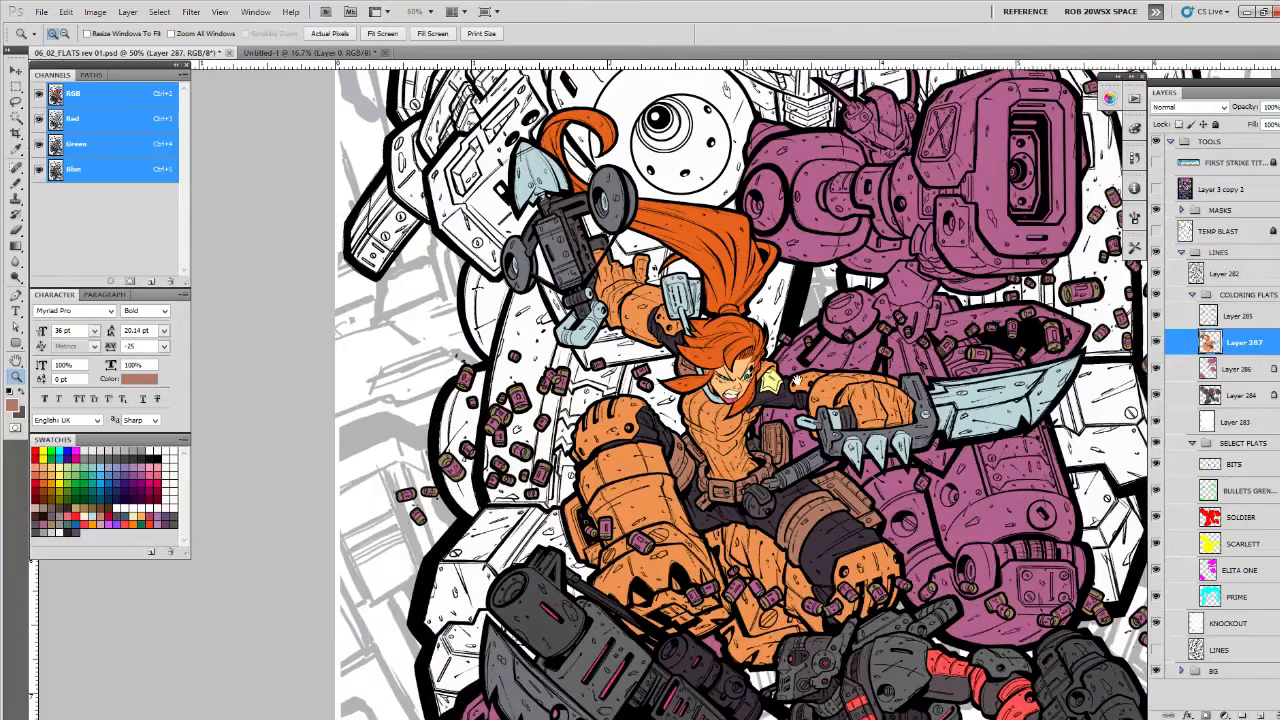
# - Move Layer 287 below Layer 286 and merge it down into Layer 284
pyautogui.moveTo(844, 371); pyautogui.dragTo(726, 230)
pyautogui.moveTo(887, 324); pyautogui.dragTo(789, 282)
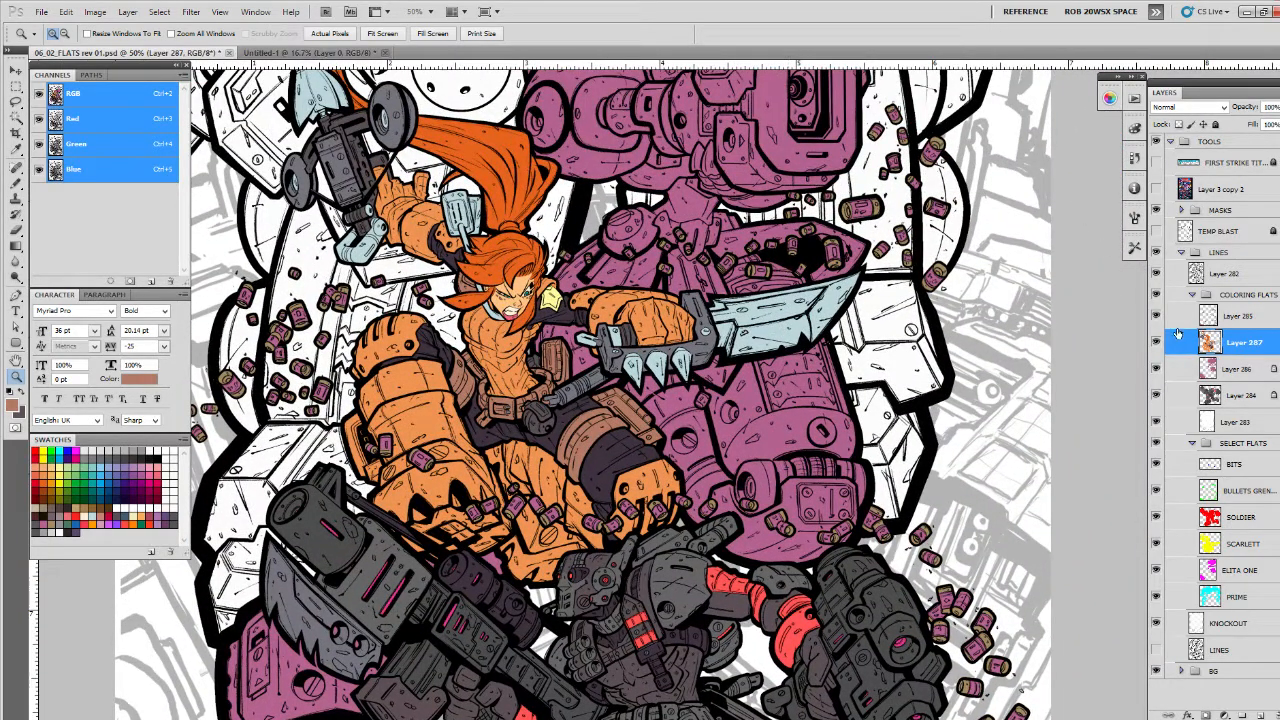
pyautogui.moveTo(938, 269); pyautogui.dragTo(953, 323)
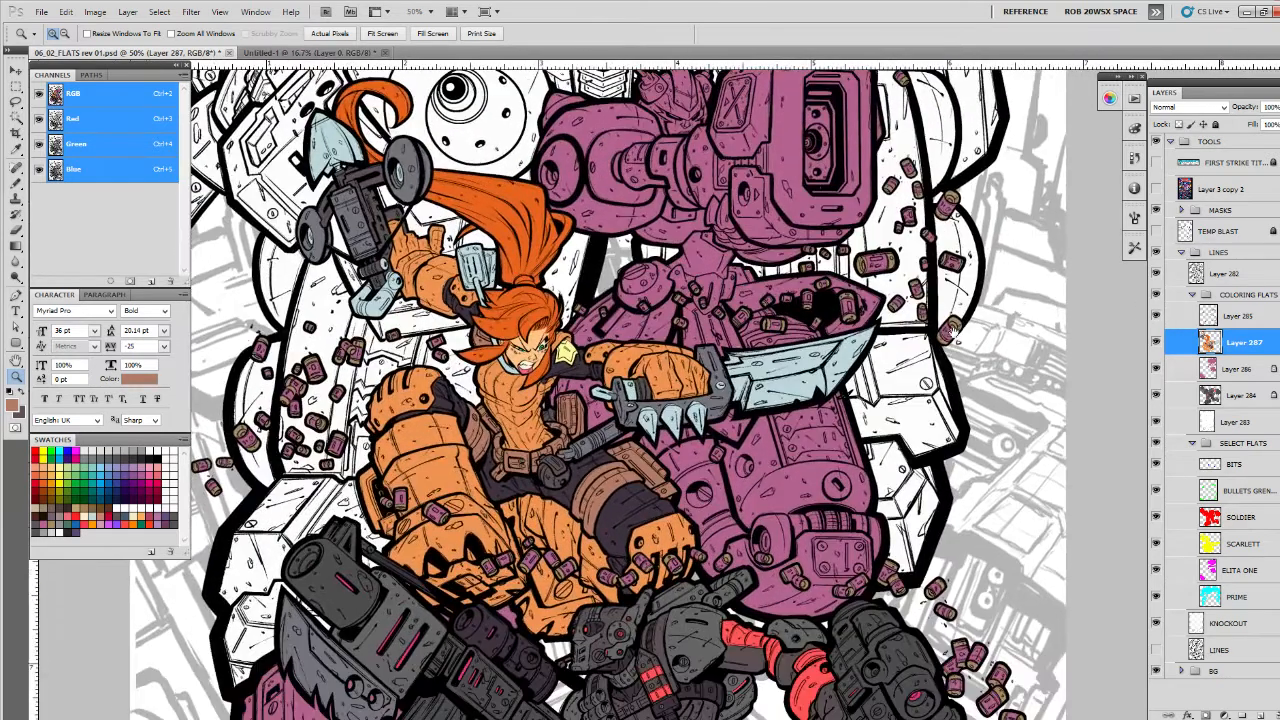
pyautogui.moveTo(1214, 342); pyautogui.dragTo(1214, 382)
pyautogui.moveTo(1012, 308); pyautogui.dragTo(1004, 357)
pyautogui.hotkey('ctrl', 'e')
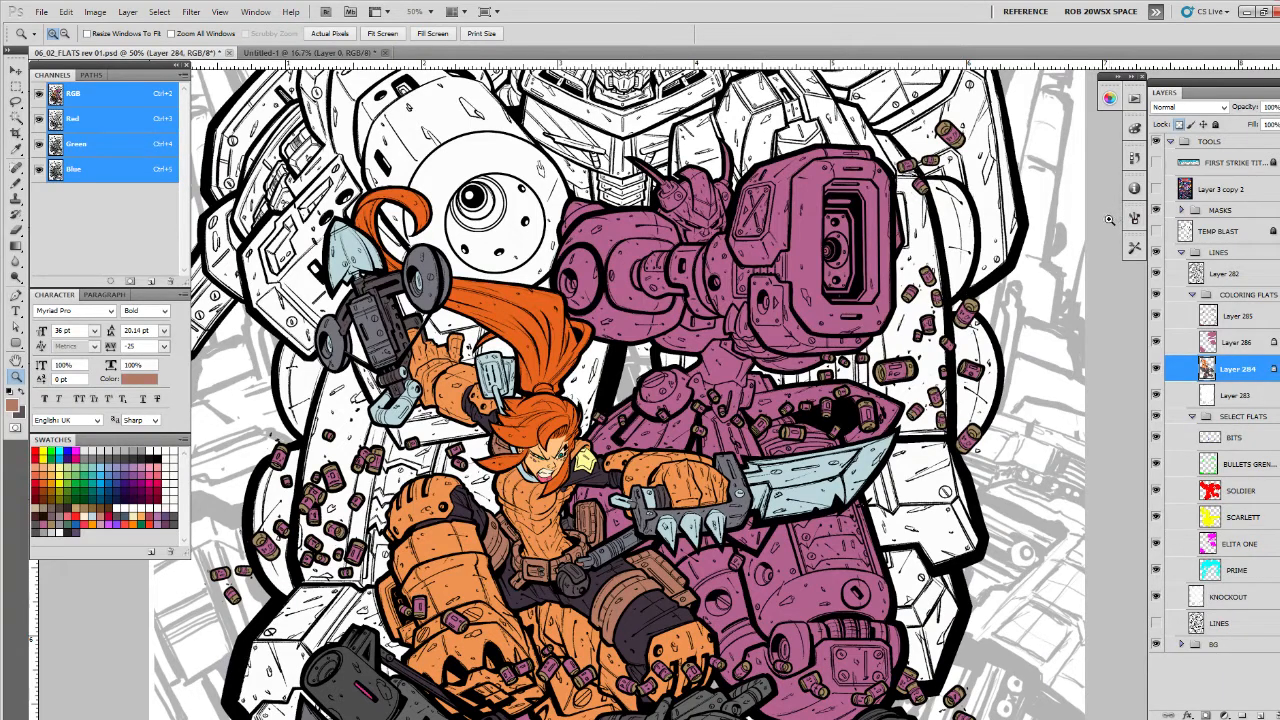
# - Merge Layer 285 down into Layer 284 and make Layer 286 the active layer
pyautogui.moveTo(1212, 318); pyautogui.dragTo(1213, 356)
pyautogui.hotkey('ctrl', 'e')
pyautogui.click(1212, 317)
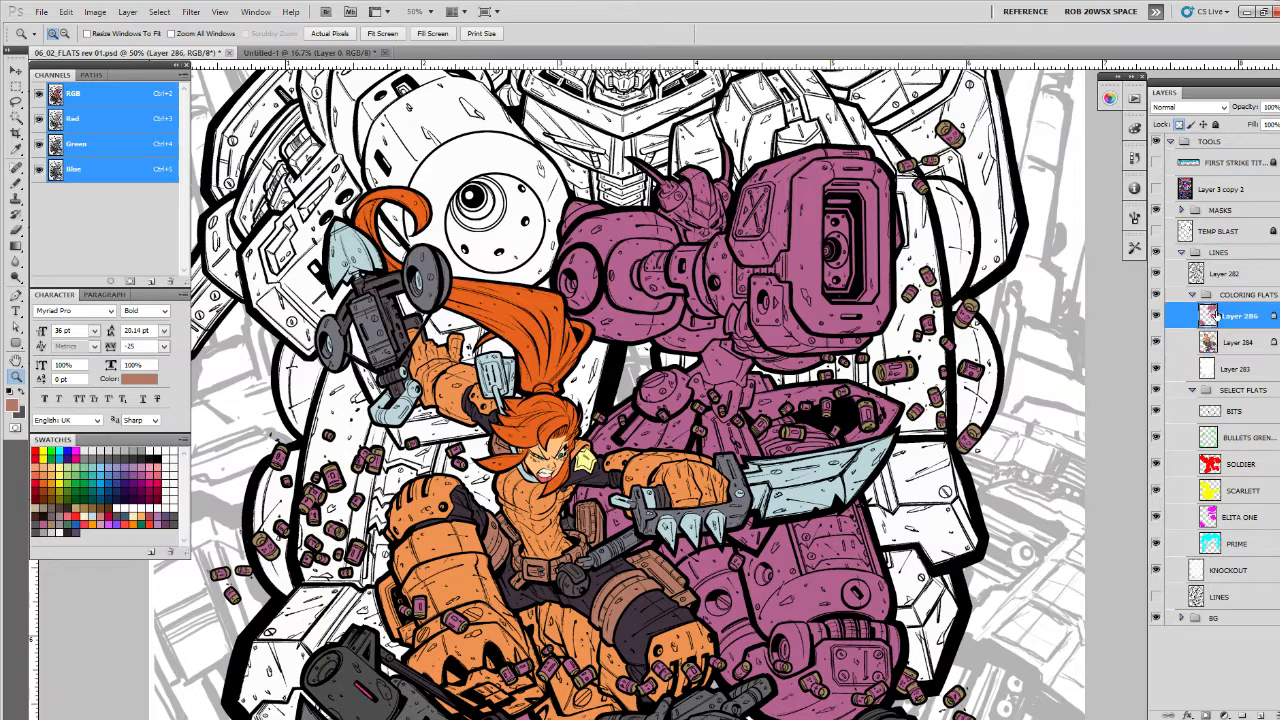
# - Examine the flat colors across the purple robot, the orange-suited woman and the dark soldier
pyautogui.moveTo(1000, 272); pyautogui.dragTo(1012, 310)
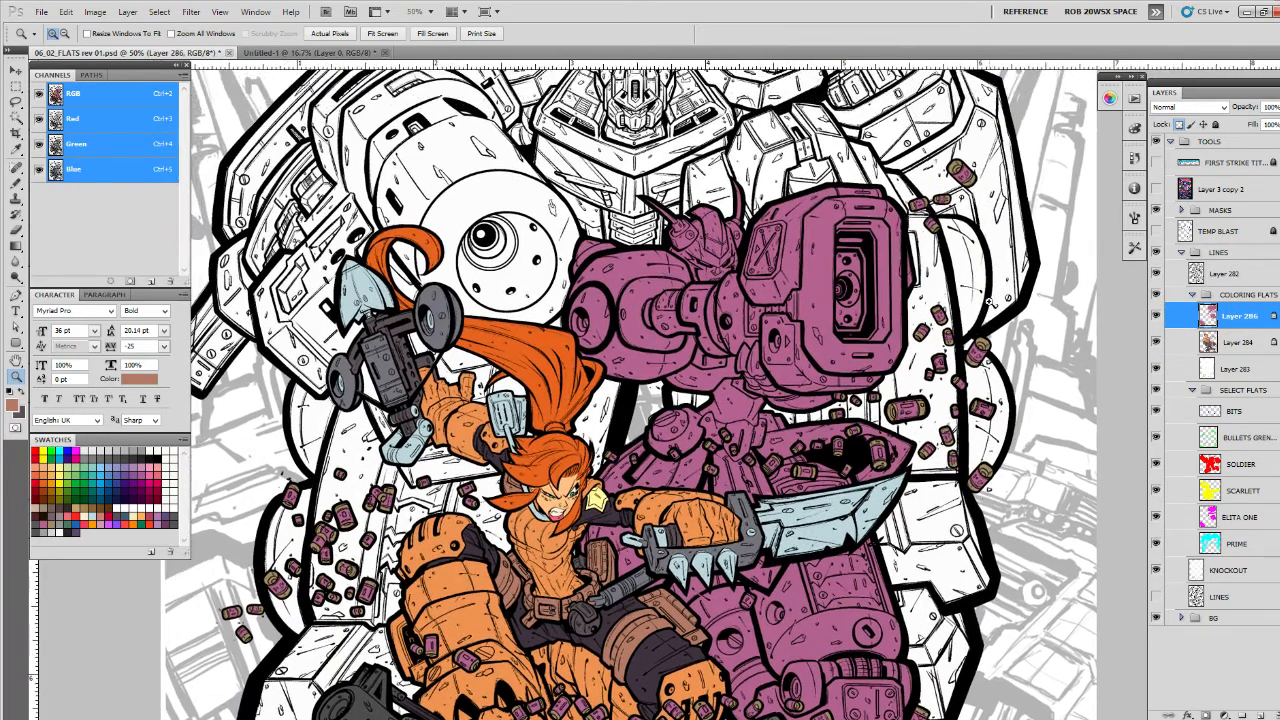
pyautogui.moveTo(934, 276); pyautogui.dragTo(950, 312)
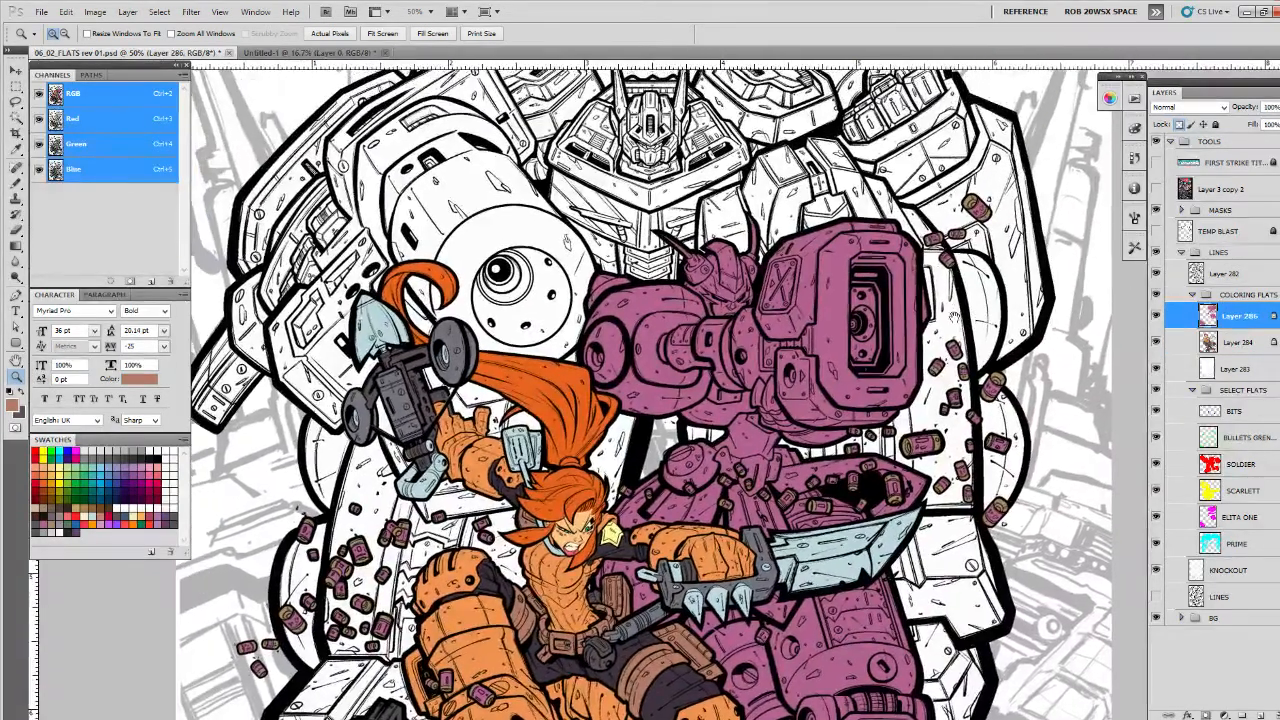
pyautogui.press('b')
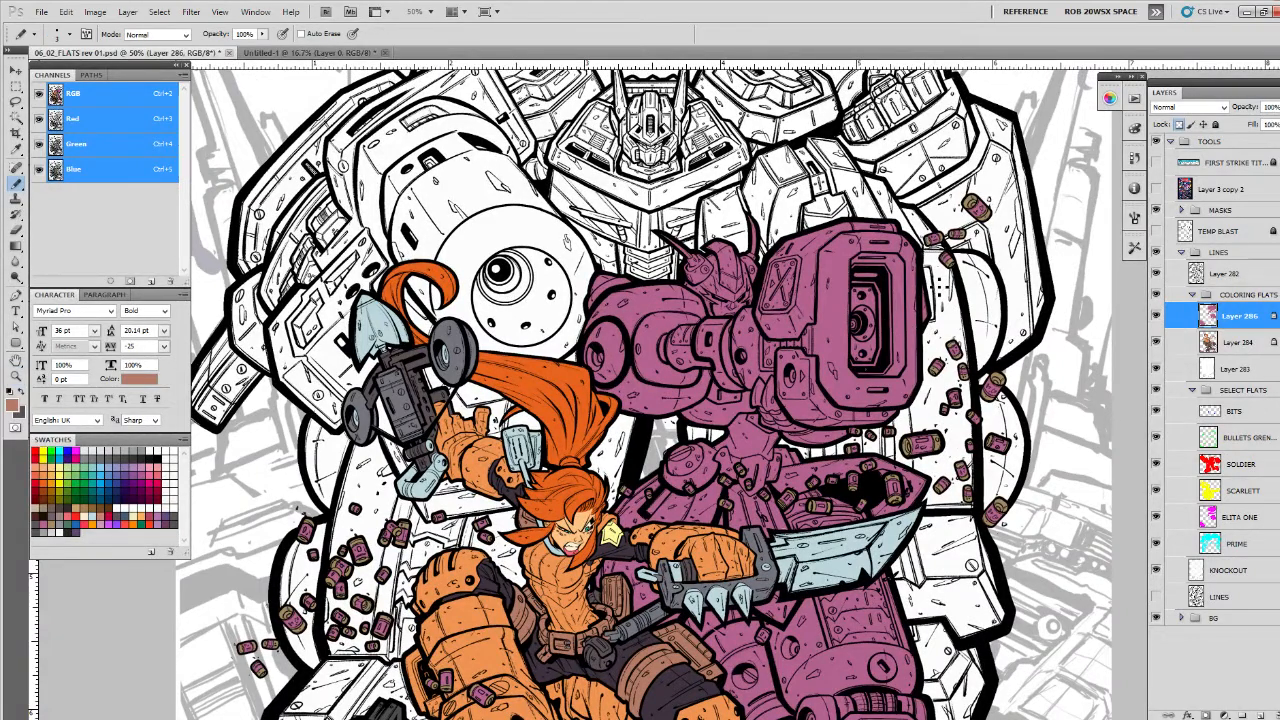
pyautogui.rightClick(940, 287)
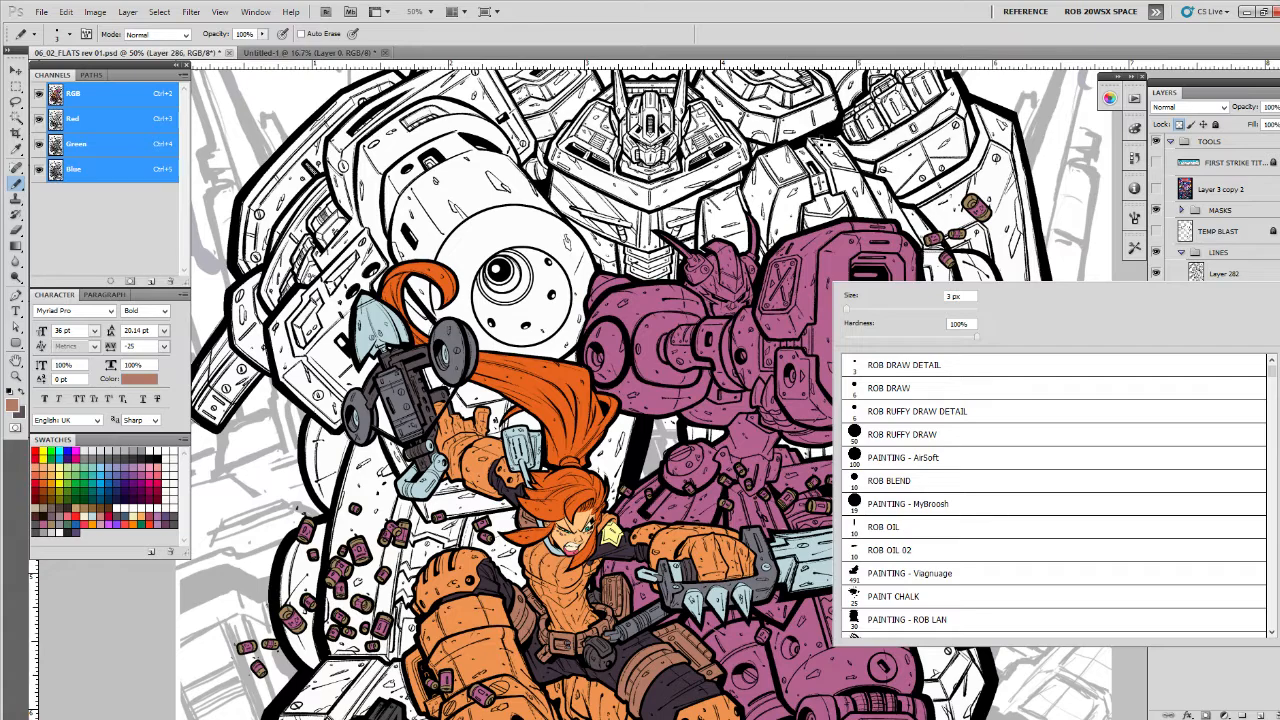
pyautogui.press('Escape')
pyautogui.moveTo(730, 352); pyautogui.dragTo(756, 240)
pyautogui.press('z')
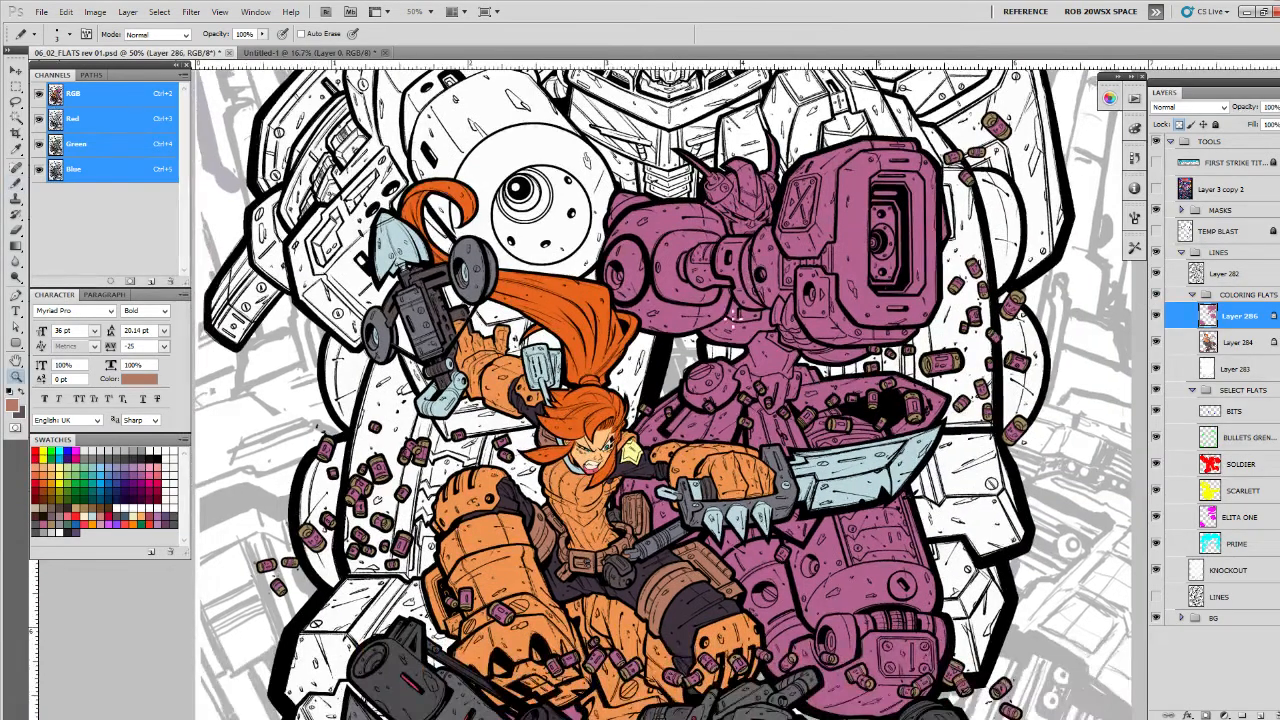
pyautogui.keyDown('alt'); pyautogui.click(725, 402); pyautogui.keyUp('alt')
pyautogui.moveTo(790, 495); pyautogui.dragTo(733, 208)
pyautogui.keyDown('alt'); pyautogui.click(708, 296); pyautogui.keyUp('alt')
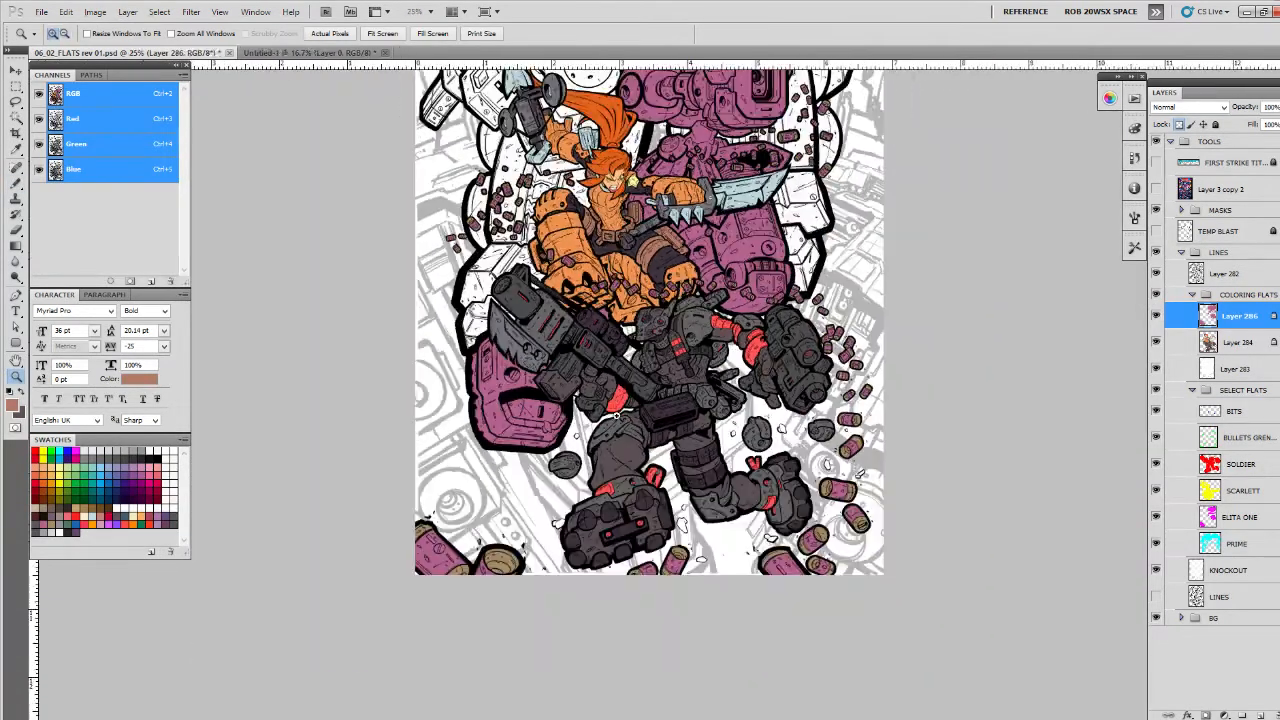
pyautogui.click(593, 394)
pyautogui.moveTo(669, 322); pyautogui.dragTo(655, 395)
pyautogui.click(653, 331)
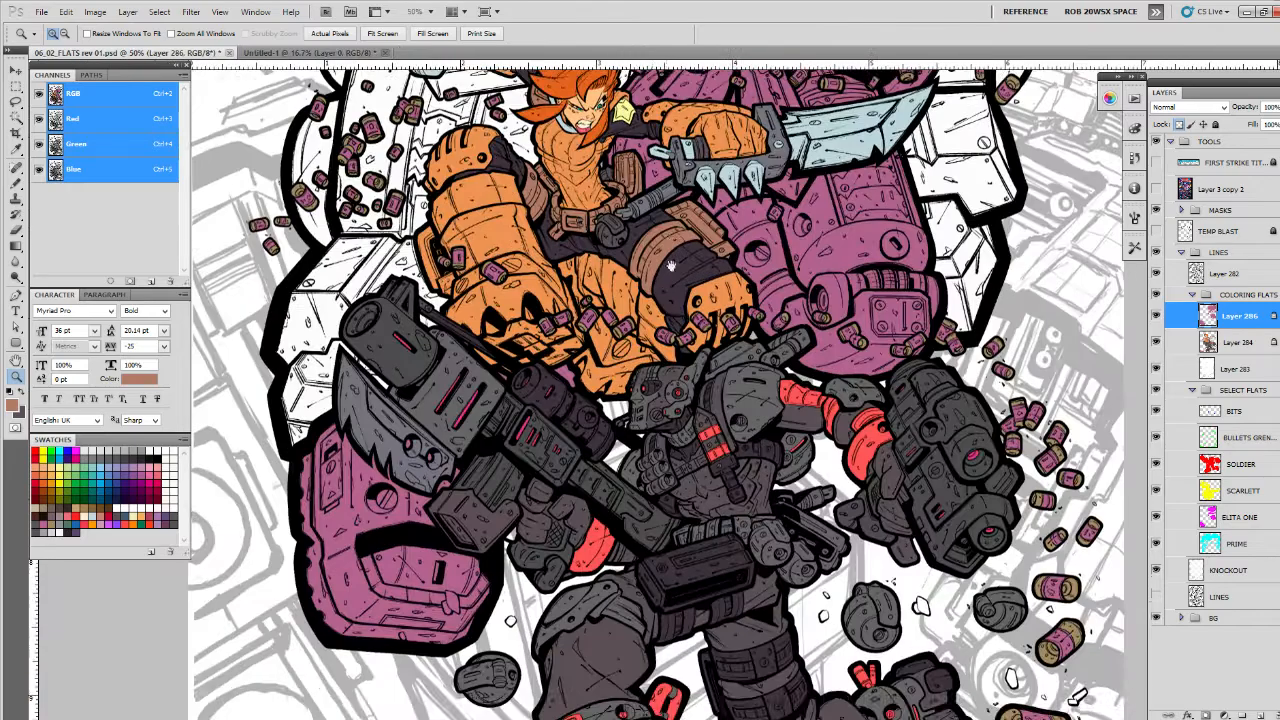
pyautogui.moveTo(707, 229); pyautogui.dragTo(688, 438)
pyautogui.moveTo(786, 332); pyautogui.dragTo(705, 291)
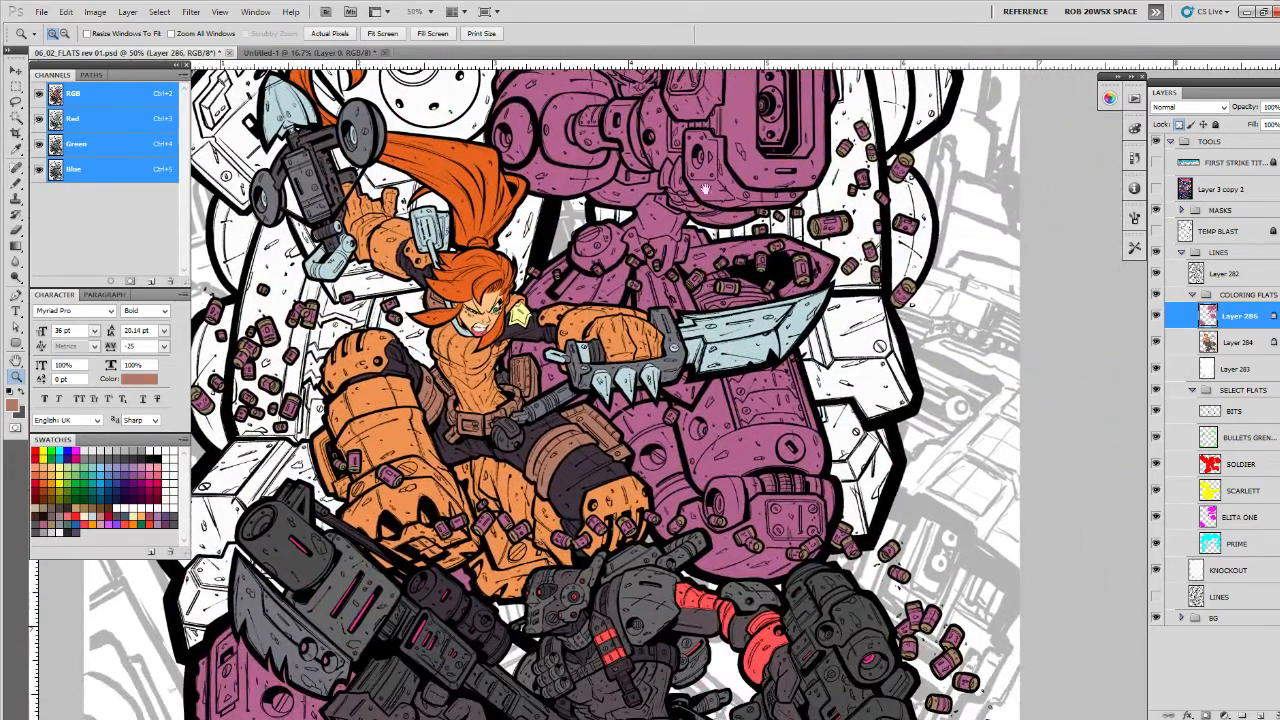
pyautogui.moveTo(704, 189); pyautogui.dragTo(726, 309)
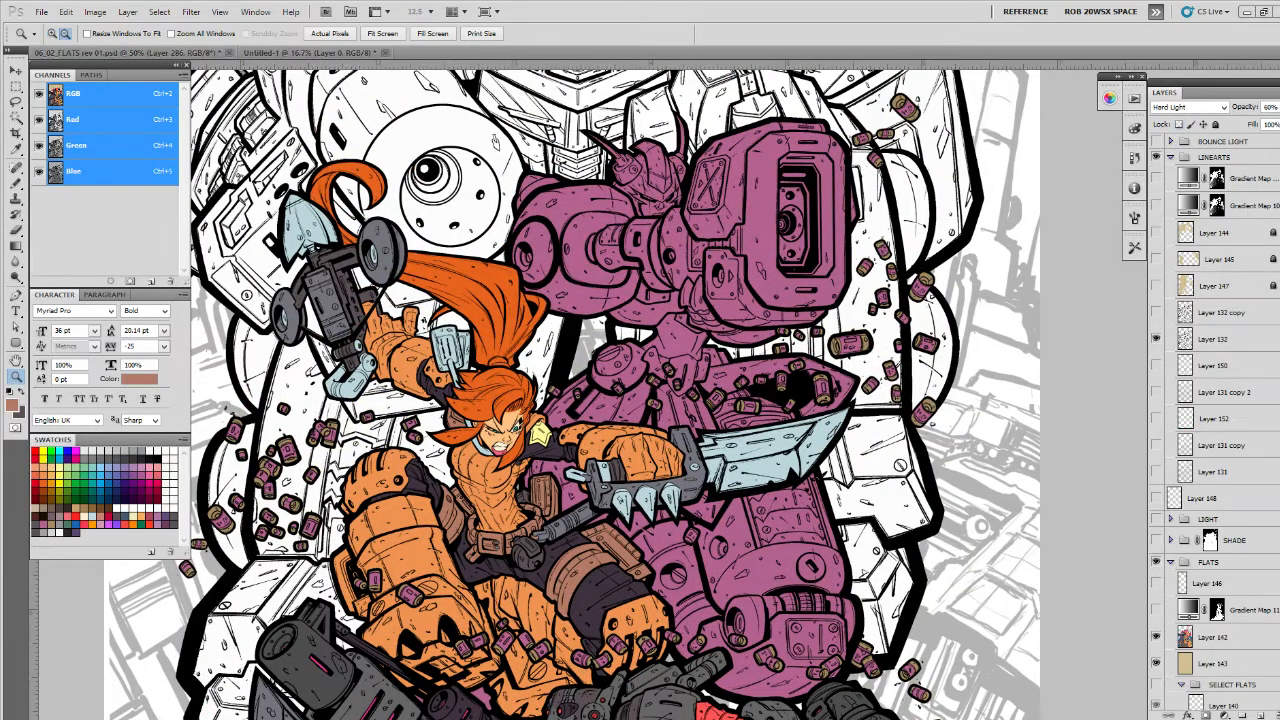
# - Look through the other open artwork files and their layer structures, ending back at the flats document
pyautogui.keyDown('alt'); pyautogui.click(495, 142); pyautogui.keyUp('alt')
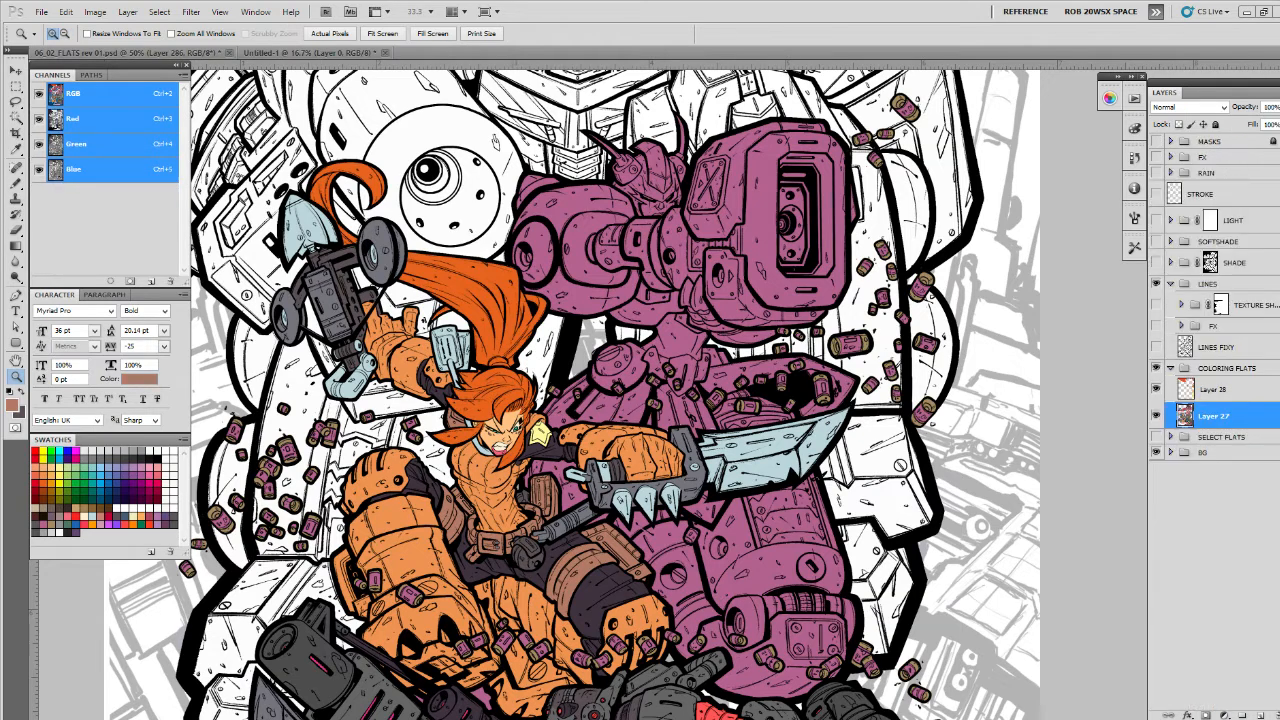
pyautogui.keyDown('alt'); pyautogui.click(495, 142); pyautogui.keyUp('alt')
pyautogui.keyDown('alt'); pyautogui.click(495, 142); pyautogui.keyUp('alt')
pyautogui.hotkey('ctrl', 'Tab')
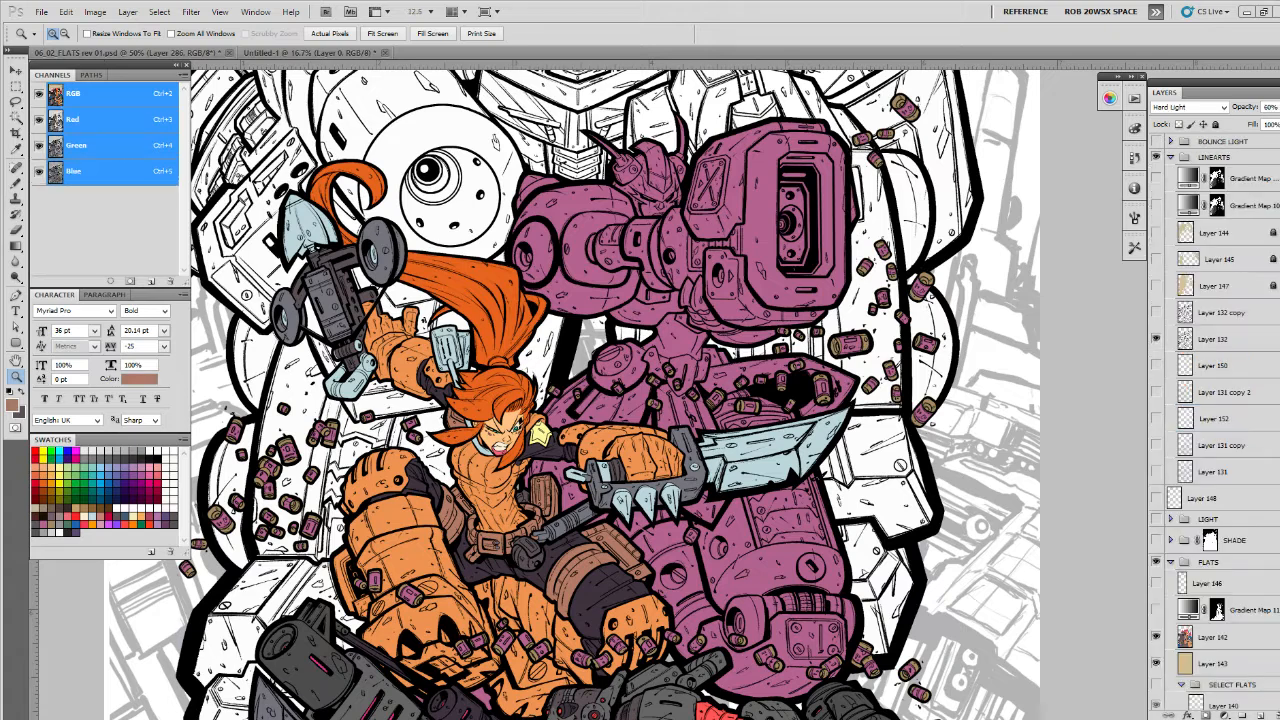
pyautogui.hotkey('ctrl', 'Tab')
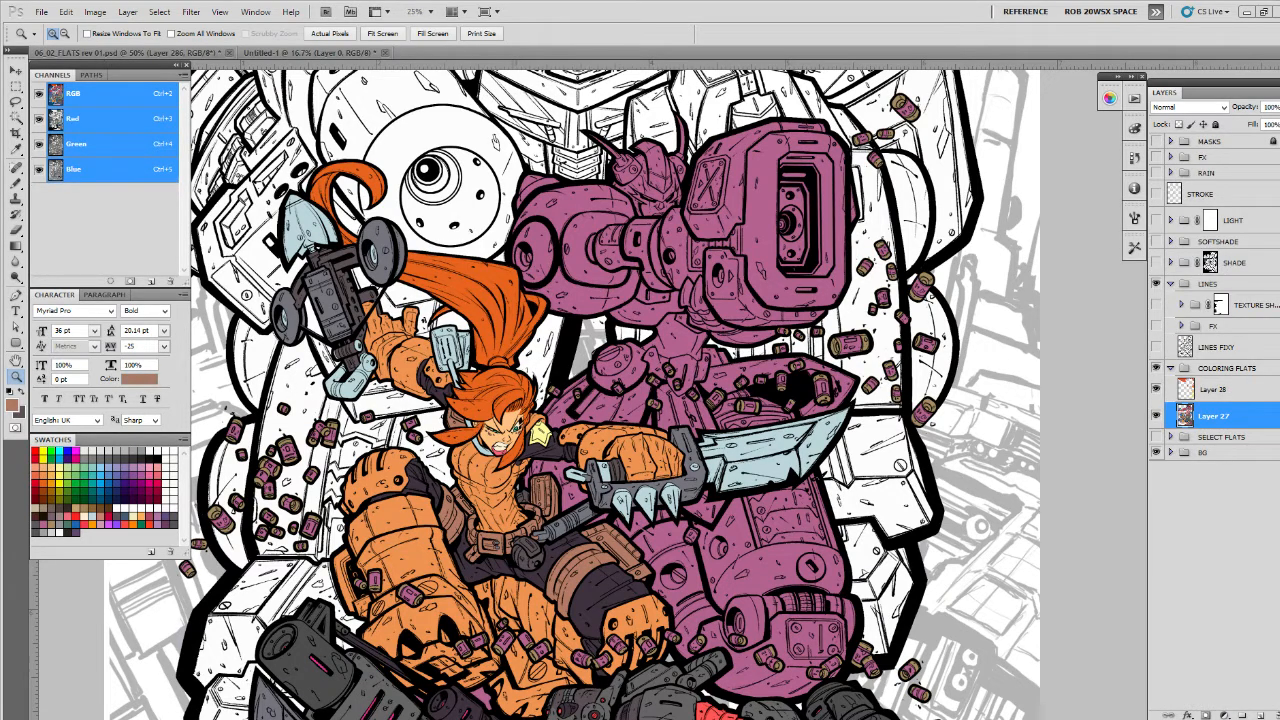
pyautogui.hotkey('ctrl', 'Tab')
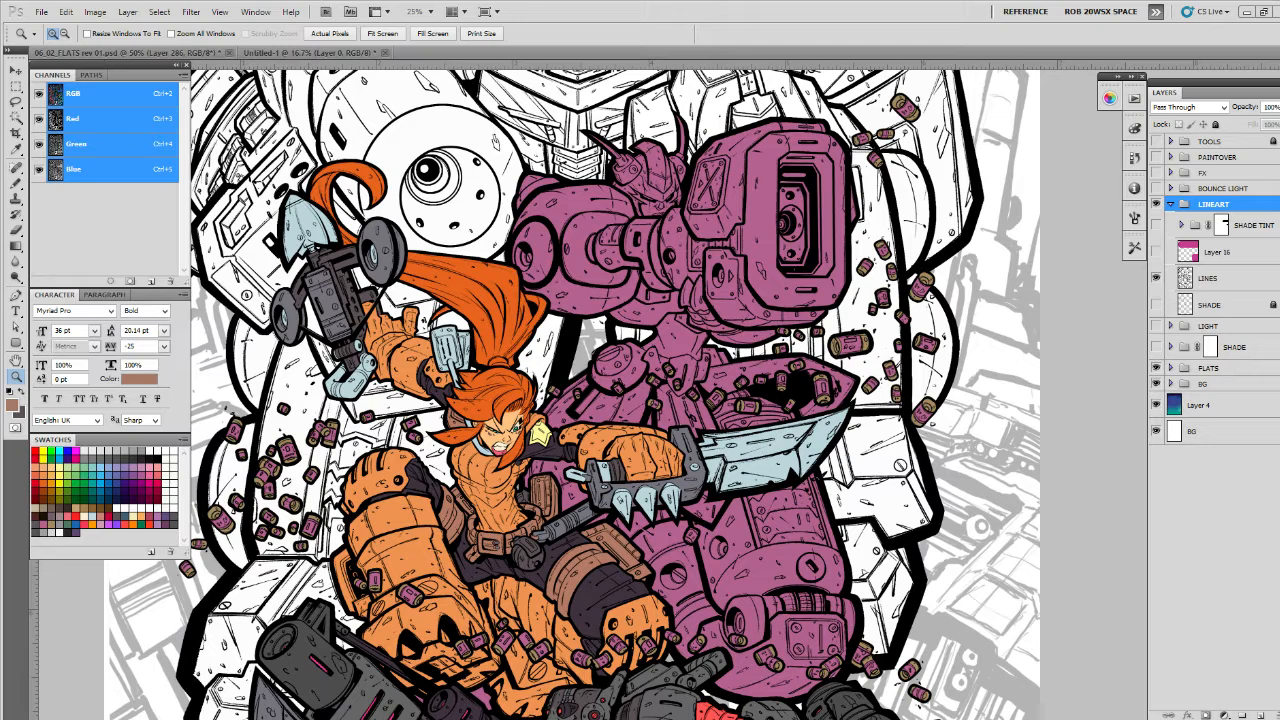
pyautogui.hotkey('ctrl', 'Tab')
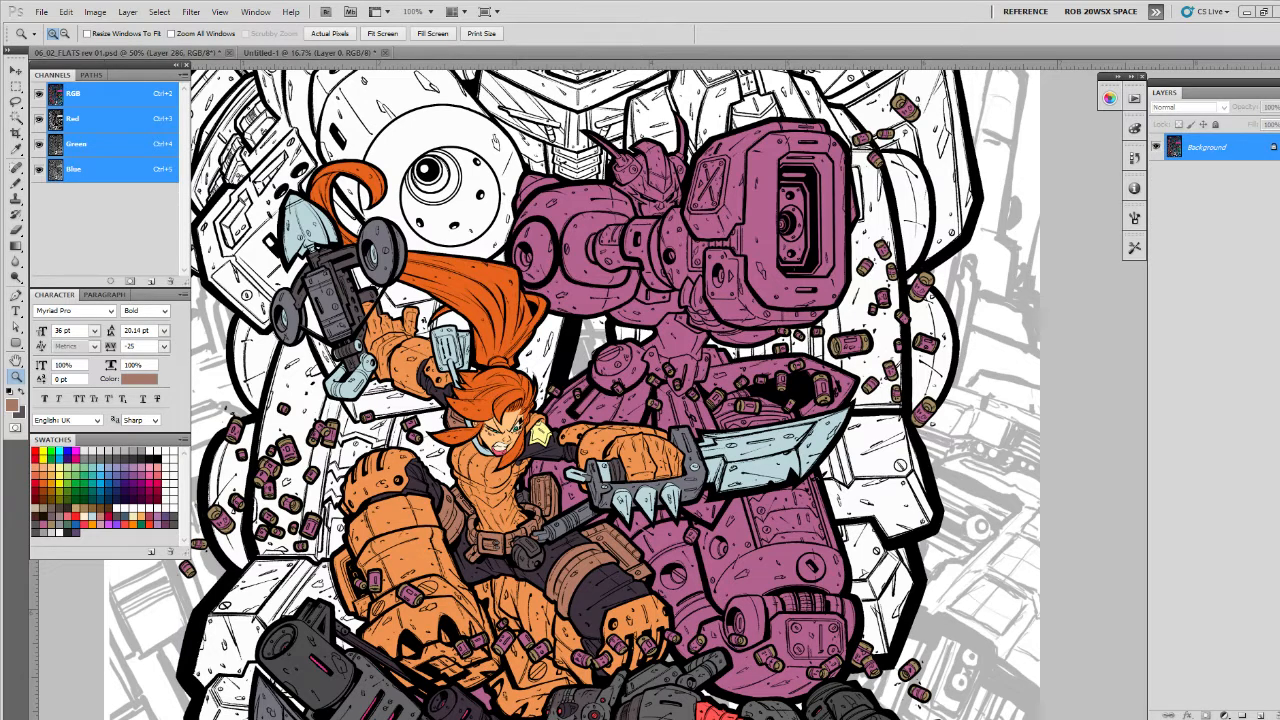
pyautogui.hotkey('ctrl', 'Tab')
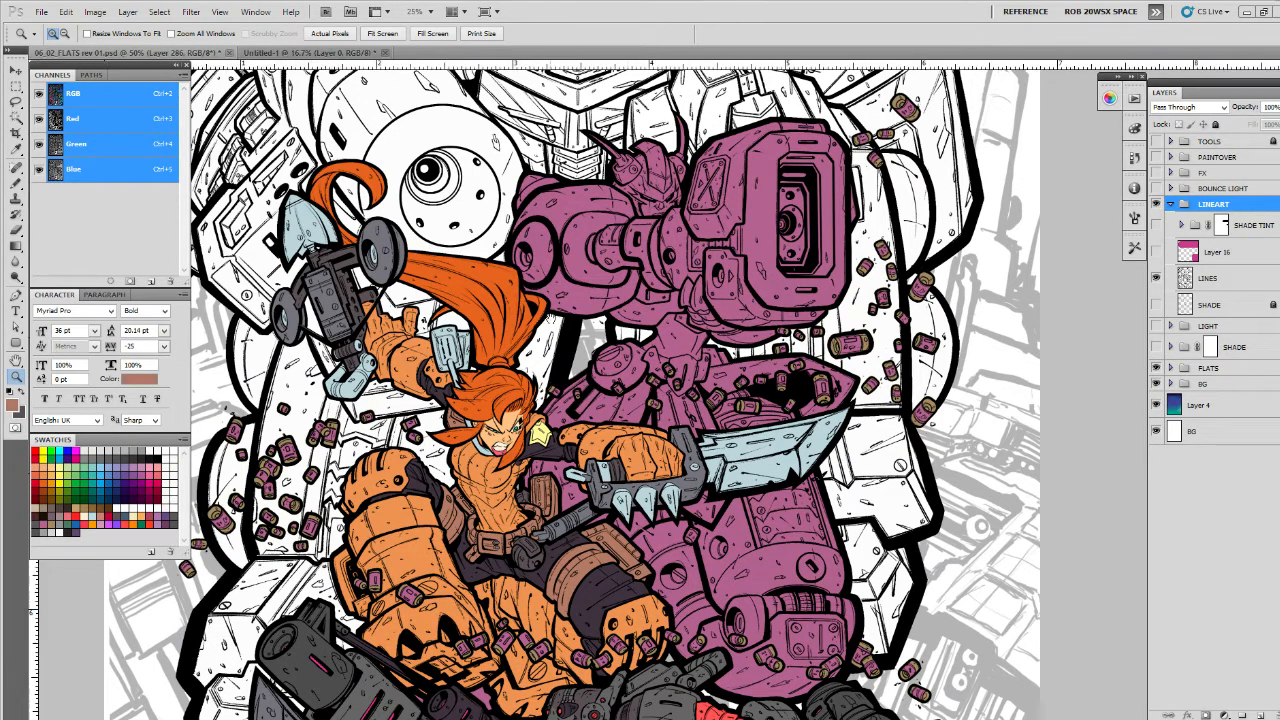
pyautogui.hotkey('ctrl', 'Tab')
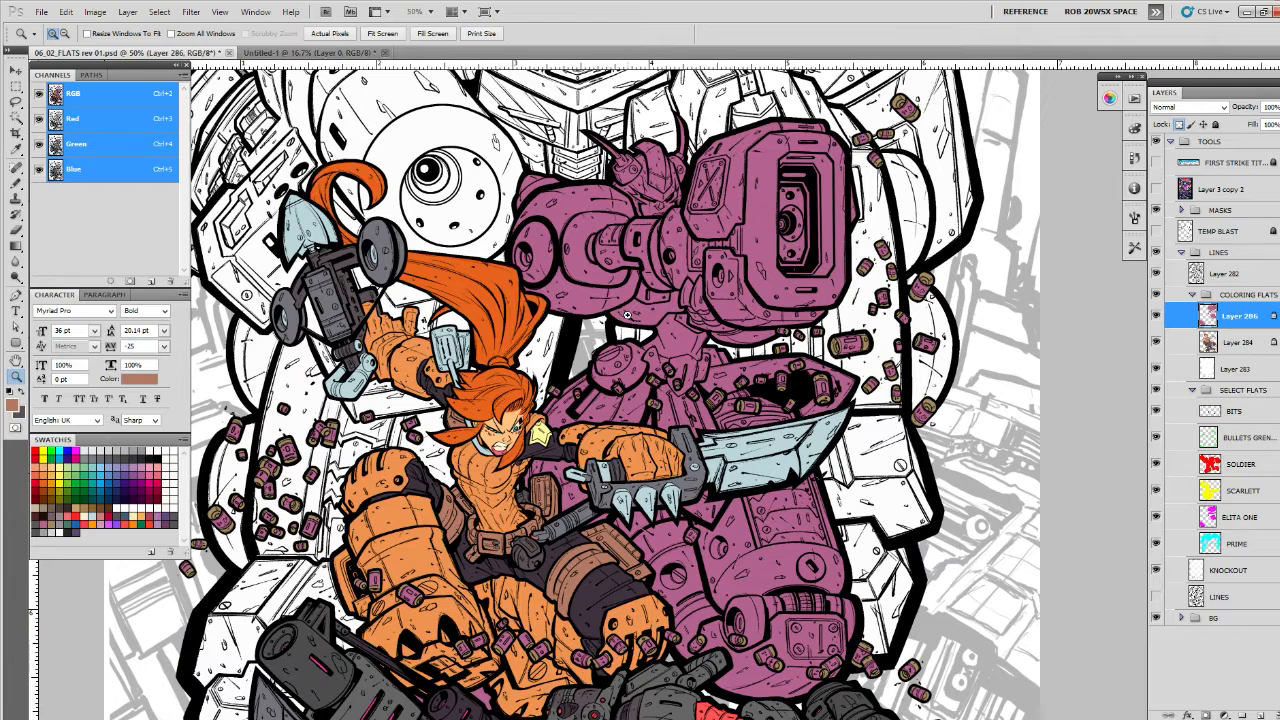
# - Lasso the inner arm joint between the purple robot's round shoulder and cuff, and fill it with light pink on Layer 286
pyautogui.click(996, 559)
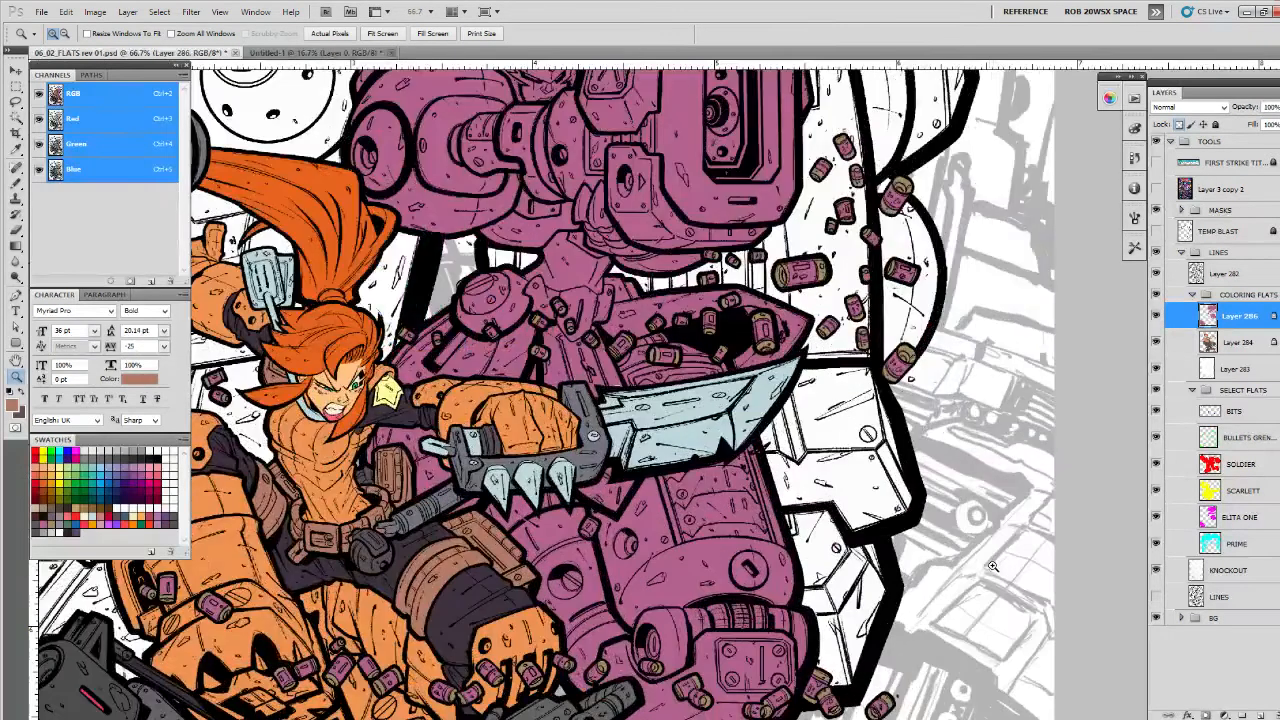
pyautogui.press('b')
pyautogui.moveTo(935, 506); pyautogui.dragTo(1090, 712)
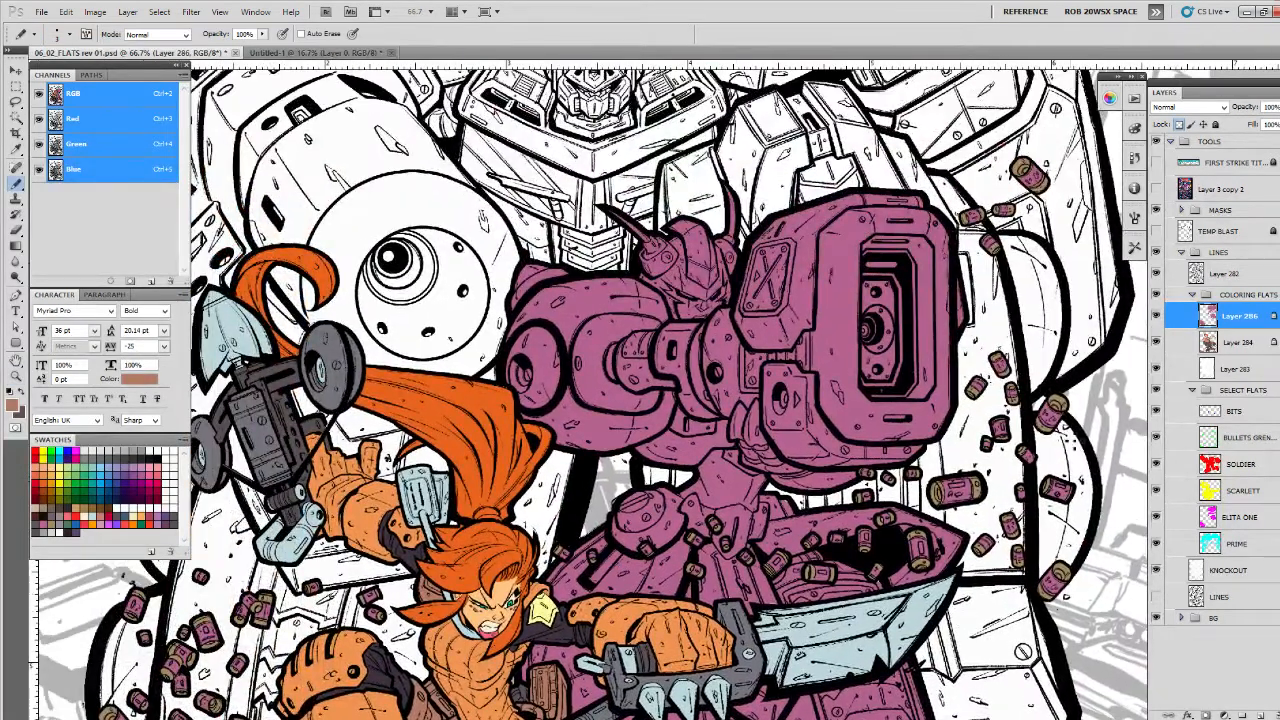
pyautogui.press('x')
pyautogui.click(153, 463)
pyautogui.press('z')
pyautogui.click(661, 345)
pyautogui.click(655, 342)
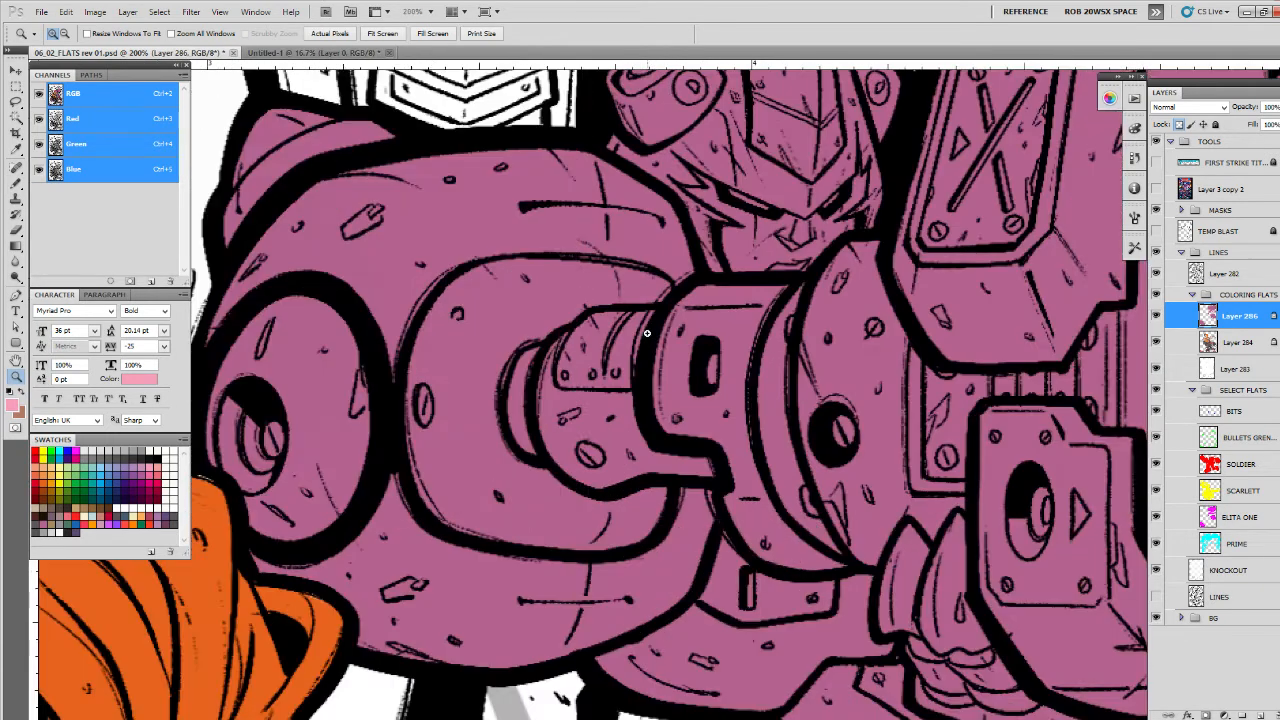
pyautogui.press('j')
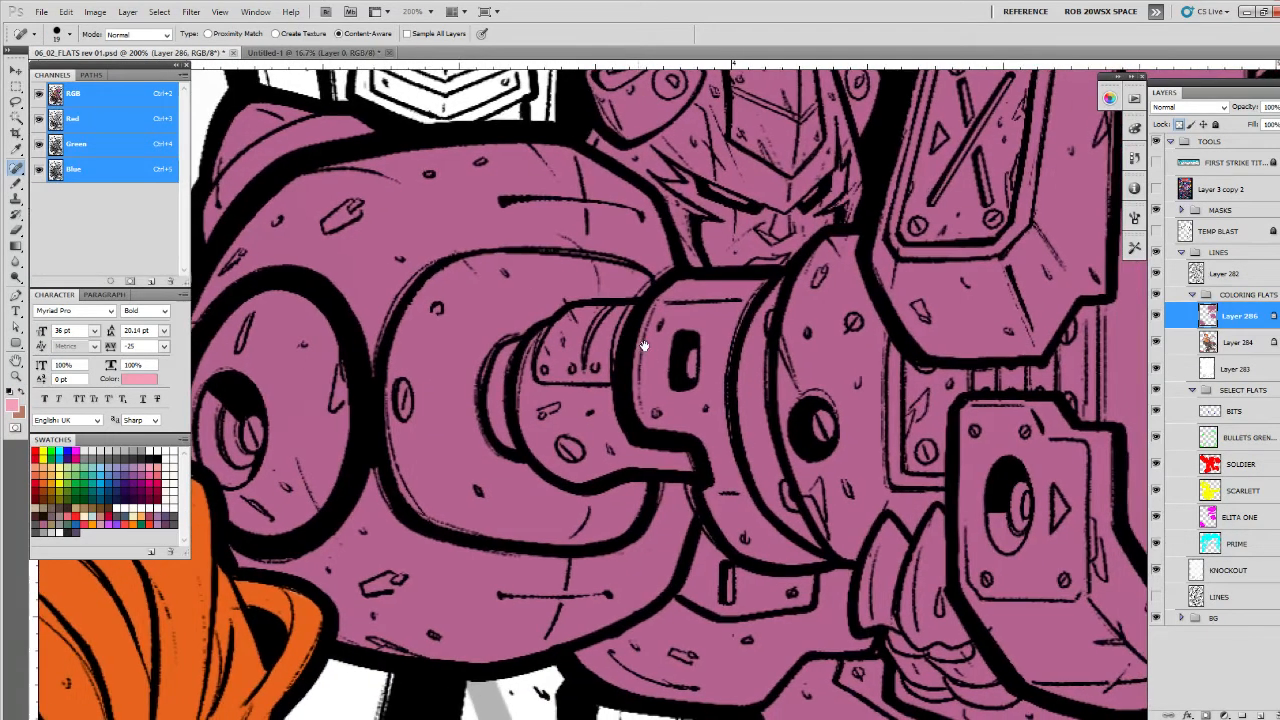
pyautogui.moveTo(660, 350); pyautogui.dragTo(640, 344)
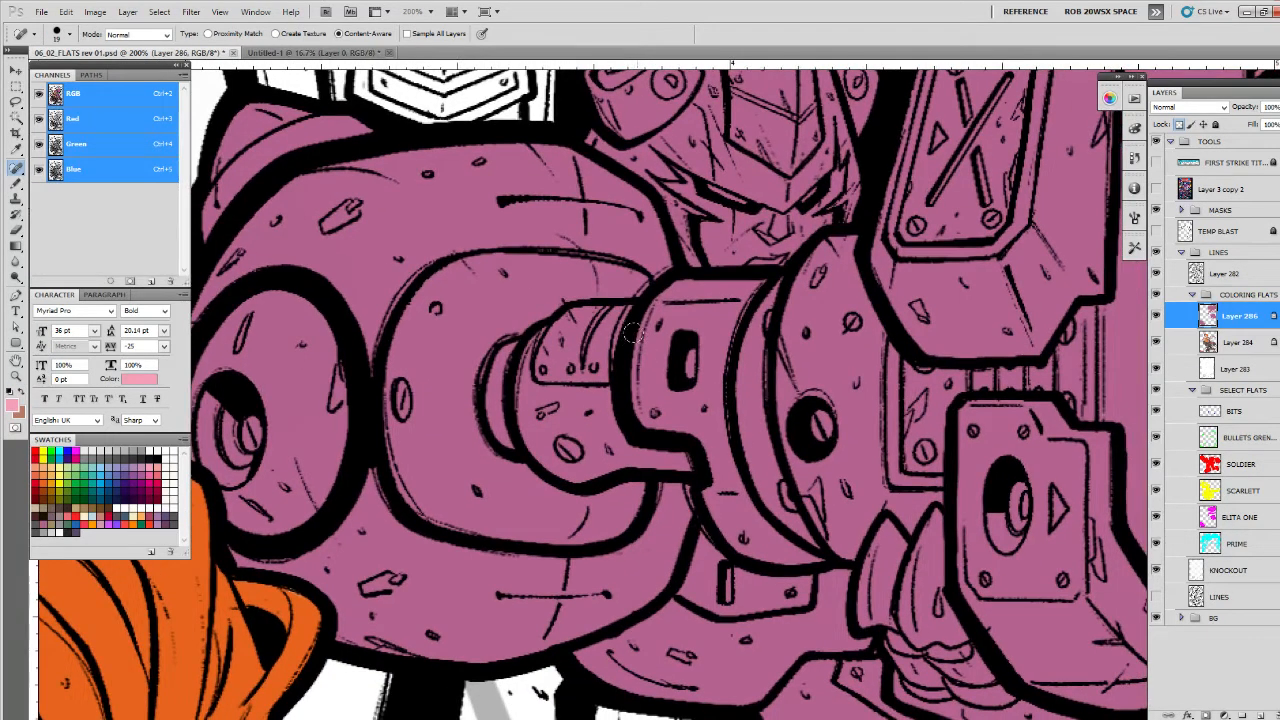
pyautogui.press('l')
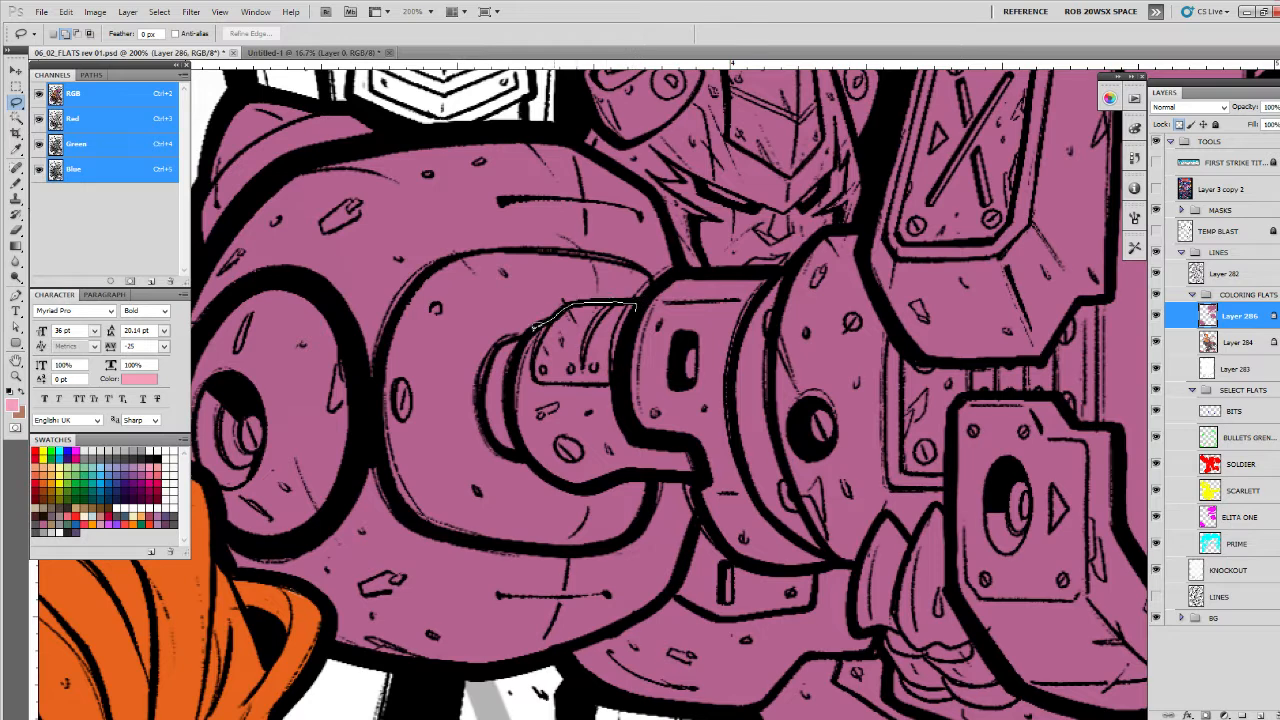
pyautogui.moveTo(534, 326); pyautogui.dragTo(508, 384)
pyautogui.moveTo(534, 464)
pyautogui.mouseDown()
pyautogui.moveTo(608, 477)
pyautogui.moveTo(694, 472)
pyautogui.moveTo(704, 456)
pyautogui.moveTo(652, 438)
pyautogui.moveTo(631, 414)
pyautogui.moveTo(633, 324)
pyautogui.moveTo(516, 343)
pyautogui.mouseUp()
pyautogui.hotkey('alt', 'BackSpace')
pyautogui.hotkey('ctrl', 'd')
# - Select the narrow crescent ring beside the pink arm joint and fill it with the same light pink
pyautogui.moveTo(491, 410)
pyautogui.mouseDown()
pyautogui.moveTo(528, 450)
pyautogui.moveTo(536, 340)
pyautogui.mouseUp()
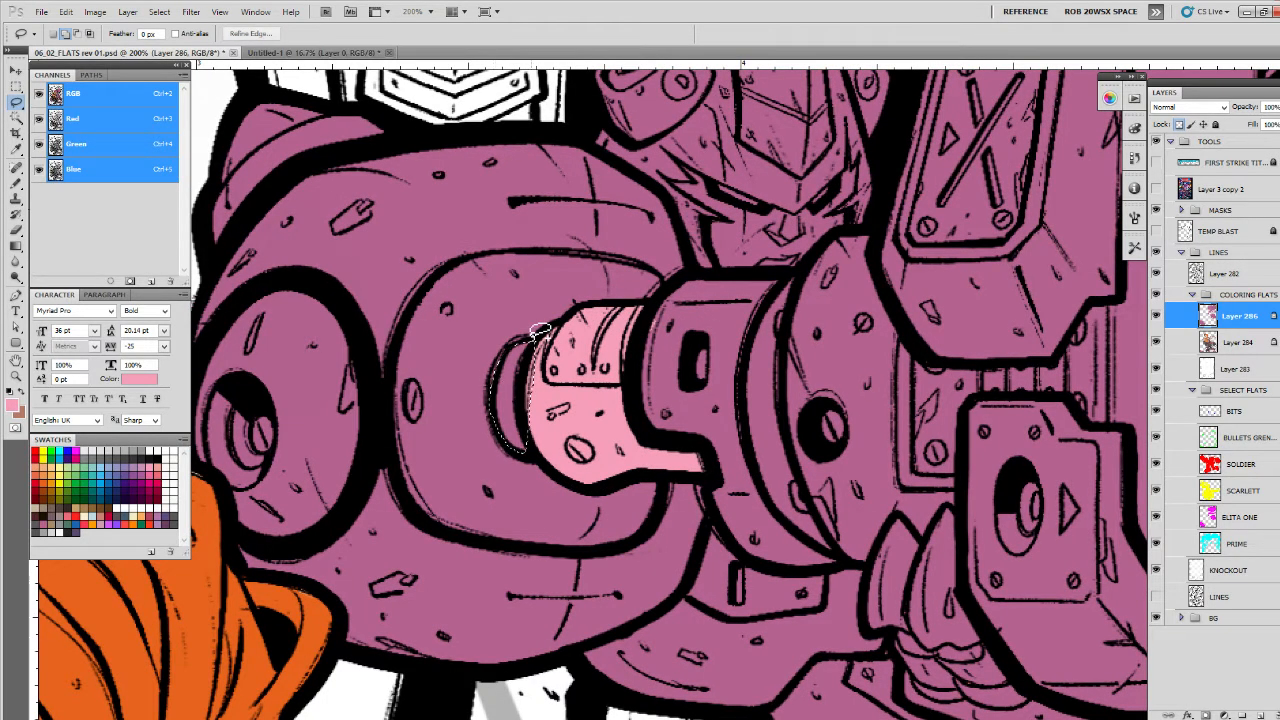
pyautogui.hotkey('alt', 'BackSpace')
pyautogui.hotkey('ctrl', 'd')
# - Try red and pink swatches with a small test stroke on the round disc of the purple robot's shoulder
pyautogui.moveTo(804, 371); pyautogui.dragTo(884, 396)
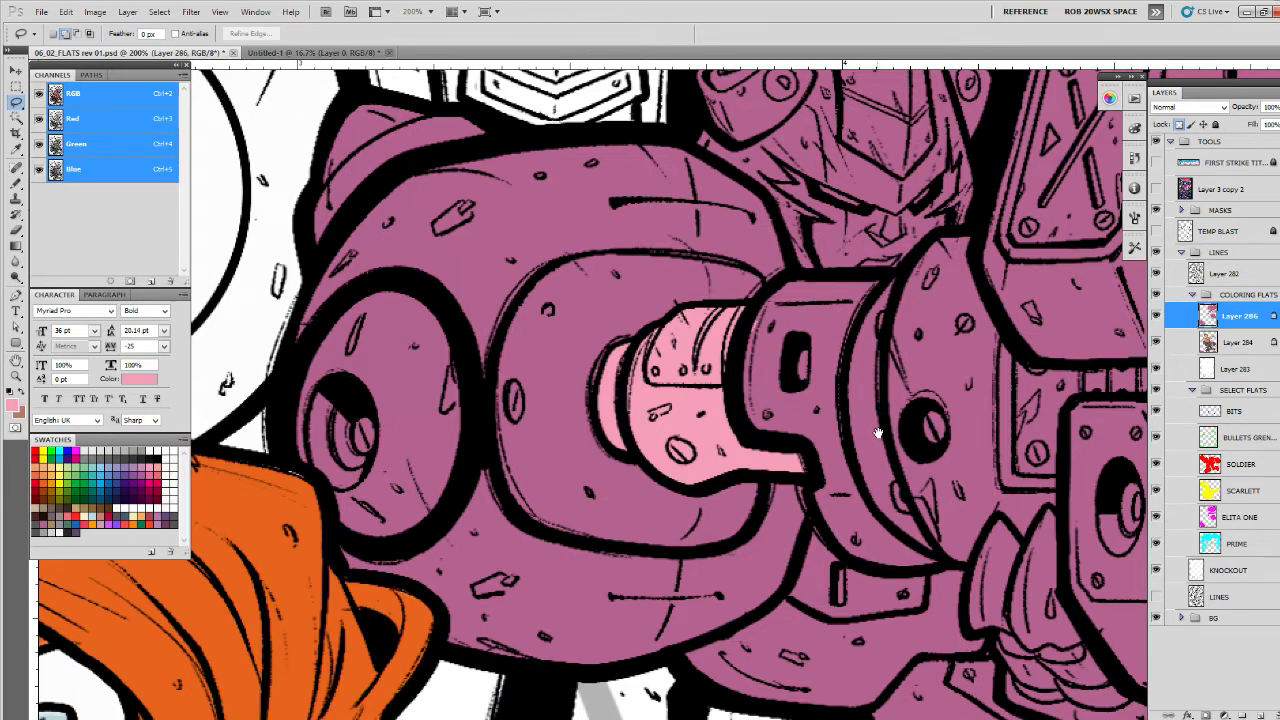
pyautogui.press('b')
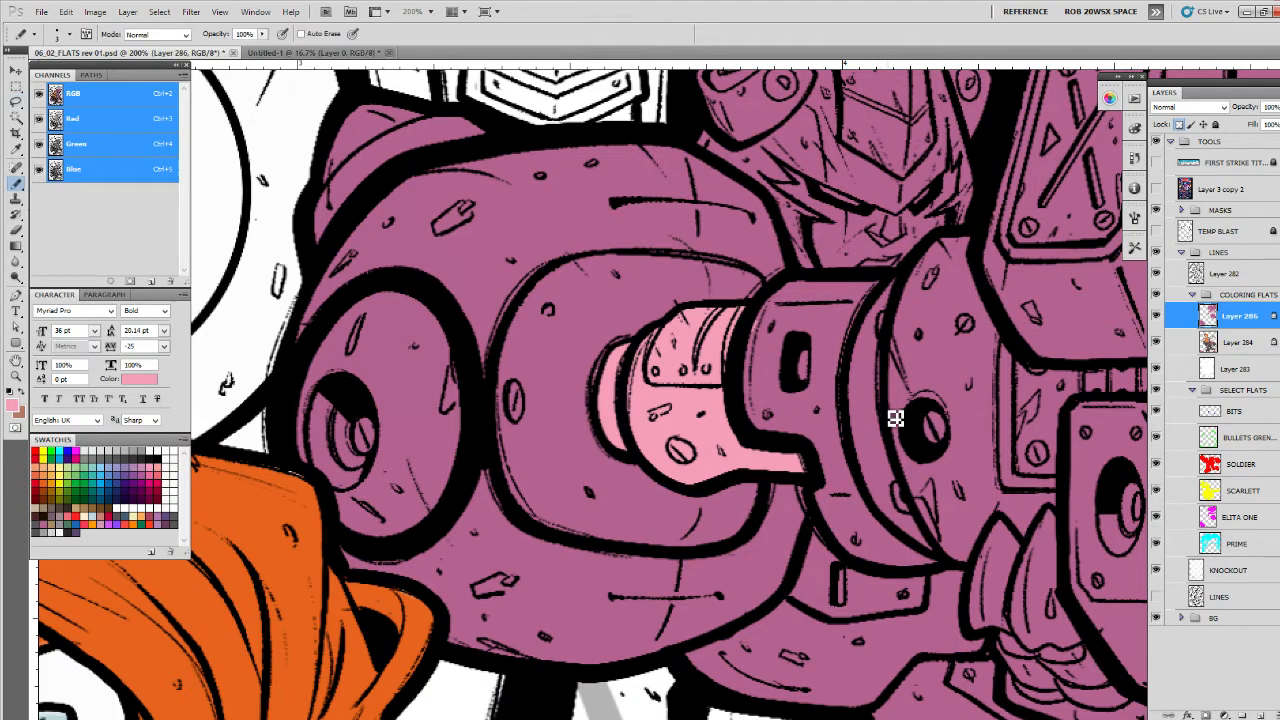
pyautogui.keyDown('alt'); pyautogui.click(895, 418); pyautogui.keyUp('alt')
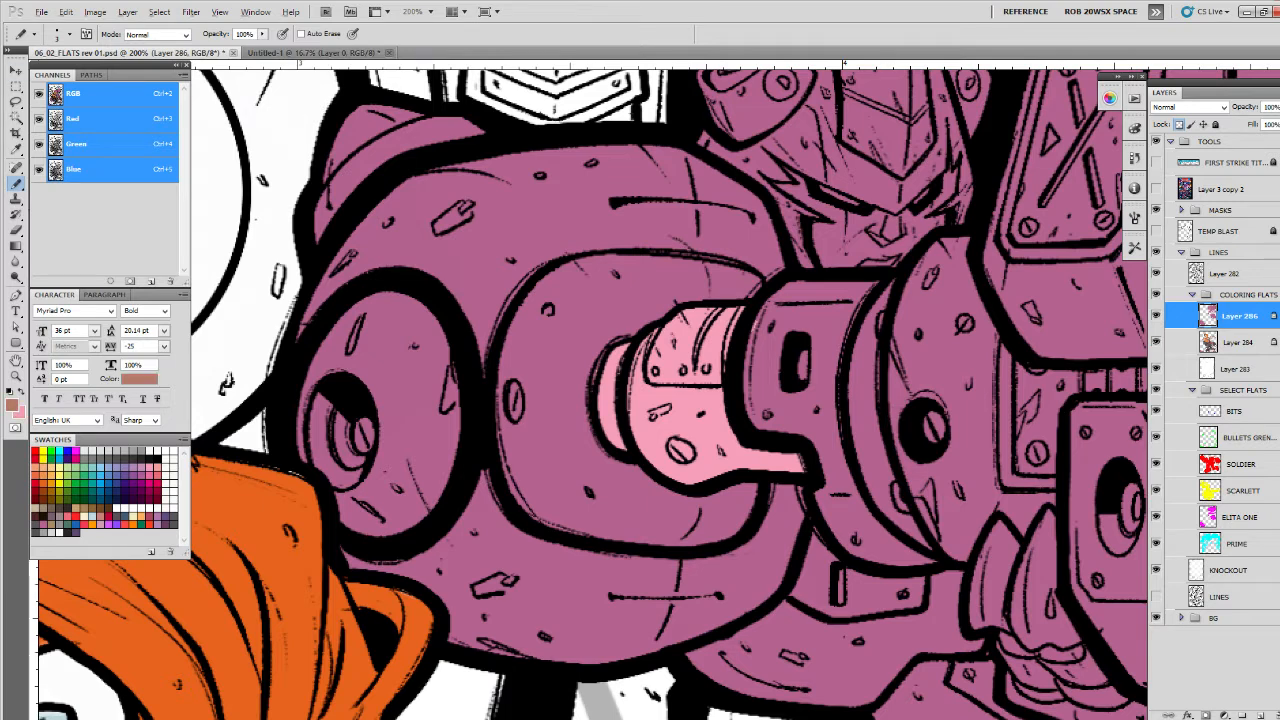
pyautogui.click(75, 517)
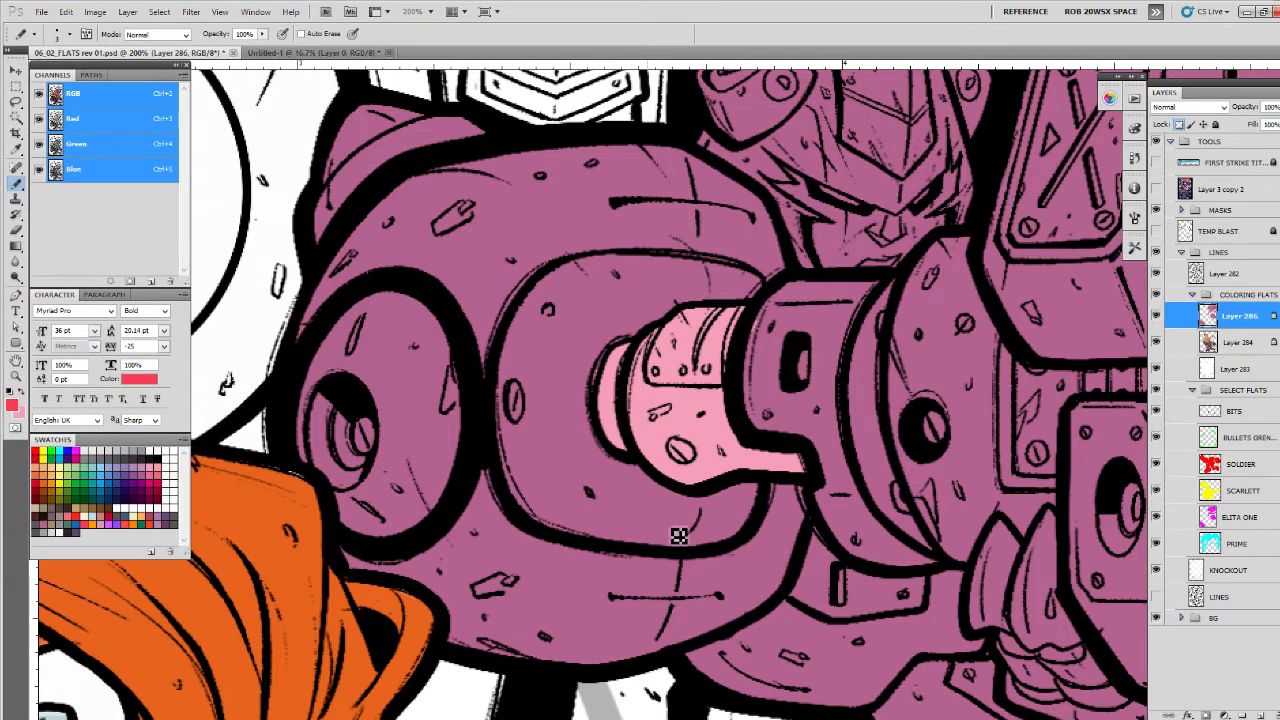
pyautogui.click(159, 475)
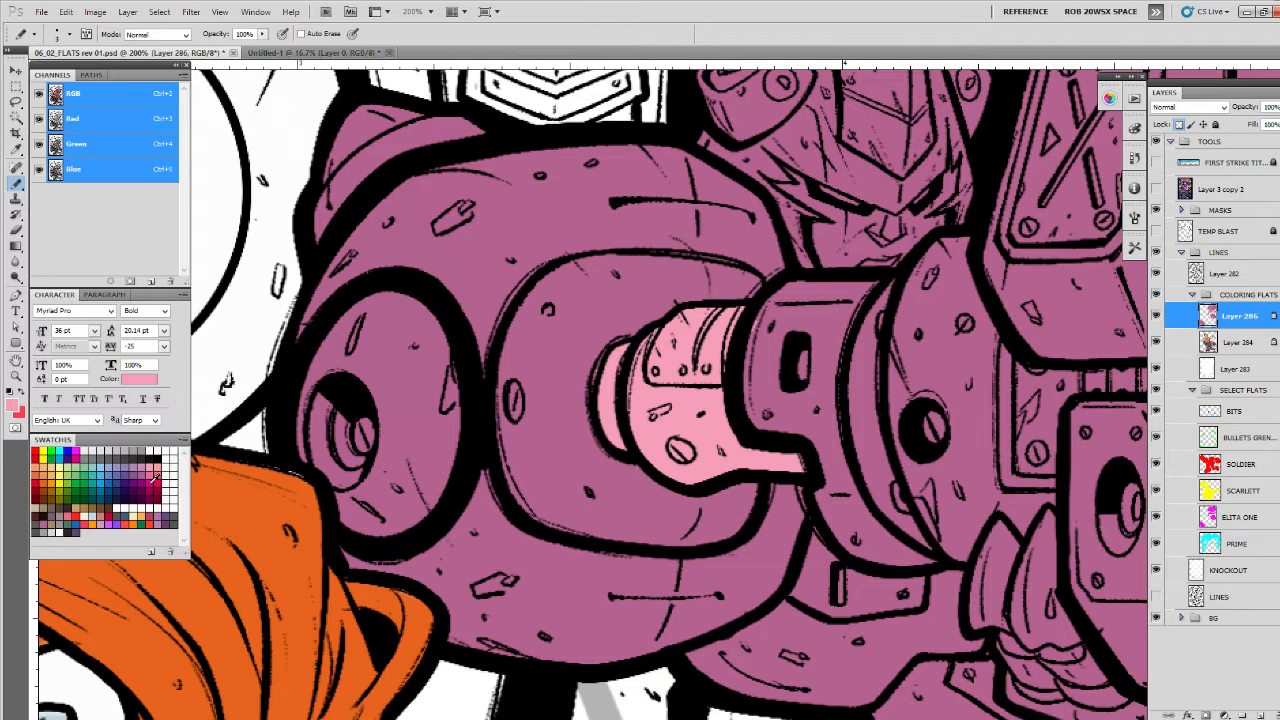
pyautogui.click(150, 484)
pyautogui.click(156, 467)
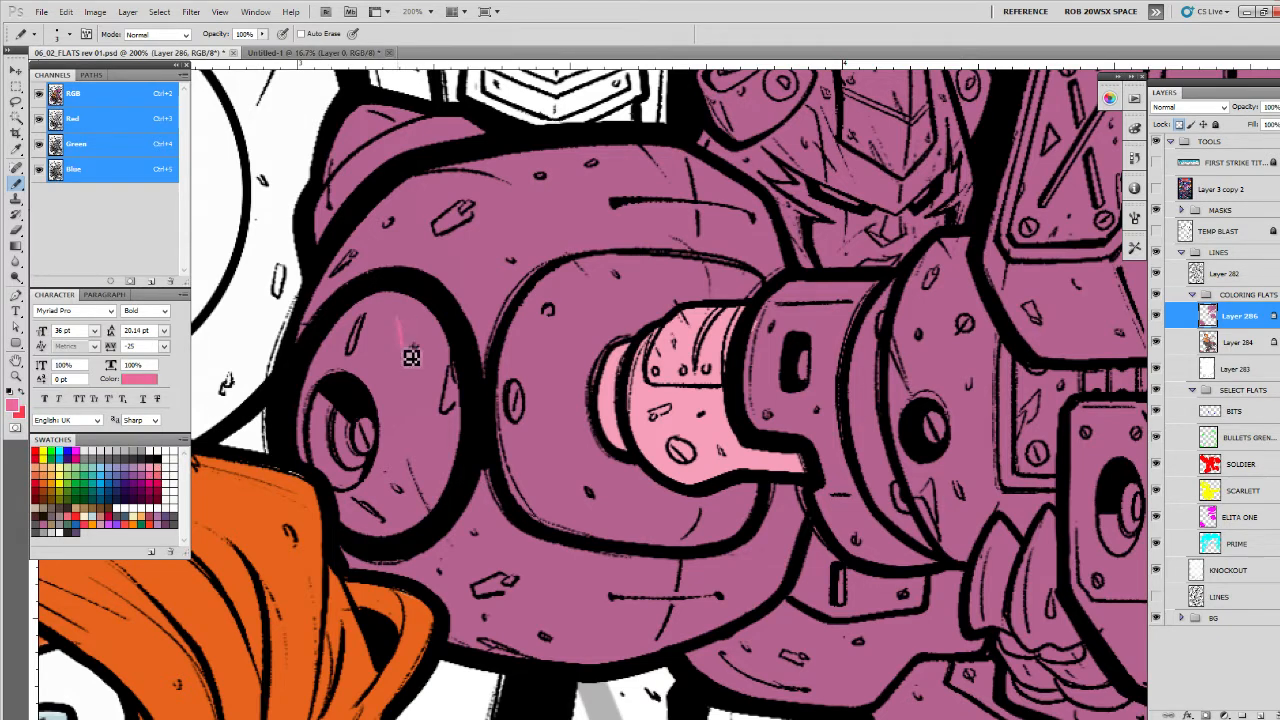
pyautogui.press('l')
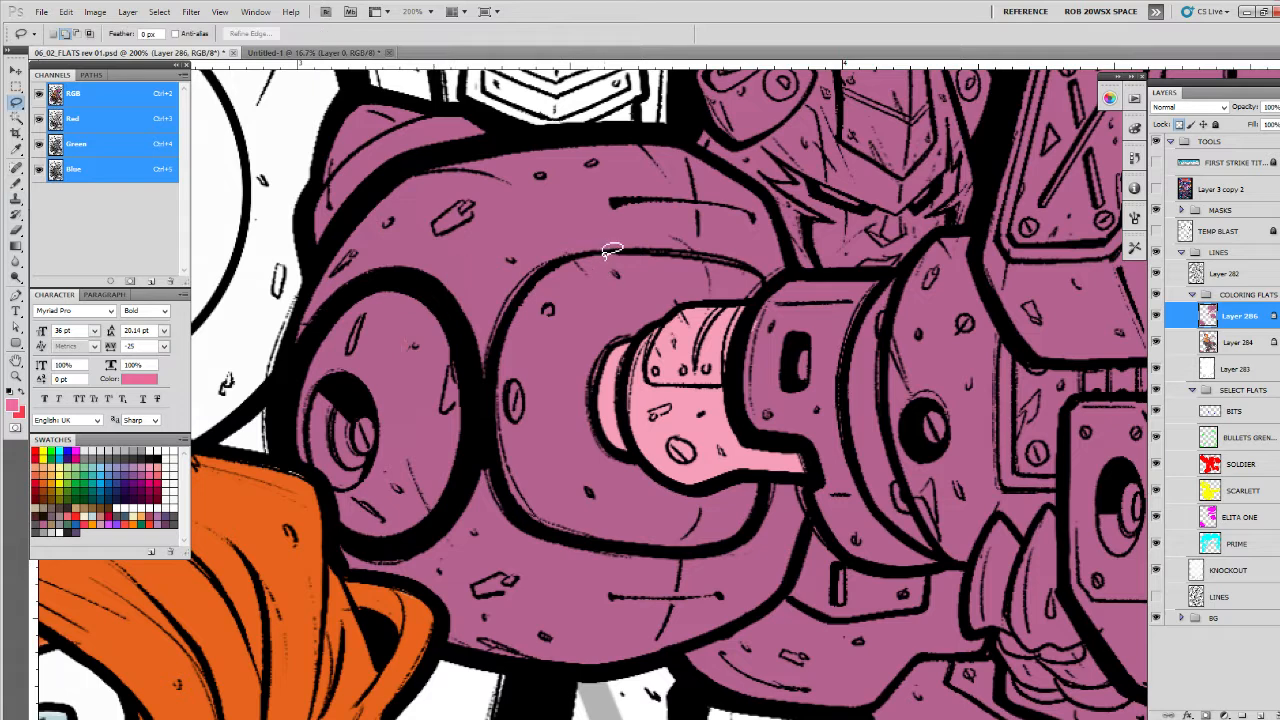
# - Choose a hot pink, lasso the upper section of the robot's round shoulder and fill it with that color on Layer 286
pyautogui.moveTo(858, 313); pyautogui.dragTo(926, 398)
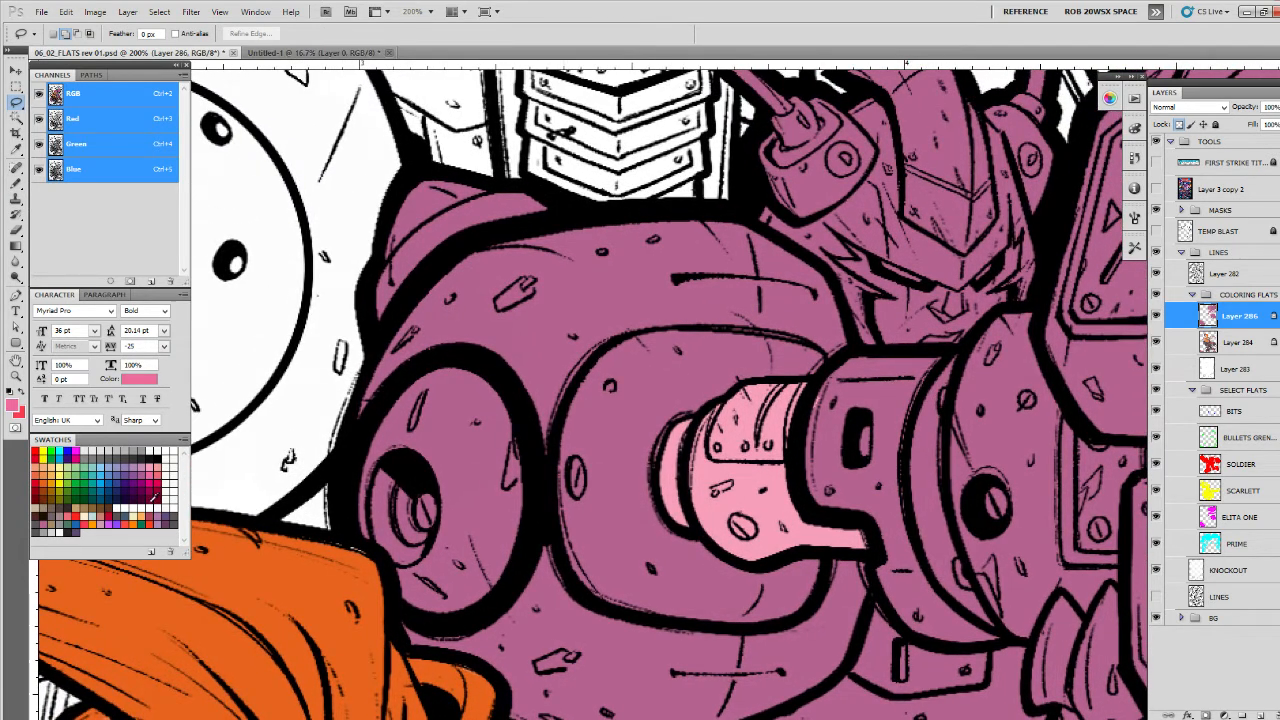
pyautogui.click(155, 477)
pyautogui.click(157, 479)
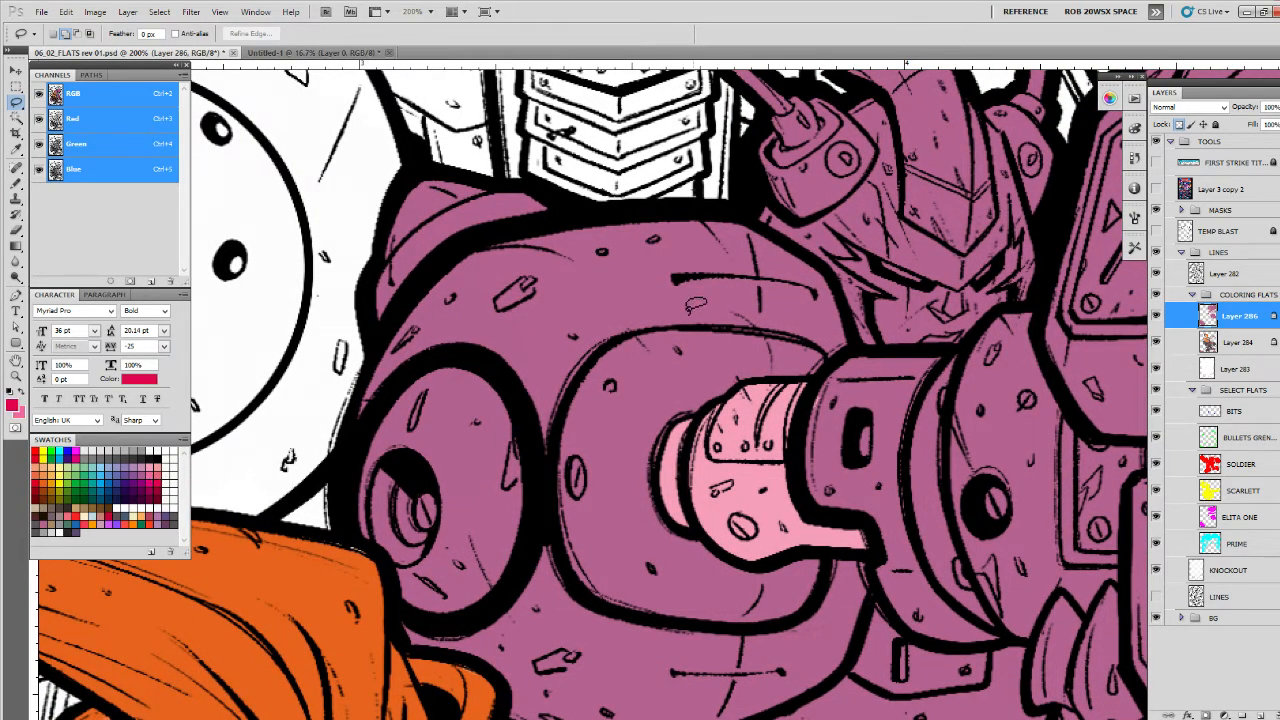
pyautogui.press('b')
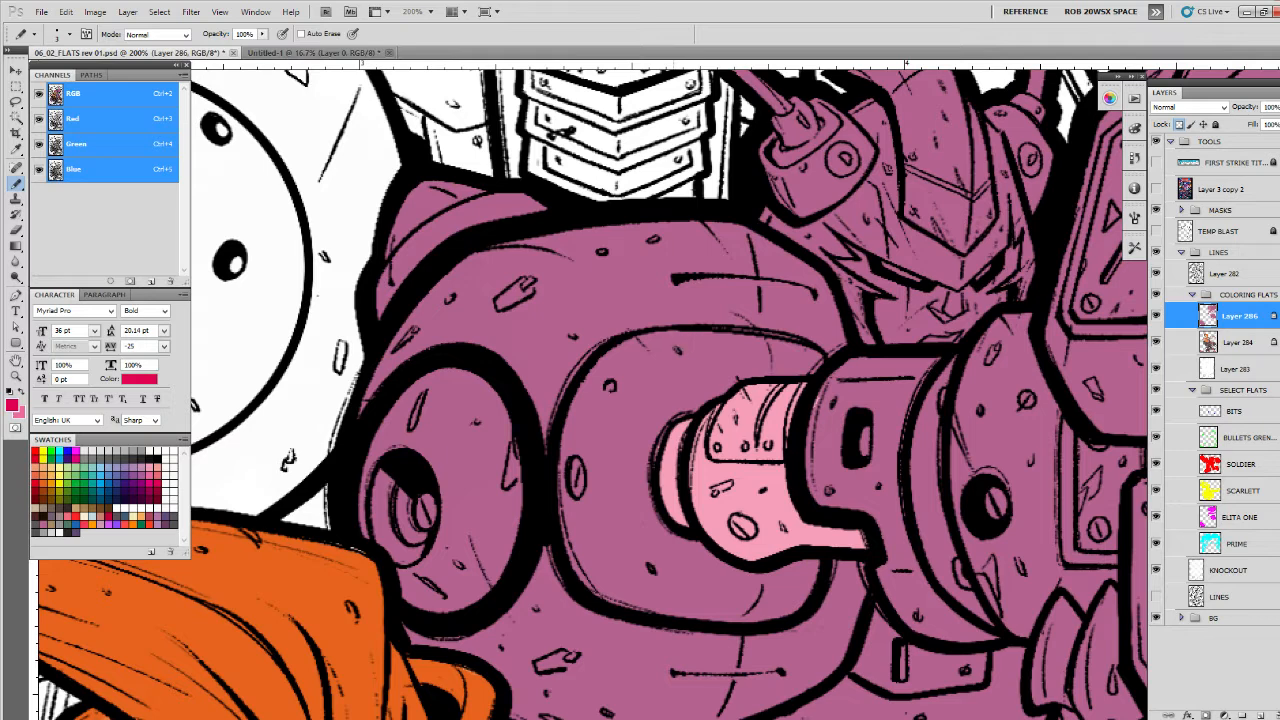
pyautogui.press('x')
pyautogui.press('x')
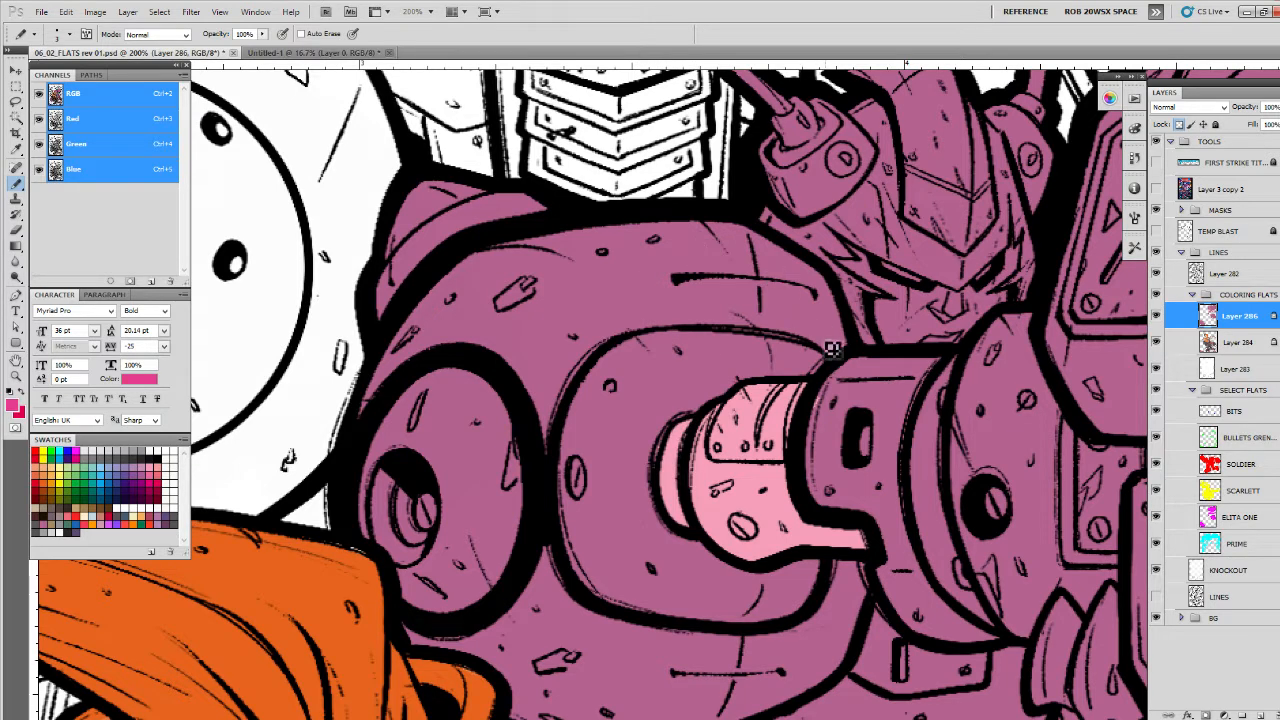
pyautogui.press('l')
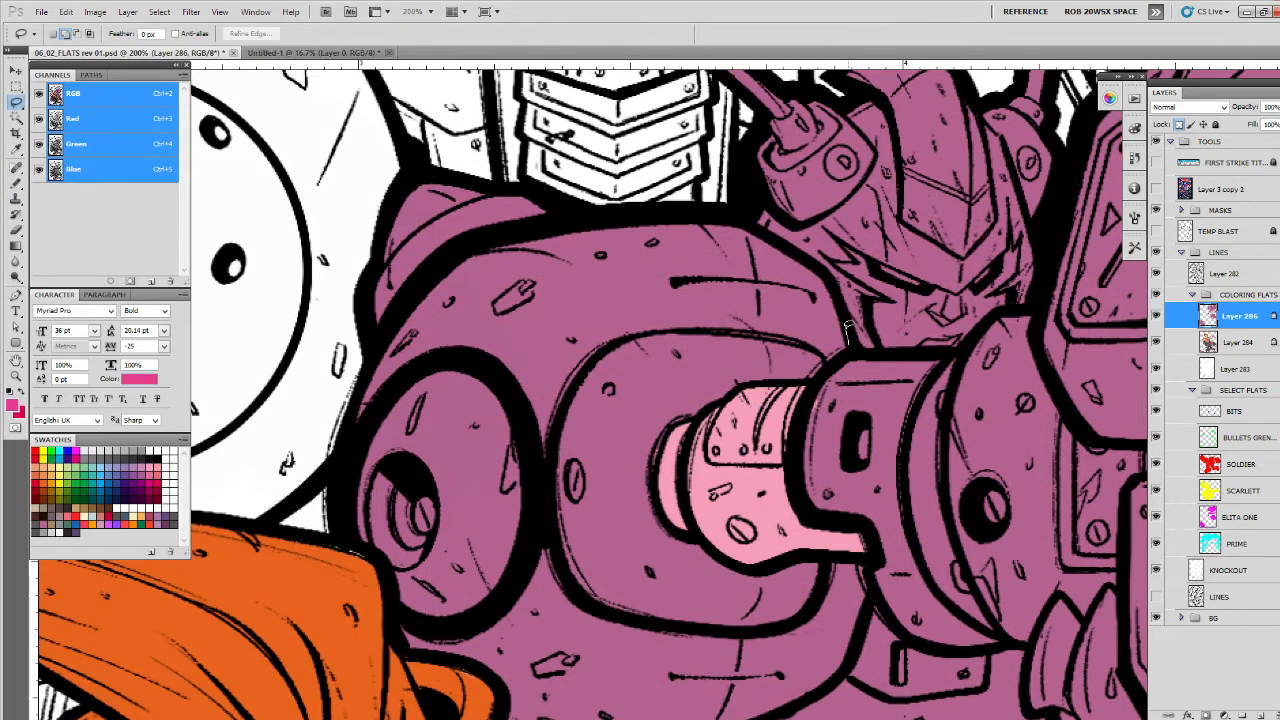
pyautogui.moveTo(808, 256)
pyautogui.mouseDown()
pyautogui.moveTo(748, 218)
pyautogui.moveTo(623, 212)
pyautogui.moveTo(529, 226)
pyautogui.moveTo(422, 288)
pyautogui.moveTo(371, 360)
pyautogui.moveTo(380, 400)
pyautogui.moveTo(445, 355)
pyautogui.moveTo(510, 400)
pyautogui.moveTo(532, 464)
pyautogui.moveTo(560, 408)
pyautogui.moveTo(668, 330)
pyautogui.mouseUp()
pyautogui.moveTo(841, 355); pyautogui.dragTo(846, 352)
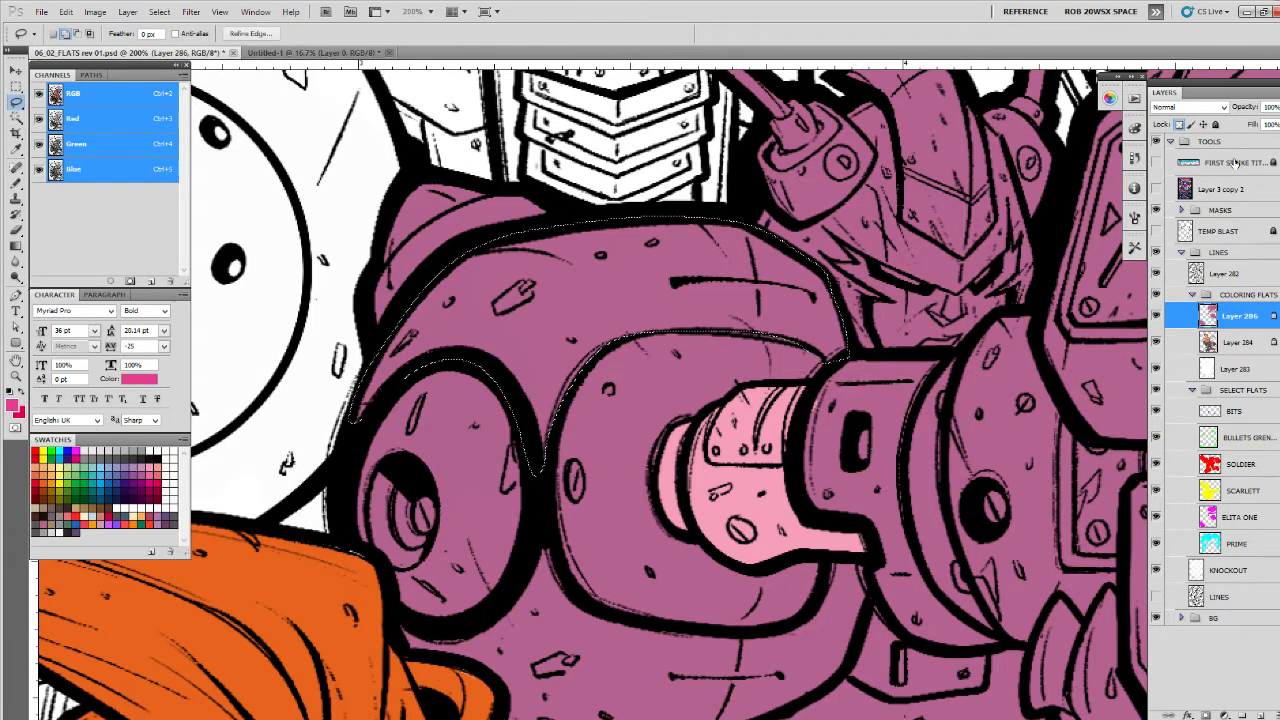
pyautogui.hotkey('alt', 'BackSpace')
pyautogui.hotkey('ctrl', 'd')
# - Lasso around the light pink arm joint and crescent ring and refill them with the robot's sampled base purple
pyautogui.moveTo(1045, 465)
pyautogui.mouseDown()
pyautogui.moveTo(950, 482)
pyautogui.moveTo(951, 514)
pyautogui.moveTo(965, 468)
pyautogui.moveTo(936, 526)
pyautogui.moveTo(890, 575)
pyautogui.mouseUp()
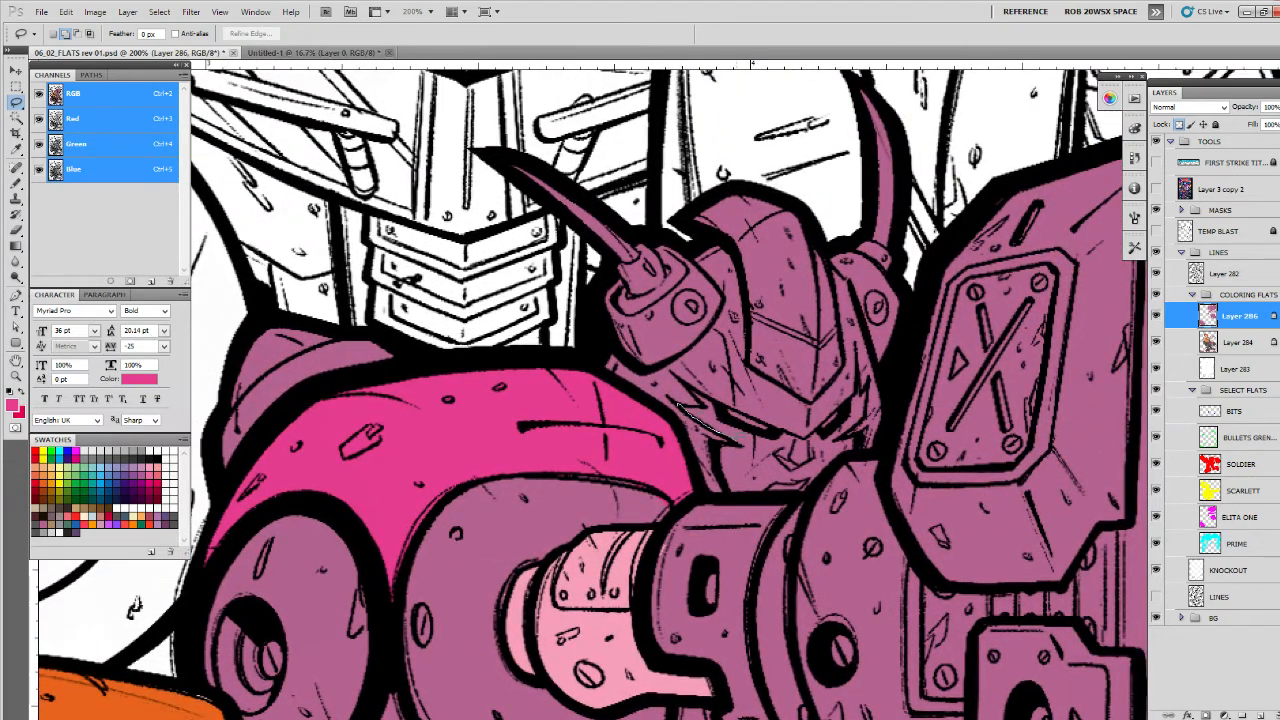
pyautogui.moveTo(700, 420); pyautogui.dragTo(716, 240)
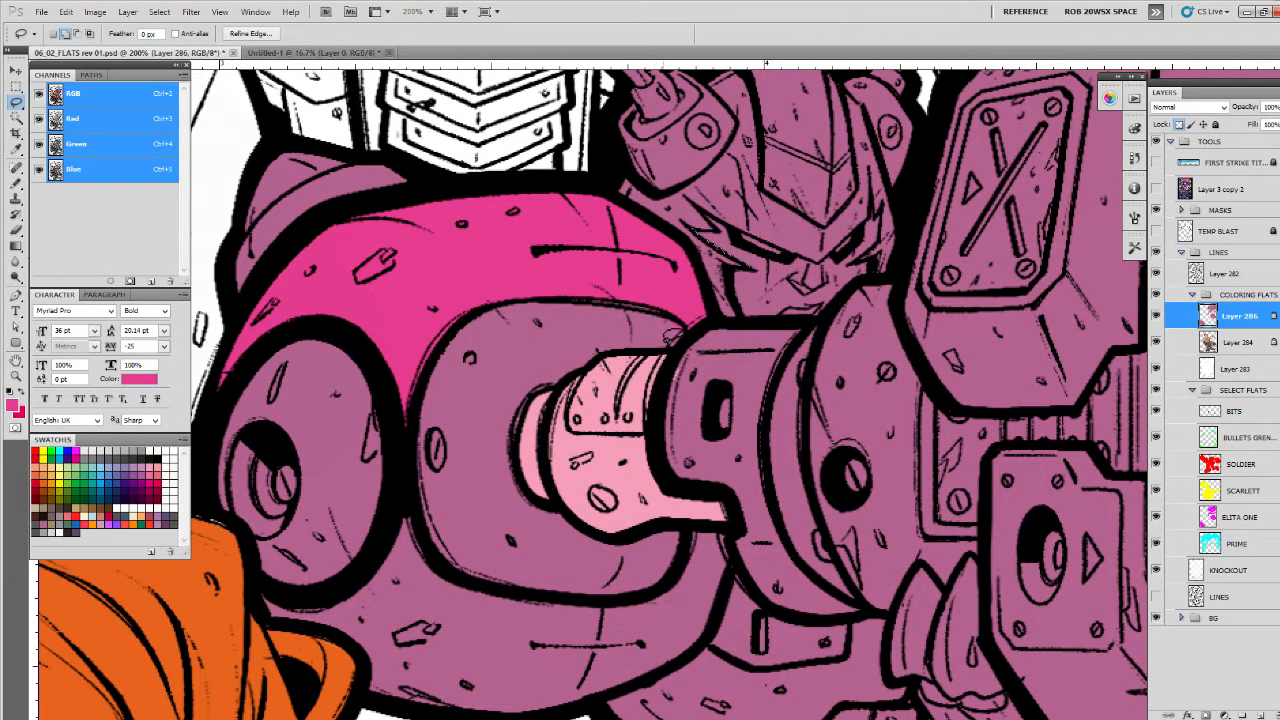
pyautogui.moveTo(620, 563)
pyautogui.mouseDown()
pyautogui.moveTo(722, 372)
pyautogui.moveTo(690, 350)
pyautogui.mouseUp()
pyautogui.press('b')
pyautogui.keyDown('alt'); pyautogui.click(1018, 212); pyautogui.keyUp('alt')
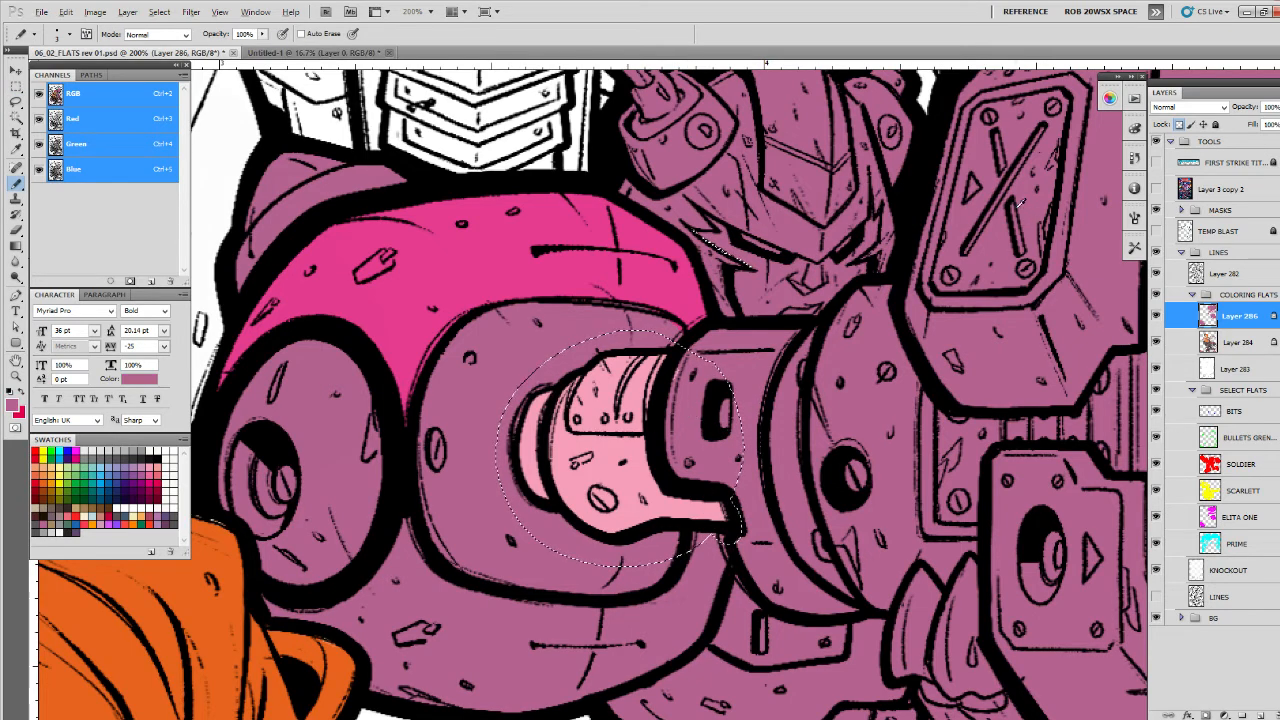
pyautogui.hotkey('alt', 'BackSpace')
pyautogui.hotkey('ctrl', 'd')
pyautogui.moveTo(728, 360); pyautogui.dragTo(658, 520)
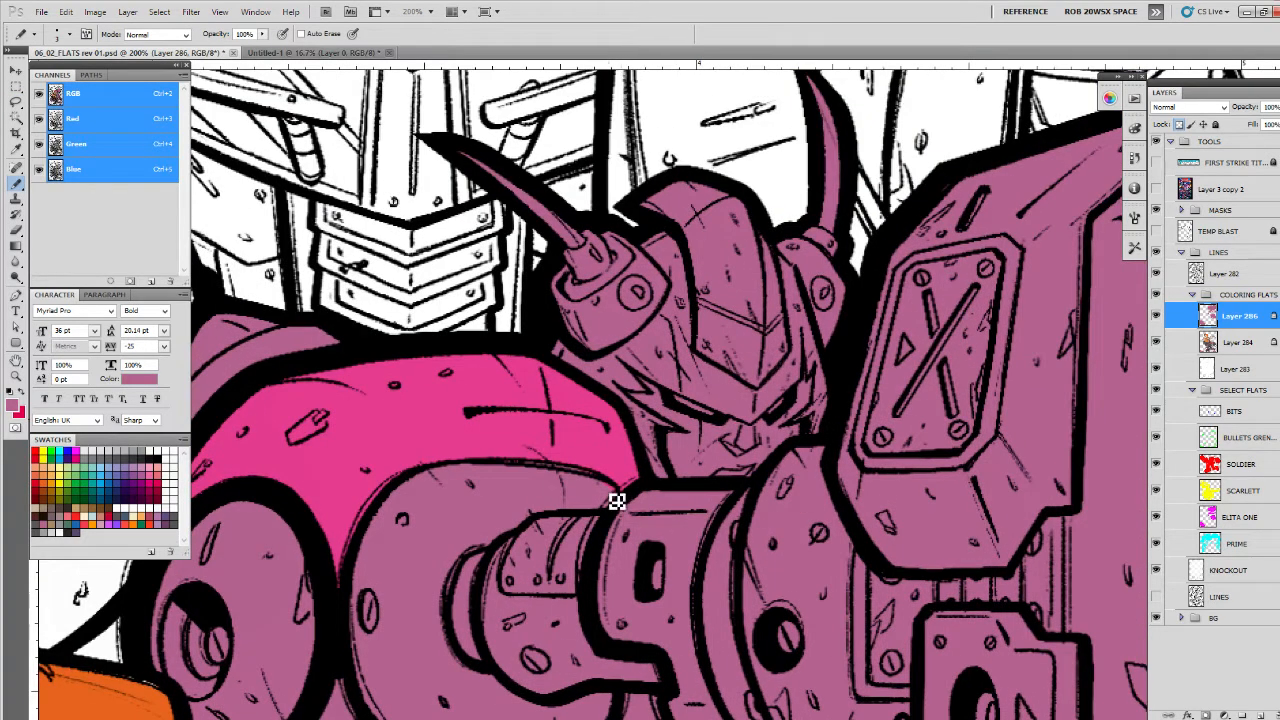
# - Resample the shoulder's hot pink, lasso the lower section of the round shoulder and fill it with that color
pyautogui.keyDown('alt'); pyautogui.click(586, 450); pyautogui.keyUp('alt')
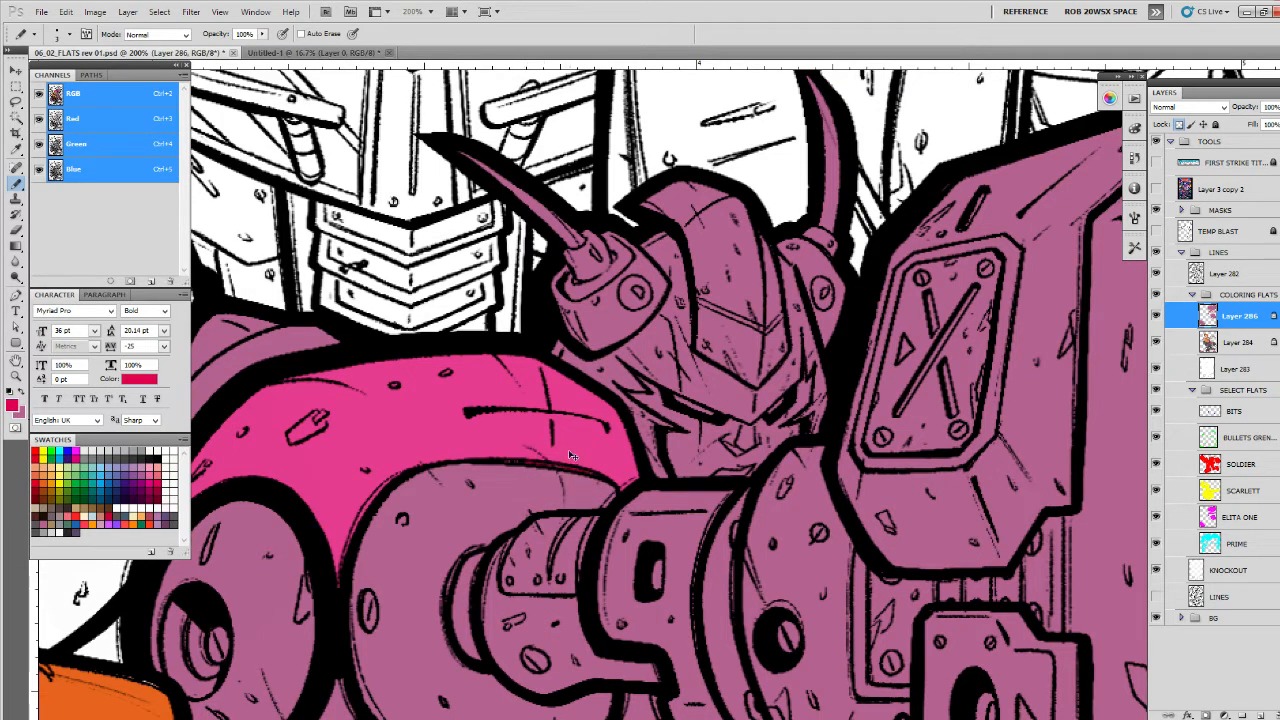
pyautogui.keyDown('alt'); pyautogui.click(581, 444); pyautogui.keyUp('alt')
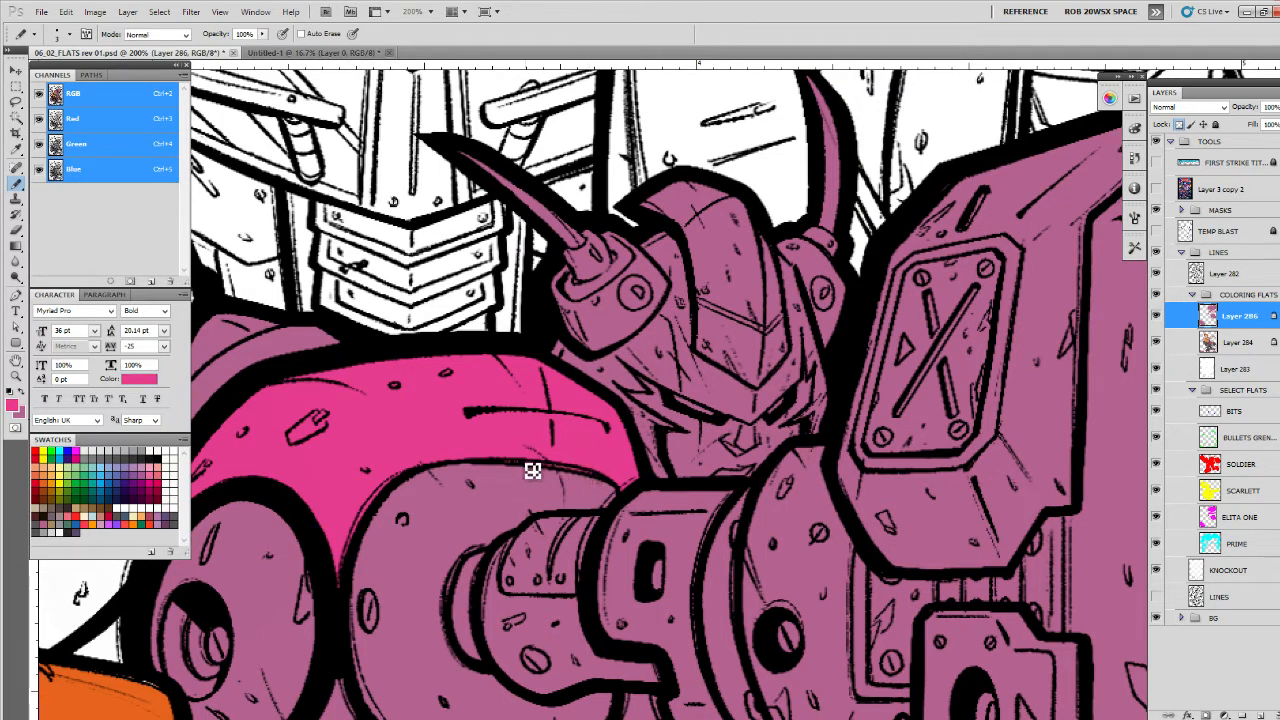
pyautogui.moveTo(482, 473); pyautogui.dragTo(547, 418)
pyautogui.moveTo(430, 505); pyautogui.dragTo(560, 343)
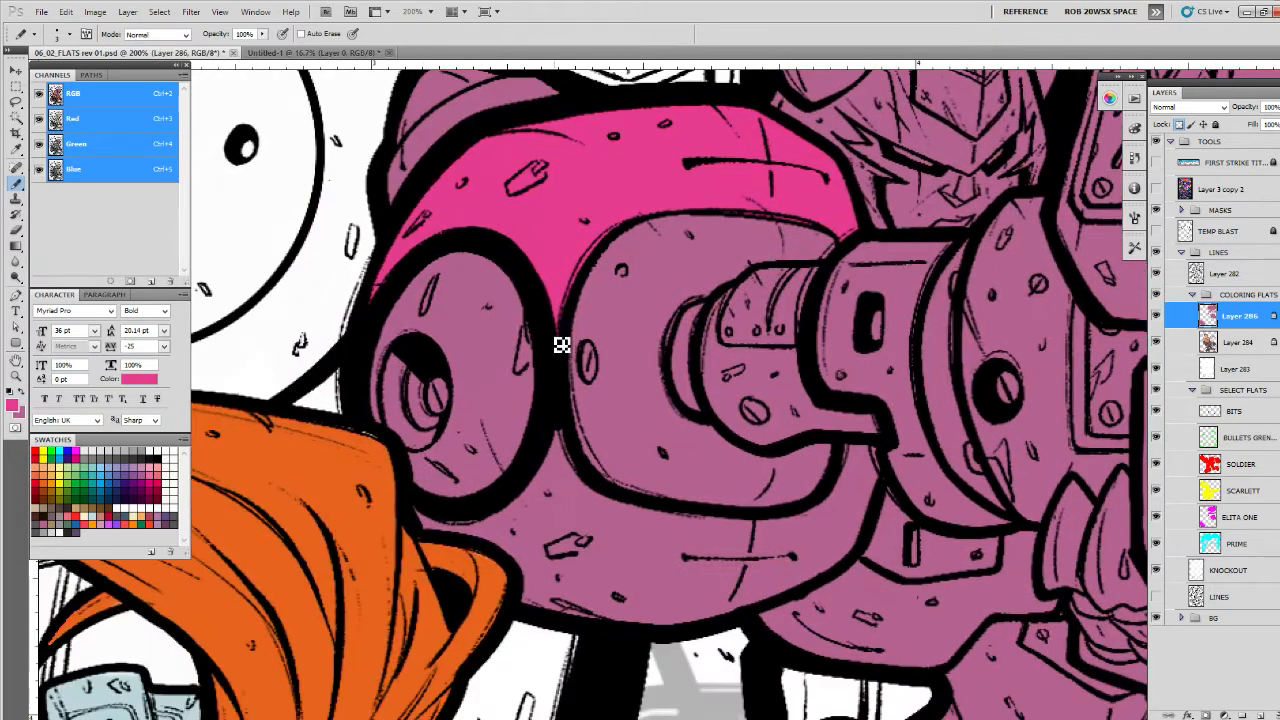
pyautogui.press('j')
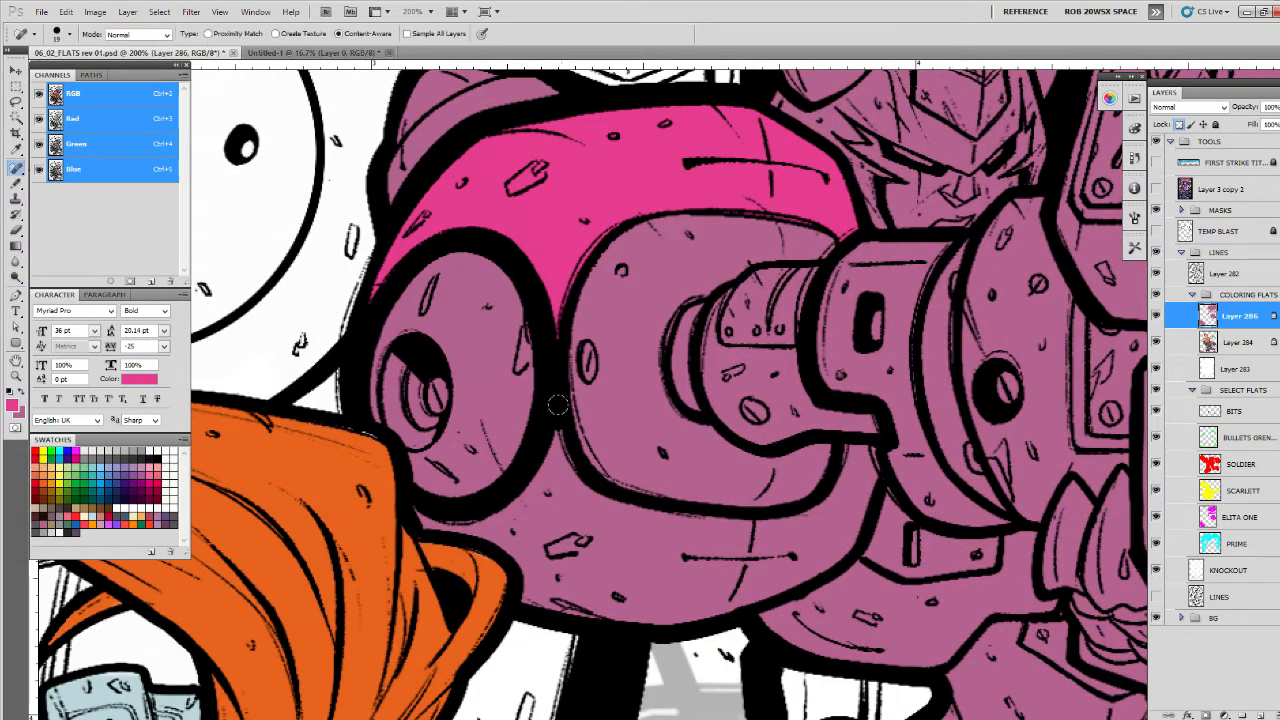
pyautogui.moveTo(579, 416)
pyautogui.mouseDown()
pyautogui.moveTo(547, 435)
pyautogui.moveTo(528, 414)
pyautogui.mouseUp()
pyautogui.press('l')
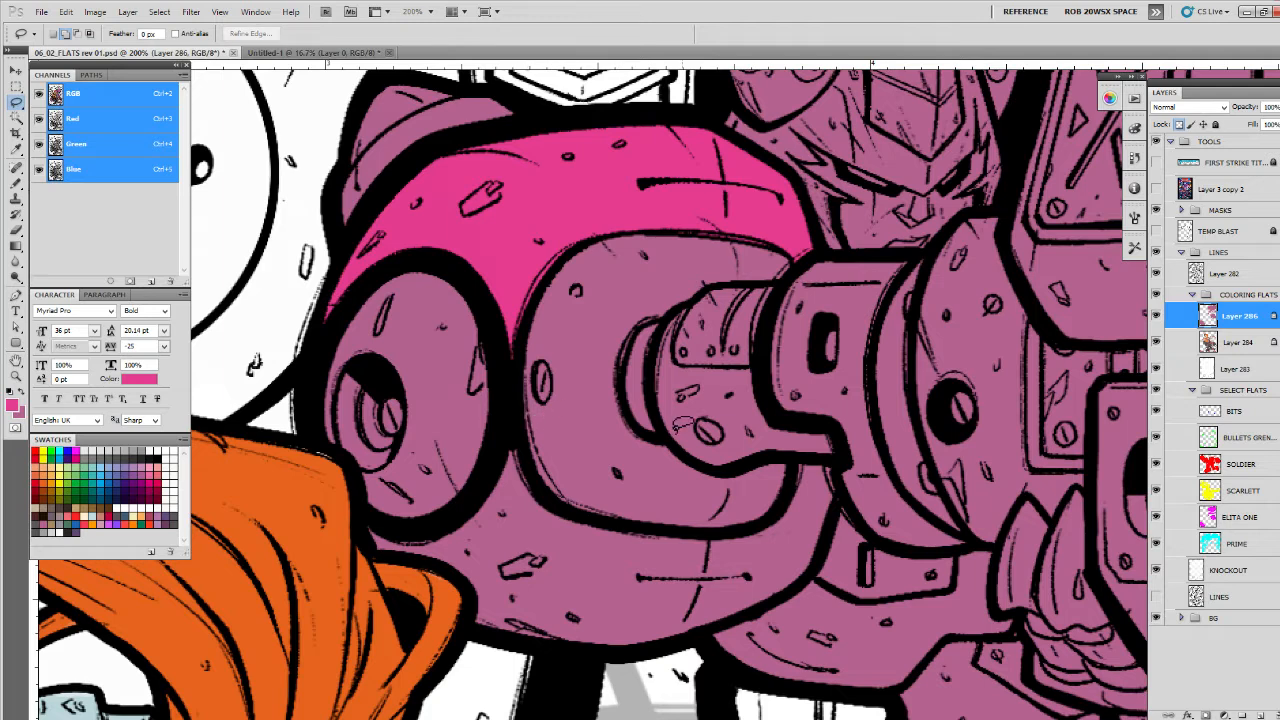
pyautogui.moveTo(832, 510); pyautogui.dragTo(828, 484)
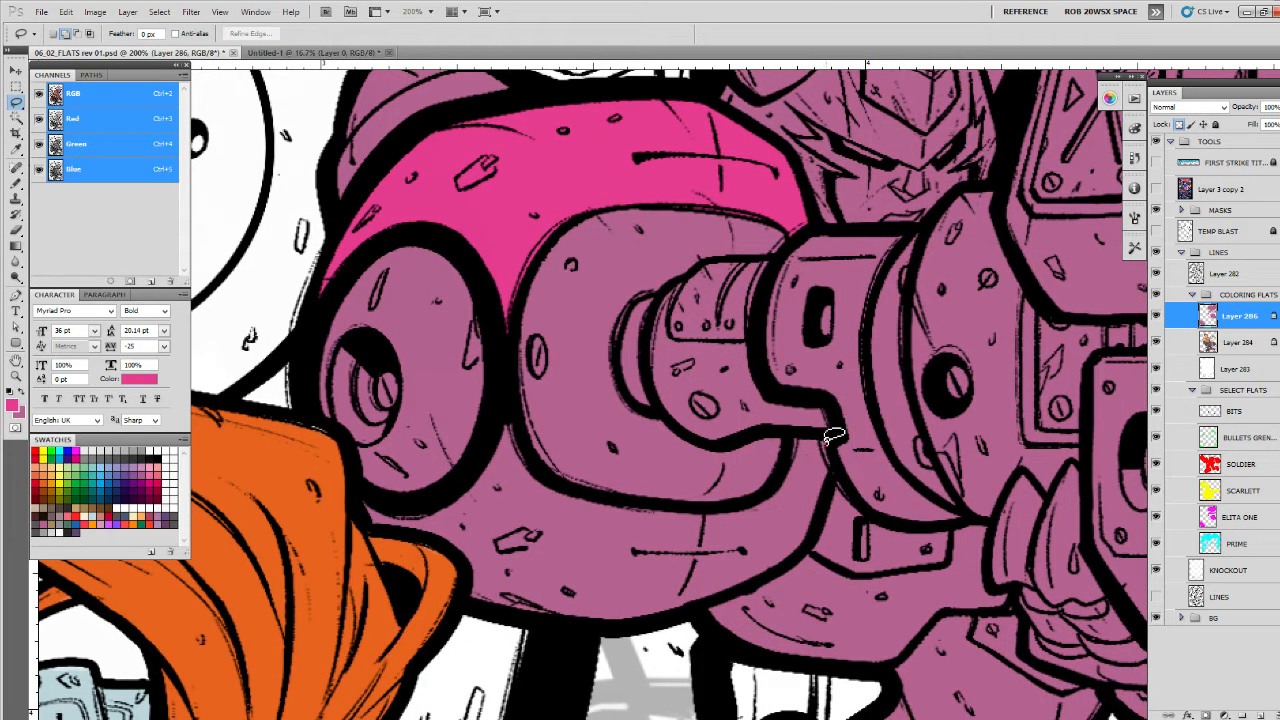
pyautogui.moveTo(828, 436); pyautogui.dragTo(792, 436)
pyautogui.moveTo(760, 492)
pyautogui.mouseDown()
pyautogui.moveTo(713, 505)
pyautogui.moveTo(601, 494)
pyautogui.moveTo(554, 477)
pyautogui.moveTo(518, 421)
pyautogui.moveTo(420, 499)
pyautogui.moveTo(366, 493)
pyautogui.mouseUp()
pyautogui.moveTo(402, 532)
pyautogui.mouseDown()
pyautogui.moveTo(443, 544)
pyautogui.moveTo(468, 598)
pyautogui.moveTo(617, 626)
pyautogui.moveTo(729, 593)
pyautogui.moveTo(794, 556)
pyautogui.moveTo(838, 470)
pyautogui.moveTo(830, 438)
pyautogui.mouseUp()
pyautogui.hotkey('alt', 'BackSpace')
pyautogui.hotkey('ctrl', 'd')
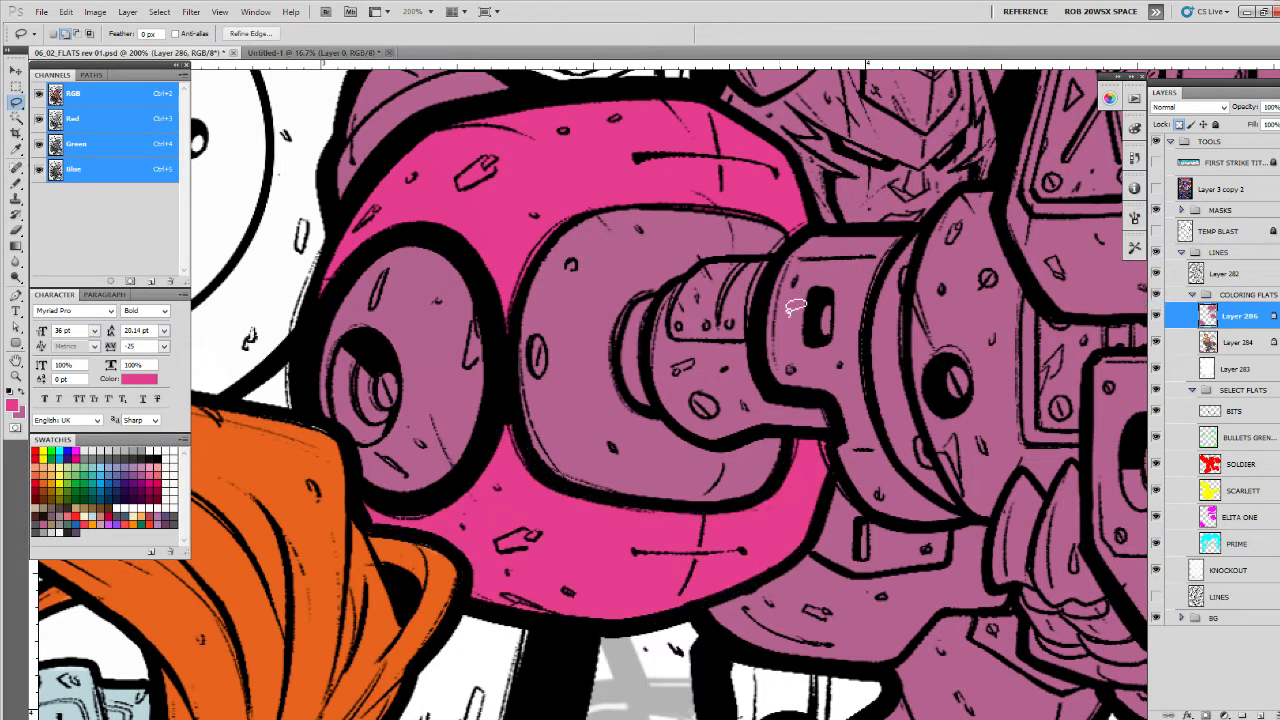
# - Lasso the oval disc at the outer side of the round shoulder and fill it with the same hot pink
pyautogui.moveTo(612, 330); pyautogui.dragTo(624, 374)
pyautogui.moveTo(493, 316)
pyautogui.mouseDown()
pyautogui.moveTo(468, 291)
pyautogui.moveTo(338, 359)
pyautogui.moveTo(336, 466)
pyautogui.moveTo(388, 539)
pyautogui.moveTo(497, 492)
pyautogui.moveTo(503, 325)
pyautogui.mouseUp()
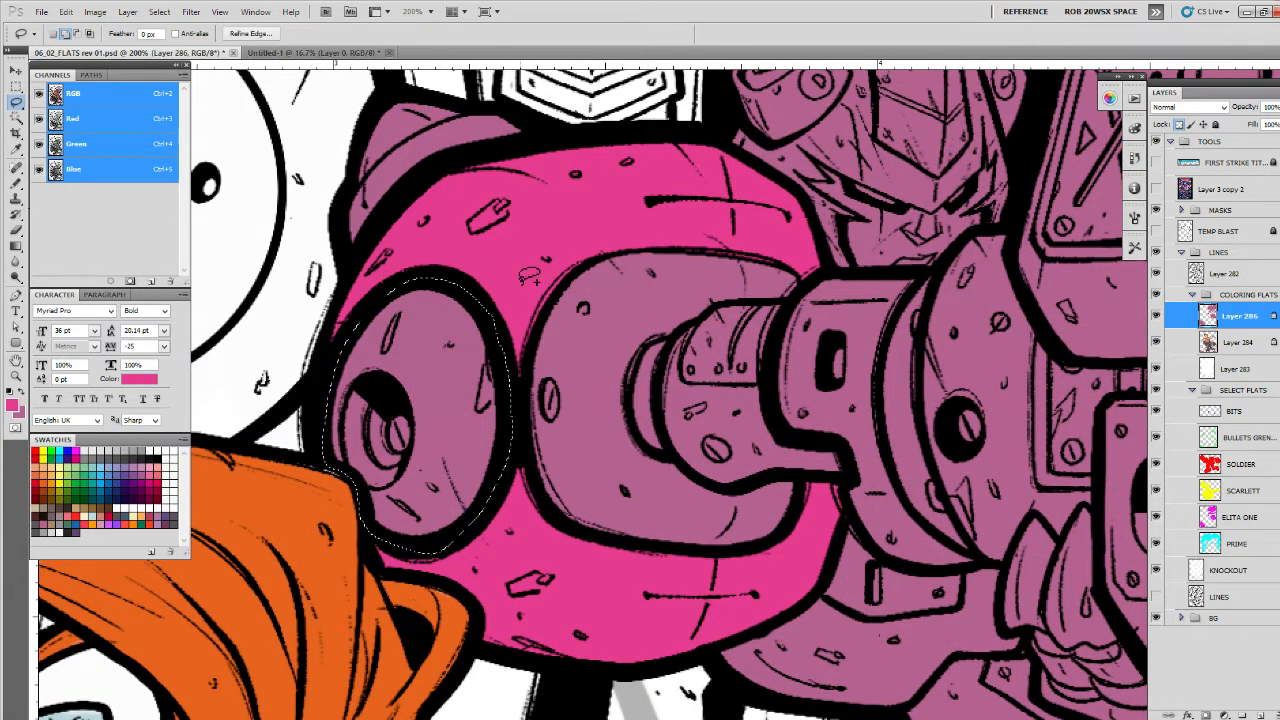
pyautogui.hotkey('alt', 'BackSpace')
pyautogui.moveTo(848, 379); pyautogui.dragTo(894, 365)
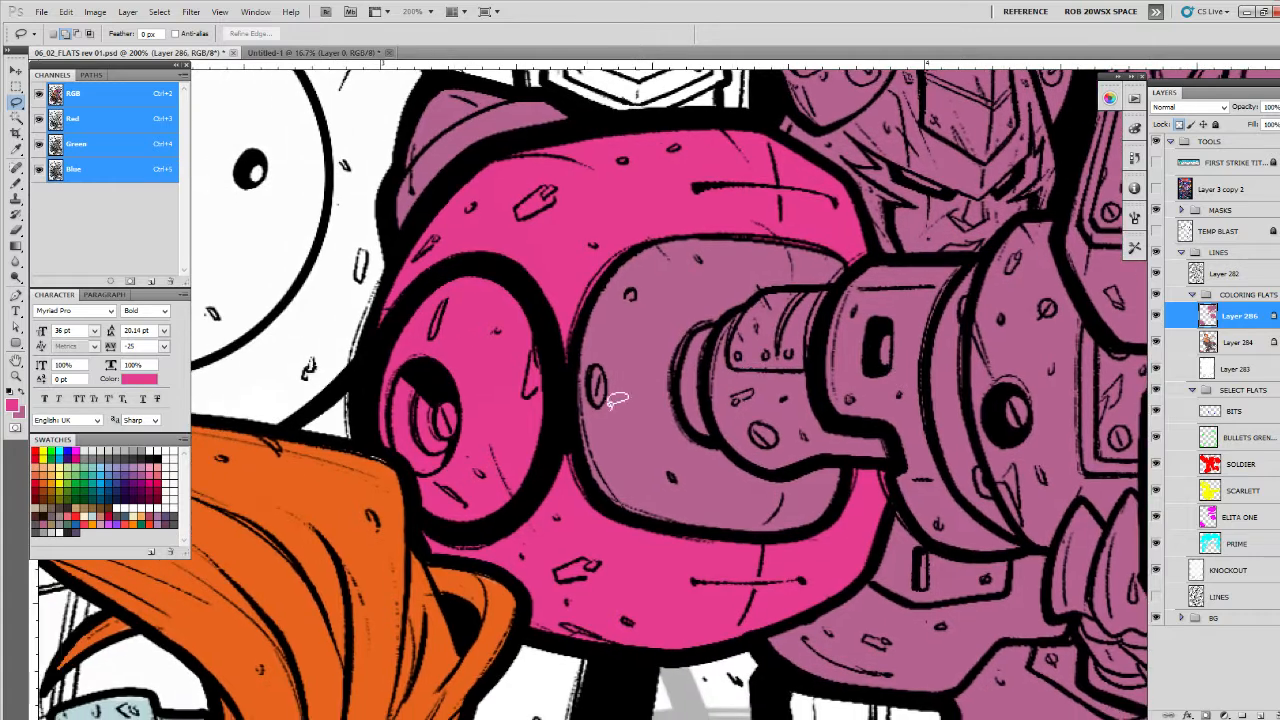
# - Select the recessed socket inside the pink disc, fill it with the sampled base purple and deselect
pyautogui.moveTo(460, 412)
pyautogui.mouseDown()
pyautogui.moveTo(429, 379)
pyautogui.moveTo(415, 392)
pyautogui.moveTo(421, 447)
pyautogui.moveTo(447, 449)
pyautogui.moveTo(462, 394)
pyautogui.mouseUp()
pyautogui.press('b')
pyautogui.keyDown('alt'); pyautogui.click(854, 389); pyautogui.keyUp('alt')
pyautogui.hotkey('alt', 'BackSpace')
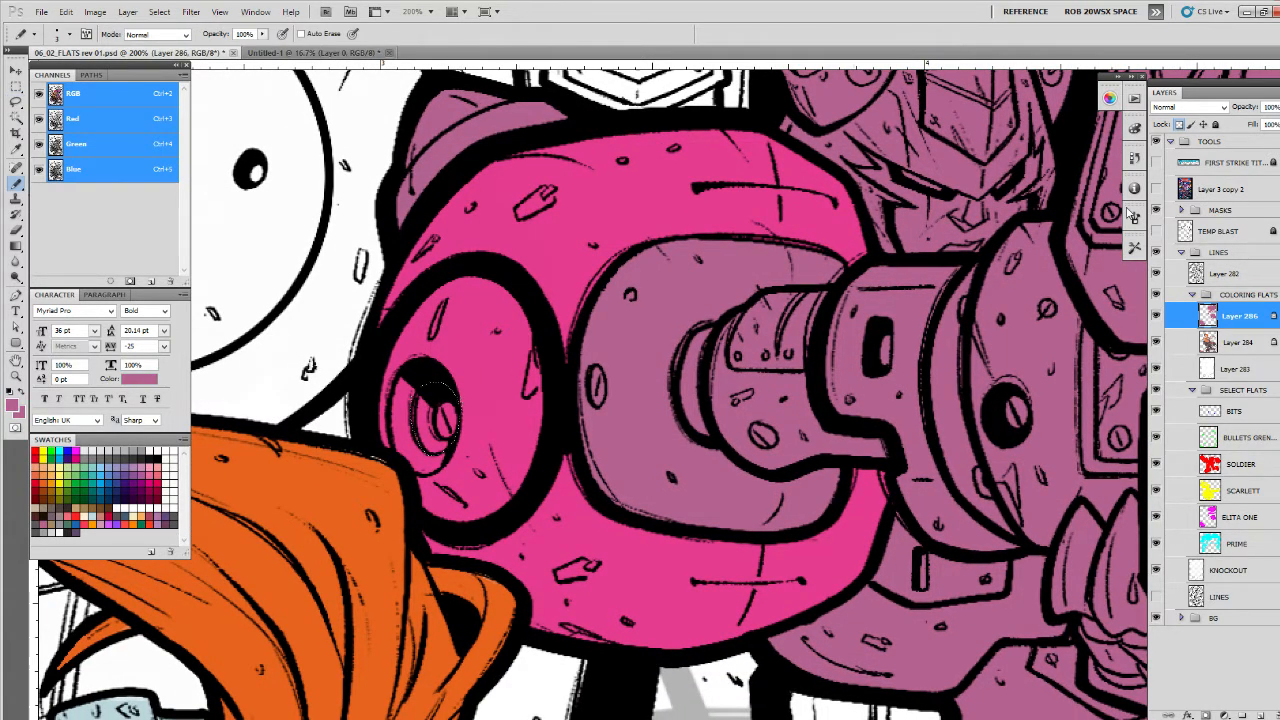
pyautogui.hotkey('ctrl', 'd')
pyautogui.press('j')
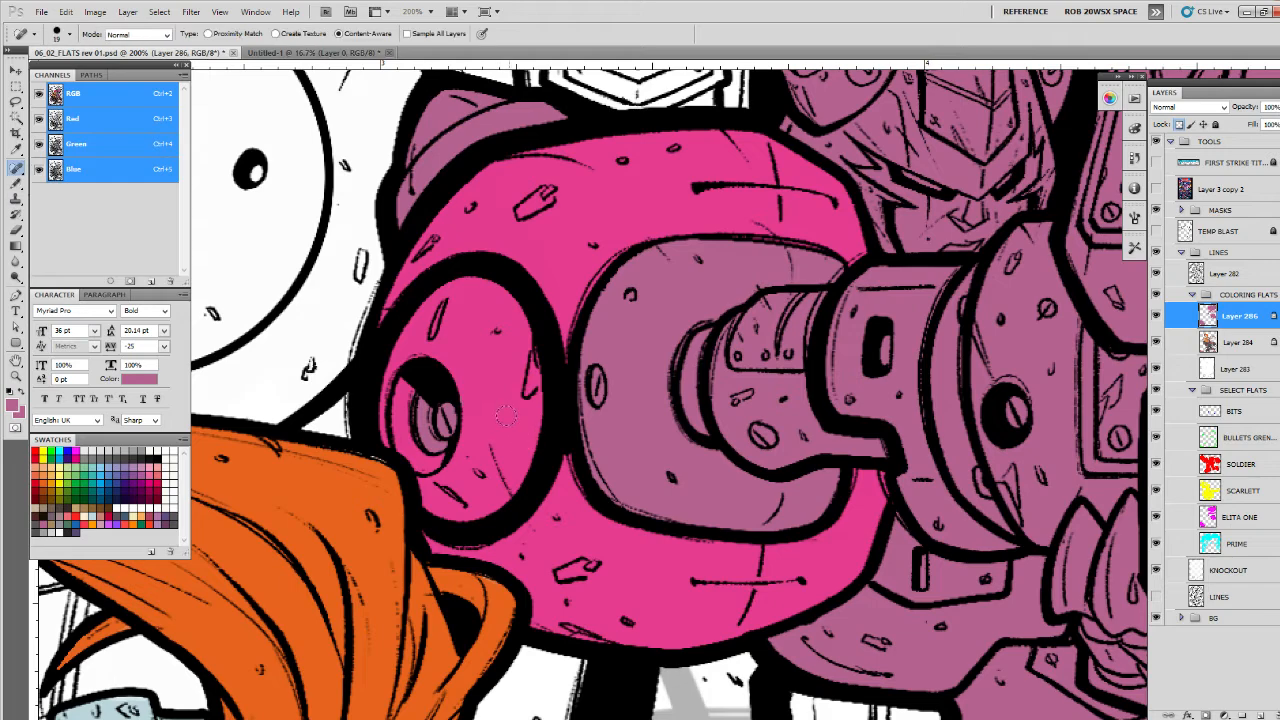
# - Try lassoing the large angular armor plate beside the robot's head along with the narrow sliver on its far side
pyautogui.scroll(5, 576, 283)
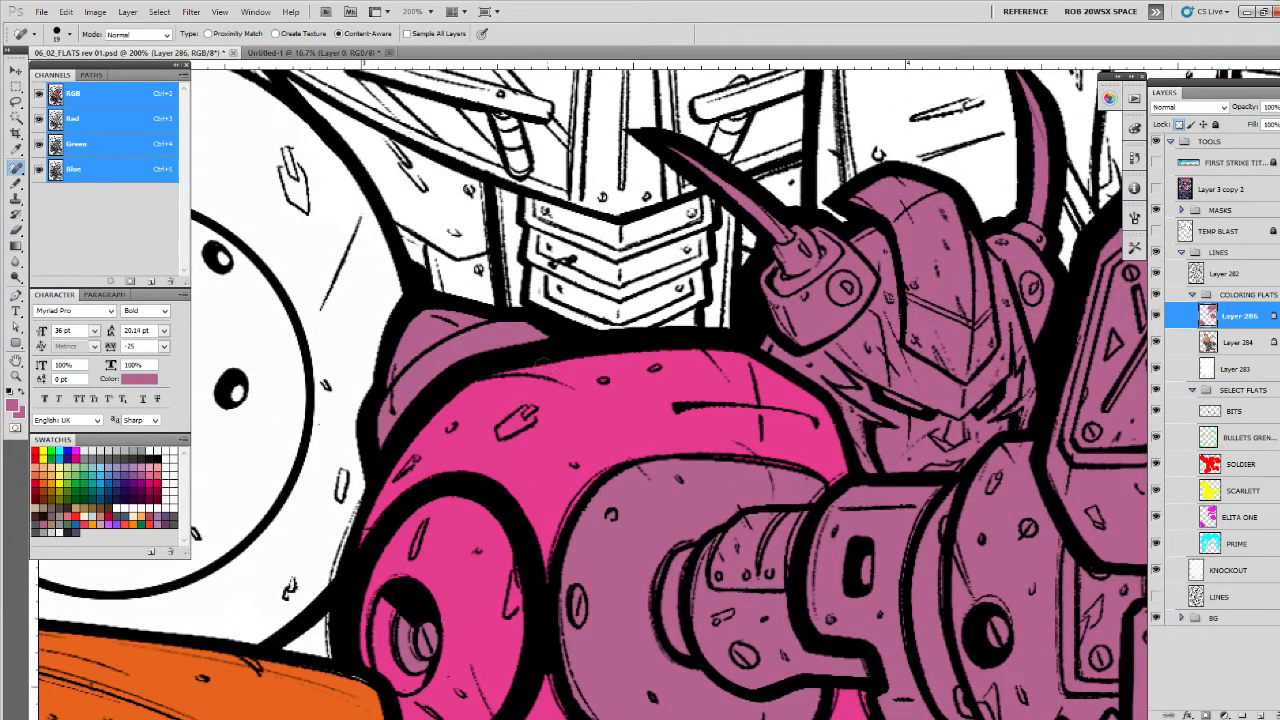
pyautogui.press('l')
pyautogui.scroll(-5, 832, 390)
pyautogui.hscroll(4, 832, 390)
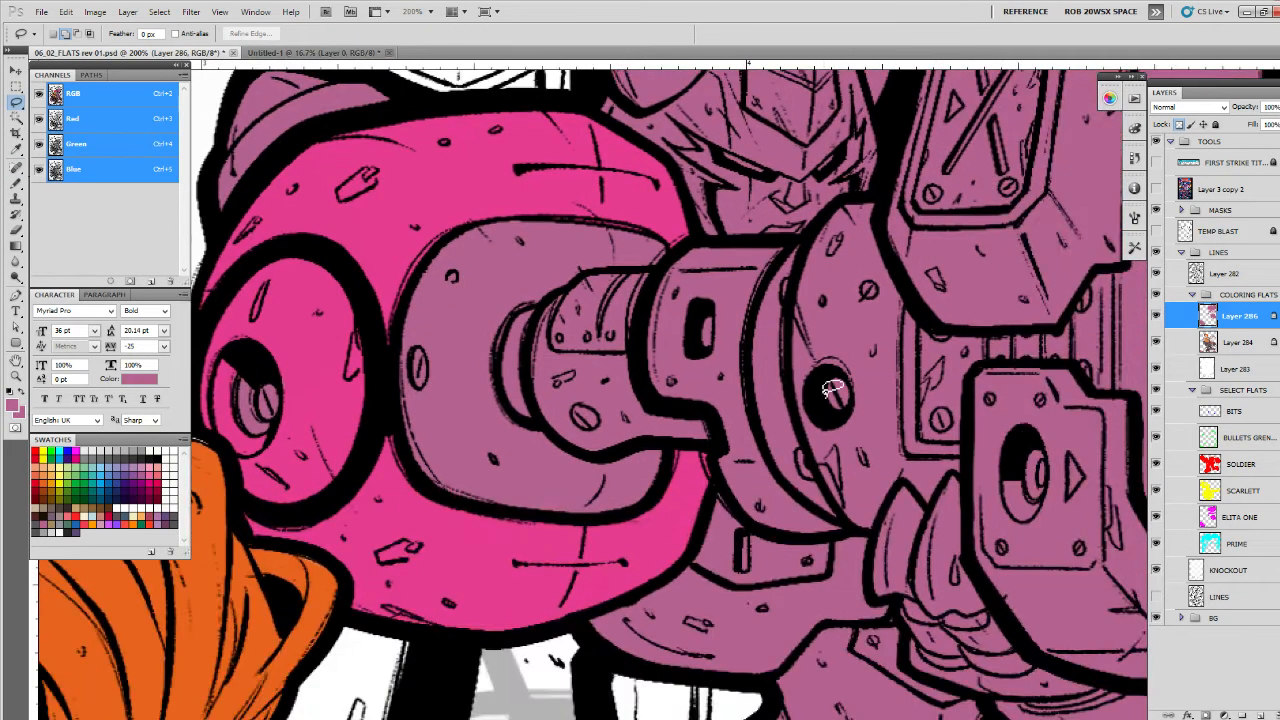
pyautogui.hscroll(4, 832, 390)
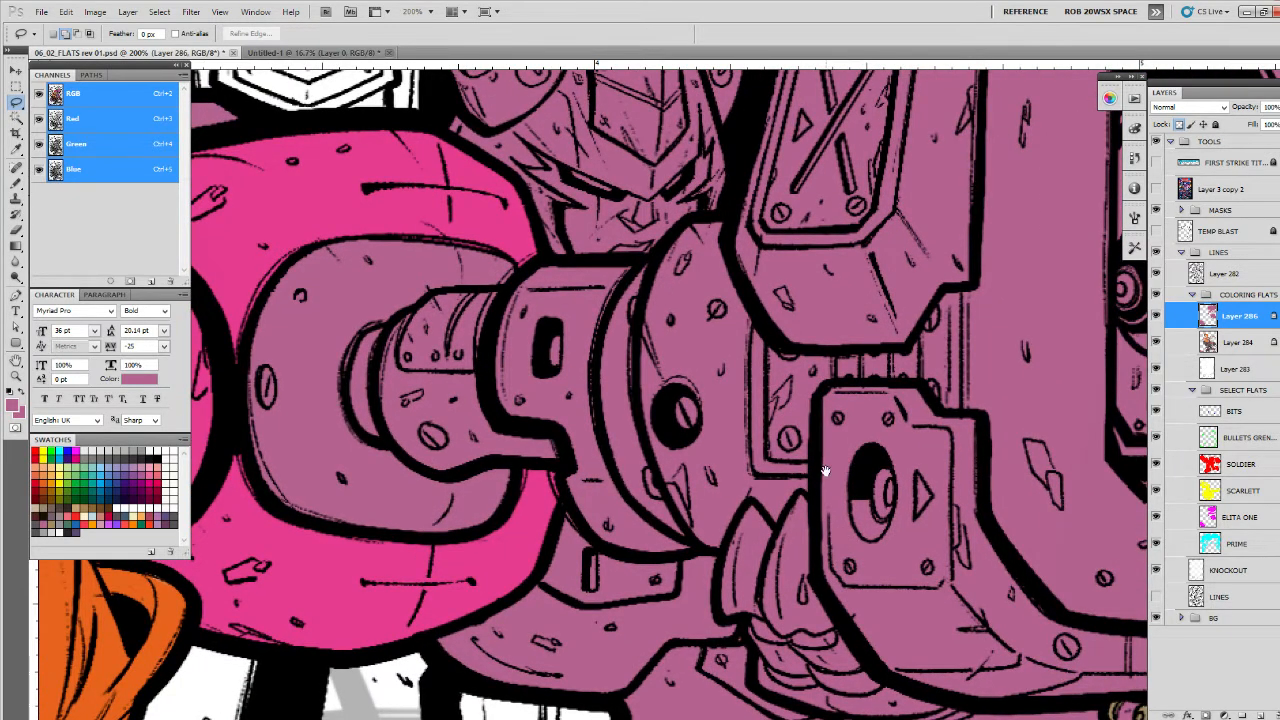
pyautogui.moveTo(825, 470); pyautogui.dragTo(810, 573)
pyautogui.moveTo(932, 452); pyautogui.dragTo(798, 527)
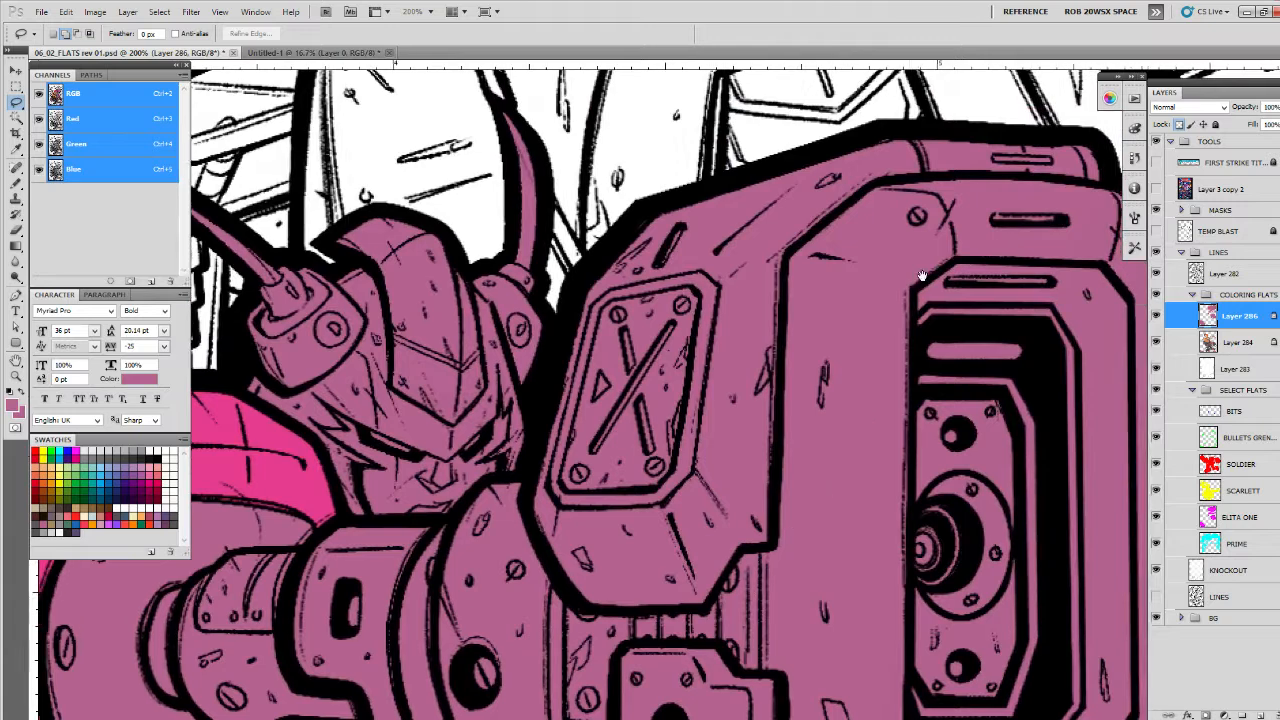
pyautogui.moveTo(923, 277); pyautogui.dragTo(785, 288)
pyautogui.moveTo(991, 194)
pyautogui.mouseDown()
pyautogui.moveTo(776, 195)
pyautogui.moveTo(679, 268)
pyautogui.moveTo(663, 545)
pyautogui.mouseUp()
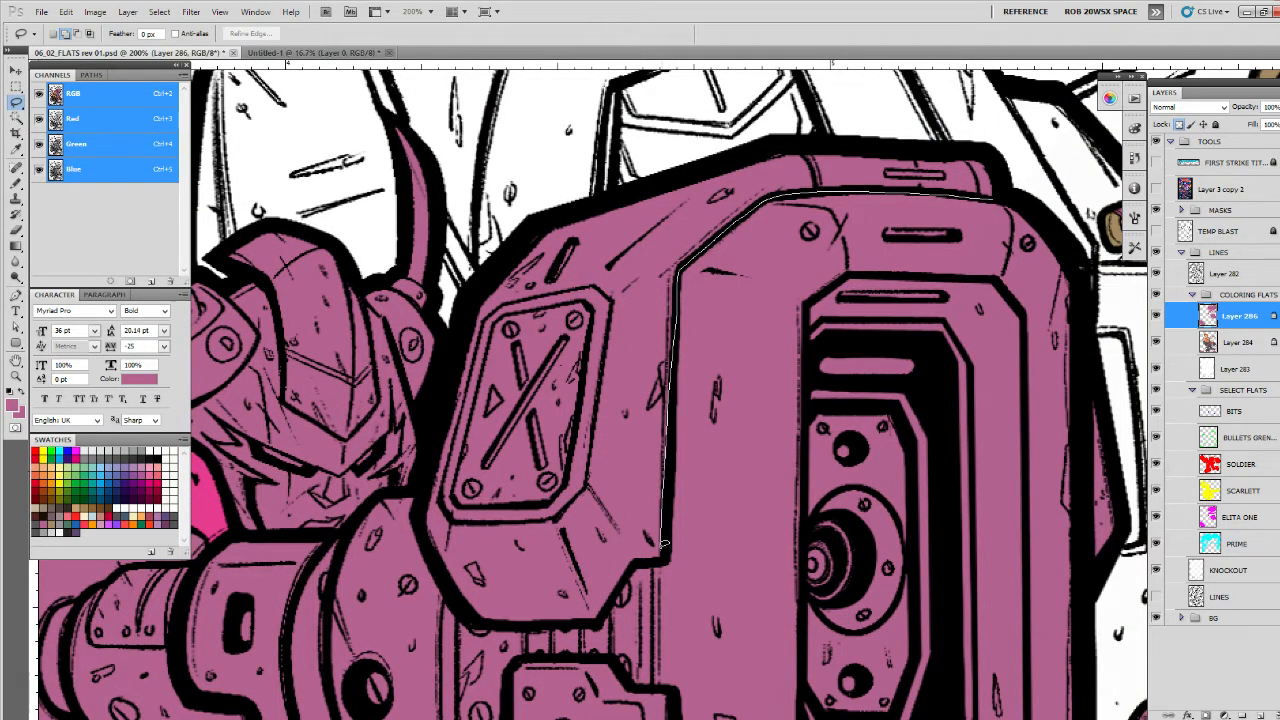
pyautogui.moveTo(577, 621)
pyautogui.mouseDown()
pyautogui.moveTo(465, 605)
pyautogui.moveTo(420, 529)
pyautogui.moveTo(456, 344)
pyautogui.moveTo(511, 254)
pyautogui.moveTo(562, 213)
pyautogui.moveTo(787, 139)
pyautogui.moveTo(984, 148)
pyautogui.moveTo(1003, 187)
pyautogui.moveTo(966, 420)
pyautogui.moveTo(976, 452)
pyautogui.moveTo(940, 522)
pyautogui.moveTo(947, 316)
pyautogui.mouseUp()
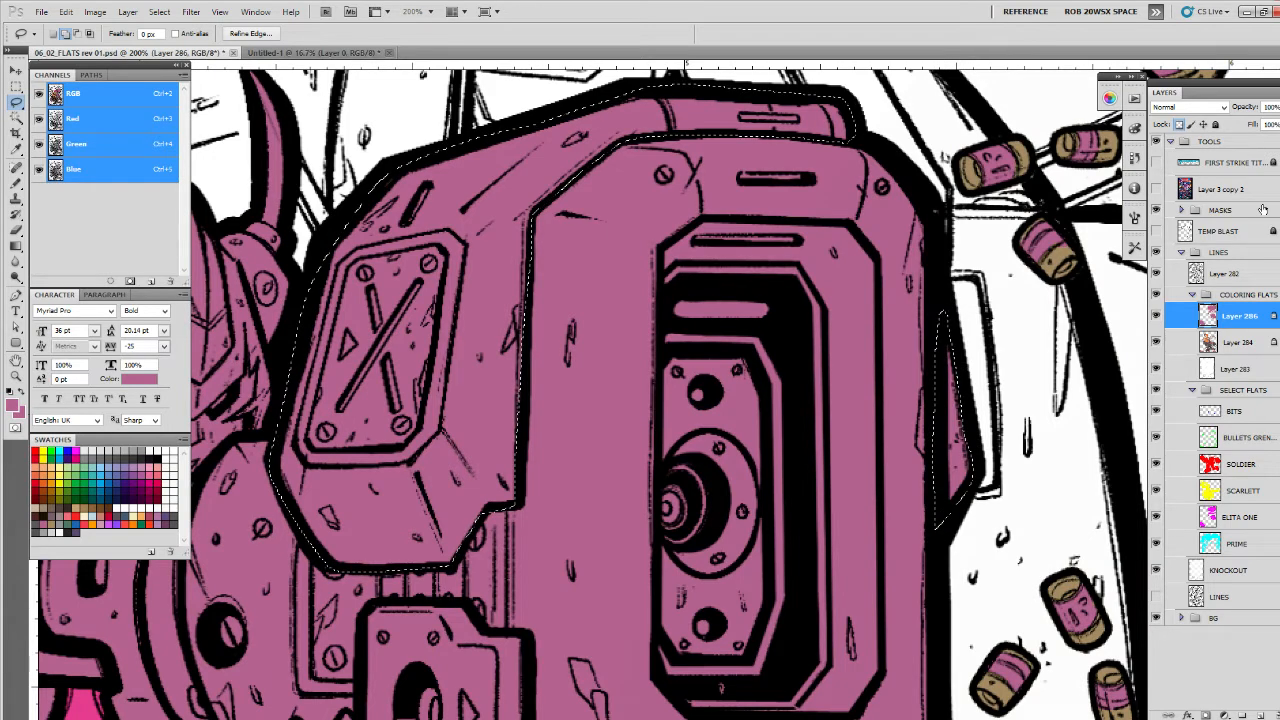
pyautogui.hotkey('ctrl', 'd')
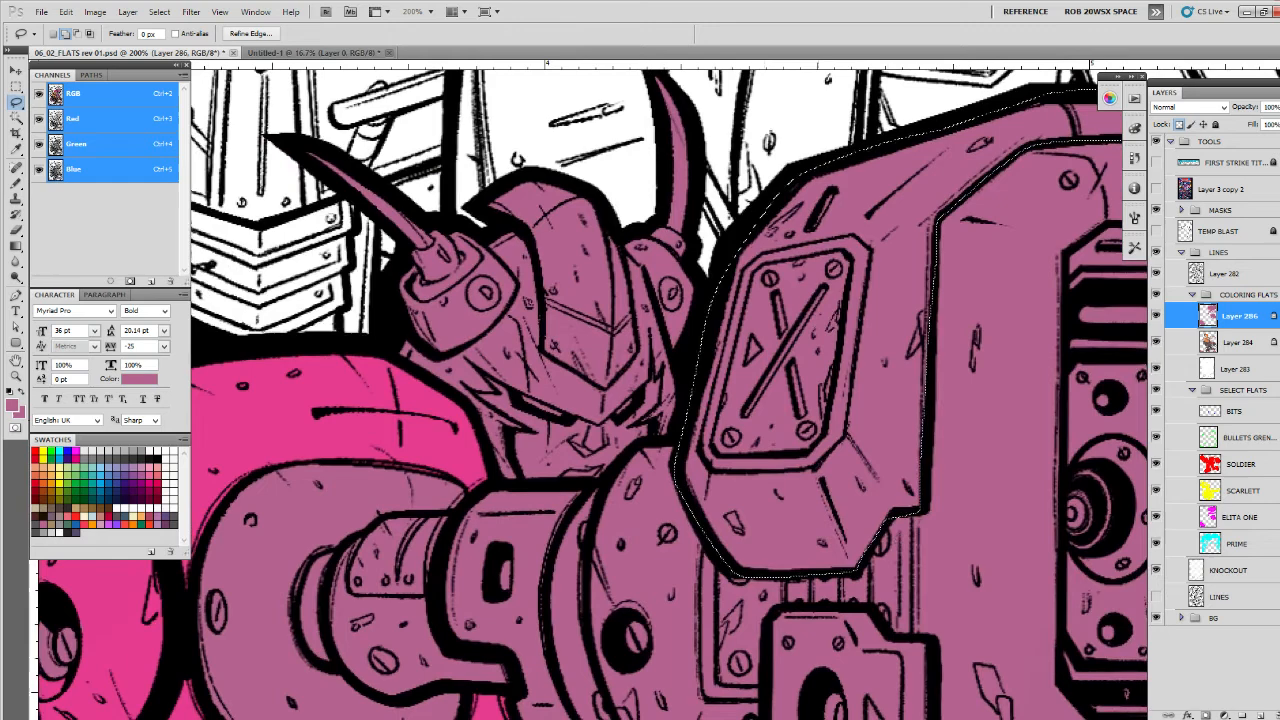
# - Fill the selected angular armor plate beside the head and its far-side sliver with hot pink, and deselect
pyautogui.press('b')
pyautogui.press('x')
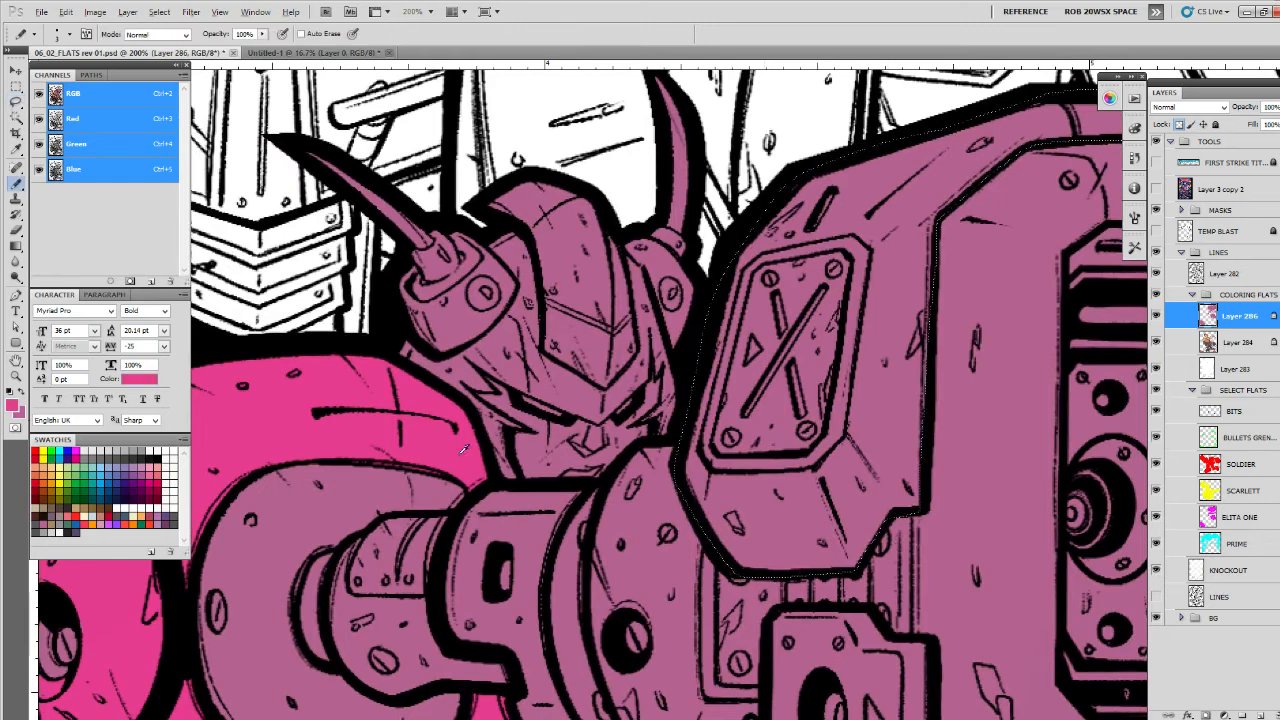
pyautogui.hotkey('alt', 'BackSpace')
pyautogui.hotkey('ctrl', 'd')
# - Lasso the curved lower bracket plate under the big gun housing, fill it with hot pink and deselect
pyautogui.moveTo(1004, 692); pyautogui.dragTo(863, 430)
pyautogui.moveTo(948, 506); pyautogui.dragTo(720, 484)
pyautogui.press('l')
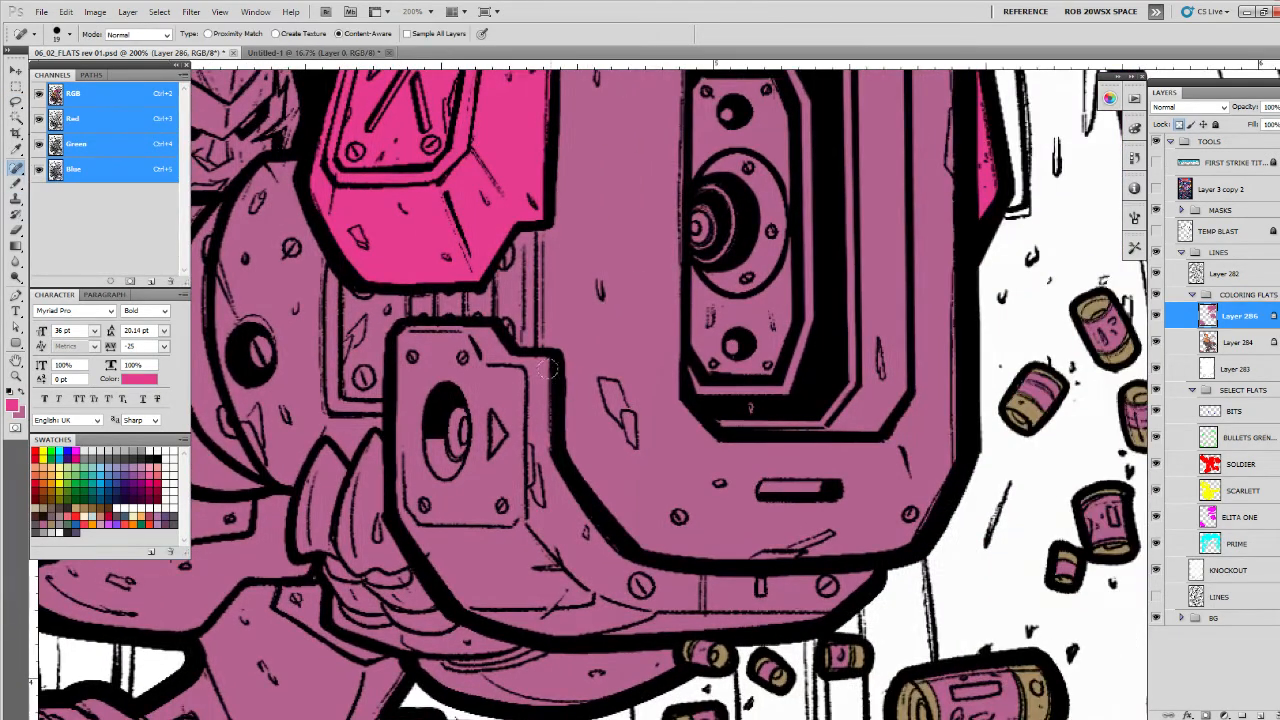
pyautogui.moveTo(557, 356)
pyautogui.mouseDown()
pyautogui.moveTo(567, 461)
pyautogui.moveTo(635, 548)
pyautogui.moveTo(758, 564)
pyautogui.moveTo(860, 556)
pyautogui.mouseUp()
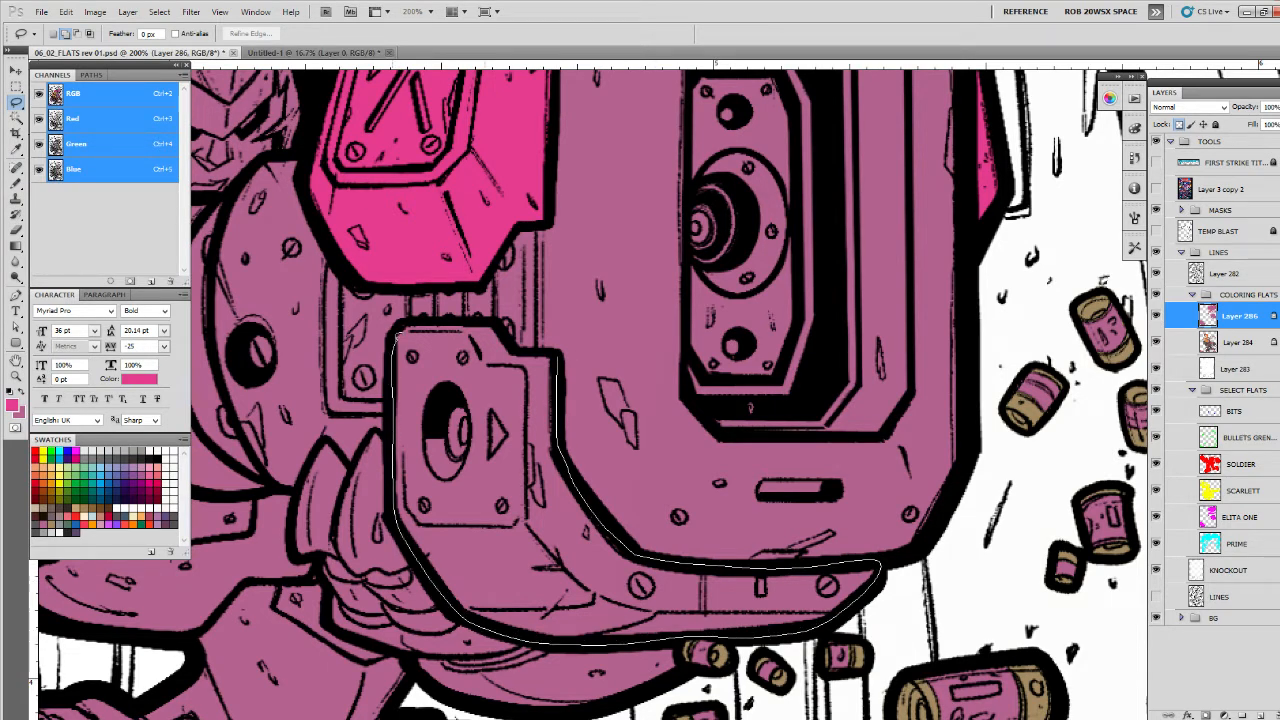
pyautogui.moveTo(520, 347); pyautogui.dragTo(555, 355)
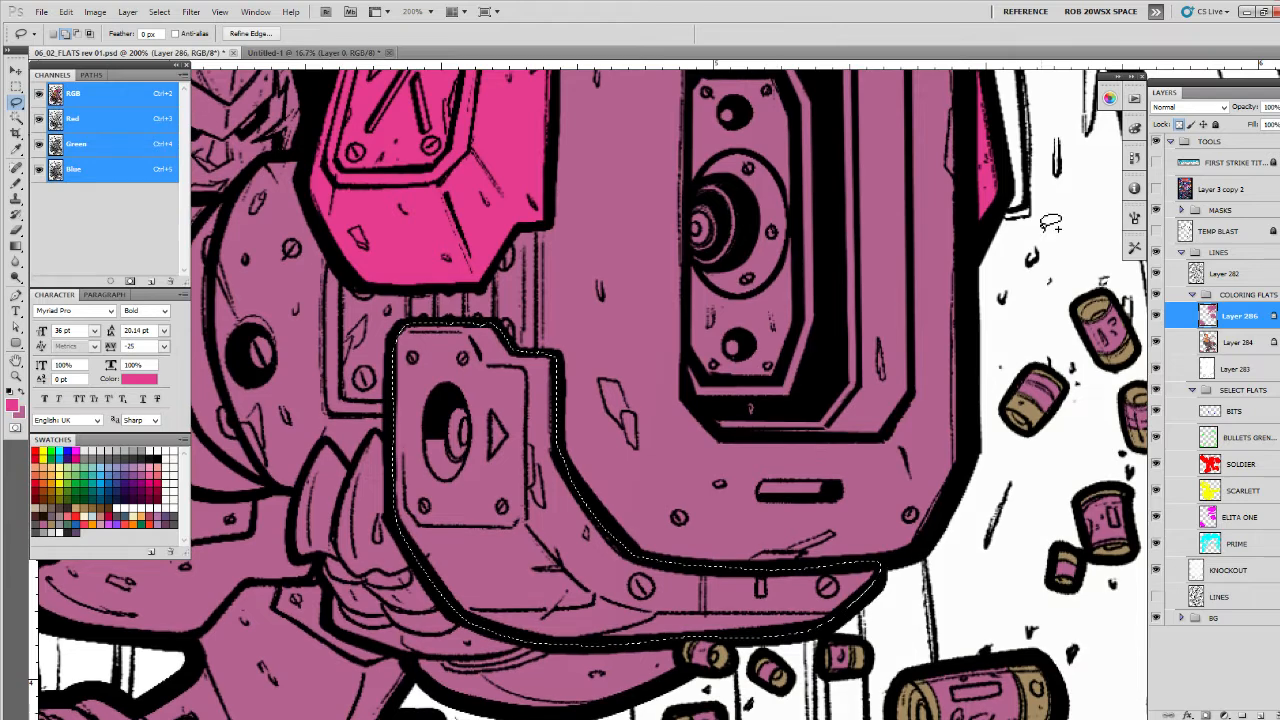
pyautogui.hotkey('alt', 'BackSpace')
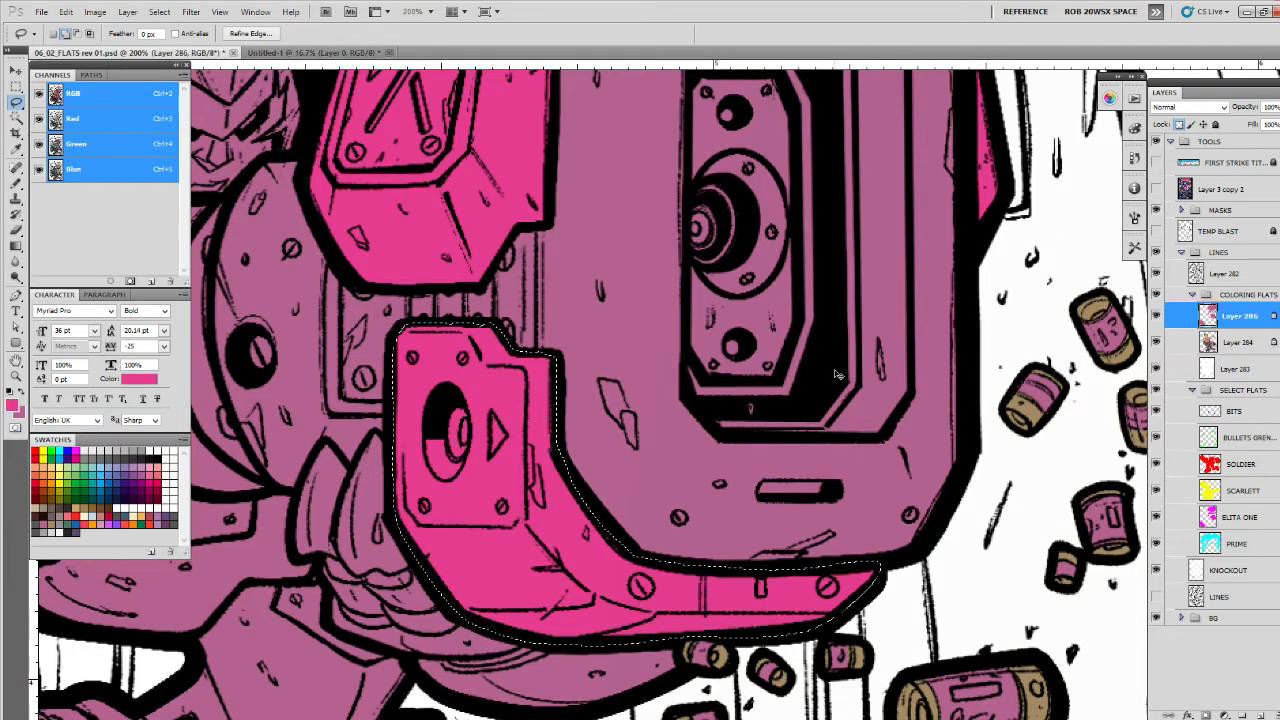
pyautogui.moveTo(830, 373); pyautogui.dragTo(872, 423)
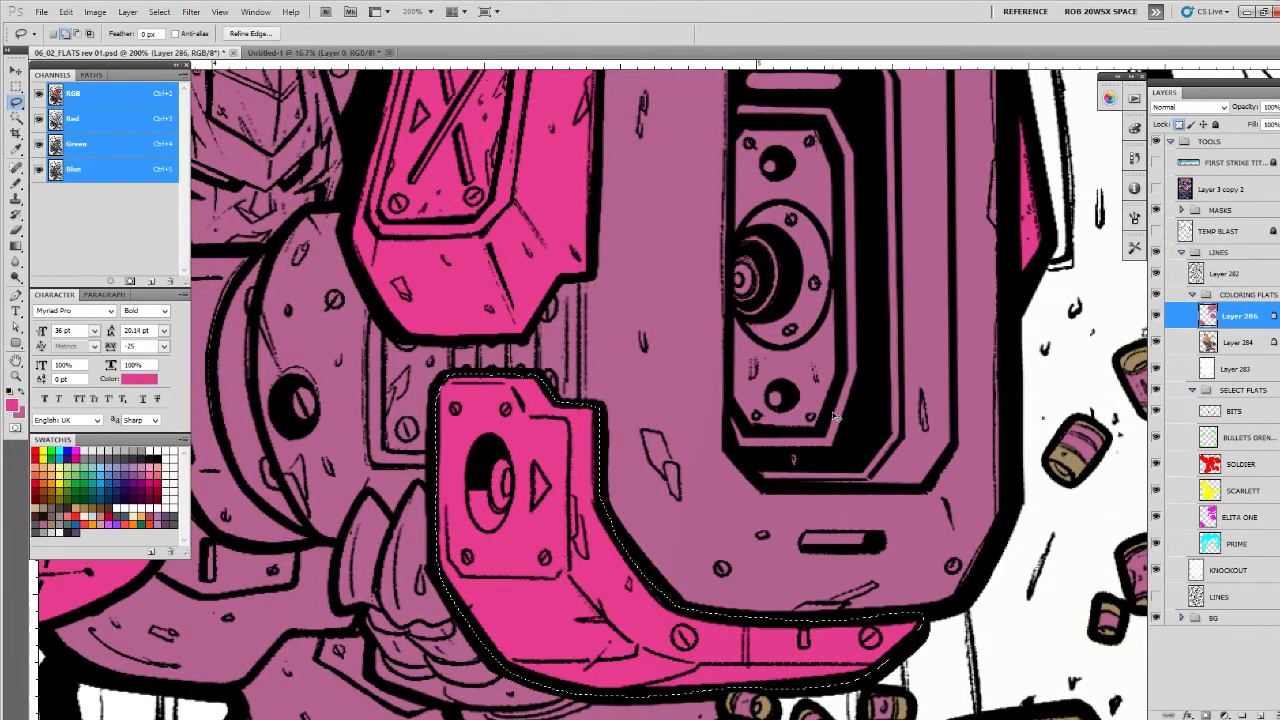
pyautogui.hotkey('ctrl', 'd')
# - Lasso the round joint section between the arm cylinder and the gun housing, fill it with hot pink and deselect
pyautogui.moveTo(634, 378); pyautogui.dragTo(859, 382)
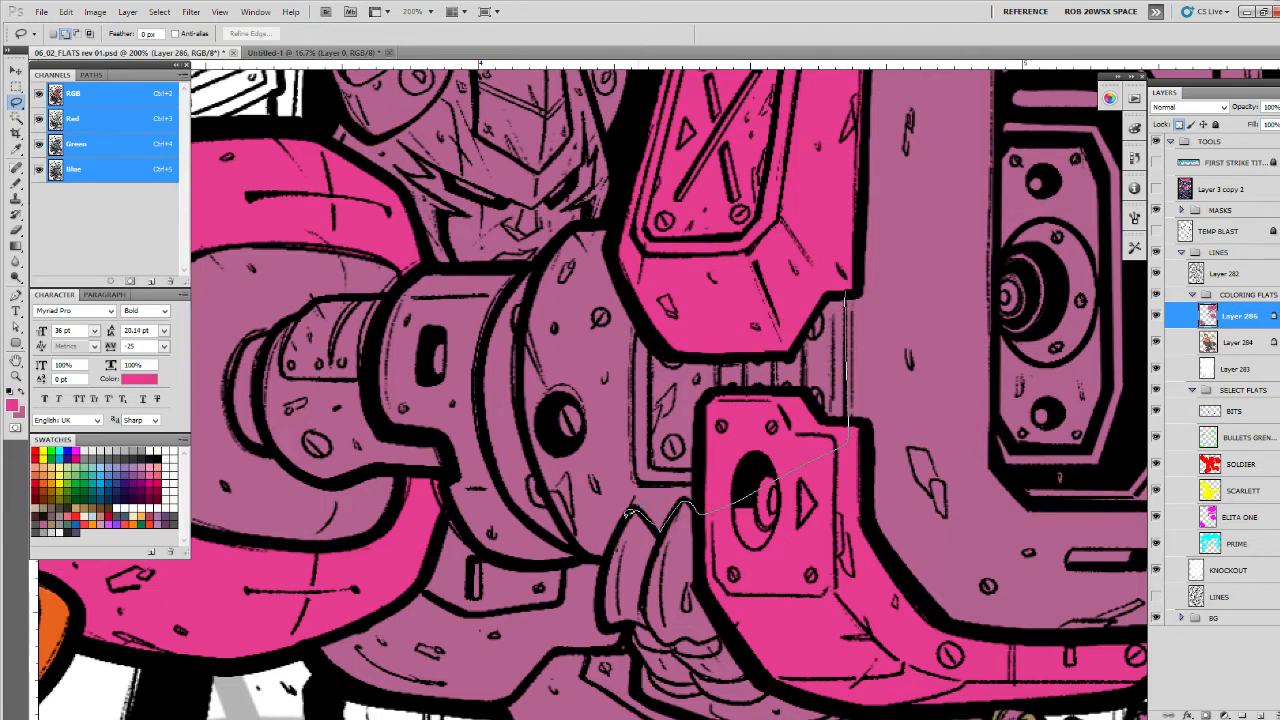
pyautogui.moveTo(627, 514); pyautogui.dragTo(595, 557)
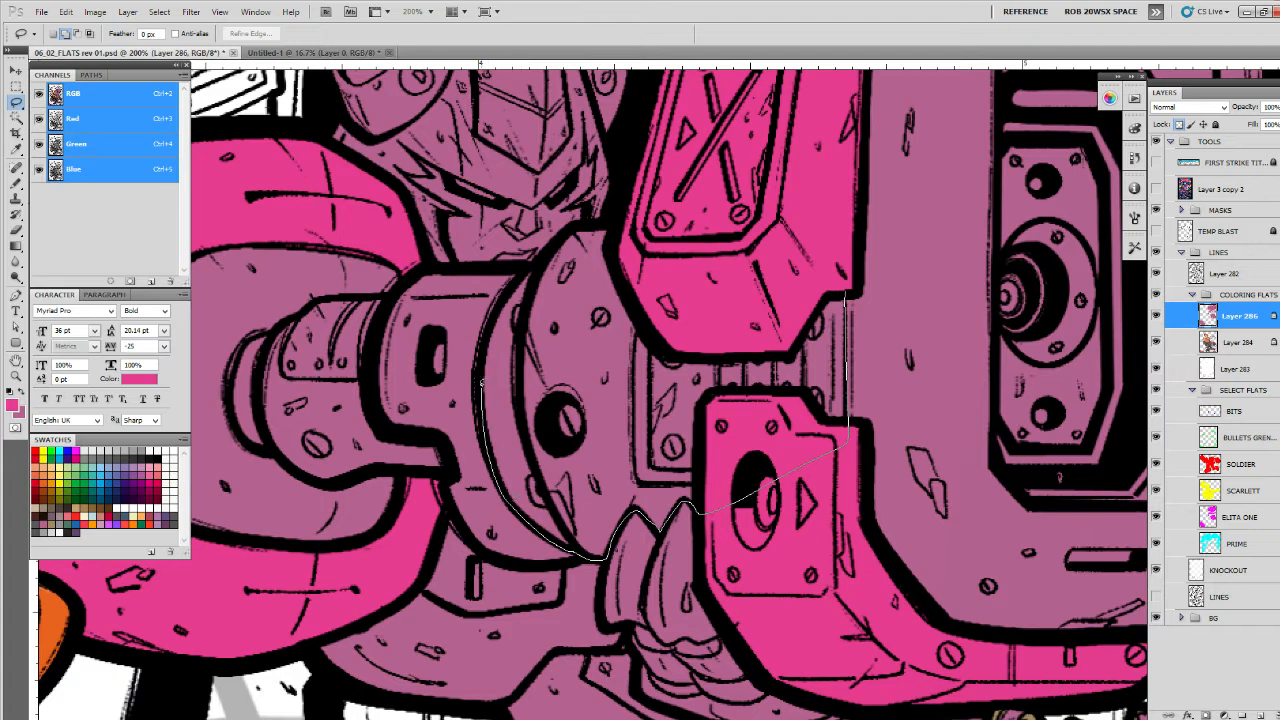
pyautogui.moveTo(820, 253); pyautogui.dragTo(844, 254)
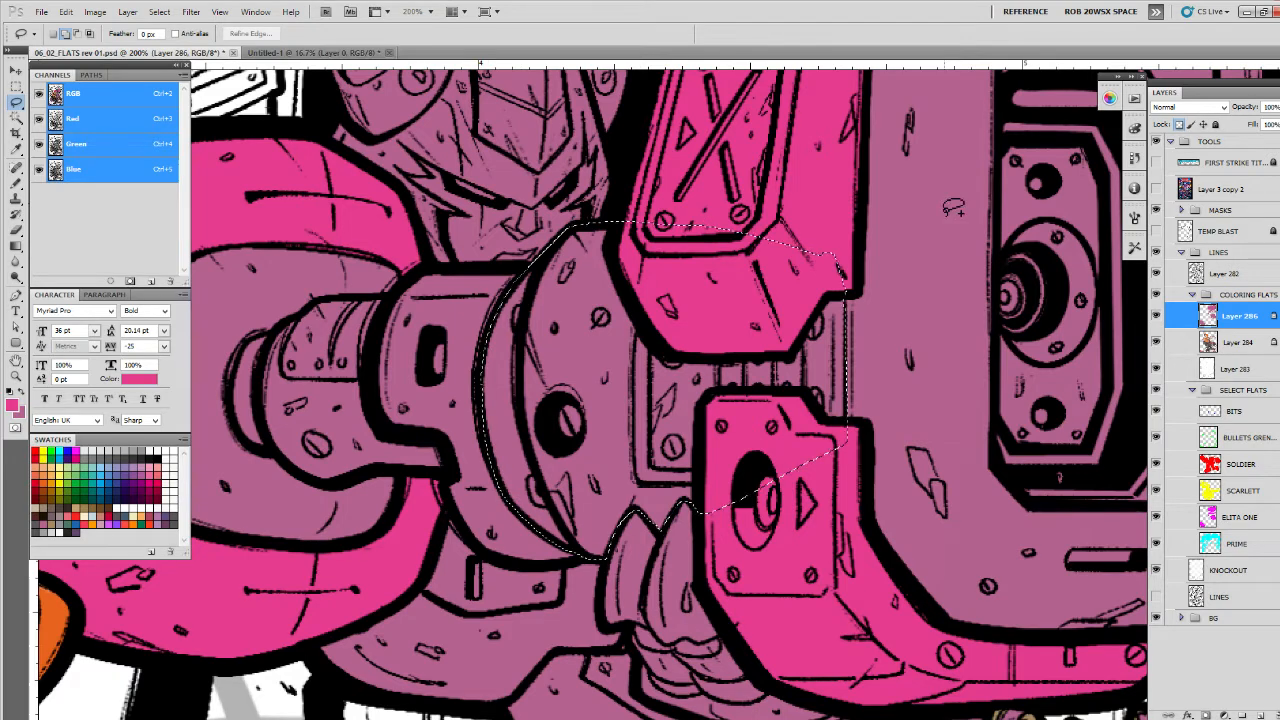
pyautogui.hotkey('alt', 'BackSpace')
pyautogui.hotkey('ctrl', 'd')
# - Turn on the CMYK proof preview with the whole robot and soldier in view
pyautogui.press('b')
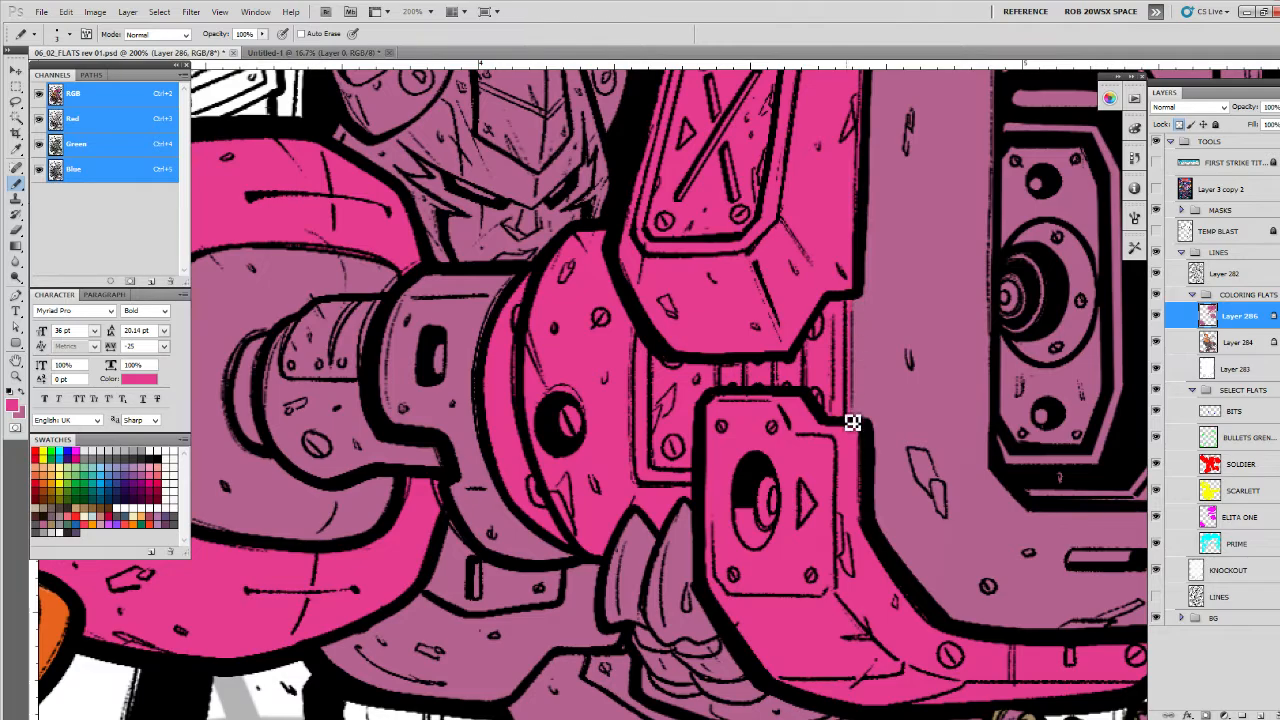
pyautogui.press('space')
pyautogui.moveTo(775, 320); pyautogui.dragTo(834, 334)
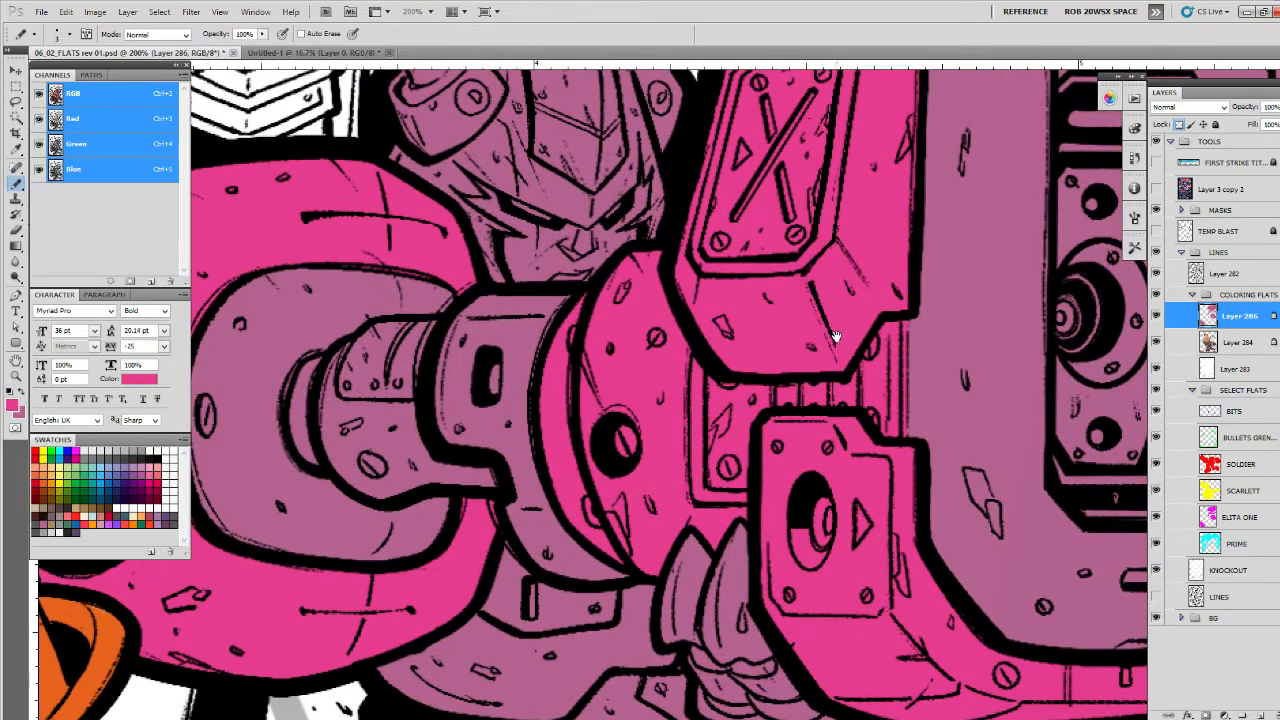
pyautogui.press('z')
pyautogui.keyDown('alt'); pyautogui.click(836, 333); pyautogui.keyUp('alt')
pyautogui.keyDown('alt'); pyautogui.click(838, 332); pyautogui.keyUp('alt')
pyautogui.moveTo(981, 381); pyautogui.dragTo(922, 360)
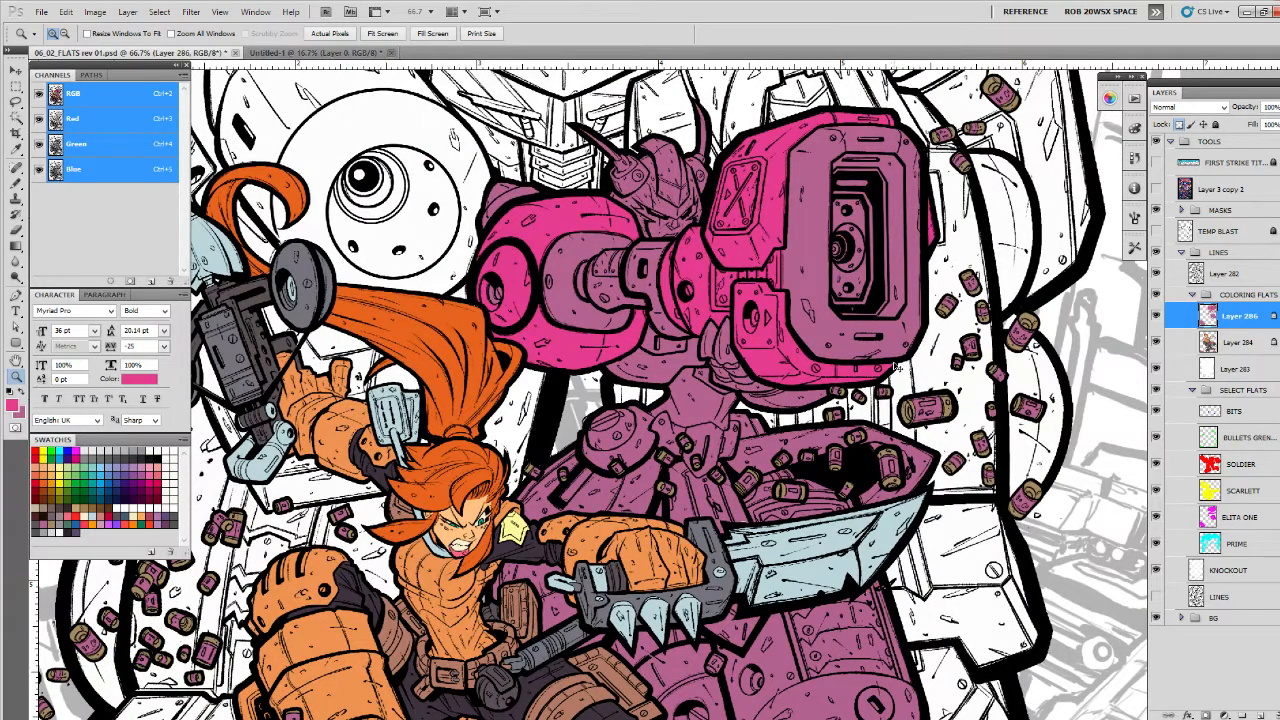
pyautogui.hotkey('ctrl', 'y')
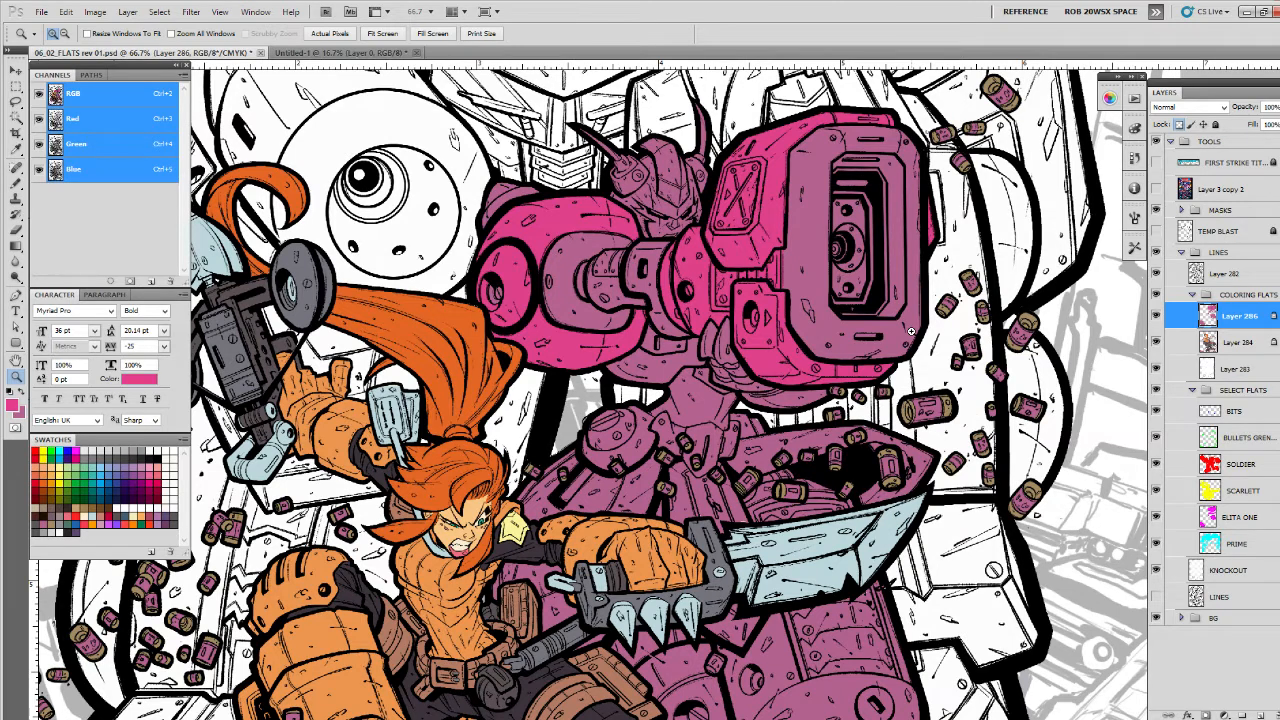
pyautogui.moveTo(831, 503); pyautogui.dragTo(831, 547)
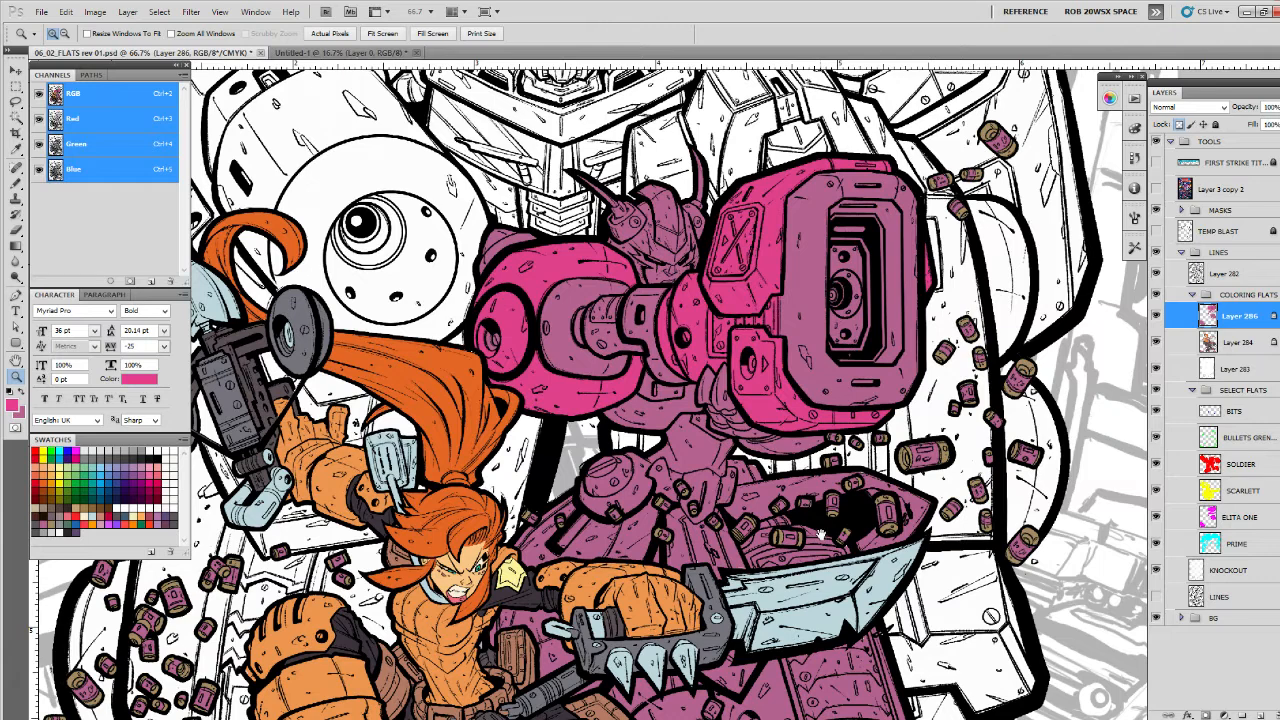
# - Lasso the helmet side nearest the round shoulder, including its horn, ear piece and cheek guard, fill it with hot pink and deselect
pyautogui.click(683, 205)
pyautogui.click(683, 205)
pyautogui.moveTo(678, 238); pyautogui.dragTo(672, 326)
pyautogui.press('j')
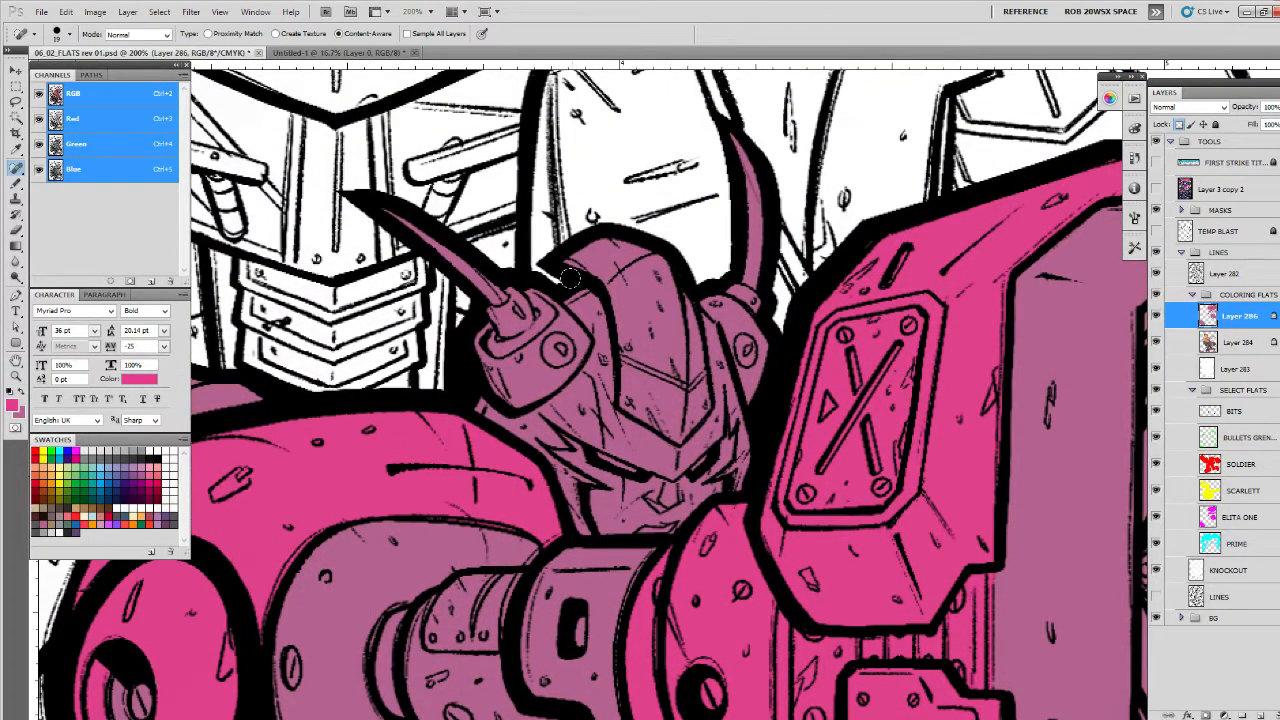
pyautogui.press('l')
pyautogui.moveTo(570, 280)
pyautogui.mouseDown()
pyautogui.moveTo(509, 275)
pyautogui.moveTo(492, 252)
pyautogui.moveTo(362, 193)
pyautogui.moveTo(362, 290)
pyautogui.moveTo(429, 384)
pyautogui.mouseUp()
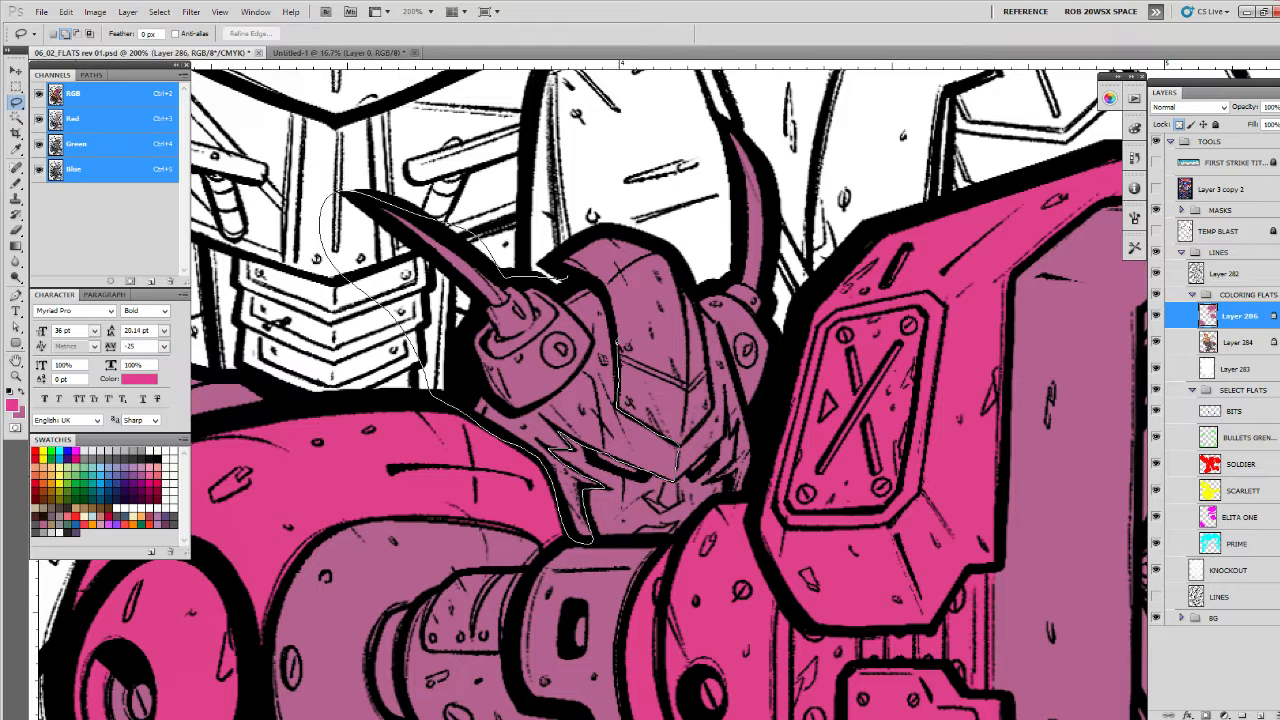
pyautogui.moveTo(572, 274); pyautogui.dragTo(580, 272)
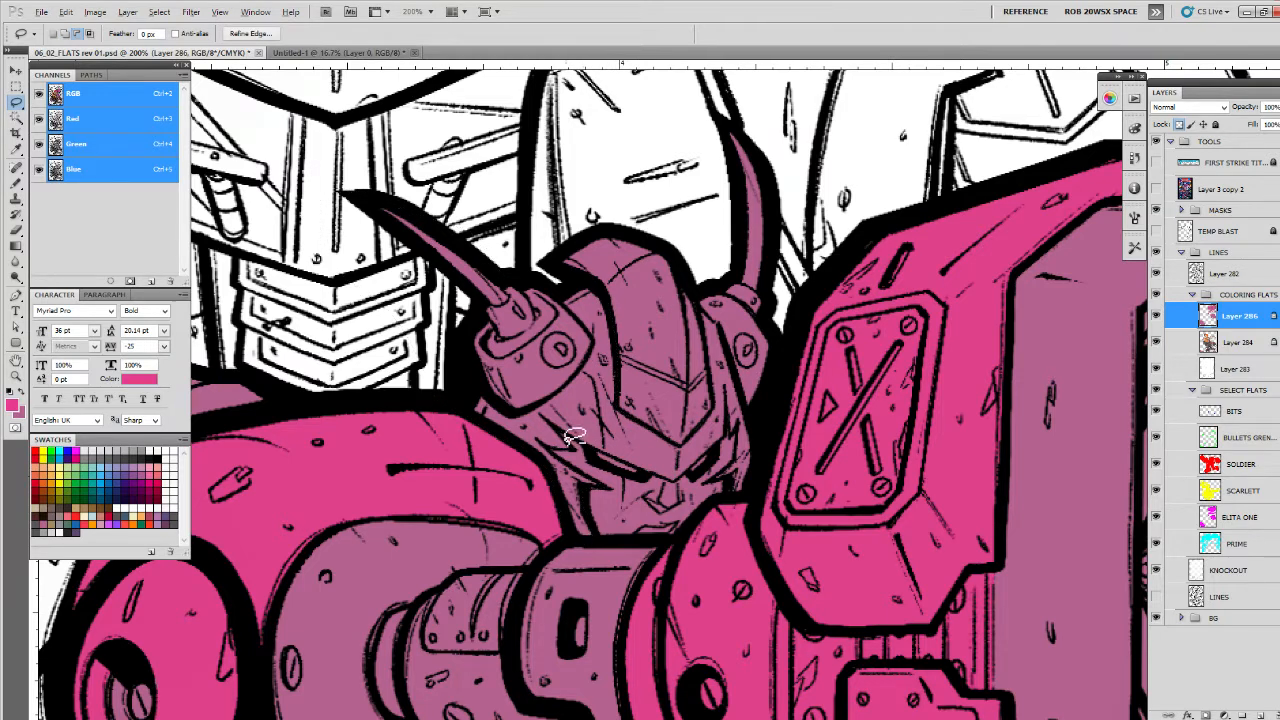
pyautogui.moveTo(608, 466); pyautogui.dragTo(604, 459)
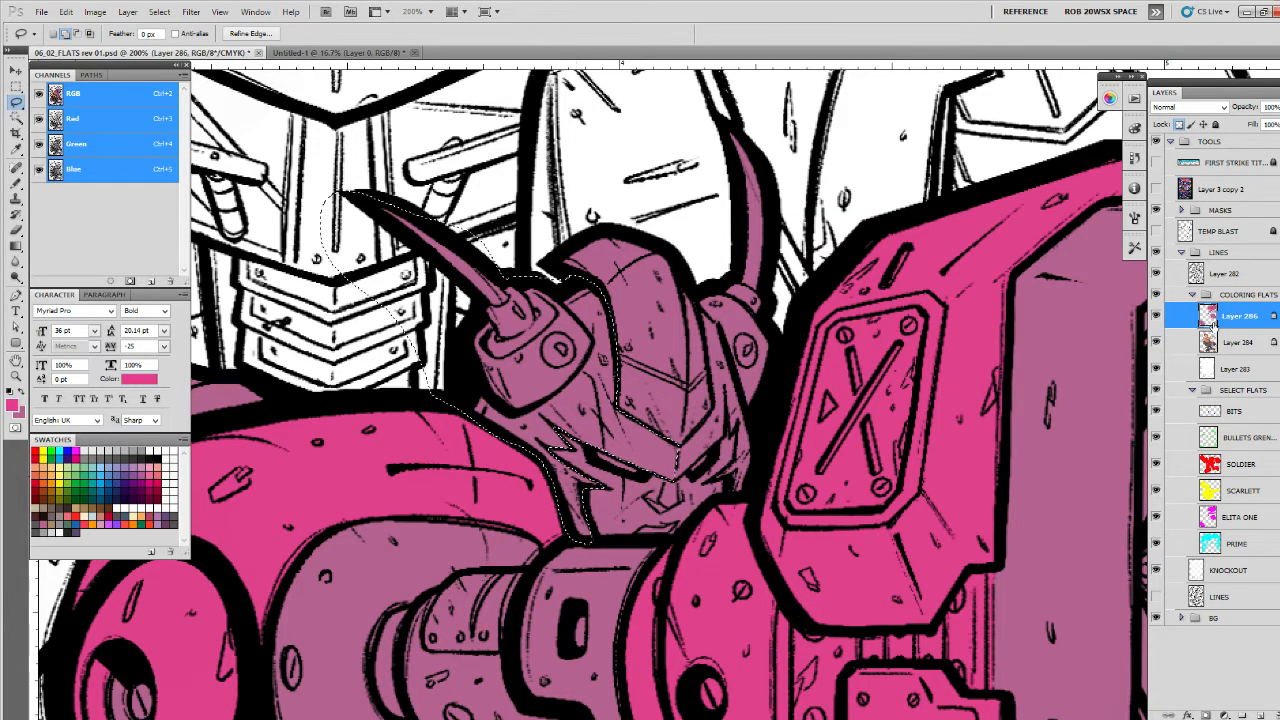
pyautogui.hotkey('alt', 'BackSpace')
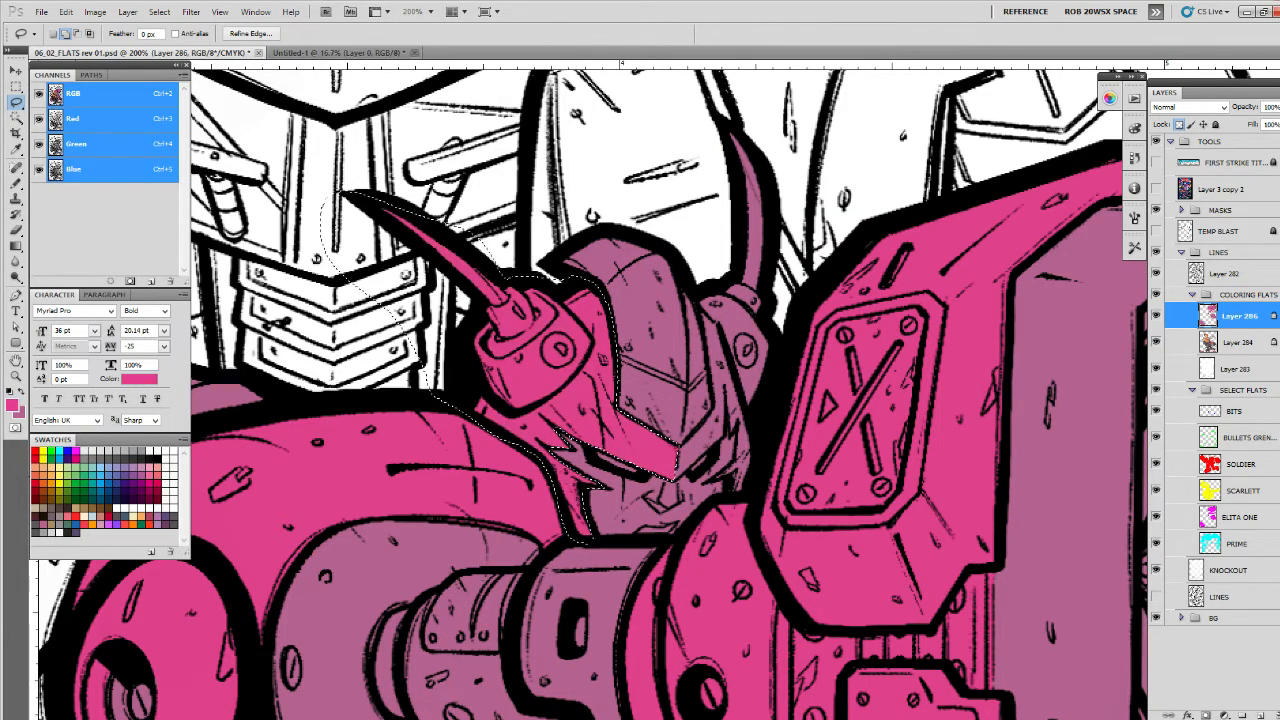
pyautogui.hotkey('ctrl', 'd')
# - Lasso the helmet side nearest the gun housing with its horn and cheek guard, fill it with hot pink and deselect
pyautogui.moveTo(823, 392); pyautogui.dragTo(807, 394)
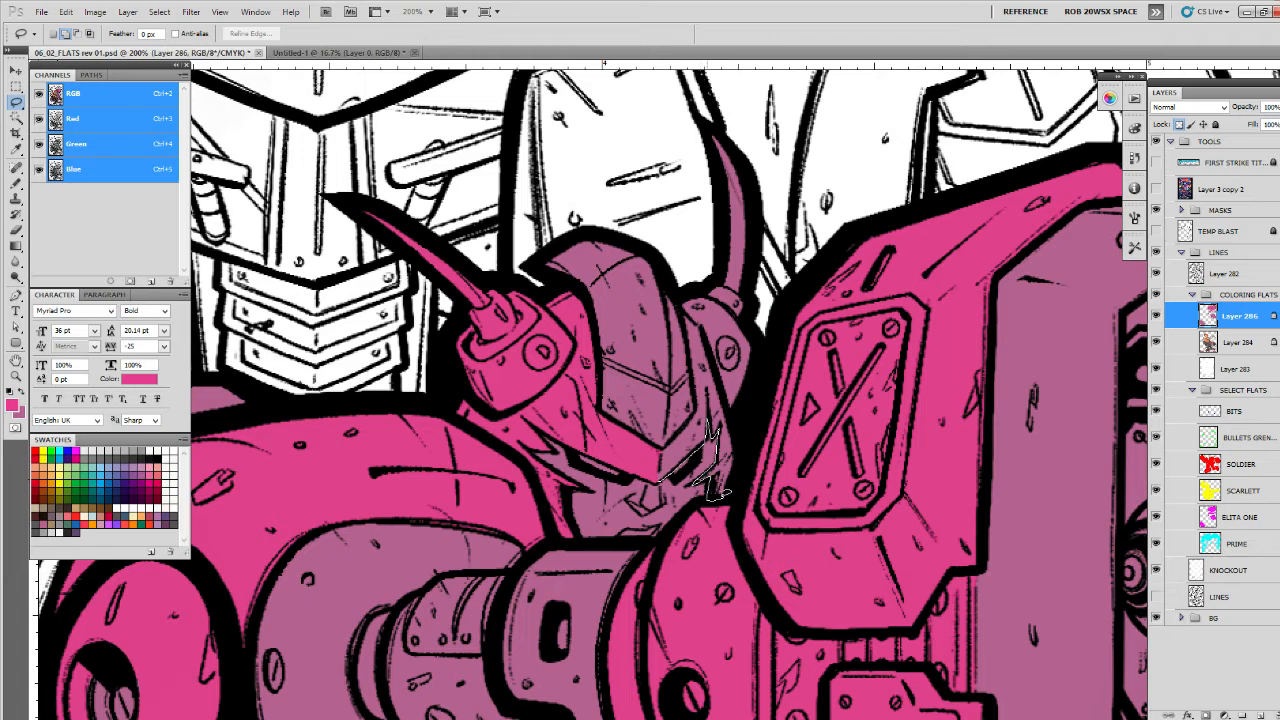
pyautogui.moveTo(716, 496)
pyautogui.mouseDown()
pyautogui.moveTo(784, 282)
pyautogui.moveTo(744, 112)
pyautogui.moveTo(651, 86)
pyautogui.moveTo(682, 210)
pyautogui.mouseUp()
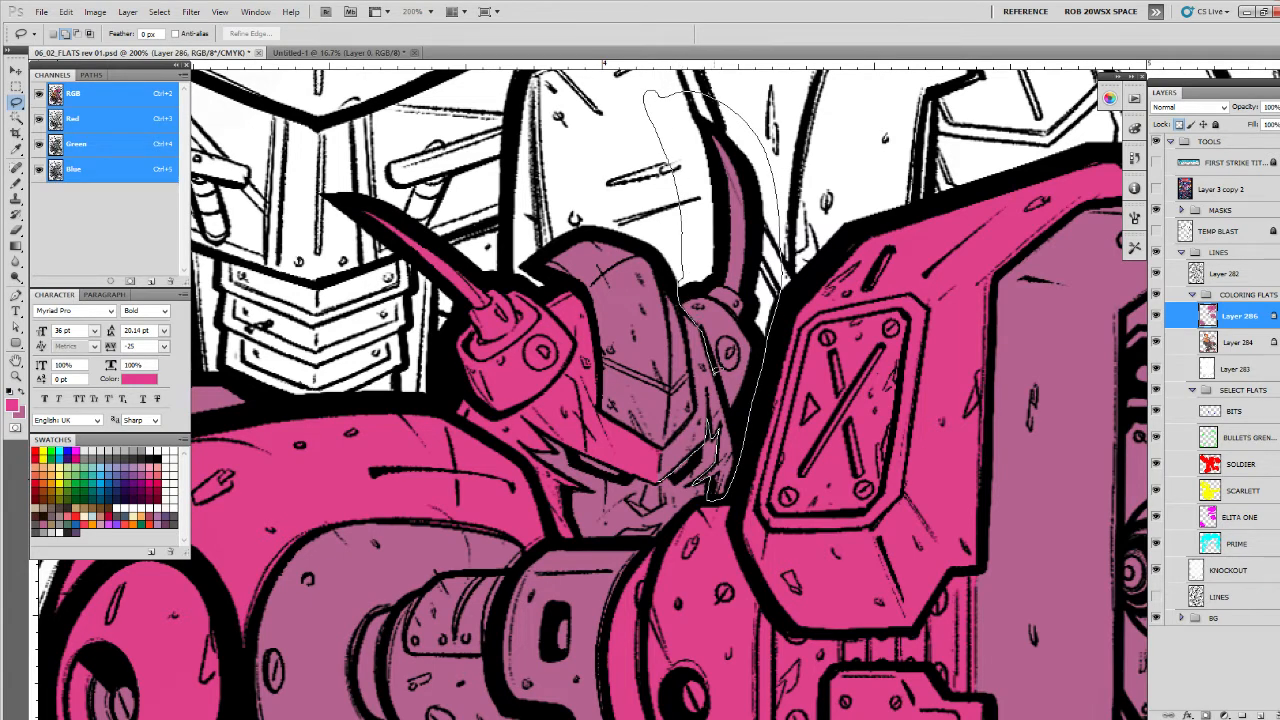
pyautogui.moveTo(660, 478); pyautogui.dragTo(700, 495)
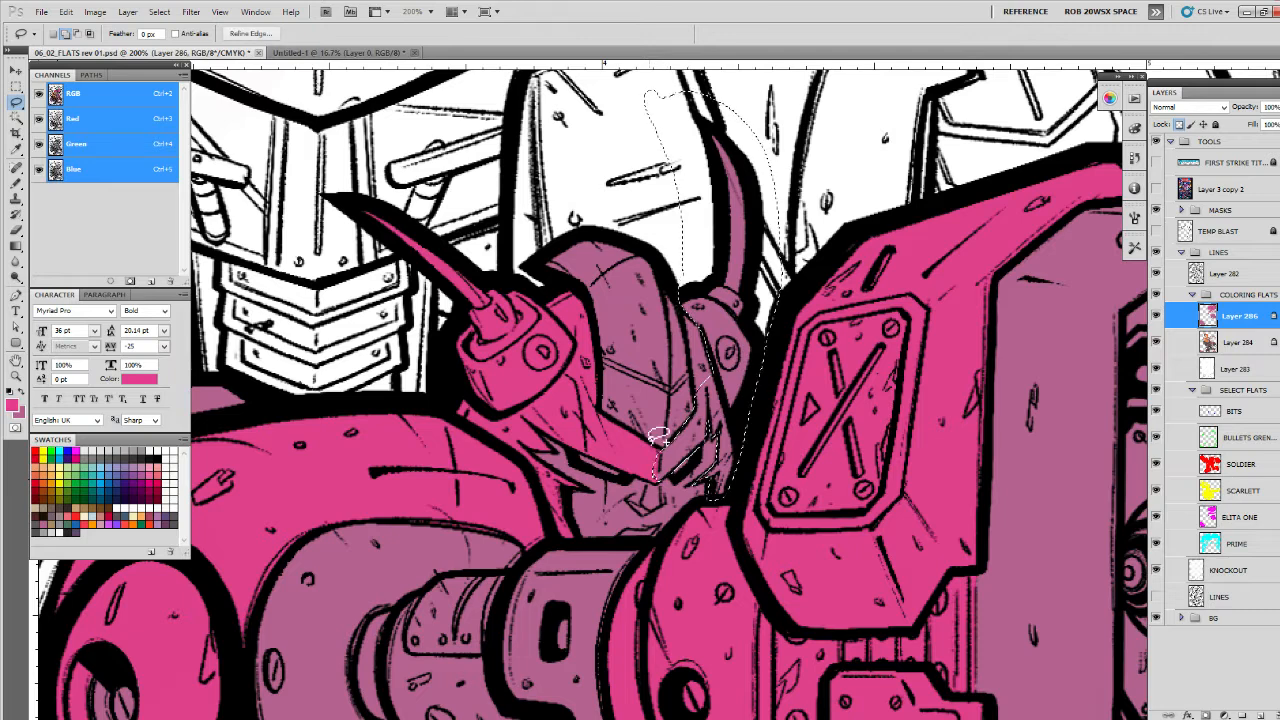
pyautogui.hotkey('alt', 'BackSpace')
pyautogui.hotkey('ctrl', 'd')
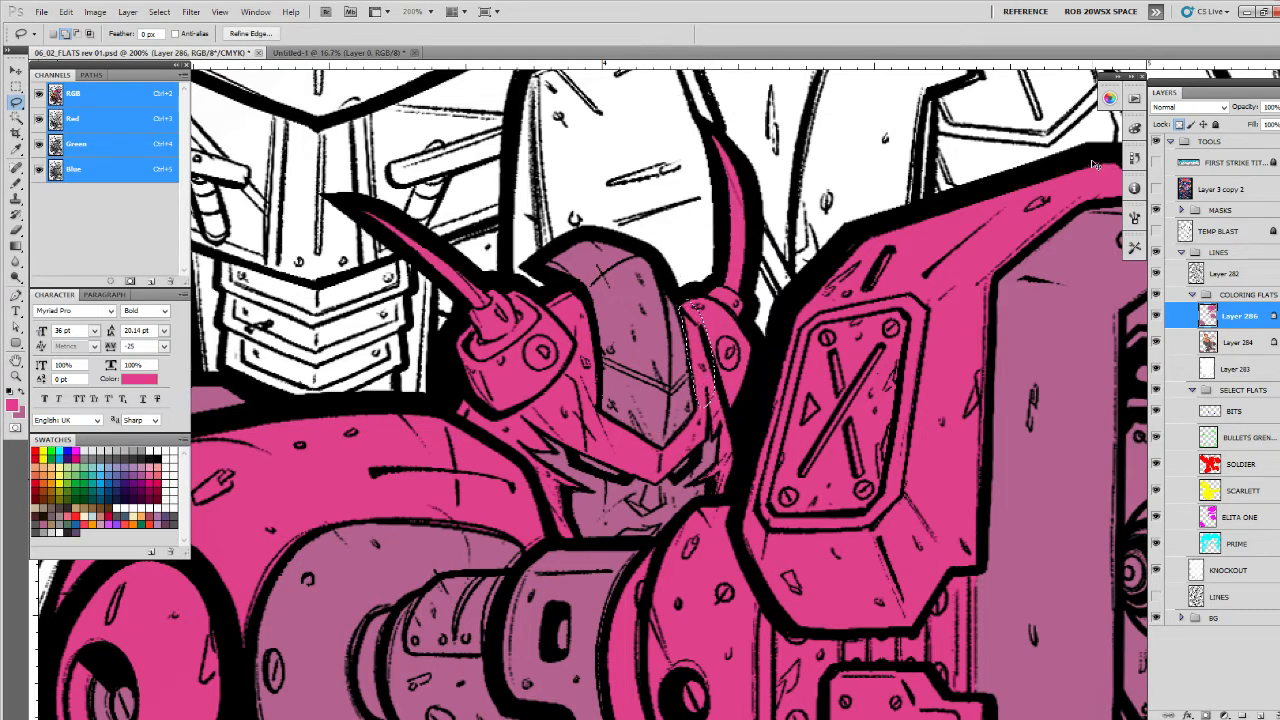
pyautogui.moveTo(721, 429); pyautogui.dragTo(735, 325)
# - Pick a teal swatch and paint the robot's eyes and the small slot in the arm cylinder
pyautogui.press('b')
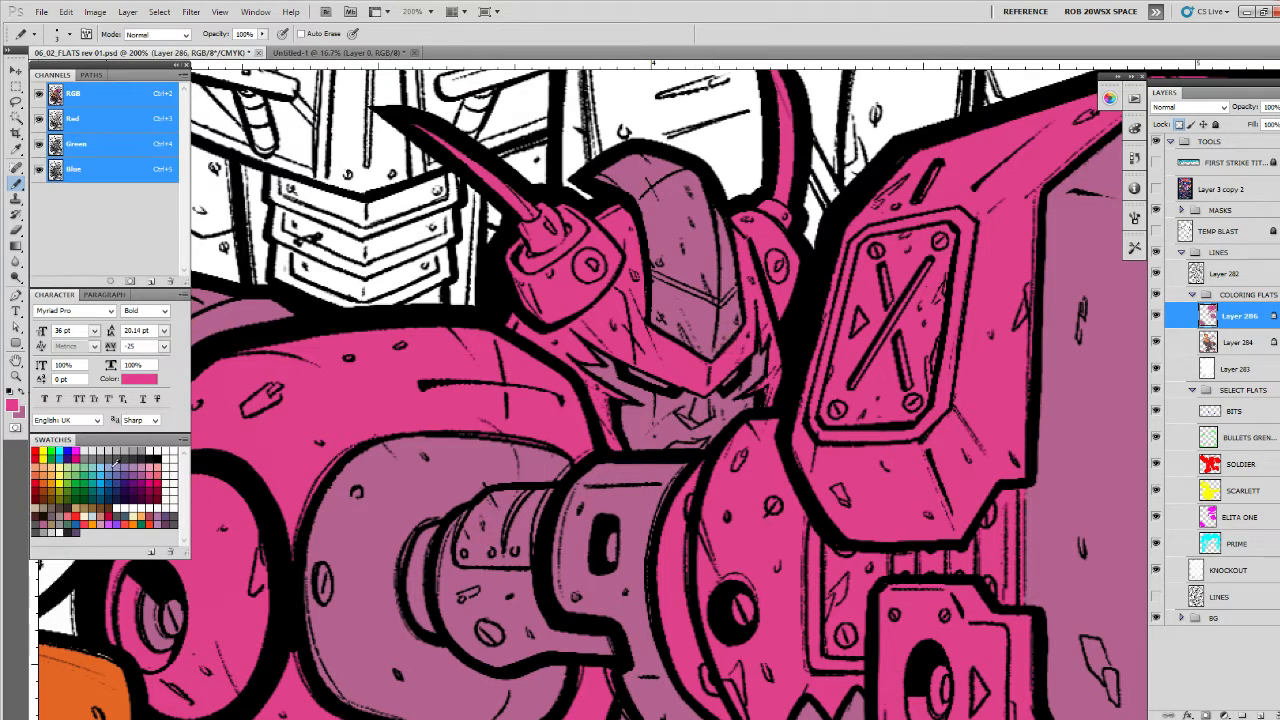
pyautogui.click(99, 468)
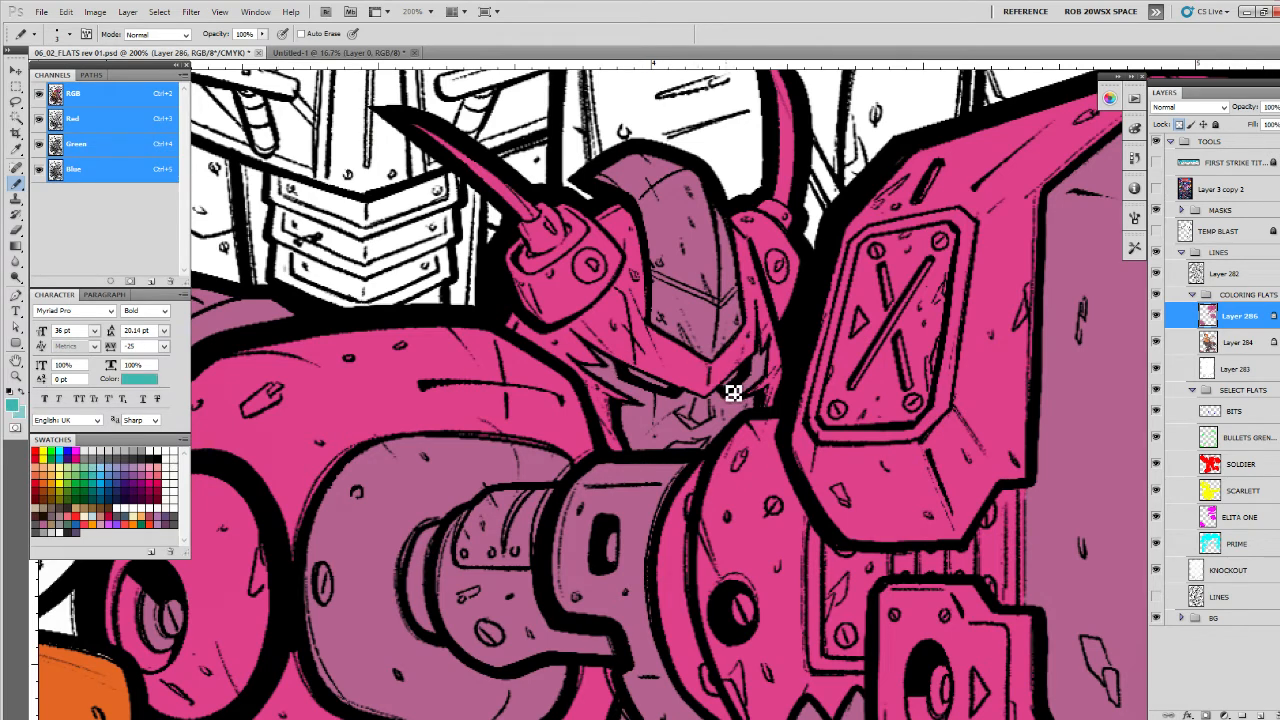
pyautogui.moveTo(728, 381); pyautogui.dragTo(740, 372)
pyautogui.moveTo(640, 380)
pyautogui.mouseDown()
pyautogui.moveTo(676, 397)
pyautogui.moveTo(735, 354)
pyautogui.mouseUp()
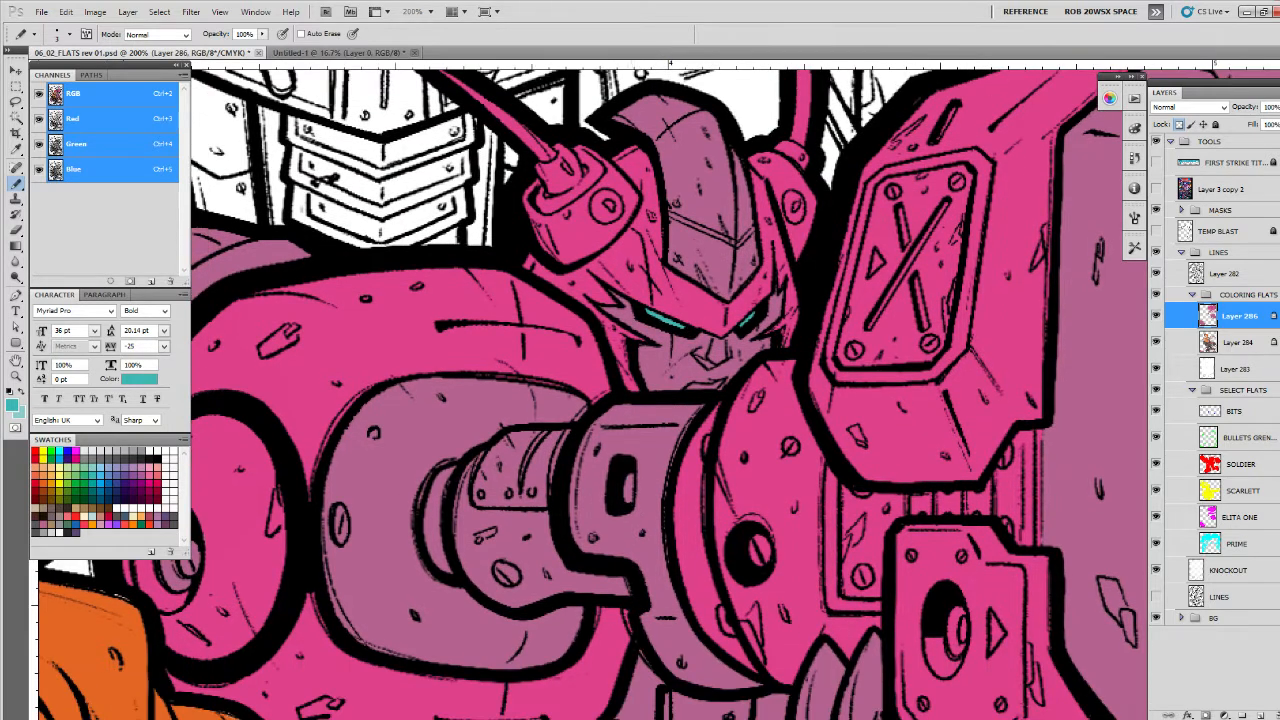
pyautogui.moveTo(631, 477); pyautogui.dragTo(636, 508)
pyautogui.moveTo(784, 495); pyautogui.dragTo(736, 415)
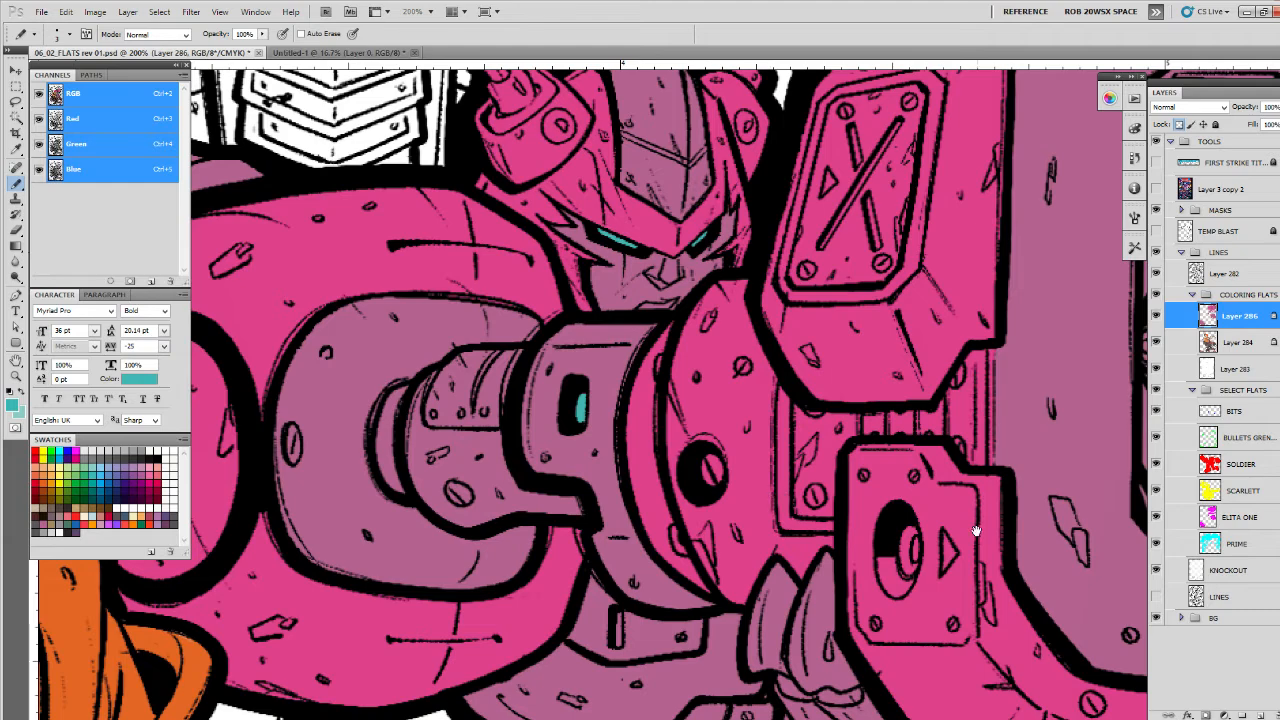
# - Paint the lens rings, surrounding bolts and two round holes inside the gun housing's recess teal
pyautogui.moveTo(977, 532); pyautogui.dragTo(759, 590)
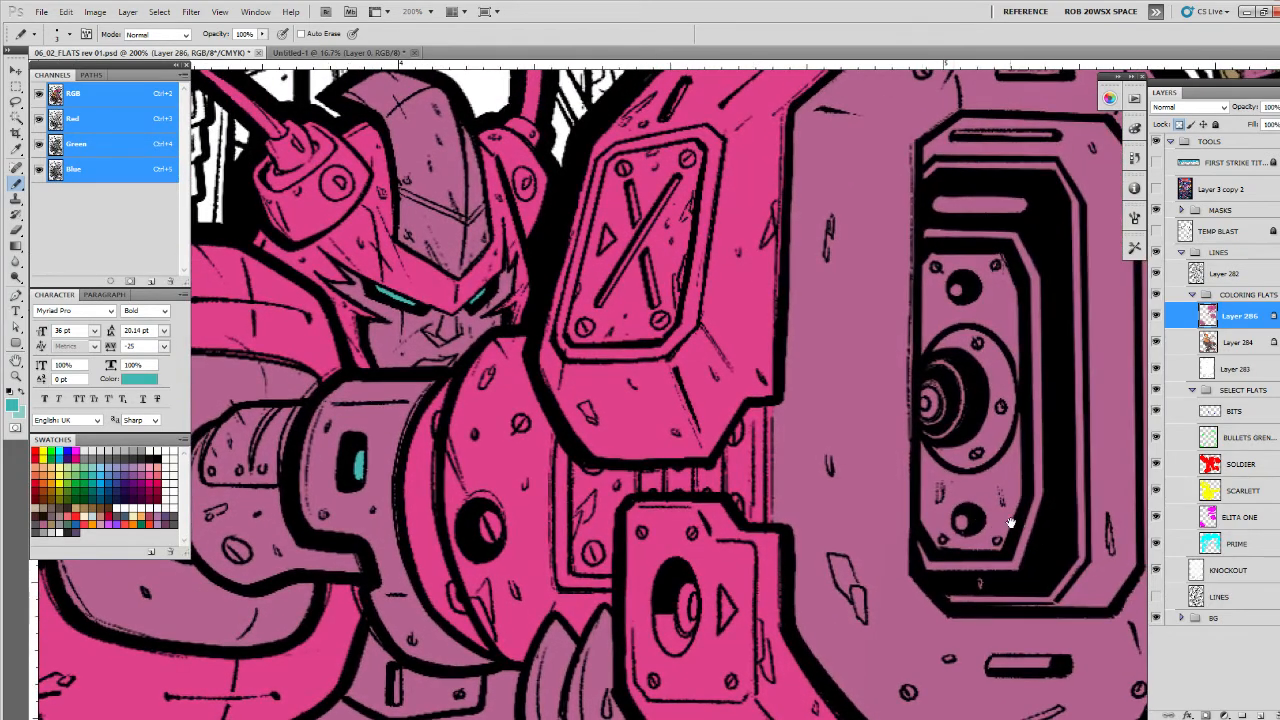
pyautogui.moveTo(1069, 508)
pyautogui.mouseDown()
pyautogui.moveTo(962, 482)
pyautogui.moveTo(855, 561)
pyautogui.mouseUp()
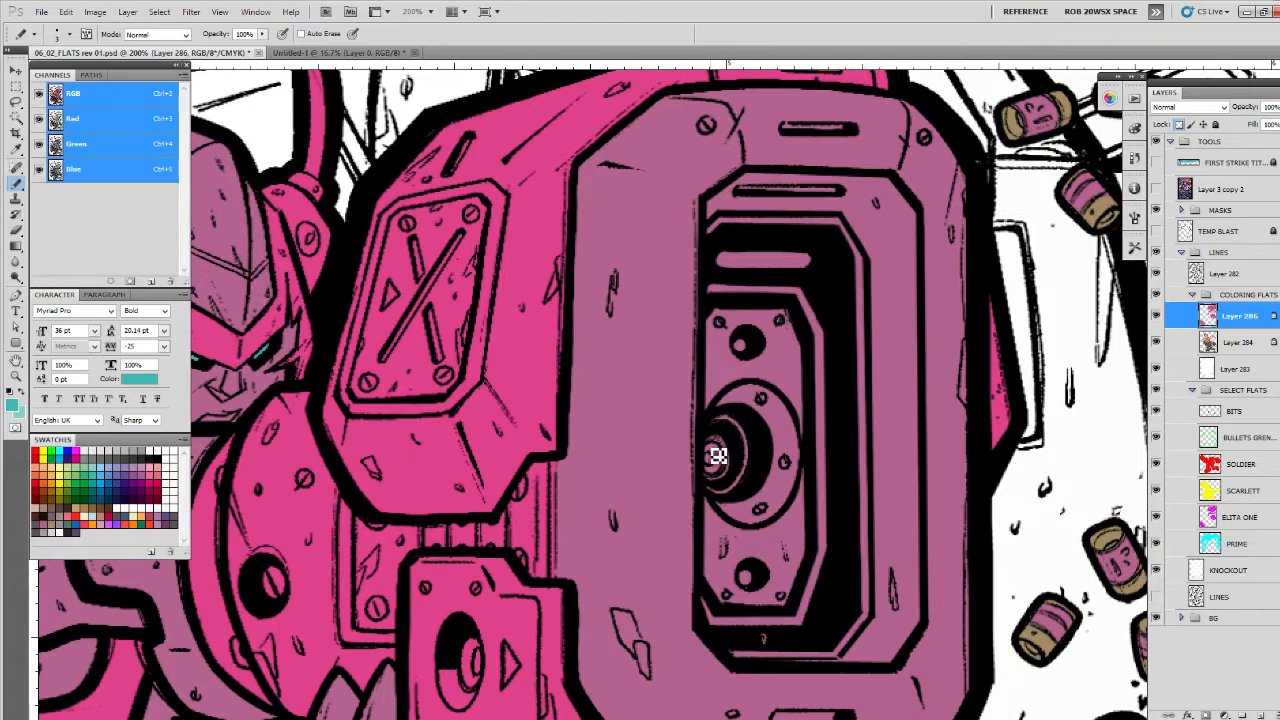
pyautogui.moveTo(714, 460)
pyautogui.mouseDown()
pyautogui.moveTo(723, 429)
pyautogui.moveTo(738, 428)
pyautogui.moveTo(753, 449)
pyautogui.moveTo(747, 432)
pyautogui.moveTo(753, 471)
pyautogui.moveTo(737, 498)
pyautogui.moveTo(721, 497)
pyautogui.moveTo(751, 474)
pyautogui.moveTo(741, 423)
pyautogui.mouseUp()
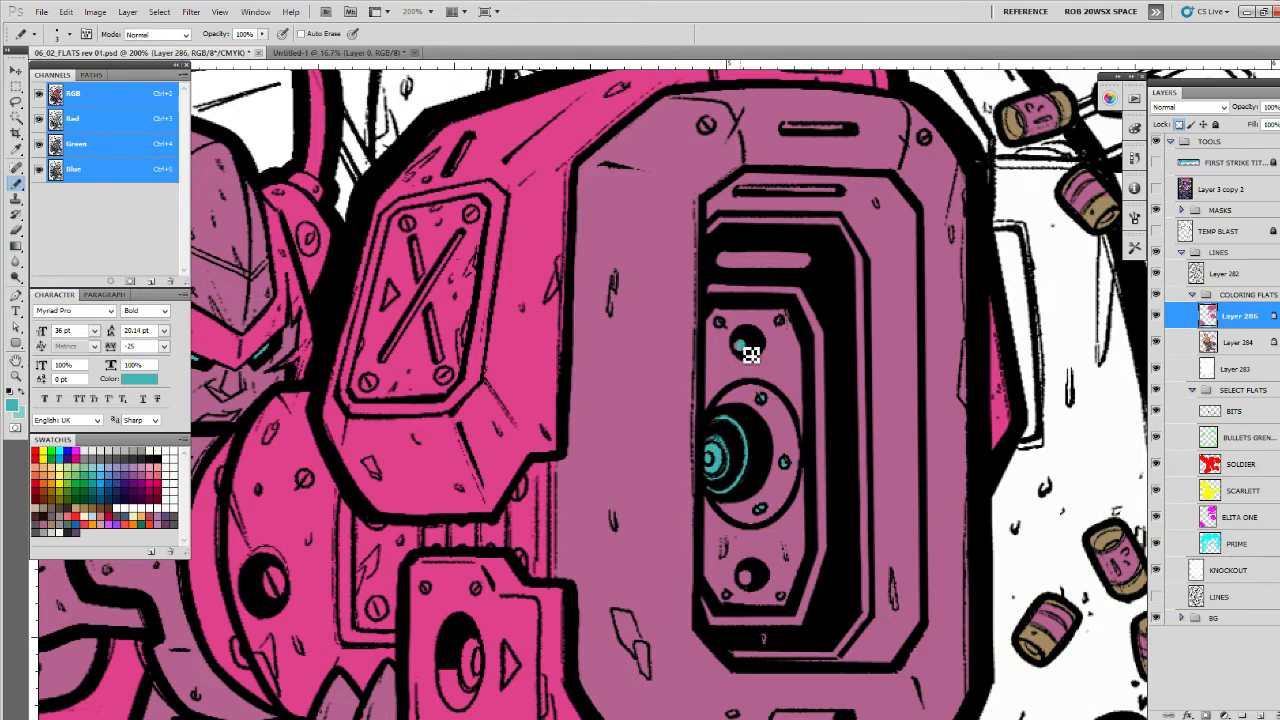
pyautogui.moveTo(755, 427); pyautogui.dragTo(744, 310)
pyautogui.moveTo(741, 463); pyautogui.dragTo(744, 467)
pyautogui.moveTo(769, 317); pyautogui.dragTo(726, 531)
pyautogui.moveTo(768, 441); pyautogui.dragTo(762, 347)
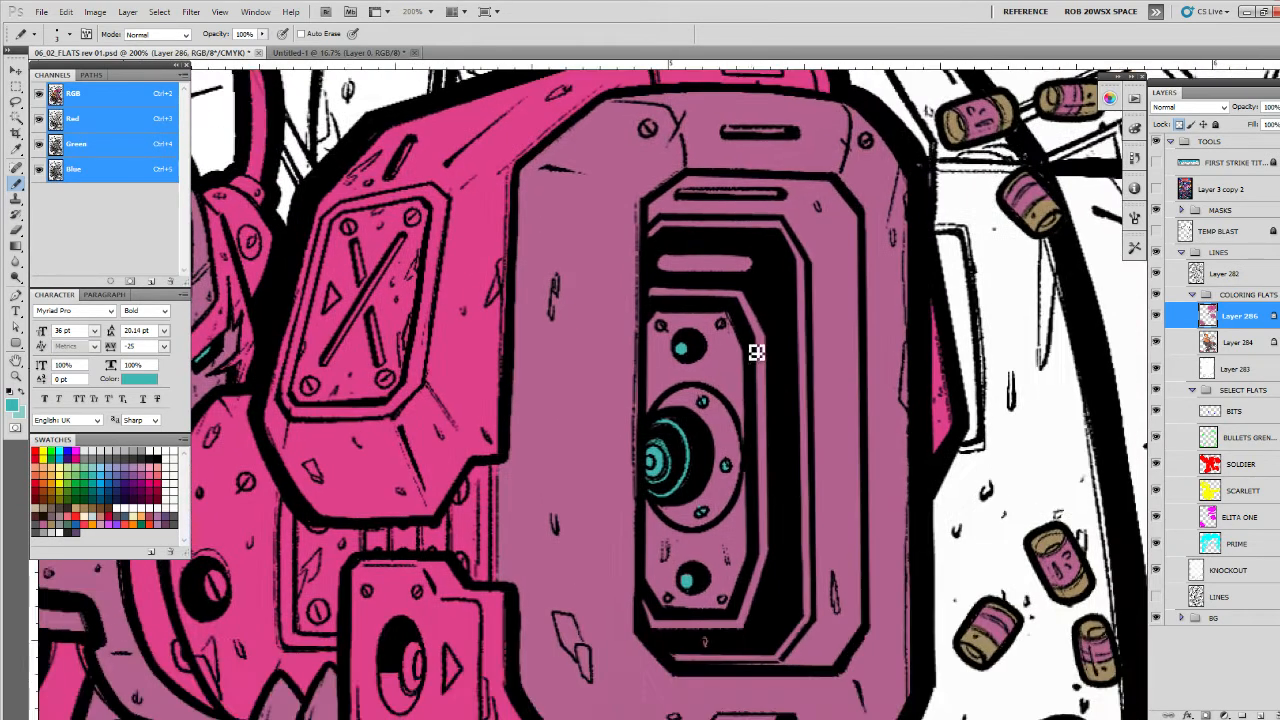
# - Sample the hot pink, lasso the inner lens panel in the gun housing's recess, fill it without its teal details and deselect
pyautogui.press('x')
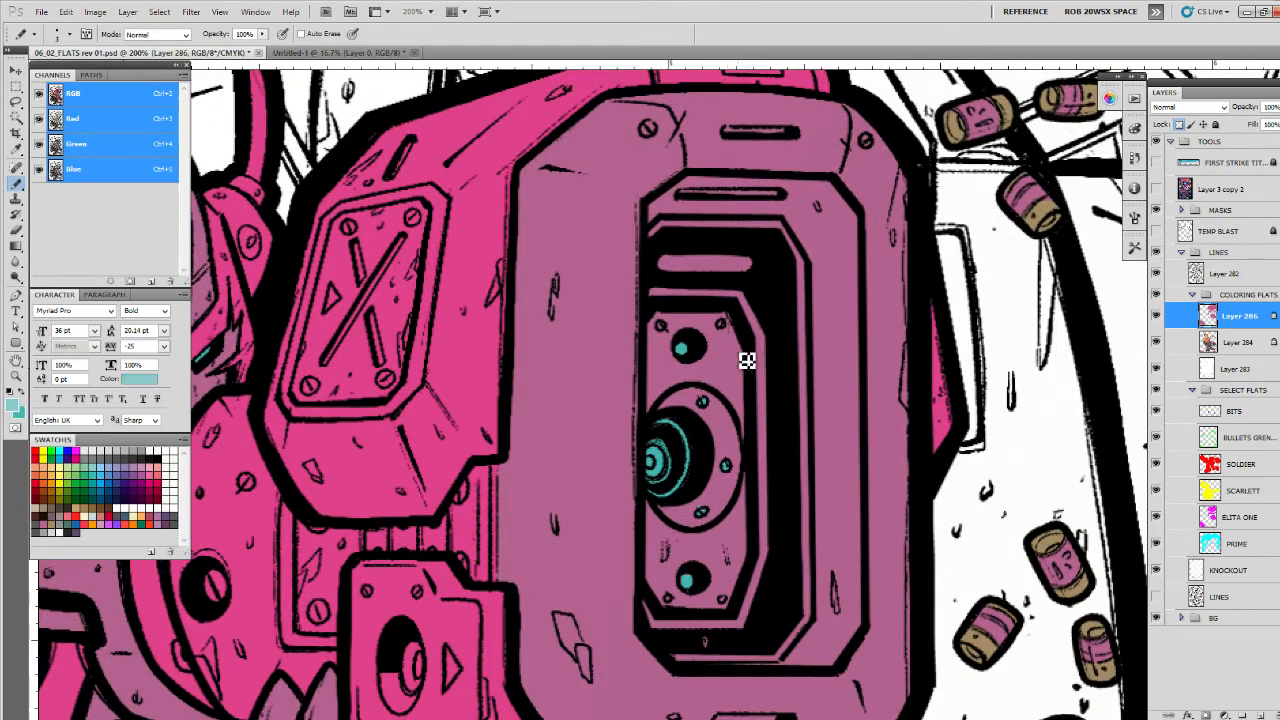
pyautogui.keyDown('alt'); pyautogui.click(476, 372); pyautogui.keyUp('alt')
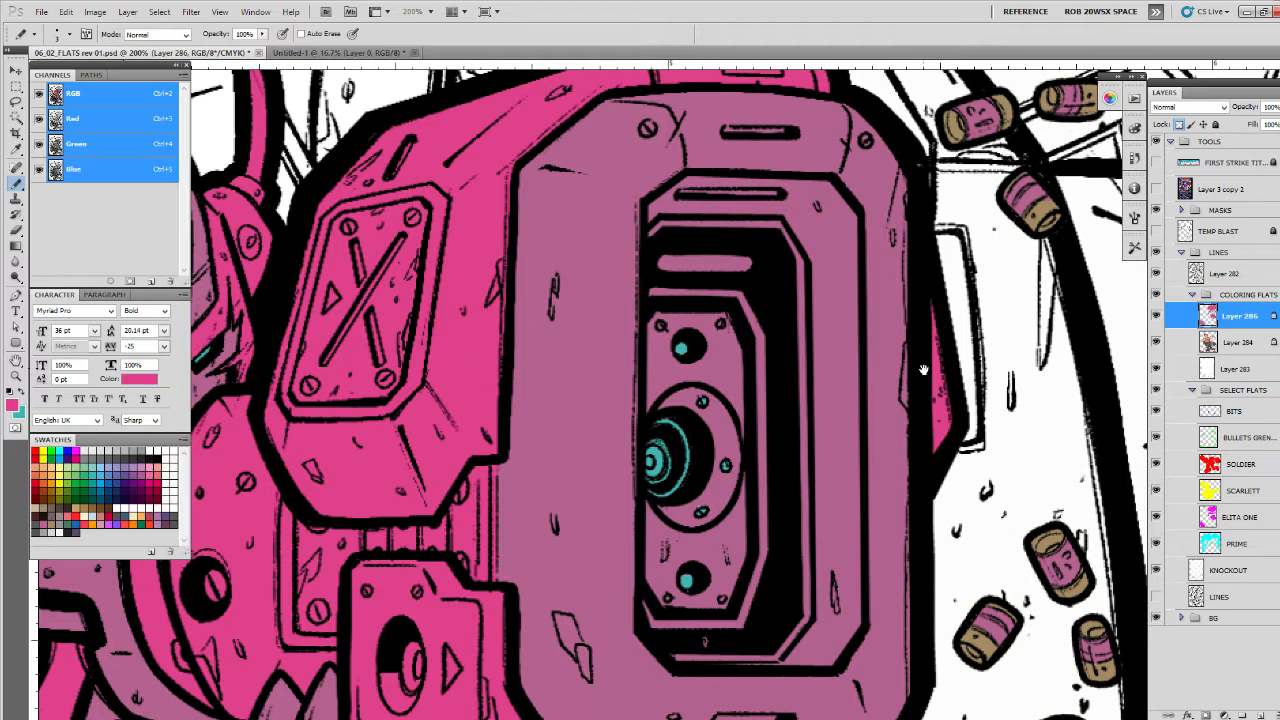
pyautogui.moveTo(932, 379); pyautogui.dragTo(907, 370)
pyautogui.press('l')
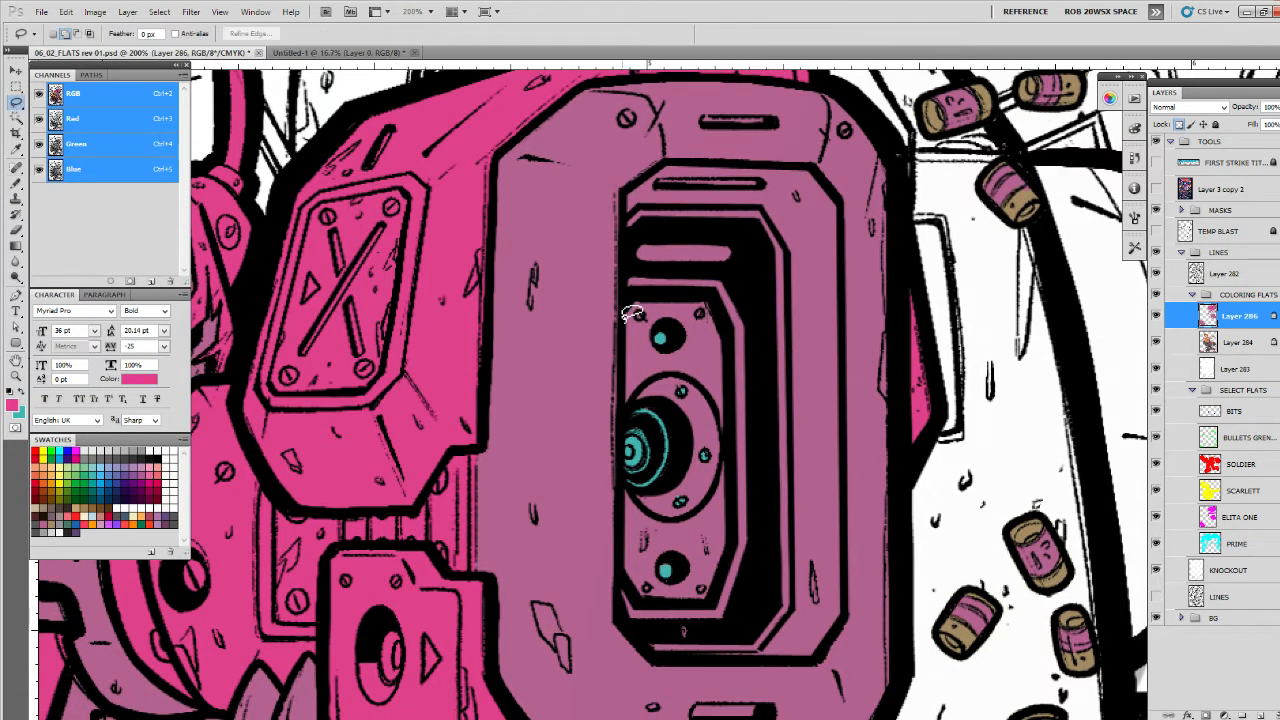
pyautogui.moveTo(625, 449)
pyautogui.mouseDown()
pyautogui.moveTo(624, 602)
pyautogui.moveTo(644, 625)
pyautogui.moveTo(739, 612)
pyautogui.moveTo(752, 325)
pyautogui.mouseUp()
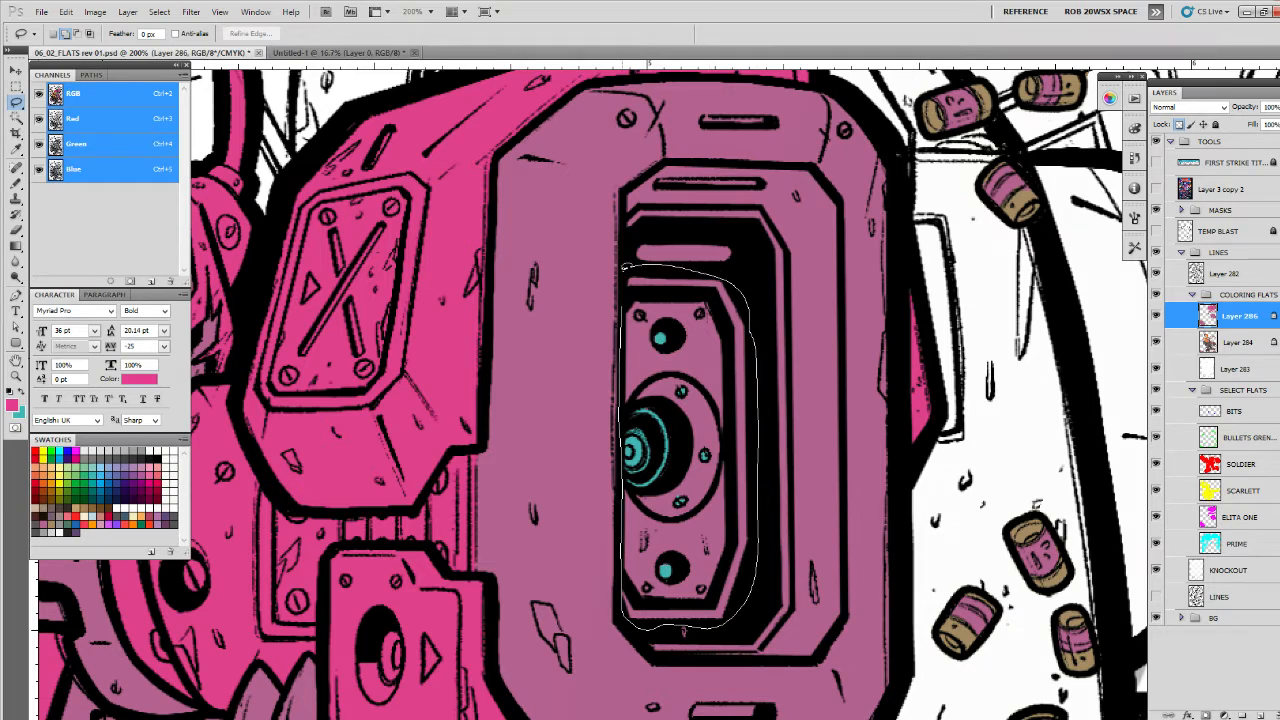
pyautogui.moveTo(626, 267); pyautogui.dragTo(623, 270)
pyautogui.press('w')
pyautogui.keyDown('alt'); pyautogui.click(654, 442); pyautogui.keyUp('alt')
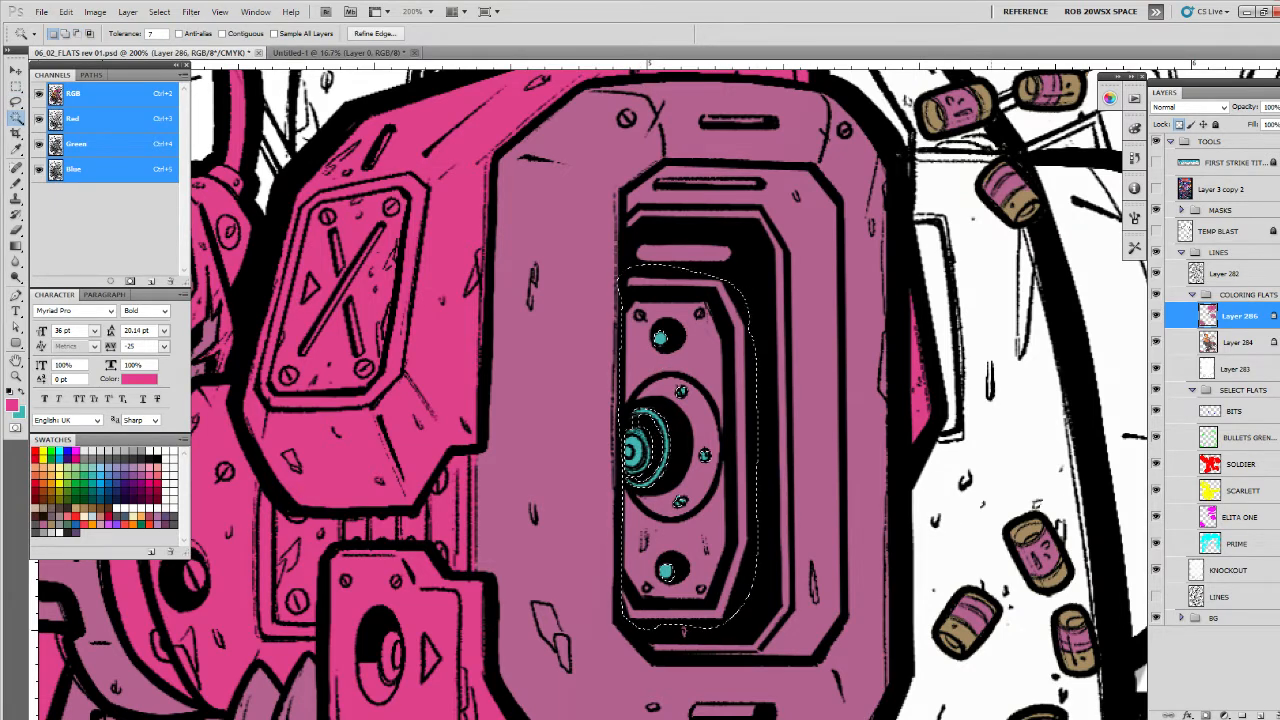
pyautogui.hotkey('alt', 'BackSpace')
pyautogui.hotkey('ctrl', 'd')
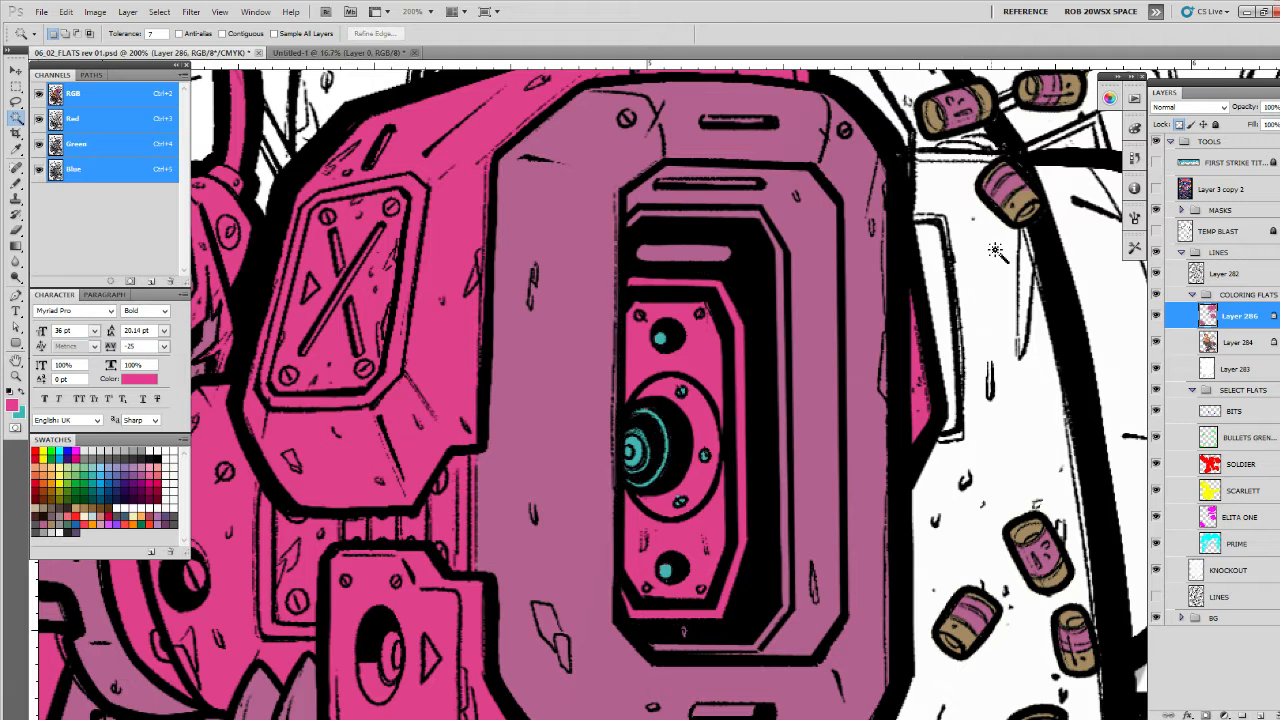
# - Paint the horizontal slots above the lens panel and on the gun housing's upper and lower rims teal
pyautogui.press('b')
pyautogui.press('x')
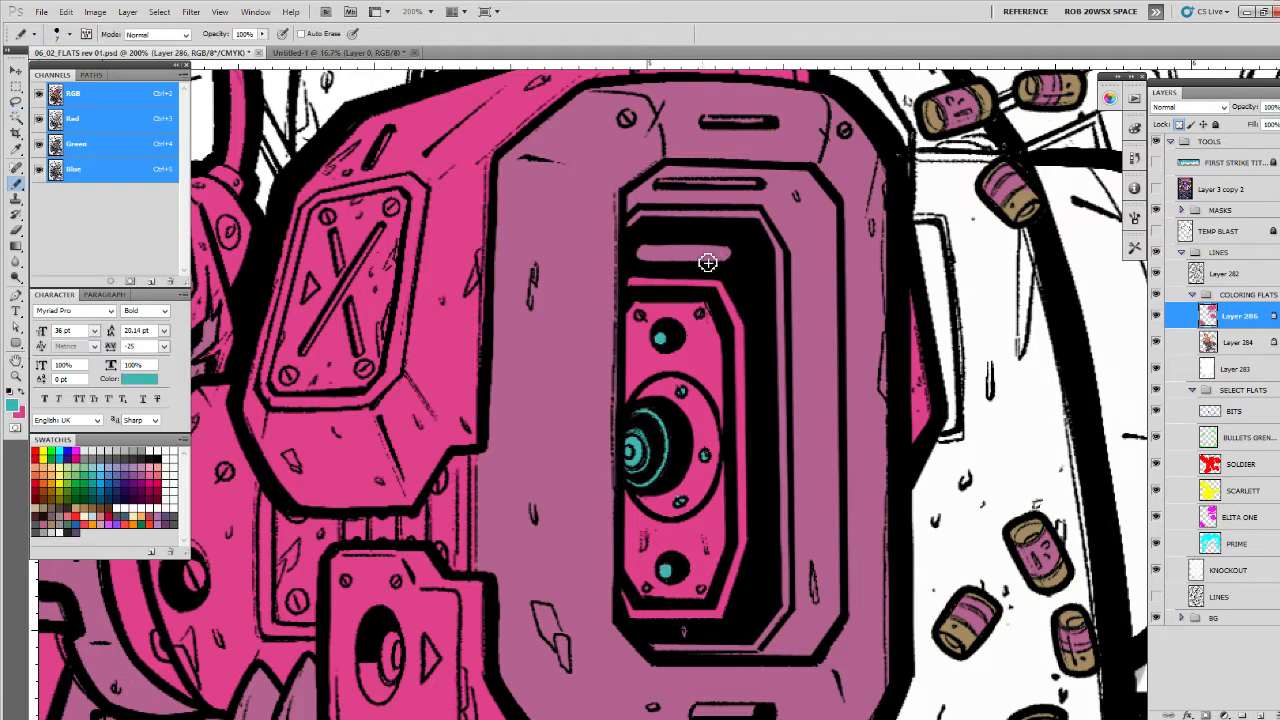
pyautogui.moveTo(640, 253); pyautogui.dragTo(729, 253)
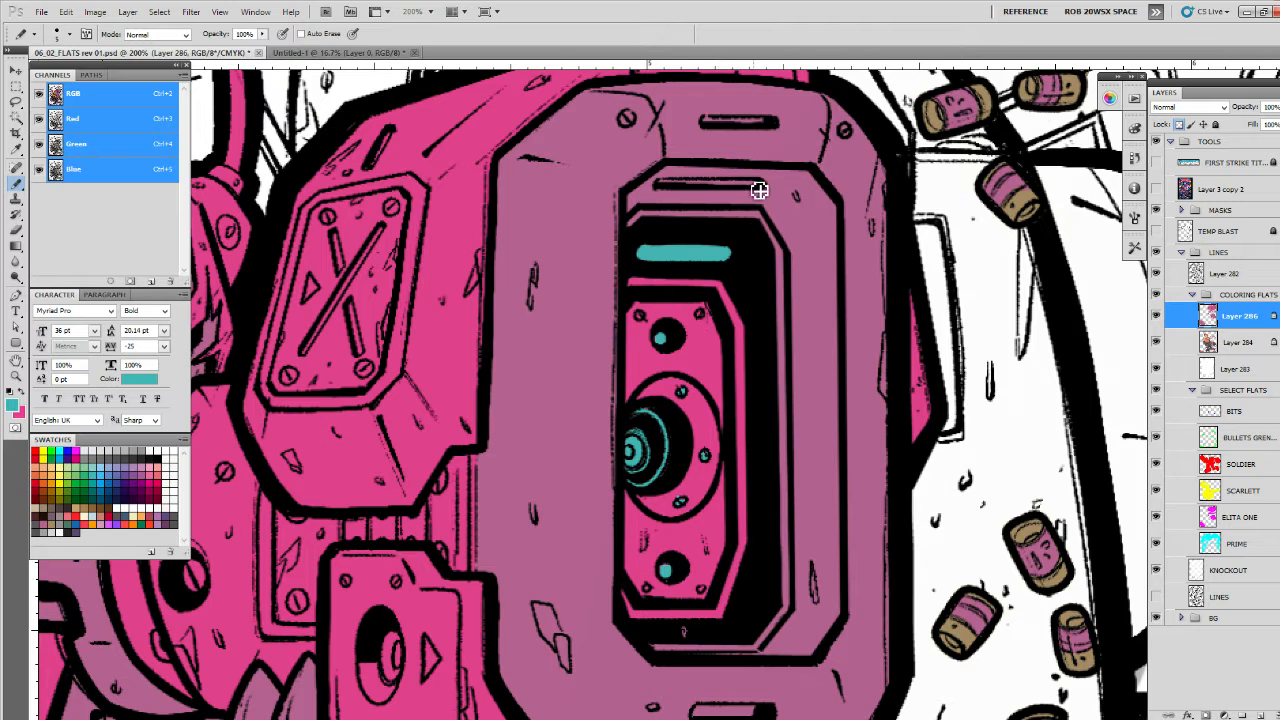
pyautogui.moveTo(757, 189)
pyautogui.mouseDown()
pyautogui.moveTo(667, 188)
pyautogui.moveTo(716, 189)
pyautogui.mouseUp()
pyautogui.moveTo(771, 127); pyautogui.dragTo(709, 125)
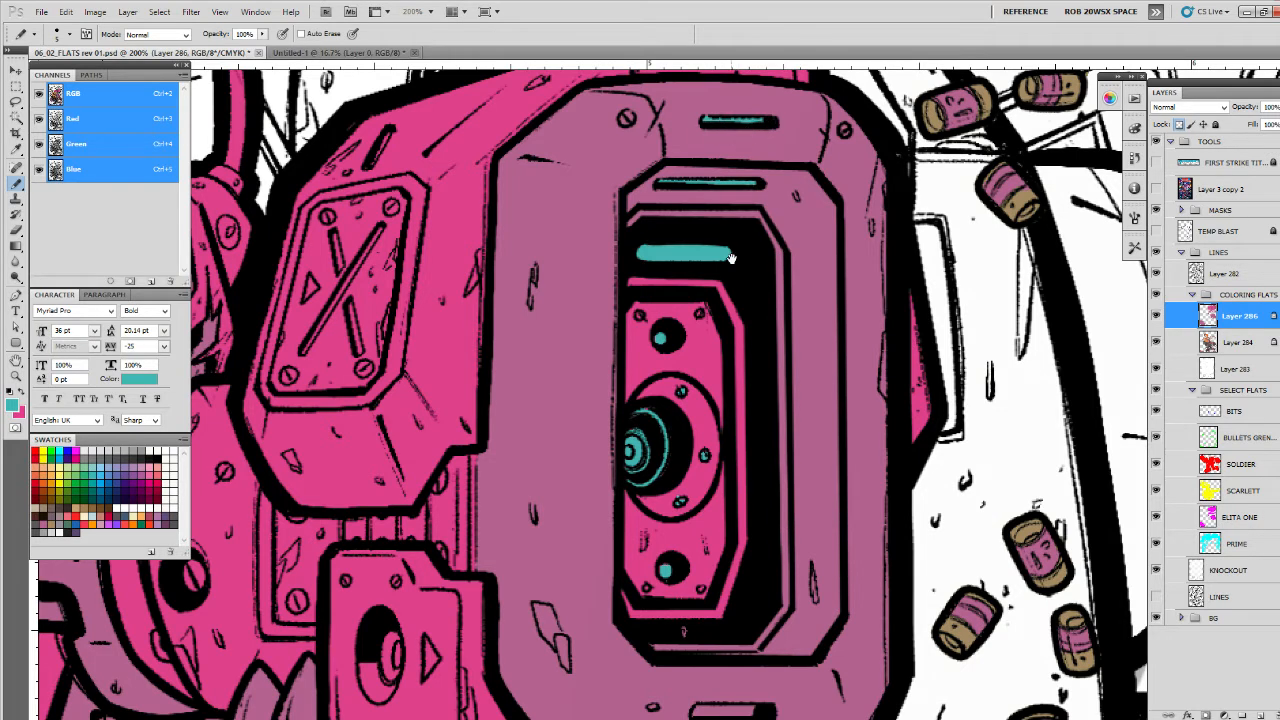
pyautogui.scroll(-3, 730, 172)
pyautogui.moveTo(760, 566)
pyautogui.mouseDown()
pyautogui.moveTo(722, 563)
pyautogui.moveTo(732, 570)
pyautogui.mouseUp()
# - Lasso the lower torso armor piece beside the hand's pointed fingers, fill it with sampled hot pink and deselect
pyautogui.press('z')
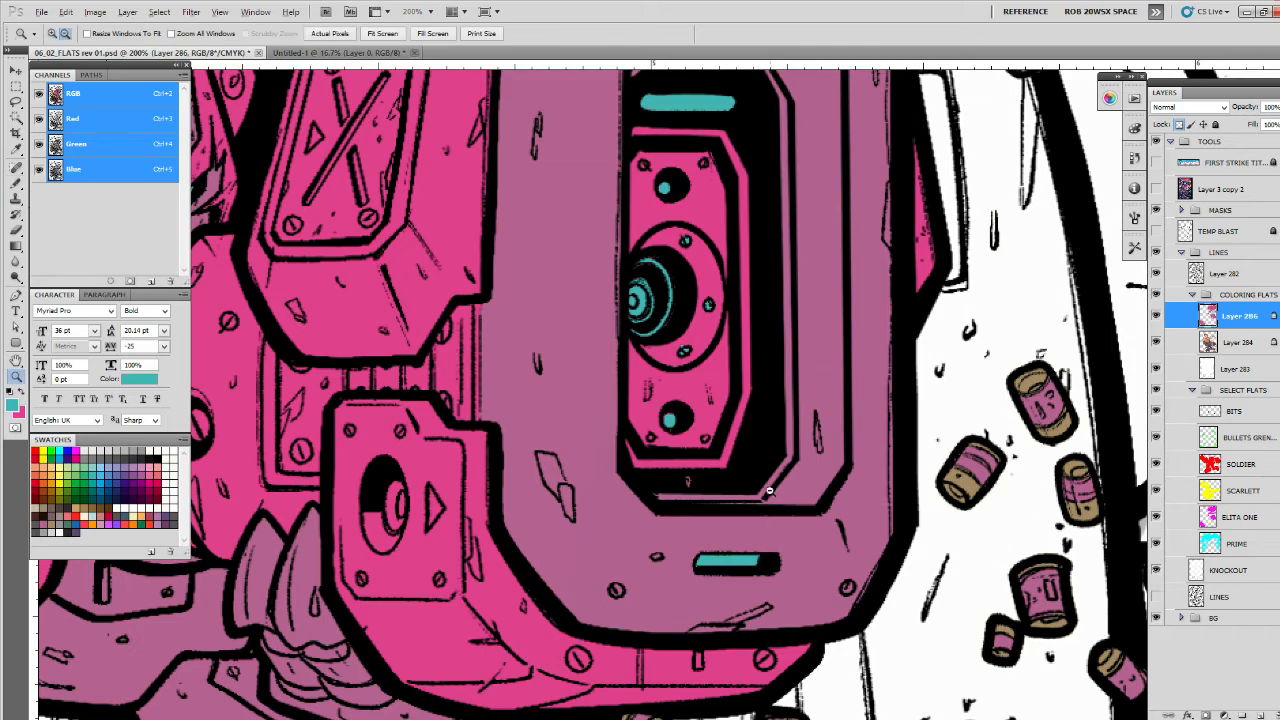
pyautogui.keyDown('alt'); pyautogui.click(768, 497); pyautogui.keyUp('alt')
pyautogui.keyDown('alt'); pyautogui.click(768, 497); pyautogui.keyUp('alt')
pyautogui.keyDown('alt'); pyautogui.click(762, 530); pyautogui.keyUp('alt')
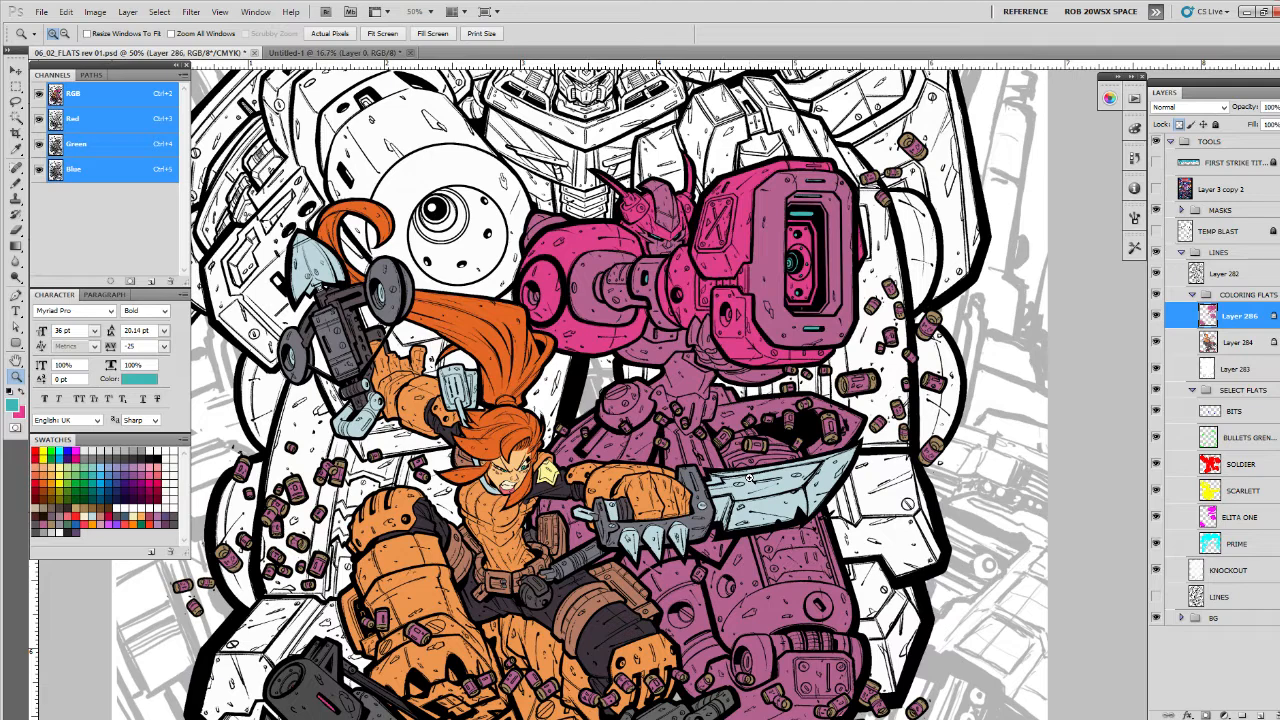
pyautogui.click(684, 312)
pyautogui.press('h')
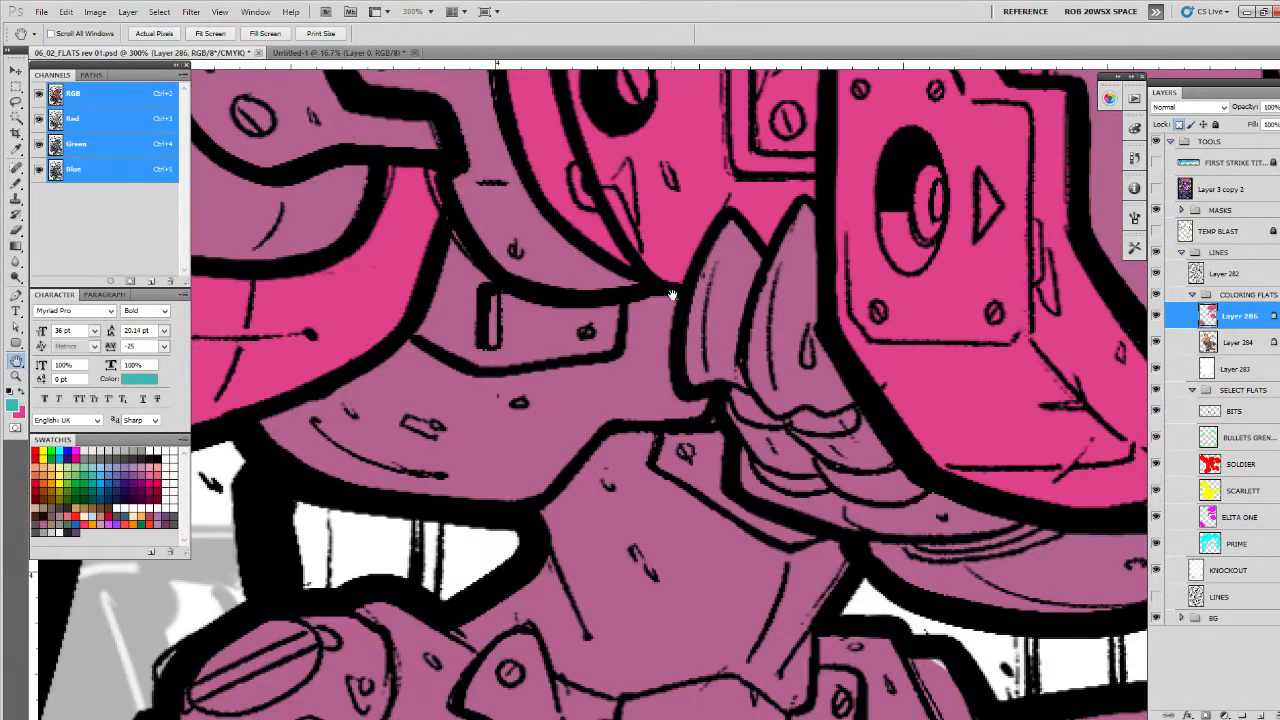
pyautogui.moveTo(658, 296); pyautogui.dragTo(672, 308)
pyautogui.press('l')
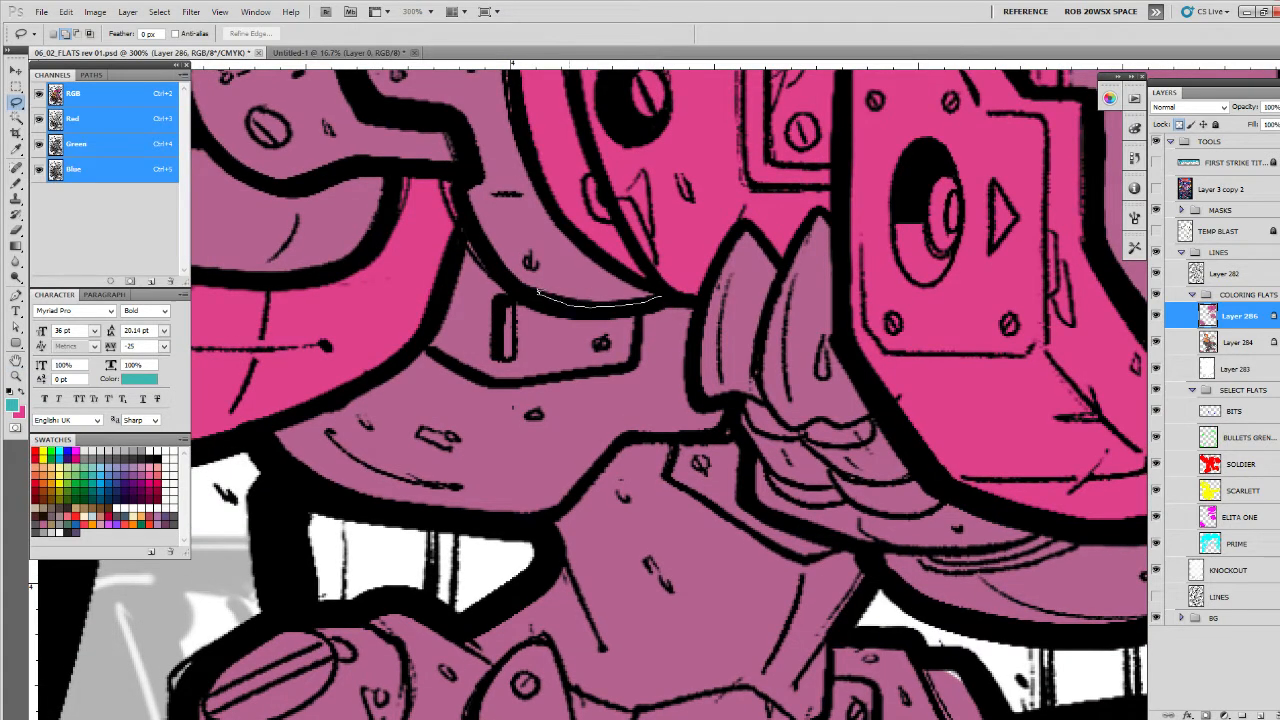
pyautogui.moveTo(538, 291)
pyautogui.mouseDown()
pyautogui.moveTo(440, 276)
pyautogui.moveTo(415, 343)
pyautogui.moveTo(254, 433)
pyautogui.moveTo(360, 501)
pyautogui.moveTo(448, 522)
pyautogui.moveTo(538, 521)
pyautogui.moveTo(616, 440)
pyautogui.moveTo(737, 431)
pyautogui.moveTo(728, 399)
pyautogui.moveTo(700, 385)
pyautogui.moveTo(703, 298)
pyautogui.moveTo(665, 297)
pyautogui.mouseUp()
pyautogui.press('b')
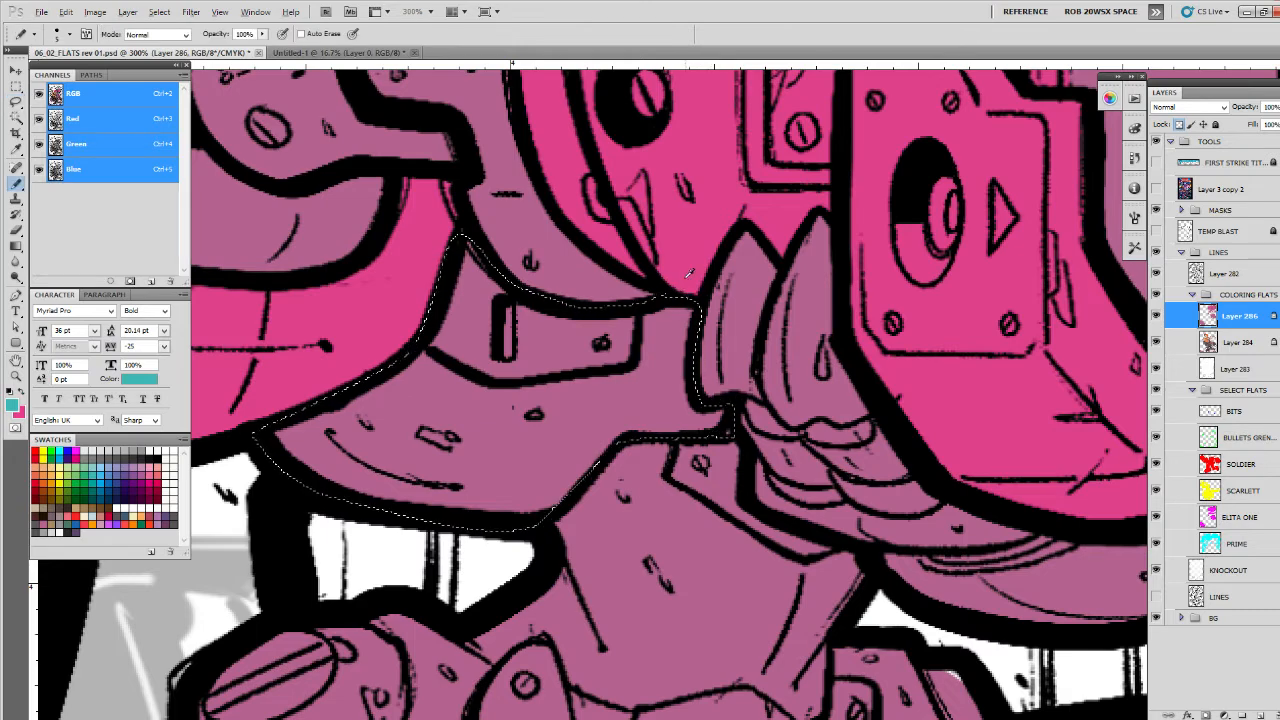
pyautogui.keyDown('alt'); pyautogui.click(688, 272); pyautogui.keyUp('alt')
pyautogui.hotkey('alt', 'BackSpace')
pyautogui.hotkey('ctrl', 'd')
# - Lasso the robot's waist plate and the central panel hanging below it down to the blade's grip, and fill them with hot pink
pyautogui.press('z')
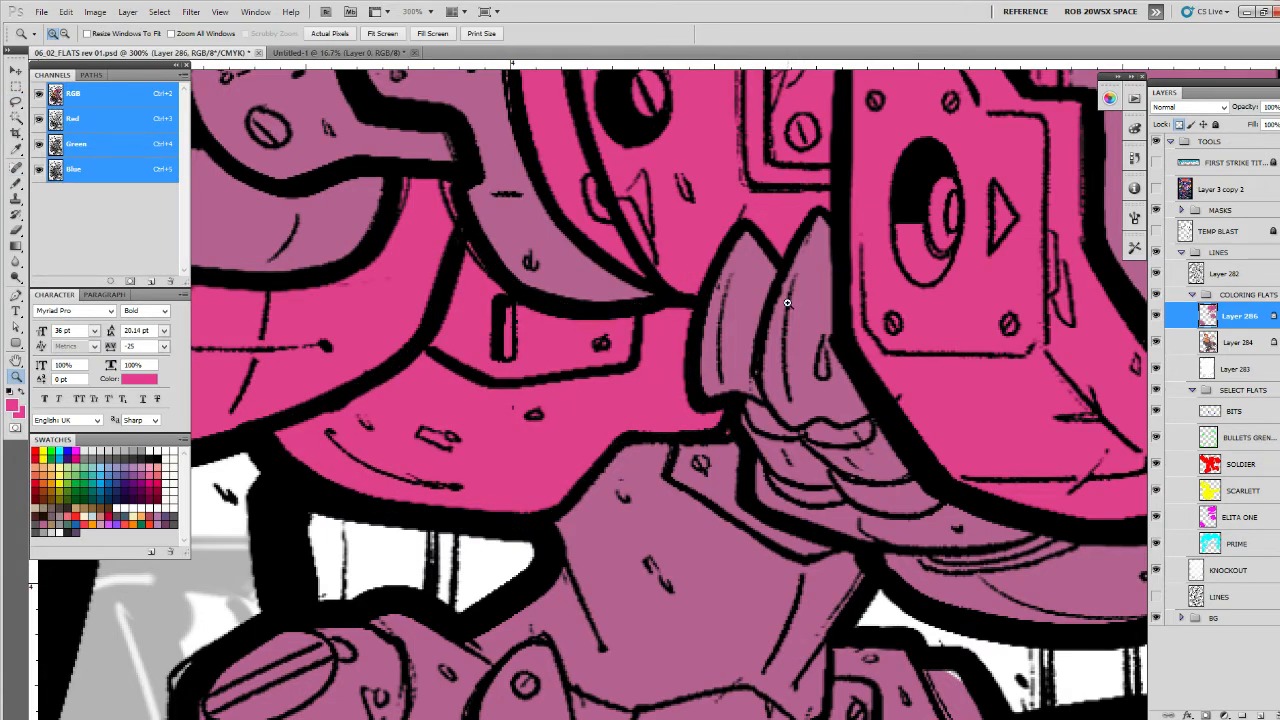
pyautogui.keyDown('alt'); pyautogui.click(787, 302); pyautogui.keyUp('alt')
pyautogui.keyDown('alt'); pyautogui.click(787, 302); pyautogui.keyUp('alt')
pyautogui.keyDown('alt'); pyautogui.click(788, 316); pyautogui.keyUp('alt')
pyautogui.keyDown('alt'); pyautogui.click(817, 321); pyautogui.keyUp('alt')
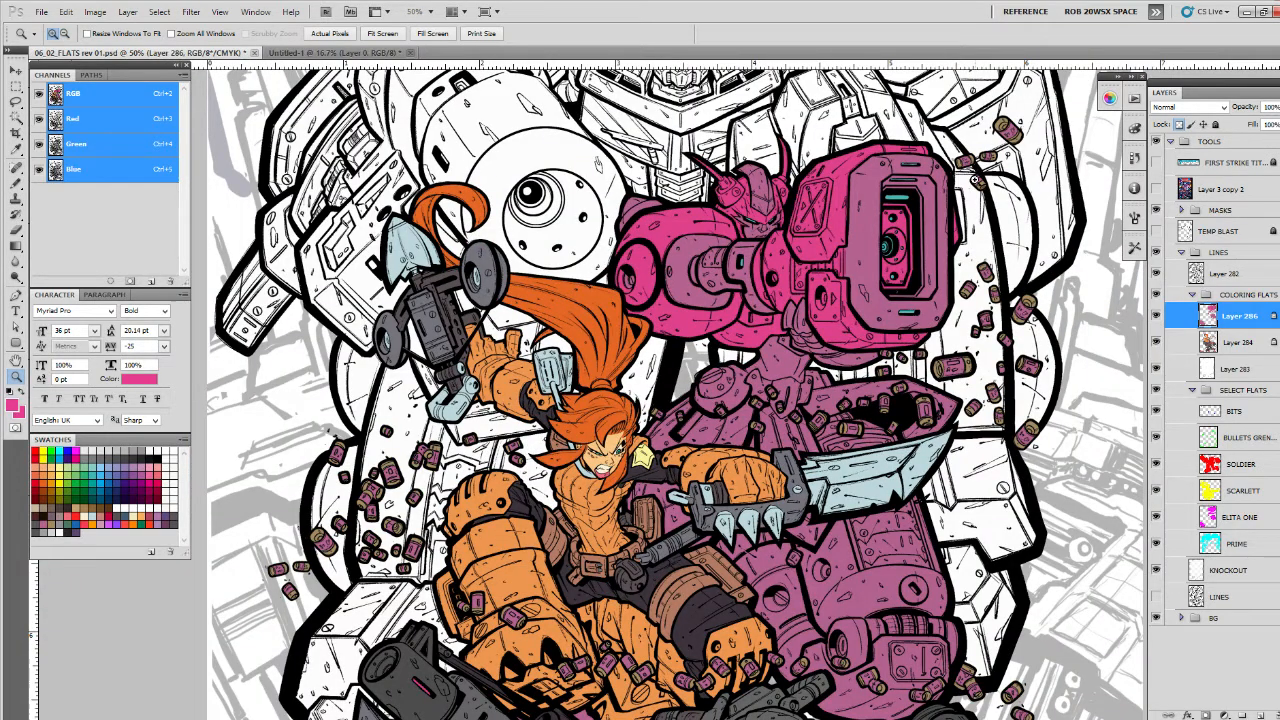
pyautogui.moveTo(853, 354); pyautogui.dragTo(818, 279)
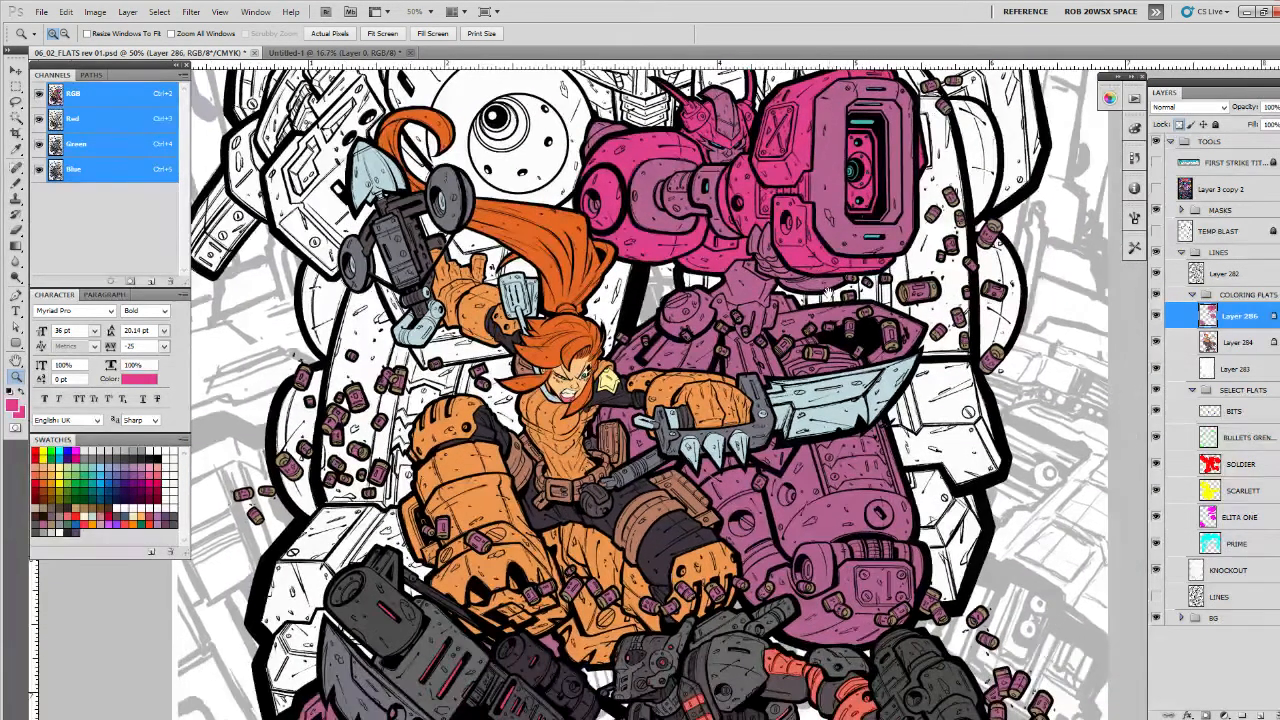
pyautogui.click(797, 308)
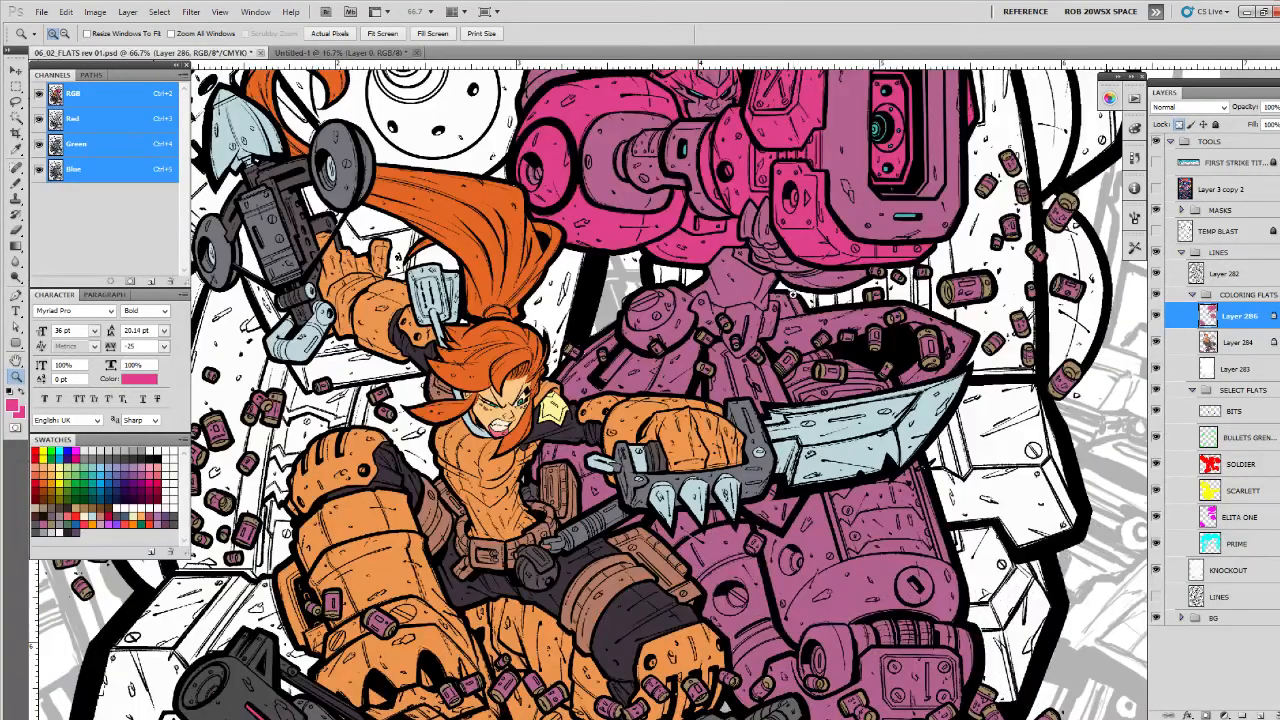
pyautogui.click(797, 318)
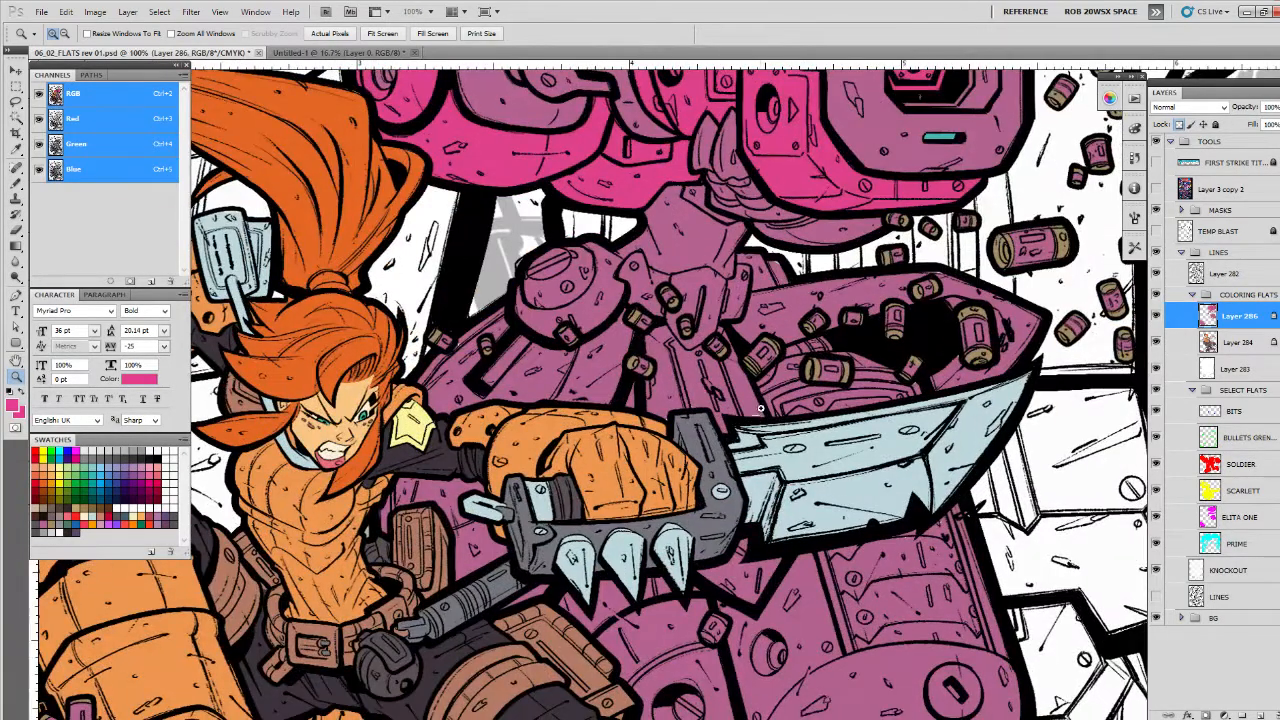
pyautogui.press('l')
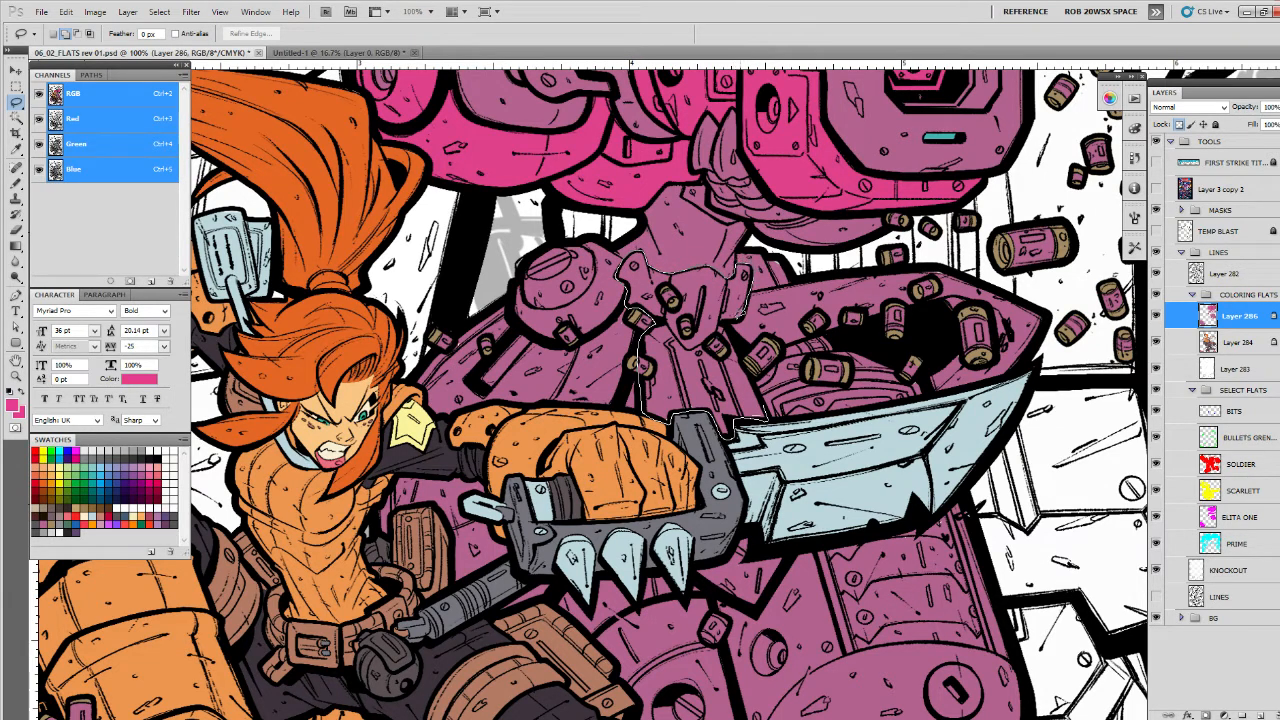
pyautogui.moveTo(757, 376); pyautogui.dragTo(752, 330)
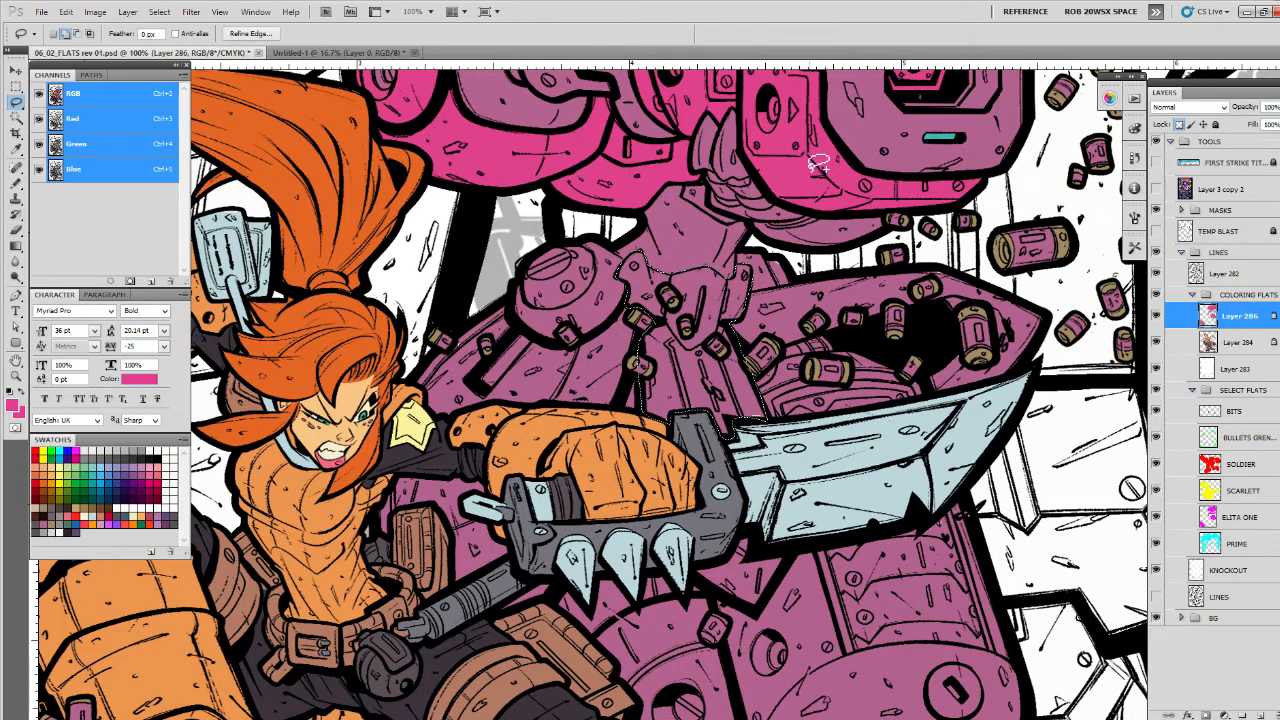
pyautogui.moveTo(745, 273); pyautogui.dragTo(741, 268)
pyautogui.hotkey('alt', 'BackSpace')
pyautogui.hotkey('ctrl', 'd')
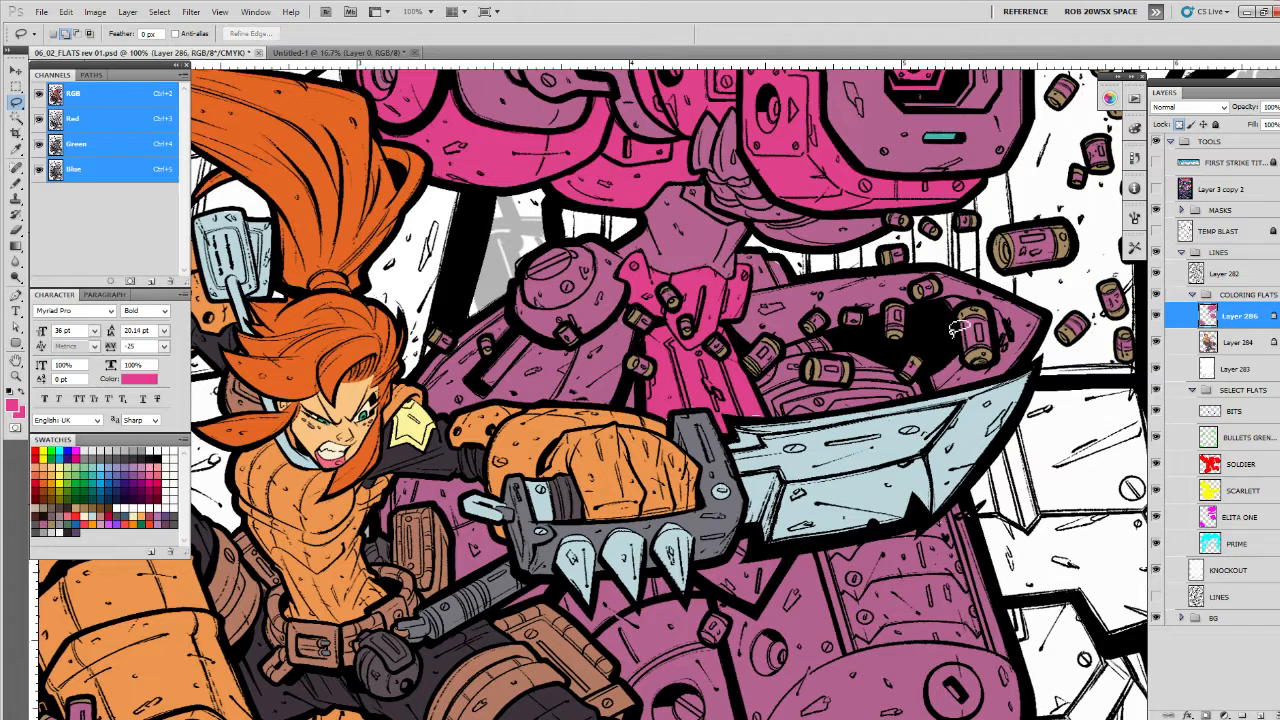
# - Clear the selection and touch up the waist plate's upper edge with the purple and hot pink flats
pyautogui.press('z')
pyautogui.click(714, 262)
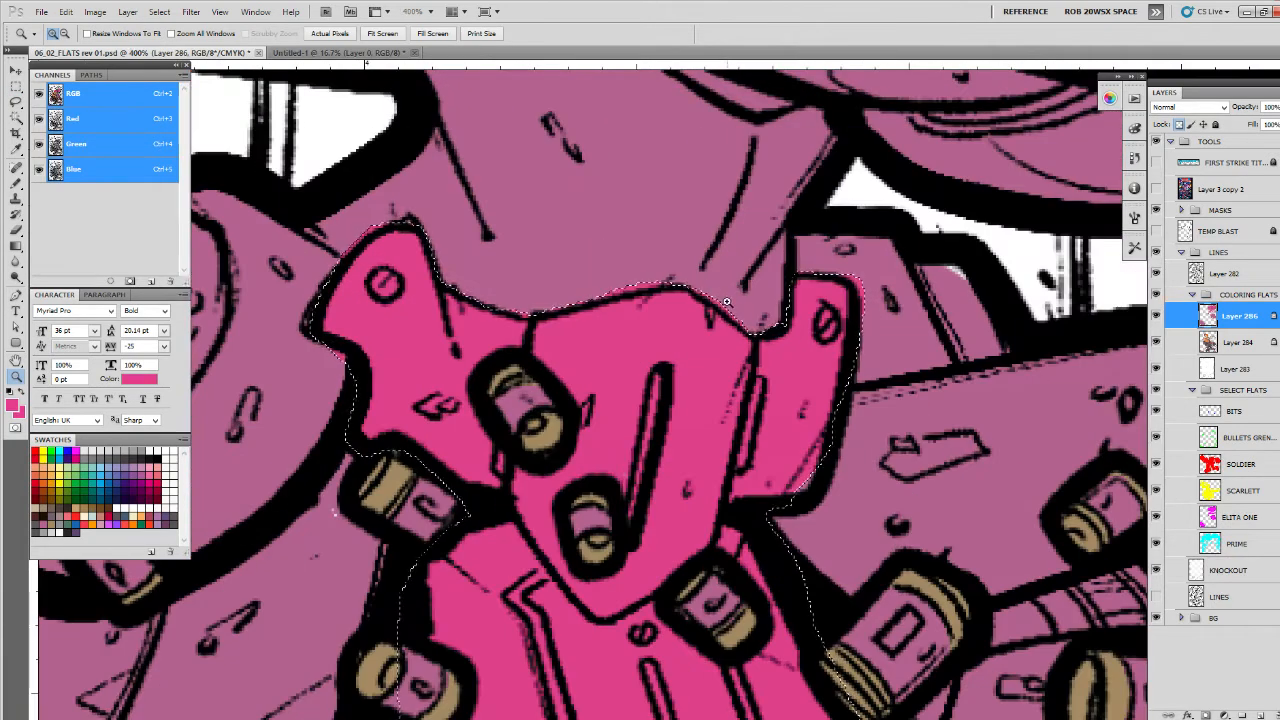
pyautogui.hotkey('ctrl', 'd')
pyautogui.press('b')
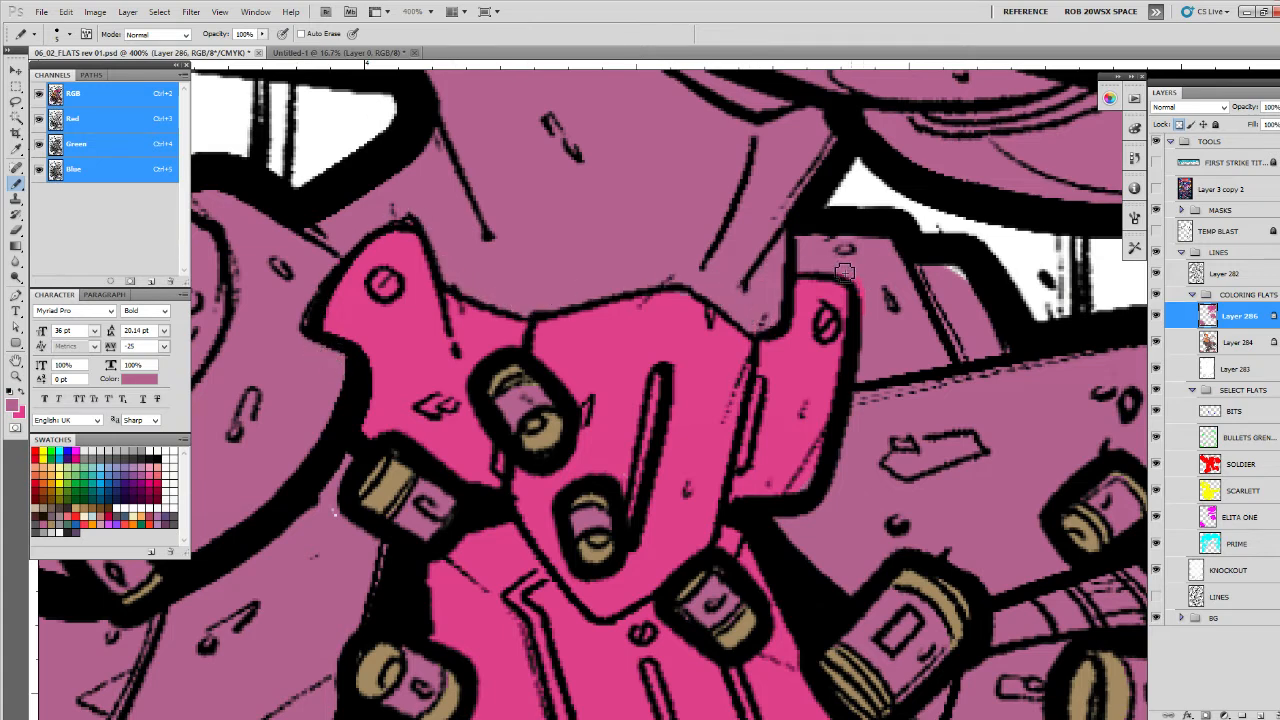
pyautogui.keyDown('alt'); pyautogui.click(698, 305); pyautogui.keyUp('alt')
pyautogui.moveTo(691, 323); pyautogui.dragTo(829, 363)
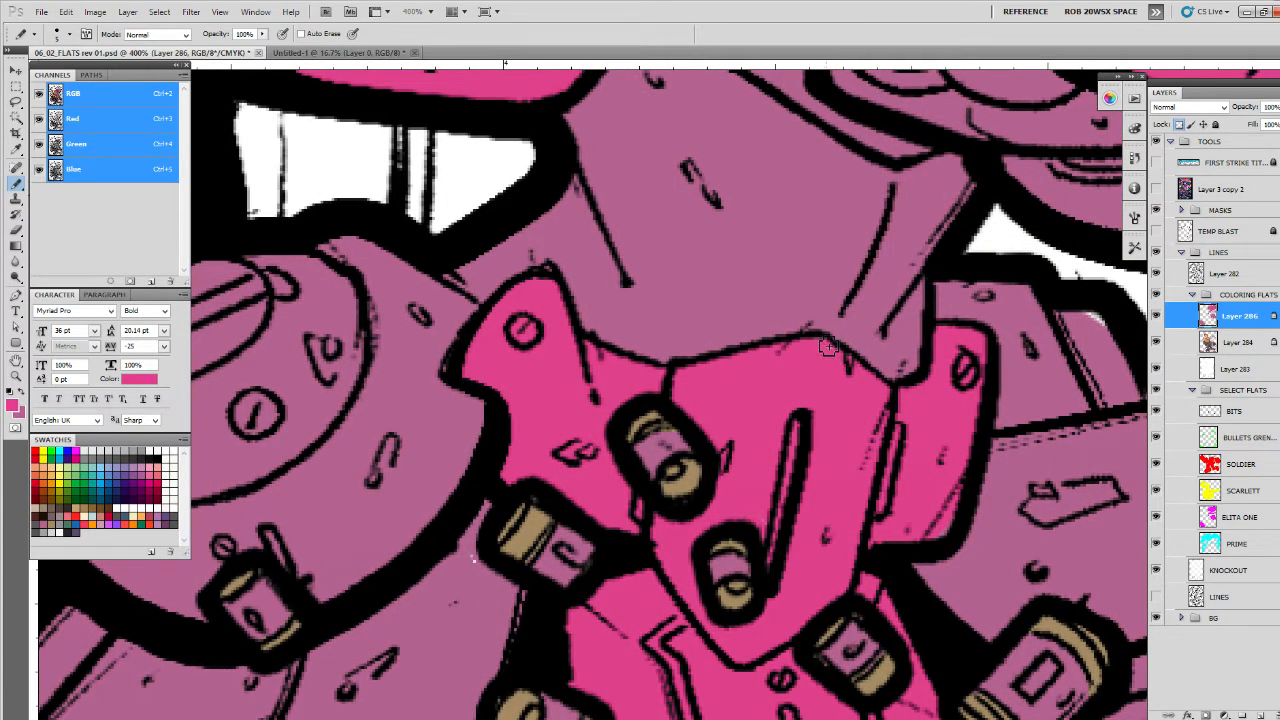
# - Lasso the round hip joint beside the waist plate, fill it with hot pink and deselect
pyautogui.moveTo(612, 328); pyautogui.dragTo(810, 277)
pyautogui.moveTo(743, 312); pyautogui.dragTo(831, 305)
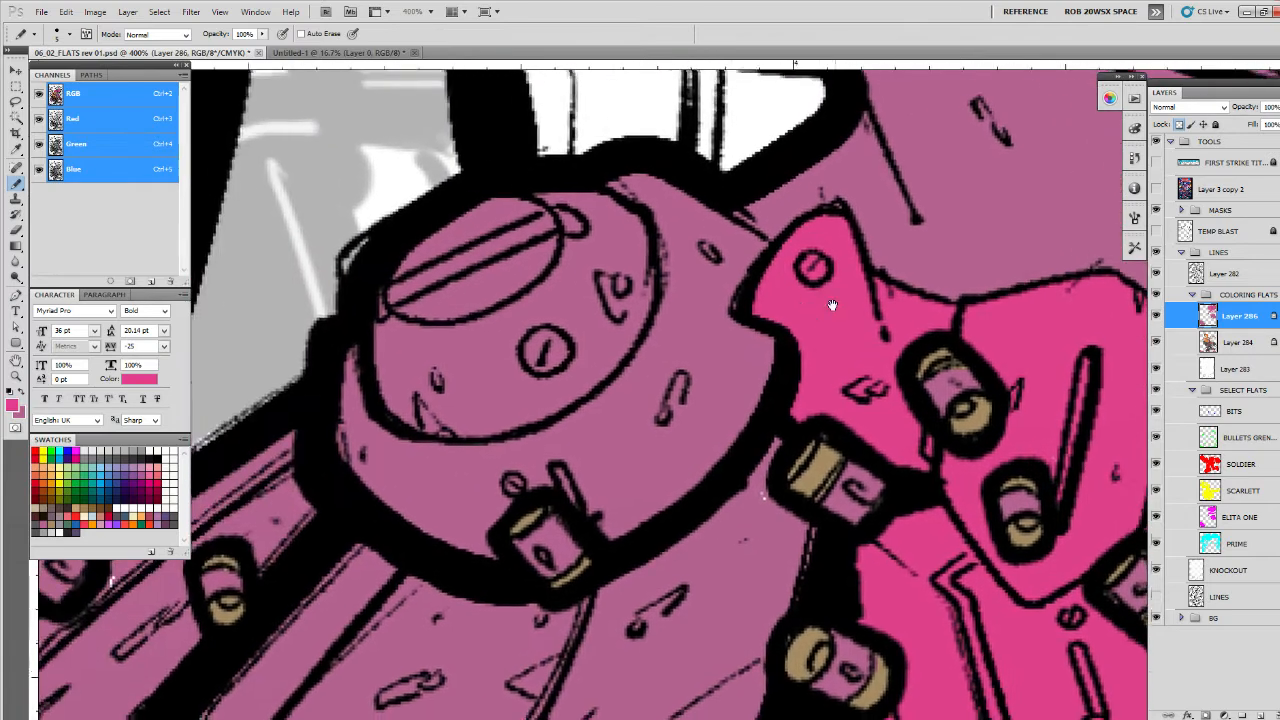
pyautogui.press('l')
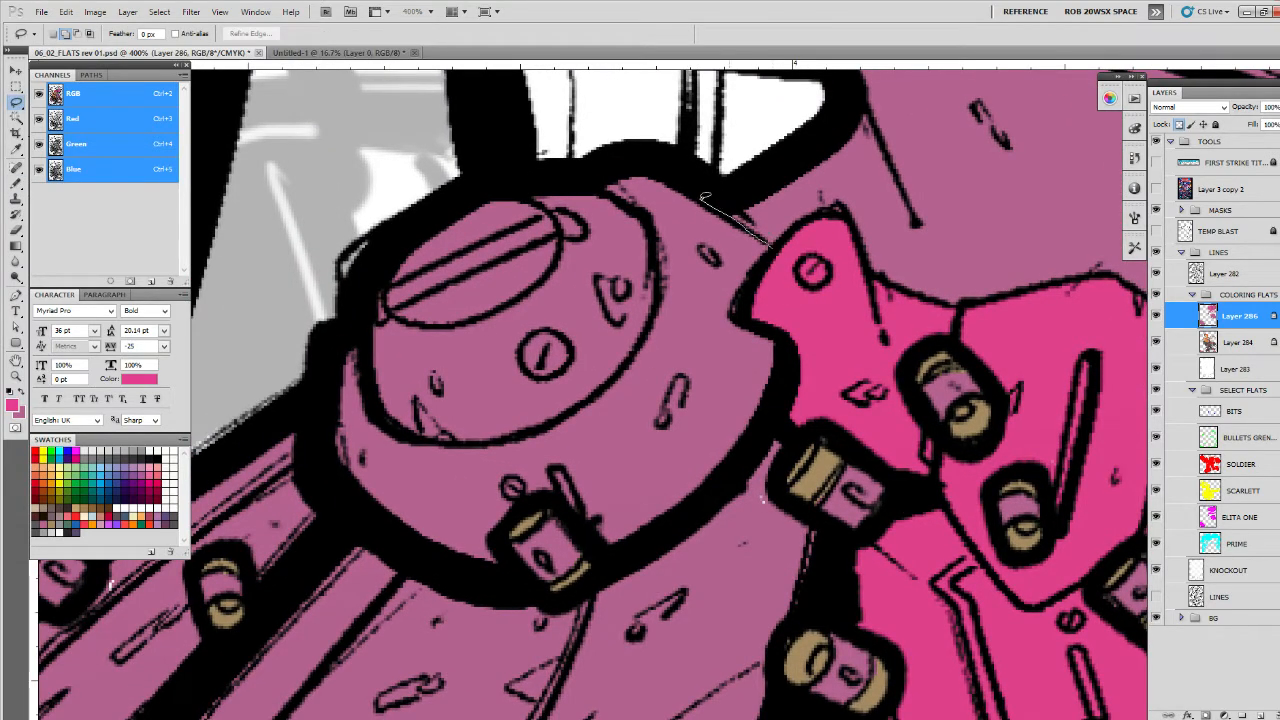
pyautogui.moveTo(704, 197)
pyautogui.mouseDown()
pyautogui.moveTo(518, 188)
pyautogui.moveTo(314, 398)
pyautogui.moveTo(408, 578)
pyautogui.mouseUp()
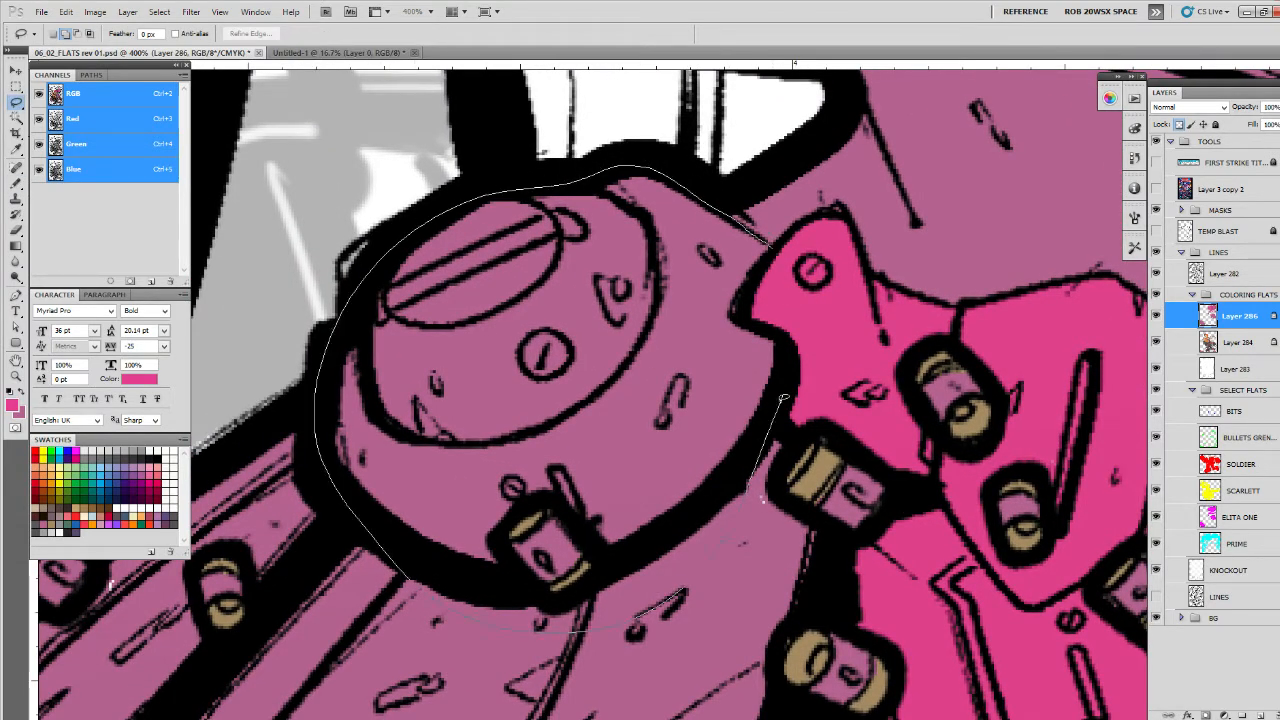
pyautogui.moveTo(784, 398); pyautogui.dragTo(778, 258)
pyautogui.hotkey('alt', 'BackSpace')
pyautogui.hotkey('ctrl', 'd')
# - Unlock the layer's transparent pixels and paint the missed white specks along the central panel's lower edge hot pink
pyautogui.moveTo(1041, 588); pyautogui.dragTo(830, 424)
pyautogui.press('z')
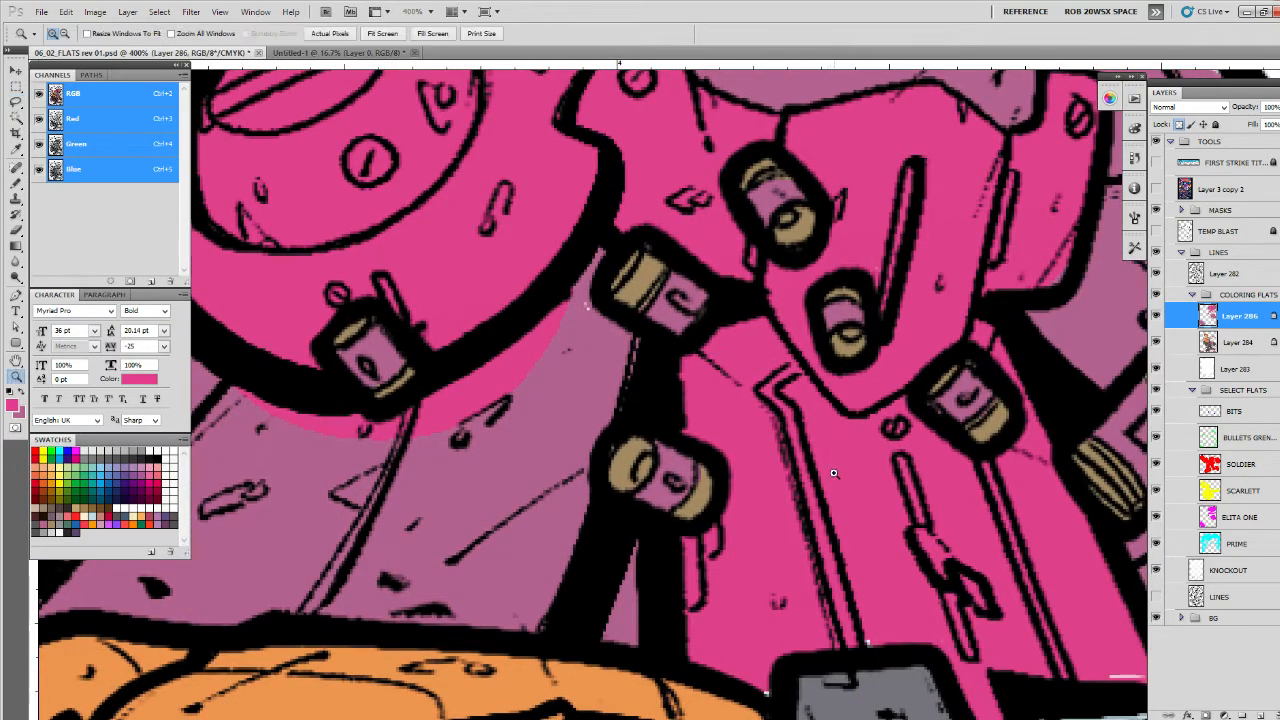
pyautogui.keyDown('alt'); pyautogui.click(838, 479); pyautogui.keyUp('alt')
pyautogui.keyDown('alt'); pyautogui.click(875, 470); pyautogui.keyUp('alt')
pyautogui.keyDown('alt'); pyautogui.click(875, 470); pyautogui.keyUp('alt')
pyautogui.click(905, 485)
pyautogui.click(905, 485)
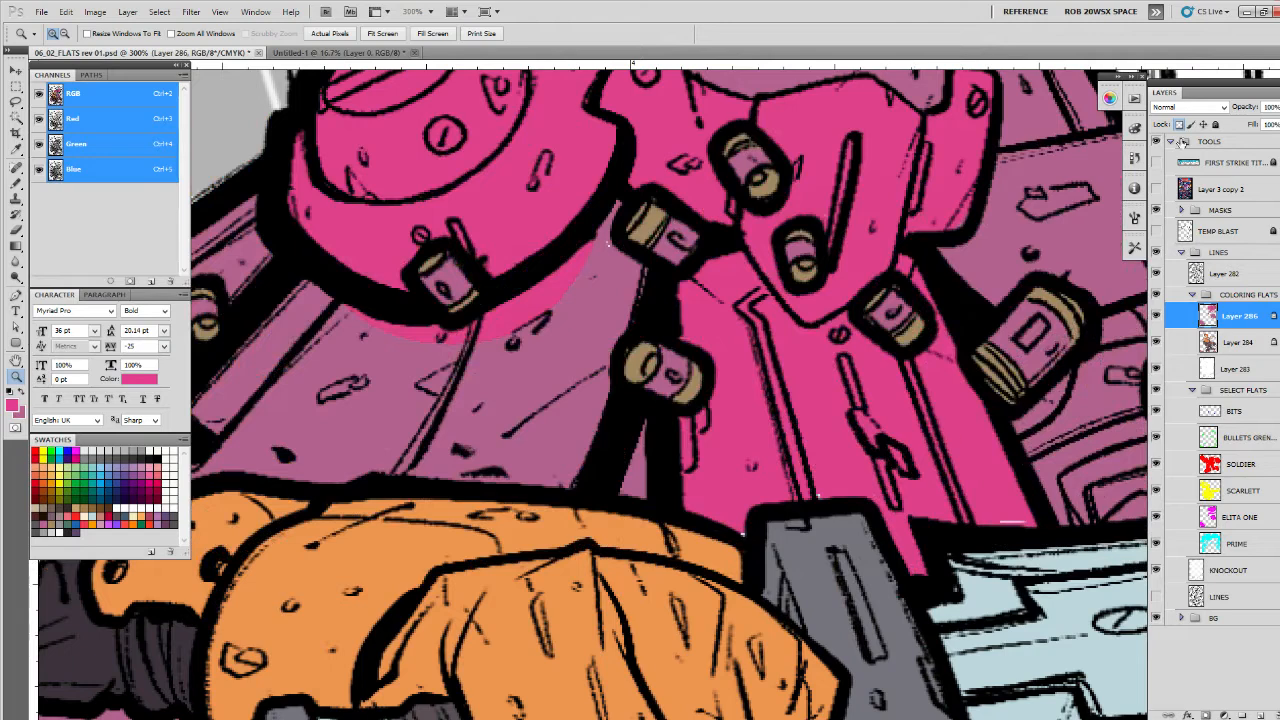
pyautogui.press('b')
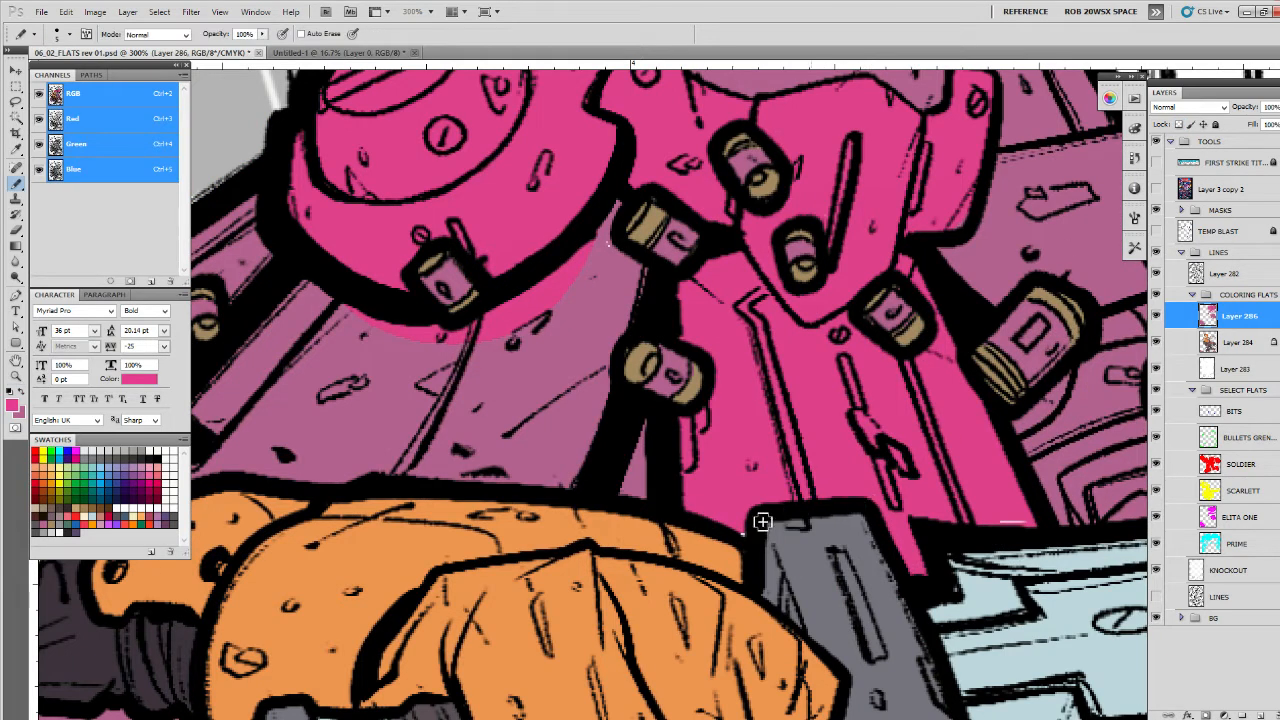
pyautogui.moveTo(744, 534); pyautogui.dragTo(750, 543)
pyautogui.moveTo(1000, 521); pyautogui.dragTo(1031, 529)
pyautogui.moveTo(649, 278)
pyautogui.mouseDown()
pyautogui.moveTo(663, 337)
pyautogui.moveTo(653, 348)
pyautogui.moveTo(644, 316)
pyautogui.mouseUp()
# - Lasso the skirt panel below the round hip joint down to the orange arm, fill it with hot pink and deselect
pyautogui.press('x')
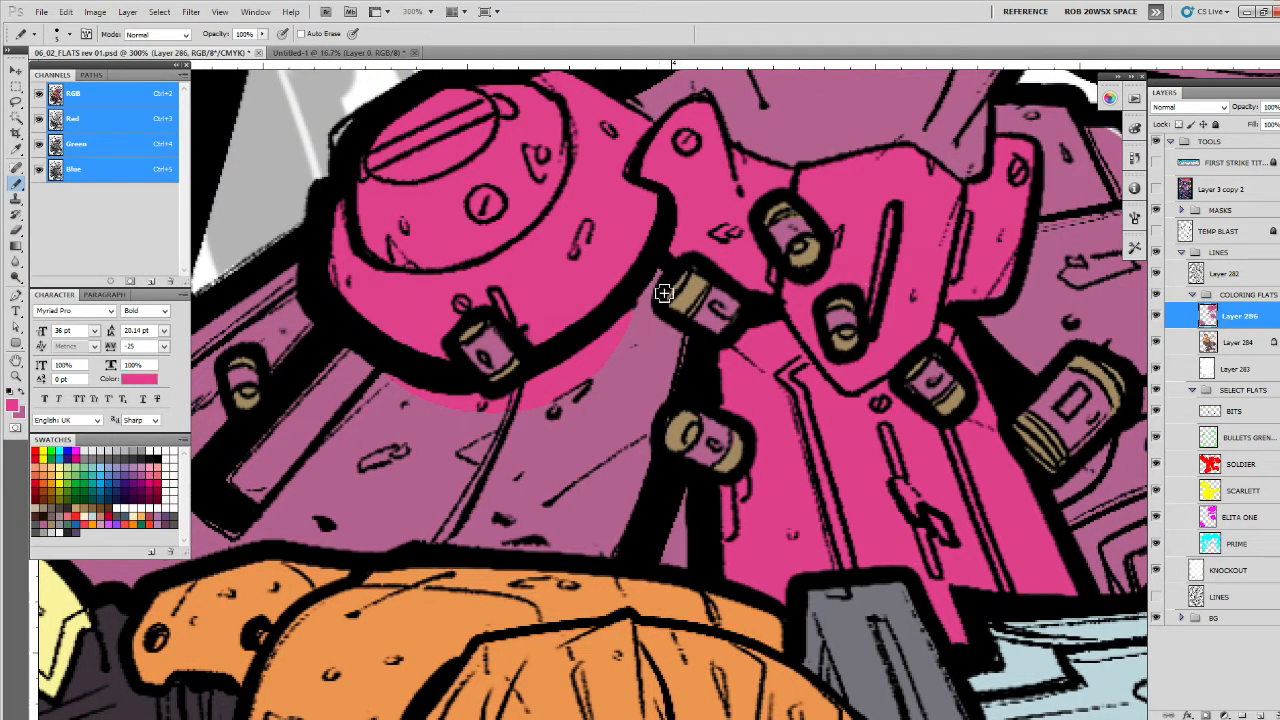
pyautogui.press('l')
pyautogui.moveTo(691, 376)
pyautogui.mouseDown()
pyautogui.moveTo(663, 425)
pyautogui.moveTo(649, 518)
pyautogui.mouseUp()
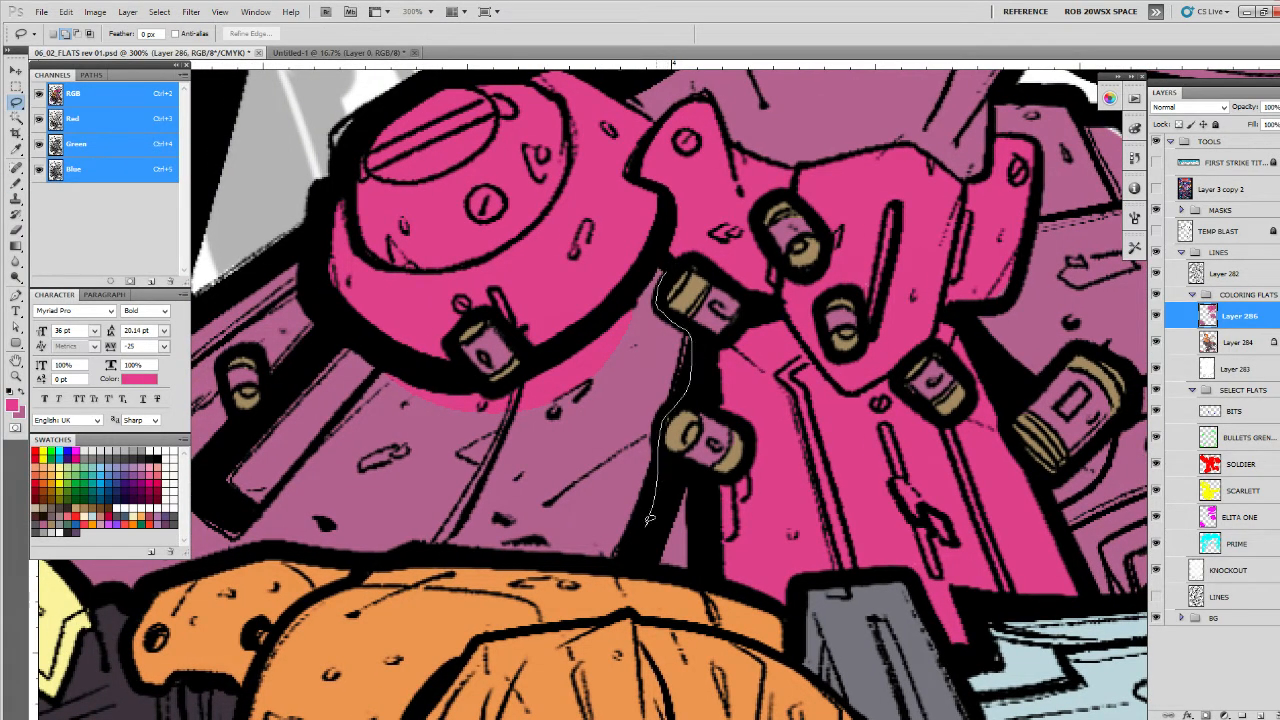
pyautogui.moveTo(543, 564); pyautogui.dragTo(341, 558)
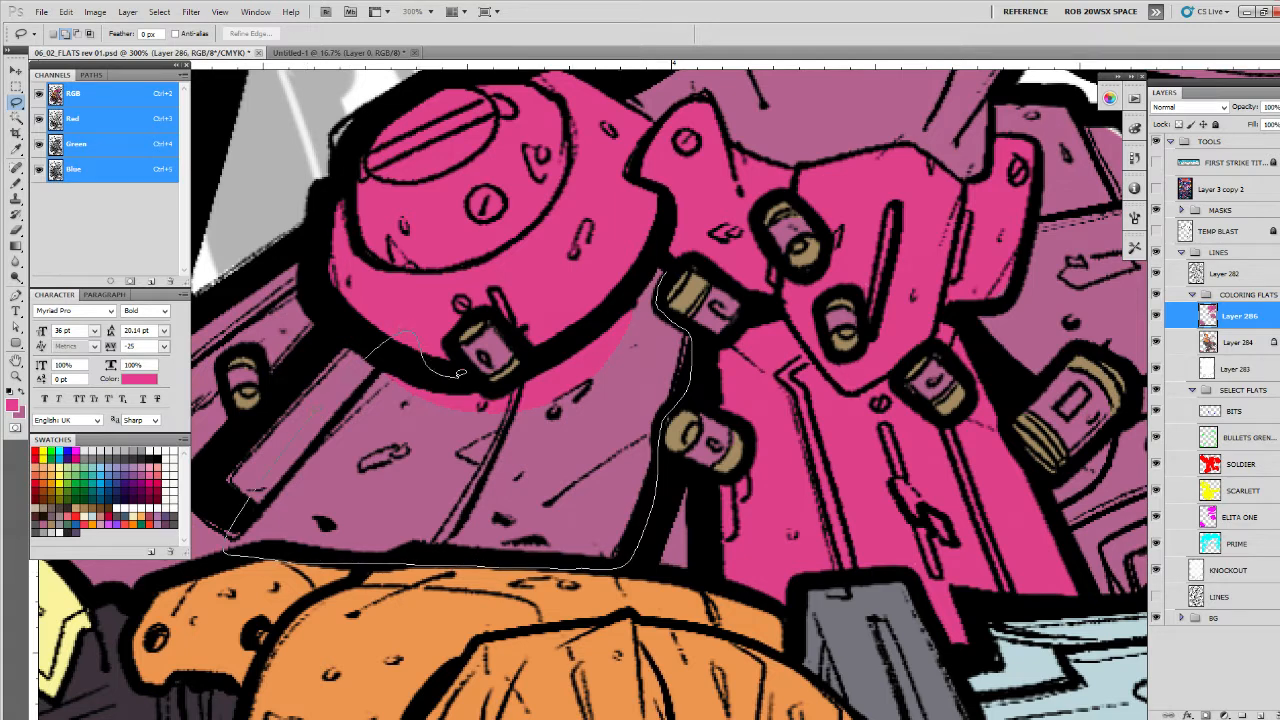
pyautogui.moveTo(647, 270); pyautogui.dragTo(649, 268)
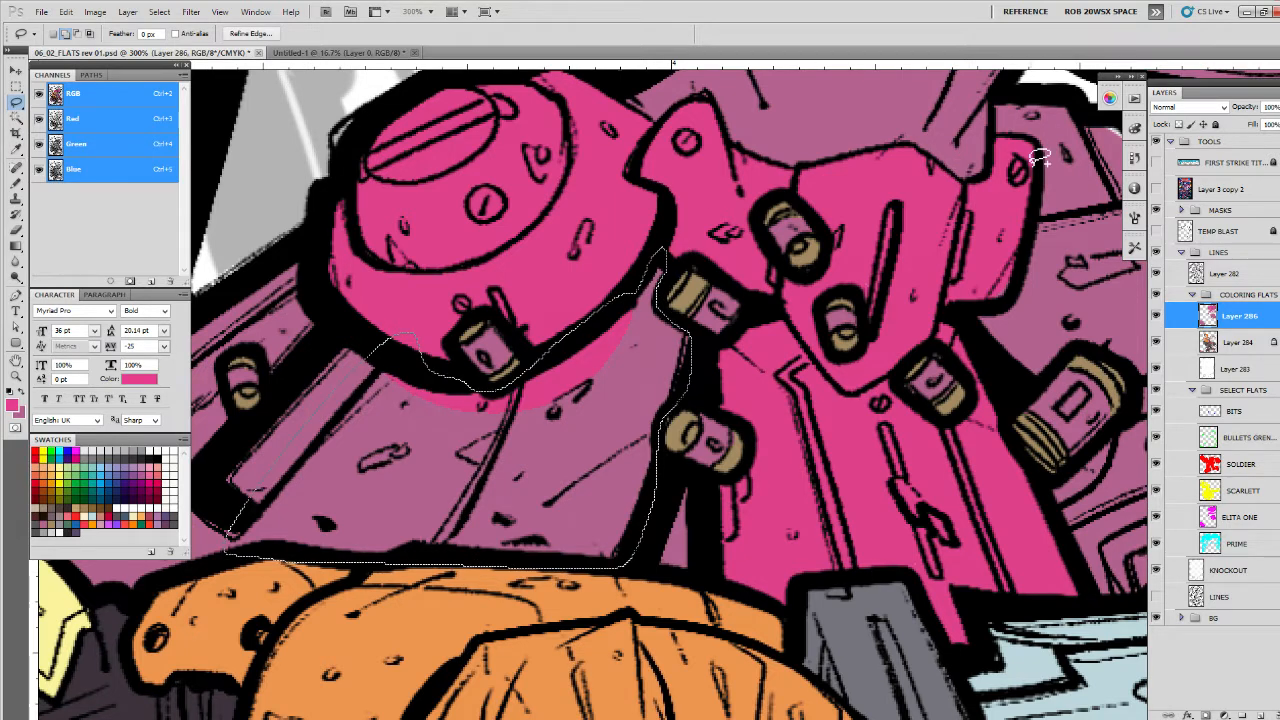
pyautogui.hotkey('alt', 'BackSpace')
pyautogui.hotkey('ctrl', 'd')
# - Lasso the remaining outer skirt panel between the hip joint and the red-haired woman's shoulder, fill it with hot pink and deselect
pyautogui.moveTo(640, 484); pyautogui.dragTo(1002, 513)
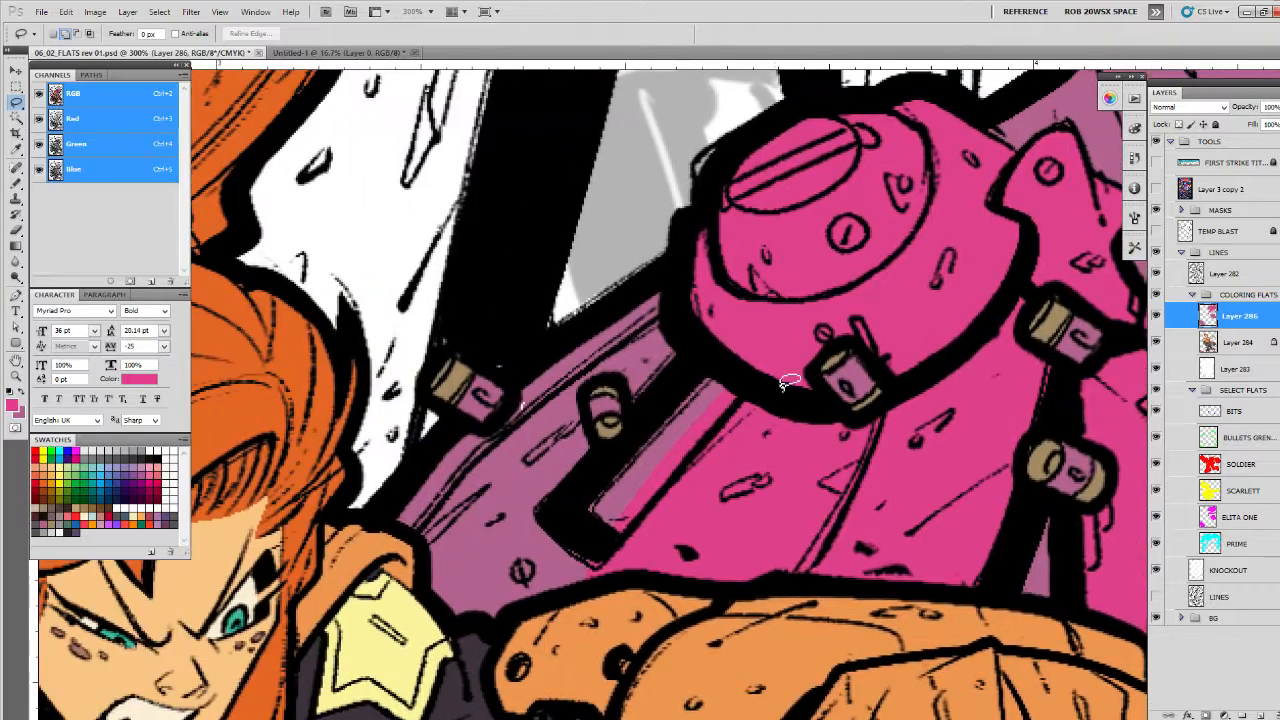
pyautogui.moveTo(687, 332)
pyautogui.mouseDown()
pyautogui.moveTo(646, 279)
pyautogui.moveTo(544, 341)
pyautogui.moveTo(509, 396)
pyautogui.moveTo(389, 494)
pyautogui.mouseUp()
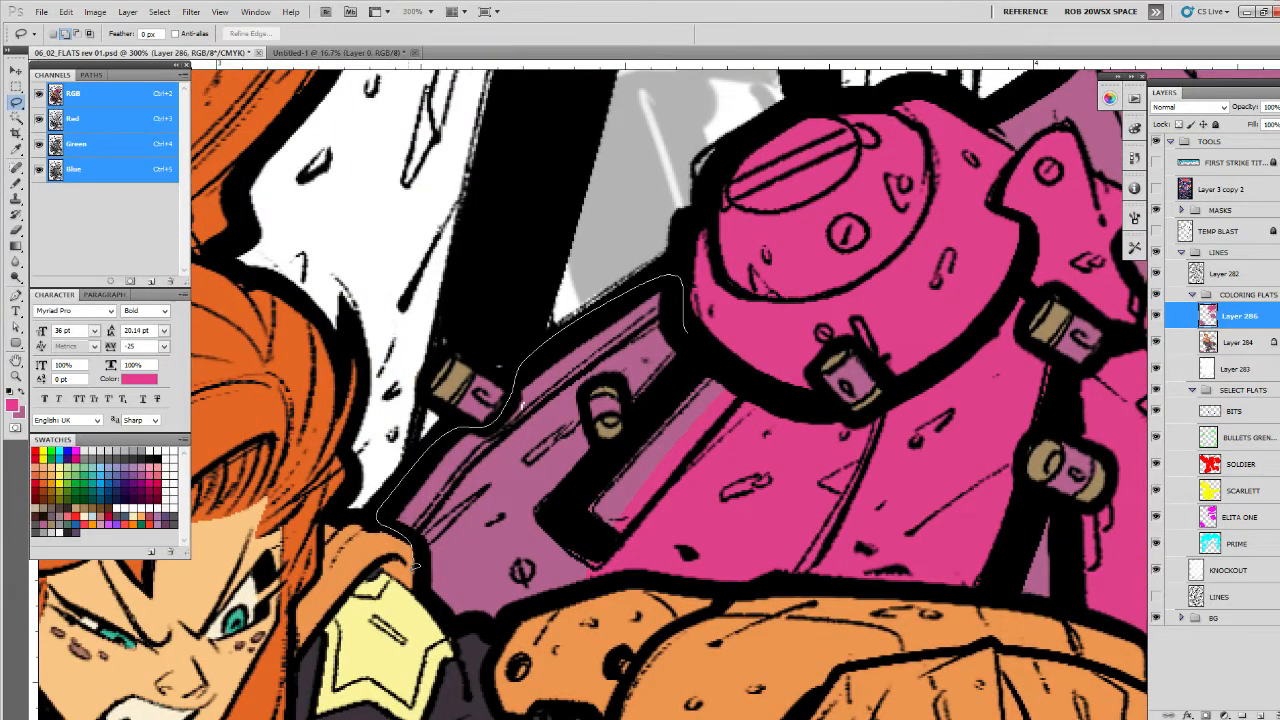
pyautogui.moveTo(646, 583)
pyautogui.mouseDown()
pyautogui.moveTo(707, 576)
pyautogui.moveTo(753, 402)
pyautogui.moveTo(698, 300)
pyautogui.mouseUp()
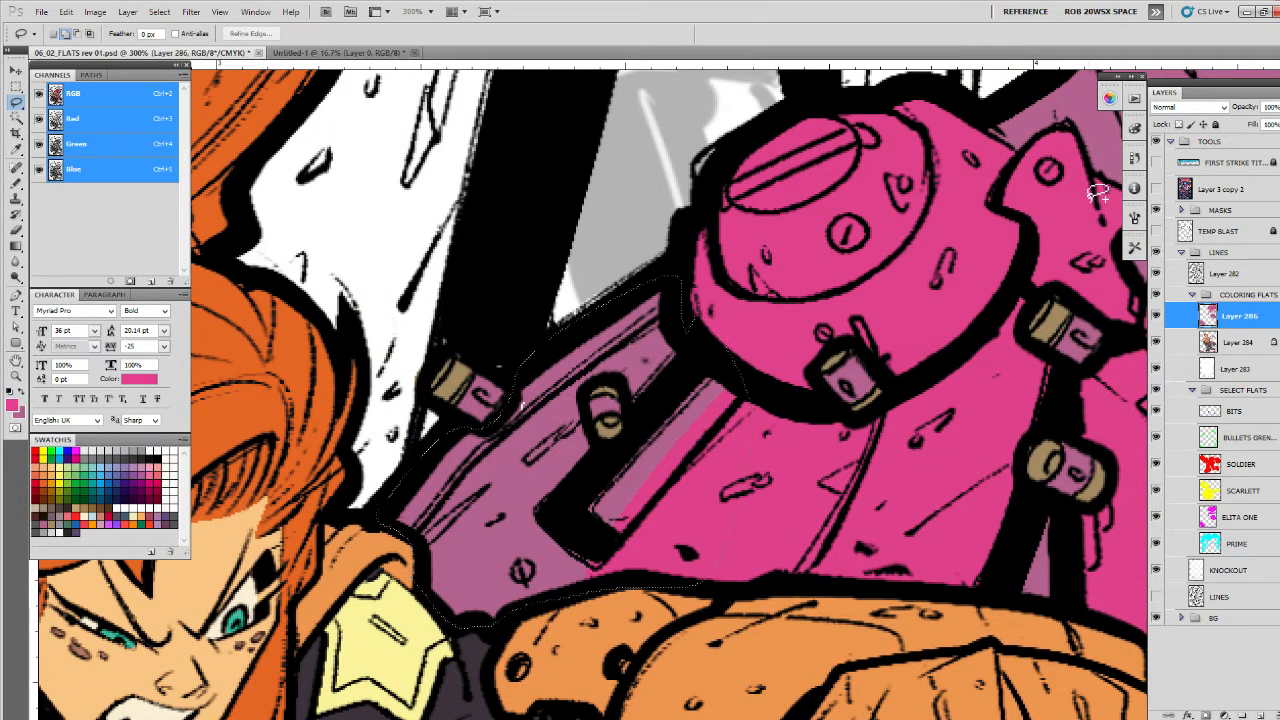
pyautogui.hotkey('alt', 'BackSpace')
pyautogui.hotkey('ctrl', 'd')
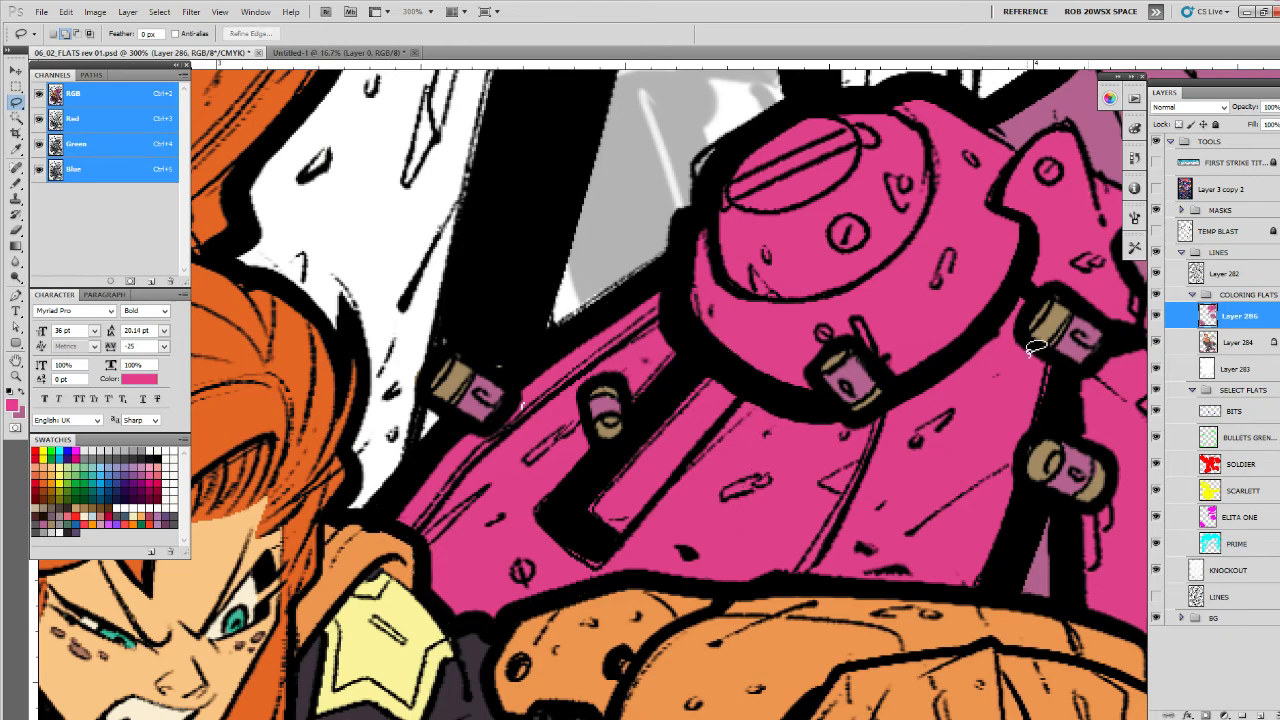
pyautogui.press('b')
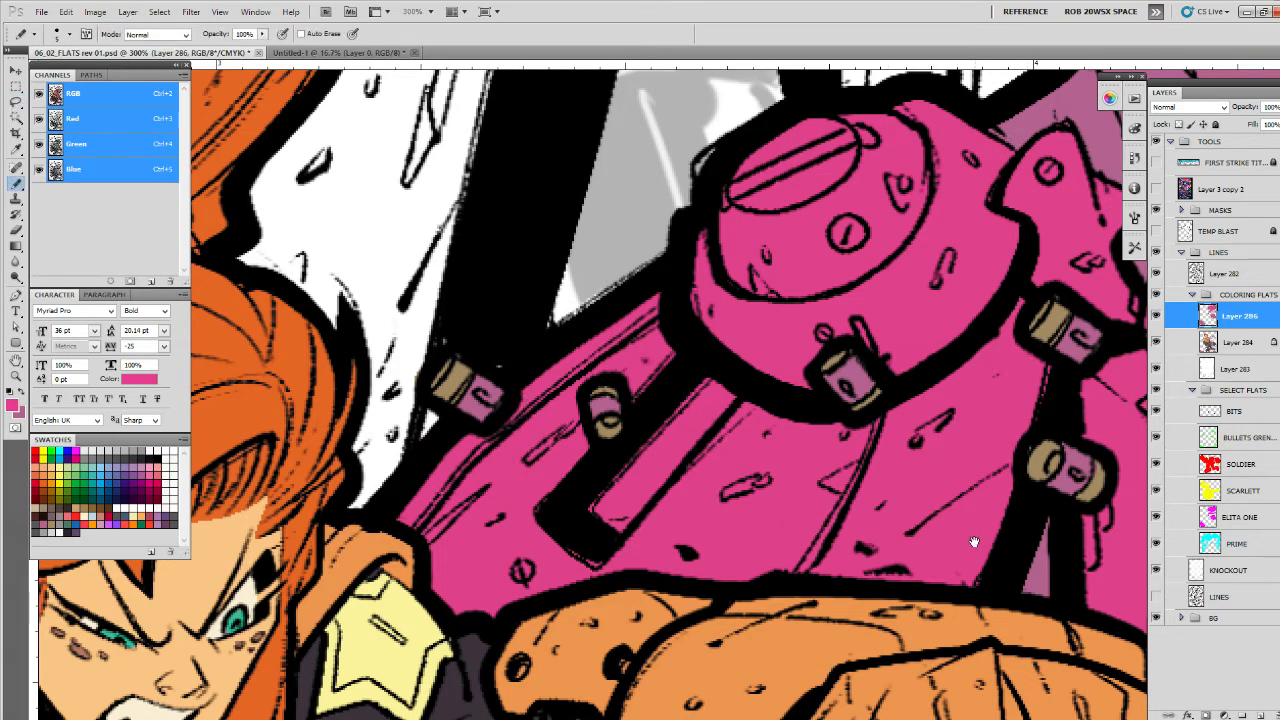
# - Examine the whole cover to check how the hot pink and purple flats read across the purple robot
pyautogui.moveTo(974, 542); pyautogui.dragTo(894, 526)
pyautogui.moveTo(1117, 464); pyautogui.dragTo(887, 520)
pyautogui.press('z')
pyautogui.keyDown('alt'); pyautogui.click(888, 520); pyautogui.keyUp('alt')
pyautogui.keyDown('alt'); pyautogui.click(892, 519); pyautogui.keyUp('alt')
pyautogui.keyDown('alt'); pyautogui.click(893, 520); pyautogui.keyUp('alt')
pyautogui.keyDown('alt'); pyautogui.click(896, 523); pyautogui.keyUp('alt')
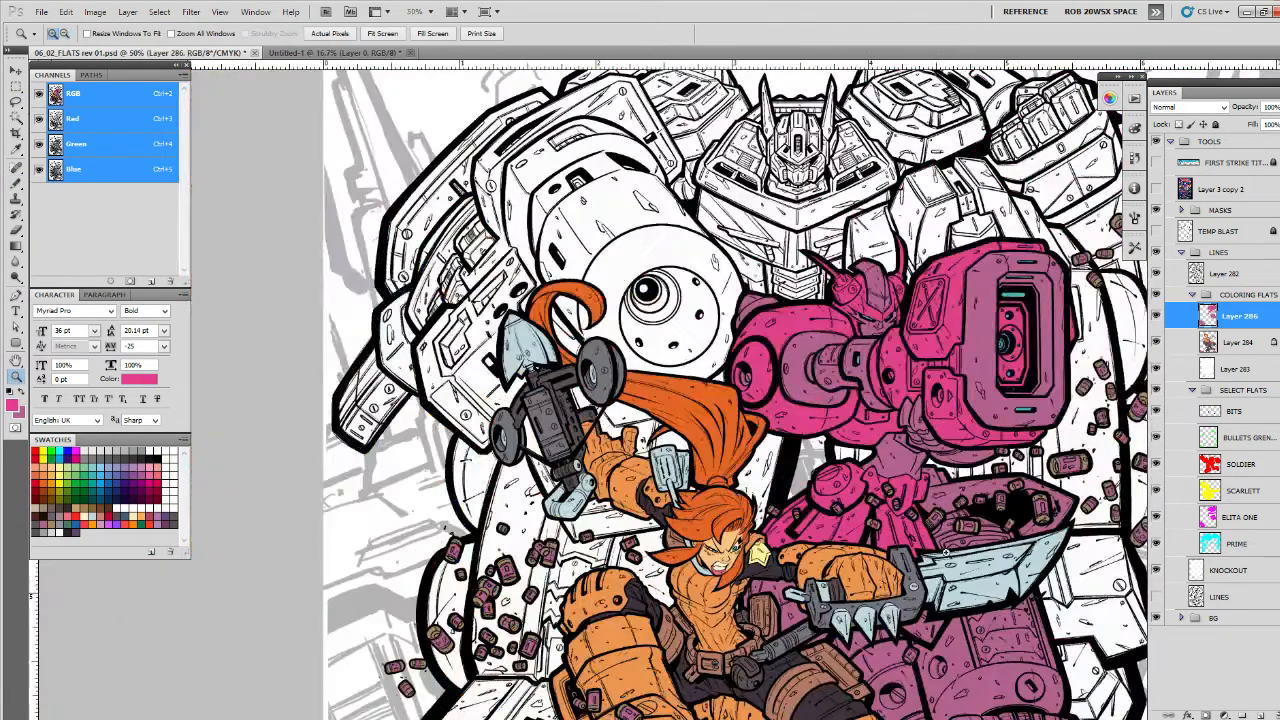
pyautogui.moveTo(1080, 643); pyautogui.dragTo(845, 433)
pyautogui.keyDown('alt'); pyautogui.click(837, 437); pyautogui.keyUp('alt')
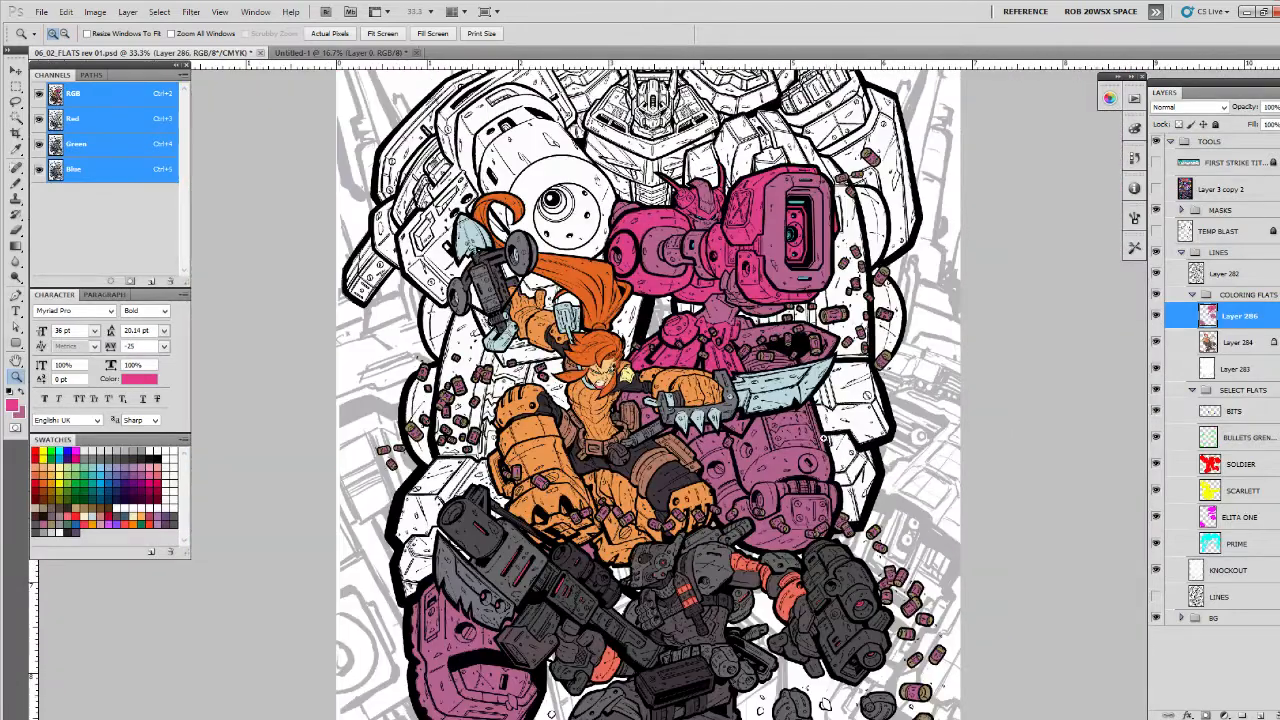
pyautogui.keyDown('alt'); pyautogui.click(818, 434); pyautogui.keyUp('alt')
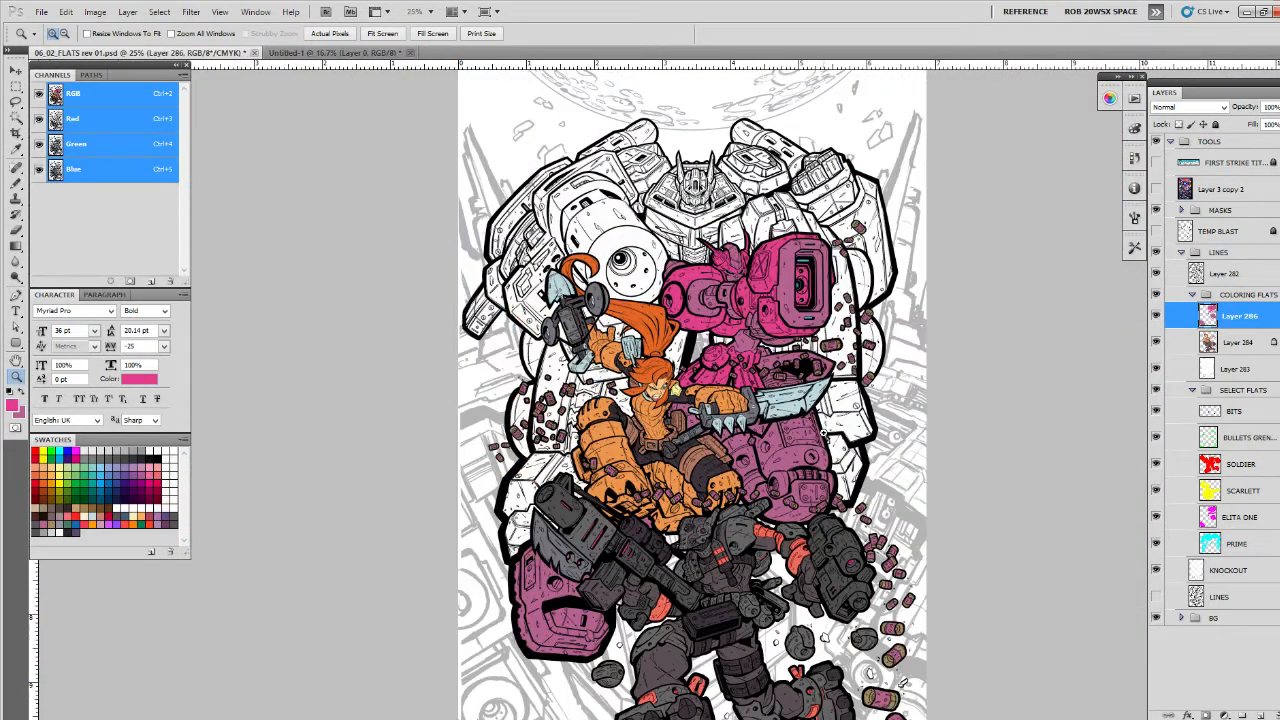
# - Lasso the pointed plate just below the blade's guard, fill it with hot pink and deselect
pyautogui.click(769, 424)
pyautogui.click(769, 426)
pyautogui.click(770, 430)
pyautogui.click(769, 431)
pyautogui.click(773, 433)
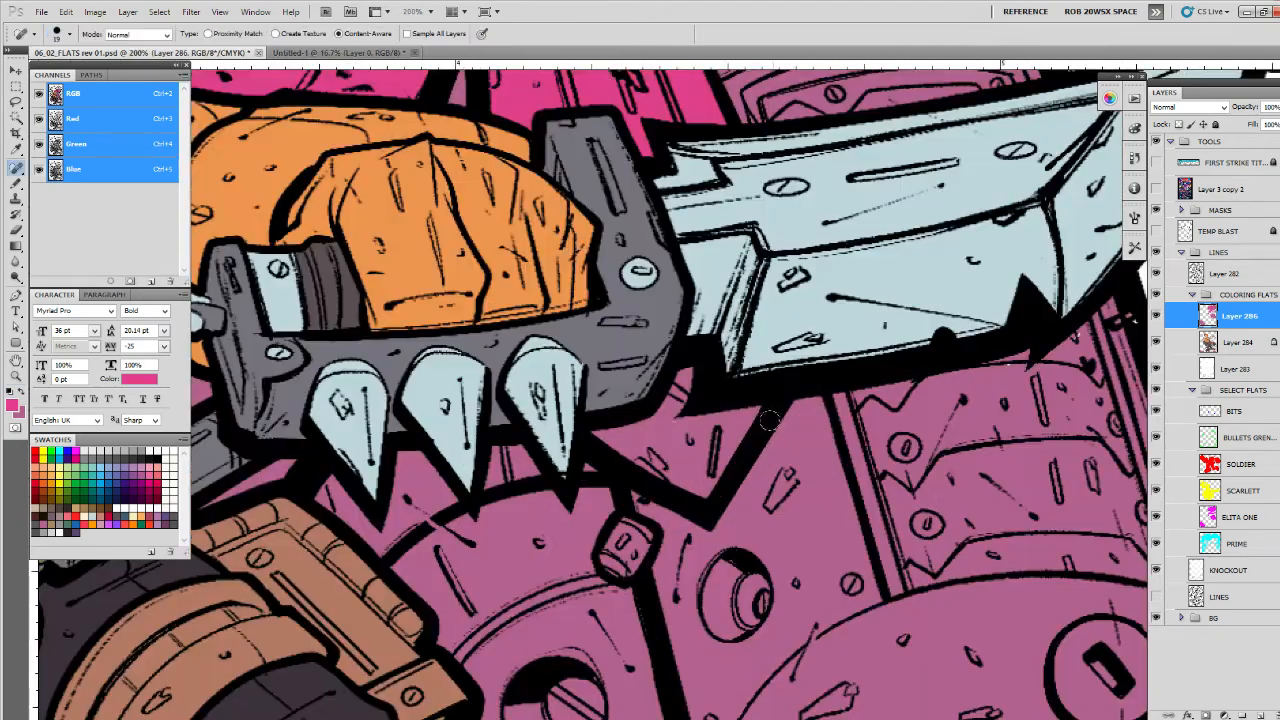
pyautogui.press('l')
pyautogui.moveTo(773, 404)
pyautogui.mouseDown()
pyautogui.moveTo(726, 486)
pyautogui.moveTo(679, 493)
pyautogui.mouseUp()
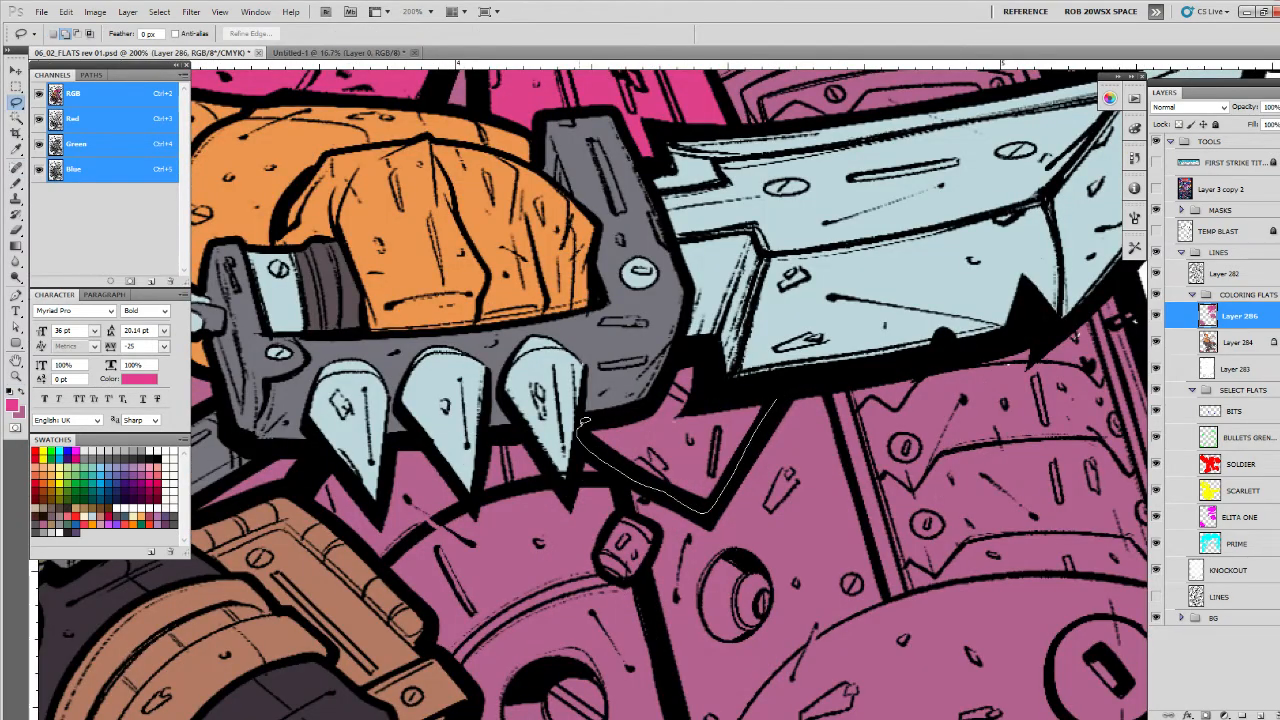
pyautogui.moveTo(697, 345); pyautogui.dragTo(700, 390)
pyautogui.hotkey('alt', 'BackSpace')
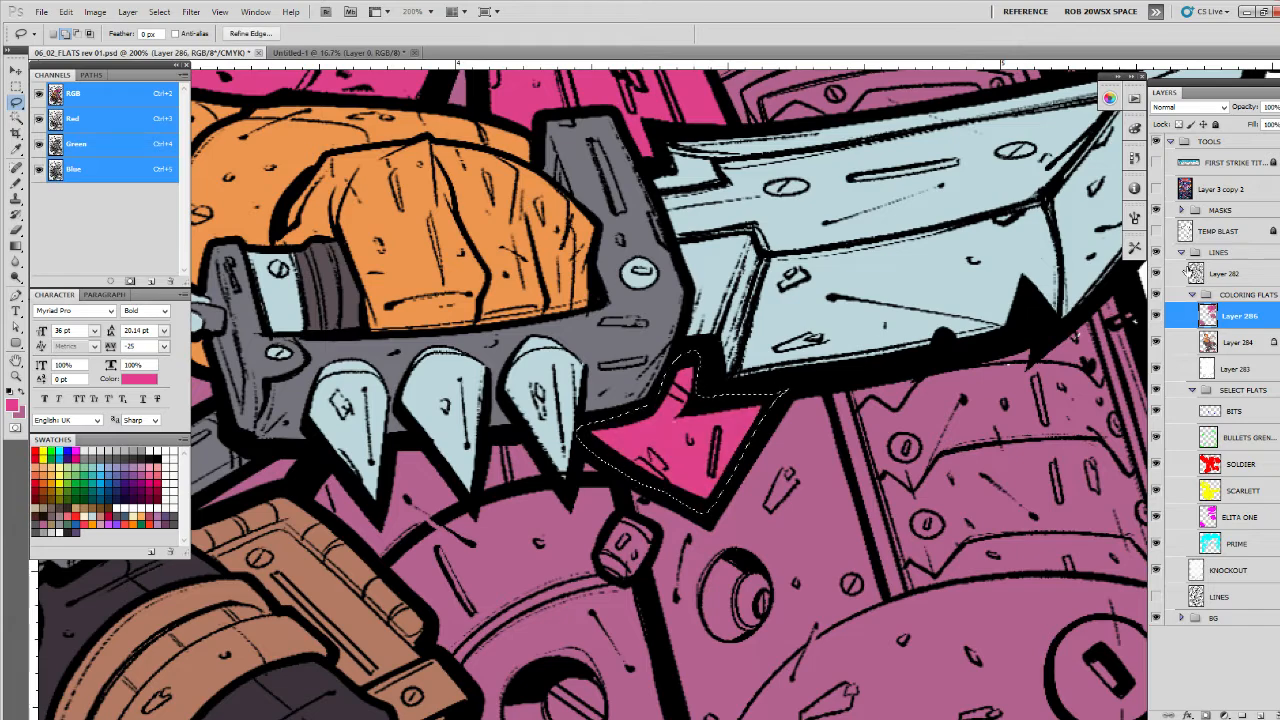
pyautogui.hotkey('ctrl', 'd')
# - Lasso the robot's leg section between the woman's thigh and the purple leg armor, up to the knuckle spikes, and fill it with hot pink
pyautogui.moveTo(810, 642); pyautogui.dragTo(836, 435)
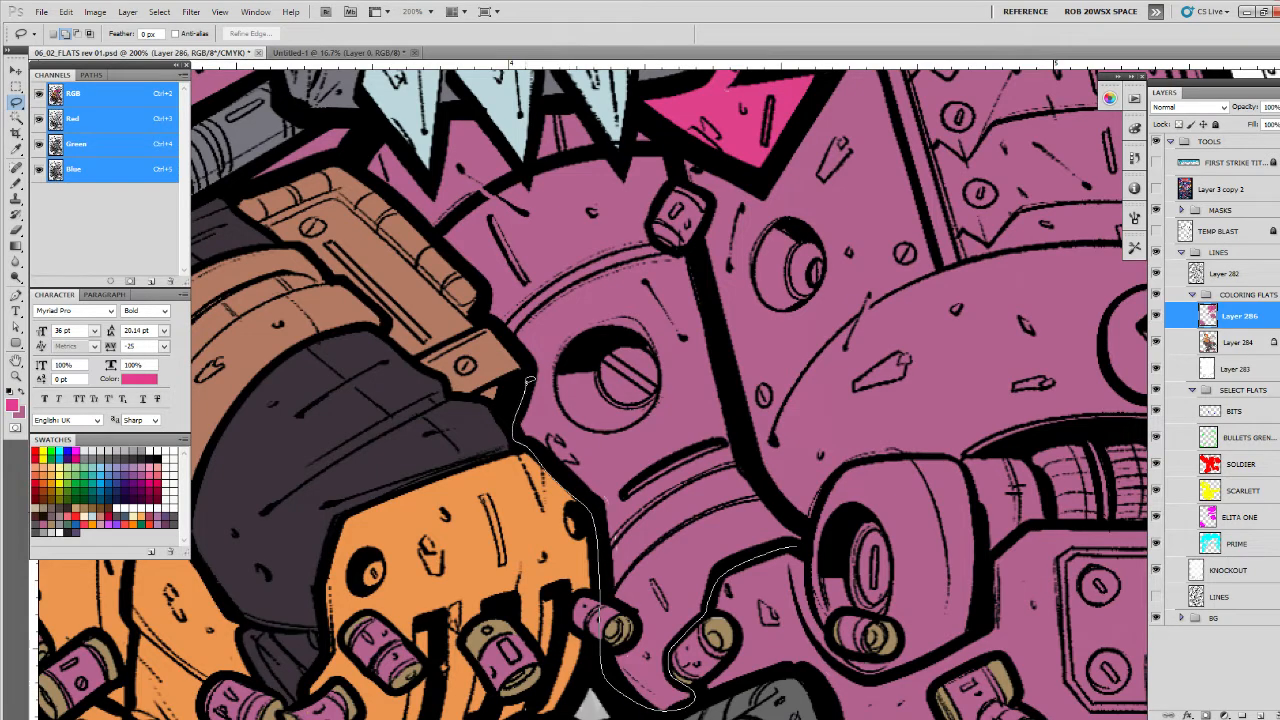
pyautogui.moveTo(420, 222); pyautogui.dragTo(535, 415)
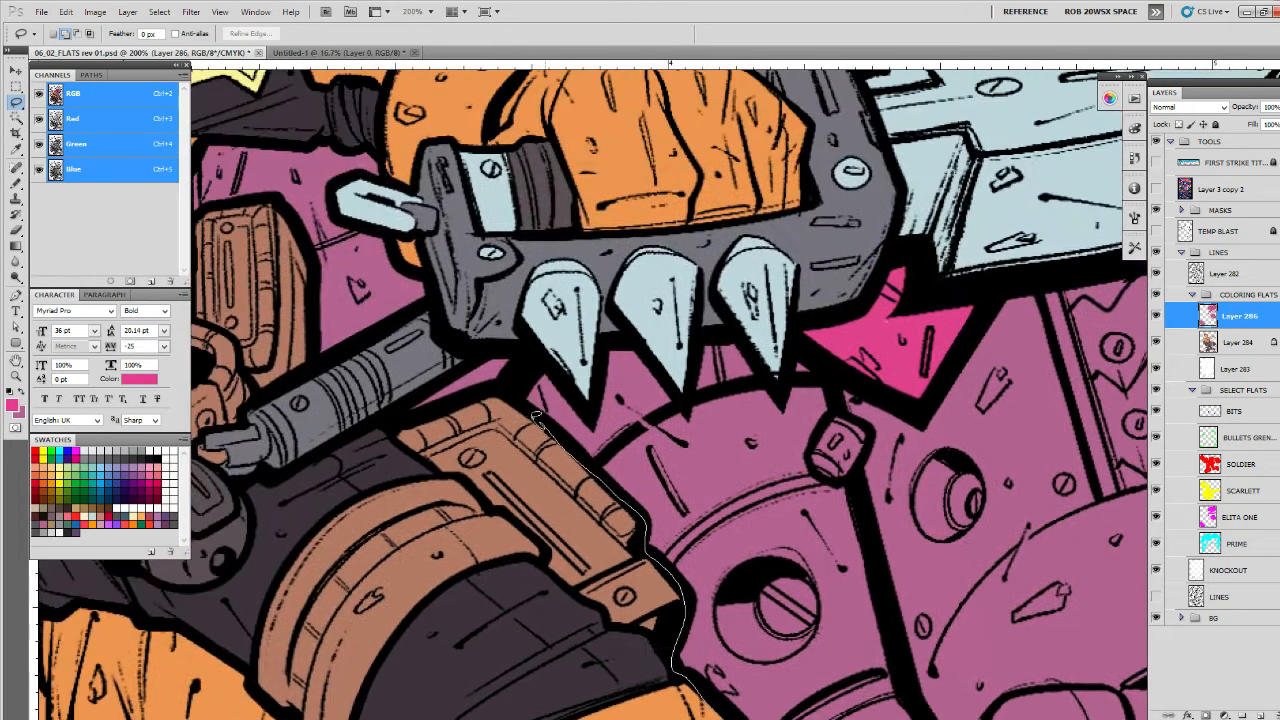
pyautogui.moveTo(588, 339); pyautogui.dragTo(790, 320)
pyautogui.moveTo(833, 399)
pyautogui.mouseDown()
pyautogui.moveTo(887, 585)
pyautogui.moveTo(808, 368)
pyautogui.moveTo(833, 462)
pyautogui.mouseUp()
pyautogui.moveTo(884, 529); pyautogui.dragTo(884, 529)
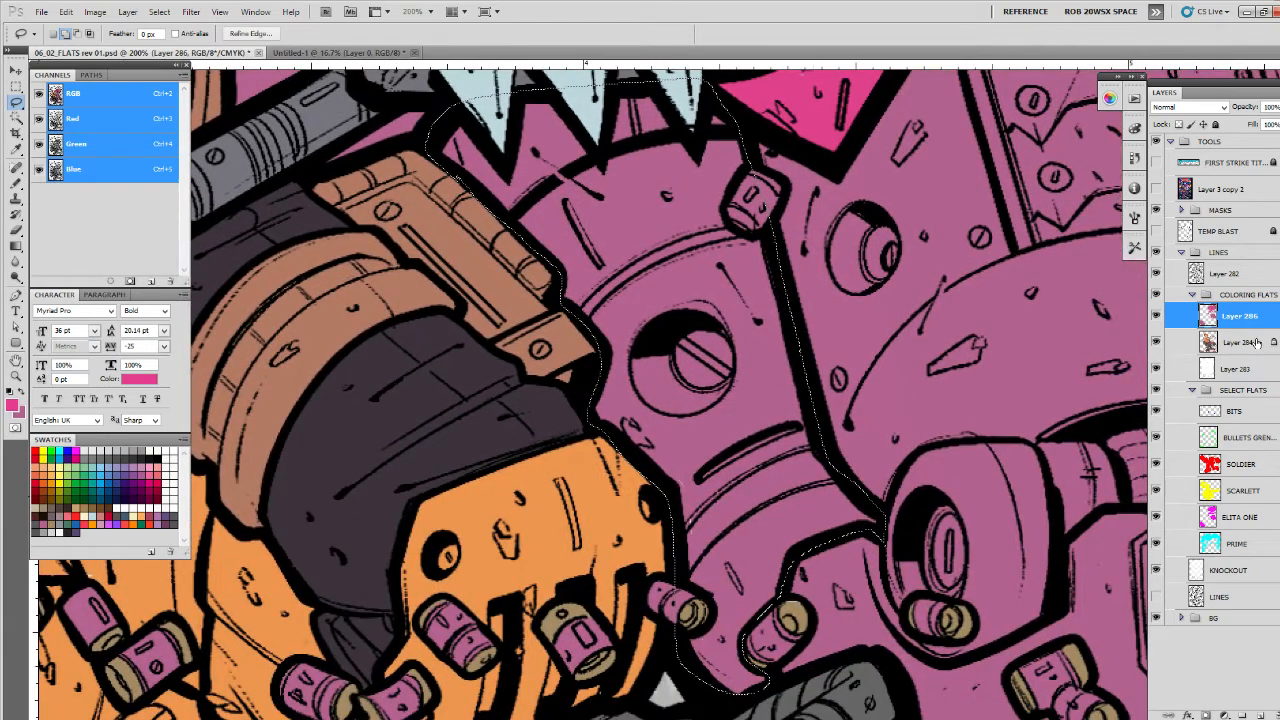
pyautogui.hotkey('alt', 'BackSpace')
pyautogui.hotkey('ctrl', 'd')
# - Add a new layer and paint the shell casing at the top of the pink leg section purple with tan ends
pyautogui.moveTo(1006, 426); pyautogui.dragTo(982, 460)
pyautogui.click(1246, 714)
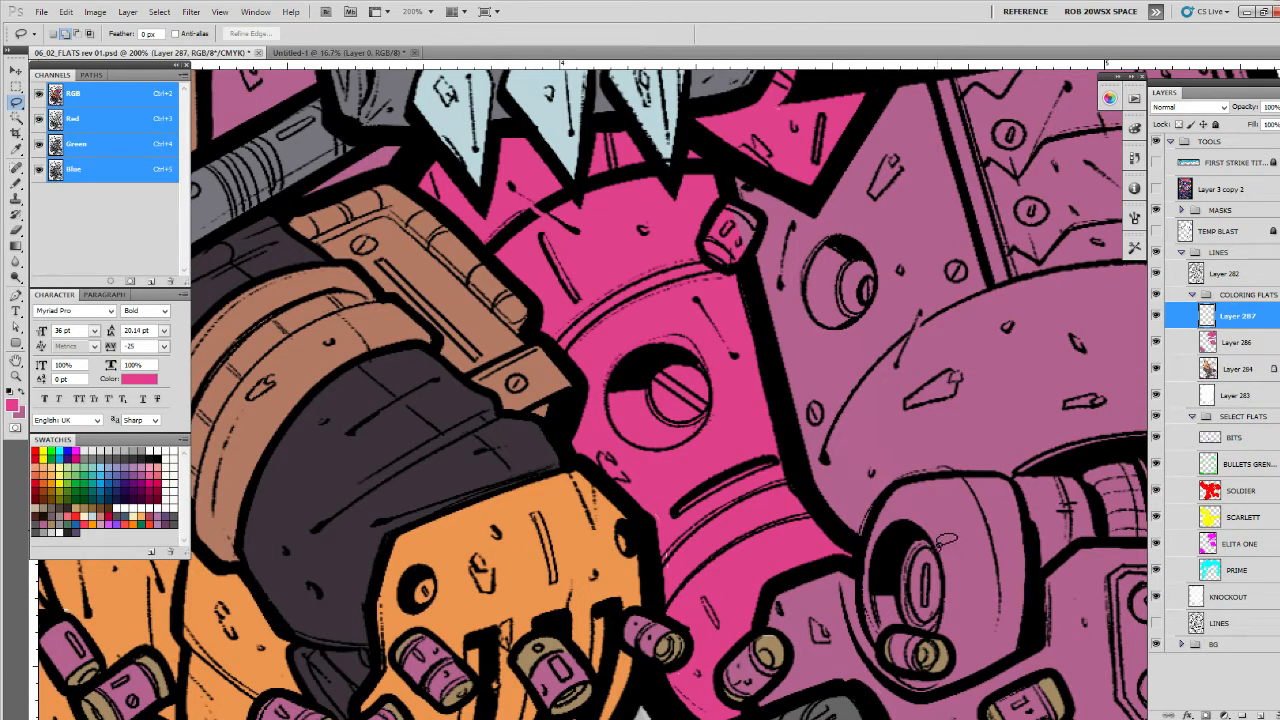
pyautogui.press('b')
pyautogui.keyDown('alt'); pyautogui.click(910, 641); pyautogui.keyUp('alt')
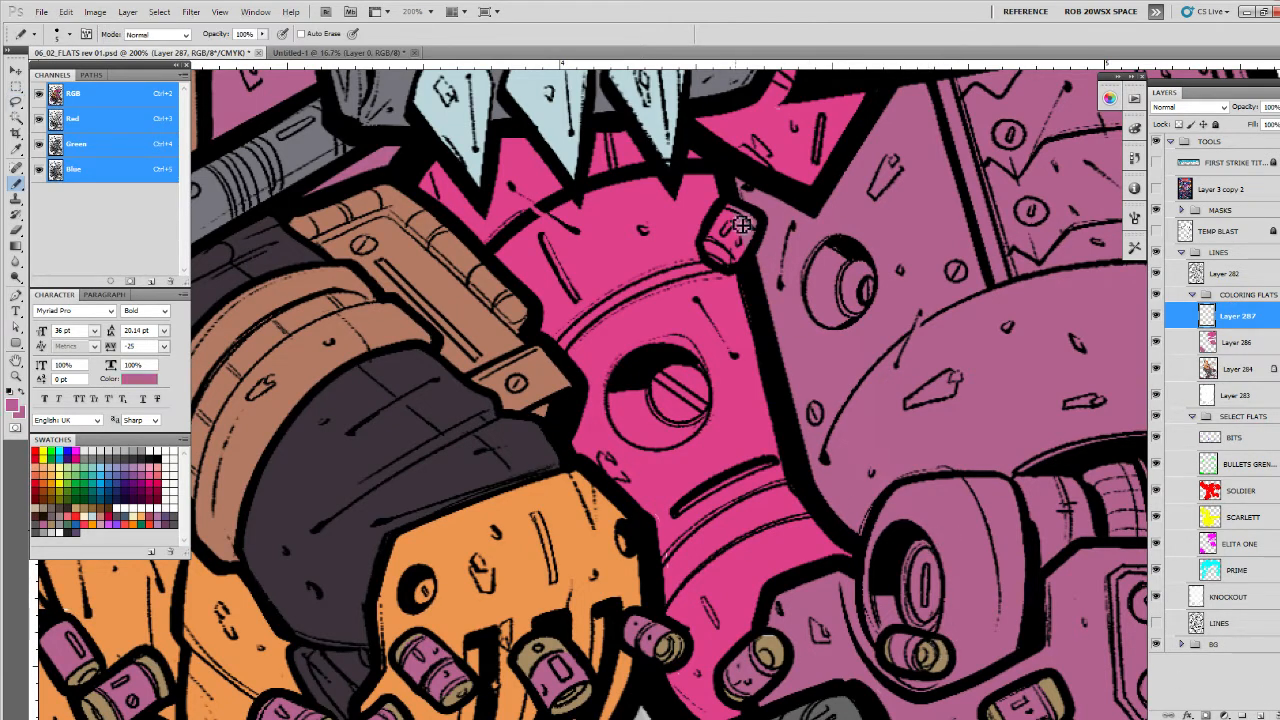
pyautogui.moveTo(742, 225)
pyautogui.mouseDown()
pyautogui.moveTo(716, 245)
pyautogui.moveTo(726, 226)
pyautogui.moveTo(744, 263)
pyautogui.moveTo(716, 240)
pyautogui.moveTo(731, 219)
pyautogui.moveTo(674, 259)
pyautogui.moveTo(728, 289)
pyautogui.moveTo(695, 286)
pyautogui.moveTo(727, 268)
pyautogui.mouseUp()
pyautogui.keyDown('alt'); pyautogui.click(942, 658); pyautogui.keyUp('alt')
pyautogui.keyDown('ctrl'); pyautogui.click(739, 236); pyautogui.keyUp('ctrl')
pyautogui.keyDown('ctrl'); pyautogui.click(739, 236); pyautogui.keyUp('ctrl')
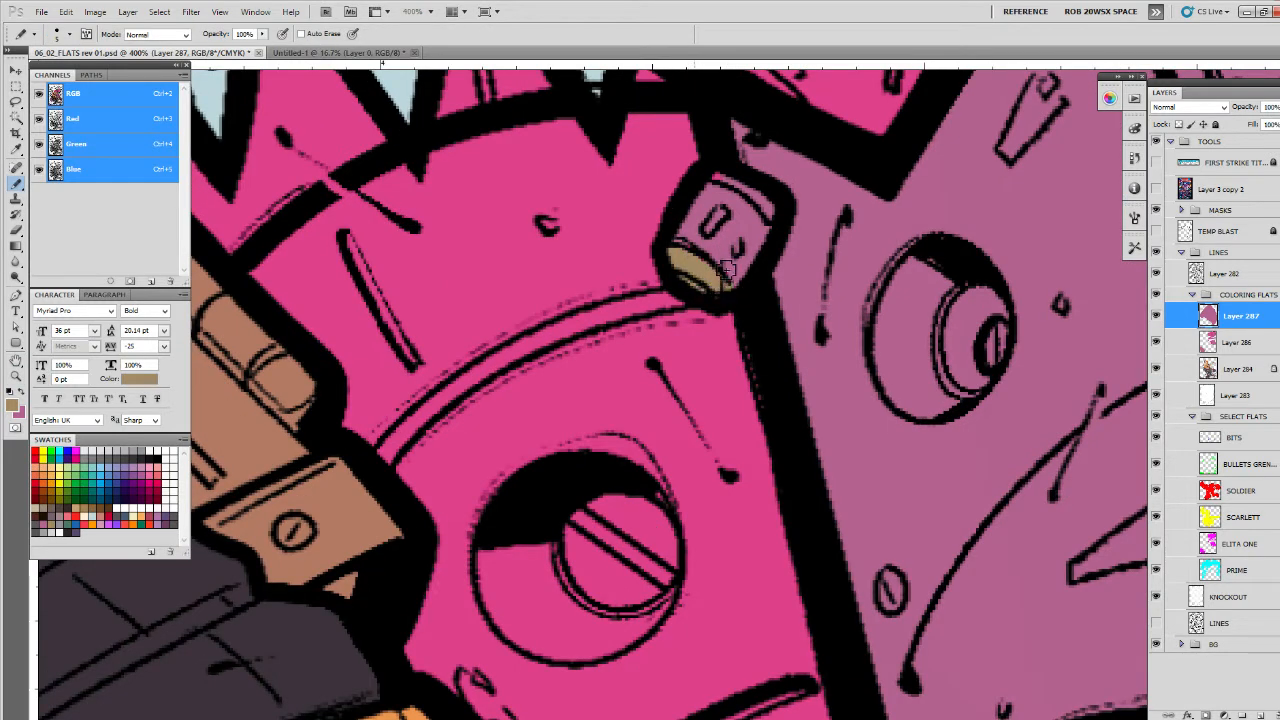
pyautogui.moveTo(712, 178); pyautogui.dragTo(774, 218)
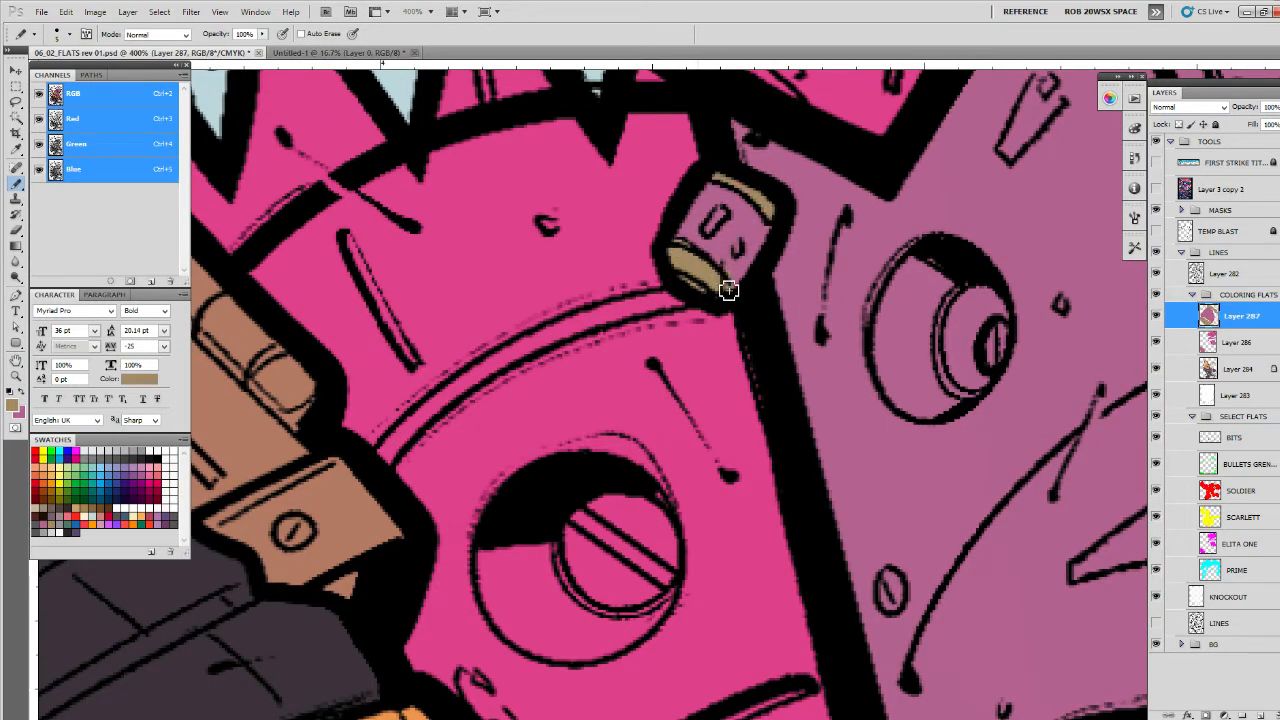
pyautogui.keyDown('alt'); pyautogui.click(730, 244); pyautogui.keyUp('alt')
# - Lasso the small bolted plate on the robot's abdomen, fill it with the shell casings' tan and deselect
pyautogui.press('z')
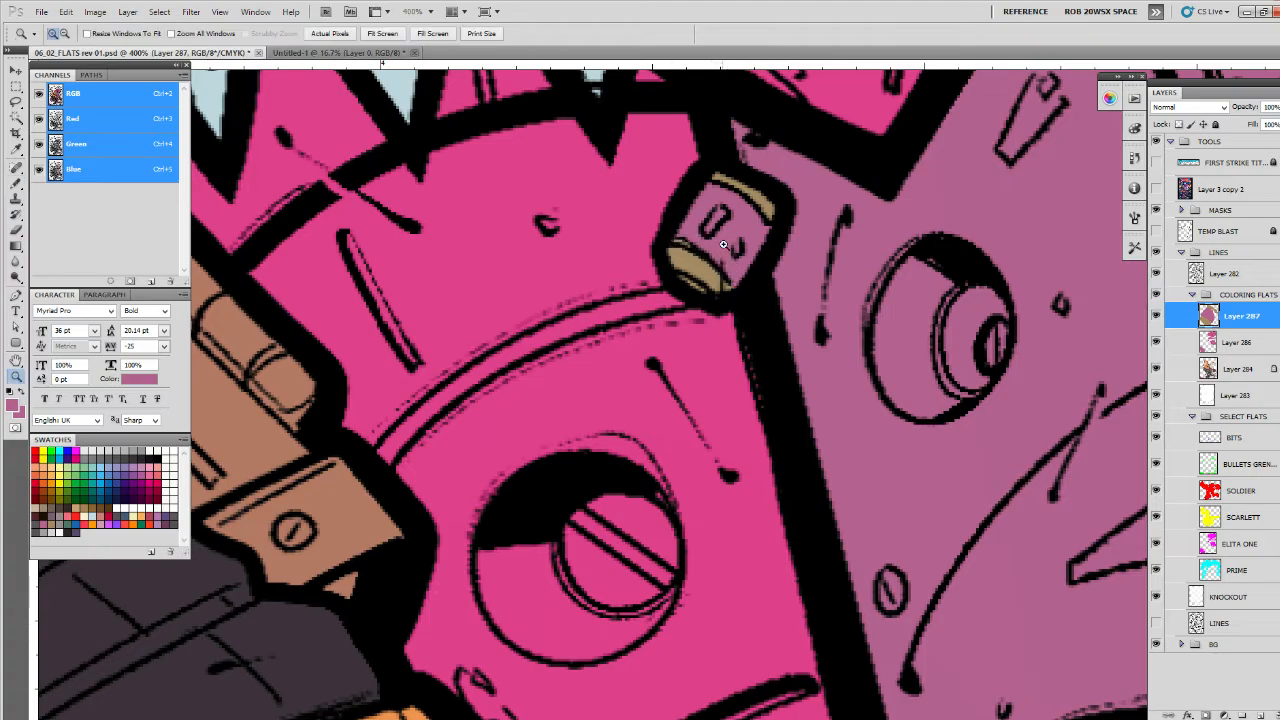
pyautogui.keyDown('alt'); pyautogui.click(732, 264); pyautogui.keyUp('alt')
pyautogui.keyDown('alt'); pyautogui.click(732, 264); pyautogui.keyUp('alt')
pyautogui.keyDown('alt'); pyautogui.click(734, 264); pyautogui.keyUp('alt')
pyautogui.keyDown('alt'); pyautogui.click(736, 262); pyautogui.keyUp('alt')
pyautogui.moveTo(760, 192); pyautogui.dragTo(722, 397)
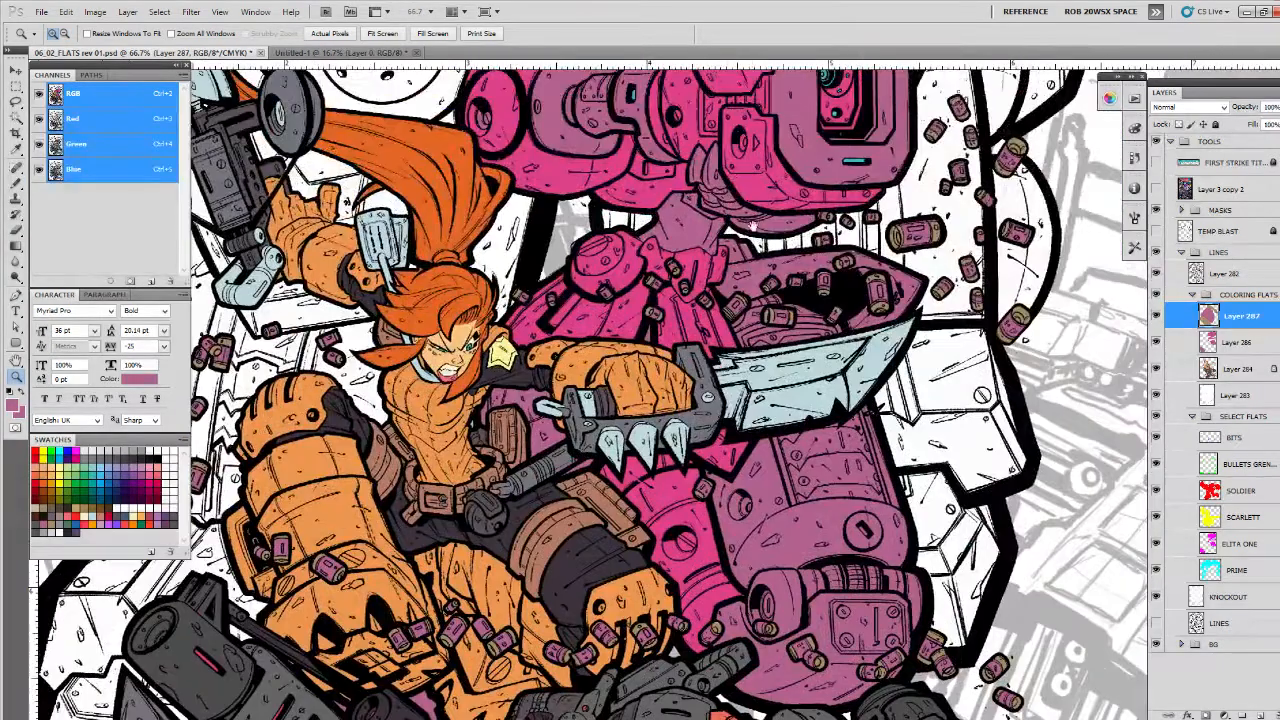
pyautogui.moveTo(752, 226); pyautogui.dragTo(736, 334)
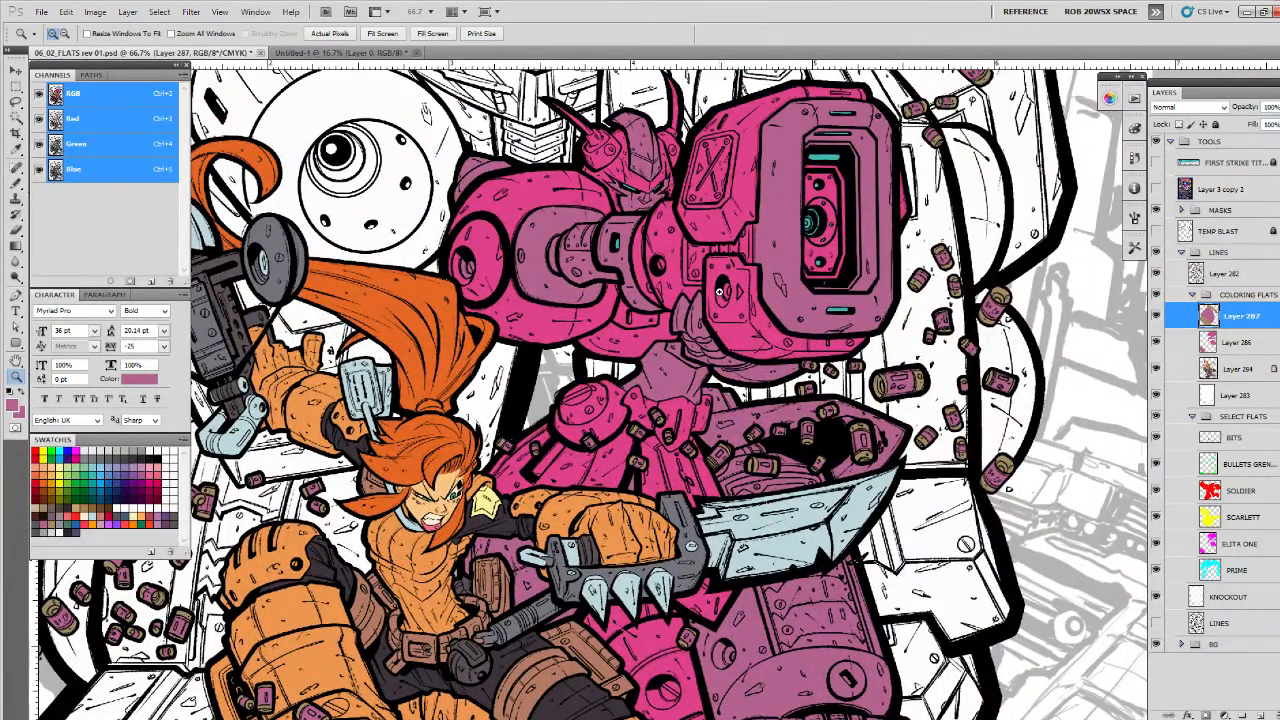
pyautogui.click(678, 357)
pyautogui.click(678, 357)
pyautogui.click(678, 356)
pyautogui.press('b')
pyautogui.keyDown('alt'); pyautogui.click(611, 661); pyautogui.keyUp('alt')
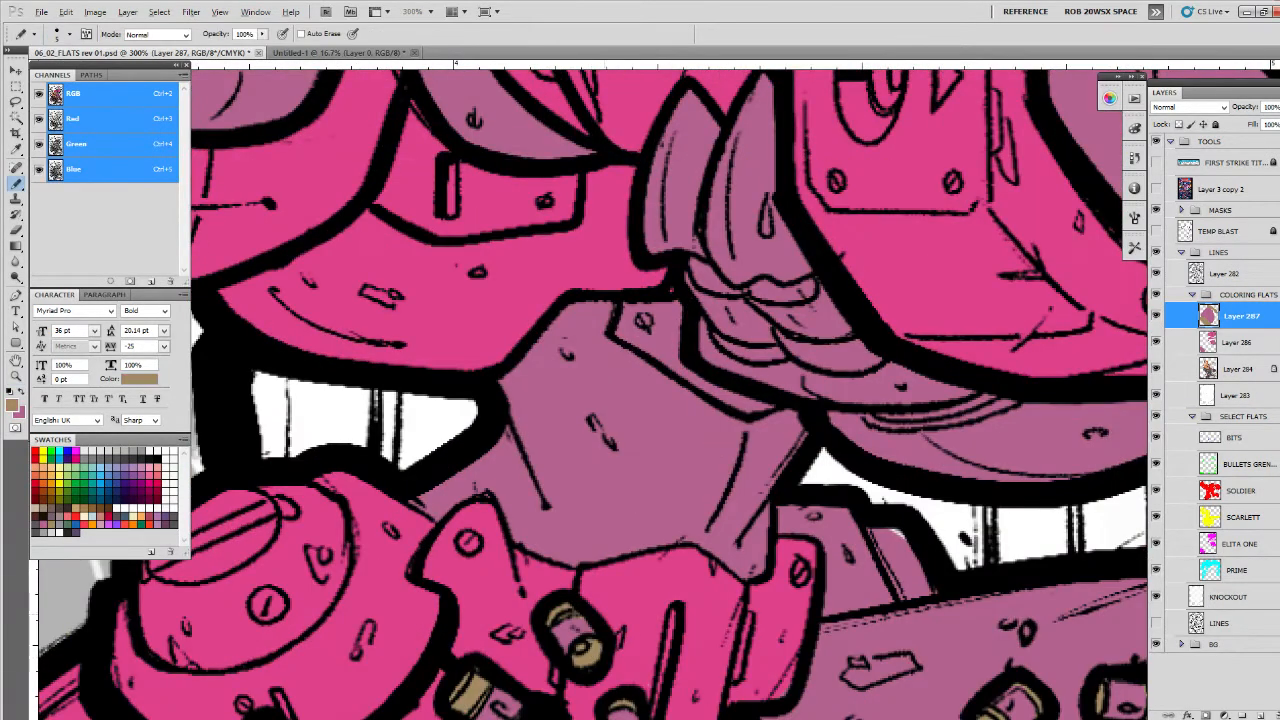
pyautogui.scroll(2, 625, 410)
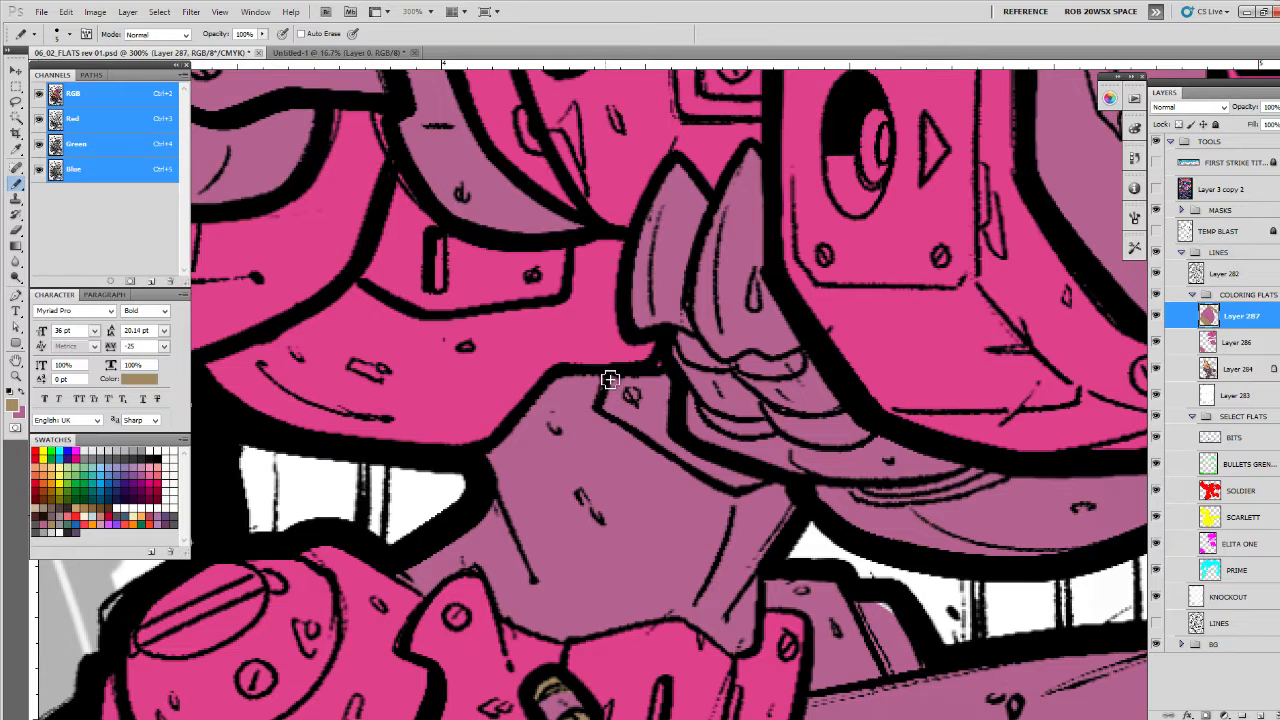
pyautogui.press('l')
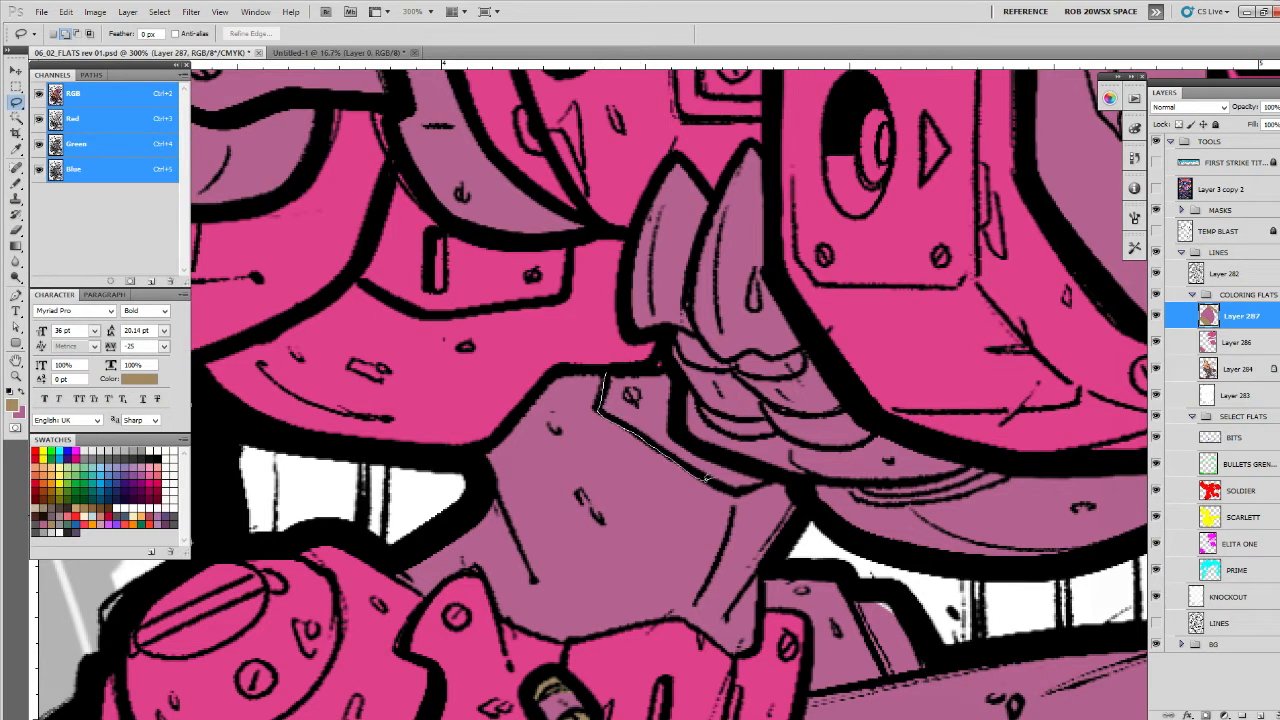
pyautogui.moveTo(679, 384); pyautogui.dragTo(612, 368)
pyautogui.hotkey('ctrl', 'd')
pyautogui.hotkey('ctrl', 'shift', 'd')
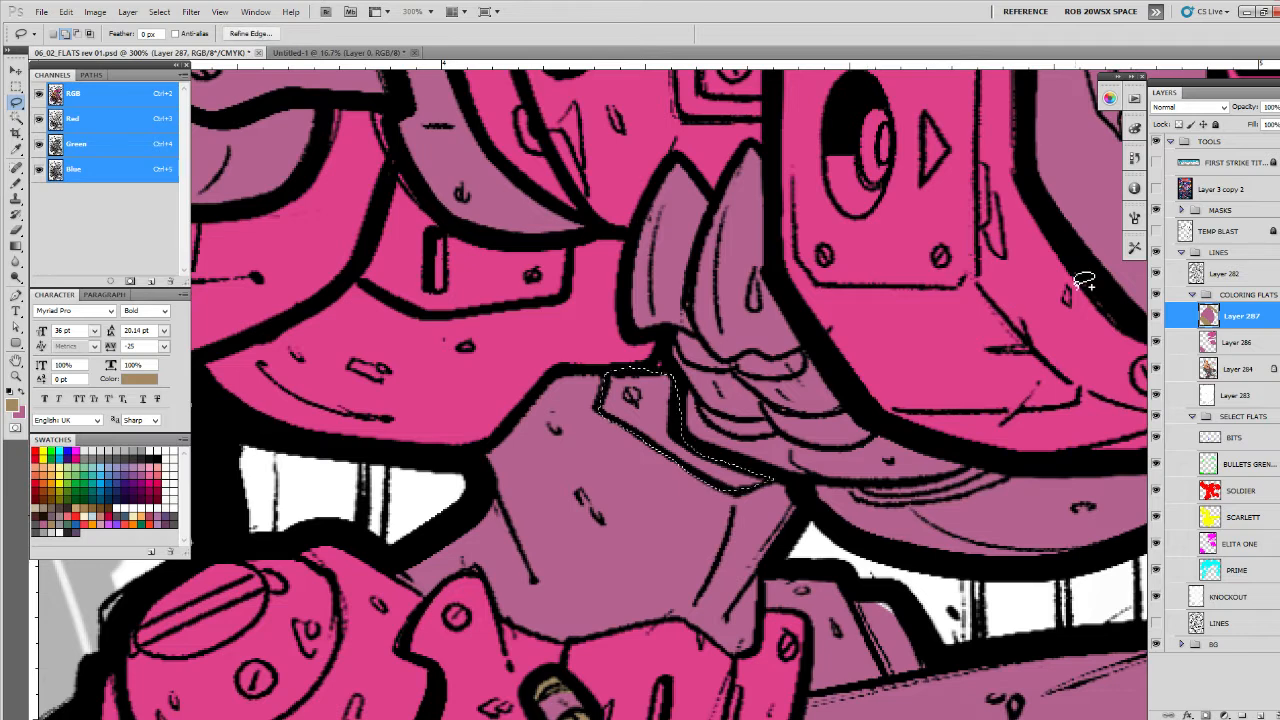
pyautogui.hotkey('alt', 'BackSpace')
pyautogui.hotkey('ctrl', 'd')
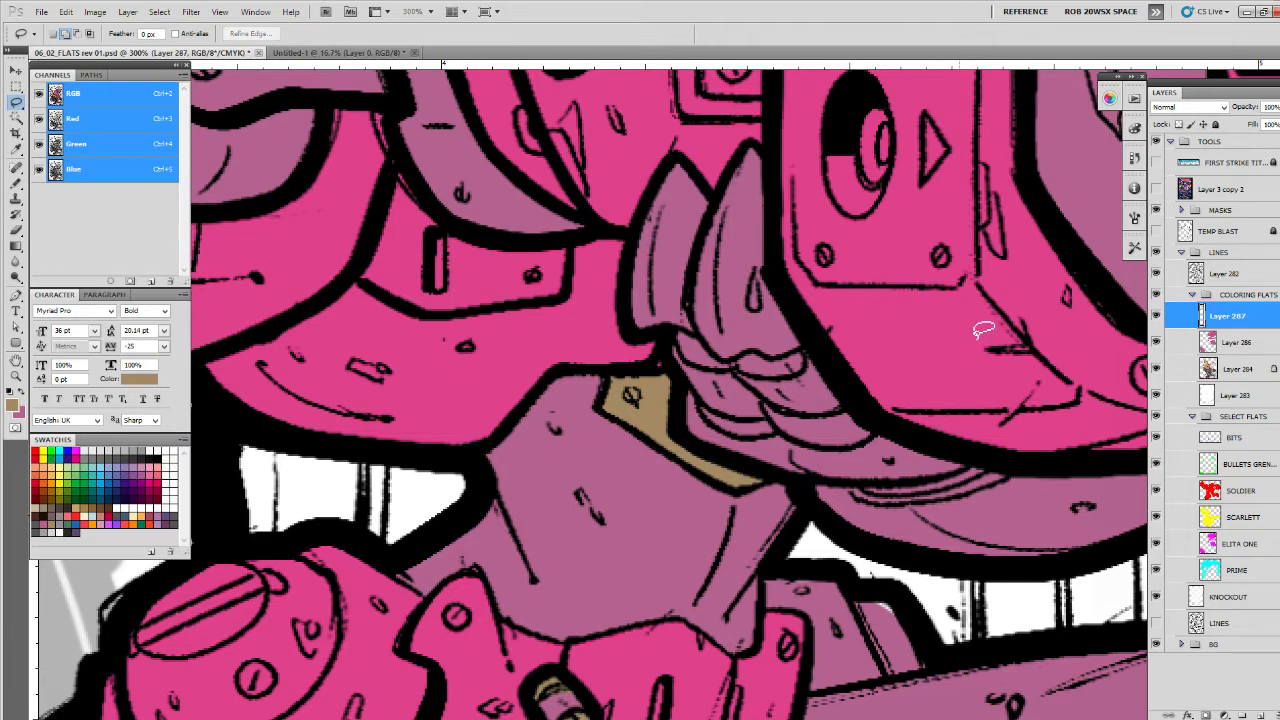
# - Lasso the lower front panel of the robot's helmet crest and fill it with tan on Layer 286
pyautogui.moveTo(723, 266); pyautogui.dragTo(727, 510)
pyautogui.press('z')
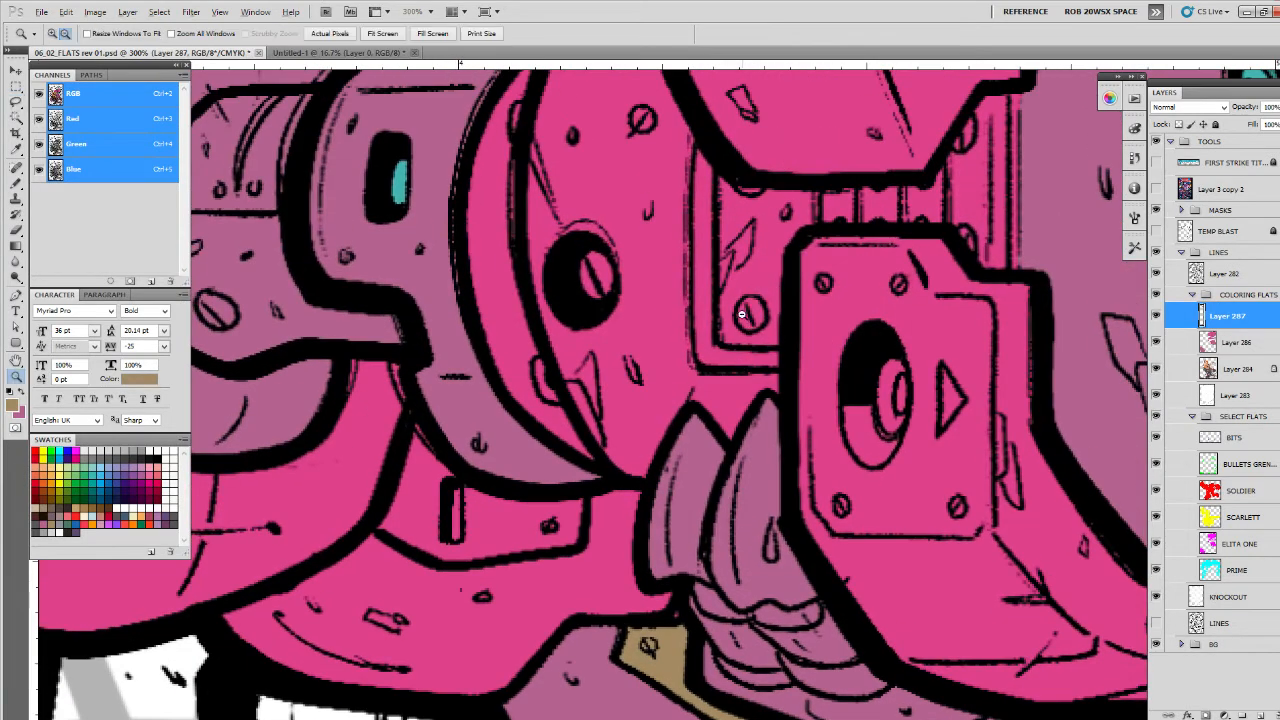
pyautogui.keyDown('alt'); pyautogui.click(743, 317); pyautogui.keyUp('alt')
pyautogui.keyDown('alt'); pyautogui.click(742, 320); pyautogui.keyUp('alt')
pyautogui.moveTo(733, 308); pyautogui.dragTo(768, 500)
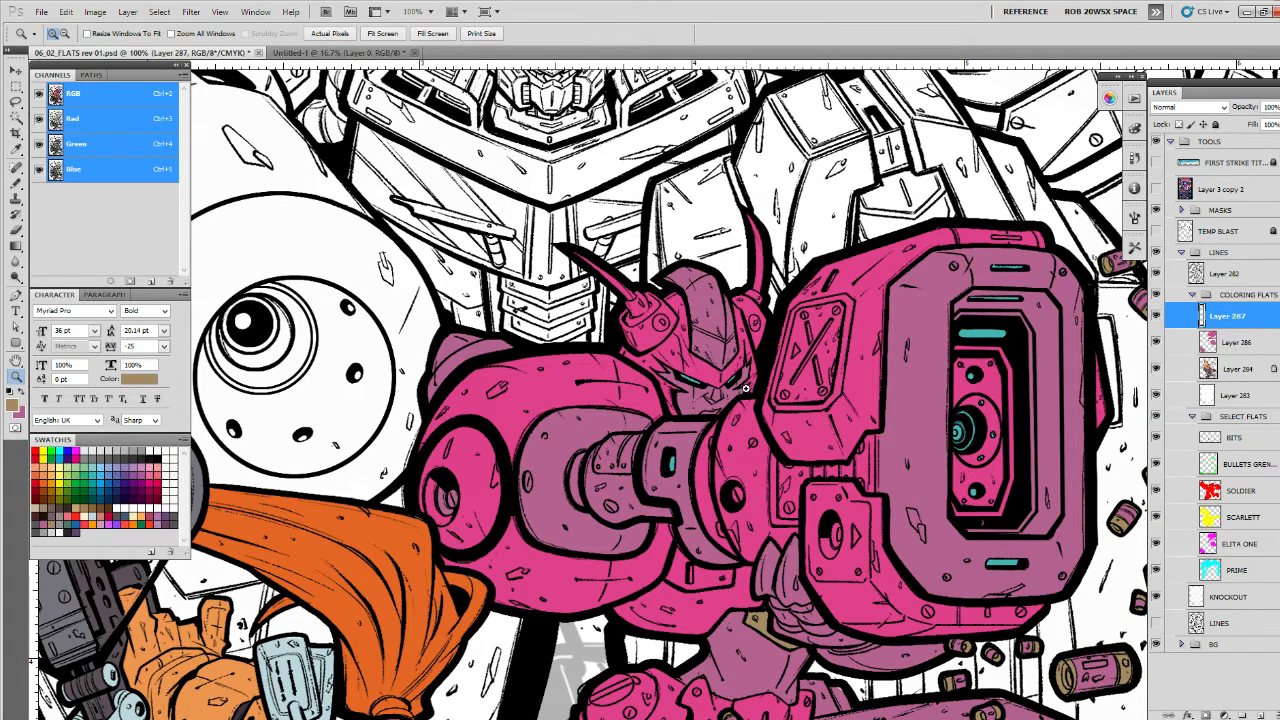
pyautogui.click(727, 341)
pyautogui.click(727, 341)
pyautogui.click(727, 341)
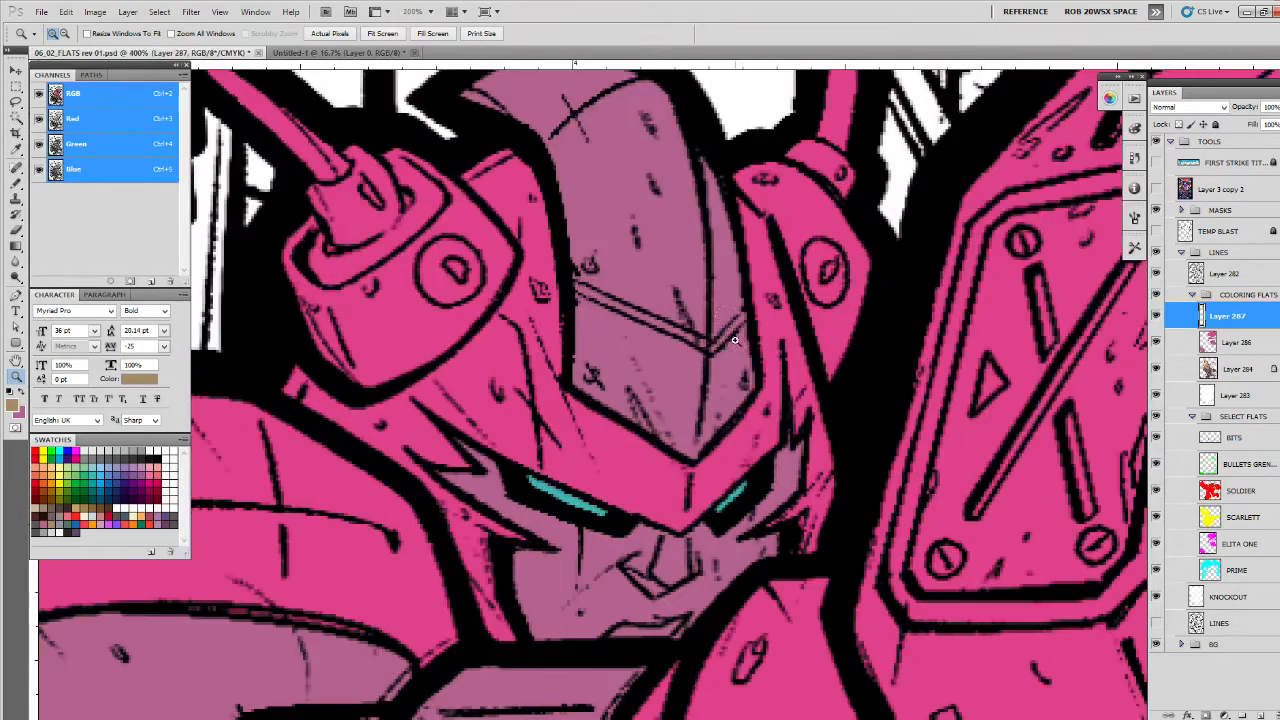
pyautogui.press('l')
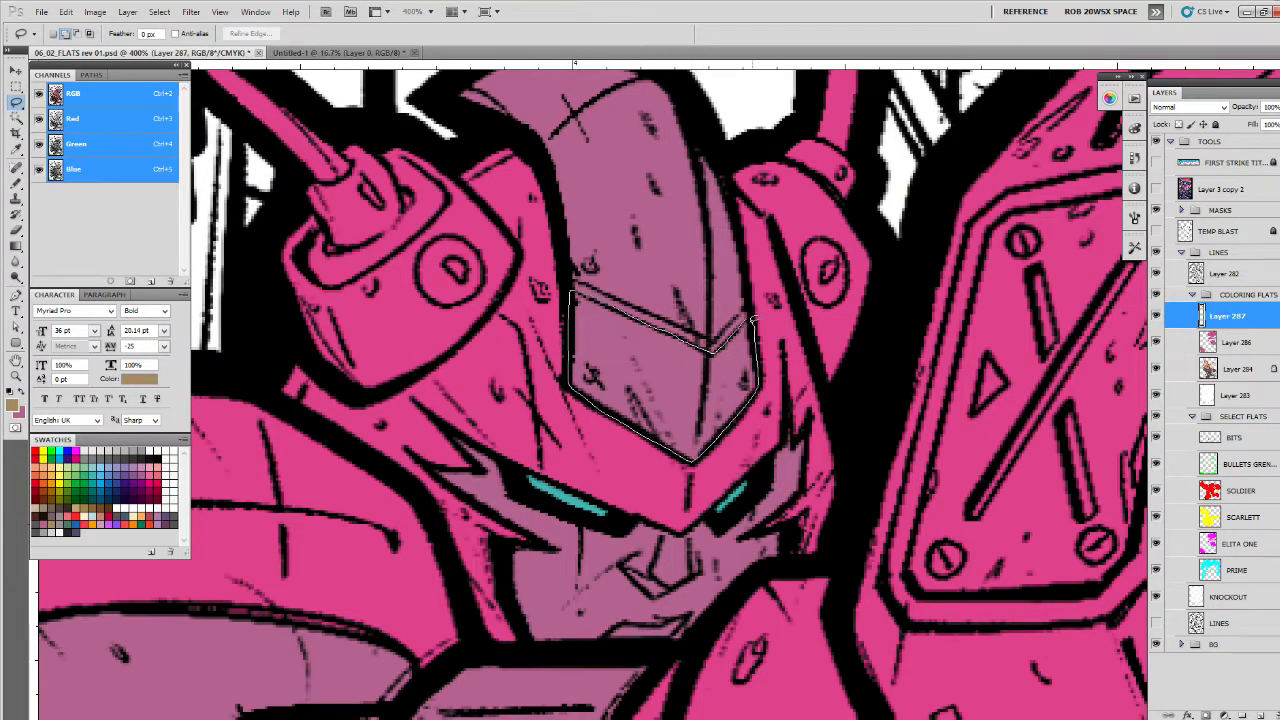
pyautogui.moveTo(753, 320); pyautogui.dragTo(755, 322)
pyautogui.hotkey('ctrl', 'd')
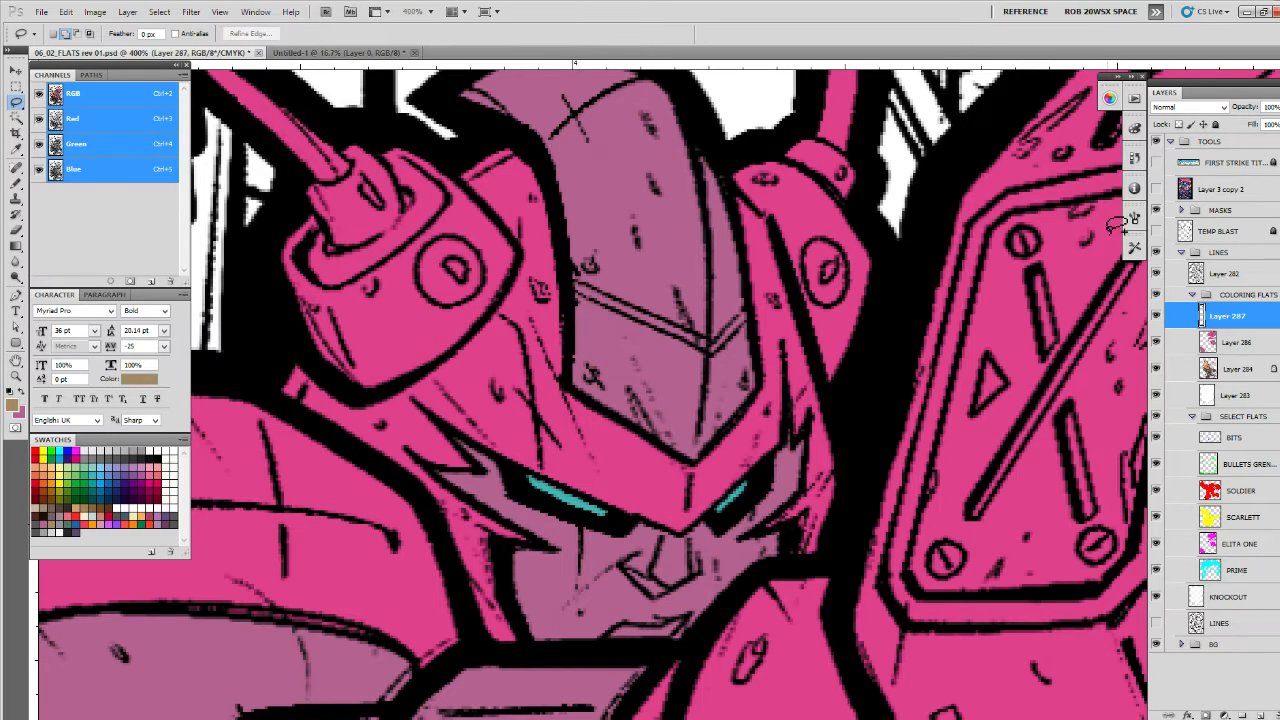
pyautogui.hotkey('ctrl', 'z')
pyautogui.click(1238, 342)
pyautogui.hotkey('alt', 'BackSpace')
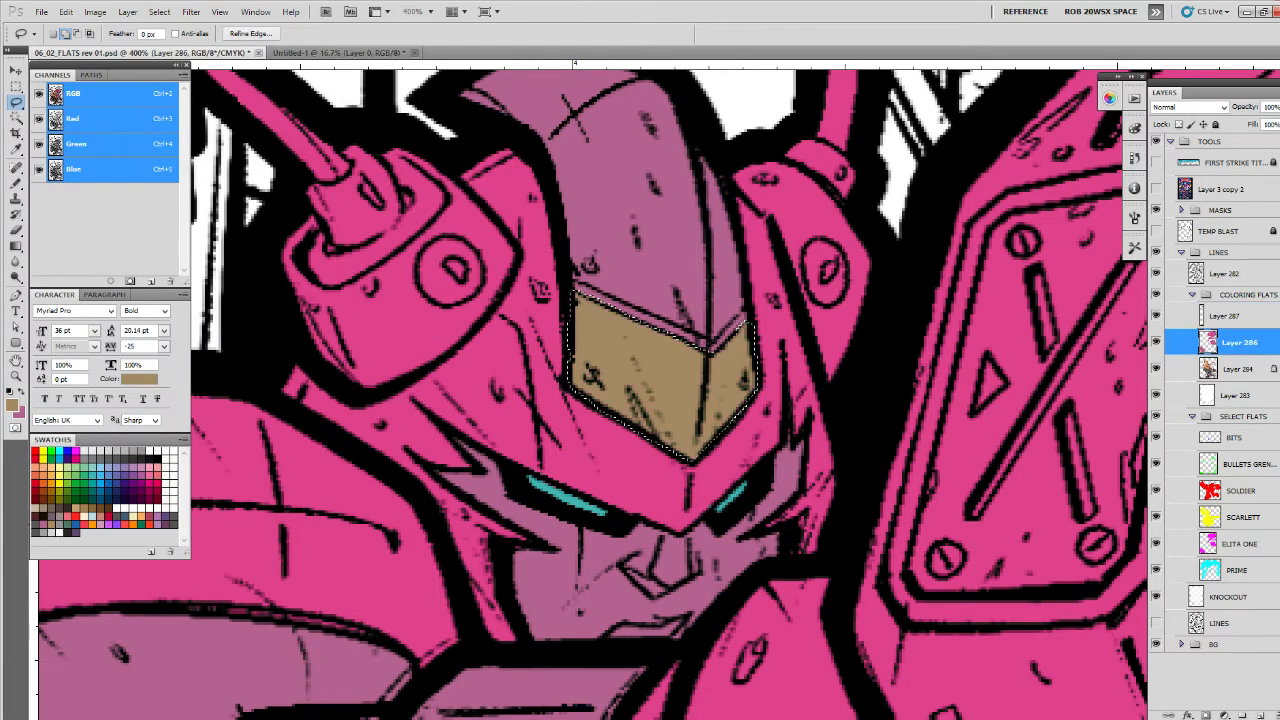
# - Lasso the two curved horns on the robot's helmet, fill them with tan and deselect
pyautogui.hotkey('ctrl', 'd')
pyautogui.moveTo(817, 290); pyautogui.dragTo(840, 332)
pyautogui.press('b')
pyautogui.press('z')
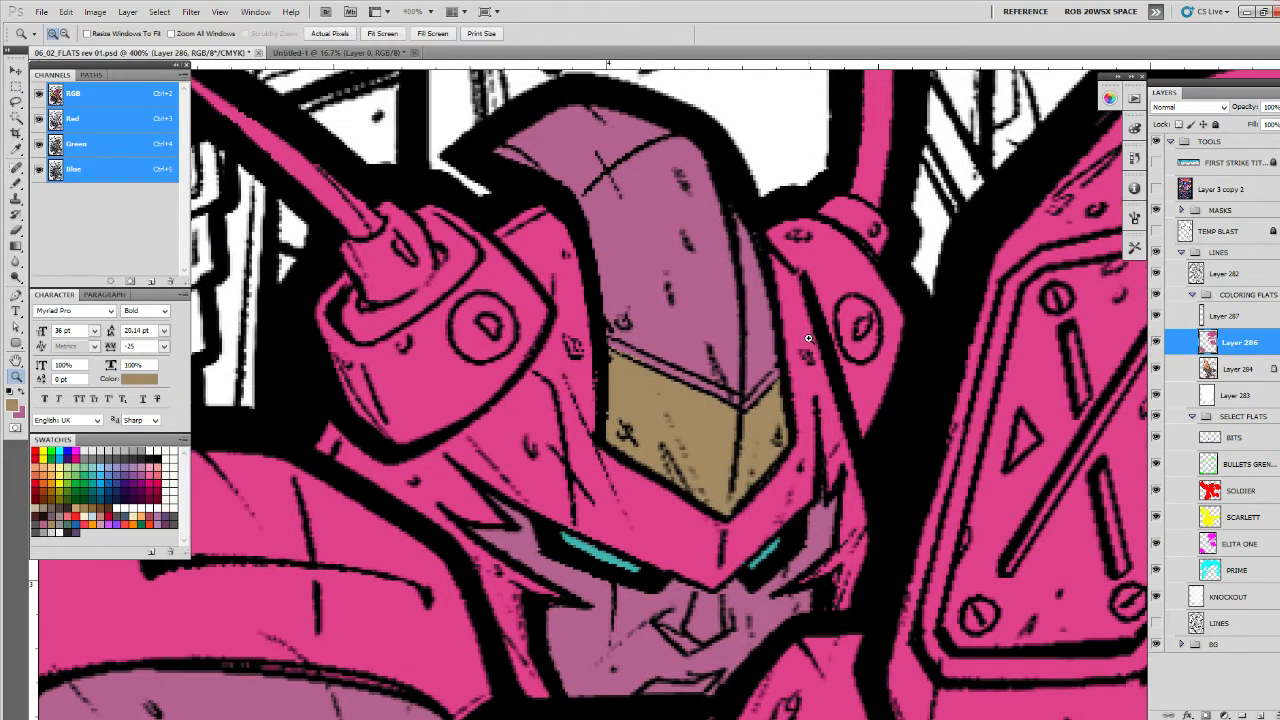
pyautogui.keyDown('alt'); pyautogui.click(810, 341); pyautogui.keyUp('alt')
pyautogui.keyDown('alt'); pyautogui.click(815, 353); pyautogui.keyUp('alt')
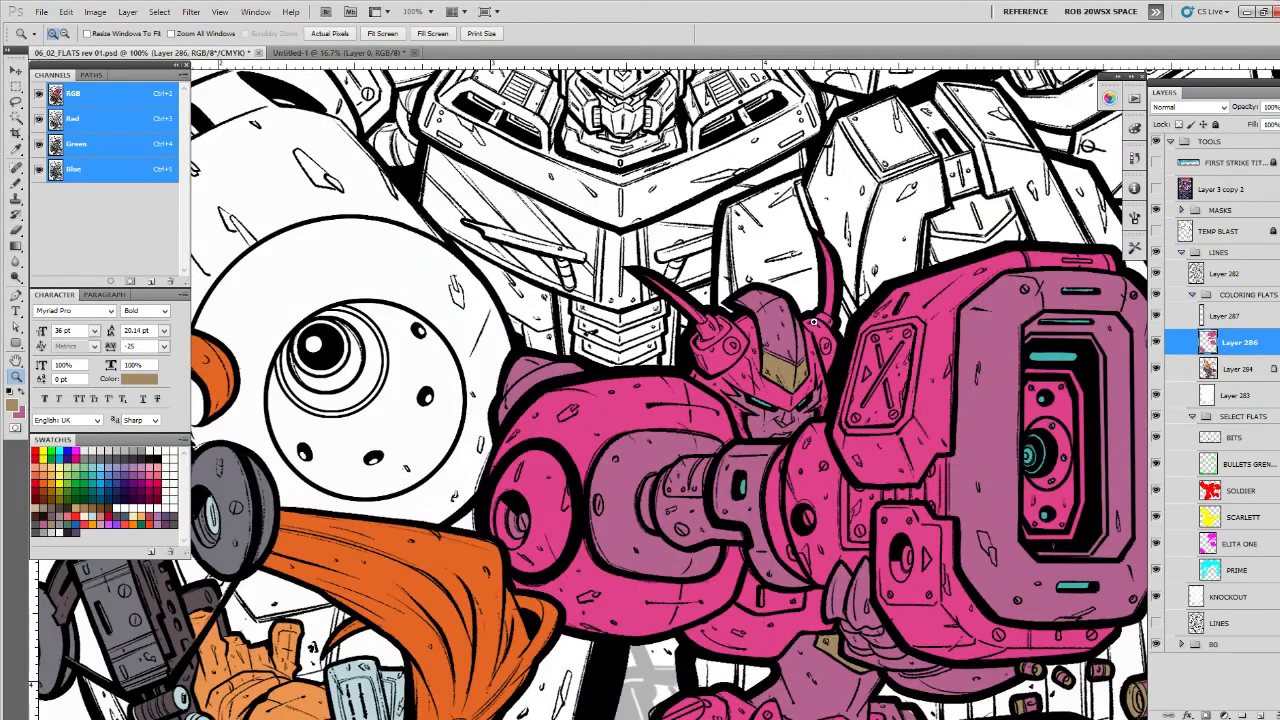
pyautogui.click(816, 320)
pyautogui.click(838, 378)
pyautogui.press('l')
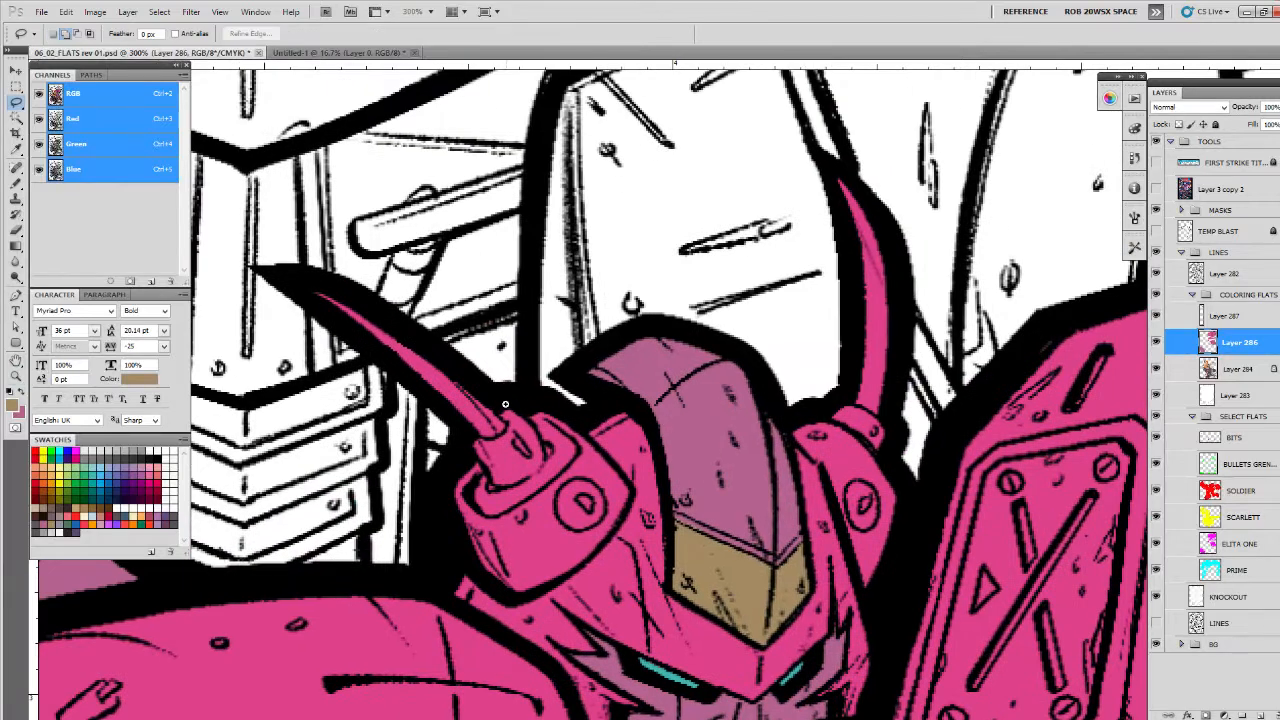
pyautogui.moveTo(497, 430)
pyautogui.mouseDown()
pyautogui.moveTo(258, 318)
pyautogui.moveTo(420, 298)
pyautogui.moveTo(505, 435)
pyautogui.mouseUp()
pyautogui.moveTo(899, 376)
pyautogui.mouseDown()
pyautogui.moveTo(800, 290)
pyautogui.moveTo(806, 395)
pyautogui.mouseUp()
pyautogui.hotkey('alt', 'BackSpace')
pyautogui.hotkey('ctrl', 'd')
# - Lasso the upper part of the purple piece behind the robot's large shoulder, fill it with tan and deselect
pyautogui.press('z')
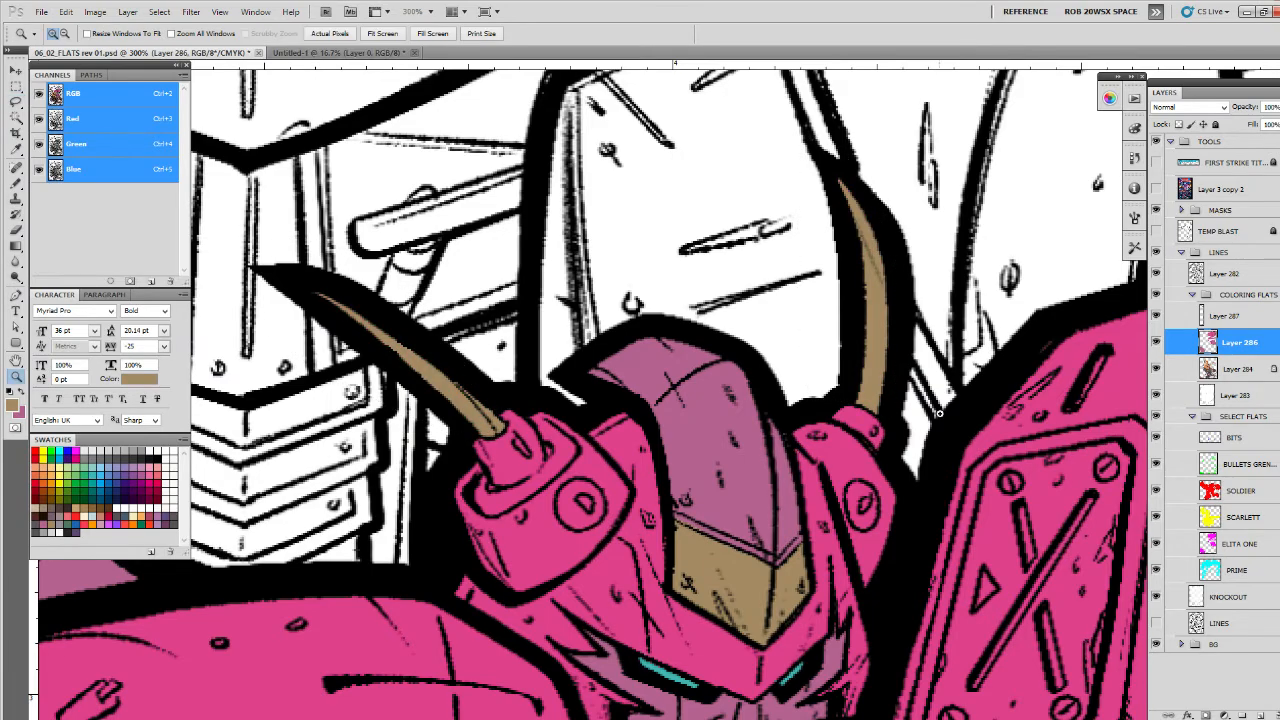
pyautogui.keyDown('alt'); pyautogui.click(938, 414); pyautogui.keyUp('alt')
pyautogui.keyDown('alt'); pyautogui.click(938, 414); pyautogui.keyUp('alt')
pyautogui.keyDown('alt'); pyautogui.click(938, 414); pyautogui.keyUp('alt')
pyautogui.keyDown('alt'); pyautogui.click(938, 414); pyautogui.keyUp('alt')
pyautogui.moveTo(948, 533); pyautogui.dragTo(915, 360)
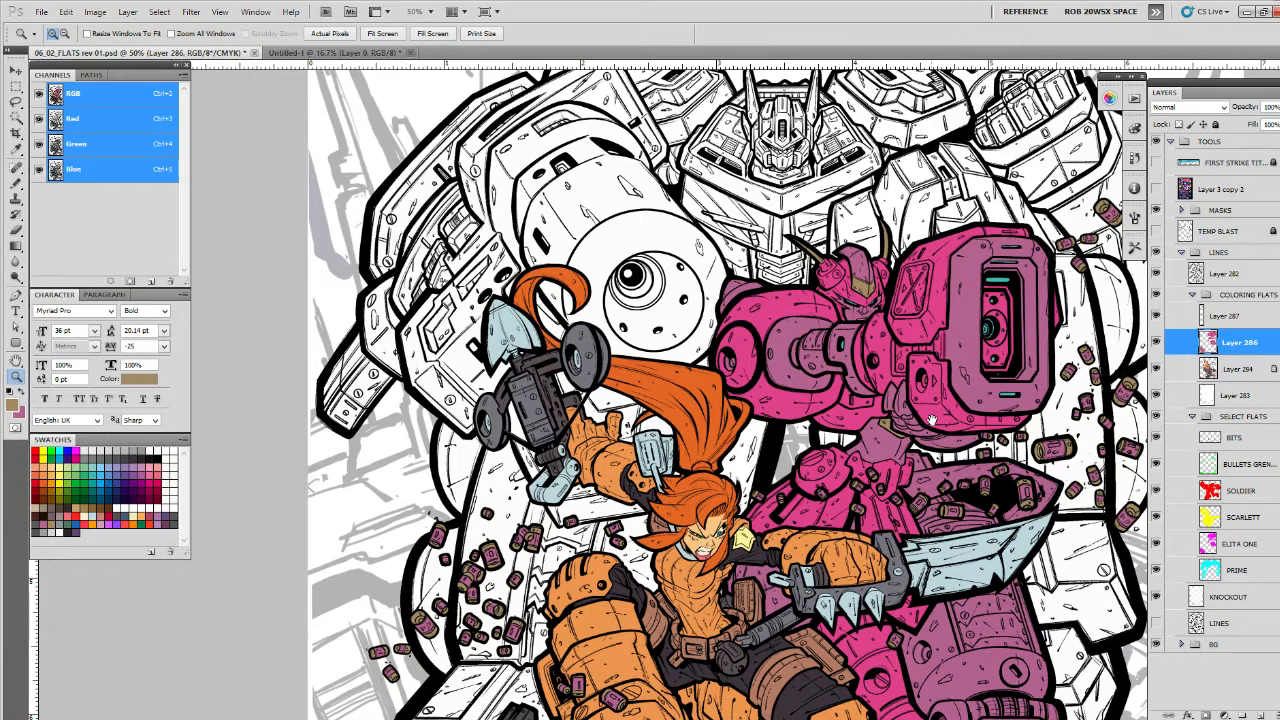
pyautogui.moveTo(933, 424); pyautogui.dragTo(938, 368)
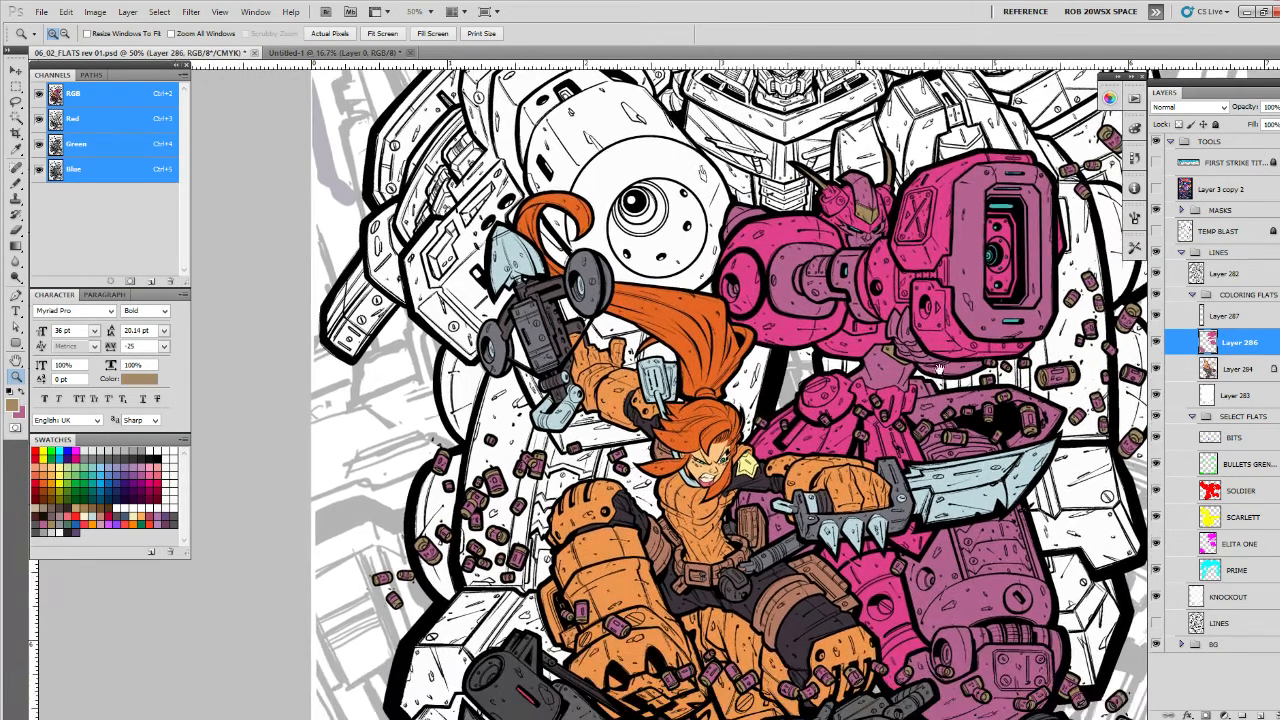
pyautogui.click(790, 222)
pyautogui.click(790, 222)
pyautogui.click(790, 222)
pyautogui.click(800, 300)
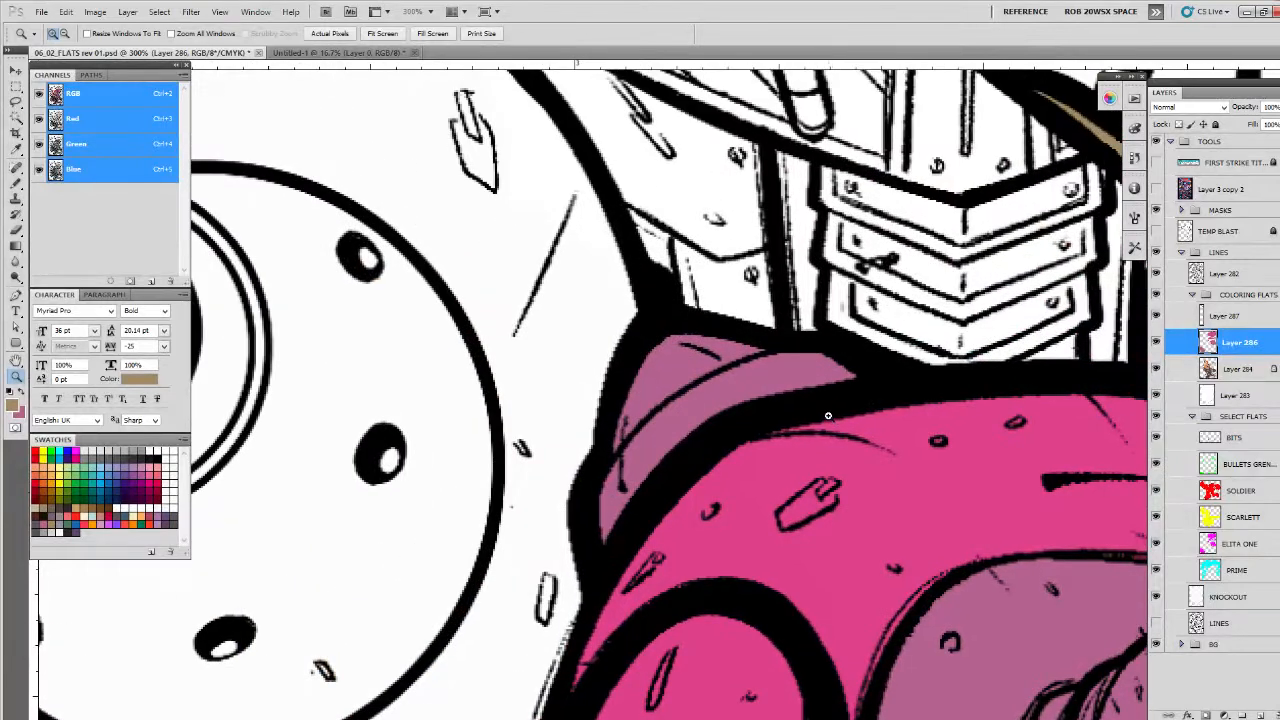
pyautogui.press('l')
pyautogui.moveTo(851, 374); pyautogui.dragTo(834, 423)
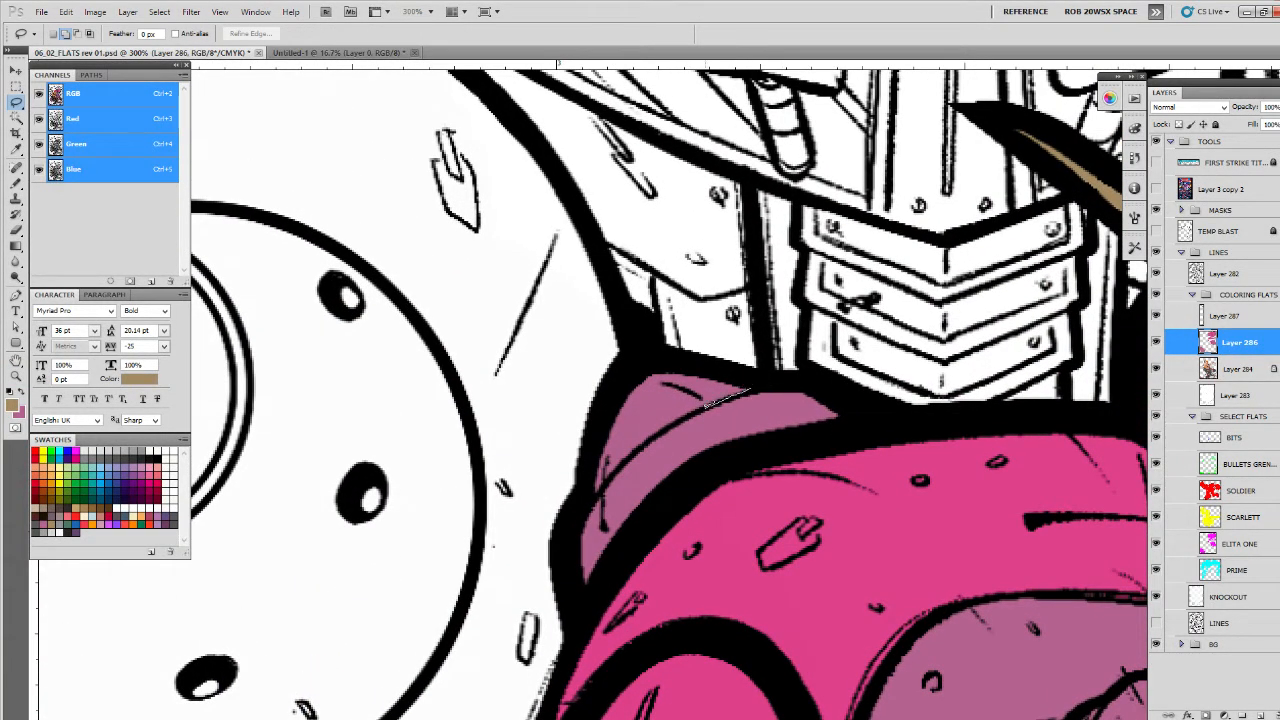
pyautogui.moveTo(622, 460)
pyautogui.mouseDown()
pyautogui.moveTo(598, 385)
pyautogui.moveTo(660, 340)
pyautogui.moveTo(760, 365)
pyautogui.mouseUp()
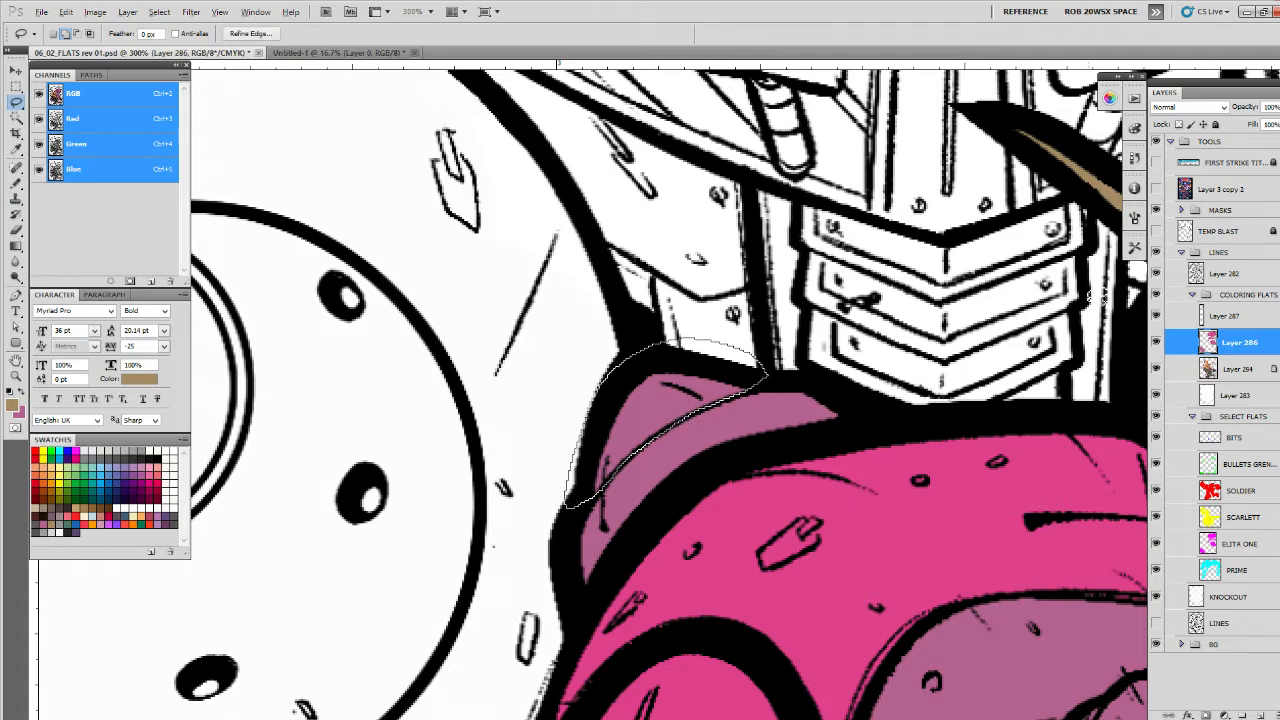
pyautogui.hotkey('alt', 'BackSpace')
pyautogui.hotkey('ctrl', 'd')
# - Lasso the remaining purple strip of the piece behind the shoulder and fill it with tan
pyautogui.moveTo(992, 614); pyautogui.dragTo(910, 568)
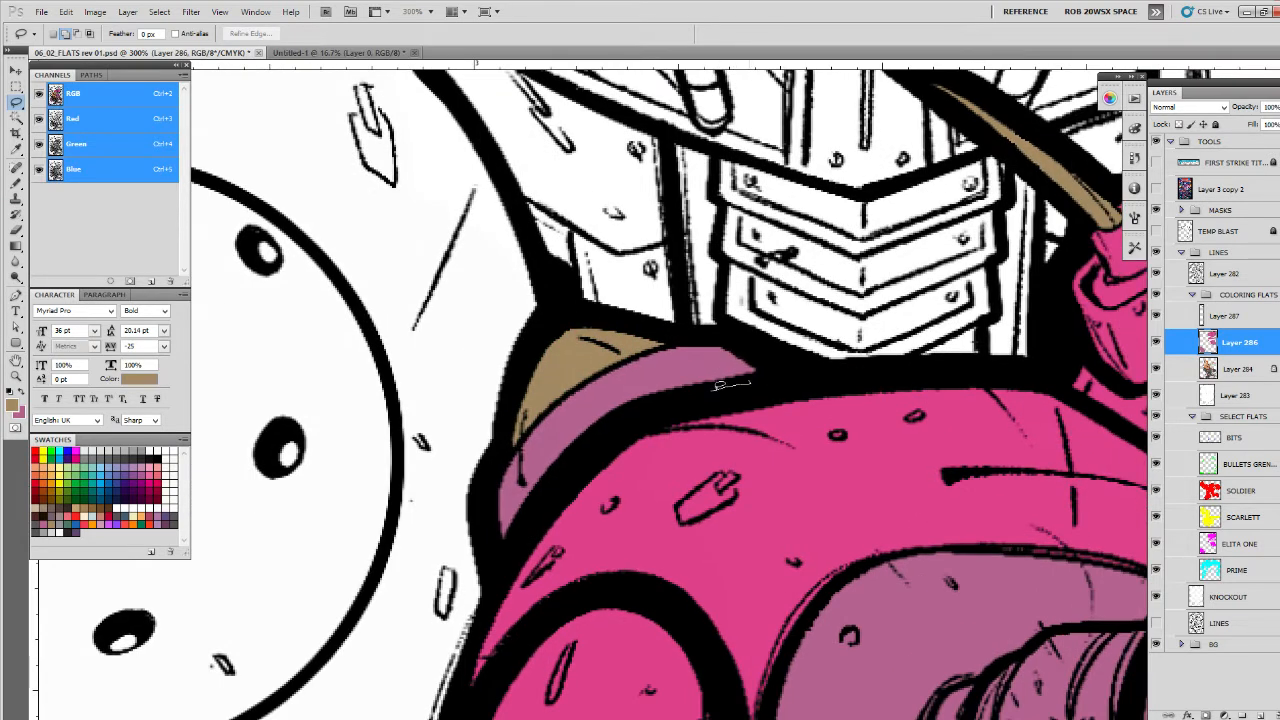
pyautogui.moveTo(717, 385)
pyautogui.mouseDown()
pyautogui.moveTo(500, 330)
pyautogui.moveTo(760, 345)
pyautogui.moveTo(720, 385)
pyautogui.mouseUp()
pyautogui.hotkey('alt', 'BackSpace')
pyautogui.press('z')
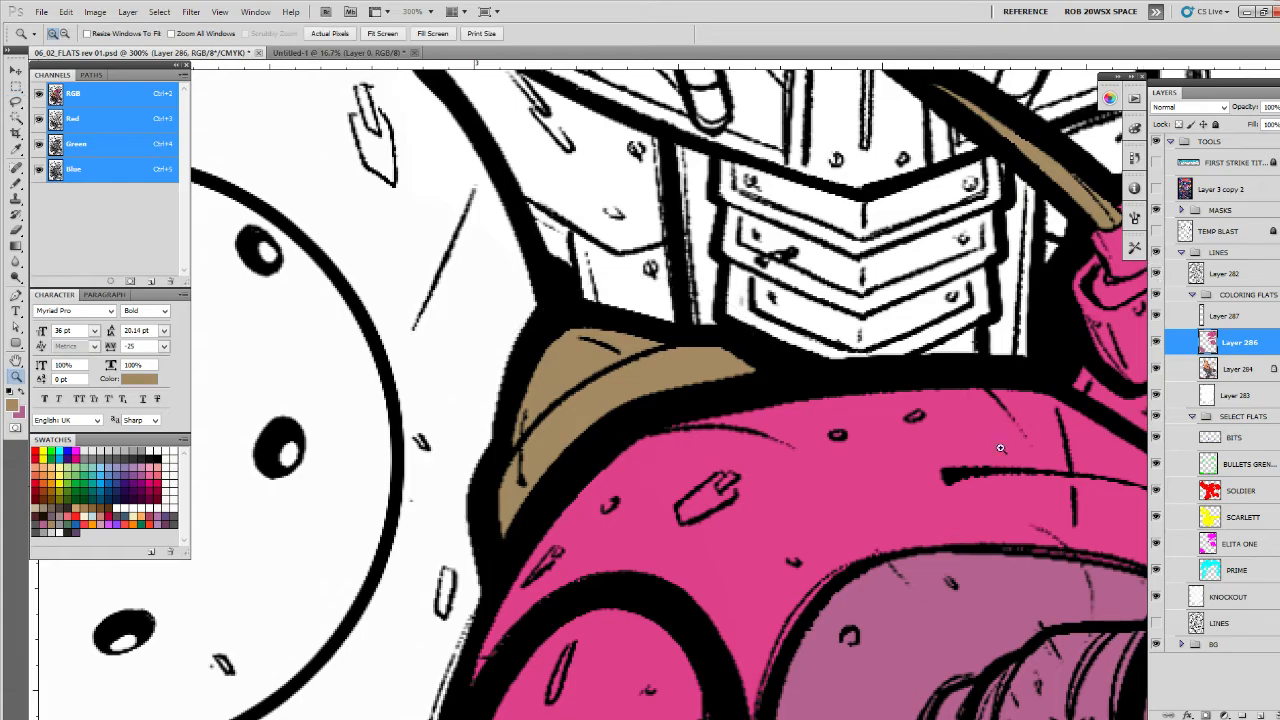
# - Lasso the central waist plate below the robot's abdomen, around the overlapping shell casing, fill it with tan and deselect
pyautogui.keyDown('alt'); pyautogui.click(1000, 448); pyautogui.keyUp('alt')
pyautogui.keyDown('alt'); pyautogui.click(1000, 448); pyautogui.keyUp('alt')
pyautogui.keyDown('alt'); pyautogui.click(1000, 448); pyautogui.keyUp('alt')
pyautogui.keyDown('alt'); pyautogui.click(1000, 448); pyautogui.keyUp('alt')
pyautogui.moveTo(1084, 603); pyautogui.dragTo(670, 502)
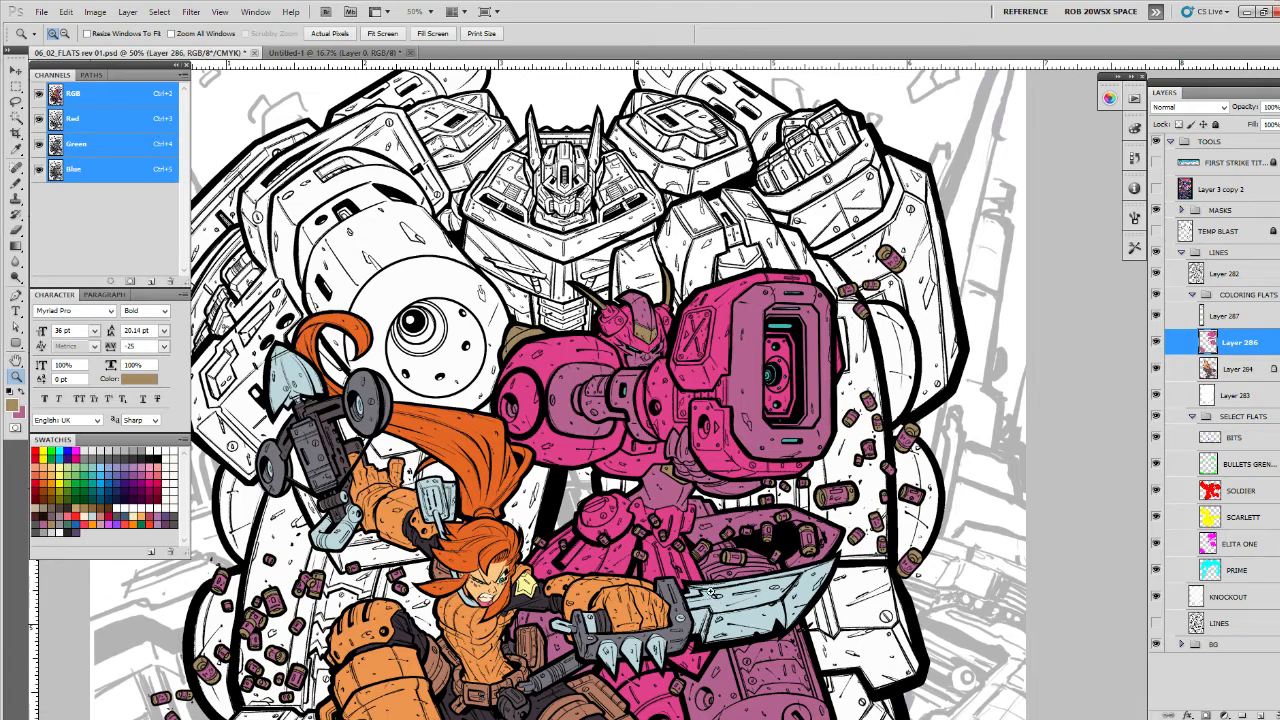
pyautogui.moveTo(700, 564); pyautogui.dragTo(730, 434)
pyautogui.click(737, 417)
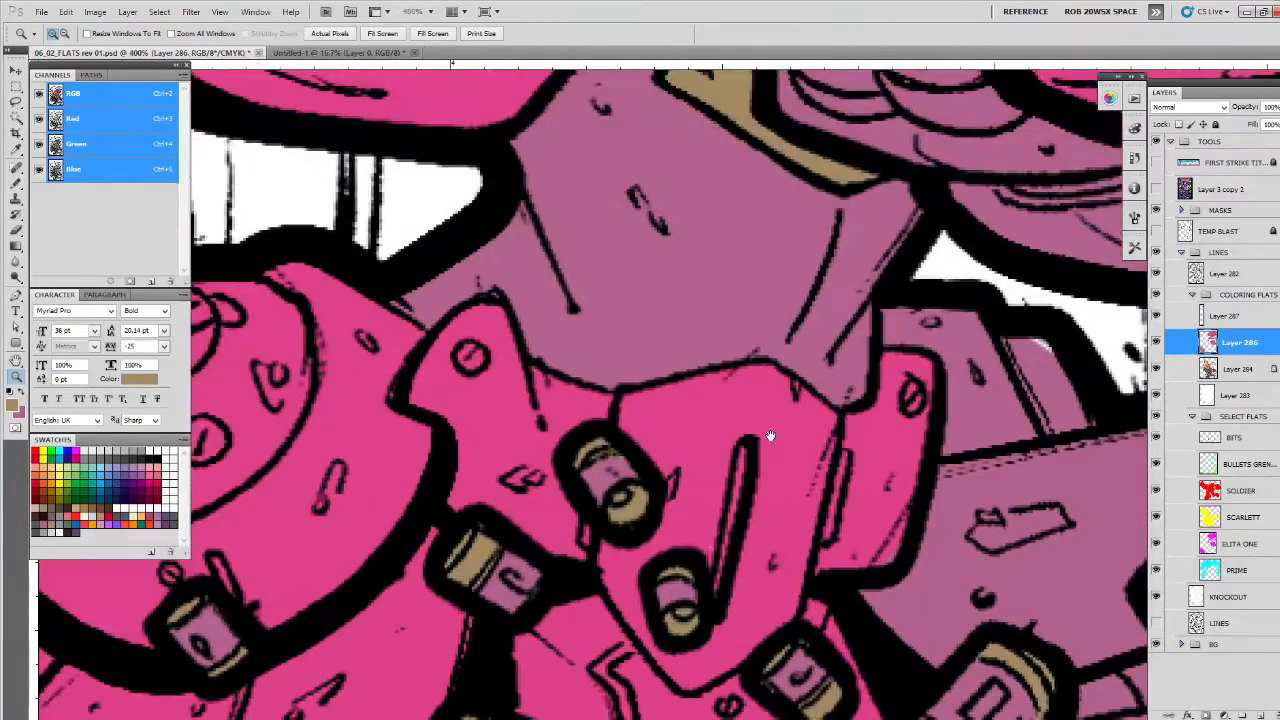
pyautogui.click(766, 434)
pyautogui.press('l')
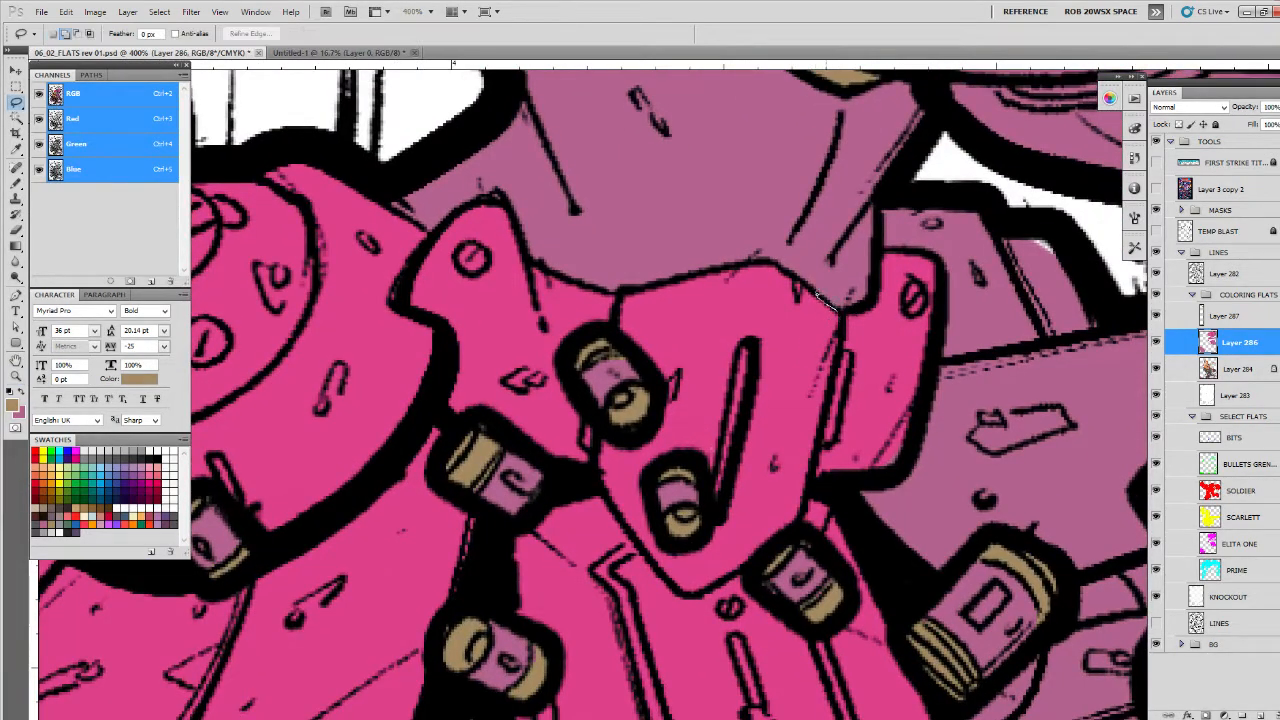
pyautogui.moveTo(773, 261)
pyautogui.mouseDown()
pyautogui.moveTo(618, 292)
pyautogui.moveTo(650, 366)
pyautogui.moveTo(603, 422)
pyautogui.moveTo(618, 506)
pyautogui.moveTo(676, 577)
pyautogui.moveTo(750, 561)
pyautogui.moveTo(814, 481)
pyautogui.moveTo(841, 312)
pyautogui.mouseUp()
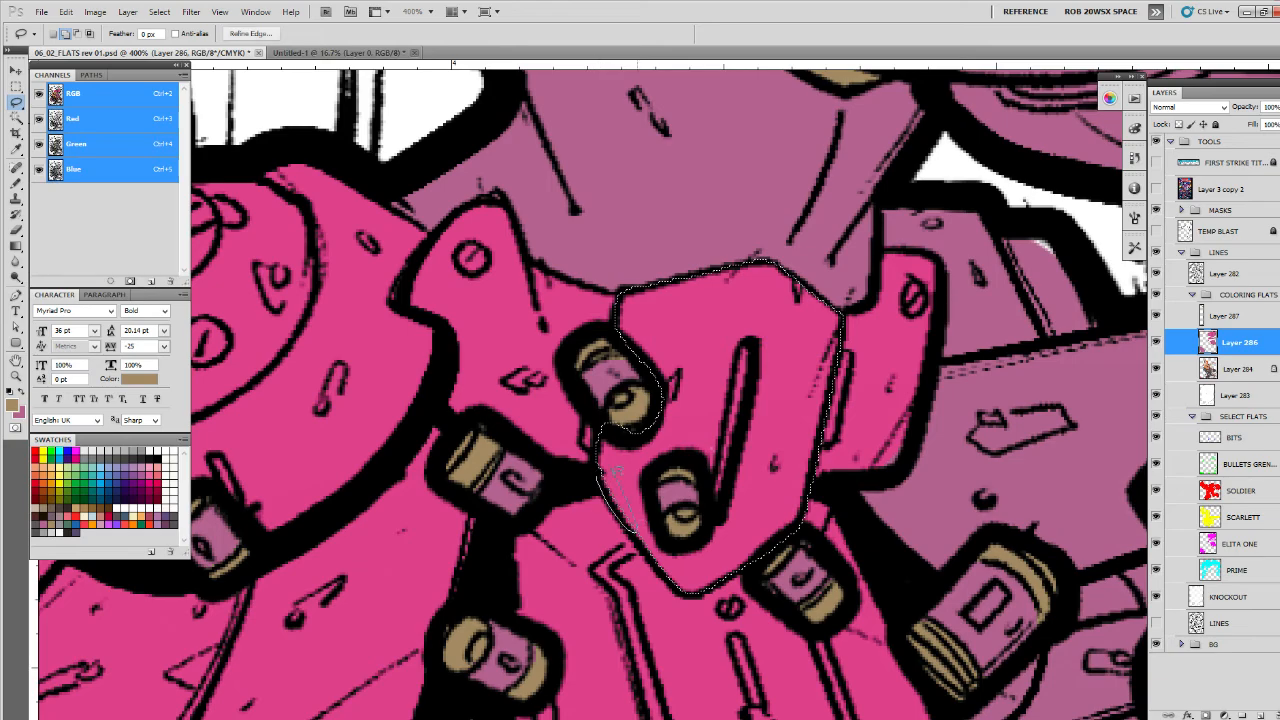
pyautogui.hotkey('alt', 'BackSpace')
pyautogui.hotkey('ctrl', 'd')
# - Sample the hot pink, lasso the boat-shaped armor panel above the knife blade, fill it with hot pink and deselect
pyautogui.press('z')
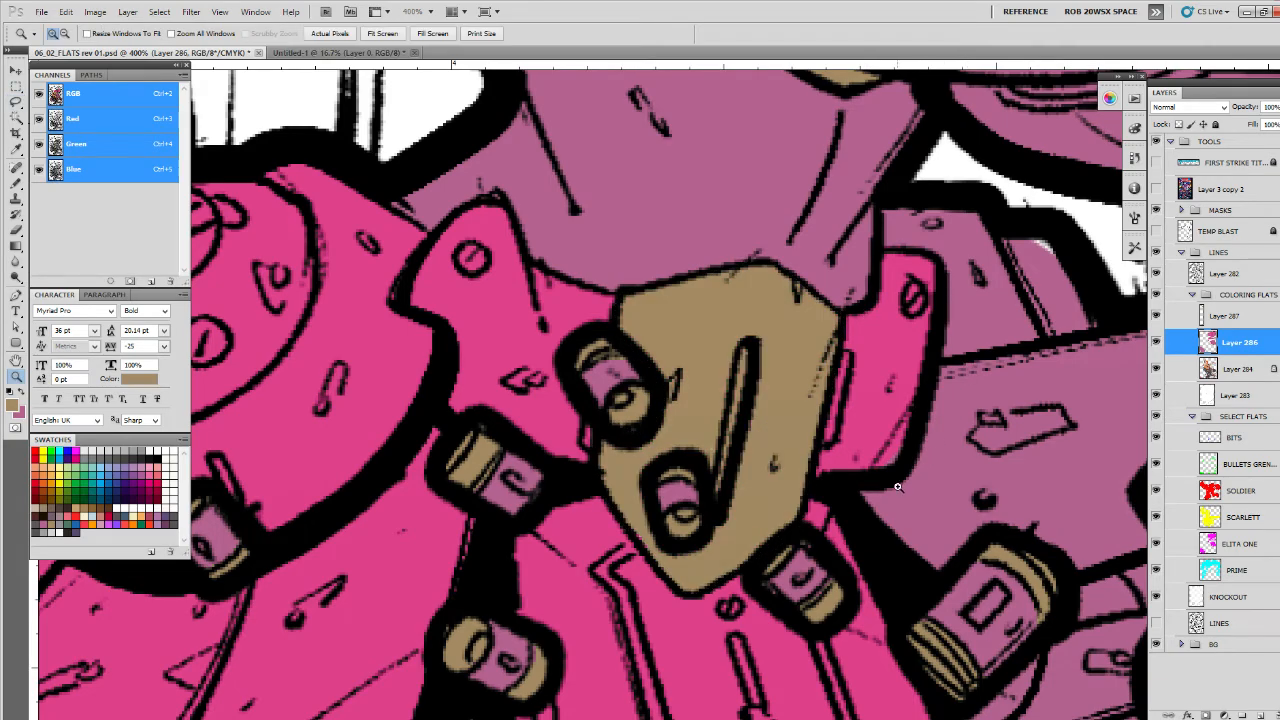
pyautogui.keyDown('alt'); pyautogui.click(898, 496); pyautogui.keyUp('alt')
pyautogui.keyDown('alt'); pyautogui.click(898, 496); pyautogui.keyUp('alt')
pyautogui.keyDown('alt'); pyautogui.click(898, 496); pyautogui.keyUp('alt')
pyautogui.keyDown('alt'); pyautogui.click(903, 511); pyautogui.keyUp('alt')
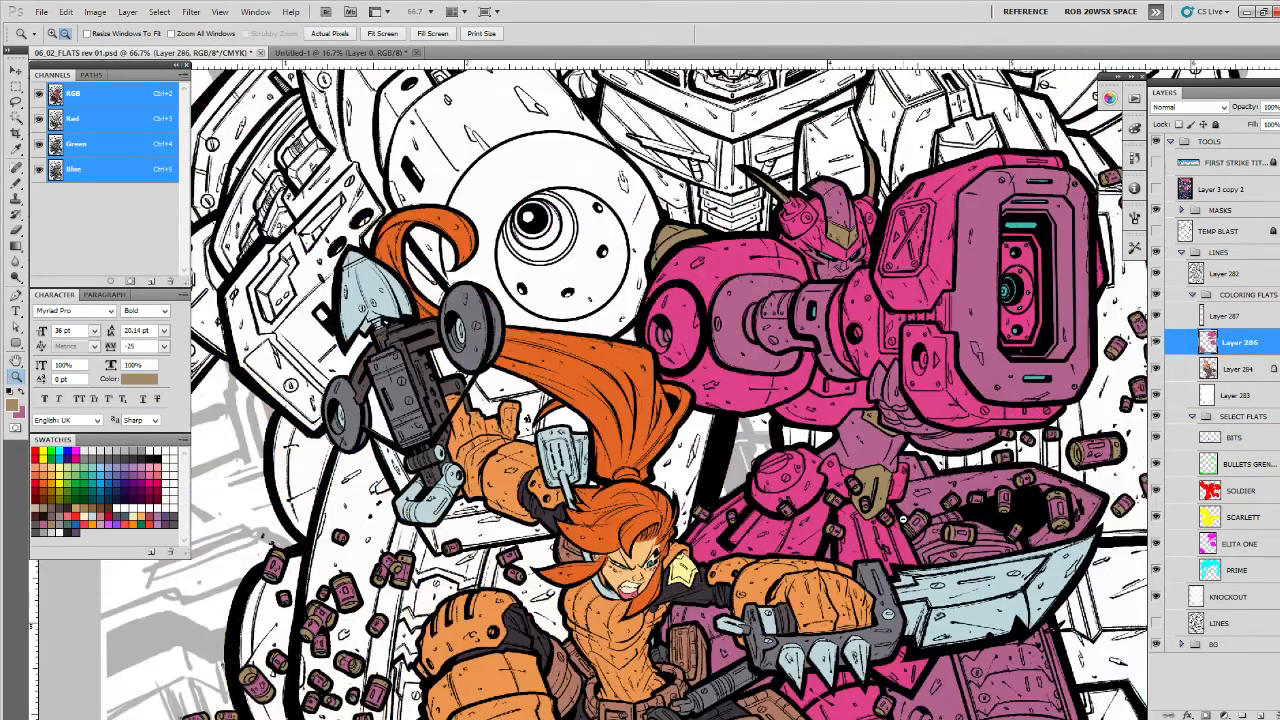
pyautogui.keyDown('alt'); pyautogui.click(908, 518); pyautogui.keyUp('alt')
pyautogui.moveTo(918, 578); pyautogui.dragTo(889, 438)
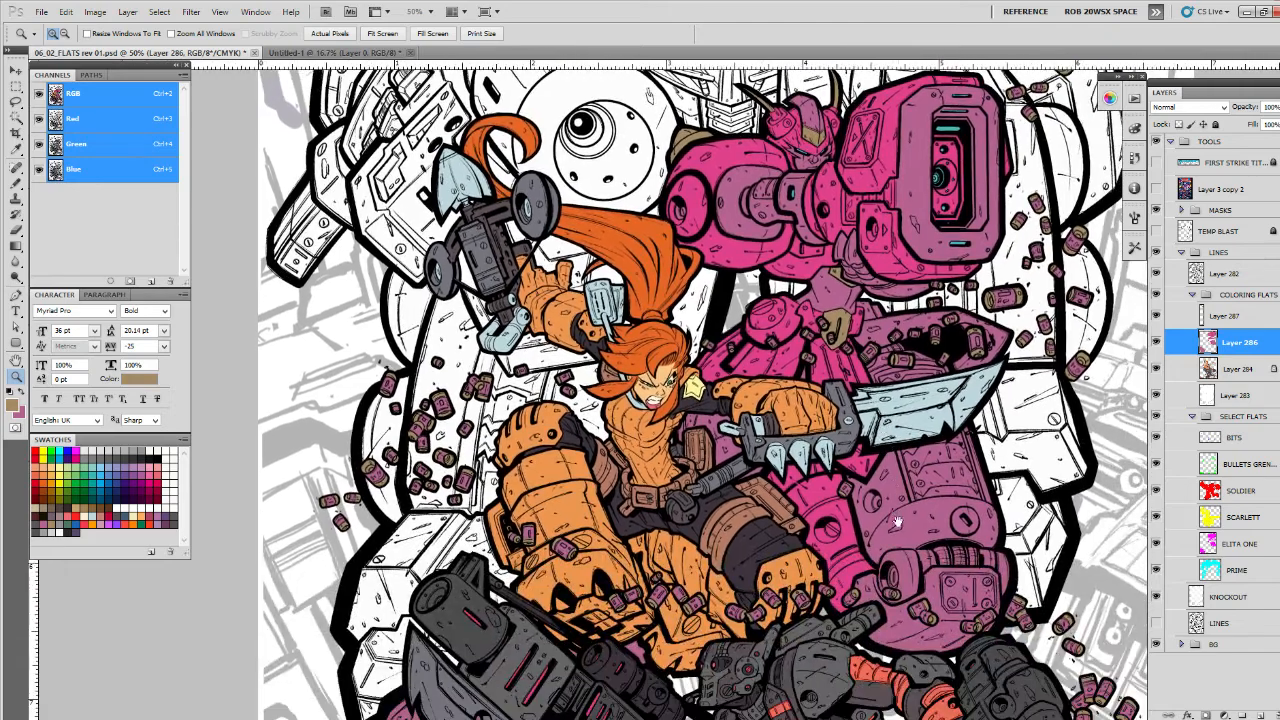
pyautogui.moveTo(898, 522); pyautogui.dragTo(895, 448)
pyautogui.moveTo(988, 411); pyautogui.dragTo(858, 434)
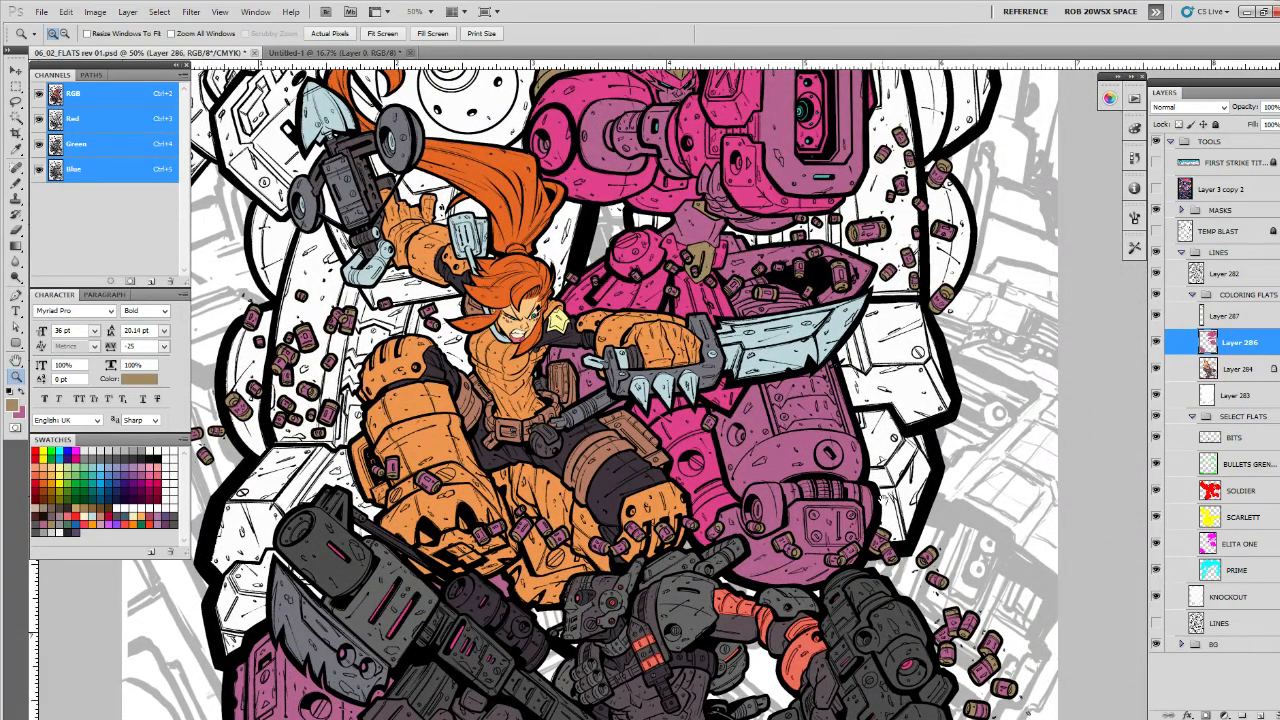
pyautogui.moveTo(889, 470); pyautogui.dragTo(895, 553)
pyautogui.click(811, 368)
pyautogui.click(811, 368)
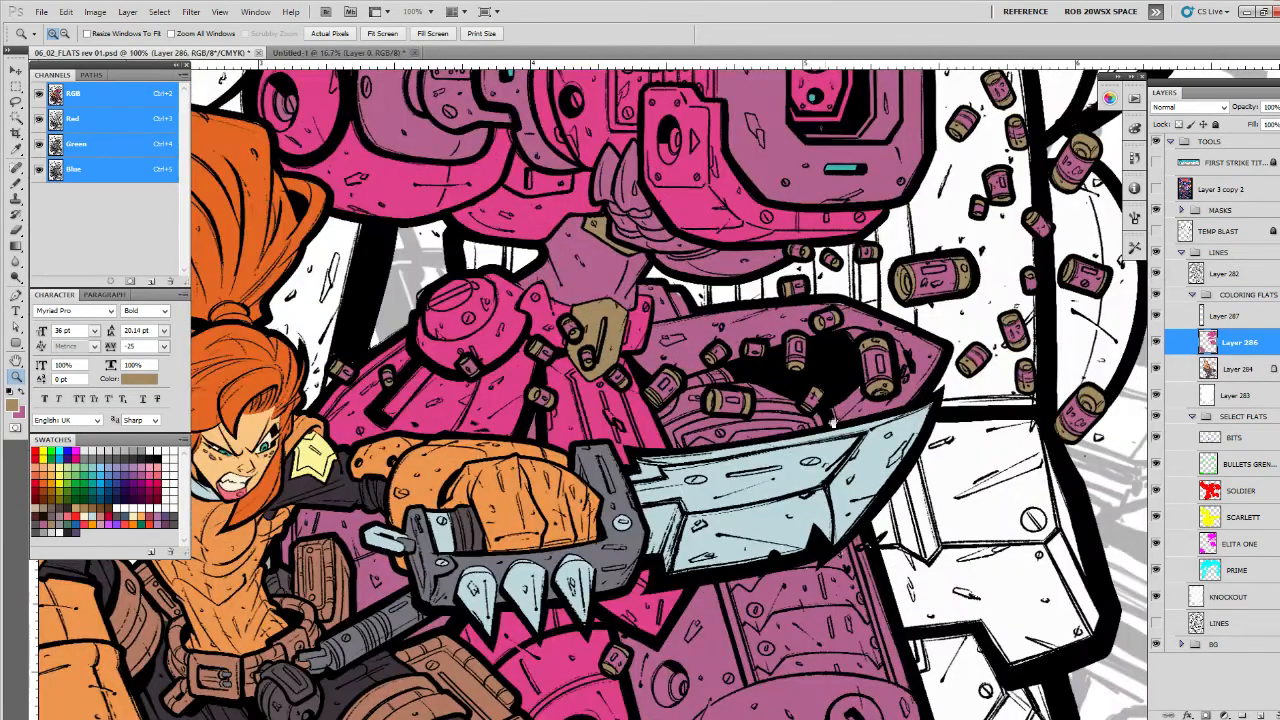
pyautogui.moveTo(823, 438); pyautogui.dragTo(813, 556)
pyautogui.press('b')
pyautogui.keyDown('alt'); pyautogui.click(634, 526); pyautogui.keyUp('alt')
pyautogui.press('l')
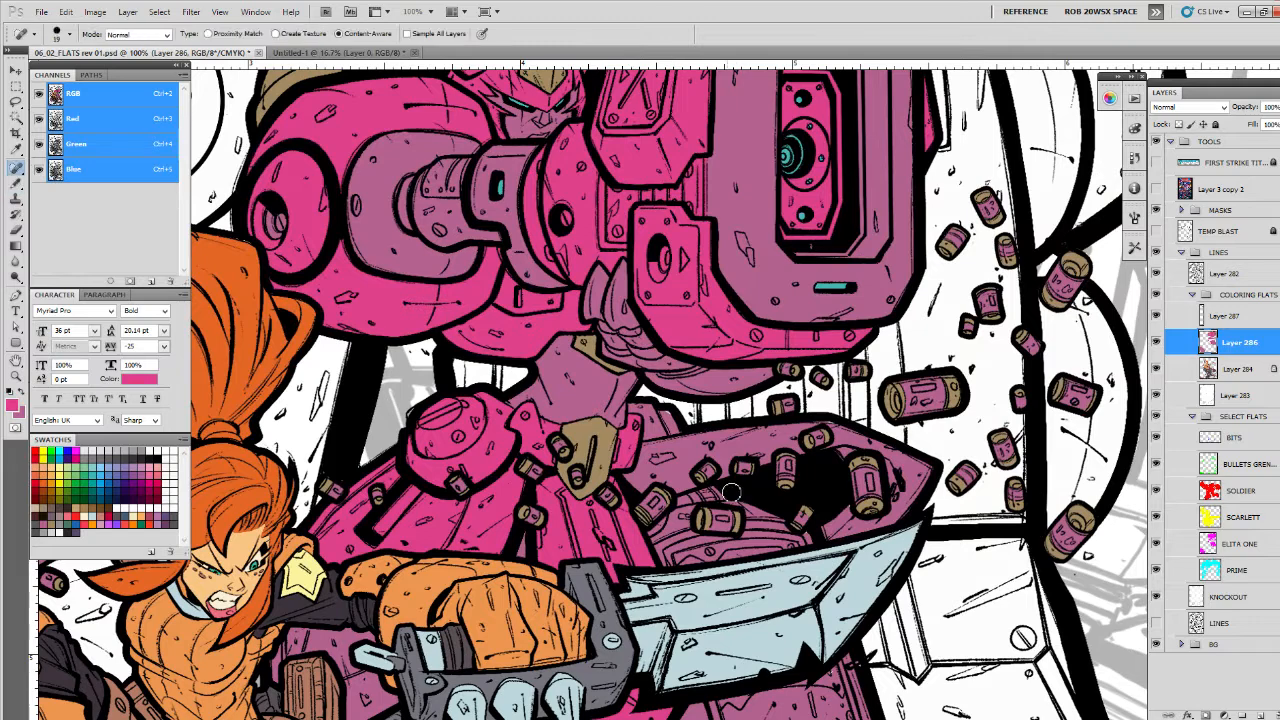
pyautogui.moveTo(690, 497)
pyautogui.mouseDown()
pyautogui.moveTo(800, 493)
pyautogui.moveTo(820, 542)
pyautogui.moveTo(940, 447)
pyautogui.moveTo(764, 405)
pyautogui.moveTo(770, 414)
pyautogui.moveTo(630, 398)
pyautogui.mouseUp()
pyautogui.moveTo(615, 459)
pyautogui.mouseDown()
pyautogui.moveTo(652, 498)
pyautogui.moveTo(672, 493)
pyautogui.mouseUp()
pyautogui.hotkey('alt', 'shift', 'BackSpace')
pyautogui.hotkey('ctrl', 'd')
# - Touch up the flats inside the boat-shaped armor's opening with the Pencil tool and paint its small ribbed band tan
pyautogui.press('b')
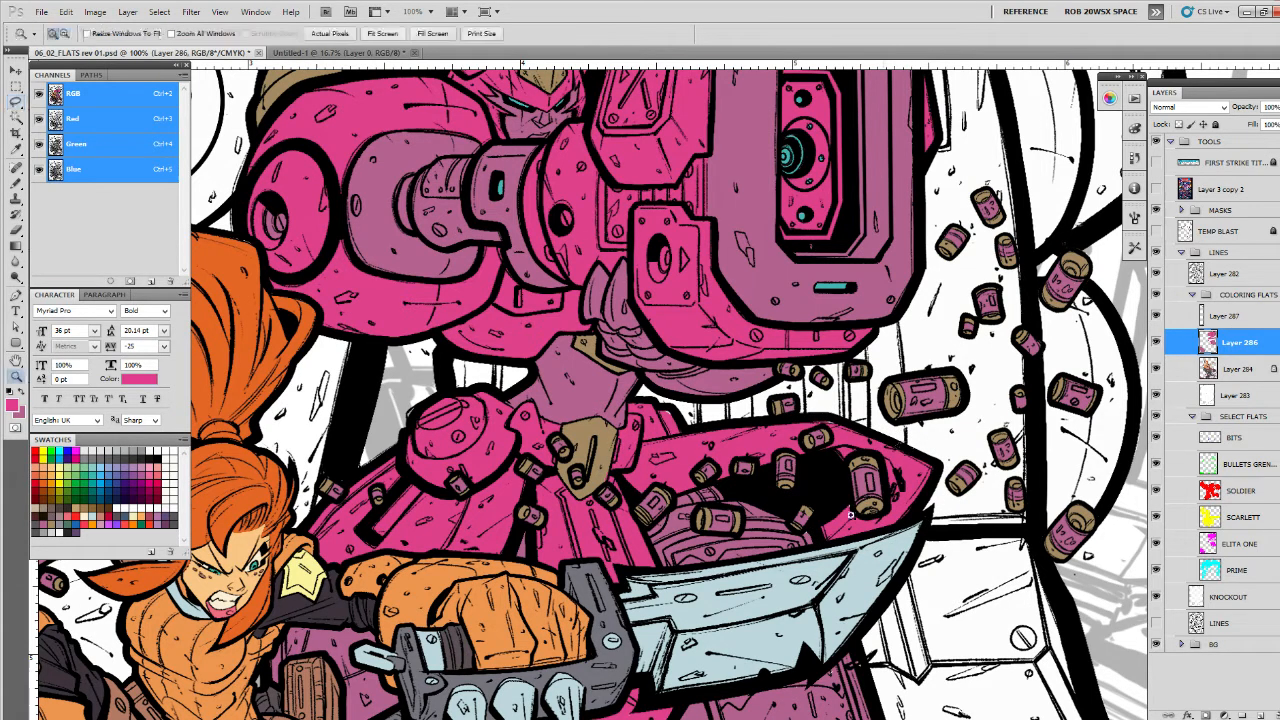
pyautogui.scroll(1, 851, 508)
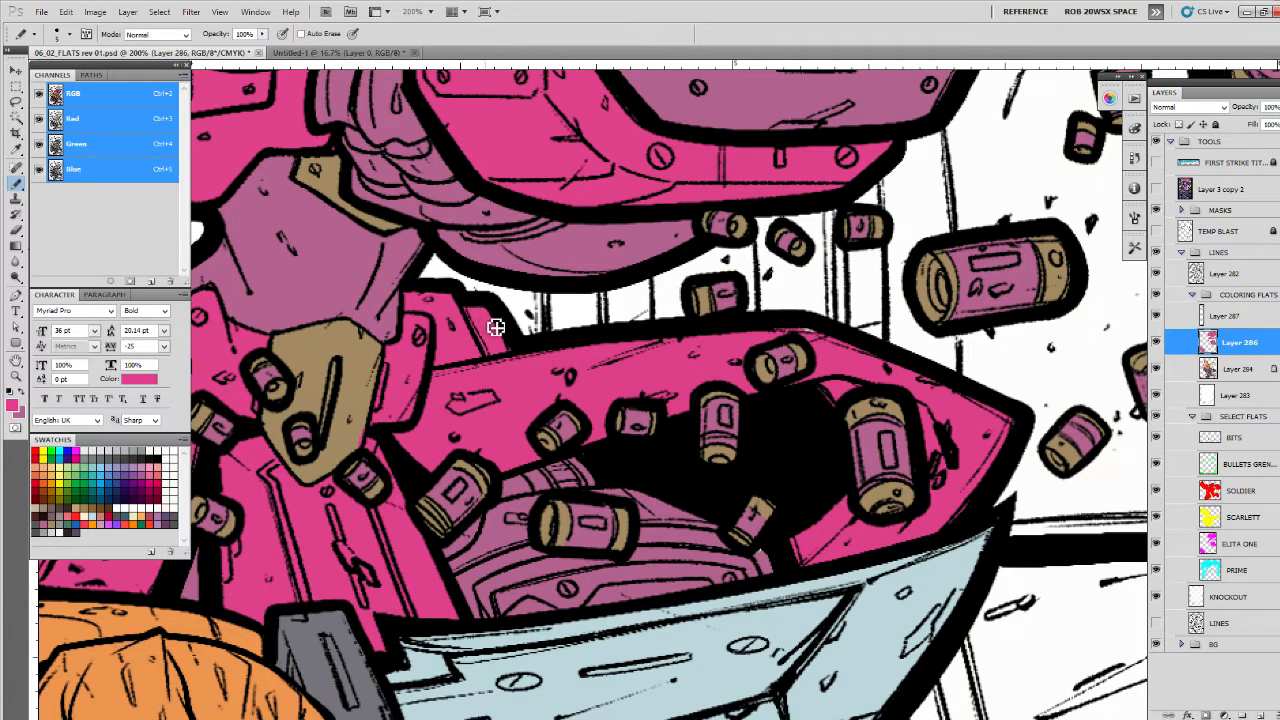
pyautogui.moveTo(859, 604); pyautogui.dragTo(914, 641)
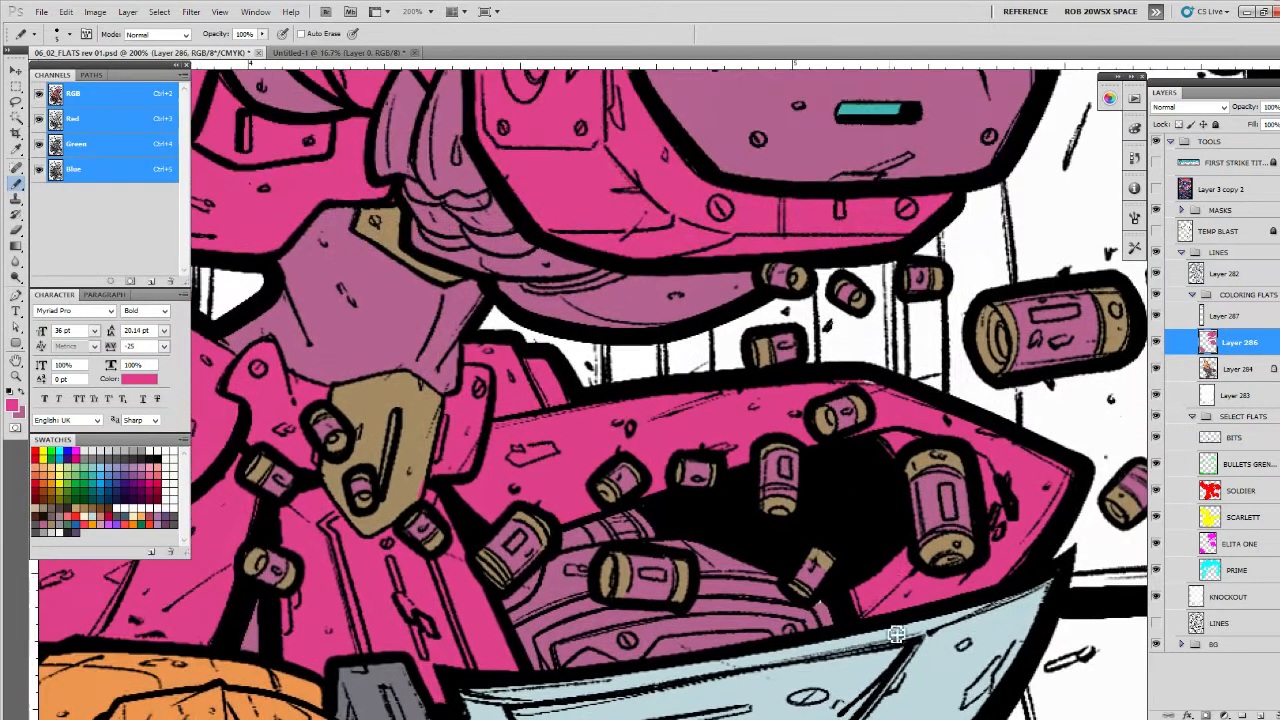
pyautogui.moveTo(838, 613); pyautogui.dragTo(856, 583)
pyautogui.keyDown('alt'); pyautogui.click(847, 580); pyautogui.keyUp('alt')
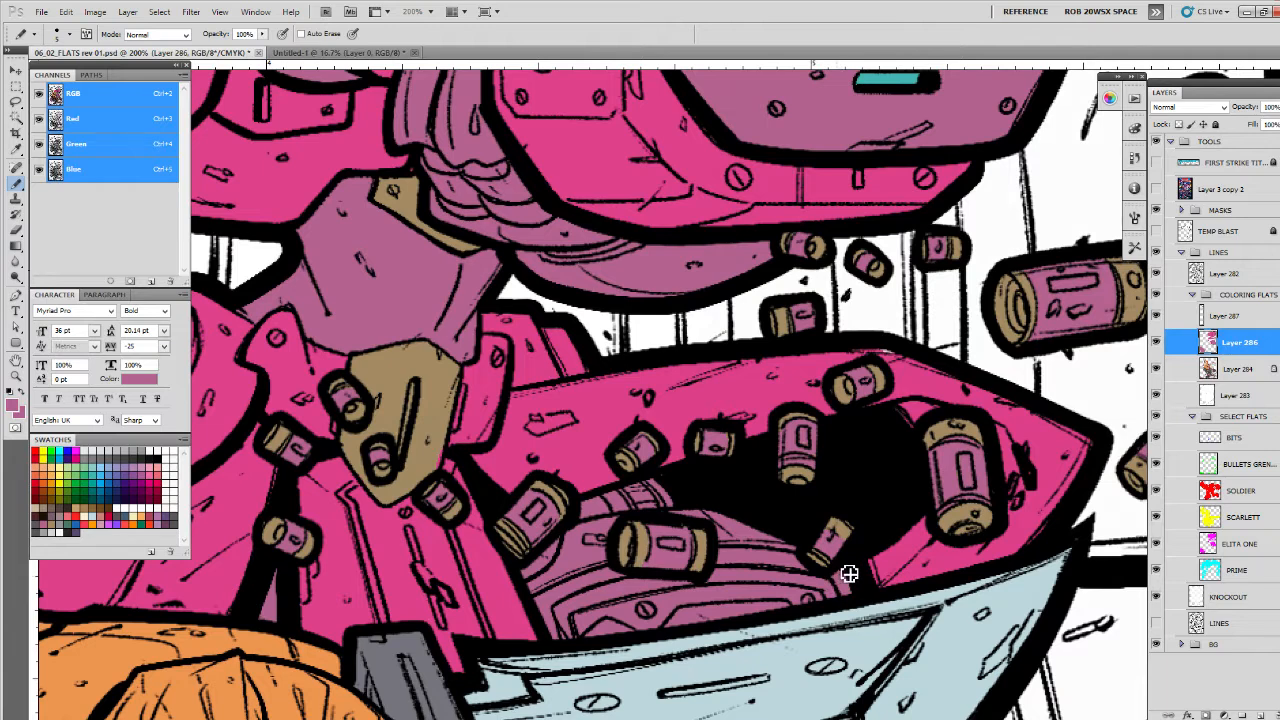
pyautogui.moveTo(794, 495); pyautogui.dragTo(849, 500)
pyautogui.keyDown('alt'); pyautogui.click(686, 532); pyautogui.keyUp('alt')
pyautogui.moveTo(699, 495)
pyautogui.mouseDown()
pyautogui.moveTo(643, 505)
pyautogui.moveTo(708, 486)
pyautogui.moveTo(736, 506)
pyautogui.moveTo(678, 508)
pyautogui.moveTo(709, 493)
pyautogui.moveTo(646, 519)
pyautogui.mouseUp()
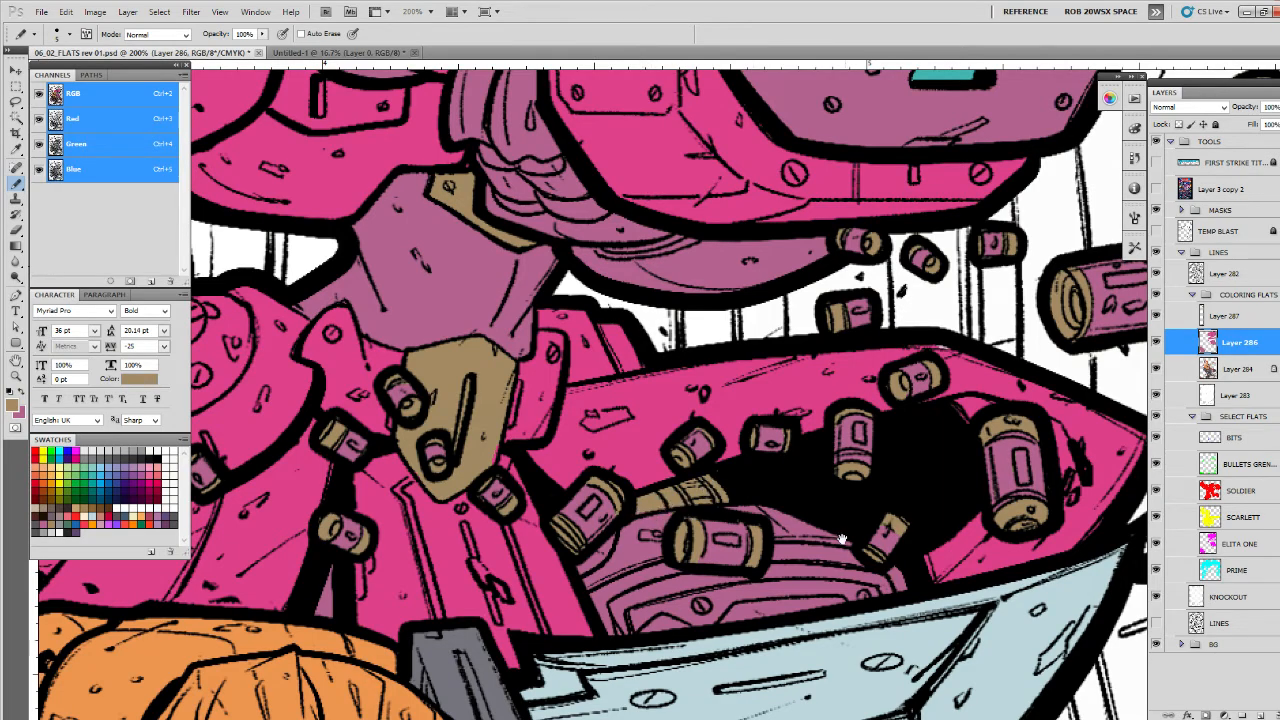
# - Examine the robot's pink, purple and tan flats against the rest of the cover, from the whole figure to the blade area
pyautogui.moveTo(866, 568); pyautogui.dragTo(809, 362)
pyautogui.press('z')
pyautogui.keyDown('alt'); pyautogui.click(833, 455); pyautogui.keyUp('alt')
pyautogui.keyDown('alt'); pyautogui.click(834, 460); pyautogui.keyUp('alt')
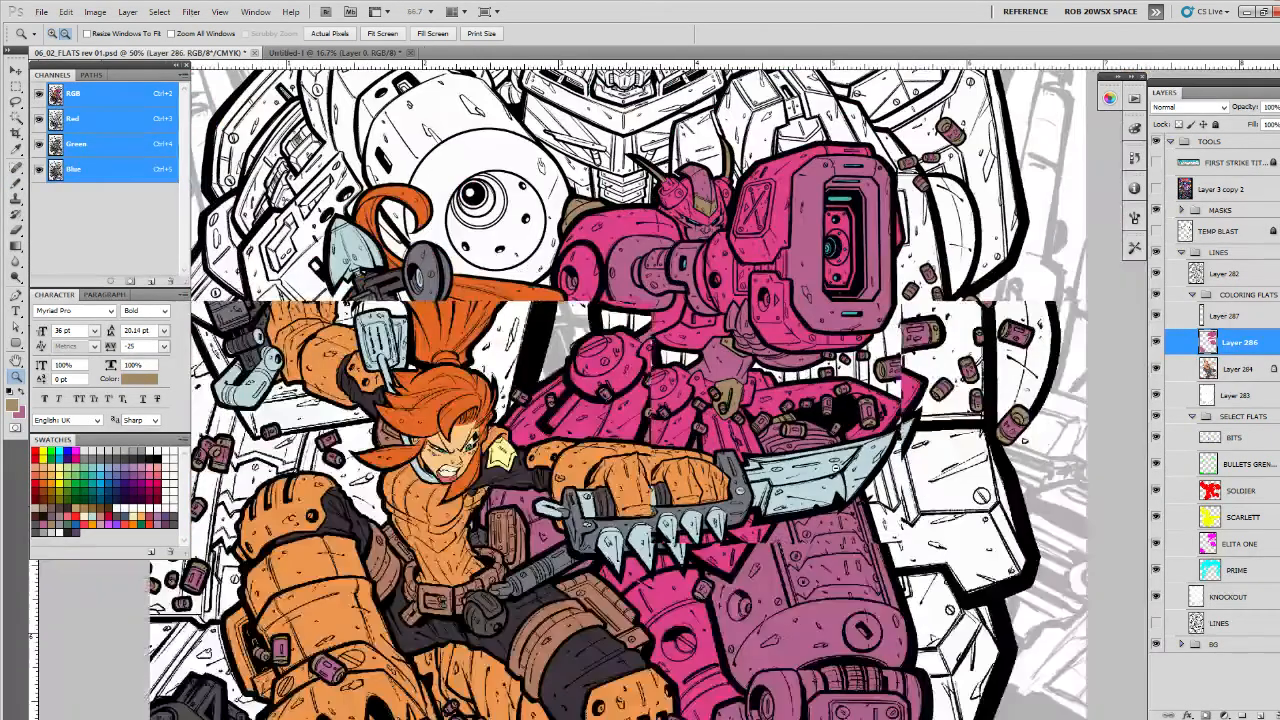
pyautogui.keyDown('alt'); pyautogui.click(836, 468); pyautogui.keyUp('alt')
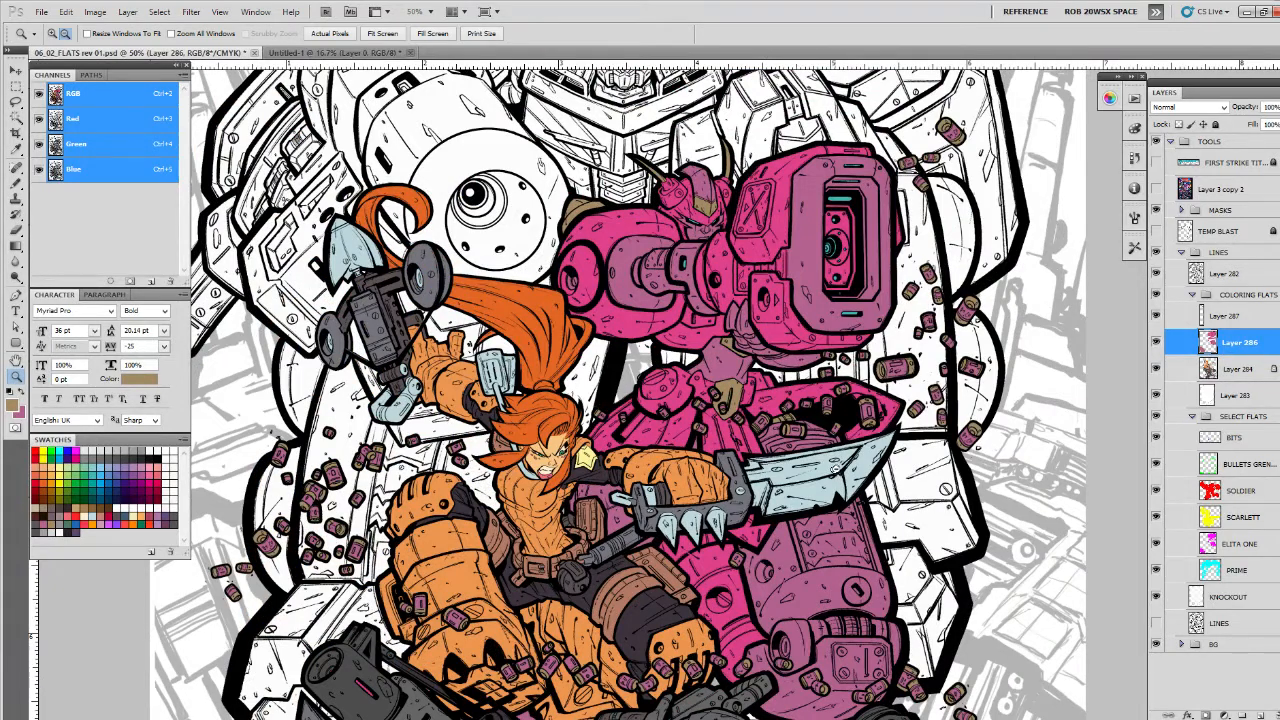
pyautogui.keyDown('alt'); pyautogui.click(838, 468); pyautogui.keyUp('alt')
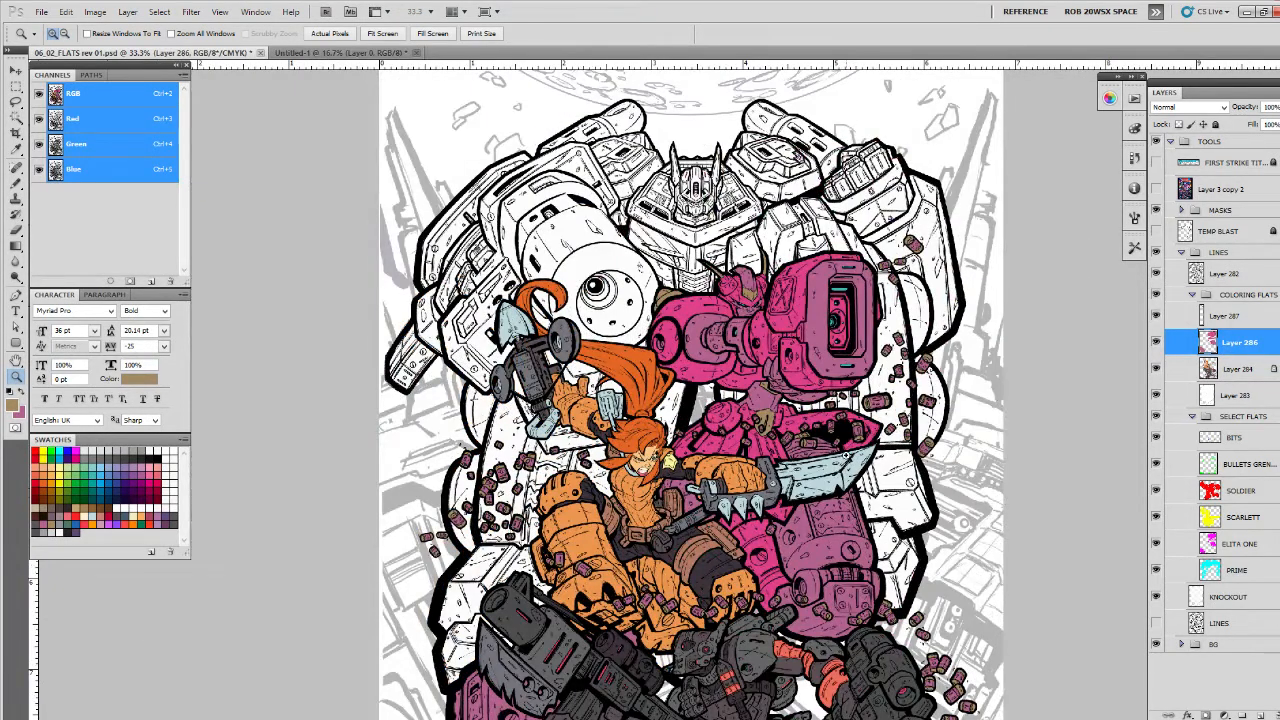
pyautogui.click(857, 415)
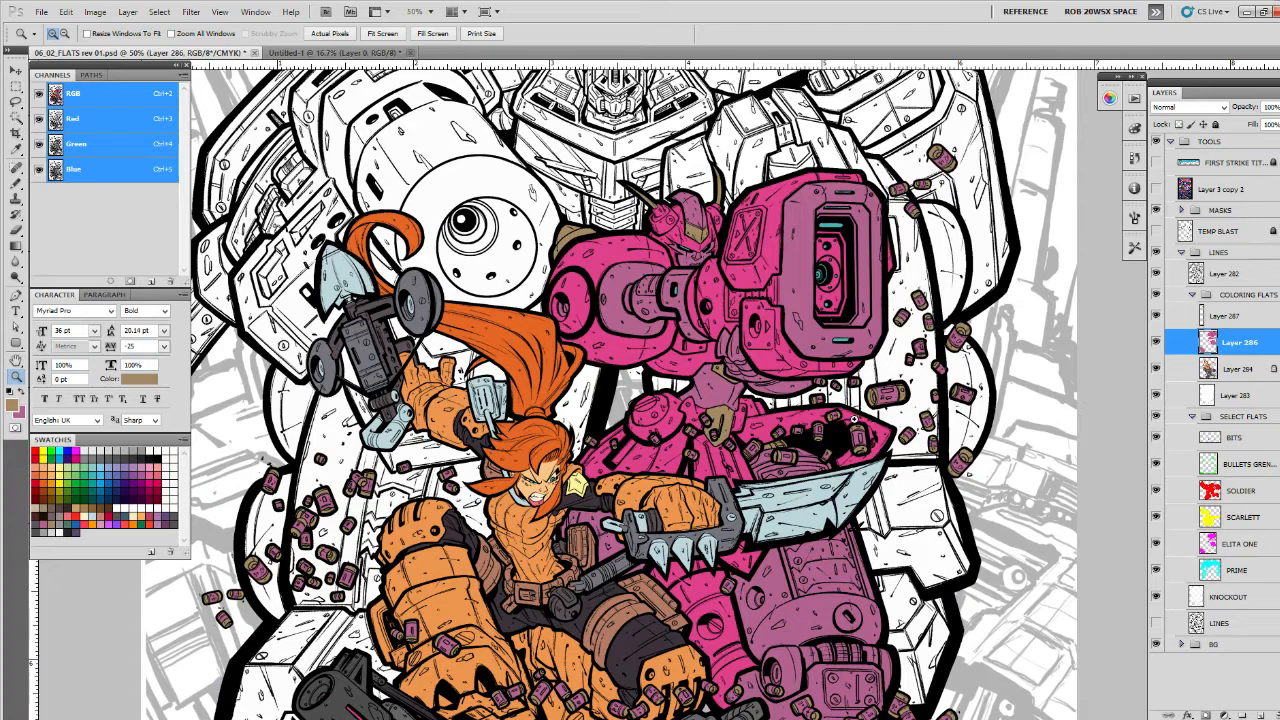
pyautogui.moveTo(850, 425); pyautogui.dragTo(844, 441)
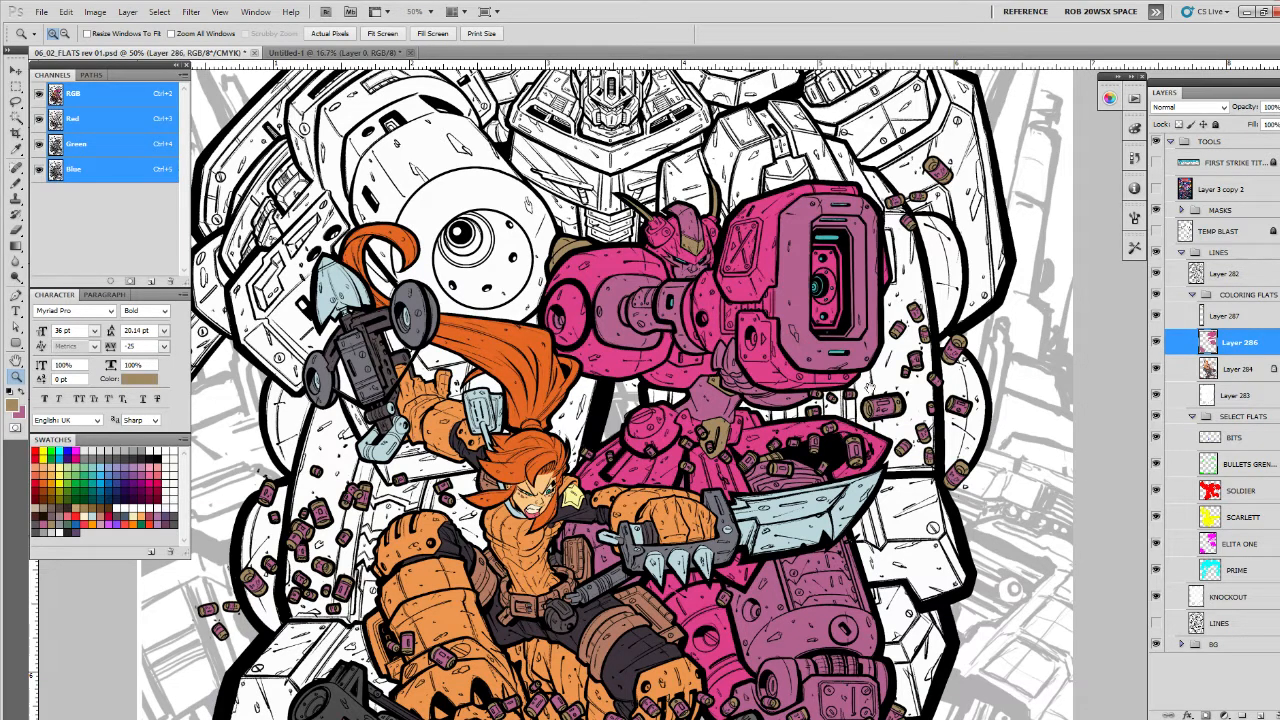
pyautogui.moveTo(840, 536); pyautogui.dragTo(851, 428)
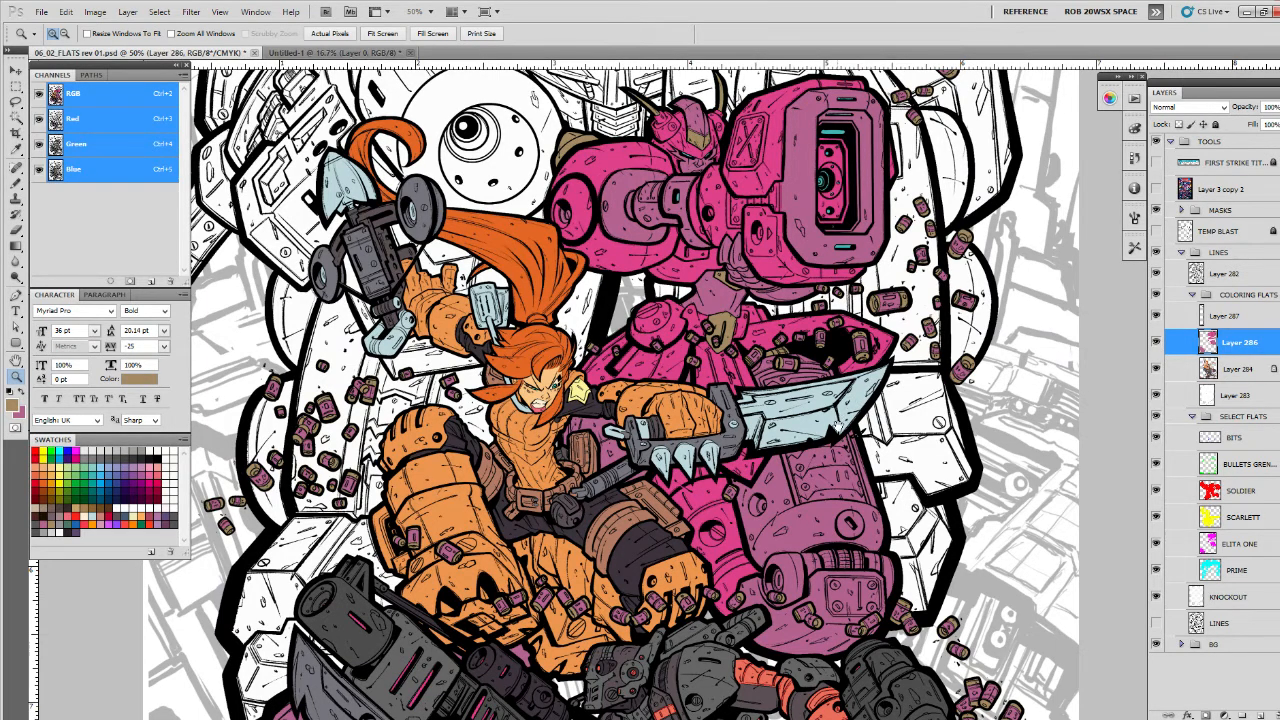
pyautogui.moveTo(834, 430); pyautogui.dragTo(827, 451)
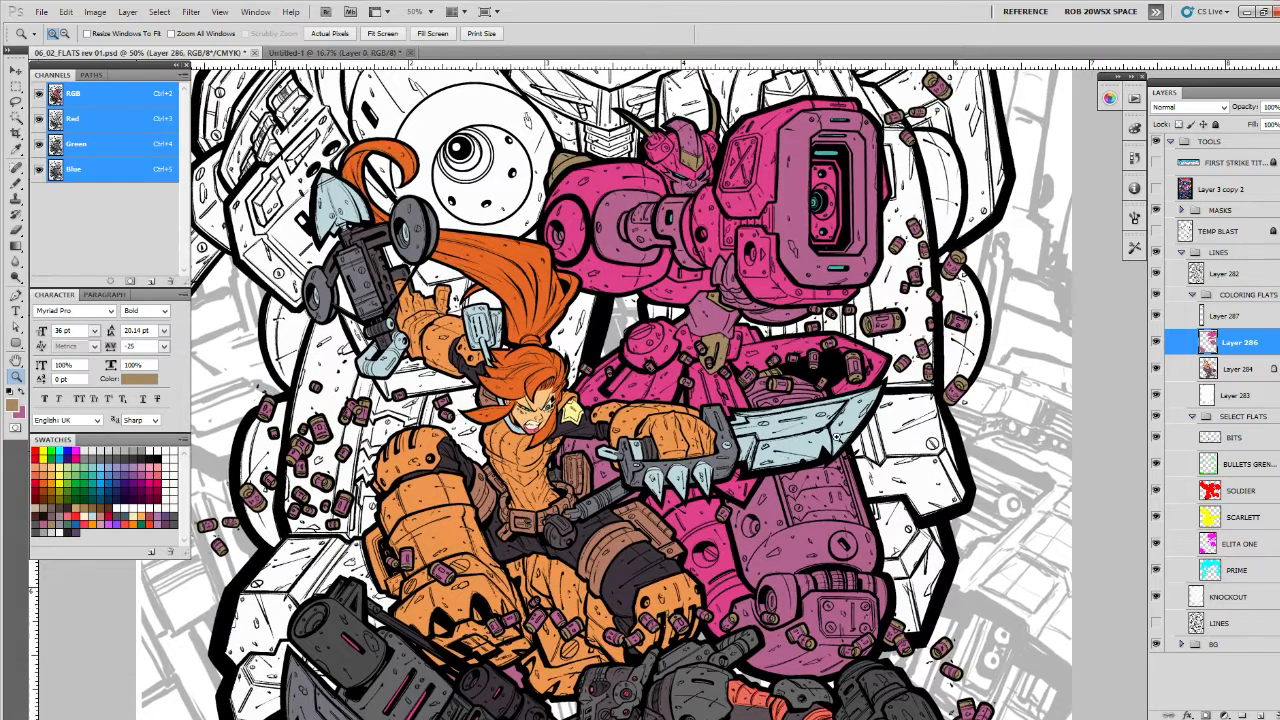
pyautogui.click(829, 451)
pyautogui.click(830, 452)
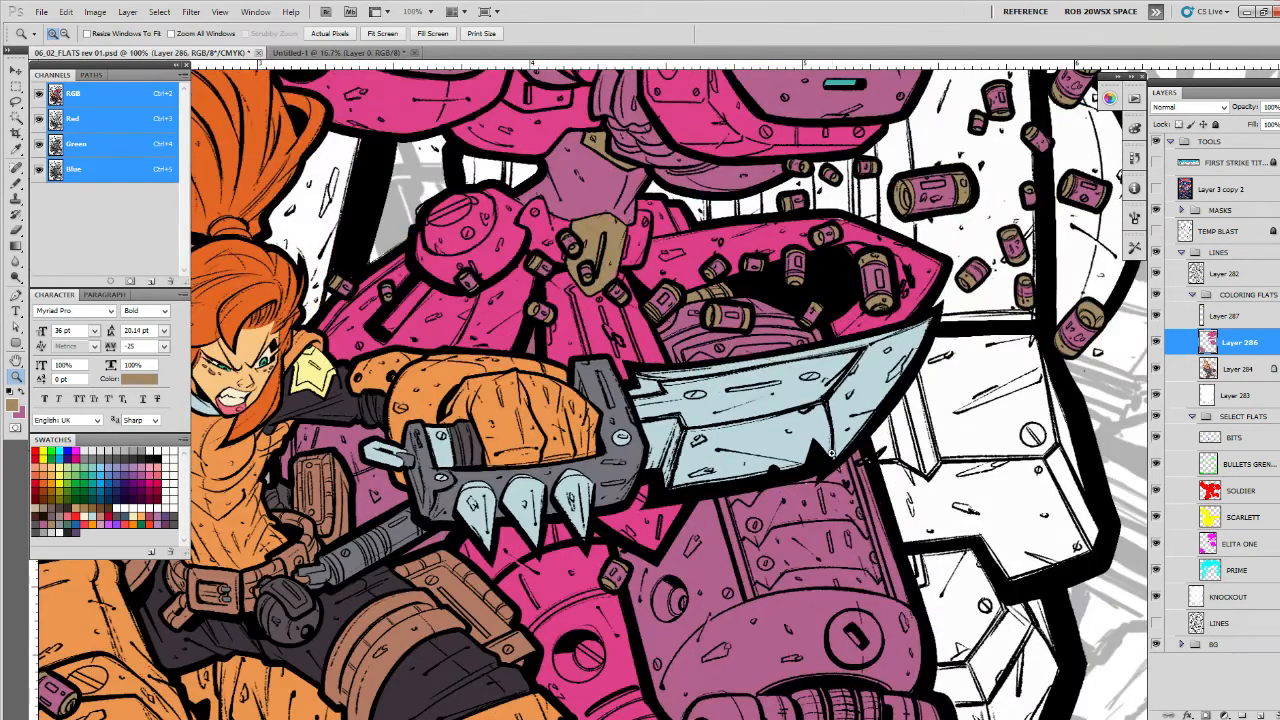
pyautogui.keyDown('alt'); pyautogui.click(830, 452); pyautogui.keyUp('alt')
pyautogui.keyDown('alt'); pyautogui.click(822, 463); pyautogui.keyUp('alt')
pyautogui.click(820, 467)
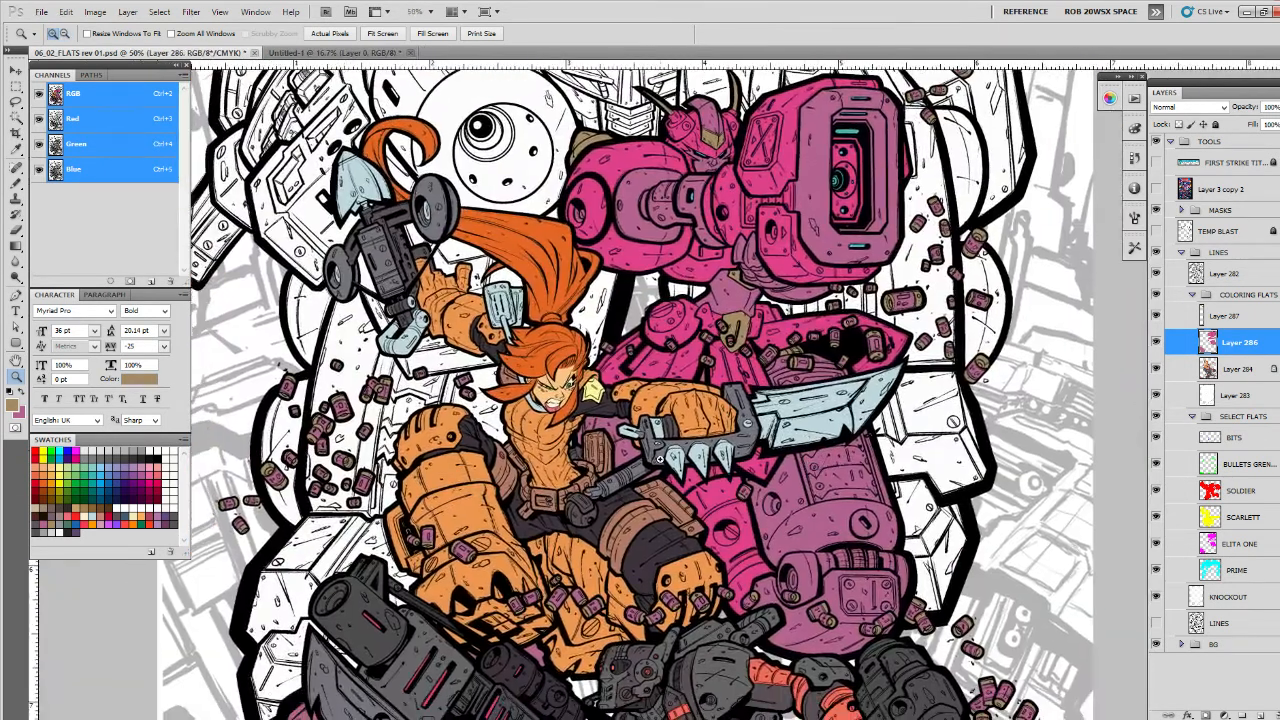
# - Sample the purple flat of the robot's leg just below the knife blade's tip with the Pencil tool active
pyautogui.click(776, 470)
pyautogui.click(925, 437)
pyautogui.click(925, 437)
pyautogui.click(925, 437)
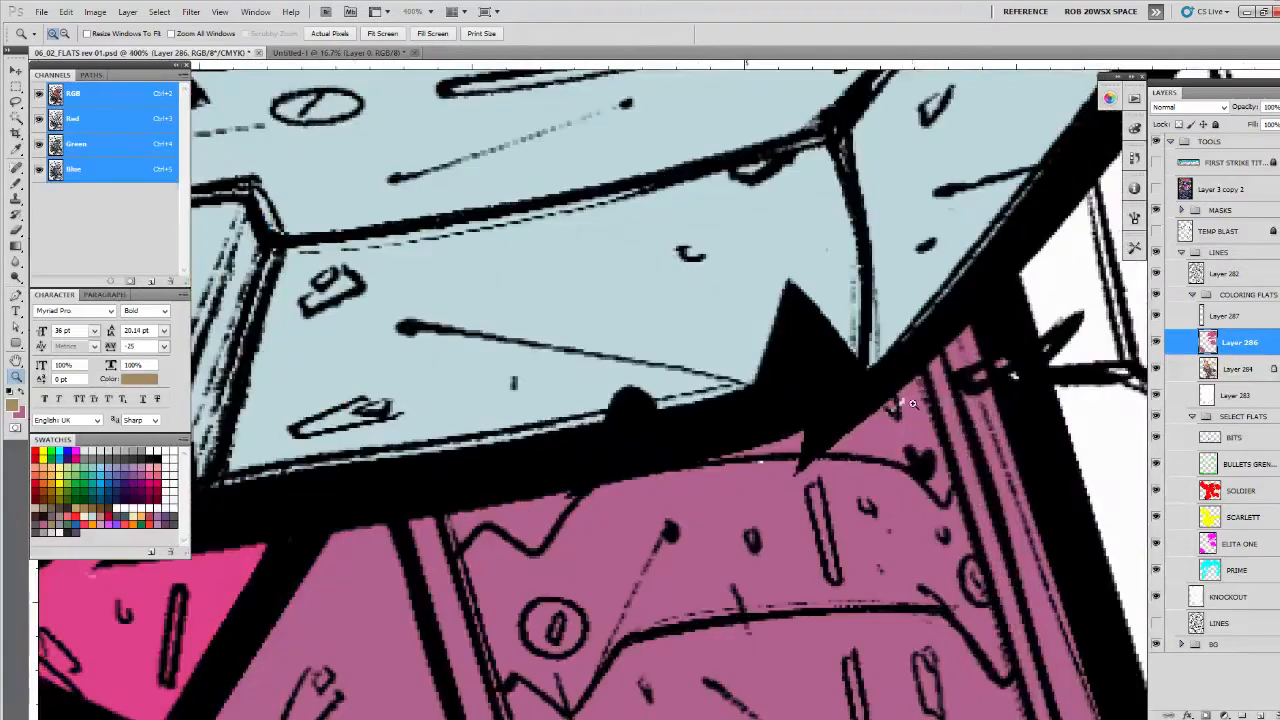
pyautogui.press('b')
pyautogui.keyDown('alt'); pyautogui.click(908, 398); pyautogui.keyUp('alt')
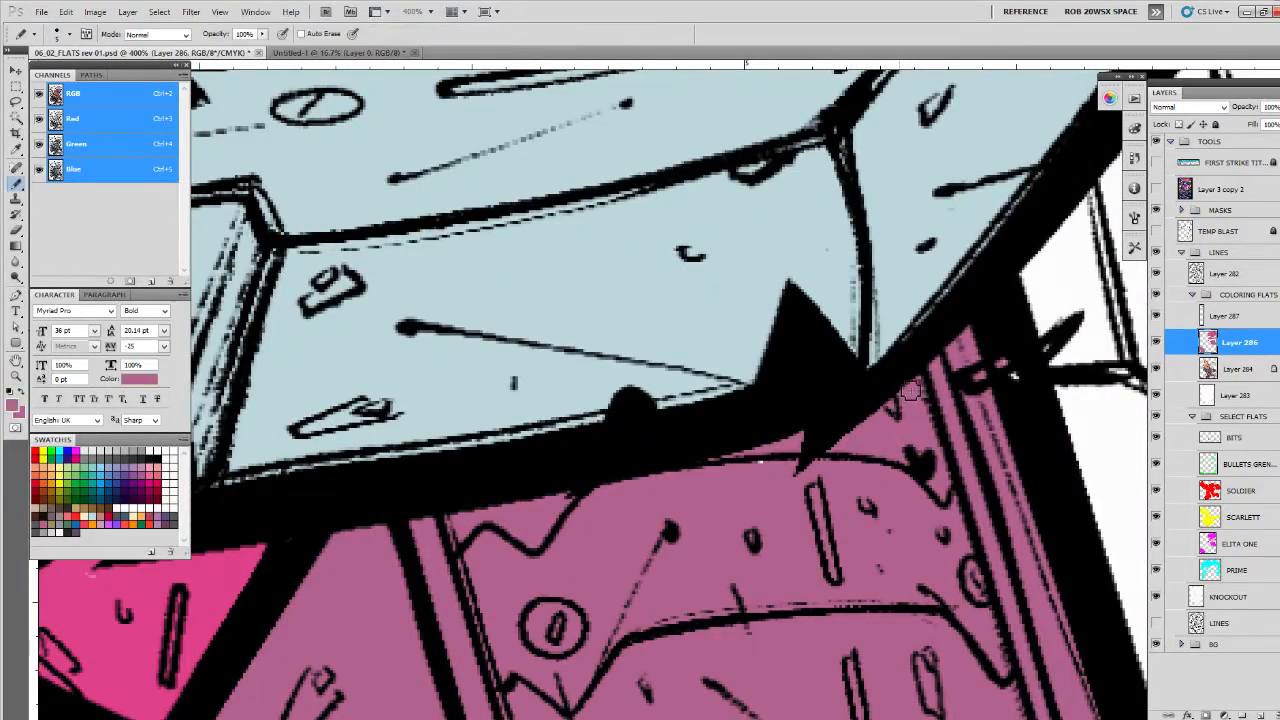
pyautogui.press('z')
pyautogui.keyDown('alt'); pyautogui.click(803, 482); pyautogui.keyUp('alt')
pyautogui.keyDown('alt'); pyautogui.click(803, 482); pyautogui.keyUp('alt')
pyautogui.keyDown('alt'); pyautogui.click(803, 482); pyautogui.keyUp('alt')
pyautogui.keyDown('alt'); pyautogui.click(803, 482); pyautogui.keyUp('alt')
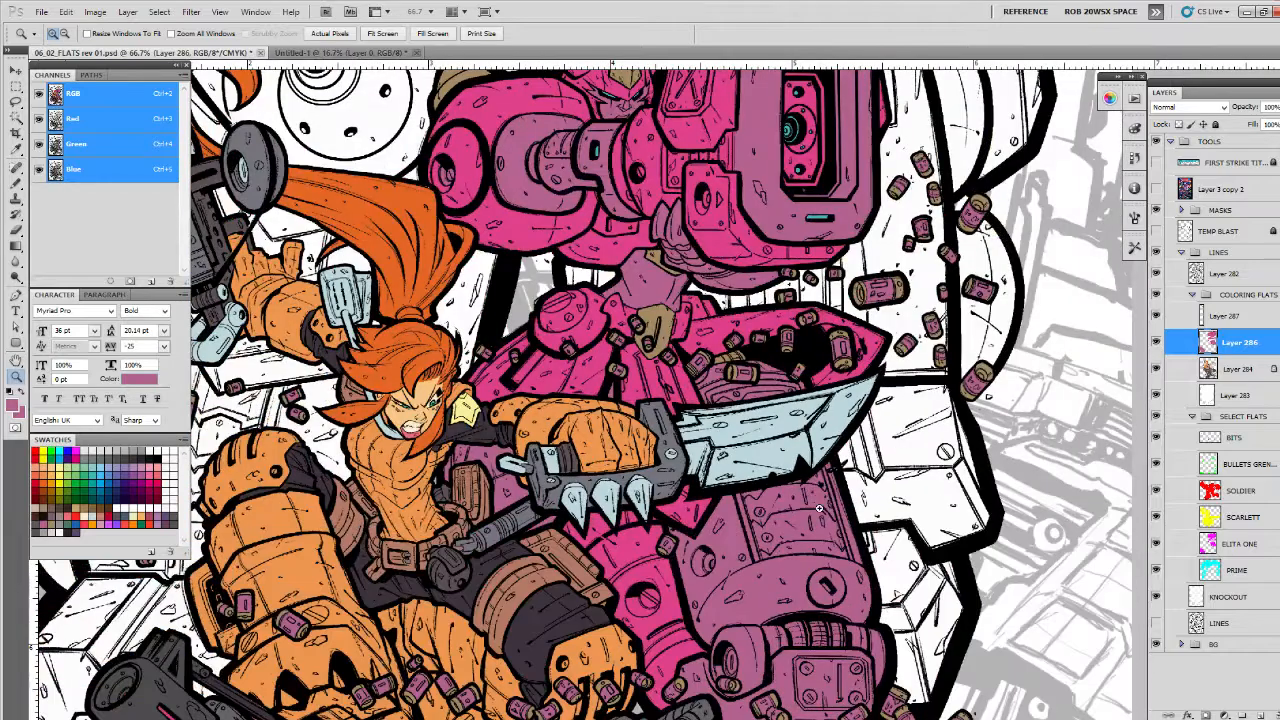
pyautogui.click(803, 482)
# - Sample the hot pink from the rim of the boat-shaped armor panel above the knife blade with the Pencil tool active
pyautogui.click(813, 567)
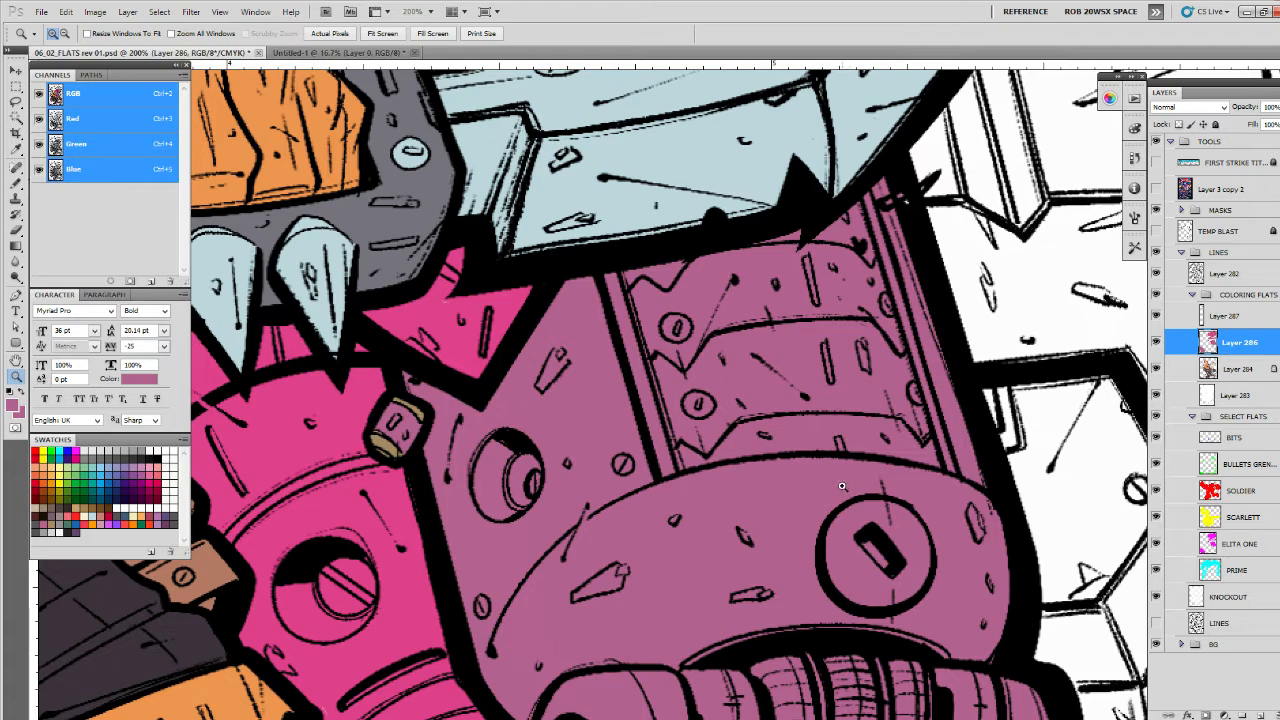
pyautogui.keyDown('alt'); pyautogui.click(715, 503); pyautogui.keyUp('alt')
pyautogui.keyDown('alt'); pyautogui.click(715, 503); pyautogui.keyUp('alt')
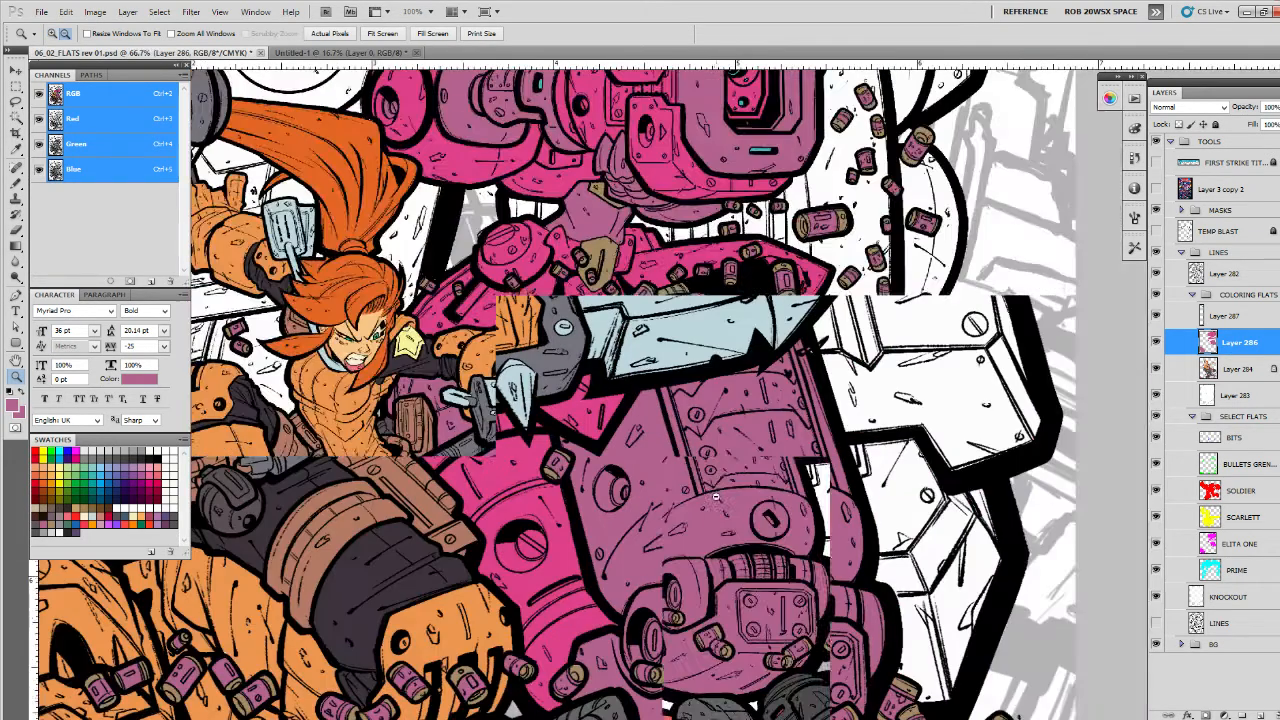
pyautogui.moveTo(711, 467); pyautogui.dragTo(718, 606)
pyautogui.click(736, 520)
pyautogui.click(736, 514)
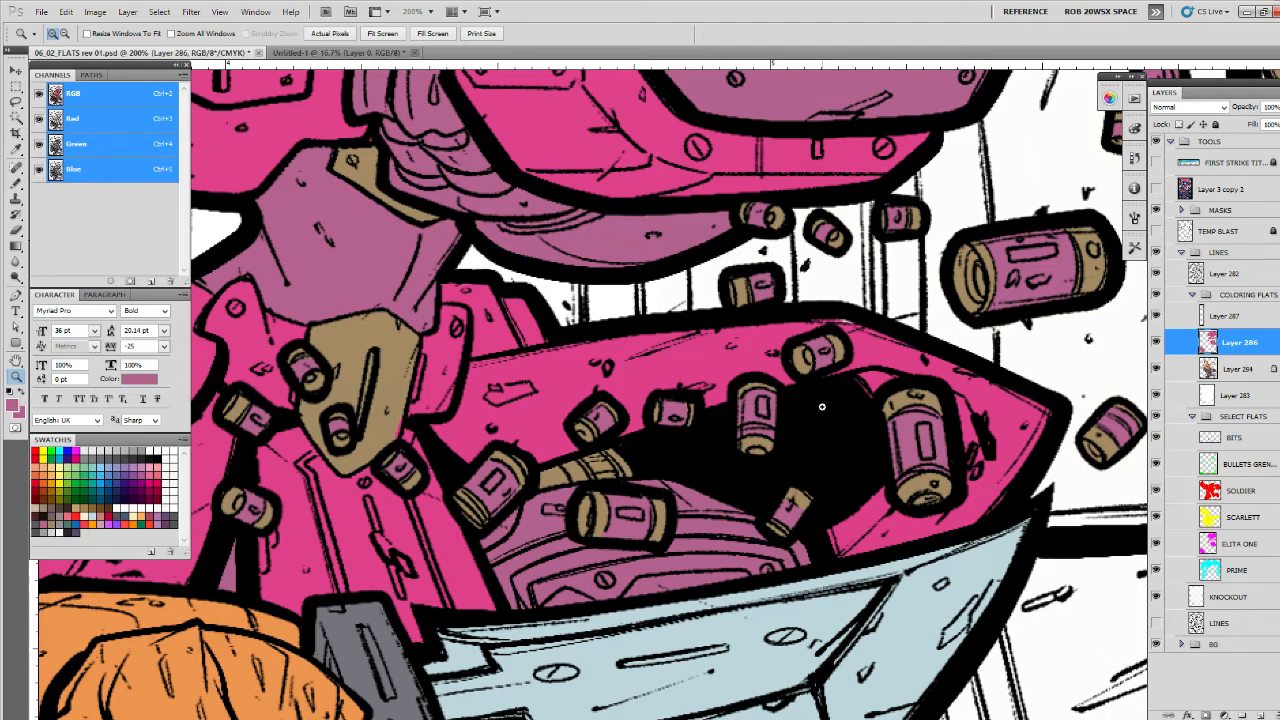
pyautogui.scroll(5, 822, 406)
pyautogui.press('b')
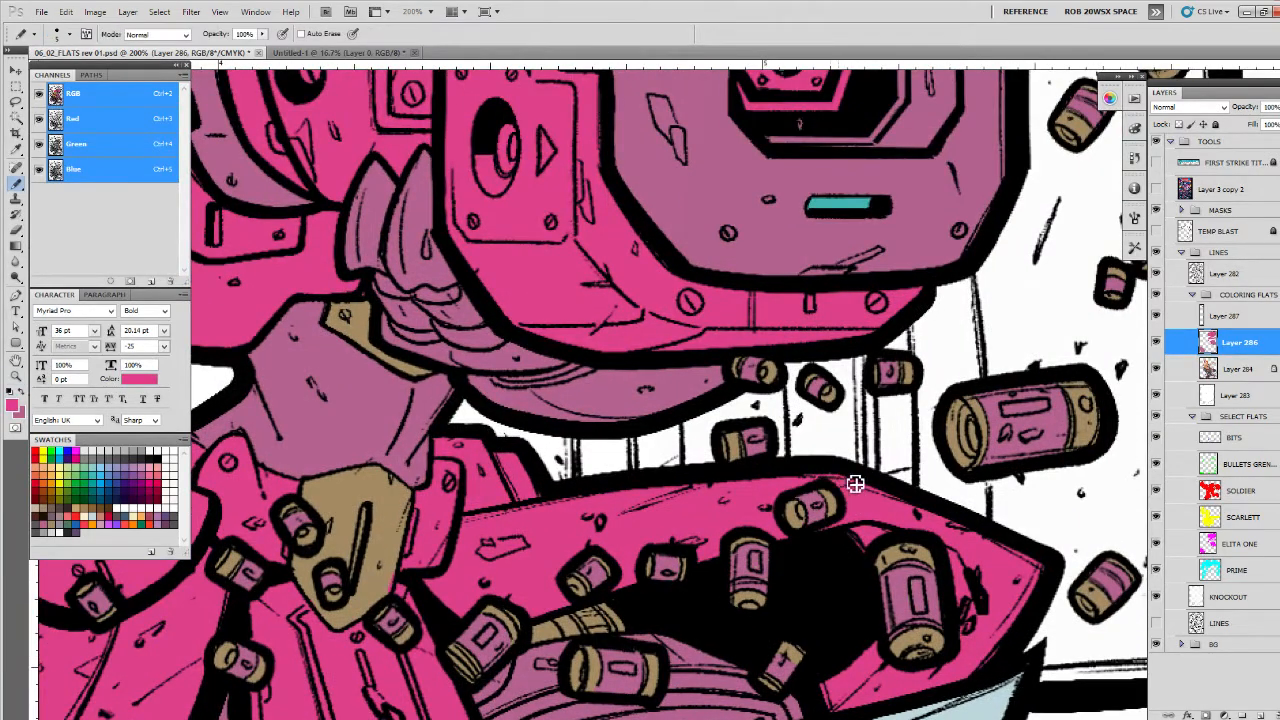
pyautogui.press('z')
pyautogui.keyDown('alt'); pyautogui.click(831, 546); pyautogui.keyUp('alt')
pyautogui.keyDown('alt'); pyautogui.click(831, 550); pyautogui.keyUp('alt')
pyautogui.keyDown('alt'); pyautogui.click(832, 580); pyautogui.keyUp('alt')
pyautogui.moveTo(826, 648); pyautogui.dragTo(855, 414)
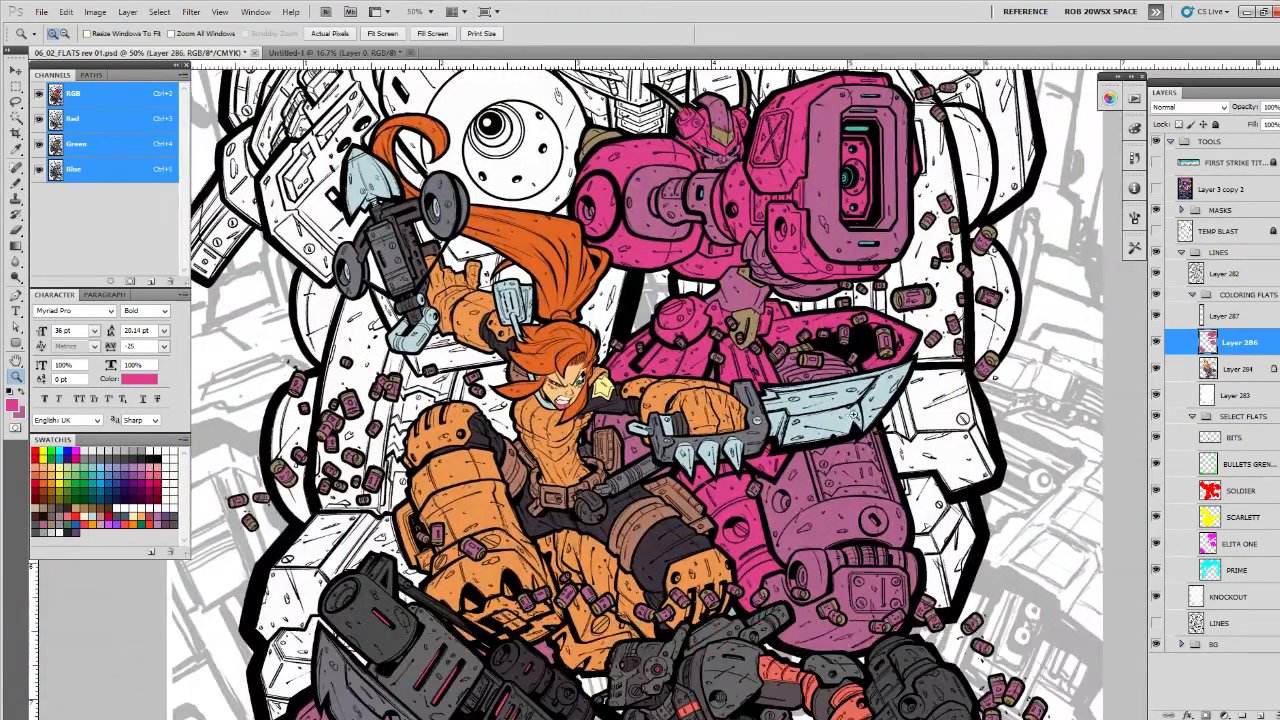
# - Sample the tan from the robot's central waist plate with the Pencil tool active
pyautogui.keyDown('alt'); pyautogui.click(848, 418); pyautogui.keyUp('alt')
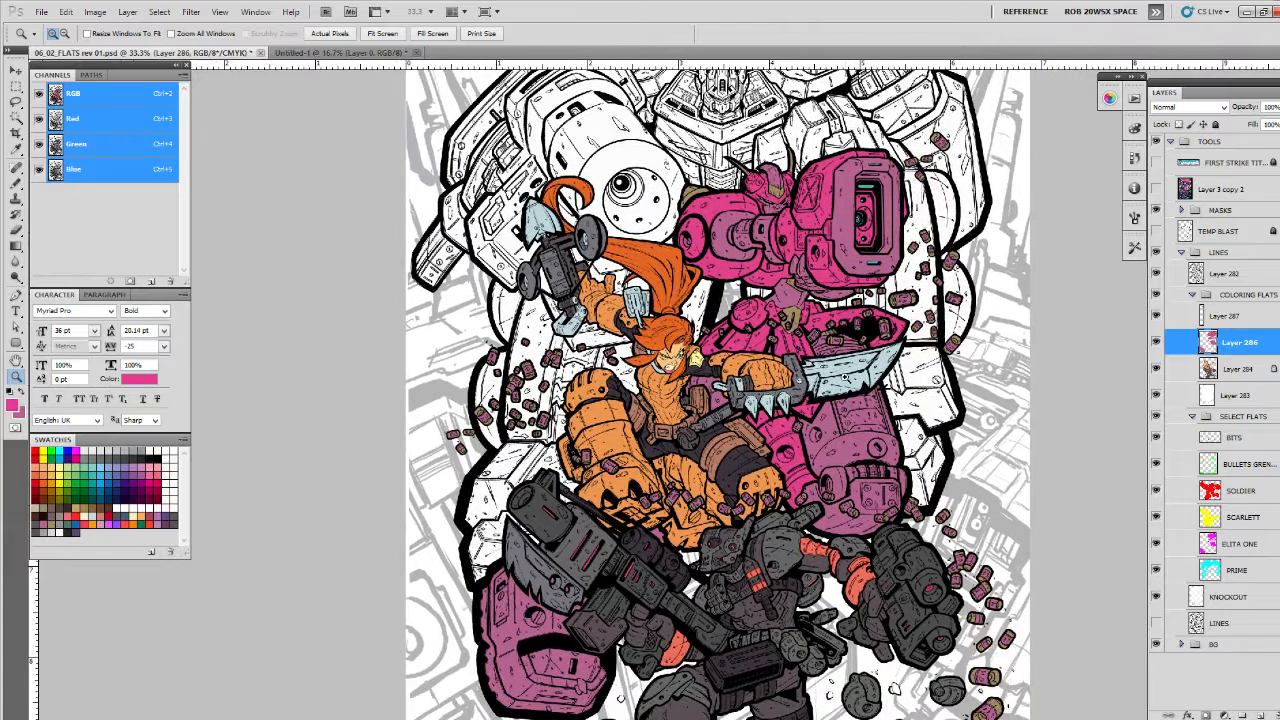
pyautogui.click(845, 373)
pyautogui.moveTo(835, 338)
pyautogui.mouseDown()
pyautogui.moveTo(813, 468)
pyautogui.moveTo(841, 568)
pyautogui.mouseUp()
pyautogui.click(822, 454)
pyautogui.click(822, 454)
pyautogui.click(806, 449)
pyautogui.press('b')
pyautogui.keyDown('alt'); pyautogui.click(648, 462); pyautogui.keyUp('alt')
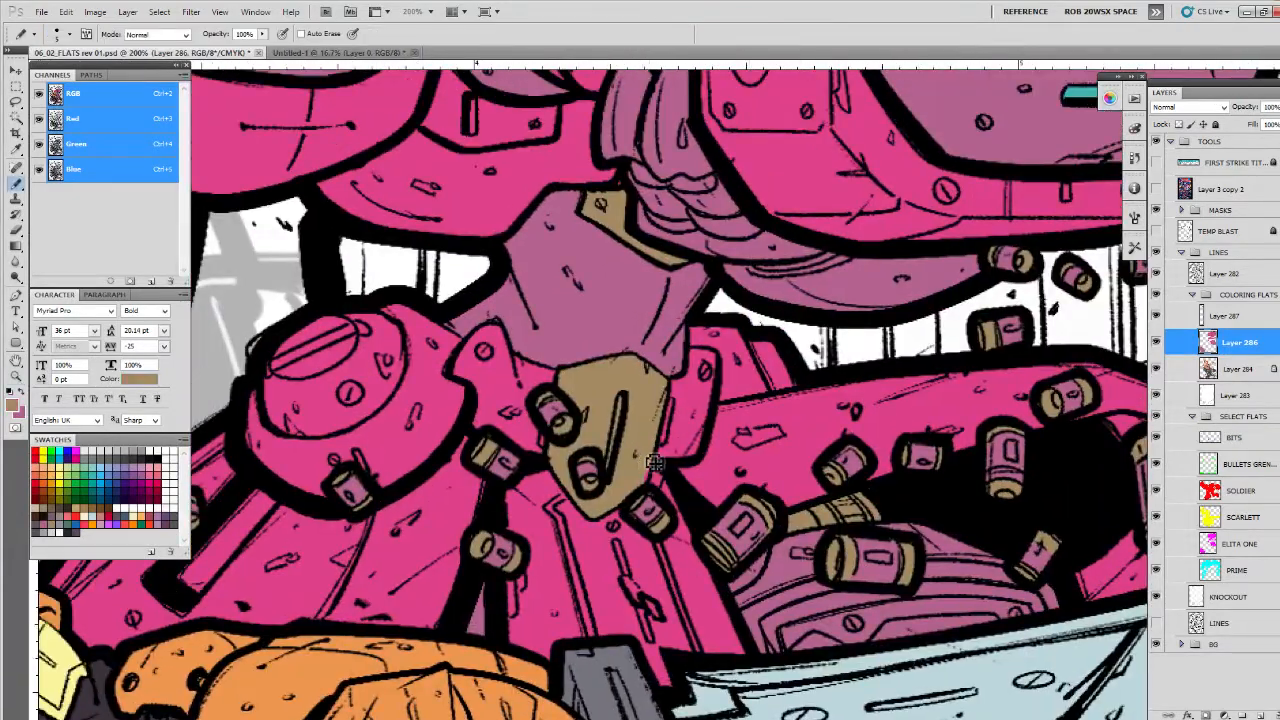
# - Examine the robot's flats from the arm cannon and waist down to the purple leg, close up and against the whole cover
pyautogui.press('z')
pyautogui.keyDown('alt'); pyautogui.click(640, 442); pyautogui.keyUp('alt')
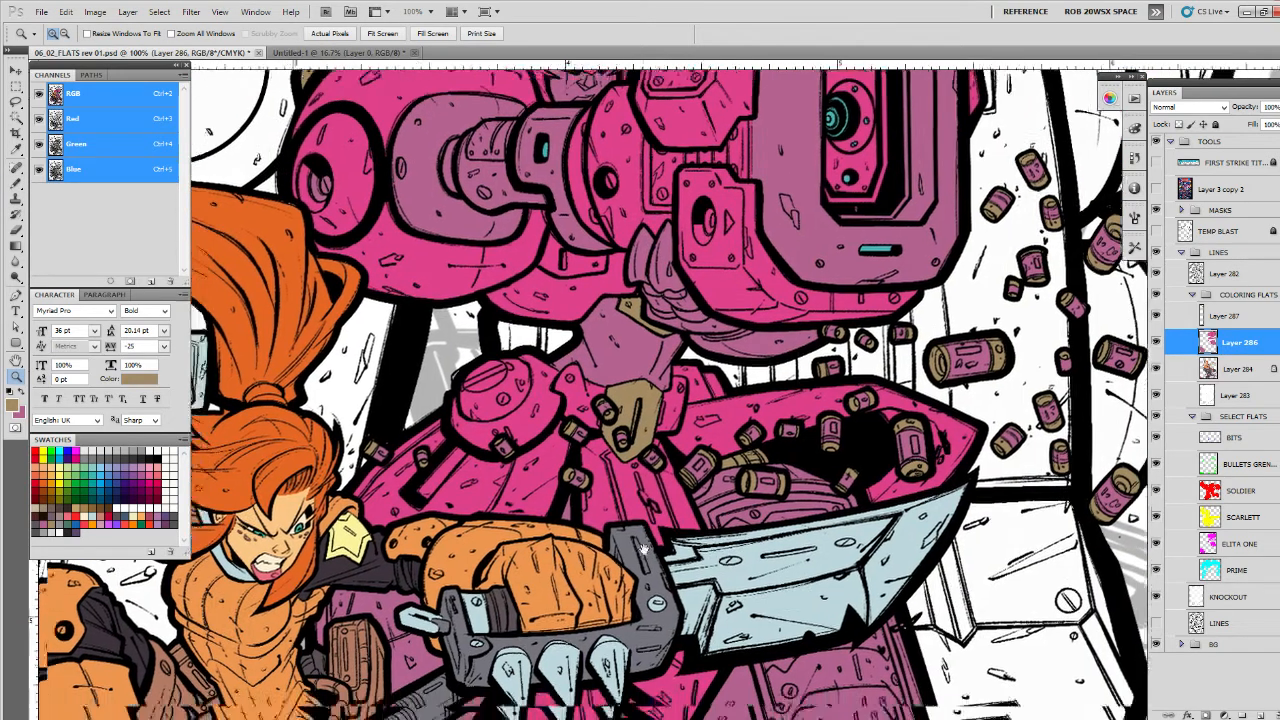
pyautogui.moveTo(644, 549); pyautogui.dragTo(732, 420)
pyautogui.moveTo(946, 514); pyautogui.dragTo(892, 564)
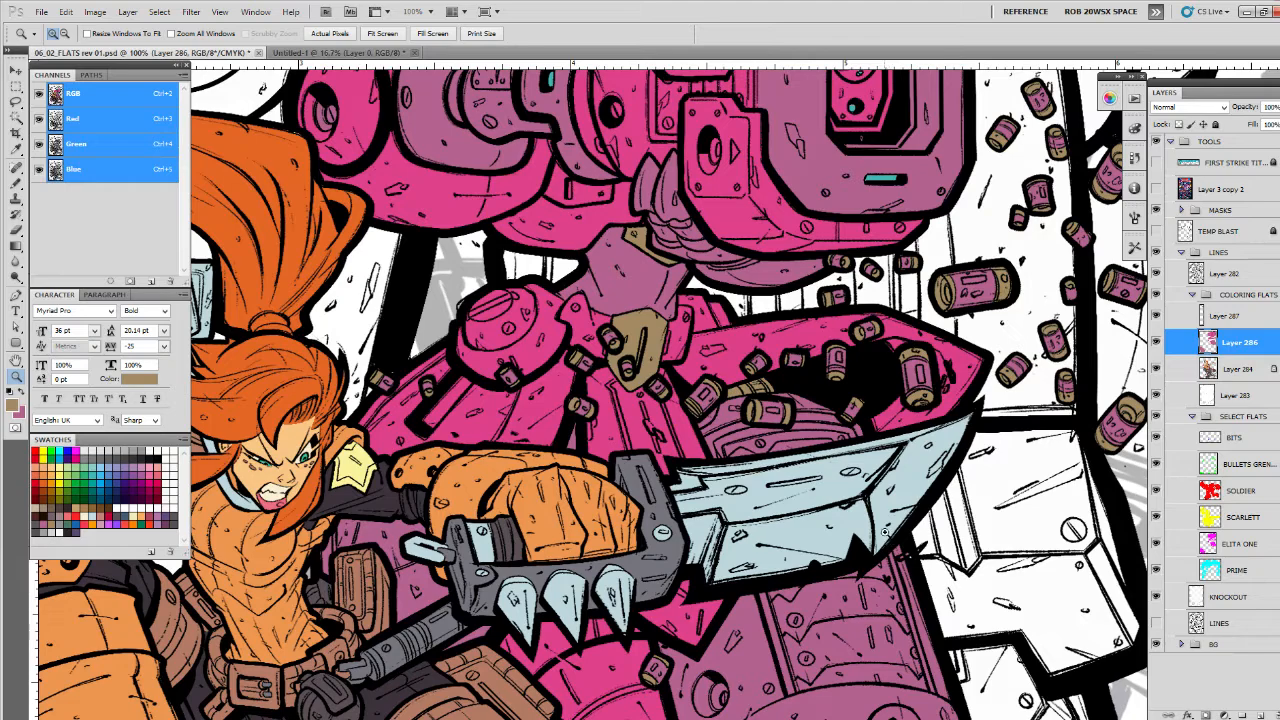
pyautogui.moveTo(884, 626); pyautogui.dragTo(890, 514)
pyautogui.moveTo(888, 566); pyautogui.dragTo(887, 538)
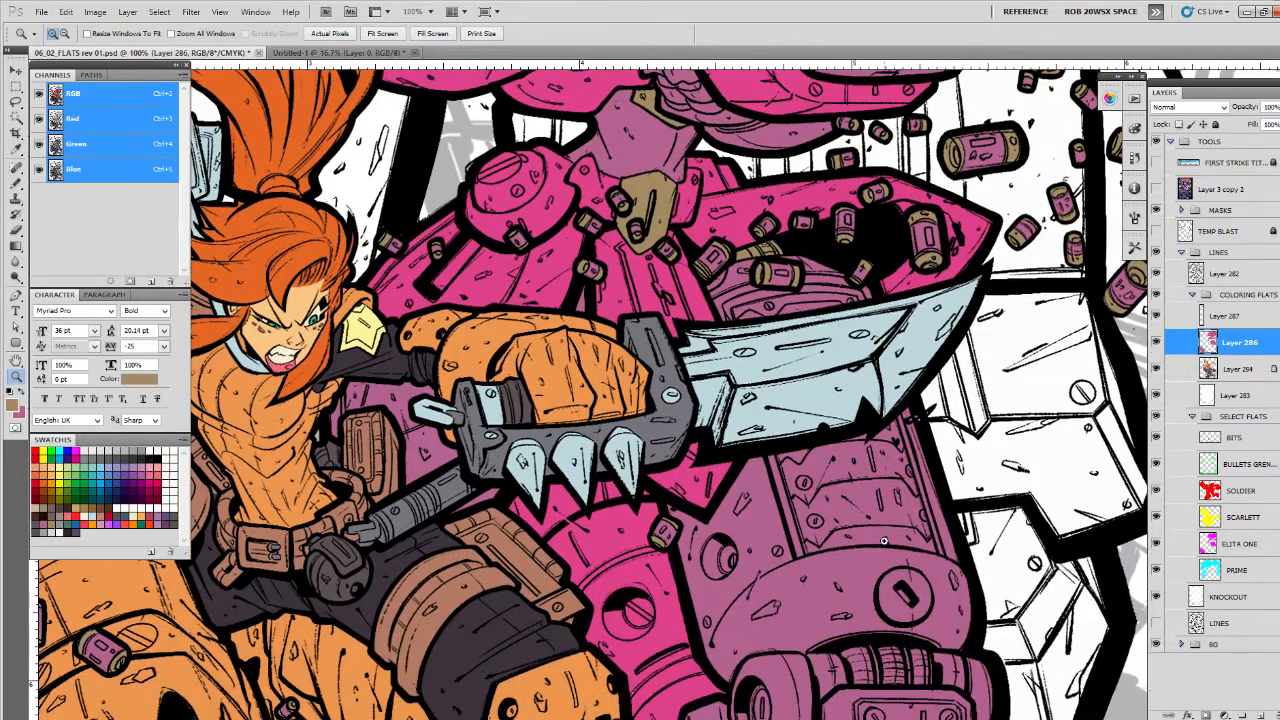
pyautogui.keyDown('alt'); pyautogui.click(887, 536); pyautogui.keyUp('alt')
pyautogui.keyDown('alt'); pyautogui.click(886, 535); pyautogui.keyUp('alt')
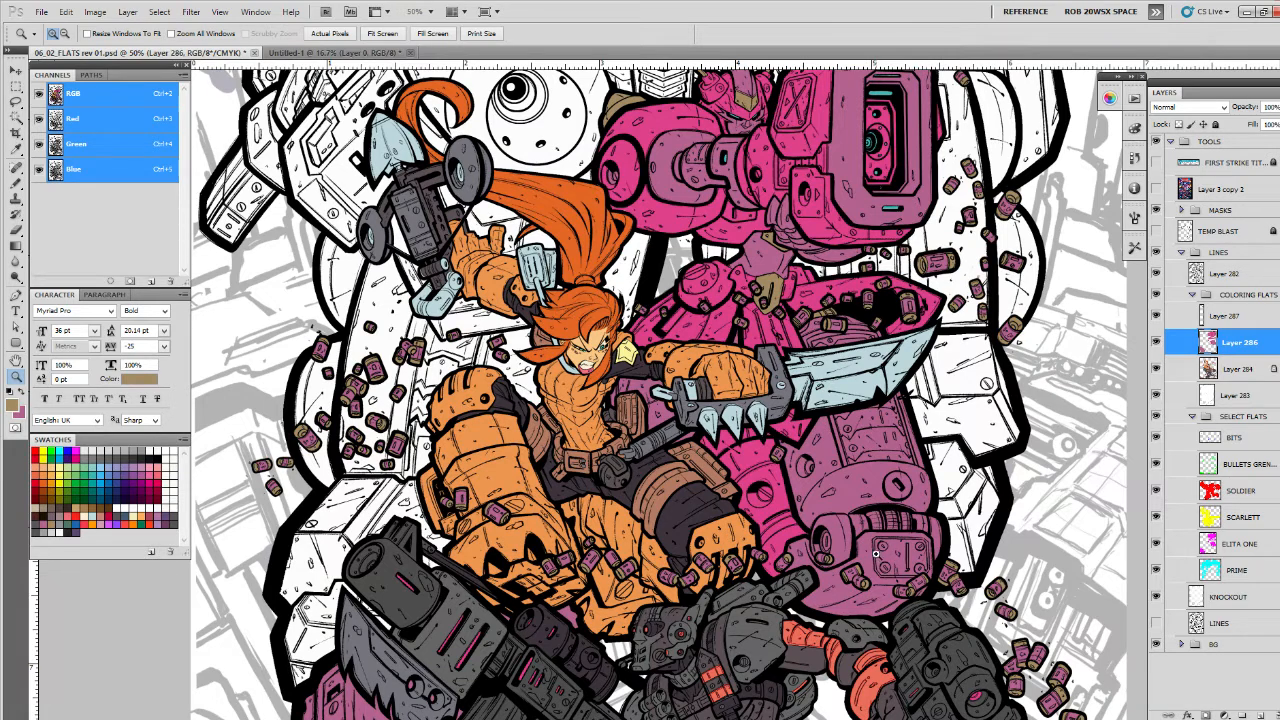
pyautogui.click(878, 517)
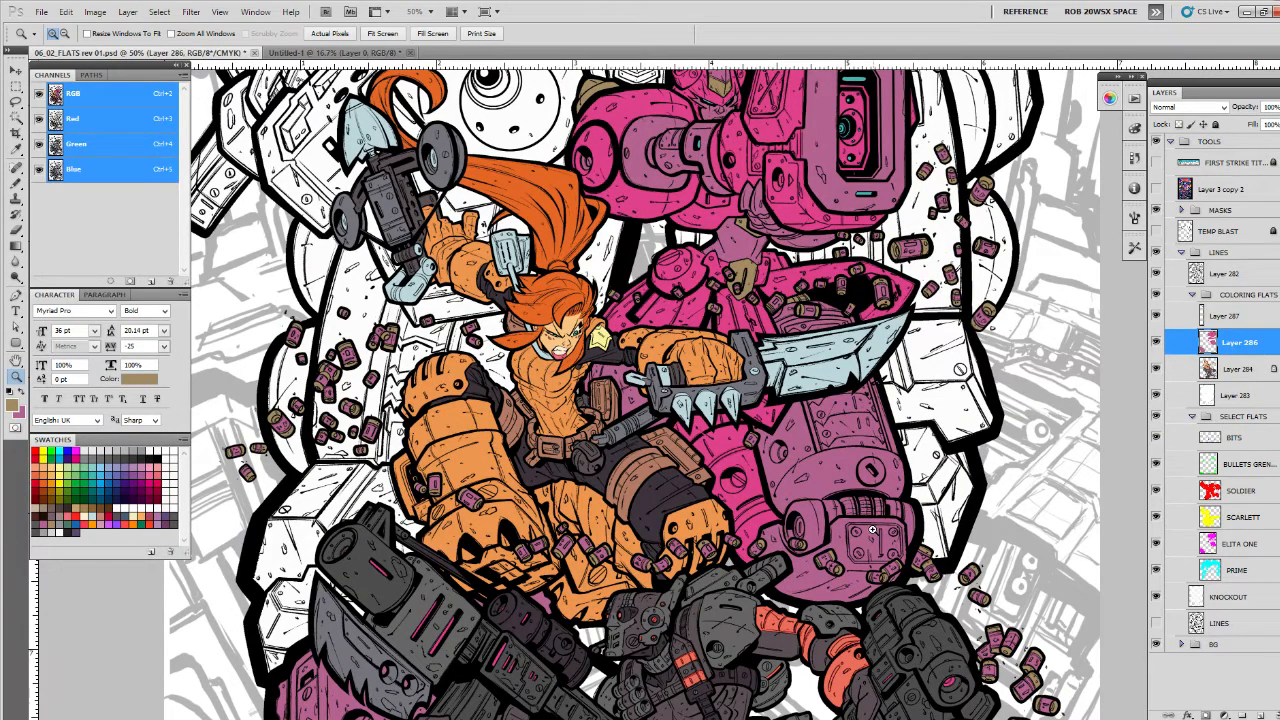
pyautogui.moveTo(877, 517); pyautogui.dragTo(866, 572)
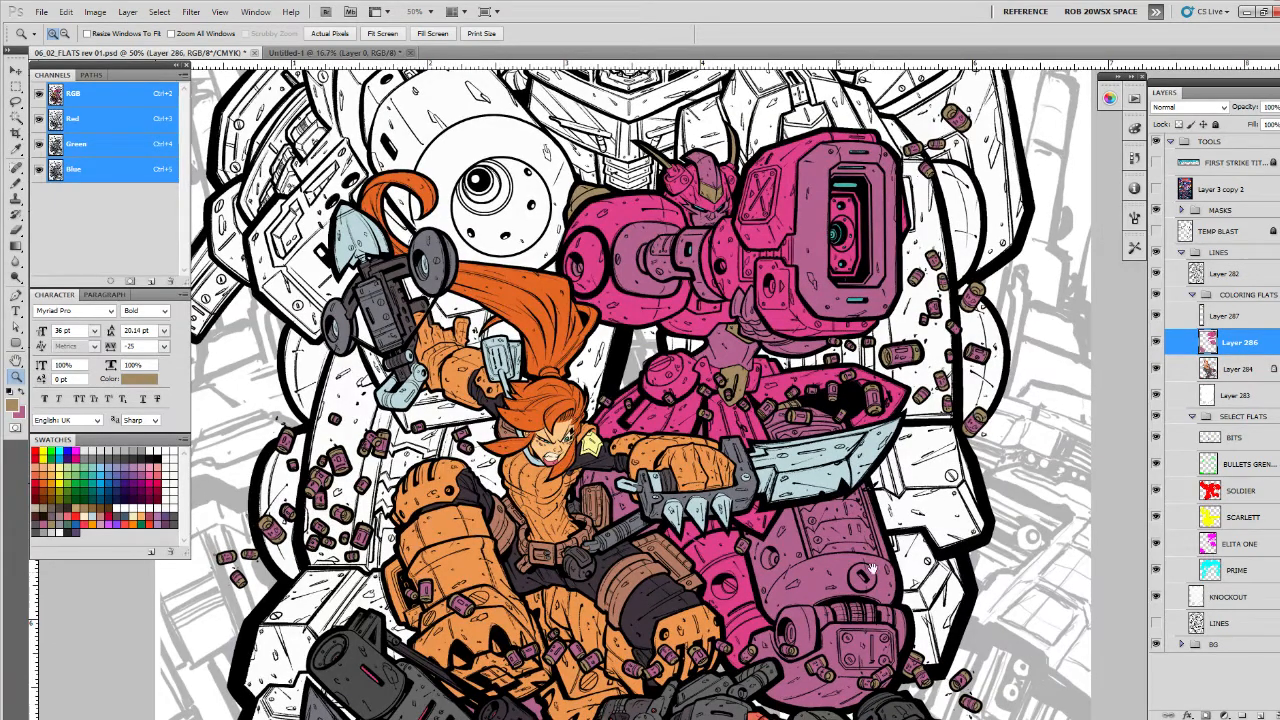
pyautogui.moveTo(872, 568); pyautogui.dragTo(878, 490)
# - Sample the leg's hot pink, lasso the purple foot armor behind the soldier's bladed gun, fill it with hot pink and deselect
pyautogui.press('b')
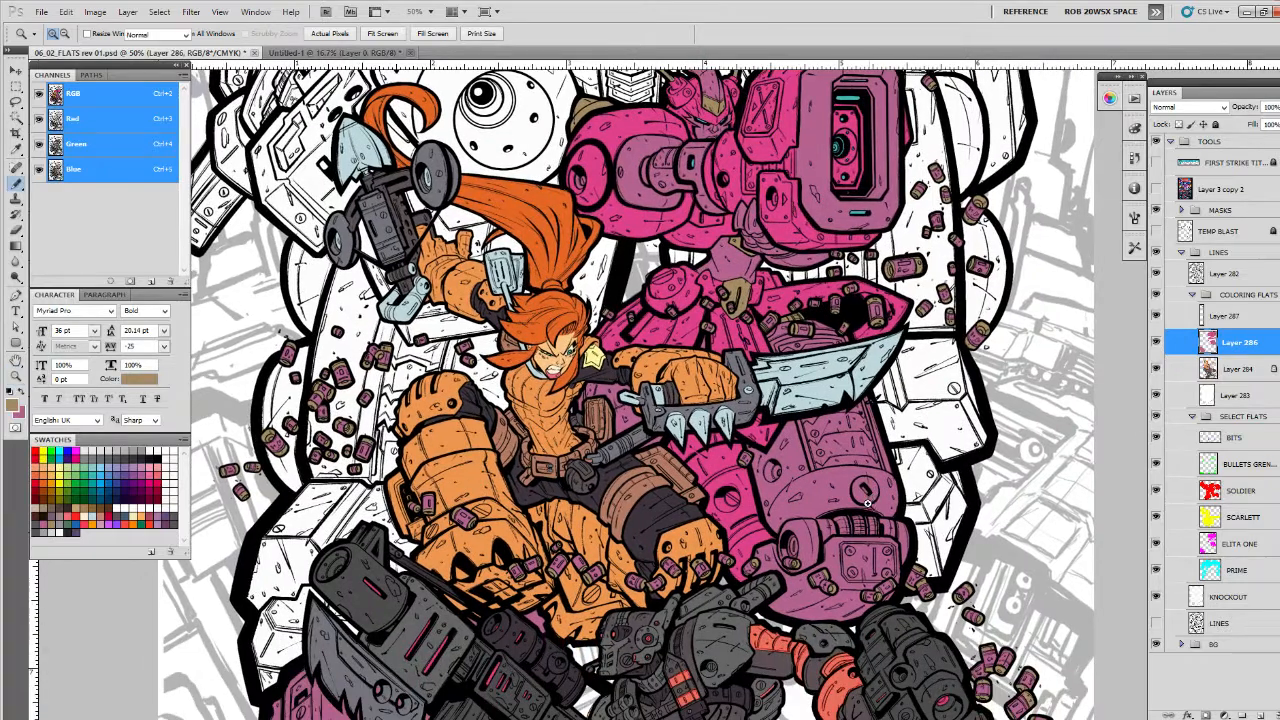
pyautogui.scroll(-2, 876, 508)
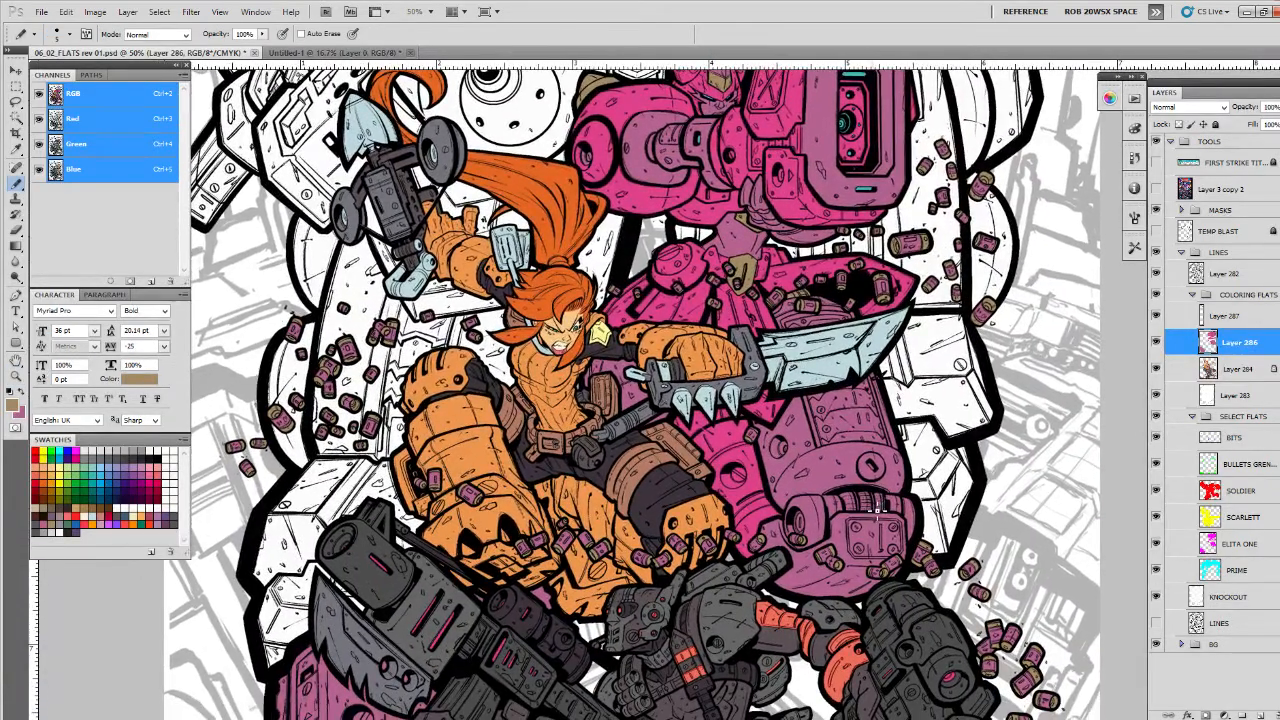
pyautogui.keyDown('alt'); pyautogui.click(753, 491); pyautogui.keyUp('alt')
pyautogui.moveTo(850, 594); pyautogui.dragTo(938, 388)
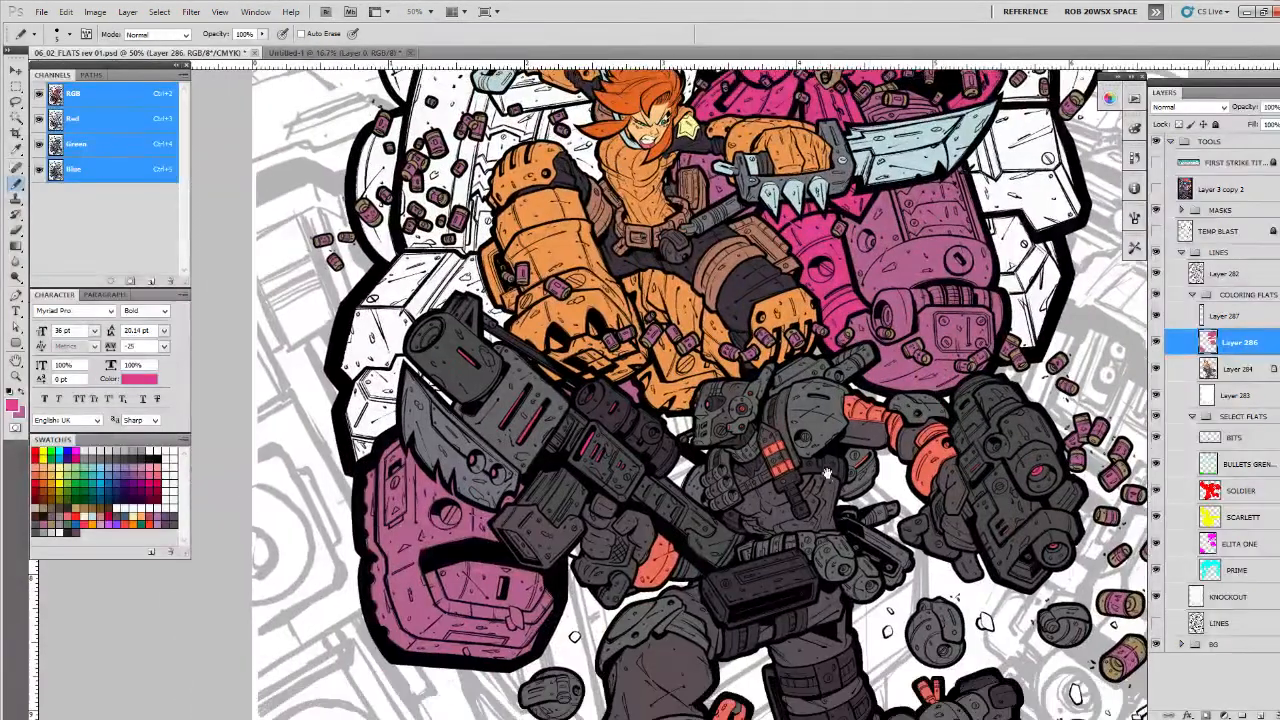
pyautogui.press('l')
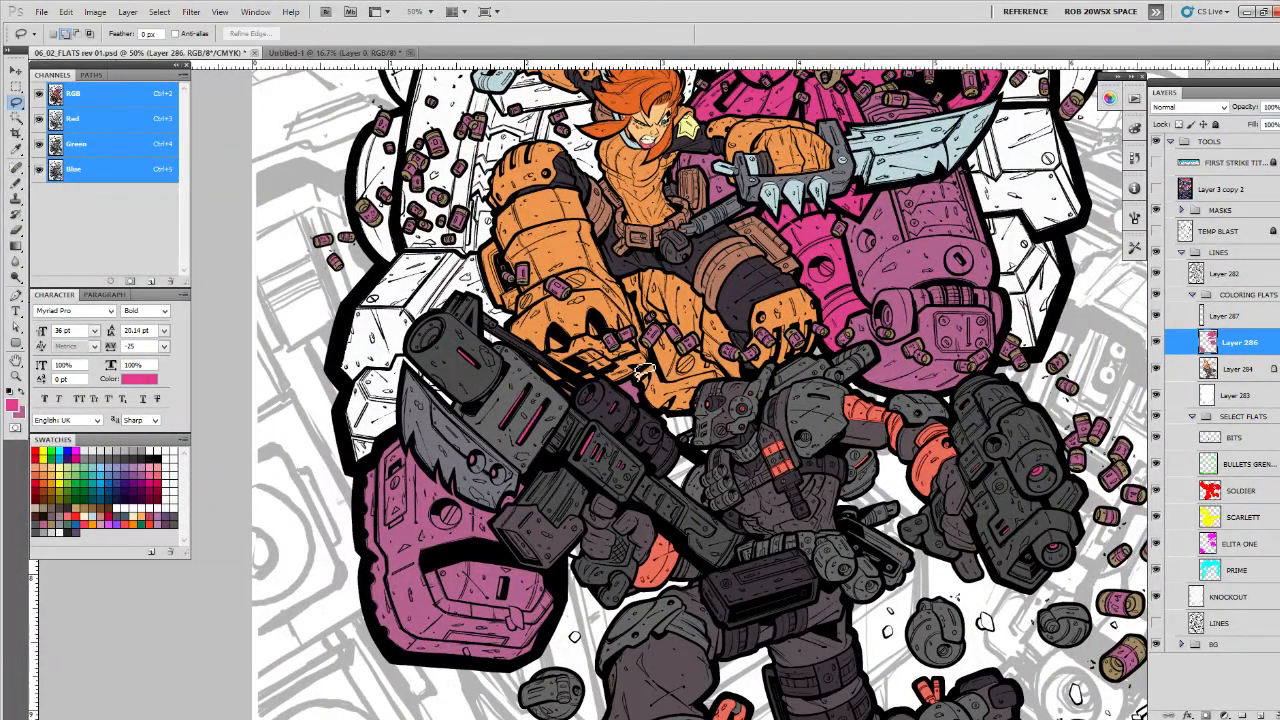
pyautogui.moveTo(445, 338)
pyautogui.mouseDown()
pyautogui.moveTo(392, 690)
pyautogui.moveTo(655, 420)
pyautogui.moveTo(727, 313)
pyautogui.mouseUp()
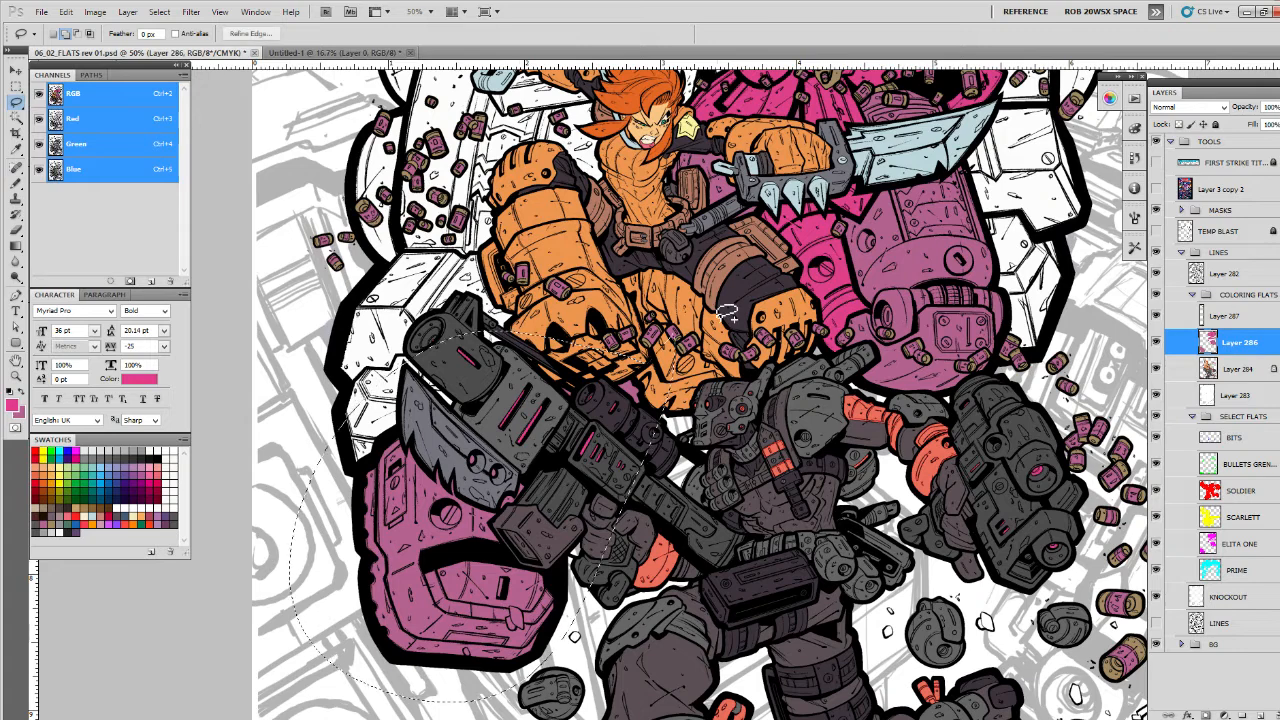
pyautogui.hotkey('alt', 'BackSpace')
pyautogui.hotkey('ctrl', 'd')
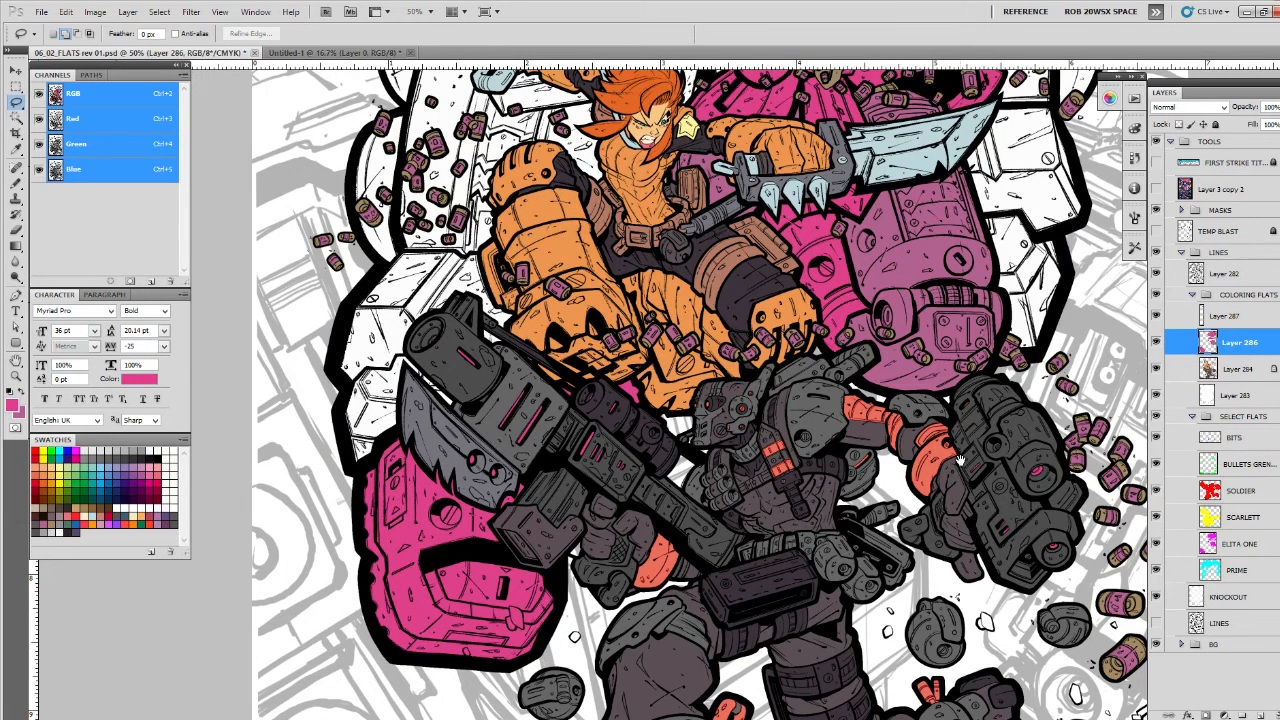
# - Lasso the curved purple plate beneath the arm cannon, above the boat-shaped panel, fill it with hot pink and deselect
pyautogui.moveTo(958, 460); pyautogui.dragTo(935, 528)
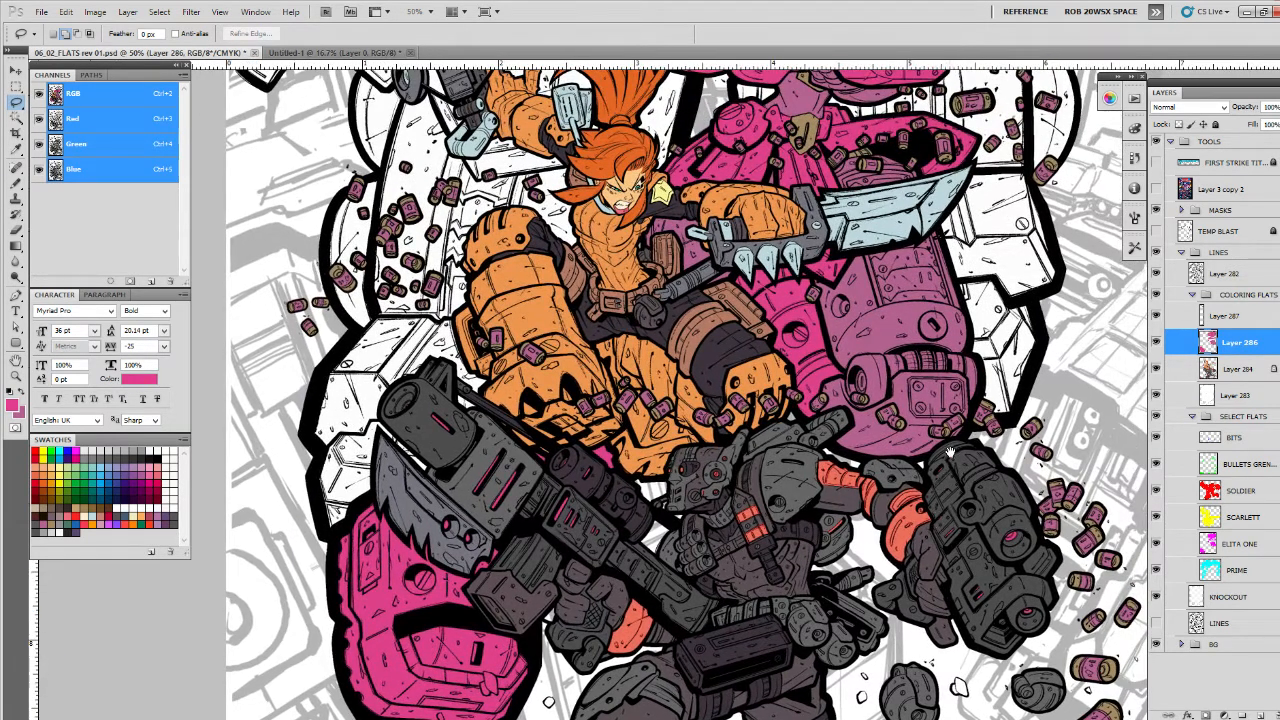
pyautogui.moveTo(950, 453); pyautogui.dragTo(934, 546)
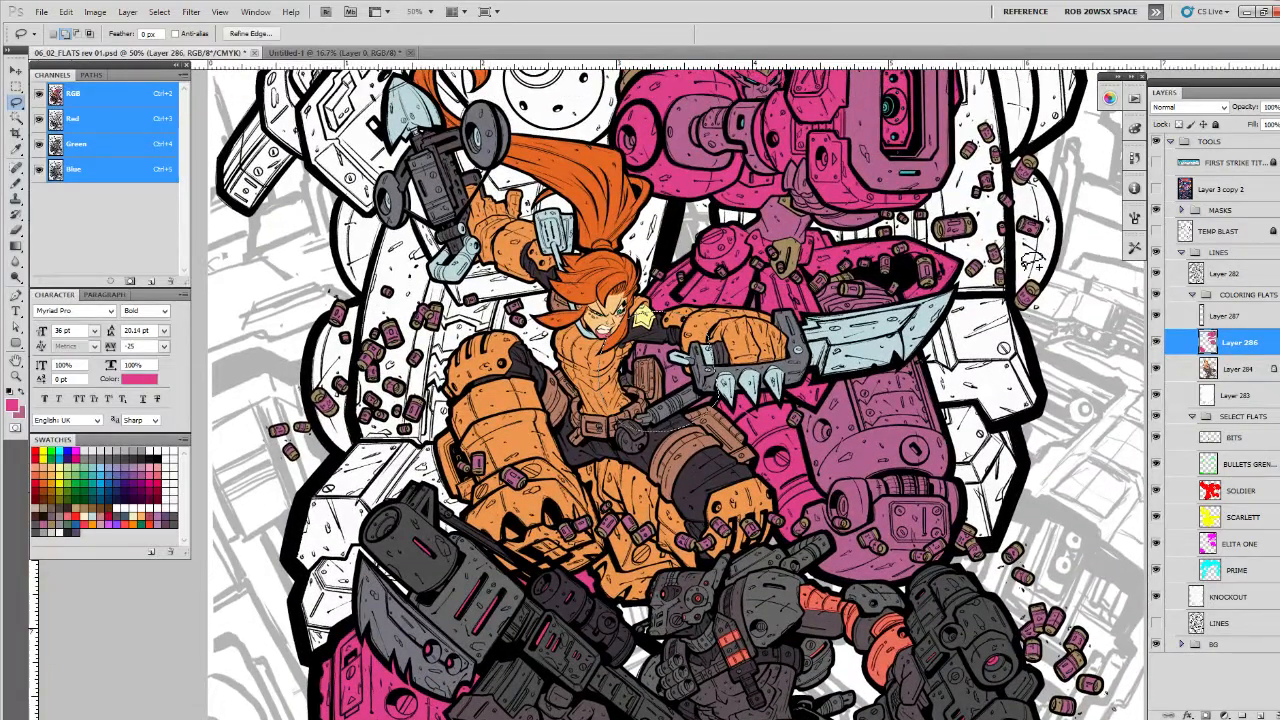
pyautogui.moveTo(948, 429); pyautogui.dragTo(920, 561)
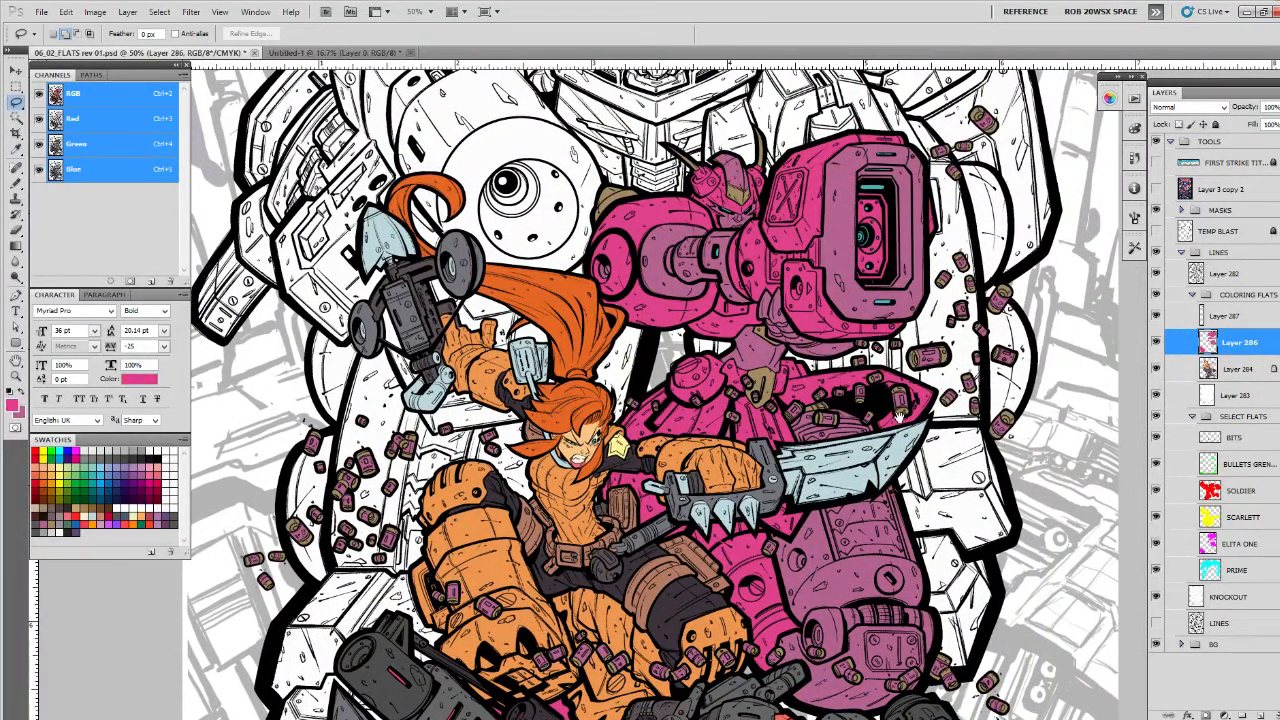
pyautogui.moveTo(898, 418); pyautogui.dragTo(894, 478)
pyautogui.press('z')
pyautogui.click(848, 400)
pyautogui.click(848, 400)
pyautogui.click(848, 400)
pyautogui.press('j')
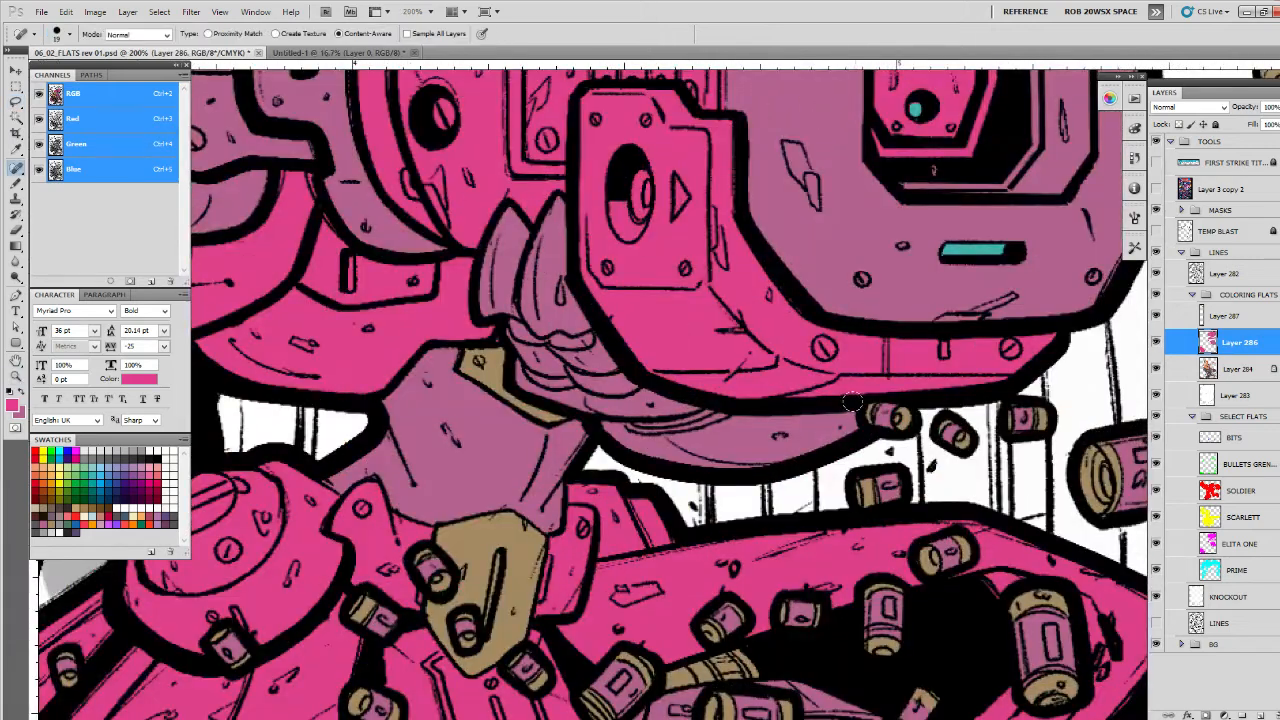
pyautogui.press('l')
pyautogui.moveTo(850, 401)
pyautogui.mouseDown()
pyautogui.moveTo(593, 414)
pyautogui.moveTo(651, 464)
pyautogui.moveTo(820, 472)
pyautogui.moveTo(860, 457)
pyautogui.moveTo(862, 420)
pyautogui.mouseUp()
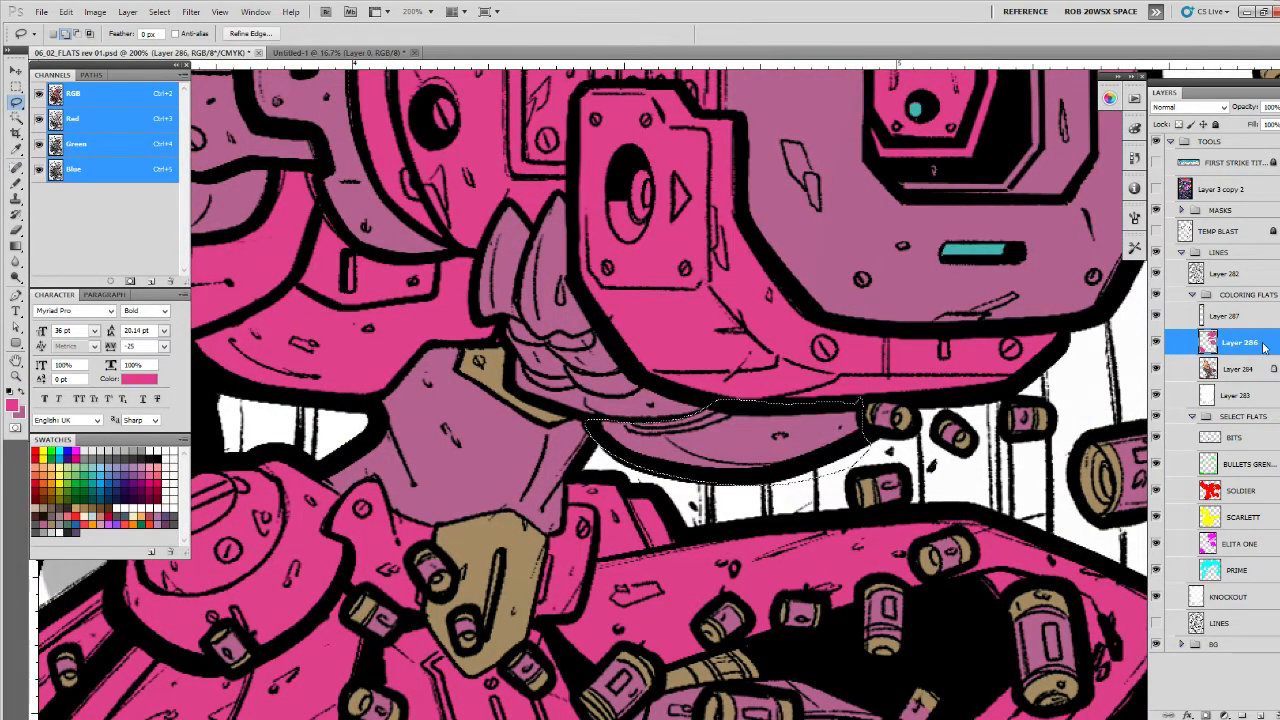
pyautogui.hotkey('alt', 'shift', 'BackSpace')
pyautogui.hotkey('ctrl', 'd')
pyautogui.moveTo(748, 356); pyautogui.dragTo(855, 611)
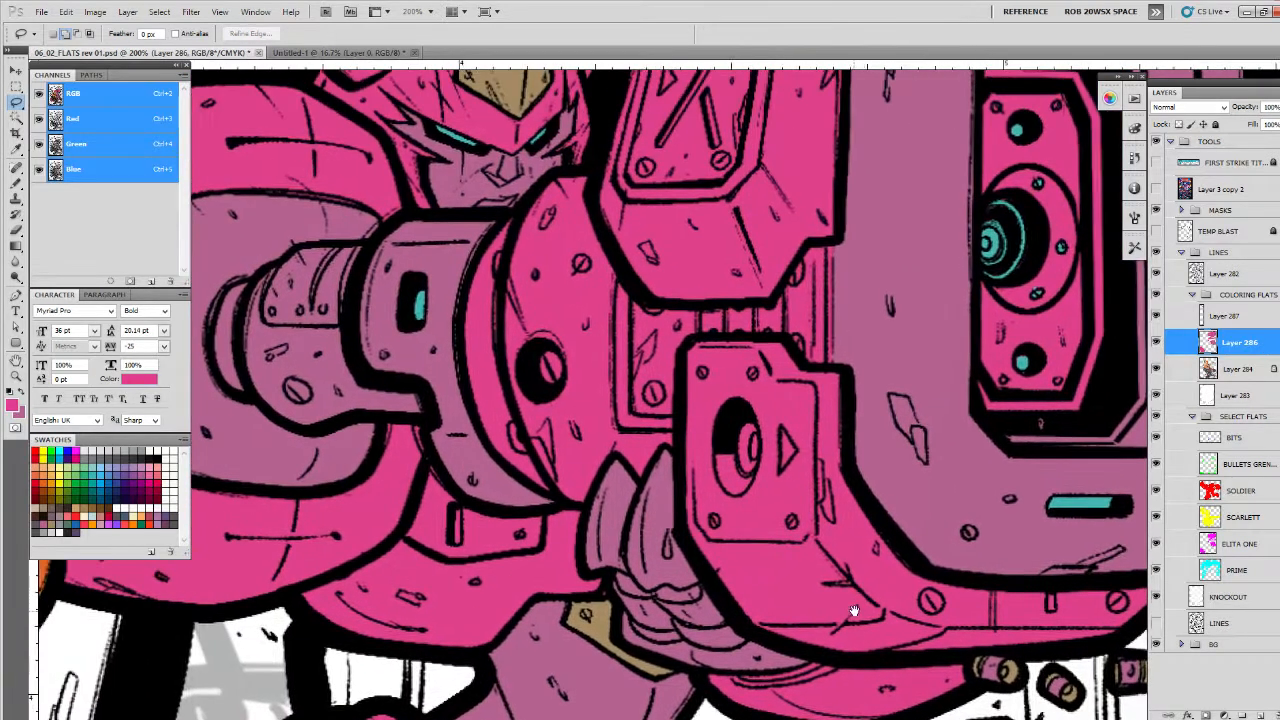
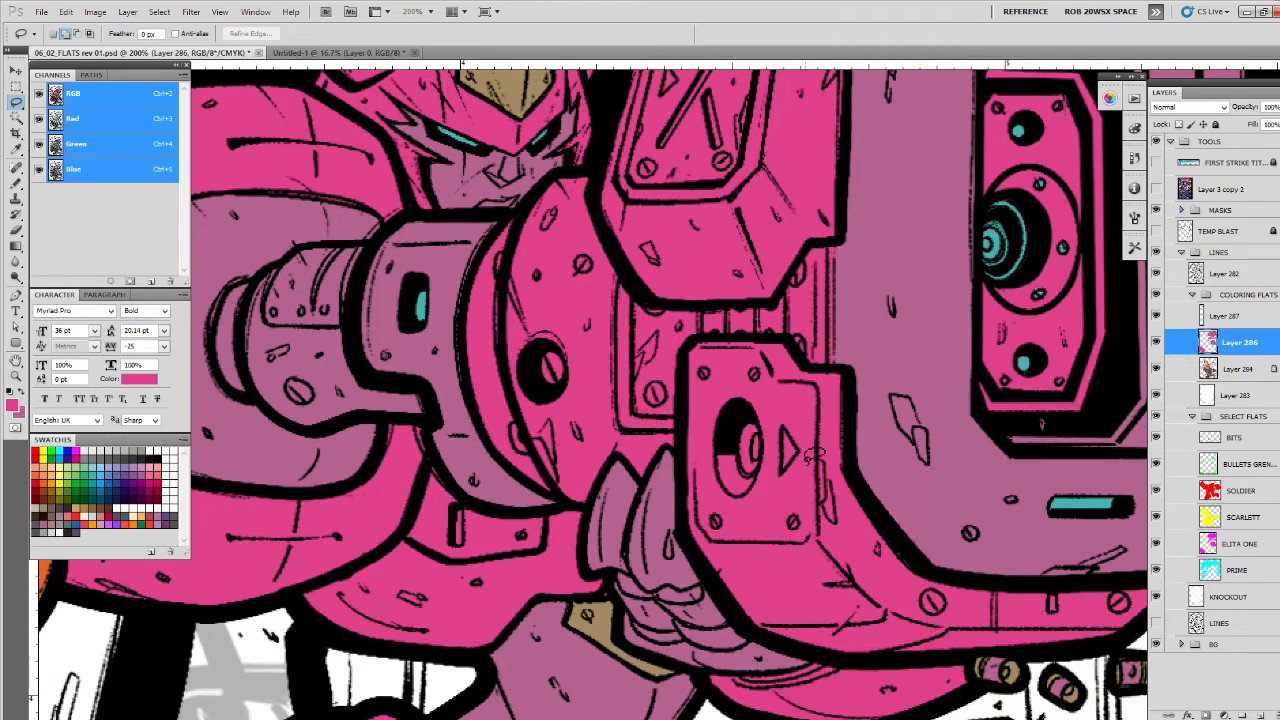
# - Examine the robot's pink, purple and tan flats against the whole cover, from the arm cannon down to the legs and back
pyautogui.press('z')
pyautogui.keyDown('alt'); pyautogui.click(918, 546); pyautogui.keyUp('alt')
pyautogui.keyDown('alt'); pyautogui.click(918, 546); pyautogui.keyUp('alt')
pyautogui.keyDown('alt'); pyautogui.click(918, 546); pyautogui.keyUp('alt')
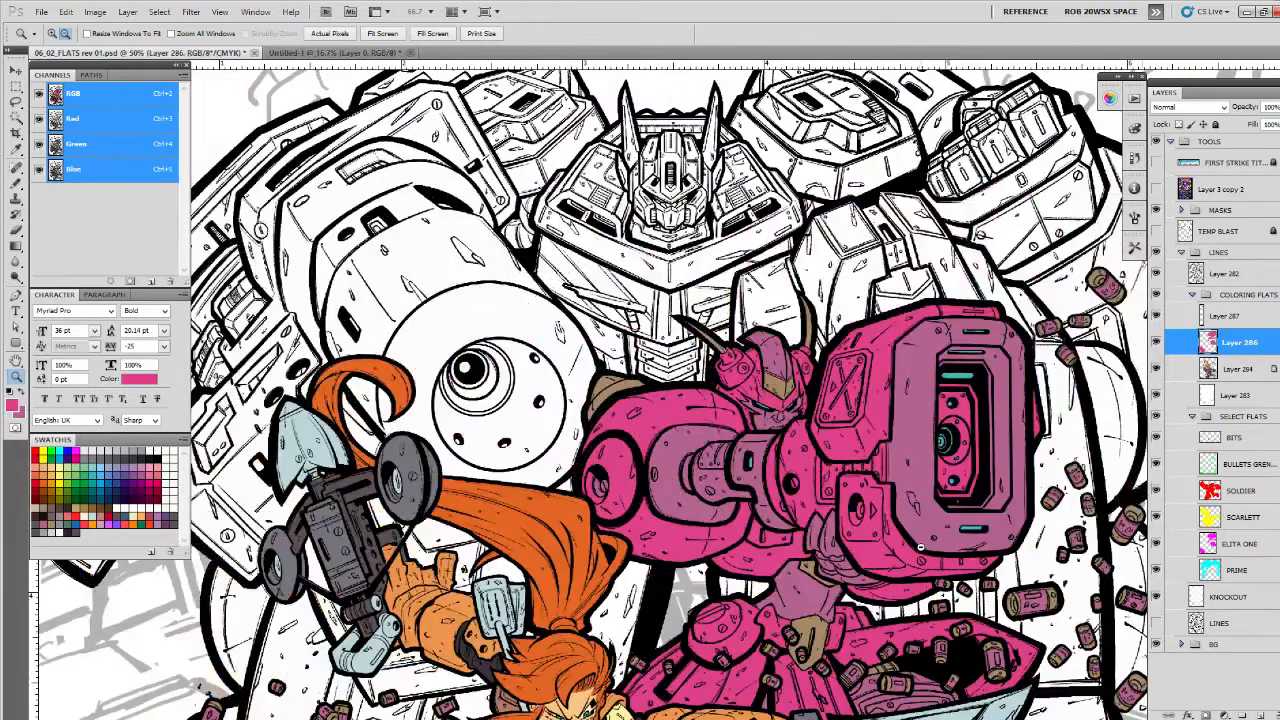
pyautogui.moveTo(920, 547); pyautogui.dragTo(870, 275)
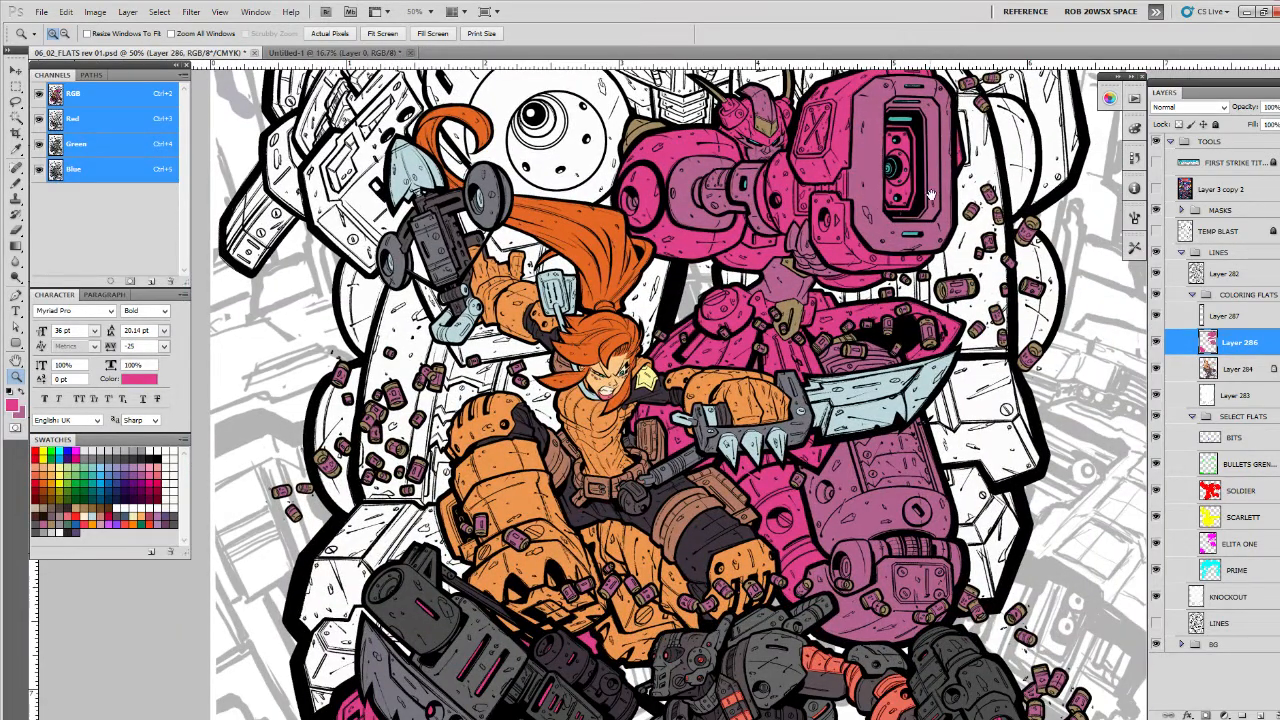
pyautogui.moveTo(930, 195); pyautogui.dragTo(892, 264)
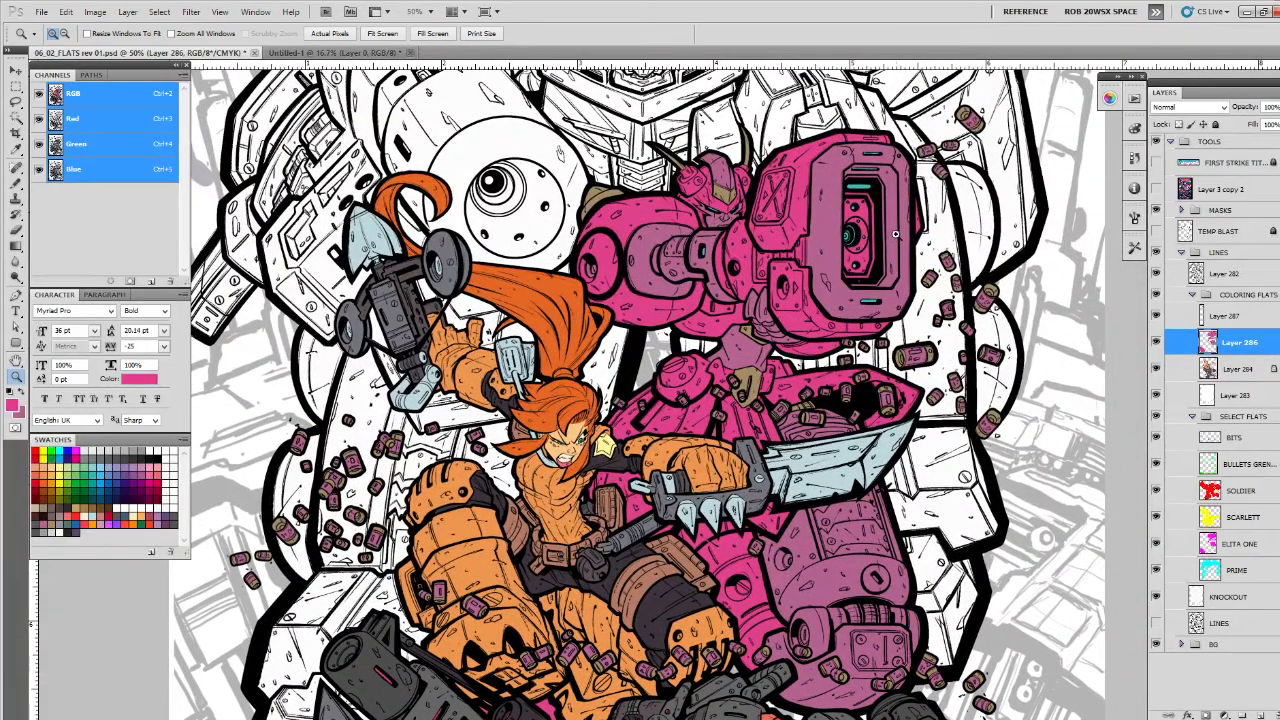
pyautogui.moveTo(903, 207); pyautogui.dragTo(904, 217)
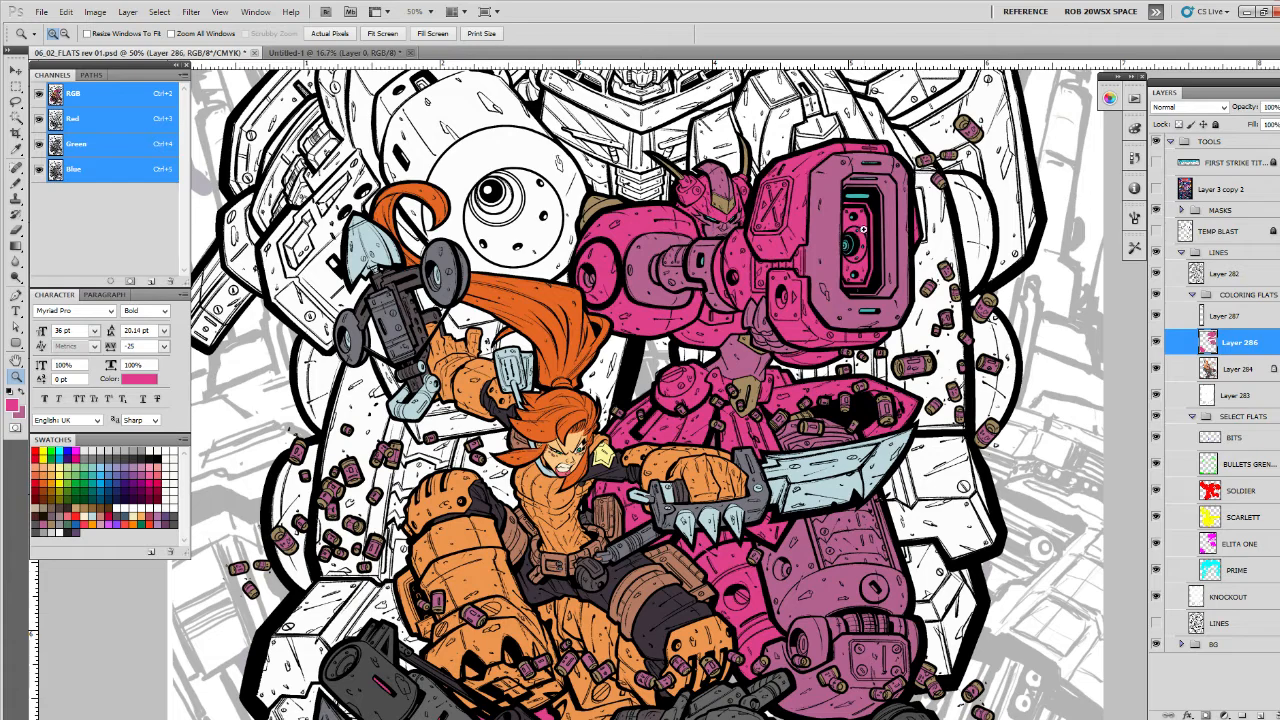
pyautogui.moveTo(866, 205)
pyautogui.mouseDown()
pyautogui.moveTo(879, 219)
pyautogui.moveTo(886, 202)
pyautogui.mouseUp()
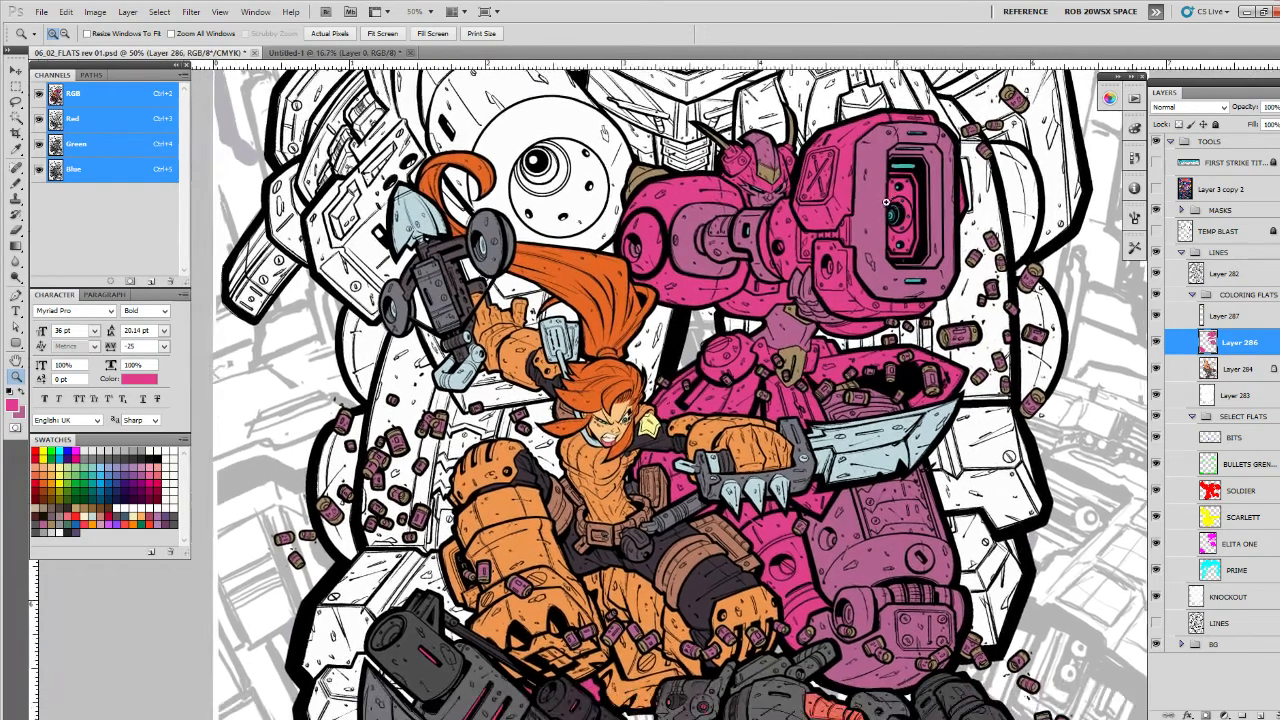
pyautogui.moveTo(876, 270); pyautogui.dragTo(864, 193)
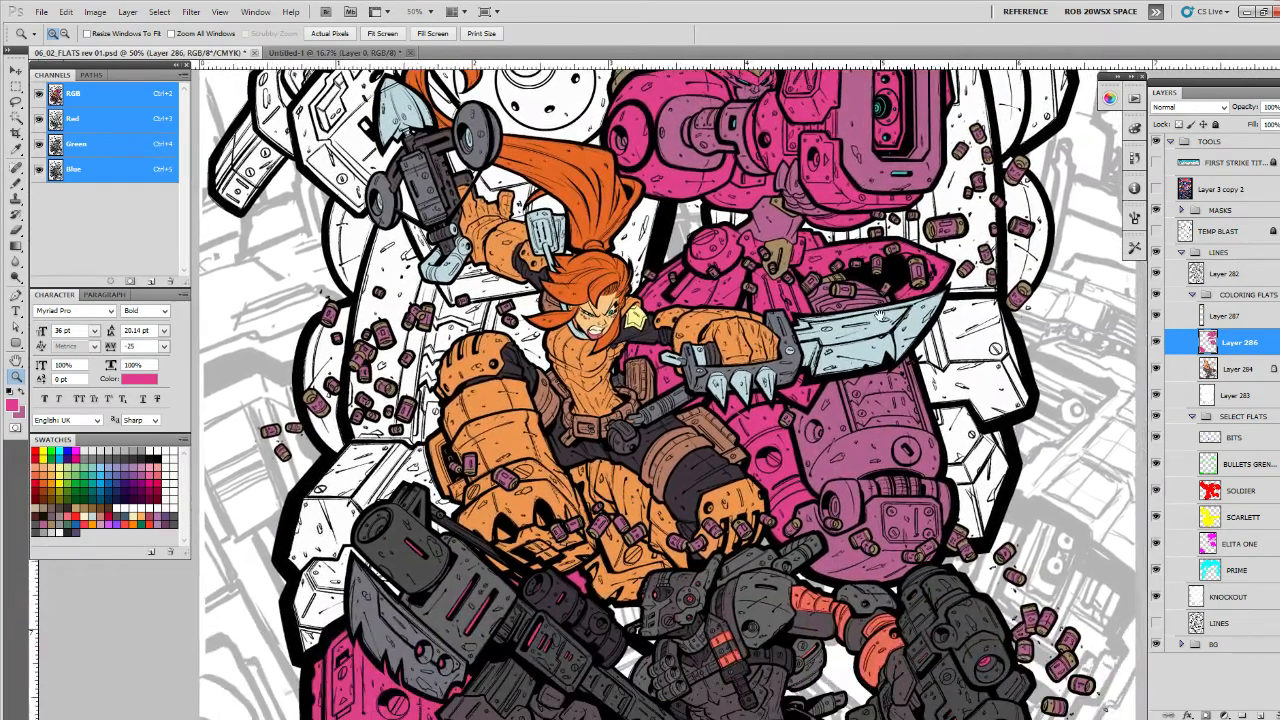
pyautogui.moveTo(878, 315); pyautogui.dragTo(864, 220)
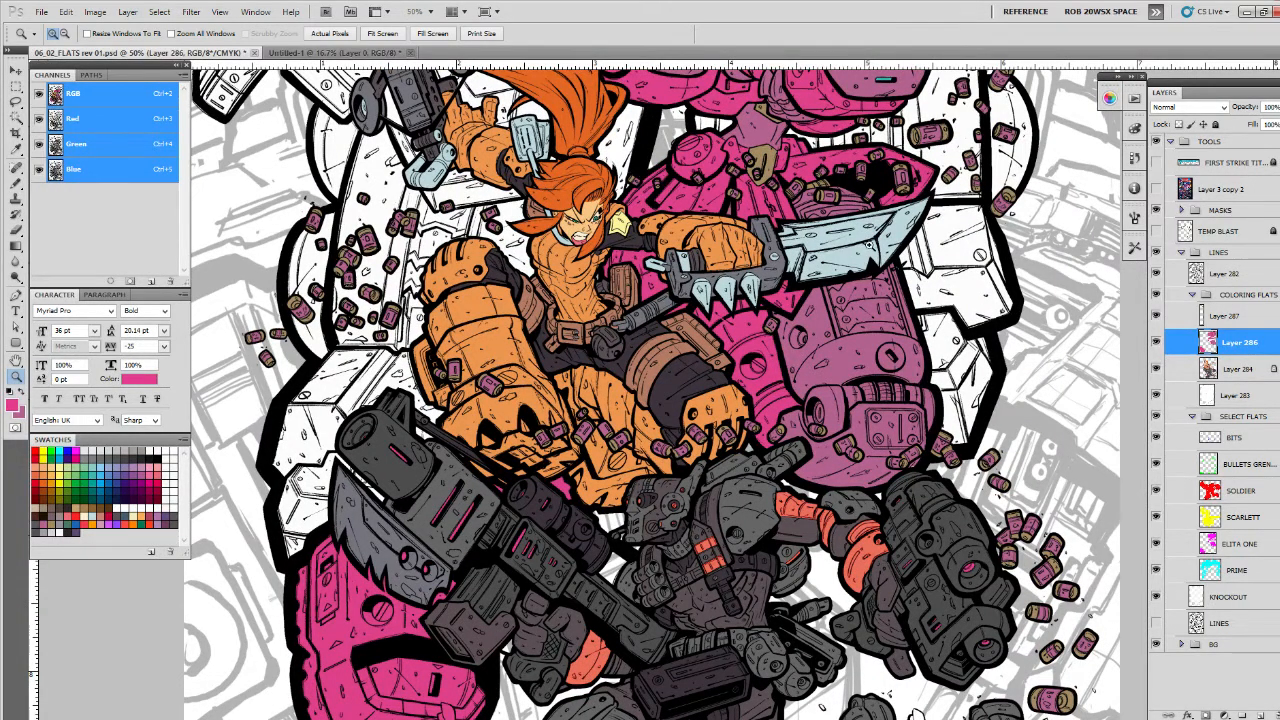
pyautogui.moveTo(870, 223); pyautogui.dragTo(887, 320)
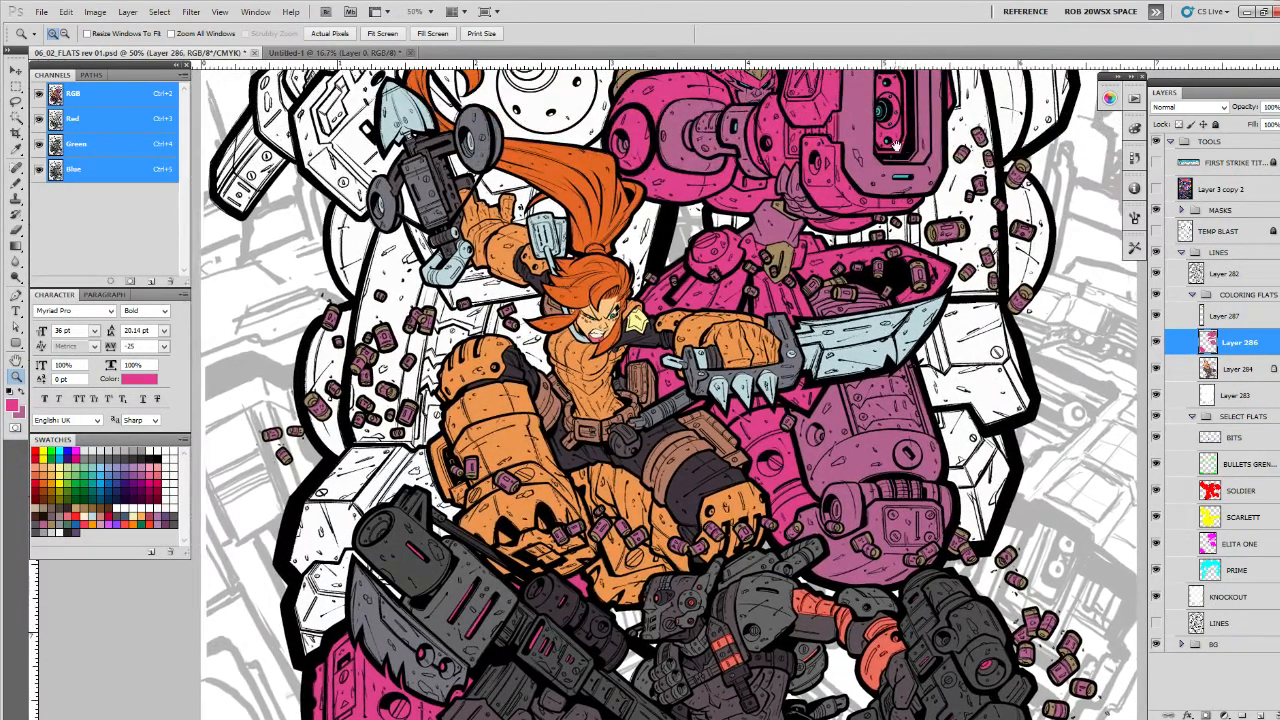
pyautogui.moveTo(896, 146); pyautogui.dragTo(903, 268)
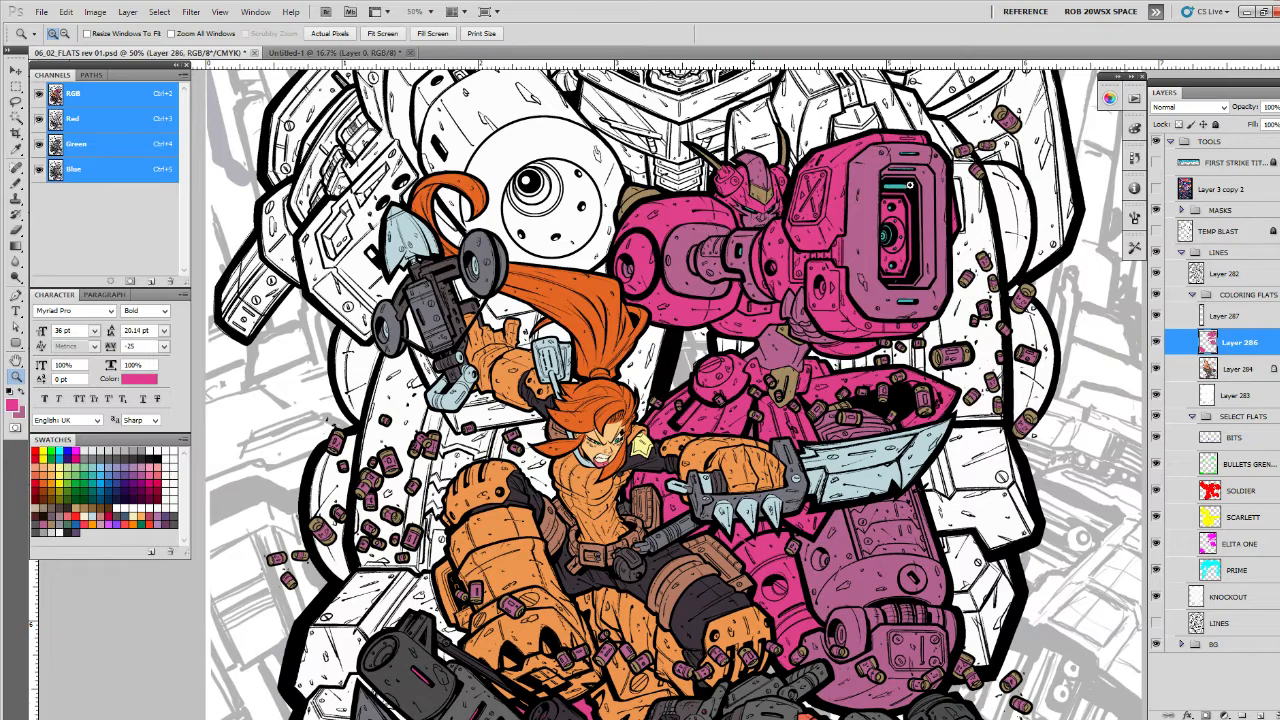
# - Sample the horn's tan and paint the bases of both helmet horns with the Pencil, tidying the edges with hot pink
pyautogui.click(727, 168)
pyautogui.click(727, 168)
pyautogui.click(727, 168)
pyautogui.click(727, 168)
pyautogui.click(727, 168)
pyautogui.moveTo(727, 168); pyautogui.dragTo(786, 338)
pyautogui.press('b')
pyautogui.keyDown('alt'); pyautogui.click(697, 337); pyautogui.keyUp('alt')
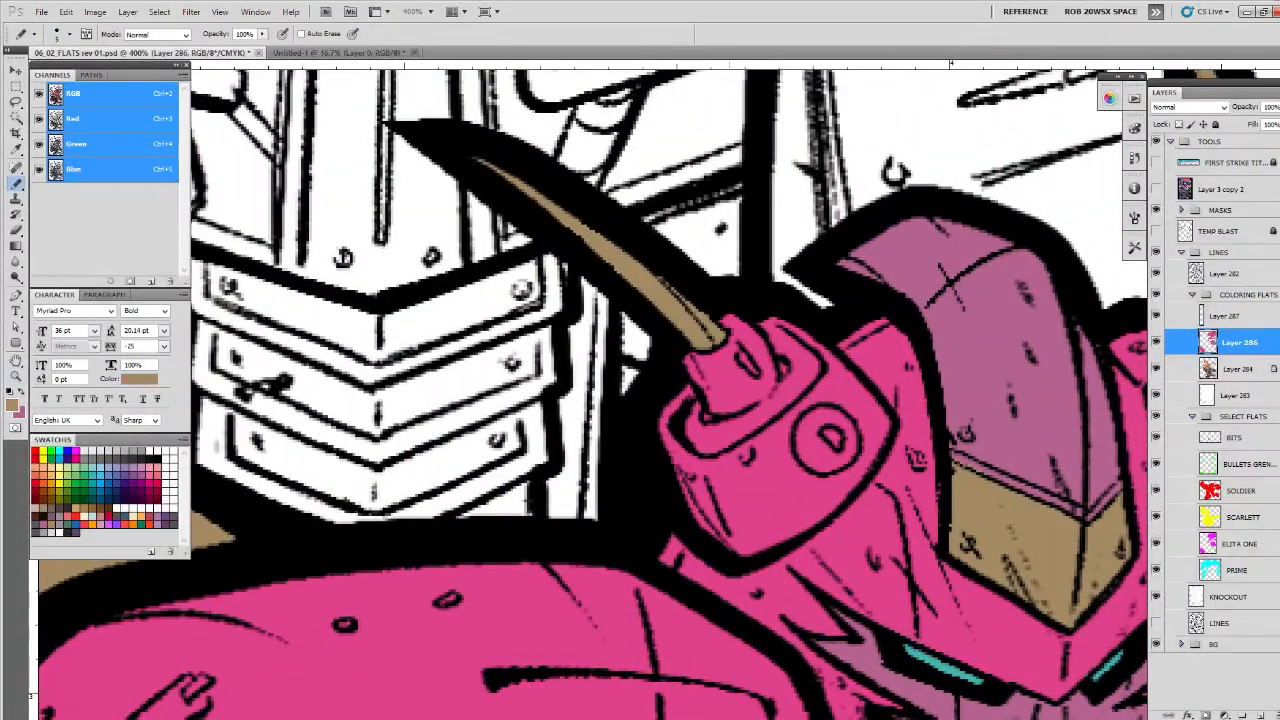
pyautogui.moveTo(718, 316)
pyautogui.mouseDown()
pyautogui.moveTo(817, 372)
pyautogui.moveTo(799, 390)
pyautogui.moveTo(770, 355)
pyautogui.moveTo(731, 378)
pyautogui.moveTo(703, 349)
pyautogui.moveTo(689, 365)
pyautogui.moveTo(702, 449)
pyautogui.moveTo(744, 435)
pyautogui.moveTo(805, 375)
pyautogui.moveTo(712, 440)
pyautogui.moveTo(726, 392)
pyautogui.moveTo(776, 366)
pyautogui.moveTo(762, 397)
pyautogui.mouseUp()
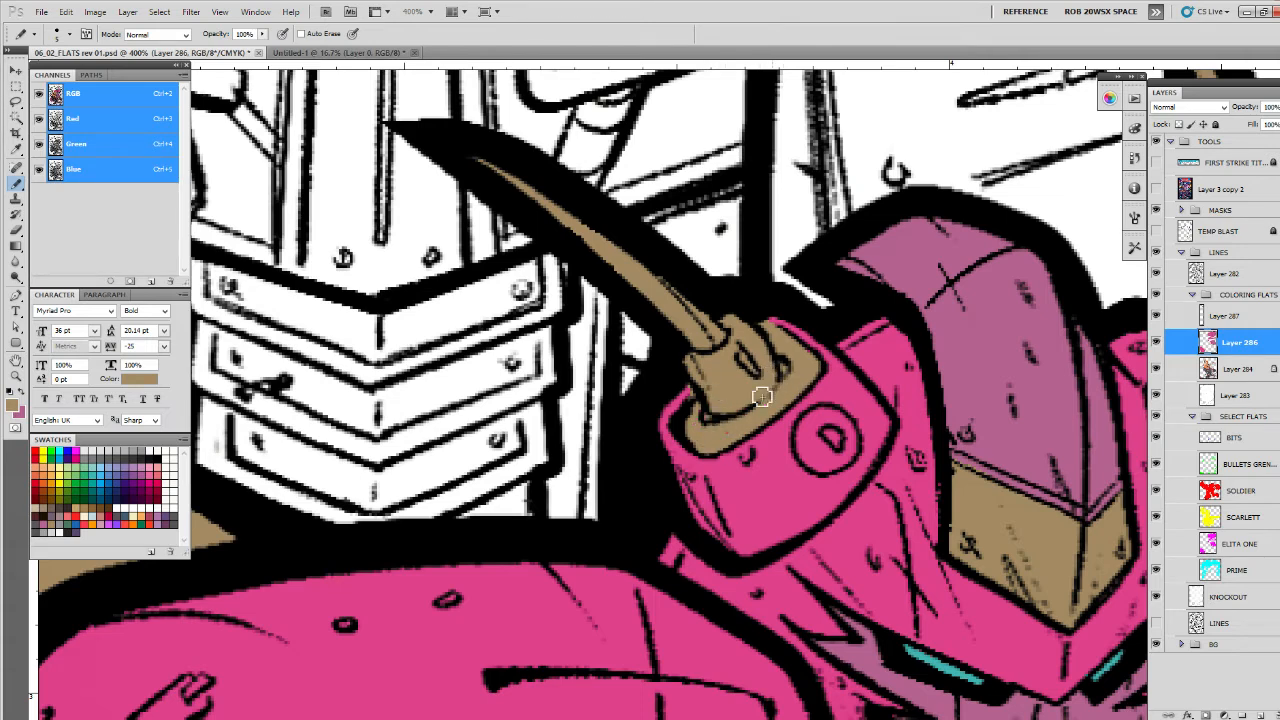
pyautogui.keyDown('alt'); pyautogui.click(777, 367); pyautogui.keyUp('alt')
pyautogui.moveTo(769, 326); pyautogui.dragTo(767, 325)
pyautogui.moveTo(687, 388); pyautogui.dragTo(684, 401)
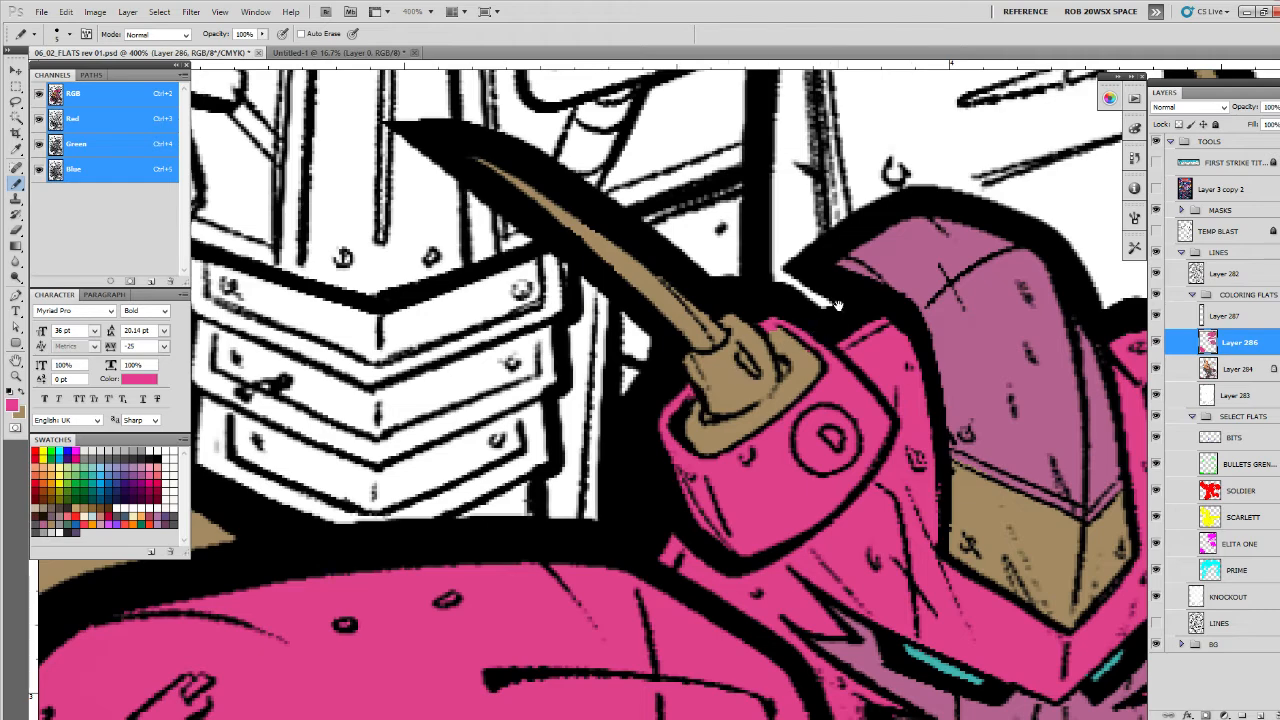
pyautogui.moveTo(838, 305); pyautogui.dragTo(385, 330)
pyautogui.keyDown('alt'); pyautogui.click(740, 340); pyautogui.keyUp('alt')
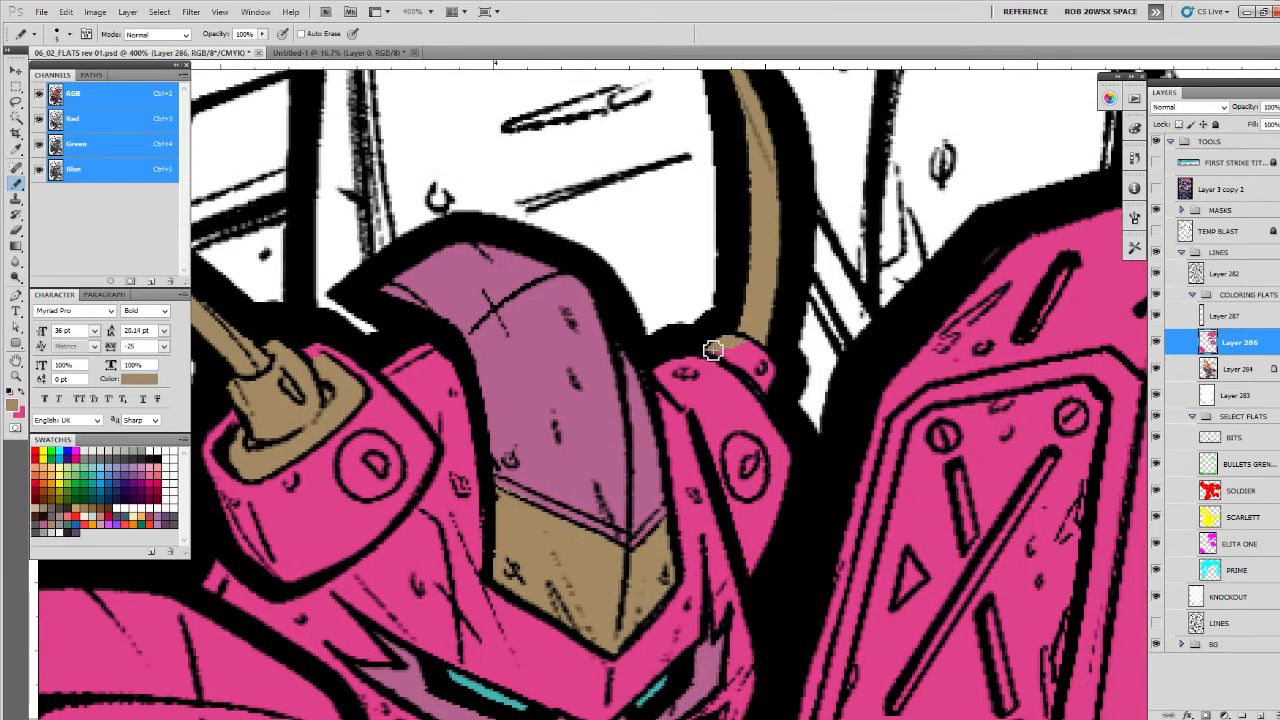
pyautogui.moveTo(752, 436); pyautogui.dragTo(808, 265)
# - Sample the teal from the arm joint's light and paint the small vertical slot in the plate beneath it
pyautogui.press('z')
pyautogui.keyDown('alt'); pyautogui.click(748, 306); pyautogui.keyUp('alt')
pyautogui.keyDown('alt'); pyautogui.click(749, 309); pyautogui.keyUp('alt')
pyautogui.keyDown('alt'); pyautogui.click(750, 312); pyautogui.keyUp('alt')
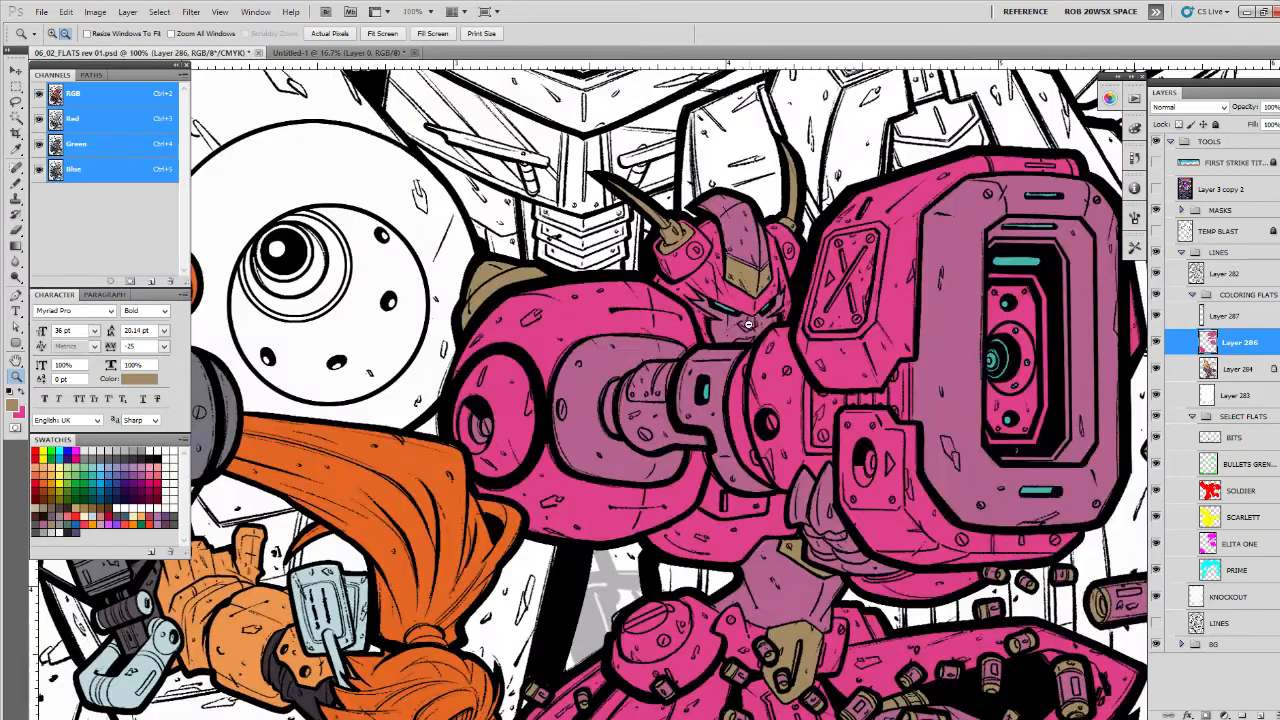
pyautogui.keyDown('alt'); pyautogui.click(748, 323); pyautogui.keyUp('alt')
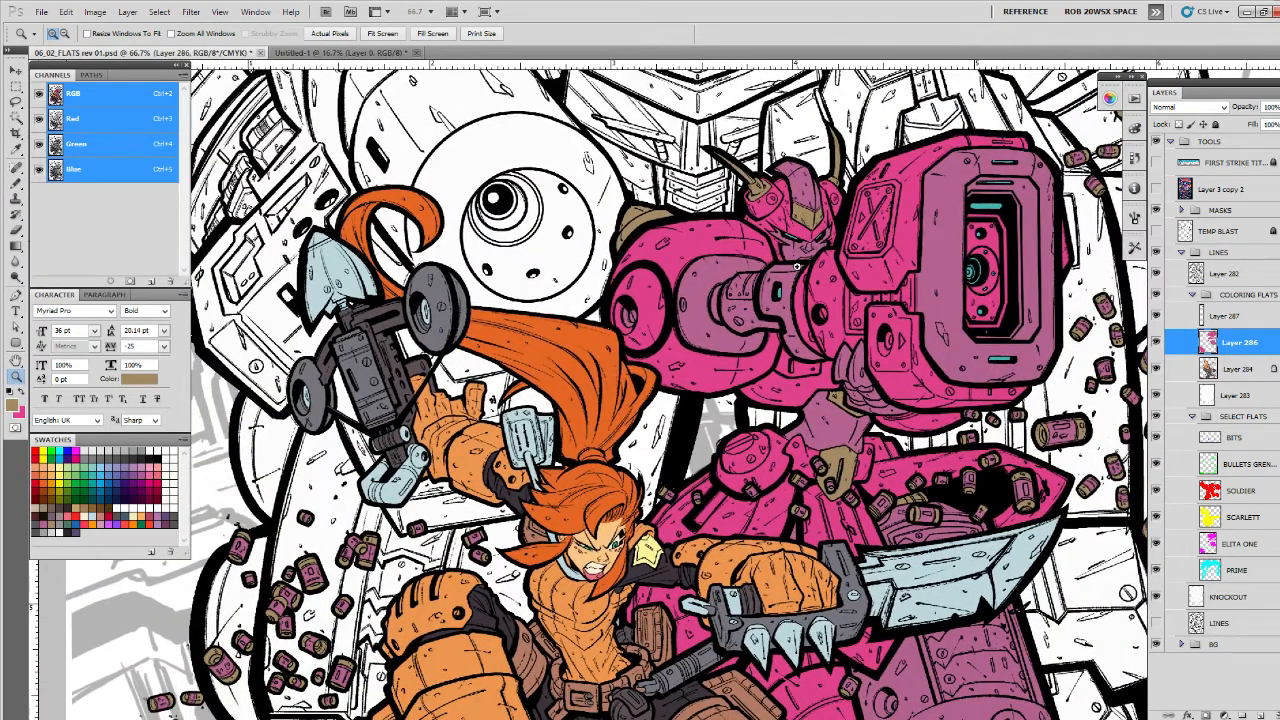
pyautogui.keyDown('alt'); pyautogui.click(790, 314); pyautogui.keyUp('alt')
pyautogui.click(791, 332)
pyautogui.click(791, 332)
pyautogui.click(791, 332)
pyautogui.click(791, 332)
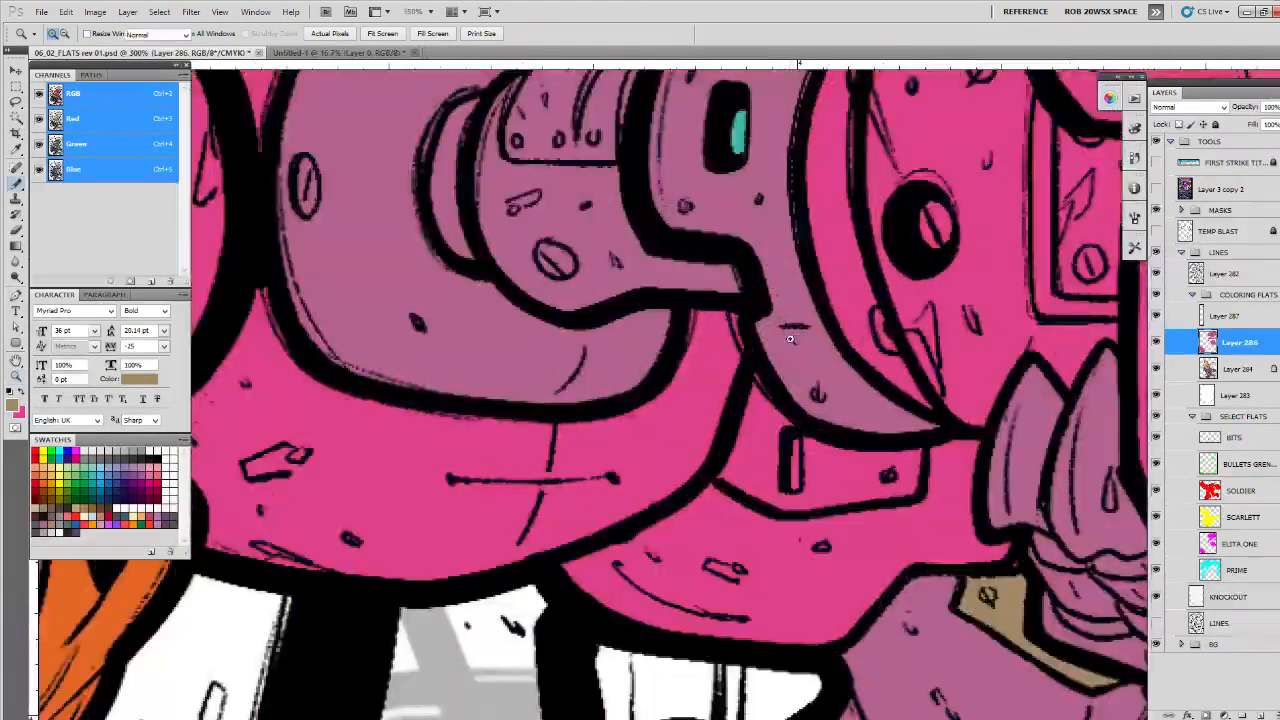
pyautogui.press('b')
pyautogui.moveTo(800, 326); pyautogui.dragTo(789, 414)
pyautogui.keyDown('alt'); pyautogui.click(723, 222); pyautogui.keyUp('alt')
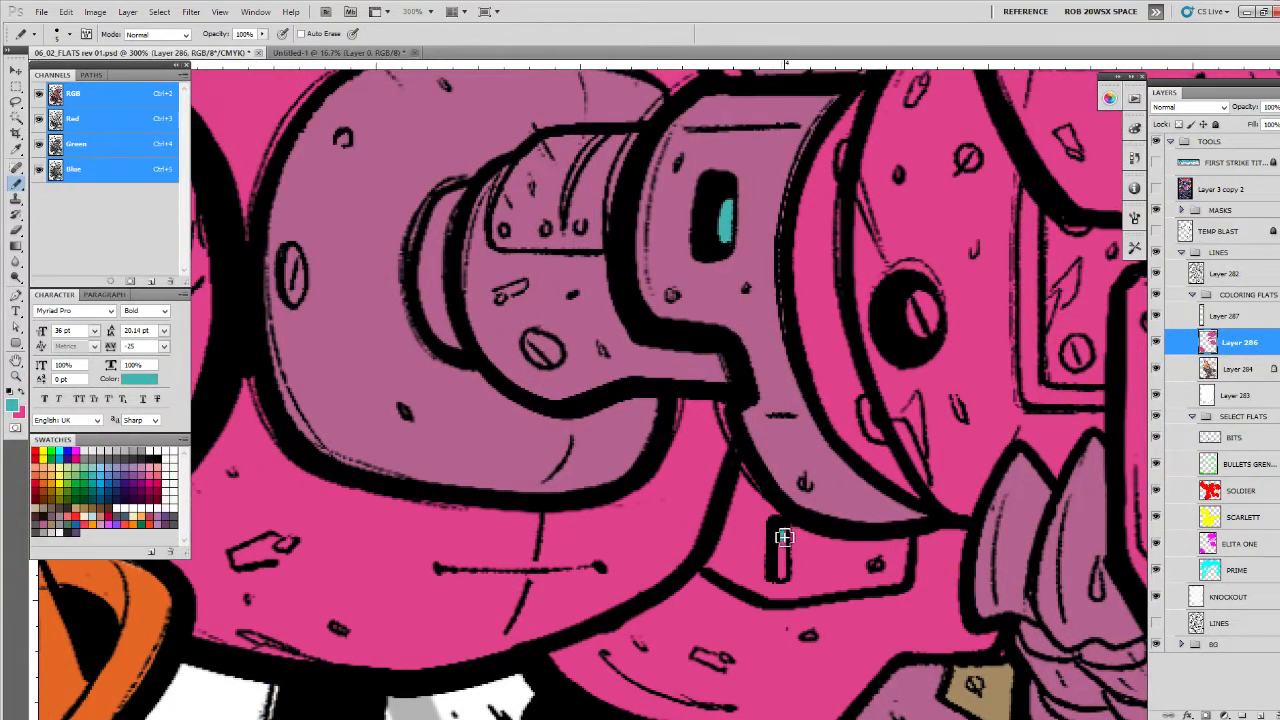
pyautogui.moveTo(784, 538); pyautogui.dragTo(786, 576)
# - Paint the round inset on the arm cannon's lower pink plate teal, correcting its edge with sampled hot pink
pyautogui.moveTo(1013, 618); pyautogui.dragTo(716, 600)
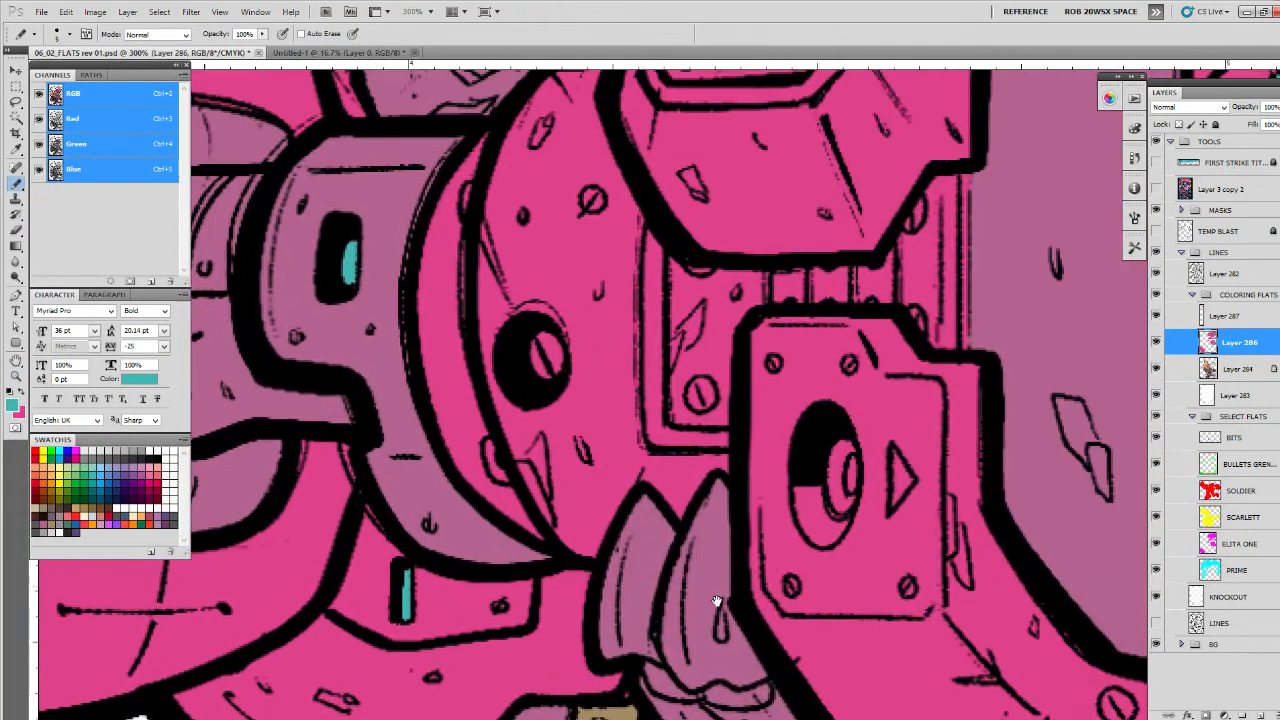
pyautogui.moveTo(980, 514); pyautogui.dragTo(891, 591)
pyautogui.moveTo(758, 467)
pyautogui.mouseDown()
pyautogui.moveTo(755, 496)
pyautogui.moveTo(748, 450)
pyautogui.moveTo(749, 509)
pyautogui.mouseUp()
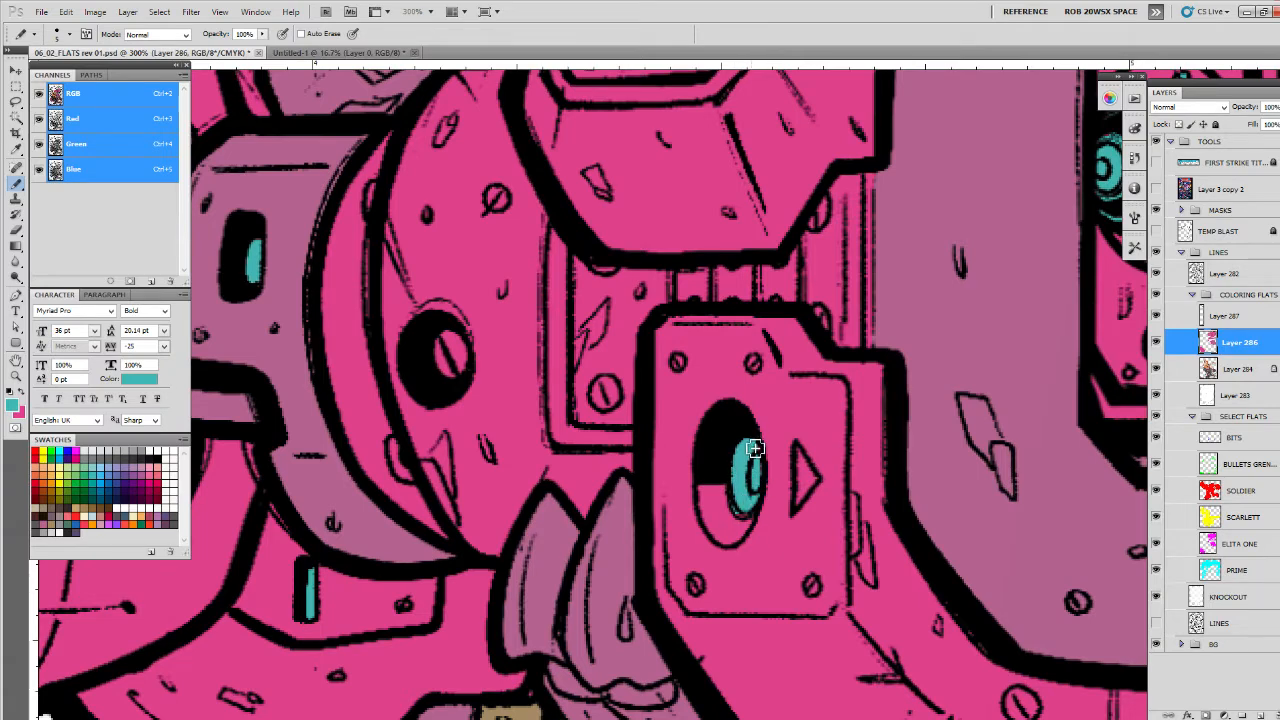
pyautogui.keyDown('alt'); pyautogui.click(765, 517); pyautogui.keyUp('alt')
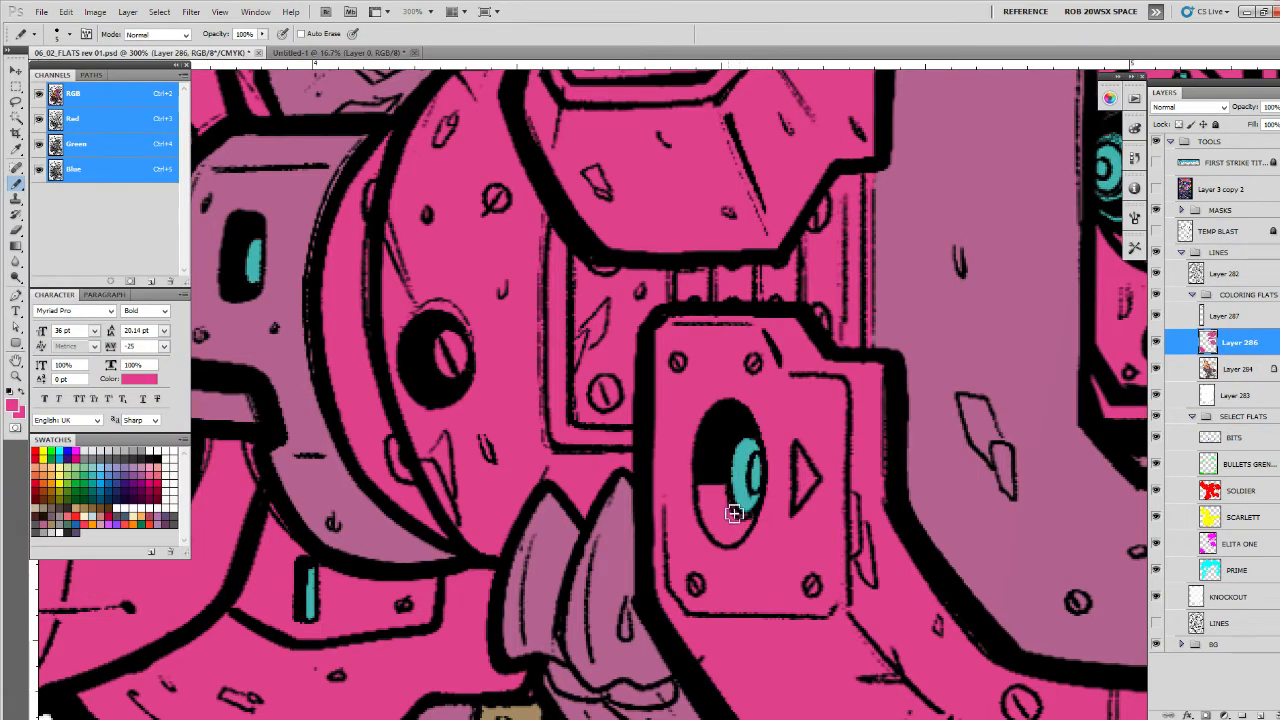
pyautogui.keyDown('alt'); pyautogui.click(745, 449); pyautogui.keyUp('alt')
# - Paint the narrow curved slot on the pink leg, below its large round bolt, with teal
pyautogui.scroll(-3, 745, 449)
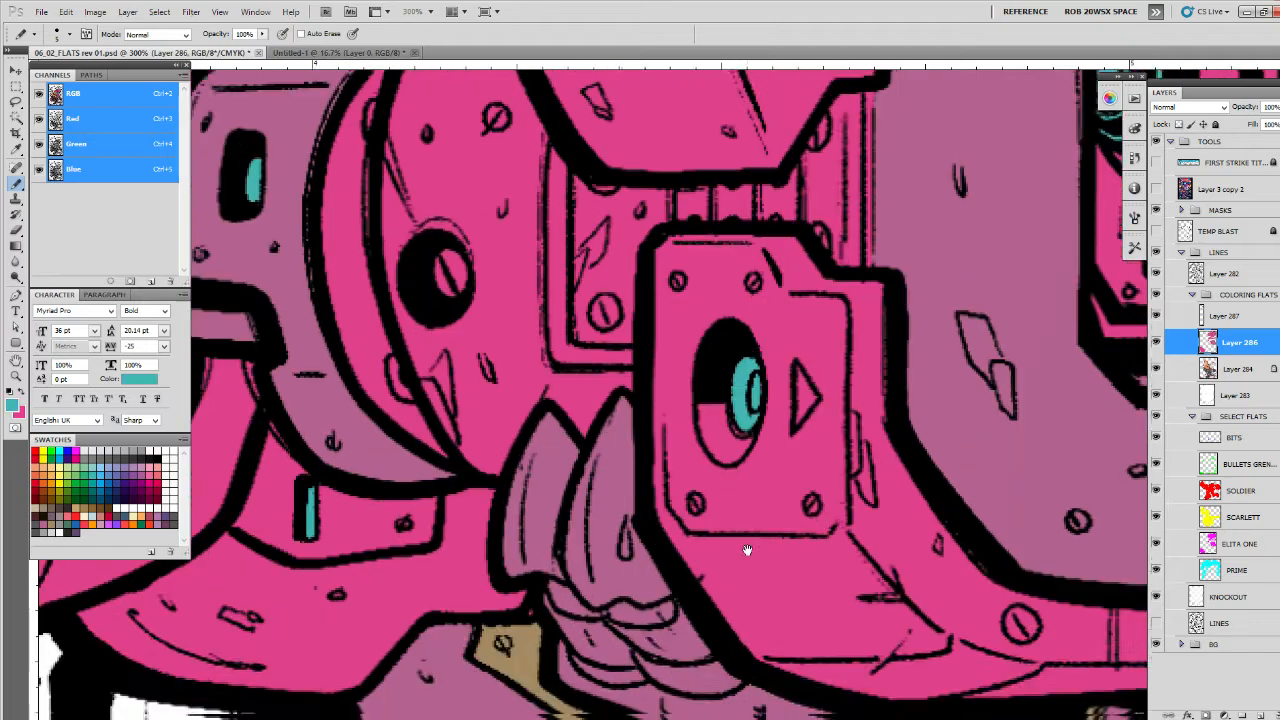
pyautogui.scroll(-5, 750, 480)
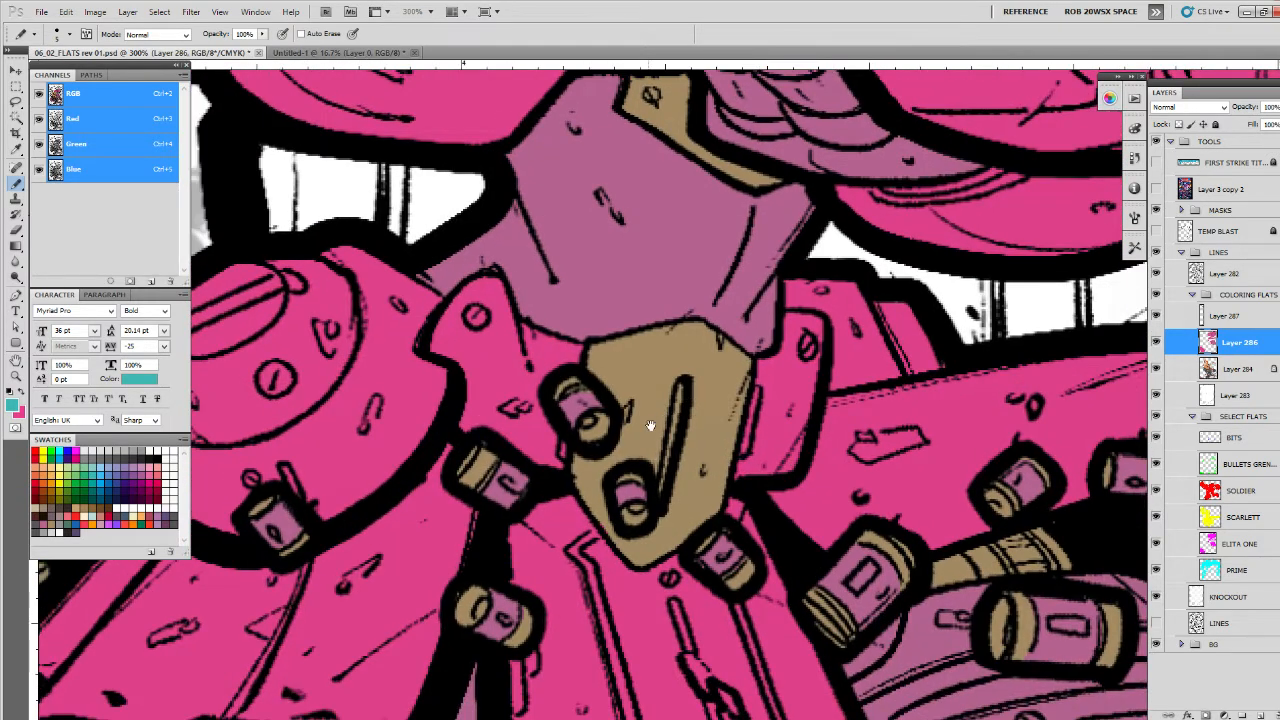
pyautogui.moveTo(651, 426); pyautogui.dragTo(800, 349)
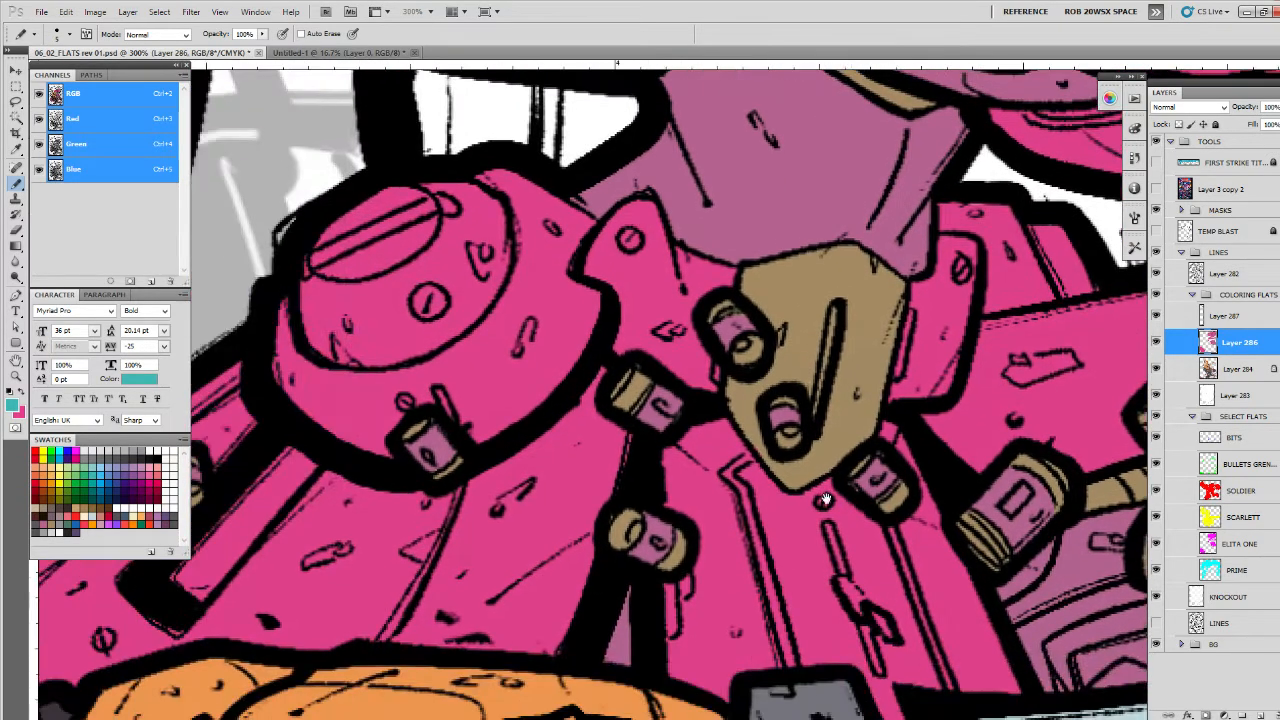
pyautogui.moveTo(601, 421); pyautogui.dragTo(934, 630)
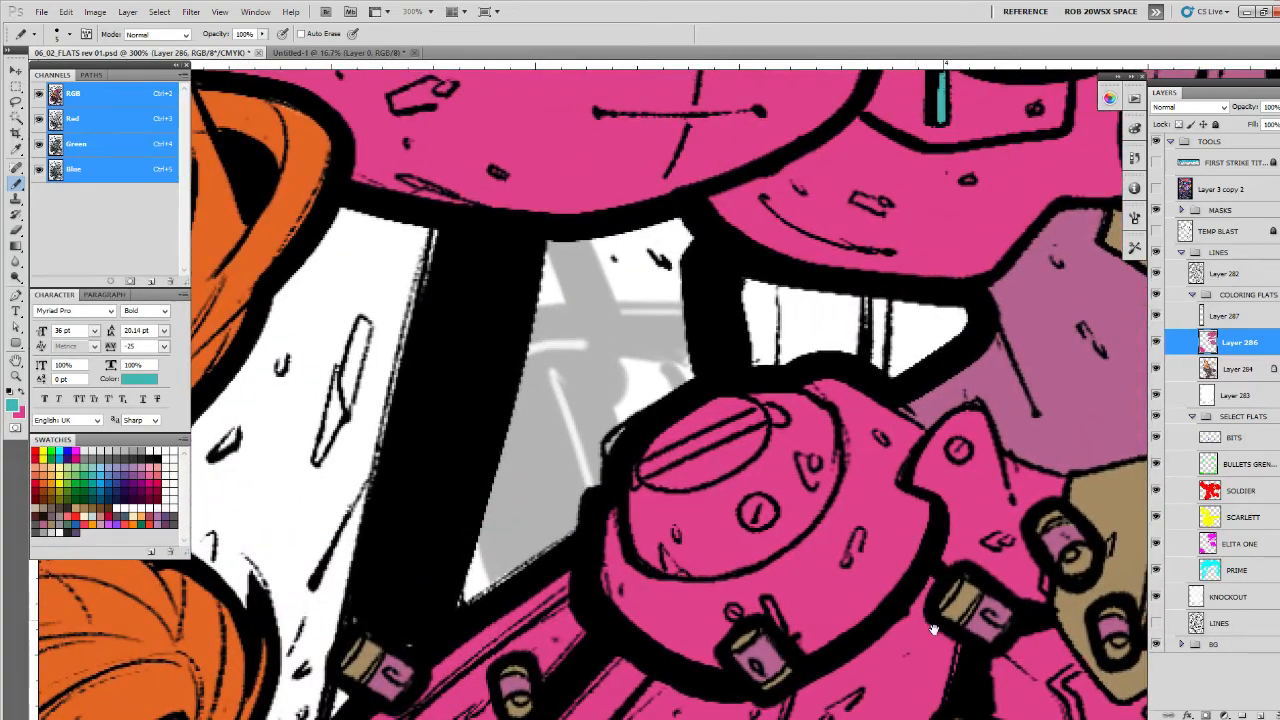
pyautogui.press('z')
pyautogui.keyDown('alt'); pyautogui.click(873, 541); pyautogui.keyUp('alt')
pyautogui.moveTo(874, 541); pyautogui.dragTo(762, 454)
pyautogui.click(790, 480)
pyautogui.moveTo(942, 686)
pyautogui.mouseDown()
pyautogui.moveTo(885, 646)
pyautogui.moveTo(879, 580)
pyautogui.moveTo(820, 466)
pyautogui.moveTo(627, 577)
pyautogui.mouseUp()
pyautogui.click(757, 498)
pyautogui.click(757, 498)
pyautogui.click(758, 497)
pyautogui.click(758, 497)
pyautogui.press('b')
pyautogui.moveTo(764, 593); pyautogui.dragTo(846, 441)
# - Sample the leg's hot pink and touch up the gaps along its edge beside the orange knee armor
pyautogui.keyDown('alt'); pyautogui.click(803, 445); pyautogui.keyUp('alt')
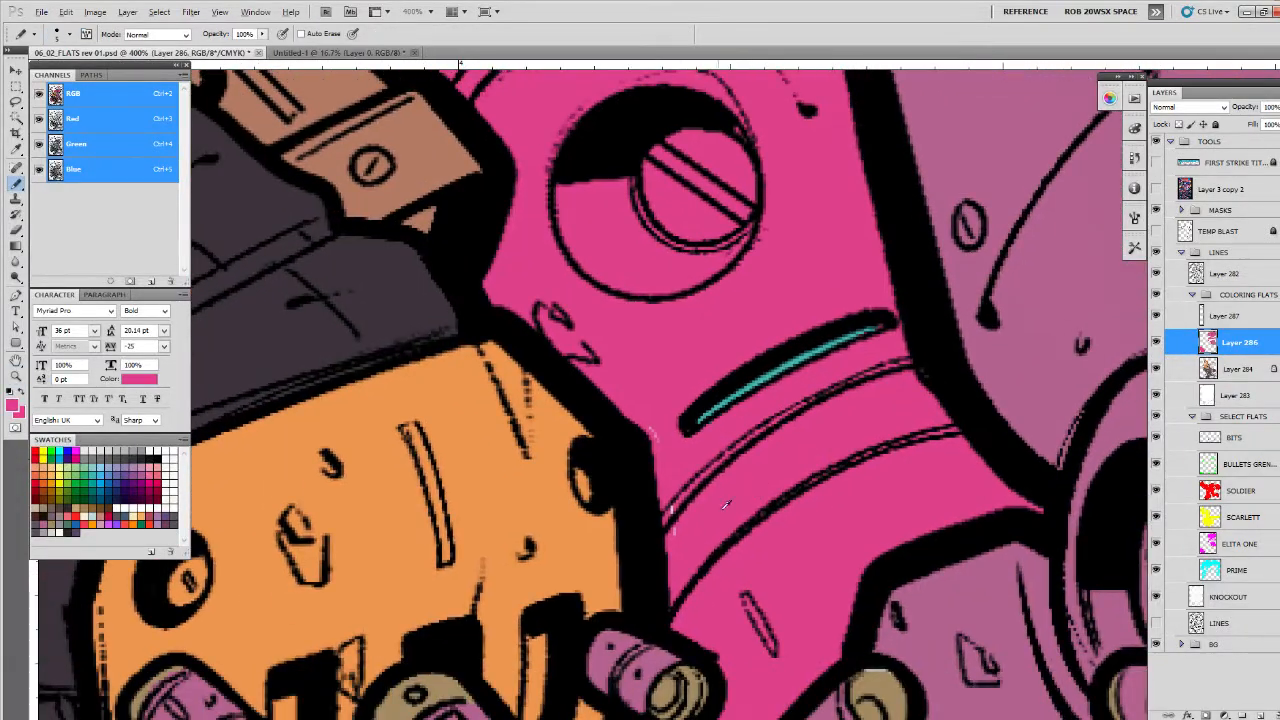
pyautogui.moveTo(674, 510); pyautogui.dragTo(674, 530)
pyautogui.moveTo(662, 460); pyautogui.dragTo(655, 437)
# - Sample the tan from the shell casing at the bottom of the pink leg with the Pencil tool active
pyautogui.press('z')
pyautogui.keyDown('alt'); pyautogui.click(801, 584); pyautogui.keyUp('alt')
pyautogui.keyDown('alt'); pyautogui.click(803, 582); pyautogui.keyUp('alt')
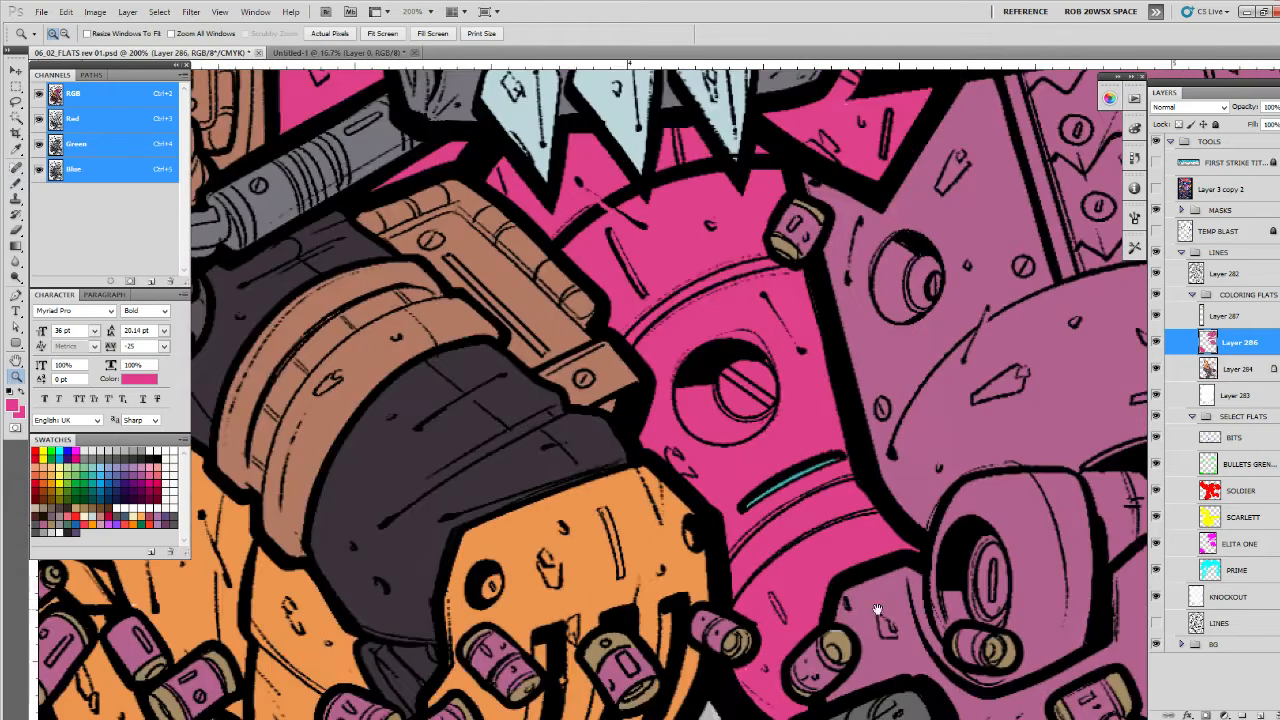
pyautogui.moveTo(890, 626); pyautogui.dragTo(812, 607)
pyautogui.press('b')
pyautogui.keyDown('alt'); pyautogui.click(760, 618); pyautogui.keyUp('alt')
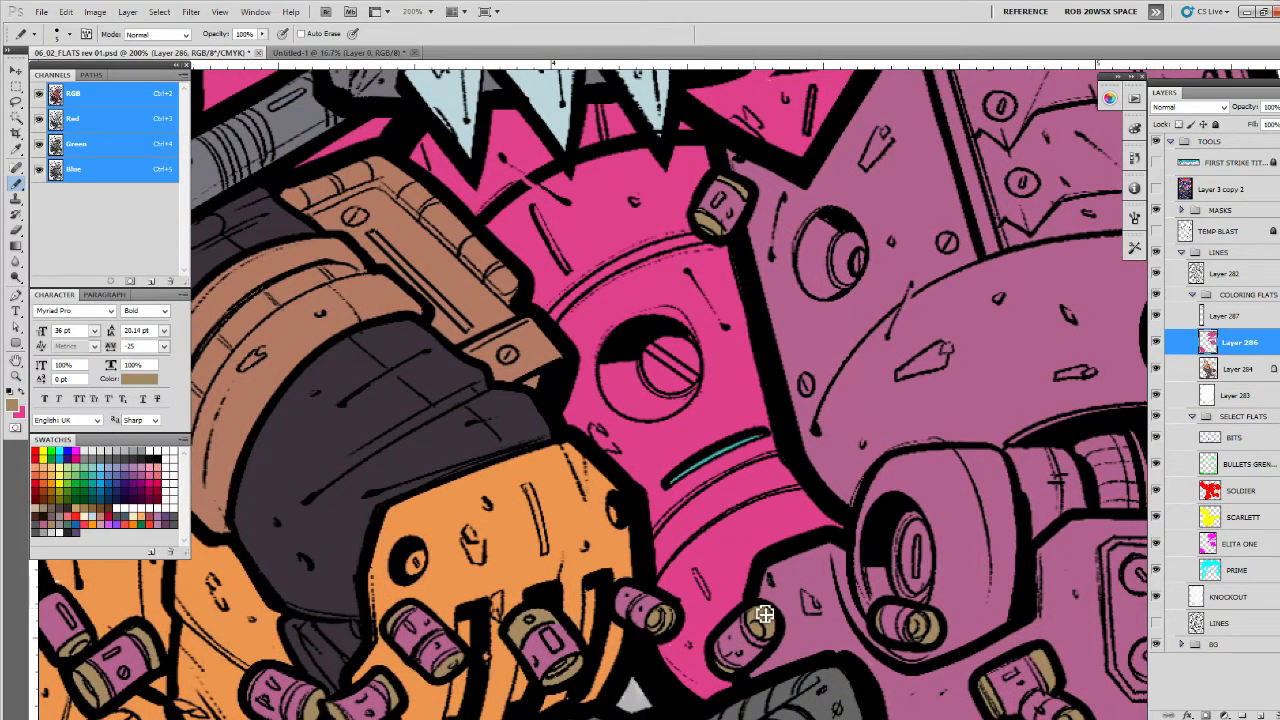
# - Open the MASKS group, duplicate the PRIME mask layer, show the copy and merge it down into PRIME
pyautogui.moveTo(769, 507); pyautogui.dragTo(767, 668)
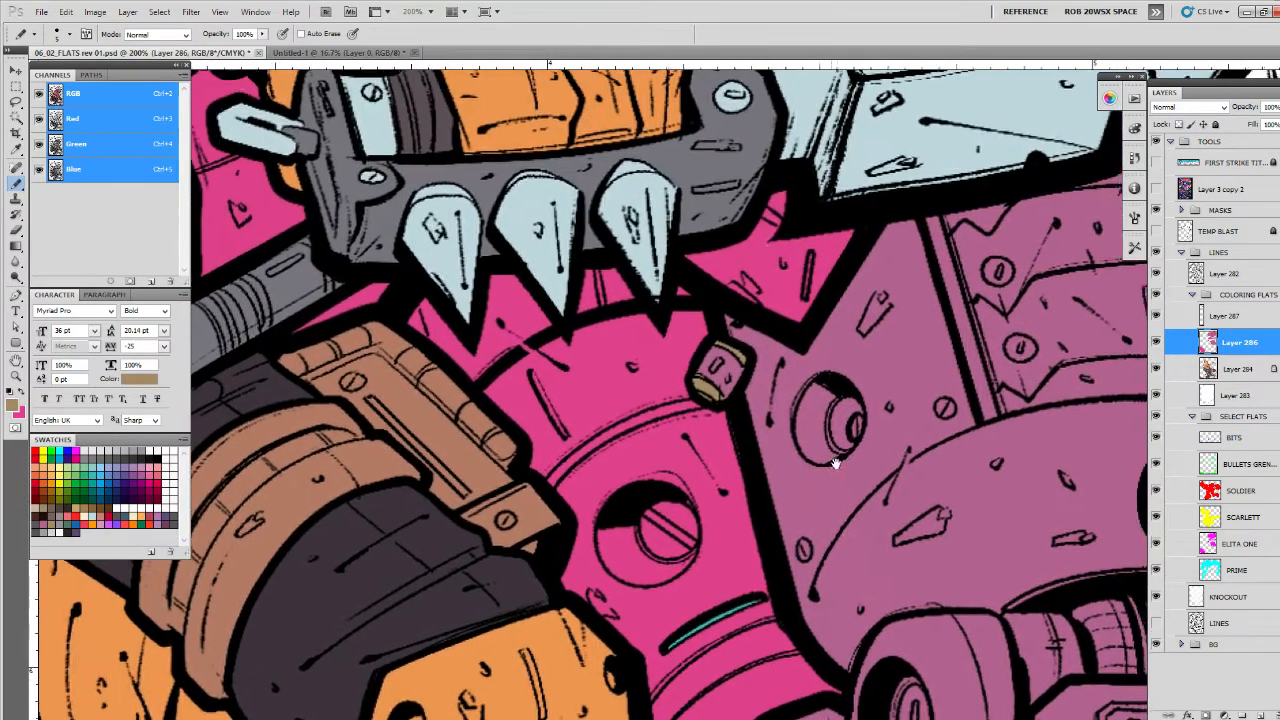
pyautogui.moveTo(865, 422); pyautogui.dragTo(740, 566)
pyautogui.moveTo(915, 478); pyautogui.dragTo(650, 618)
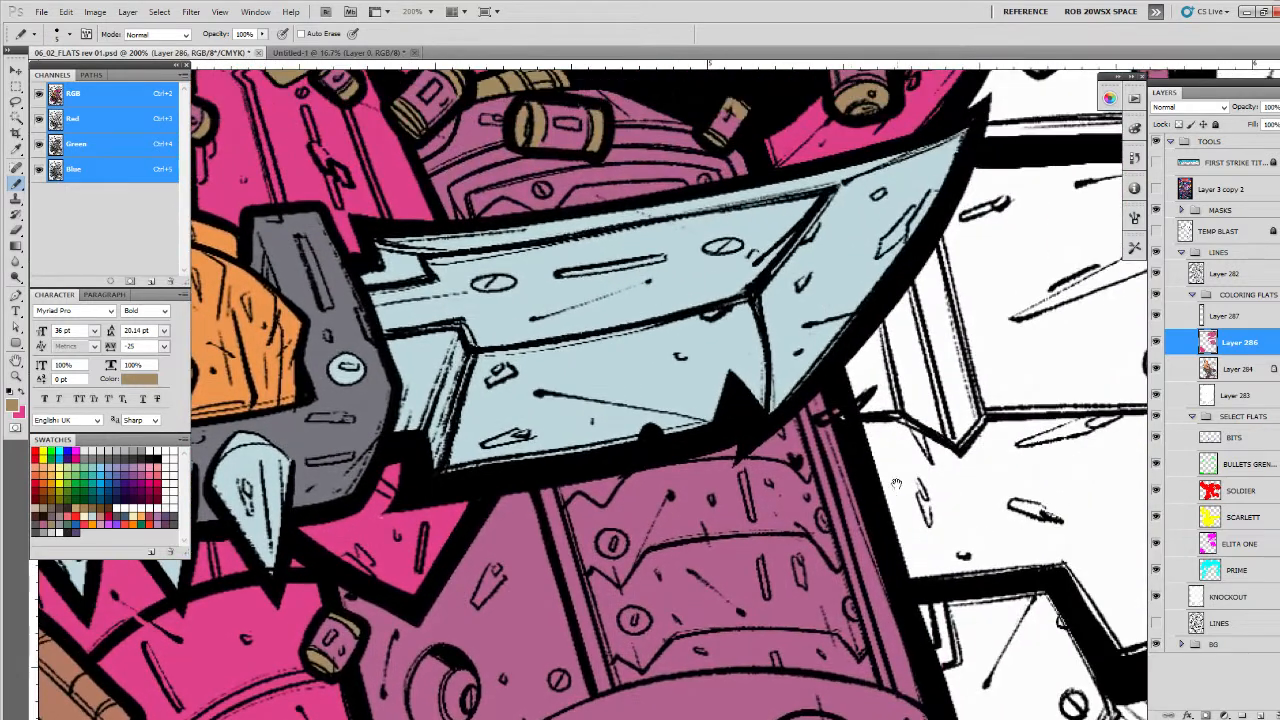
pyautogui.click(1180, 210)
pyautogui.click(1222, 362)
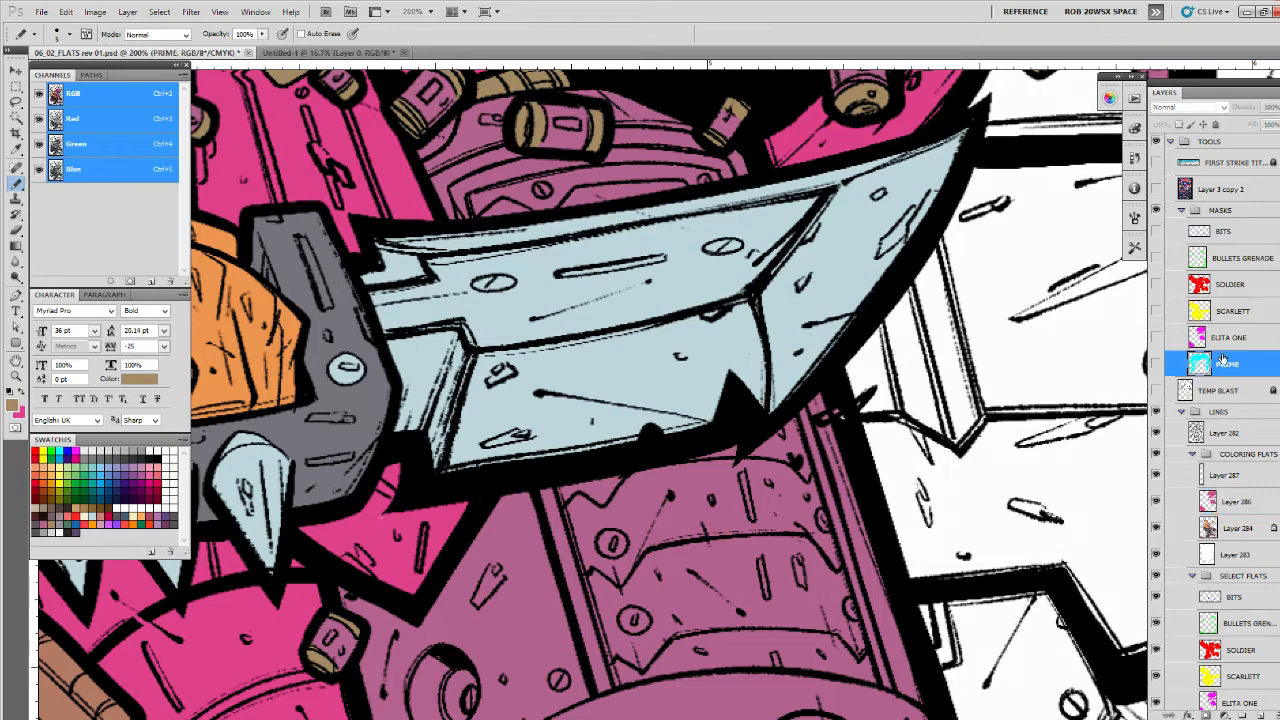
pyautogui.hotkey('ctrl', 'j')
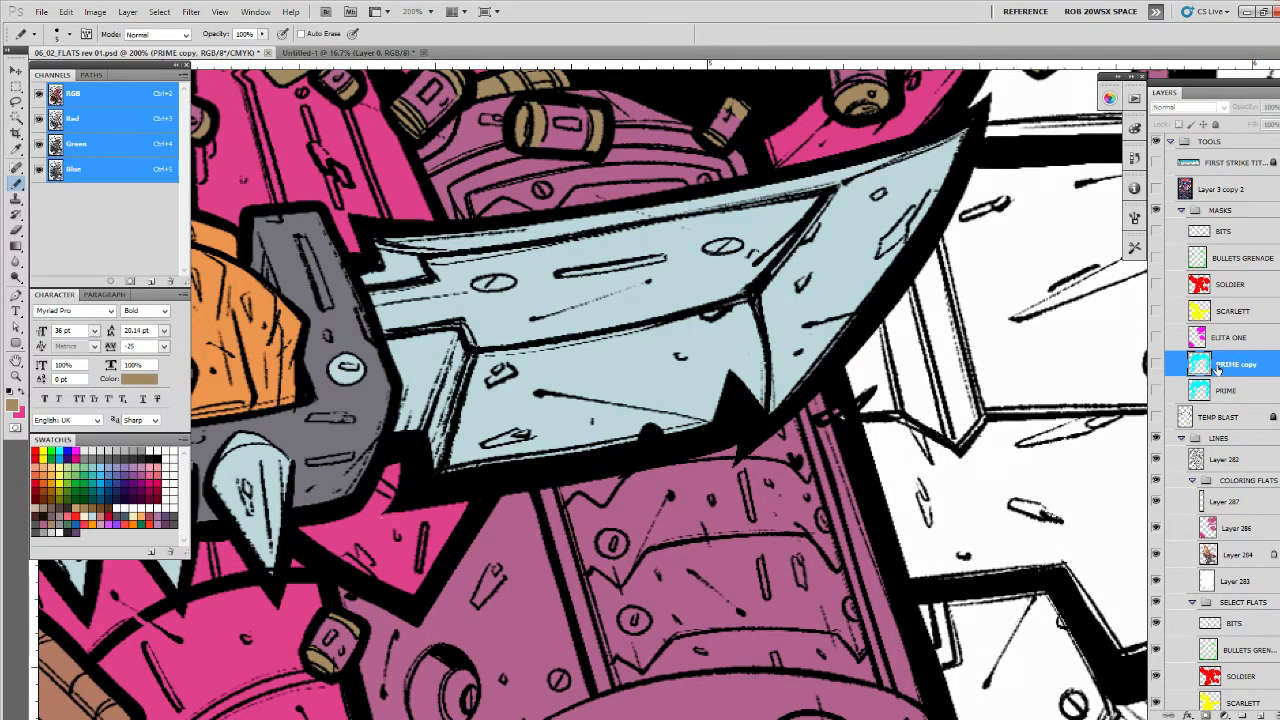
pyautogui.click(1157, 364)
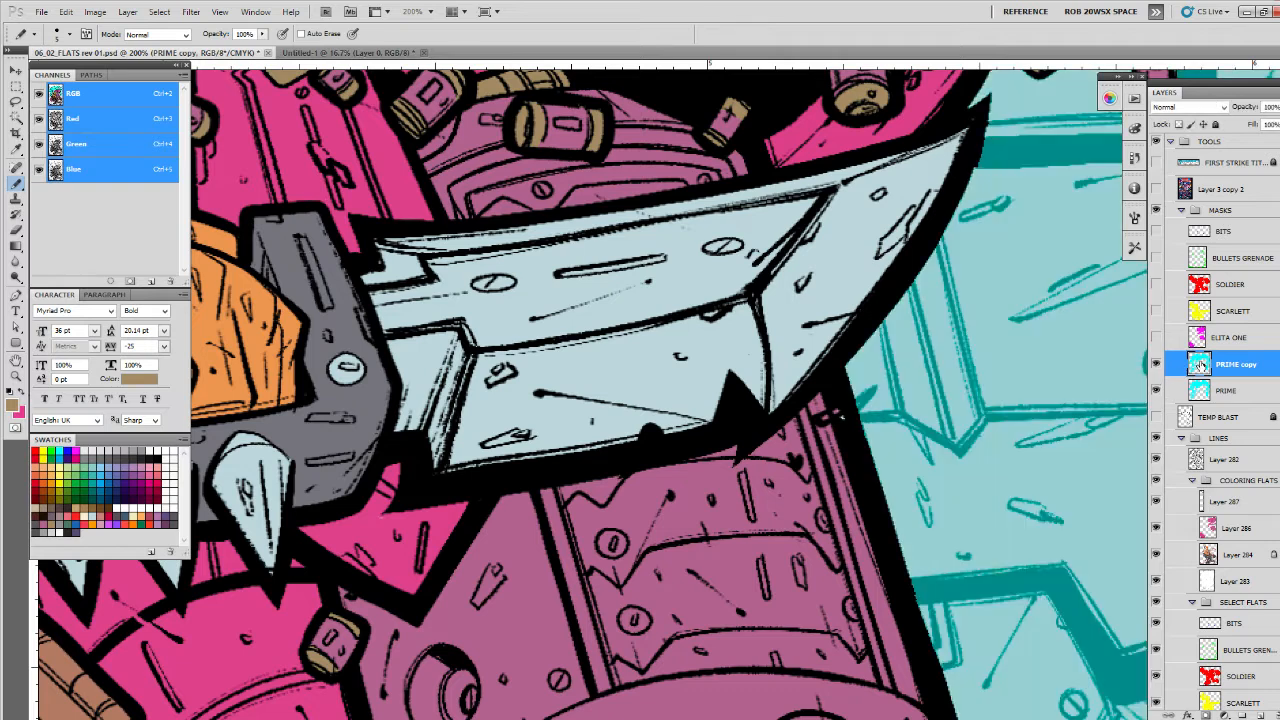
pyautogui.hotkey('ctrl', 'e')
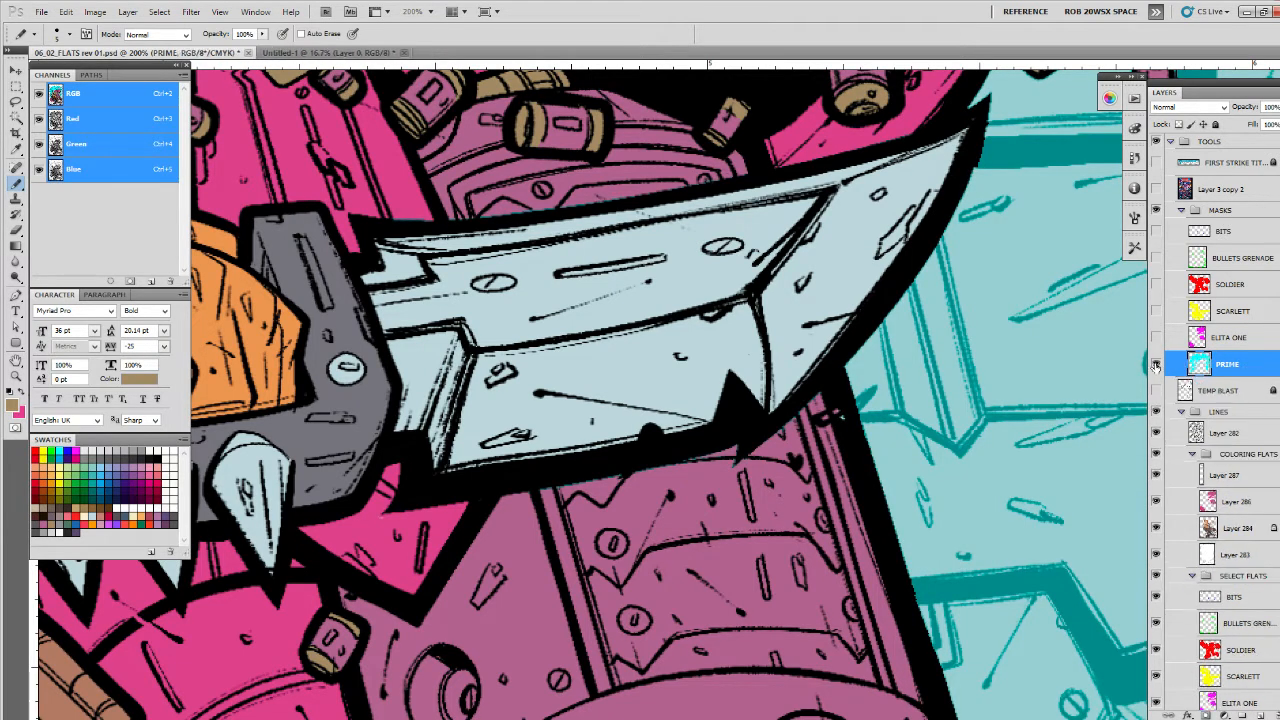
# - Hide the PRIME mask, show ELITA ONE, duplicate that layer, merge the copy down into it and hide it
pyautogui.click(1157, 364)
pyautogui.click(1157, 337)
pyautogui.click(1205, 338)
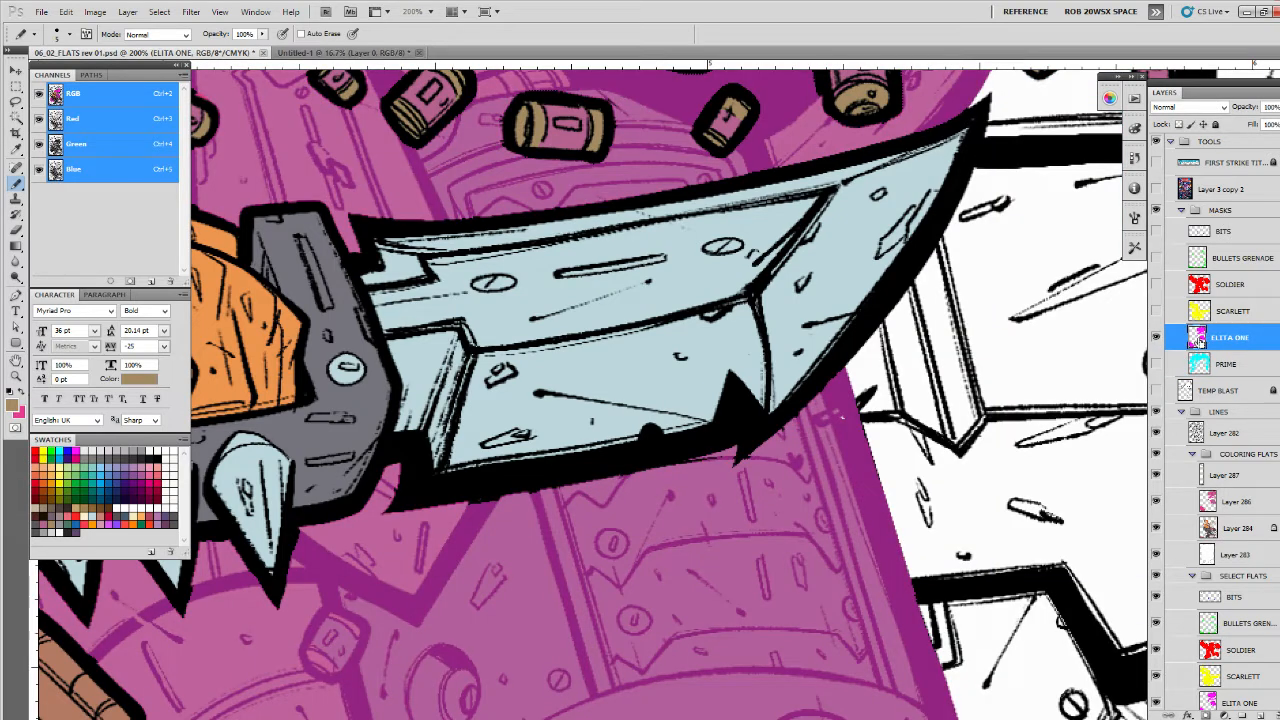
pyautogui.hotkey('ctrl', 'j')
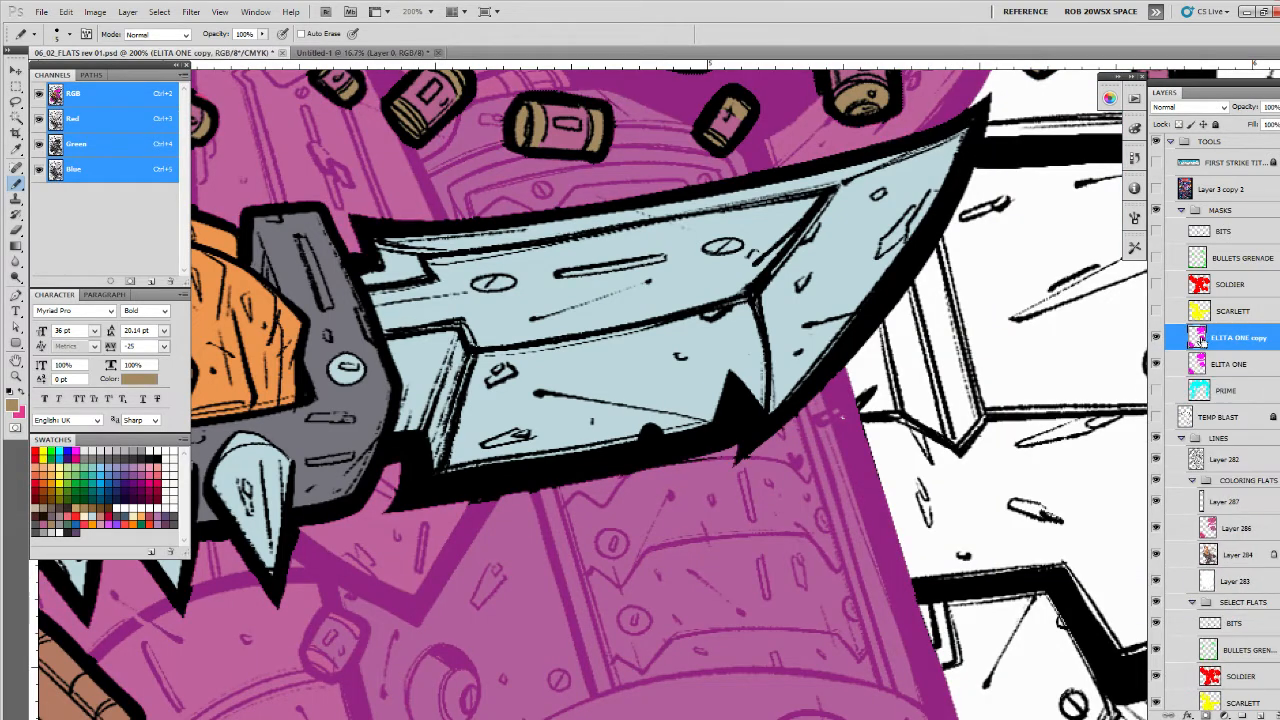
pyautogui.hotkey('ctrl', 'z')
pyautogui.click(1157, 338)
# - Show the SCARLETT mask layer, duplicate it, merge the copy down into SCARLETT and hide it
pyautogui.click(1157, 311)
pyautogui.click(1205, 312)
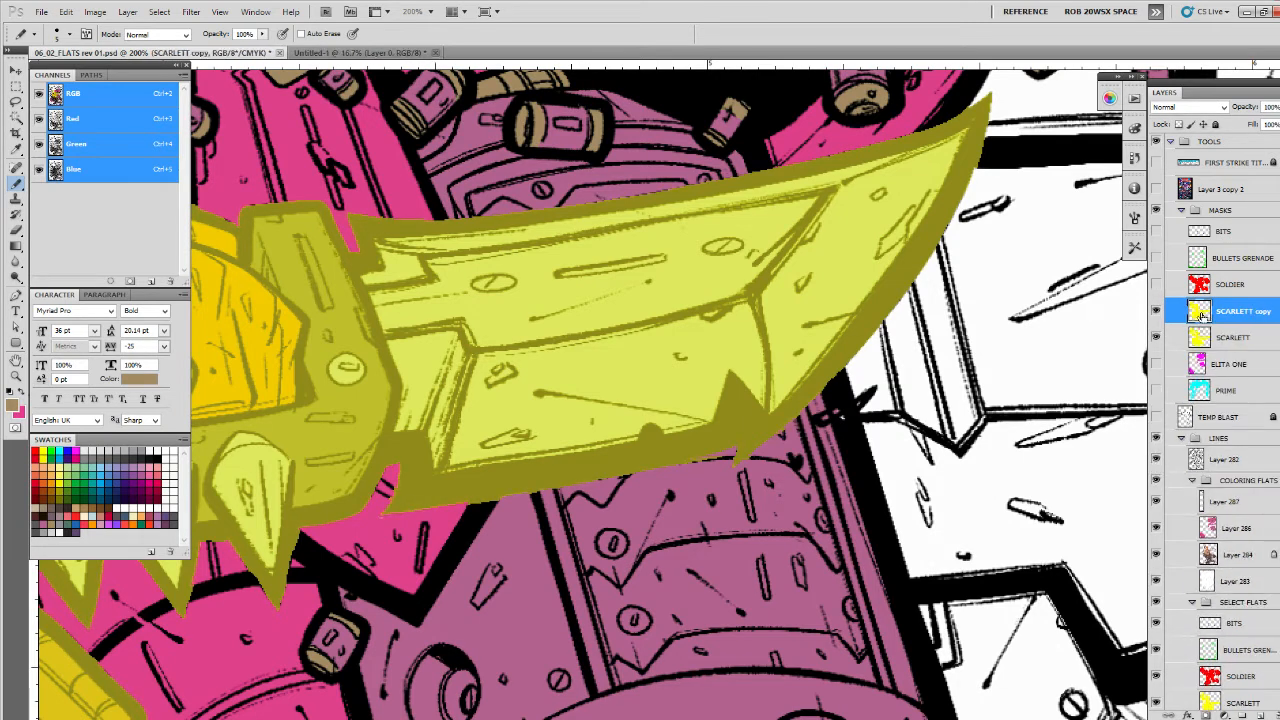
pyautogui.hotkey('ctrl', 'j')
pyautogui.hotkey('ctrl', 'z')
pyautogui.hotkey('ctrl', 'z')
pyautogui.hotkey('ctrl', 'z')
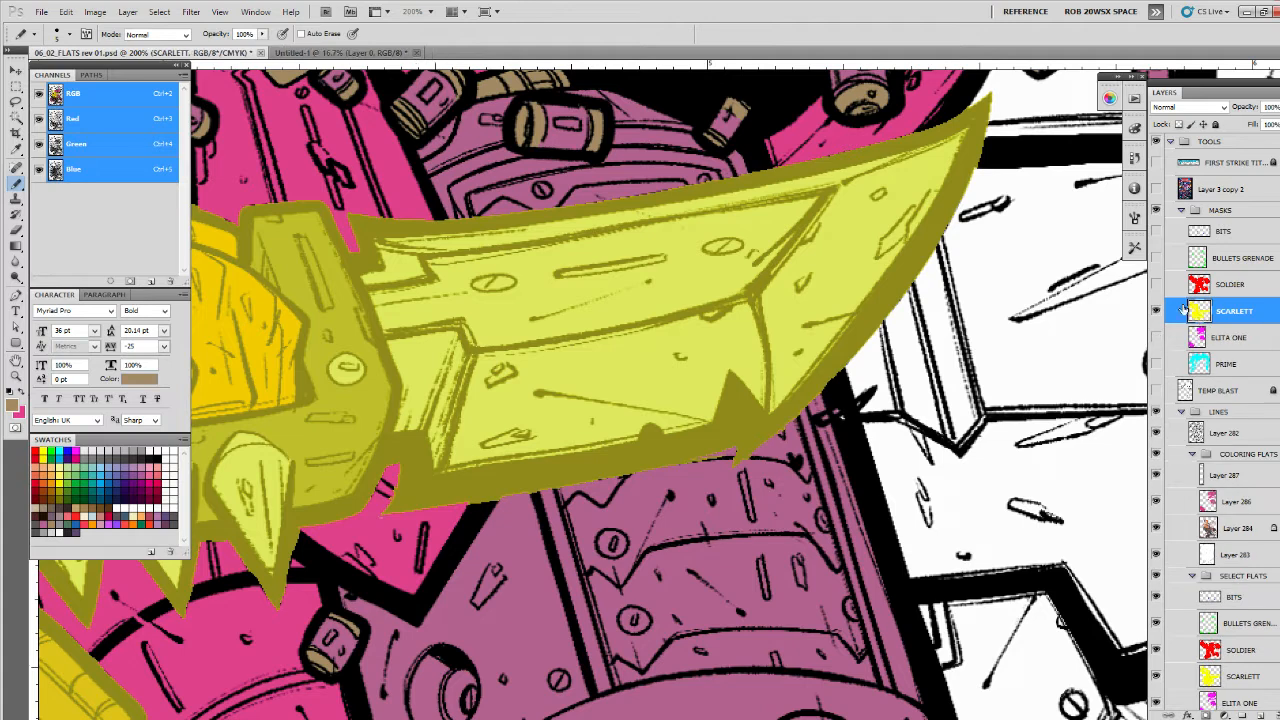
pyautogui.click(1157, 311)
# - Duplicate the SOLDIER and BULLETS GRENADE mask layers, merge each copy down into its original, and leave both masks hidden
pyautogui.click(1198, 285)
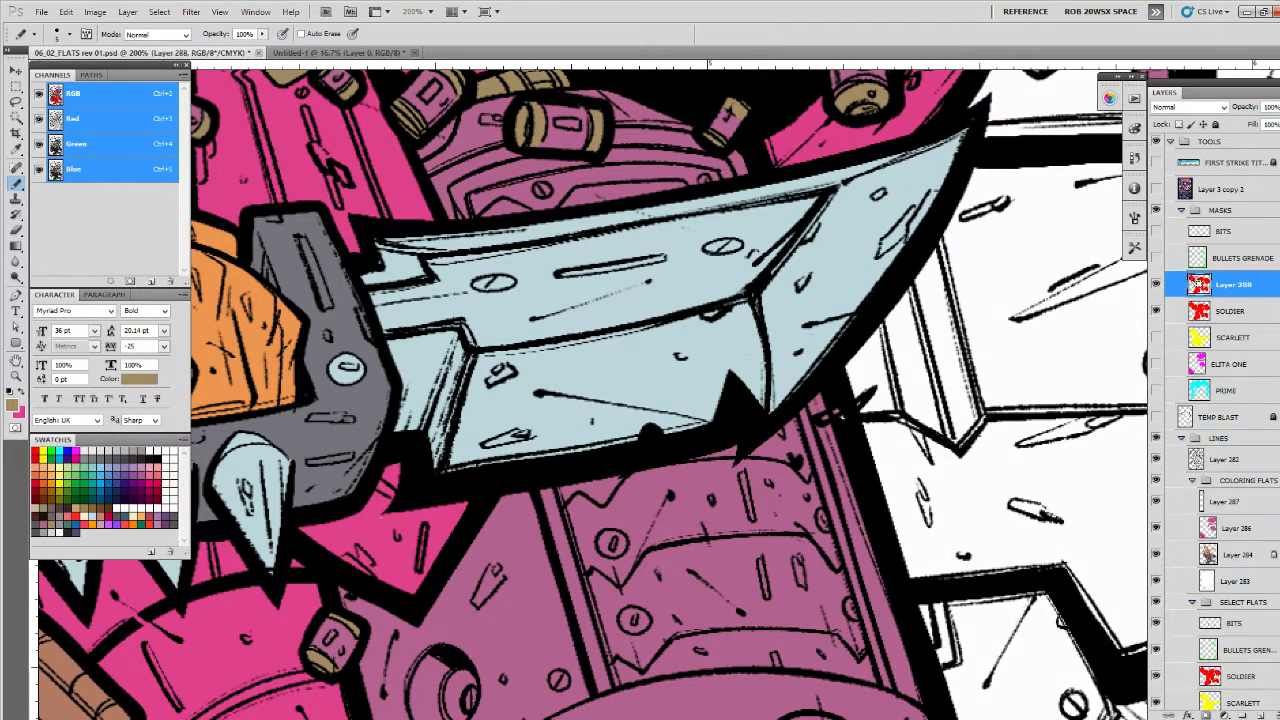
pyautogui.click(1157, 258)
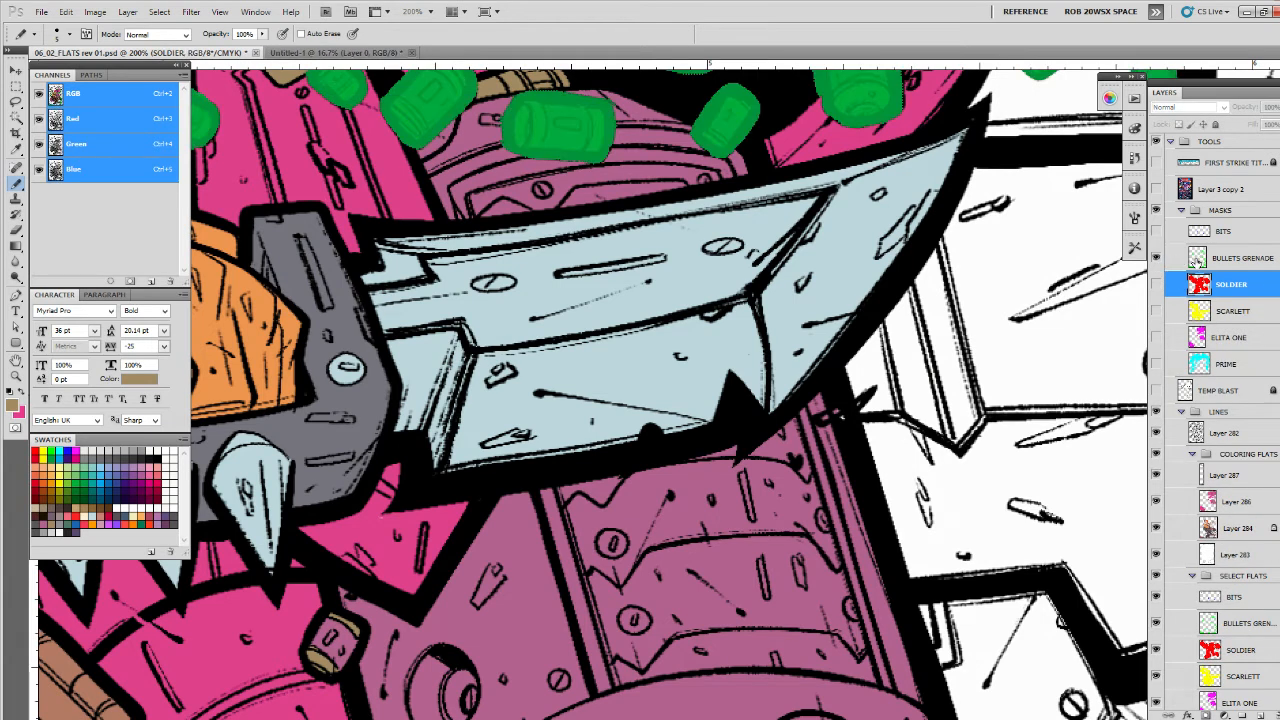
pyautogui.click(1196, 258)
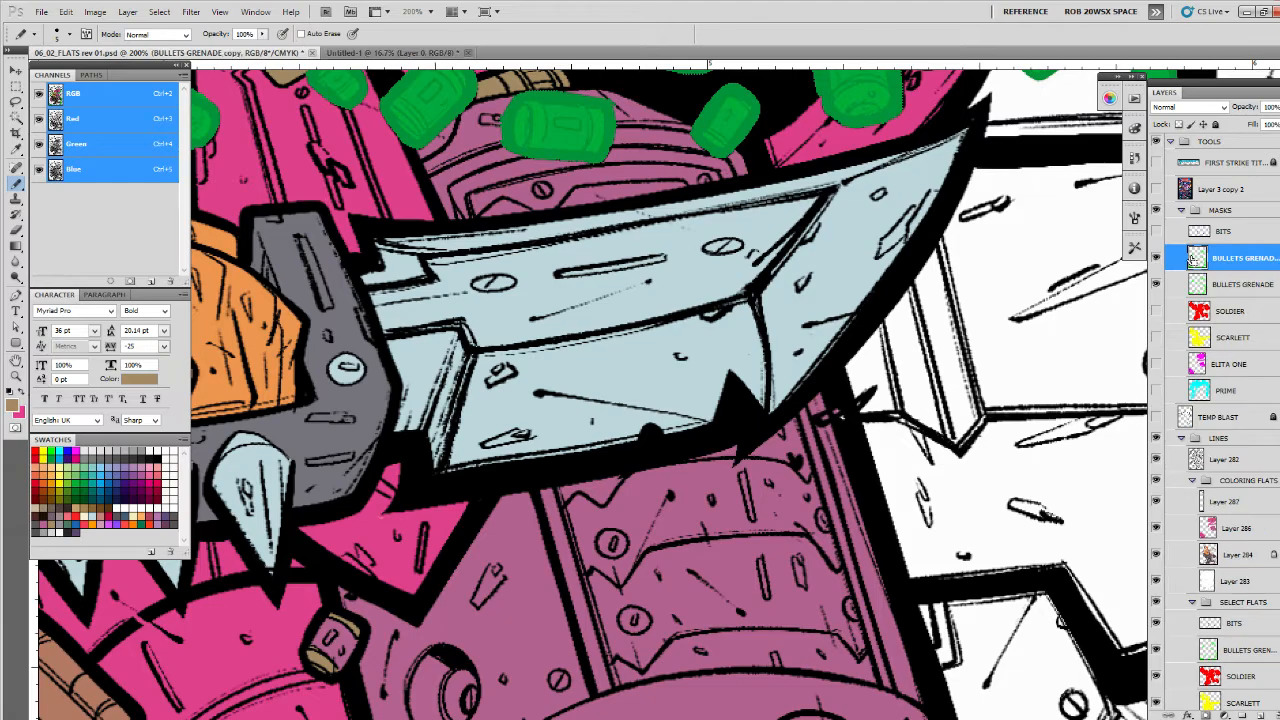
pyautogui.hotkey('ctrl', 'j')
pyautogui.hotkey('ctrl', 'e')
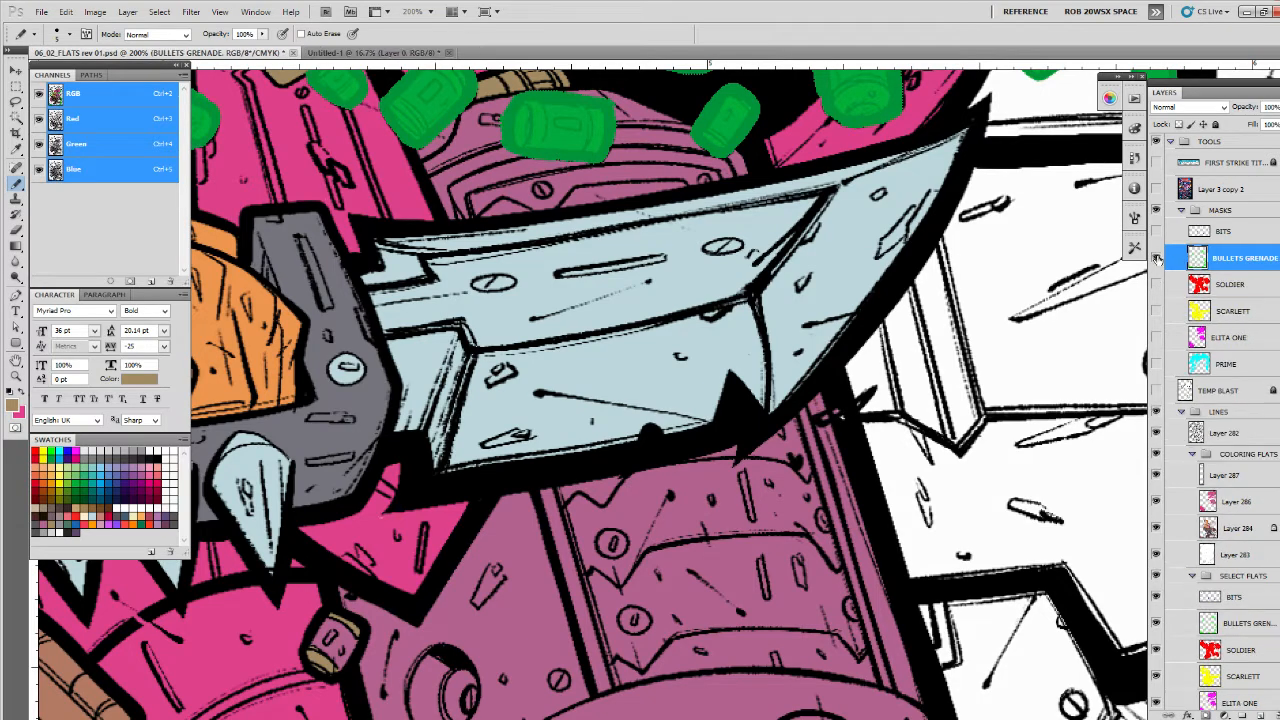
pyautogui.click(1157, 258)
# - Make Layer 286 in the COLORING FLATS group active and sample the robot's hot pink as the foreground color
pyautogui.moveTo(1030, 280); pyautogui.dragTo(1073, 380)
pyautogui.keyDown('alt'); pyautogui.click(1050, 353); pyautogui.keyUp('alt')
pyautogui.keyDown('alt'); pyautogui.click(1050, 353); pyautogui.keyUp('alt')
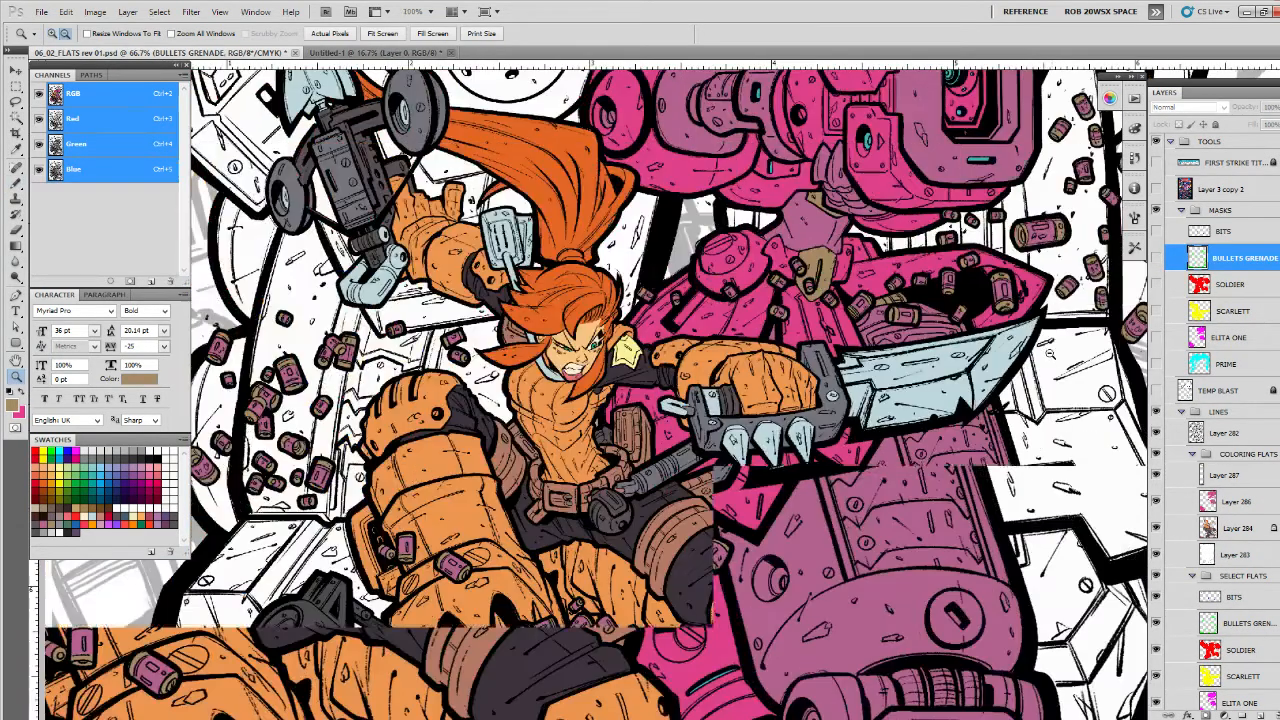
pyautogui.keyDown('alt'); pyautogui.click(1072, 418); pyautogui.keyUp('alt')
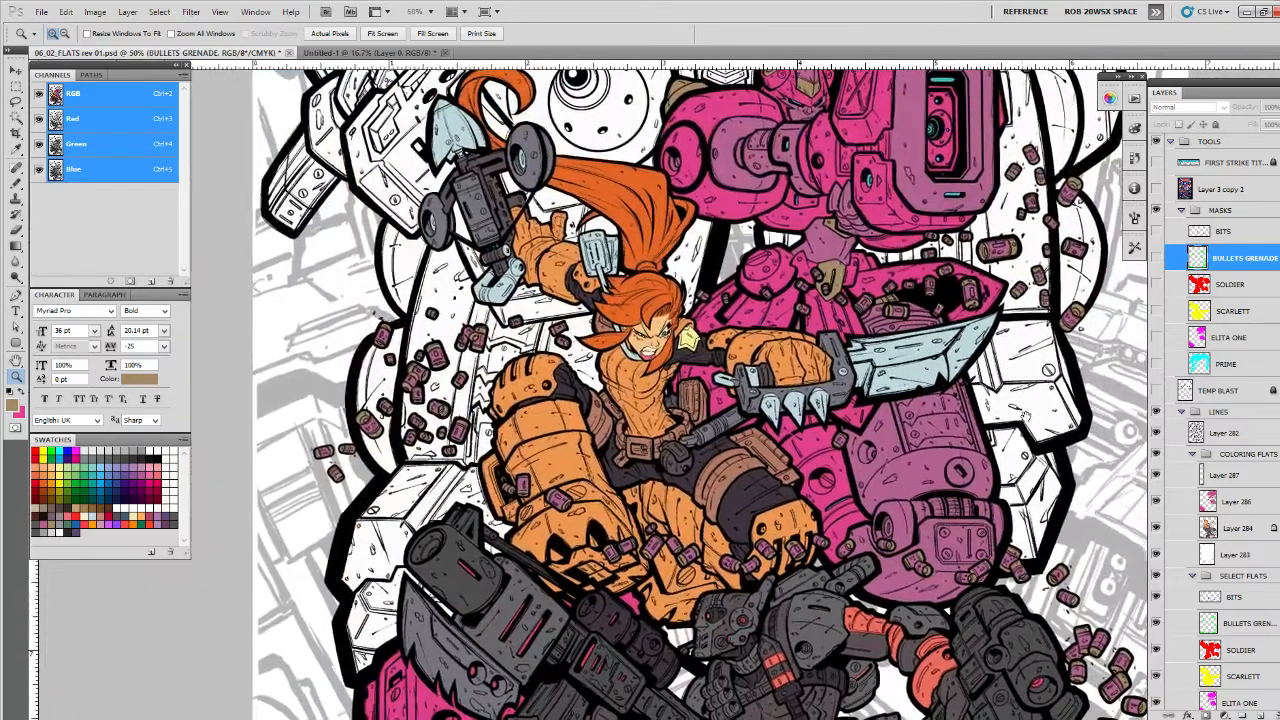
pyautogui.moveTo(1069, 382); pyautogui.dragTo(1026, 463)
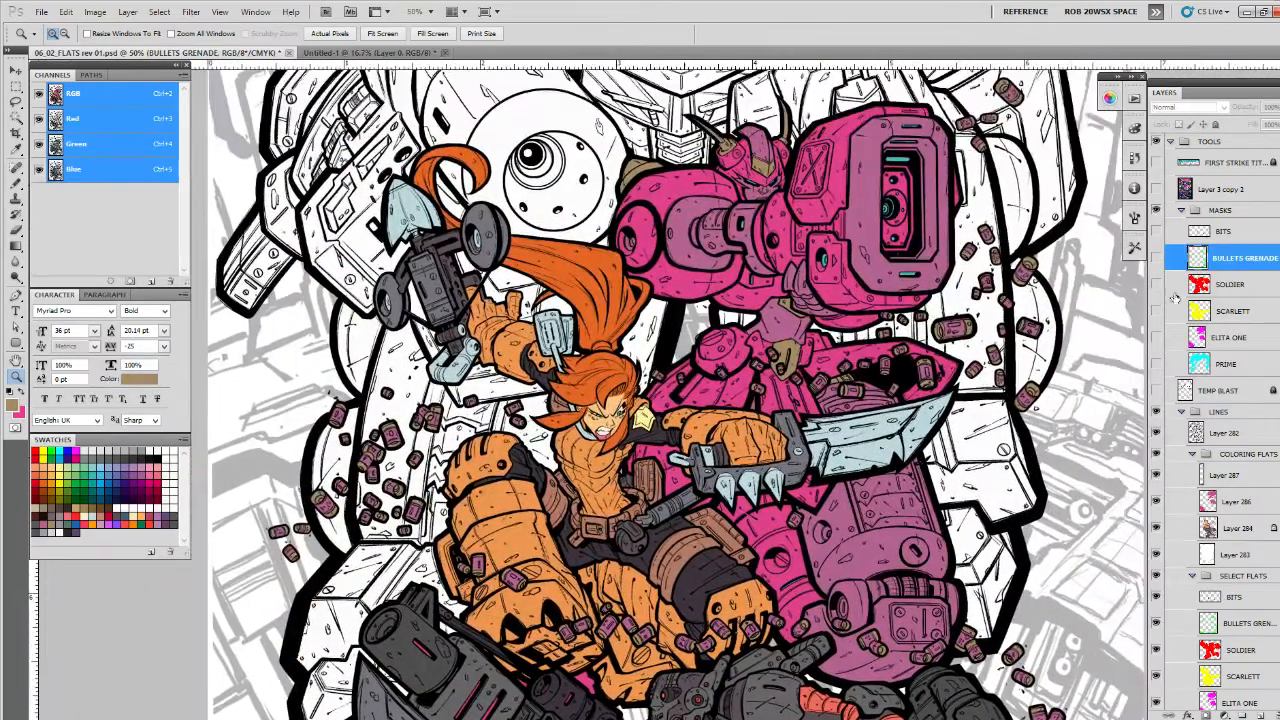
pyautogui.click(1220, 506)
pyautogui.moveTo(968, 587); pyautogui.dragTo(900, 478)
pyautogui.press('b')
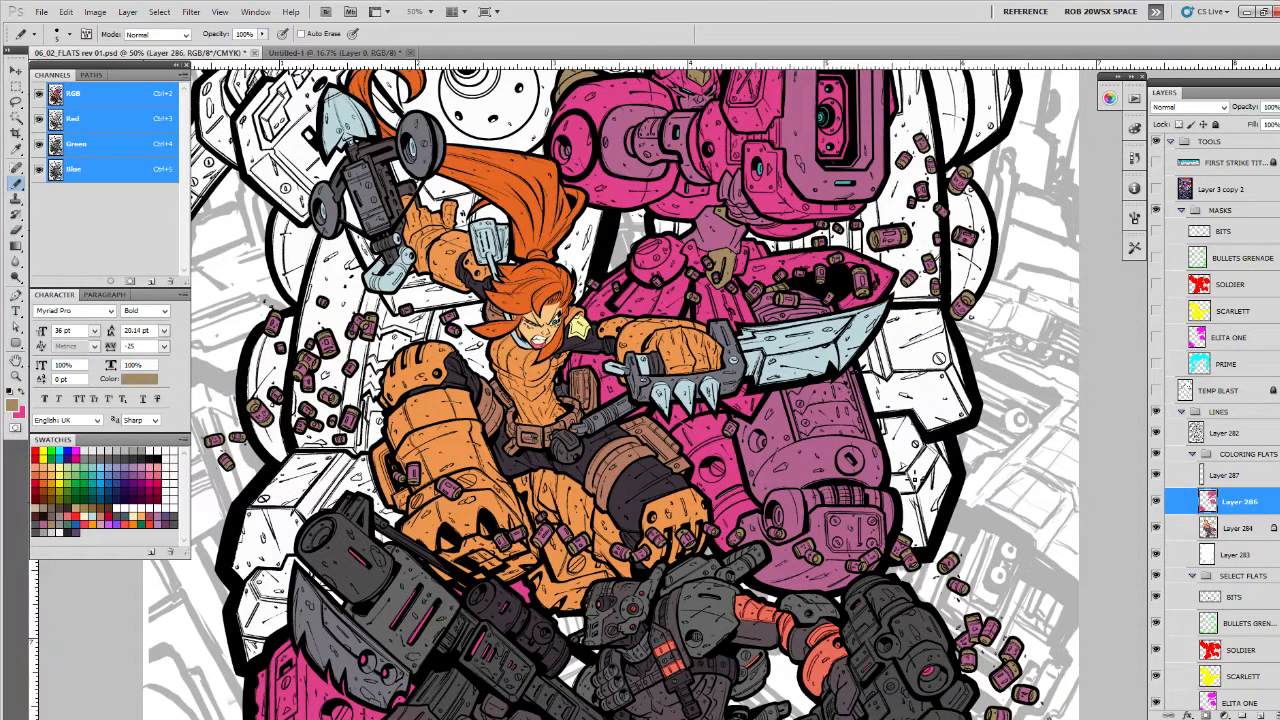
pyautogui.moveTo(914, 448); pyautogui.dragTo(907, 577)
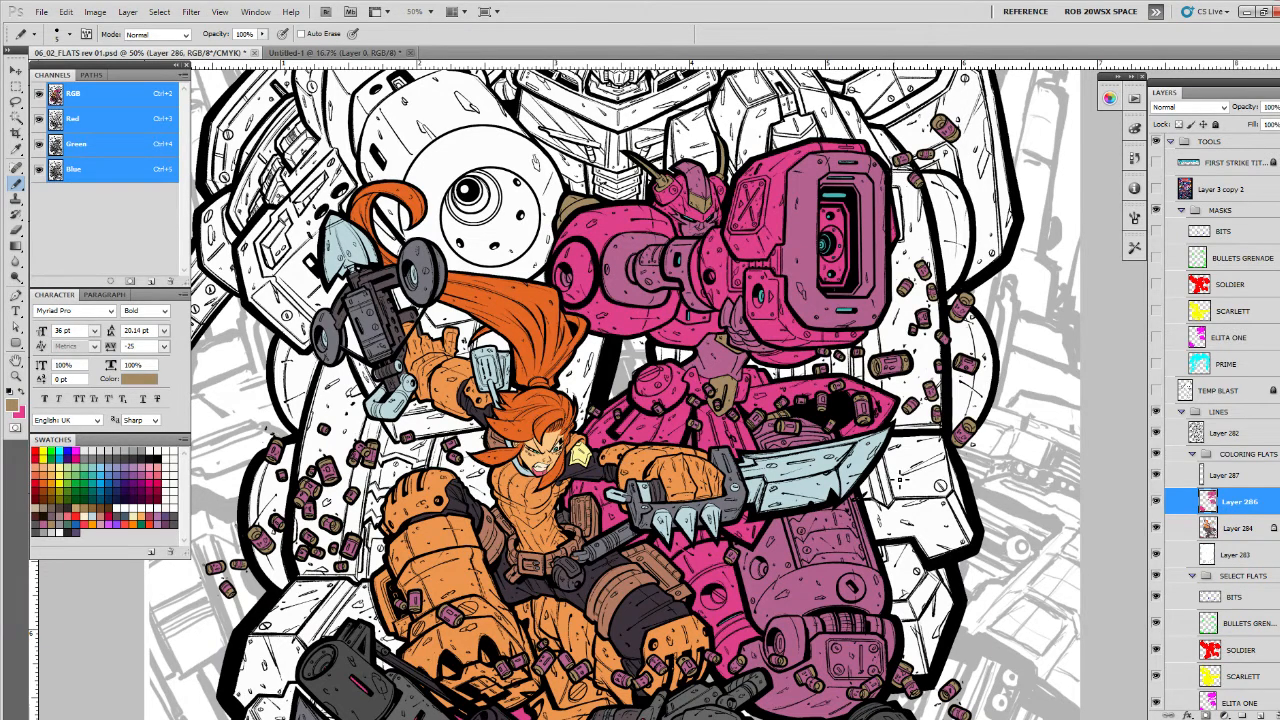
pyautogui.moveTo(898, 594); pyautogui.dragTo(906, 484)
pyautogui.keyDown('alt'); pyautogui.click(719, 330); pyautogui.keyUp('alt')
# - Lasso the ribbed cylindrical joint above the bolted plate on the mauve lower leg and fill it with hot pink
pyautogui.press('z')
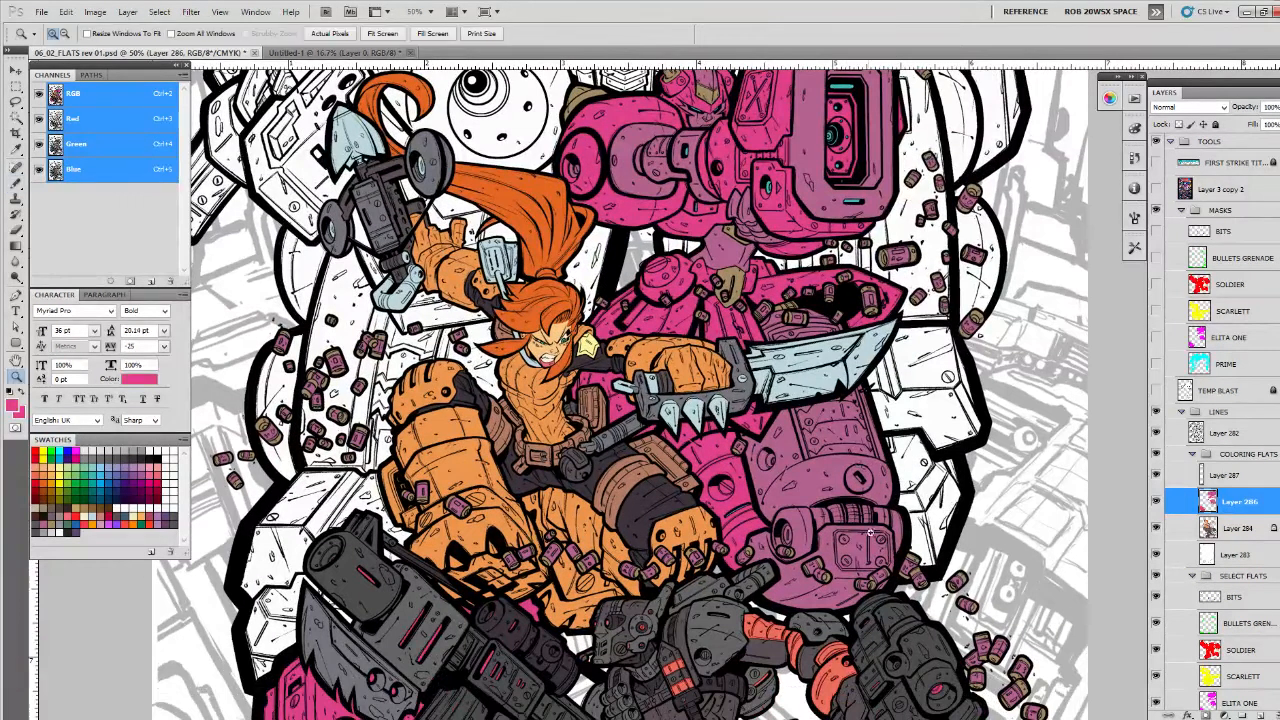
pyautogui.click(871, 531)
pyautogui.click(871, 531)
pyautogui.moveTo(874, 531); pyautogui.dragTo(896, 446)
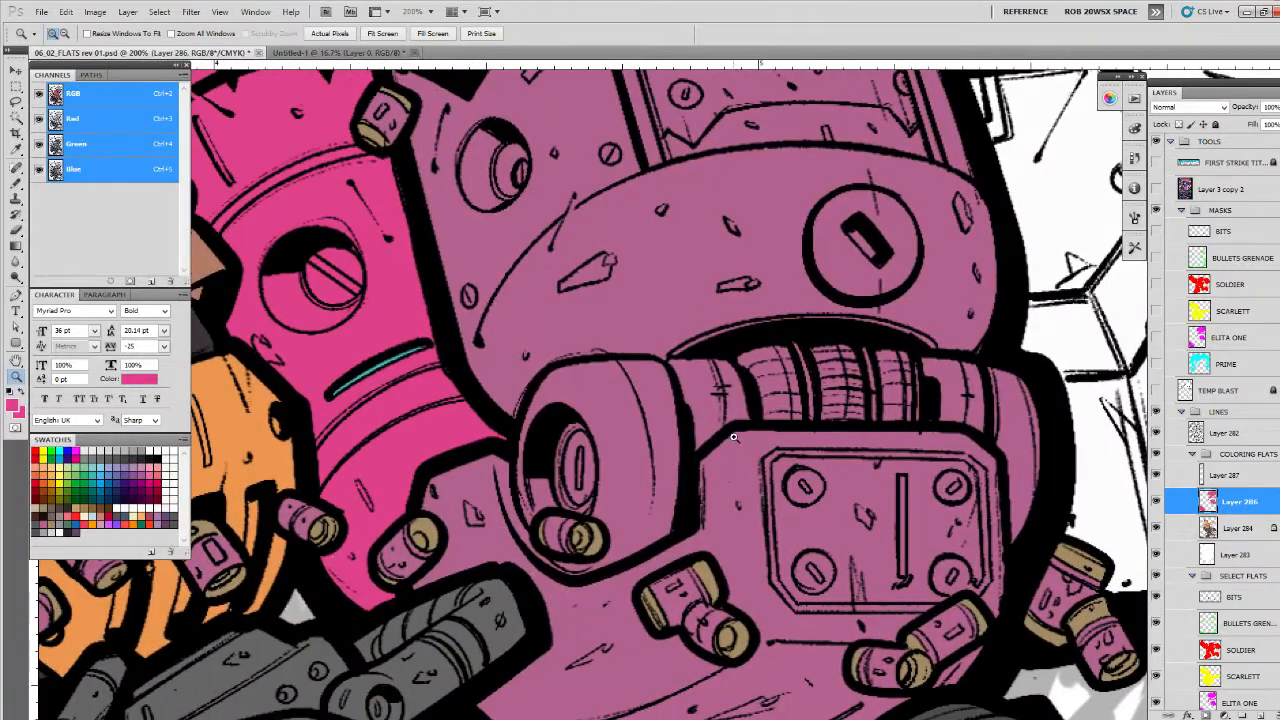
pyautogui.press('l')
pyautogui.moveTo(733, 433)
pyautogui.mouseDown()
pyautogui.moveTo(698, 446)
pyautogui.moveTo(666, 537)
pyautogui.moveTo(603, 568)
pyautogui.mouseUp()
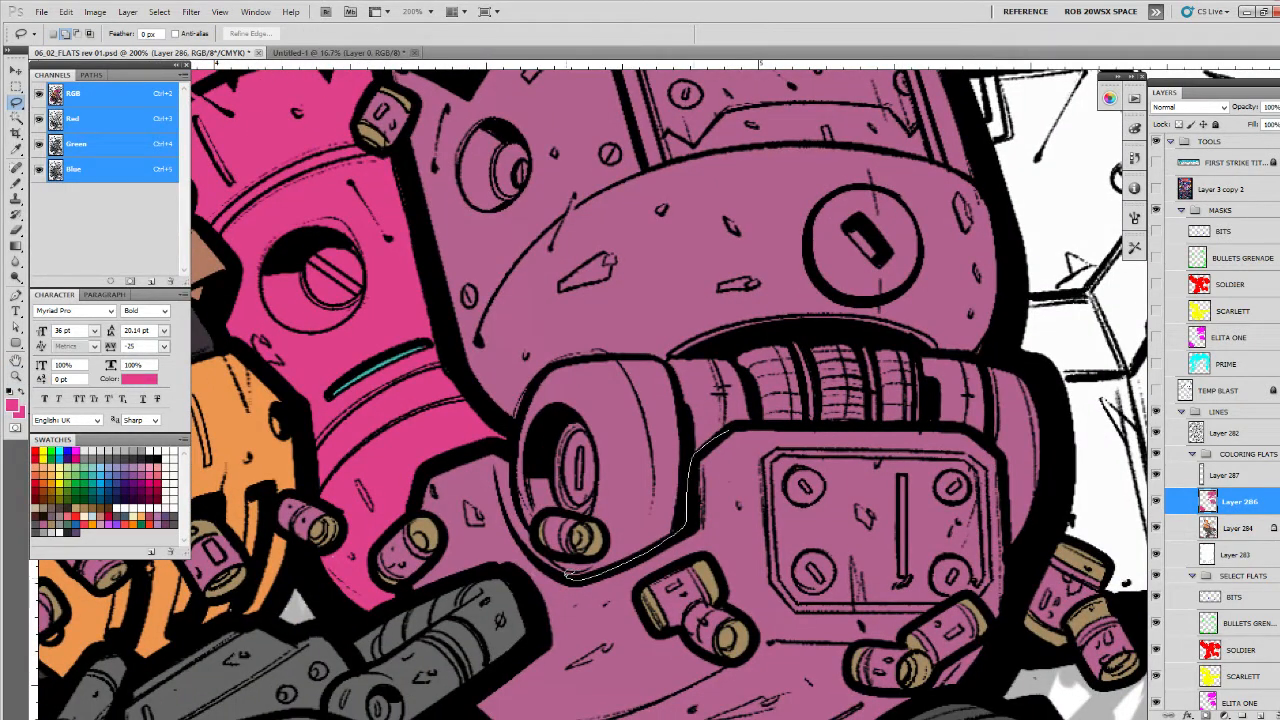
pyautogui.moveTo(517, 500)
pyautogui.mouseDown()
pyautogui.moveTo(520, 410)
pyautogui.moveTo(547, 367)
pyautogui.moveTo(673, 355)
pyautogui.moveTo(744, 329)
pyautogui.moveTo(869, 325)
pyautogui.moveTo(941, 352)
pyautogui.moveTo(1015, 357)
pyautogui.moveTo(1047, 408)
pyautogui.moveTo(1030, 540)
pyautogui.moveTo(1014, 546)
pyautogui.moveTo(993, 445)
pyautogui.moveTo(922, 421)
pyautogui.moveTo(830, 421)
pyautogui.mouseUp()
pyautogui.hotkey('alt', 'BackSpace')
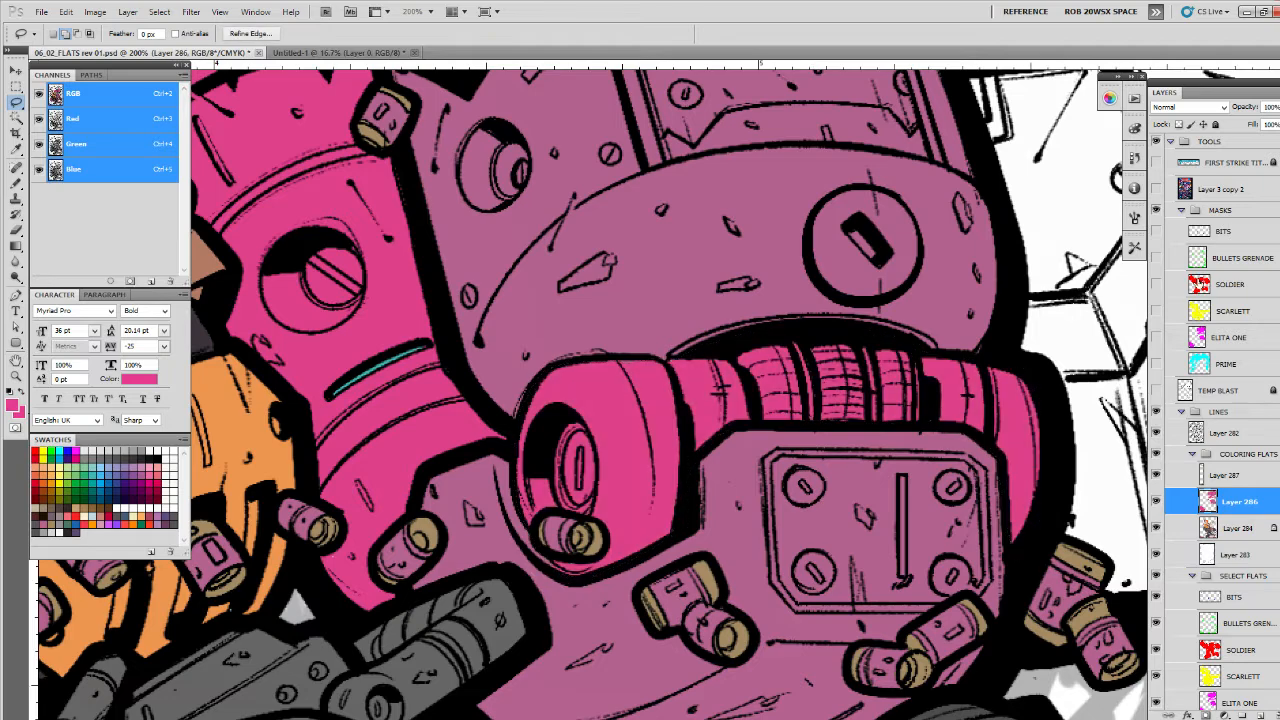
# - Lasso the ribbed panel on the mauve leg just below the knife blade, fill it with hot pink and deselect
pyautogui.moveTo(890, 240)
pyautogui.mouseDown()
pyautogui.moveTo(873, 530)
pyautogui.moveTo(893, 700)
pyautogui.mouseUp()
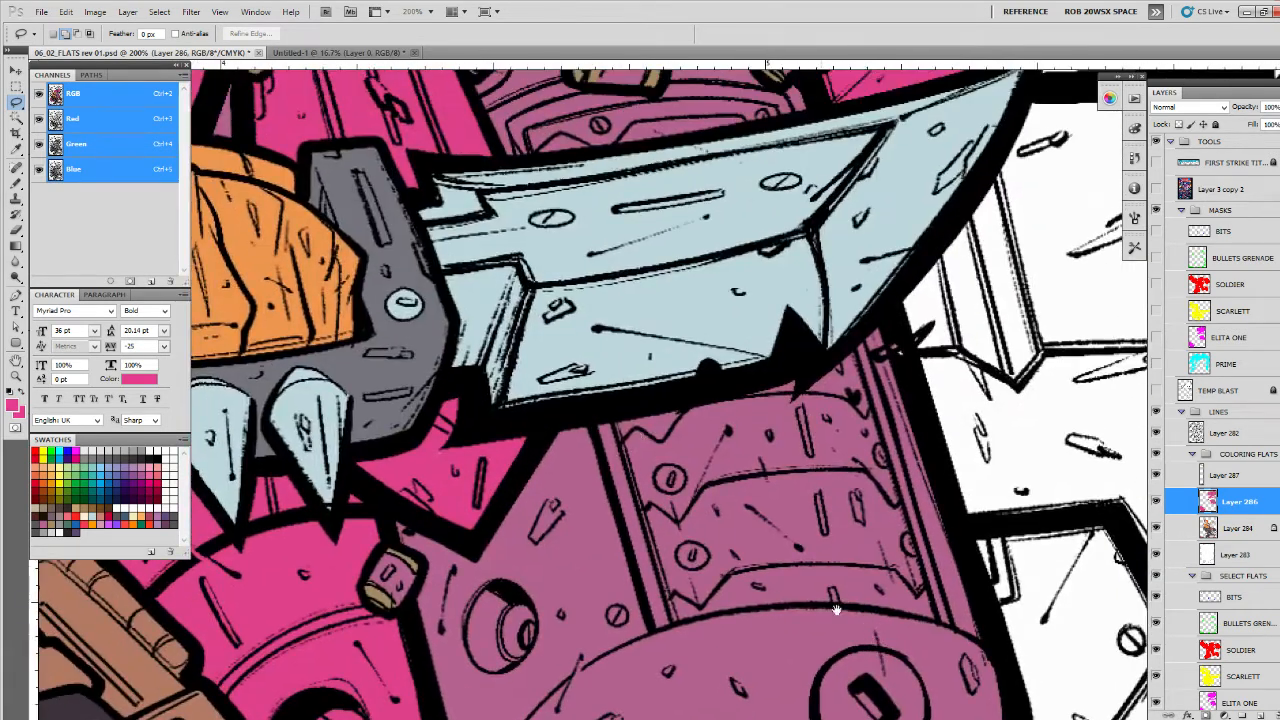
pyautogui.moveTo(615, 418)
pyautogui.mouseDown()
pyautogui.moveTo(675, 618)
pyautogui.moveTo(831, 604)
pyautogui.moveTo(936, 620)
pyautogui.mouseUp()
pyautogui.moveTo(922, 566); pyautogui.dragTo(898, 462)
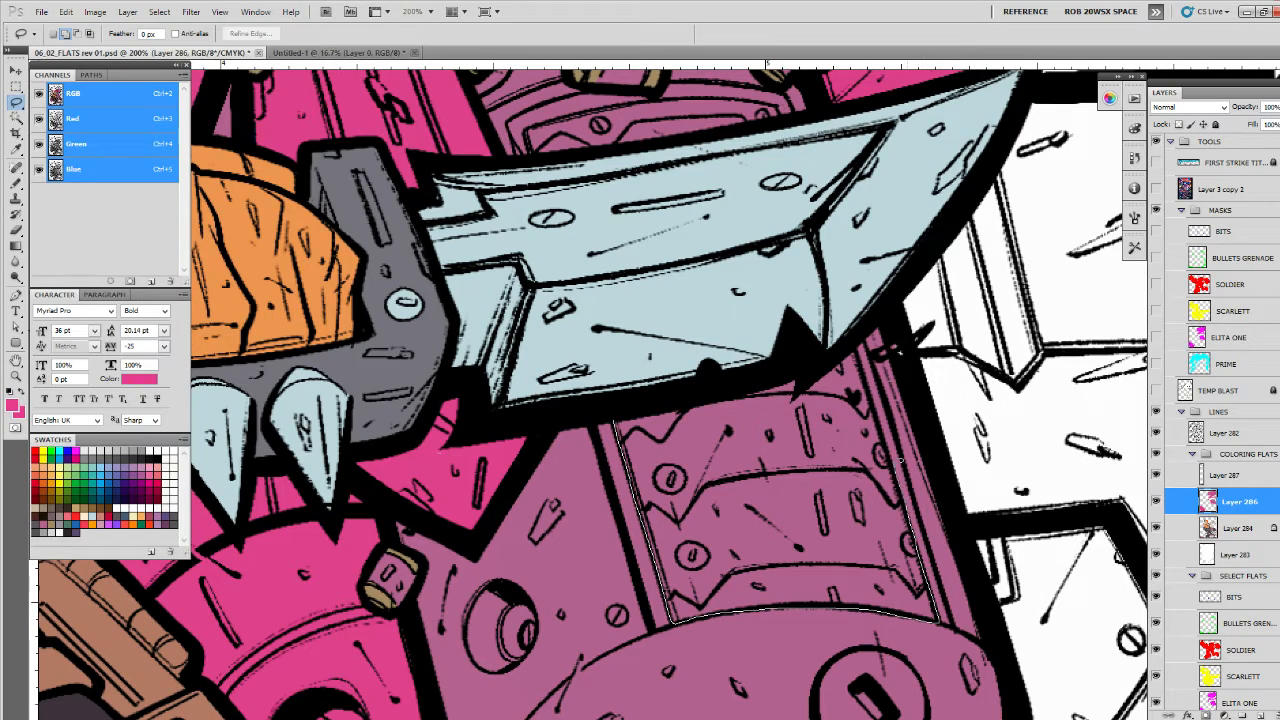
pyautogui.moveTo(860, 355); pyautogui.dragTo(640, 405)
pyautogui.hotkey('alt', 'BackSpace')
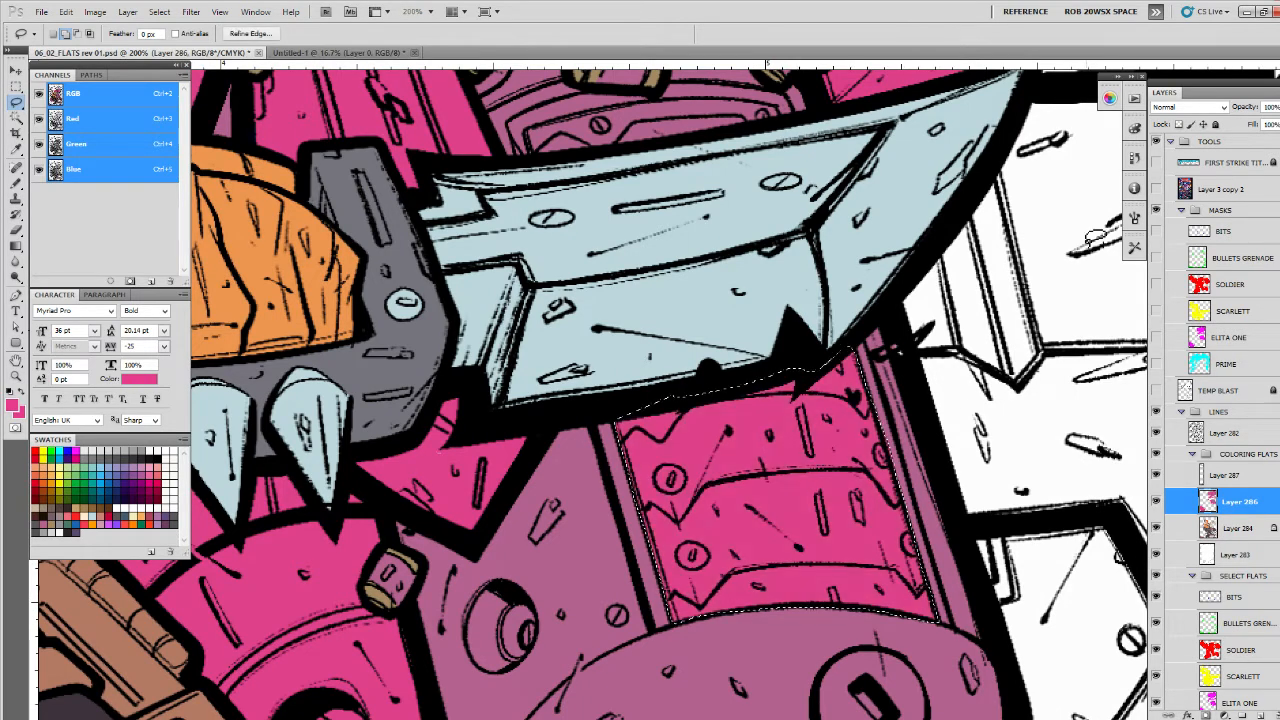
pyautogui.hotkey('ctrl', 'd')
# - Lasso the mauve curved bands above the knife blade, among the shell casings, and fill them with hot pink
pyautogui.moveTo(841, 275); pyautogui.dragTo(907, 528)
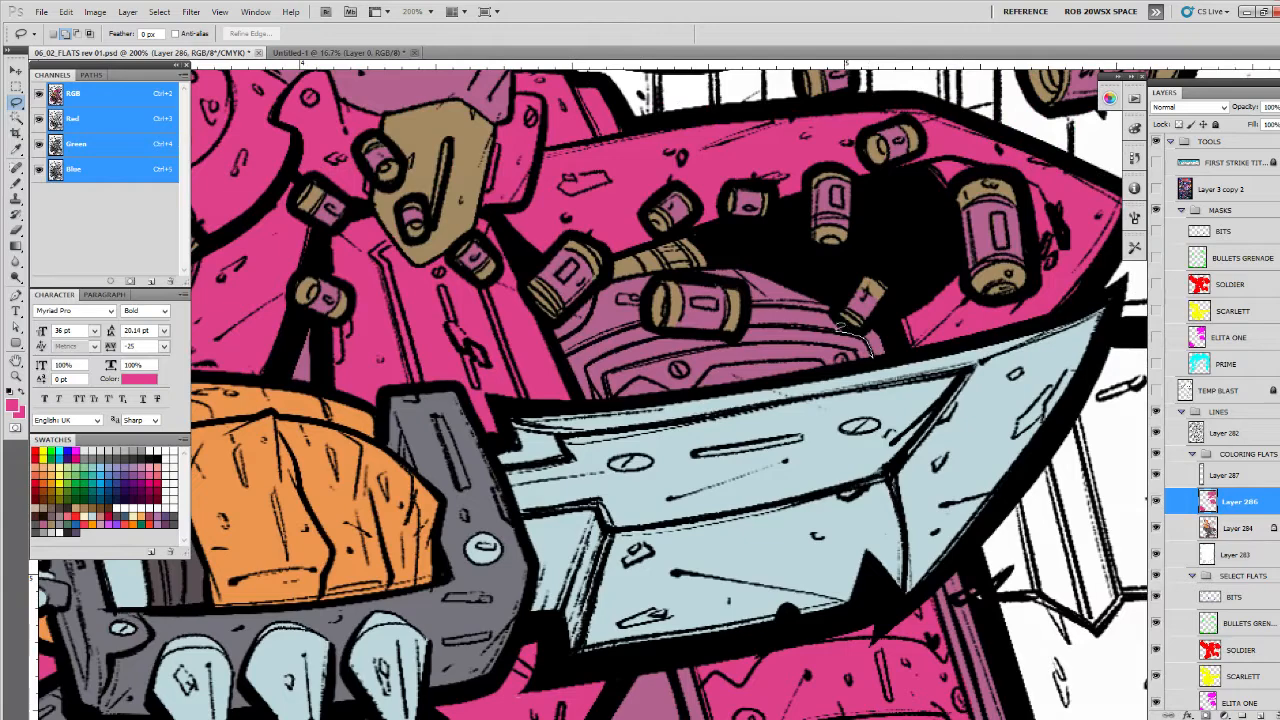
pyautogui.moveTo(748, 320)
pyautogui.mouseDown()
pyautogui.moveTo(588, 362)
pyautogui.moveTo(700, 388)
pyautogui.moveTo(872, 358)
pyautogui.moveTo(879, 387)
pyautogui.moveTo(862, 362)
pyautogui.moveTo(706, 334)
pyautogui.moveTo(683, 376)
pyautogui.moveTo(612, 406)
pyautogui.mouseUp()
pyautogui.hotkey('alt', 'BackSpace')
pyautogui.hotkey('ctrl', 'd')
pyautogui.moveTo(686, 330)
pyautogui.mouseDown()
pyautogui.moveTo(864, 349)
pyautogui.moveTo(874, 364)
pyautogui.mouseUp()
pyautogui.hotkey('alt', 'BackSpace')
# - Examine the balance of hot pink and mauve across the whole robot at 50% zoom
pyautogui.press('z')
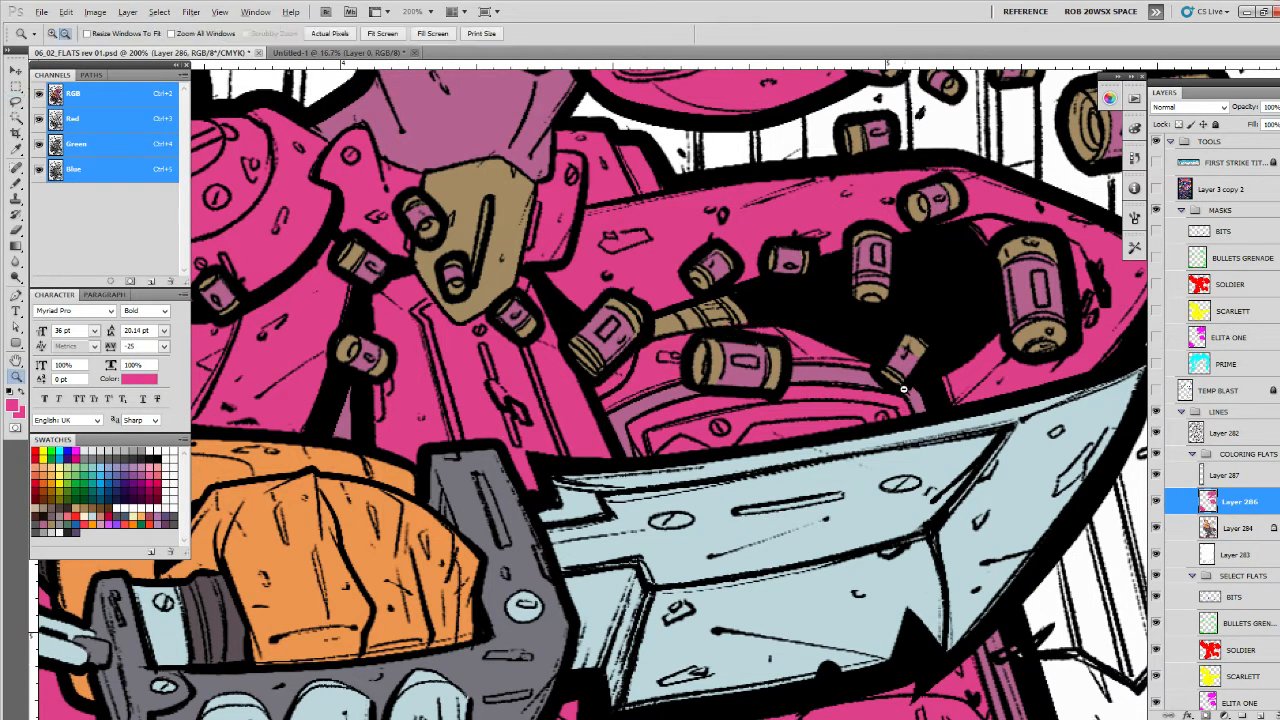
pyautogui.keyDown('alt'); pyautogui.click(902, 392); pyautogui.keyUp('alt')
pyautogui.keyDown('alt'); pyautogui.click(902, 395); pyautogui.keyUp('alt')
pyautogui.keyDown('alt'); pyautogui.click(908, 445); pyautogui.keyUp('alt')
pyautogui.moveTo(932, 525); pyautogui.dragTo(915, 380)
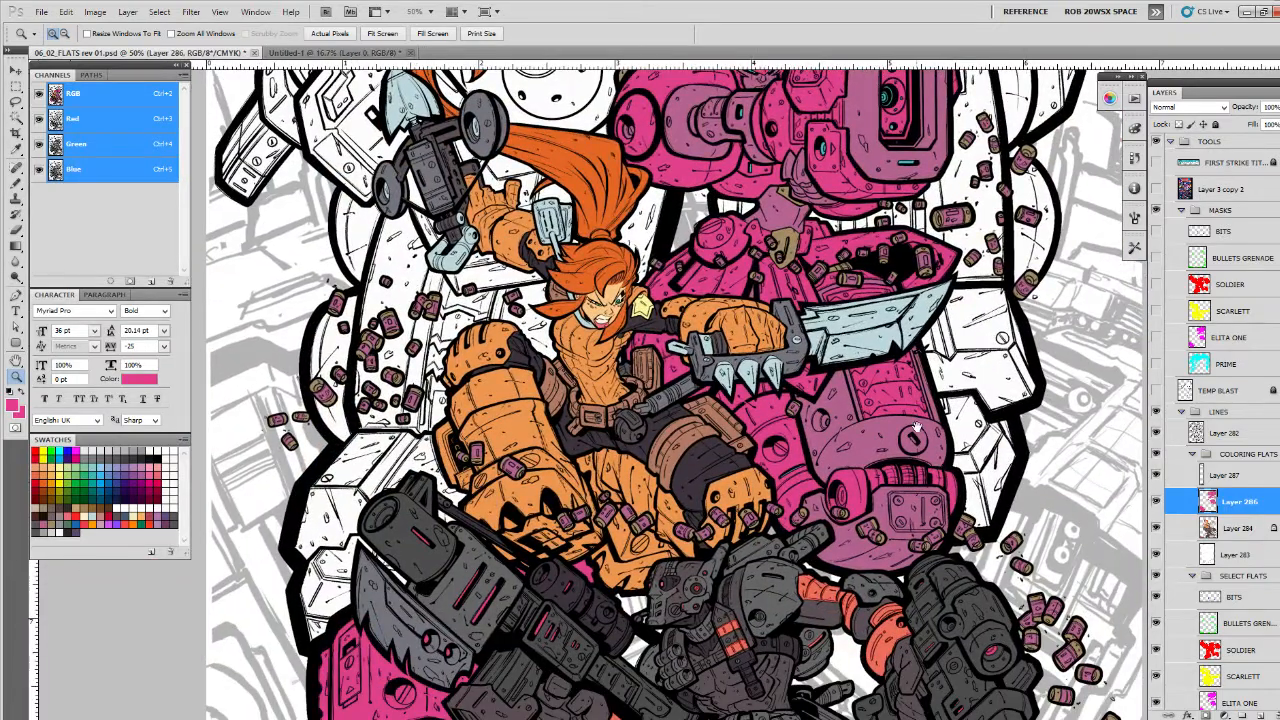
pyautogui.moveTo(918, 426); pyautogui.dragTo(908, 513)
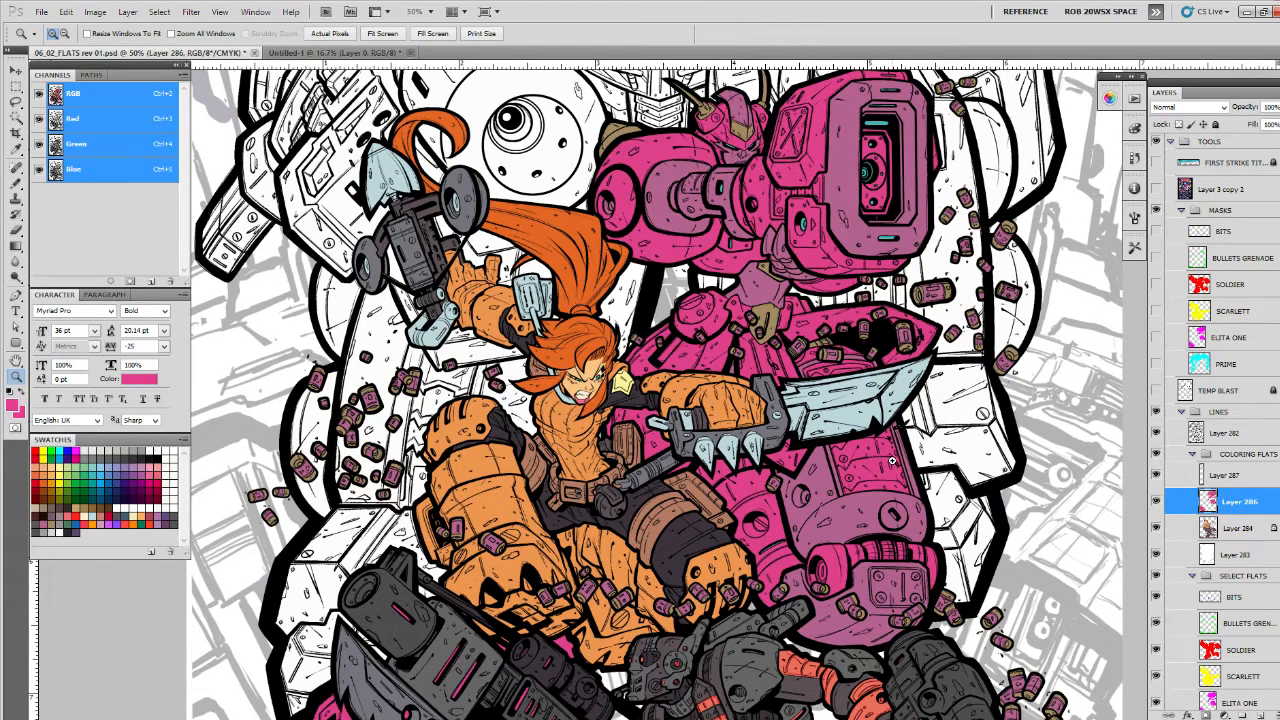
pyautogui.moveTo(891, 419); pyautogui.dragTo(903, 520)
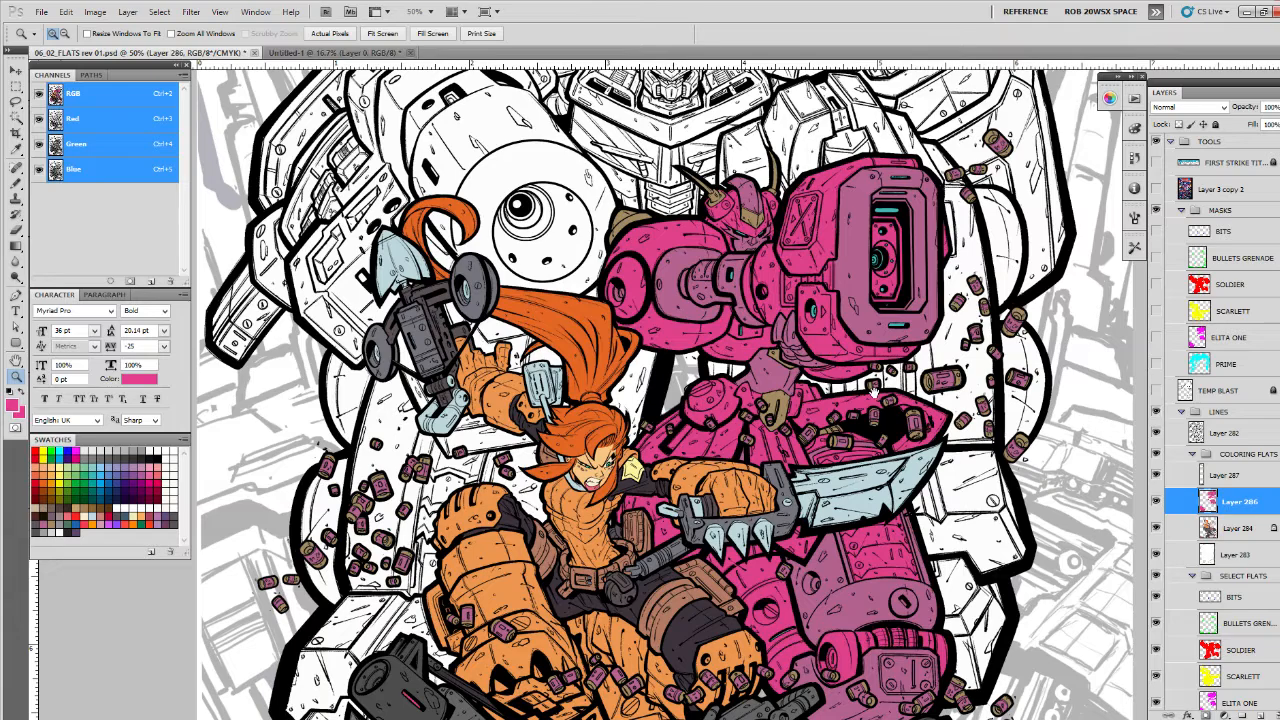
pyautogui.moveTo(860, 383); pyautogui.dragTo(901, 467)
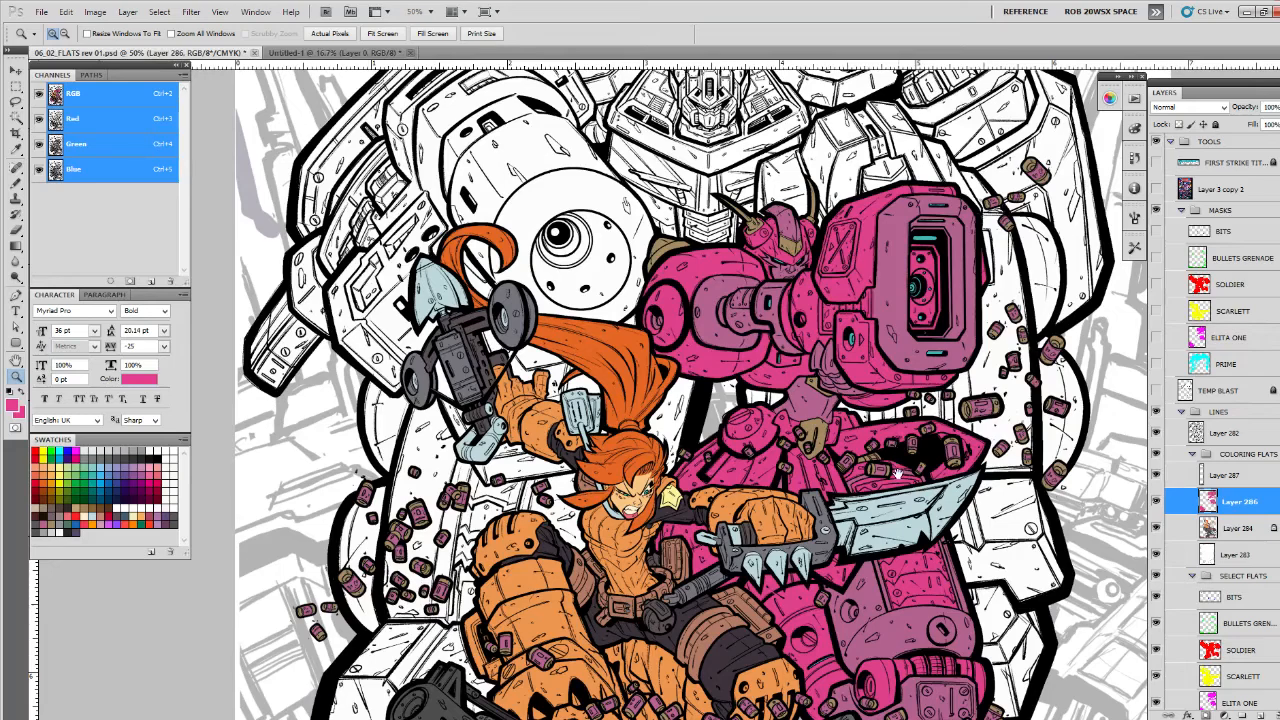
pyautogui.moveTo(897, 472); pyautogui.dragTo(887, 396)
pyautogui.moveTo(966, 428); pyautogui.dragTo(952, 394)
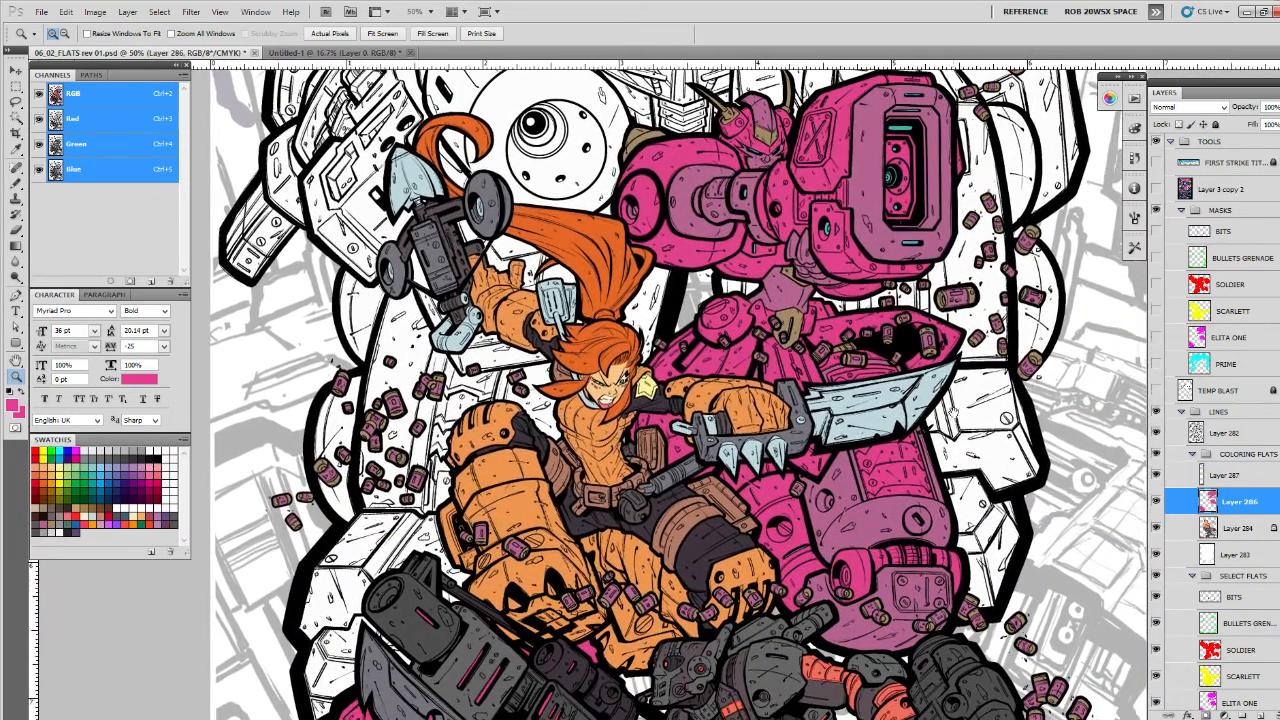
# - Select all of the robot's mauve areas on Layer 286 with the Magic Wand, with Contiguous off
pyautogui.press('w')
pyautogui.click(899, 480)
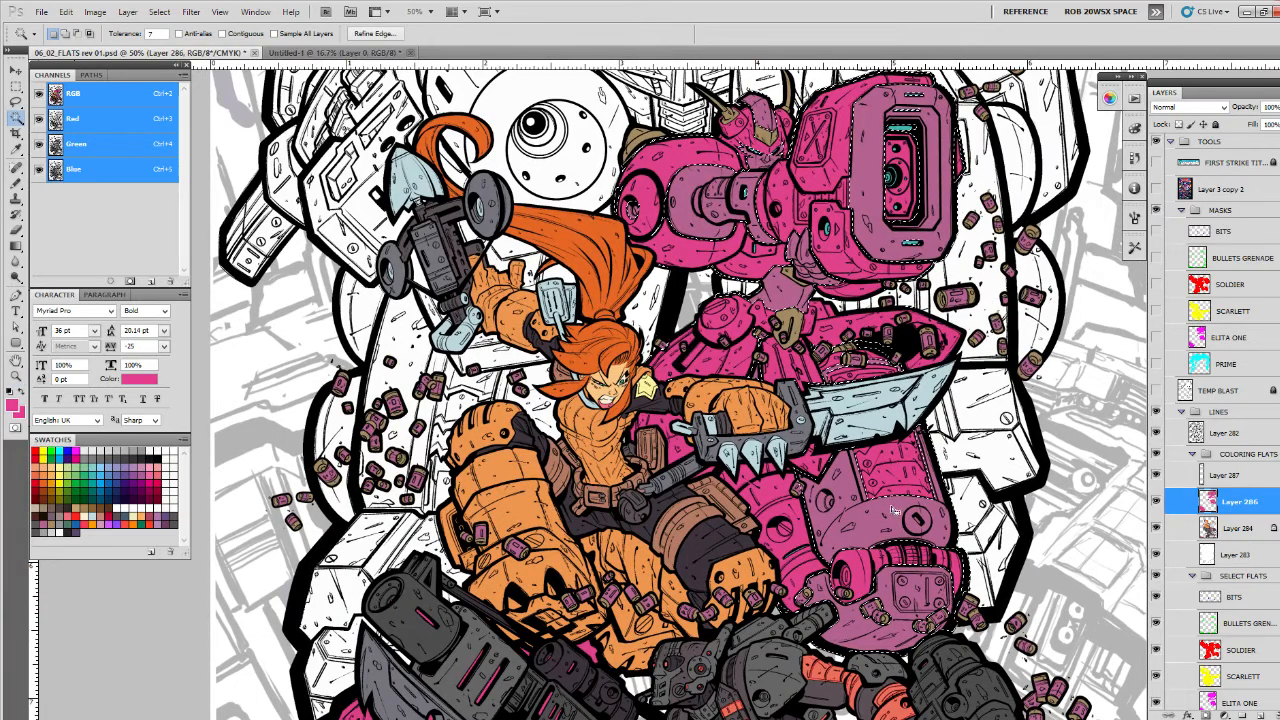
pyautogui.press('b')
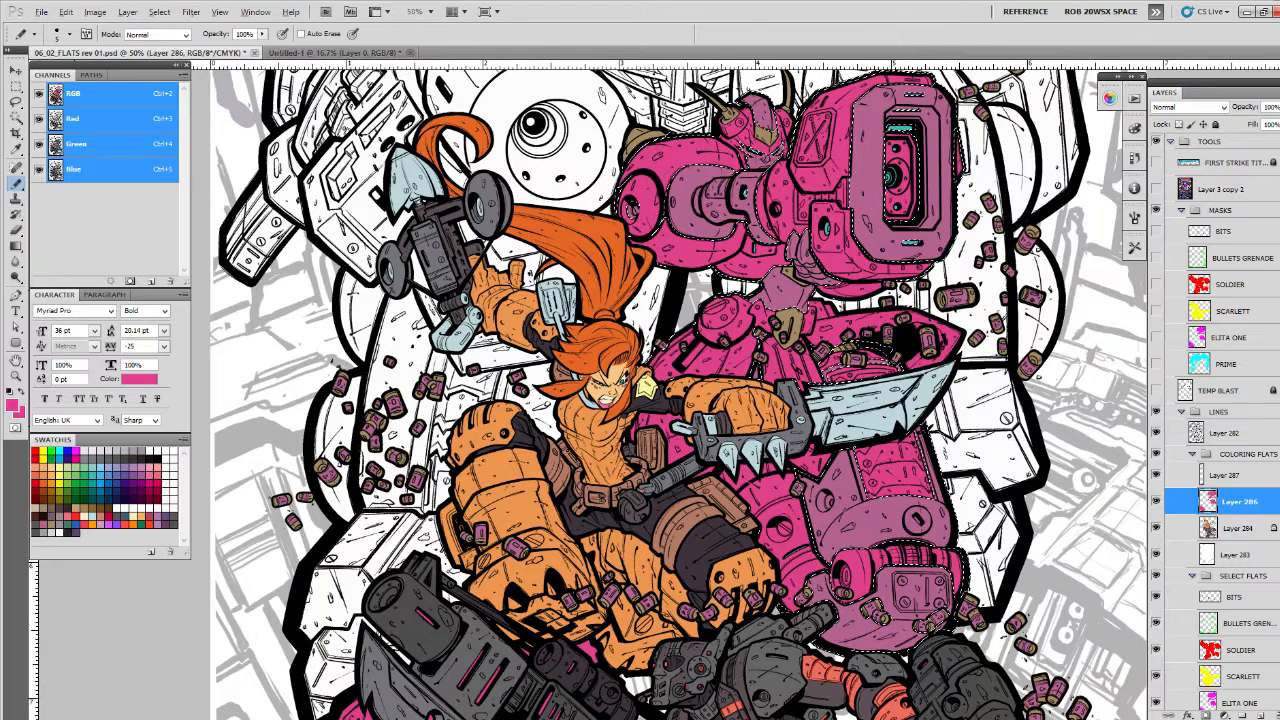
# - Try filling the selected mauve areas with a light pink swatch, and undo the fill
pyautogui.click(157, 468)
pyautogui.hotkey('alt', 'BackSpace')
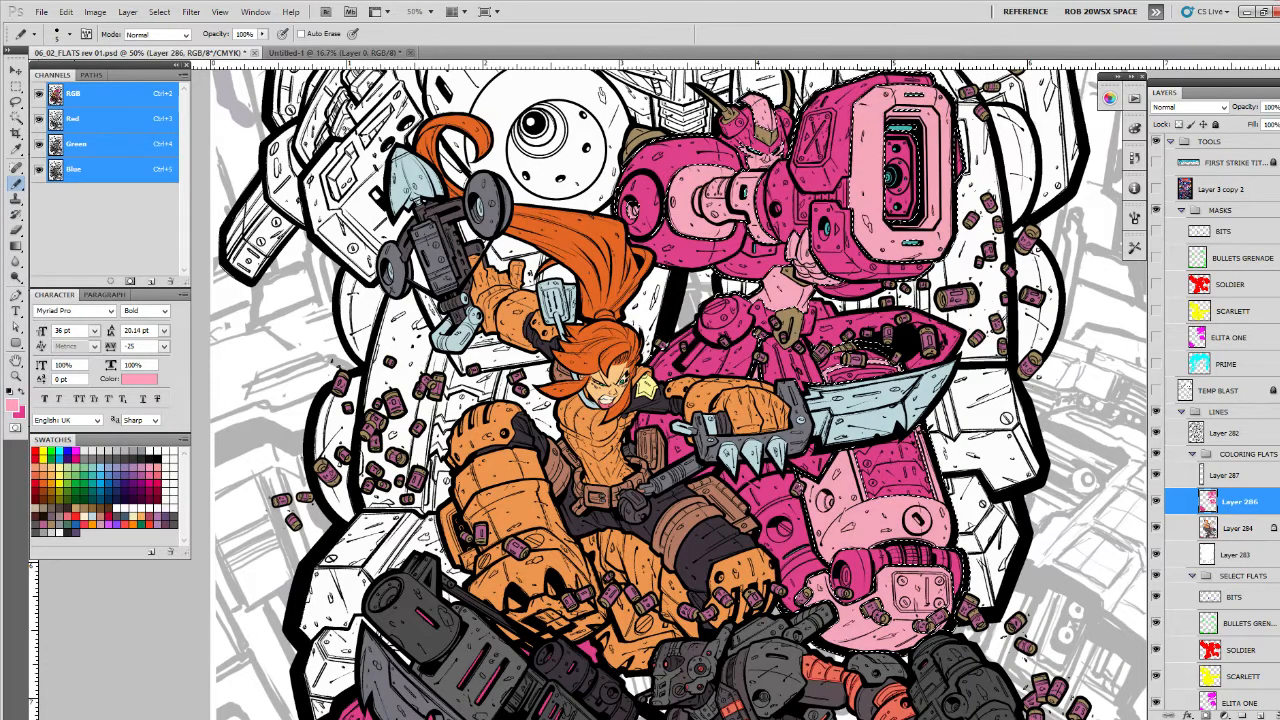
pyautogui.hotkey('ctrl', 'z')
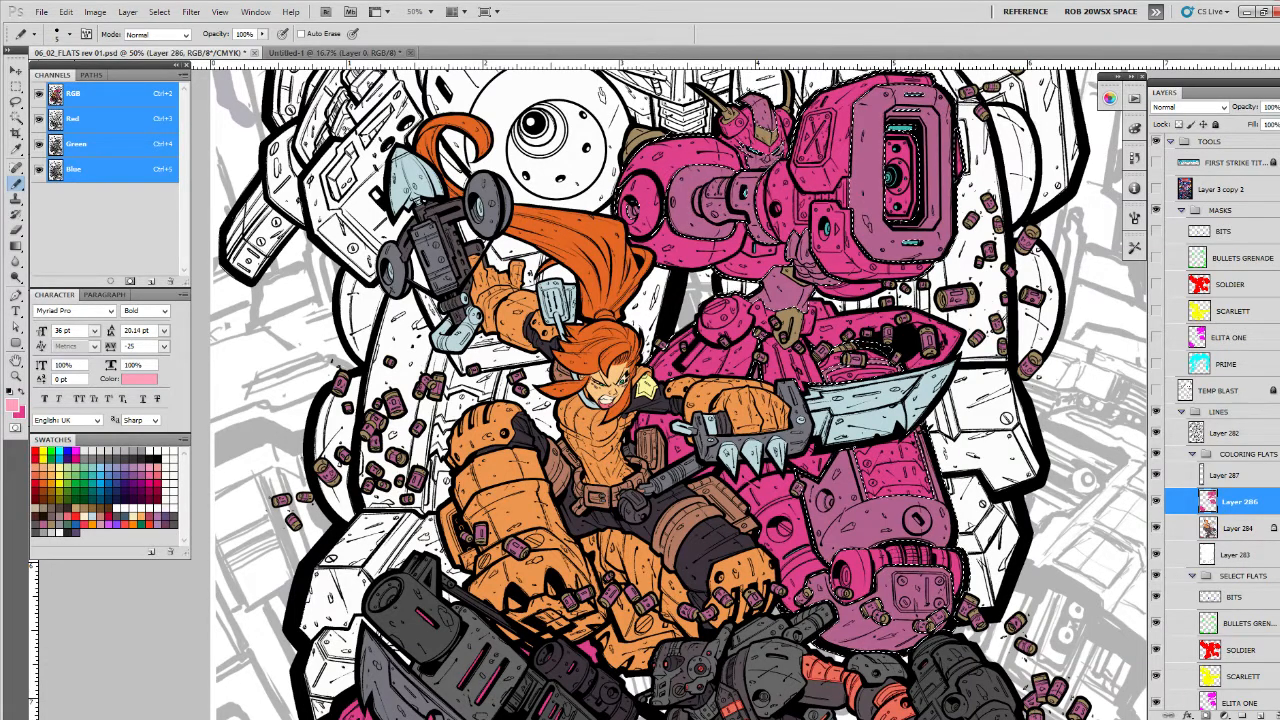
# - Fill the robot's selected mauve areas with a lighter mauve swatch and clear the selection
pyautogui.moveTo(860, 300); pyautogui.dragTo(865, 370)
pyautogui.press('x')
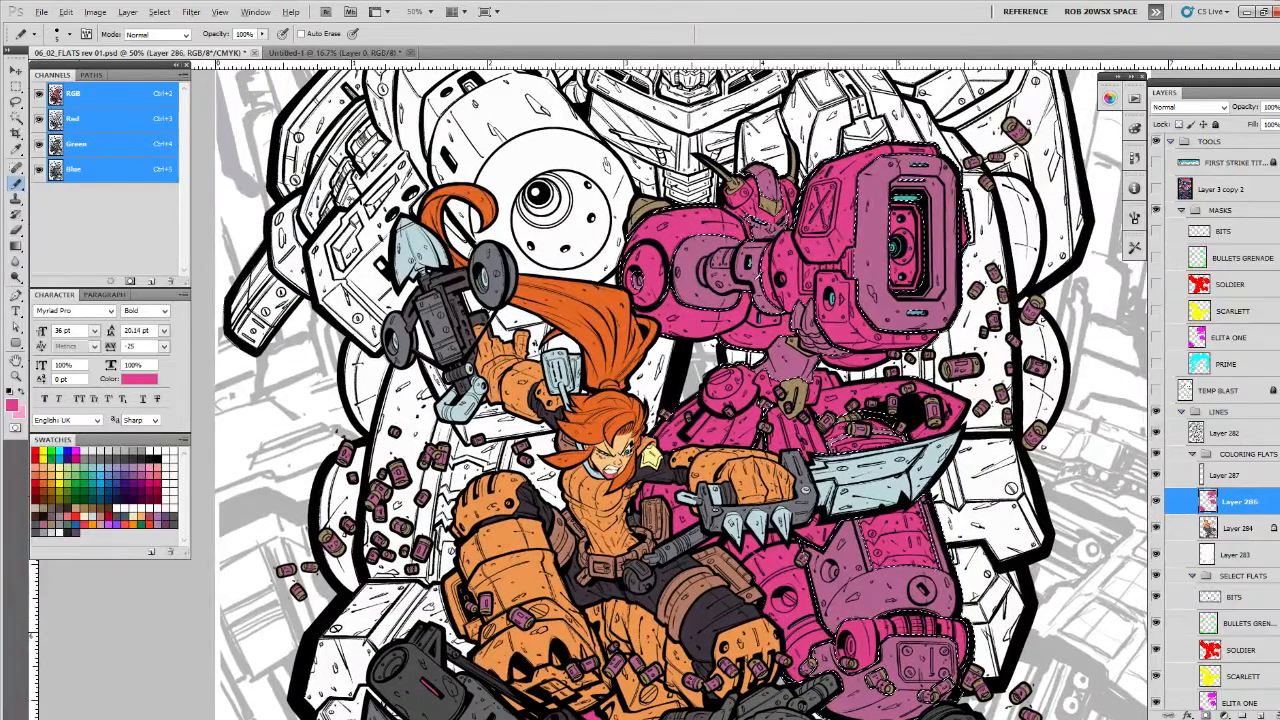
pyautogui.keyDown('alt'); pyautogui.click(942, 250); pyautogui.keyUp('alt')
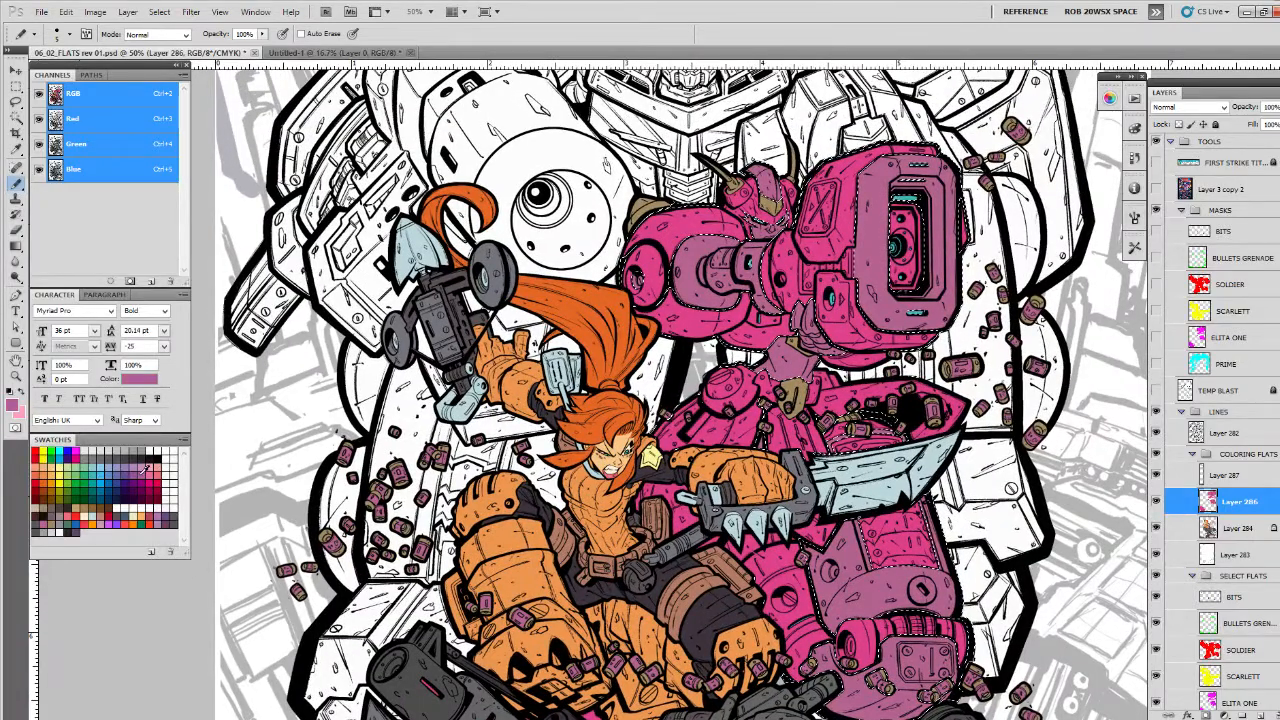
pyautogui.click(142, 466)
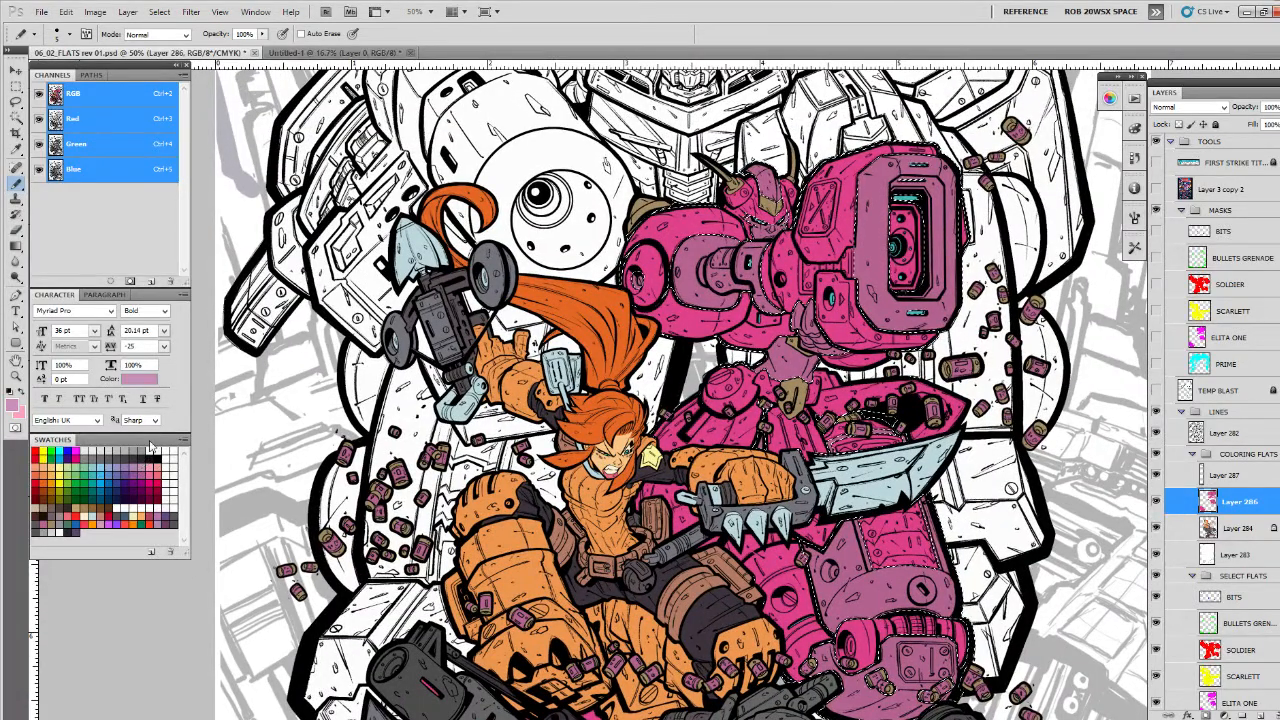
pyautogui.hotkey('ctrl', 'BackSpace')
pyautogui.hotkey('alt', 'BackSpace')
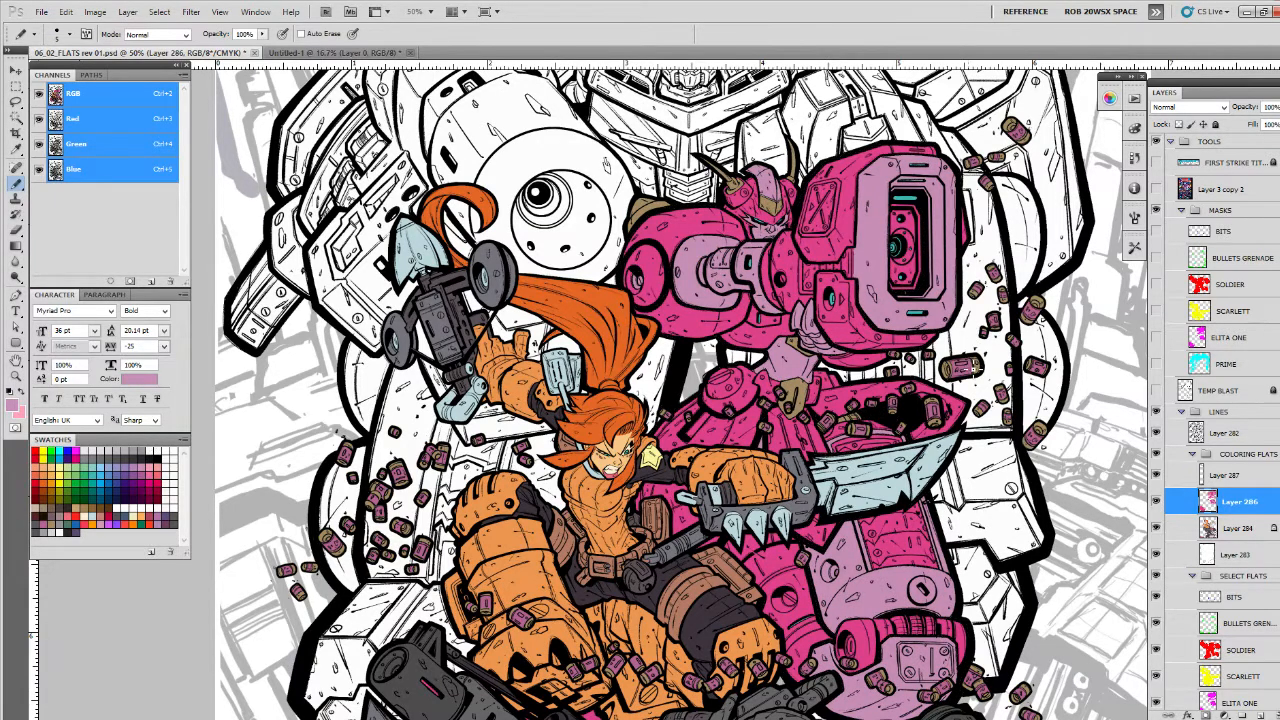
# - Lasso the inner panel and outer sole rim of the robot's pink foot, fill them with mauve and clear the selection
pyautogui.press('z')
pyautogui.keyDown('alt'); pyautogui.click(962, 392); pyautogui.keyUp('alt')
pyautogui.keyDown('alt'); pyautogui.click(962, 392); pyautogui.keyUp('alt')
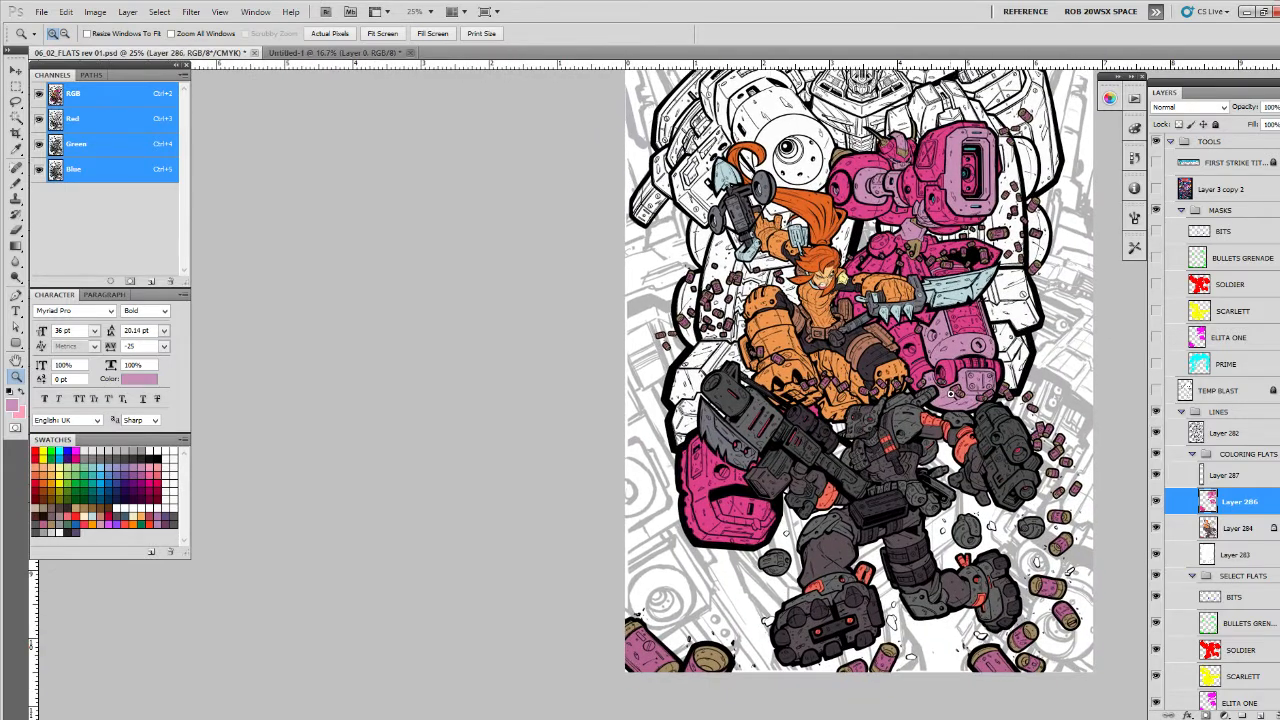
pyautogui.moveTo(972, 413); pyautogui.dragTo(964, 490)
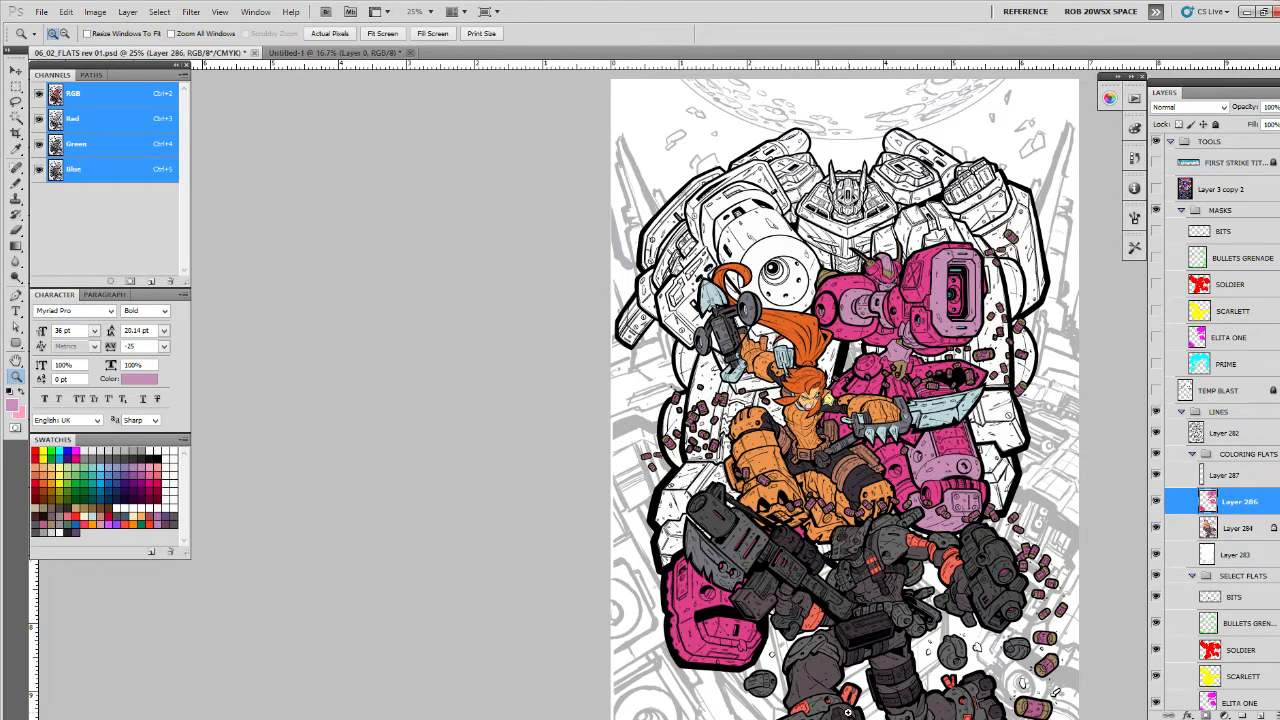
pyautogui.click(680, 613)
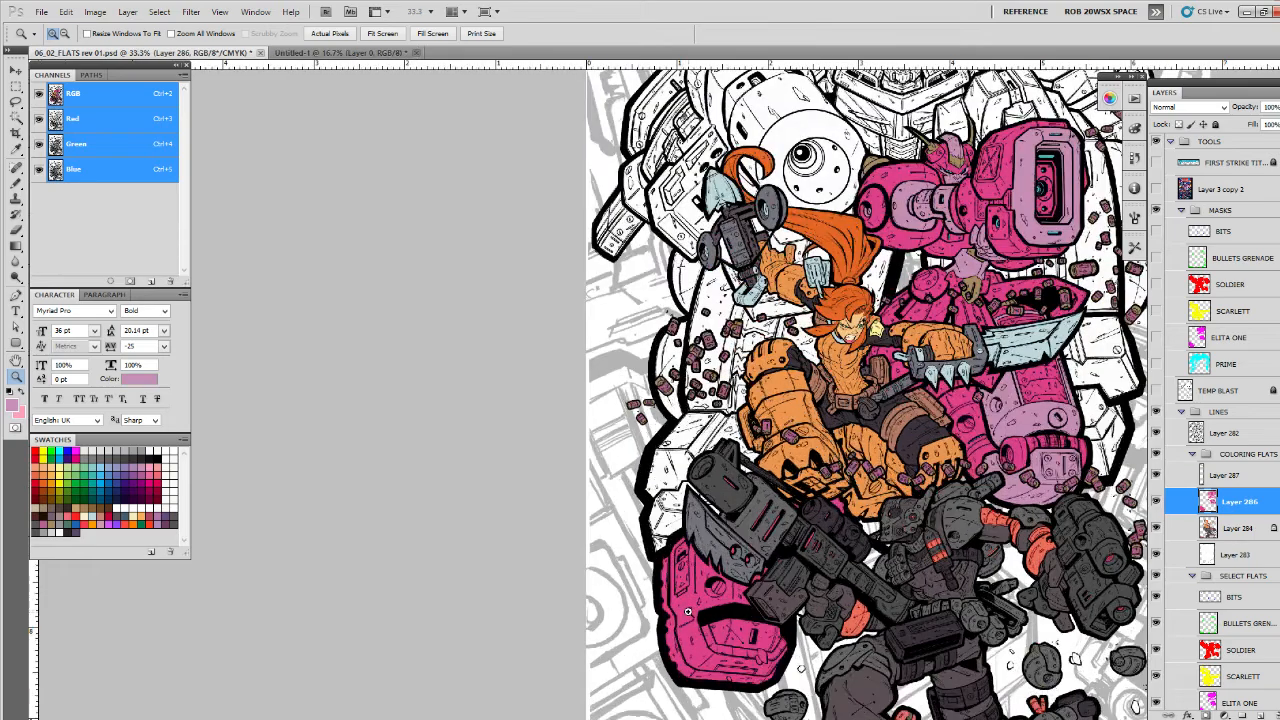
pyautogui.click(680, 613)
pyautogui.click(680, 613)
pyautogui.scroll(-4, 760, 560)
pyautogui.click(894, 473)
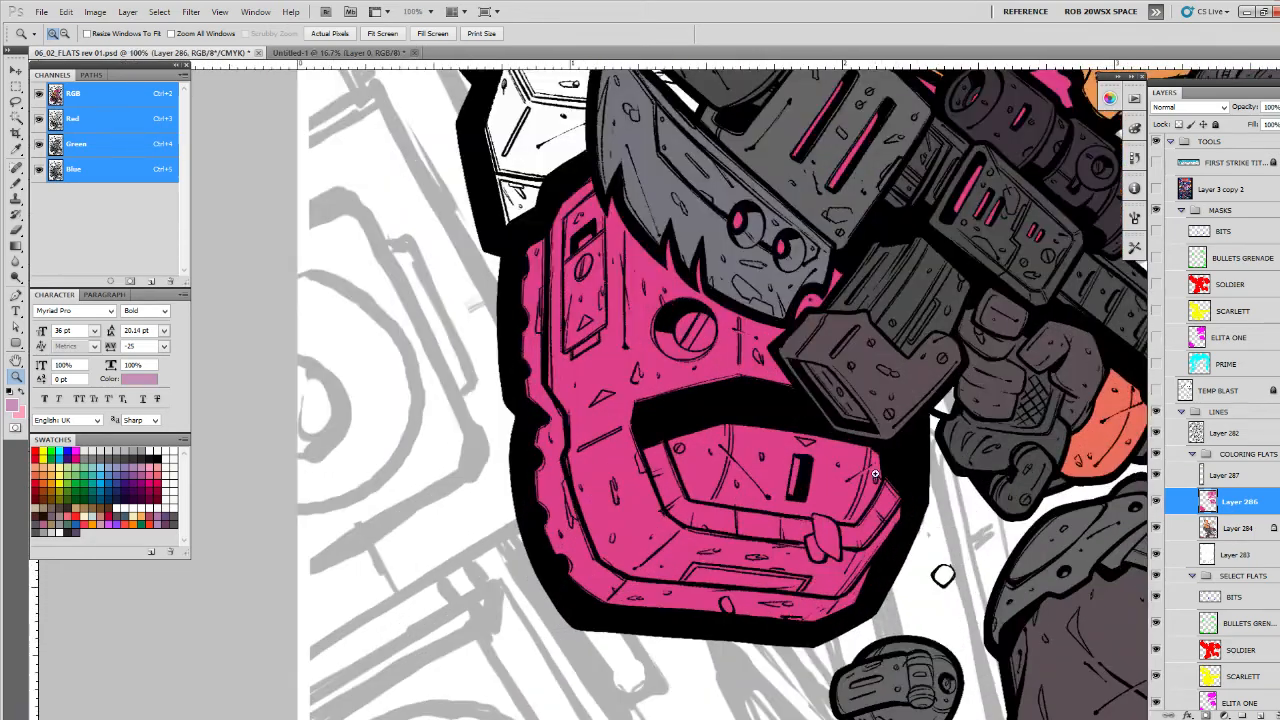
pyautogui.press('l')
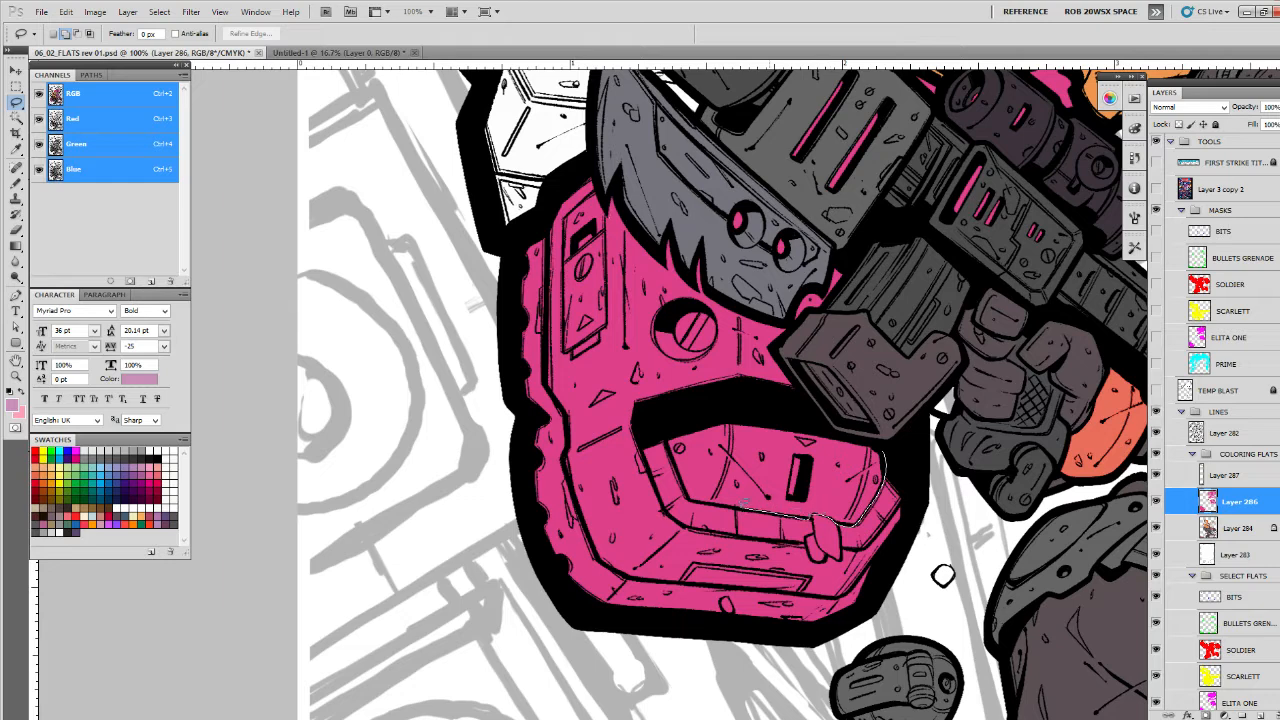
pyautogui.moveTo(745, 503)
pyautogui.mouseDown()
pyautogui.moveTo(692, 494)
pyautogui.moveTo(669, 450)
pyautogui.moveTo(717, 402)
pyautogui.moveTo(888, 452)
pyautogui.mouseUp()
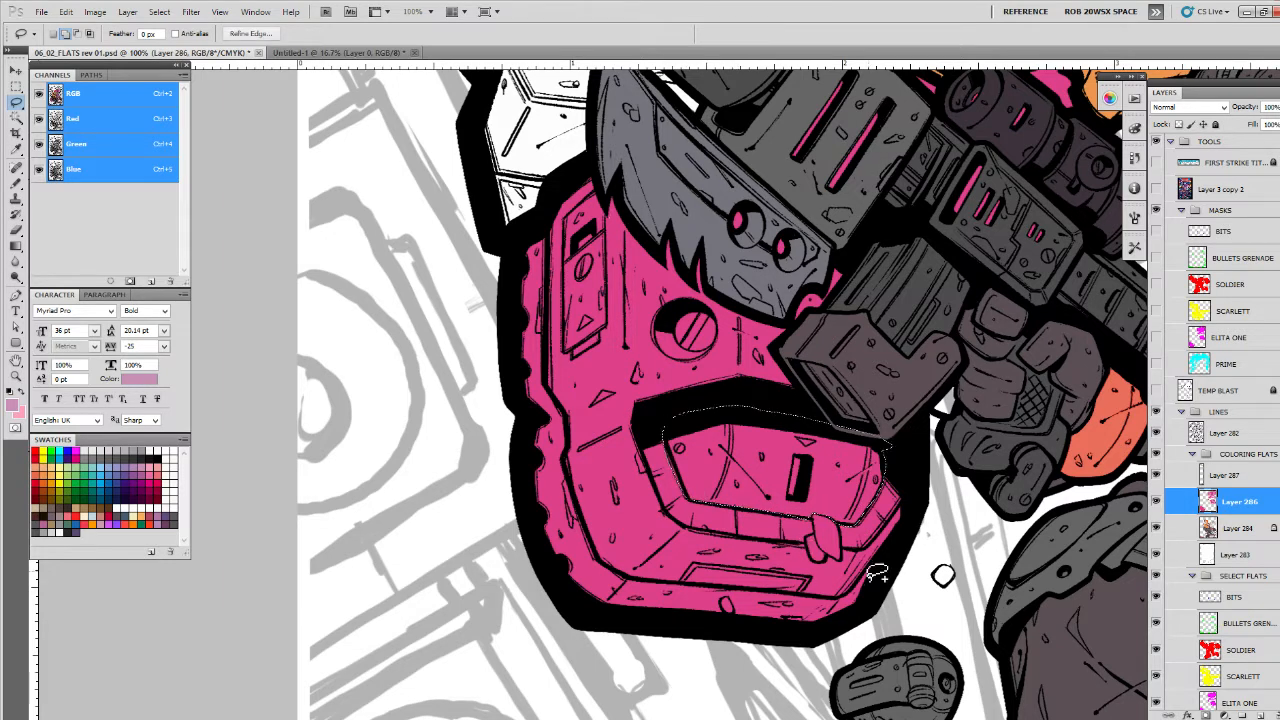
pyautogui.moveTo(876, 573)
pyautogui.mouseDown()
pyautogui.moveTo(835, 595)
pyautogui.moveTo(610, 561)
pyautogui.moveTo(568, 472)
pyautogui.moveTo(549, 301)
pyautogui.moveTo(505, 301)
pyautogui.moveTo(533, 513)
pyautogui.moveTo(597, 601)
pyautogui.moveTo(838, 623)
pyautogui.moveTo(888, 550)
pyautogui.mouseUp()
pyautogui.hotkey('alt', 'BackSpace')
pyautogui.hotkey('ctrl', 'd')
# - Sample the hot pink from the robot's foot as the foreground color
pyautogui.press('z')
pyautogui.keyDown('alt'); pyautogui.click(990, 468); pyautogui.keyUp('alt')
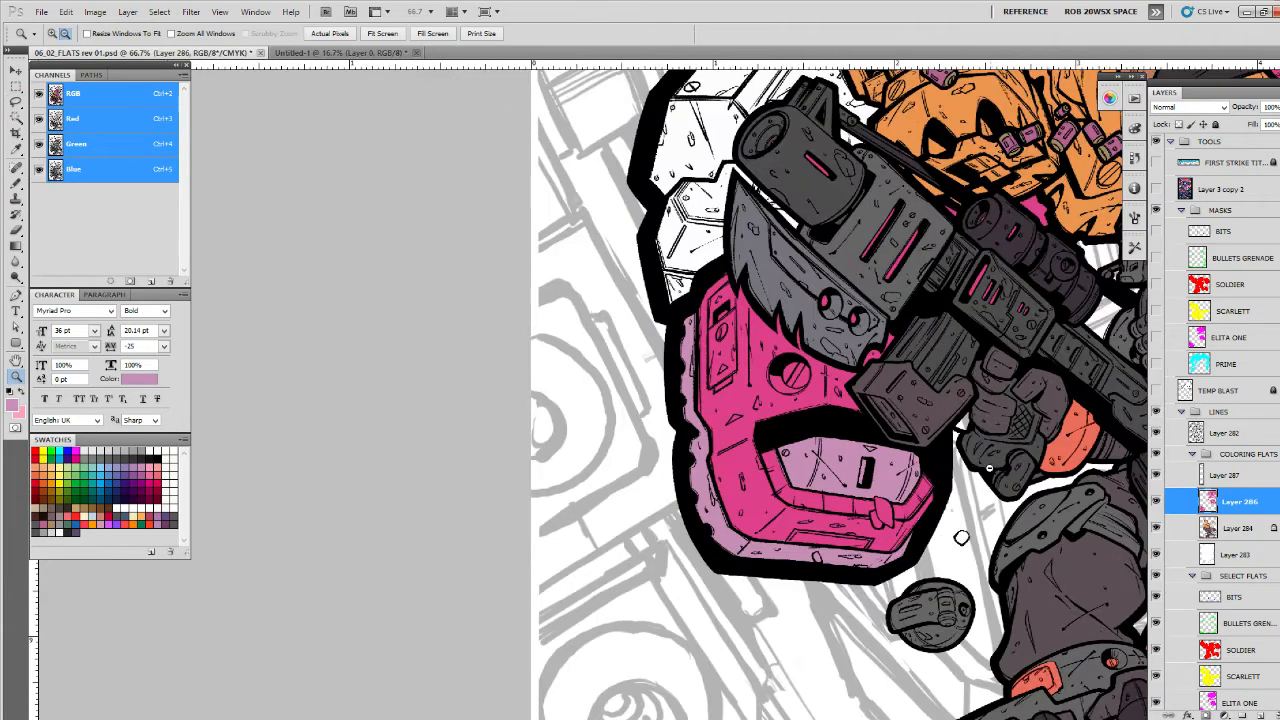
pyautogui.click(974, 484)
pyautogui.press('b')
pyautogui.press('x')
pyautogui.keyDown('alt'); pyautogui.click(683, 476); pyautogui.keyUp('alt')
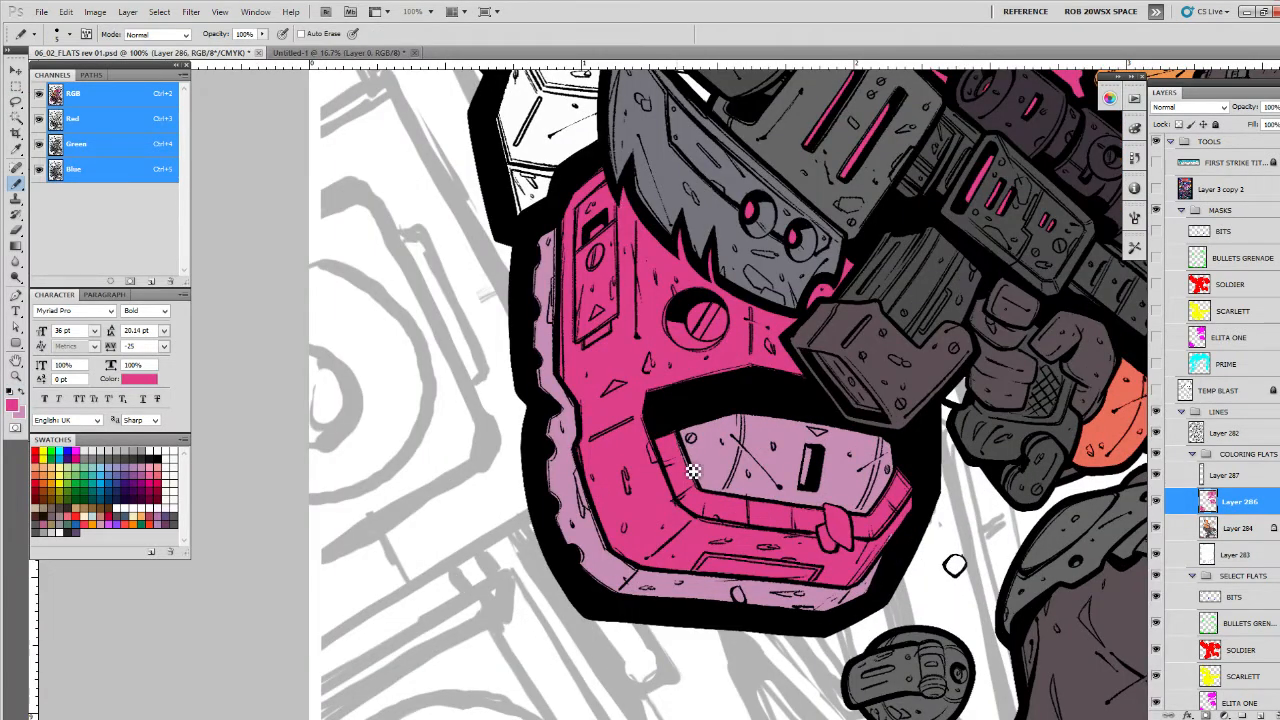
pyautogui.moveTo(923, 475); pyautogui.dragTo(837, 562)
# - Sample the tan from the robot's hand and paint the round bolt on its foot with it
pyautogui.press('z')
pyautogui.keyDown('alt'); pyautogui.click(866, 462); pyautogui.keyUp('alt')
pyautogui.keyDown('alt'); pyautogui.click(907, 449); pyautogui.keyUp('alt')
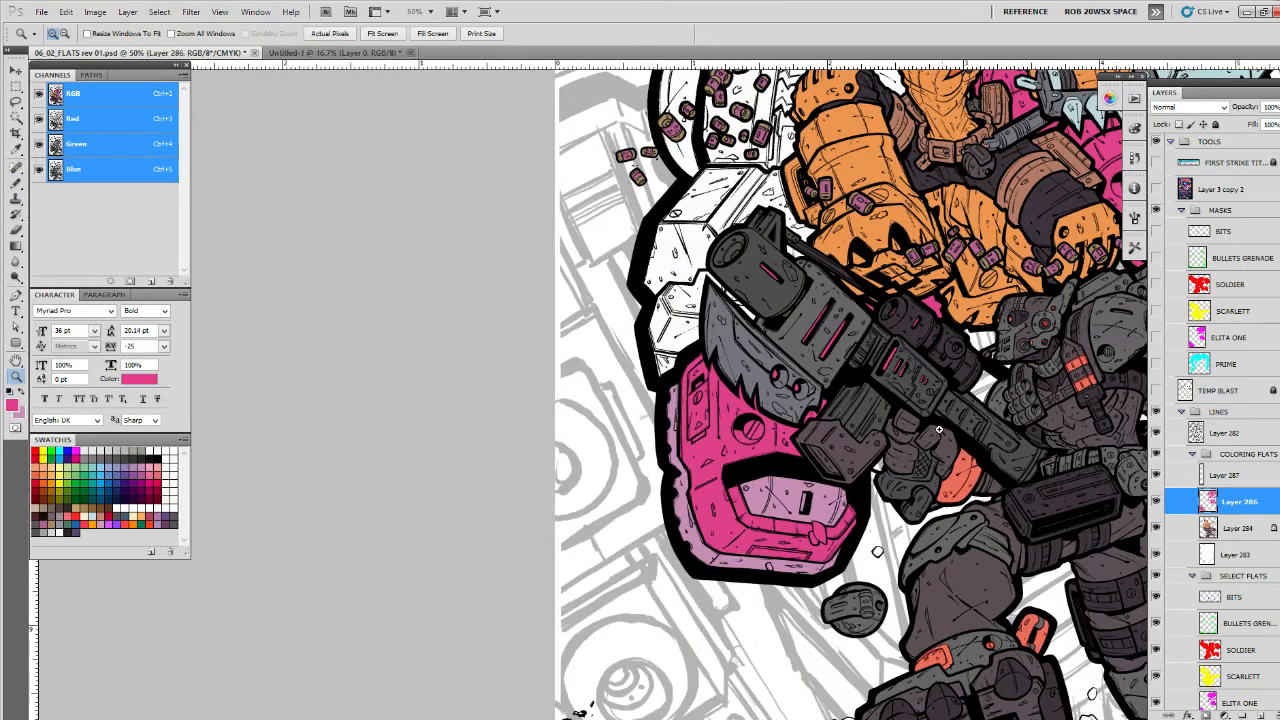
pyautogui.moveTo(982, 392)
pyautogui.mouseDown()
pyautogui.moveTo(814, 468)
pyautogui.moveTo(601, 695)
pyautogui.mouseUp()
pyautogui.press('b')
pyautogui.keyDown('alt'); pyautogui.click(757, 284); pyautogui.keyUp('alt')
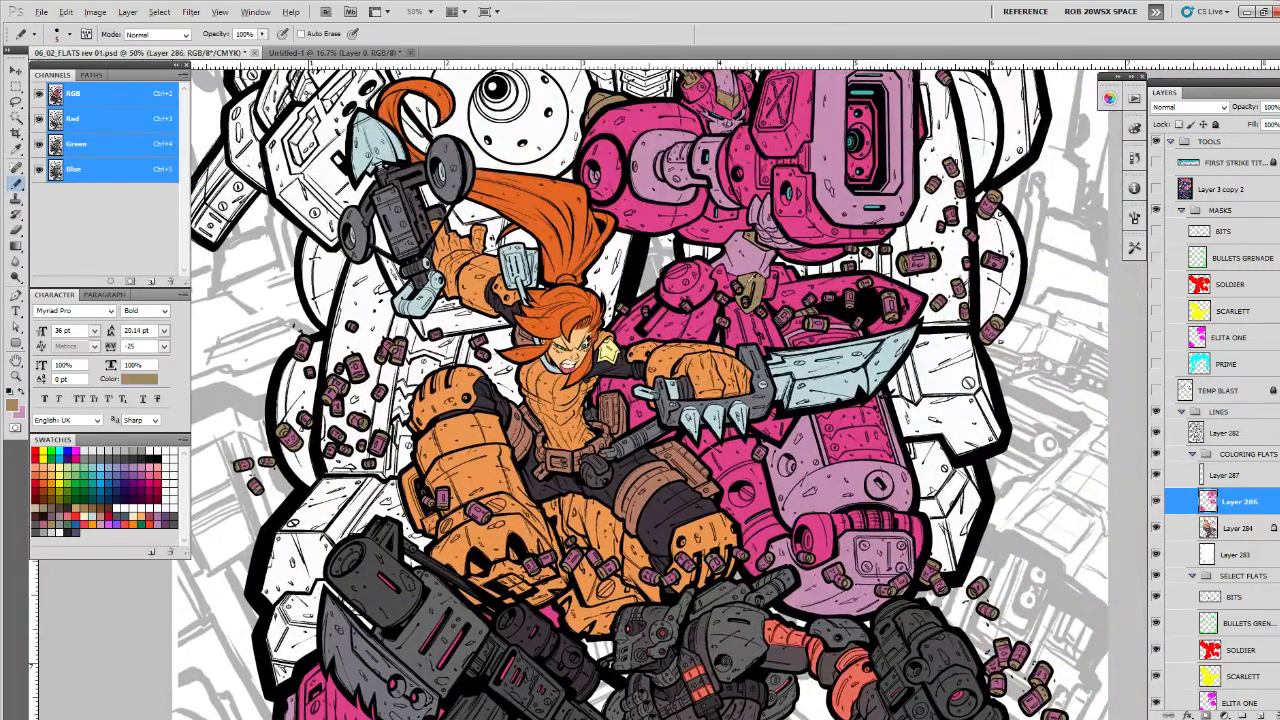
pyautogui.moveTo(610, 540); pyautogui.dragTo(915, 178)
pyautogui.press('z')
pyautogui.click(682, 432)
pyautogui.click(682, 432)
pyautogui.press('b')
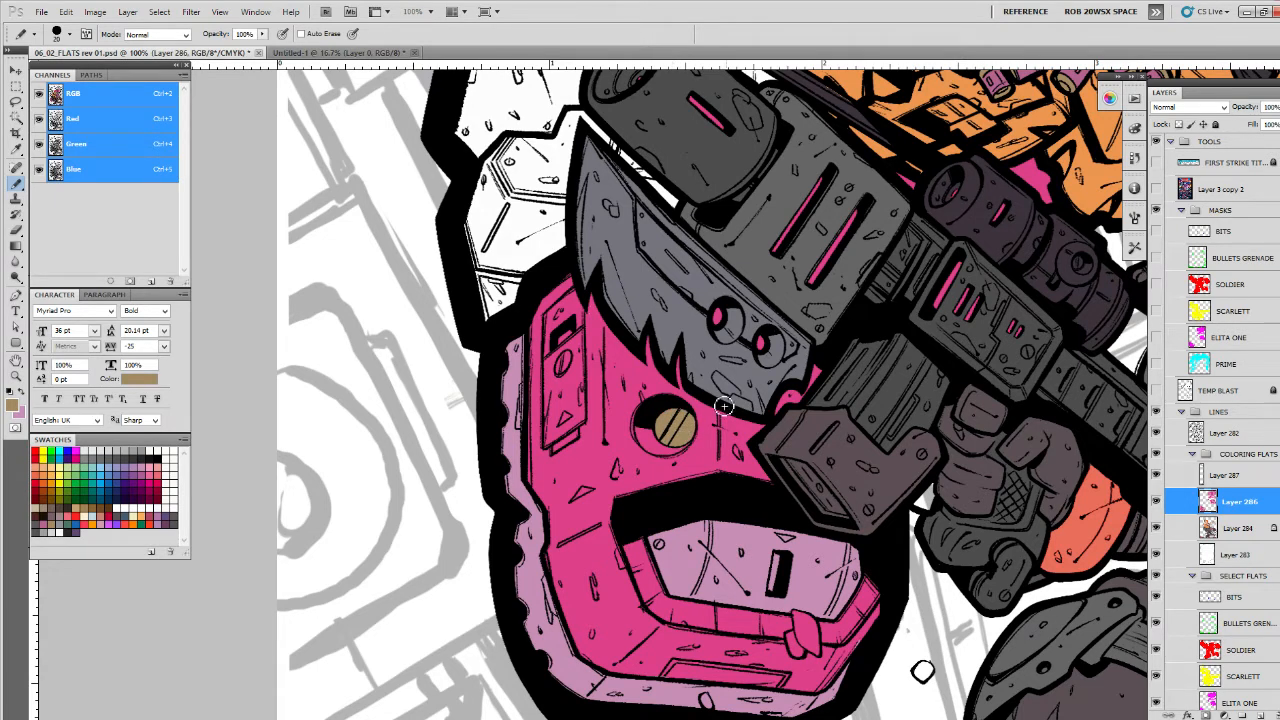
# - Sample the teal accent from the robot's leg and paint the slot in the foot's mauve panel with it
pyautogui.moveTo(1023, 442); pyautogui.dragTo(942, 373)
pyautogui.press('x')
pyautogui.moveTo(1002, 328); pyautogui.dragTo(674, 655)
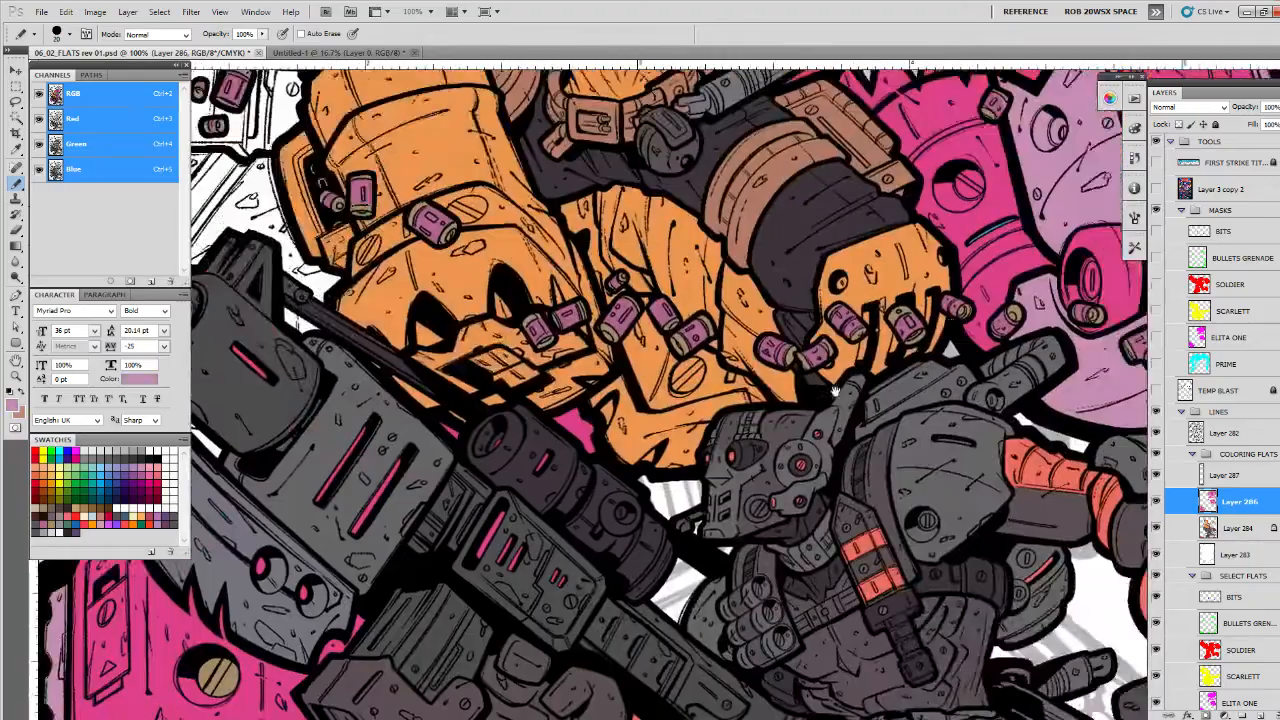
pyautogui.moveTo(1105, 90); pyautogui.dragTo(810, 403)
pyautogui.moveTo(694, 234)
pyautogui.mouseDown()
pyautogui.moveTo(605, 650)
pyautogui.moveTo(616, 562)
pyautogui.moveTo(905, 130)
pyautogui.mouseUp()
pyautogui.keyDown('alt'); pyautogui.click(712, 341); pyautogui.keyUp('alt')
pyautogui.moveTo(625, 680)
pyautogui.mouseDown()
pyautogui.moveTo(864, 292)
pyautogui.moveTo(956, 110)
pyautogui.mouseUp()
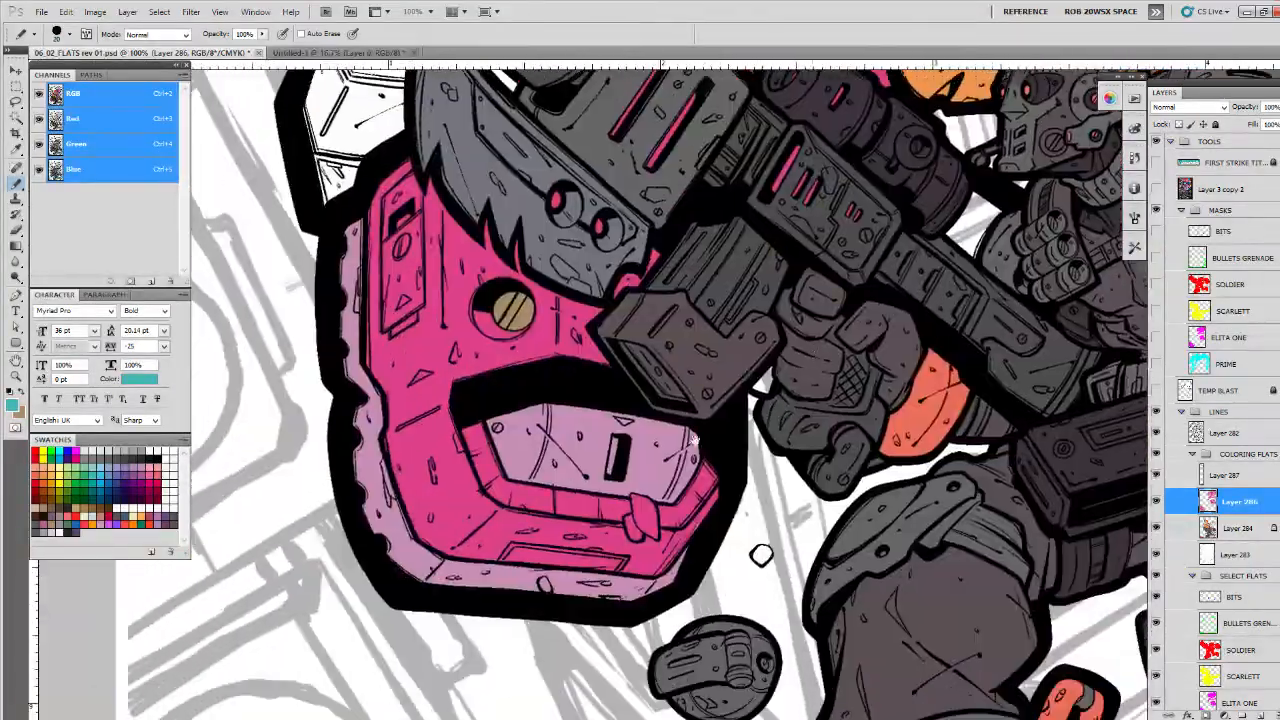
pyautogui.moveTo(619, 460)
pyautogui.mouseDown()
pyautogui.moveTo(619, 444)
pyautogui.moveTo(613, 476)
pyautogui.moveTo(619, 432)
pyautogui.mouseUp()
# - Examine the robot's legs, arms and head at 100%, and the balance of the whole illustration at 25% zoom
pyautogui.moveTo(990, 342); pyautogui.dragTo(406, 572)
pyautogui.moveTo(990, 400); pyautogui.dragTo(782, 611)
pyautogui.moveTo(794, 345); pyautogui.dragTo(738, 684)
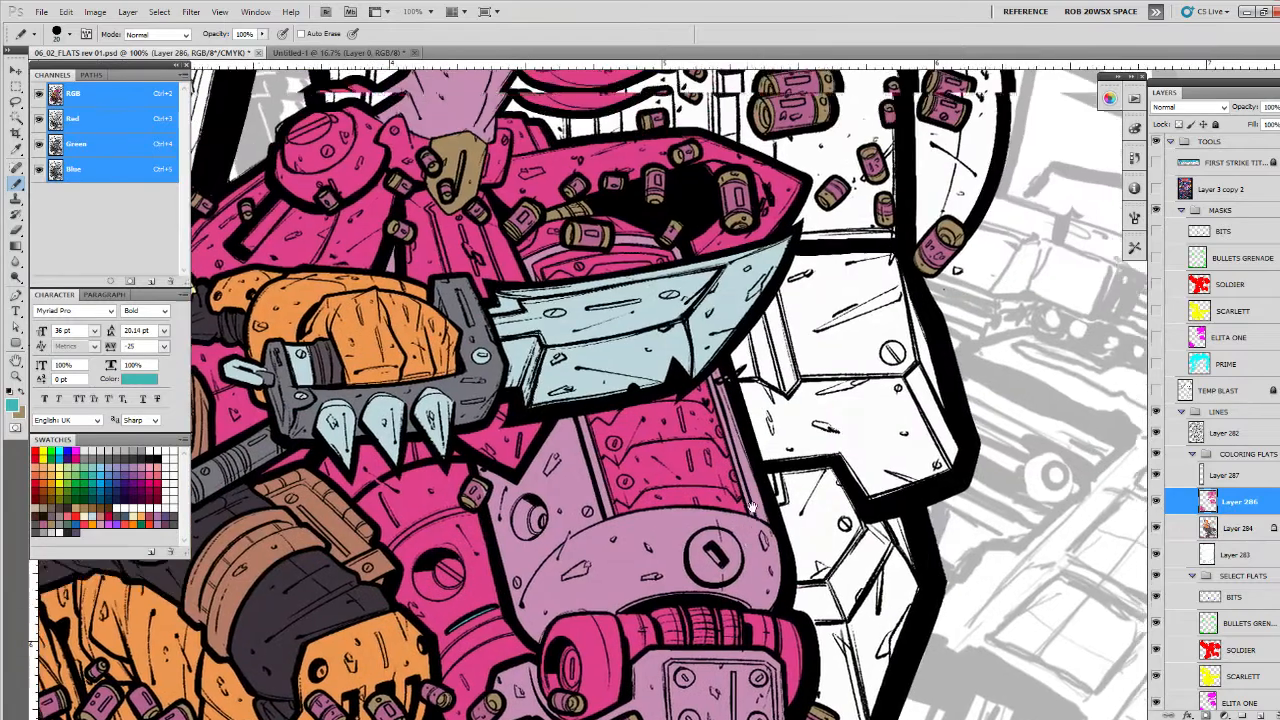
pyautogui.moveTo(721, 495); pyautogui.dragTo(815, 712)
pyautogui.moveTo(762, 489); pyautogui.dragTo(830, 672)
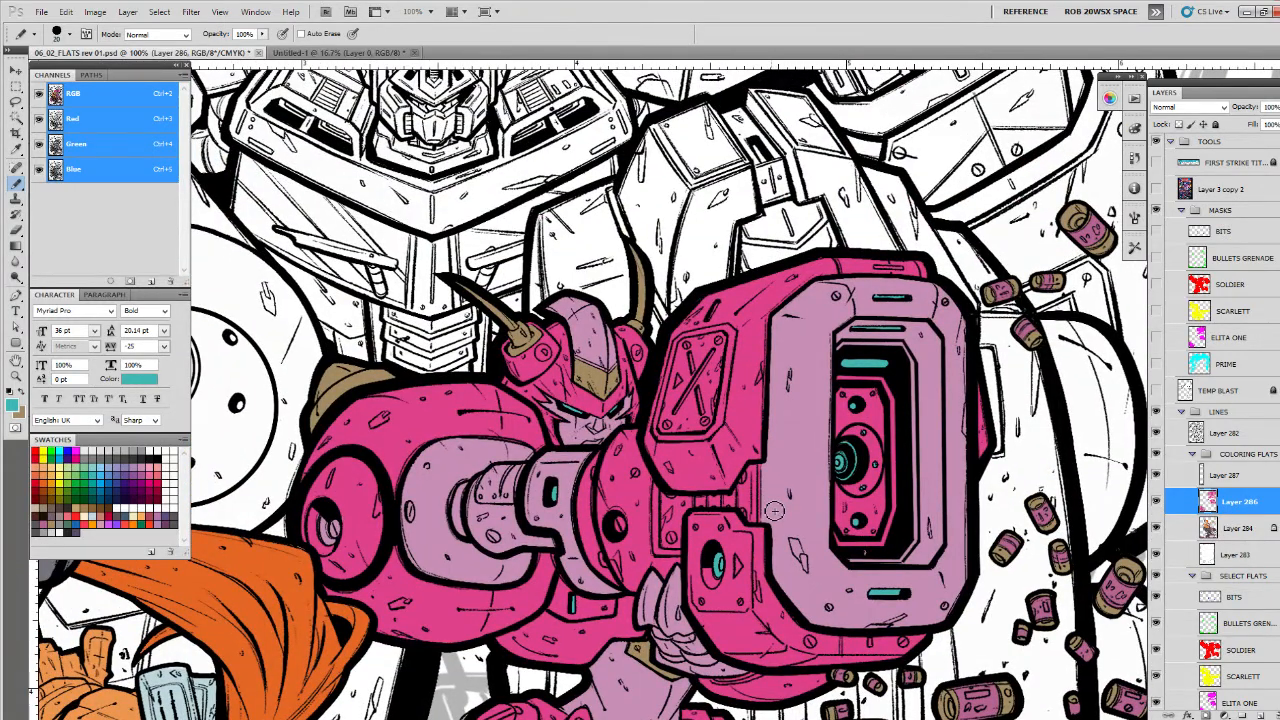
pyautogui.moveTo(770, 549); pyautogui.dragTo(777, 535)
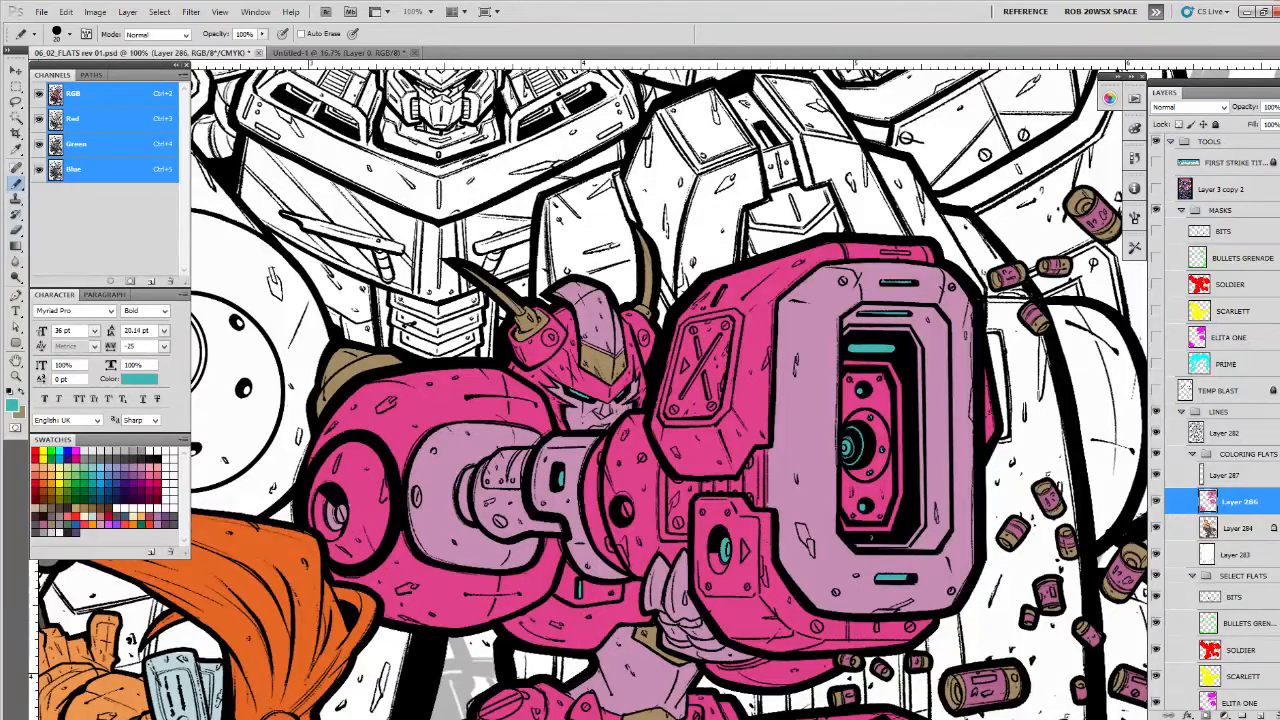
pyautogui.press('z')
pyautogui.keyDown('alt'); pyautogui.click(770, 540); pyautogui.keyUp('alt')
pyautogui.keyDown('alt'); pyautogui.click(770, 540); pyautogui.keyUp('alt')
pyautogui.keyDown('alt'); pyautogui.click(770, 540); pyautogui.keyUp('alt')
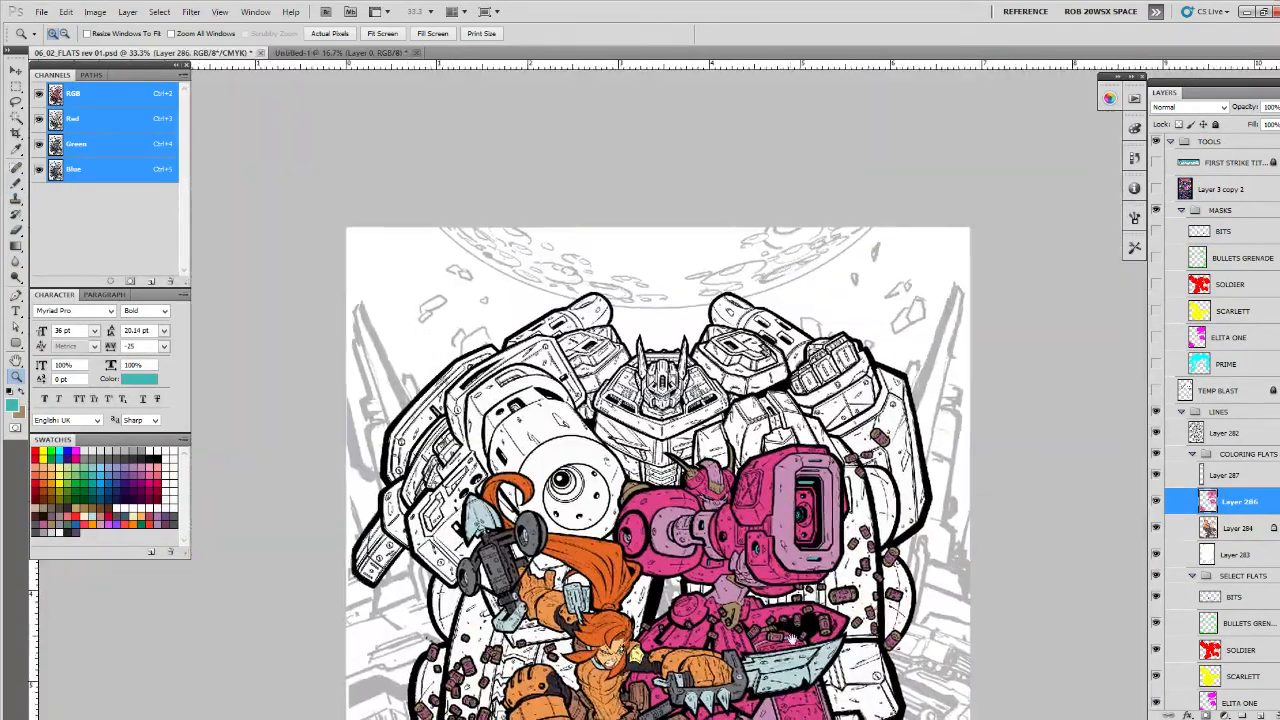
pyautogui.keyDown('alt'); pyautogui.click(809, 404); pyautogui.keyUp('alt')
pyautogui.moveTo(791, 638); pyautogui.dragTo(794, 558)
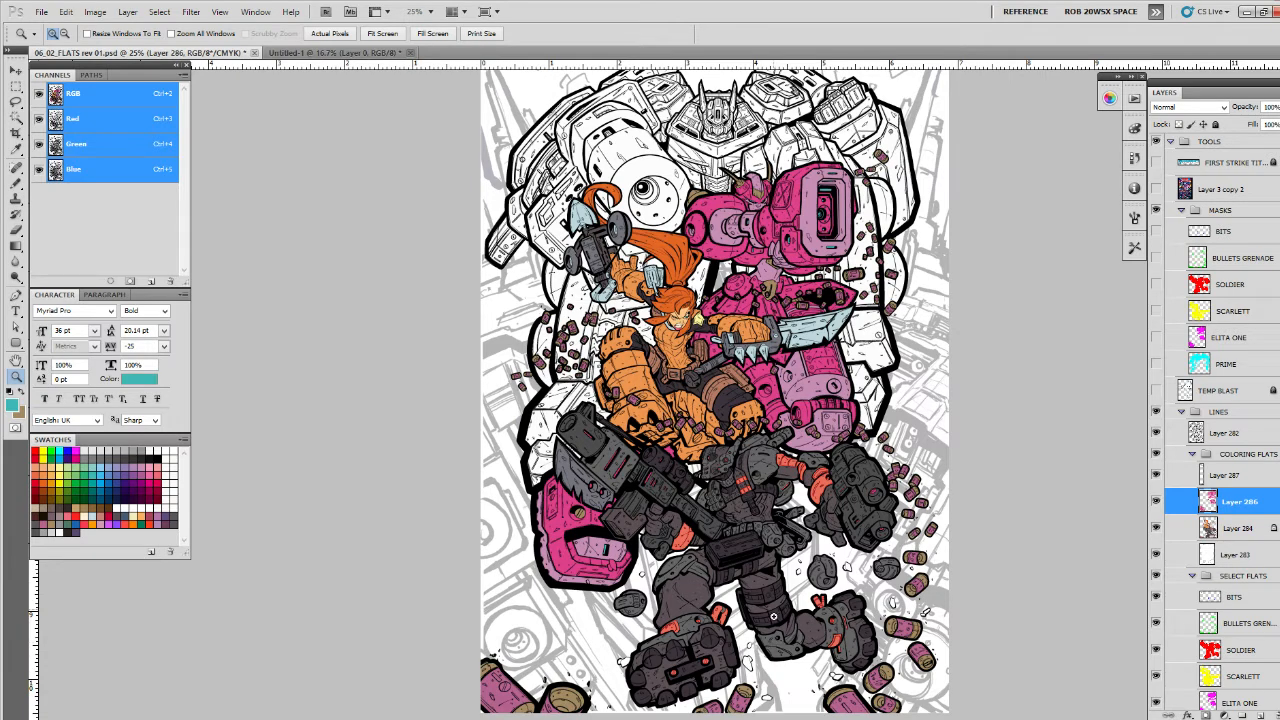
pyautogui.moveTo(814, 528)
pyautogui.mouseDown()
pyautogui.moveTo(806, 537)
pyautogui.moveTo(822, 504)
pyautogui.mouseUp()
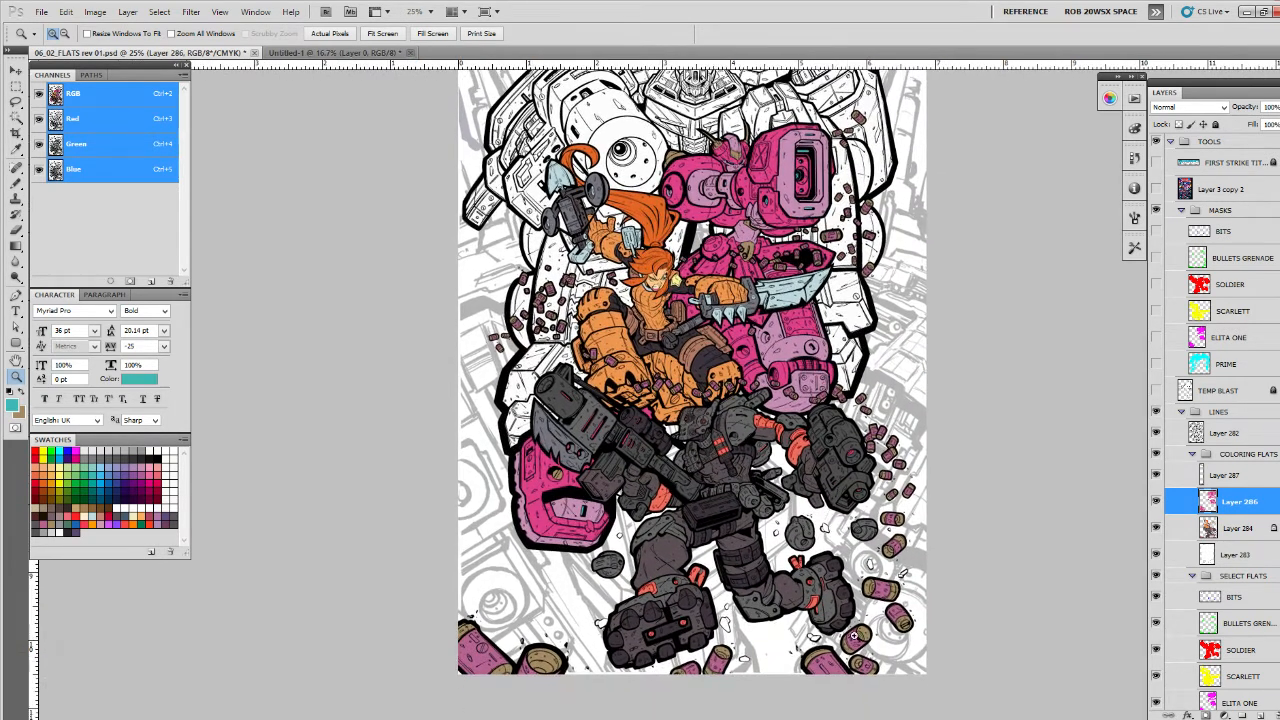
# - Select the bullet casings using the mask layers and recolor their purple bands on Layer 284 with the robot's mauve
pyautogui.press('w')
pyautogui.click(837, 665)
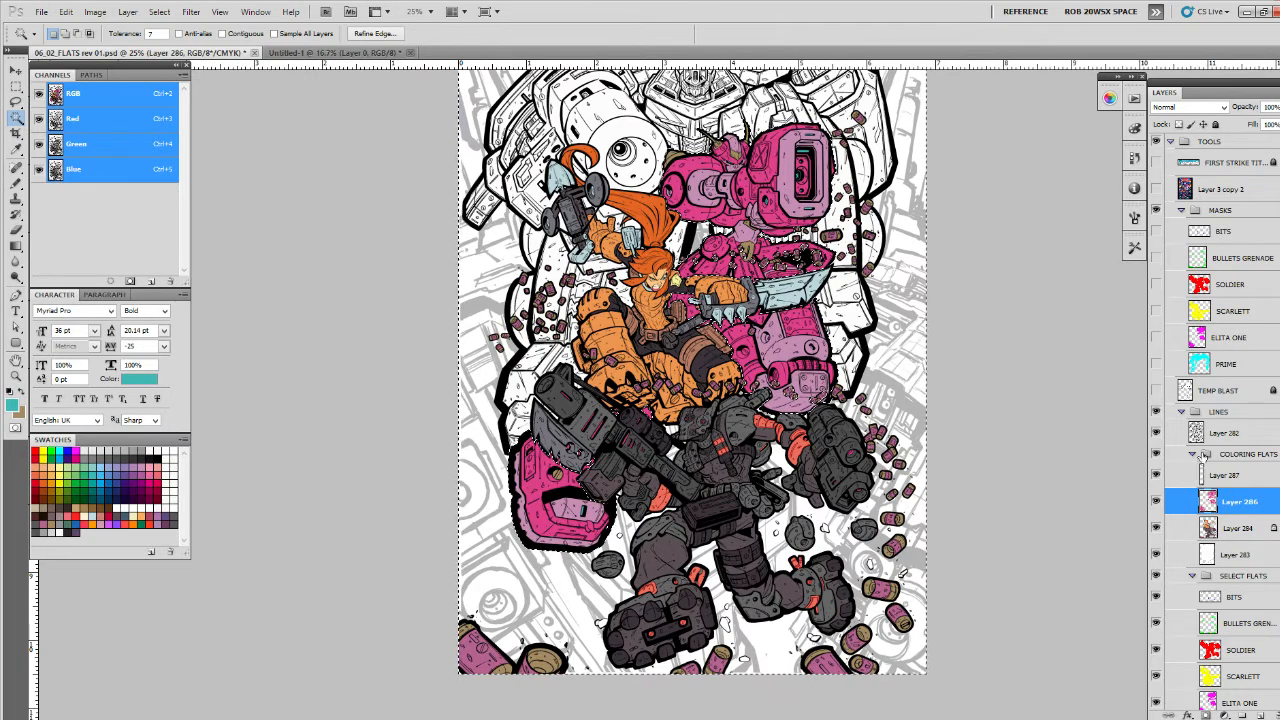
pyautogui.click(1200, 233)
pyautogui.rightClick(1200, 233)
pyautogui.click(1162, 341)
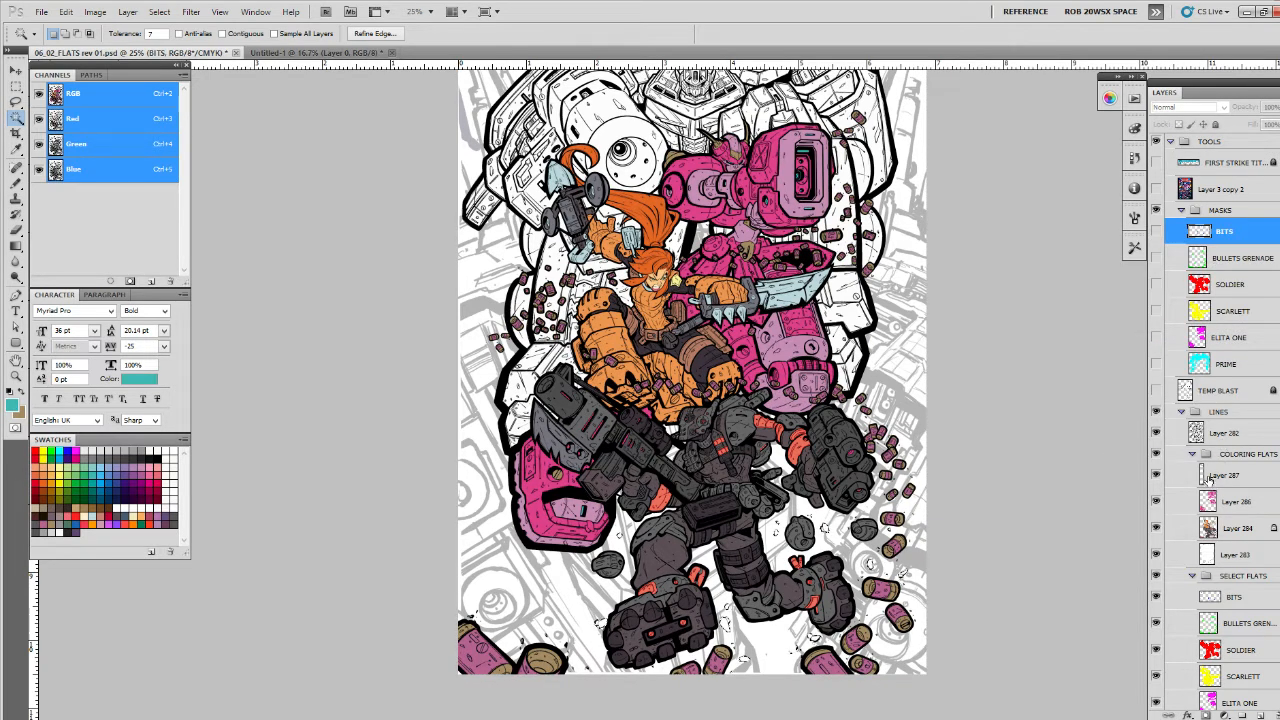
pyautogui.click(1200, 530)
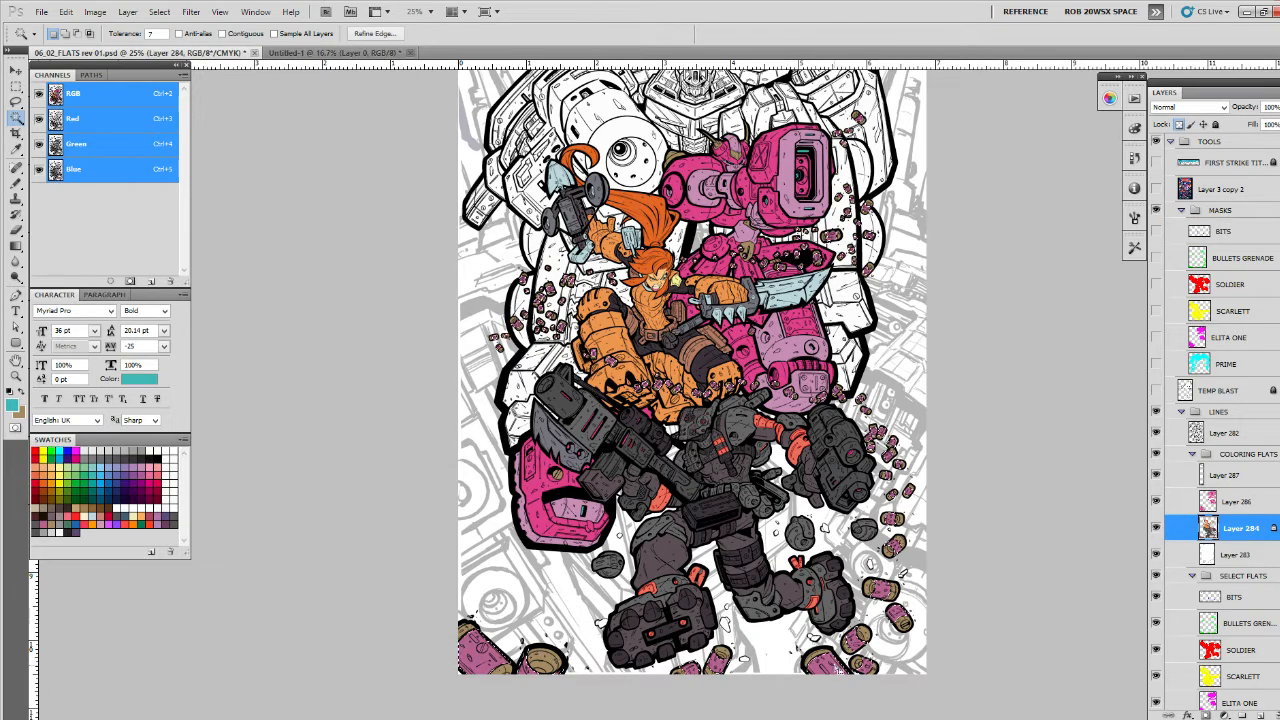
pyautogui.press('b')
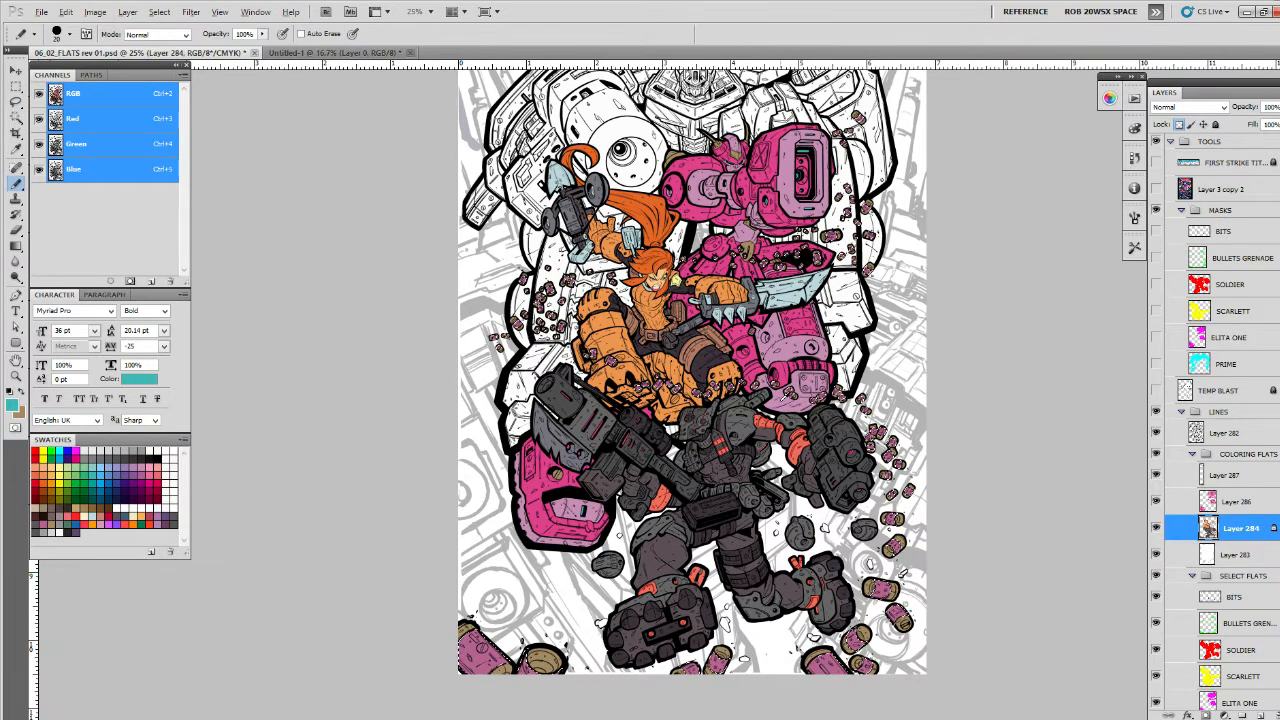
pyautogui.keyDown('alt'); pyautogui.click(783, 400); pyautogui.keyUp('alt')
# - Paint the round slotted bolt on the robot's pink leg tan on Layer 286, using a smaller brush
pyautogui.click(1211, 503)
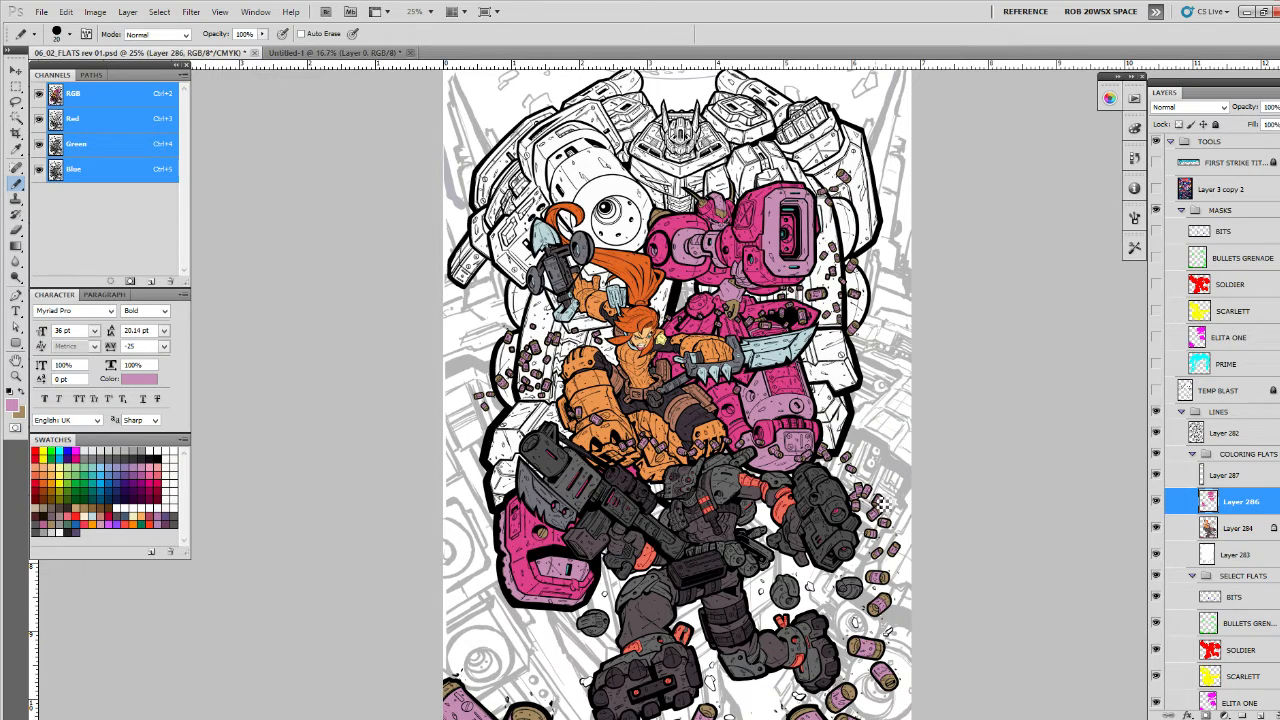
pyautogui.hotkey('ctrl', 'space')
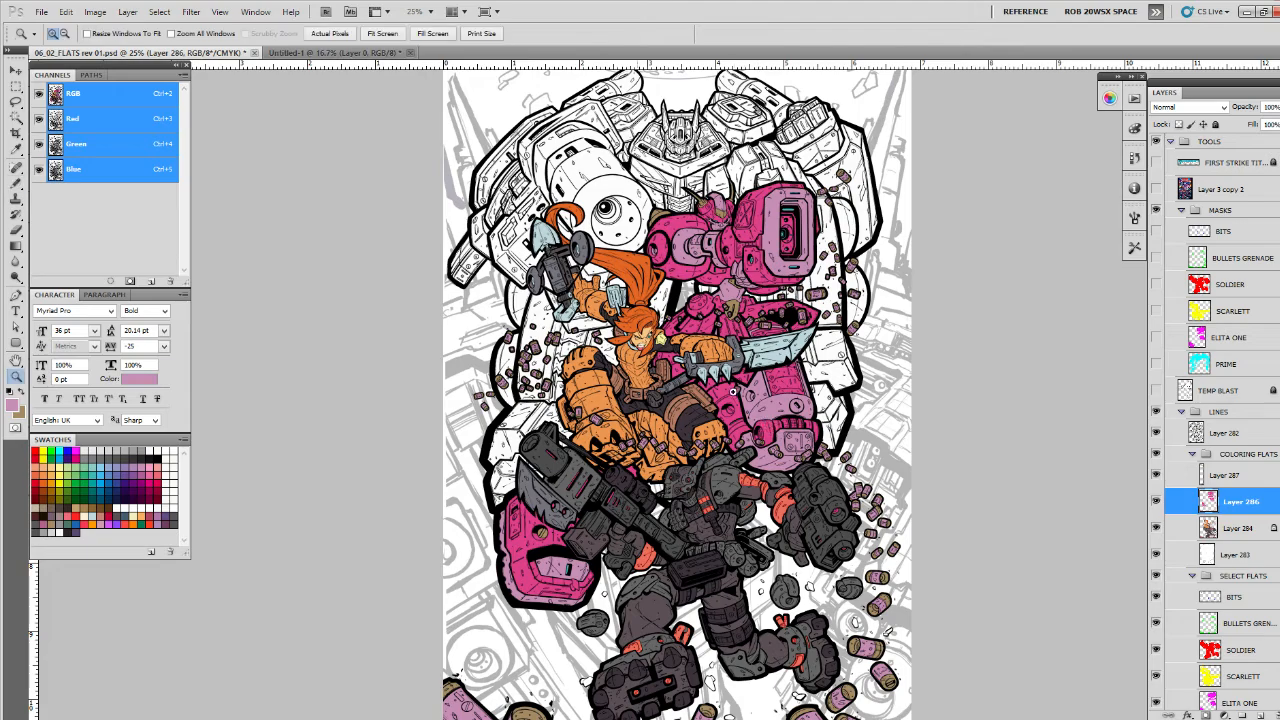
pyautogui.keyDown('ctrl'); pyautogui.click(732, 393); pyautogui.keyUp('ctrl')
pyautogui.keyDown('ctrl'); pyautogui.click(732, 393); pyautogui.keyUp('ctrl')
pyautogui.keyDown('ctrl'); pyautogui.click(732, 393); pyautogui.keyUp('ctrl')
pyautogui.keyDown('alt'); pyautogui.click(735, 162); pyautogui.keyUp('alt')
pyautogui.hotkey('ctrl', 'space')
pyautogui.keyDown('ctrl'); pyautogui.click(735, 445); pyautogui.keyUp('ctrl')
pyautogui.keyDown('ctrl'); pyautogui.click(735, 445); pyautogui.keyUp('ctrl')
pyautogui.keyDown('ctrl'); pyautogui.click(735, 445); pyautogui.keyUp('ctrl')
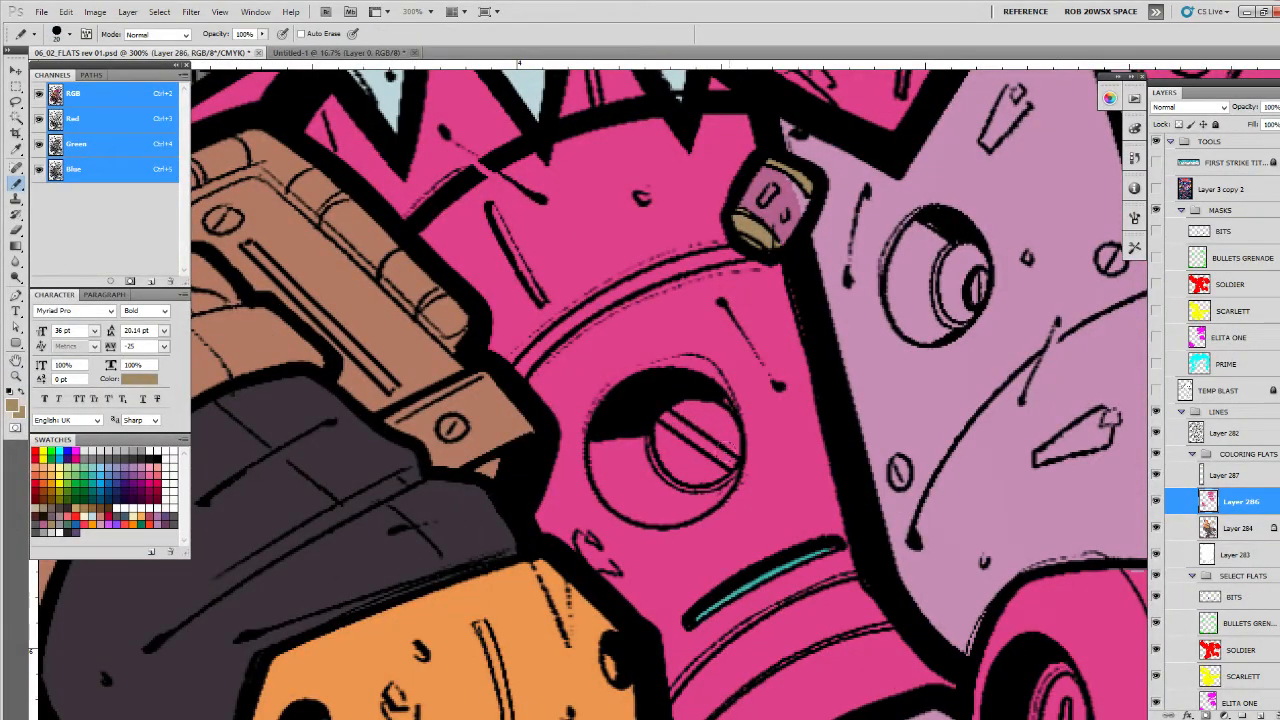
pyautogui.press('[')
pyautogui.press('[')
pyautogui.moveTo(706, 418)
pyautogui.mouseDown()
pyautogui.moveTo(670, 424)
pyautogui.moveTo(665, 439)
pyautogui.moveTo(686, 473)
pyautogui.moveTo(716, 473)
pyautogui.moveTo(730, 446)
pyautogui.moveTo(675, 432)
pyautogui.mouseUp()
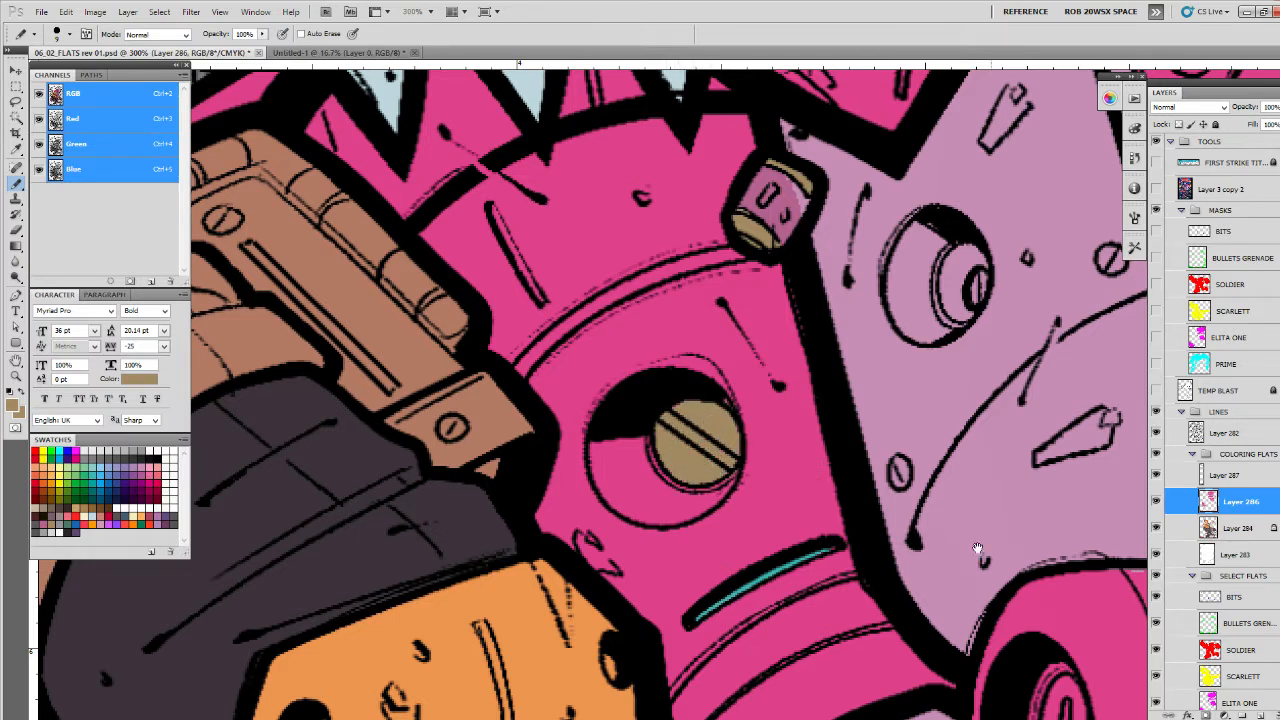
# - Paint the oval hub and the three ribbed bands of the robot's pink leg roller tan
pyautogui.moveTo(978, 549); pyautogui.dragTo(816, 299)
pyautogui.moveTo(910, 438)
pyautogui.mouseDown()
pyautogui.moveTo(895, 465)
pyautogui.moveTo(899, 527)
pyautogui.moveTo(907, 443)
pyautogui.moveTo(922, 493)
pyautogui.mouseUp()
pyautogui.moveTo(1065, 586); pyautogui.dragTo(623, 618)
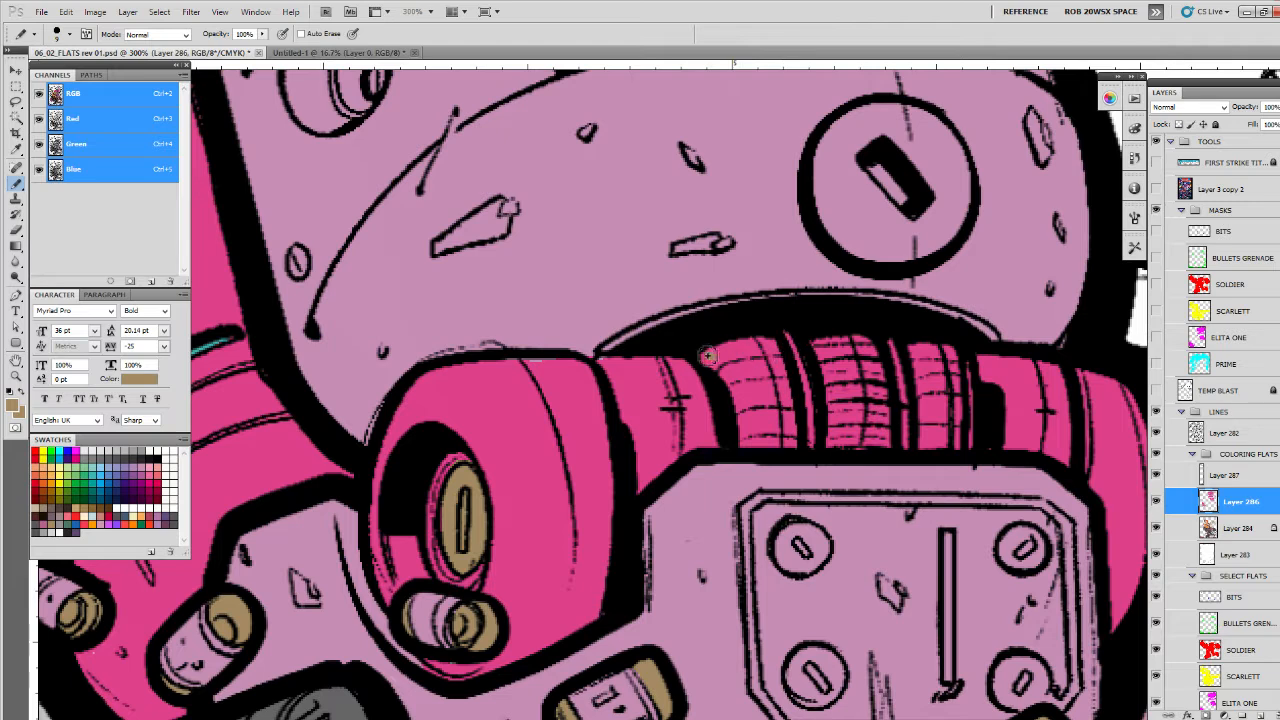
pyautogui.moveTo(707, 355)
pyautogui.mouseDown()
pyautogui.moveTo(749, 443)
pyautogui.moveTo(790, 442)
pyautogui.moveTo(757, 339)
pyautogui.moveTo(777, 426)
pyautogui.moveTo(729, 351)
pyautogui.moveTo(781, 329)
pyautogui.moveTo(813, 340)
pyautogui.moveTo(842, 446)
pyautogui.moveTo(878, 448)
pyautogui.moveTo(881, 398)
pyautogui.moveTo(859, 336)
pyautogui.moveTo(859, 389)
pyautogui.moveTo(828, 344)
pyautogui.mouseUp()
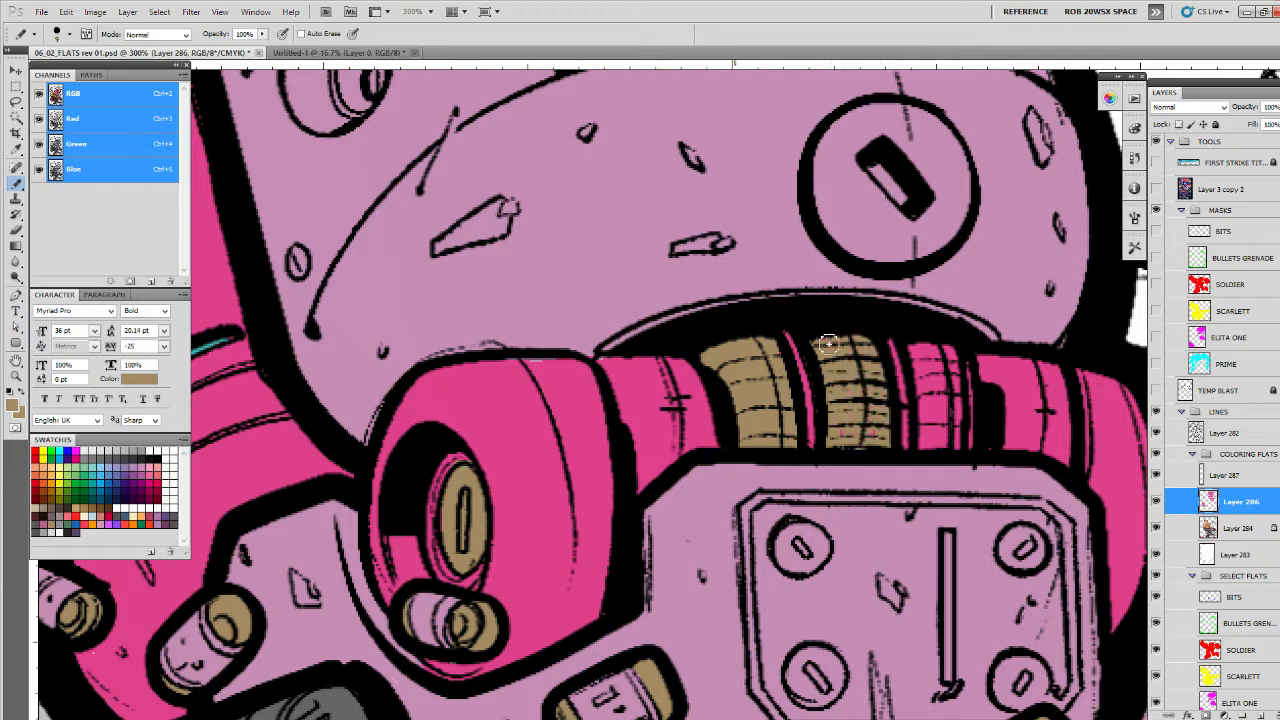
pyautogui.moveTo(918, 352)
pyautogui.mouseDown()
pyautogui.moveTo(926, 434)
pyautogui.moveTo(949, 446)
pyautogui.moveTo(958, 408)
pyautogui.moveTo(928, 348)
pyautogui.moveTo(934, 450)
pyautogui.moveTo(945, 354)
pyautogui.moveTo(945, 428)
pyautogui.mouseUp()
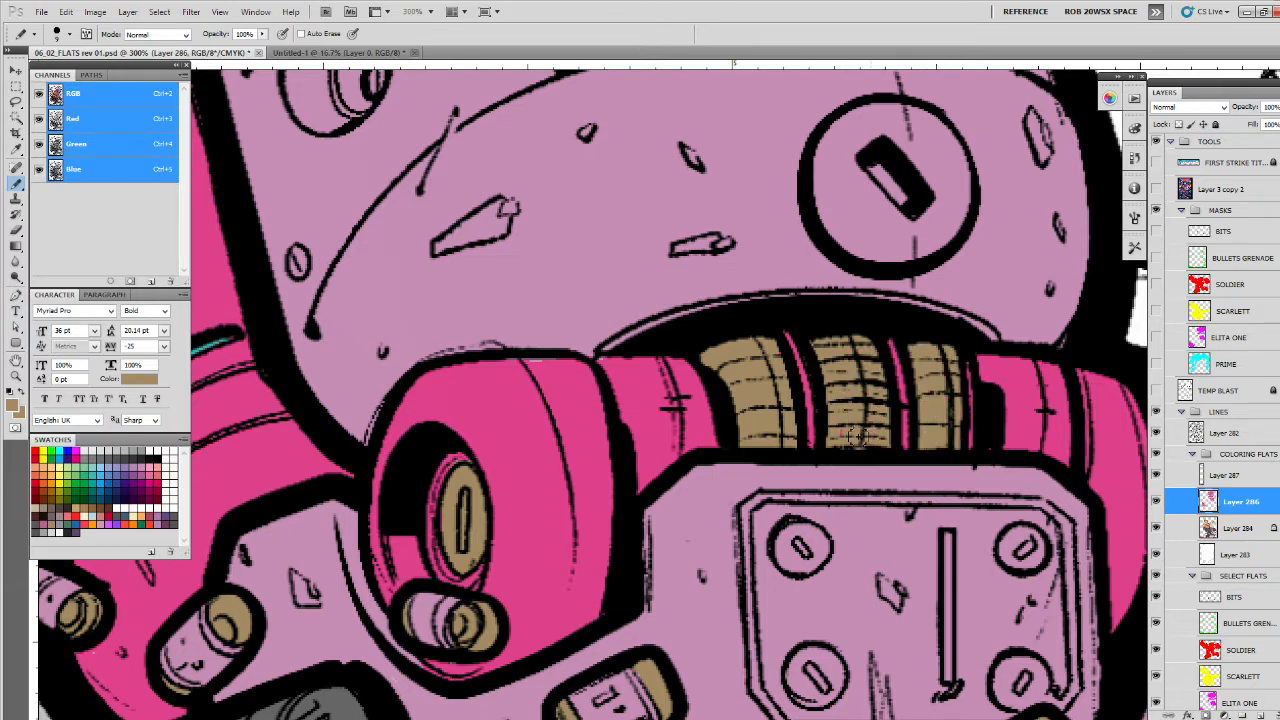
# - Paint the small bolt tip inside the round recess of the robot's mauve leg tan
pyautogui.press('z')
pyautogui.keyDown('alt'); pyautogui.click(985, 382); pyautogui.keyUp('alt')
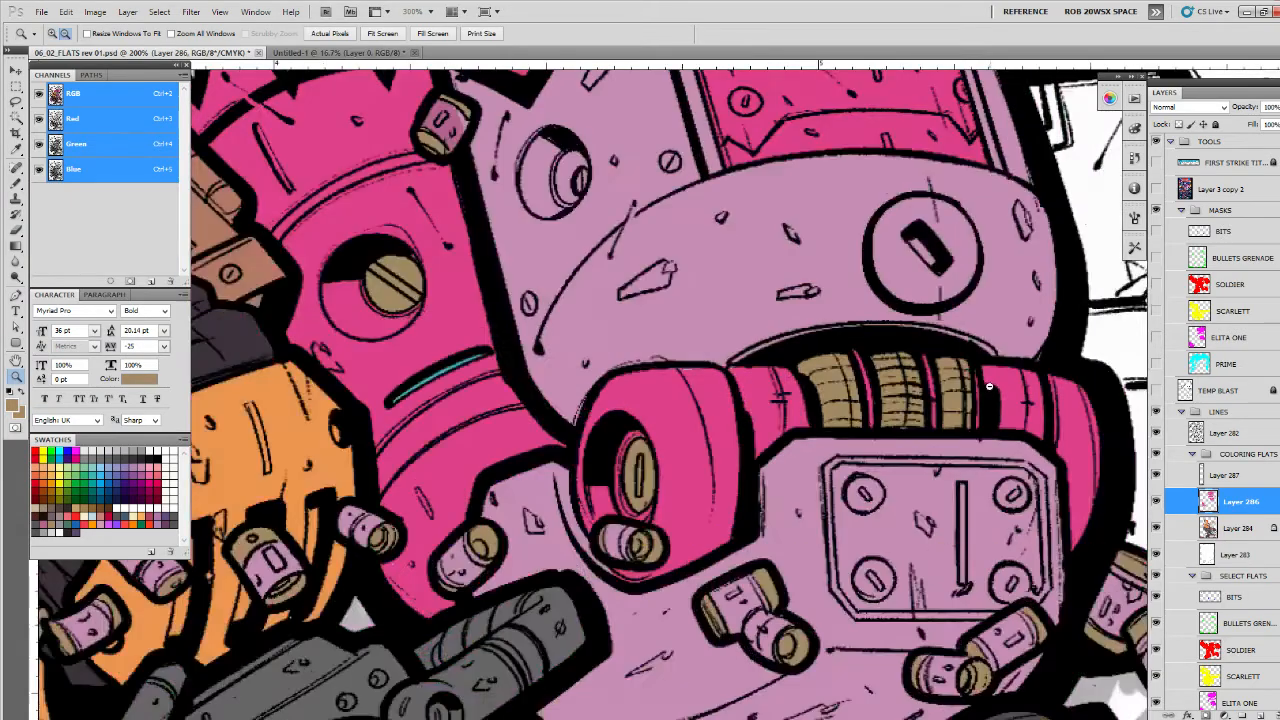
pyautogui.keyDown('alt'); pyautogui.click(989, 387); pyautogui.keyUp('alt')
pyautogui.keyDown('alt'); pyautogui.click(989, 387); pyautogui.keyUp('alt')
pyautogui.keyDown('alt'); pyautogui.click(989, 387); pyautogui.keyUp('alt')
pyautogui.moveTo(1001, 341); pyautogui.dragTo(962, 448)
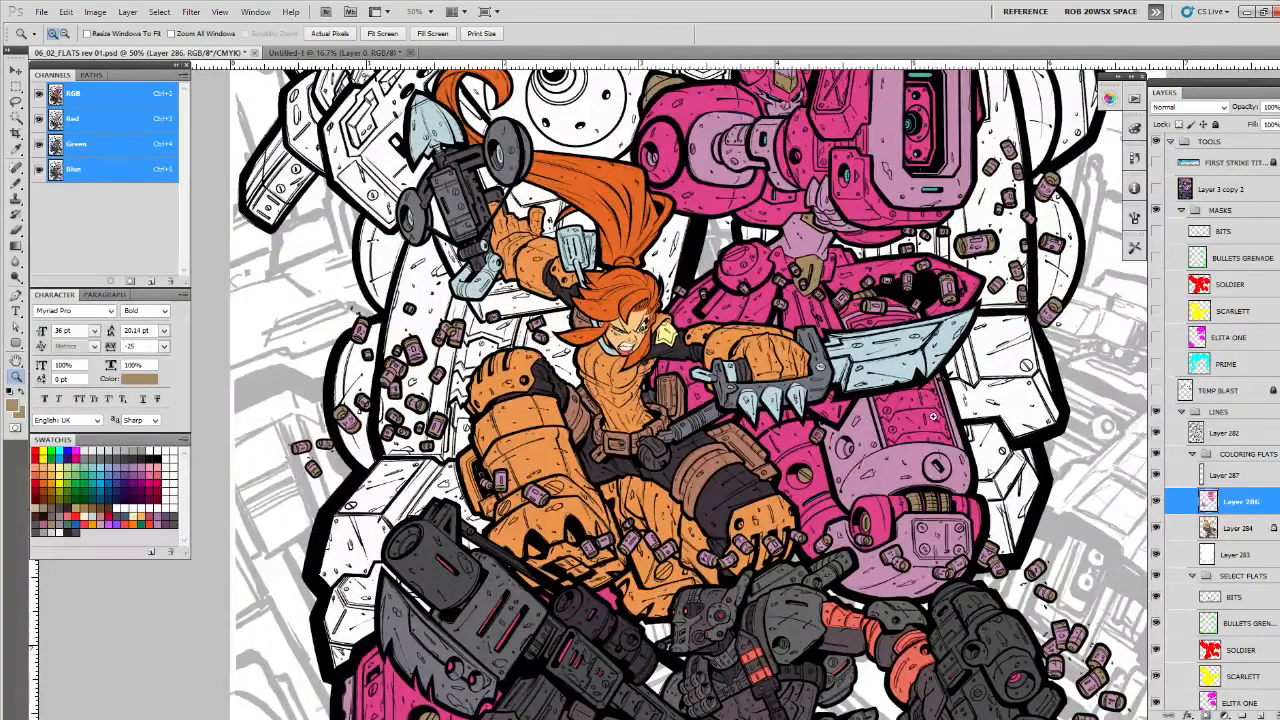
pyautogui.click(852, 446)
pyautogui.click(846, 447)
pyautogui.click(846, 447)
pyautogui.click(840, 446)
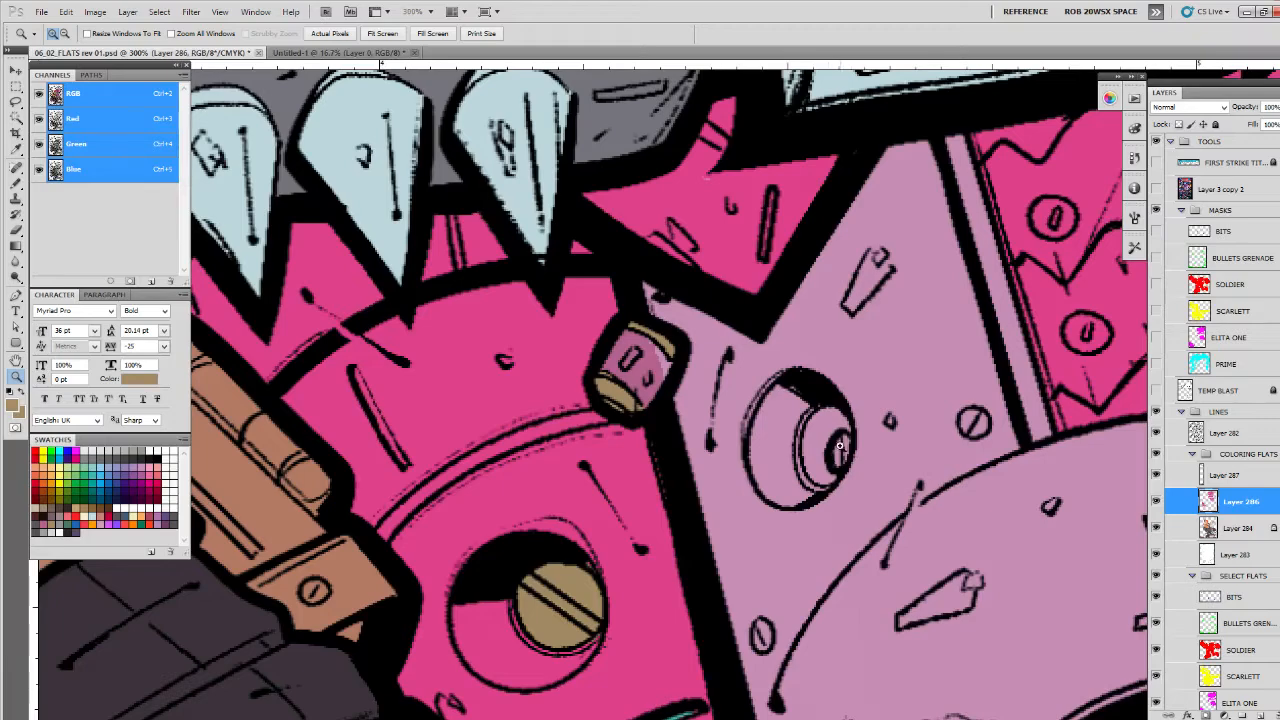
pyautogui.press('b')
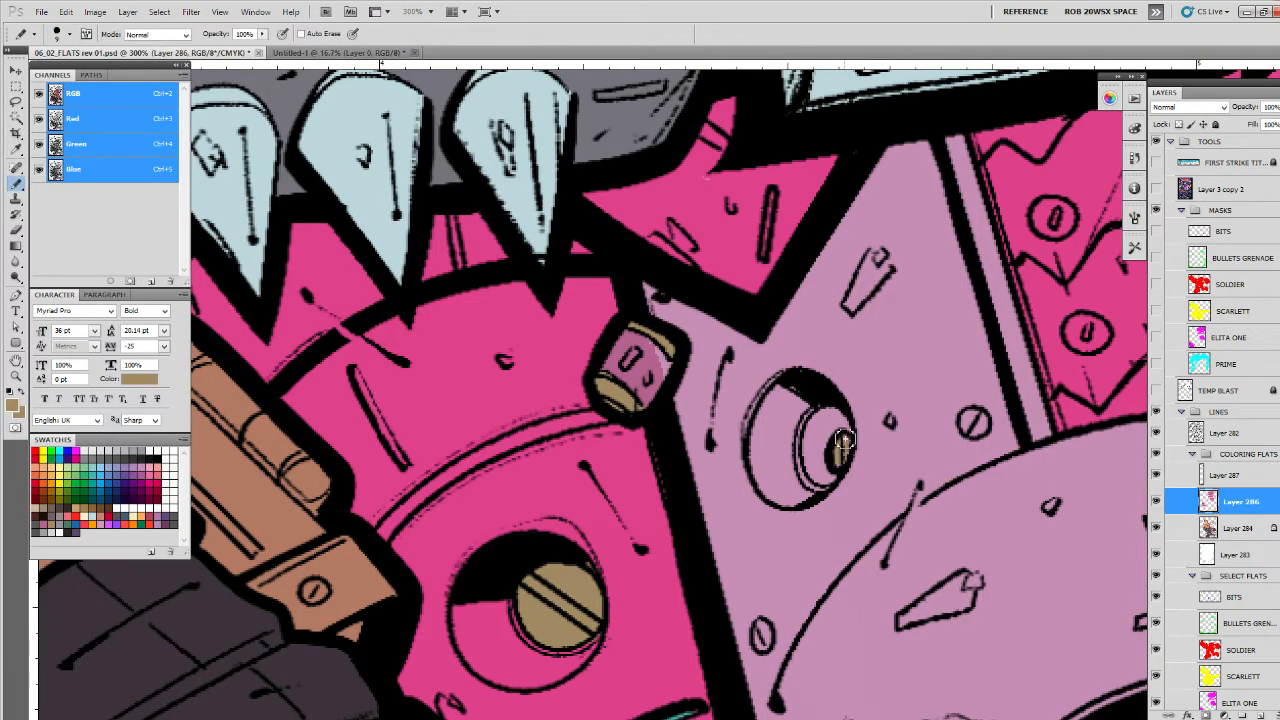
pyautogui.press('z')
pyautogui.keyDown('alt'); pyautogui.click(924, 384); pyautogui.keyUp('alt')
pyautogui.keyDown('alt'); pyautogui.click(924, 384); pyautogui.keyUp('alt')
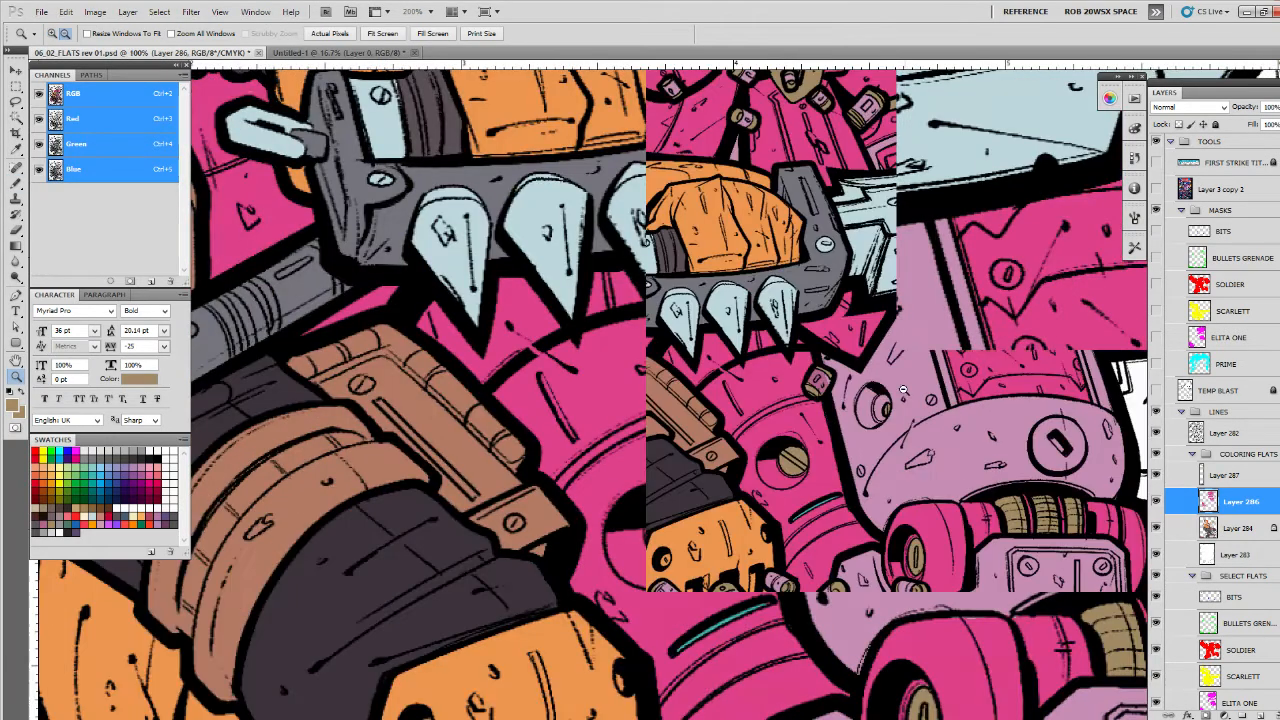
# - Paint the purple band of the bullet casing beside the robot's pink leg mauve on Layer 287
pyautogui.click(842, 389)
pyautogui.click(838, 390)
pyautogui.click(830, 391)
pyautogui.press('b')
pyautogui.keyDown('alt'); pyautogui.click(852, 383); pyautogui.keyUp('alt')
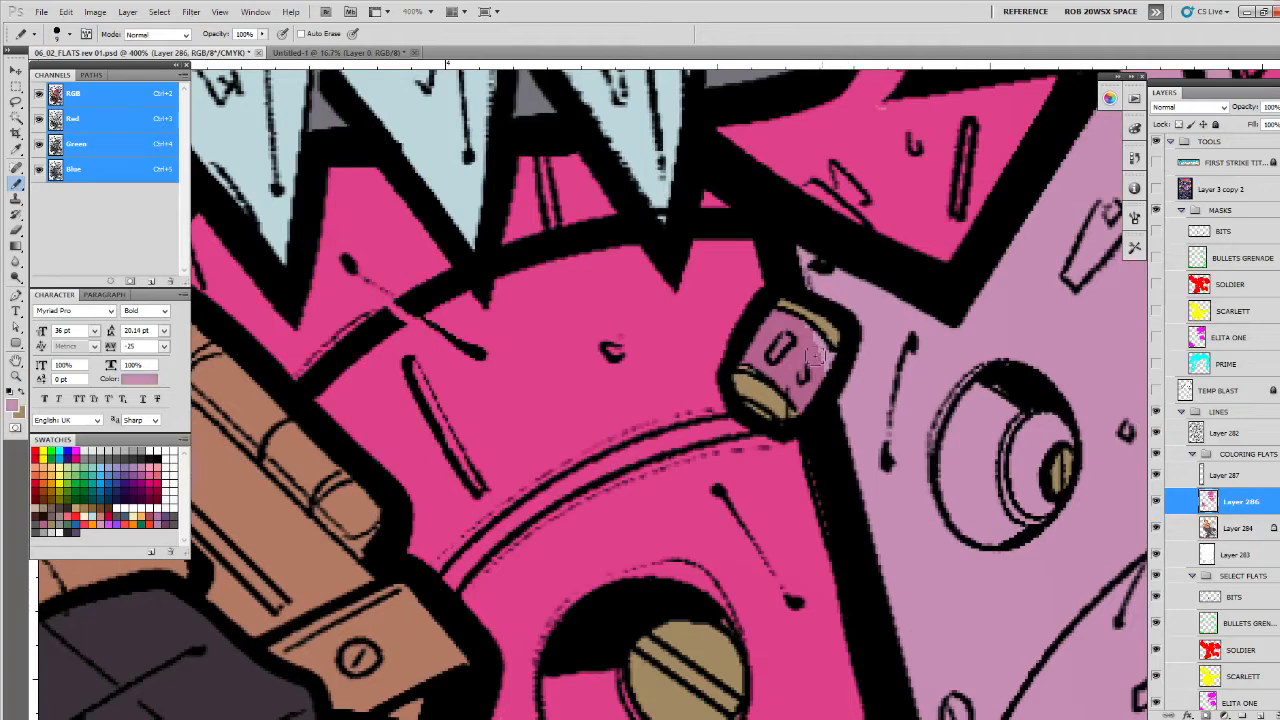
pyautogui.hotkey('alt', ']')
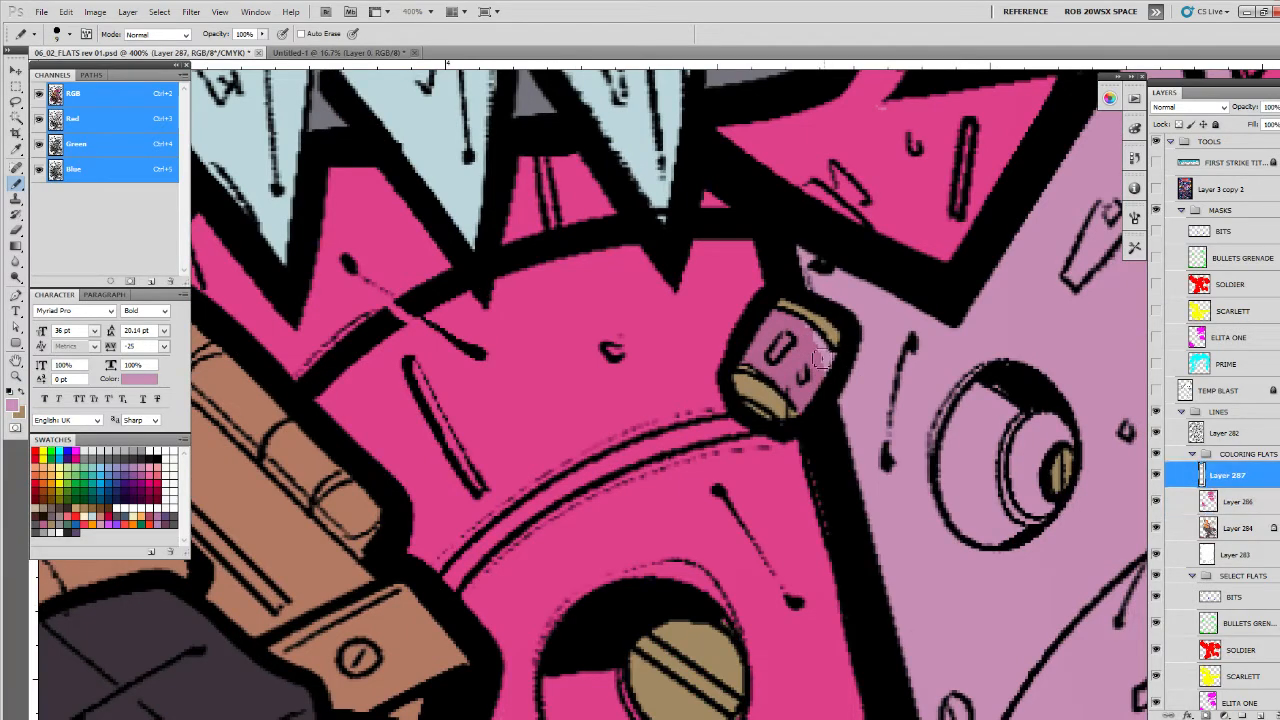
pyautogui.moveTo(806, 337)
pyautogui.mouseDown()
pyautogui.moveTo(775, 318)
pyautogui.moveTo(750, 350)
pyautogui.moveTo(790, 375)
pyautogui.moveTo(808, 355)
pyautogui.mouseUp()
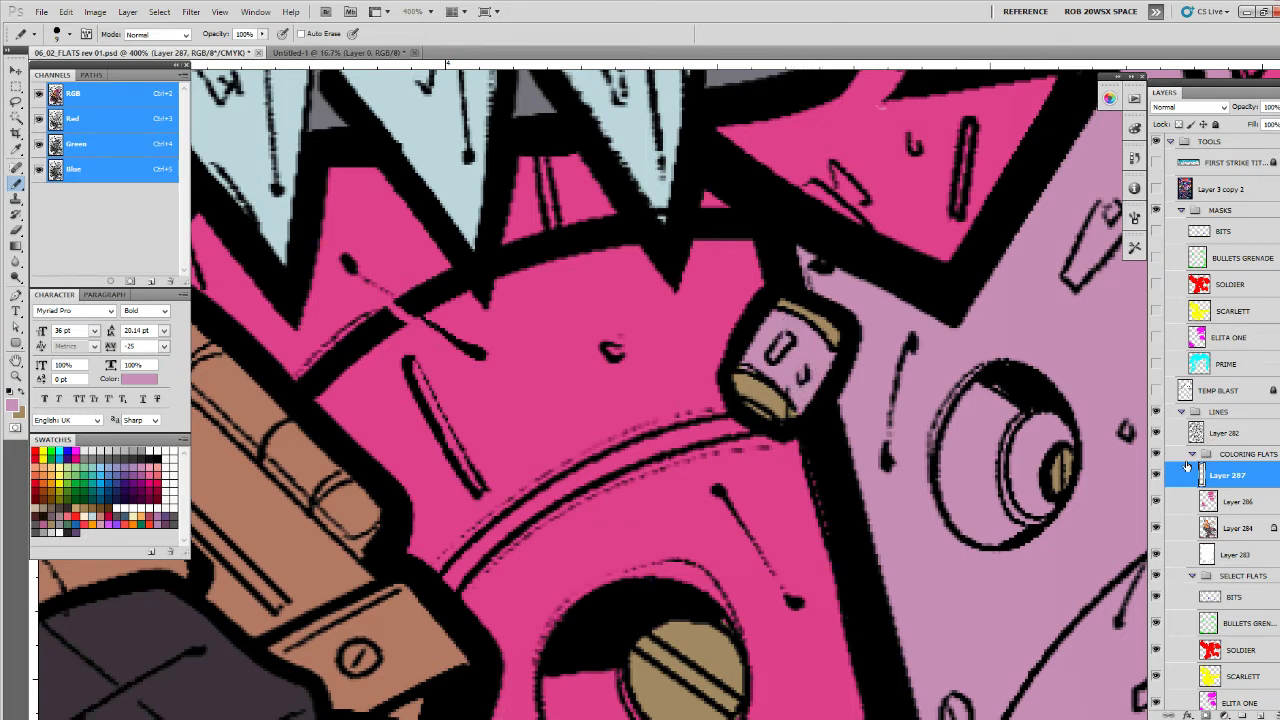
# - Clean up the line art over the tip of the knuckle blade's last spike on Layer 282
pyautogui.click(1228, 433)
pyautogui.scroll(3, 810, 410)
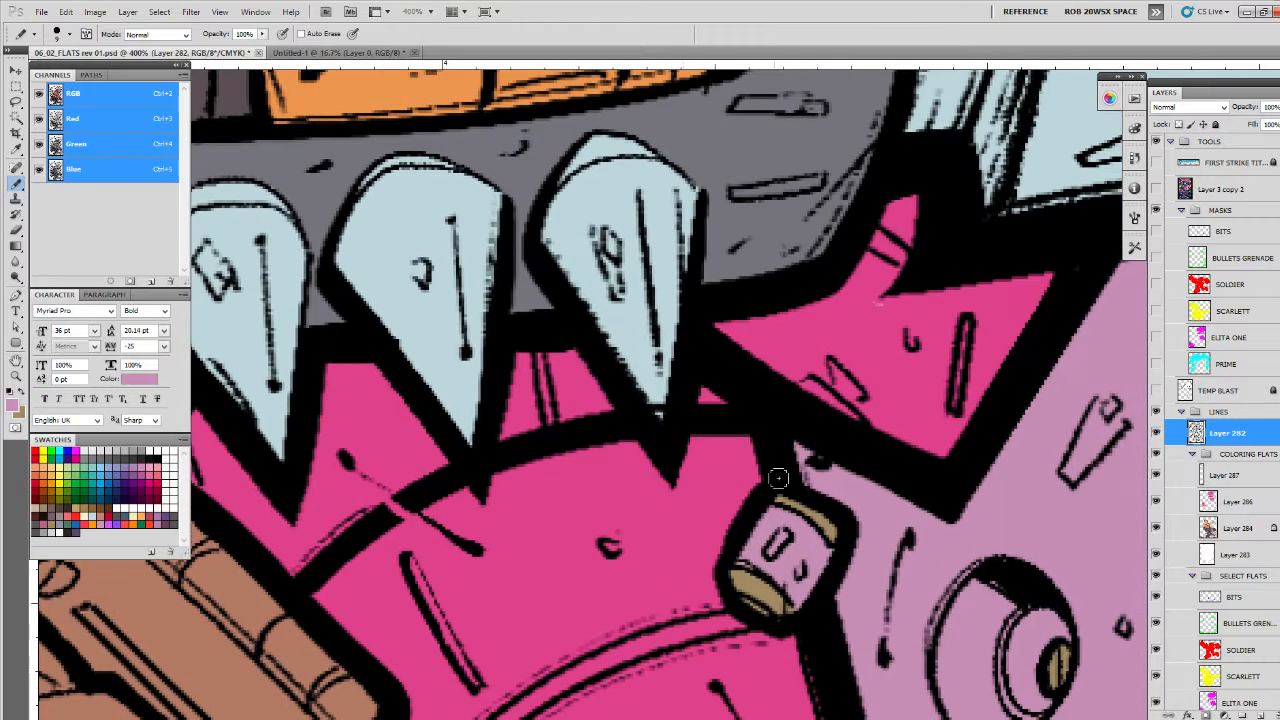
pyautogui.press('l')
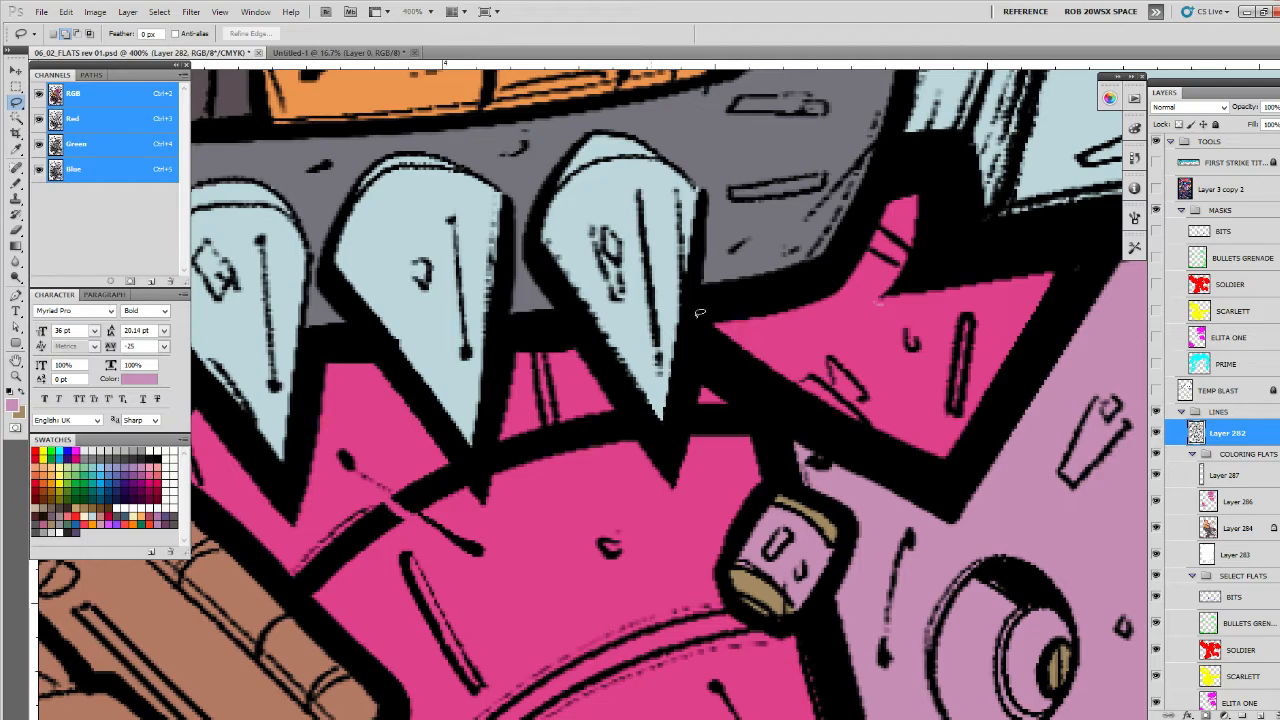
pyautogui.press('z')
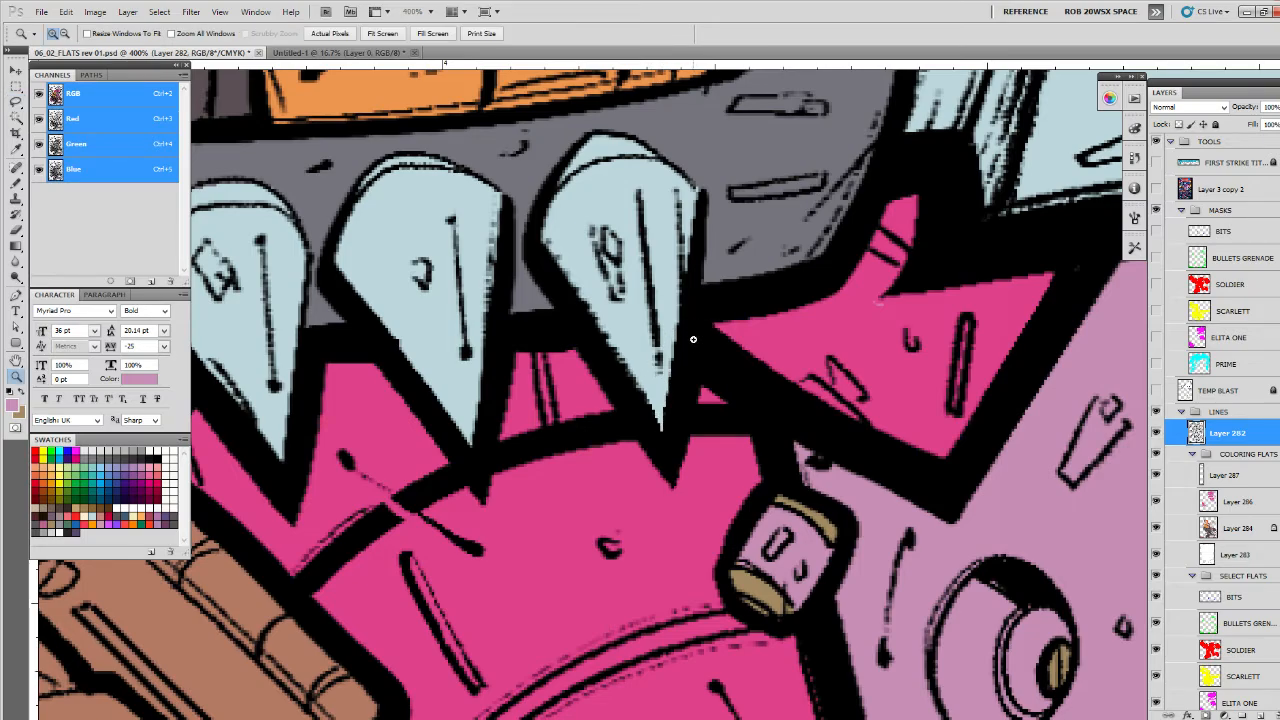
pyautogui.keyDown('alt'); pyautogui.click(698, 350); pyautogui.keyUp('alt')
pyautogui.keyDown('alt'); pyautogui.click(711, 357); pyautogui.keyUp('alt')
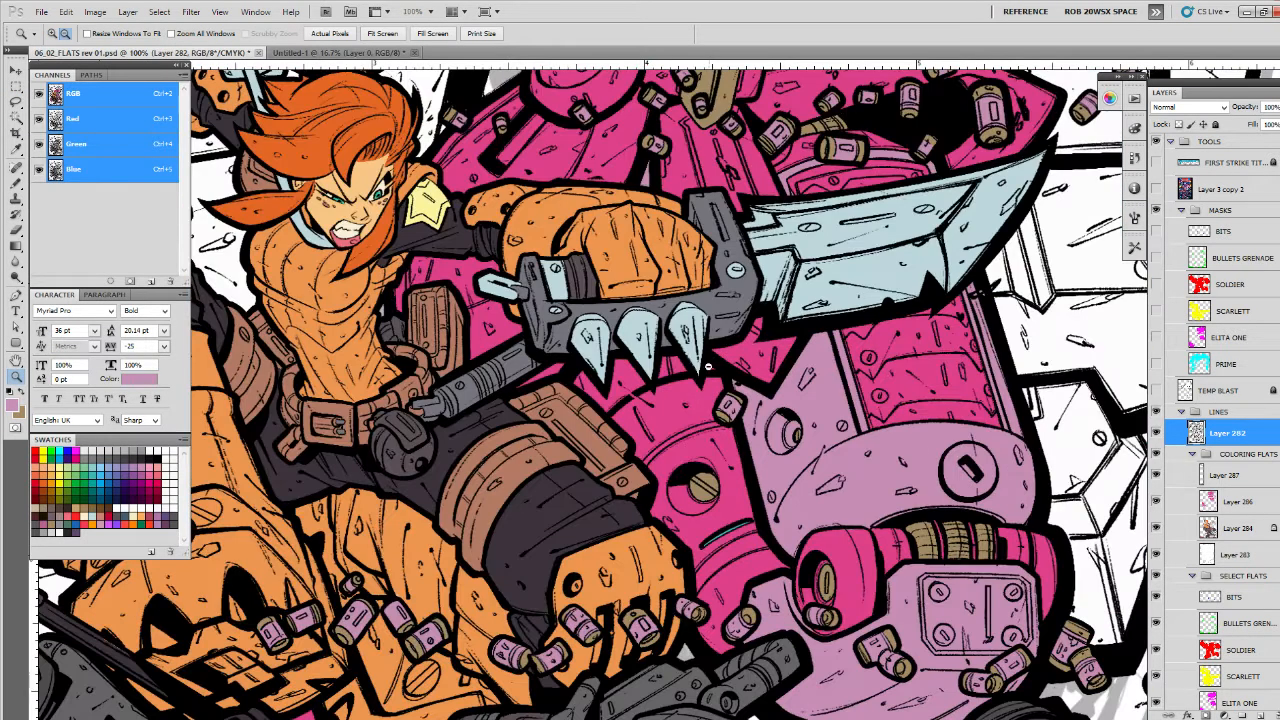
pyautogui.keyDown('alt'); pyautogui.click(708, 364); pyautogui.keyUp('alt')
# - Paint the slotted bolts on the inset plate of the robot's pink arm cannon tan on Layer 286
pyautogui.moveTo(760, 272); pyautogui.dragTo(725, 482)
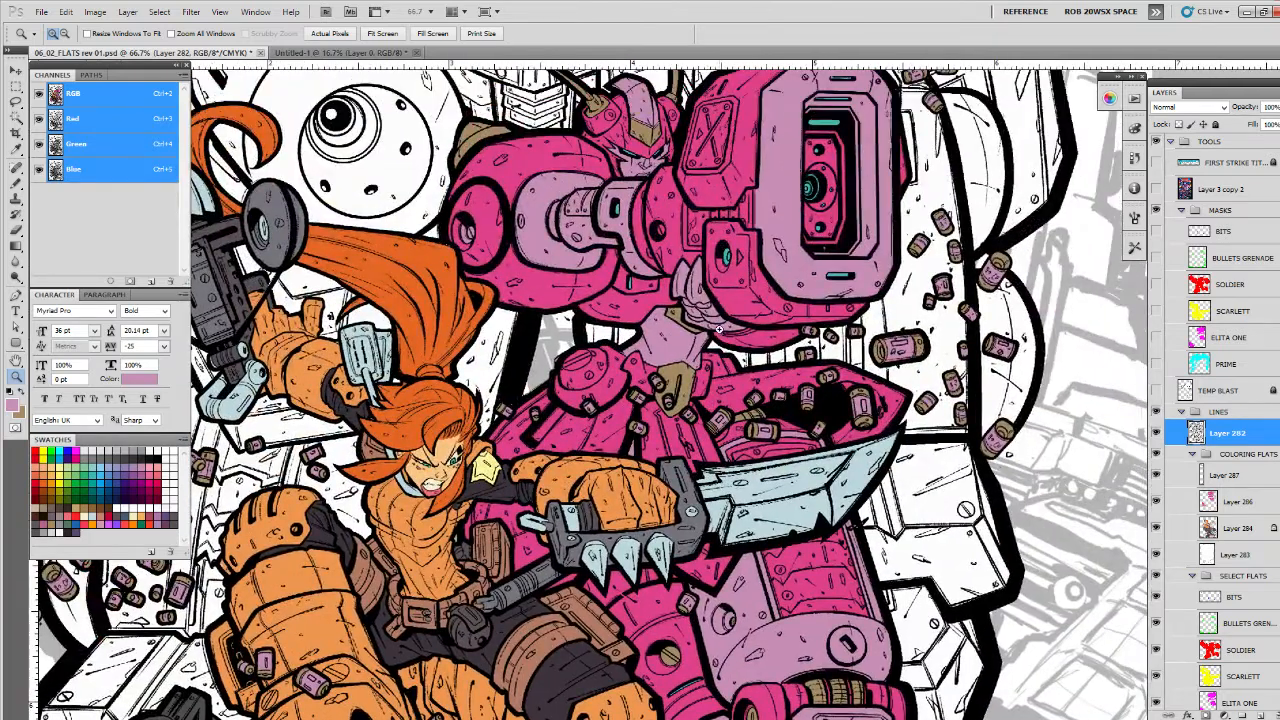
pyautogui.moveTo(718, 328)
pyautogui.mouseDown()
pyautogui.moveTo(700, 424)
pyautogui.moveTo(706, 377)
pyautogui.mouseUp()
pyautogui.press('b')
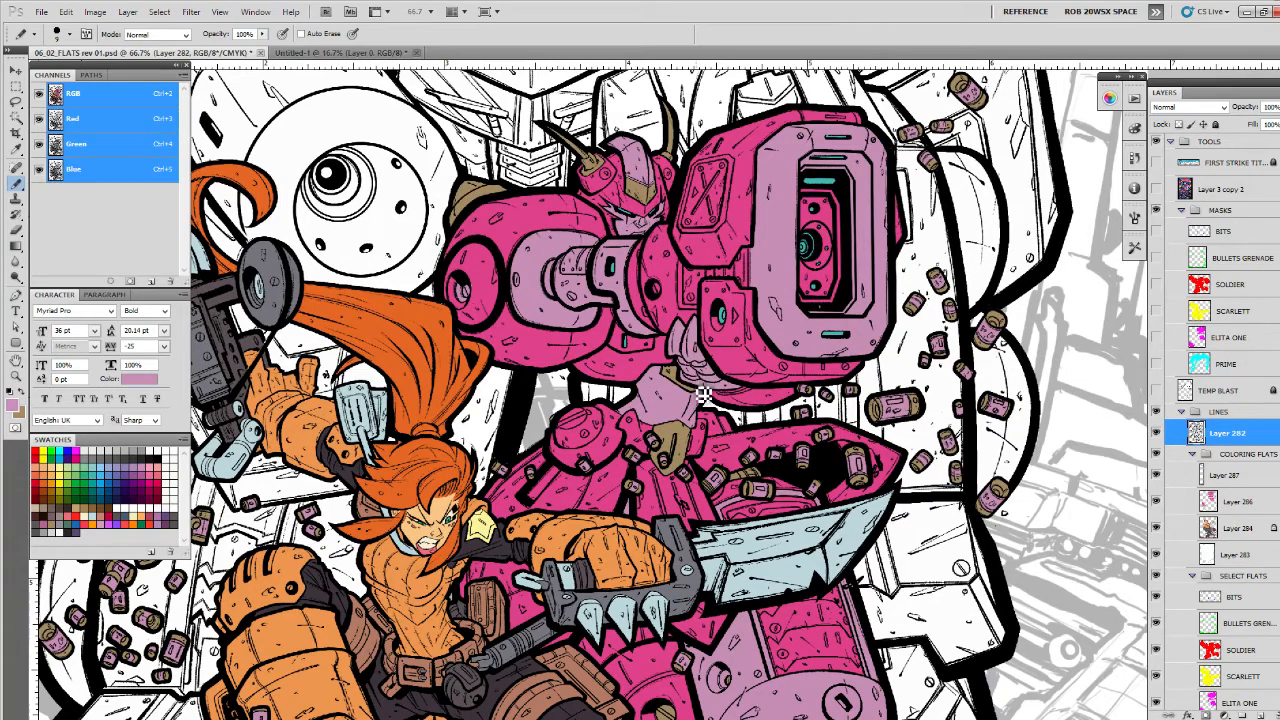
pyautogui.press('z')
pyautogui.keyDown('alt'); pyautogui.click(718, 336); pyautogui.keyUp('alt')
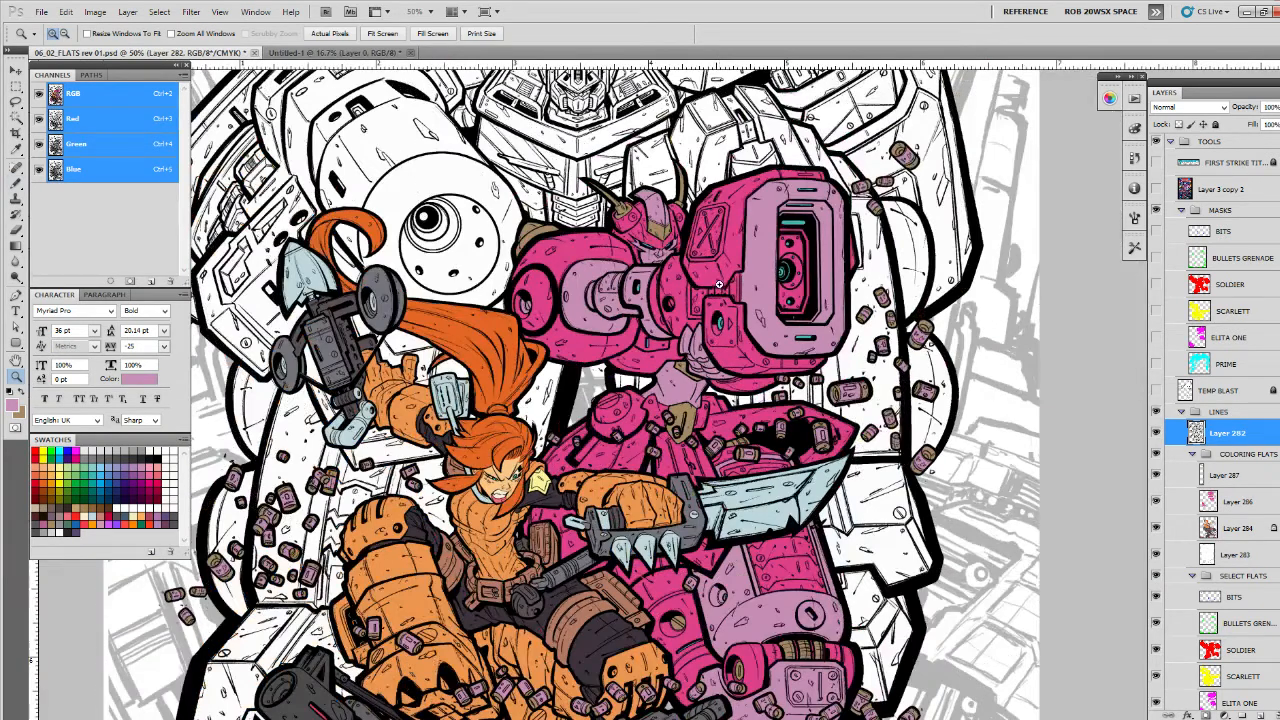
pyautogui.press('b')
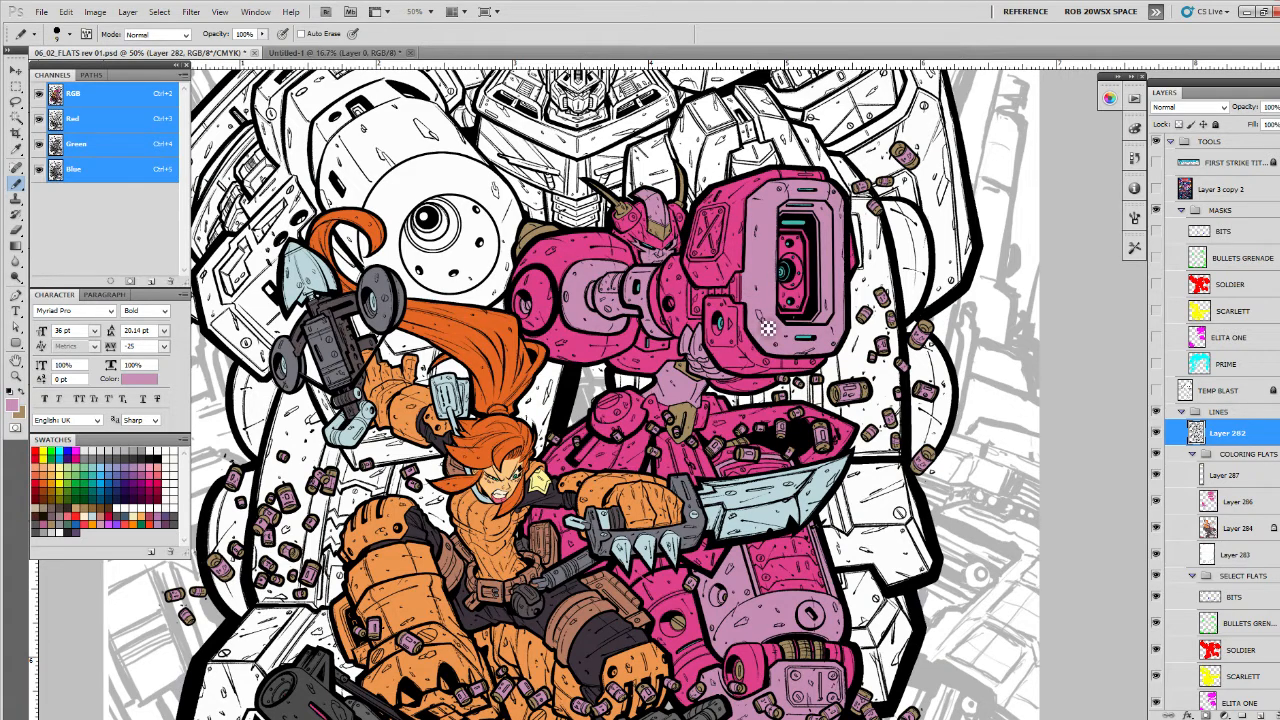
pyautogui.scroll(-1, 758, 442)
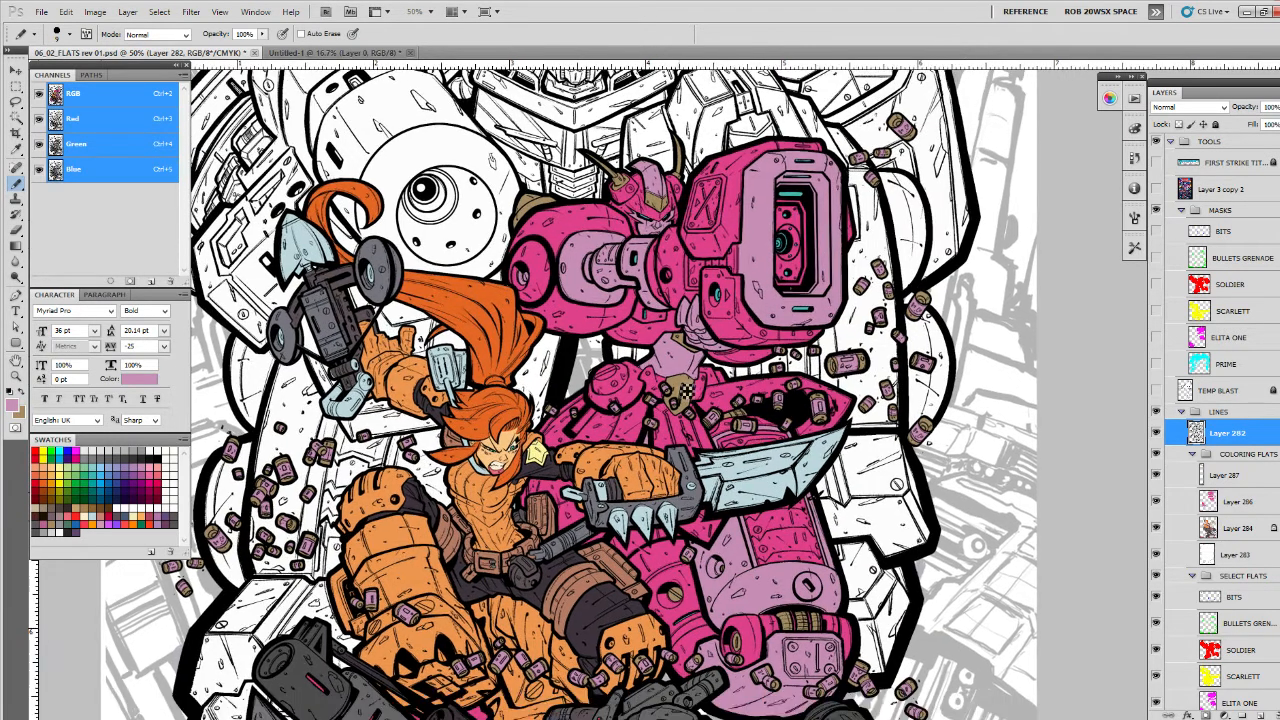
pyautogui.press('z')
pyautogui.click(710, 263)
pyautogui.click(710, 263)
pyautogui.press('b')
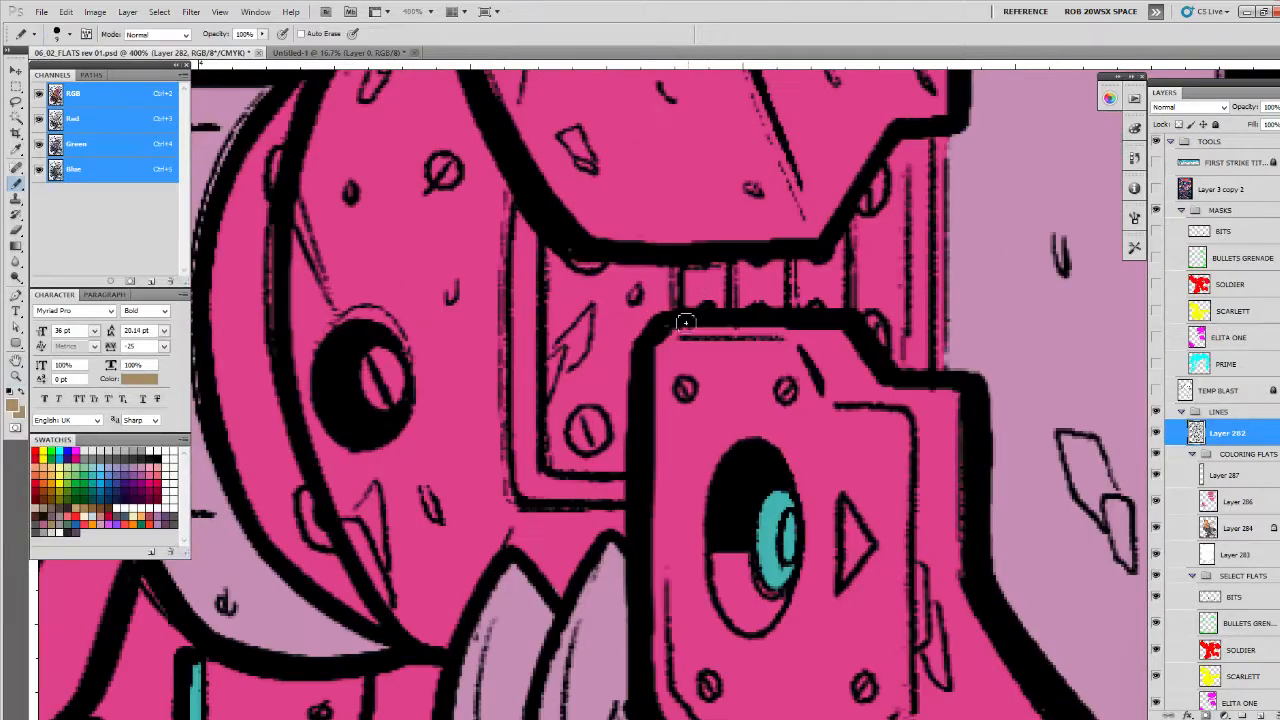
pyautogui.click(588, 428)
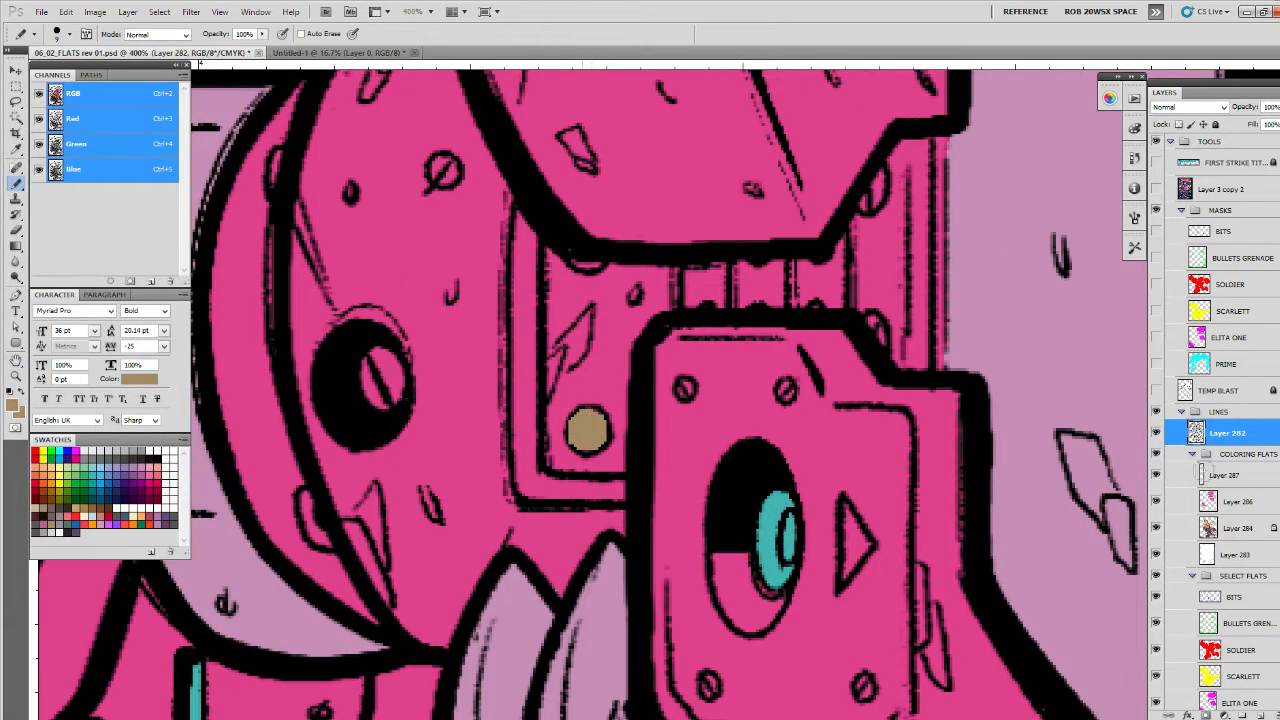
pyautogui.click(1228, 475)
pyautogui.hotkey('alt', '[')
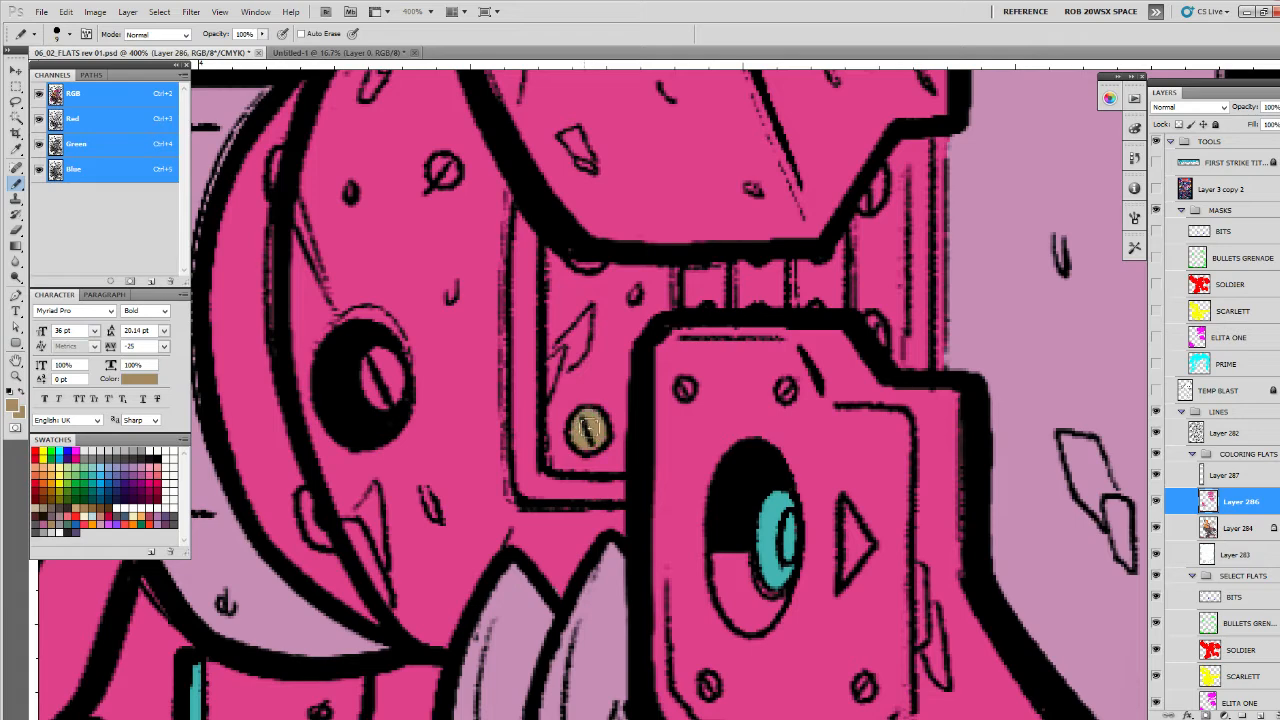
# - Paint the two partly hidden bolts beside the cannon's vents and the large bolt in the round recess tan
pyautogui.scroll(1, 586, 428)
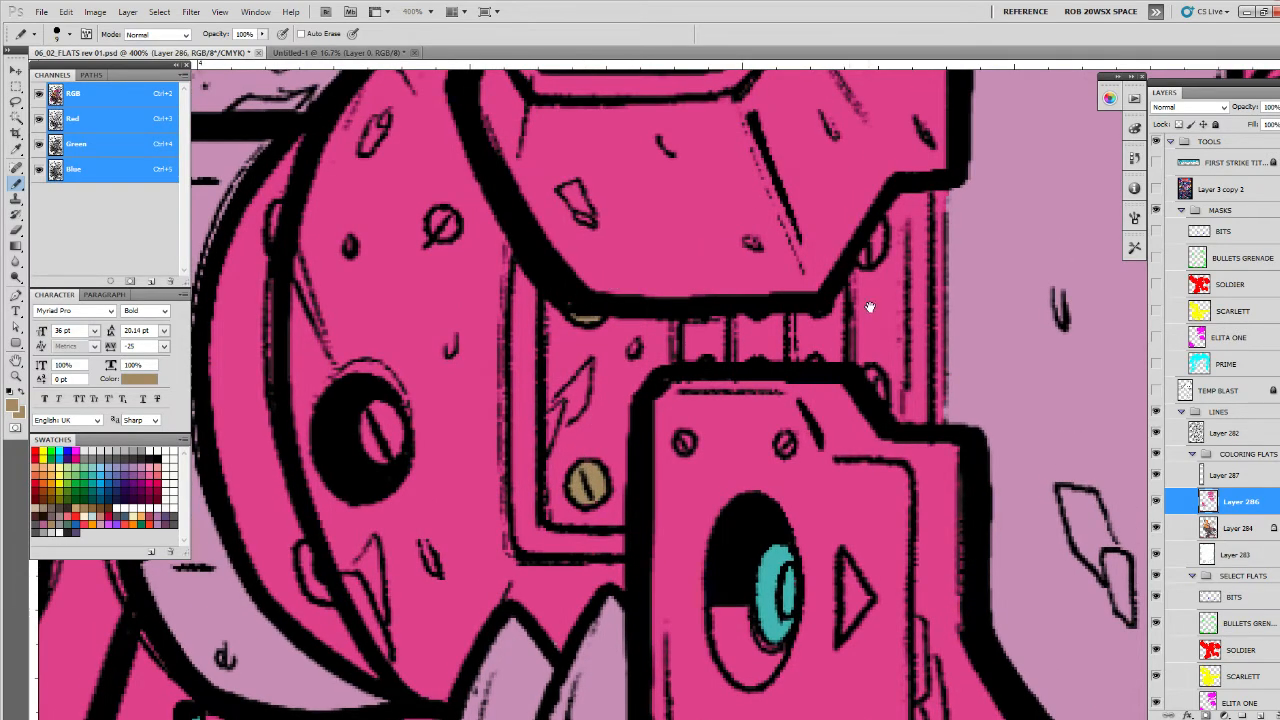
pyautogui.scroll(1, 866, 305)
pyautogui.moveTo(843, 304); pyautogui.dragTo(843, 315)
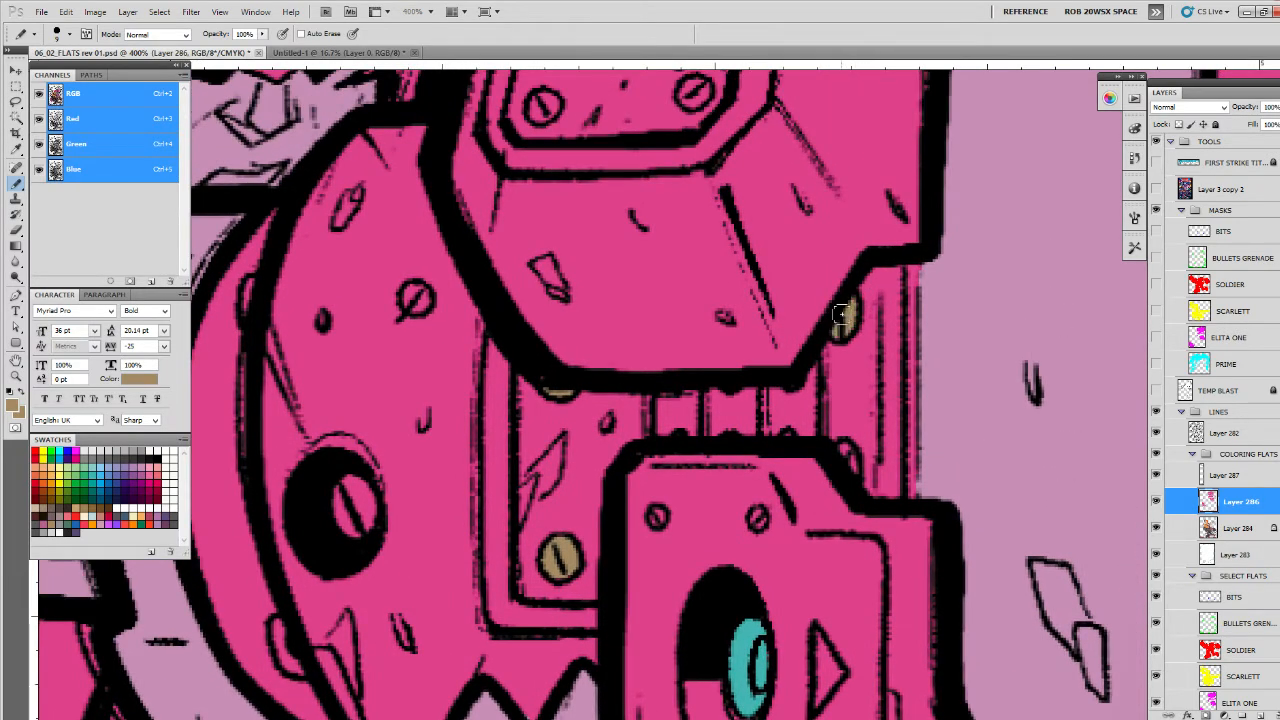
pyautogui.moveTo(841, 448); pyautogui.dragTo(843, 460)
pyautogui.moveTo(340, 486); pyautogui.dragTo(352, 518)
# - Examine the pink robot within the wider illustration for details that still need accent colors
pyautogui.press('z')
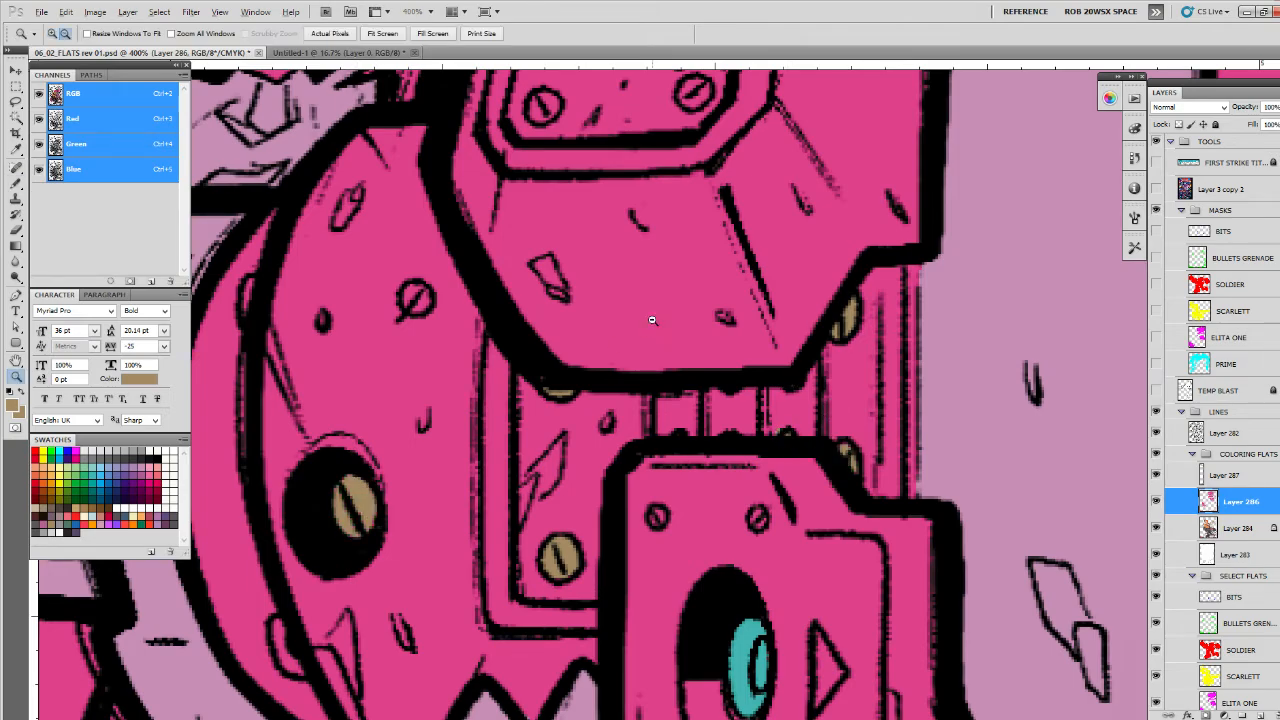
pyautogui.keyDown('alt'); pyautogui.click(651, 320); pyautogui.keyUp('alt')
pyautogui.keyDown('alt'); pyautogui.click(651, 320); pyautogui.keyUp('alt')
pyautogui.keyDown('alt'); pyautogui.click(655, 322); pyautogui.keyUp('alt')
pyautogui.keyDown('alt'); pyautogui.click(706, 350); pyautogui.keyUp('alt')
pyautogui.keyDown('alt'); pyautogui.click(712, 351); pyautogui.keyUp('alt')
pyautogui.moveTo(700, 397); pyautogui.dragTo(714, 369)
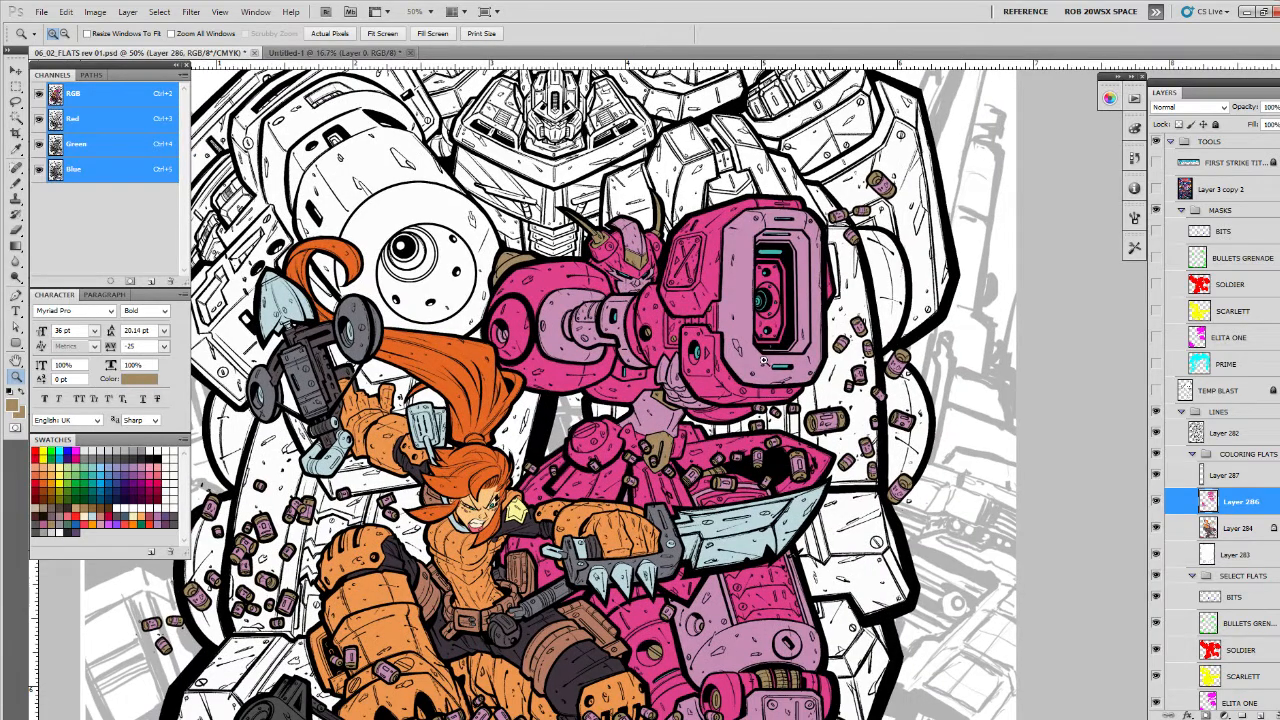
pyautogui.keyDown('alt'); pyautogui.click(743, 368); pyautogui.keyUp('alt')
pyautogui.click(708, 362)
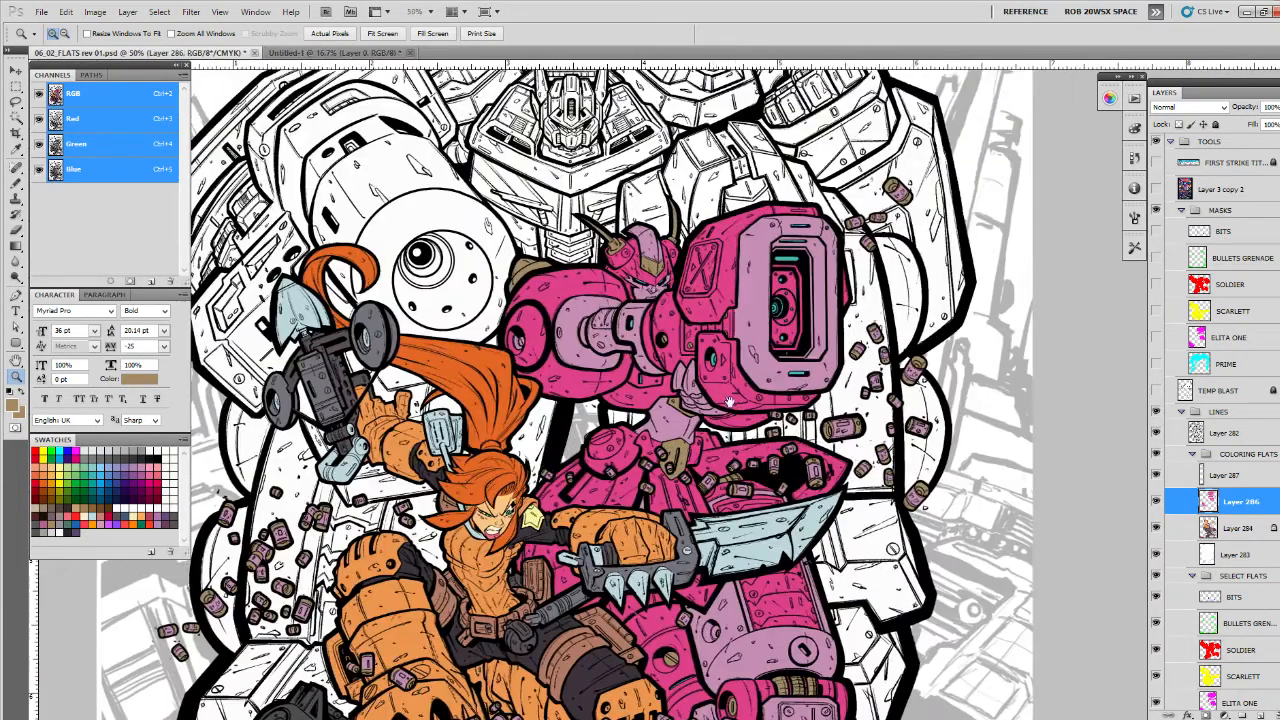
pyautogui.moveTo(720, 420); pyautogui.dragTo(739, 341)
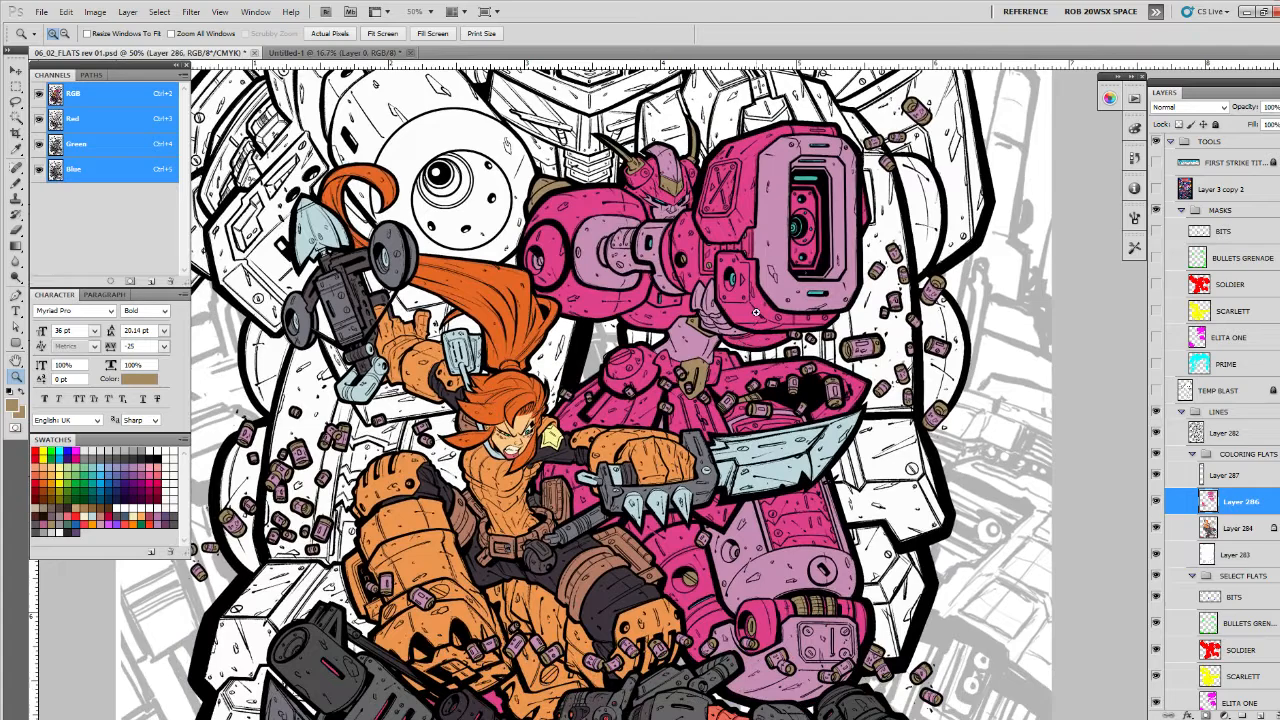
# - Sample the robot's hot pink and paint the small riveted panel on its mauve arm joint with it
pyautogui.press('b')
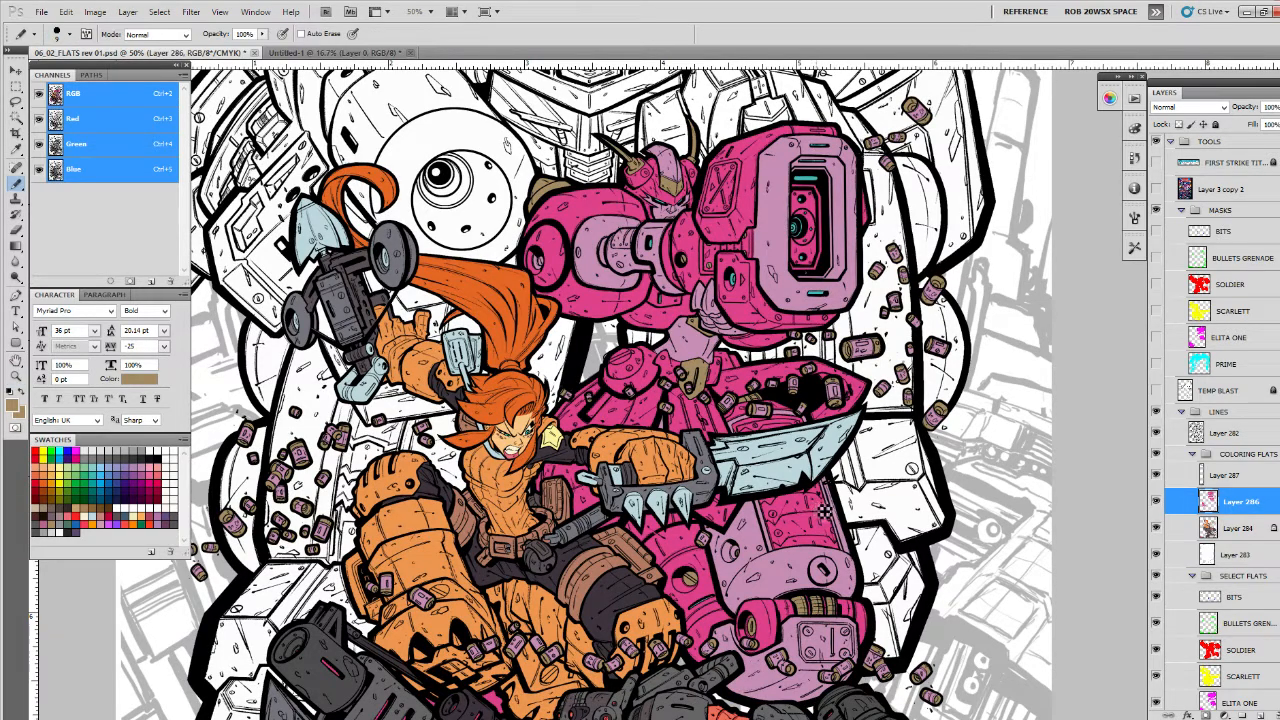
pyautogui.keyDown('alt'); pyautogui.click(820, 508); pyautogui.keyUp('alt')
pyautogui.press('z')
pyautogui.click(622, 232)
pyautogui.click(622, 232)
pyautogui.click(622, 232)
pyautogui.click(622, 232)
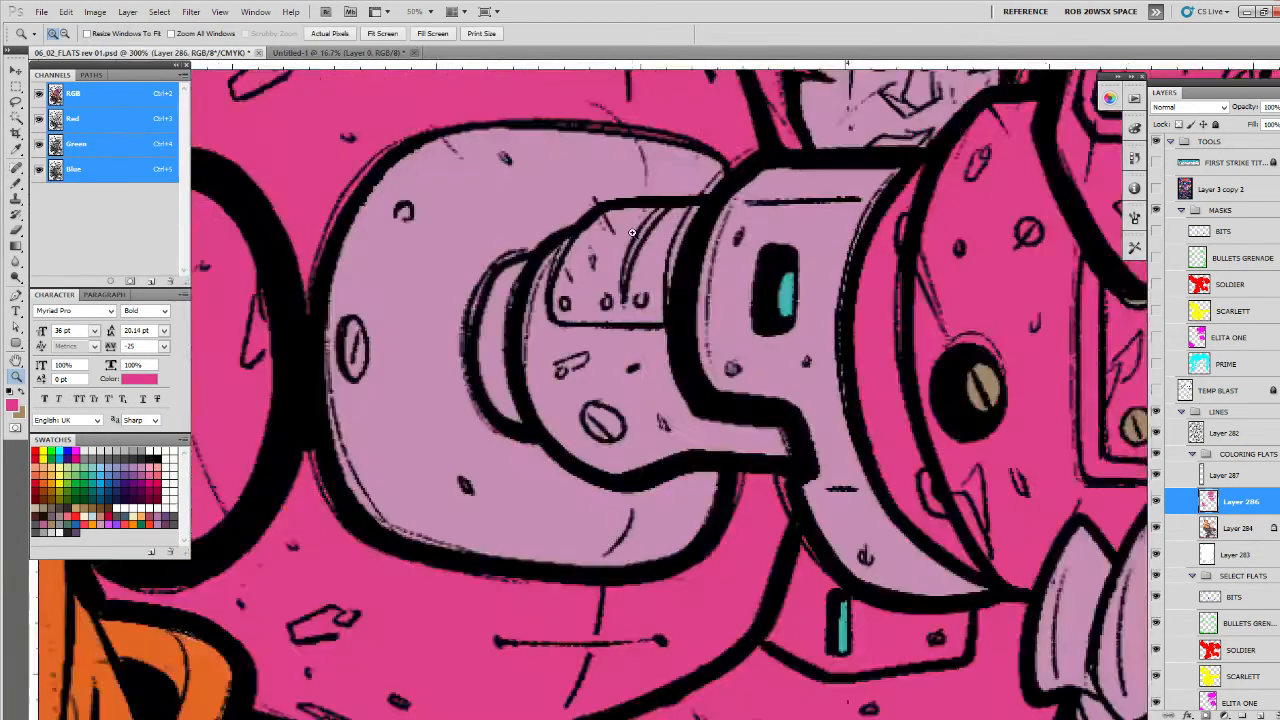
pyautogui.click(622, 232)
pyautogui.press('b')
pyautogui.moveTo(697, 207)
pyautogui.mouseDown()
pyautogui.moveTo(594, 213)
pyautogui.moveTo(529, 322)
pyautogui.moveTo(546, 340)
pyautogui.moveTo(642, 340)
pyautogui.moveTo(668, 312)
pyautogui.moveTo(643, 283)
pyautogui.moveTo(674, 232)
pyautogui.moveTo(638, 222)
pyautogui.moveTo(566, 268)
pyautogui.moveTo(601, 263)
pyautogui.moveTo(631, 328)
pyautogui.mouseUp()
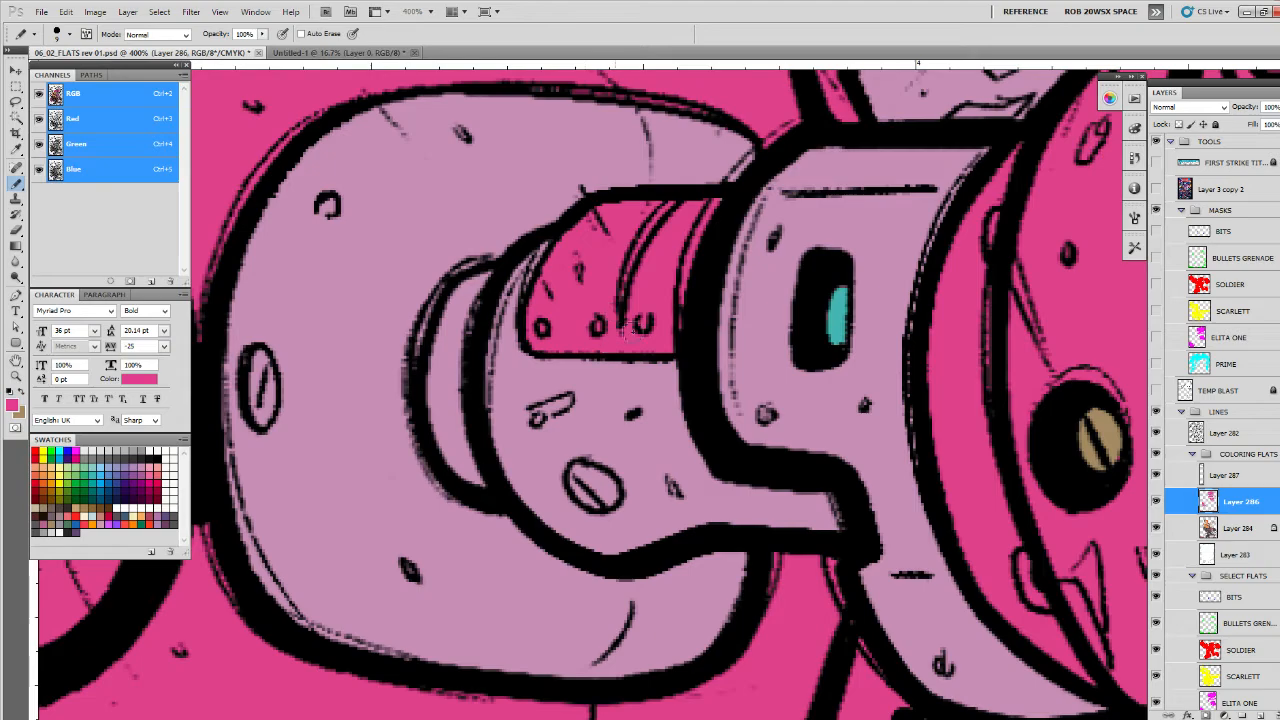
pyautogui.press('x')
pyautogui.moveTo(586, 485)
pyautogui.mouseDown()
pyautogui.moveTo(604, 495)
pyautogui.moveTo(588, 473)
pyautogui.mouseUp()
pyautogui.hotkey('ctrl', 'z')
# - Review the whole cover illustration from the top robot down to the soldier's boots
pyautogui.press('z')
pyautogui.keyDown('alt'); pyautogui.click(884, 478); pyautogui.keyUp('alt')
pyautogui.keyDown('alt'); pyautogui.click(888, 480); pyautogui.keyUp('alt')
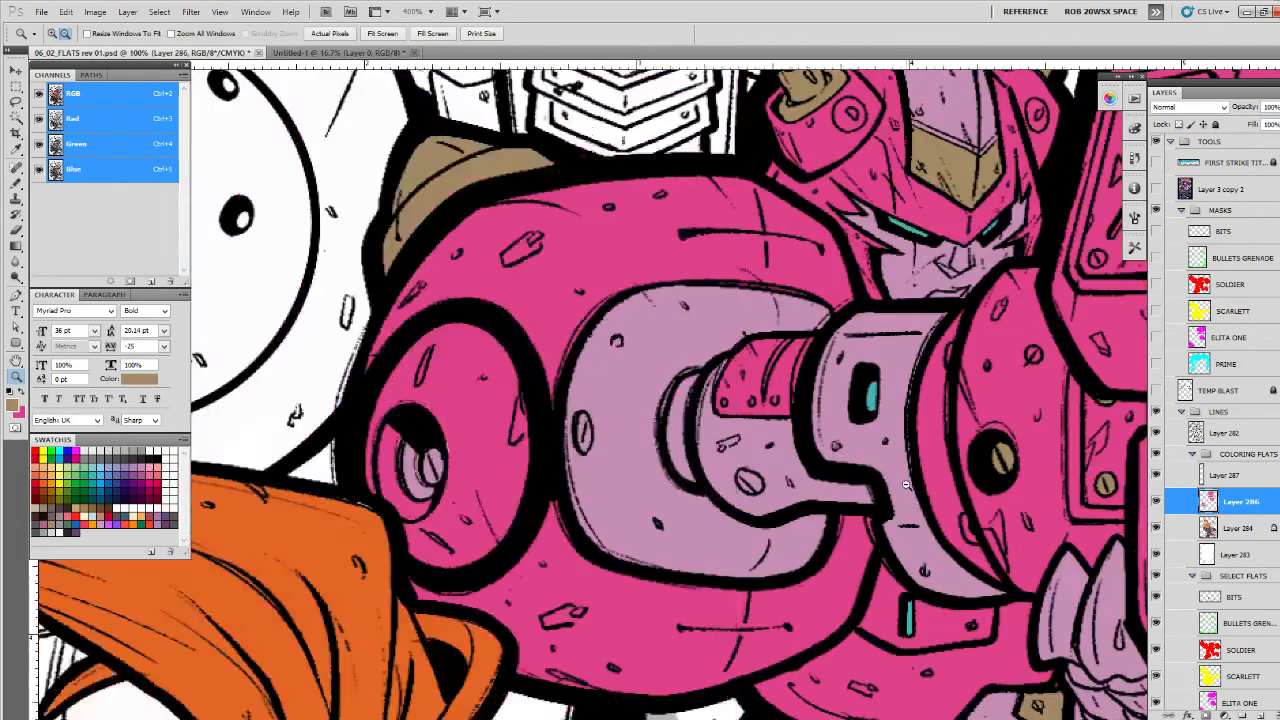
pyautogui.keyDown('alt'); pyautogui.click(896, 485); pyautogui.keyUp('alt')
pyautogui.keyDown('alt'); pyautogui.click(902, 489); pyautogui.keyUp('alt')
pyautogui.keyDown('alt'); pyautogui.click(908, 492); pyautogui.keyUp('alt')
pyautogui.keyDown('alt'); pyautogui.click(914, 496); pyautogui.keyUp('alt')
pyautogui.moveTo(999, 603); pyautogui.dragTo(802, 282)
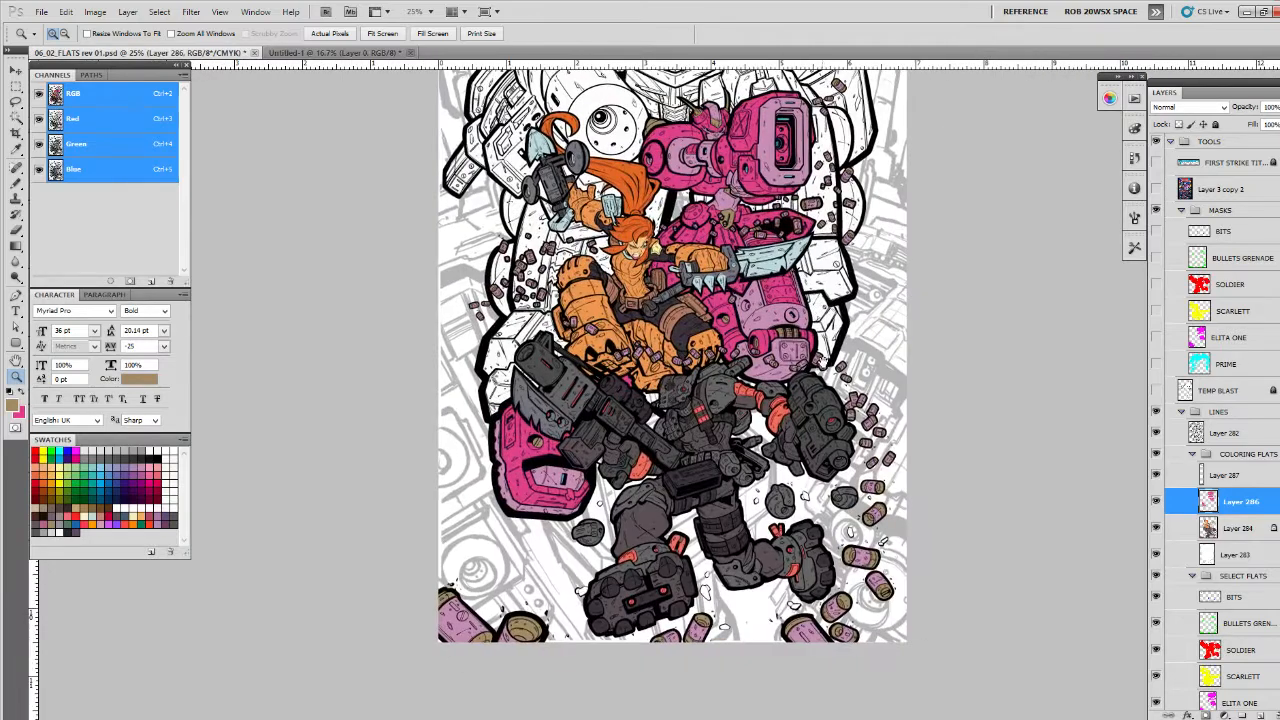
pyautogui.moveTo(821, 356); pyautogui.dragTo(814, 432)
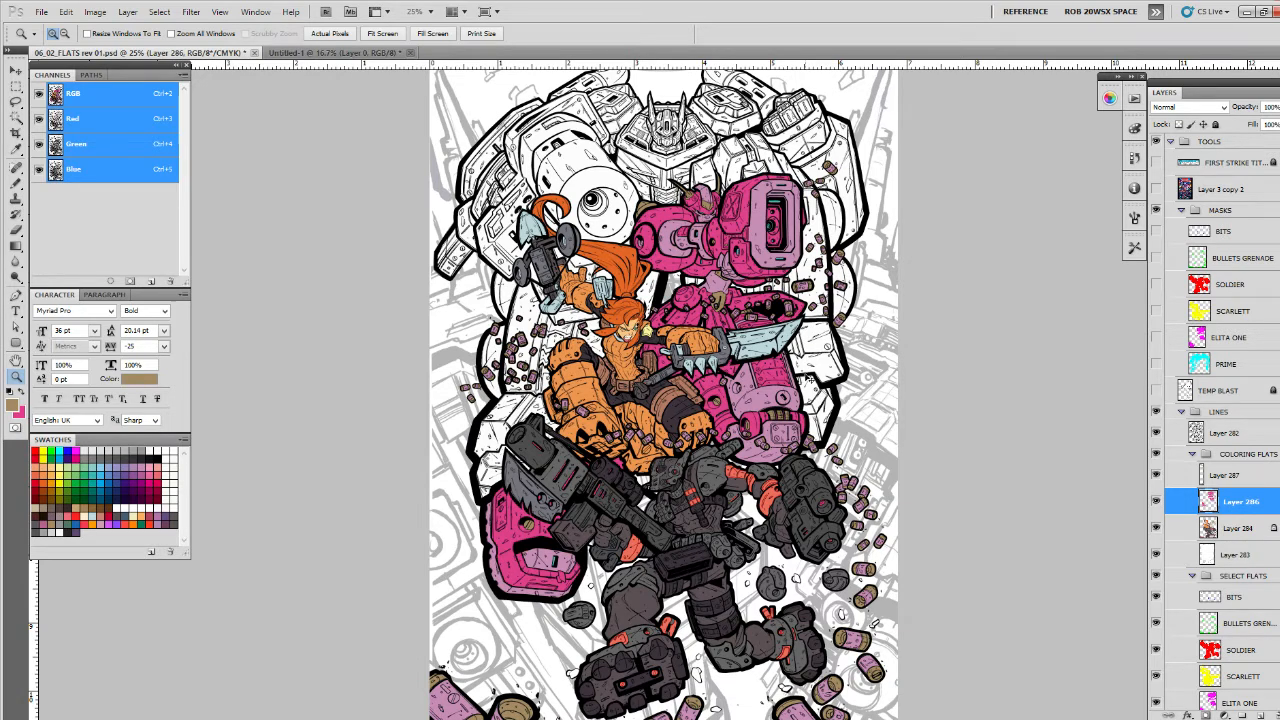
# - Merge Layer 286 and the casing touch-ups on Layer 287 down into Layer 284
pyautogui.hotkey('ctrl', 'e')
pyautogui.click(1202, 477)
pyautogui.click(1157, 476)
pyautogui.click(1157, 476)
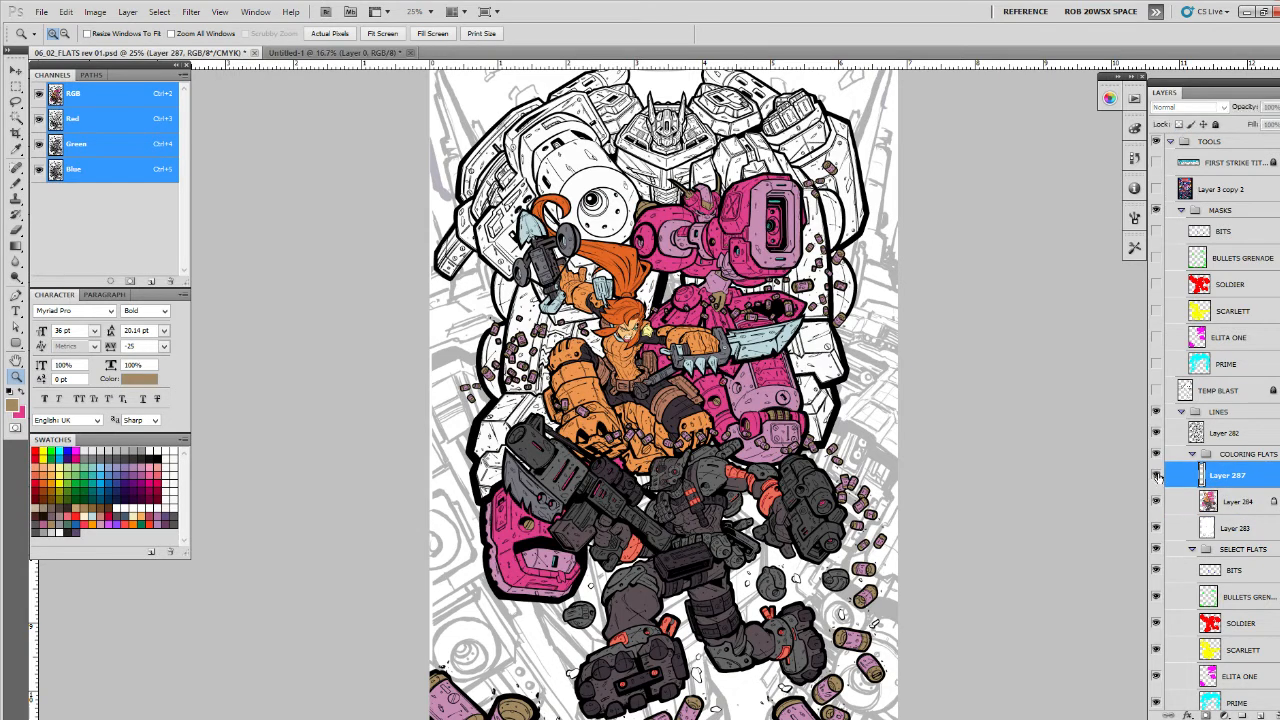
pyautogui.hotkey('ctrl', 'e')
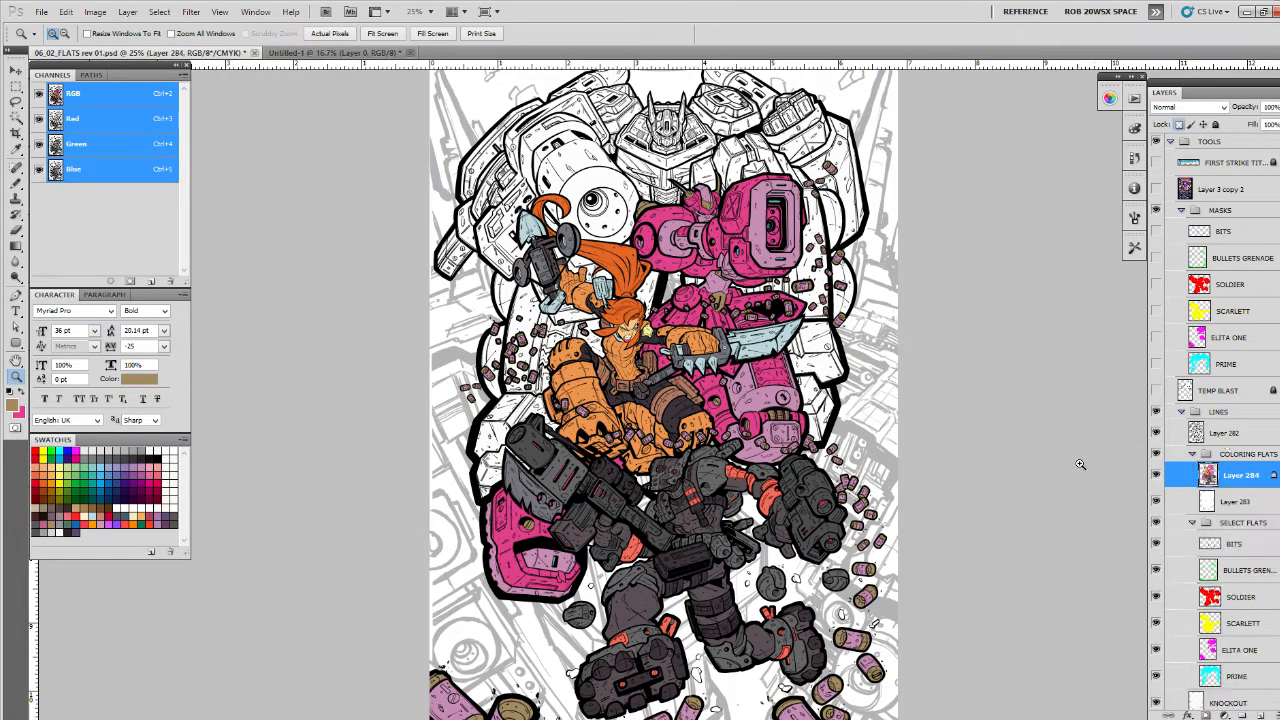
# - Fill the large background robot with the soldier's sampled red on a new layer, using the PRIME mask as the selection
pyautogui.moveTo(1041, 536); pyautogui.dragTo(1085, 560)
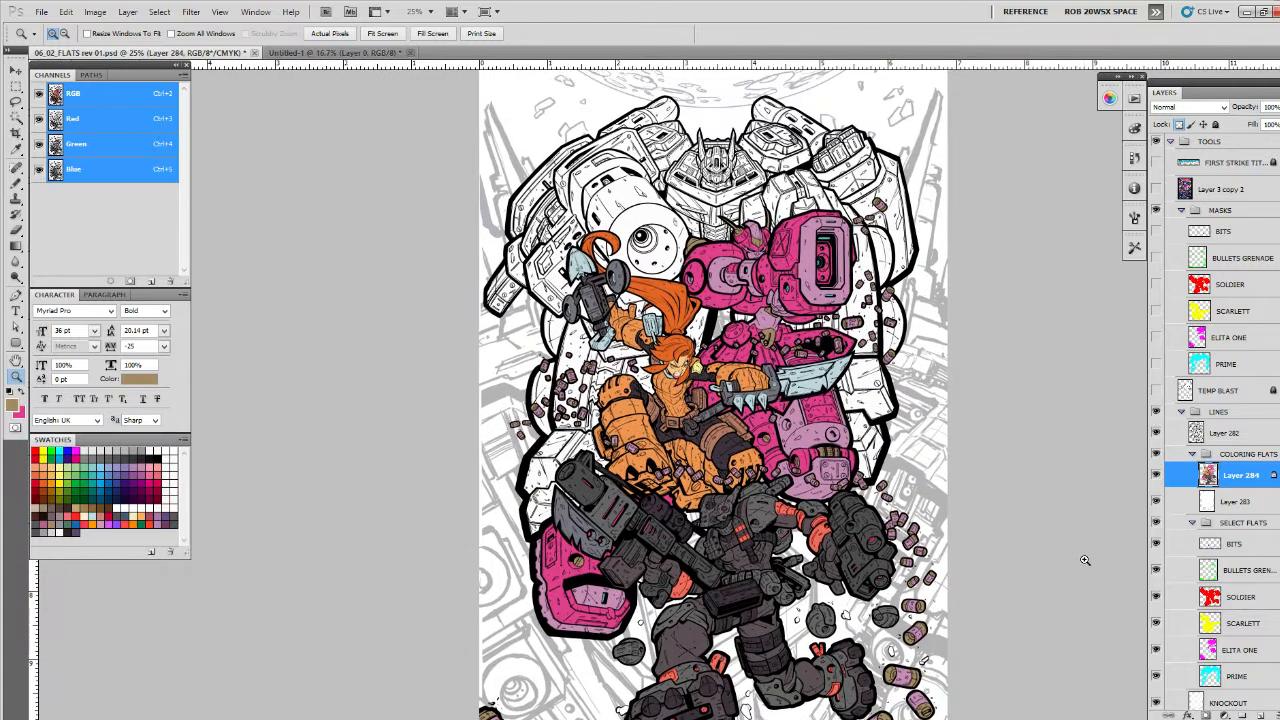
pyautogui.click(1264, 715)
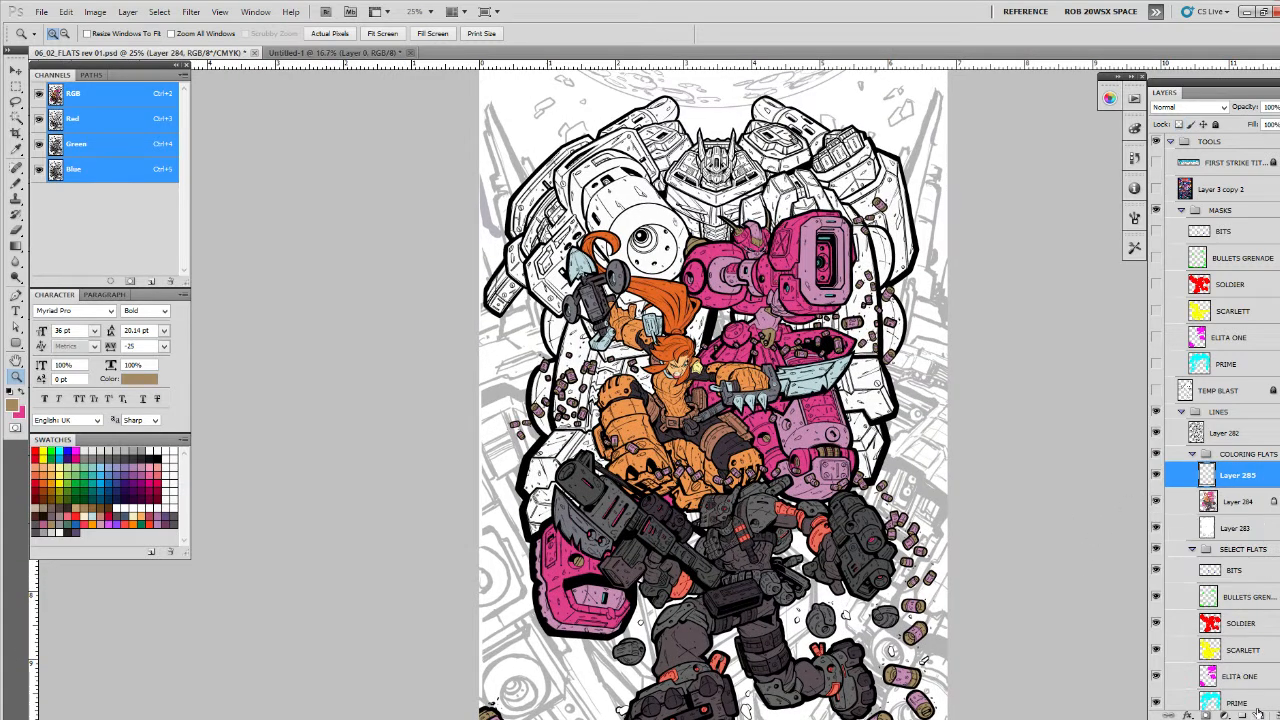
pyautogui.moveTo(1062, 466); pyautogui.dragTo(1043, 451)
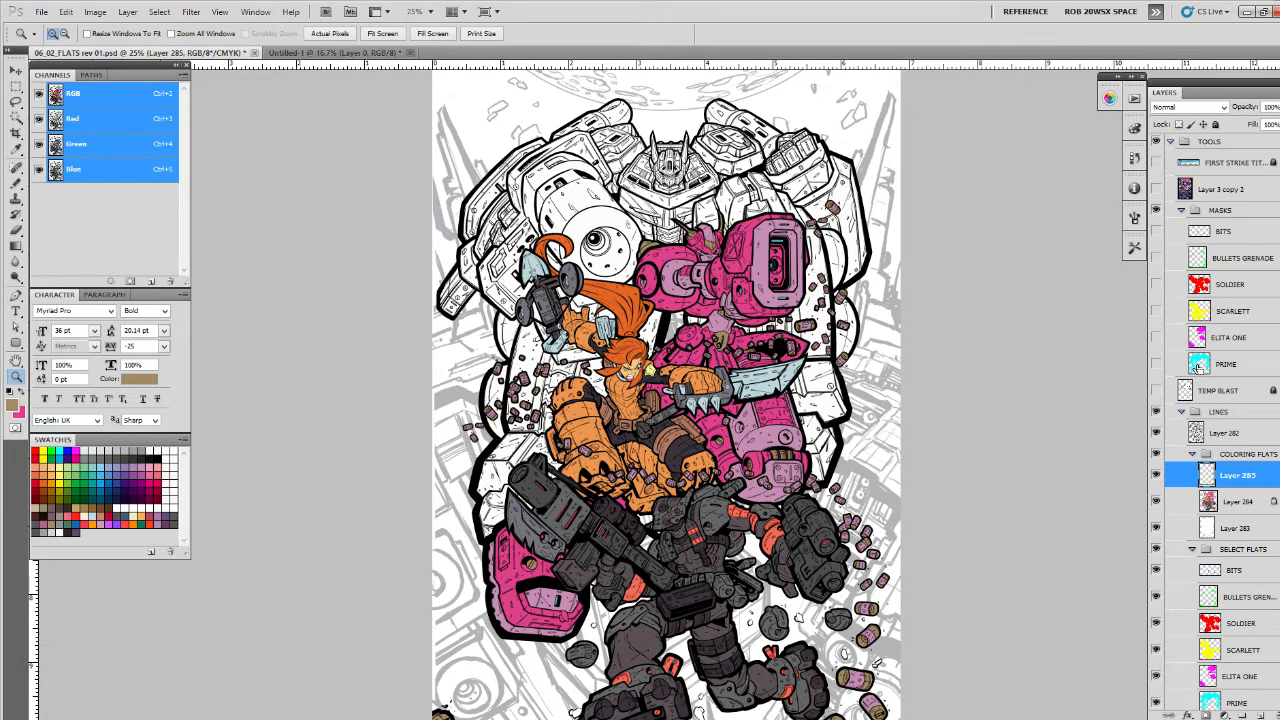
pyautogui.press('b')
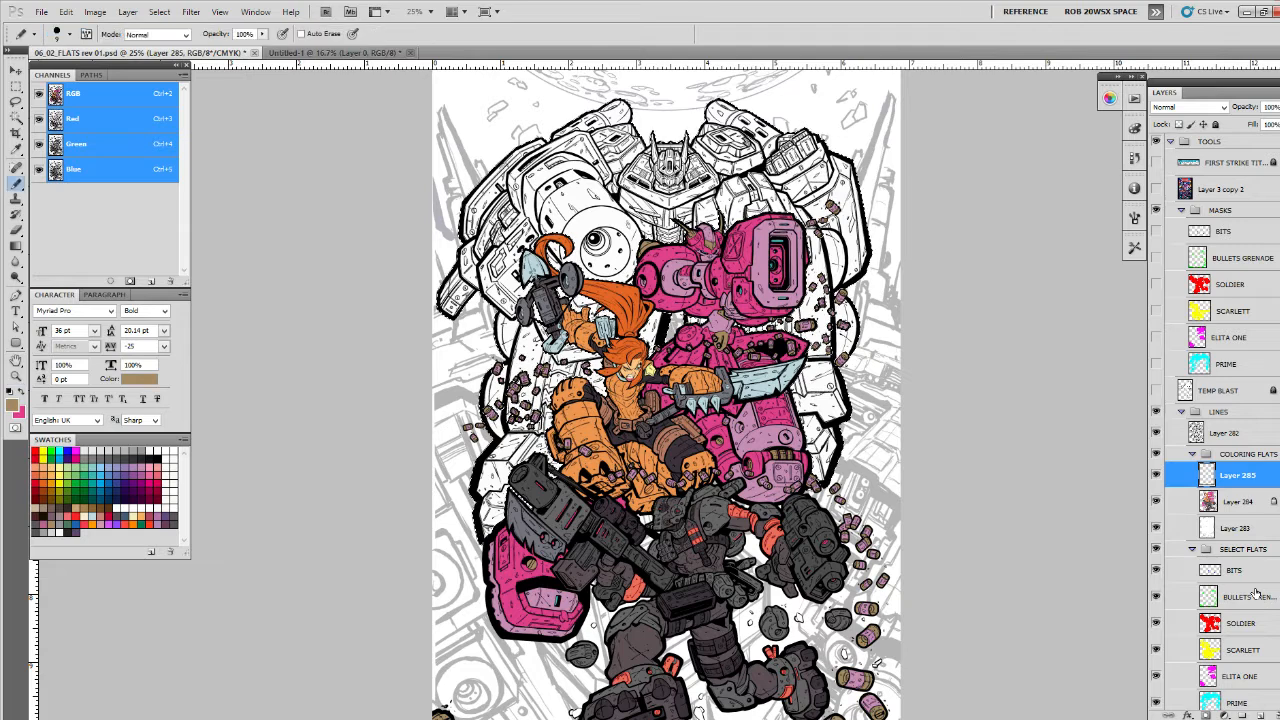
pyautogui.keyDown('alt'); pyautogui.click(769, 536); pyautogui.keyUp('alt')
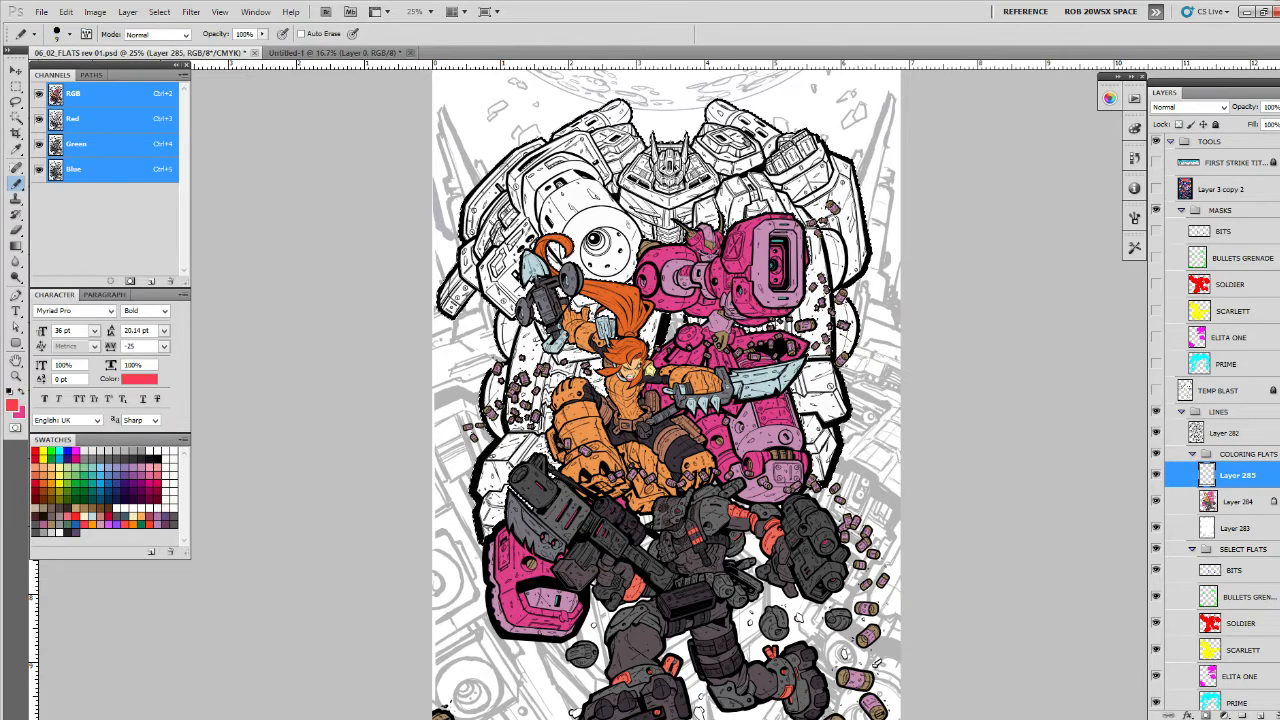
pyautogui.hotkey('alt', 'BackSpace')
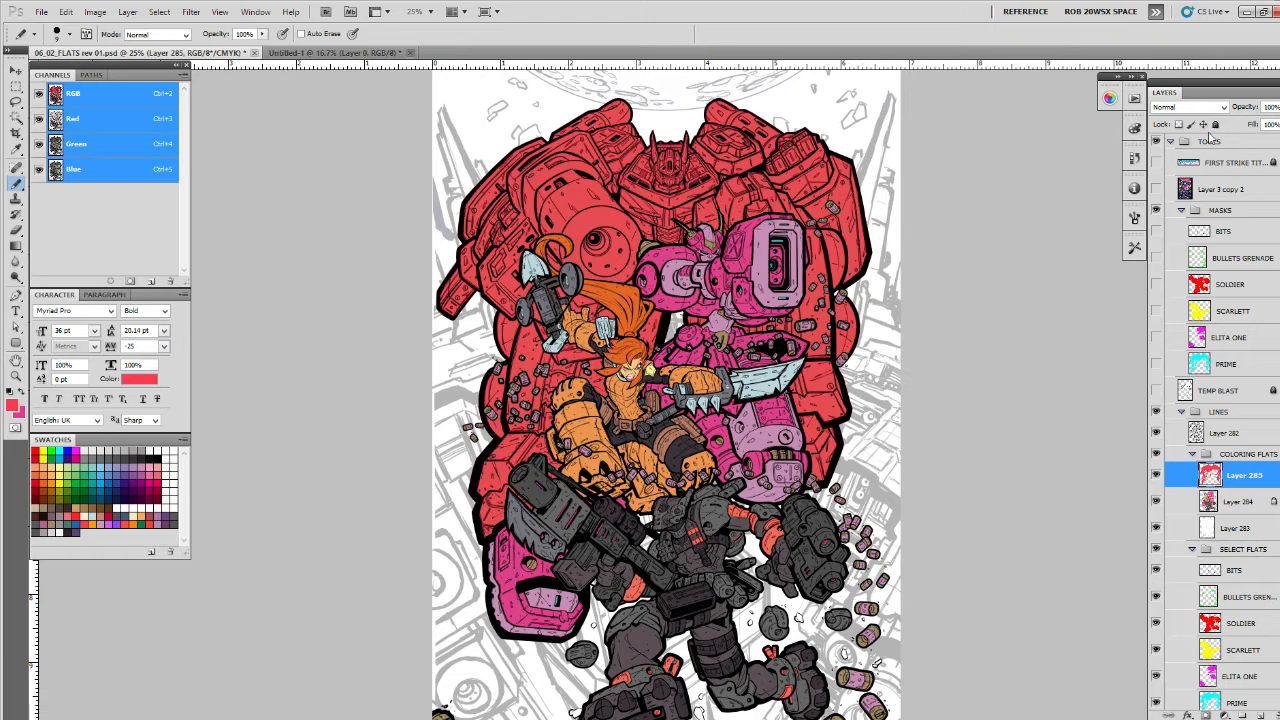
# - Lock Layer 285's transparent pixels, pick a medium blue, and paint the large robot's leg area behind the red-haired woman with it
pyautogui.click(1178, 124)
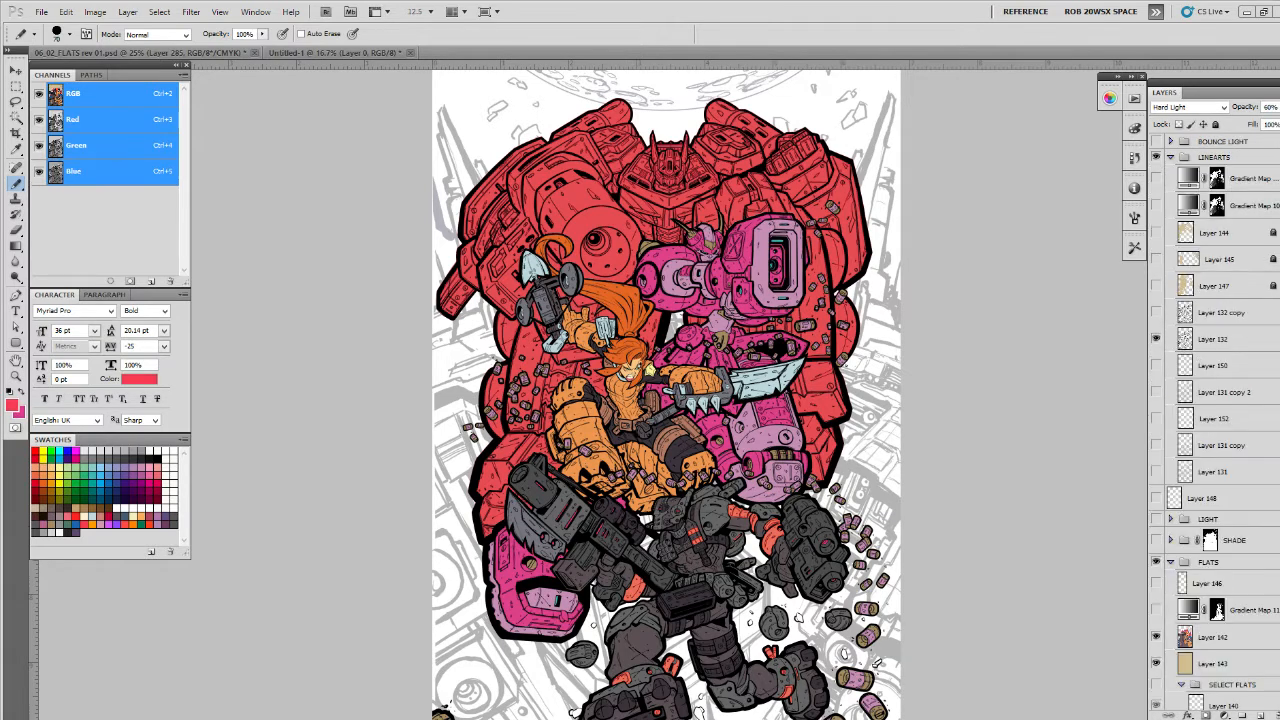
pyautogui.click(75, 524)
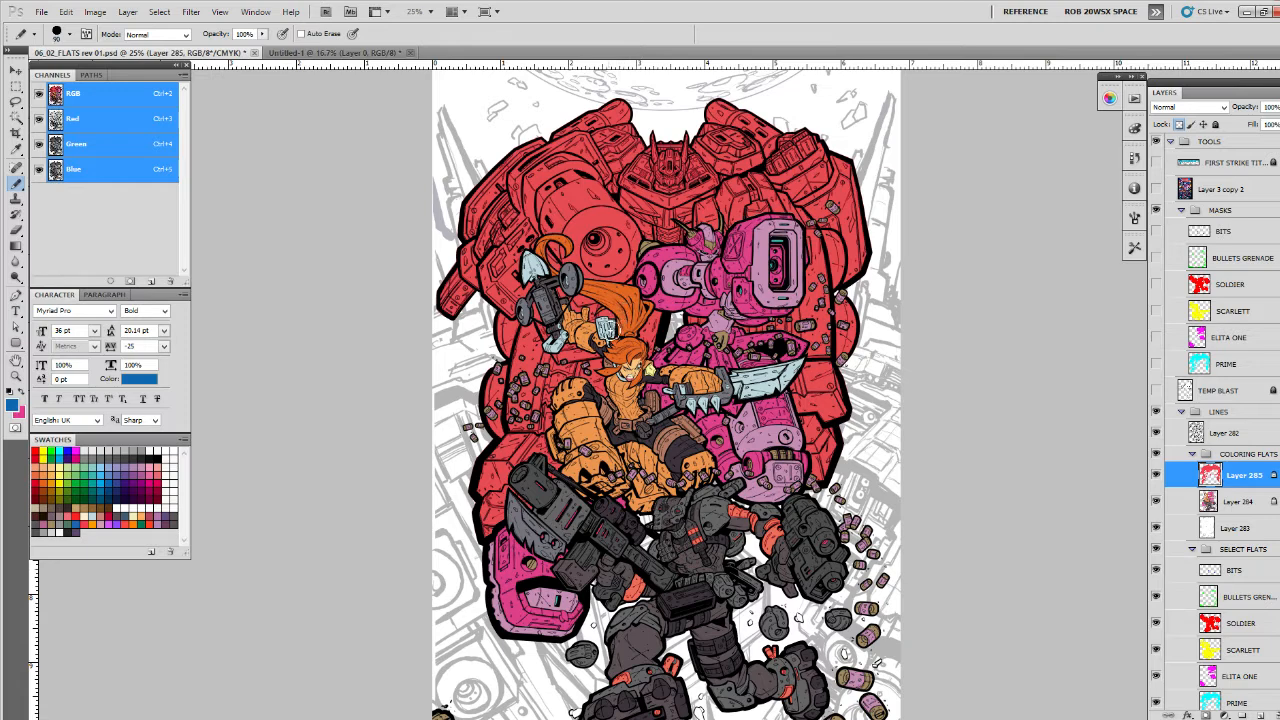
pyautogui.press(']')
pyautogui.moveTo(538, 332)
pyautogui.mouseDown()
pyautogui.moveTo(508, 328)
pyautogui.moveTo(490, 490)
pyautogui.moveTo(530, 440)
pyautogui.moveTo(571, 477)
pyautogui.mouseUp()
pyautogui.moveTo(657, 339)
pyautogui.mouseDown()
pyautogui.moveTo(658, 322)
pyautogui.moveTo(558, 292)
pyautogui.moveTo(537, 302)
pyautogui.moveTo(573, 409)
pyautogui.moveTo(605, 415)
pyautogui.moveTo(541, 401)
pyautogui.moveTo(527, 443)
pyautogui.mouseUp()
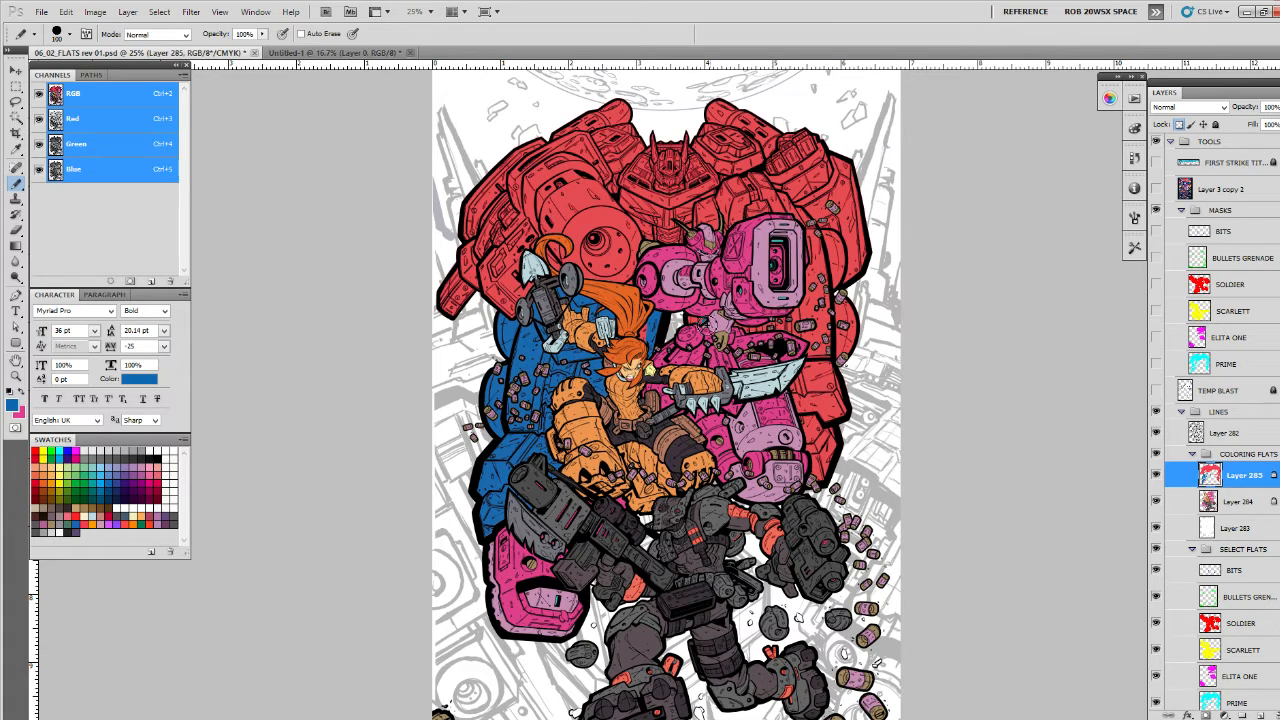
# - Paint the large robot's blocky section behind the pink robot's arm cannon and the leg beneath it blue
pyautogui.press('z')
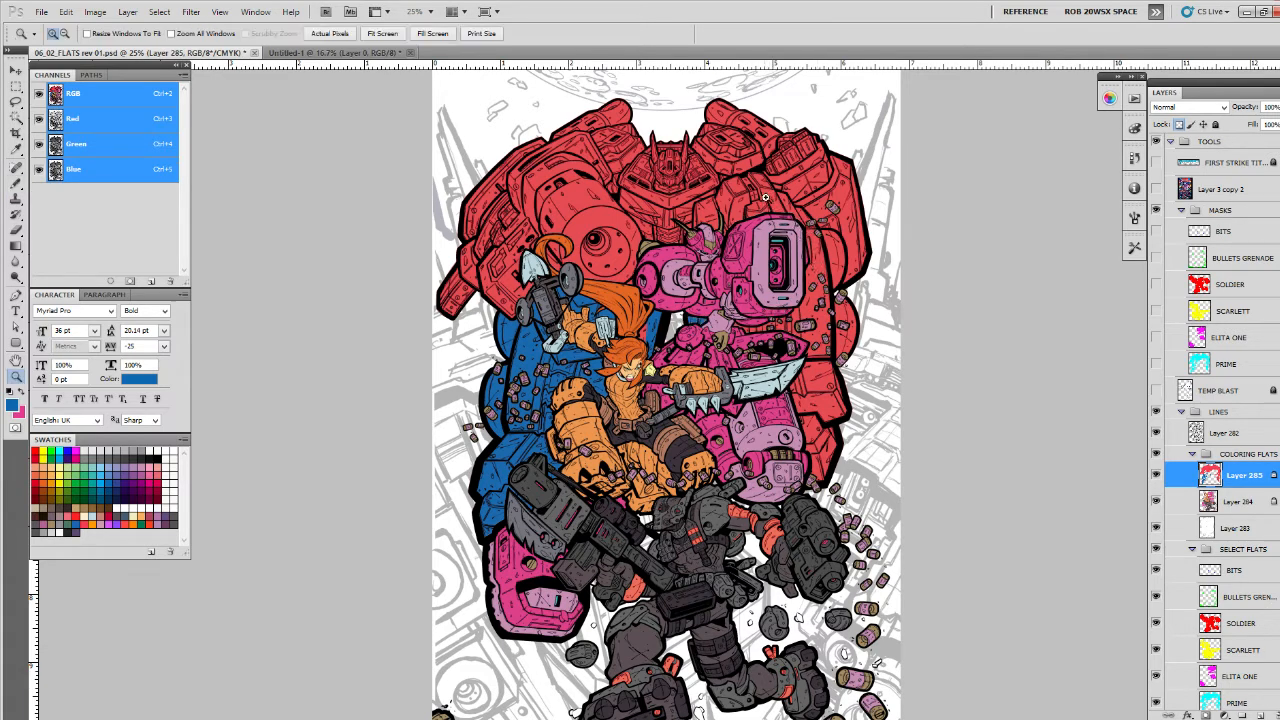
pyautogui.click(766, 198)
pyautogui.click(766, 198)
pyautogui.click(766, 198)
pyautogui.moveTo(762, 201); pyautogui.dragTo(879, 444)
pyautogui.press('b')
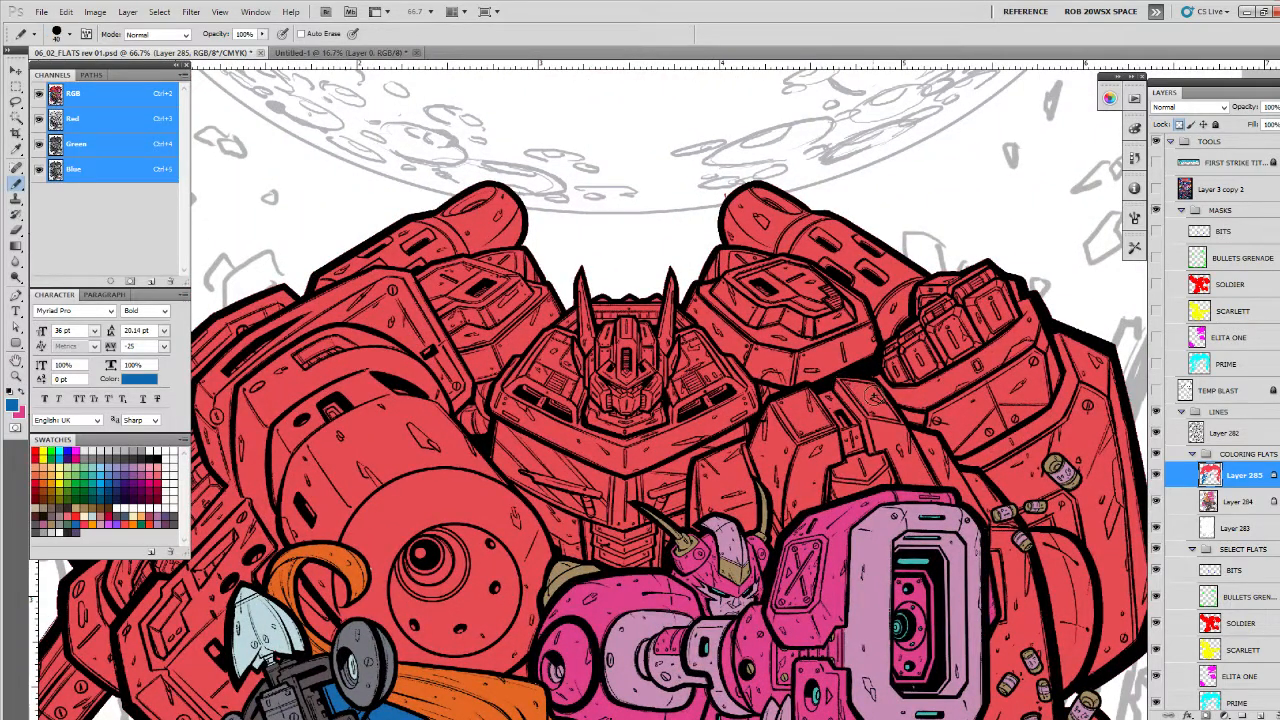
pyautogui.moveTo(880, 392)
pyautogui.mouseDown()
pyautogui.moveTo(770, 412)
pyautogui.moveTo(762, 439)
pyautogui.moveTo(705, 468)
pyautogui.moveTo(697, 499)
pyautogui.moveTo(712, 475)
pyautogui.moveTo(748, 472)
pyautogui.moveTo(765, 451)
pyautogui.moveTo(787, 487)
pyautogui.moveTo(777, 427)
pyautogui.moveTo(759, 449)
pyautogui.moveTo(873, 394)
pyautogui.moveTo(907, 472)
pyautogui.moveTo(865, 442)
pyautogui.moveTo(778, 459)
pyautogui.moveTo(776, 442)
pyautogui.moveTo(860, 475)
pyautogui.moveTo(890, 457)
pyautogui.moveTo(928, 485)
pyautogui.moveTo(622, 438)
pyautogui.moveTo(592, 326)
pyautogui.moveTo(595, 361)
pyautogui.moveTo(577, 316)
pyautogui.moveTo(568, 348)
pyautogui.moveTo(595, 287)
pyautogui.moveTo(612, 344)
pyautogui.moveTo(558, 313)
pyautogui.moveTo(558, 396)
pyautogui.mouseUp()
pyautogui.moveTo(602, 388)
pyautogui.mouseDown()
pyautogui.moveTo(642, 320)
pyautogui.moveTo(656, 328)
pyautogui.moveTo(658, 478)
pyautogui.moveTo(680, 572)
pyautogui.moveTo(729, 463)
pyautogui.moveTo(690, 660)
pyautogui.moveTo(660, 640)
pyautogui.moveTo(640, 475)
pyautogui.mouseUp()
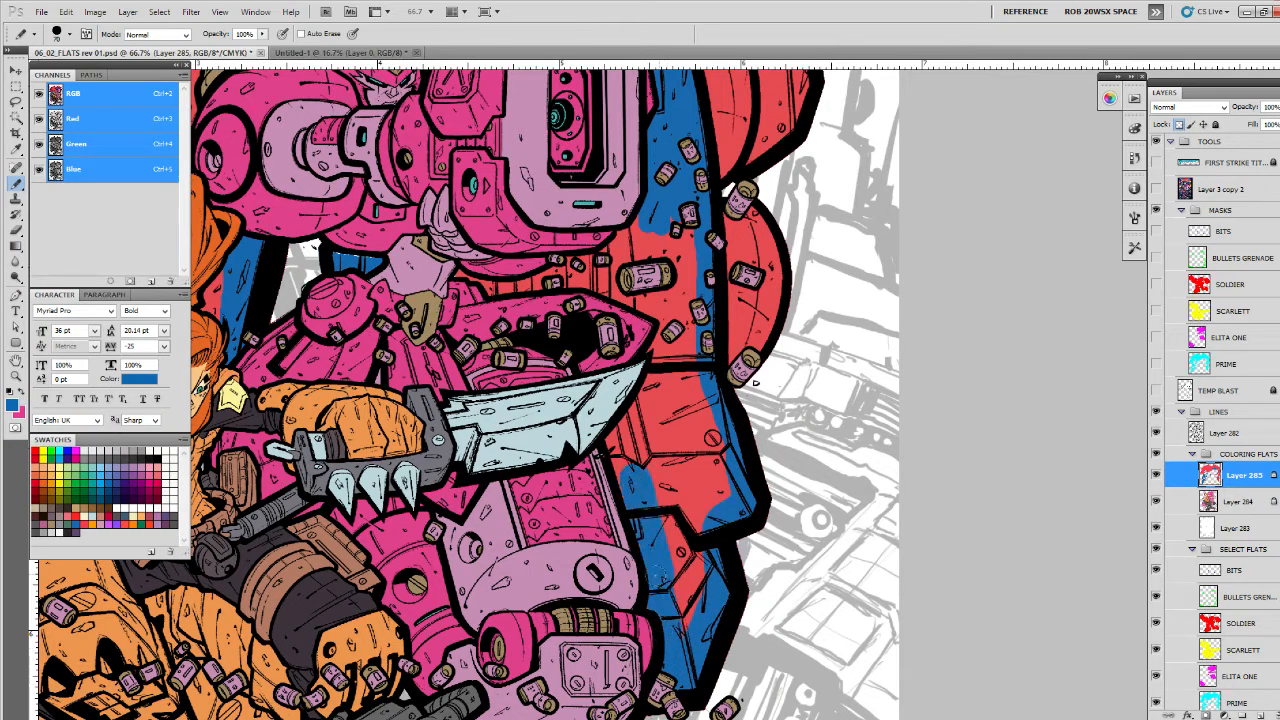
pyautogui.moveTo(686, 615)
pyautogui.mouseDown()
pyautogui.moveTo(680, 515)
pyautogui.moveTo(712, 440)
pyautogui.moveTo(650, 375)
pyautogui.moveTo(600, 478)
pyautogui.moveTo(648, 410)
pyautogui.moveTo(692, 470)
pyautogui.mouseUp()
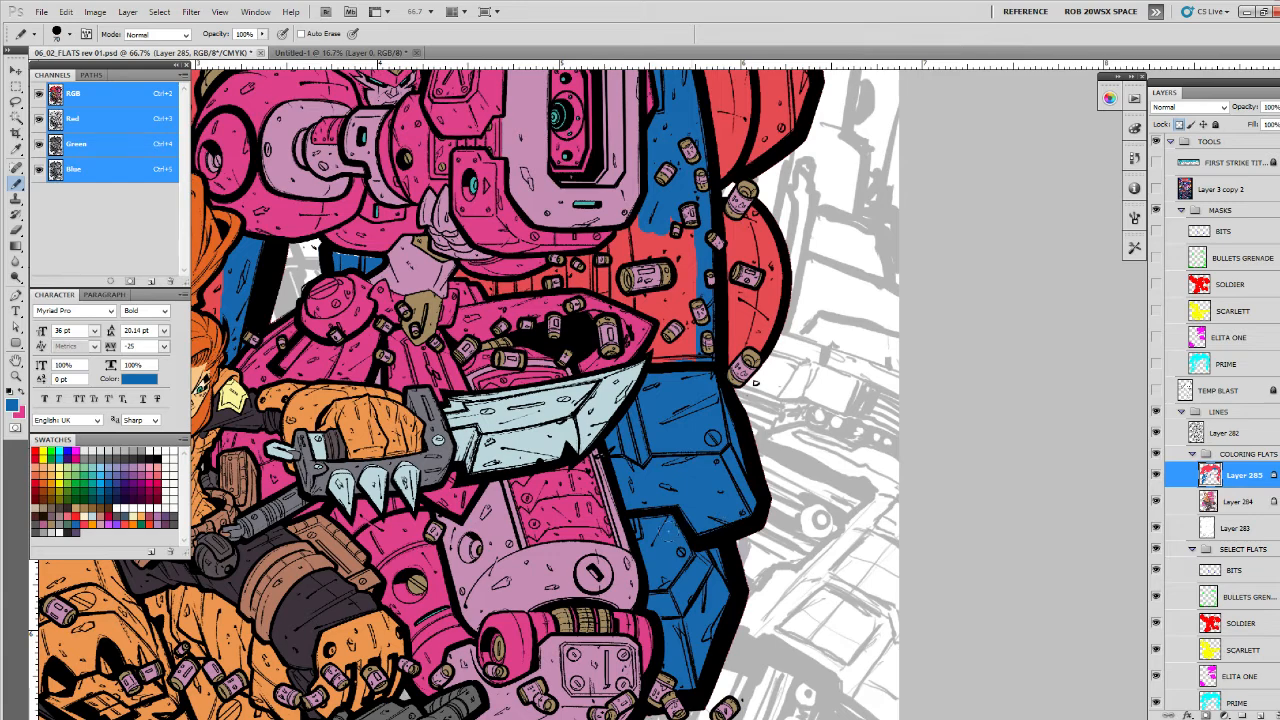
pyautogui.moveTo(755, 383); pyautogui.dragTo(893, 598)
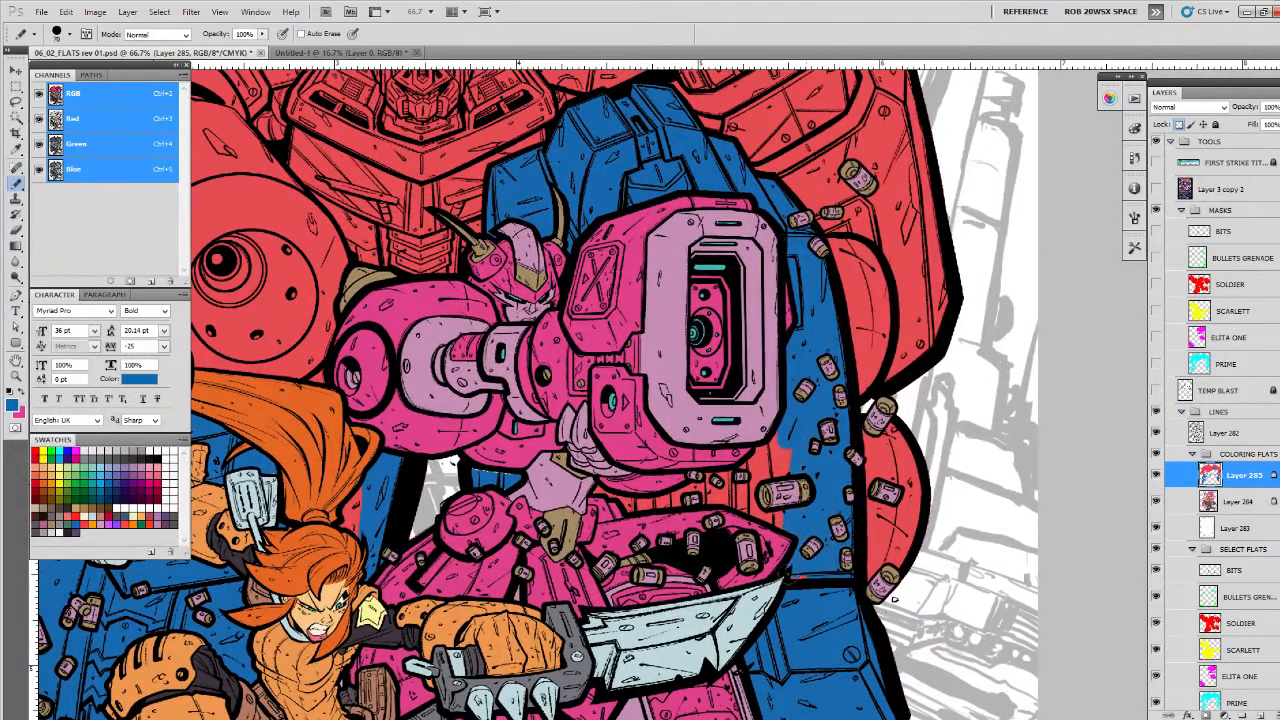
pyautogui.moveTo(788, 455)
pyautogui.mouseDown()
pyautogui.moveTo(755, 505)
pyautogui.moveTo(642, 502)
pyautogui.mouseUp()
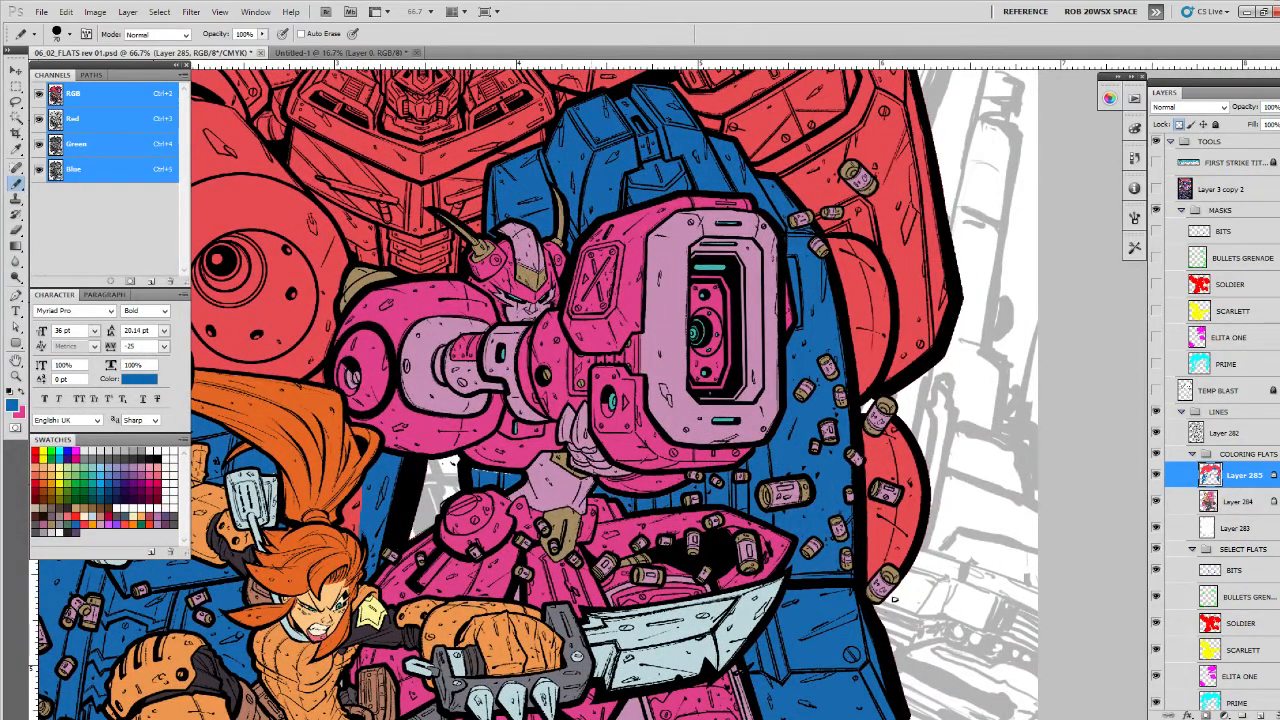
# - Unlock Layer 285's transparency and cover the white sliver along the blue gap beneath the pink robot's arm with blue
pyautogui.moveTo(562, 540); pyautogui.dragTo(770, 445)
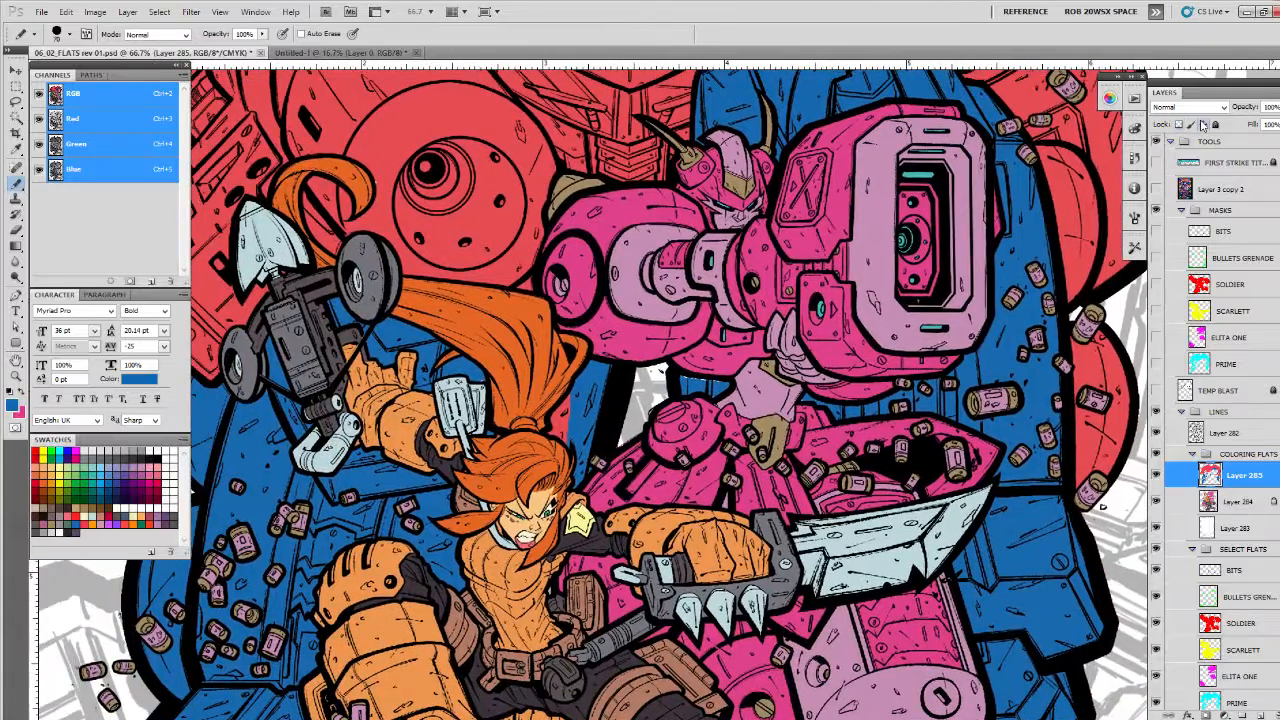
pyautogui.press('x')
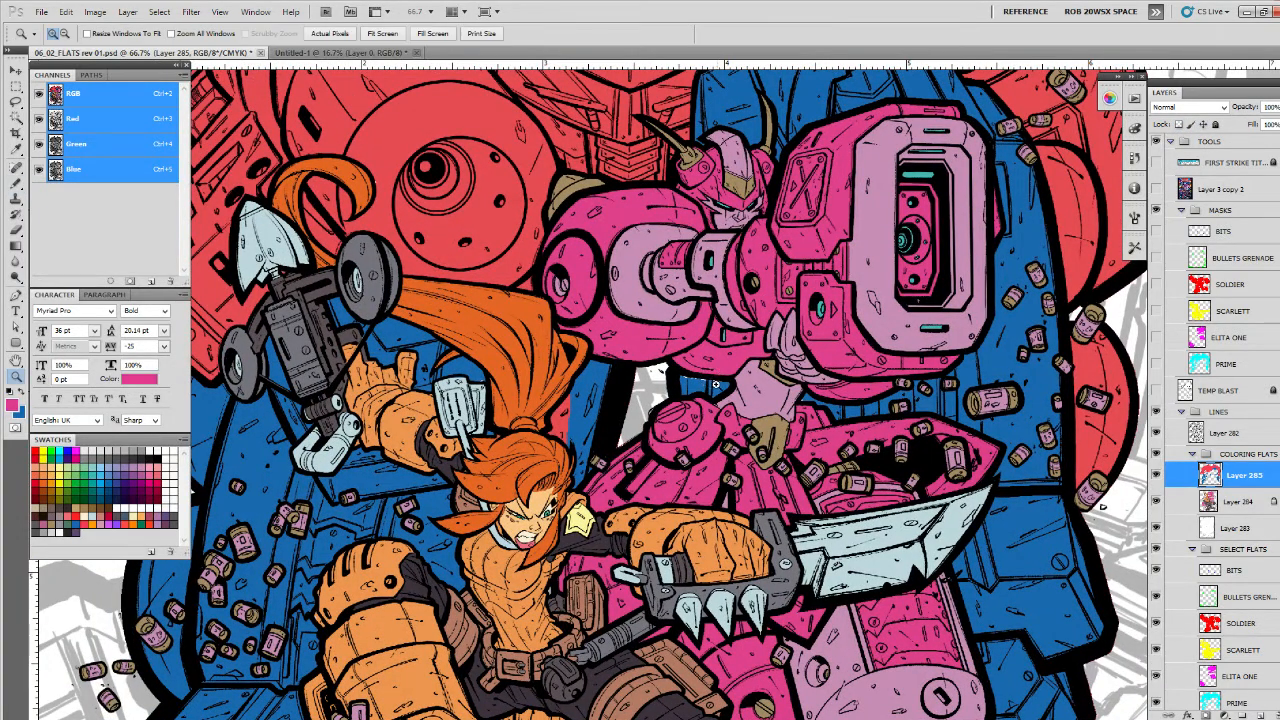
pyautogui.keyDown('ctrl'); pyautogui.click(718, 386); pyautogui.keyUp('ctrl')
pyautogui.keyDown('ctrl'); pyautogui.click(718, 386); pyautogui.keyUp('ctrl')
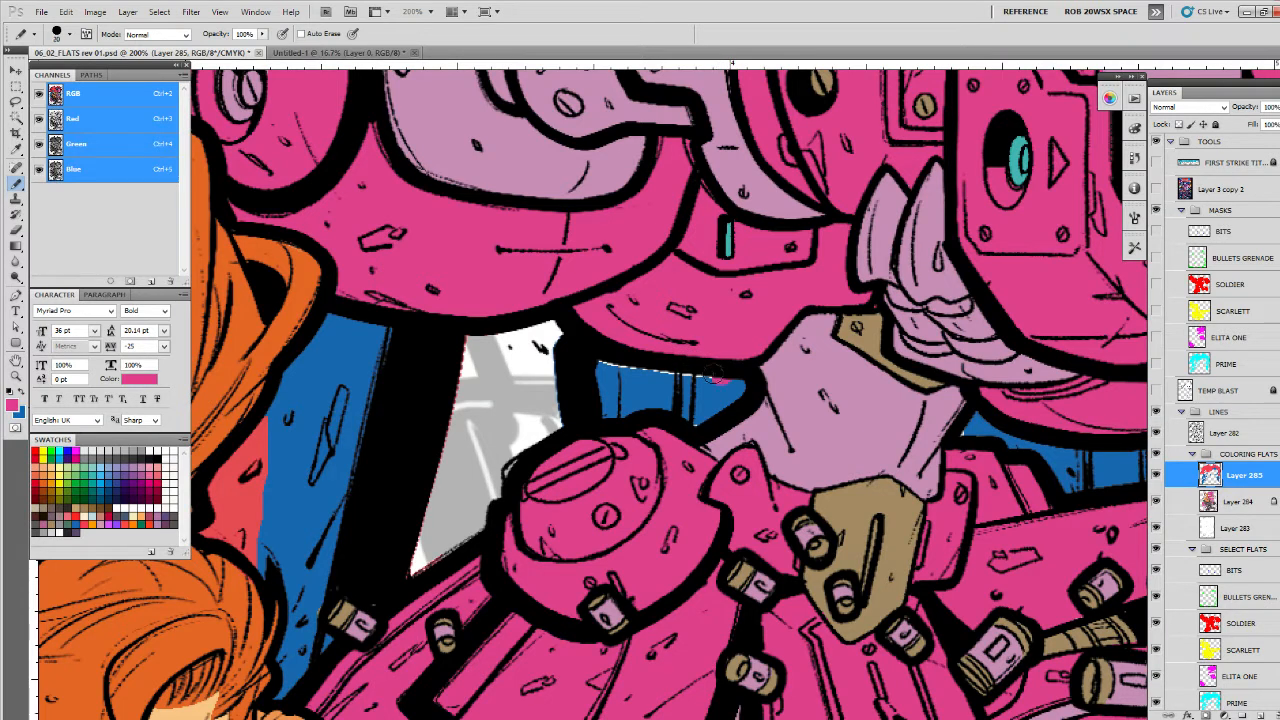
pyautogui.moveTo(715, 373); pyautogui.dragTo(592, 366)
pyautogui.hotkey('ctrl', 'z')
pyautogui.press('x')
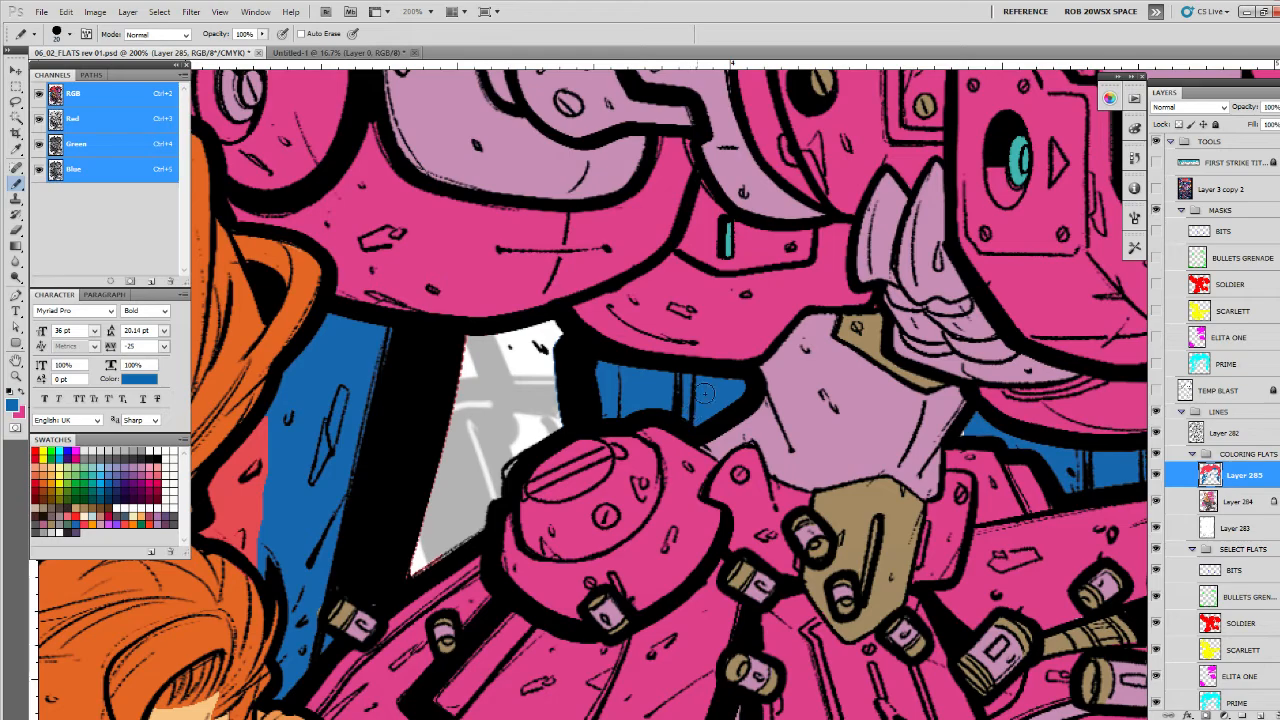
# - Paint the leftover red patch between the woman's ponytail and the large robot's leg blue
pyautogui.moveTo(1016, 604); pyautogui.dragTo(555, 647)
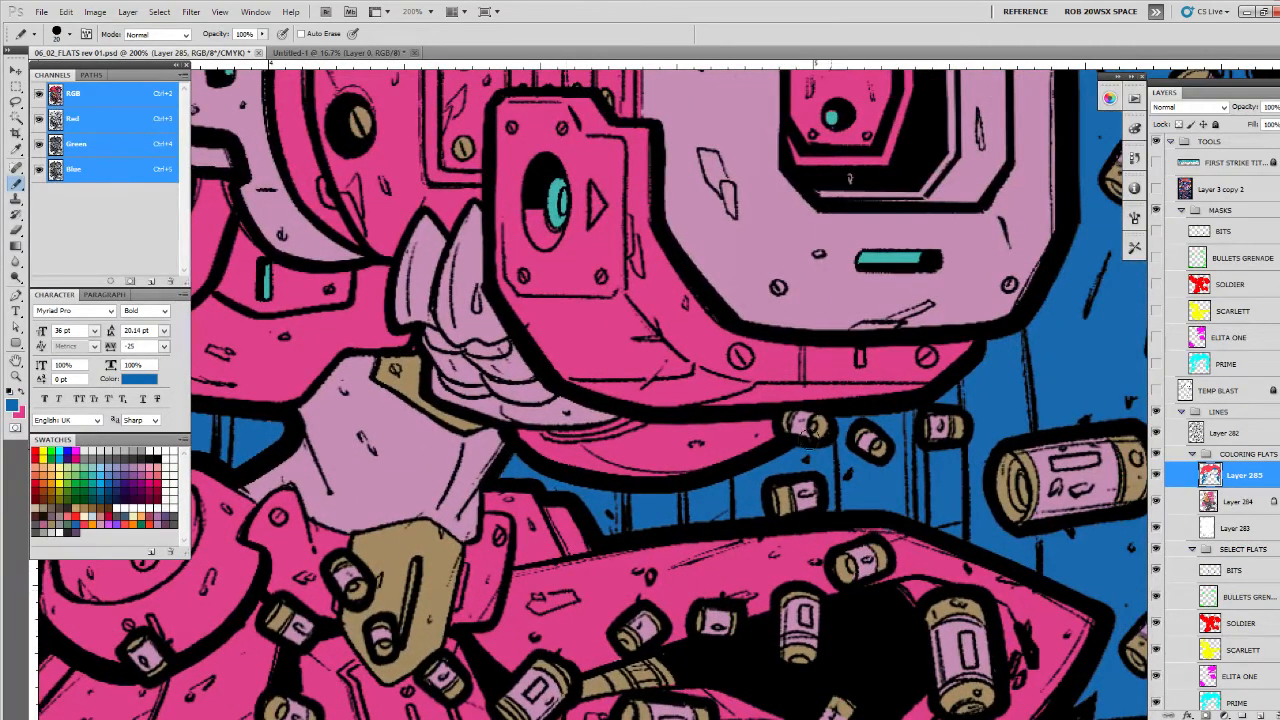
pyautogui.moveTo(1026, 608); pyautogui.dragTo(704, 647)
pyautogui.press('z')
pyautogui.keyDown('alt'); pyautogui.click(854, 500); pyautogui.keyUp('alt')
pyautogui.keyDown('alt'); pyautogui.click(854, 502); pyautogui.keyUp('alt')
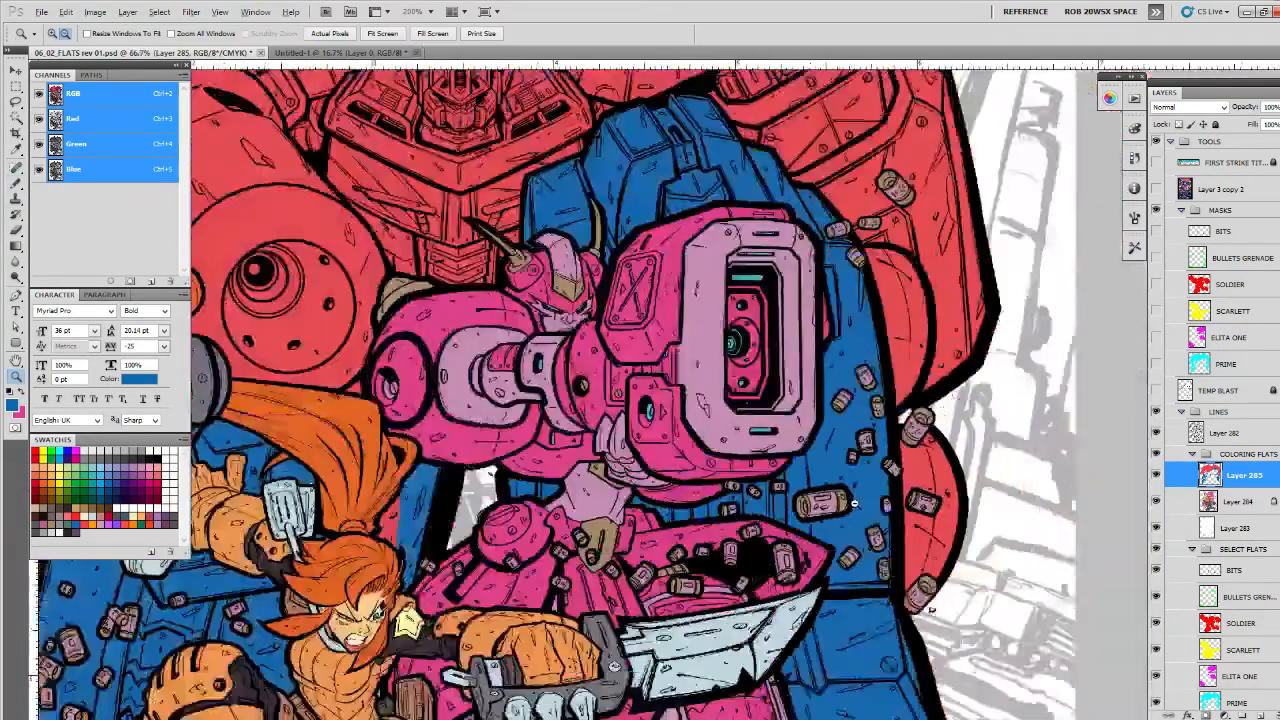
pyautogui.keyDown('alt'); pyautogui.click(854, 503); pyautogui.keyUp('alt')
pyautogui.moveTo(862, 604); pyautogui.dragTo(883, 412)
pyautogui.moveTo(765, 620); pyautogui.dragTo(922, 405)
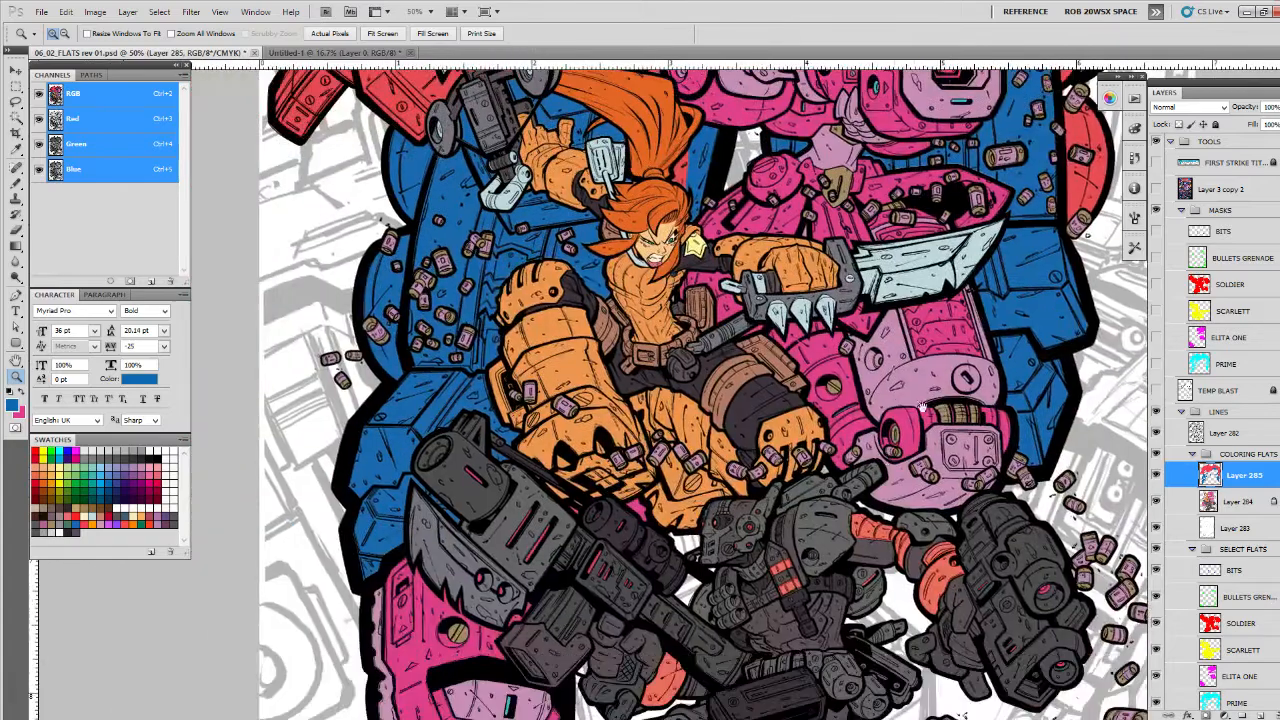
pyautogui.moveTo(697, 245); pyautogui.dragTo(715, 524)
pyautogui.click(710, 435)
pyautogui.click(710, 433)
pyautogui.click(710, 433)
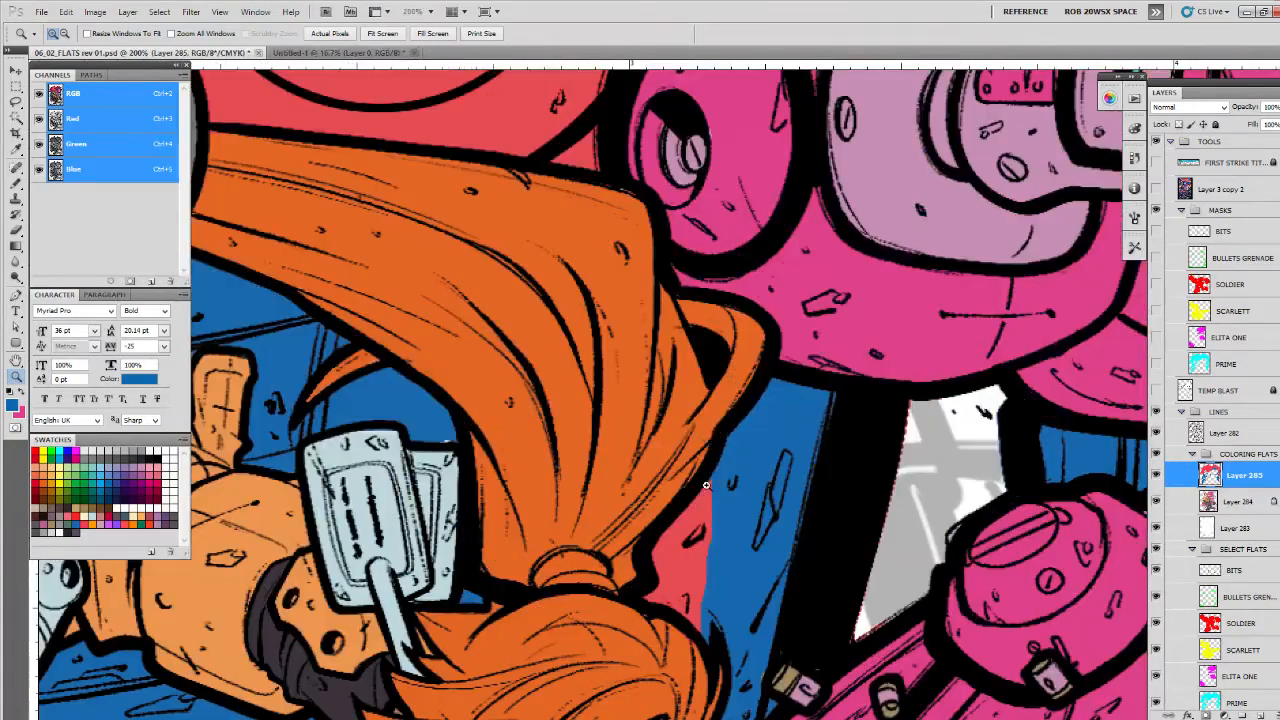
pyautogui.press('b')
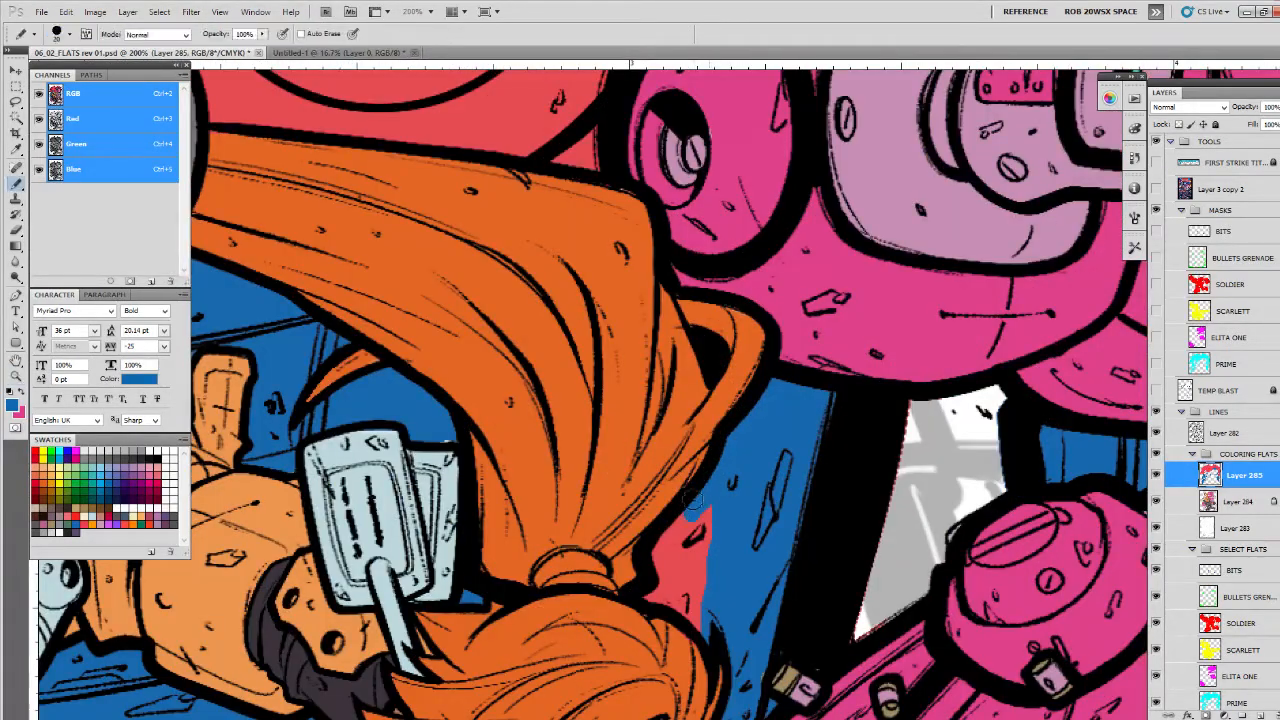
pyautogui.moveTo(693, 499)
pyautogui.mouseDown()
pyautogui.moveTo(648, 596)
pyautogui.moveTo(700, 624)
pyautogui.moveTo(694, 526)
pyautogui.moveTo(957, 541)
pyautogui.mouseUp()
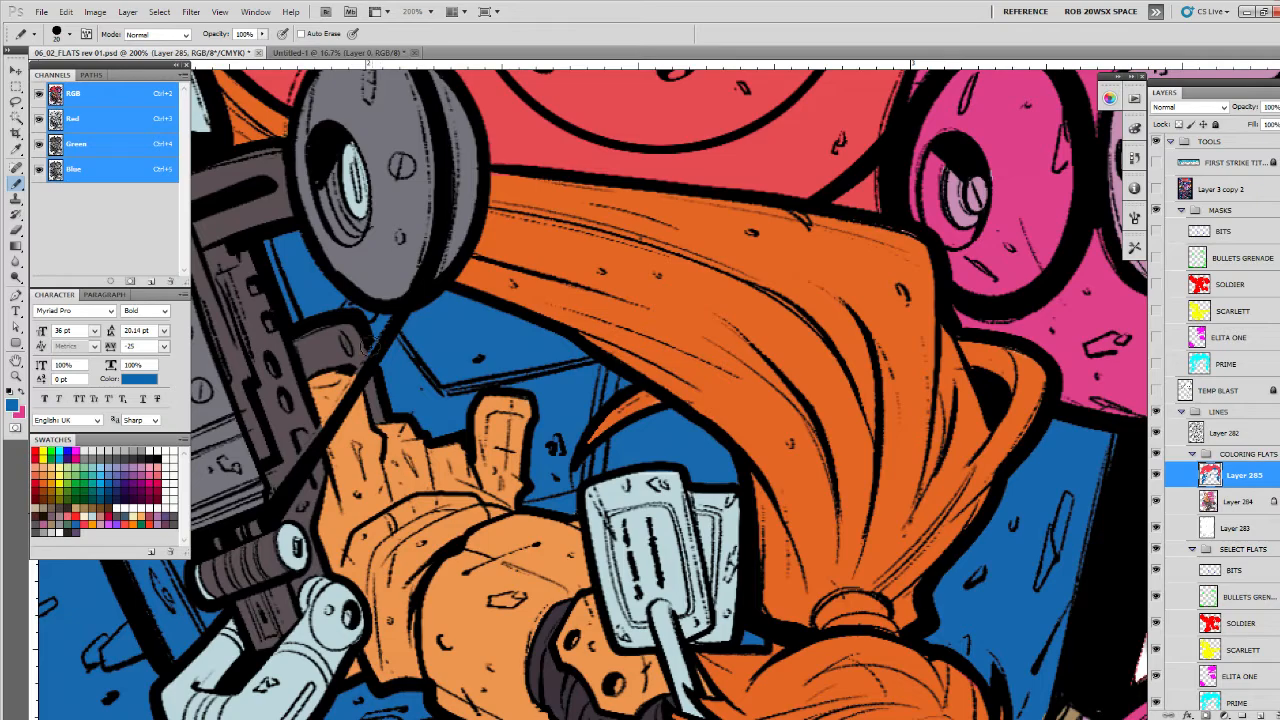
# - Sample the orange of the woman's knee pad and fill the small white gap at the pad's edge
pyautogui.moveTo(423, 358); pyautogui.dragTo(733, 273)
pyautogui.moveTo(662, 712)
pyautogui.mouseDown()
pyautogui.moveTo(688, 692)
pyautogui.moveTo(760, 535)
pyautogui.moveTo(763, 179)
pyautogui.mouseUp()
pyautogui.press('z')
pyautogui.keyDown('alt'); pyautogui.click(734, 491); pyautogui.keyUp('alt')
pyautogui.keyDown('alt'); pyautogui.click(734, 491); pyautogui.keyUp('alt')
pyautogui.click(734, 482)
pyautogui.click(734, 482)
pyautogui.click(734, 482)
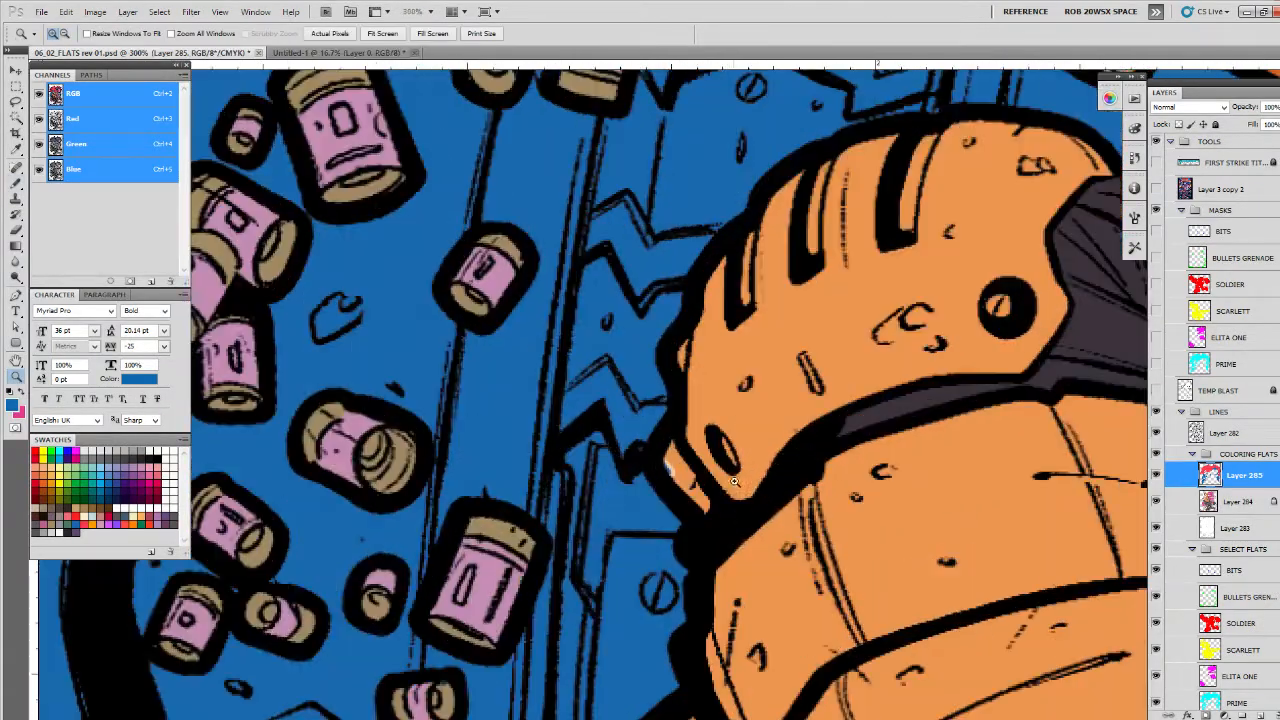
pyautogui.press('b')
pyautogui.keyDown('alt'); pyautogui.click(723, 404); pyautogui.keyUp('alt')
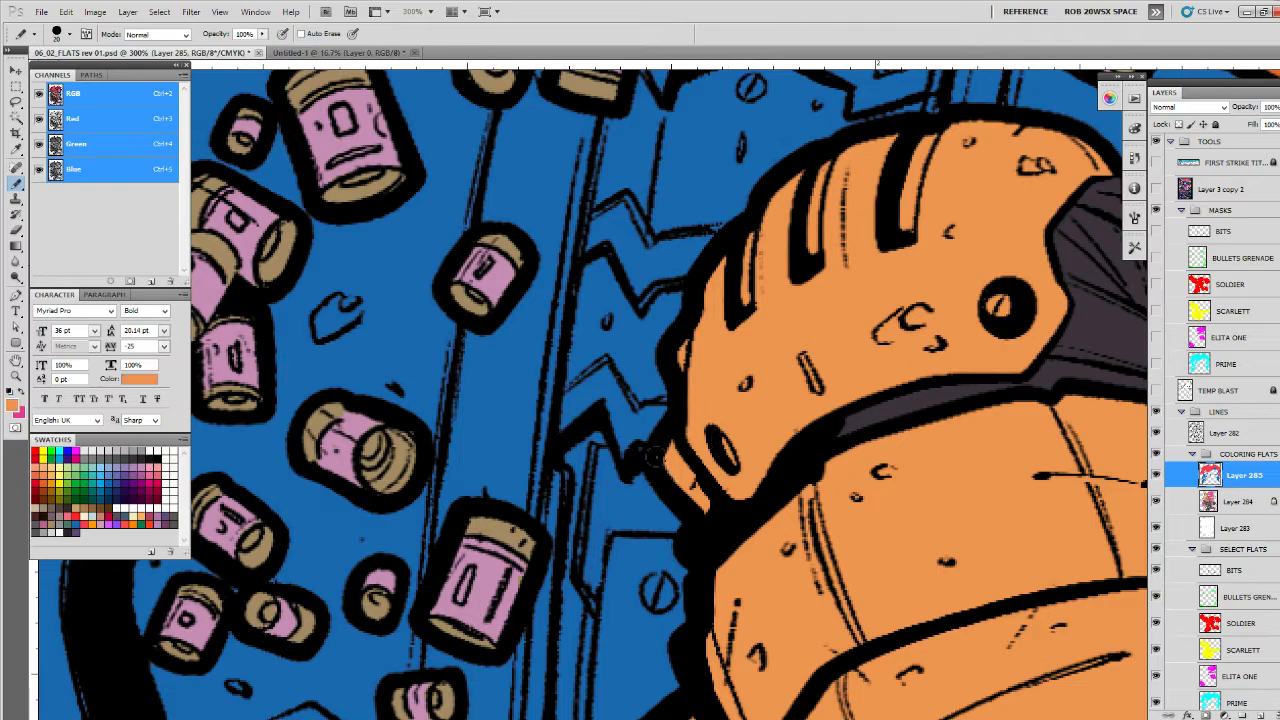
# - Inspect the blue lower leg around the soldier's gun and blade for missed spots
pyautogui.press('z')
pyautogui.keyDown('alt'); pyautogui.click(737, 486); pyautogui.keyUp('alt')
pyautogui.keyDown('alt'); pyautogui.click(737, 486); pyautogui.keyUp('alt')
pyautogui.keyDown('alt'); pyautogui.click(737, 486); pyautogui.keyUp('alt')
pyautogui.keyDown('alt'); pyautogui.click(737, 486); pyautogui.keyUp('alt')
pyautogui.keyDown('alt'); pyautogui.click(737, 486); pyautogui.keyUp('alt')
pyautogui.moveTo(772, 582); pyautogui.dragTo(664, 422)
pyautogui.click(547, 471)
pyautogui.click(547, 471)
pyautogui.click(547, 471)
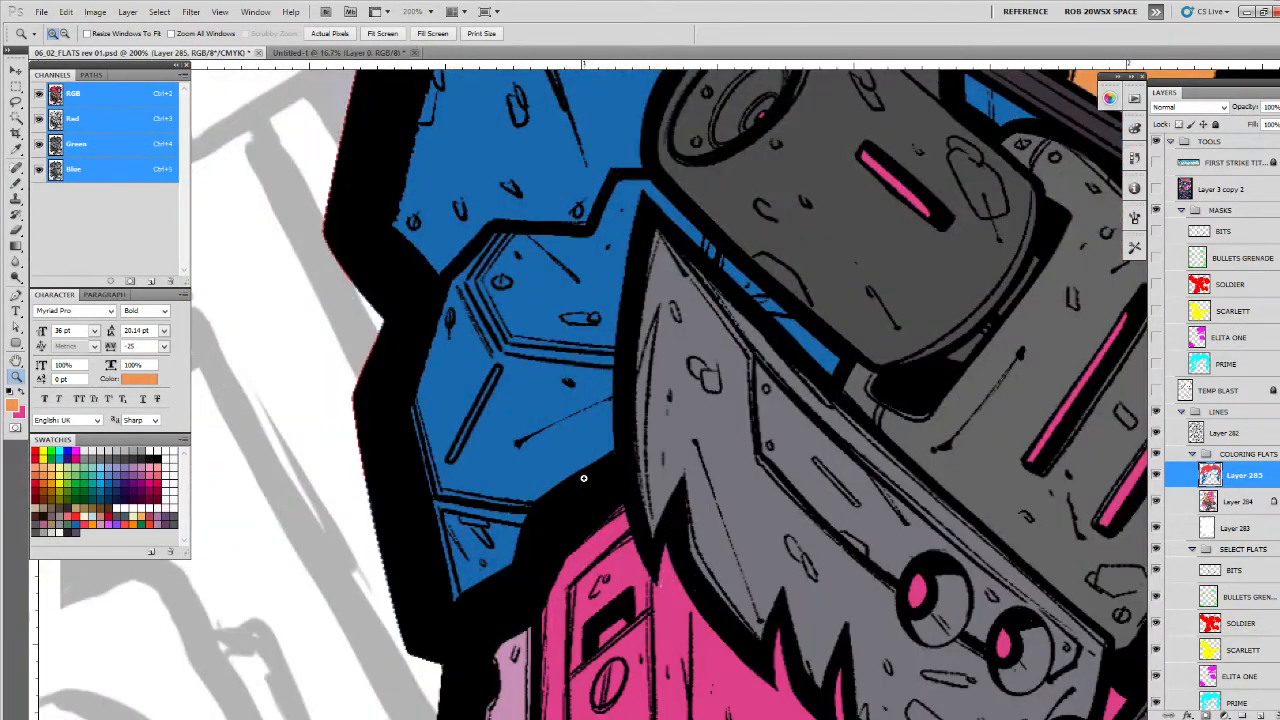
pyautogui.keyDown('alt'); pyautogui.click(584, 478); pyautogui.keyUp('alt')
pyautogui.keyDown('alt'); pyautogui.click(584, 478); pyautogui.keyUp('alt')
pyautogui.keyDown('alt'); pyautogui.click(584, 478); pyautogui.keyUp('alt')
pyautogui.keyDown('alt'); pyautogui.click(584, 478); pyautogui.keyUp('alt')
# - Erase stray color outside the outline of the large robot's shoulders and head on Layer 285
pyautogui.moveTo(1044, 372); pyautogui.dragTo(841, 492)
pyautogui.click(832, 468)
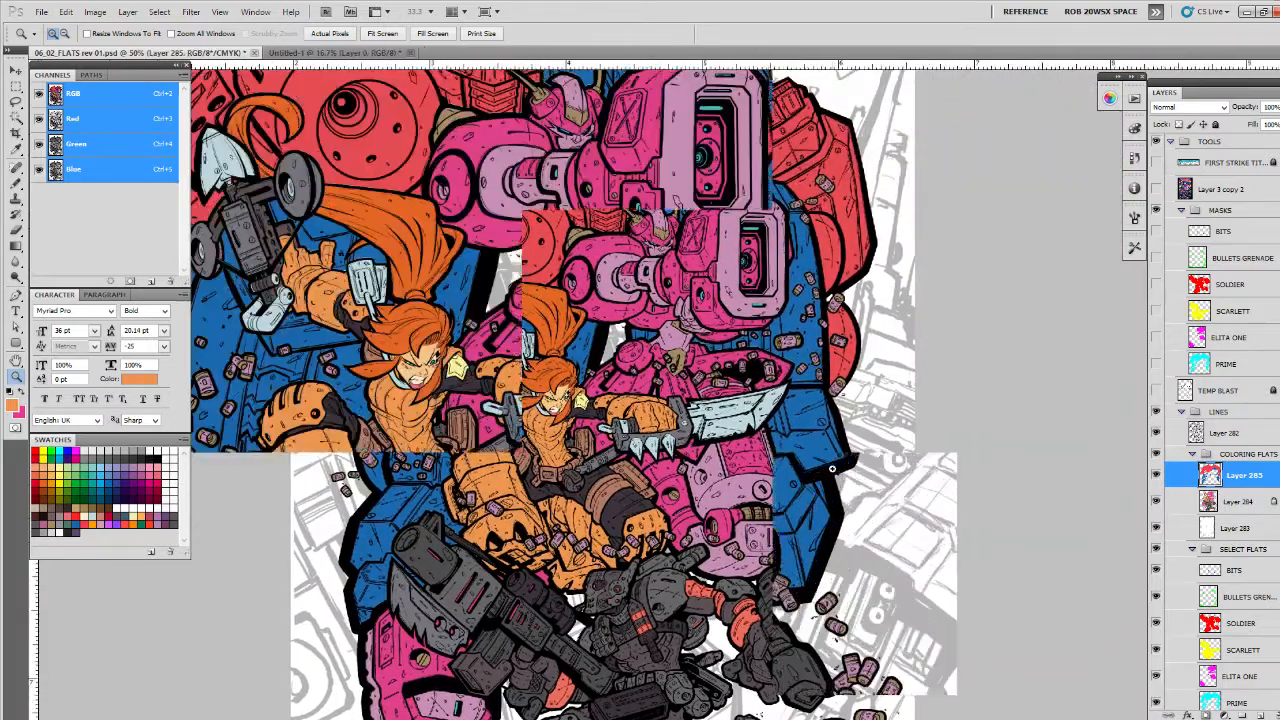
pyautogui.click(832, 468)
pyautogui.moveTo(878, 417)
pyautogui.mouseDown()
pyautogui.moveTo(814, 463)
pyautogui.moveTo(812, 284)
pyautogui.mouseUp()
pyautogui.click(814, 463)
pyautogui.press('e')
pyautogui.moveTo(753, 371)
pyautogui.mouseDown()
pyautogui.moveTo(769, 465)
pyautogui.moveTo(709, 624)
pyautogui.moveTo(691, 631)
pyautogui.mouseUp()
pyautogui.moveTo(722, 492); pyautogui.dragTo(684, 689)
pyautogui.moveTo(763, 521)
pyautogui.mouseDown()
pyautogui.moveTo(715, 354)
pyautogui.moveTo(720, 541)
pyautogui.moveTo(773, 475)
pyautogui.moveTo(802, 354)
pyautogui.moveTo(753, 251)
pyautogui.moveTo(743, 652)
pyautogui.moveTo(820, 477)
pyautogui.moveTo(761, 183)
pyautogui.moveTo(806, 545)
pyautogui.moveTo(804, 524)
pyautogui.mouseUp()
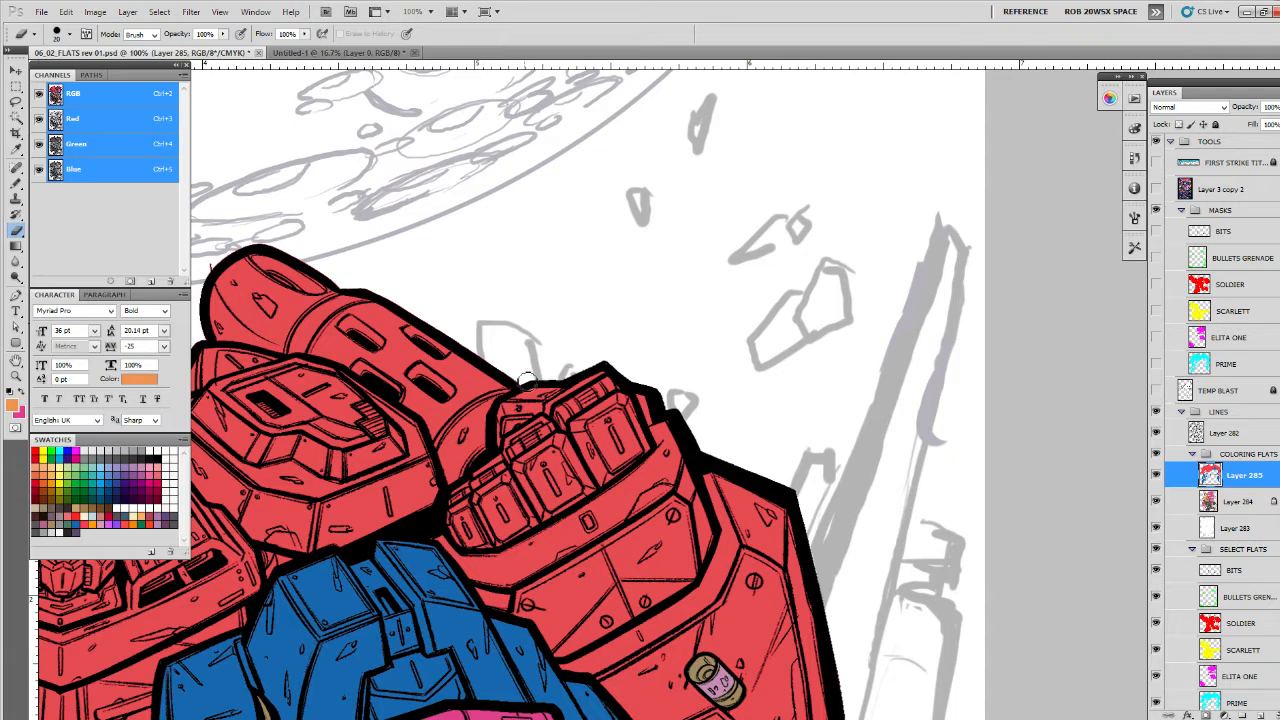
pyautogui.moveTo(483, 337)
pyautogui.mouseDown()
pyautogui.moveTo(840, 320)
pyautogui.moveTo(870, 340)
pyautogui.mouseUp()
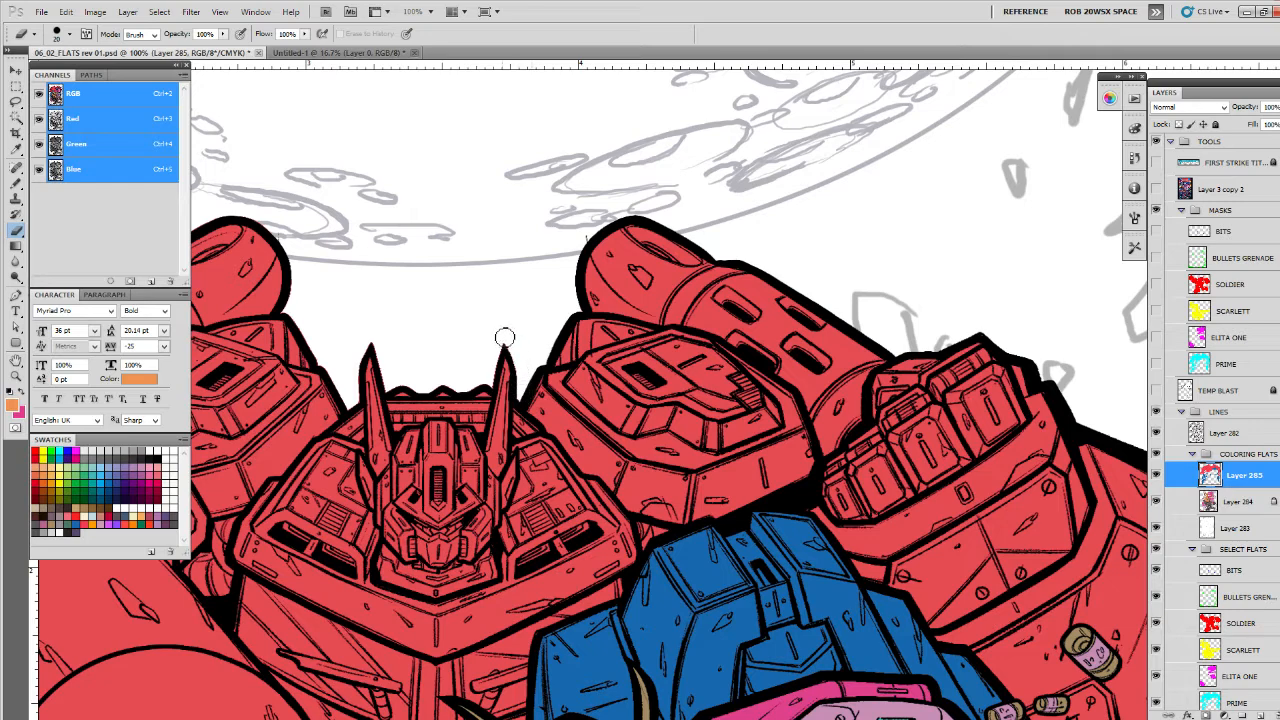
pyautogui.moveTo(503, 337)
pyautogui.mouseDown()
pyautogui.moveTo(591, 289)
pyautogui.moveTo(869, 369)
pyautogui.mouseUp()
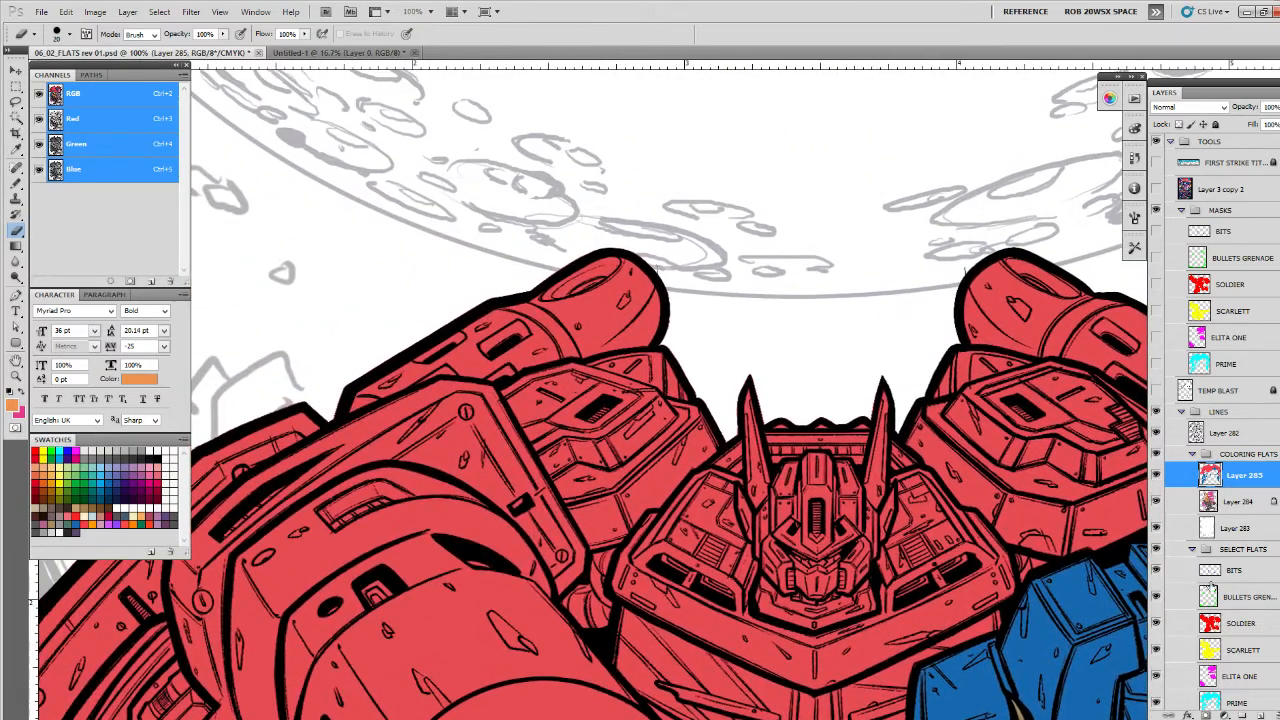
# - Trim Layer 285 to the PRIME selection by adding and applying a layer mask, and lock its transparent pixels
pyautogui.scroll(-2, 1276, 487)
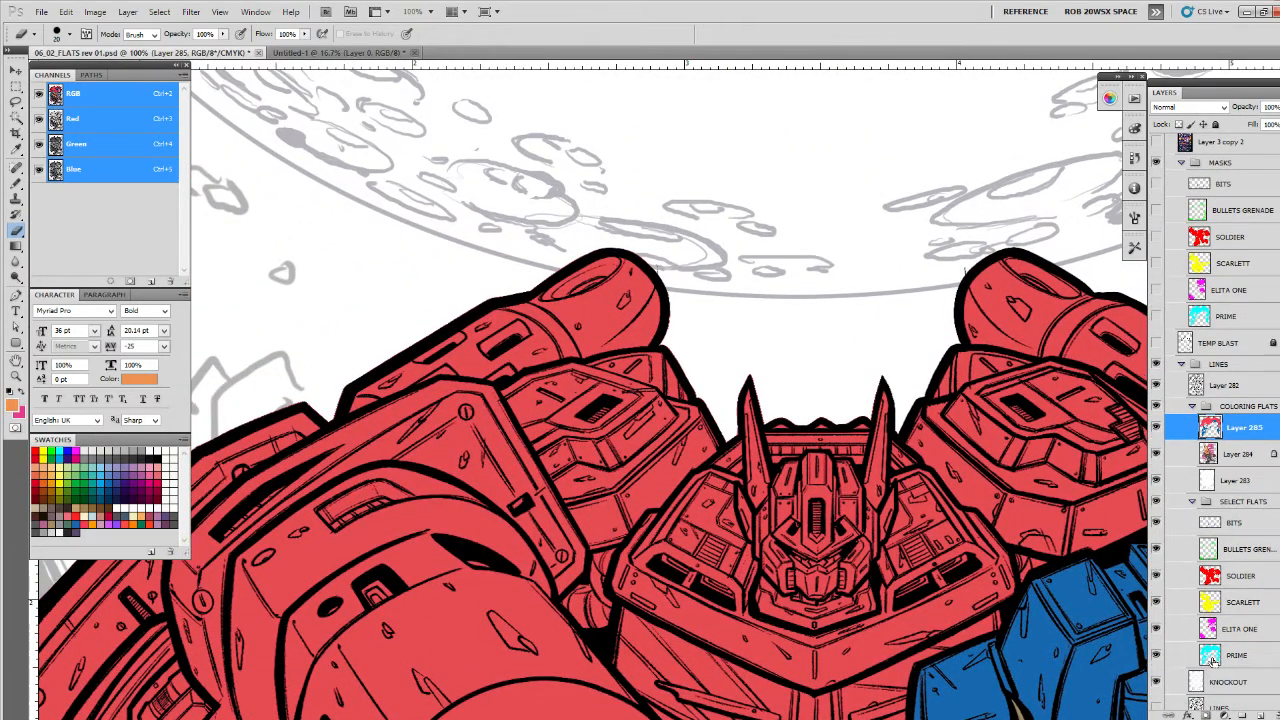
pyautogui.click(1205, 713)
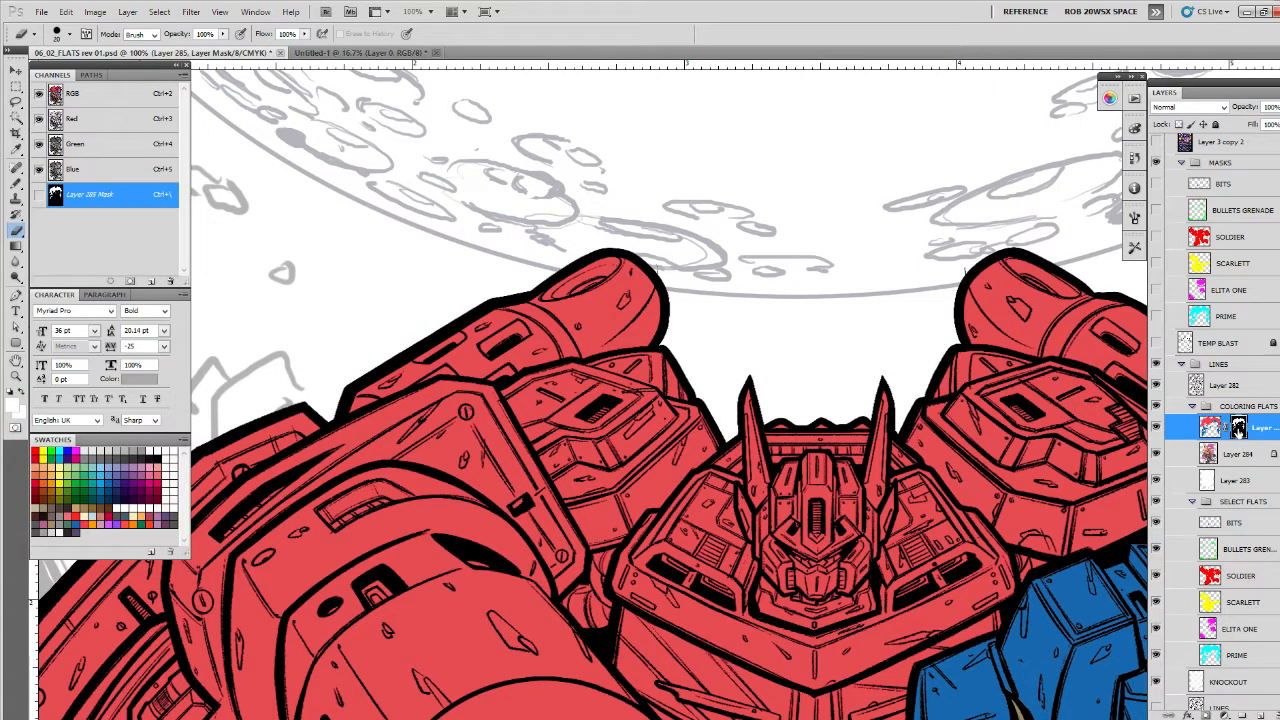
pyautogui.rightClick(1238, 428)
pyautogui.click(1220, 462)
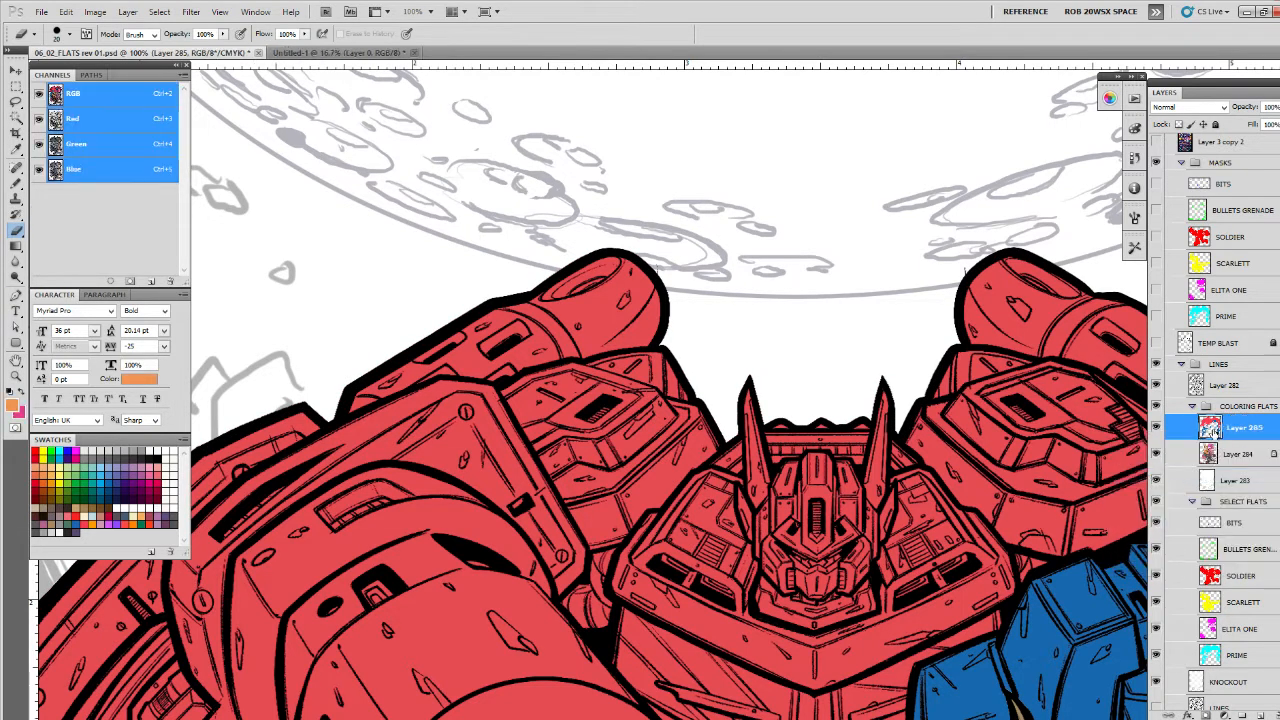
# - Examine the large robot's midsection above the pink robot's shoulder, and review the whole cover's red and blue coloring
pyautogui.press('z')
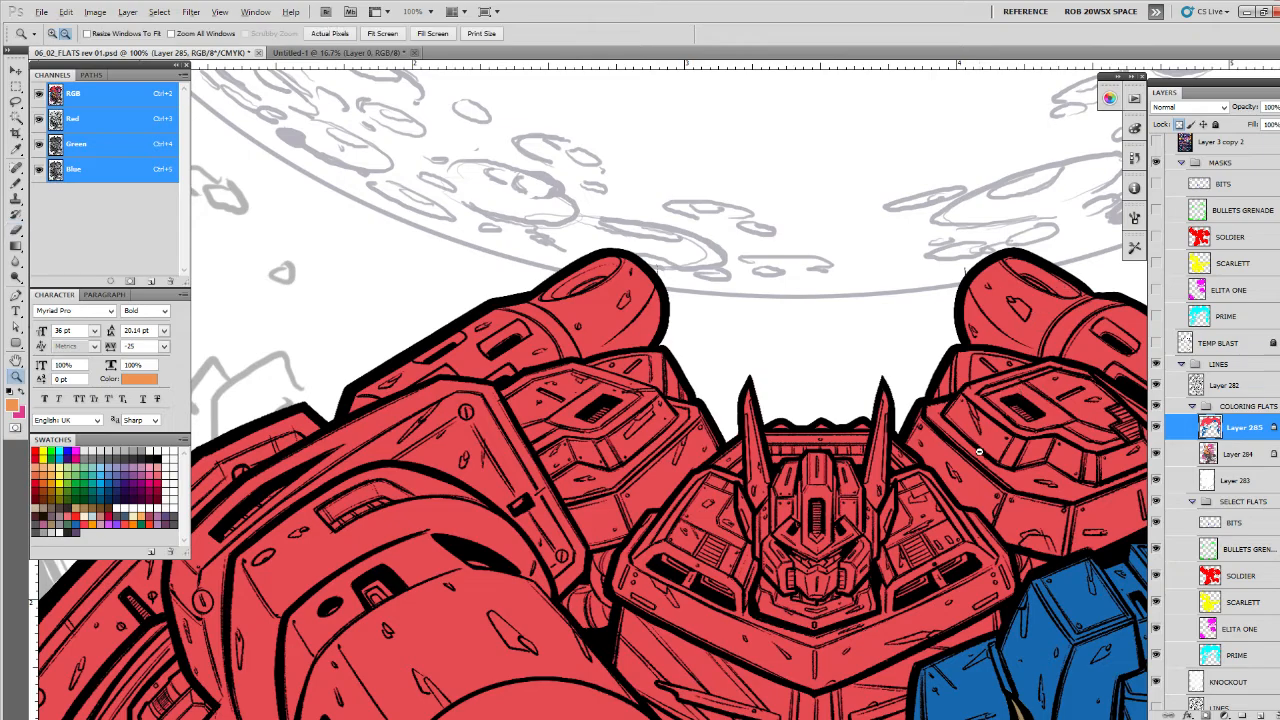
pyautogui.keyDown('alt'); pyautogui.click(995, 430); pyautogui.keyUp('alt')
pyautogui.keyDown('alt'); pyautogui.click(960, 430); pyautogui.keyUp('alt')
pyautogui.moveTo(1002, 700); pyautogui.dragTo(957, 505)
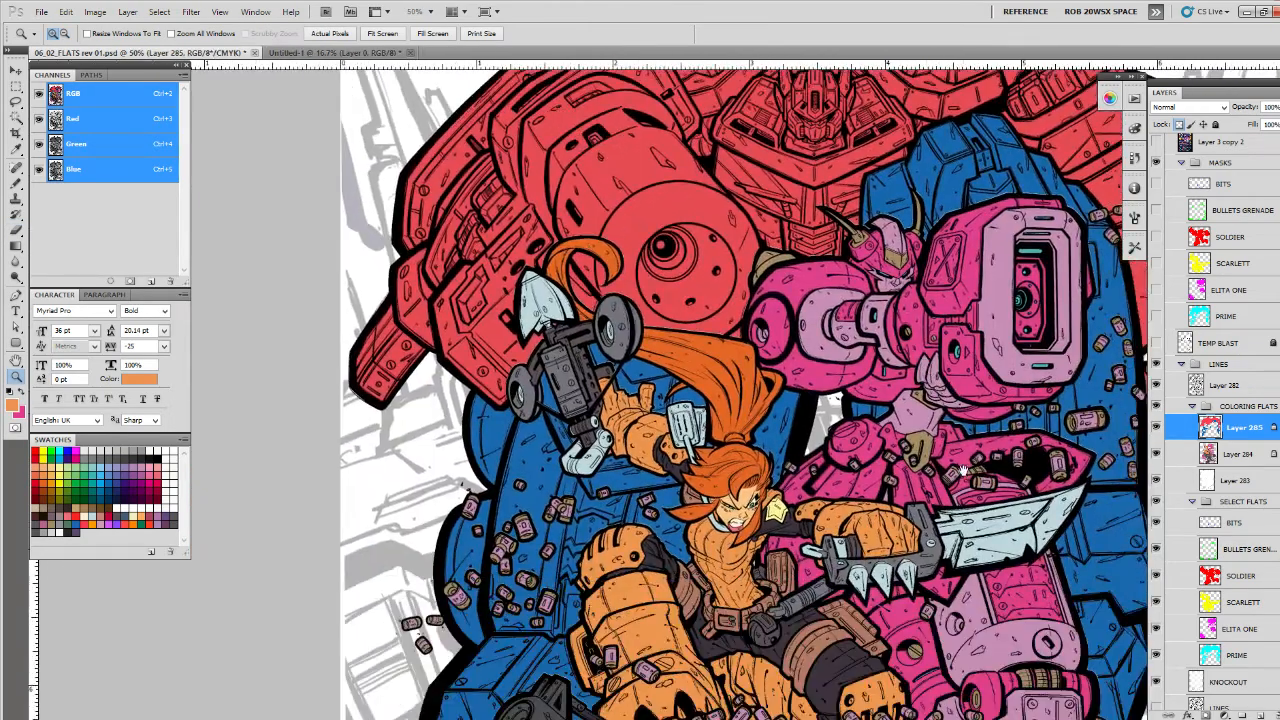
pyautogui.click(841, 260)
pyautogui.click(841, 262)
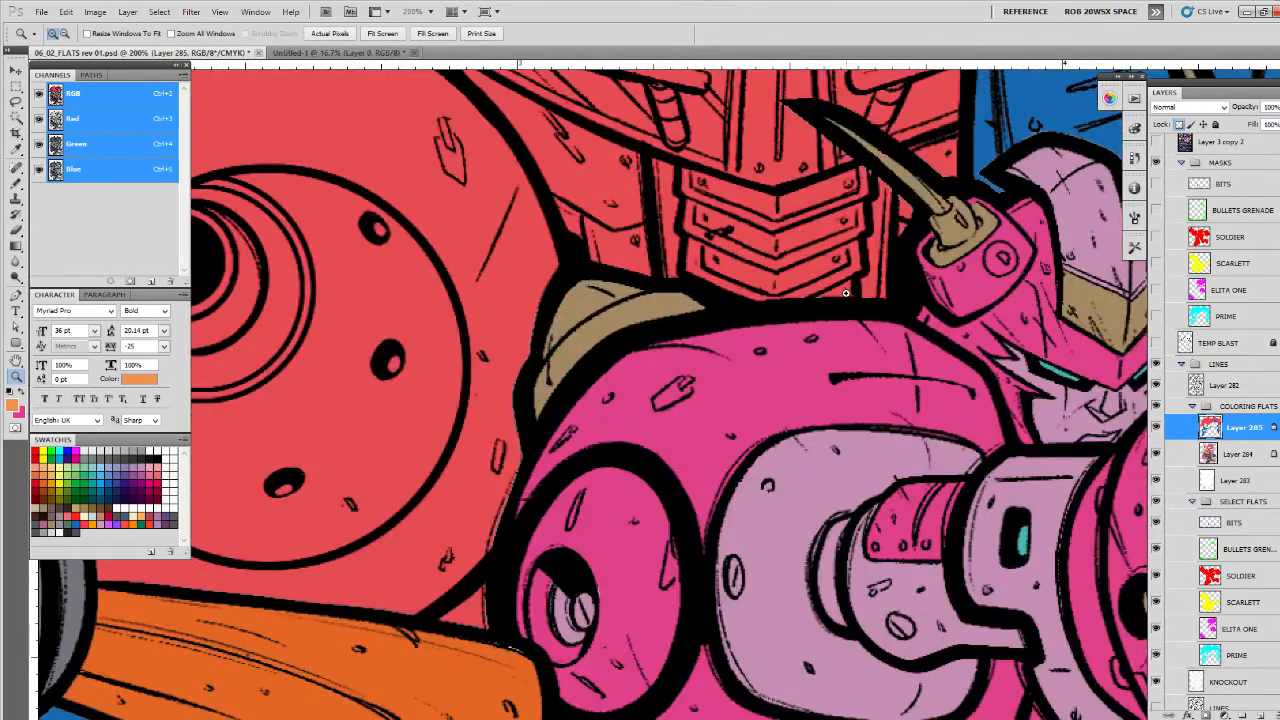
pyautogui.keyDown('alt'); pyautogui.click(839, 297); pyautogui.keyUp('alt')
pyautogui.keyDown('alt'); pyautogui.click(839, 297); pyautogui.keyUp('alt')
pyautogui.keyDown('alt'); pyautogui.click(839, 297); pyautogui.keyUp('alt')
pyautogui.keyDown('alt'); pyautogui.click(839, 297); pyautogui.keyUp('alt')
pyautogui.keyDown('alt'); pyautogui.click(839, 297); pyautogui.keyUp('alt')
pyautogui.moveTo(914, 384); pyautogui.dragTo(877, 339)
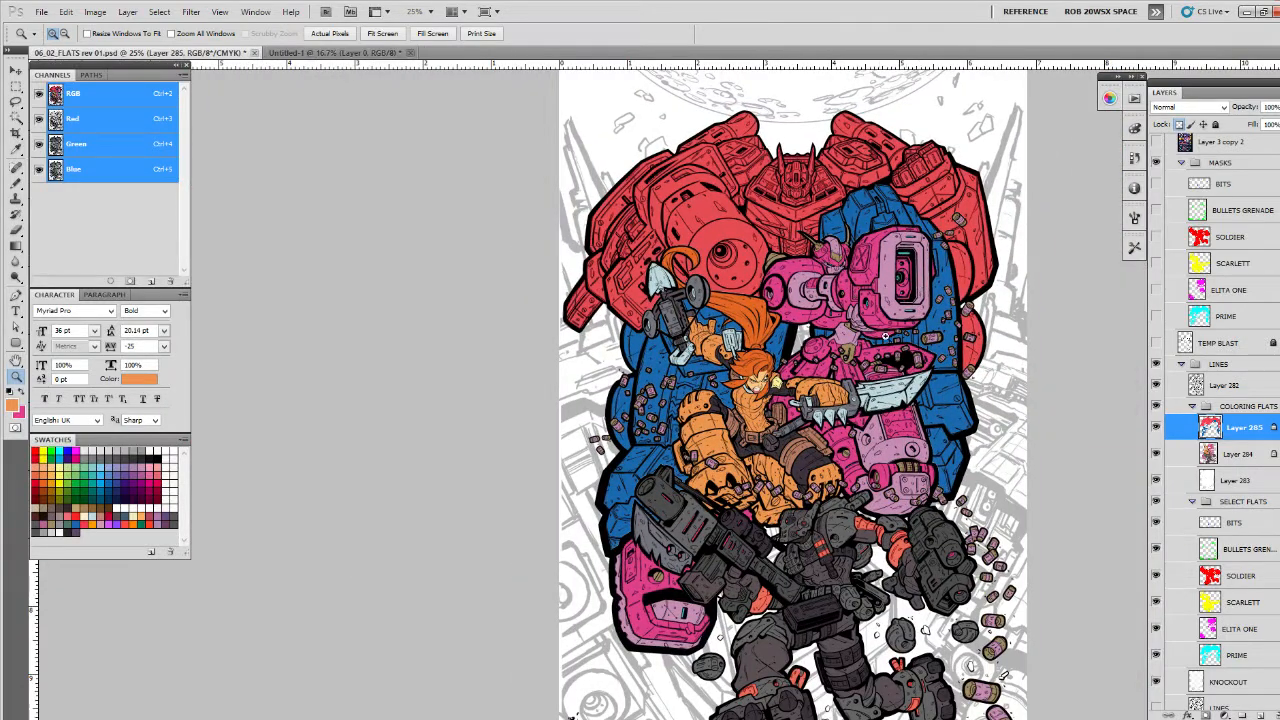
# - Sample the dark grey from the Untitled-1 document as the foreground color for the pencil
pyautogui.press('b')
pyautogui.keyDown('alt'); pyautogui.click(859, 351); pyautogui.keyUp('alt')
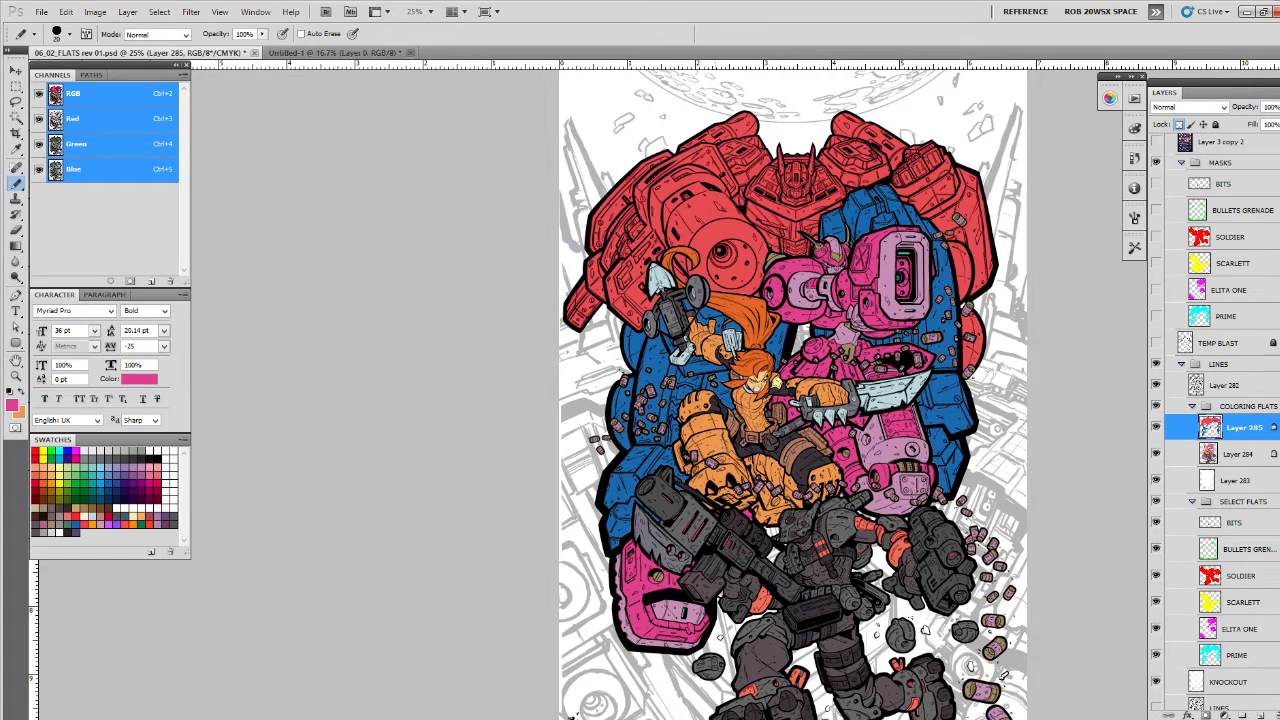
pyautogui.hotkey('ctrl', 'Tab')
pyautogui.press('z')
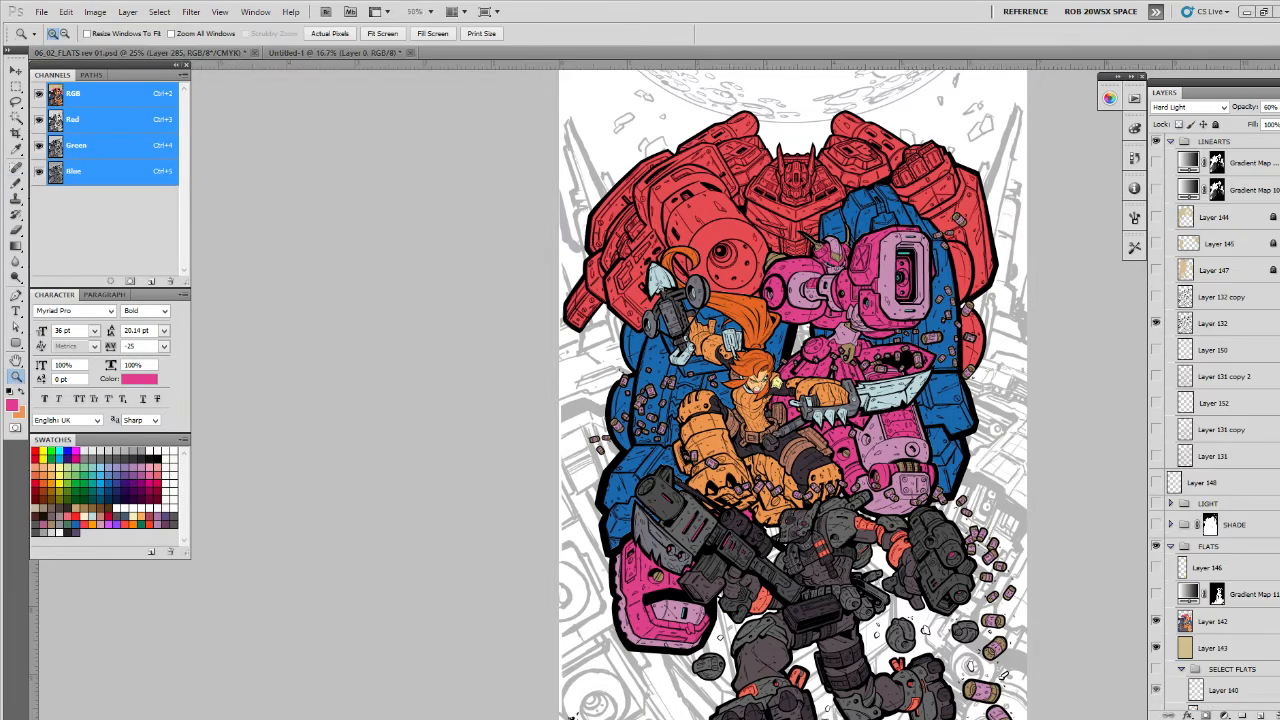
pyautogui.press('b')
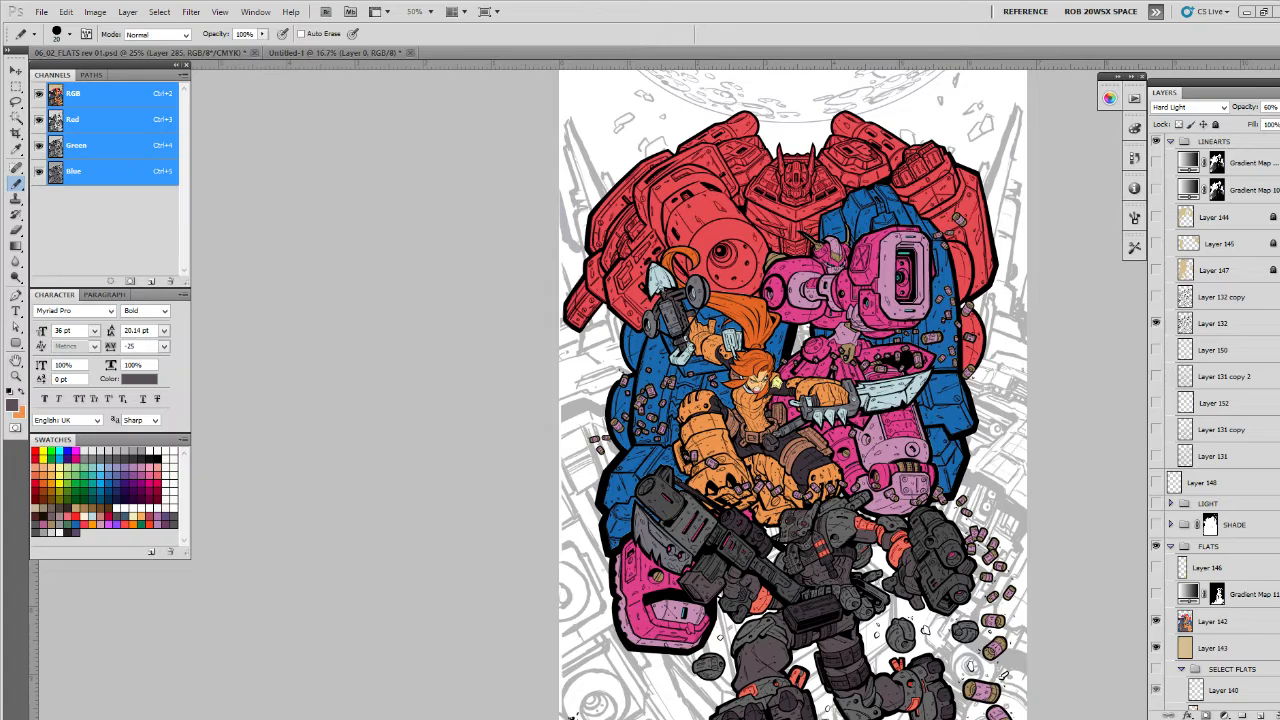
# - Paint the two rounded wheel shapes along the outer edge of the blue leg beneath the cannon arm dark grey on Layer 285
pyautogui.click(647, 338)
pyautogui.press('z')
pyautogui.click(647, 338)
pyautogui.click(647, 338)
pyautogui.click(647, 338)
pyautogui.click(647, 333)
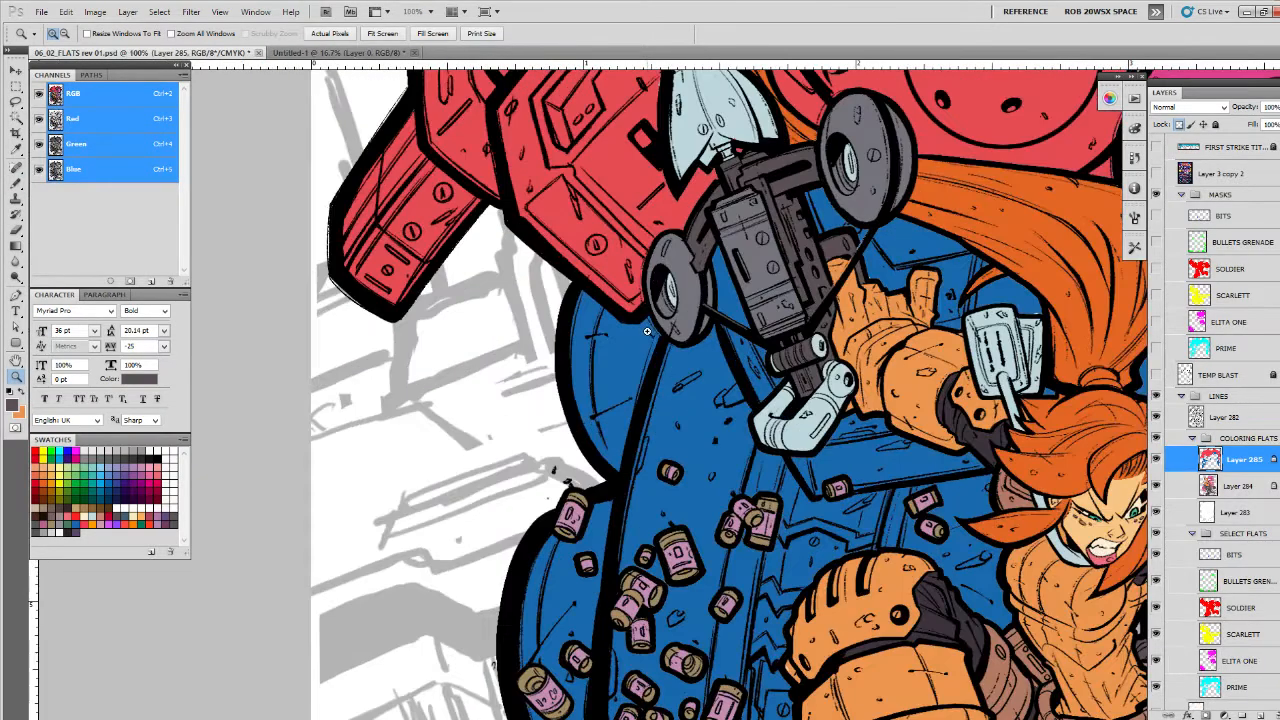
pyautogui.press('b')
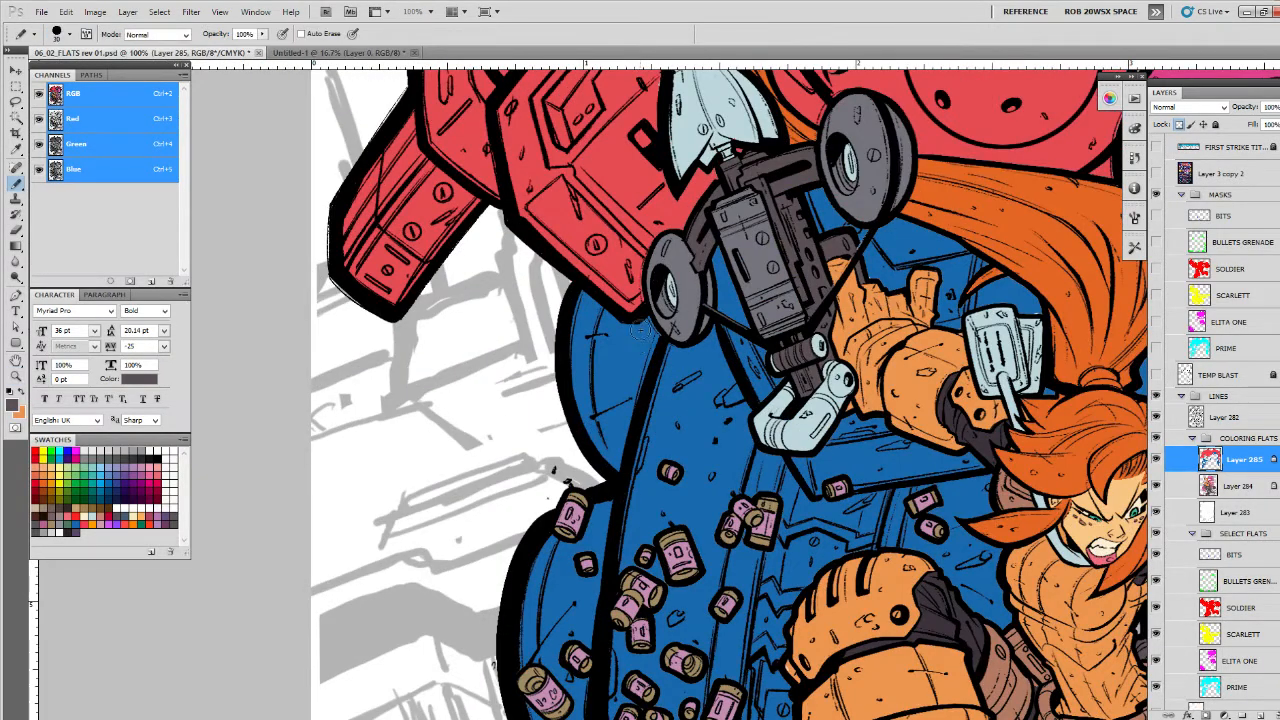
pyautogui.moveTo(647, 338)
pyautogui.mouseDown()
pyautogui.moveTo(570, 300)
pyautogui.moveTo(598, 395)
pyautogui.moveTo(614, 398)
pyautogui.moveTo(652, 346)
pyautogui.mouseUp()
pyautogui.moveTo(640, 430)
pyautogui.mouseDown()
pyautogui.moveTo(656, 330)
pyautogui.moveTo(629, 387)
pyautogui.moveTo(608, 328)
pyautogui.mouseUp()
pyautogui.moveTo(617, 390)
pyautogui.mouseDown()
pyautogui.moveTo(604, 497)
pyautogui.moveTo(621, 384)
pyautogui.moveTo(621, 551)
pyautogui.moveTo(609, 562)
pyautogui.moveTo(592, 270)
pyautogui.moveTo(596, 488)
pyautogui.mouseUp()
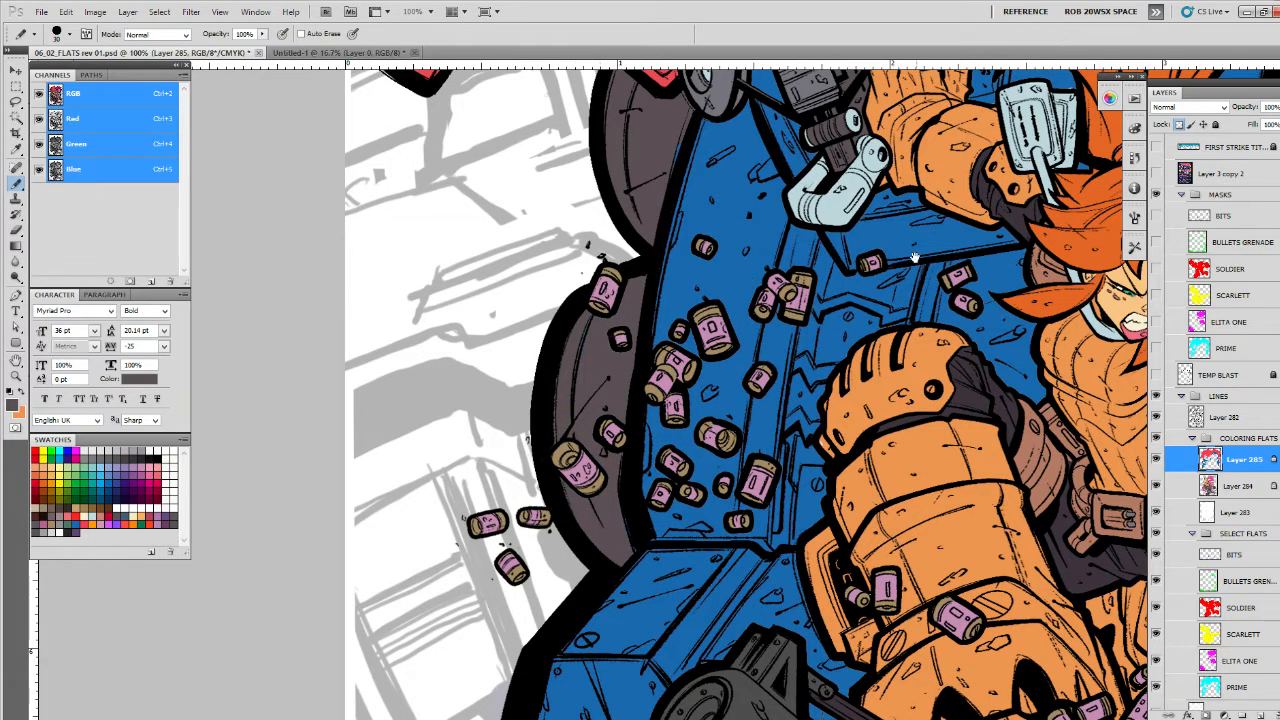
# - Fill the angular panel between the redhead's raised hand and her ponytail with dark grey
pyautogui.moveTo(914, 258); pyautogui.dragTo(755, 428)
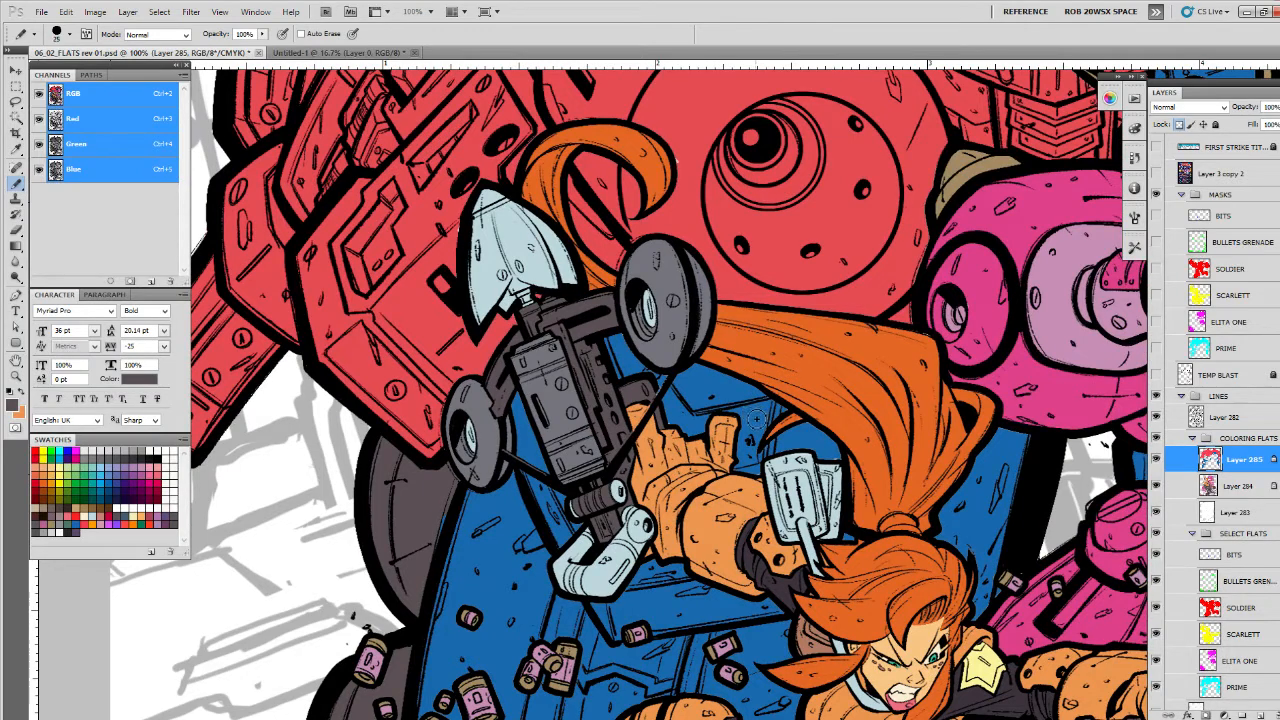
pyautogui.moveTo(762, 405); pyautogui.dragTo(756, 460)
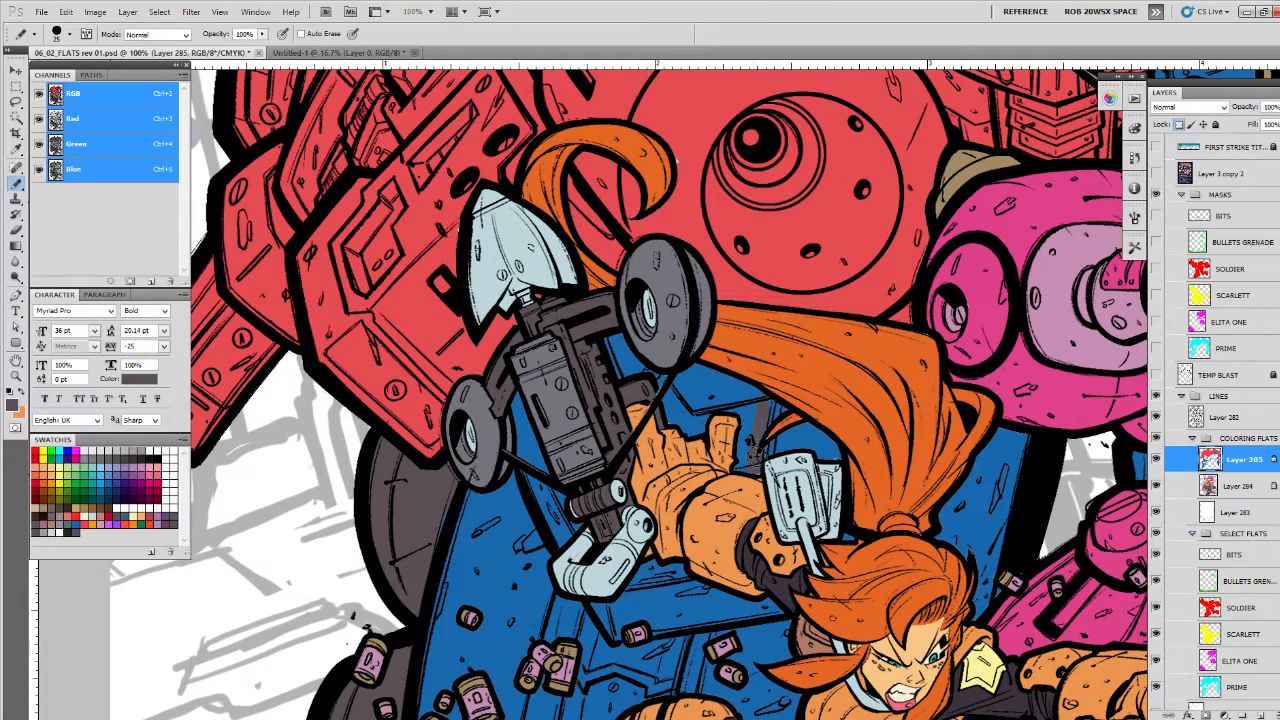
pyautogui.moveTo(741, 395)
pyautogui.mouseDown()
pyautogui.moveTo(652, 392)
pyautogui.moveTo(662, 376)
pyautogui.mouseUp()
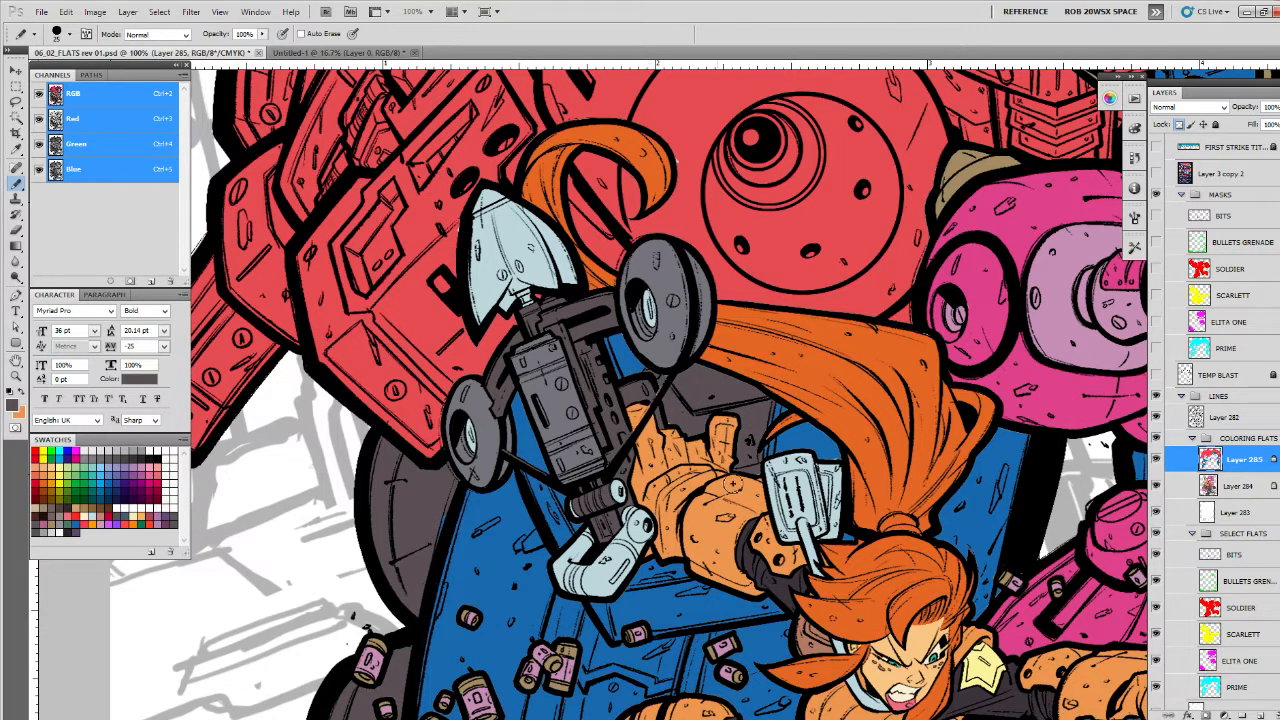
pyautogui.moveTo(890, 347); pyautogui.dragTo(840, 347)
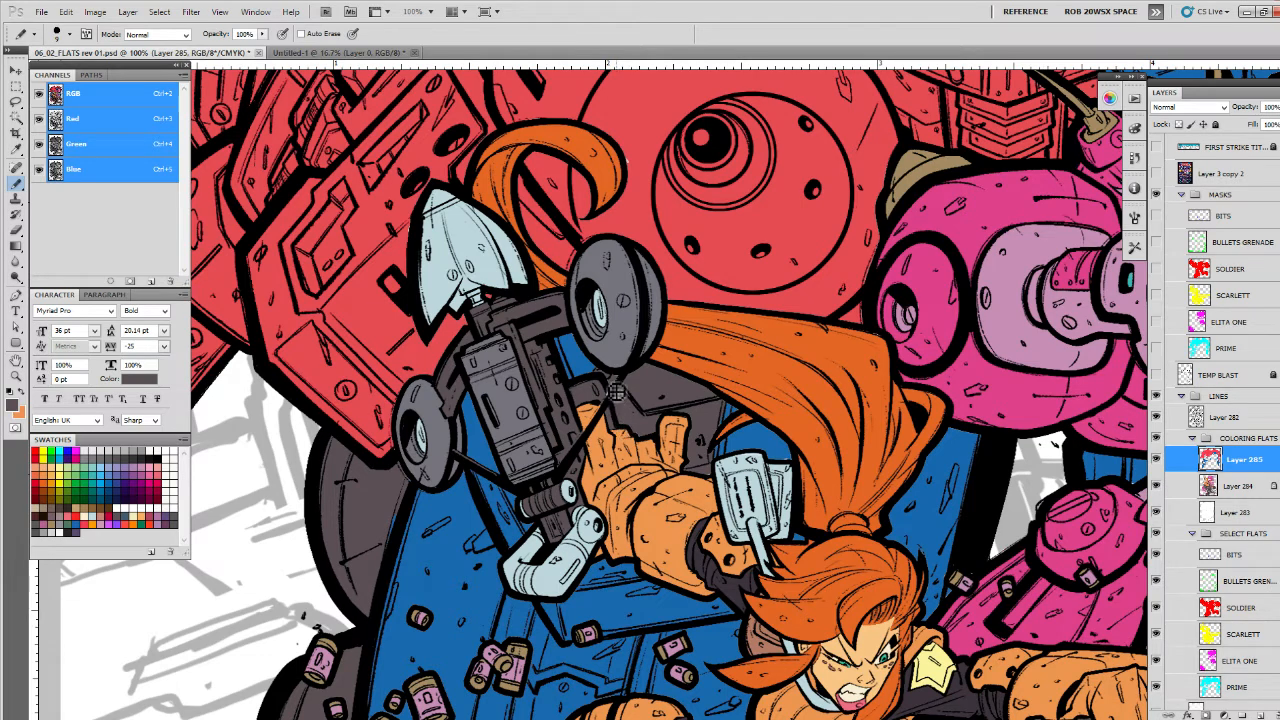
pyautogui.moveTo(620, 388); pyautogui.dragTo(639, 384)
# - Switch to the robot's blue and touch up the leg areas around the redhead's ponytail
pyautogui.press(']')
pyautogui.moveTo(993, 599); pyautogui.dragTo(920, 595)
pyautogui.press('x')
pyautogui.keyDown('alt'); pyautogui.click(717, 457); pyautogui.keyUp('alt')
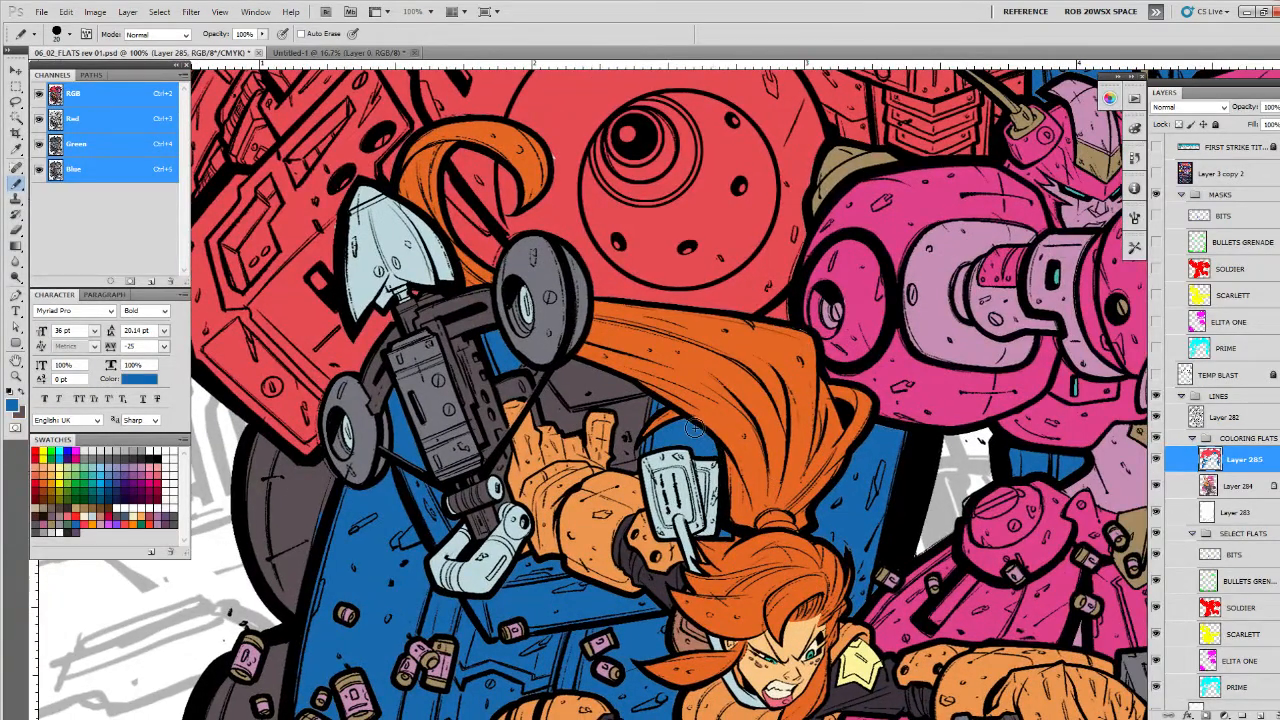
pyautogui.moveTo(924, 520); pyautogui.dragTo(812, 508)
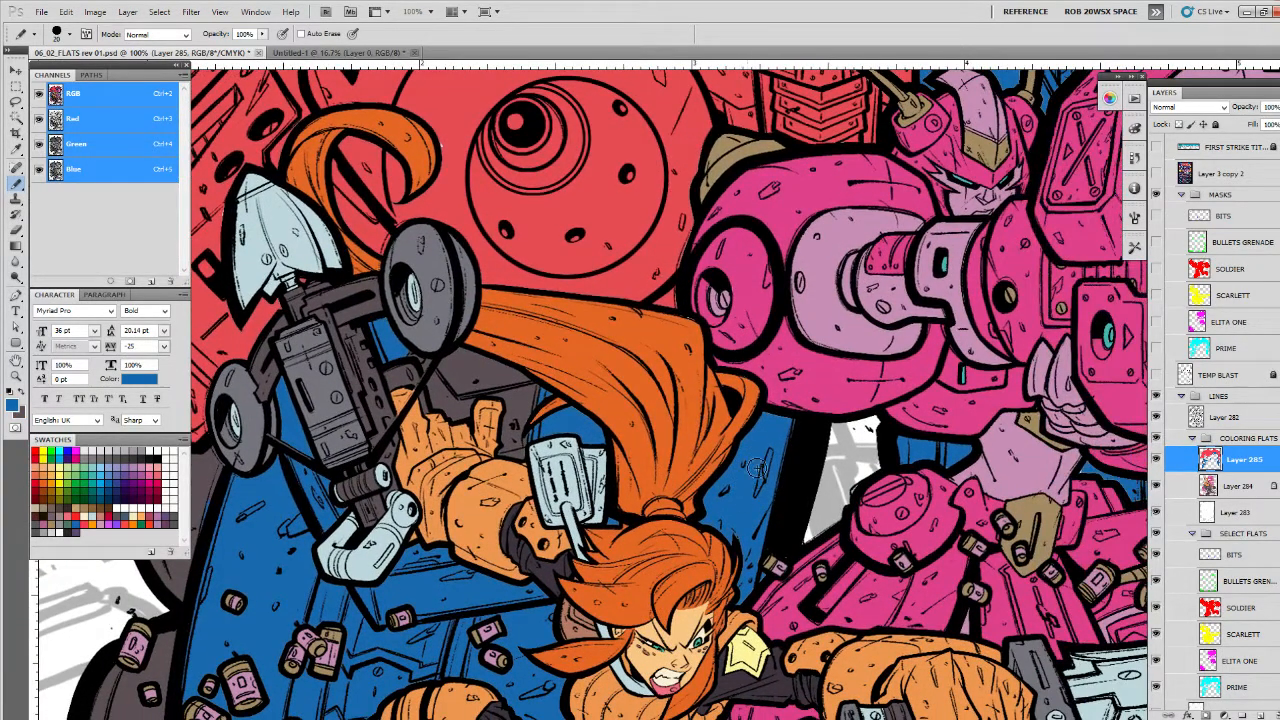
pyautogui.moveTo(764, 560)
pyautogui.mouseDown()
pyautogui.moveTo(762, 583)
pyautogui.moveTo(749, 575)
pyautogui.mouseUp()
# - Paint the two rounded wheel shapes beside the blue leg behind the pink robot's gun dark grey
pyautogui.moveTo(1058, 655); pyautogui.dragTo(645, 612)
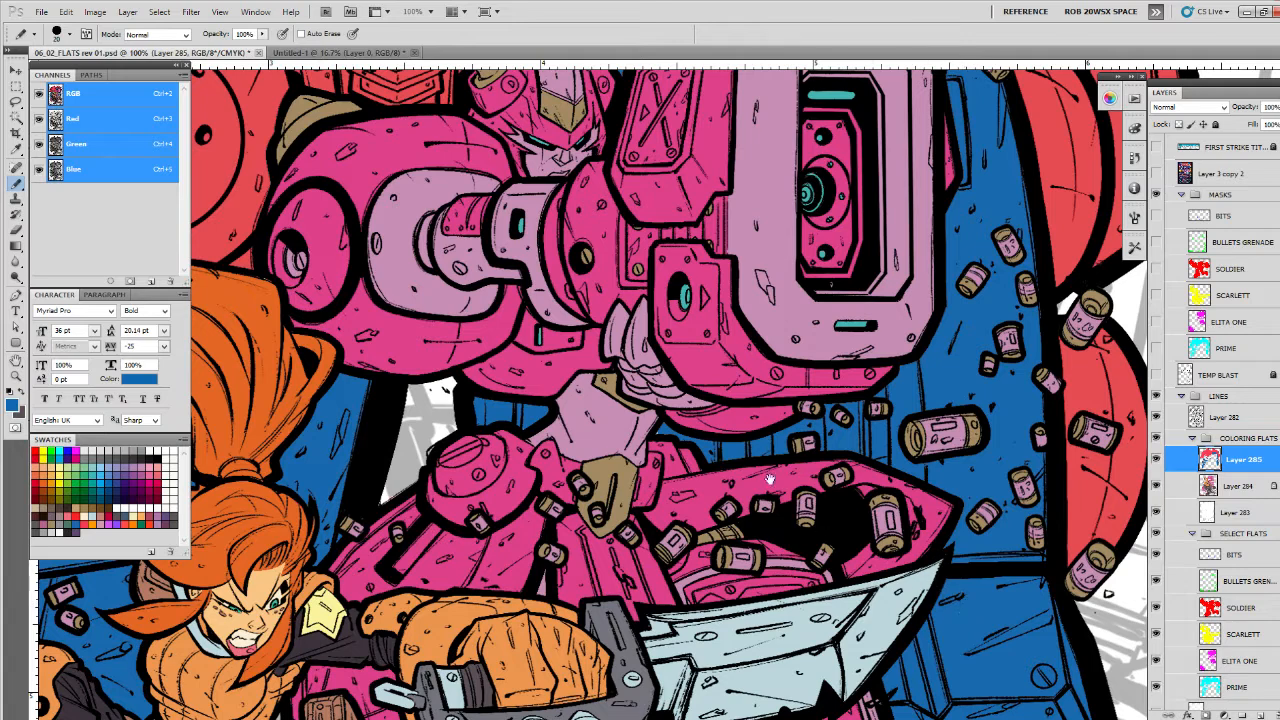
pyautogui.moveTo(704, 407); pyautogui.dragTo(727, 492)
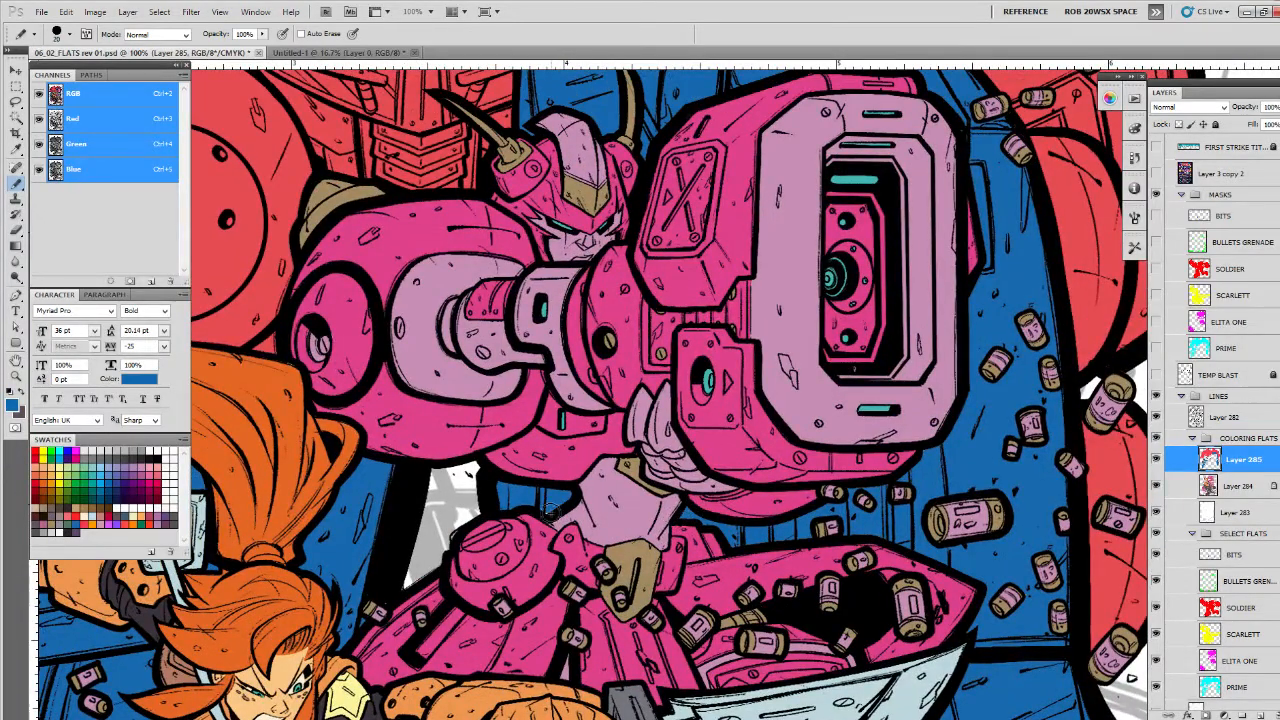
pyautogui.moveTo(1076, 645); pyautogui.dragTo(723, 505)
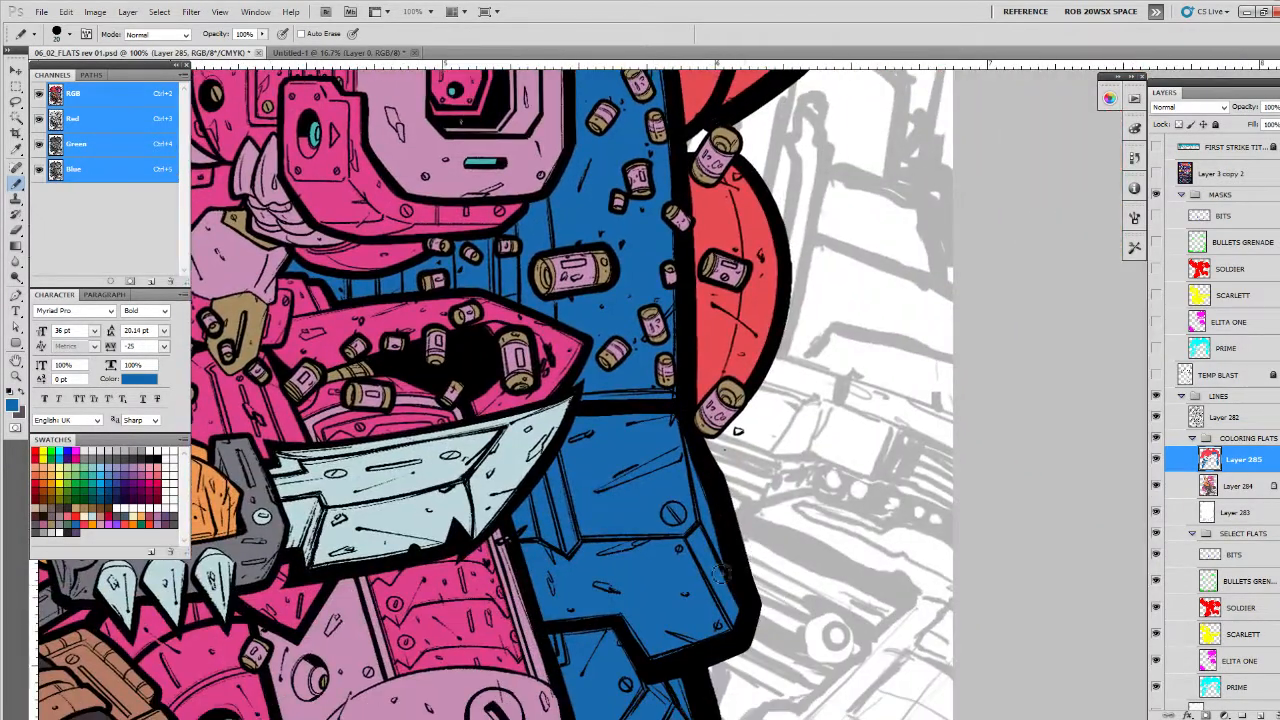
pyautogui.moveTo(758, 272); pyautogui.dragTo(707, 494)
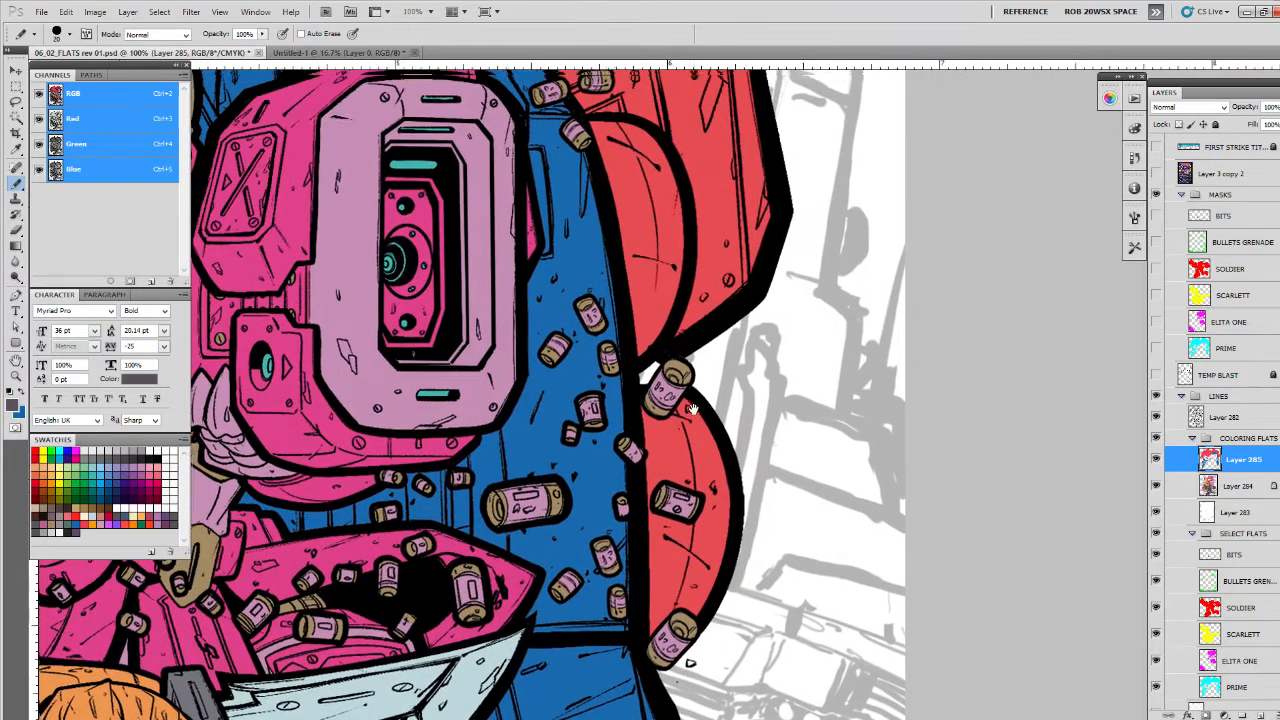
pyautogui.click(1178, 124)
pyautogui.moveTo(695, 405)
pyautogui.mouseDown()
pyautogui.moveTo(649, 417)
pyautogui.moveTo(683, 408)
pyautogui.moveTo(694, 472)
pyautogui.moveTo(731, 516)
pyautogui.moveTo(729, 538)
pyautogui.moveTo(706, 563)
pyautogui.moveTo(661, 557)
pyautogui.moveTo(706, 623)
pyautogui.moveTo(721, 519)
pyautogui.moveTo(690, 568)
pyautogui.mouseUp()
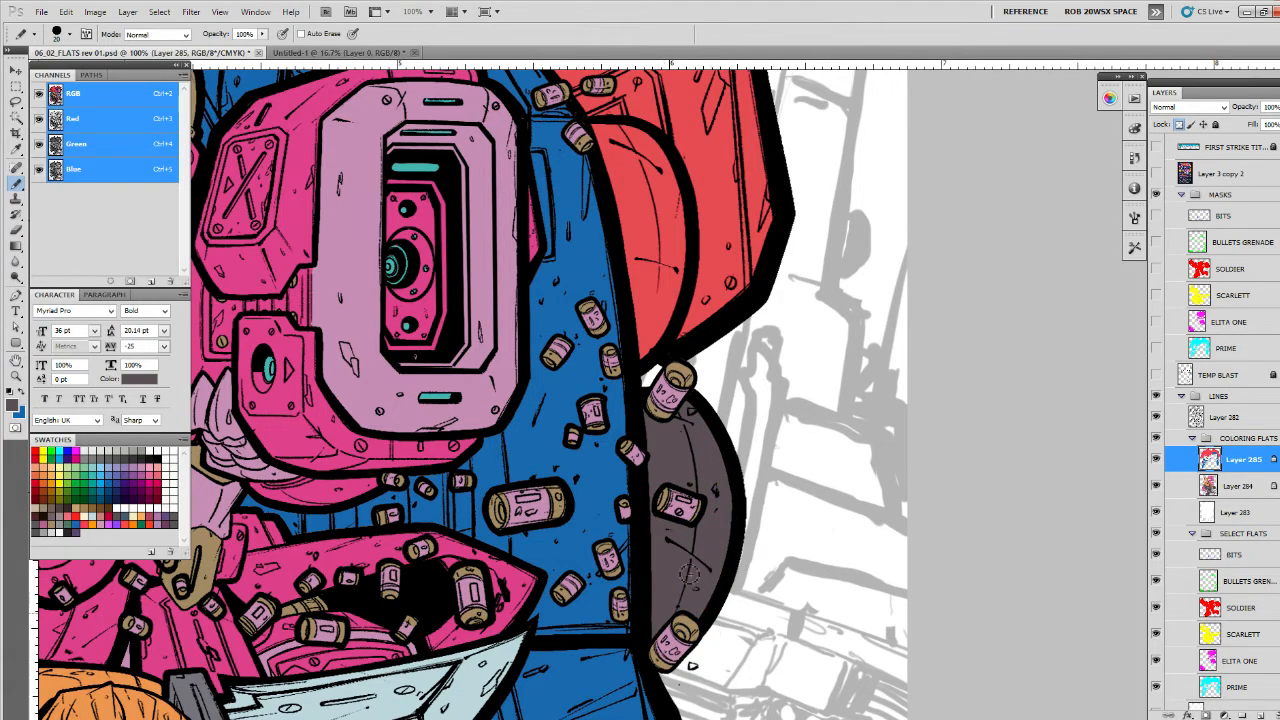
pyautogui.scroll(5, 605, 420)
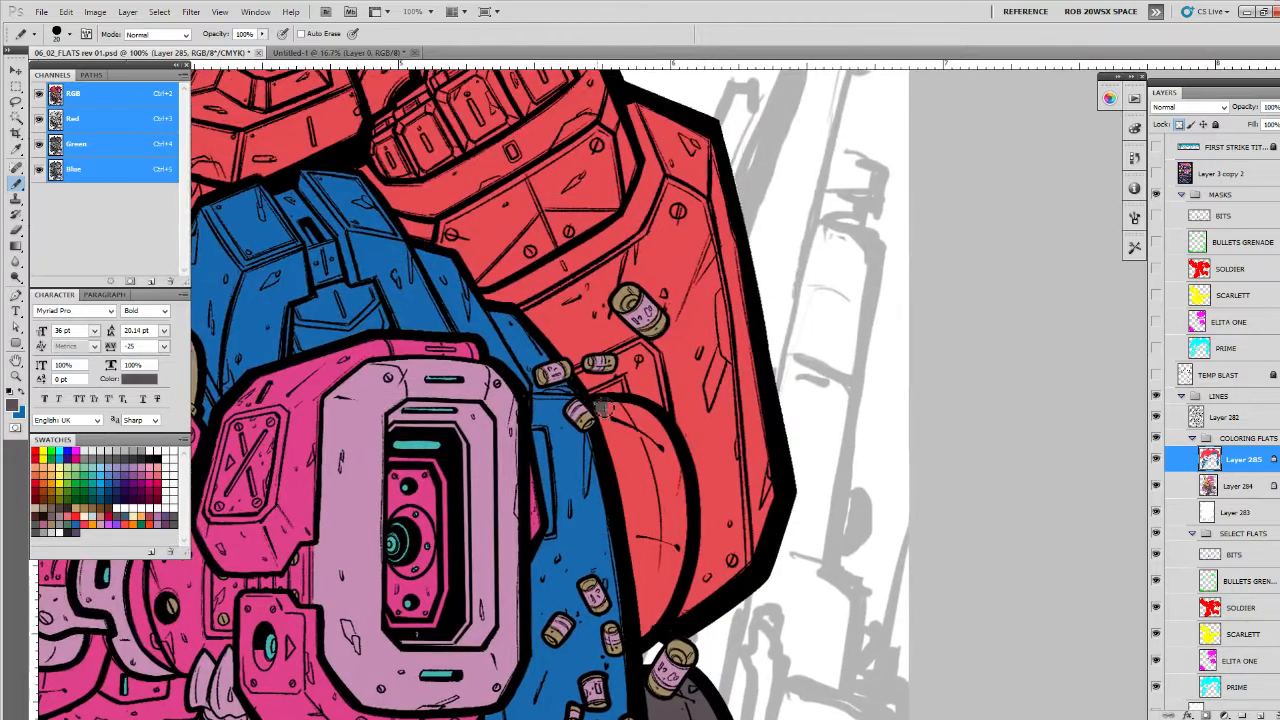
pyautogui.moveTo(603, 408)
pyautogui.mouseDown()
pyautogui.moveTo(660, 425)
pyautogui.moveTo(673, 457)
pyautogui.moveTo(681, 523)
pyautogui.moveTo(662, 447)
pyautogui.moveTo(605, 412)
pyautogui.moveTo(623, 494)
pyautogui.moveTo(622, 466)
pyautogui.moveTo(670, 540)
pyautogui.moveTo(683, 529)
pyautogui.moveTo(687, 543)
pyautogui.moveTo(671, 599)
pyautogui.moveTo(640, 504)
pyautogui.moveTo(625, 500)
pyautogui.moveTo(660, 617)
pyautogui.mouseUp()
# - Review the large robot's red, blue and grey areas across the whole cover
pyautogui.moveTo(555, 290); pyautogui.dragTo(662, 488)
pyautogui.press('z')
pyautogui.keyDown('alt'); pyautogui.click(662, 488); pyautogui.keyUp('alt')
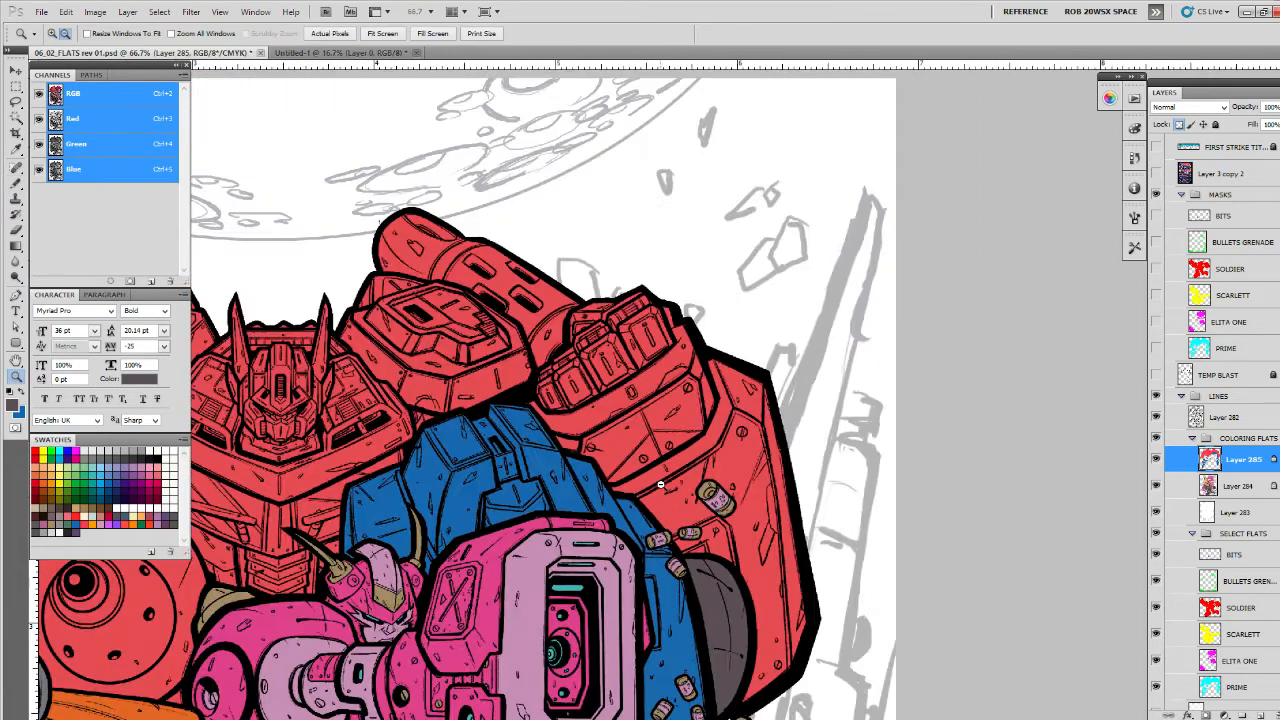
pyautogui.keyDown('alt'); pyautogui.click(662, 490); pyautogui.keyUp('alt')
pyautogui.keyDown('alt'); pyautogui.click(663, 496); pyautogui.keyUp('alt')
pyautogui.moveTo(672, 631); pyautogui.dragTo(757, 358)
pyautogui.moveTo(701, 544)
pyautogui.mouseDown()
pyautogui.moveTo(712, 434)
pyautogui.moveTo(698, 560)
pyautogui.mouseUp()
pyautogui.keyDown('alt'); pyautogui.click(701, 557); pyautogui.keyUp('alt')
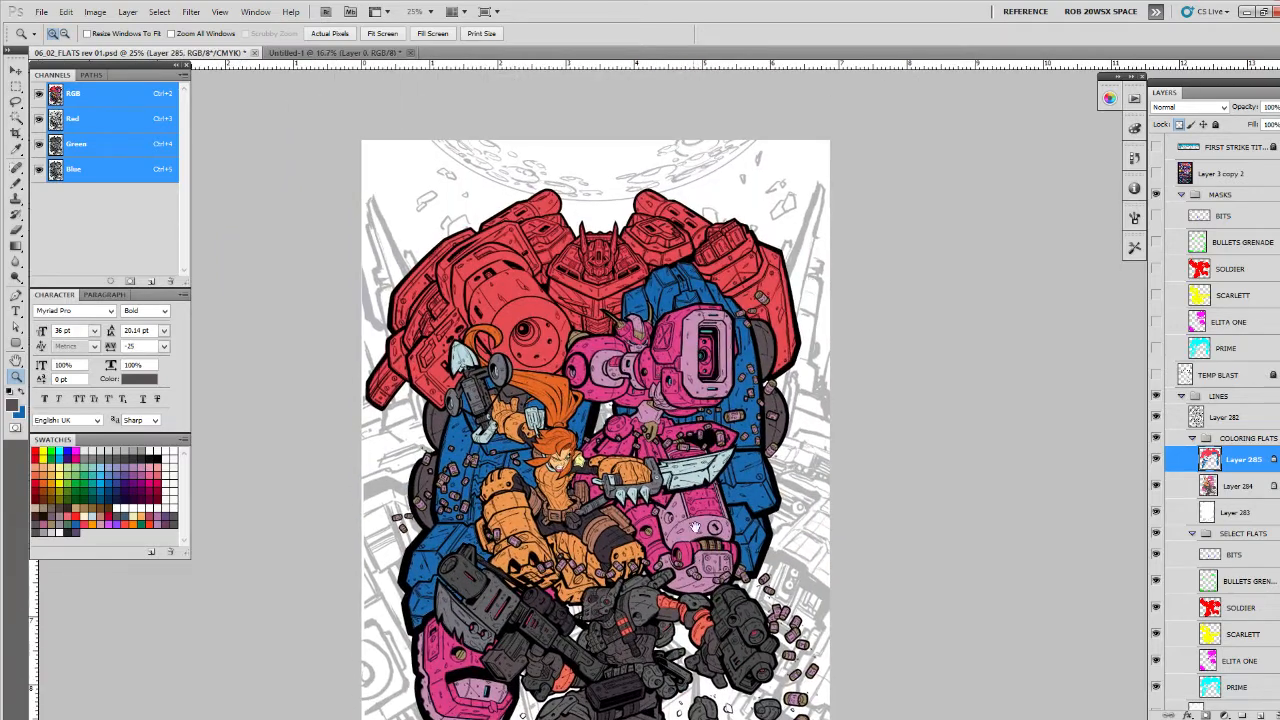
pyautogui.moveTo(698, 419); pyautogui.dragTo(697, 575)
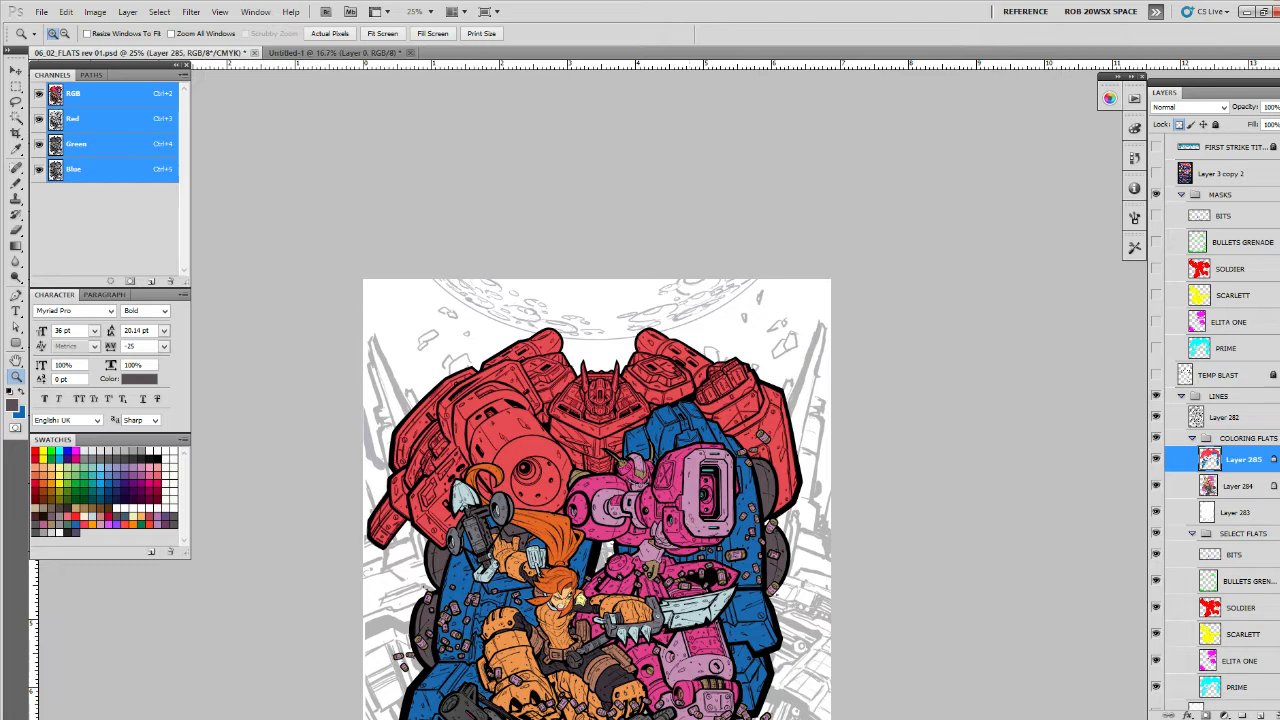
# - Paint the forearm plates below the large robot's clenched fingers blue, beside the pink robot's gun
pyautogui.hotkey('ctrl', 'Tab')
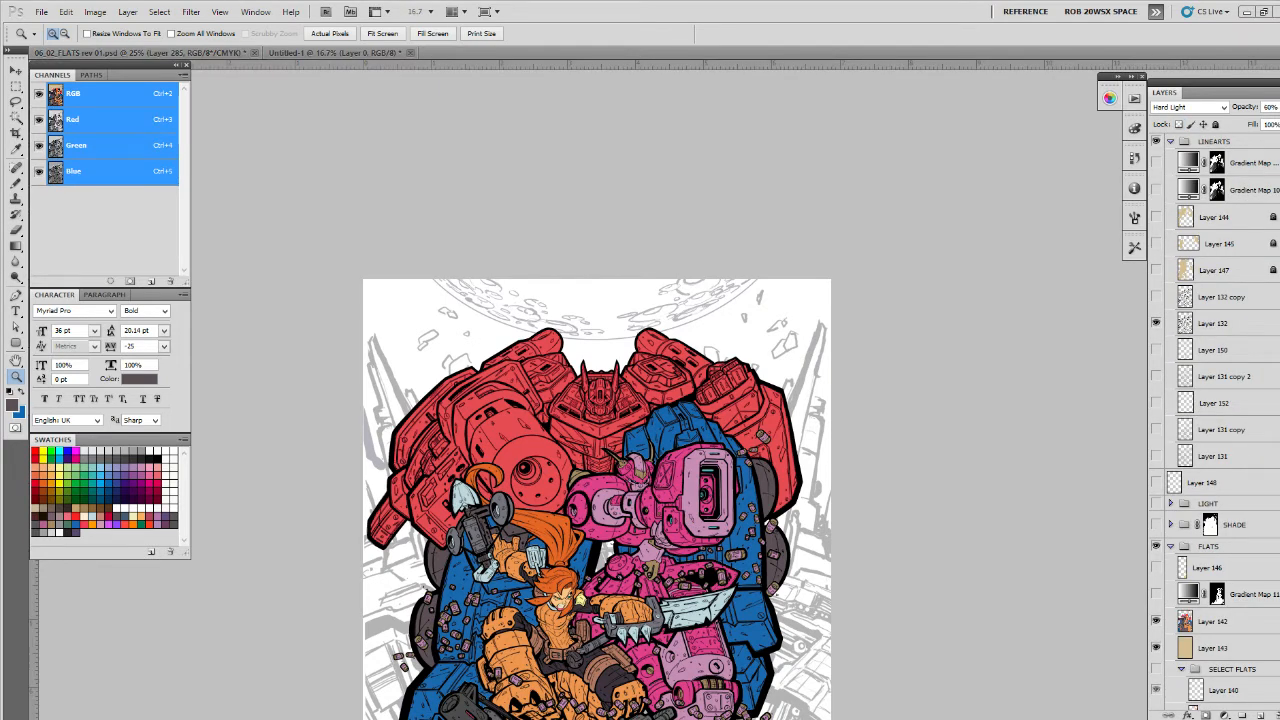
pyautogui.press('b')
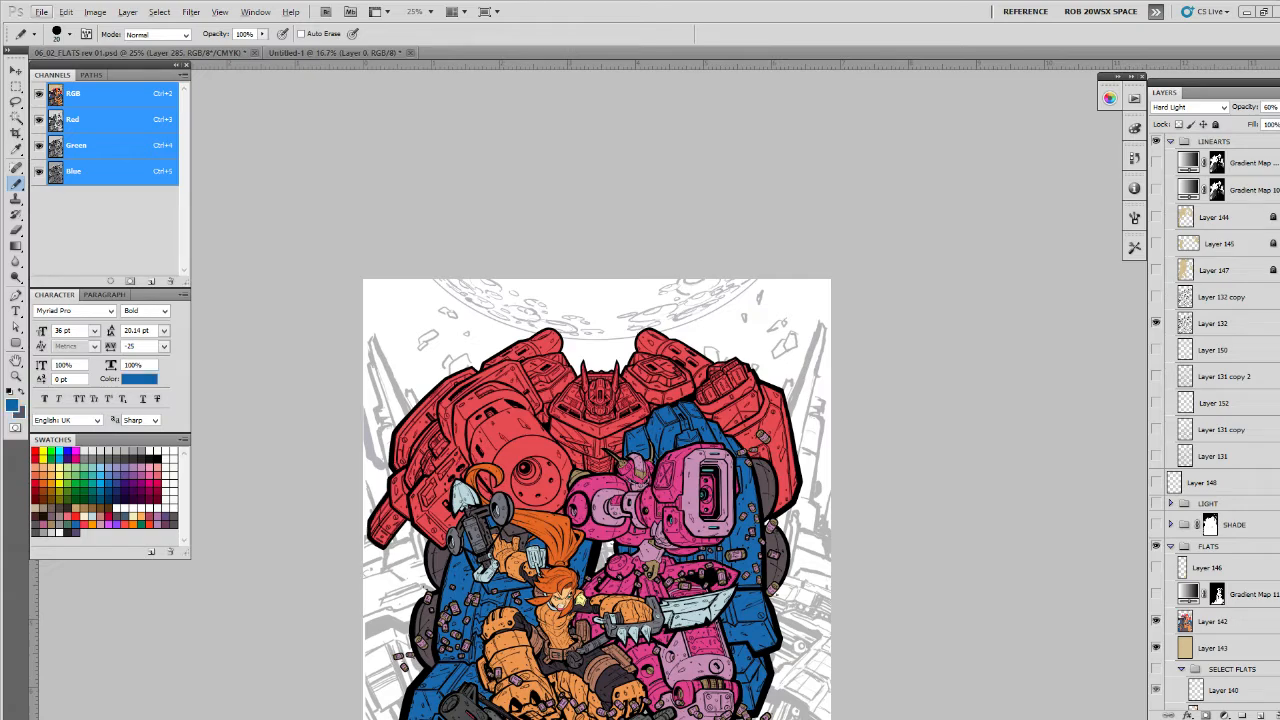
pyautogui.click(793, 487)
pyautogui.hotkey('ctrl', 'space')
pyautogui.keyDown('ctrl'); pyautogui.click(755, 387); pyautogui.keyUp('ctrl')
pyautogui.keyDown('ctrl'); pyautogui.click(755, 387); pyautogui.keyUp('ctrl')
pyautogui.keyDown('ctrl'); pyautogui.click(755, 387); pyautogui.keyUp('ctrl')
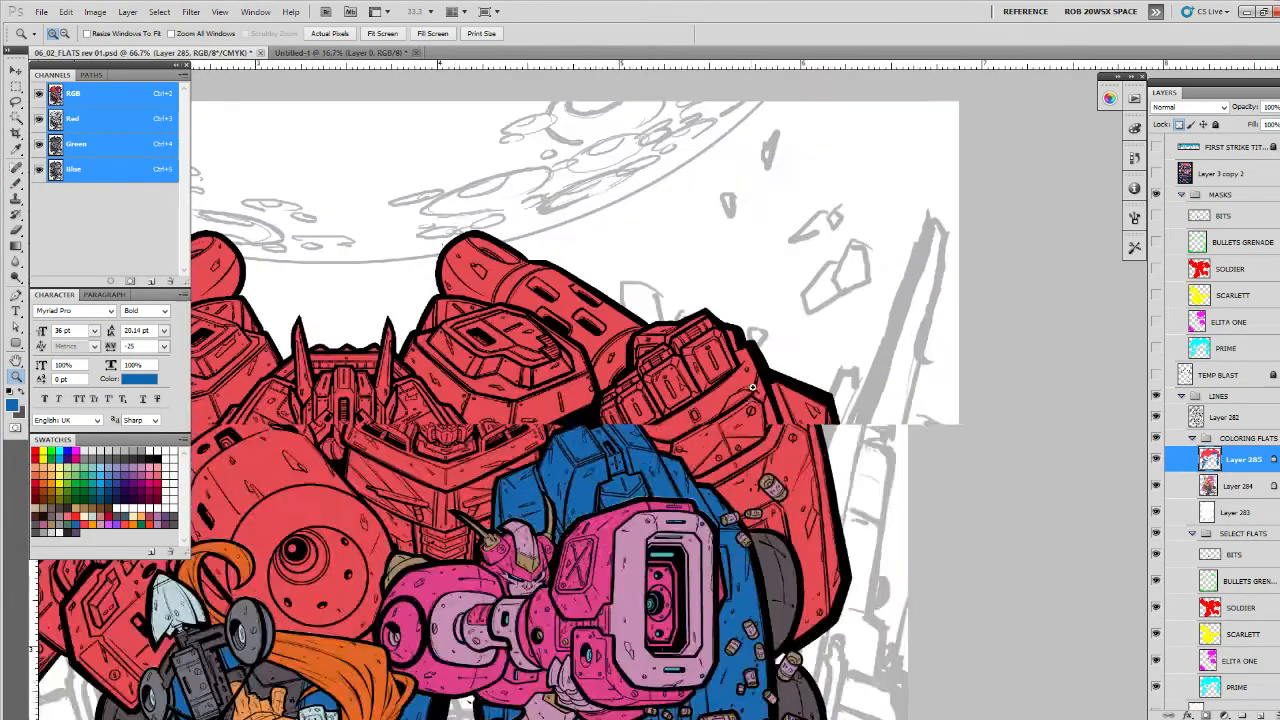
pyautogui.hotkey('ctrl', 'space')
pyautogui.keyDown('ctrl'); pyautogui.click(746, 391); pyautogui.keyUp('ctrl')
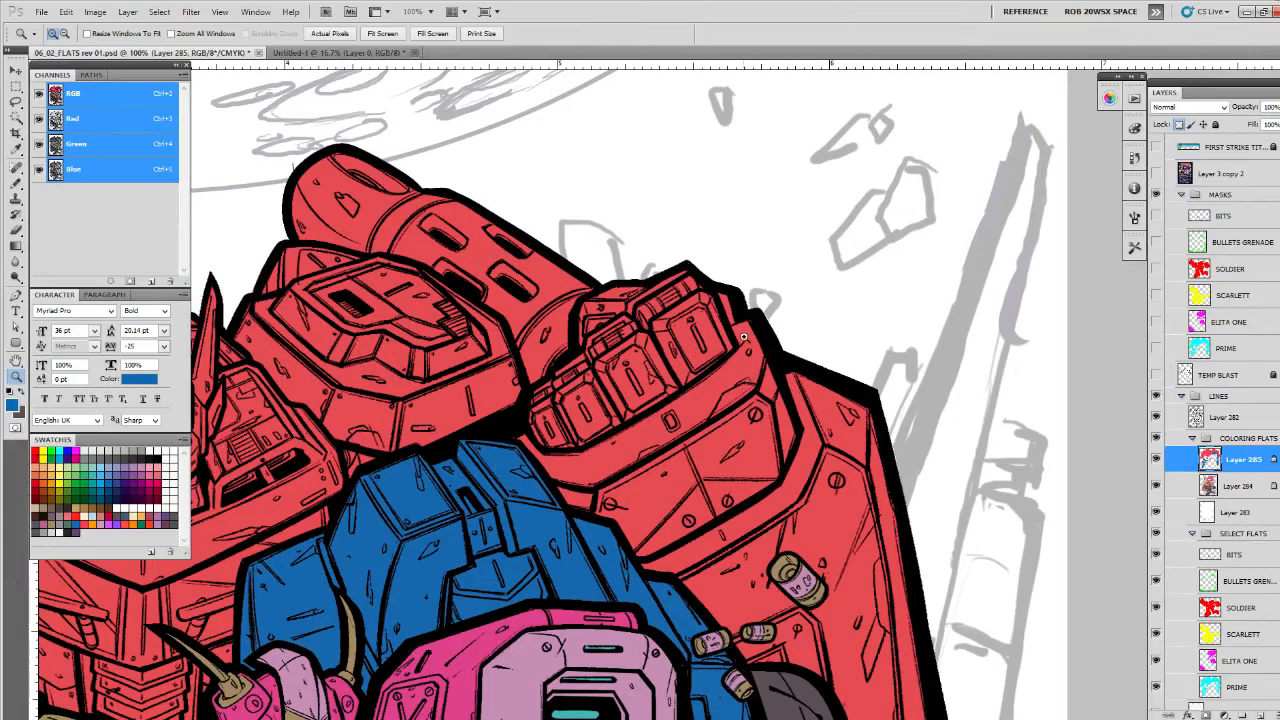
pyautogui.keyDown('ctrl'); pyautogui.click(744, 337); pyautogui.keyUp('ctrl')
pyautogui.keyDown('ctrl'); pyautogui.click(746, 337); pyautogui.keyUp('ctrl')
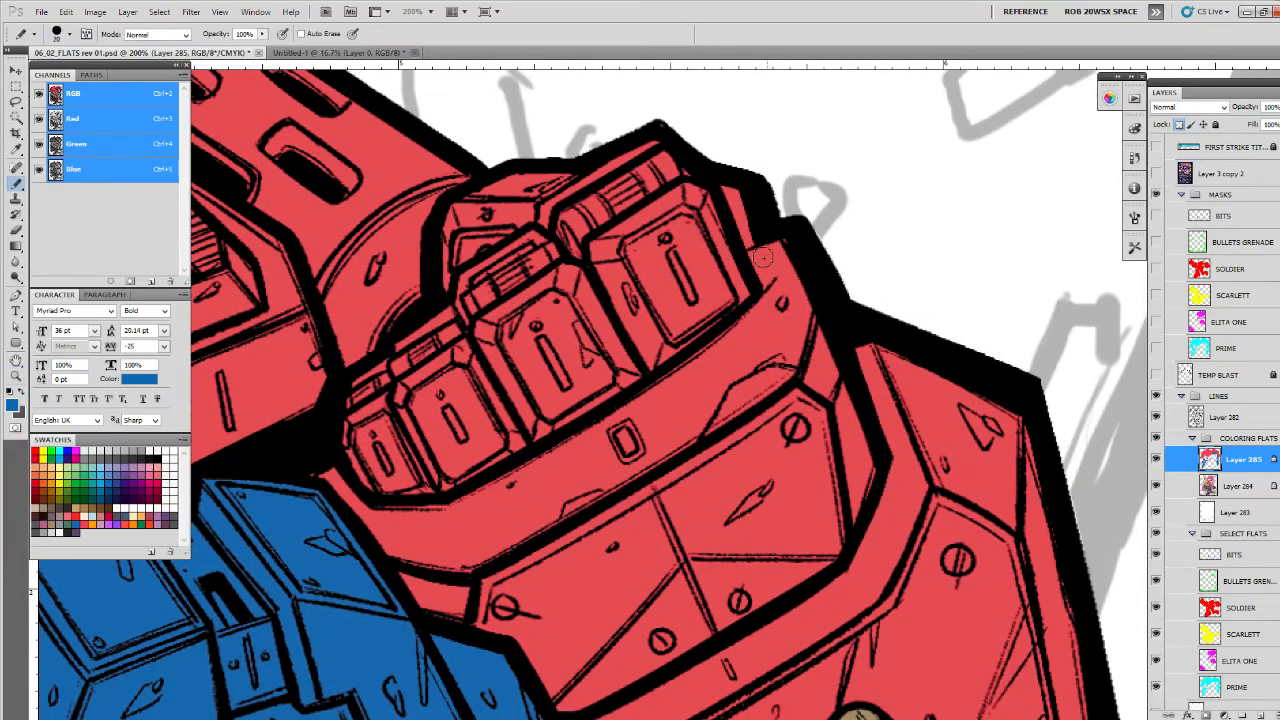
pyautogui.press('[')
pyautogui.moveTo(754, 257)
pyautogui.mouseDown()
pyautogui.moveTo(771, 291)
pyautogui.moveTo(780, 241)
pyautogui.moveTo(866, 455)
pyautogui.moveTo(835, 547)
pyautogui.moveTo(828, 531)
pyautogui.moveTo(761, 587)
pyautogui.moveTo(562, 692)
pyautogui.moveTo(510, 637)
pyautogui.moveTo(405, 575)
pyautogui.moveTo(373, 520)
pyautogui.moveTo(487, 491)
pyautogui.moveTo(713, 350)
pyautogui.moveTo(762, 307)
pyautogui.moveTo(763, 253)
pyautogui.moveTo(845, 461)
pyautogui.moveTo(783, 547)
pyautogui.moveTo(662, 621)
pyautogui.moveTo(537, 648)
pyautogui.moveTo(427, 571)
pyautogui.moveTo(442, 523)
pyautogui.moveTo(691, 385)
pyautogui.moveTo(787, 350)
pyautogui.moveTo(825, 458)
pyautogui.moveTo(703, 579)
pyautogui.moveTo(612, 614)
pyautogui.mouseUp()
pyautogui.moveTo(735, 482)
pyautogui.mouseDown()
pyautogui.moveTo(577, 603)
pyautogui.moveTo(791, 458)
pyautogui.moveTo(682, 393)
pyautogui.moveTo(479, 508)
pyautogui.moveTo(682, 426)
pyautogui.moveTo(554, 618)
pyautogui.mouseUp()
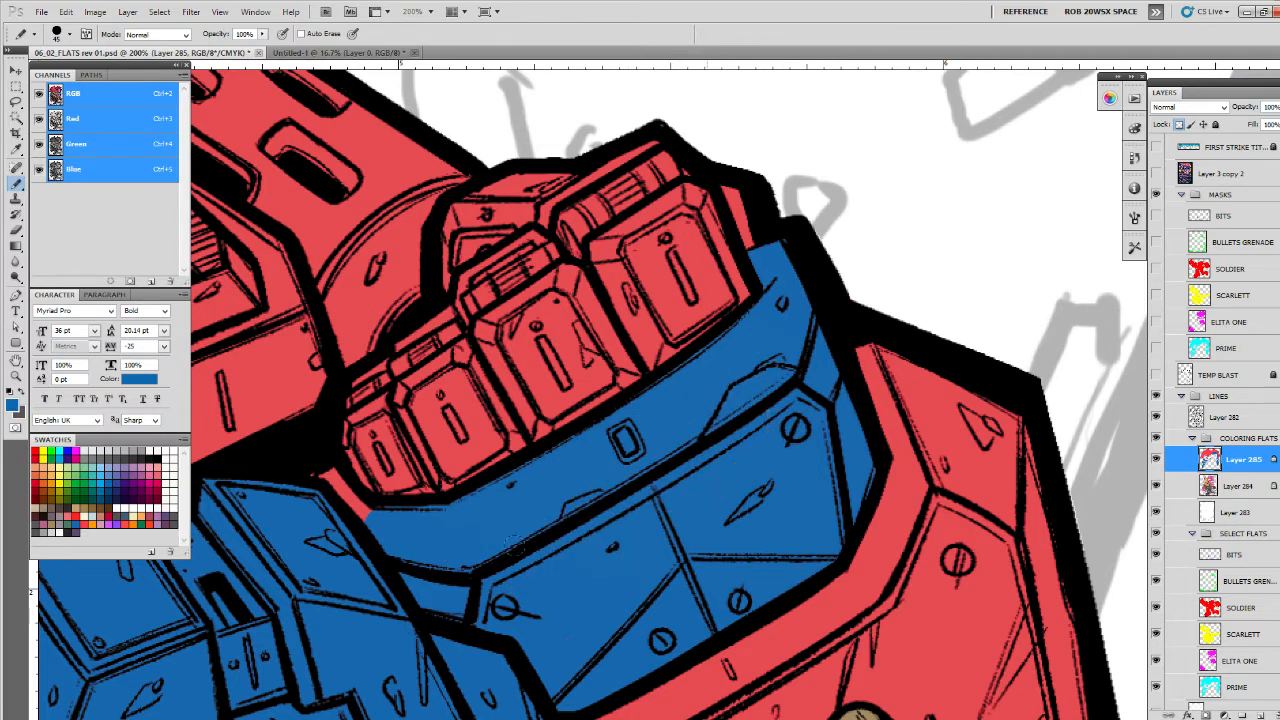
# - Fill the large robot's clenched fingers above the blue forearm plates with dark grey
pyautogui.moveTo(320, 469); pyautogui.dragTo(354, 513)
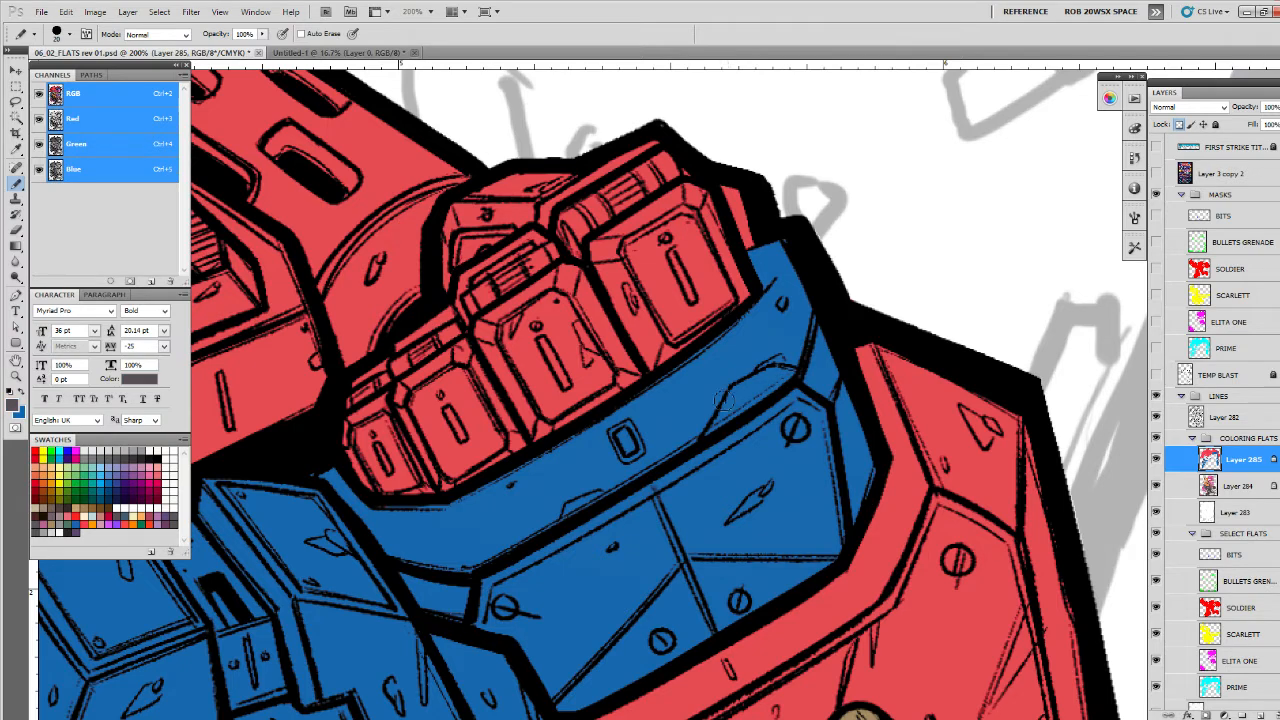
pyautogui.moveTo(683, 316); pyautogui.dragTo(875, 454)
pyautogui.moveTo(917, 323)
pyautogui.mouseDown()
pyautogui.moveTo(931, 371)
pyautogui.moveTo(837, 284)
pyautogui.moveTo(709, 317)
pyautogui.moveTo(633, 366)
pyautogui.moveTo(640, 441)
pyautogui.moveTo(698, 328)
pyautogui.moveTo(672, 391)
pyautogui.moveTo(758, 346)
pyautogui.moveTo(872, 335)
pyautogui.moveTo(910, 371)
pyautogui.moveTo(928, 418)
pyautogui.moveTo(827, 504)
pyautogui.moveTo(700, 583)
pyautogui.moveTo(622, 618)
pyautogui.moveTo(562, 616)
pyautogui.moveTo(536, 529)
pyautogui.moveTo(630, 451)
pyautogui.moveTo(645, 471)
pyautogui.moveTo(531, 566)
pyautogui.moveTo(647, 492)
pyautogui.moveTo(633, 561)
pyautogui.moveTo(616, 558)
pyautogui.moveTo(712, 542)
pyautogui.moveTo(748, 516)
pyautogui.moveTo(576, 567)
pyautogui.moveTo(680, 466)
pyautogui.moveTo(653, 486)
pyautogui.moveTo(822, 398)
pyautogui.moveTo(672, 508)
pyautogui.moveTo(792, 388)
pyautogui.moveTo(782, 434)
pyautogui.moveTo(696, 524)
pyautogui.moveTo(810, 466)
pyautogui.moveTo(745, 536)
pyautogui.moveTo(902, 424)
pyautogui.moveTo(890, 412)
pyautogui.moveTo(822, 449)
pyautogui.moveTo(813, 435)
pyautogui.moveTo(870, 328)
pyautogui.mouseUp()
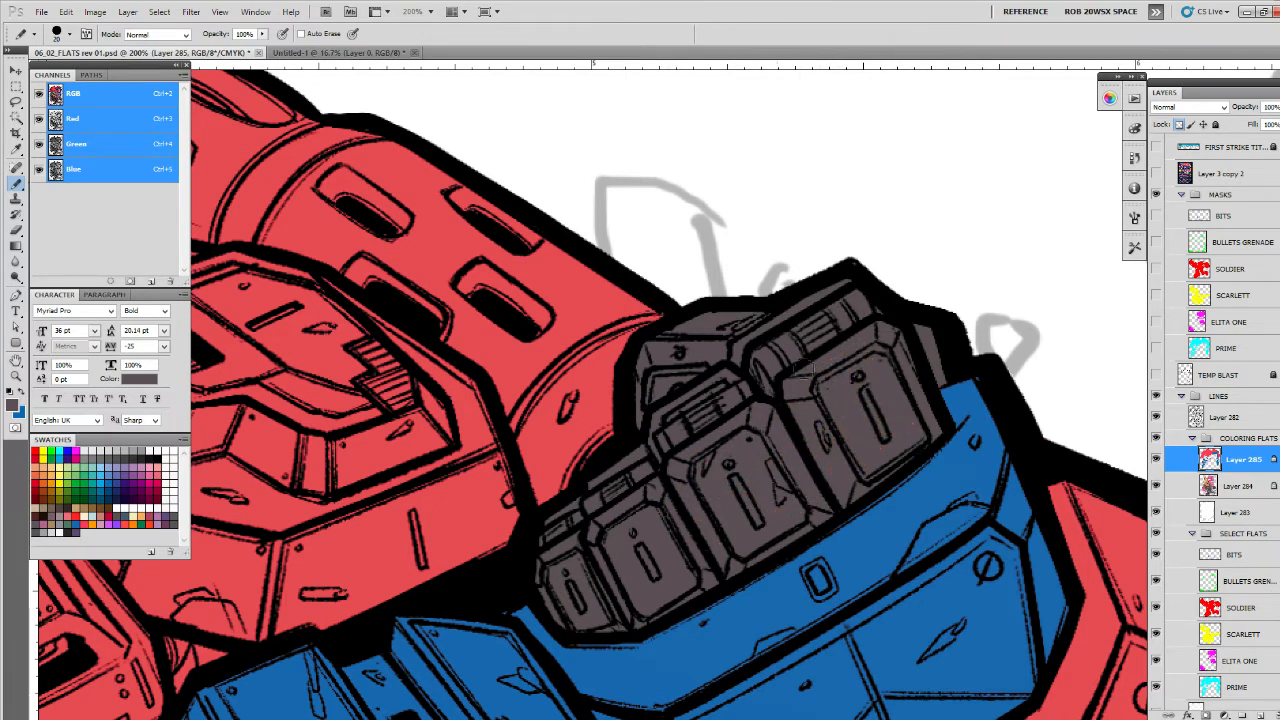
# - Examine the large robot's upper body and the blue area above the pink robot's gun for remaining color changes
pyautogui.press('z')
pyautogui.keyDown('alt'); pyautogui.click(834, 385); pyautogui.keyUp('alt')
pyautogui.keyDown('alt'); pyautogui.click(836, 384); pyautogui.keyUp('alt')
pyautogui.keyDown('alt'); pyautogui.click(838, 384); pyautogui.keyUp('alt')
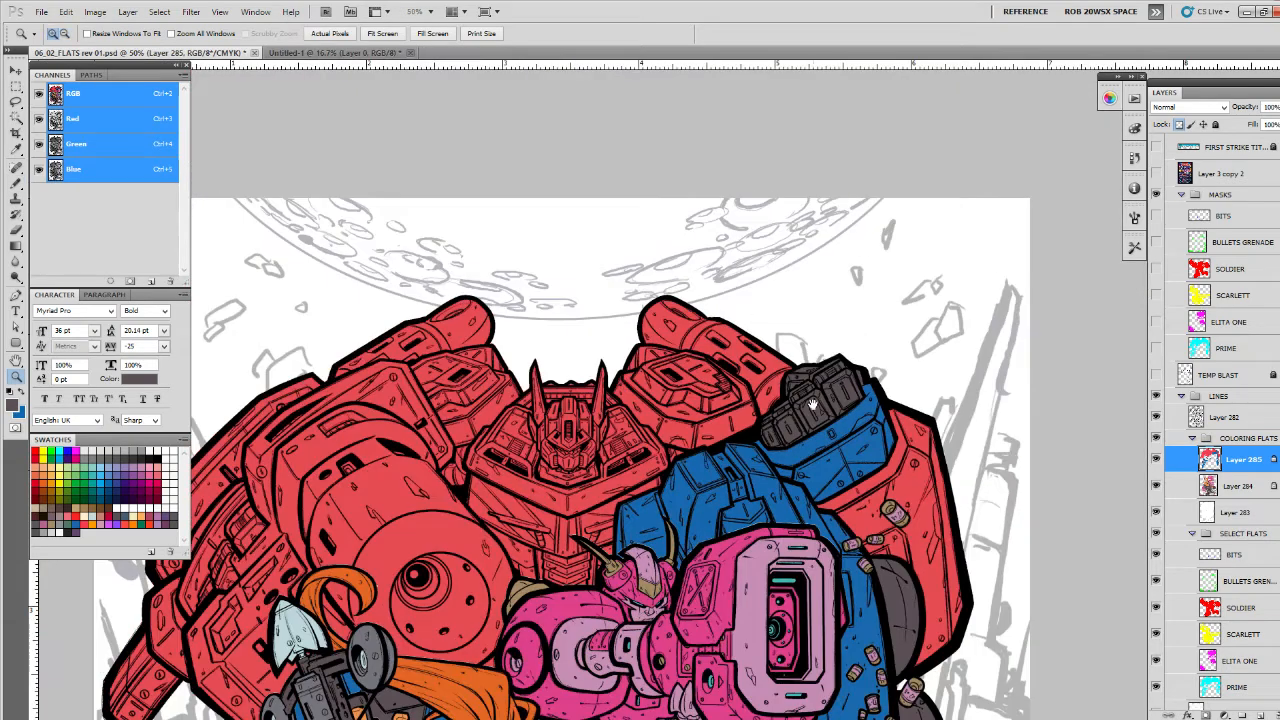
pyautogui.moveTo(812, 403); pyautogui.dragTo(873, 289)
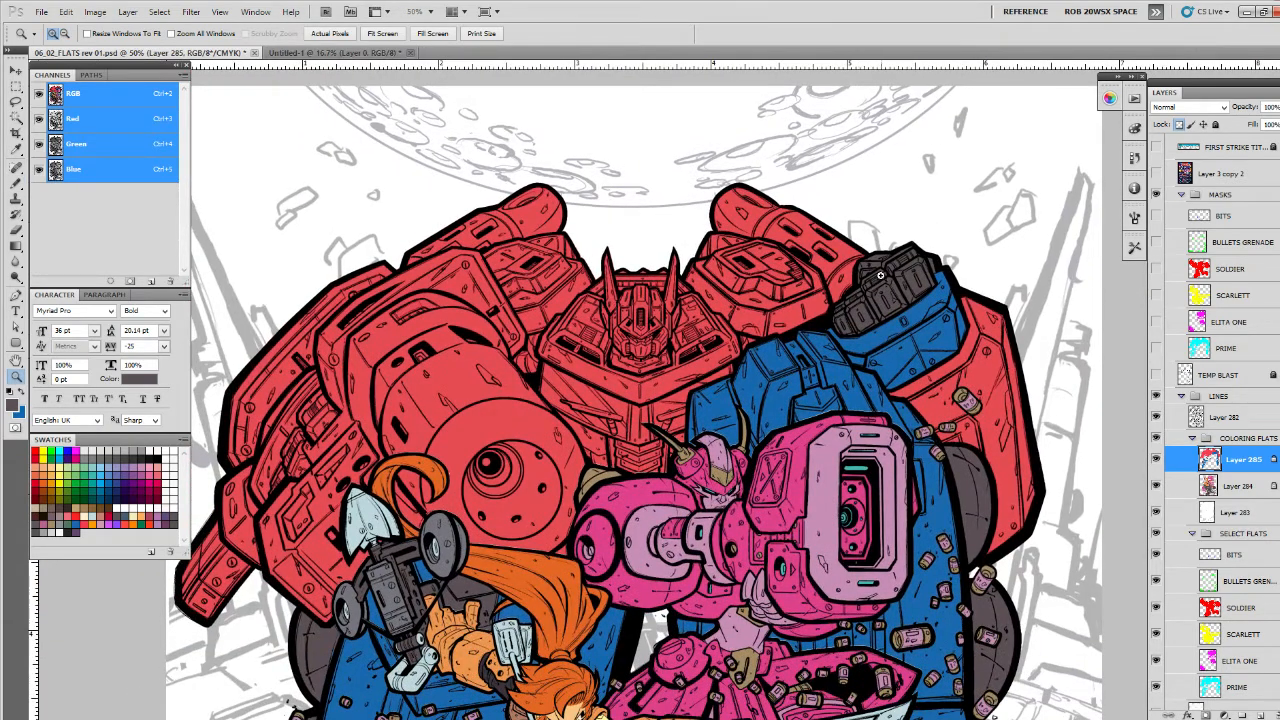
pyautogui.moveTo(806, 445); pyautogui.dragTo(893, 367)
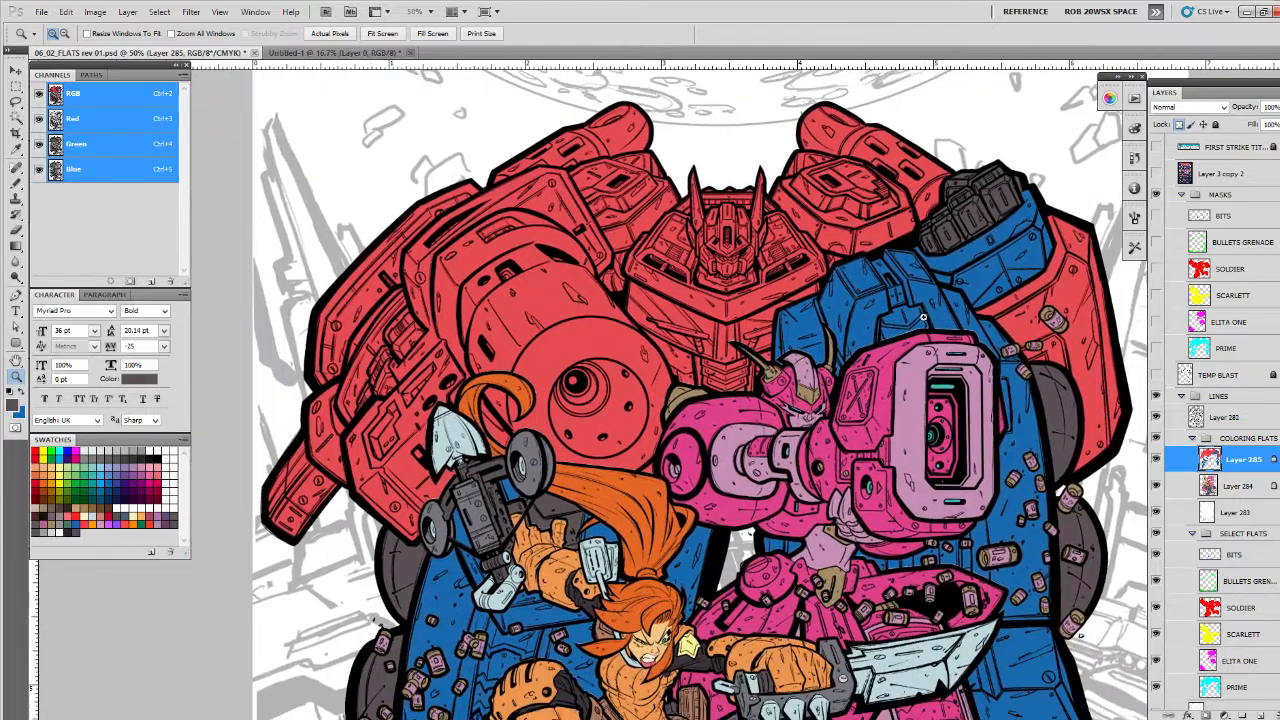
pyautogui.click(923, 318)
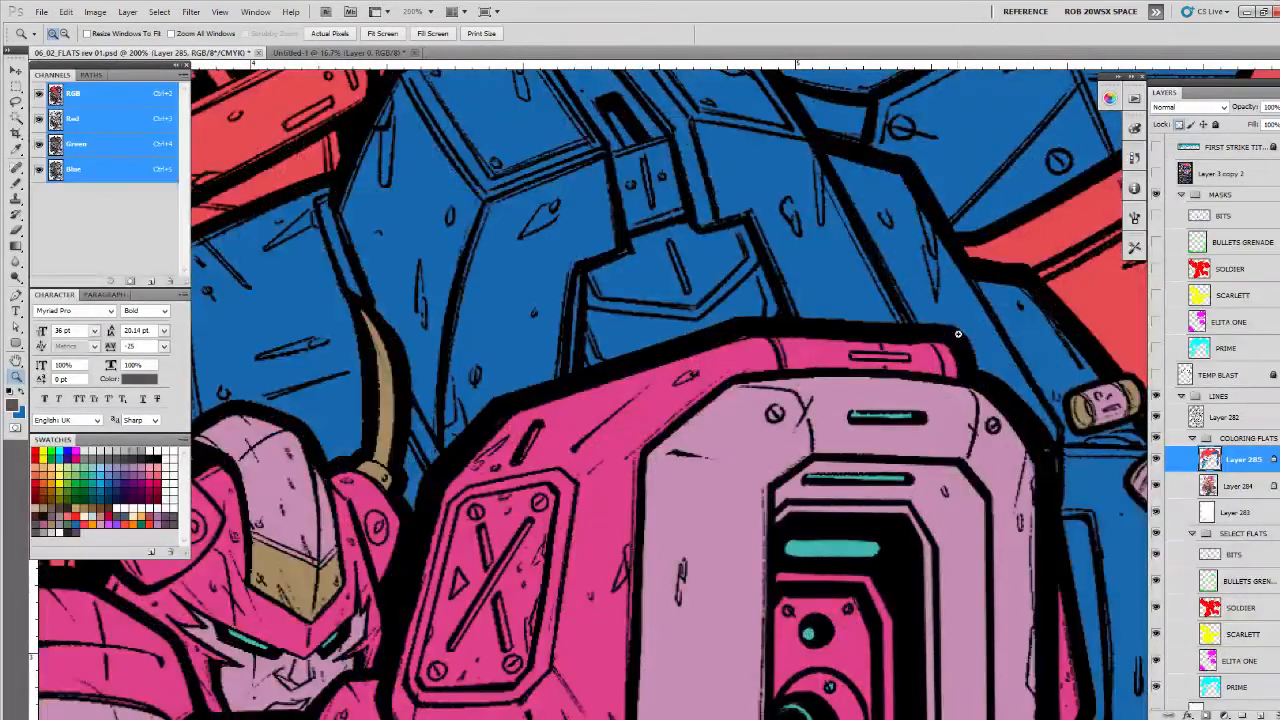
pyautogui.keyDown('alt'); pyautogui.click(930, 331); pyautogui.keyUp('alt')
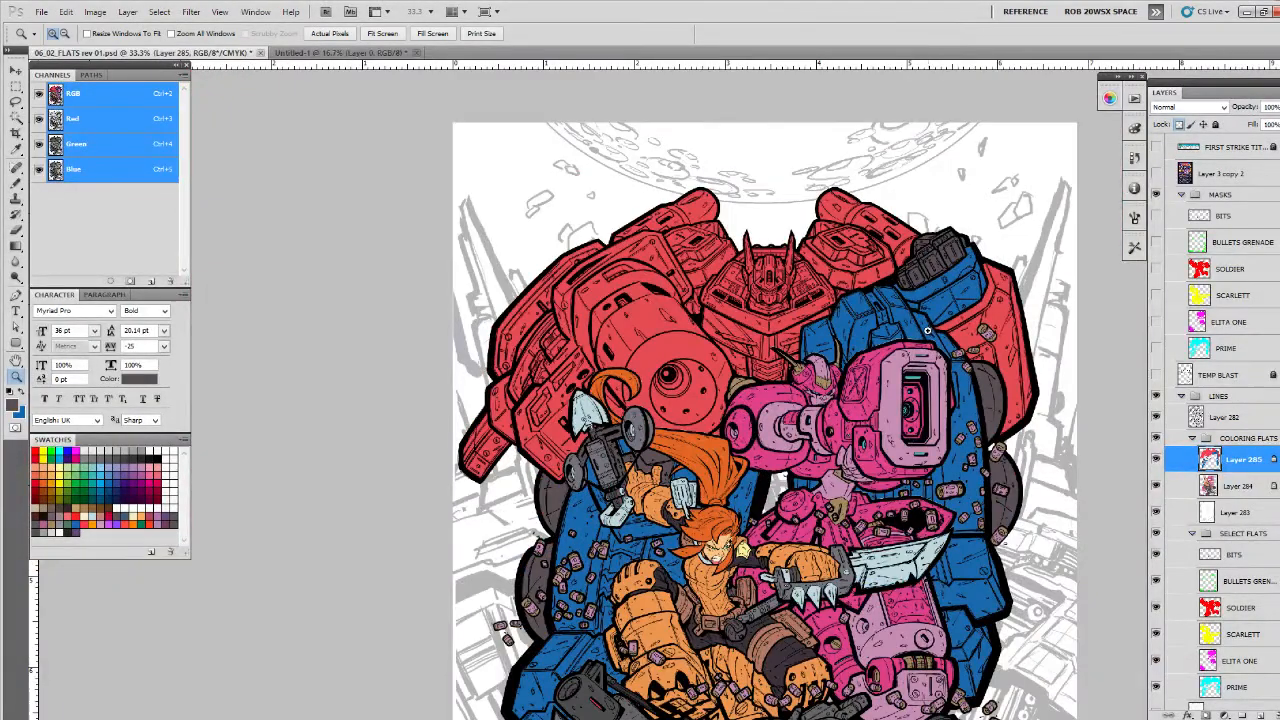
# - Paint the recessed mechanical finger segments in the red armor beside the cannon dark grey
pyautogui.press('b')
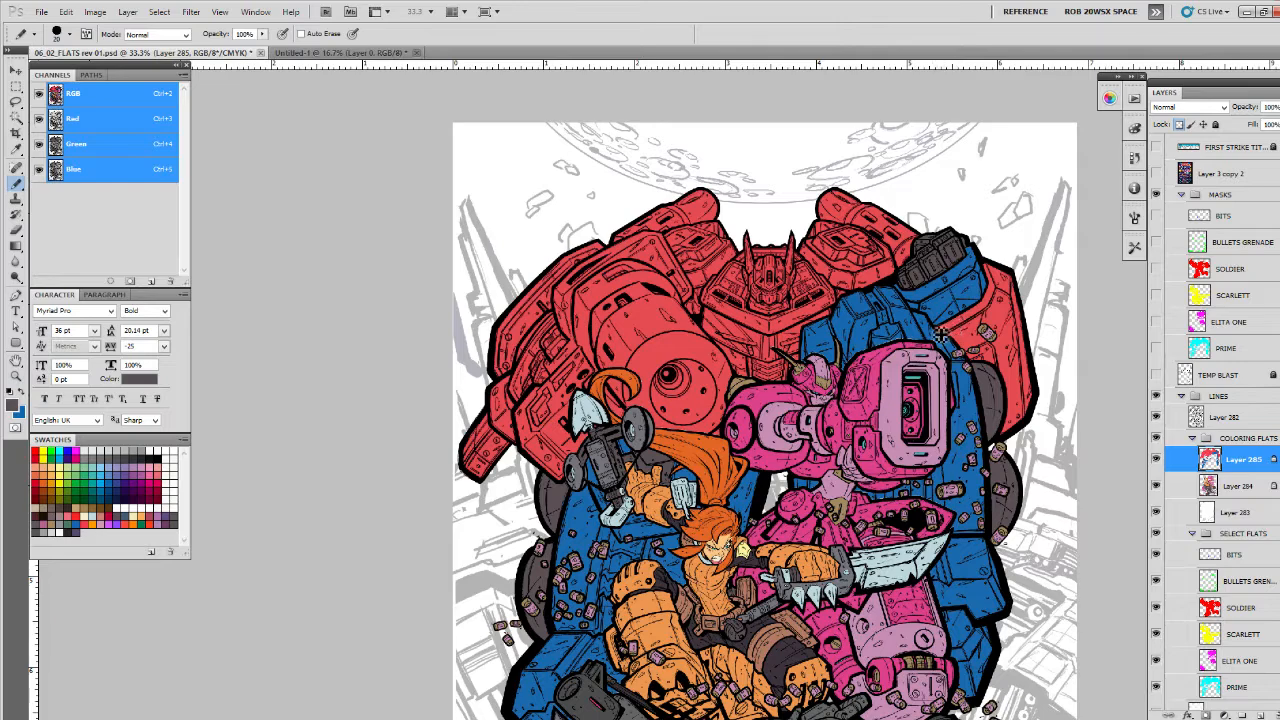
pyautogui.press('z')
pyautogui.click(557, 332)
pyautogui.press('b')
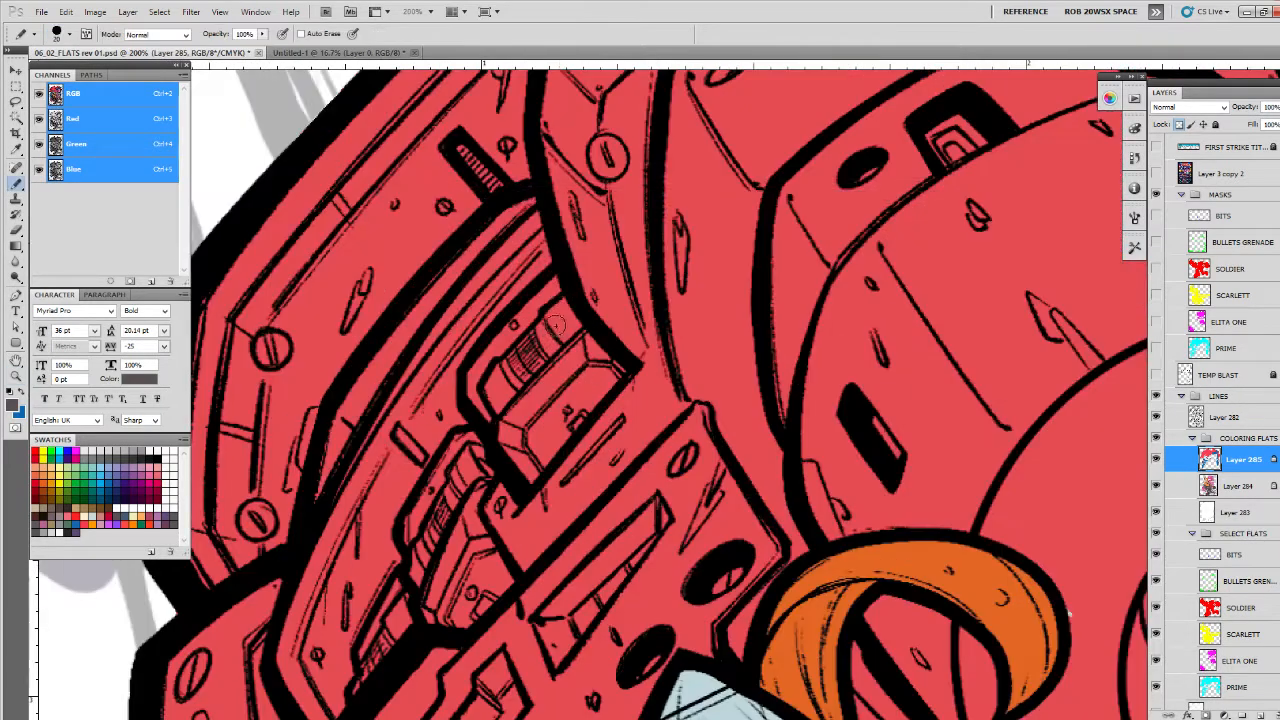
pyautogui.moveTo(555, 328); pyautogui.dragTo(562, 262)
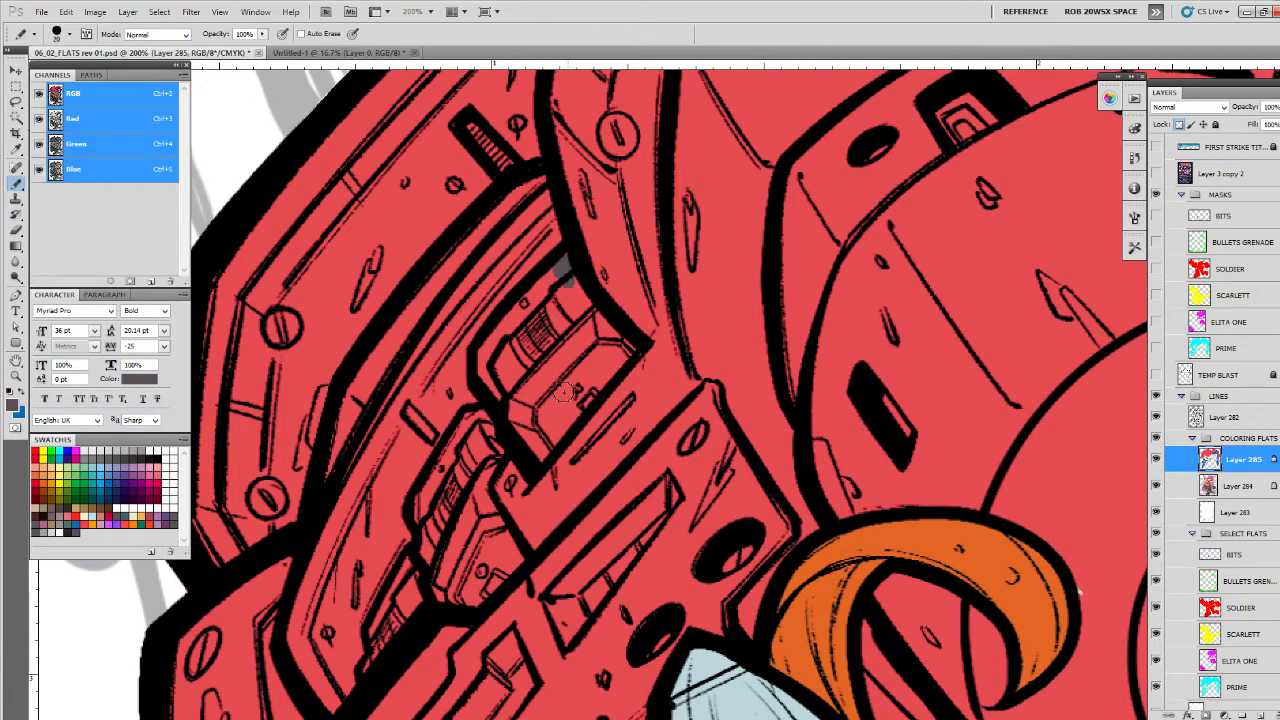
pyautogui.moveTo(563, 270)
pyautogui.mouseDown()
pyautogui.moveTo(483, 357)
pyautogui.moveTo(533, 445)
pyautogui.moveTo(618, 345)
pyautogui.moveTo(561, 280)
pyautogui.moveTo(511, 407)
pyautogui.moveTo(520, 382)
pyautogui.moveTo(533, 396)
pyautogui.moveTo(578, 342)
pyautogui.moveTo(583, 297)
pyautogui.moveTo(561, 298)
pyautogui.moveTo(548, 278)
pyautogui.moveTo(493, 375)
pyautogui.moveTo(558, 295)
pyautogui.moveTo(568, 400)
pyautogui.moveTo(553, 350)
pyautogui.moveTo(583, 415)
pyautogui.moveTo(546, 452)
pyautogui.moveTo(522, 449)
pyautogui.moveTo(511, 424)
pyautogui.moveTo(539, 444)
pyautogui.moveTo(576, 371)
pyautogui.mouseUp()
pyautogui.moveTo(529, 353); pyautogui.dragTo(490, 438)
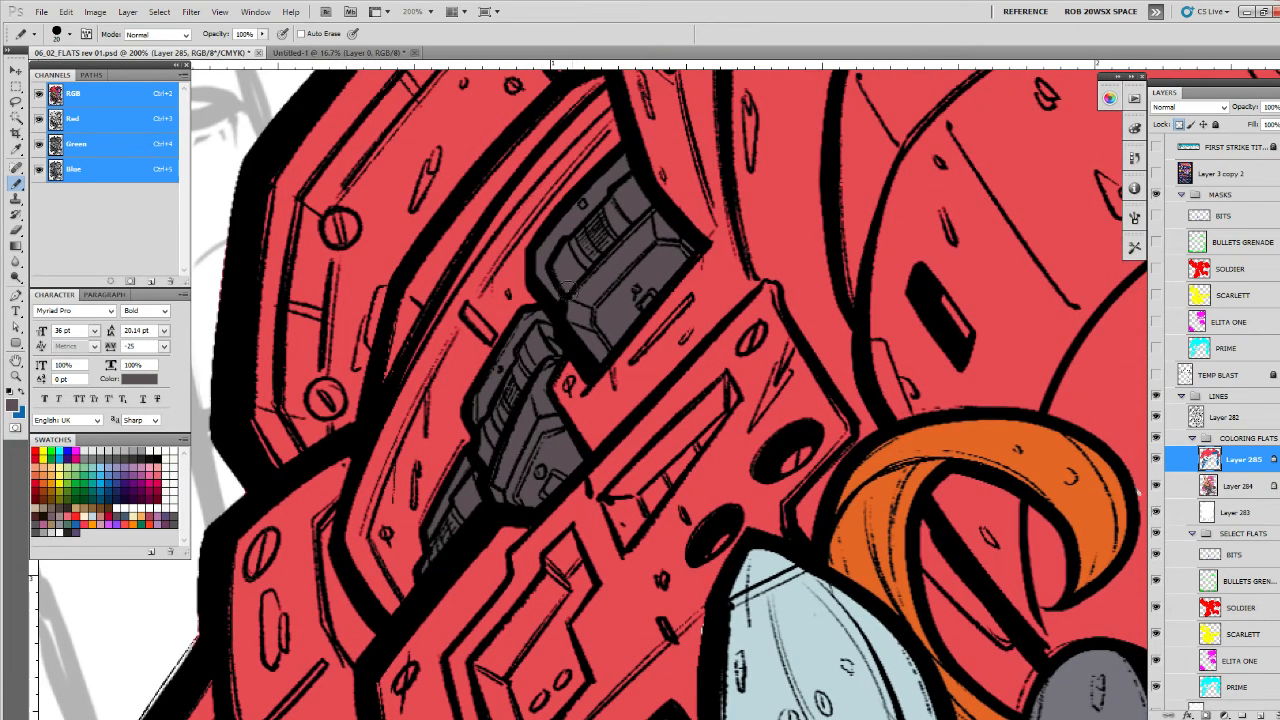
# - Paint the curved armor band behind the dark grey finger segments blue, beside the large robot's cannon
pyautogui.scroll(3, 565, 283)
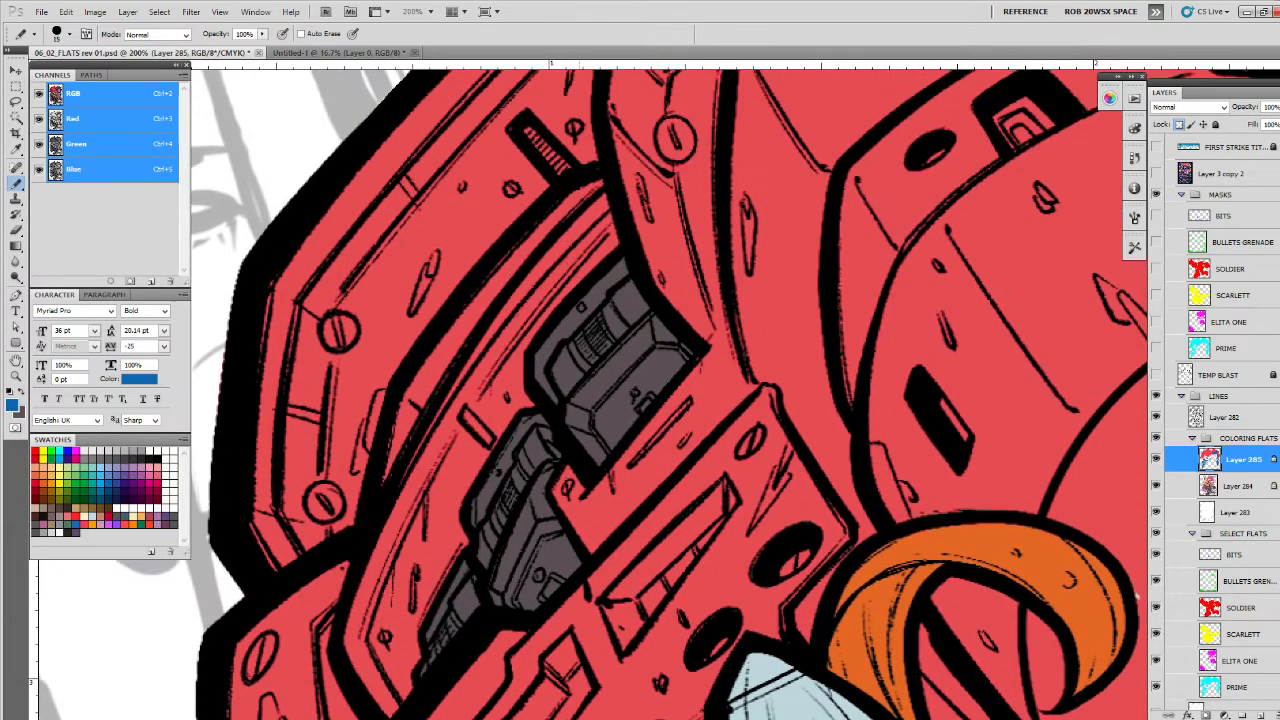
pyautogui.moveTo(585, 230)
pyautogui.mouseDown()
pyautogui.moveTo(548, 264)
pyautogui.moveTo(603, 204)
pyautogui.moveTo(609, 236)
pyautogui.moveTo(550, 266)
pyautogui.moveTo(595, 227)
pyautogui.moveTo(598, 188)
pyautogui.moveTo(577, 252)
pyautogui.mouseUp()
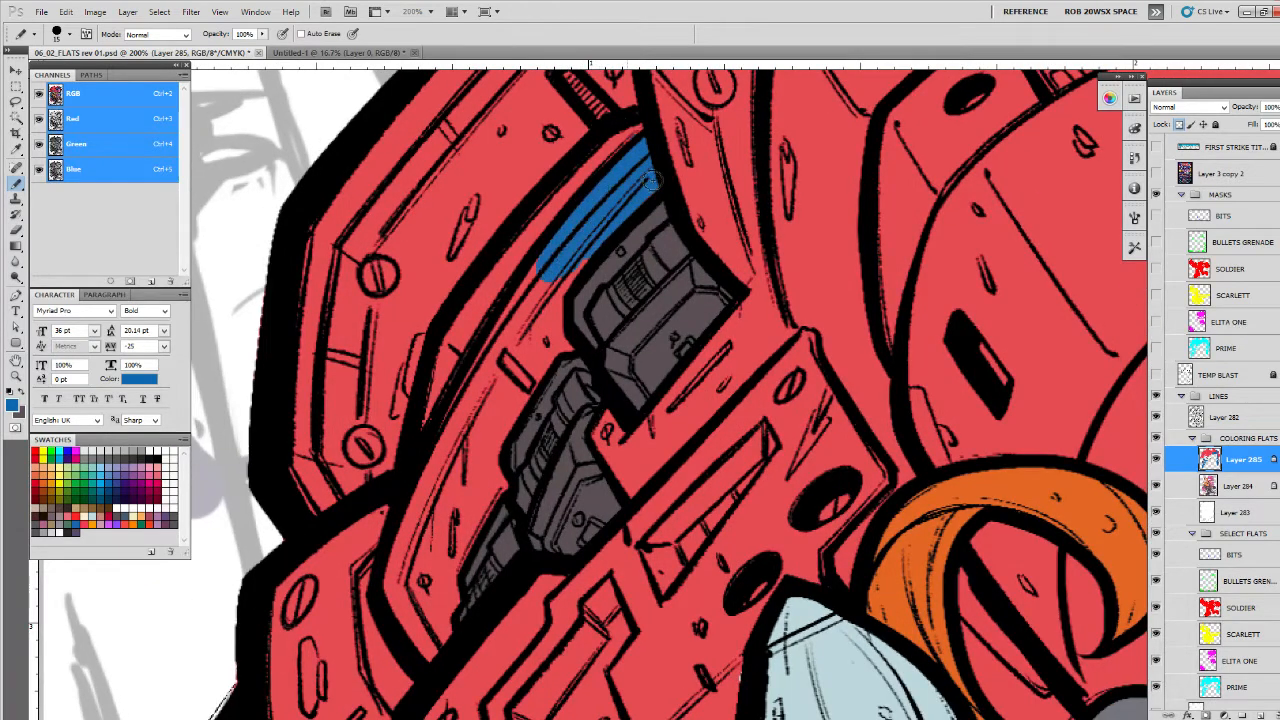
pyautogui.moveTo(652, 180)
pyautogui.mouseDown()
pyautogui.moveTo(563, 290)
pyautogui.moveTo(559, 345)
pyautogui.moveTo(595, 287)
pyautogui.mouseUp()
pyautogui.moveTo(595, 285)
pyautogui.mouseDown()
pyautogui.moveTo(580, 283)
pyautogui.moveTo(524, 400)
pyautogui.moveTo(470, 575)
pyautogui.moveTo(420, 525)
pyautogui.moveTo(440, 445)
pyautogui.moveTo(572, 205)
pyautogui.moveTo(506, 305)
pyautogui.moveTo(573, 235)
pyautogui.moveTo(458, 465)
pyautogui.moveTo(448, 520)
pyautogui.moveTo(462, 570)
pyautogui.moveTo(497, 449)
pyautogui.mouseUp()
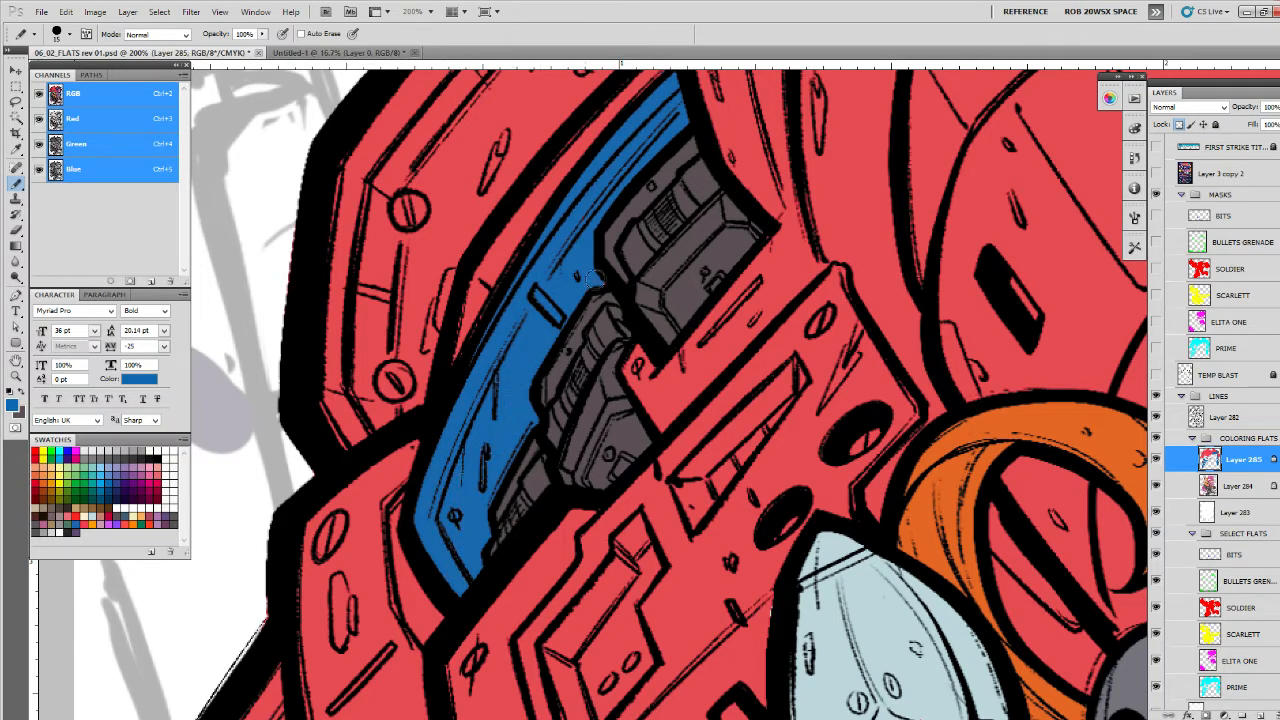
pyautogui.press('z')
pyautogui.keyDown('alt'); pyautogui.click(621, 187); pyautogui.keyUp('alt')
pyautogui.keyDown('alt'); pyautogui.click(620, 188); pyautogui.keyUp('alt')
pyautogui.moveTo(622, 240); pyautogui.dragTo(332, 466)
pyautogui.click(333, 466)
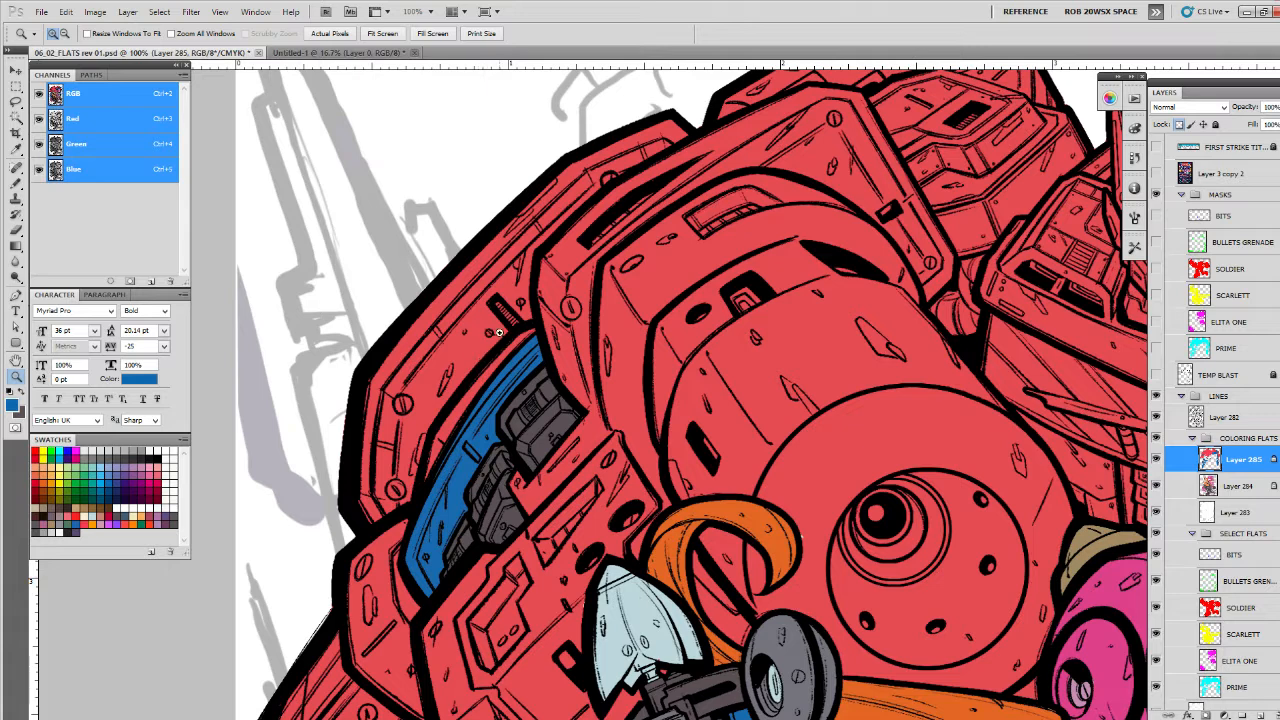
pyautogui.press('b')
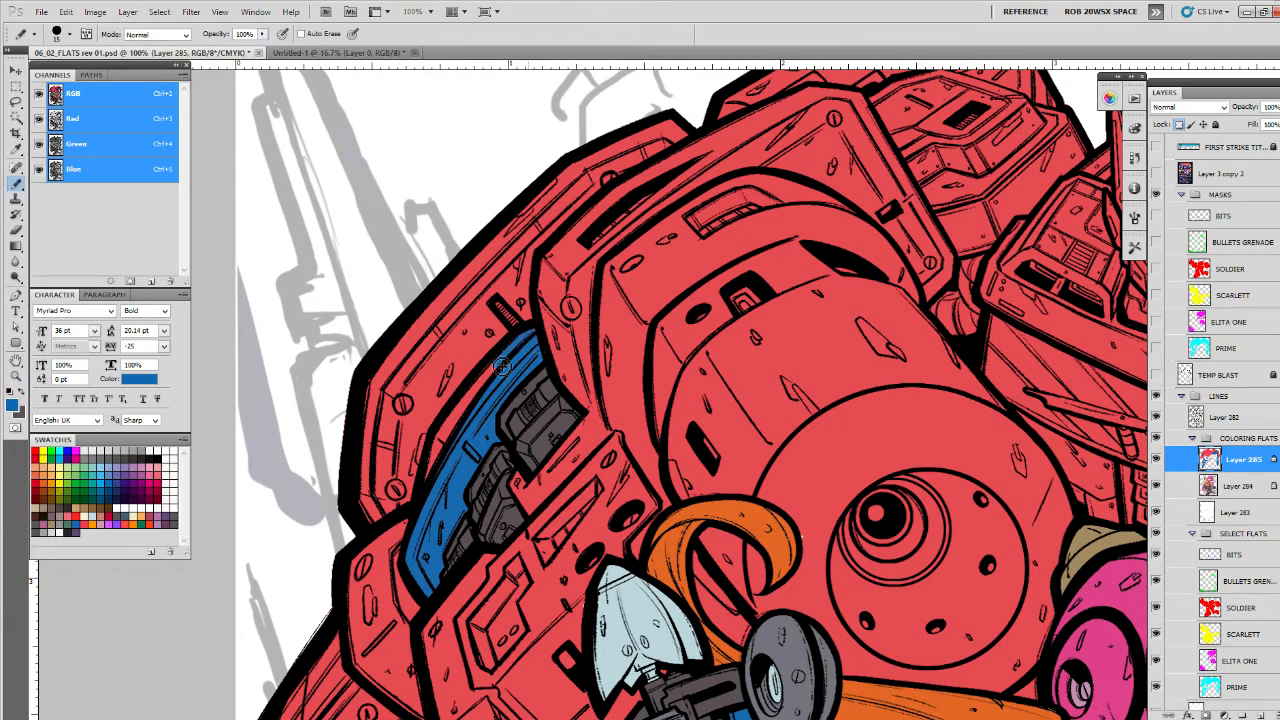
pyautogui.moveTo(502, 367)
pyautogui.mouseDown()
pyautogui.moveTo(429, 490)
pyautogui.moveTo(539, 338)
pyautogui.moveTo(449, 460)
pyautogui.moveTo(445, 508)
pyautogui.mouseUp()
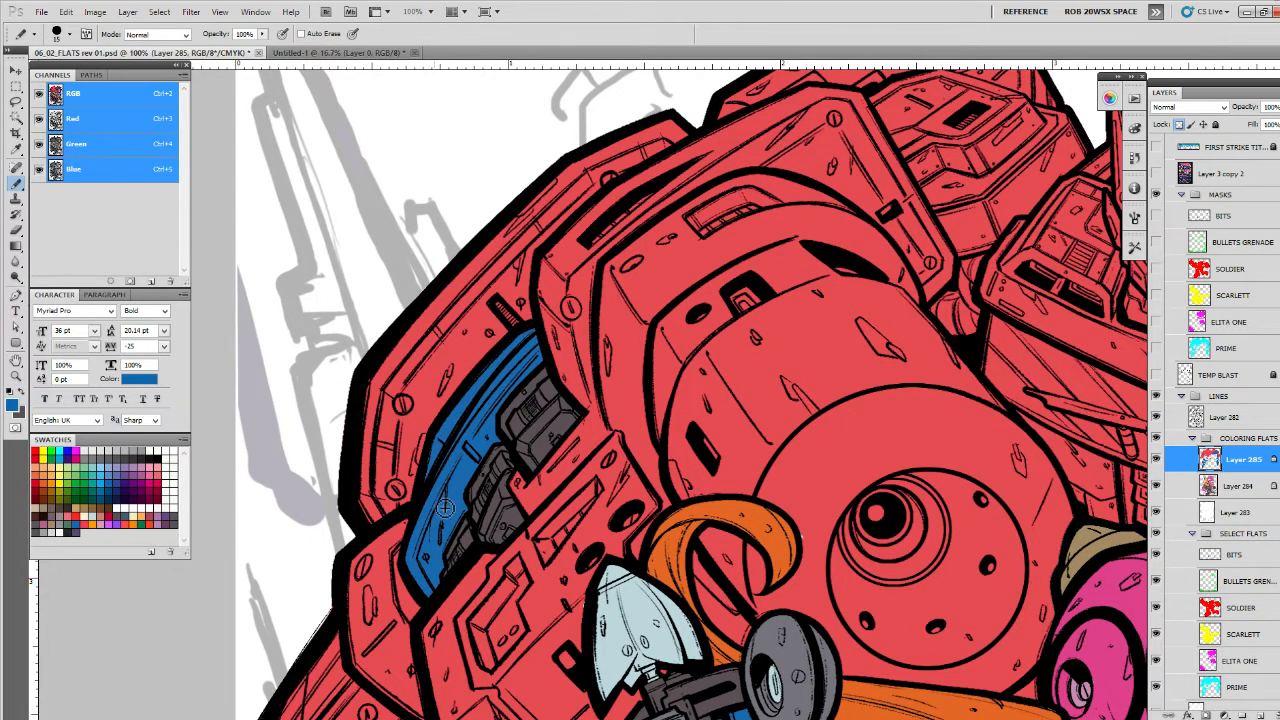
# - Pick a very dark grey and fill a first area of the cannon around the orange hair curl and muzzle rings
pyautogui.moveTo(828, 541); pyautogui.dragTo(706, 416)
pyautogui.press('z')
pyautogui.keyDown('alt'); pyautogui.click(777, 455); pyautogui.keyUp('alt')
pyautogui.keyDown('alt'); pyautogui.click(778, 457); pyautogui.keyUp('alt')
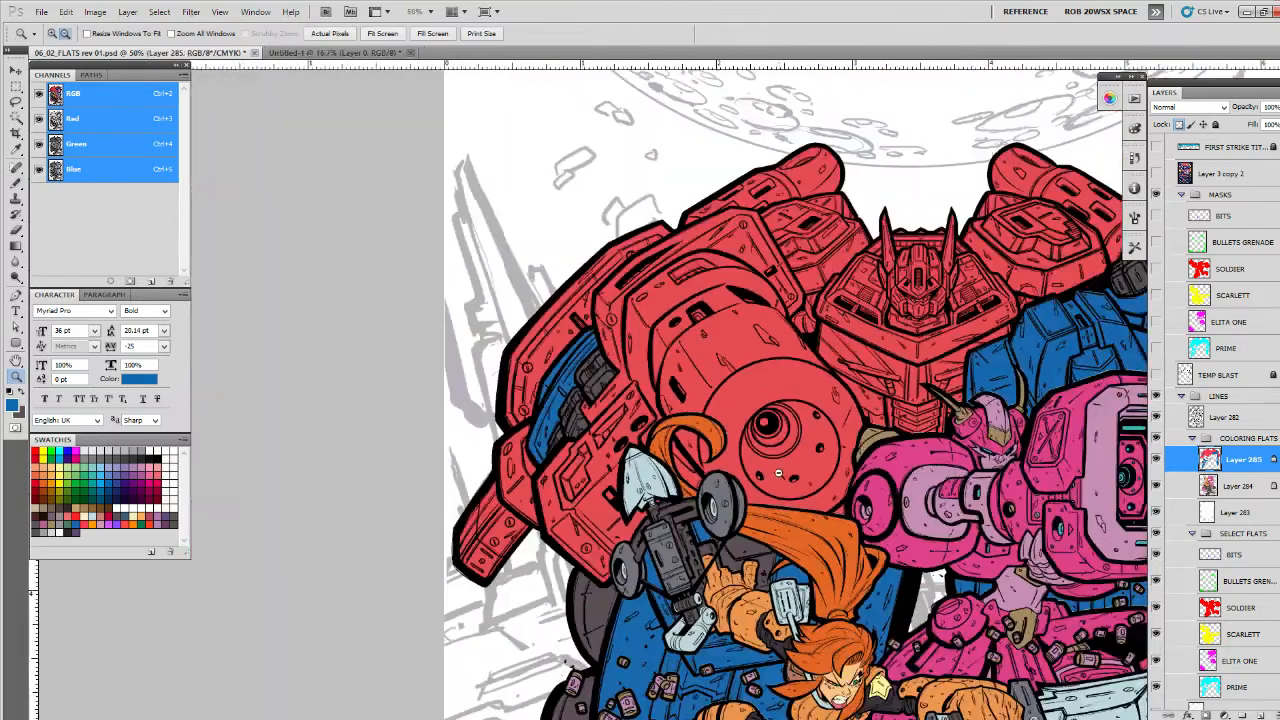
pyautogui.keyDown('alt'); pyautogui.click(778, 473); pyautogui.keyUp('alt')
pyautogui.moveTo(966, 589); pyautogui.dragTo(718, 414)
pyautogui.click(655, 609)
pyautogui.moveTo(649, 300); pyautogui.dragTo(767, 513)
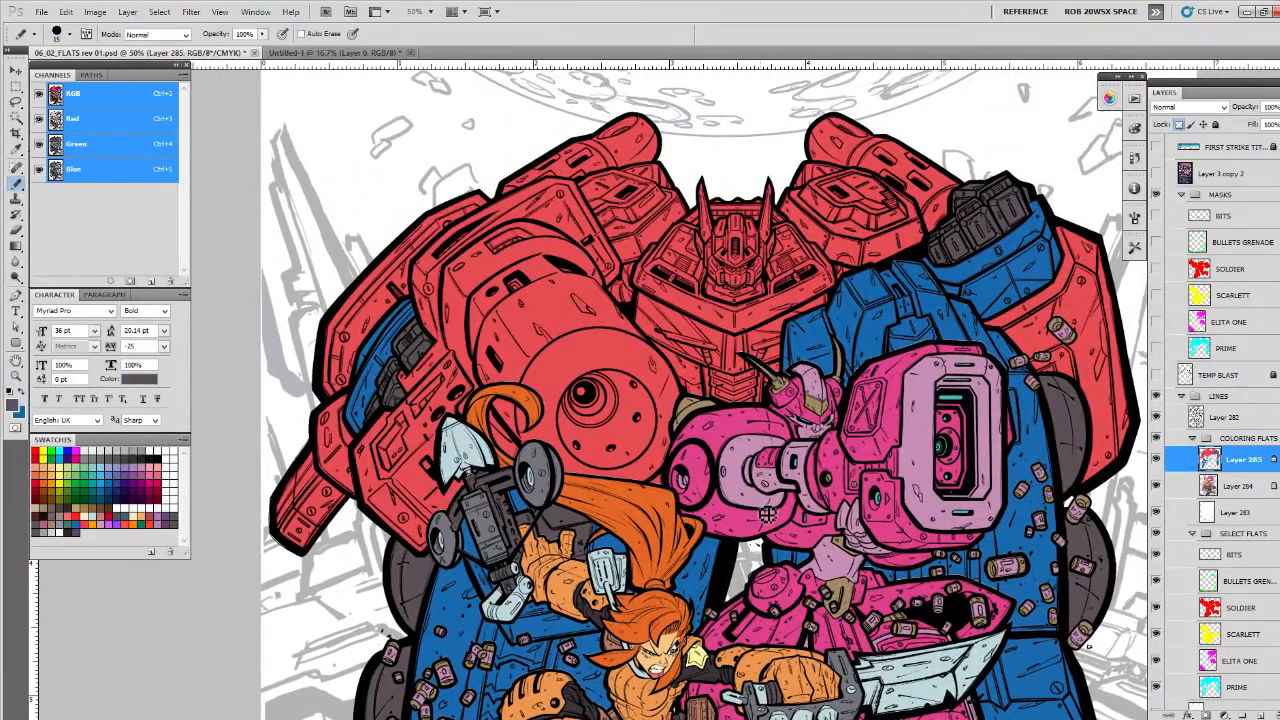
pyautogui.click(16, 376)
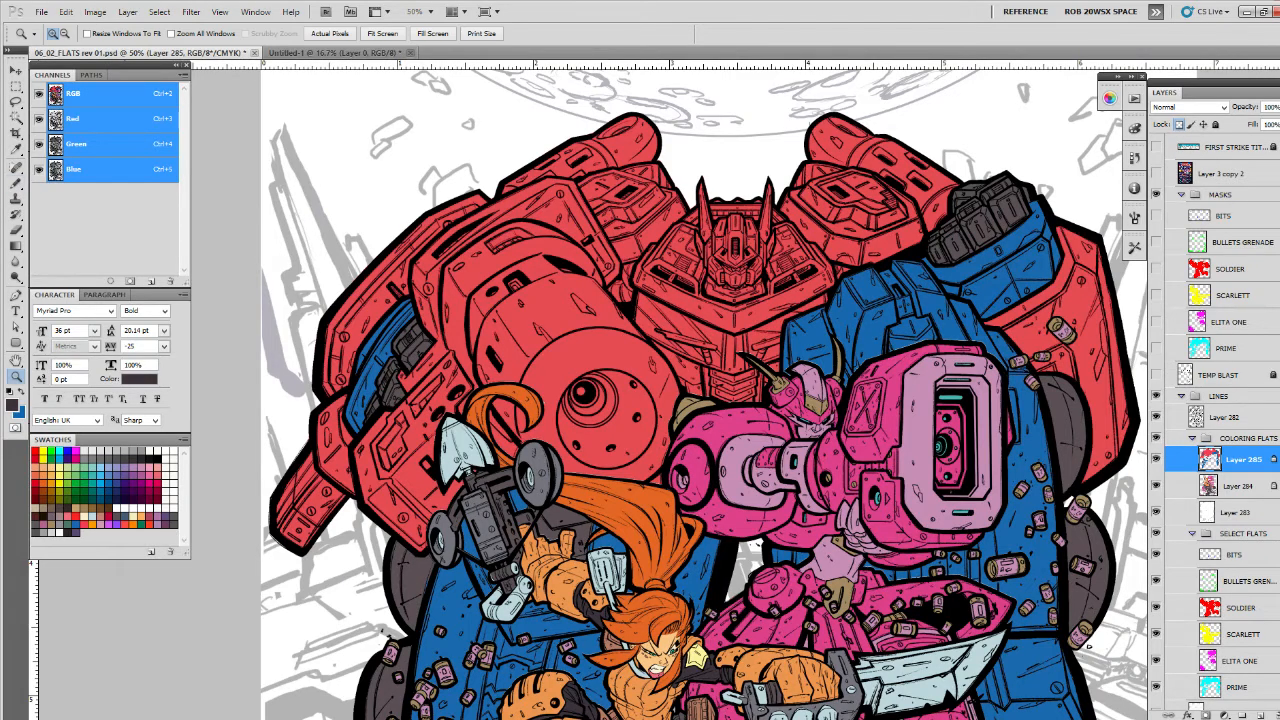
pyautogui.click(530, 405)
pyautogui.moveTo(608, 334)
pyautogui.mouseDown()
pyautogui.moveTo(753, 486)
pyautogui.moveTo(604, 320)
pyautogui.mouseUp()
pyautogui.press('l')
pyautogui.moveTo(600, 368)
pyautogui.mouseDown()
pyautogui.moveTo(490, 338)
pyautogui.moveTo(525, 560)
pyautogui.moveTo(690, 430)
pyautogui.mouseUp()
pyautogui.hotkey('alt', 'BackSpace')
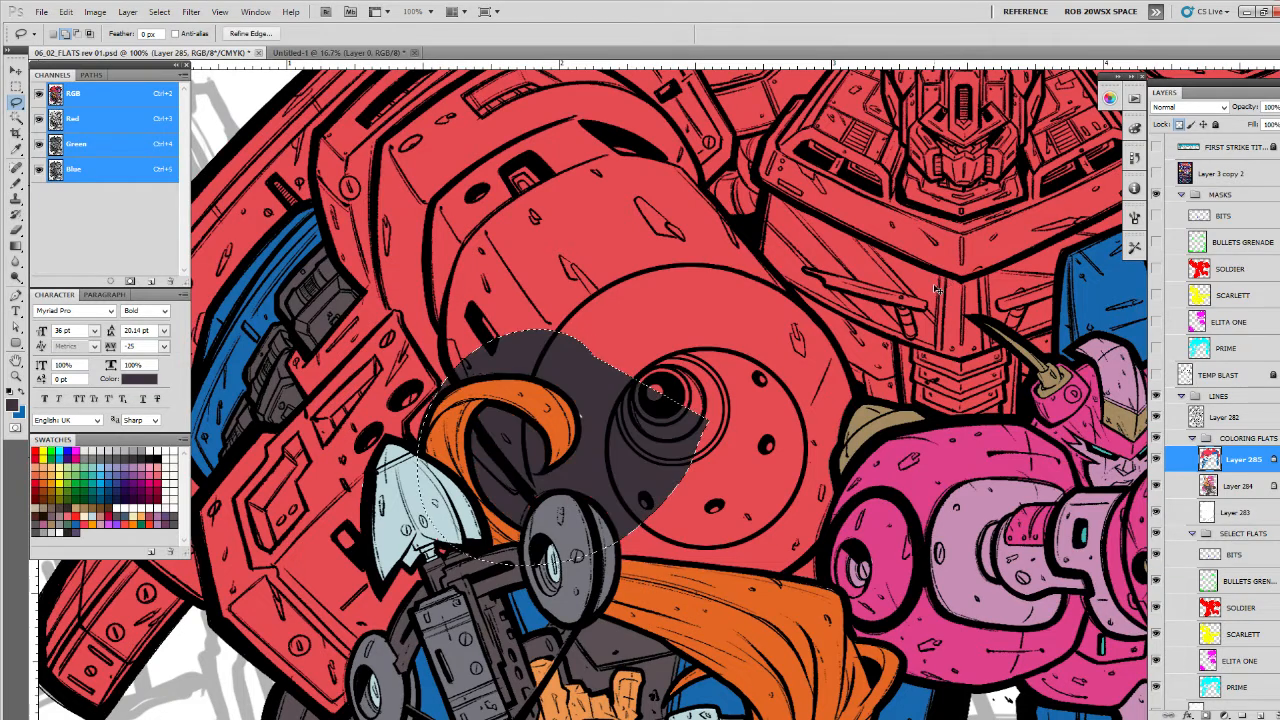
pyautogui.hotkey('ctrl', 'd')
pyautogui.press('b')
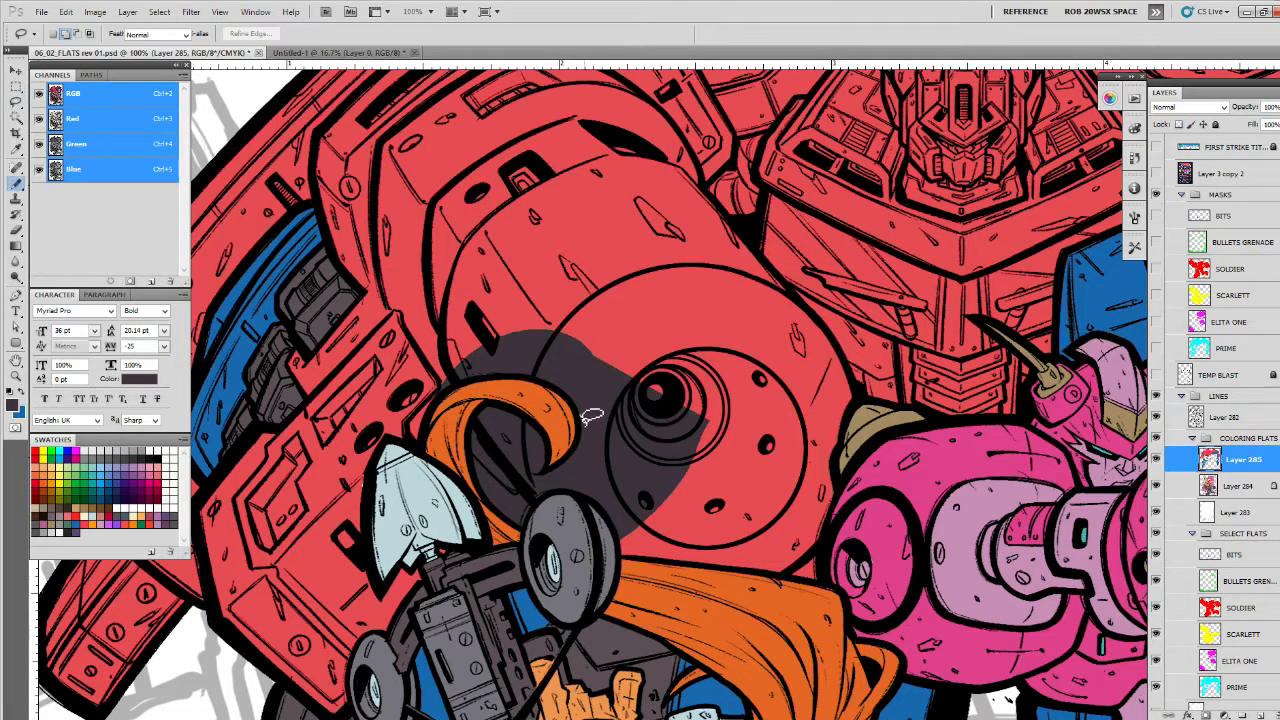
# - Lock the layer's transparency, then outline the red cannon body with its lower armor plate and fill it with very dark grey
pyautogui.click(1180, 126)
pyautogui.press('z')
pyautogui.moveTo(744, 165); pyautogui.dragTo(746, 492)
pyautogui.click(747, 345)
pyautogui.press('l')
pyautogui.moveTo(690, 553)
pyautogui.mouseDown()
pyautogui.moveTo(742, 506)
pyautogui.moveTo(750, 464)
pyautogui.moveTo(716, 400)
pyautogui.mouseUp()
pyautogui.moveTo(658, 298); pyautogui.dragTo(598, 191)
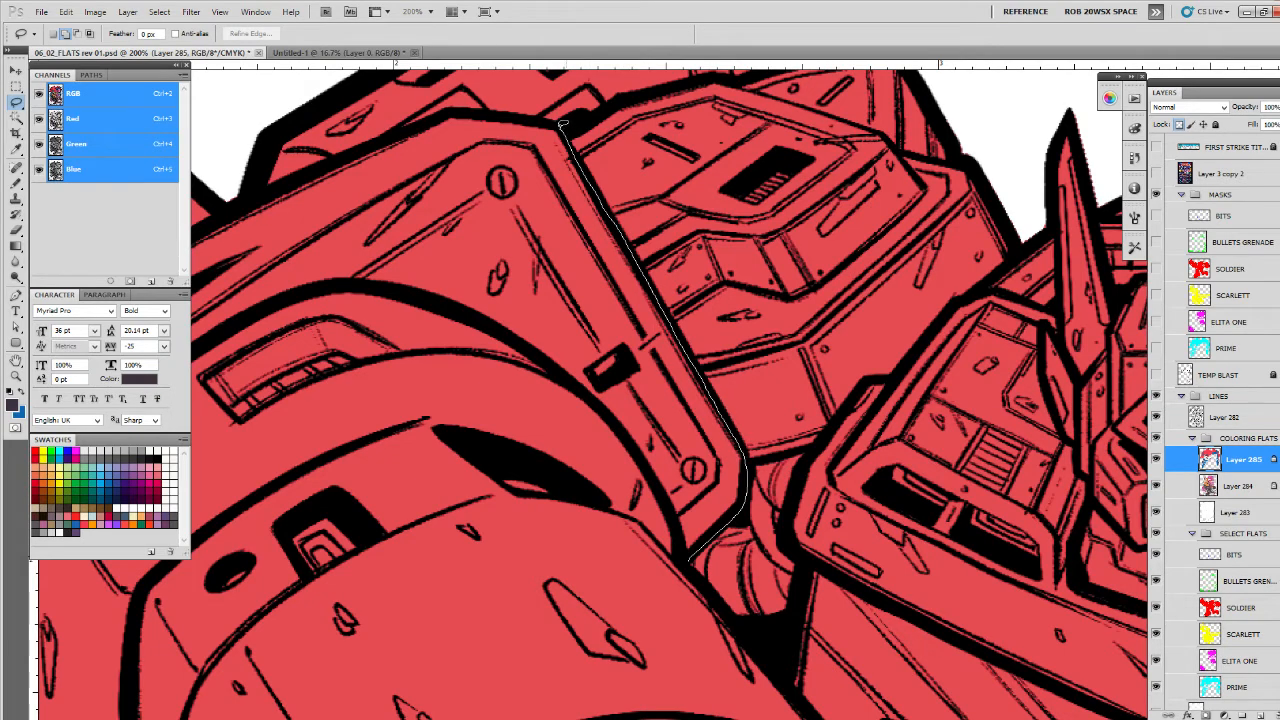
pyautogui.press('space')
pyautogui.moveTo(563, 124)
pyautogui.mouseDown()
pyautogui.moveTo(533, 122)
pyautogui.moveTo(813, 174)
pyautogui.moveTo(704, 163)
pyautogui.moveTo(467, 273)
pyautogui.moveTo(395, 322)
pyautogui.moveTo(625, 196)
pyautogui.moveTo(583, 211)
pyautogui.moveTo(439, 318)
pyautogui.moveTo(374, 390)
pyautogui.moveTo(363, 468)
pyautogui.moveTo(398, 628)
pyautogui.moveTo(365, 300)
pyautogui.moveTo(398, 350)
pyautogui.mouseUp()
pyautogui.press('space')
pyautogui.press('space')
pyautogui.moveTo(432, 390)
pyautogui.mouseDown()
pyautogui.moveTo(341, 500)
pyautogui.moveTo(313, 494)
pyautogui.moveTo(290, 515)
pyautogui.mouseUp()
pyautogui.press('space')
pyautogui.moveTo(310, 590)
pyautogui.mouseDown()
pyautogui.moveTo(477, 335)
pyautogui.moveTo(525, 285)
pyautogui.moveTo(488, 330)
pyautogui.moveTo(441, 344)
pyautogui.moveTo(312, 496)
pyautogui.moveTo(333, 627)
pyautogui.moveTo(324, 274)
pyautogui.moveTo(369, 475)
pyautogui.moveTo(564, 660)
pyautogui.moveTo(616, 674)
pyautogui.mouseUp()
pyautogui.press('space')
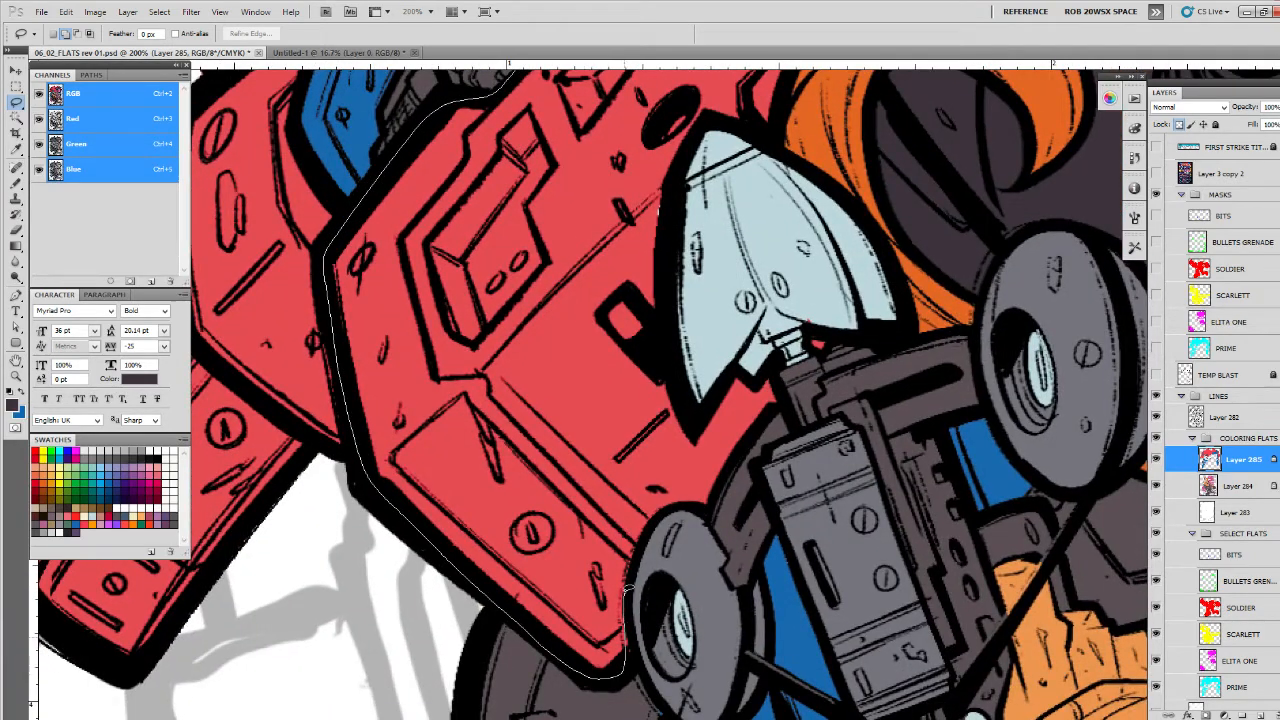
pyautogui.moveTo(688, 508); pyautogui.dragTo(742, 447)
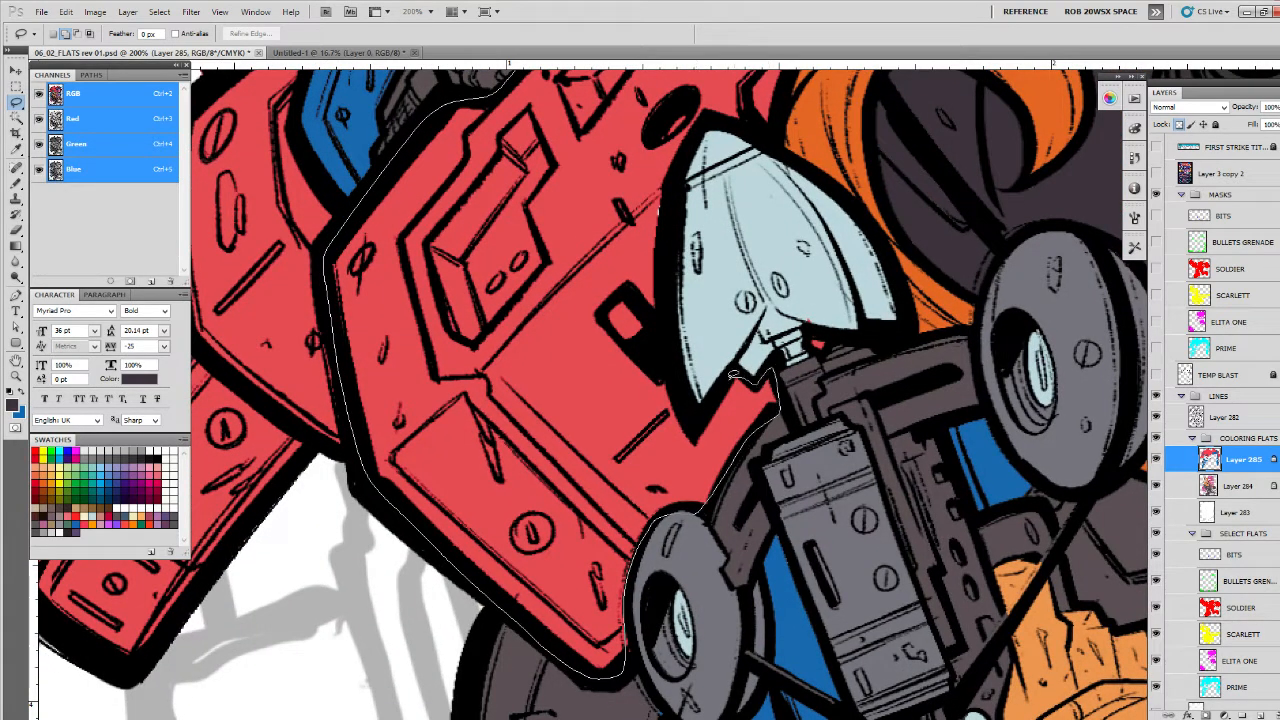
pyautogui.moveTo(735, 376)
pyautogui.mouseDown()
pyautogui.moveTo(698, 414)
pyautogui.moveTo(676, 327)
pyautogui.moveTo(696, 135)
pyautogui.moveTo(723, 122)
pyautogui.moveTo(770, 140)
pyautogui.moveTo(768, 166)
pyautogui.moveTo(685, 341)
pyautogui.moveTo(648, 456)
pyautogui.mouseUp()
pyautogui.press('space')
pyautogui.moveTo(690, 377)
pyautogui.mouseDown()
pyautogui.moveTo(764, 345)
pyautogui.moveTo(851, 343)
pyautogui.moveTo(925, 381)
pyautogui.moveTo(717, 507)
pyautogui.moveTo(623, 545)
pyautogui.moveTo(723, 602)
pyautogui.moveTo(882, 442)
pyautogui.mouseUp()
pyautogui.press('space')
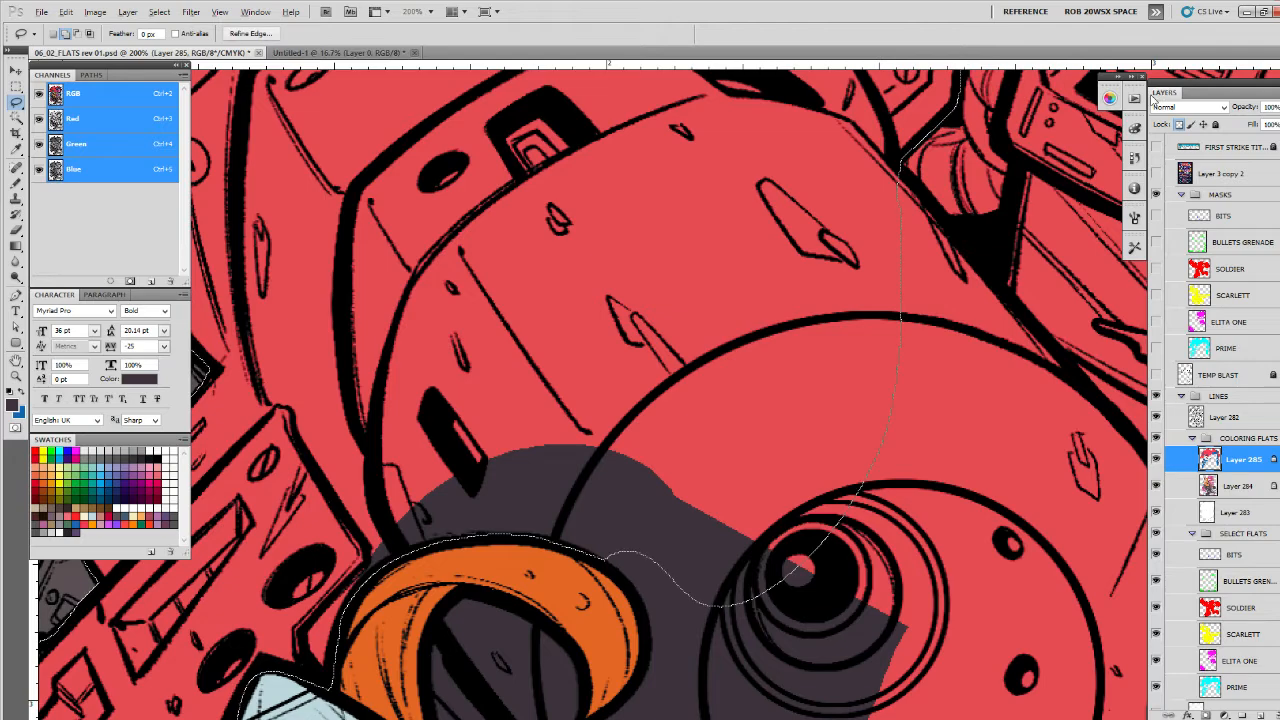
pyautogui.hotkey('alt', 'BackSpace')
pyautogui.hotkey('ctrl', 'd')
# - Unlock the layer's transparency and touch up the leftover gaps around the pale pointed part below the cannon with very dark grey
pyautogui.moveTo(840, 645); pyautogui.dragTo(900, 238)
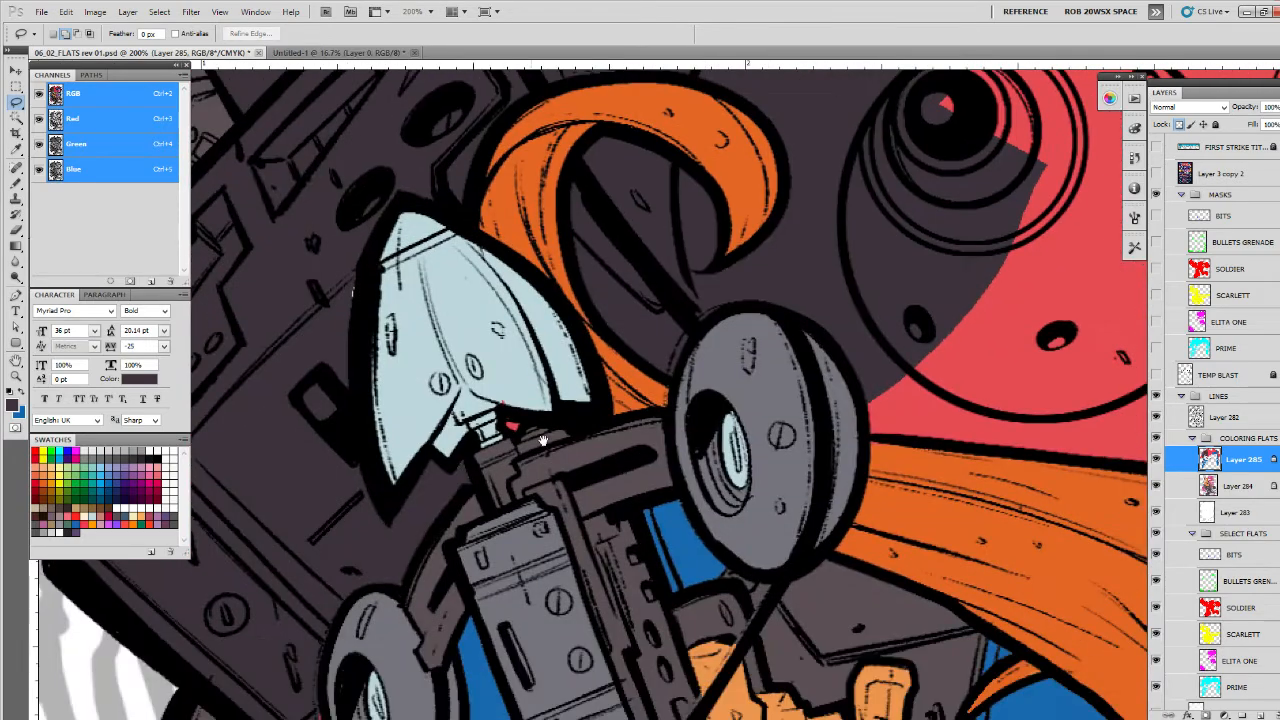
pyautogui.moveTo(542, 440); pyautogui.dragTo(610, 464)
pyautogui.moveTo(430, 262); pyautogui.dragTo(428, 266)
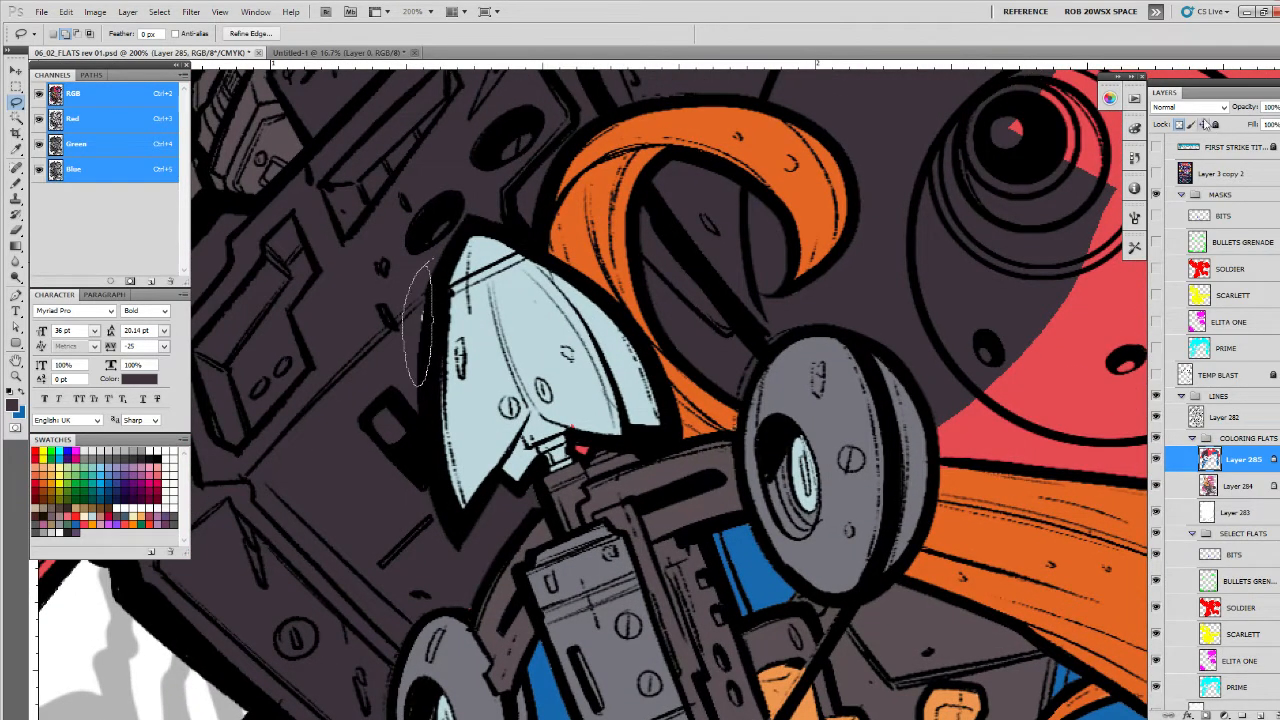
pyautogui.click(1179, 124)
pyautogui.hotkey('ctrl', 'd')
pyautogui.moveTo(634, 611)
pyautogui.mouseDown()
pyautogui.moveTo(651, 526)
pyautogui.moveTo(754, 424)
pyautogui.mouseUp()
pyautogui.press('b')
pyautogui.moveTo(509, 557); pyautogui.dragTo(509, 569)
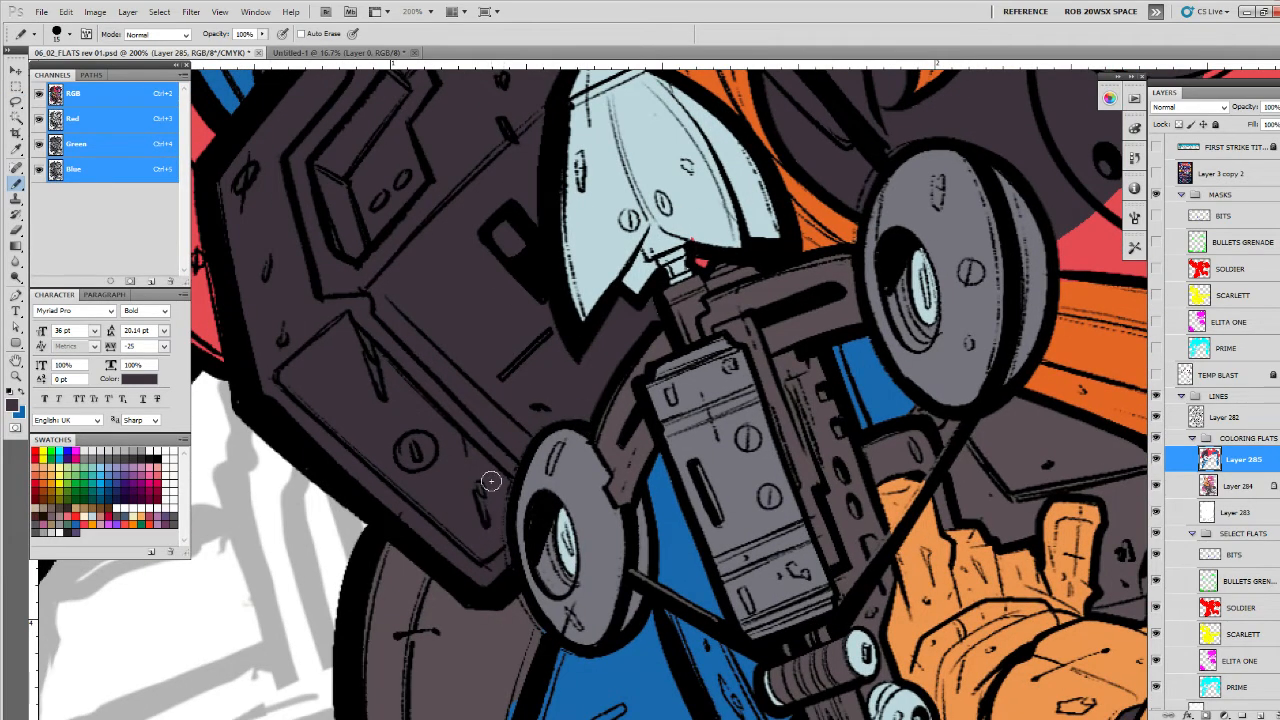
pyautogui.moveTo(612, 346)
pyautogui.mouseDown()
pyautogui.moveTo(588, 377)
pyautogui.moveTo(524, 571)
pyautogui.mouseUp()
pyautogui.moveTo(608, 484); pyautogui.dragTo(613, 486)
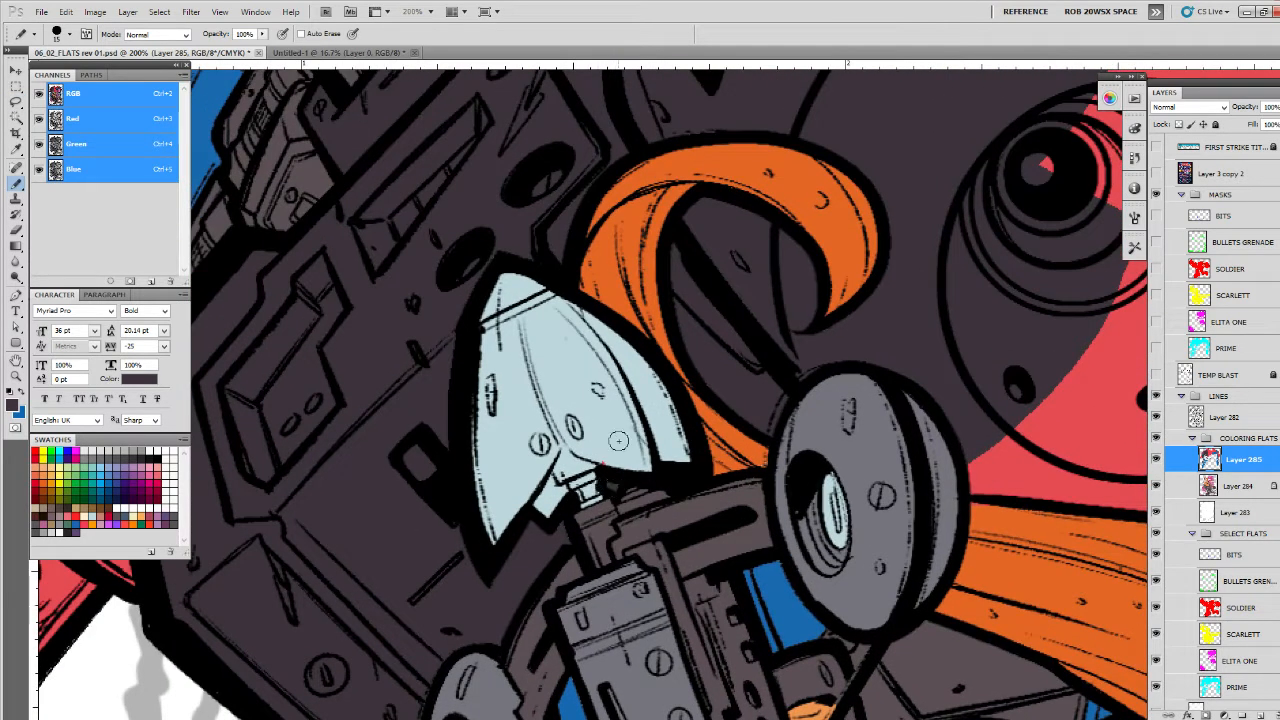
pyautogui.keyDown('alt'); pyautogui.click(617, 442); pyautogui.keyUp('alt')
pyautogui.keyDown('alt'); pyautogui.click(461, 498); pyautogui.keyUp('alt')
# - Outline the remaining red part of the cannon's round muzzle, bordered by the orange and pink figures, and fill it with very dark grey
pyautogui.moveTo(1044, 410); pyautogui.dragTo(503, 554)
pyautogui.moveTo(868, 450)
pyautogui.mouseDown()
pyautogui.moveTo(807, 279)
pyautogui.moveTo(763, 486)
pyautogui.mouseUp()
pyautogui.press('l')
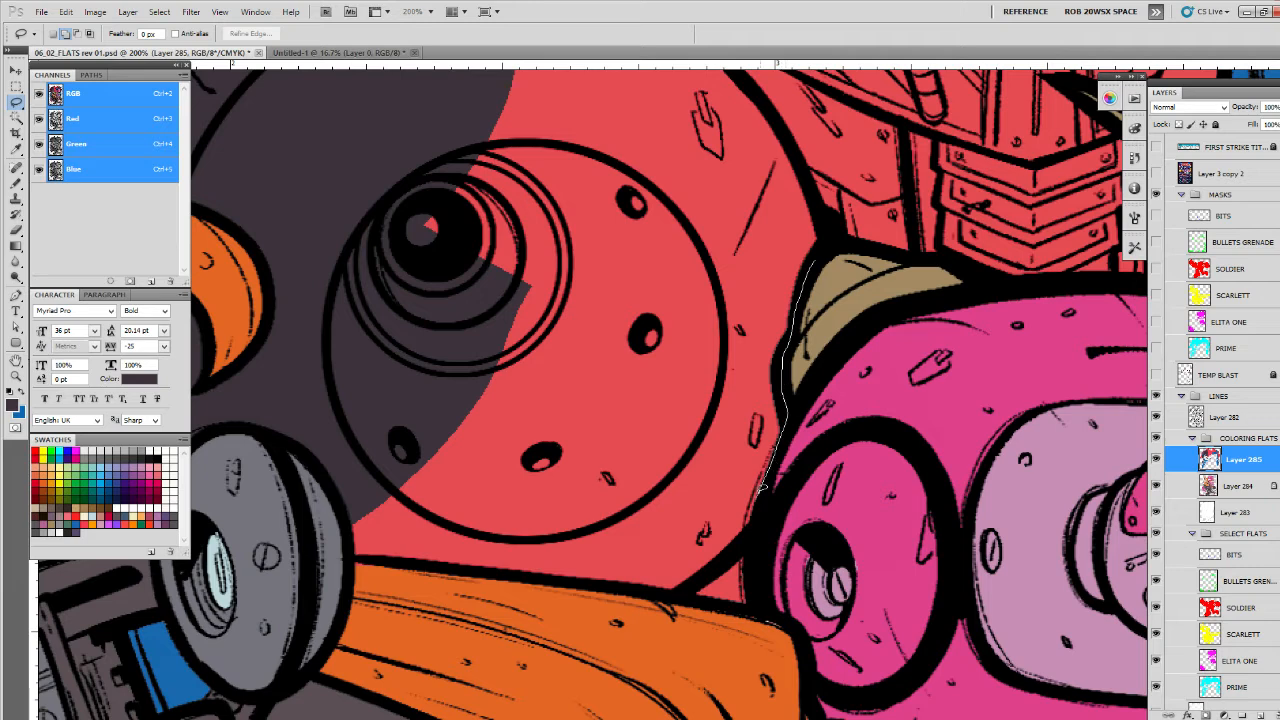
pyautogui.moveTo(591, 584); pyautogui.dragTo(429, 566)
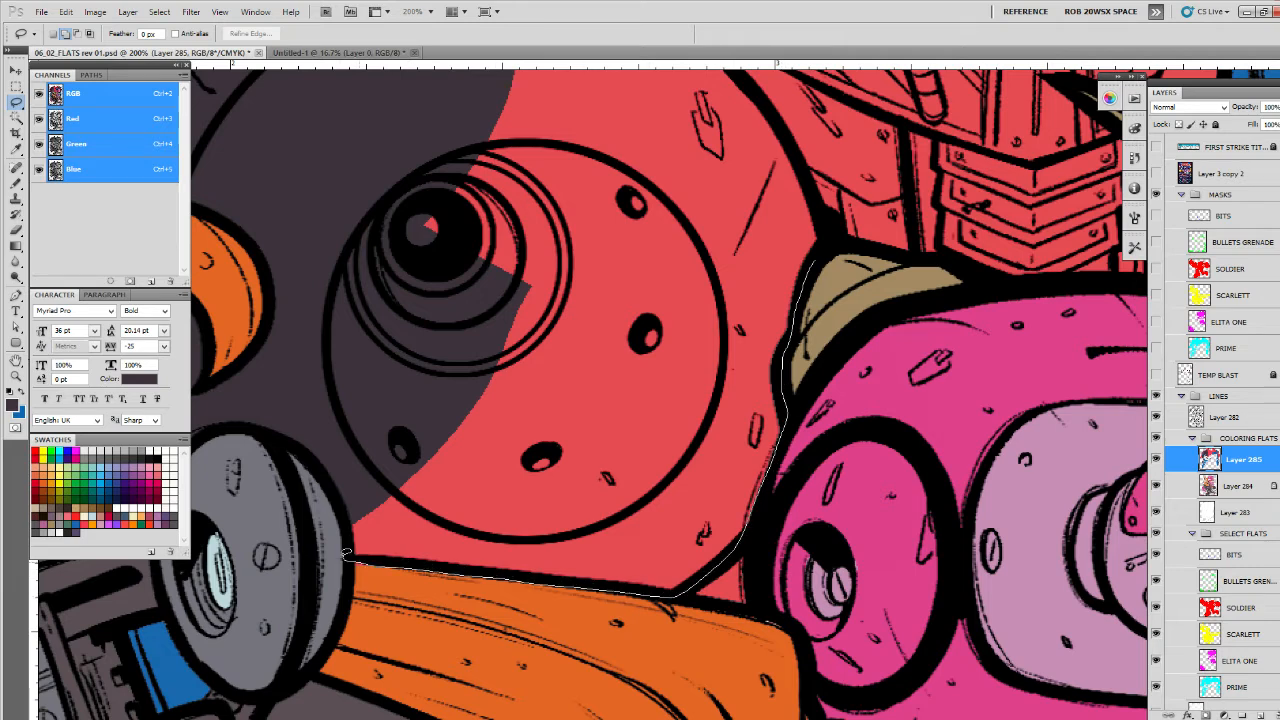
pyautogui.moveTo(345, 553)
pyautogui.mouseDown()
pyautogui.moveTo(382, 188)
pyautogui.moveTo(492, 124)
pyautogui.mouseUp()
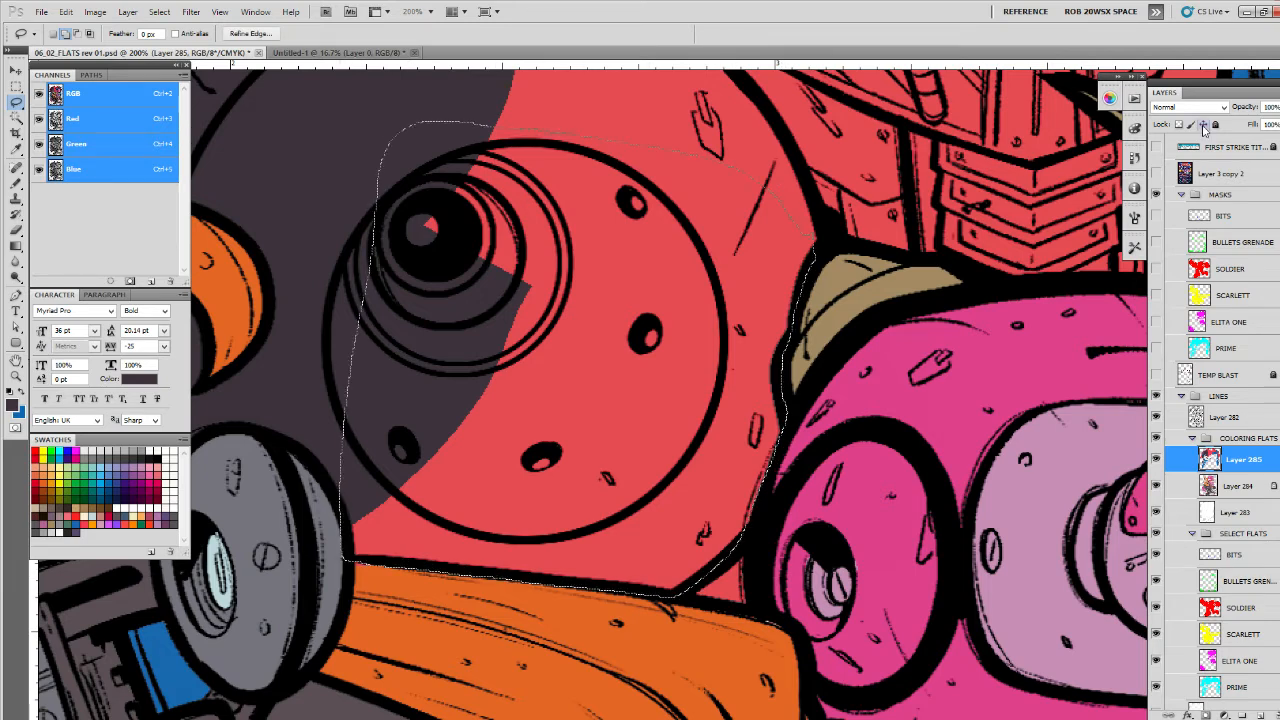
pyautogui.hotkey('alt', 'BackSpace')
pyautogui.hotkey('ctrl', 'd')
# - Touch up the edge between the cannon muzzle and the orange hair, sampling the orange and the very dark grey
pyautogui.moveTo(701, 453); pyautogui.dragTo(766, 403)
pyautogui.press('b')
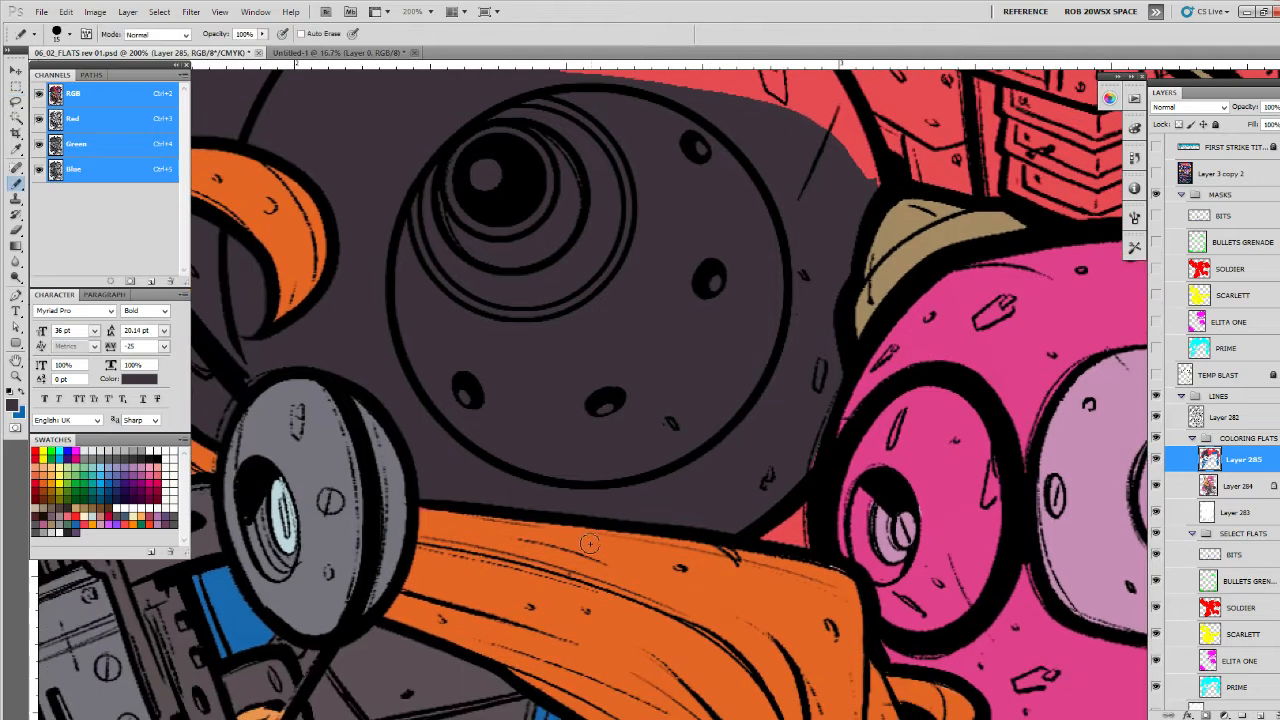
pyautogui.keyDown('alt'); pyautogui.click(590, 545); pyautogui.keyUp('alt')
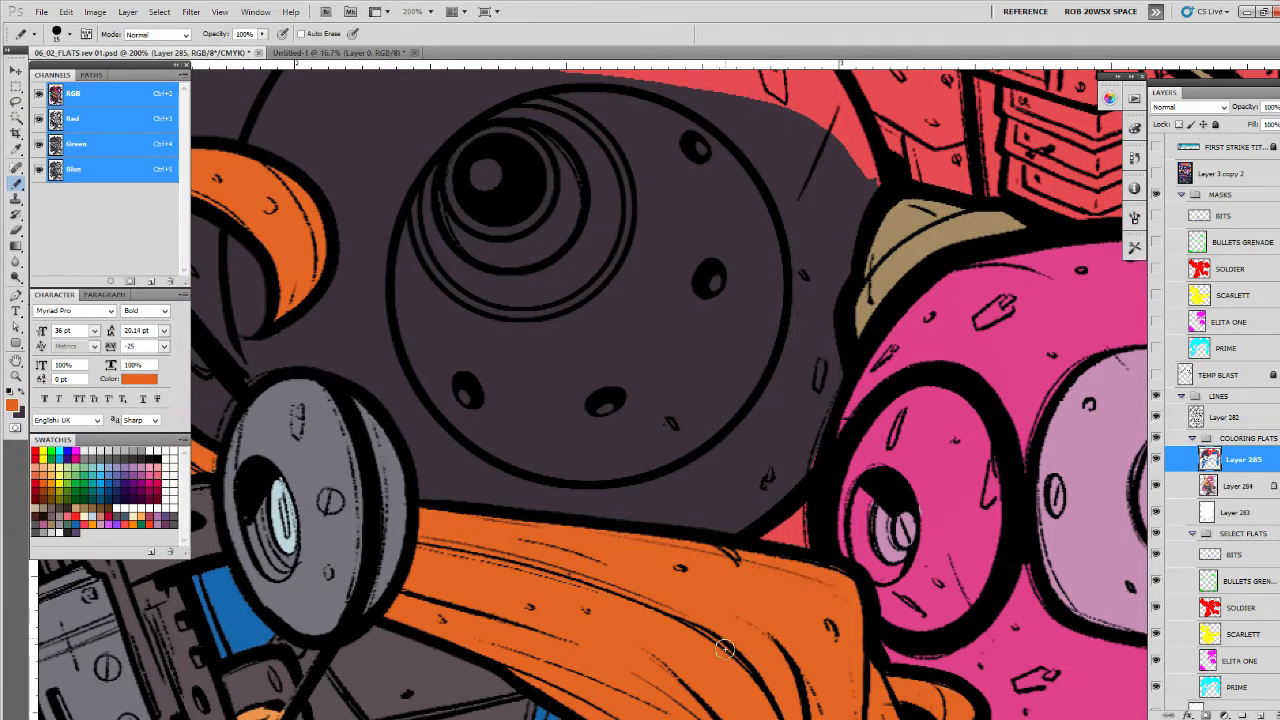
pyautogui.moveTo(653, 453); pyautogui.dragTo(761, 698)
pyautogui.moveTo(818, 504); pyautogui.dragTo(687, 624)
pyautogui.keyDown('alt'); pyautogui.click(657, 569); pyautogui.keyUp('alt')
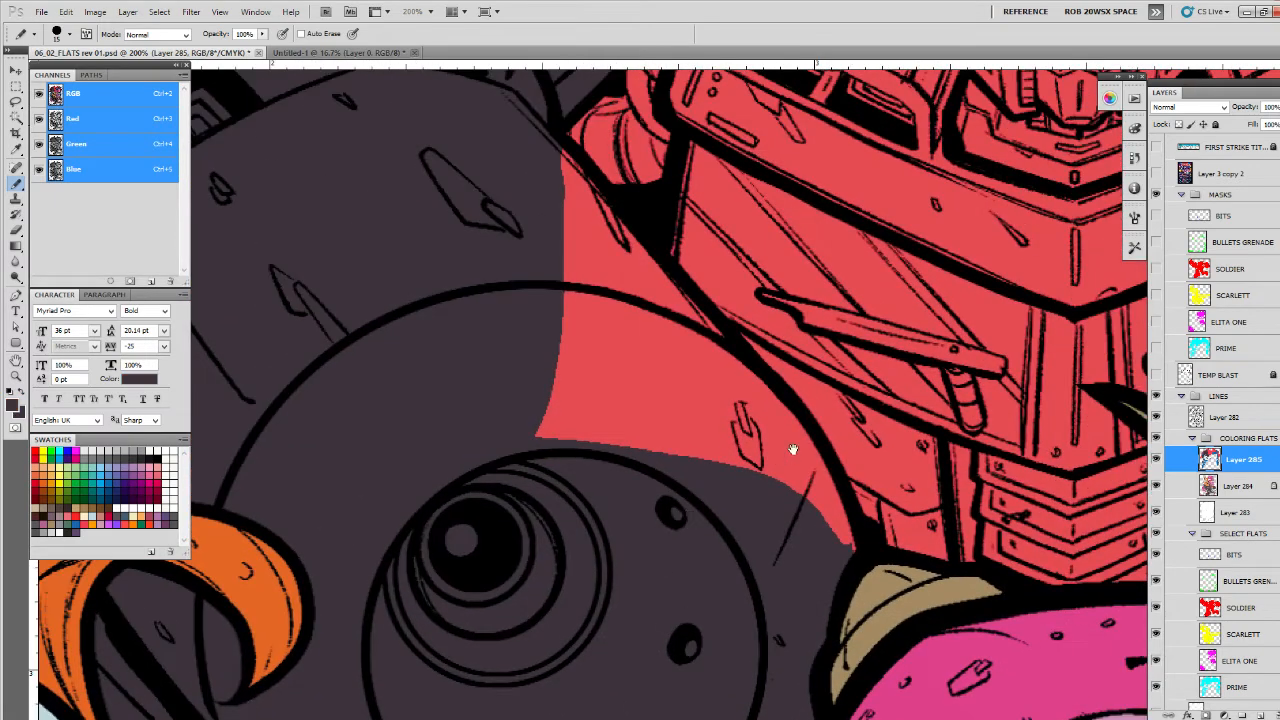
# - Paint along the cannon's edge beside the robot's chest and fill the remaining red area above the muzzle with very dark grey
pyautogui.moveTo(794, 450); pyautogui.dragTo(718, 564)
pyautogui.moveTo(483, 258)
pyautogui.mouseDown()
pyautogui.moveTo(742, 564)
pyautogui.moveTo(671, 481)
pyautogui.moveTo(737, 558)
pyautogui.moveTo(773, 661)
pyautogui.moveTo(725, 568)
pyautogui.mouseUp()
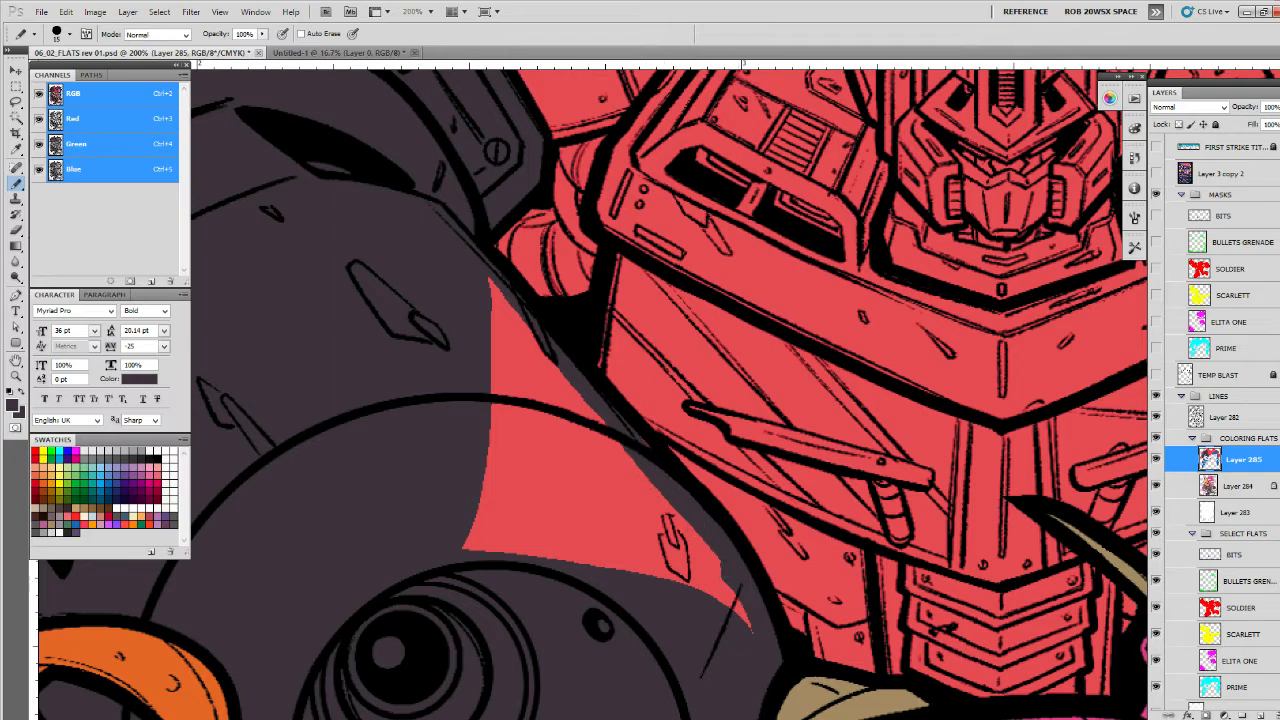
pyautogui.press('l')
pyautogui.moveTo(497, 245)
pyautogui.mouseDown()
pyautogui.moveTo(532, 312)
pyautogui.moveTo(757, 580)
pyautogui.moveTo(745, 659)
pyautogui.moveTo(416, 558)
pyautogui.moveTo(425, 245)
pyautogui.mouseUp()
pyautogui.hotkey('alt', 'BackSpace')
pyautogui.hotkey('ctrl', 'd')
# - Outline the shoulder cylinder behind the cannon and fill it with light grey
pyautogui.moveTo(857, 206)
pyautogui.mouseDown()
pyautogui.moveTo(830, 275)
pyautogui.moveTo(843, 484)
pyautogui.mouseUp()
pyautogui.press('b')
pyautogui.moveTo(785, 302); pyautogui.dragTo(846, 466)
pyautogui.moveTo(817, 392); pyautogui.dragTo(885, 500)
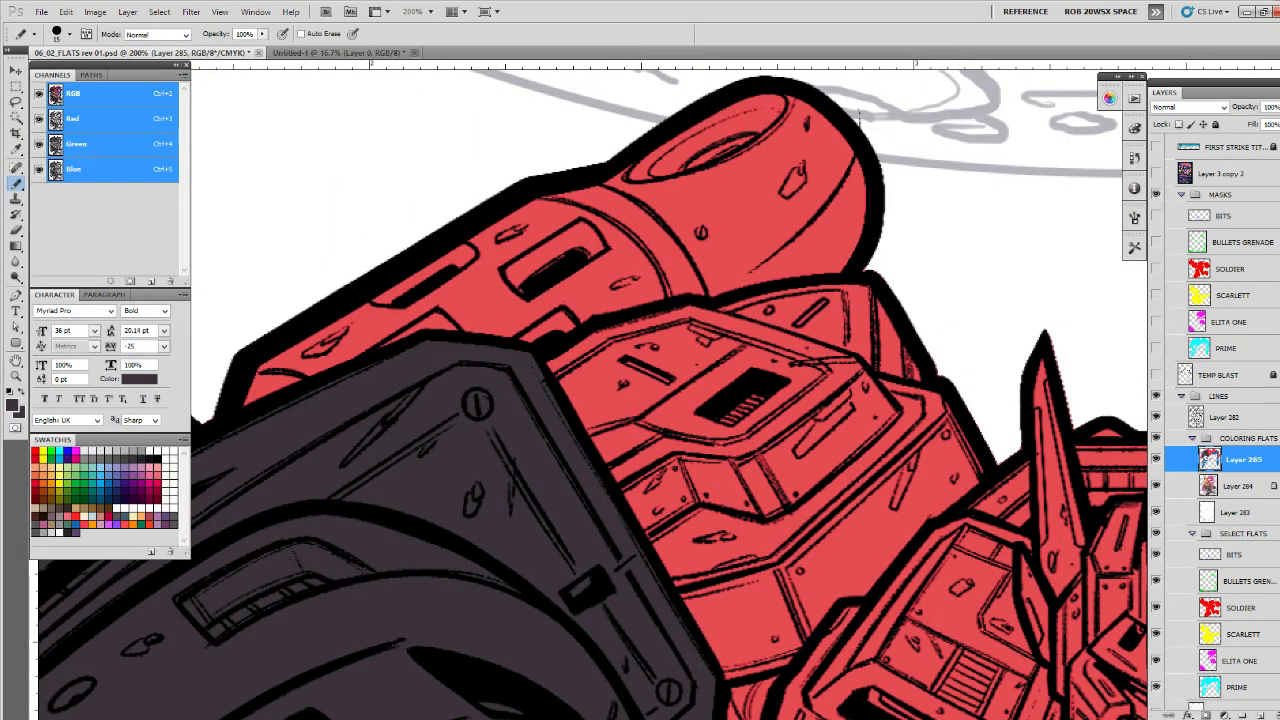
pyautogui.press('x')
pyautogui.press('l')
pyautogui.moveTo(839, 241); pyautogui.dragTo(919, 351)
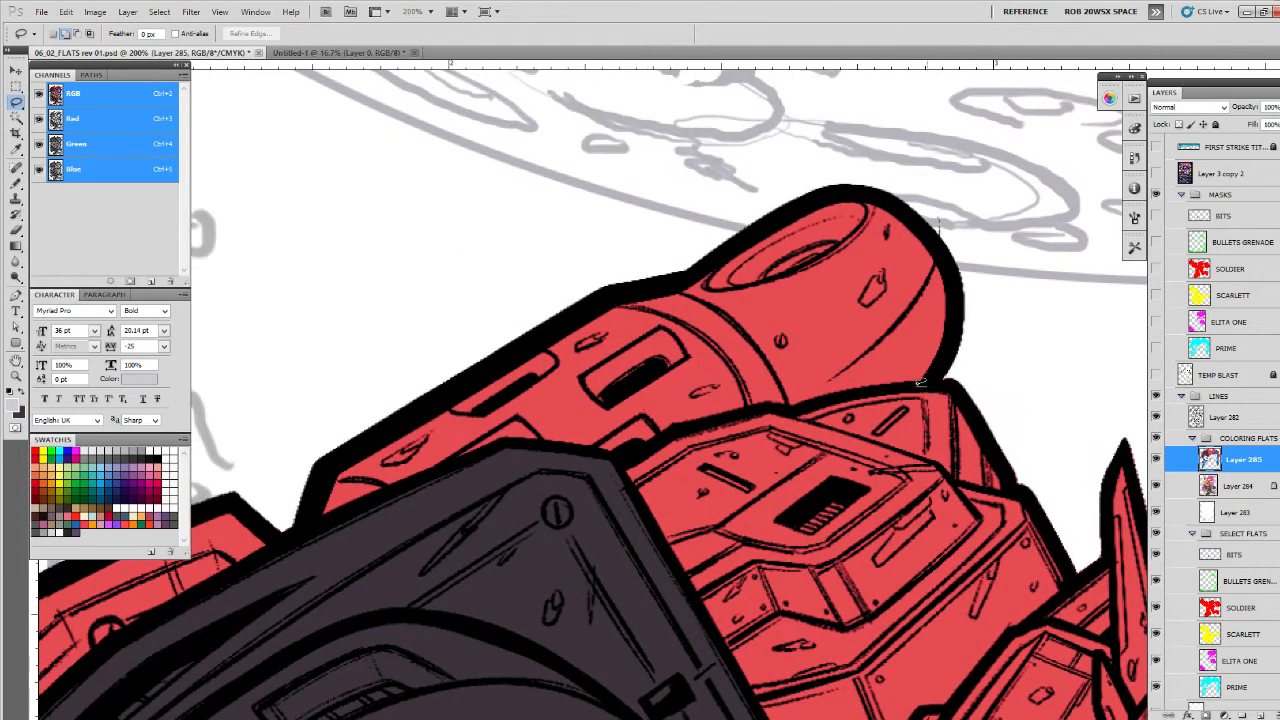
pyautogui.moveTo(707, 421)
pyautogui.mouseDown()
pyautogui.moveTo(612, 450)
pyautogui.moveTo(506, 440)
pyautogui.moveTo(337, 522)
pyautogui.moveTo(796, 133)
pyautogui.moveTo(930, 386)
pyautogui.mouseUp()
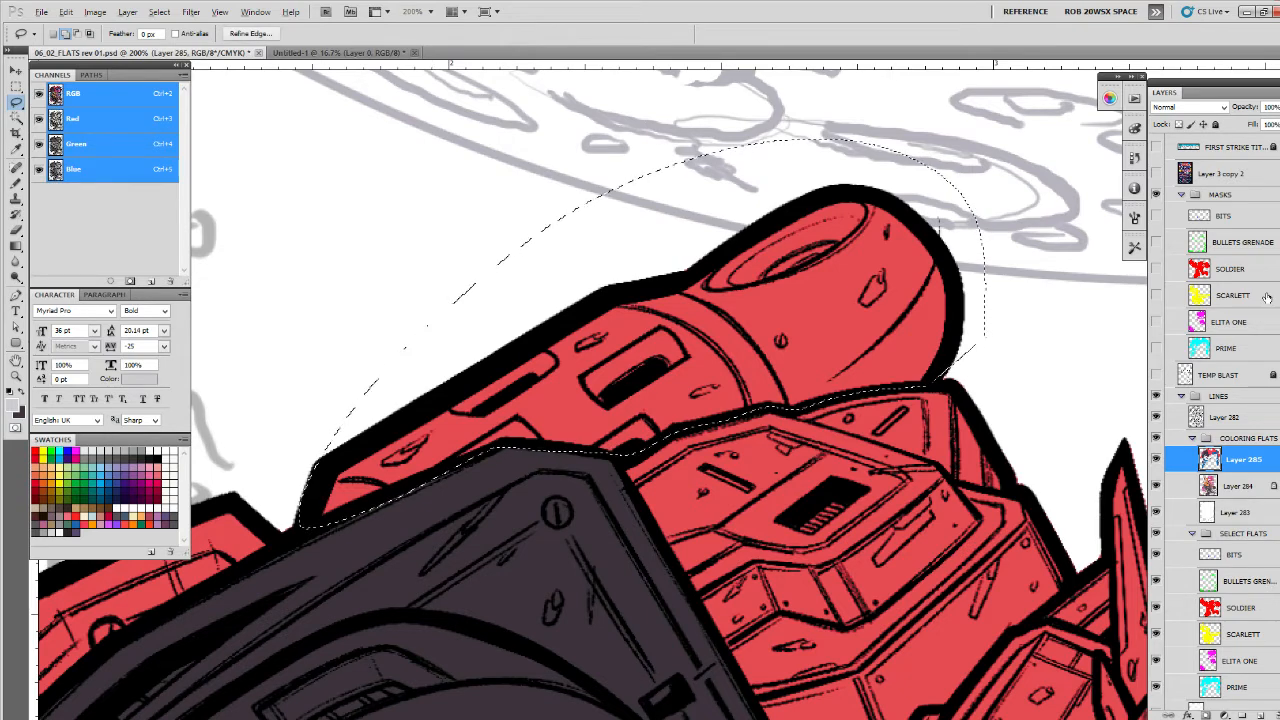
pyautogui.hotkey('alt', 'shift', 'BackSpace')
pyautogui.hotkey('ctrl', 'd')
# - Touch up the cannon armor's upper edge beneath the light grey shoulder cylinder with very dark grey
pyautogui.moveTo(662, 522)
pyautogui.mouseDown()
pyautogui.moveTo(960, 391)
pyautogui.moveTo(925, 435)
pyautogui.mouseUp()
pyautogui.press('b')
pyautogui.keyDown('alt'); pyautogui.click(751, 397); pyautogui.keyUp('alt')
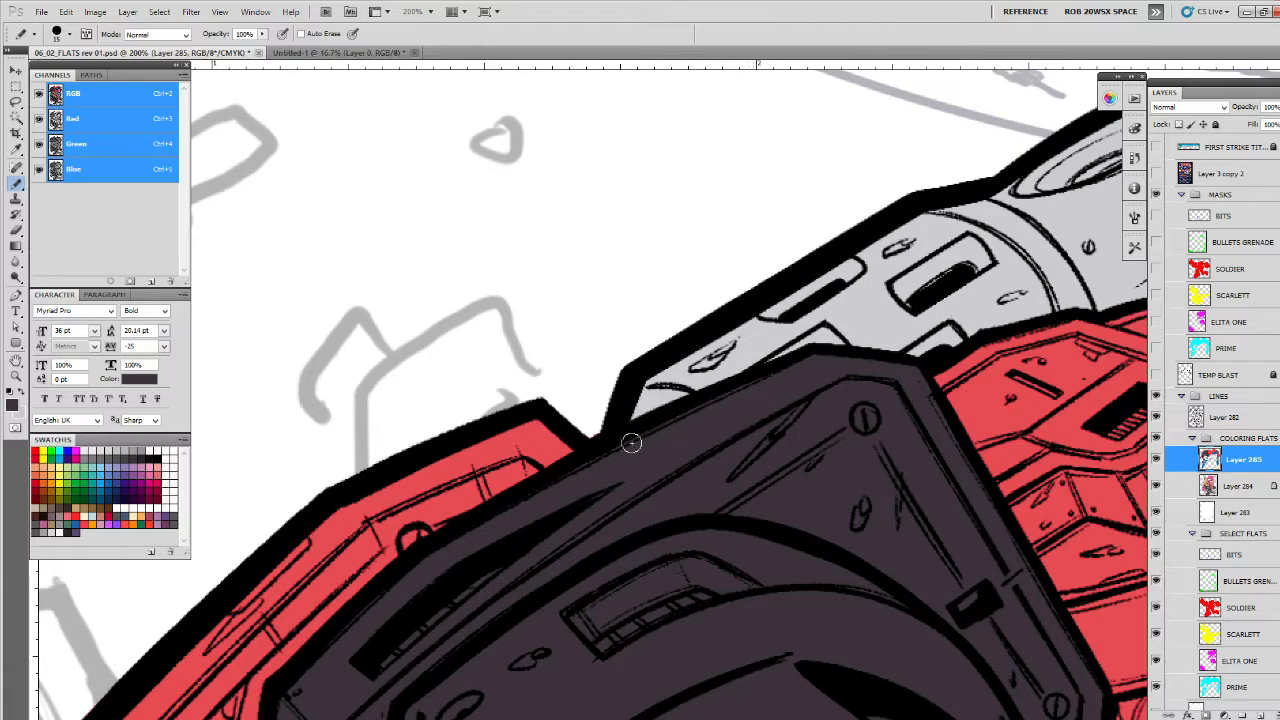
pyautogui.moveTo(577, 592); pyautogui.dragTo(805, 334)
pyautogui.moveTo(843, 573); pyautogui.dragTo(731, 455)
# - Examine the large robot's upper body and the red armor beside the dark cannon for remaining color changes
pyautogui.press('z')
pyautogui.keyDown('alt'); pyautogui.click(734, 459); pyautogui.keyUp('alt')
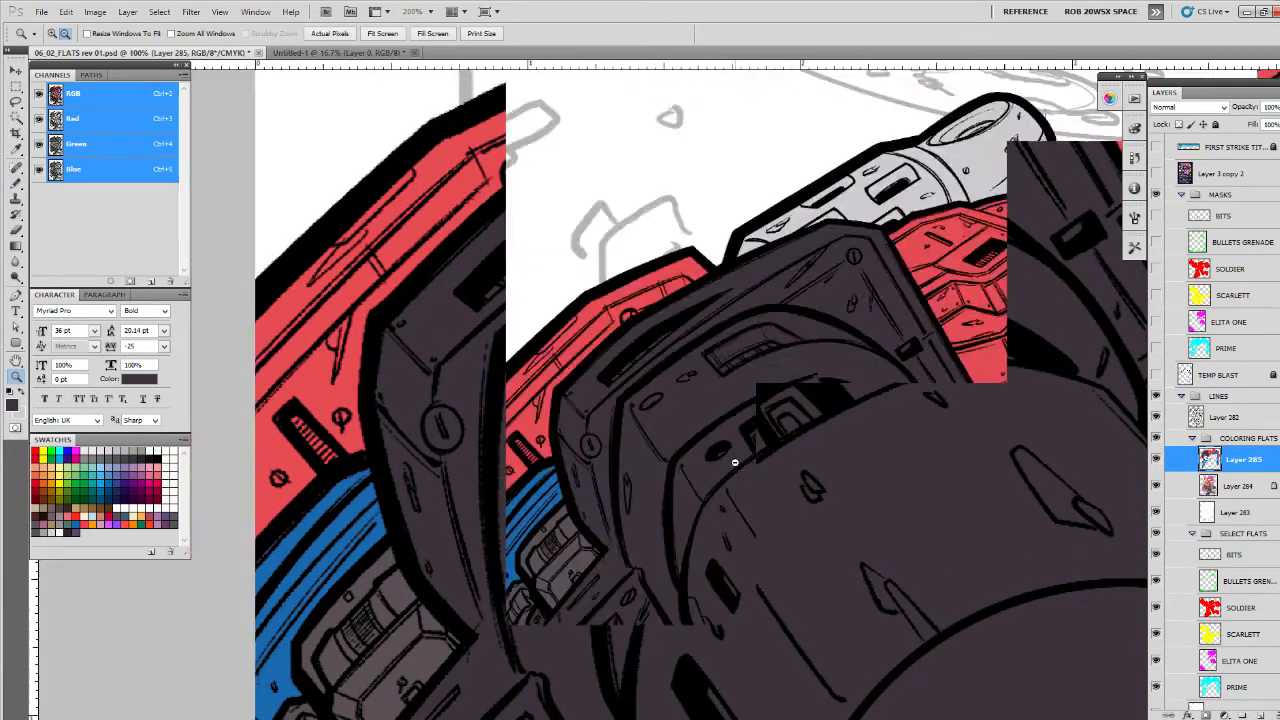
pyautogui.keyDown('alt'); pyautogui.click(734, 460); pyautogui.keyUp('alt')
pyautogui.keyDown('alt'); pyautogui.click(735, 461); pyautogui.keyUp('alt')
pyautogui.moveTo(1028, 610); pyautogui.dragTo(801, 525)
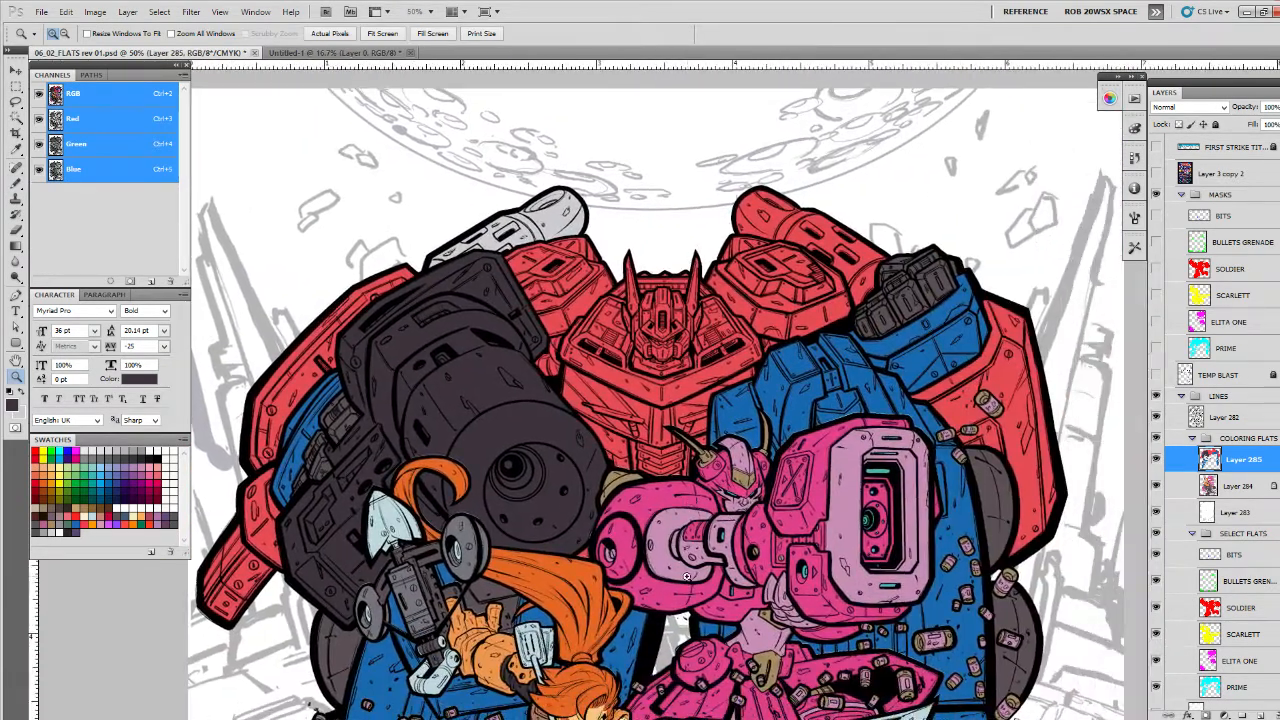
pyautogui.press('b')
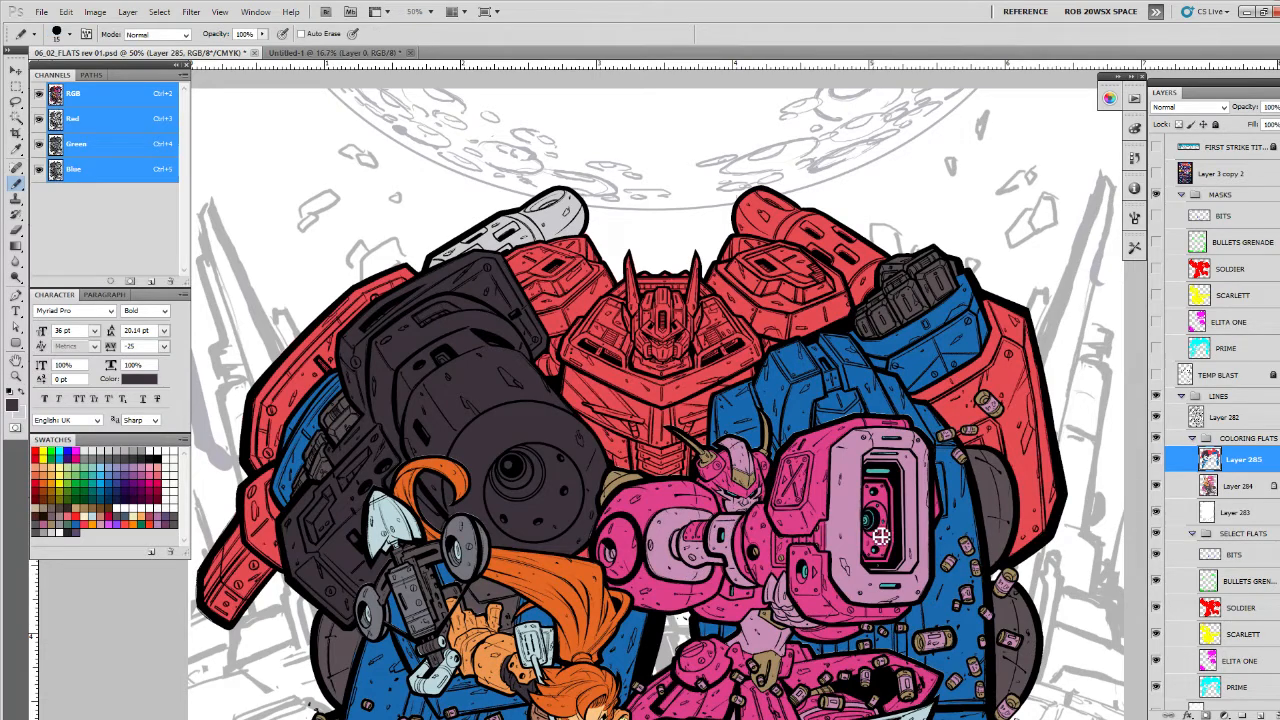
pyautogui.moveTo(690, 462); pyautogui.dragTo(754, 500)
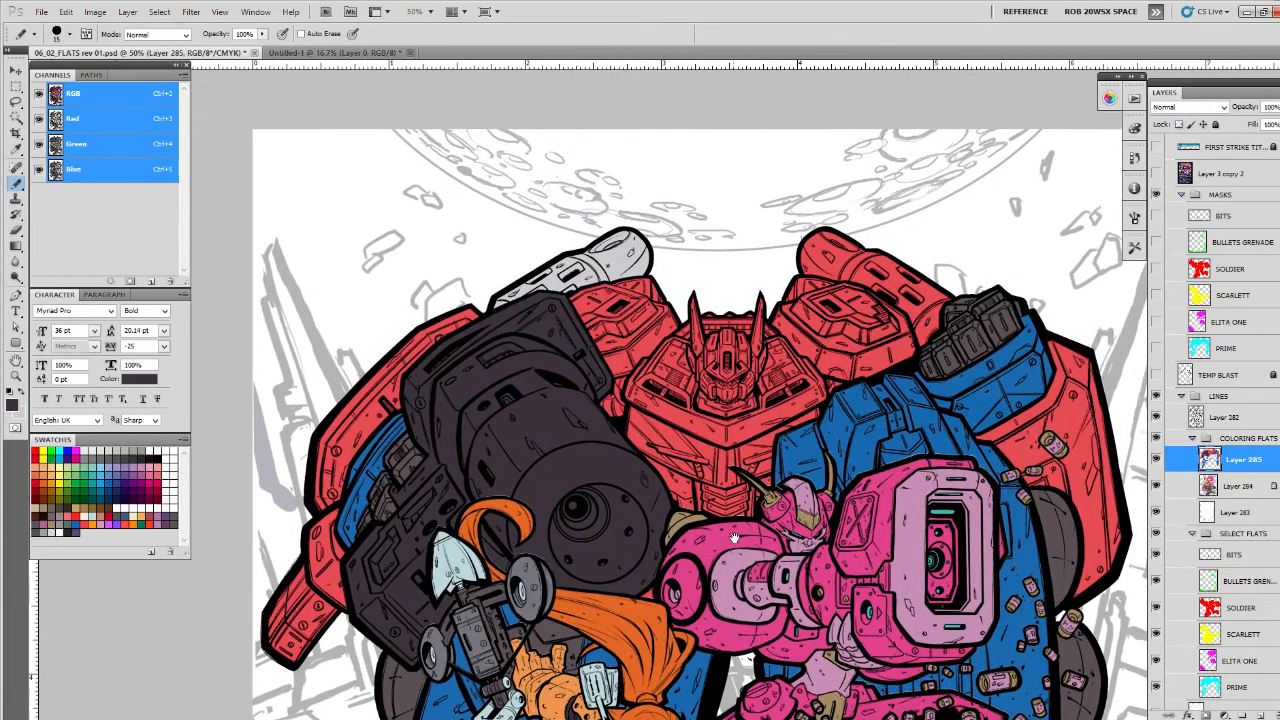
pyautogui.moveTo(722, 562); pyautogui.dragTo(1021, 387)
pyautogui.press('z')
pyautogui.doubleClick(674, 412)
pyautogui.moveTo(699, 414); pyautogui.dragTo(745, 442)
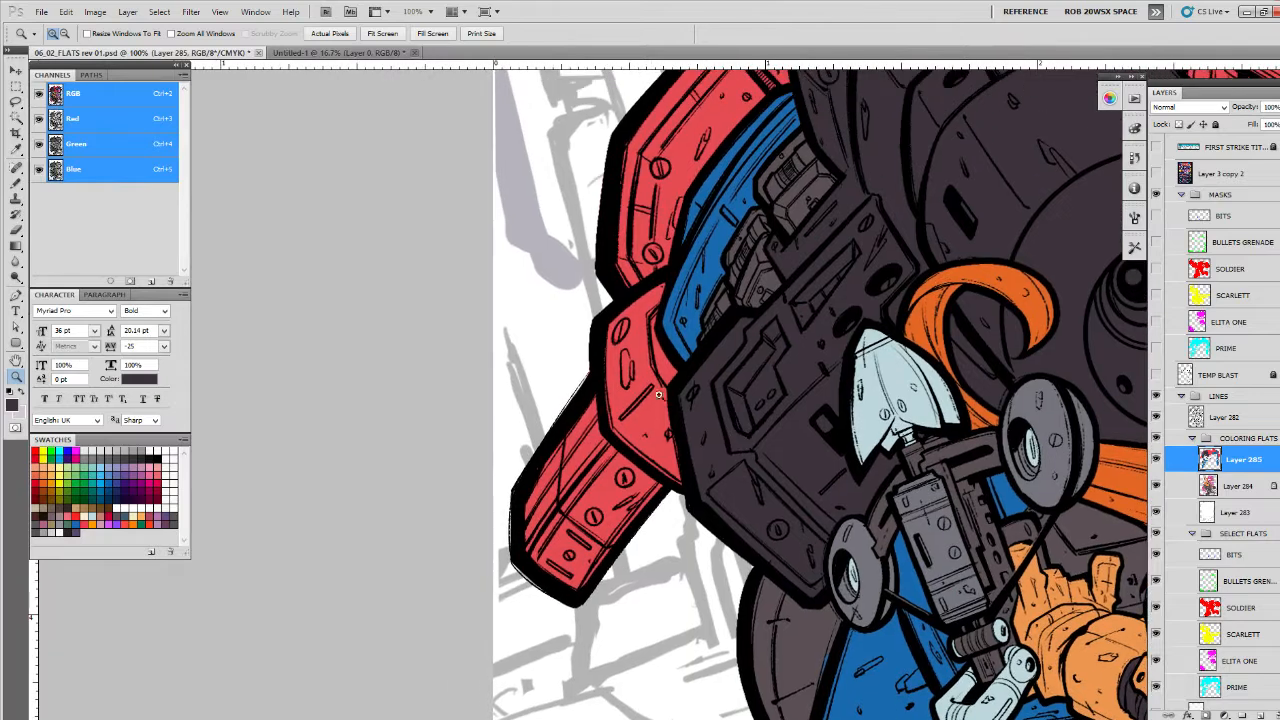
# - Outline the red armor plates at the cannon's rear end and fill only their existing colored area with very dark grey
pyautogui.press('l')
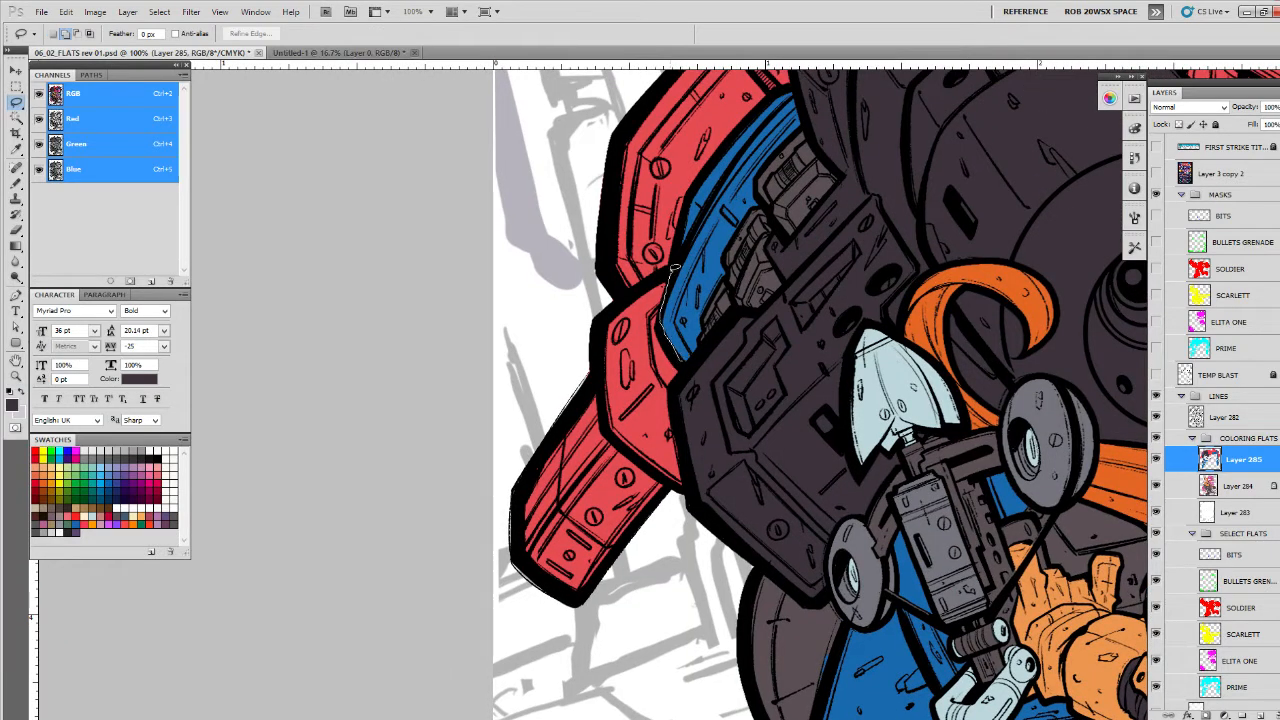
pyautogui.moveTo(674, 268)
pyautogui.mouseDown()
pyautogui.moveTo(525, 415)
pyautogui.moveTo(728, 505)
pyautogui.moveTo(718, 385)
pyautogui.mouseUp()
pyautogui.press('b')
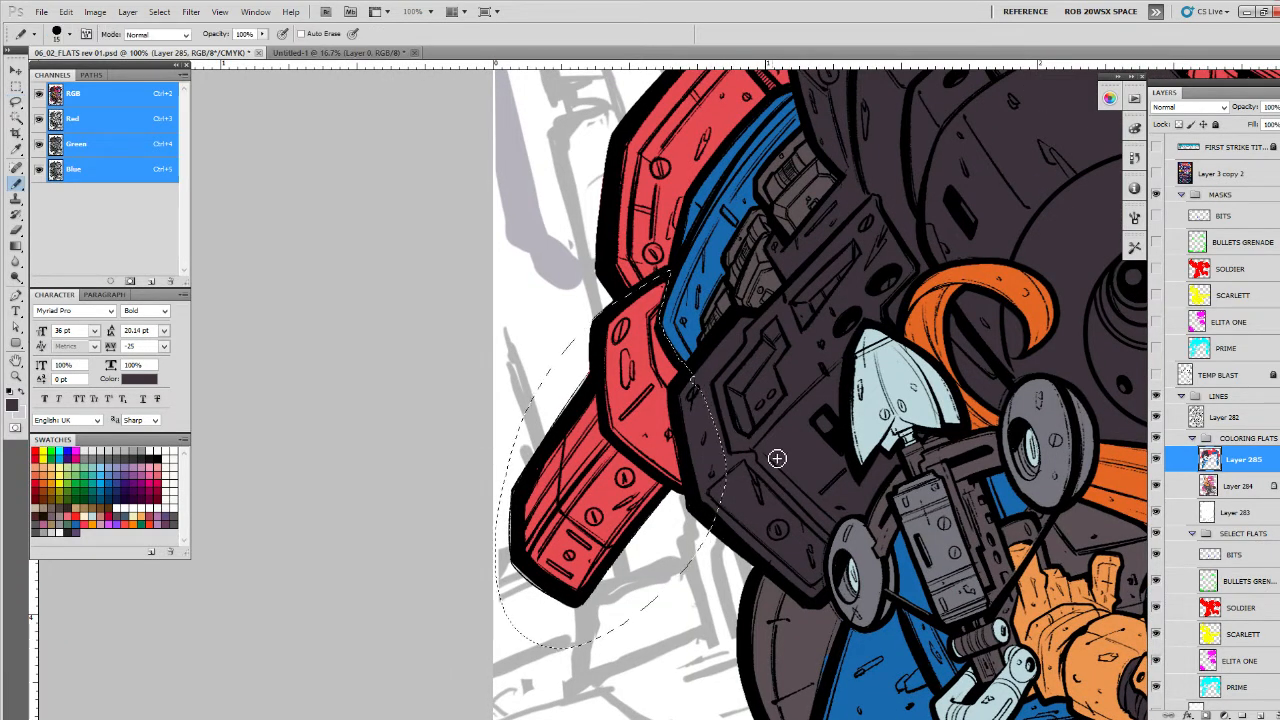
pyautogui.hotkey('alt', 'BackSpace')
pyautogui.hotkey('ctrl', 'd')
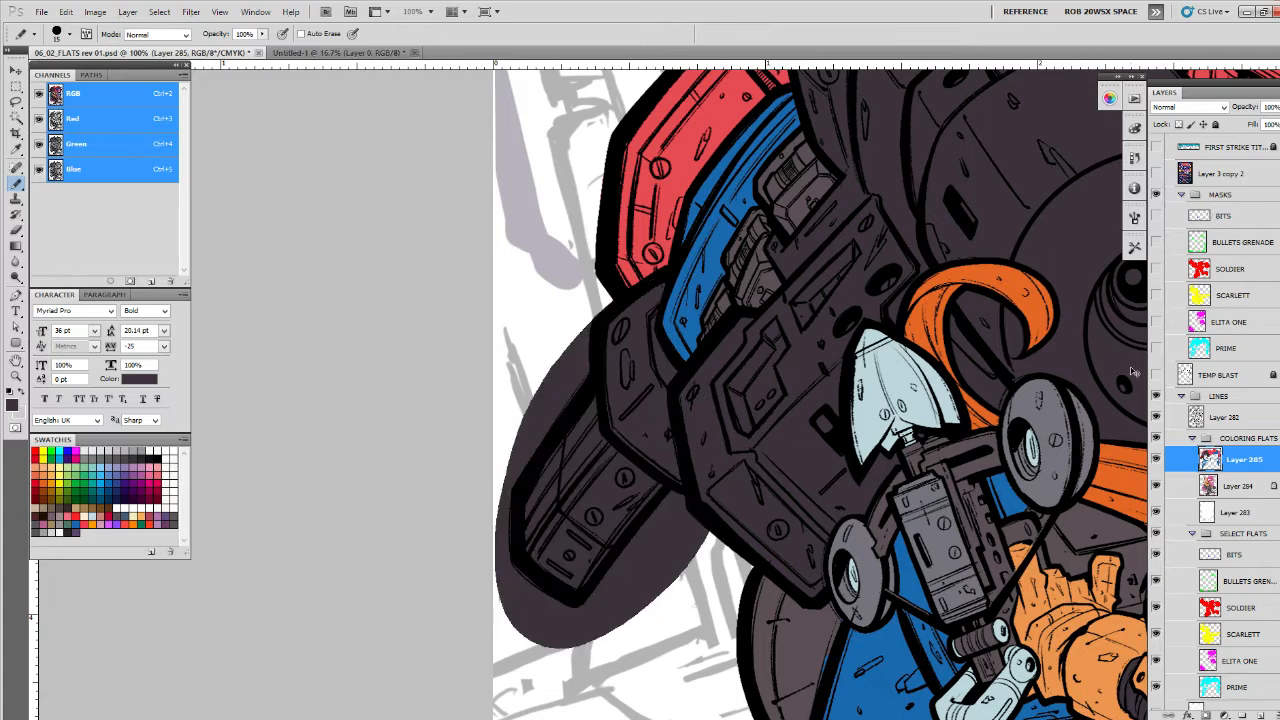
pyautogui.hotkey('ctrl', 'alt', 'z')
pyautogui.hotkey('ctrl', 'alt', 'z')
pyautogui.hotkey('alt', 'shift', 'BackSpace')
pyautogui.hotkey('ctrl', 'd')
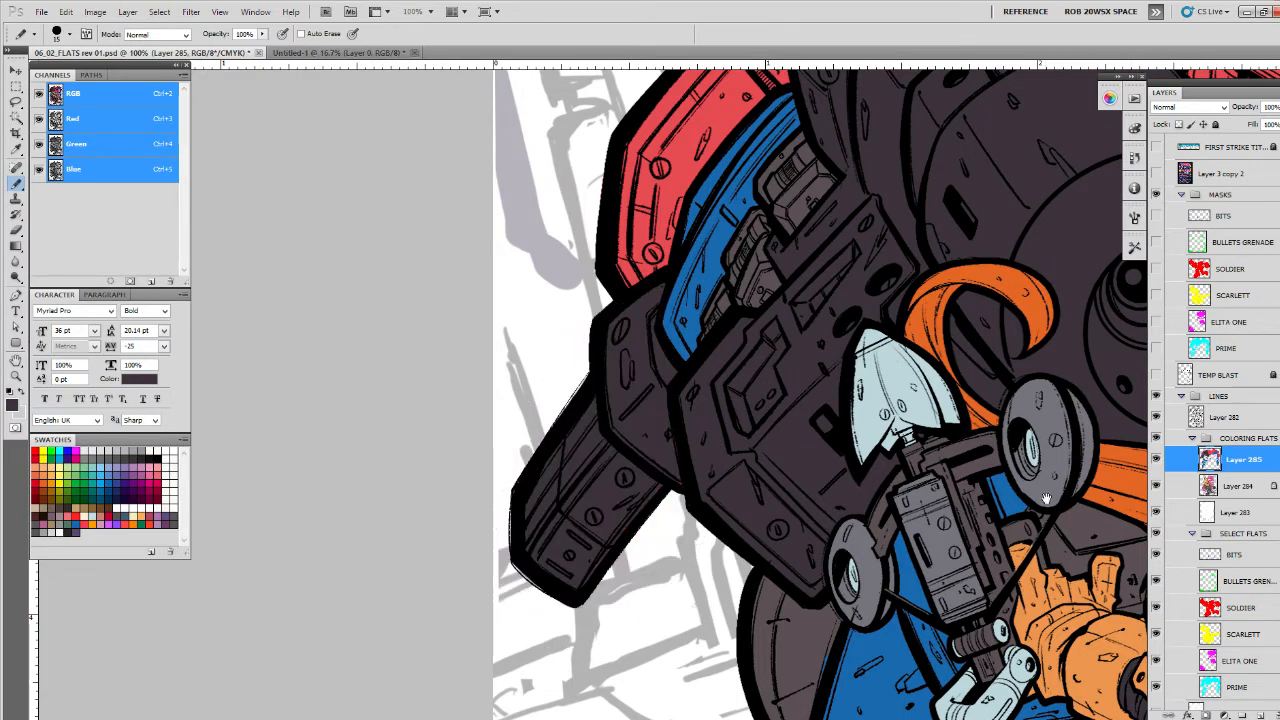
# - Choose light blue and outline the robot's chest window beside the cannon
pyautogui.moveTo(1046, 498); pyautogui.dragTo(622, 578)
pyautogui.moveTo(965, 515); pyautogui.dragTo(730, 675)
pyautogui.moveTo(790, 543); pyautogui.dragTo(882, 535)
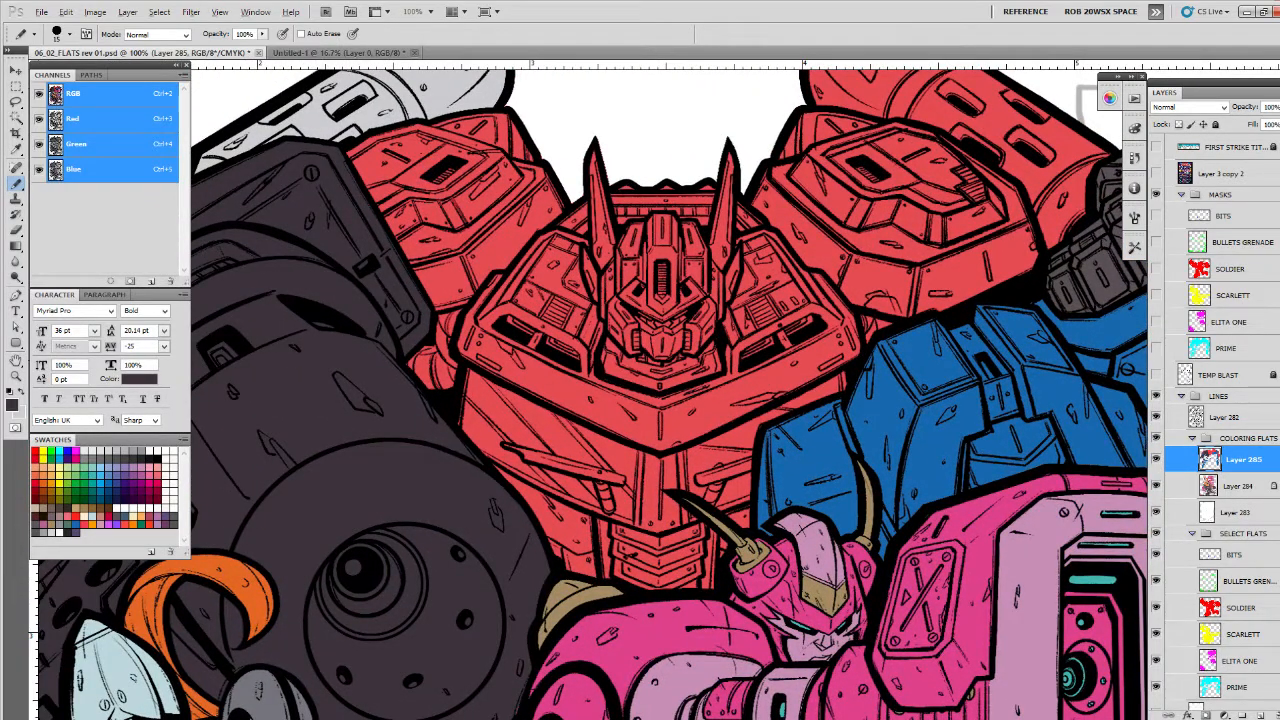
pyautogui.click(76, 524)
pyautogui.press('z')
pyautogui.click(628, 464)
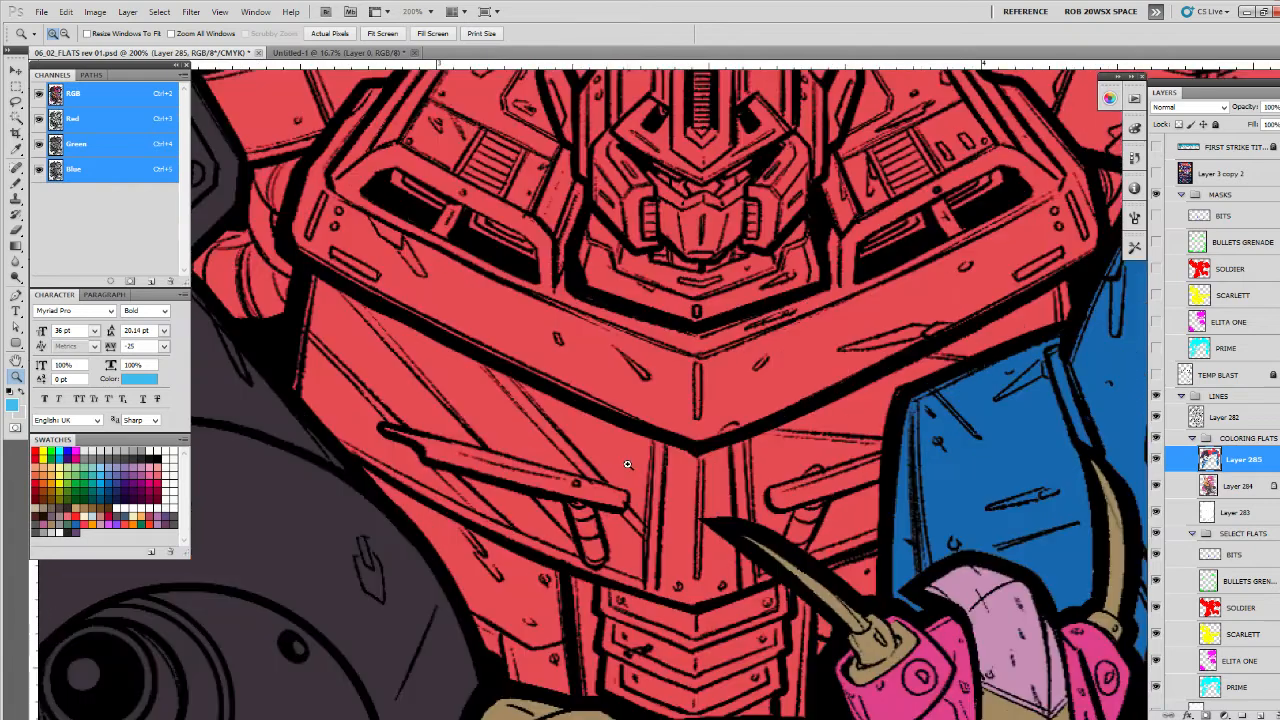
pyautogui.moveTo(673, 462); pyautogui.dragTo(727, 565)
pyautogui.press('l')
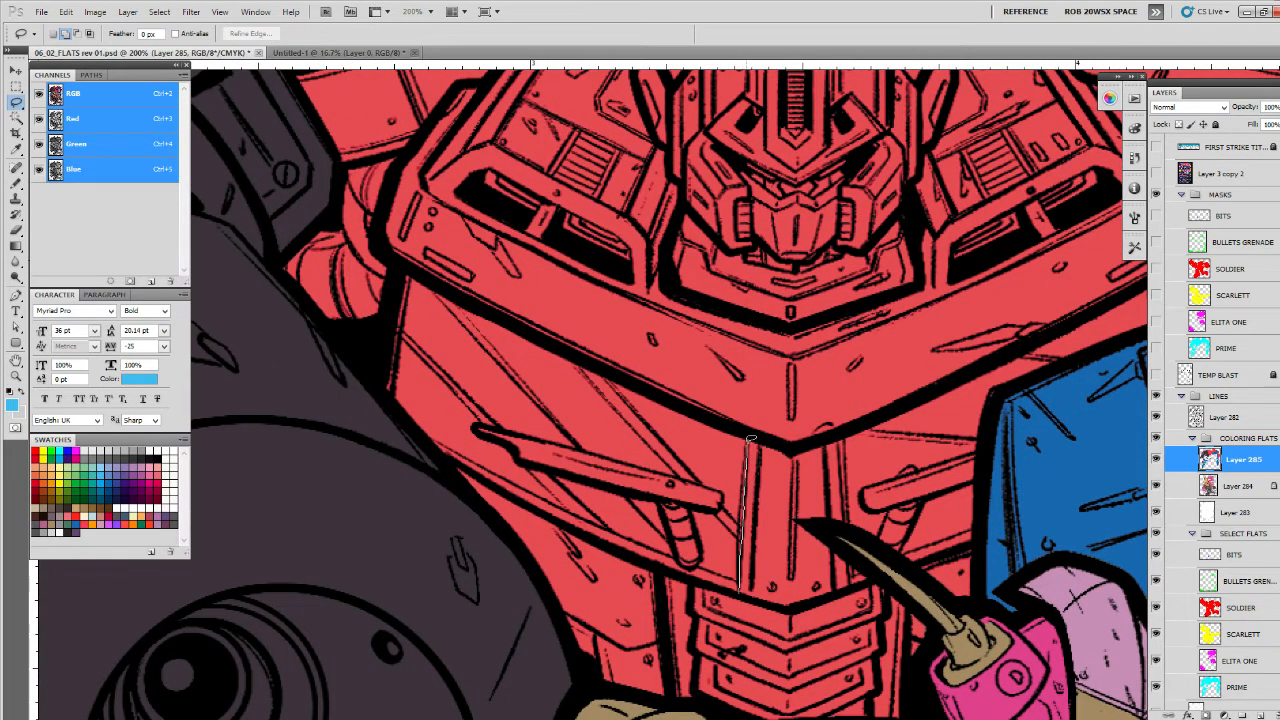
pyautogui.moveTo(751, 438); pyautogui.dragTo(755, 530)
pyautogui.hotkey('ctrl', 'd')
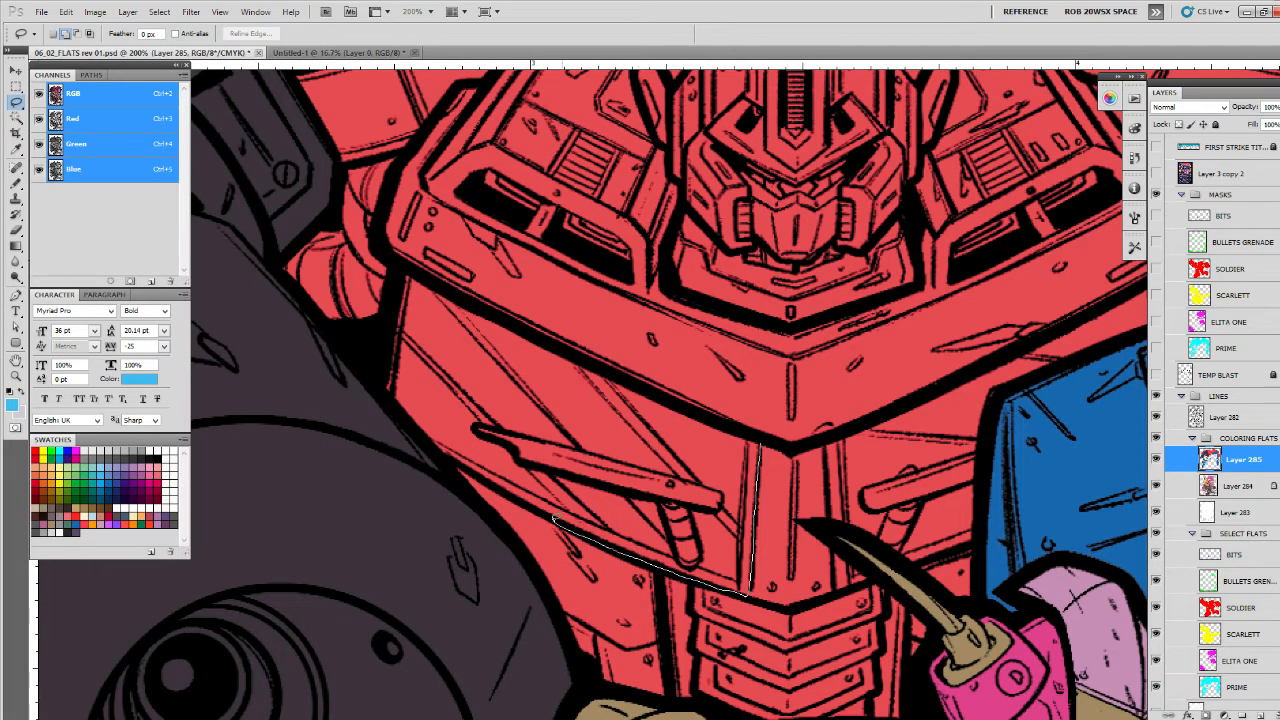
pyautogui.moveTo(476, 477)
pyautogui.mouseDown()
pyautogui.moveTo(386, 390)
pyautogui.moveTo(399, 262)
pyautogui.mouseUp()
pyautogui.moveTo(472, 295); pyautogui.dragTo(620, 367)
pyautogui.moveTo(739, 422); pyautogui.dragTo(760, 443)
# - Add the chest window beside the blue arm to the selection and fill both windows with light blue
pyautogui.moveTo(894, 481); pyautogui.dragTo(598, 524)
pyautogui.moveTo(878, 325)
pyautogui.mouseDown()
pyautogui.moveTo(756, 412)
pyautogui.moveTo(683, 503)
pyautogui.mouseUp()
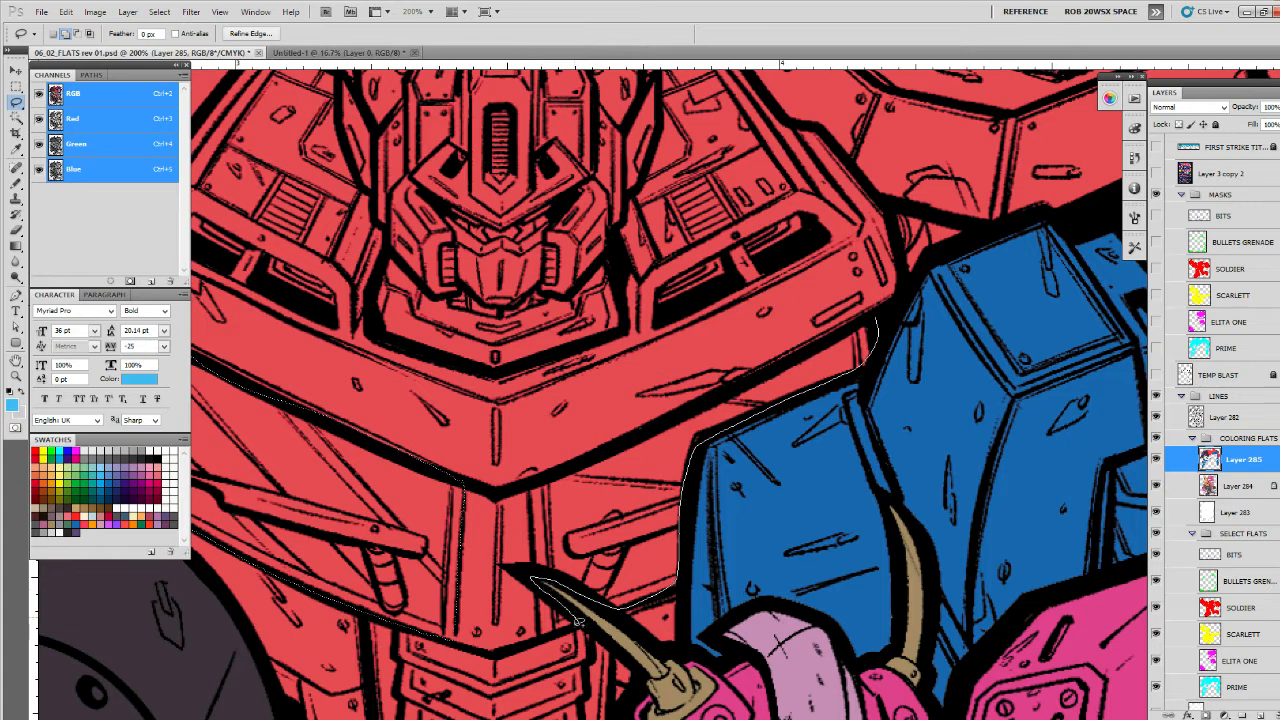
pyautogui.moveTo(531, 522)
pyautogui.mouseDown()
pyautogui.moveTo(605, 447)
pyautogui.moveTo(875, 322)
pyautogui.mouseUp()
pyautogui.hotkey('alt', 'BackSpace')
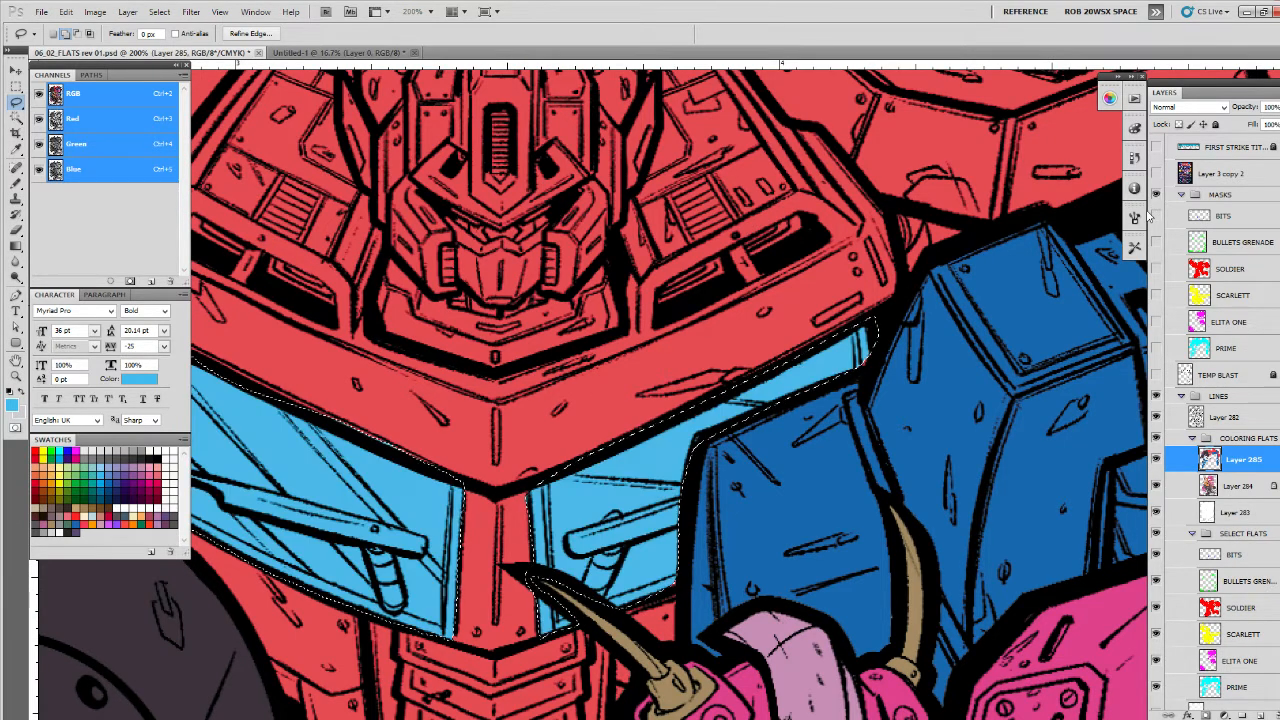
pyautogui.hotkey('ctrl', 'd')
# - Outline the wiper and its support on the chest window beside the blue arm and fill them with very dark grey
pyautogui.moveTo(668, 584); pyautogui.dragTo(872, 519)
pyautogui.press('z')
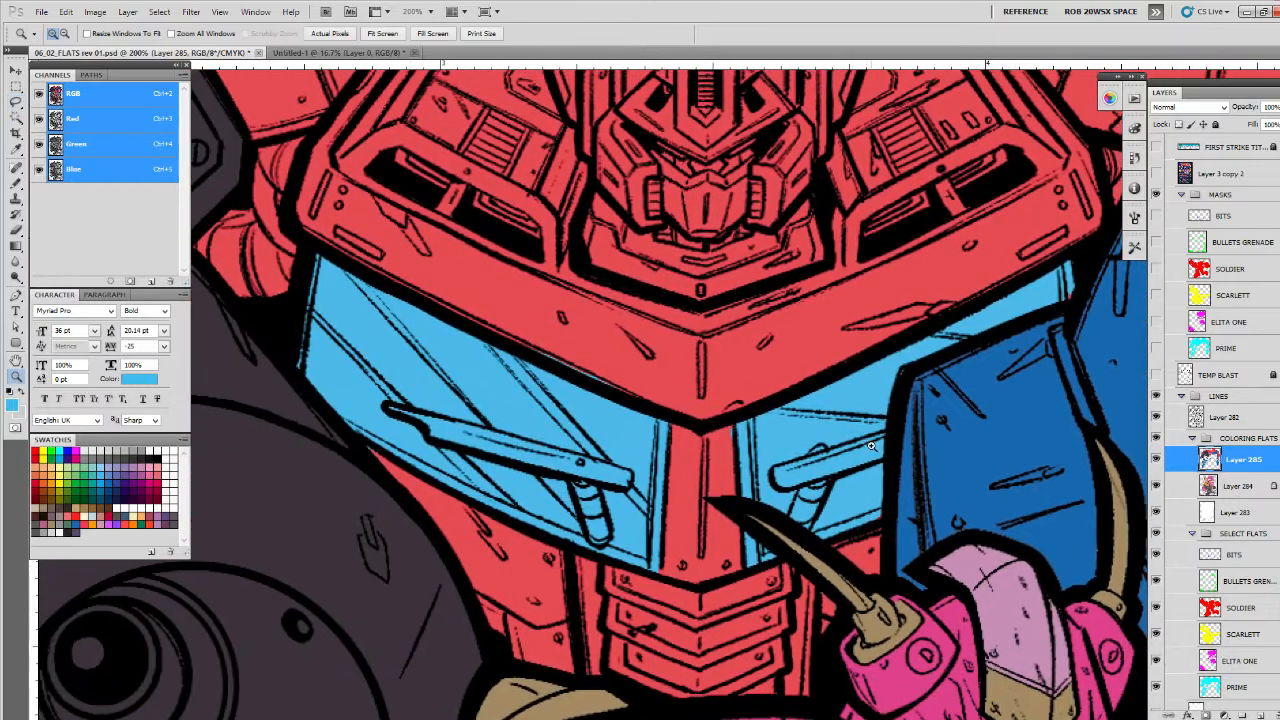
pyautogui.click(880, 441)
pyautogui.press('j')
pyautogui.press('l')
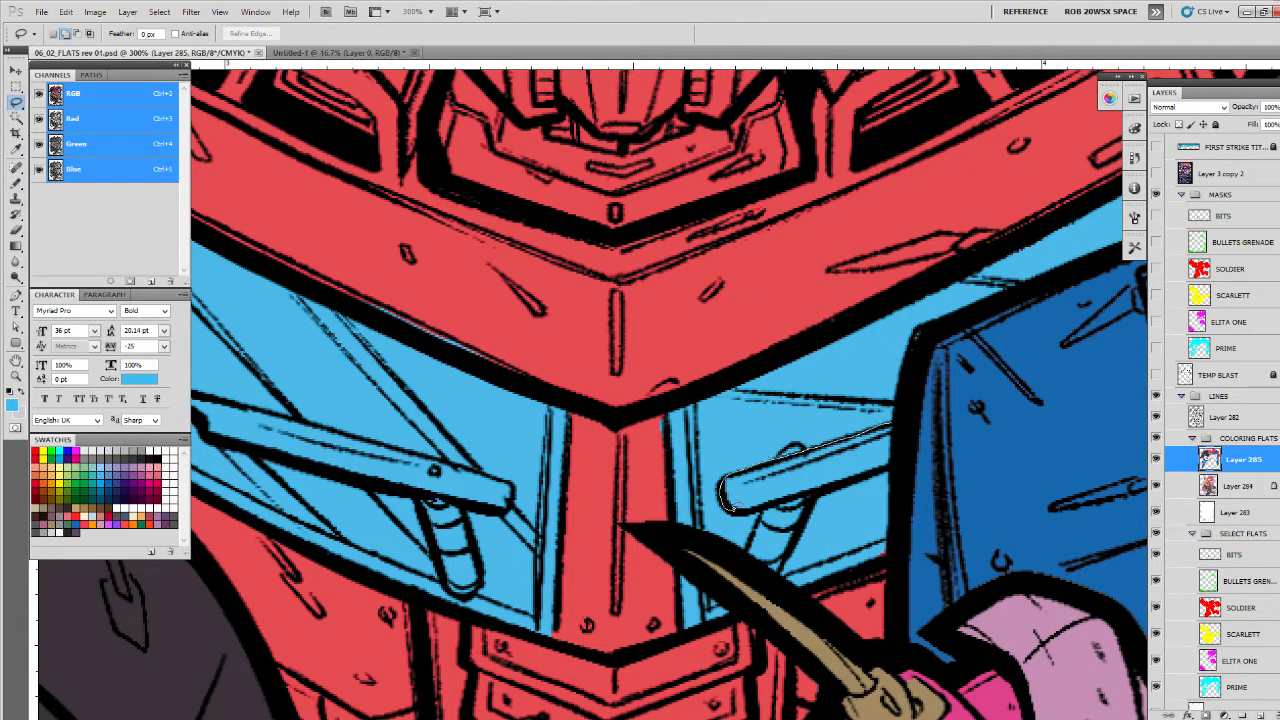
pyautogui.moveTo(773, 570); pyautogui.dragTo(820, 491)
pyautogui.moveTo(904, 434); pyautogui.dragTo(897, 427)
pyautogui.press('b')
pyautogui.press('x')
pyautogui.keyDown('alt'); pyautogui.click(185, 635); pyautogui.keyUp('alt')
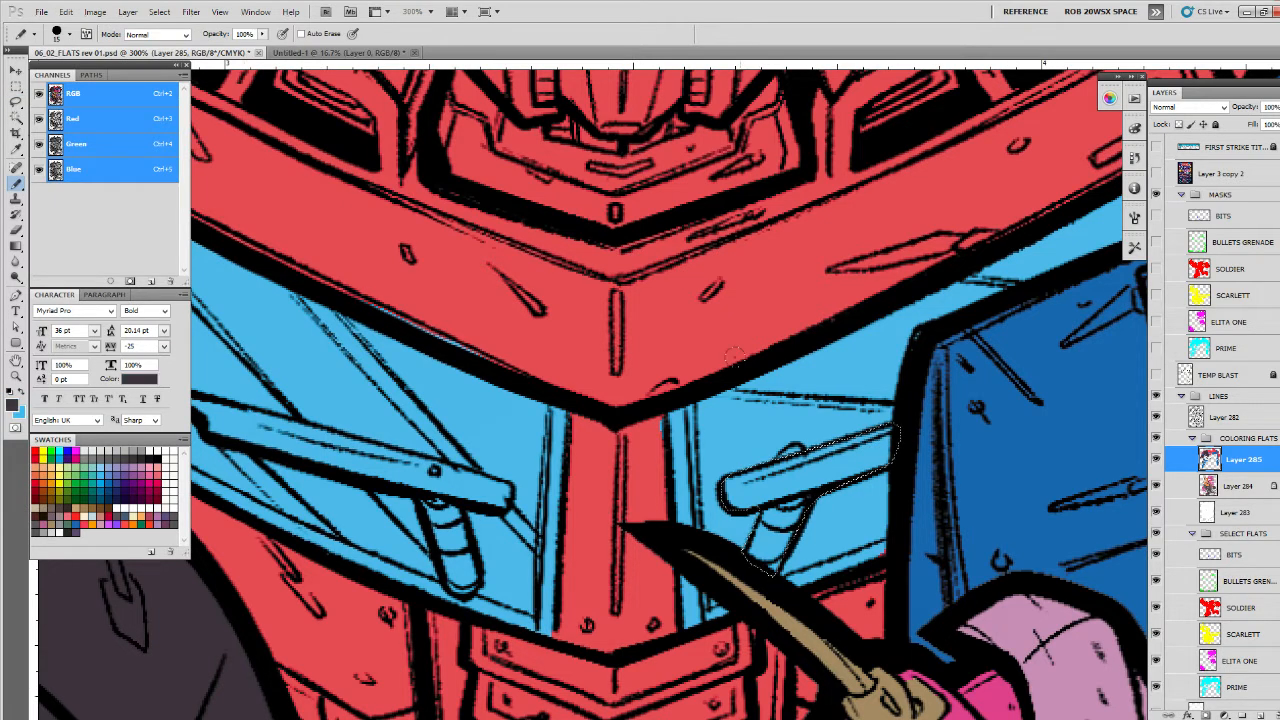
pyautogui.hotkey('ctrl', 'd')
pyautogui.hotkey('ctrl', 'd')
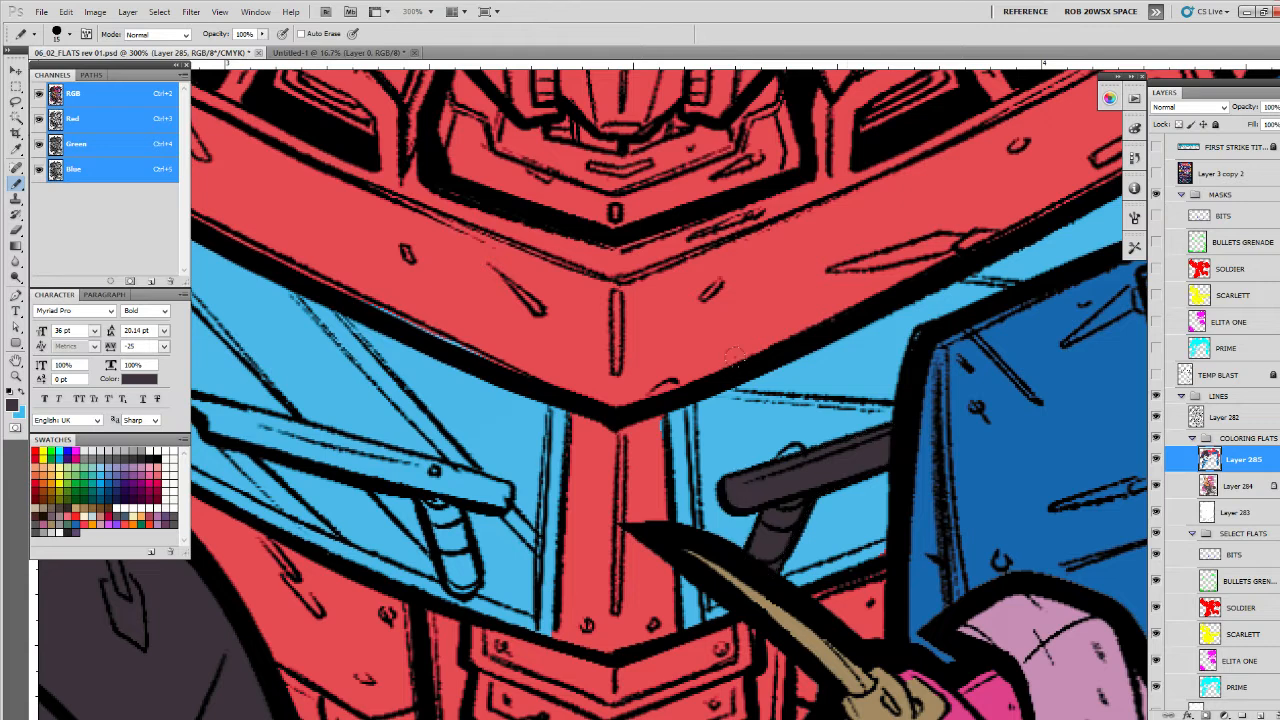
# - Paint the wiper on the window beside the cannon very dark grey and touch up that window's lower edge with light blue
pyautogui.keyDown('alt'); pyautogui.click(650, 450); pyautogui.keyUp('alt')
pyautogui.keyDown('alt'); pyautogui.click(800, 470); pyautogui.keyUp('alt')
pyautogui.moveTo(543, 529)
pyautogui.mouseDown()
pyautogui.moveTo(641, 531)
pyautogui.moveTo(821, 566)
pyautogui.mouseUp()
pyautogui.moveTo(711, 541)
pyautogui.mouseDown()
pyautogui.moveTo(710, 530)
pyautogui.moveTo(738, 605)
pyautogui.mouseUp()
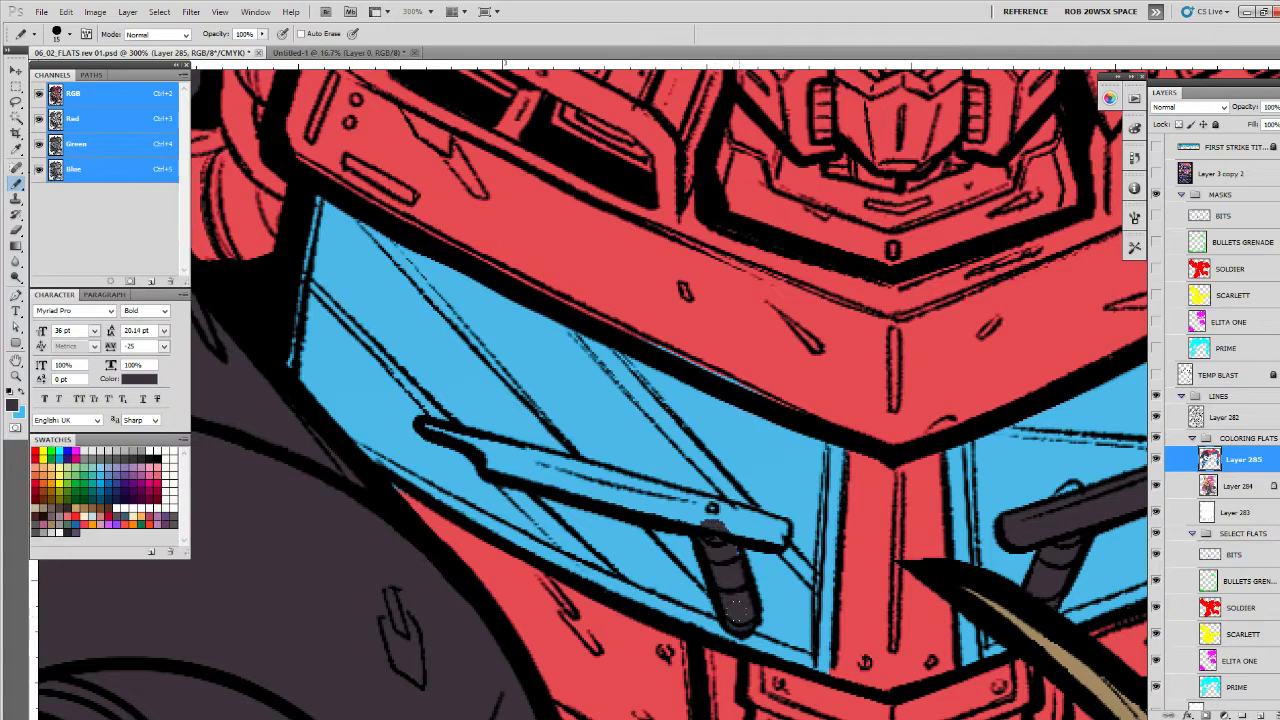
pyautogui.moveTo(708, 516)
pyautogui.mouseDown()
pyautogui.moveTo(783, 531)
pyautogui.moveTo(488, 460)
pyautogui.moveTo(423, 429)
pyautogui.moveTo(712, 508)
pyautogui.mouseUp()
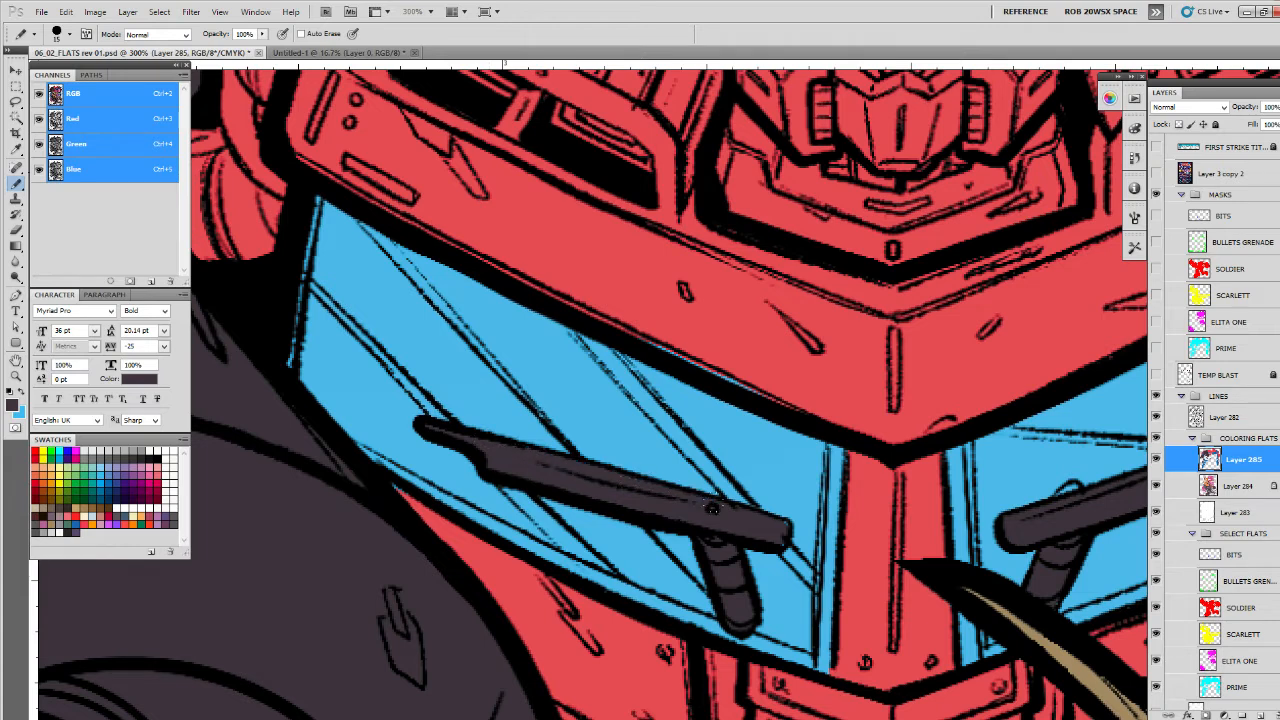
pyautogui.keyDown('alt'); pyautogui.click(788, 502); pyautogui.keyUp('alt')
pyautogui.moveTo(661, 441); pyautogui.dragTo(923, 611)
pyautogui.moveTo(656, 618); pyautogui.dragTo(587, 506)
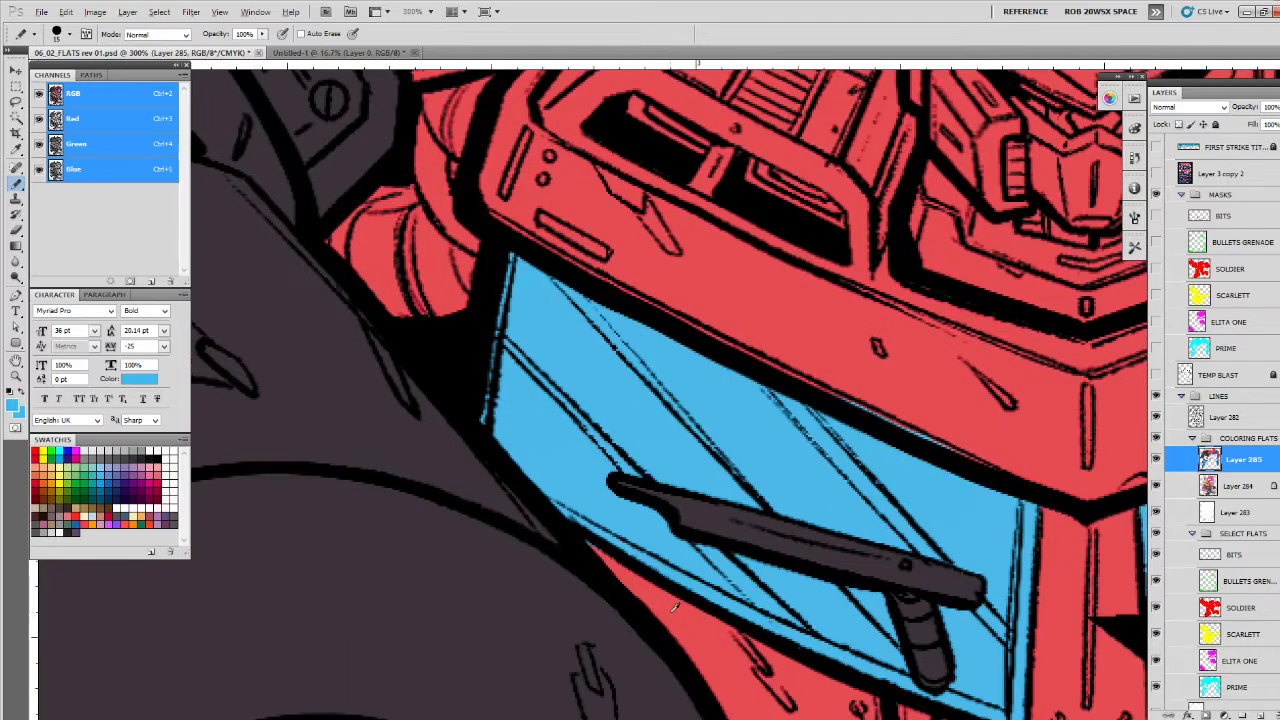
pyautogui.keyDown('alt'); pyautogui.click(676, 608); pyautogui.keyUp('alt')
# - Paint the red ribbed joint between the cannon and the robot's chest dark grey
pyautogui.moveTo(650, 413); pyautogui.dragTo(575, 588)
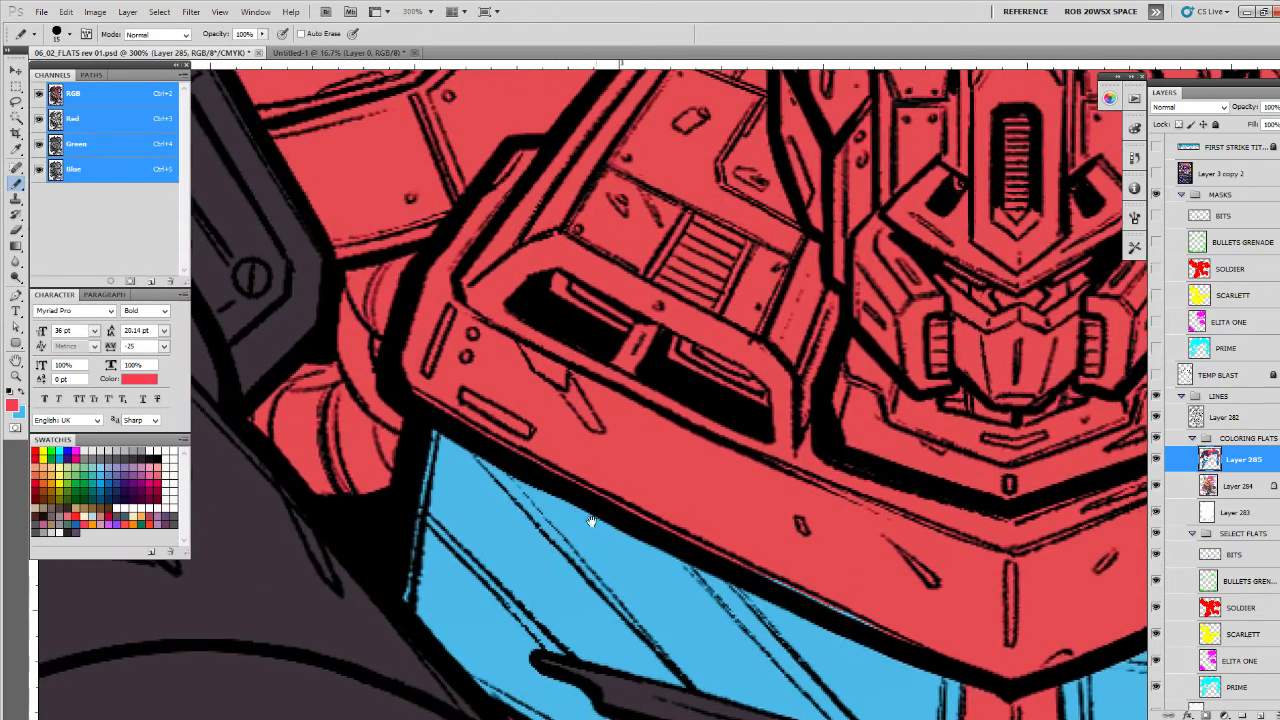
pyautogui.moveTo(595, 521); pyautogui.dragTo(822, 587)
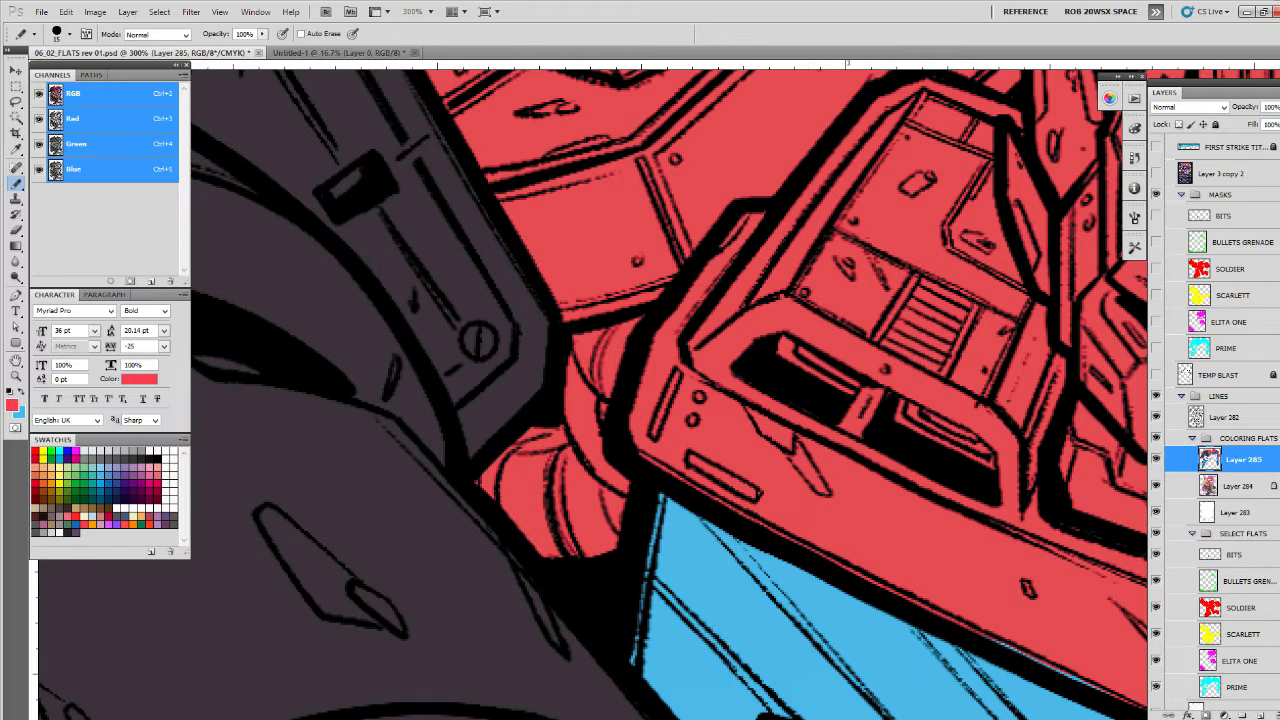
pyautogui.keyDown('alt'); pyautogui.click(430, 350); pyautogui.keyUp('alt')
pyautogui.moveTo(631, 321)
pyautogui.mouseDown()
pyautogui.moveTo(576, 343)
pyautogui.moveTo(578, 426)
pyautogui.moveTo(593, 331)
pyautogui.moveTo(608, 366)
pyautogui.moveTo(588, 446)
pyautogui.moveTo(618, 486)
pyautogui.moveTo(598, 541)
pyautogui.moveTo(553, 543)
pyautogui.moveTo(474, 468)
pyautogui.moveTo(522, 426)
pyautogui.moveTo(550, 438)
pyautogui.moveTo(572, 512)
pyautogui.mouseUp()
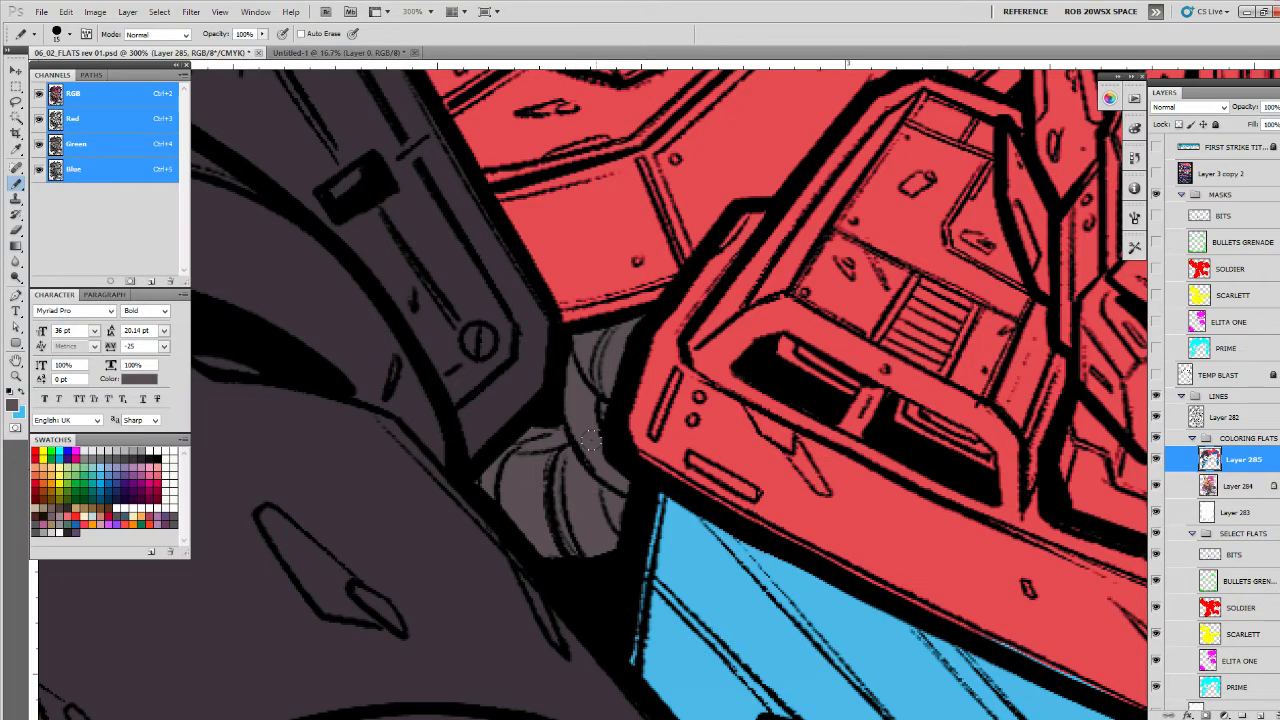
# - Examine the whole cover illustration for areas of the large robot that still need color changes
pyautogui.press('z')
pyautogui.keyDown('alt'); pyautogui.click(942, 616); pyautogui.keyUp('alt')
pyautogui.keyDown('alt'); pyautogui.click(942, 616); pyautogui.keyUp('alt')
pyautogui.keyDown('alt'); pyautogui.click(942, 616); pyautogui.keyUp('alt')
pyautogui.keyDown('alt'); pyautogui.click(943, 618); pyautogui.keyUp('alt')
pyautogui.keyDown('alt'); pyautogui.click(943, 618); pyautogui.keyUp('alt')
pyautogui.moveTo(1005, 672); pyautogui.dragTo(699, 242)
pyautogui.keyDown('alt'); pyautogui.click(795, 280); pyautogui.keyUp('alt')
pyautogui.moveTo(834, 232); pyautogui.dragTo(813, 322)
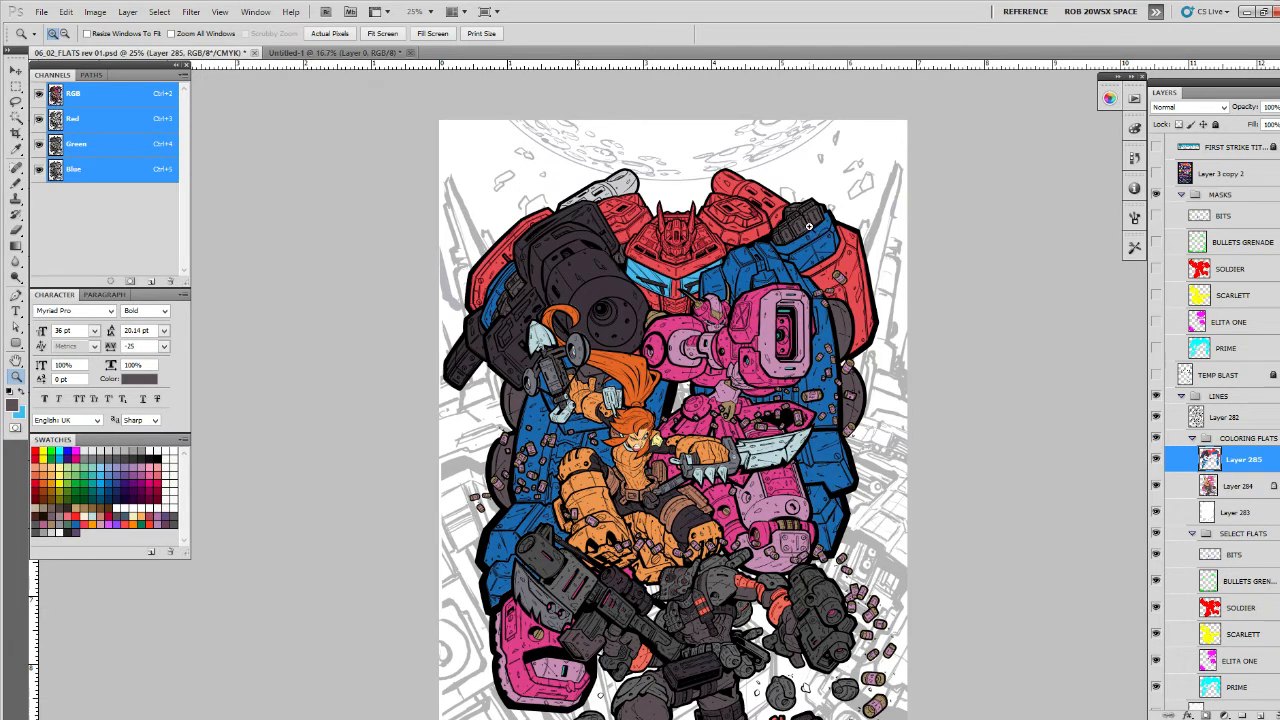
pyautogui.moveTo(801, 326); pyautogui.dragTo(831, 253)
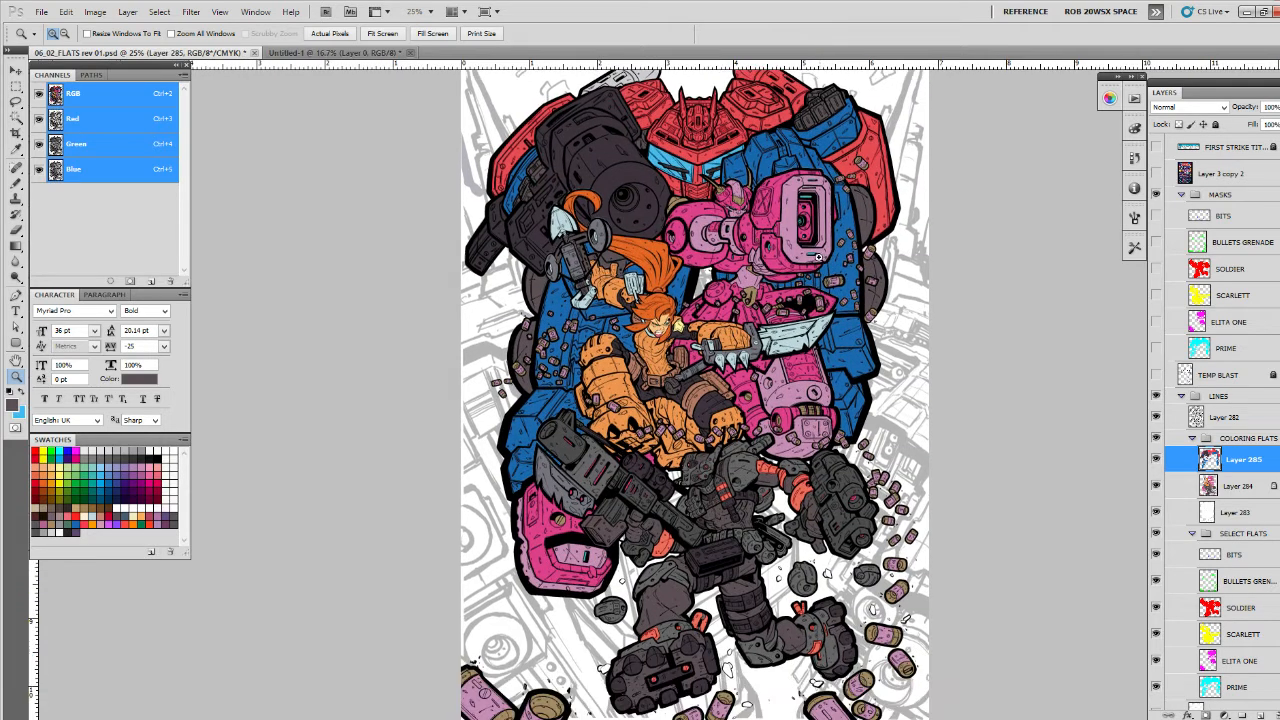
pyautogui.moveTo(834, 197); pyautogui.dragTo(822, 302)
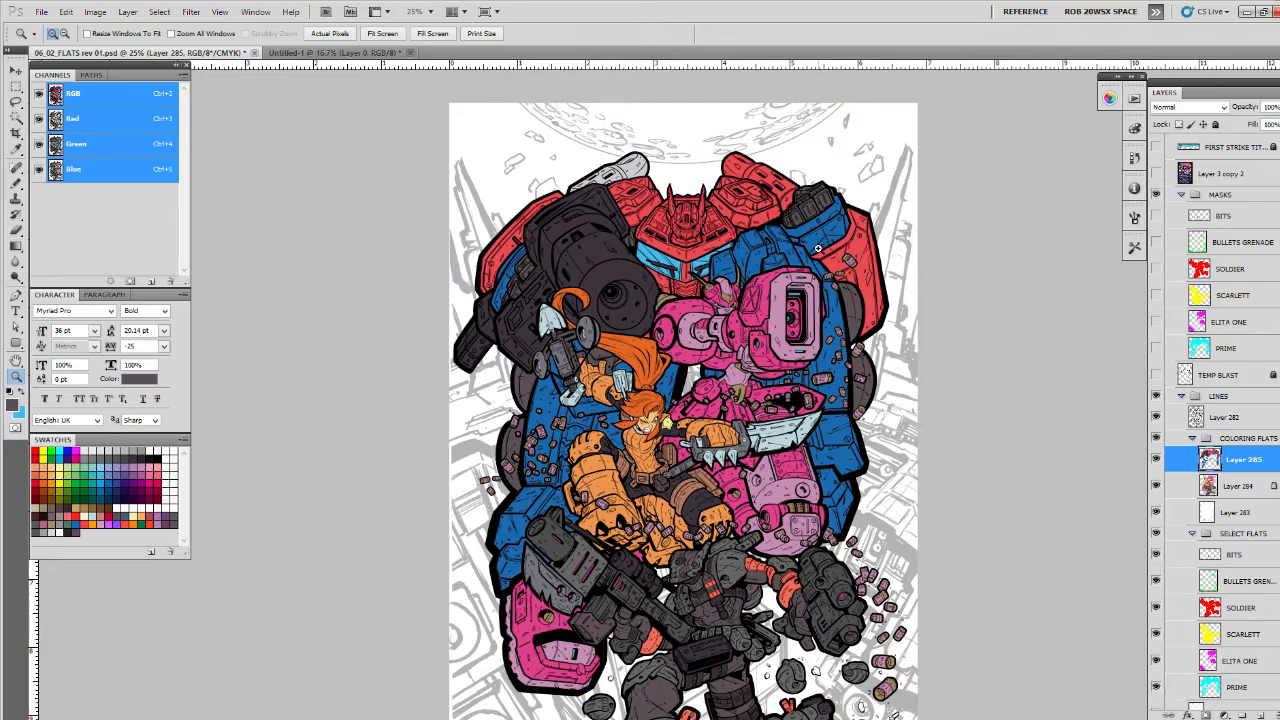
# - Paint the recessed panel on the robot's blue arm, just above the pink cannon, dark grey
pyautogui.click(795, 246)
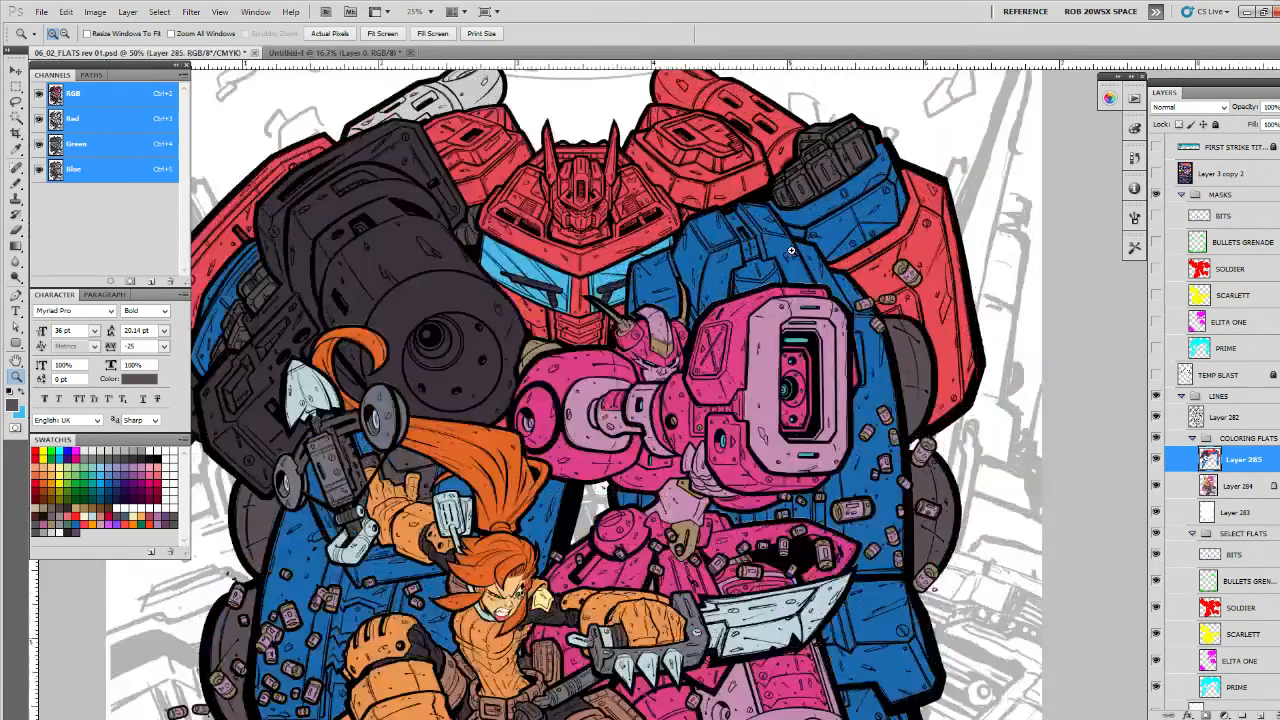
pyautogui.press('b')
pyautogui.moveTo(690, 318)
pyautogui.mouseDown()
pyautogui.moveTo(558, 325)
pyautogui.moveTo(515, 370)
pyautogui.moveTo(480, 376)
pyautogui.mouseUp()
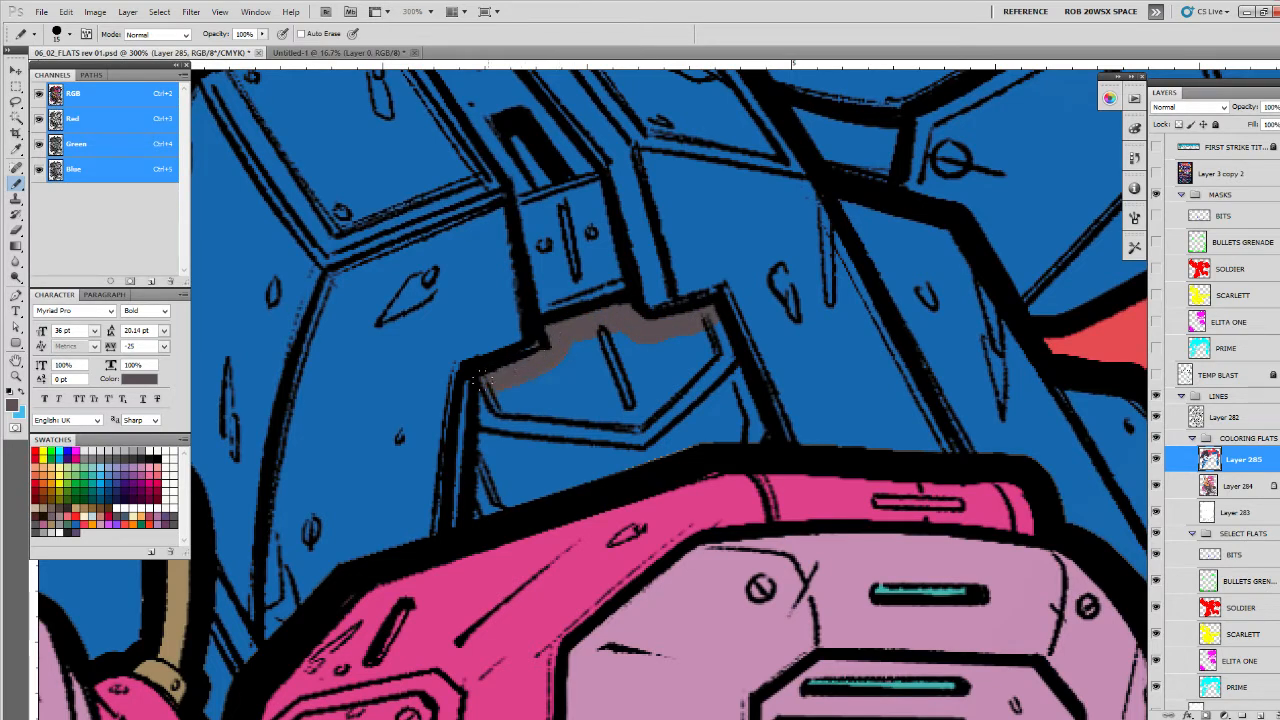
pyautogui.moveTo(477, 511)
pyautogui.mouseDown()
pyautogui.moveTo(723, 425)
pyautogui.moveTo(750, 430)
pyautogui.moveTo(707, 317)
pyautogui.moveTo(587, 334)
pyautogui.moveTo(502, 412)
pyautogui.moveTo(539, 383)
pyautogui.moveTo(697, 345)
pyautogui.mouseUp()
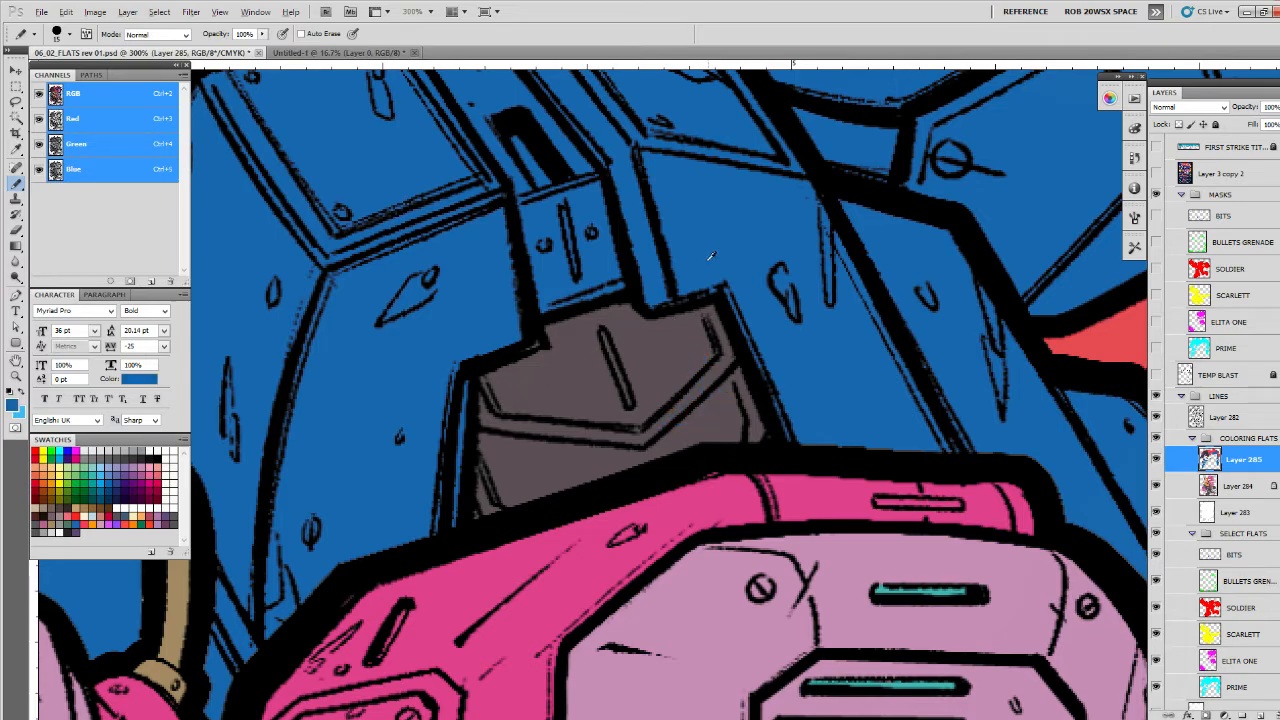
pyautogui.moveTo(706, 228); pyautogui.dragTo(706, 534)
# - Outline the red shoulder cylinder above the blue arm and fill it with the other cylinder's light grey
pyautogui.press('z')
pyautogui.keyDown('alt'); pyautogui.click(699, 385); pyautogui.keyUp('alt')
pyautogui.keyDown('alt'); pyautogui.click(699, 385); pyautogui.keyUp('alt')
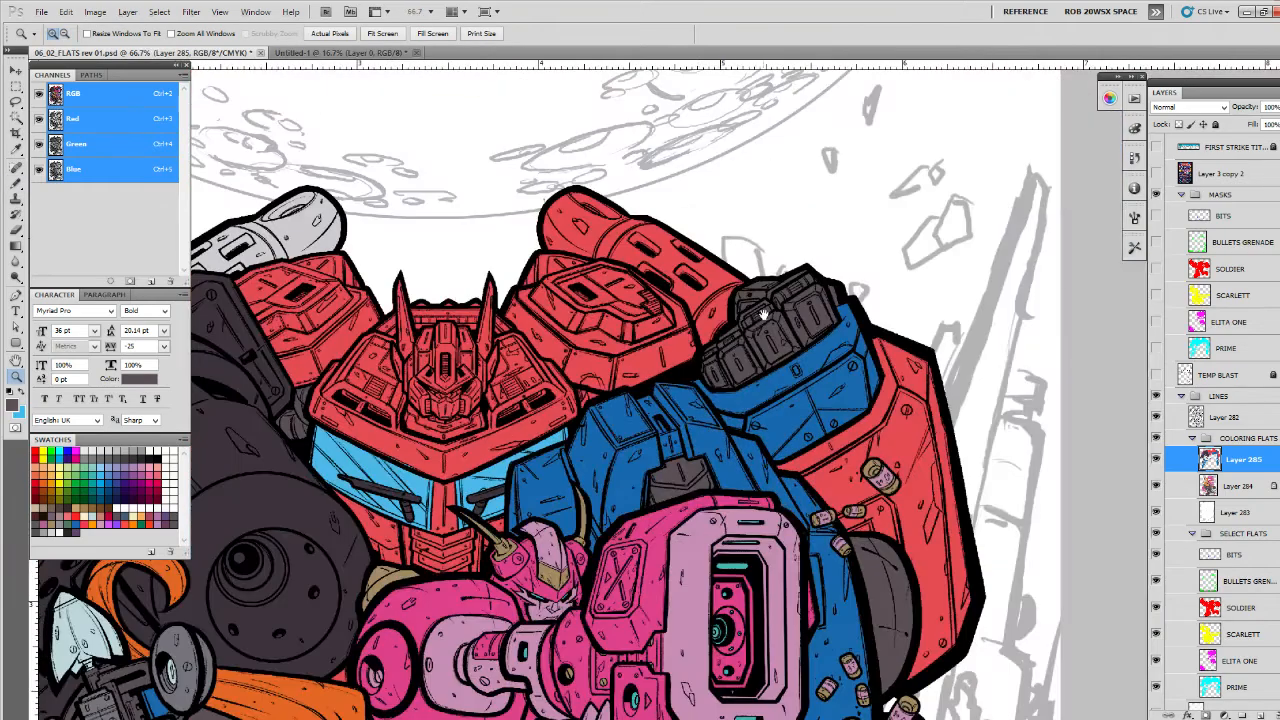
pyautogui.keyDown('alt'); pyautogui.click(658, 418); pyautogui.keyUp('alt')
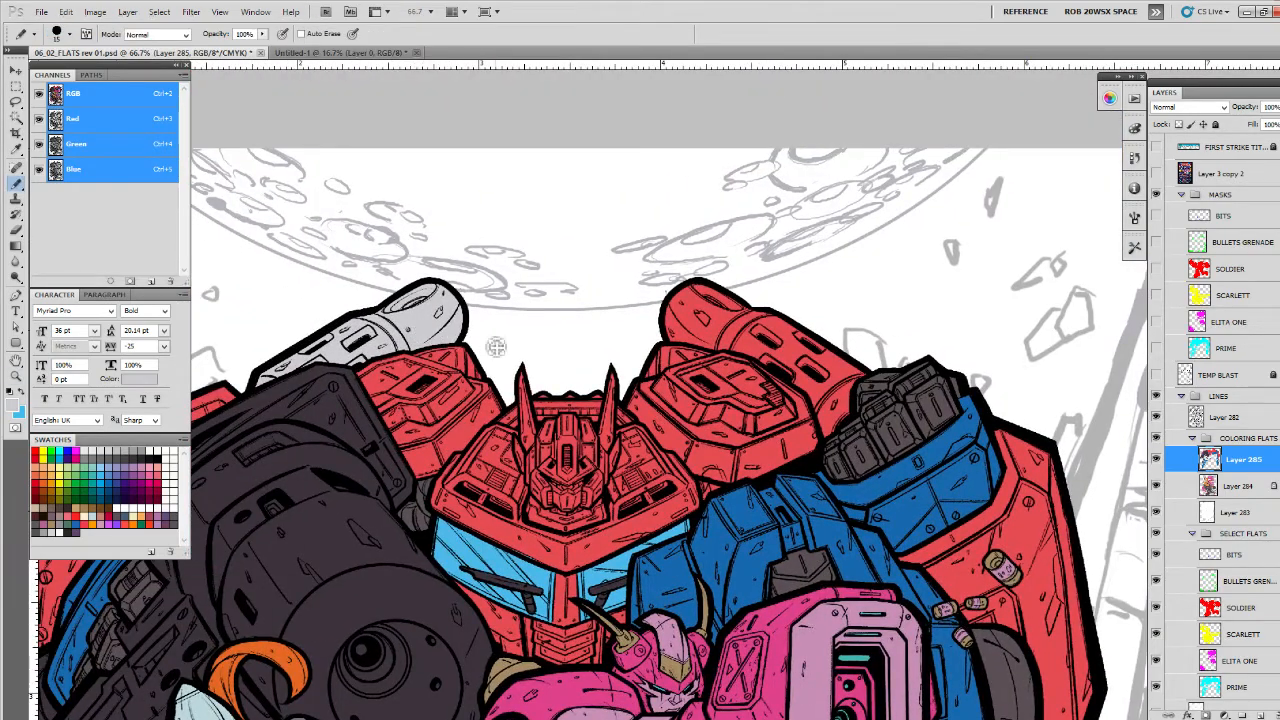
pyautogui.click(897, 358)
pyautogui.click(897, 358)
pyautogui.moveTo(895, 382); pyautogui.dragTo(1017, 332)
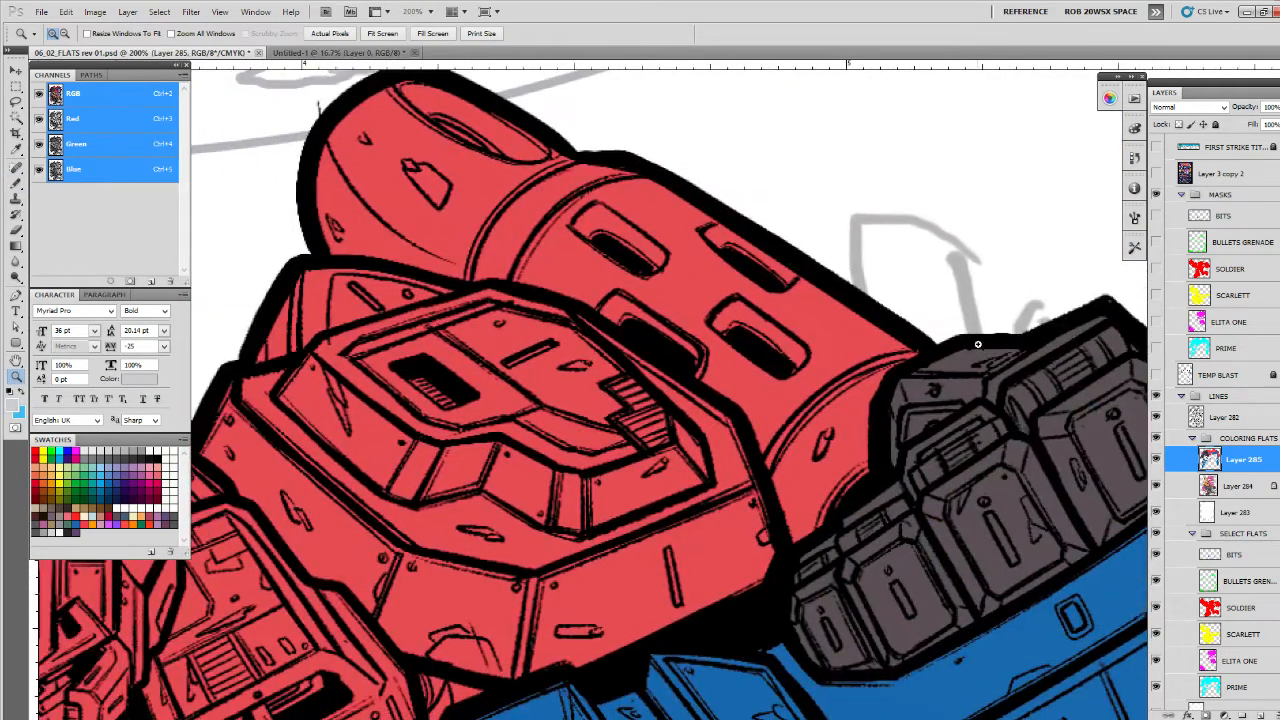
pyautogui.press('l')
pyautogui.moveTo(892, 376)
pyautogui.mouseDown()
pyautogui.moveTo(877, 479)
pyautogui.moveTo(784, 543)
pyautogui.moveTo(733, 414)
pyautogui.mouseUp()
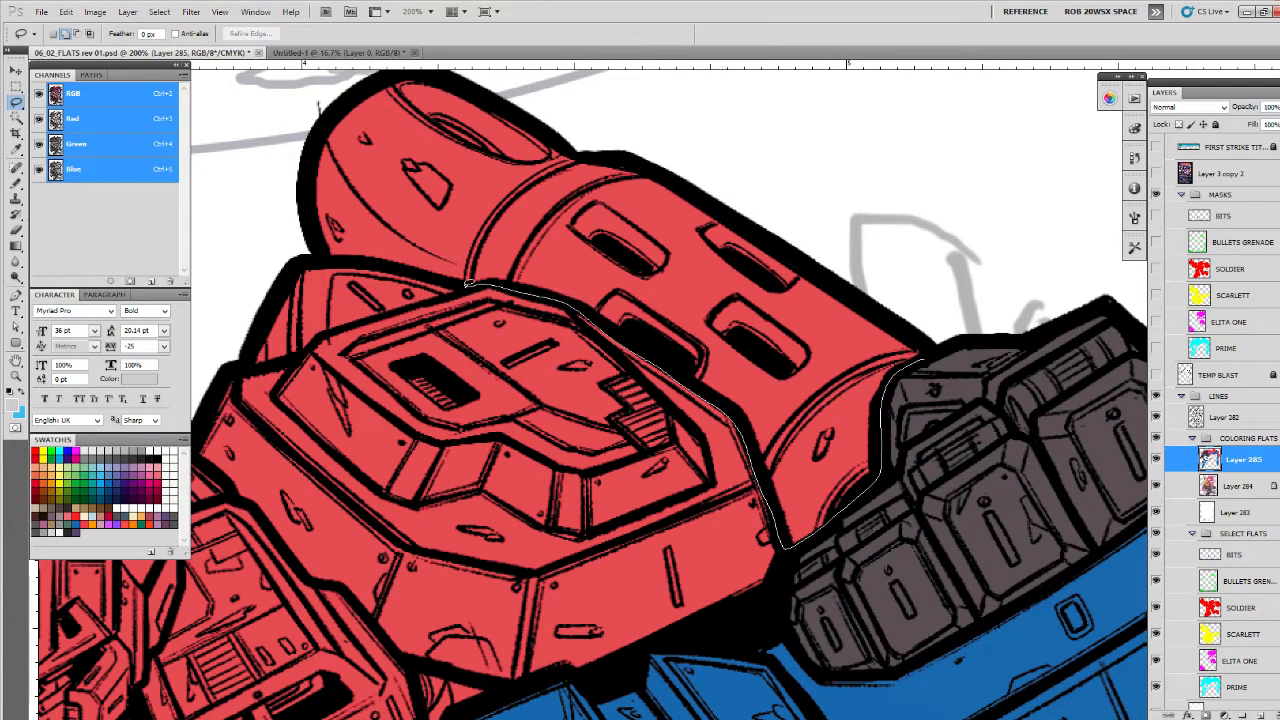
pyautogui.moveTo(466, 283)
pyautogui.mouseDown()
pyautogui.moveTo(302, 259)
pyautogui.moveTo(243, 192)
pyautogui.moveTo(257, 334)
pyautogui.moveTo(317, 206)
pyautogui.moveTo(717, 246)
pyautogui.moveTo(910, 374)
pyautogui.moveTo(940, 470)
pyautogui.mouseUp()
pyautogui.hotkey('alt', 'shift', 'BackSpace')
pyautogui.hotkey('ctrl', 'd')
# - Sample the armor red and touch up the shoulder armor's upper edge beneath the light grey cylinder
pyautogui.press('z')
pyautogui.keyDown('alt'); pyautogui.click(963, 479); pyautogui.keyUp('alt')
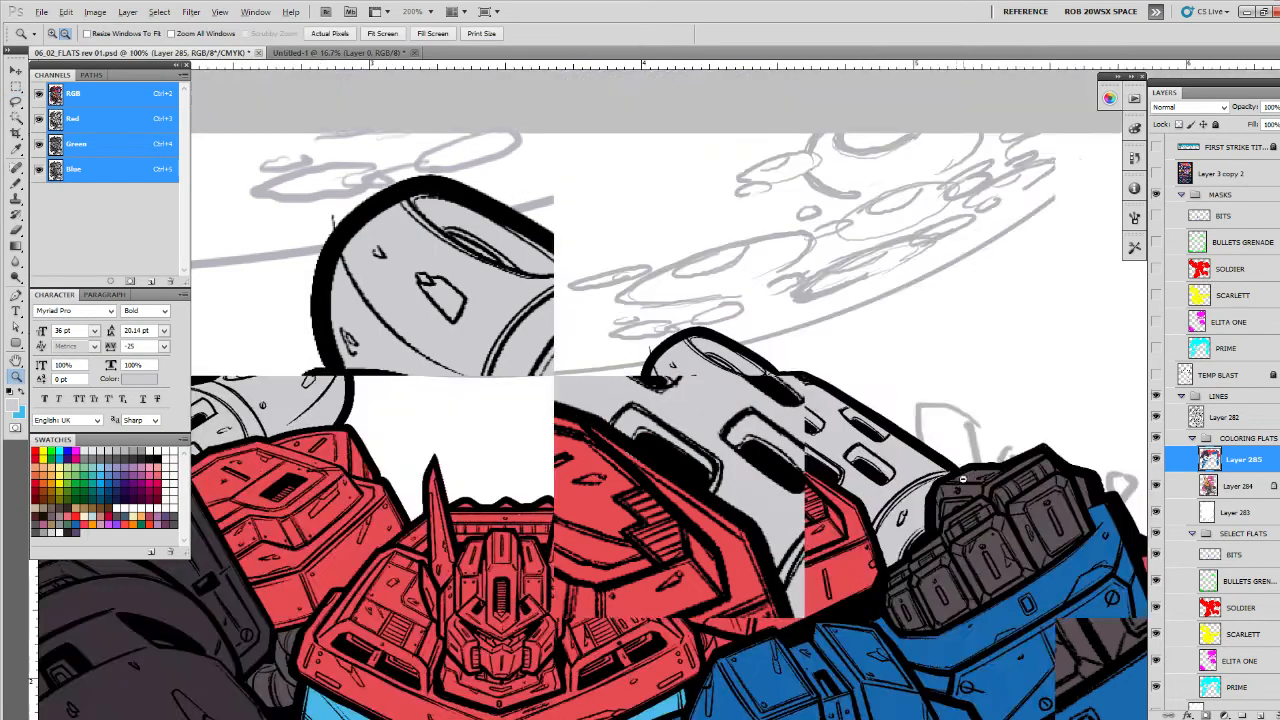
pyautogui.press('b')
pyautogui.keyDown('alt'); pyautogui.click(754, 510); pyautogui.keyUp('alt')
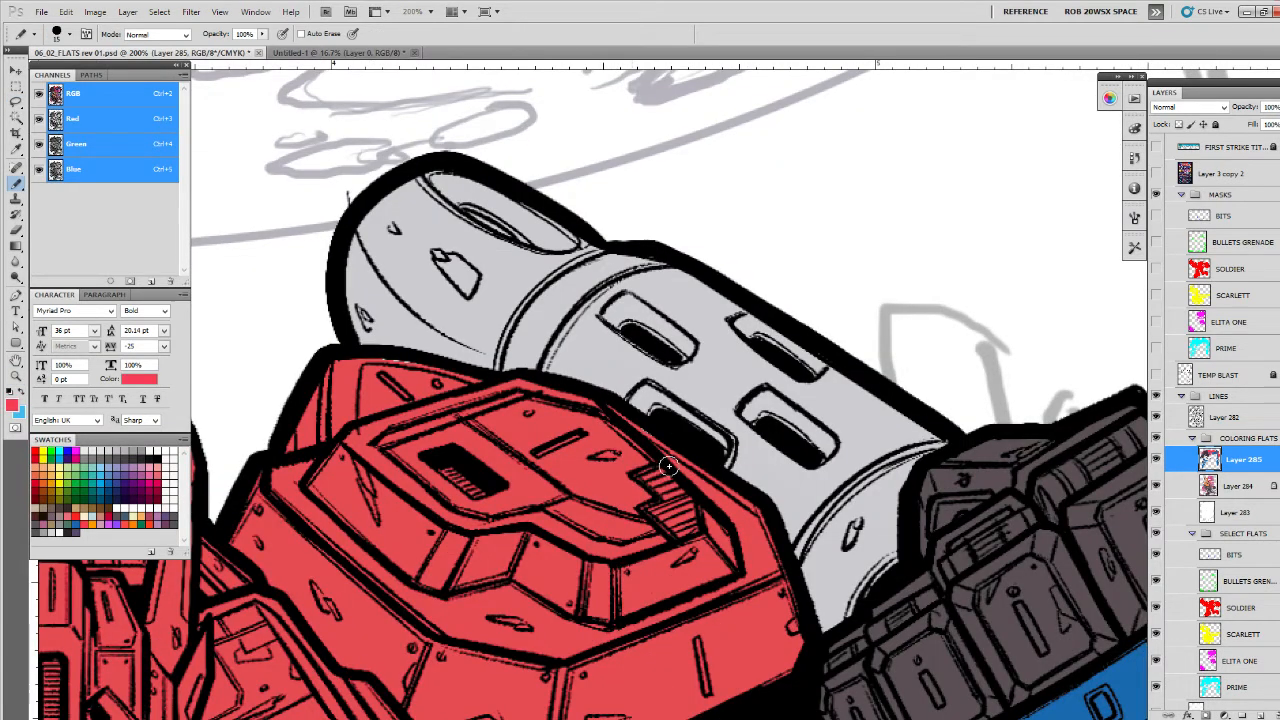
pyautogui.moveTo(413, 369); pyautogui.dragTo(379, 363)
pyautogui.moveTo(748, 620); pyautogui.dragTo(648, 378)
# - Sample the robot's blue and outline the helmet antenna and ear piece on the side nearer the dark cannon
pyautogui.press('z')
pyautogui.keyDown('alt'); pyautogui.click(949, 461); pyautogui.keyUp('alt')
pyautogui.keyDown('alt'); pyautogui.click(955, 463); pyautogui.keyUp('alt')
pyautogui.keyDown('alt'); pyautogui.click(963, 466); pyautogui.keyUp('alt')
pyautogui.keyDown('alt'); pyautogui.click(967, 468); pyautogui.keyUp('alt')
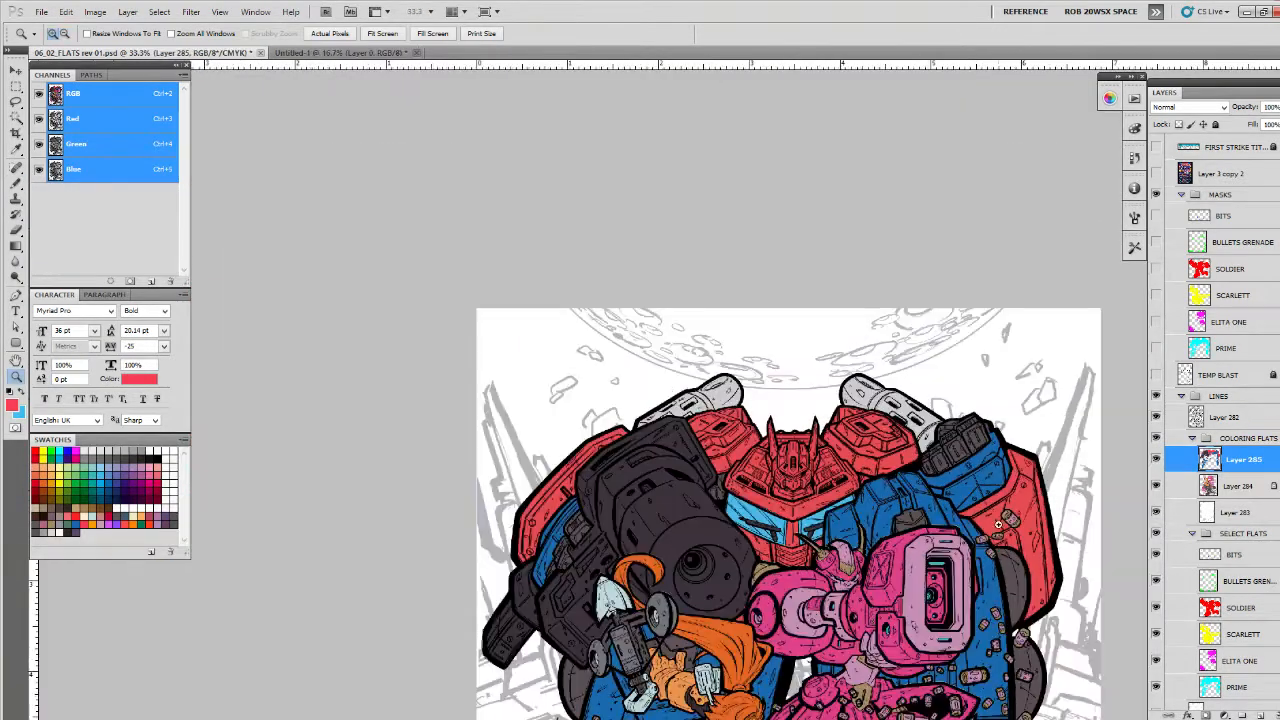
pyautogui.moveTo(995, 520); pyautogui.dragTo(986, 366)
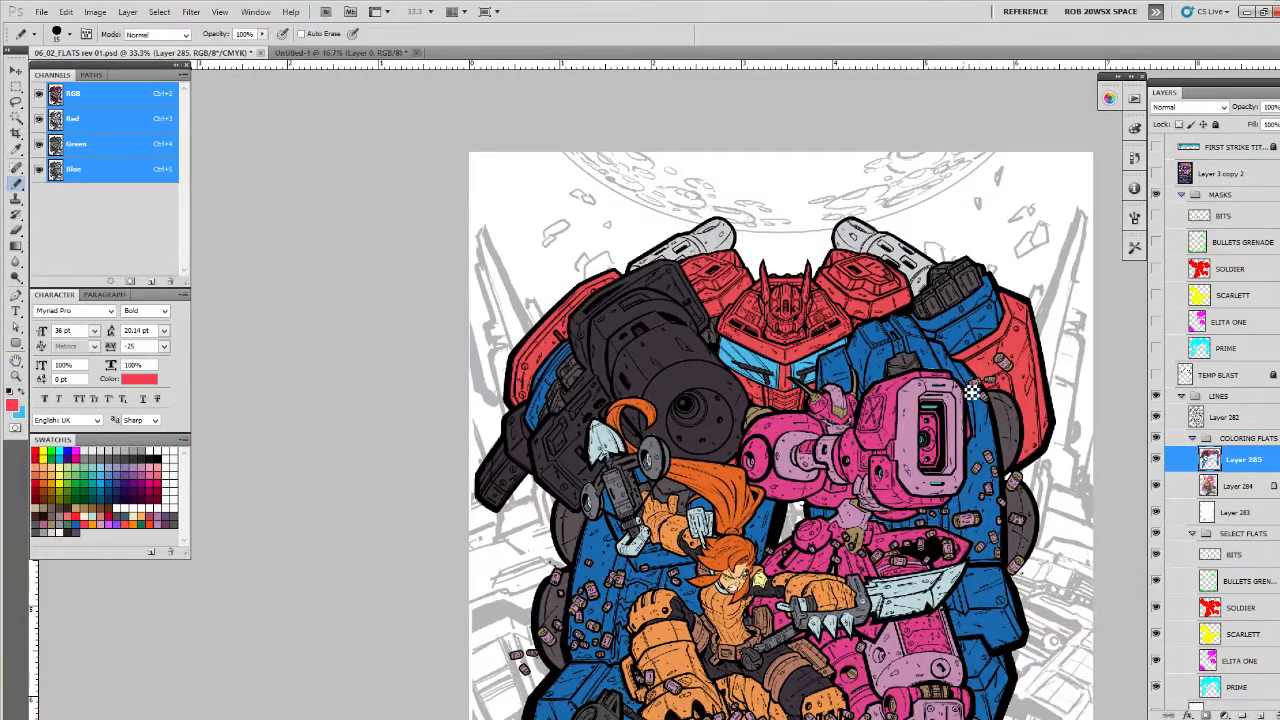
pyautogui.click(806, 322)
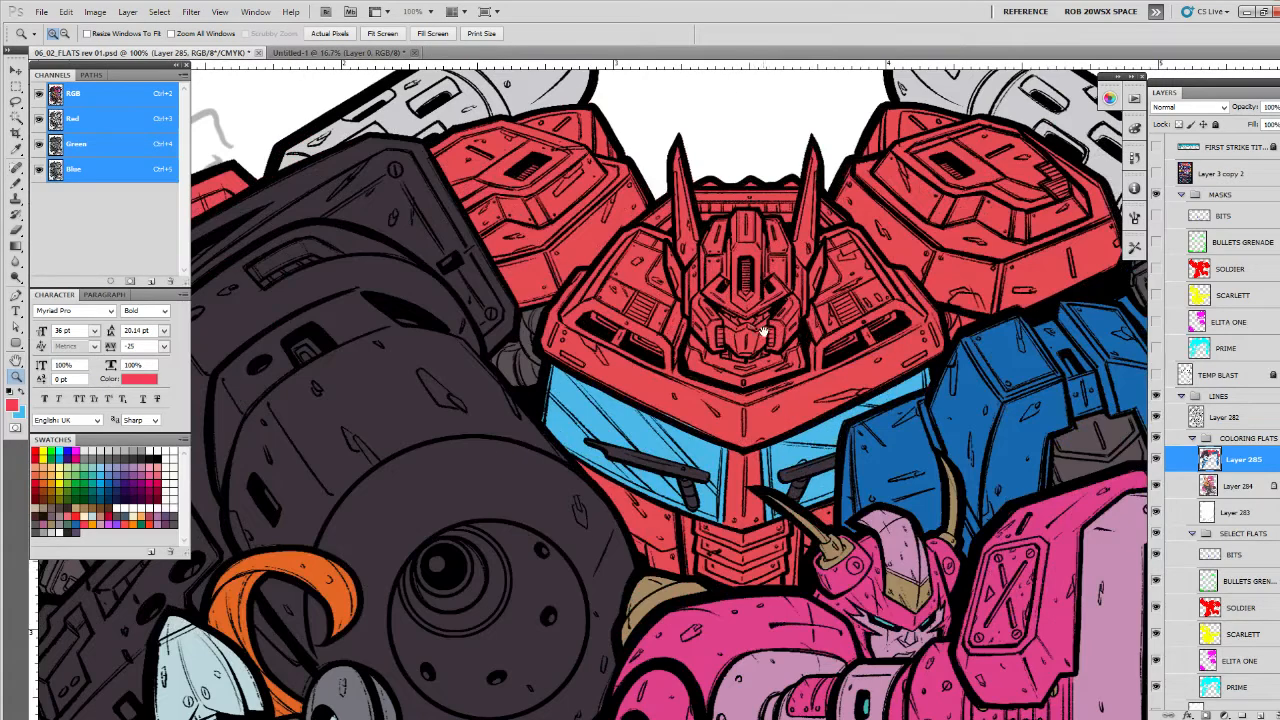
pyautogui.moveTo(763, 332); pyautogui.dragTo(768, 447)
pyautogui.click(767, 419)
pyautogui.press('b')
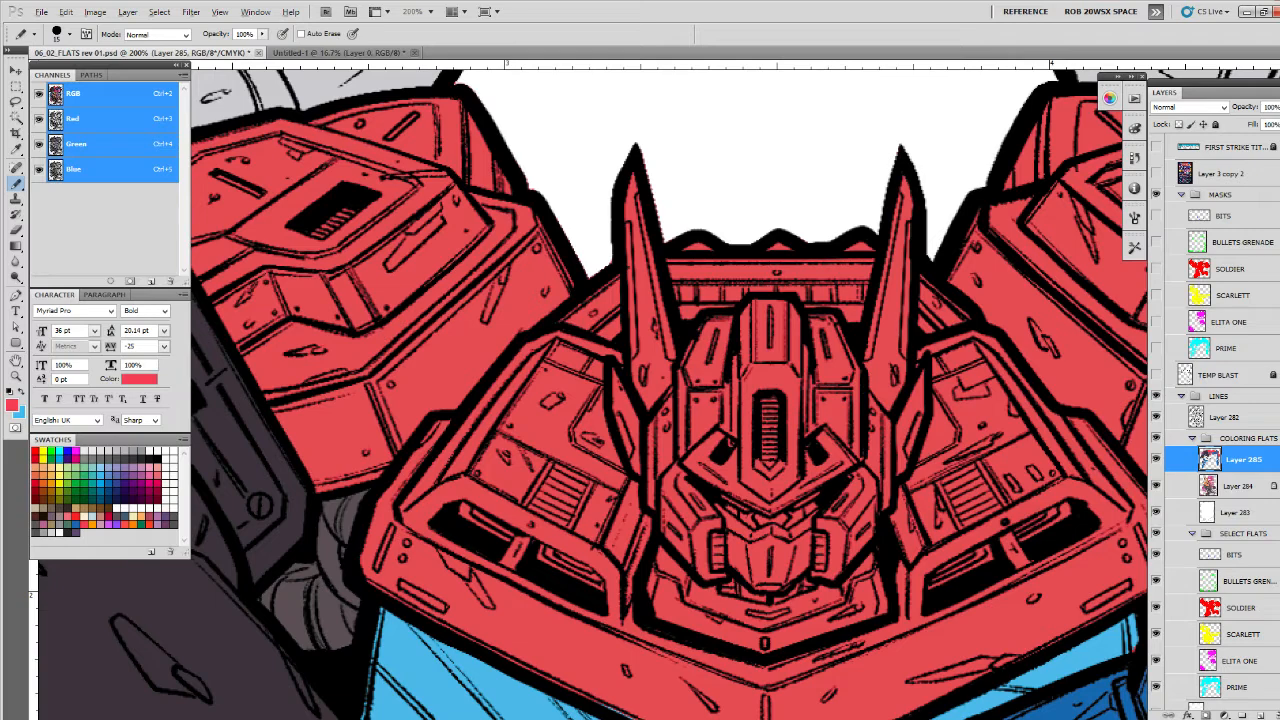
pyautogui.keyDown('alt'); pyautogui.click(1090, 693); pyautogui.keyUp('alt')
pyautogui.moveTo(869, 499); pyautogui.dragTo(855, 497)
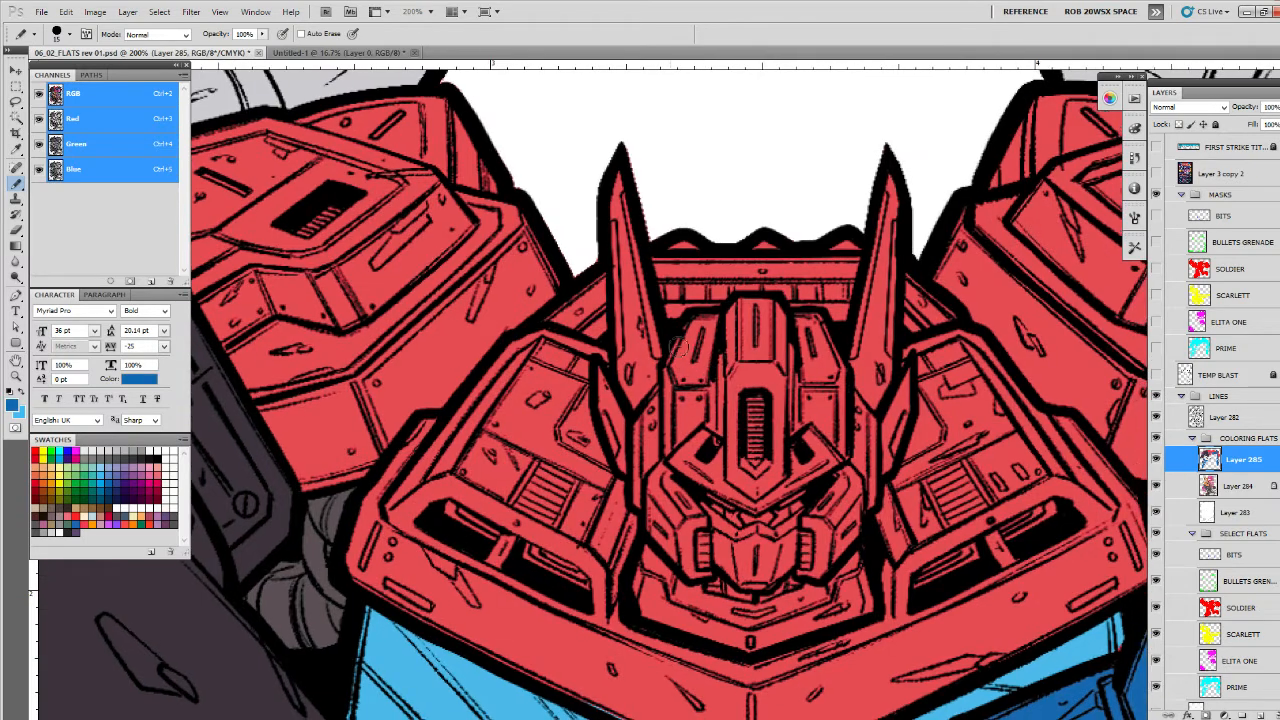
pyautogui.press('l')
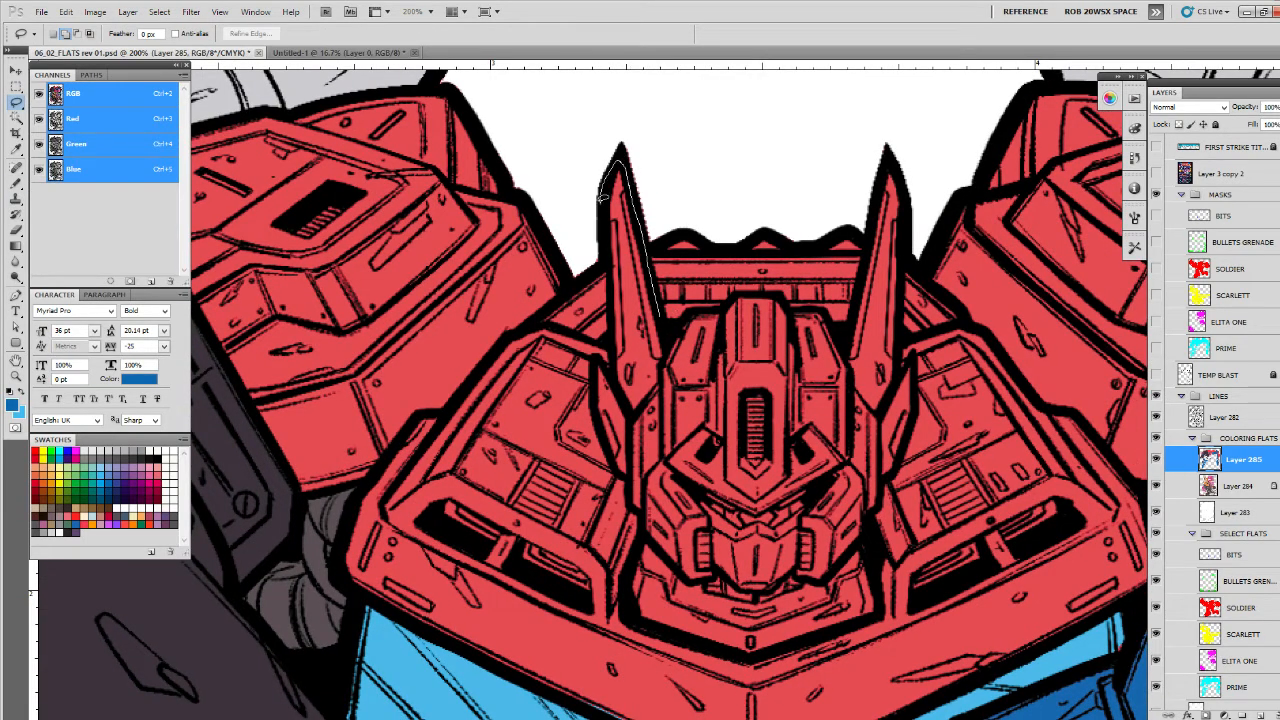
pyautogui.moveTo(600, 197); pyautogui.dragTo(614, 352)
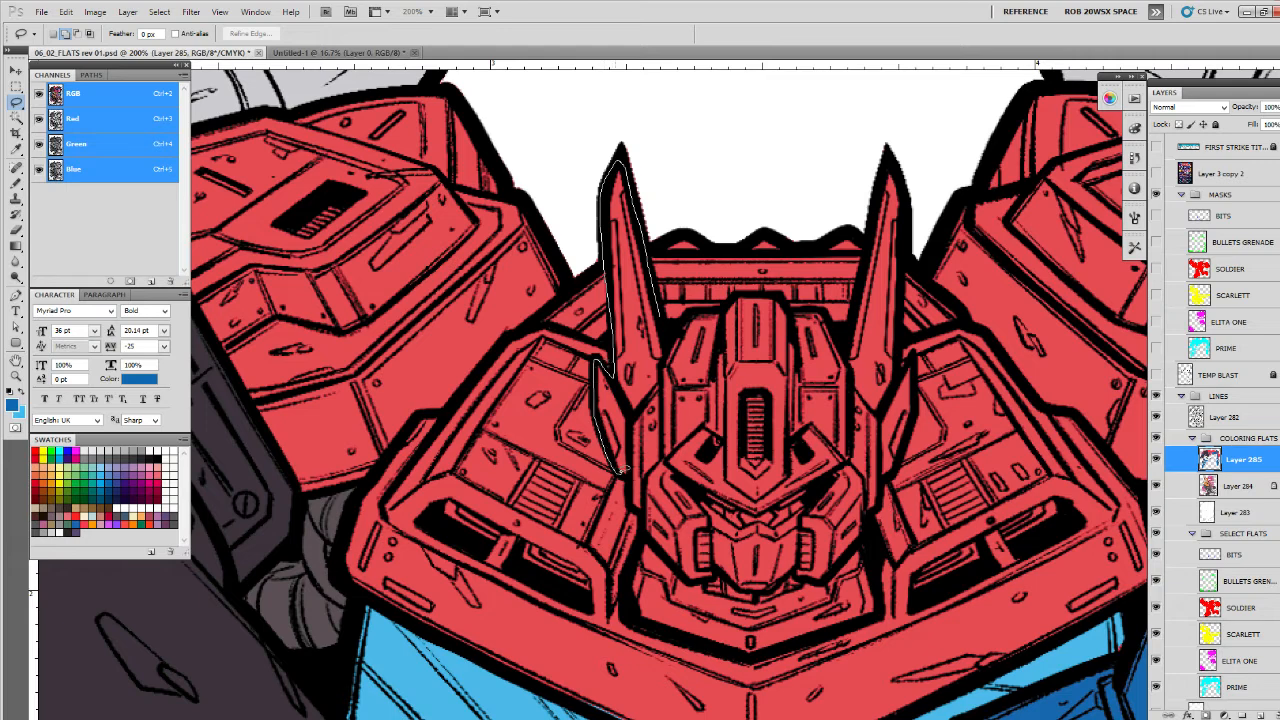
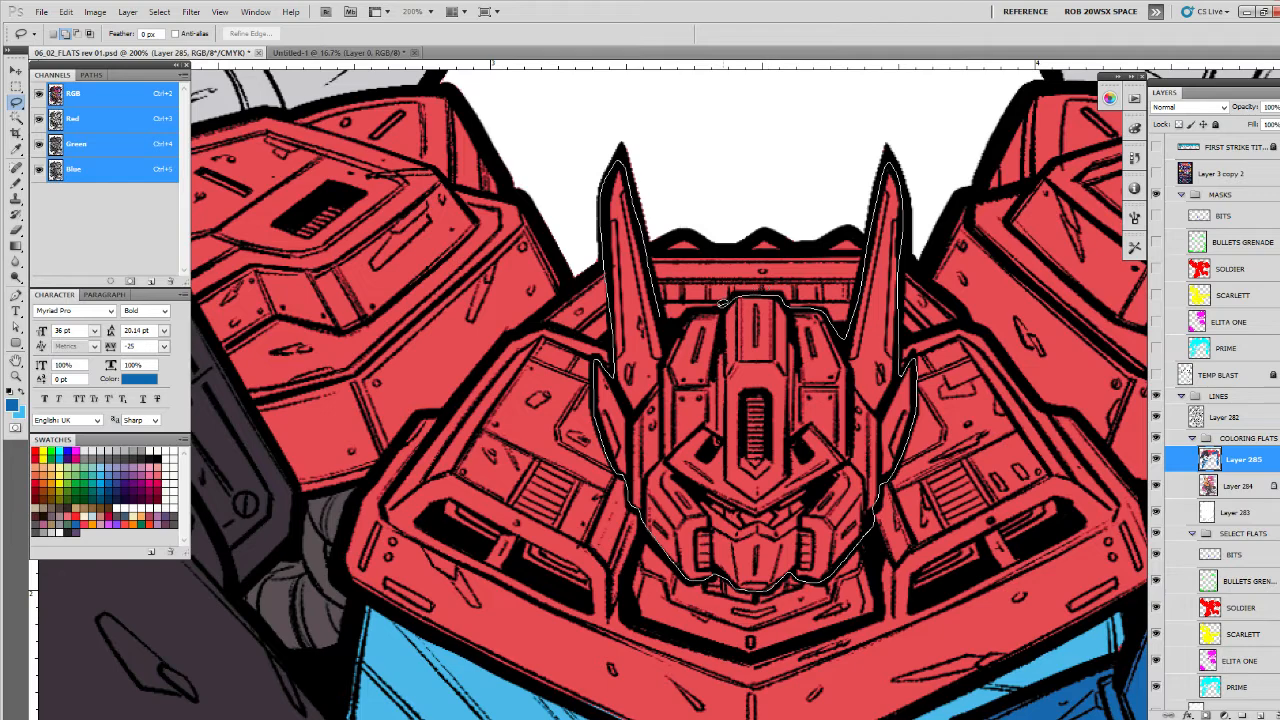
# - Complete the outline around the robot's whole helmet and face, and fill it with the sampled blue
pyautogui.moveTo(678, 325); pyautogui.dragTo(668, 296)
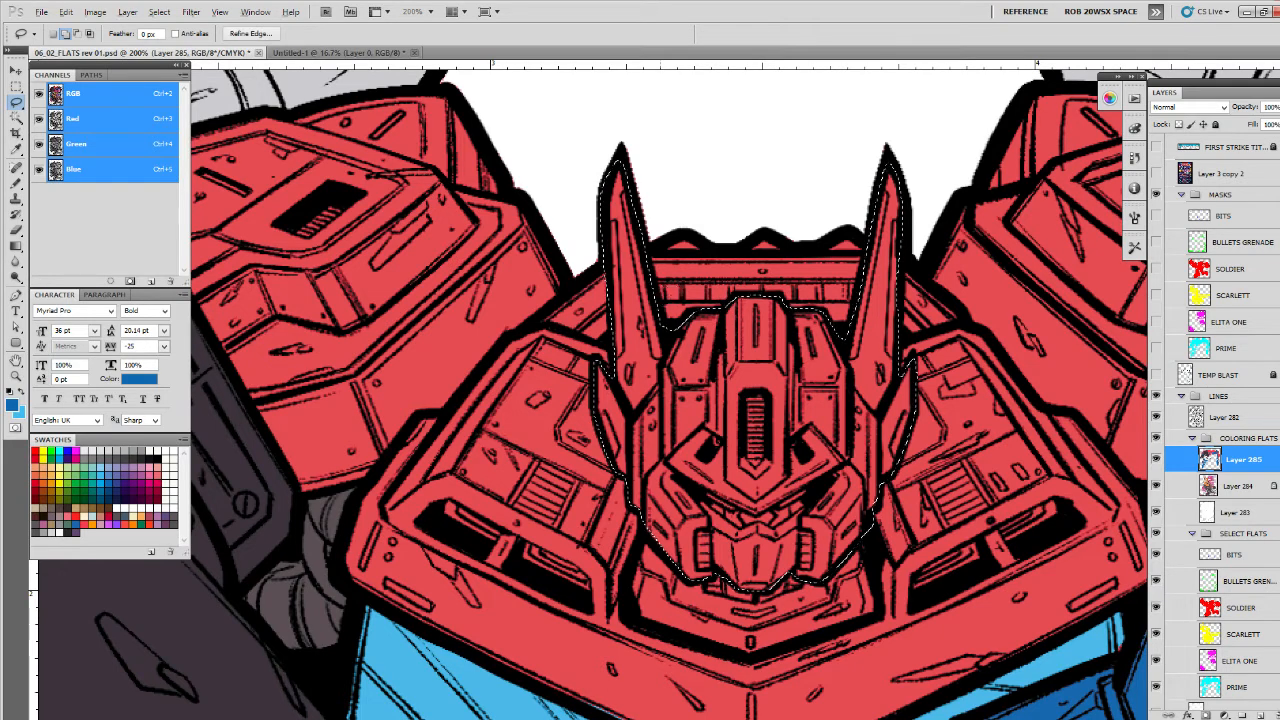
pyautogui.hotkey('alt', 'BackSpace')
pyautogui.moveTo(862, 482); pyautogui.dragTo(780, 446)
pyautogui.hotkey('ctrl', 'd')
pyautogui.moveTo(772, 382); pyautogui.dragTo(765, 403)
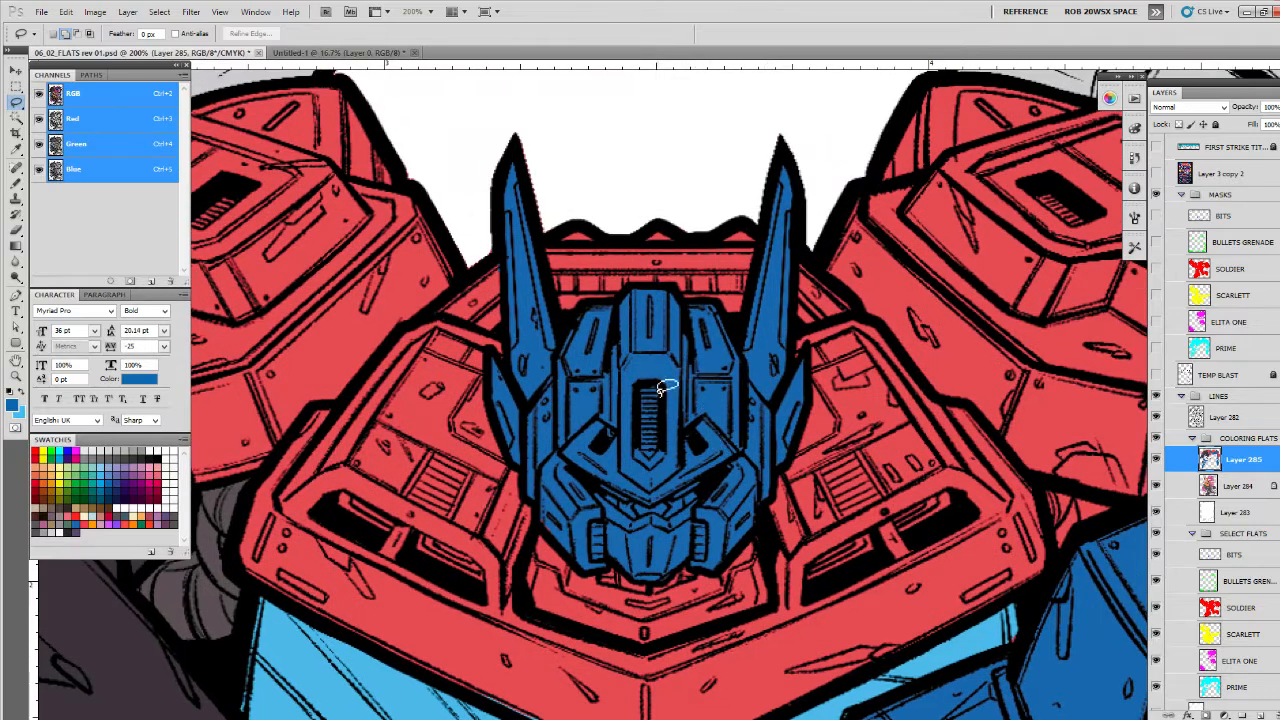
# - Paint the robot's faceplate light grey with a smaller pencil tip
pyautogui.moveTo(642, 396); pyautogui.dragTo(676, 380)
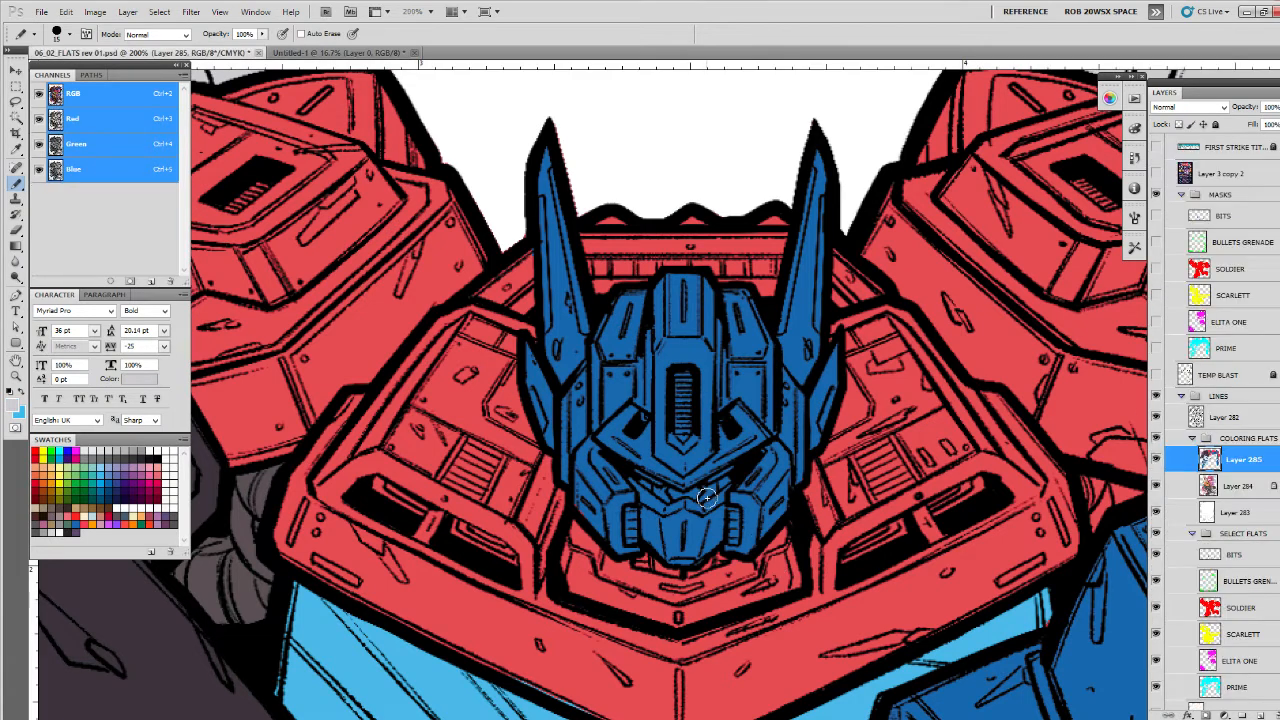
pyautogui.press('[')
pyautogui.press('[')
pyautogui.press('[')
pyautogui.moveTo(711, 500)
pyautogui.mouseDown()
pyautogui.moveTo(694, 500)
pyautogui.moveTo(728, 492)
pyautogui.moveTo(717, 548)
pyautogui.moveTo(668, 566)
pyautogui.moveTo(648, 543)
pyautogui.moveTo(640, 487)
pyautogui.moveTo(694, 500)
pyautogui.moveTo(665, 506)
pyautogui.moveTo(662, 530)
pyautogui.moveTo(690, 545)
pyautogui.moveTo(712, 528)
pyautogui.moveTo(707, 550)
pyautogui.mouseUp()
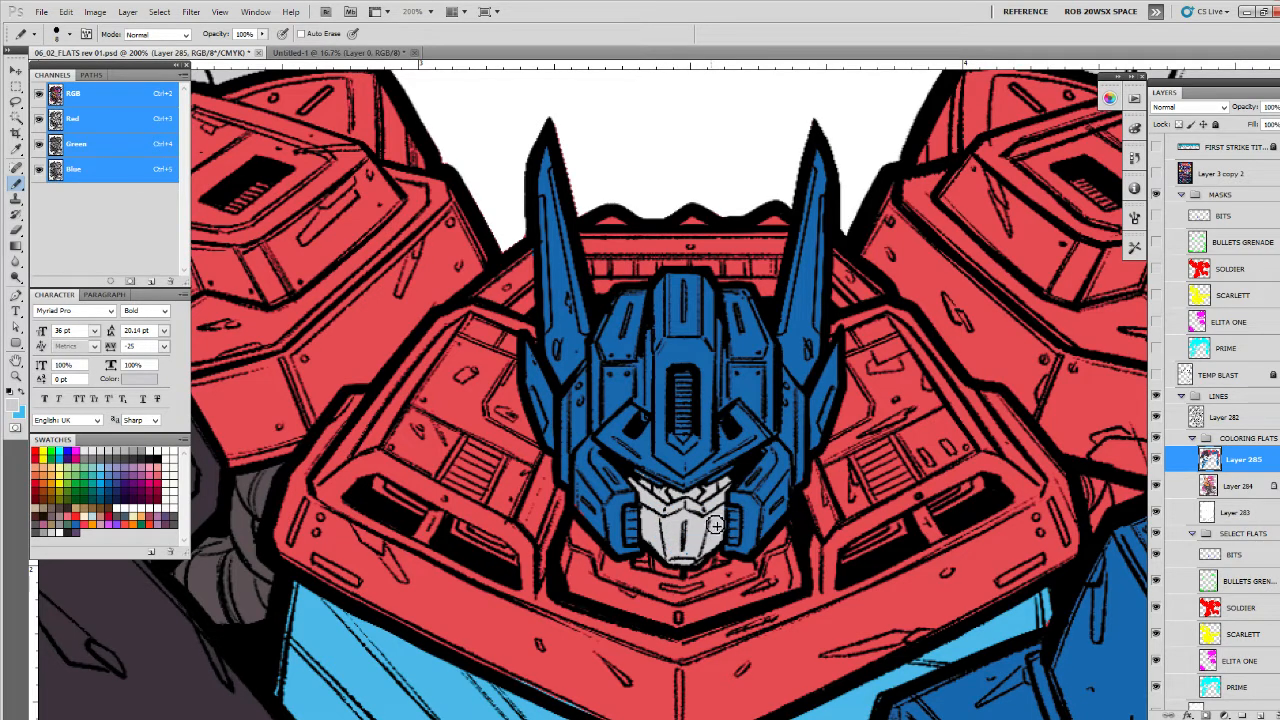
# - Sample the dark grey of the arm joint beside the chest and paint the neck area beneath the faceplate
pyautogui.press('x')
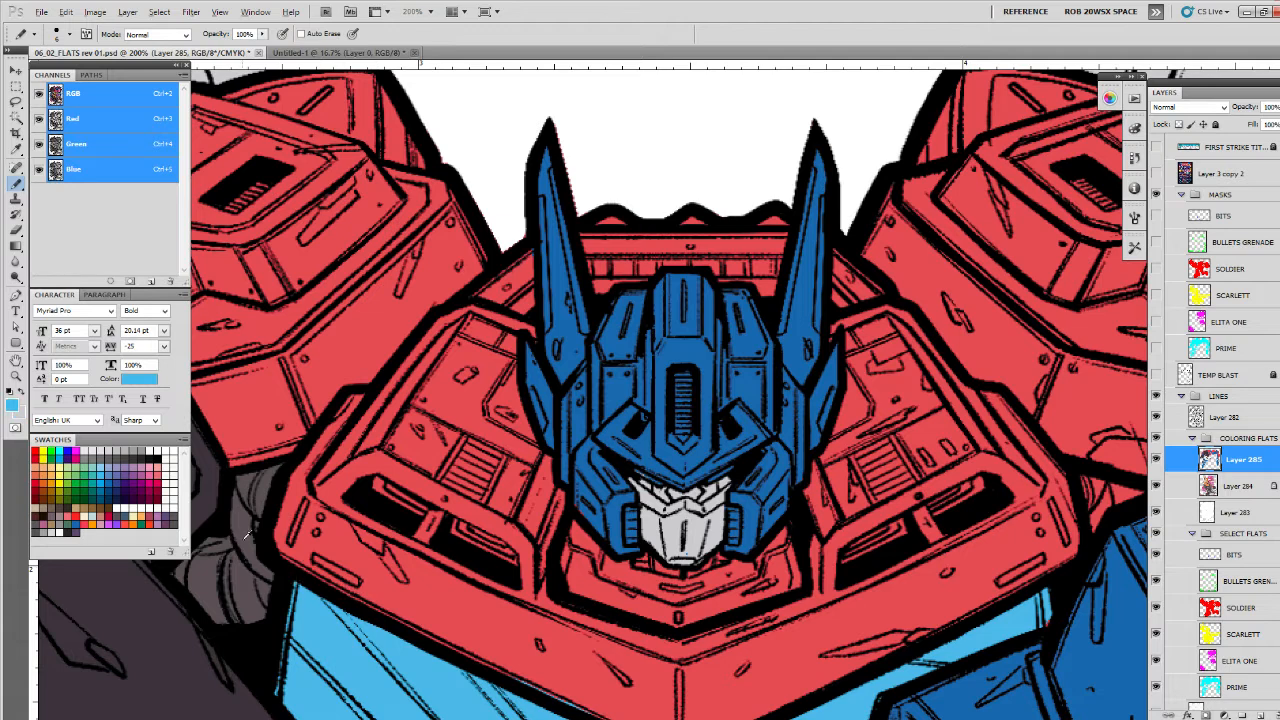
pyautogui.keyDown('alt'); pyautogui.click(264, 551); pyautogui.keyUp('alt')
pyautogui.moveTo(710, 518); pyautogui.dragTo(730, 498)
pyautogui.moveTo(742, 541)
pyautogui.mouseDown()
pyautogui.moveTo(711, 560)
pyautogui.moveTo(666, 534)
pyautogui.moveTo(673, 546)
pyautogui.mouseUp()
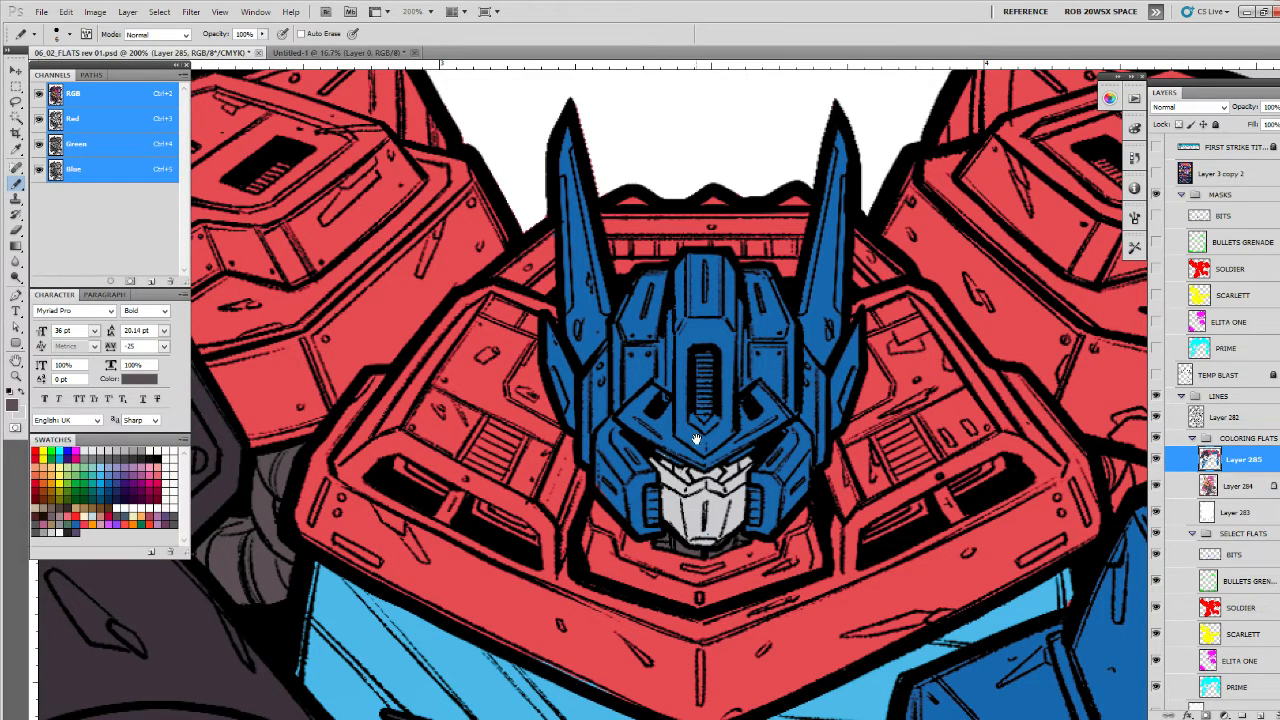
pyautogui.moveTo(697, 440); pyautogui.dragTo(701, 452)
# - Touch up the helmet's cheek guard in blue, and paint the forehead grille with the faceplate's light grey
pyautogui.keyDown('alt'); pyautogui.click(627, 511); pyautogui.keyUp('alt')
pyautogui.moveTo(614, 512); pyautogui.dragTo(604, 496)
pyautogui.moveTo(850, 463); pyautogui.dragTo(805, 485)
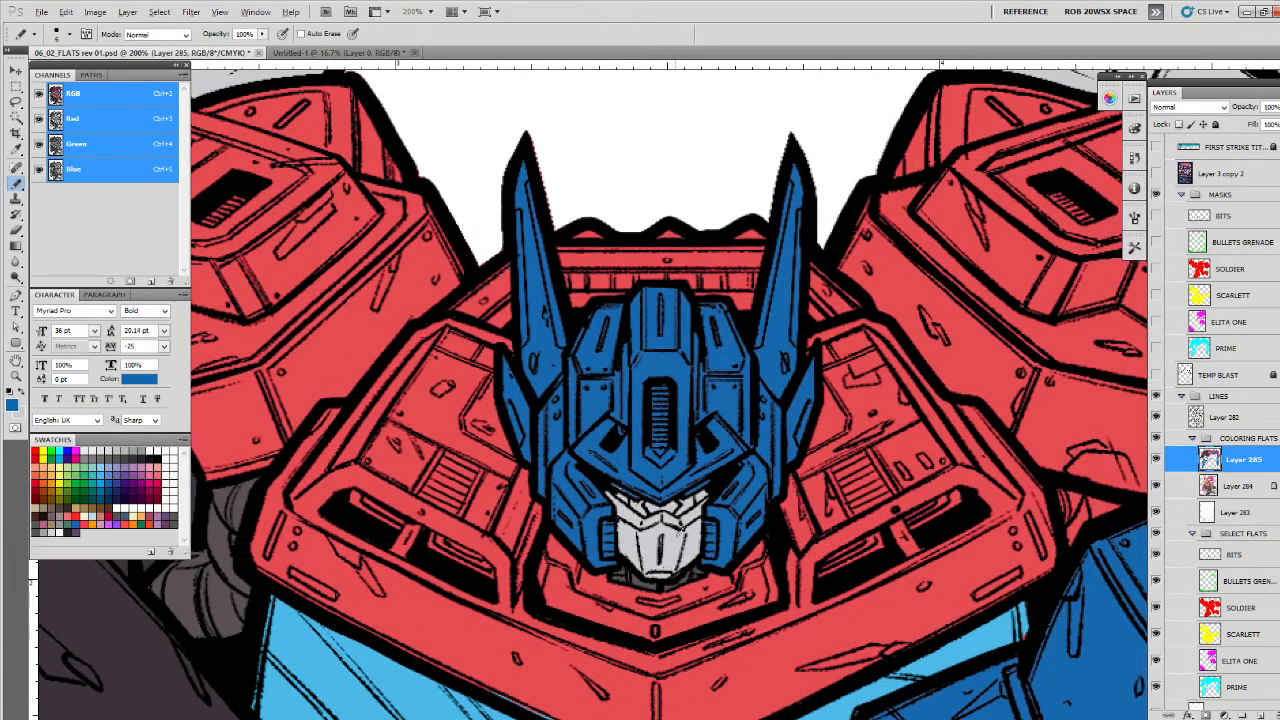
pyautogui.keyDown('alt'); pyautogui.click(671, 541); pyautogui.keyUp('alt')
pyautogui.moveTo(657, 391)
pyautogui.mouseDown()
pyautogui.moveTo(665, 458)
pyautogui.moveTo(671, 345)
pyautogui.mouseUp()
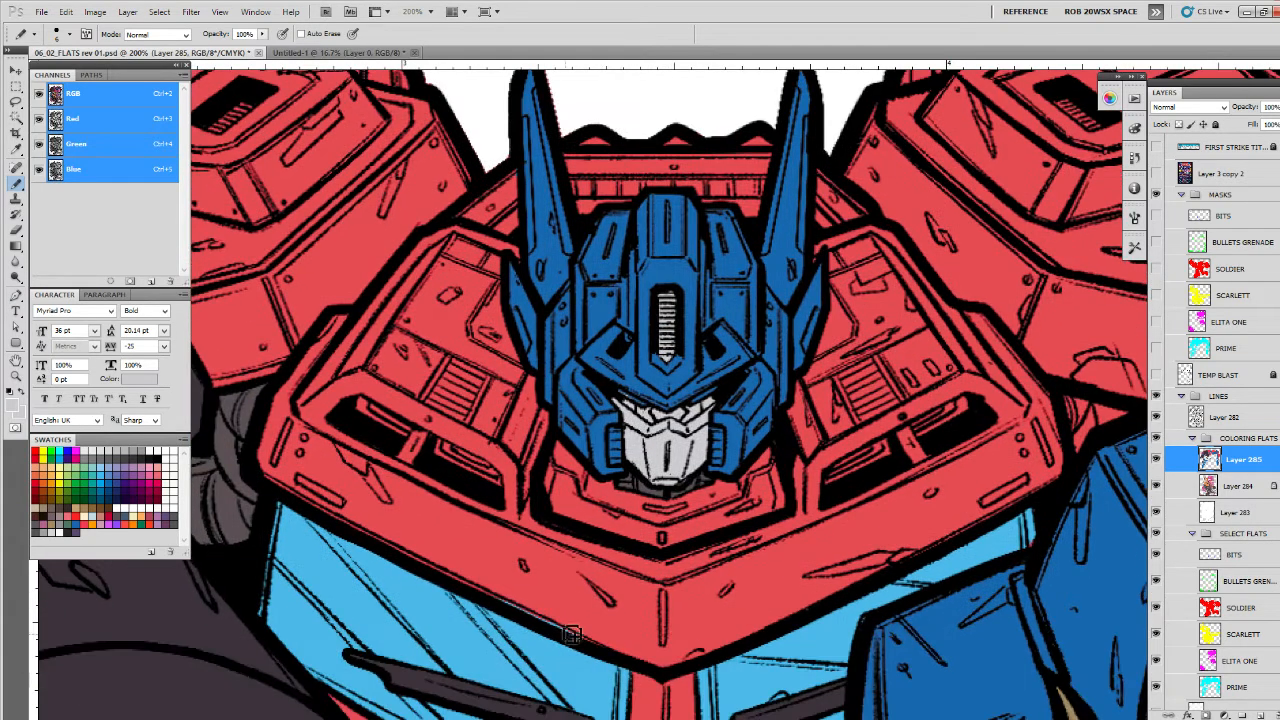
# - Sample the chest window's light blue and the armor red, and paint the robot's eyes light blue
pyautogui.keyDown('alt'); pyautogui.click(562, 660); pyautogui.keyUp('alt')
pyautogui.keyDown('alt'); pyautogui.click(497, 596); pyautogui.keyUp('alt')
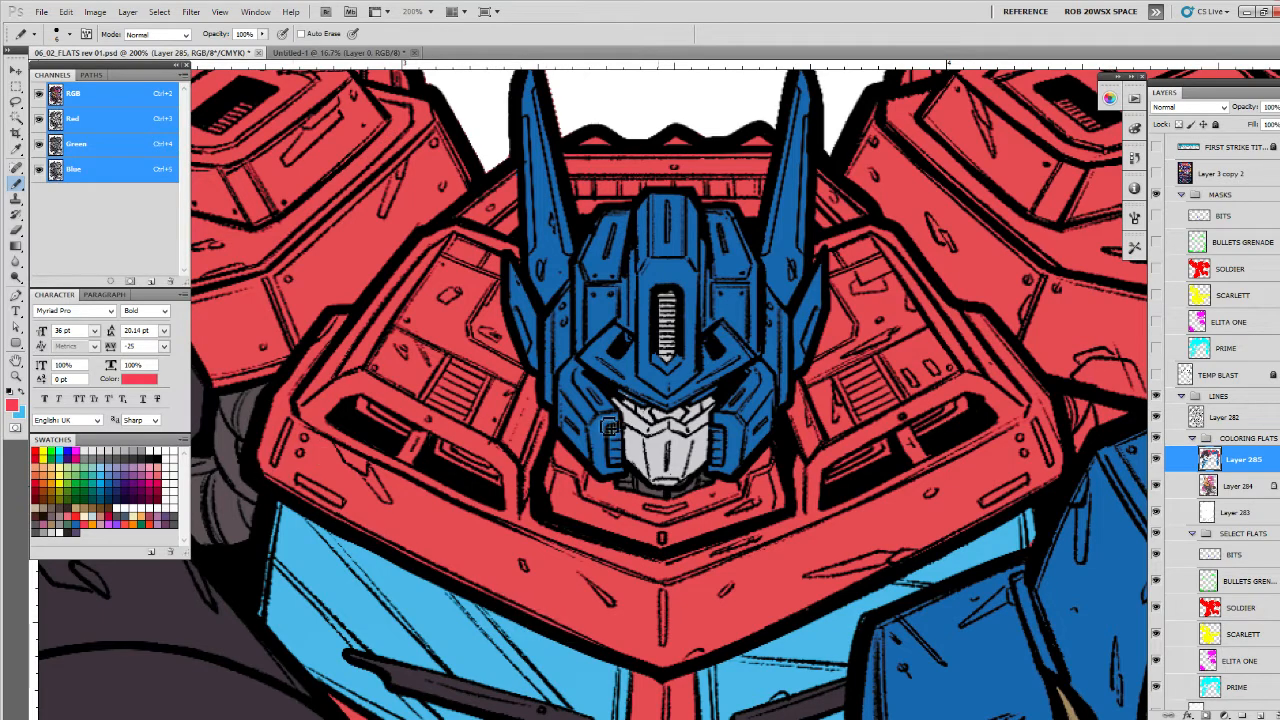
pyautogui.moveTo(1005, 513)
pyautogui.mouseDown()
pyautogui.moveTo(953, 543)
pyautogui.moveTo(986, 533)
pyautogui.moveTo(1034, 435)
pyautogui.mouseUp()
pyautogui.press('x')
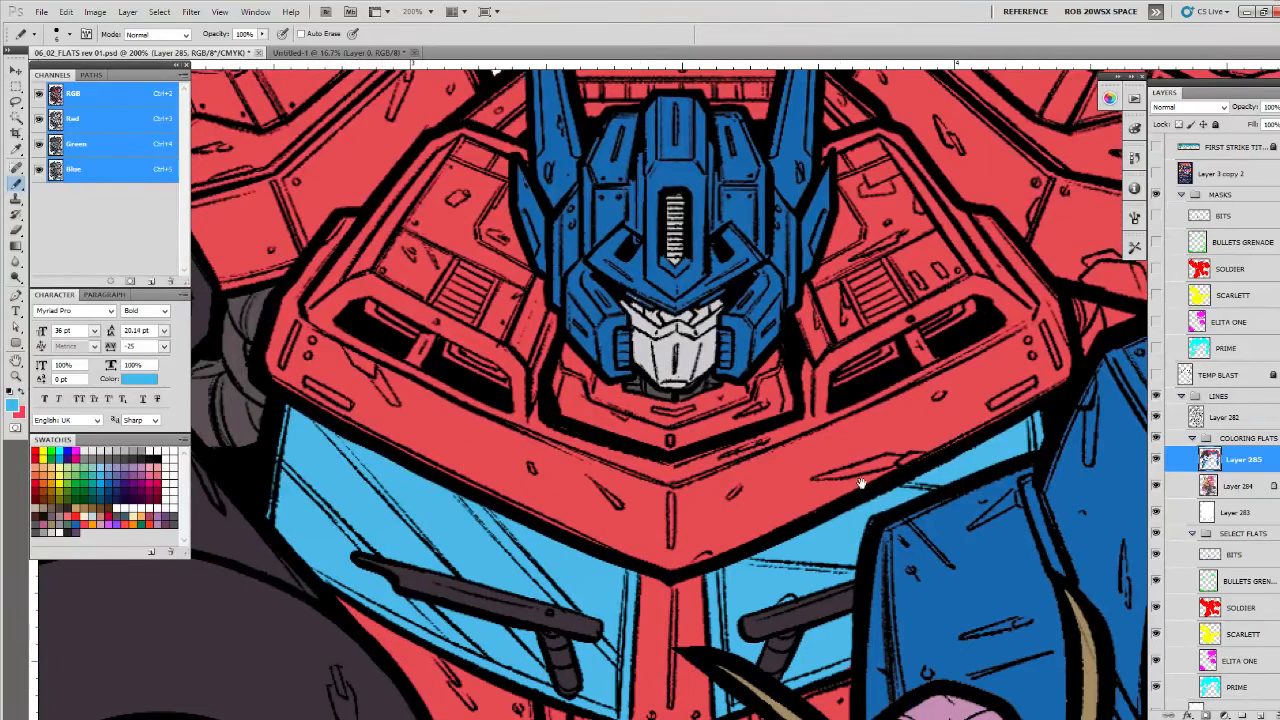
pyautogui.moveTo(850, 486); pyautogui.dragTo(815, 644)
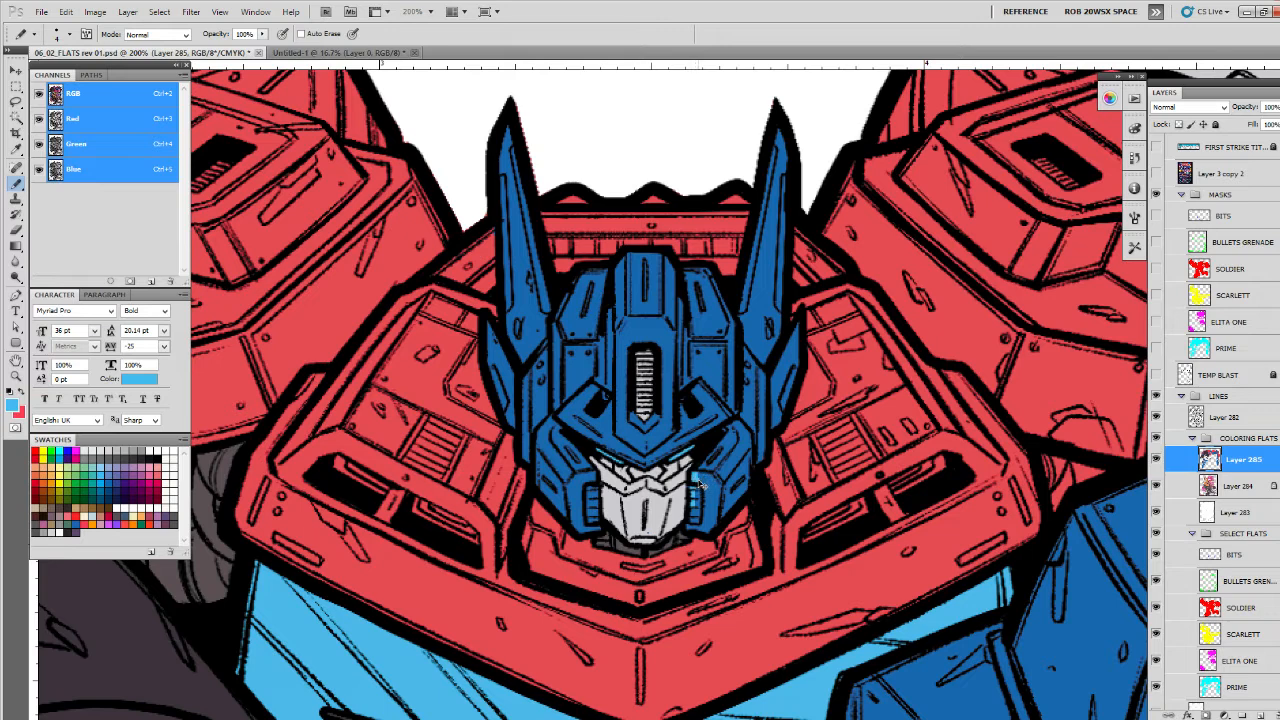
# - Clean up the cheek guard beside the faceplate with helmet blue and the faceplate edge with light grey
pyautogui.keyDown('alt'); pyautogui.click(708, 478); pyautogui.keyUp('alt')
pyautogui.keyDown('alt'); pyautogui.click(706, 482); pyautogui.keyUp('alt')
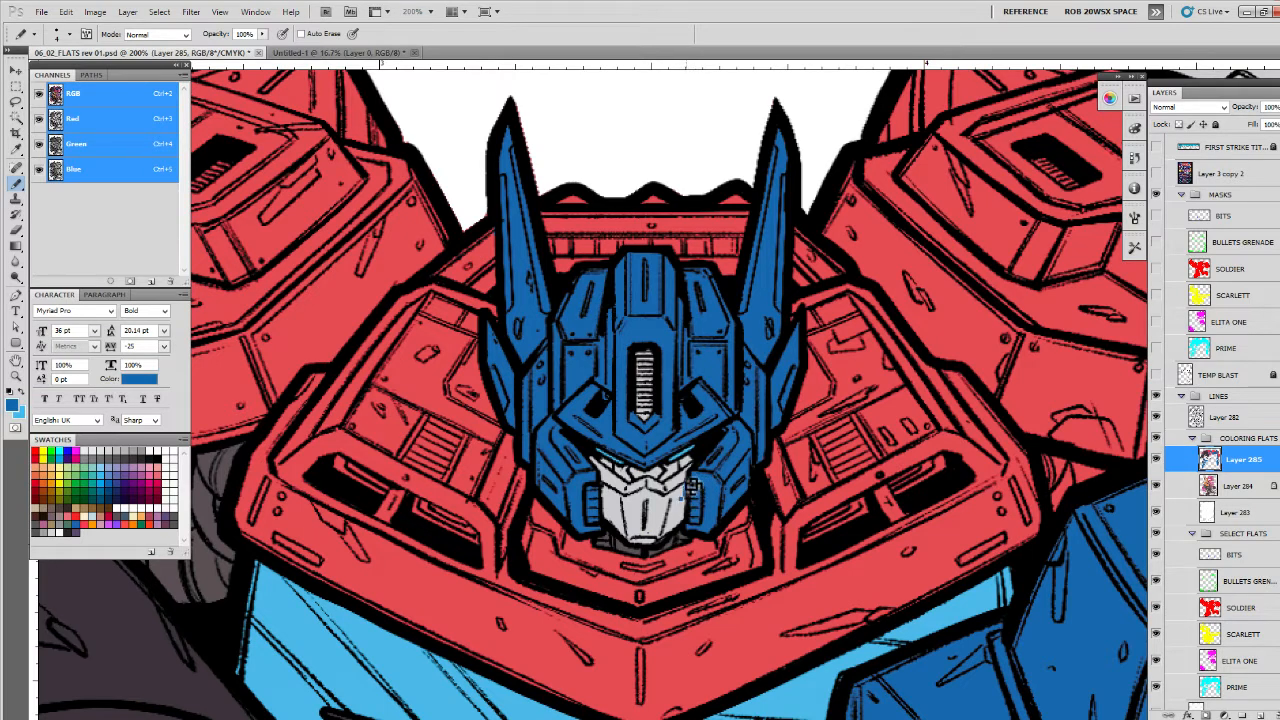
pyautogui.keyDown('alt'); pyautogui.click(688, 496); pyautogui.keyUp('alt')
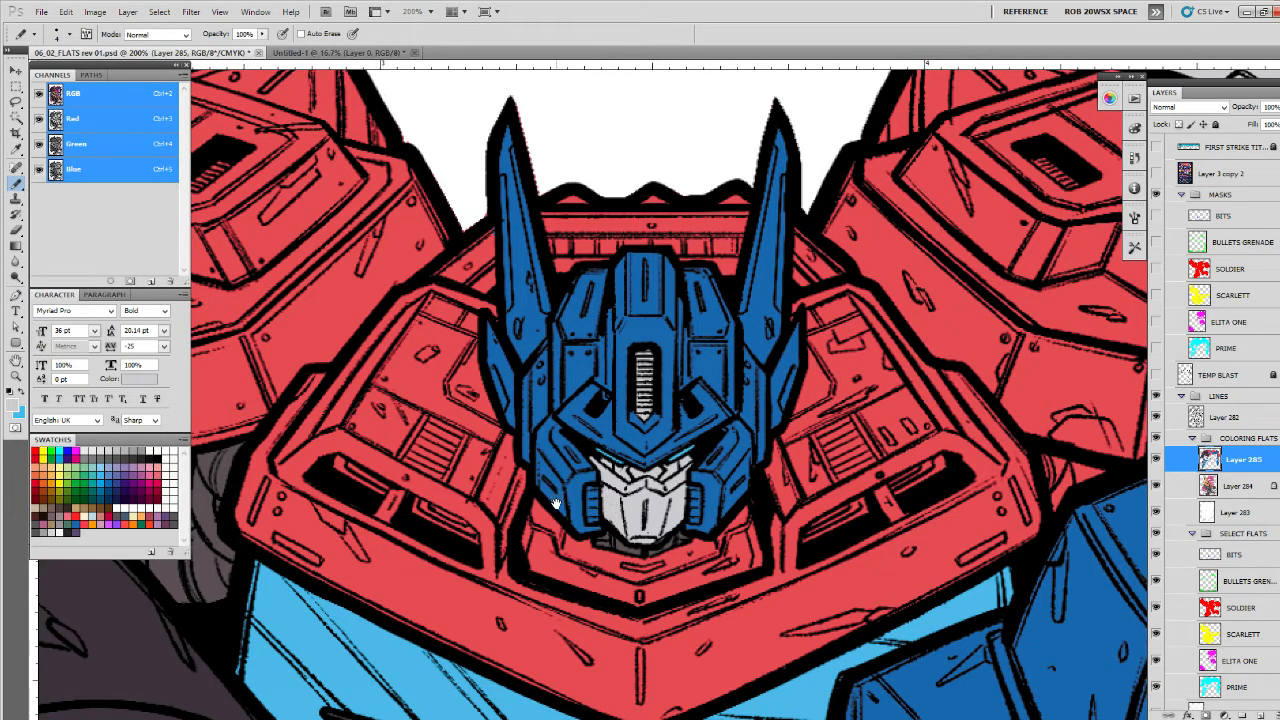
pyautogui.moveTo(556, 504); pyautogui.dragTo(671, 514)
pyautogui.moveTo(717, 549); pyautogui.dragTo(716, 546)
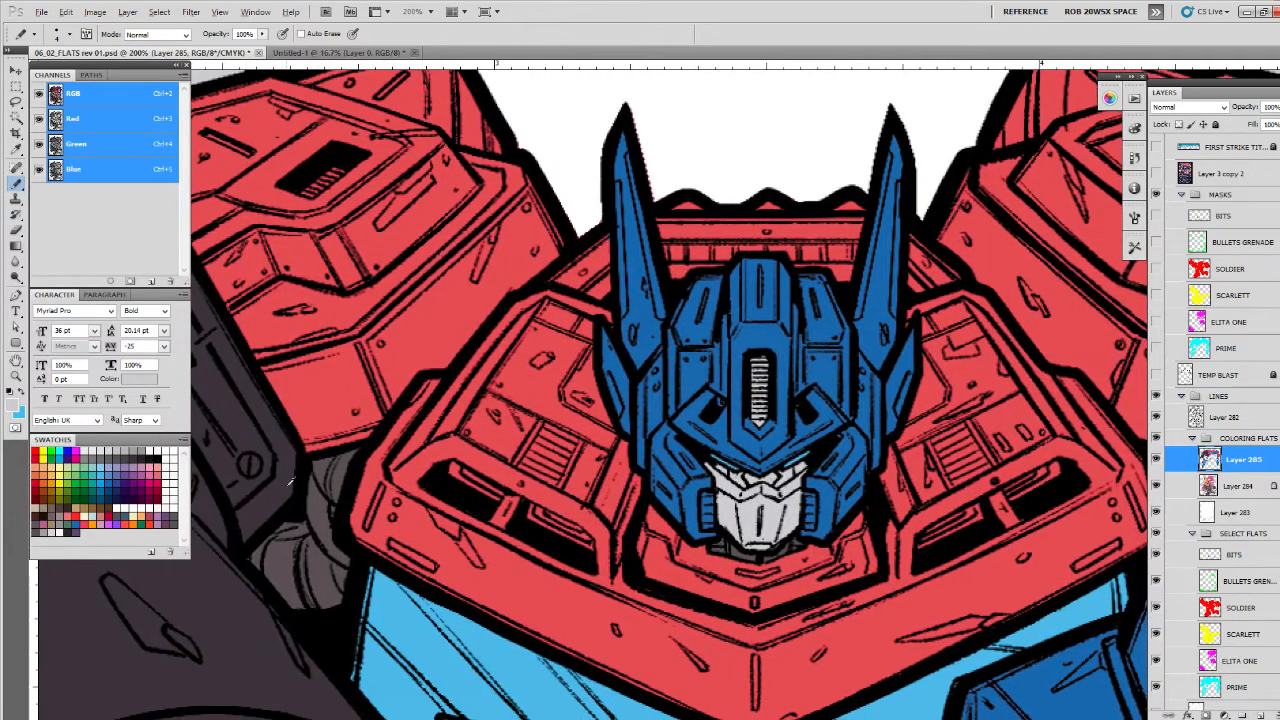
# - Paint the chest vent nearer the dark cannon dark grey and add light blue strips inside its slots
pyautogui.keyDown('alt'); pyautogui.click(262, 500); pyautogui.keyUp('alt')
pyautogui.moveTo(567, 483); pyautogui.dragTo(485, 433)
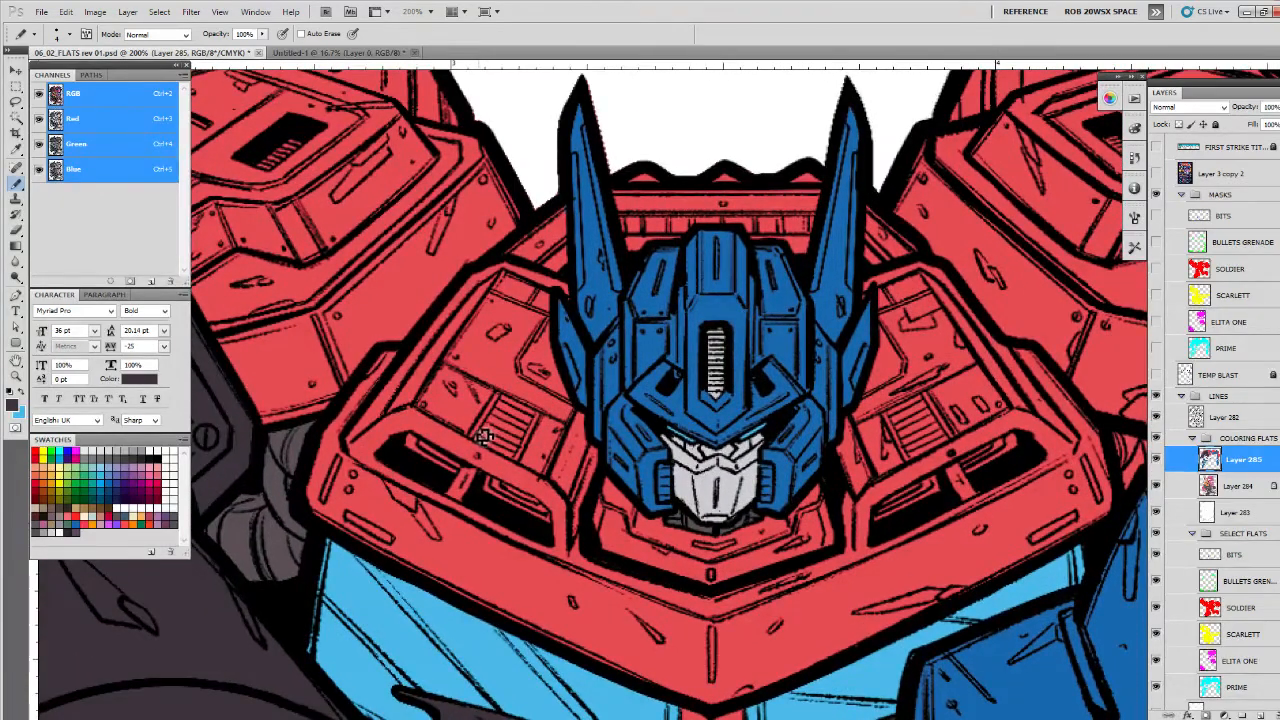
pyautogui.moveTo(413, 442)
pyautogui.mouseDown()
pyautogui.moveTo(556, 527)
pyautogui.moveTo(487, 496)
pyautogui.moveTo(551, 517)
pyautogui.moveTo(495, 484)
pyautogui.mouseUp()
pyautogui.press('x')
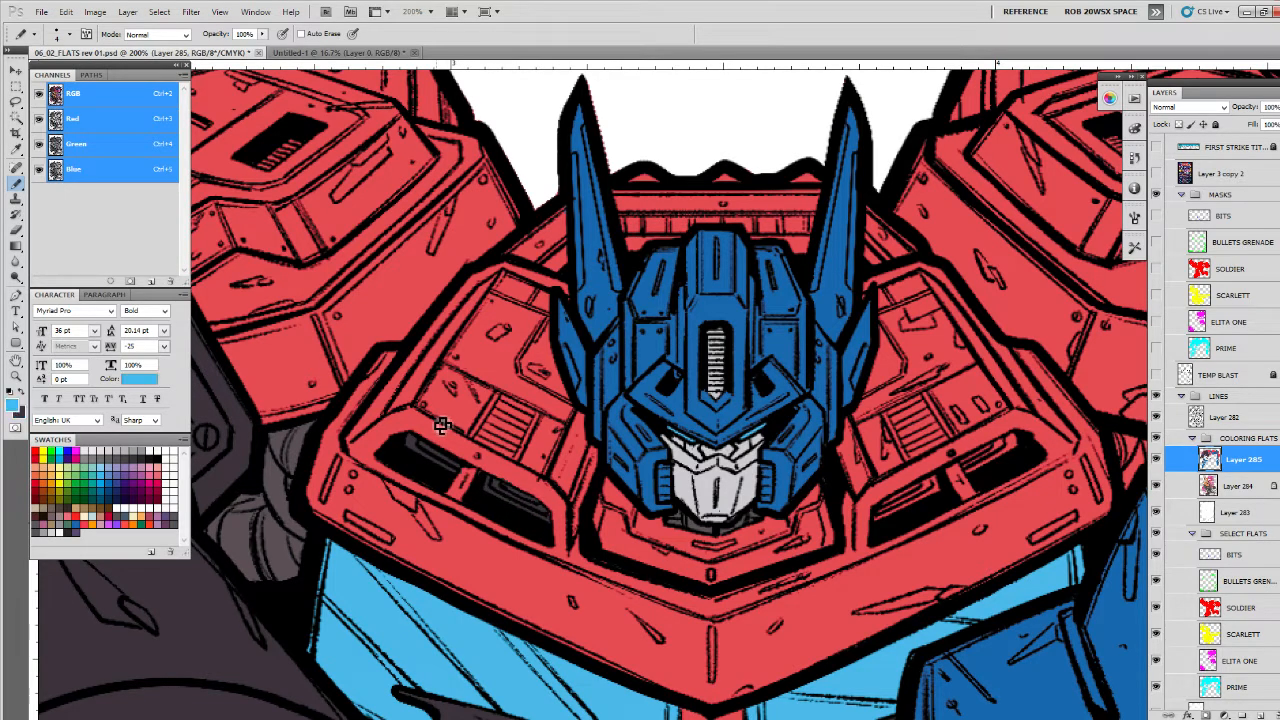
pyautogui.moveTo(424, 449); pyautogui.dragTo(543, 511)
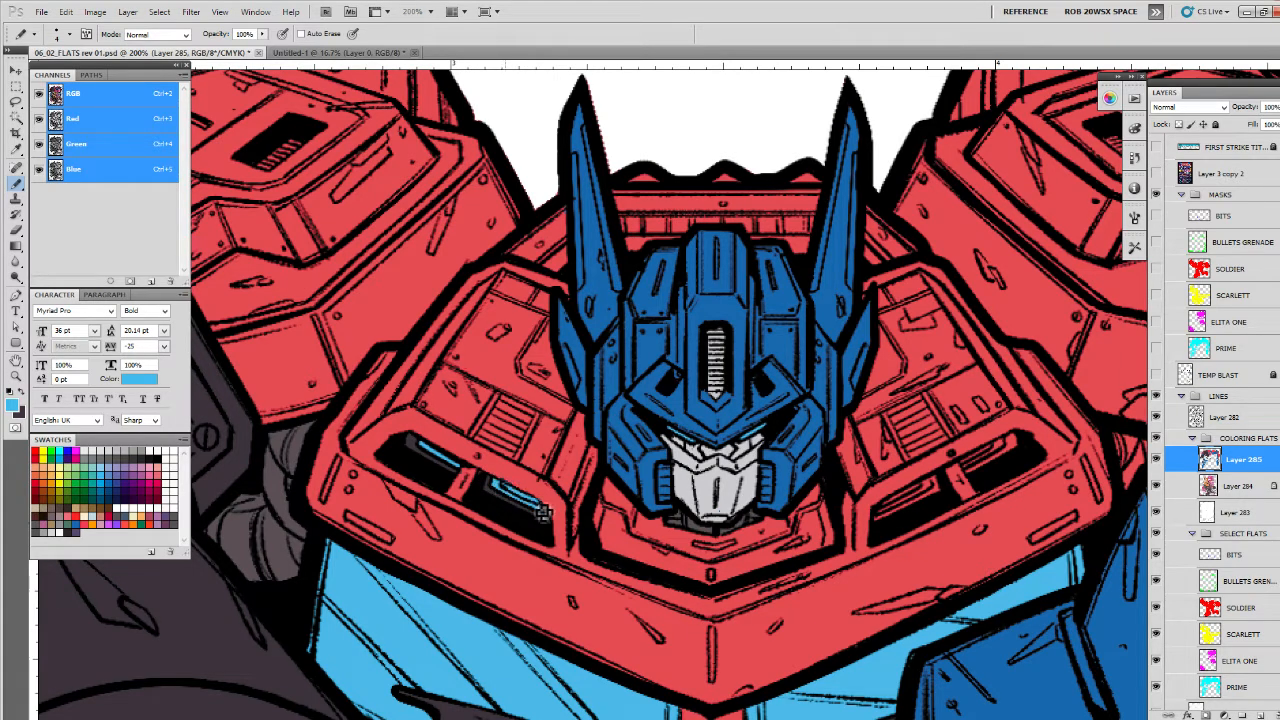
# - Paint the opposite chest vent, nearer the raised blue arm, dark grey with matching light blue strips
pyautogui.moveTo(995, 506)
pyautogui.mouseDown()
pyautogui.moveTo(766, 500)
pyautogui.moveTo(741, 527)
pyautogui.mouseUp()
pyautogui.keyDown('alt'); pyautogui.click(800, 493); pyautogui.keyUp('alt')
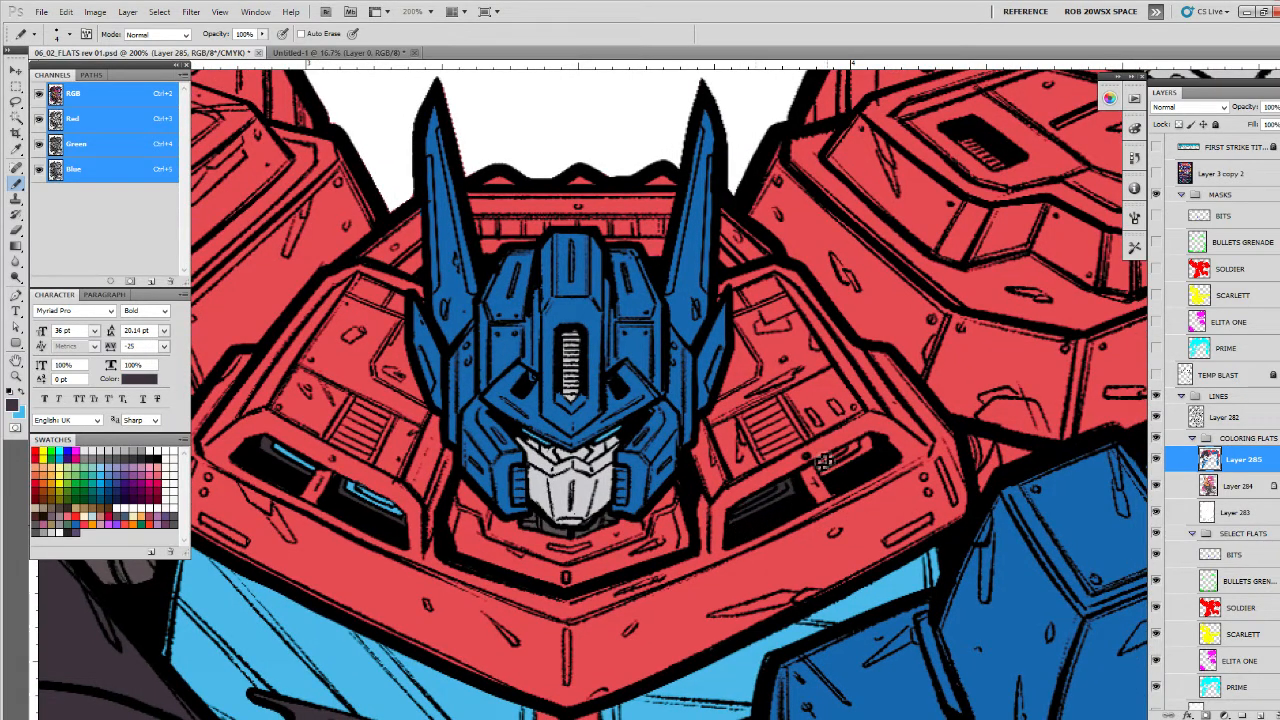
pyautogui.moveTo(862, 460)
pyautogui.mouseDown()
pyautogui.moveTo(830, 480)
pyautogui.moveTo(867, 454)
pyautogui.moveTo(740, 515)
pyautogui.mouseUp()
pyautogui.press('x')
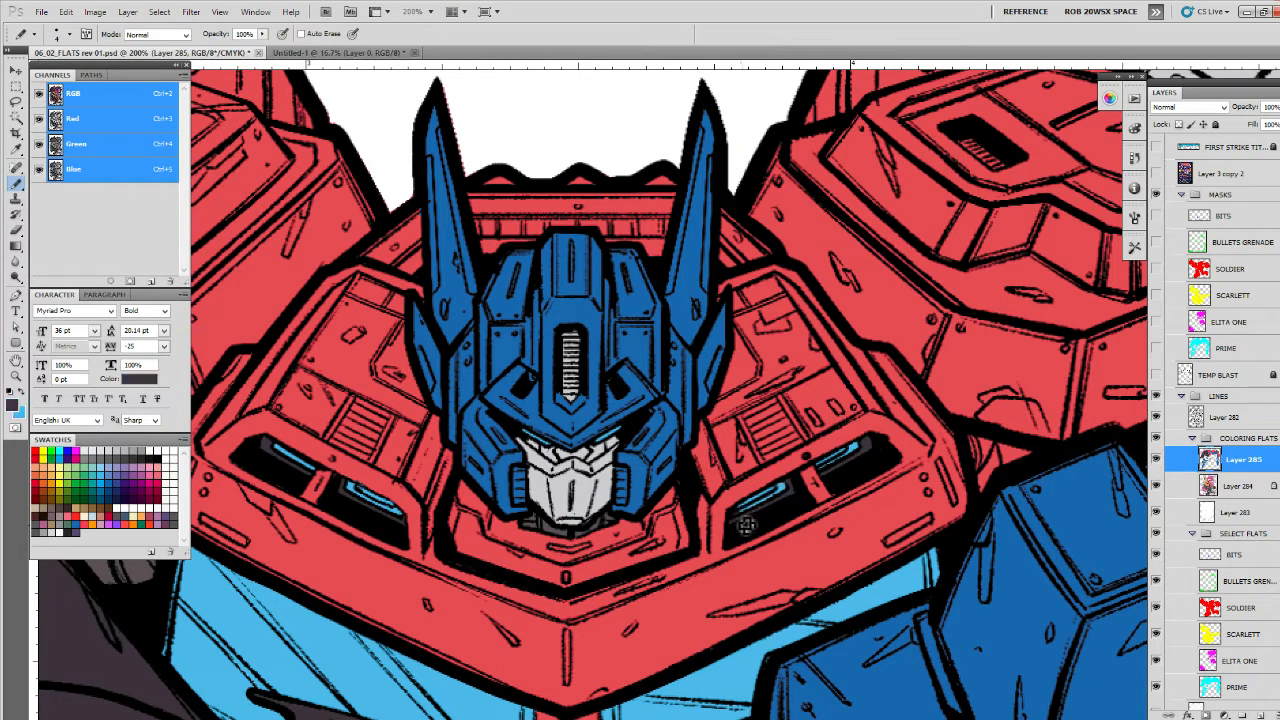
pyautogui.press('x')
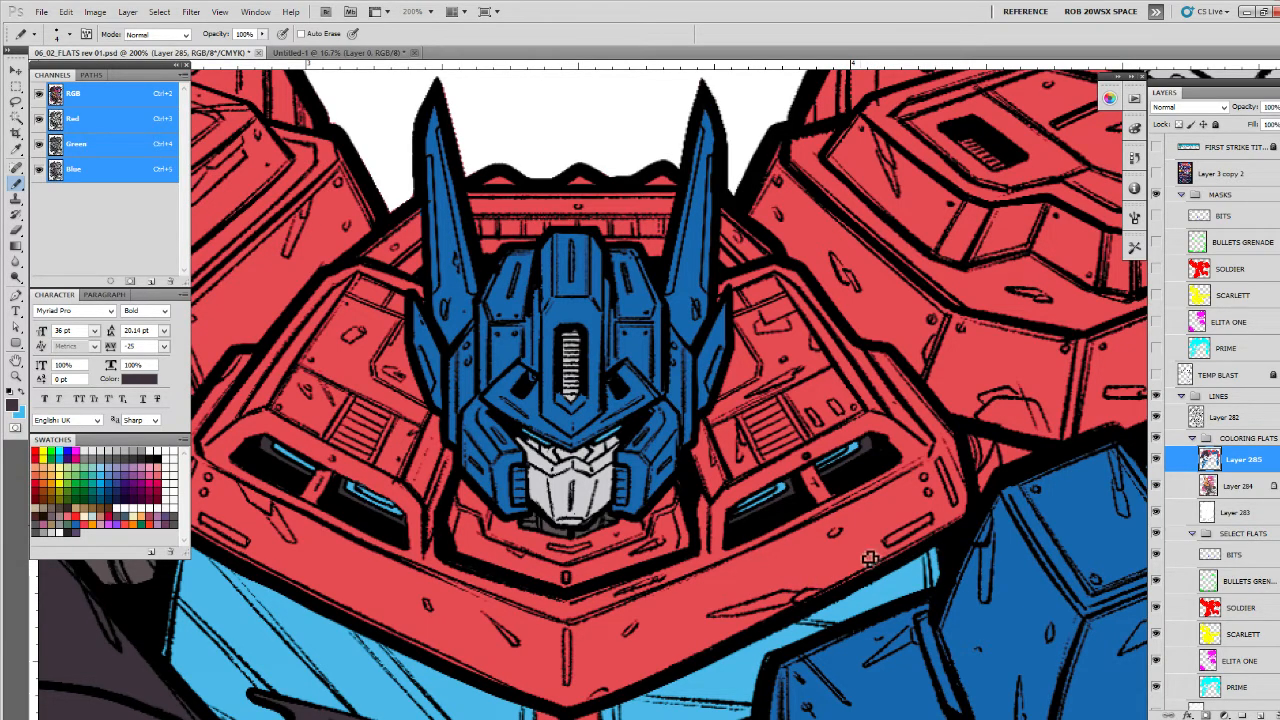
# - Sample the medium brownish grey of the wheel behind the robot's blue leg, below the dark cannon
pyautogui.moveTo(526, 514); pyautogui.dragTo(952, 604)
pyautogui.press('z')
pyautogui.keyDown('alt'); pyautogui.click(838, 574); pyautogui.keyUp('alt')
pyautogui.keyDown('alt'); pyautogui.click(838, 574); pyautogui.keyUp('alt')
pyautogui.keyDown('alt'); pyautogui.click(838, 574); pyautogui.keyUp('alt')
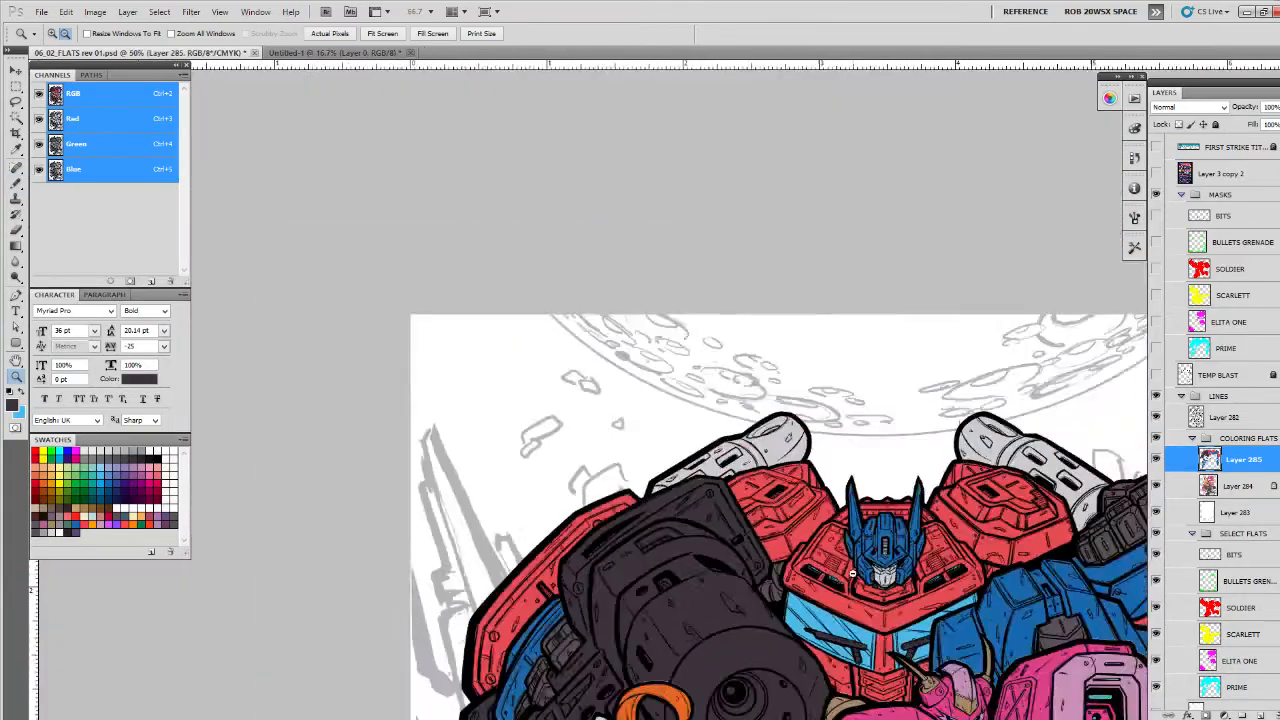
pyautogui.keyDown('alt'); pyautogui.click(838, 572); pyautogui.keyUp('alt')
pyautogui.moveTo(992, 674); pyautogui.dragTo(746, 431)
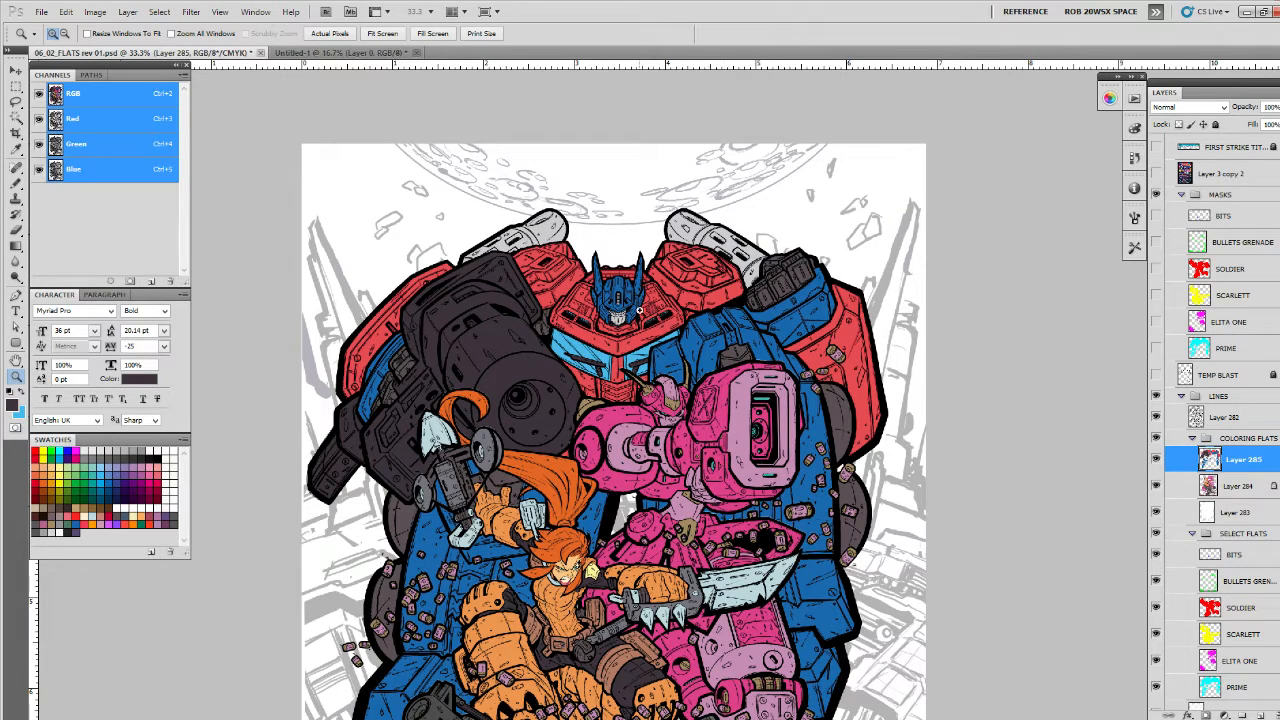
pyautogui.press('b')
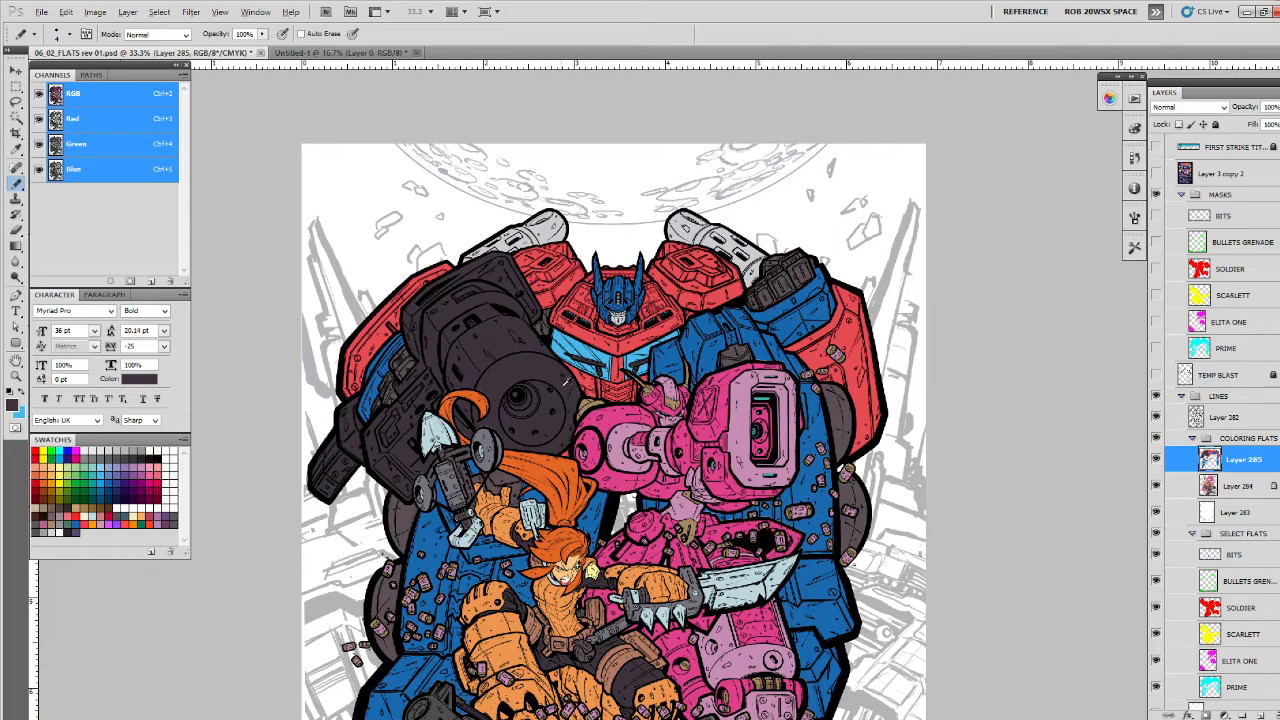
pyautogui.press('z')
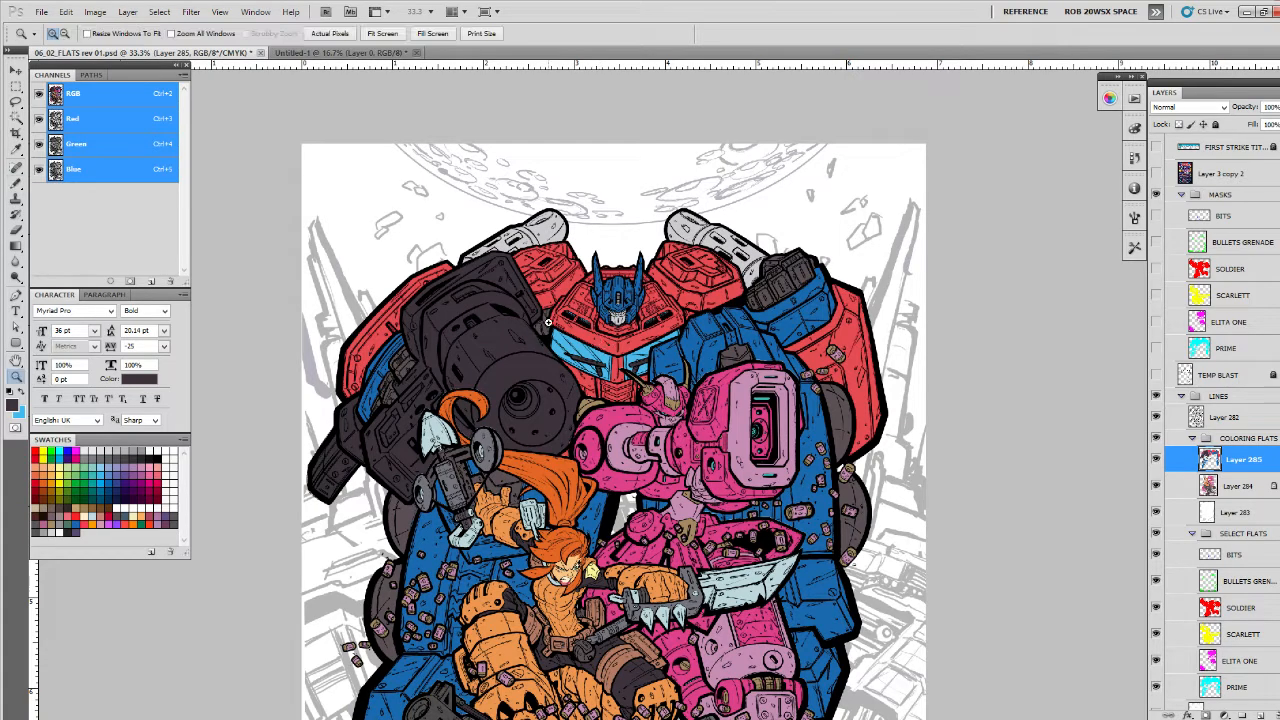
pyautogui.press('x')
pyautogui.press('b')
pyautogui.keyDown('alt'); pyautogui.click(408, 520); pyautogui.keyUp('alt')
pyautogui.press('z')
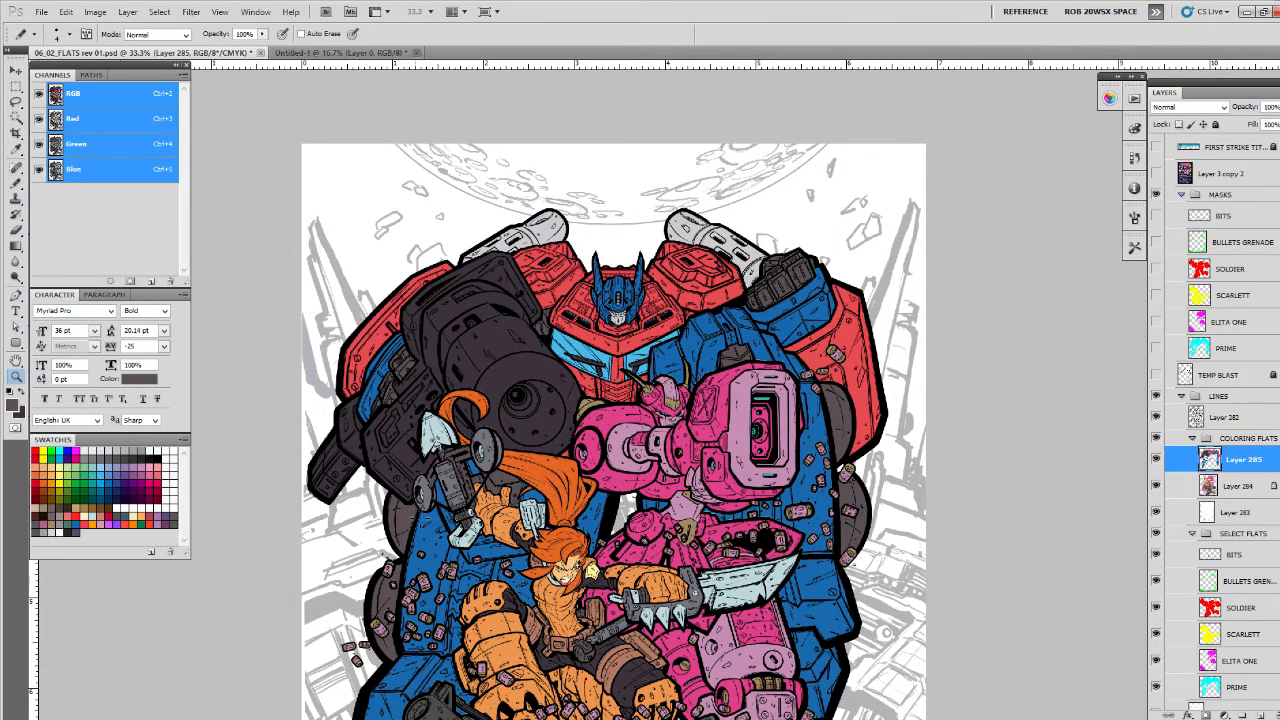
pyautogui.click(407, 519)
pyautogui.click(407, 519)
pyautogui.click(407, 528)
pyautogui.click(407, 528)
pyautogui.press('b')
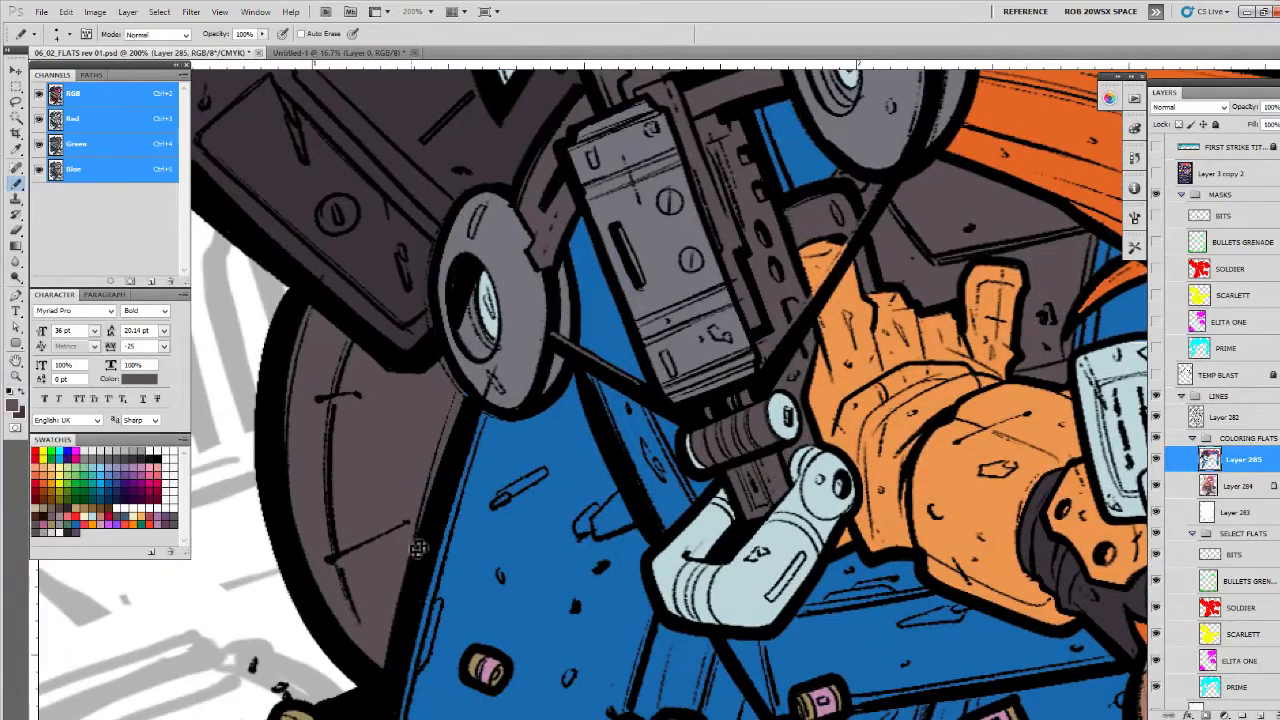
# - Outline the half of the red chest trim nearer the dark cannon and fill it with the sampled medium grey
pyautogui.moveTo(892, 220); pyautogui.dragTo(540, 671)
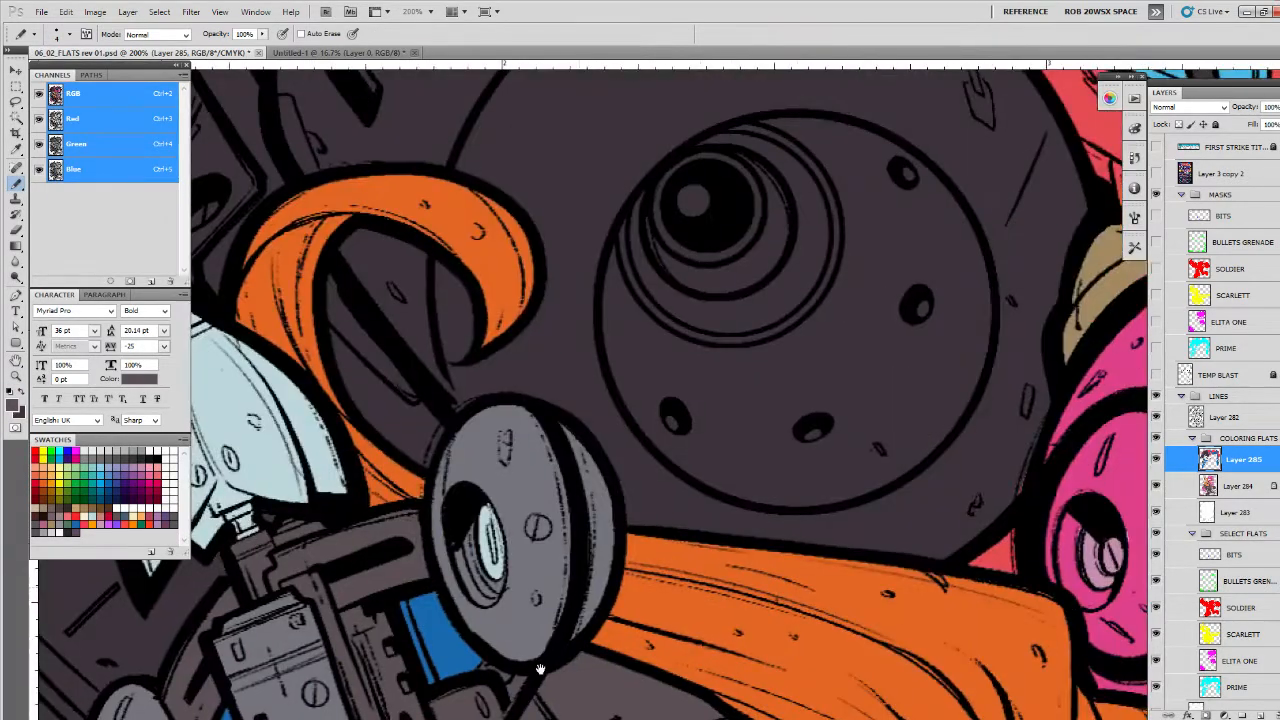
pyautogui.moveTo(871, 285); pyautogui.dragTo(638, 655)
pyautogui.moveTo(1008, 503); pyautogui.dragTo(632, 697)
pyautogui.moveTo(832, 415); pyautogui.dragTo(760, 581)
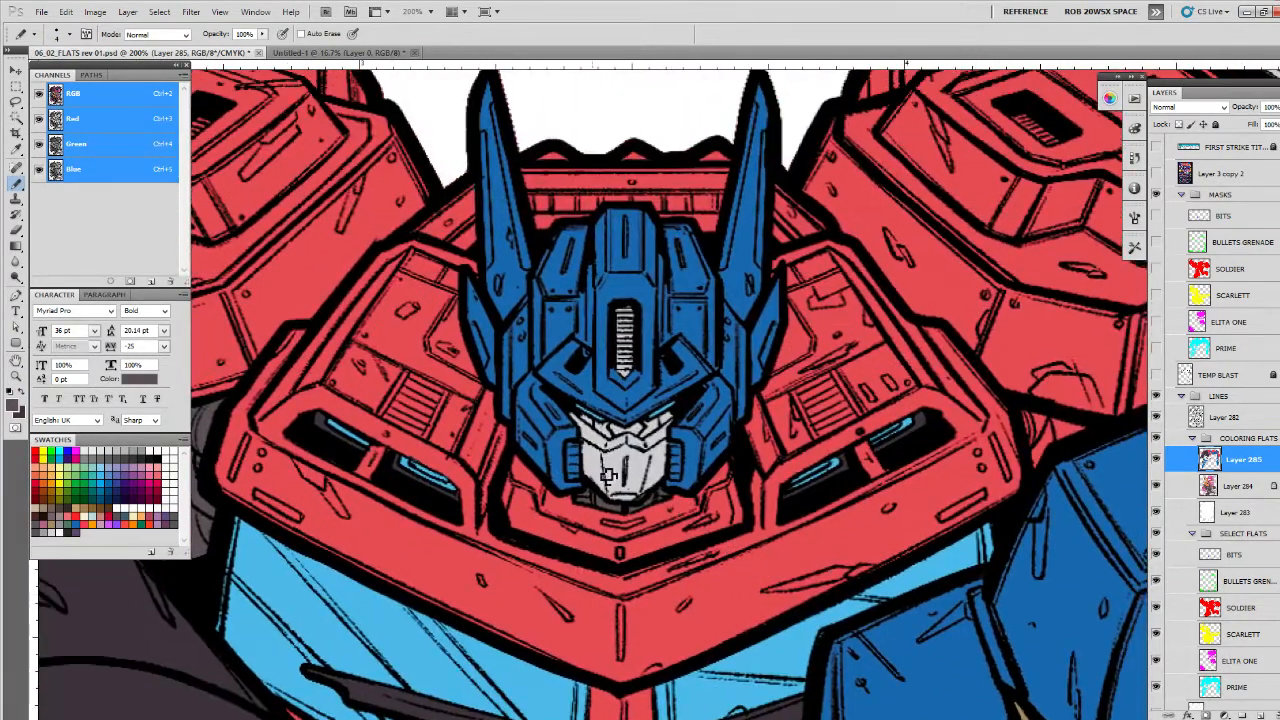
pyautogui.press('l')
pyautogui.moveTo(308, 336)
pyautogui.mouseDown()
pyautogui.moveTo(252, 420)
pyautogui.moveTo(422, 517)
pyautogui.moveTo(632, 598)
pyautogui.moveTo(612, 684)
pyautogui.moveTo(281, 527)
pyautogui.moveTo(210, 450)
pyautogui.moveTo(285, 328)
pyautogui.moveTo(306, 320)
pyautogui.mouseUp()
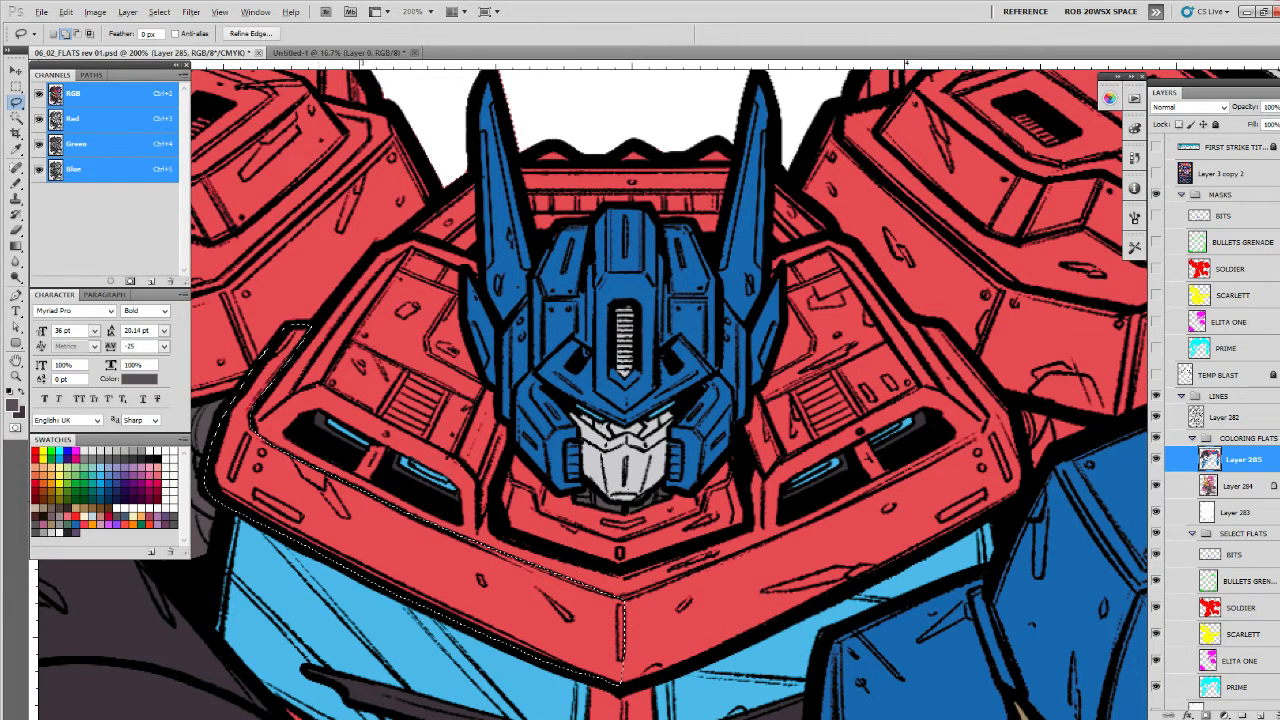
pyautogui.hotkey('alt', 'BackSpace')
pyautogui.hotkey('ctrl', 'd')
# - Outline the other half of the chest trim, above the window by the blue arm, and fill it medium grey
pyautogui.moveTo(902, 544); pyautogui.dragTo(860, 484)
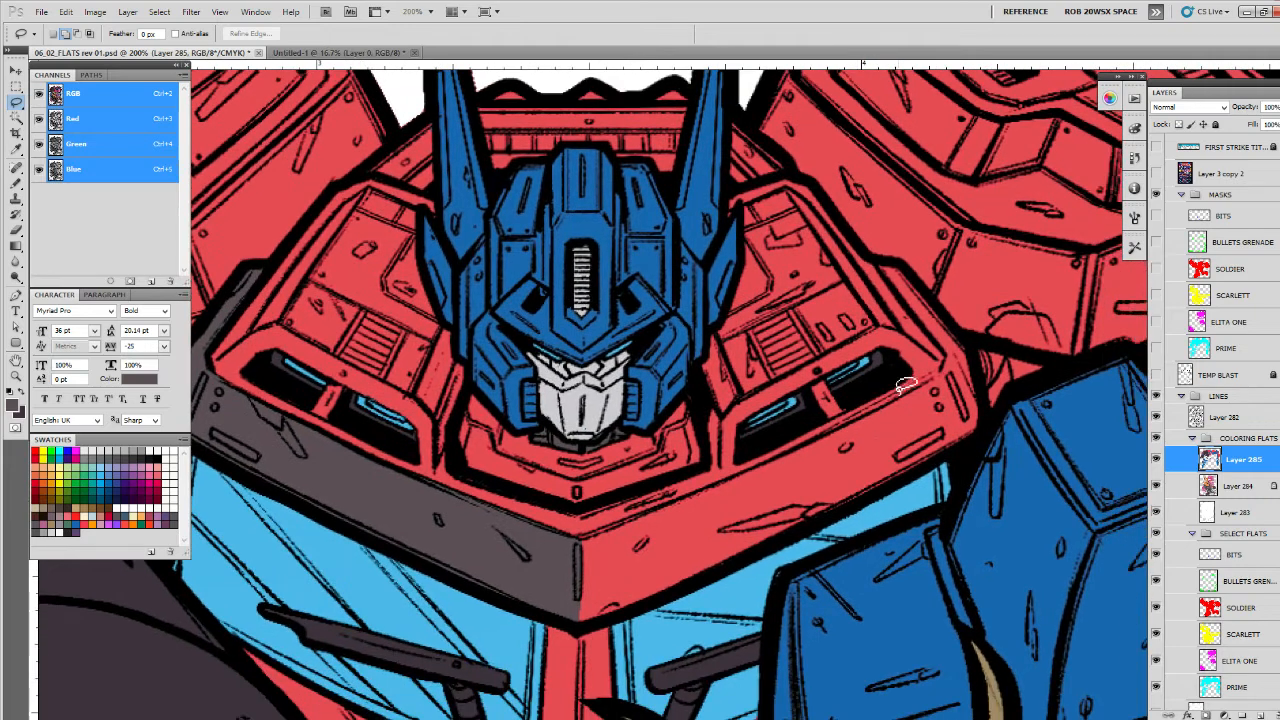
pyautogui.moveTo(928, 381); pyautogui.dragTo(905, 397)
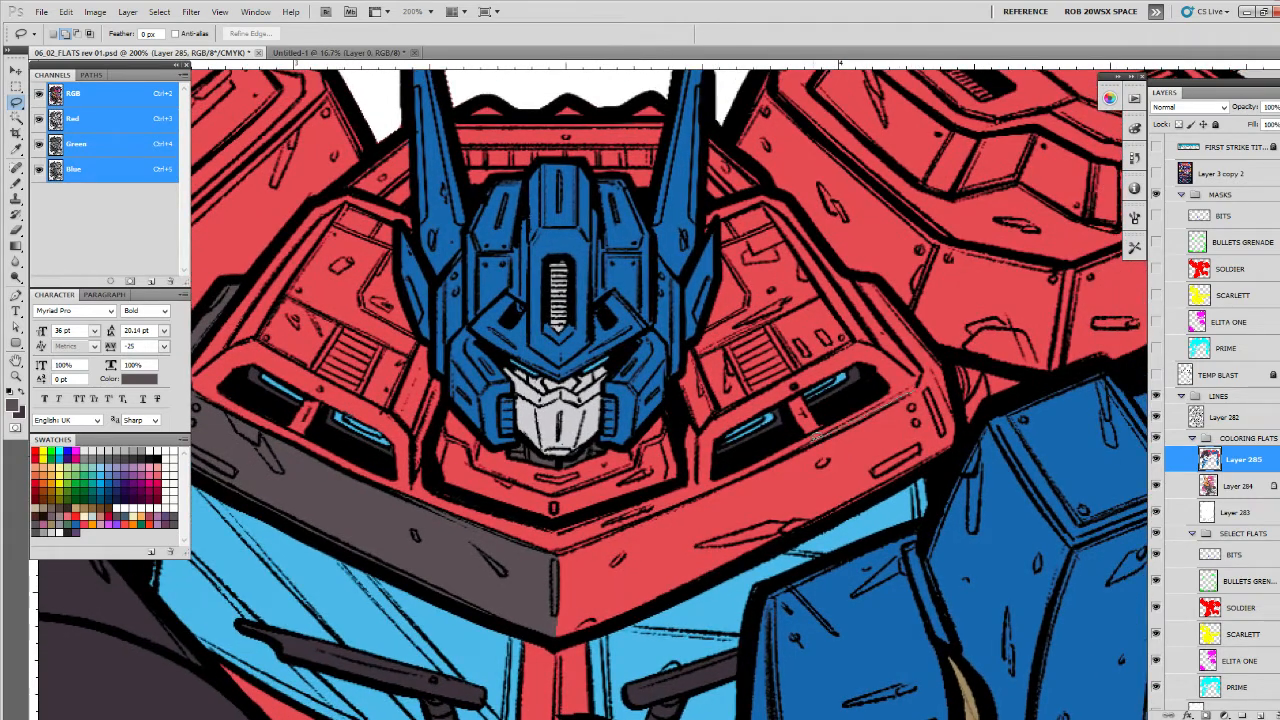
pyautogui.moveTo(768, 470)
pyautogui.mouseDown()
pyautogui.moveTo(554, 548)
pyautogui.moveTo(541, 605)
pyautogui.moveTo(553, 637)
pyautogui.moveTo(703, 583)
pyautogui.moveTo(927, 469)
pyautogui.moveTo(962, 430)
pyautogui.moveTo(955, 384)
pyautogui.moveTo(880, 273)
pyautogui.moveTo(853, 273)
pyautogui.moveTo(920, 378)
pyautogui.moveTo(770, 460)
pyautogui.moveTo(795, 437)
pyautogui.mouseUp()
pyautogui.hotkey('alt', 'BackSpace')
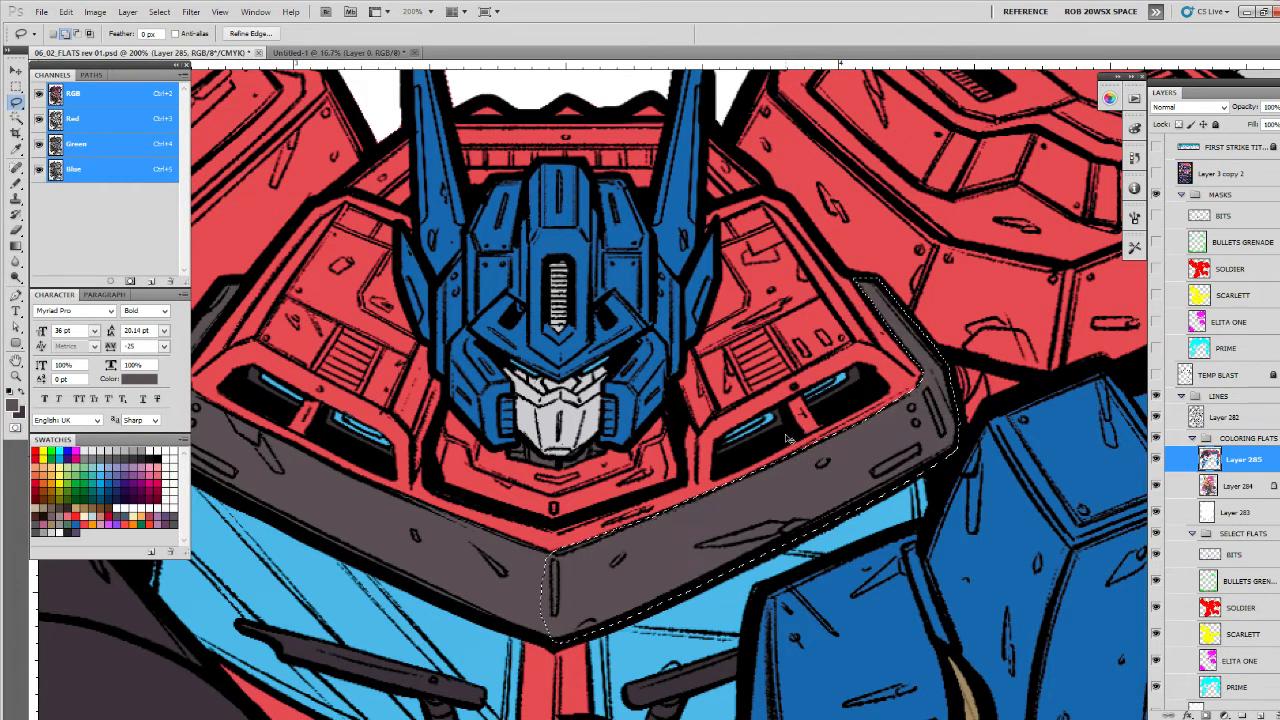
pyautogui.hotkey('ctrl', 'd')
# - Compare the flat colors of the whole figure across the open documents and sample the pale blue of the blade beside the orange ponytail
pyautogui.moveTo(685, 511); pyautogui.dragTo(840, 524)
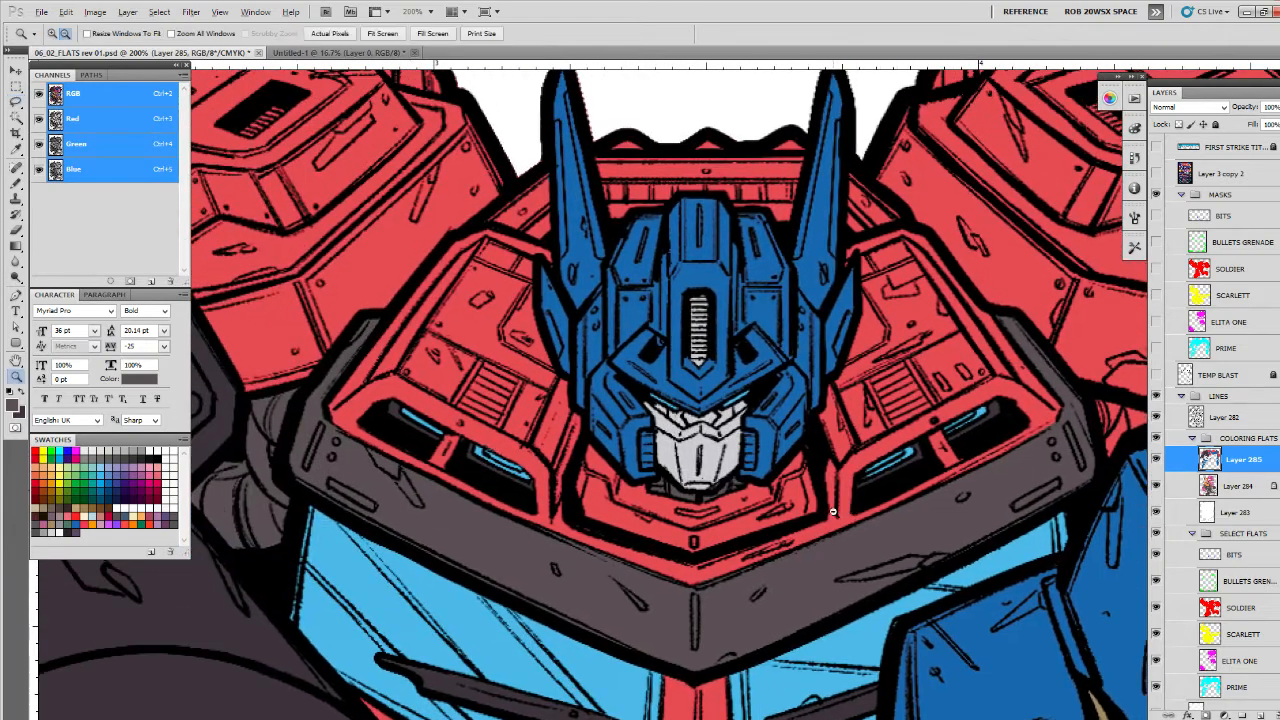
pyautogui.keyDown('alt'); pyautogui.click(836, 521); pyautogui.keyUp('alt')
pyautogui.keyDown('alt'); pyautogui.click(836, 524); pyautogui.keyUp('alt')
pyautogui.keyDown('alt'); pyautogui.click(836, 531); pyautogui.keyUp('alt')
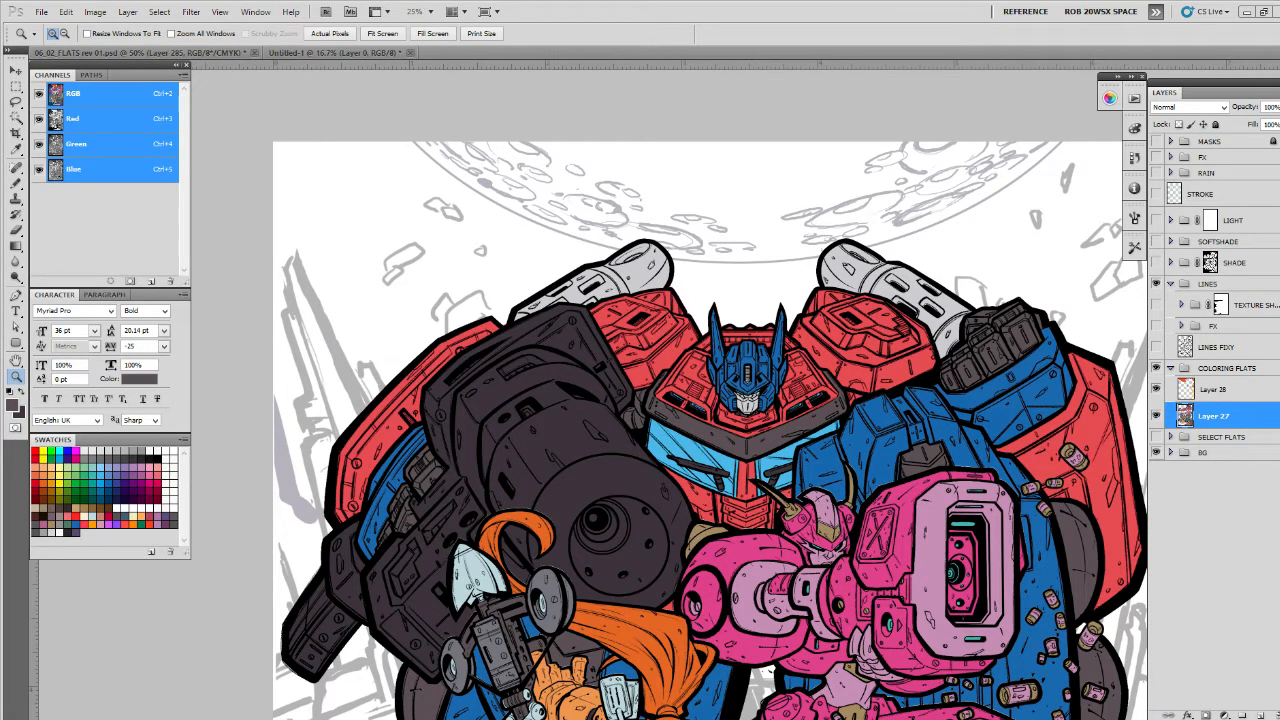
pyautogui.press('b')
pyautogui.keyDown('alt'); pyautogui.click(476, 580); pyautogui.keyUp('alt')
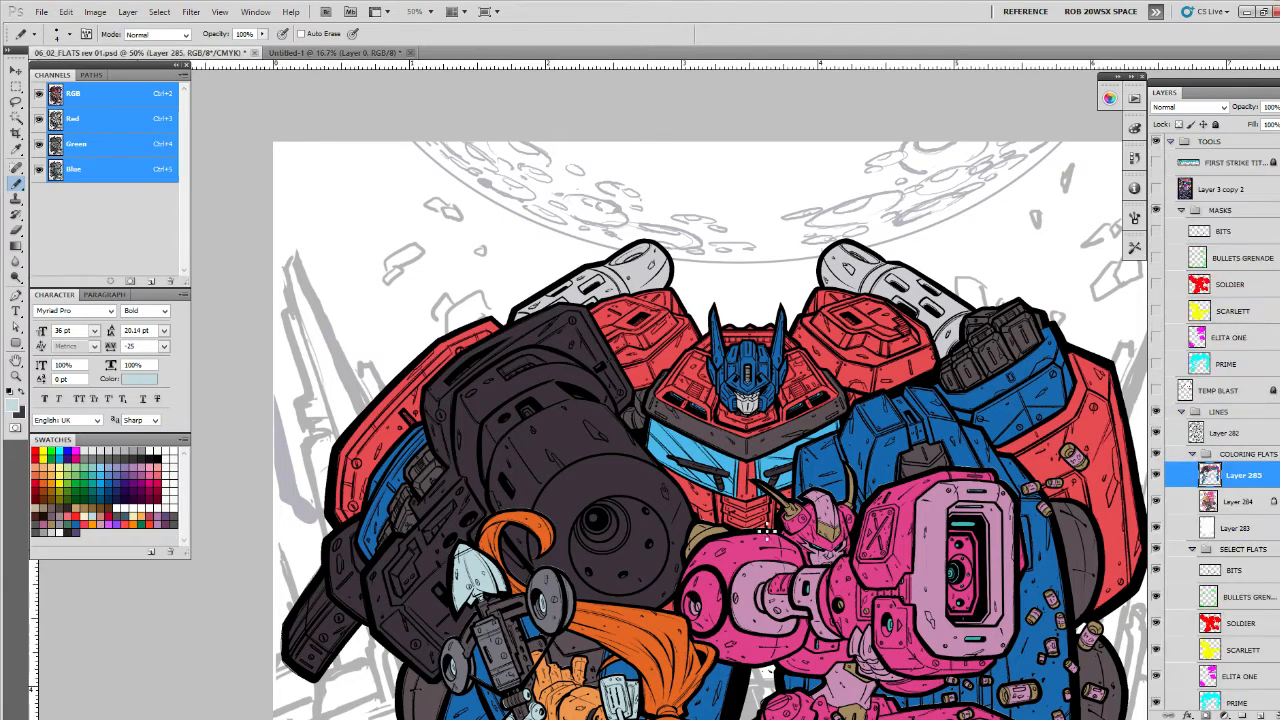
pyautogui.press('z')
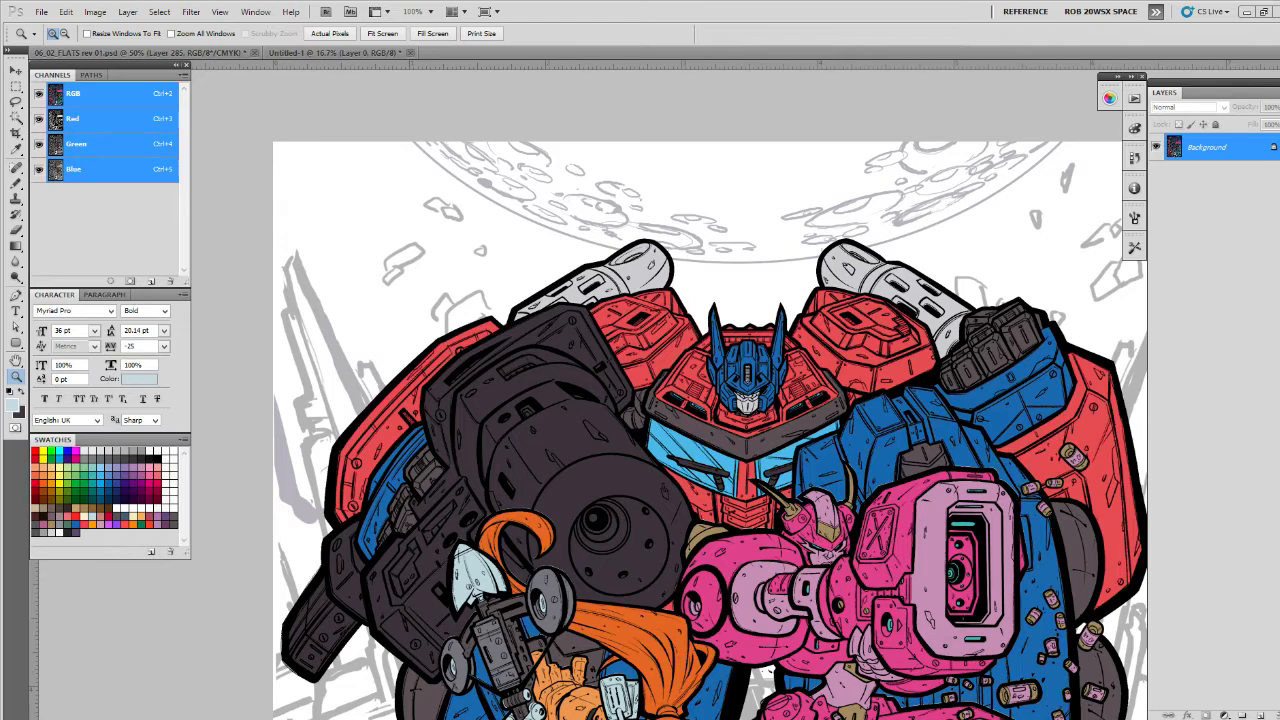
pyautogui.hotkey('ctrl', 'Tab')
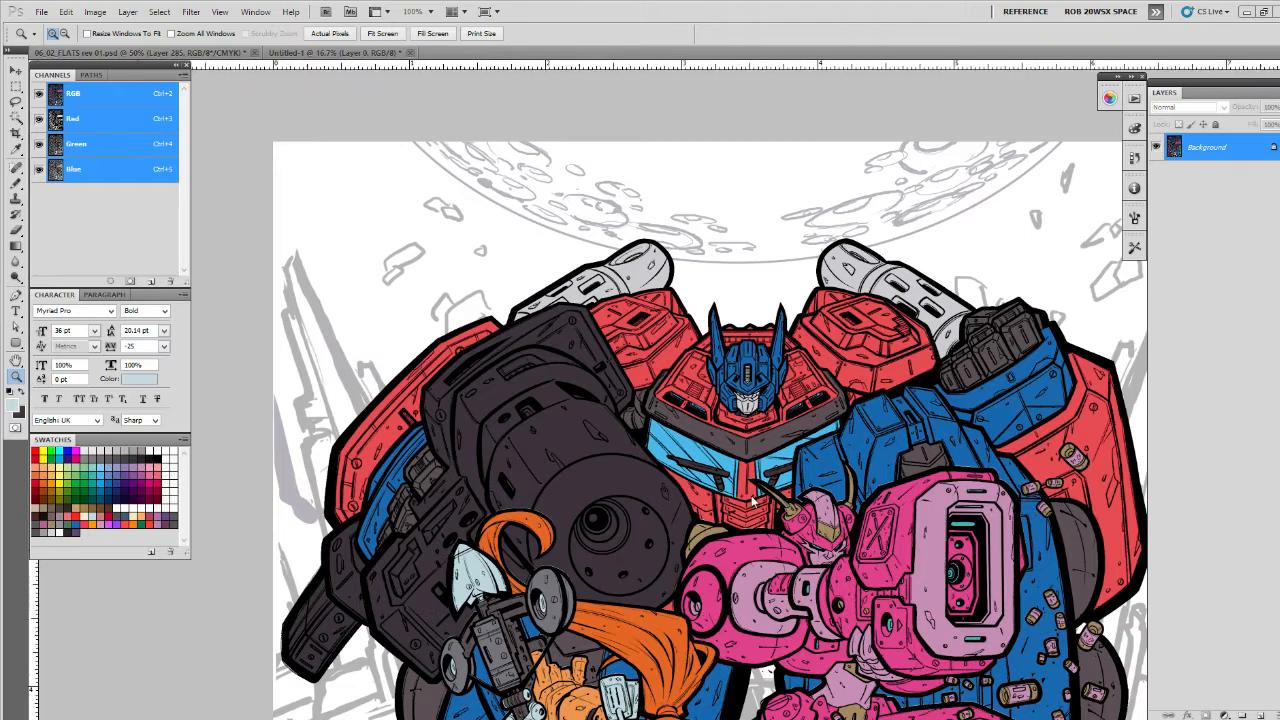
# - Sample the red of the chest's center divider and paint the adjoining frame strip of the cannon-side window red
pyautogui.click(752, 500)
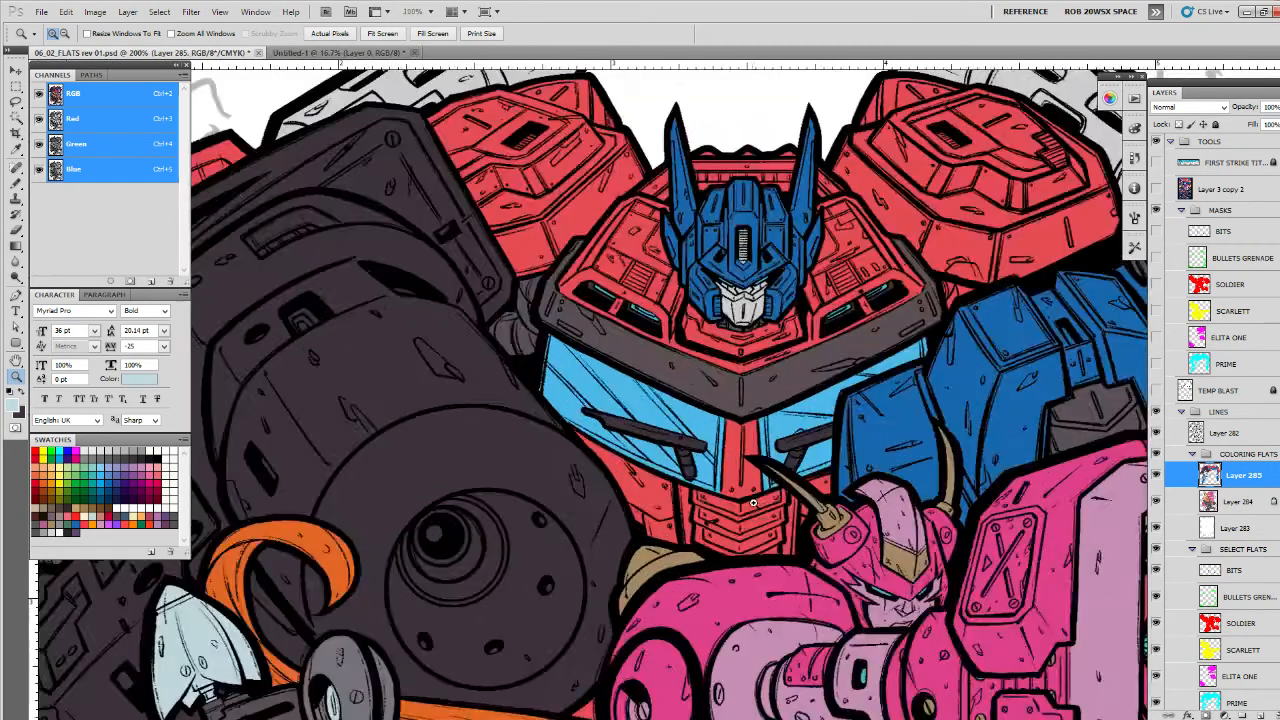
pyautogui.click(752, 500)
pyautogui.press('b')
pyautogui.moveTo(766, 455); pyautogui.dragTo(757, 534)
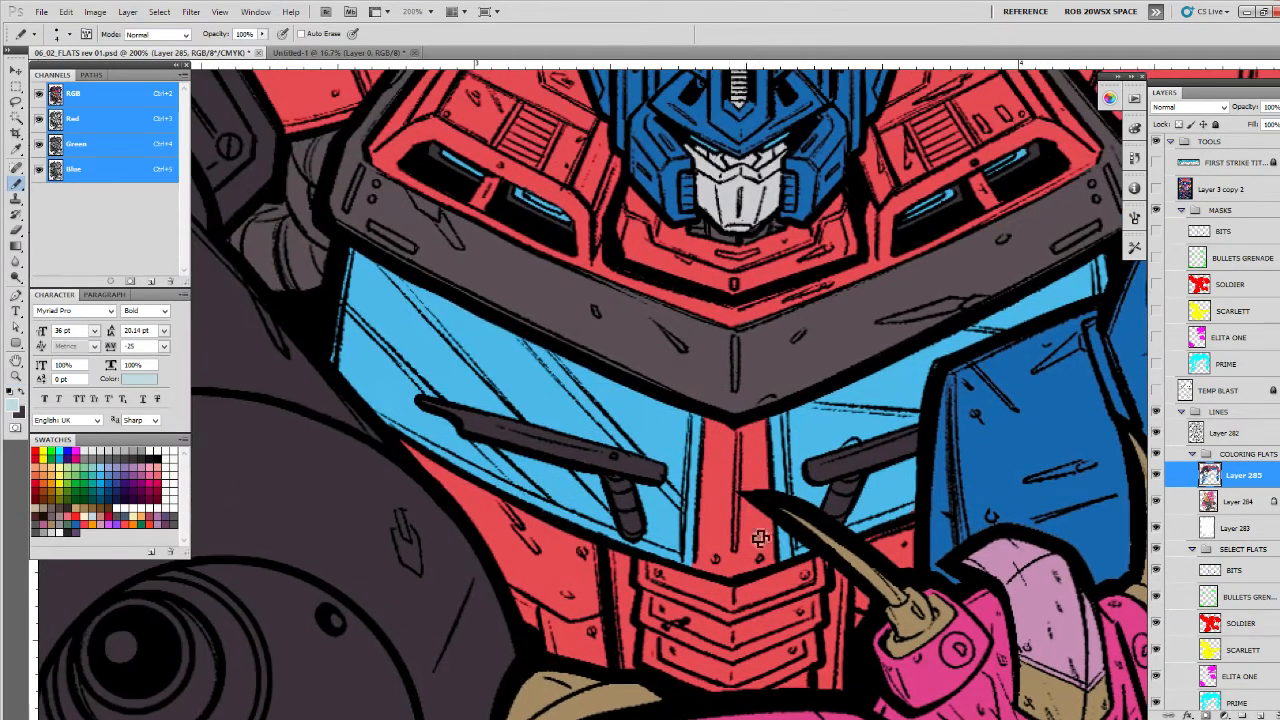
pyautogui.keyDown('alt'); pyautogui.click(757, 534); pyautogui.keyUp('alt')
pyautogui.moveTo(709, 455)
pyautogui.mouseDown()
pyautogui.moveTo(701, 426)
pyautogui.moveTo(695, 486)
pyautogui.mouseUp()
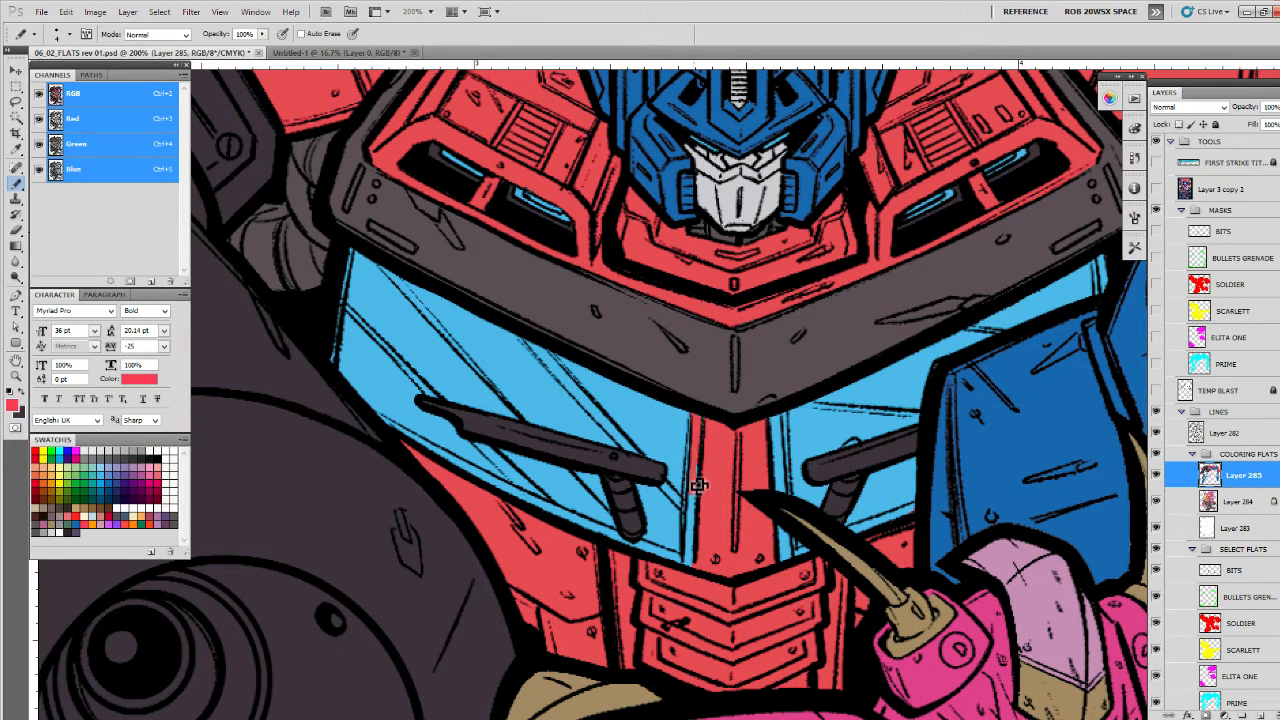
pyautogui.press('[')
pyautogui.press('[')
pyautogui.press('[')
pyautogui.press(']')
pyautogui.press(']')
pyautogui.press(']')
pyautogui.press(']')
pyautogui.press(']')
pyautogui.press(']')
pyautogui.press(']')
pyautogui.press(']')
pyautogui.press('[')
pyautogui.moveTo(697, 472)
pyautogui.mouseDown()
pyautogui.moveTo(691, 555)
pyautogui.moveTo(694, 544)
pyautogui.mouseUp()
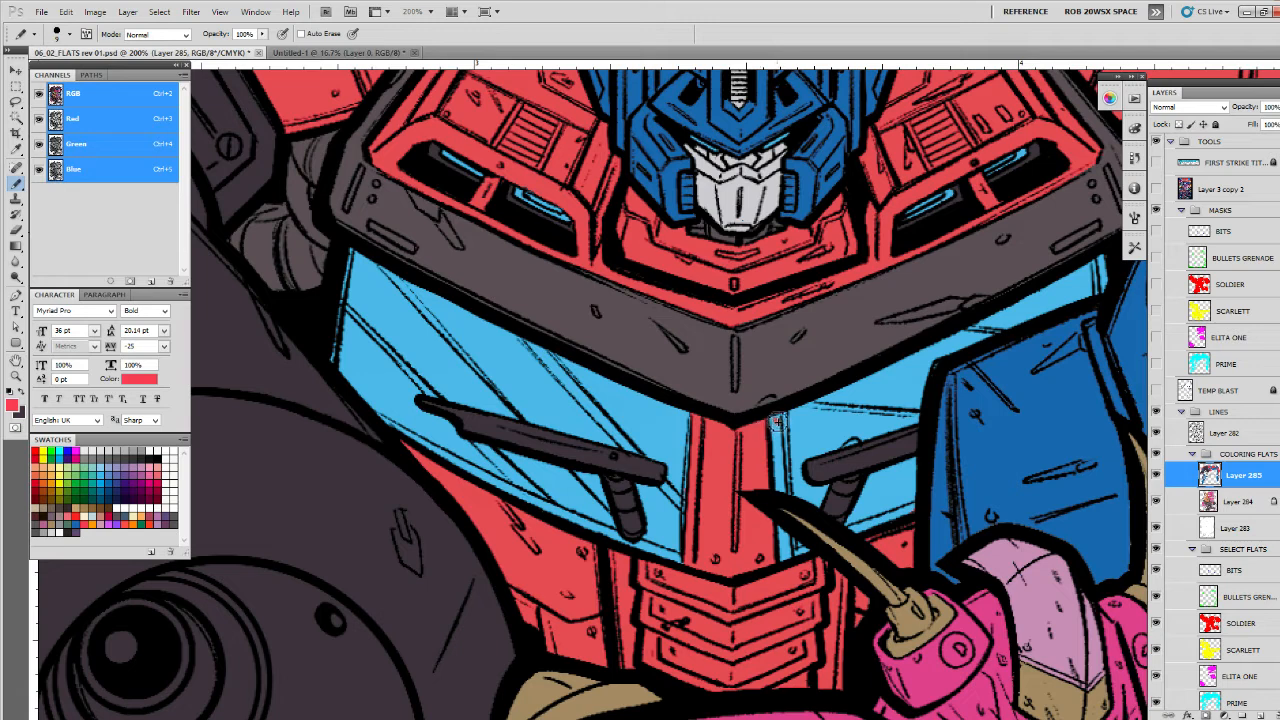
# - Paint the frame strip of the other chest window, along the opposite edge of the center divider, in the same red
pyautogui.moveTo(778, 422); pyautogui.dragTo(781, 489)
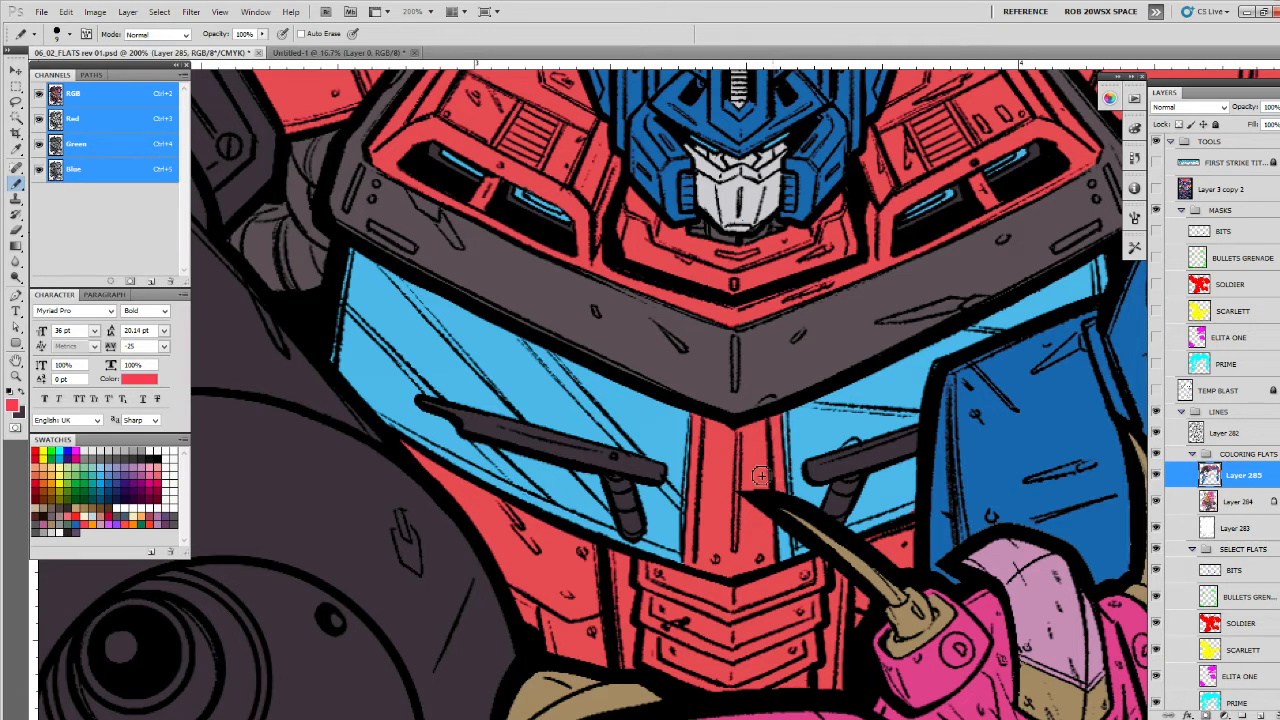
pyautogui.moveTo(781, 537); pyautogui.dragTo(789, 558)
pyautogui.moveTo(788, 417); pyautogui.dragTo(791, 498)
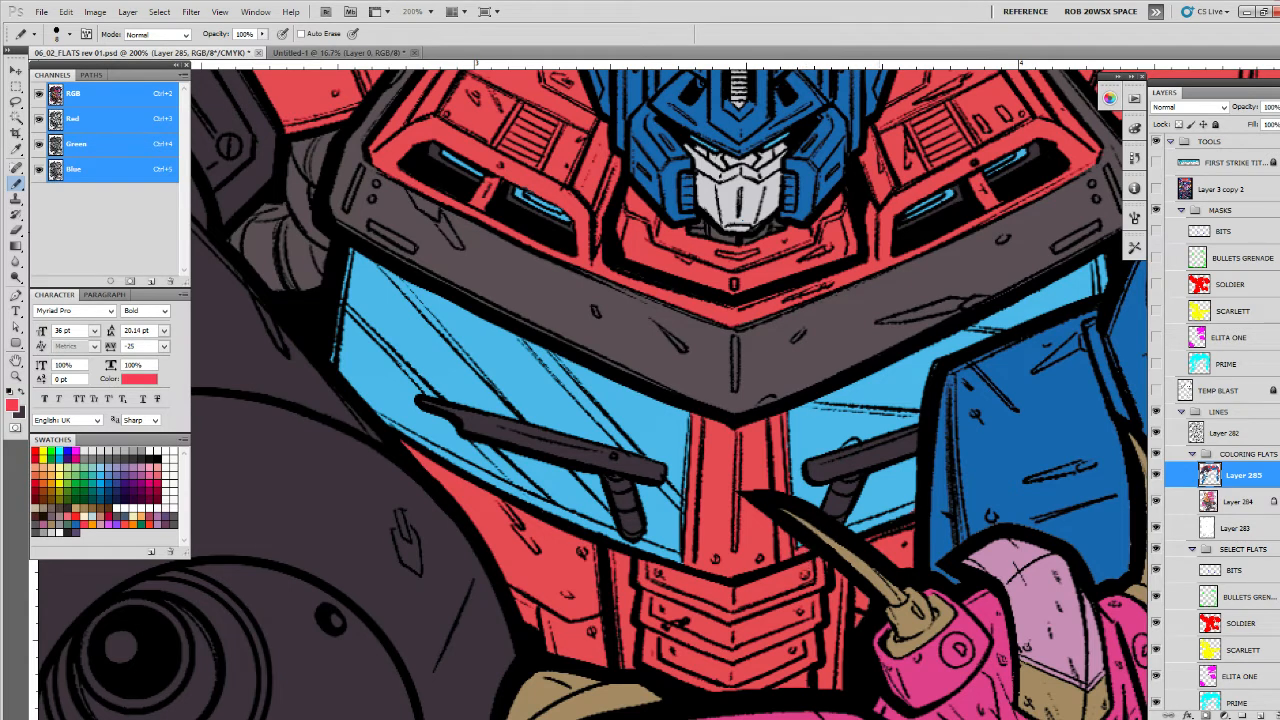
# - Paint the lower frames of both chest windows red, including the outer edge of the window next to the dark cannon
pyautogui.moveTo(860, 533); pyautogui.dragTo(917, 511)
pyautogui.moveTo(669, 556)
pyautogui.mouseDown()
pyautogui.moveTo(378, 423)
pyautogui.moveTo(514, 503)
pyautogui.mouseUp()
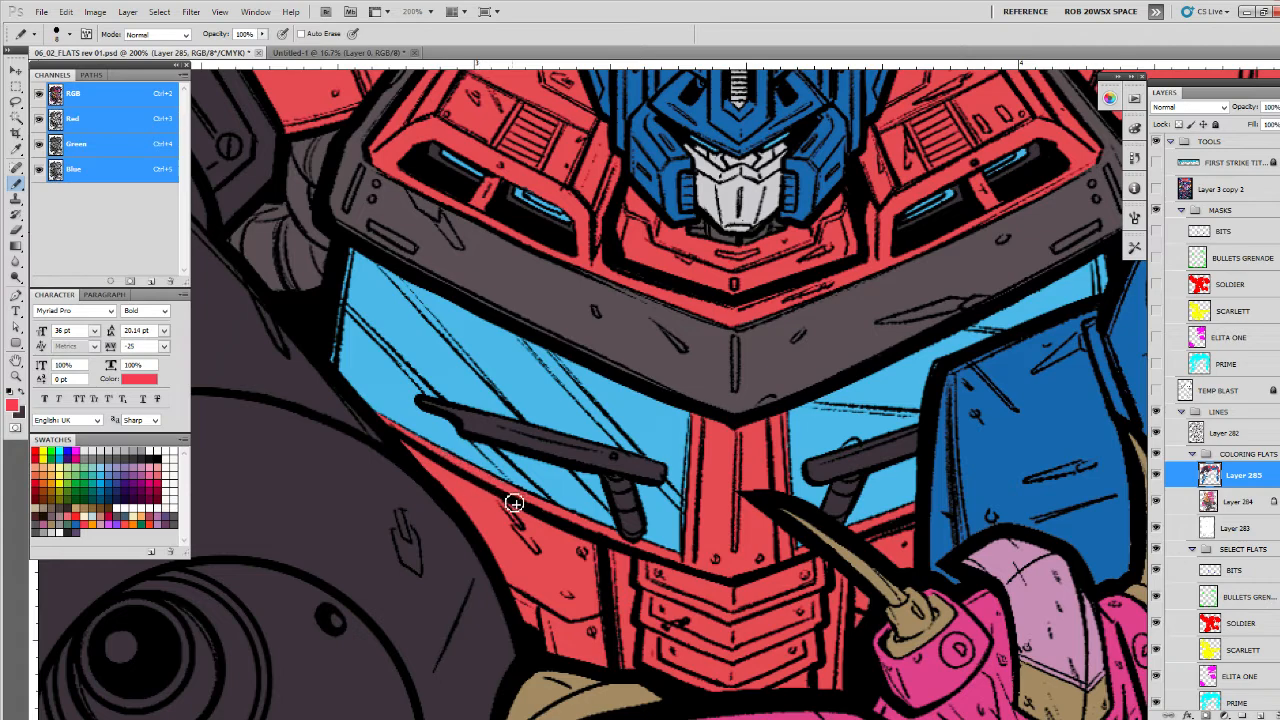
pyautogui.moveTo(412, 410); pyautogui.dragTo(450, 464)
pyautogui.moveTo(391, 313)
pyautogui.mouseDown()
pyautogui.moveTo(373, 421)
pyautogui.moveTo(390, 306)
pyautogui.mouseUp()
# - Examine the flats around the blue arm, dark cannon, orange-haired fighter and pink robot for missed areas and usable colors
pyautogui.moveTo(904, 558); pyautogui.dragTo(638, 511)
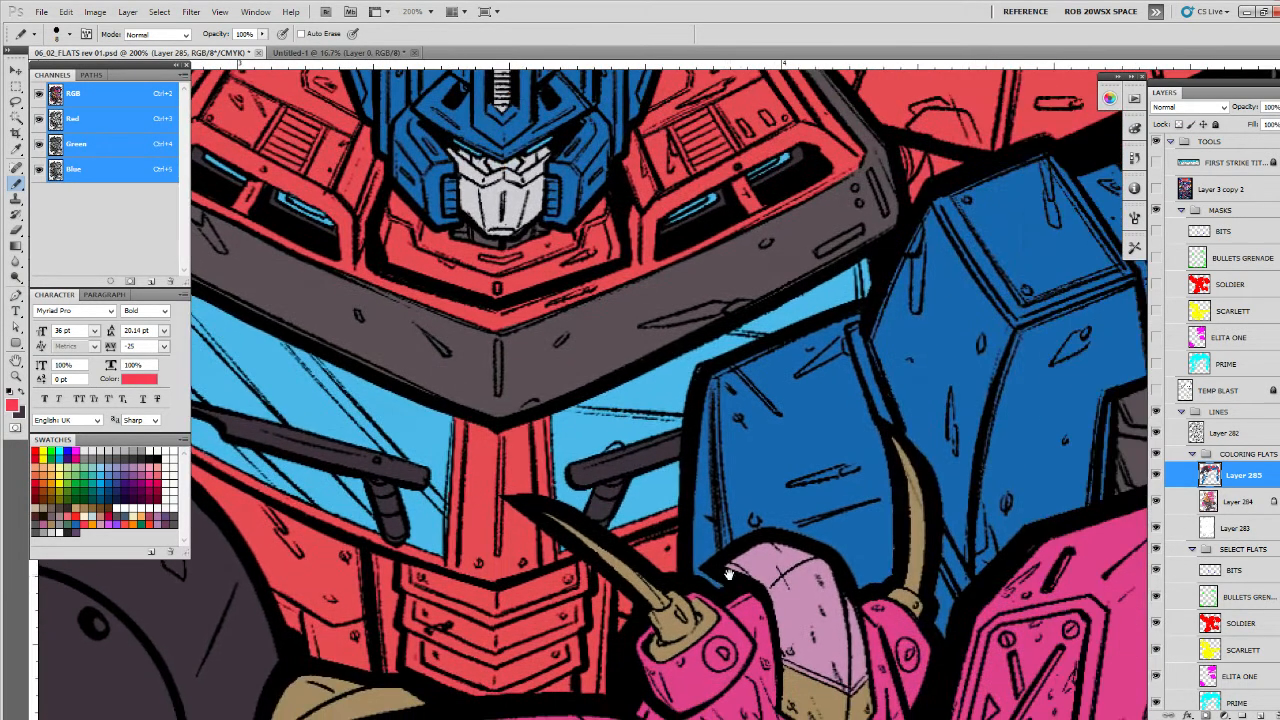
pyautogui.moveTo(826, 460); pyautogui.dragTo(910, 573)
pyautogui.moveTo(966, 380); pyautogui.dragTo(965, 416)
pyautogui.moveTo(799, 636); pyautogui.dragTo(893, 321)
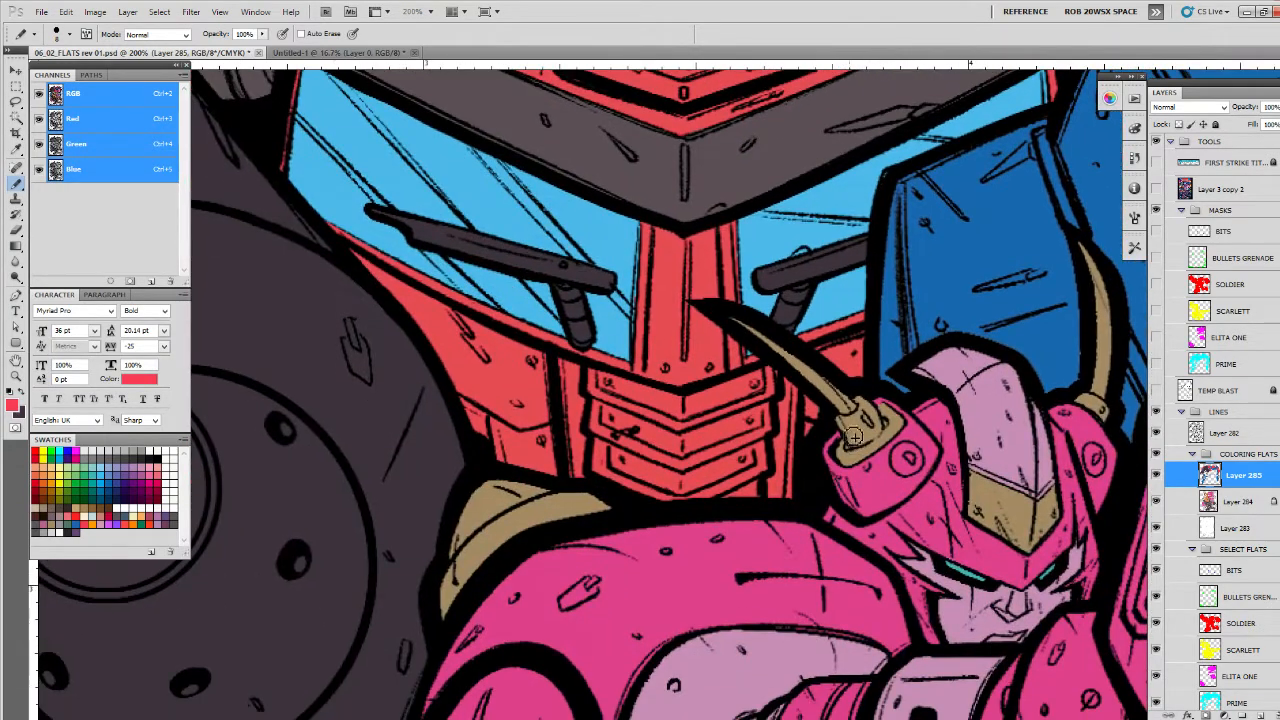
pyautogui.press('x')
pyautogui.moveTo(806, 416); pyautogui.dragTo(802, 488)
pyautogui.moveTo(574, 673); pyautogui.dragTo(818, 362)
pyautogui.keyDown('alt'); pyautogui.click(715, 539); pyautogui.keyUp('alt')
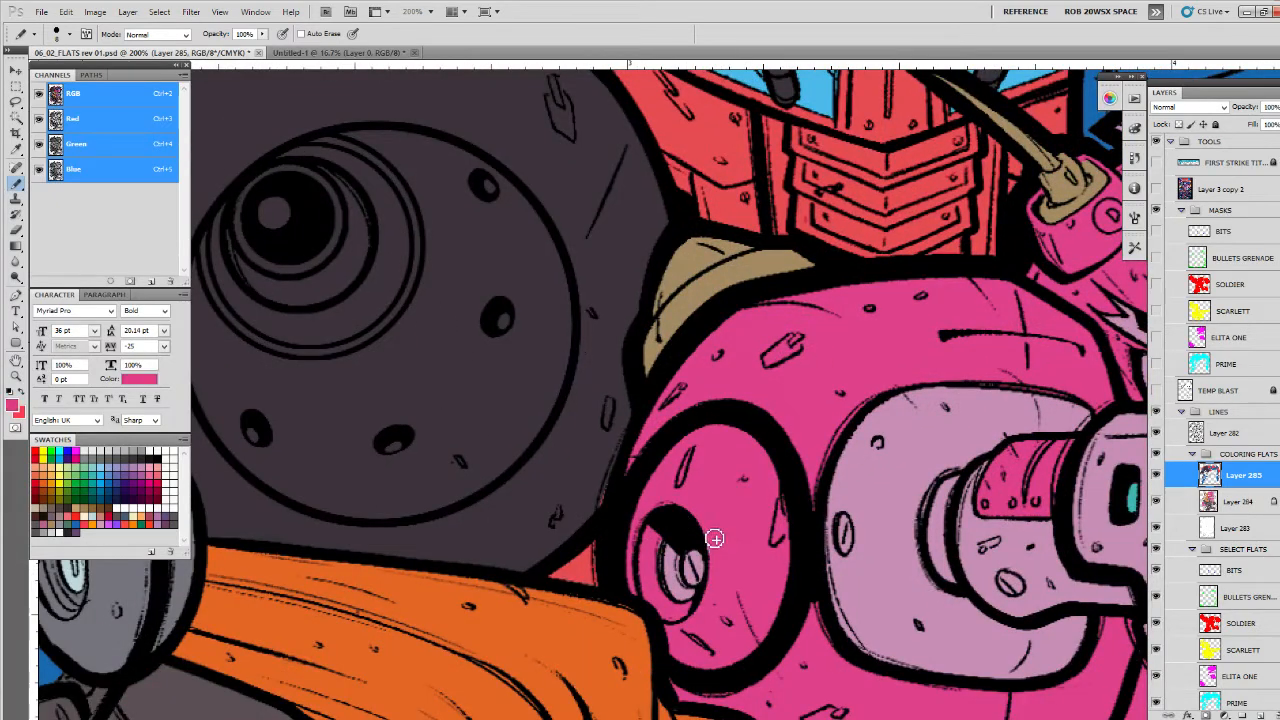
pyautogui.moveTo(764, 396); pyautogui.dragTo(678, 590)
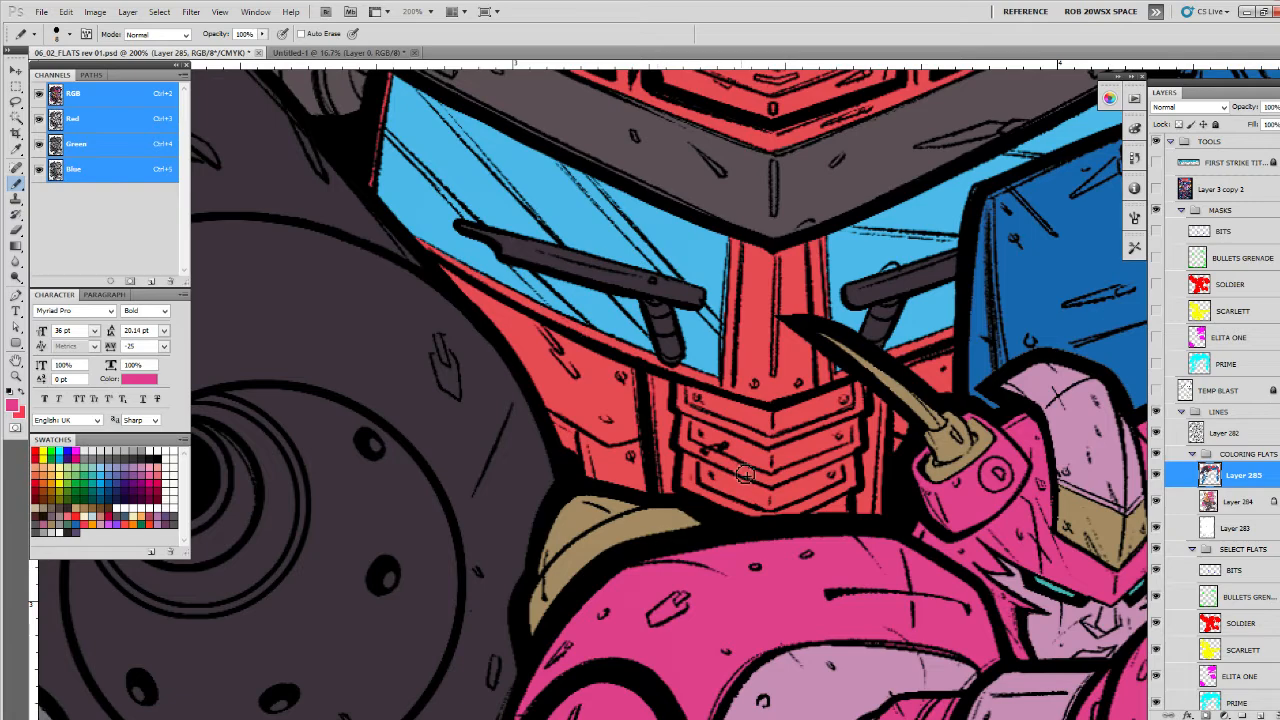
pyautogui.moveTo(640, 610); pyautogui.dragTo(1058, 533)
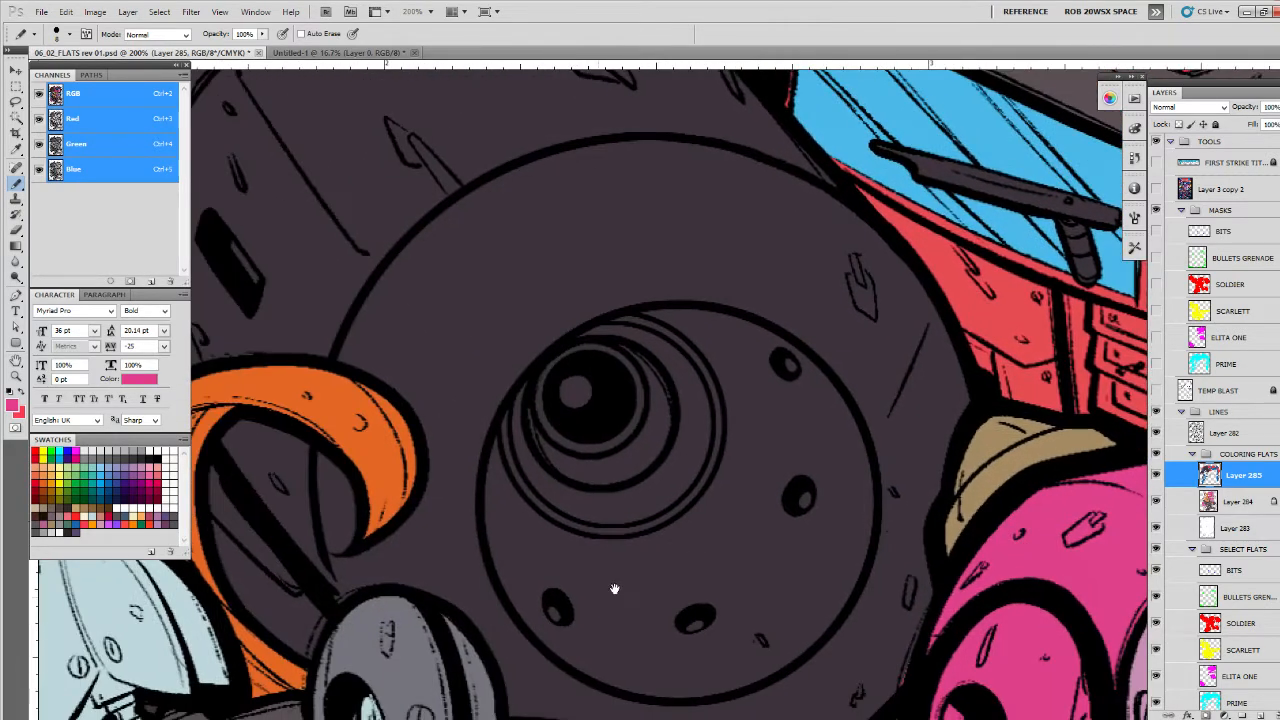
pyautogui.moveTo(614, 589); pyautogui.dragTo(753, 475)
pyautogui.moveTo(645, 672); pyautogui.dragTo(617, 408)
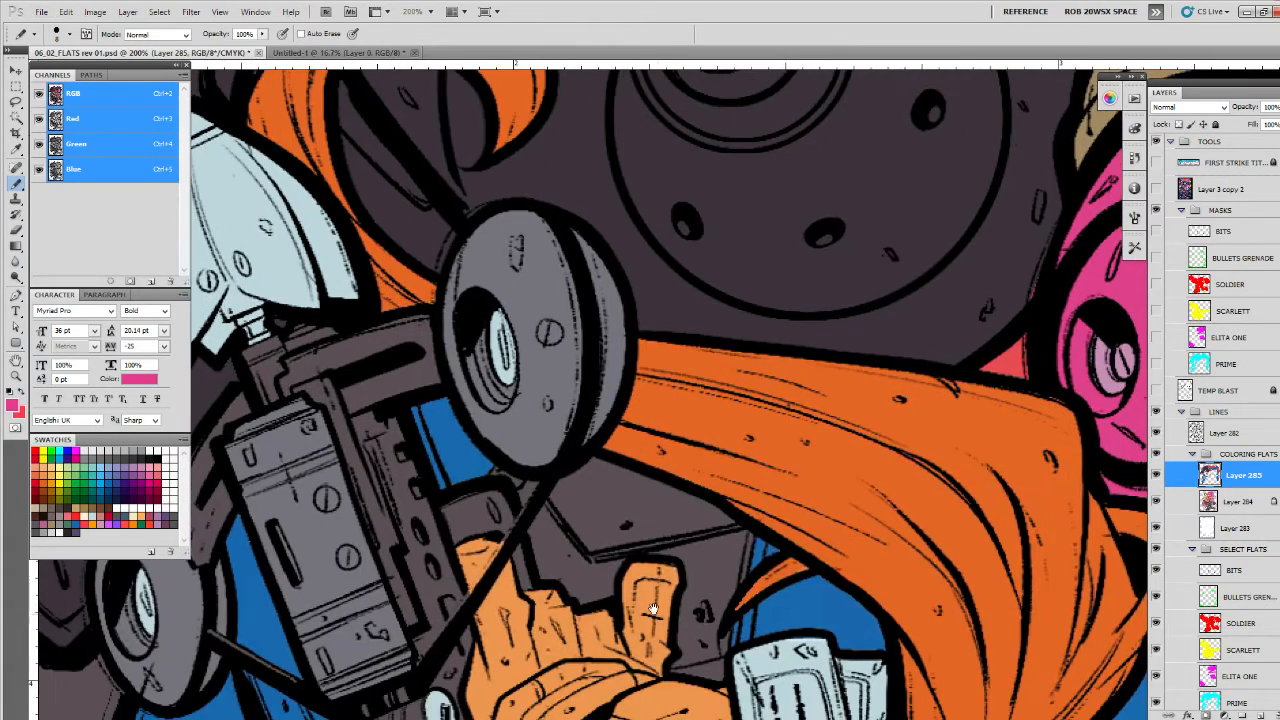
pyautogui.moveTo(656, 610); pyautogui.dragTo(728, 418)
pyautogui.moveTo(880, 623); pyautogui.dragTo(785, 334)
pyautogui.moveTo(819, 680); pyautogui.dragTo(829, 529)
pyautogui.moveTo(1070, 420); pyautogui.dragTo(848, 445)
pyautogui.moveTo(1060, 300); pyautogui.dragTo(837, 434)
pyautogui.moveTo(1015, 170); pyautogui.dragTo(869, 434)
pyautogui.moveTo(1061, 178); pyautogui.dragTo(880, 402)
pyautogui.moveTo(600, 255); pyautogui.dragTo(820, 405)
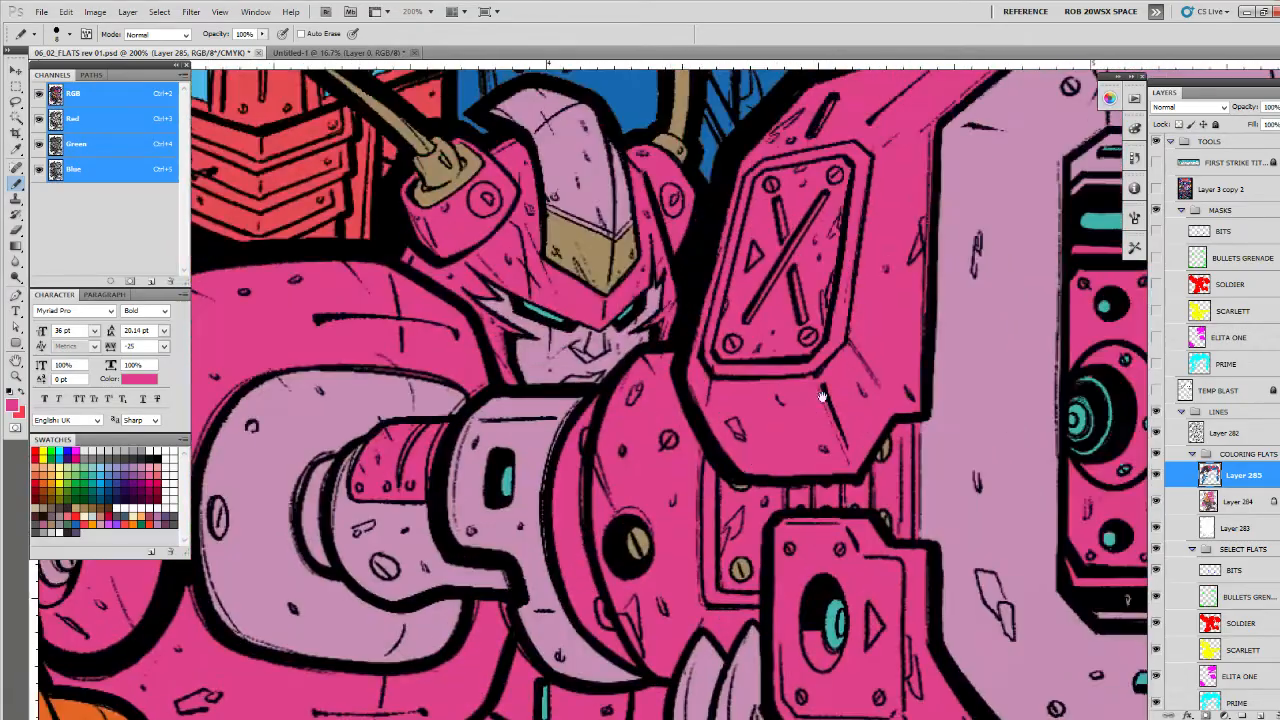
pyautogui.moveTo(855, 245); pyautogui.dragTo(784, 417)
# - Sample the light grey of the shoulder exhaust pipe and paint the layered abdomen plates below the chest windows with it
pyautogui.moveTo(940, 130); pyautogui.dragTo(728, 694)
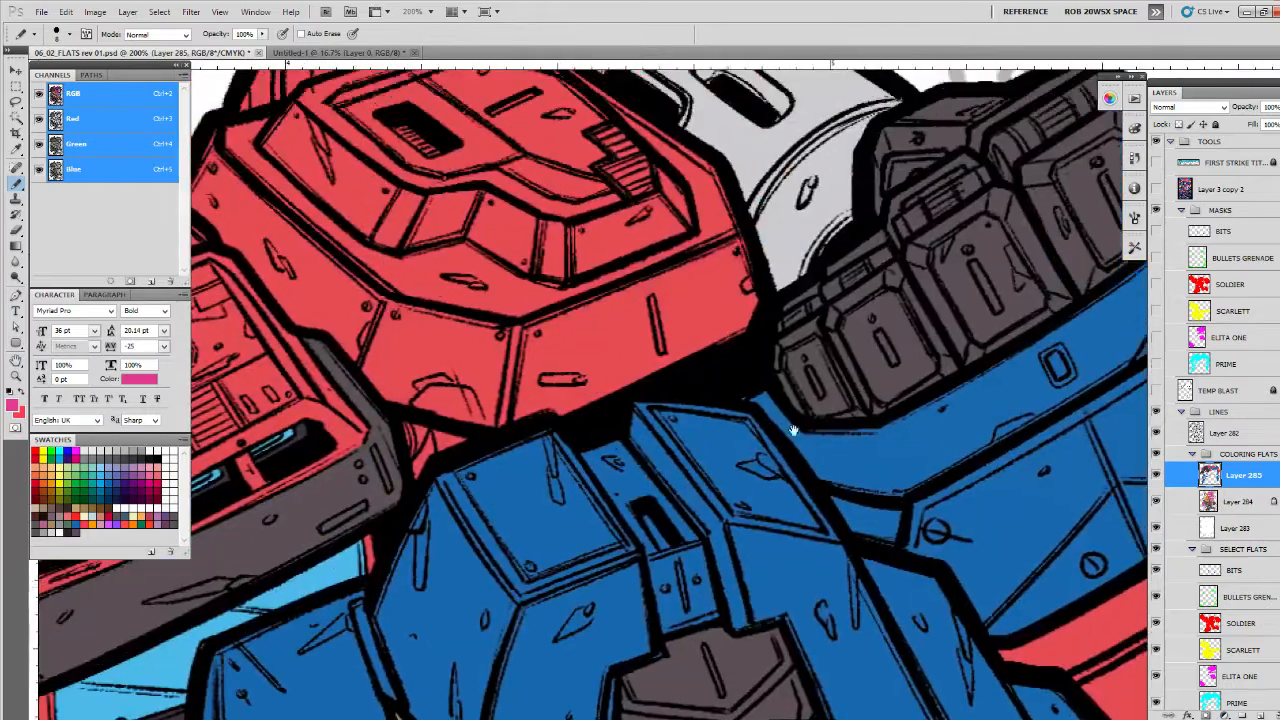
pyautogui.moveTo(794, 430); pyautogui.dragTo(727, 663)
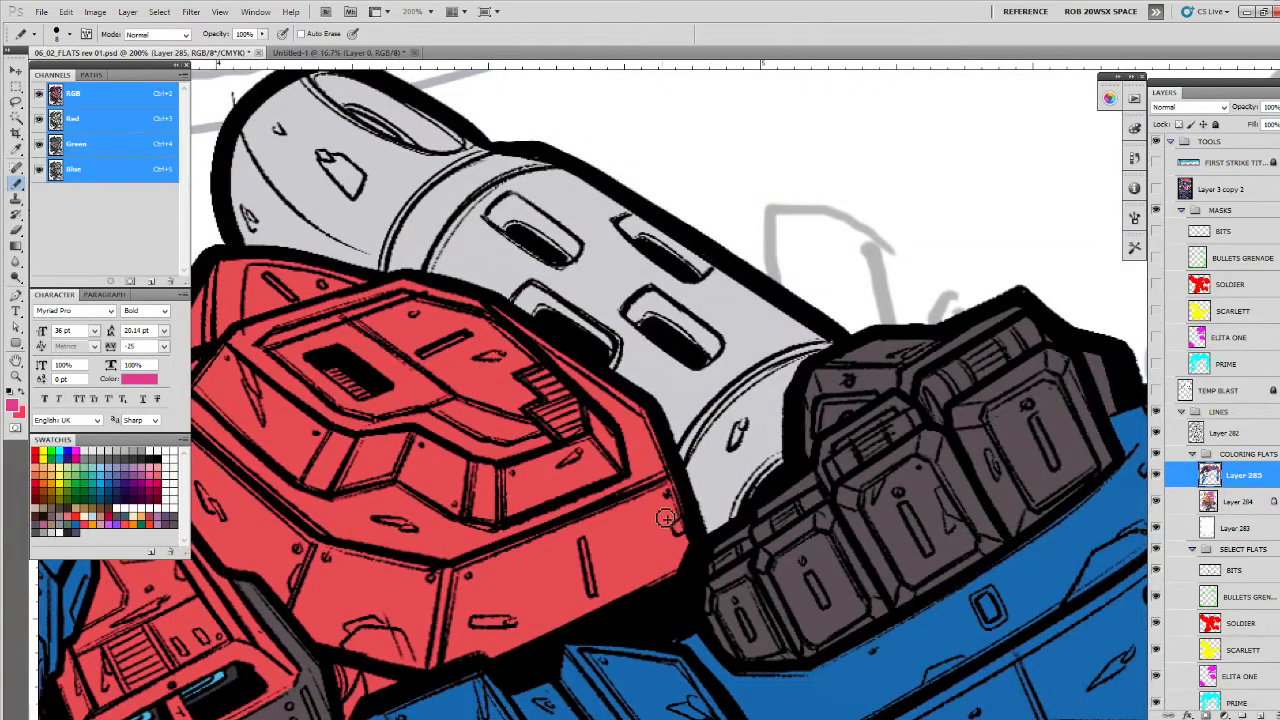
pyautogui.moveTo(577, 560); pyautogui.dragTo(840, 517)
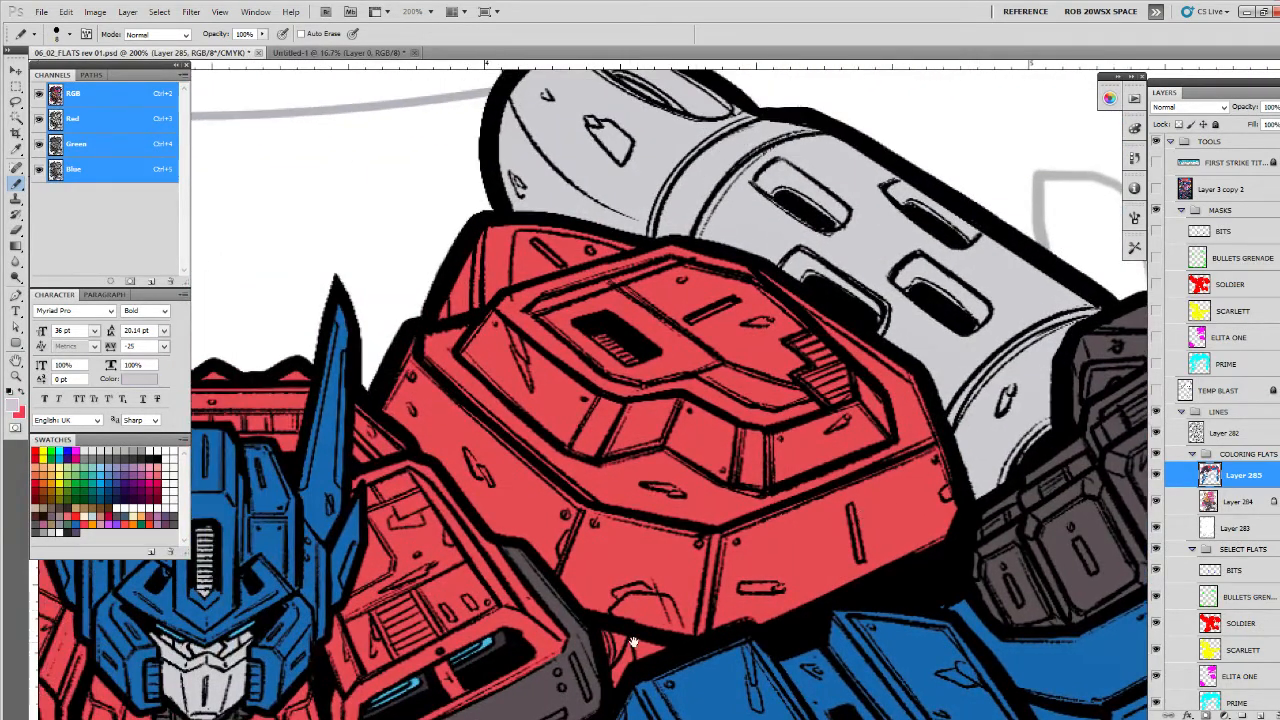
pyautogui.moveTo(634, 642); pyautogui.dragTo(937, 395)
pyautogui.moveTo(719, 590); pyautogui.dragTo(878, 441)
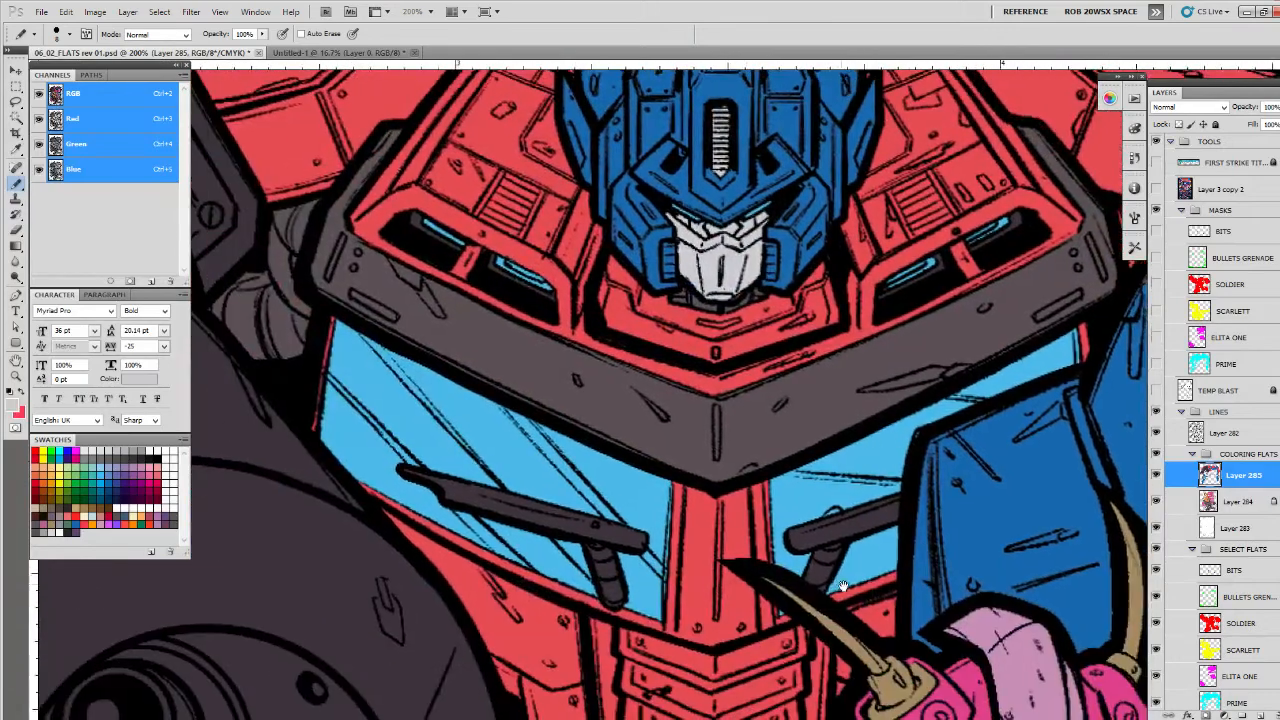
pyautogui.moveTo(799, 654)
pyautogui.mouseDown()
pyautogui.moveTo(830, 483)
pyautogui.moveTo(818, 488)
pyautogui.moveTo(804, 588)
pyautogui.moveTo(744, 598)
pyautogui.moveTo(675, 580)
pyautogui.moveTo(652, 555)
pyautogui.moveTo(648, 471)
pyautogui.moveTo(726, 492)
pyautogui.moveTo(818, 476)
pyautogui.moveTo(798, 560)
pyautogui.moveTo(810, 592)
pyautogui.moveTo(734, 591)
pyautogui.moveTo(793, 511)
pyautogui.moveTo(772, 488)
pyautogui.moveTo(736, 538)
pyautogui.moveTo(661, 505)
pyautogui.moveTo(668, 486)
pyautogui.moveTo(660, 540)
pyautogui.moveTo(680, 545)
pyautogui.moveTo(697, 522)
pyautogui.moveTo(735, 572)
pyautogui.moveTo(765, 543)
pyautogui.mouseUp()
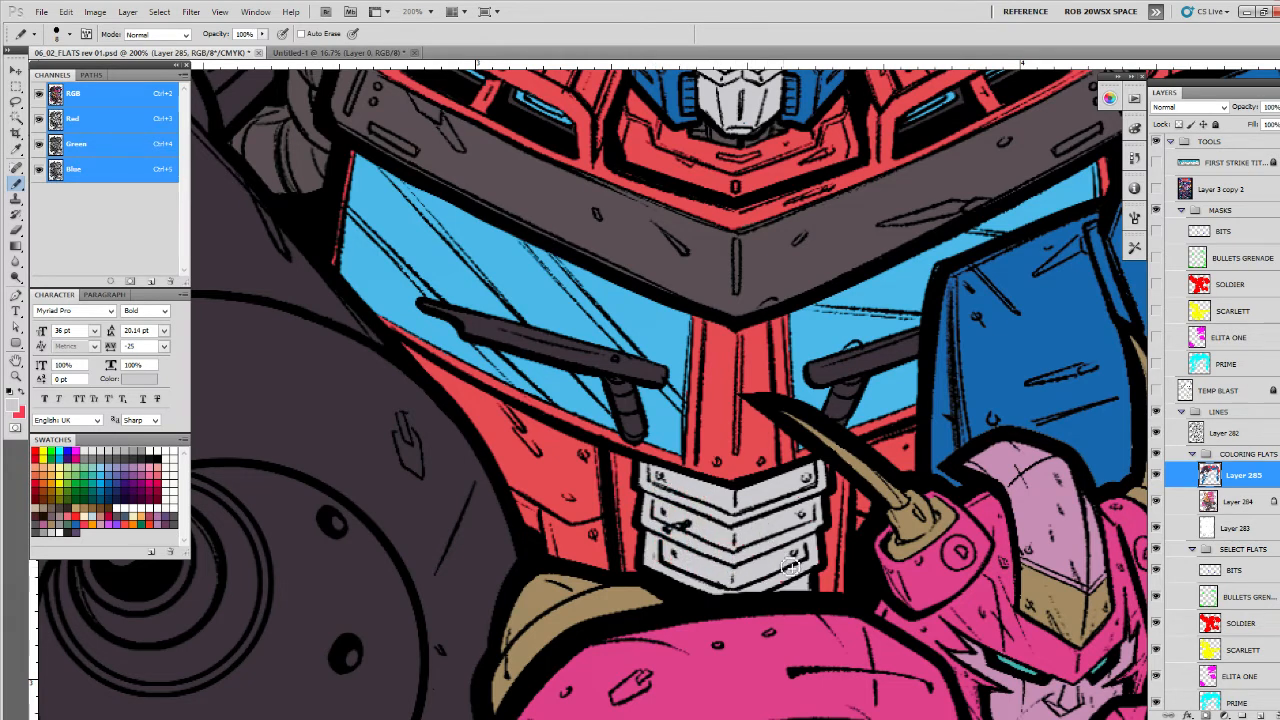
# - Paint the narrow vertical strips flanking both sides of the abdomen plates light grey
pyautogui.hscroll(3, 778, 530)
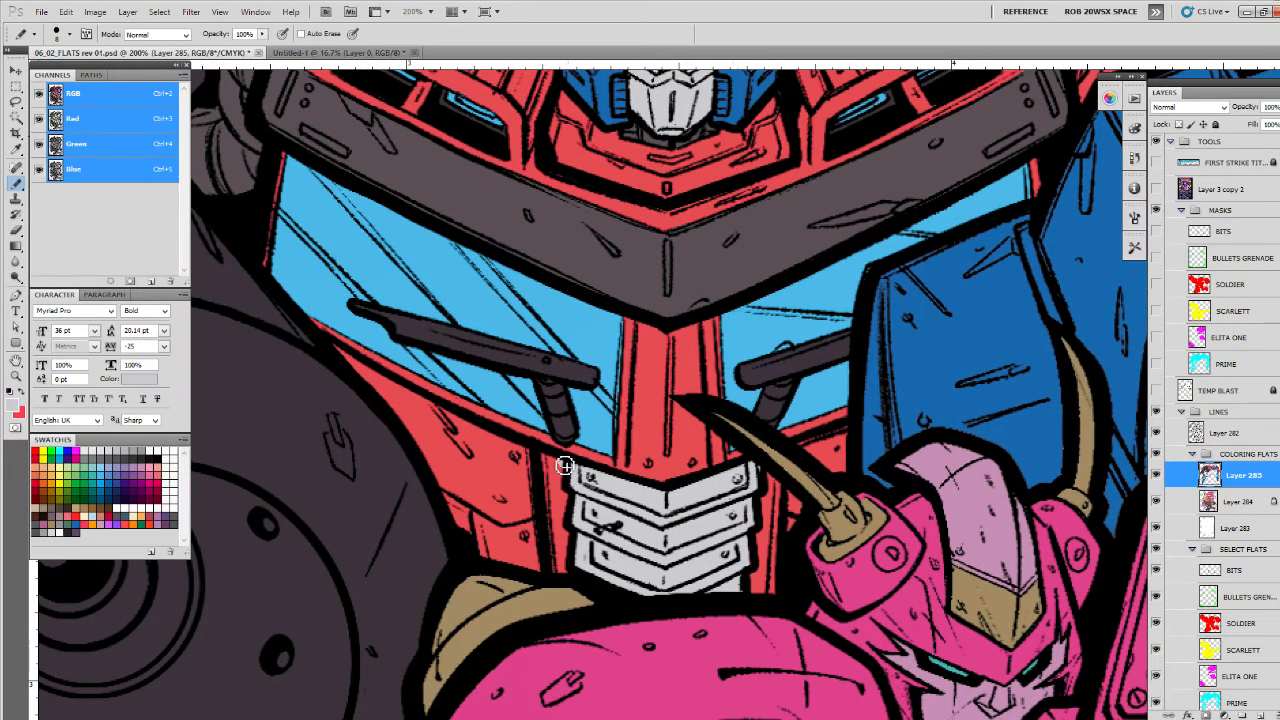
pyautogui.moveTo(545, 458)
pyautogui.mouseDown()
pyautogui.moveTo(558, 539)
pyautogui.moveTo(566, 473)
pyautogui.moveTo(568, 539)
pyautogui.moveTo(556, 543)
pyautogui.moveTo(587, 567)
pyautogui.mouseUp()
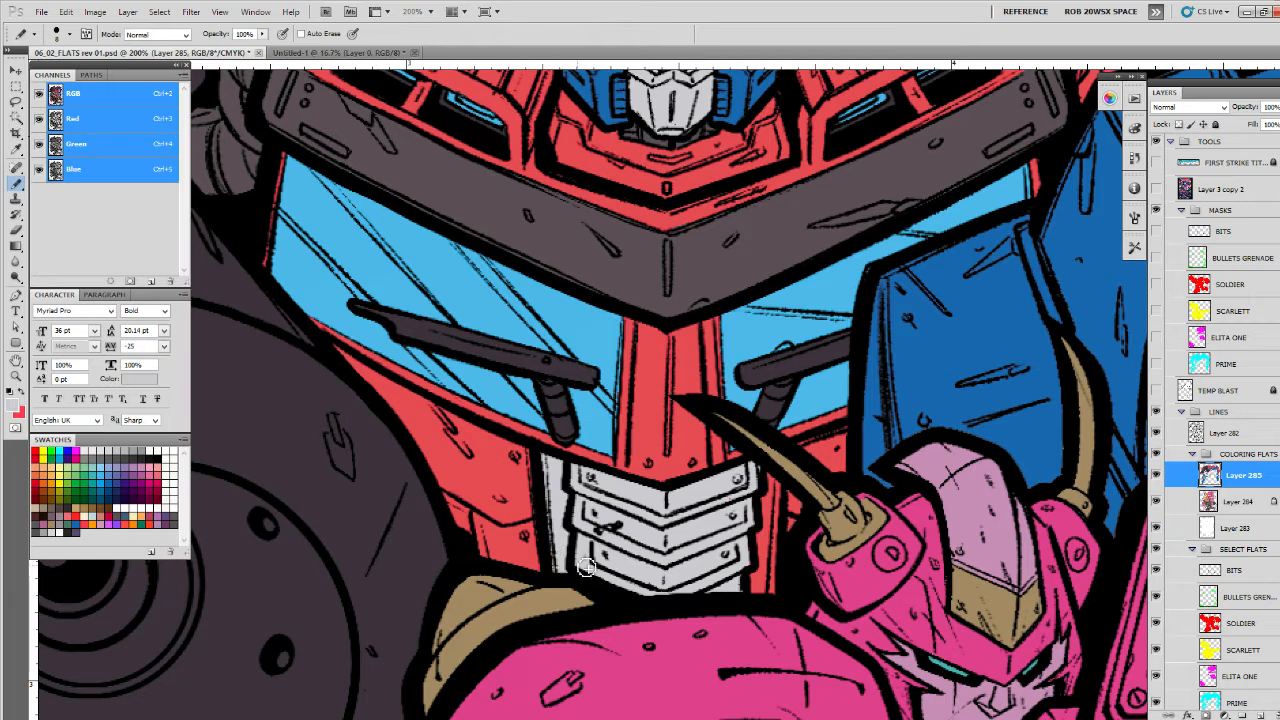
pyautogui.moveTo(777, 487)
pyautogui.mouseDown()
pyautogui.moveTo(769, 577)
pyautogui.moveTo(754, 560)
pyautogui.moveTo(757, 591)
pyautogui.mouseUp()
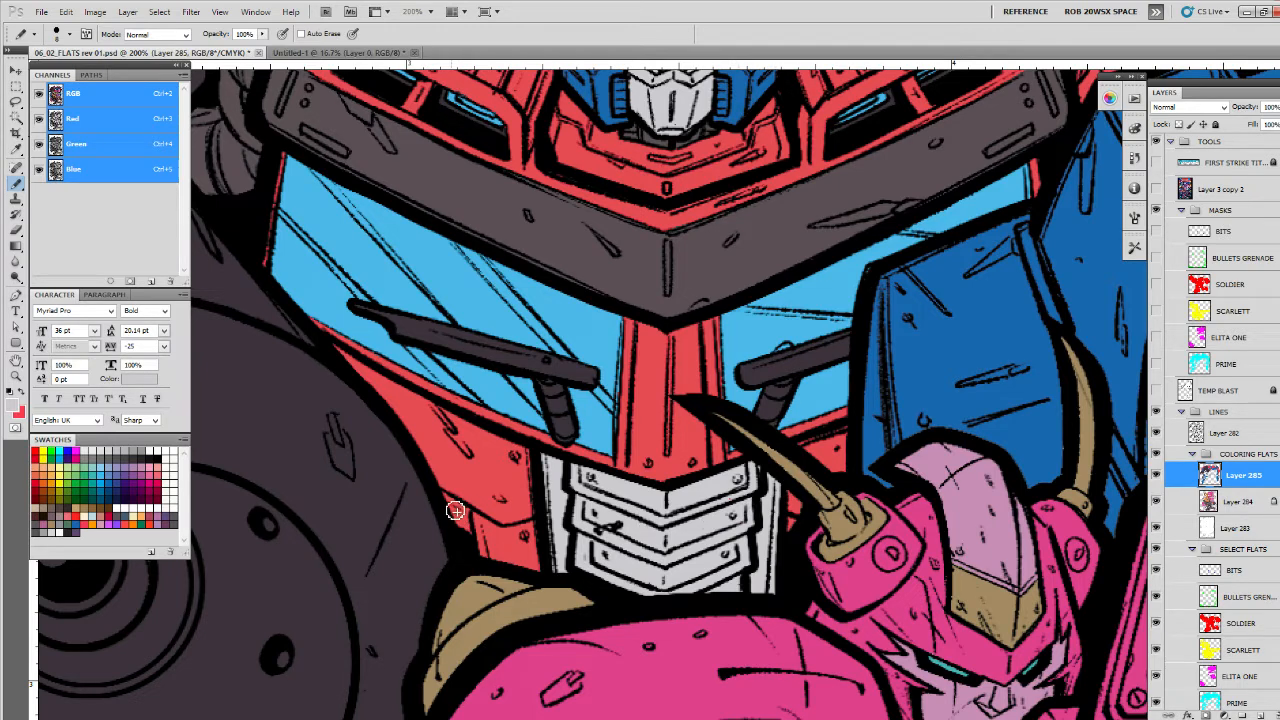
# - Paint the small corner of the red waist panel beside the dark cannon light grey
pyautogui.moveTo(450, 502)
pyautogui.mouseDown()
pyautogui.moveTo(470, 533)
pyautogui.moveTo(454, 506)
pyautogui.mouseUp()
pyautogui.press('x')
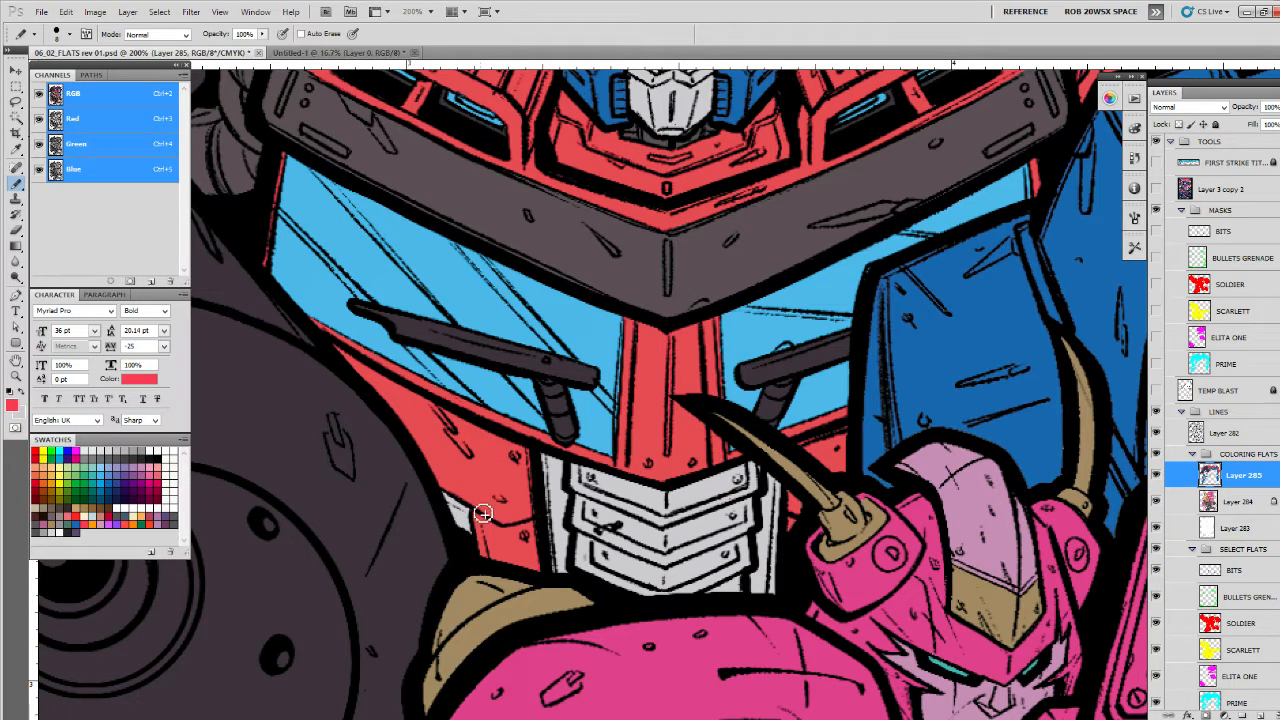
pyautogui.press('x')
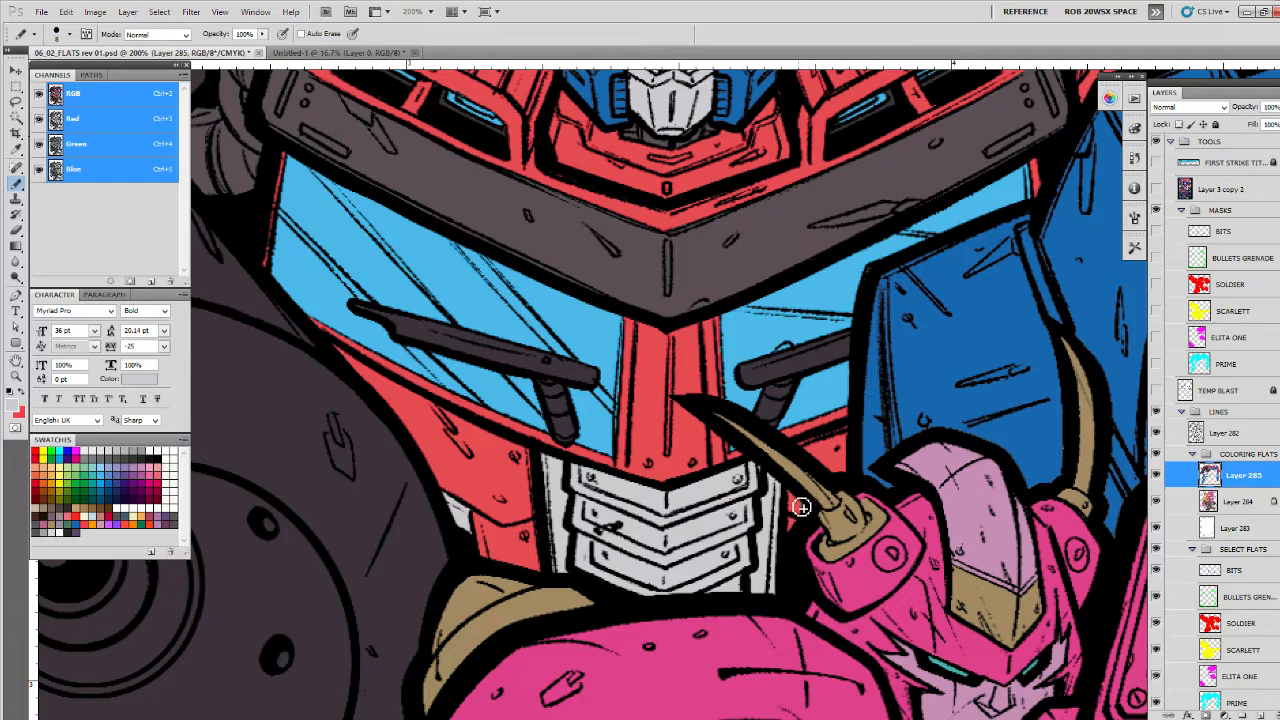
# - Review the flat colors of the whole group, from the large robot's chest to the orange-clad fighter's legs
pyautogui.moveTo(799, 473); pyautogui.dragTo(805, 552)
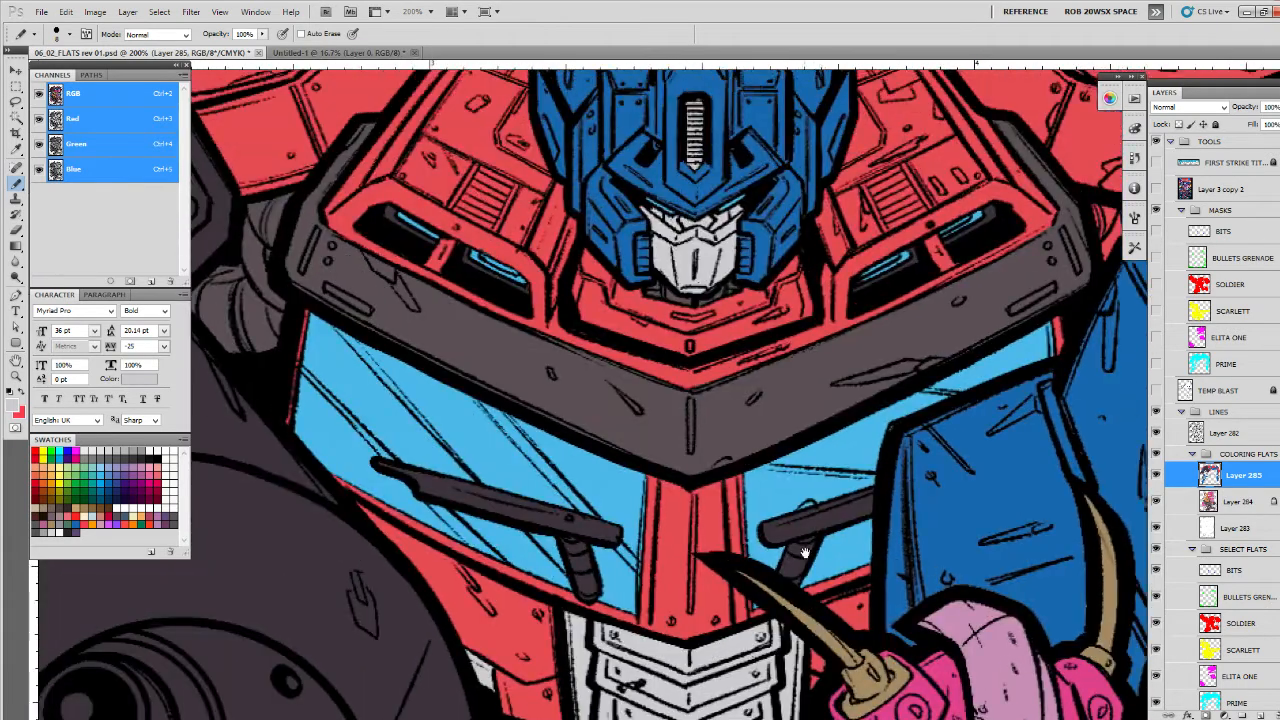
pyautogui.moveTo(813, 422); pyautogui.dragTo(805, 517)
pyautogui.press('z')
pyautogui.keyDown('alt'); pyautogui.click(805, 517); pyautogui.keyUp('alt')
pyautogui.keyDown('alt'); pyautogui.click(805, 517); pyautogui.keyUp('alt')
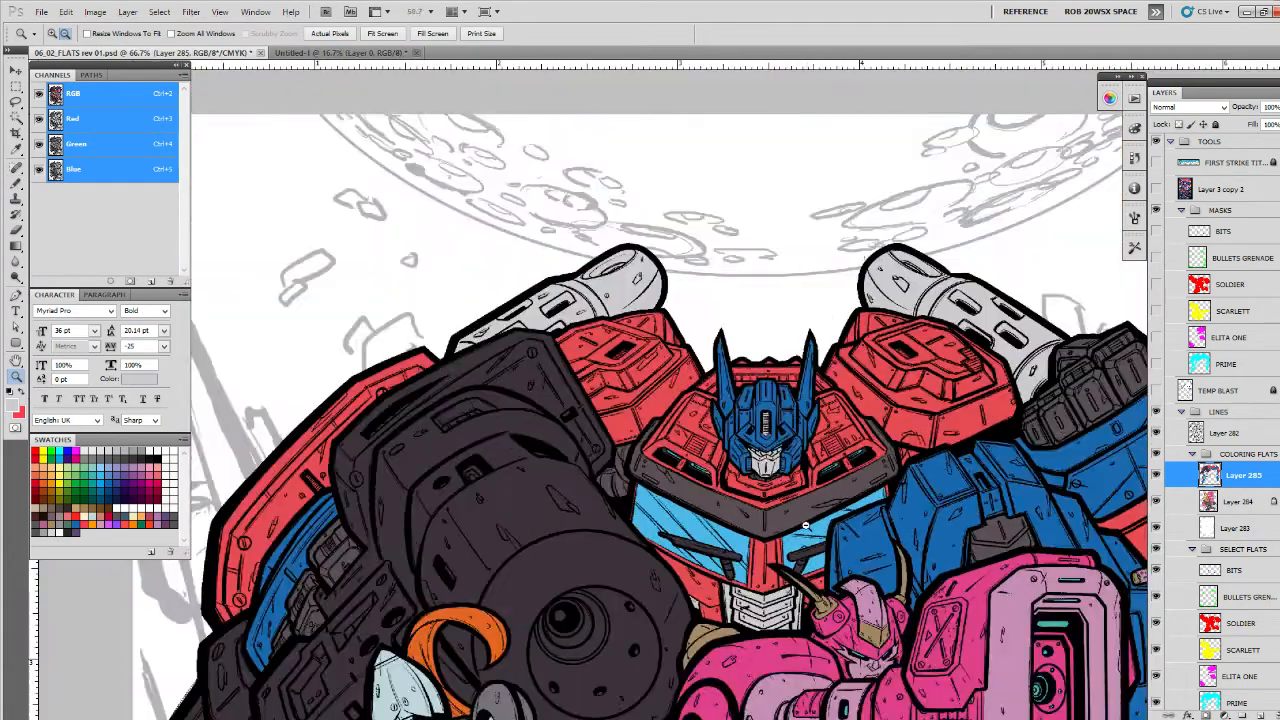
pyautogui.keyDown('alt'); pyautogui.click(805, 517); pyautogui.keyUp('alt')
pyautogui.scroll(-5, 822, 622)
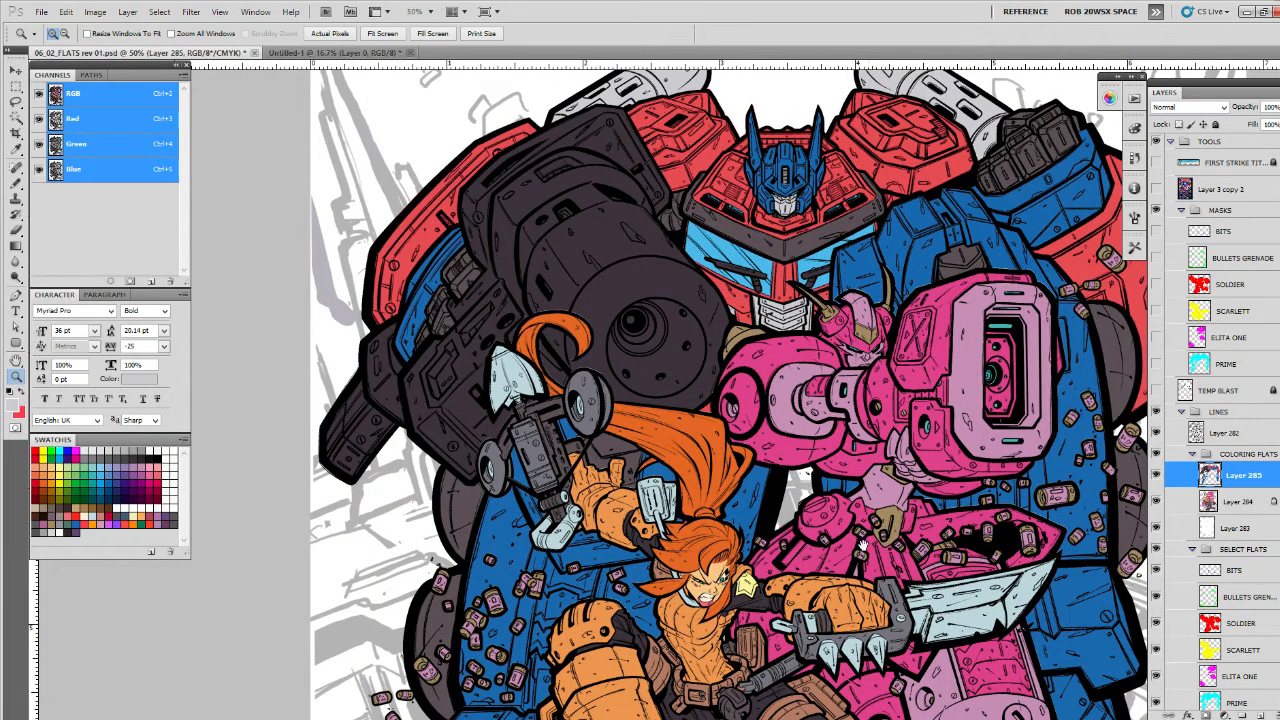
pyautogui.moveTo(955, 496); pyautogui.dragTo(852, 537)
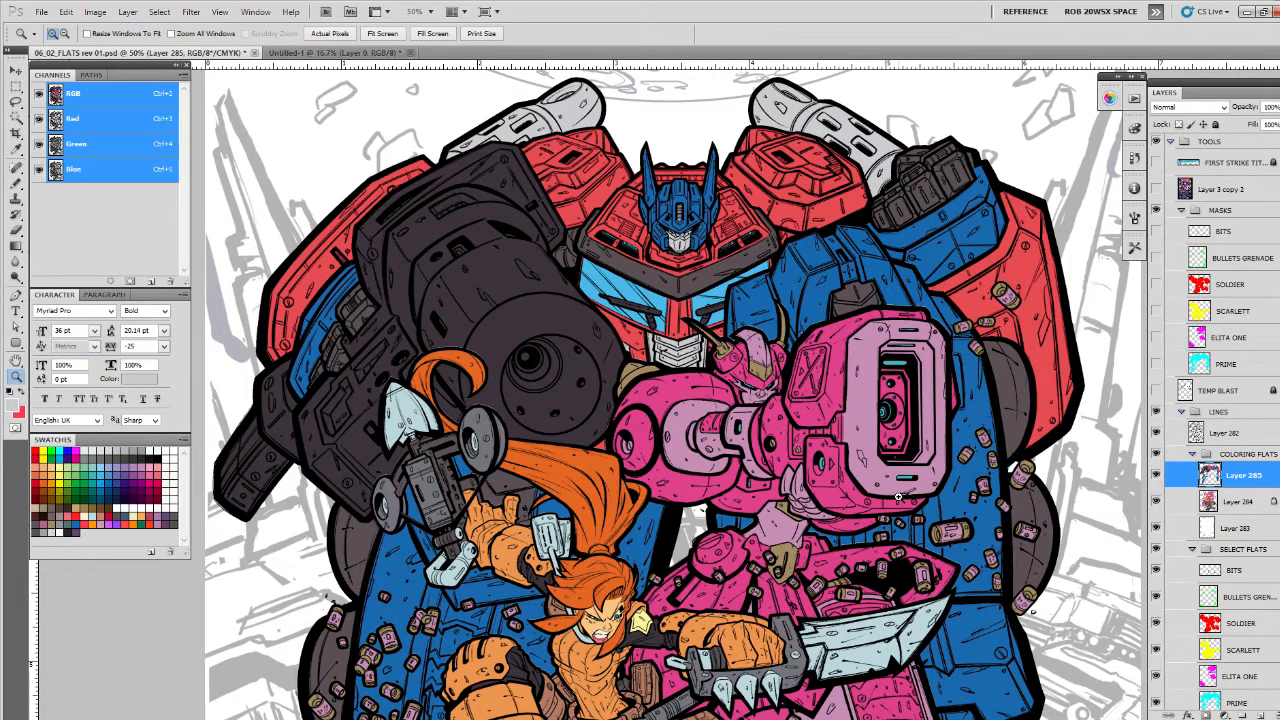
pyautogui.moveTo(775, 627)
pyautogui.mouseDown()
pyautogui.moveTo(778, 600)
pyautogui.moveTo(955, 347)
pyautogui.mouseUp()
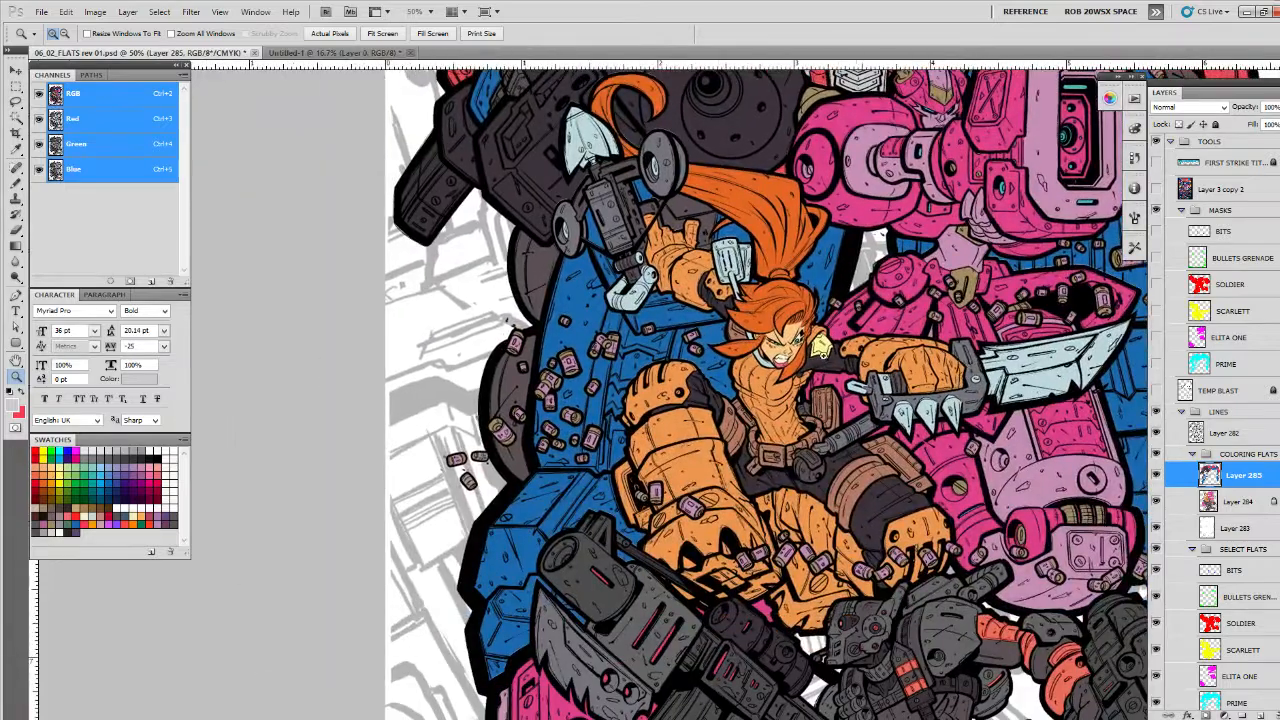
# - Sample the dark grey and lasso the blue mechanical area between the large robot's leg plates and the orange fighter's raised knee
pyautogui.press('b')
pyautogui.keyDown('alt'); pyautogui.click(707, 220); pyautogui.keyUp('alt')
pyautogui.press('z')
pyautogui.click(668, 348)
pyautogui.click(668, 348)
pyautogui.click(668, 348)
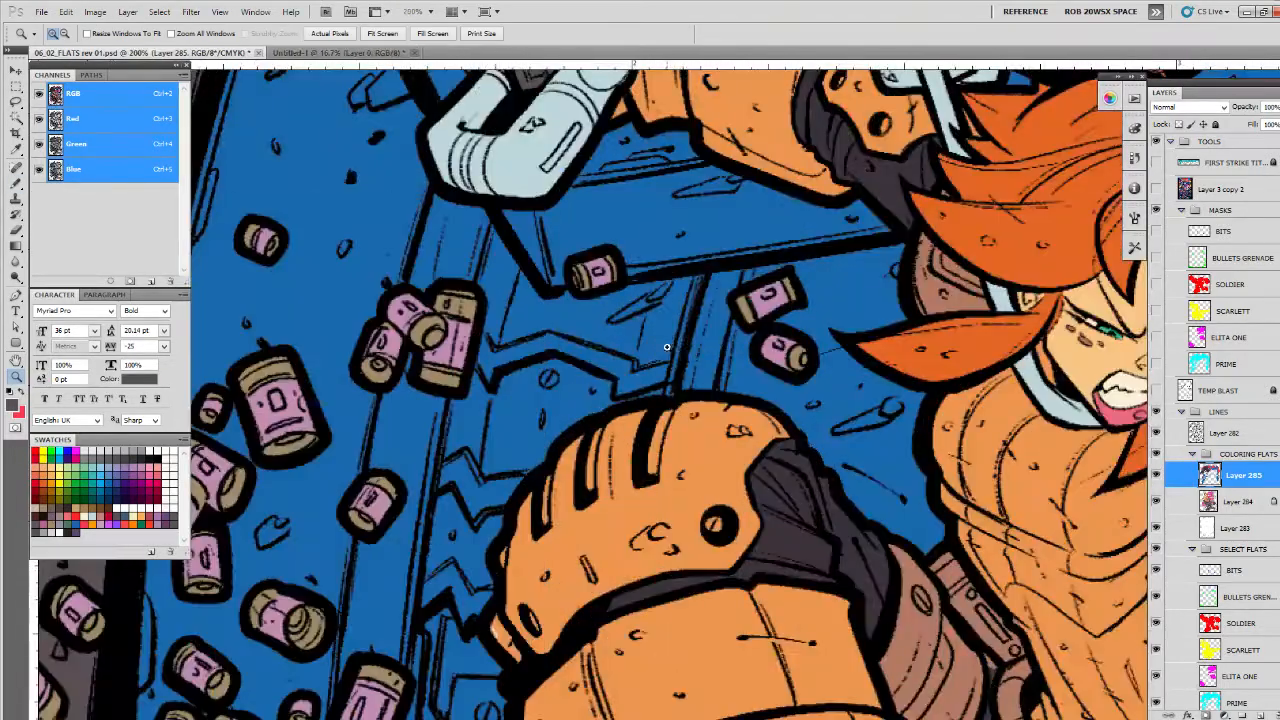
pyautogui.press('b')
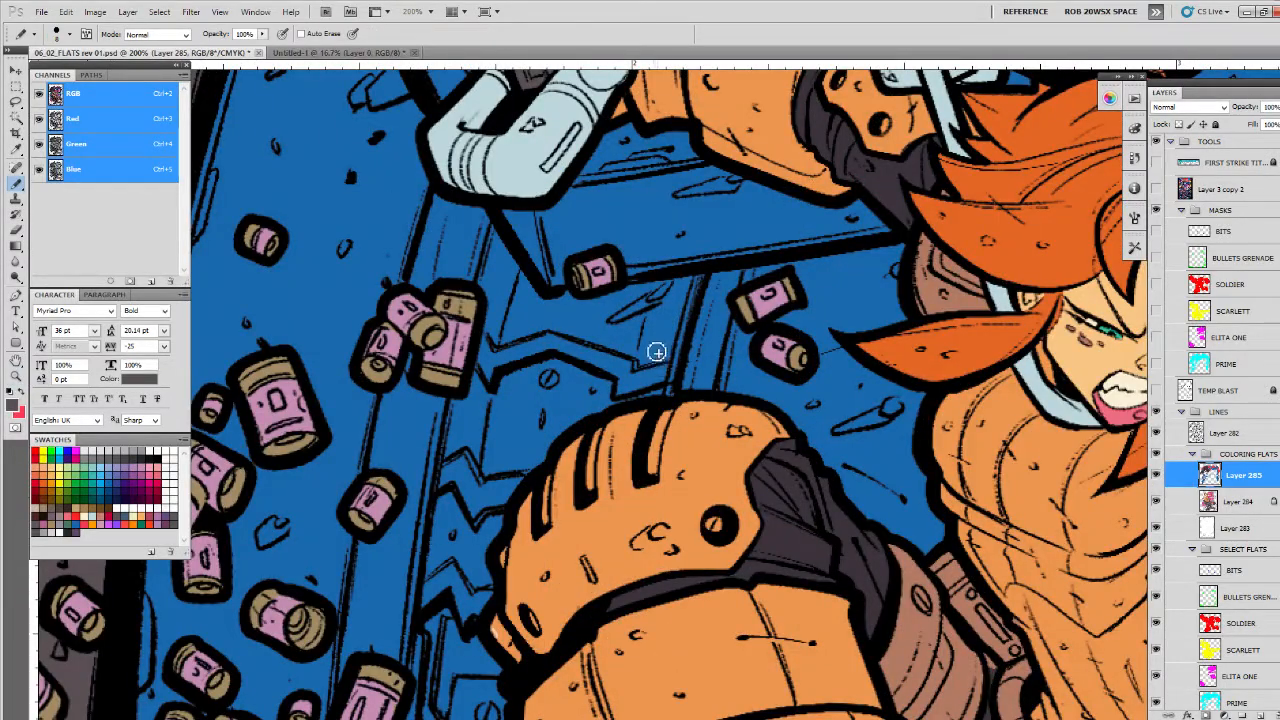
pyautogui.moveTo(701, 279)
pyautogui.mouseDown()
pyautogui.moveTo(688, 328)
pyautogui.moveTo(699, 283)
pyautogui.moveTo(562, 299)
pyautogui.moveTo(516, 276)
pyautogui.moveTo(514, 240)
pyautogui.moveTo(492, 214)
pyautogui.moveTo(457, 397)
pyautogui.moveTo(494, 236)
pyautogui.mouseUp()
pyautogui.press('l')
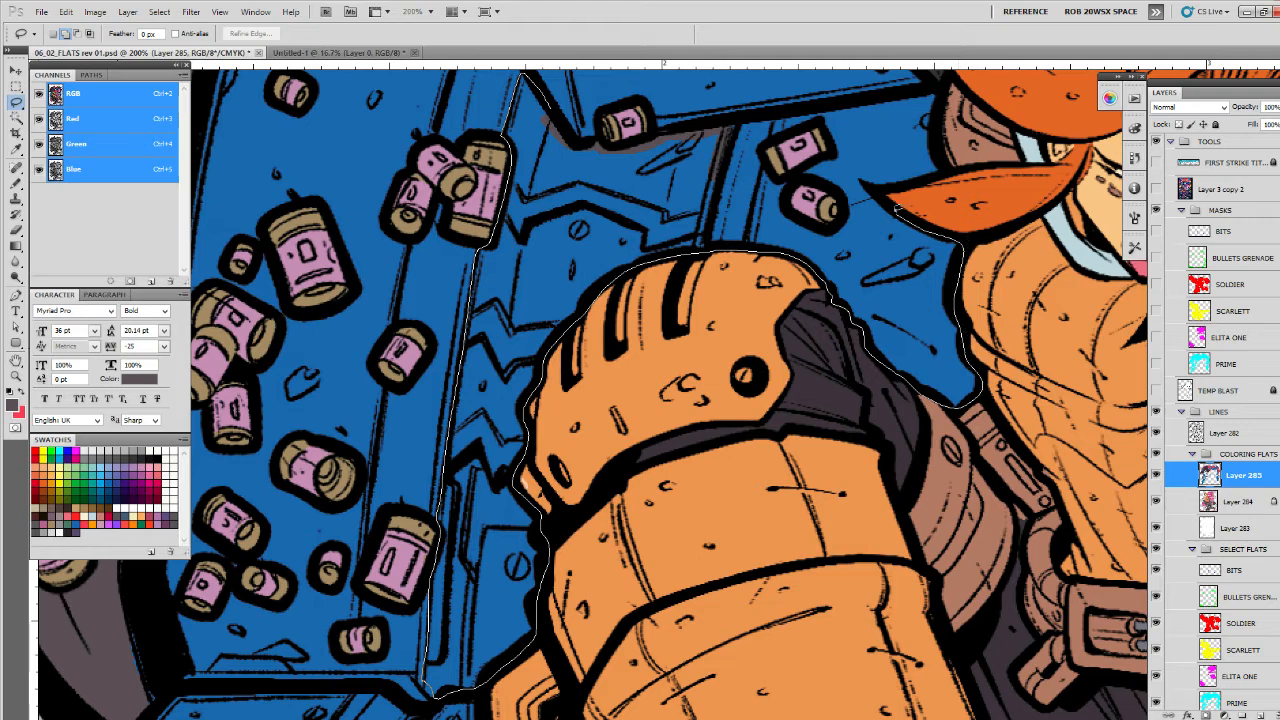
pyautogui.moveTo(898, 210); pyautogui.dragTo(946, 166)
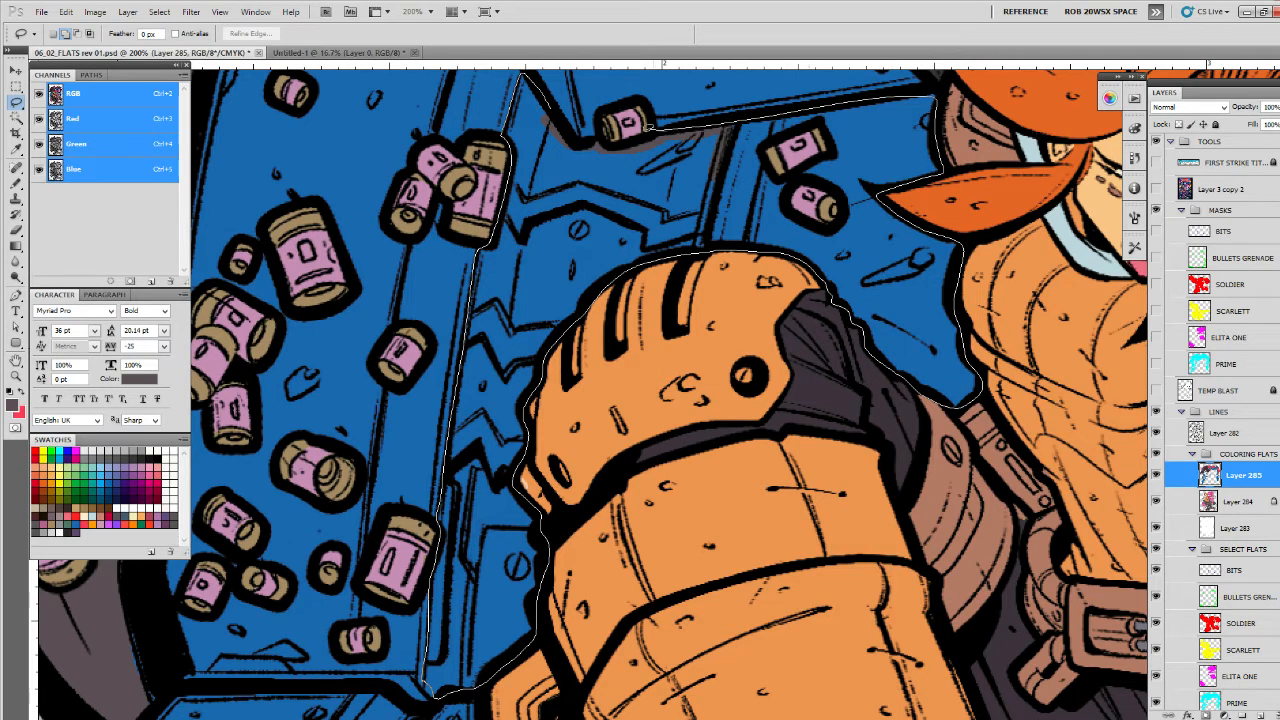
pyautogui.moveTo(580, 142); pyautogui.dragTo(553, 110)
pyautogui.moveTo(883, 382); pyautogui.dragTo(863, 376)
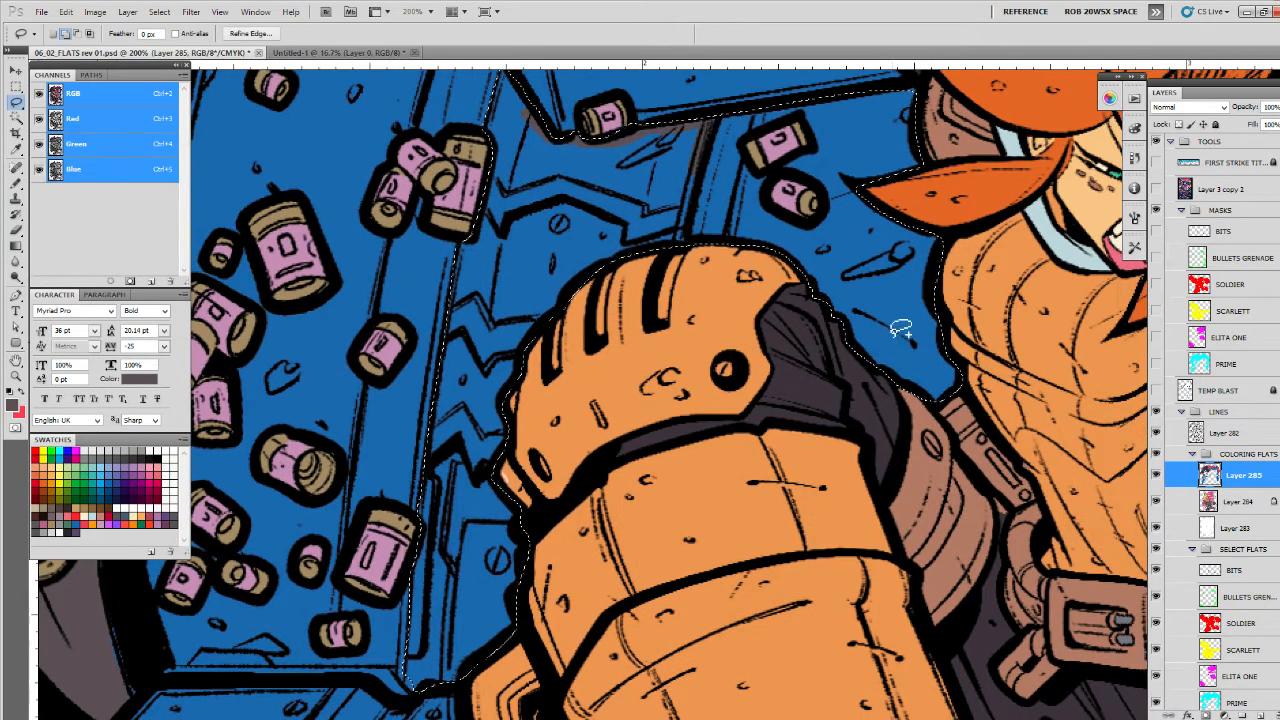
# - Subtract the strip above the knee and the lower plate from the selection, fill the remaining jagged panels dark grey, and deselect
pyautogui.moveTo(719, 122)
pyautogui.mouseDown()
pyautogui.moveTo(698, 239)
pyautogui.moveTo(843, 535)
pyautogui.moveTo(942, 218)
pyautogui.moveTo(804, 184)
pyautogui.mouseUp()
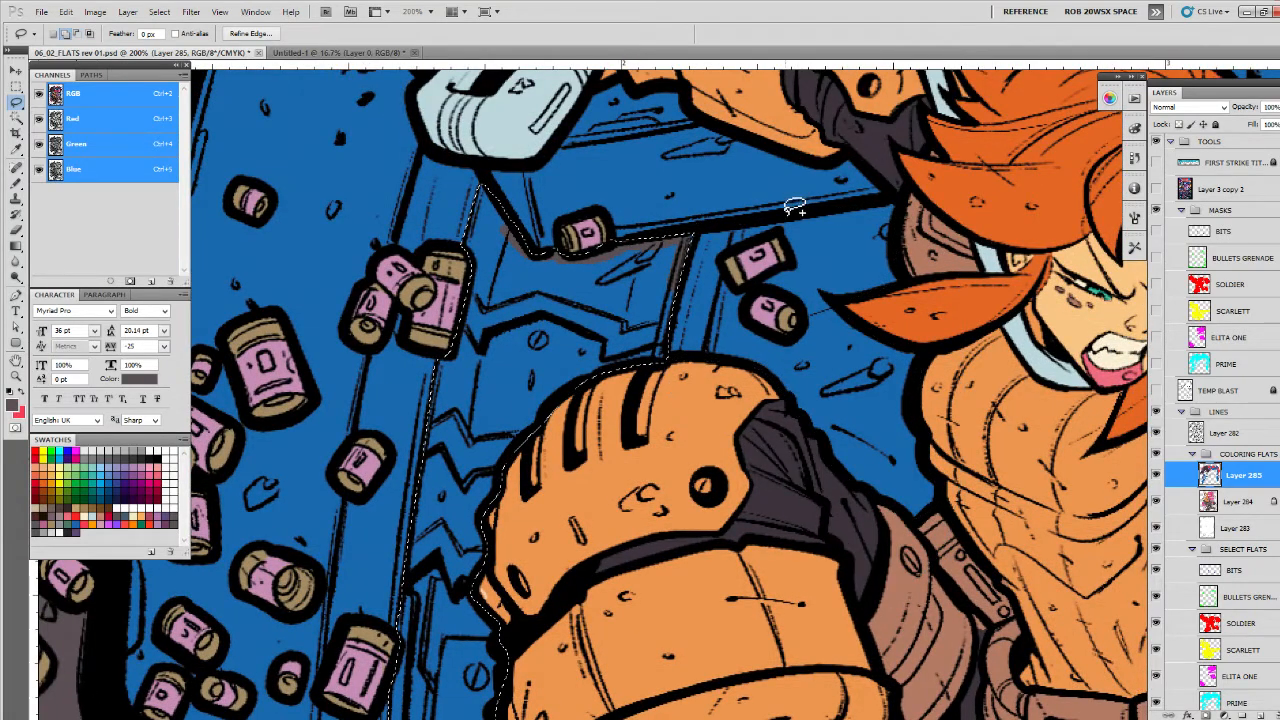
pyautogui.moveTo(735, 320); pyautogui.dragTo(804, 245)
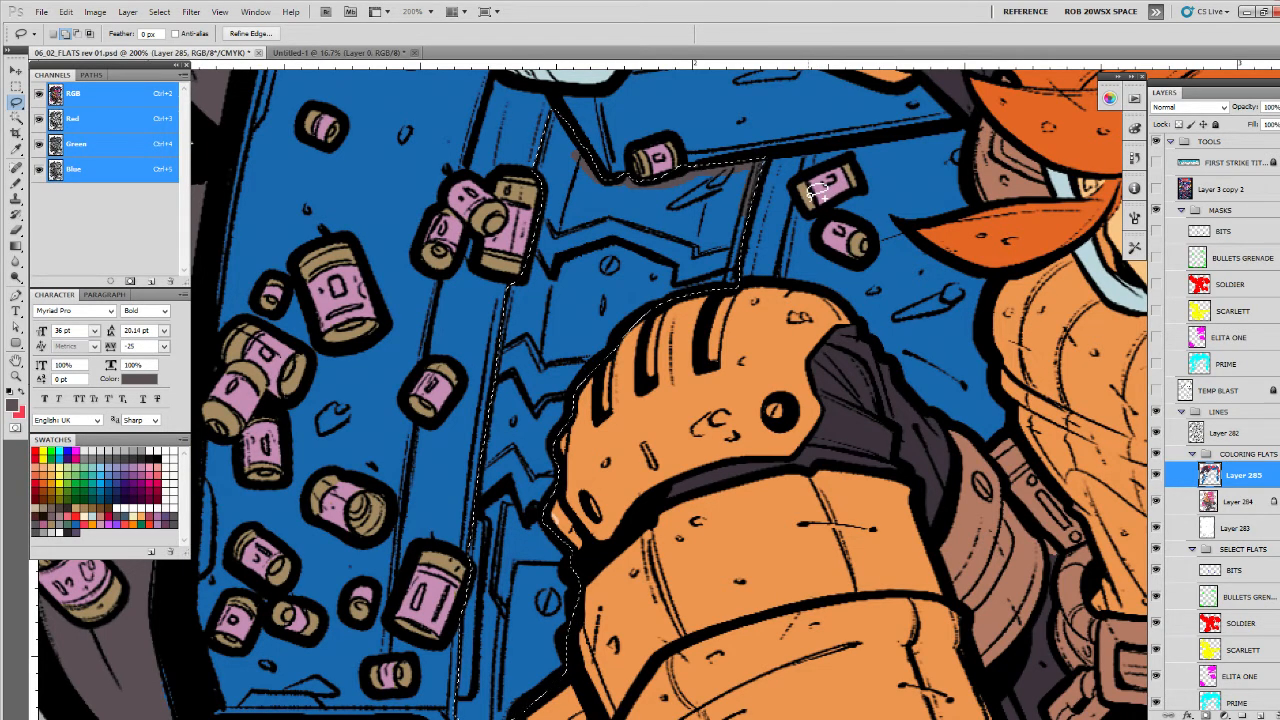
pyautogui.moveTo(640, 535); pyautogui.dragTo(690, 412)
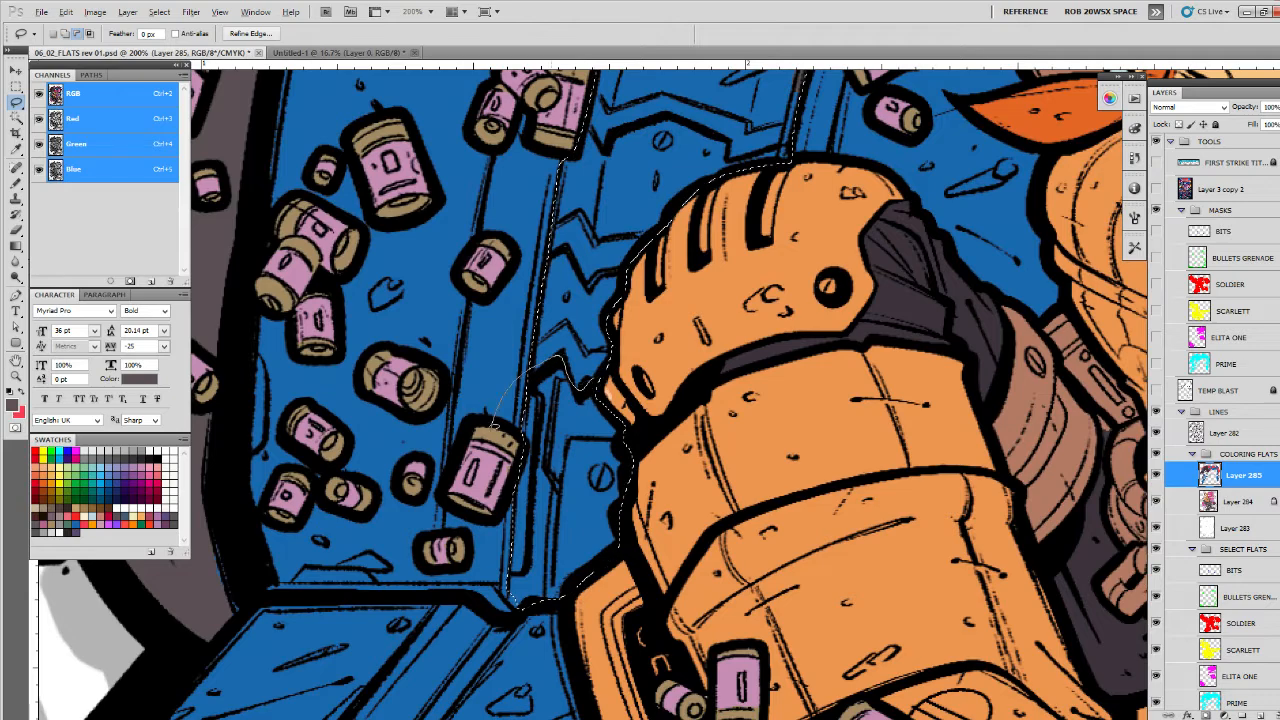
pyautogui.moveTo(492, 426)
pyautogui.mouseDown()
pyautogui.moveTo(645, 525)
pyautogui.moveTo(640, 450)
pyautogui.mouseUp()
pyautogui.moveTo(1083, 254); pyautogui.dragTo(1008, 341)
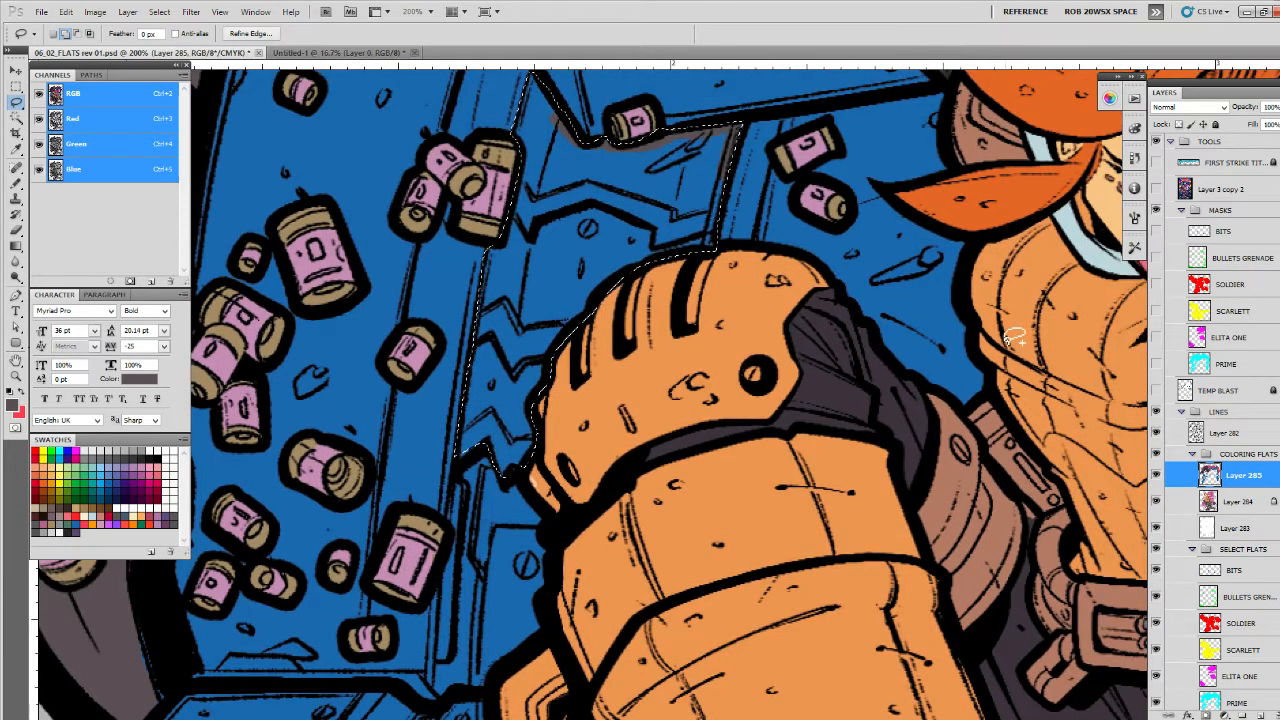
pyautogui.hotkey('alt', 'BackSpace')
pyautogui.hotkey('ctrl', 'd')
# - Sample the light grey-blue and paint the lower leg plate between the dark jagged panels and the orange thigh armor with it
pyautogui.press('b')
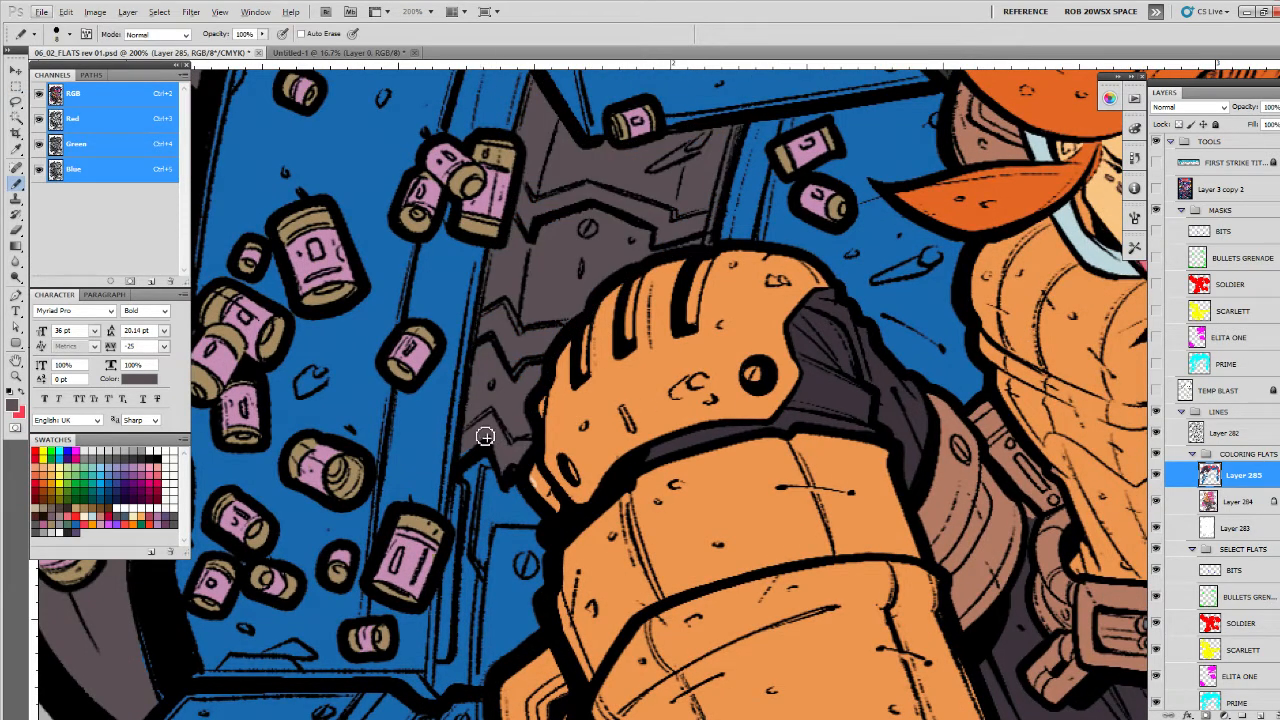
pyautogui.keyDown('alt'); pyautogui.click(538, 476); pyautogui.keyUp('alt')
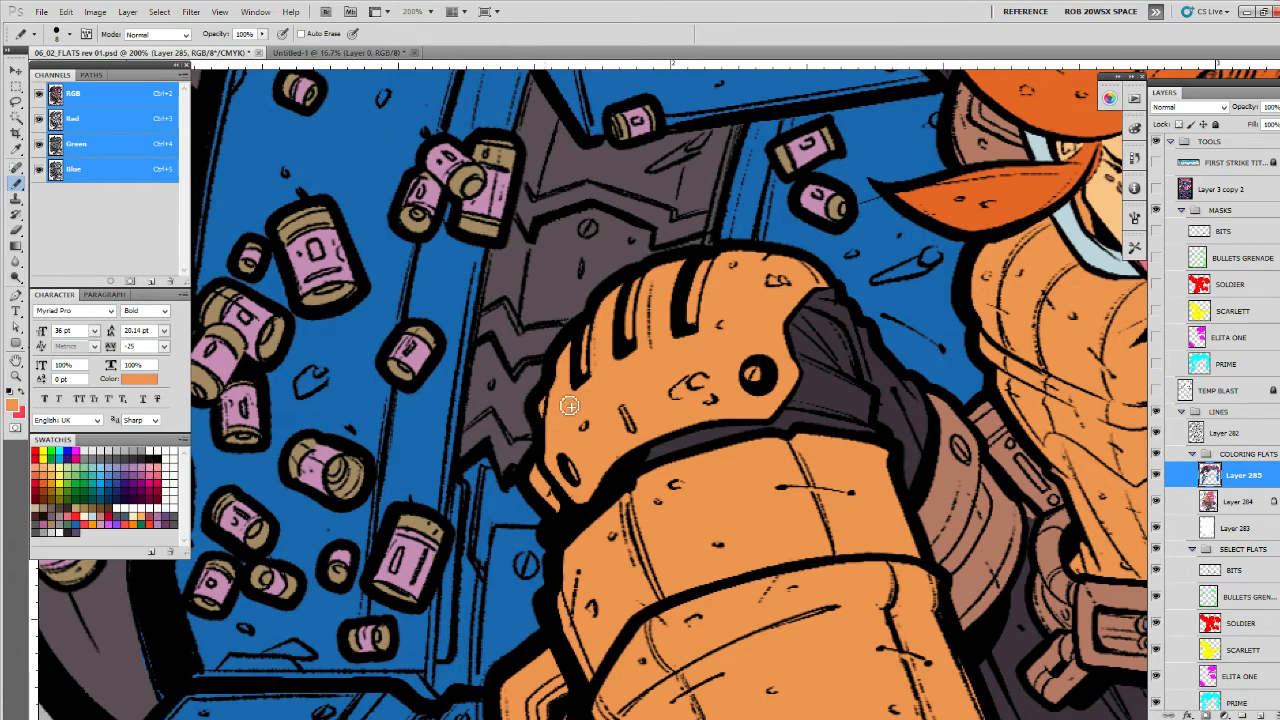
pyautogui.moveTo(618, 204); pyautogui.dragTo(557, 397)
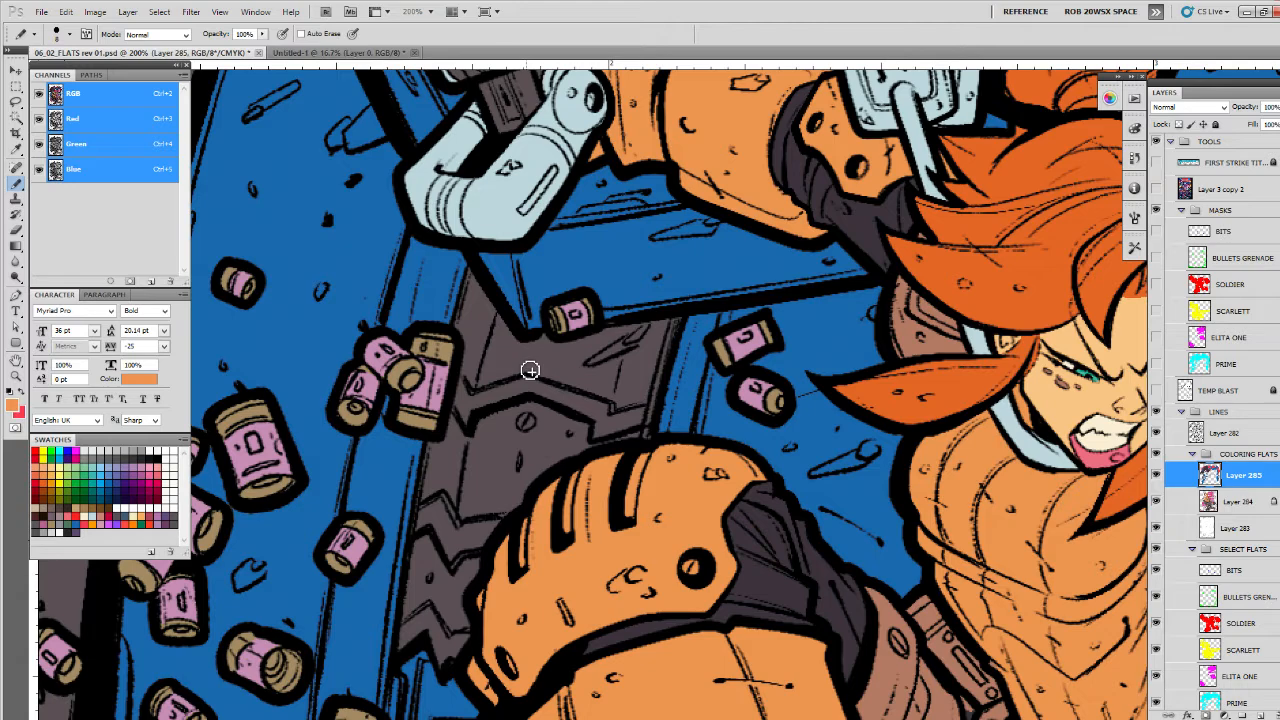
pyautogui.moveTo(527, 367); pyautogui.dragTo(602, 75)
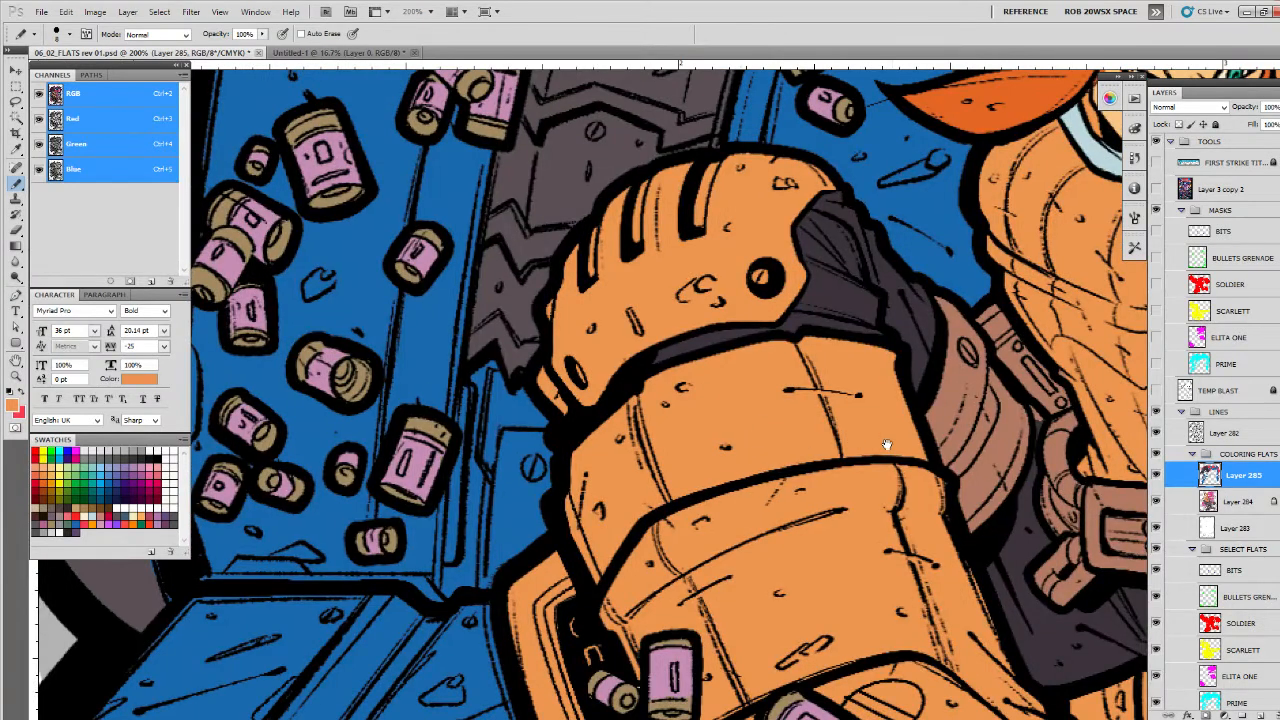
pyautogui.moveTo(1060, 406); pyautogui.dragTo(932, 443)
pyautogui.keyDown('alt'); pyautogui.click(981, 209); pyautogui.keyUp('alt')
pyautogui.moveTo(641, 457); pyautogui.dragTo(868, 401)
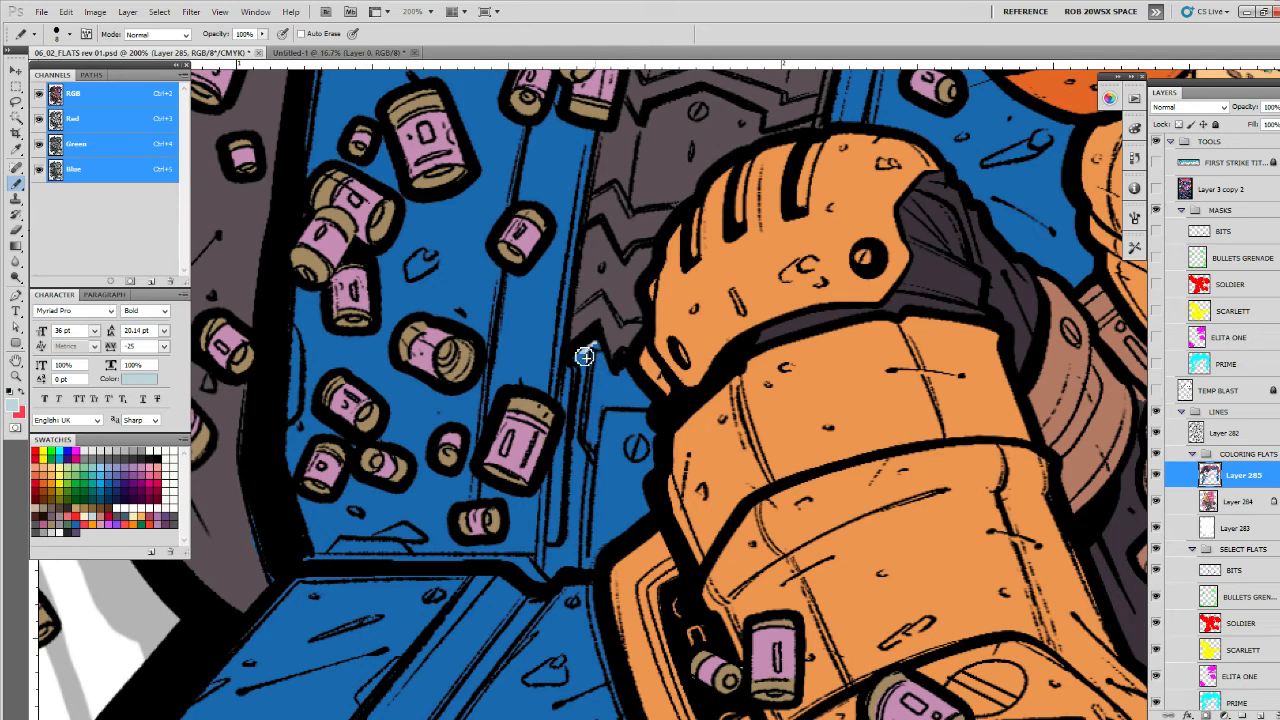
pyautogui.moveTo(585, 356)
pyautogui.mouseDown()
pyautogui.moveTo(648, 408)
pyautogui.moveTo(655, 450)
pyautogui.moveTo(645, 505)
pyautogui.moveTo(560, 571)
pyautogui.moveTo(565, 435)
pyautogui.moveTo(575, 378)
pyautogui.moveTo(594, 366)
pyautogui.moveTo(615, 440)
pyautogui.moveTo(640, 462)
pyautogui.moveTo(641, 504)
pyautogui.moveTo(625, 480)
pyautogui.moveTo(605, 490)
pyautogui.moveTo(585, 470)
pyautogui.moveTo(568, 487)
pyautogui.moveTo(566, 562)
pyautogui.moveTo(625, 520)
pyautogui.mouseUp()
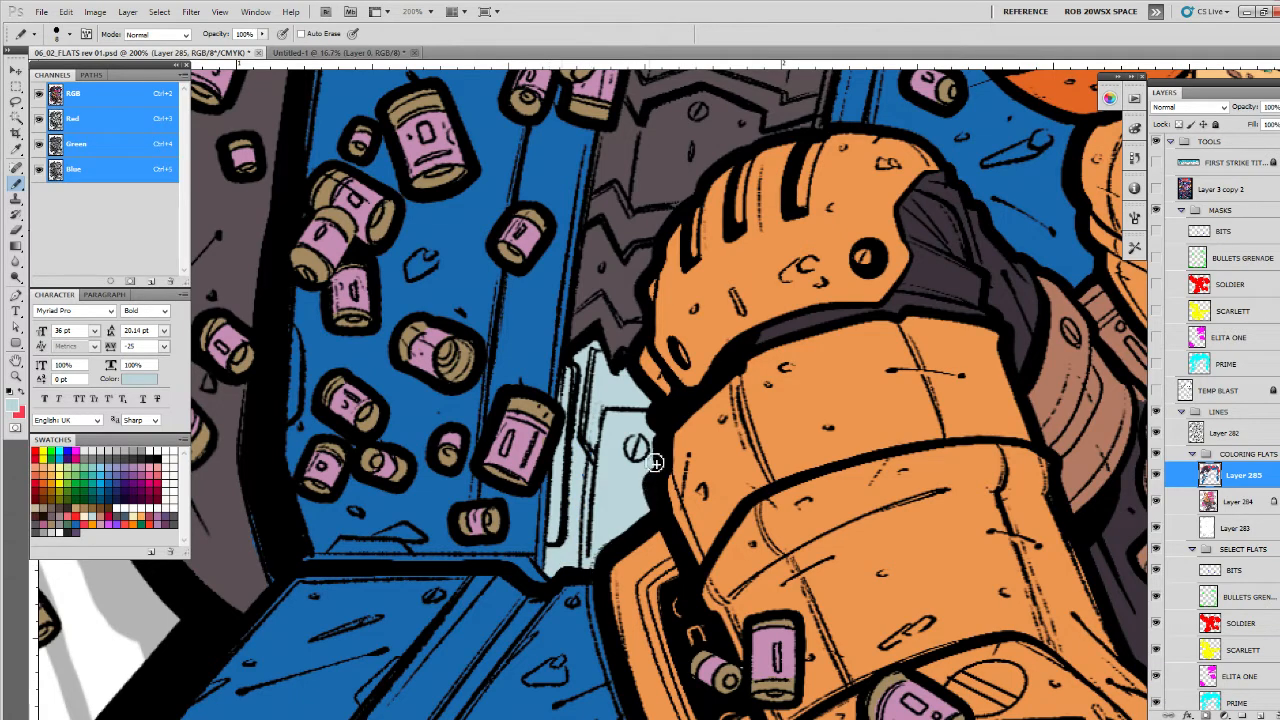
# - Paint the large robot's blue plates visible between the pink robot's arm cannon and the pink hull below it light grey-blue
pyautogui.press('z')
pyautogui.keyDown('alt'); pyautogui.click(864, 462); pyautogui.keyUp('alt')
pyautogui.keyDown('alt'); pyautogui.click(864, 462); pyautogui.keyUp('alt')
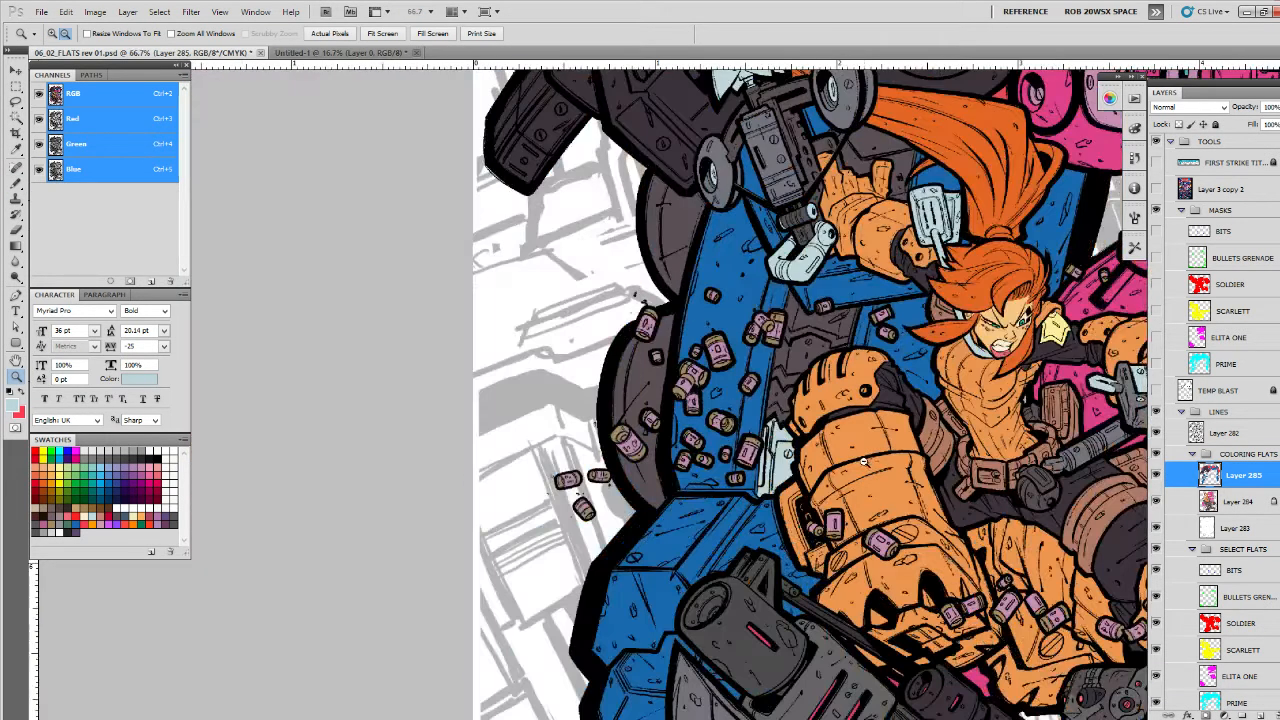
pyautogui.keyDown('alt'); pyautogui.click(864, 462); pyautogui.keyUp('alt')
pyautogui.keyDown('alt'); pyautogui.click(970, 561); pyautogui.keyUp('alt')
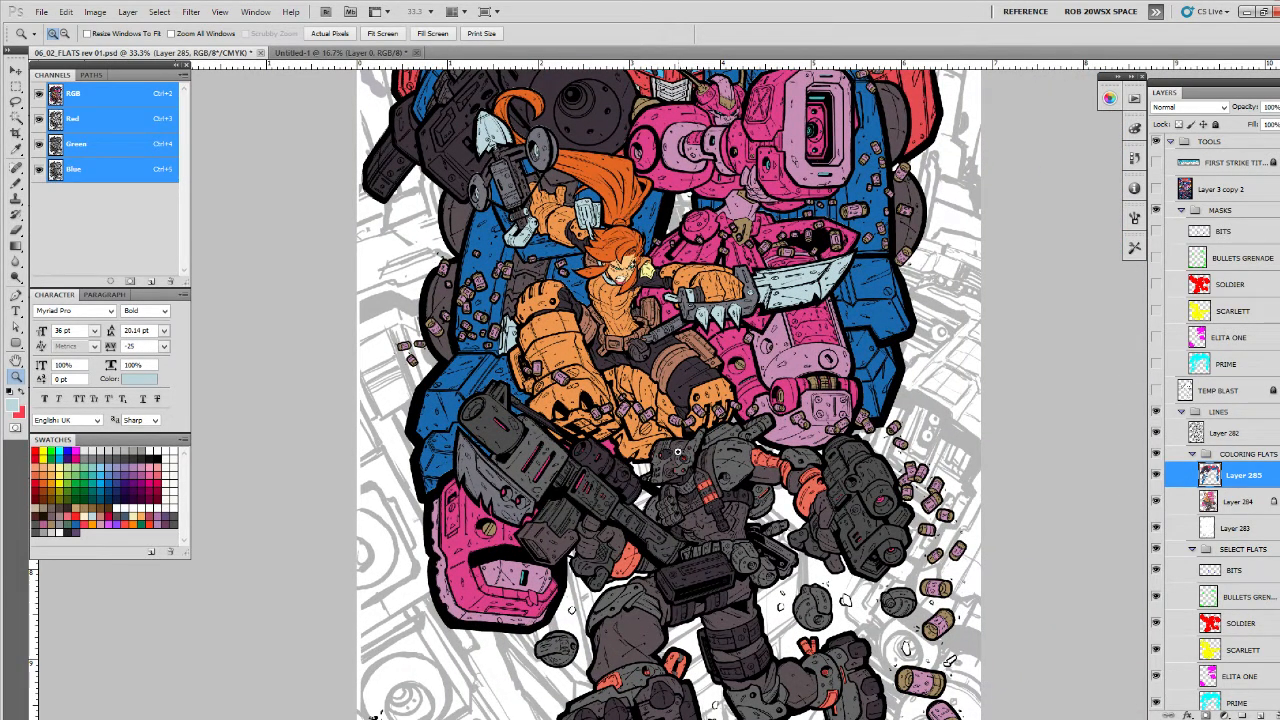
pyautogui.moveTo(920, 425); pyautogui.dragTo(906, 595)
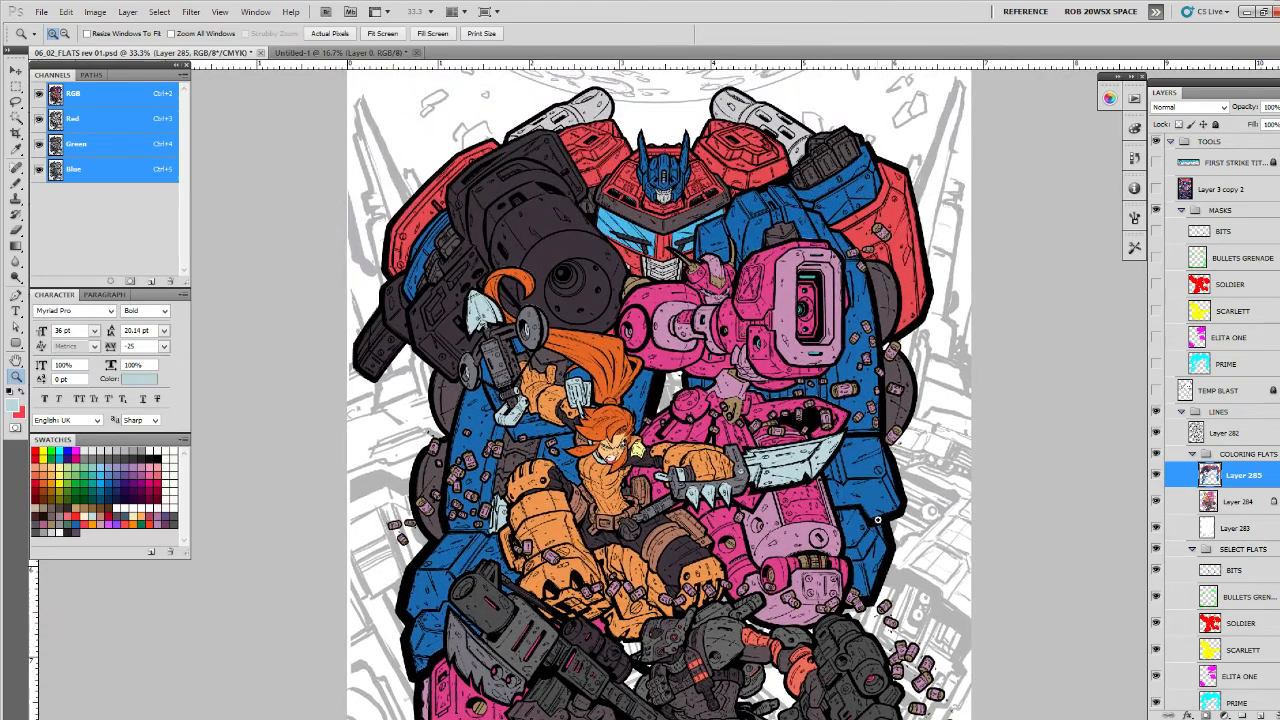
pyautogui.click(818, 388)
pyautogui.click(822, 390)
pyautogui.click(822, 390)
pyautogui.click(822, 390)
pyautogui.press('b')
pyautogui.moveTo(810, 404); pyautogui.dragTo(838, 544)
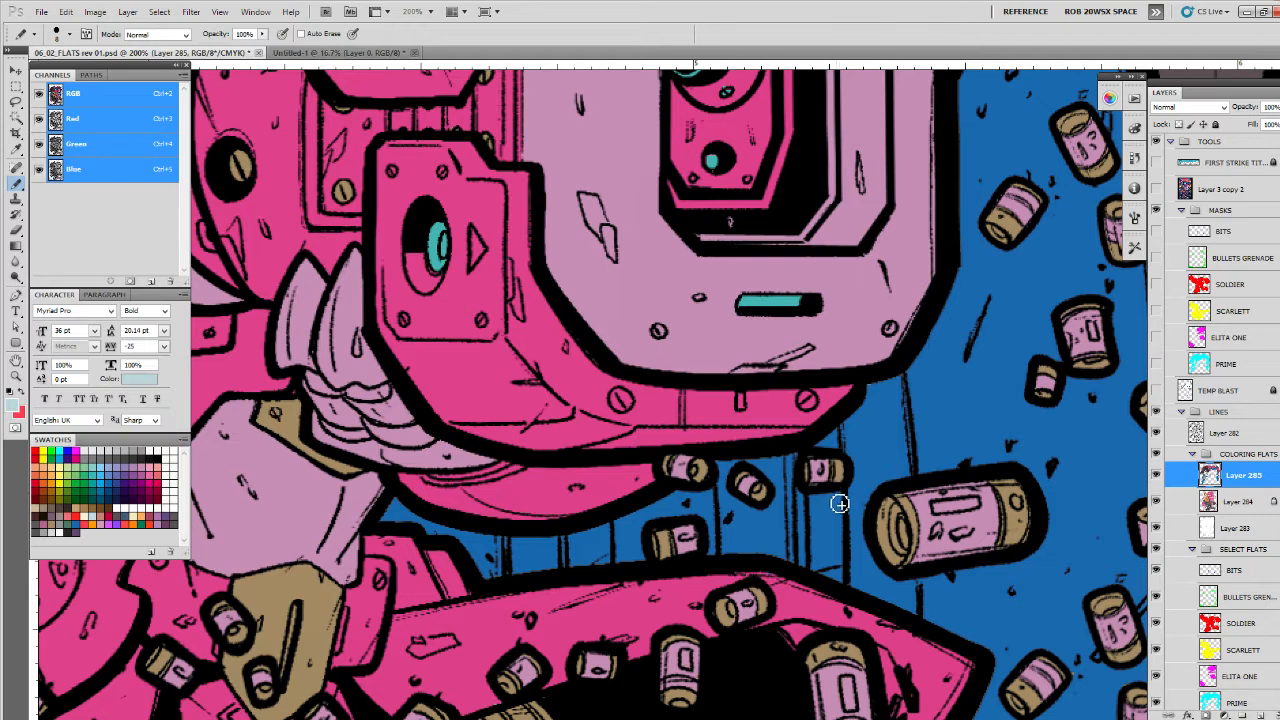
pyautogui.moveTo(841, 497)
pyautogui.mouseDown()
pyautogui.moveTo(884, 472)
pyautogui.moveTo(843, 532)
pyautogui.moveTo(838, 440)
pyautogui.moveTo(806, 441)
pyautogui.moveTo(826, 458)
pyautogui.moveTo(834, 537)
pyautogui.moveTo(836, 500)
pyautogui.moveTo(806, 500)
pyautogui.mouseUp()
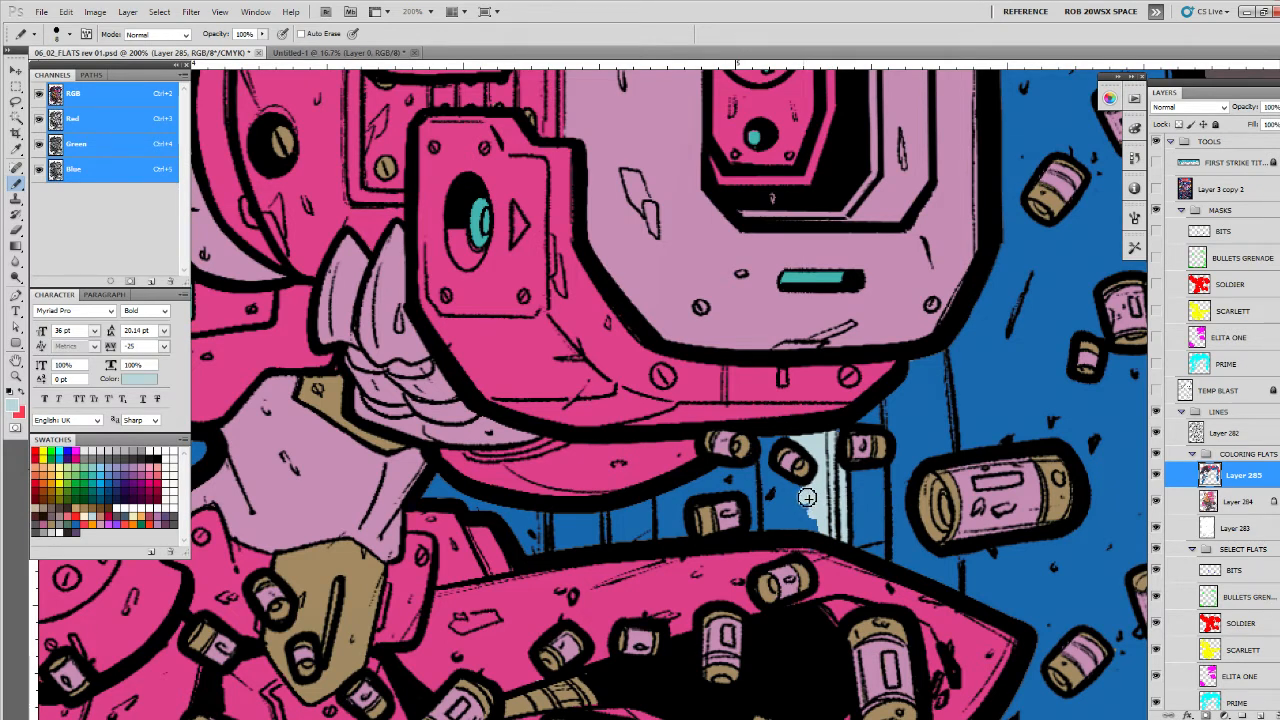
pyautogui.moveTo(814, 500)
pyautogui.mouseDown()
pyautogui.moveTo(766, 469)
pyautogui.moveTo(772, 438)
pyautogui.moveTo(769, 461)
pyautogui.moveTo(798, 439)
pyautogui.moveTo(841, 435)
pyautogui.moveTo(821, 528)
pyautogui.moveTo(756, 471)
pyautogui.moveTo(759, 520)
pyautogui.moveTo(763, 489)
pyautogui.moveTo(781, 536)
pyautogui.moveTo(806, 515)
pyautogui.moveTo(810, 531)
pyautogui.moveTo(770, 489)
pyautogui.moveTo(730, 475)
pyautogui.moveTo(692, 489)
pyautogui.moveTo(737, 492)
pyautogui.moveTo(691, 493)
pyautogui.moveTo(702, 493)
pyautogui.moveTo(678, 513)
pyautogui.moveTo(669, 499)
pyautogui.moveTo(665, 549)
pyautogui.moveTo(718, 492)
pyautogui.moveTo(764, 535)
pyautogui.moveTo(776, 511)
pyautogui.moveTo(663, 507)
pyautogui.moveTo(619, 545)
pyautogui.mouseUp()
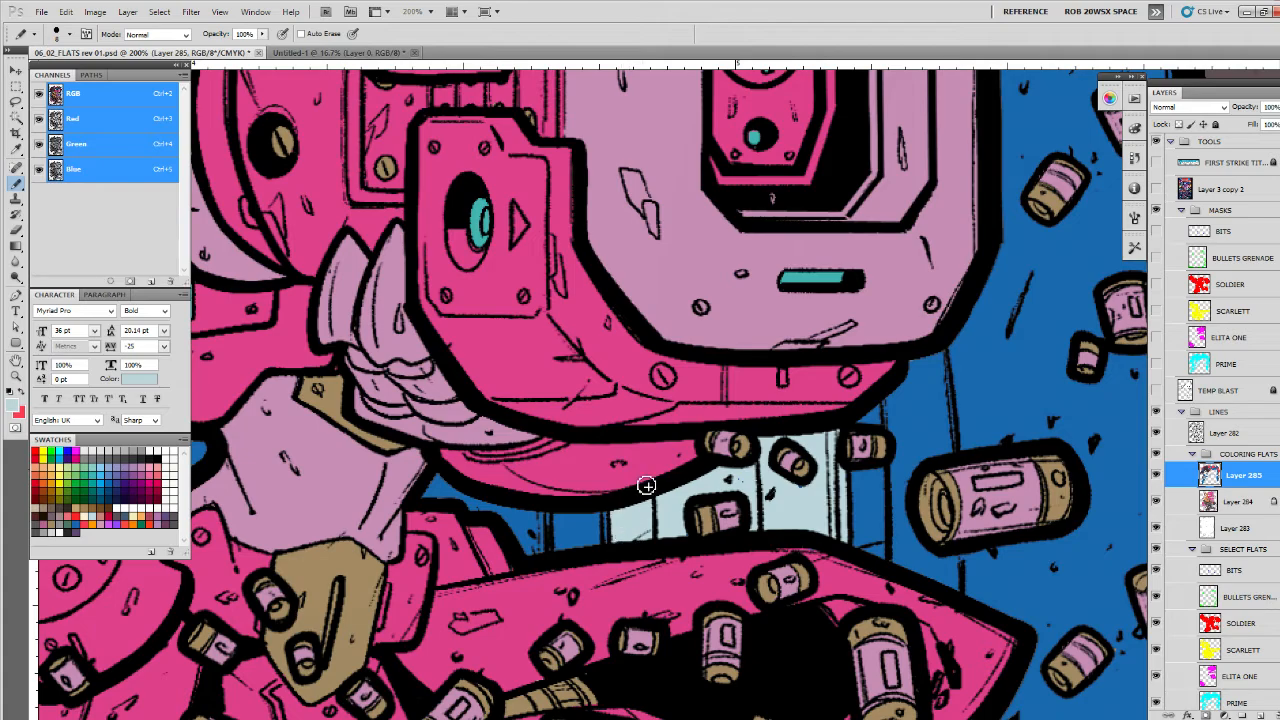
# - Review the flat colors across the whole cover, from the large robot's head to the shell casings at the foot
pyautogui.press('z')
pyautogui.keyDown('alt'); pyautogui.click(864, 499); pyautogui.keyUp('alt')
pyautogui.keyDown('alt'); pyautogui.click(866, 502); pyautogui.keyUp('alt')
pyautogui.keyDown('alt'); pyautogui.click(870, 508); pyautogui.keyUp('alt')
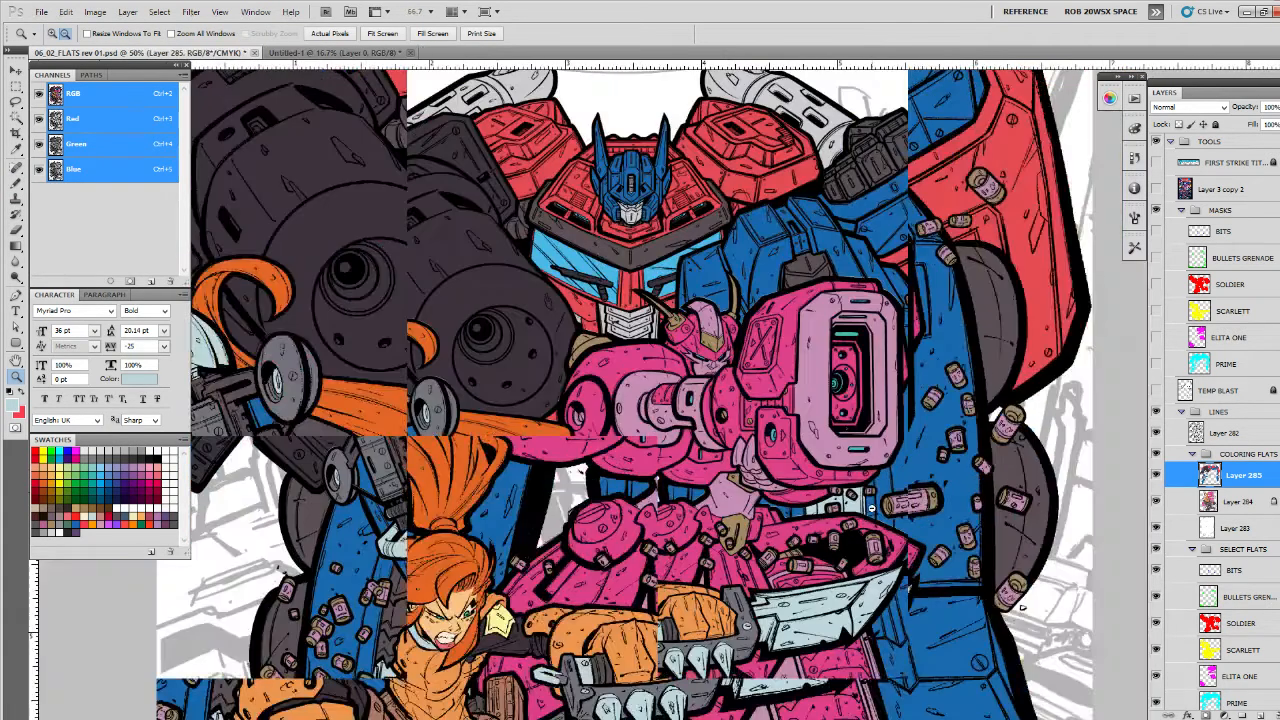
pyautogui.keyDown('alt'); pyautogui.click(889, 582); pyautogui.keyUp('alt')
pyautogui.moveTo(920, 591); pyautogui.dragTo(932, 438)
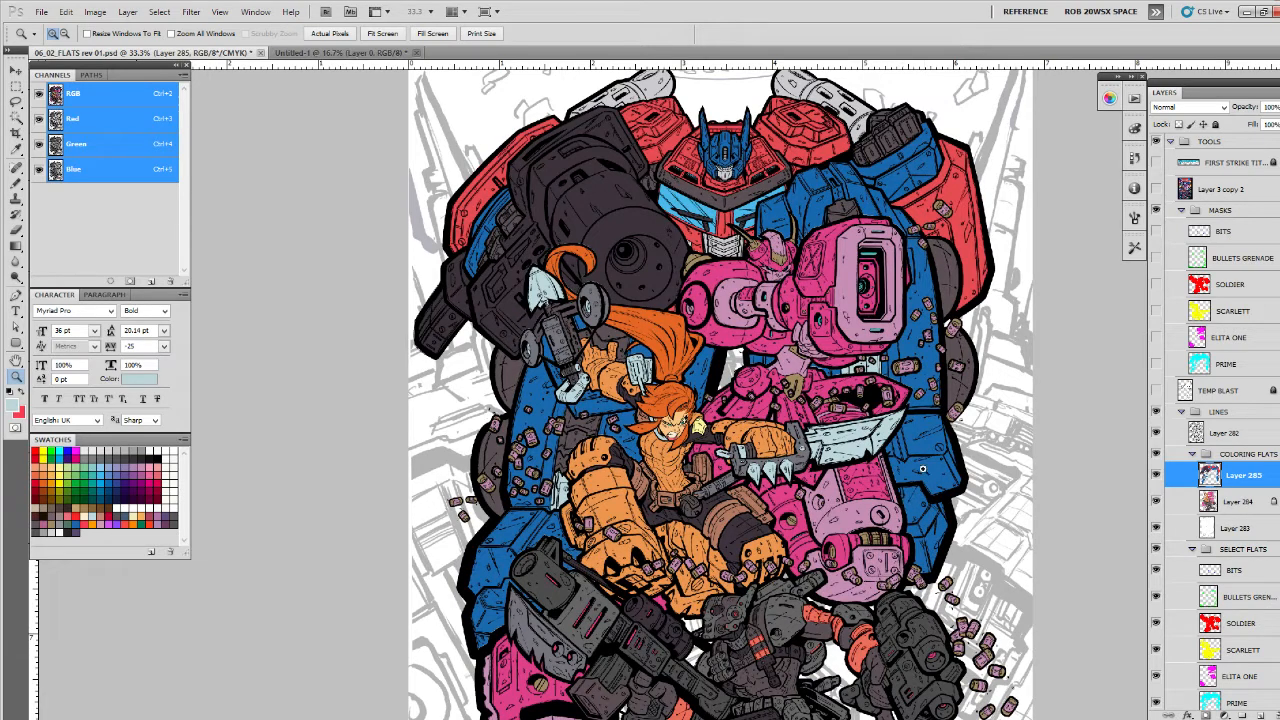
pyautogui.moveTo(896, 510); pyautogui.dragTo(894, 582)
pyautogui.keyDown('alt'); pyautogui.click(882, 545); pyautogui.keyUp('alt')
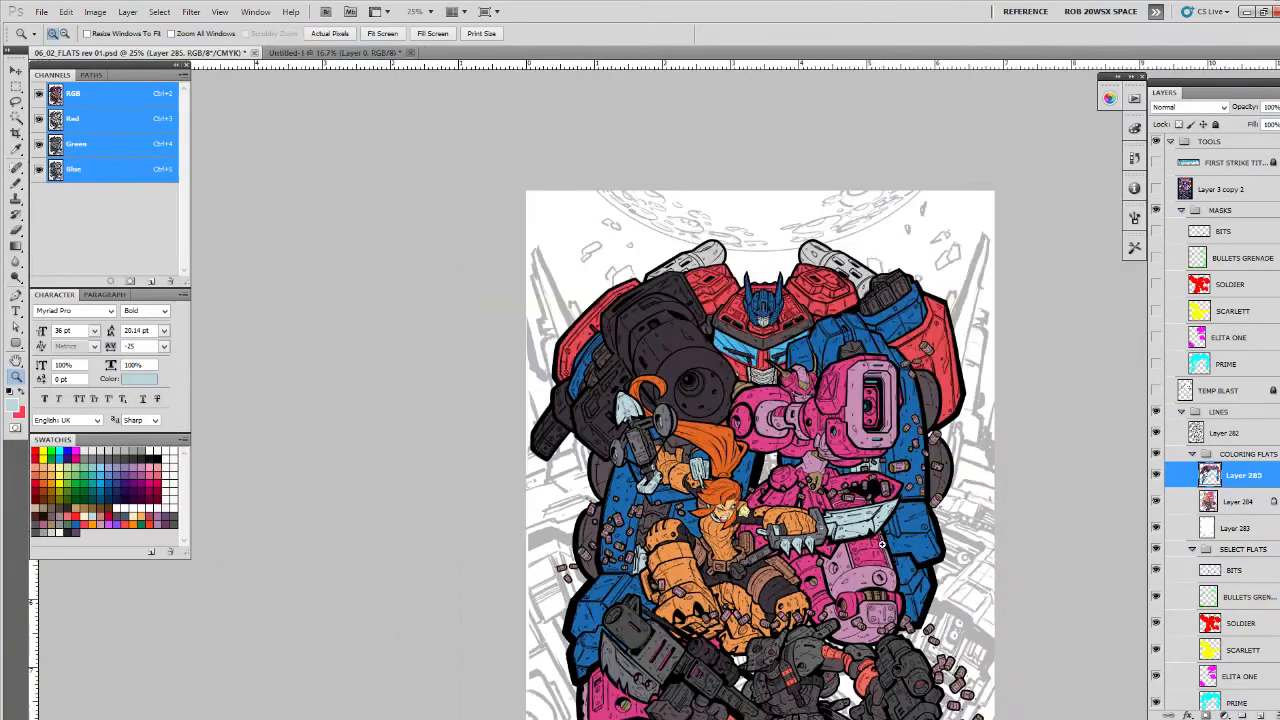
pyautogui.moveTo(862, 541); pyautogui.dragTo(874, 520)
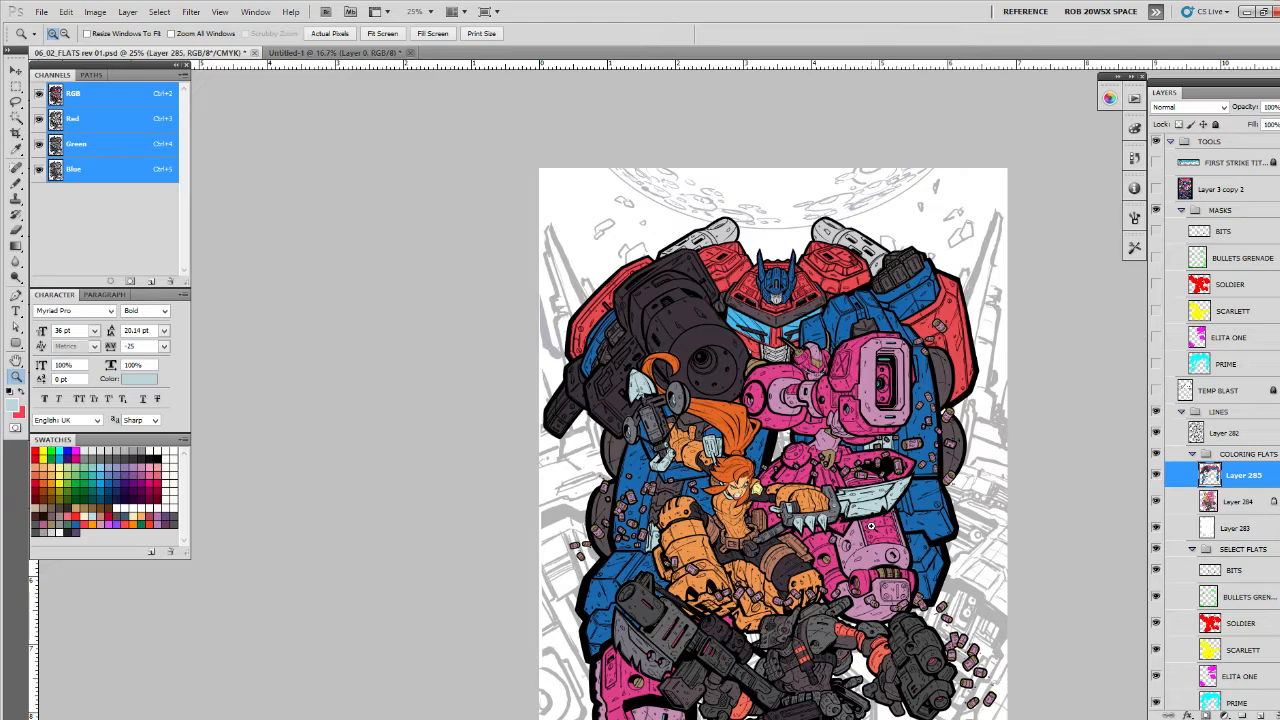
pyautogui.moveTo(872, 594); pyautogui.dragTo(882, 430)
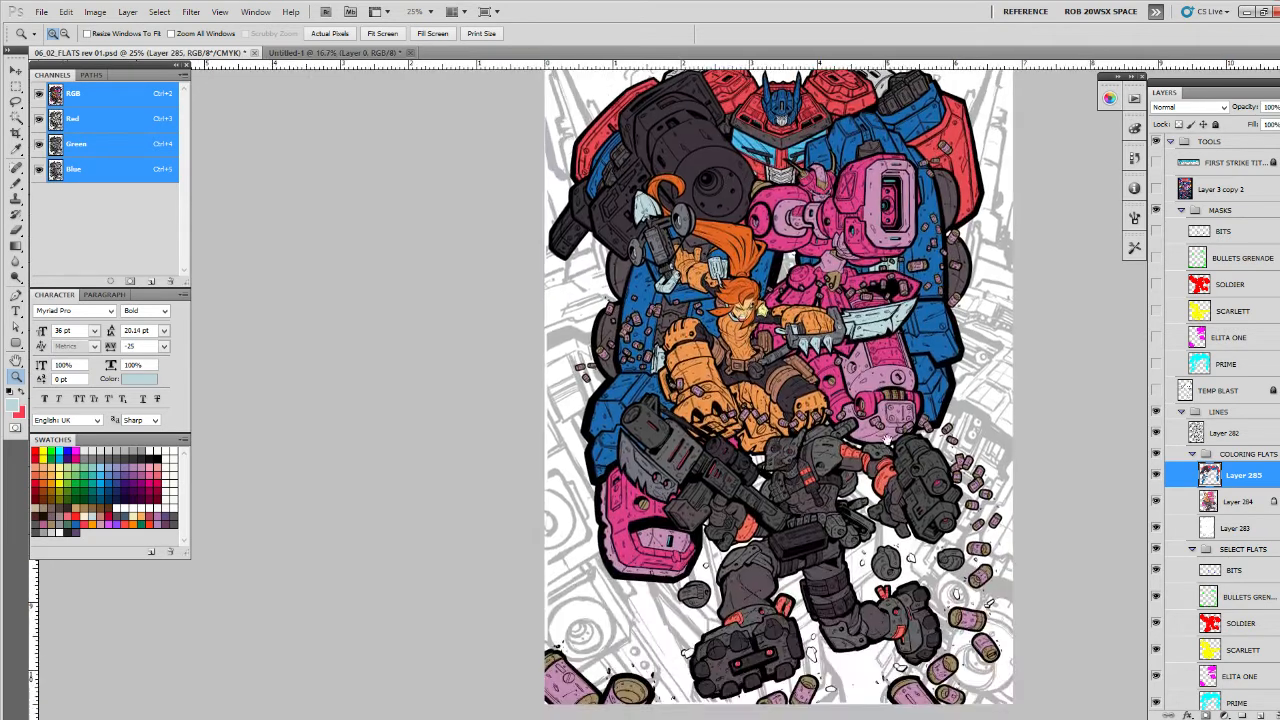
pyautogui.moveTo(880, 486); pyautogui.dragTo(858, 588)
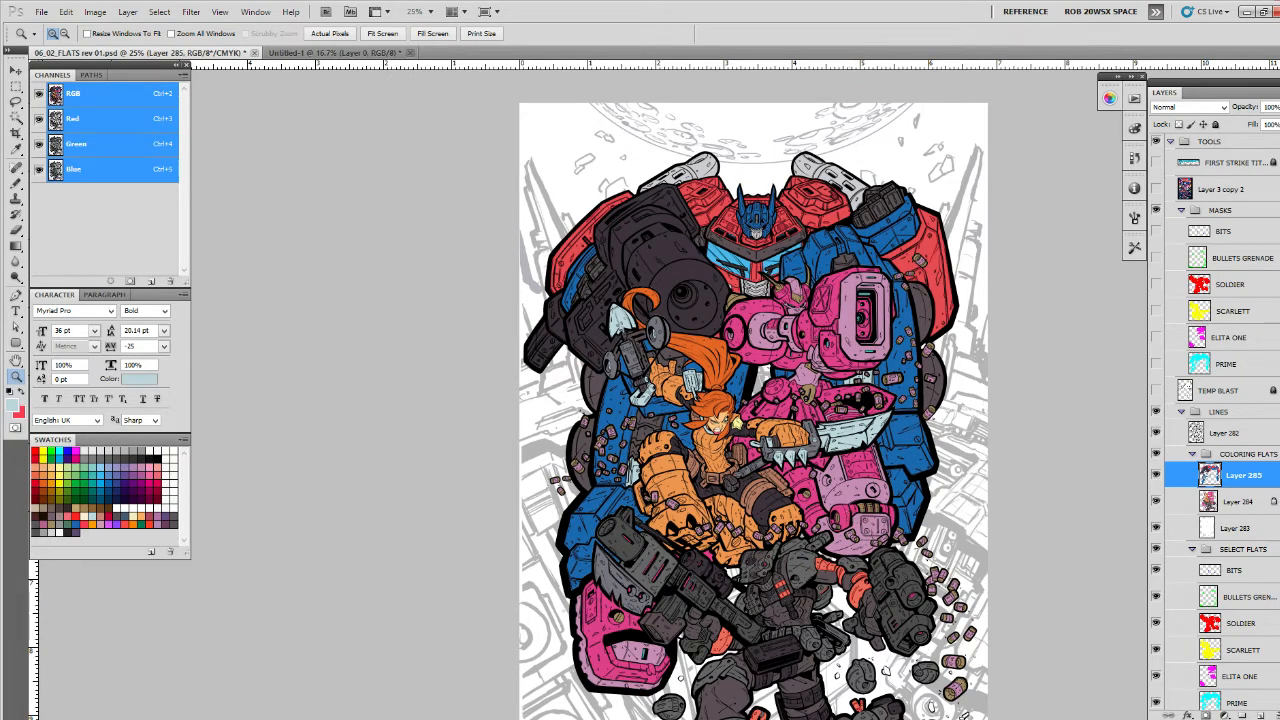
# - Switch to the other open document to examine the flats layers in its COLORING FLATS group, and return to the cover
pyautogui.hotkey('ctrl', 'Tab')
pyautogui.press('alt')
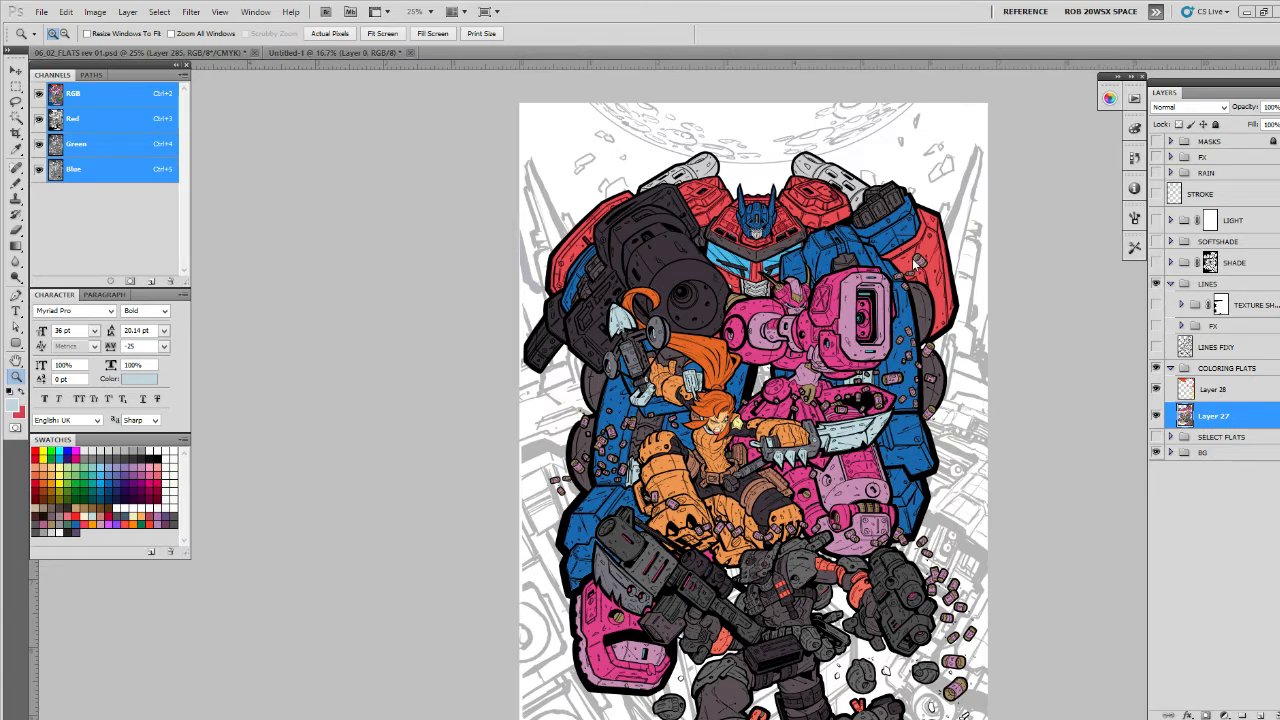
pyautogui.click(1156, 390)
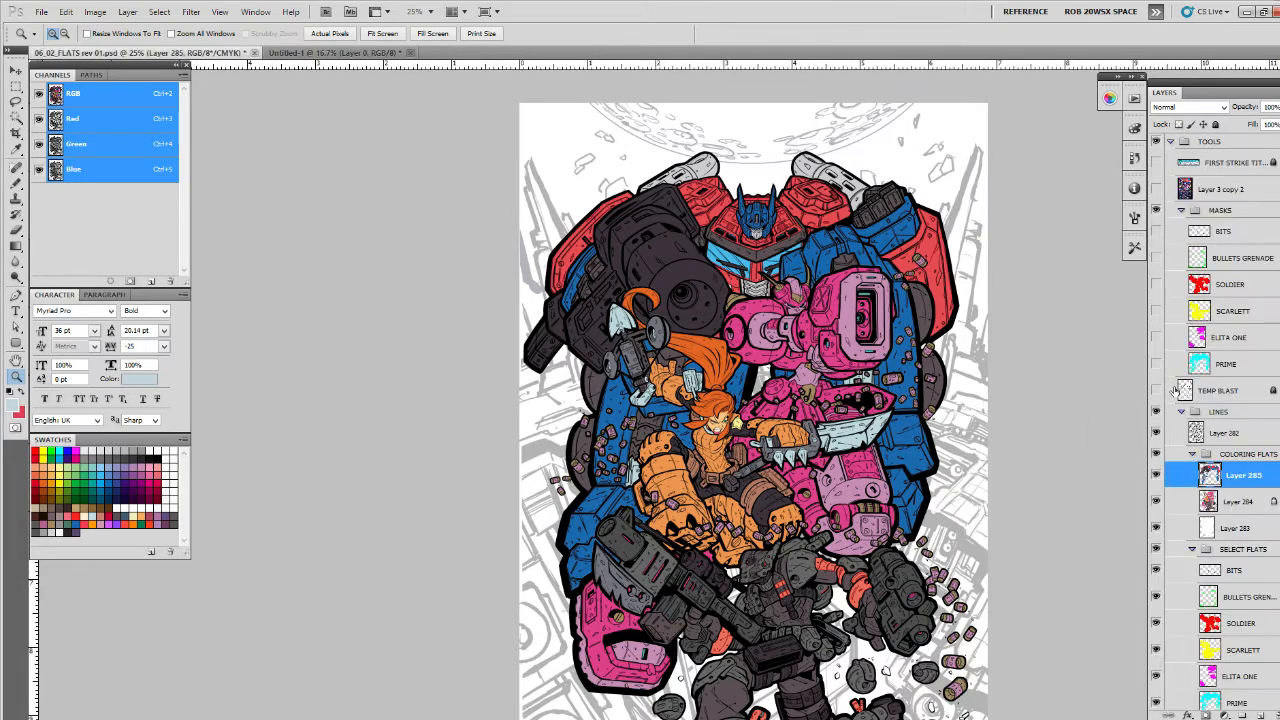
# - Merge Layer 285 down into Layer 284 in the COLORING FLATS group
pyautogui.hotkey('ctrl', 'e')
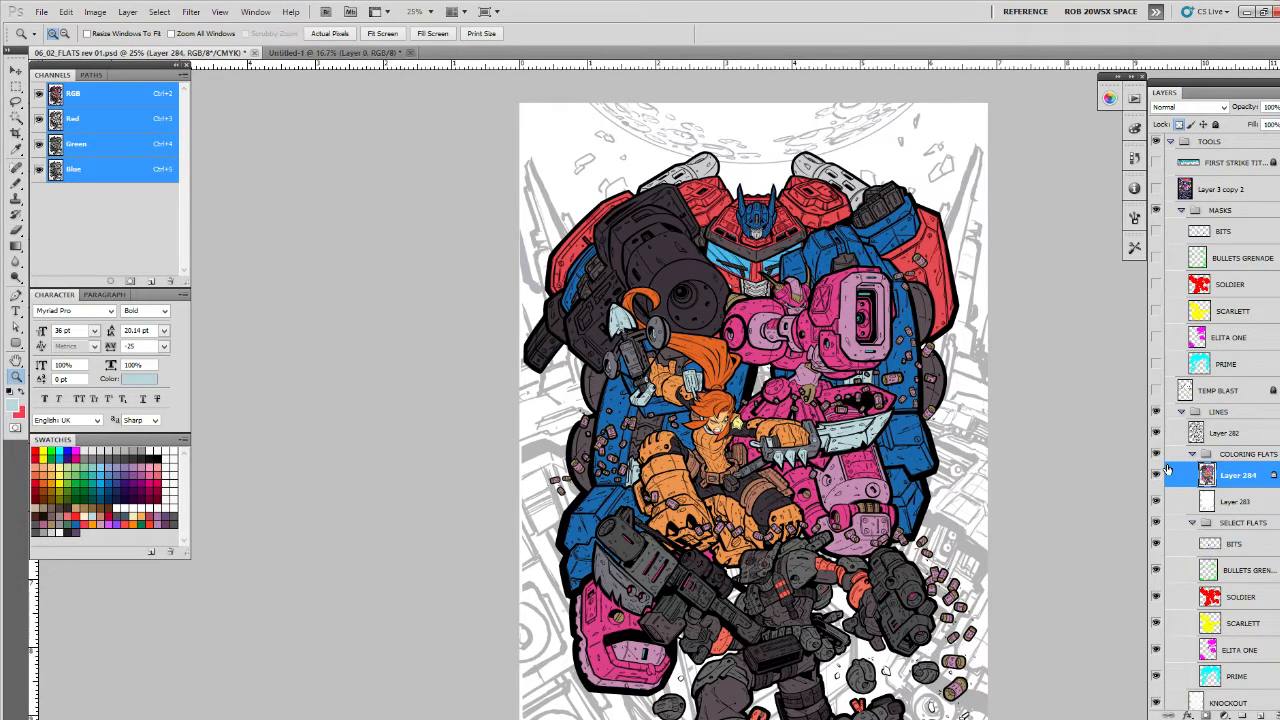
# - Duplicate Layer 284 twice and merge both copies back into it
pyautogui.hotkey('ctrl', 'j')
pyautogui.hotkey('ctrl', 'j')
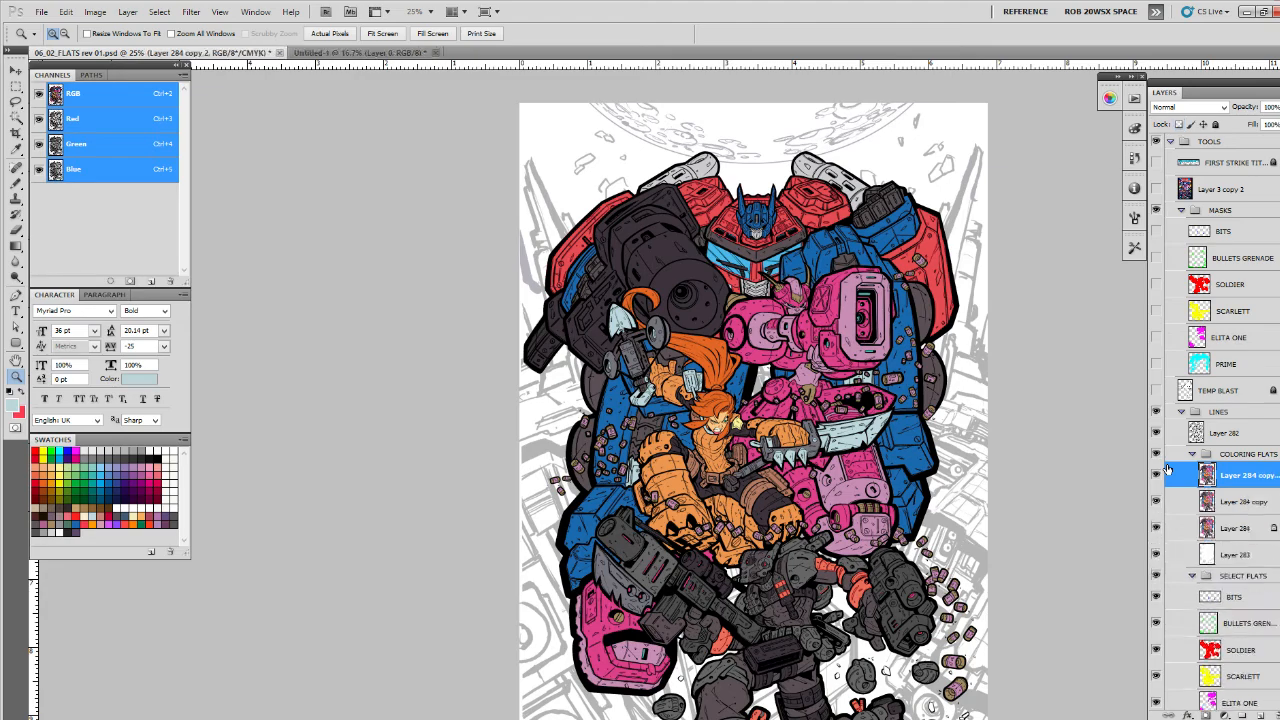
pyautogui.hotkey('ctrl', 'e')
pyautogui.hotkey('ctrl', 'e')
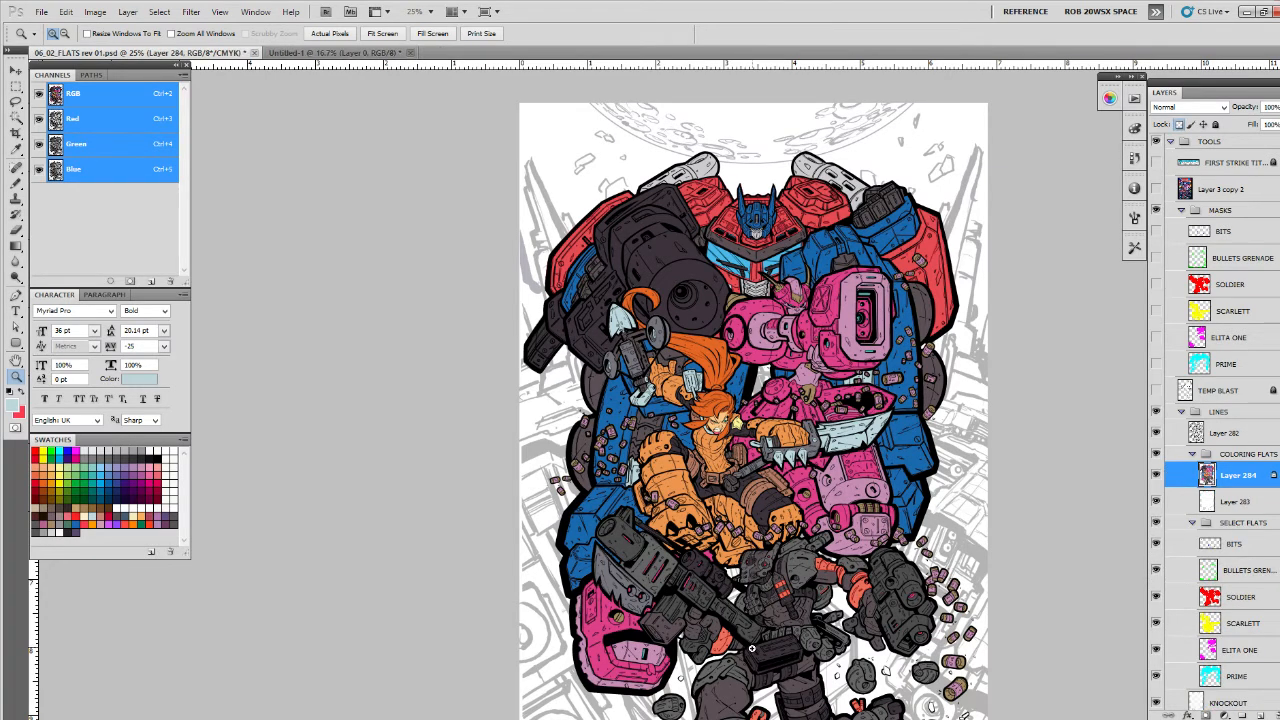
# - Select the line art layer, Layer 282, and hide it while focused on the orange-haired fighter's face and torso
pyautogui.click(752, 648)
pyautogui.click(752, 648)
pyautogui.click(752, 648)
pyautogui.moveTo(612, 425); pyautogui.dragTo(692, 640)
pyautogui.click(633, 466)
pyautogui.moveTo(664, 460); pyautogui.dragTo(597, 672)
pyautogui.moveTo(943, 506); pyautogui.dragTo(573, 633)
pyautogui.click(1202, 431)
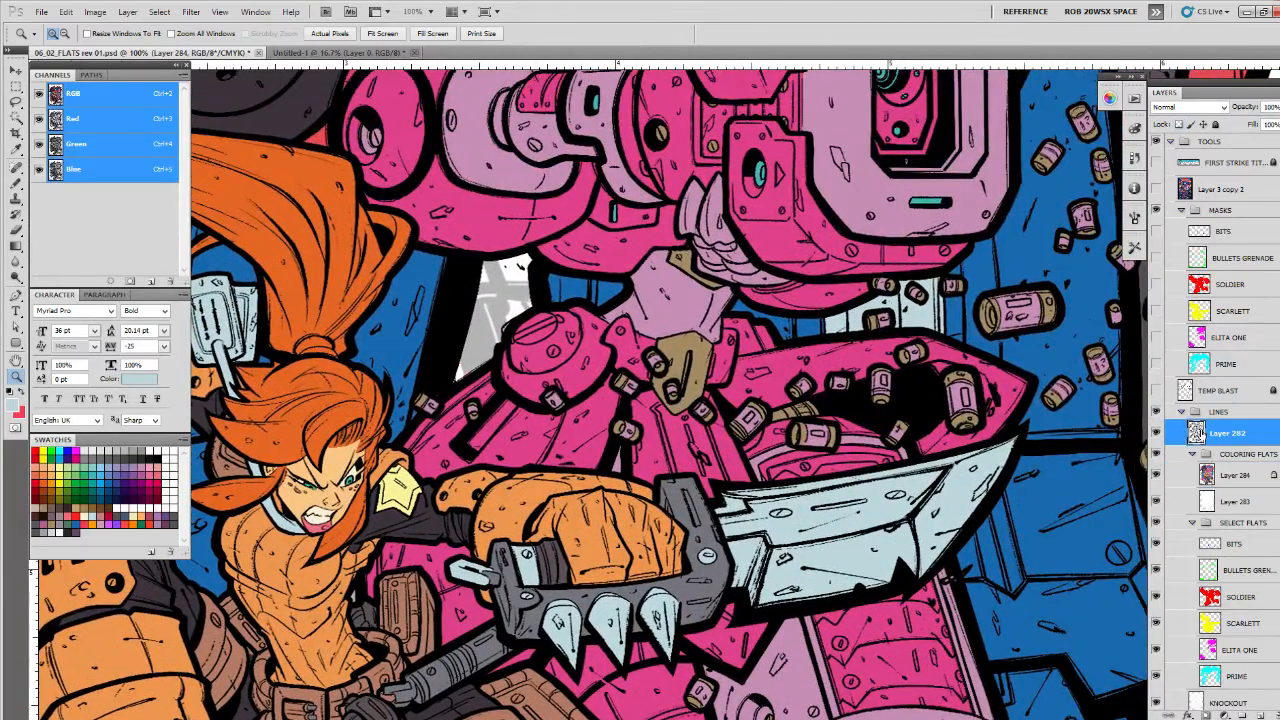
pyautogui.click(462, 591)
pyautogui.moveTo(404, 551); pyautogui.dragTo(728, 553)
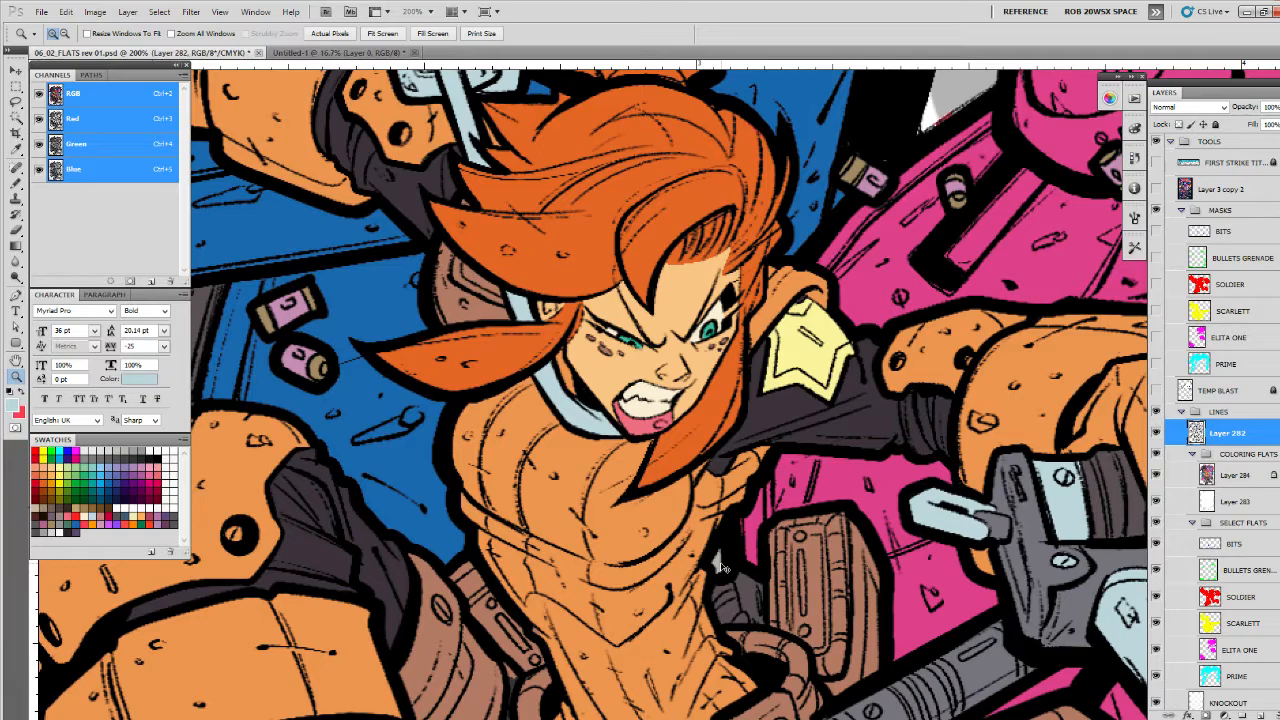
pyautogui.click(1157, 433)
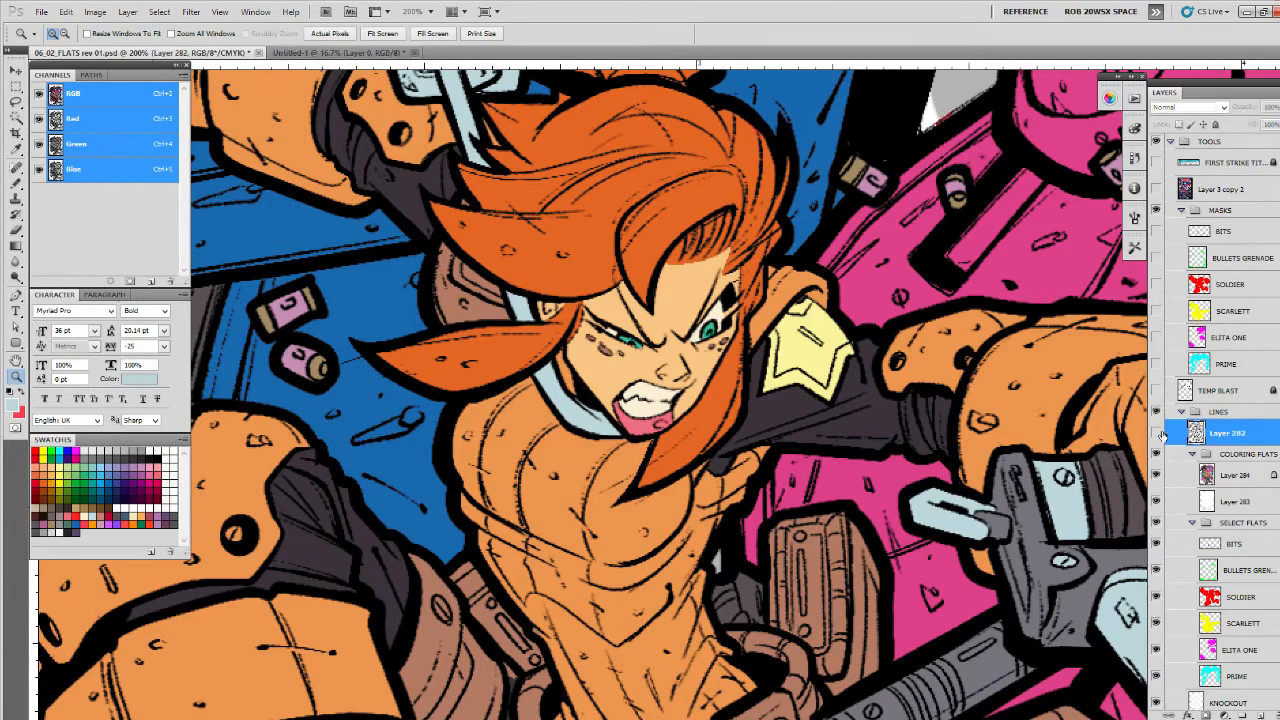
# - Show the line art layer, Layer 282, and sharpen it with the Unsharp Mask filter
pyautogui.click(1157, 433)
pyautogui.click(190, 11)
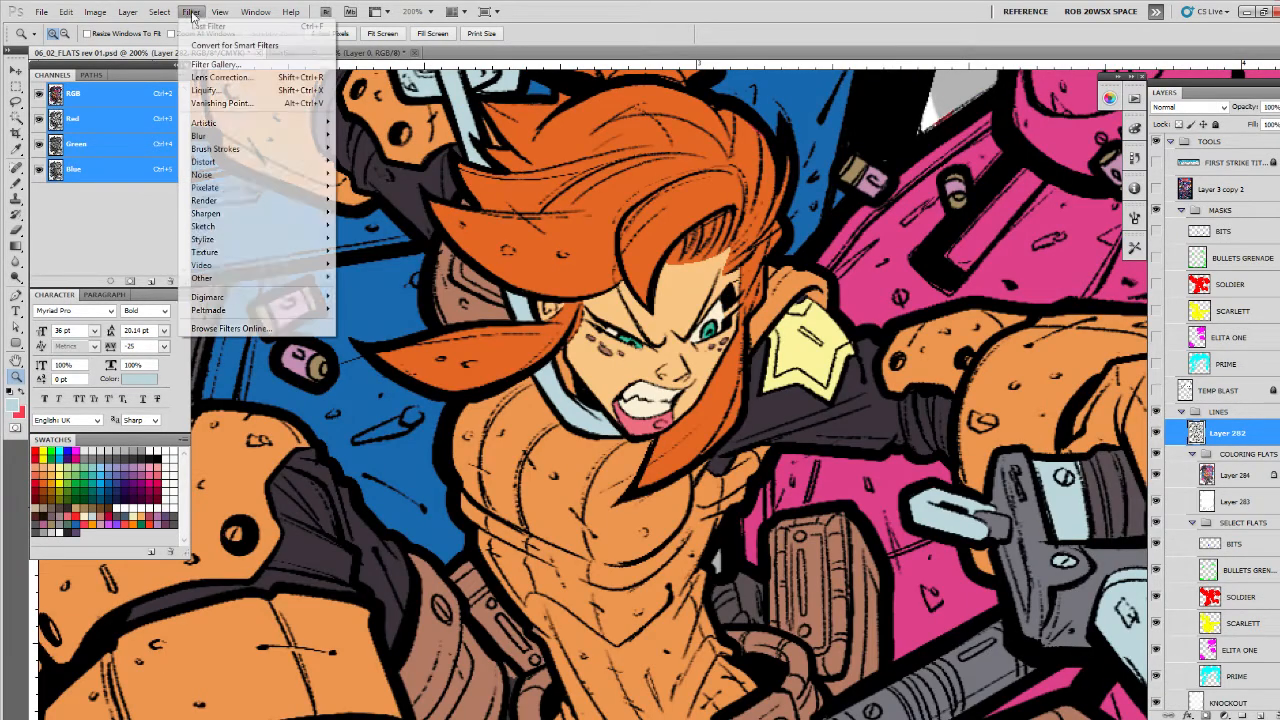
pyautogui.moveTo(245, 213)
pyautogui.click(372, 266)
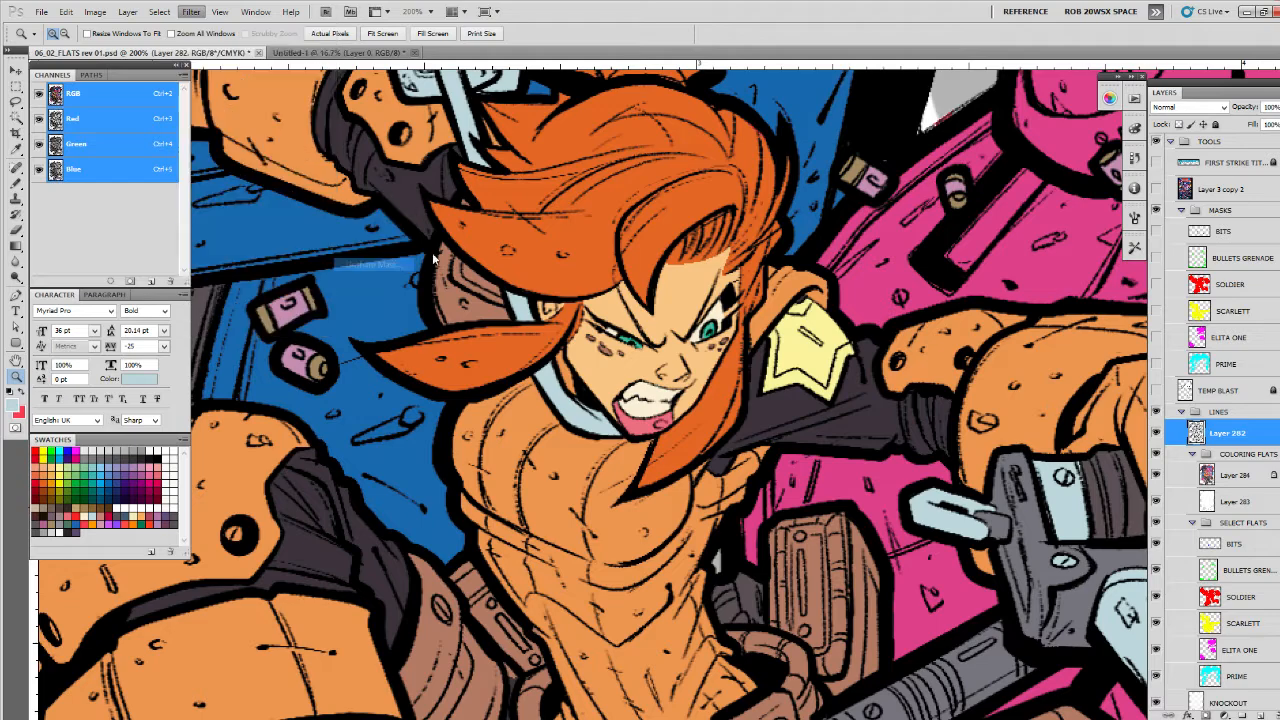
pyautogui.click(729, 172)
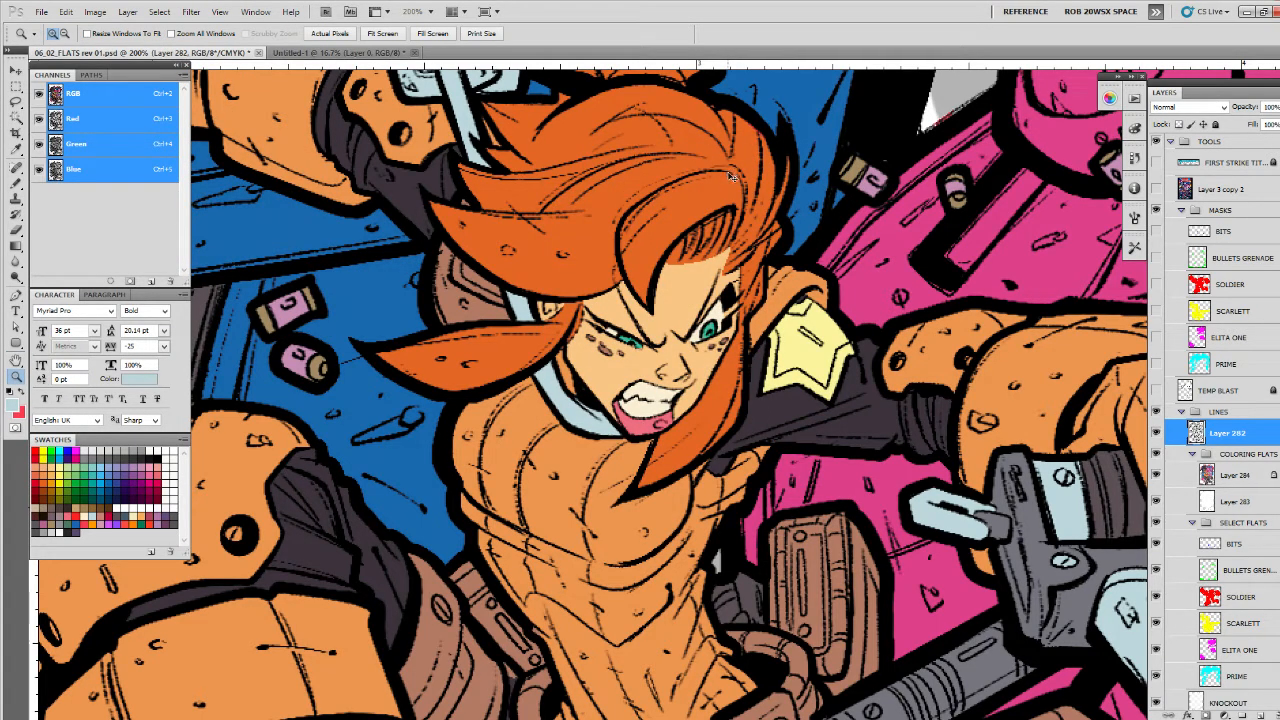
# - Examine the sharpened line art over the flats on the orange-haired fighter, the large blue robot's upper body and its arm cannon
pyautogui.keyDown('alt'); pyautogui.click(755, 205); pyautogui.keyUp('alt')
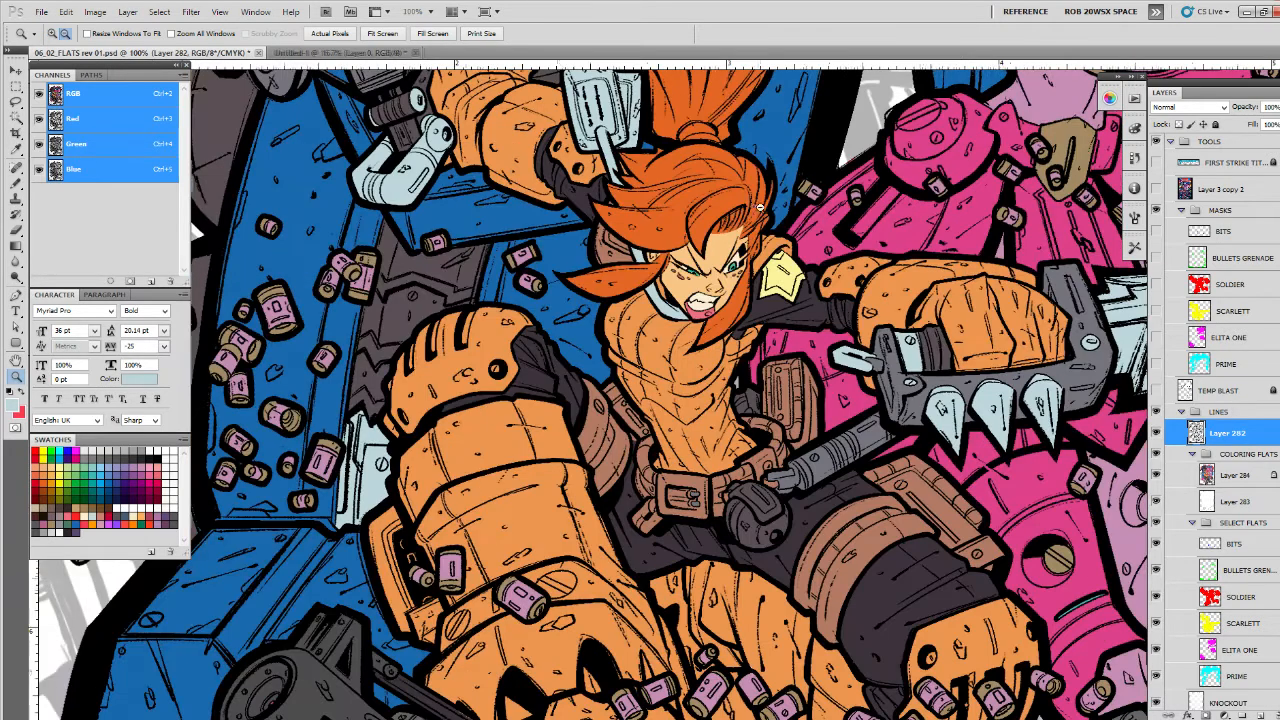
pyautogui.keyDown('alt'); pyautogui.click(757, 207); pyautogui.keyUp('alt')
pyautogui.keyDown('alt'); pyautogui.click(758, 210); pyautogui.keyUp('alt')
pyautogui.moveTo(802, 176); pyautogui.dragTo(738, 223)
pyautogui.moveTo(819, 120); pyautogui.dragTo(699, 271)
pyautogui.moveTo(766, 160); pyautogui.dragTo(790, 362)
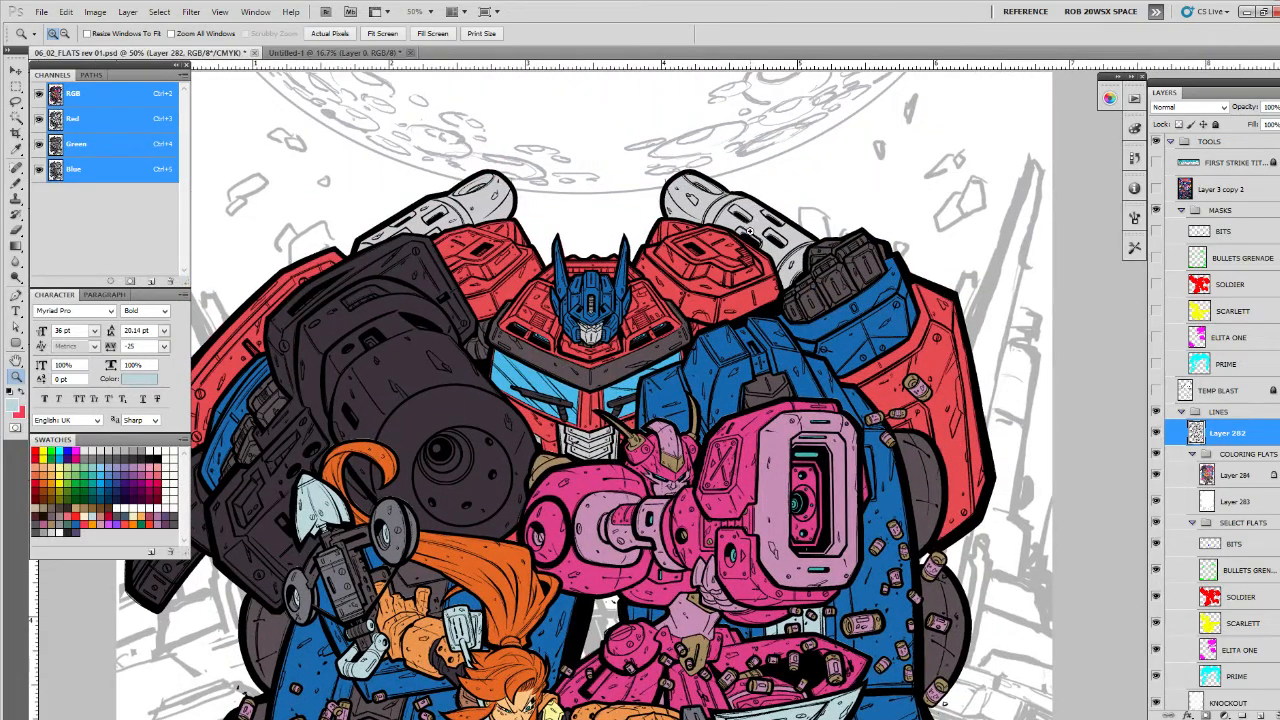
pyautogui.click(398, 472)
pyautogui.click(410, 471)
pyautogui.click(412, 471)
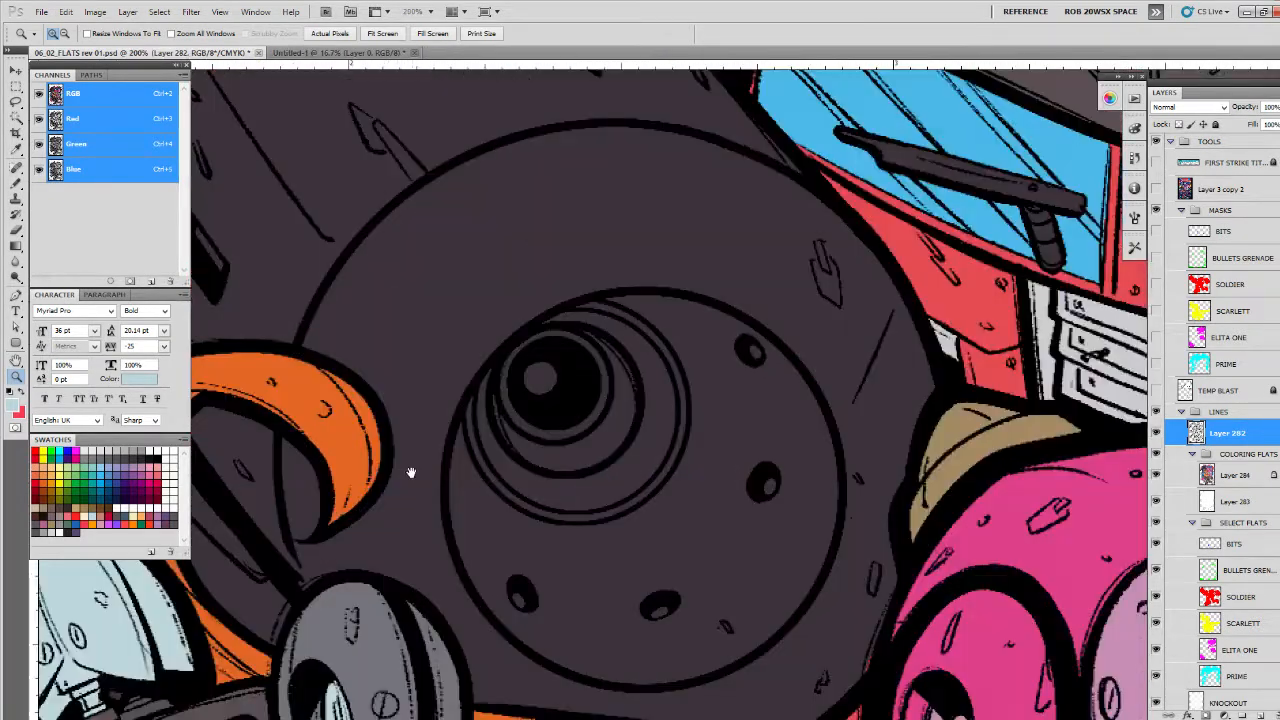
pyautogui.moveTo(414, 471); pyautogui.dragTo(749, 277)
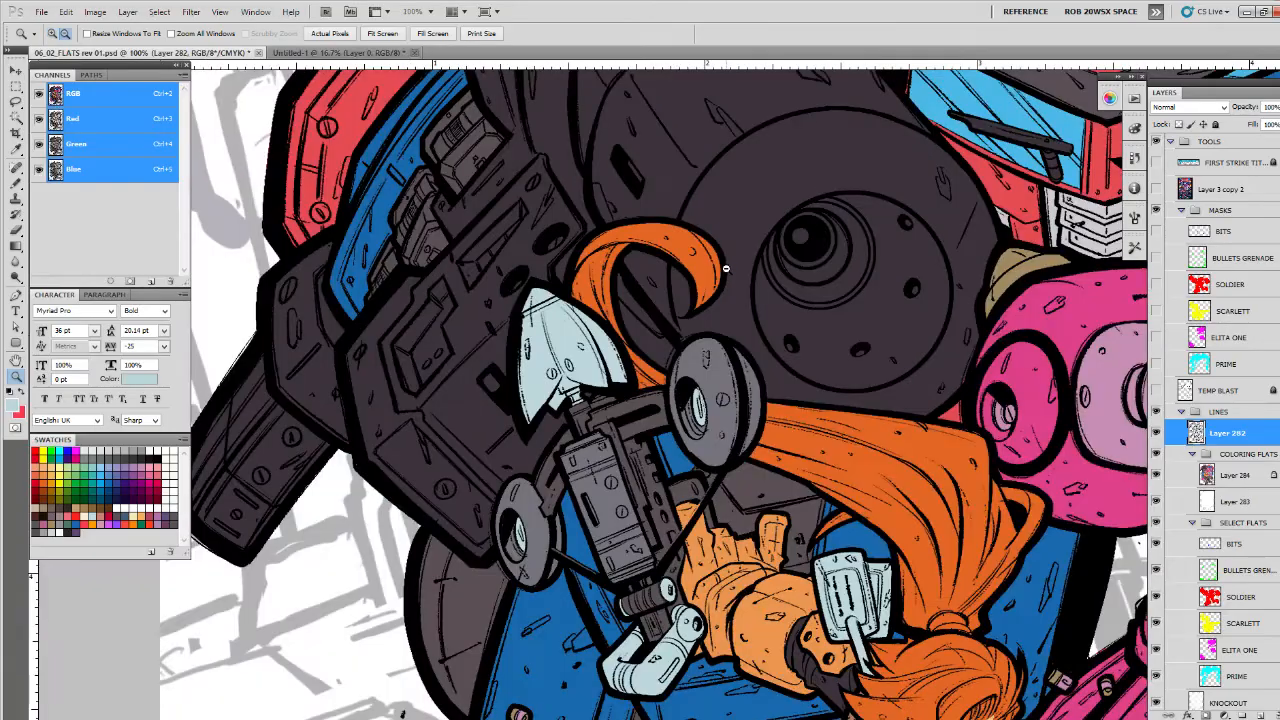
pyautogui.keyDown('alt'); pyautogui.click(722, 262); pyautogui.keyUp('alt')
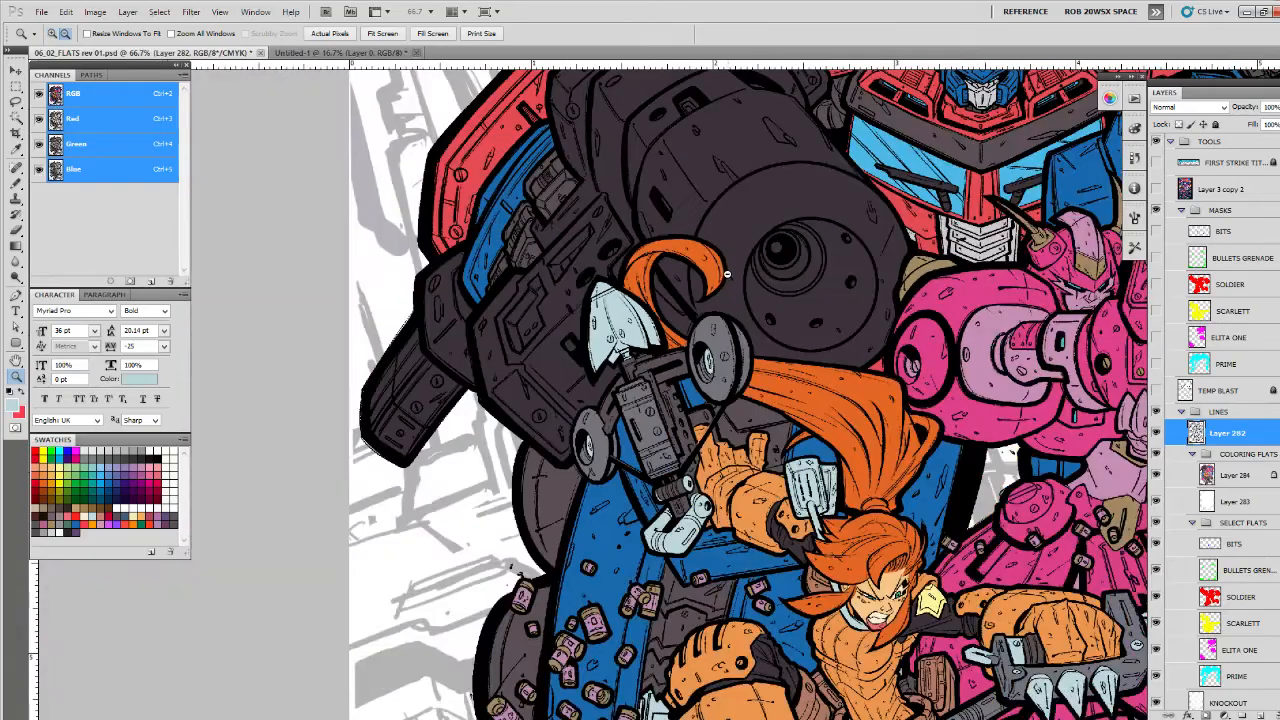
# - Examine the line art and flats on the armored soldier, the shell casings and the pink robot, then the whole cover
pyautogui.keyDown('alt'); pyautogui.click(722, 262); pyautogui.keyUp('alt')
pyautogui.moveTo(722, 262); pyautogui.dragTo(655, 98)
pyautogui.moveTo(822, 390); pyautogui.dragTo(685, 205)
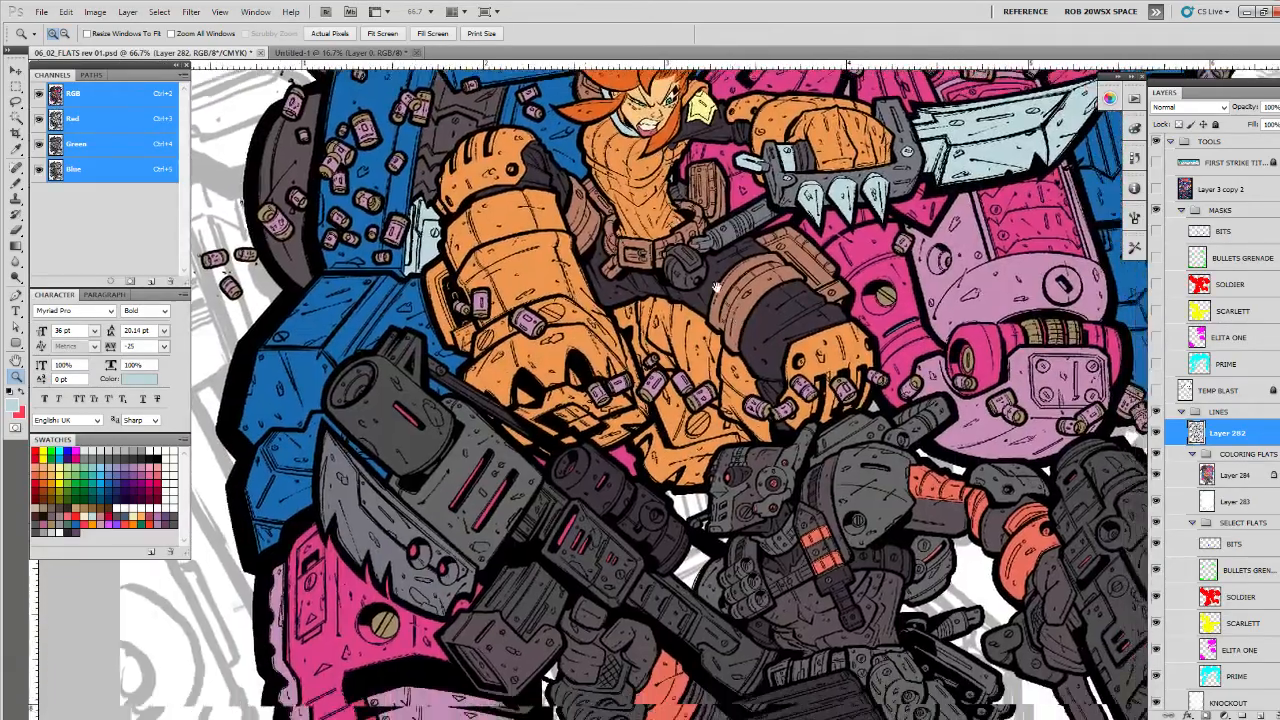
pyautogui.moveTo(761, 461); pyautogui.dragTo(682, 201)
pyautogui.moveTo(754, 337); pyautogui.dragTo(690, 202)
pyautogui.moveTo(822, 215); pyautogui.dragTo(591, 479)
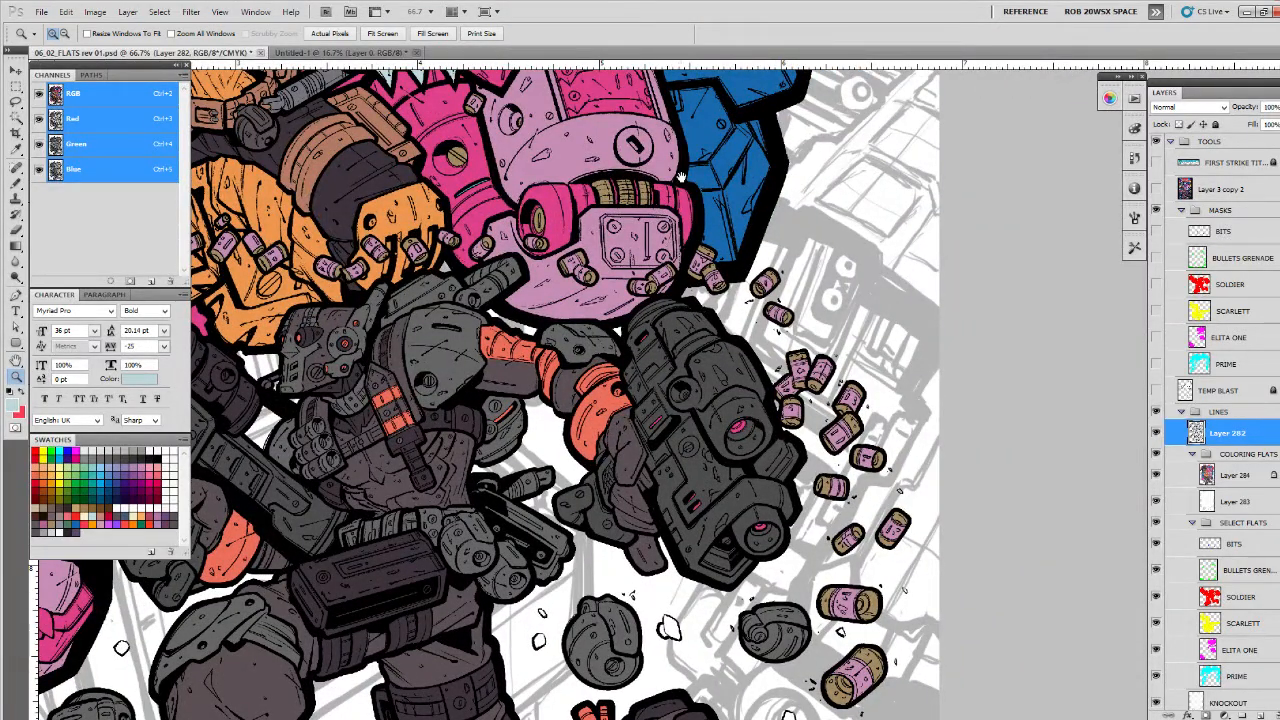
pyautogui.moveTo(681, 178); pyautogui.dragTo(746, 393)
pyautogui.moveTo(645, 267); pyautogui.dragTo(685, 412)
pyautogui.moveTo(723, 206); pyautogui.dragTo(798, 364)
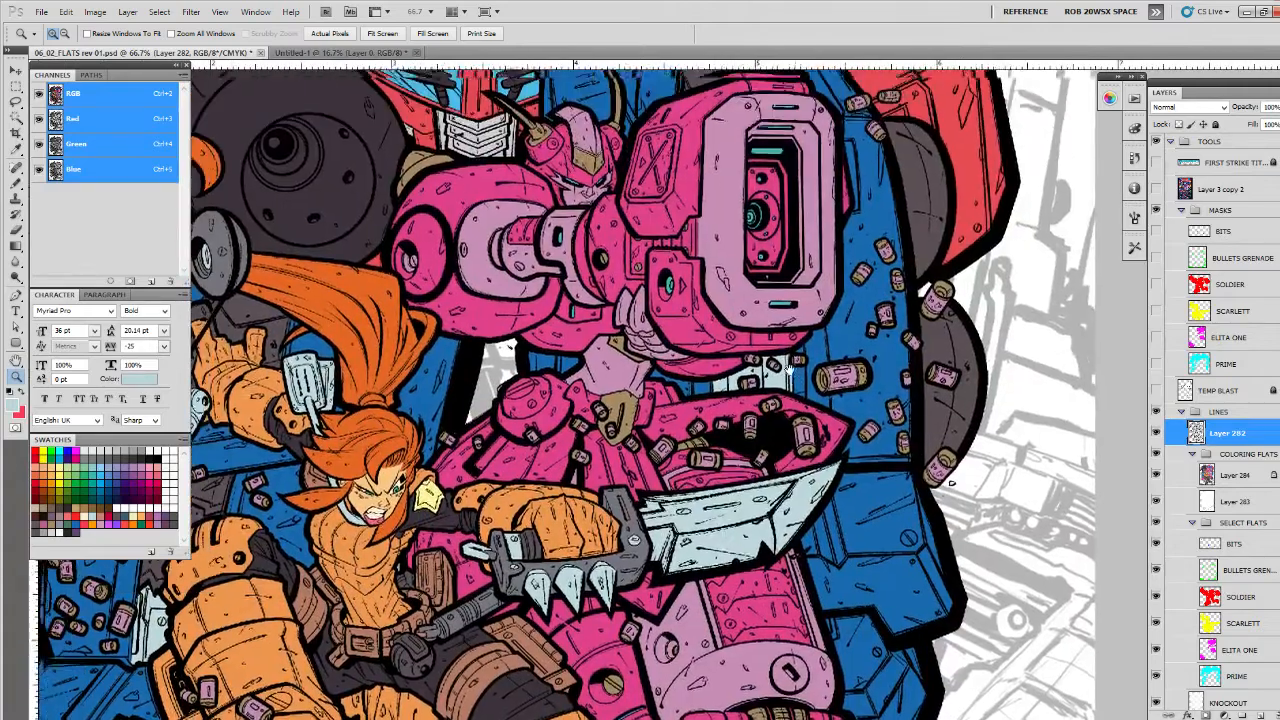
pyautogui.keyDown('alt'); pyautogui.click(775, 232); pyautogui.keyUp('alt')
pyautogui.keyDown('alt'); pyautogui.click(775, 232); pyautogui.keyUp('alt')
pyautogui.keyDown('alt'); pyautogui.click(828, 236); pyautogui.keyUp('alt')
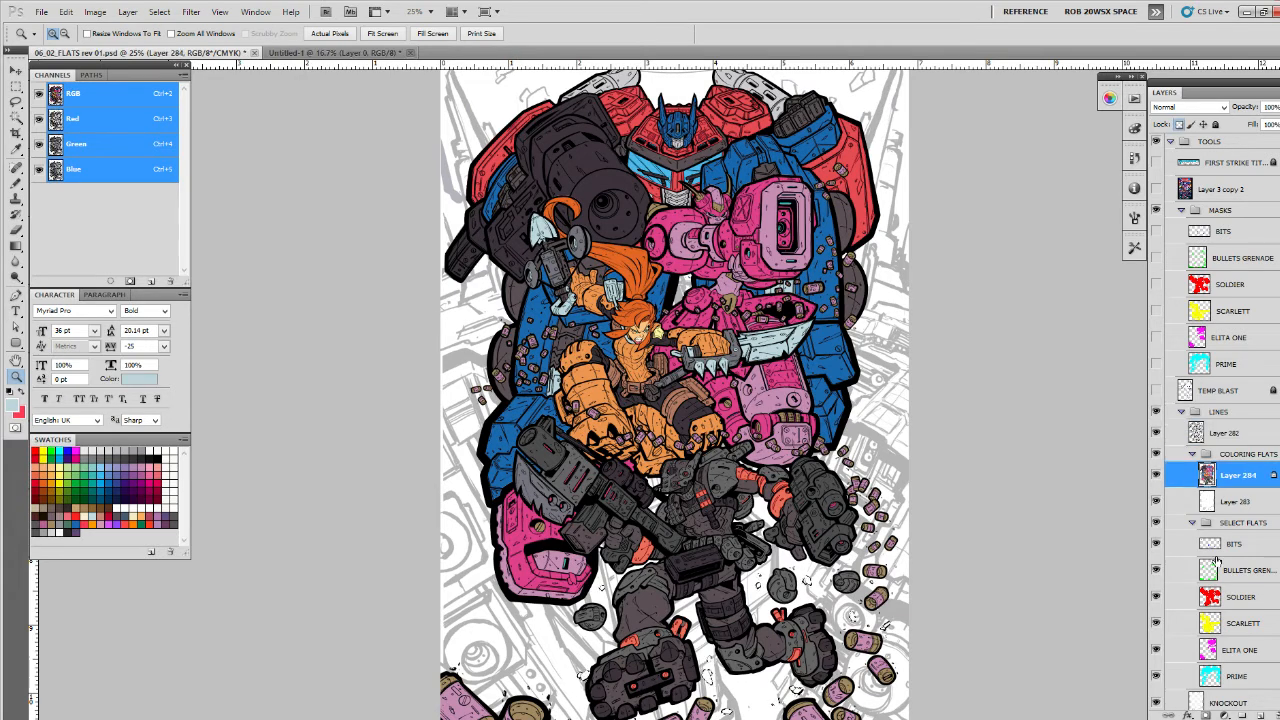
# - Fill the loose debris chunks with a pale green from the Layer 3 copy 2 reference, on a new layer above Layer 284
pyautogui.click(1217, 475)
pyautogui.click(1260, 714)
pyautogui.press('b')
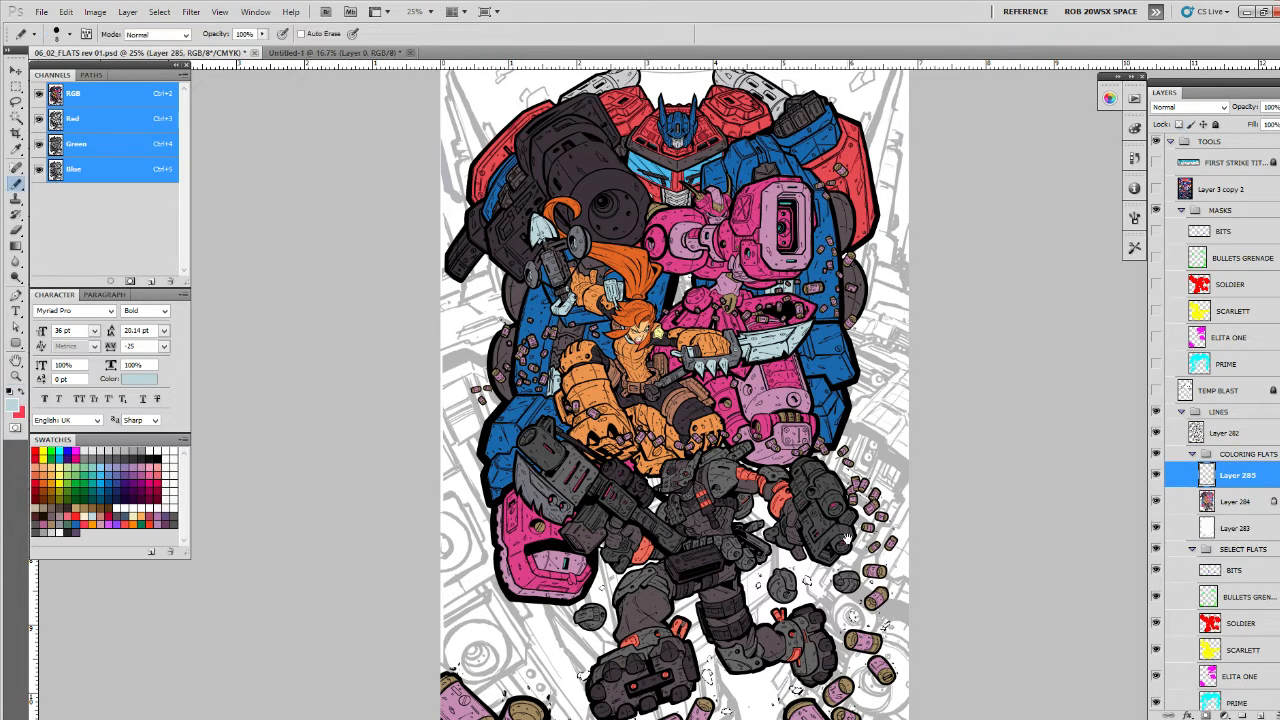
pyautogui.moveTo(868, 515); pyautogui.dragTo(878, 491)
pyautogui.click(1157, 190)
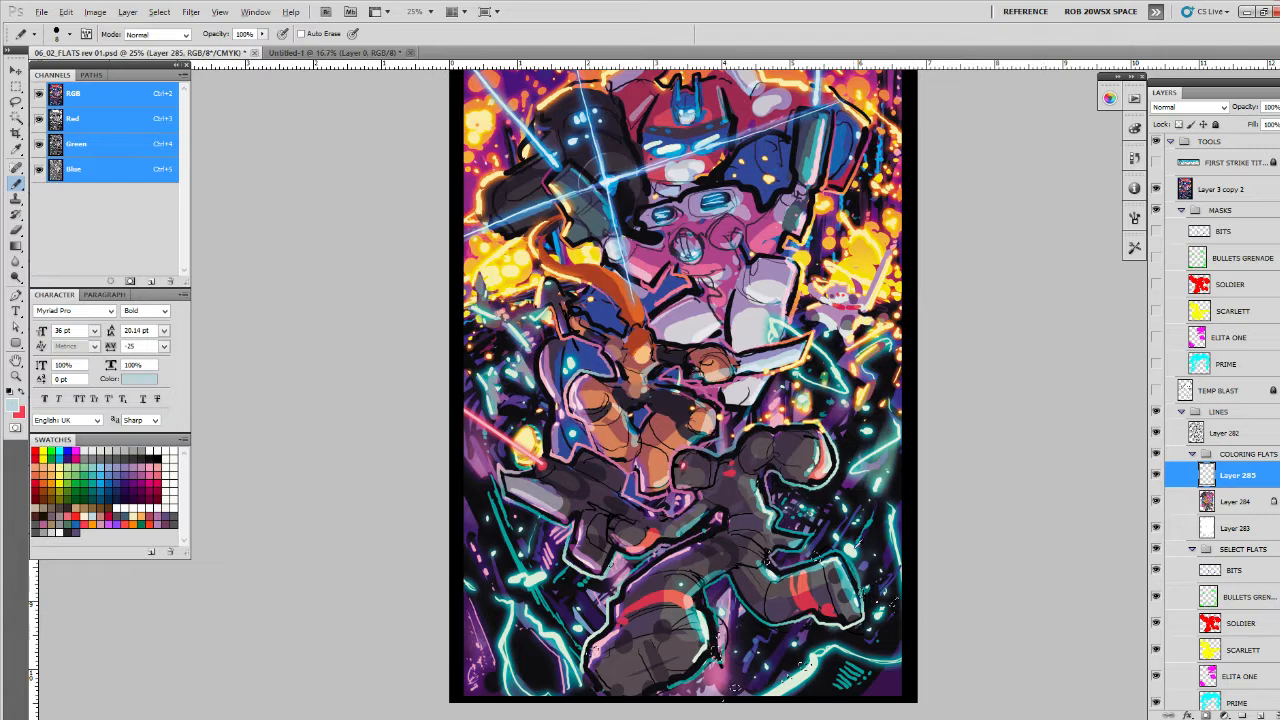
pyautogui.click(1157, 189)
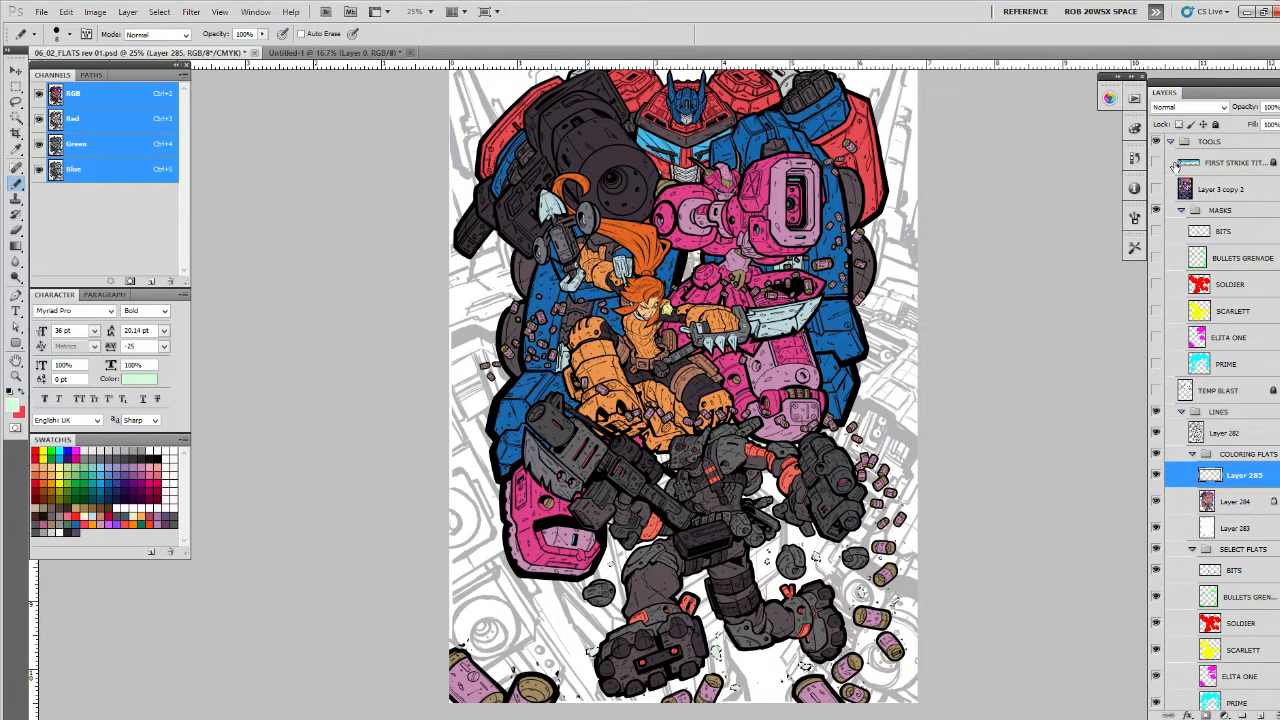
# - Fill the two overlapping debris chunks in front of the pink robot's foot with the pale green
pyautogui.press('z')
pyautogui.click(592, 559)
pyautogui.click(592, 557)
pyautogui.click(590, 548)
pyautogui.click(590, 546)
pyautogui.click(589, 544)
pyautogui.click(589, 543)
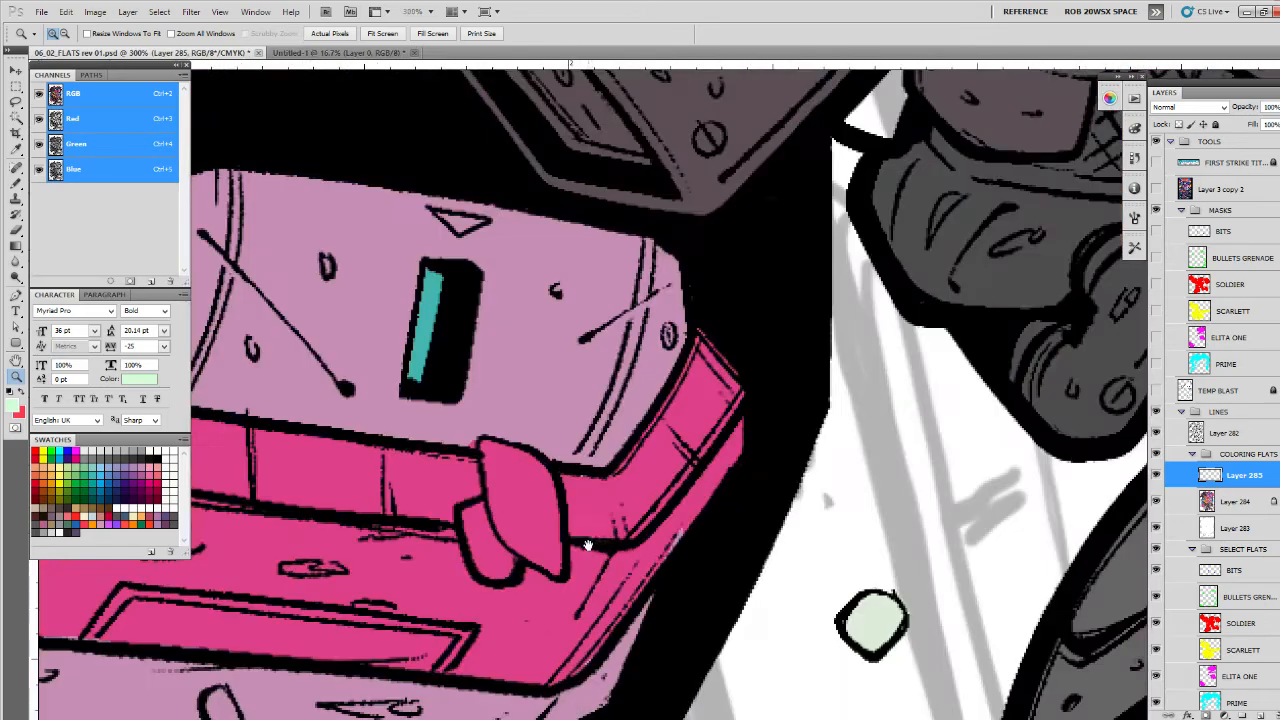
pyautogui.moveTo(589, 543); pyautogui.dragTo(706, 464)
pyautogui.press('j')
pyautogui.press('l')
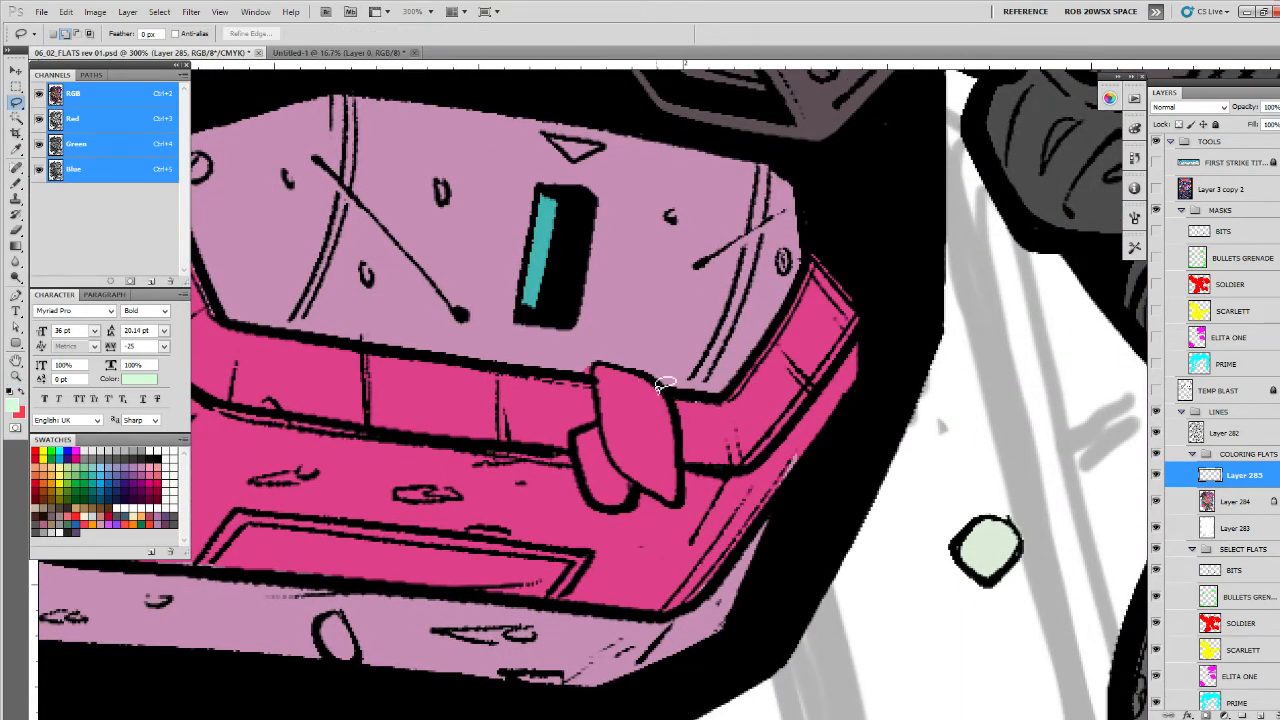
pyautogui.moveTo(660, 388)
pyautogui.mouseDown()
pyautogui.moveTo(613, 357)
pyautogui.moveTo(594, 365)
pyautogui.moveTo(598, 416)
pyautogui.moveTo(572, 432)
pyautogui.moveTo(576, 471)
pyautogui.moveTo(626, 496)
pyautogui.moveTo(684, 491)
pyautogui.moveTo(672, 392)
pyautogui.mouseUp()
pyautogui.hotkey('alt', 'BackSpace')
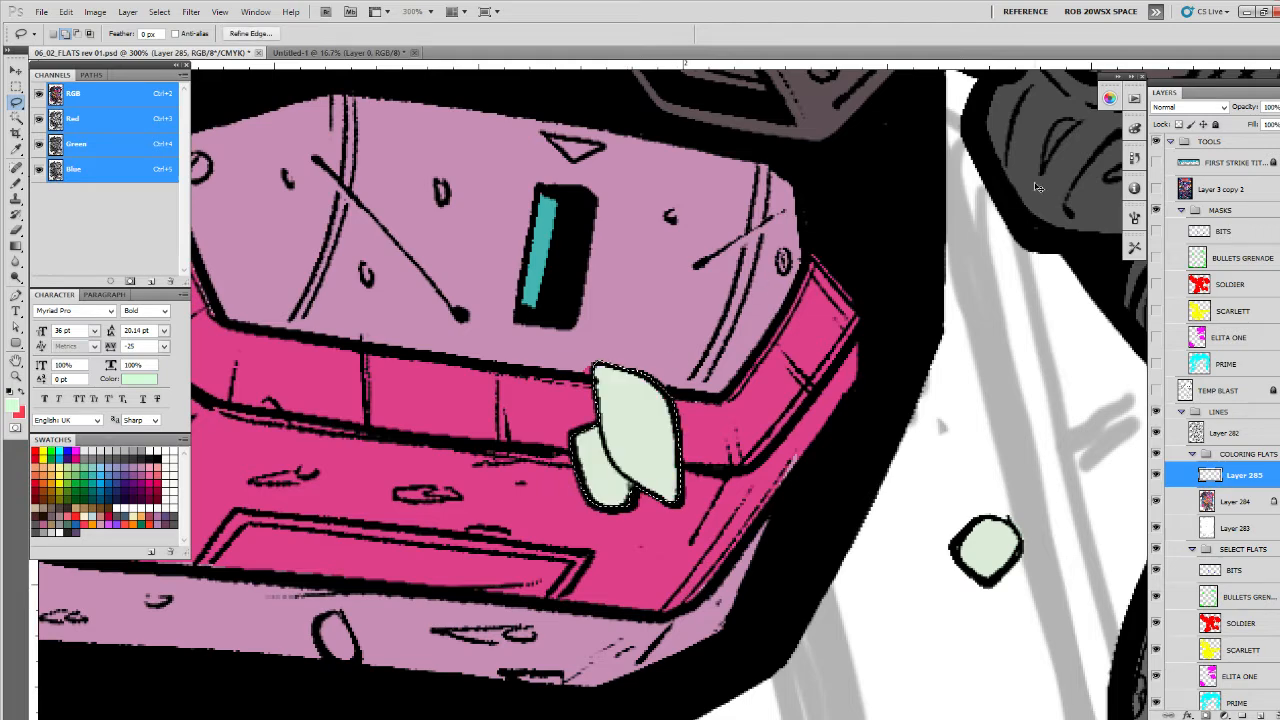
pyautogui.hotkey('ctrl', 'd')
# - Fill the small debris chip on the lavender lower rim of the pink foot with the pale green
pyautogui.moveTo(349, 612)
pyautogui.mouseDown()
pyautogui.moveTo(616, 564)
pyautogui.moveTo(603, 568)
pyautogui.mouseUp()
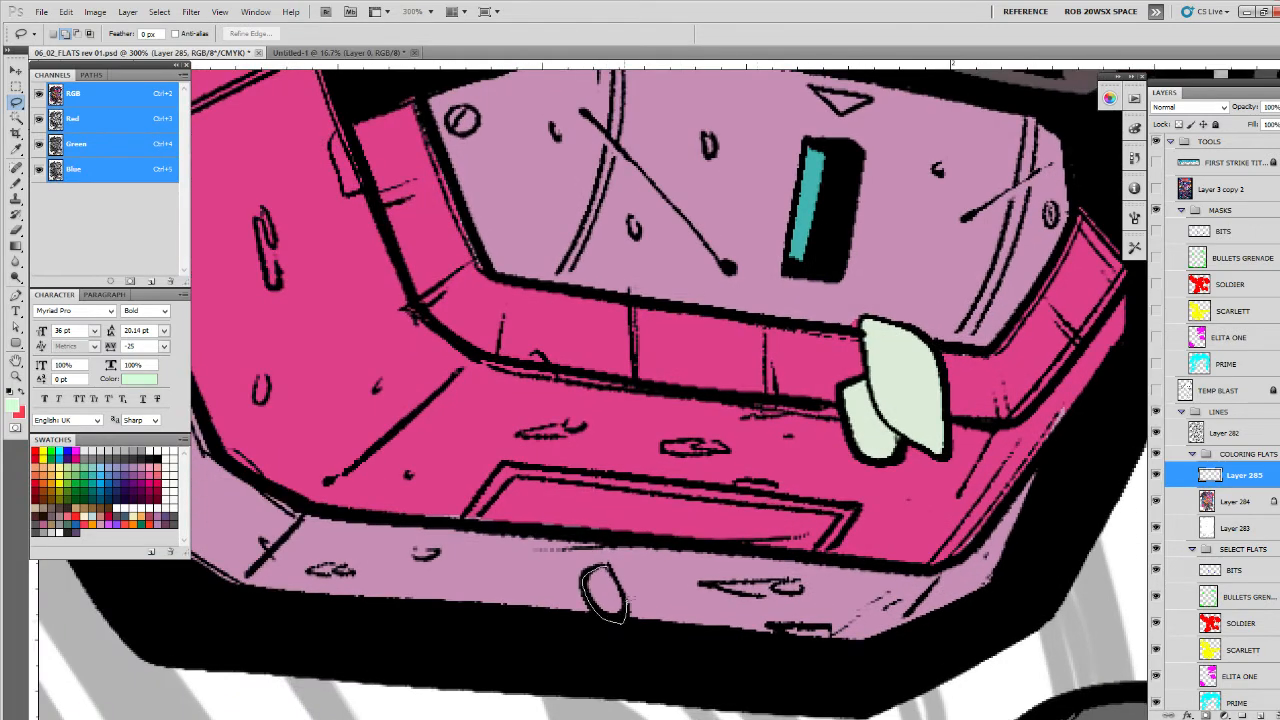
pyautogui.hotkey('alt', 'BackSpace')
pyautogui.hotkey('ctrl', 'd')
# - Check the whole cover for debris chunks and other areas still missing a flat color
pyautogui.press('z')
pyautogui.keyDown('alt'); pyautogui.click(769, 348); pyautogui.keyUp('alt')
pyautogui.keyDown('alt'); pyautogui.click(769, 348); pyautogui.keyUp('alt')
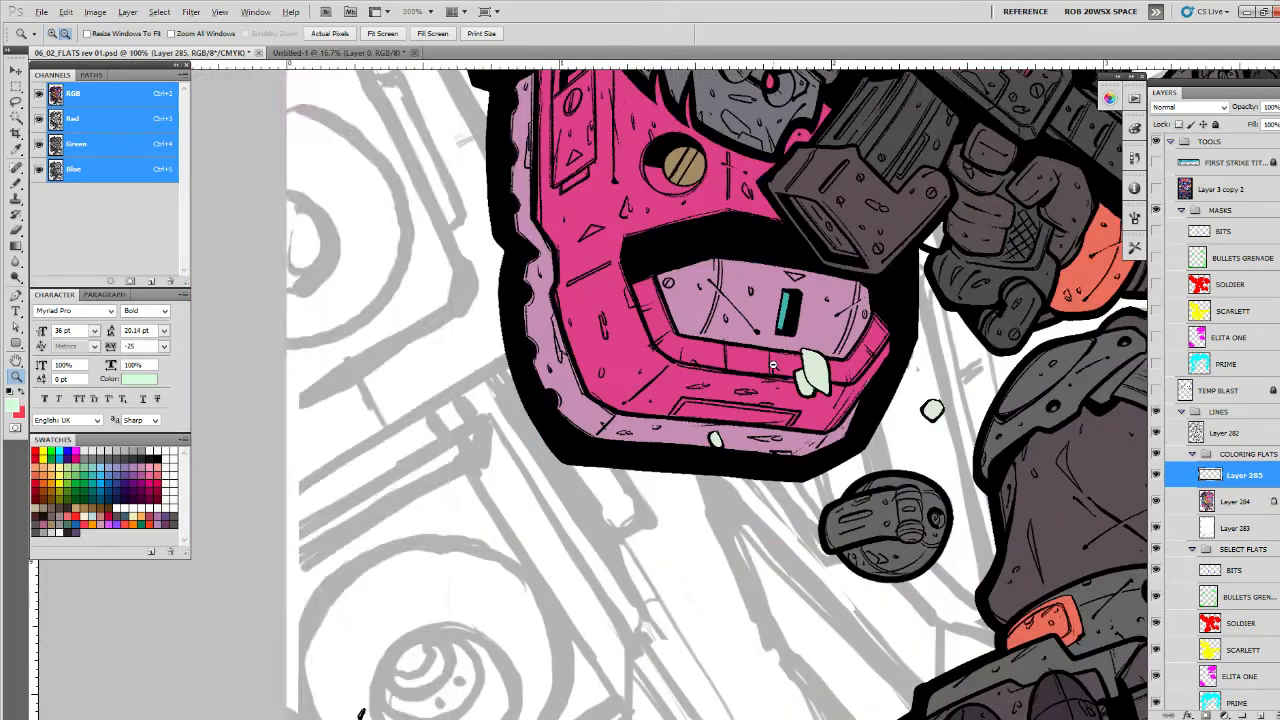
pyautogui.keyDown('alt'); pyautogui.click(771, 347); pyautogui.keyUp('alt')
pyautogui.moveTo(804, 226); pyautogui.dragTo(770, 452)
pyautogui.moveTo(847, 360); pyautogui.dragTo(685, 577)
pyautogui.keyDown('alt'); pyautogui.click(750, 500); pyautogui.keyUp('alt')
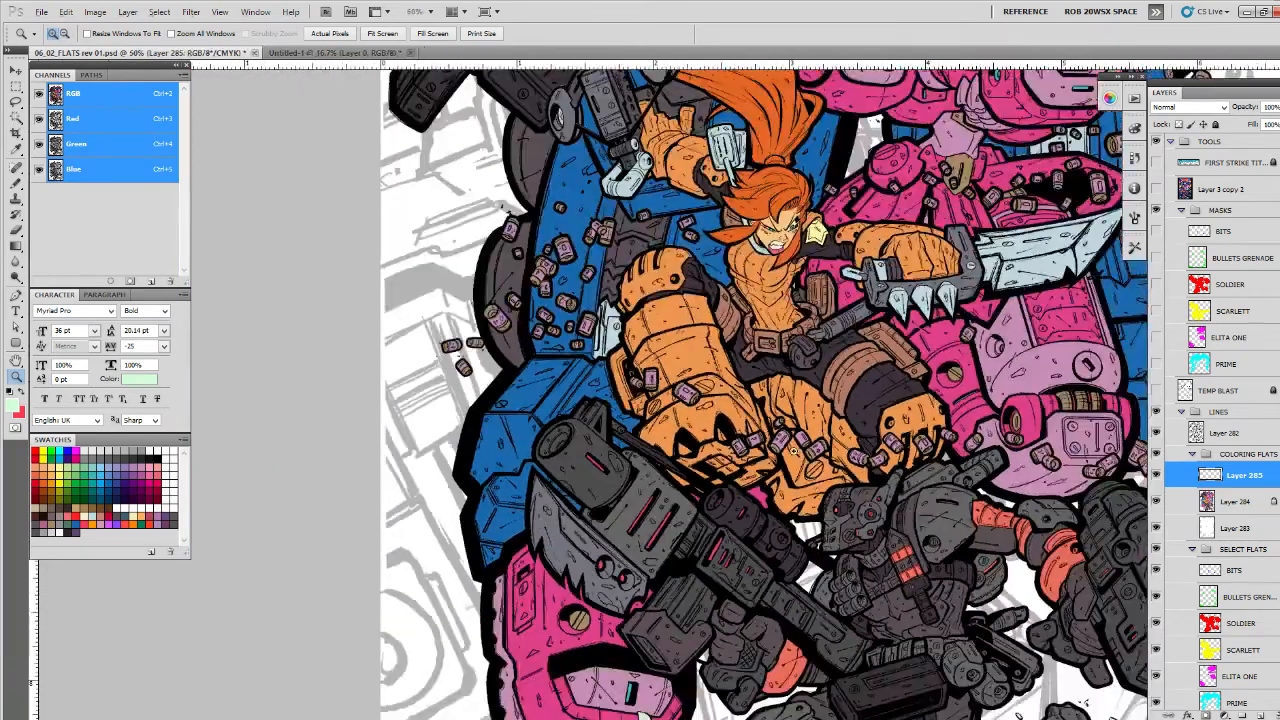
pyautogui.moveTo(984, 496); pyautogui.dragTo(598, 465)
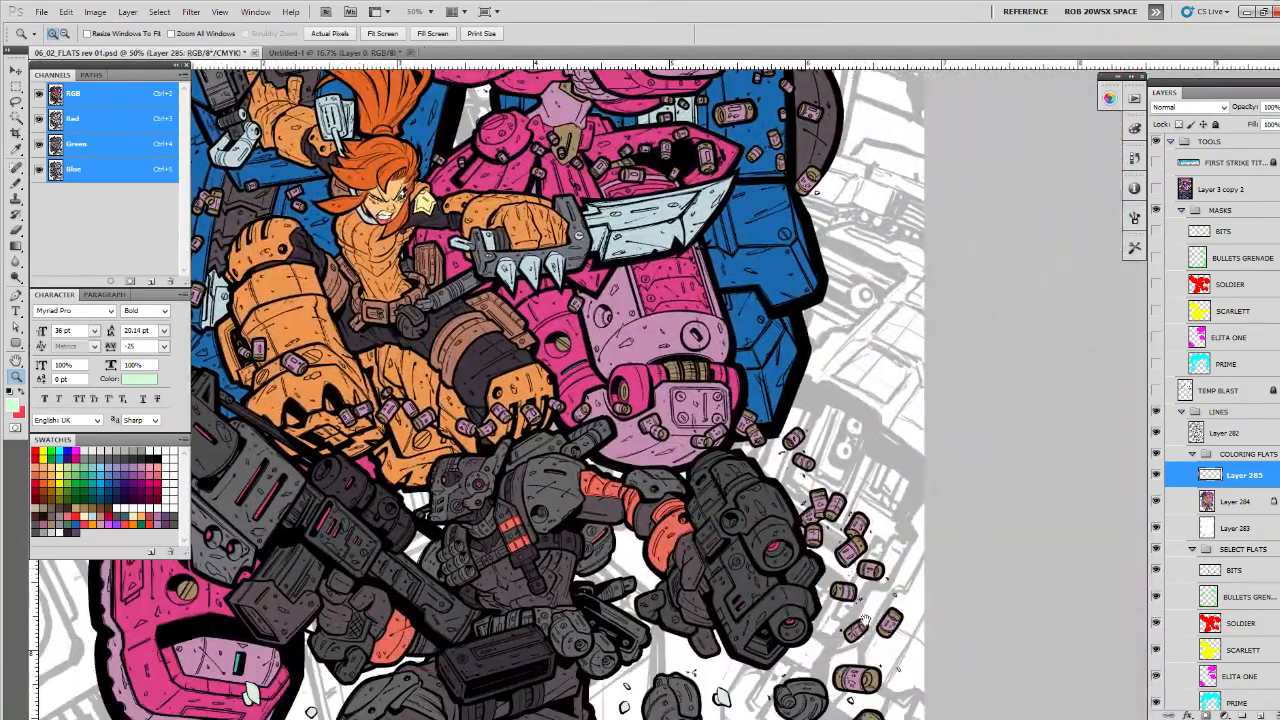
pyautogui.scroll(-5, 845, 575)
pyautogui.scroll(15, 830, 553)
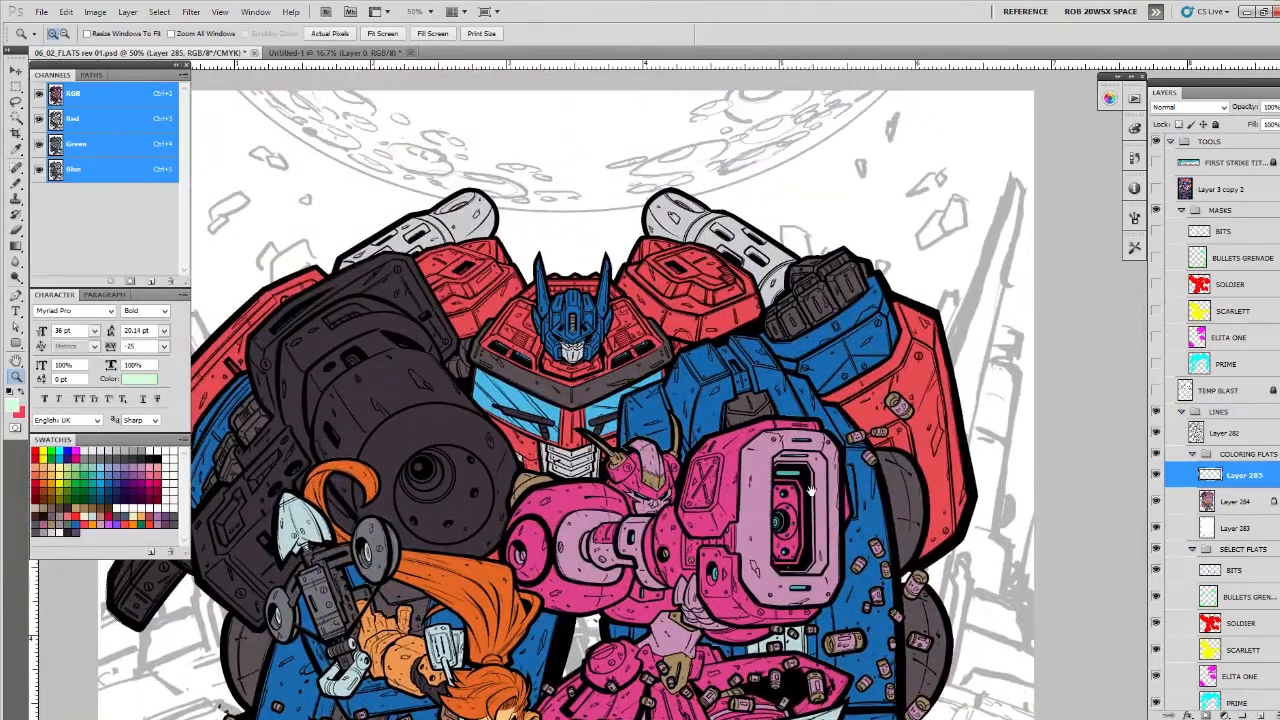
pyautogui.keyDown('alt'); pyautogui.click(840, 530); pyautogui.keyUp('alt')
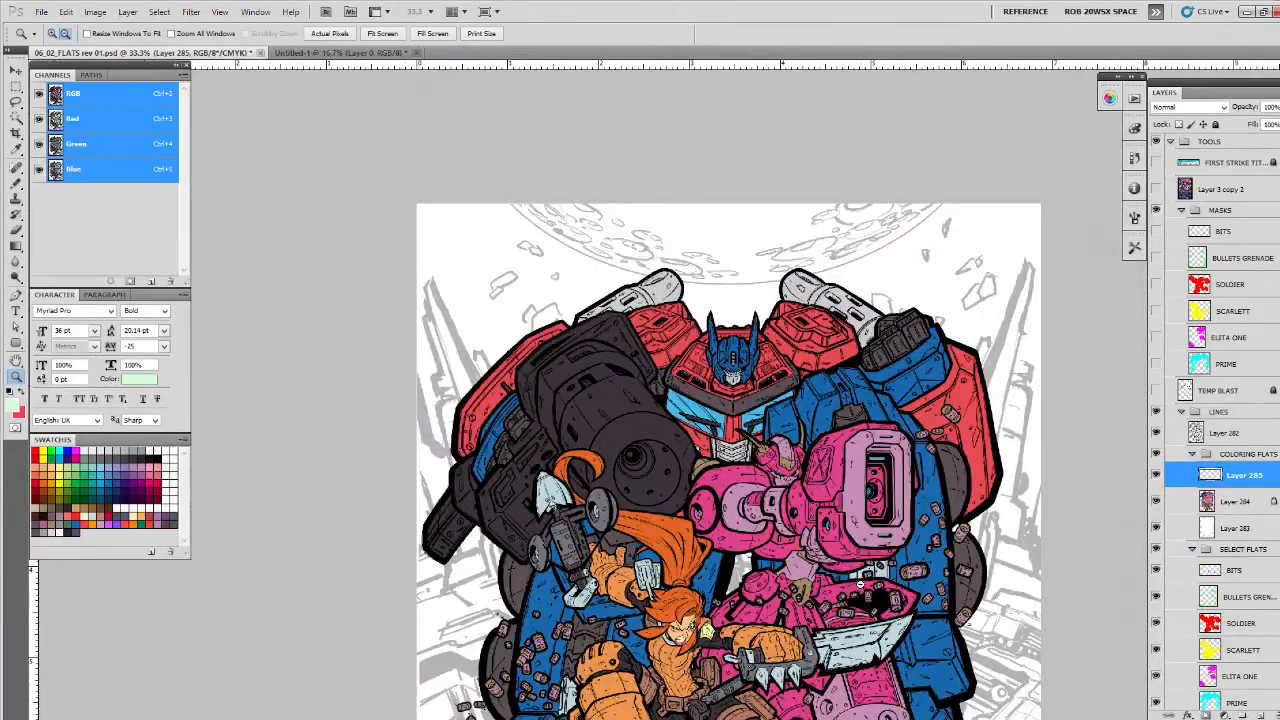
pyautogui.keyDown('alt'); pyautogui.click(858, 587); pyautogui.keyUp('alt')
pyautogui.scroll(-5, 850, 540)
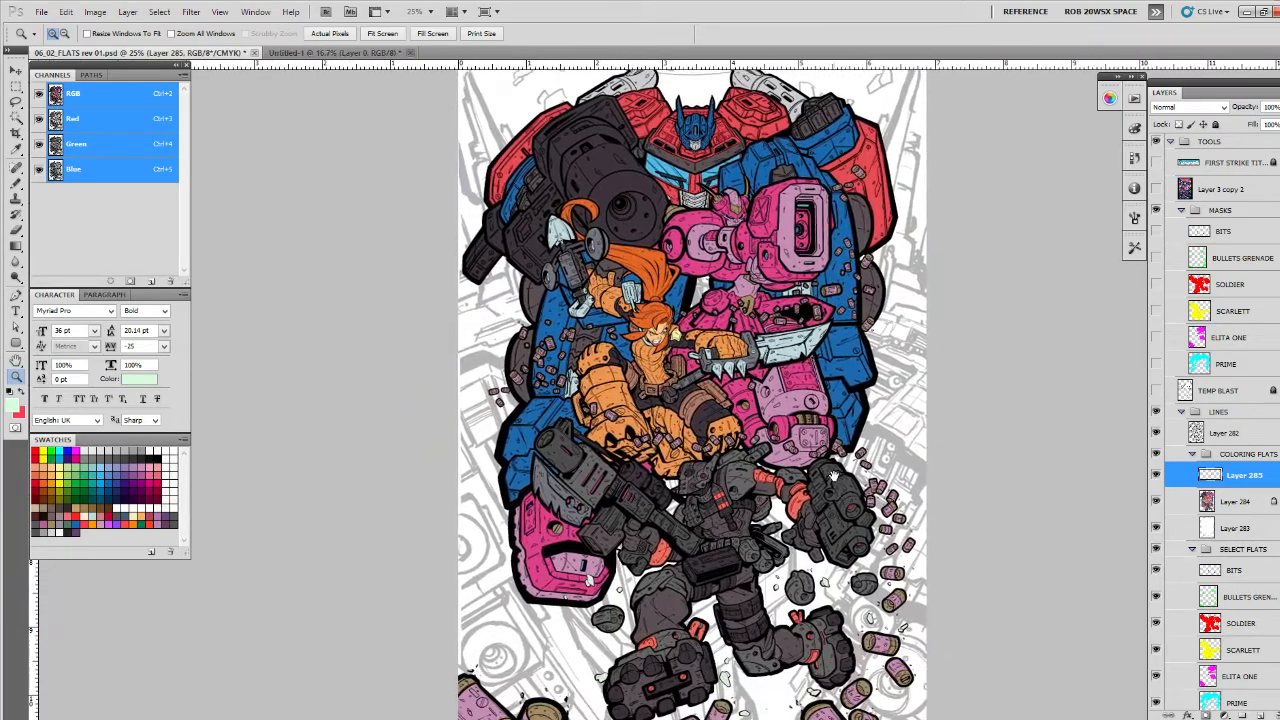
# - Change the screen mode to full screen with the menu bar
pyautogui.press('f')
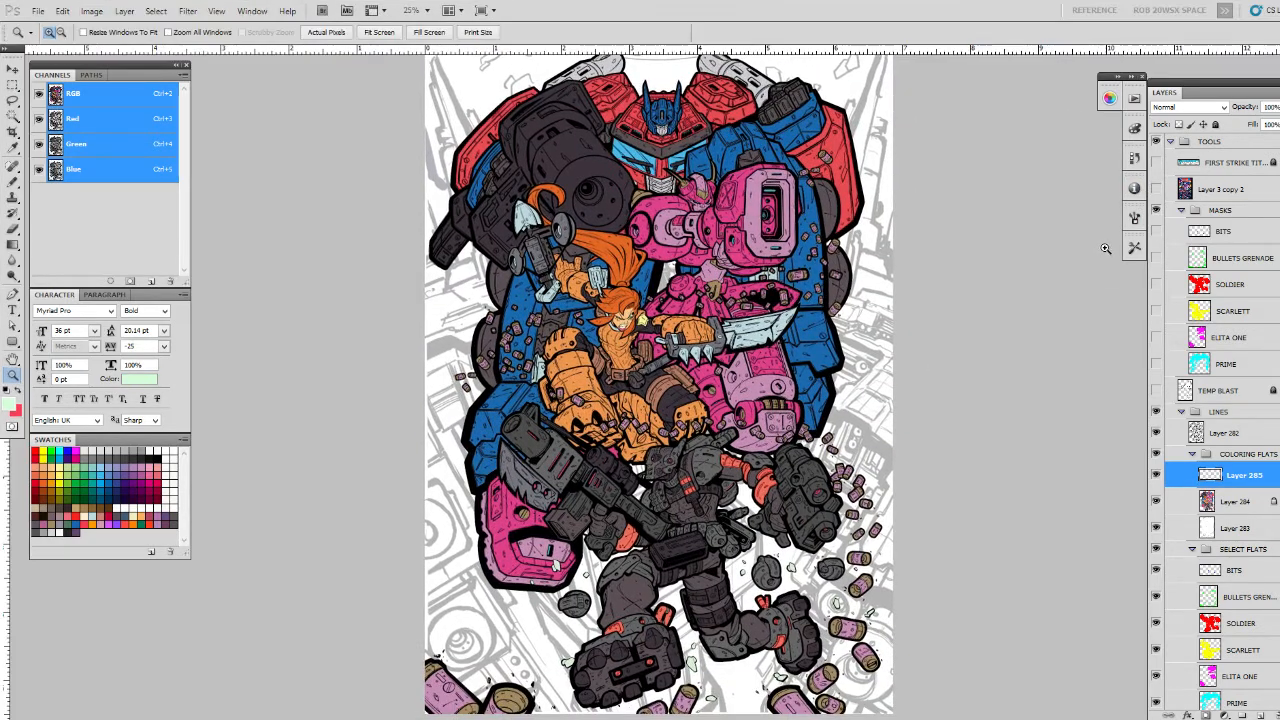
pyautogui.press('f')
pyautogui.press('f')
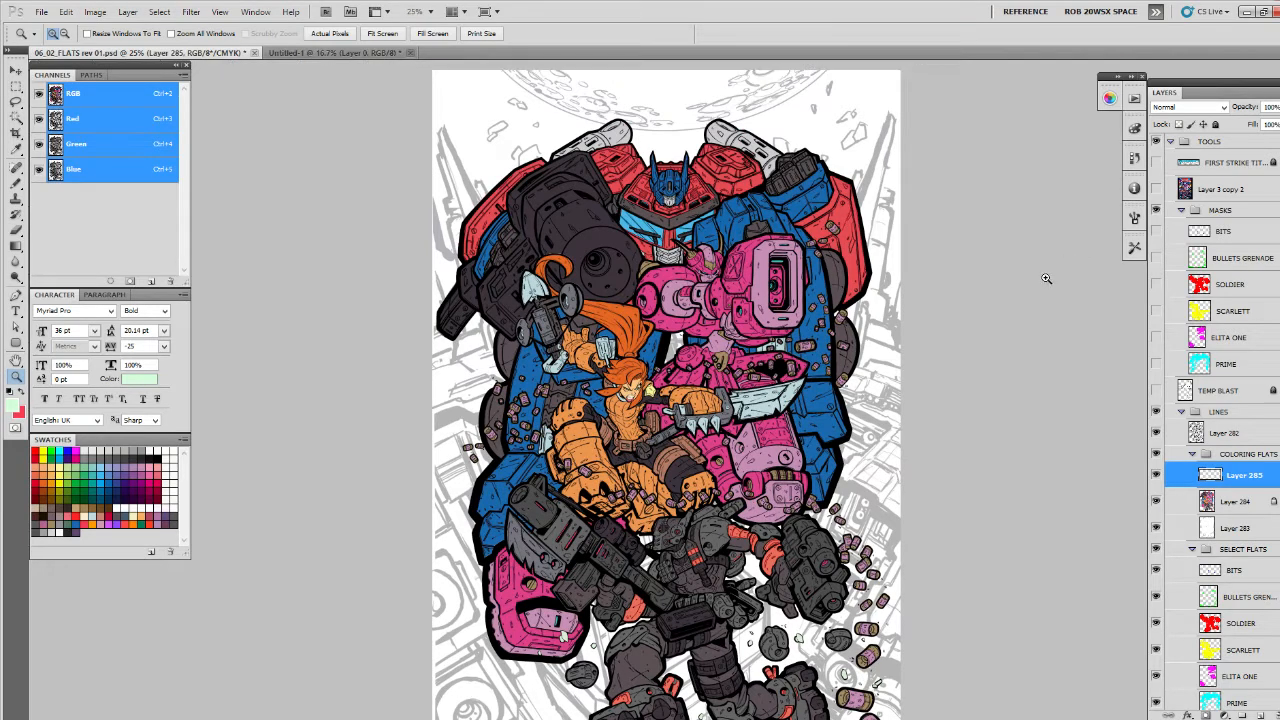
pyautogui.press('f')
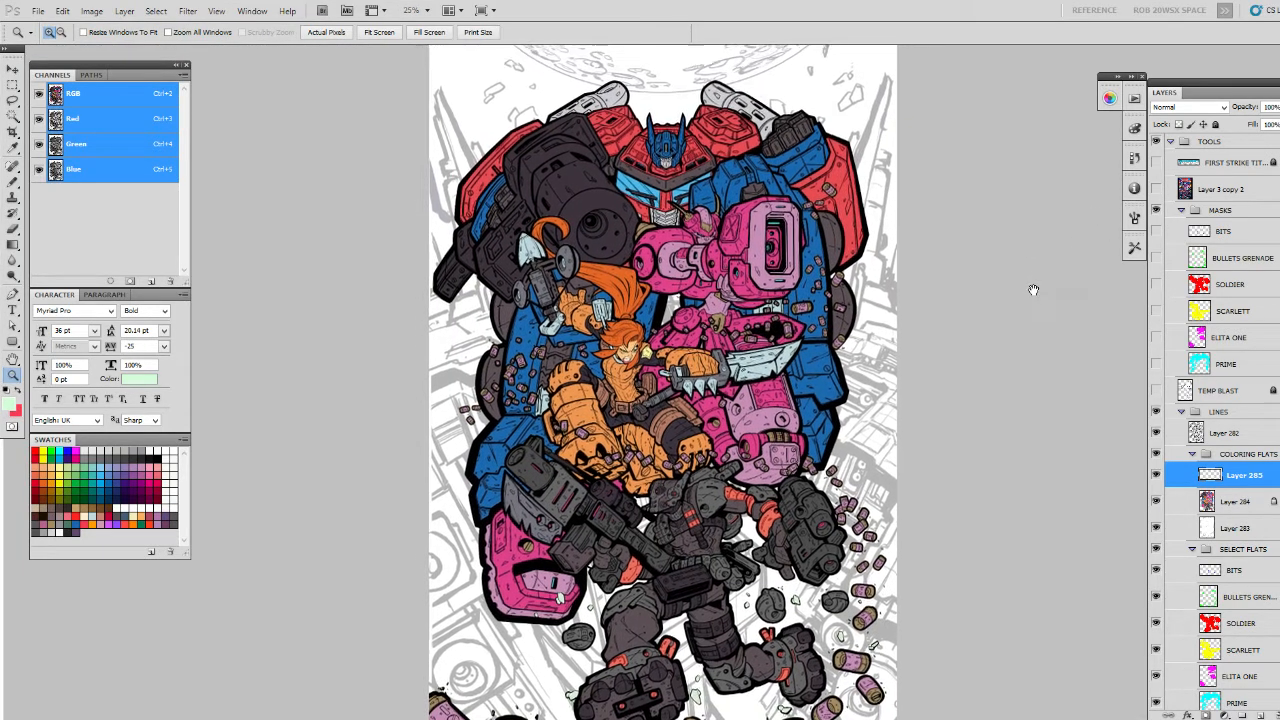
# - Compare the full cover's flats with the Layer 3 copy 2 color reference by repeatedly showing and hiding it
pyautogui.keyDown('alt'); pyautogui.click(1012, 310); pyautogui.keyUp('alt')
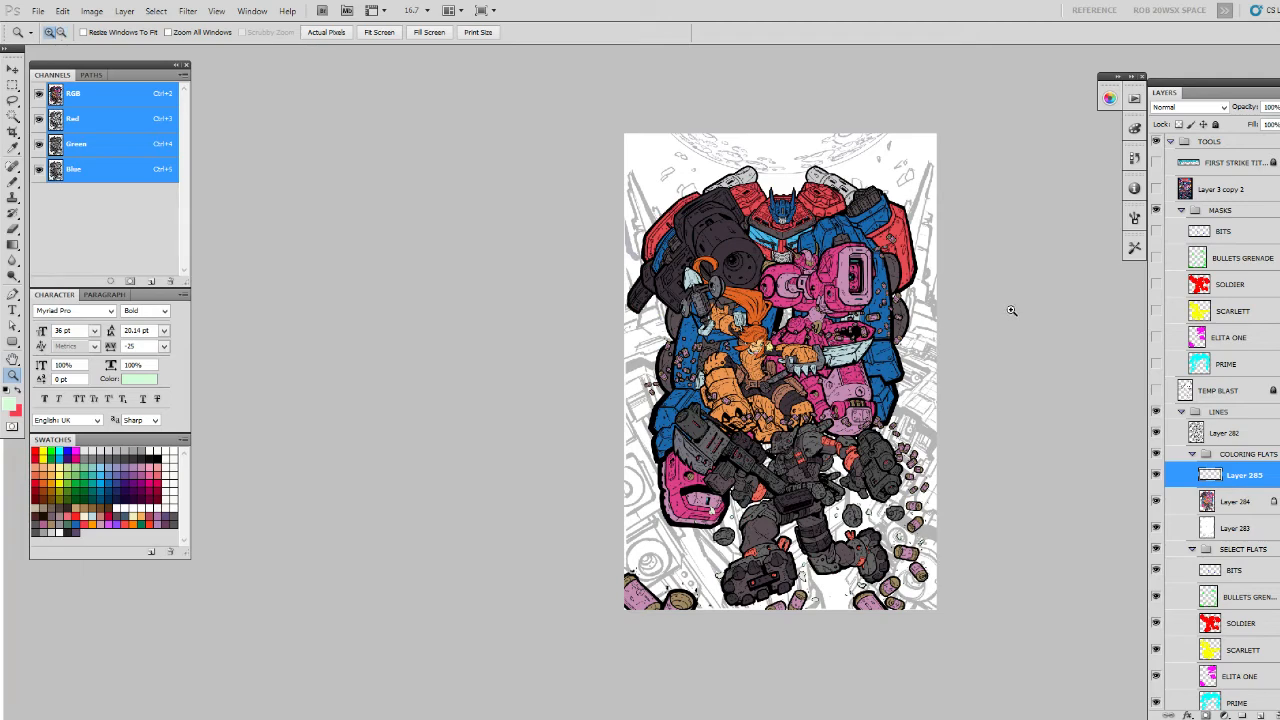
pyautogui.click(1156, 189)
pyautogui.click(1156, 189)
pyautogui.click(1156, 189)
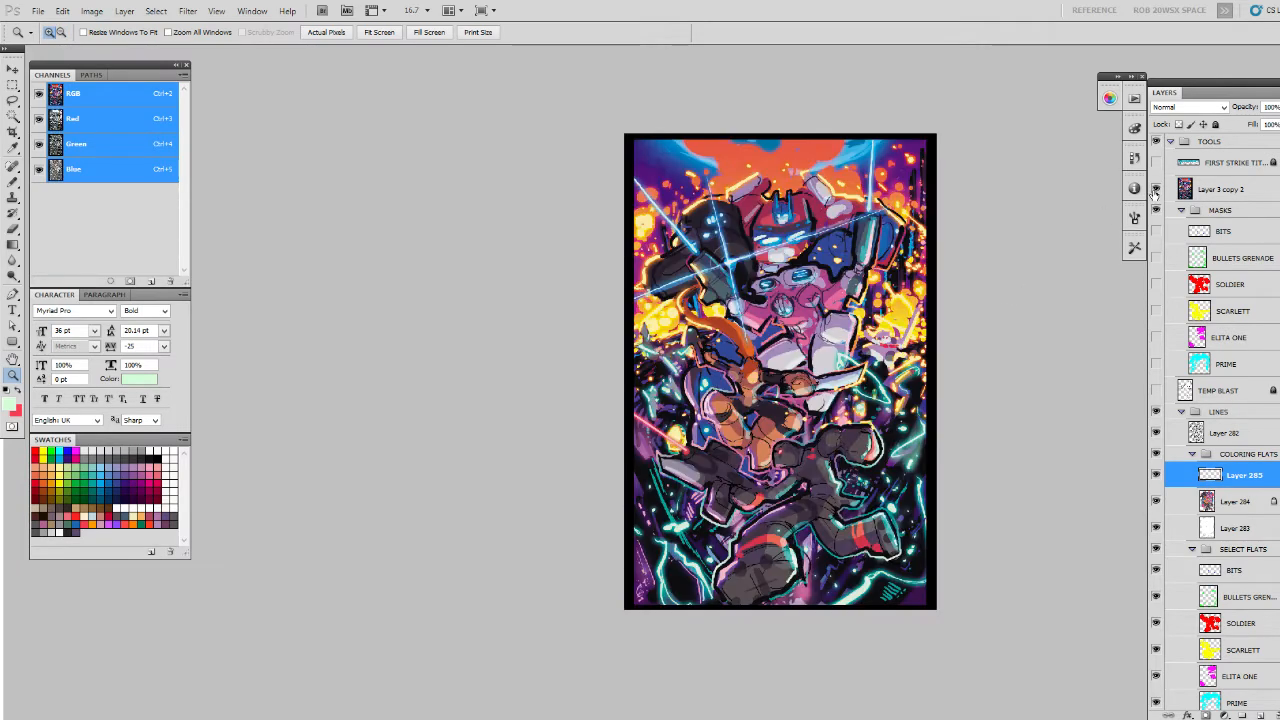
pyautogui.click(1156, 189)
pyautogui.click(1156, 189)
pyautogui.click(1156, 189)
pyautogui.click(1156, 189)
pyautogui.click(1156, 189)
pyautogui.click(1156, 189)
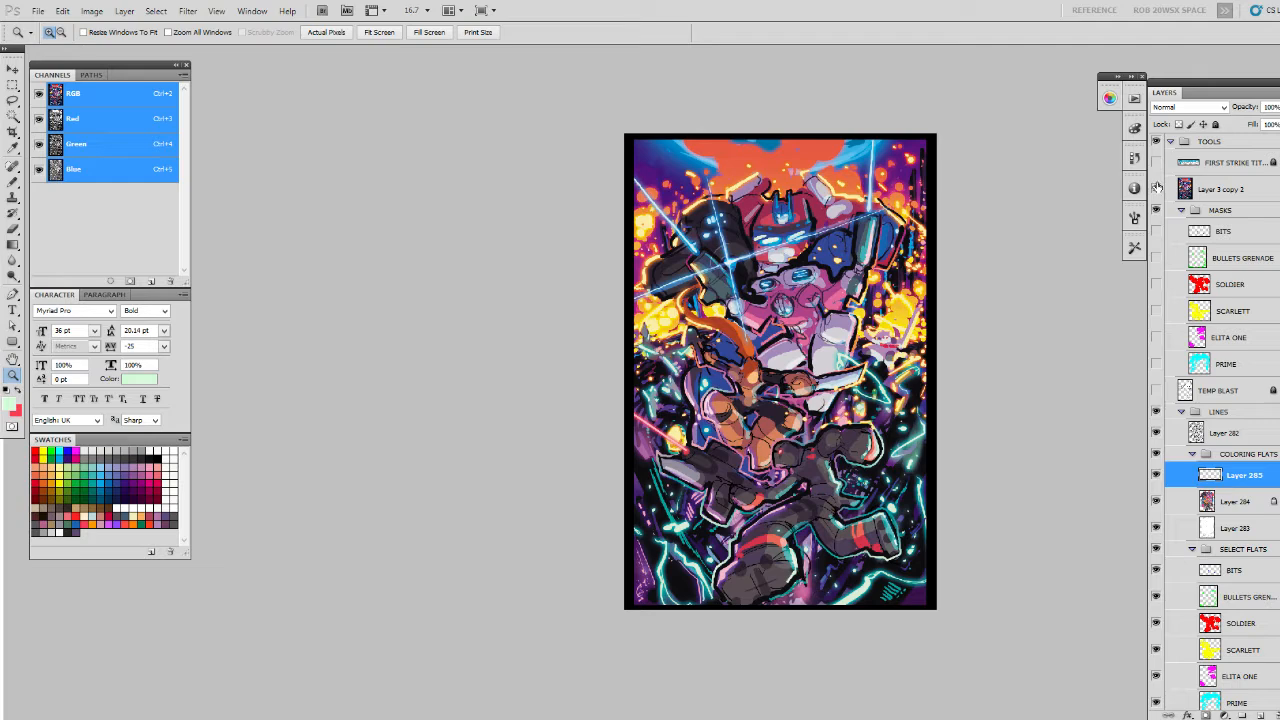
pyautogui.click(1156, 189)
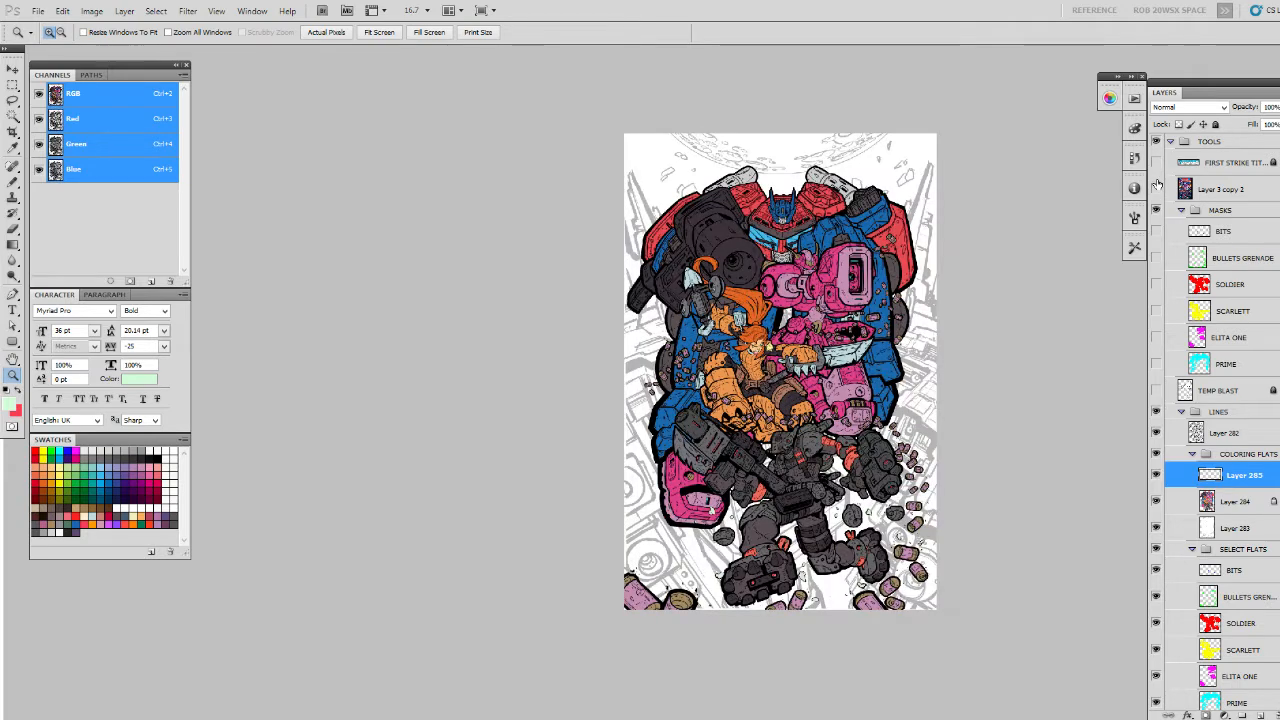
# - Sample a pale blue from the Layer 3 copy 2 reference, check the FIRST STRIKE title layer, and hide both layers
pyautogui.click(899, 309)
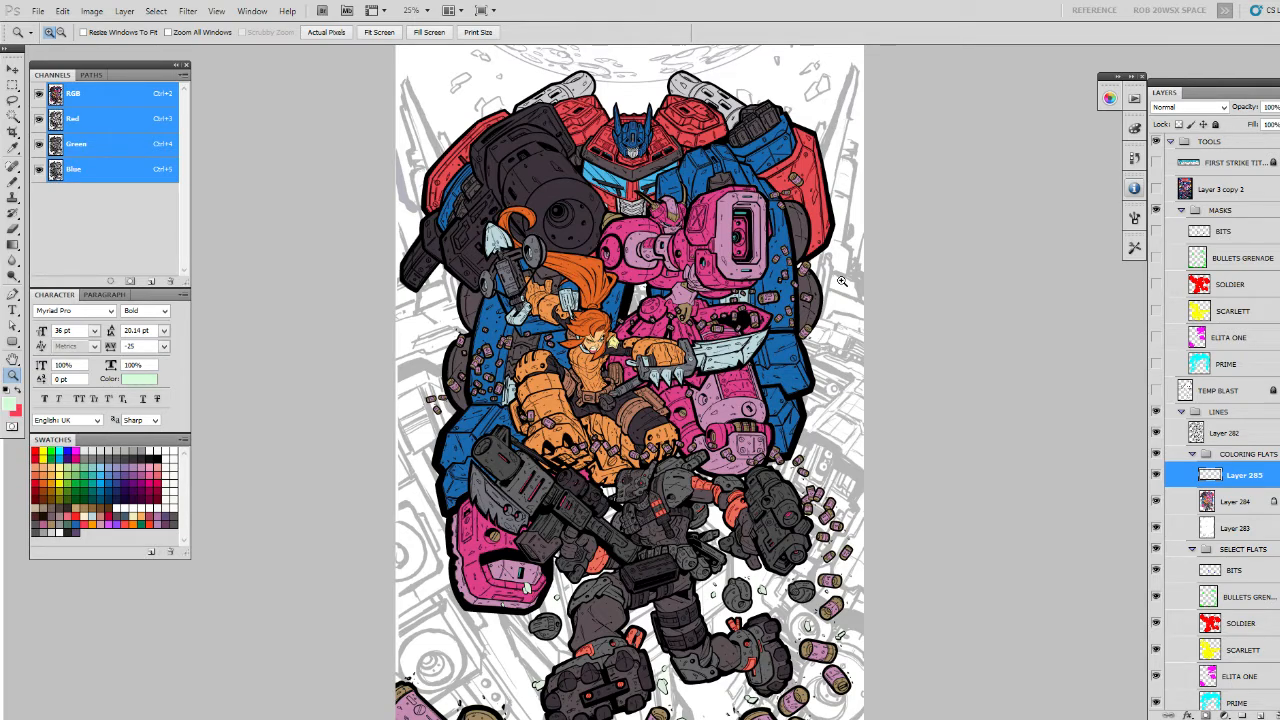
pyautogui.click(1157, 189)
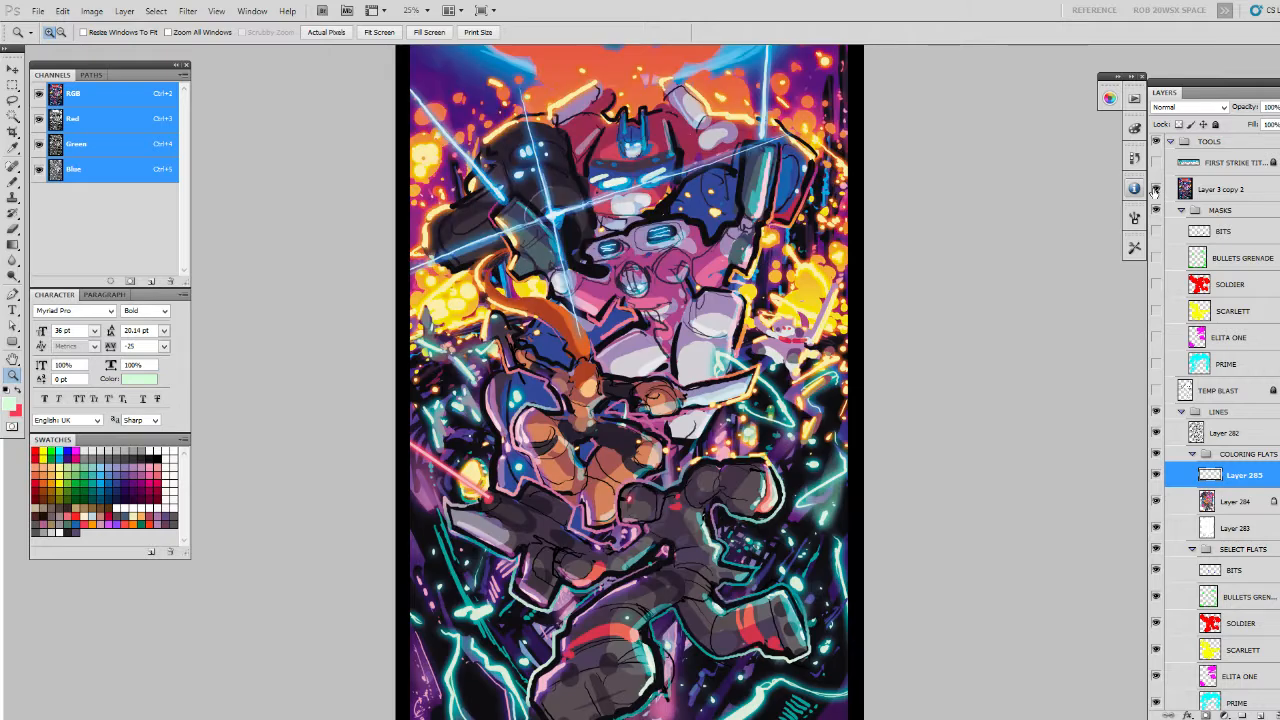
pyautogui.press('b')
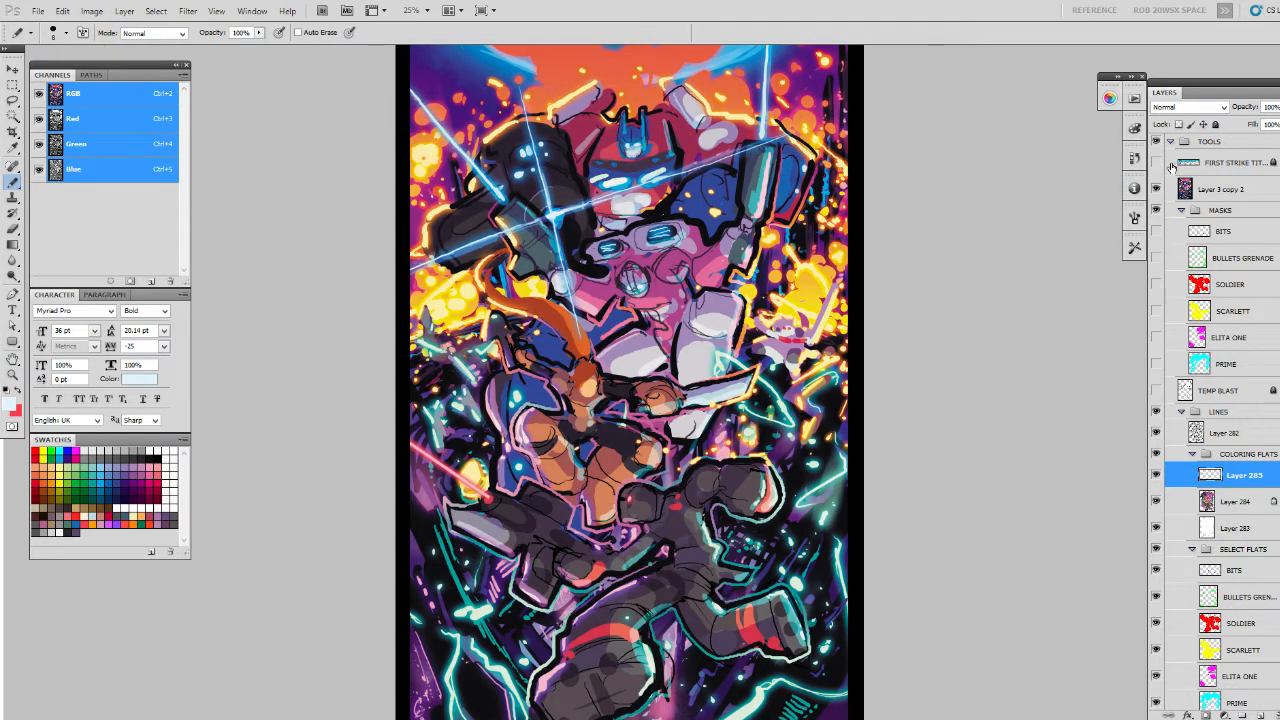
pyautogui.click(1157, 163)
pyautogui.click(1157, 163)
pyautogui.click(1157, 189)
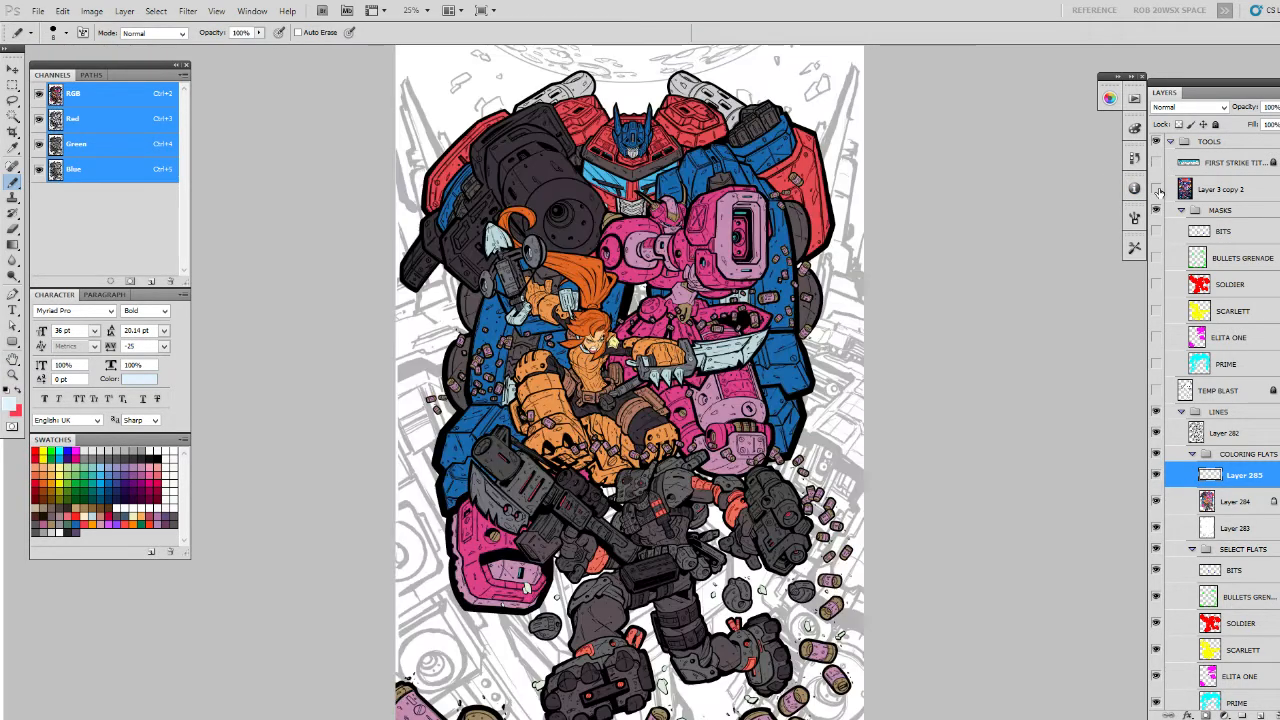
# - Examine the flats and line art on the dark cannon's muzzle up close
pyautogui.keyDown('ctrl'); pyautogui.click(557, 210); pyautogui.keyUp('ctrl')
pyautogui.keyDown('ctrl'); pyautogui.click(557, 210); pyautogui.keyUp('ctrl')
pyautogui.keyDown('ctrl'); pyautogui.click(557, 210); pyautogui.keyUp('ctrl')
pyautogui.keyDown('ctrl'); pyautogui.click(557, 210); pyautogui.keyUp('ctrl')
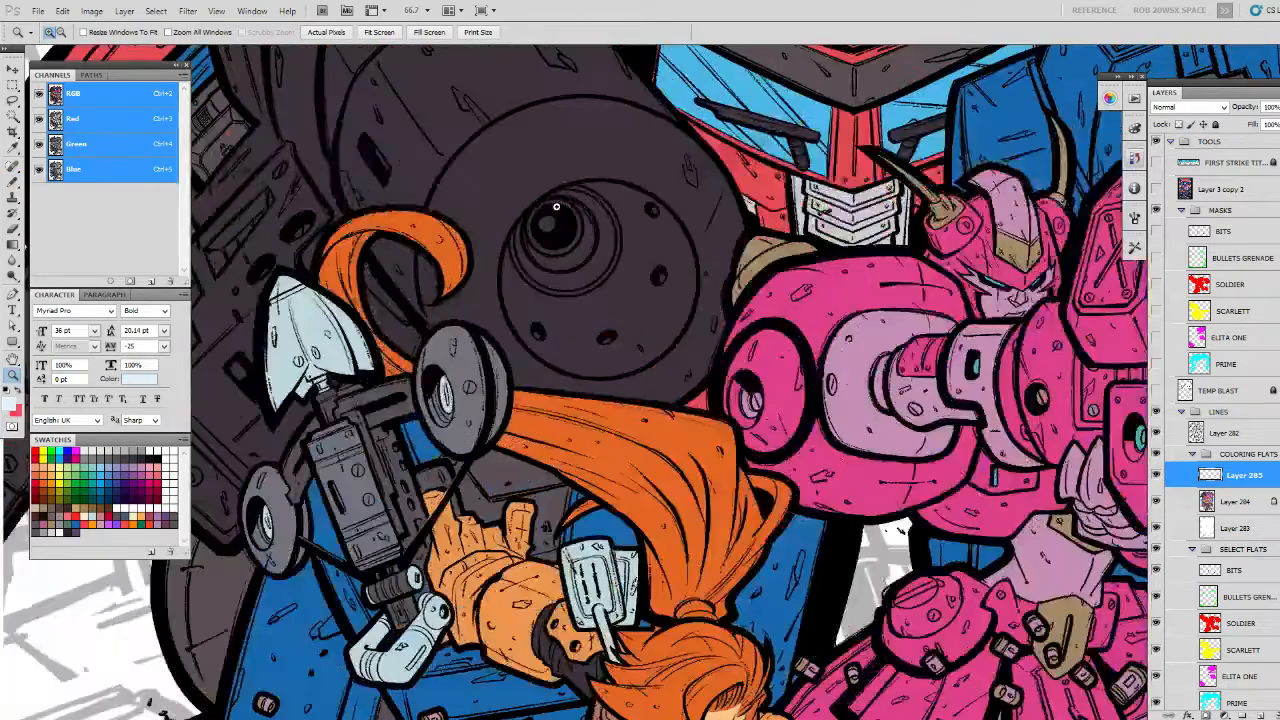
pyautogui.keyDown('ctrl'); pyautogui.click(560, 214); pyautogui.keyUp('ctrl')
pyautogui.moveTo(546, 244); pyautogui.dragTo(688, 421)
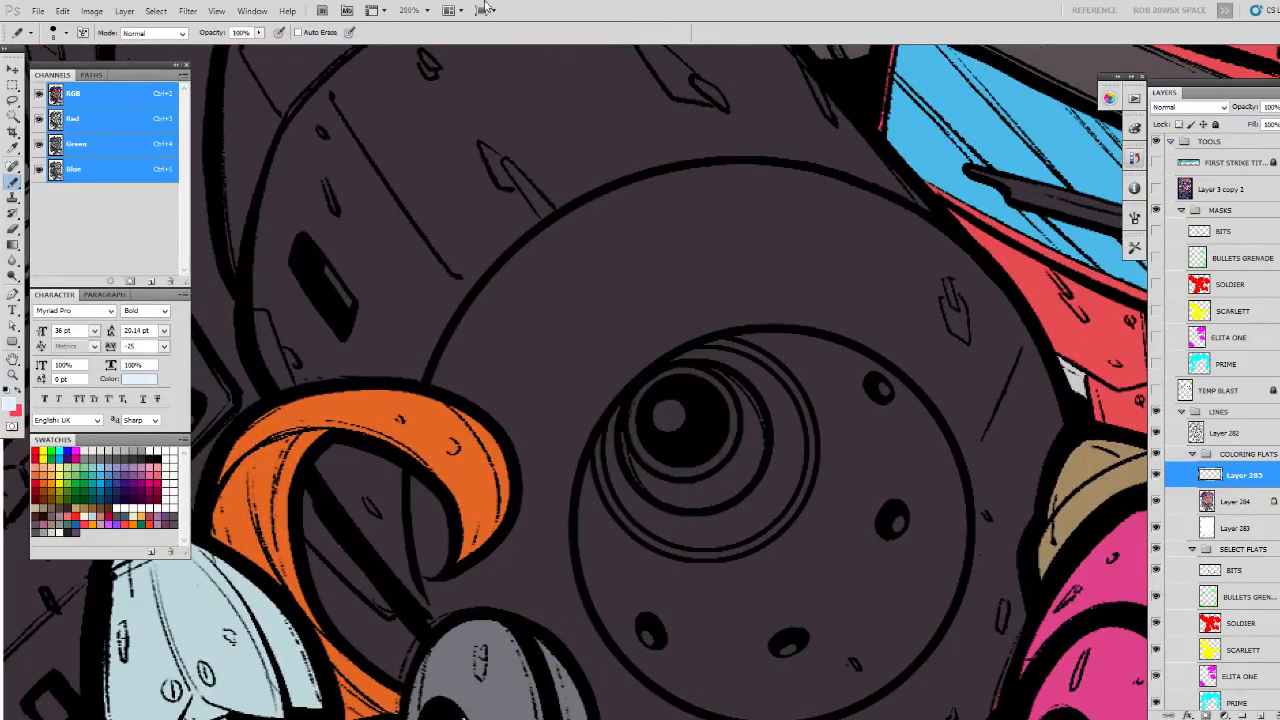
pyautogui.hotkey('ctrl', 'Tab')
pyautogui.hotkey('ctrl', 'Tab')
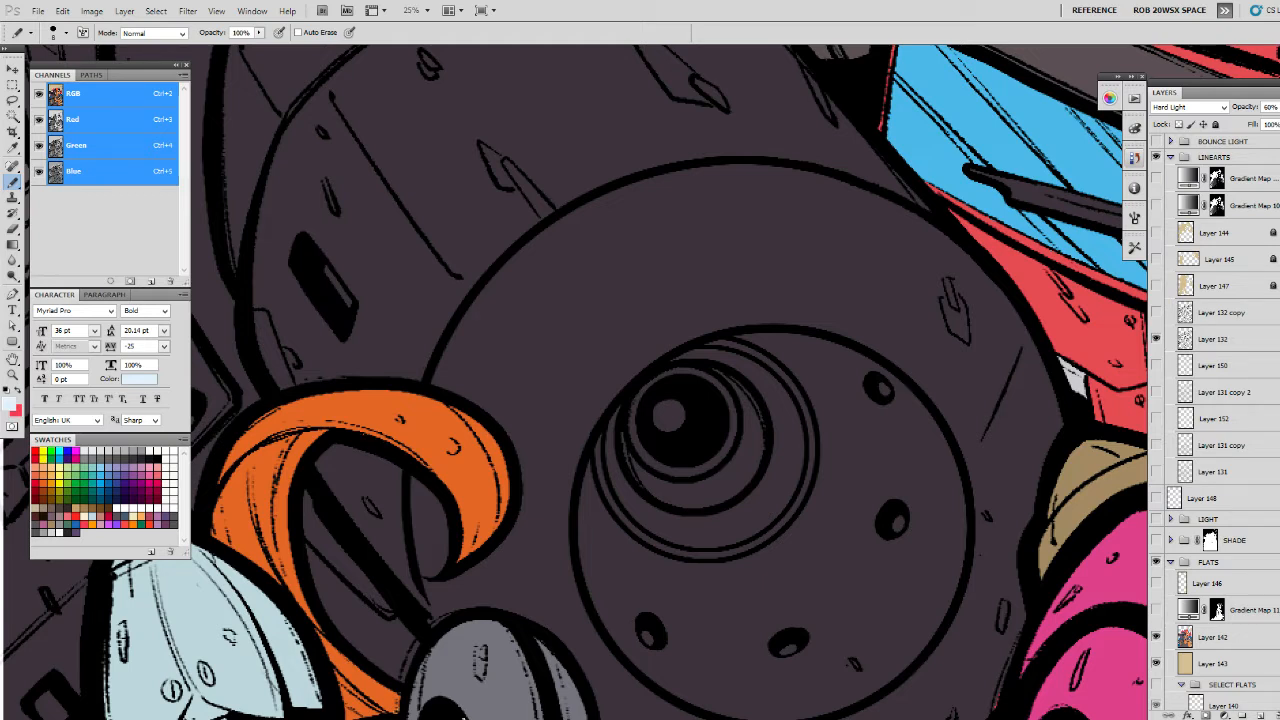
pyautogui.click(38, 10)
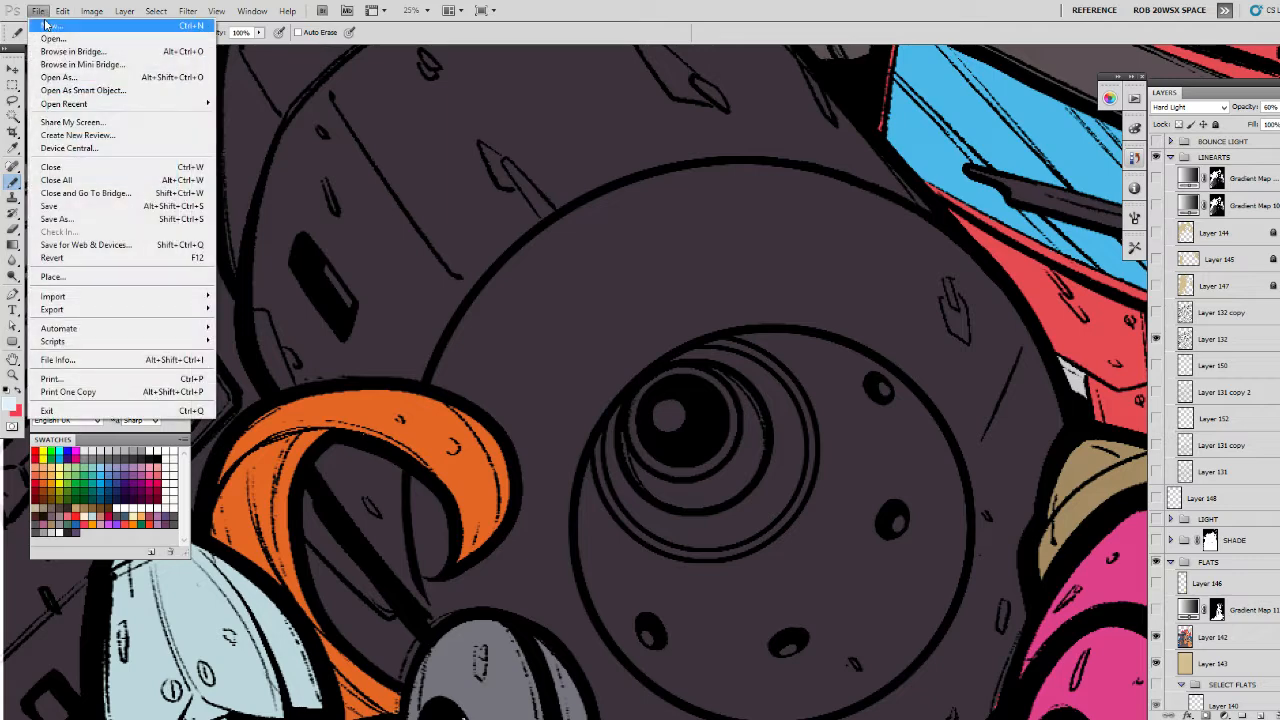
pyautogui.click(43, 38)
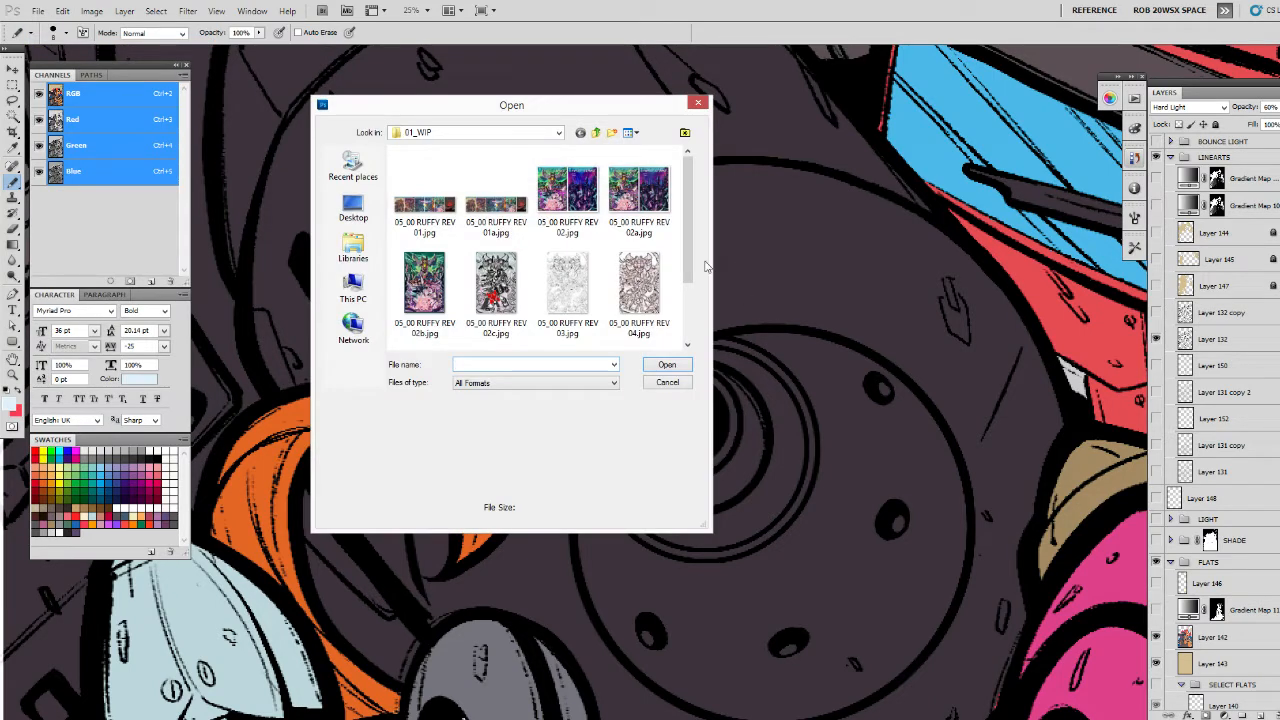
pyautogui.click(661, 387)
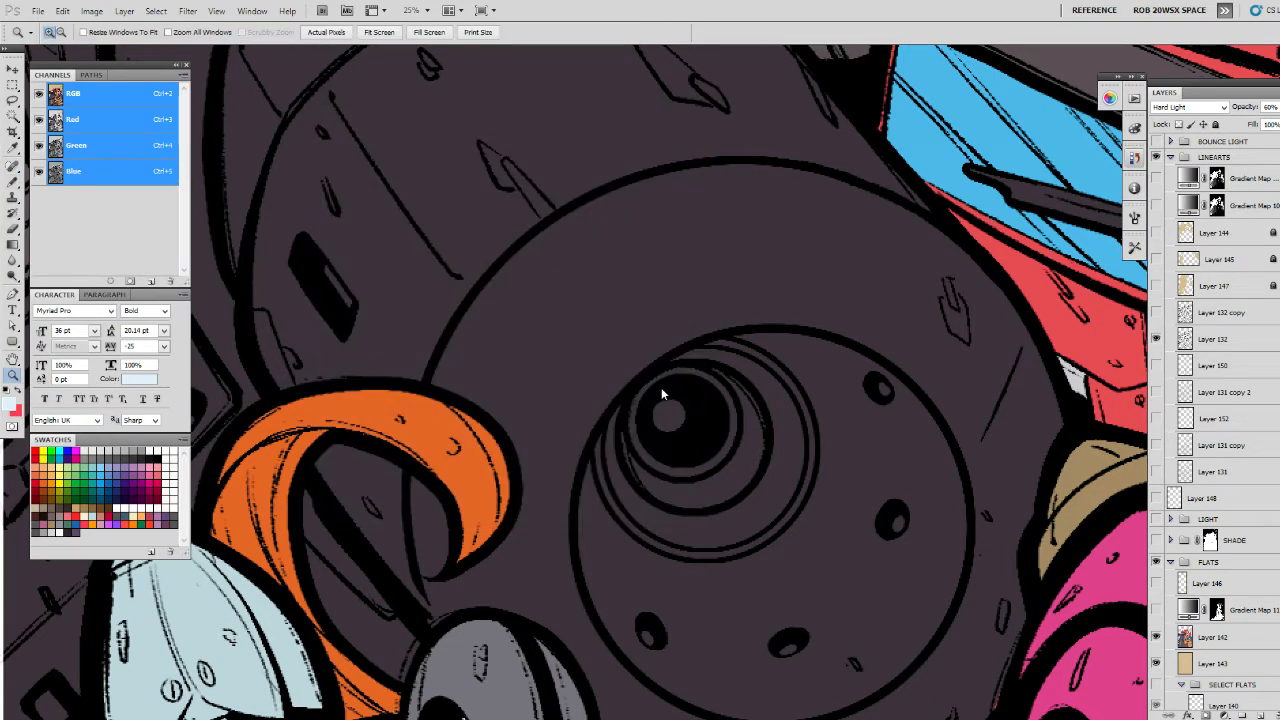
# - Review the SELECT FLATS layers one by one: PRIME, ELITA ONE, SCARLETT, SOLDIER, BULLETS GRENADE and BITS
pyautogui.keyDown('alt'); pyautogui.click(661, 393); pyautogui.keyUp('alt')
pyautogui.keyDown('alt'); pyautogui.click(661, 393); pyautogui.keyUp('alt')
pyautogui.keyDown('alt'); pyautogui.click(661, 393); pyautogui.keyUp('alt')
pyautogui.keyDown('alt'); pyautogui.click(661, 393); pyautogui.keyUp('alt')
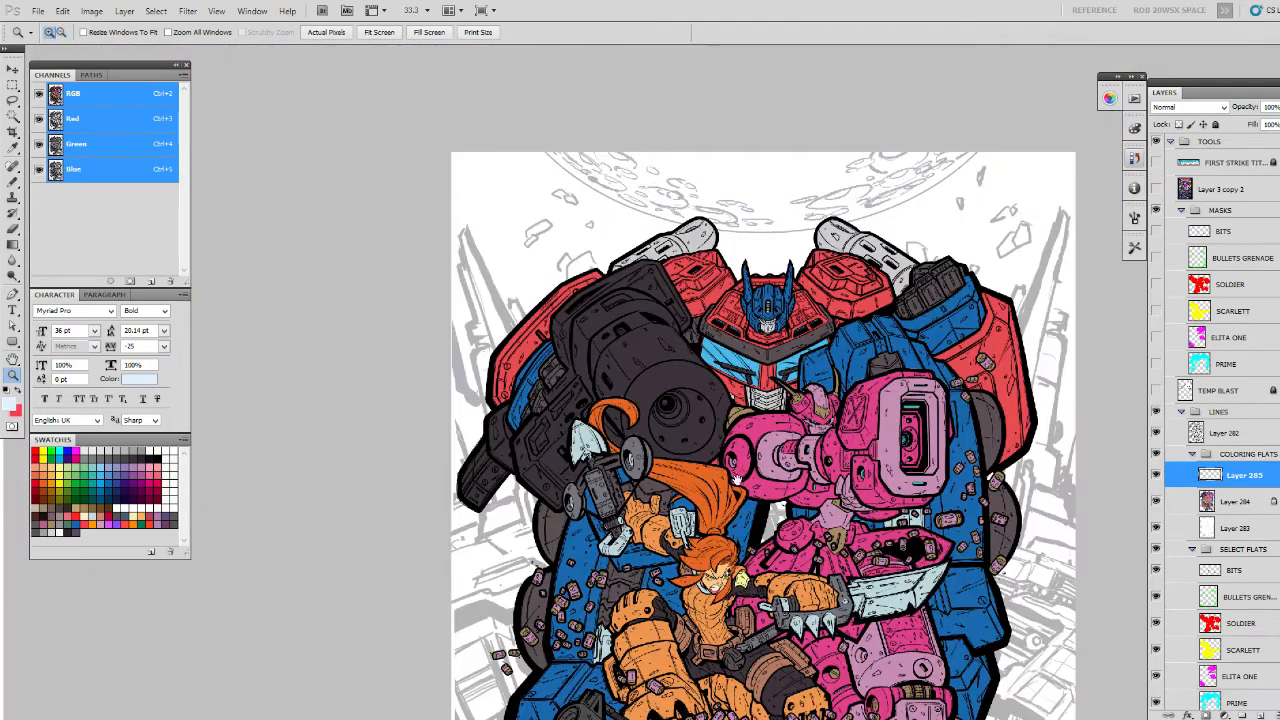
pyautogui.moveTo(737, 480); pyautogui.dragTo(497, 152)
pyautogui.keyDown('alt'); pyautogui.click(668, 283); pyautogui.keyUp('alt')
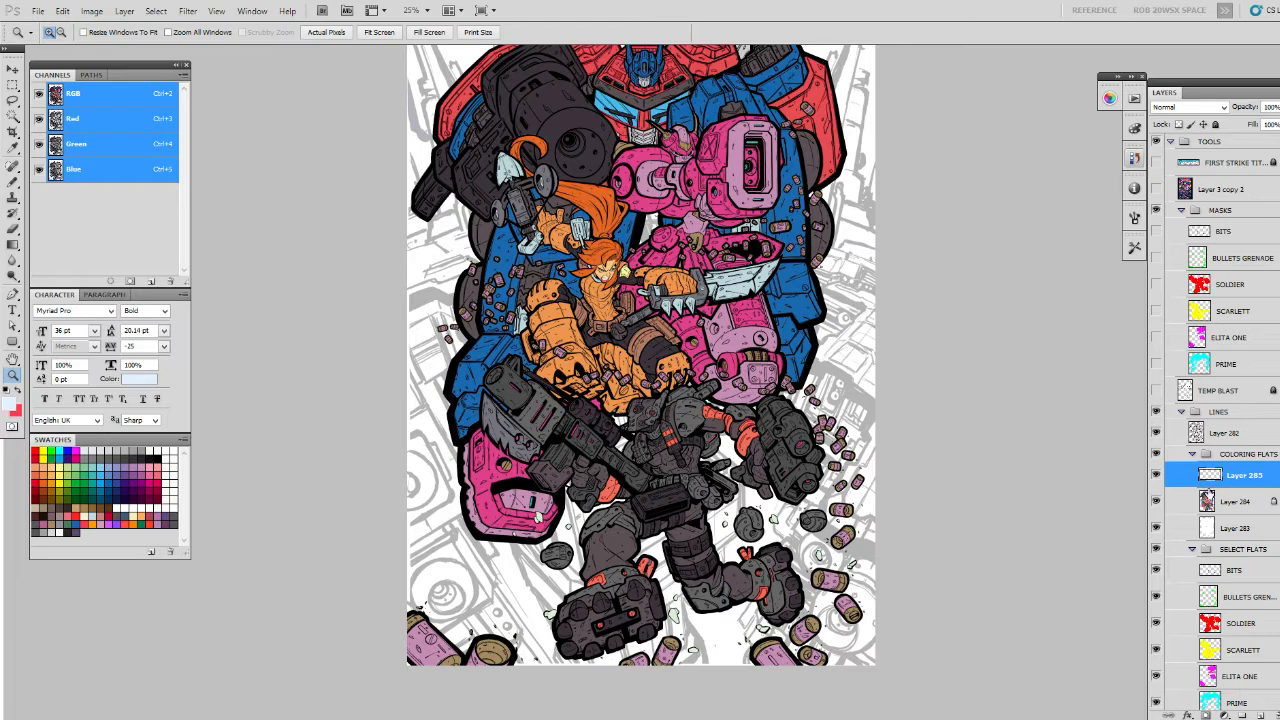
pyautogui.scroll(-3, 1208, 494)
pyautogui.click(1221, 641)
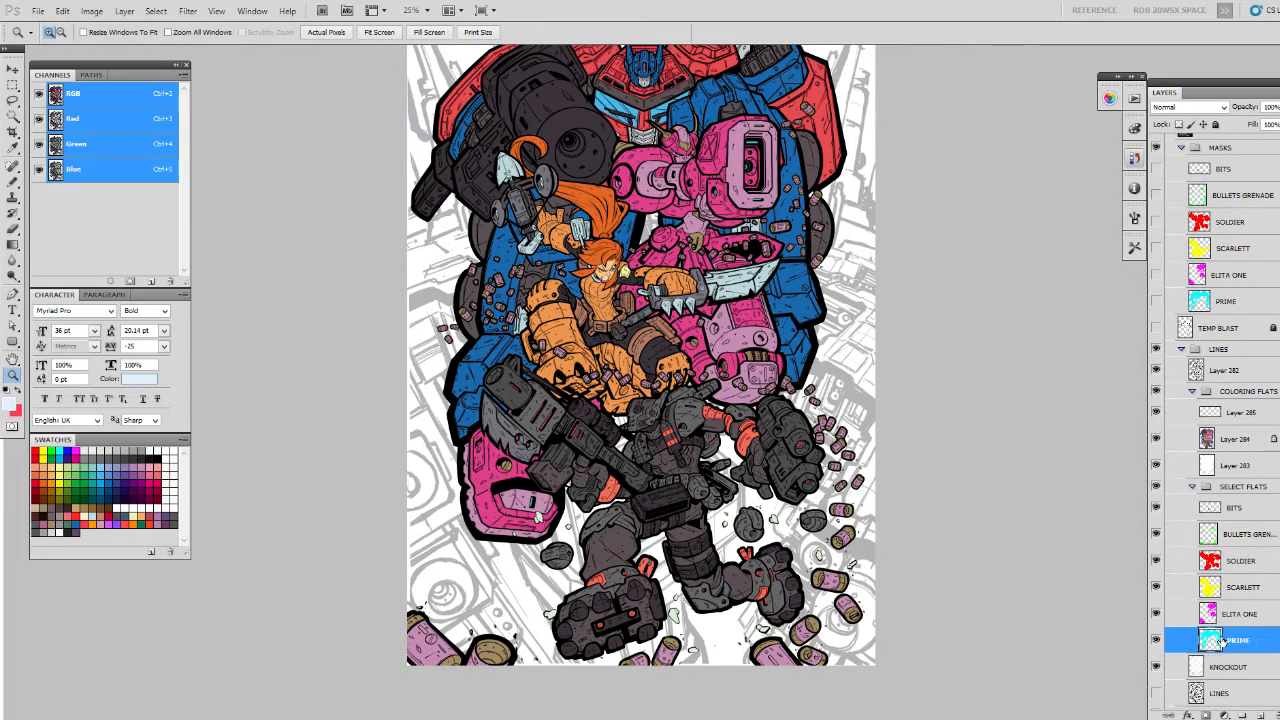
pyautogui.click(1221, 614)
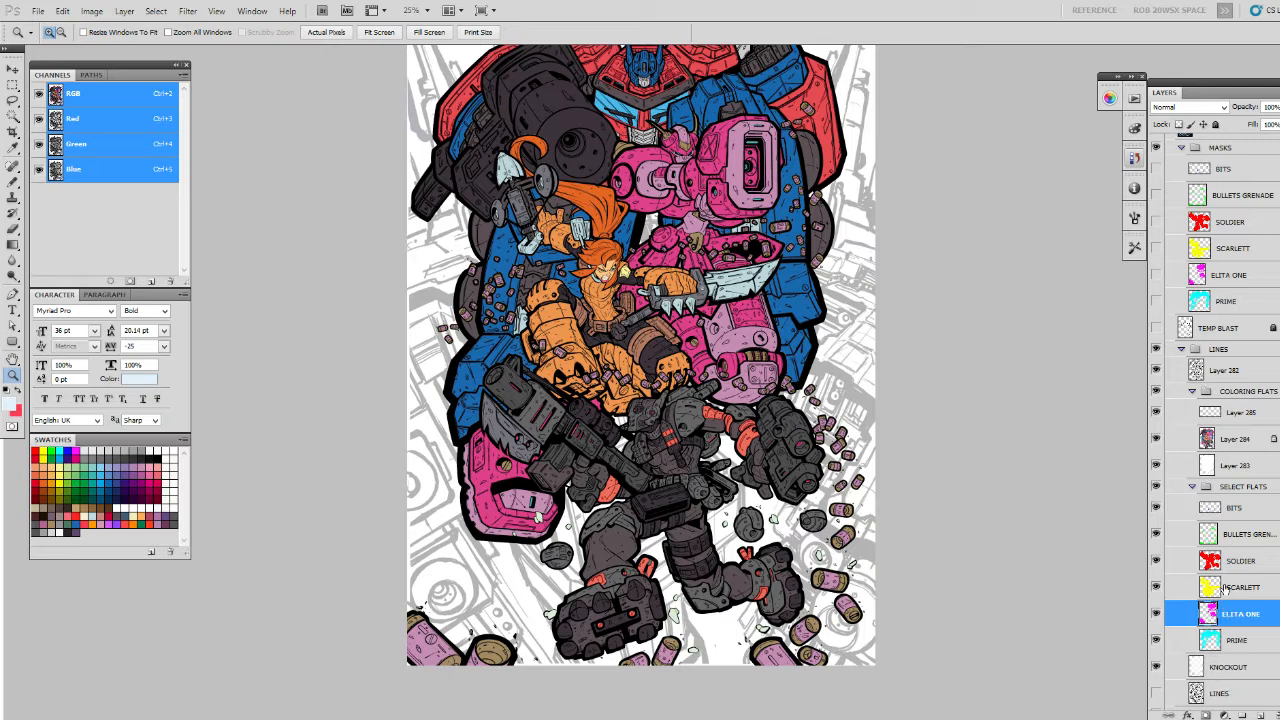
pyautogui.click(1222, 588)
pyautogui.click(1224, 561)
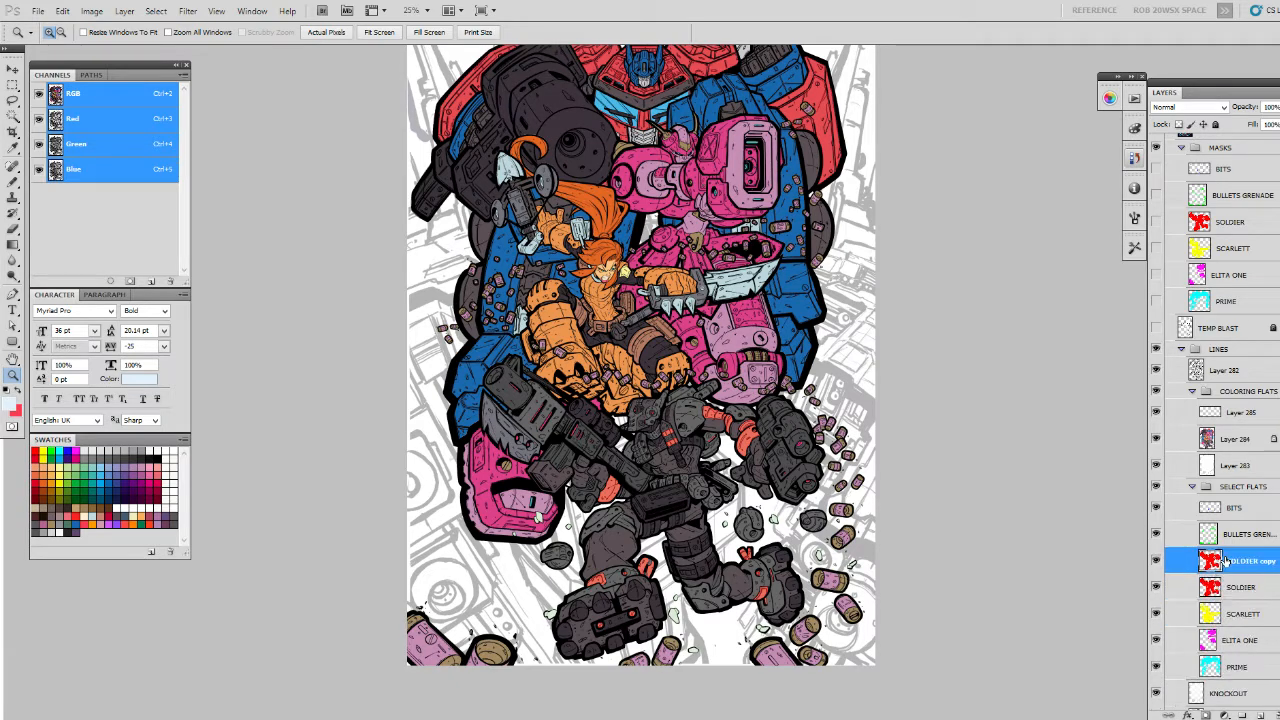
pyautogui.click(1228, 540)
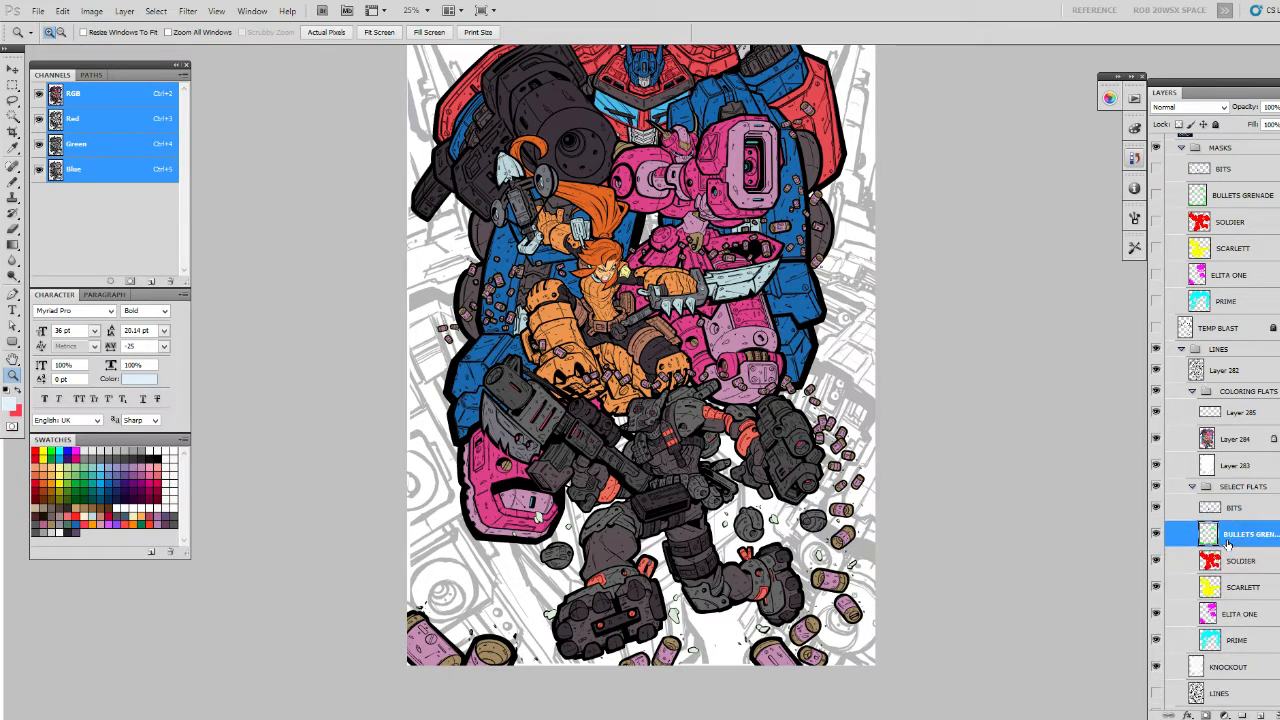
pyautogui.click(1225, 509)
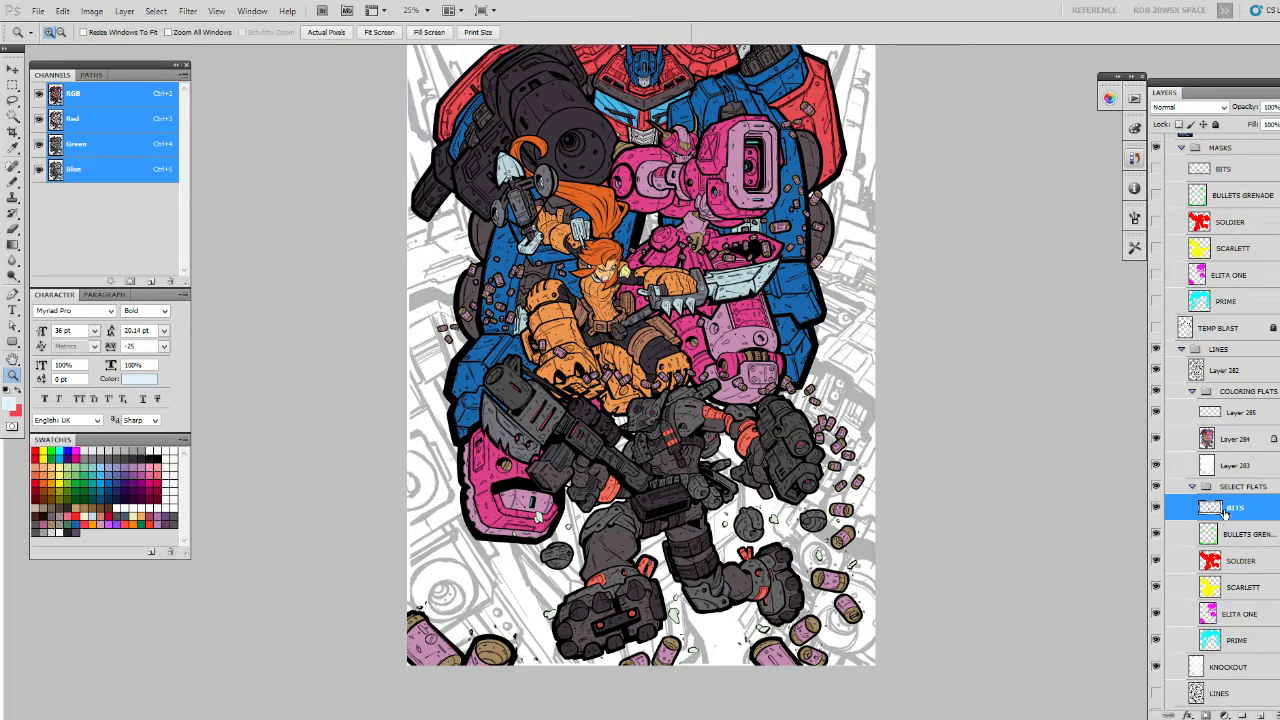
# - Hide the white Layer 283 and compare the Layer 284 color flats with the selection flats beneath them
pyautogui.click(1157, 466)
pyautogui.click(1157, 440)
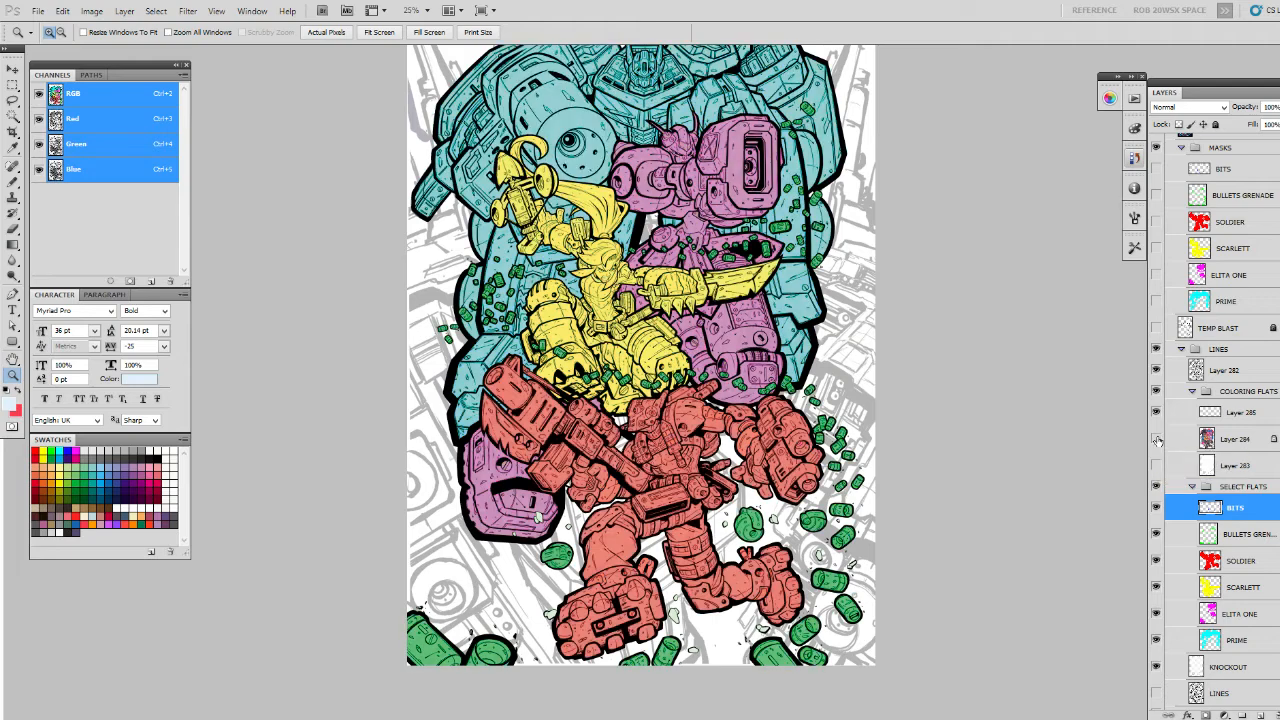
pyautogui.click(1157, 440)
pyautogui.click(1201, 439)
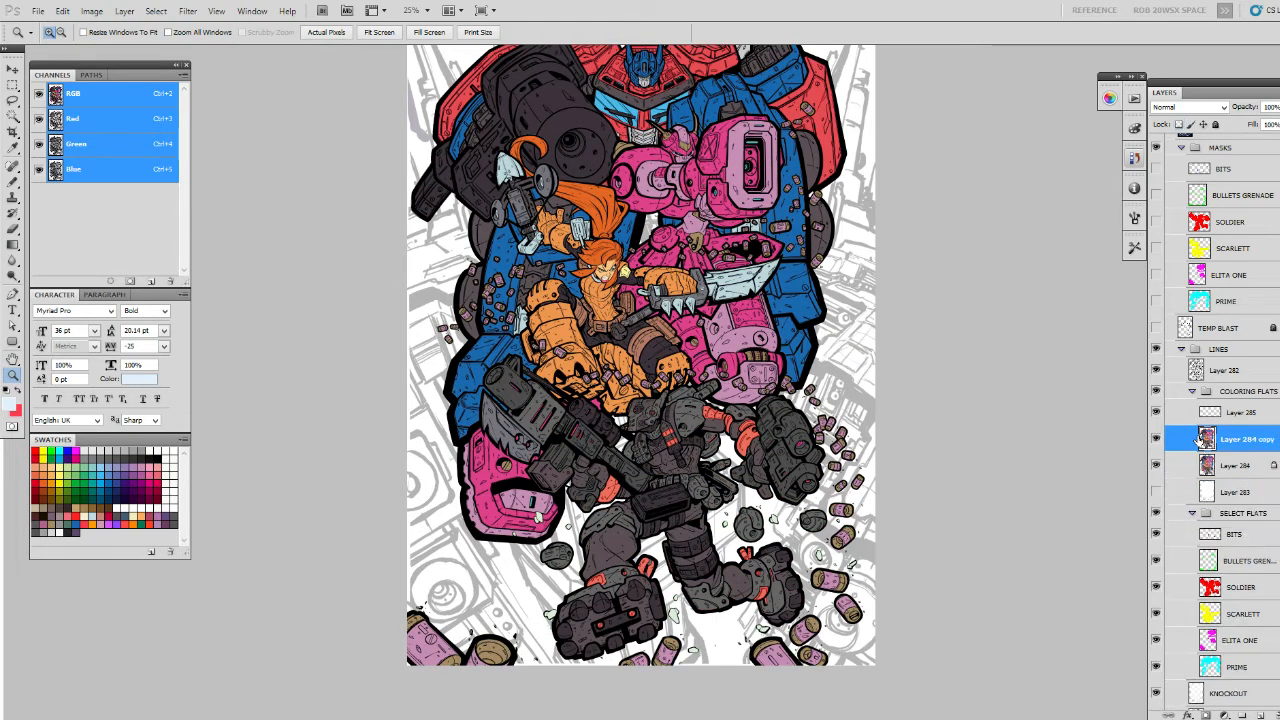
# - Check what Layer 285 contributes to the coloring flats and delete that layer
pyautogui.click(1155, 412)
pyautogui.click(1155, 413)
pyautogui.click(1196, 414)
pyautogui.press('Delete')
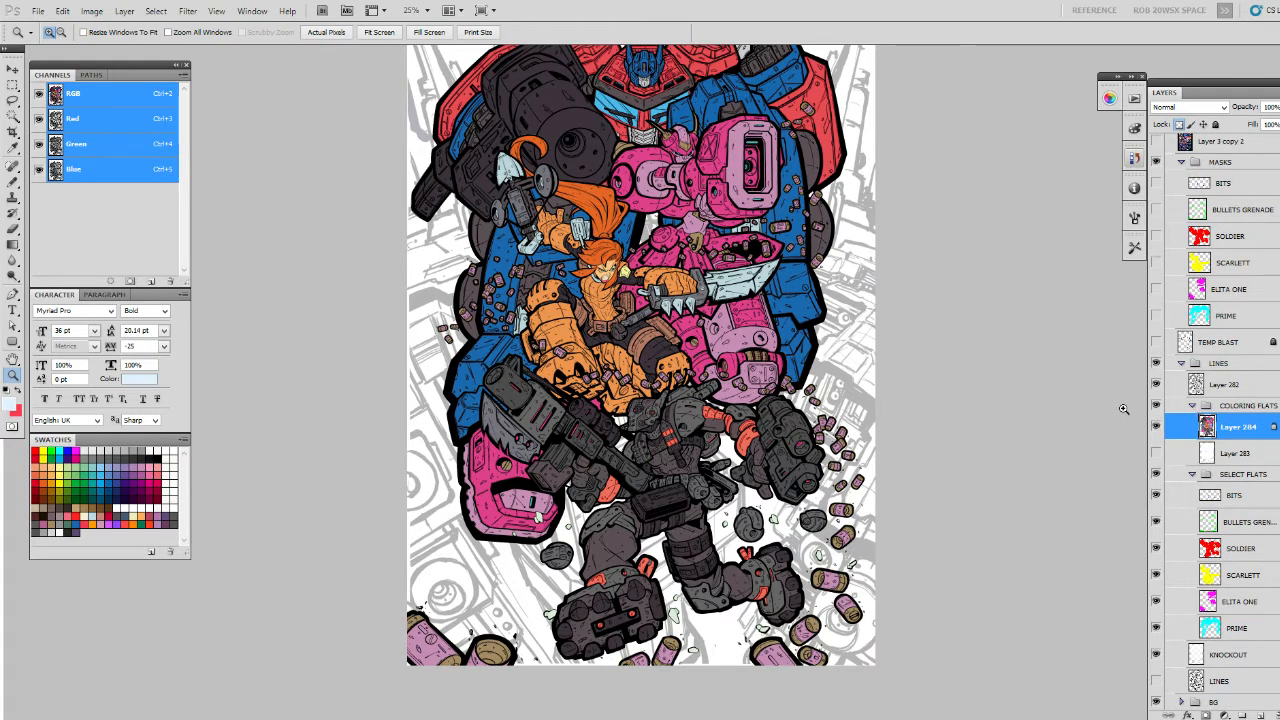
# - Examine the color flats over the whole cover, from the planet and shoulders down to the debris and feet
pyautogui.moveTo(650, 306); pyautogui.dragTo(672, 430)
pyautogui.moveTo(770, 502); pyautogui.dragTo(763, 400)
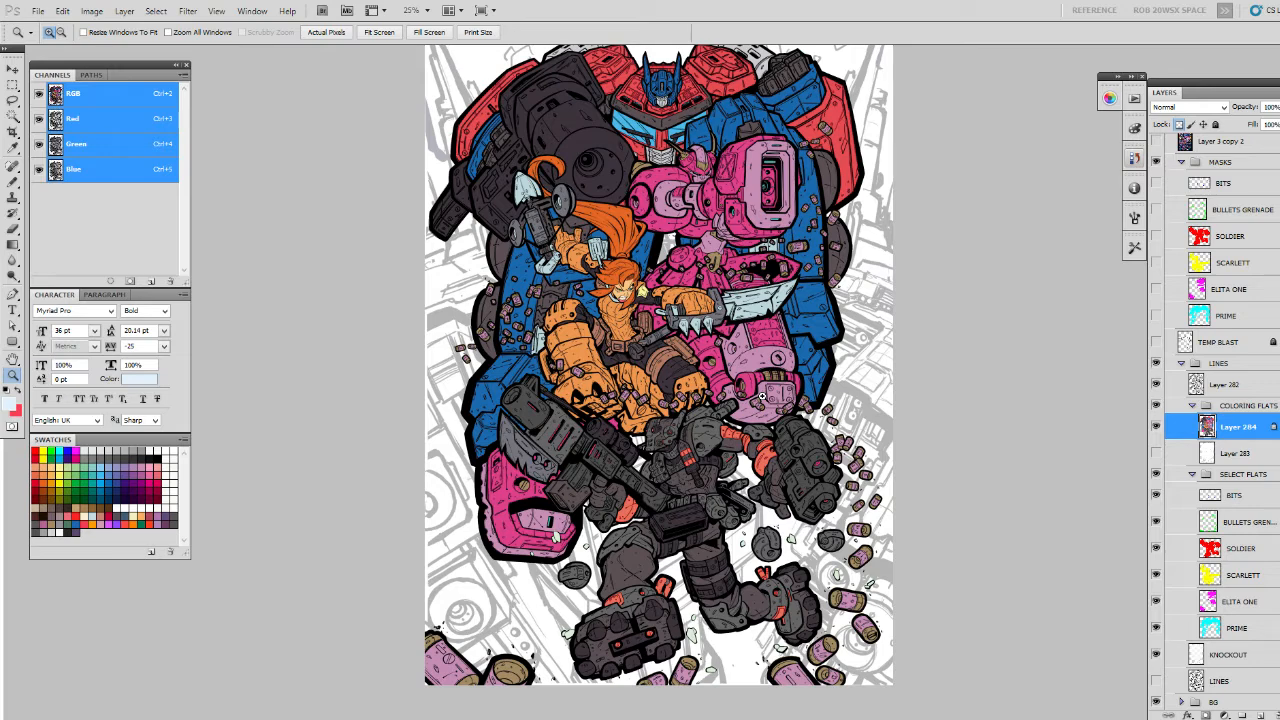
pyautogui.rightClick(762, 397)
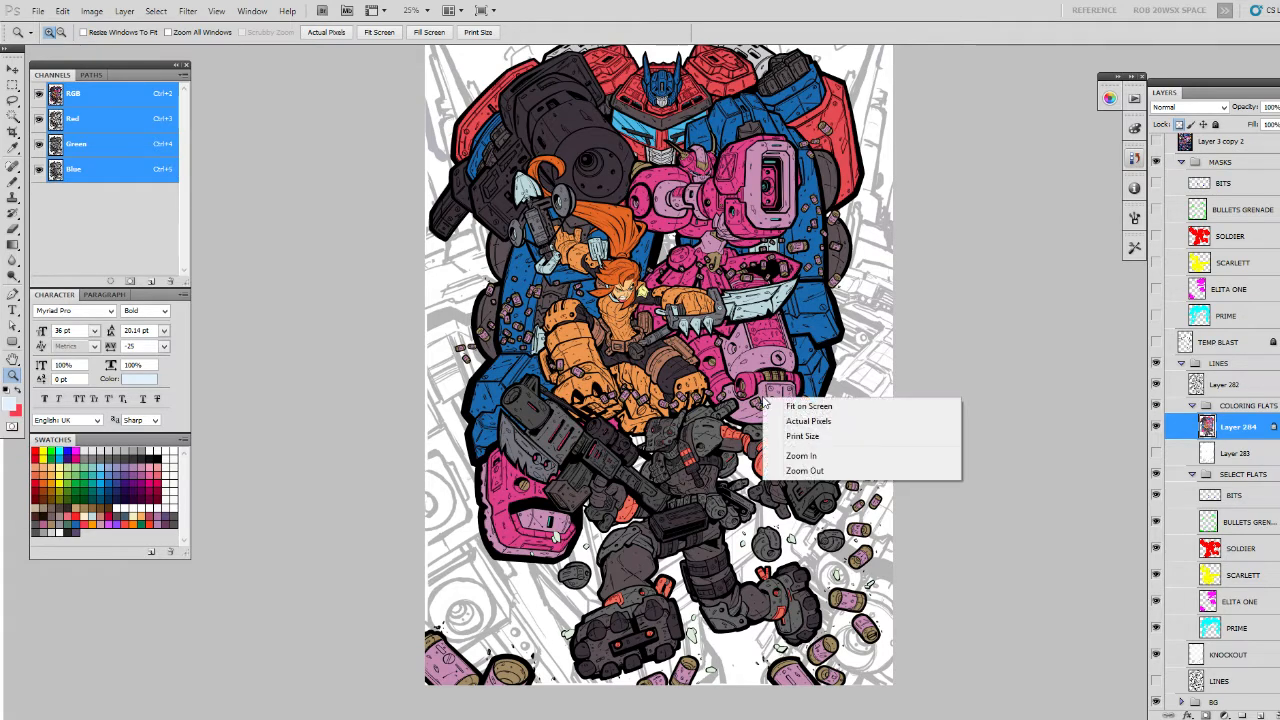
pyautogui.click(770, 25)
pyautogui.scroll(2, 858, 292)
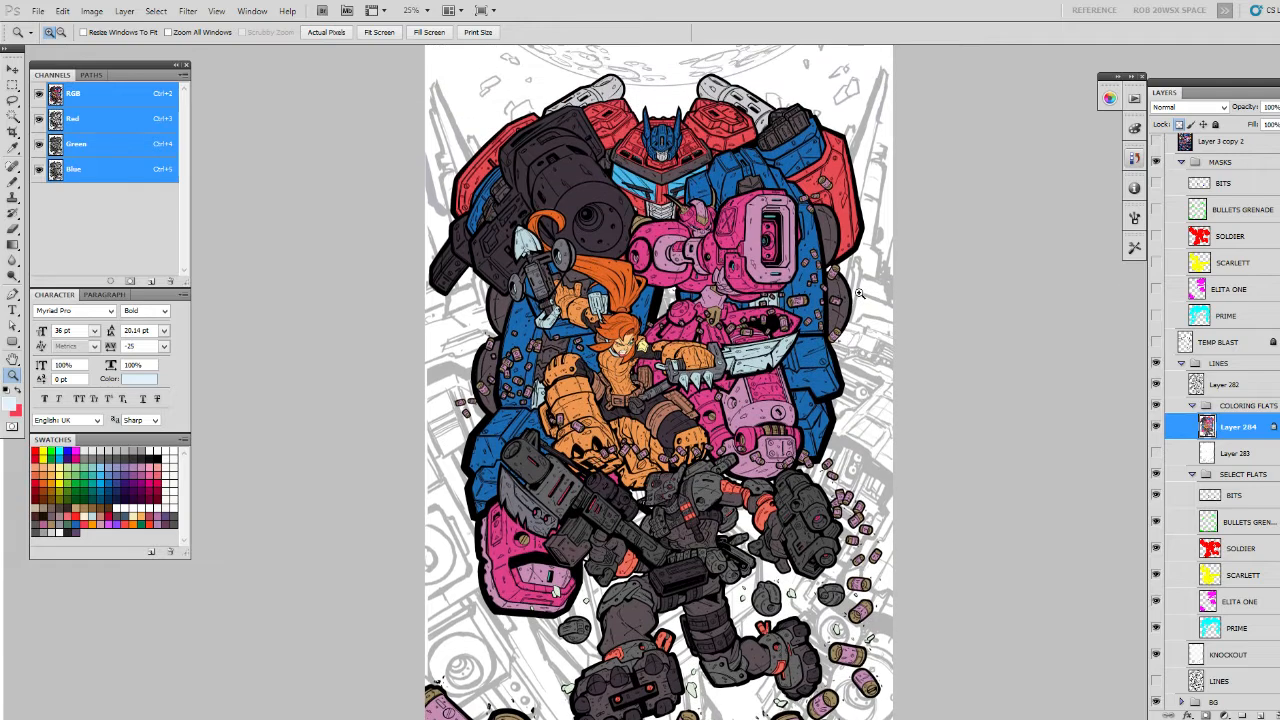
pyautogui.scroll(-2, 858, 292)
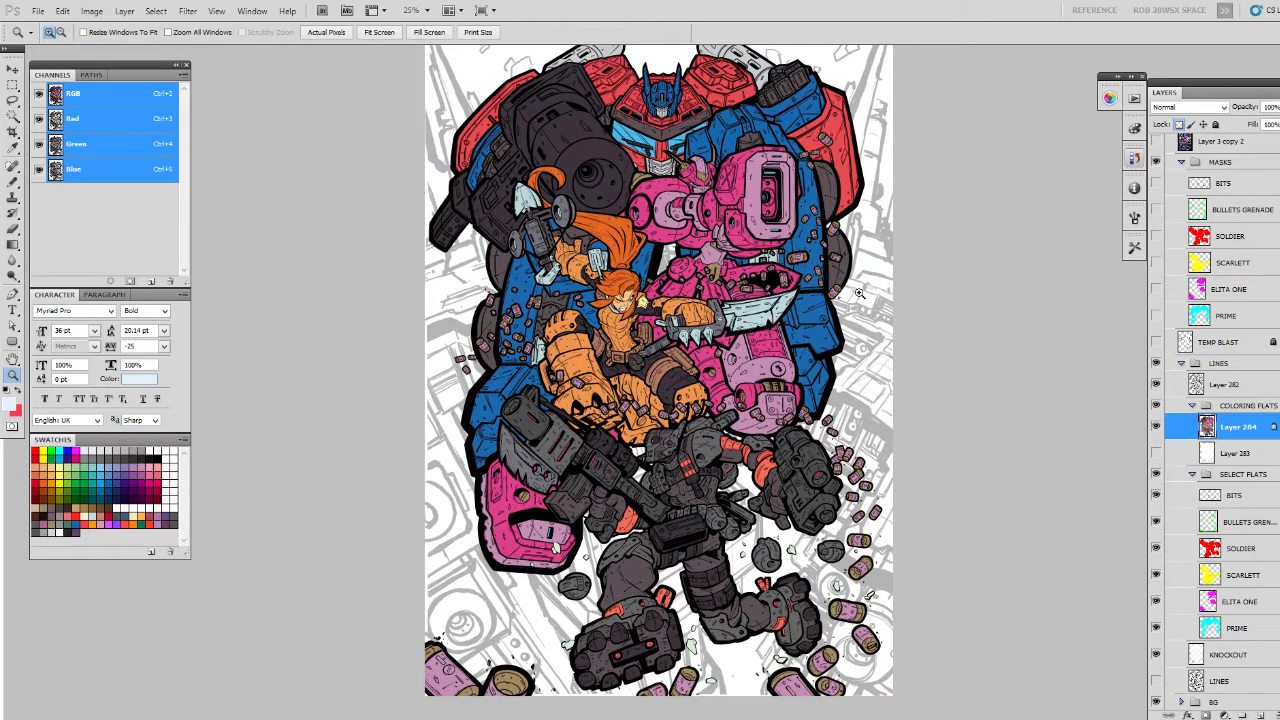
pyautogui.scroll(2, 858, 292)
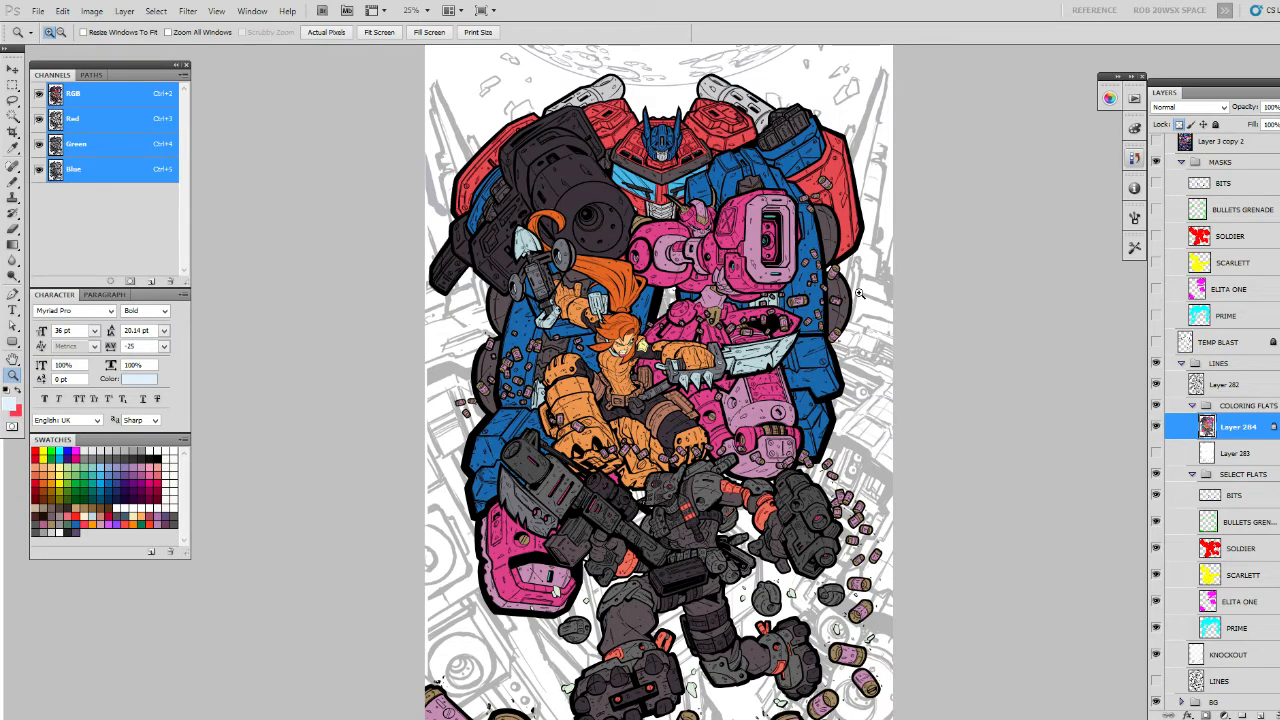
pyautogui.scroll(-1, 858, 293)
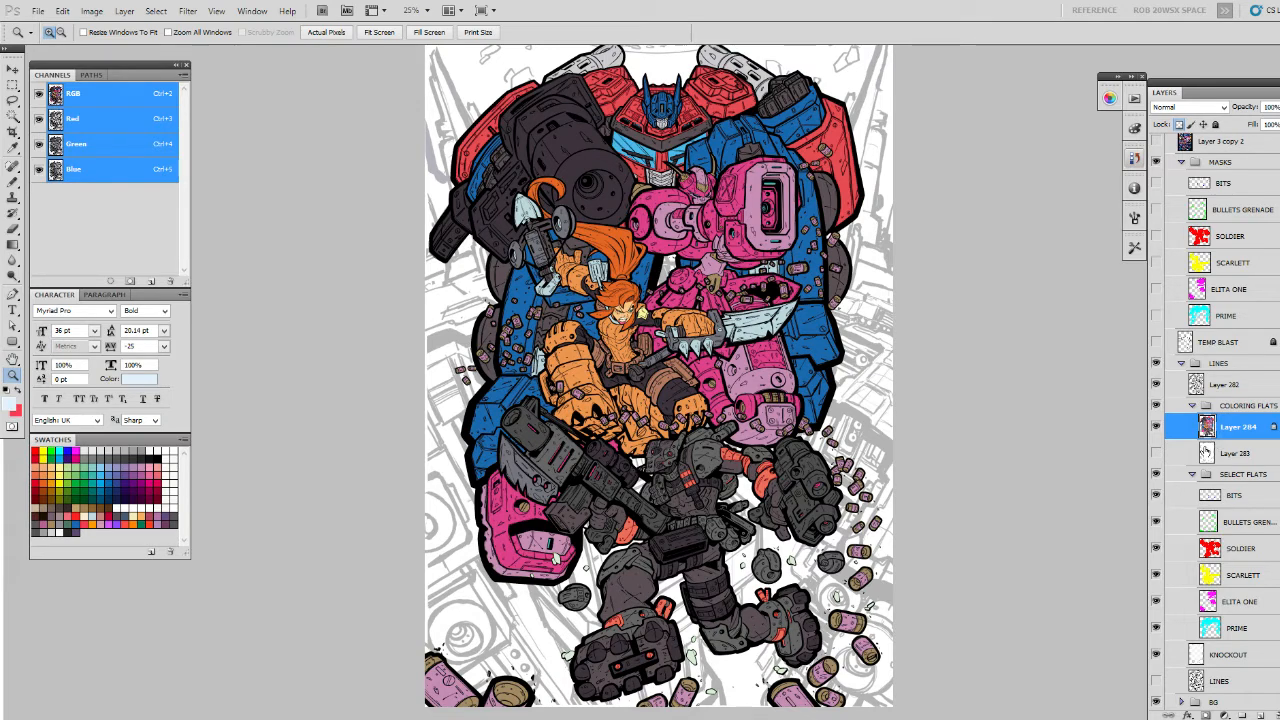
# - Collapse the SELECT FLATS group and delete the KNOCKOUT layer
pyautogui.click(1193, 475)
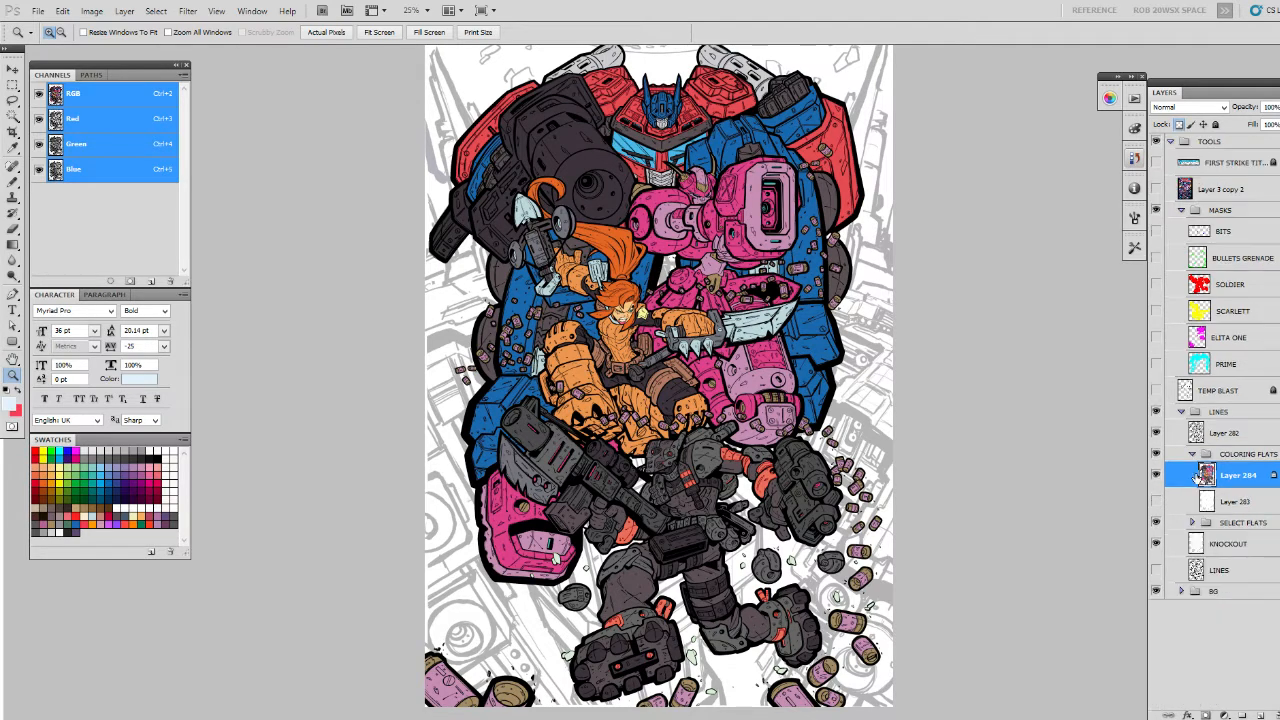
pyautogui.click(1198, 548)
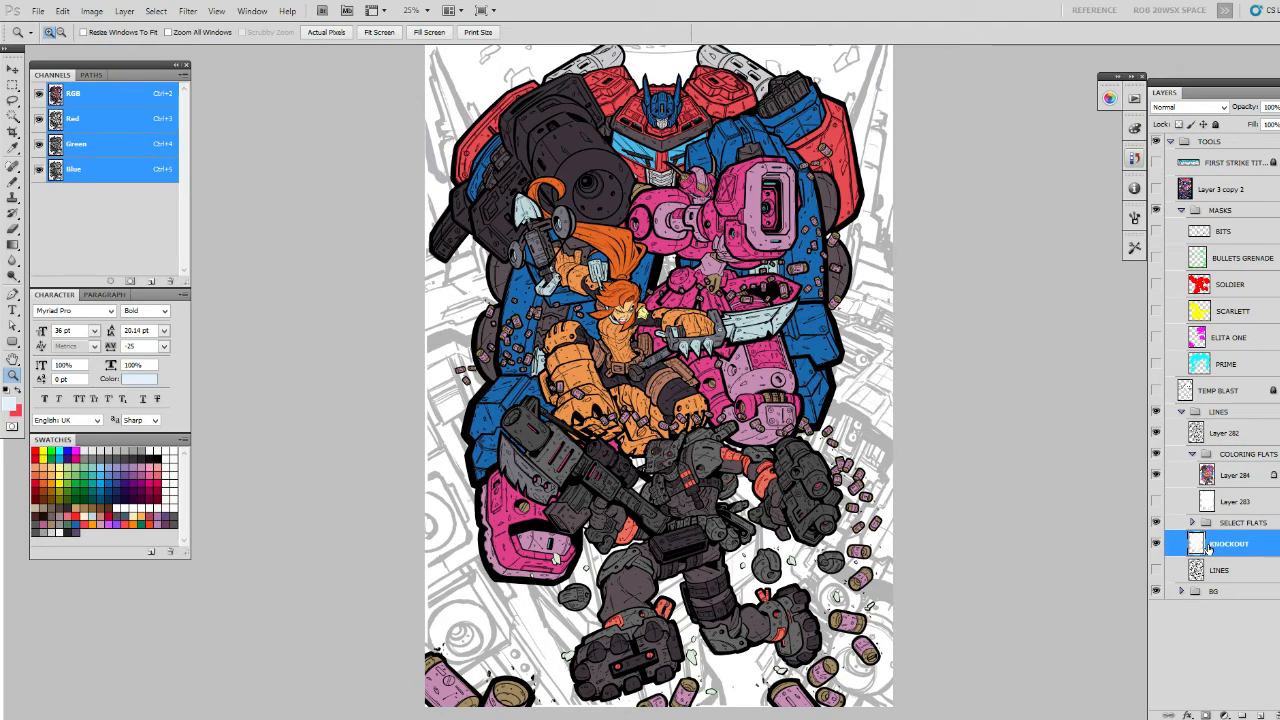
pyautogui.moveTo(1172, 553); pyautogui.dragTo(1172, 716)
pyautogui.moveTo(1277, 714); pyautogui.dragTo(1277, 714)
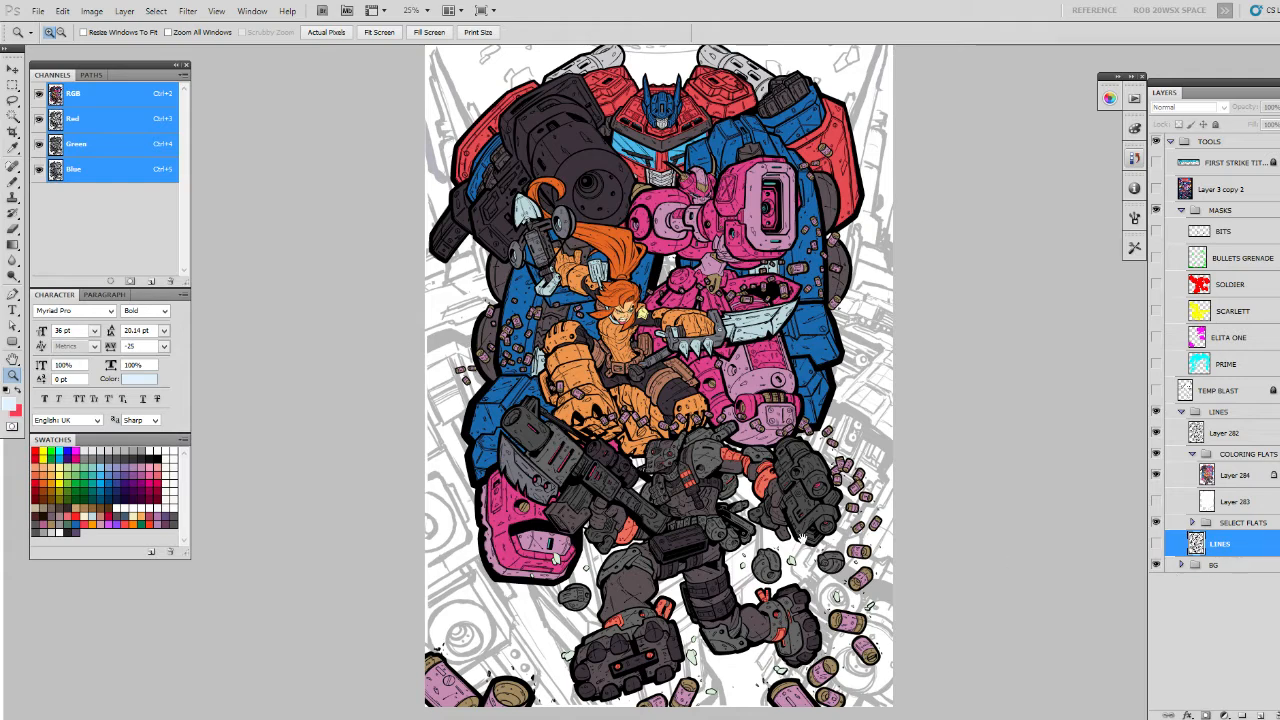
# - Collapse the LINES and MASKS groups and expand the BG group
pyautogui.moveTo(823, 556); pyautogui.dragTo(921, 496)
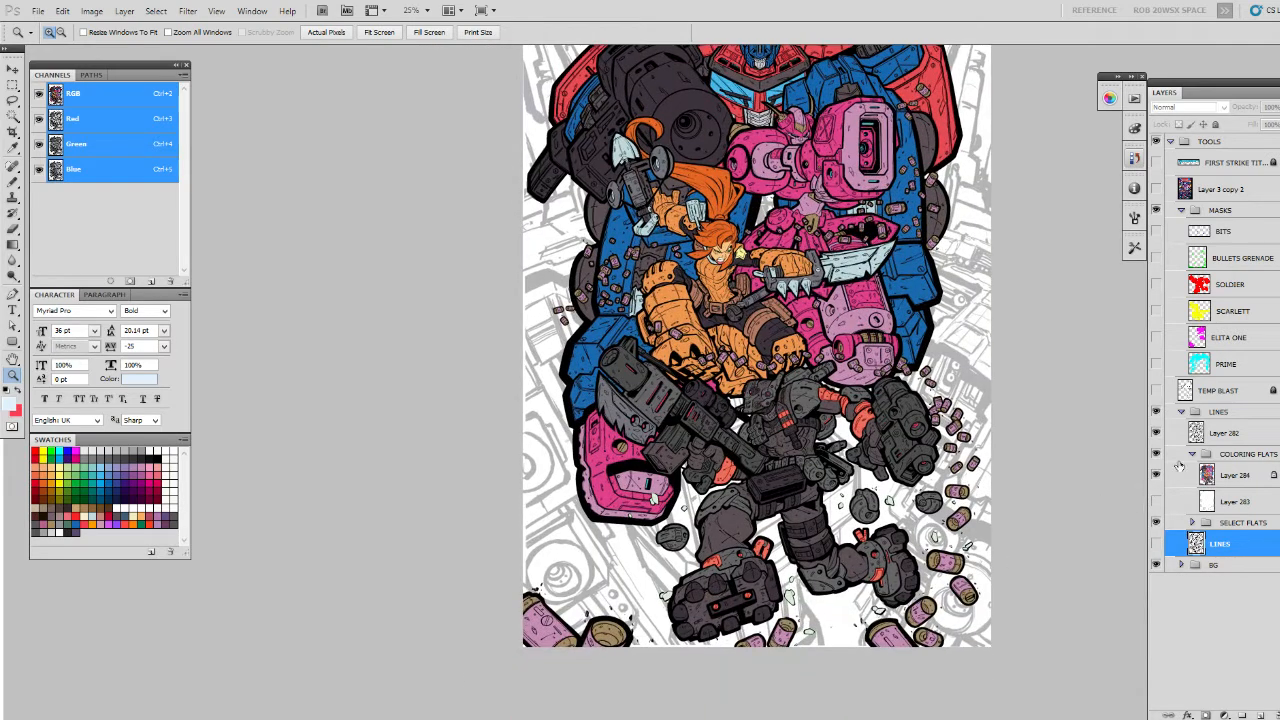
pyautogui.click(1182, 413)
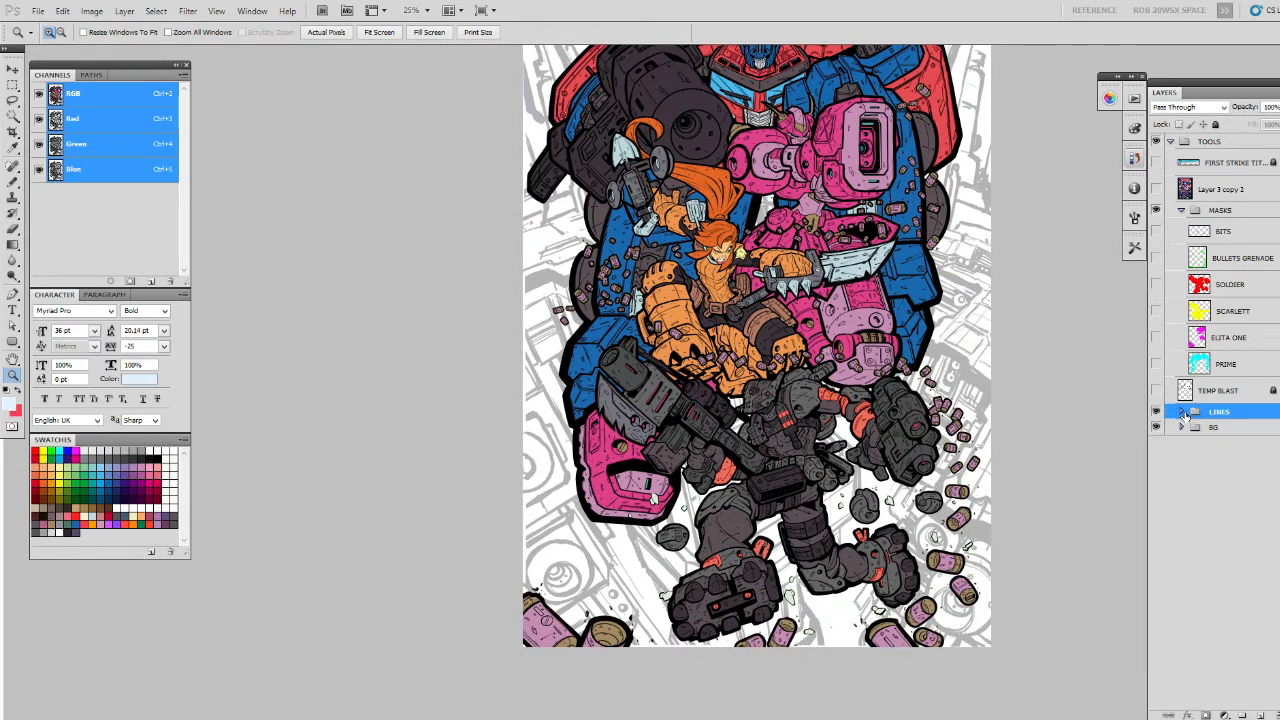
pyautogui.click(1181, 212)
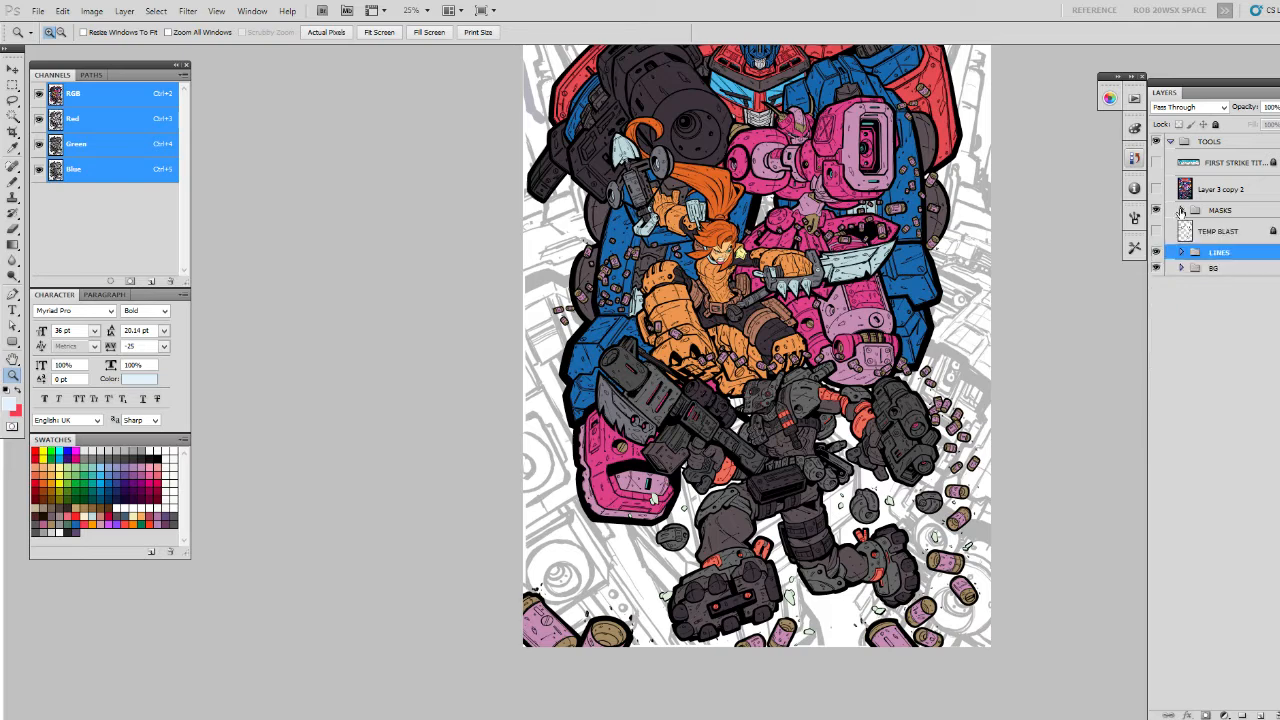
pyautogui.click(1181, 268)
# - Add a new layer above Layer 280 in the BG group and place it in its own group
pyautogui.click(1222, 289)
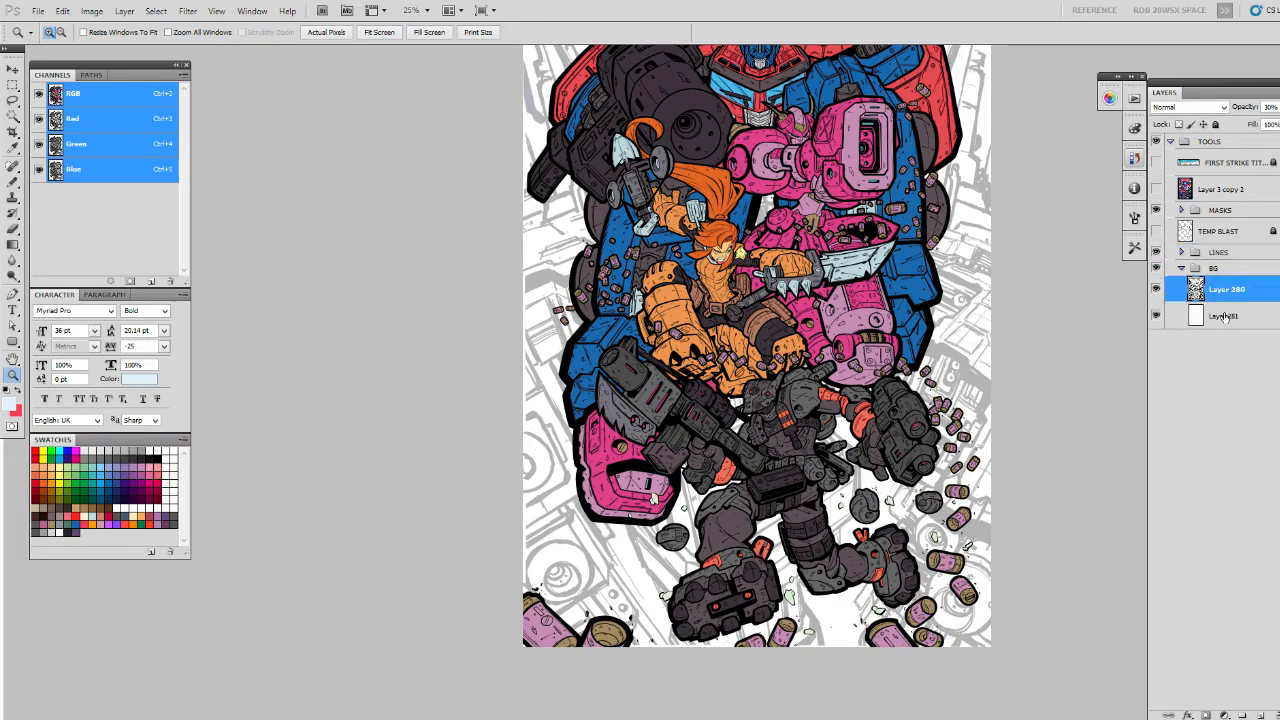
pyautogui.click(1259, 714)
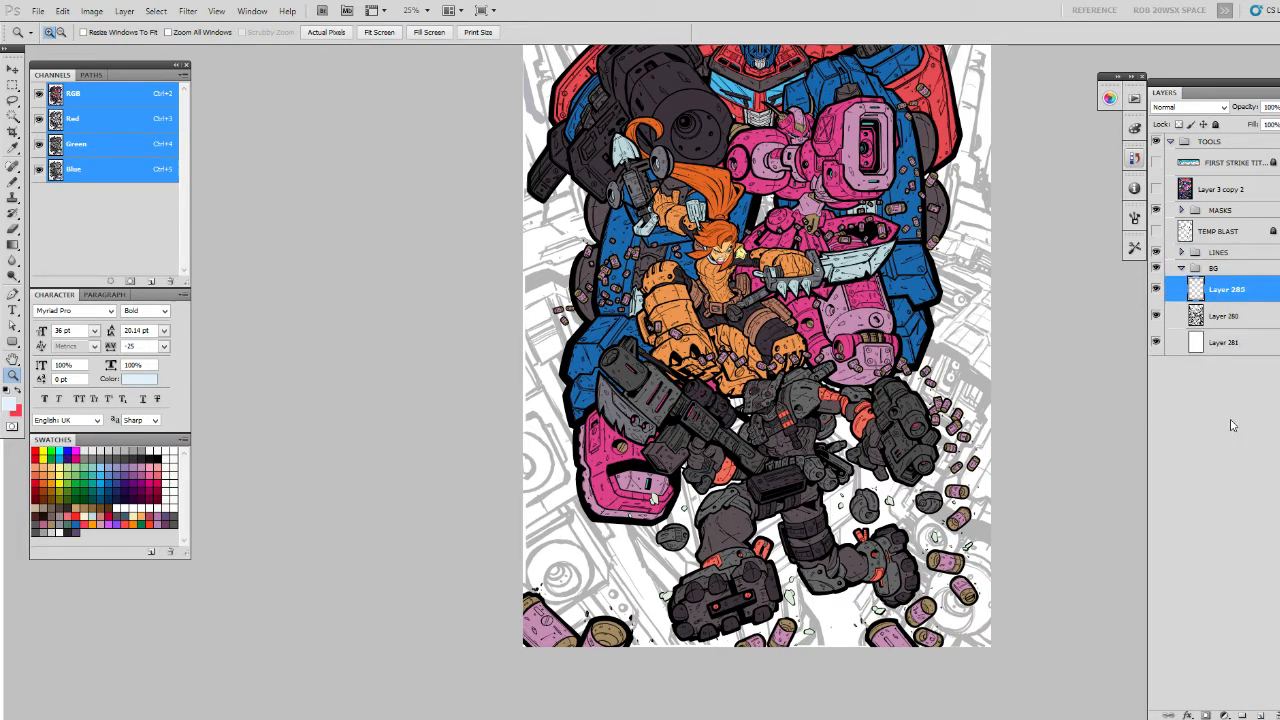
pyautogui.hotkey('ctrl', 'g')
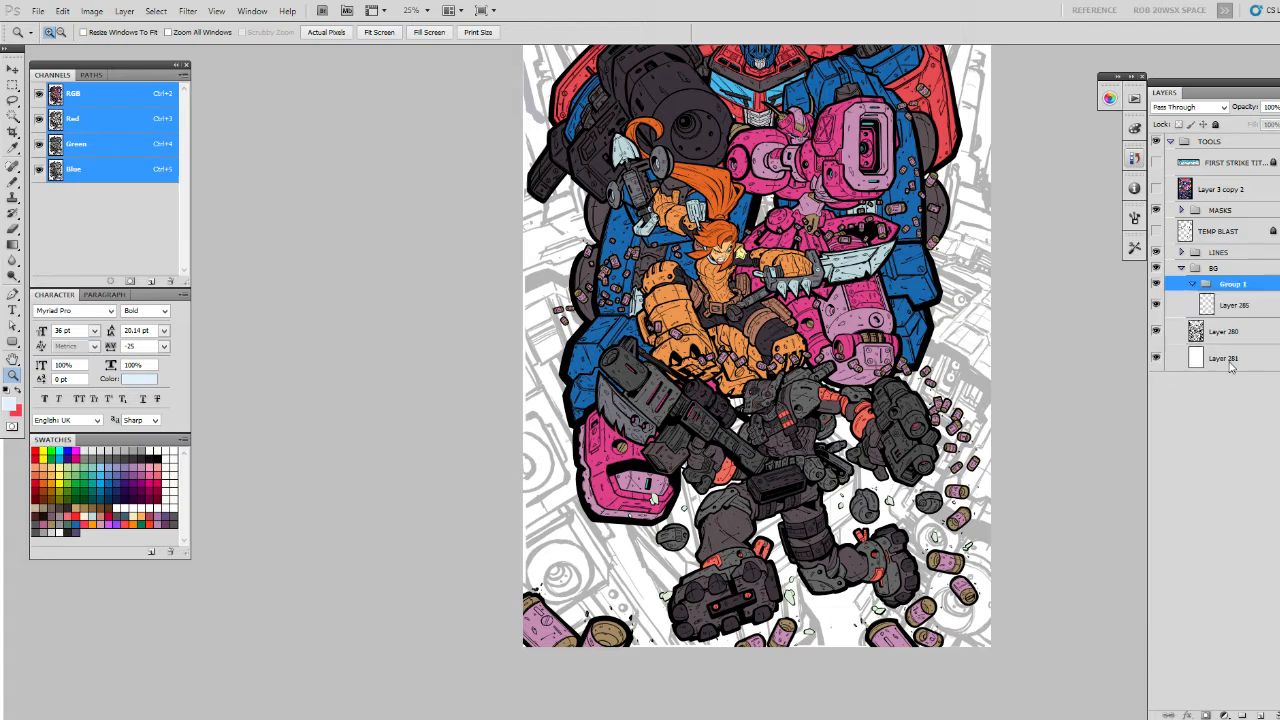
# - Rename the new group inside BG as SELECT BG
pyautogui.doubleClick(1233, 284)
pyautogui.write('SELEV')
pyautogui.press('BackSpace')
pyautogui.write('CT')
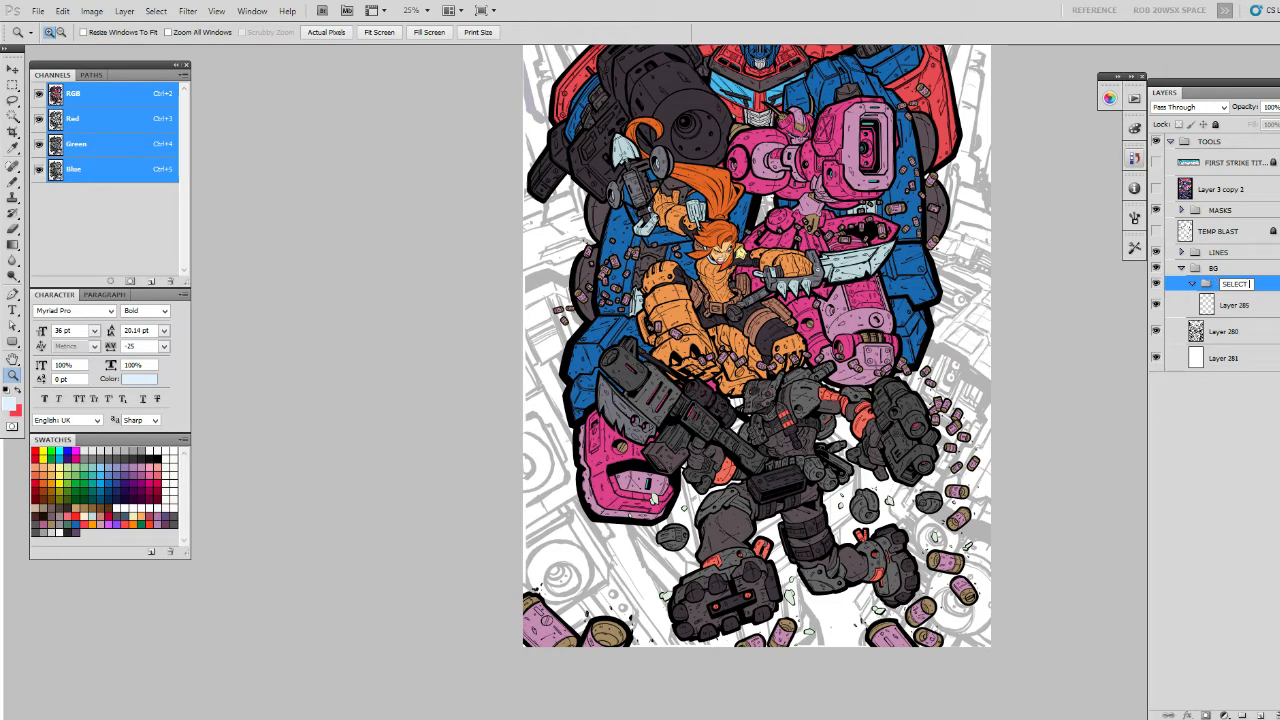
pyautogui.write(' BG')
pyautogui.press('Return')
# - Make the empty layer in SELECT BG active and hide the LINES group to expose the background line art
pyautogui.click(1219, 300)
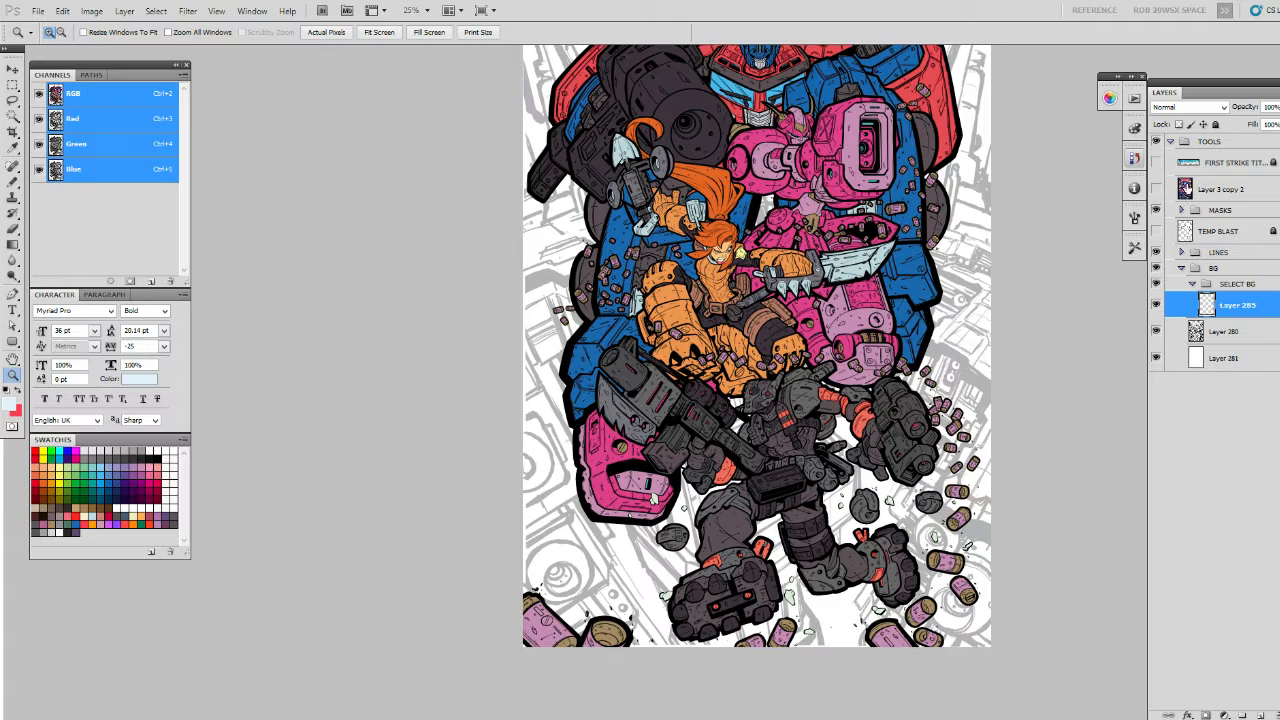
pyautogui.moveTo(1157, 256)
pyautogui.mouseDown()
pyautogui.moveTo(1157, 269)
pyautogui.moveTo(1157, 255)
pyautogui.mouseUp()
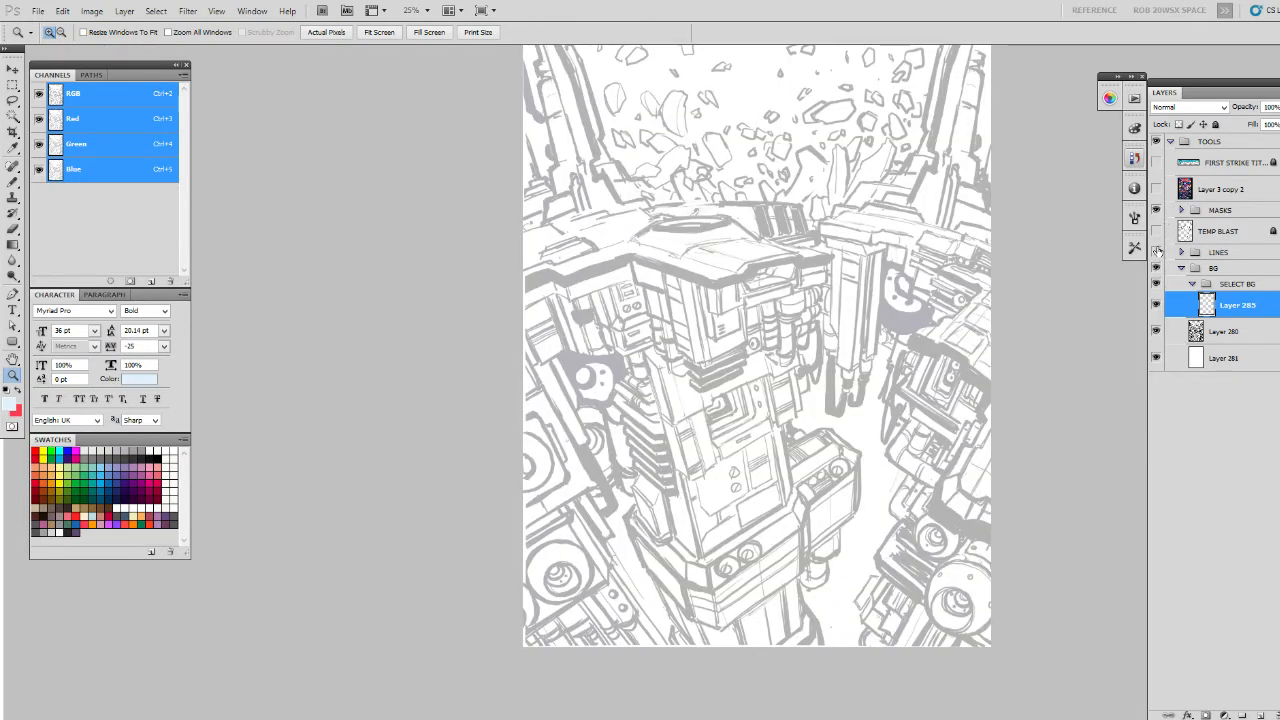
pyautogui.click(1157, 252)
pyautogui.click(1157, 254)
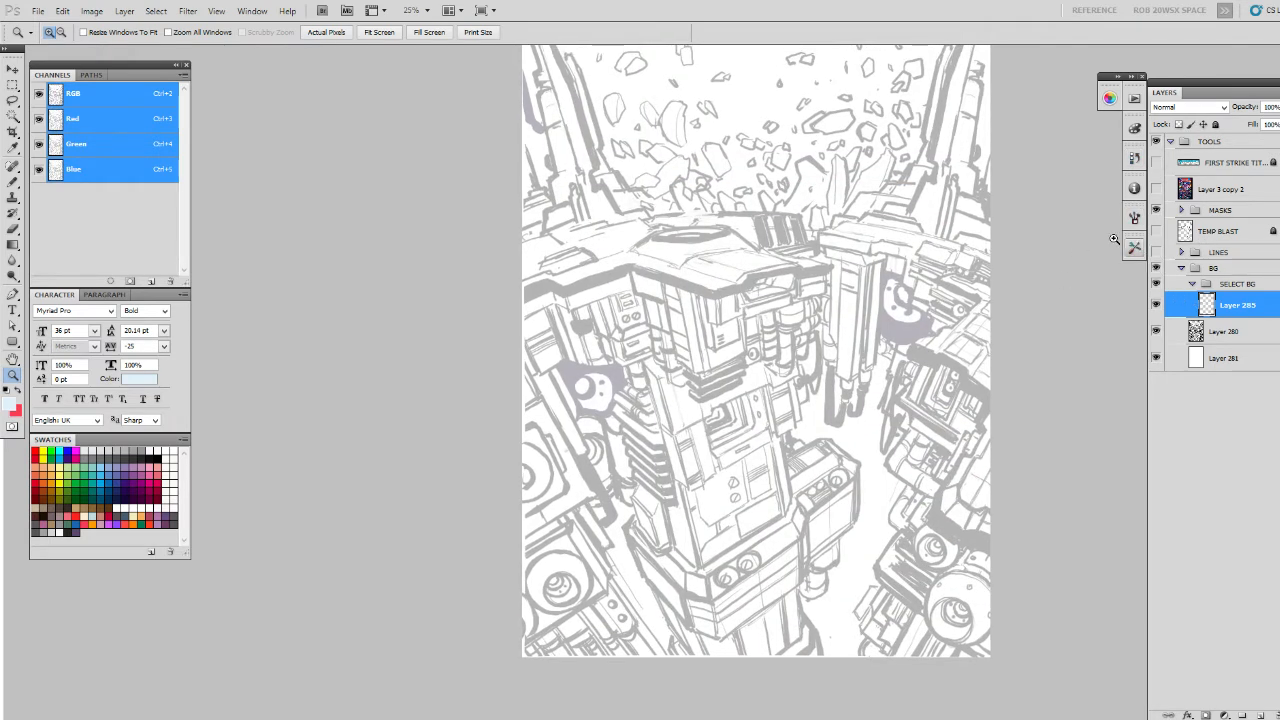
# - Lasso the central tower's rooftop platform on Layer 285, fill it with mid grey, and clear the selection
pyautogui.press('x')
pyautogui.click(35, 452)
pyautogui.moveTo(937, 417); pyautogui.dragTo(931, 462)
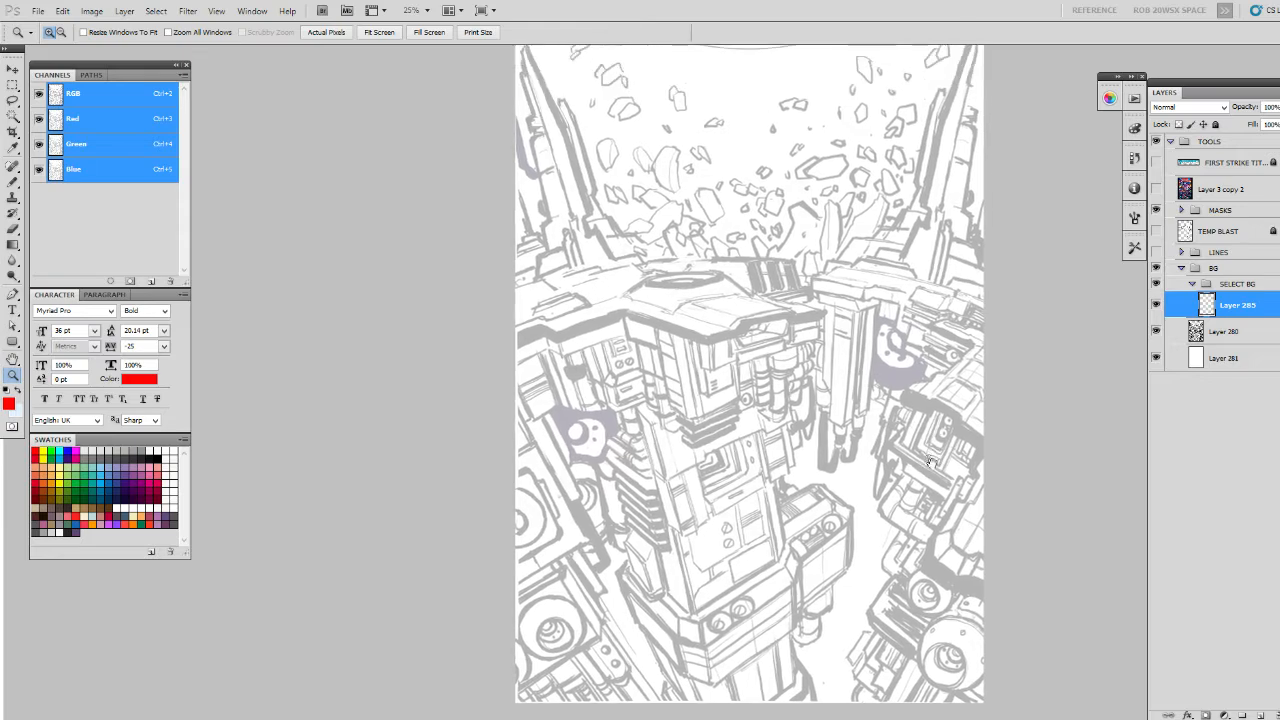
pyautogui.scroll(2, 883, 323)
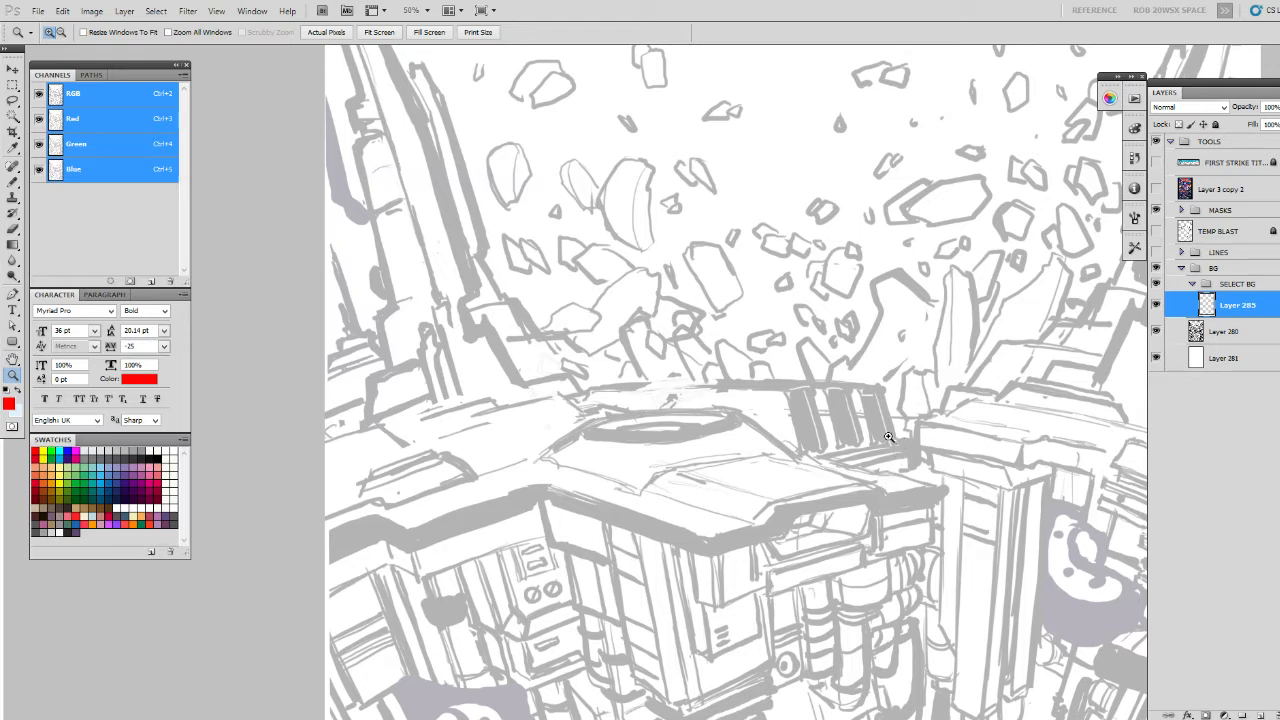
pyautogui.press('l')
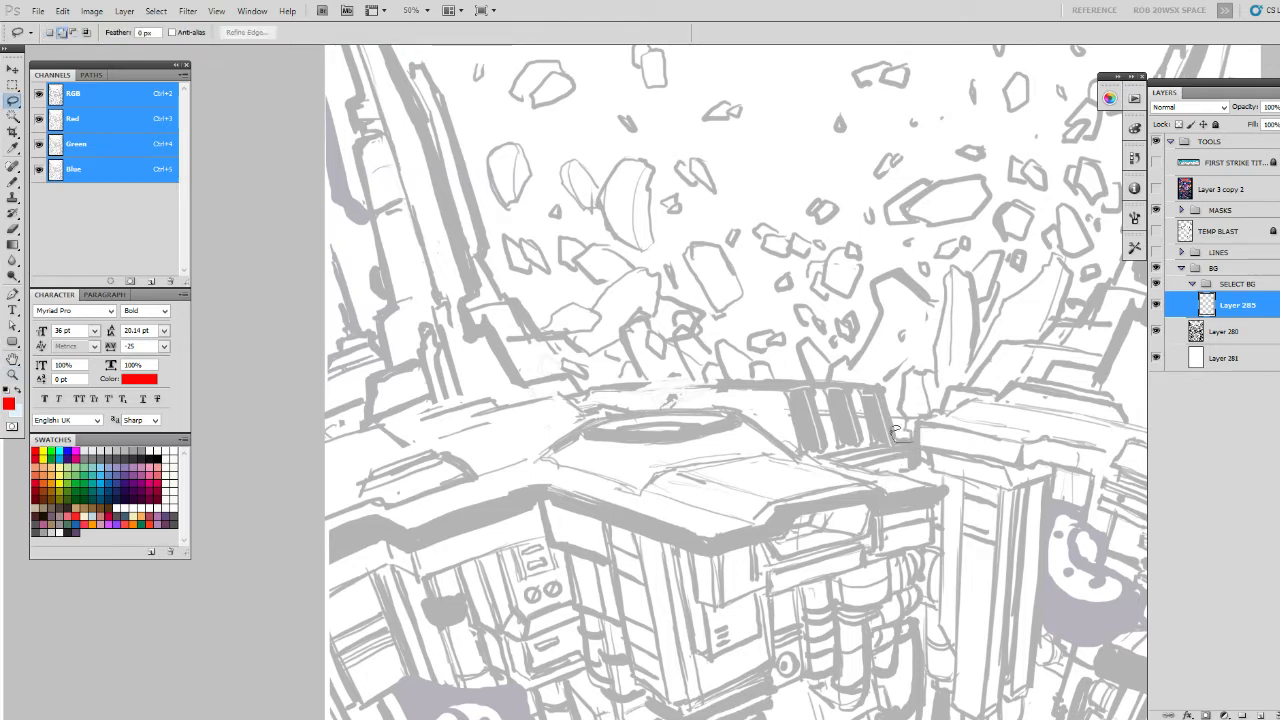
pyautogui.moveTo(895, 432)
pyautogui.mouseDown()
pyautogui.moveTo(886, 400)
pyautogui.moveTo(844, 384)
pyautogui.moveTo(594, 385)
pyautogui.mouseUp()
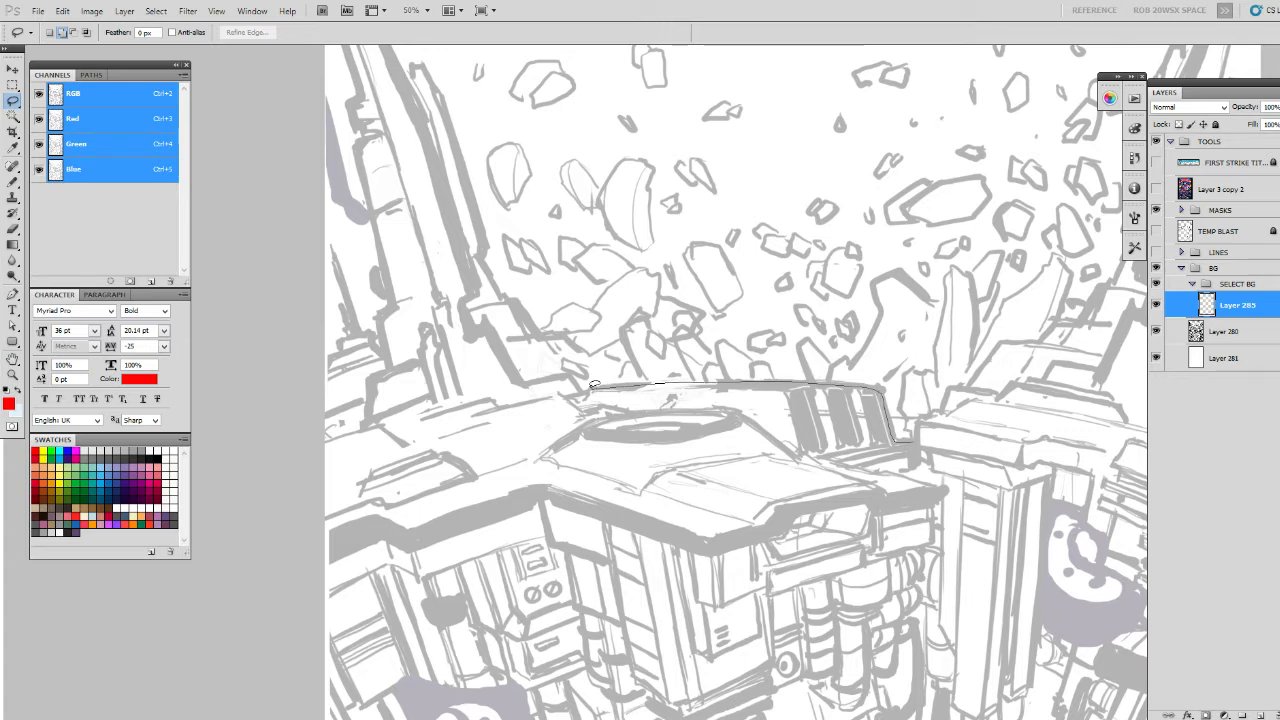
pyautogui.moveTo(493, 392)
pyautogui.mouseDown()
pyautogui.moveTo(349, 429)
pyautogui.moveTo(305, 467)
pyautogui.moveTo(279, 545)
pyautogui.mouseUp()
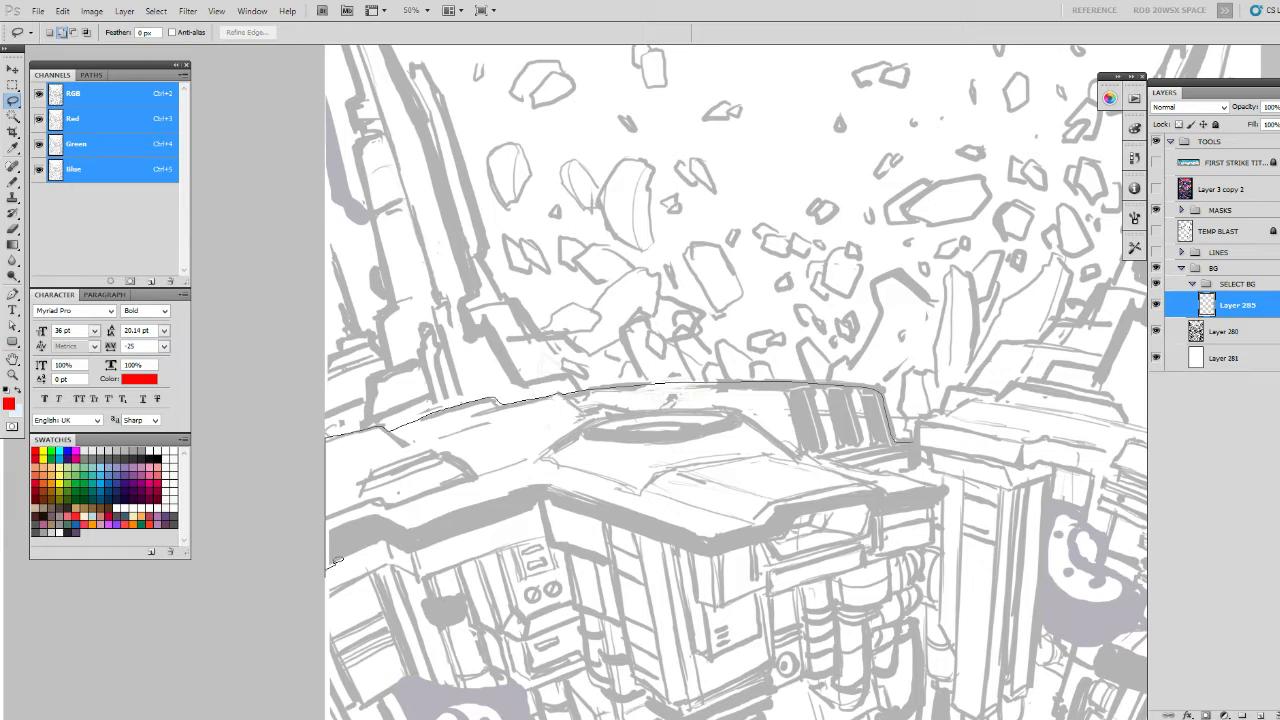
pyautogui.moveTo(397, 539)
pyautogui.mouseDown()
pyautogui.moveTo(533, 505)
pyautogui.moveTo(724, 538)
pyautogui.moveTo(845, 500)
pyautogui.moveTo(950, 488)
pyautogui.moveTo(916, 480)
pyautogui.moveTo(912, 442)
pyautogui.mouseUp()
pyautogui.moveTo(1029, 521); pyautogui.dragTo(938, 498)
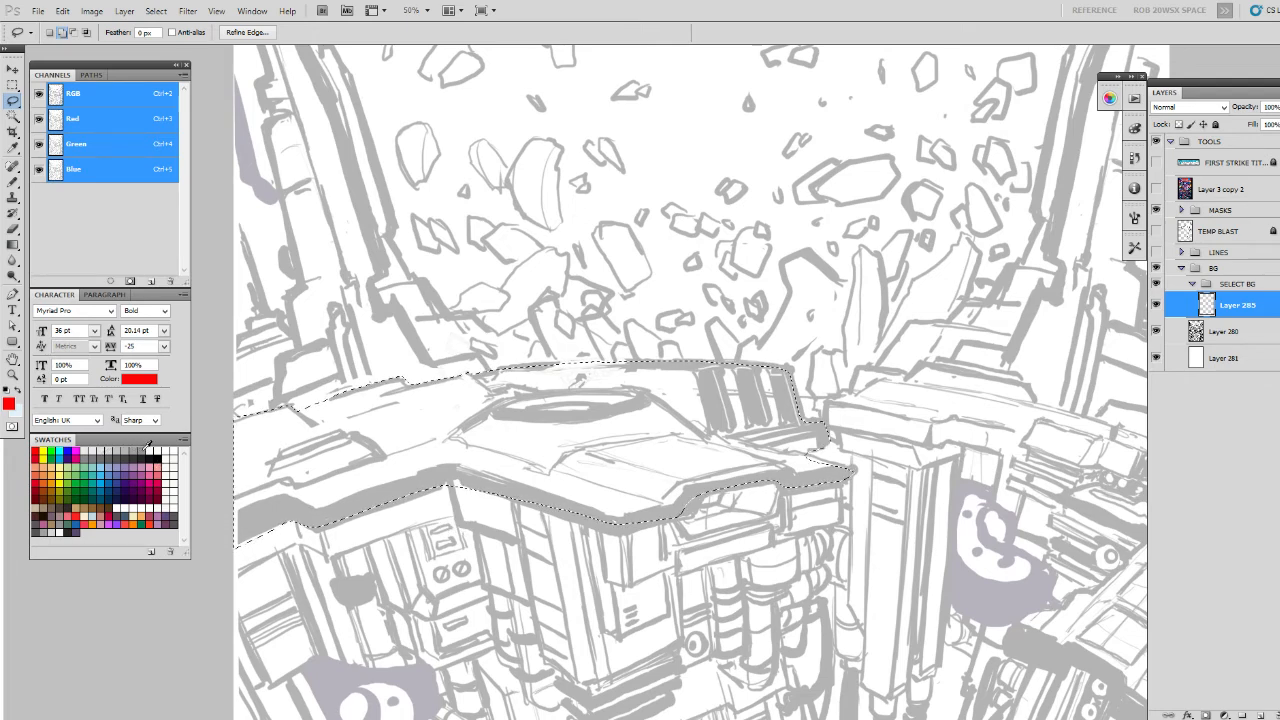
pyautogui.click(141, 450)
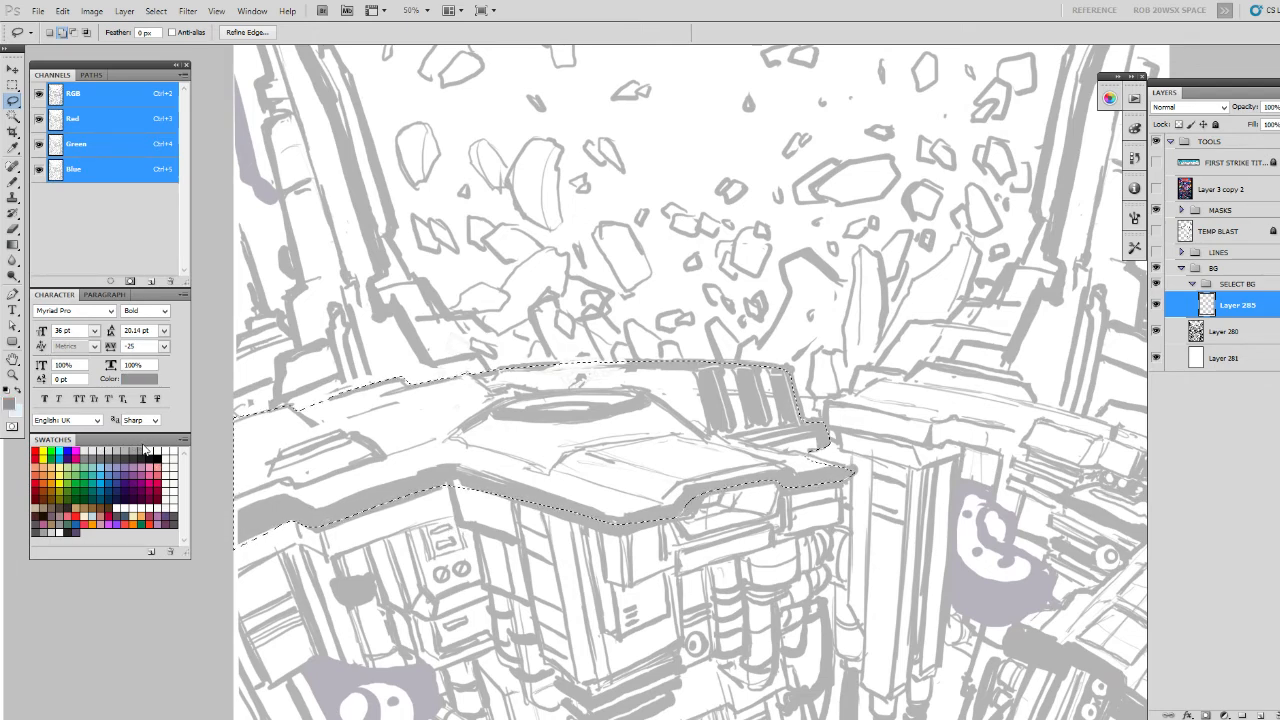
pyautogui.hotkey('alt', 'BackSpace')
pyautogui.hotkey('ctrl', 'd')
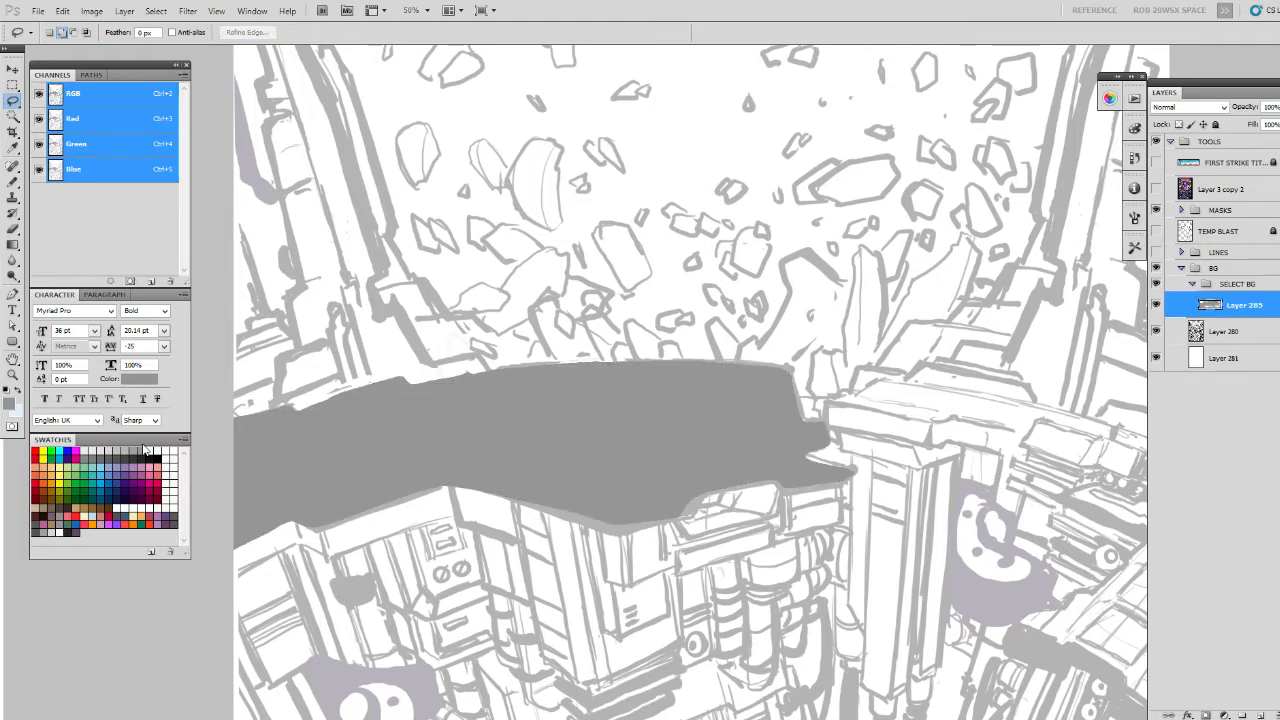
# - Set the SELECT BG group's blend mode to Multiply and make Layer 285 active again
pyautogui.click(1232, 285)
pyautogui.click(1190, 107)
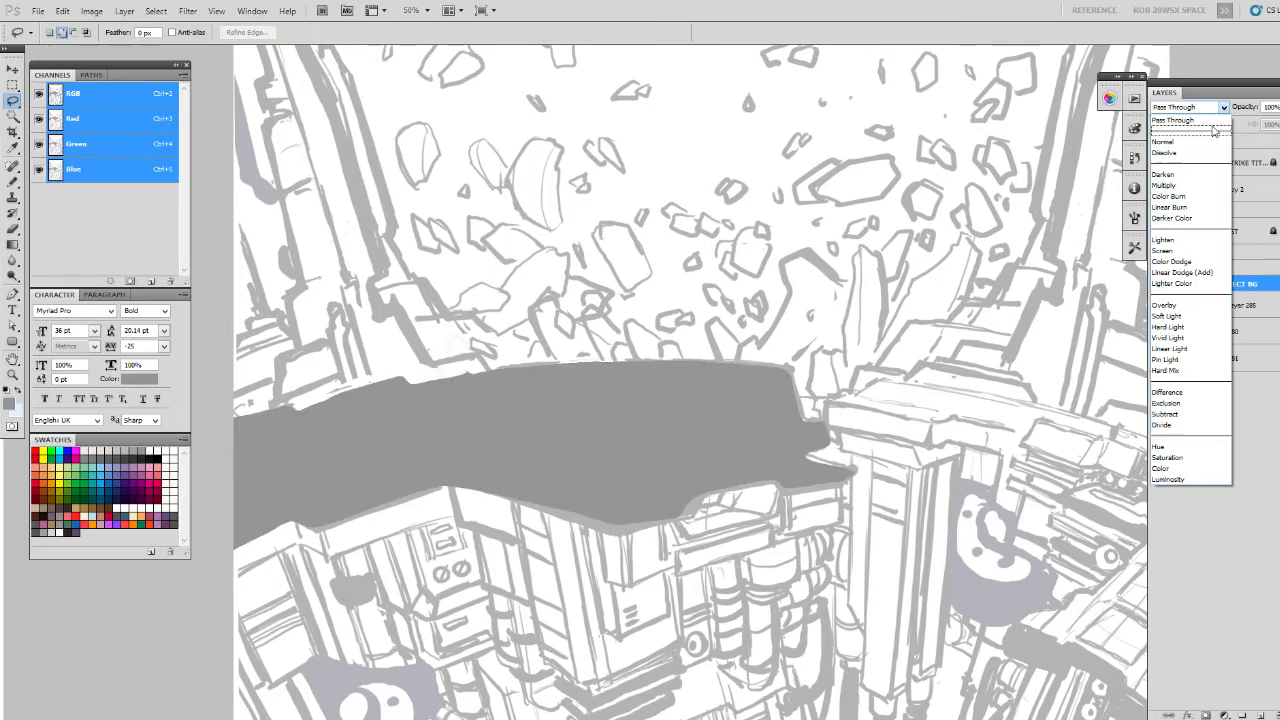
pyautogui.click(1188, 200)
pyautogui.click(1194, 302)
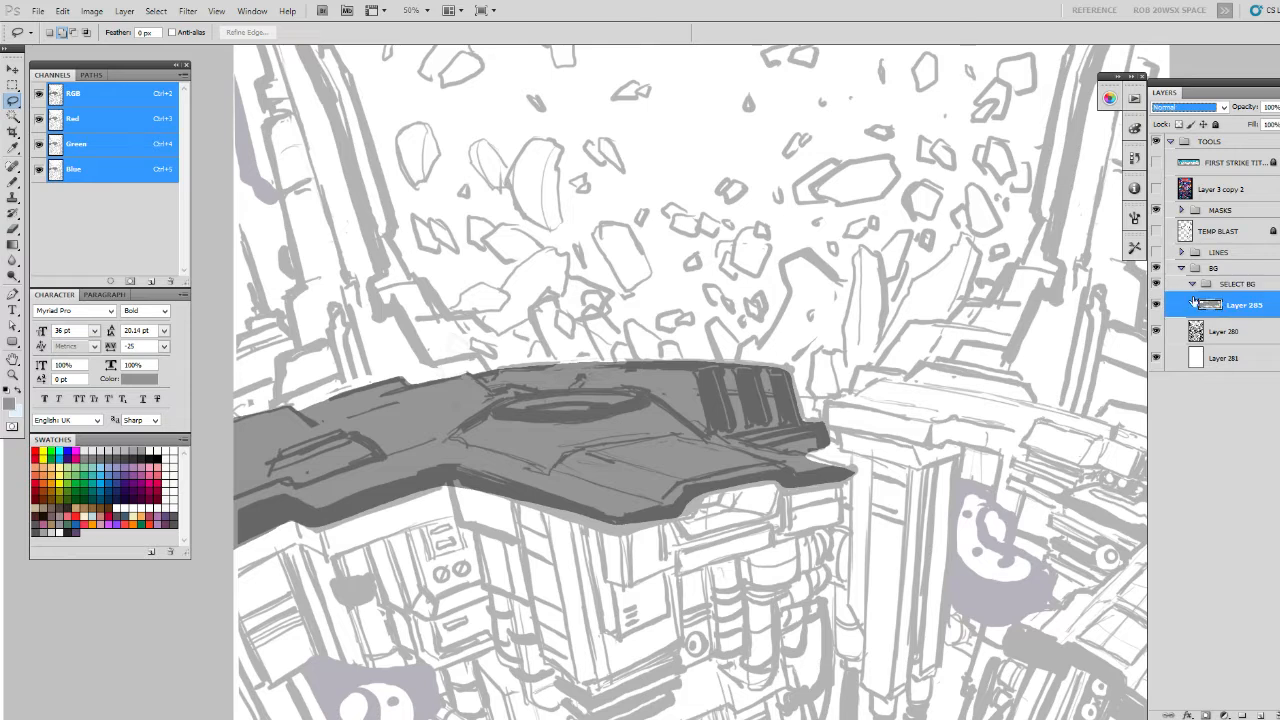
# - Extend the grey fill to the outer line along the front lower rim of the central rooftop
pyautogui.moveTo(814, 470); pyautogui.dragTo(876, 440)
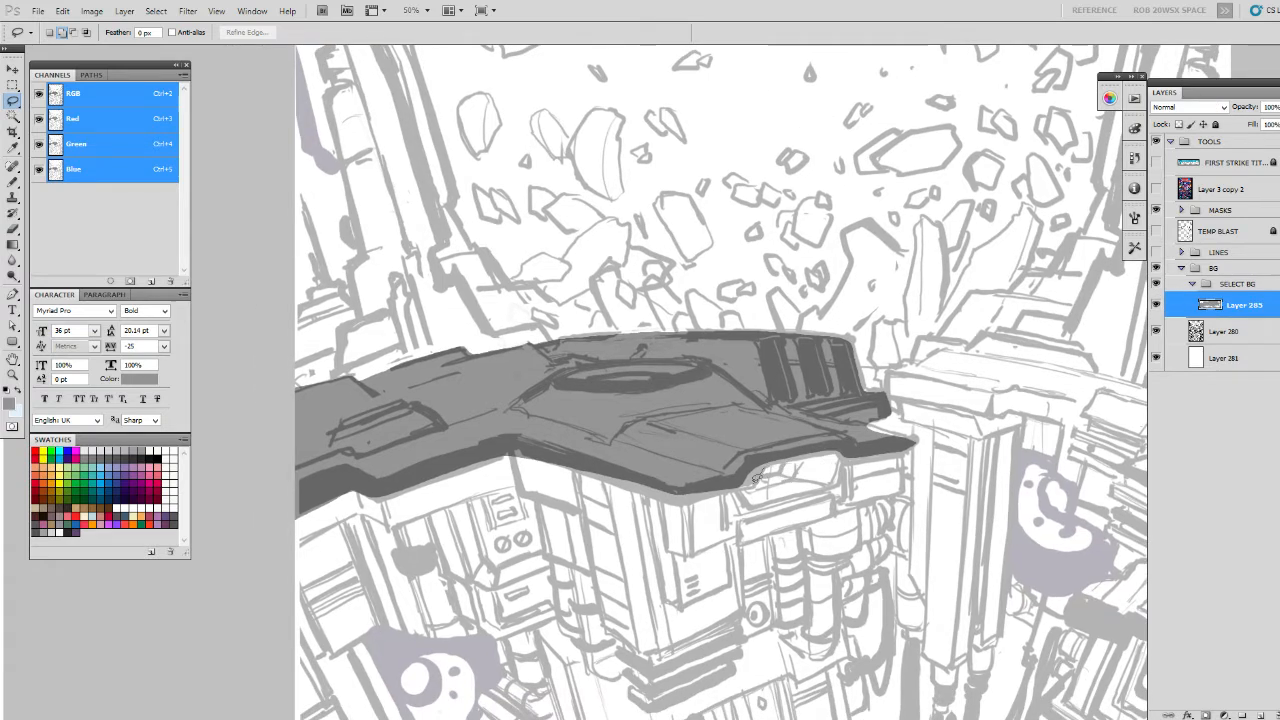
pyautogui.moveTo(684, 502)
pyautogui.mouseDown()
pyautogui.moveTo(494, 458)
pyautogui.moveTo(391, 497)
pyautogui.moveTo(606, 370)
pyautogui.mouseUp()
pyautogui.hotkey('alt', 'BackSpace')
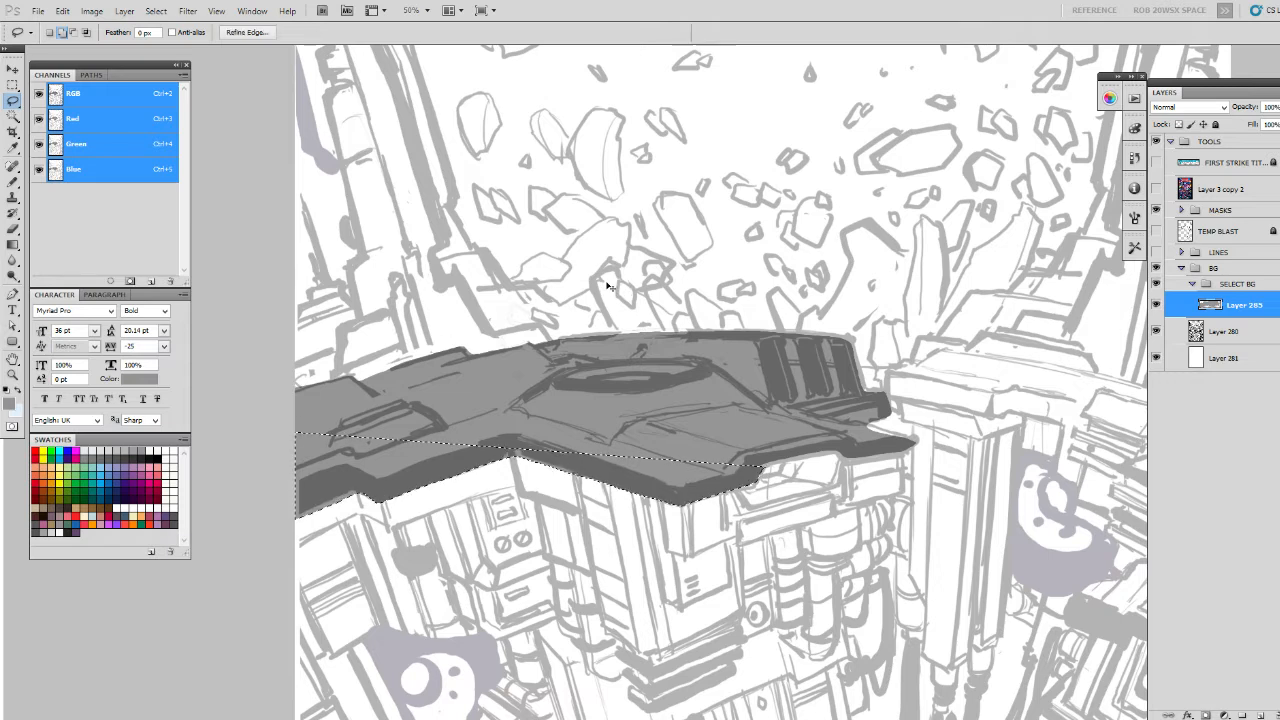
pyautogui.hotkey('ctrl', 'd')
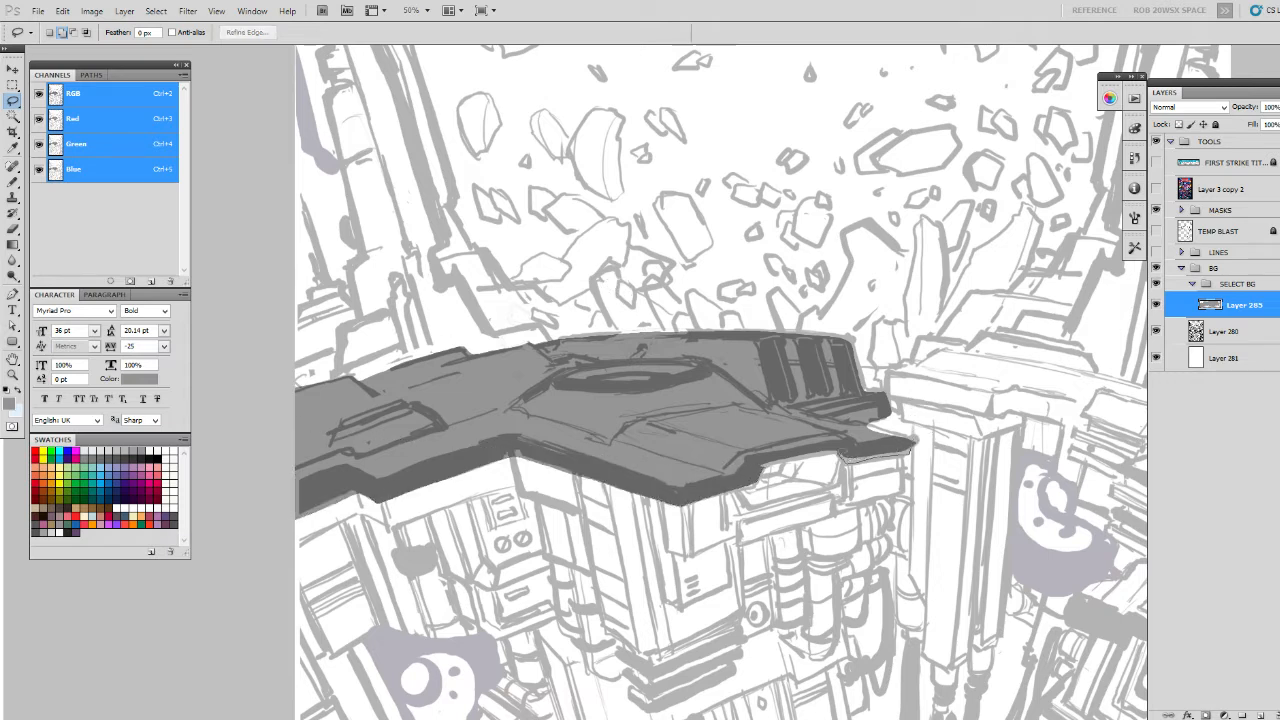
pyautogui.moveTo(762, 463); pyautogui.dragTo(782, 430)
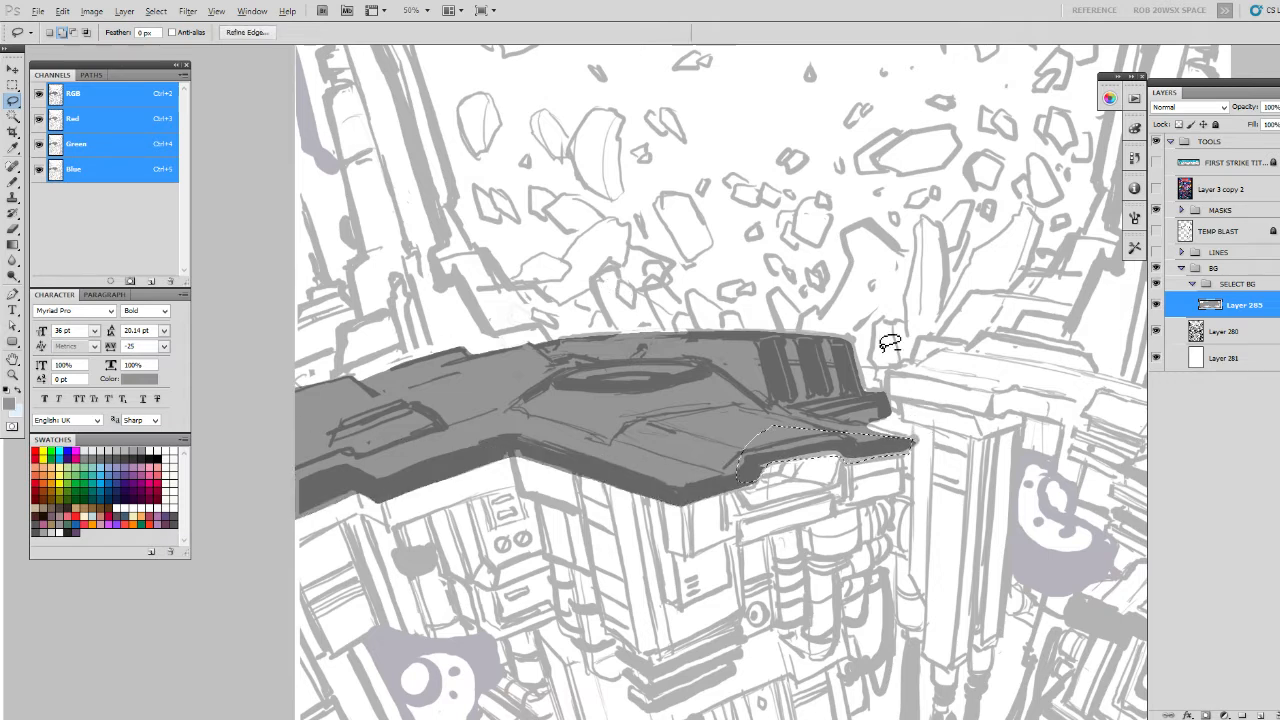
pyautogui.hotkey('alt', 'BackSpace')
pyautogui.hotkey('ctrl', 'd')
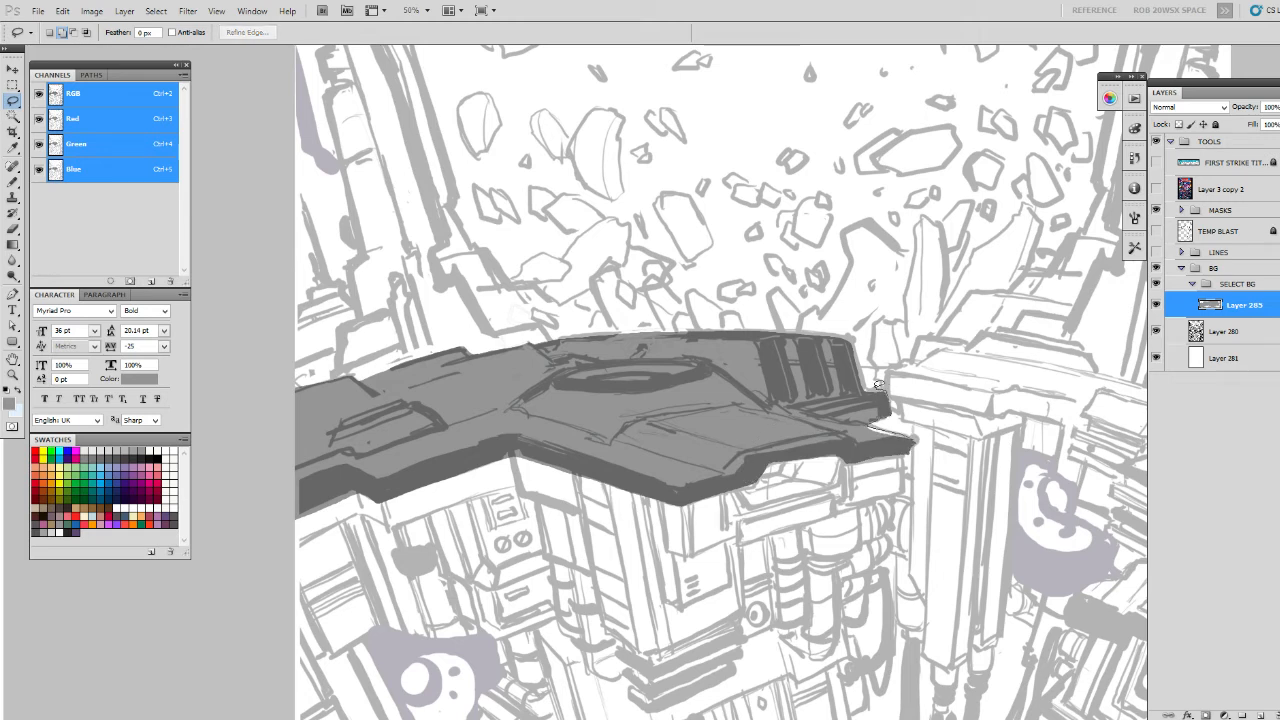
# - Fill the missed grey slivers along the central rooftop's back edge and vented end
pyautogui.moveTo(875, 389)
pyautogui.mouseDown()
pyautogui.moveTo(855, 331)
pyautogui.moveTo(709, 326)
pyautogui.mouseUp()
pyautogui.moveTo(538, 347)
pyautogui.mouseDown()
pyautogui.moveTo(640, 420)
pyautogui.moveTo(908, 436)
pyautogui.mouseUp()
pyautogui.hotkey('alt', 'BackSpace')
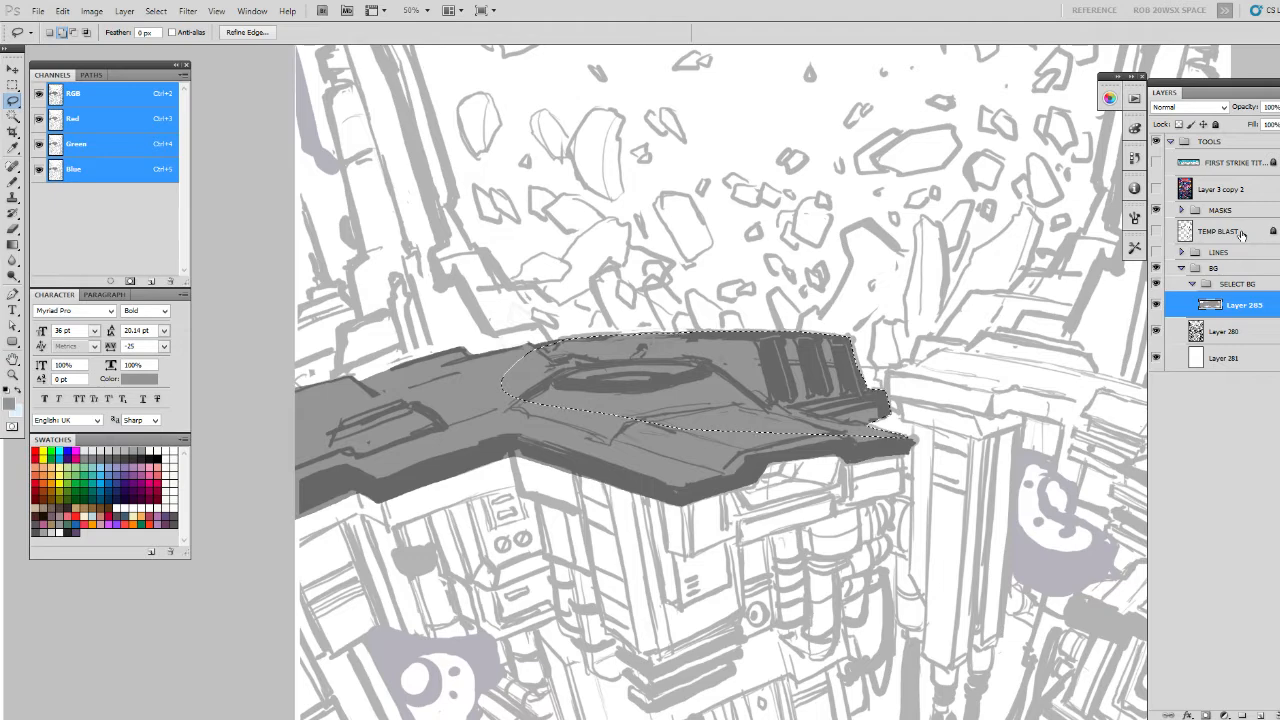
pyautogui.hotkey('ctrl', 'd')
# - Examine the background line art below and beside the filled central rooftop
pyautogui.moveTo(981, 530); pyautogui.dragTo(908, 538)
pyautogui.moveTo(792, 482); pyautogui.dragTo(822, 488)
pyautogui.moveTo(946, 646); pyautogui.dragTo(893, 336)
pyautogui.moveTo(870, 502); pyautogui.dragTo(889, 460)
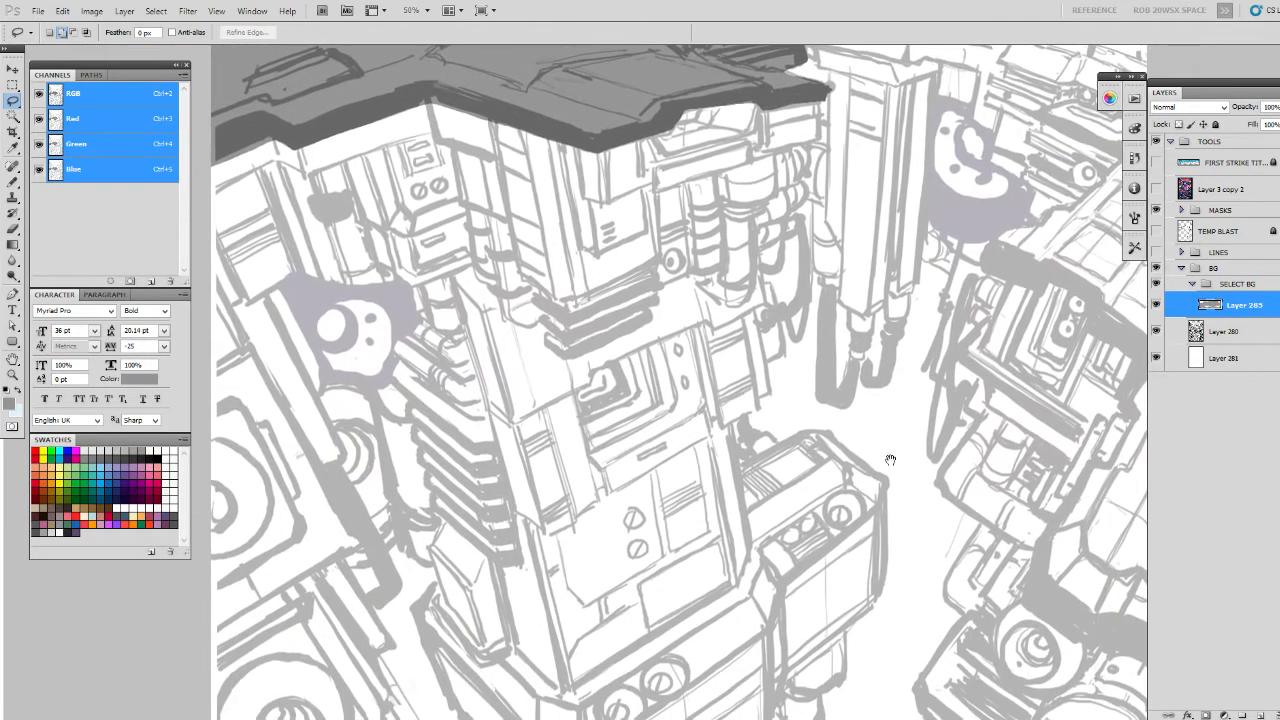
pyautogui.moveTo(938, 520); pyautogui.dragTo(930, 460)
pyautogui.moveTo(970, 256); pyautogui.dragTo(893, 529)
pyautogui.moveTo(998, 466); pyautogui.dragTo(968, 542)
pyautogui.moveTo(707, 403); pyautogui.dragTo(777, 431)
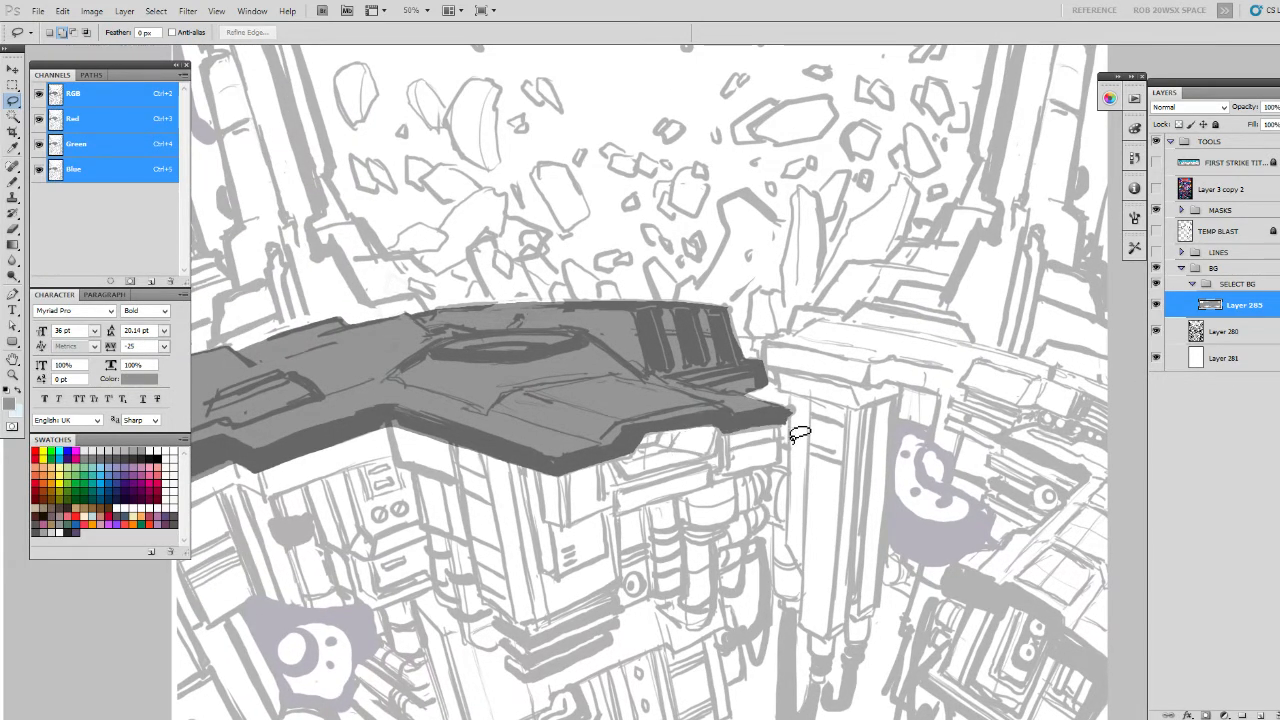
# - Lasso the connected rooftops of the right-hand buildings out to the page edge and fill them with the same grey
pyautogui.moveTo(986, 563); pyautogui.dragTo(820, 622)
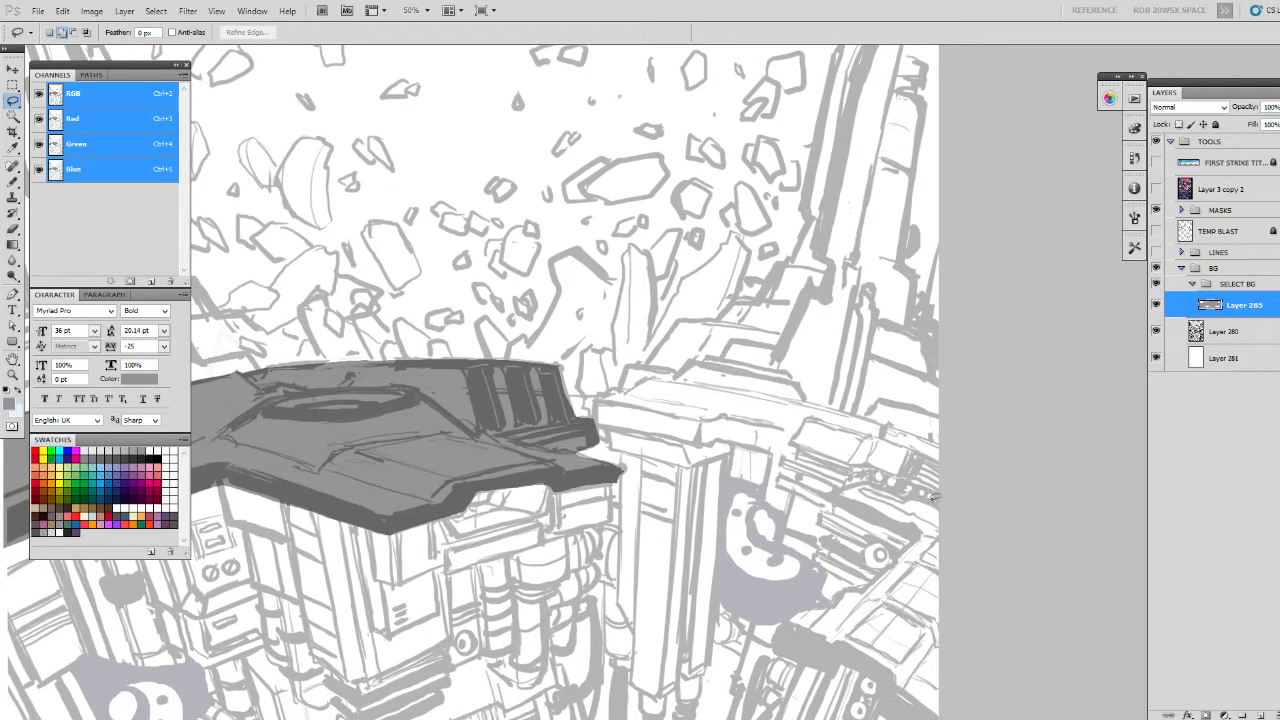
pyautogui.scroll(-3, 936, 564)
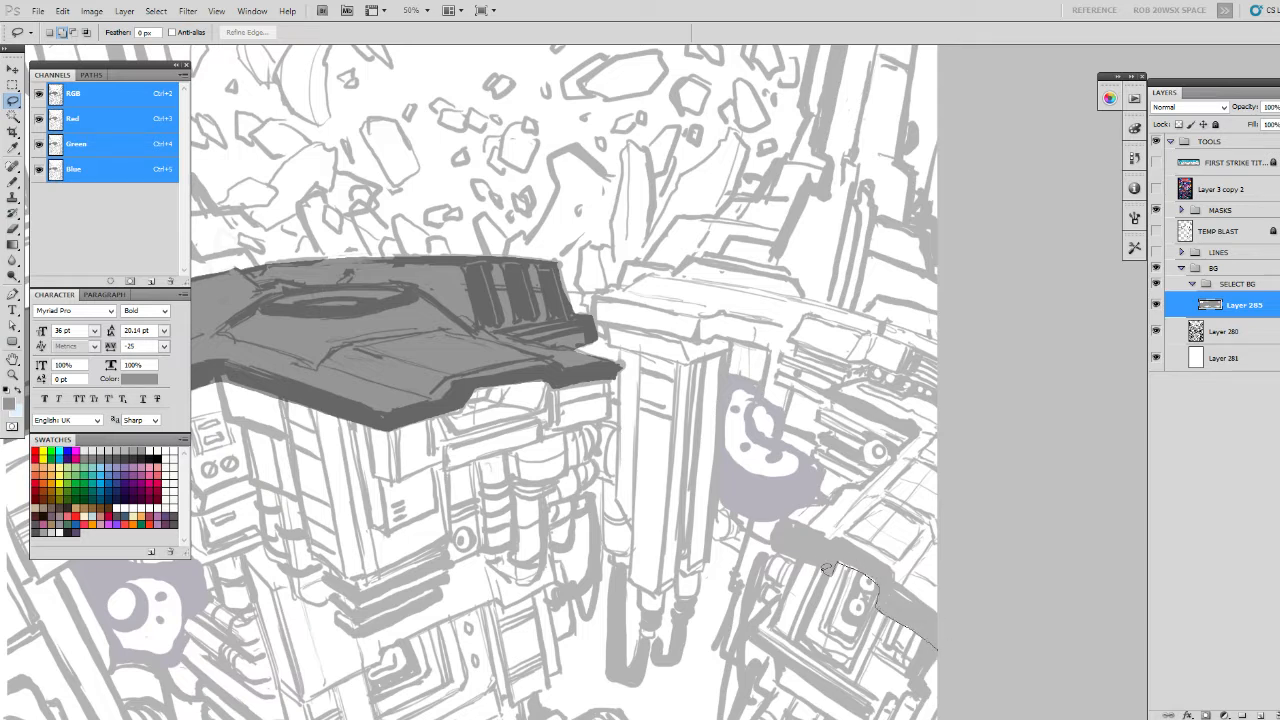
pyautogui.moveTo(826, 568); pyautogui.dragTo(775, 537)
pyautogui.moveTo(690, 340)
pyautogui.mouseDown()
pyautogui.moveTo(605, 318)
pyautogui.moveTo(596, 296)
pyautogui.moveTo(608, 570)
pyautogui.moveTo(622, 548)
pyautogui.moveTo(685, 536)
pyautogui.moveTo(704, 518)
pyautogui.moveTo(770, 527)
pyautogui.mouseUp()
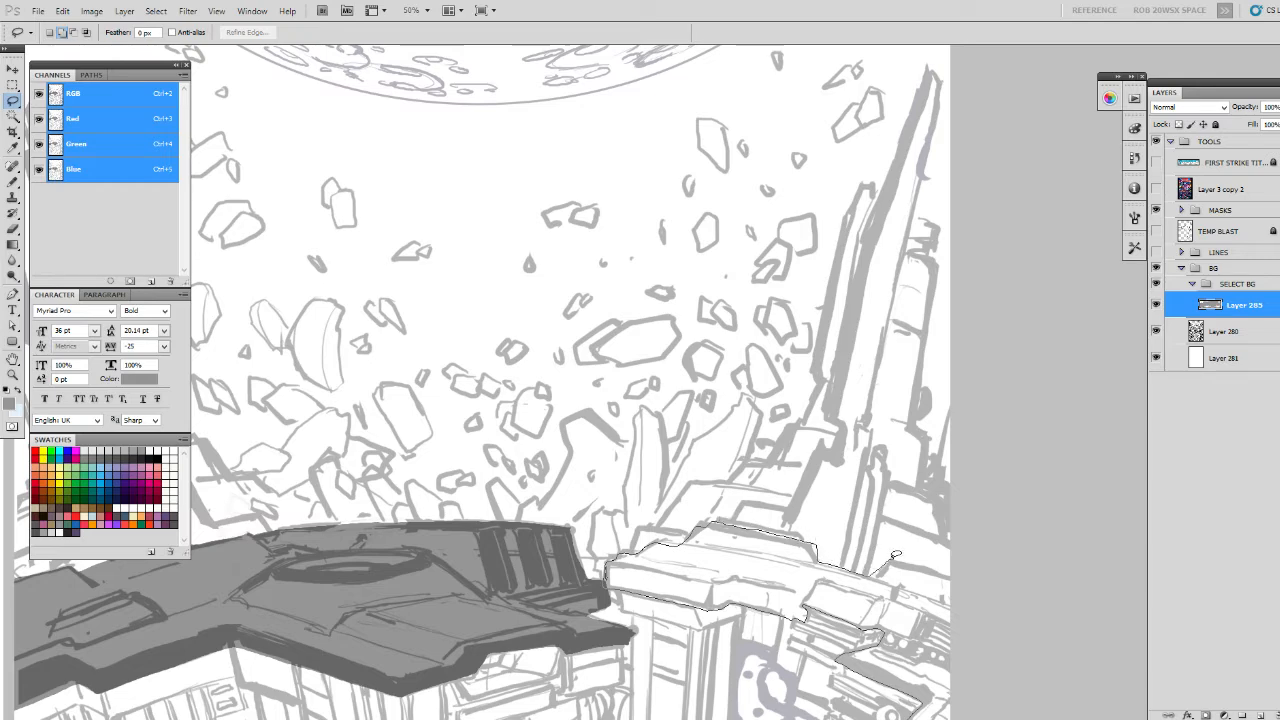
pyautogui.moveTo(957, 578)
pyautogui.mouseDown()
pyautogui.moveTo(960, 666)
pyautogui.moveTo(929, 614)
pyautogui.moveTo(918, 520)
pyautogui.moveTo(920, 712)
pyautogui.mouseUp()
pyautogui.hotkey('alt', 'BackSpace')
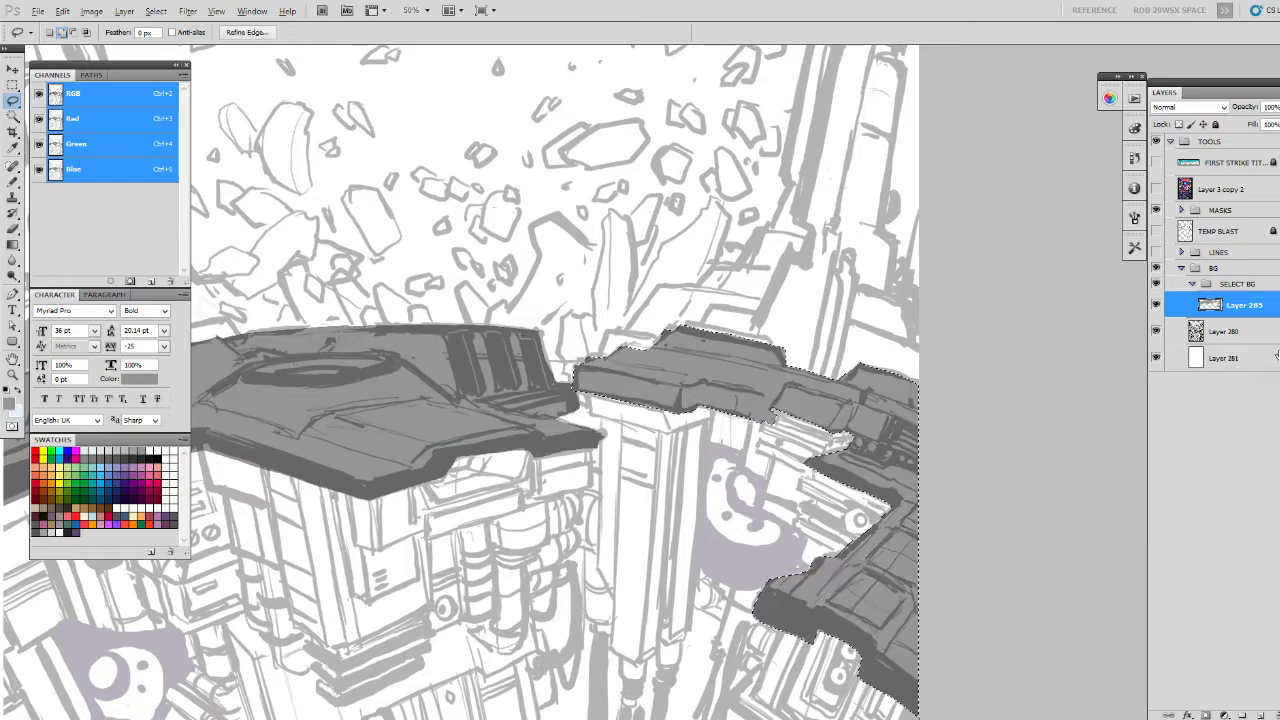
pyautogui.hotkey('ctrl', 'd')
# - Add a new layer and place it directly below Layer 285 inside the SELECT BG group
pyautogui.moveTo(910, 402); pyautogui.dragTo(919, 409)
pyautogui.moveTo(842, 447); pyautogui.dragTo(940, 287)
pyautogui.click(1222, 330)
pyautogui.click(1260, 710)
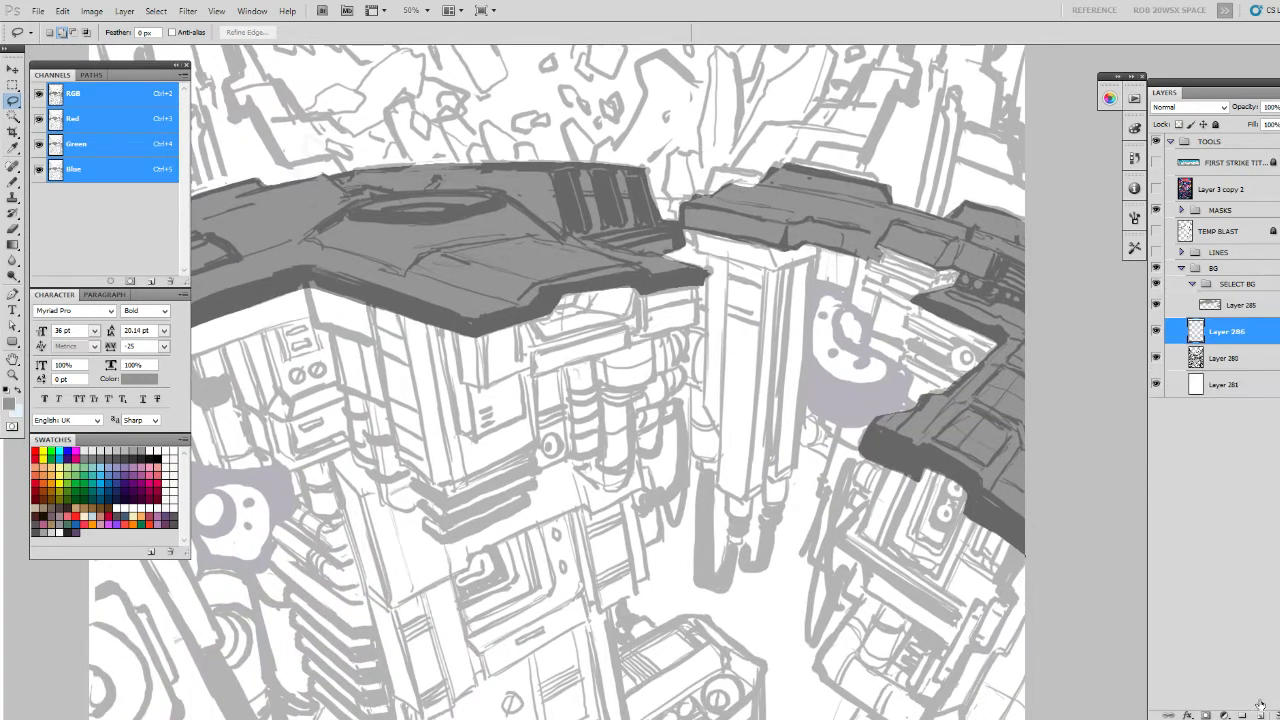
pyautogui.moveTo(1233, 331); pyautogui.dragTo(1226, 318)
# - Lasso the central tower's upper machinery walls beneath the roof and fill them with lighter grey on Layer 286
pyautogui.moveTo(887, 545); pyautogui.dragTo(935, 517)
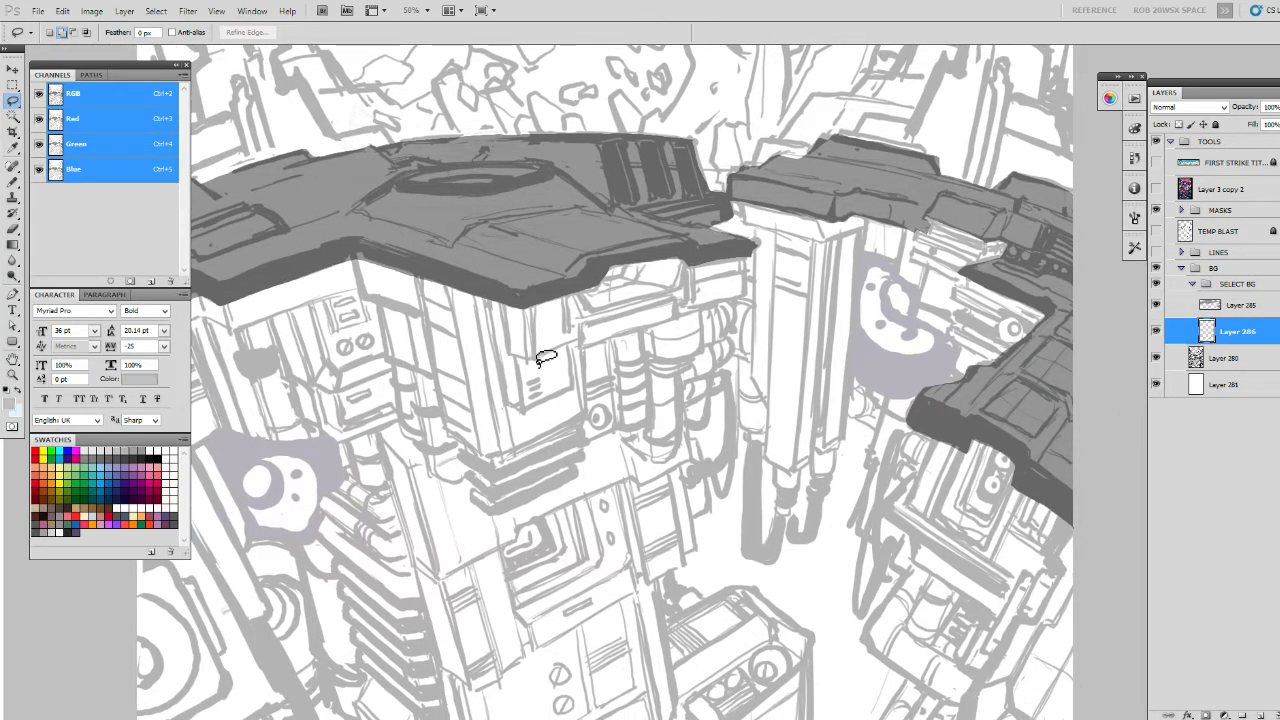
pyautogui.moveTo(696, 353); pyautogui.dragTo(734, 347)
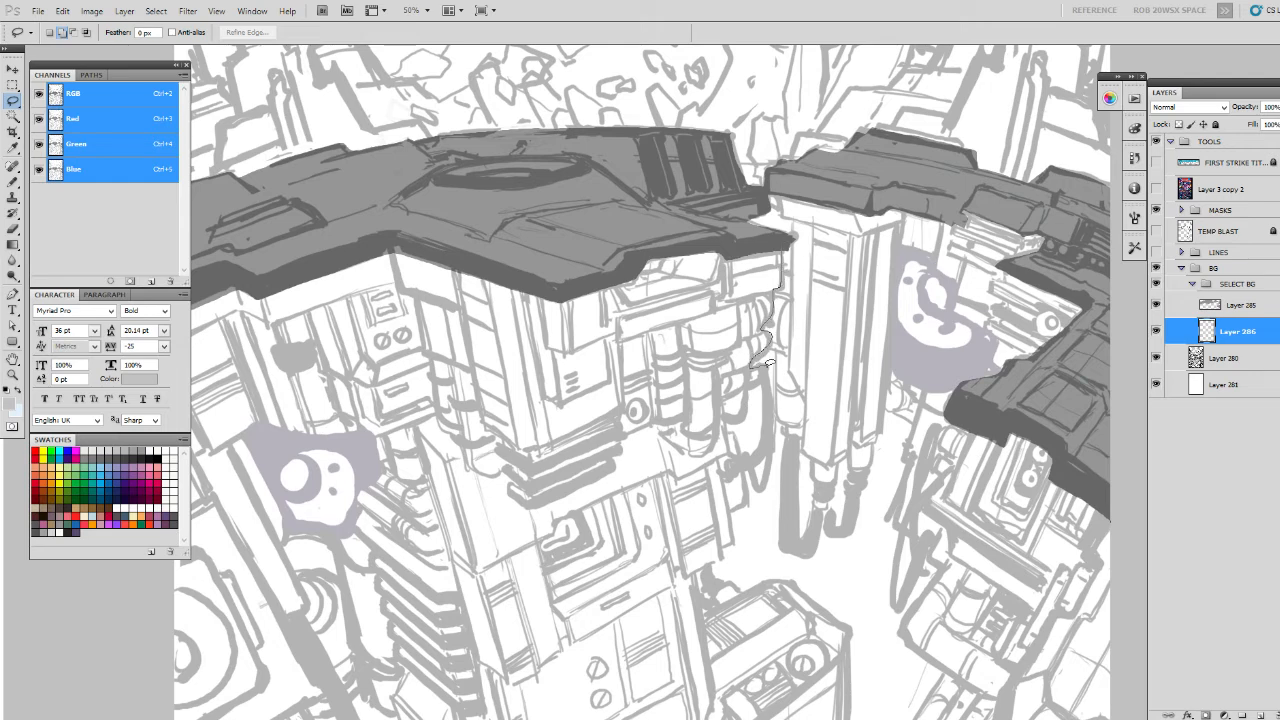
pyautogui.moveTo(768, 364)
pyautogui.mouseDown()
pyautogui.moveTo(724, 393)
pyautogui.moveTo(700, 449)
pyautogui.moveTo(659, 422)
pyautogui.moveTo(630, 430)
pyautogui.moveTo(583, 484)
pyautogui.mouseUp()
pyautogui.moveTo(500, 473); pyautogui.dragTo(467, 446)
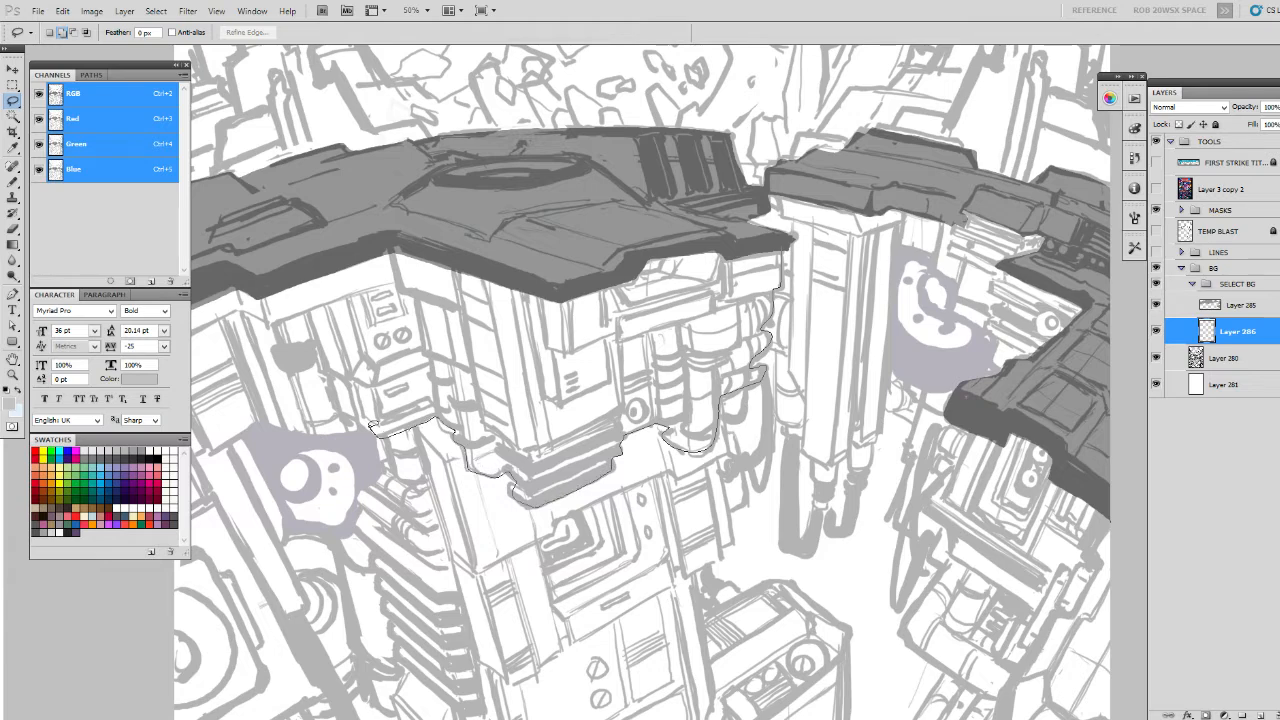
pyautogui.moveTo(370, 428)
pyautogui.mouseDown()
pyautogui.moveTo(509, 435)
pyautogui.moveTo(481, 450)
pyautogui.moveTo(437, 444)
pyautogui.mouseUp()
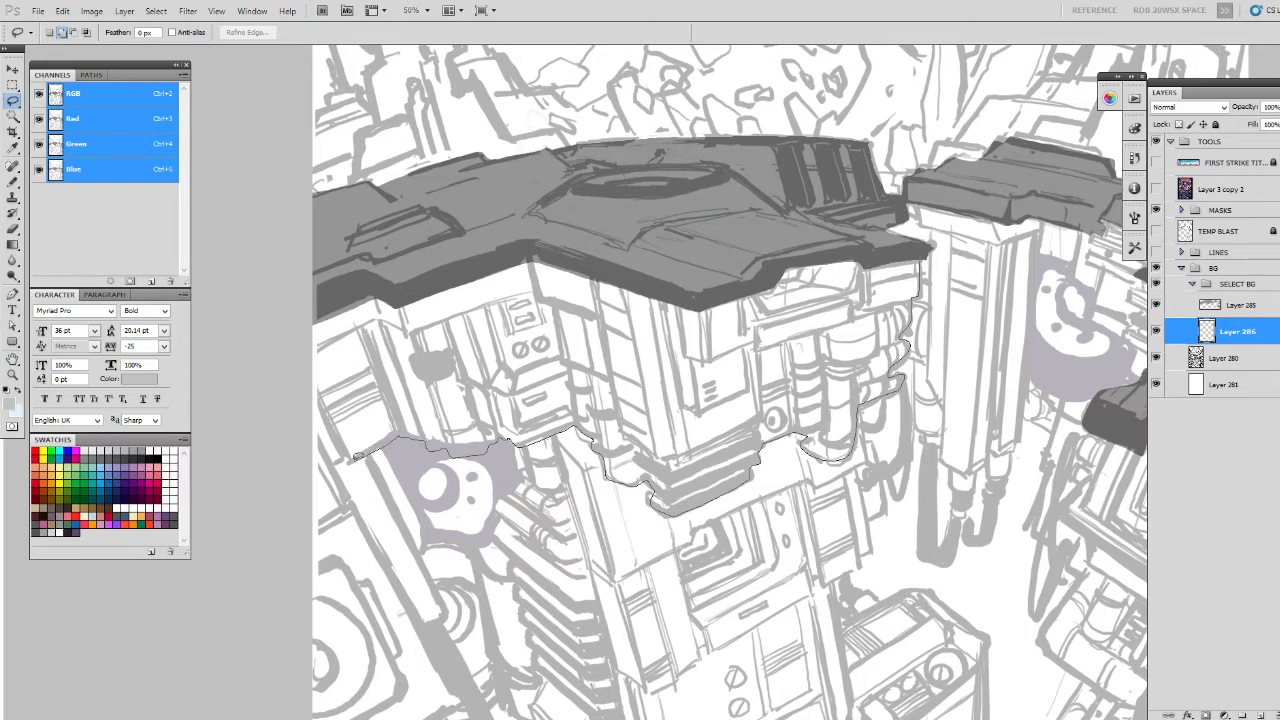
pyautogui.moveTo(350, 493)
pyautogui.mouseDown()
pyautogui.moveTo(316, 528)
pyautogui.moveTo(290, 350)
pyautogui.mouseUp()
pyautogui.hotkey('alt', 'BackSpace')
pyautogui.hotkey('ctrl', 'd')
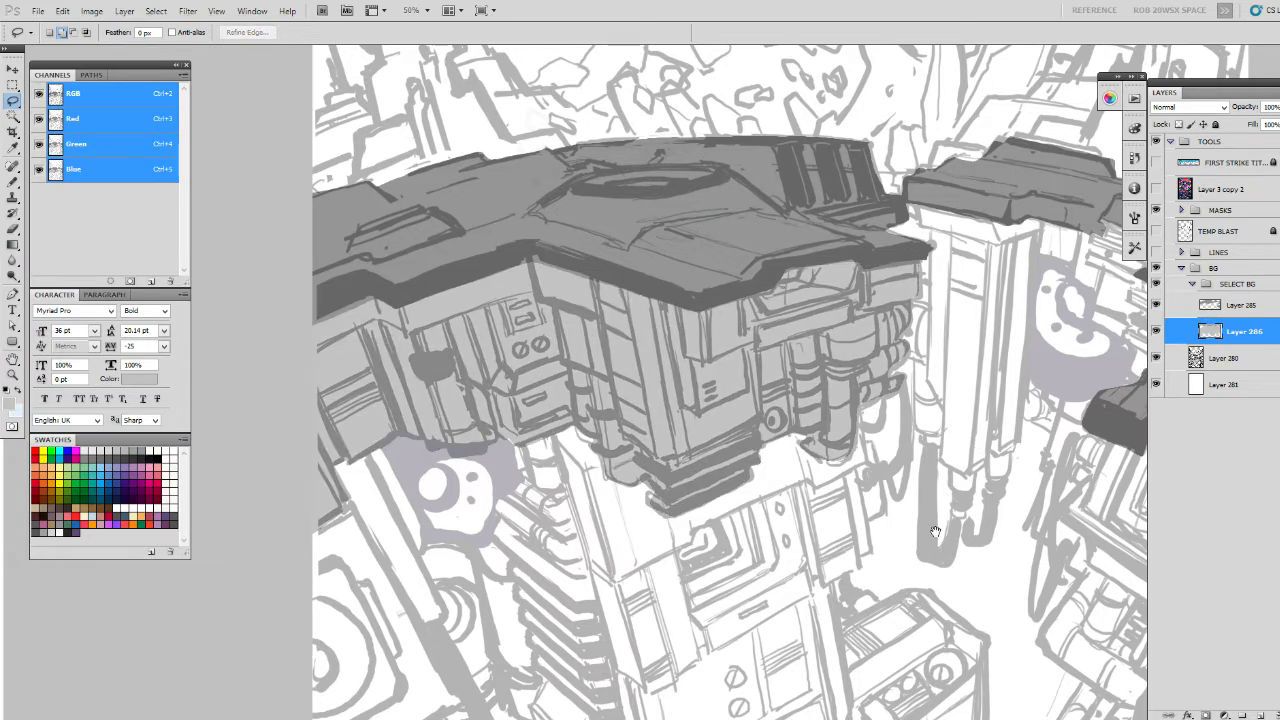
# - Lasso the hanging pylon and recessed walls under the right-hand roof, subtracting the gaps between the pylon's hoses
pyautogui.moveTo(935, 531)
pyautogui.mouseDown()
pyautogui.moveTo(946, 451)
pyautogui.moveTo(906, 468)
pyautogui.moveTo(888, 396)
pyautogui.mouseUp()
pyautogui.moveTo(904, 508); pyautogui.dragTo(895, 452)
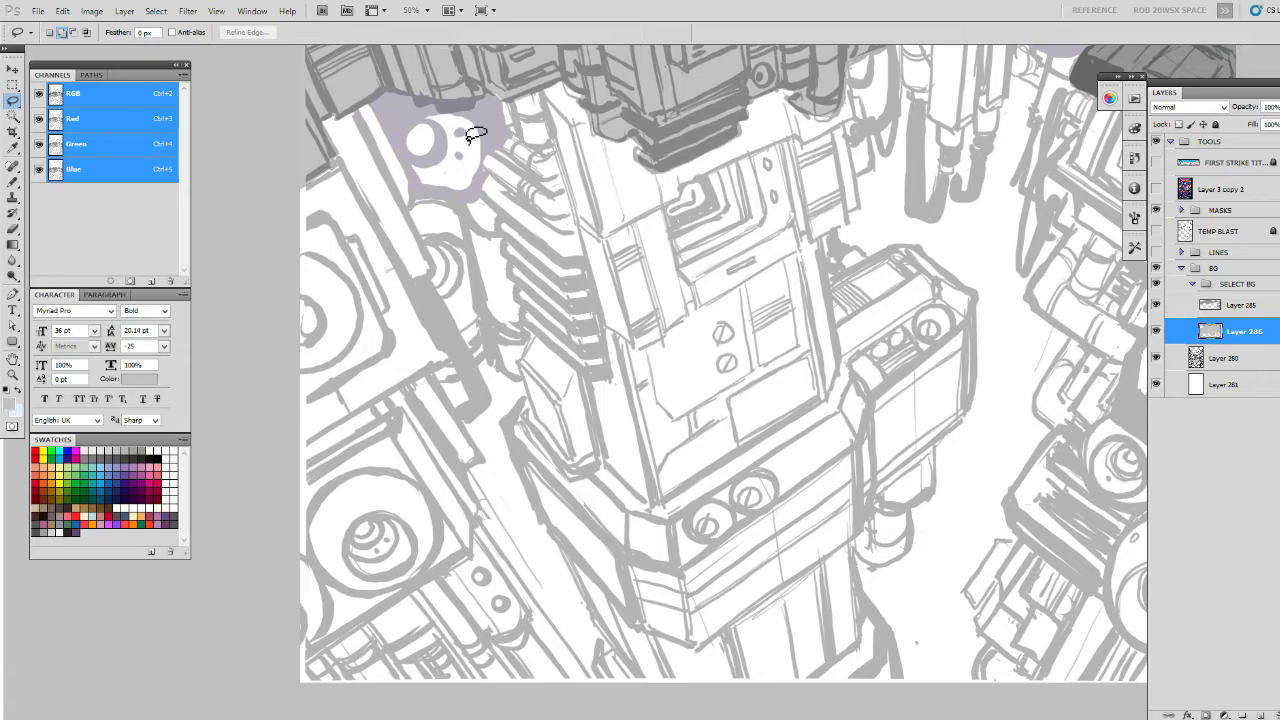
pyautogui.moveTo(606, 225); pyautogui.dragTo(604, 228)
pyautogui.moveTo(831, 244); pyautogui.dragTo(586, 565)
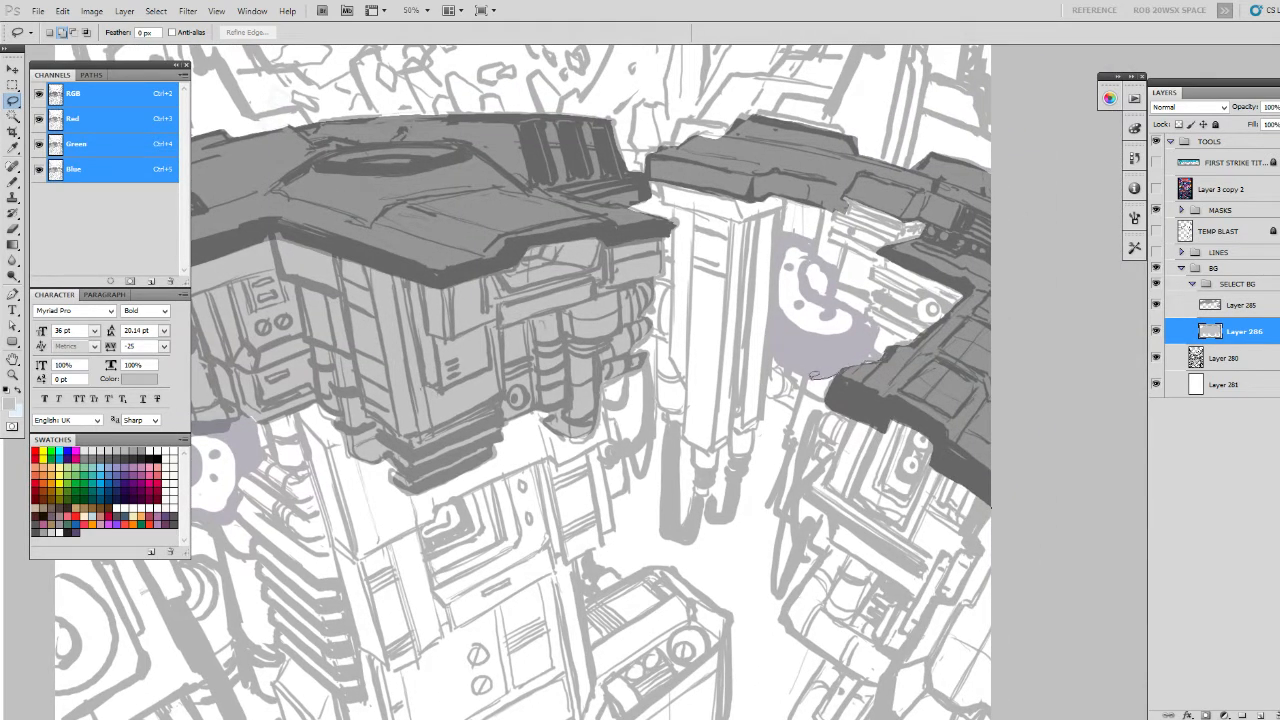
pyautogui.moveTo(772, 358)
pyautogui.mouseDown()
pyautogui.moveTo(758, 444)
pyautogui.moveTo(719, 543)
pyautogui.moveTo(654, 523)
pyautogui.moveTo(658, 397)
pyautogui.mouseUp()
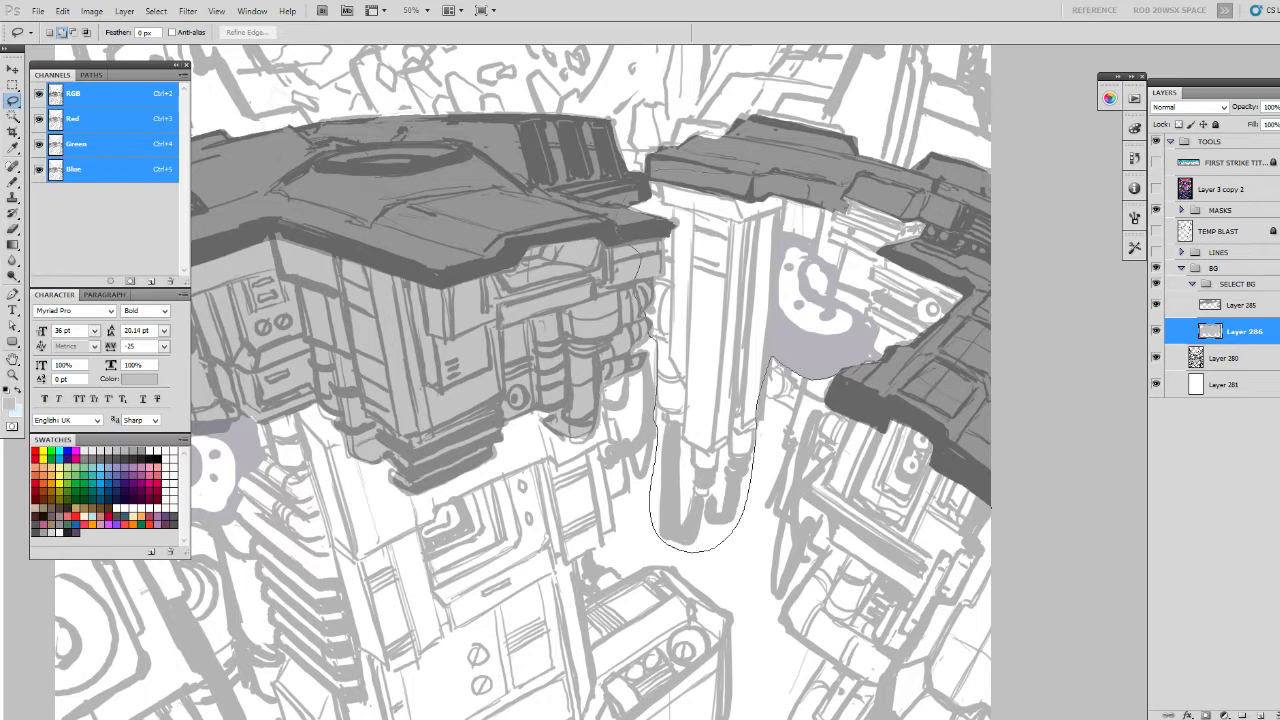
pyautogui.moveTo(778, 362); pyautogui.dragTo(772, 358)
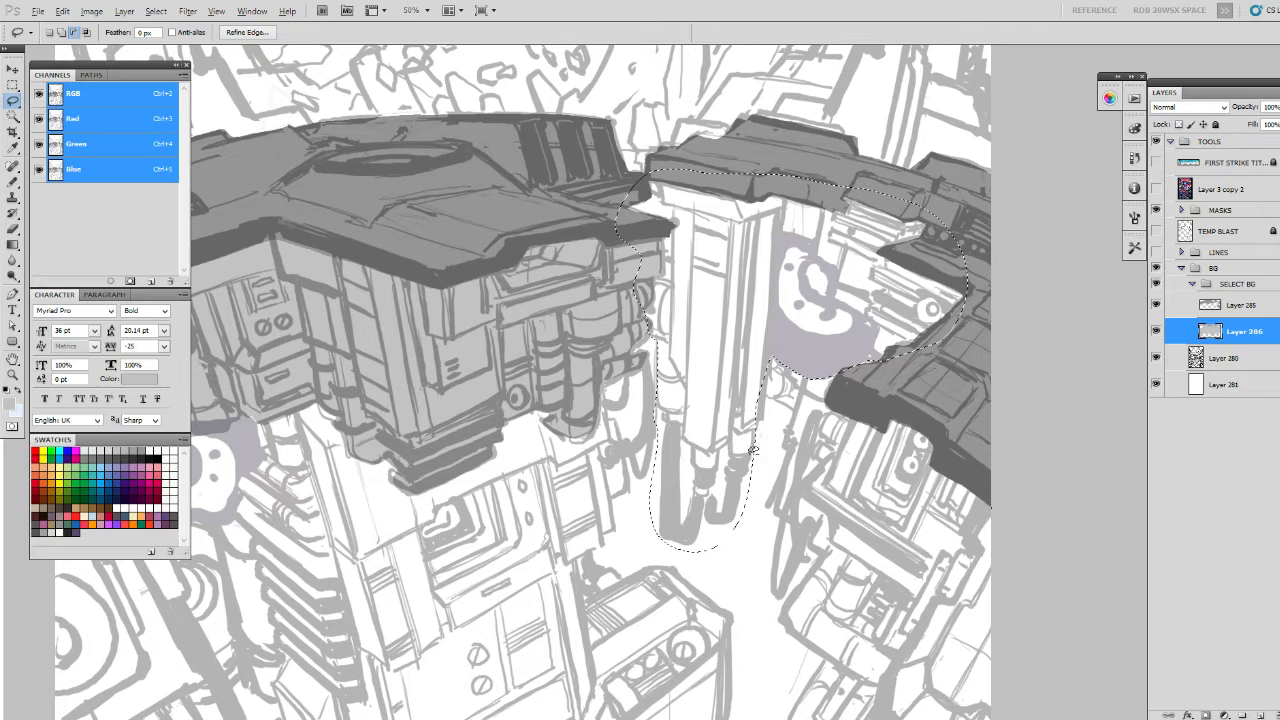
pyautogui.moveTo(690, 540)
pyautogui.mouseDown()
pyautogui.moveTo(658, 412)
pyautogui.moveTo(665, 560)
pyautogui.moveTo(737, 539)
pyautogui.moveTo(715, 490)
pyautogui.moveTo(727, 444)
pyautogui.moveTo(695, 504)
pyautogui.mouseUp()
pyautogui.moveTo(688, 442); pyautogui.dragTo(700, 503)
# - Subtract Layer 285's roof shapes from the selection and fill the remaining pylon and wall area with light grey on Layer 286
pyautogui.hotkey('alt', 'BackSpace')
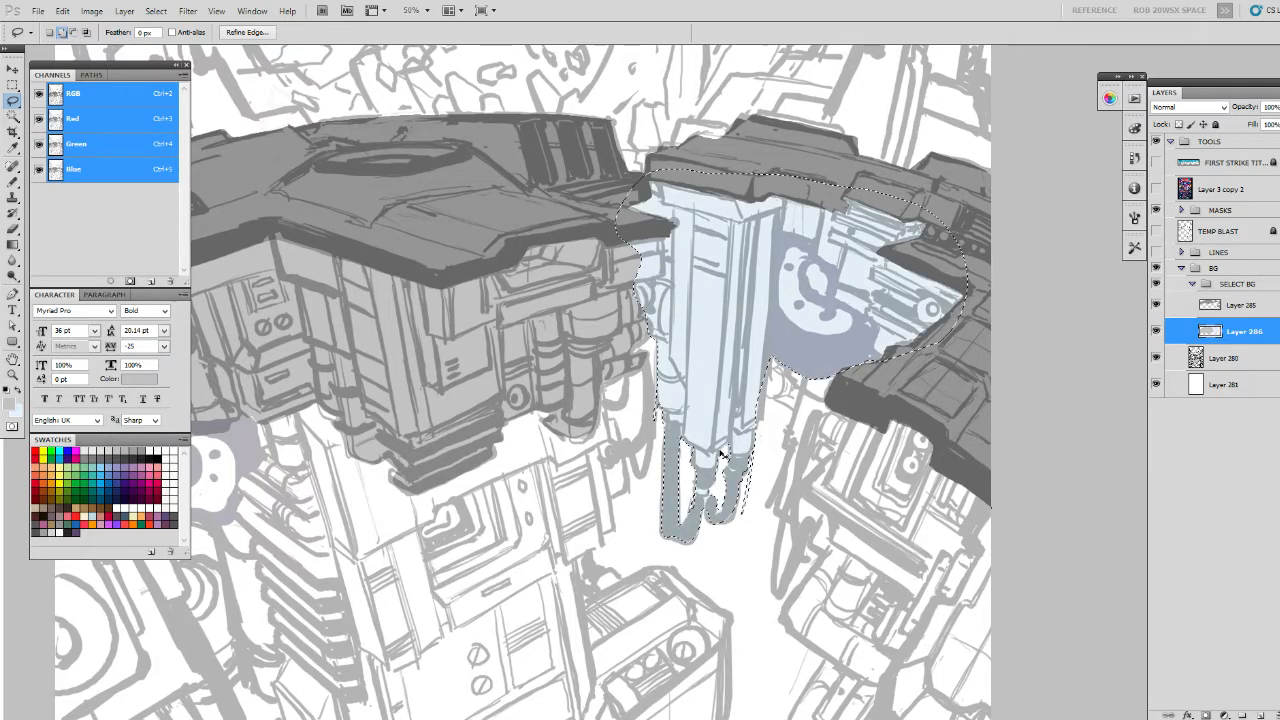
pyautogui.hotkey('ctrl', 'z')
pyautogui.keyDown('ctrl'); pyautogui.keyDown('alt'); pyautogui.click(1218, 303); pyautogui.keyUp('alt'); pyautogui.keyUp('ctrl')
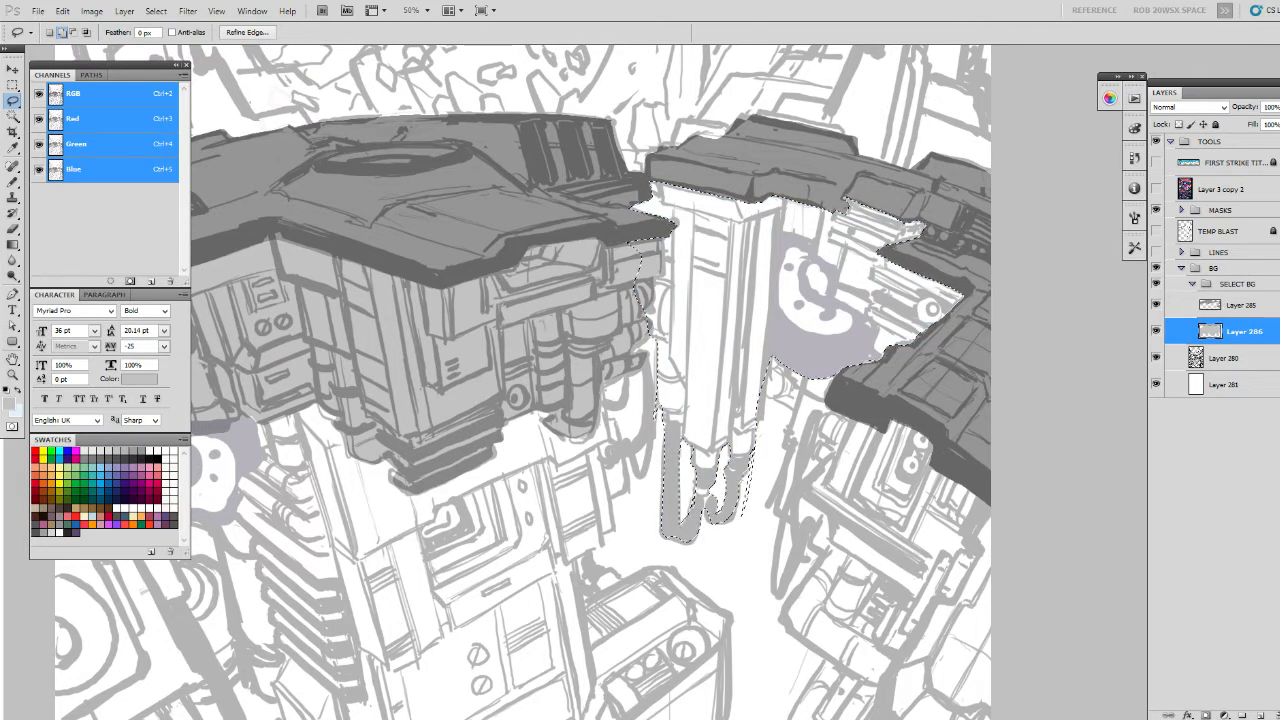
pyautogui.hotkey('alt', 'BackSpace')
pyautogui.moveTo(941, 532); pyautogui.dragTo(921, 478)
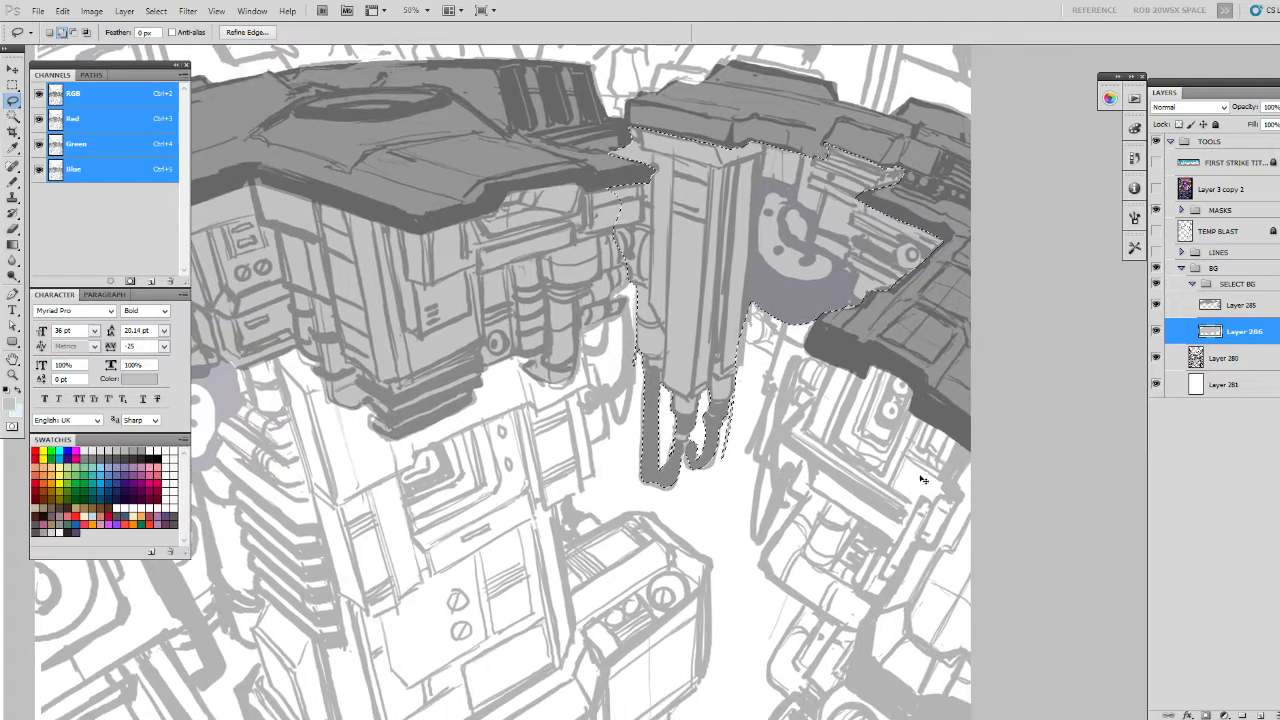
# - Lasso the lower roof block at the canvas's right edge and fill it with mid grey on Layer 285
pyautogui.hotkey('ctrl', 'd')
pyautogui.moveTo(945, 540); pyautogui.dragTo(950, 462)
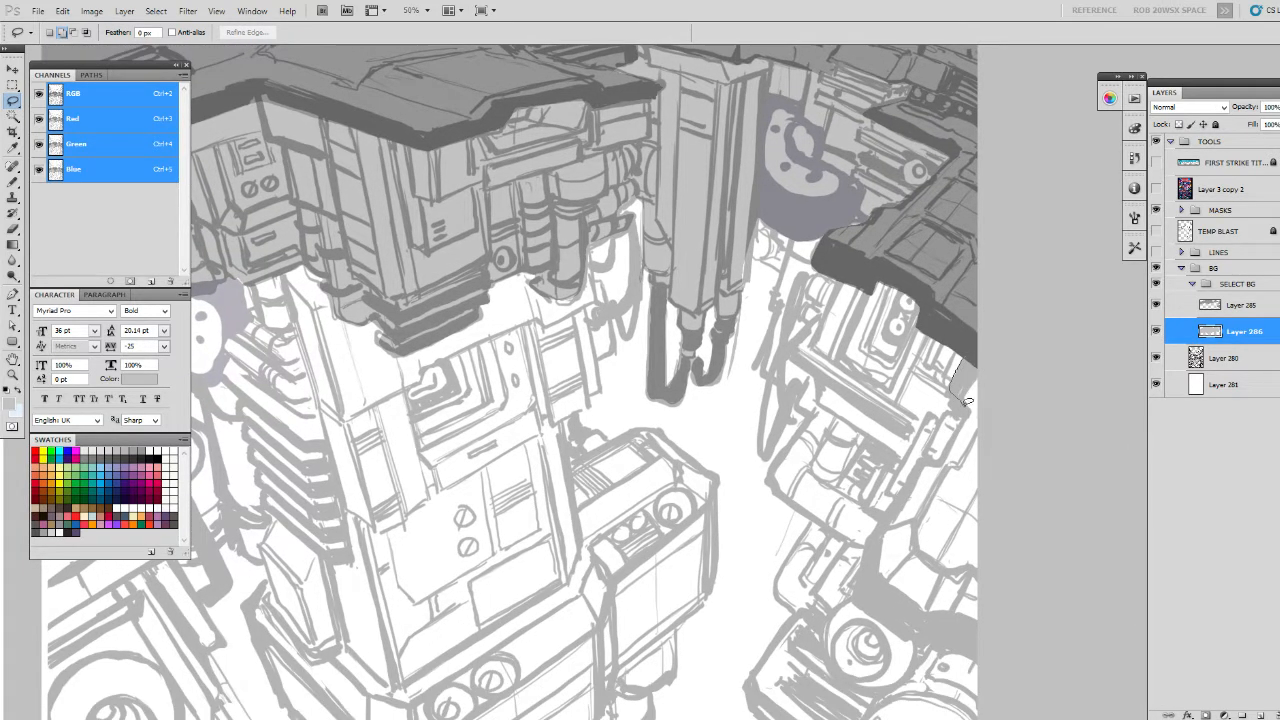
pyautogui.moveTo(967, 401)
pyautogui.mouseDown()
pyautogui.moveTo(950, 443)
pyautogui.moveTo(881, 515)
pyautogui.mouseUp()
pyautogui.moveTo(987, 667); pyautogui.dragTo(985, 664)
pyautogui.click(1240, 304)
pyautogui.click(144, 450)
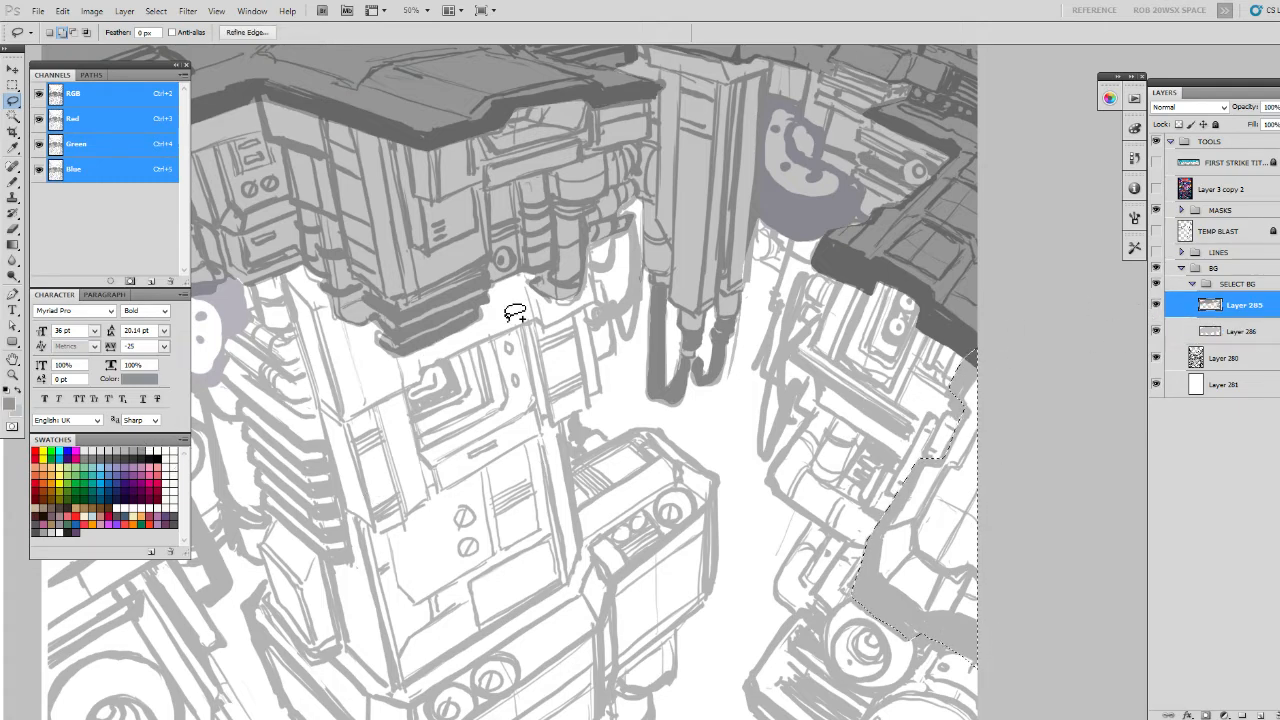
pyautogui.hotkey('alt', 'BackSpace')
pyautogui.hotkey('ctrl', 'd')
# - Lasso the machinery walls beneath the right-hand roof and fill them with lighter grey on Layer 286
pyautogui.moveTo(1018, 460); pyautogui.dragTo(963, 486)
pyautogui.hotkey('alt', '[')
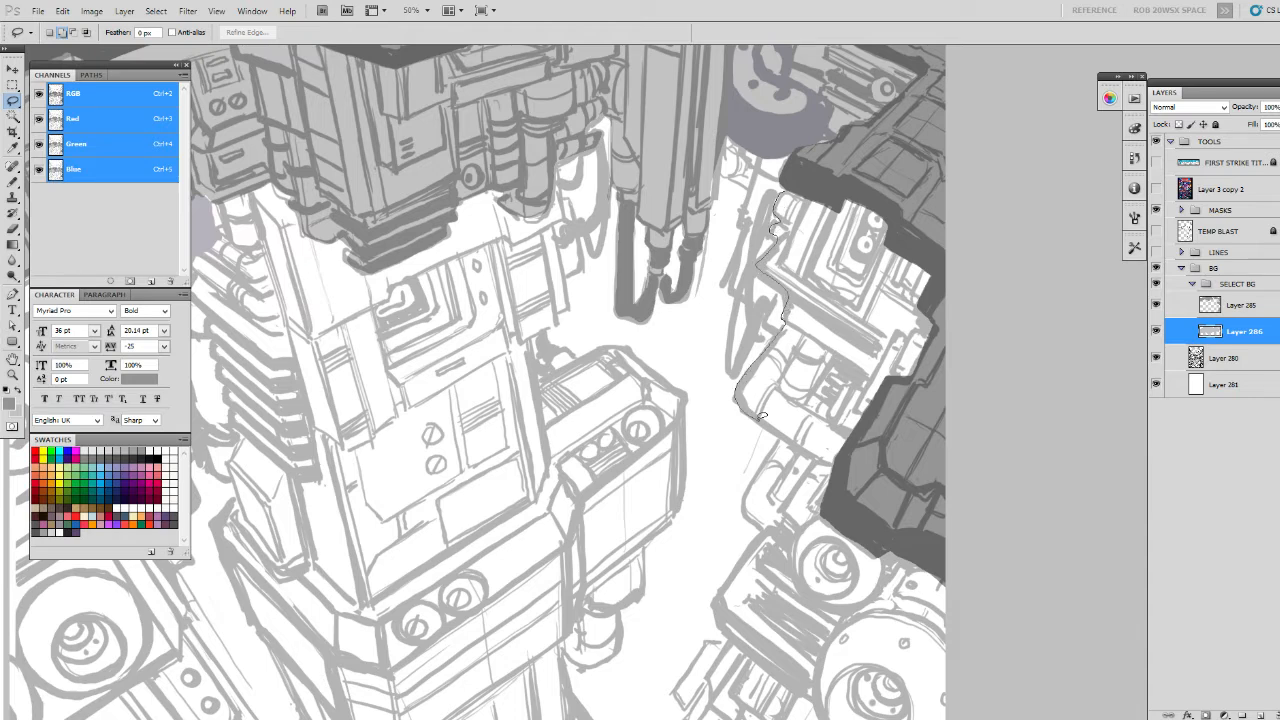
pyautogui.moveTo(762, 416); pyautogui.dragTo(828, 461)
pyautogui.hotkey('alt', 'BackSpace')
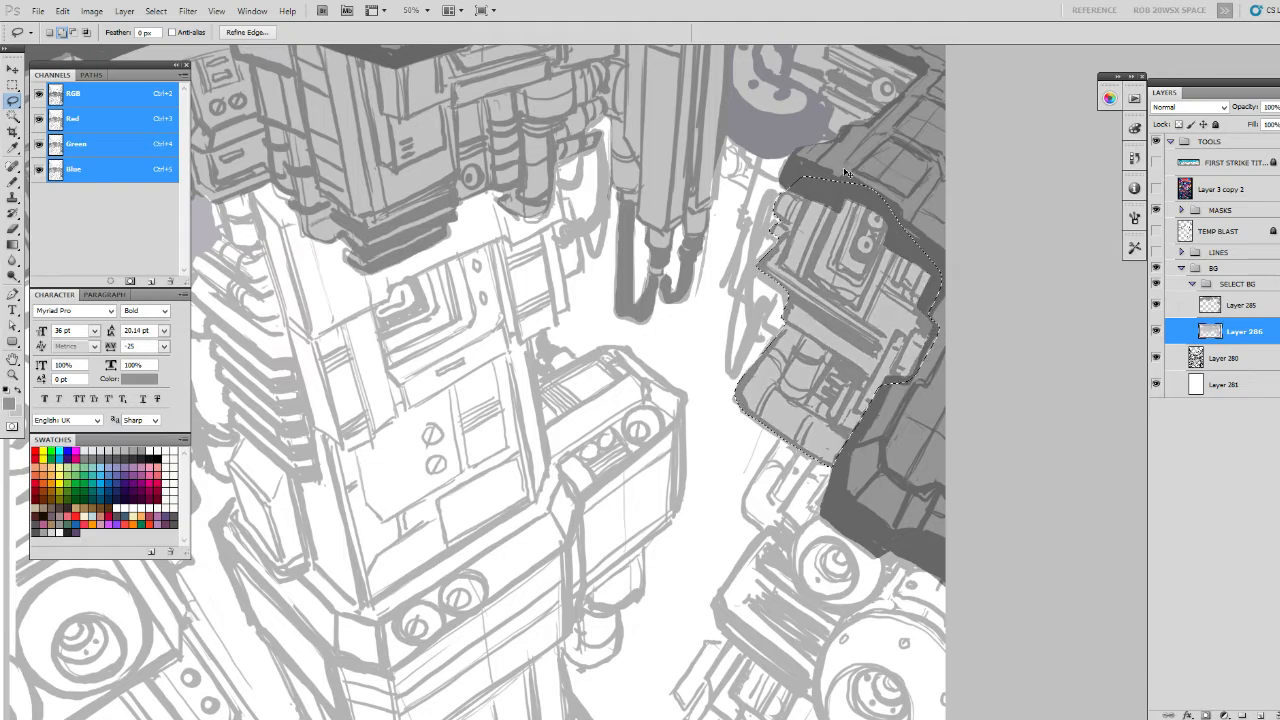
# - Lasso the two round cylinders in the artwork's lower-right corner and fill them with light grey on Layer 286
pyautogui.moveTo(1040, 464); pyautogui.dragTo(942, 414)
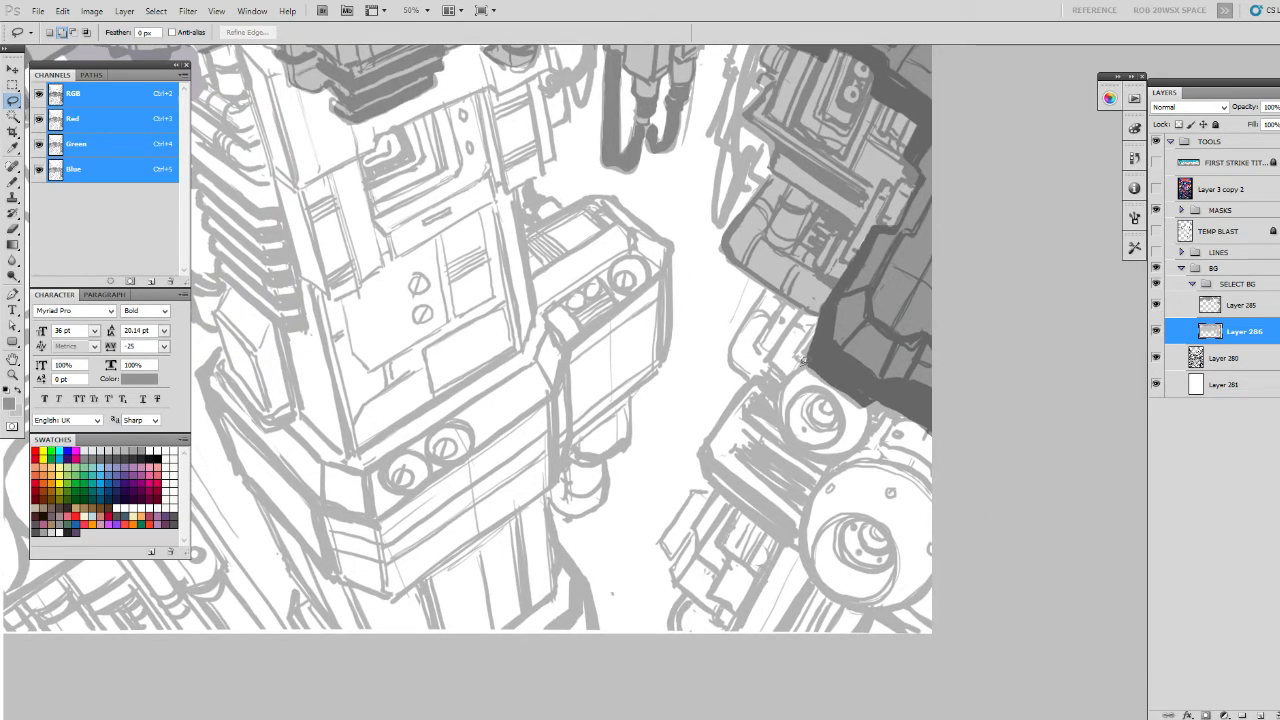
pyautogui.moveTo(824, 456); pyautogui.dragTo(800, 505)
pyautogui.moveTo(824, 586)
pyautogui.mouseDown()
pyautogui.moveTo(912, 630)
pyautogui.moveTo(954, 386)
pyautogui.mouseUp()
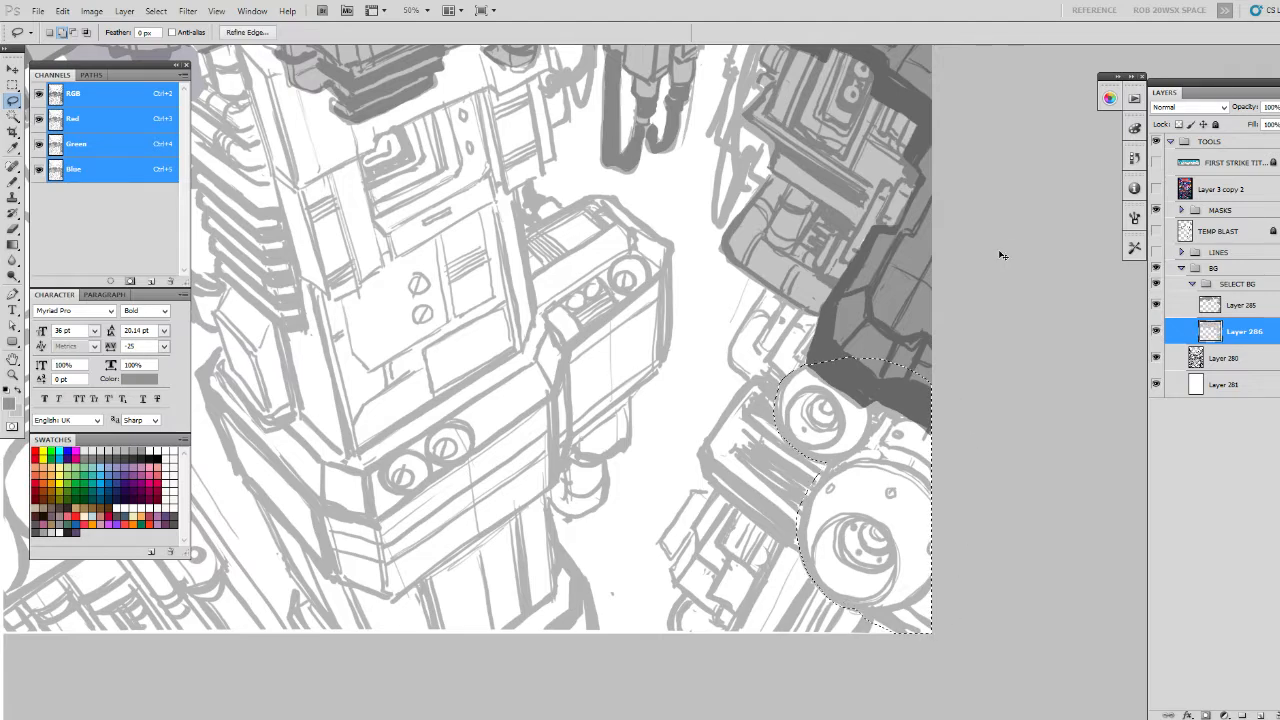
pyautogui.hotkey('alt', 'BackSpace')
pyautogui.hotkey('ctrl', 'd')
# - Lasso the lower section of the right-hand machinery wall and fill it with light grey on Layer 286
pyautogui.moveTo(902, 305); pyautogui.dragTo(913, 334)
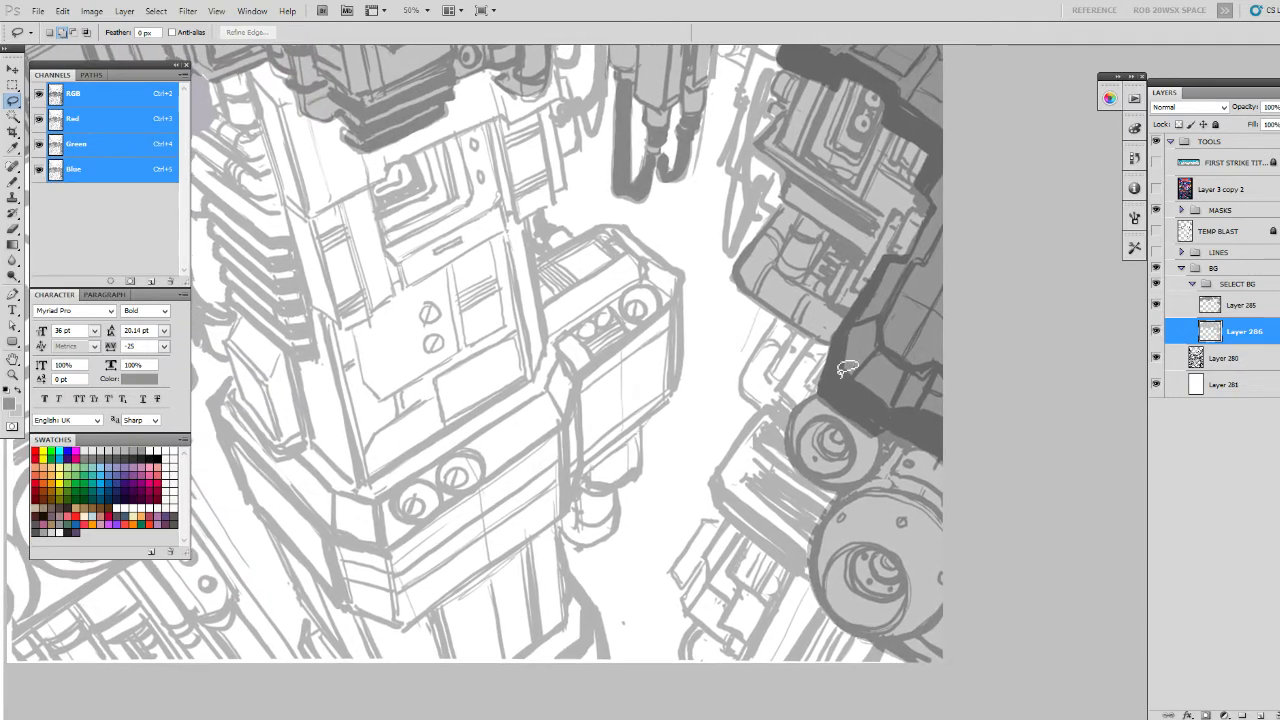
pyautogui.moveTo(809, 343); pyautogui.dragTo(778, 386)
pyautogui.moveTo(892, 362); pyautogui.dragTo(925, 475)
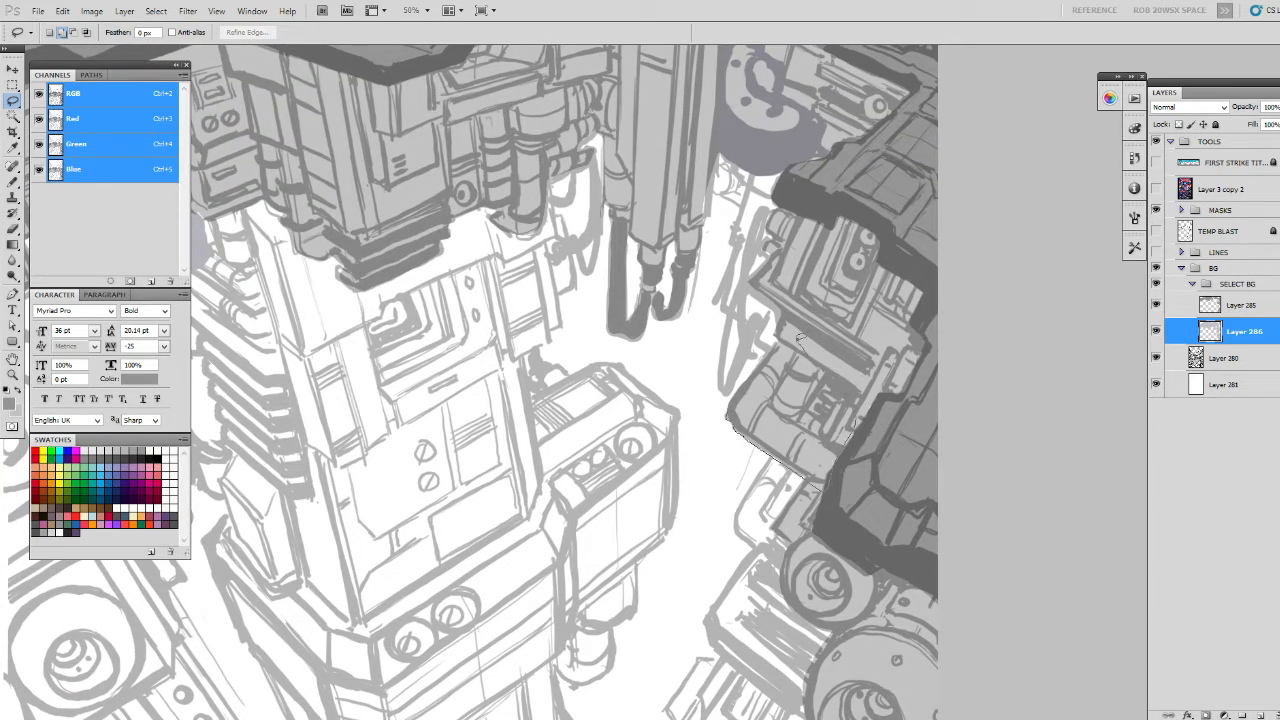
pyautogui.moveTo(755, 366); pyautogui.dragTo(762, 386)
pyautogui.hotkey('alt', 'BackSpace')
pyautogui.hotkey('ctrl', 'd')
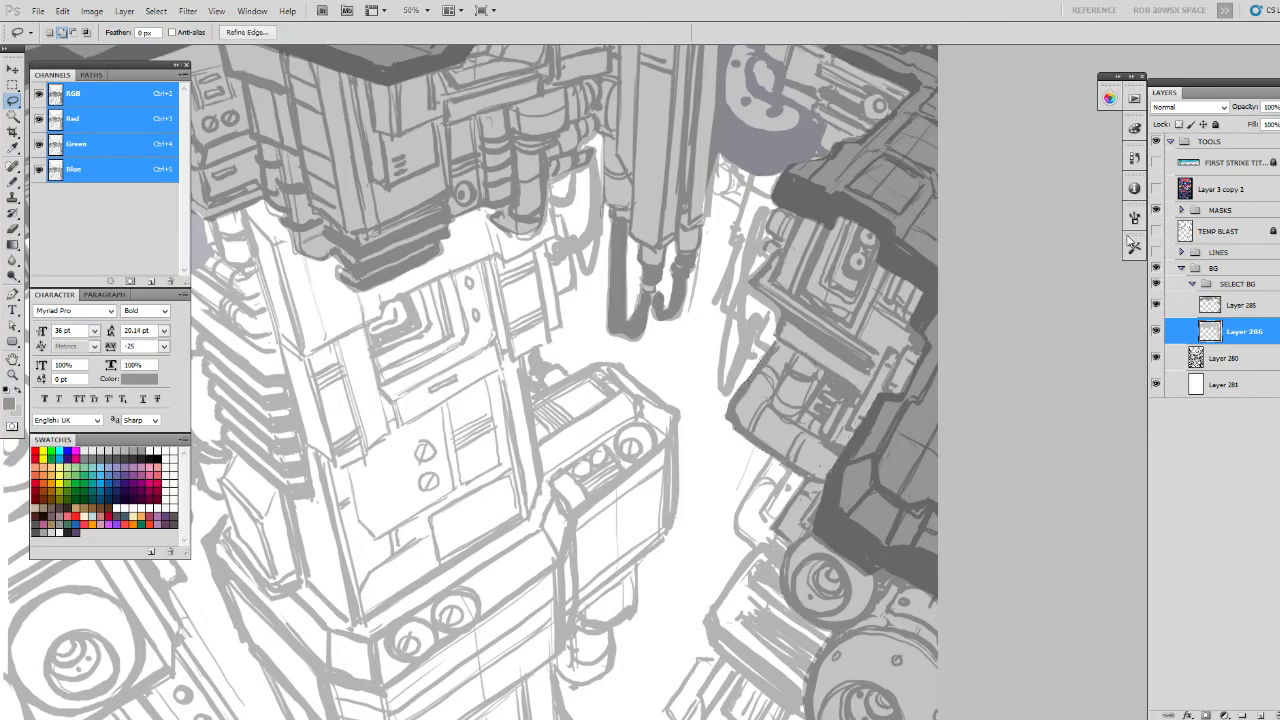
pyautogui.keyDown('ctrl'); pyautogui.click(1210, 331); pyautogui.keyUp('ctrl')
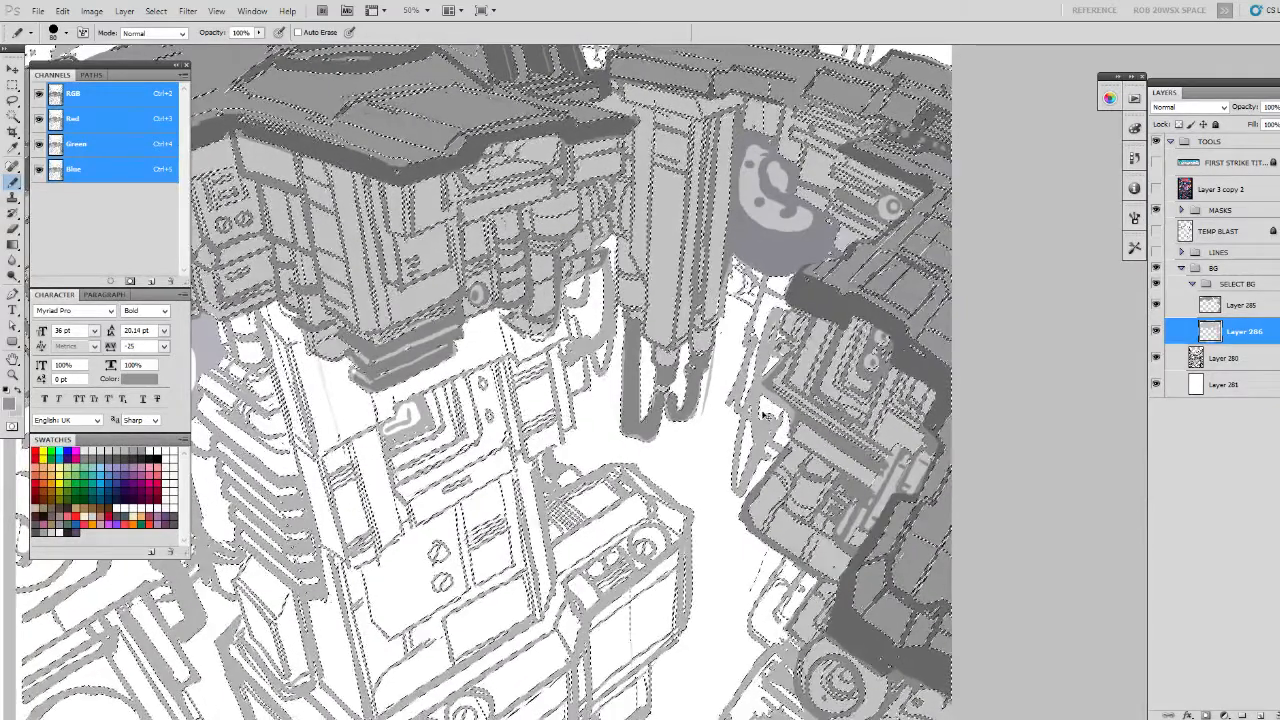
pyautogui.hotkey('ctrl', 'd')
pyautogui.moveTo(748, 352)
pyautogui.mouseDown()
pyautogui.moveTo(744, 467)
pyautogui.moveTo(759, 487)
pyautogui.moveTo(792, 417)
pyautogui.moveTo(750, 518)
pyautogui.moveTo(823, 564)
pyautogui.moveTo(849, 487)
pyautogui.moveTo(819, 413)
pyautogui.moveTo(846, 409)
pyautogui.moveTo(862, 455)
pyautogui.moveTo(835, 542)
pyautogui.moveTo(880, 467)
pyautogui.moveTo(912, 455)
pyautogui.moveTo(836, 536)
pyautogui.mouseUp()
pyautogui.hotkey('ctrl', 'z')
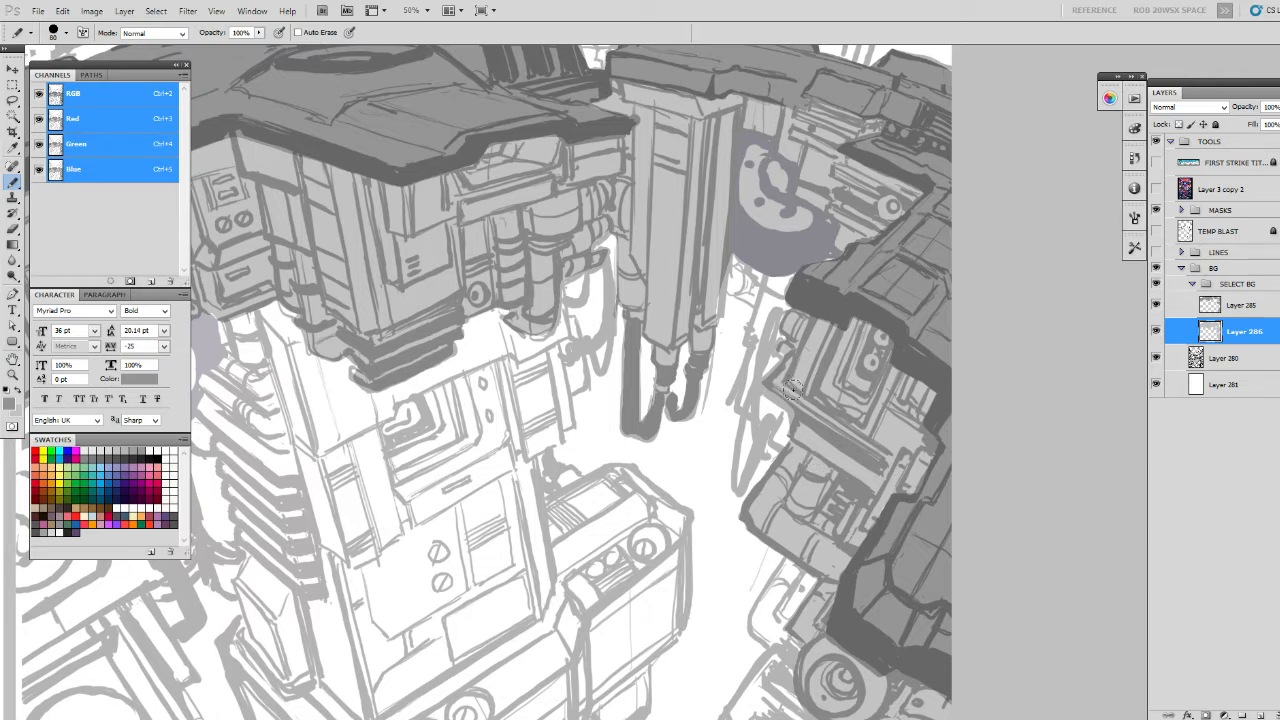
# - Set the SELECT BG group's blend mode to Pass Through
pyautogui.click(1230, 284)
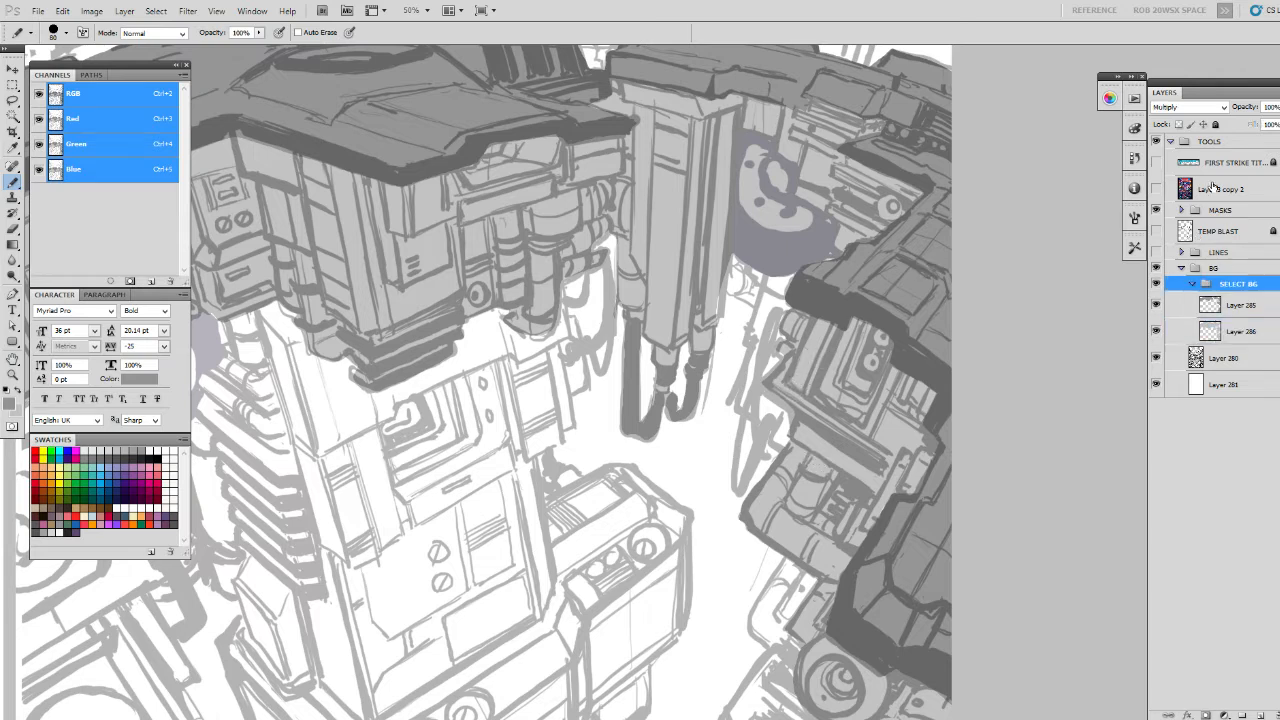
pyautogui.click(1188, 108)
pyautogui.click(1184, 122)
pyautogui.click(1279, 107)
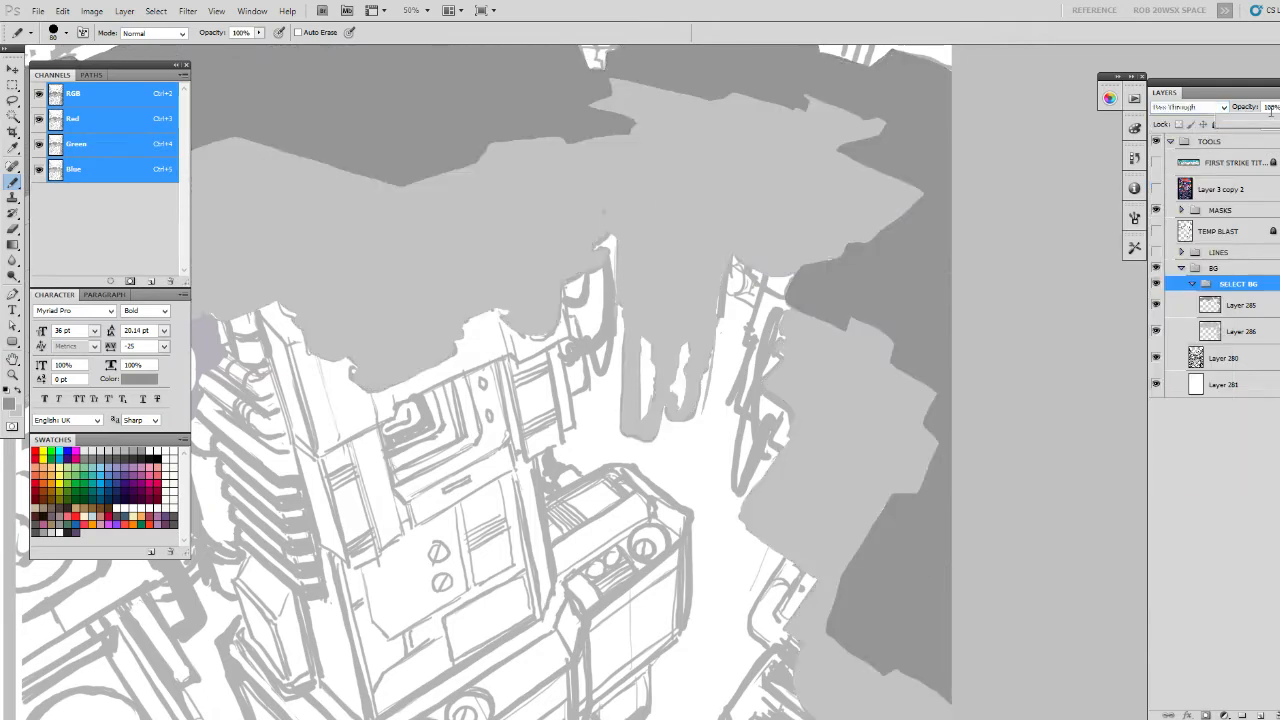
pyautogui.moveTo(1279, 122)
pyautogui.mouseDown()
pyautogui.moveTo(1234, 123)
pyautogui.moveTo(1279, 124)
pyautogui.mouseUp()
pyautogui.click(779, 343)
pyautogui.press('Return')
# - Sample the wall's light grey and paint the hanging cables beside the right-hand wall with the Pencil on Layer 286
pyautogui.click(1224, 330)
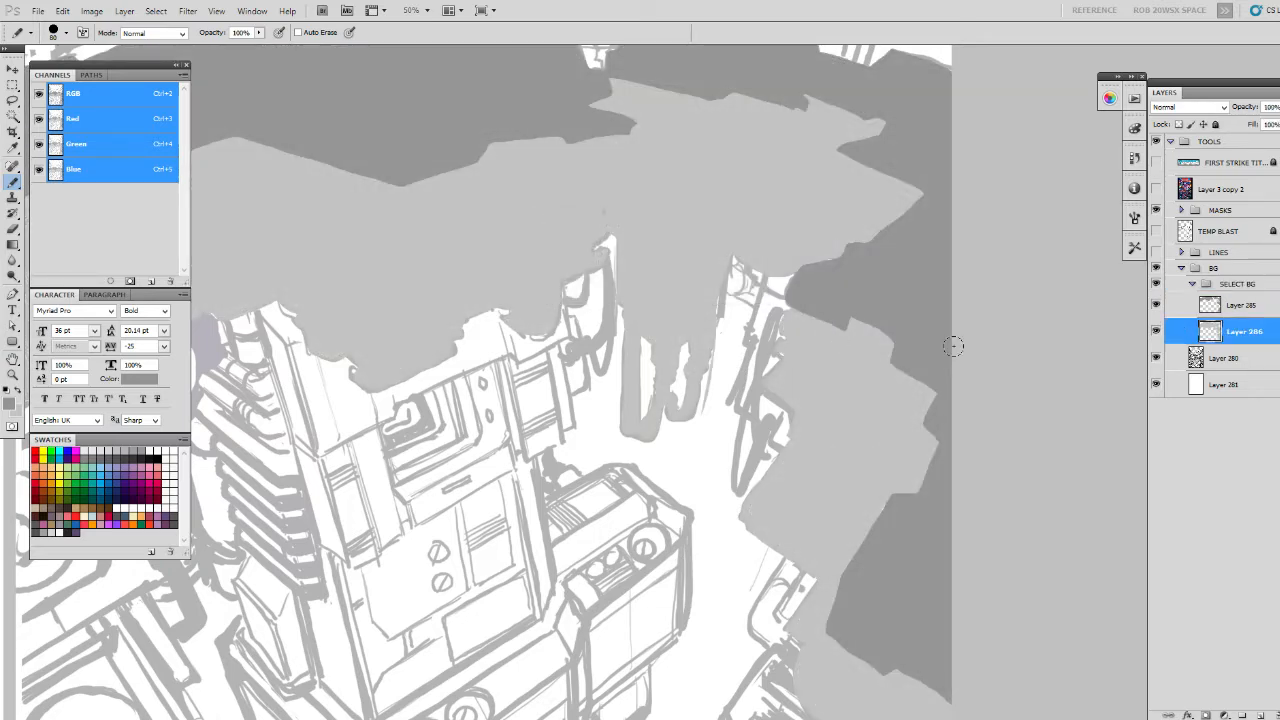
pyautogui.moveTo(768, 350)
pyautogui.mouseDown()
pyautogui.moveTo(756, 383)
pyautogui.moveTo(754, 329)
pyautogui.moveTo(787, 423)
pyautogui.mouseUp()
pyautogui.hotkey('ctrl', 'z')
pyautogui.keyDown('alt'); pyautogui.click(800, 365); pyautogui.keyUp('alt')
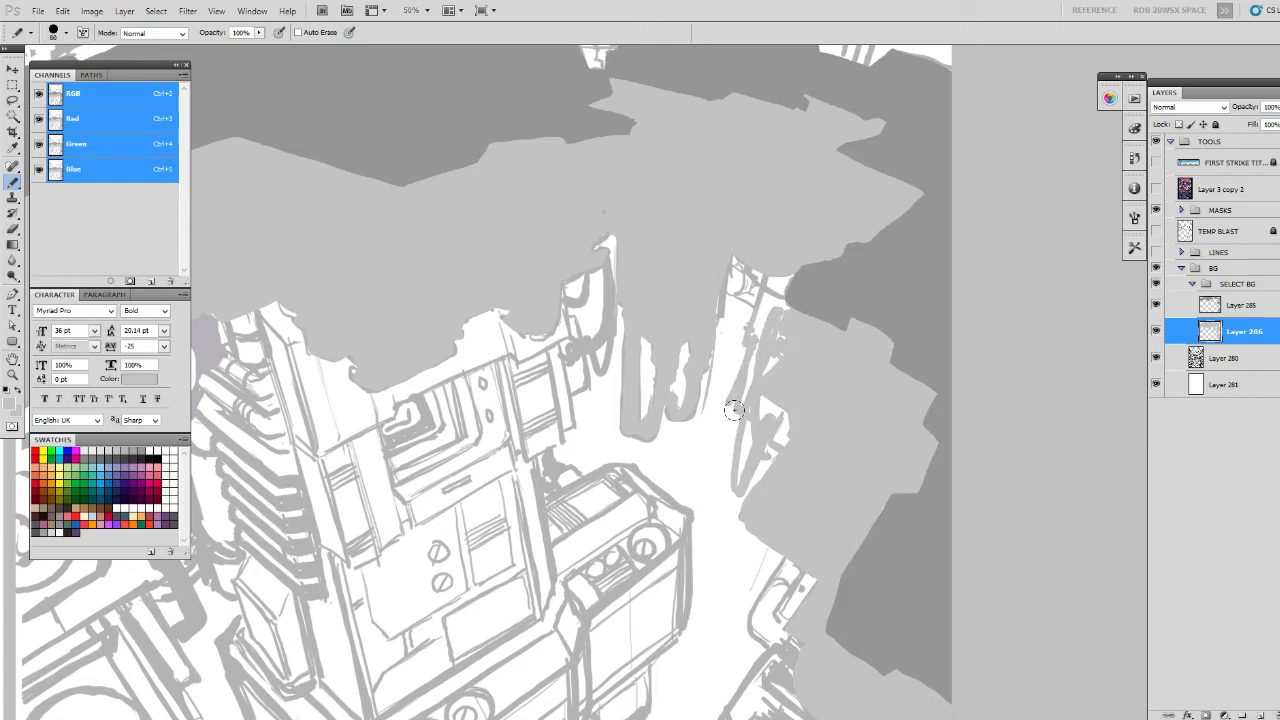
pyautogui.moveTo(784, 338); pyautogui.dragTo(785, 342)
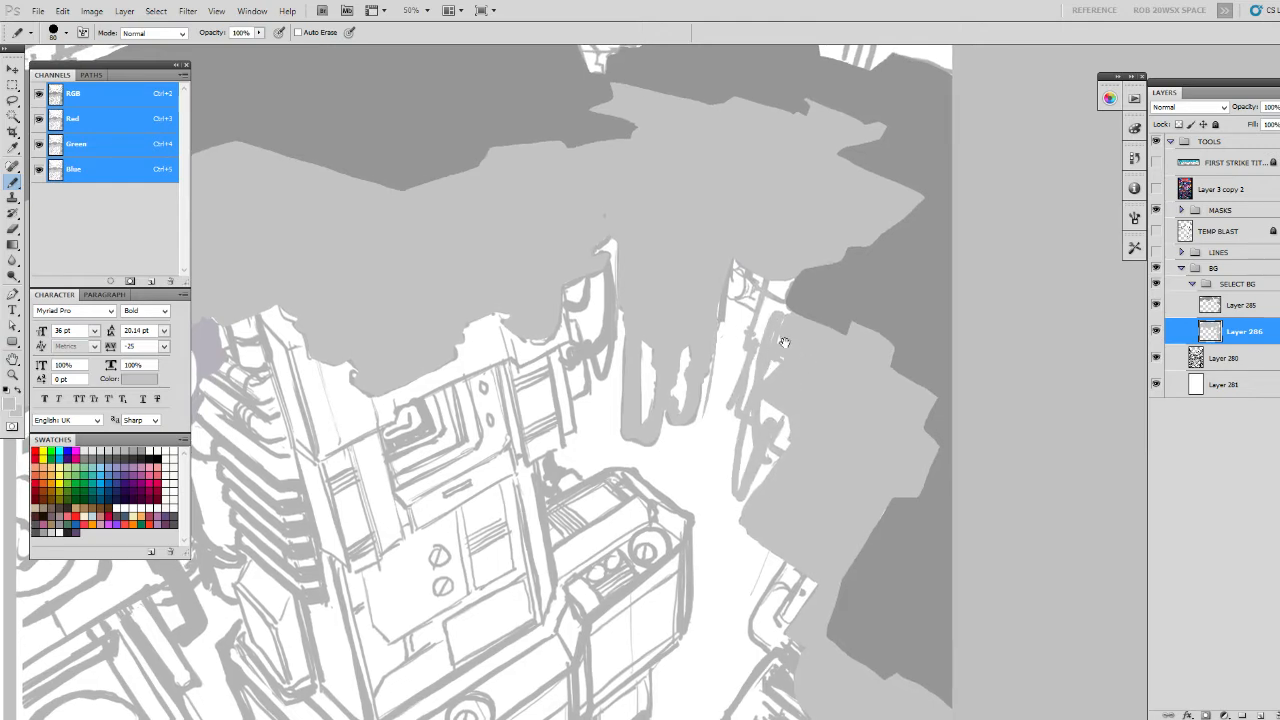
# - Check the painted cables with the SELECT BG group in Multiply mode and return the group to Pass Through
pyautogui.click(1220, 303)
pyautogui.click(1230, 285)
pyautogui.click(1198, 108)
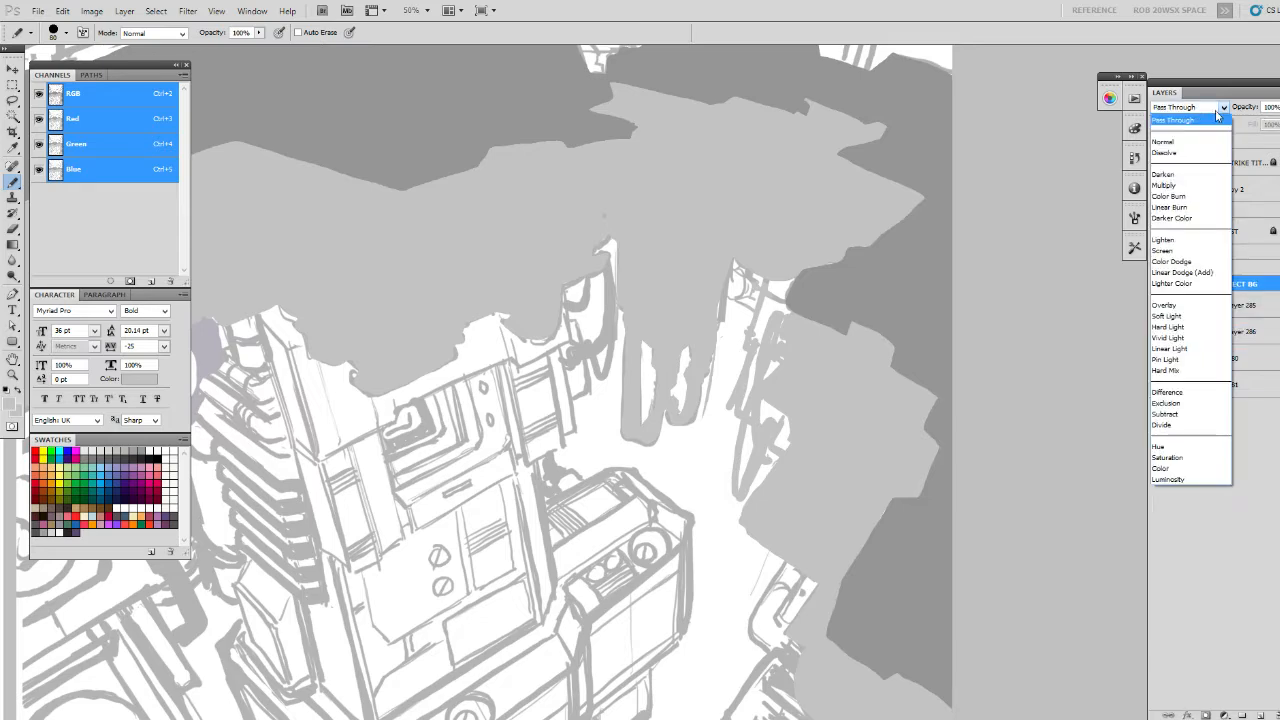
pyautogui.click(1168, 186)
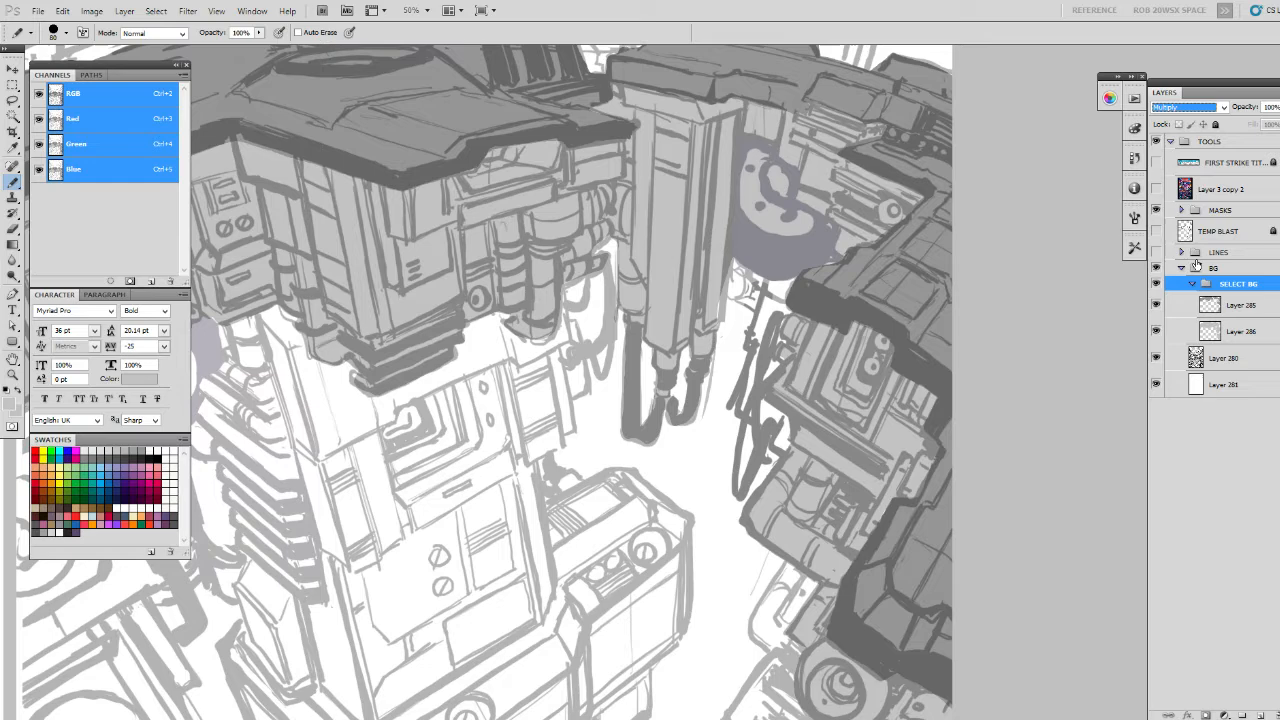
pyautogui.click(1210, 331)
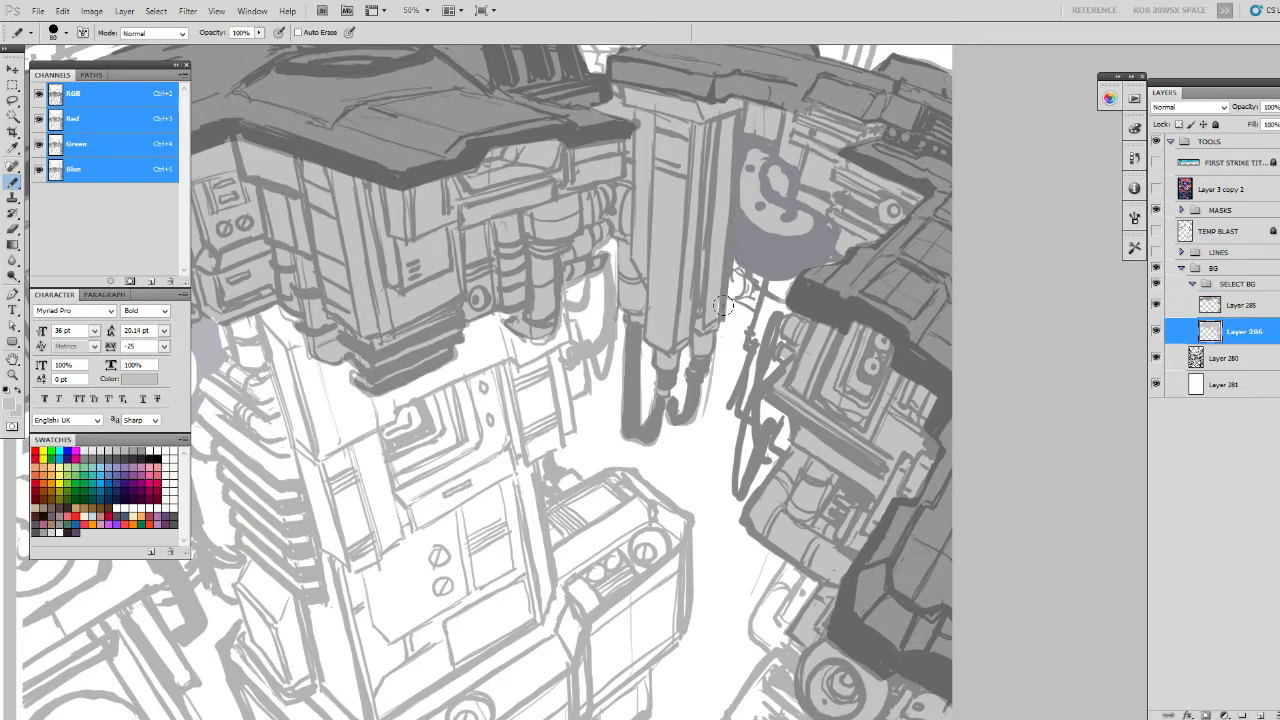
pyautogui.click(1230, 284)
pyautogui.click(1198, 108)
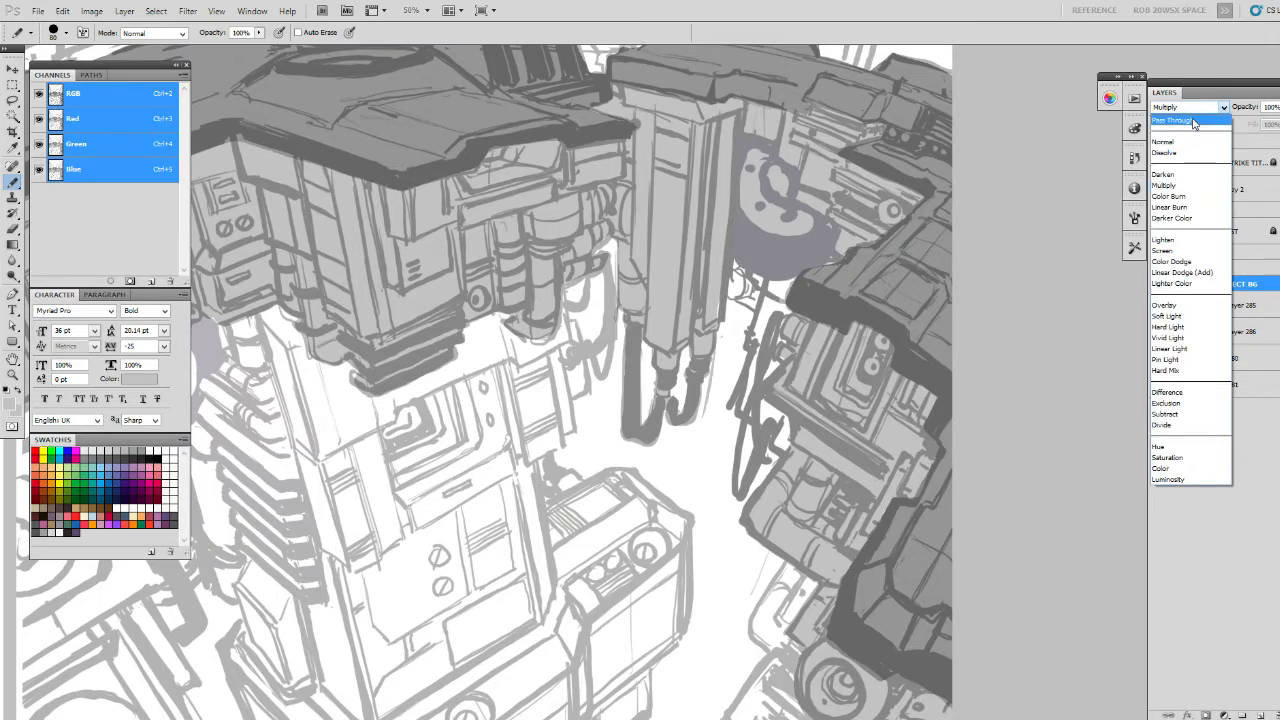
pyautogui.click(1180, 118)
# - Examine the edges of Layer 286's light-grey wall shapes from the pylon to the left edge and lower-right corner
pyautogui.click(1224, 333)
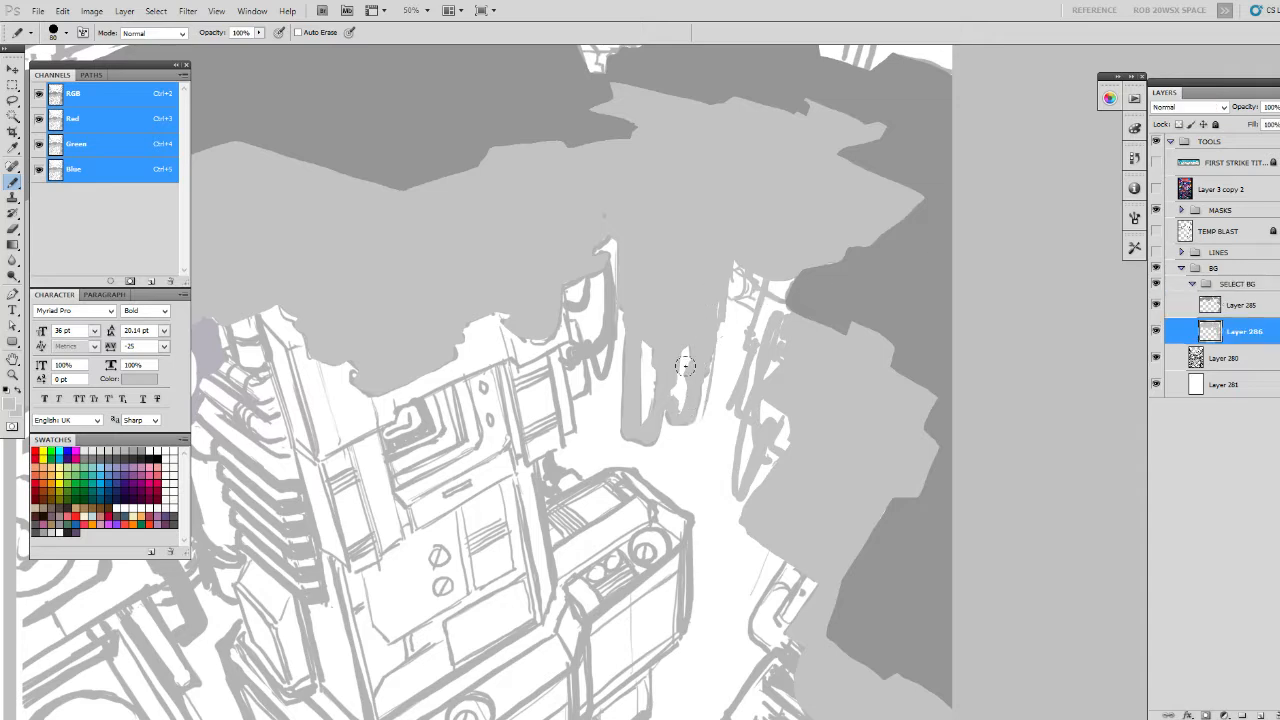
pyautogui.moveTo(633, 336); pyautogui.dragTo(697, 411)
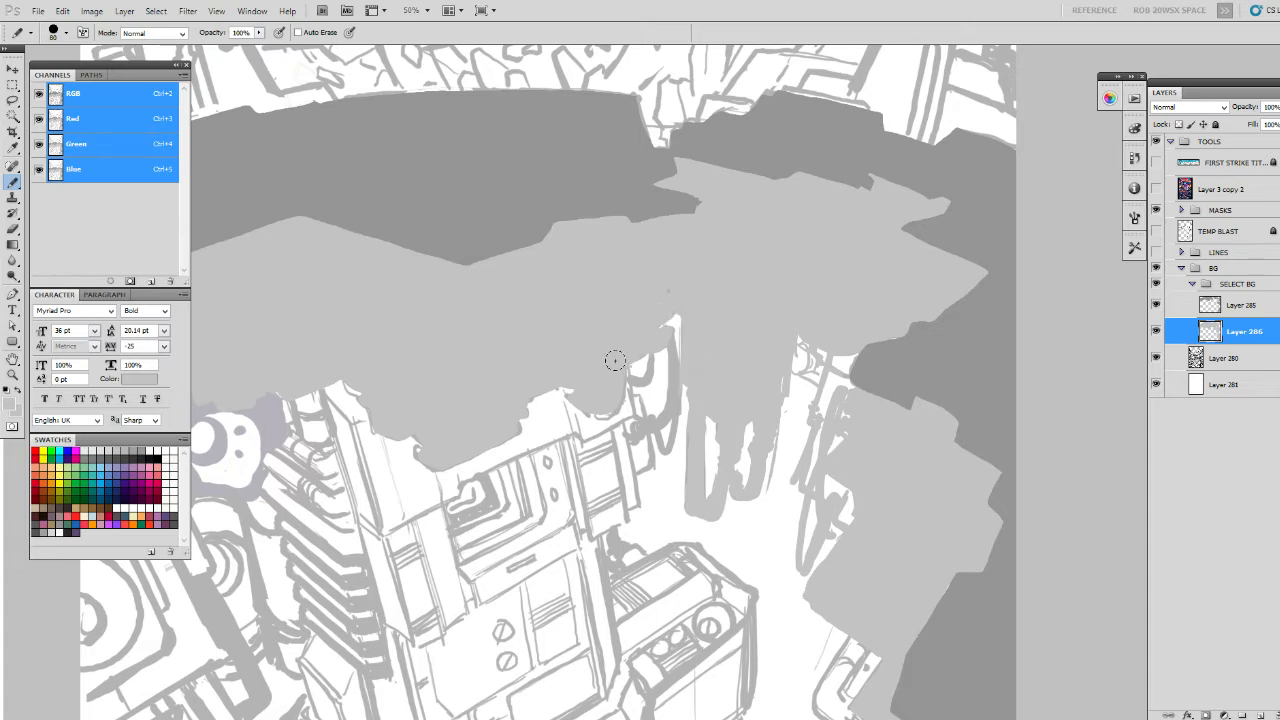
pyautogui.moveTo(612, 364); pyautogui.dragTo(740, 367)
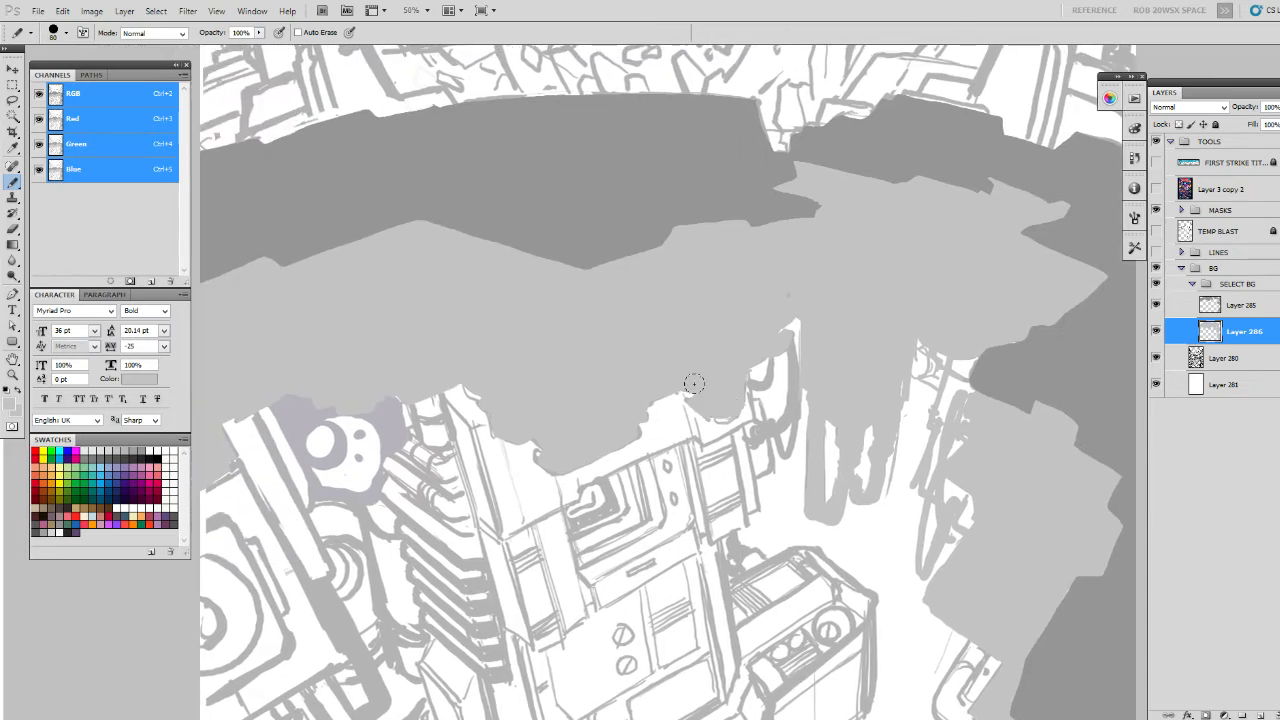
pyautogui.moveTo(565, 455)
pyautogui.mouseDown()
pyautogui.moveTo(538, 458)
pyautogui.moveTo(504, 428)
pyautogui.mouseUp()
pyautogui.moveTo(462, 374); pyautogui.dragTo(735, 320)
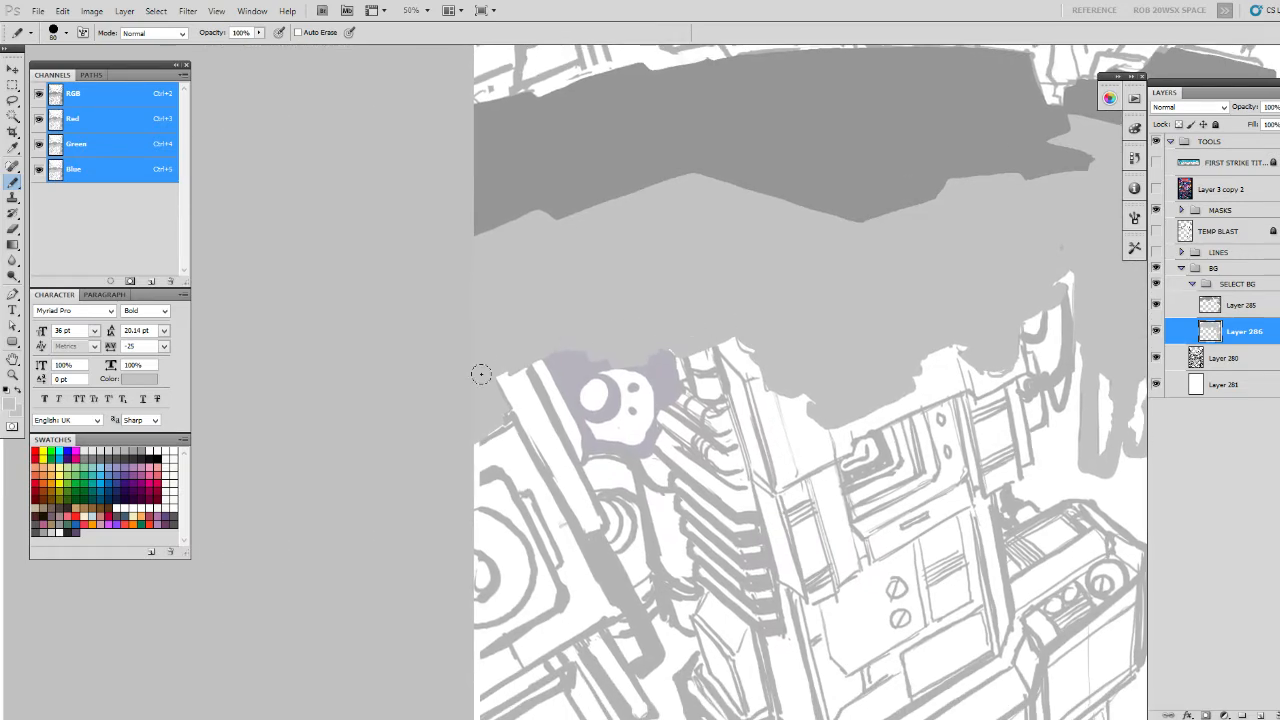
pyautogui.moveTo(551, 465); pyautogui.dragTo(494, 337)
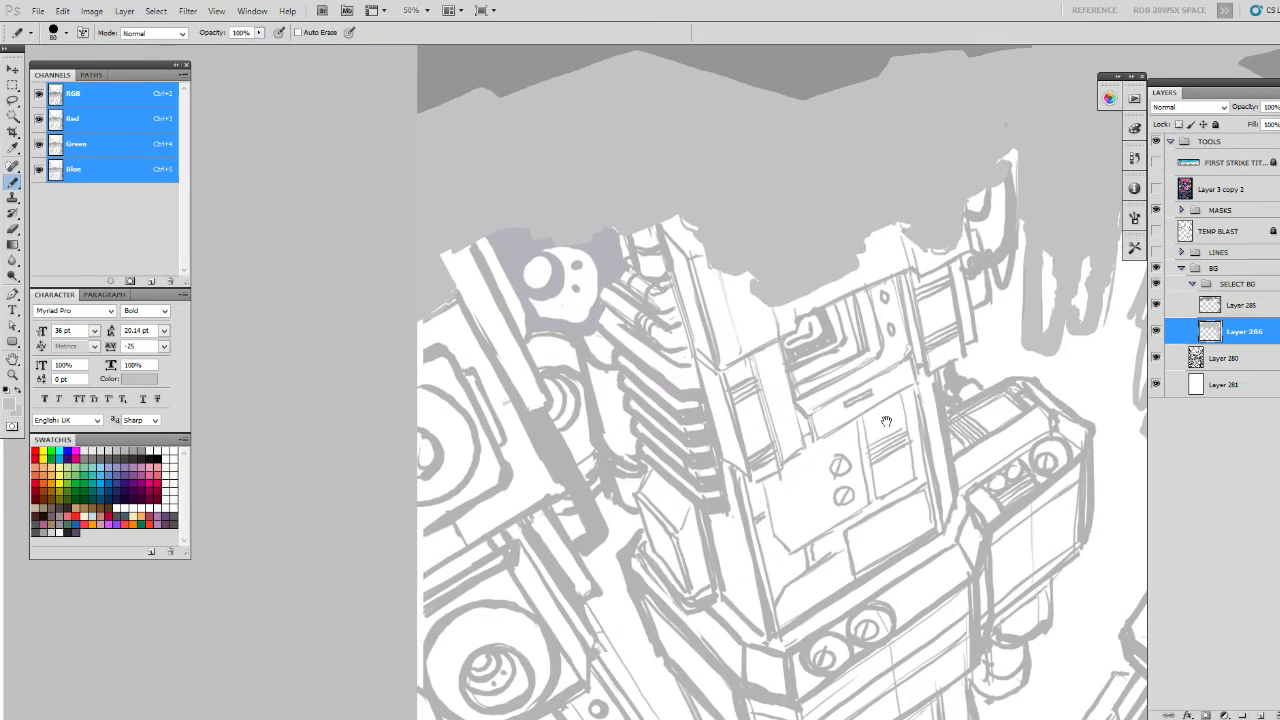
pyautogui.moveTo(1141, 466); pyautogui.dragTo(606, 457)
pyautogui.moveTo(684, 450); pyautogui.dragTo(644, 320)
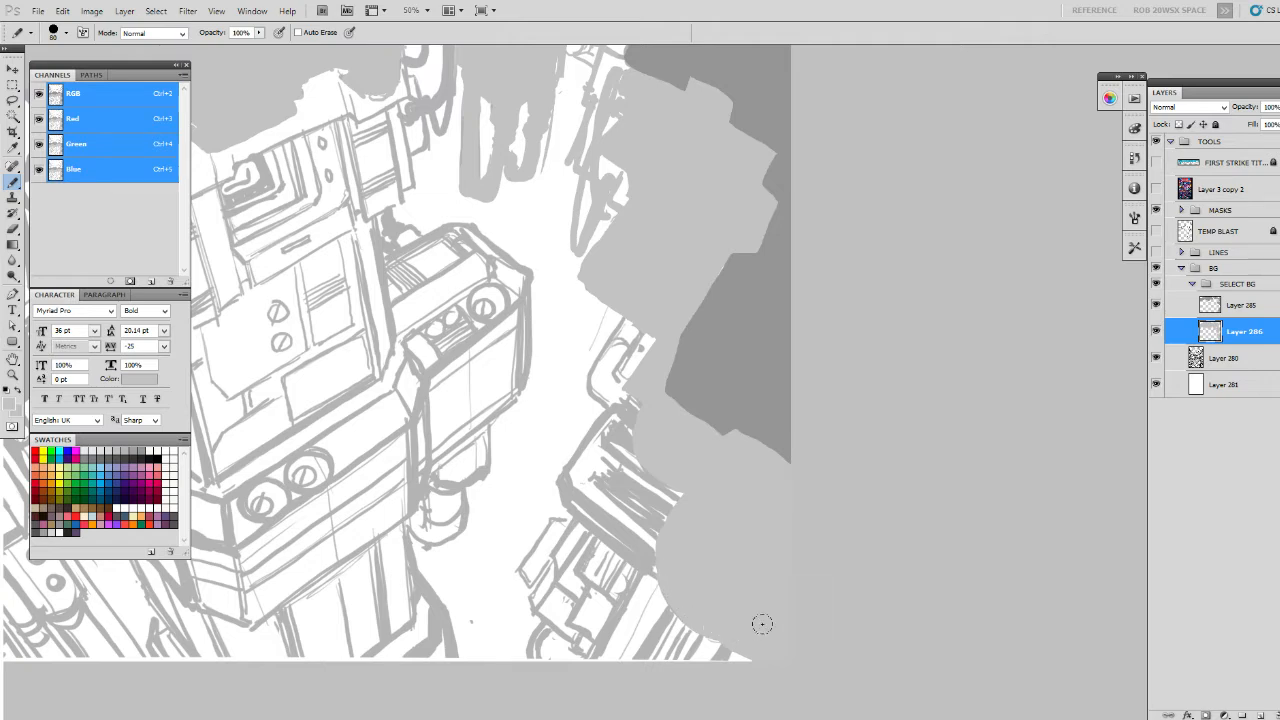
pyautogui.moveTo(749, 465); pyautogui.dragTo(870, 509)
# - Set the SELECT BG group's blend mode back to Multiply and make Layer 286 active with the Eraser
pyautogui.click(1237, 284)
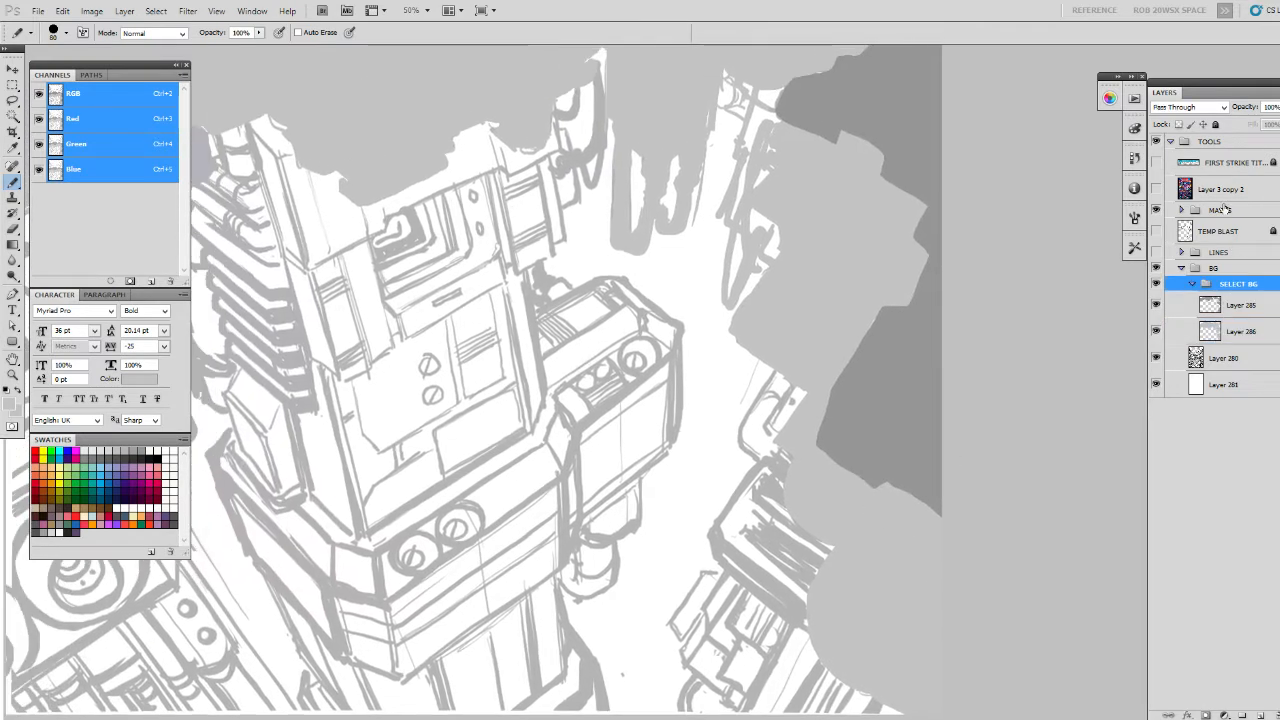
pyautogui.click(1195, 107)
pyautogui.click(1175, 177)
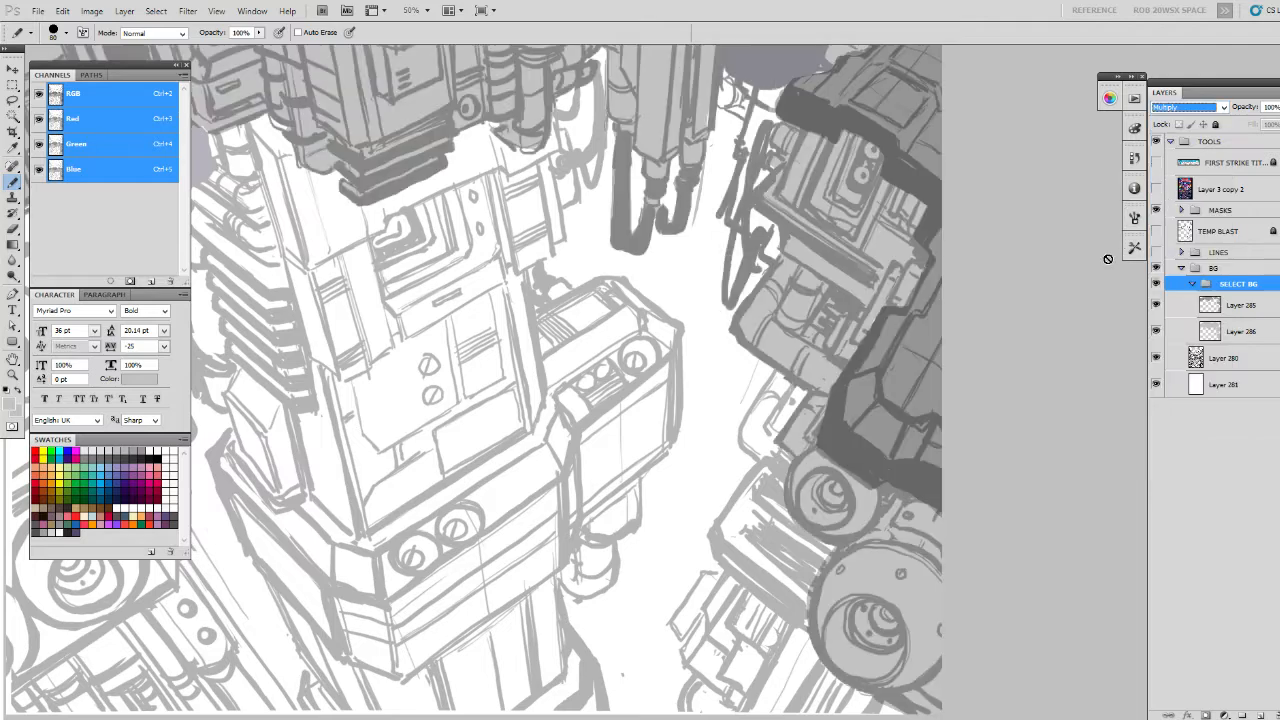
pyautogui.moveTo(929, 410); pyautogui.dragTo(926, 404)
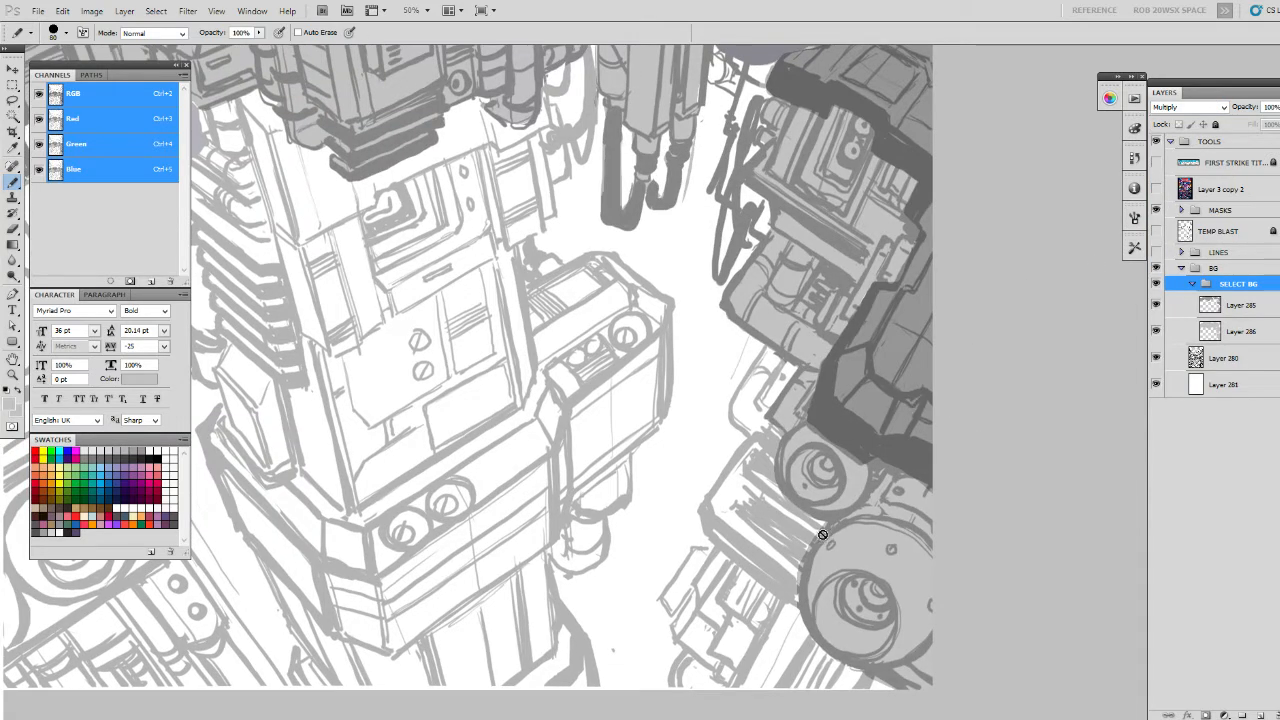
pyautogui.press('e')
pyautogui.click(1228, 324)
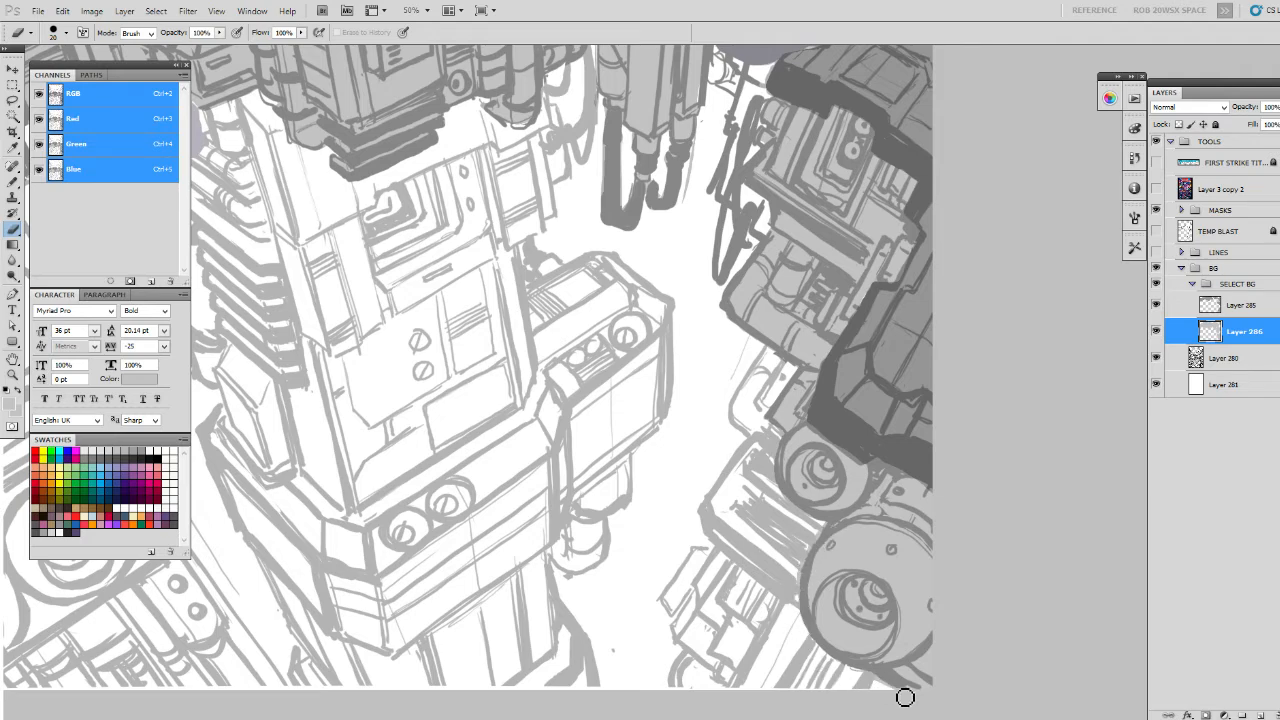
pyautogui.scroll(5, 870, 690)
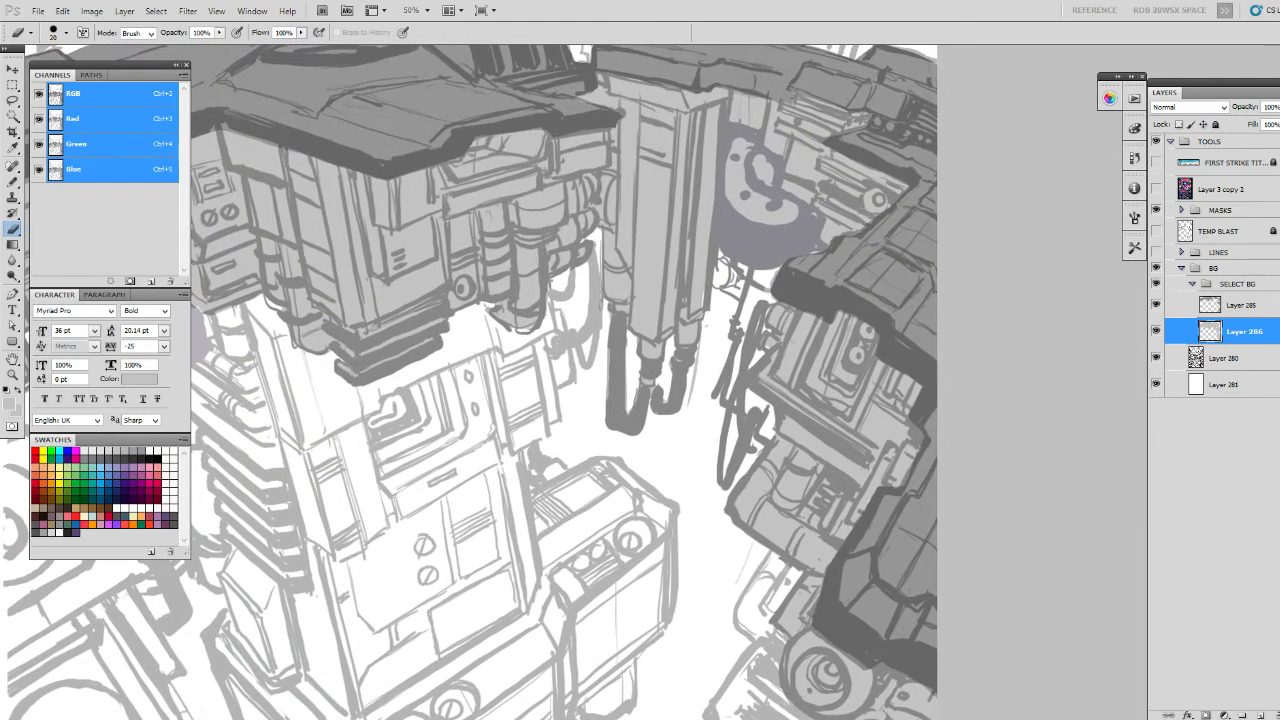
# - Pick the mid-grey swatch and touch up the roof edges on Layer 285 with the Pencil
pyautogui.click(1215, 308)
pyautogui.press('b')
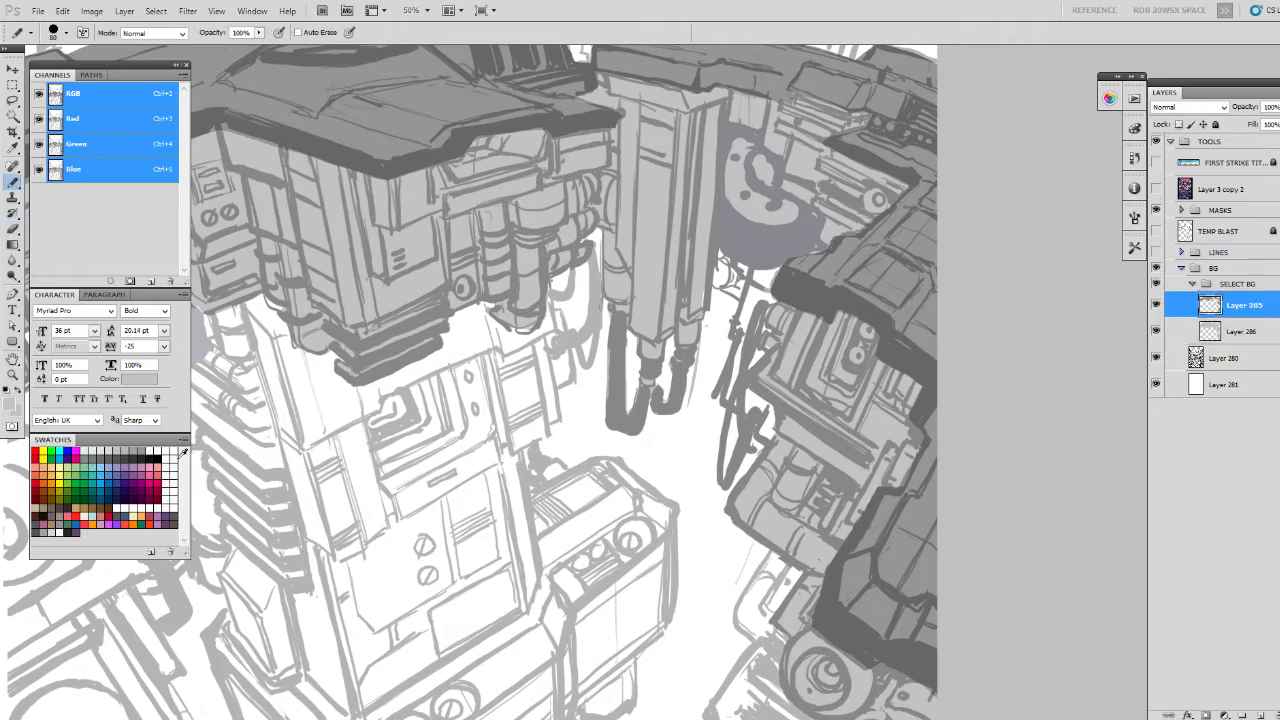
pyautogui.click(152, 452)
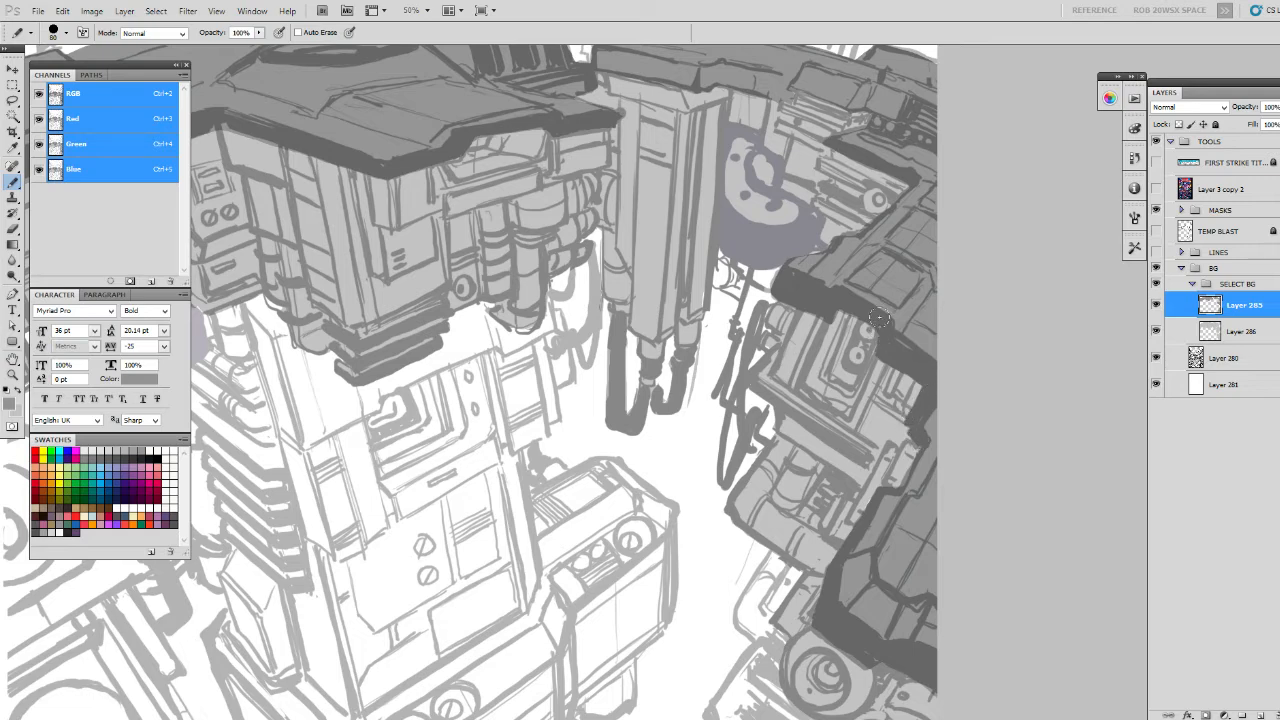
pyautogui.moveTo(789, 294)
pyautogui.mouseDown()
pyautogui.moveTo(779, 277)
pyautogui.moveTo(780, 370)
pyautogui.mouseUp()
pyautogui.moveTo(645, 313); pyautogui.dragTo(829, 360)
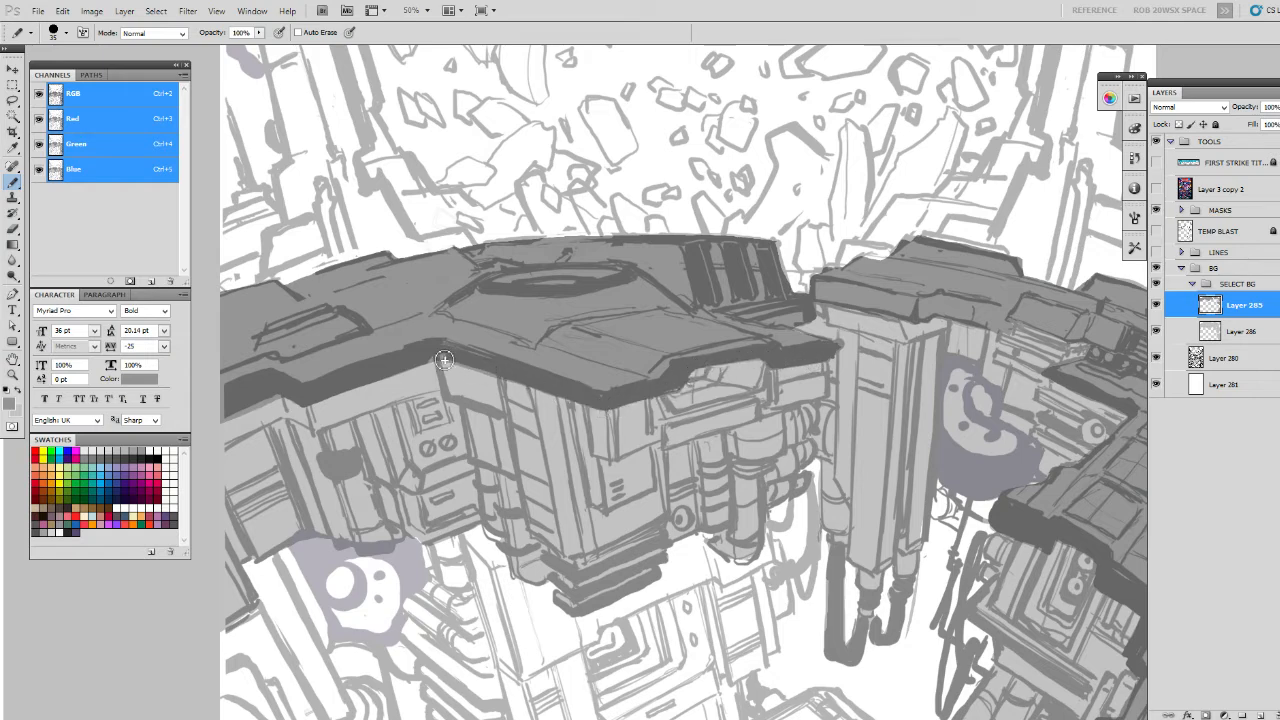
# - Create a new layer and place it beneath the SELECT BG group's layers, directly above Layer 280
pyautogui.moveTo(706, 635)
pyautogui.mouseDown()
pyautogui.moveTo(691, 421)
pyautogui.moveTo(860, 262)
pyautogui.mouseUp()
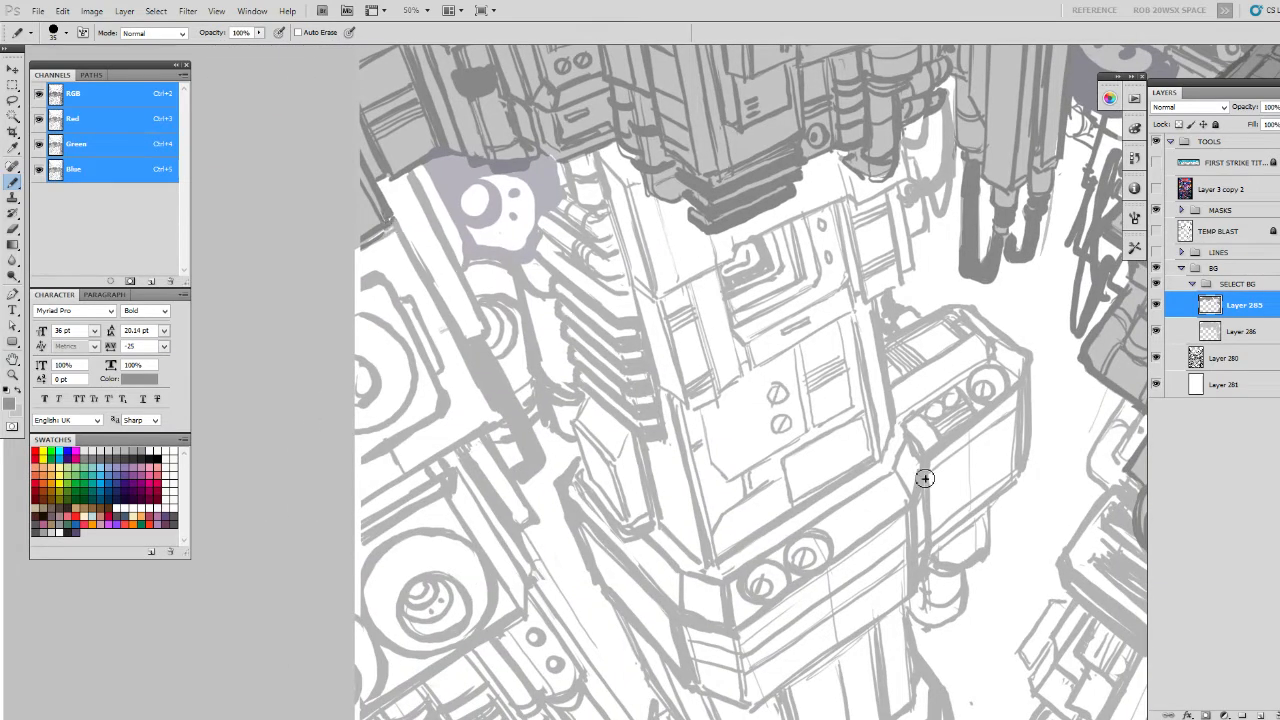
pyautogui.moveTo(1082, 670); pyautogui.dragTo(562, 542)
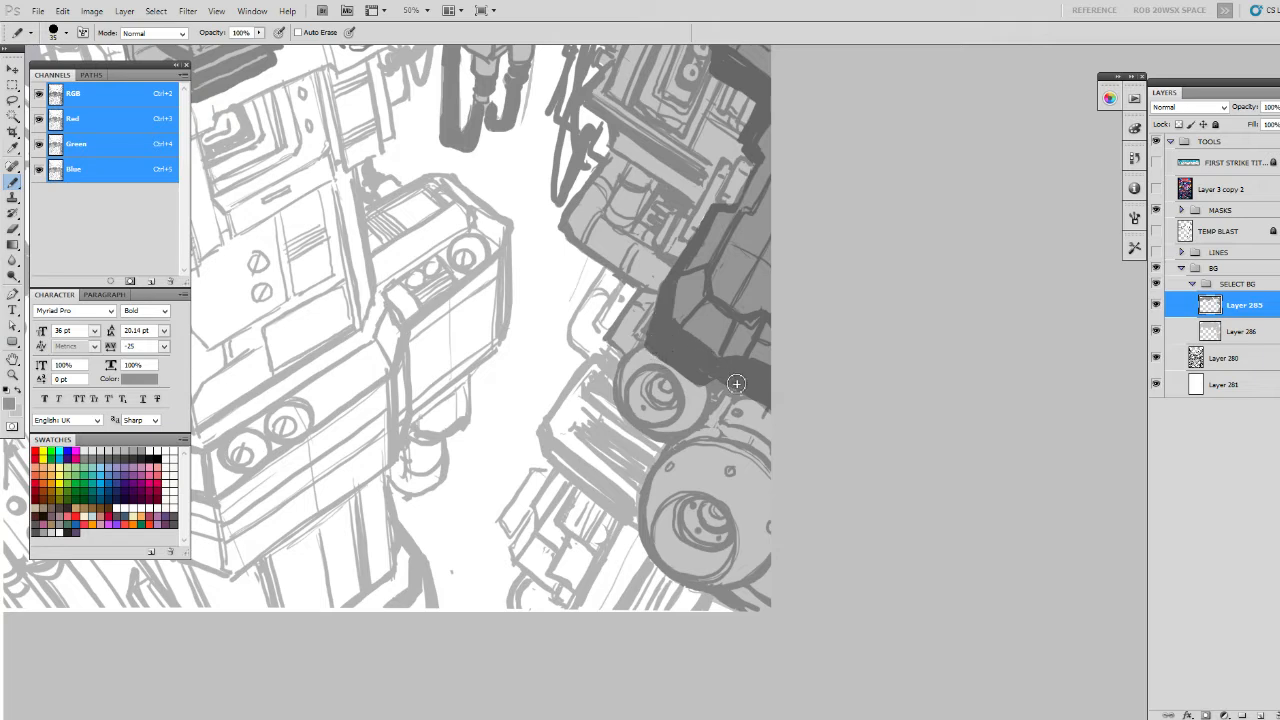
pyautogui.moveTo(726, 502); pyautogui.dragTo(914, 473)
pyautogui.click(1242, 331)
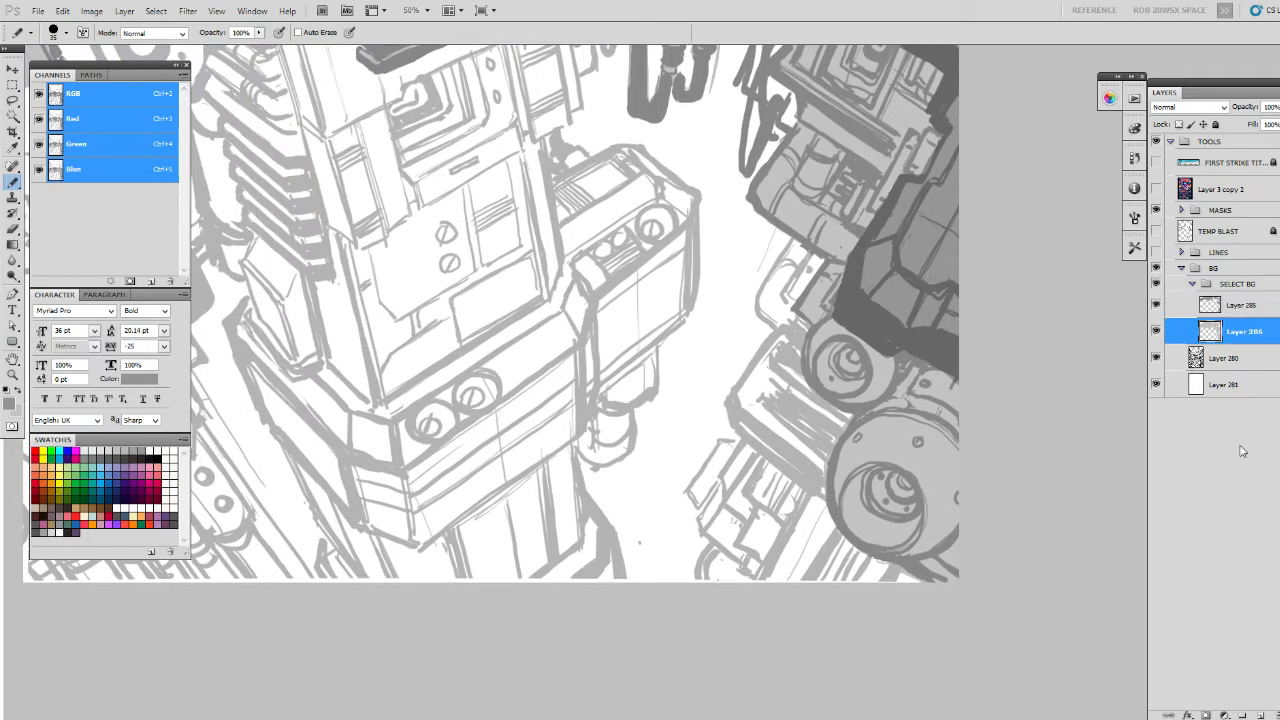
pyautogui.click(1261, 714)
pyautogui.moveTo(1238, 335); pyautogui.dragTo(1222, 371)
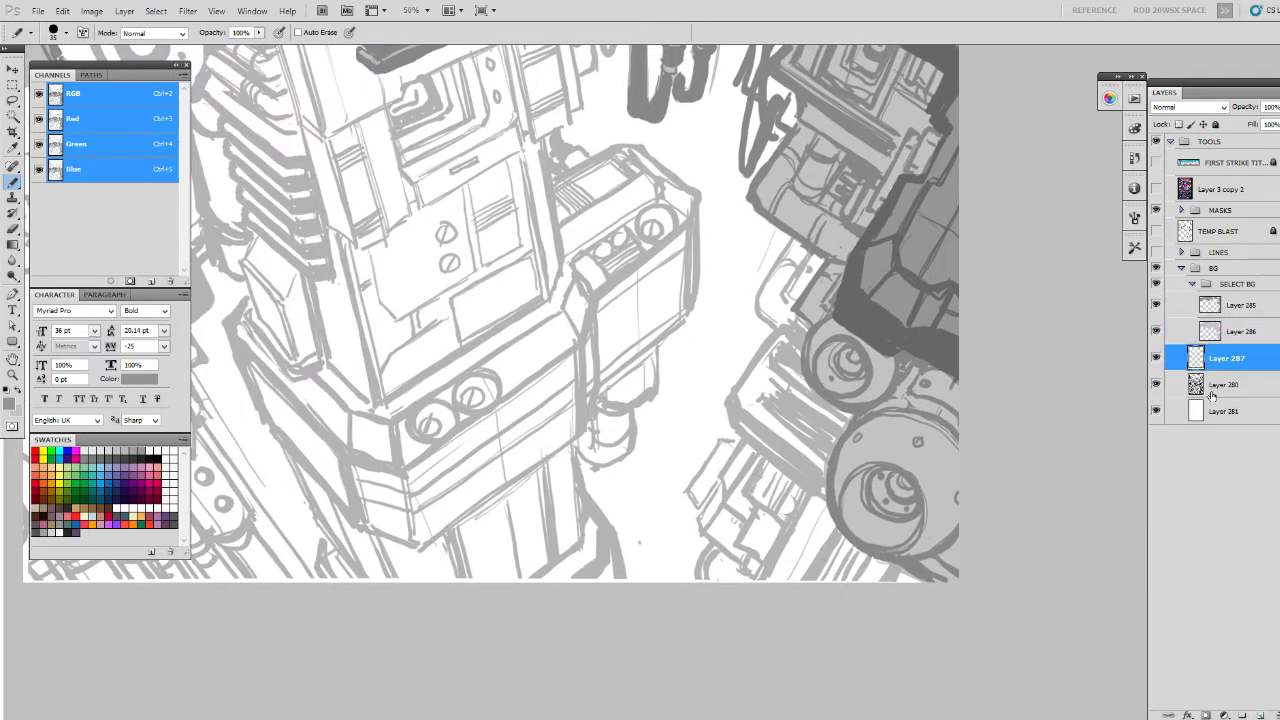
# - Lasso the outline of the large central tower from under the roofed structure down to the canvas's lower edge
pyautogui.moveTo(685, 409)
pyautogui.mouseDown()
pyautogui.moveTo(837, 620)
pyautogui.moveTo(958, 460)
pyautogui.mouseUp()
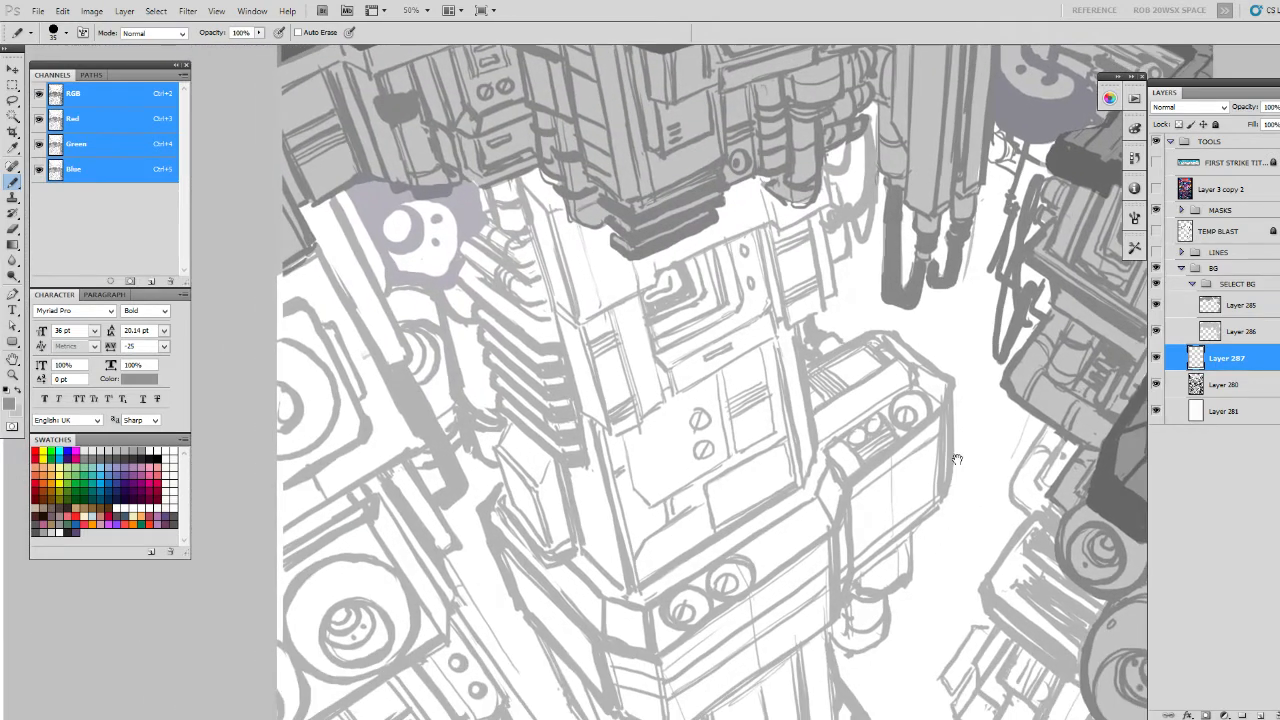
pyautogui.press('j')
pyautogui.press('l')
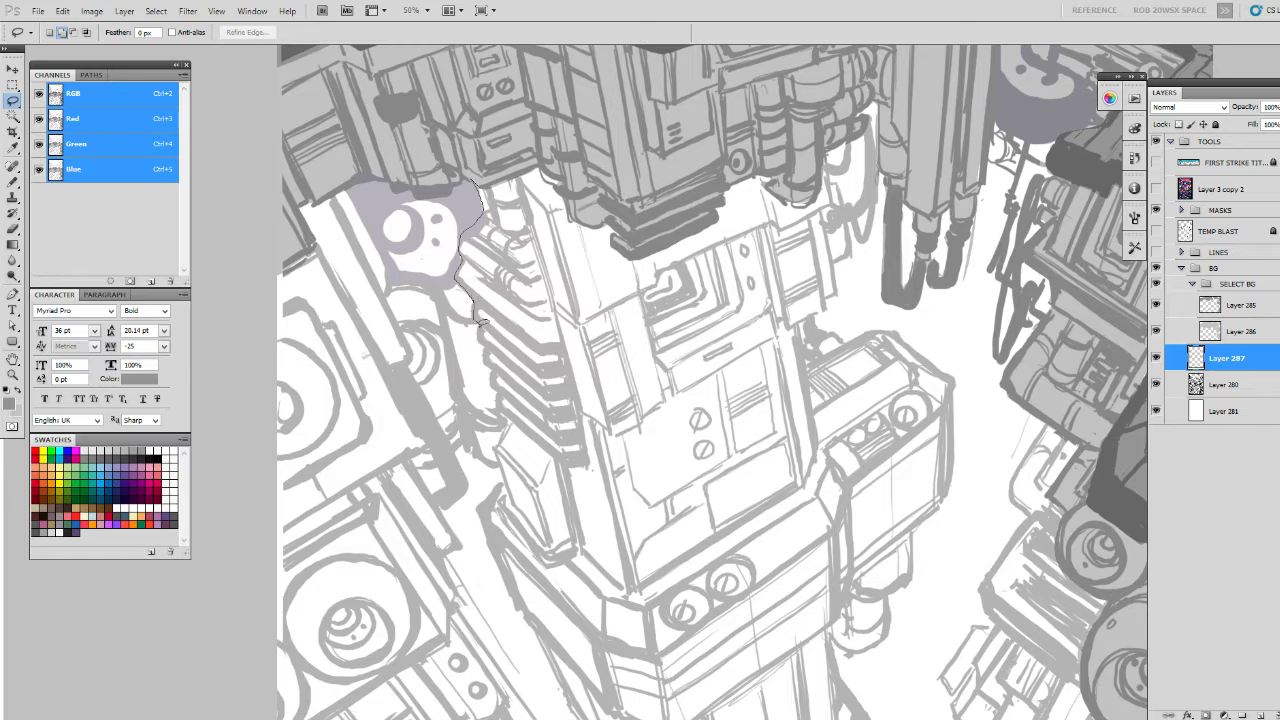
pyautogui.moveTo(484, 349); pyautogui.dragTo(493, 376)
pyautogui.moveTo(484, 505)
pyautogui.mouseDown()
pyautogui.moveTo(519, 608)
pyautogui.moveTo(474, 445)
pyautogui.moveTo(530, 545)
pyautogui.moveTo(535, 597)
pyautogui.moveTo(809, 635)
pyautogui.mouseUp()
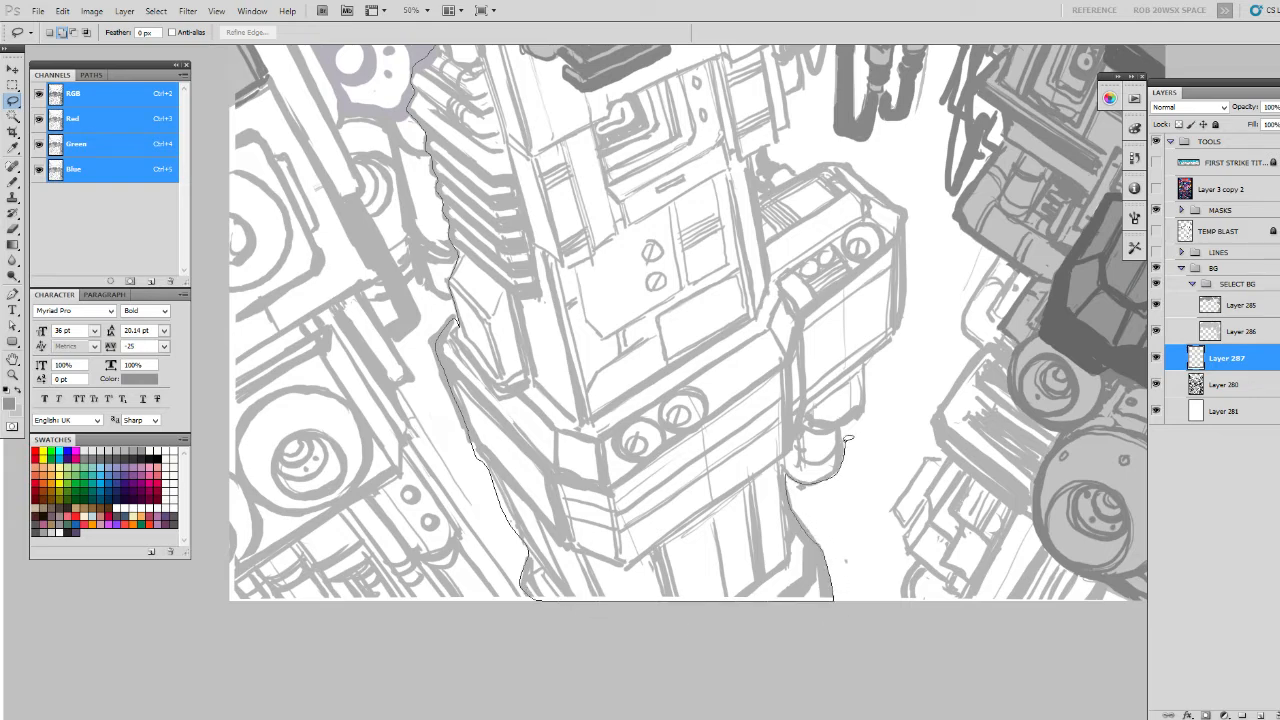
pyautogui.moveTo(907, 299); pyautogui.dragTo(868, 494)
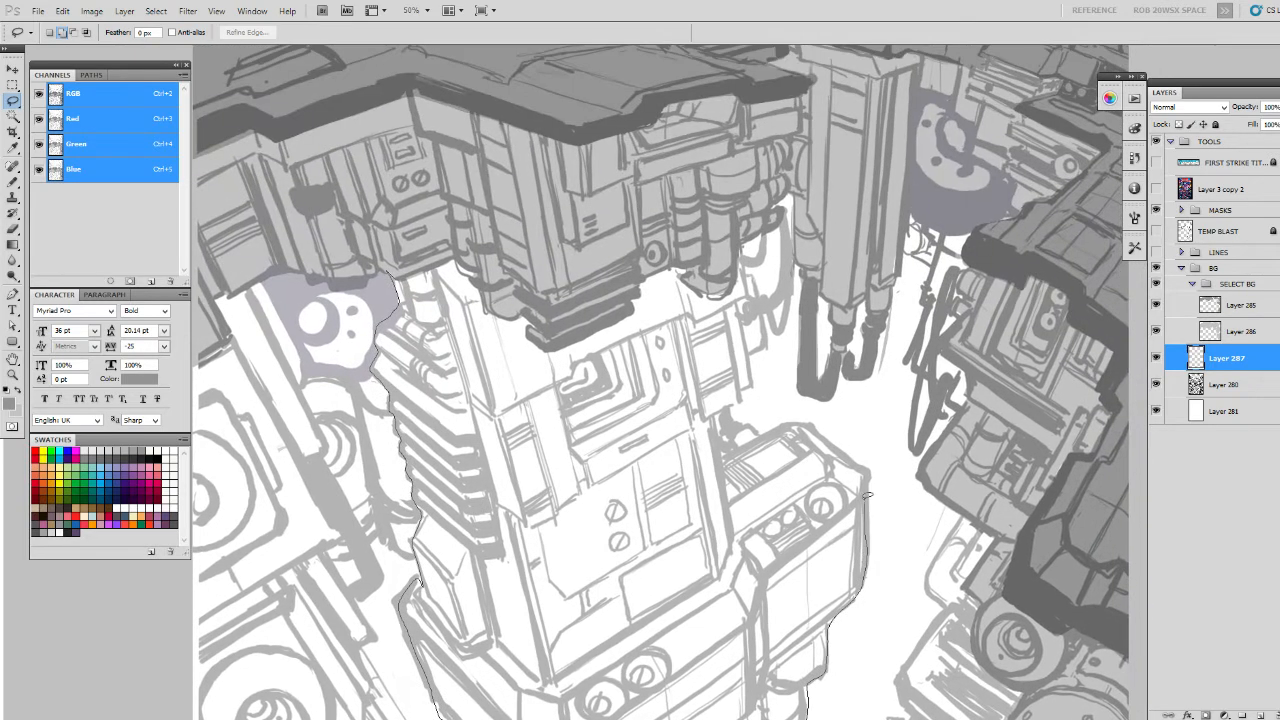
pyautogui.moveTo(786, 420); pyautogui.dragTo(742, 420)
pyautogui.moveTo(550, 228); pyautogui.dragTo(392, 264)
pyautogui.moveTo(466, 500); pyautogui.dragTo(580, 340)
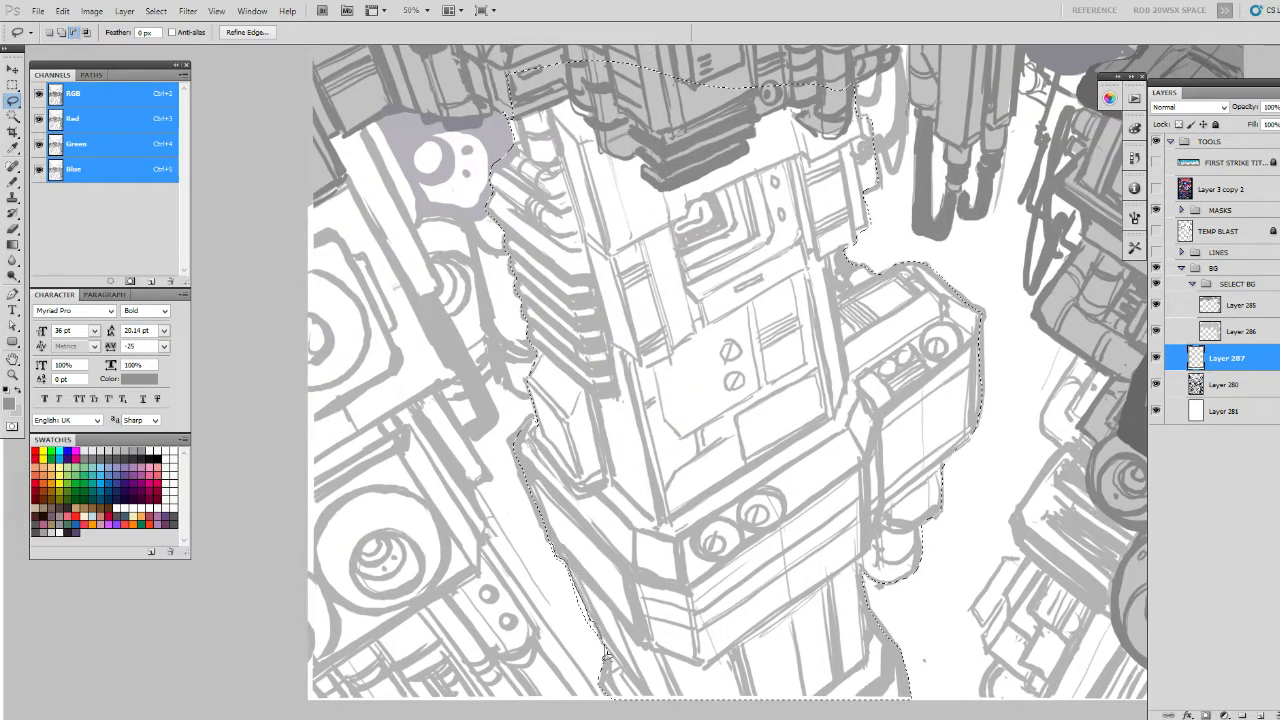
pyautogui.moveTo(607, 655); pyautogui.dragTo(606, 658)
# - Fill the tower selection with very light grey on Layer 287, move that layer into SELECT BG below Layer 286, and deselect
pyautogui.click(92, 451)
pyautogui.hotkey('alt', 'BackSpace')
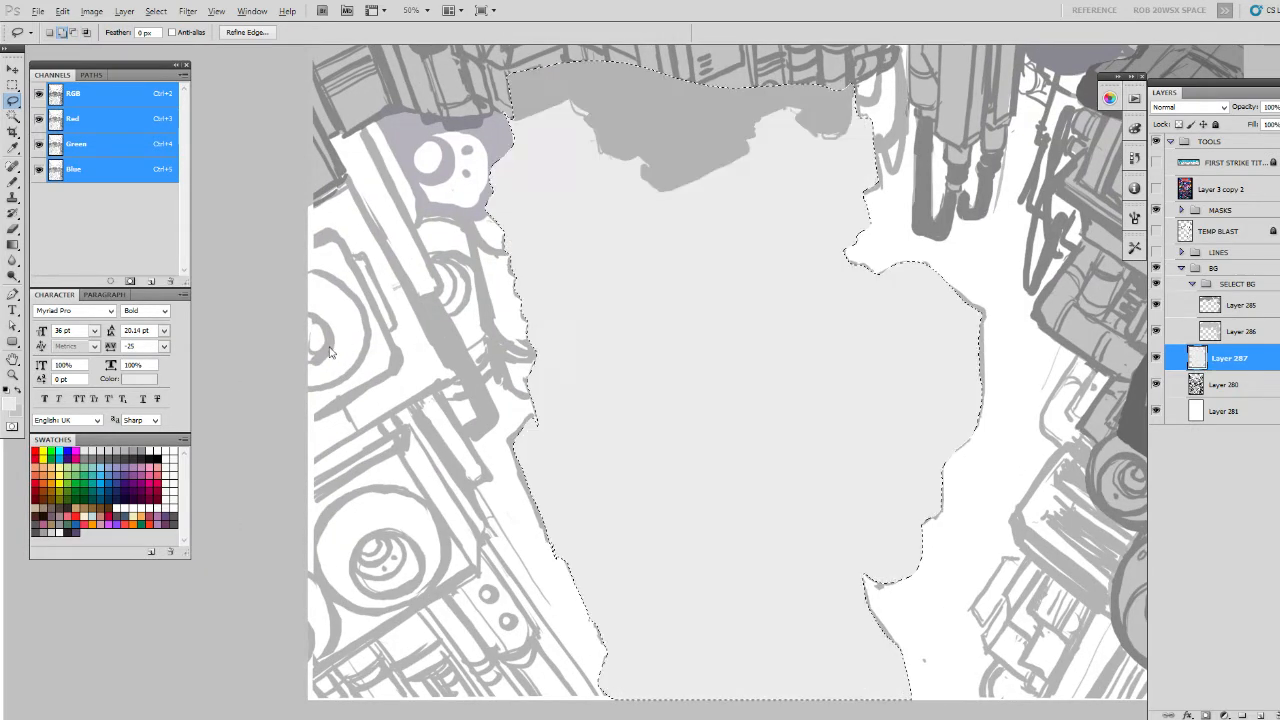
pyautogui.moveTo(1214, 357); pyautogui.dragTo(1220, 338)
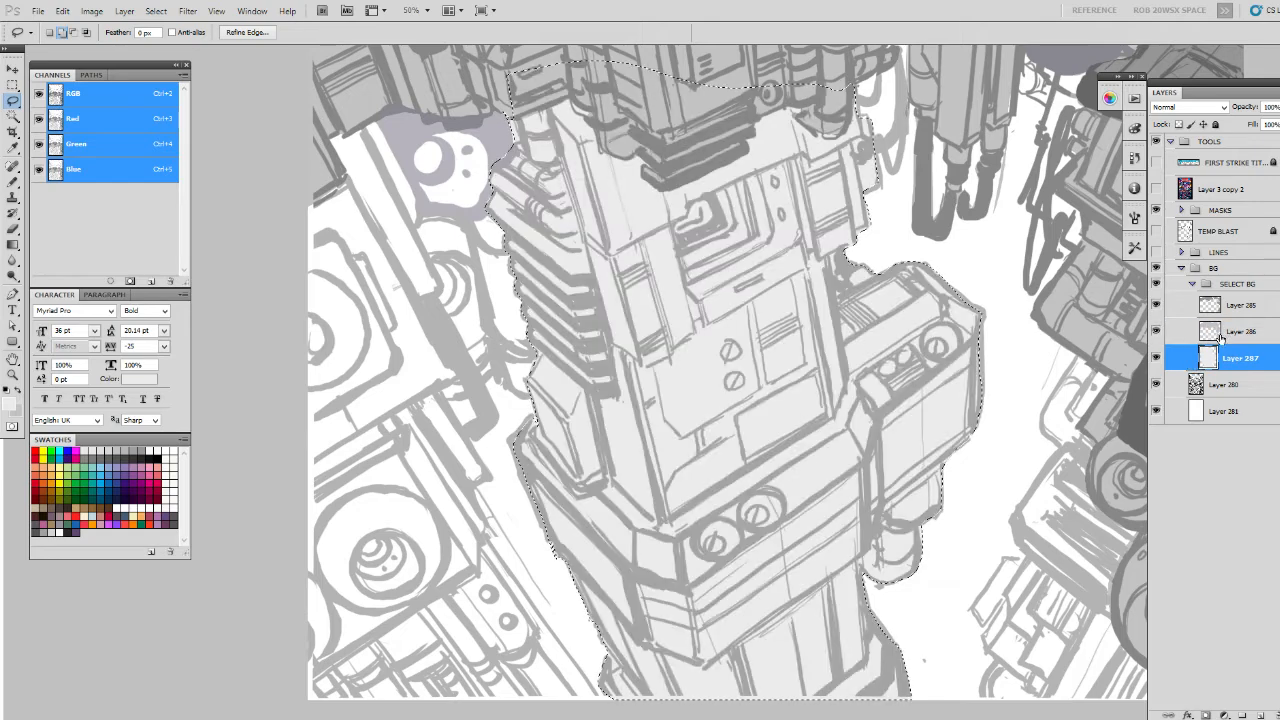
pyautogui.hotkey('ctrl', 'd')
# - Lasso the recess between the central tower and the left-hand machinery and fill it with the sampled wall grey on Layer 286
pyautogui.moveTo(748, 407); pyautogui.dragTo(812, 433)
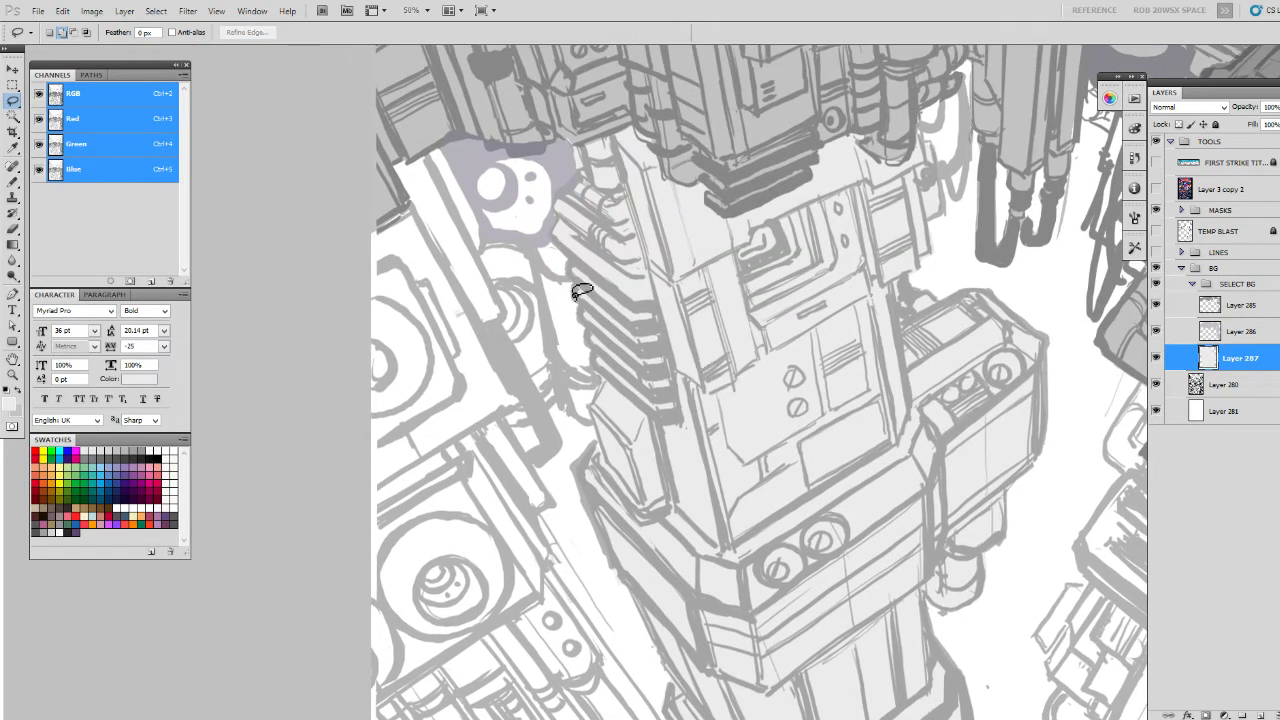
pyautogui.press('space')
pyautogui.moveTo(538, 243); pyautogui.dragTo(552, 229)
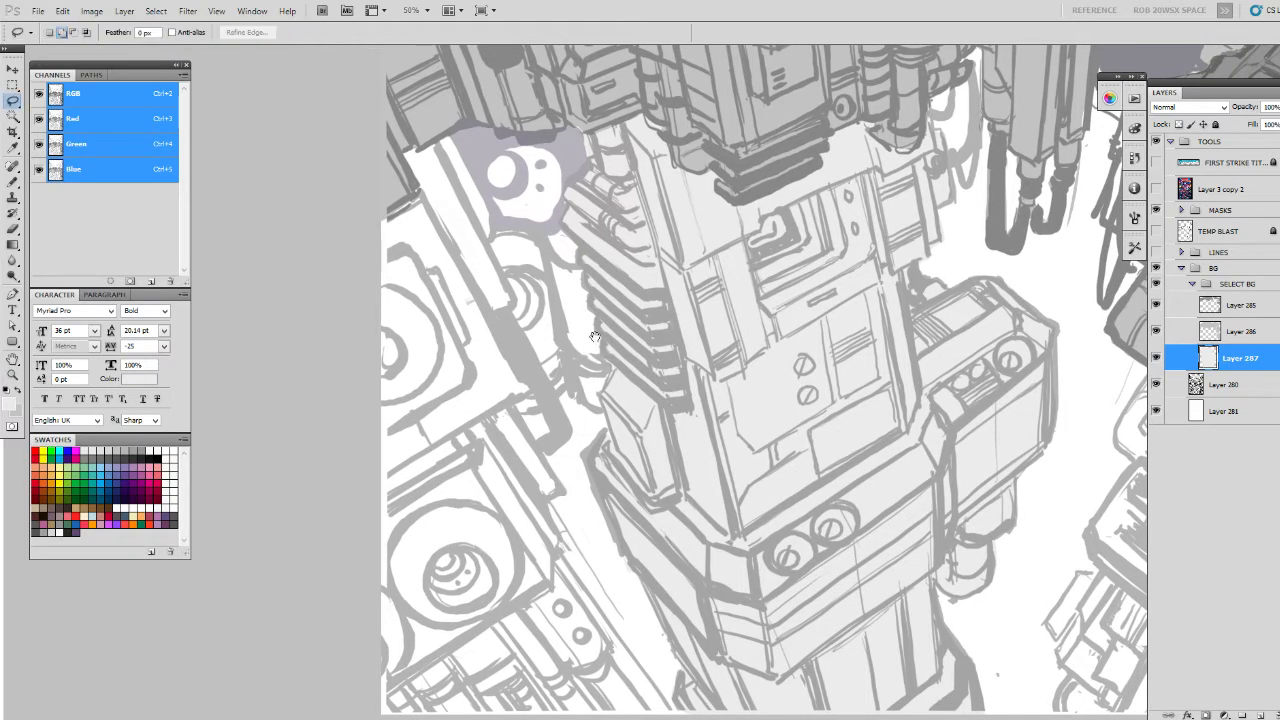
pyautogui.moveTo(590, 292); pyautogui.dragTo(596, 324)
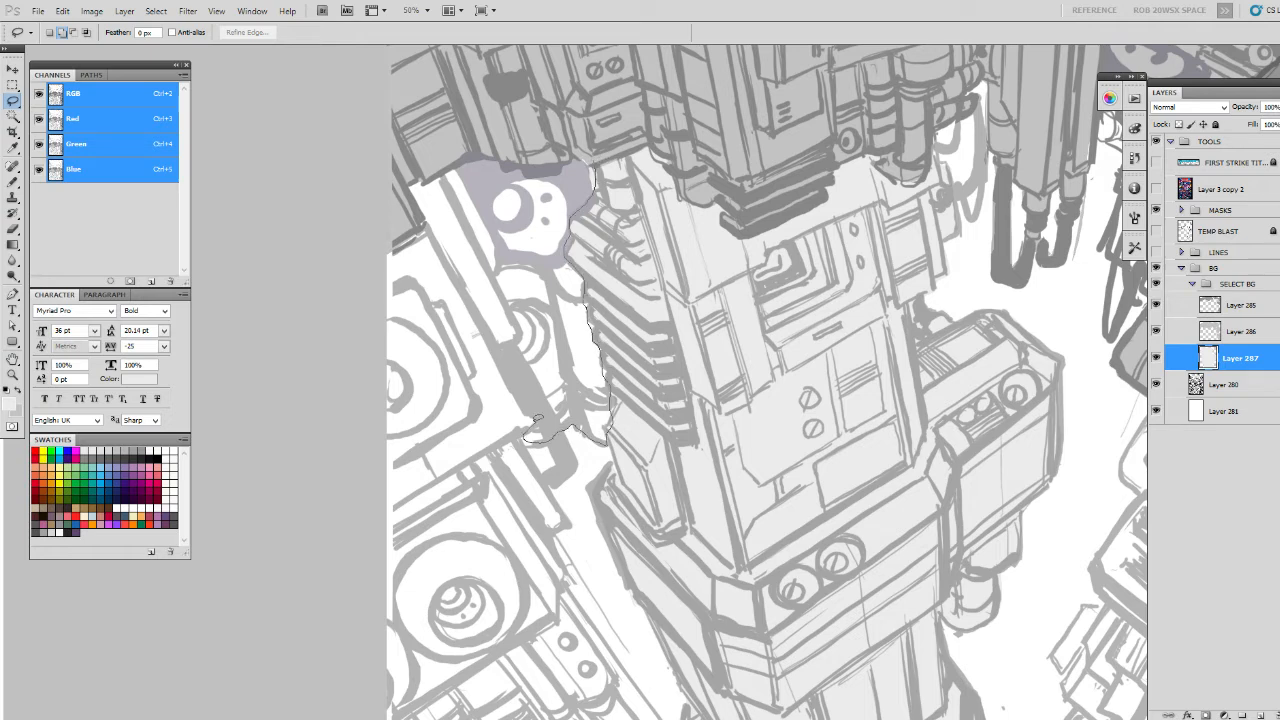
pyautogui.moveTo(497, 281)
pyautogui.mouseDown()
pyautogui.moveTo(465, 216)
pyautogui.moveTo(459, 124)
pyautogui.moveTo(565, 91)
pyautogui.mouseUp()
pyautogui.moveTo(596, 188); pyautogui.dragTo(598, 192)
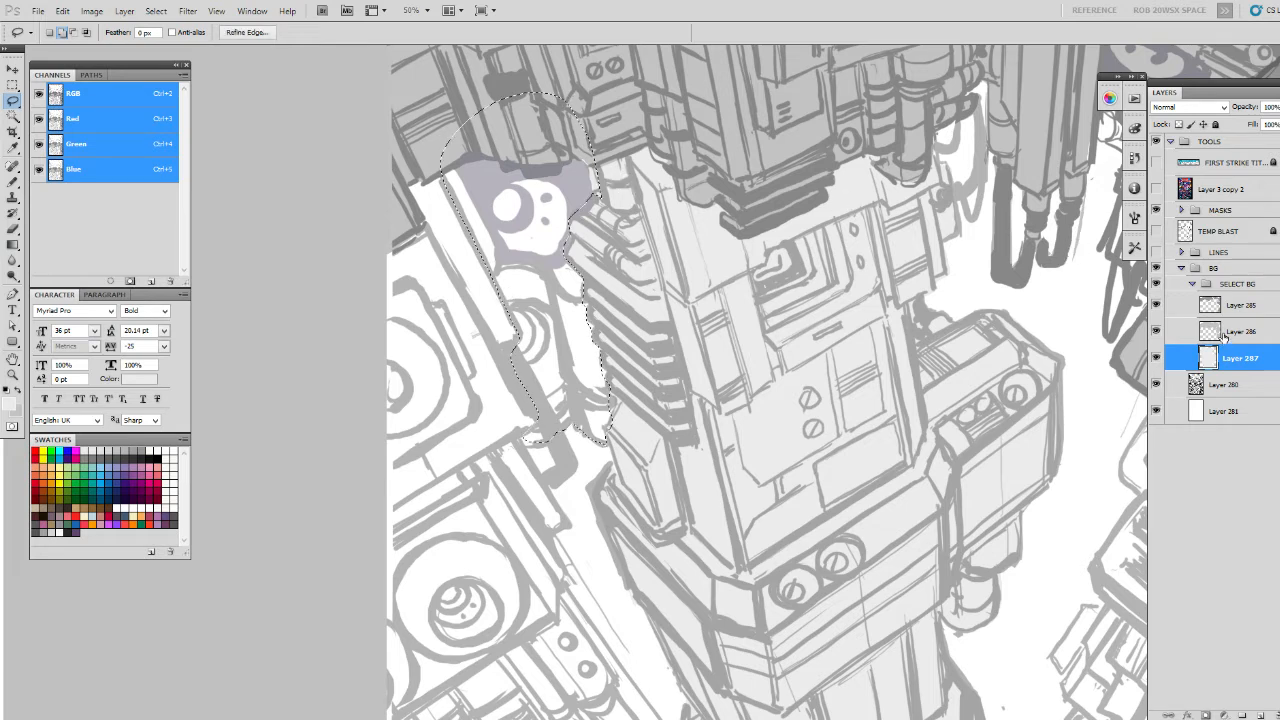
pyautogui.click(1222, 334)
pyautogui.press('b')
pyautogui.press('d')
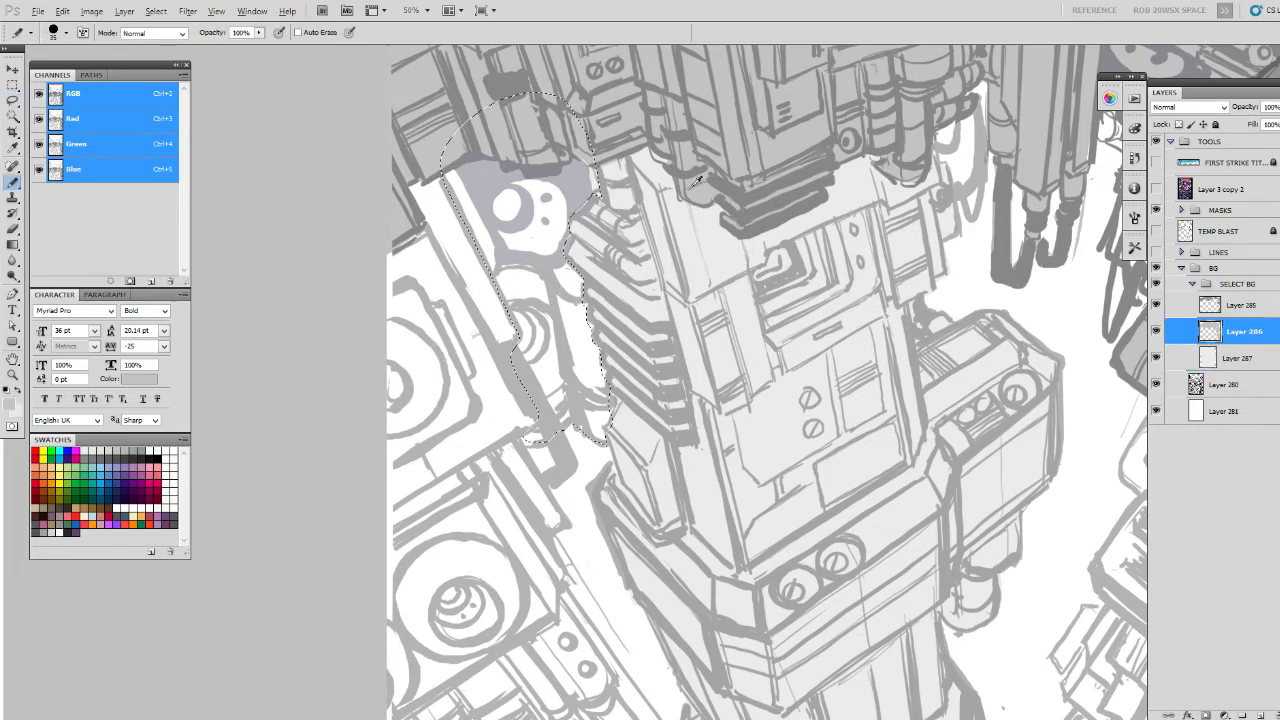
pyautogui.hotkey('alt', 'BackSpace')
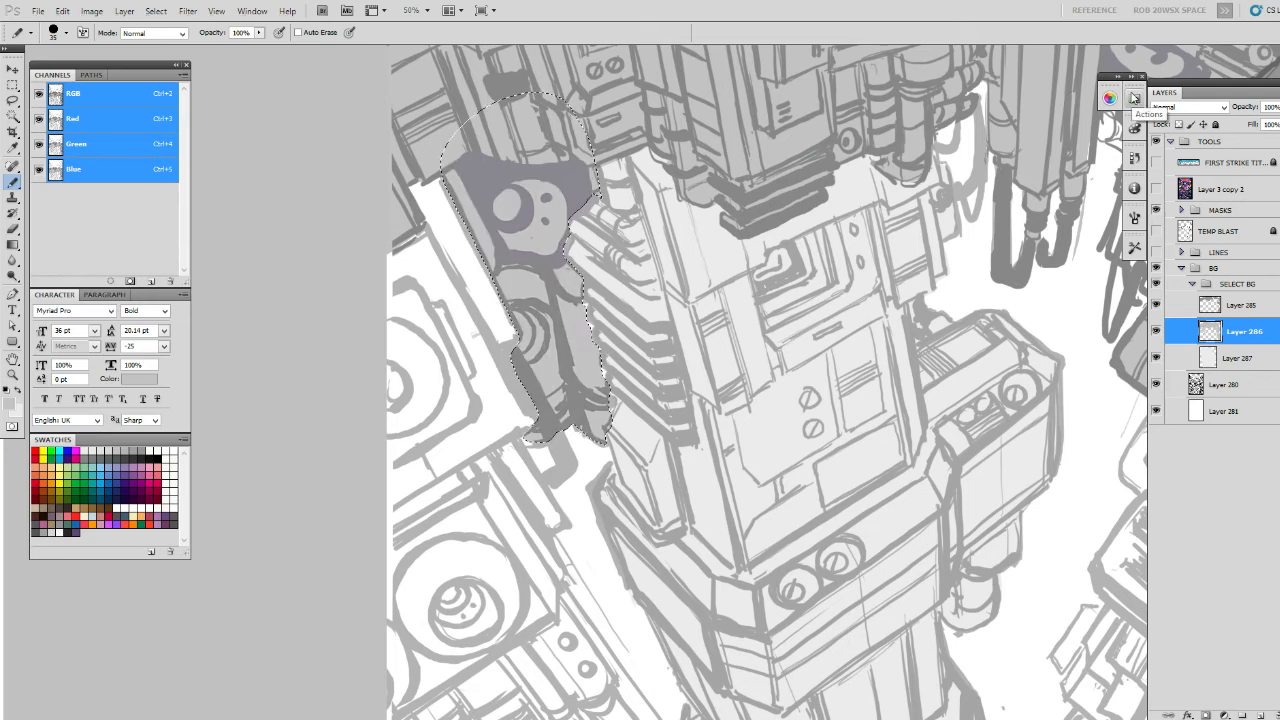
pyautogui.hotkey('ctrl', 'd')
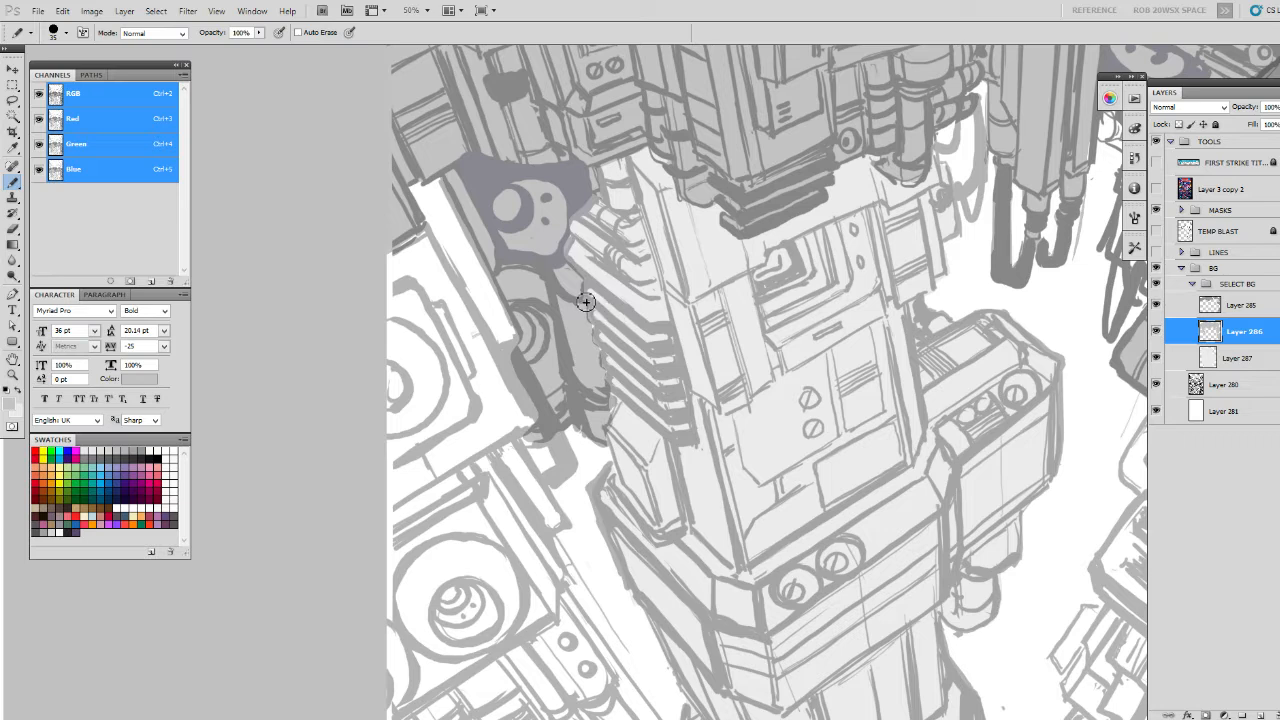
pyautogui.moveTo(575, 330); pyautogui.dragTo(581, 310)
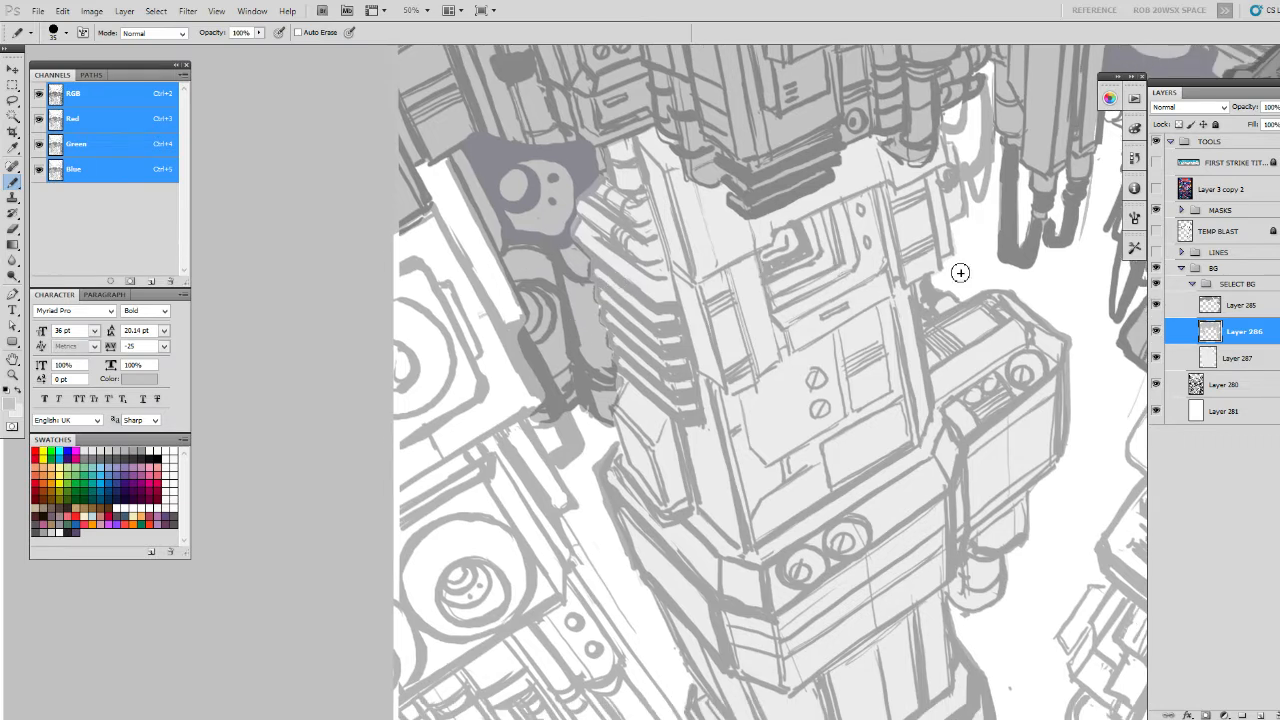
# - Lasso the machinery in the artwork's lower-left corner and fill it with the very light grey on Layer 287
pyautogui.click(1220, 360)
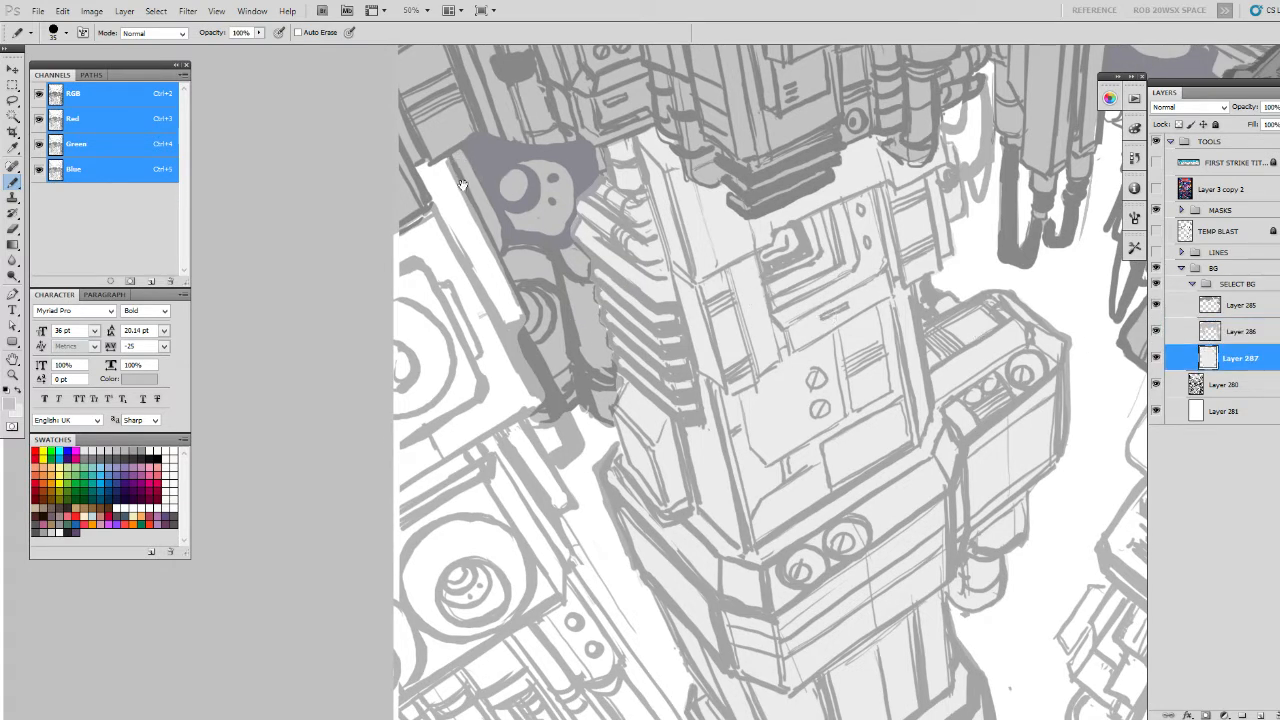
pyautogui.press('l')
pyautogui.press('x')
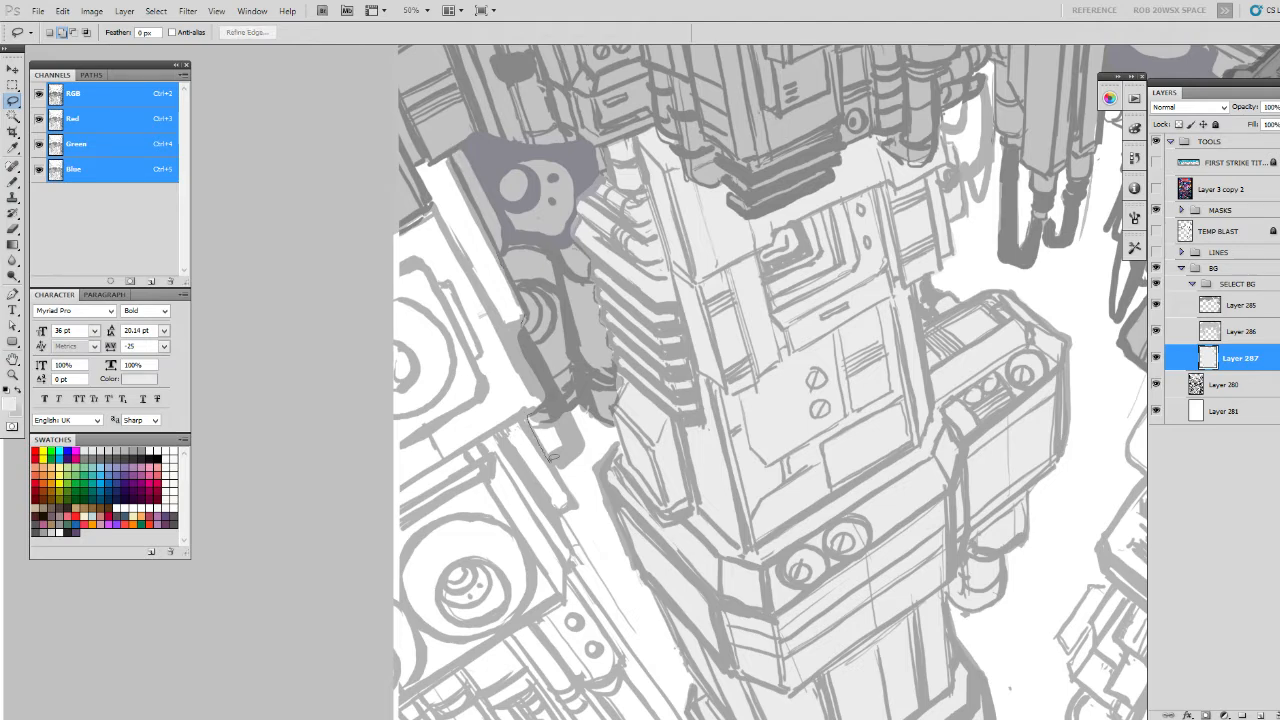
pyautogui.moveTo(550, 459)
pyautogui.mouseDown()
pyautogui.moveTo(562, 507)
pyautogui.moveTo(528, 317)
pyautogui.moveTo(538, 375)
pyautogui.moveTo(661, 569)
pyautogui.moveTo(432, 587)
pyautogui.moveTo(313, 572)
pyautogui.moveTo(371, 670)
pyautogui.moveTo(331, 425)
pyautogui.moveTo(340, 222)
pyautogui.mouseUp()
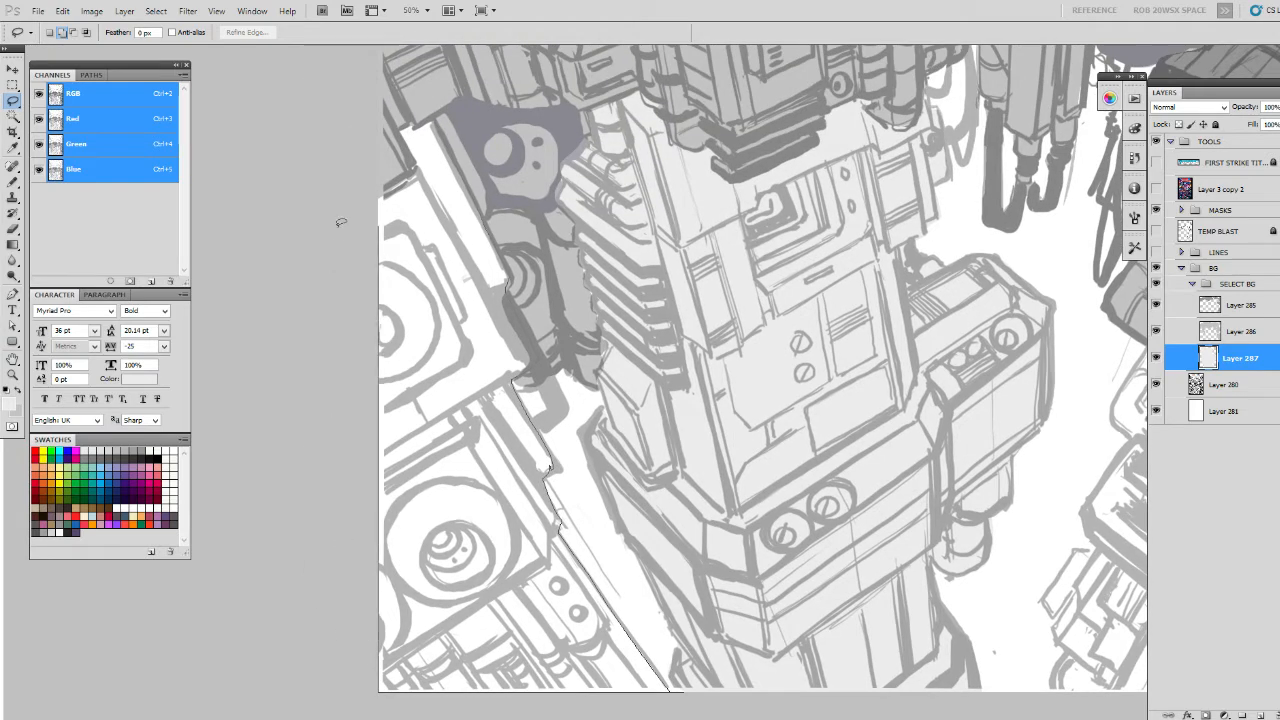
pyautogui.moveTo(403, 123); pyautogui.dragTo(415, 124)
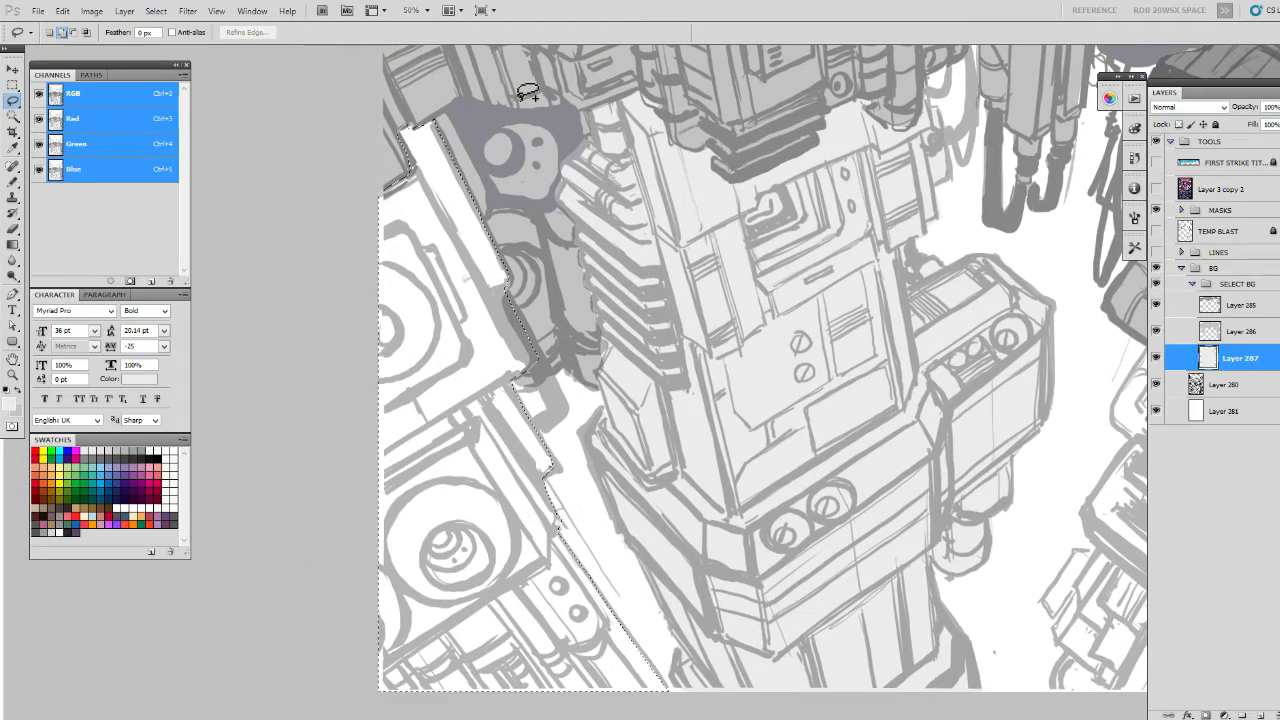
pyautogui.hotkey('alt', 'BackSpace')
pyautogui.hotkey('ctrl', 'd')
# - Lasso the unfilled machinery around the round drums in the lower-right corner and fill it with very light grey on Layer 287
pyautogui.moveTo(1080, 540); pyautogui.dragTo(595, 483)
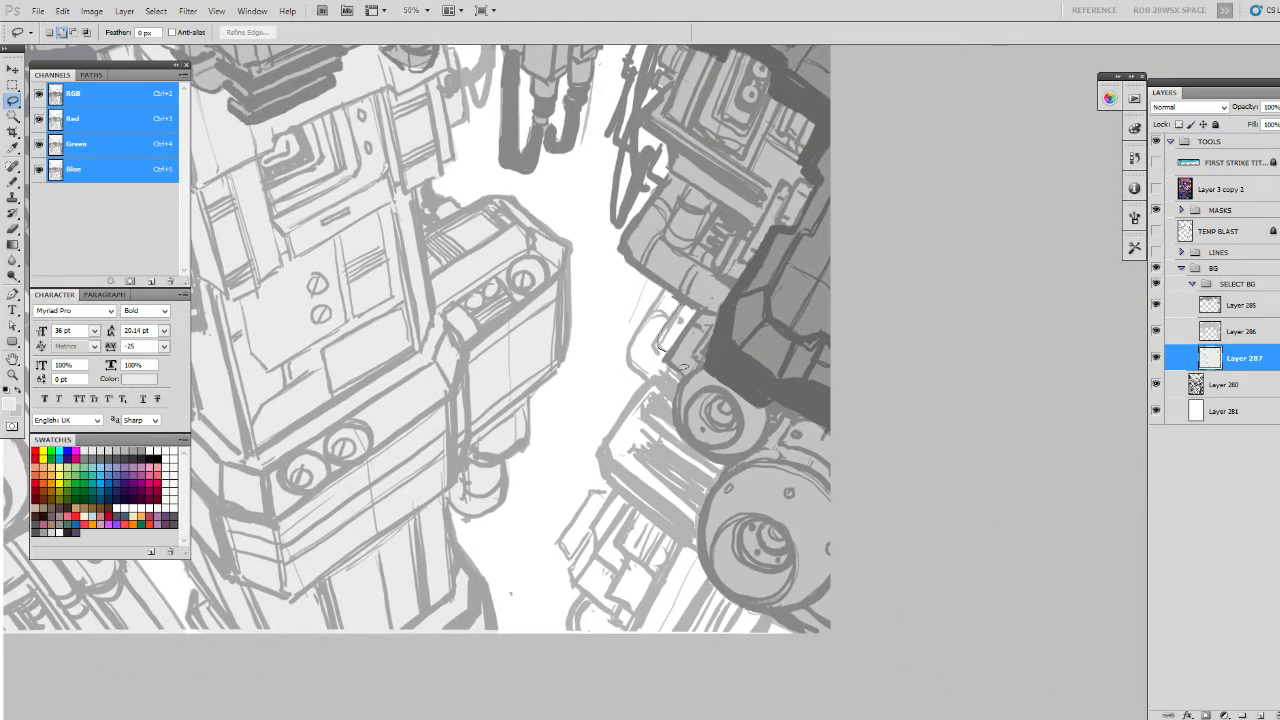
pyautogui.moveTo(632, 342)
pyautogui.mouseDown()
pyautogui.moveTo(679, 370)
pyautogui.moveTo(614, 422)
pyautogui.moveTo(599, 454)
pyautogui.moveTo(606, 494)
pyautogui.moveTo(595, 490)
pyautogui.moveTo(562, 535)
pyautogui.mouseUp()
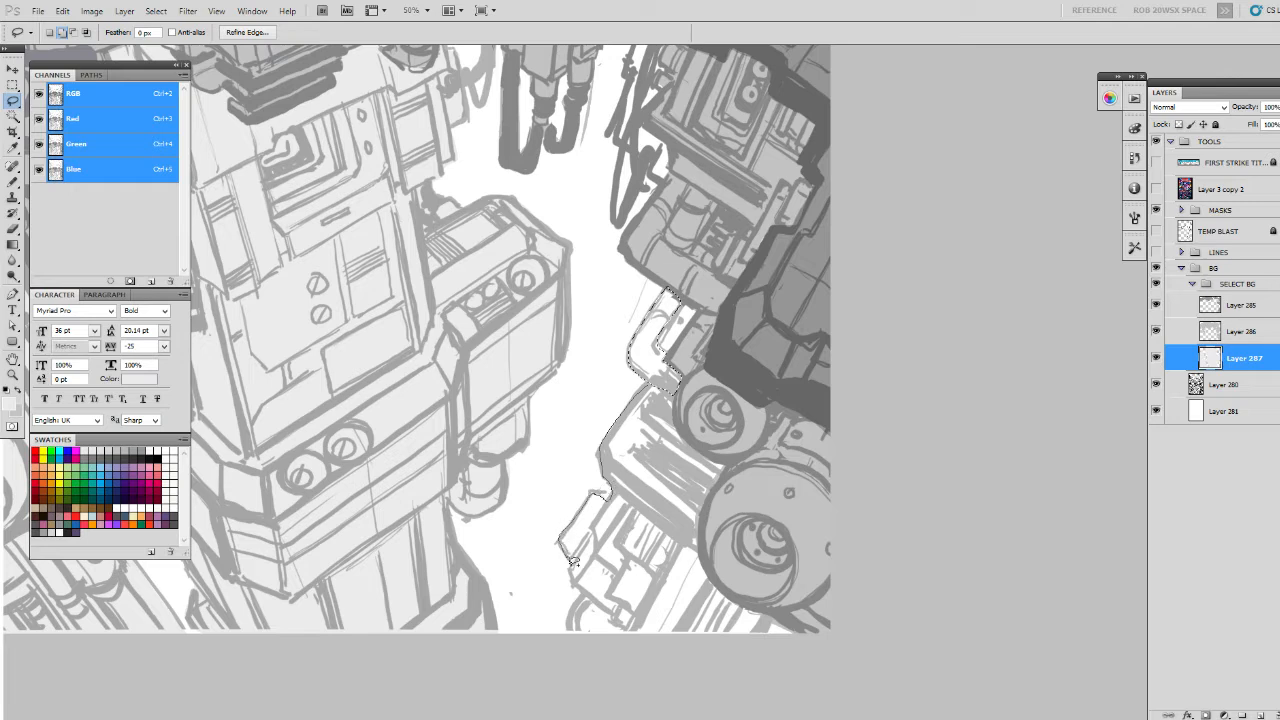
pyautogui.moveTo(582, 591); pyautogui.dragTo(689, 670)
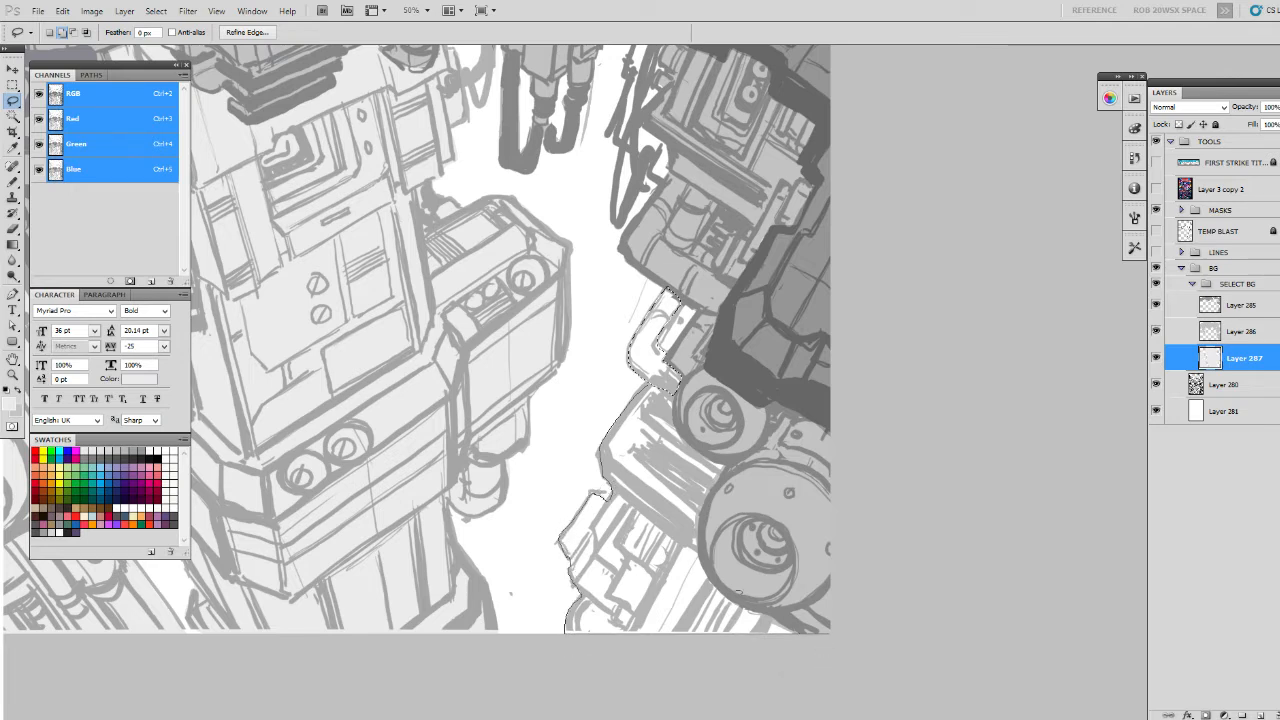
pyautogui.moveTo(698, 438); pyautogui.dragTo(682, 395)
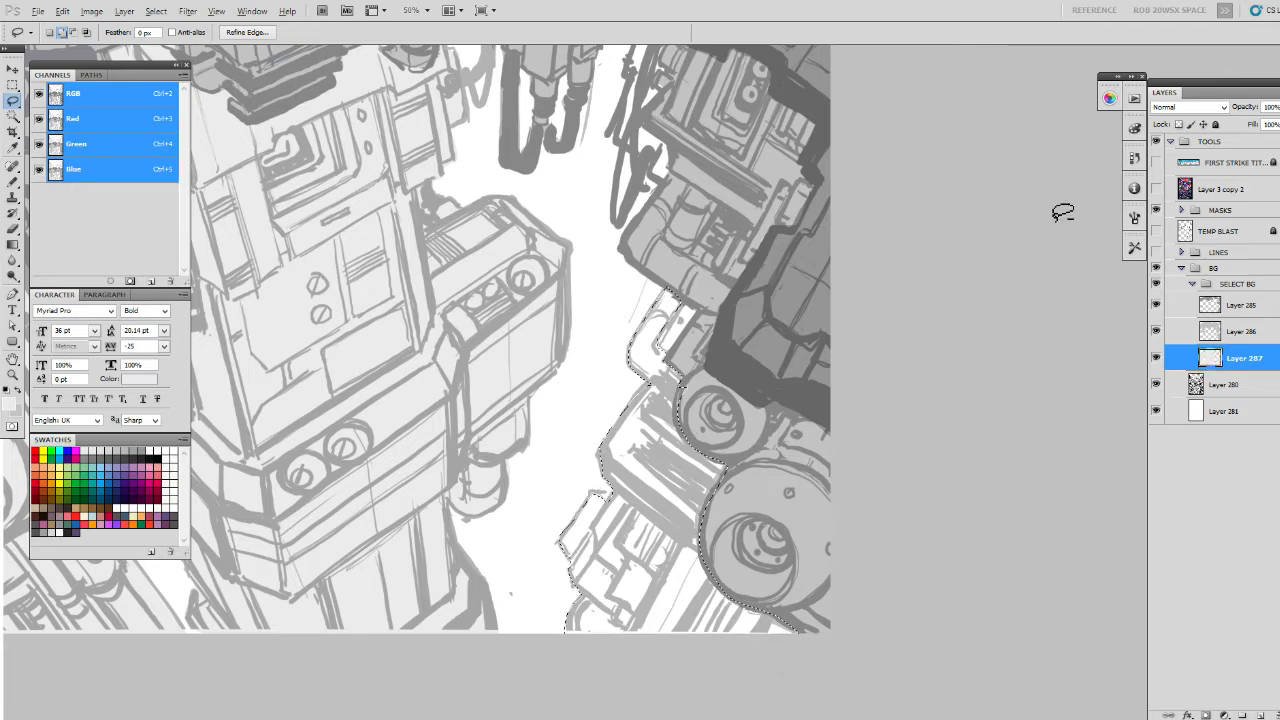
pyautogui.hotkey('alt', 'BackSpace')
pyautogui.hotkey('ctrl', 'd')
# - Lasso the upper block of the left-edge machinery and fill it with the sampled wall grey on Layer 286
pyautogui.moveTo(802, 240); pyautogui.dragTo(848, 480)
pyautogui.press('z')
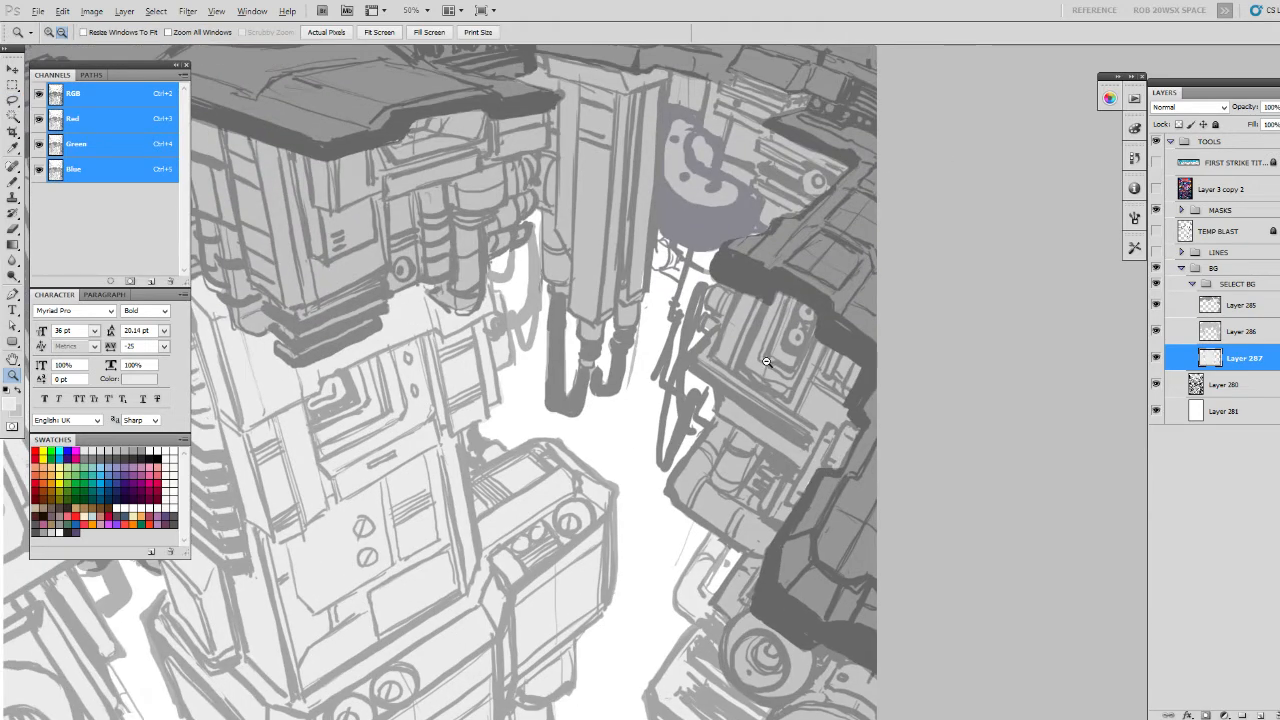
pyautogui.keyDown('alt'); pyautogui.click(769, 368); pyautogui.keyUp('alt')
pyautogui.keyDown('alt'); pyautogui.click(771, 352); pyautogui.keyUp('alt')
pyautogui.moveTo(776, 290); pyautogui.dragTo(834, 296)
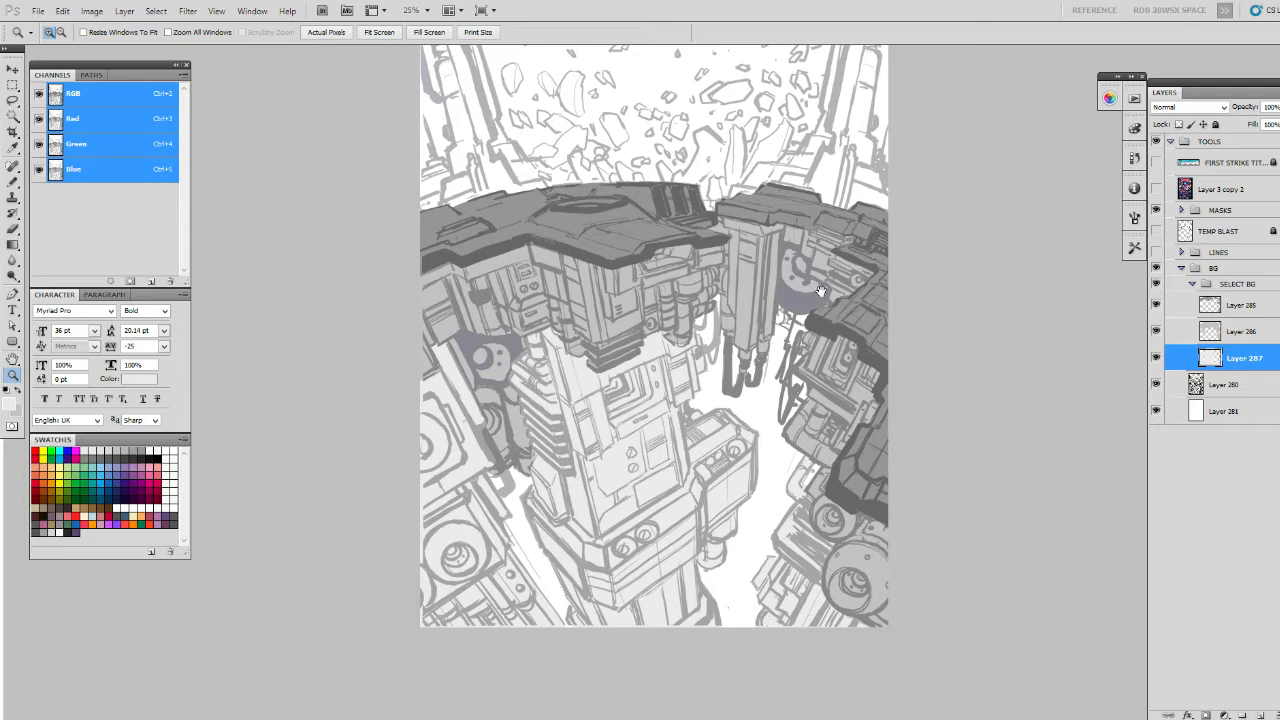
pyautogui.press('l')
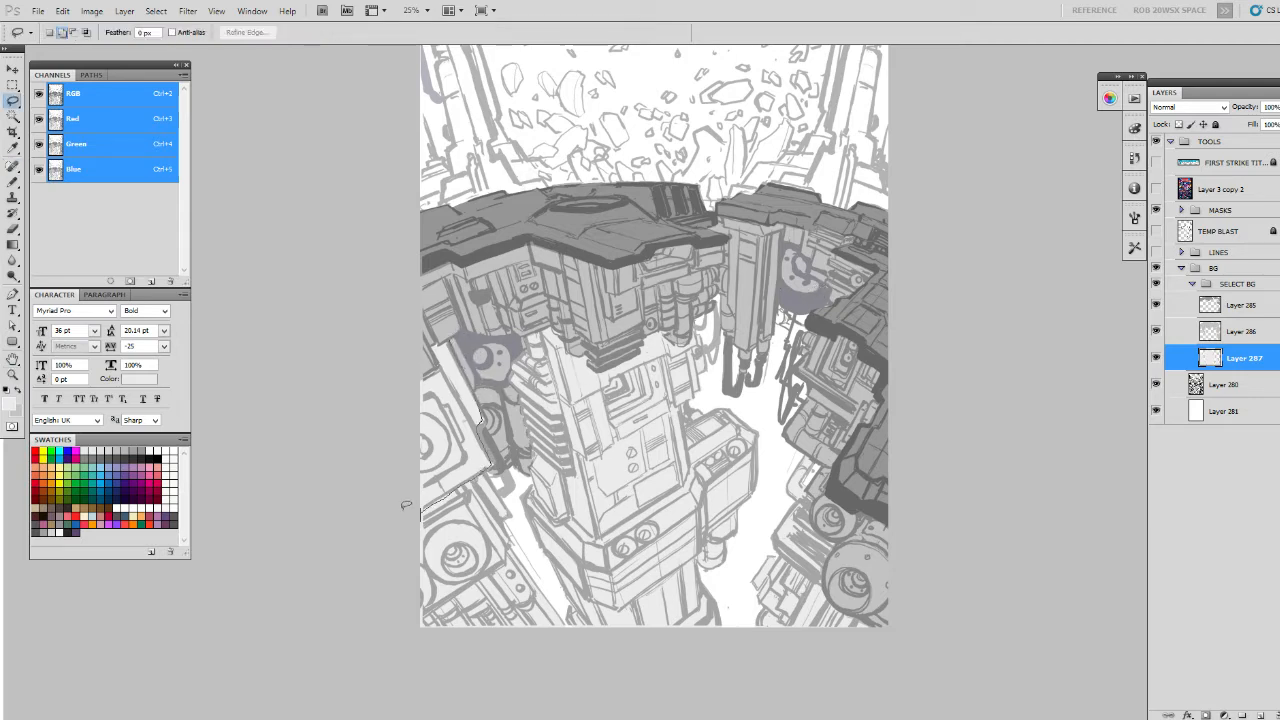
pyautogui.moveTo(406, 505)
pyautogui.mouseDown()
pyautogui.moveTo(408, 353)
pyautogui.moveTo(487, 315)
pyautogui.mouseUp()
pyautogui.press('b')
pyautogui.click(1210, 334)
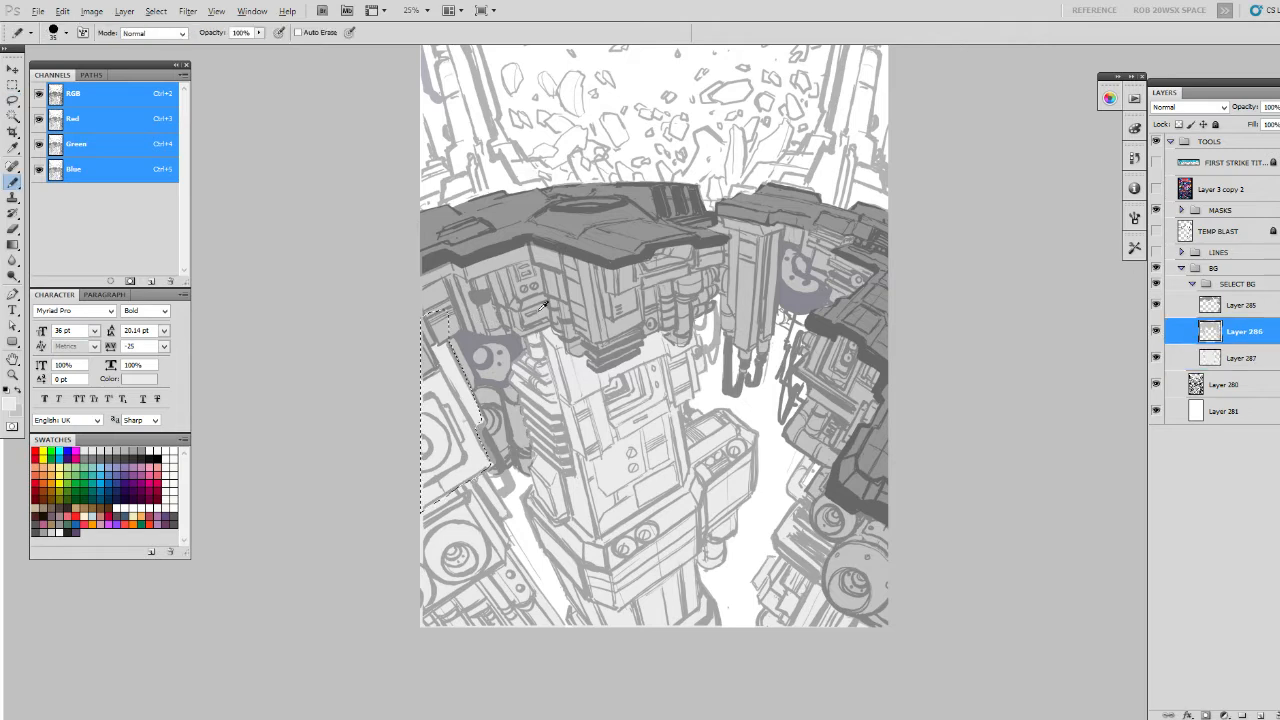
pyautogui.hotkey('alt', 'BackSpace')
pyautogui.hotkey('ctrl', 'd')
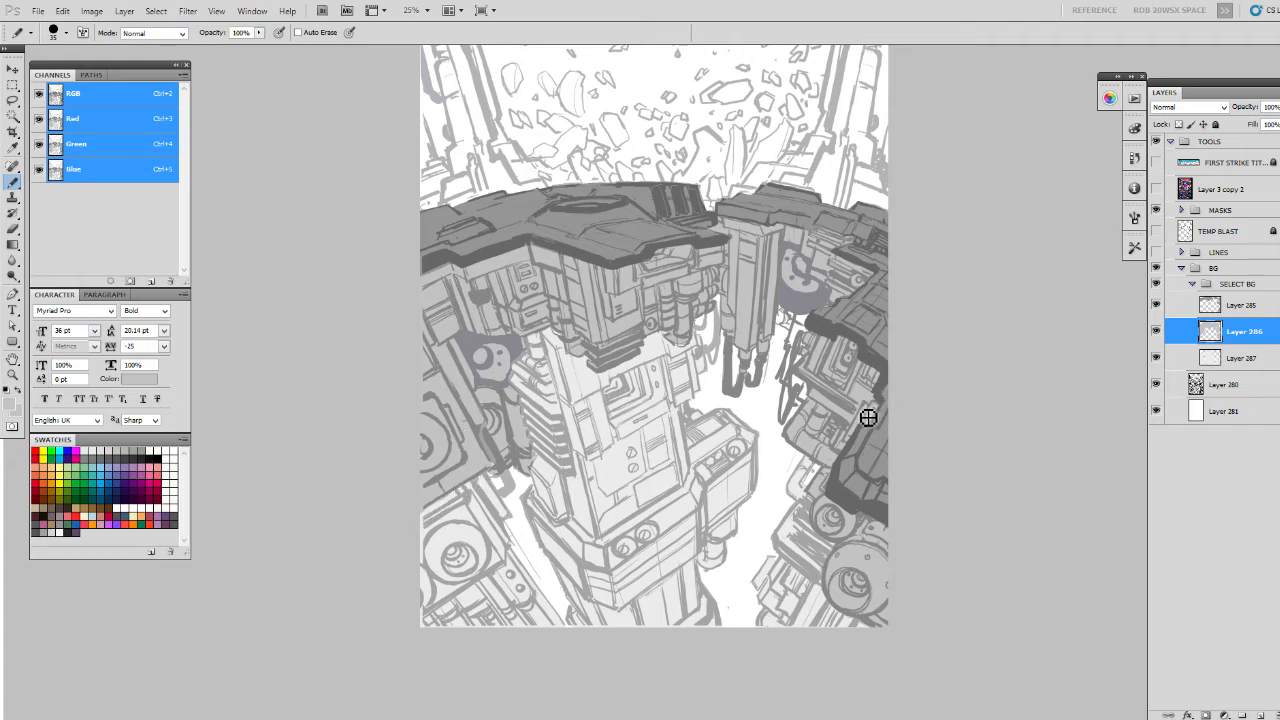
# - Lasso the central tower's upper section, including its ribbed left side, and fill it with the wall grey on Layer 286
pyautogui.press('l')
pyautogui.click(699, 338)
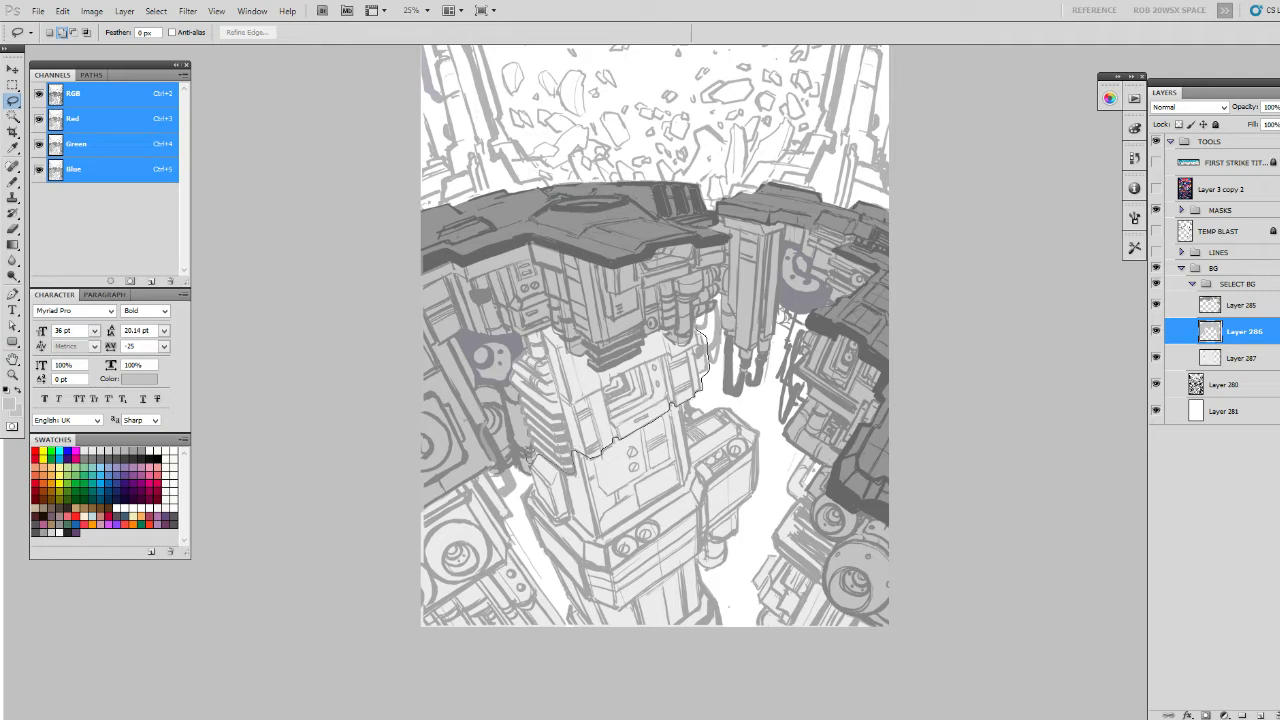
pyautogui.moveTo(698, 322); pyautogui.dragTo(699, 335)
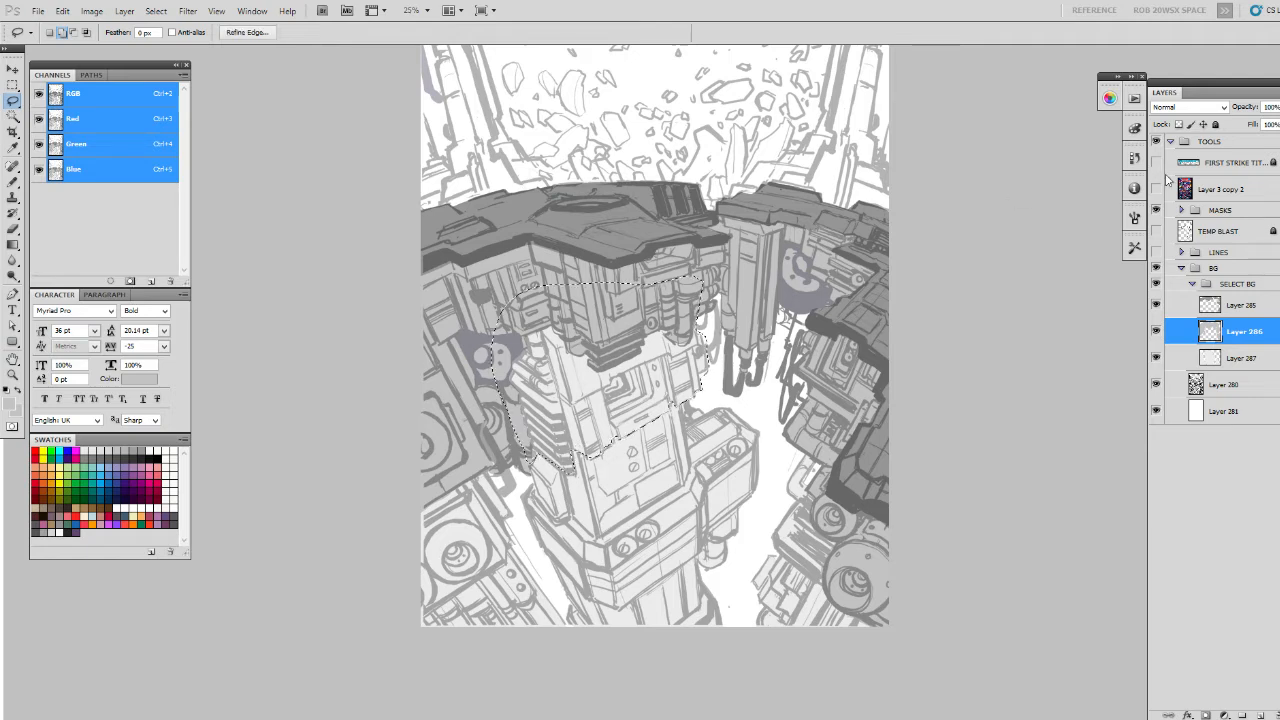
pyautogui.hotkey('alt', 'BackSpace')
pyautogui.hotkey('ctrl', 'd')
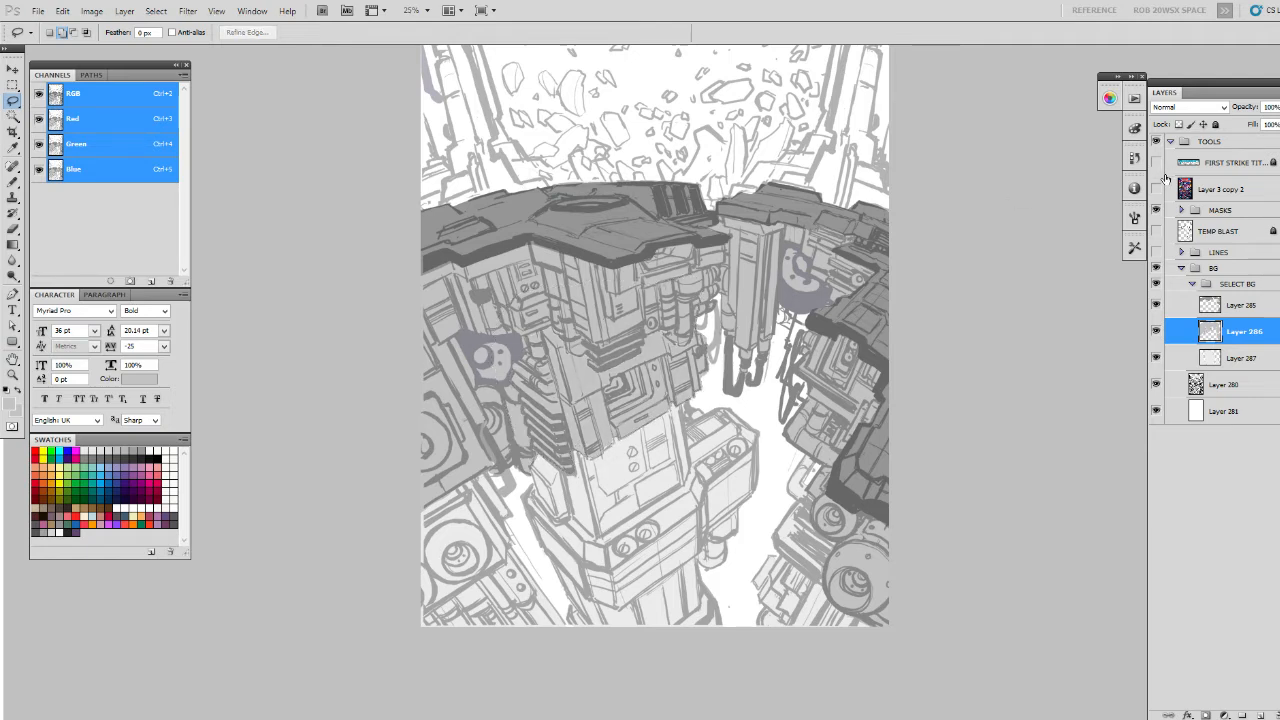
# - Touch up the roof edges on Layer 285 with the sampled roof grey
pyautogui.press('b')
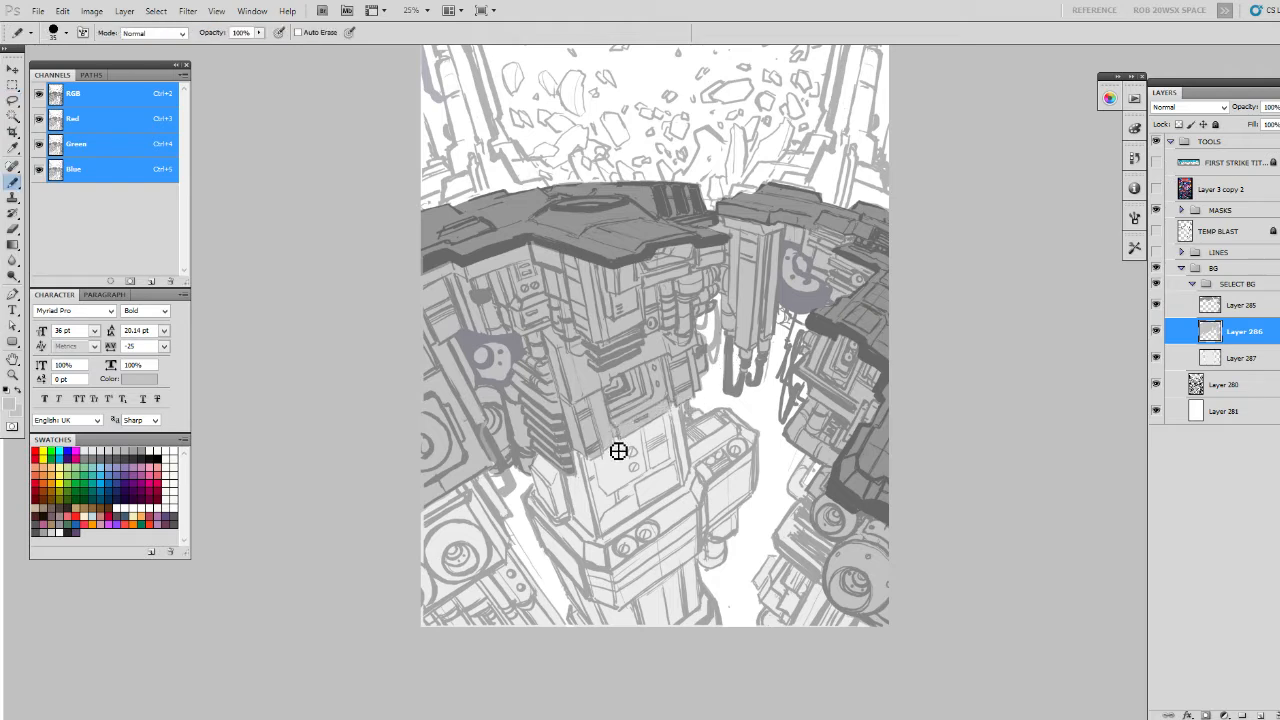
pyautogui.press('e')
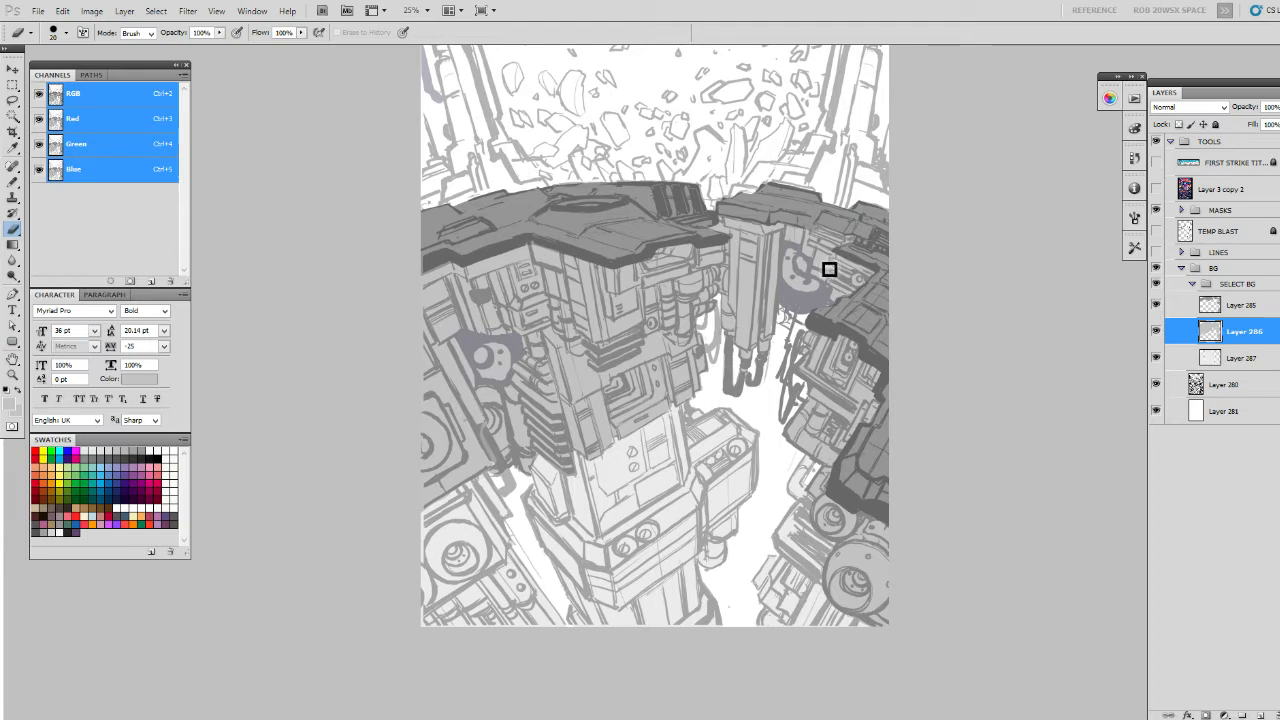
pyautogui.moveTo(812, 270); pyautogui.dragTo(795, 470)
pyautogui.press('b')
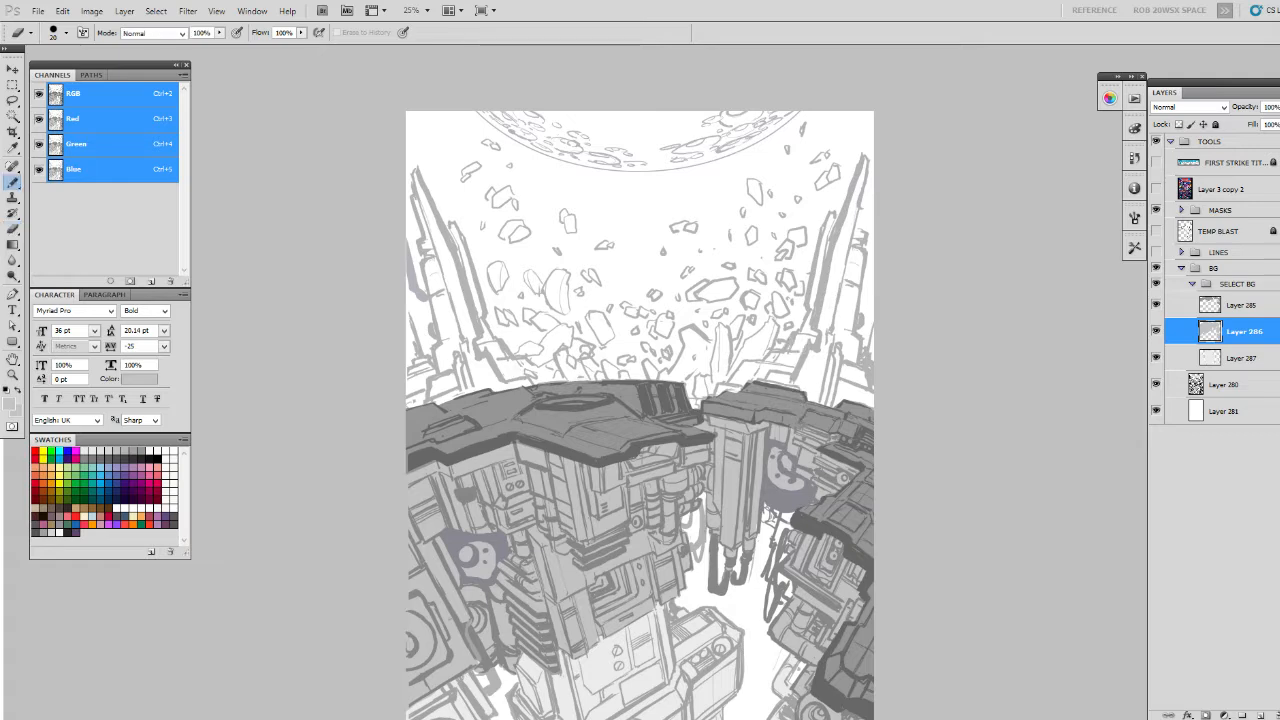
pyautogui.hotkey('alt', ']')
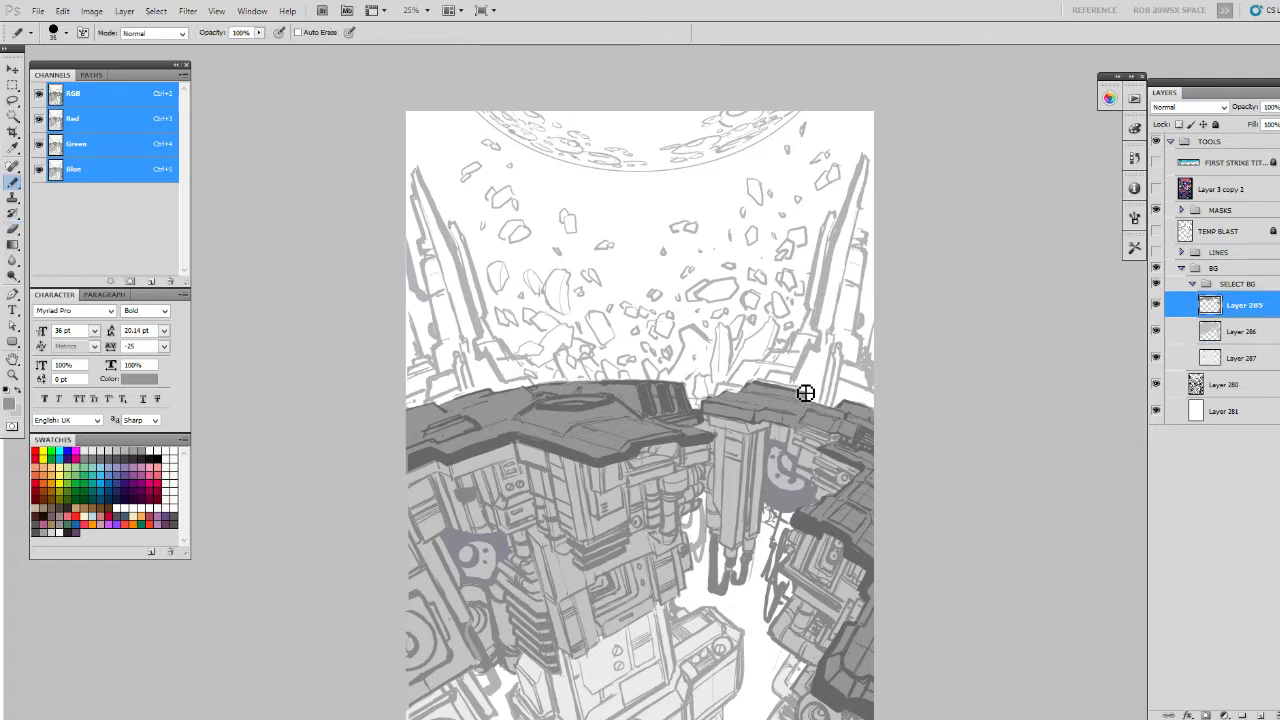
pyautogui.keyDown('ctrl'); pyautogui.click(799, 390); pyautogui.keyUp('ctrl')
pyautogui.moveTo(798, 384)
pyautogui.mouseDown()
pyautogui.moveTo(729, 372)
pyautogui.moveTo(670, 395)
pyautogui.mouseUp()
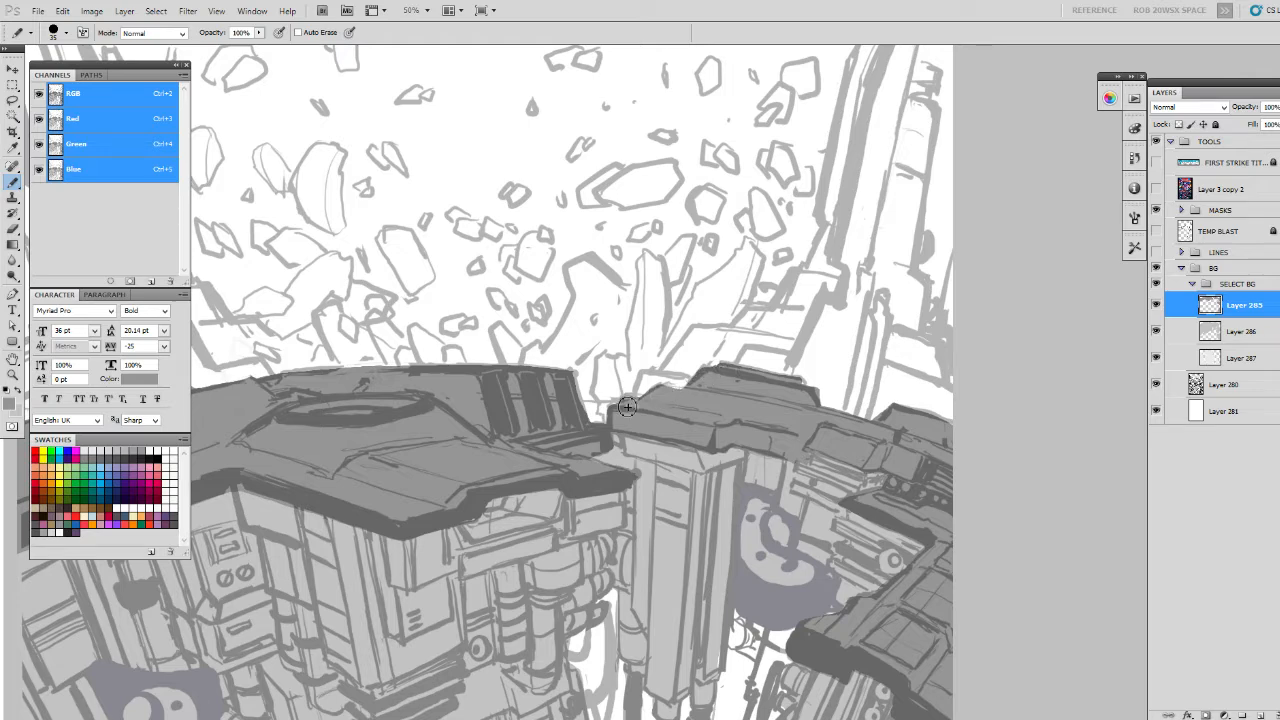
pyautogui.moveTo(610, 430); pyautogui.dragTo(960, 480)
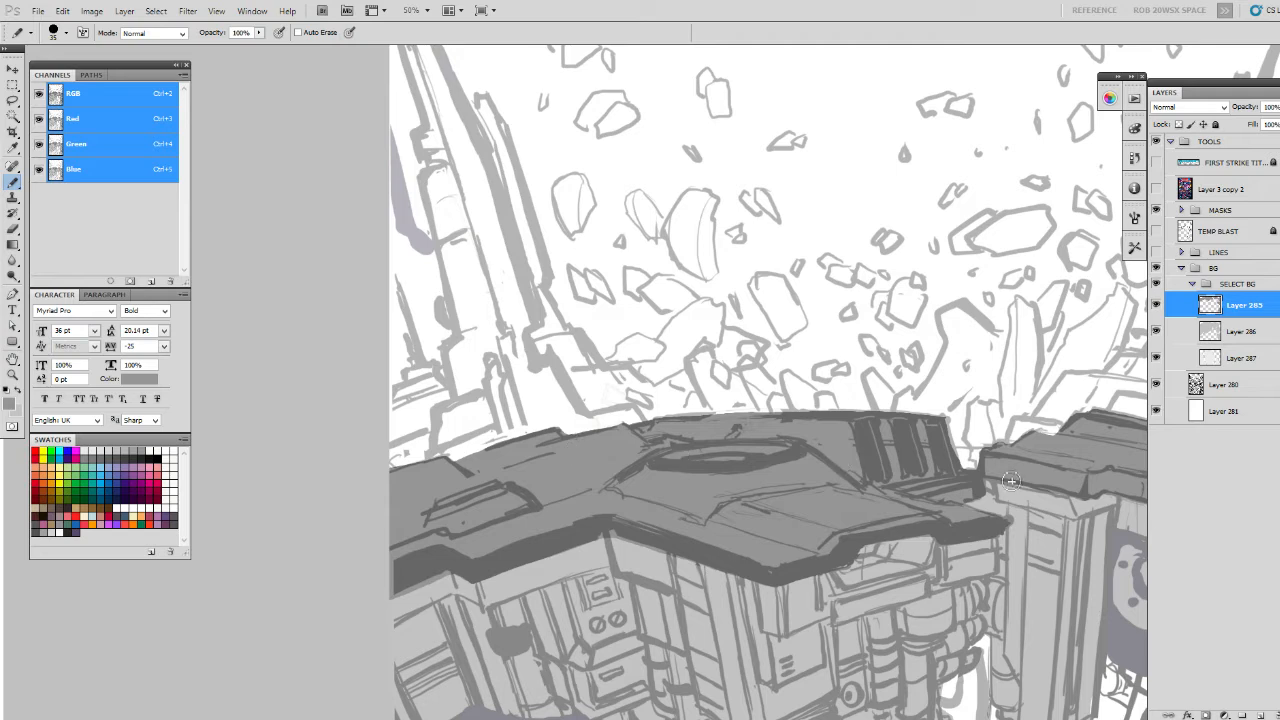
# - Add a layer above Layer 285, lasso the left spire and its adjoining rubble without the roofs, and fill them with dark grey
pyautogui.click(1242, 716)
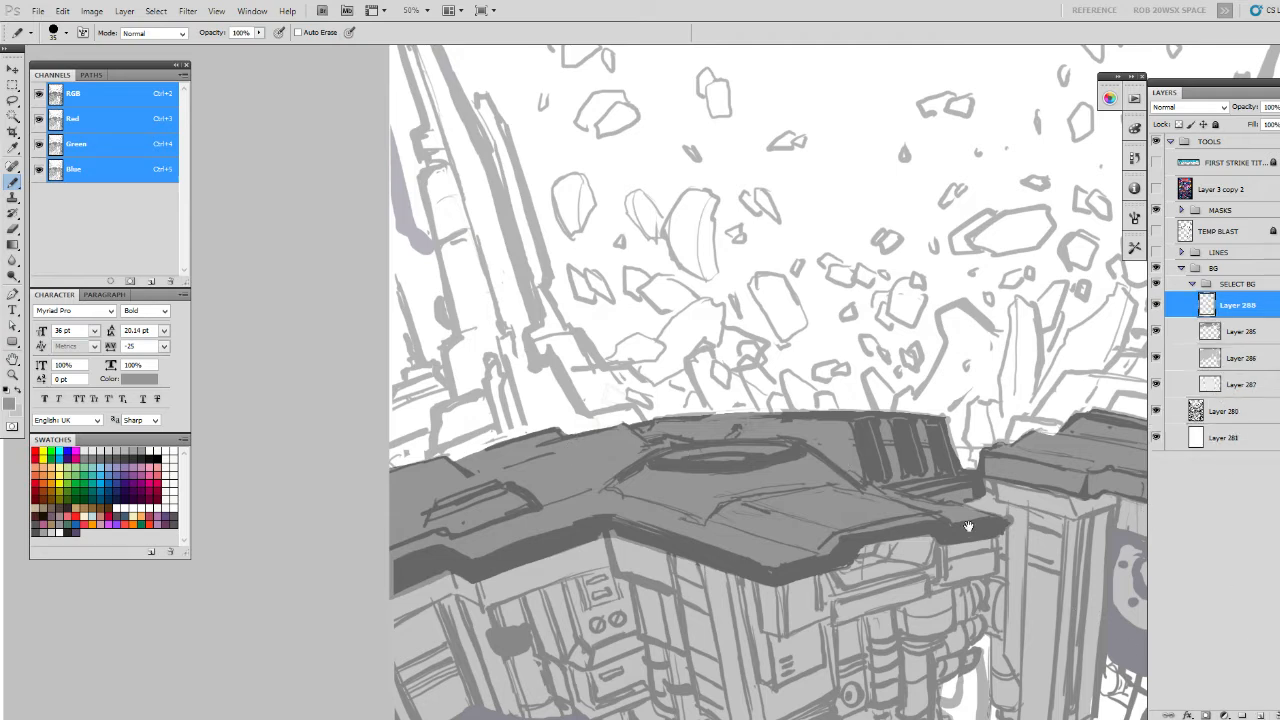
pyautogui.moveTo(968, 526); pyautogui.dragTo(878, 592)
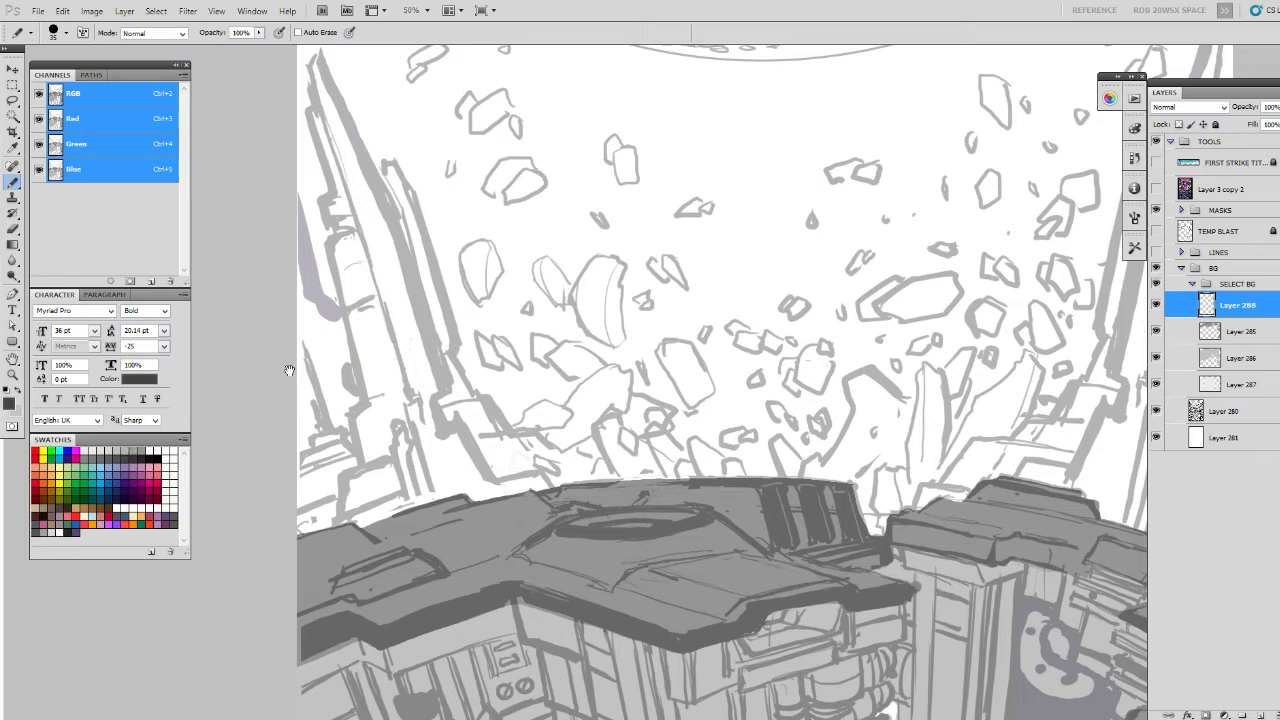
pyautogui.moveTo(543, 379); pyautogui.dragTo(598, 474)
pyautogui.press('l')
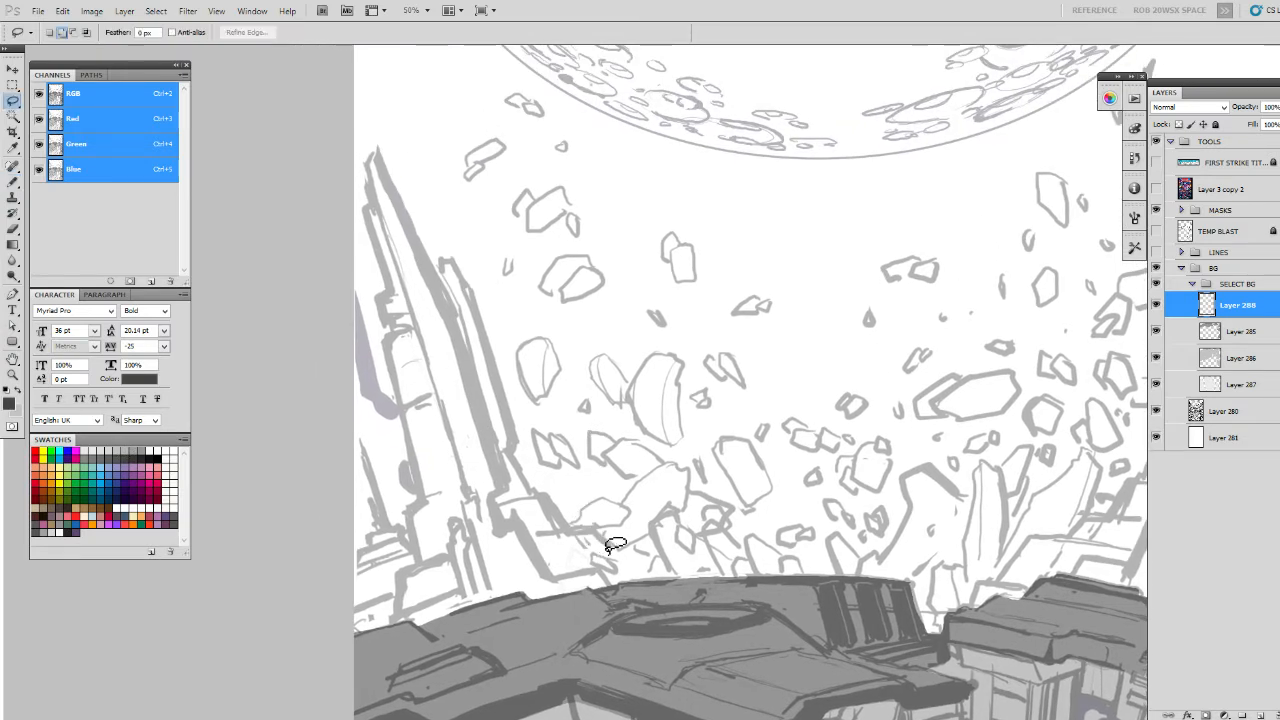
pyautogui.moveTo(558, 516); pyautogui.dragTo(514, 462)
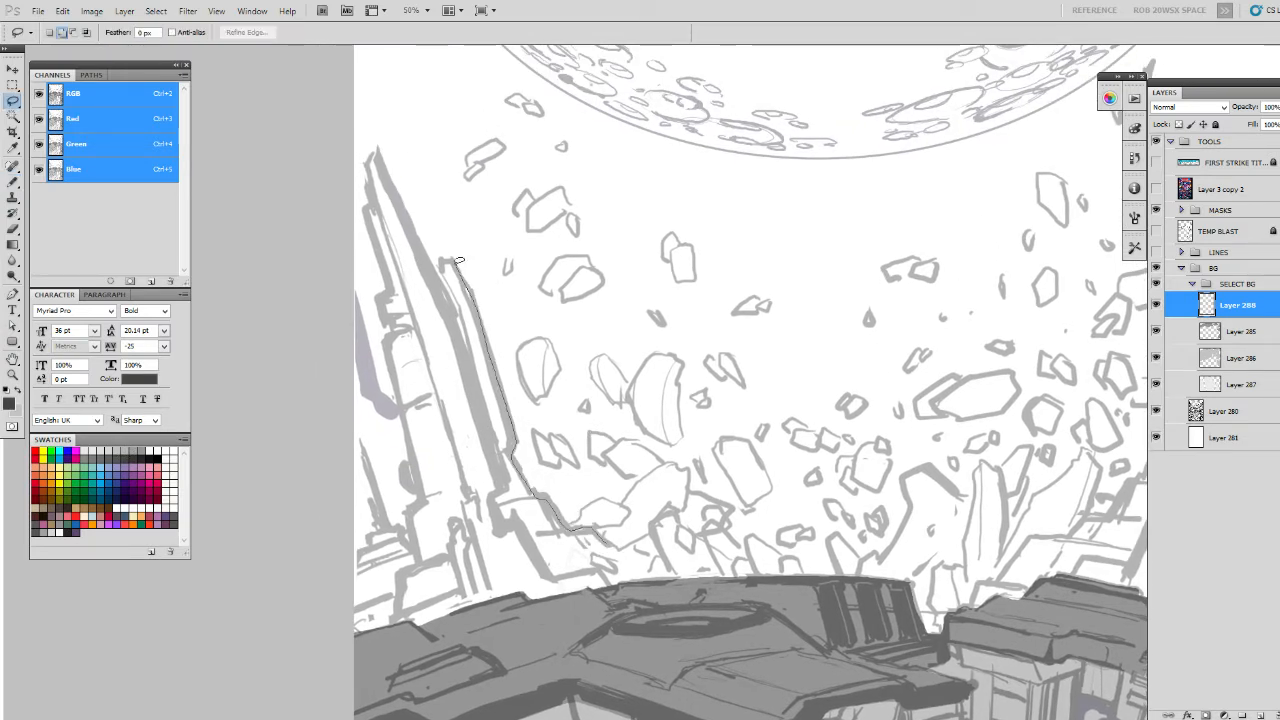
pyautogui.moveTo(457, 262); pyautogui.dragTo(437, 270)
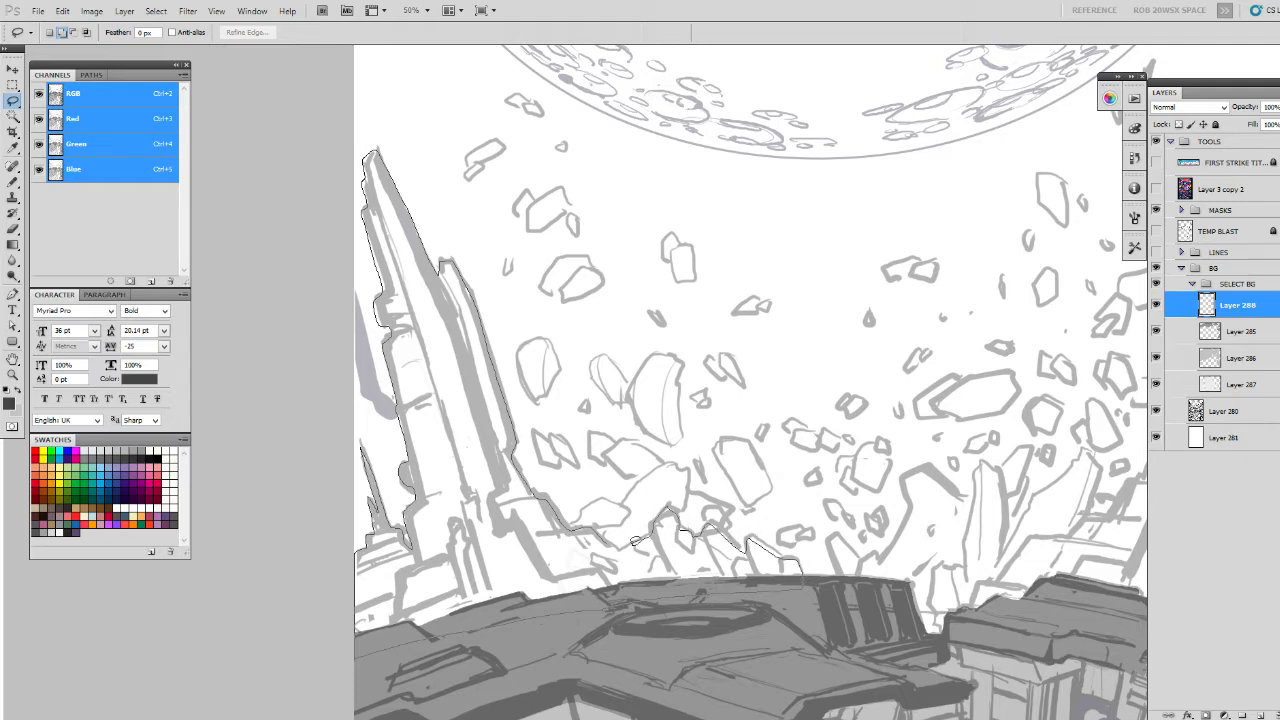
pyautogui.moveTo(635, 541); pyautogui.dragTo(632, 544)
pyautogui.keyDown('ctrl'); pyautogui.keyDown('alt'); pyautogui.click(1208, 331); pyautogui.keyUp('alt'); pyautogui.keyUp('ctrl')
pyautogui.hotkey('alt', 'BackSpace')
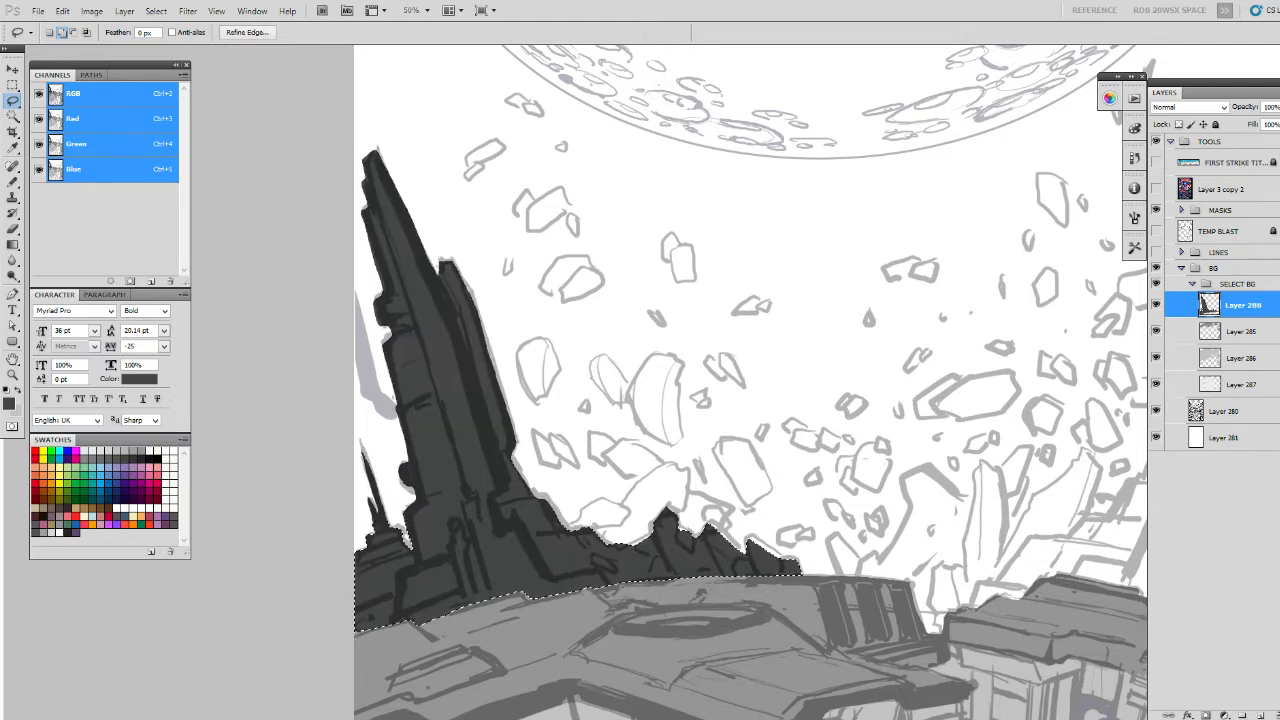
pyautogui.hotkey('ctrl', 'd')
# - Load Layer 280's linework as a hidden-edge selection and paint dark grey along the outlines of the left spire and rubble
pyautogui.press('b')
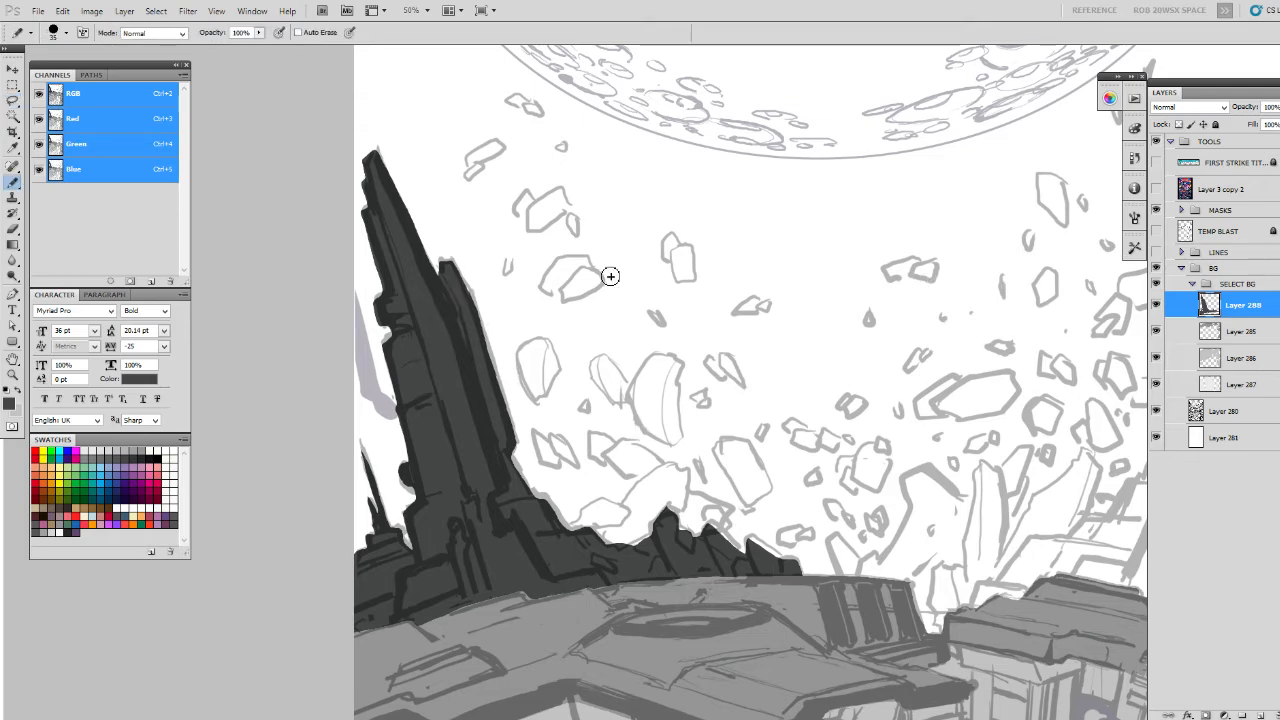
pyautogui.keyDown('ctrl'); pyautogui.click(1196, 428); pyautogui.keyUp('ctrl')
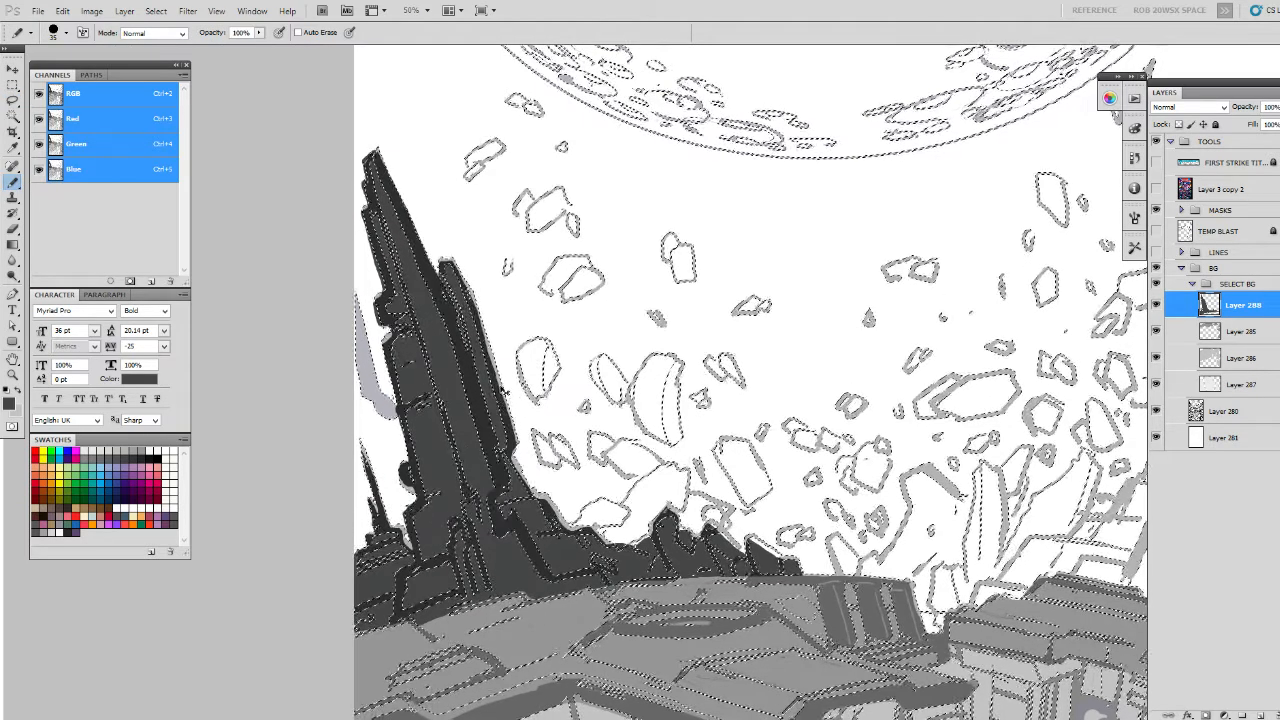
pyautogui.hotkey('ctrl', 'h')
pyautogui.moveTo(486, 322)
pyautogui.mouseDown()
pyautogui.moveTo(502, 383)
pyautogui.moveTo(463, 274)
pyautogui.moveTo(445, 272)
pyautogui.moveTo(412, 229)
pyautogui.moveTo(375, 146)
pyautogui.mouseUp()
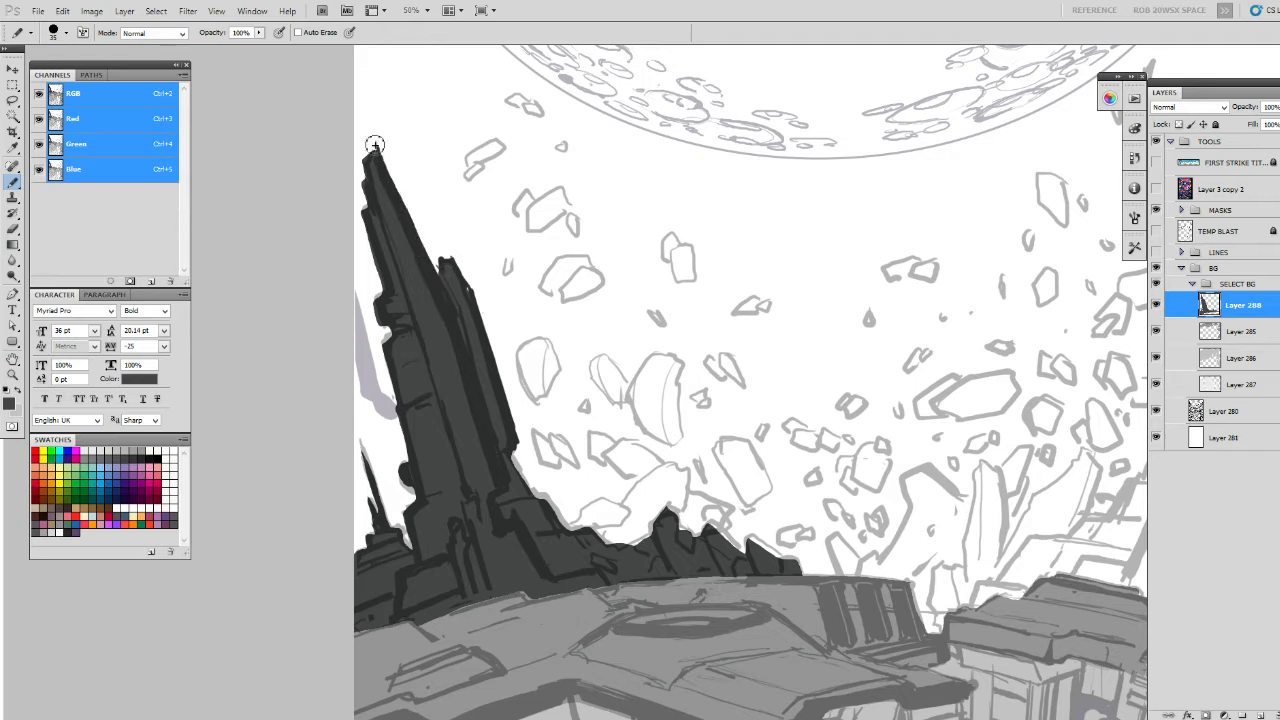
pyautogui.moveTo(386, 322)
pyautogui.mouseDown()
pyautogui.moveTo(410, 495)
pyautogui.moveTo(395, 511)
pyautogui.moveTo(357, 477)
pyautogui.moveTo(357, 520)
pyautogui.mouseUp()
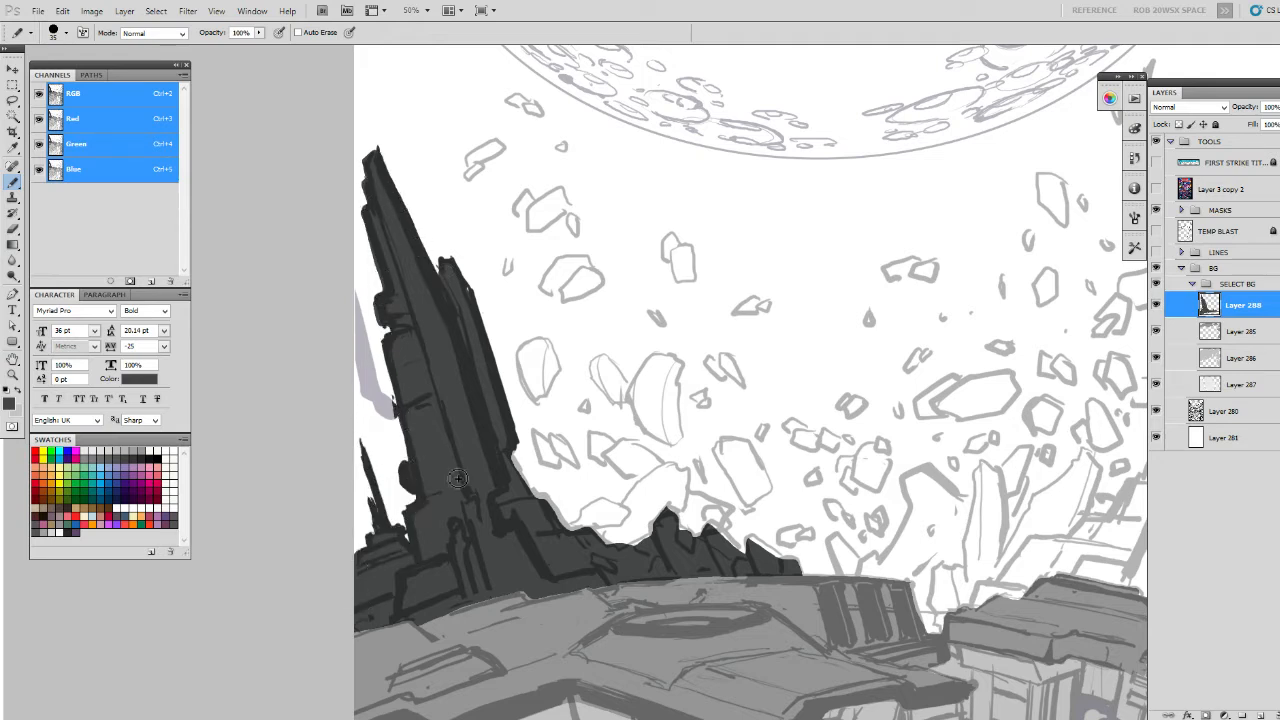
pyautogui.moveTo(512, 456)
pyautogui.mouseDown()
pyautogui.moveTo(530, 495)
pyautogui.moveTo(521, 477)
pyautogui.moveTo(609, 550)
pyautogui.moveTo(654, 561)
pyautogui.moveTo(649, 546)
pyautogui.moveTo(678, 514)
pyautogui.moveTo(680, 537)
pyautogui.moveTo(720, 536)
pyautogui.moveTo(755, 563)
pyautogui.moveTo(752, 543)
pyautogui.moveTo(798, 566)
pyautogui.moveTo(754, 544)
pyautogui.moveTo(784, 565)
pyautogui.moveTo(734, 555)
pyautogui.moveTo(714, 534)
pyautogui.moveTo(740, 558)
pyautogui.moveTo(716, 532)
pyautogui.moveTo(734, 551)
pyautogui.moveTo(697, 542)
pyautogui.moveTo(676, 517)
pyautogui.moveTo(613, 562)
pyautogui.mouseUp()
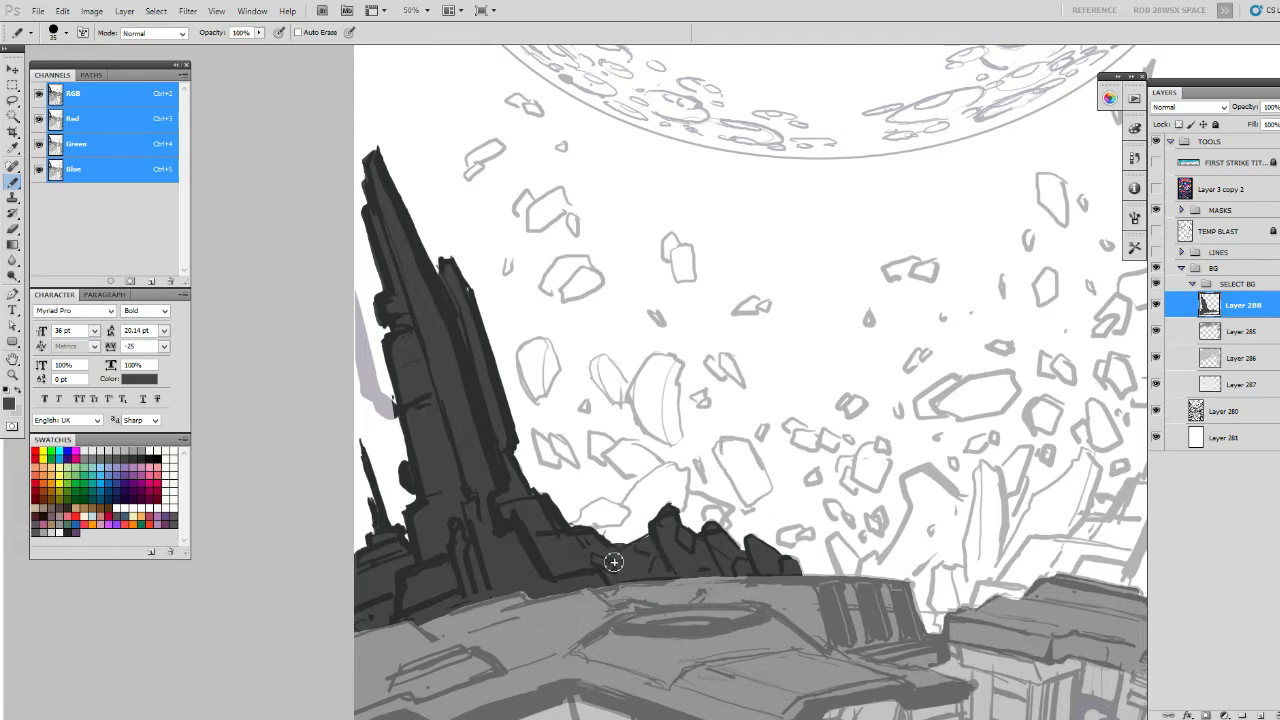
pyautogui.moveTo(443, 554)
pyautogui.mouseDown()
pyautogui.moveTo(356, 635)
pyautogui.moveTo(435, 609)
pyautogui.mouseUp()
pyautogui.moveTo(406, 306)
pyautogui.mouseDown()
pyautogui.moveTo(399, 320)
pyautogui.moveTo(397, 303)
pyautogui.mouseUp()
# - Lasso the structure behind the left spire at the artwork's edge and fill it with the same dark grey
pyautogui.press('l')
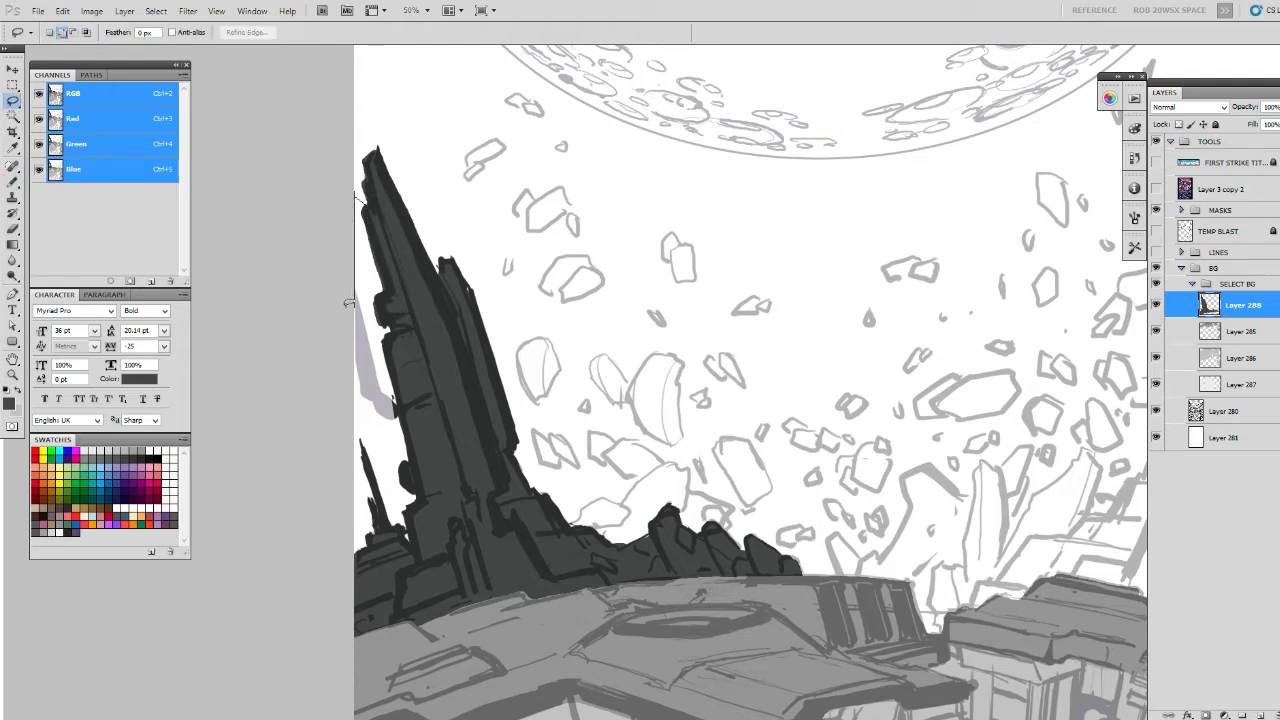
pyautogui.moveTo(360, 380); pyautogui.dragTo(410, 420)
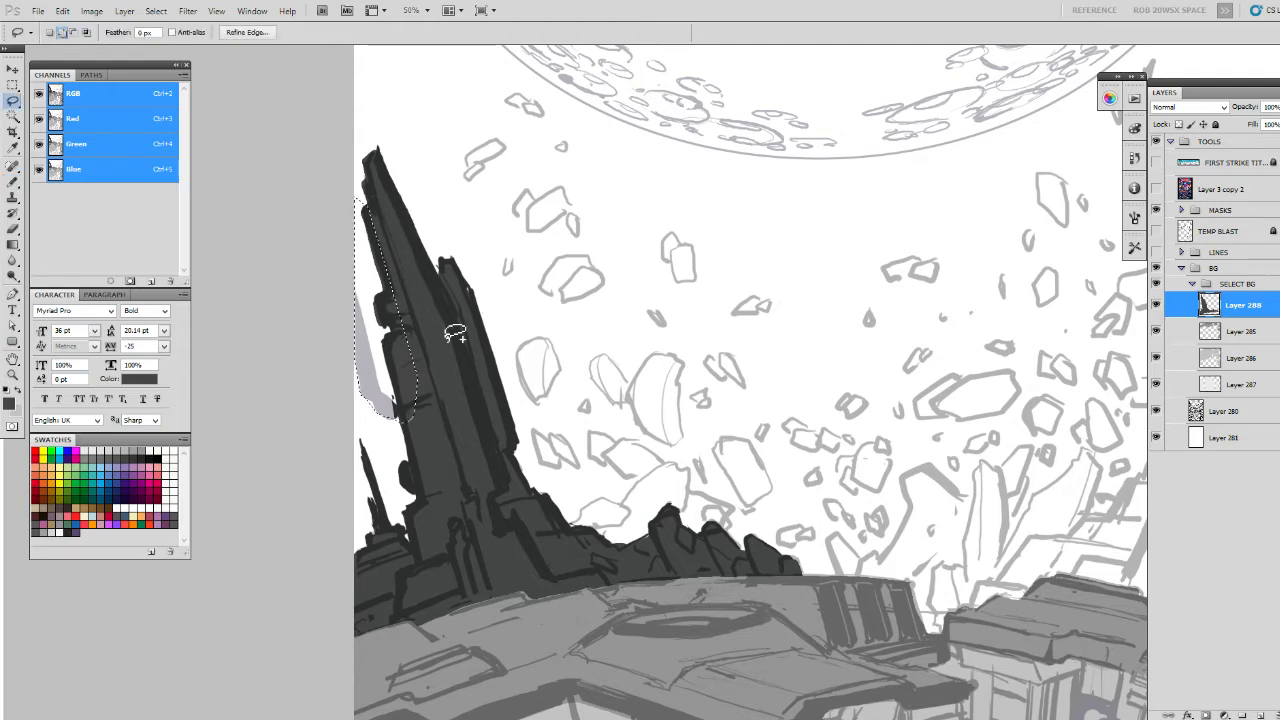
pyautogui.hotkey('ctrl', 'd')
pyautogui.moveTo(974, 583); pyautogui.dragTo(930, 573)
pyautogui.press('b')
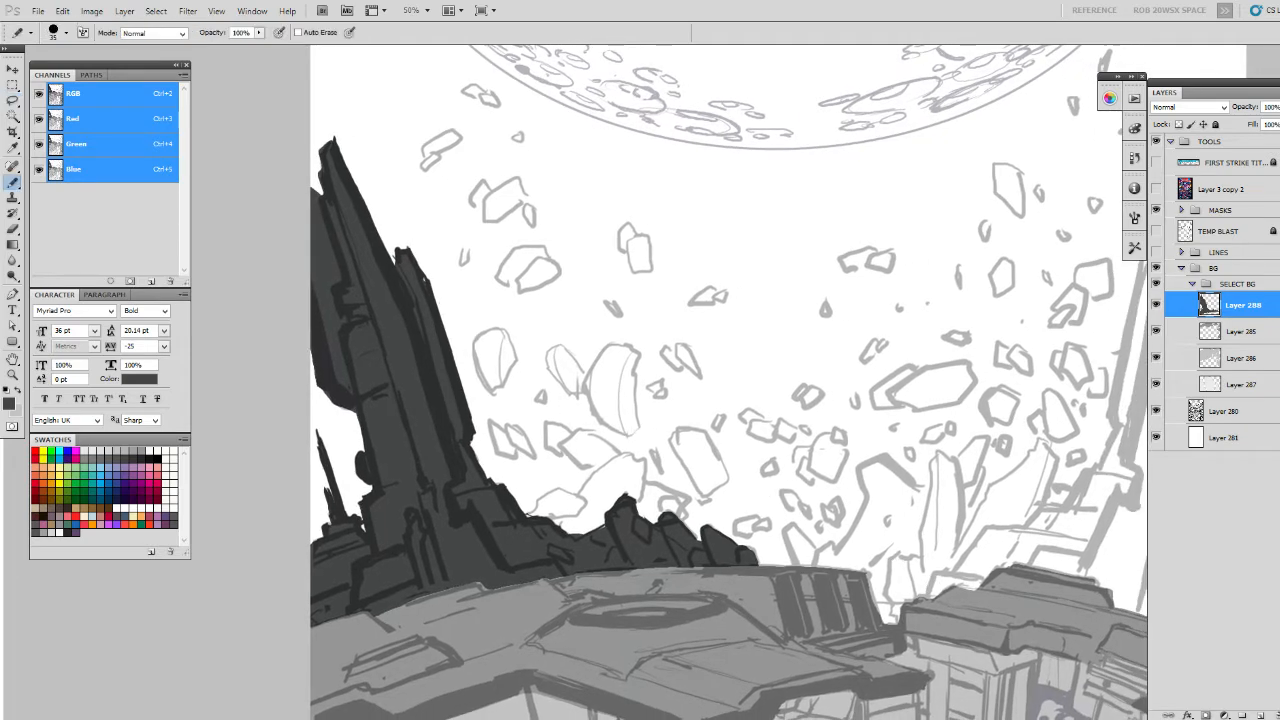
# - Recolour the existing left spire and rubble fill on Layer 288 with a lighter dark grey, preserving transparency
pyautogui.press('z')
pyautogui.keyDown('alt'); pyautogui.click(811, 575); pyautogui.keyUp('alt')
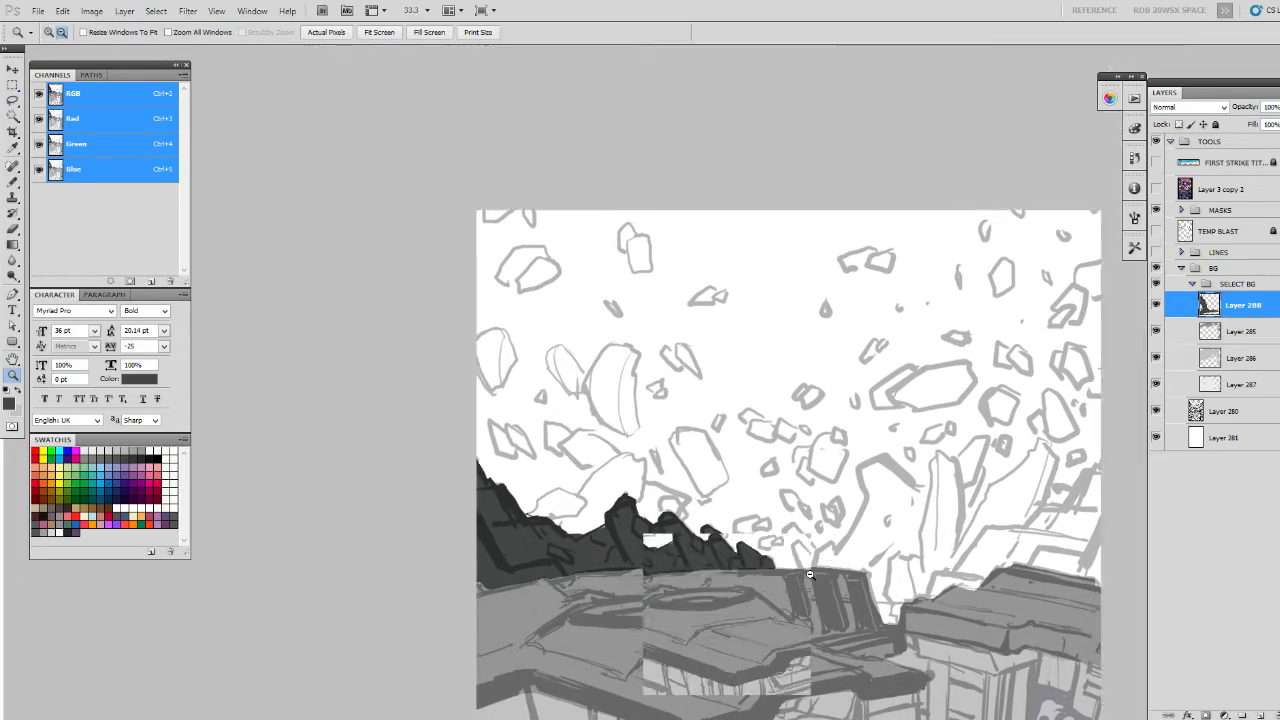
pyautogui.keyDown('alt'); pyautogui.click(811, 579); pyautogui.keyUp('alt')
pyautogui.keyDown('alt'); pyautogui.click(817, 579); pyautogui.keyUp('alt')
pyautogui.click(726, 505)
pyautogui.click(726, 510)
pyautogui.press('b')
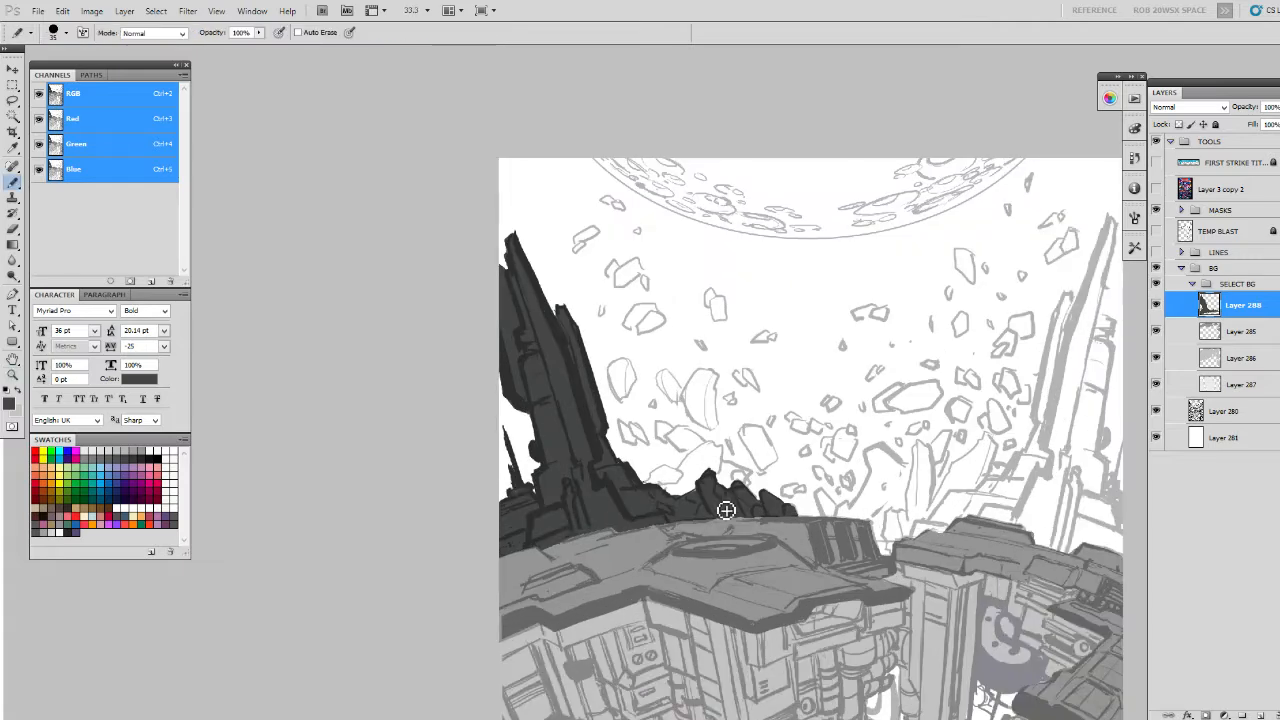
pyautogui.click(88, 457)
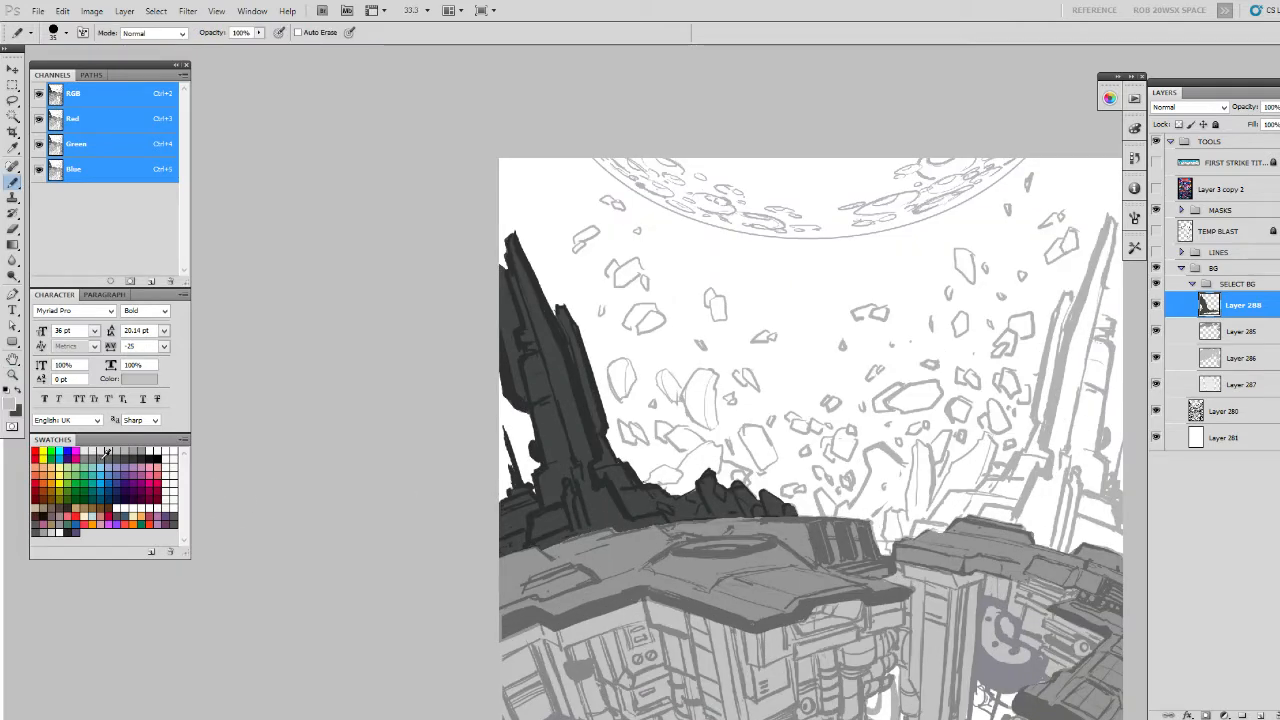
pyautogui.click(105, 452)
pyautogui.hotkey('shift', 'alt', 'BackSpace')
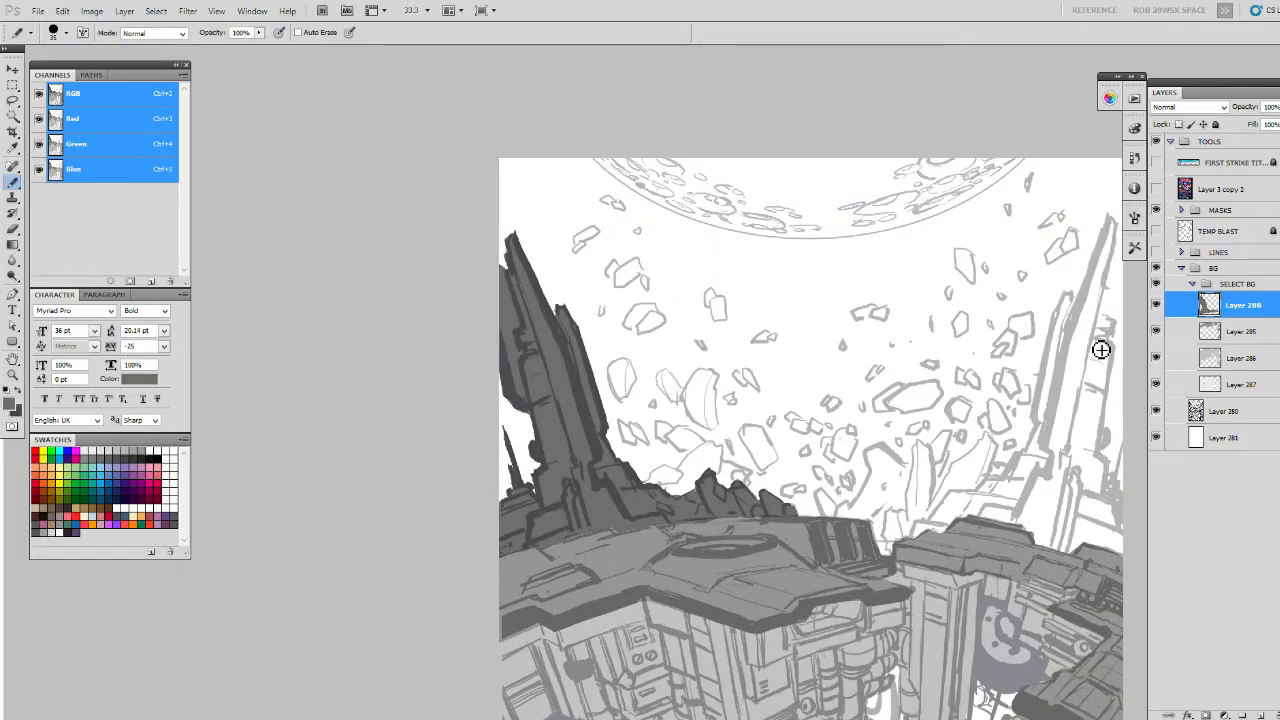
pyautogui.click(90, 457)
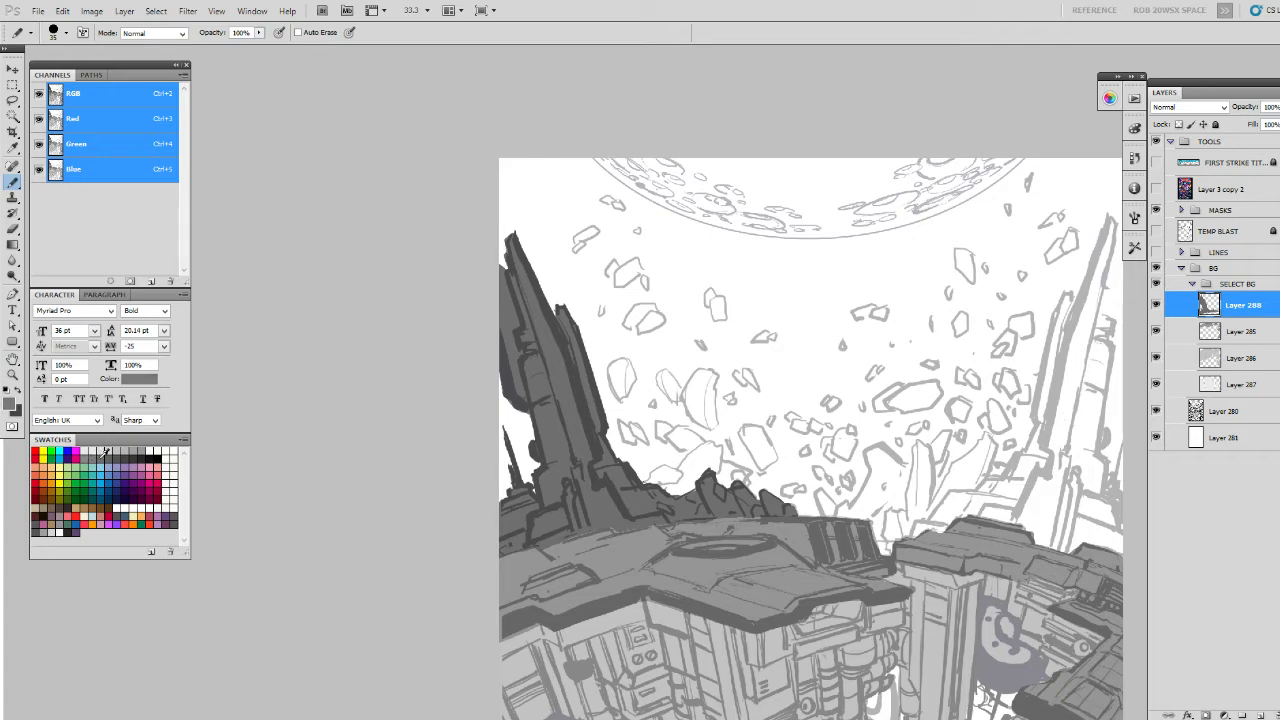
pyautogui.click(105, 452)
pyautogui.hotkey('shift', 'alt', 'BackSpace')
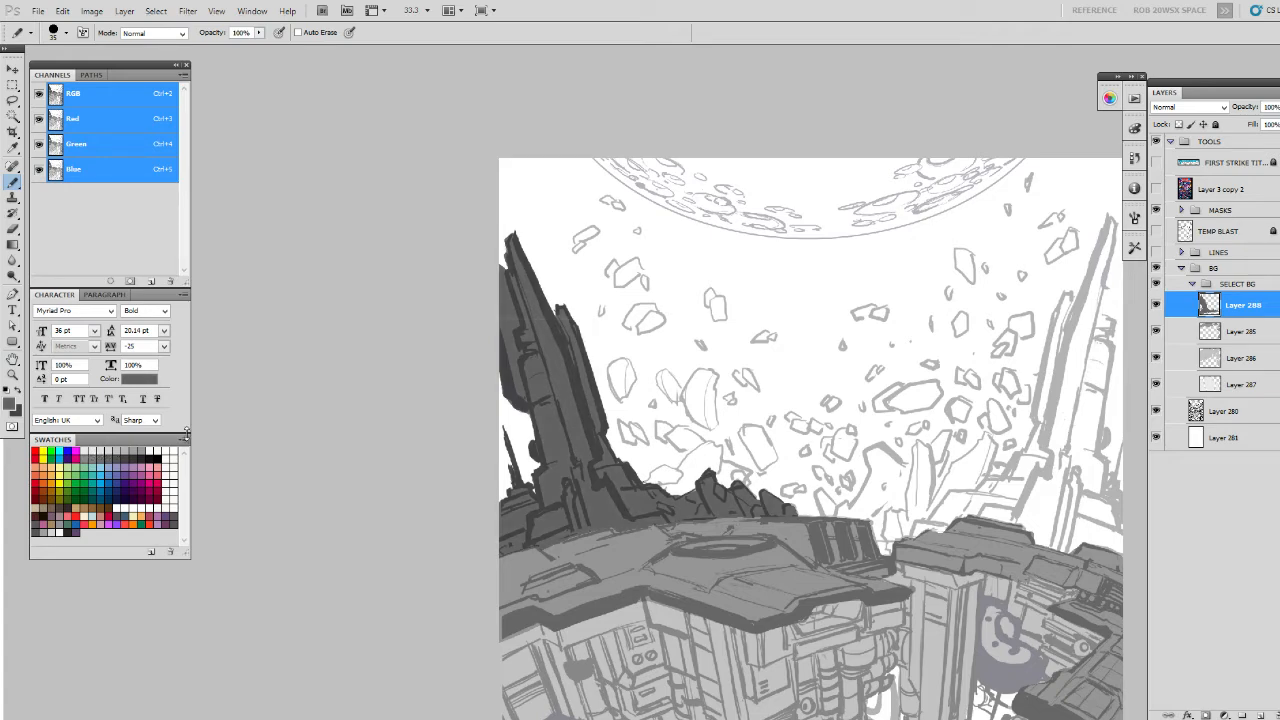
# - Lasso the right spire and its stepped base, leave out the roof area, and fill it with the spire grey on Layer 288
pyautogui.moveTo(1039, 683); pyautogui.dragTo(808, 622)
pyautogui.press('z')
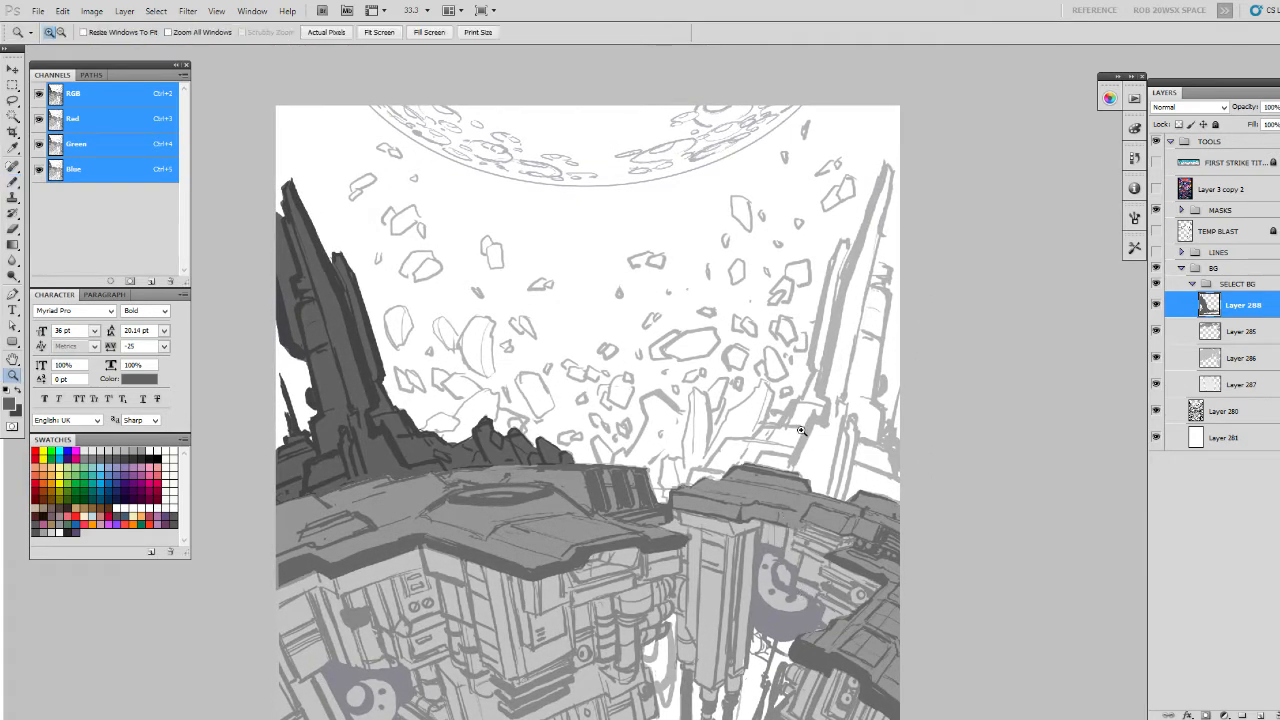
pyautogui.click(846, 402)
pyautogui.press('l')
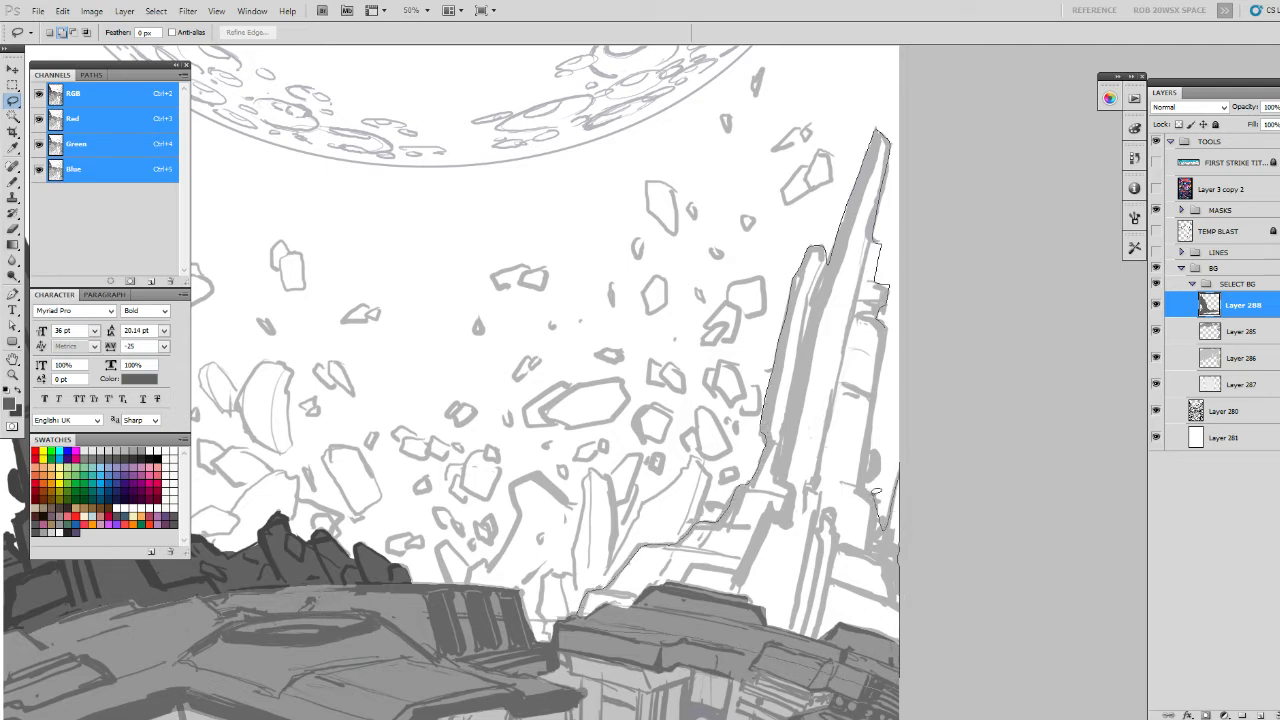
pyautogui.moveTo(876, 491); pyautogui.dragTo(877, 447)
pyautogui.moveTo(884, 345); pyautogui.dragTo(918, 310)
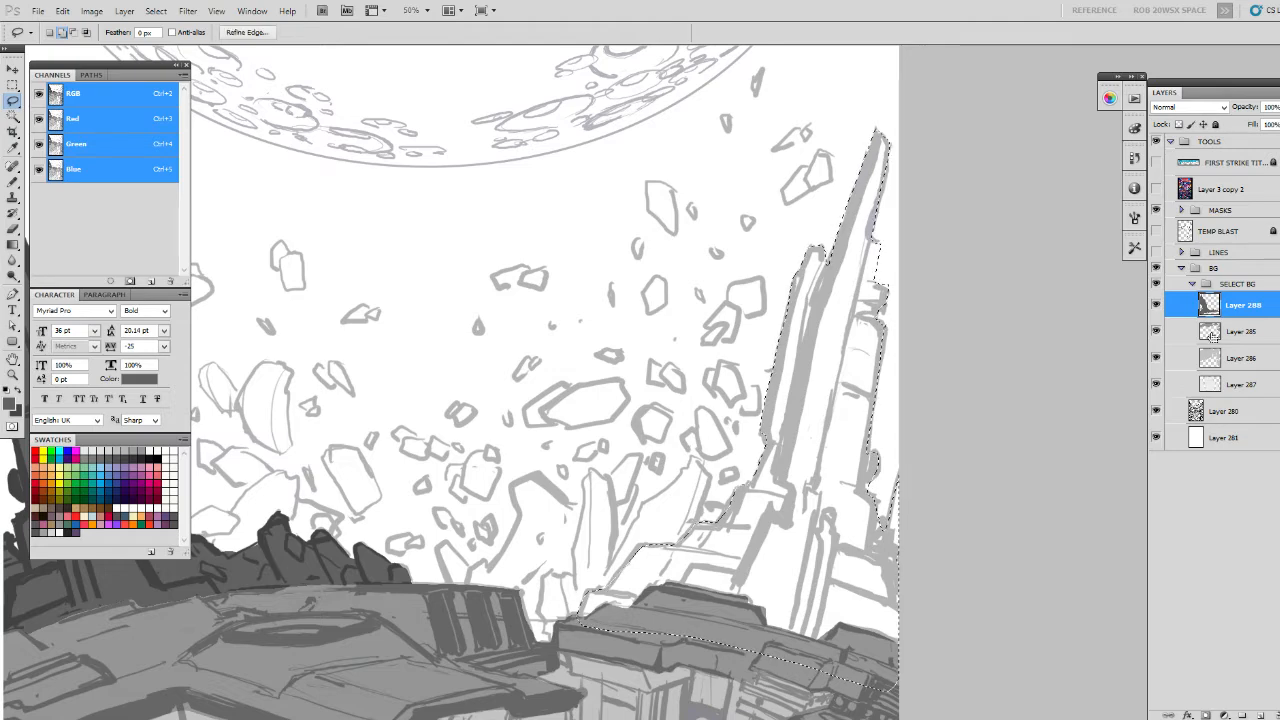
pyautogui.hotkey('alt', 'BackSpace')
pyautogui.hotkey('ctrl', 'd')
# - Lasso the jagged rubble between the central roof and the right spire and fill it with the same grey on Layer 288
pyautogui.moveTo(756, 490); pyautogui.dragTo(976, 490)
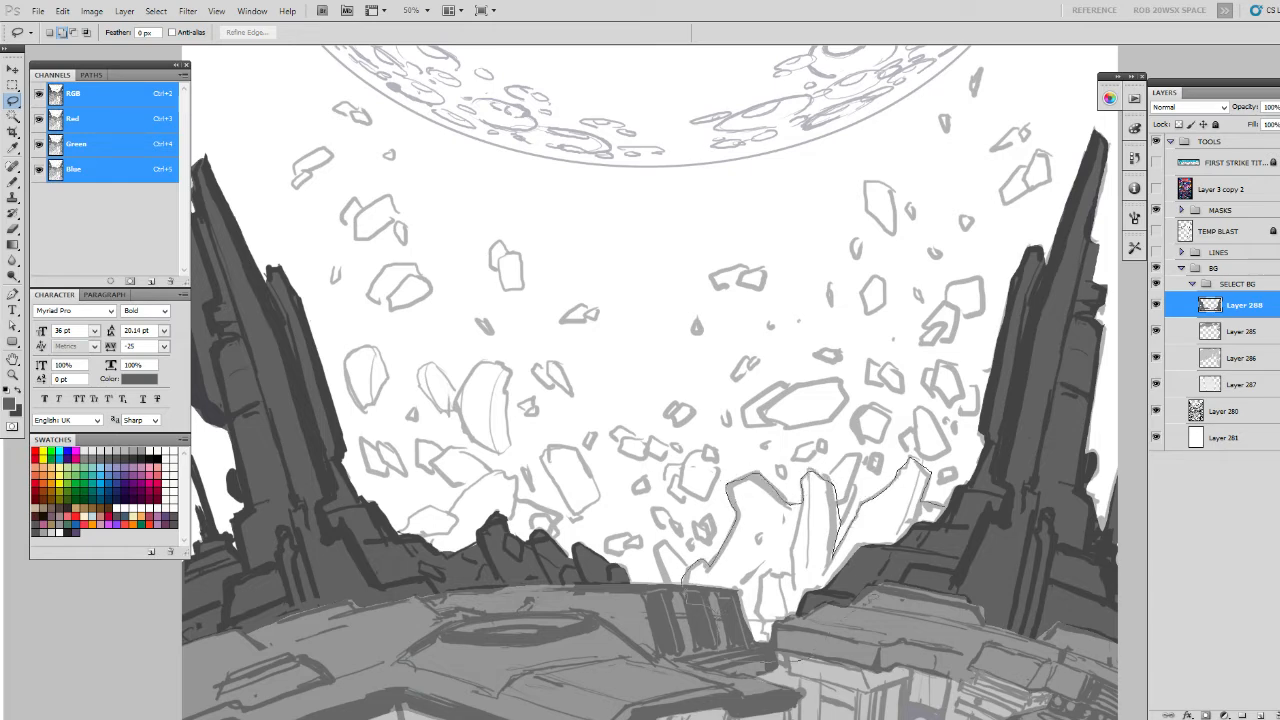
pyautogui.moveTo(912, 586); pyautogui.dragTo(778, 650)
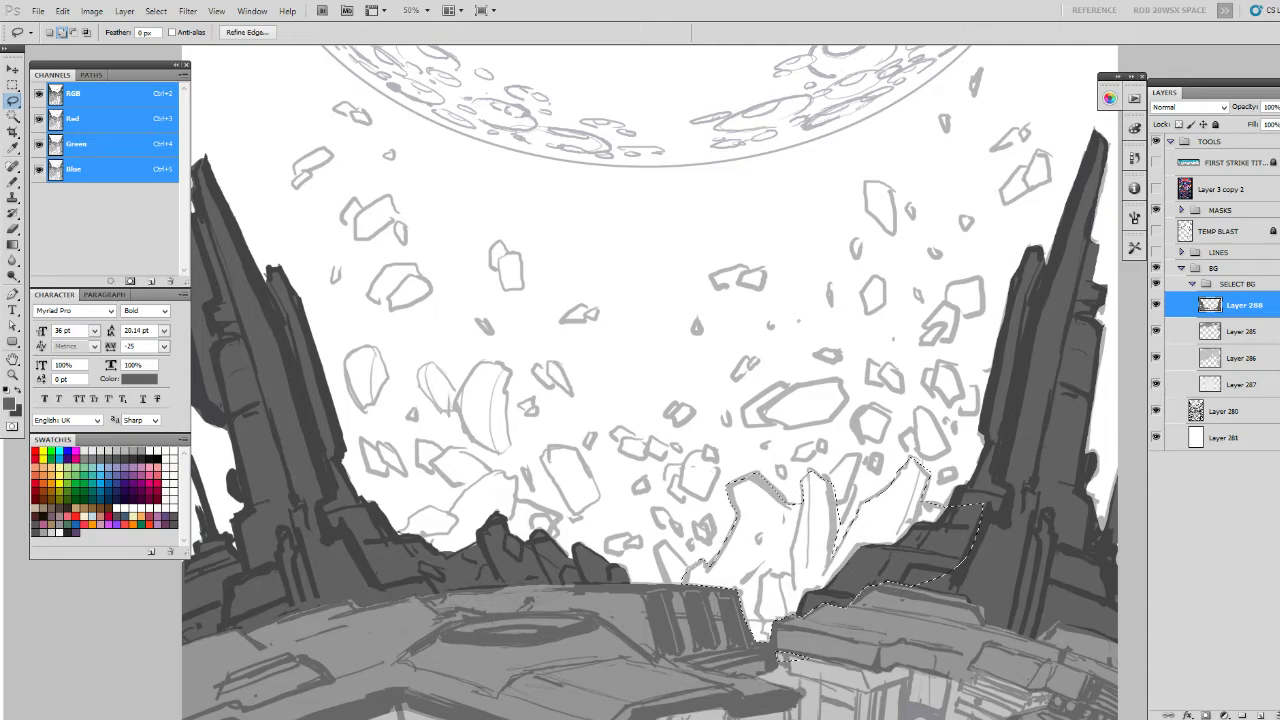
pyautogui.hotkey('alt', 'BackSpace')
pyautogui.hotkey('ctrl', 'd')
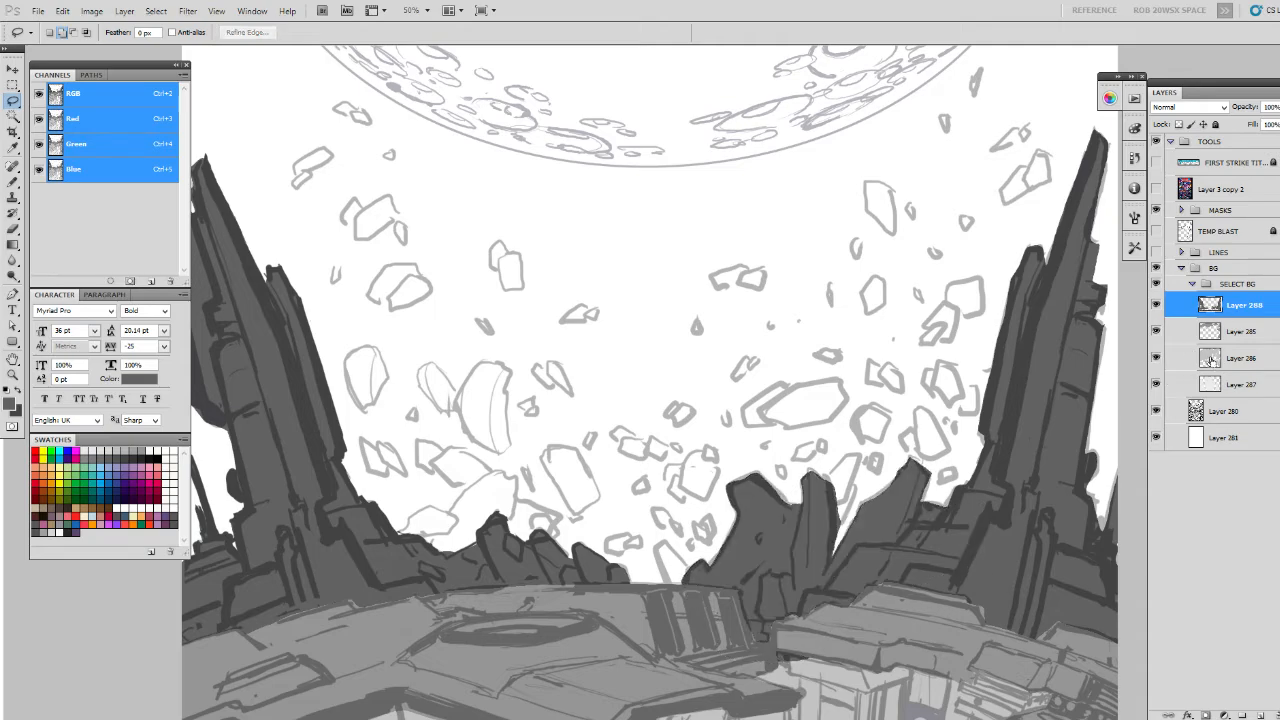
# - Load Layer 280's linework as a hidden-edge selection and paint the spire grey along the outlines of the right spire and rubble
pyautogui.keyDown('ctrl'); pyautogui.click(1196, 411); pyautogui.keyUp('ctrl')
pyautogui.press('b')
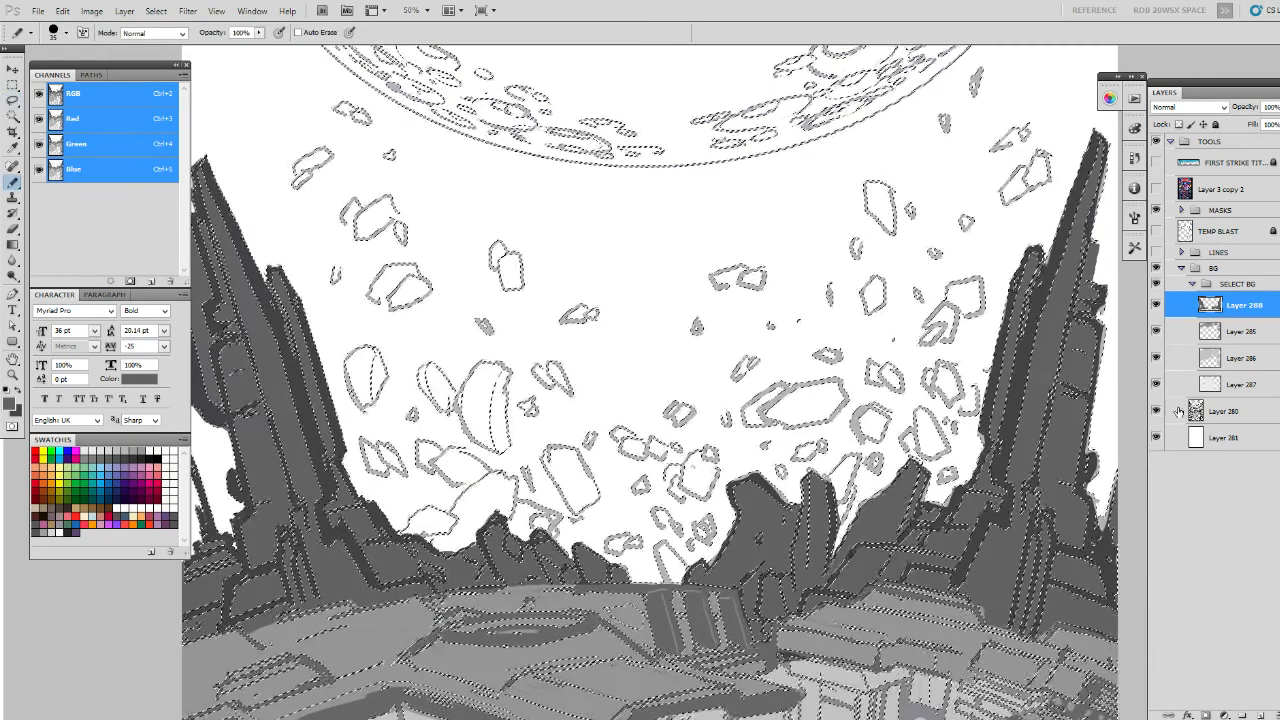
pyautogui.hotkey('ctrl', 'h')
pyautogui.moveTo(930, 450)
pyautogui.mouseDown()
pyautogui.moveTo(925, 506)
pyautogui.moveTo(930, 490)
pyautogui.moveTo(944, 510)
pyautogui.moveTo(961, 497)
pyautogui.moveTo(954, 505)
pyautogui.moveTo(982, 475)
pyautogui.mouseUp()
pyautogui.moveTo(1009, 352); pyautogui.dragTo(940, 412)
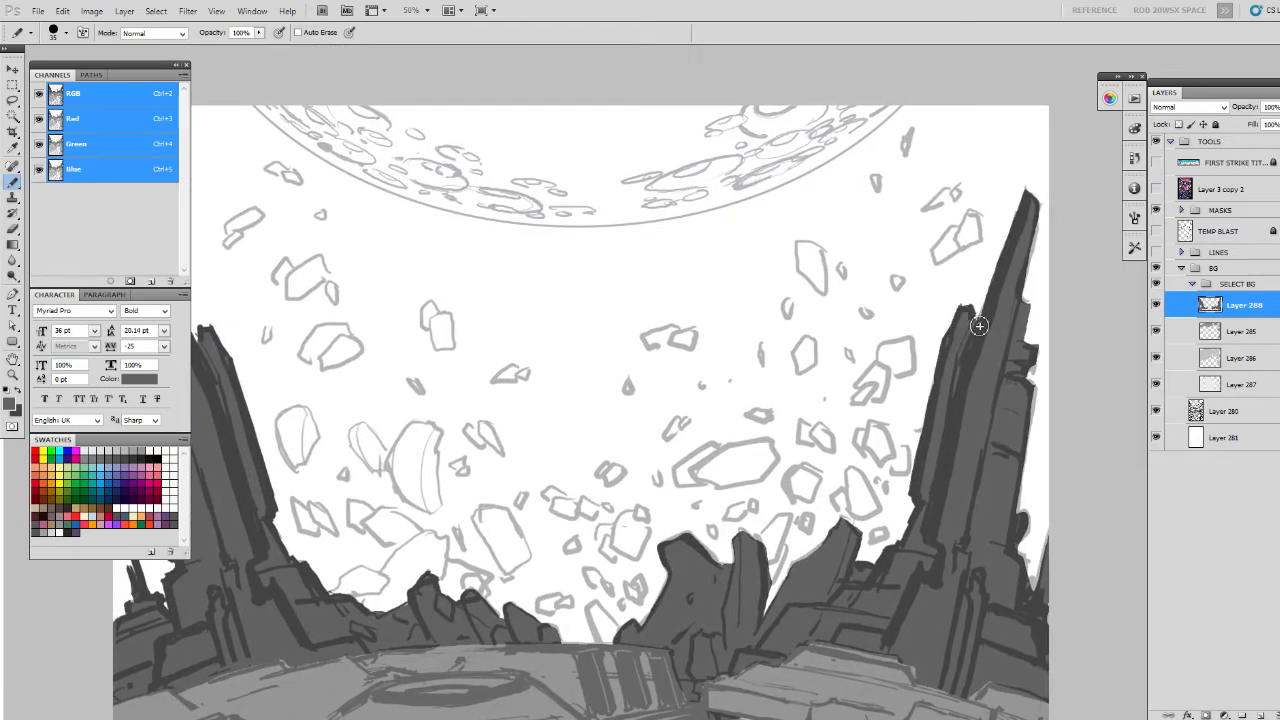
pyautogui.moveTo(1037, 179)
pyautogui.mouseDown()
pyautogui.moveTo(1028, 303)
pyautogui.moveTo(1038, 215)
pyautogui.moveTo(1040, 360)
pyautogui.moveTo(1023, 516)
pyautogui.moveTo(1054, 523)
pyautogui.mouseUp()
pyautogui.moveTo(977, 626); pyautogui.dragTo(1079, 545)
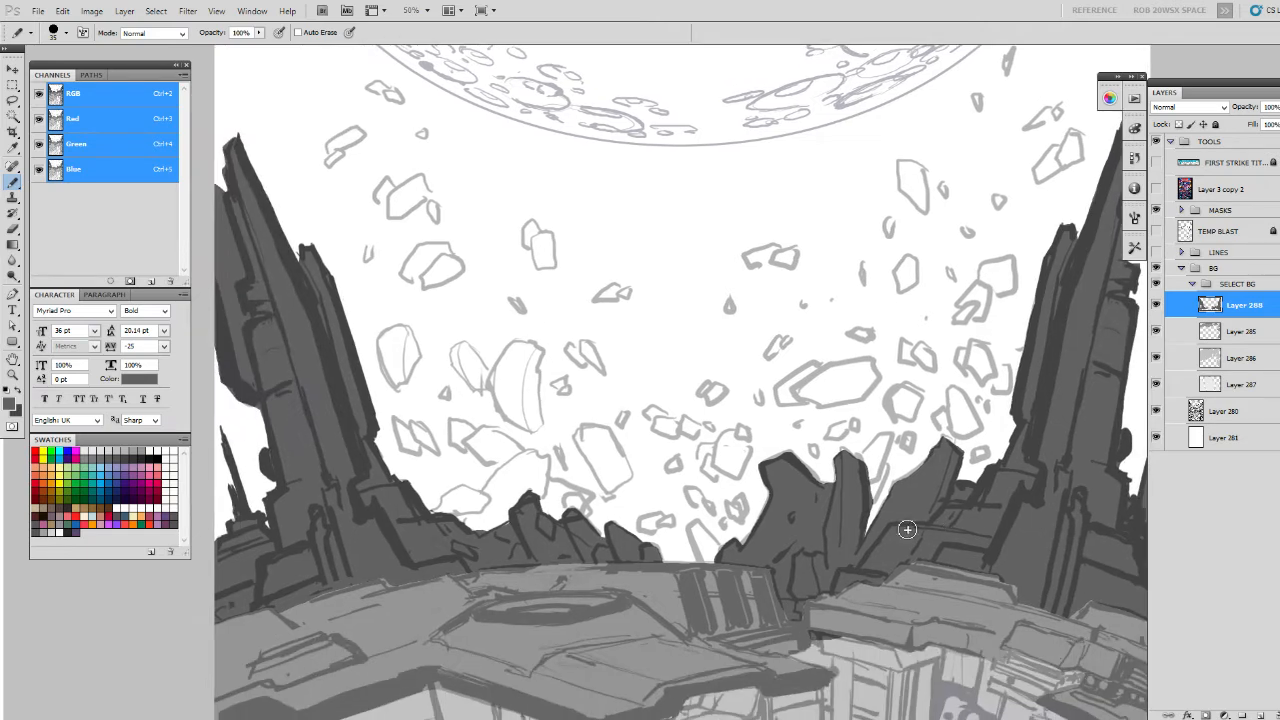
# - Paint the spire grey over the remaining outlines of the jagged rubble beside the central roof and the right spire on Layer 288
pyautogui.moveTo(863, 476)
pyautogui.mouseDown()
pyautogui.moveTo(827, 492)
pyautogui.moveTo(799, 460)
pyautogui.moveTo(773, 464)
pyautogui.moveTo(728, 549)
pyautogui.mouseUp()
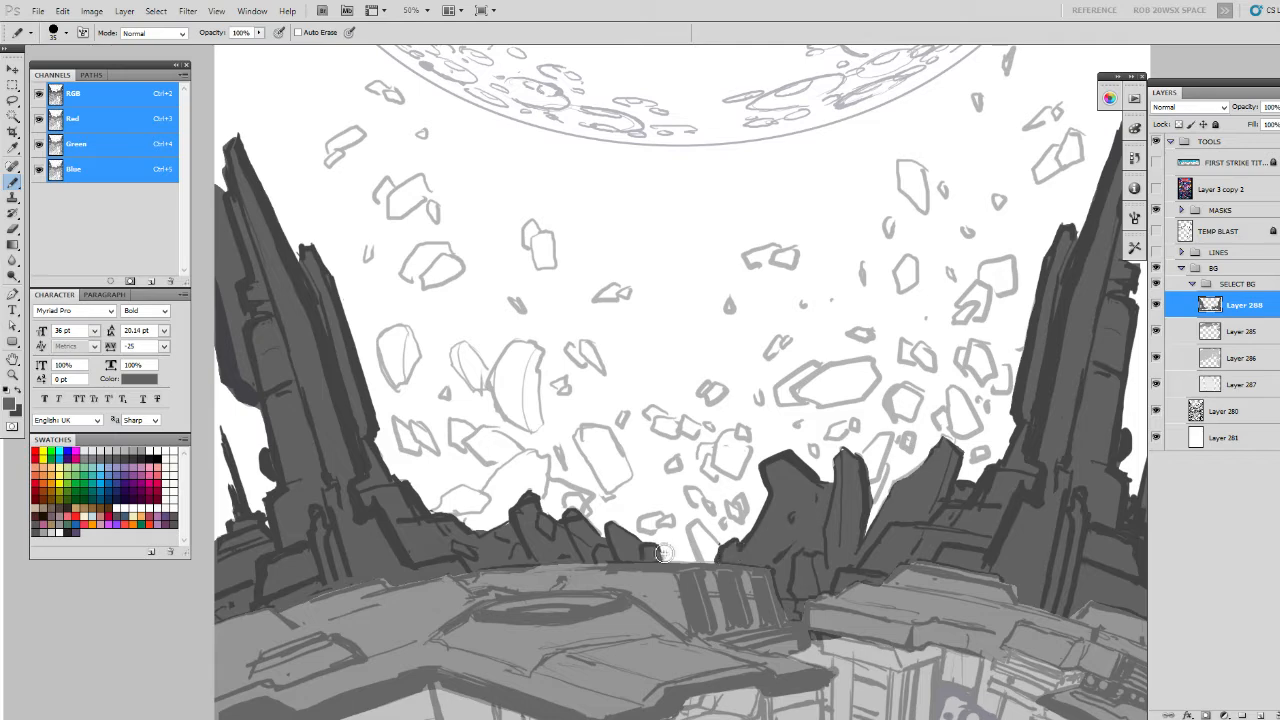
pyautogui.keyDown('alt'); pyautogui.click(894, 550); pyautogui.keyUp('alt')
pyautogui.keyDown('ctrl'); pyautogui.click(914, 514); pyautogui.keyUp('ctrl')
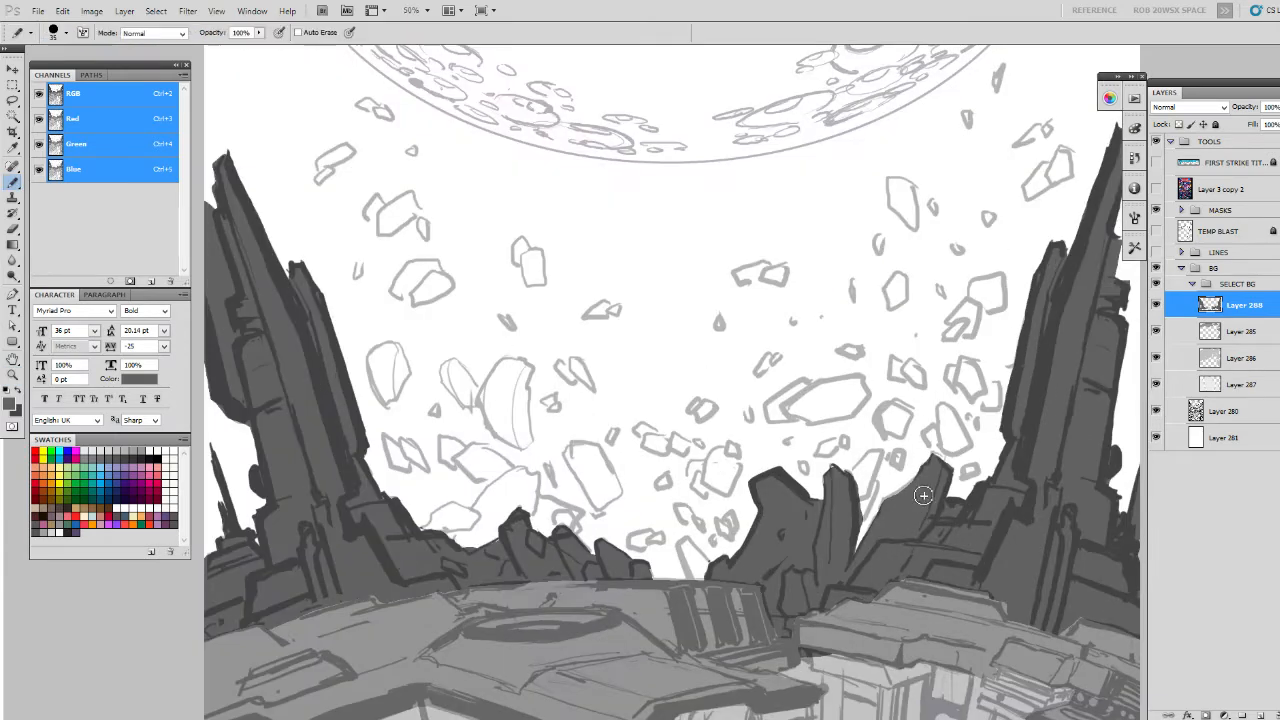
pyautogui.moveTo(932, 471); pyautogui.dragTo(904, 494)
pyautogui.keyDown('alt'); pyautogui.click(846, 566); pyautogui.keyUp('alt')
pyautogui.keyDown('alt'); pyautogui.click(850, 577); pyautogui.keyUp('alt')
pyautogui.keyDown('alt'); pyautogui.click(856, 579); pyautogui.keyUp('alt')
pyautogui.moveTo(884, 643); pyautogui.dragTo(878, 455)
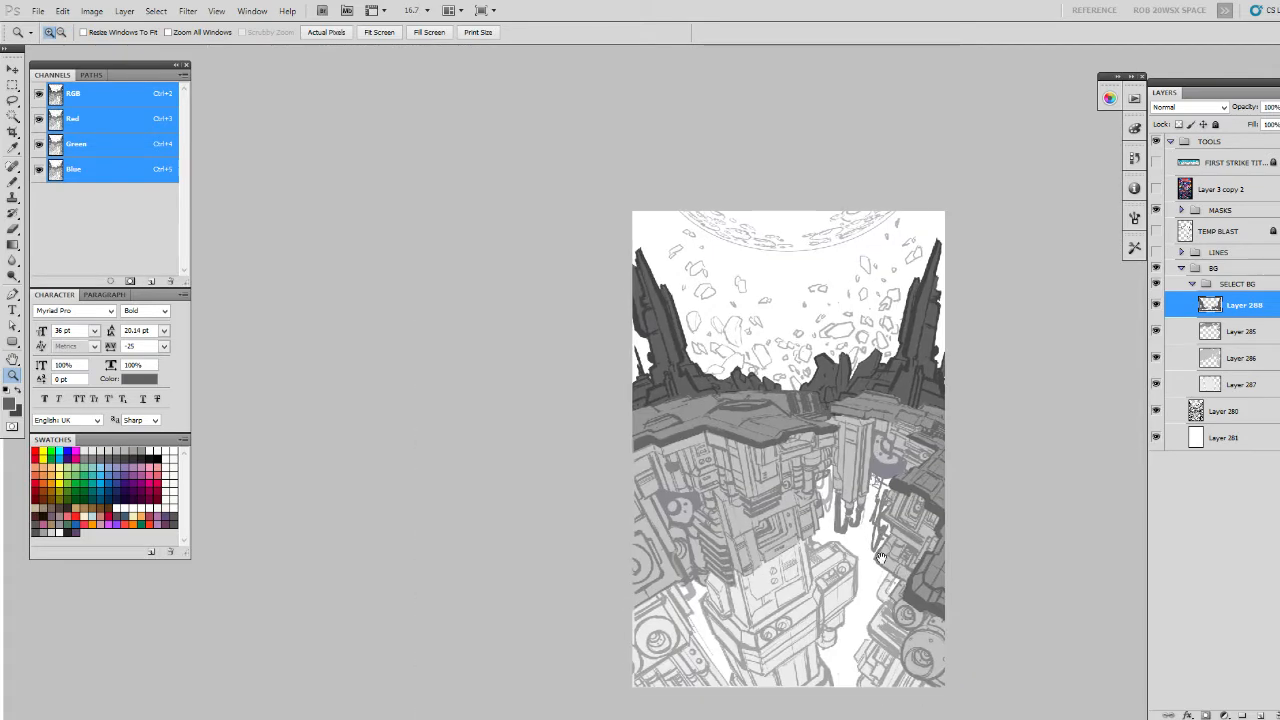
pyautogui.moveTo(883, 572)
pyautogui.mouseDown()
pyautogui.moveTo(873, 533)
pyautogui.moveTo(849, 566)
pyautogui.mouseUp()
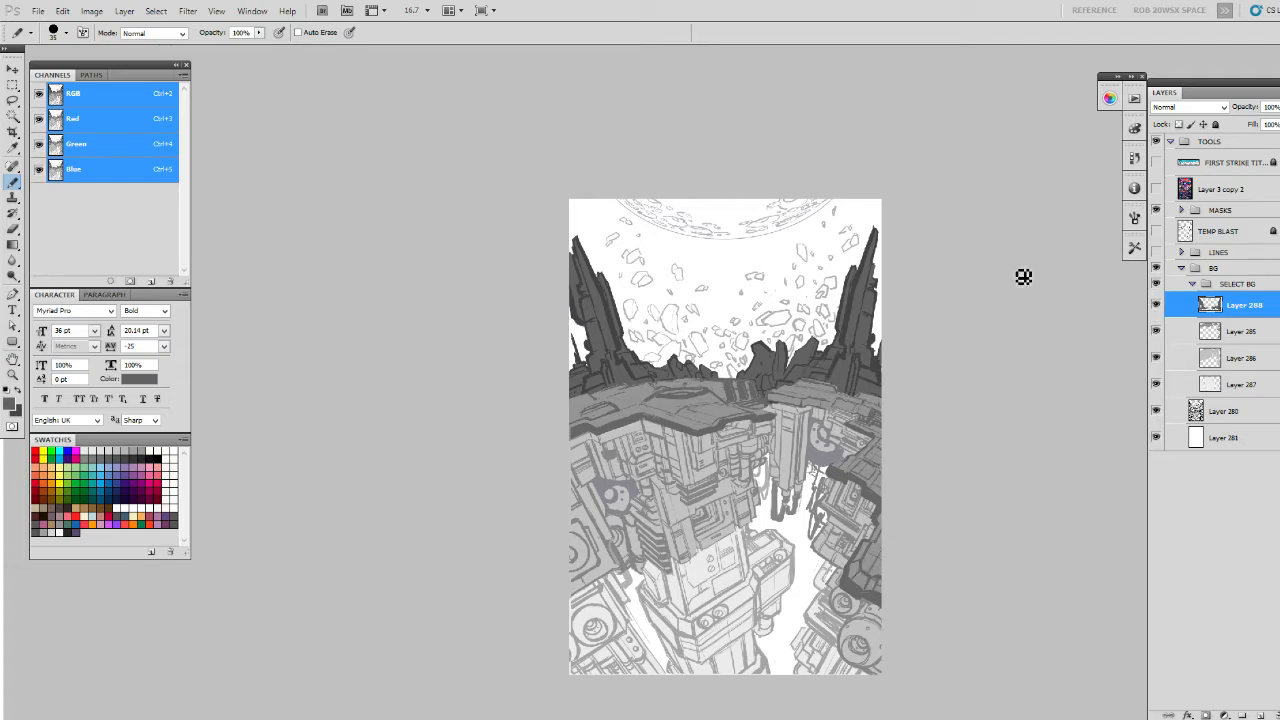
# - Hide the other flats, load Layer 287's shape as a selection and fill it with dark charcoal grey on a new layer above it
pyautogui.click(1160, 386)
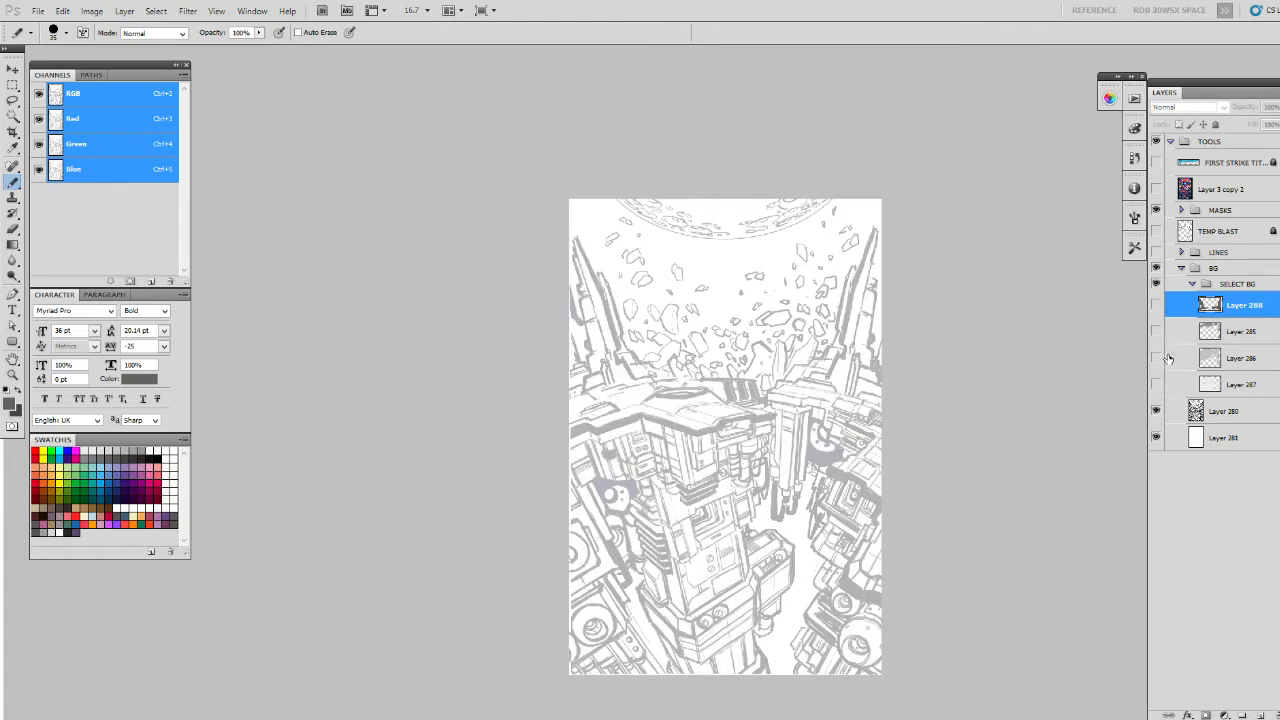
pyautogui.click(1157, 359)
pyautogui.click(1157, 359)
pyautogui.click(1157, 385)
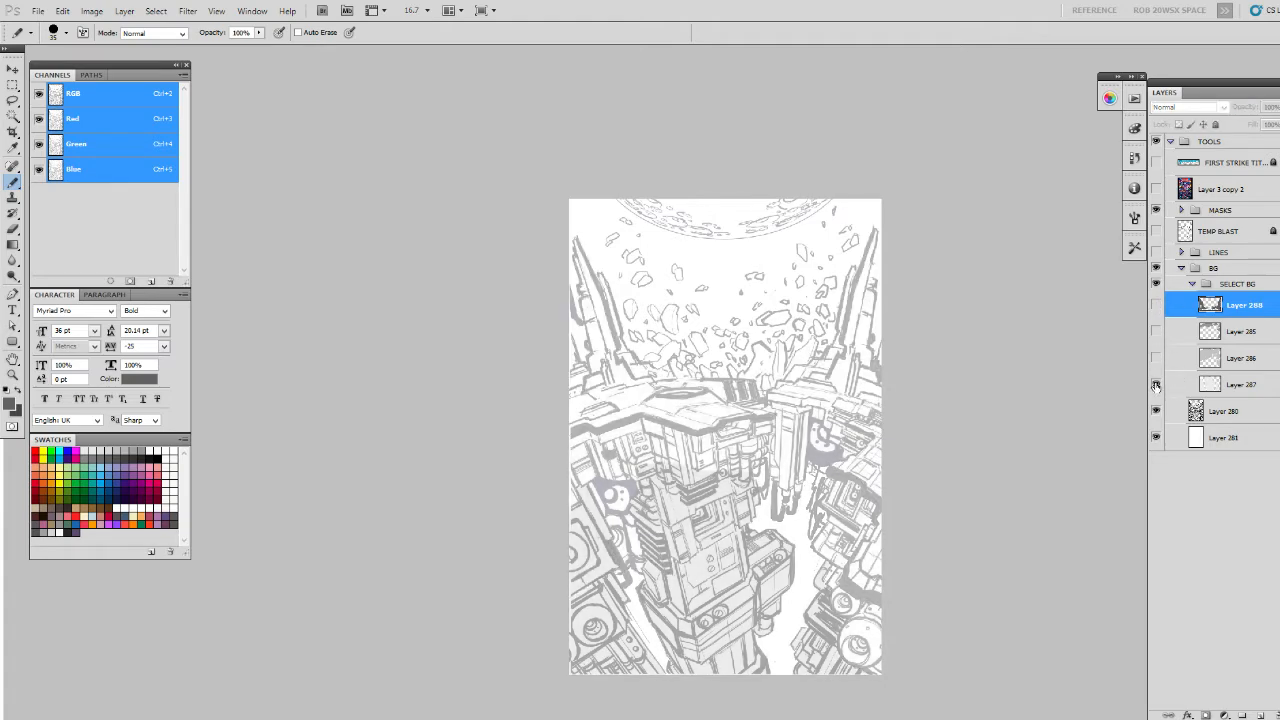
pyautogui.click(1207, 388)
pyautogui.keyDown('ctrl'); pyautogui.click(1207, 388); pyautogui.keyUp('ctrl')
pyautogui.click(1259, 716)
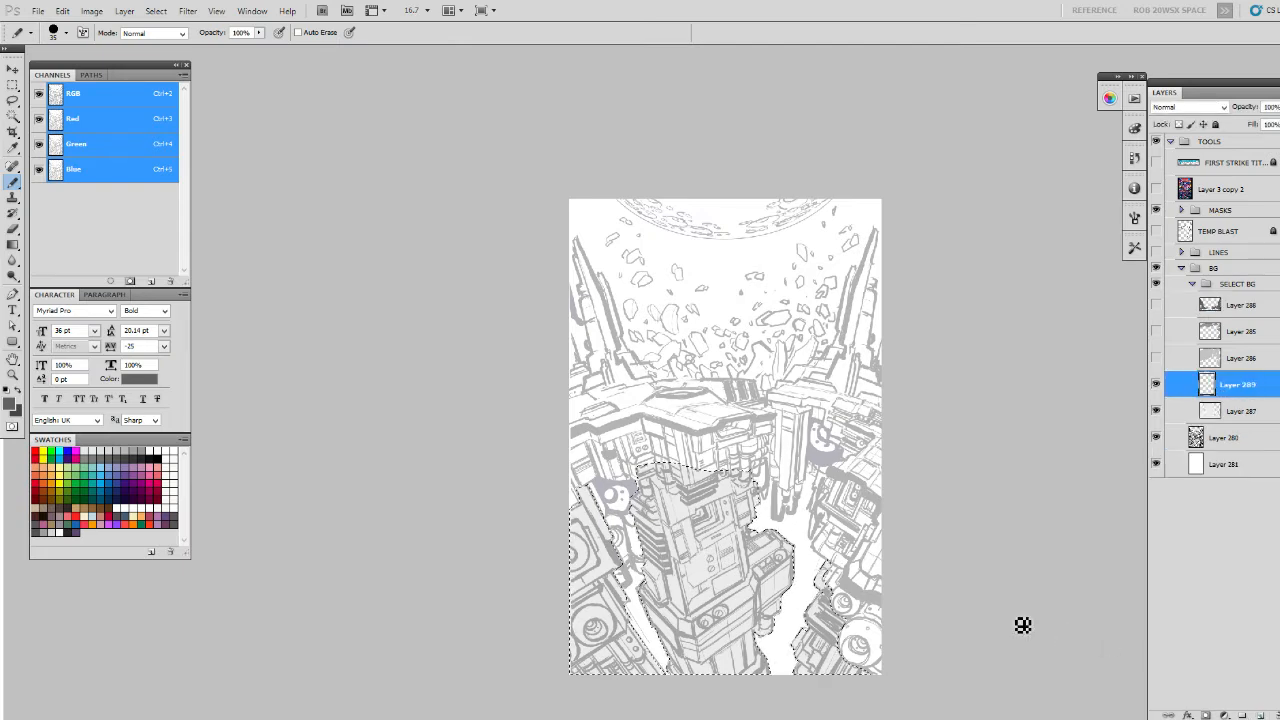
pyautogui.hotkey('alt', 'BackSpace')
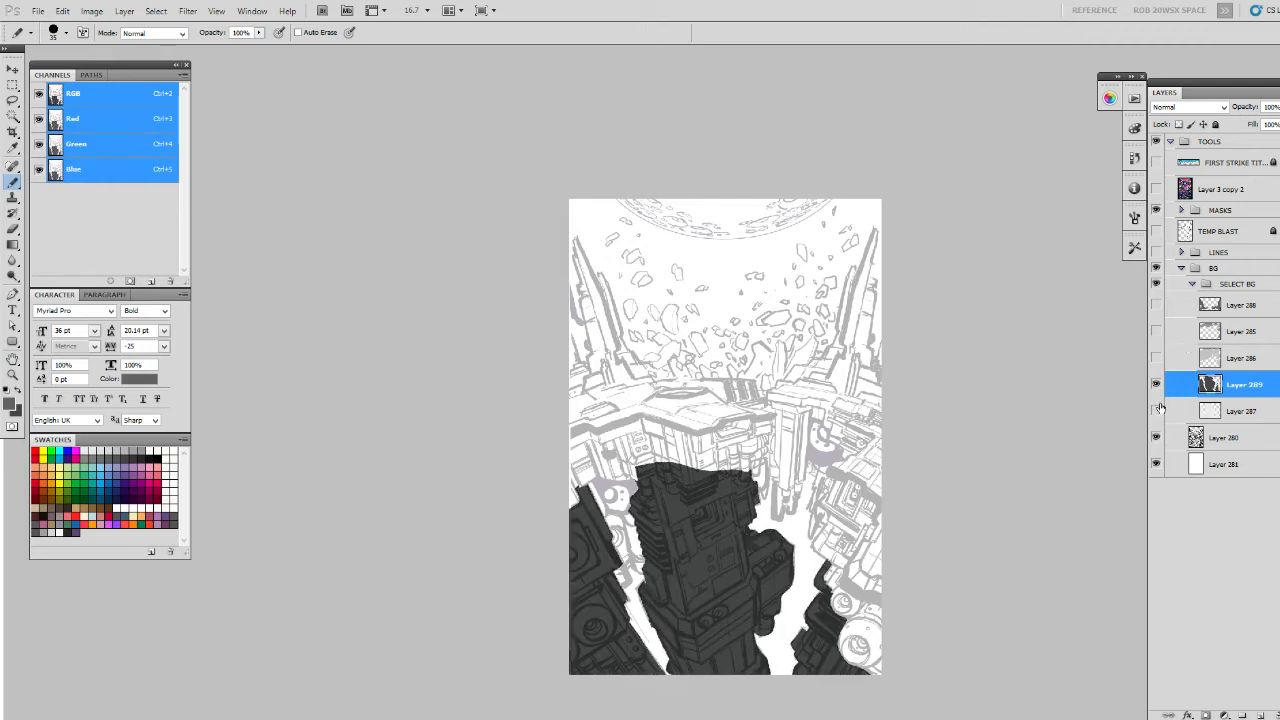
# - Show Layer 286 and recolour its wall fill with dark grey, preserving transparency, and show the roof fill on Layer 285
pyautogui.click(1158, 358)
pyautogui.click(1193, 363)
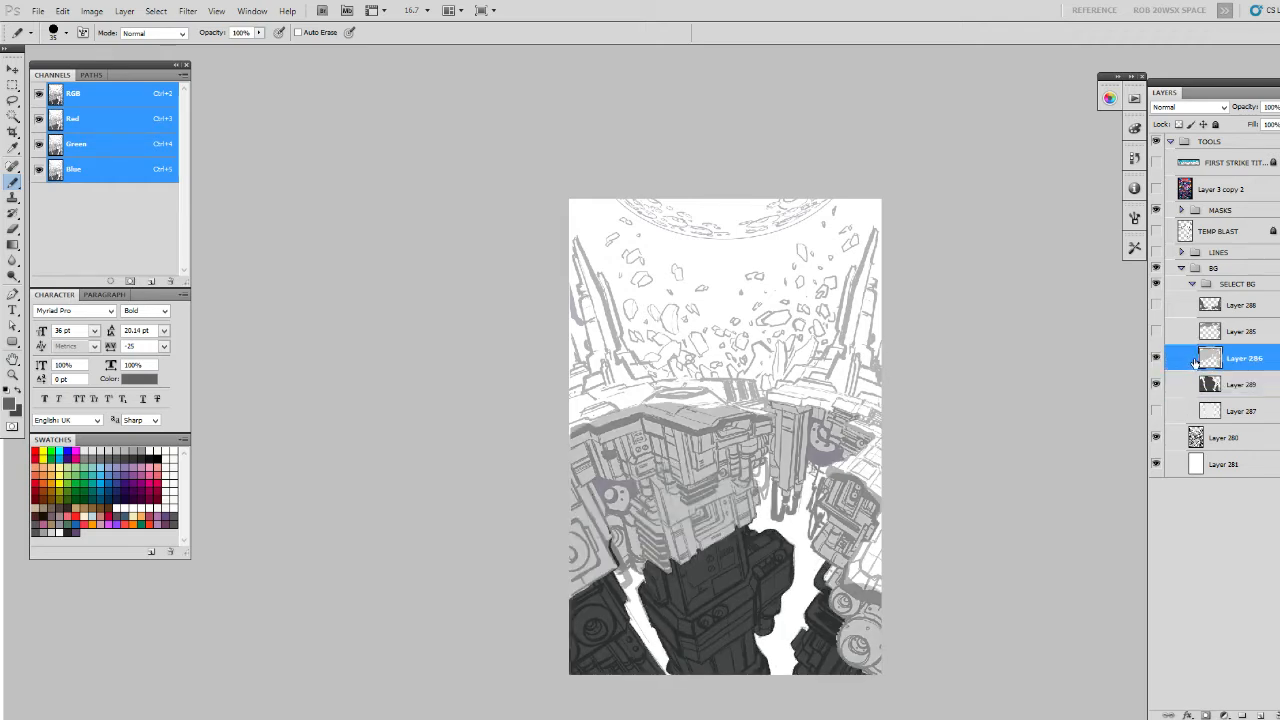
pyautogui.hotkey('alt', 'shift', 'BackSpace')
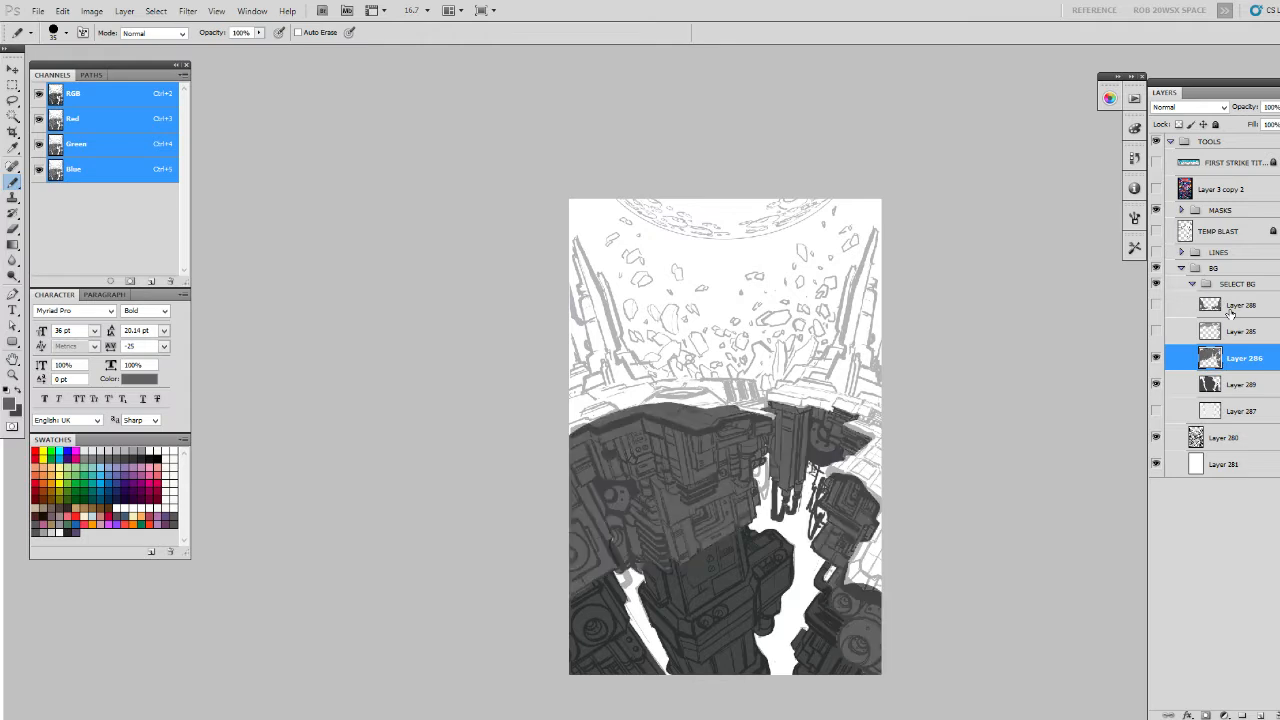
pyautogui.click(1157, 331)
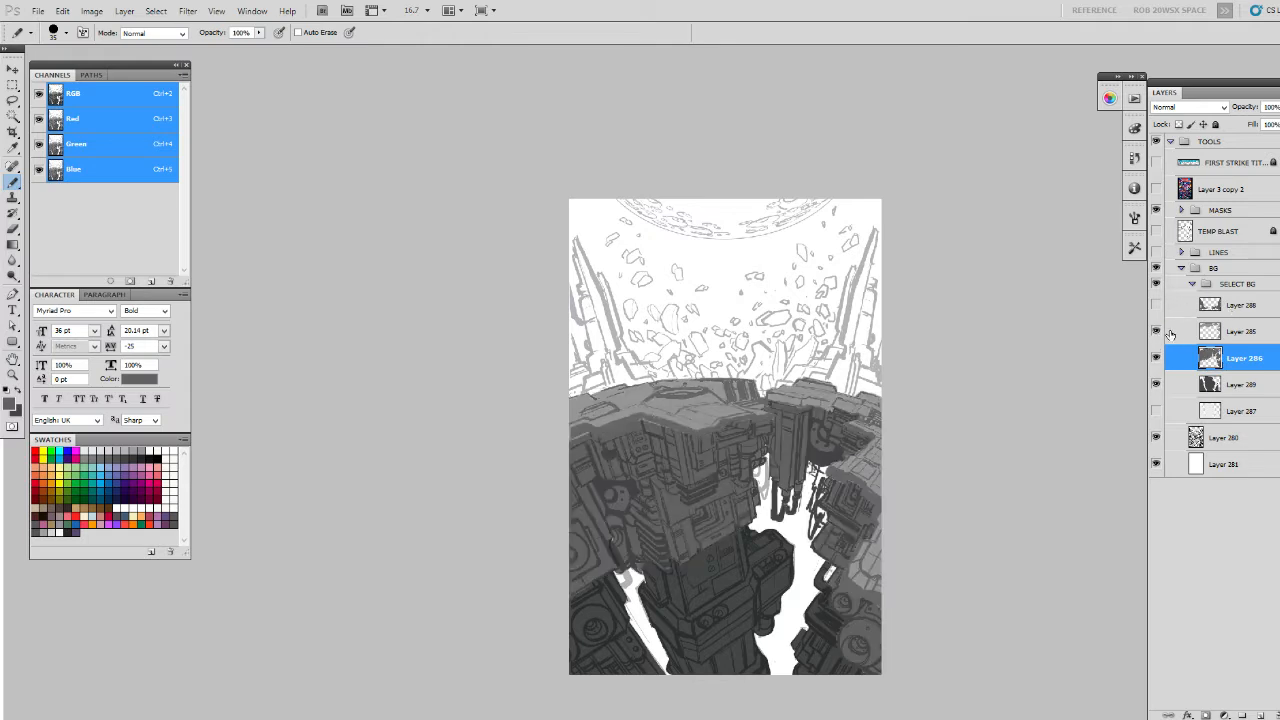
# - Show Layer 288 and recolour the distant spires and rubble with light grey, preserving transparency
pyautogui.click(1157, 305)
pyautogui.click(1212, 310)
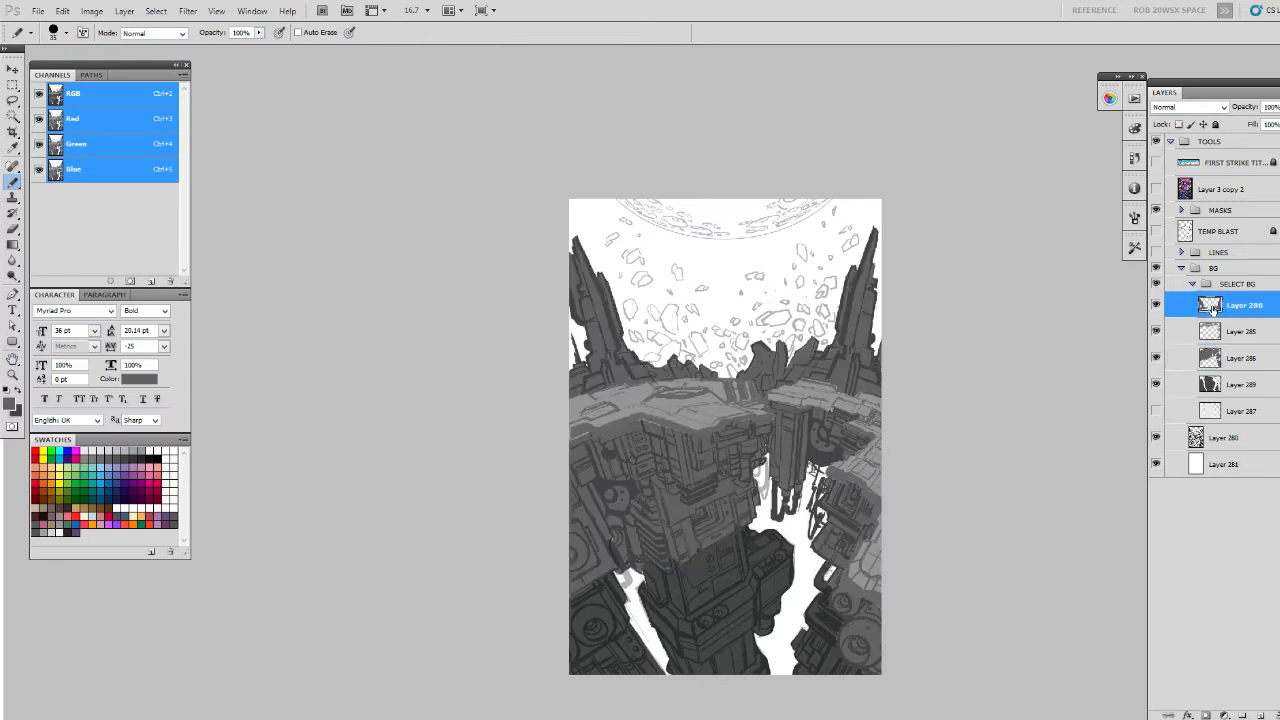
pyautogui.press('x')
pyautogui.hotkey('shift', 'alt', 'BackSpace')
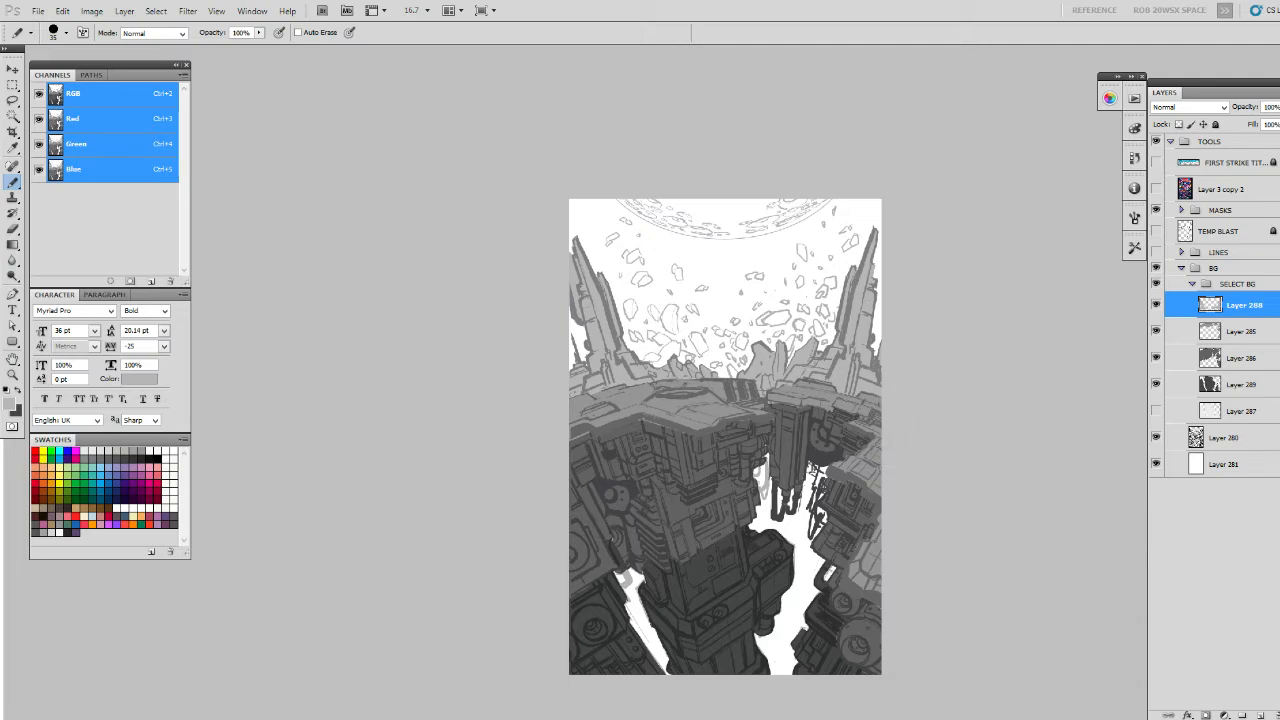
# - Delete the old pale fill on Layer 287
pyautogui.press('z')
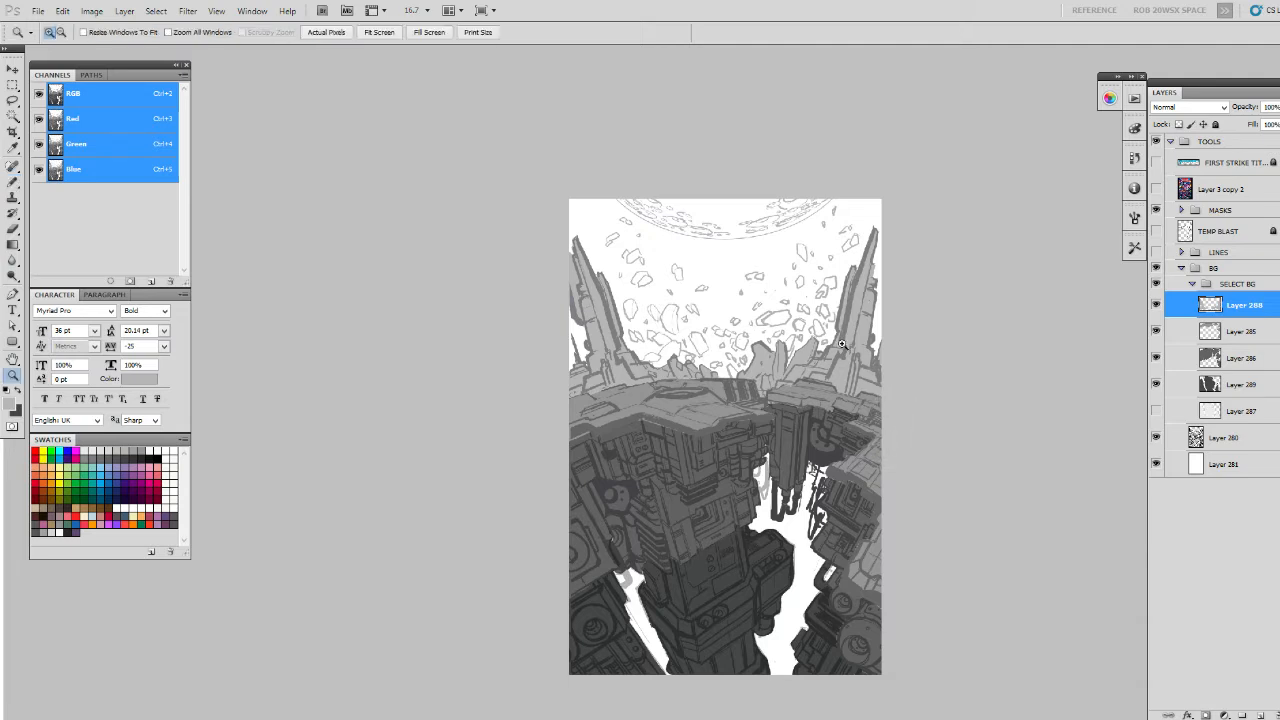
pyautogui.moveTo(1222, 410); pyautogui.dragTo(1260, 714)
pyautogui.moveTo(994, 509); pyautogui.dragTo(1089, 477)
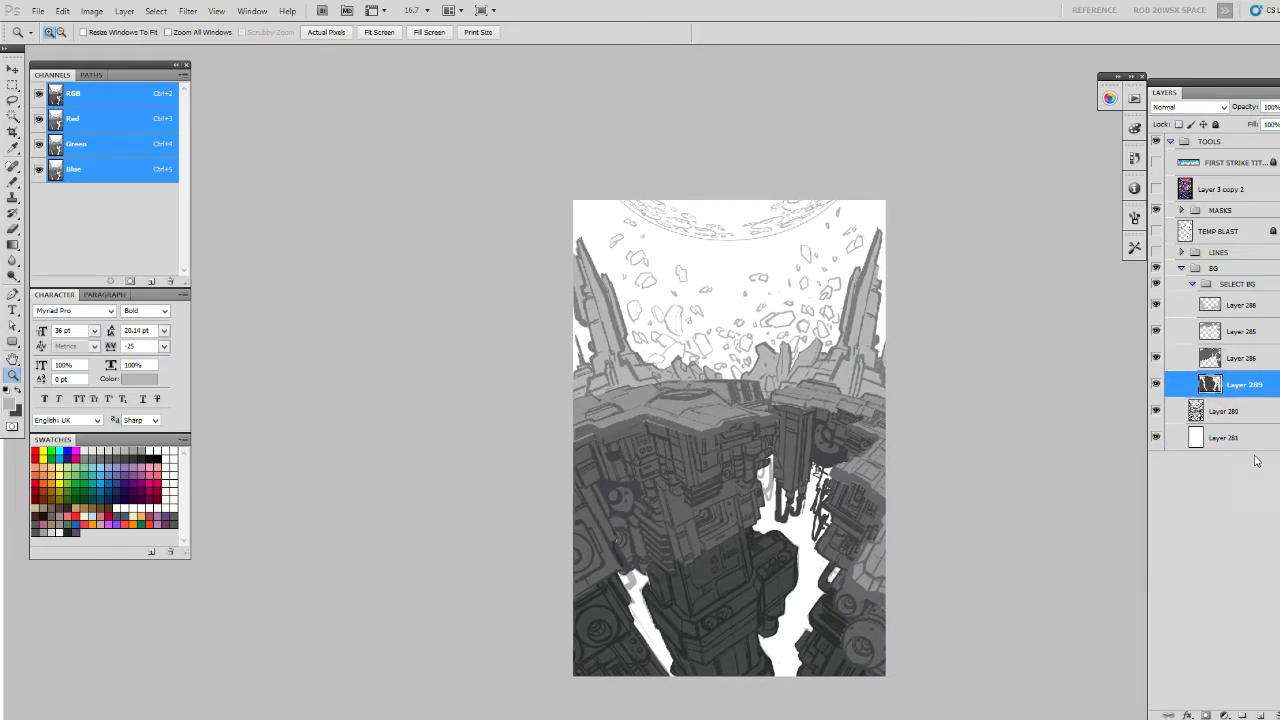
# - Add a new layer above Layer 288 for the floating rocks and set a very light grey as the fill colour
pyautogui.click(1230, 308)
pyautogui.click(1260, 716)
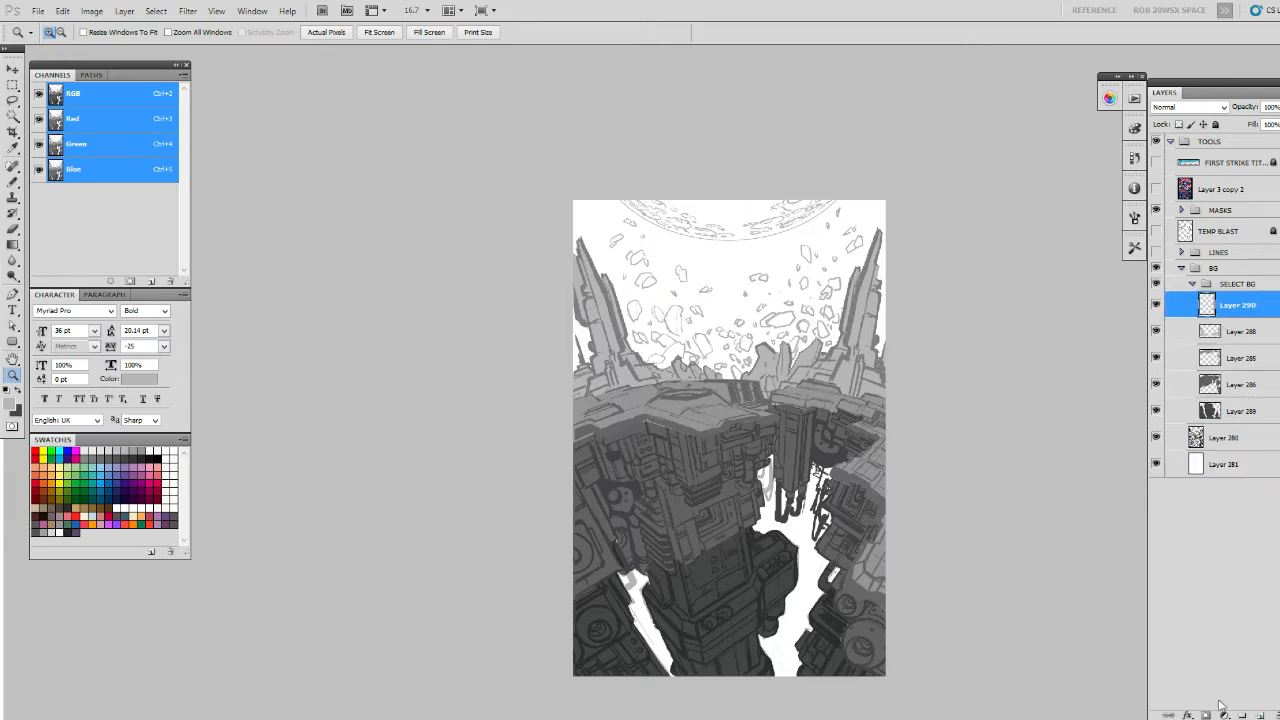
pyautogui.click(667, 314)
pyautogui.click(667, 314)
pyautogui.click(667, 314)
pyautogui.click(668, 314)
pyautogui.moveTo(704, 326); pyautogui.dragTo(720, 374)
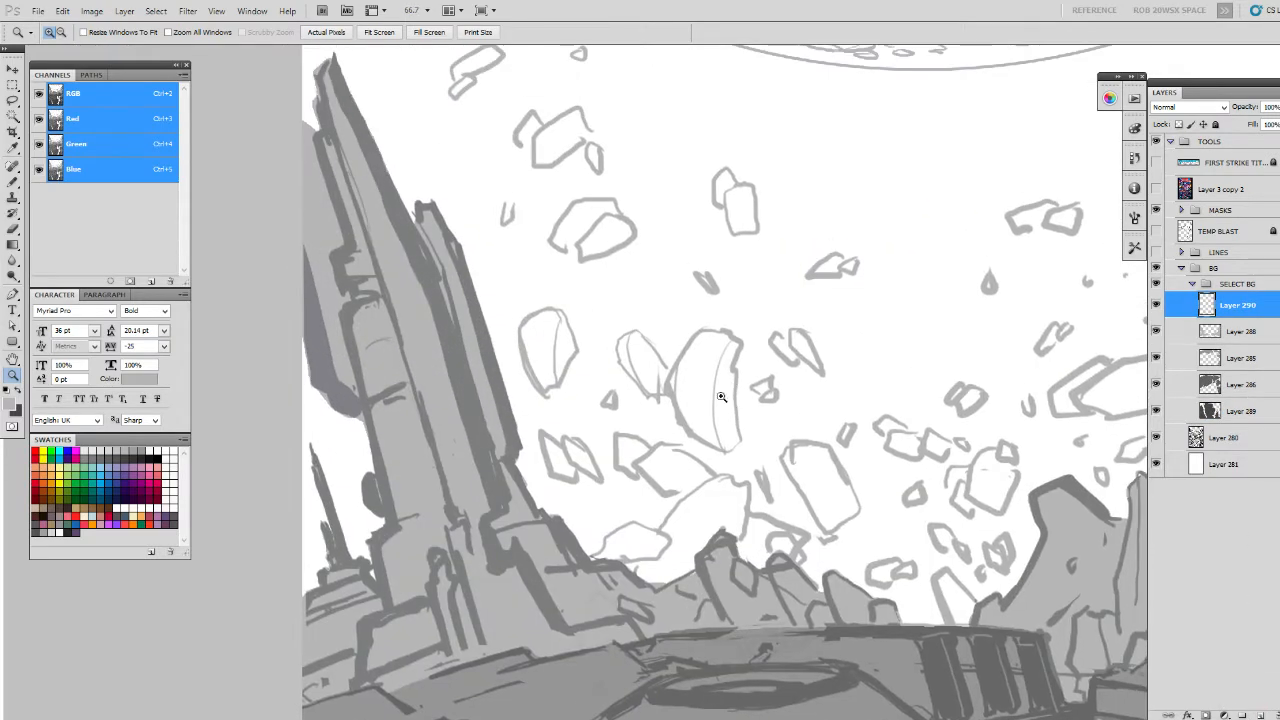
pyautogui.press('l')
pyautogui.press('x')
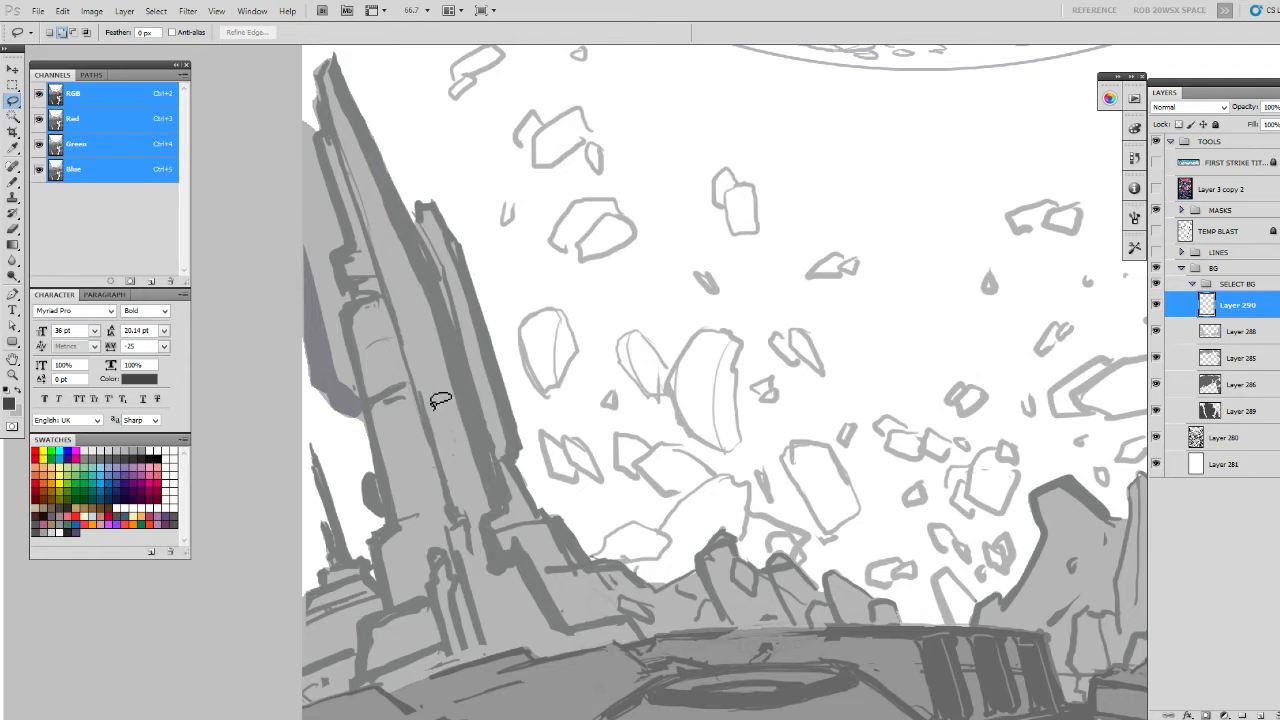
pyautogui.click(110, 450)
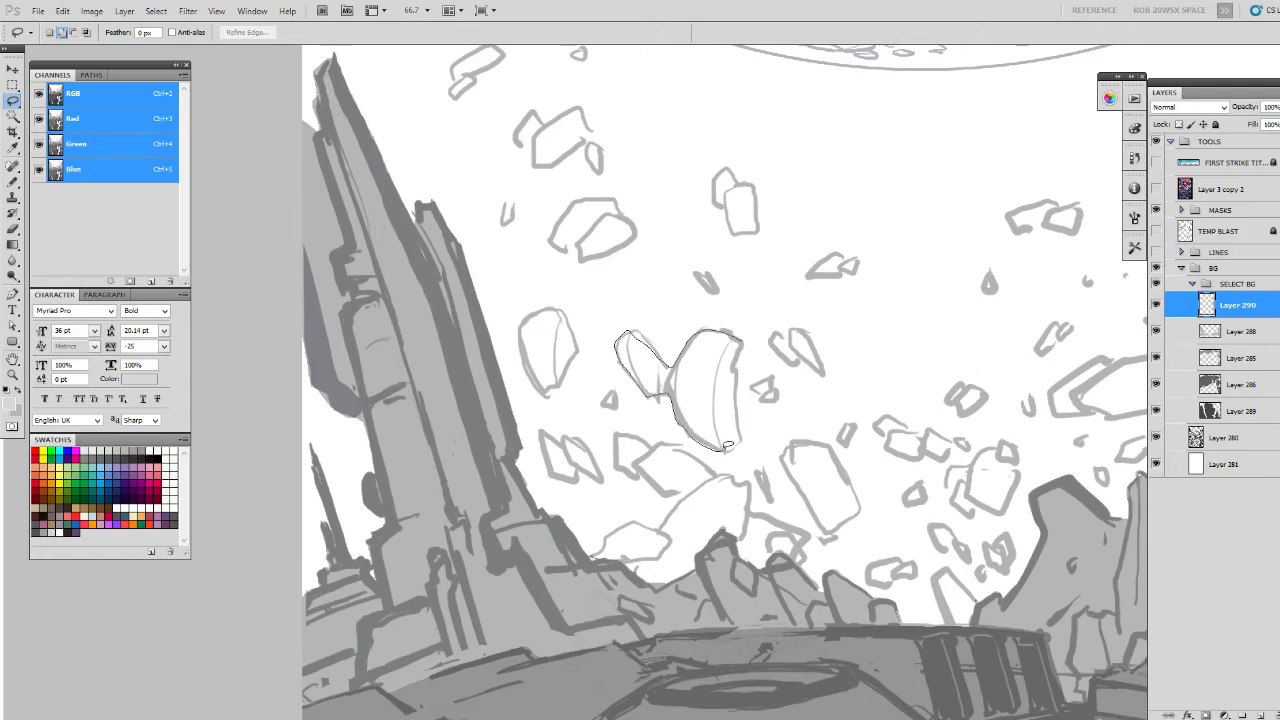
# - Lasso the large floating rocks beside the left spire and the cluster overlapping the rubble below into one selection
pyautogui.moveTo(728, 444); pyautogui.dragTo(736, 338)
pyautogui.moveTo(574, 348); pyautogui.dragTo(540, 310)
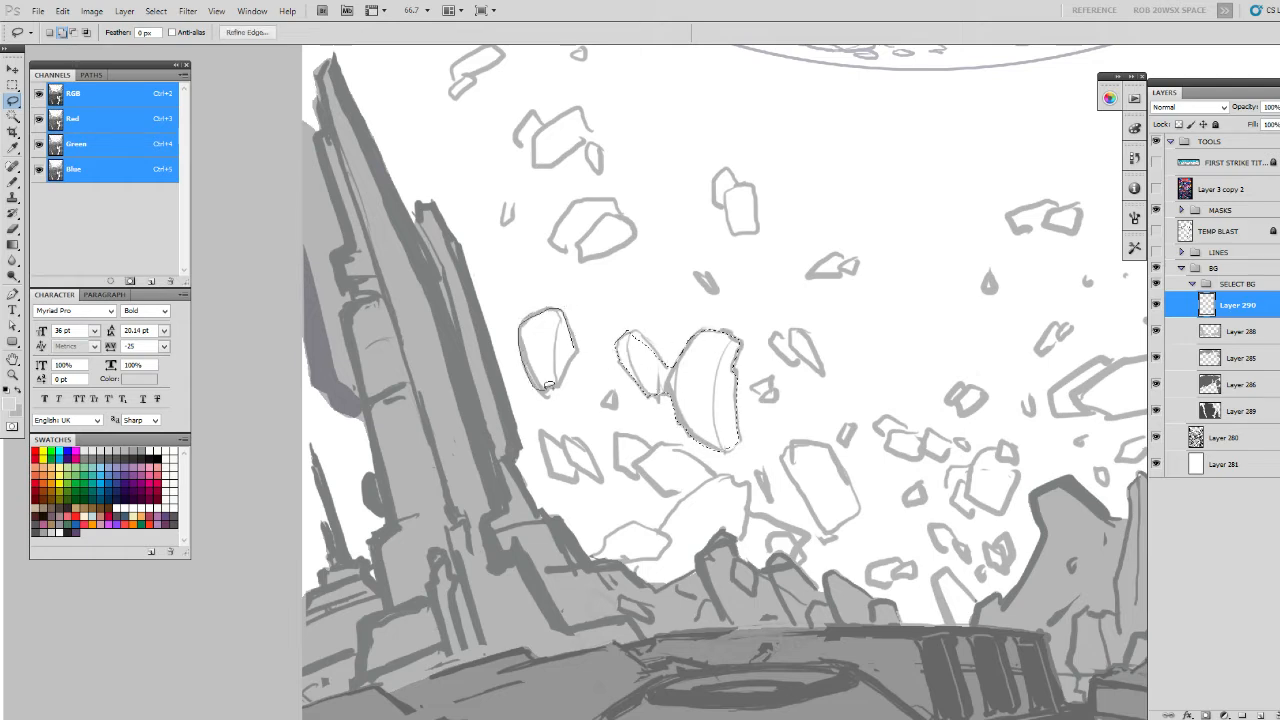
pyautogui.moveTo(548, 384); pyautogui.dragTo(552, 392)
pyautogui.moveTo(572, 476)
pyautogui.mouseDown()
pyautogui.moveTo(586, 445)
pyautogui.moveTo(604, 410)
pyautogui.mouseUp()
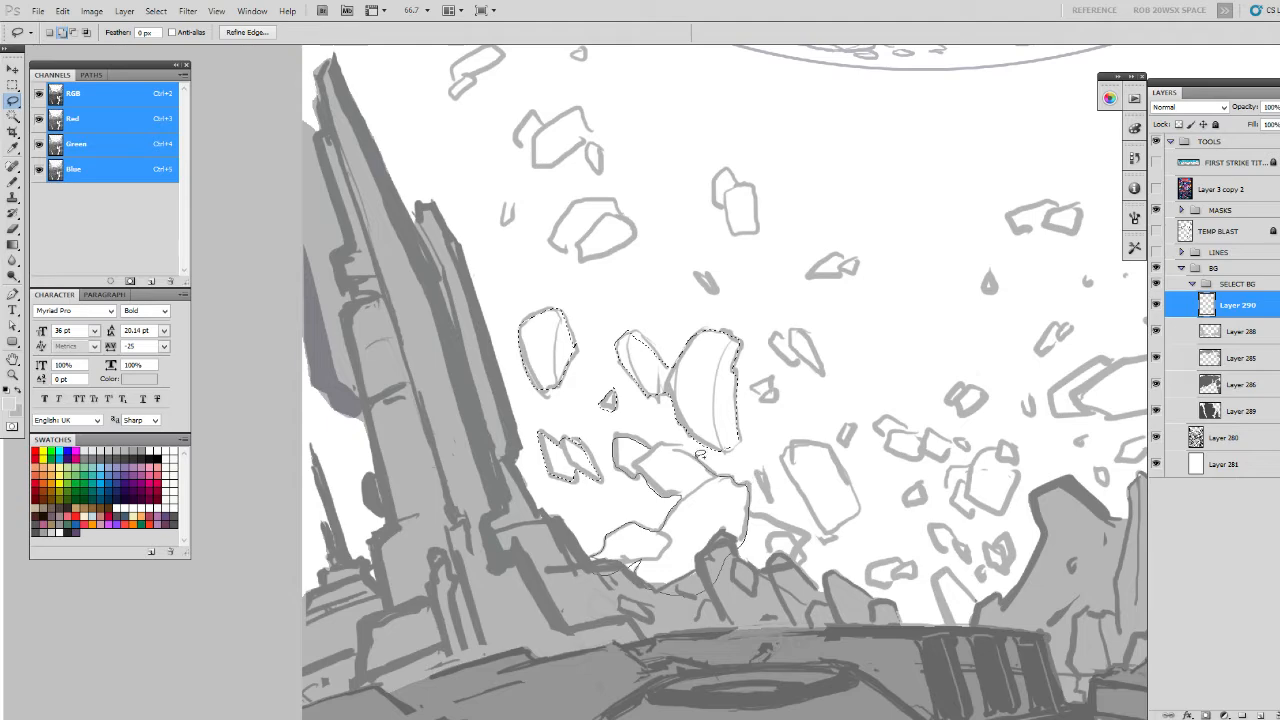
pyautogui.moveTo(700, 455)
pyautogui.mouseDown()
pyautogui.moveTo(766, 521)
pyautogui.moveTo(810, 527)
pyautogui.moveTo(790, 542)
pyautogui.mouseUp()
pyautogui.moveTo(806, 508); pyautogui.dragTo(653, 546)
pyautogui.moveTo(684, 492)
pyautogui.mouseDown()
pyautogui.moveTo(657, 474)
pyautogui.moveTo(637, 490)
pyautogui.moveTo(672, 566)
pyautogui.moveTo(702, 549)
pyautogui.moveTo(700, 500)
pyautogui.mouseUp()
# - Add the small floating rocks around the large curved rock and the upright pair above it to the selection
pyautogui.moveTo(634, 455); pyautogui.dragTo(652, 563)
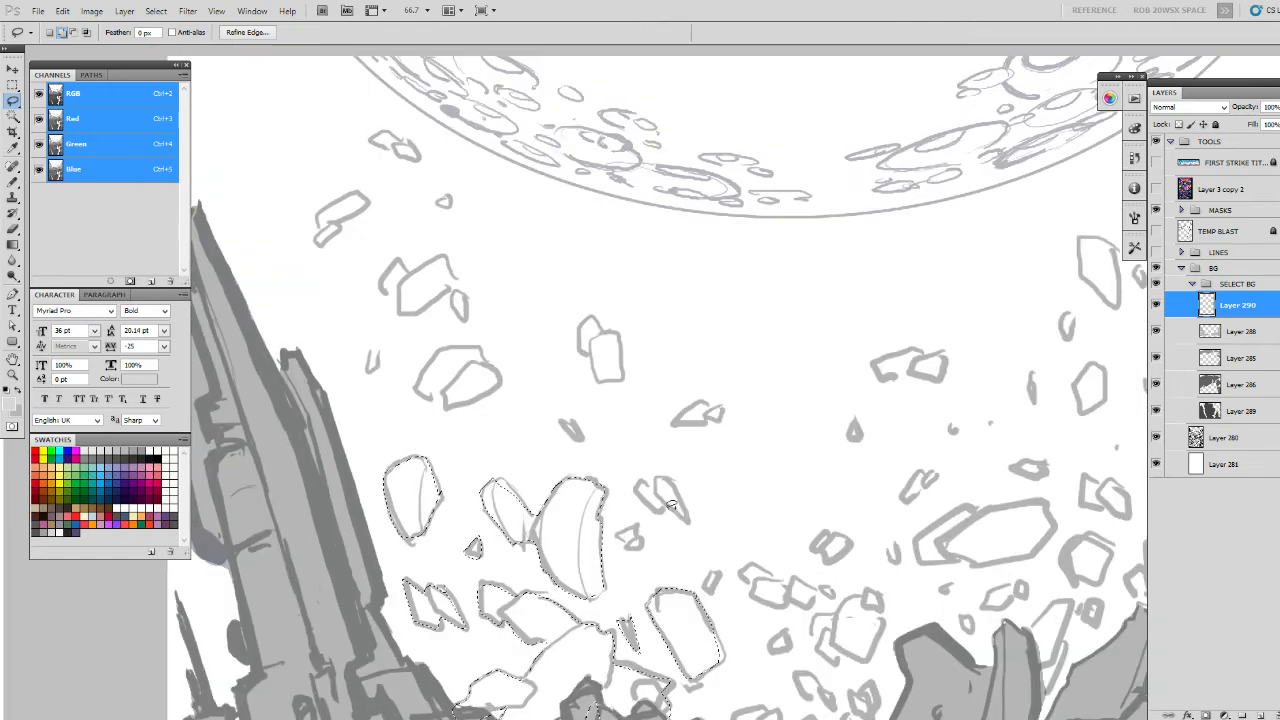
pyautogui.moveTo(668, 507)
pyautogui.mouseDown()
pyautogui.moveTo(666, 472)
pyautogui.moveTo(644, 492)
pyautogui.moveTo(667, 505)
pyautogui.moveTo(635, 527)
pyautogui.mouseUp()
pyautogui.moveTo(580, 434); pyautogui.dragTo(620, 564)
pyautogui.moveTo(636, 494); pyautogui.dragTo(632, 441)
pyautogui.moveTo(665, 501); pyautogui.dragTo(632, 498)
# - Add the floating rocks between the top of the left spire and the moon's lower edge to the selection
pyautogui.moveTo(599, 449)
pyautogui.mouseDown()
pyautogui.moveTo(767, 509)
pyautogui.moveTo(794, 489)
pyautogui.mouseUp()
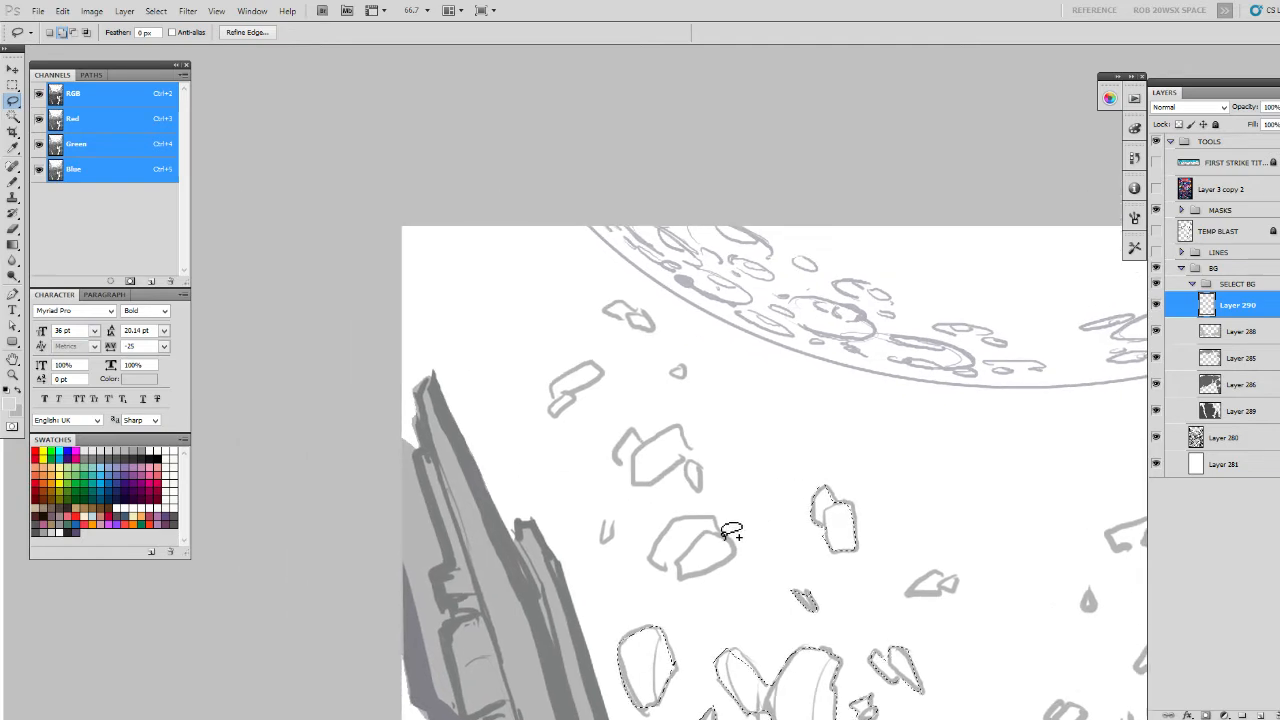
pyautogui.moveTo(721, 535); pyautogui.dragTo(701, 518)
pyautogui.moveTo(658, 563)
pyautogui.mouseDown()
pyautogui.moveTo(733, 553)
pyautogui.moveTo(709, 486)
pyautogui.moveTo(690, 474)
pyautogui.mouseUp()
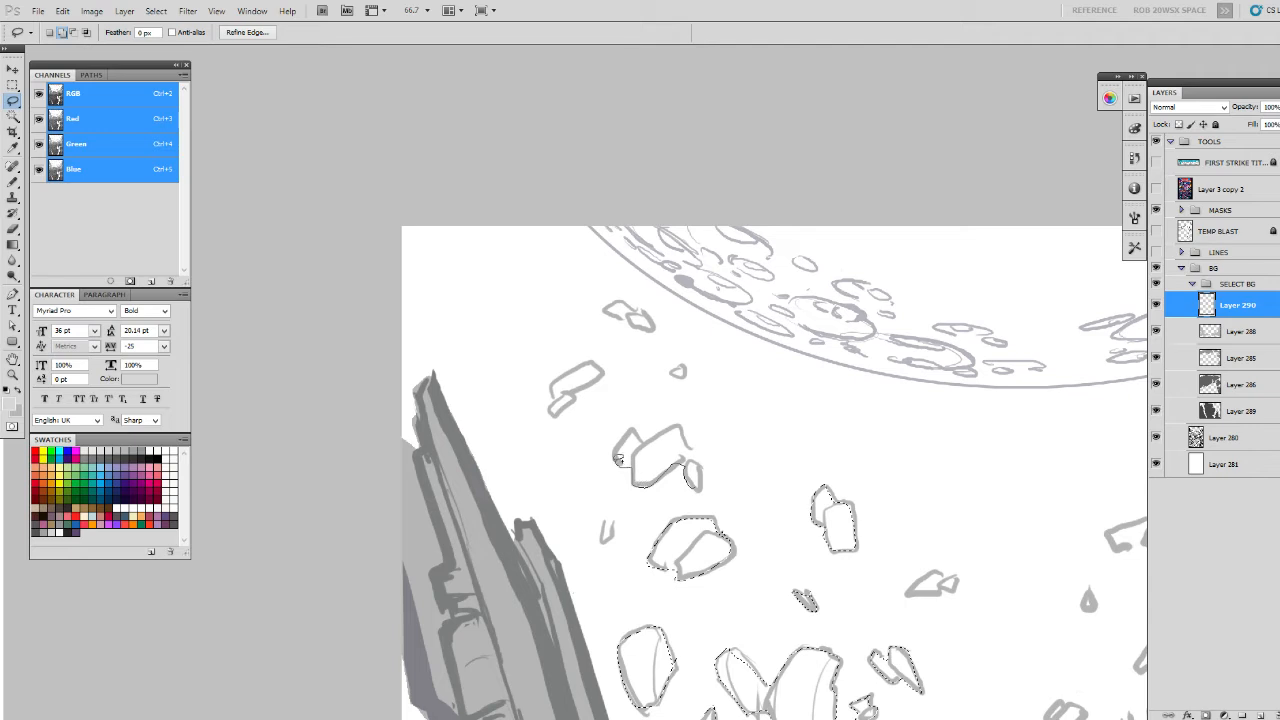
pyautogui.moveTo(703, 464); pyautogui.dragTo(699, 489)
pyautogui.moveTo(612, 520)
pyautogui.mouseDown()
pyautogui.moveTo(613, 534)
pyautogui.moveTo(613, 522)
pyautogui.mouseUp()
pyautogui.moveTo(620, 482)
pyautogui.mouseDown()
pyautogui.moveTo(616, 586)
pyautogui.moveTo(580, 489)
pyautogui.moveTo(600, 478)
pyautogui.mouseUp()
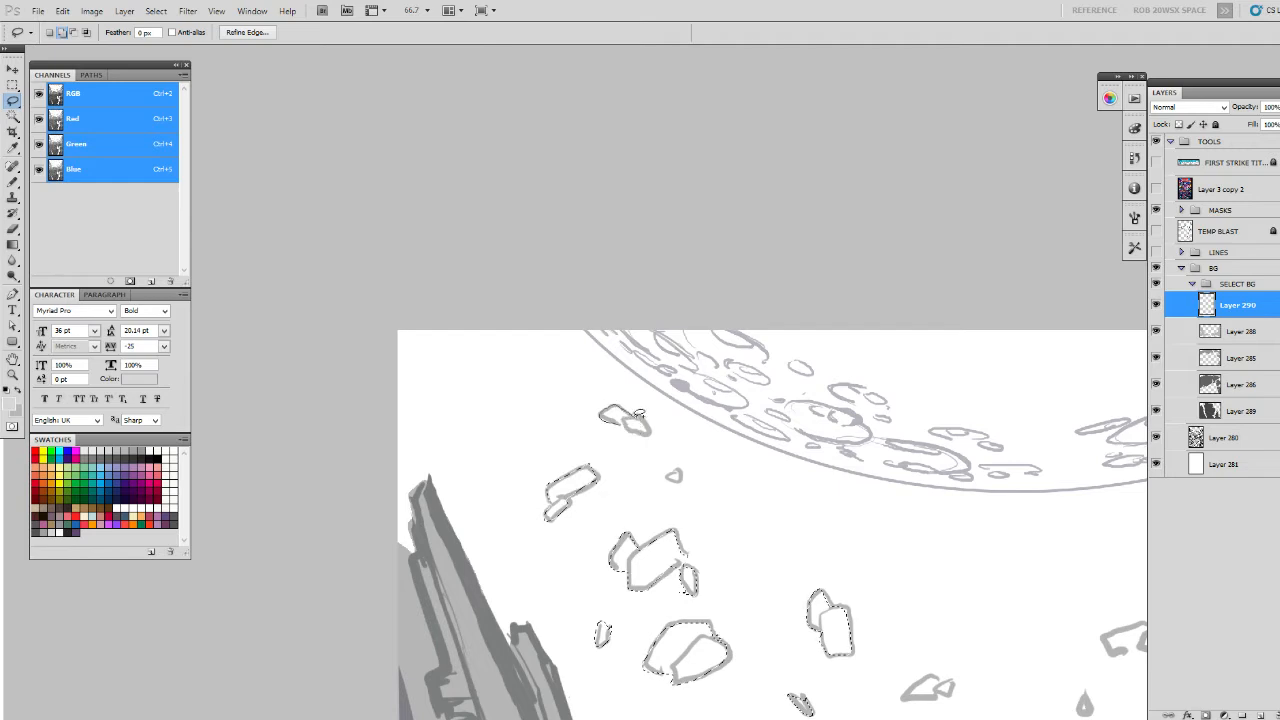
pyautogui.moveTo(620, 420); pyautogui.dragTo(612, 423)
pyautogui.moveTo(668, 481); pyautogui.dragTo(679, 473)
# - Add the small floating rocks above the gap between the left and central rubble to the selection
pyautogui.moveTo(946, 690)
pyautogui.mouseDown()
pyautogui.moveTo(582, 448)
pyautogui.moveTo(545, 453)
pyautogui.moveTo(586, 443)
pyautogui.moveTo(589, 279)
pyautogui.mouseUp()
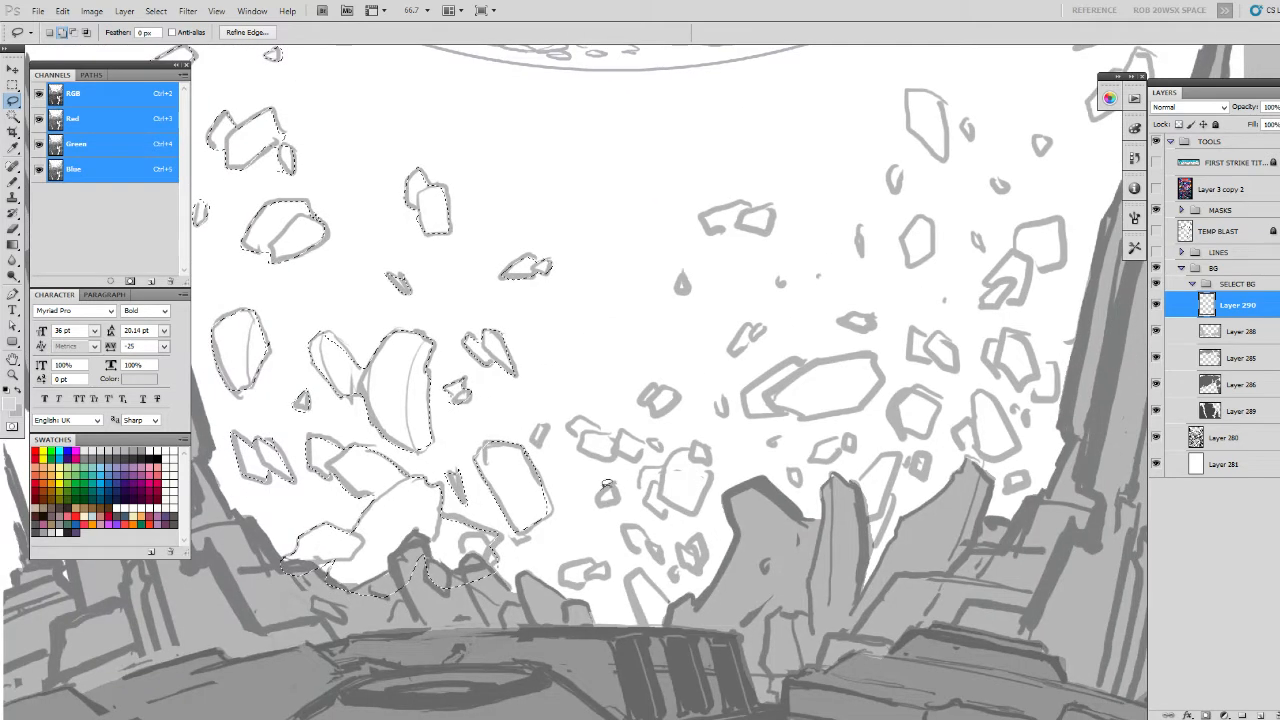
pyautogui.moveTo(549, 431); pyautogui.dragTo(550, 433)
pyautogui.moveTo(614, 484); pyautogui.dragTo(616, 486)
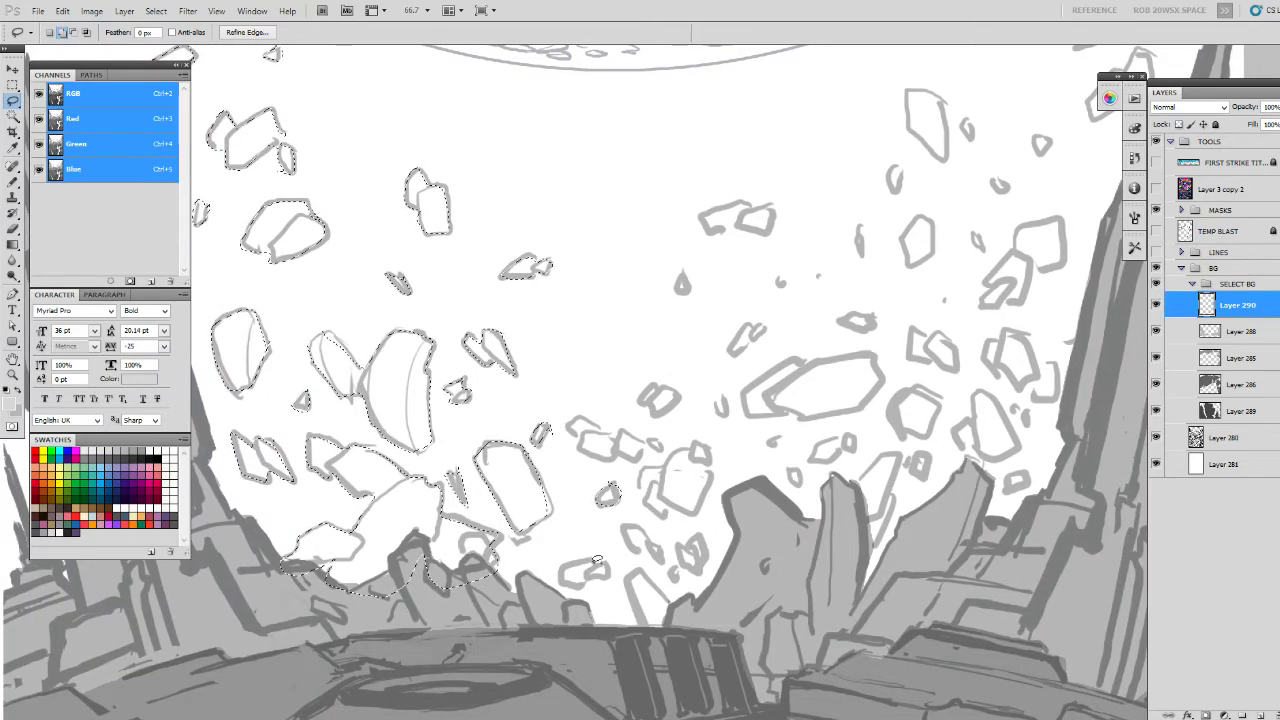
pyautogui.moveTo(594, 562)
pyautogui.mouseDown()
pyautogui.moveTo(566, 574)
pyautogui.moveTo(600, 567)
pyautogui.mouseUp()
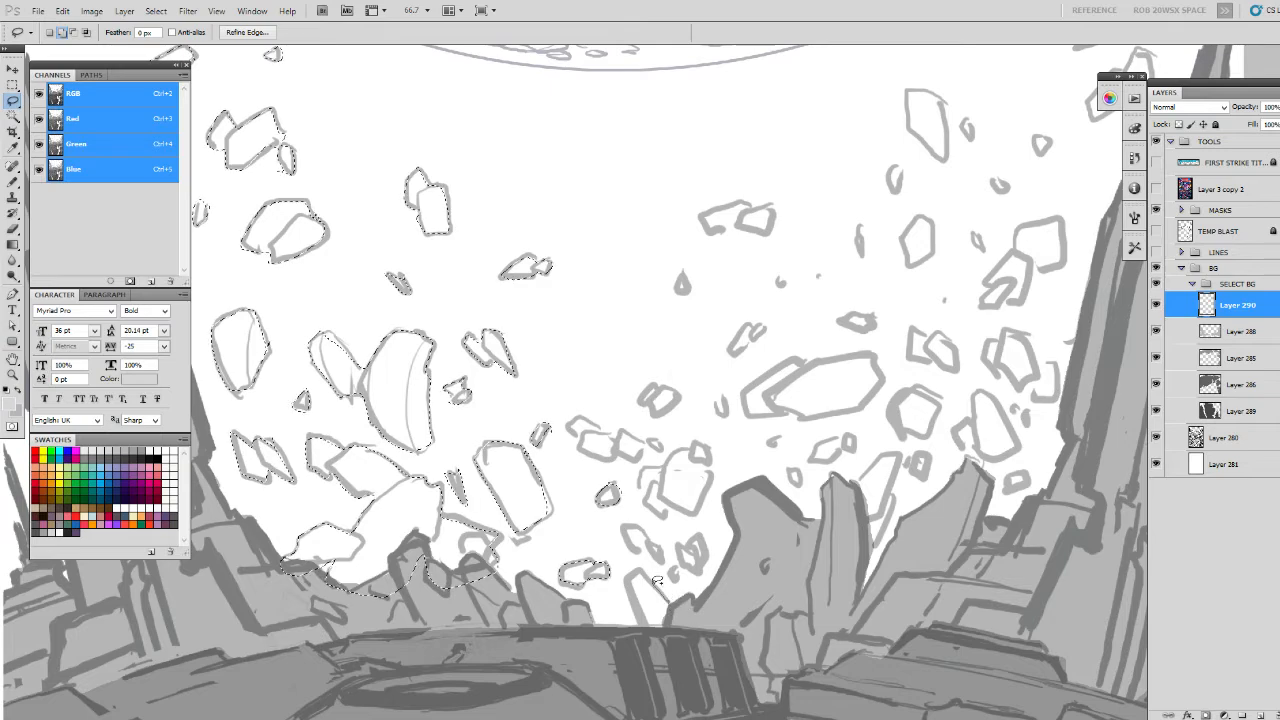
pyautogui.moveTo(677, 608)
pyautogui.mouseDown()
pyautogui.moveTo(681, 571)
pyautogui.moveTo(633, 522)
pyautogui.mouseUp()
pyautogui.scroll(2, 707, 518)
pyautogui.scroll(2, 650, 545)
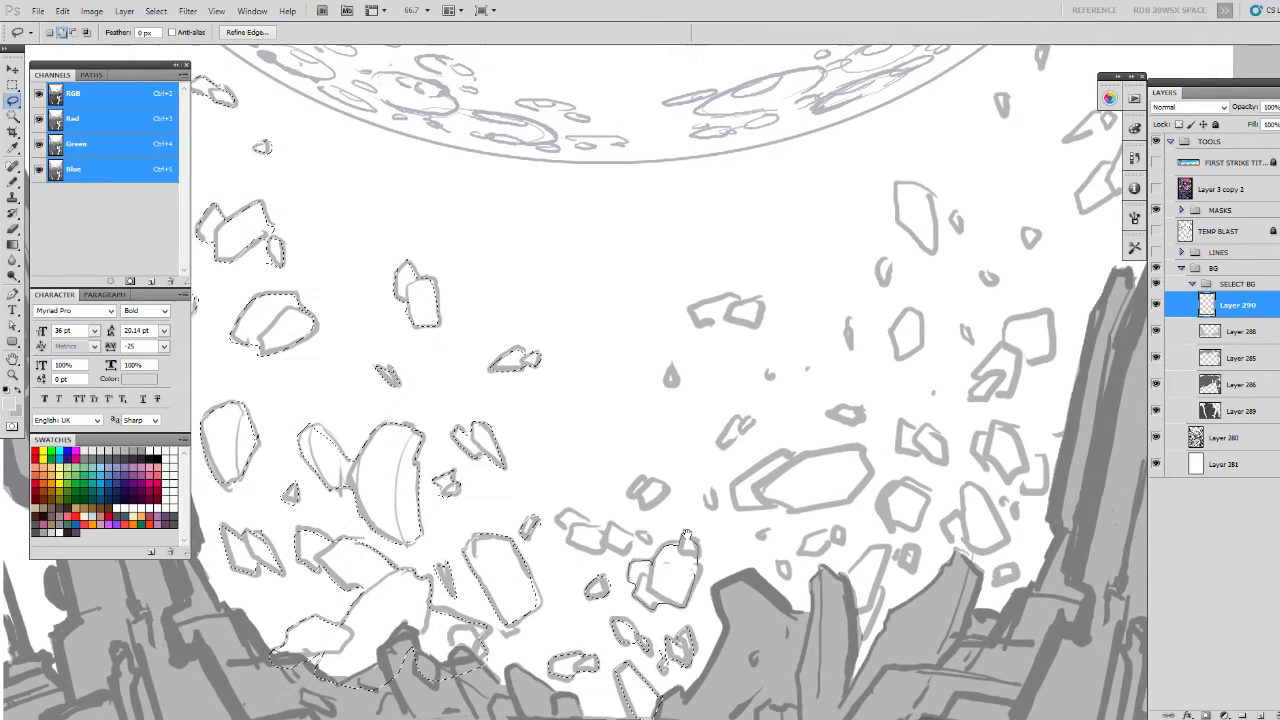
pyautogui.moveTo(638, 531)
pyautogui.mouseDown()
pyautogui.moveTo(560, 513)
pyautogui.moveTo(629, 544)
pyautogui.mouseUp()
pyautogui.moveTo(660, 505)
pyautogui.mouseDown()
pyautogui.moveTo(652, 518)
pyautogui.moveTo(655, 492)
pyautogui.moveTo(622, 506)
pyautogui.moveTo(645, 522)
pyautogui.mouseUp()
# - Add the long overlapping slabs above the central rubble and the small rocks around them to the selection
pyautogui.moveTo(679, 472); pyautogui.dragTo(594, 562)
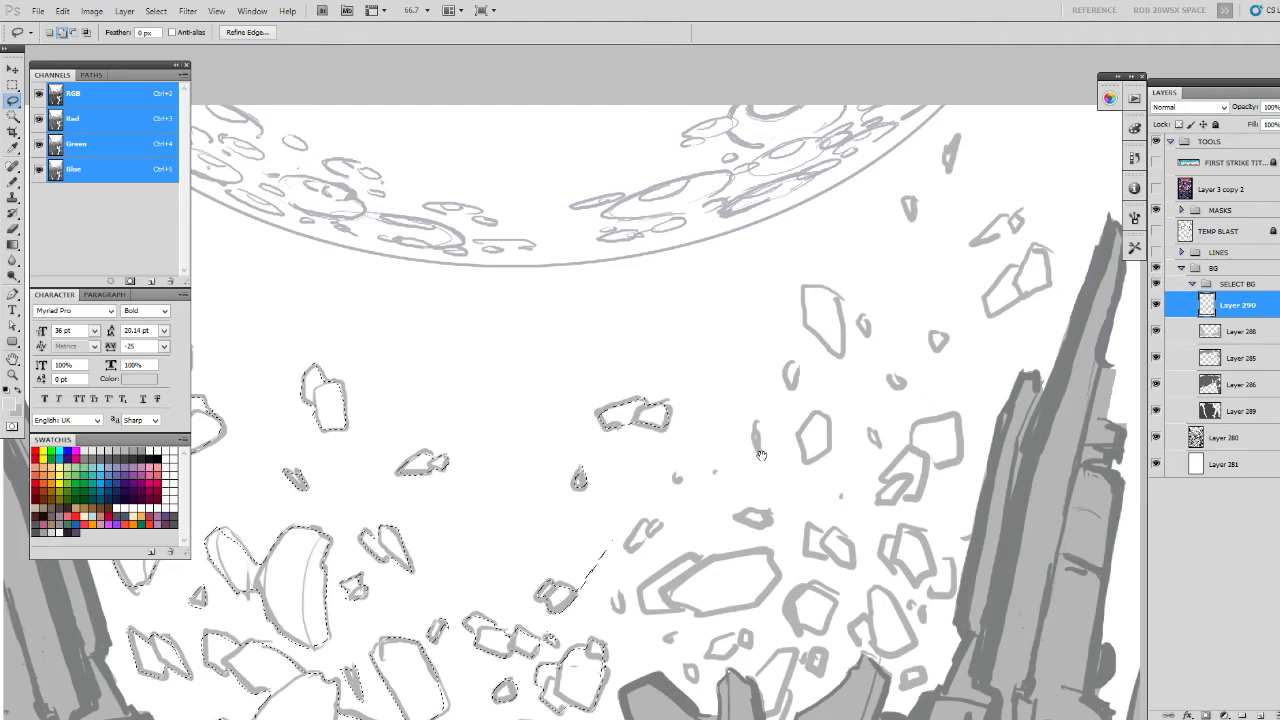
pyautogui.moveTo(762, 456); pyautogui.dragTo(640, 391)
pyautogui.moveTo(540, 500)
pyautogui.mouseDown()
pyautogui.moveTo(566, 548)
pyautogui.moveTo(651, 530)
pyautogui.moveTo(578, 482)
pyautogui.mouseUp()
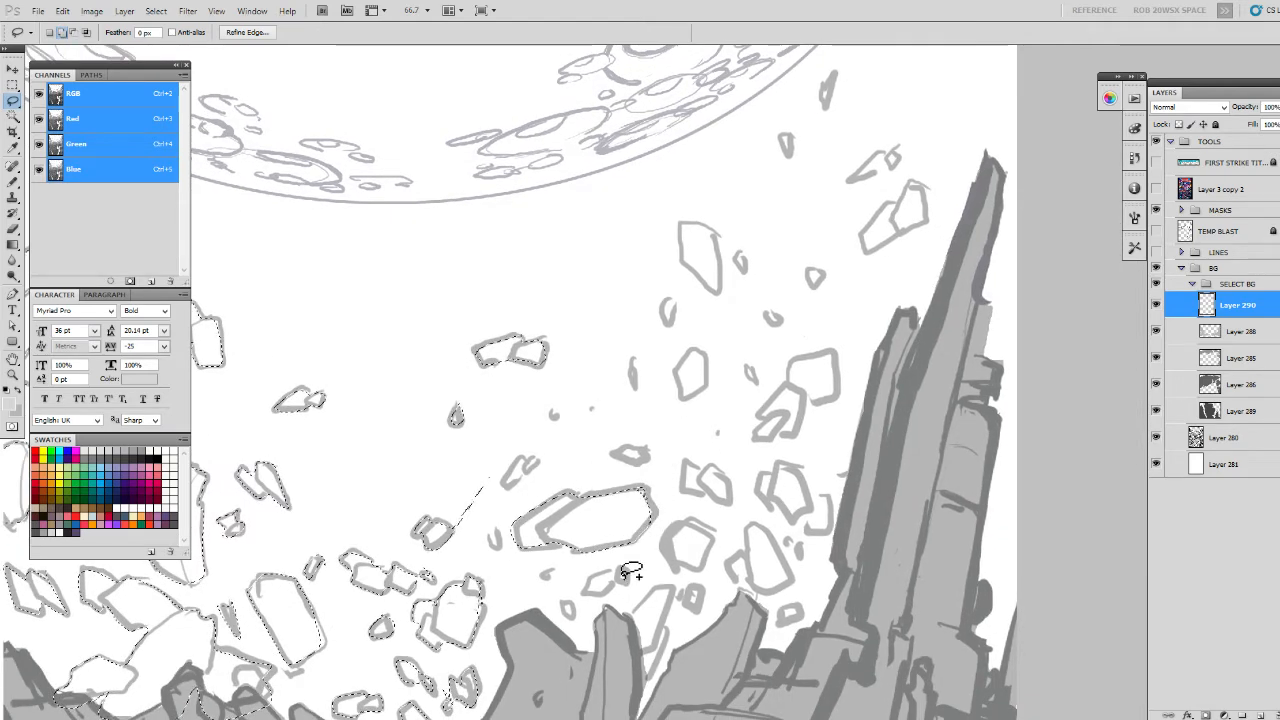
pyautogui.moveTo(624, 581)
pyautogui.mouseDown()
pyautogui.moveTo(620, 569)
pyautogui.moveTo(590, 585)
pyautogui.moveTo(618, 587)
pyautogui.mouseUp()
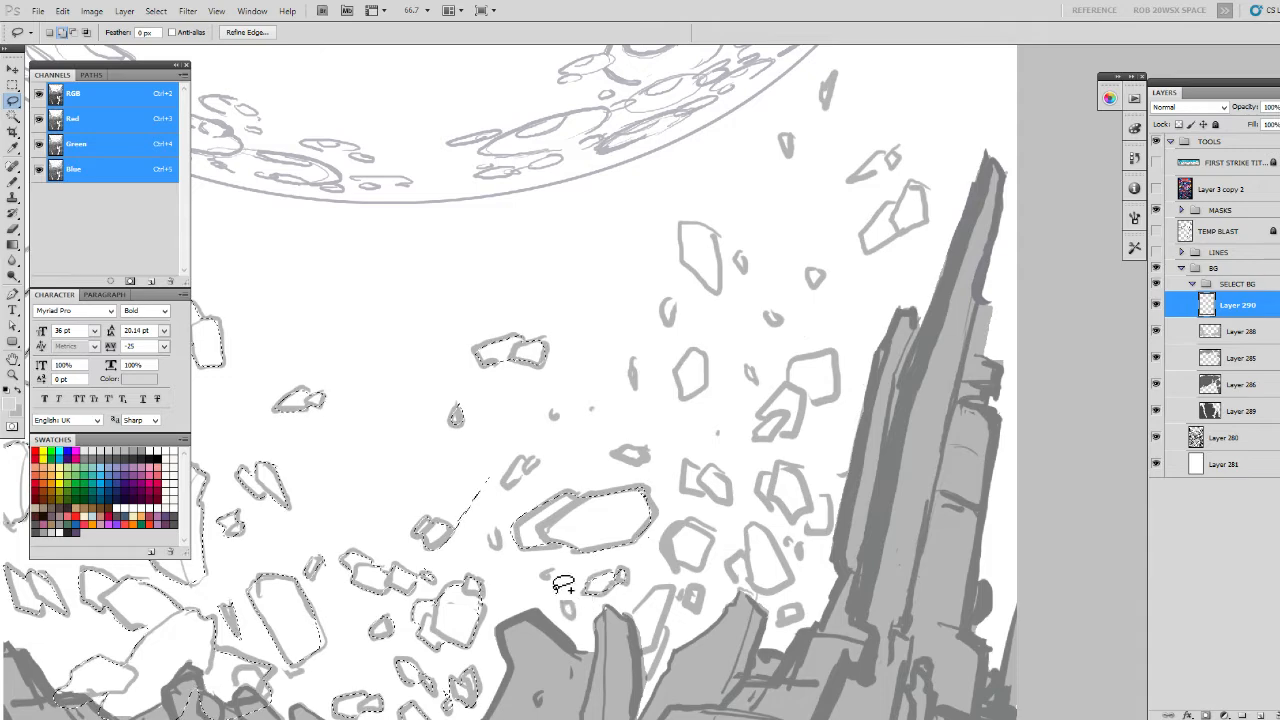
pyautogui.moveTo(498, 486)
pyautogui.mouseDown()
pyautogui.moveTo(460, 532)
pyautogui.moveTo(487, 454)
pyautogui.moveTo(535, 466)
pyautogui.mouseUp()
# - Add the tall angular rock in the open sky west of the right spire and the rocks around and below it to the selection
pyautogui.moveTo(754, 380); pyautogui.dragTo(702, 484)
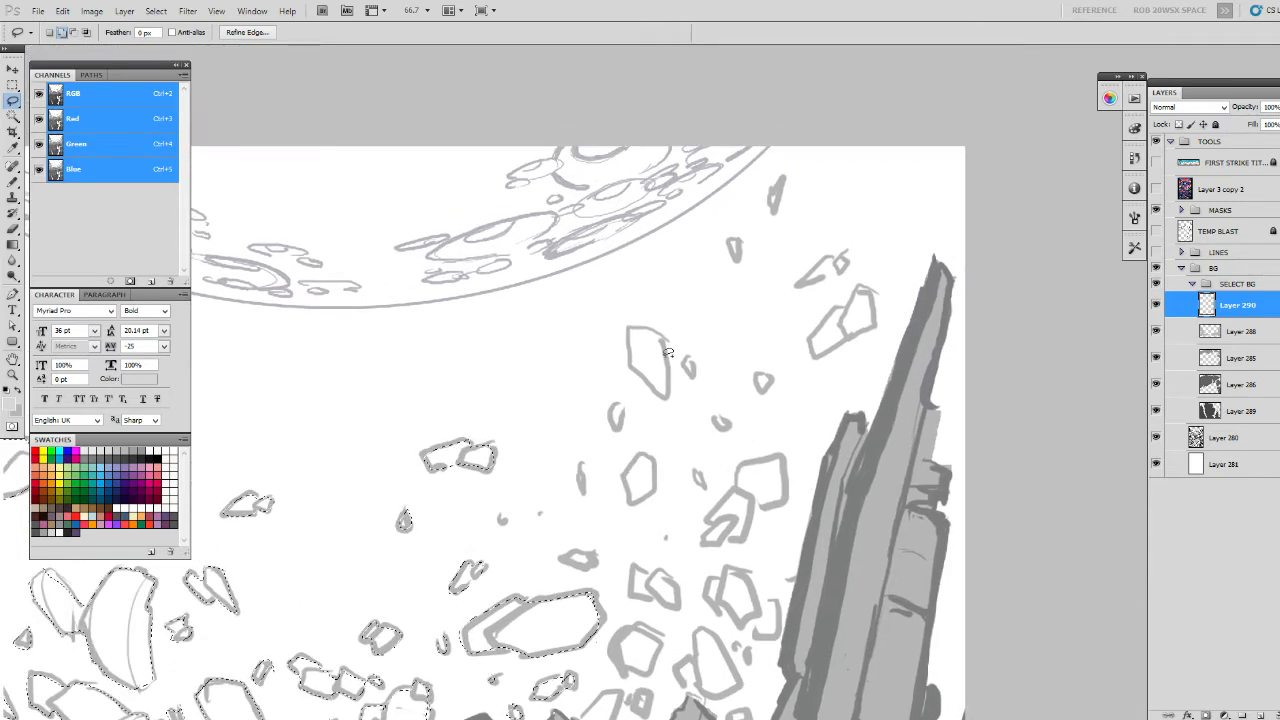
pyautogui.moveTo(663, 344); pyautogui.dragTo(644, 375)
pyautogui.moveTo(632, 326)
pyautogui.mouseDown()
pyautogui.moveTo(664, 332)
pyautogui.moveTo(662, 276)
pyautogui.mouseUp()
pyautogui.scroll(-4, 666, 337)
pyautogui.moveTo(627, 378)
pyautogui.mouseDown()
pyautogui.moveTo(611, 373)
pyautogui.moveTo(625, 379)
pyautogui.moveTo(634, 334)
pyautogui.mouseUp()
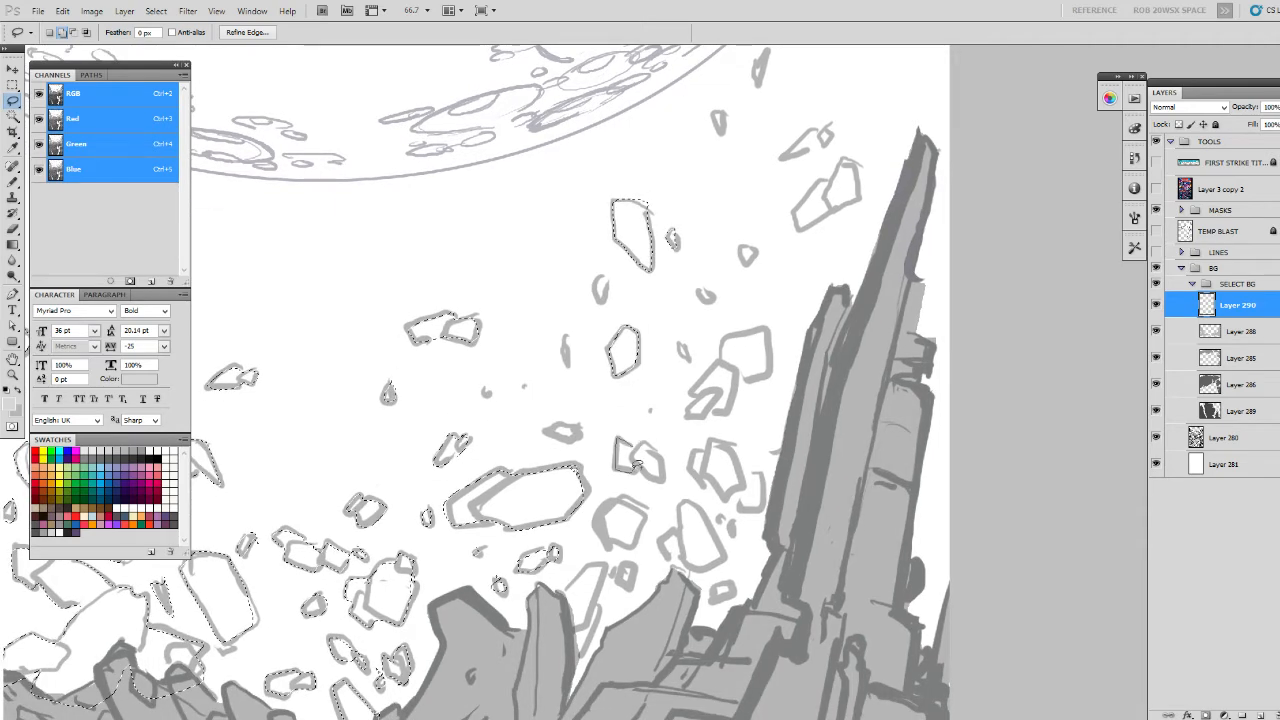
pyautogui.moveTo(632, 446); pyautogui.dragTo(626, 442)
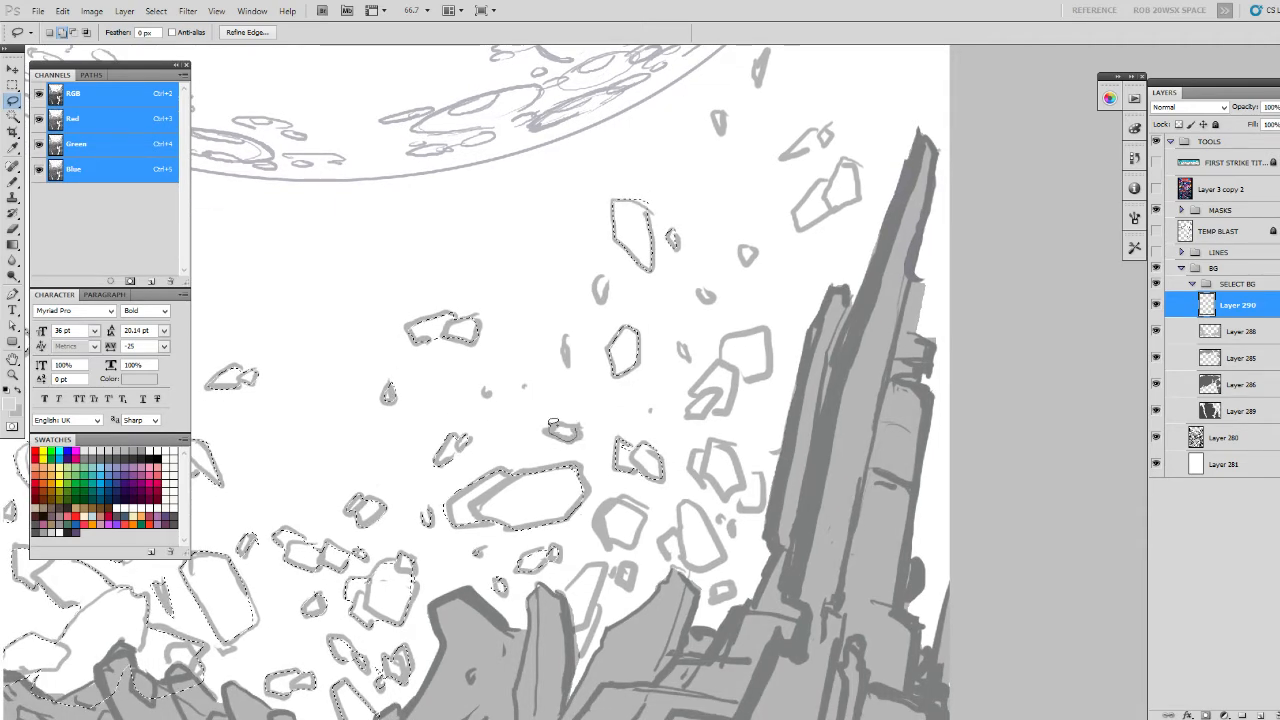
pyautogui.moveTo(569, 360); pyautogui.dragTo(571, 374)
# - Add the rocks clustered between the long overlapping slabs and the lower part of the right spire to the selection
pyautogui.moveTo(640, 516)
pyautogui.mouseDown()
pyautogui.moveTo(599, 528)
pyautogui.moveTo(646, 524)
pyautogui.mouseUp()
pyautogui.moveTo(695, 522); pyautogui.dragTo(672, 555)
pyautogui.moveTo(687, 494); pyautogui.dragTo(683, 522)
pyautogui.moveTo(704, 470)
pyautogui.mouseDown()
pyautogui.moveTo(752, 512)
pyautogui.moveTo(730, 532)
pyautogui.moveTo(740, 490)
pyautogui.mouseUp()
pyautogui.moveTo(733, 585); pyautogui.dragTo(730, 586)
pyautogui.moveTo(634, 566); pyautogui.dragTo(603, 609)
# - Add the small scattered rocks between the tall angular rock and the right spire to the selection
pyautogui.moveTo(702, 487)
pyautogui.mouseDown()
pyautogui.moveTo(656, 597)
pyautogui.moveTo(690, 500)
pyautogui.moveTo(662, 525)
pyautogui.moveTo(657, 508)
pyautogui.moveTo(667, 575)
pyautogui.mouseUp()
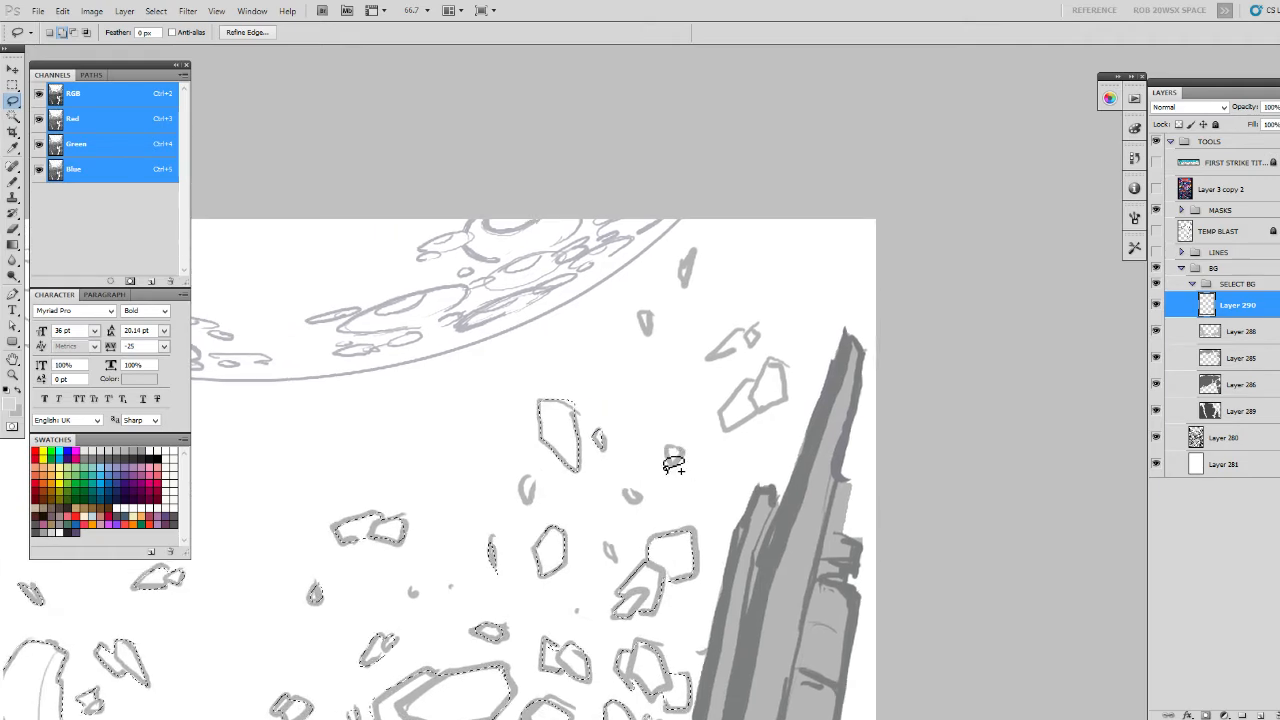
pyautogui.moveTo(632, 490); pyautogui.dragTo(630, 491)
pyautogui.moveTo(614, 556); pyautogui.dragTo(613, 552)
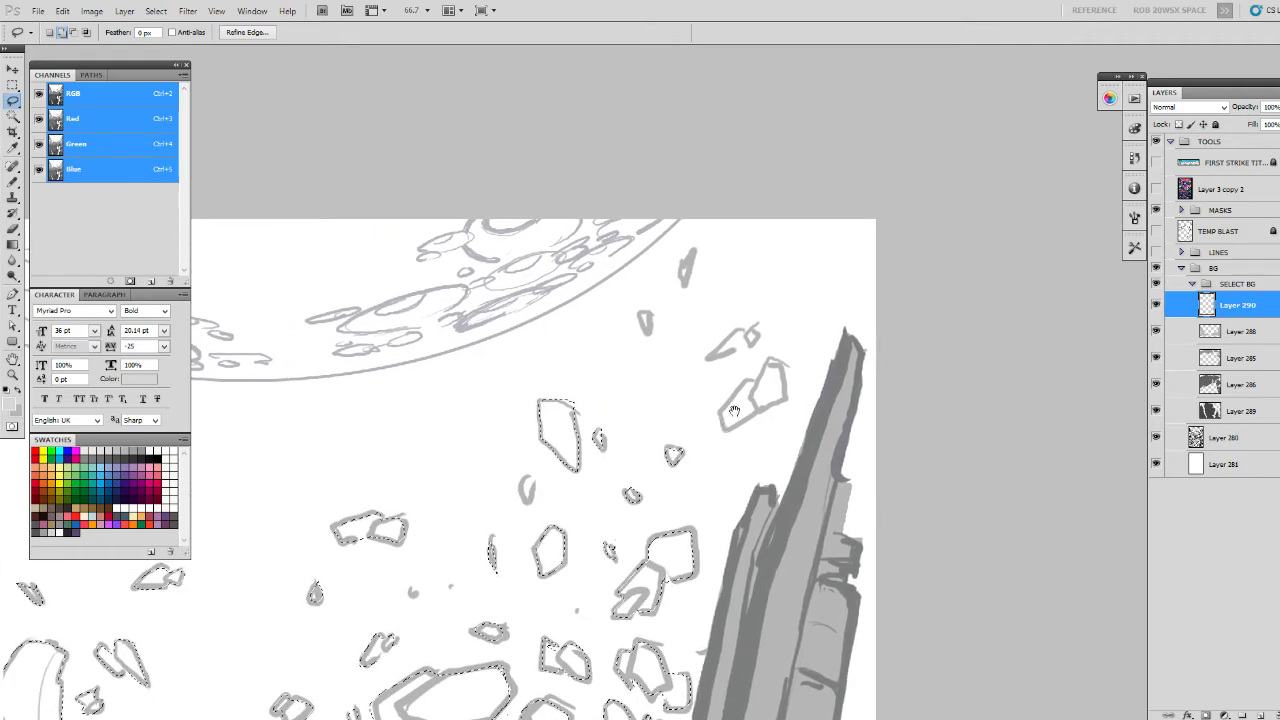
# - Add the rock pairs and small rocks near the right spire's tip to the selection, then fill all selected rocks light grey on Layer 290
pyautogui.moveTo(734, 411)
pyautogui.mouseDown()
pyautogui.moveTo(710, 446)
pyautogui.moveTo(703, 437)
pyautogui.mouseUp()
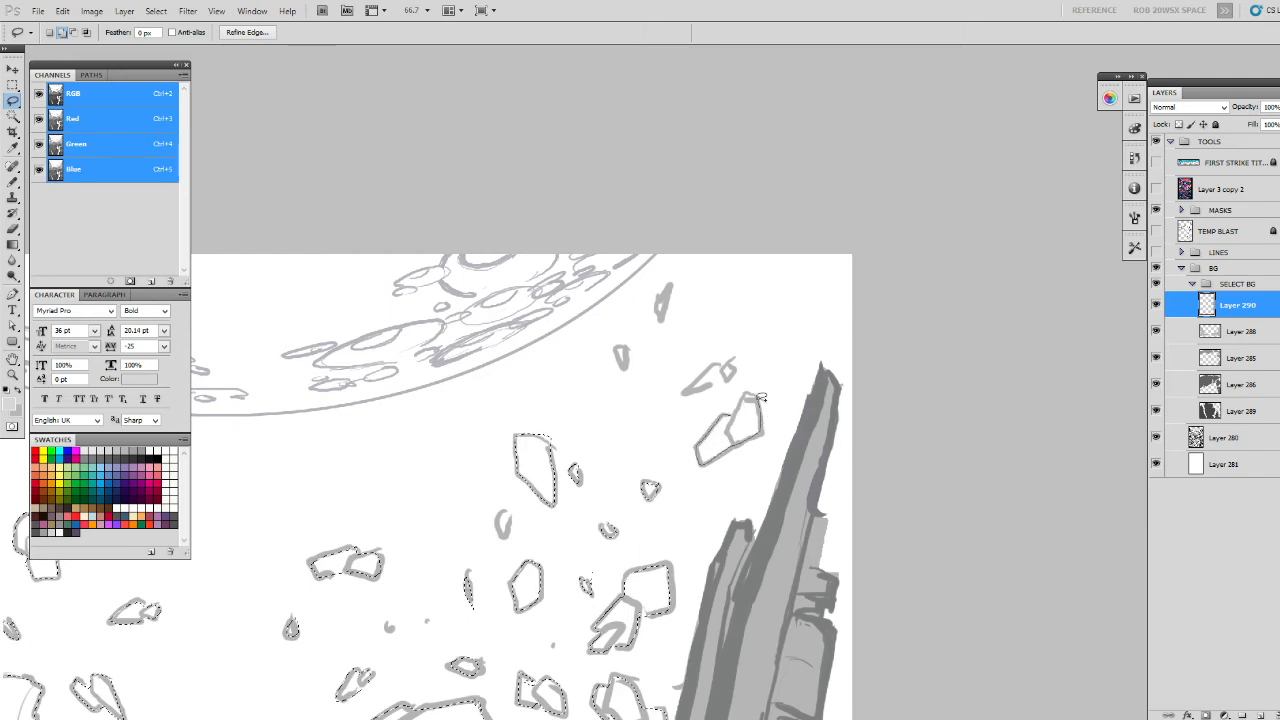
pyautogui.moveTo(761, 398); pyautogui.dragTo(733, 416)
pyautogui.moveTo(734, 367); pyautogui.dragTo(732, 366)
pyautogui.moveTo(716, 365)
pyautogui.mouseDown()
pyautogui.moveTo(697, 389)
pyautogui.moveTo(718, 372)
pyautogui.mouseUp()
pyautogui.moveTo(717, 352); pyautogui.dragTo(717, 388)
pyautogui.moveTo(670, 322)
pyautogui.mouseDown()
pyautogui.moveTo(658, 338)
pyautogui.moveTo(668, 328)
pyautogui.mouseUp()
pyautogui.moveTo(616, 384); pyautogui.dragTo(621, 394)
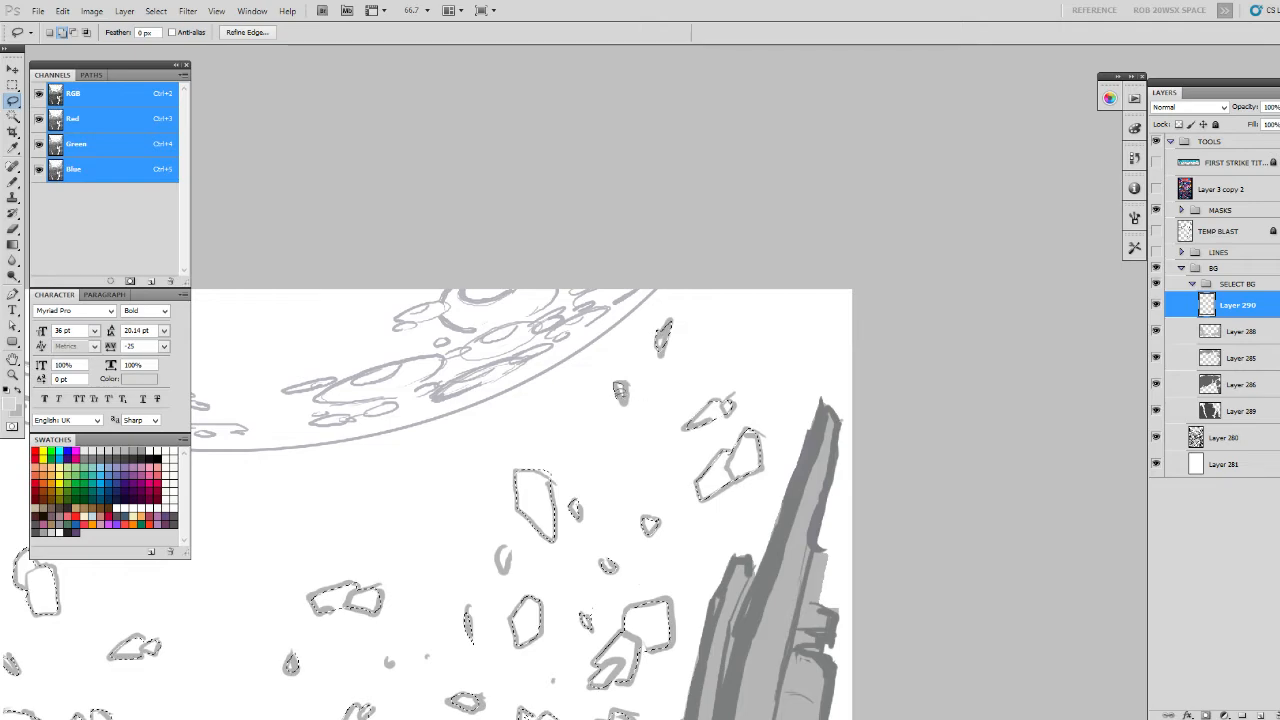
pyautogui.hotkey('alt', 'BackSpace')
pyautogui.hotkey('ctrl', 'd')
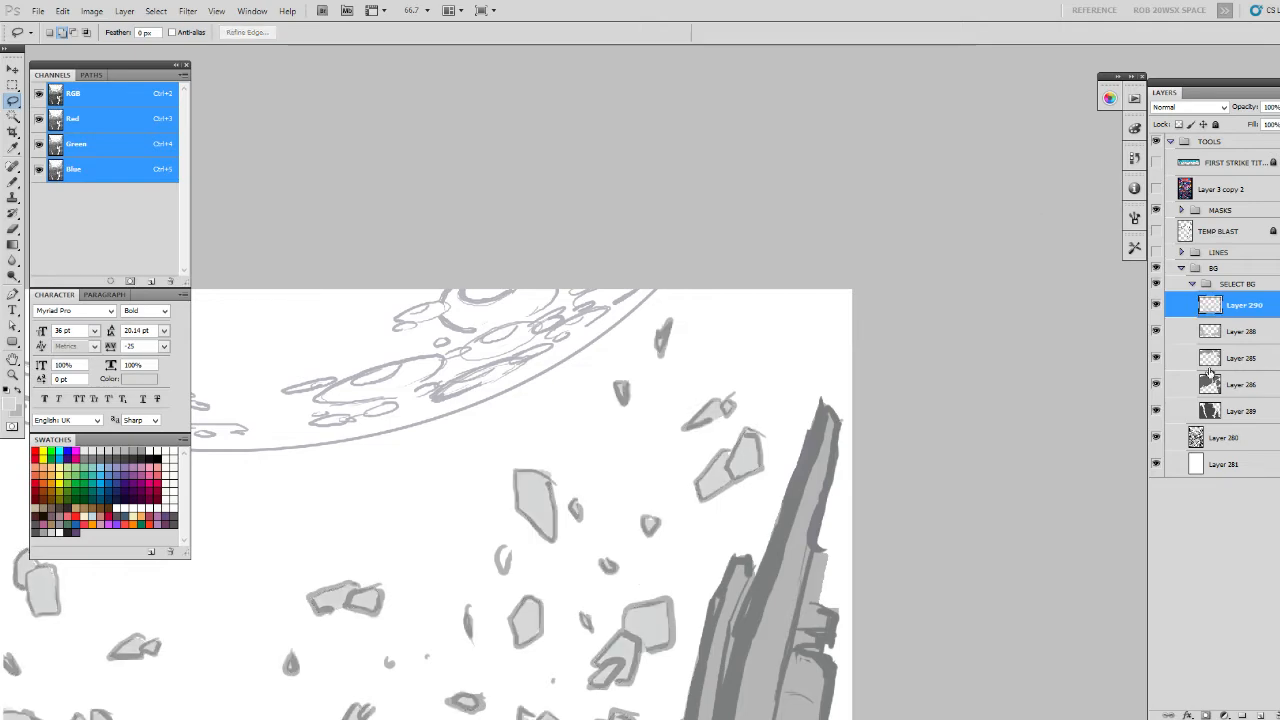
# - Load Layer 280's line art as a selection and paint light grey over the outlines of the rocks beside the right spire with an enlarged brush
pyautogui.keyDown('ctrl'); pyautogui.click(1192, 433); pyautogui.keyUp('ctrl')
pyautogui.press('b')
pyautogui.hotkey('ctrl', 'h')
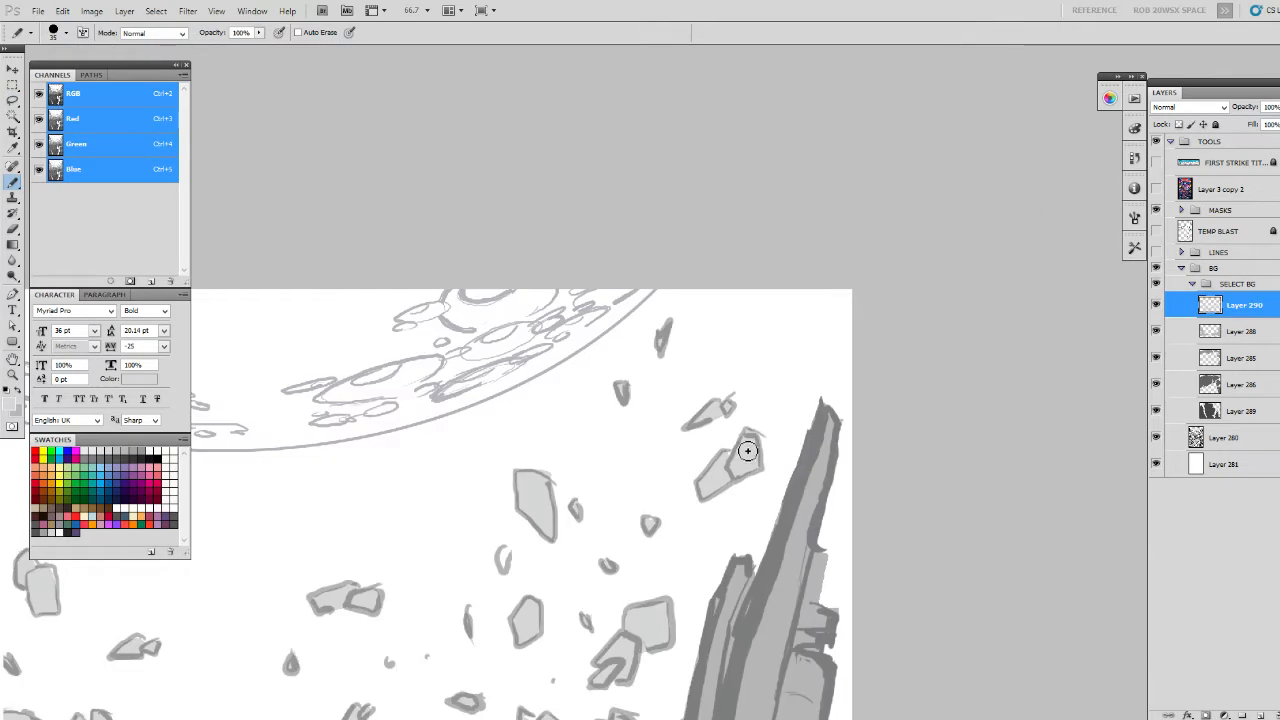
pyautogui.press(']')
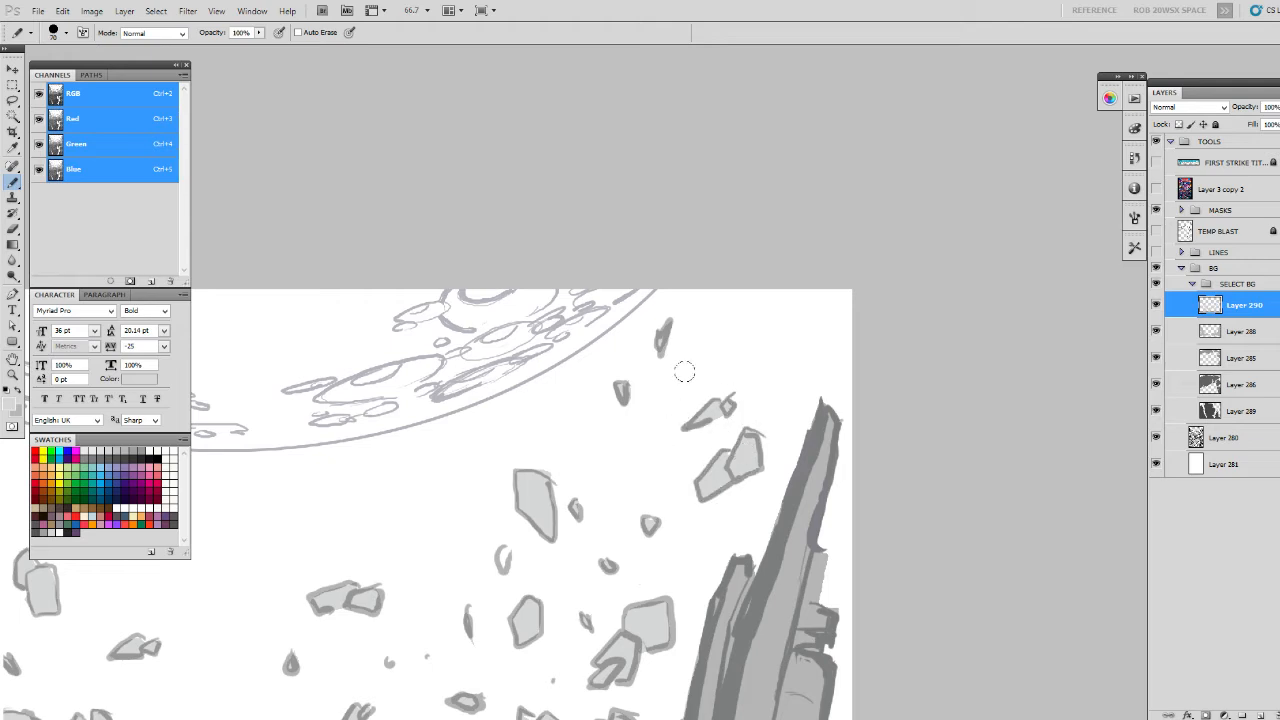
pyautogui.moveTo(609, 410); pyautogui.dragTo(754, 240)
pyautogui.moveTo(648, 381); pyautogui.dragTo(643, 402)
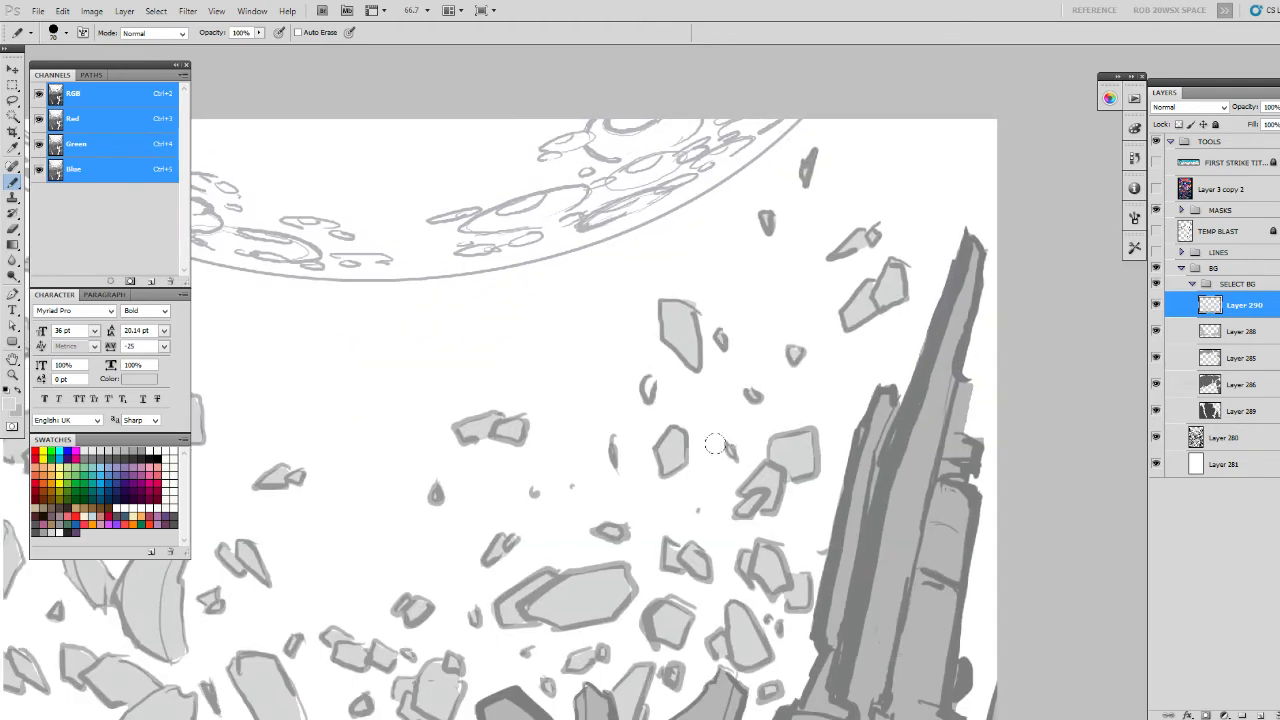
pyautogui.moveTo(816, 432); pyautogui.dragTo(798, 479)
pyautogui.moveTo(787, 486); pyautogui.dragTo(776, 514)
pyautogui.moveTo(742, 560); pyautogui.dragTo(770, 594)
pyautogui.moveTo(773, 545); pyautogui.dragTo(793, 570)
pyautogui.moveTo(808, 577)
pyautogui.mouseDown()
pyautogui.moveTo(790, 608)
pyautogui.moveTo(778, 504)
pyautogui.moveTo(802, 532)
pyautogui.moveTo(787, 592)
pyautogui.mouseUp()
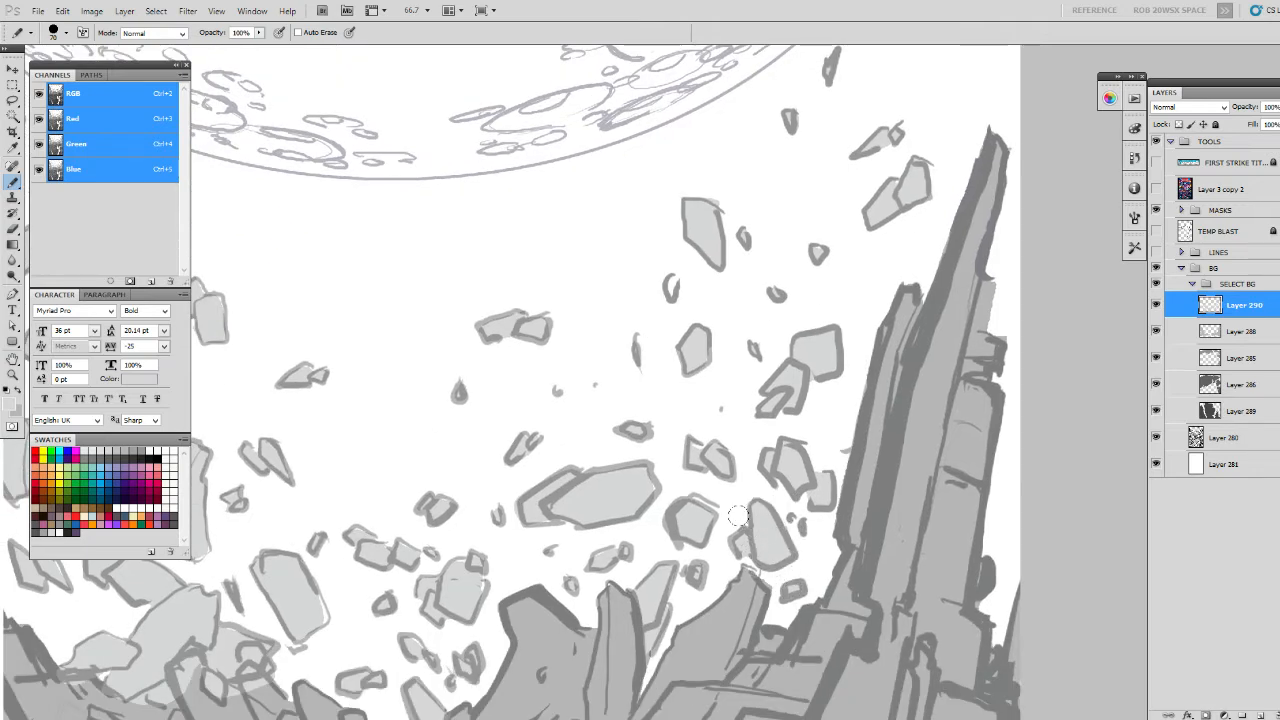
# - Paint light grey over the outlines of the long overlapping slabs and the rocks between them and the right rubble
pyautogui.moveTo(738, 531); pyautogui.dragTo(732, 556)
pyautogui.moveTo(703, 562); pyautogui.dragTo(668, 594)
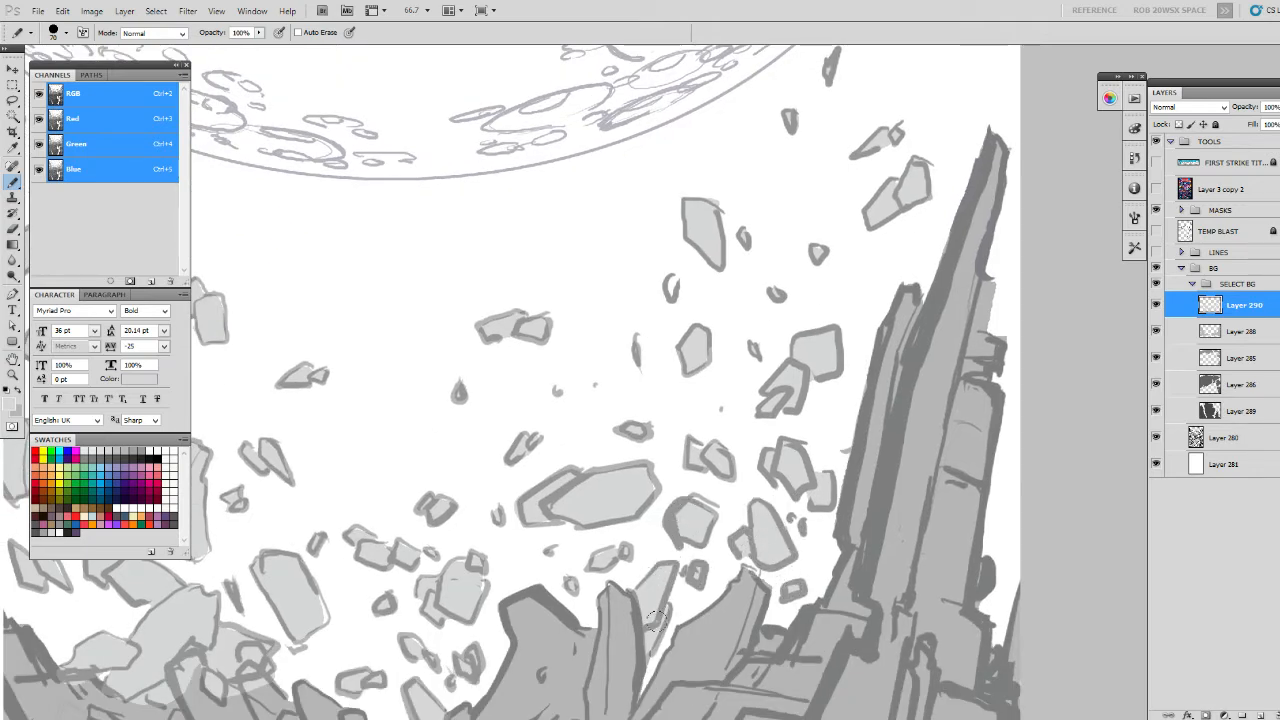
pyautogui.moveTo(704, 498); pyautogui.dragTo(716, 520)
pyautogui.moveTo(731, 455); pyautogui.dragTo(734, 481)
pyautogui.moveTo(652, 464); pyautogui.dragTo(657, 490)
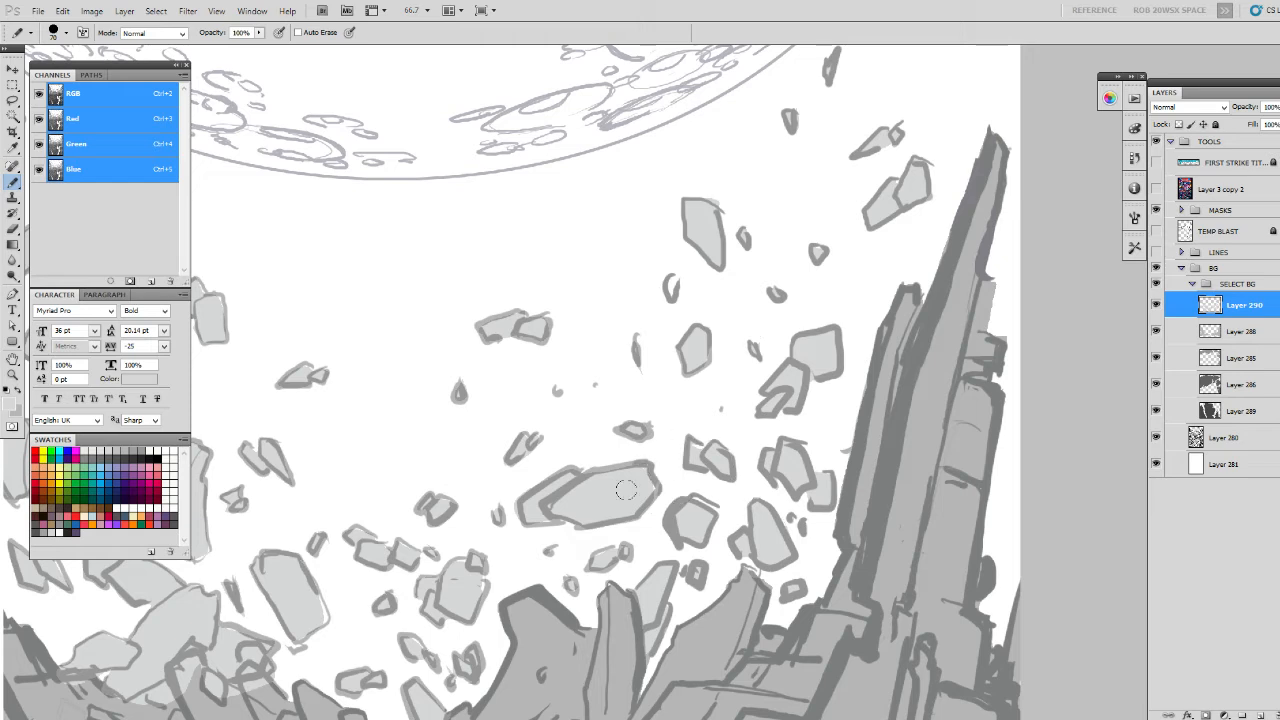
pyautogui.moveTo(618, 428); pyautogui.dragTo(651, 434)
pyautogui.moveTo(632, 464); pyautogui.dragTo(590, 471)
pyautogui.moveTo(584, 467); pyautogui.dragTo(559, 474)
pyautogui.moveTo(545, 514); pyautogui.dragTo(571, 525)
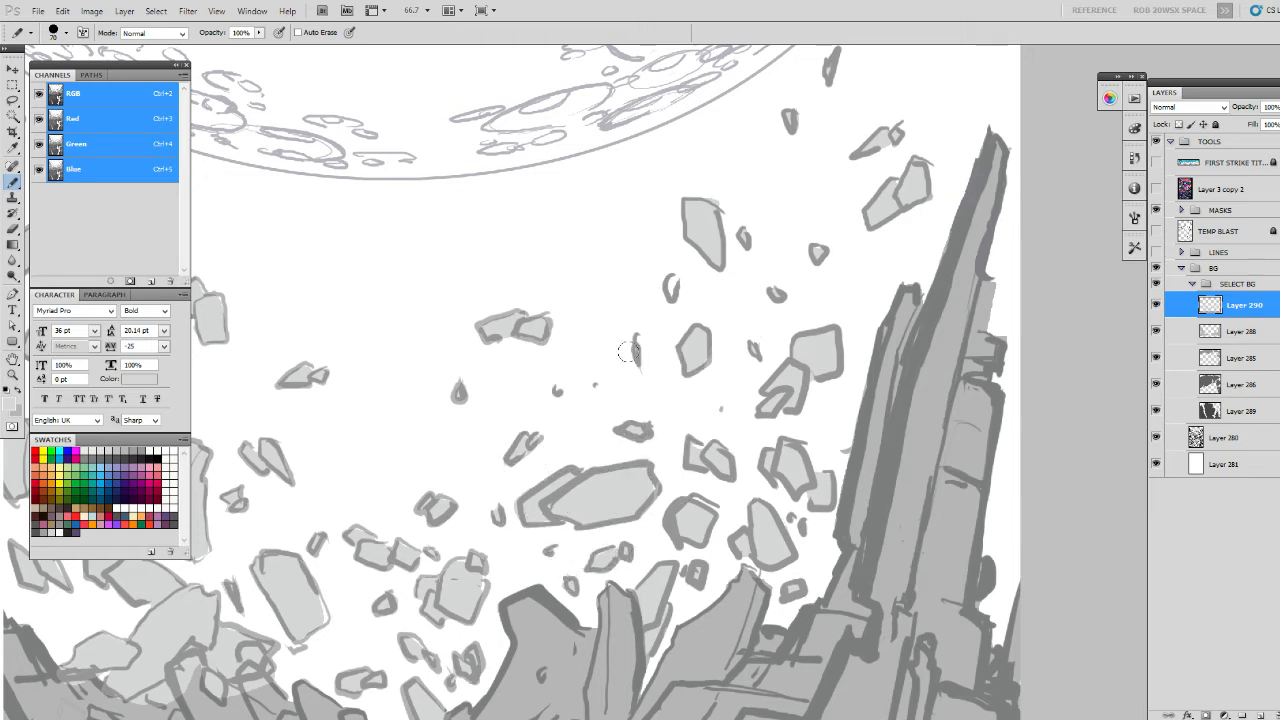
# - Paint light grey over the outlines of the floating rocks above the gap between the left and right rubble
pyautogui.moveTo(457, 578); pyautogui.dragTo(707, 452)
pyautogui.moveTo(703, 526); pyautogui.dragTo(715, 542)
pyautogui.moveTo(678, 540); pyautogui.dragTo(642, 518)
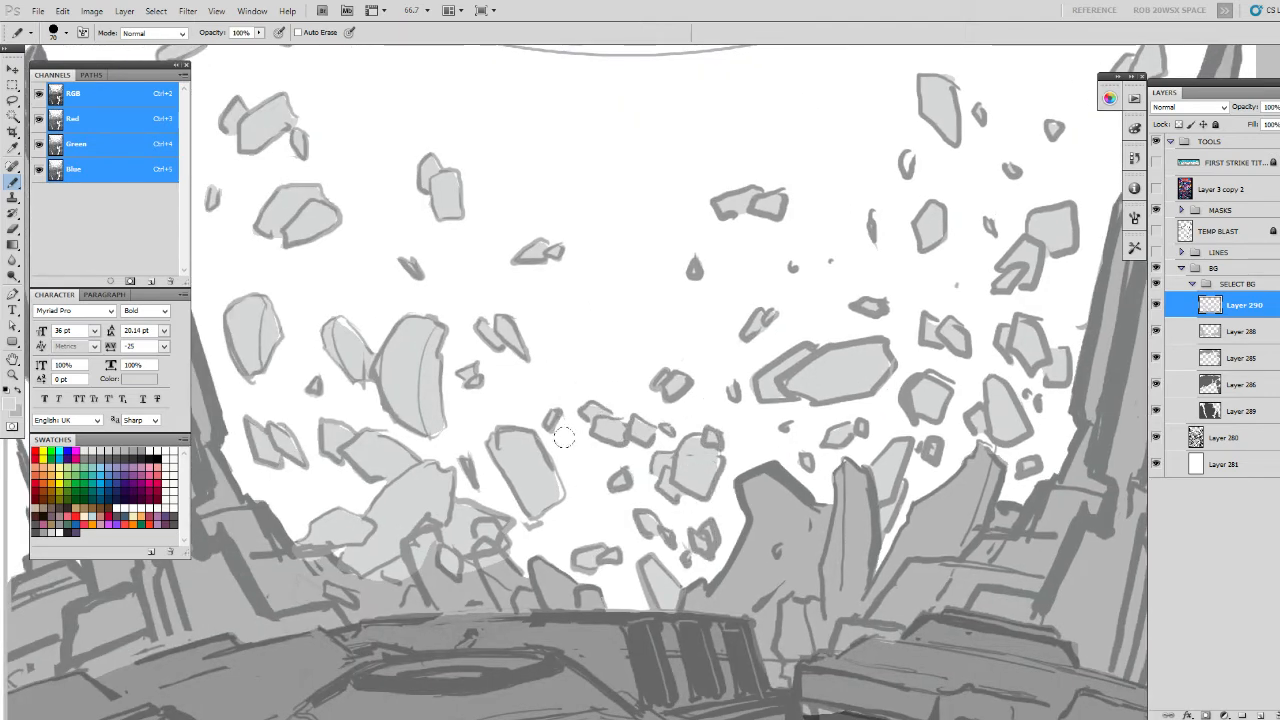
pyautogui.moveTo(577, 564); pyautogui.dragTo(590, 570)
pyautogui.moveTo(519, 483); pyautogui.dragTo(620, 498)
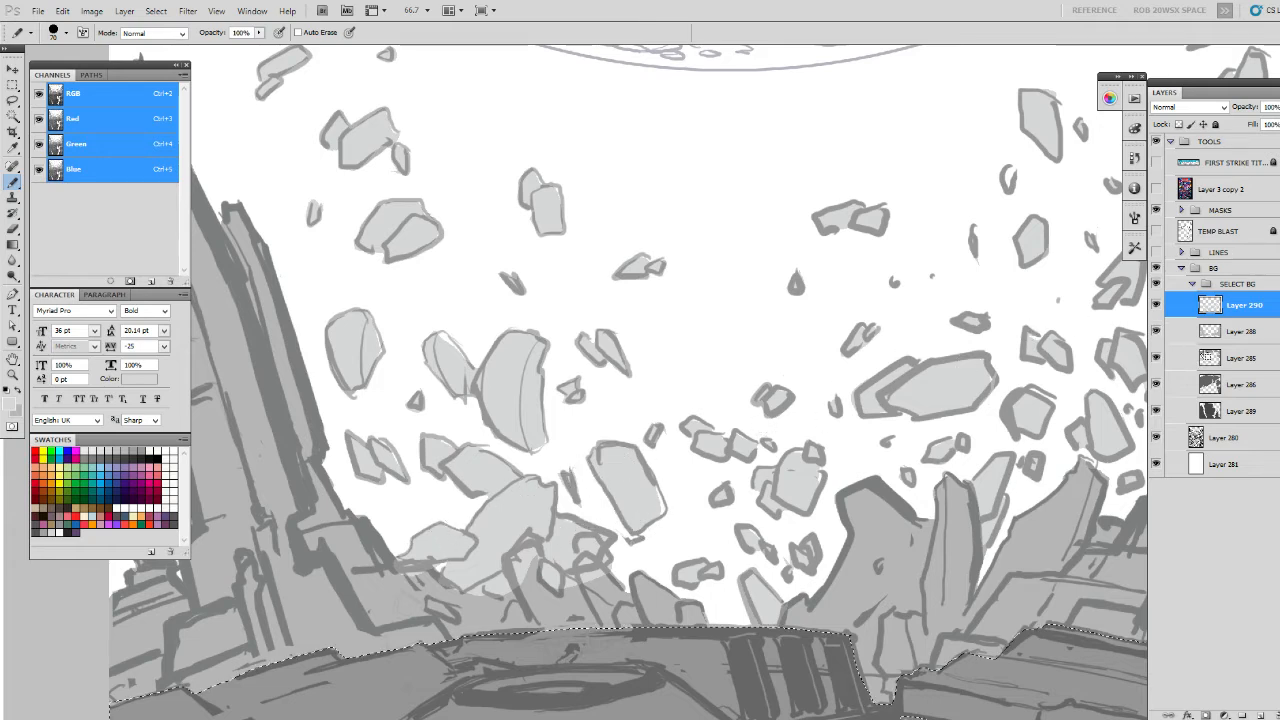
# - Load the spire and rubble fill as a selection and delete the overlapping rock fill from Layer 290
pyautogui.keyDown('shift'); pyautogui.click(1209, 330); pyautogui.keyUp('shift')
pyautogui.keyDown('ctrl'); pyautogui.click(1209, 330); pyautogui.keyUp('ctrl')
pyautogui.click(1213, 306)
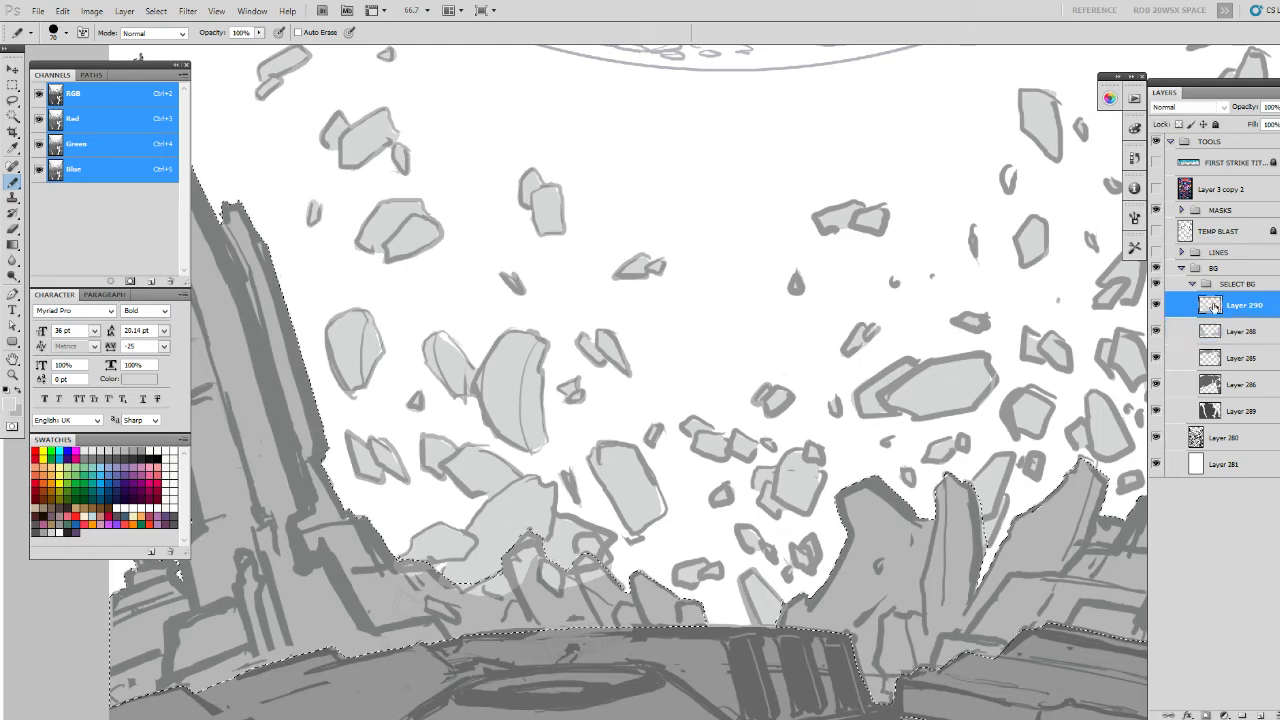
pyautogui.hotkey('ctrl', 'd')
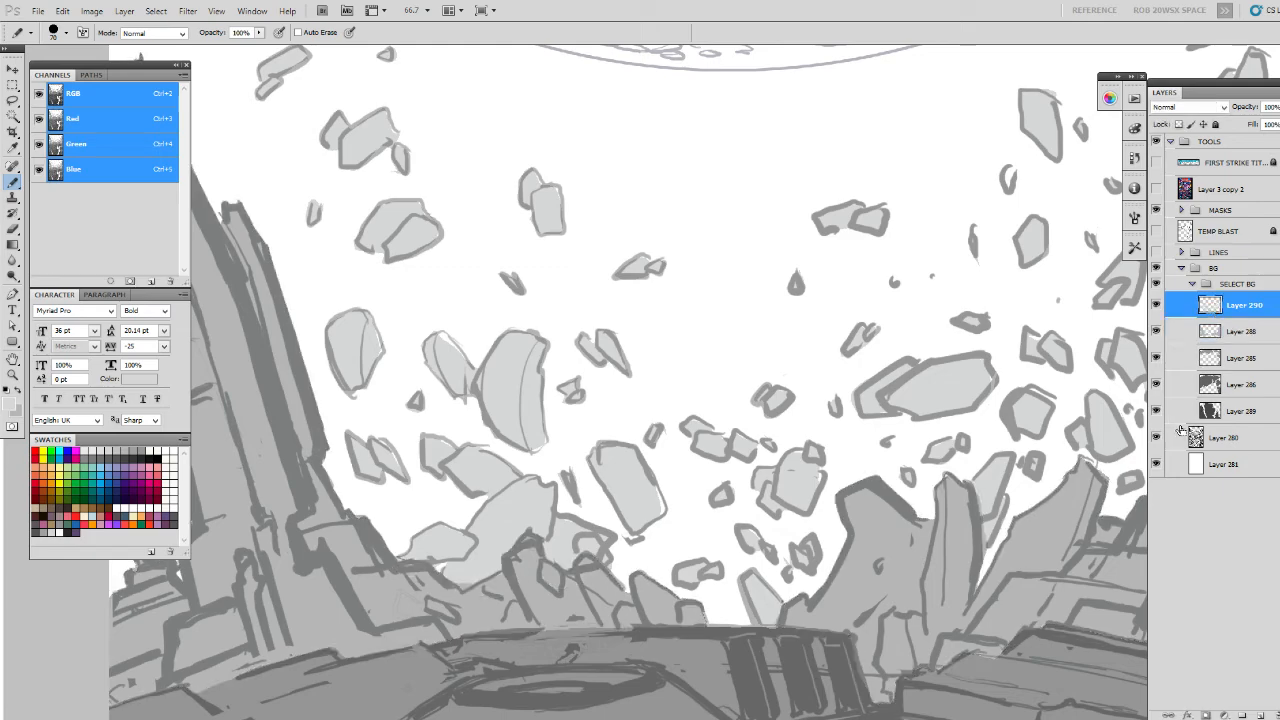
# - Load Layer 280's line art as a selection and paint the remaining floating rocks' outlines light grey with a larger brush
pyautogui.keyDown('ctrl'); pyautogui.click(1192, 436); pyautogui.keyUp('ctrl')
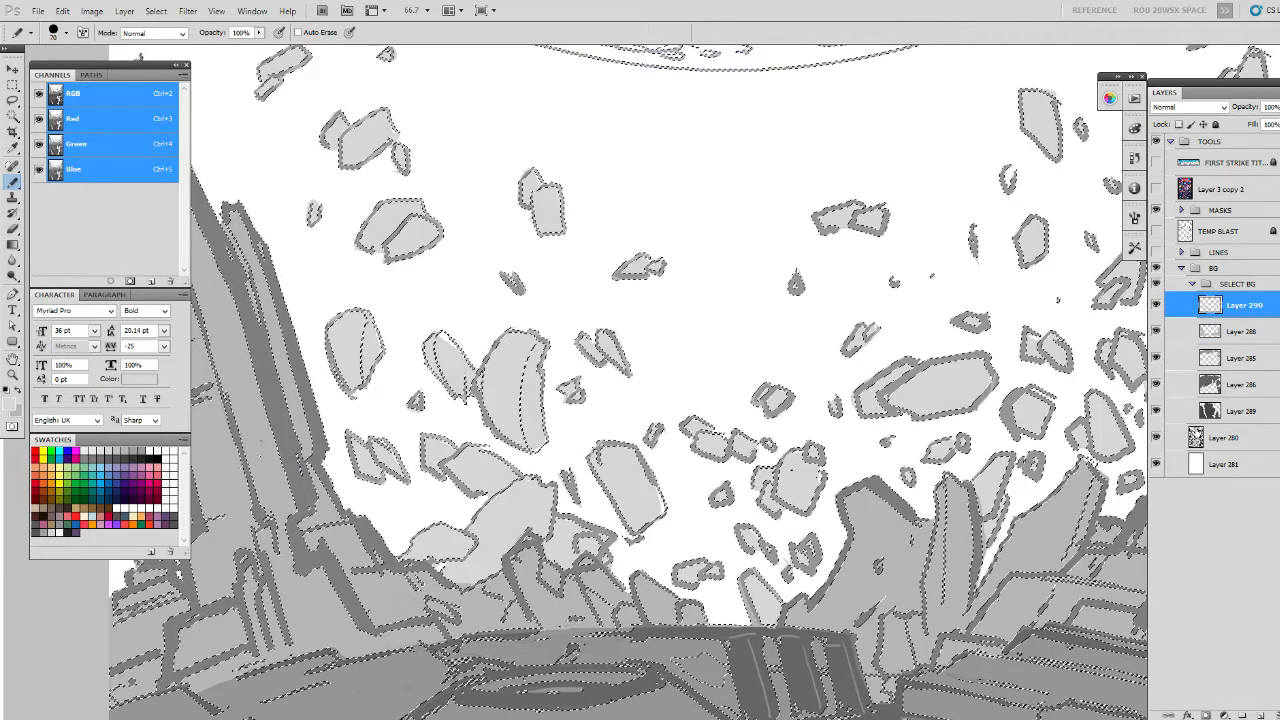
pyautogui.hotkey('ctrl', 'd')
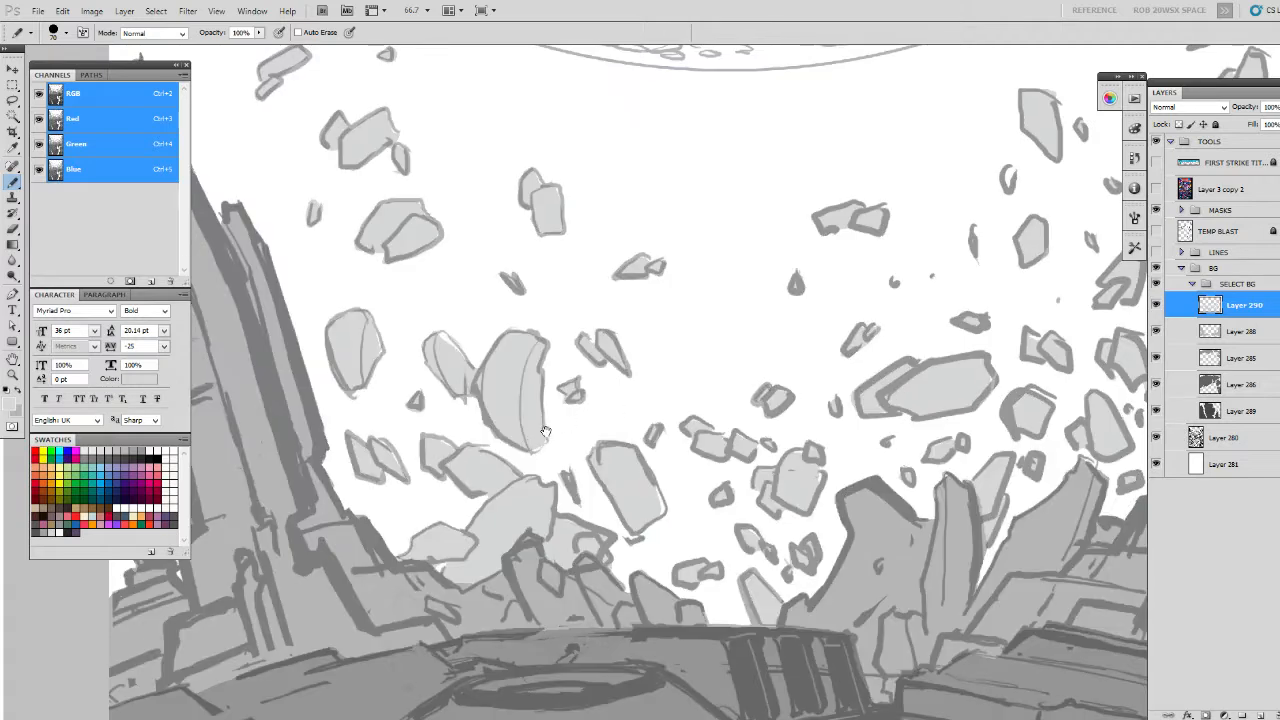
pyautogui.moveTo(546, 431); pyautogui.dragTo(584, 567)
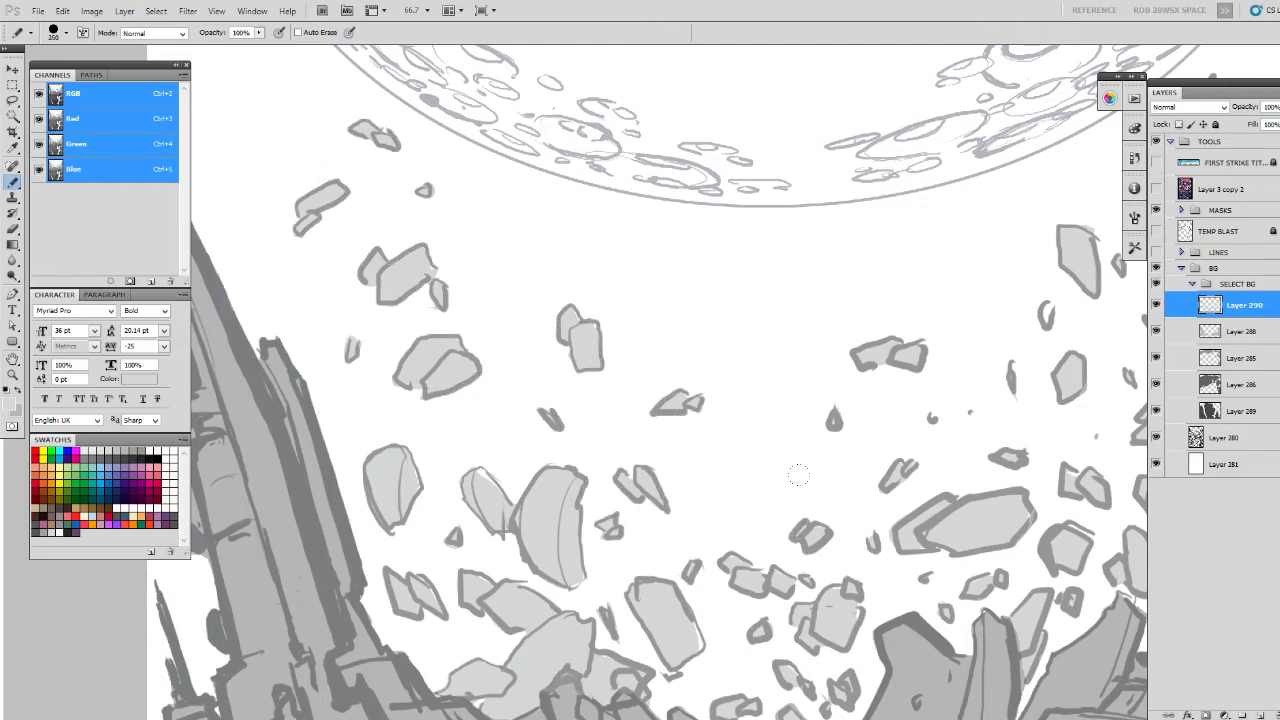
pyautogui.moveTo(798, 476); pyautogui.dragTo(568, 322)
# - Select the edge areas with unfilled slivers on the large curved rock and the neighbouring rocks above the left rubble
pyautogui.press('l')
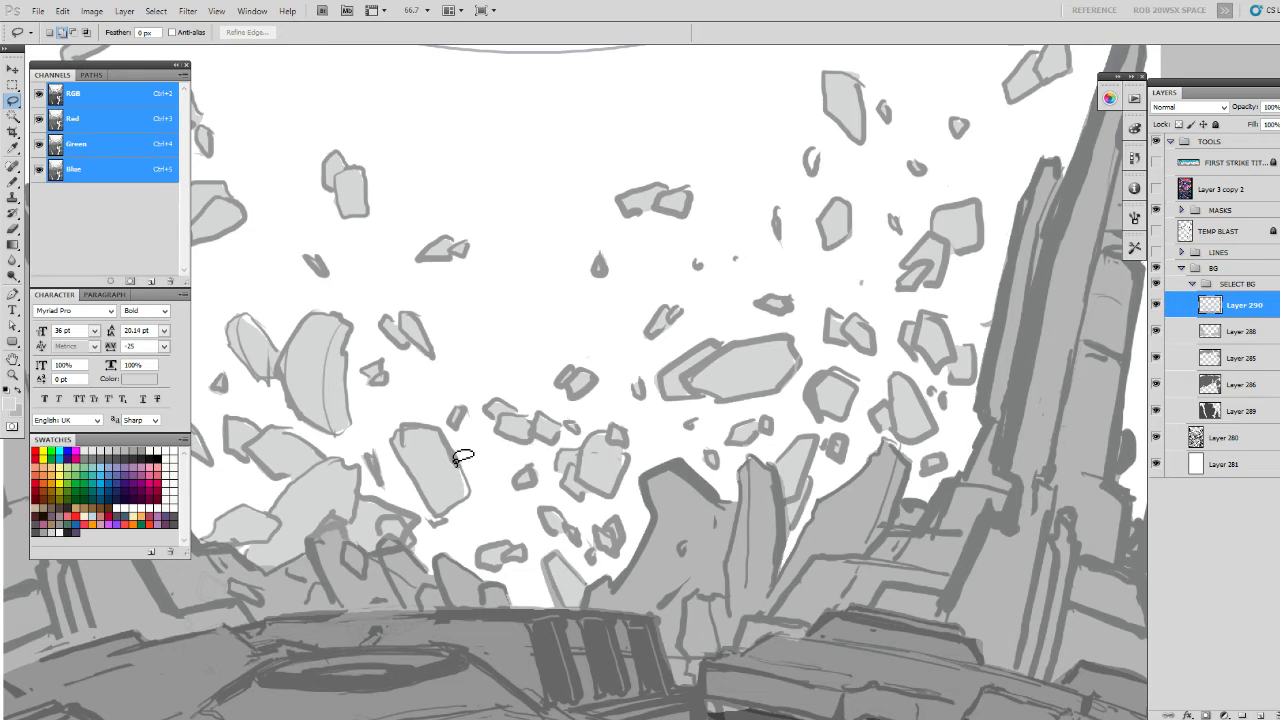
pyautogui.moveTo(455, 463)
pyautogui.mouseDown()
pyautogui.moveTo(470, 491)
pyautogui.moveTo(450, 502)
pyautogui.mouseUp()
pyautogui.moveTo(351, 421); pyautogui.dragTo(328, 392)
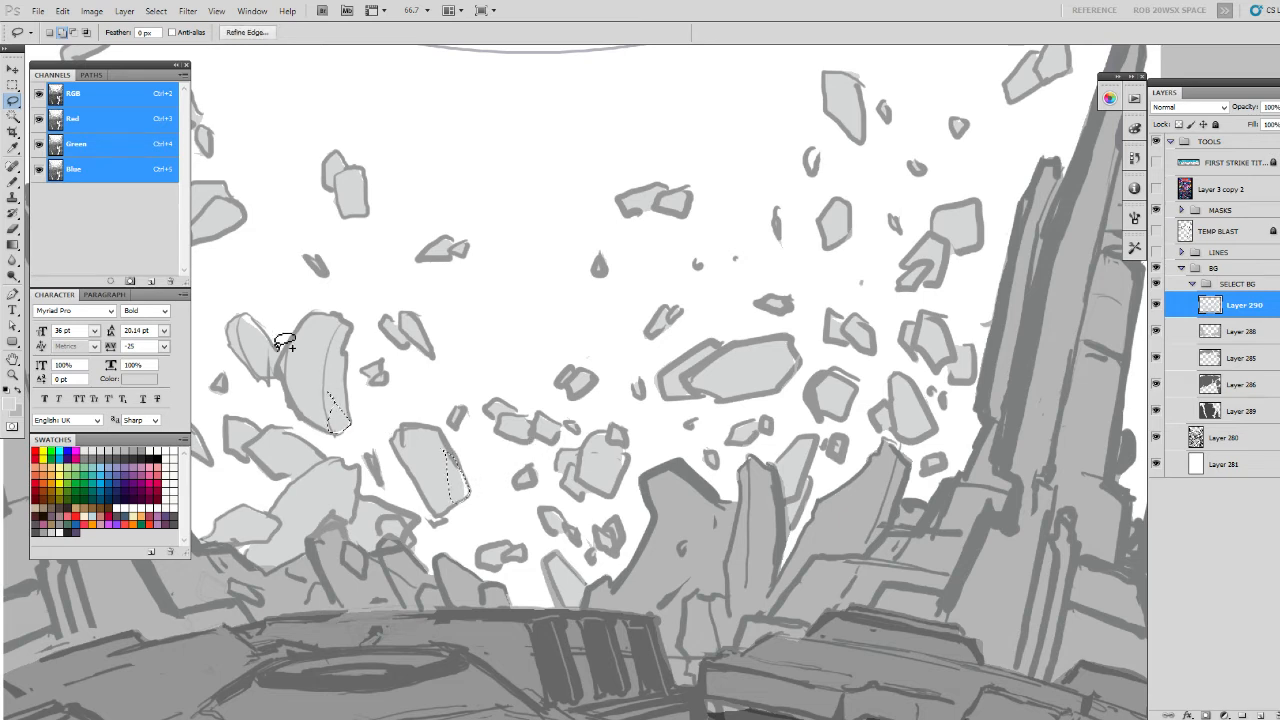
pyautogui.moveTo(280, 345)
pyautogui.mouseDown()
pyautogui.moveTo(255, 312)
pyautogui.moveTo(236, 335)
pyautogui.moveTo(262, 352)
pyautogui.mouseUp()
pyautogui.moveTo(244, 409)
pyautogui.mouseDown()
pyautogui.moveTo(299, 391)
pyautogui.moveTo(308, 416)
pyautogui.moveTo(262, 436)
pyautogui.moveTo(245, 400)
pyautogui.mouseUp()
pyautogui.moveTo(248, 300); pyautogui.dragTo(303, 393)
pyautogui.moveTo(298, 412); pyautogui.dragTo(278, 406)
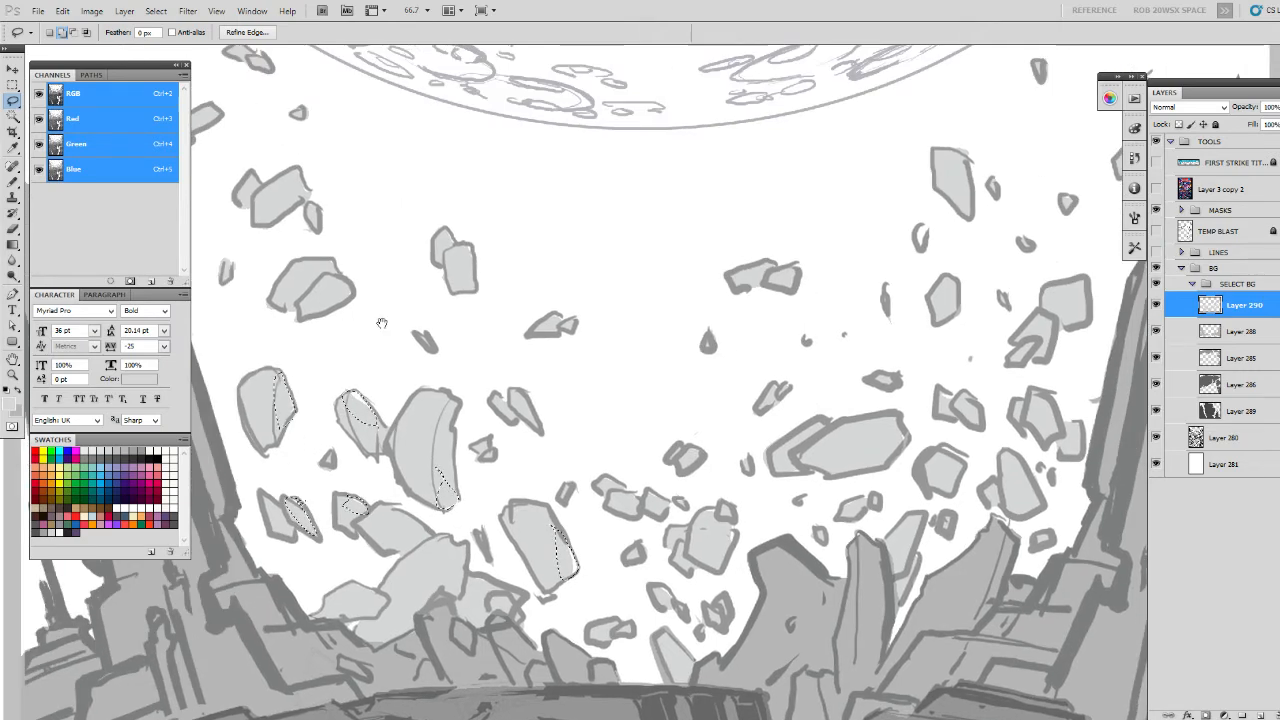
# - Add the unfilled edges of the long slabs, the nearby rocks and the small hollow rock below the tall angular one to the selection
pyautogui.moveTo(966, 398)
pyautogui.mouseDown()
pyautogui.moveTo(640, 435)
pyautogui.moveTo(660, 403)
pyautogui.mouseUp()
pyautogui.moveTo(652, 382)
pyautogui.mouseDown()
pyautogui.moveTo(579, 440)
pyautogui.moveTo(575, 425)
pyautogui.mouseUp()
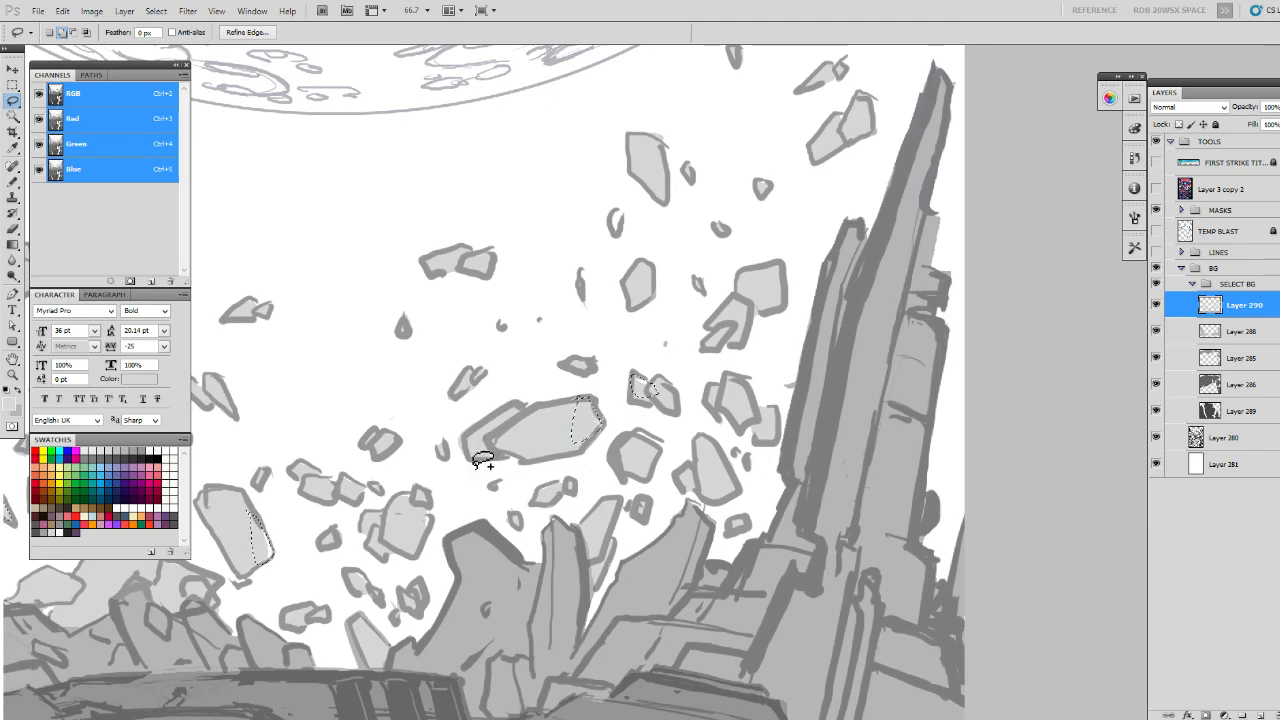
pyautogui.moveTo(477, 461); pyautogui.dragTo(481, 457)
pyautogui.moveTo(399, 501); pyautogui.dragTo(420, 493)
pyautogui.moveTo(704, 326); pyautogui.dragTo(634, 551)
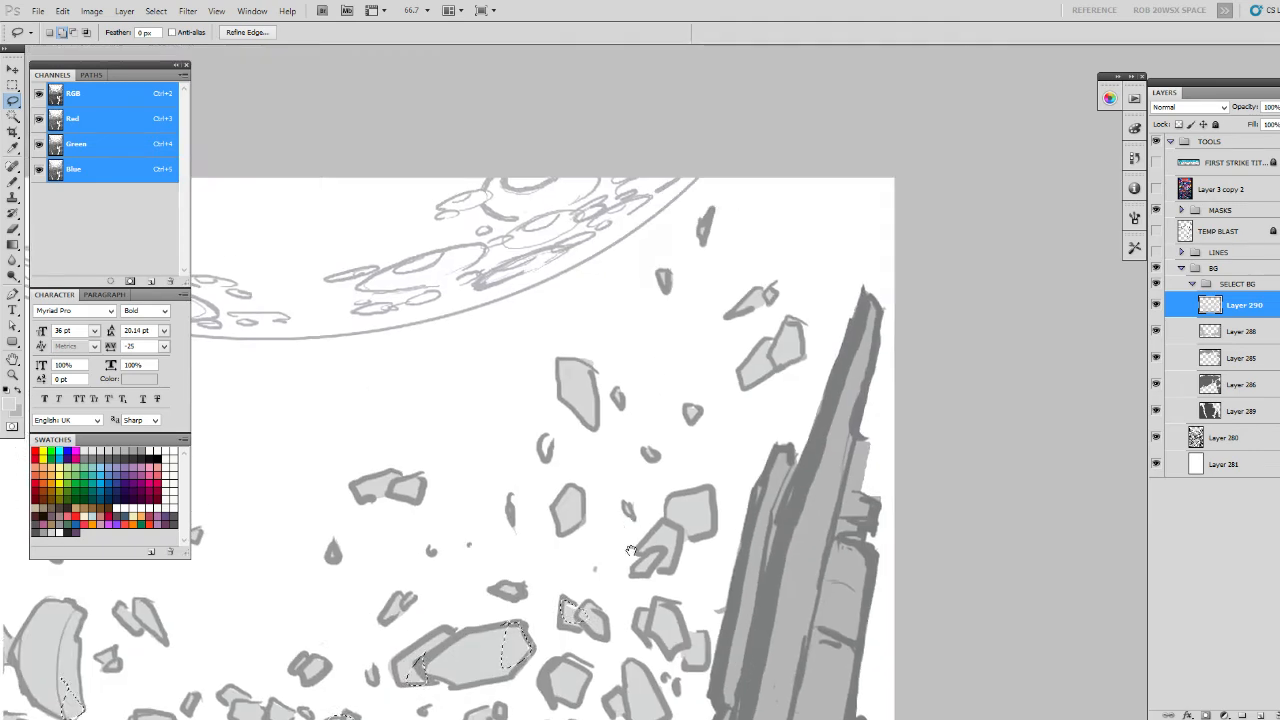
pyautogui.moveTo(578, 508); pyautogui.dragTo(633, 323)
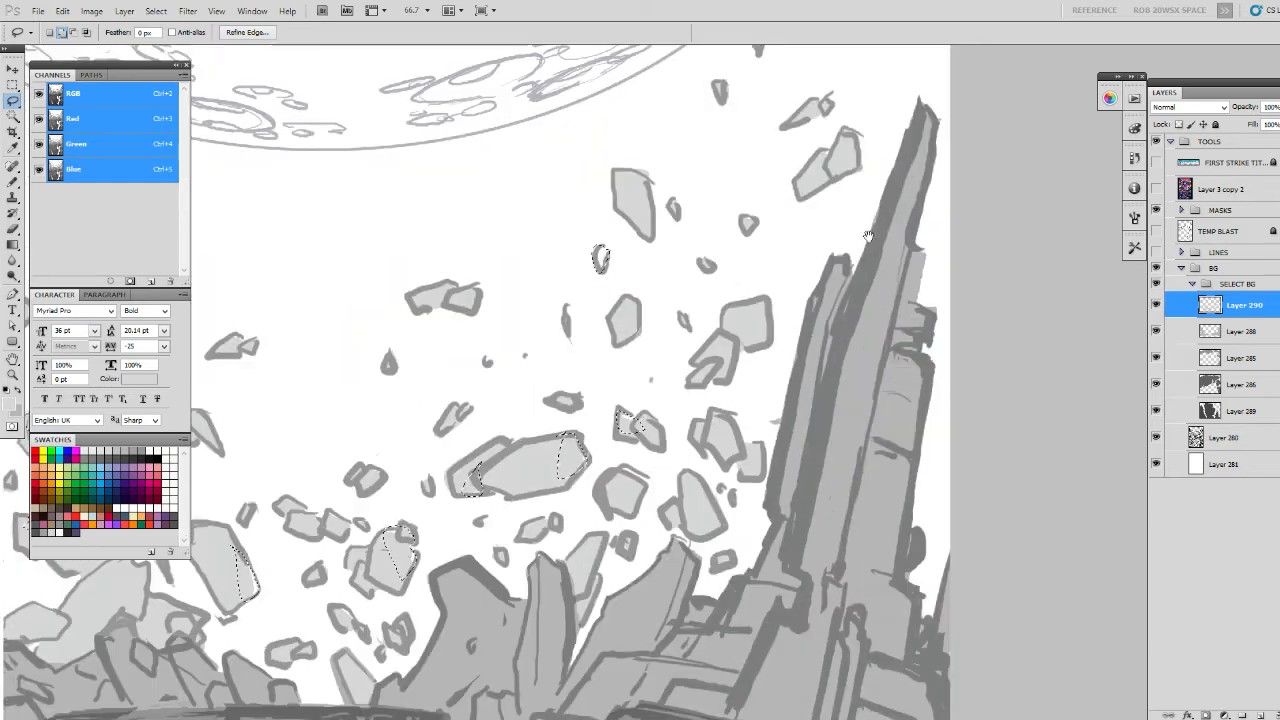
# - Fill the selected rock gaps with light grey on Layer 290 and clear the selection
pyautogui.hotkey('ctrl', 'alt', 'BackSpace')
pyautogui.press('Return')
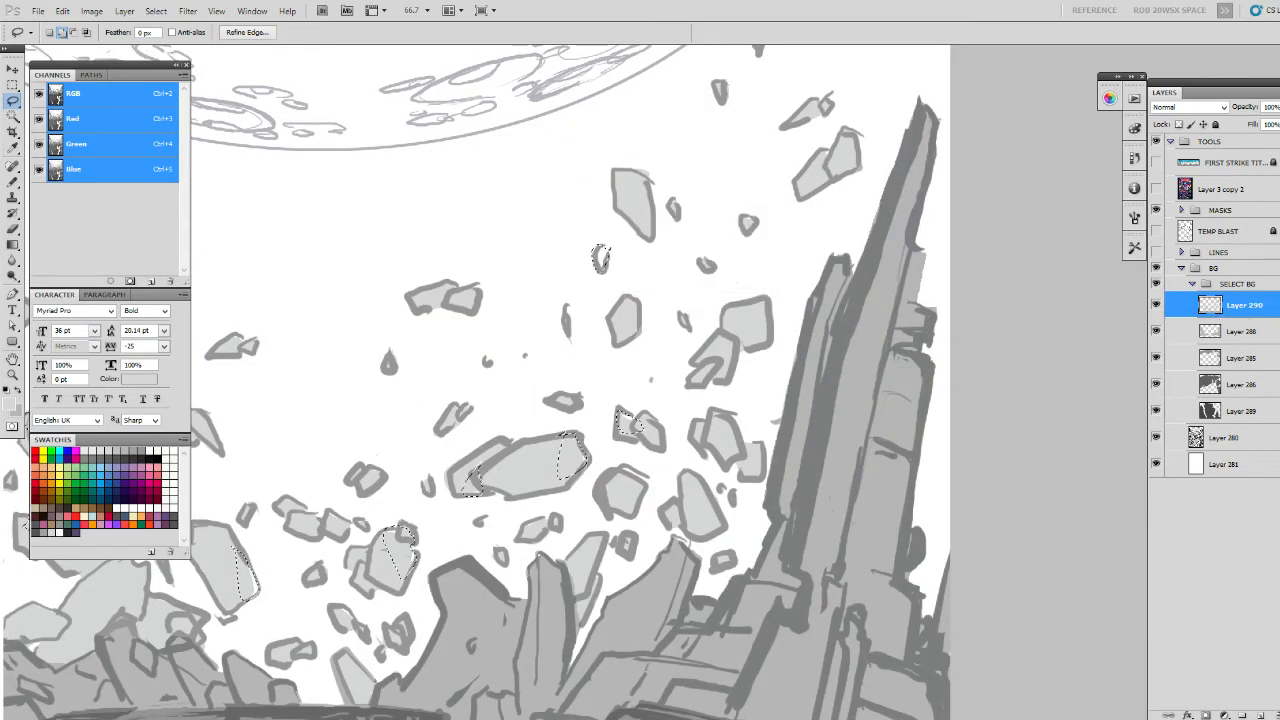
pyautogui.hotkey('ctrl', 'd')
# - Review the background flats across the whole cover and inspect the moon at the page's upper edge
pyautogui.moveTo(808, 515); pyautogui.dragTo(801, 594)
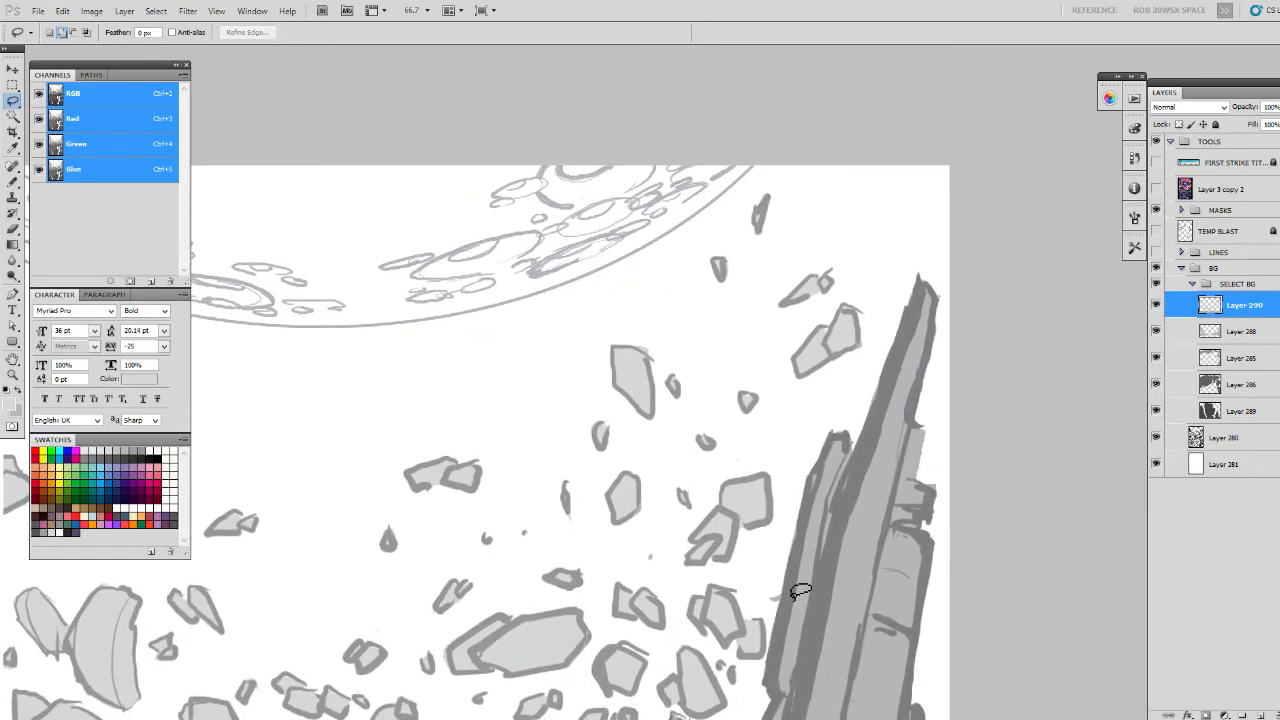
pyautogui.press('z')
pyautogui.keyDown('alt'); pyautogui.click(785, 502); pyautogui.keyUp('alt')
pyautogui.keyDown('alt'); pyautogui.click(785, 502); pyautogui.keyUp('alt')
pyautogui.keyDown('alt'); pyautogui.click(785, 502); pyautogui.keyUp('alt')
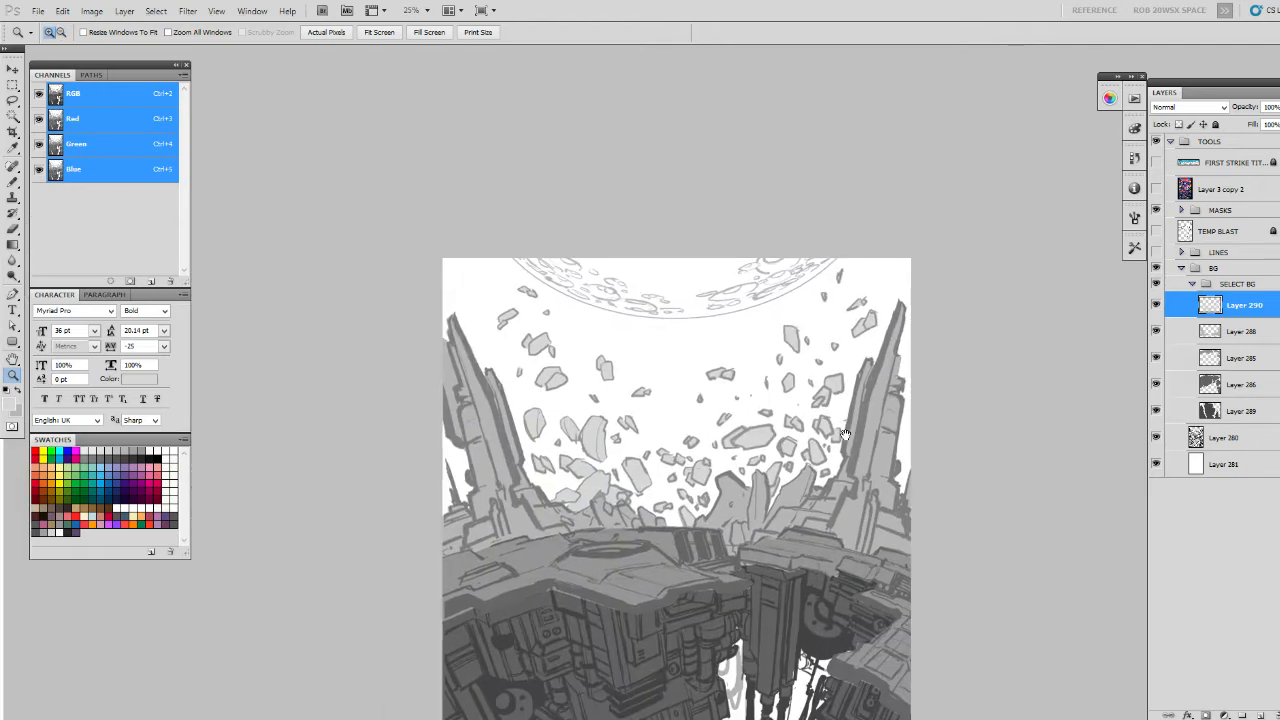
pyautogui.press('b')
pyautogui.press('z')
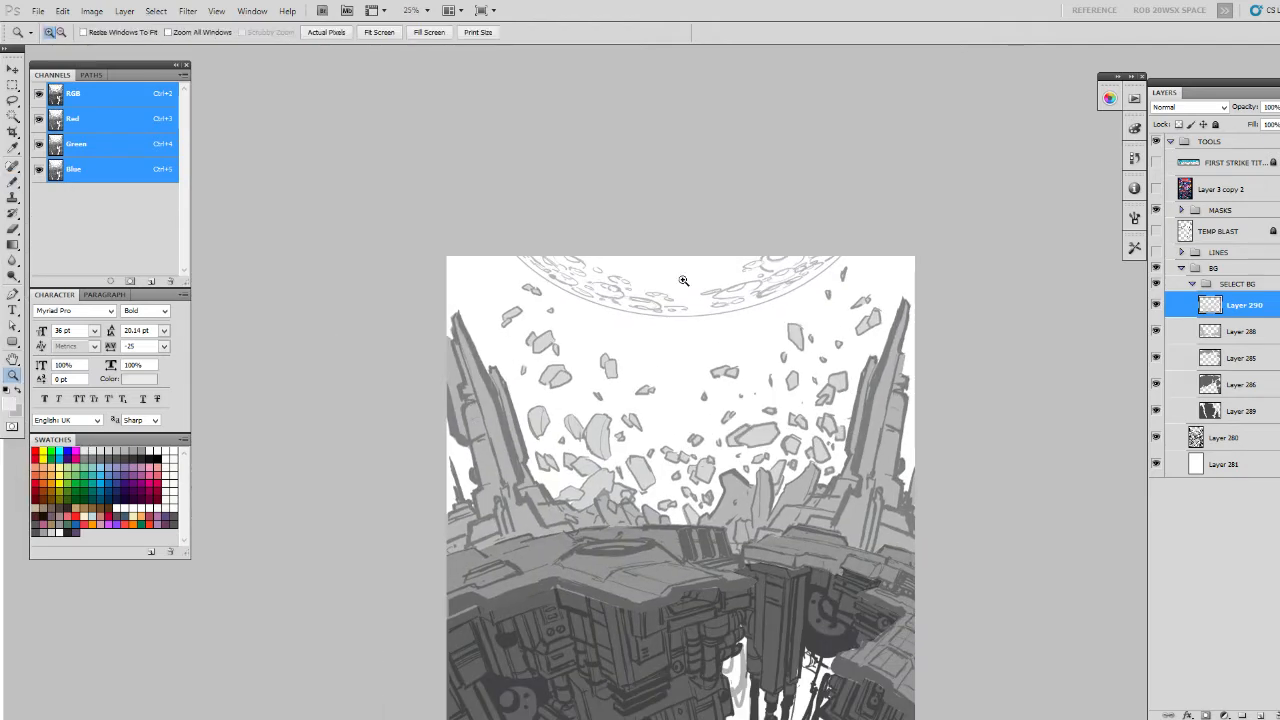
pyautogui.click(745, 280)
pyautogui.click(747, 280)
pyautogui.moveTo(826, 346); pyautogui.dragTo(899, 541)
pyautogui.press('l')
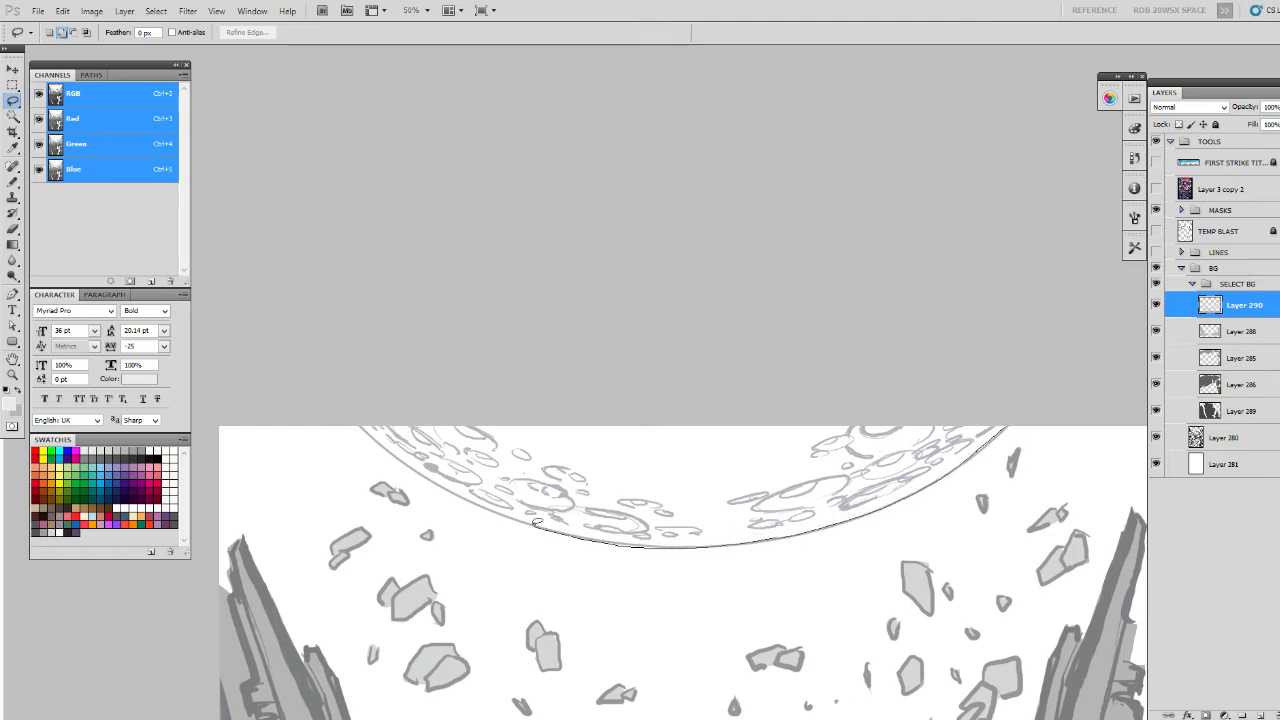
pyautogui.moveTo(463, 495)
pyautogui.mouseDown()
pyautogui.moveTo(362, 428)
pyautogui.moveTo(757, 391)
pyautogui.moveTo(1082, 426)
pyautogui.mouseUp()
pyautogui.hotkey('ctrl', 'd')
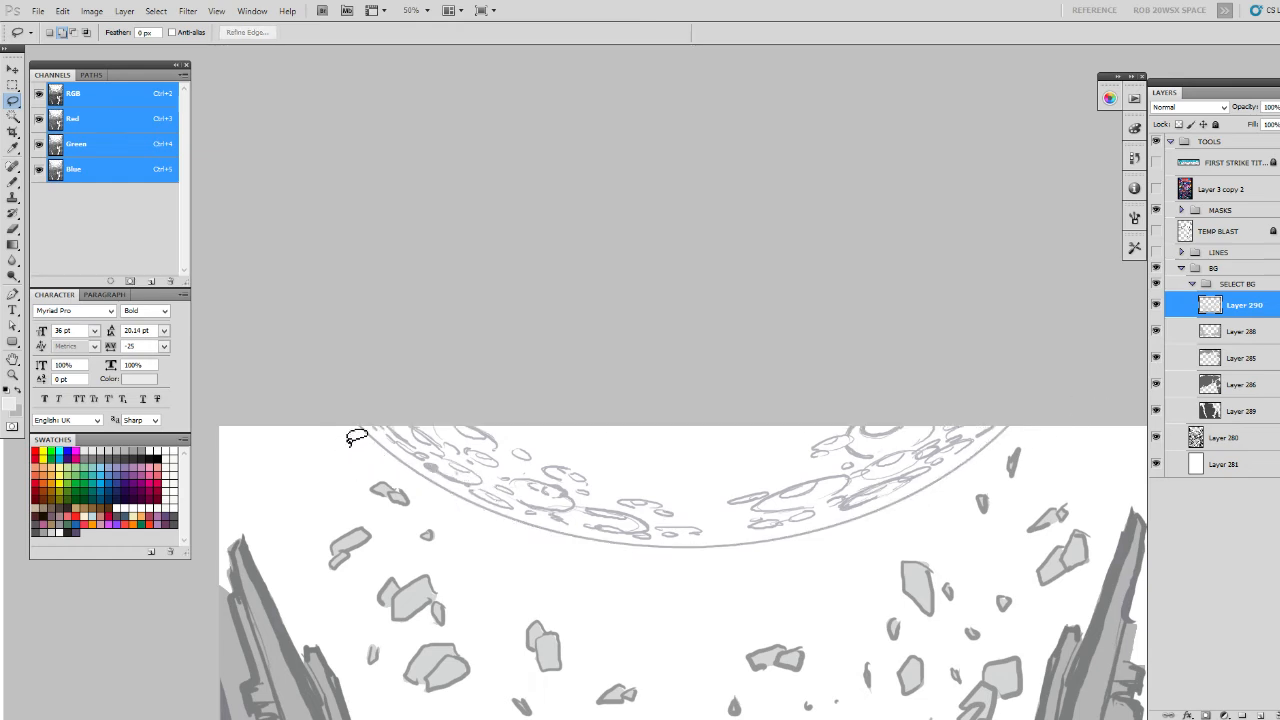
# - Trace the moon's curved lower edge with the Pen tool, close the path above the page, and fill it with very light grey on Layer 290
pyautogui.press('p')
pyautogui.moveTo(683, 548); pyautogui.dragTo(781, 551)
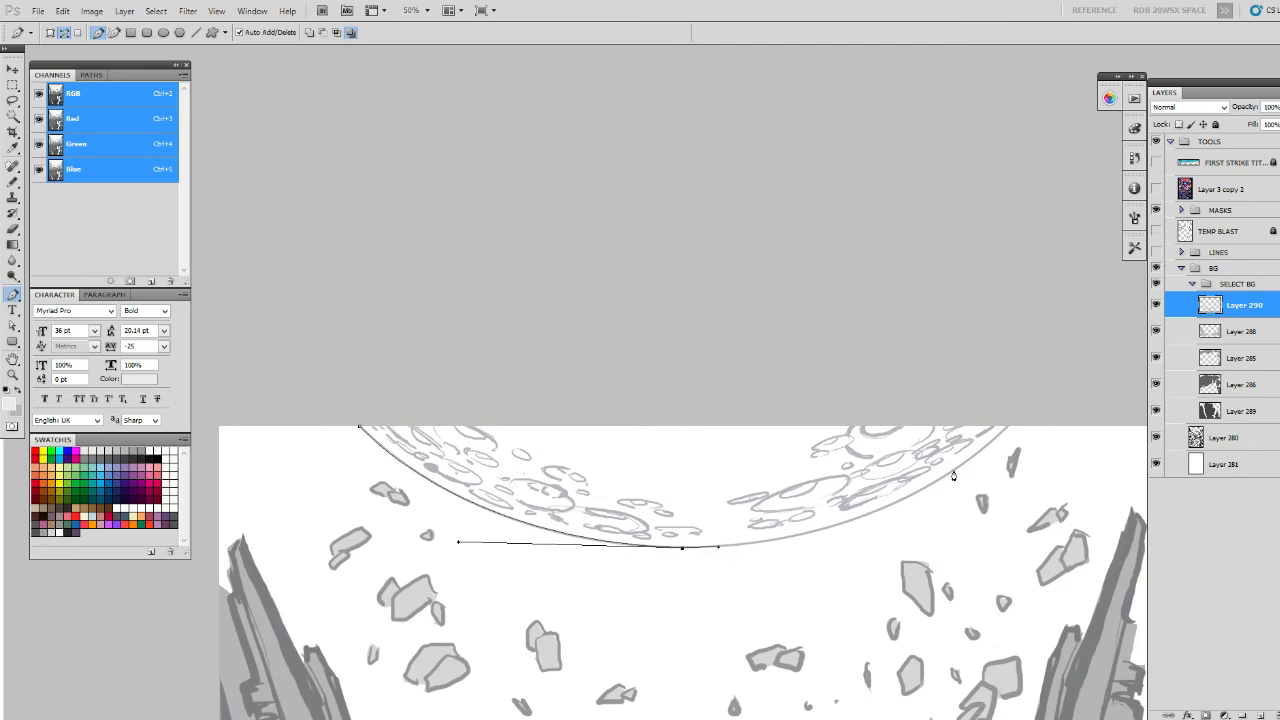
pyautogui.moveTo(944, 477); pyautogui.dragTo(980, 453)
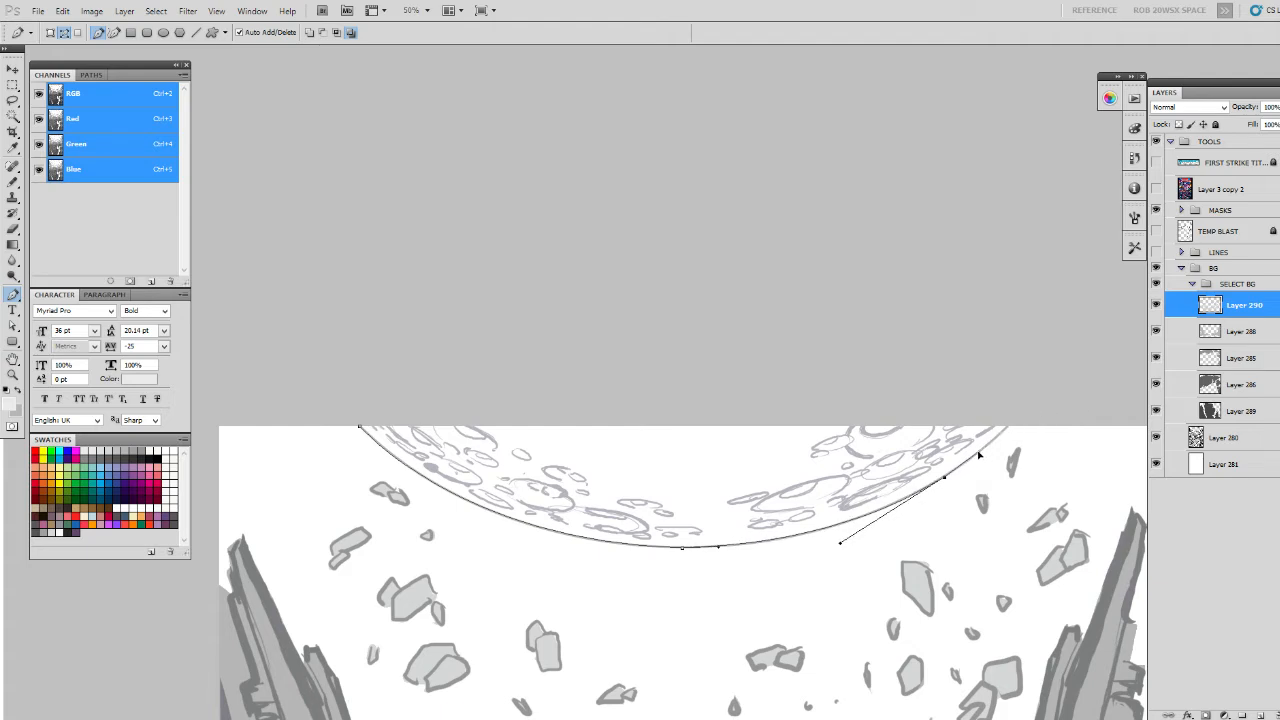
pyautogui.click(989, 445)
pyautogui.moveTo(484, 396); pyautogui.dragTo(431, 397)
pyautogui.click(91, 75)
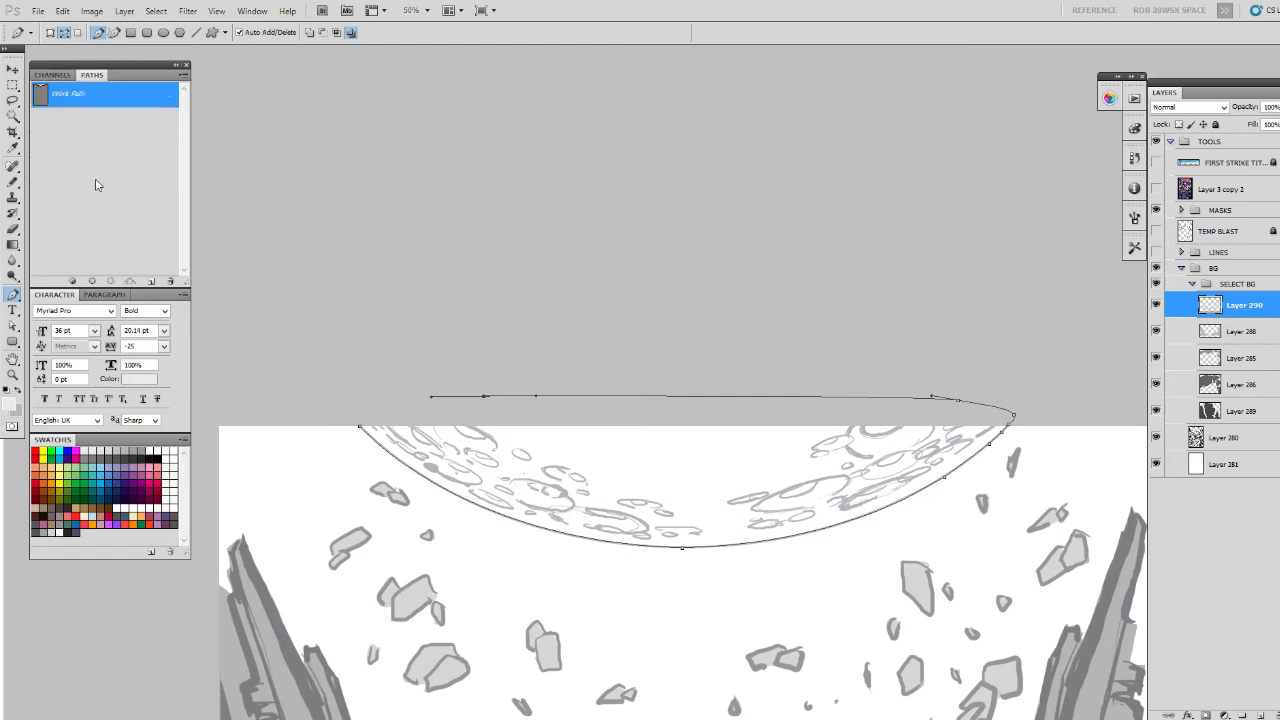
pyautogui.click(72, 282)
pyautogui.click(91, 238)
pyautogui.moveTo(917, 575); pyautogui.dragTo(942, 349)
pyautogui.press('z')
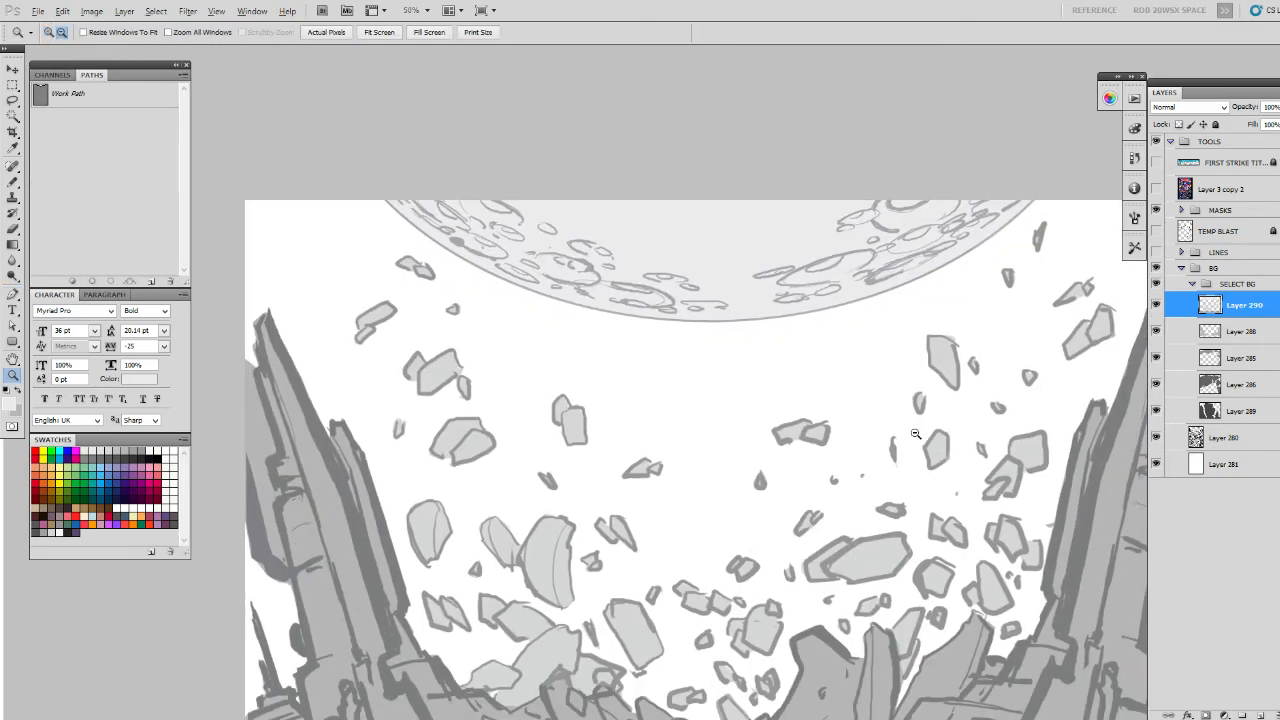
pyautogui.keyDown('alt'); pyautogui.click(917, 443); pyautogui.keyUp('alt')
pyautogui.click(1195, 437)
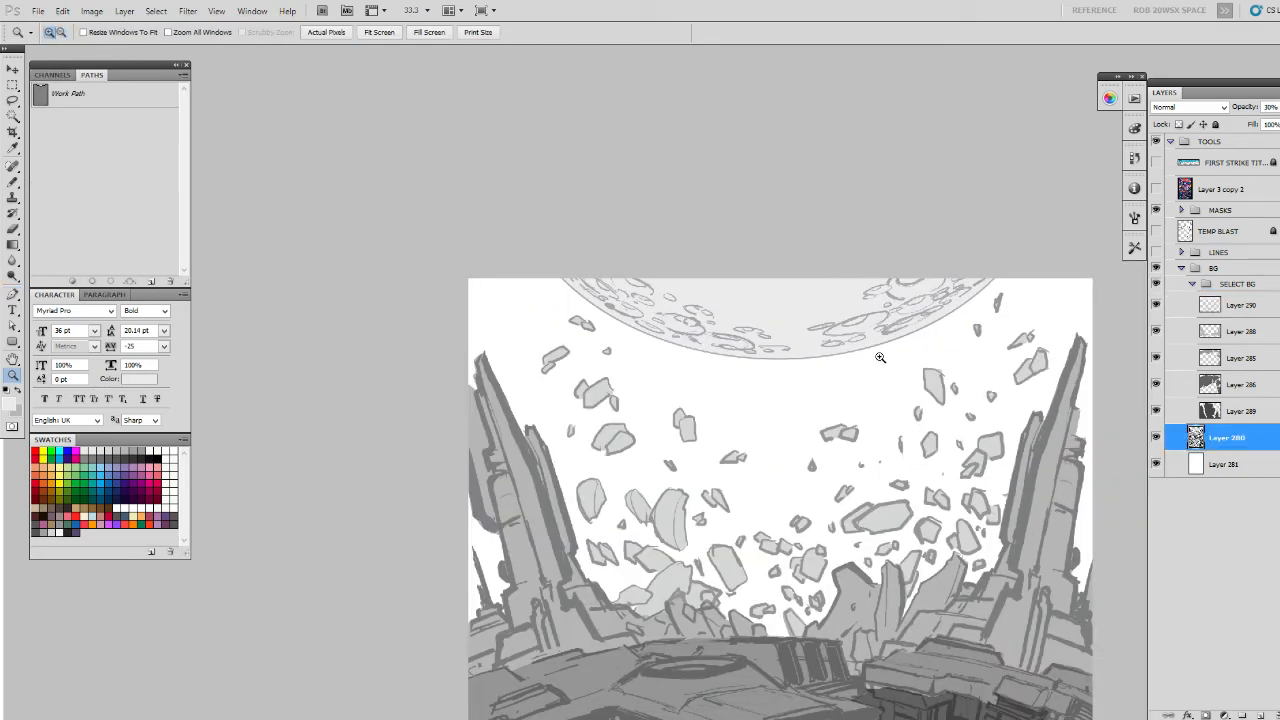
pyautogui.keyDown('ctrl'); pyautogui.click(1195, 437); pyautogui.keyUp('ctrl')
pyautogui.click(1240, 305)
pyautogui.moveTo(760, 380); pyautogui.dragTo(714, 493)
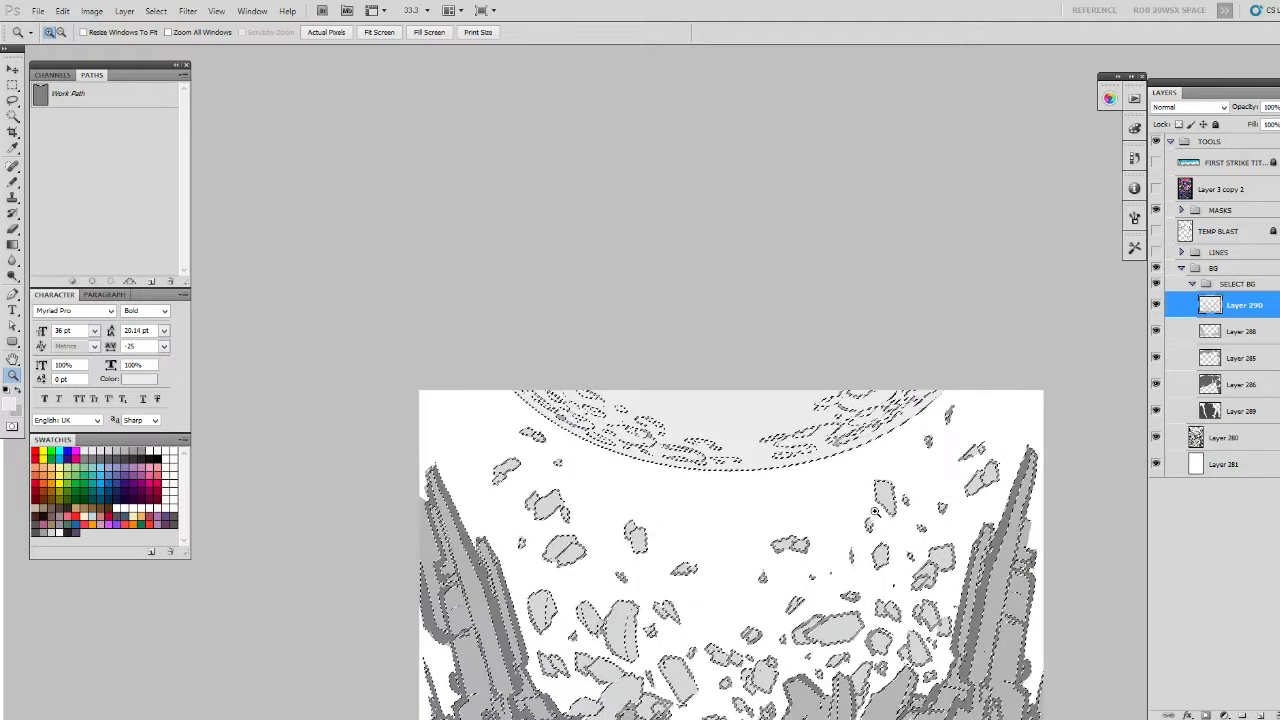
pyautogui.press('b')
pyautogui.press(']')
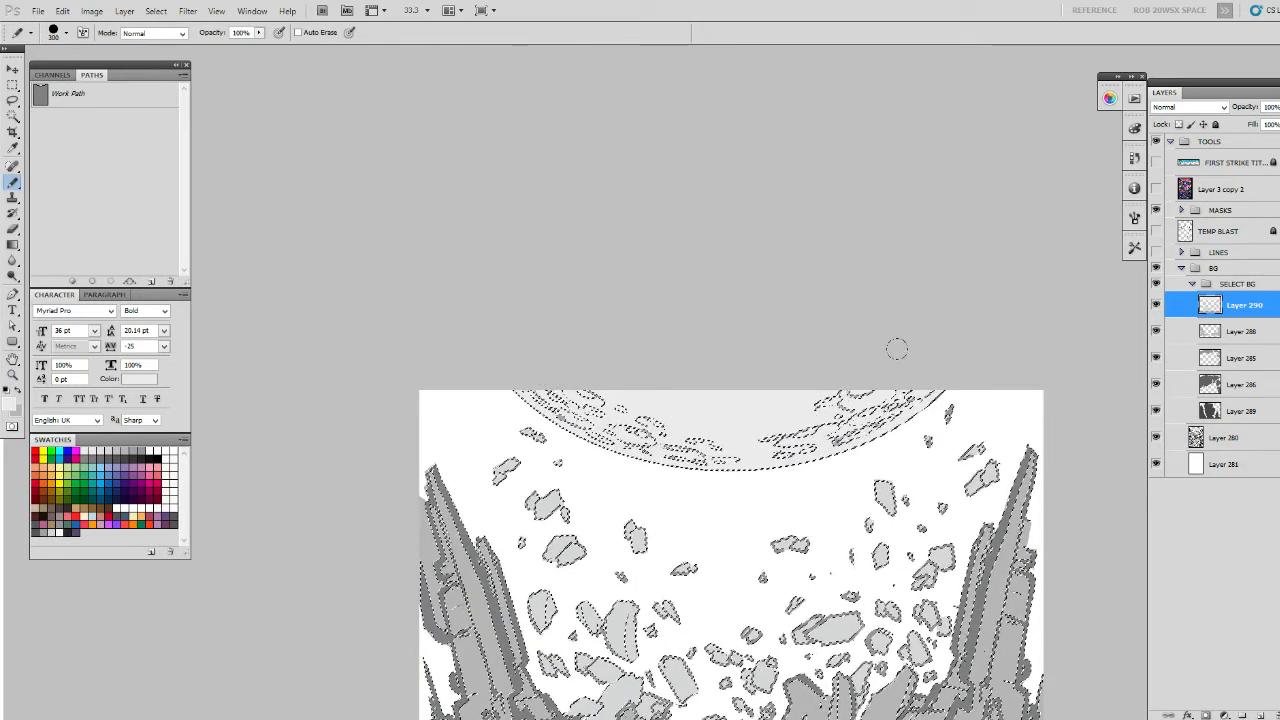
pyautogui.hotkey('ctrl', 'd')
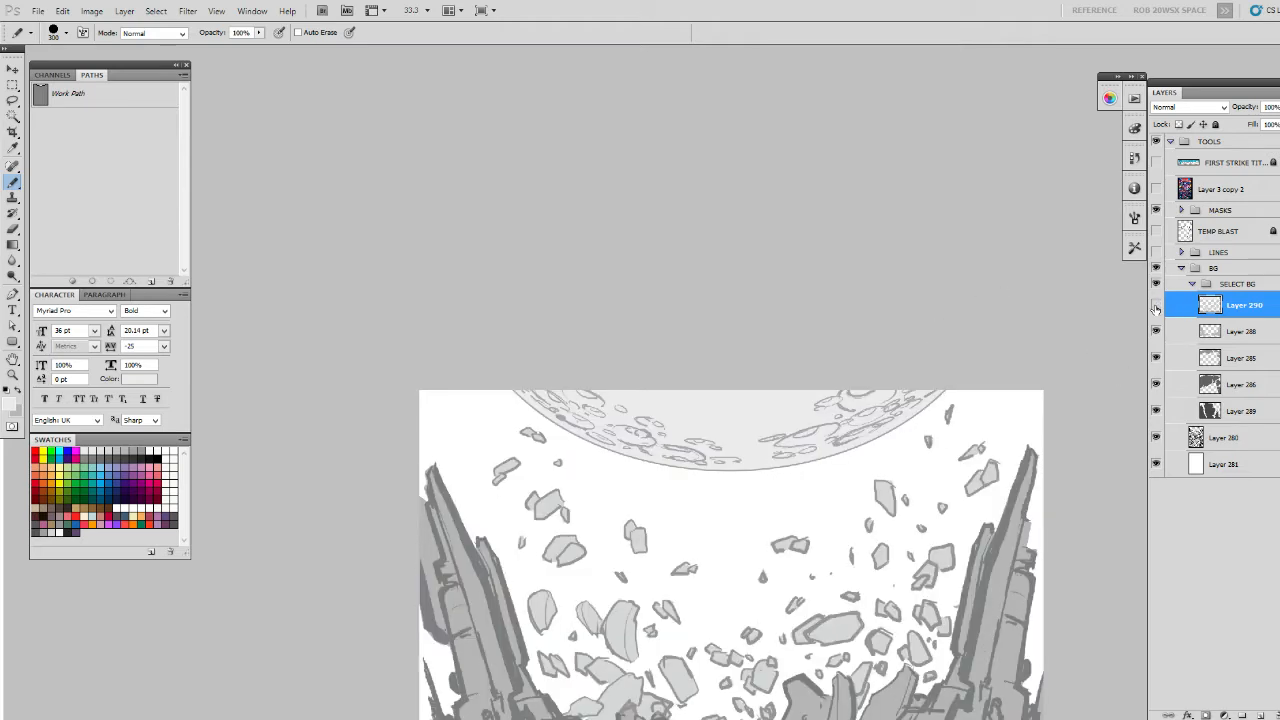
# - Lasso the moon's fill and separate it from the rock flats onto its own layer above Layer 290
pyautogui.click(1156, 305)
pyautogui.click(1156, 305)
pyautogui.press('l')
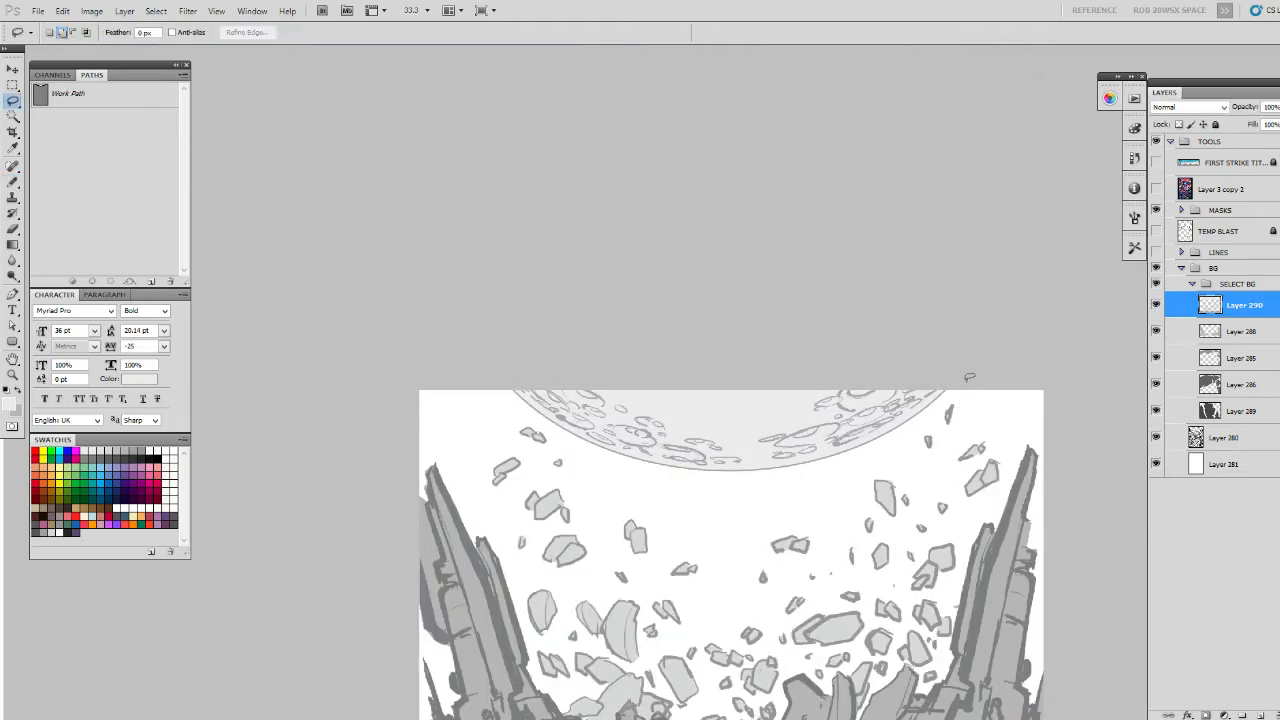
pyautogui.moveTo(968, 380)
pyautogui.mouseDown()
pyautogui.moveTo(763, 483)
pyautogui.moveTo(640, 477)
pyautogui.moveTo(570, 447)
pyautogui.moveTo(484, 383)
pyautogui.moveTo(785, 342)
pyautogui.moveTo(997, 366)
pyautogui.moveTo(872, 444)
pyautogui.moveTo(661, 477)
pyautogui.moveTo(467, 373)
pyautogui.moveTo(612, 342)
pyautogui.moveTo(972, 362)
pyautogui.mouseUp()
pyautogui.hotkey('ctrl', 'j')
pyautogui.click(1229, 330)
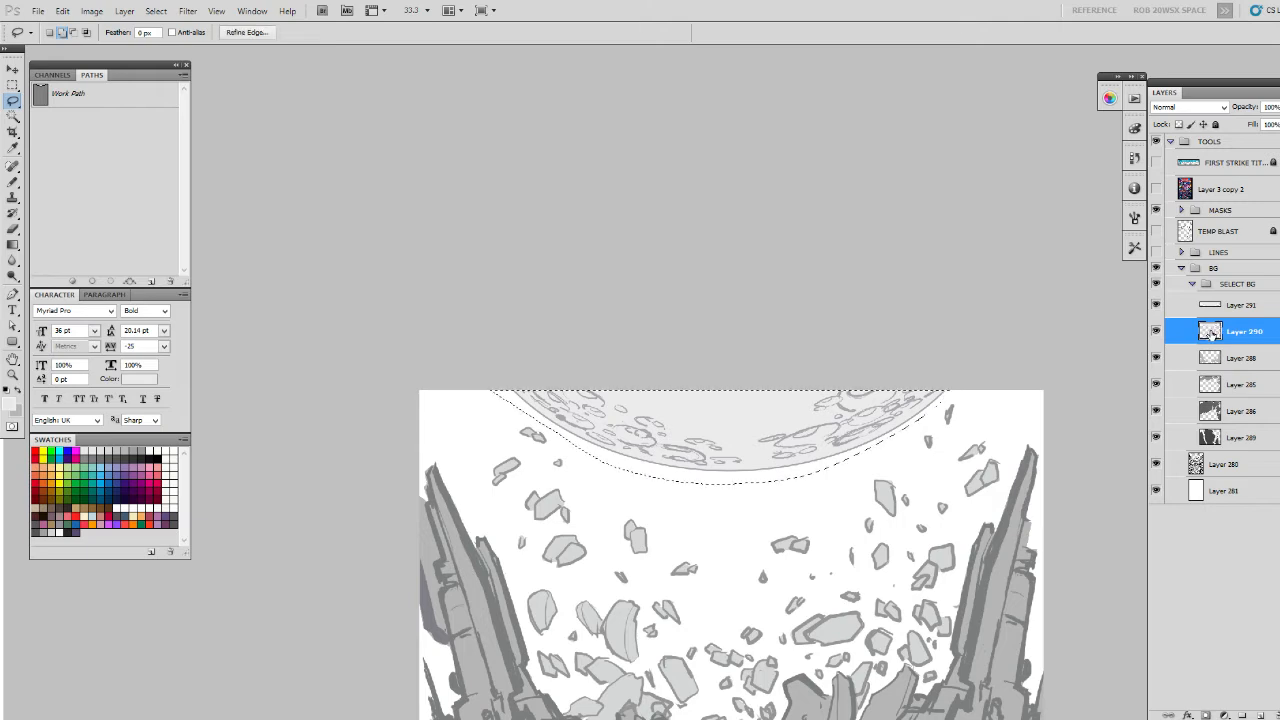
pyautogui.click(1155, 334)
# - Examine the extents of the spire flats on Layer 288 and the roof flats on Layer 285 using layer visibility and their loaded selections
pyautogui.moveTo(1068, 532); pyautogui.dragTo(1048, 353)
pyautogui.moveTo(1050, 464)
pyautogui.mouseDown()
pyautogui.moveTo(1041, 380)
pyautogui.moveTo(1034, 423)
pyautogui.moveTo(1020, 360)
pyautogui.mouseUp()
pyautogui.moveTo(949, 476); pyautogui.dragTo(1000, 407)
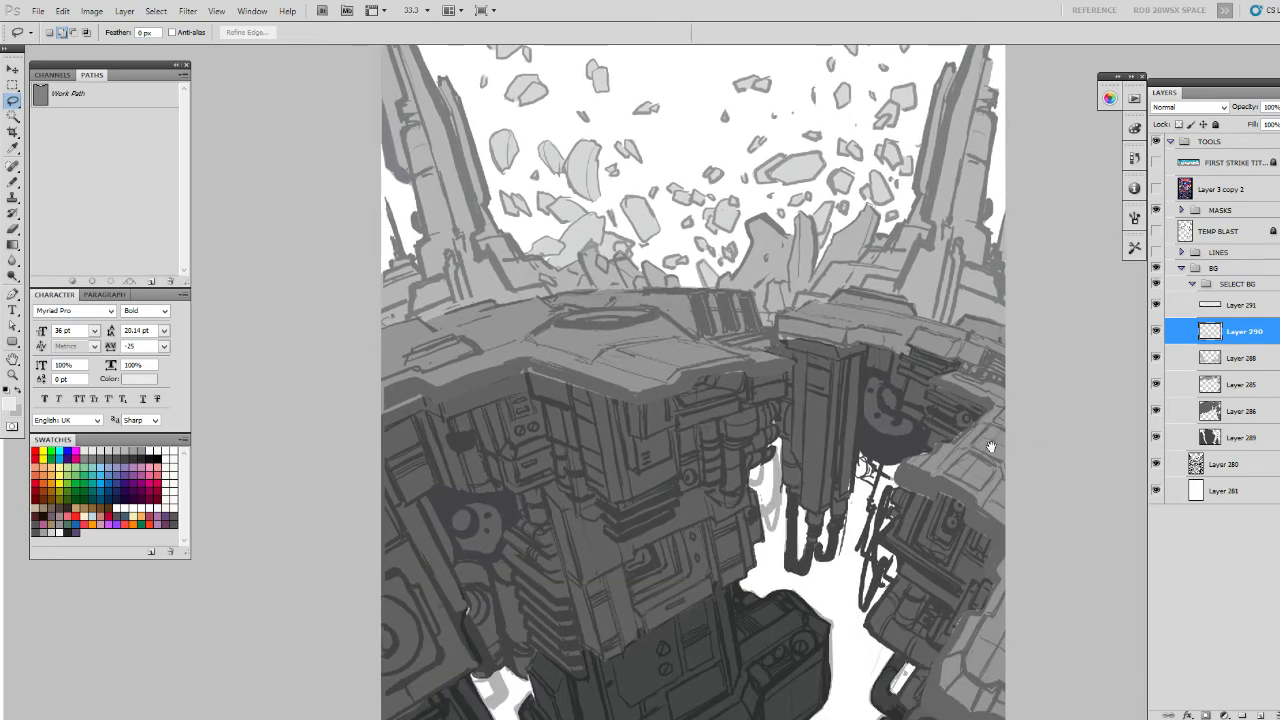
pyautogui.click(1156, 358)
pyautogui.click(1156, 358)
pyautogui.click(1156, 384)
pyautogui.click(1156, 384)
pyautogui.click(1157, 388)
pyautogui.click(1157, 386)
pyautogui.keyDown('ctrl'); pyautogui.click(1211, 358); pyautogui.keyUp('ctrl')
pyautogui.click(1236, 361)
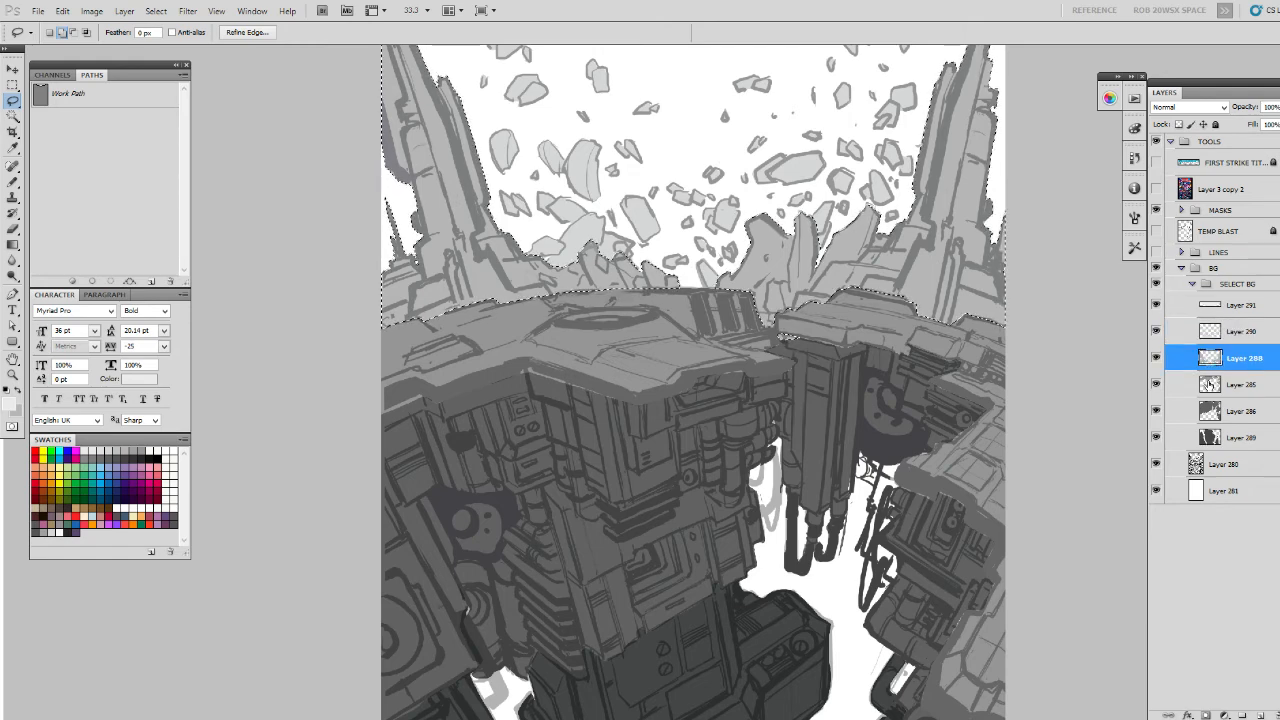
pyautogui.click(1209, 384)
pyautogui.keyDown('ctrl'); pyautogui.click(1209, 384); pyautogui.keyUp('ctrl')
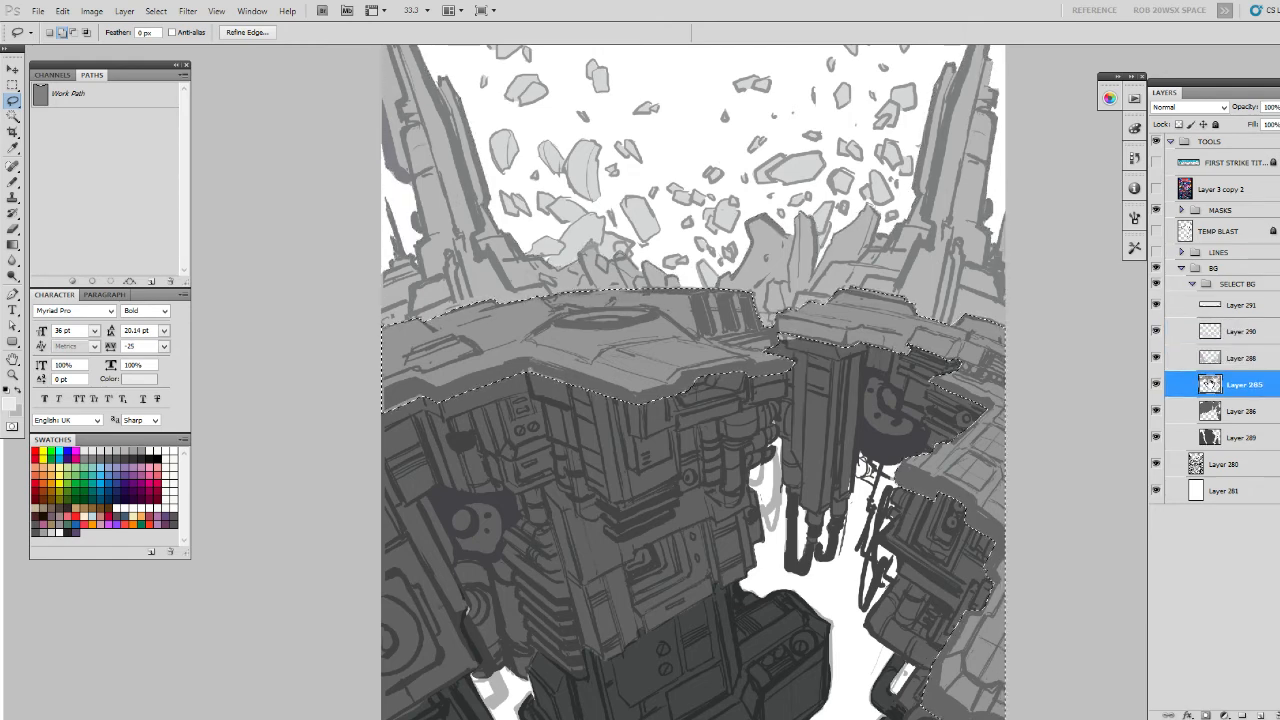
pyautogui.hotkey('ctrl', 'd')
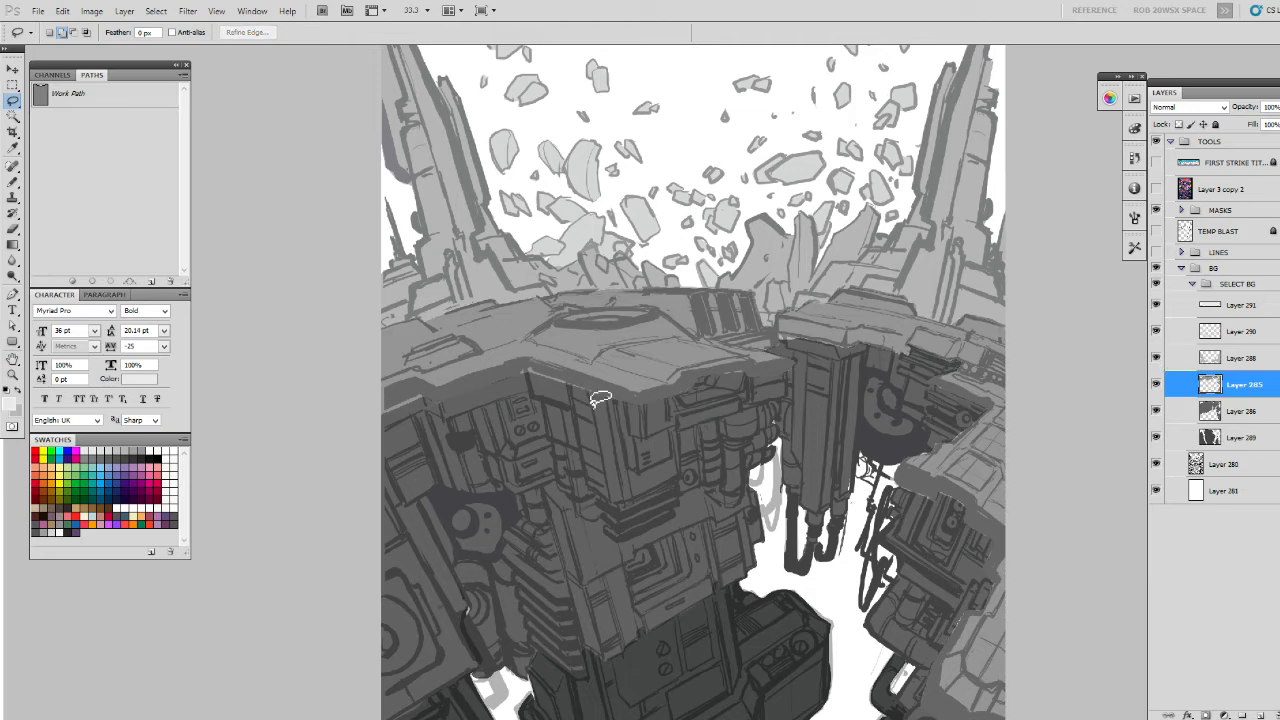
# - Erase the roof fill spilling past the roof edges above the central pillar and beside the machinery recess on Layer 285
pyautogui.press('e')
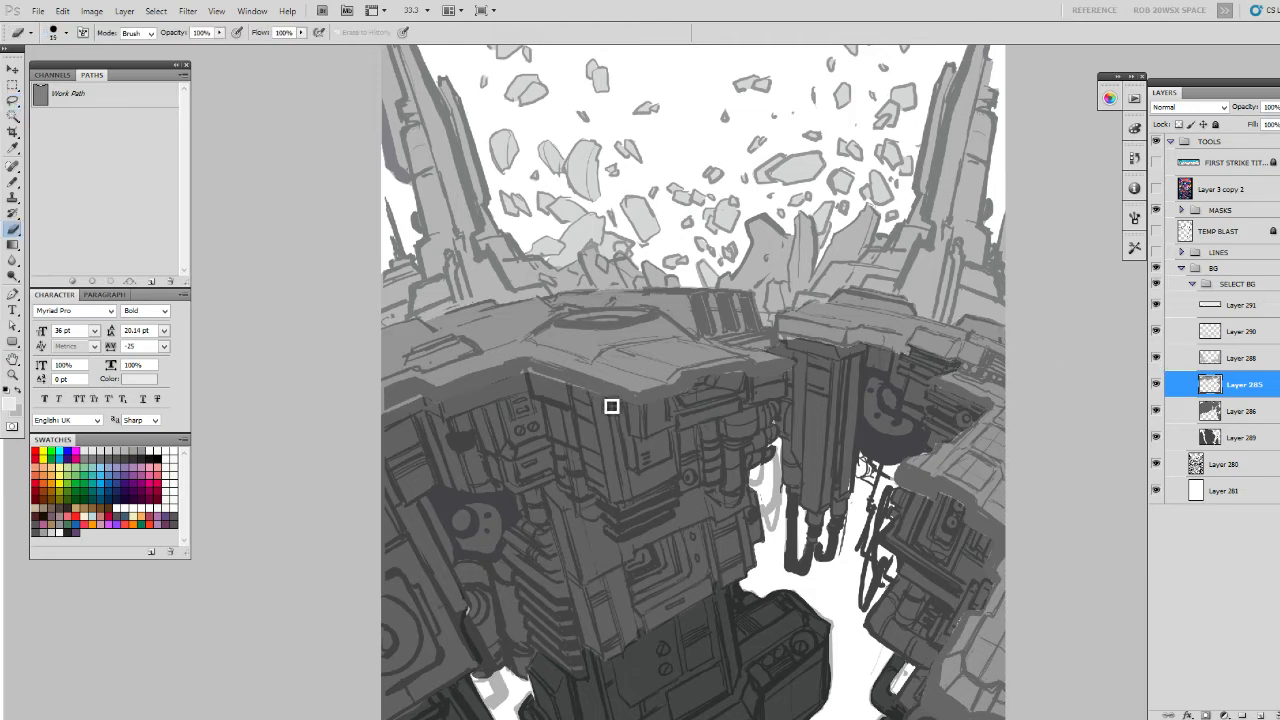
pyautogui.press(']')
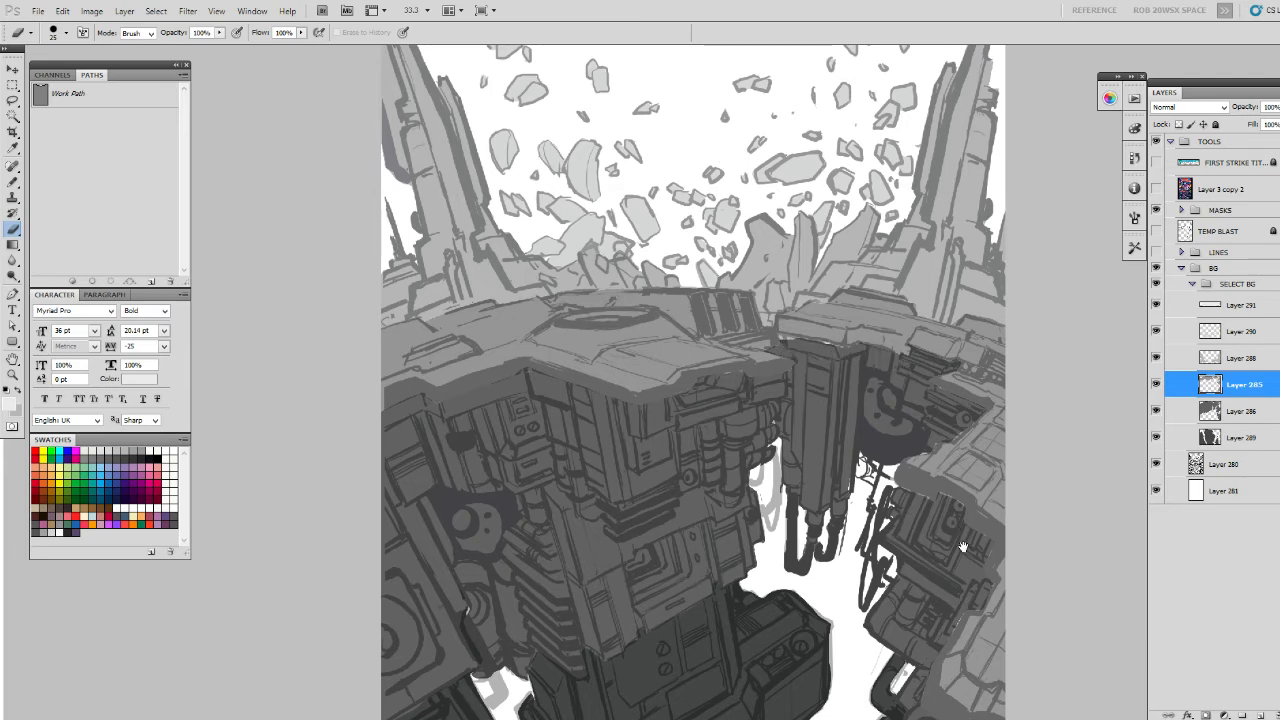
pyautogui.moveTo(963, 546)
pyautogui.mouseDown()
pyautogui.moveTo(846, 558)
pyautogui.moveTo(816, 542)
pyautogui.mouseUp()
pyautogui.press('z')
pyautogui.click(810, 551)
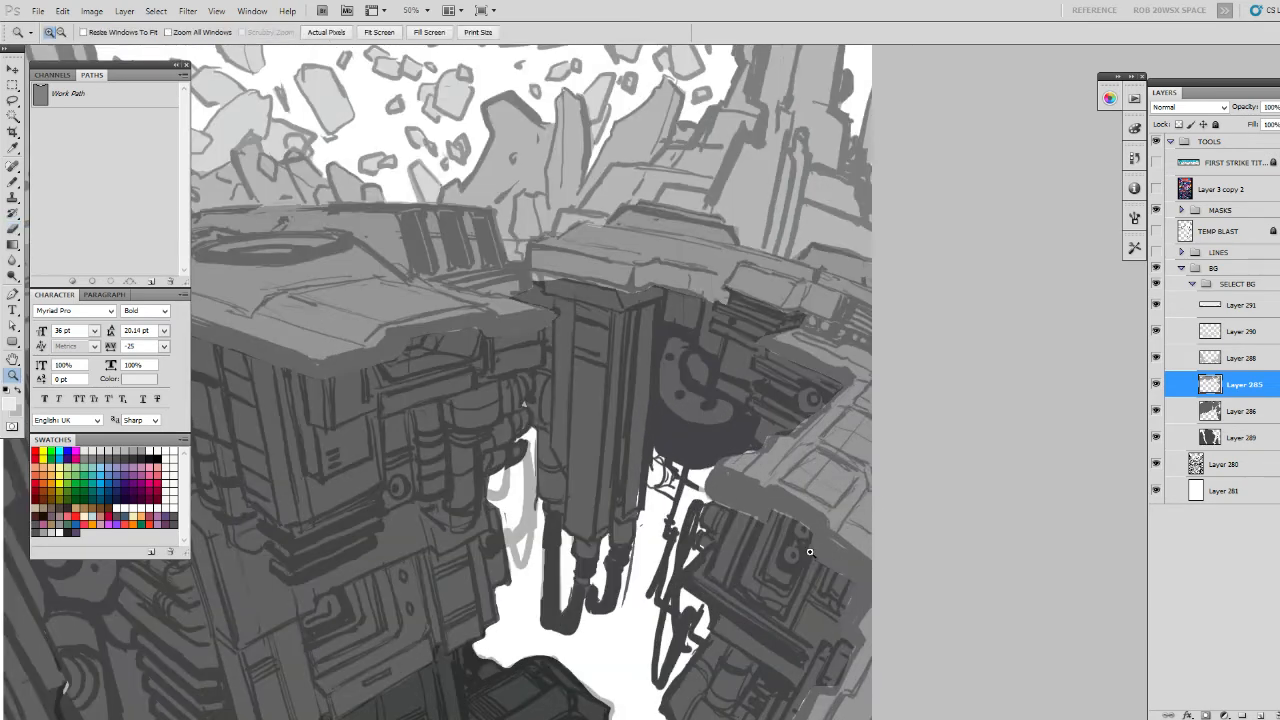
pyautogui.click(807, 538)
pyautogui.press('b')
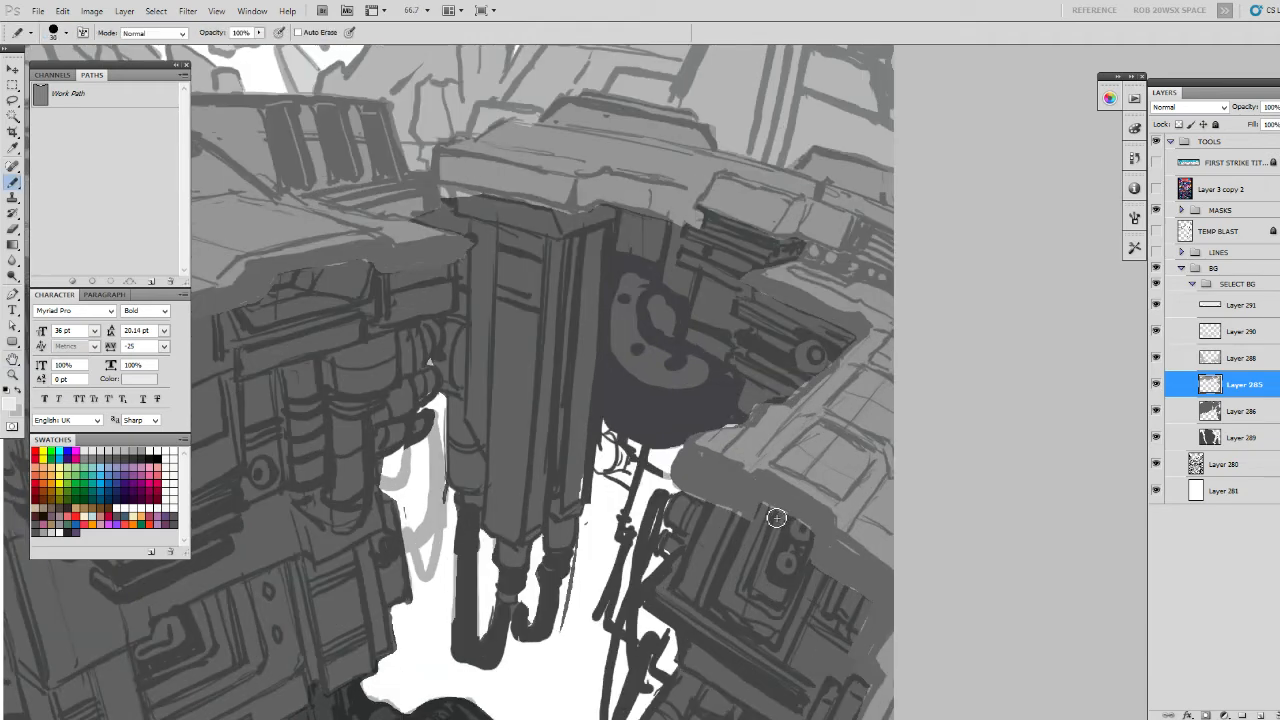
pyautogui.press('e')
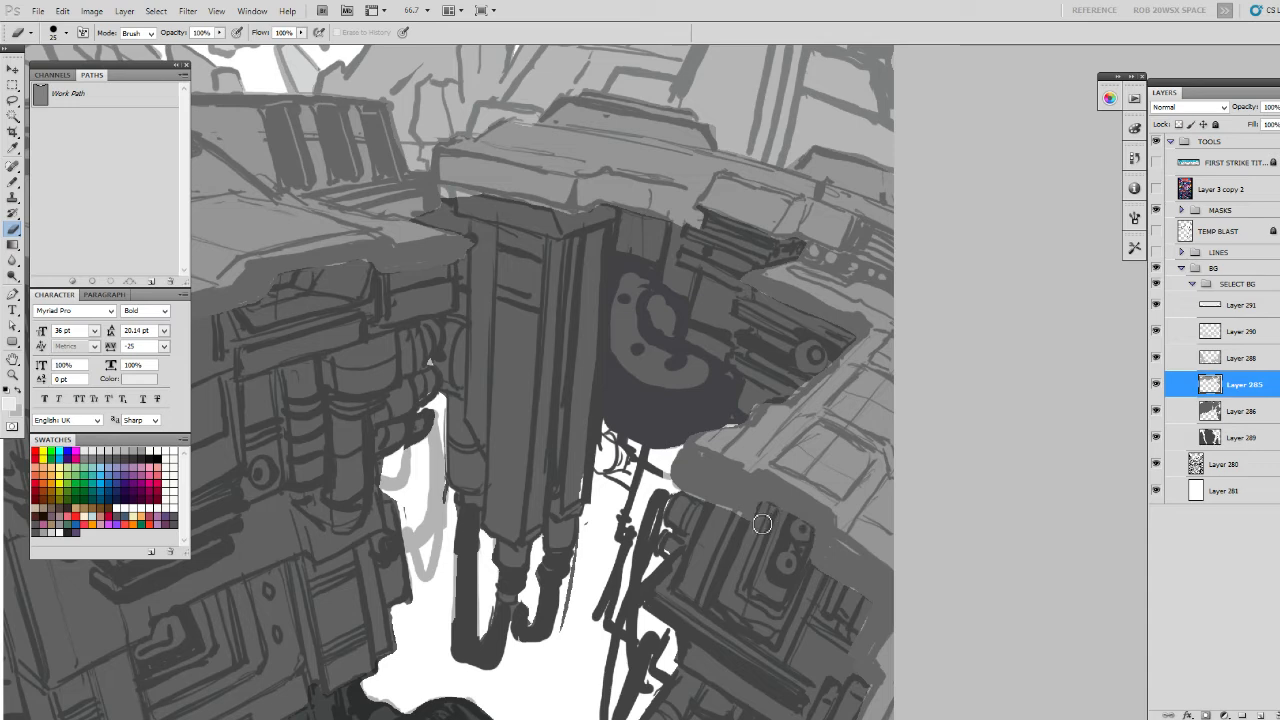
pyautogui.moveTo(700, 500); pyautogui.dragTo(742, 570)
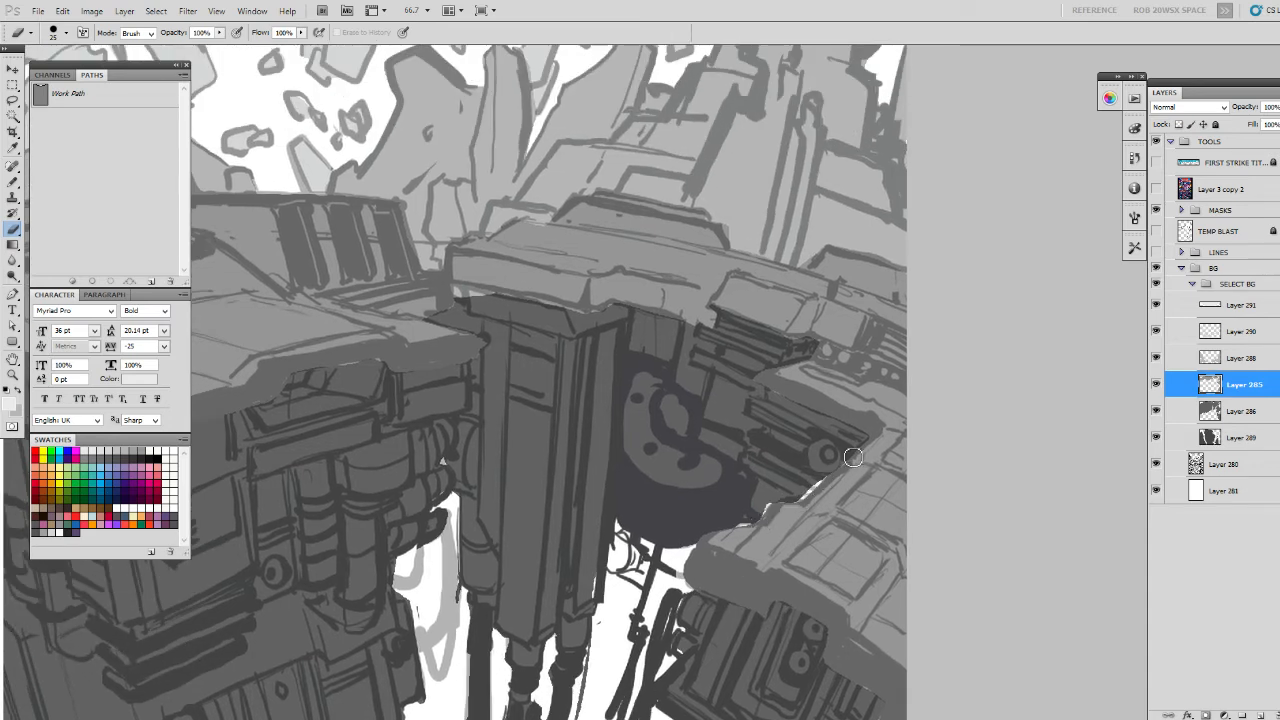
pyautogui.moveTo(612, 312); pyautogui.dragTo(481, 296)
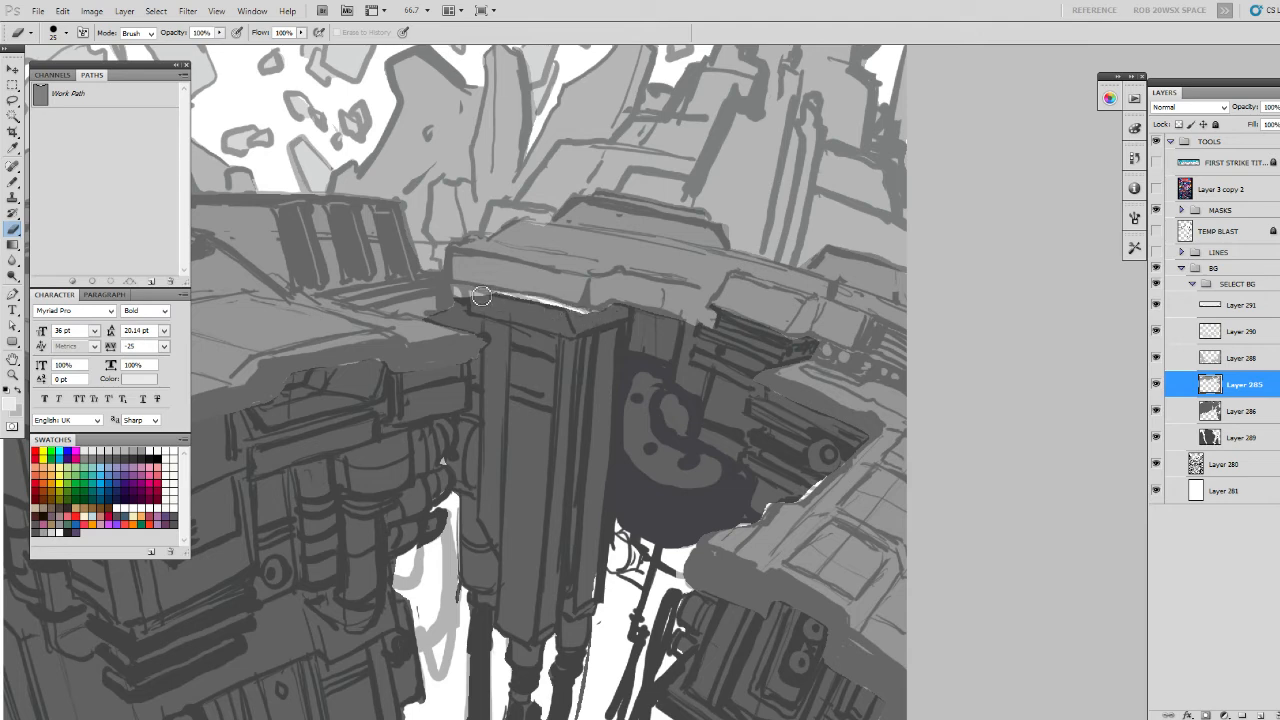
# - Paint the exposed gaps along the roof edges with the sampled wall grey on Layer 286
pyautogui.click(1217, 413)
pyautogui.press('b')
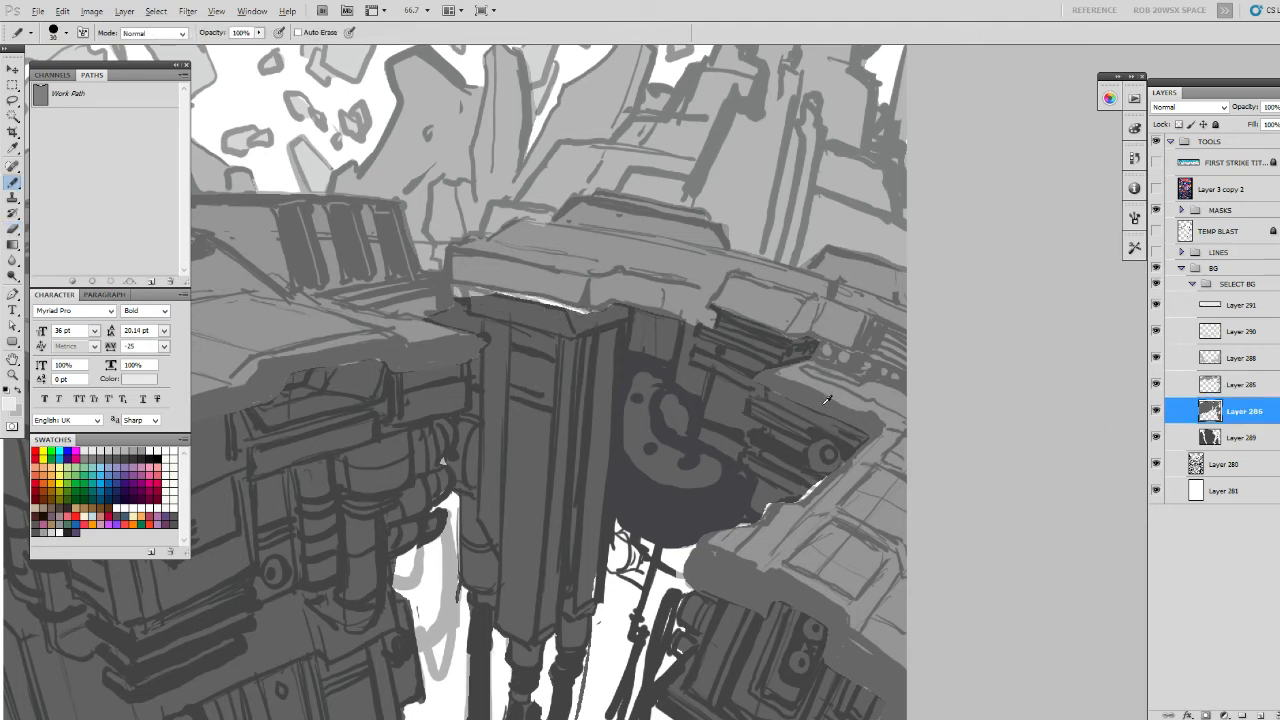
pyautogui.keyDown('alt'); pyautogui.click(824, 405); pyautogui.keyUp('alt')
pyautogui.moveTo(825, 483); pyautogui.dragTo(743, 525)
pyautogui.moveTo(593, 320); pyautogui.dragTo(490, 291)
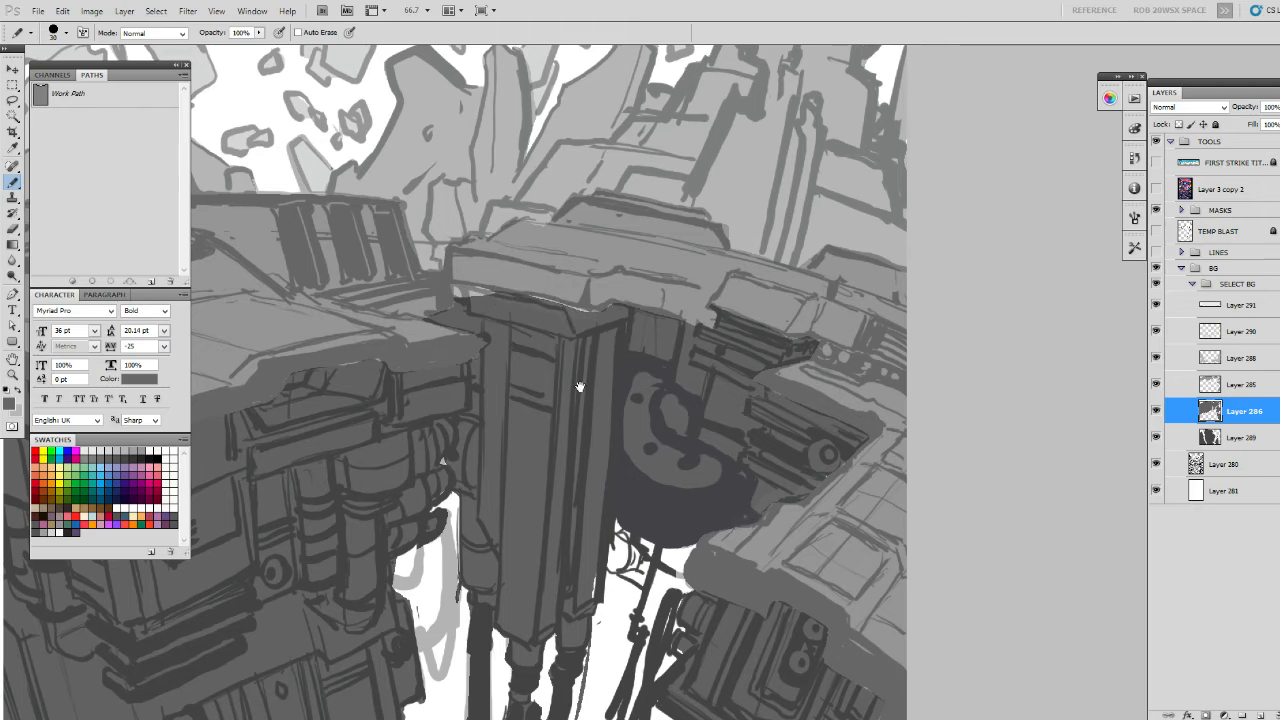
pyautogui.moveTo(580, 380); pyautogui.dragTo(610, 330)
pyautogui.moveTo(655, 403); pyautogui.dragTo(692, 258)
pyautogui.moveTo(729, 394); pyautogui.dragTo(974, 703)
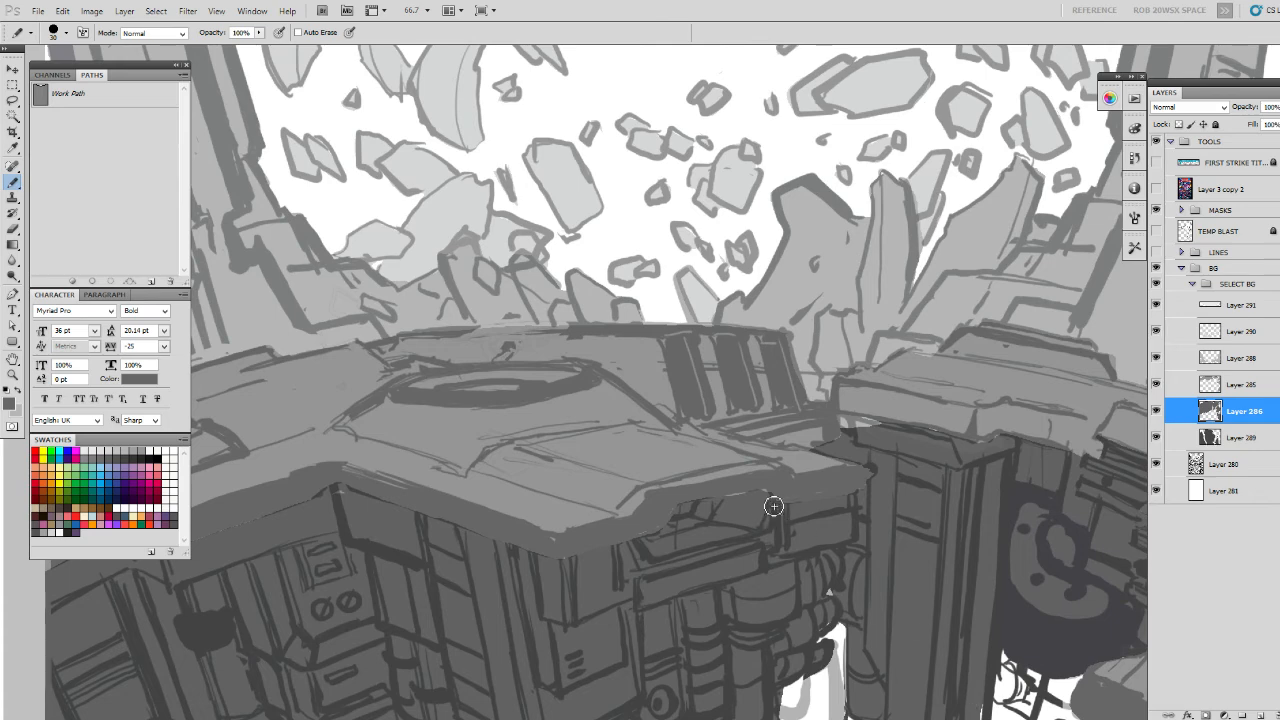
# - Load the Layer 280 line art as a selection and sample the lower machinery's dark grey for painting on Layer 289
pyautogui.press('z')
pyautogui.keyDown('alt'); pyautogui.click(567, 589); pyautogui.keyUp('alt')
pyautogui.keyDown('alt'); pyautogui.click(567, 589); pyautogui.keyUp('alt')
pyautogui.keyDown('alt'); pyautogui.click(567, 589); pyautogui.keyUp('alt')
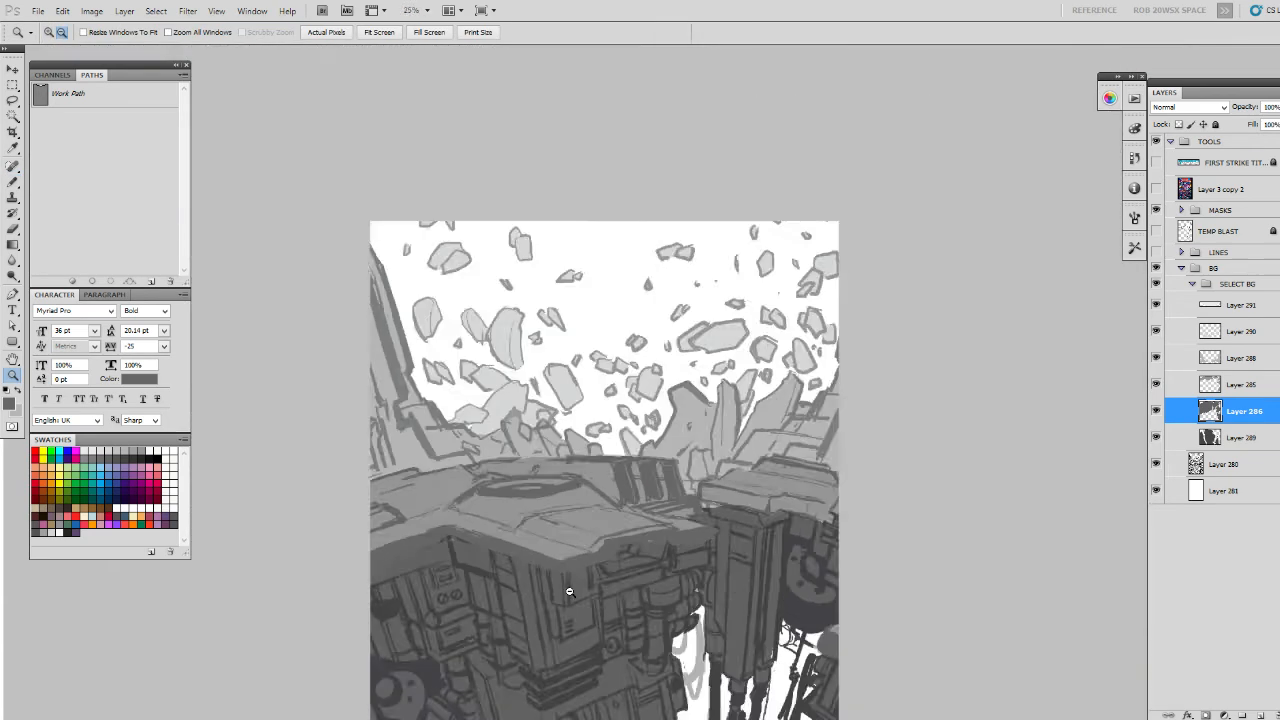
pyautogui.keyDown('alt'); pyautogui.click(567, 590); pyautogui.keyUp('alt')
pyautogui.moveTo(800, 673); pyautogui.dragTo(833, 373)
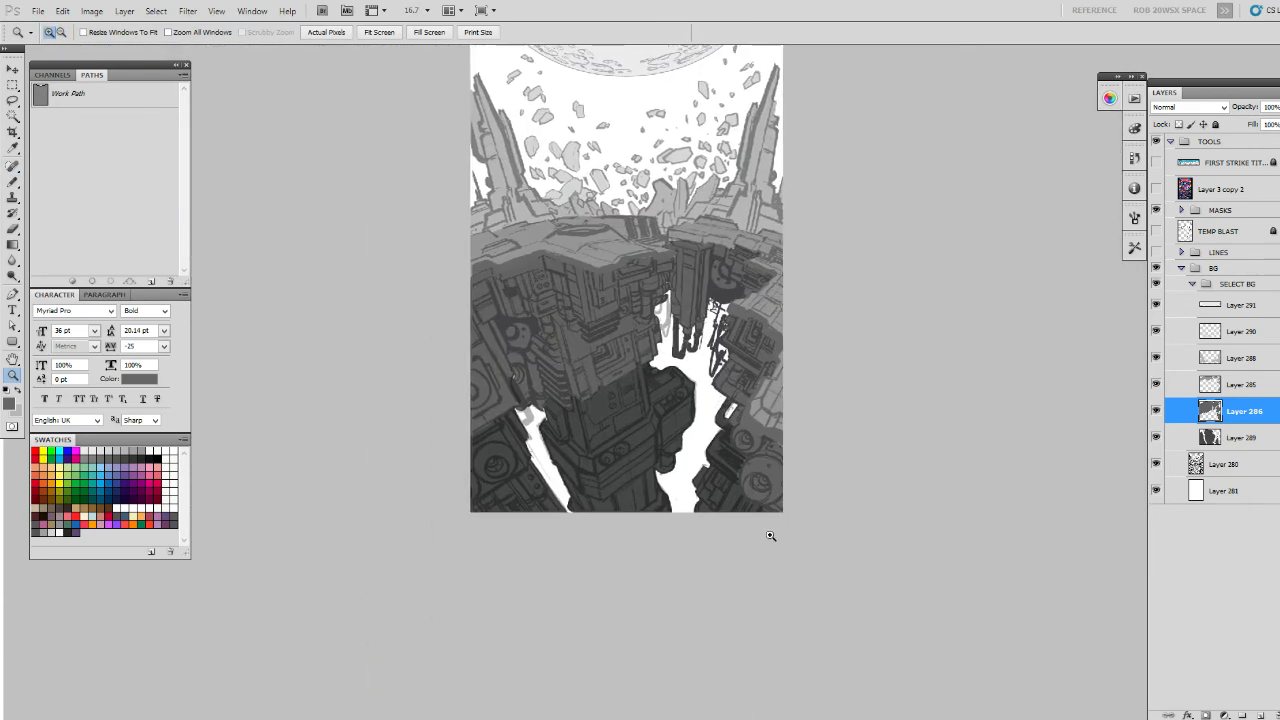
pyautogui.keyDown('ctrl'); pyautogui.click(1196, 464); pyautogui.keyUp('ctrl')
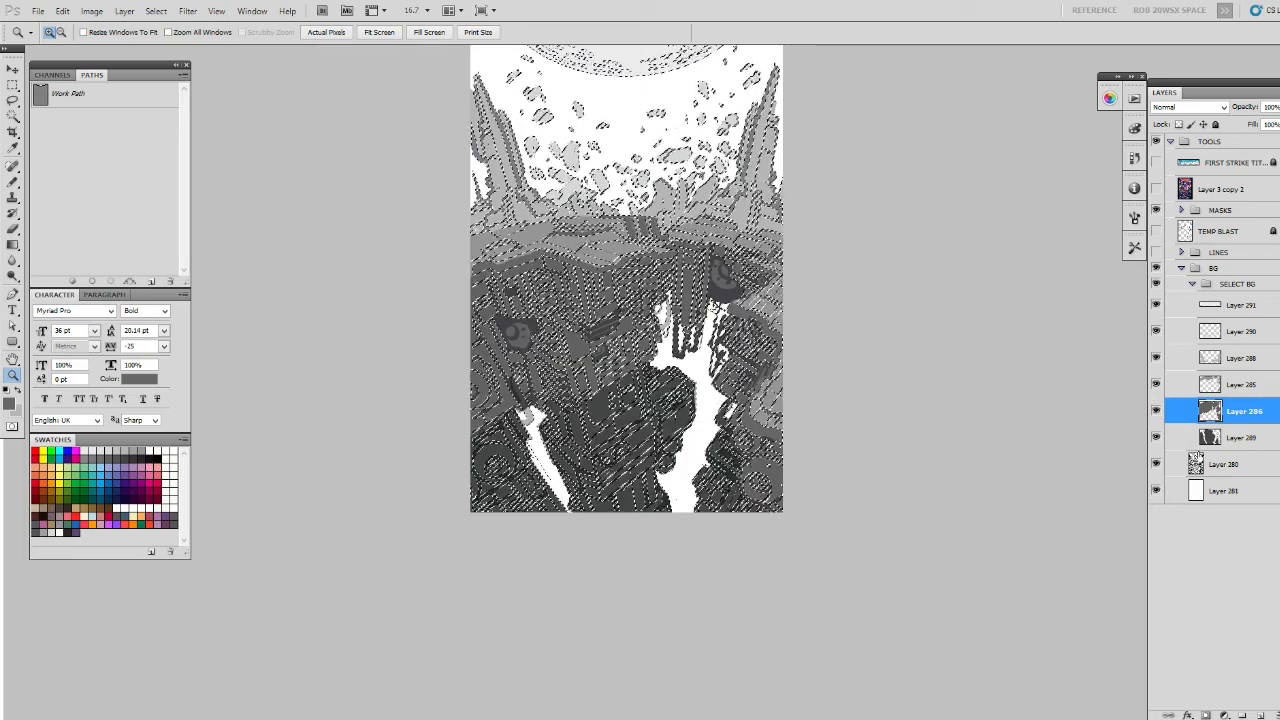
pyautogui.click(1240, 437)
pyautogui.press('b')
pyautogui.keyDown('alt'); pyautogui.click(653, 458); pyautogui.keyUp('alt')
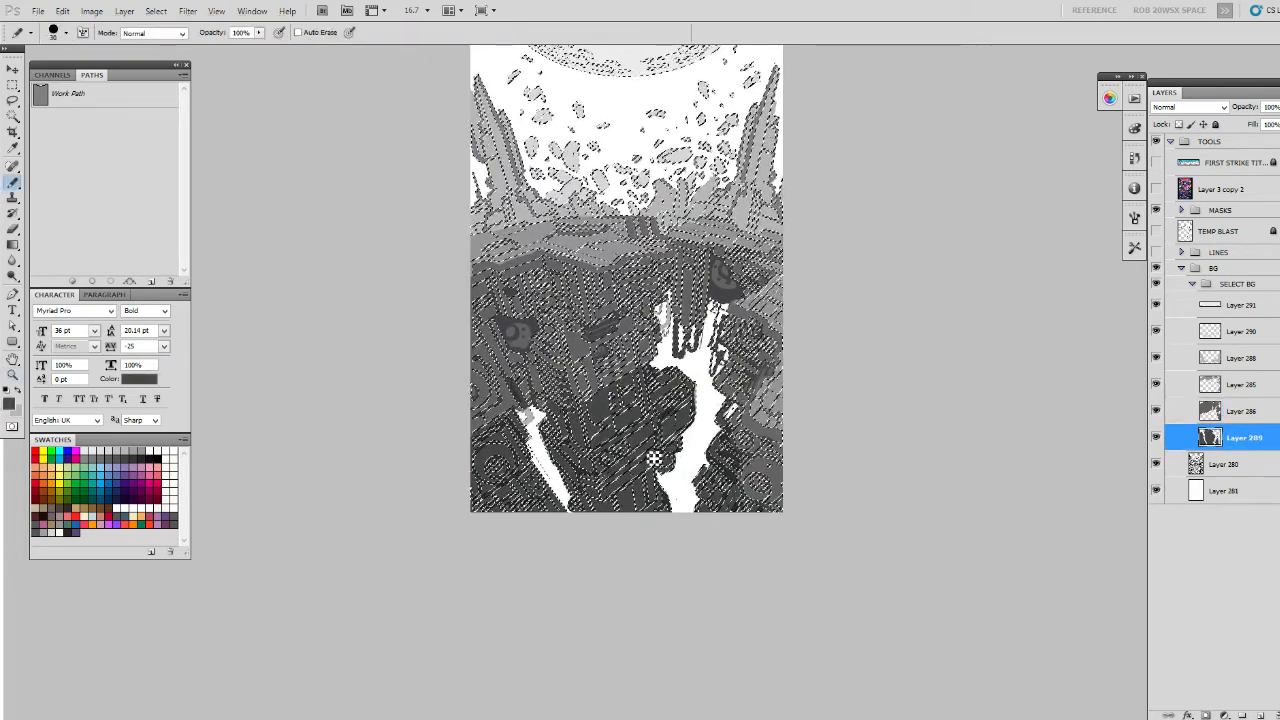
# - Paint the selected line details around the lower chasm gaps dark grey on Layer 289 with a 125 px brush
pyautogui.press('[')
pyautogui.press('[')
pyautogui.press('[')
pyautogui.press('[')
pyautogui.press('[')
pyautogui.press('[')
pyautogui.press('[')
pyautogui.press('[')
pyautogui.press('[')
pyautogui.press(']')
pyautogui.press(']')
pyautogui.press(']')
pyautogui.press(']')
pyautogui.press(']')
pyautogui.press(']')
pyautogui.press(']')
pyautogui.press(']')
pyautogui.press(']')
pyautogui.press(']')
pyautogui.press(']')
pyautogui.press(']')
pyautogui.press(']')
pyautogui.press(']')
pyautogui.press(']')
pyautogui.press(']')
pyautogui.press(']')
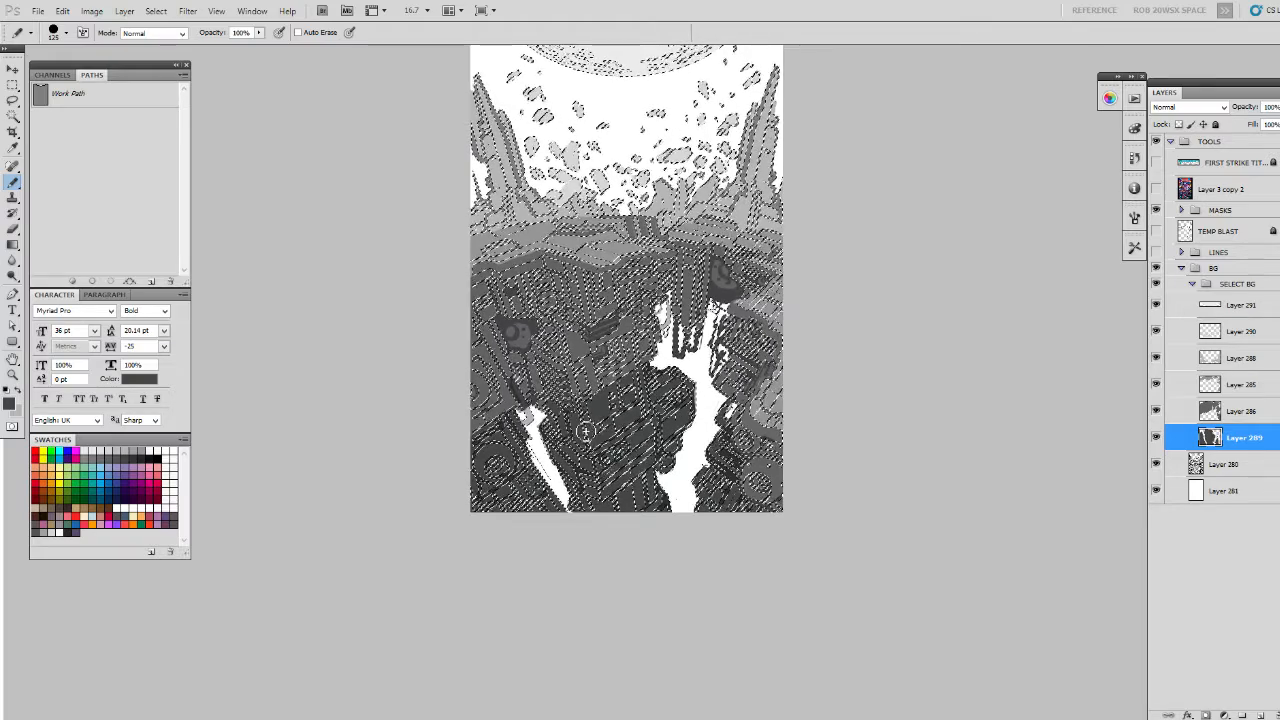
pyautogui.hotkey('ctrl', 'shift', 'alt', 'n')
pyautogui.hotkey('alt', 'BackSpace')
pyautogui.hotkey('ctrl', 'd')
pyautogui.hotkey('ctrl', 'e')
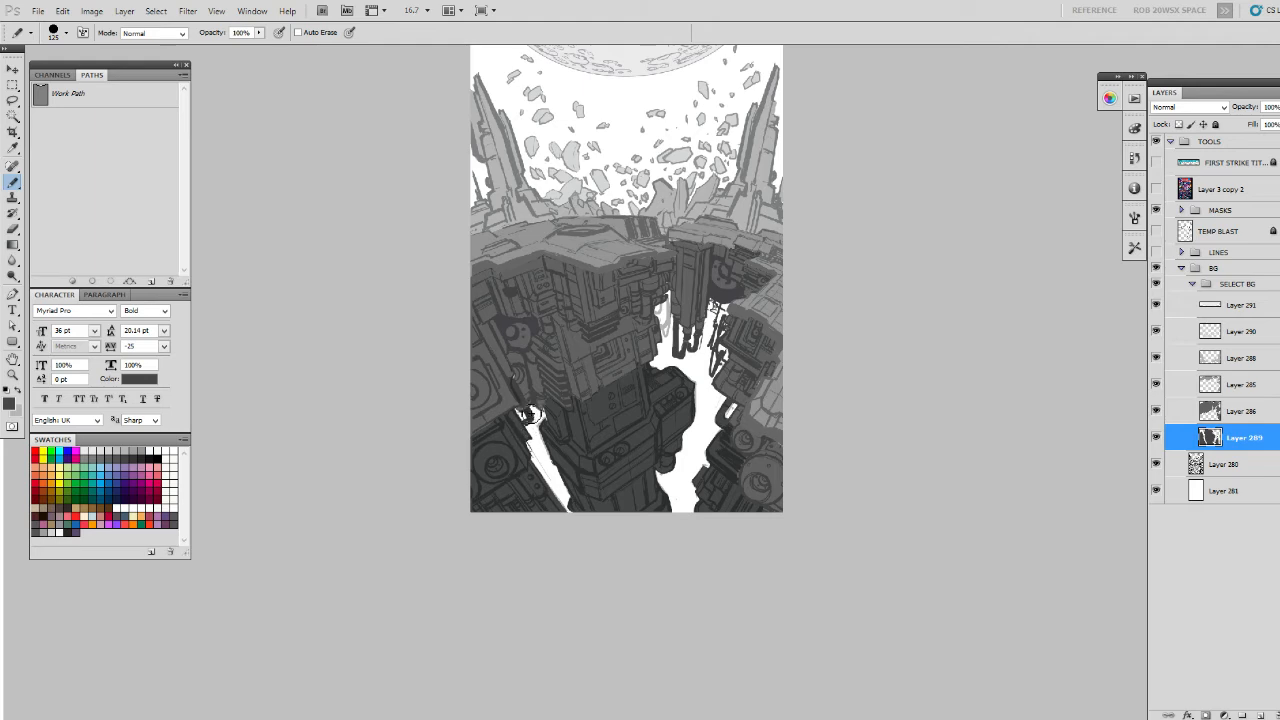
pyautogui.moveTo(534, 458); pyautogui.dragTo(530, 418)
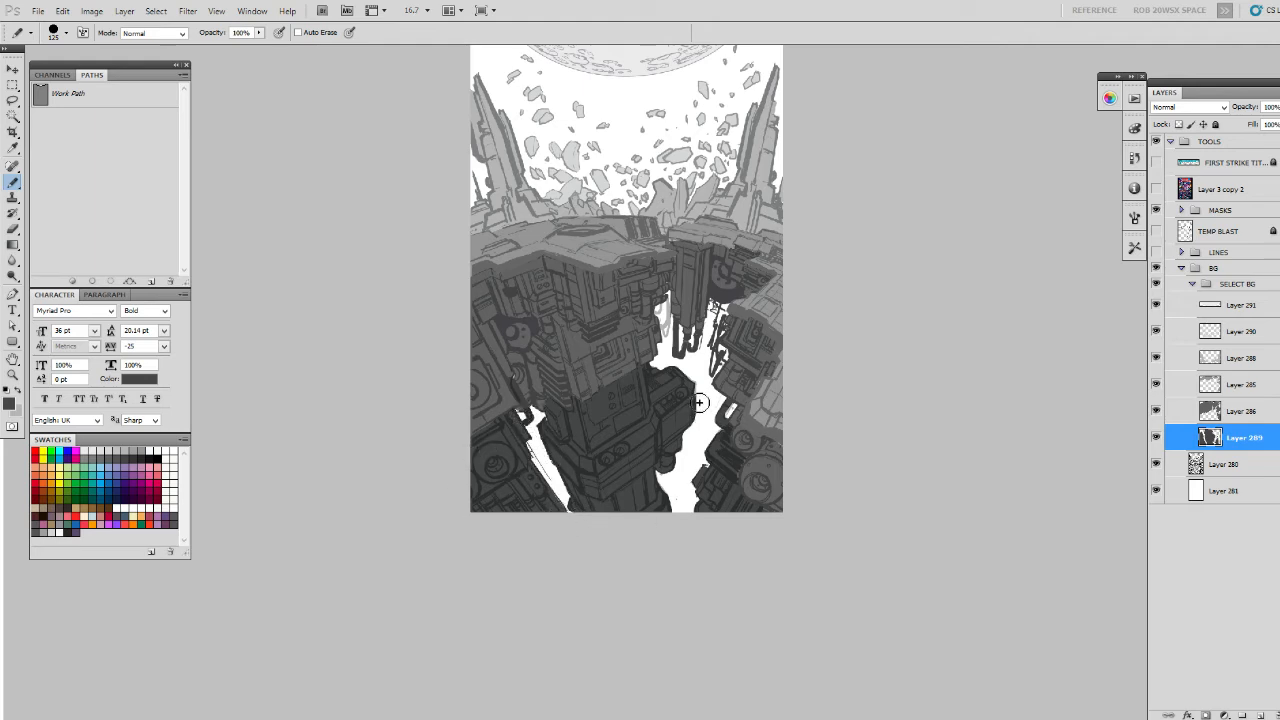
pyautogui.moveTo(687, 407)
pyautogui.mouseDown()
pyautogui.moveTo(700, 452)
pyautogui.moveTo(695, 492)
pyautogui.moveTo(720, 499)
pyautogui.moveTo(736, 481)
pyautogui.moveTo(722, 423)
pyautogui.mouseUp()
pyautogui.moveTo(690, 383); pyautogui.dragTo(663, 365)
# - Paint the selected hanging cable details in the central gap with the wall grey on Layer 286, and make the line-art Layer 280 active
pyautogui.click(1200, 410)
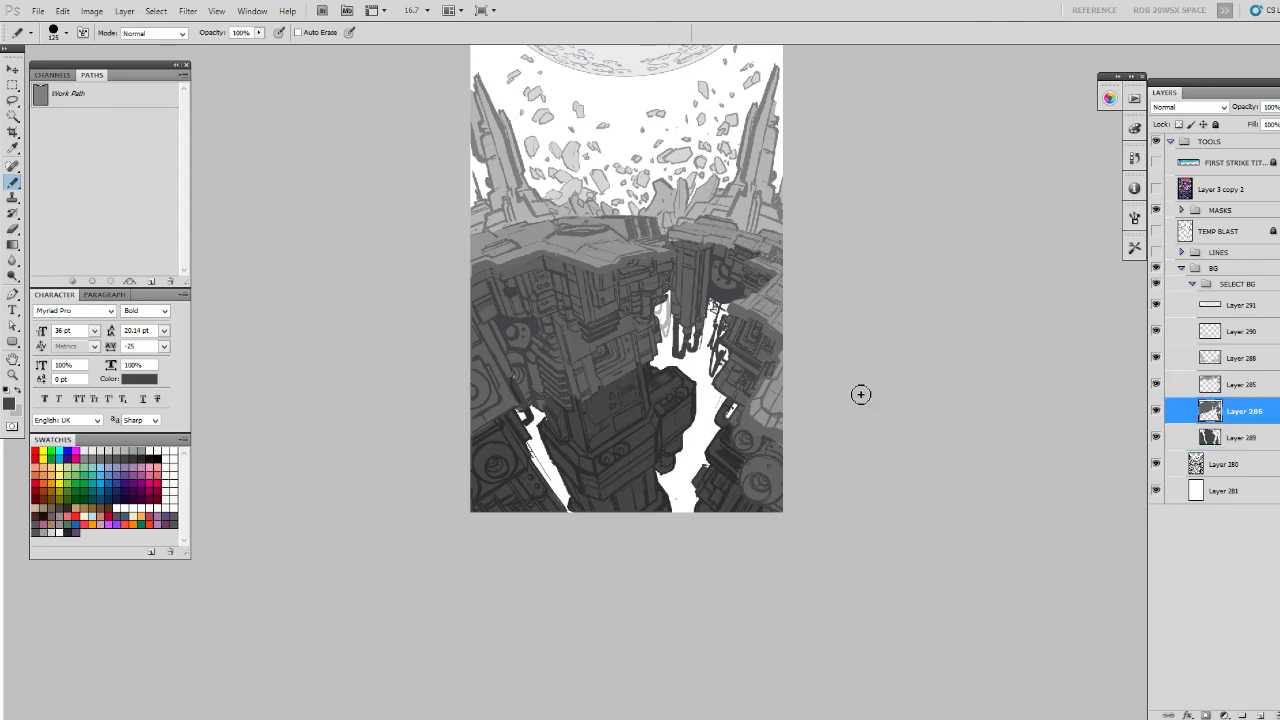
pyautogui.click(1156, 410)
pyautogui.click(1156, 410)
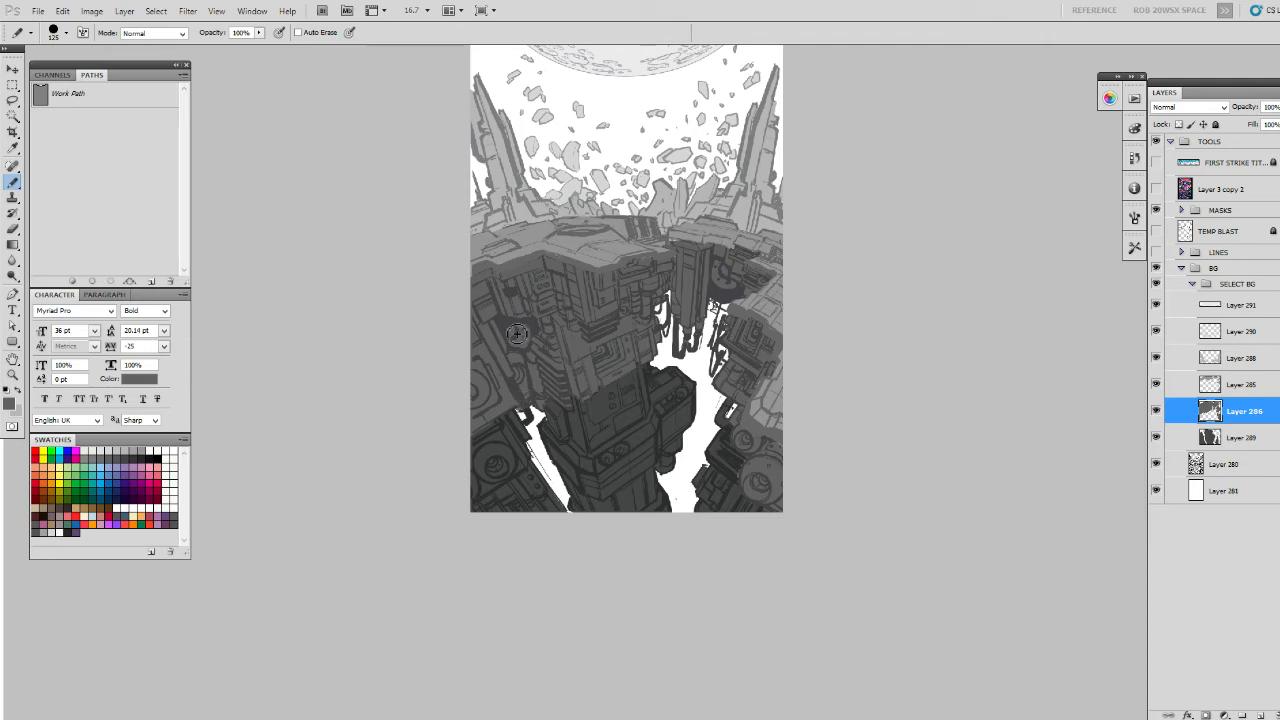
pyautogui.scroll(5, 584, 352)
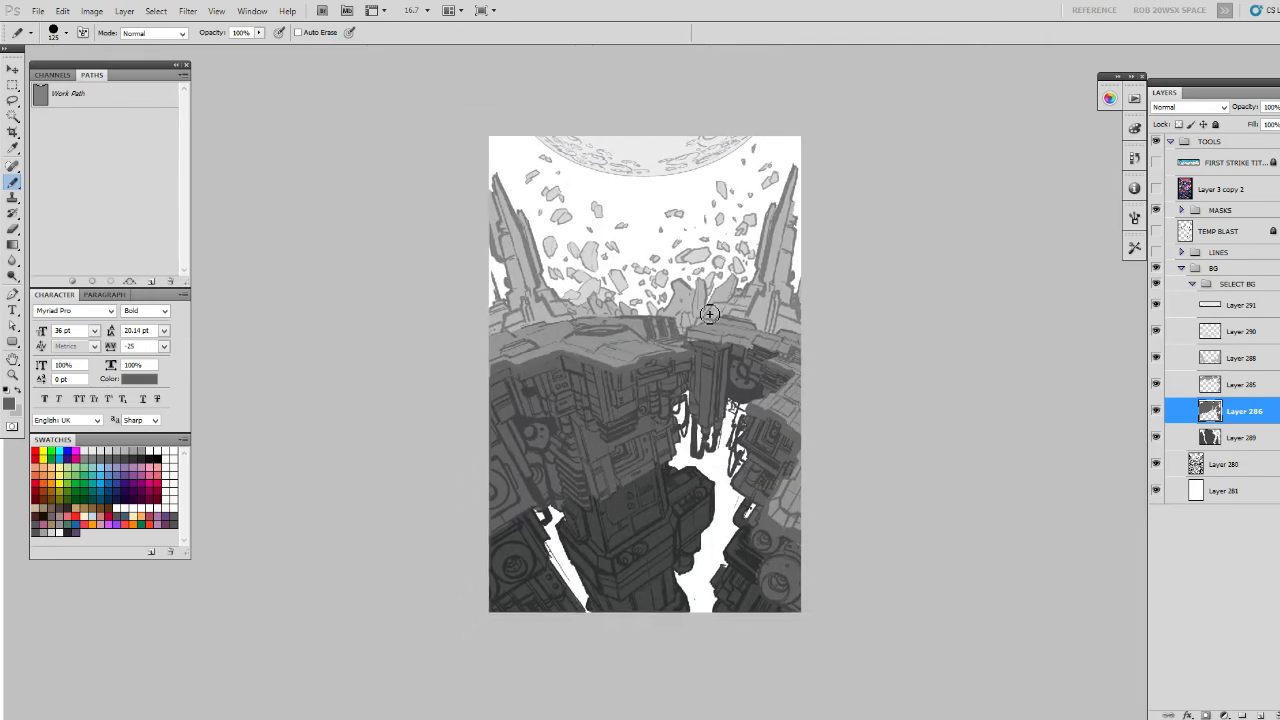
pyautogui.click(1217, 460)
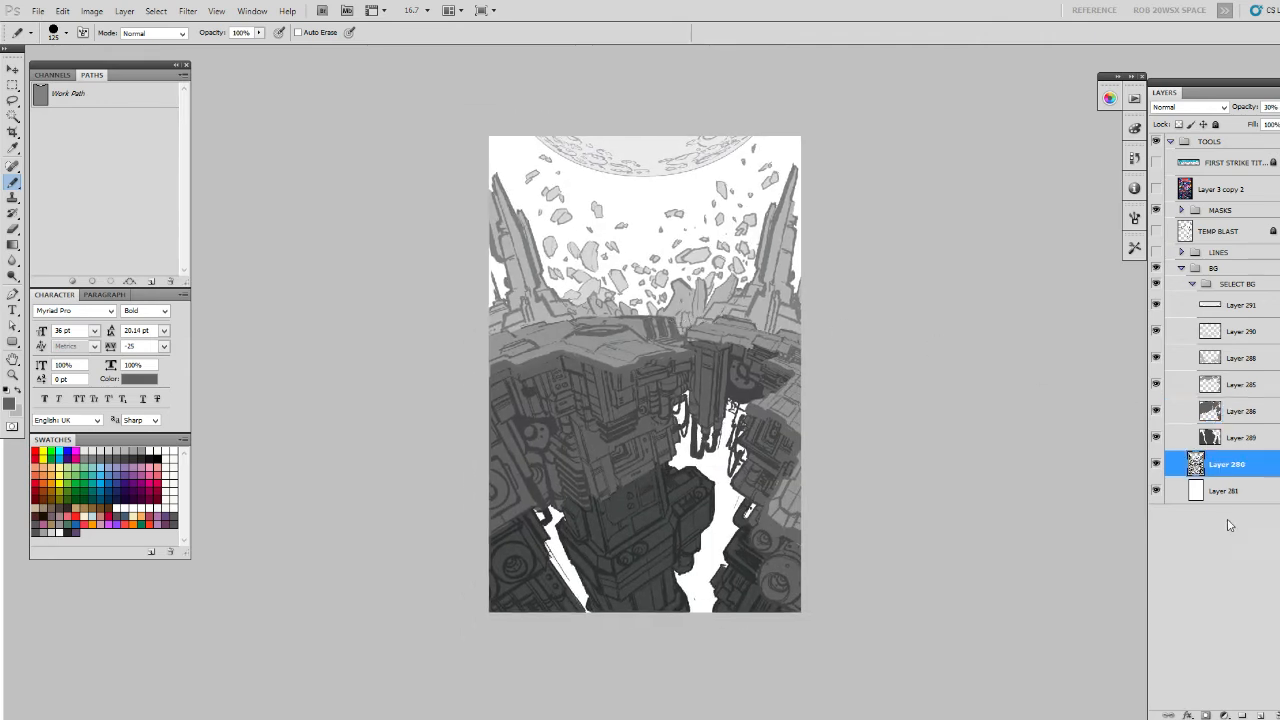
# - Add a new layer above the white Layer 281, compare with the Layer 3 copy 2 colour rough, and sample the artwork's light and dark greys
pyautogui.click(1231, 493)
pyautogui.click(1262, 716)
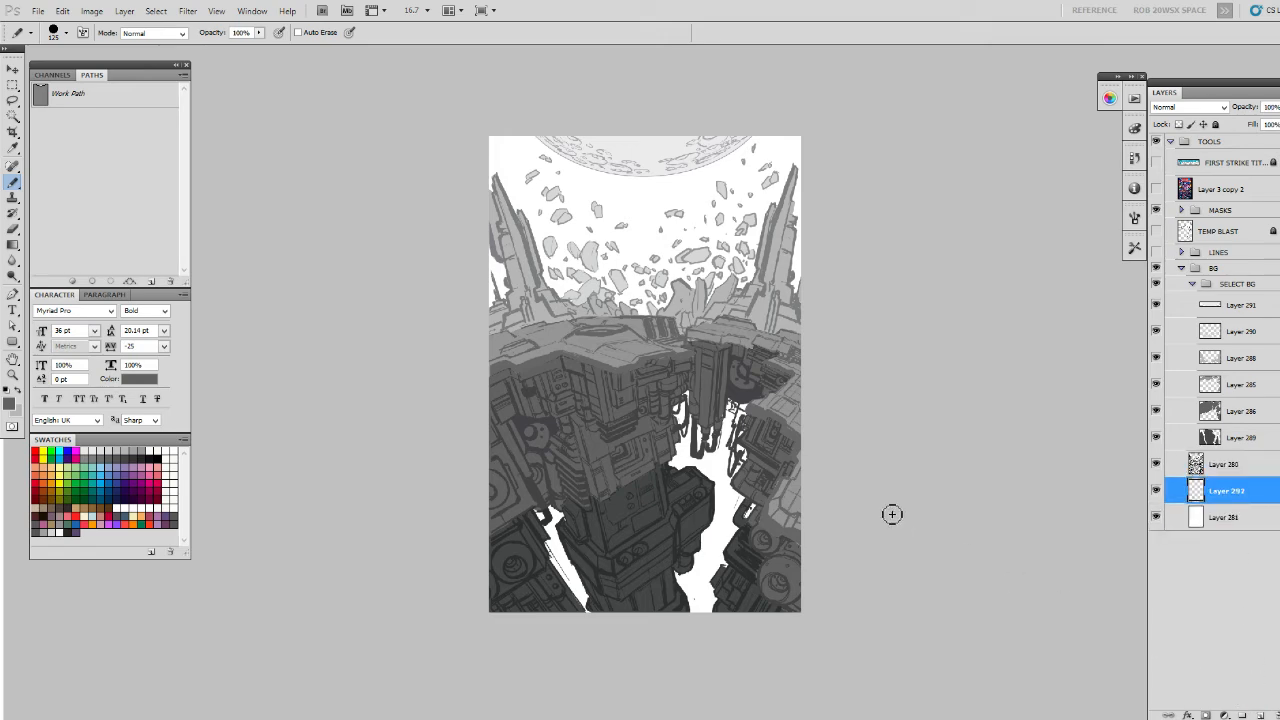
pyautogui.click(1156, 190)
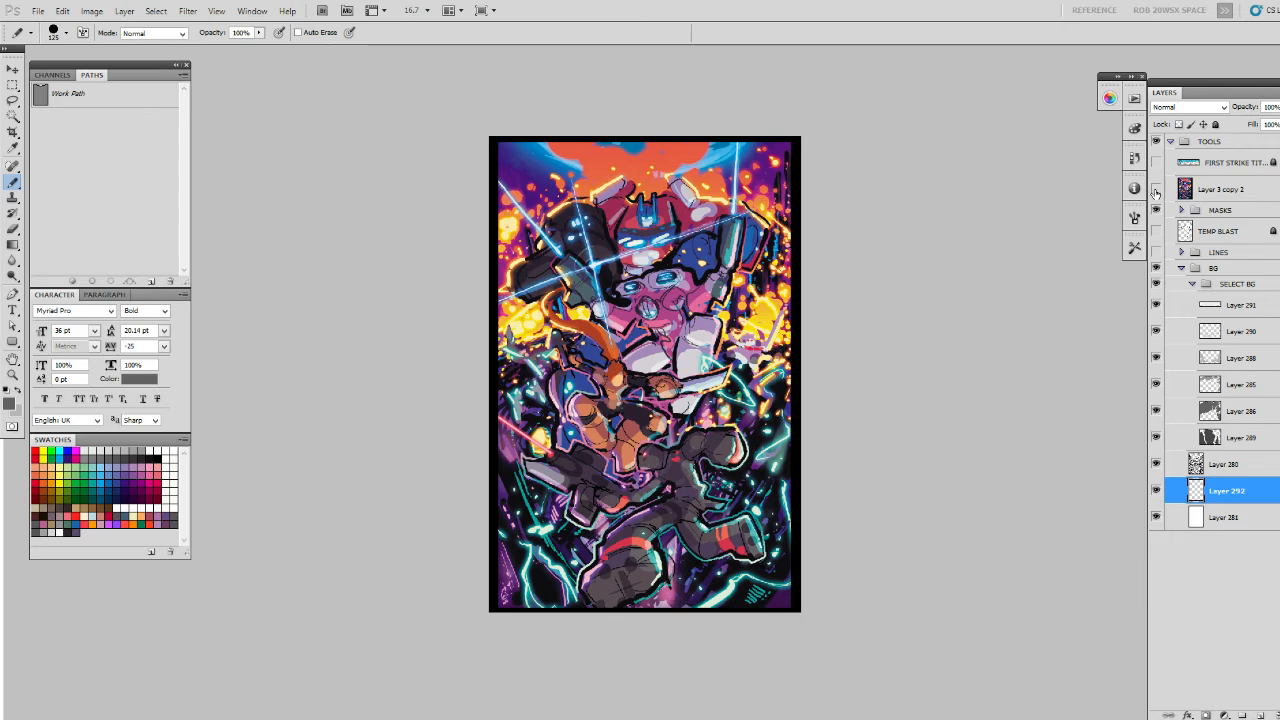
pyautogui.click(1156, 190)
pyautogui.keyDown('alt'); pyautogui.click(658, 154); pyautogui.keyUp('alt')
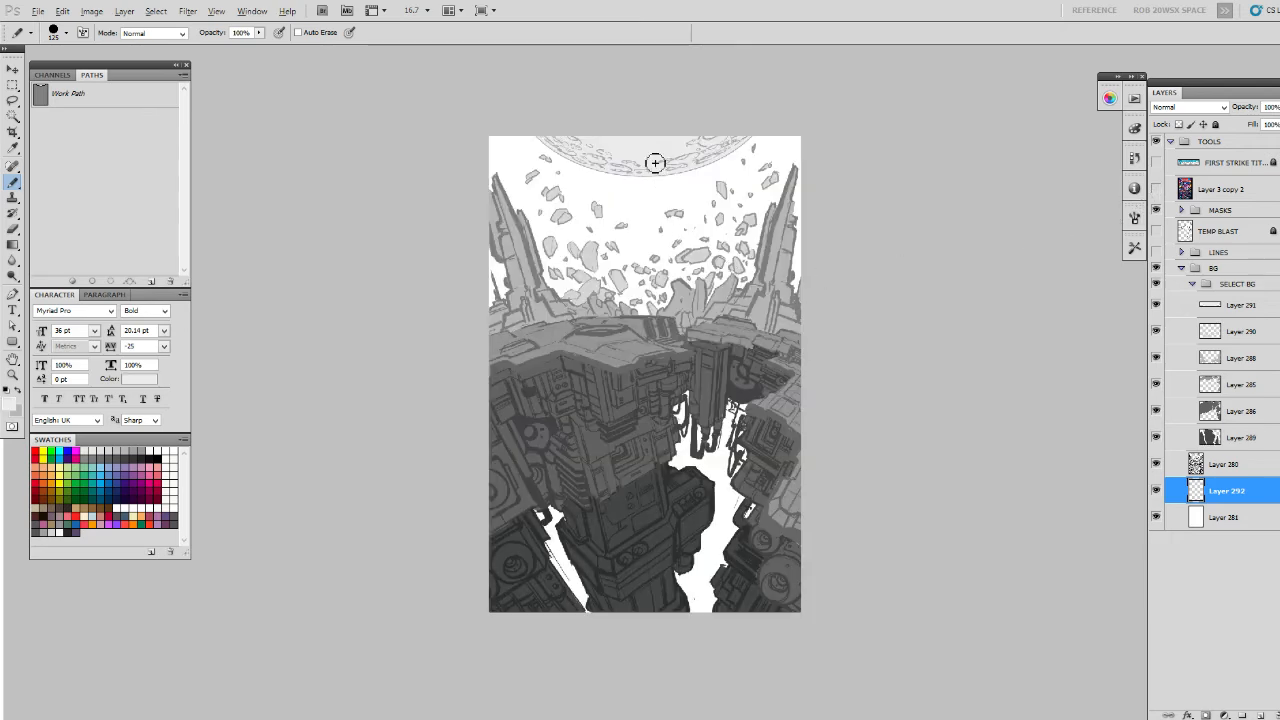
pyautogui.keyDown('alt'); pyautogui.click(631, 309); pyautogui.keyUp('alt')
pyautogui.keyDown('alt'); pyautogui.click(643, 405); pyautogui.keyUp('alt')
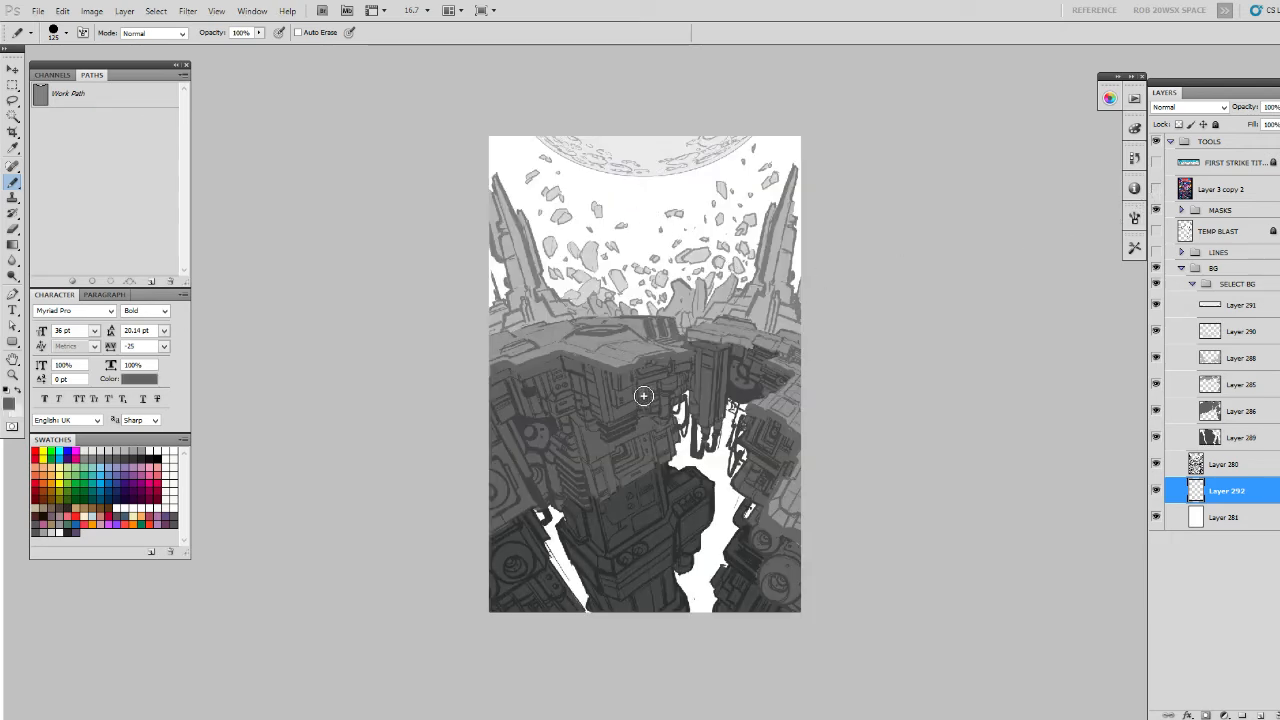
# - Lasso the sky and upper structures and fill them with a linear grey gradient that darkens downward on Layer 292
pyautogui.press('l')
pyautogui.moveTo(615, 358)
pyautogui.mouseDown()
pyautogui.moveTo(423, 263)
pyautogui.moveTo(866, 189)
pyautogui.moveTo(832, 365)
pyautogui.moveTo(815, 368)
pyautogui.mouseUp()
pyautogui.press('g')
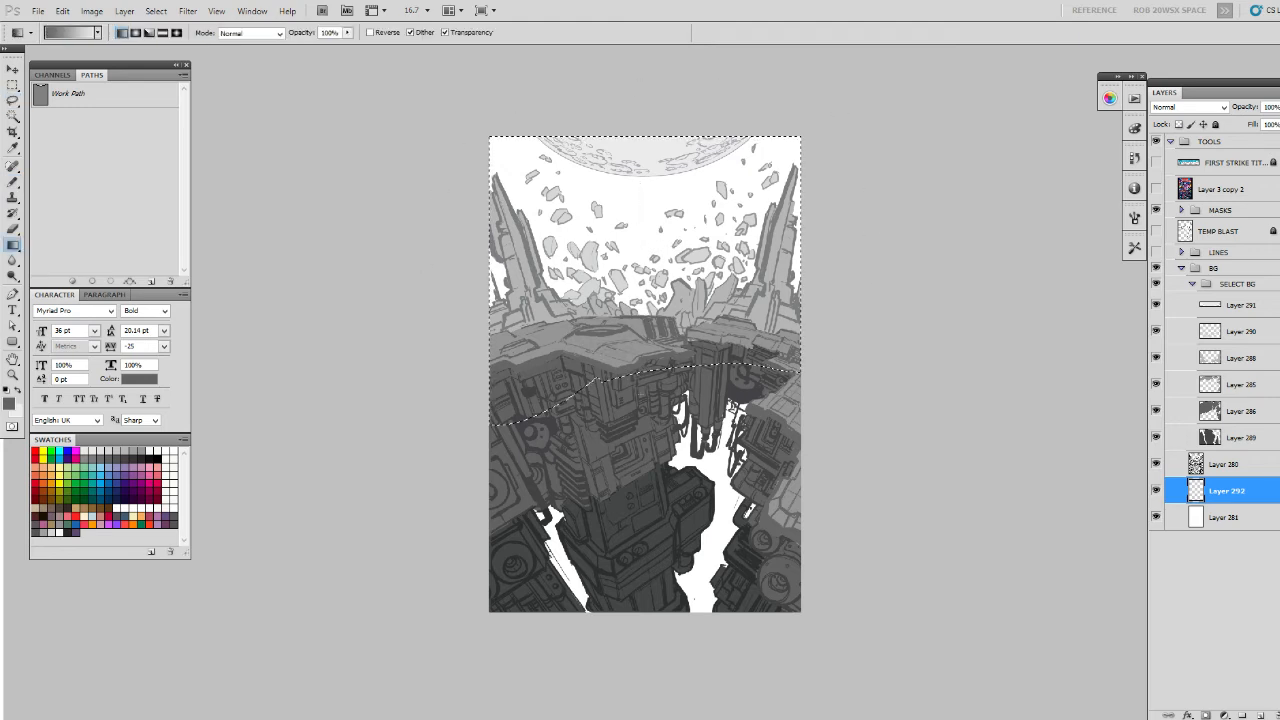
pyautogui.moveTo(641, 180)
pyautogui.mouseDown()
pyautogui.moveTo(645, 400)
pyautogui.moveTo(645, 180)
pyautogui.mouseUp()
pyautogui.moveTo(645, 403); pyautogui.dragTo(642, 270)
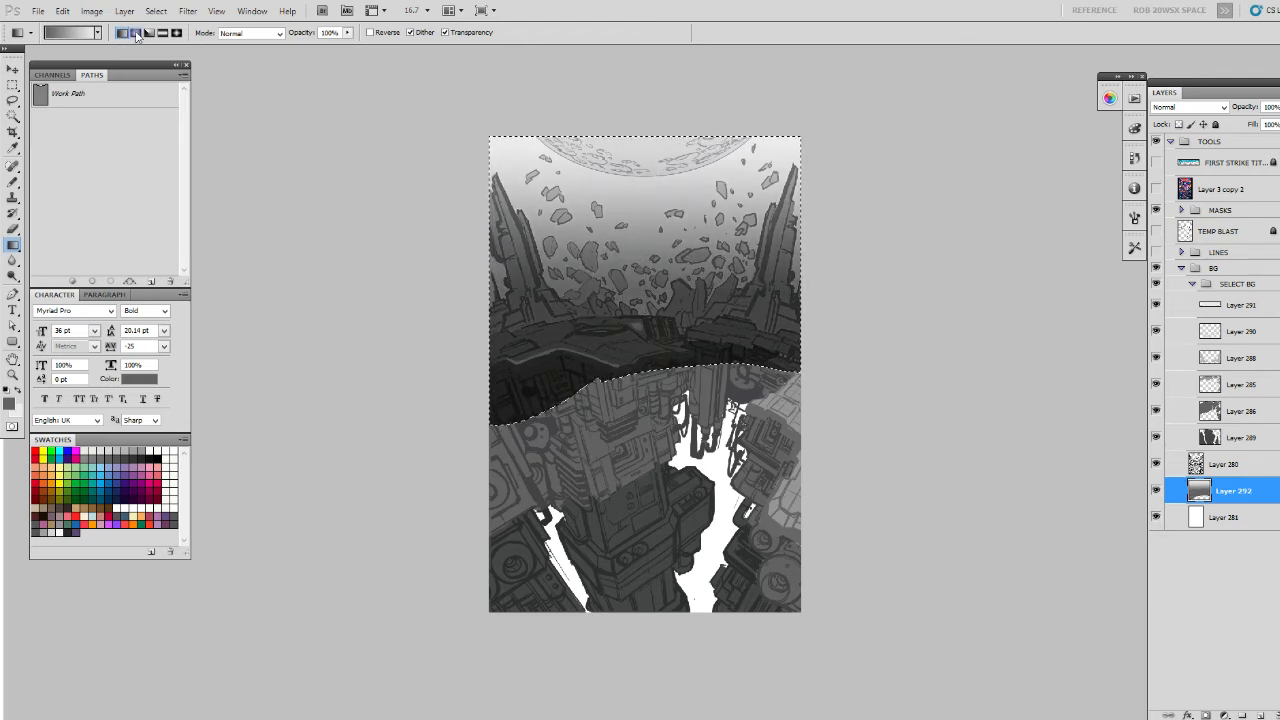
# - Replace the sky fill with a reversed, undithered radial gradient that radiates from light grey at the moon to dark grey outward
pyautogui.moveTo(660, 165); pyautogui.dragTo(658, 254)
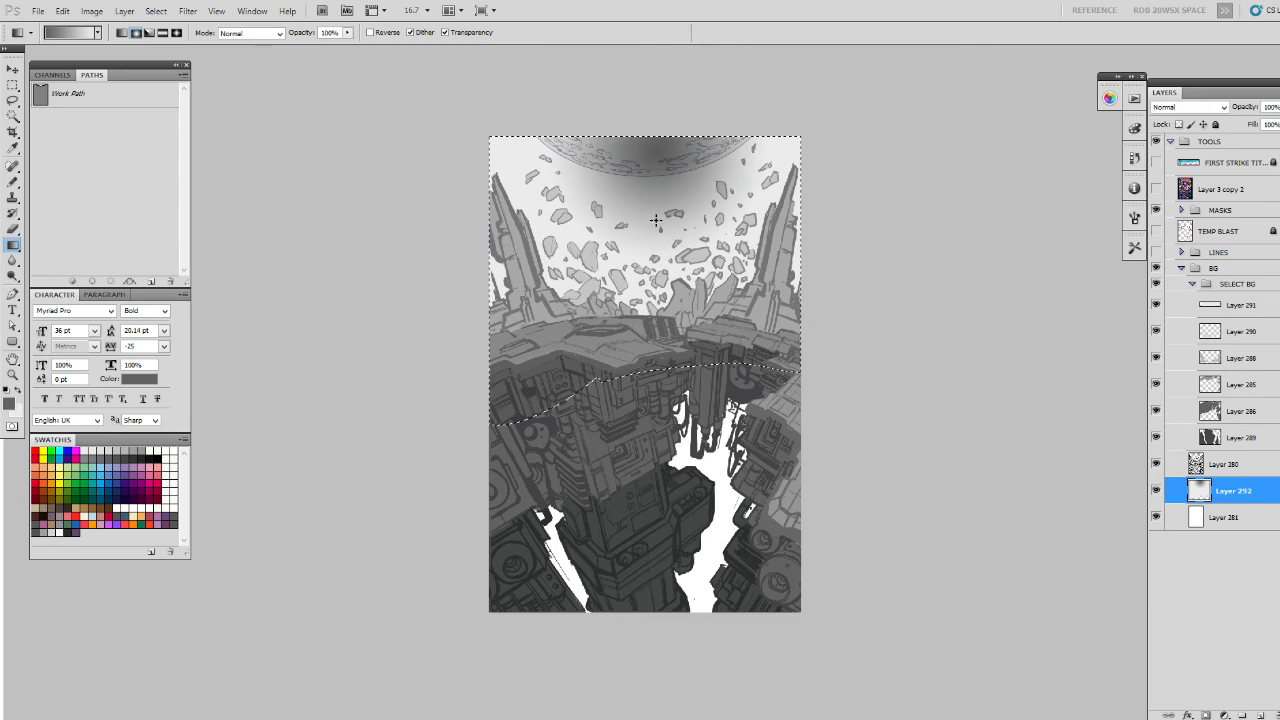
pyautogui.hotkey('ctrl', 'z')
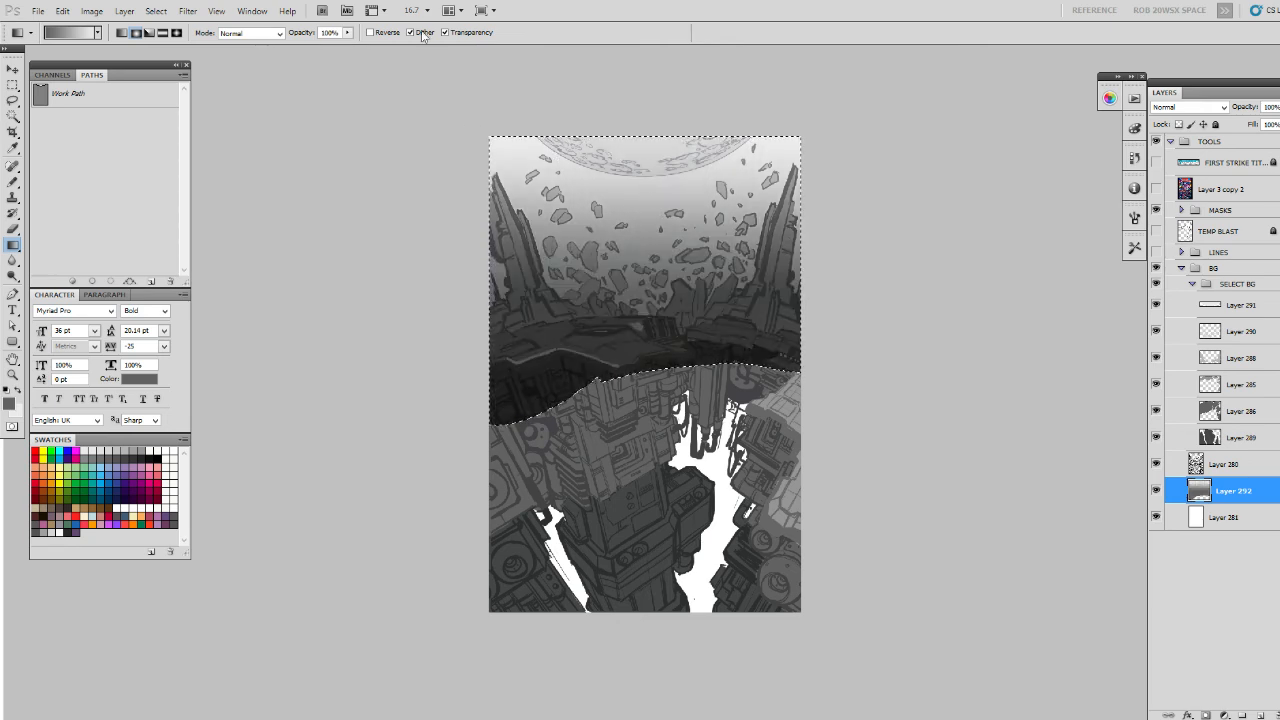
pyautogui.click(386, 33)
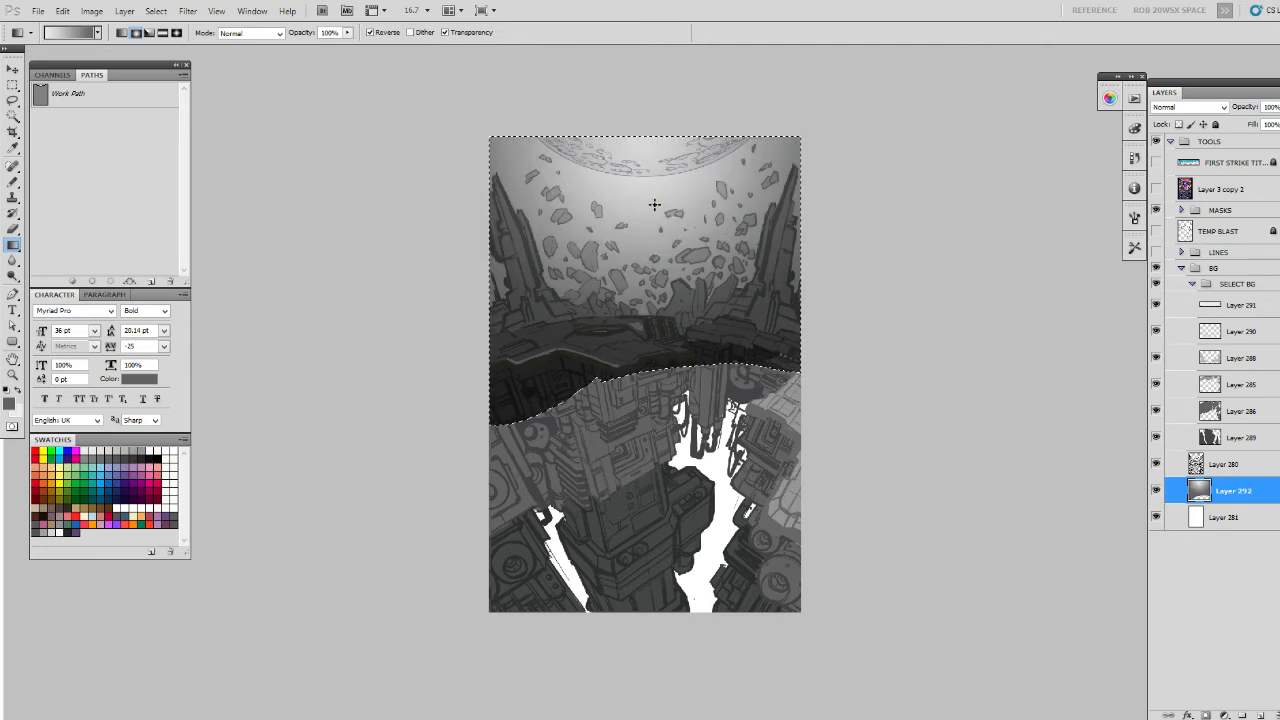
pyautogui.moveTo(644, 139); pyautogui.dragTo(640, 226)
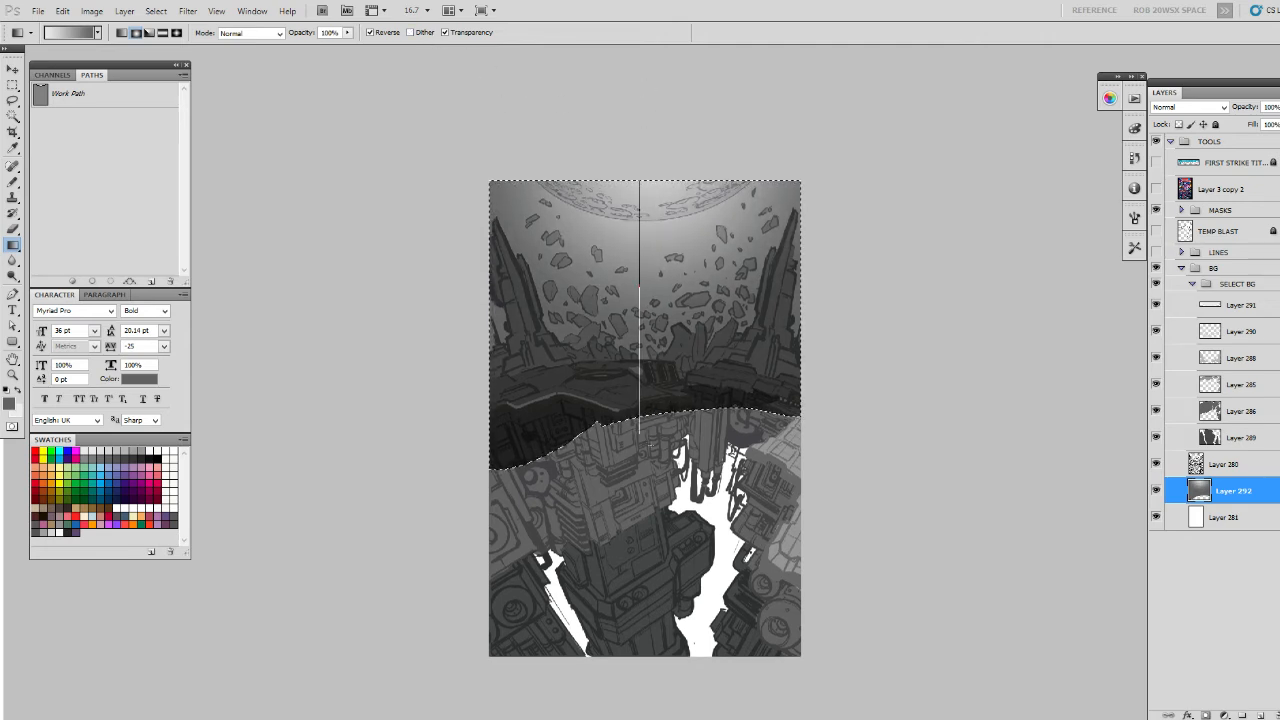
# - Cut the combined shapes of Layers 289, 286, 285, 288, 290 and 291 out of the gradient on Layer 292
pyautogui.keyDown('ctrl'); pyautogui.click(1211, 439); pyautogui.keyUp('ctrl')
pyautogui.keyDown('ctrl'); pyautogui.keyDown('shift'); pyautogui.click(1211, 413); pyautogui.keyUp('shift'); pyautogui.keyUp('ctrl')
pyautogui.keyDown('ctrl'); pyautogui.keyDown('shift'); pyautogui.click(1210, 385); pyautogui.keyUp('shift'); pyautogui.keyUp('ctrl')
pyautogui.keyDown('ctrl'); pyautogui.keyDown('shift'); pyautogui.click(1210, 364); pyautogui.keyUp('shift'); pyautogui.keyUp('ctrl')
pyautogui.keyDown('ctrl'); pyautogui.keyDown('shift'); pyautogui.click(1209, 338); pyautogui.keyUp('shift'); pyautogui.keyUp('ctrl')
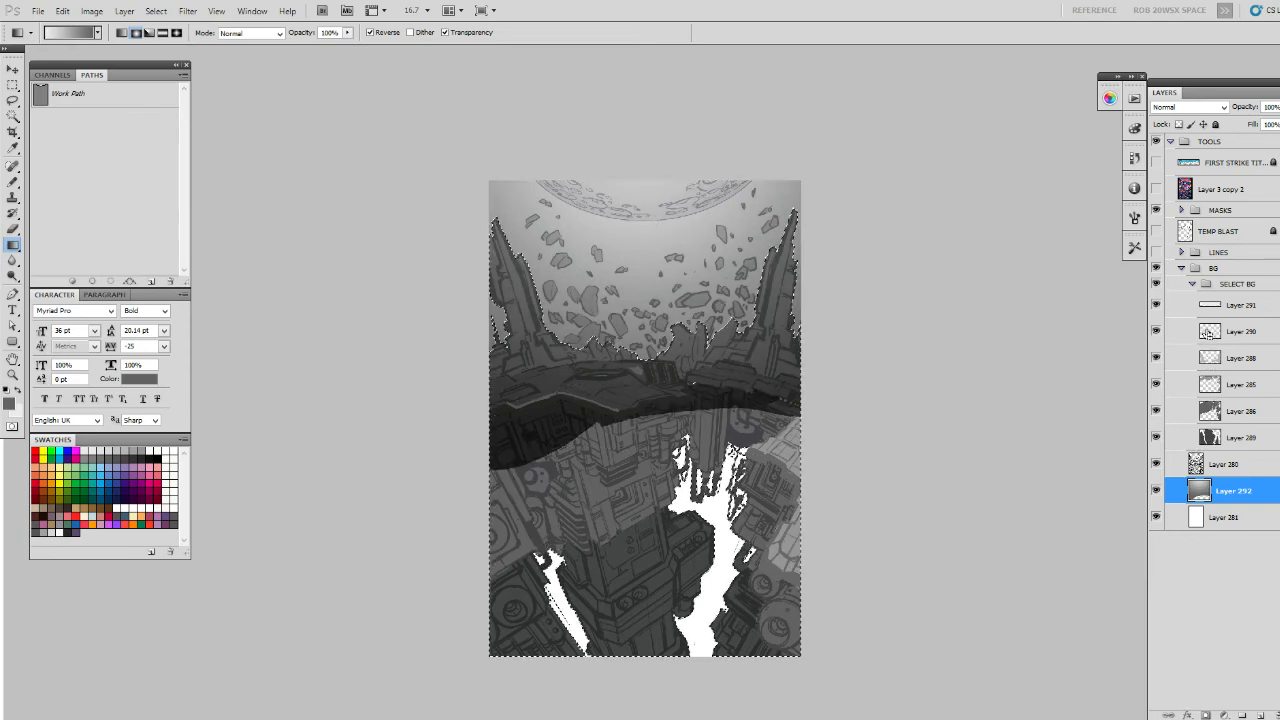
pyautogui.keyDown('ctrl'); pyautogui.keyDown('shift'); pyautogui.click(1211, 307); pyautogui.keyUp('shift'); pyautogui.keyUp('ctrl')
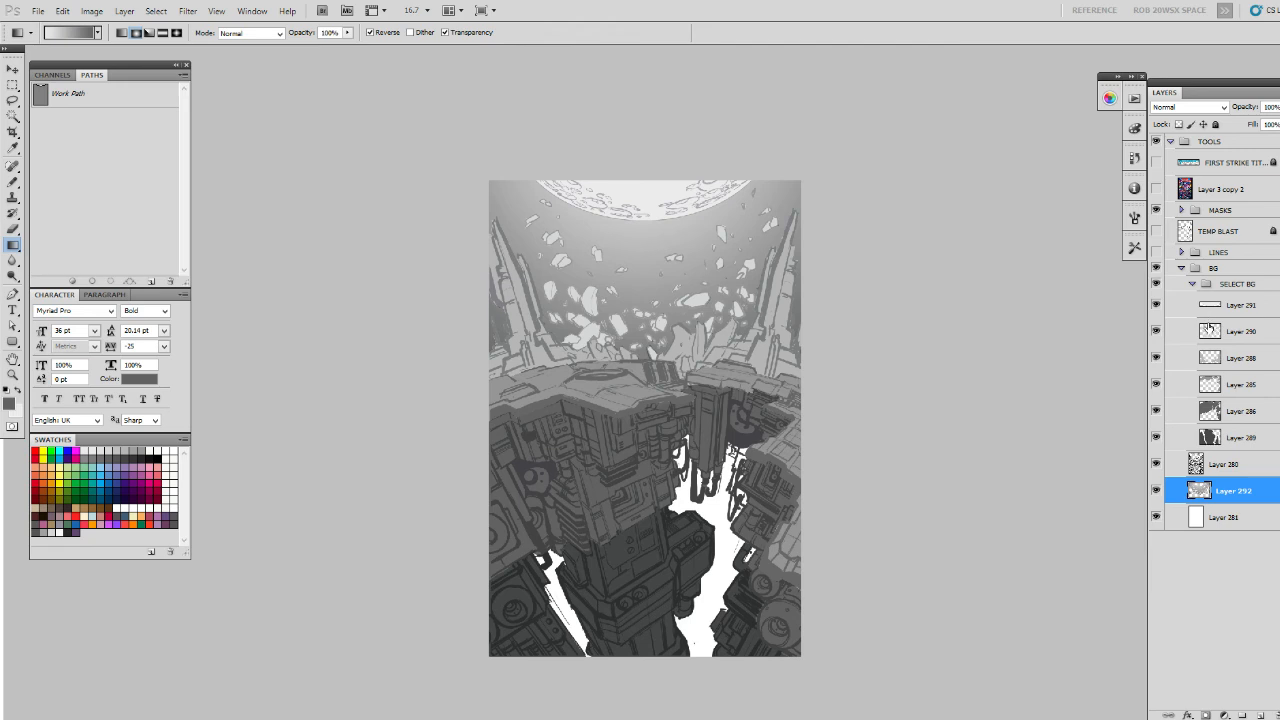
# - Lock the transparent pixels of the sky gradient on Layer 292
pyautogui.moveTo(1093, 442); pyautogui.dragTo(1096, 420)
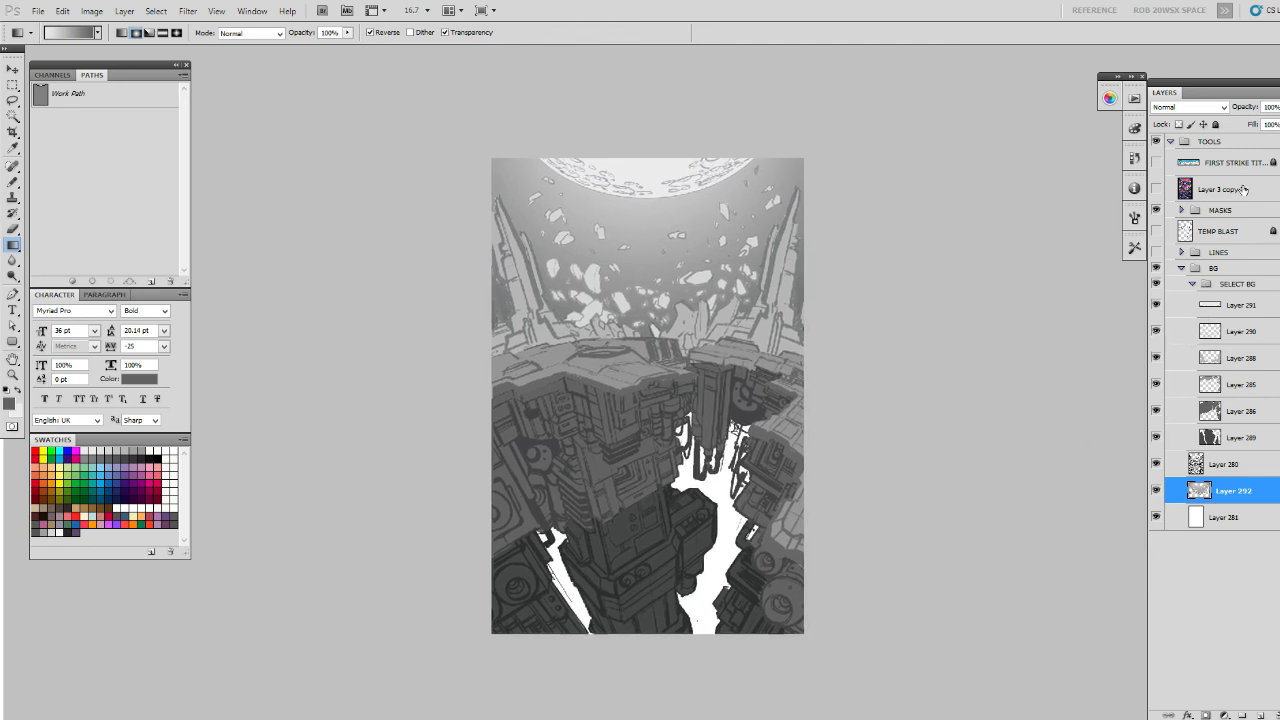
pyautogui.click(1279, 107)
pyautogui.moveTo(1279, 124); pyautogui.dragTo(1225, 124)
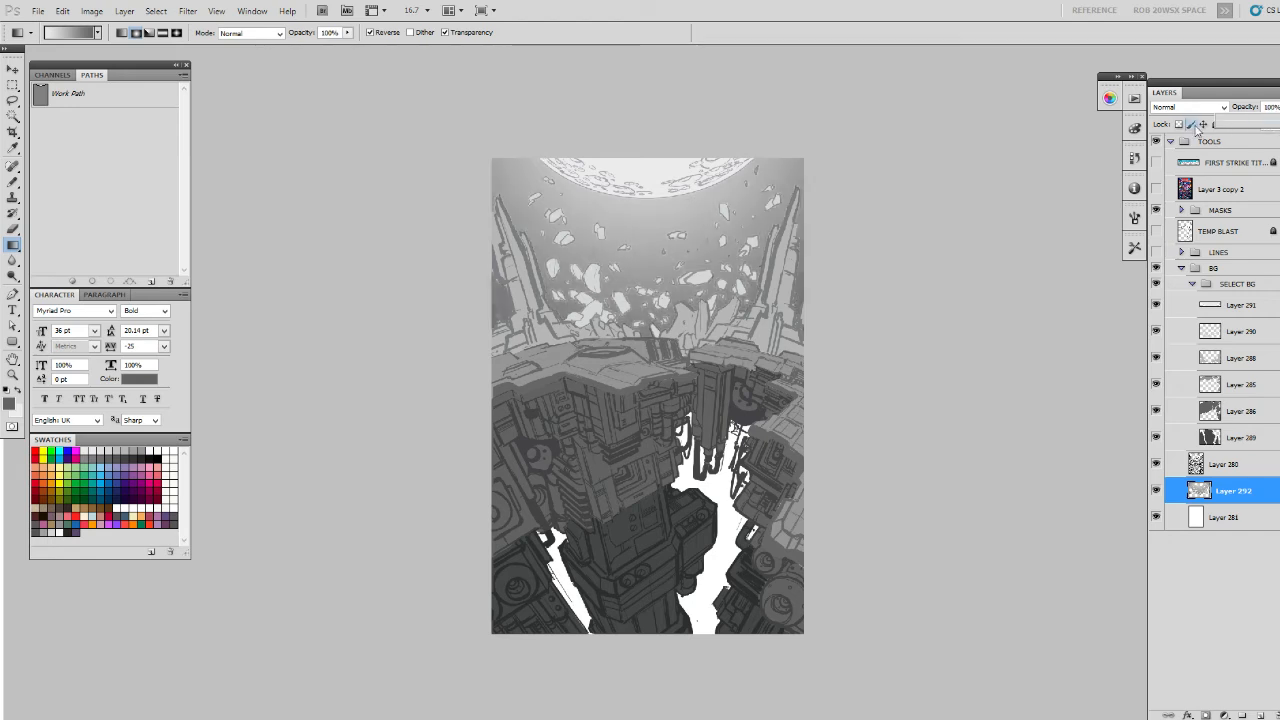
pyautogui.click(1179, 125)
pyautogui.press('b')
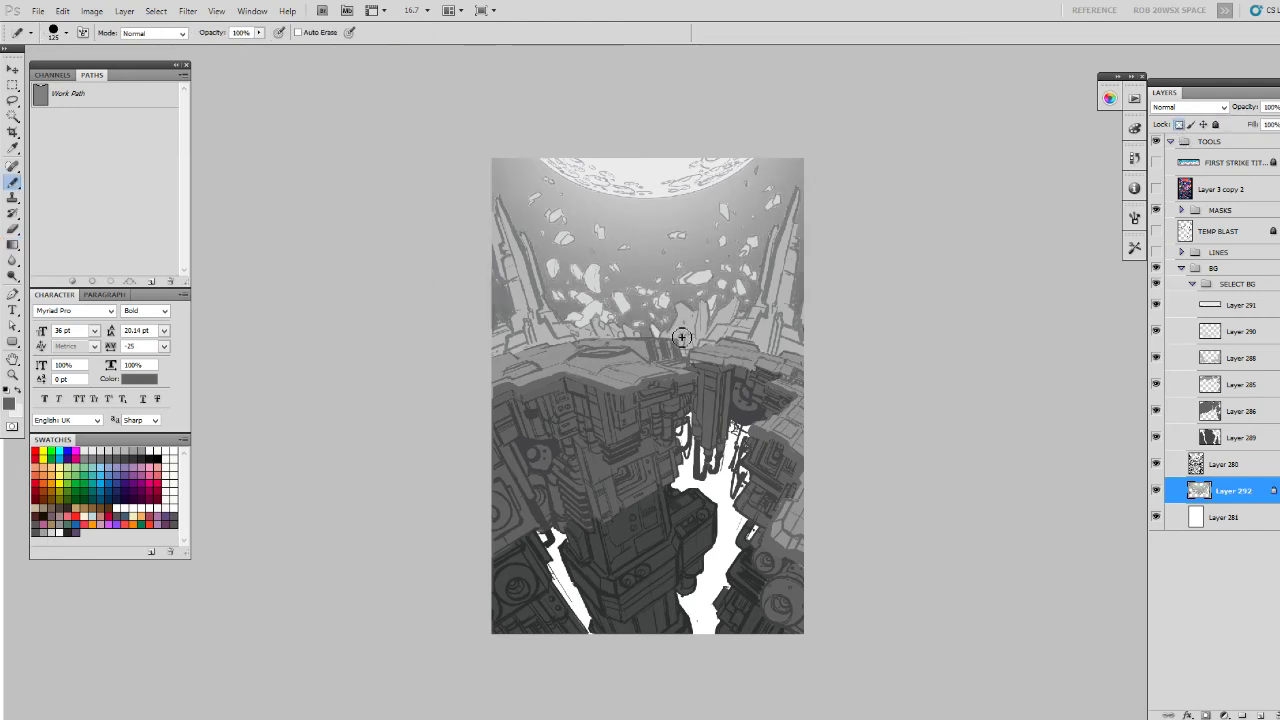
pyautogui.moveTo(734, 382)
pyautogui.mouseDown()
pyautogui.moveTo(497, 486)
pyautogui.moveTo(583, 668)
pyautogui.moveTo(757, 640)
pyautogui.moveTo(772, 453)
pyautogui.moveTo(735, 374)
pyautogui.mouseUp()
# - Lasso around the lower chasm gaps and subtract the shape of Layer 289 from the selection
pyautogui.press('l')
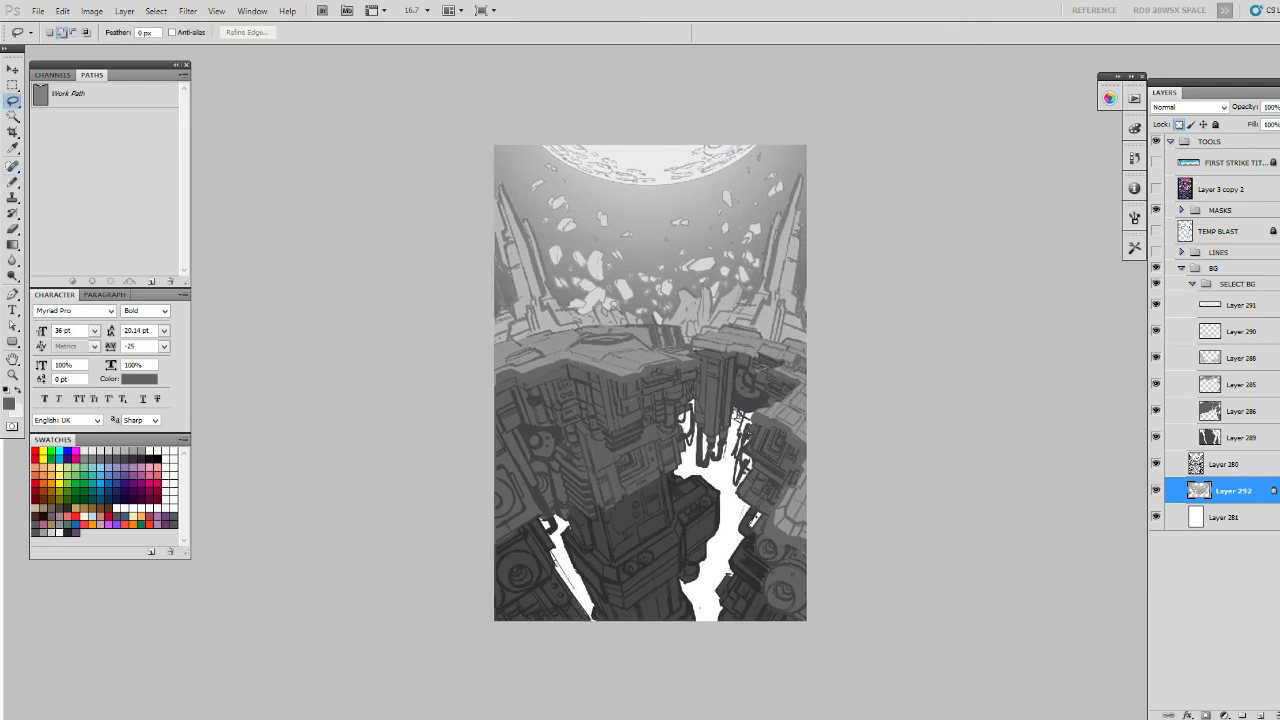
pyautogui.keyDown('ctrl'); pyautogui.keyDown('alt'); pyautogui.click(1211, 437); pyautogui.keyUp('alt'); pyautogui.keyUp('ctrl')
pyautogui.keyDown('alt'); pyautogui.click(1213, 398); pyautogui.keyUp('alt')
pyautogui.keyDown('alt'); pyautogui.click(1214, 371); pyautogui.keyUp('alt')
pyautogui.keyDown('alt'); pyautogui.click(1214, 346); pyautogui.keyUp('alt')
pyautogui.keyDown('ctrl'); pyautogui.click(1211, 320); pyautogui.keyUp('ctrl')
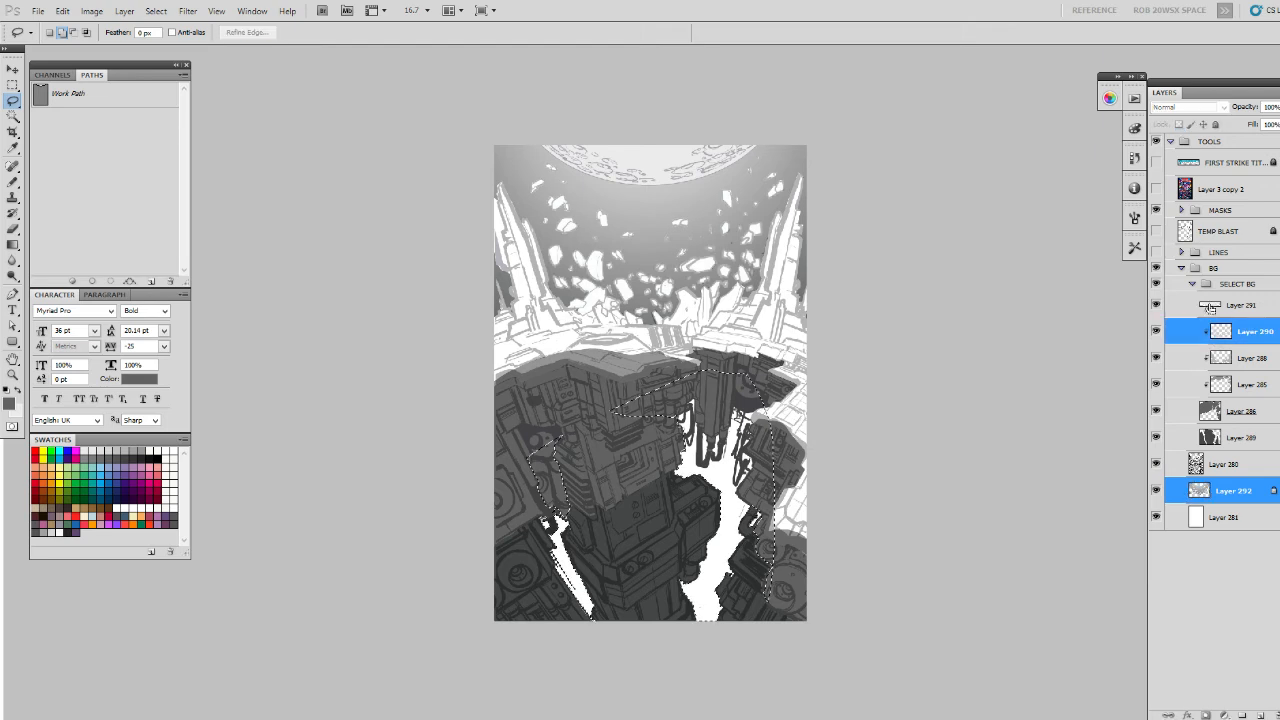
pyautogui.hotkey('ctrl', 'alt', 'z')
pyautogui.hotkey('ctrl', 'alt', 'z')
pyautogui.hotkey('ctrl', 'alt', 'z')
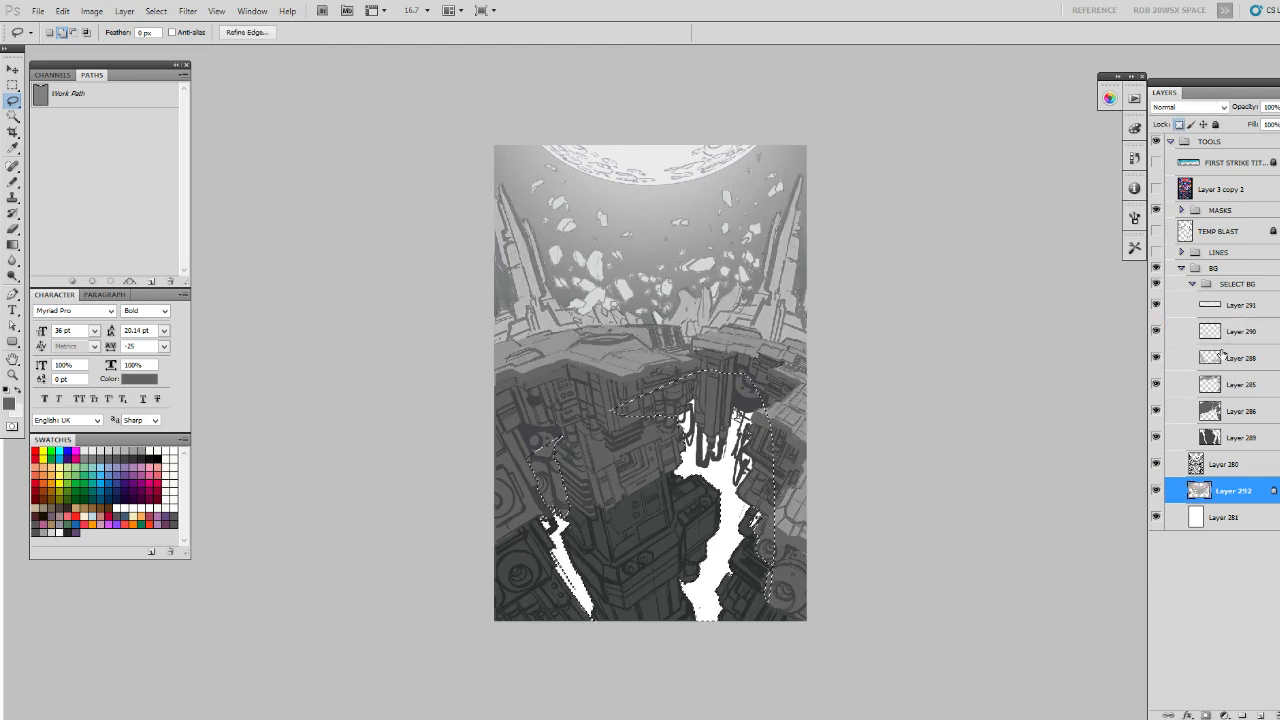
# - Reduce the selection to the open chasm gaps and add a new layer beneath Layer 289 in the SELECT BG group
pyautogui.hotkey('ctrl', 'd')
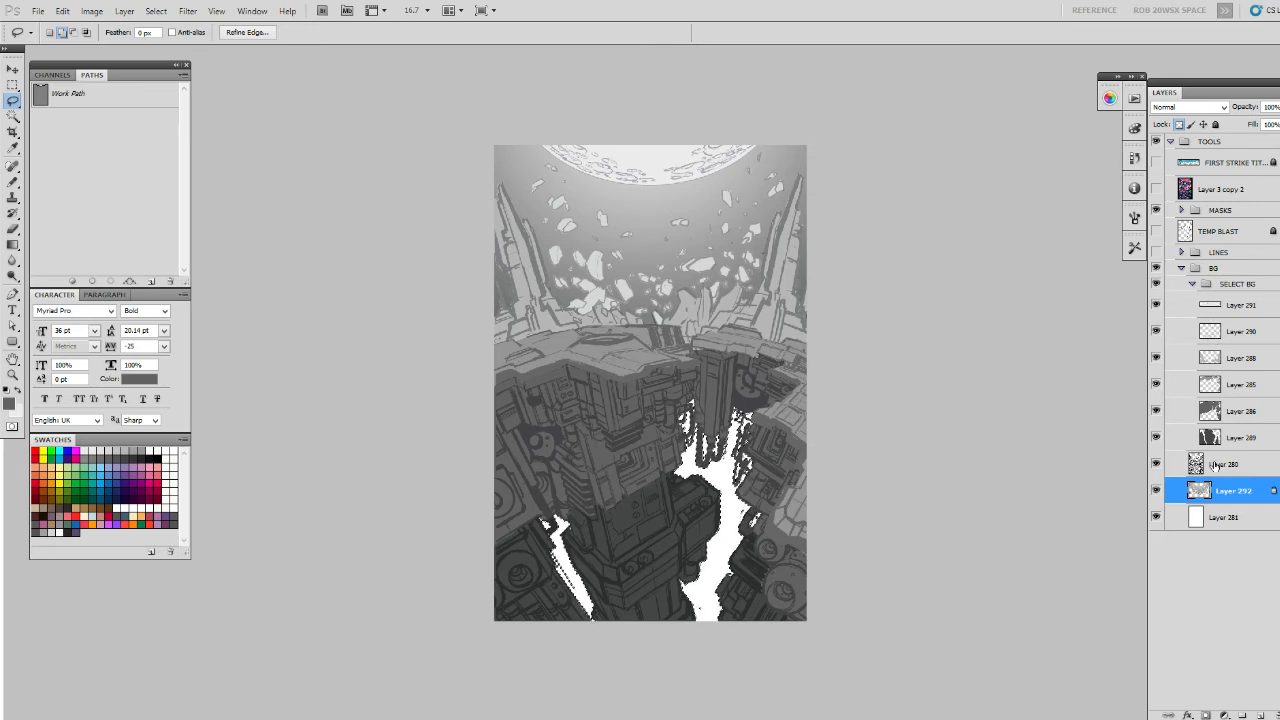
pyautogui.moveTo(1216, 466)
pyautogui.mouseDown()
pyautogui.moveTo(1232, 472)
pyautogui.moveTo(1230, 447)
pyautogui.mouseUp()
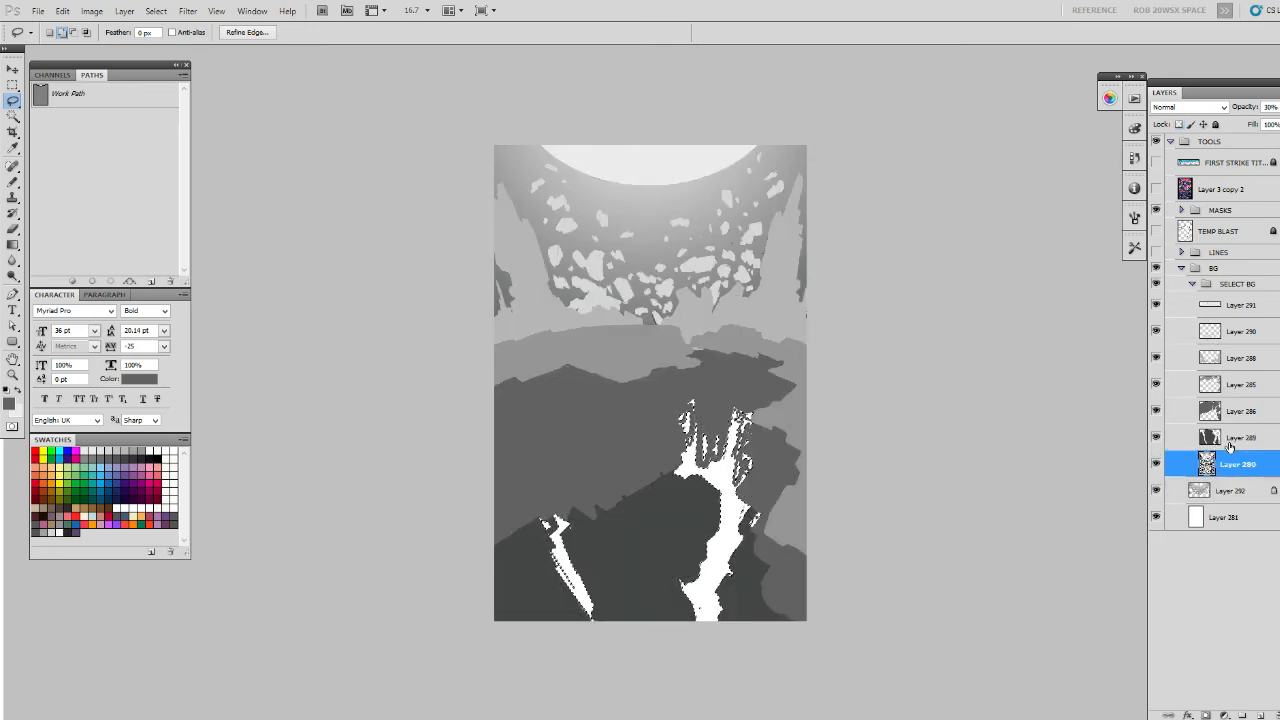
pyautogui.hotkey('ctrl', 'z')
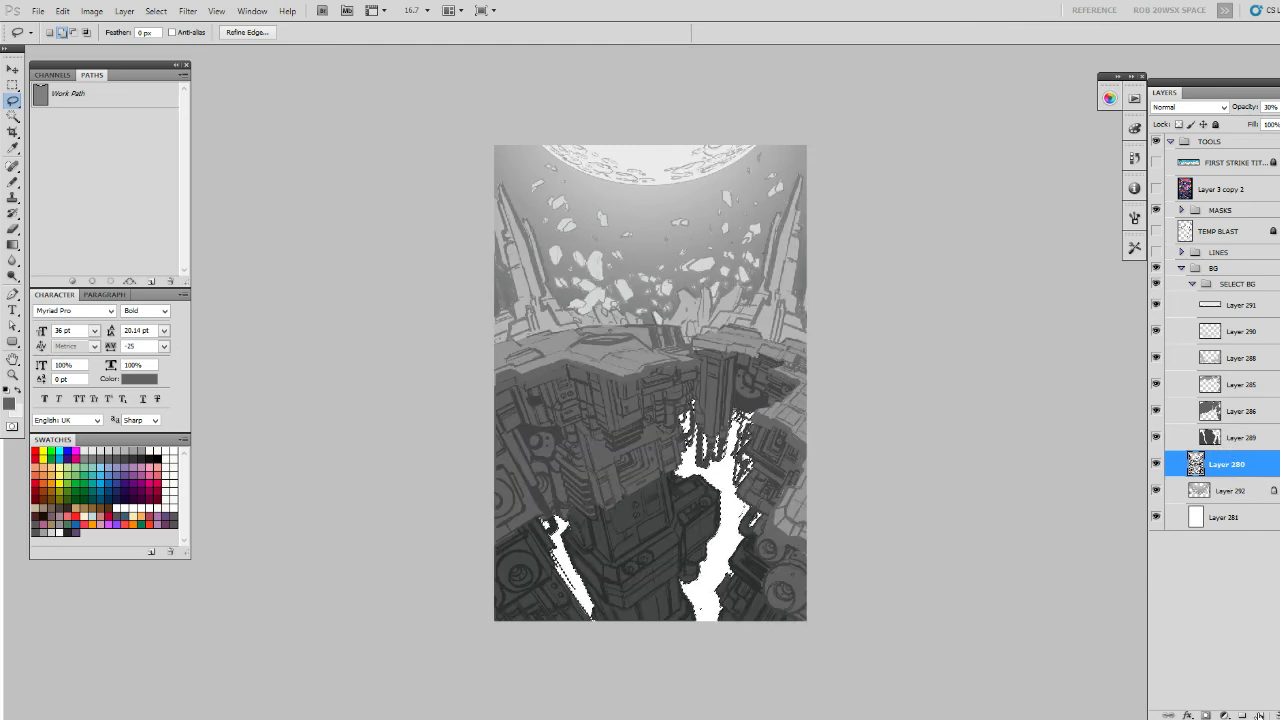
pyautogui.click(1260, 715)
pyautogui.moveTo(1236, 465); pyautogui.dragTo(1243, 440)
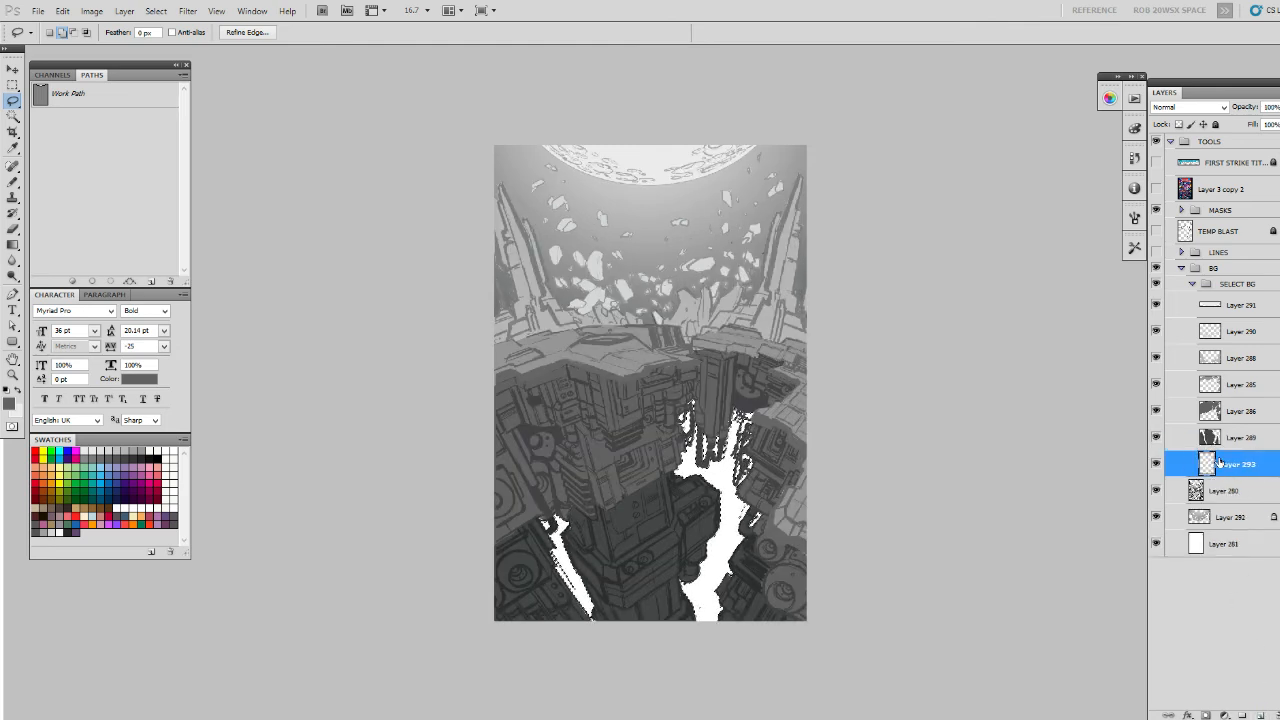
# - Fill the selected chasm gaps with the light grey background colour on Layer 293 and clear the selection
pyautogui.press('b')
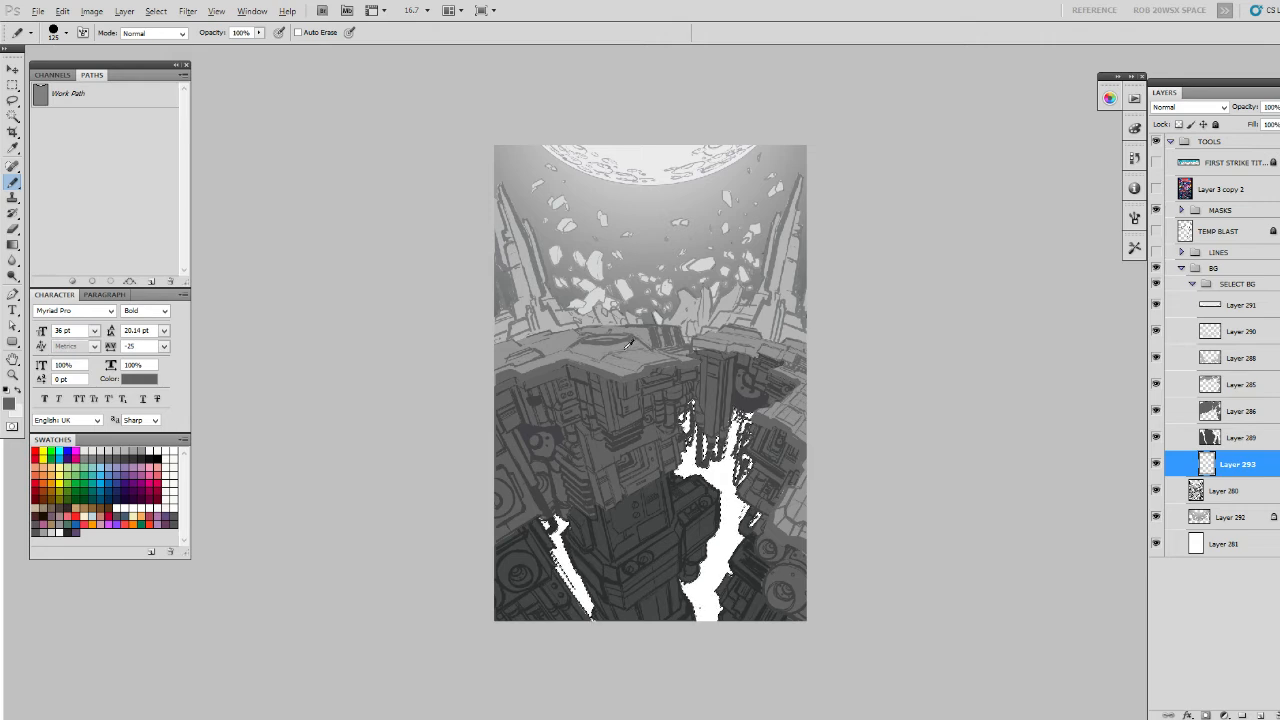
pyautogui.press('alt')
pyautogui.click(127, 450)
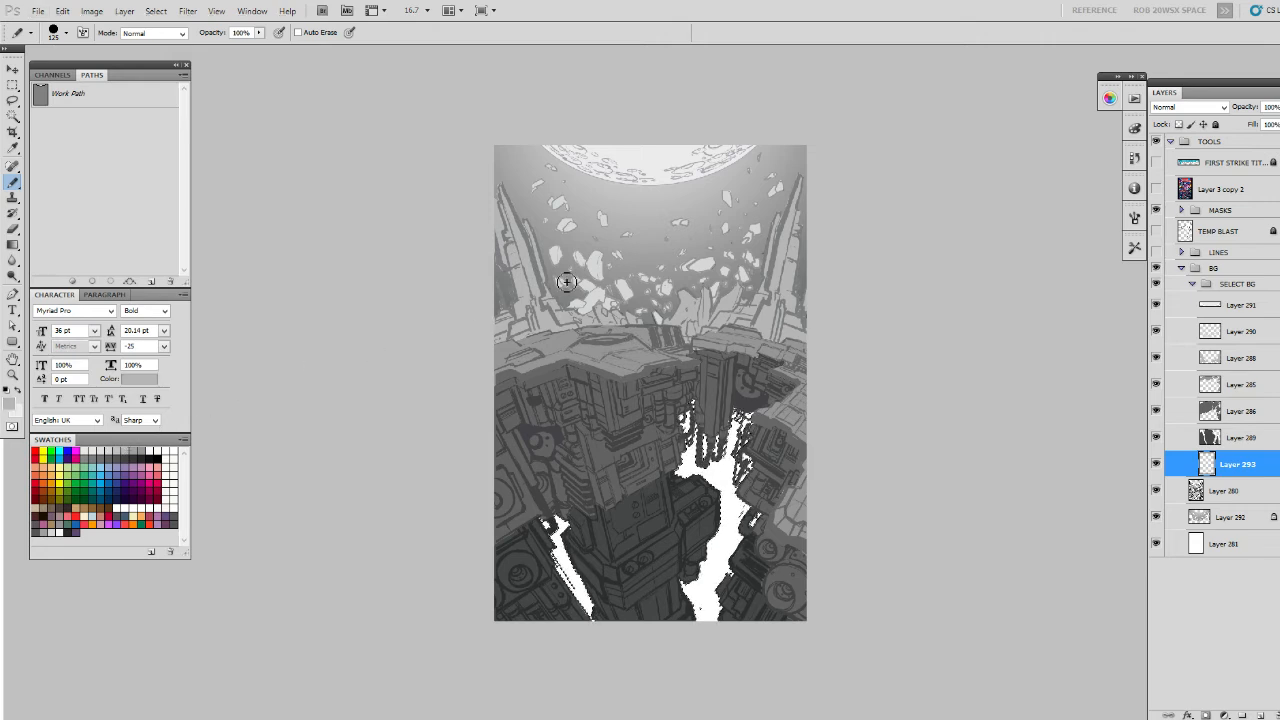
pyautogui.hotkey('alt', 'BackSpace')
pyautogui.hotkey('ctrl', 'BackSpace')
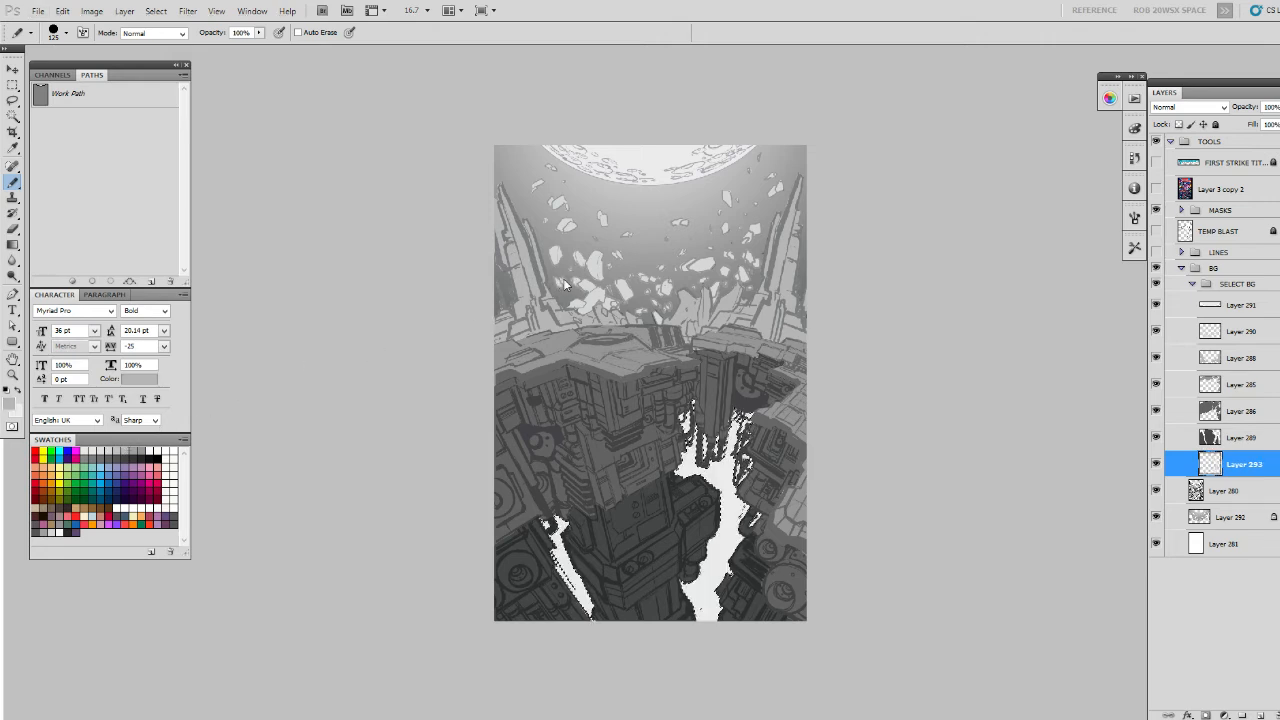
pyautogui.hotkey('ctrl', 'd')
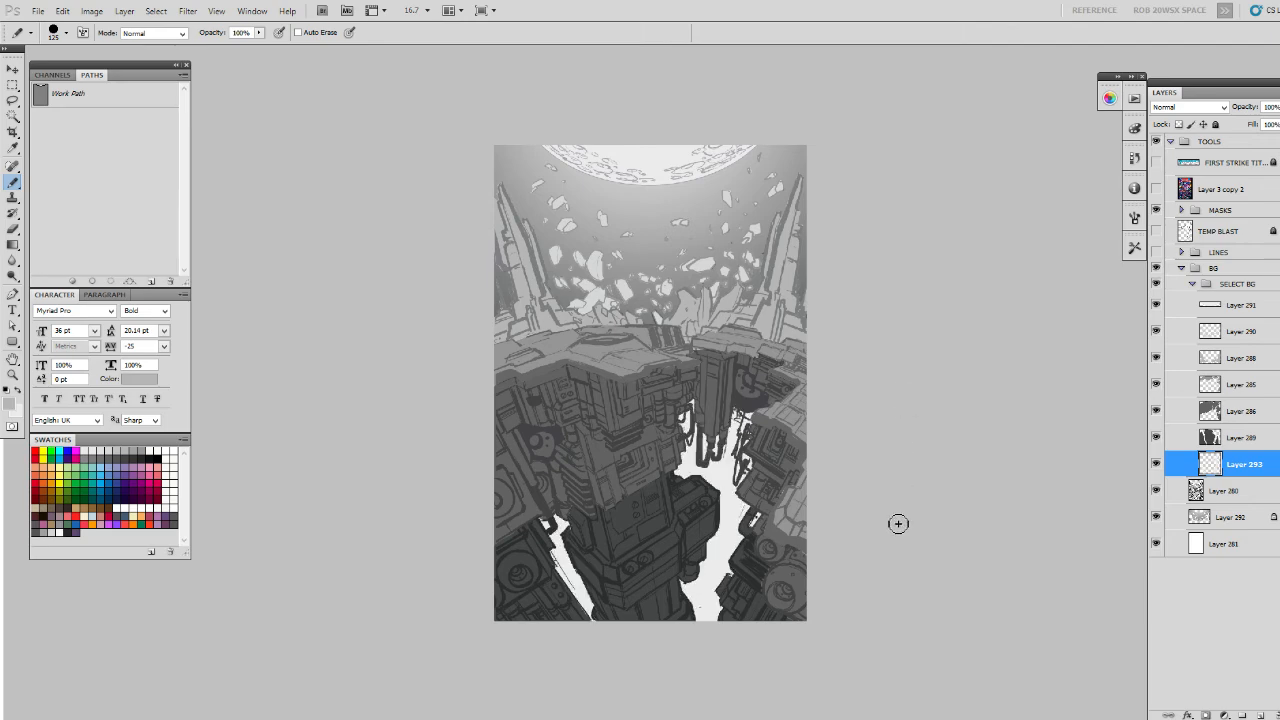
# - Check the background against the LINES group, then make Layer 292 active and choose the PAINTING - AirSoft preset for the Brush tool
pyautogui.click(1156, 252)
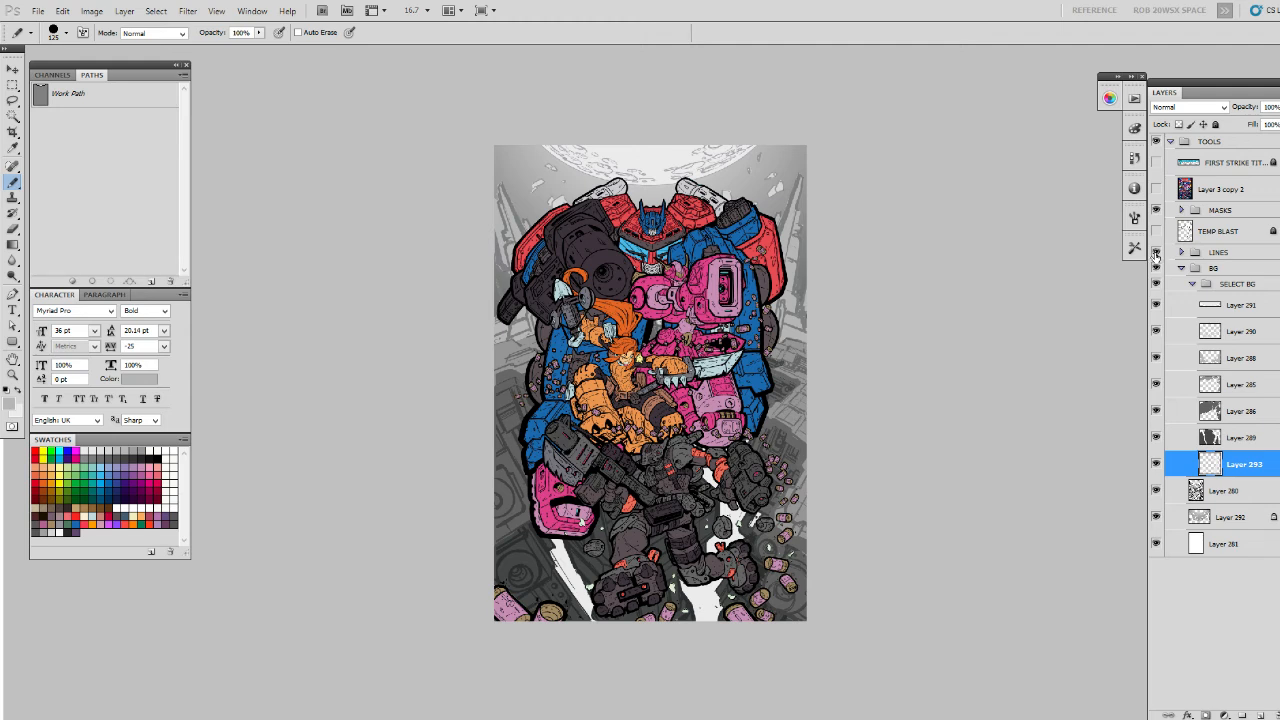
pyautogui.click(1156, 252)
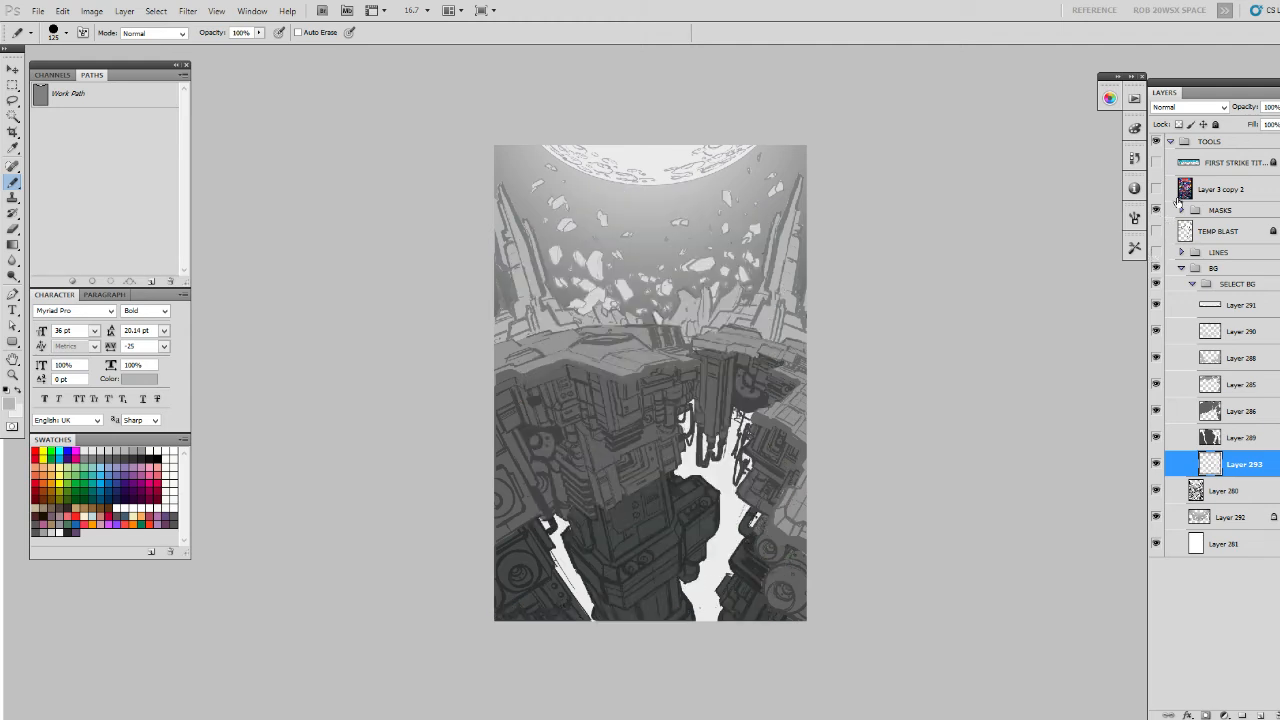
pyautogui.click(1198, 516)
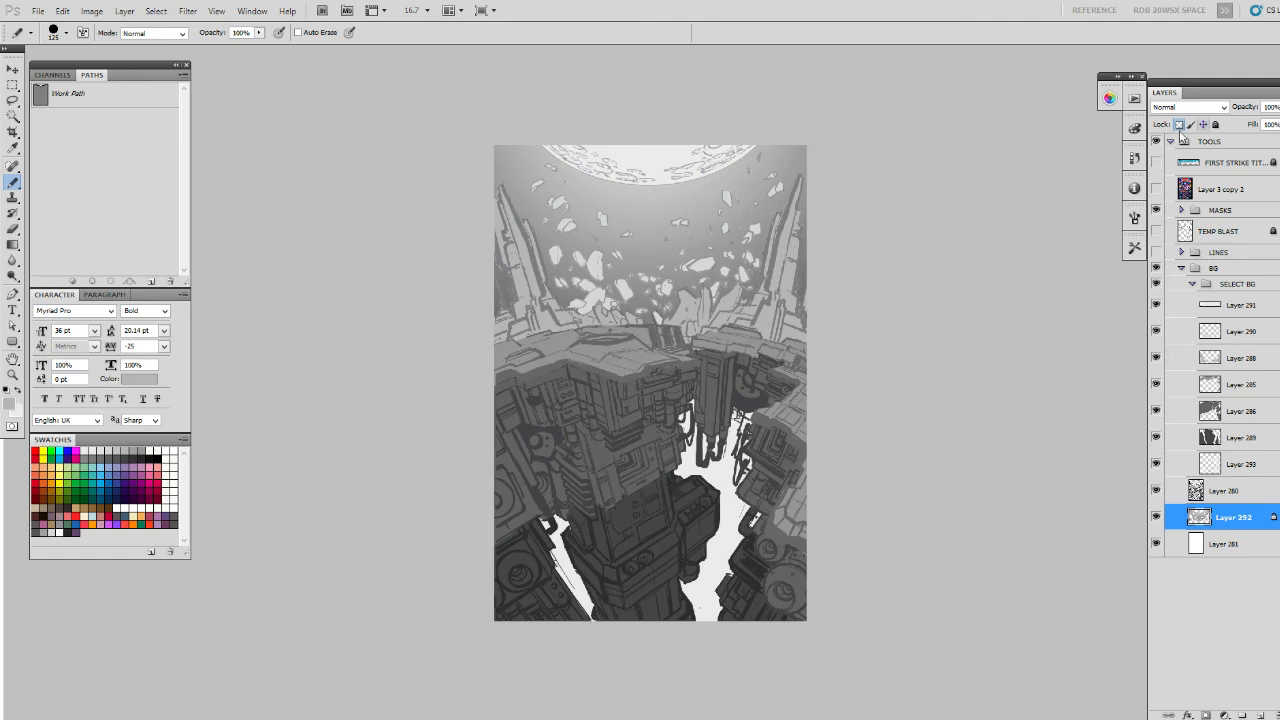
pyautogui.rightClick(622, 228)
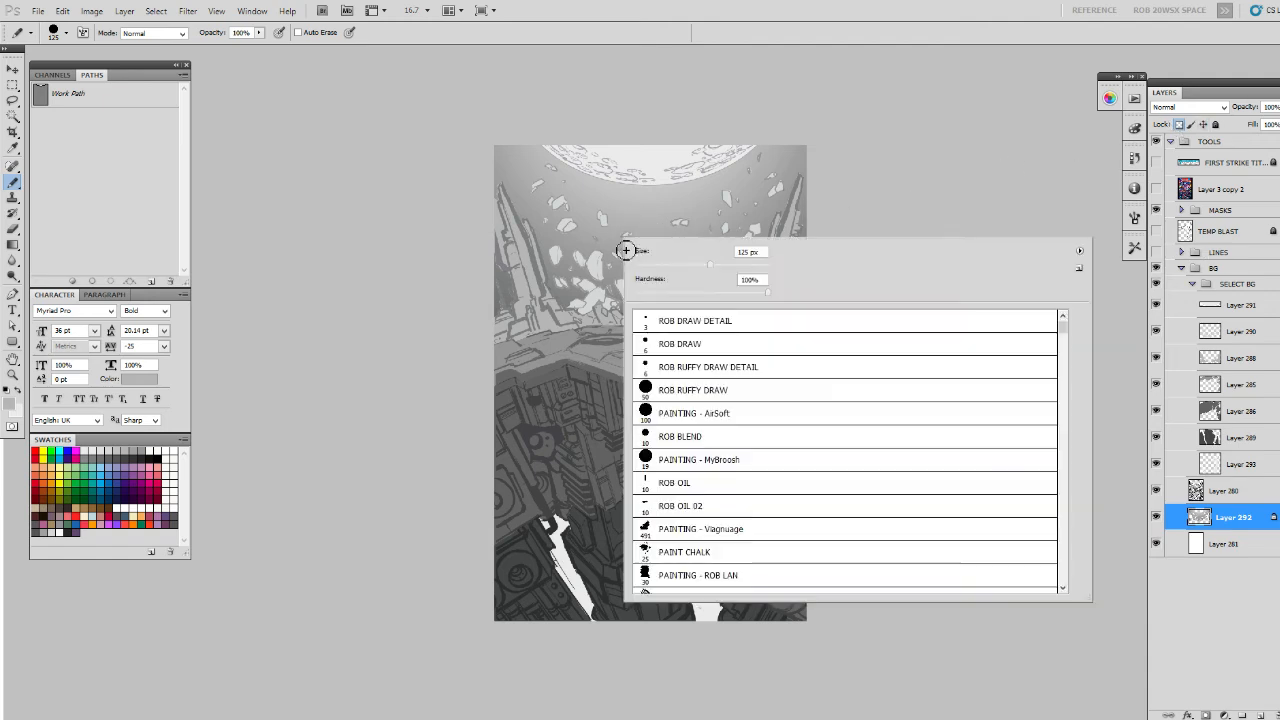
pyautogui.click(14, 181)
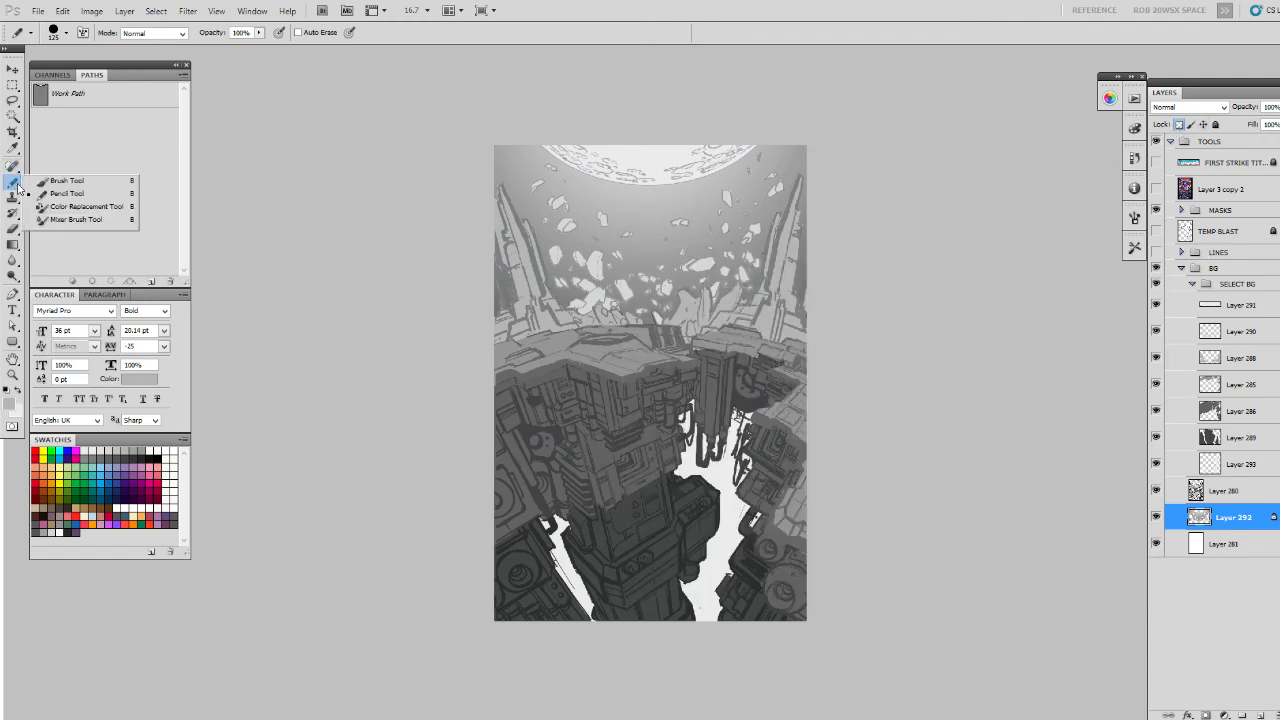
pyautogui.click(45, 183)
pyautogui.rightClick(662, 366)
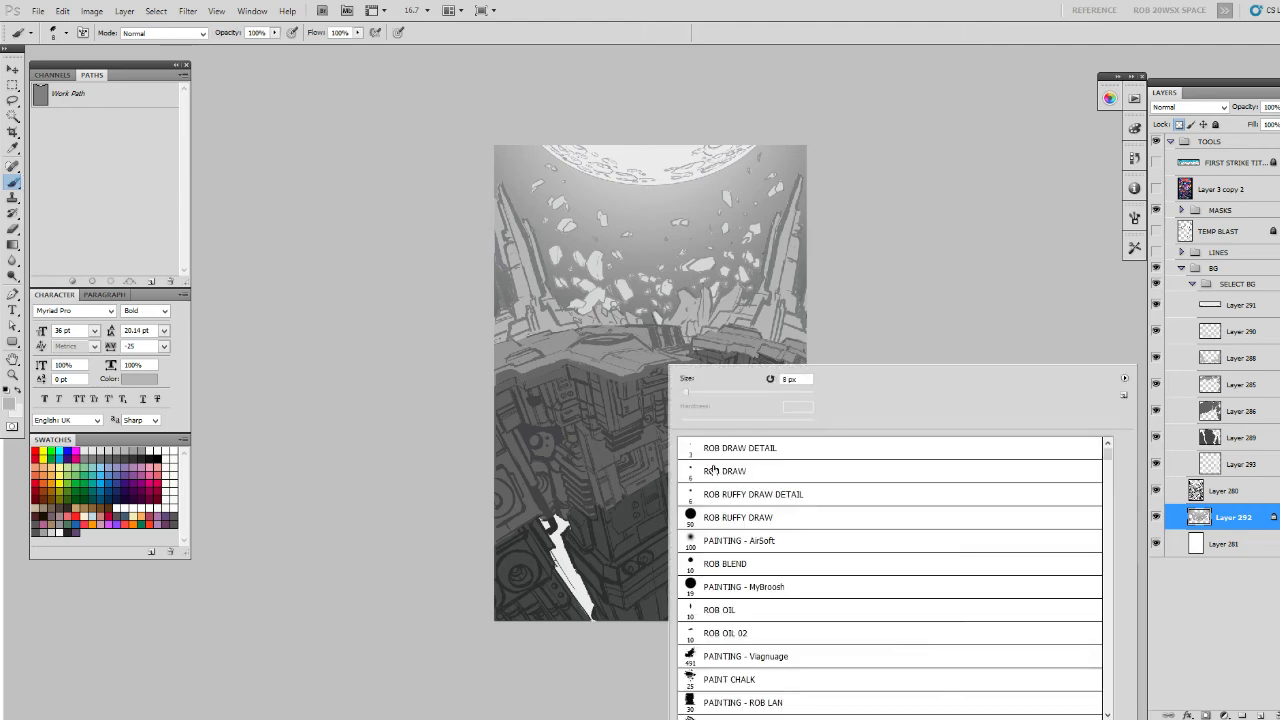
pyautogui.doubleClick(715, 535)
# - Darken the sky around the floating rocks and spires on Layer 292 with a 1200 px soft brush in the lower machinery's sampled dark grey
pyautogui.moveTo(663, 492); pyautogui.dragTo(670, 450)
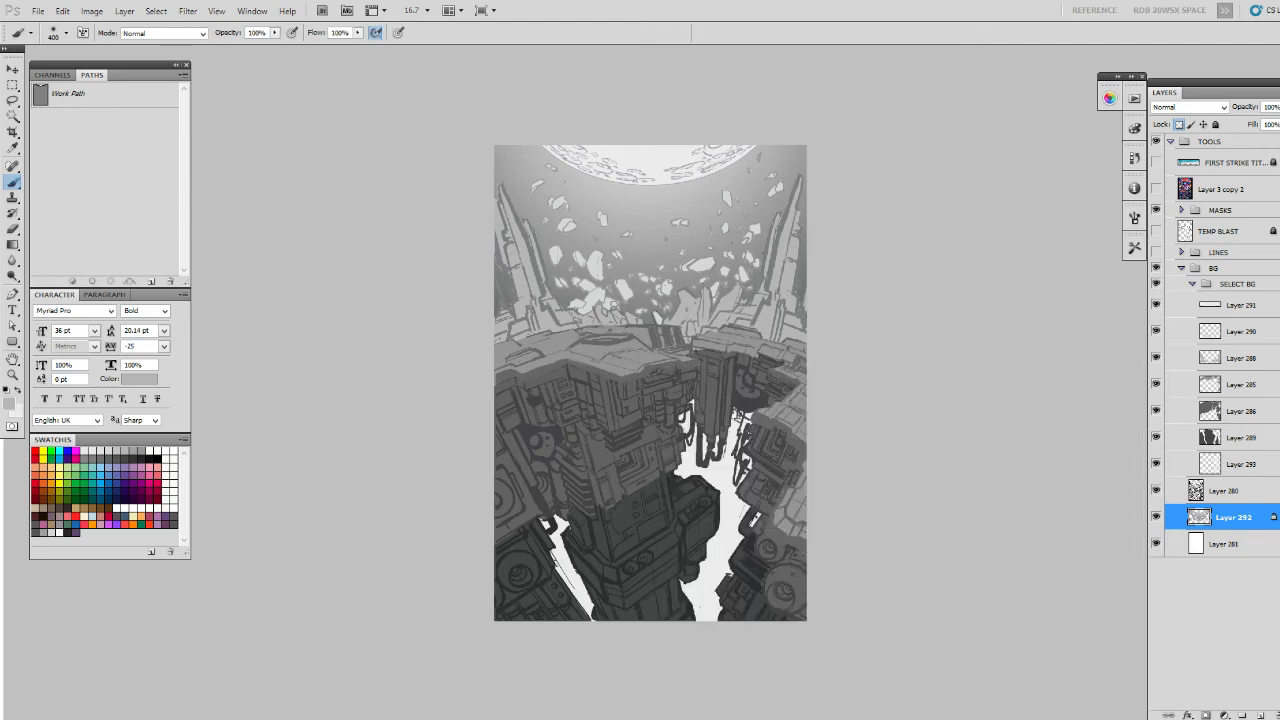
pyautogui.moveTo(745, 338); pyautogui.dragTo(827, 411)
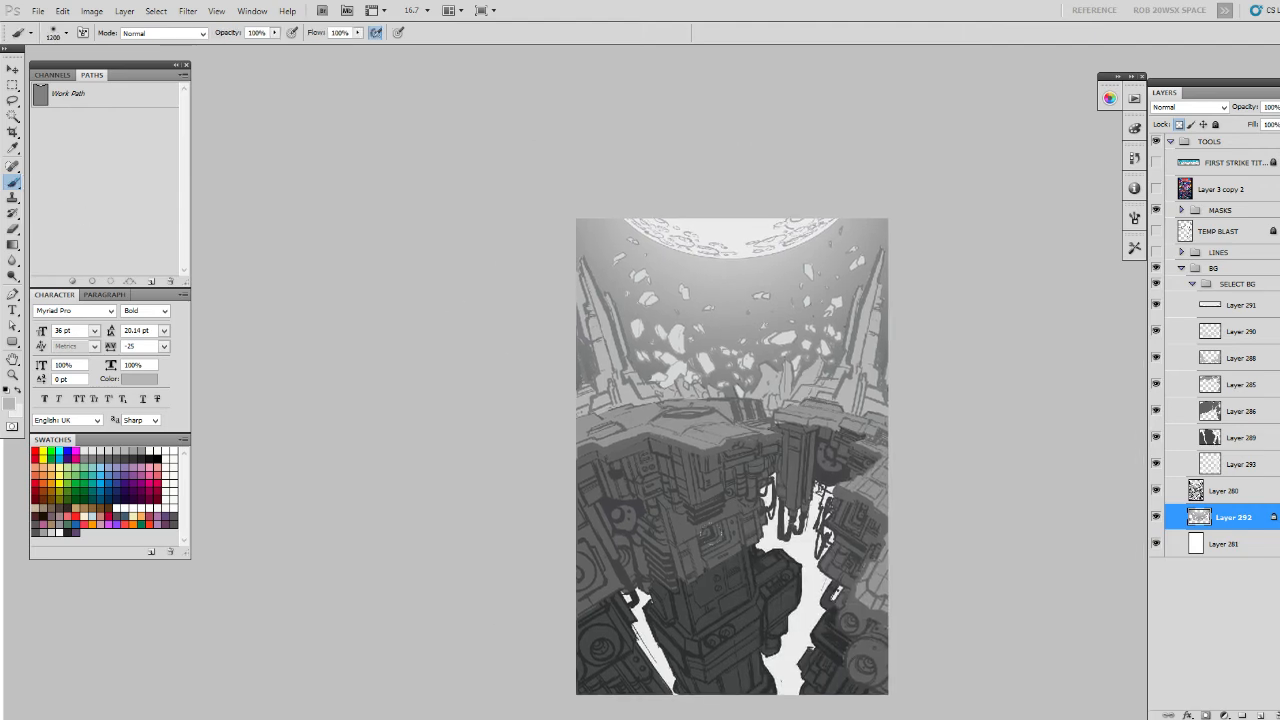
pyautogui.keyDown('alt'); pyautogui.click(722, 583); pyautogui.keyUp('alt')
pyautogui.moveTo(559, 339)
pyautogui.mouseDown()
pyautogui.moveTo(724, 341)
pyautogui.moveTo(528, 336)
pyautogui.moveTo(623, 302)
pyautogui.moveTo(540, 267)
pyautogui.moveTo(616, 279)
pyautogui.moveTo(710, 323)
pyautogui.moveTo(896, 326)
pyautogui.moveTo(828, 237)
pyautogui.moveTo(595, 358)
pyautogui.mouseUp()
pyautogui.moveTo(692, 279)
pyautogui.mouseDown()
pyautogui.moveTo(857, 180)
pyautogui.moveTo(523, 186)
pyautogui.moveTo(744, 295)
pyautogui.mouseUp()
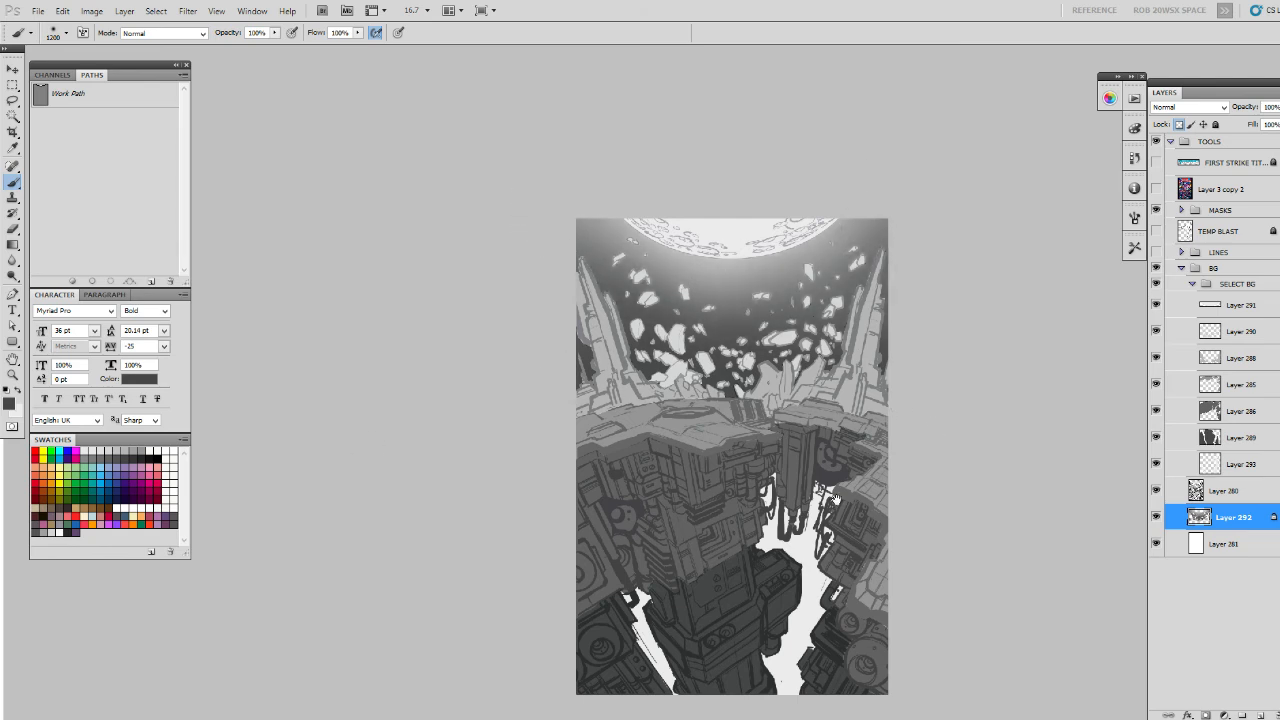
# - Compare the grey background with the colour rough on Layer 3 copy 2, then hide the rough again
pyautogui.moveTo(800, 580); pyautogui.dragTo(800, 520)
pyautogui.moveTo(790, 582); pyautogui.dragTo(792, 606)
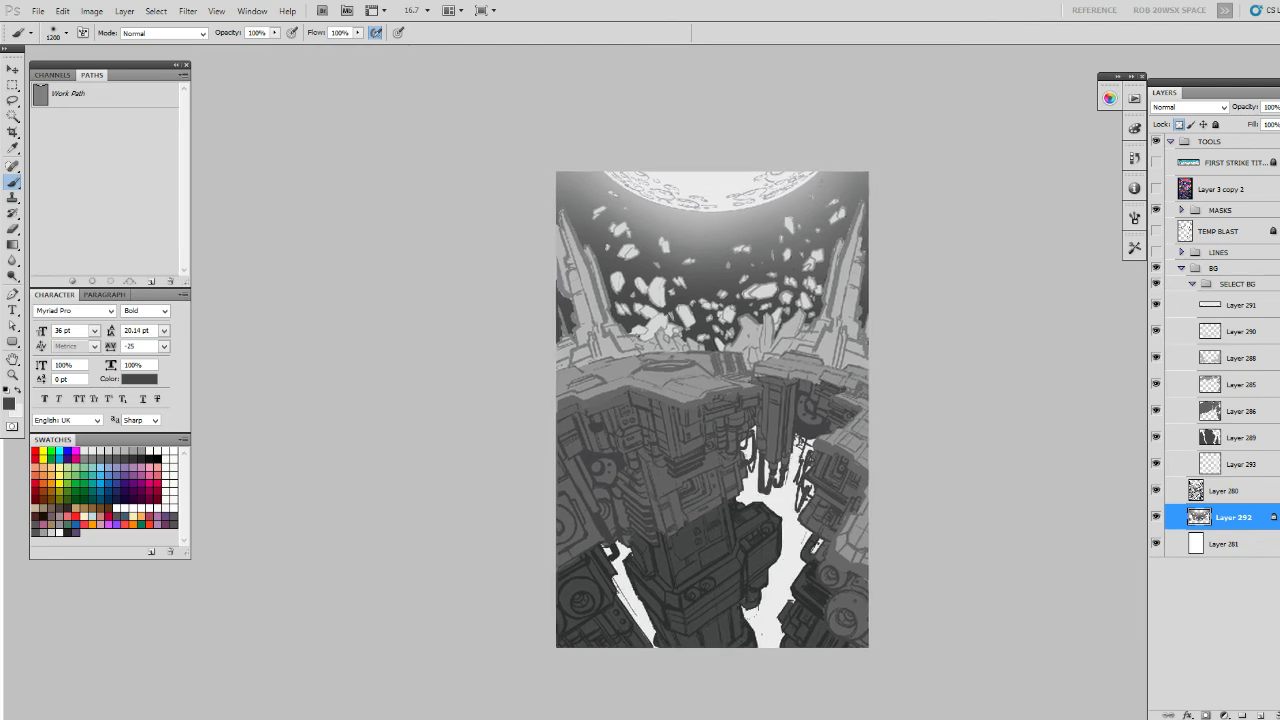
pyautogui.click(1156, 189)
pyautogui.click(1156, 189)
pyautogui.click(1156, 189)
pyautogui.click(1156, 189)
pyautogui.press('z')
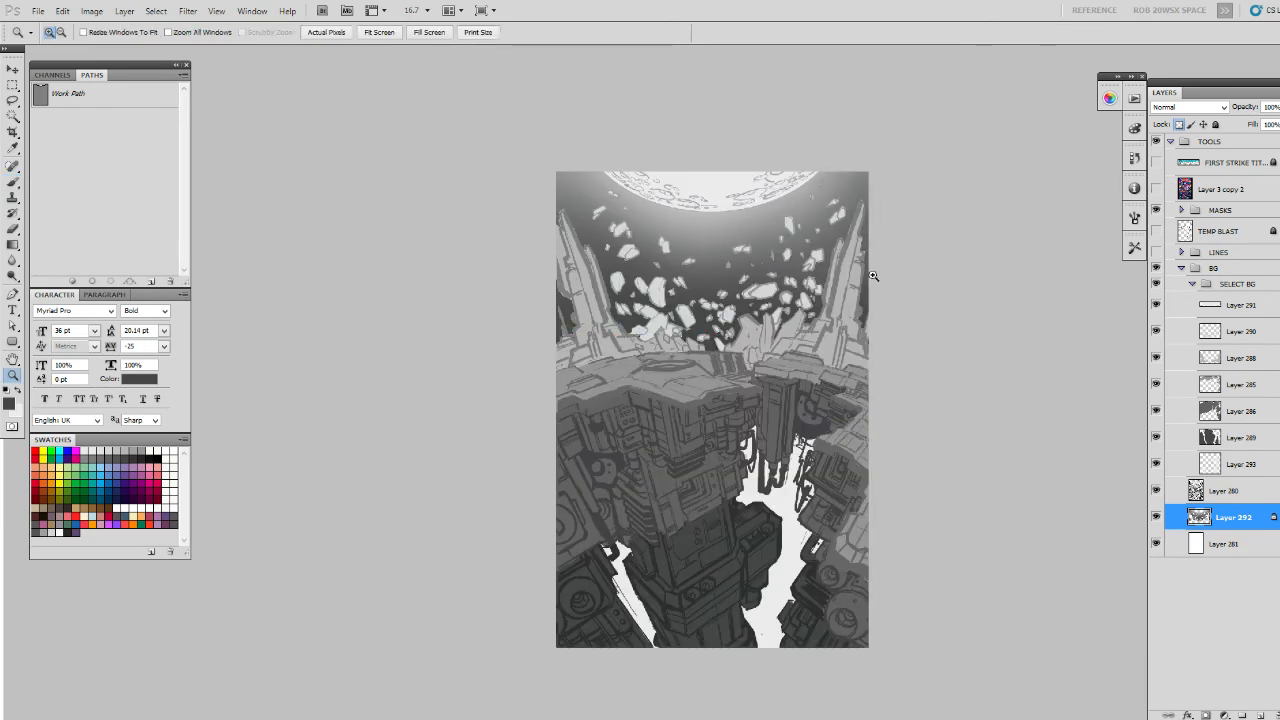
pyautogui.click(814, 281)
pyautogui.keyDown('alt'); pyautogui.click(818, 287); pyautogui.keyUp('alt')
pyautogui.keyDown('alt'); pyautogui.click(830, 292); pyautogui.keyUp('alt')
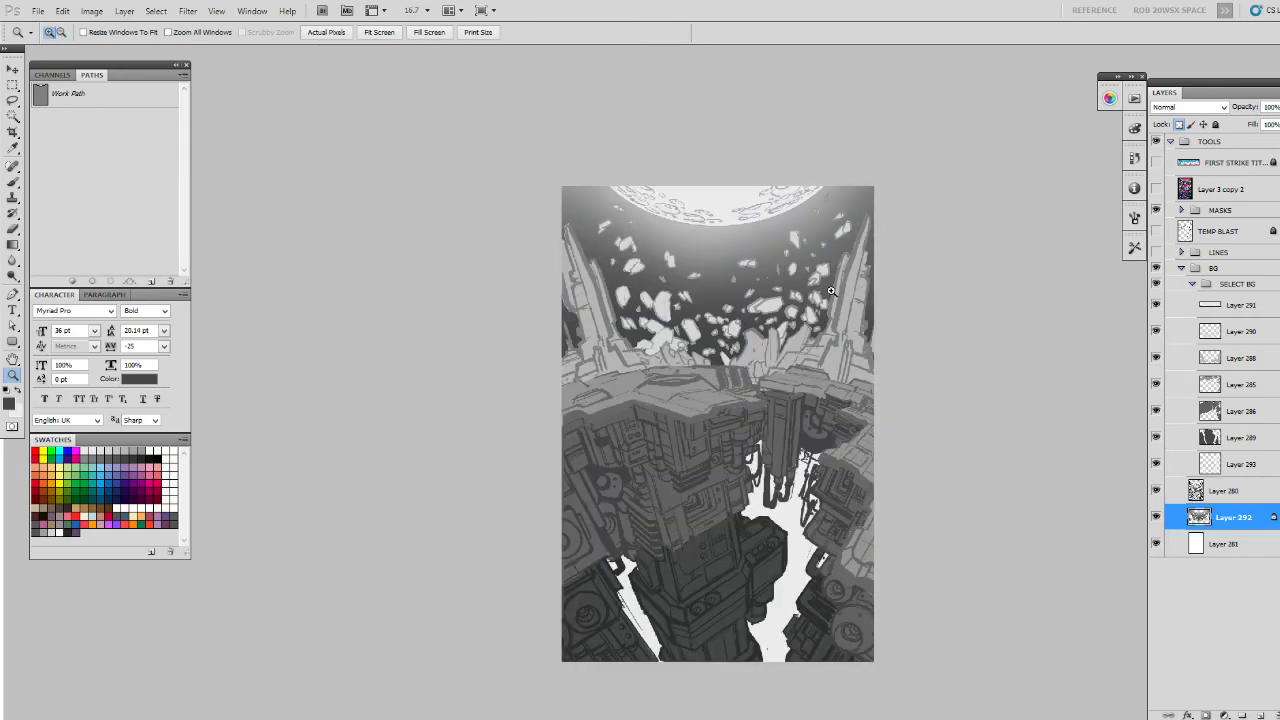
pyautogui.click(1156, 163)
pyautogui.click(1156, 163)
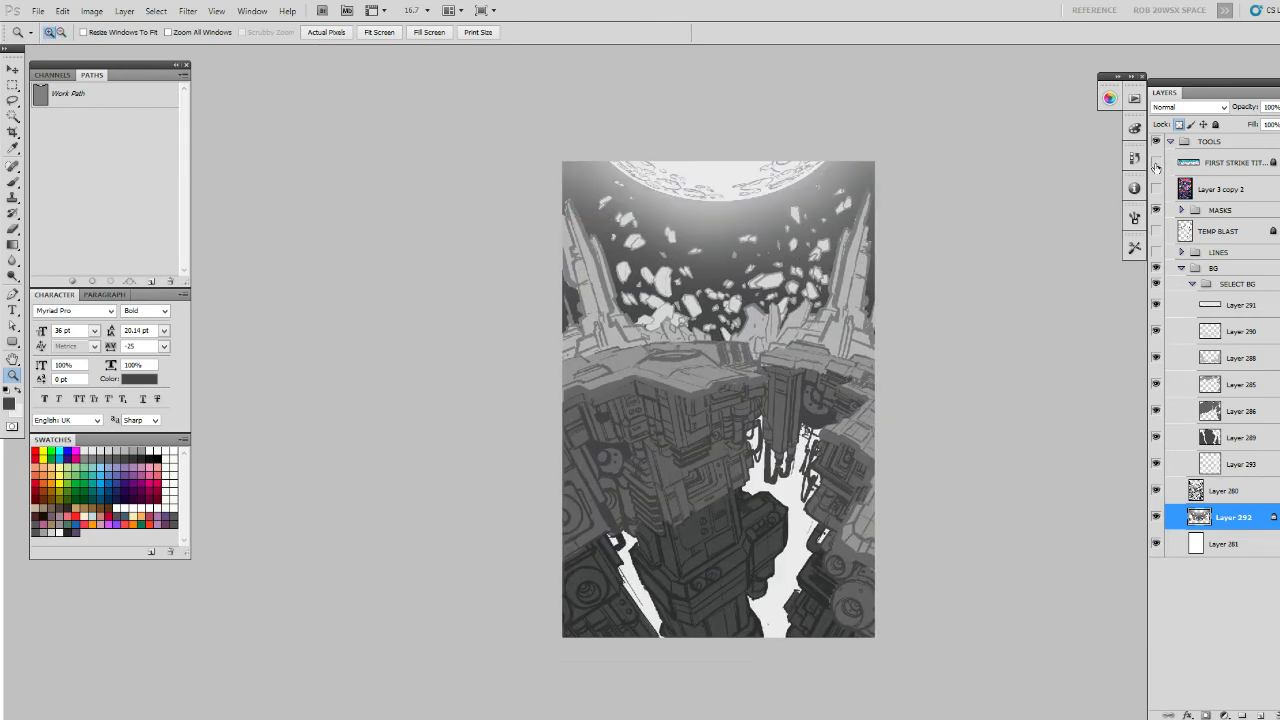
pyautogui.click(1156, 189)
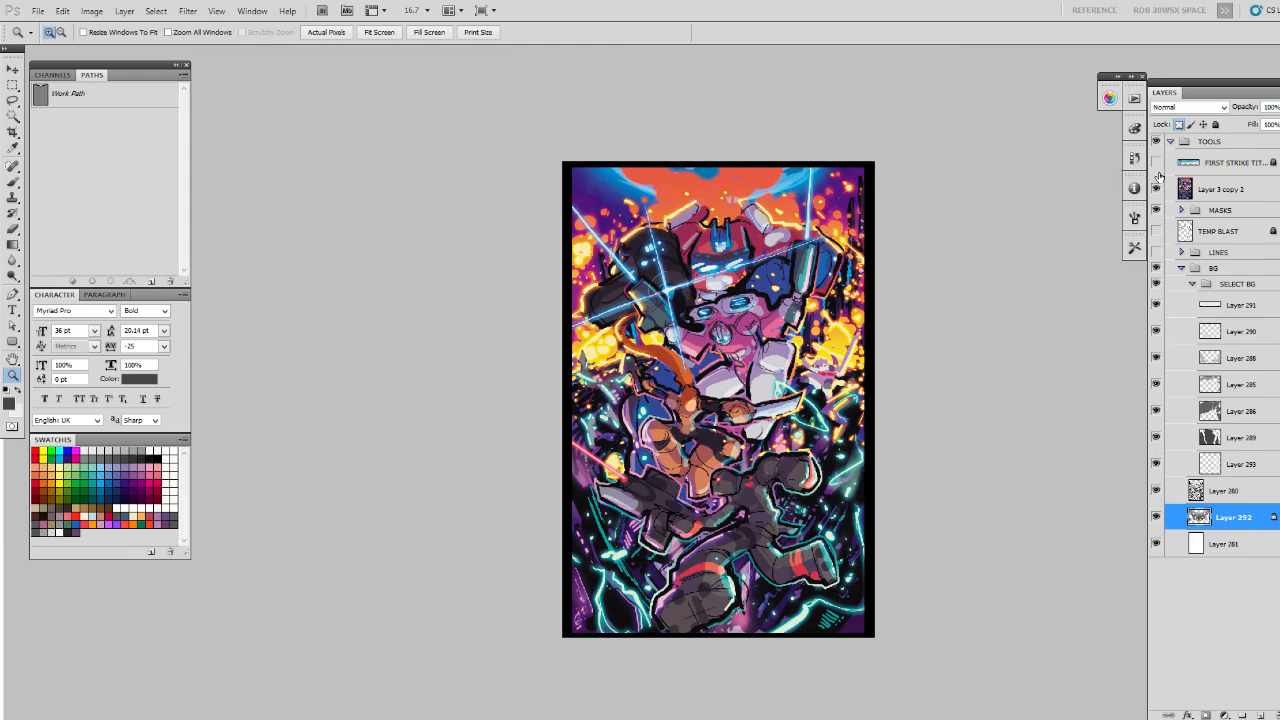
pyautogui.click(1156, 186)
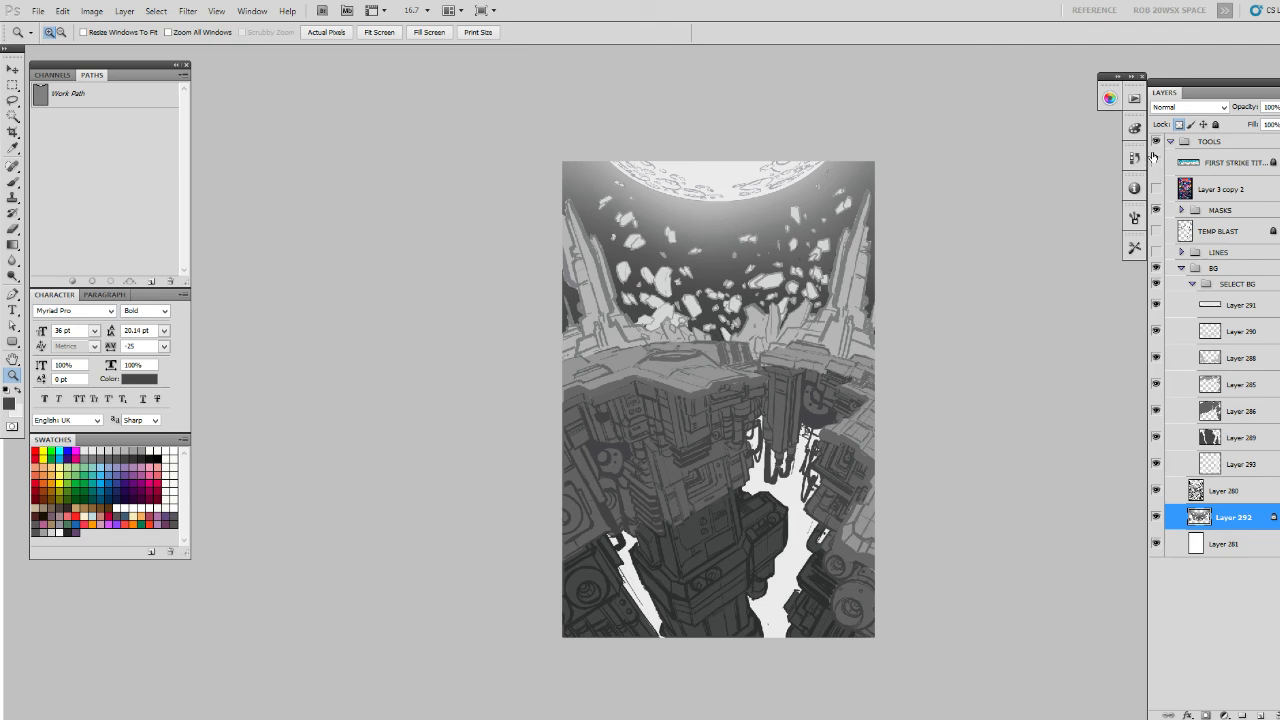
# - Collapse the SELECT BG group and add a new layer directly above it inside the BG group
pyautogui.click(1192, 284)
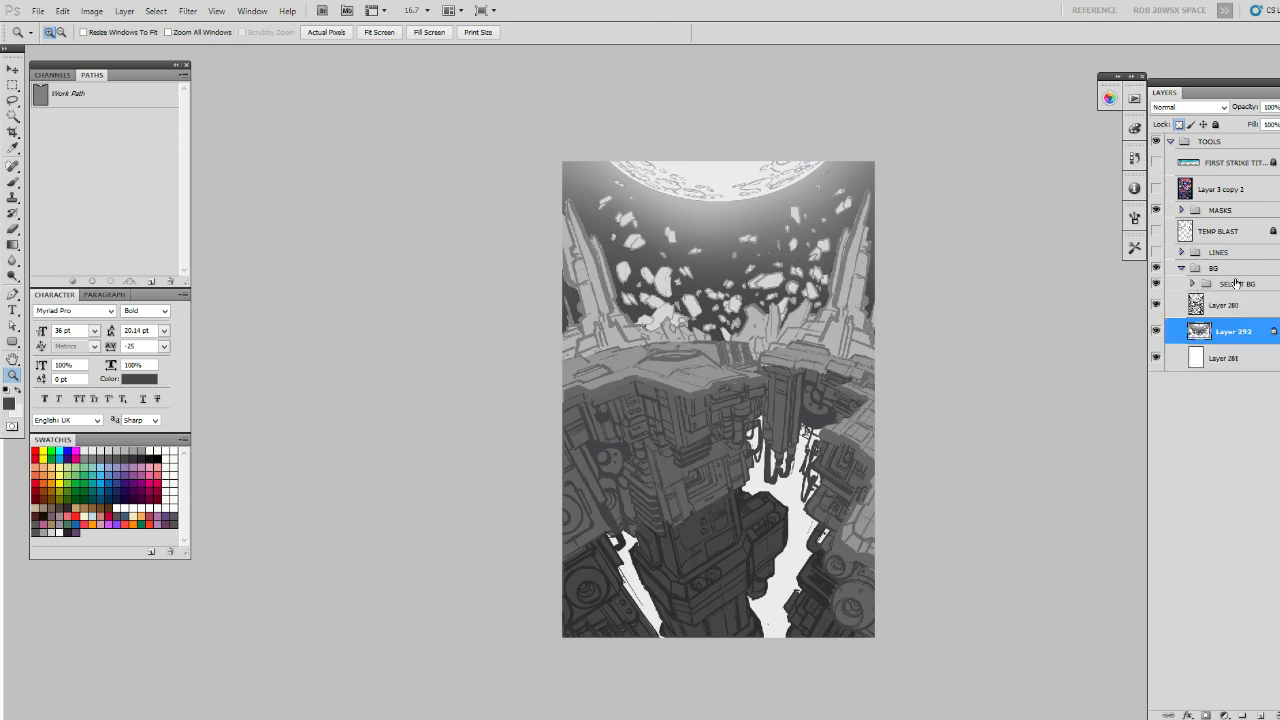
pyautogui.click(1236, 284)
pyautogui.click(1259, 716)
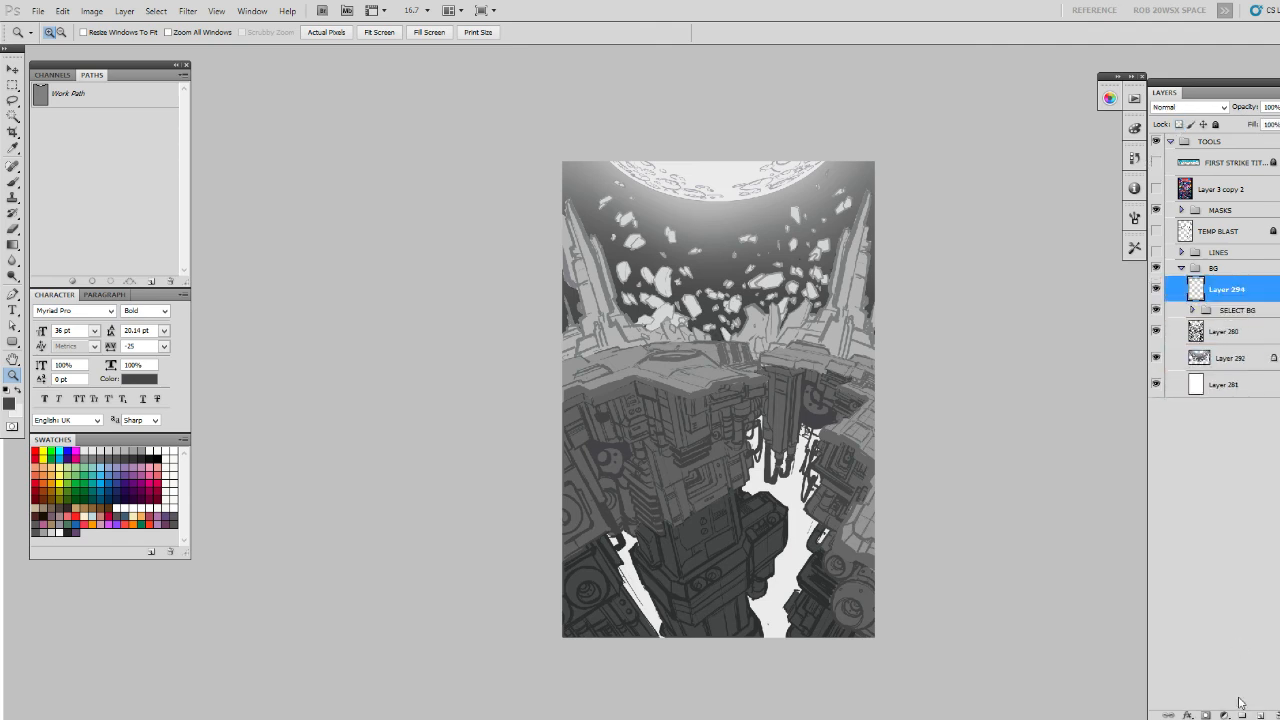
# - Show the LINES group and examine the coloured characters against the grey background, from the moon down to the chasm gaps
pyautogui.moveTo(1073, 399); pyautogui.dragTo(1071, 403)
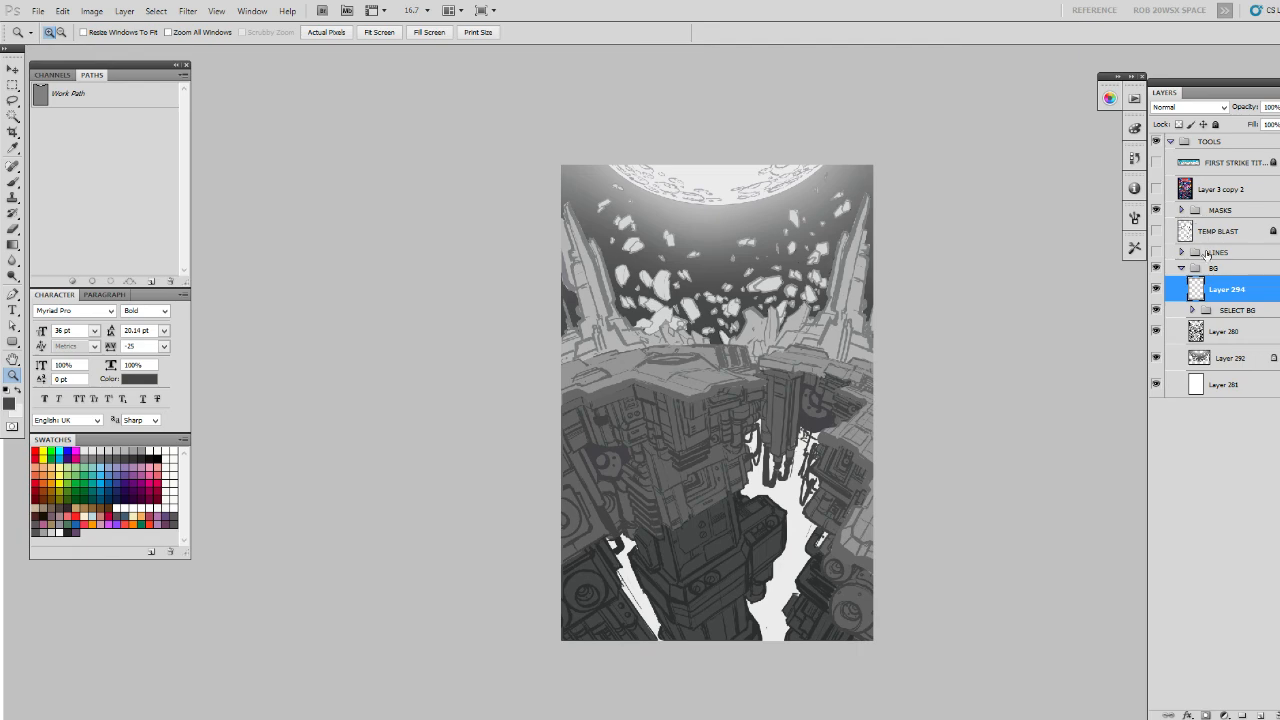
pyautogui.click(1157, 252)
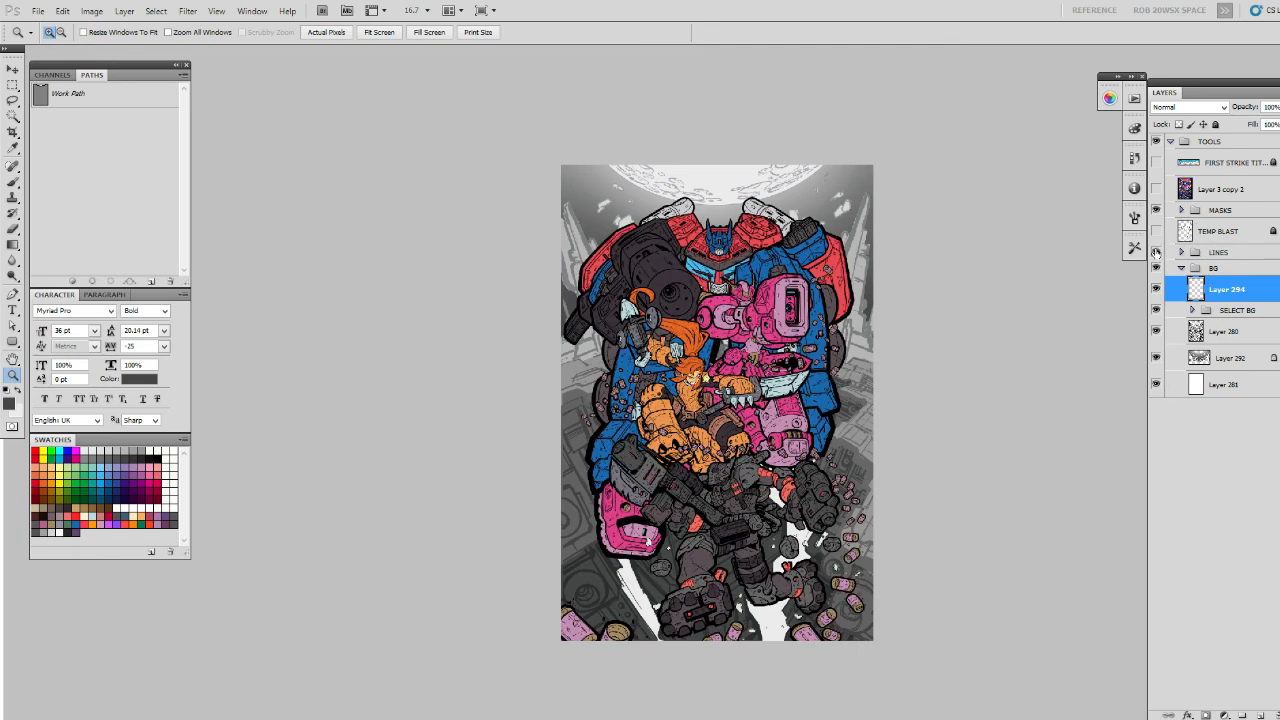
pyautogui.click(806, 455)
pyautogui.click(810, 452)
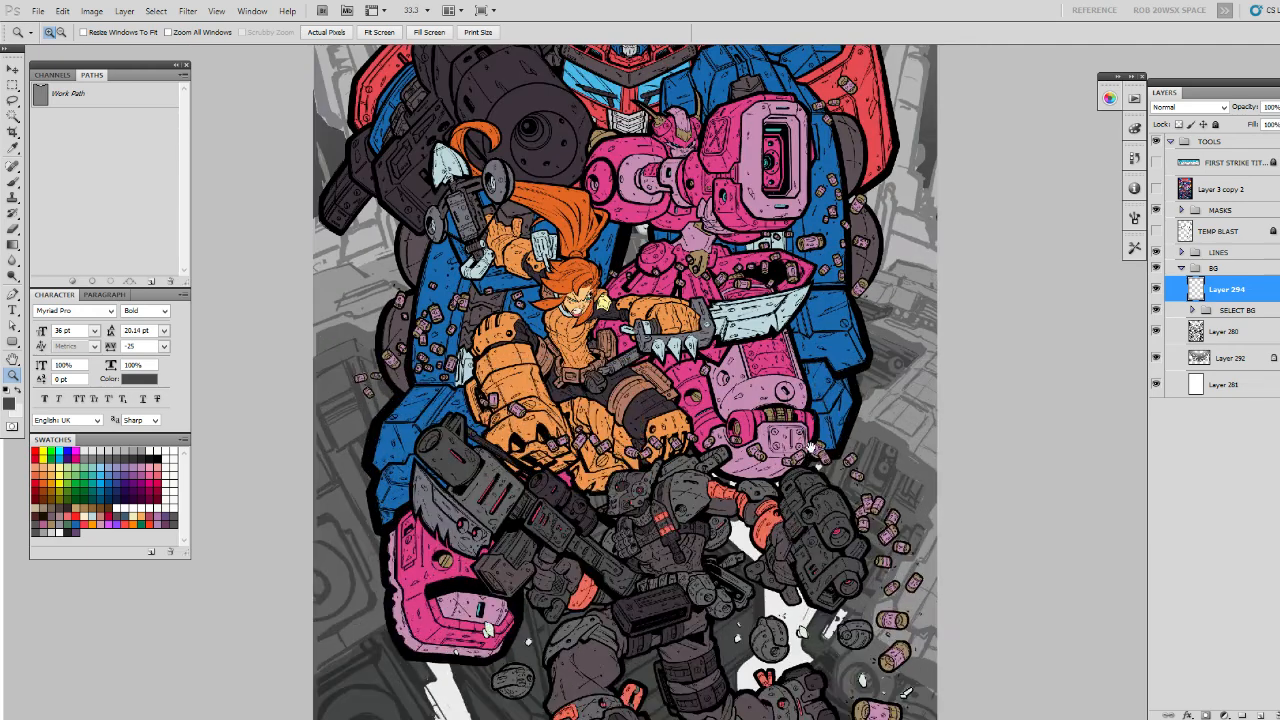
pyautogui.moveTo(808, 448); pyautogui.dragTo(868, 319)
pyautogui.keyDown('alt'); pyautogui.click(845, 355); pyautogui.keyUp('alt')
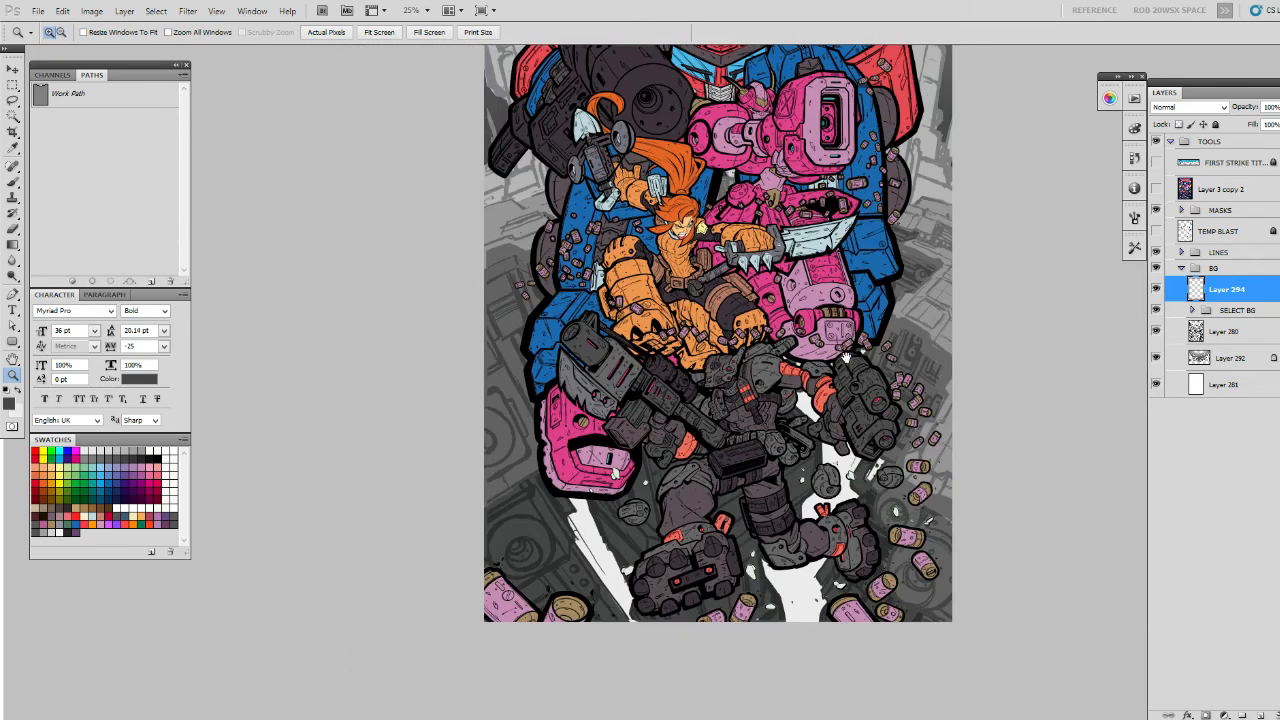
pyautogui.moveTo(848, 348); pyautogui.dragTo(800, 450)
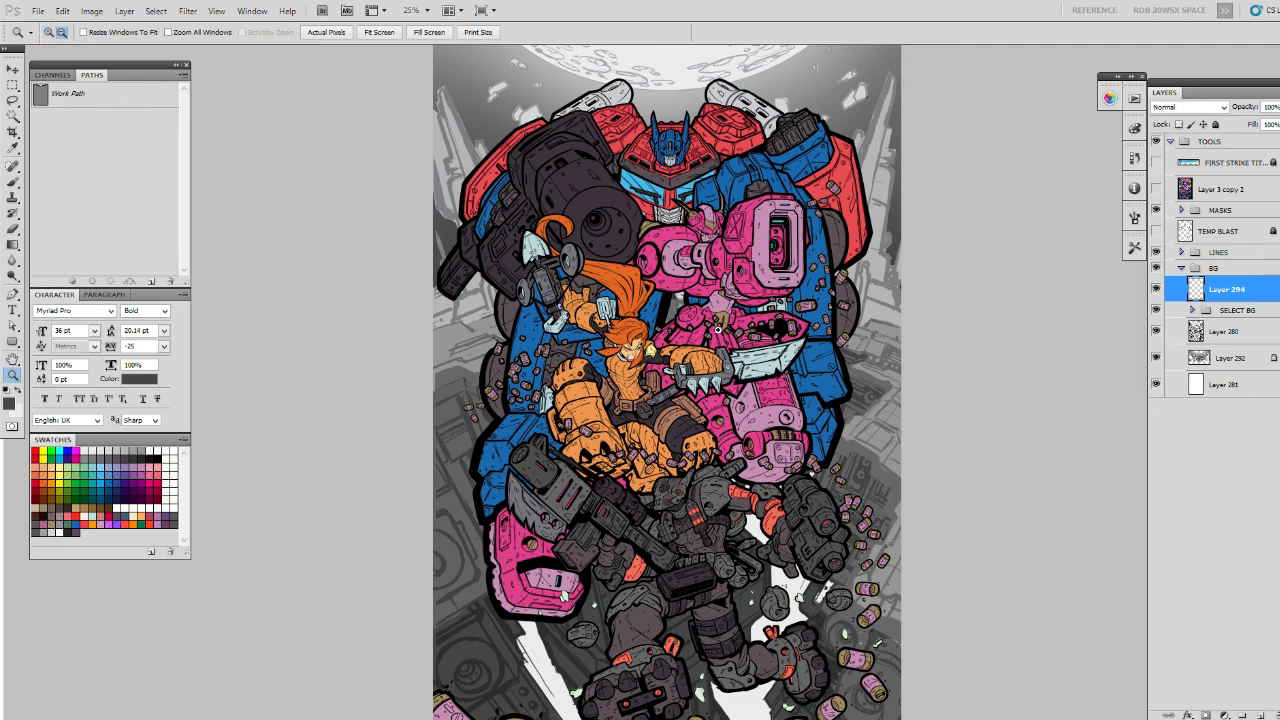
pyautogui.keyDown('alt'); pyautogui.click(720, 328); pyautogui.keyUp('alt')
pyautogui.click(720, 326)
pyautogui.moveTo(720, 326); pyautogui.dragTo(754, 281)
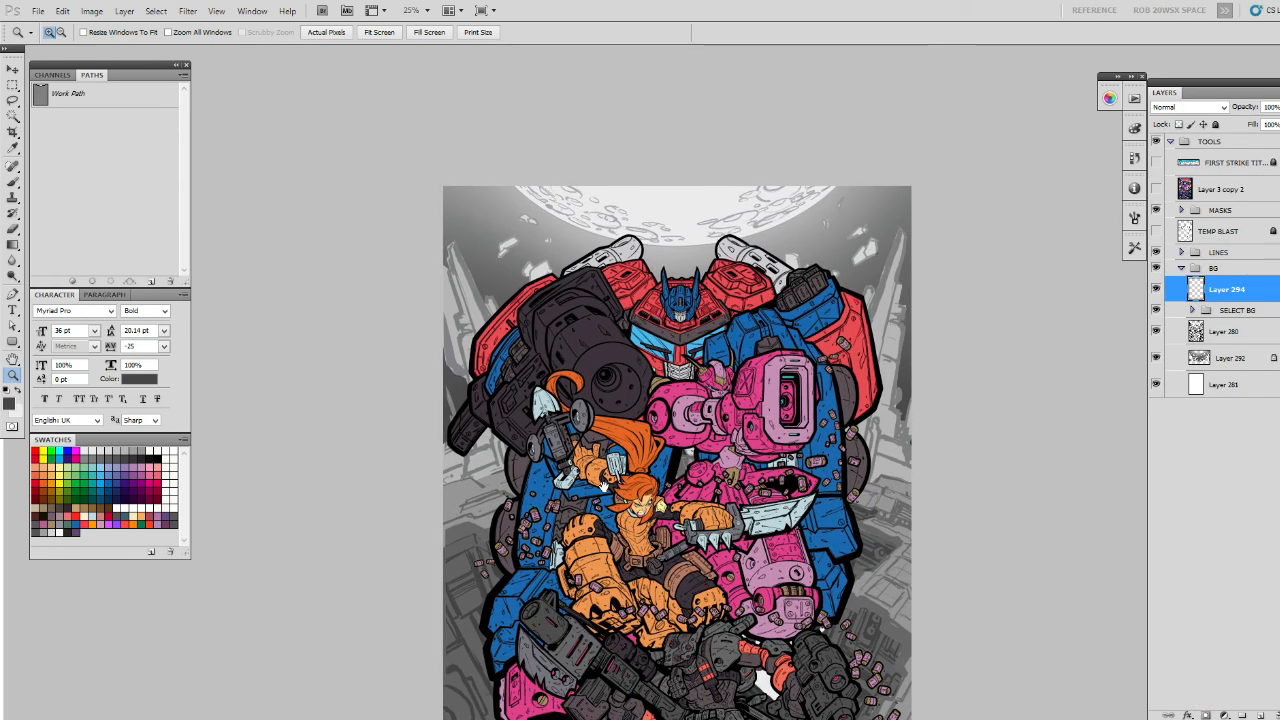
pyautogui.moveTo(704, 515); pyautogui.dragTo(705, 254)
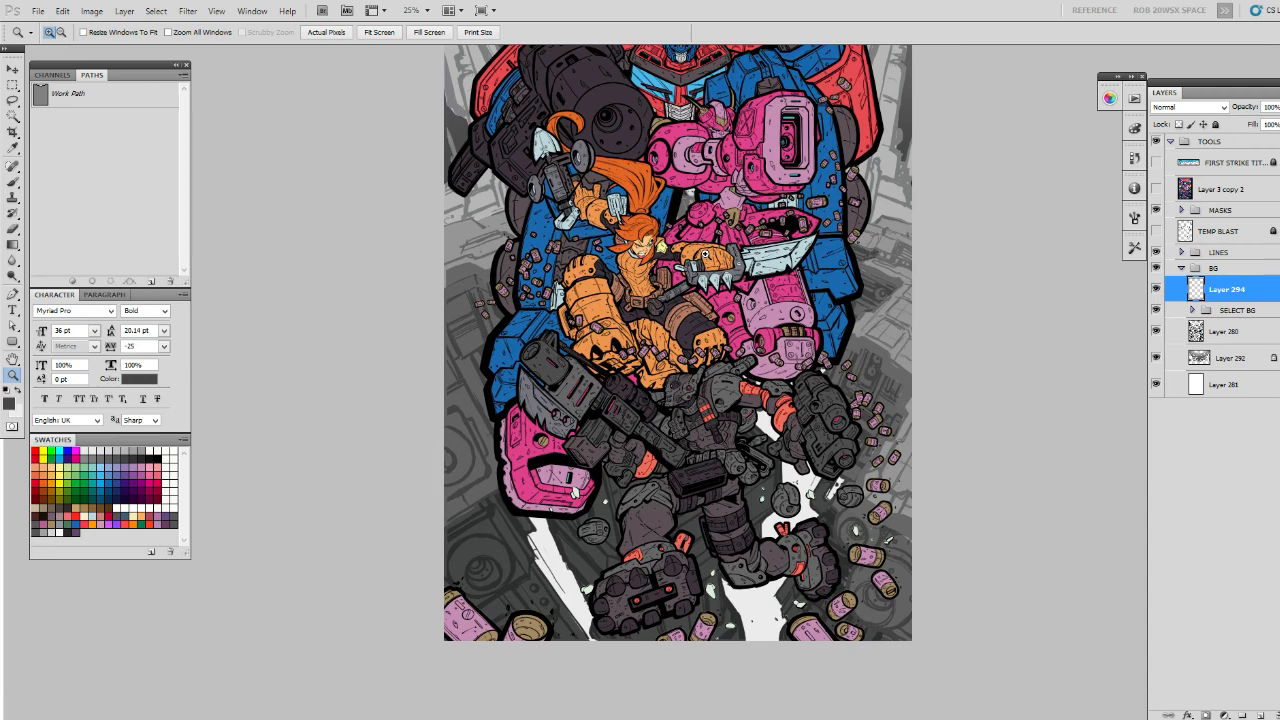